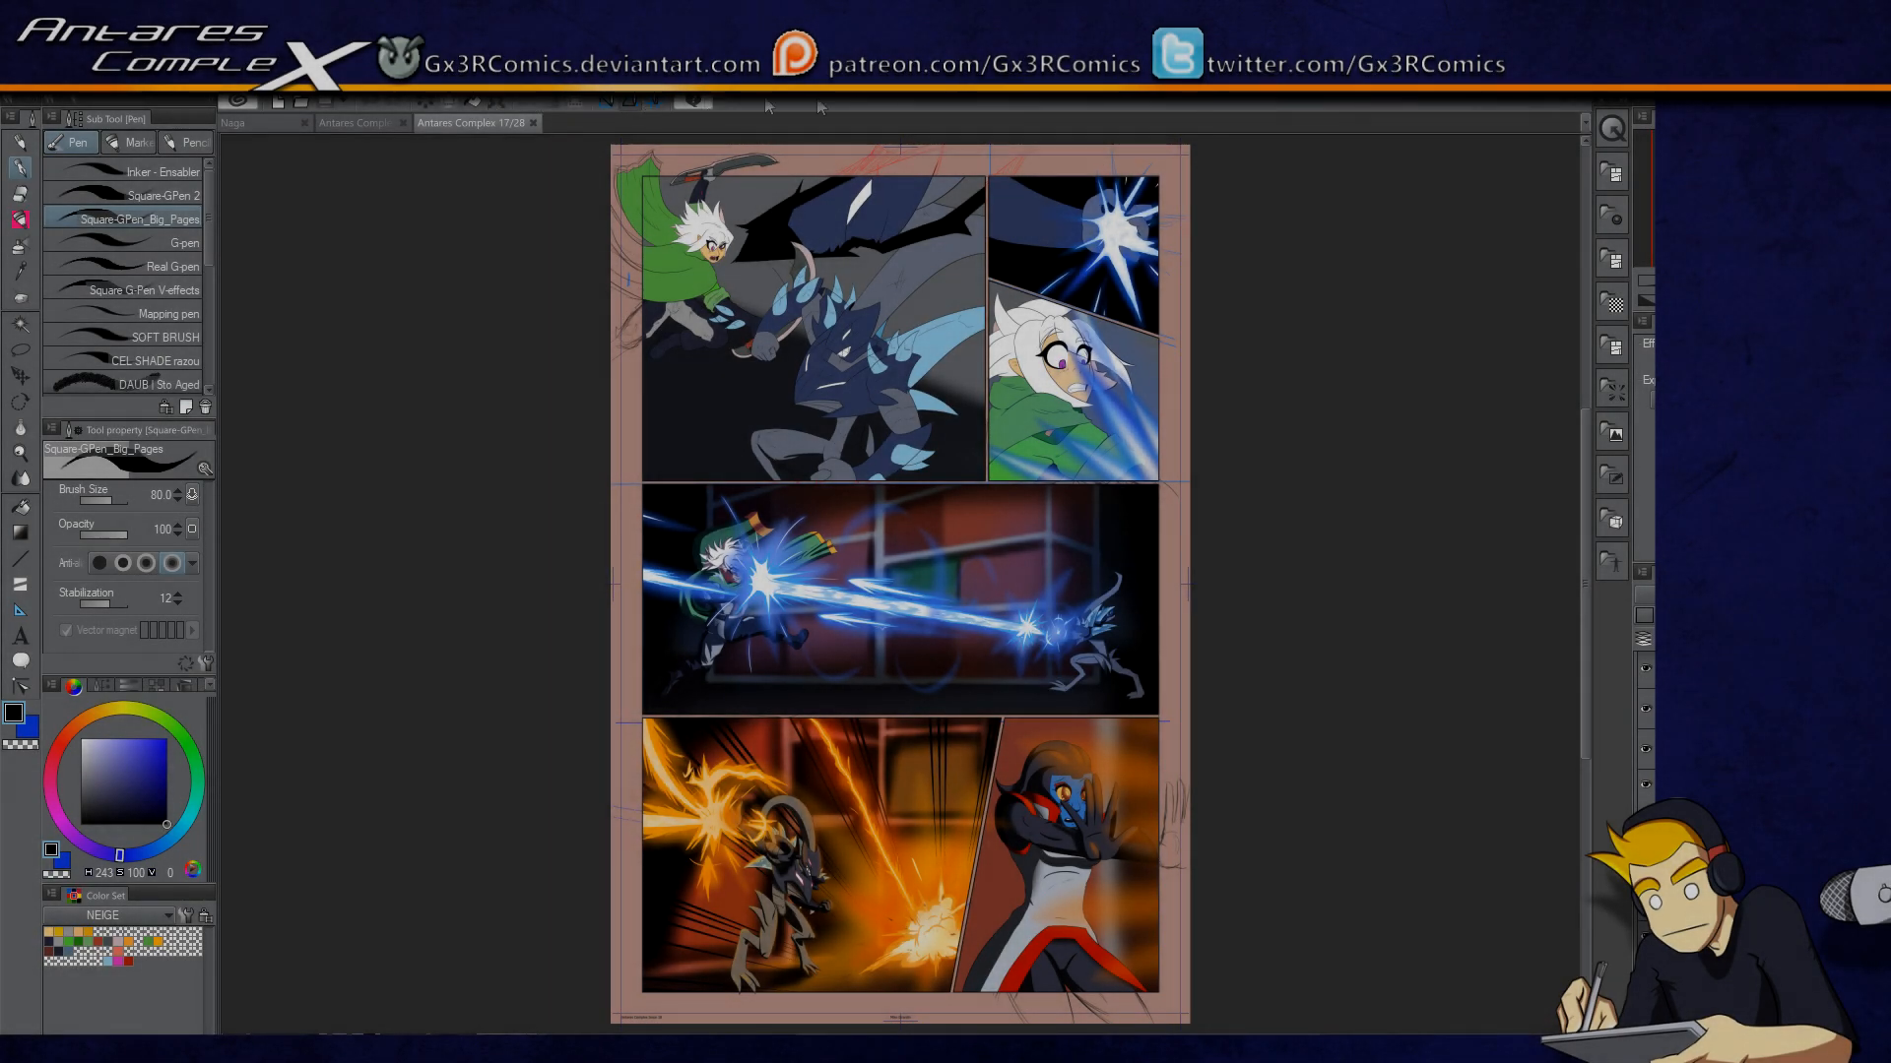
# Step: Open a second window of the Antares Complex page beside the first, giving the close-up working view more width than the full-page view
pyautogui.click(912, 104)
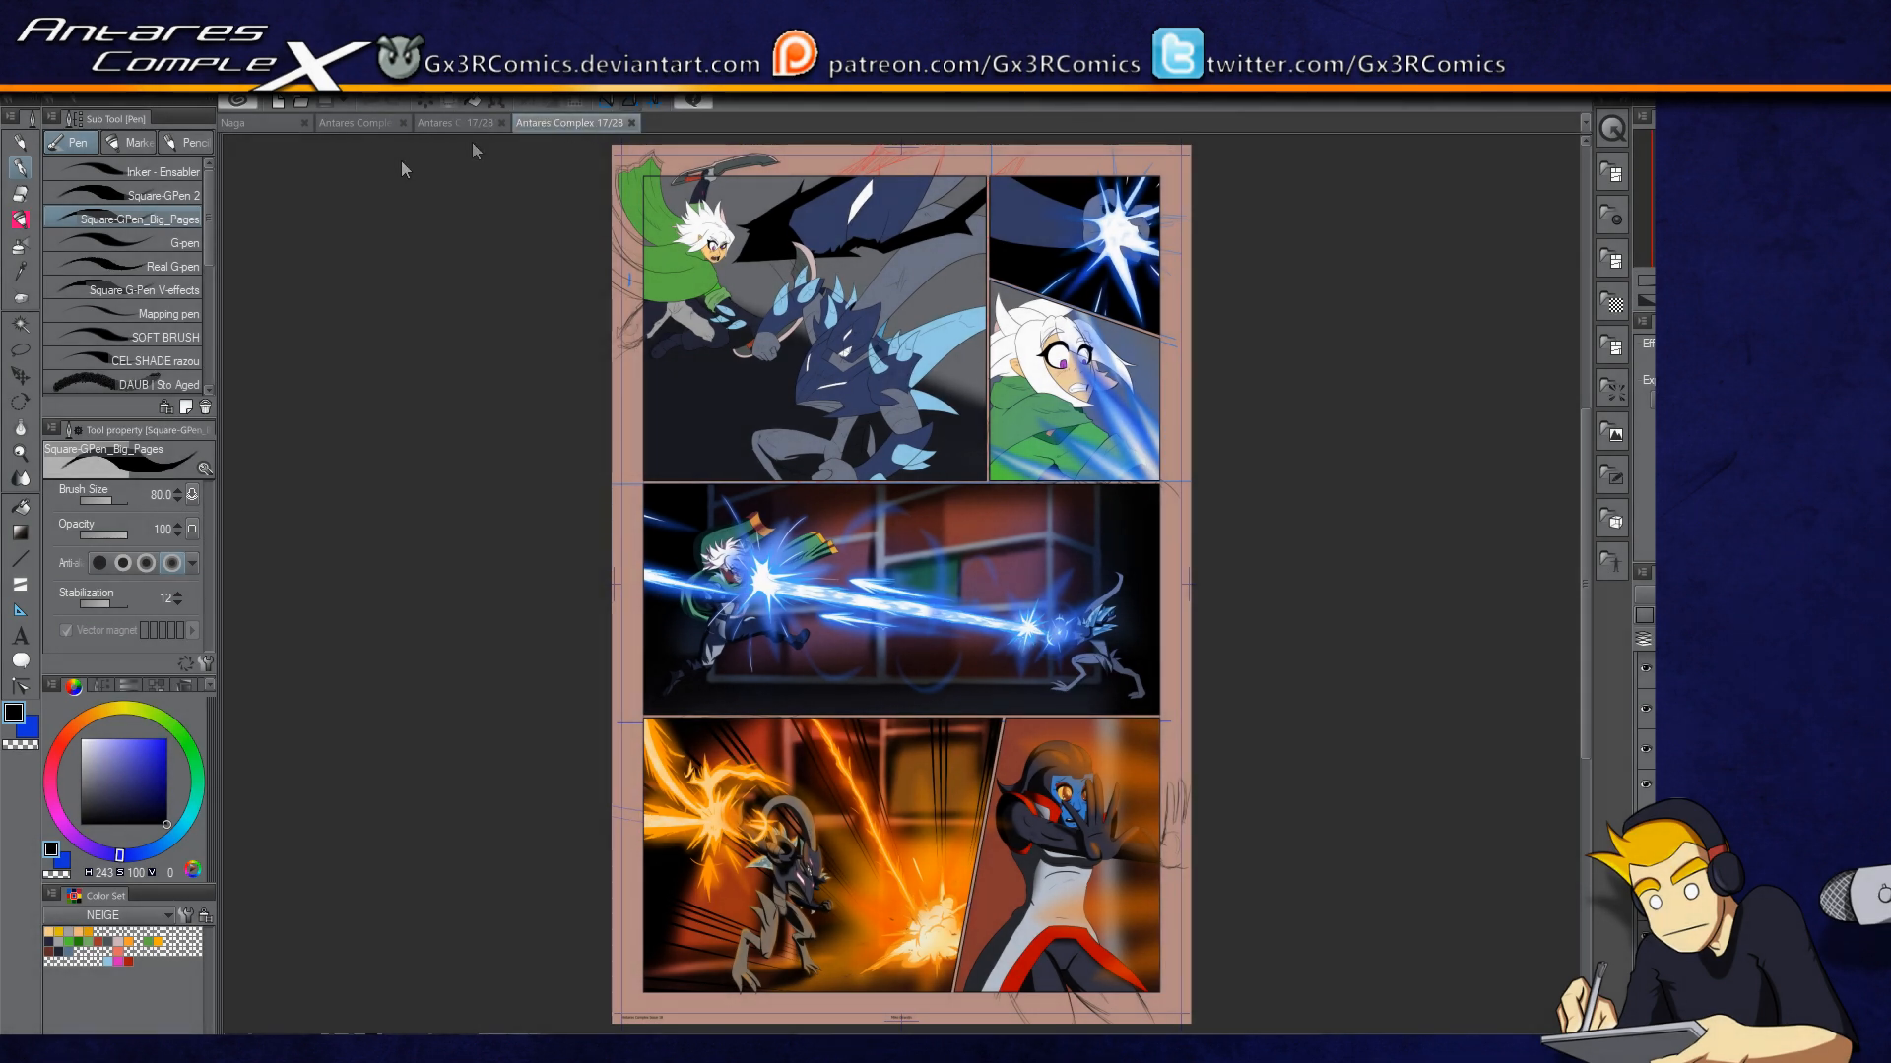
pyautogui.moveTo(213, 200); pyautogui.dragTo(223, 191)
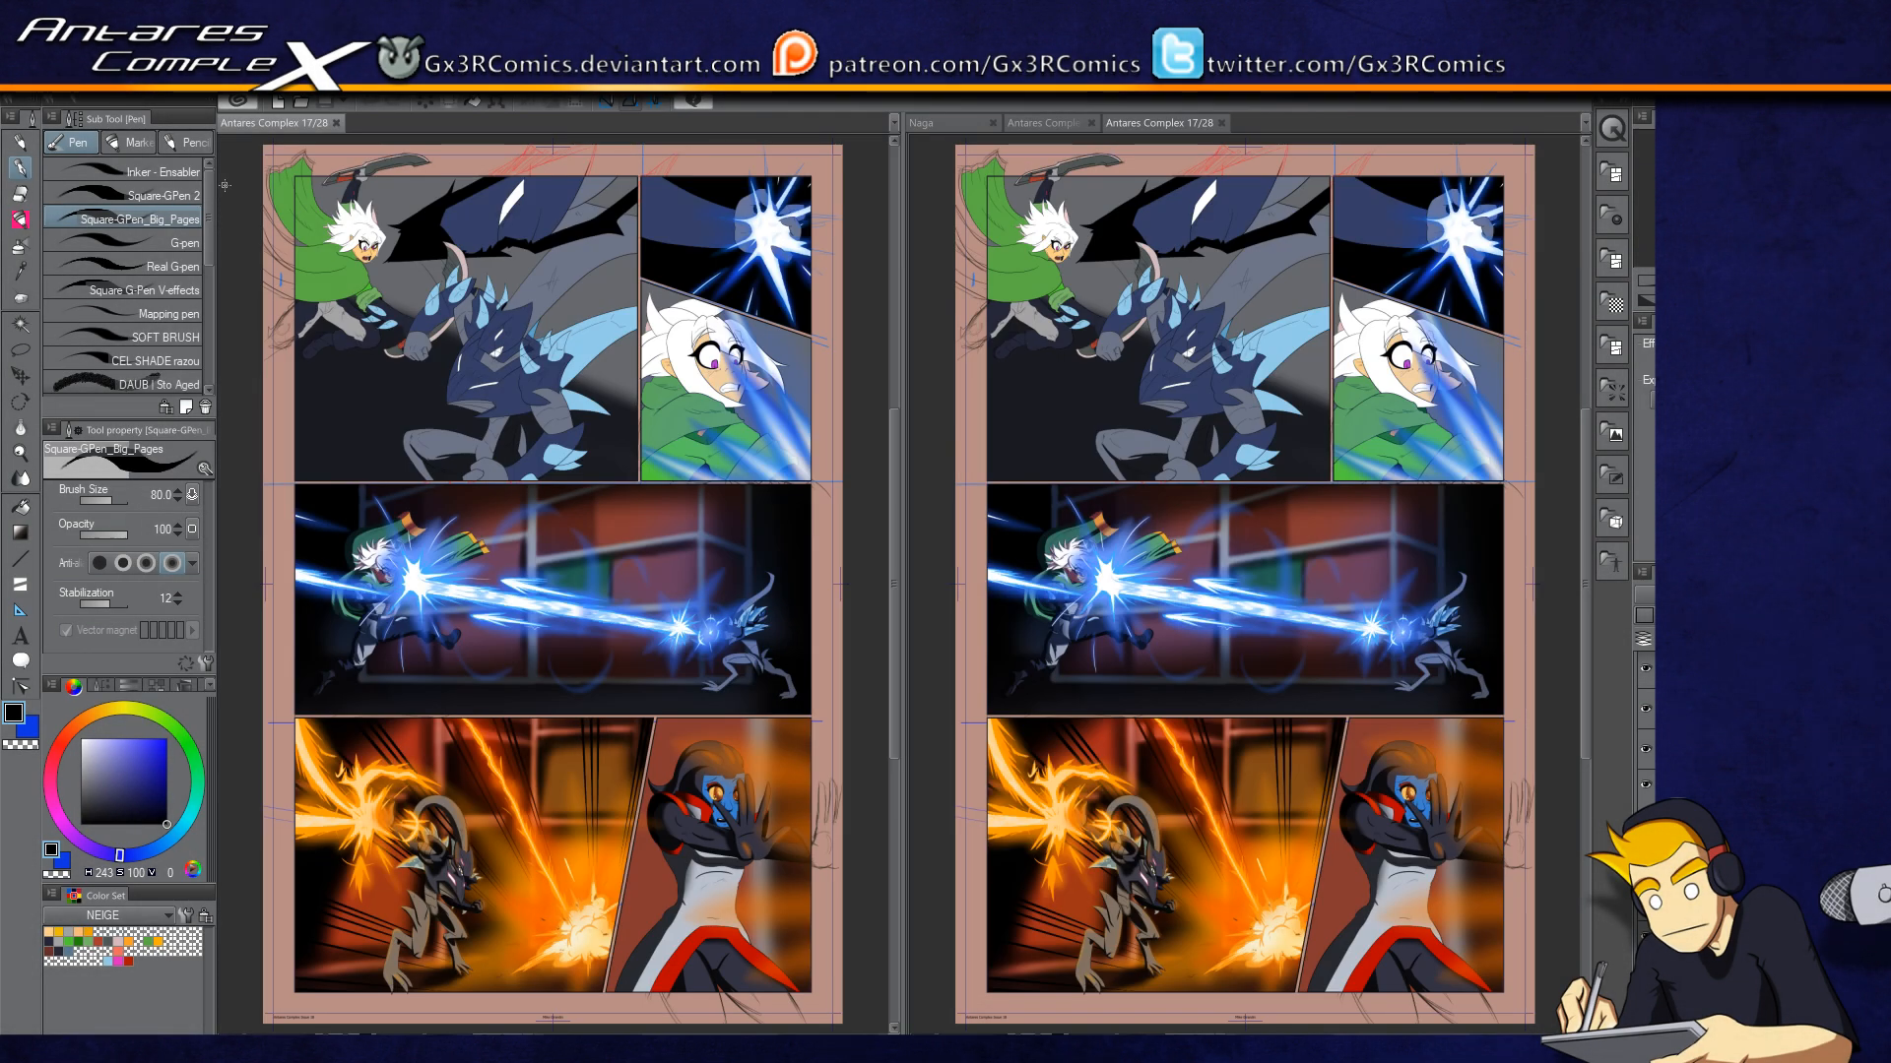
pyautogui.moveTo(898, 482); pyautogui.dragTo(767, 480)
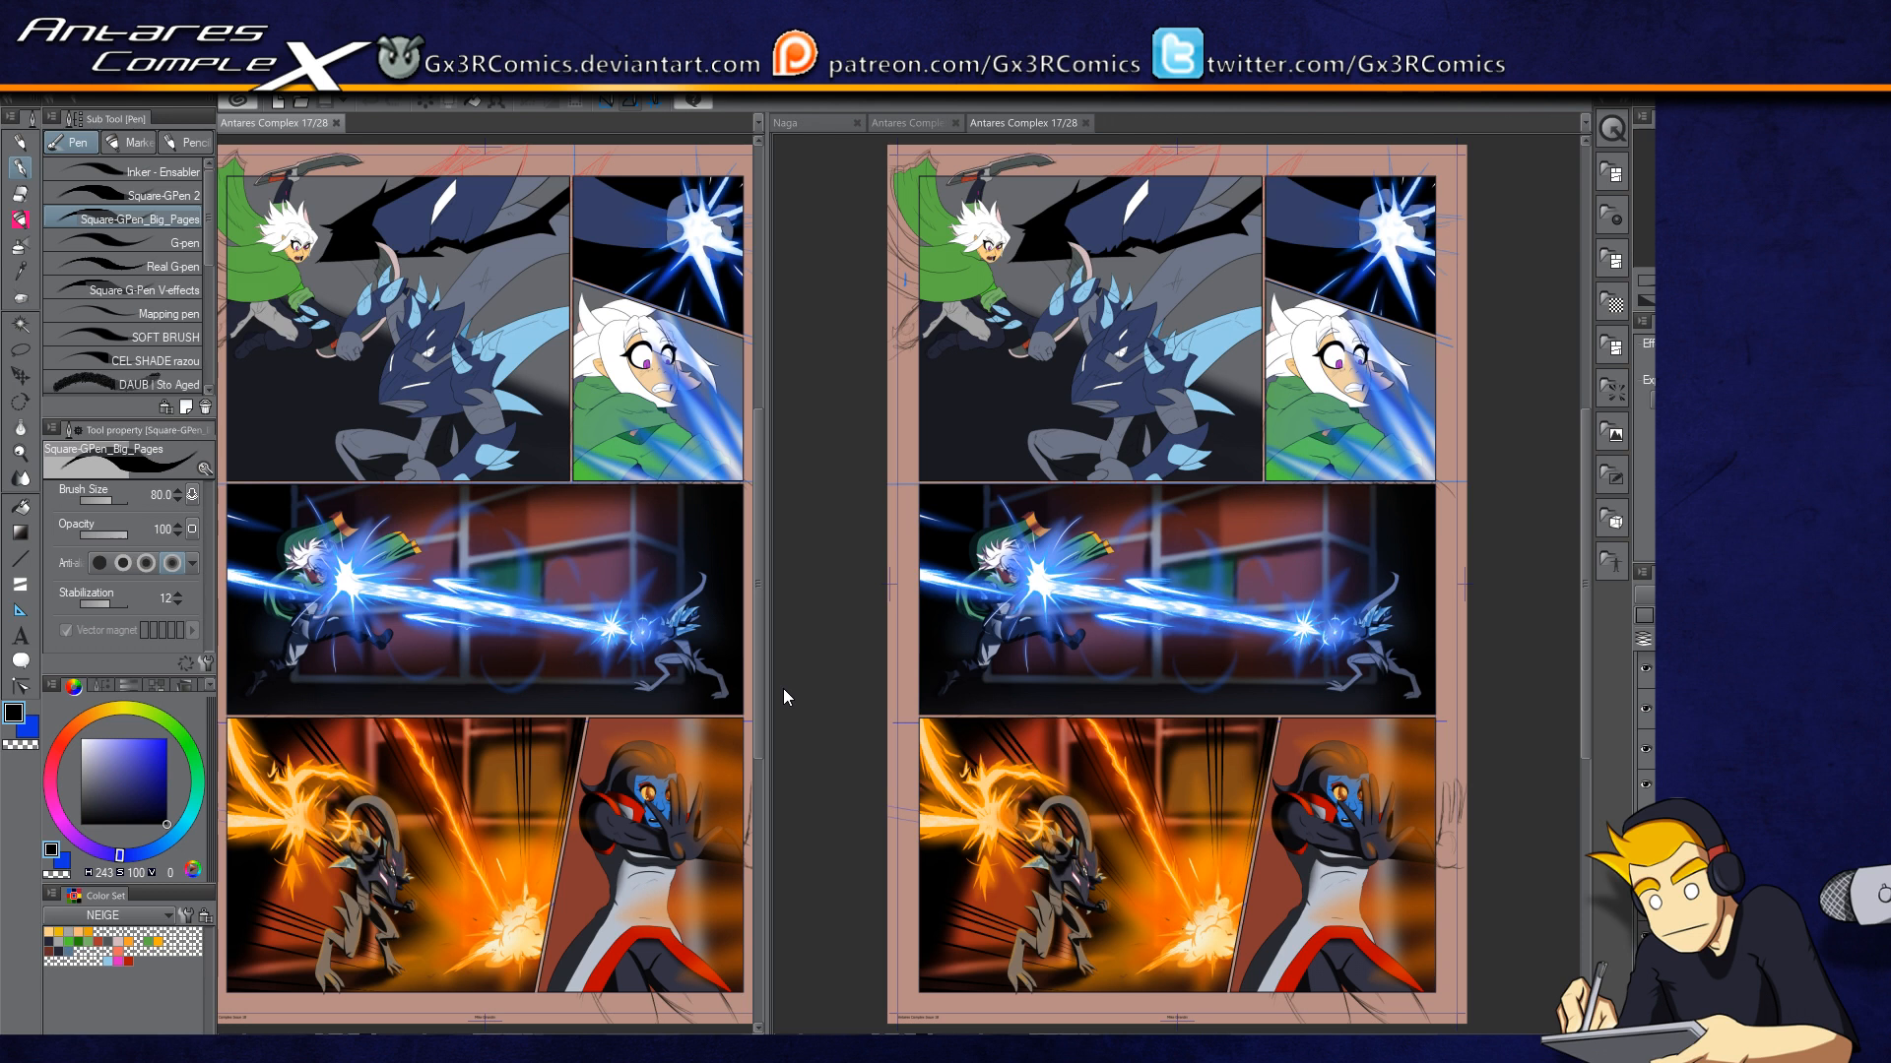
pyautogui.click(1023, 123)
pyautogui.scroll(4, 1071, 401)
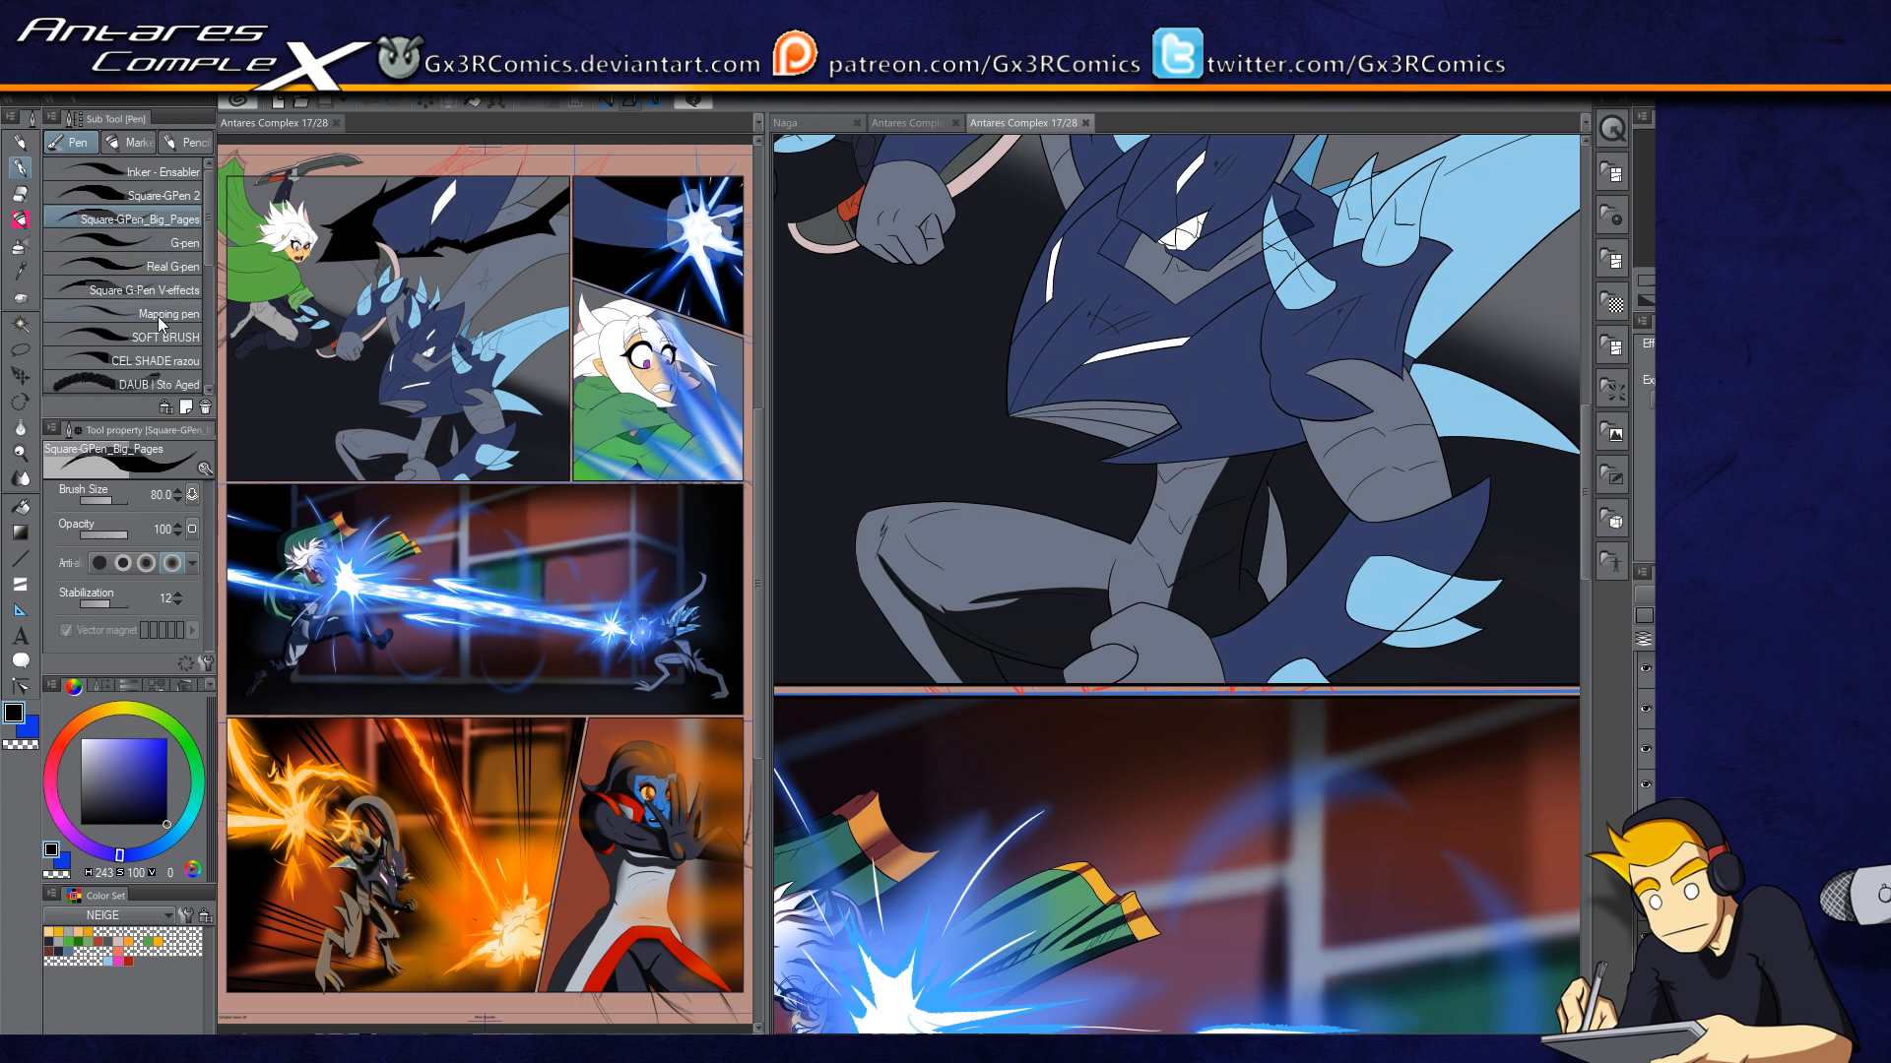
# Step: Choose the SOFT BRUSH, auto-select the blue area beneath the creature's chest plate, and pick the colours from the NEIGE colour set
pyautogui.click(179, 337)
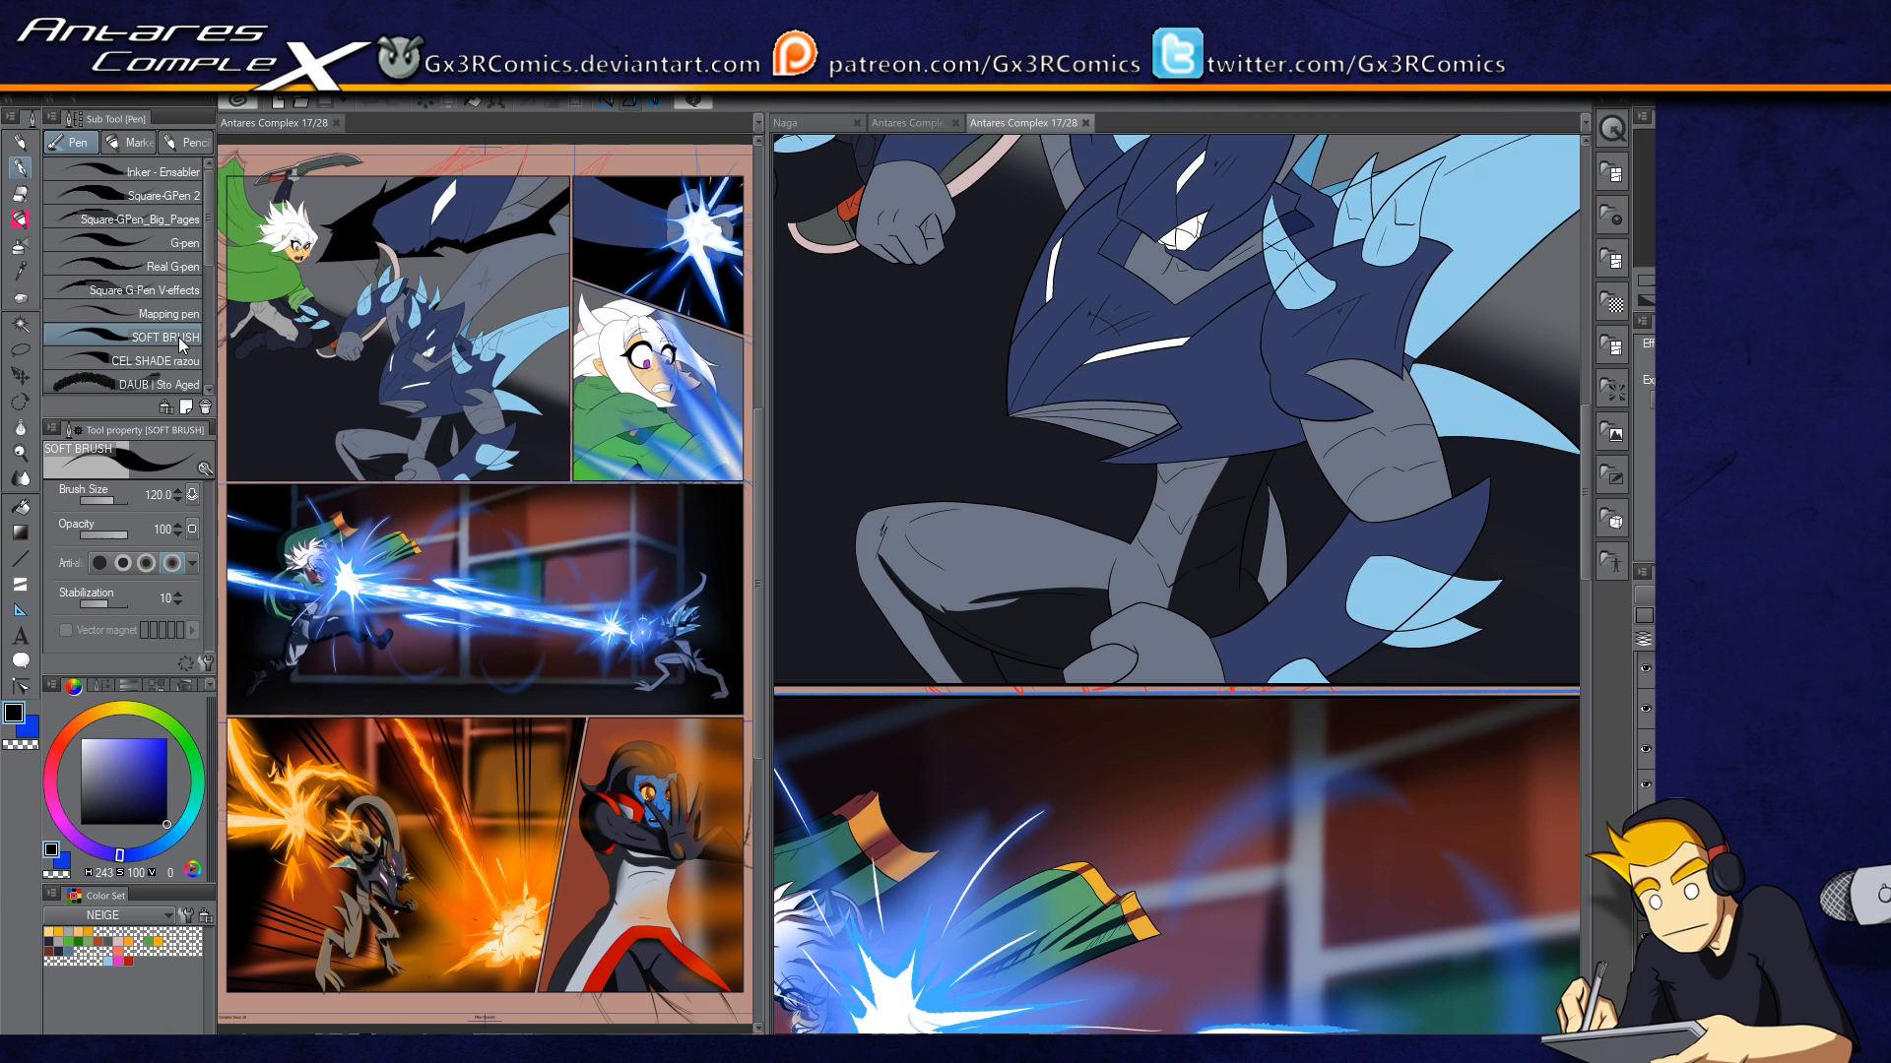
pyautogui.press('w')
pyautogui.click(1244, 427)
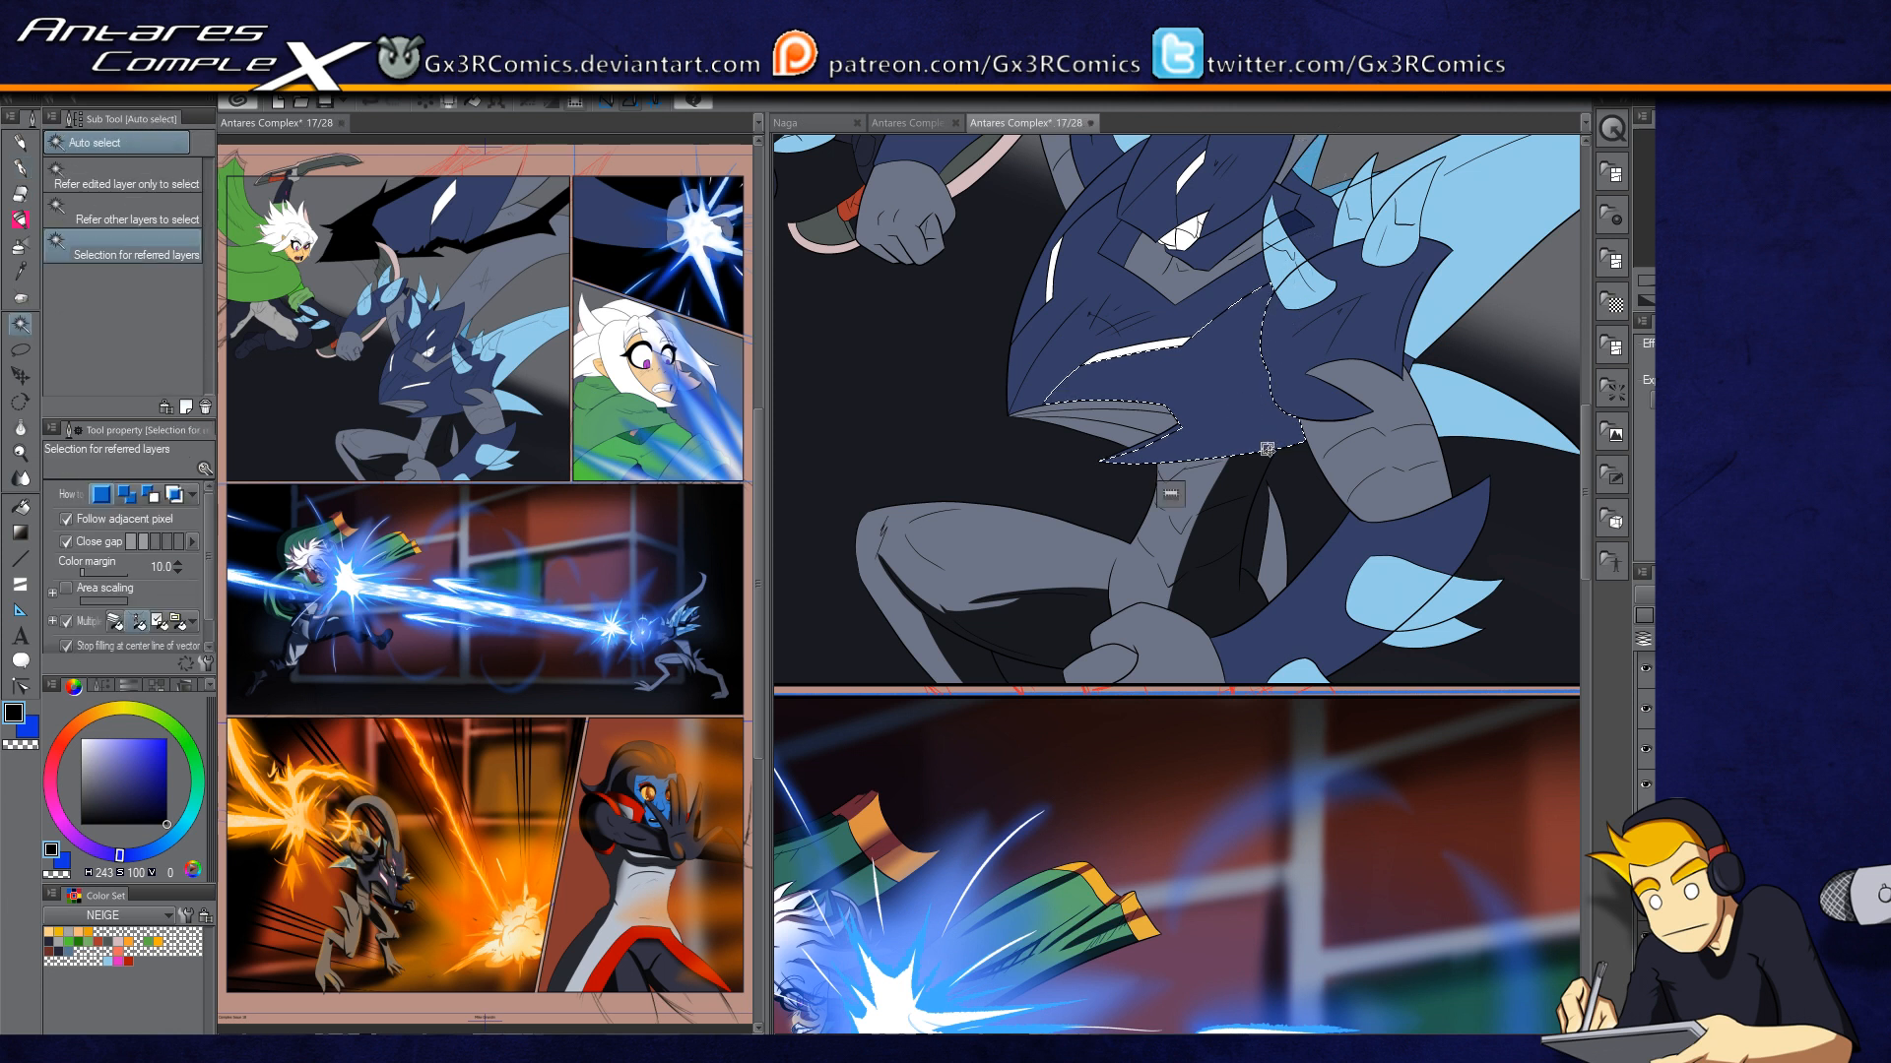
pyautogui.press('p')
pyautogui.click(59, 951)
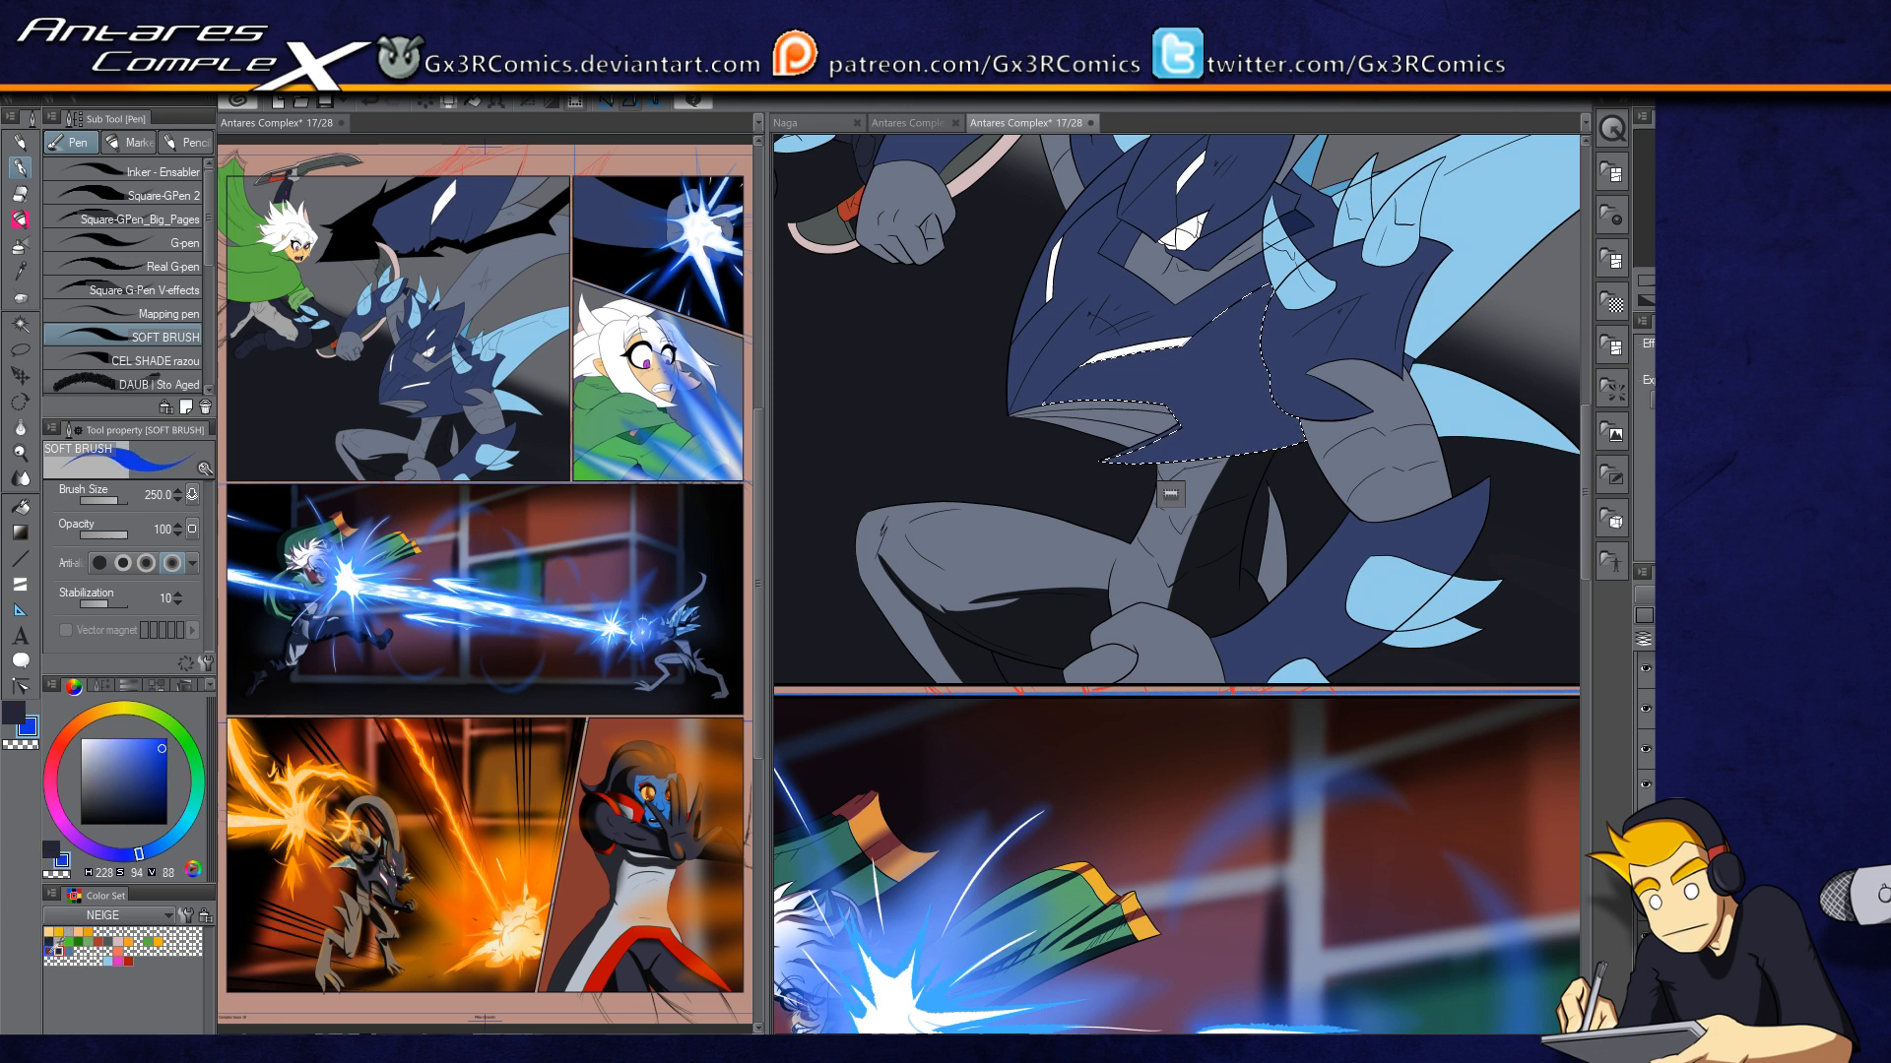
pyautogui.click(49, 951)
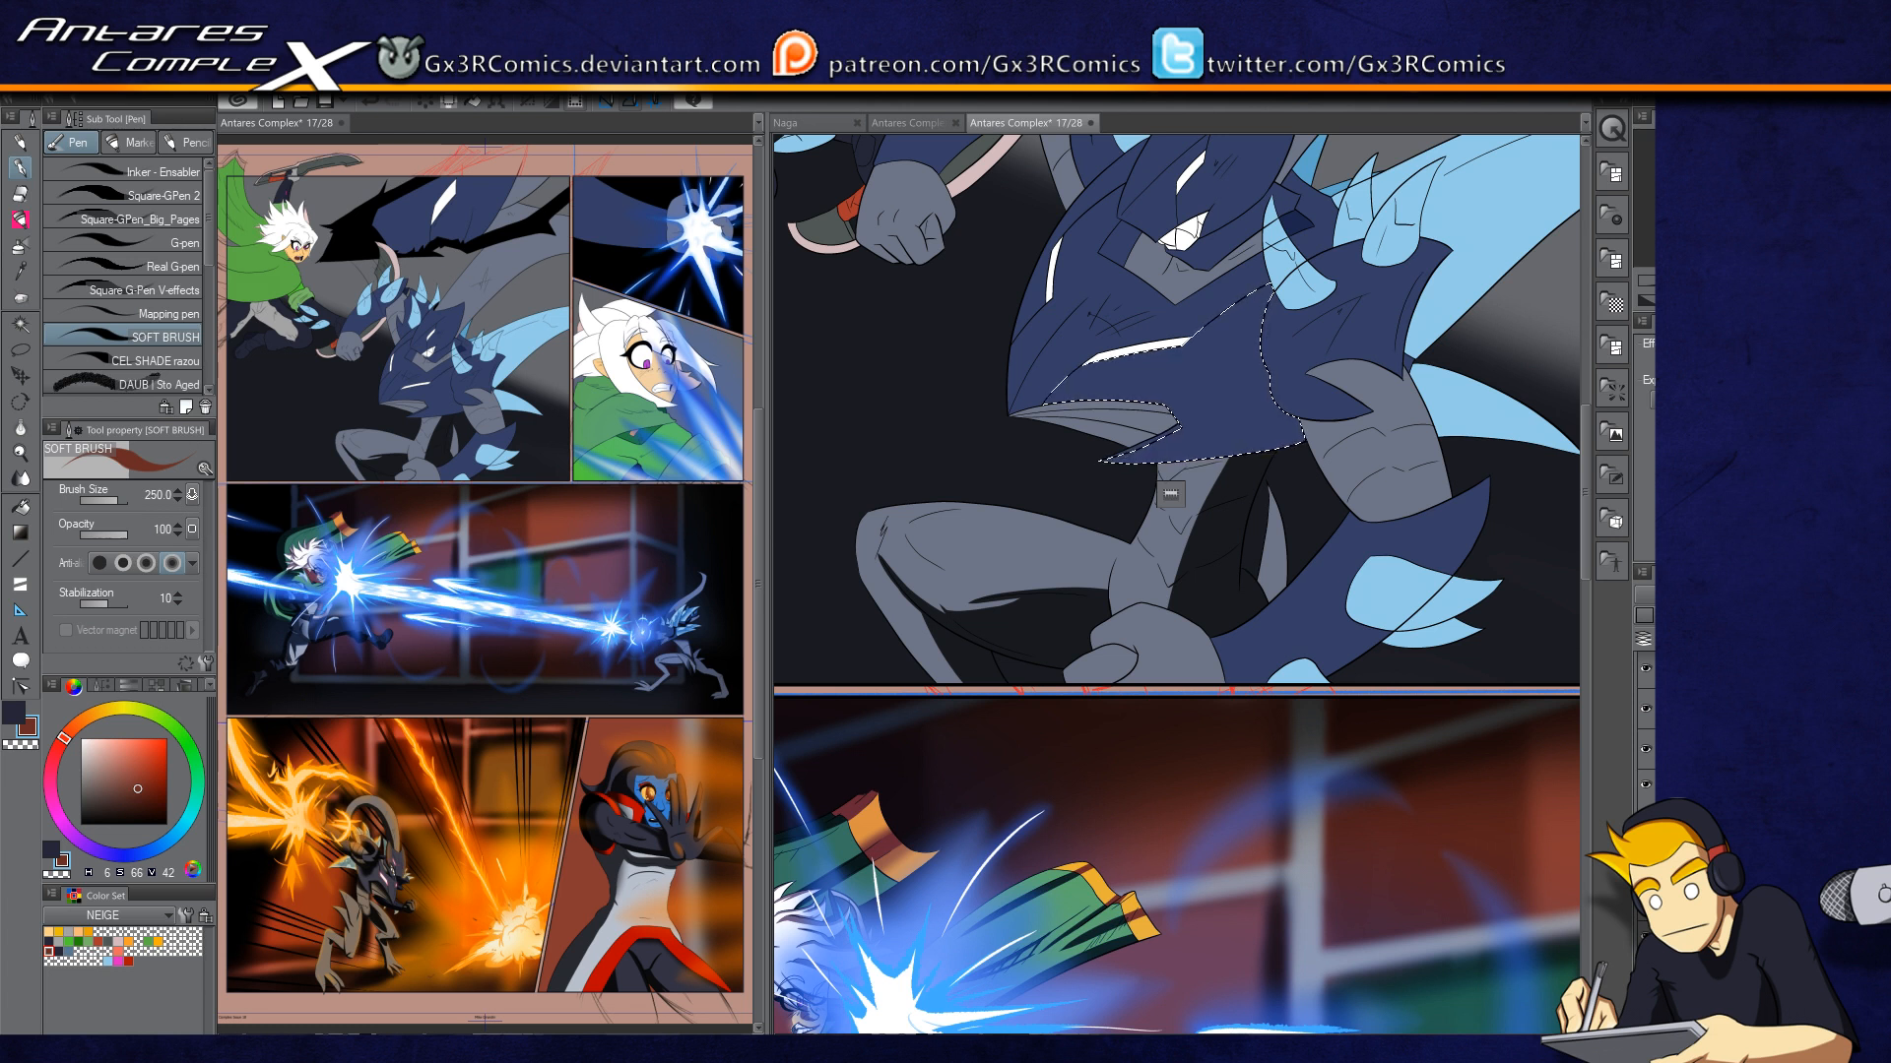
# Step: Paint a dark navy shadow over the selected area beneath the chest plate with the soft brush at size 400
pyautogui.moveTo(1286, 420); pyautogui.dragTo(1022, 688)
pyautogui.press(']')
pyautogui.press(']')
pyautogui.press('x')
pyautogui.moveTo(1173, 615); pyautogui.dragTo(945, 699)
pyautogui.moveTo(808, 722); pyautogui.dragTo(940, 761)
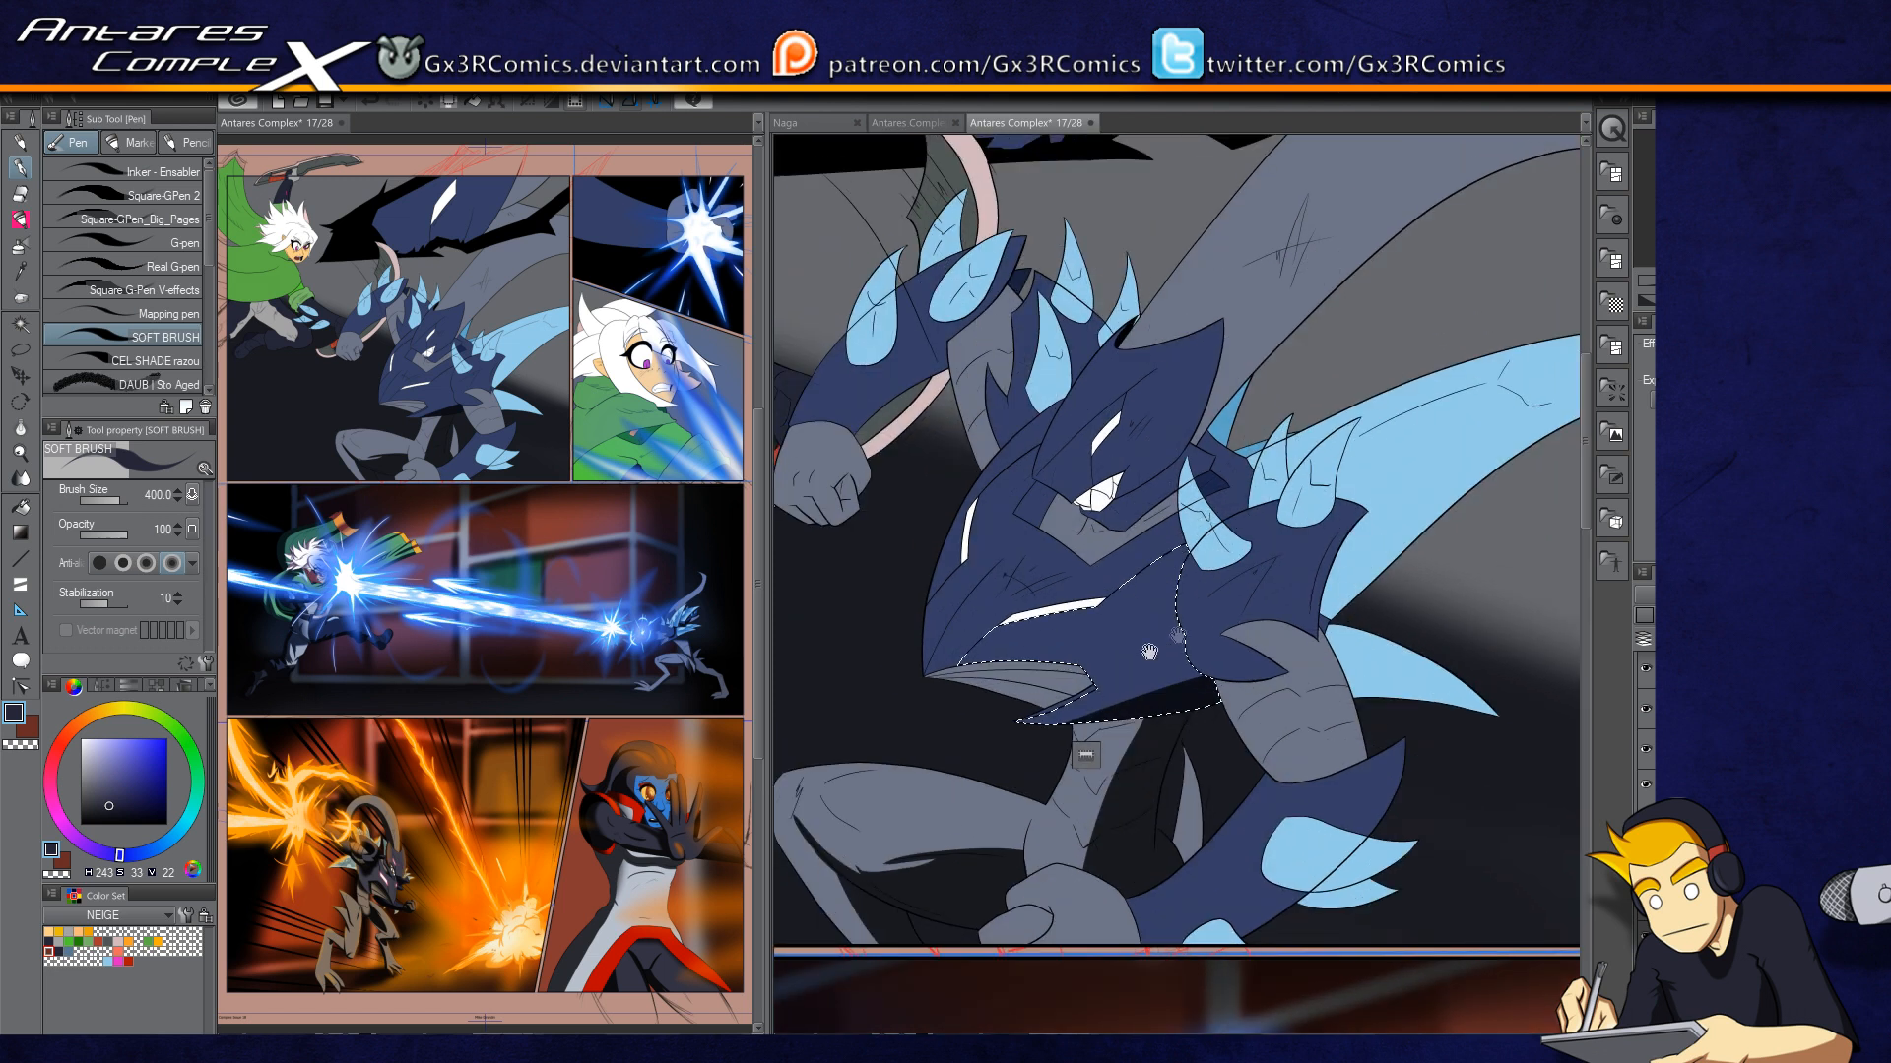
pyautogui.moveTo(1146, 678)
pyautogui.mouseDown()
pyautogui.moveTo(1182, 704)
pyautogui.moveTo(1030, 739)
pyautogui.moveTo(1221, 625)
pyautogui.moveTo(980, 752)
pyautogui.moveTo(1305, 476)
pyautogui.mouseUp()
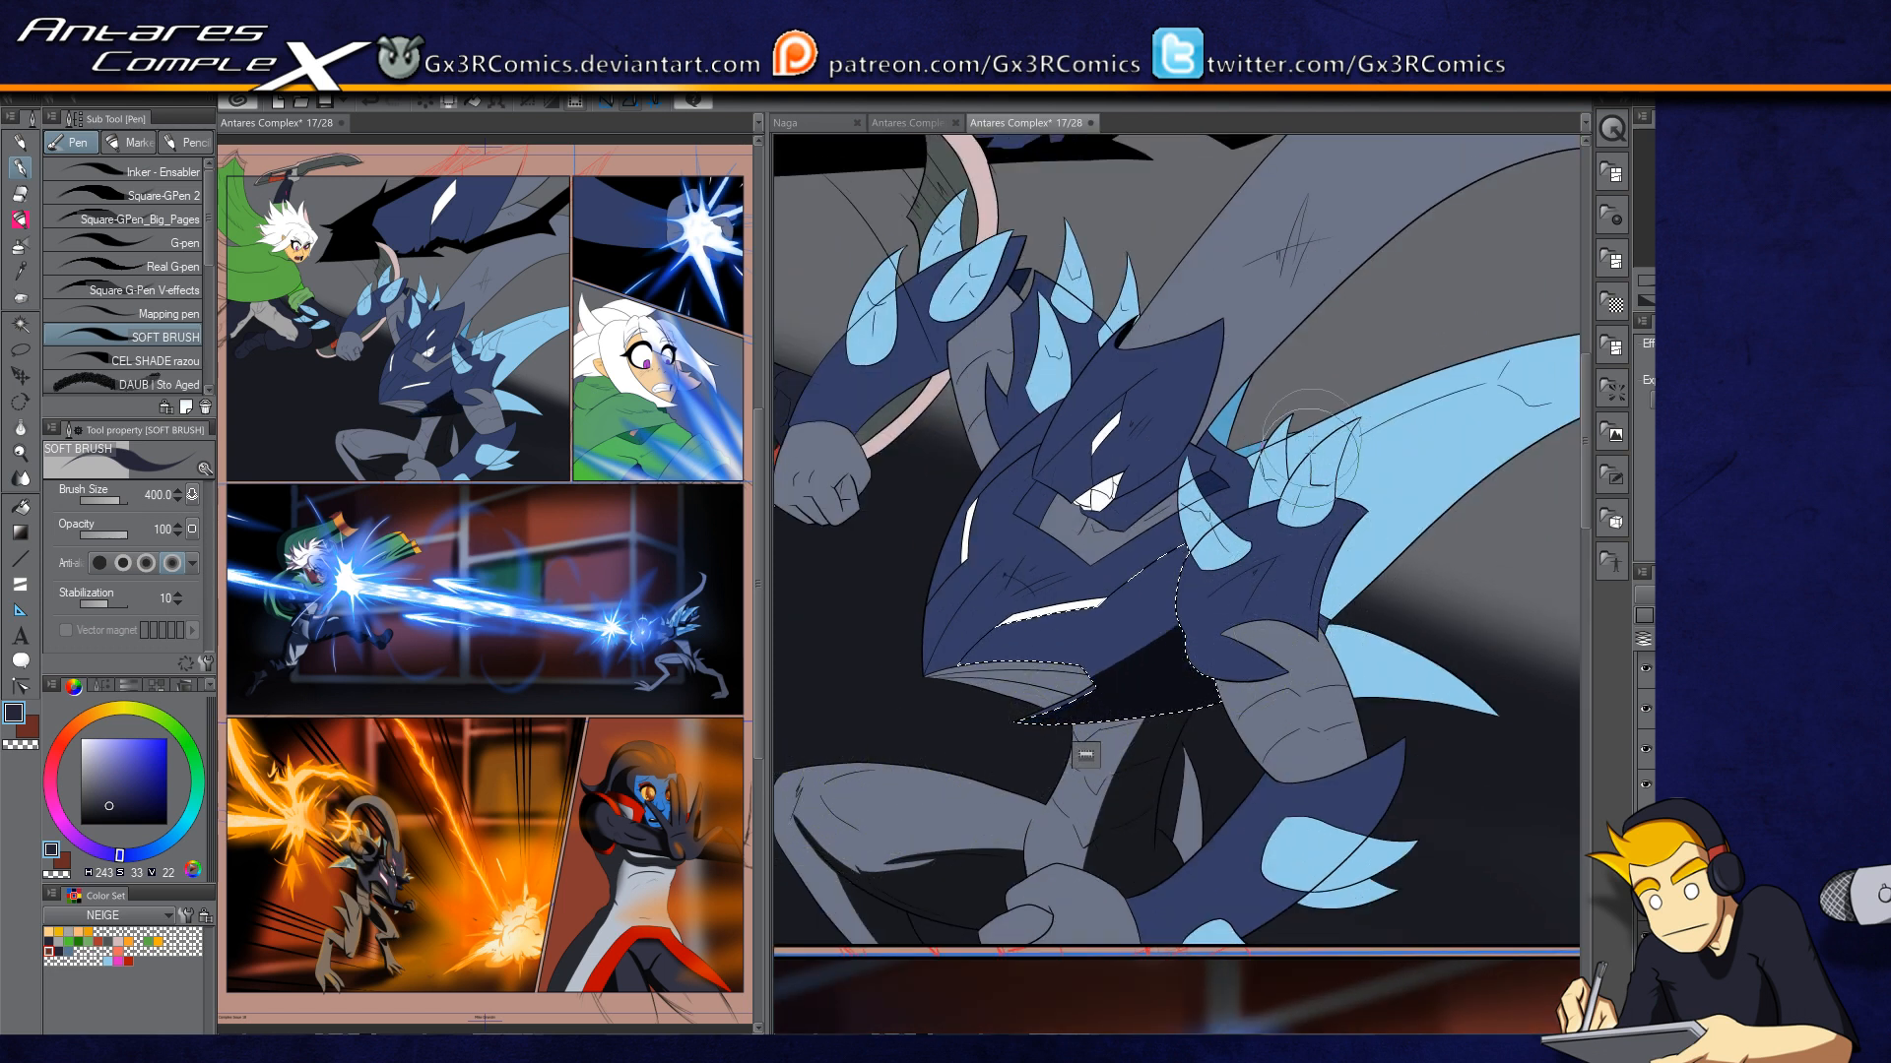
pyautogui.moveTo(1096, 756)
pyautogui.mouseDown()
pyautogui.moveTo(995, 734)
pyautogui.moveTo(1142, 648)
pyautogui.moveTo(1063, 650)
pyautogui.moveTo(1126, 642)
pyautogui.mouseUp()
# Step: Auto-select the creature's blue chest plate and paint a thin dark shadow along its lower edge with the soft brush at size 170
pyautogui.scroll(2, 1143, 611)
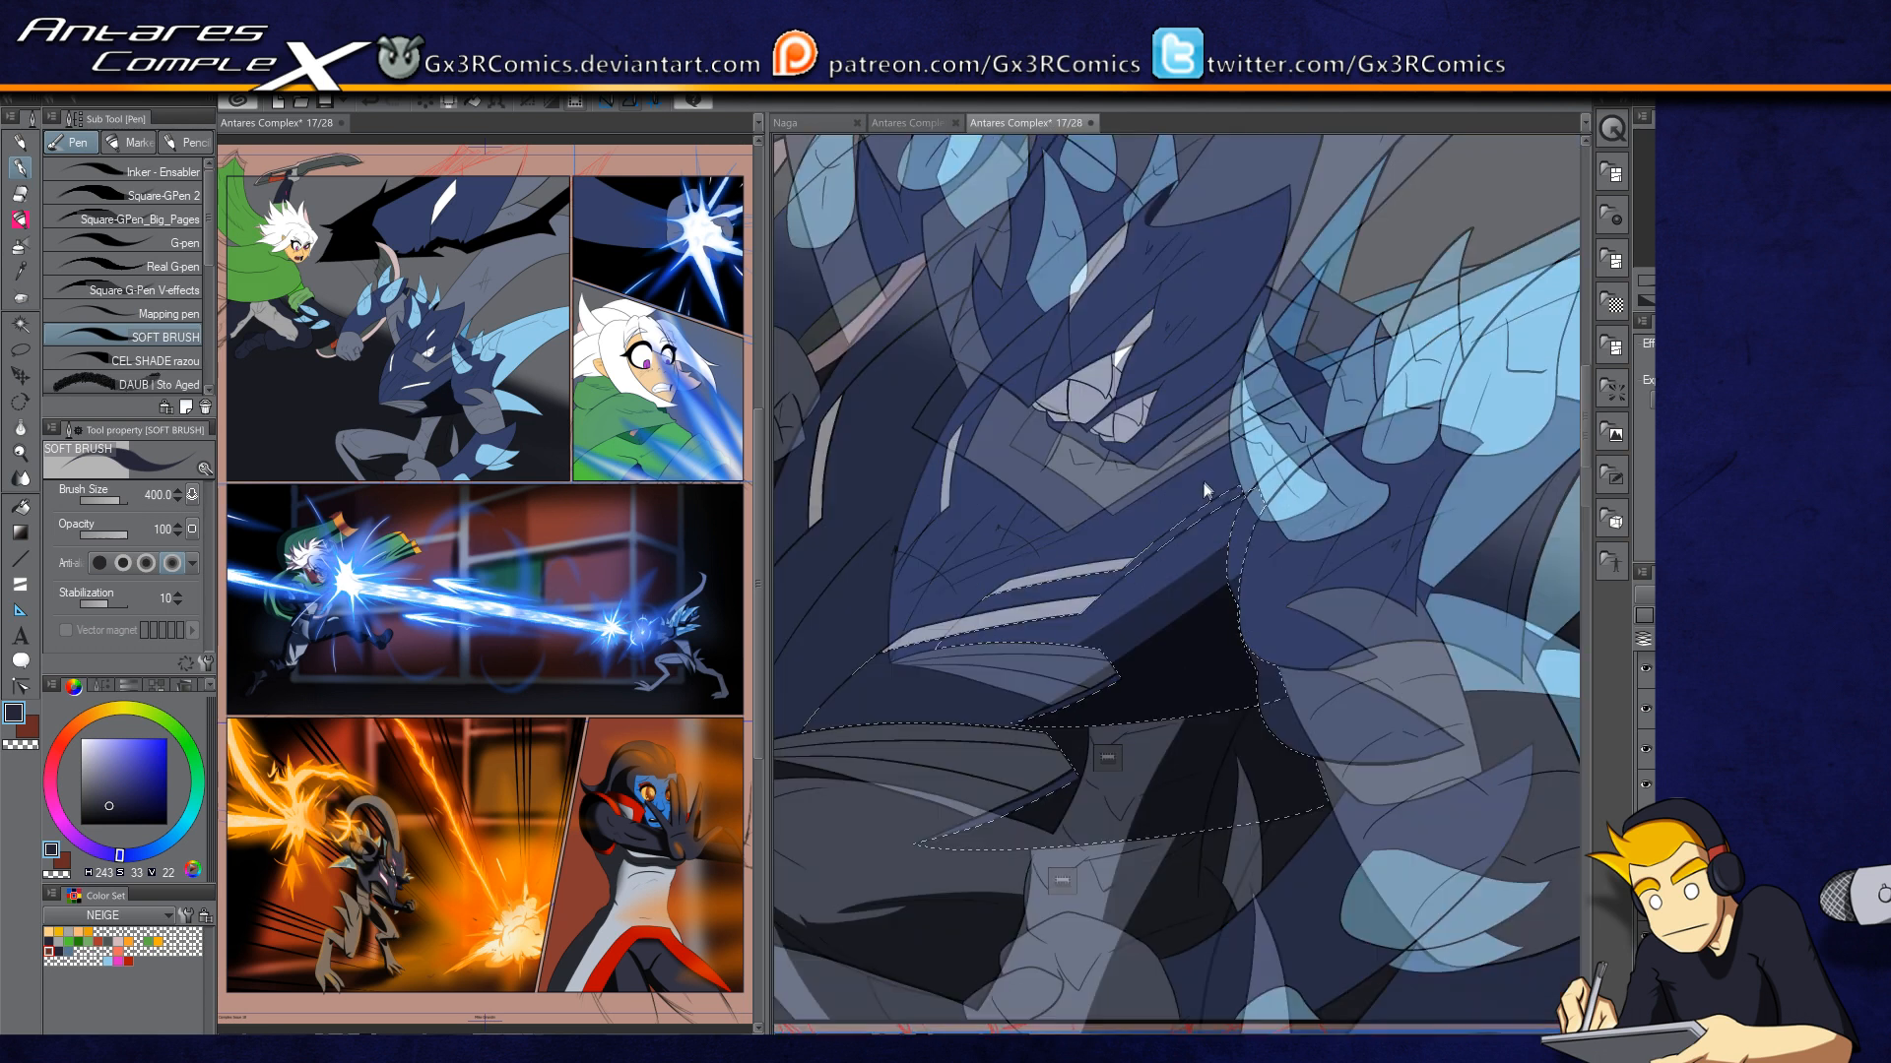
pyautogui.press('w')
pyautogui.click(1203, 530)
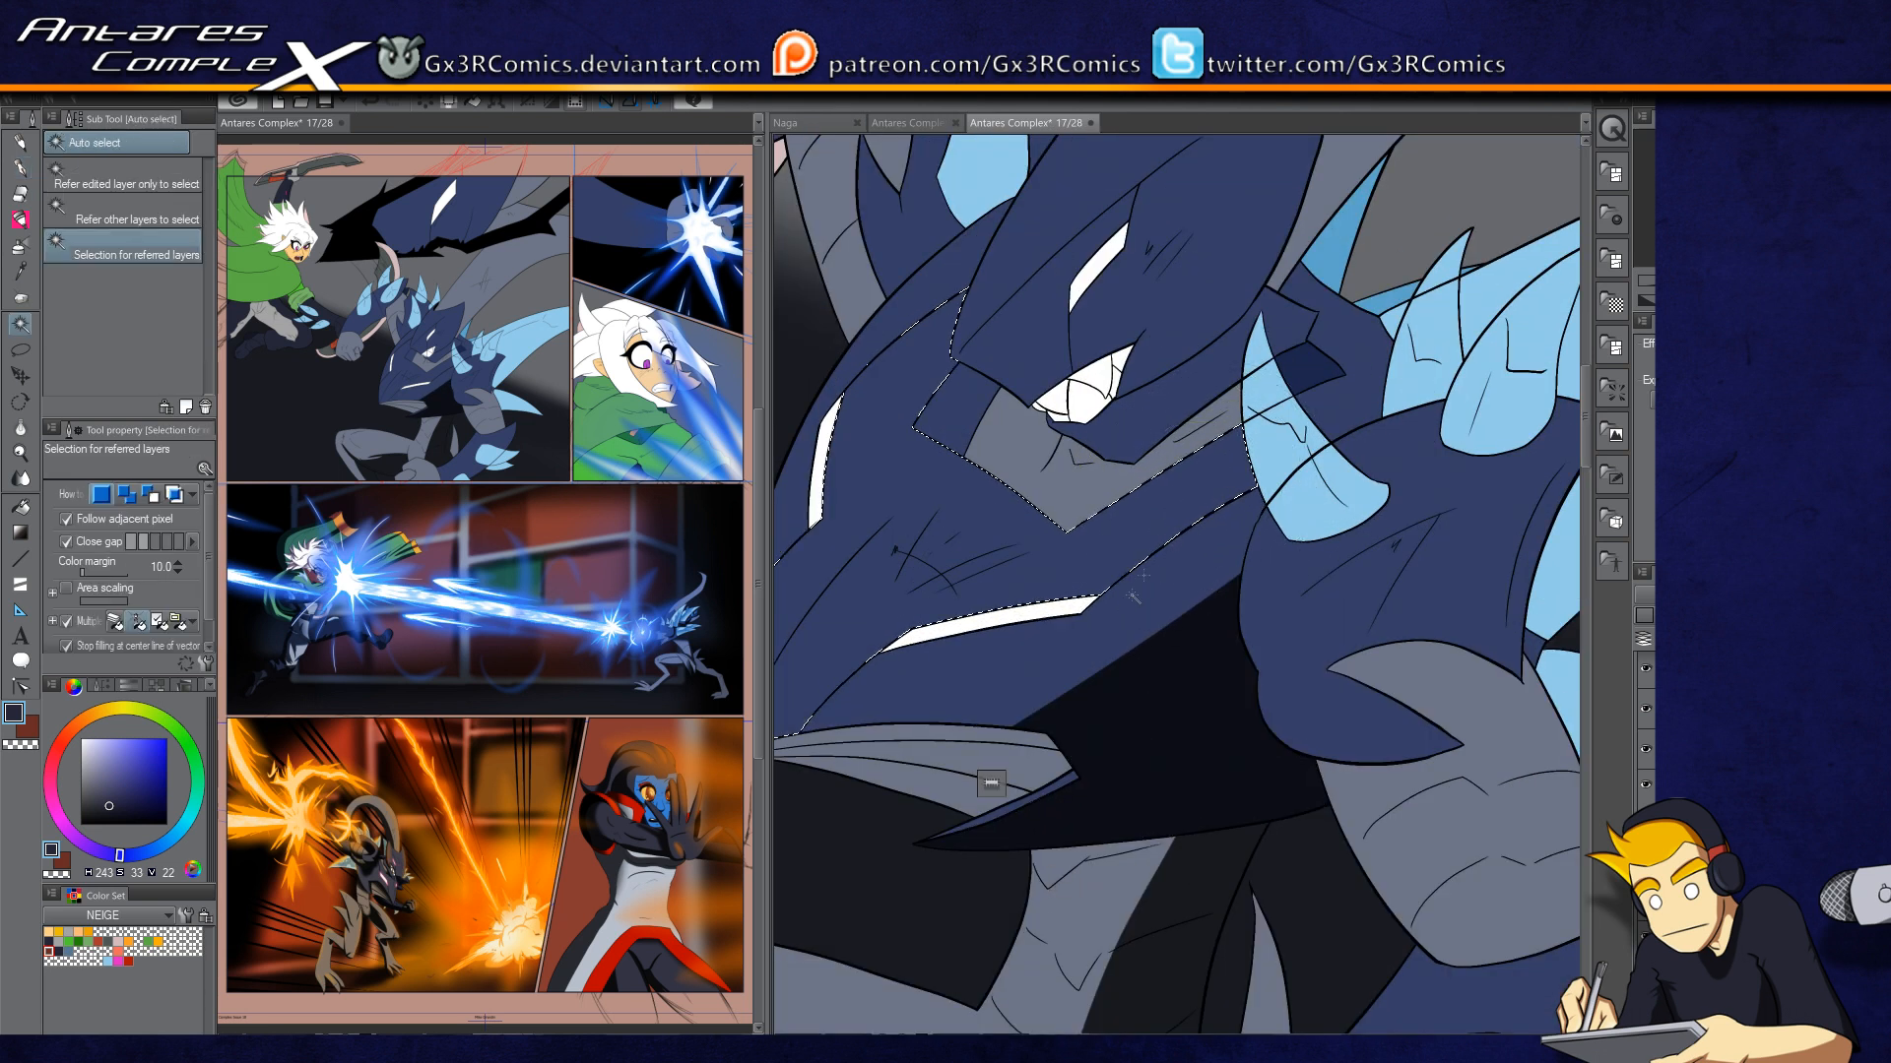
pyautogui.press('p')
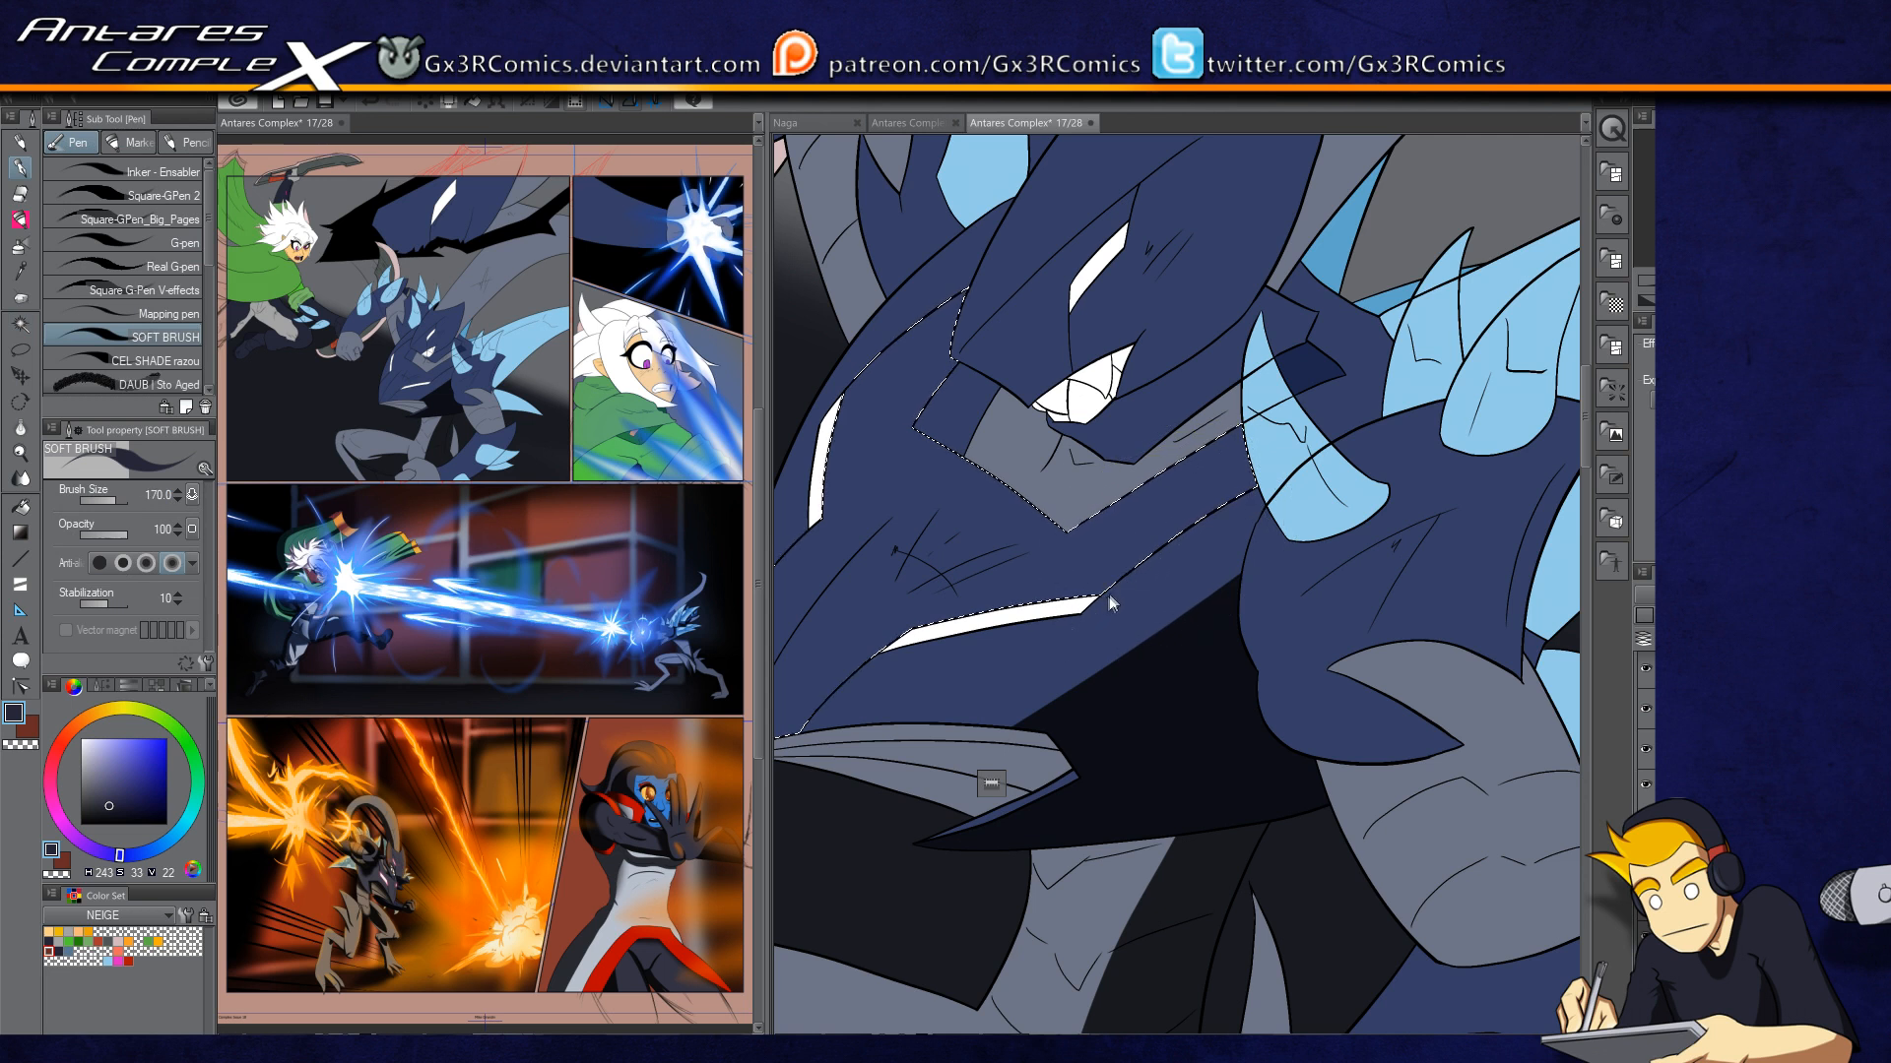
pyautogui.scroll(1, 1107, 595)
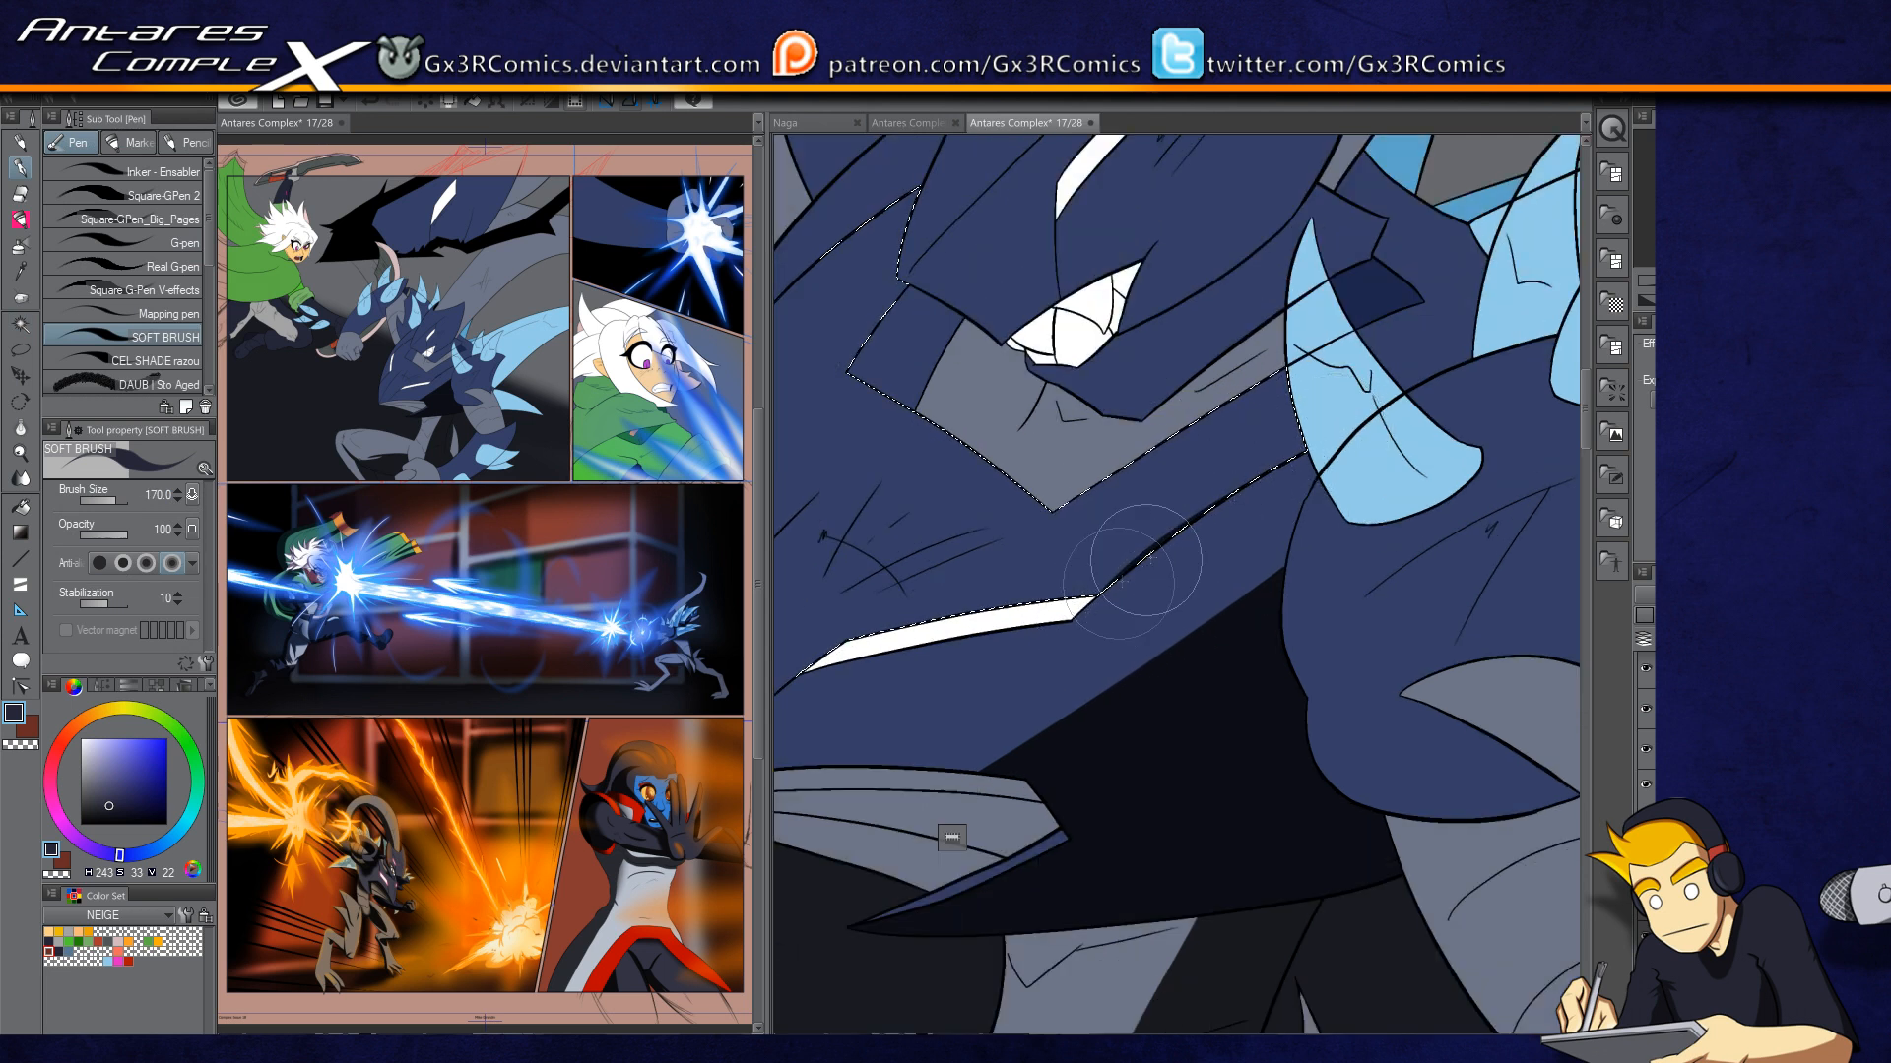
pyautogui.moveTo(1303, 453); pyautogui.dragTo(1049, 605)
# Step: Auto-select the creature's lower jaw and paint dark navy shadow behind the teeth with the soft brush at size 400
pyautogui.press('w')
pyautogui.click(1248, 466)
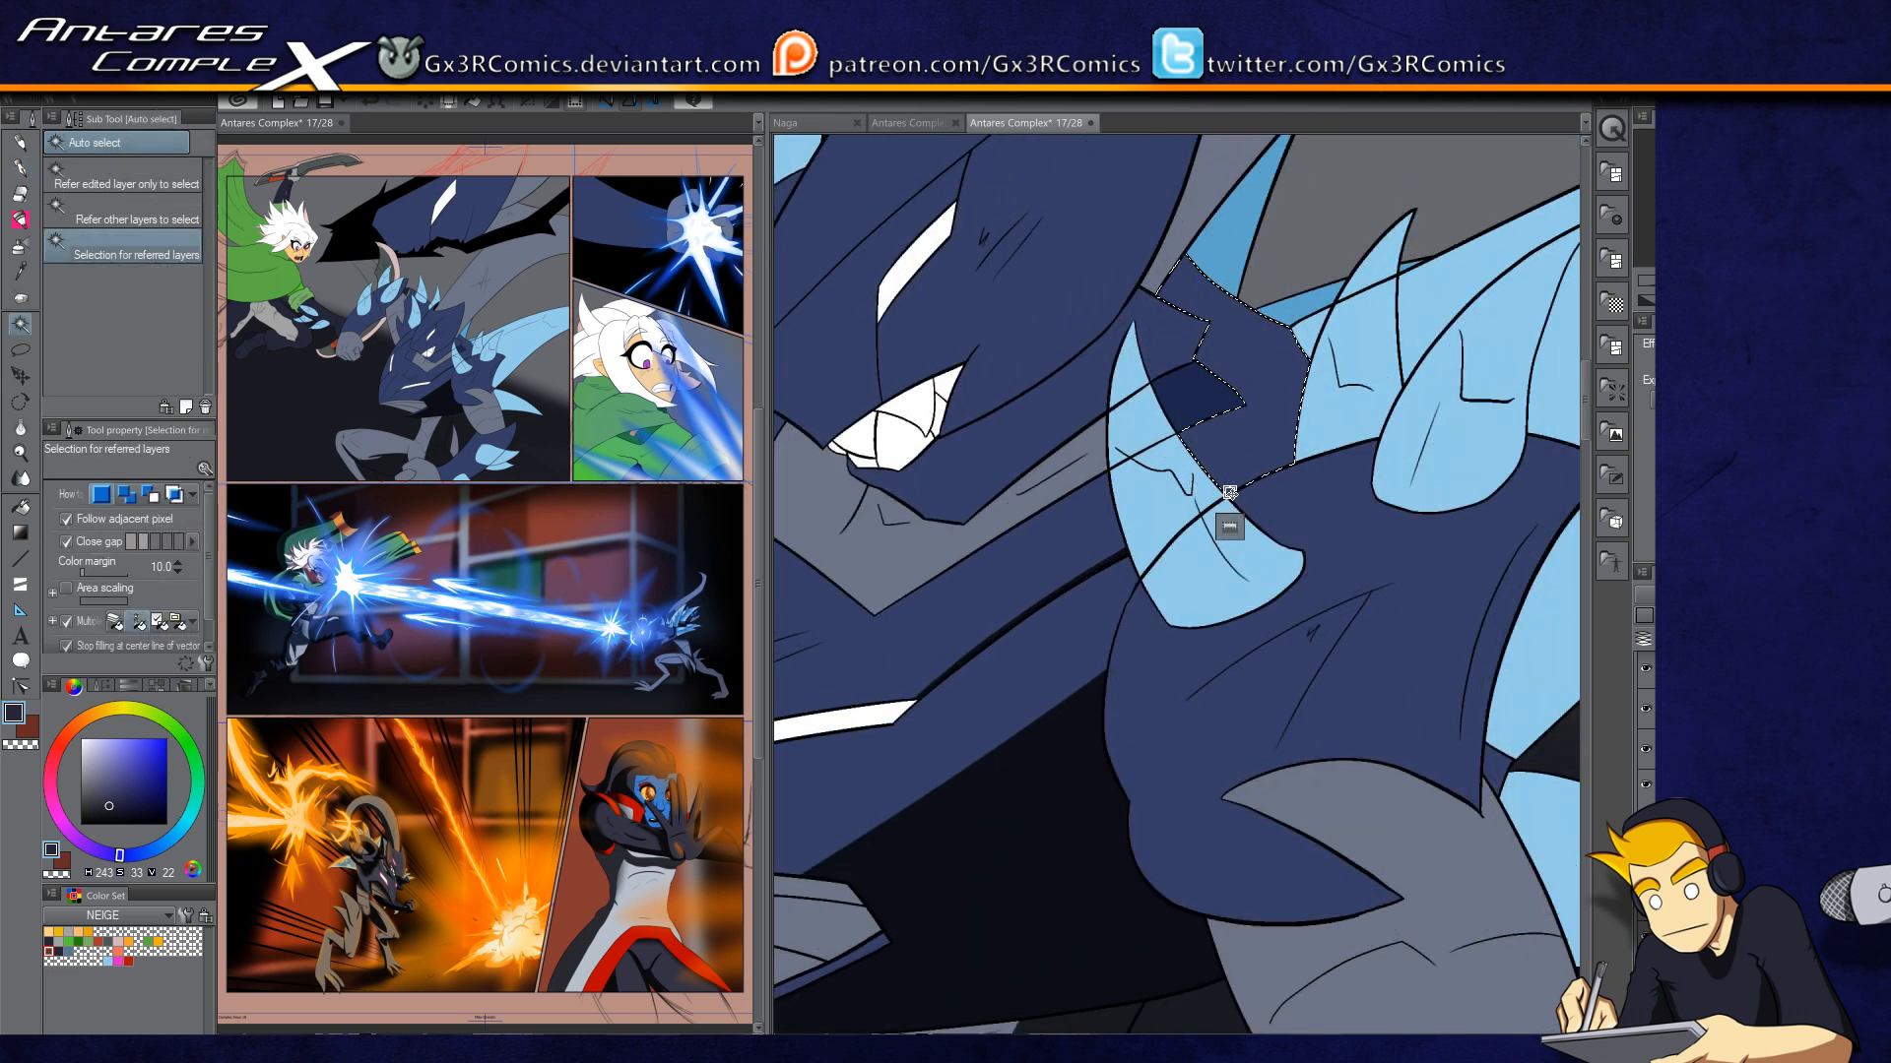
pyautogui.press('p')
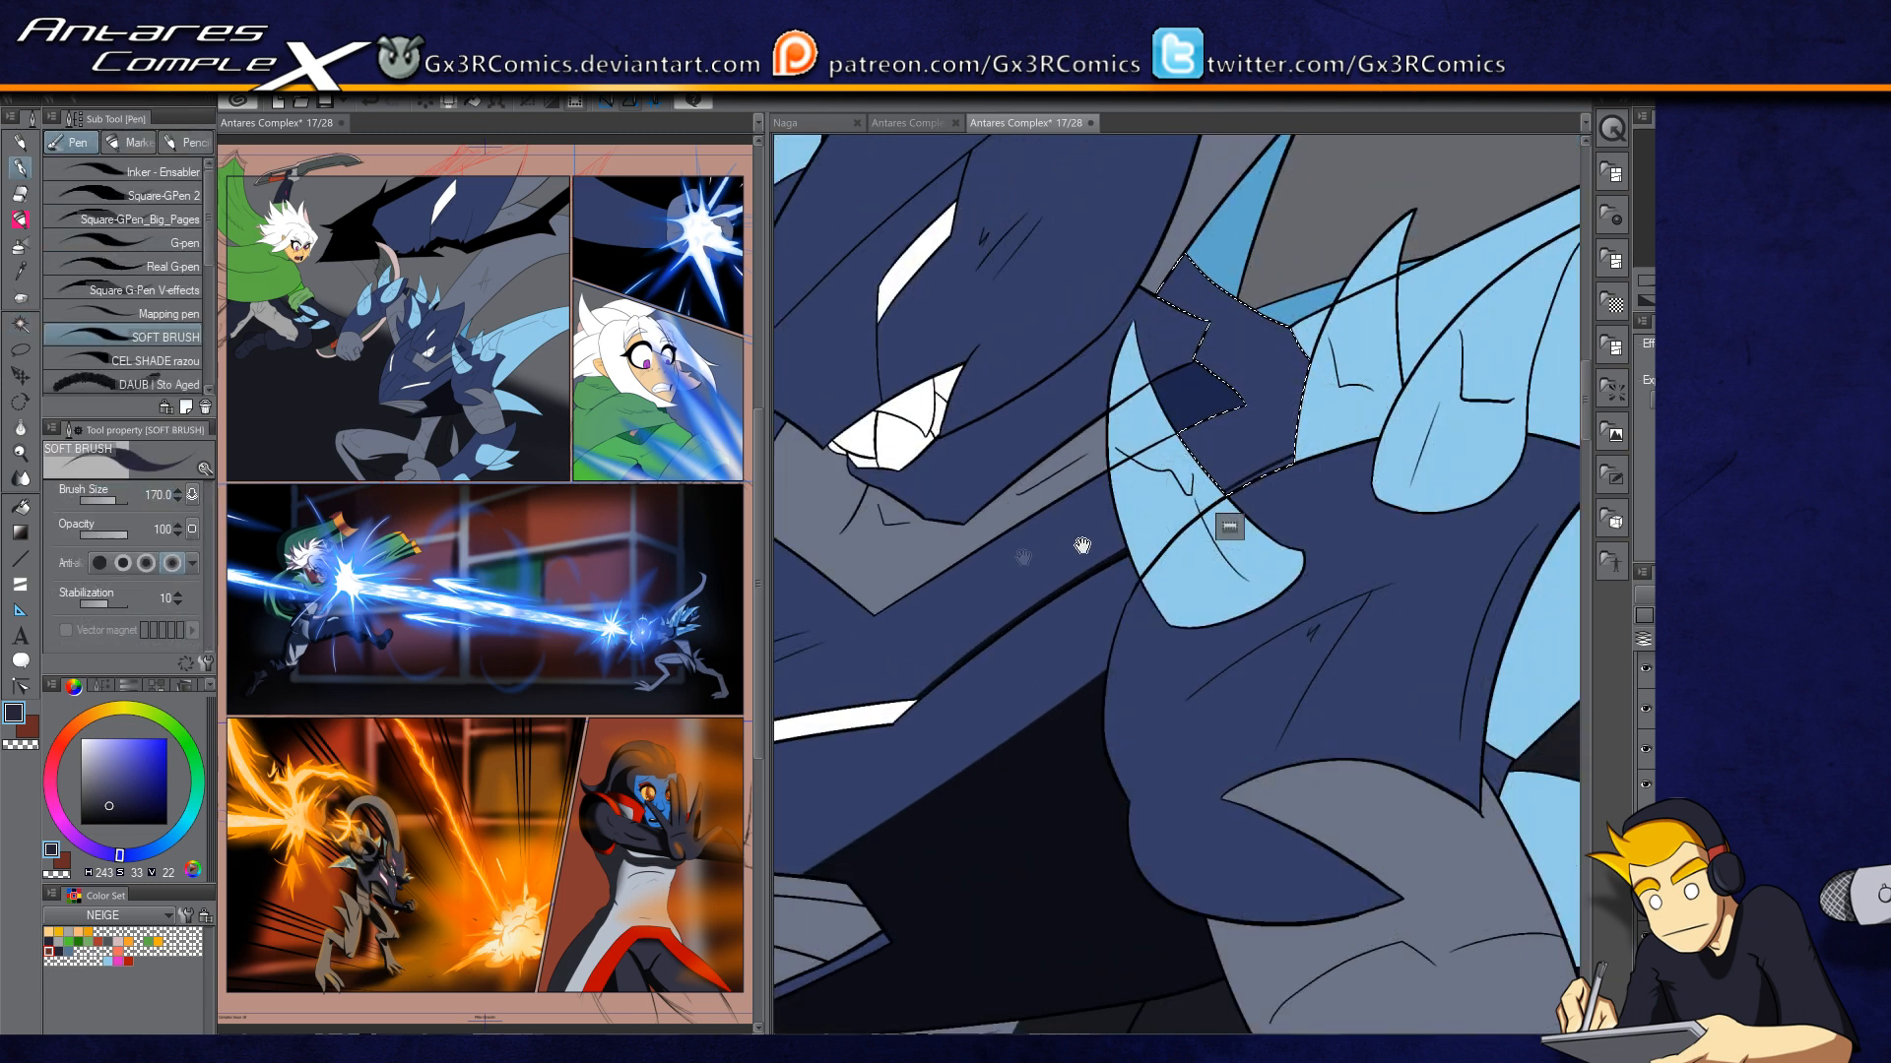
pyautogui.moveTo(1082, 544); pyautogui.dragTo(1358, 574)
pyautogui.press(']')
pyautogui.press(']')
pyautogui.press(']')
pyautogui.press(']')
pyautogui.moveTo(1168, 405)
pyautogui.mouseDown()
pyautogui.moveTo(1250, 637)
pyautogui.moveTo(1146, 398)
pyautogui.moveTo(1273, 601)
pyautogui.moveTo(1245, 435)
pyautogui.moveTo(1234, 530)
pyautogui.mouseUp()
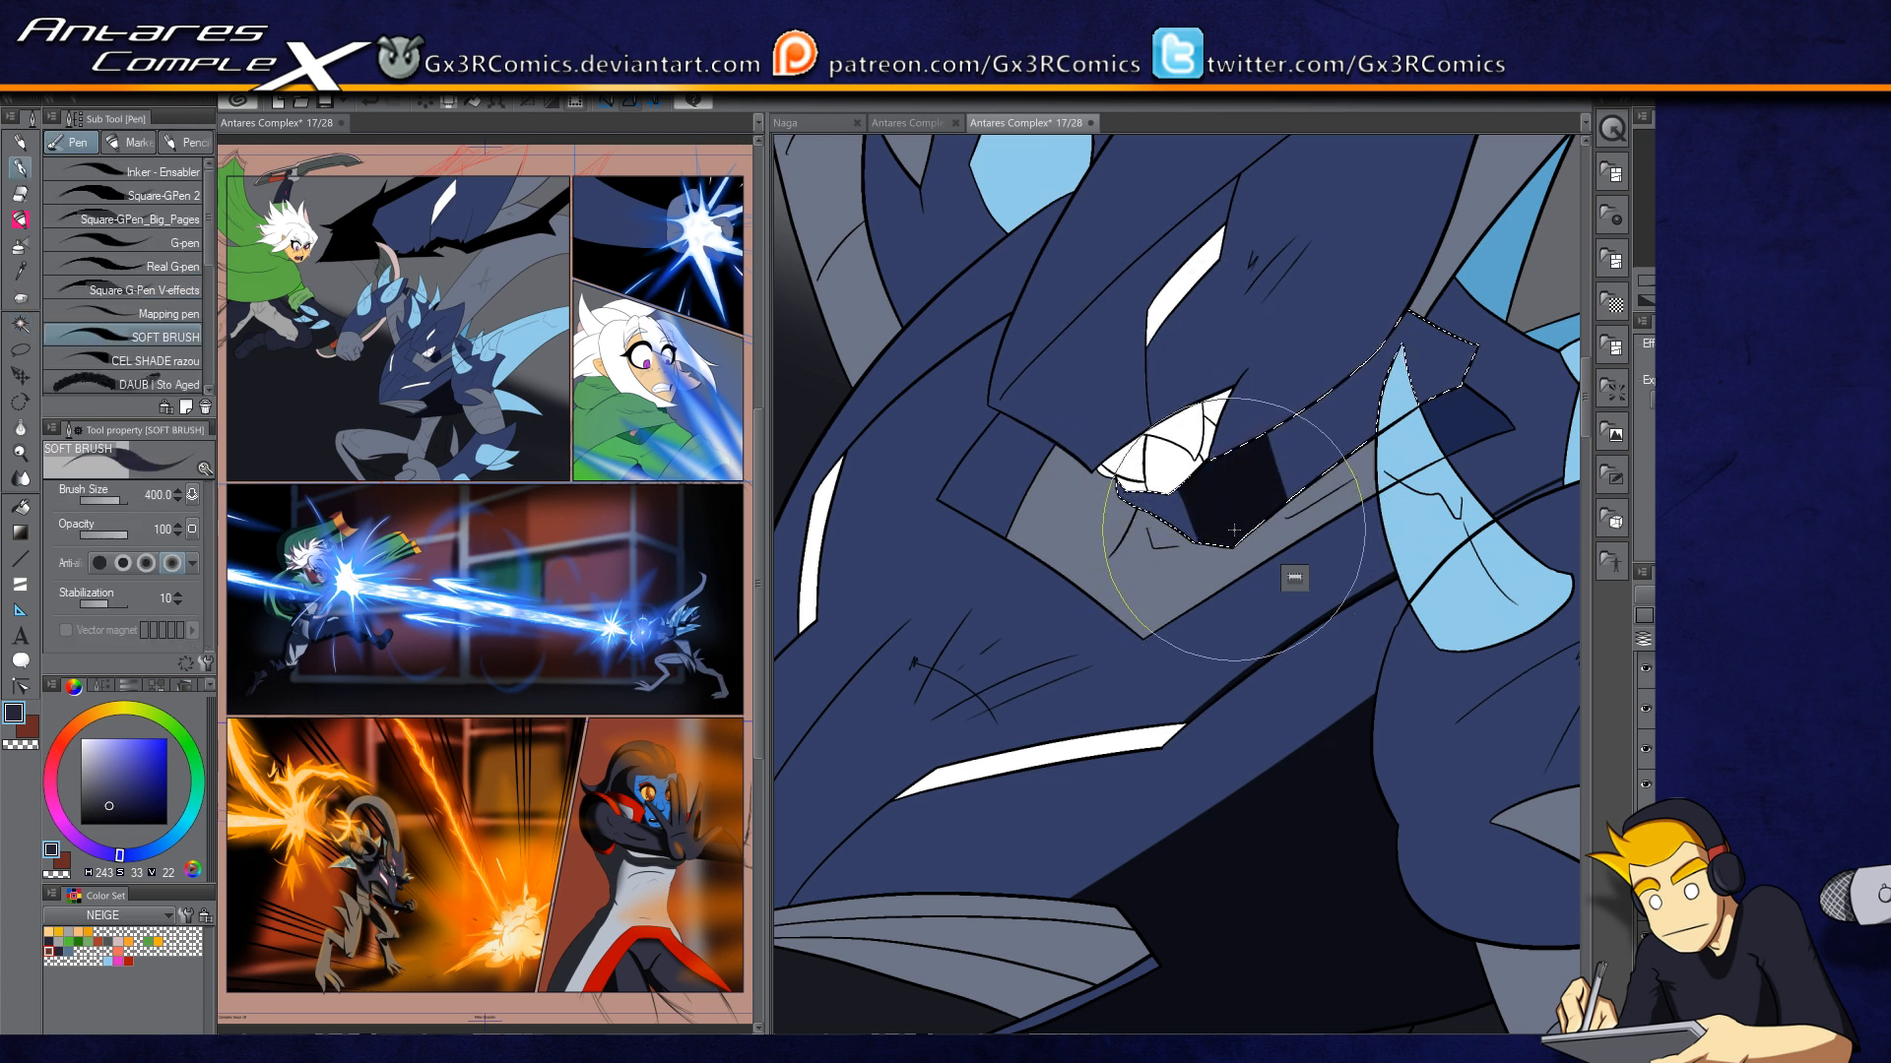
# Step: Extend the jaw shadow to its rear end and trim the front edge of the shadow using the transparent colour
pyautogui.press('p')
pyautogui.press('p')
pyautogui.moveTo(1270, 403)
pyautogui.mouseDown()
pyautogui.moveTo(1260, 362)
pyautogui.moveTo(1320, 592)
pyautogui.moveTo(1337, 548)
pyautogui.moveTo(1291, 323)
pyautogui.moveTo(1236, 218)
pyautogui.mouseUp()
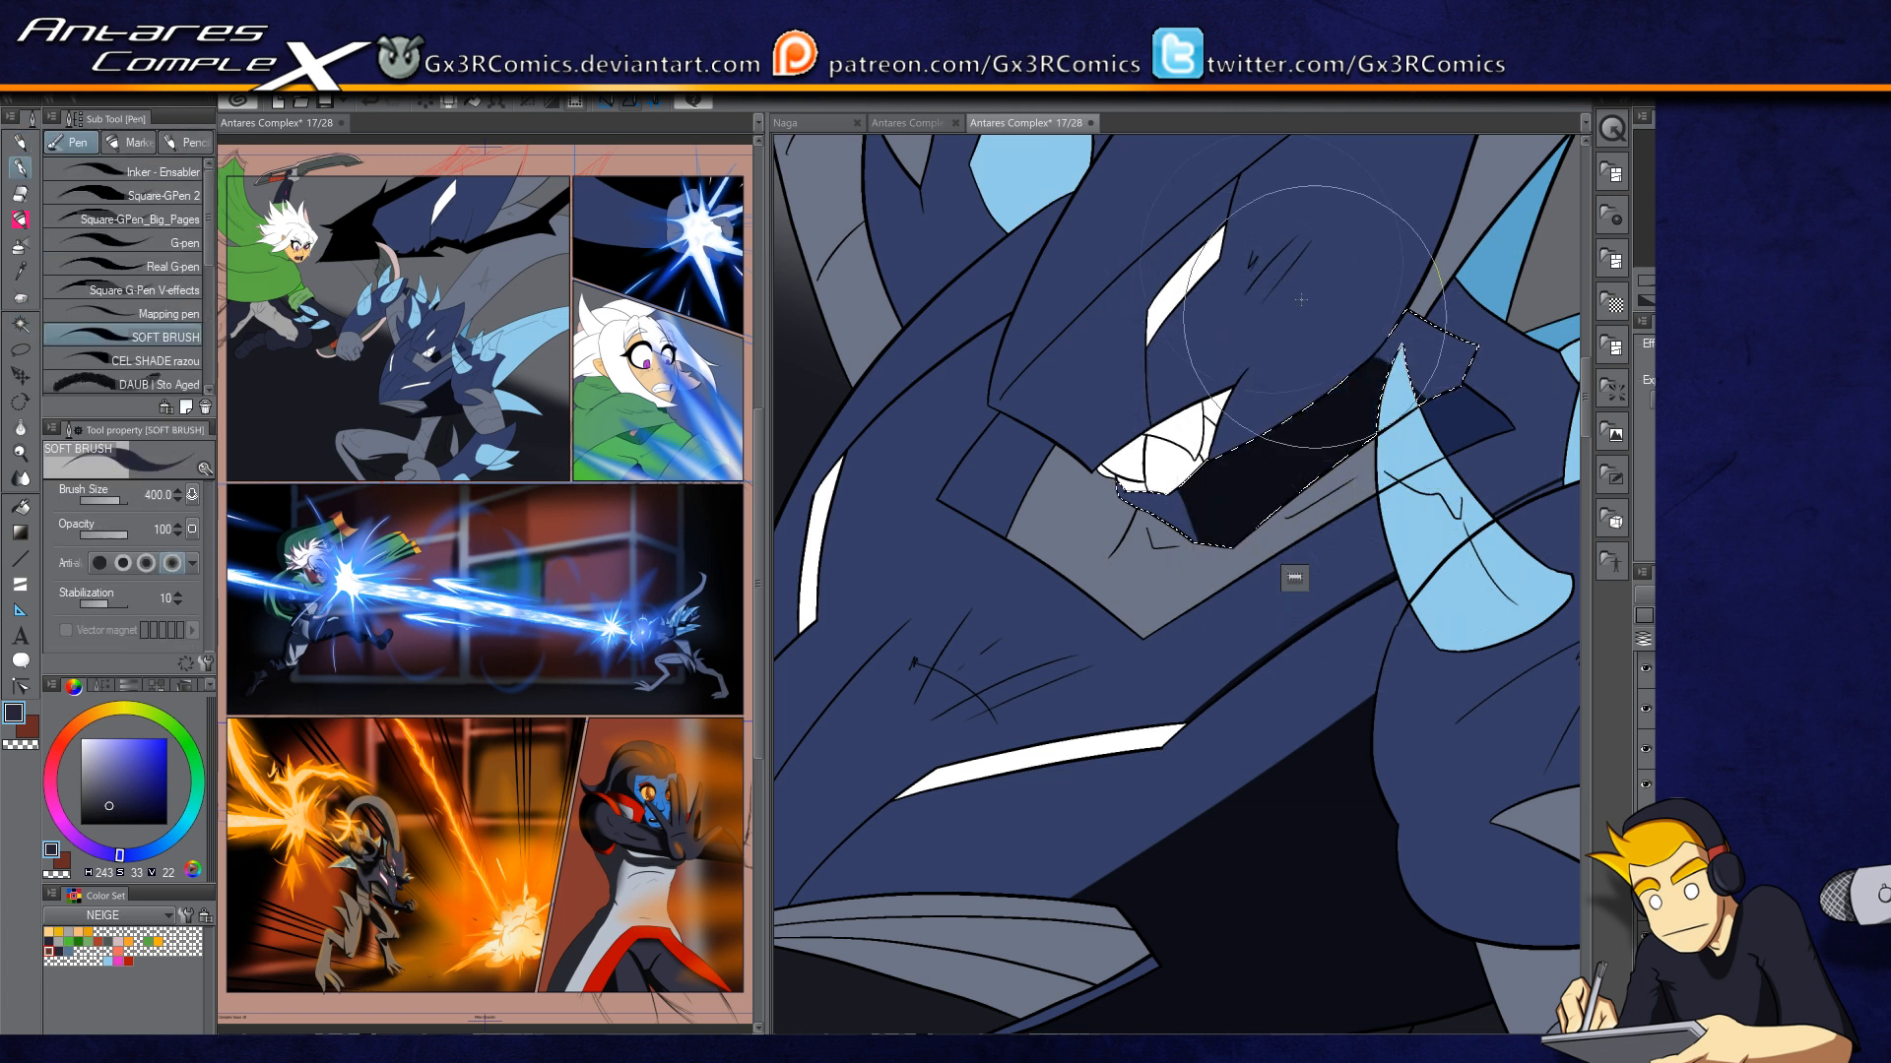
pyautogui.moveTo(1301, 300); pyautogui.dragTo(1494, 422)
pyautogui.press('c')
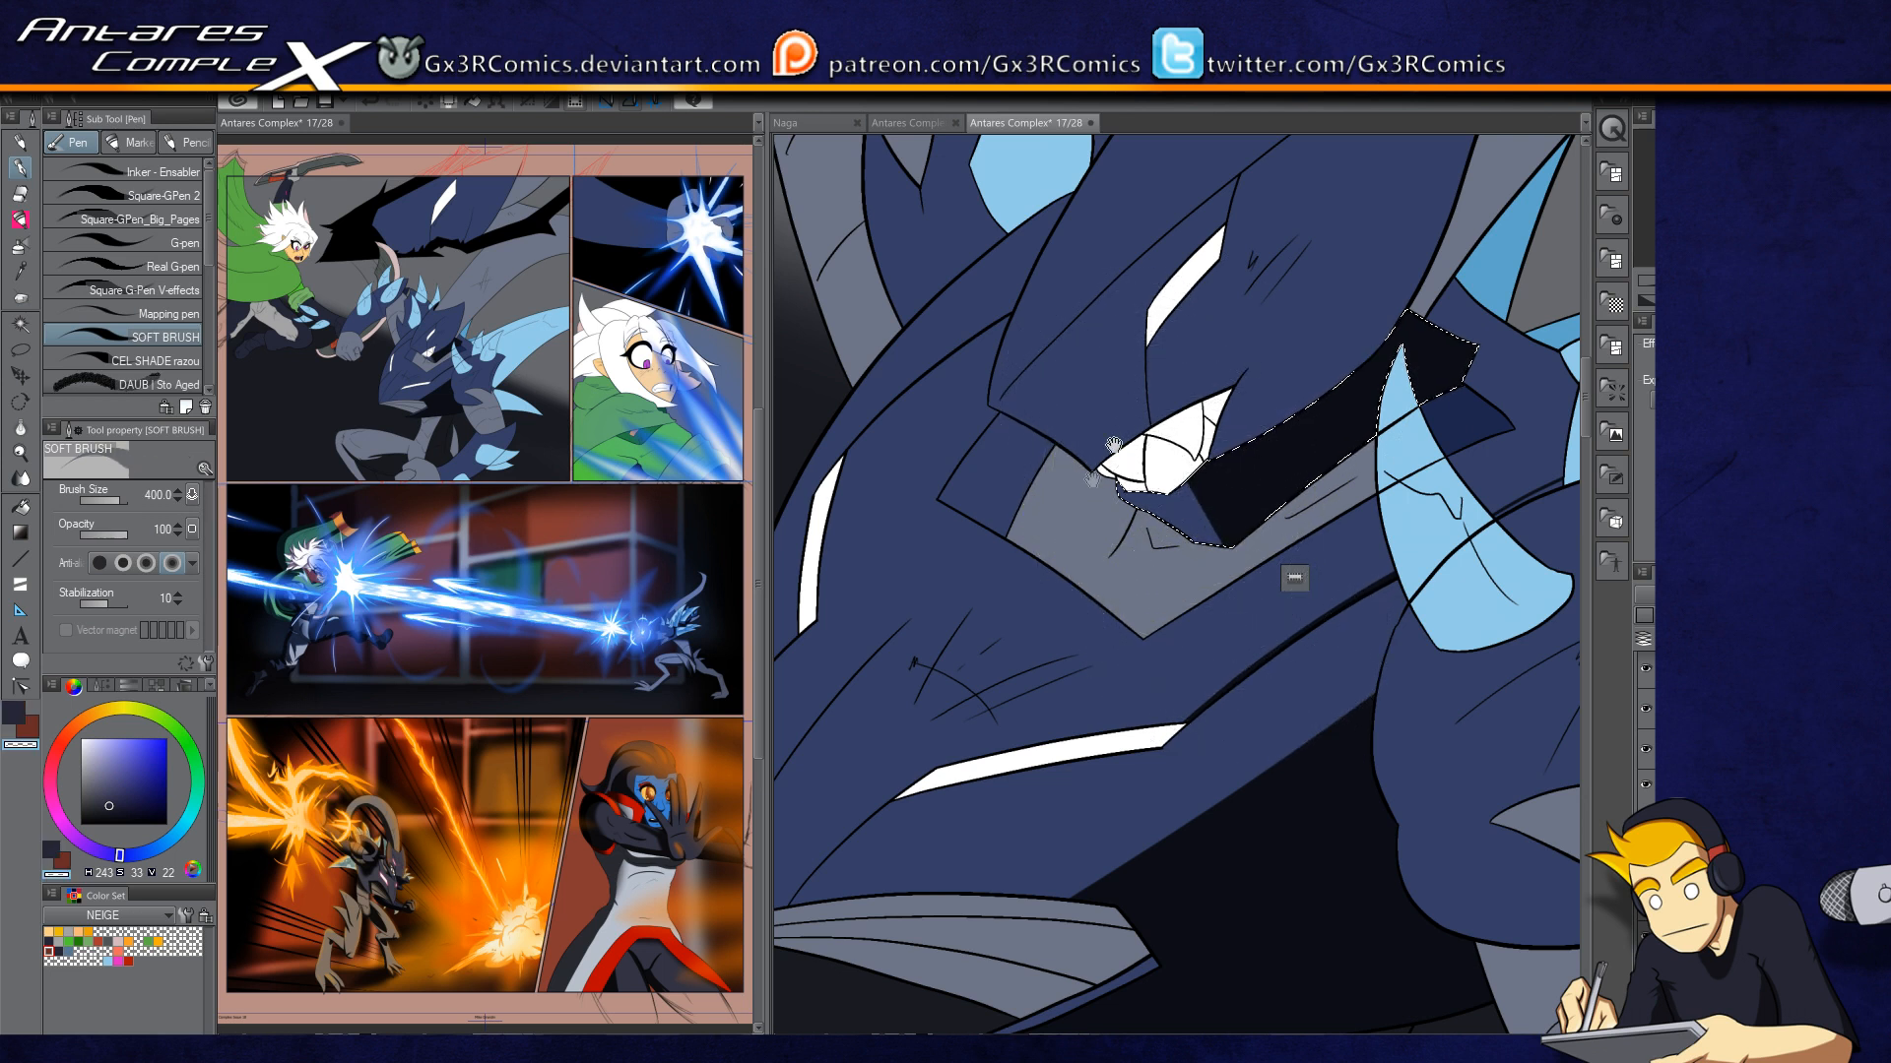
pyautogui.moveTo(1216, 462); pyautogui.dragTo(1135, 610)
# Step: Auto-select the creature's upper head and paint a dark navy shadow along its rear edge from the teeth to the pointed tip
pyautogui.press('w')
pyautogui.click(1173, 544)
pyautogui.press('p')
pyautogui.press('c')
pyautogui.moveTo(1216, 520); pyautogui.dragTo(1039, 736)
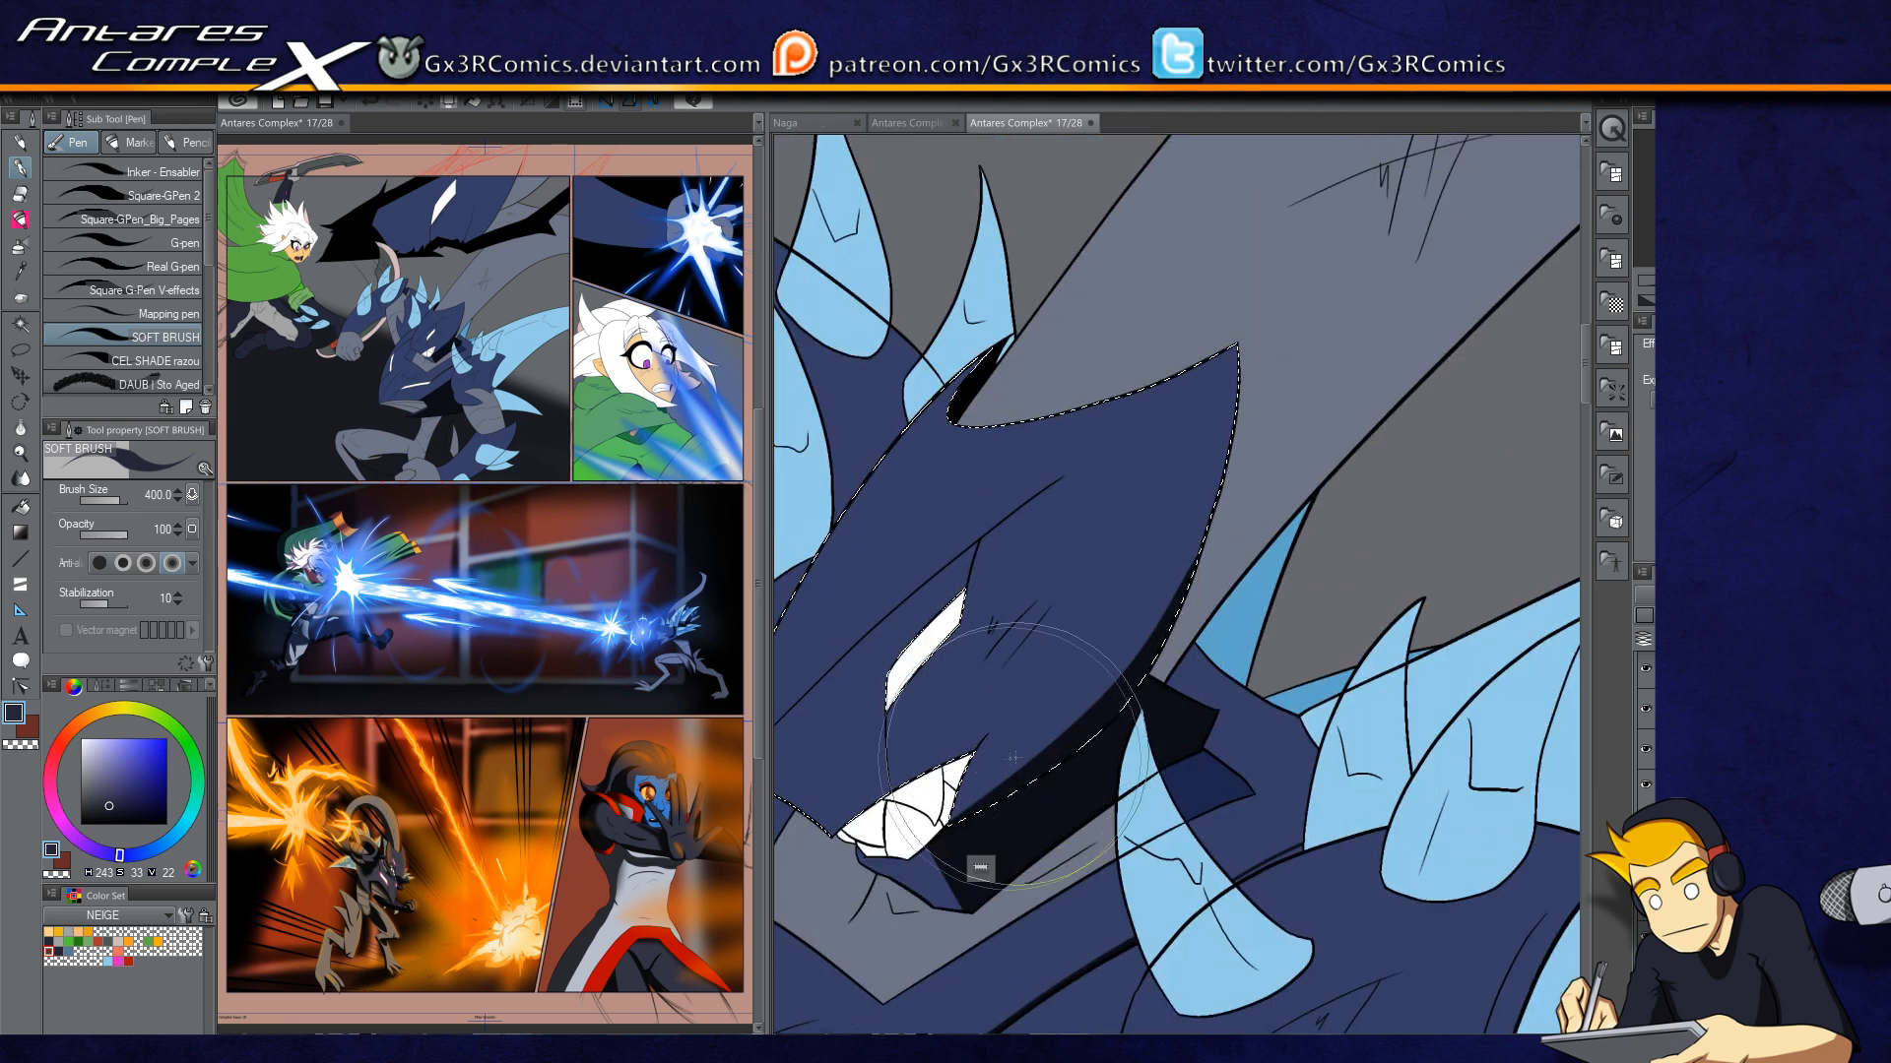
pyautogui.moveTo(946, 841)
pyautogui.mouseDown()
pyautogui.moveTo(1125, 686)
pyautogui.moveTo(1238, 341)
pyautogui.mouseUp()
pyautogui.moveTo(984, 690); pyautogui.dragTo(1066, 643)
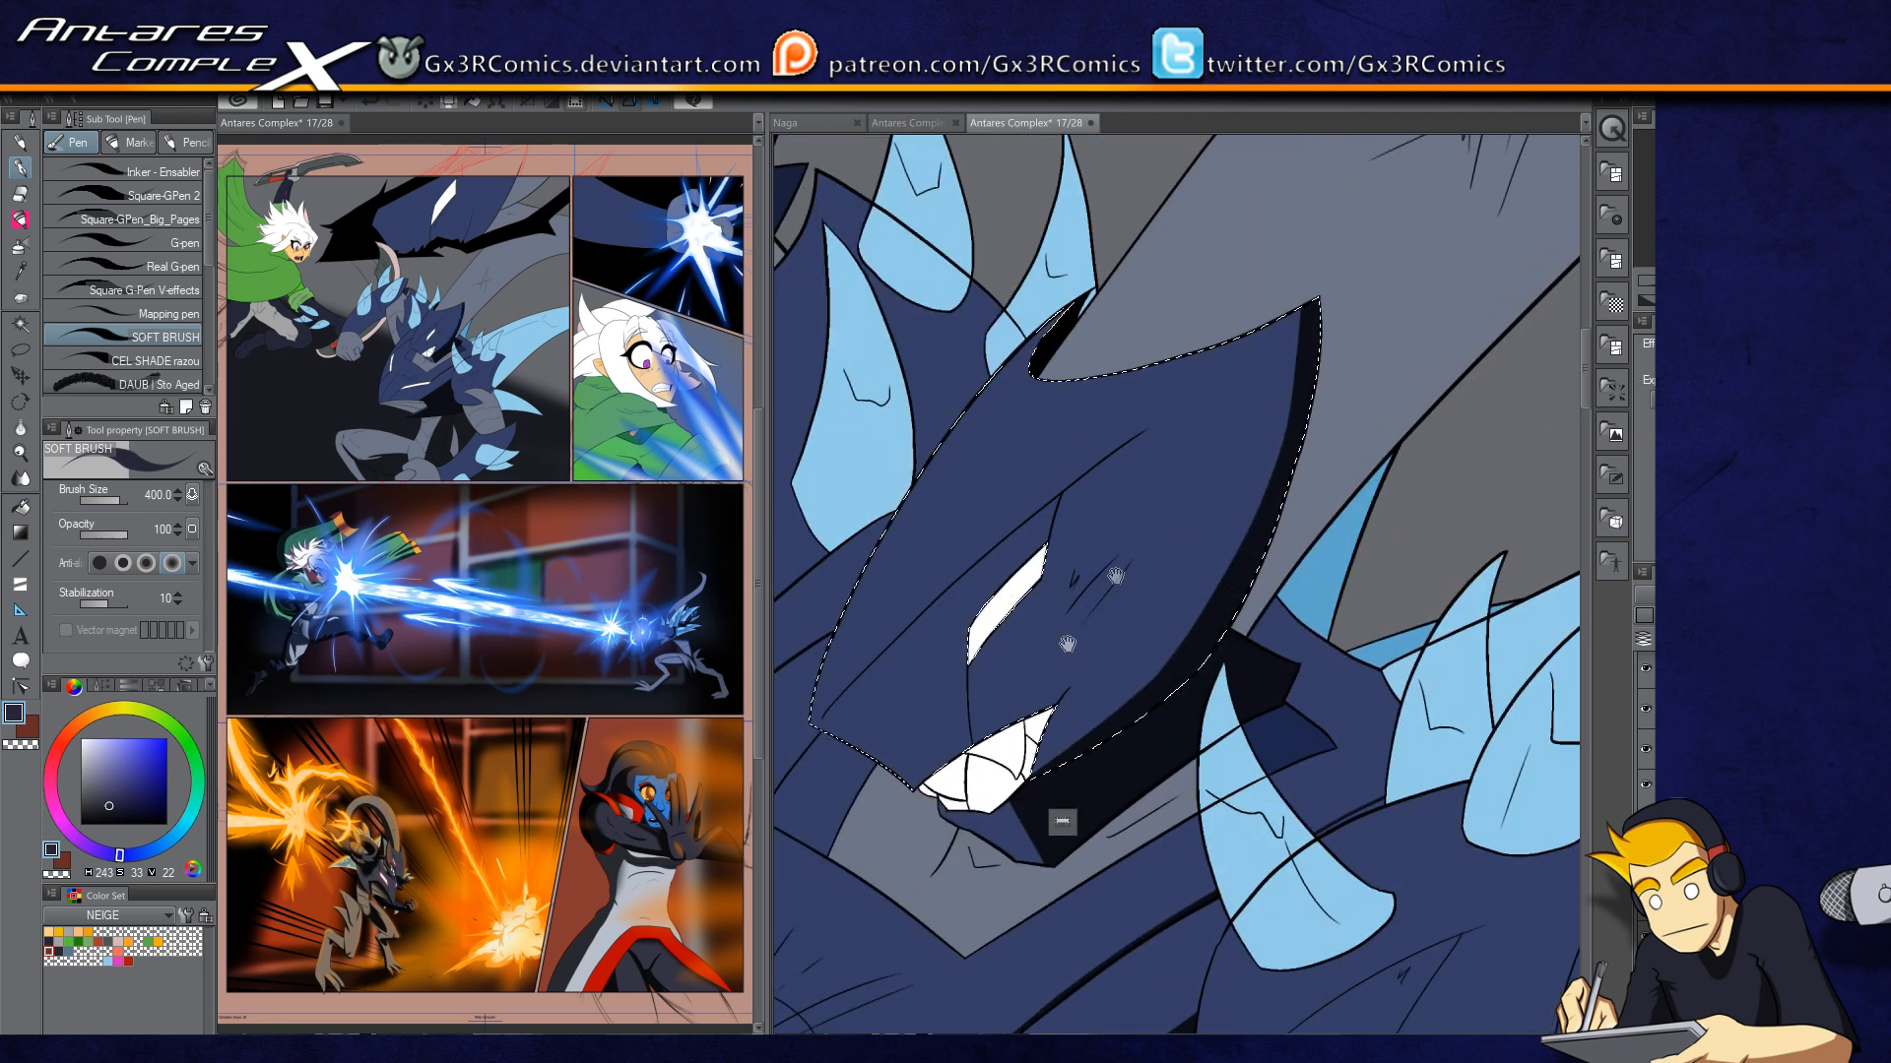
pyautogui.moveTo(1059, 764)
pyautogui.mouseDown()
pyautogui.moveTo(1242, 584)
pyautogui.moveTo(1325, 285)
pyautogui.mouseUp()
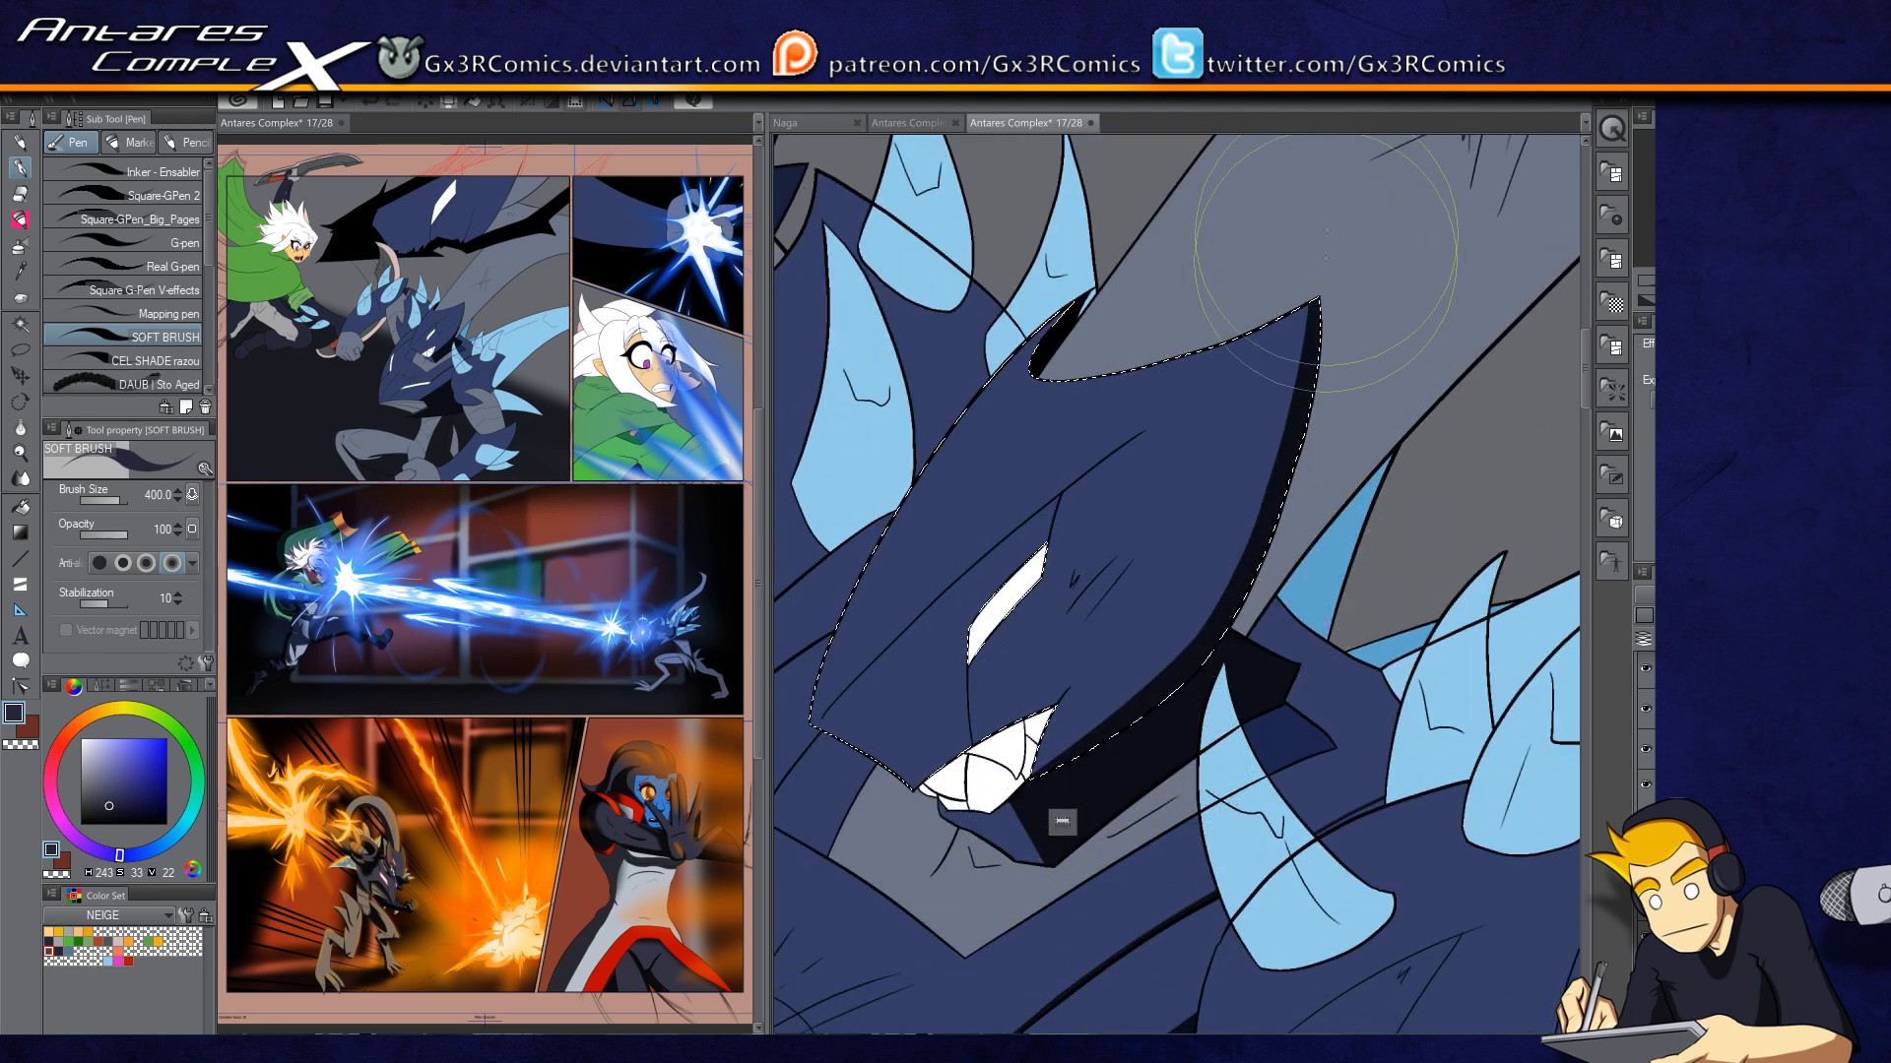
# Step: Undo the last shadow stroke and repaint the shadow below the head's pointed tip
pyautogui.hotkey('ctrl', 'z')
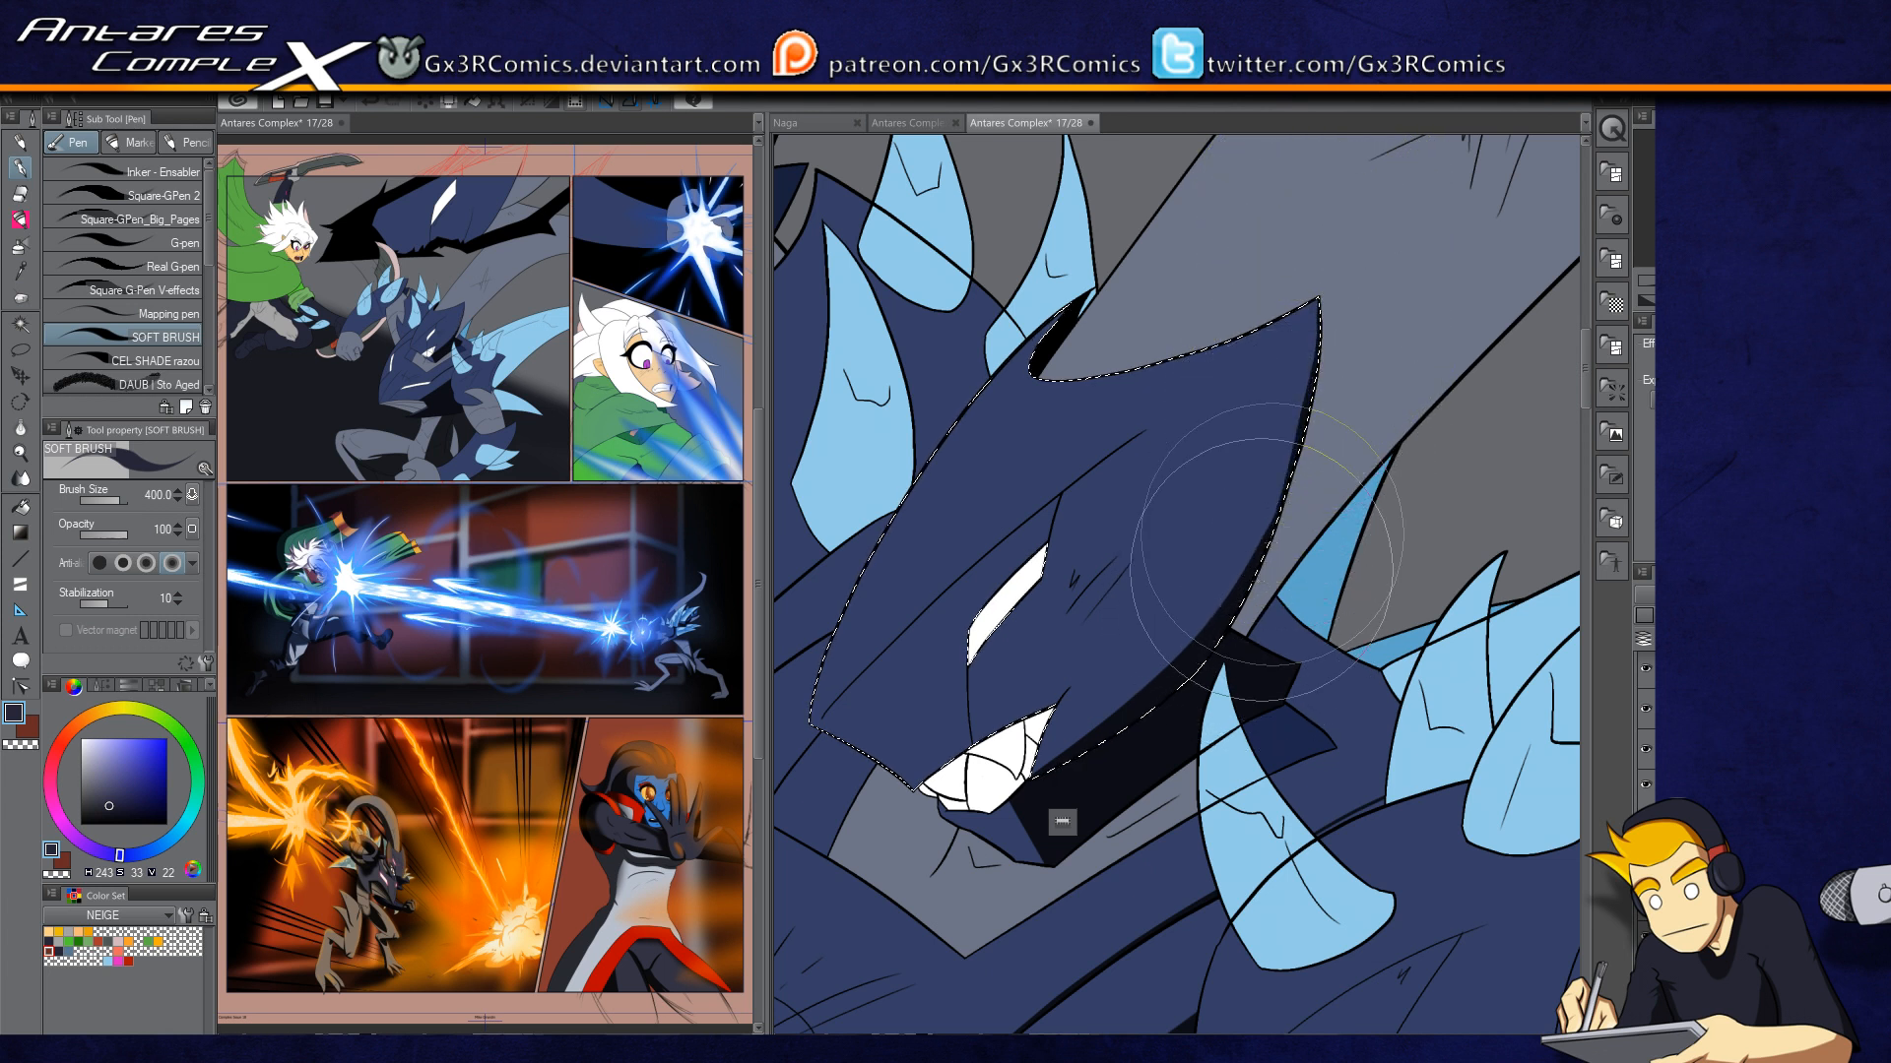
pyautogui.moveTo(1317, 296); pyautogui.dragTo(1286, 471)
pyautogui.moveTo(1034, 745); pyautogui.dragTo(1113, 673)
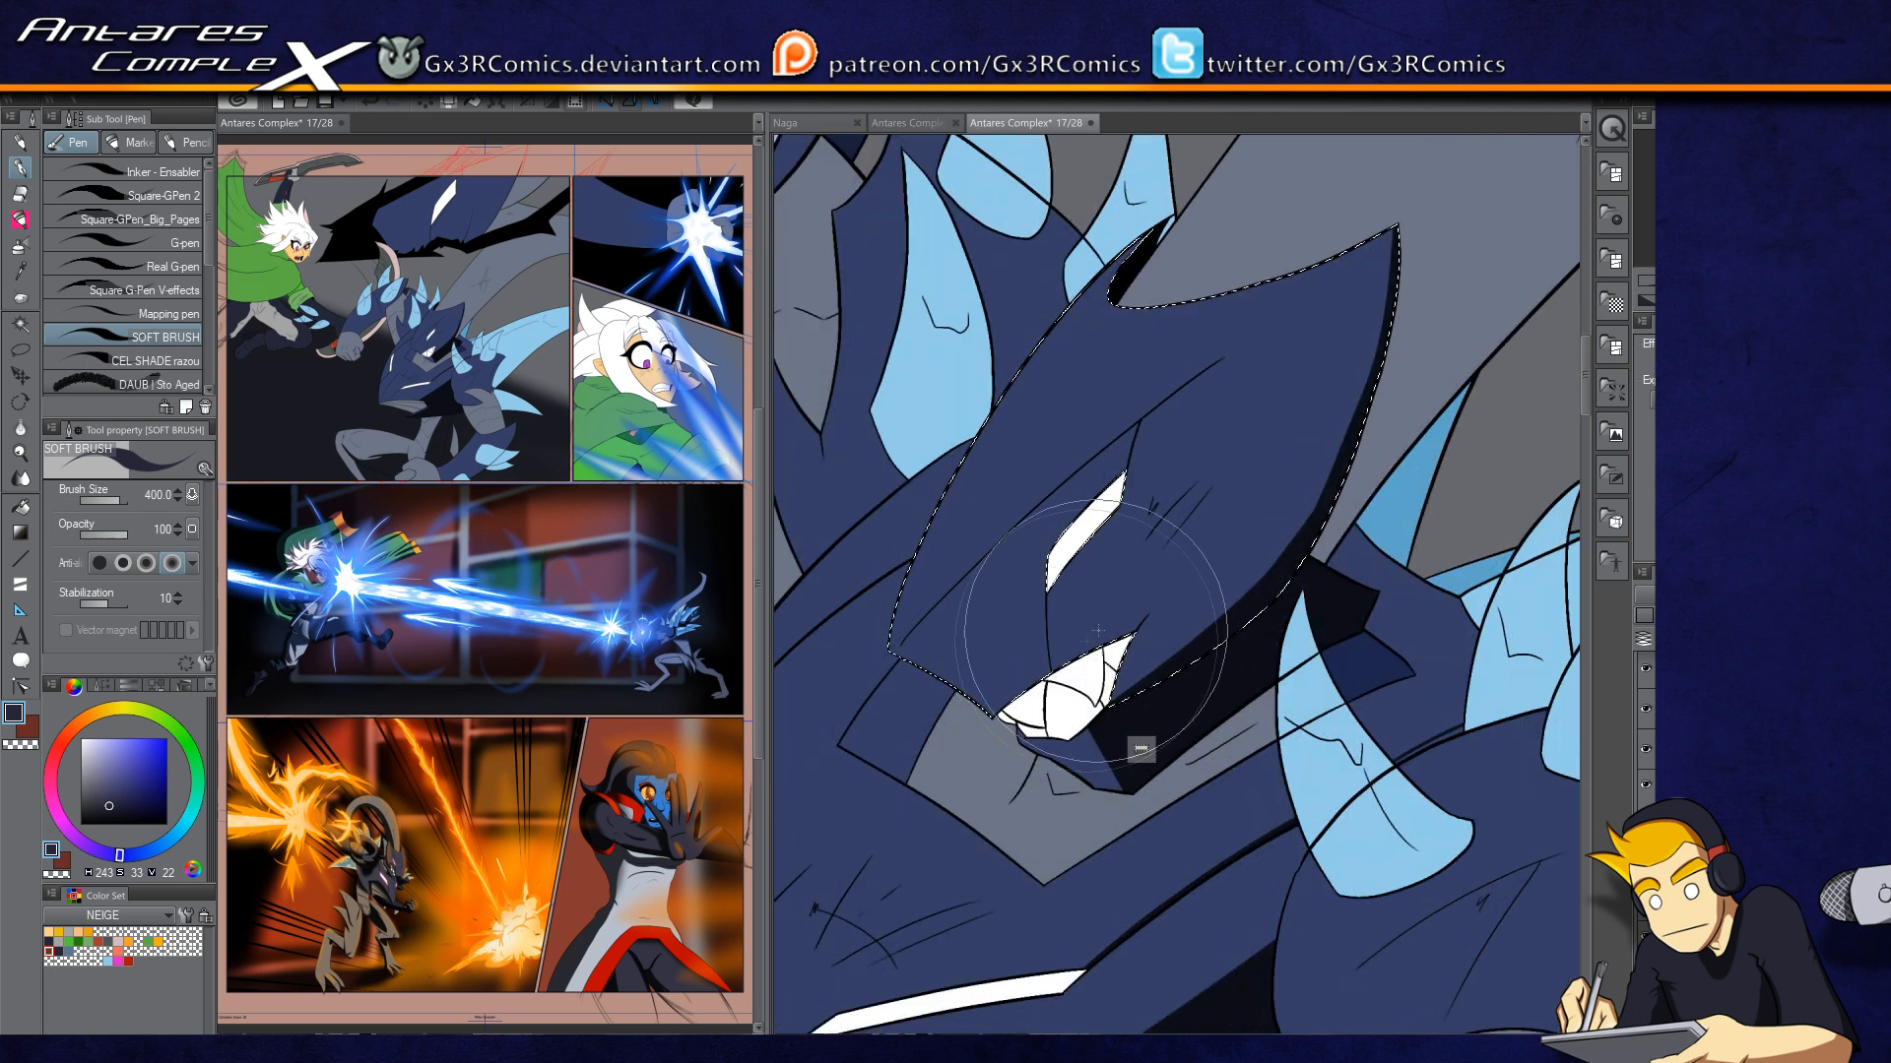
# Step: Reduce the soft brush to size 120 and paint a thin dark streak rising from the rear corner of the creature's teeth
pyautogui.scroll(1, 1057, 603)
pyautogui.press('[')
pyautogui.press('[')
pyautogui.press('[')
pyautogui.press('[')
pyautogui.press('[')
pyautogui.press('[')
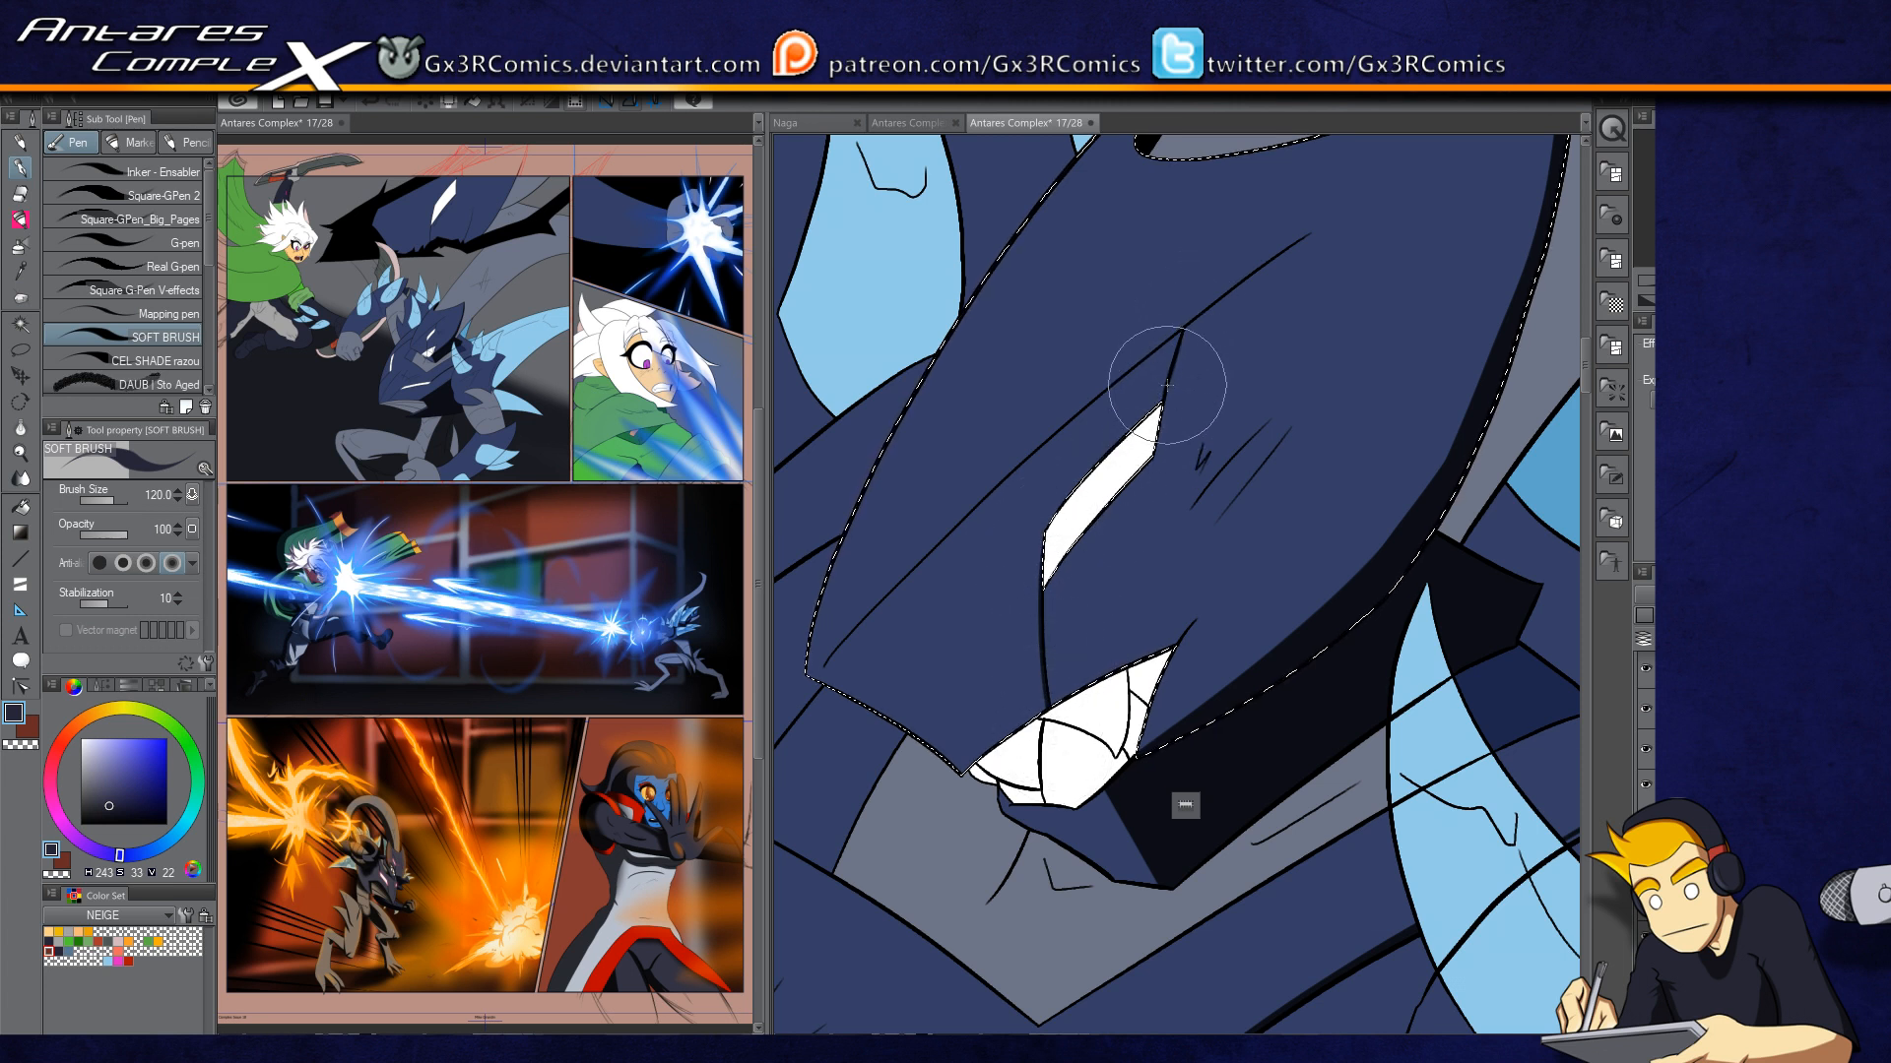
pyautogui.moveTo(1088, 490); pyautogui.dragTo(984, 731)
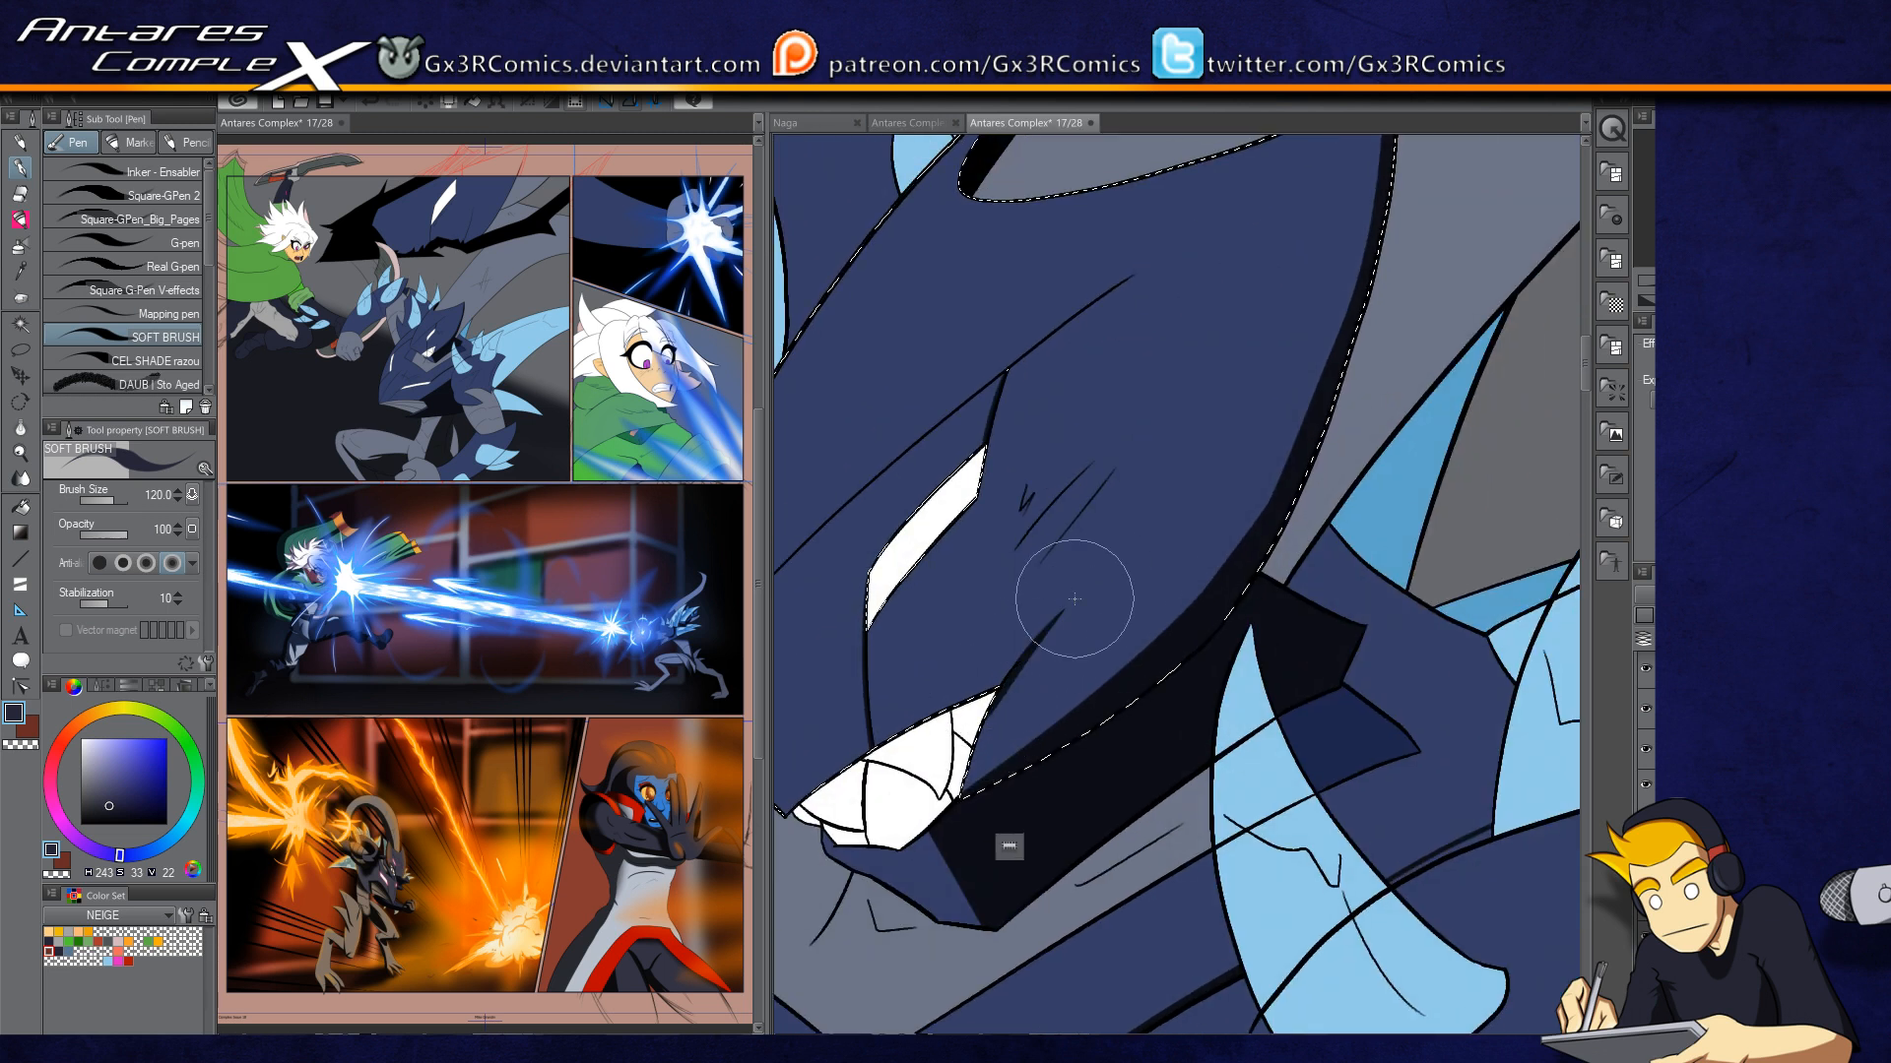
pyautogui.moveTo(1181, 432); pyautogui.dragTo(1050, 624)
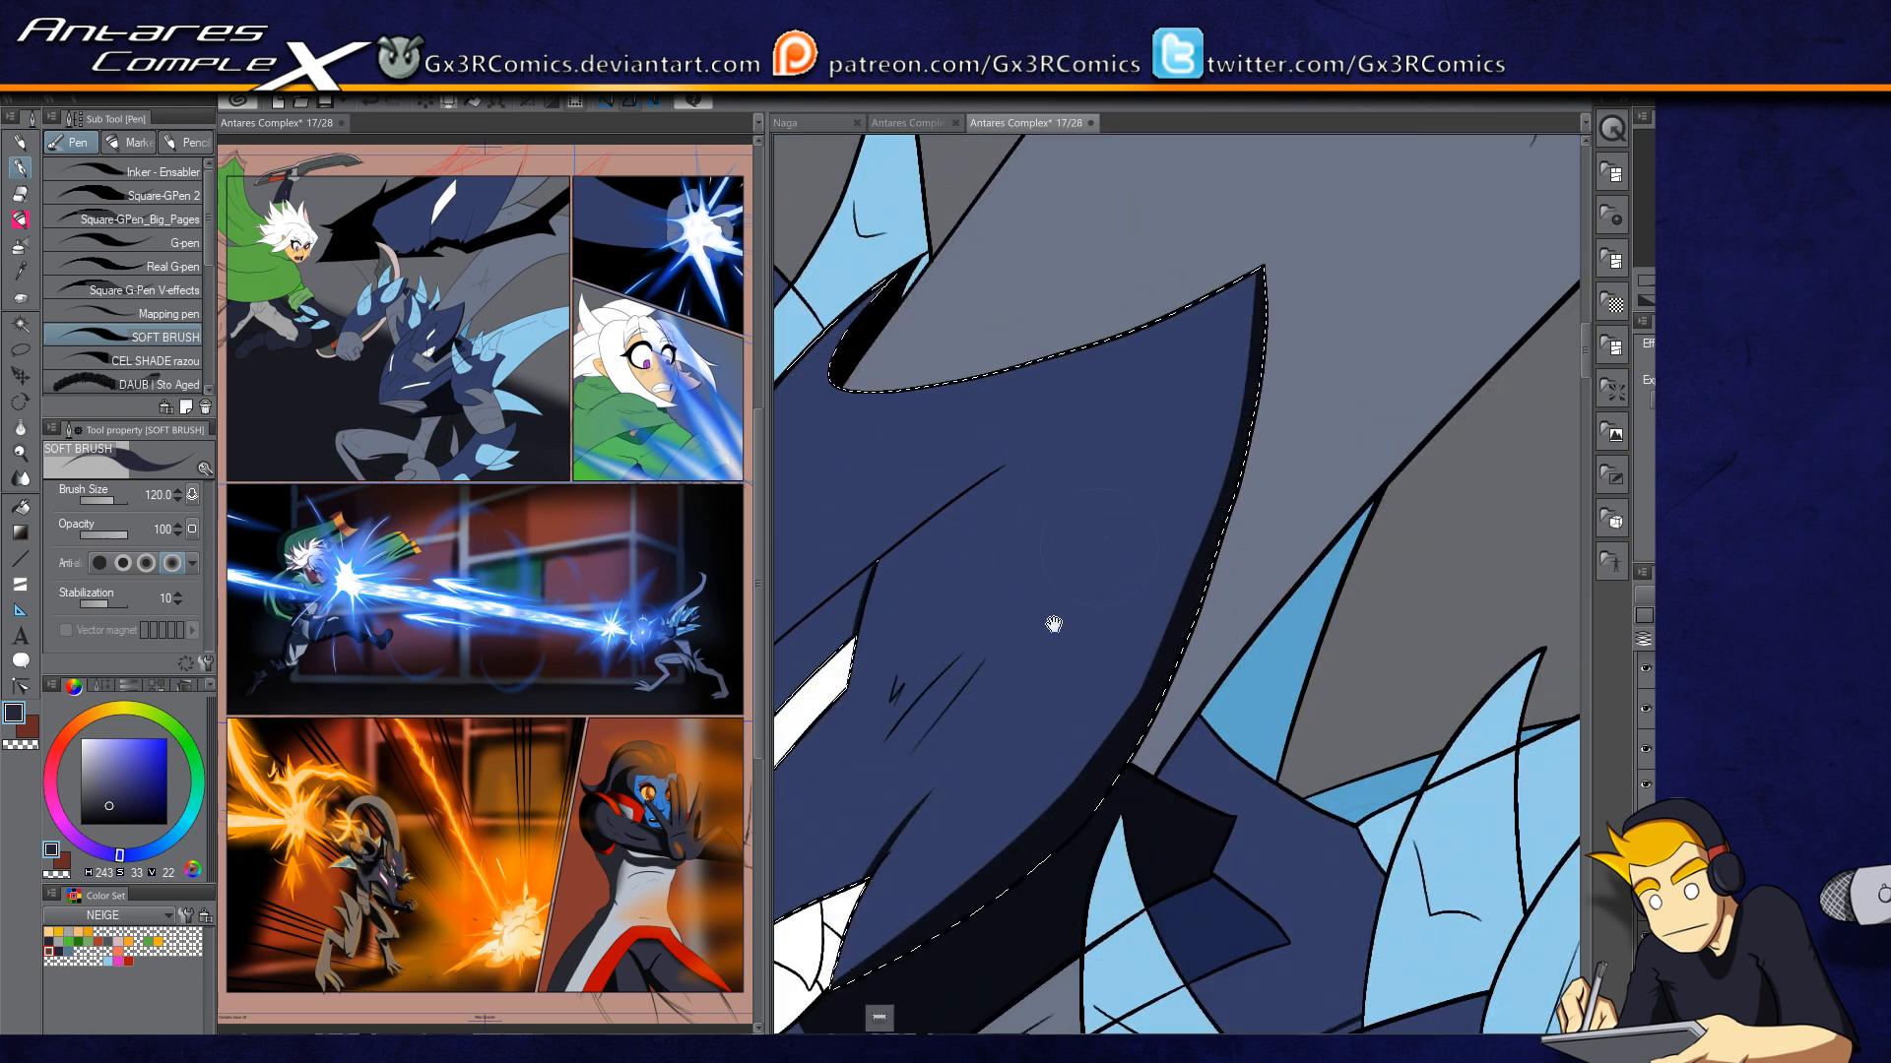
# Step: Rework the shadow along the head's rear edge with the soft brush at size 200, undoing the first stroke, and clear the selection
pyautogui.press(']')
pyautogui.press(']')
pyautogui.press(']')
pyautogui.moveTo(1258, 233); pyautogui.dragTo(1097, 765)
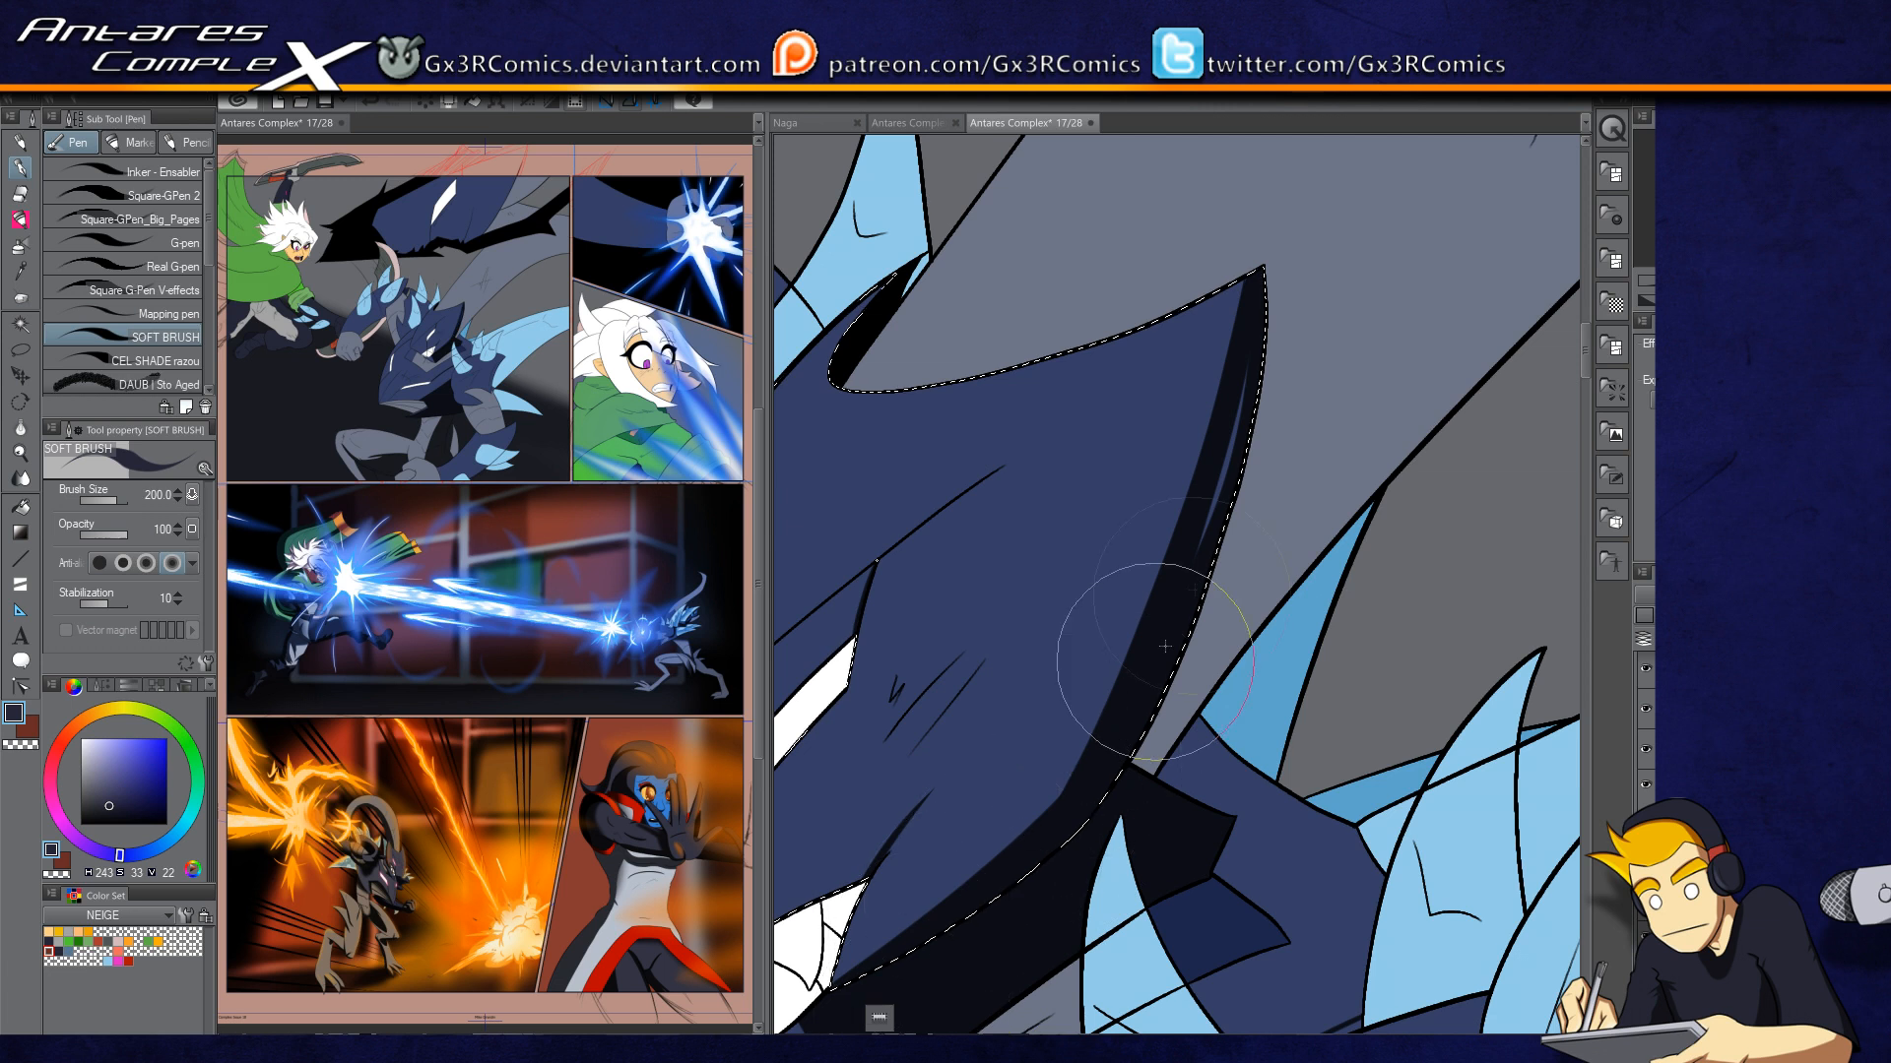
pyautogui.hotkey('ctrl', 'z')
pyautogui.moveTo(1266, 209)
pyautogui.mouseDown()
pyautogui.moveTo(1166, 665)
pyautogui.moveTo(912, 999)
pyautogui.mouseUp()
pyautogui.moveTo(996, 640); pyautogui.dragTo(1201, 626)
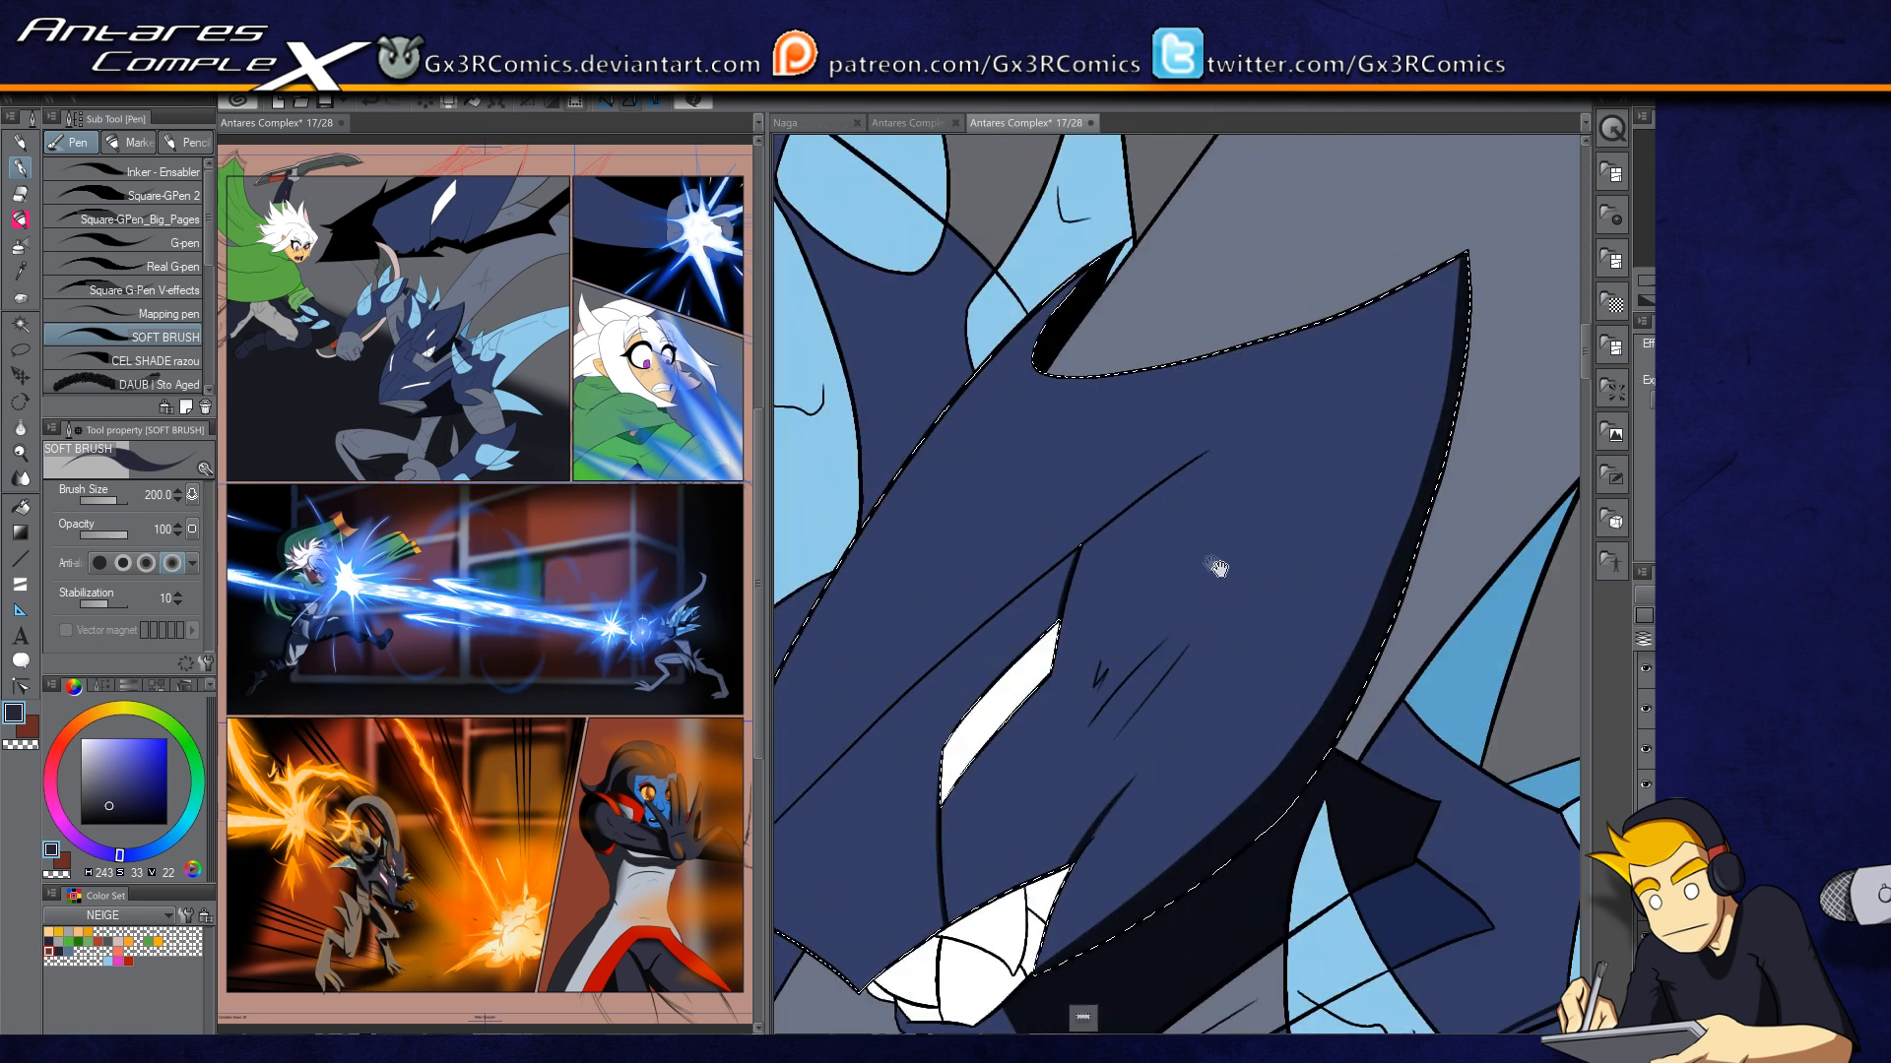
pyautogui.hotkey('ctrl', 'd')
# Step: Auto-select the upper head again and paint a broader shadow along its rear edge with the soft brush at size 500
pyautogui.moveTo(997, 640); pyautogui.dragTo(1155, 564)
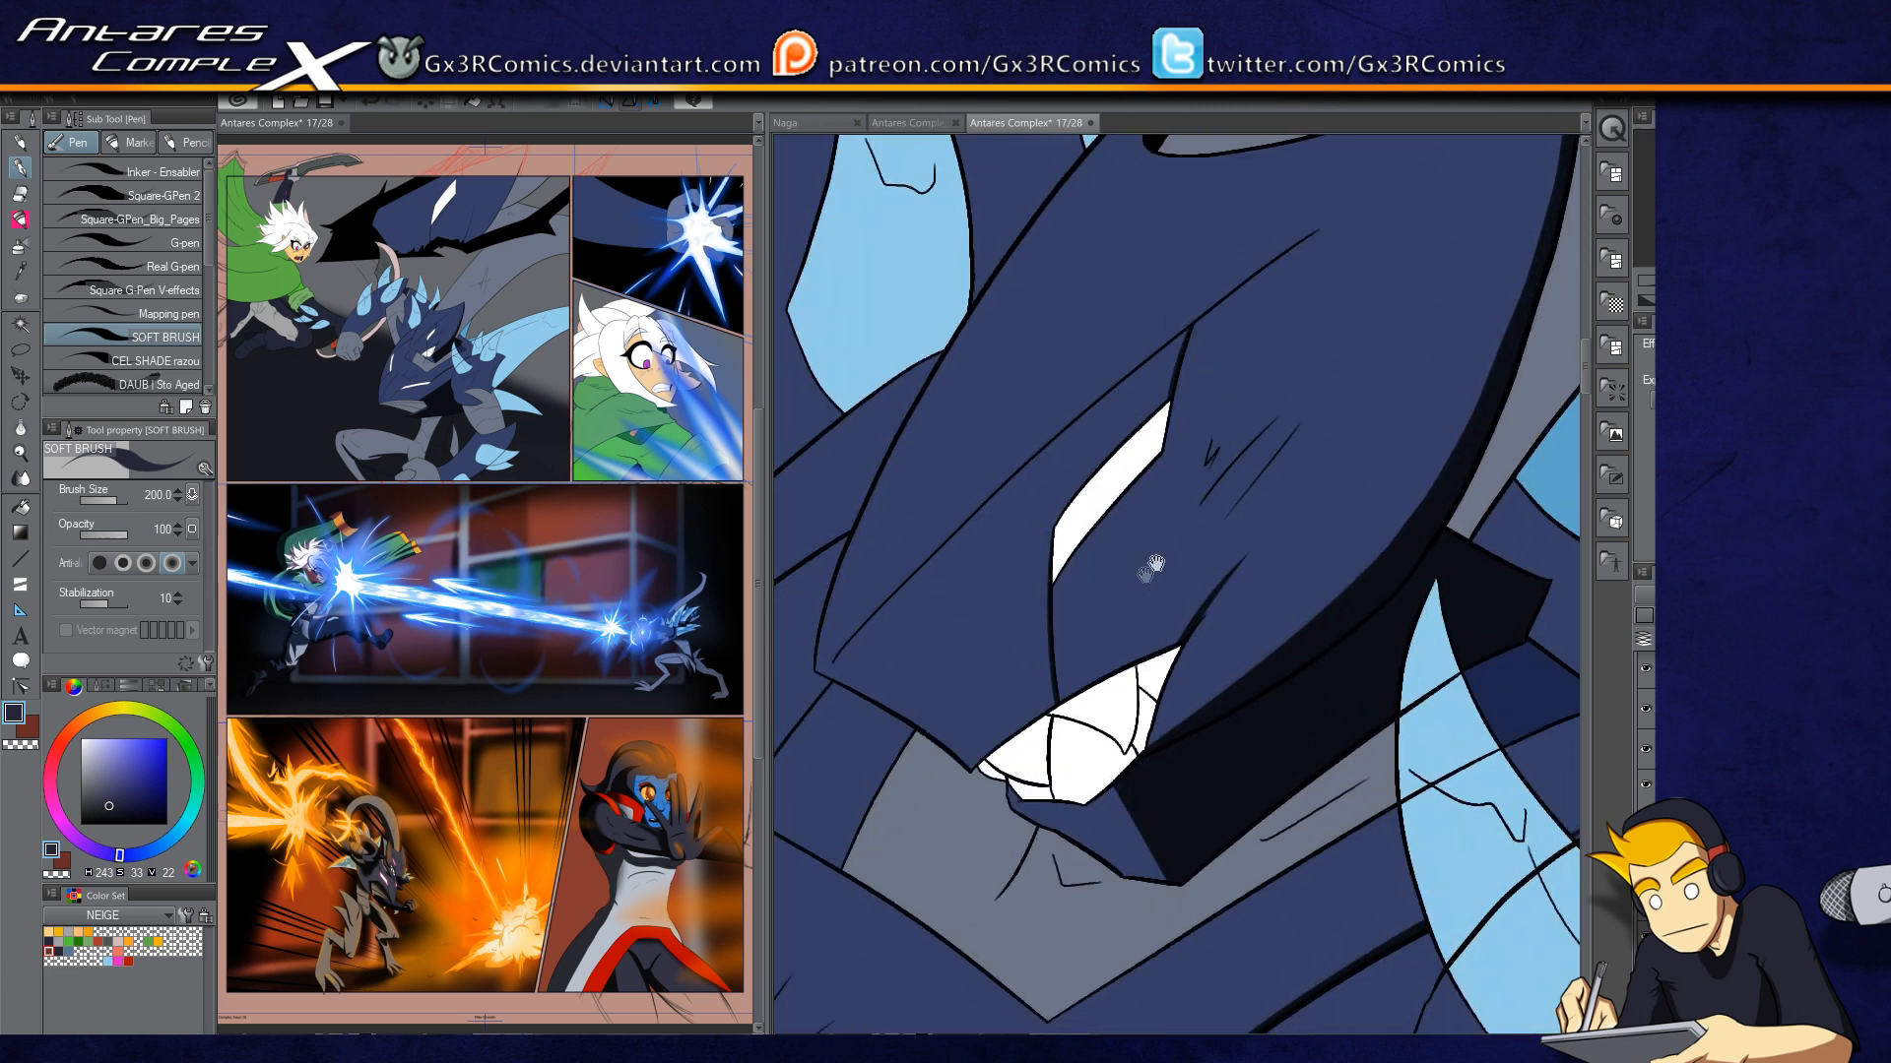
pyautogui.moveTo(945, 677)
pyautogui.mouseDown()
pyautogui.moveTo(1050, 620)
pyautogui.moveTo(791, 747)
pyautogui.mouseUp()
pyautogui.press('w')
pyautogui.click(1194, 587)
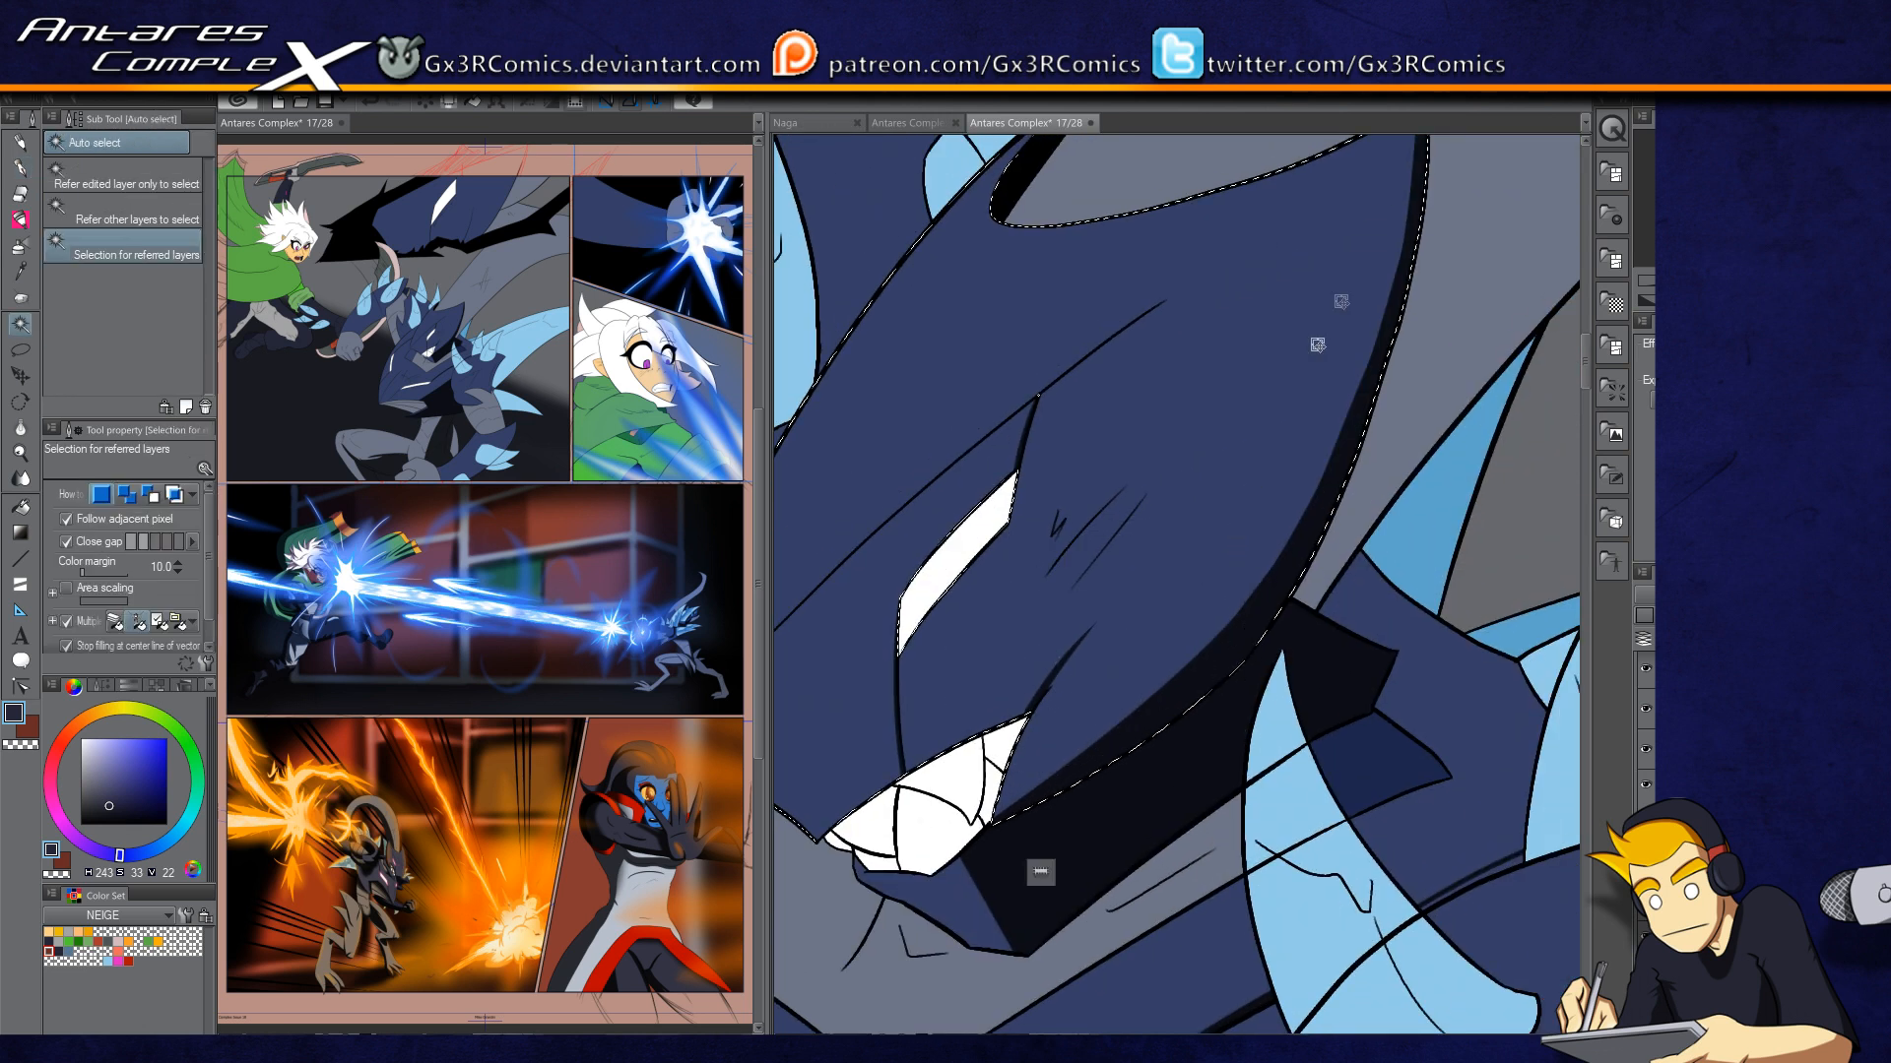
pyautogui.press('p')
pyautogui.scroll(-1, 1363, 242)
pyautogui.press(']')
pyautogui.press(']')
pyautogui.press(']')
pyautogui.press(']')
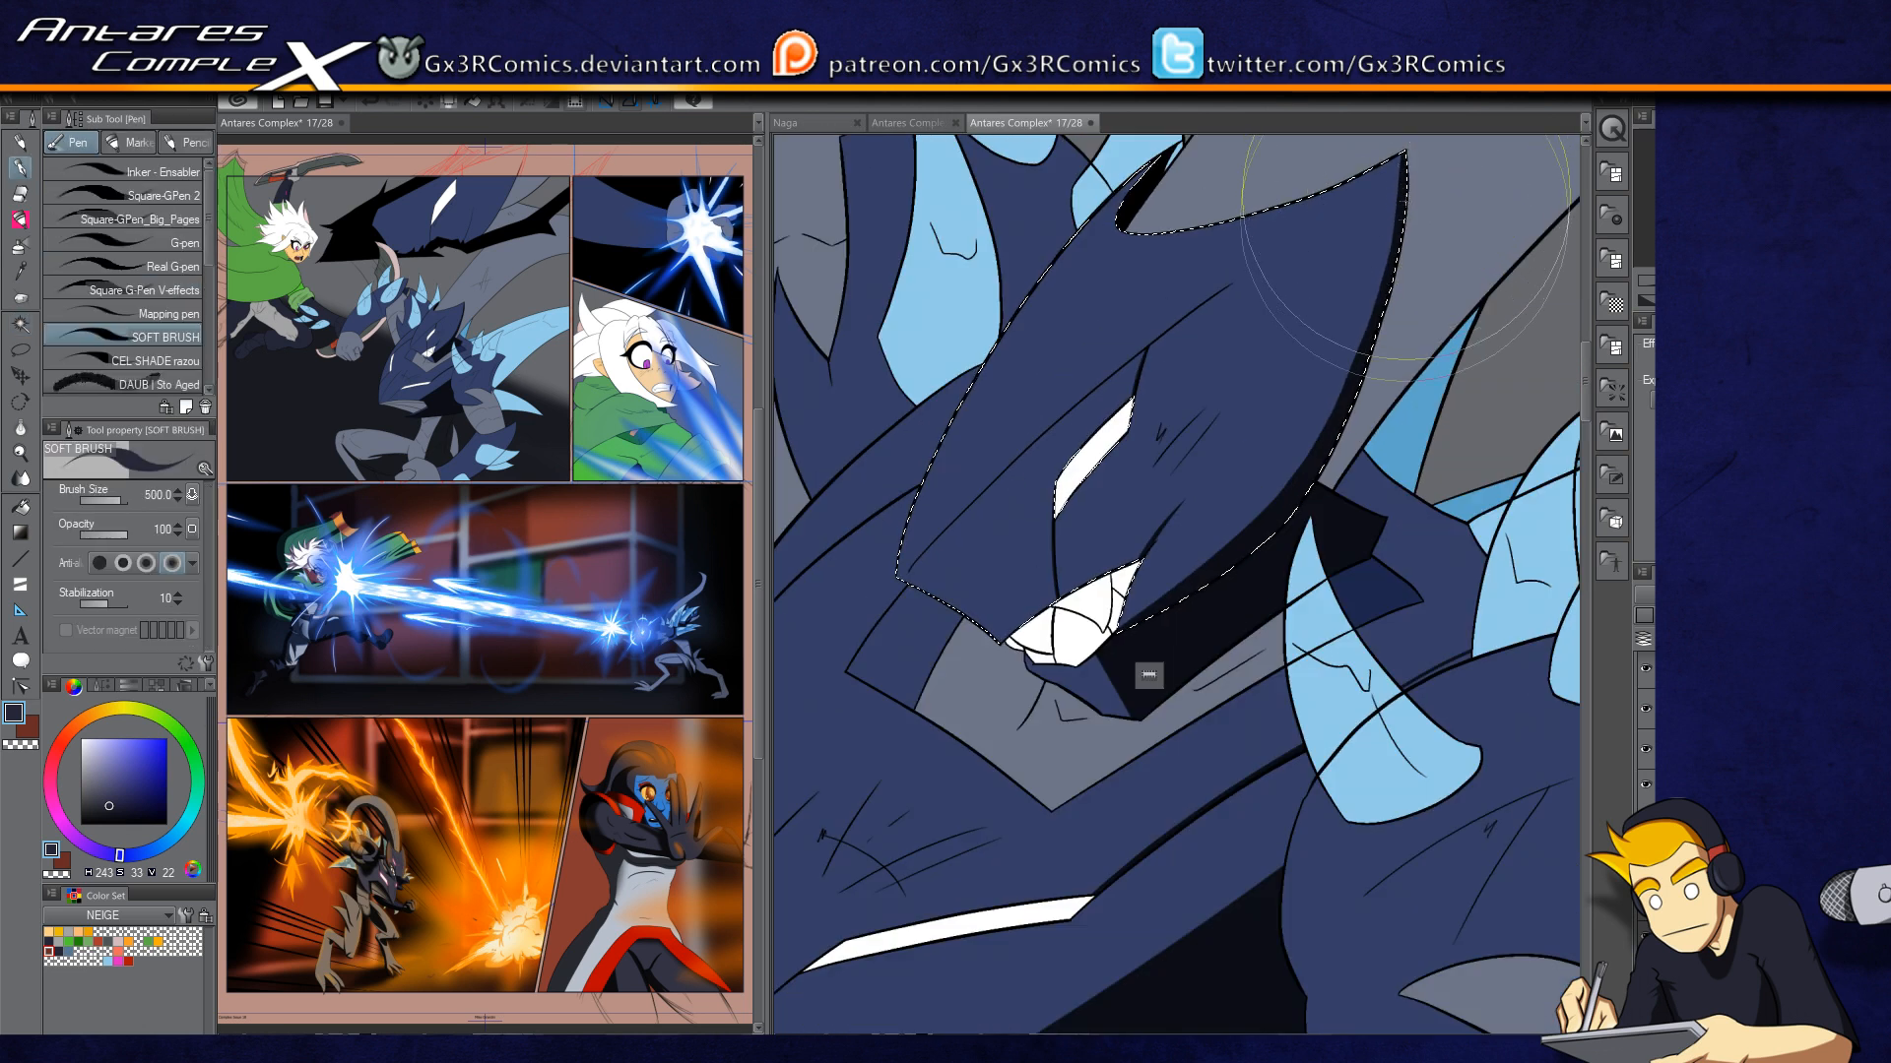
pyautogui.moveTo(1385, 256); pyautogui.dragTo(1335, 360)
pyautogui.moveTo(1458, 296); pyautogui.dragTo(1084, 867)
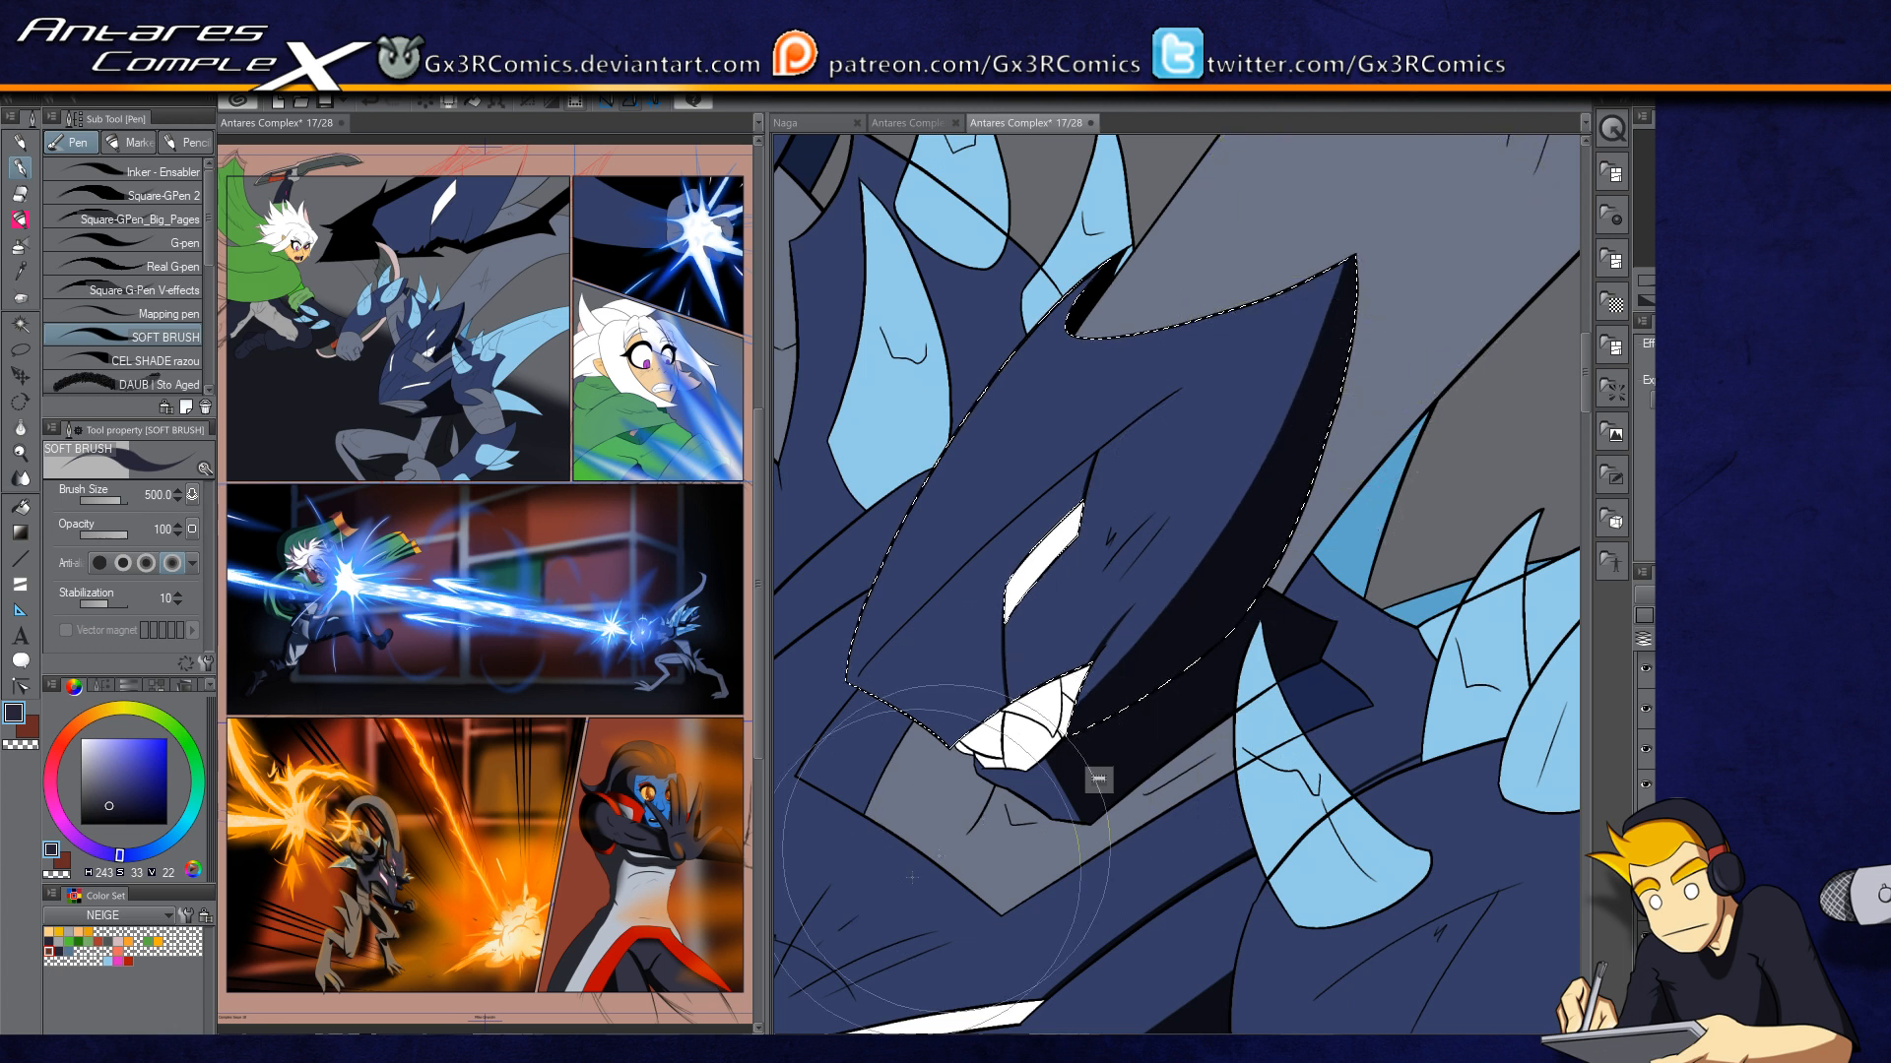
# Step: Trim the inner edge of the head shadow with the soft brush set to the transparent colour
pyautogui.press('c')
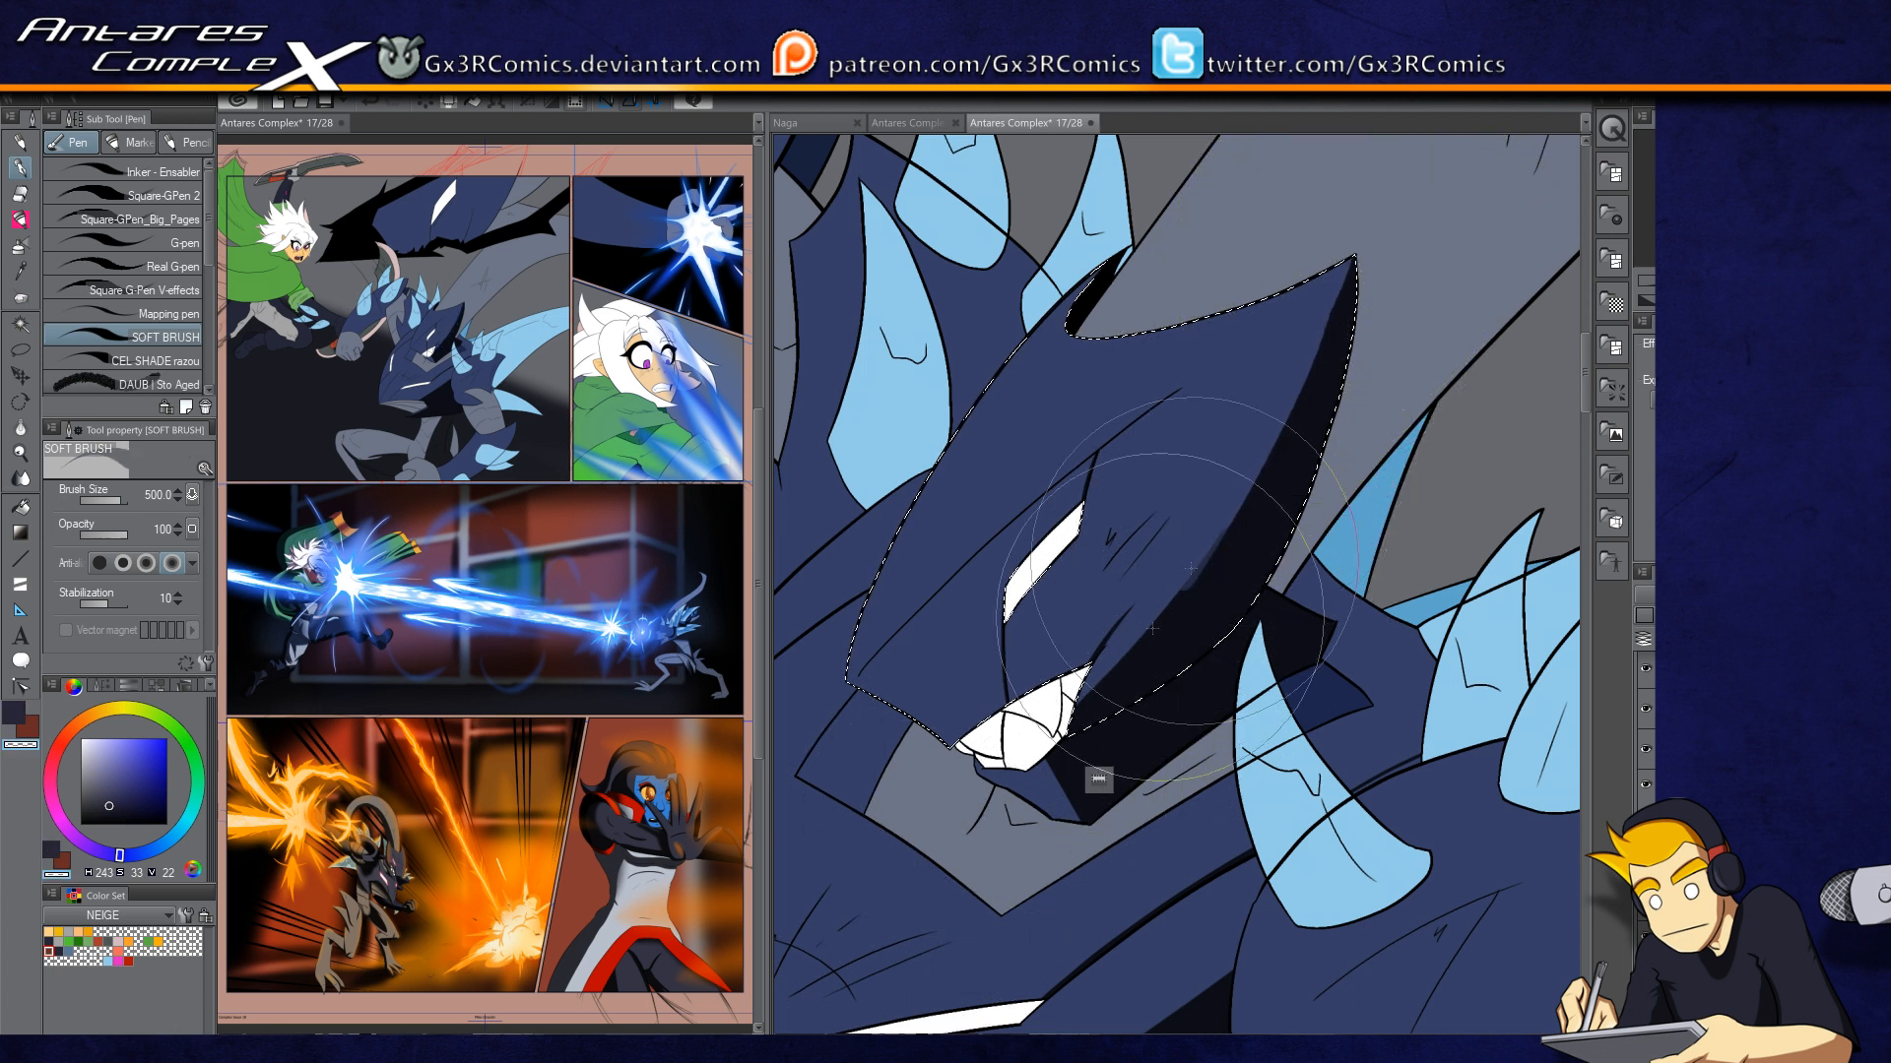
pyautogui.moveTo(1166, 596); pyautogui.dragTo(1053, 729)
pyautogui.moveTo(1378, 187); pyautogui.dragTo(1152, 635)
pyautogui.moveTo(931, 770); pyautogui.dragTo(1042, 788)
pyautogui.moveTo(1147, 746); pyautogui.dragTo(1046, 787)
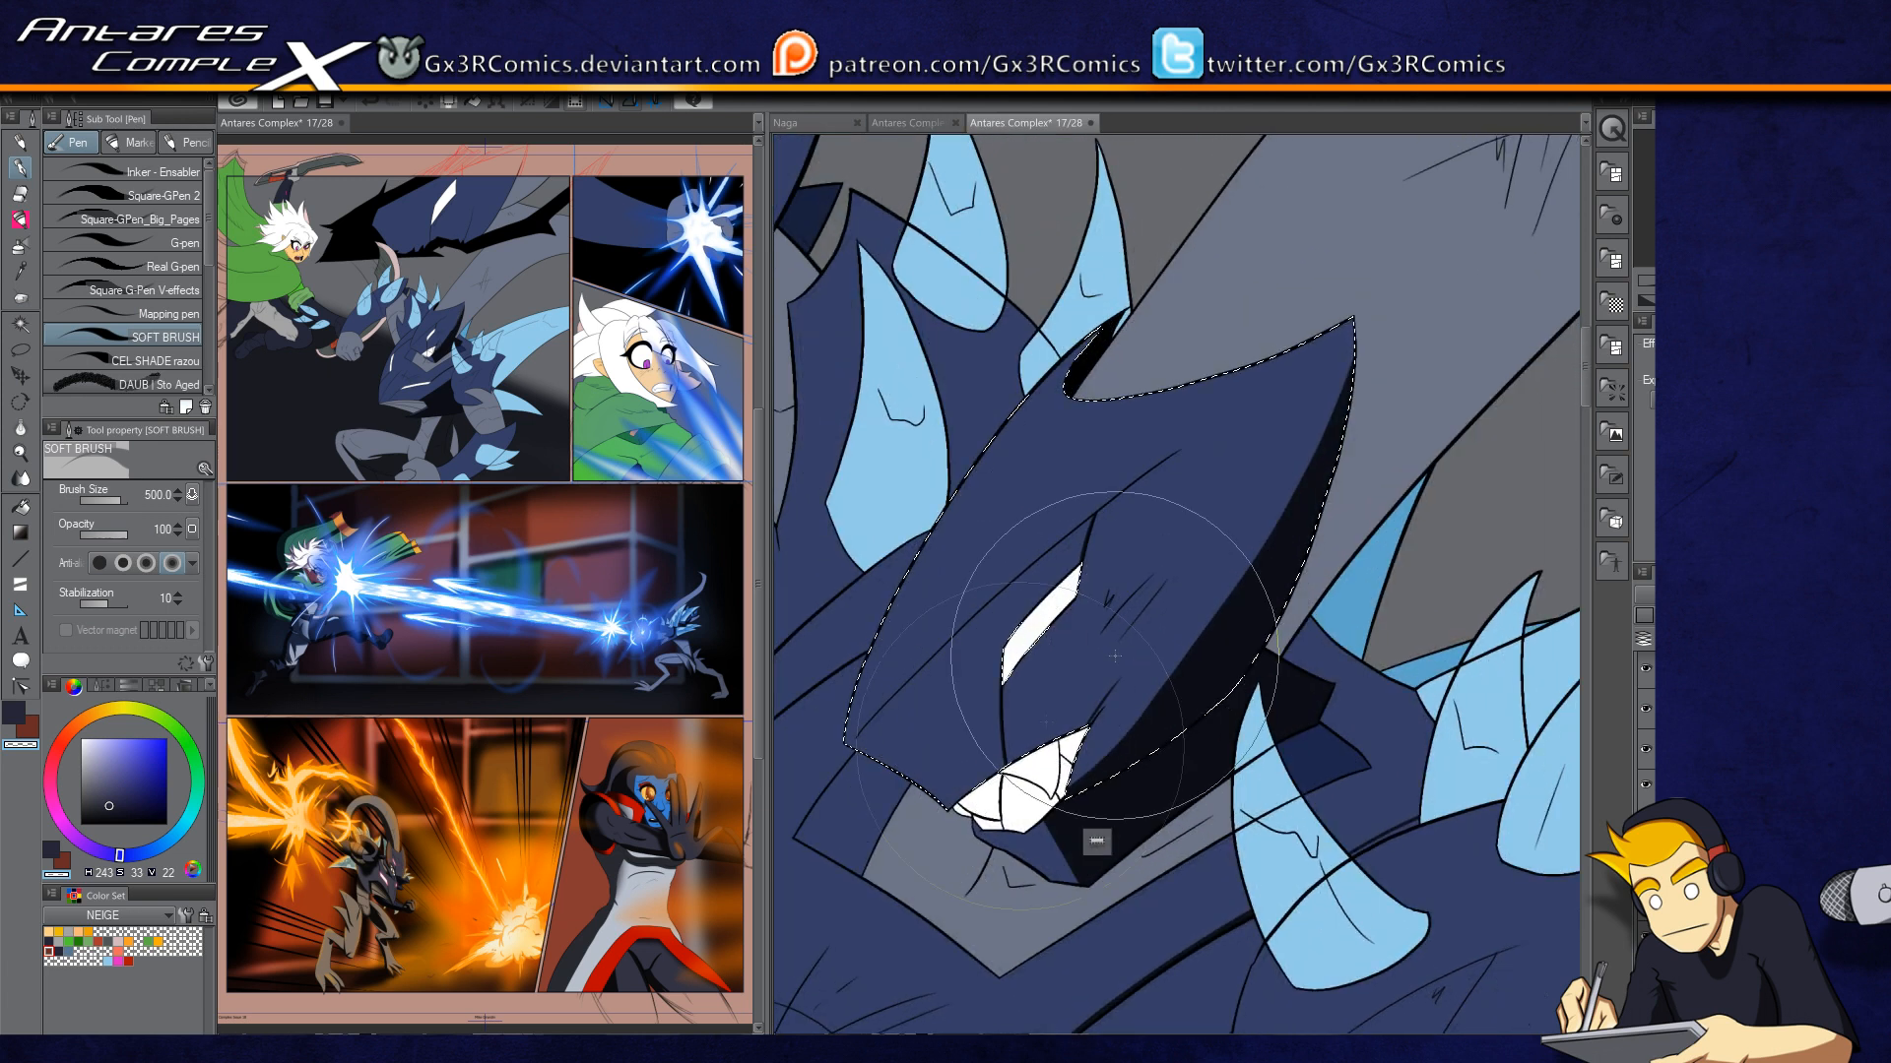
# Step: Soften the inner edge of the head's rear shadow with the Soft airbrush in the dark shadow colour at size 400
pyautogui.press('b')
pyautogui.press('b')
pyautogui.press('b')
pyautogui.press('b')
pyautogui.press('b')
pyautogui.press('b')
pyautogui.press('c')
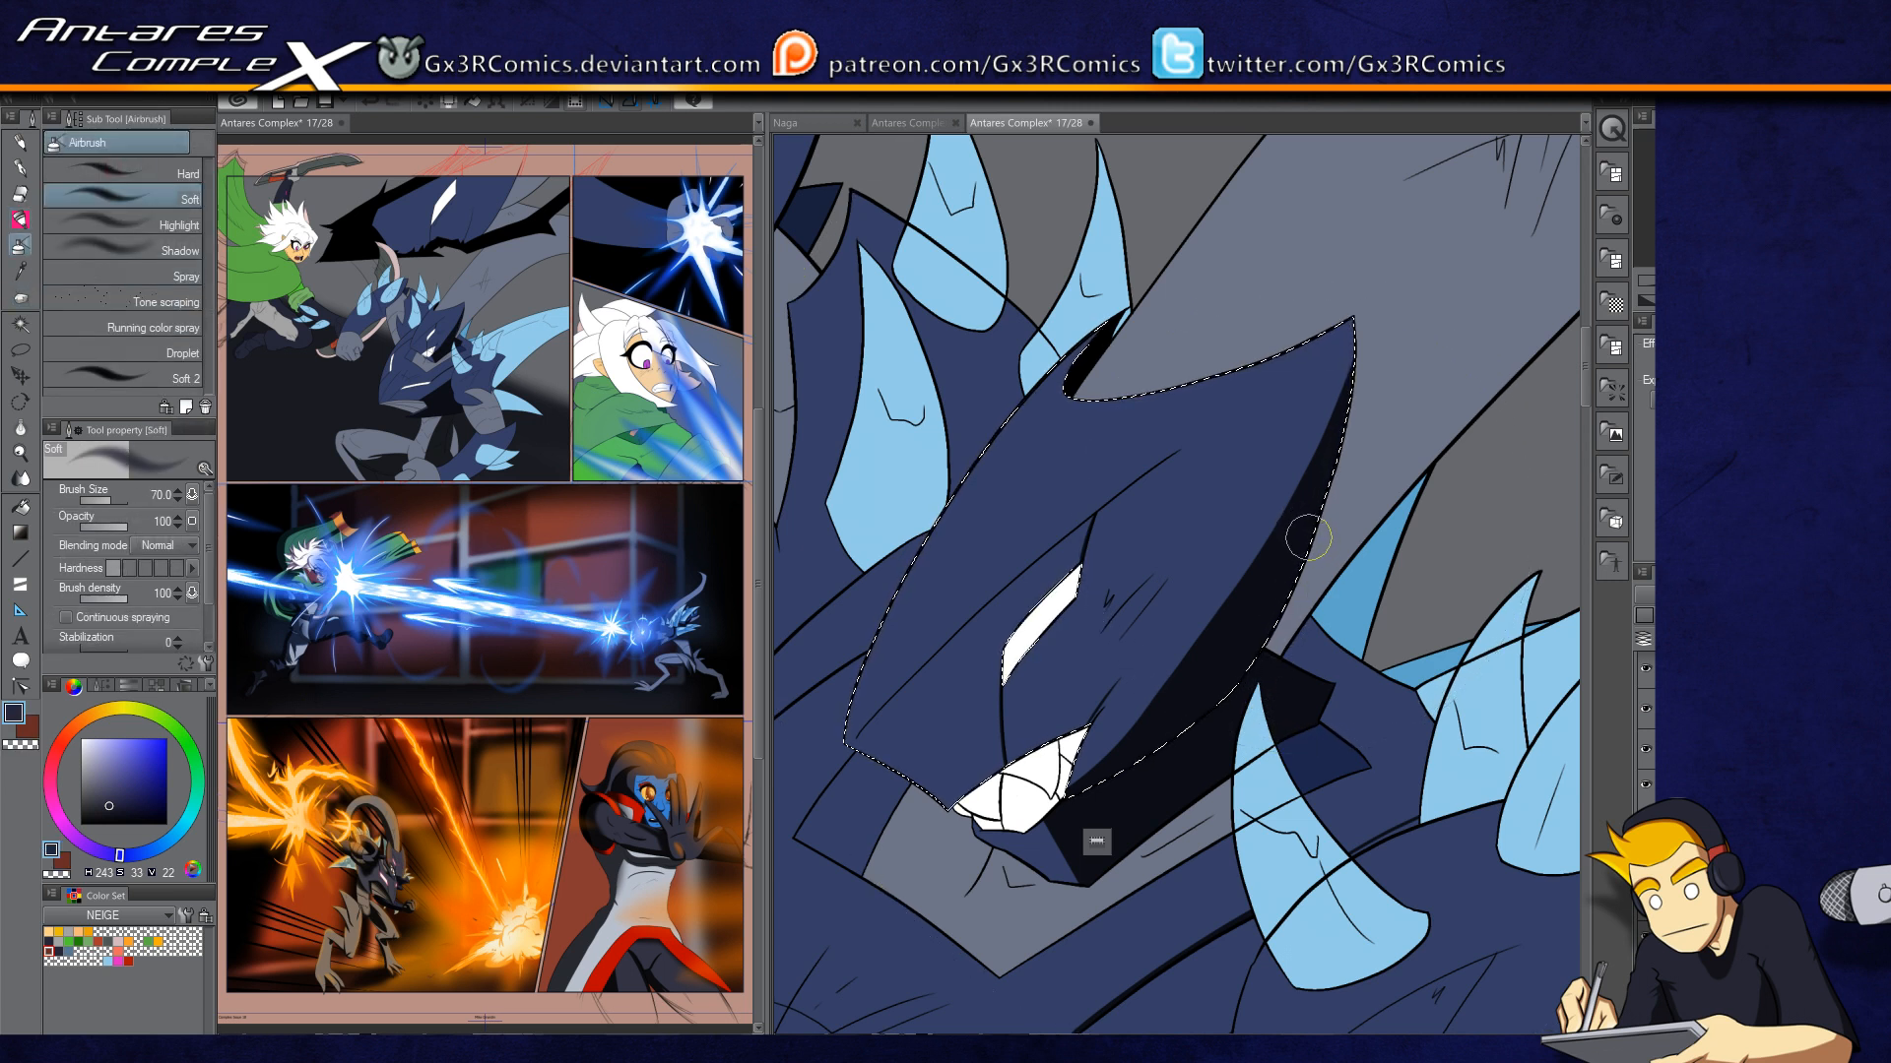
pyautogui.press(']')
pyautogui.press(']')
pyautogui.press(']')
pyautogui.moveTo(1391, 335); pyautogui.dragTo(1098, 950)
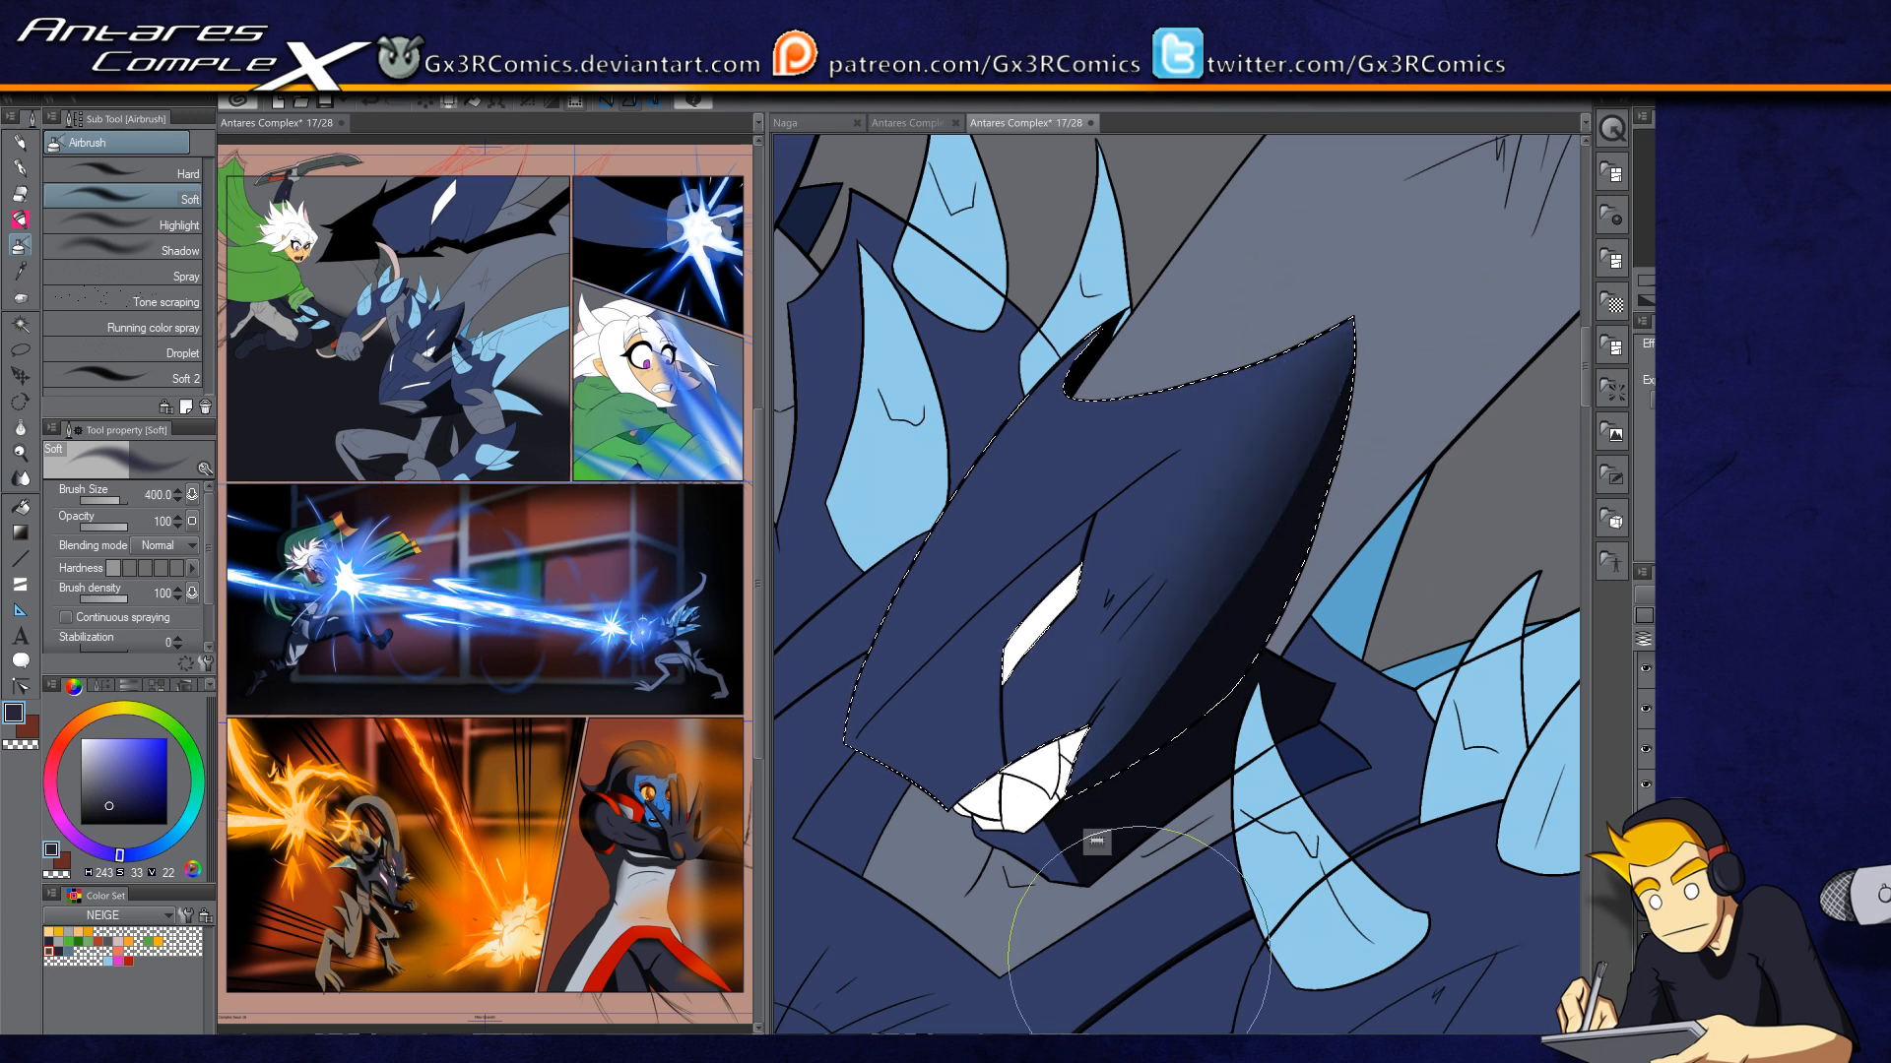
pyautogui.moveTo(1341, 432)
pyautogui.mouseDown()
pyautogui.moveTo(981, 853)
pyautogui.moveTo(1049, 666)
pyautogui.moveTo(1216, 707)
pyautogui.mouseUp()
# Step: Auto-select the rearmost tooth and paint a shadow on it with the soft brush reduced to size 200
pyautogui.press('w')
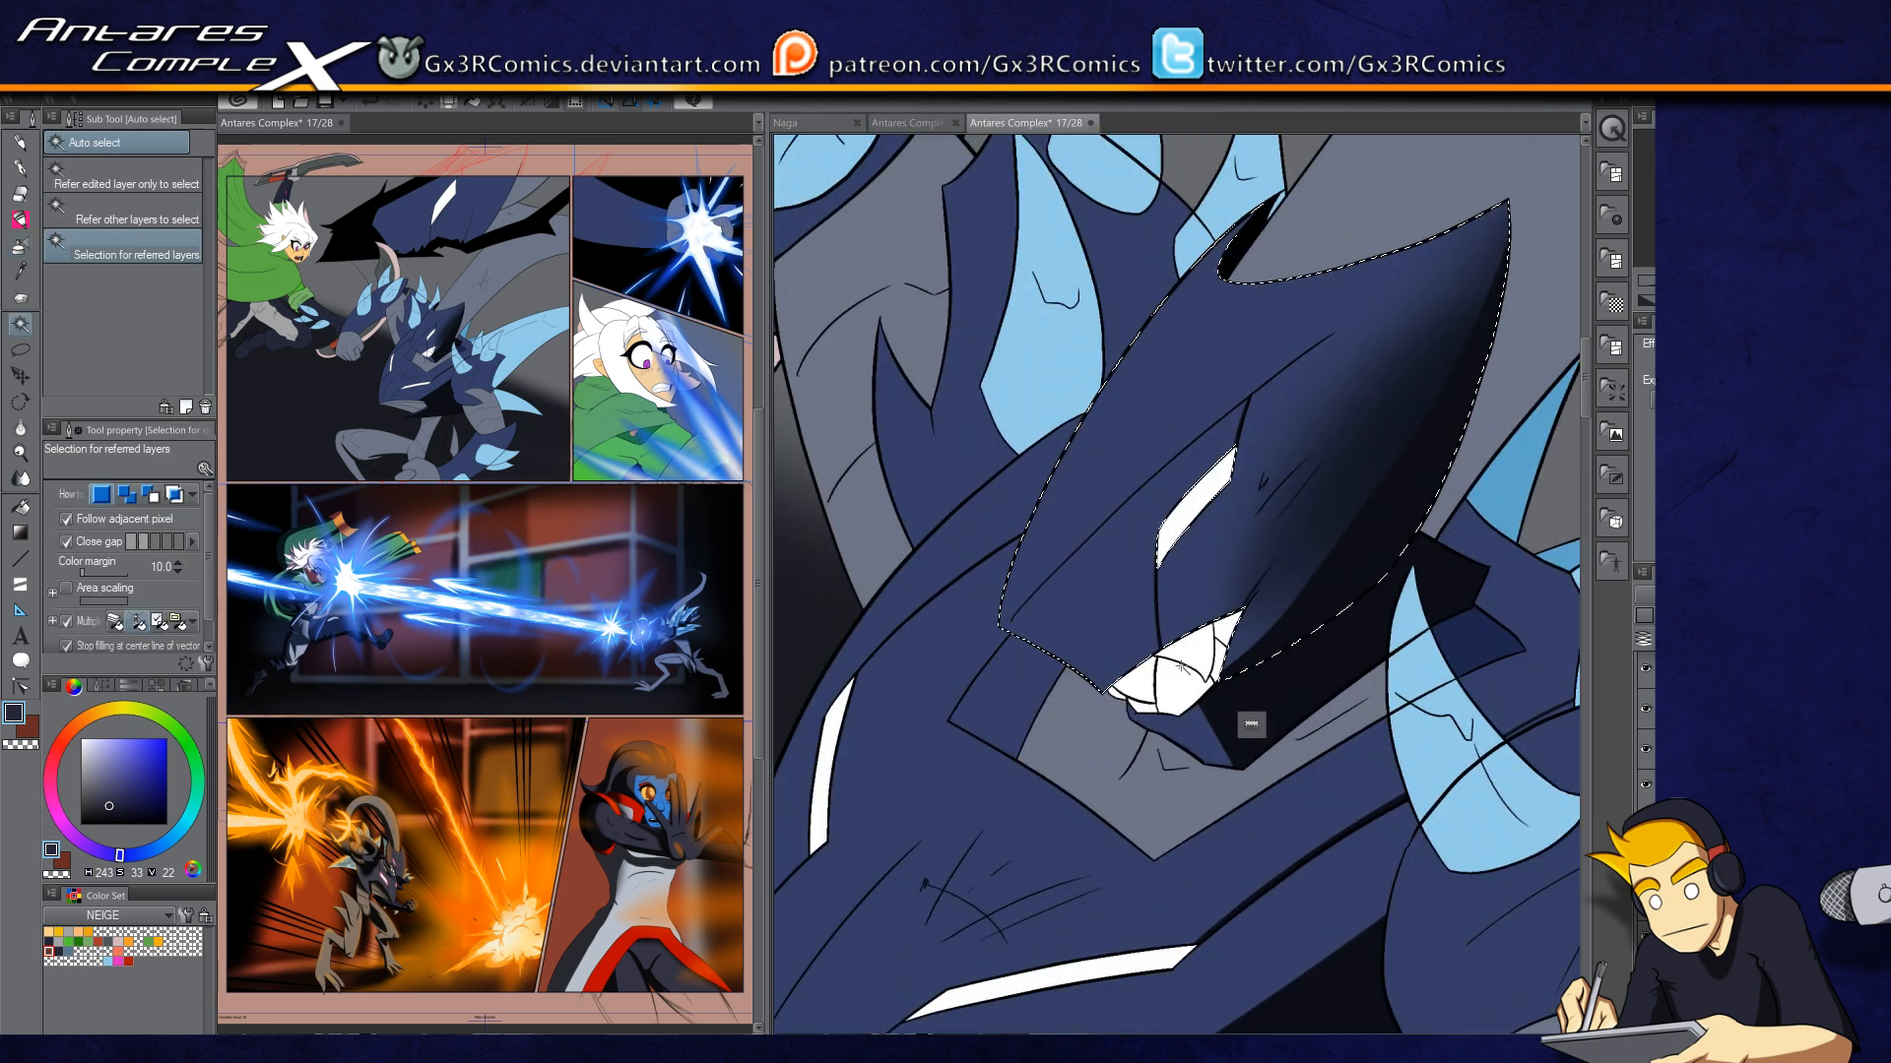
pyautogui.press('p')
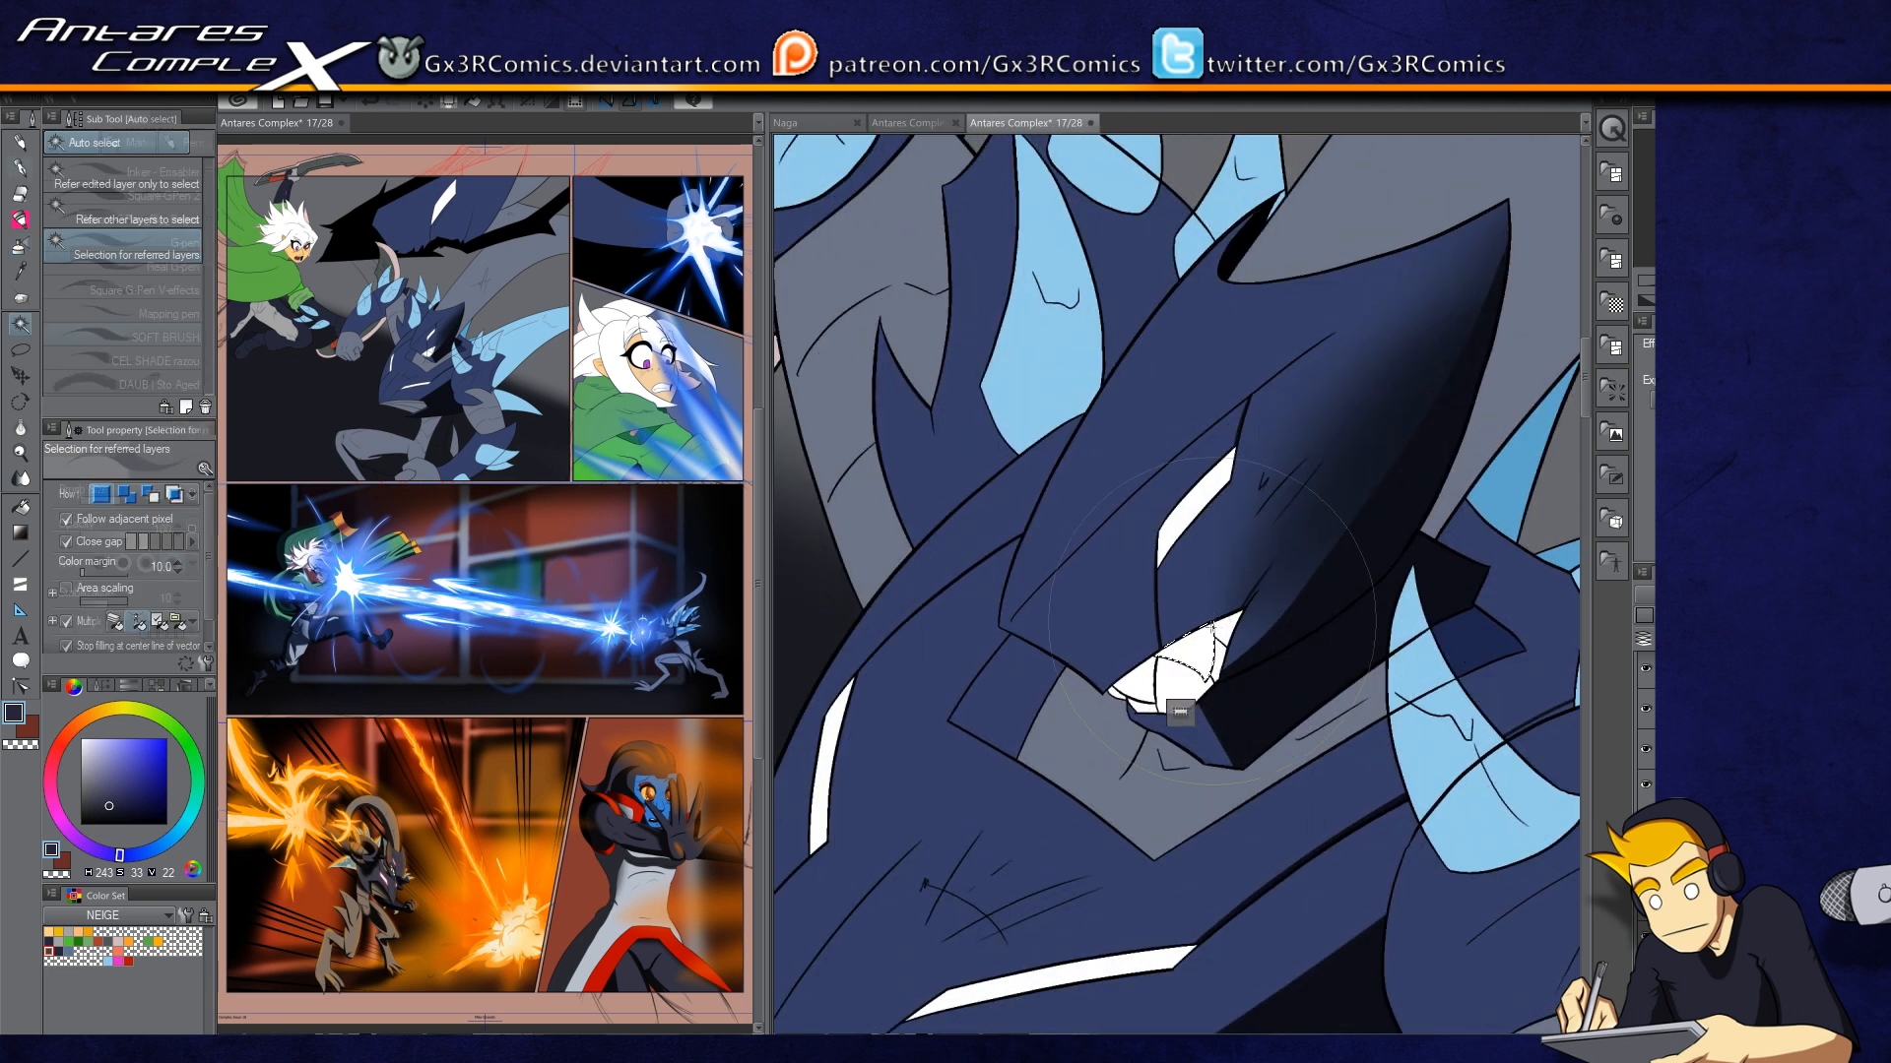
pyautogui.scroll(1, 1211, 674)
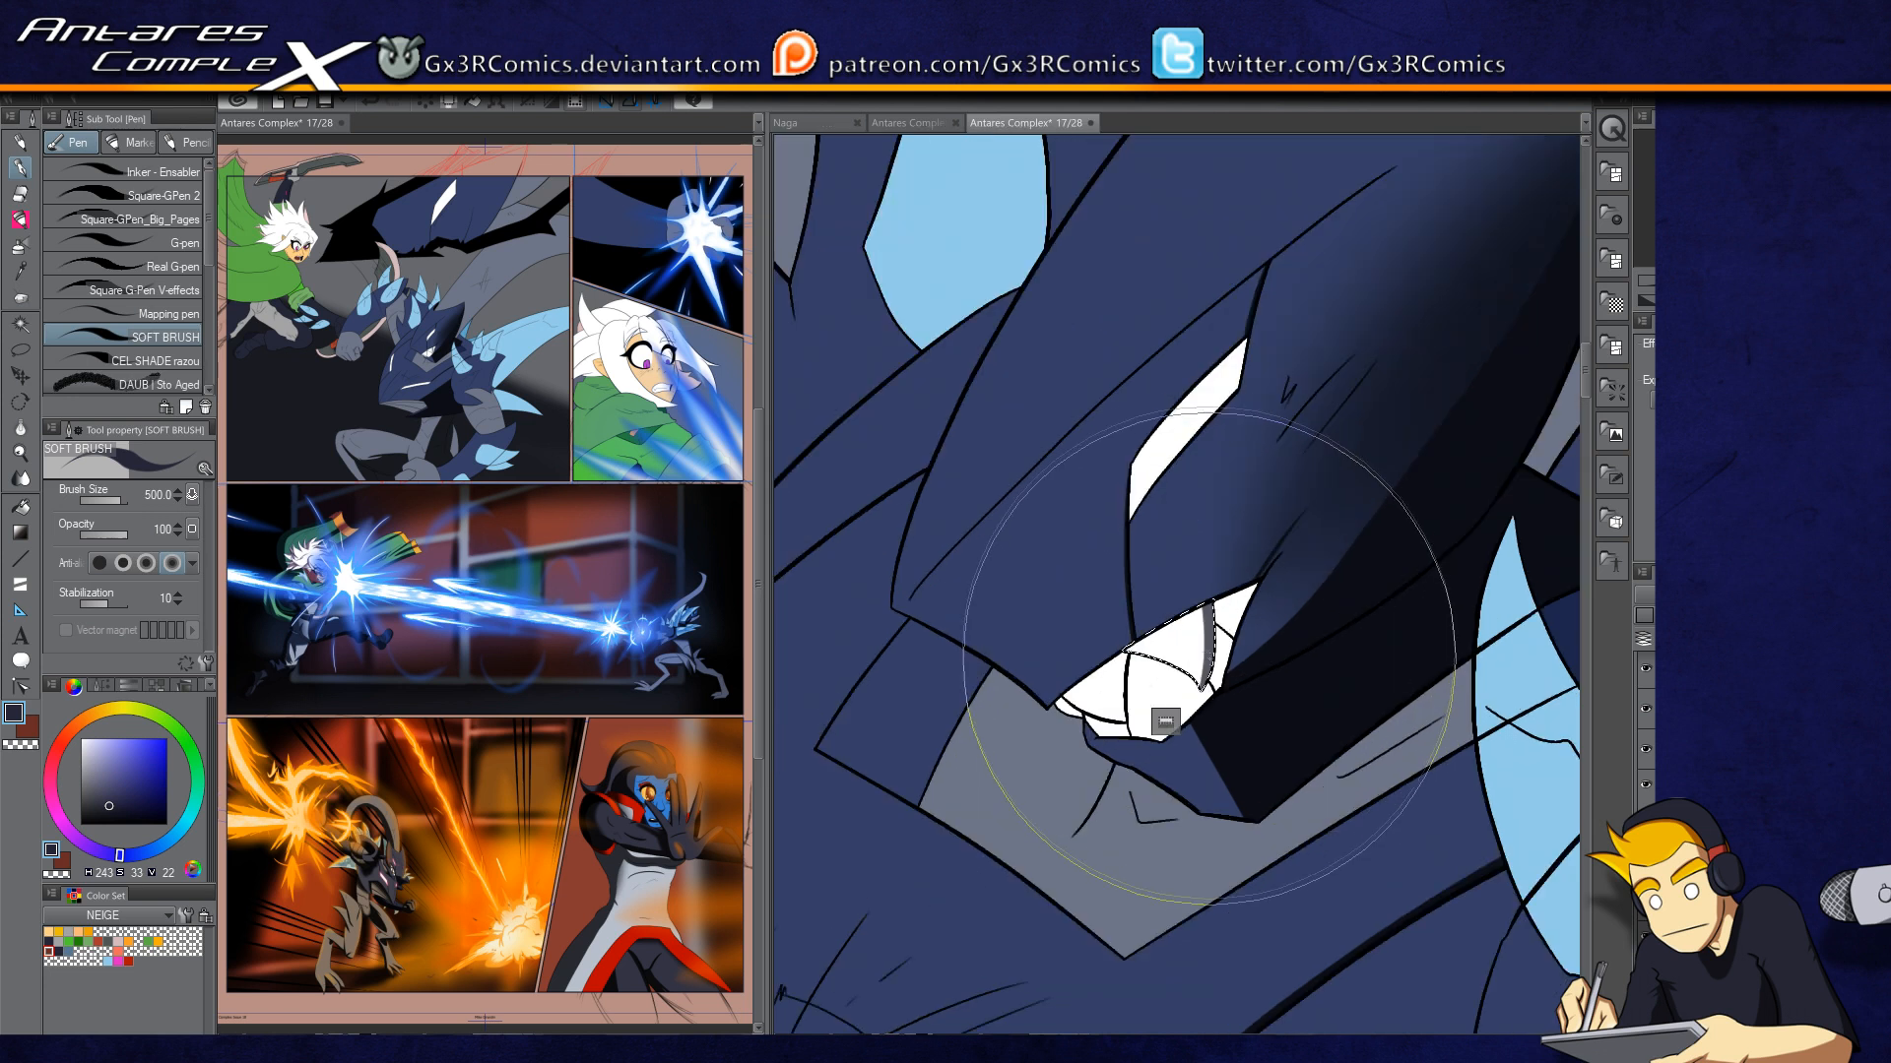
pyautogui.press(']')
pyautogui.press(']')
pyautogui.press('[')
pyautogui.press('[')
pyautogui.press('[')
pyautogui.press('[')
pyautogui.press('[')
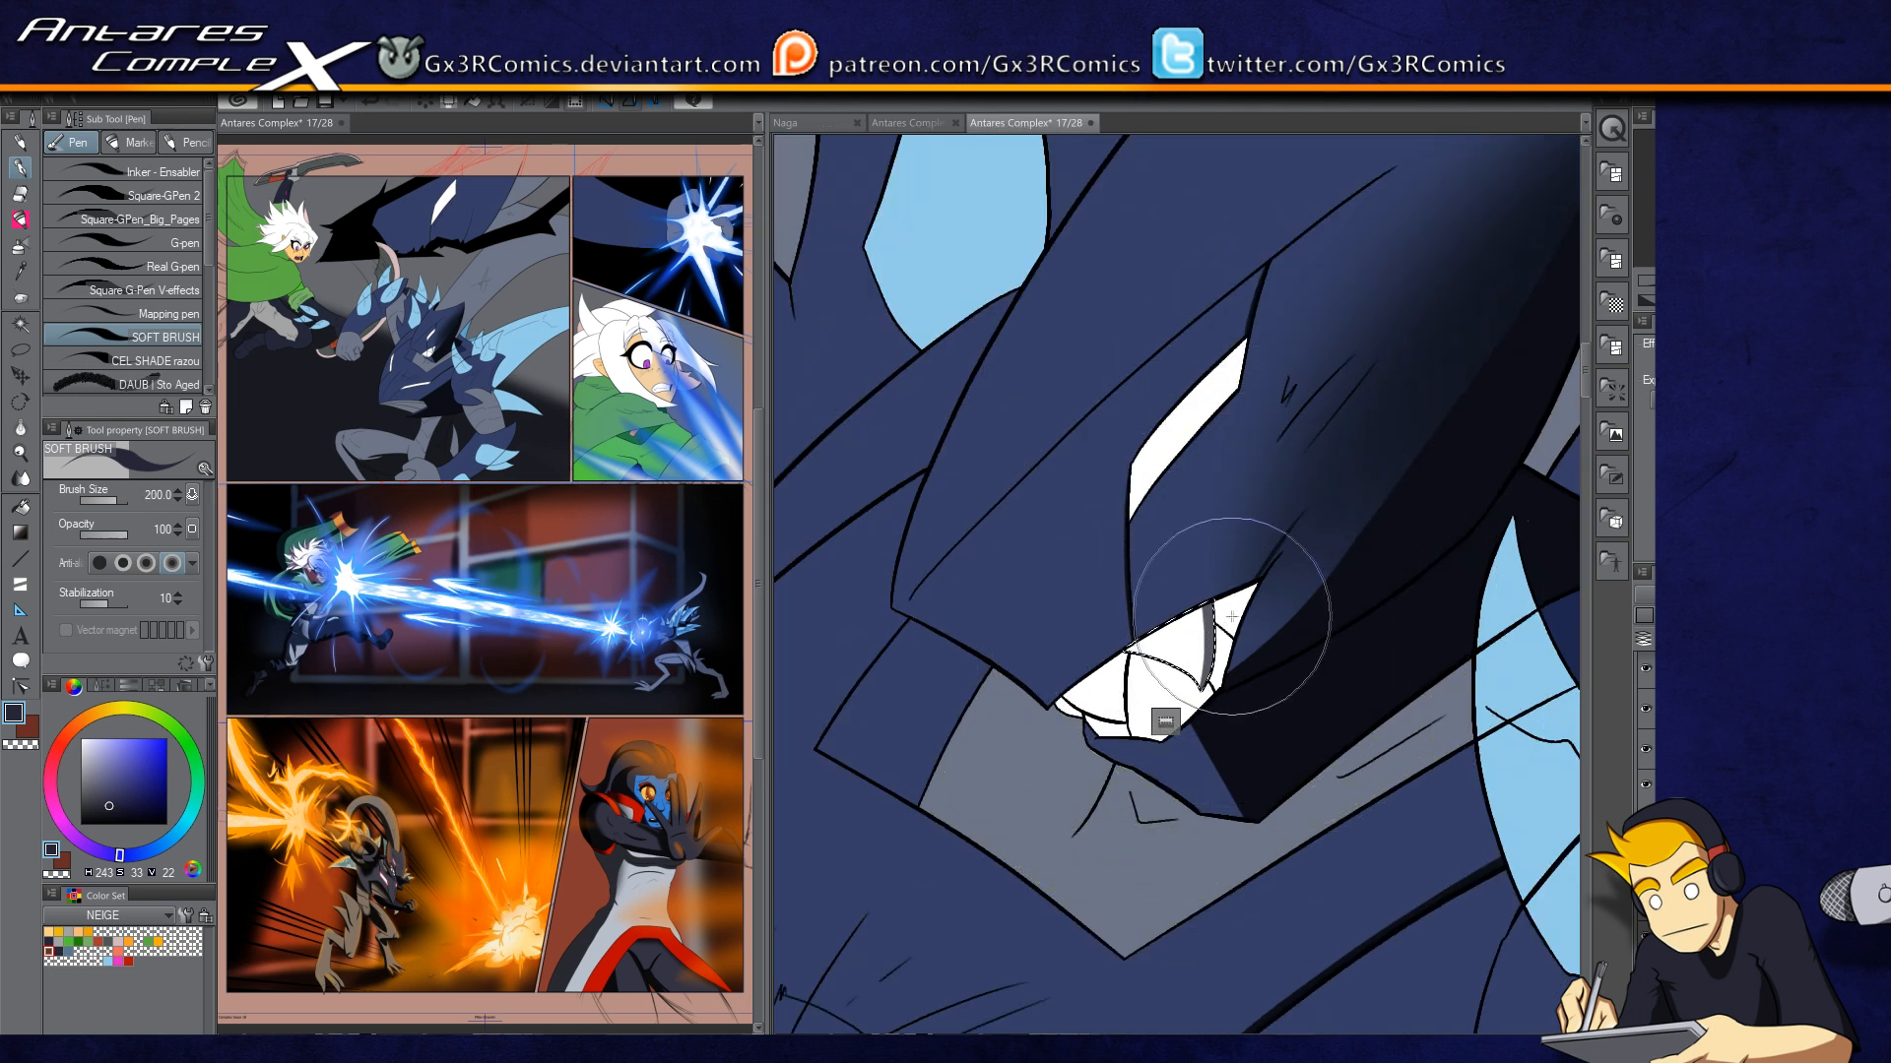
pyautogui.press('w')
pyautogui.press('p')
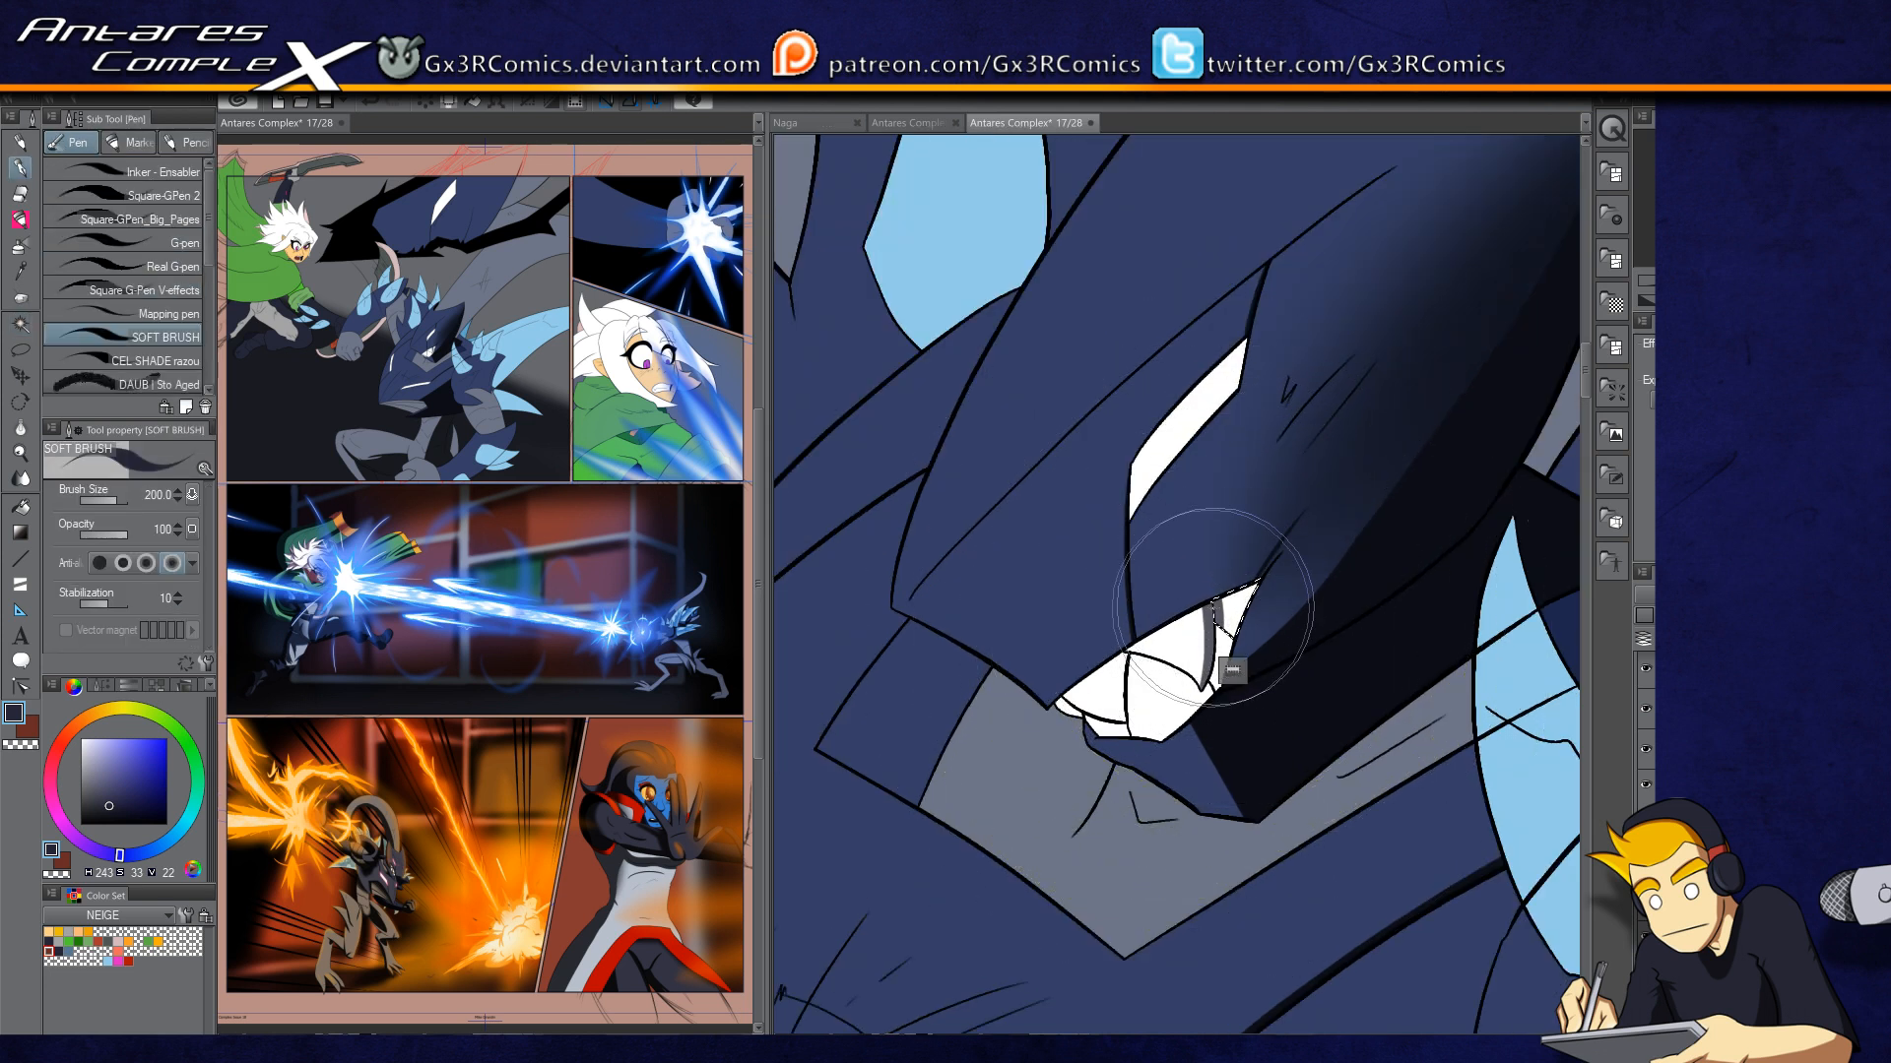
# Step: Clear the selection and paint tapered dark streaks rising from the rear corner of the mouth
pyautogui.hotkey('ctrl', 'd')
pyautogui.moveTo(1262, 579); pyautogui.dragTo(1330, 489)
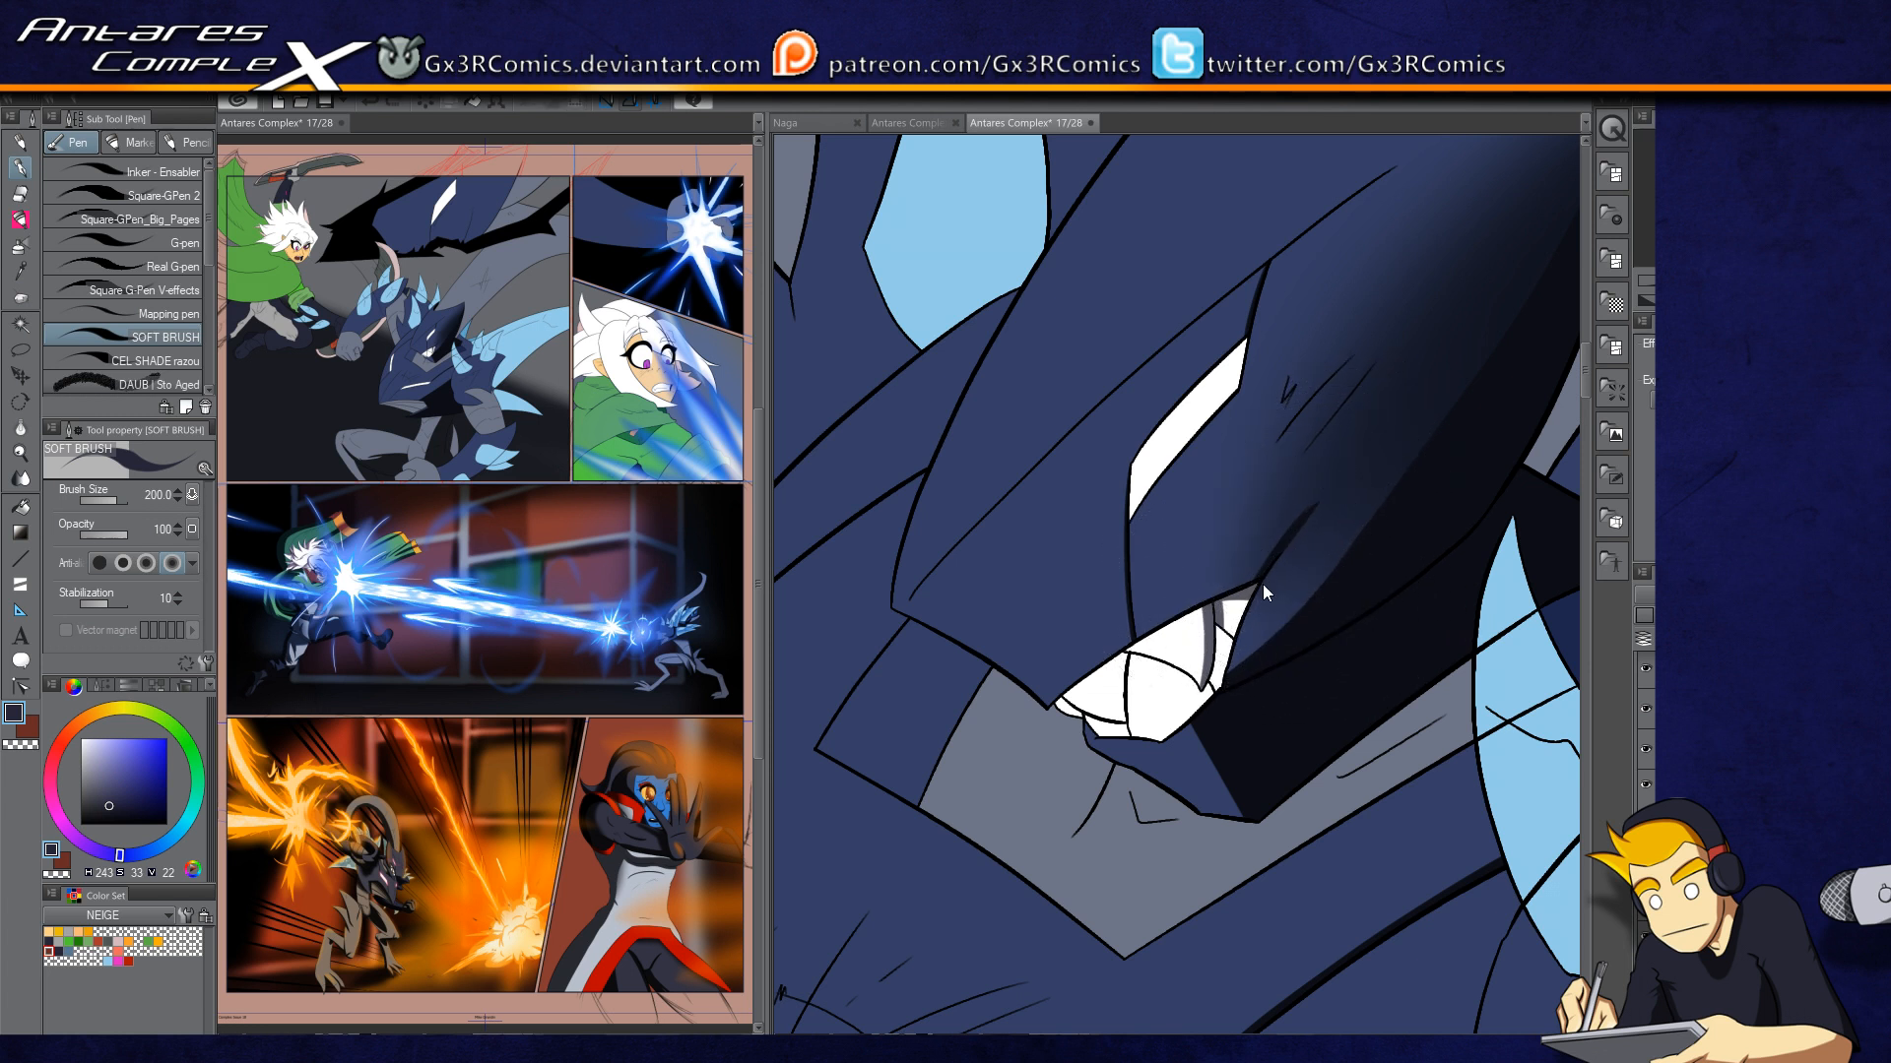
pyautogui.moveTo(1260, 579); pyautogui.dragTo(1329, 480)
pyautogui.moveTo(1264, 578); pyautogui.dragTo(1335, 470)
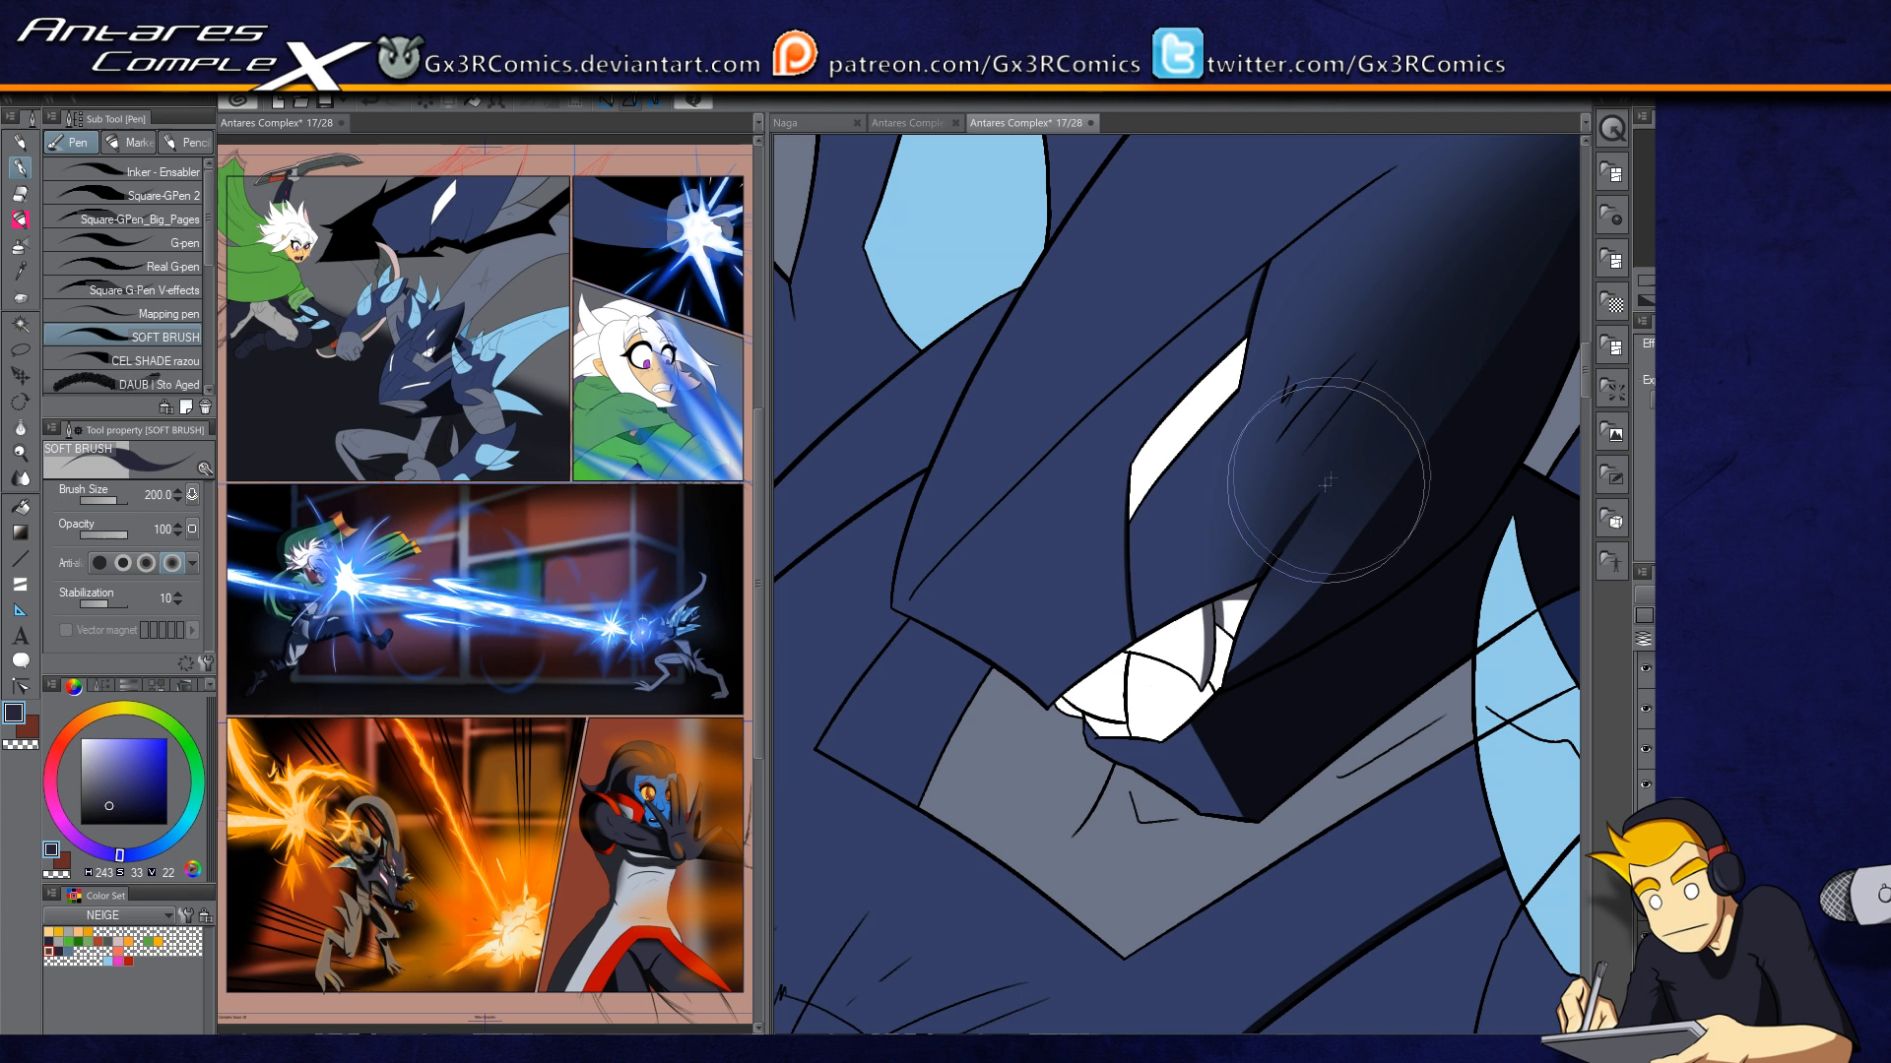
# Step: Auto-select the rear and middle teeth one at a time and paint a shadow on each with the soft brush
pyautogui.press('w')
pyautogui.click(1223, 653)
pyautogui.press('p')
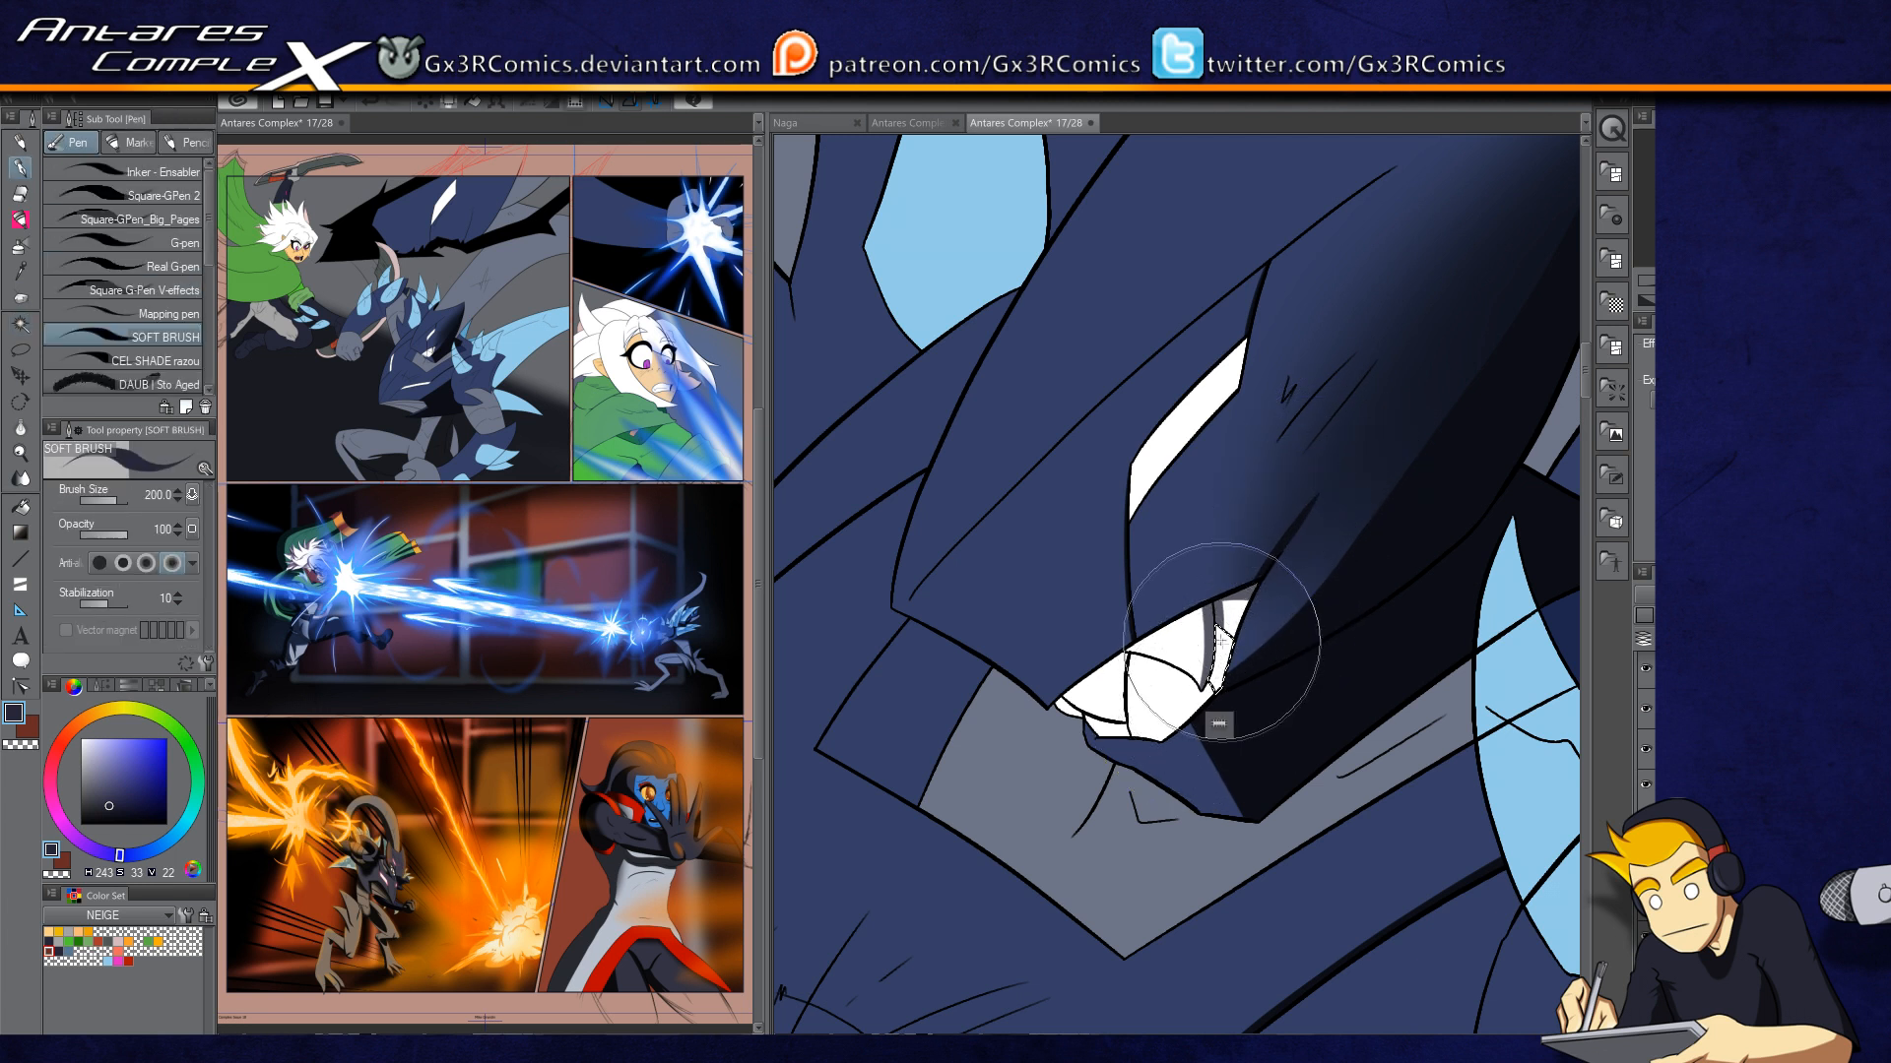
pyautogui.moveTo(1219, 624); pyautogui.dragTo(1201, 722)
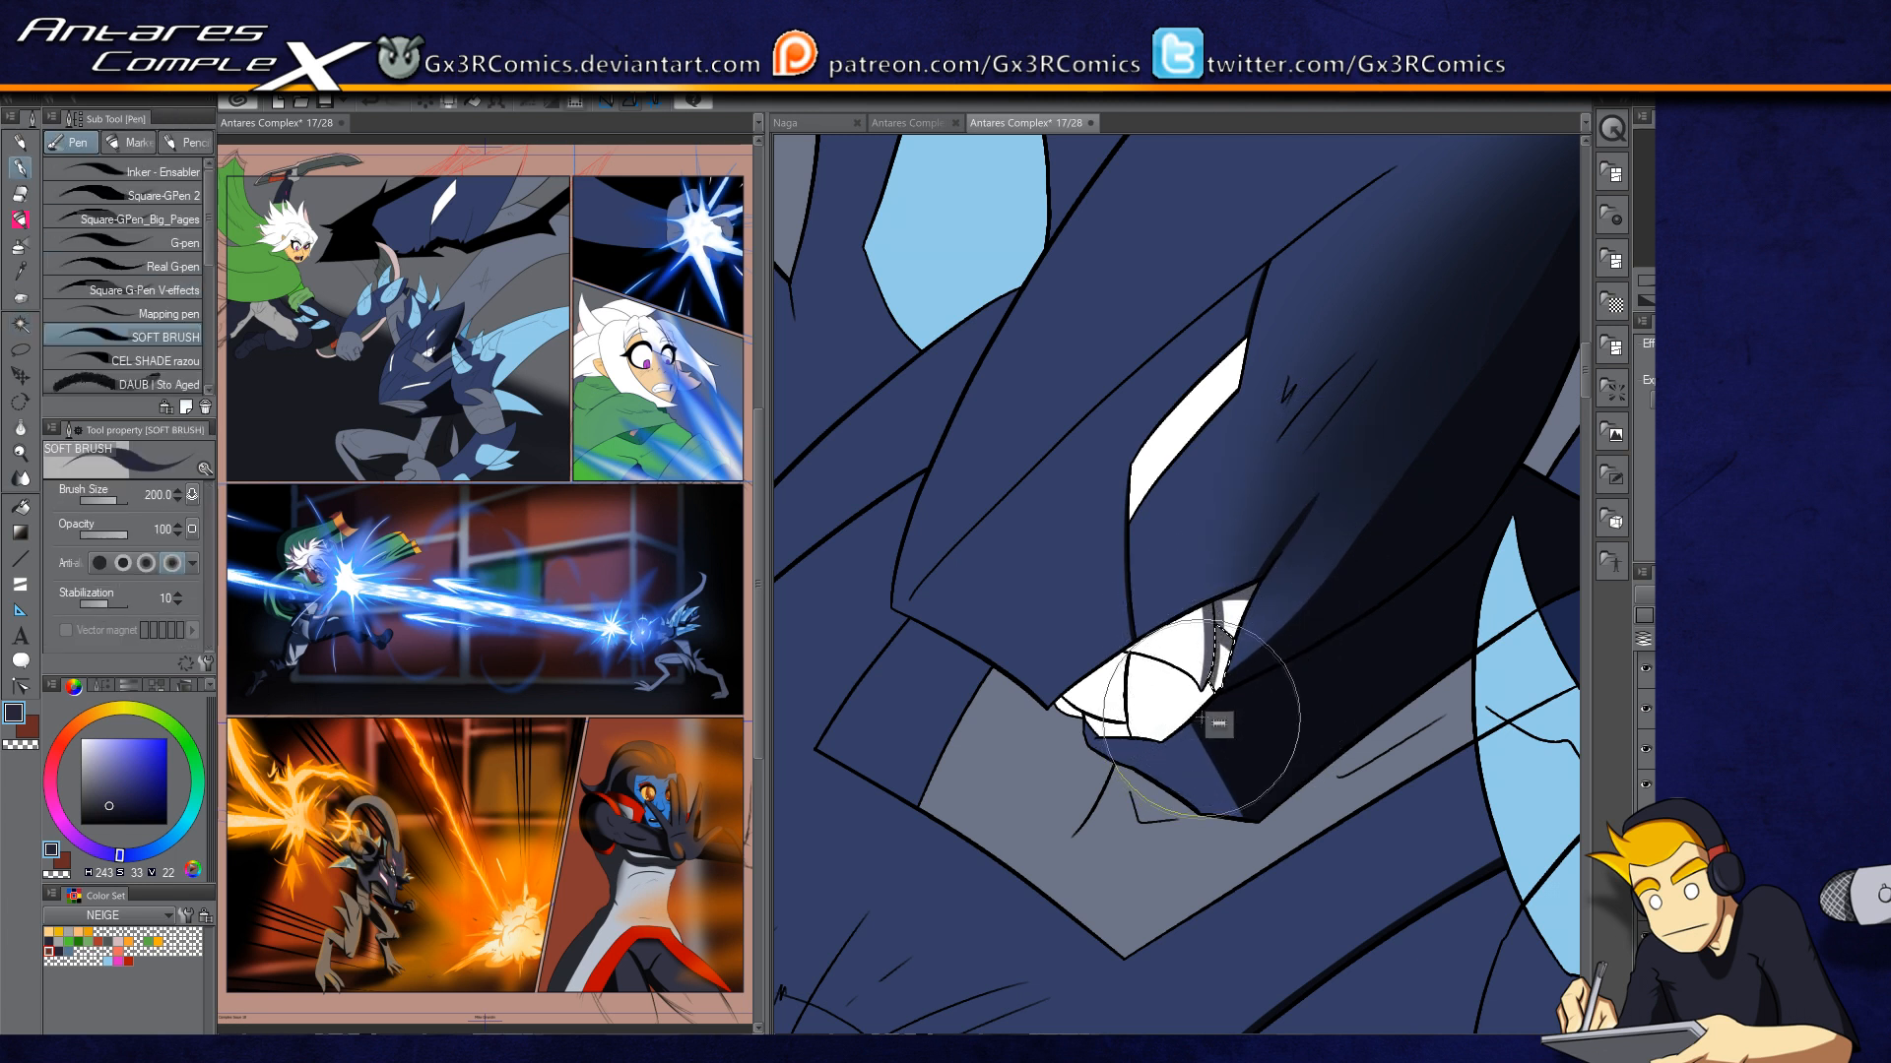
pyautogui.press('w')
pyautogui.press('p')
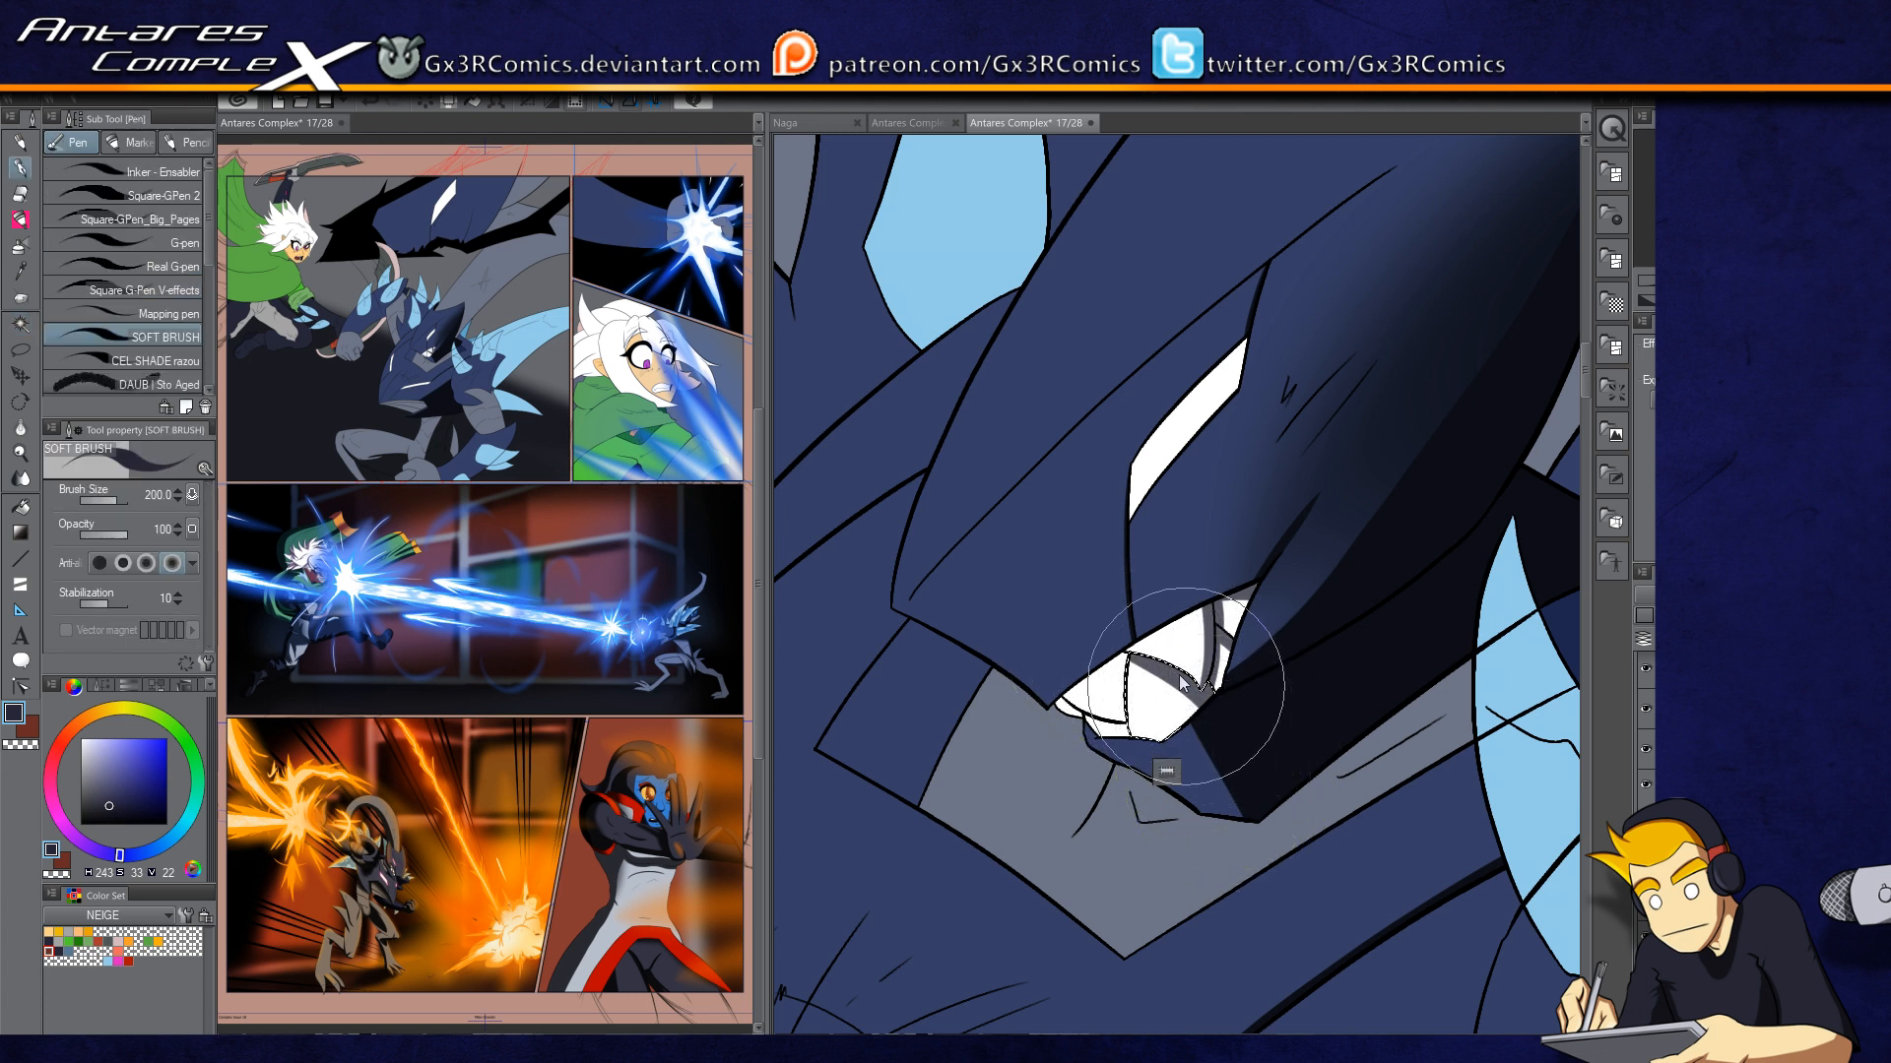
pyautogui.press('w')
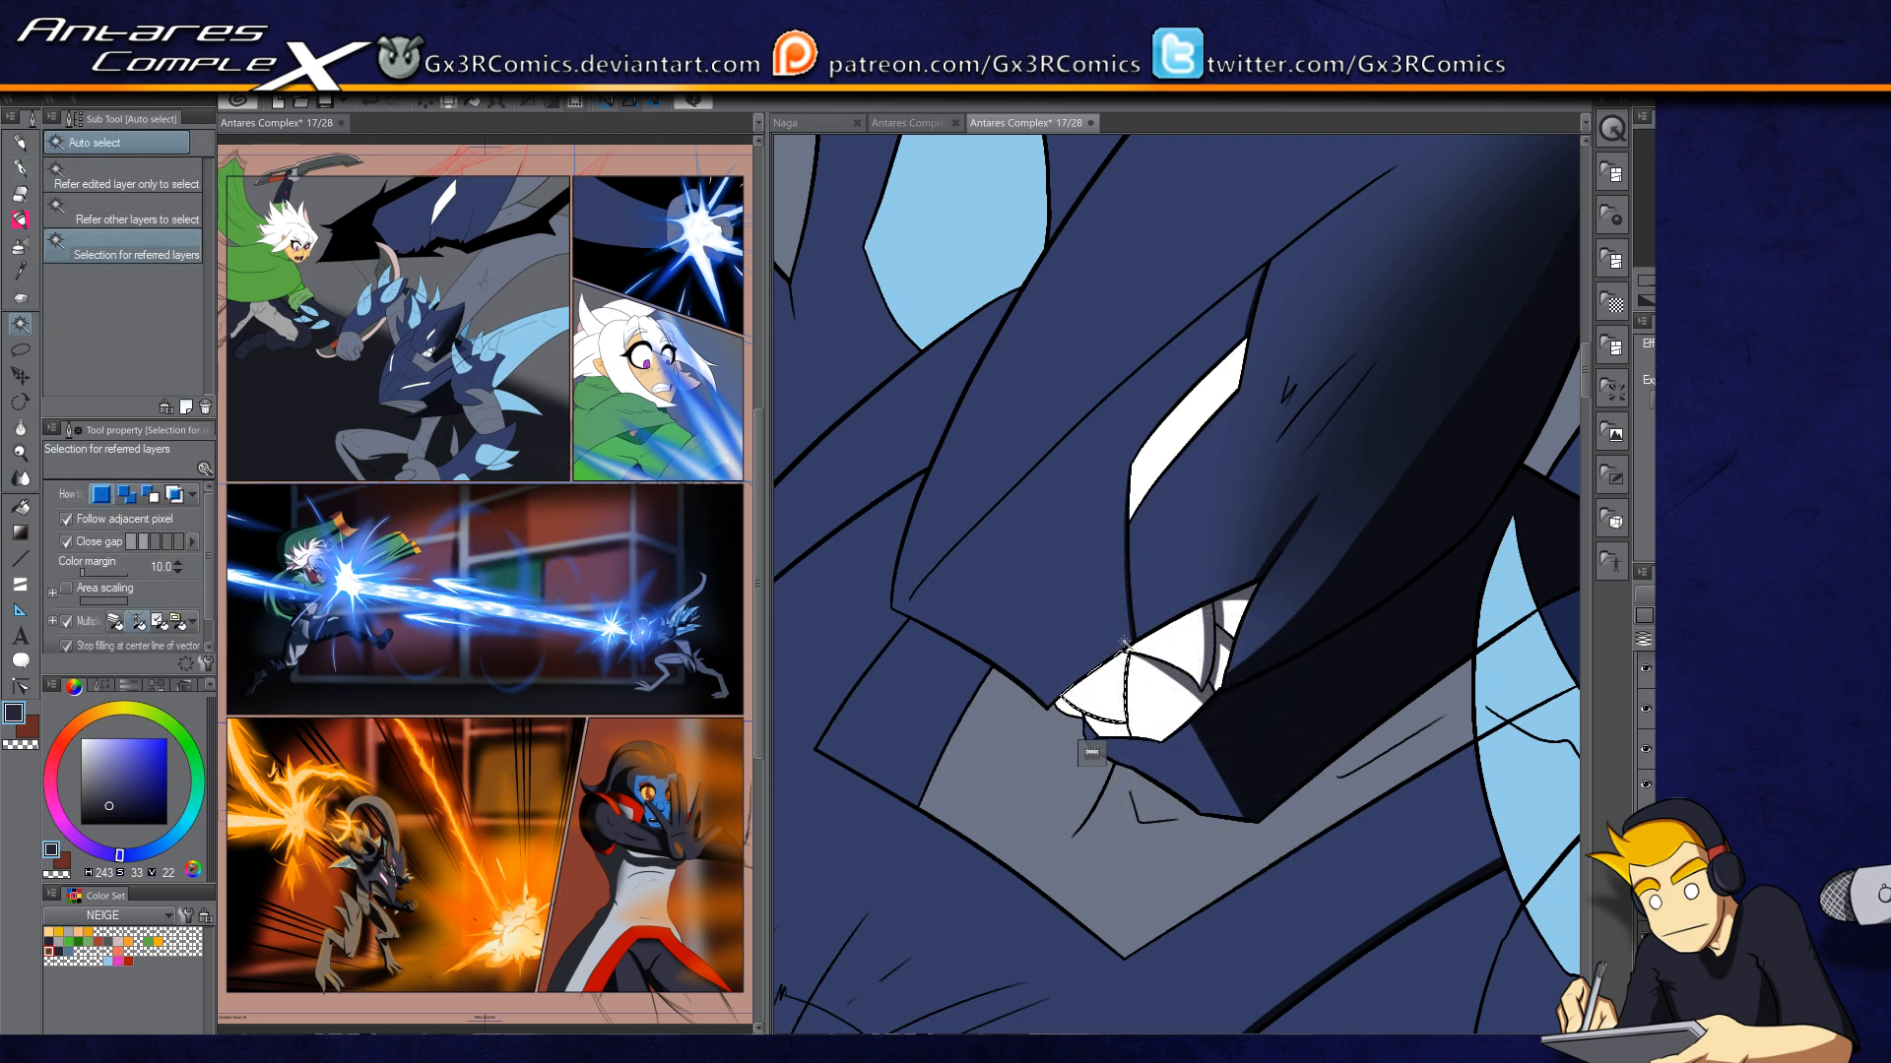
pyautogui.press('p')
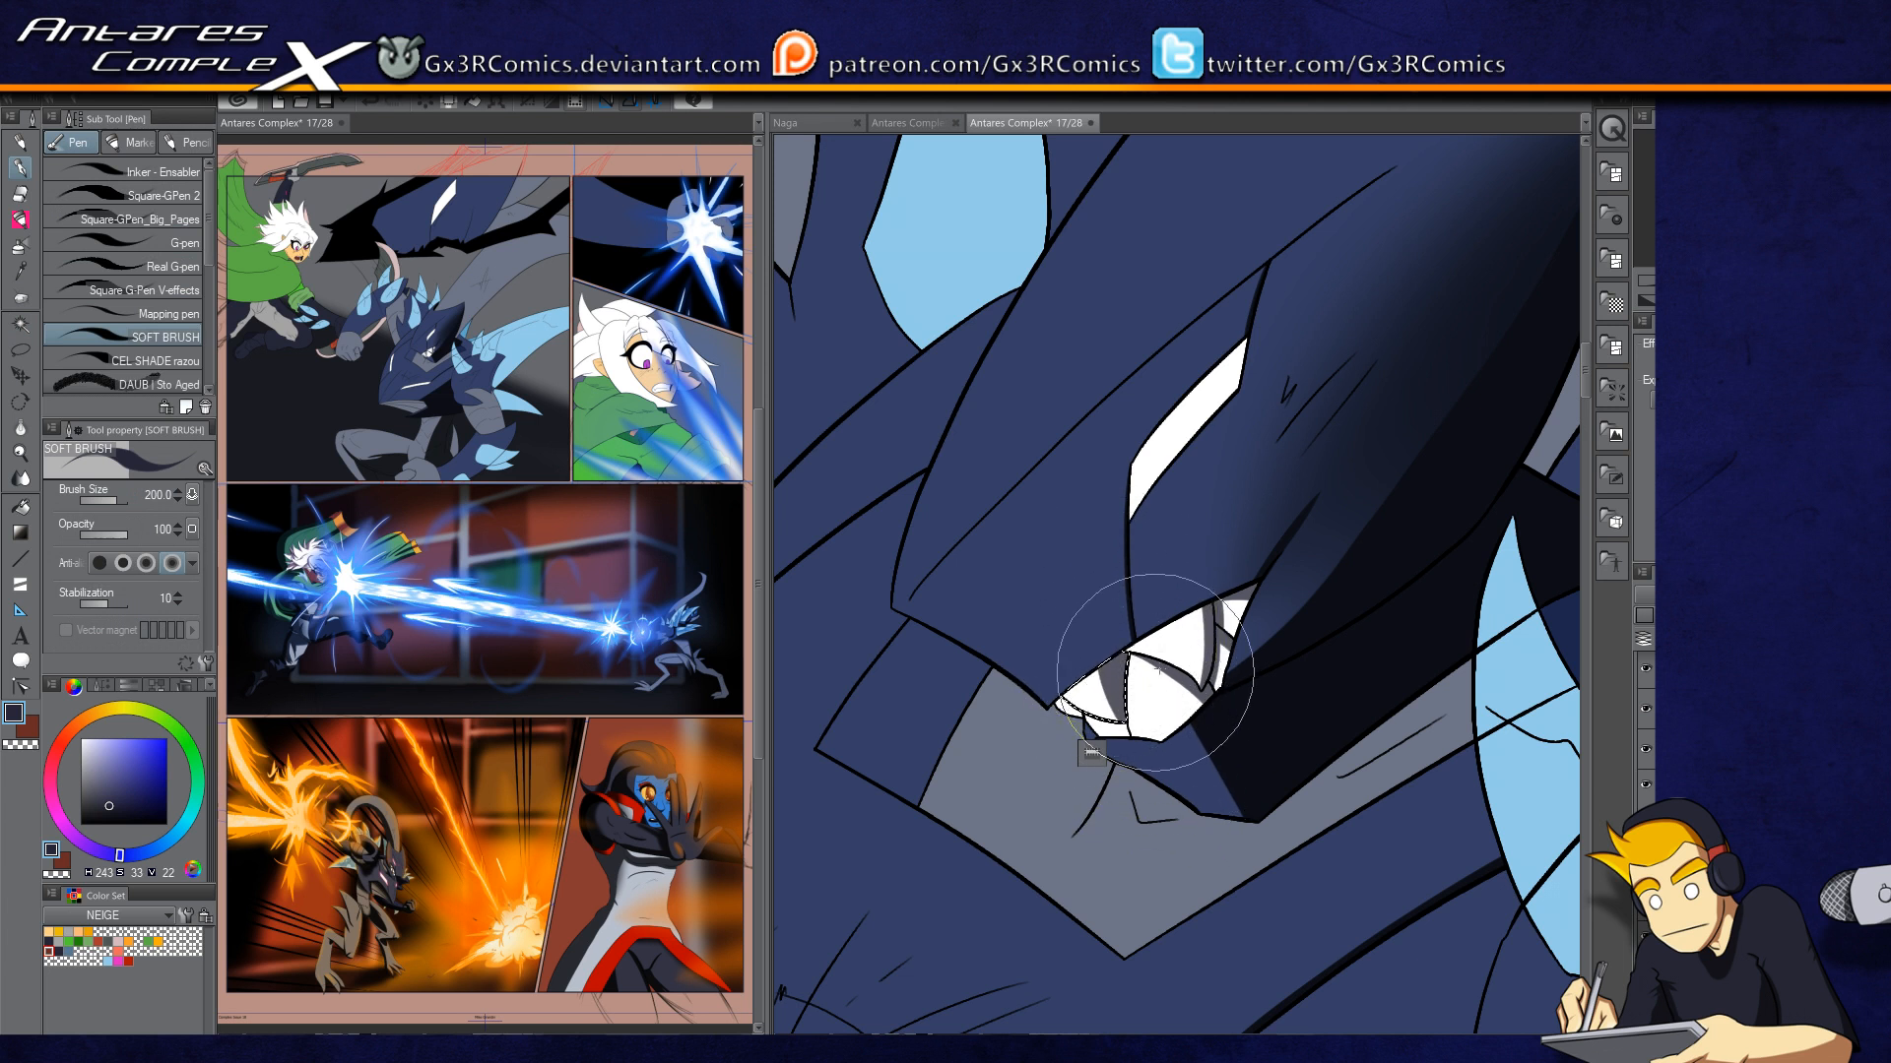
# Step: Shade the remaining lower and front teeth one by one with the soft brush, and clear the selection
pyautogui.press('w')
pyautogui.click(1181, 703)
pyautogui.press('p')
pyautogui.press('w')
pyautogui.click(1113, 727)
pyautogui.press('p')
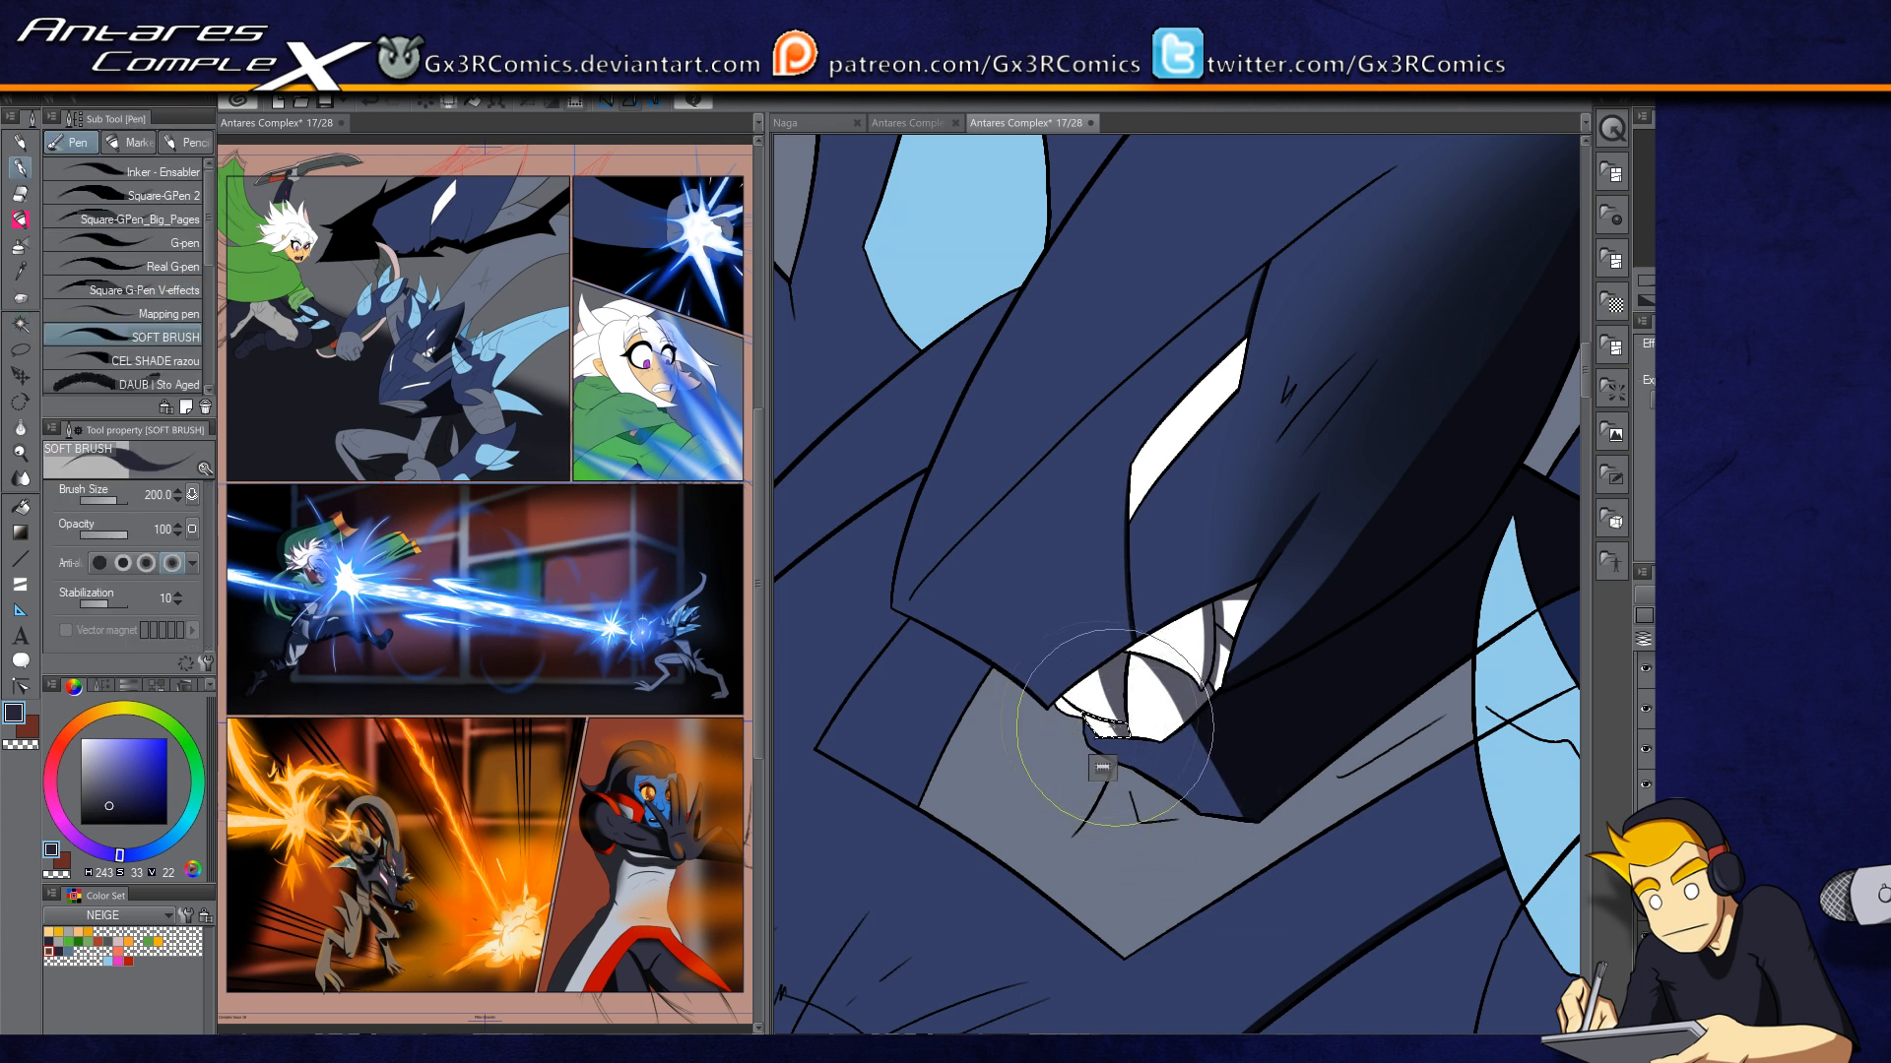
pyautogui.press('w')
pyautogui.click(1068, 709)
pyautogui.press('p')
pyautogui.hotkey('ctrl', 'd')
# Step: Auto-select the blue collar patch and the grey throat in turn and paint dark shadows on them with the soft brush at size 200
pyautogui.press('space')
pyautogui.moveTo(898, 686)
pyautogui.mouseDown()
pyautogui.moveTo(1097, 722)
pyautogui.moveTo(1030, 545)
pyautogui.mouseUp()
pyautogui.press('w')
pyautogui.press('p')
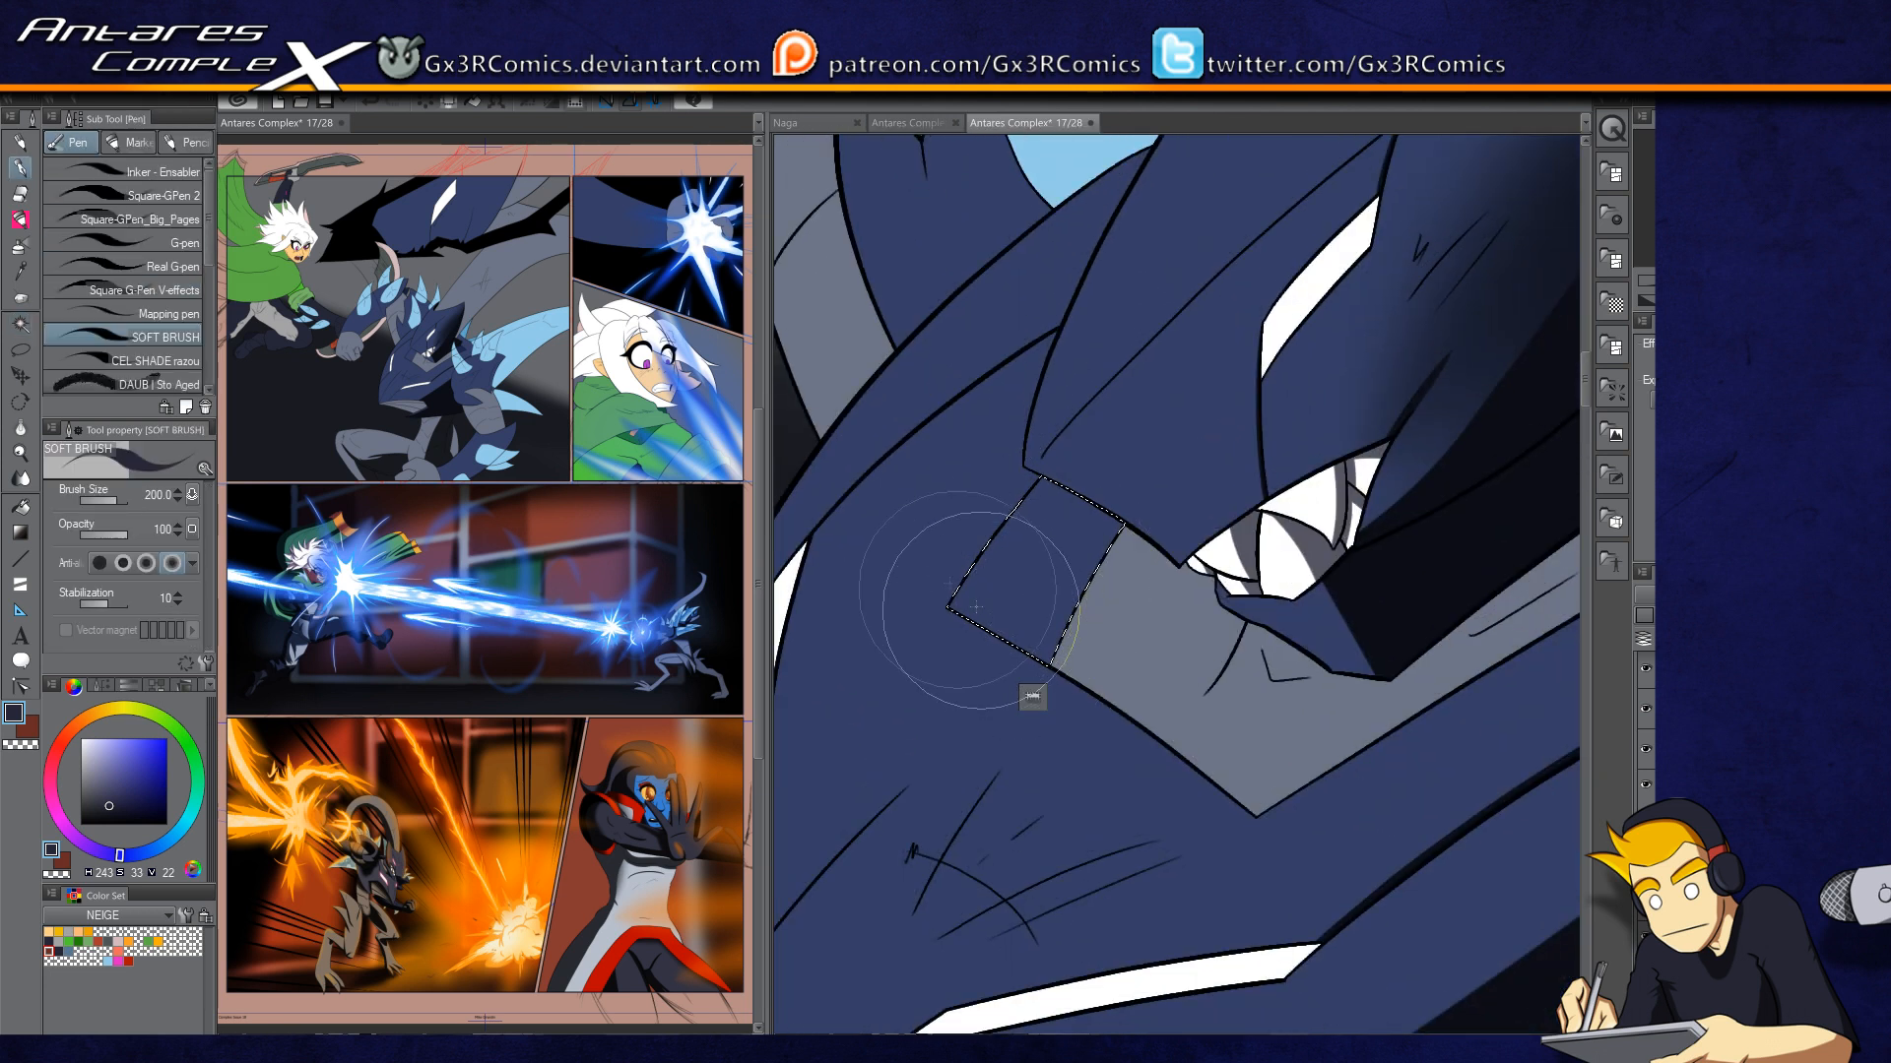
pyautogui.moveTo(1014, 635); pyautogui.dragTo(909, 560)
pyautogui.hotkey('ctrl', 'z')
pyautogui.moveTo(1150, 413); pyautogui.dragTo(1095, 679)
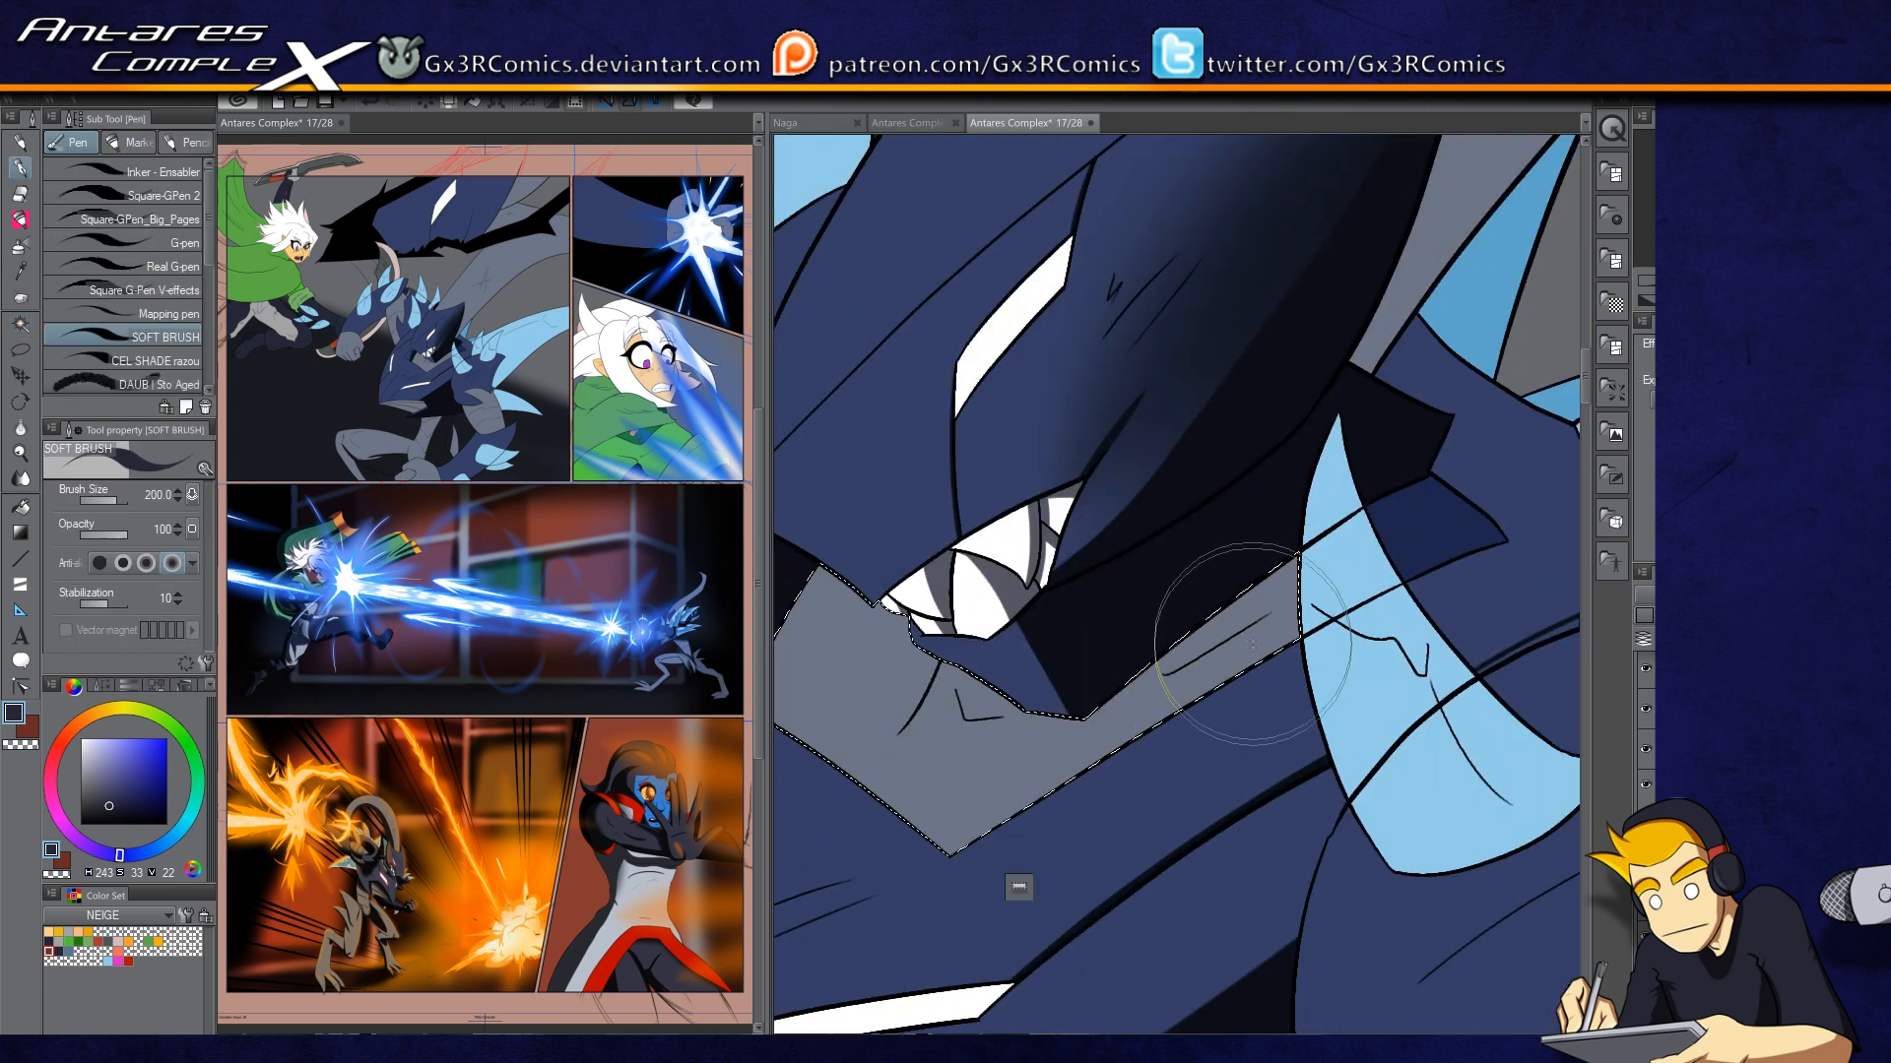
pyautogui.moveTo(1252, 645)
pyautogui.mouseDown()
pyautogui.moveTo(1270, 601)
pyautogui.moveTo(1251, 669)
pyautogui.moveTo(1224, 548)
pyautogui.moveTo(1123, 660)
pyautogui.moveTo(1101, 862)
pyautogui.moveTo(1050, 815)
pyautogui.mouseUp()
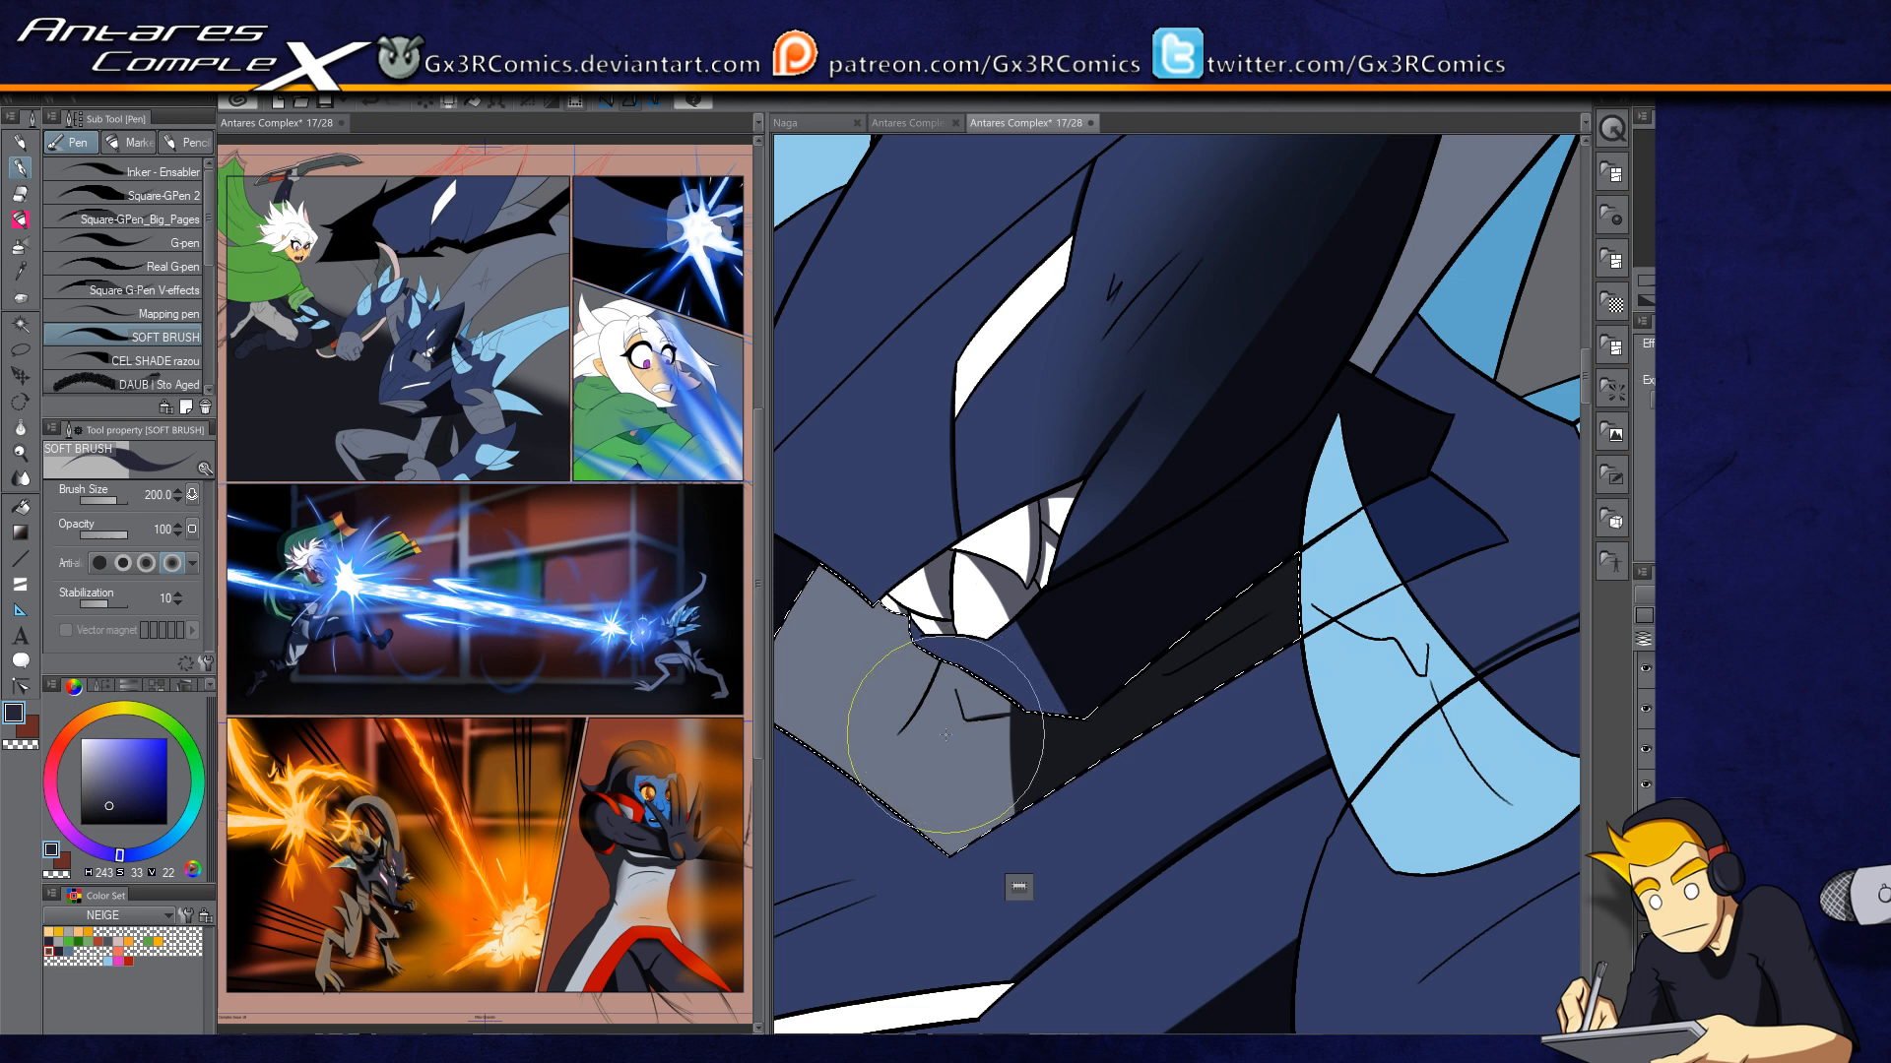
# Step: Auto-select the blue strip along the creature's back, paint a thin shadow along its inner contour with the soft brush, and clear the selection
pyautogui.moveTo(1018, 684); pyautogui.dragTo(1292, 596)
pyautogui.moveTo(962, 677); pyautogui.dragTo(1154, 873)
pyautogui.press('w')
pyautogui.click(1044, 581)
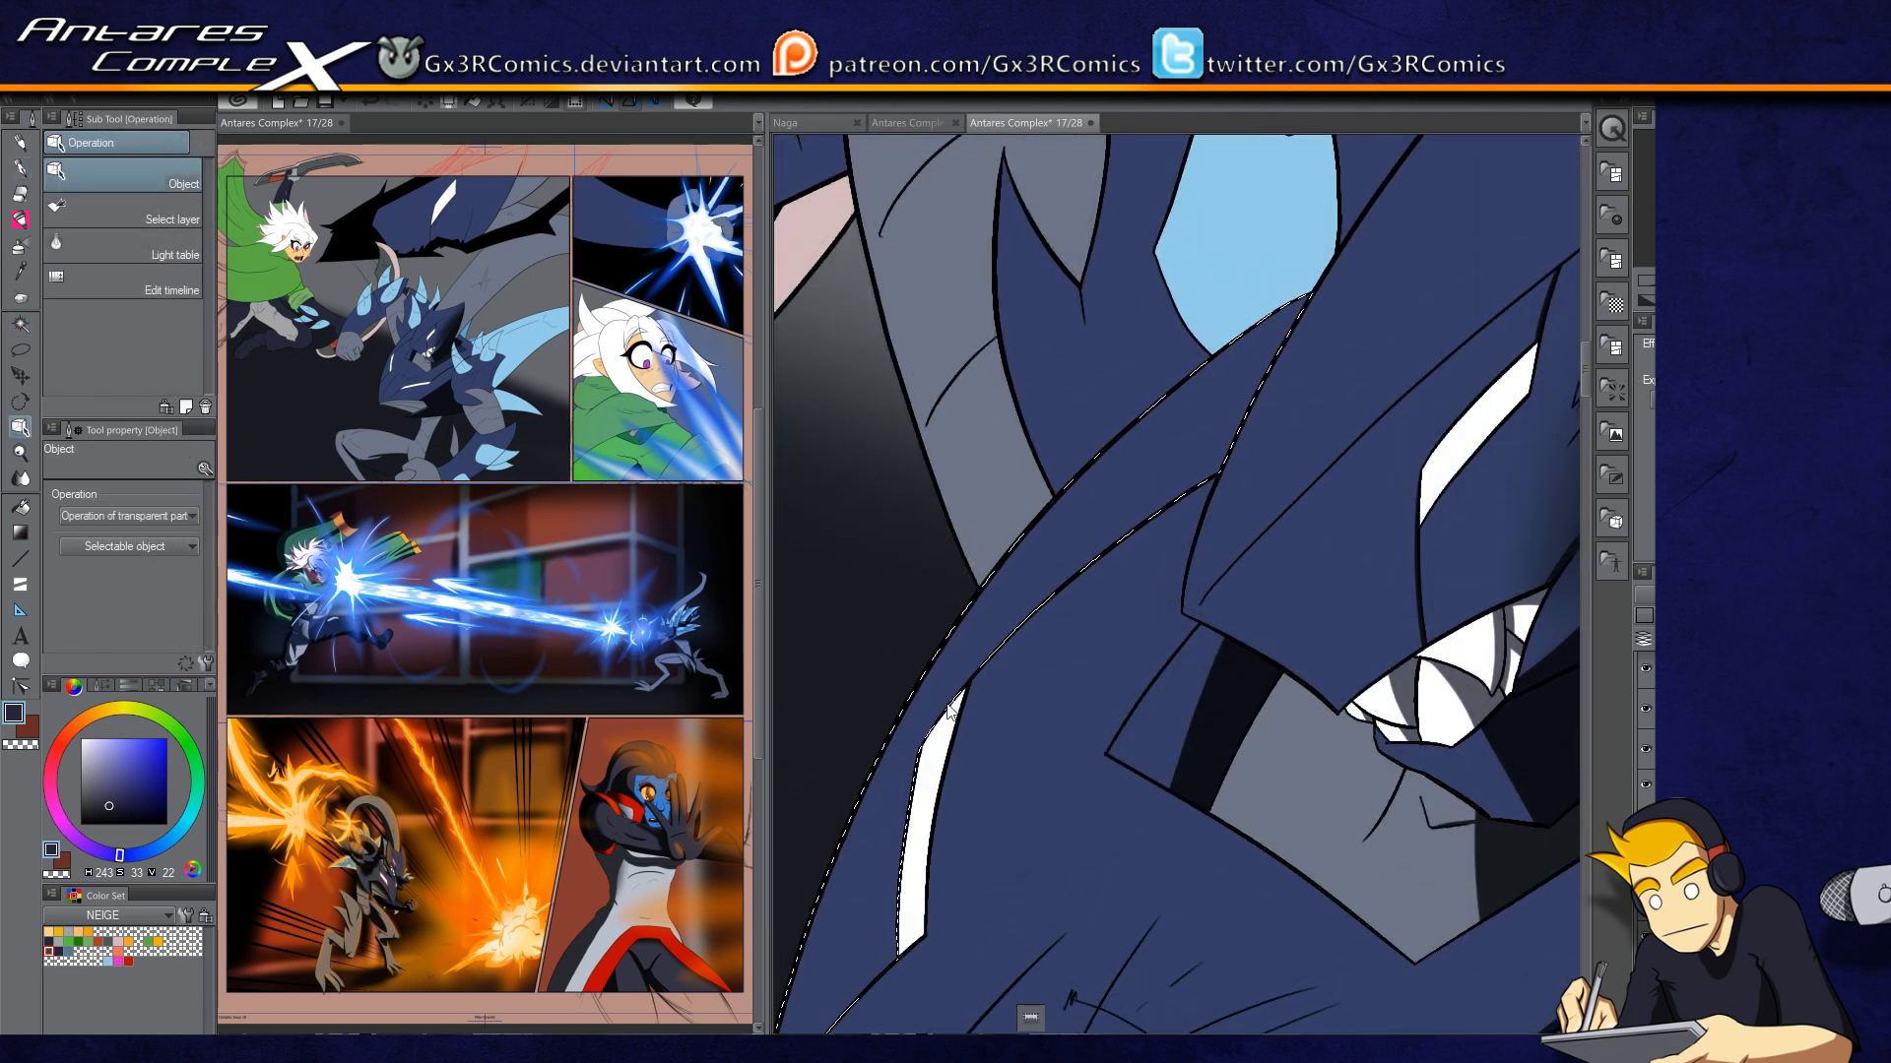
pyautogui.press('p')
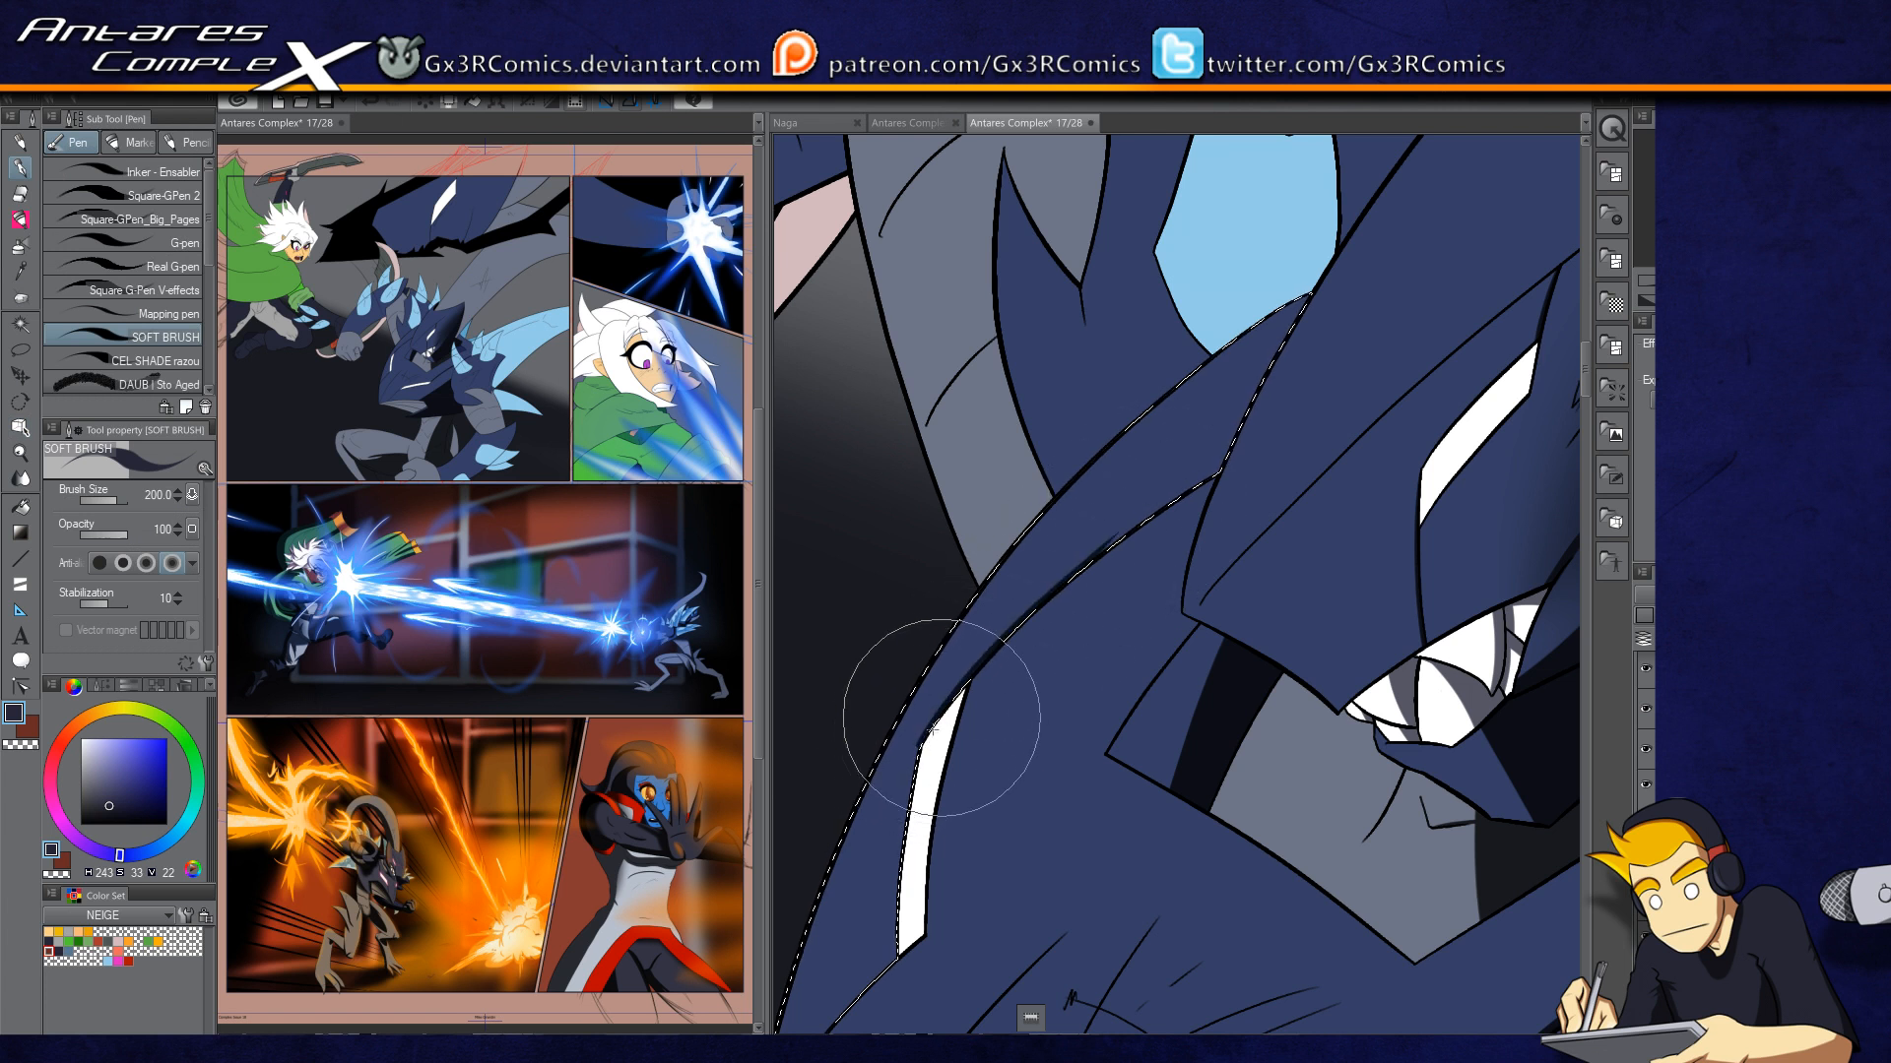
pyautogui.press('c')
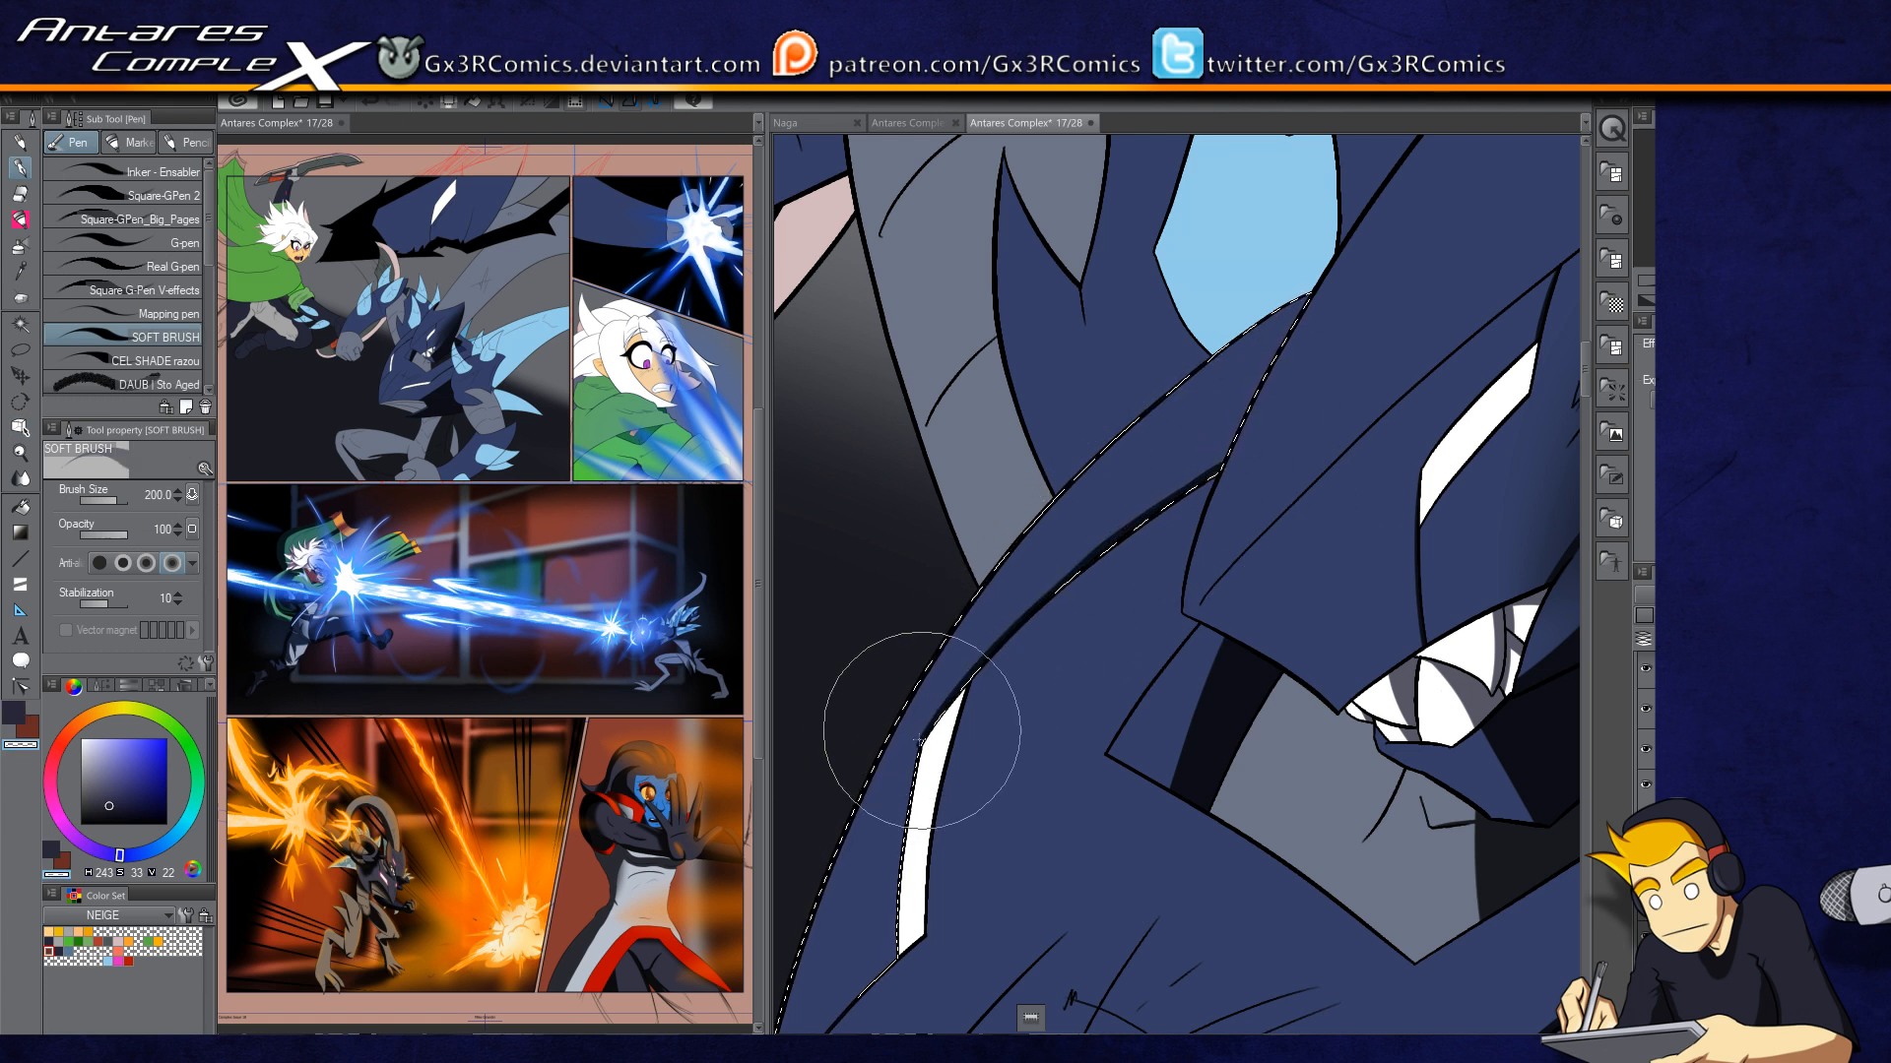
pyautogui.press('space')
pyautogui.moveTo(929, 863)
pyautogui.mouseDown()
pyautogui.moveTo(973, 454)
pyautogui.moveTo(1072, 365)
pyautogui.mouseUp()
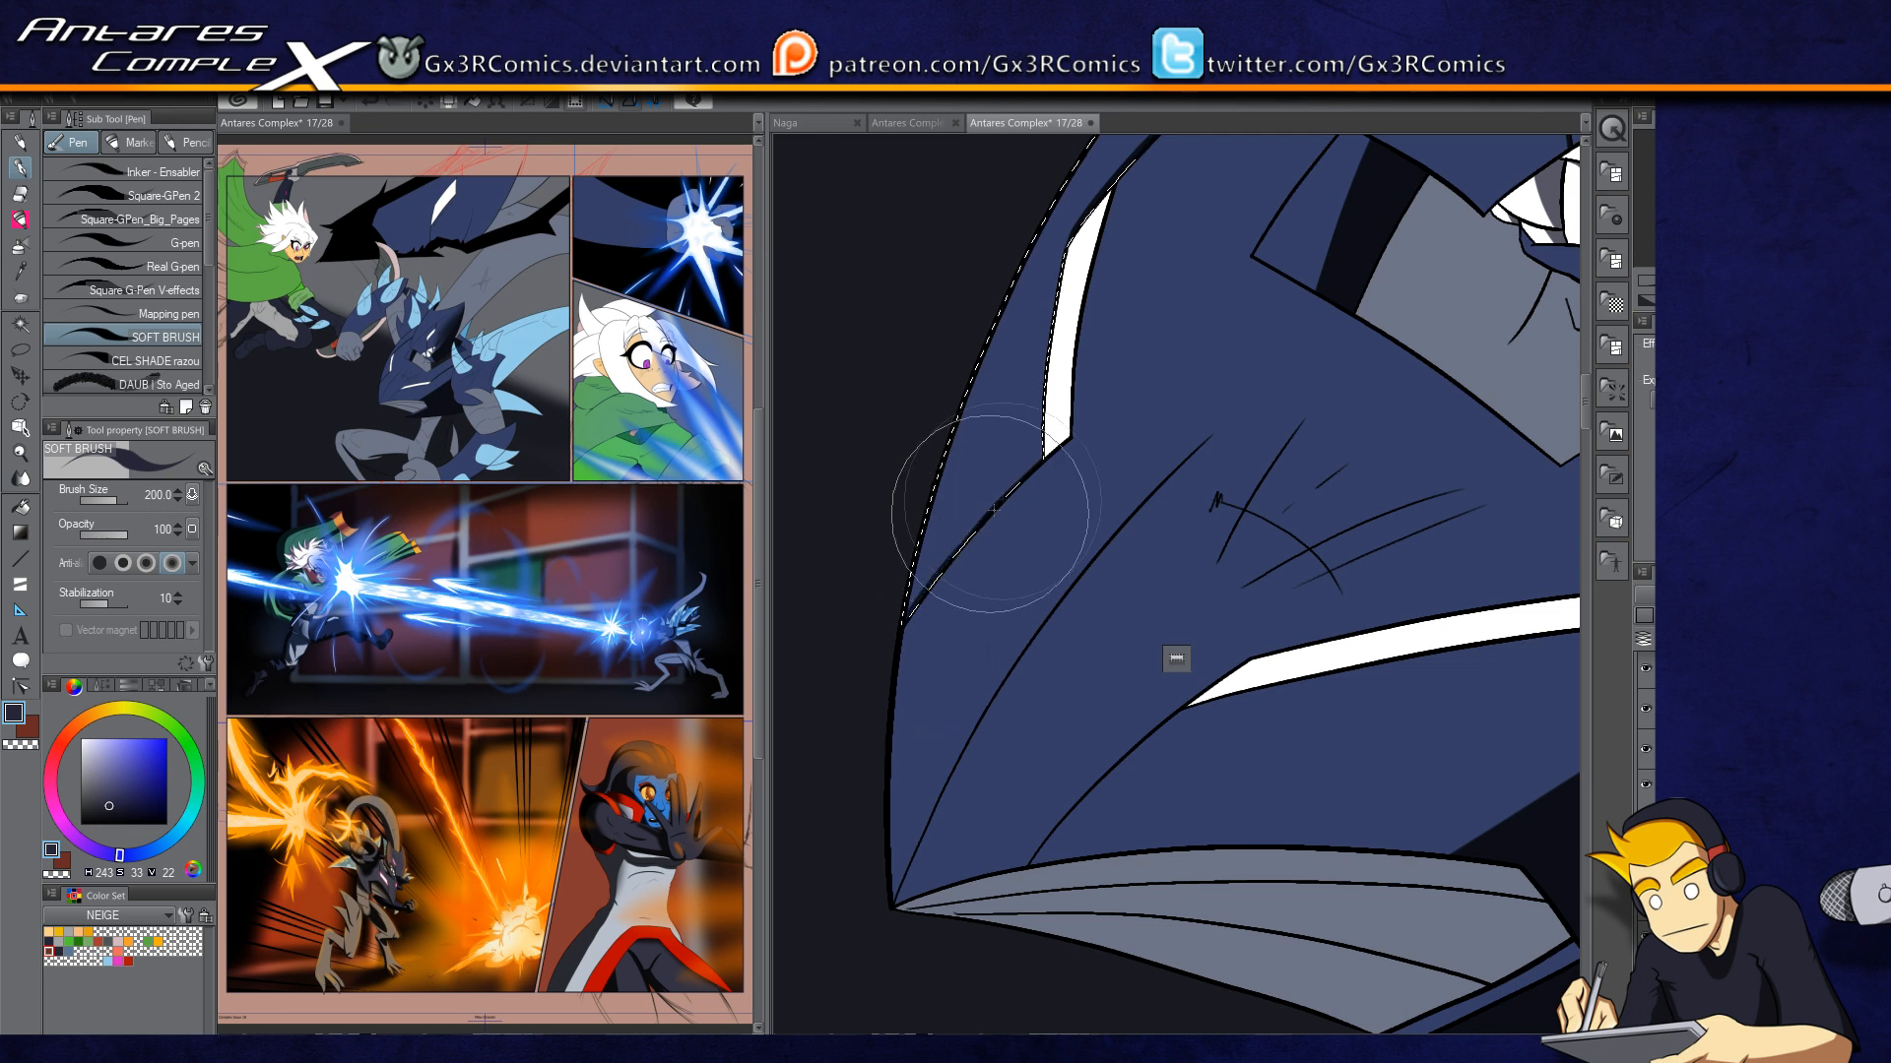
pyautogui.moveTo(1382, 640); pyautogui.dragTo(1131, 556)
pyautogui.hotkey('ctrl', 'd')
# Step: Auto-select the large blue torso area and paint a thin shadow along the contour leading to the white stripe, redoing the first stroke
pyautogui.press('w')
pyautogui.click(906, 641)
pyautogui.press('p')
pyautogui.moveTo(929, 664); pyautogui.dragTo(1081, 547)
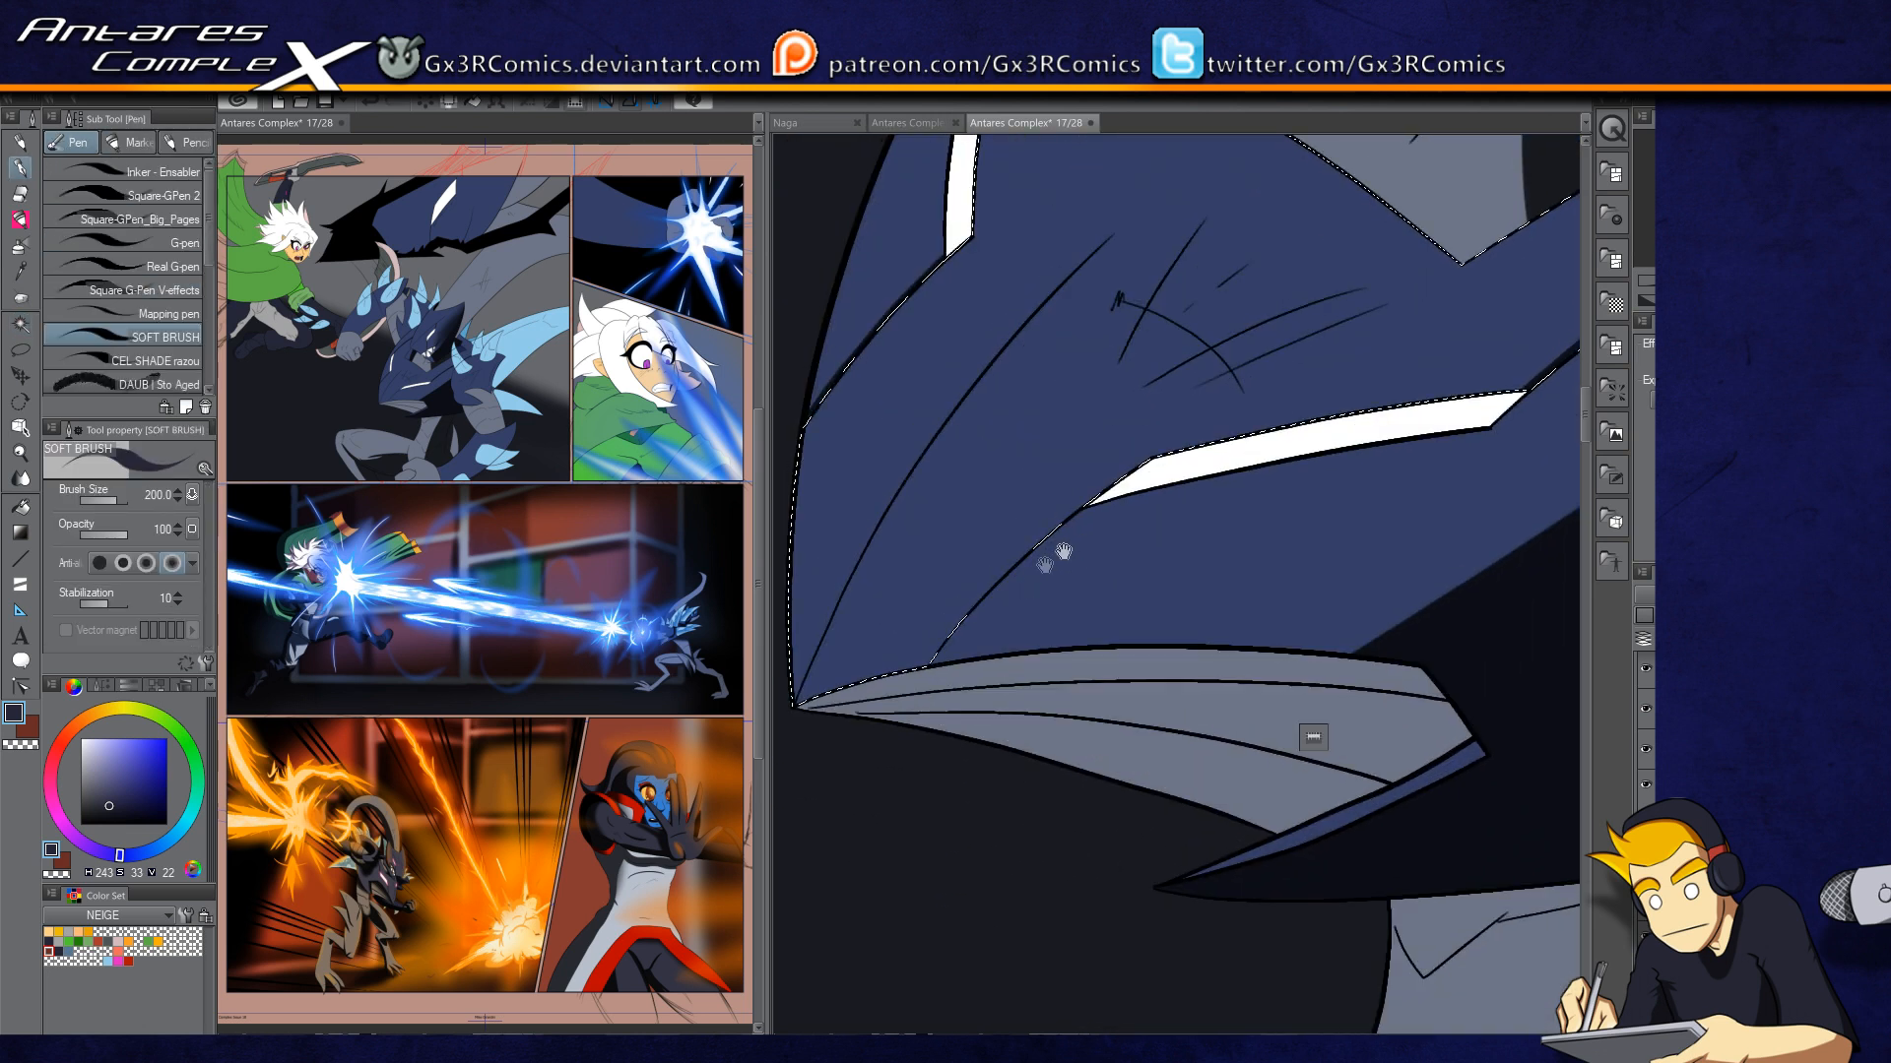
pyautogui.hotkey('ctrl', 'z')
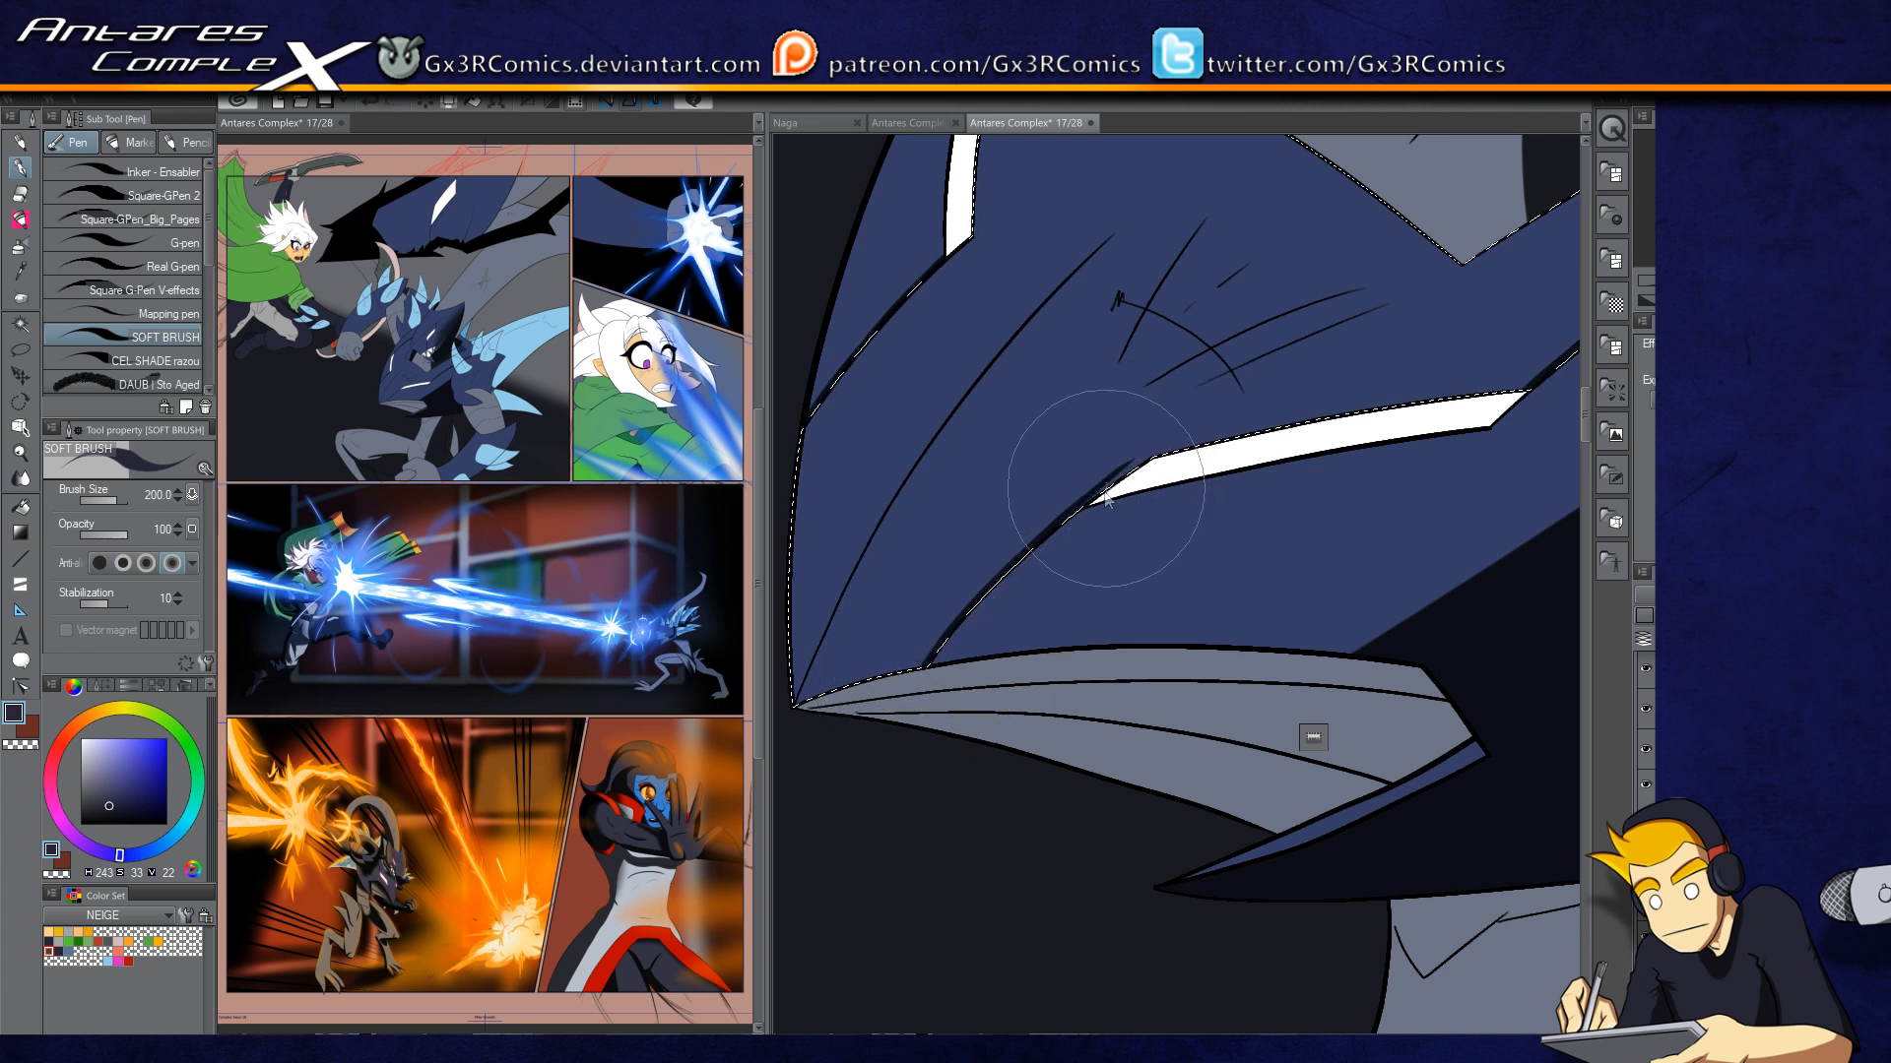
pyautogui.moveTo(1129, 468); pyautogui.dragTo(1080, 501)
pyautogui.press('c')
pyautogui.press('c')
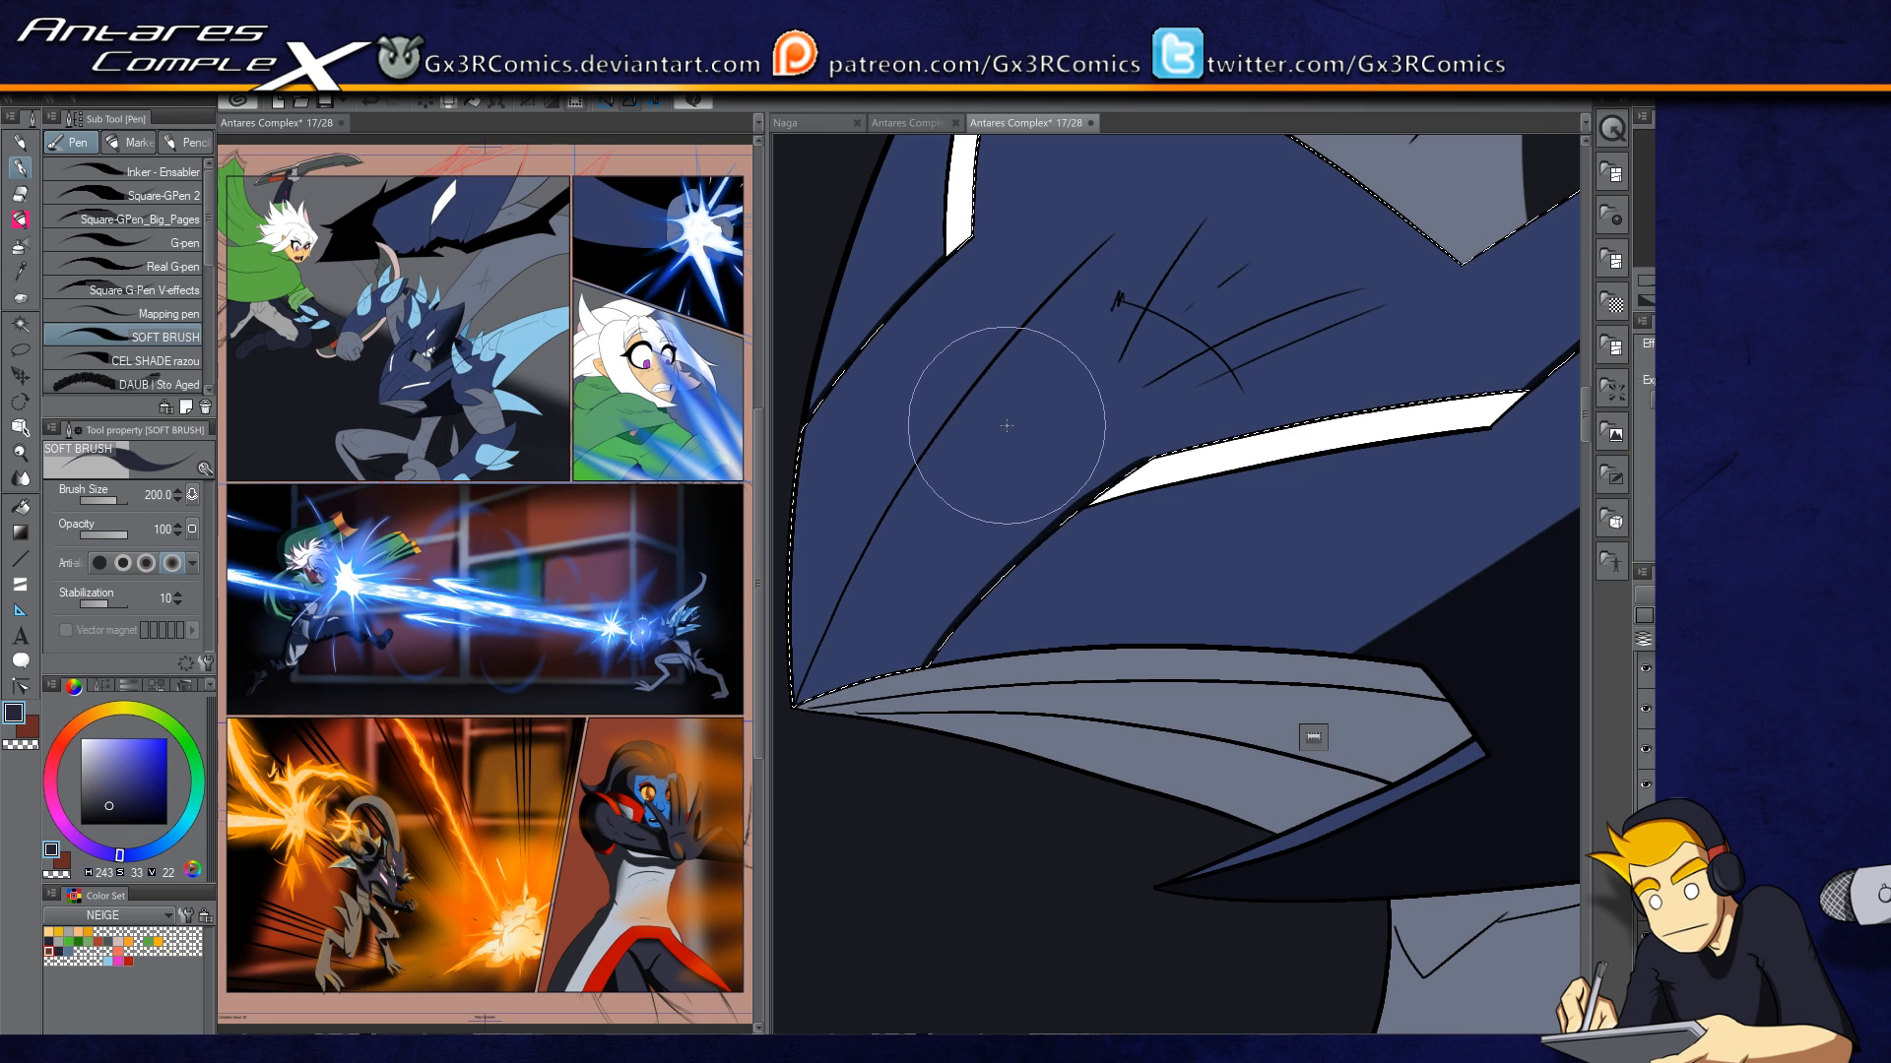
# Step: Auto-select the teeth and add soft shading over them with the Soft airbrush at size 400
pyautogui.moveTo(1369, 313); pyautogui.dragTo(1158, 473)
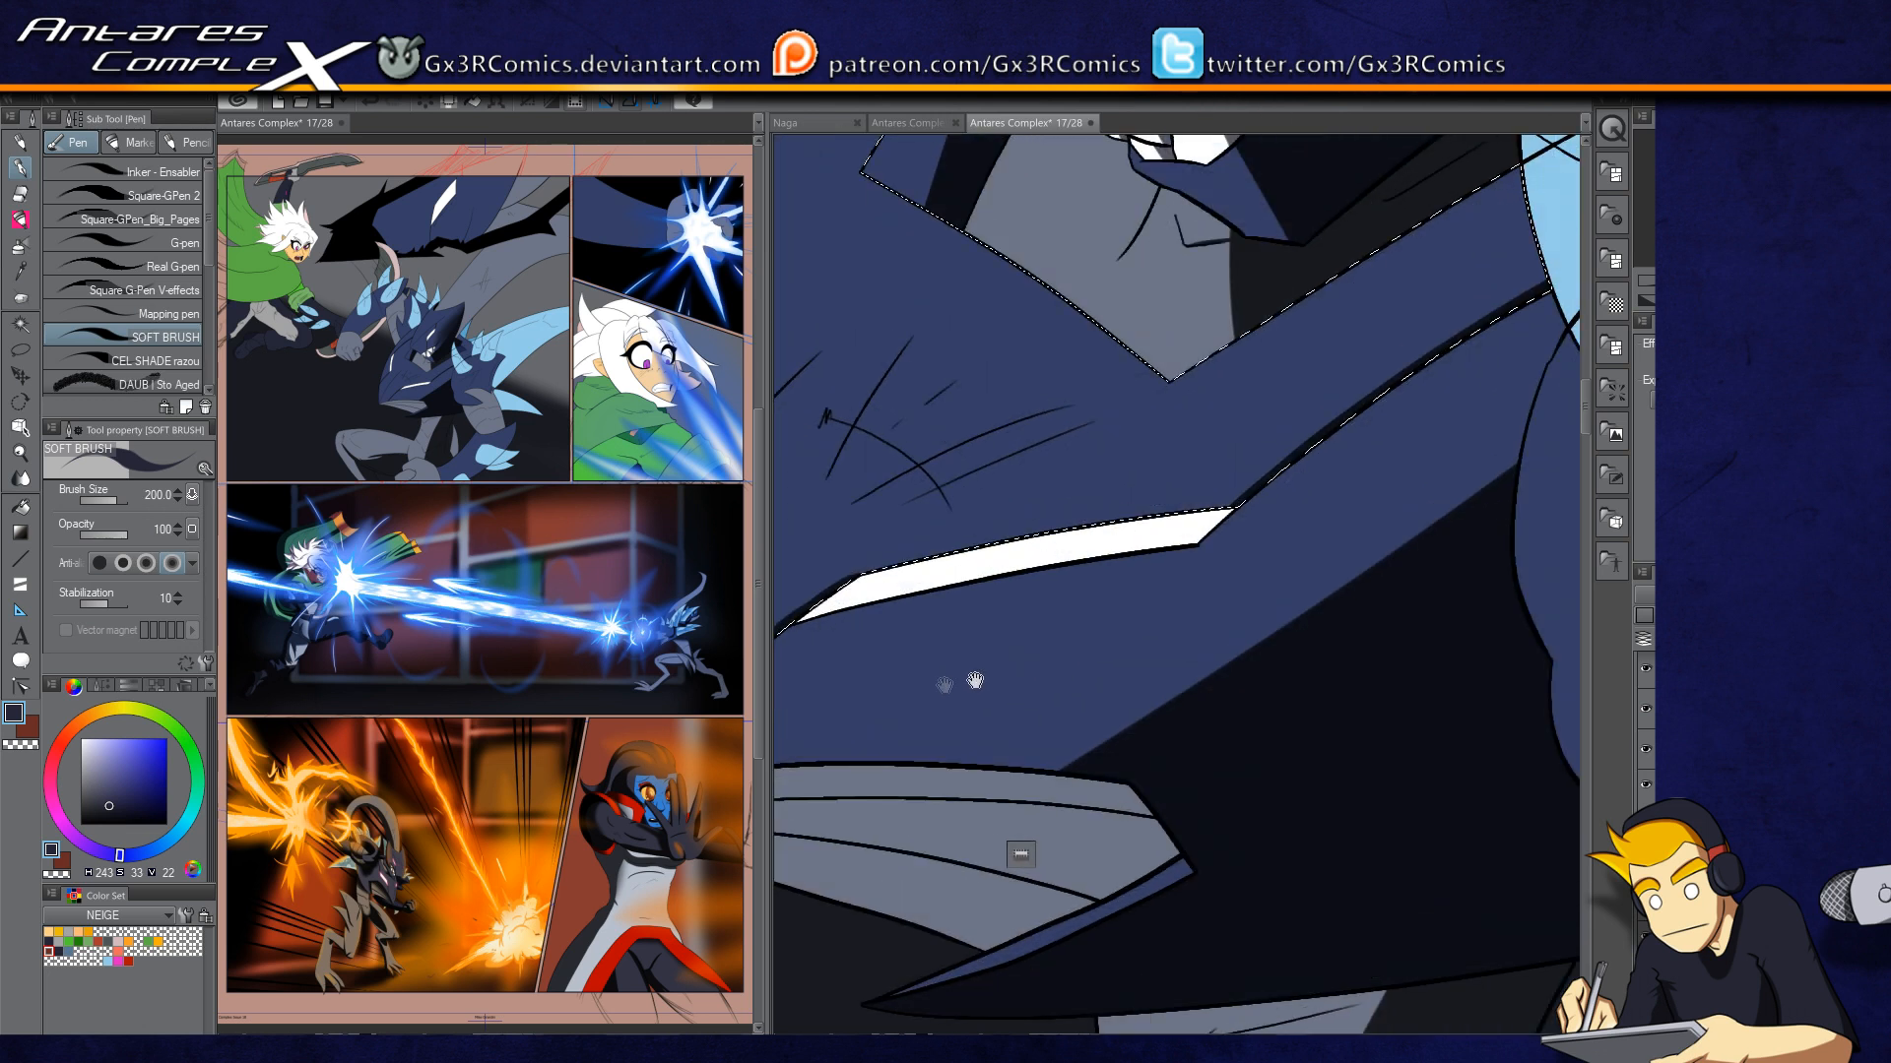
pyautogui.moveTo(1253, 548); pyautogui.dragTo(1040, 827)
pyautogui.moveTo(1034, 465); pyautogui.dragTo(994, 598)
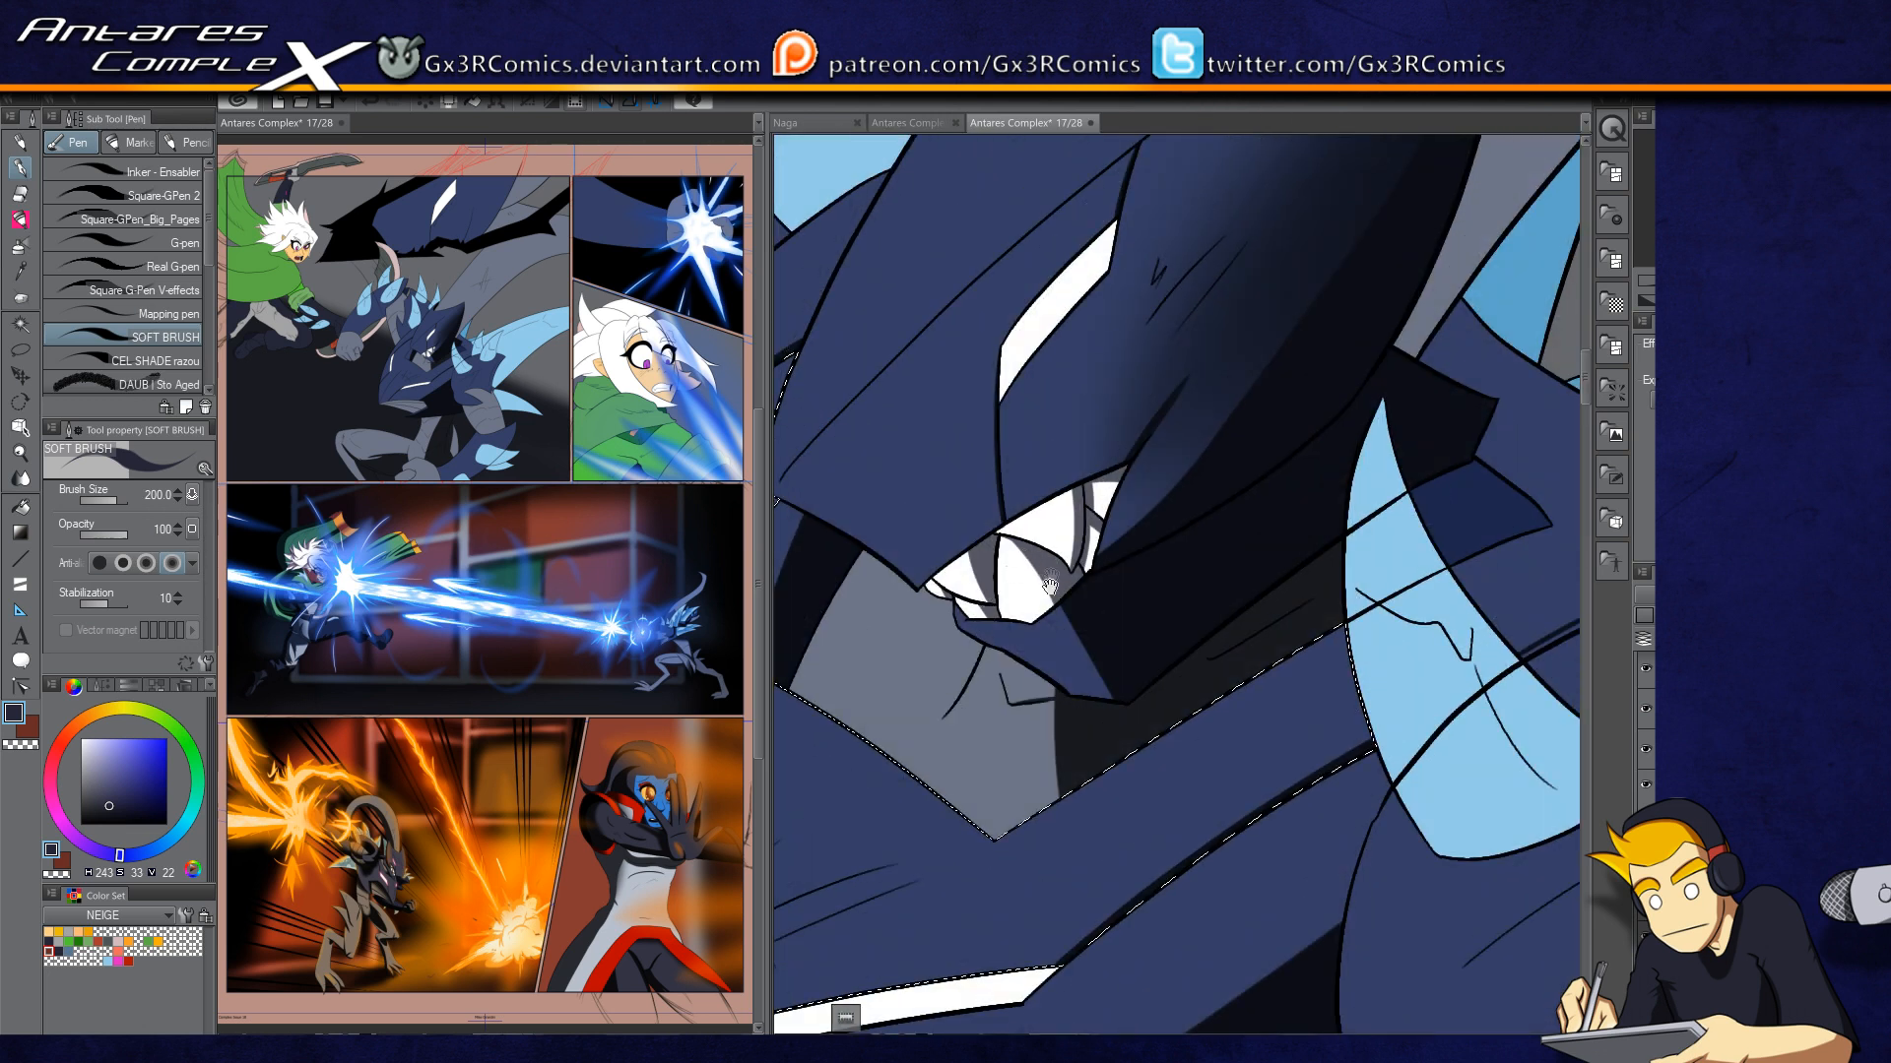
pyautogui.press('w')
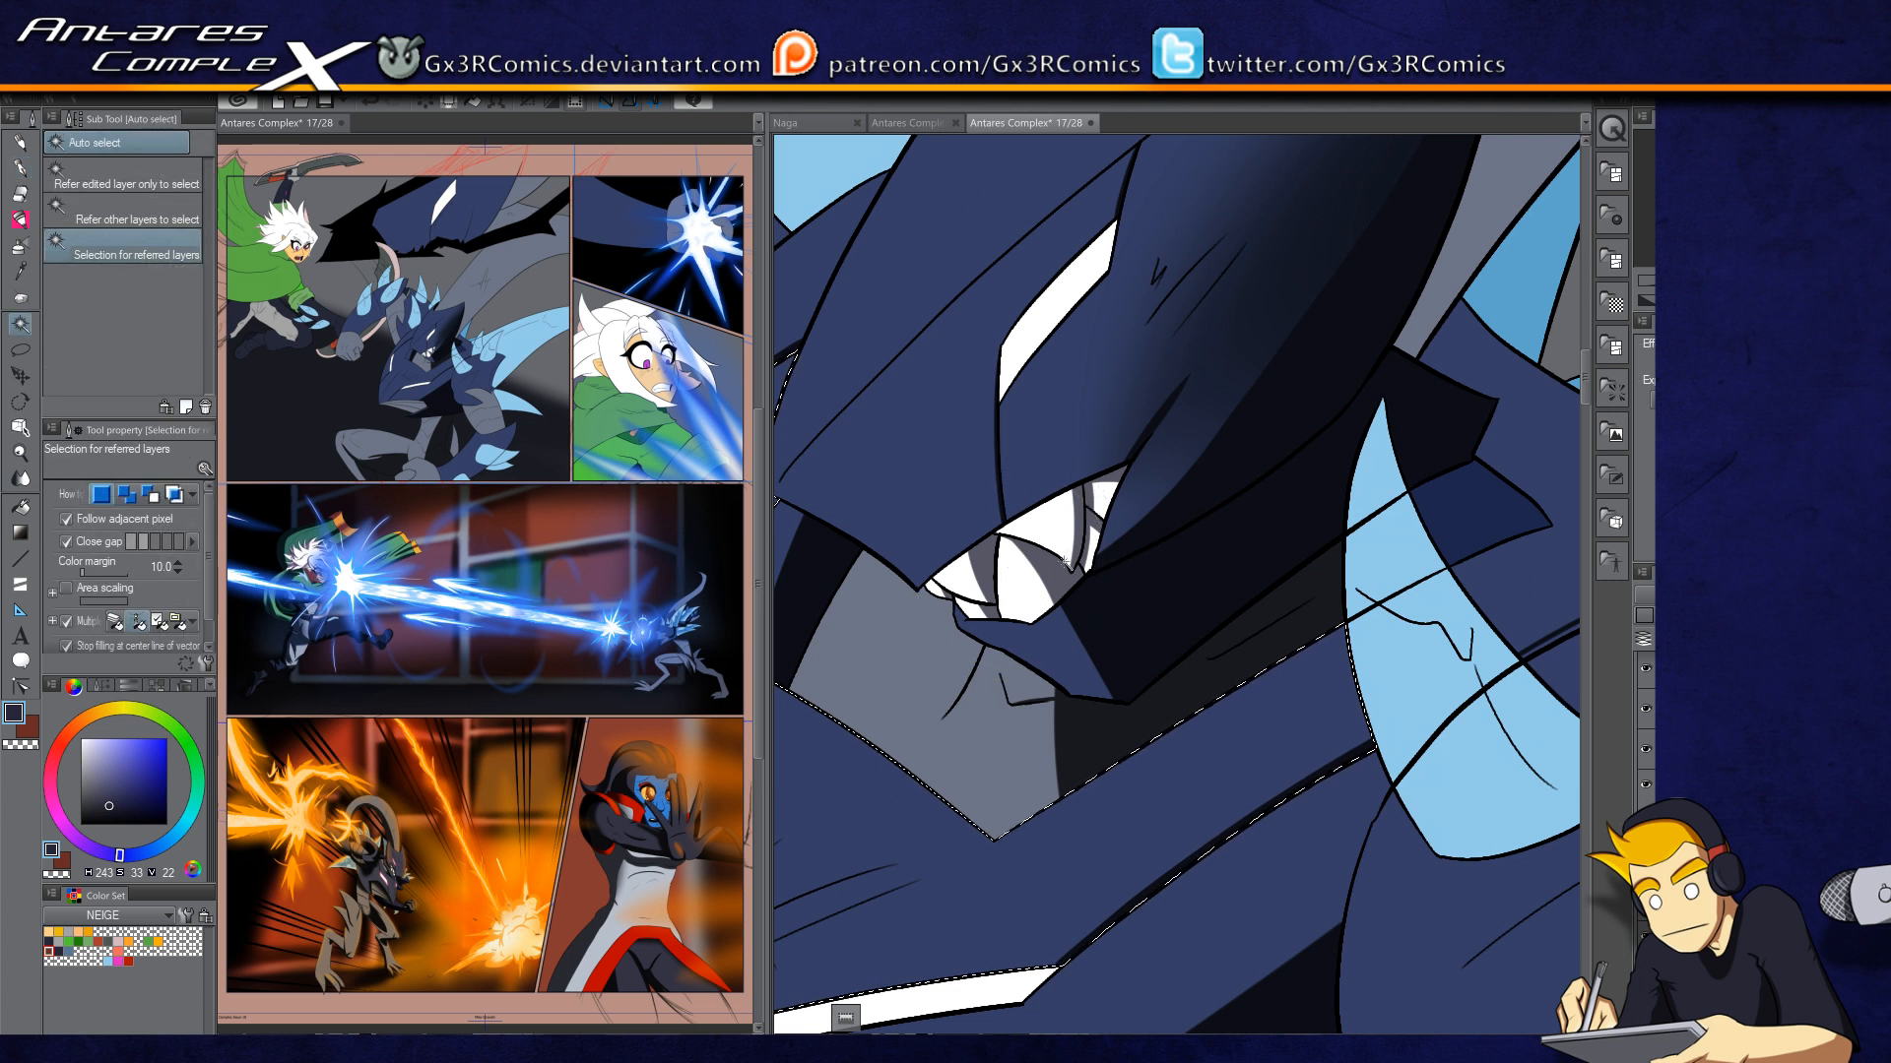
pyautogui.click(1084, 551)
pyautogui.press('b')
pyautogui.press('b')
pyautogui.moveTo(1091, 356)
pyautogui.mouseDown()
pyautogui.moveTo(1140, 704)
pyautogui.moveTo(1124, 868)
pyautogui.mouseUp()
pyautogui.scroll(-2, 975, 789)
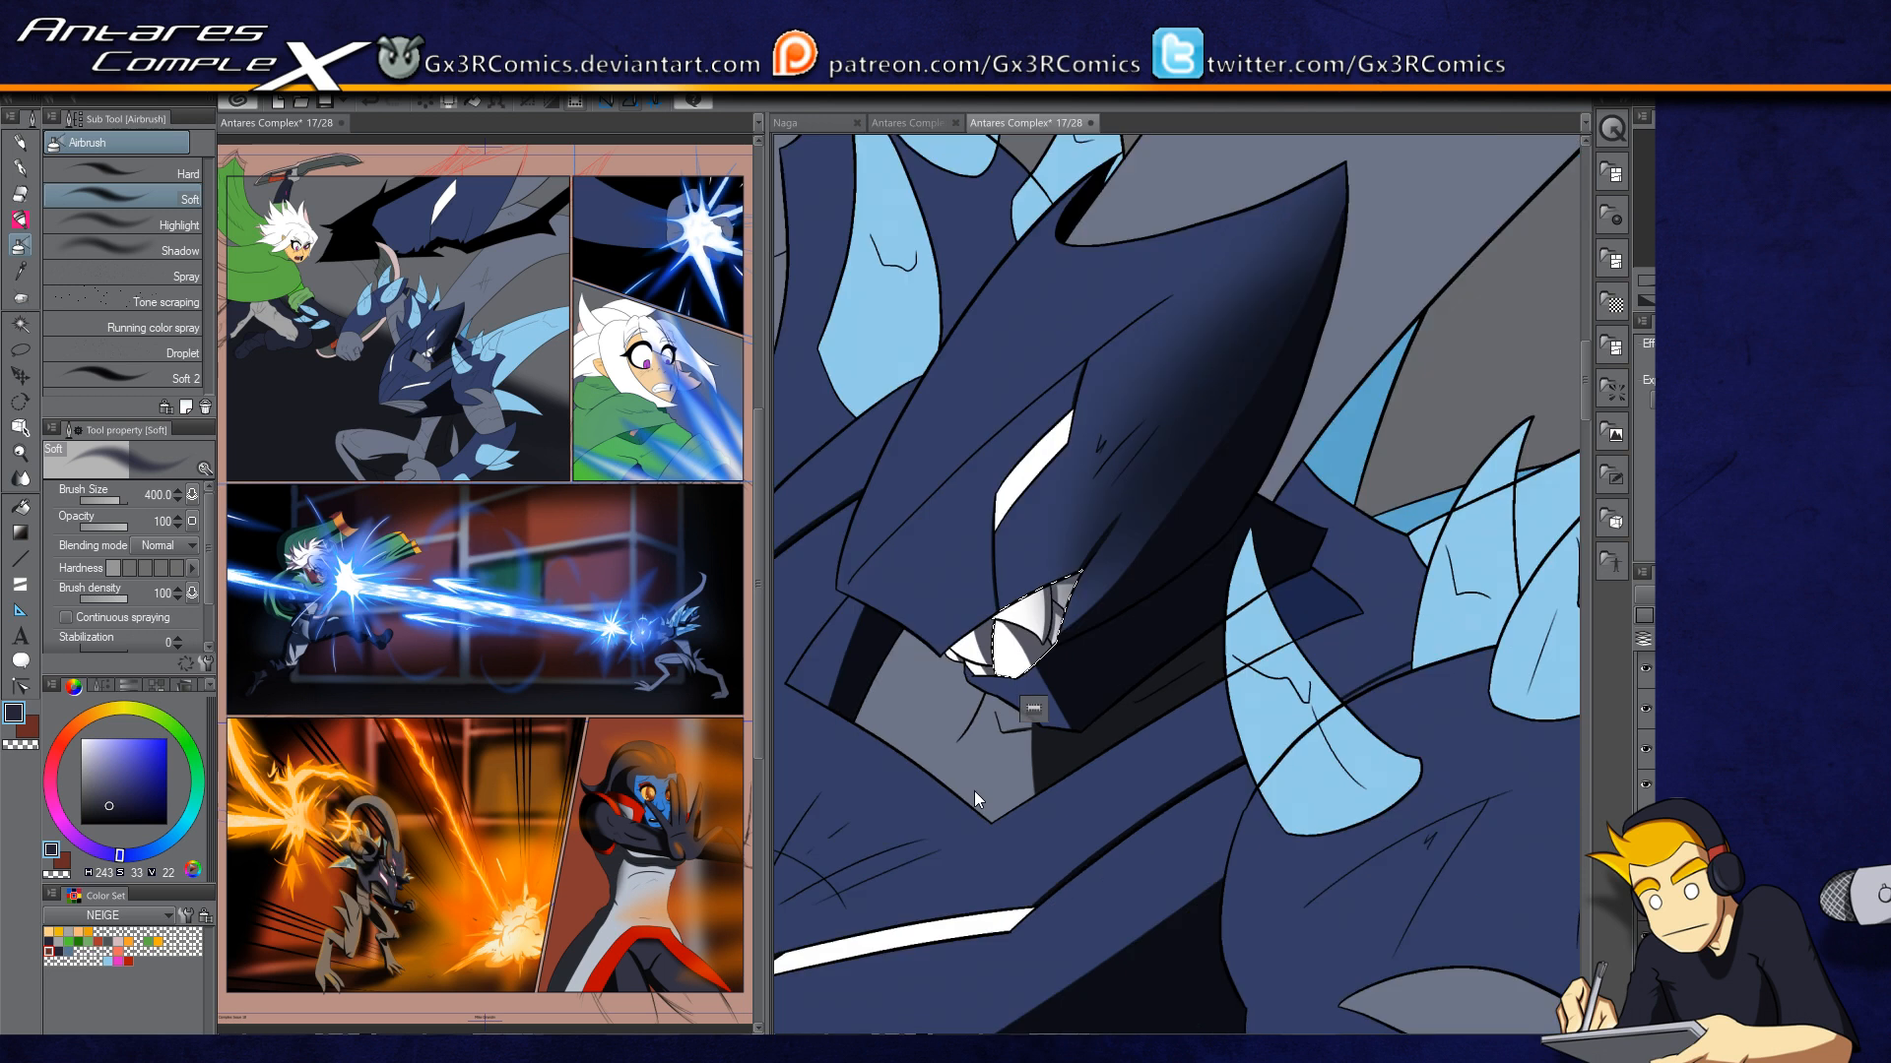
# Step: Auto-select the front shoulder spike and shade it in medium blue with the Soft airbrush at size 400, undoing the first two strokes
pyautogui.moveTo(1366, 765); pyautogui.dragTo(982, 711)
pyautogui.moveTo(1168, 703); pyautogui.dragTo(1224, 727)
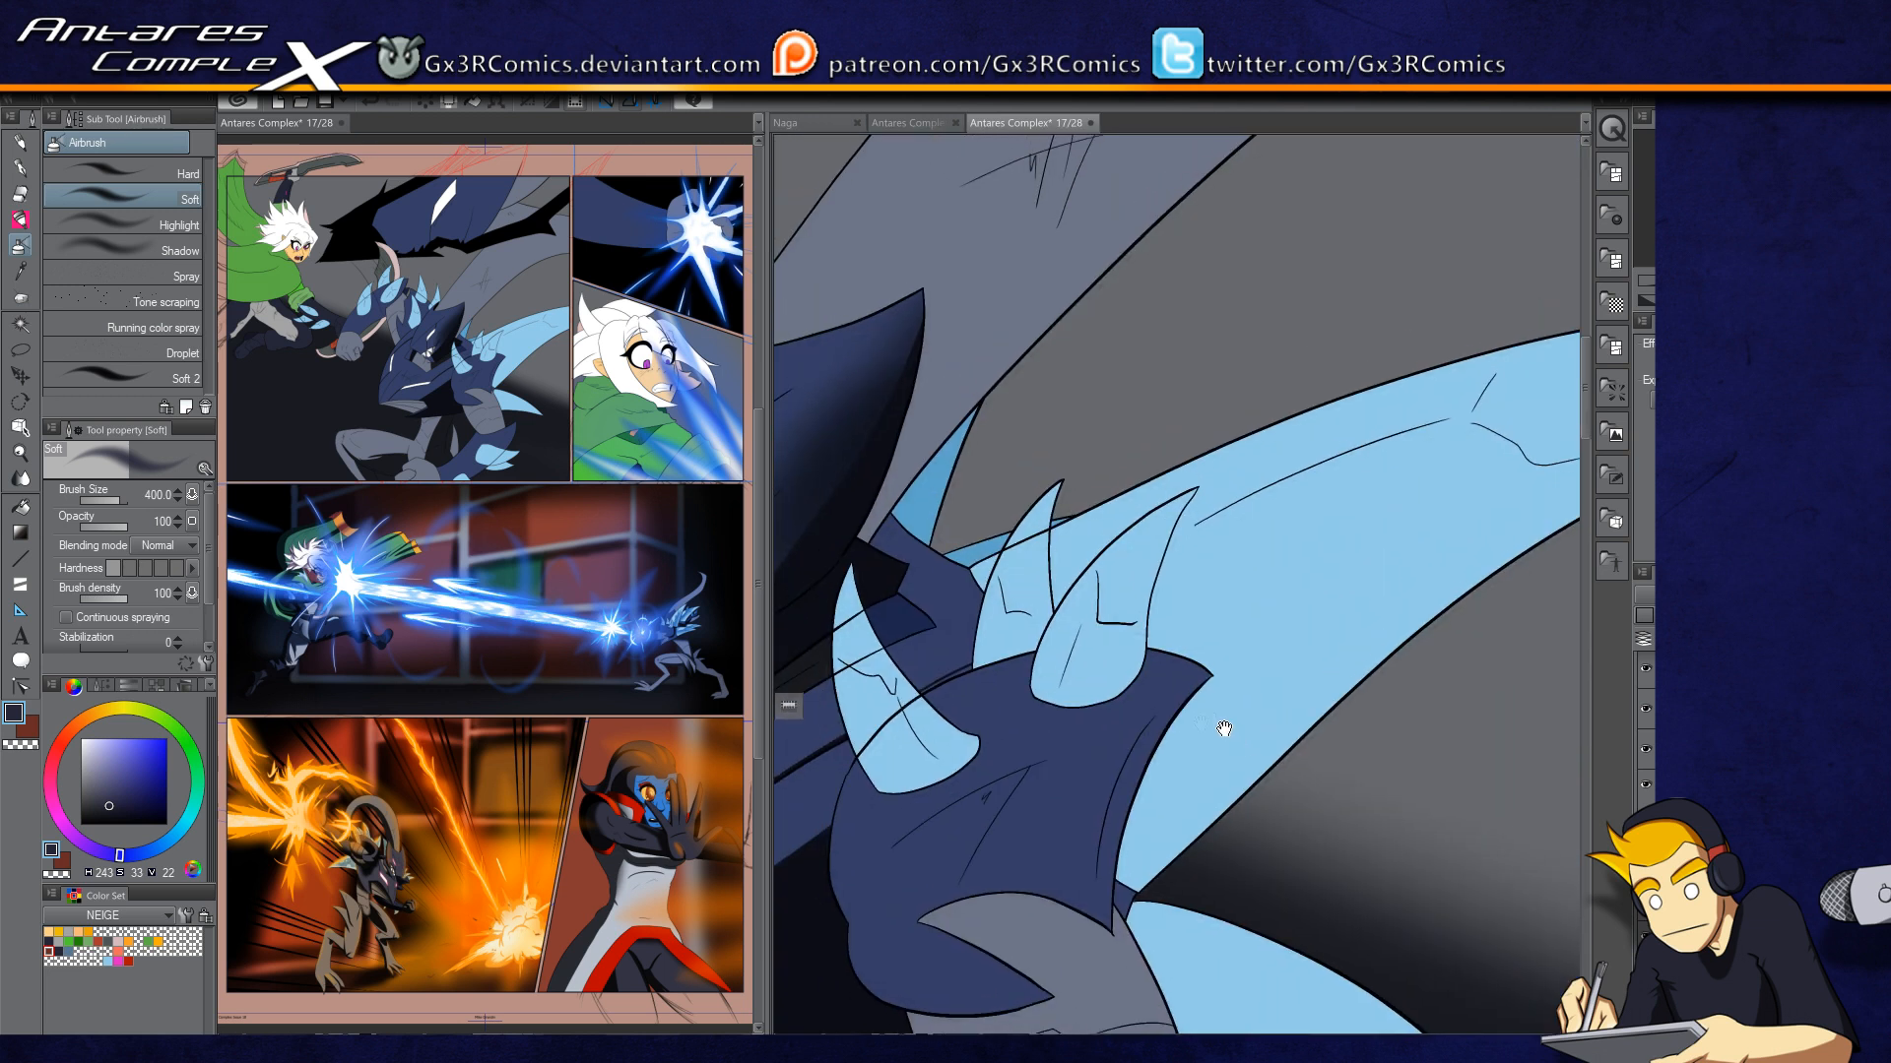
pyautogui.press('w')
pyautogui.click(924, 762)
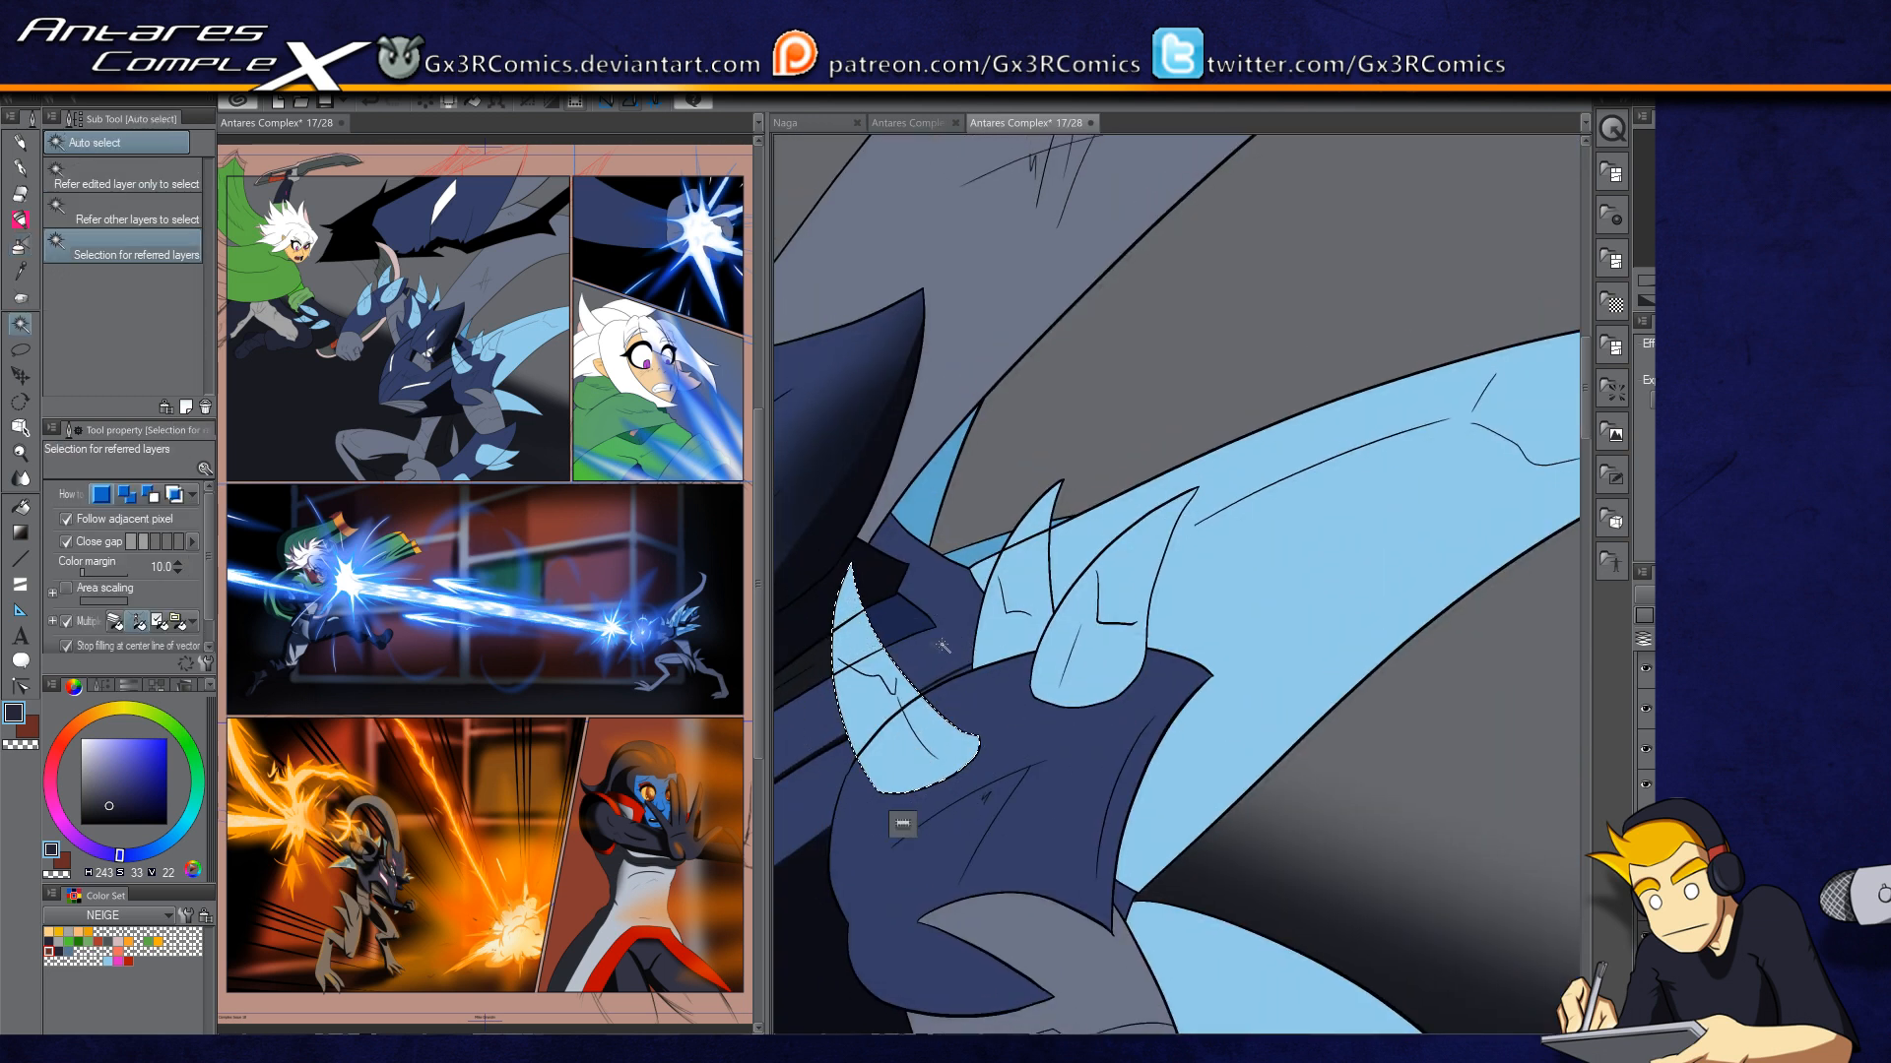
pyautogui.press('b')
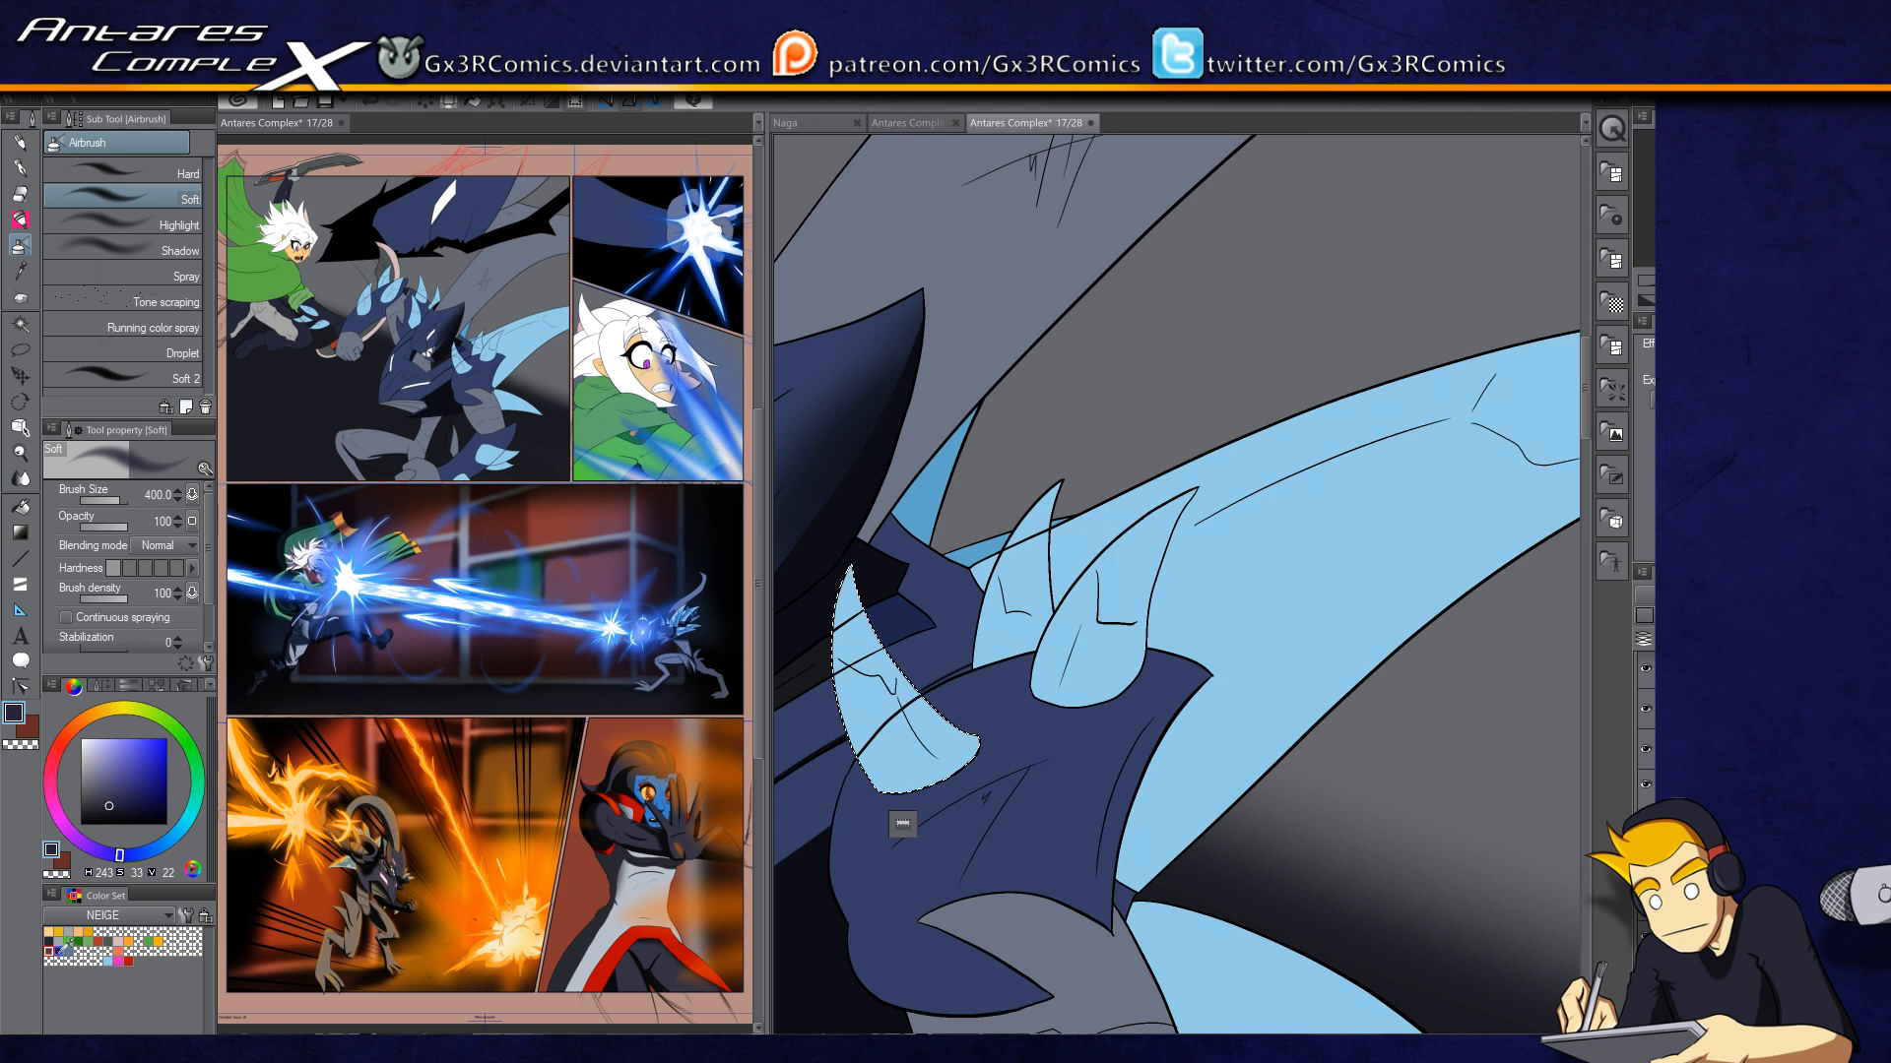
pyautogui.click(69, 954)
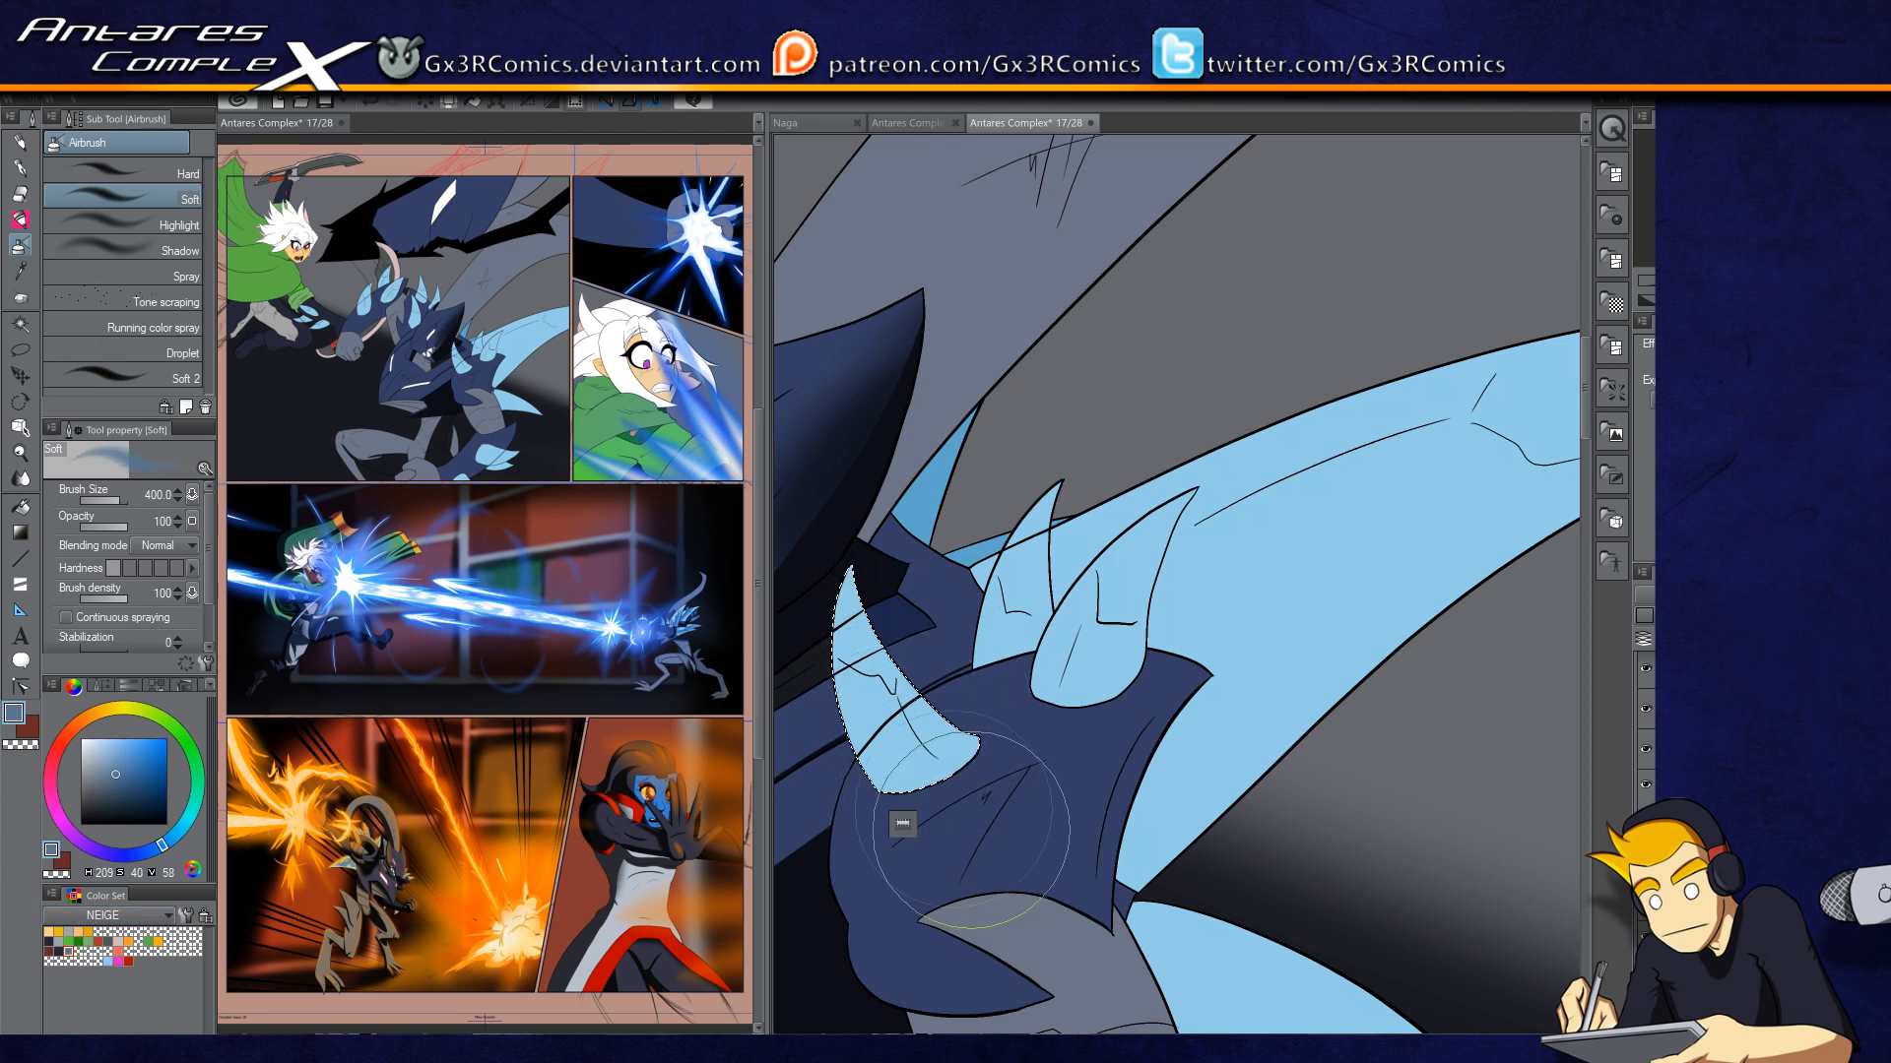
pyautogui.moveTo(974, 832); pyautogui.dragTo(892, 631)
pyautogui.hotkey('ctrl', 'z')
pyautogui.moveTo(994, 829); pyautogui.dragTo(871, 645)
pyautogui.hotkey('ctrl', 'z')
pyautogui.moveTo(855, 527); pyautogui.dragTo(948, 891)
pyautogui.moveTo(866, 674); pyautogui.dragTo(957, 546)
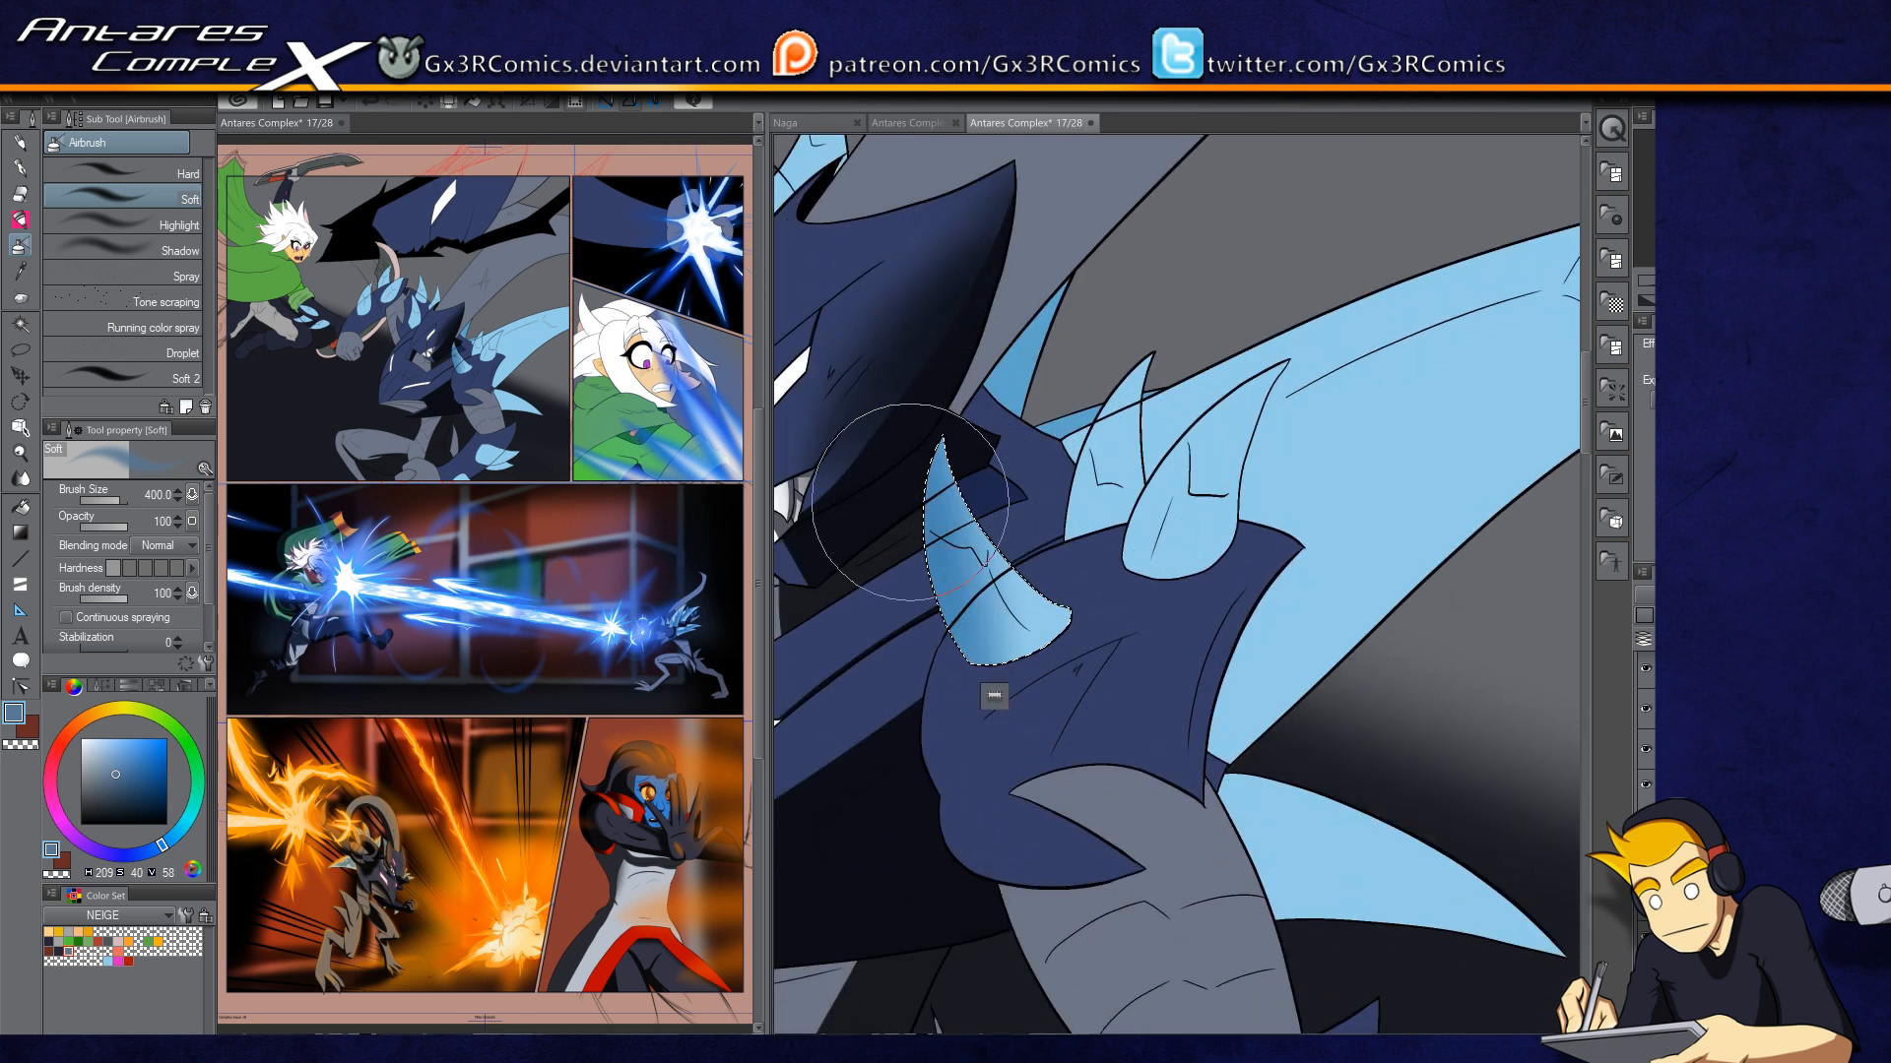
pyautogui.press('b')
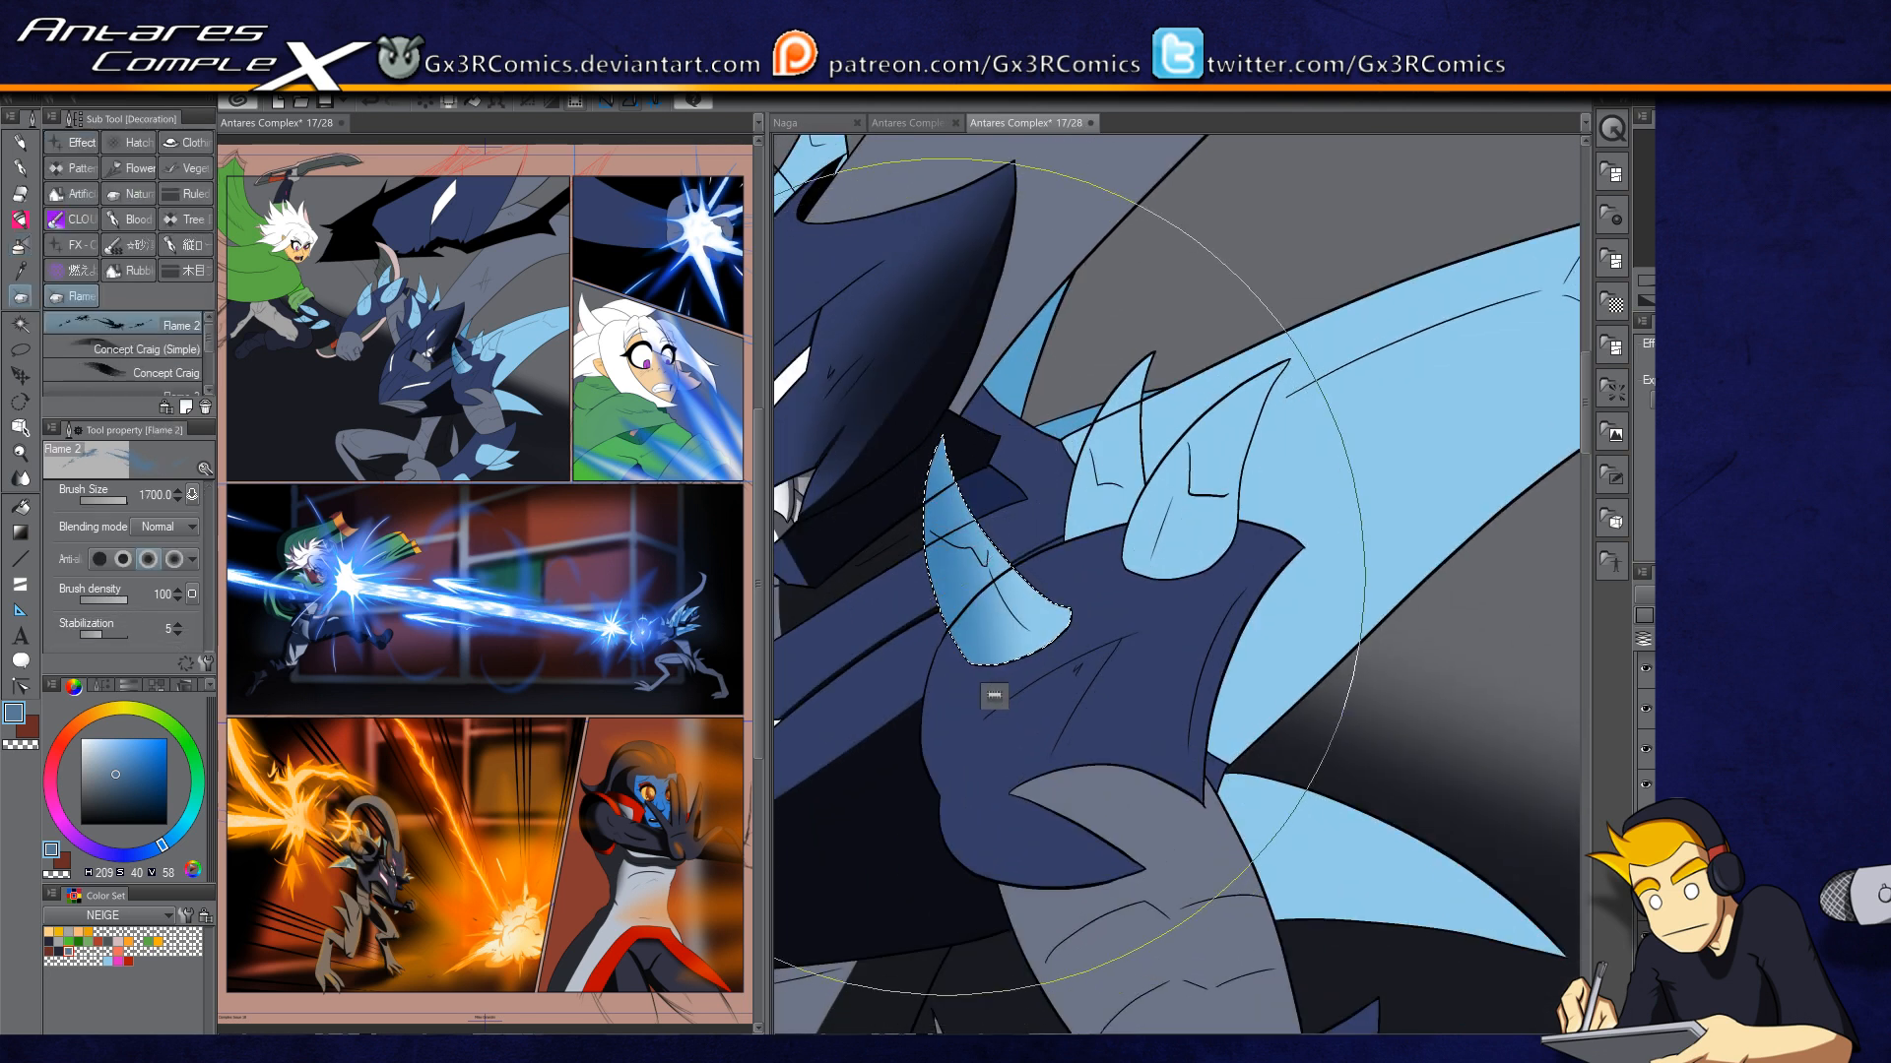
# Step: Replace the front shoulder spike's soft shading with a medium-blue SAI Marker 2 shadow at size 500, and erase round highlights with the Vector Eraser
pyautogui.press('b')
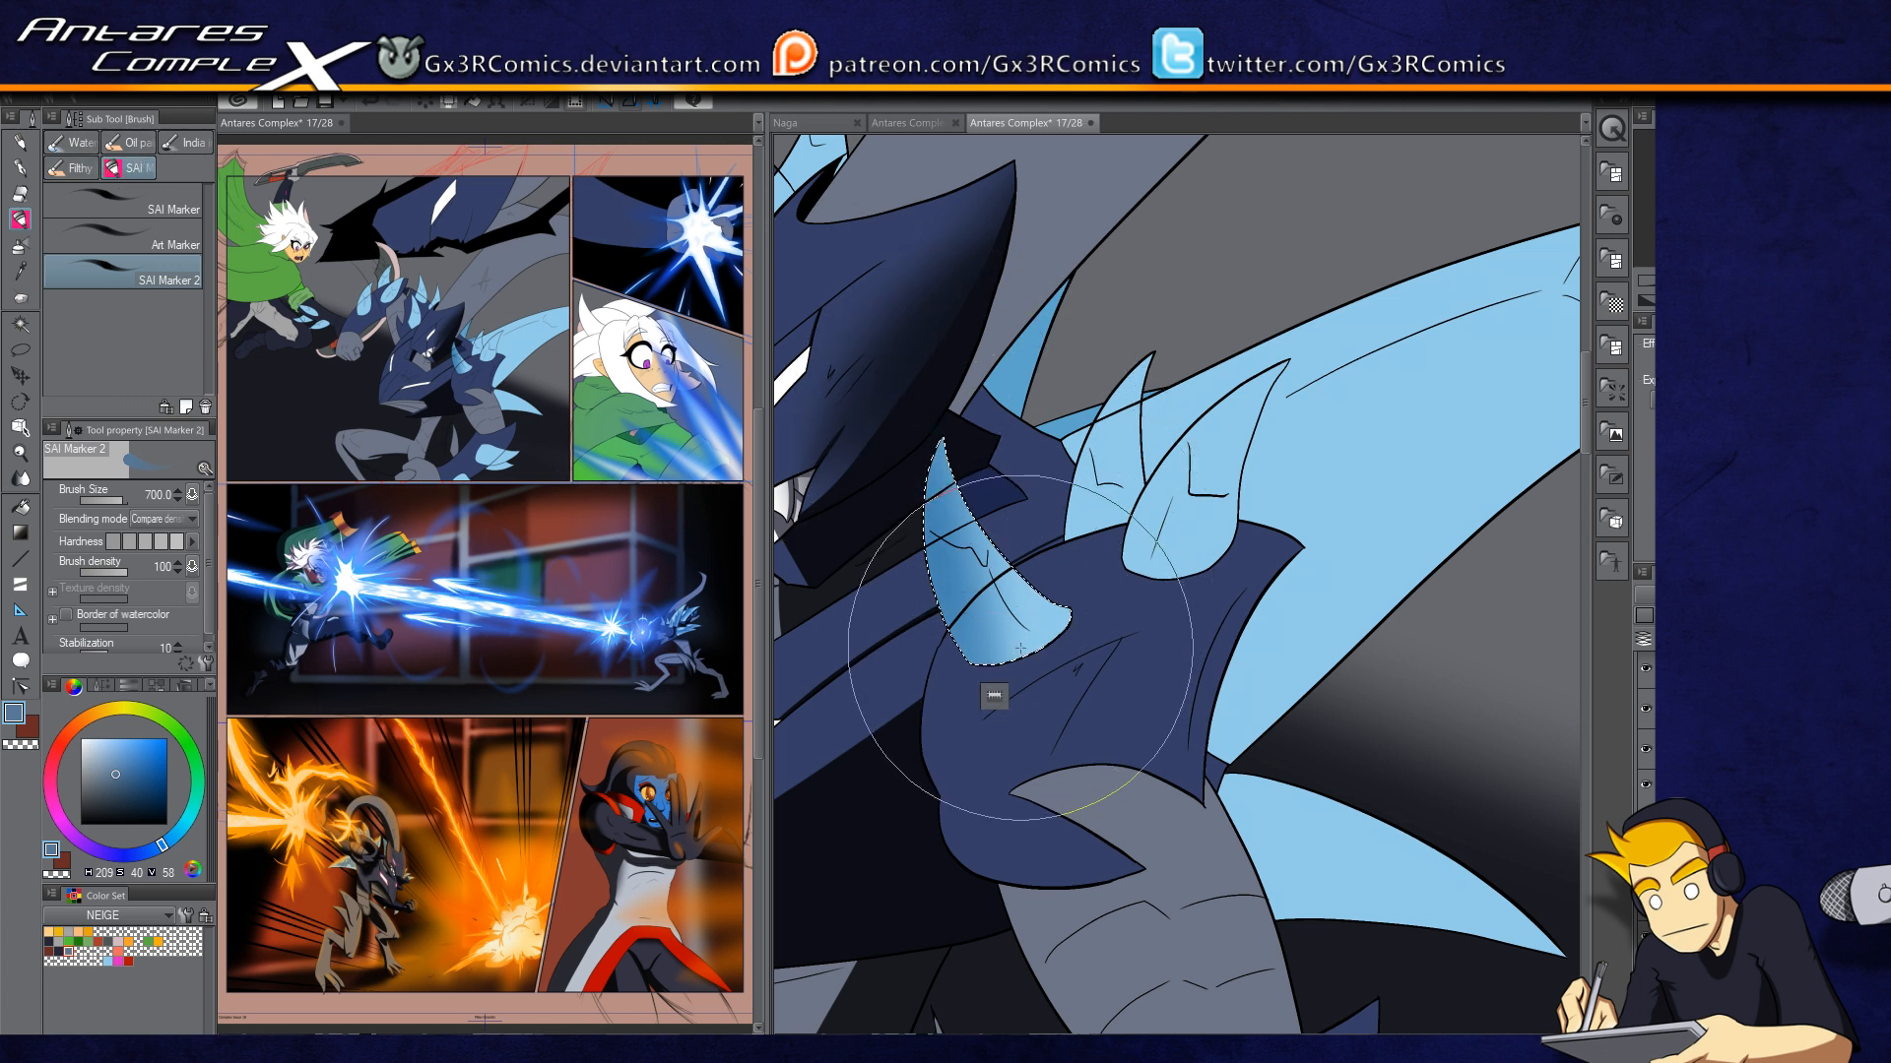
pyautogui.hotkey('ctrl', 'z')
pyautogui.press('[')
pyautogui.press('[')
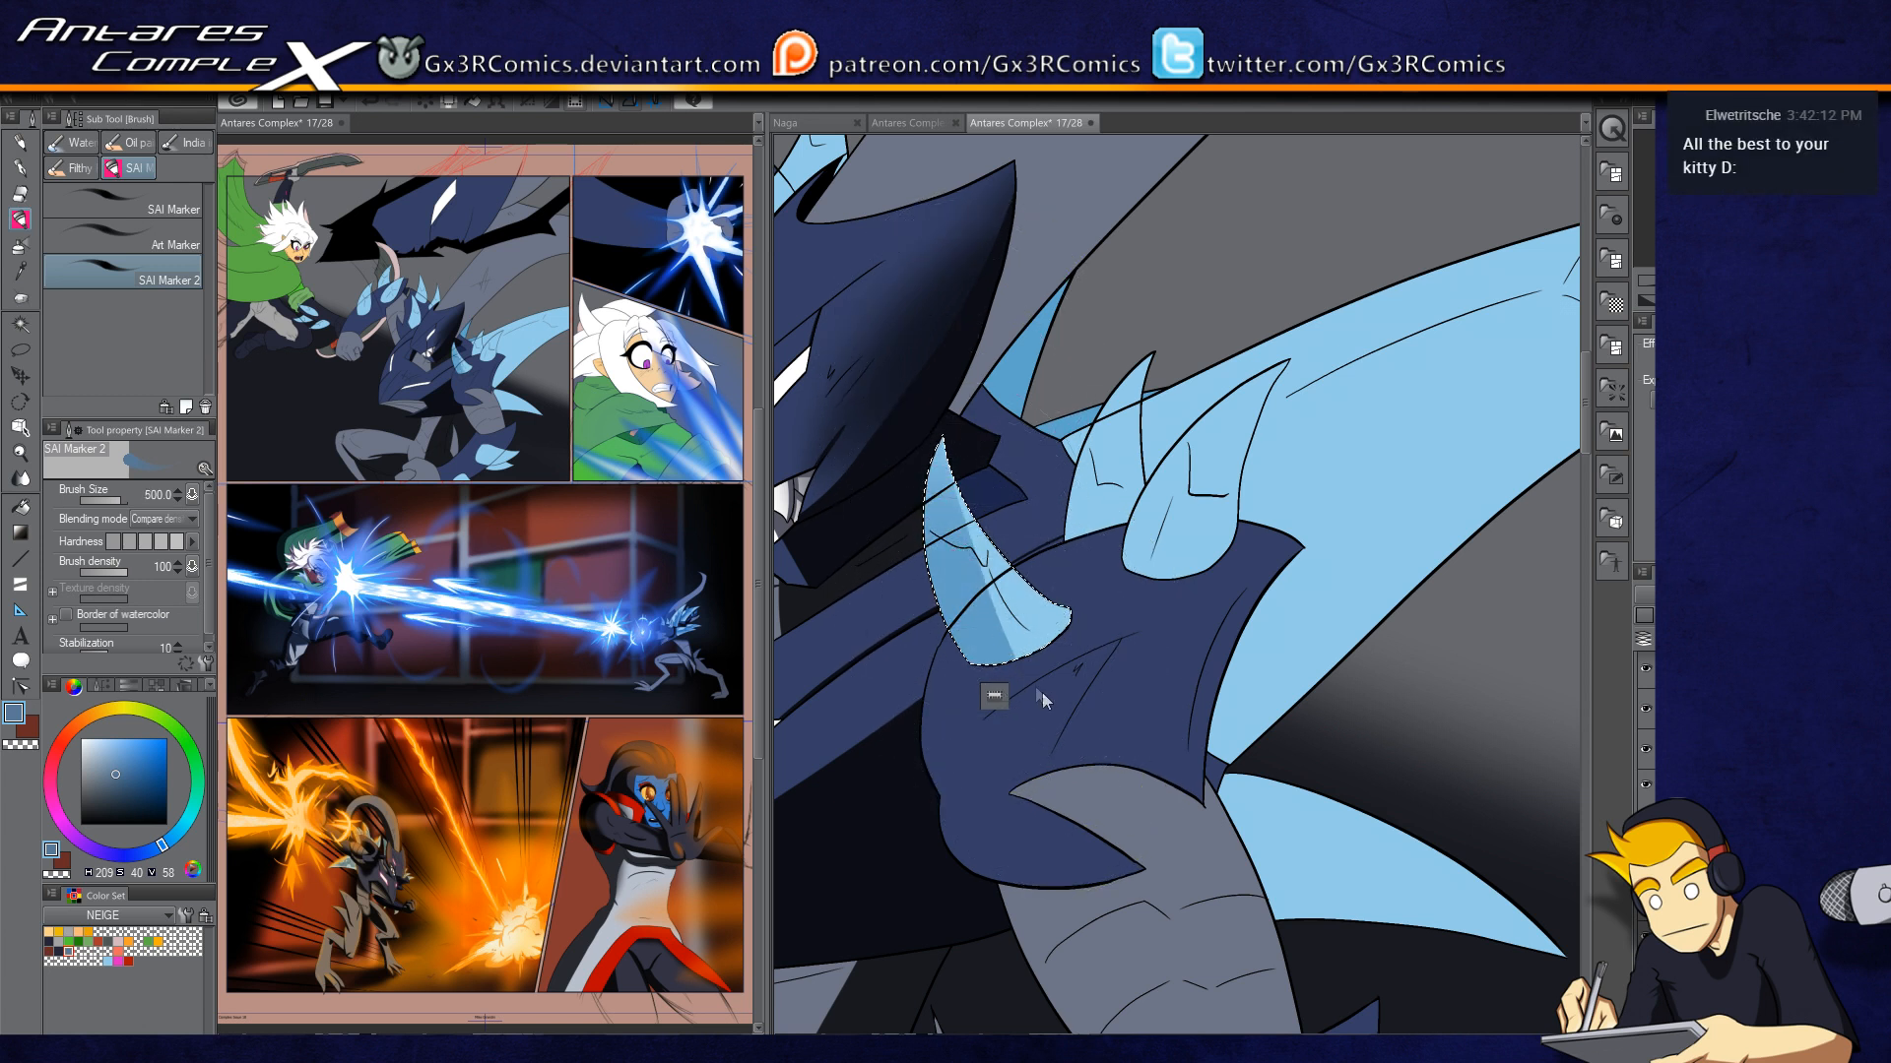
pyautogui.press('e')
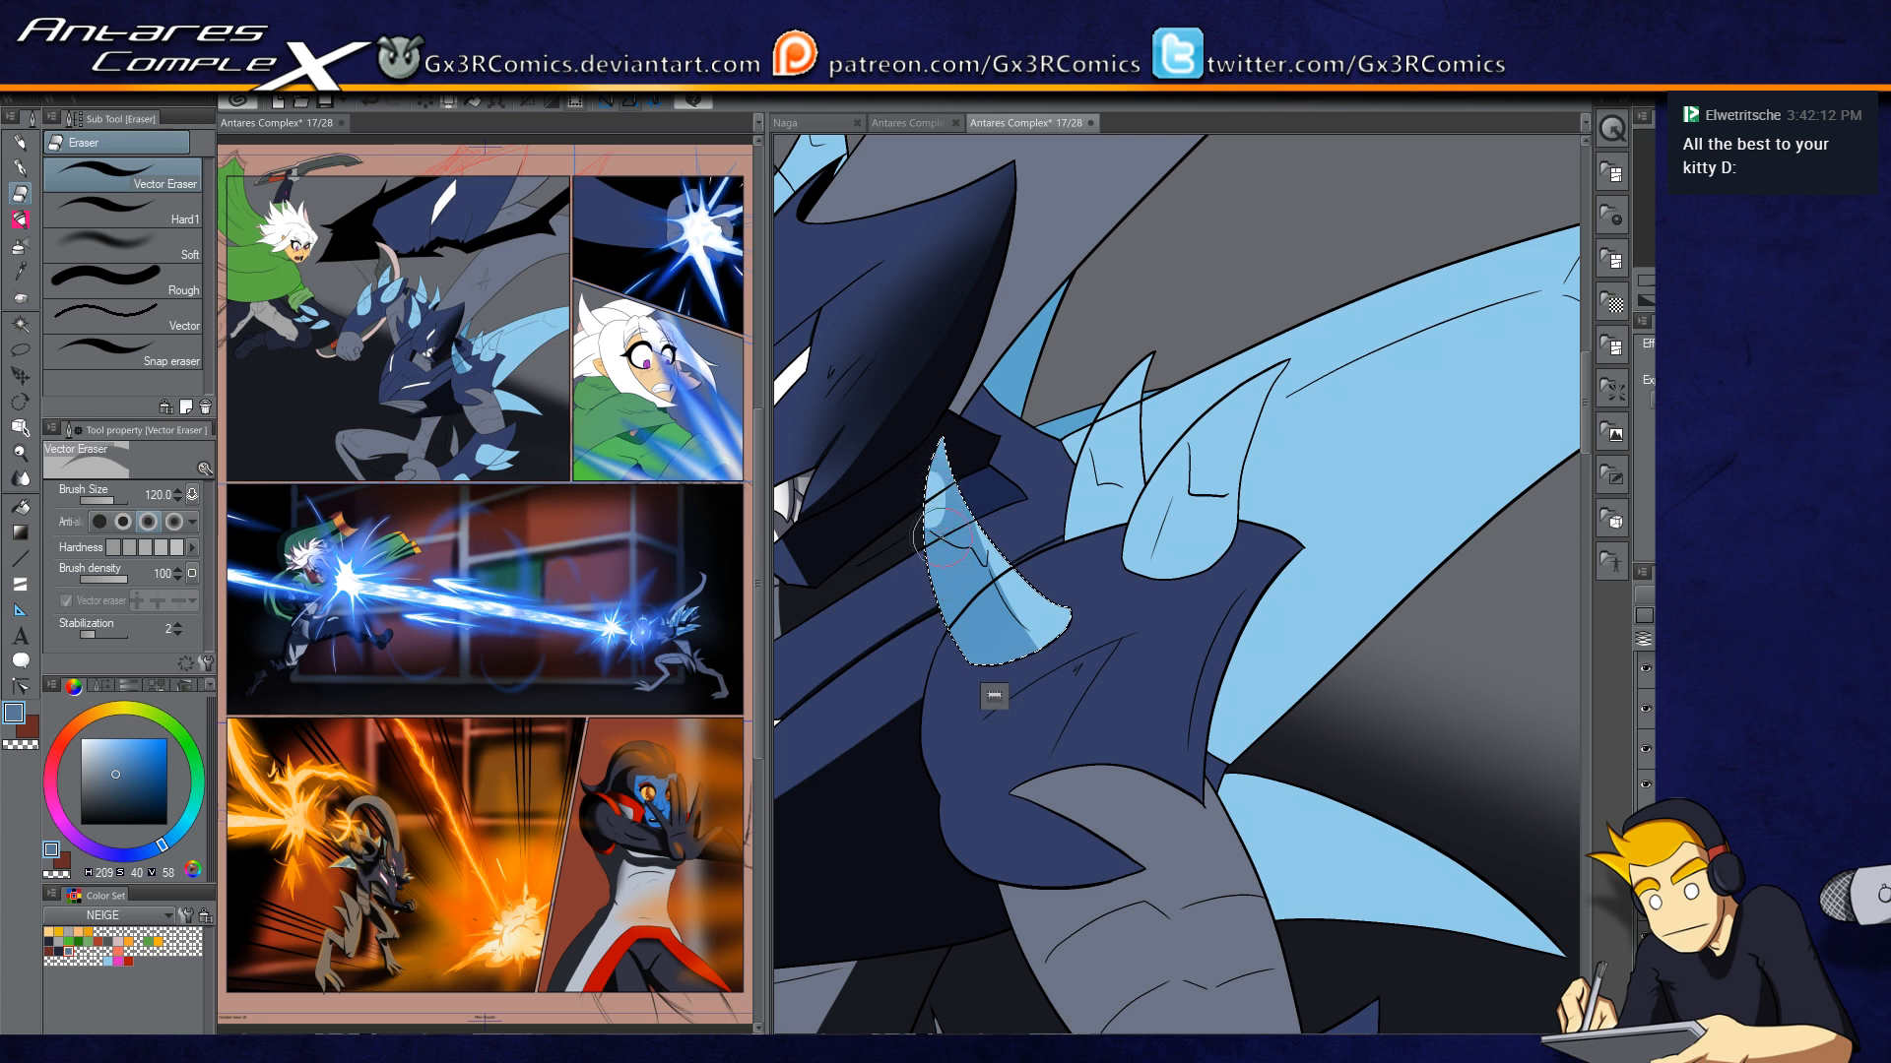
pyautogui.press('b')
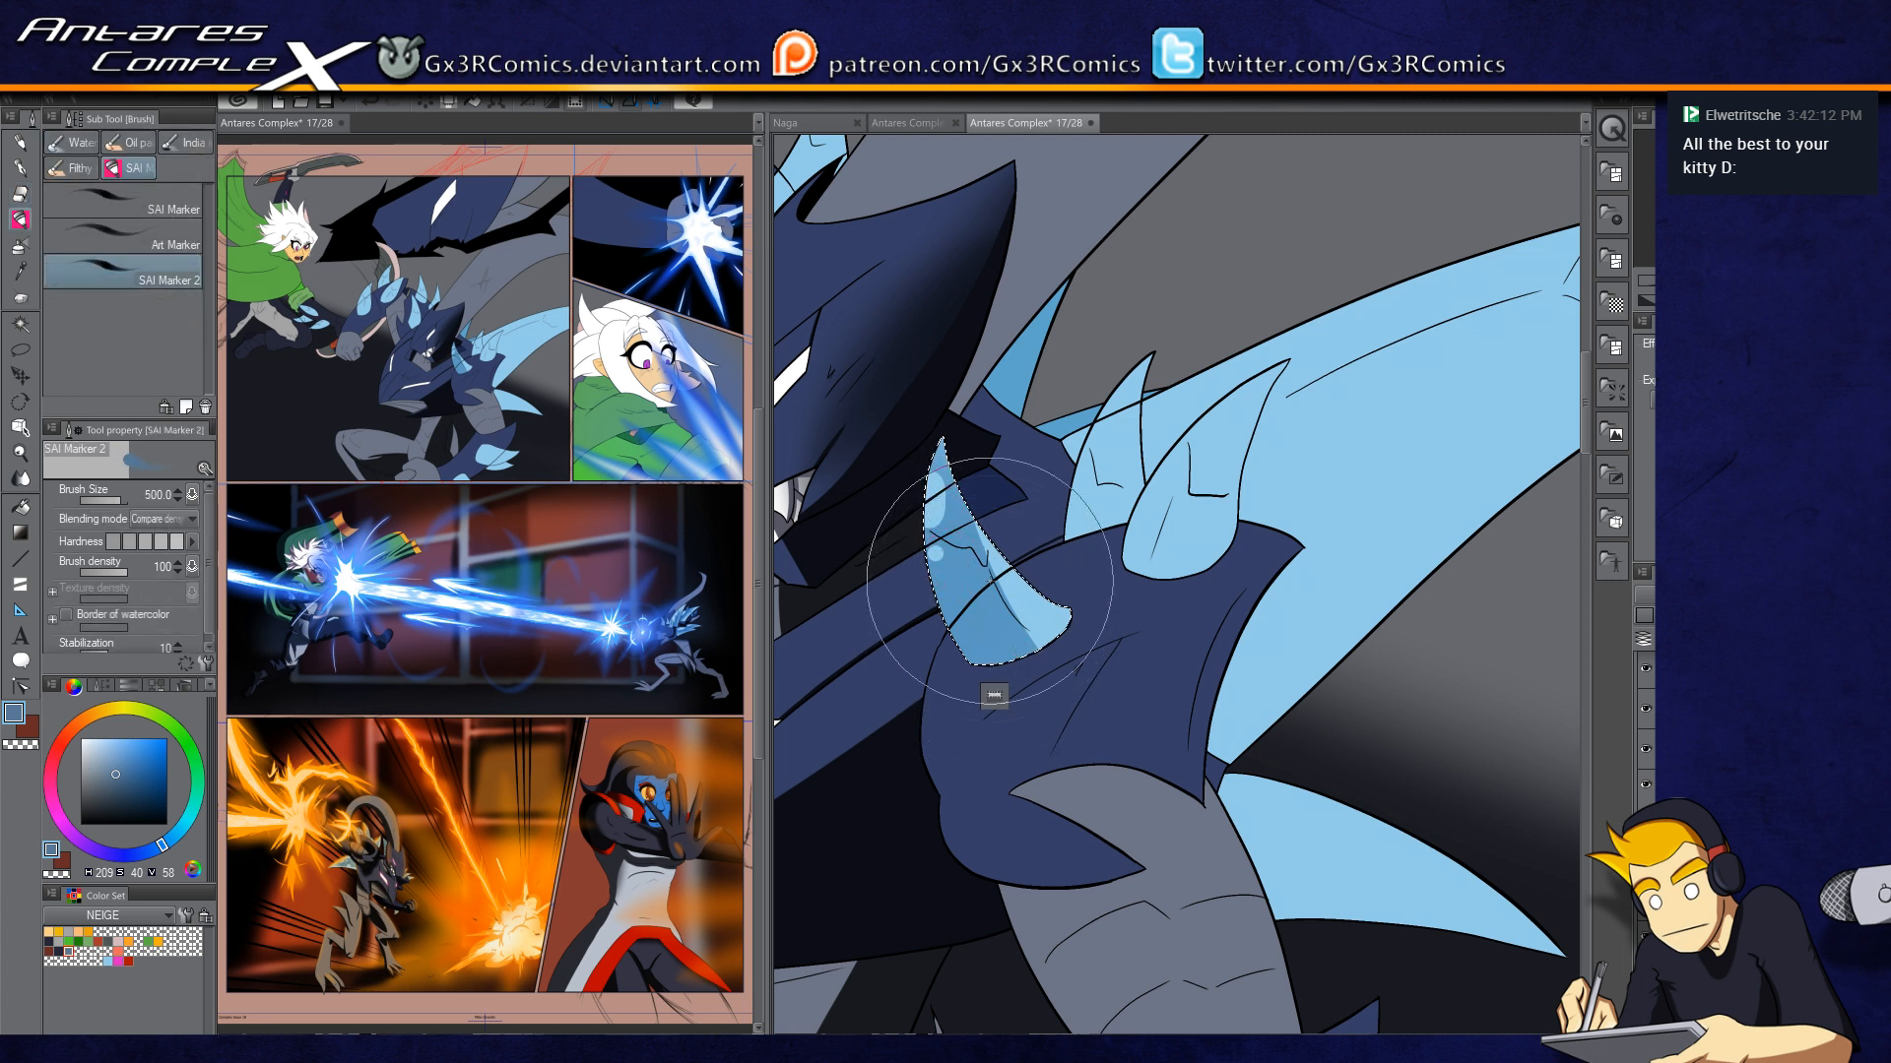
# Step: Auto-select the large second shoulder spike, paint a medium-blue shadow with SAI Marker 2, redoing the first two strokes, and erase its tip back to light blue
pyautogui.press('w')
pyautogui.click(1166, 507)
pyautogui.press('b')
pyautogui.moveTo(1123, 576)
pyautogui.mouseDown()
pyautogui.moveTo(1199, 407)
pyautogui.moveTo(1326, 315)
pyautogui.mouseUp()
pyautogui.hotkey('ctrl', 'z')
pyautogui.moveTo(1127, 603); pyautogui.dragTo(1386, 295)
pyautogui.hotkey('ctrl', 'z')
pyautogui.moveTo(1134, 630); pyautogui.dragTo(1367, 295)
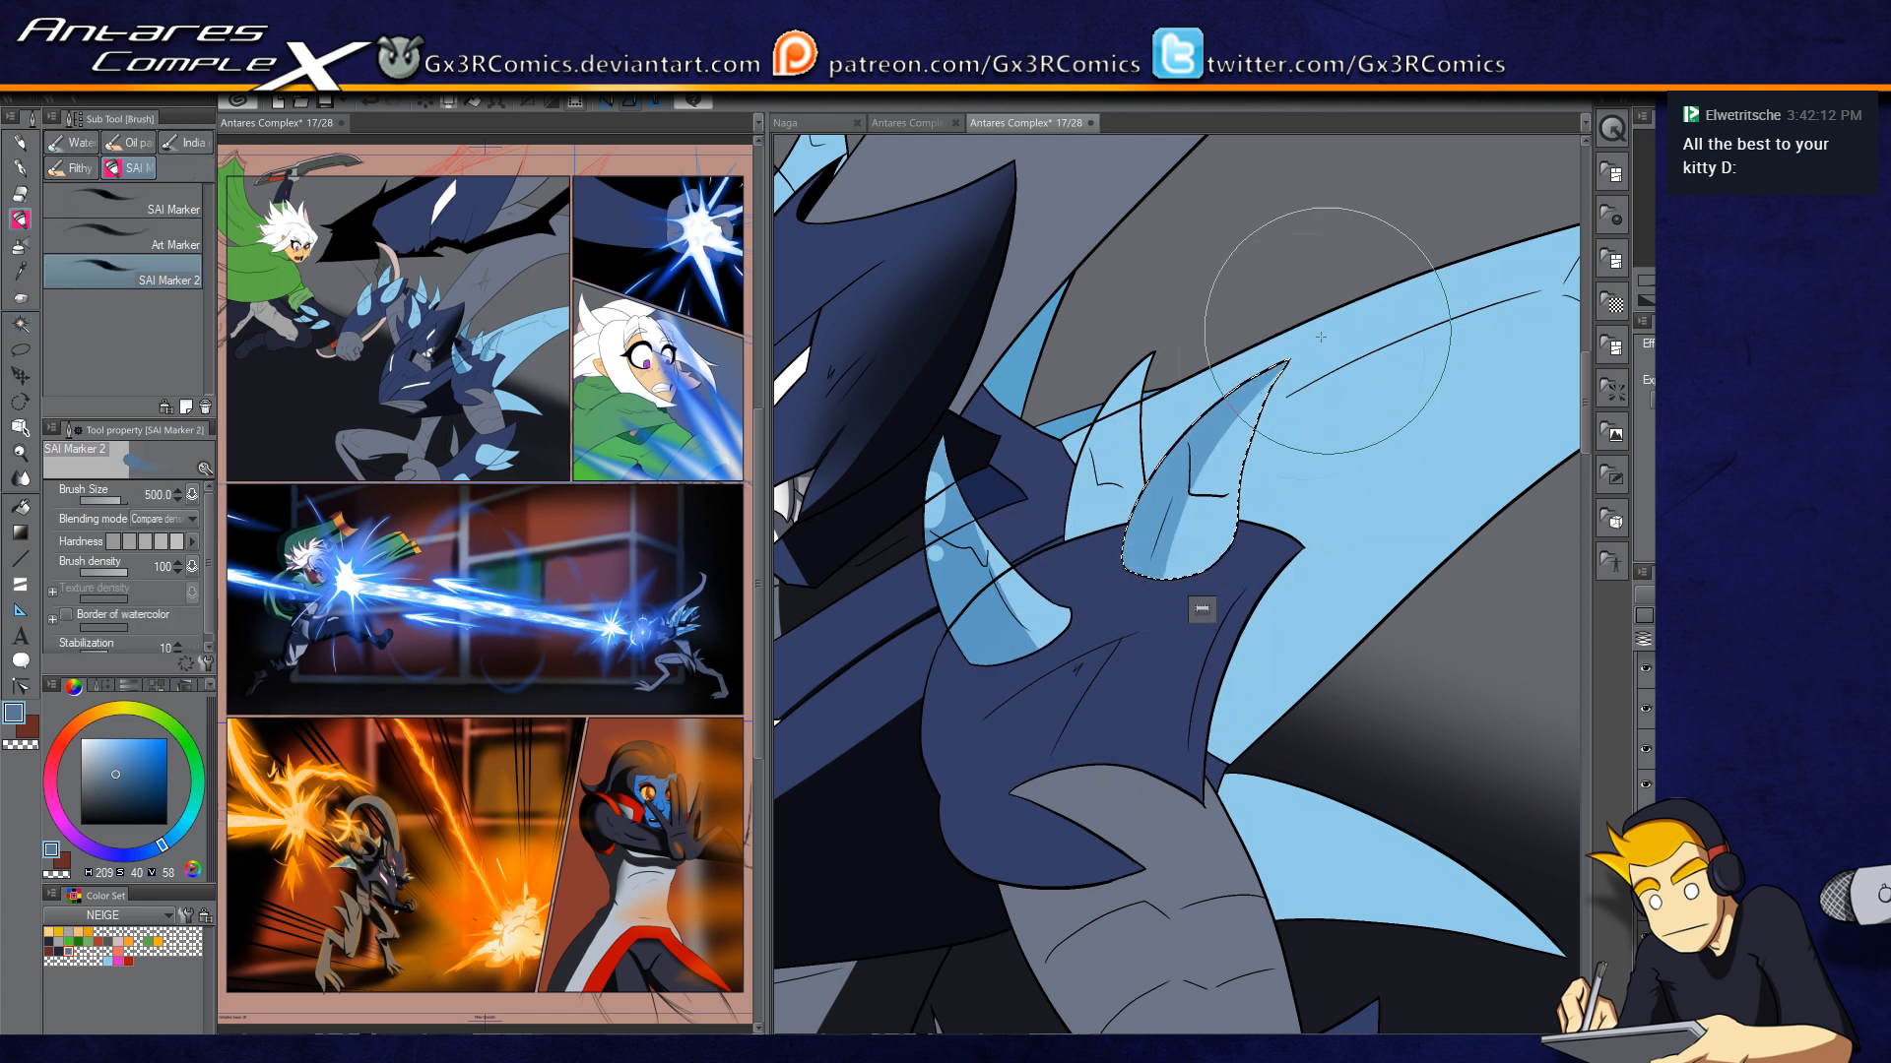
pyautogui.press('e')
pyautogui.moveTo(1213, 413); pyautogui.dragTo(1204, 425)
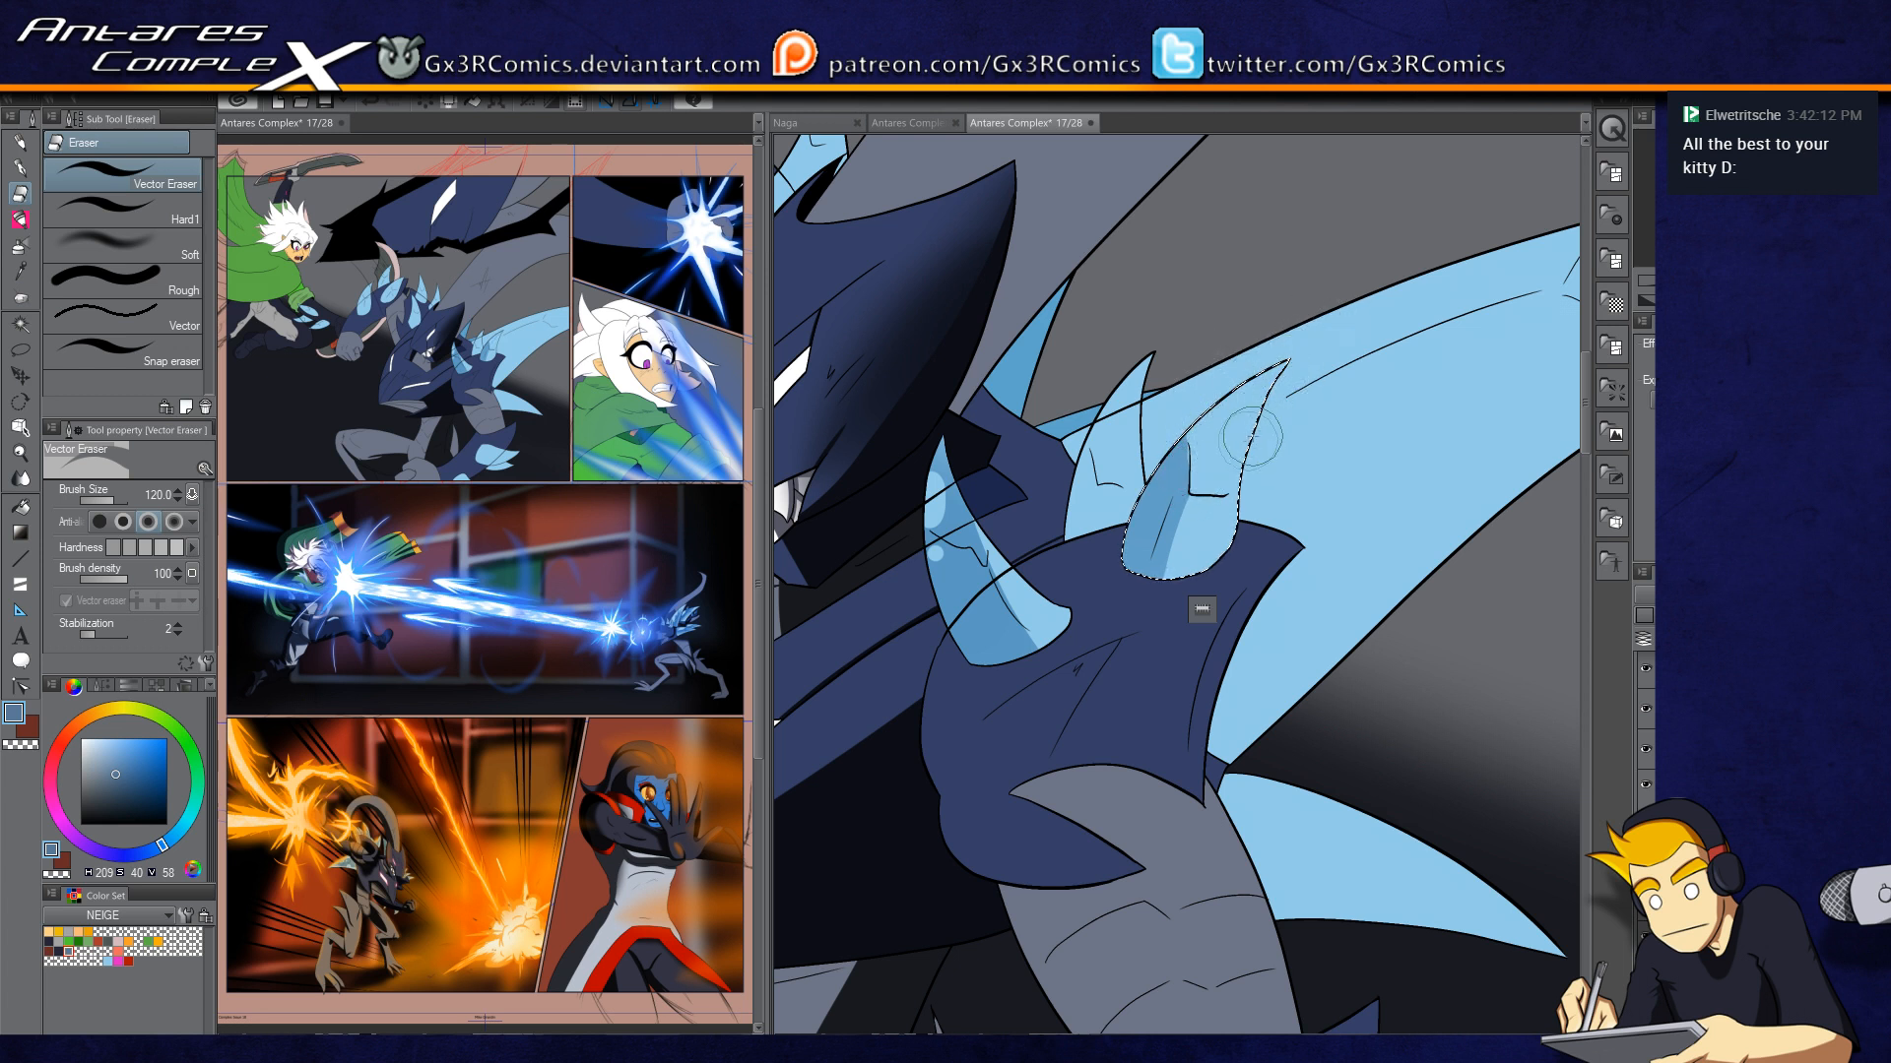
pyautogui.press('b')
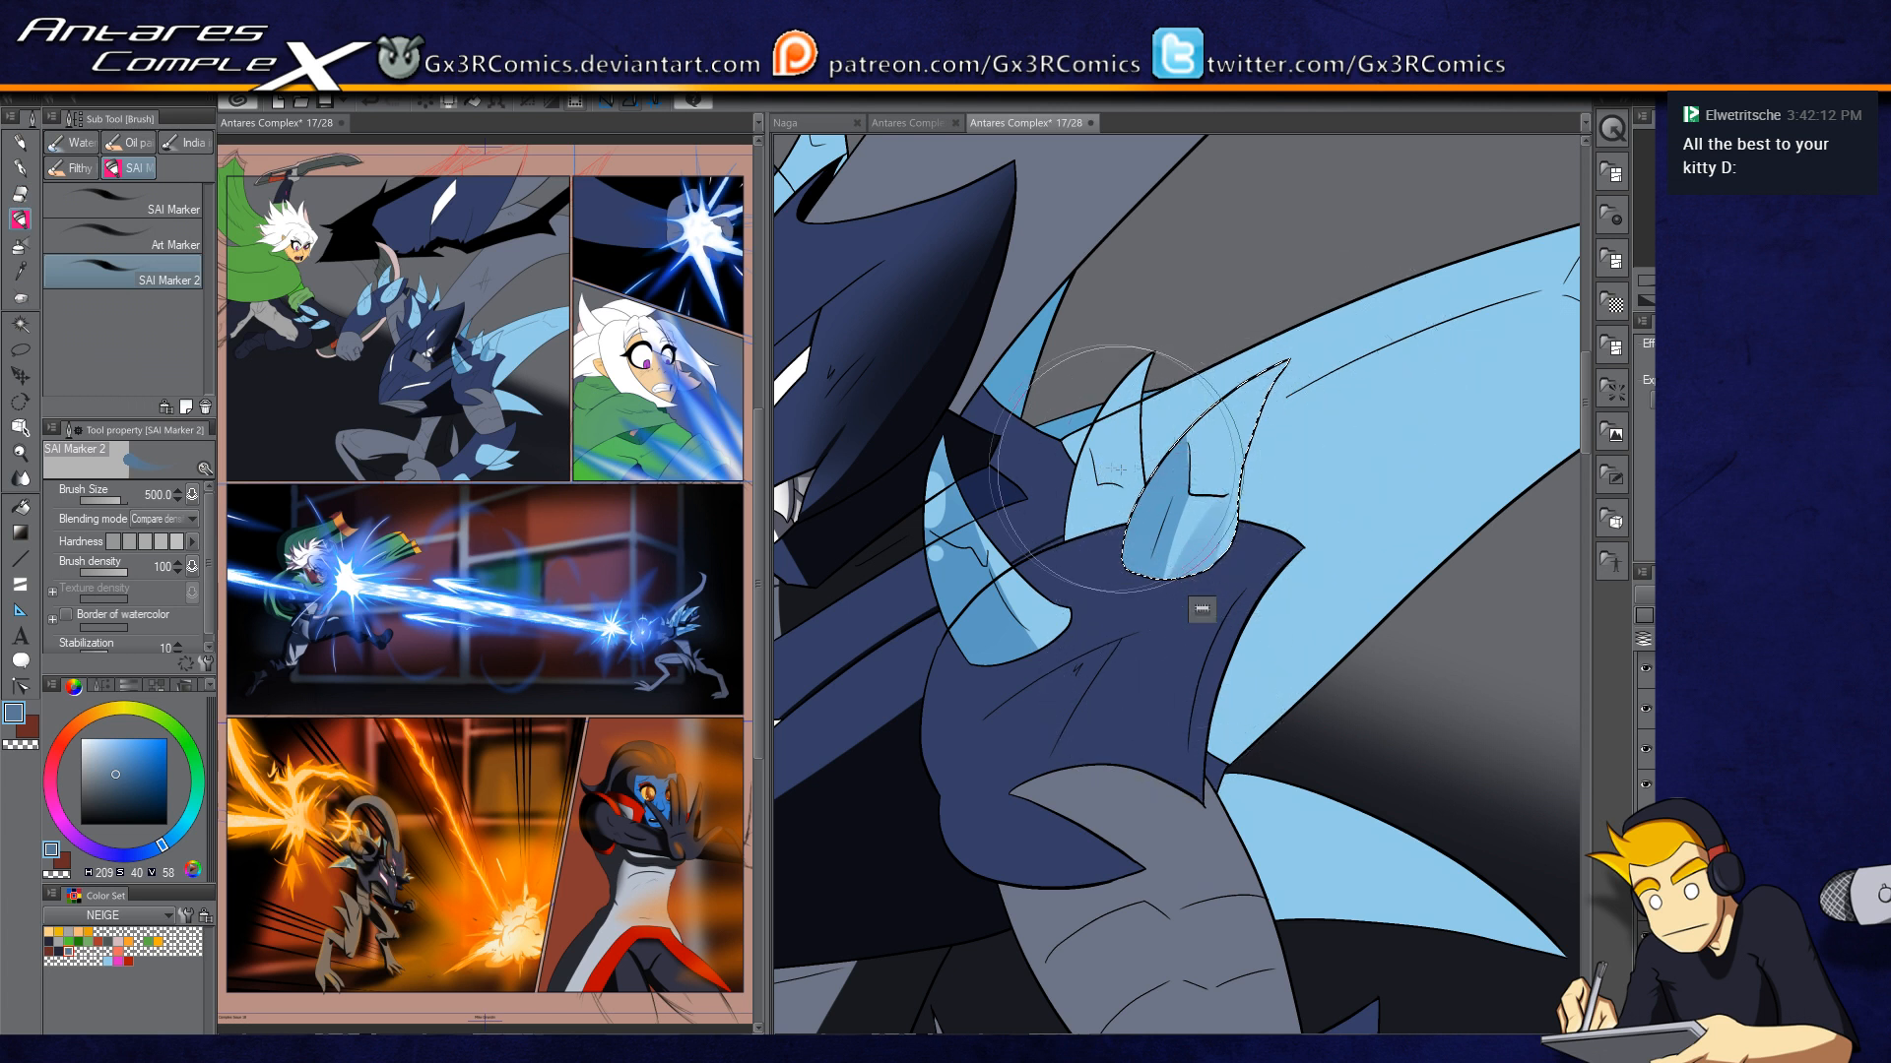
# Step: Auto-select the rear shoulder spike, shade it with SAI Marker 2 at size 500, and erase a highlight near its tip
pyautogui.press('w')
pyautogui.press('b')
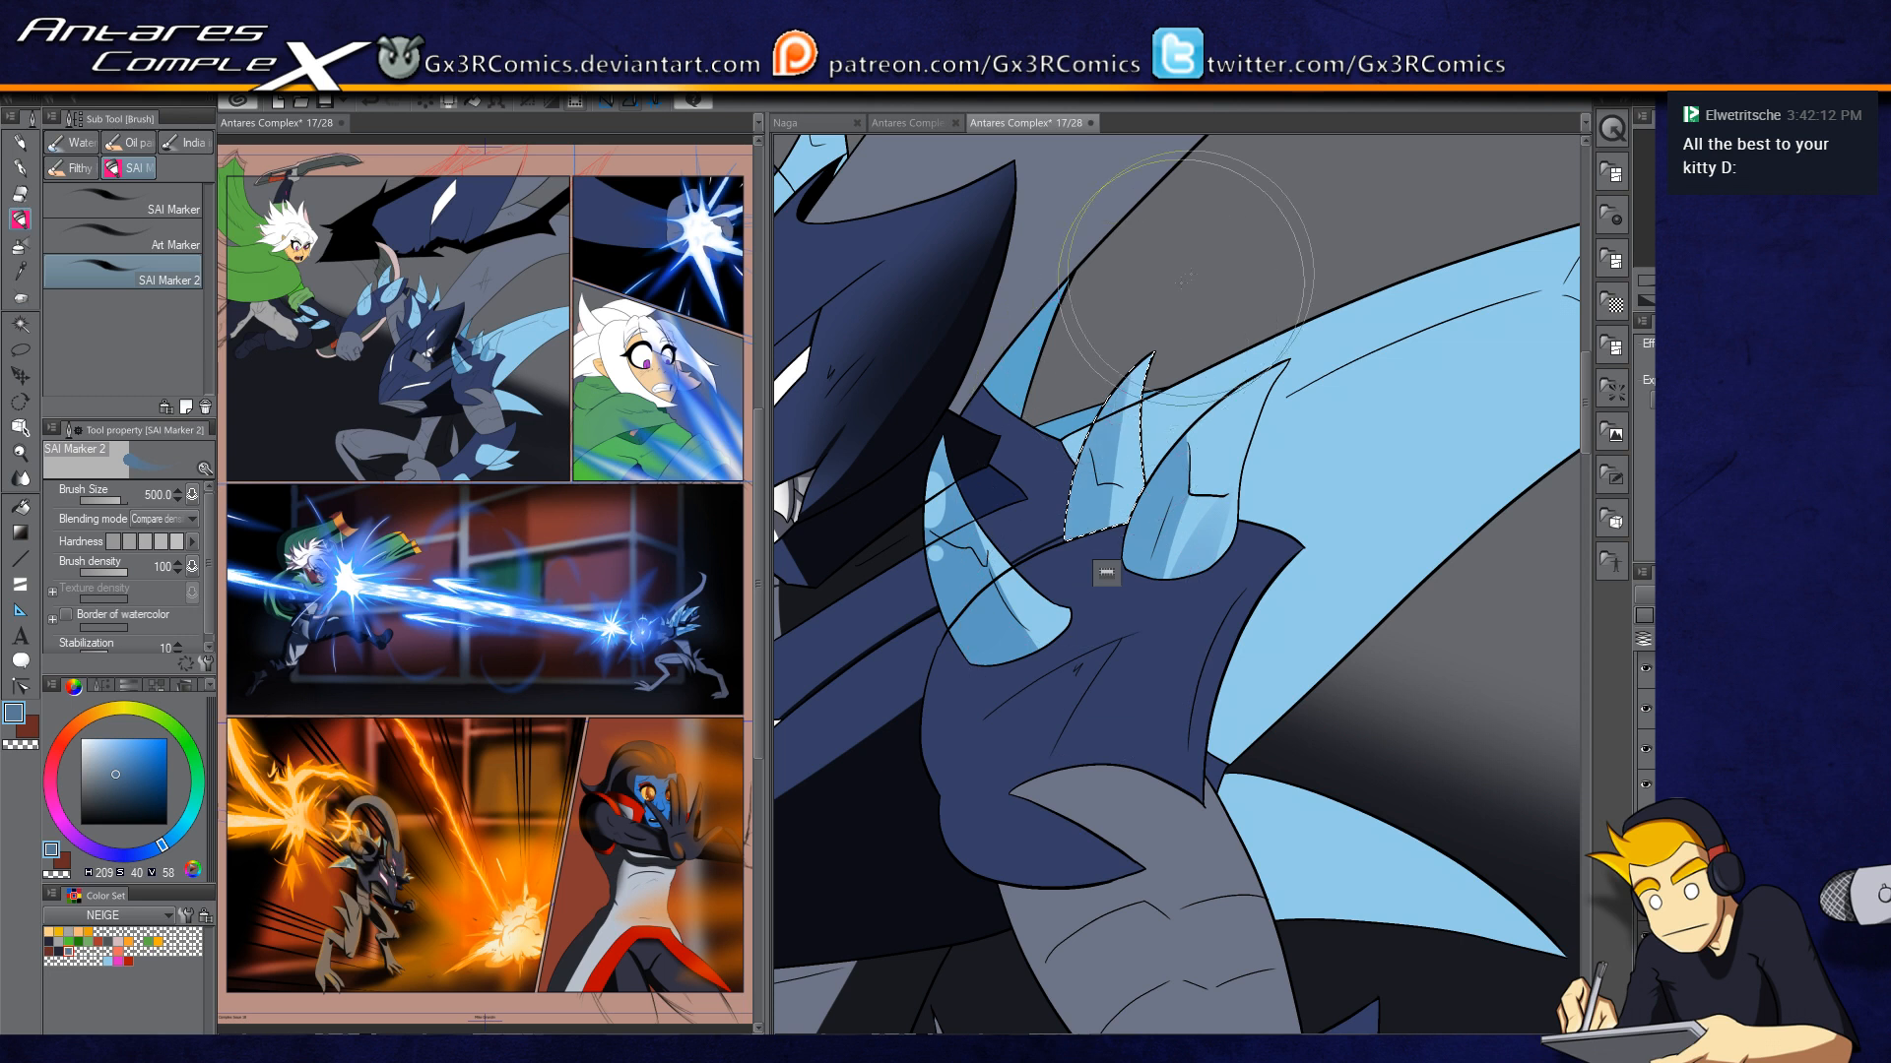
pyautogui.press('e')
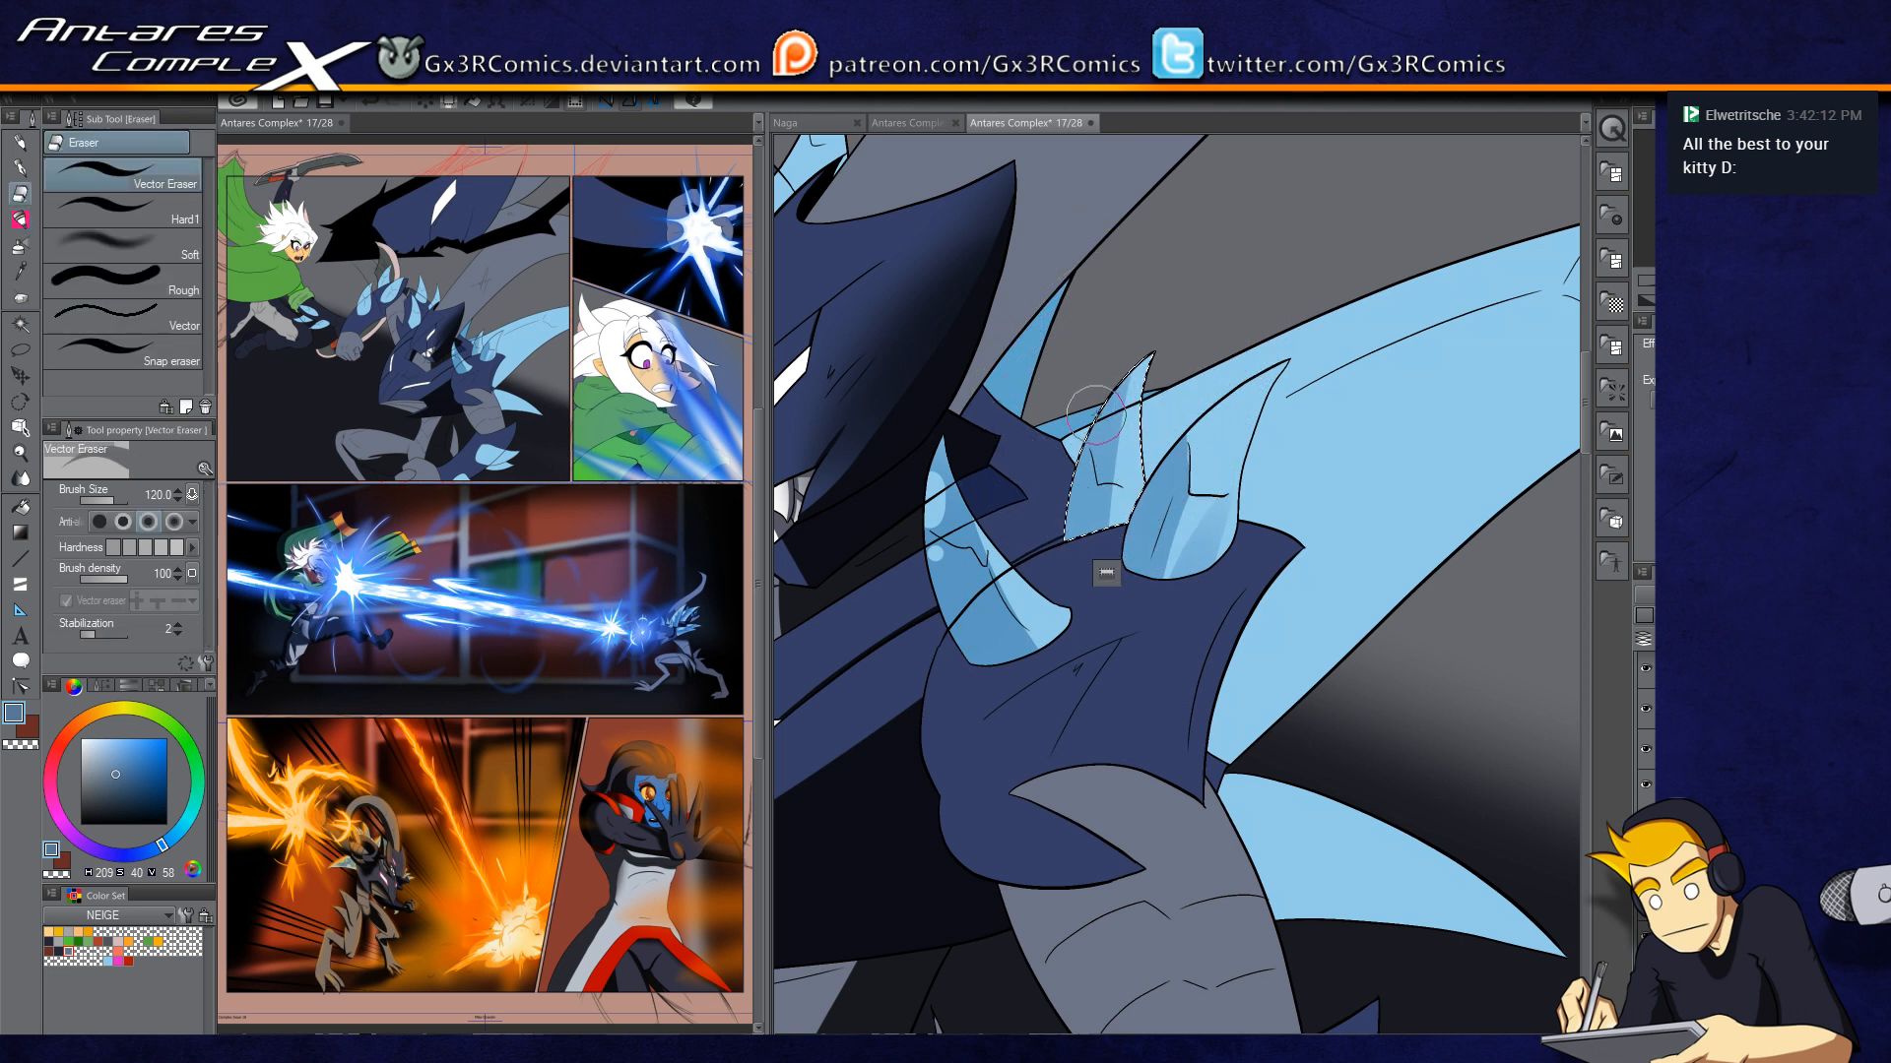
pyautogui.press('b')
# Step: Auto-select the three spikes behind the head, shade the smallest with the Soft airbrush at size 400, and erase round highlights from it
pyautogui.moveTo(983, 492); pyautogui.dragTo(1219, 834)
pyautogui.moveTo(1009, 566); pyautogui.dragTo(1136, 618)
pyautogui.press('w')
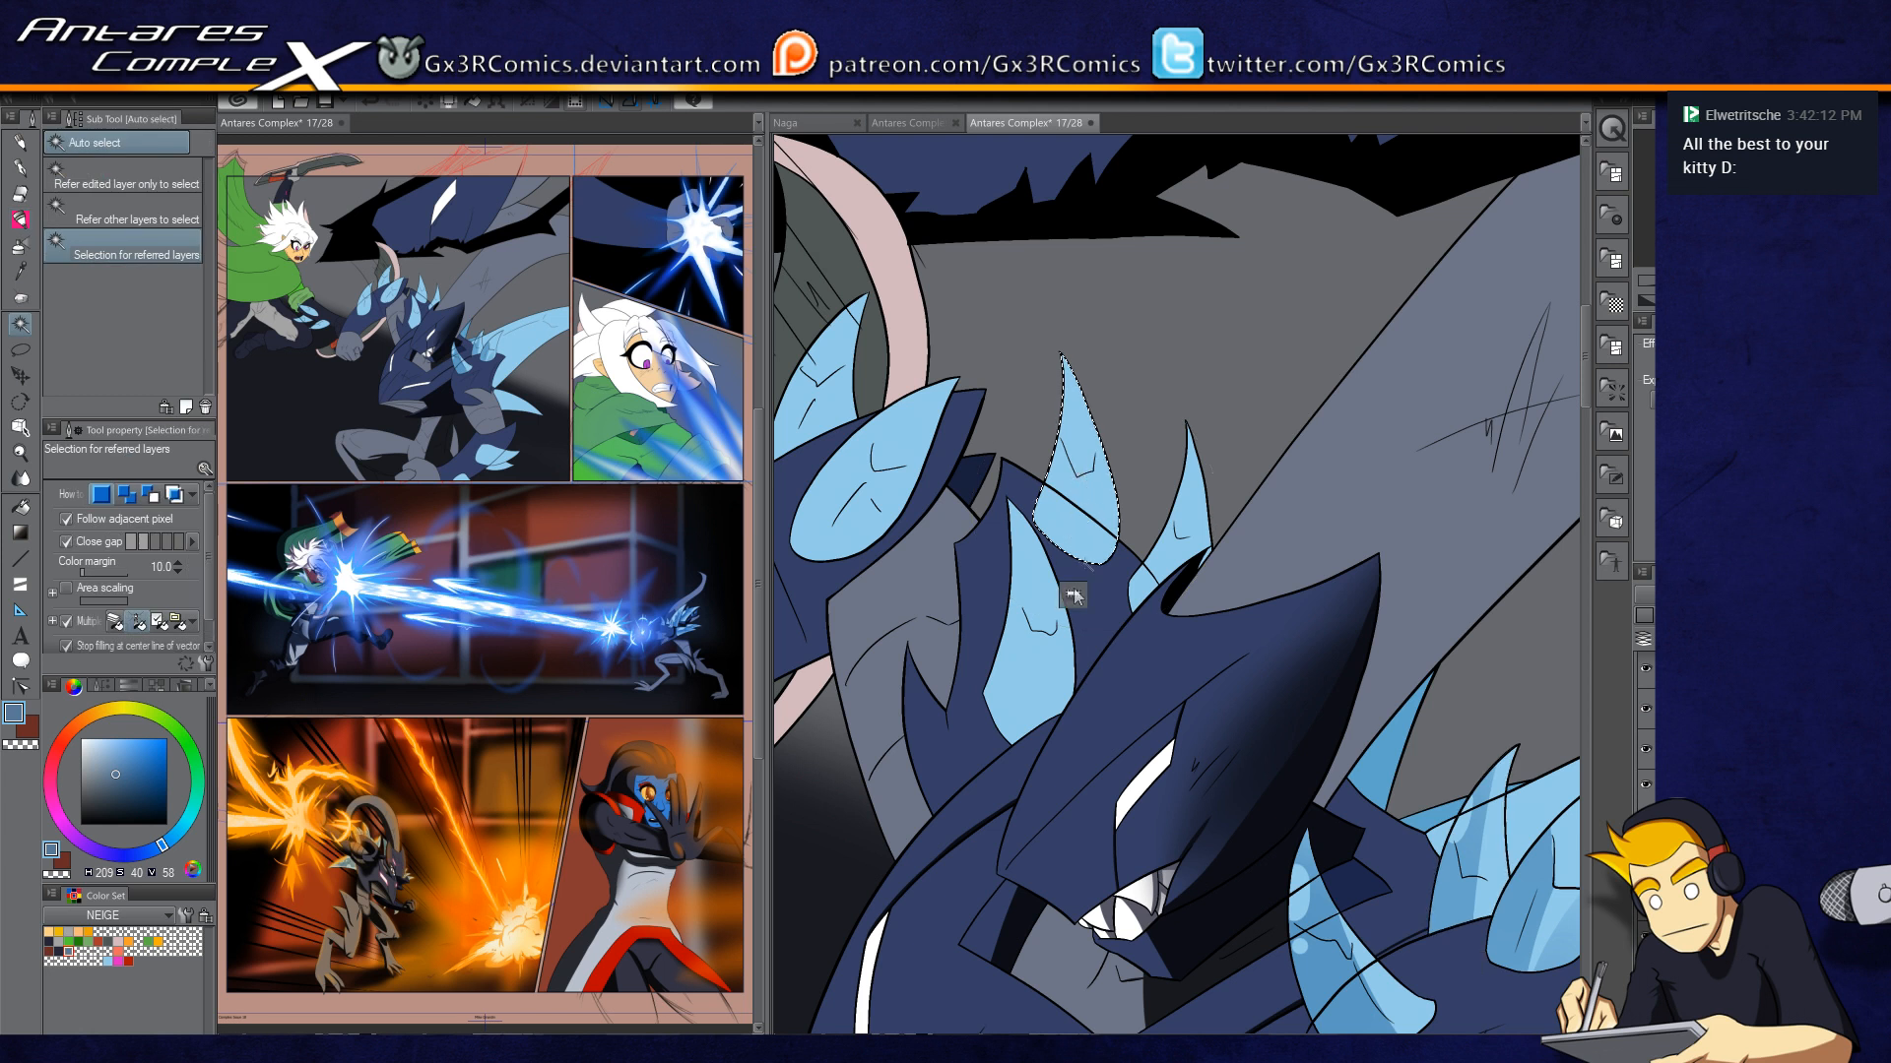
pyautogui.keyDown('shift'); pyautogui.click(1203, 564); pyautogui.keyUp('shift')
pyautogui.press('b')
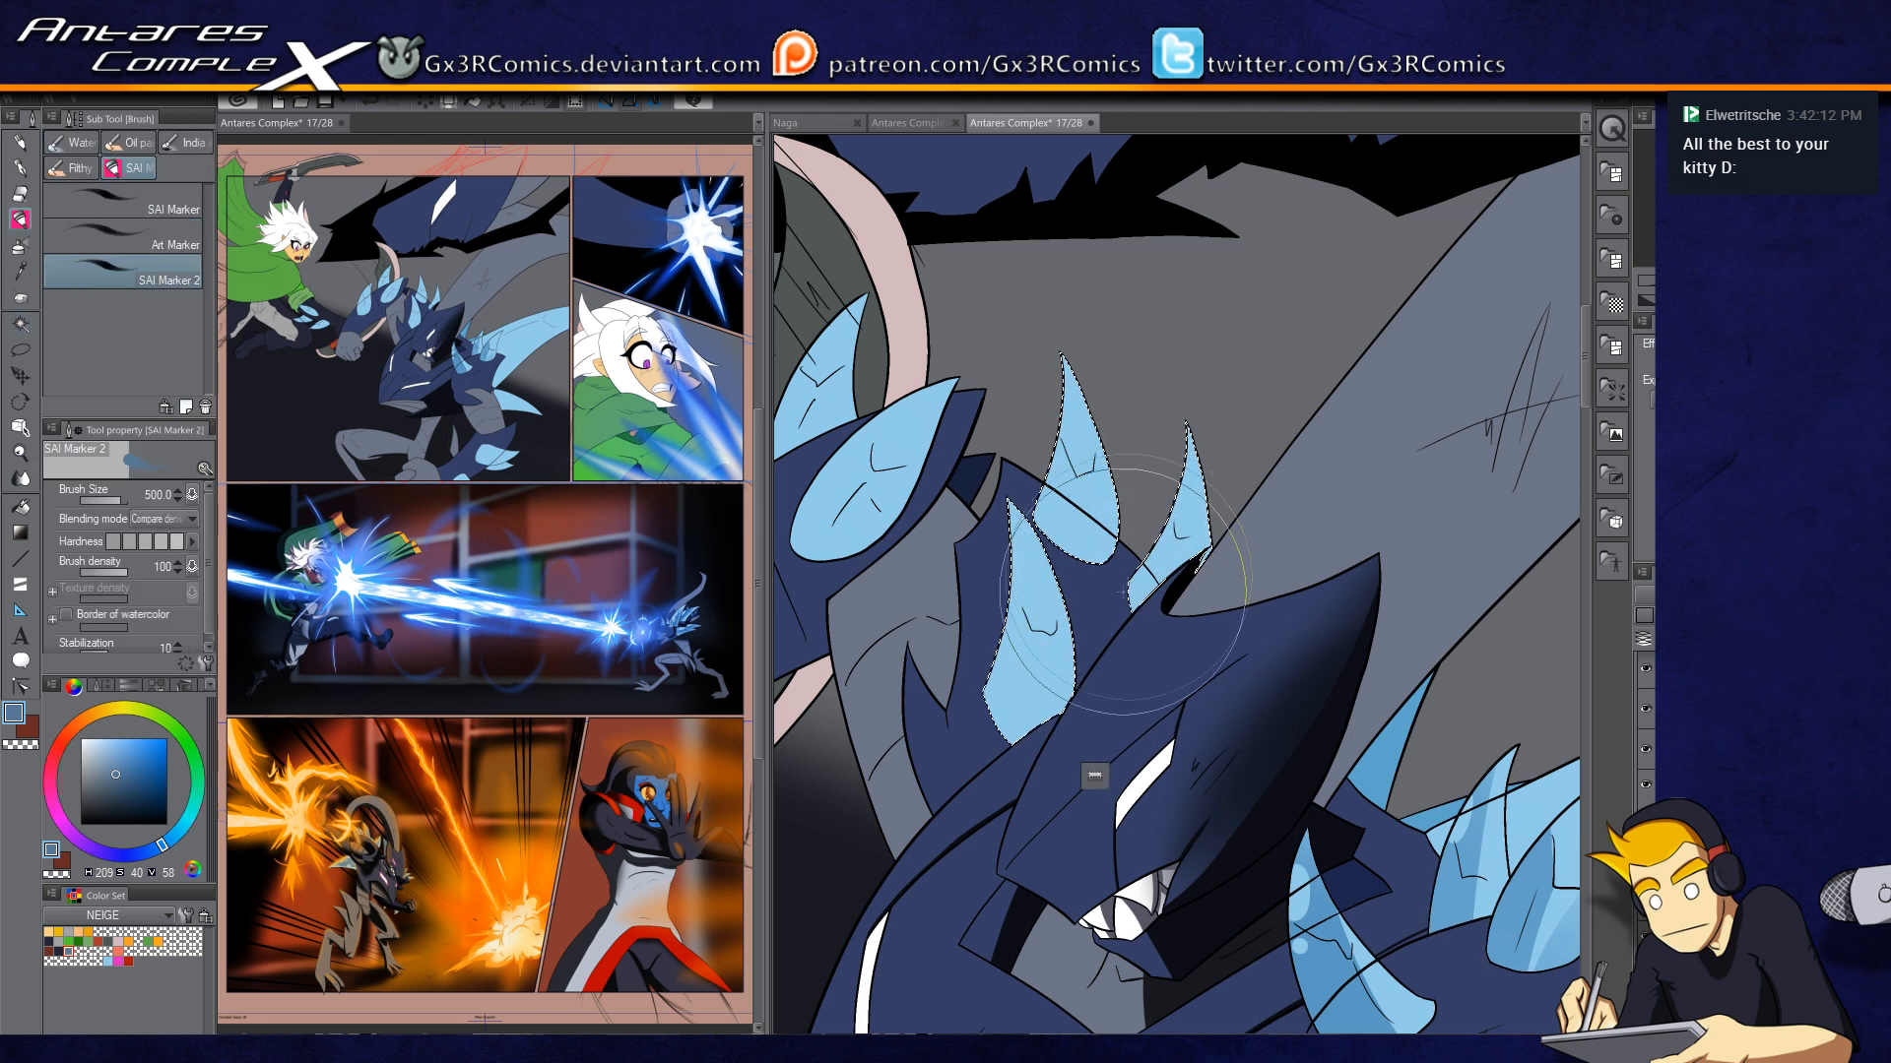
pyautogui.press('b')
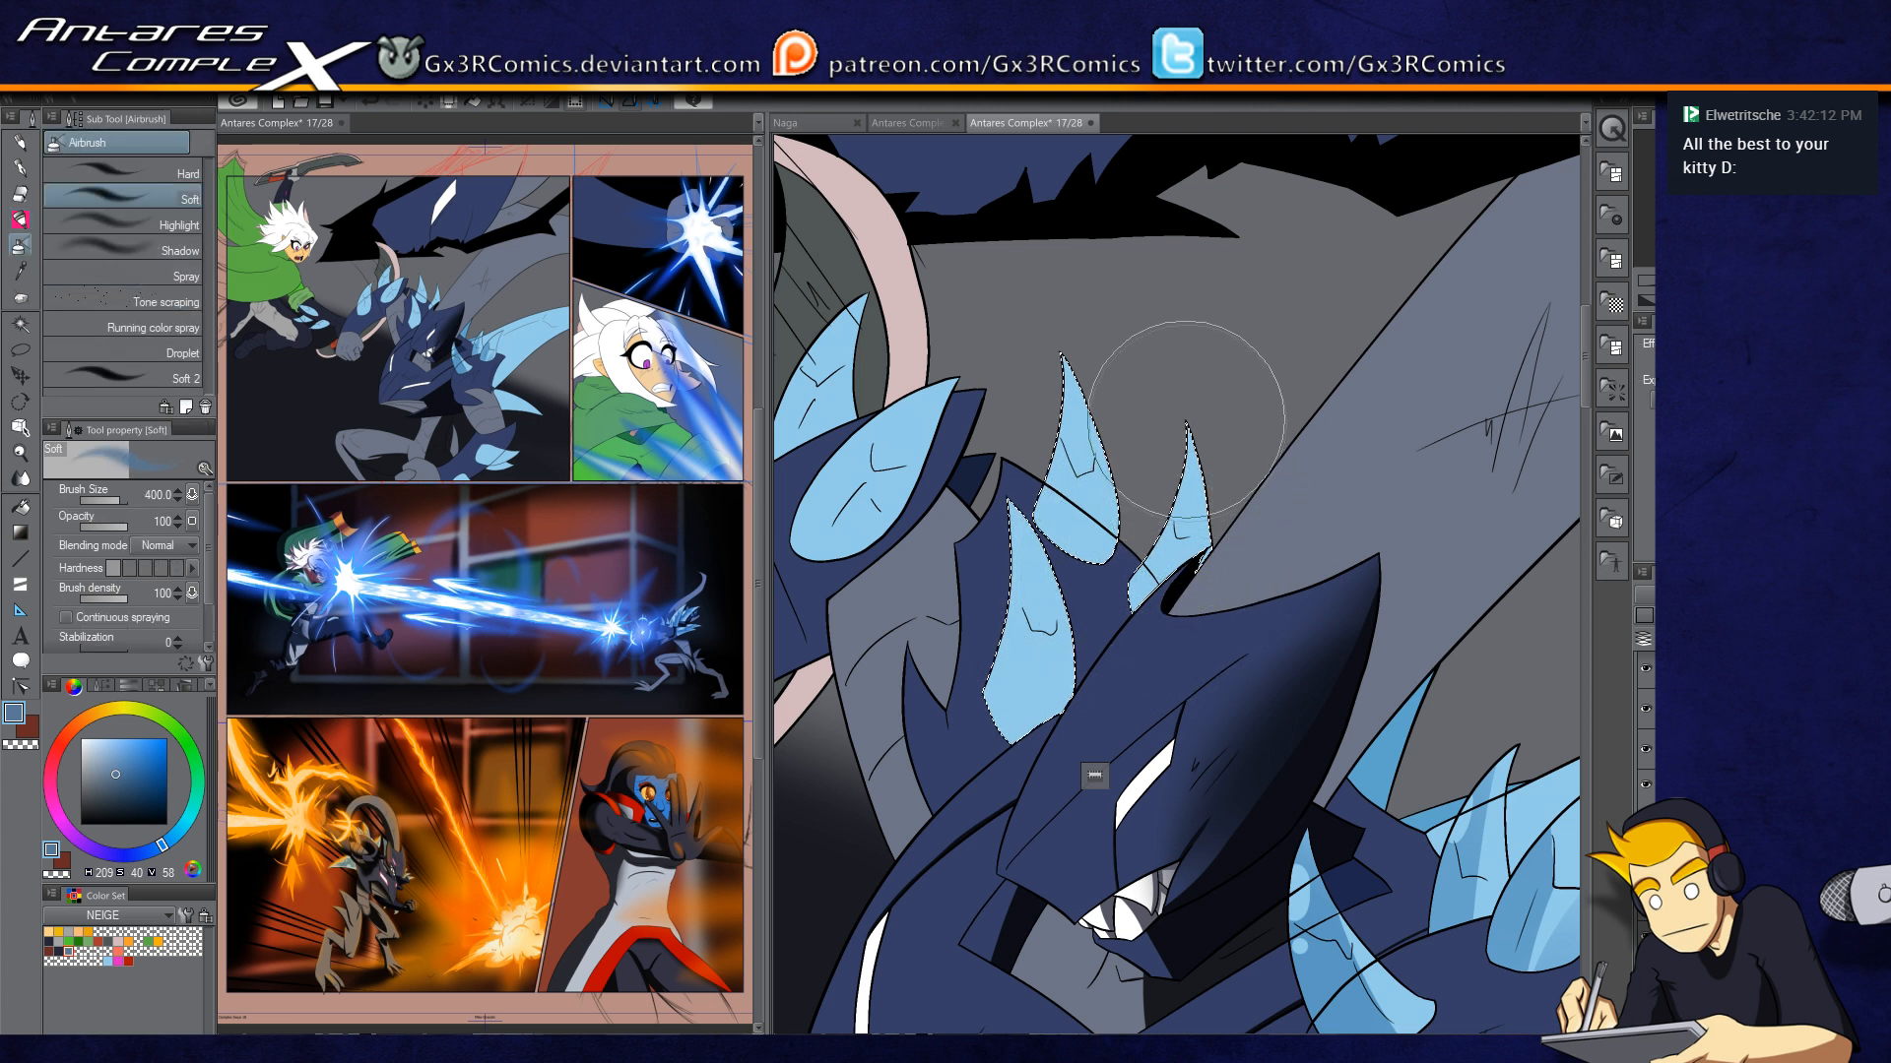
pyautogui.press('e')
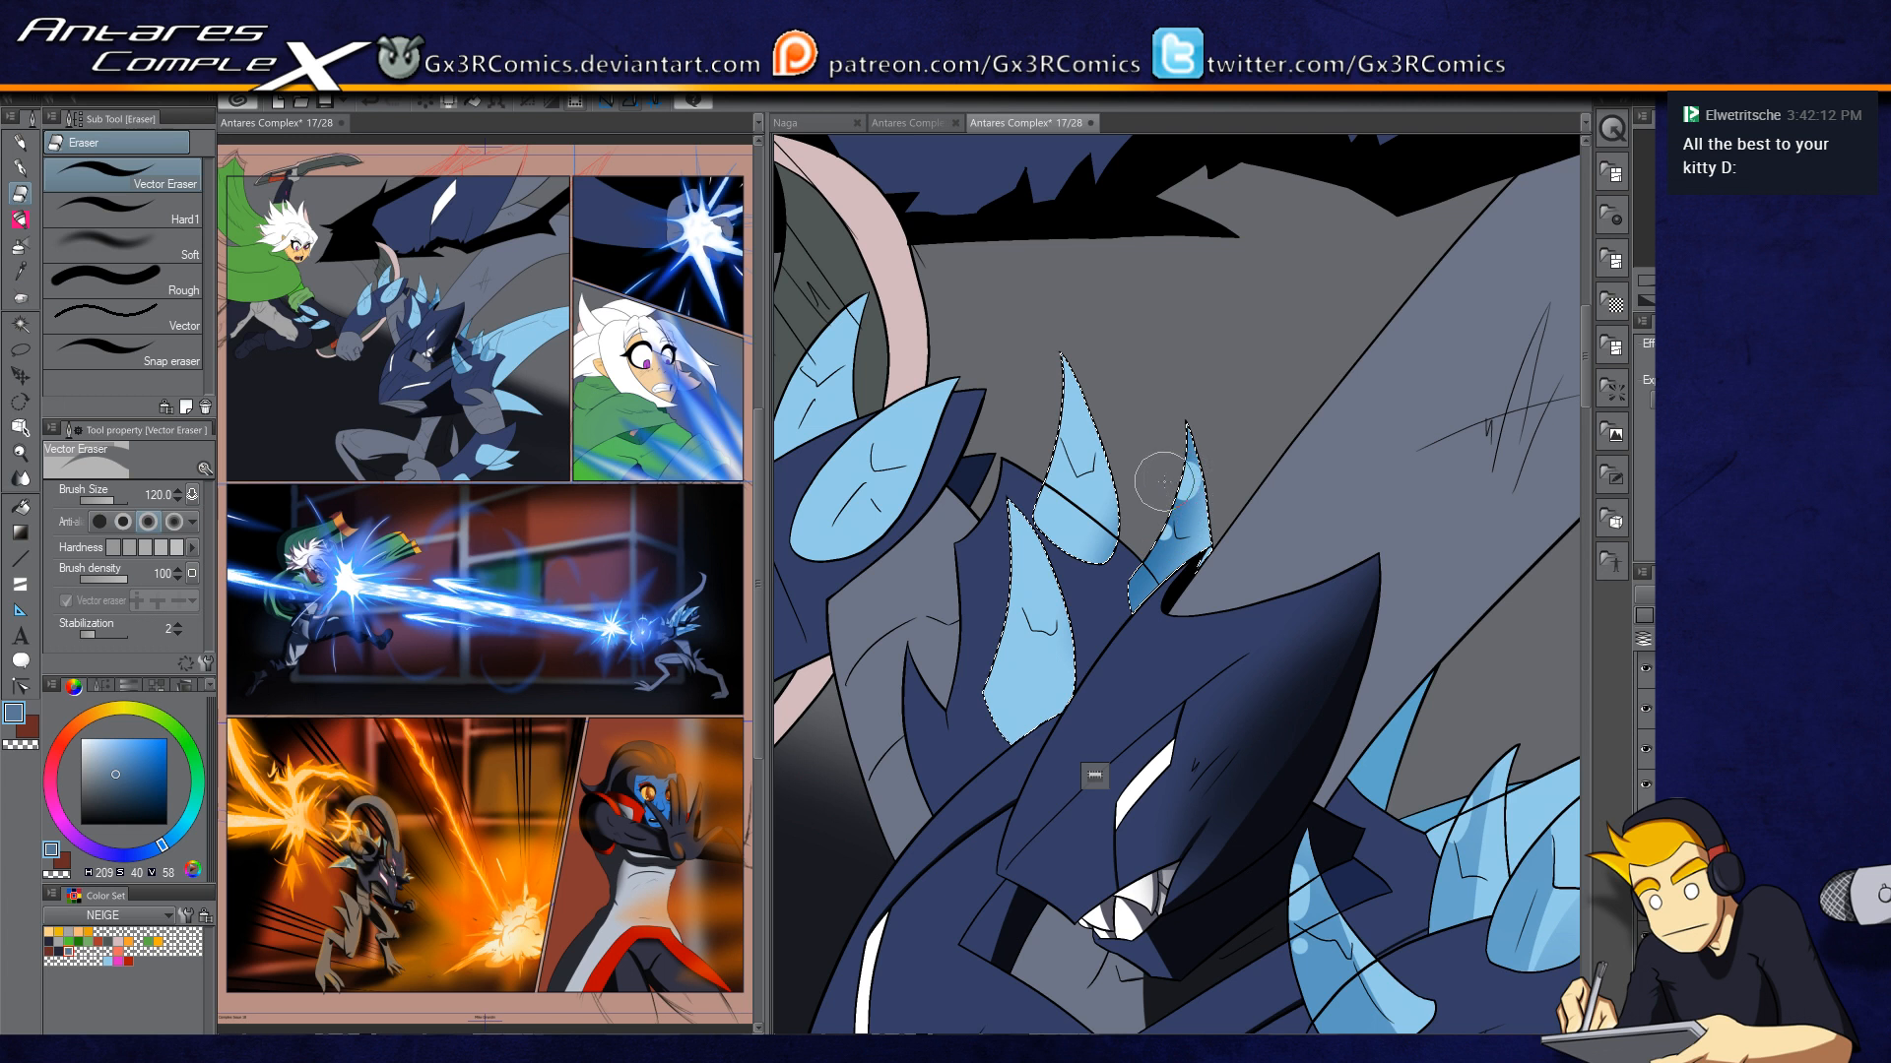
pyautogui.press('b')
pyautogui.press('b')
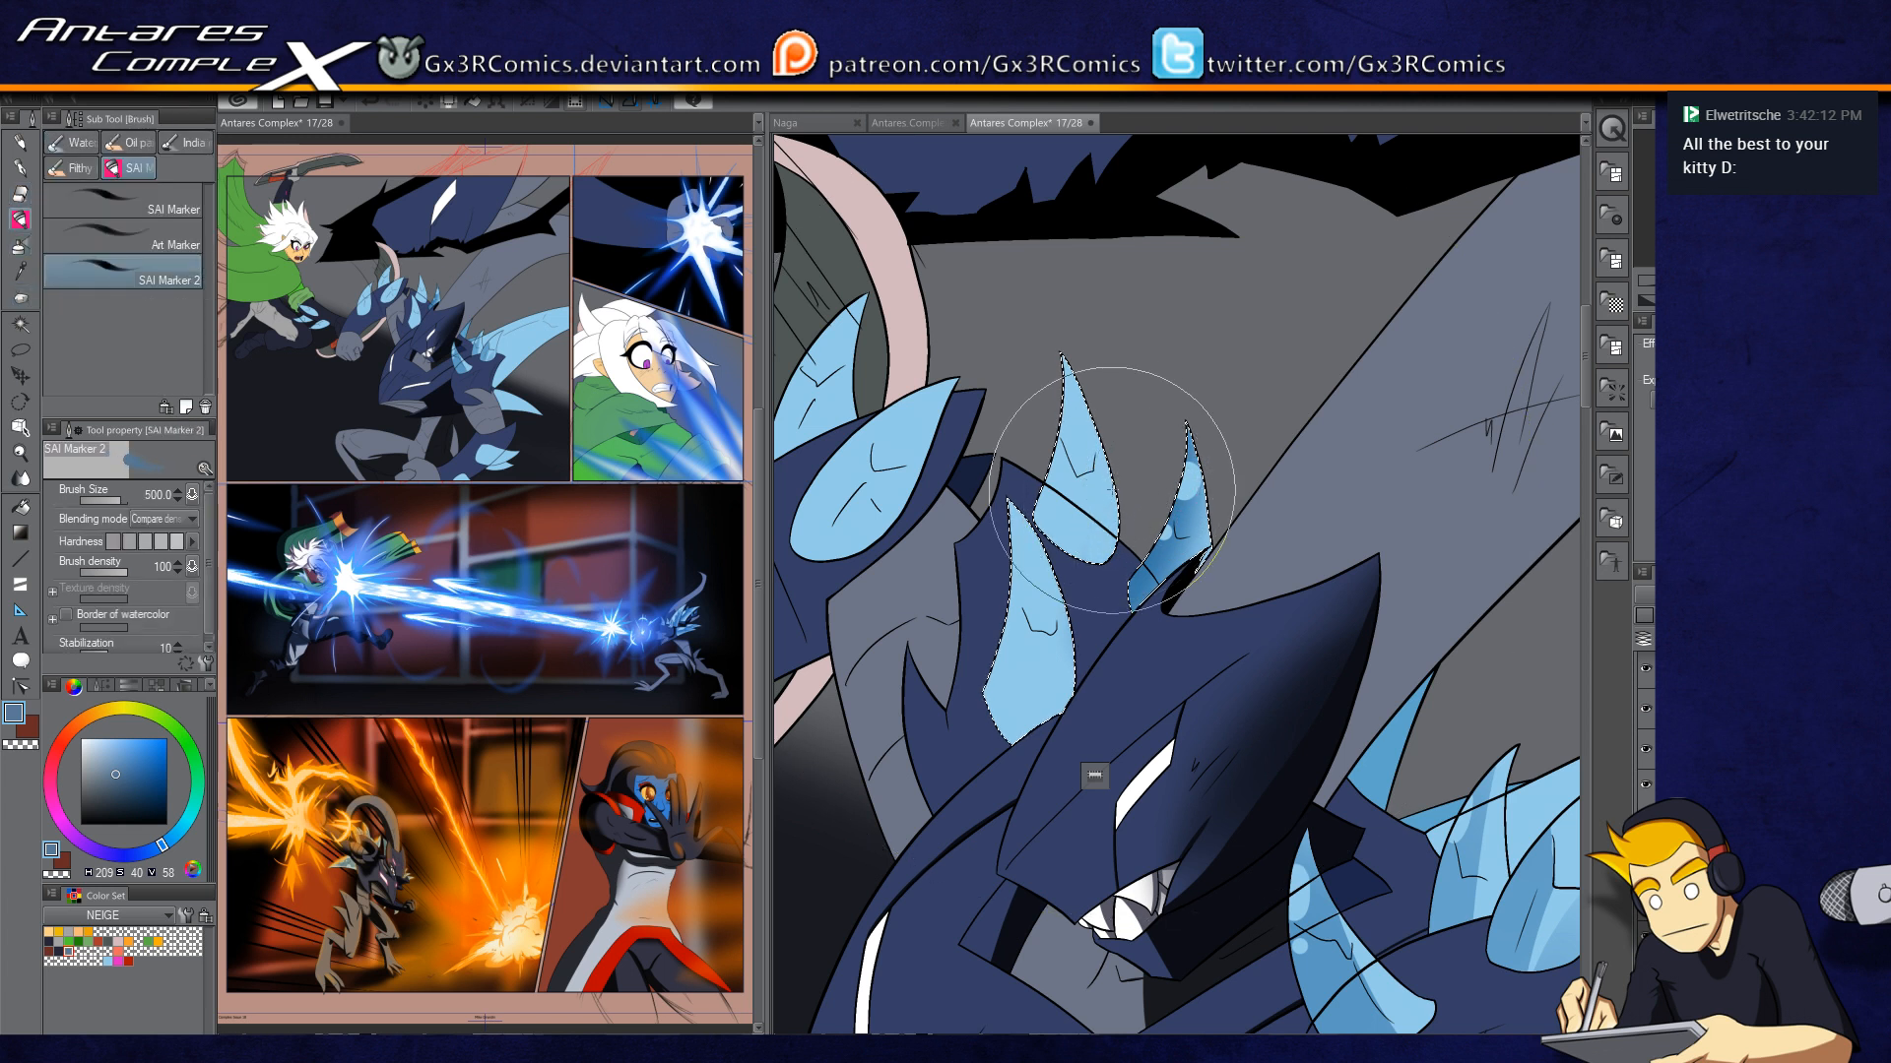
# Step: Auto-select only the tall middle back spike, redo its medium-blue shading with the Soft airbrush at size 500, and erase a highlight
pyautogui.press('b')
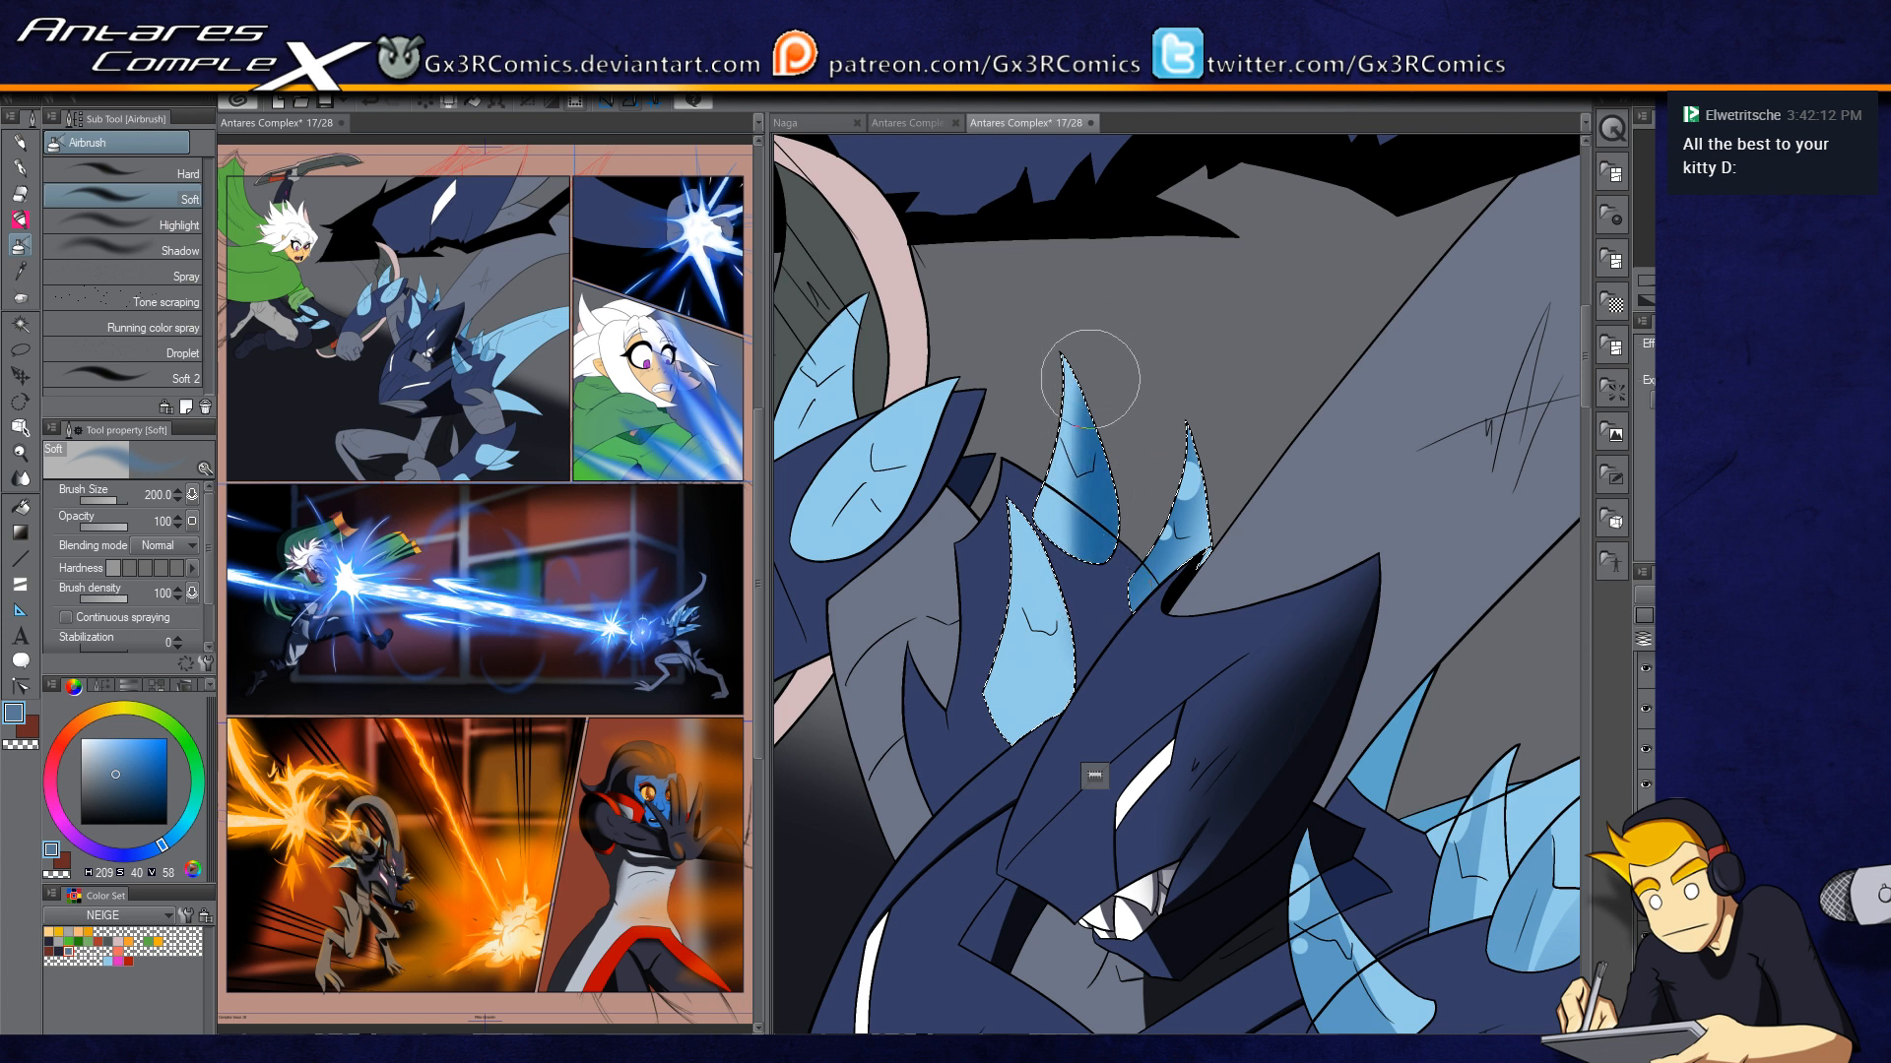
pyautogui.press('w')
pyautogui.click(1077, 534)
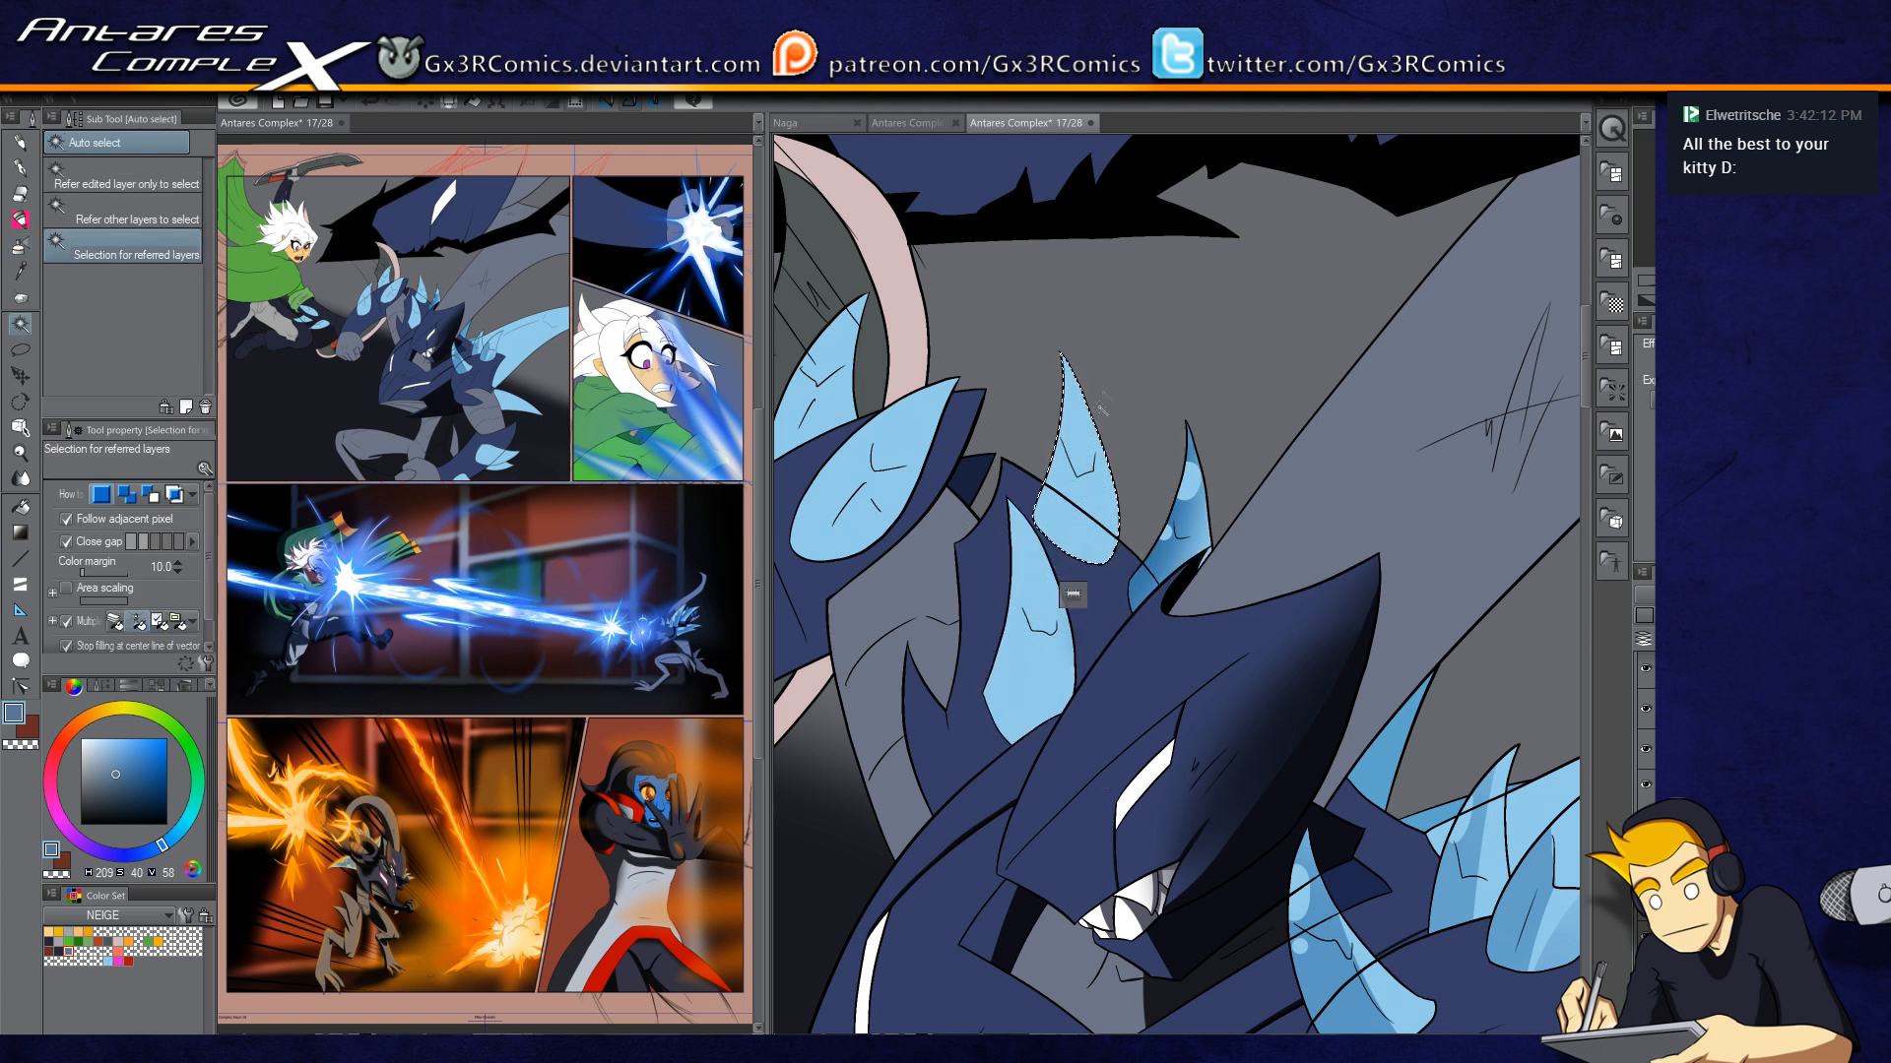
pyautogui.press('b')
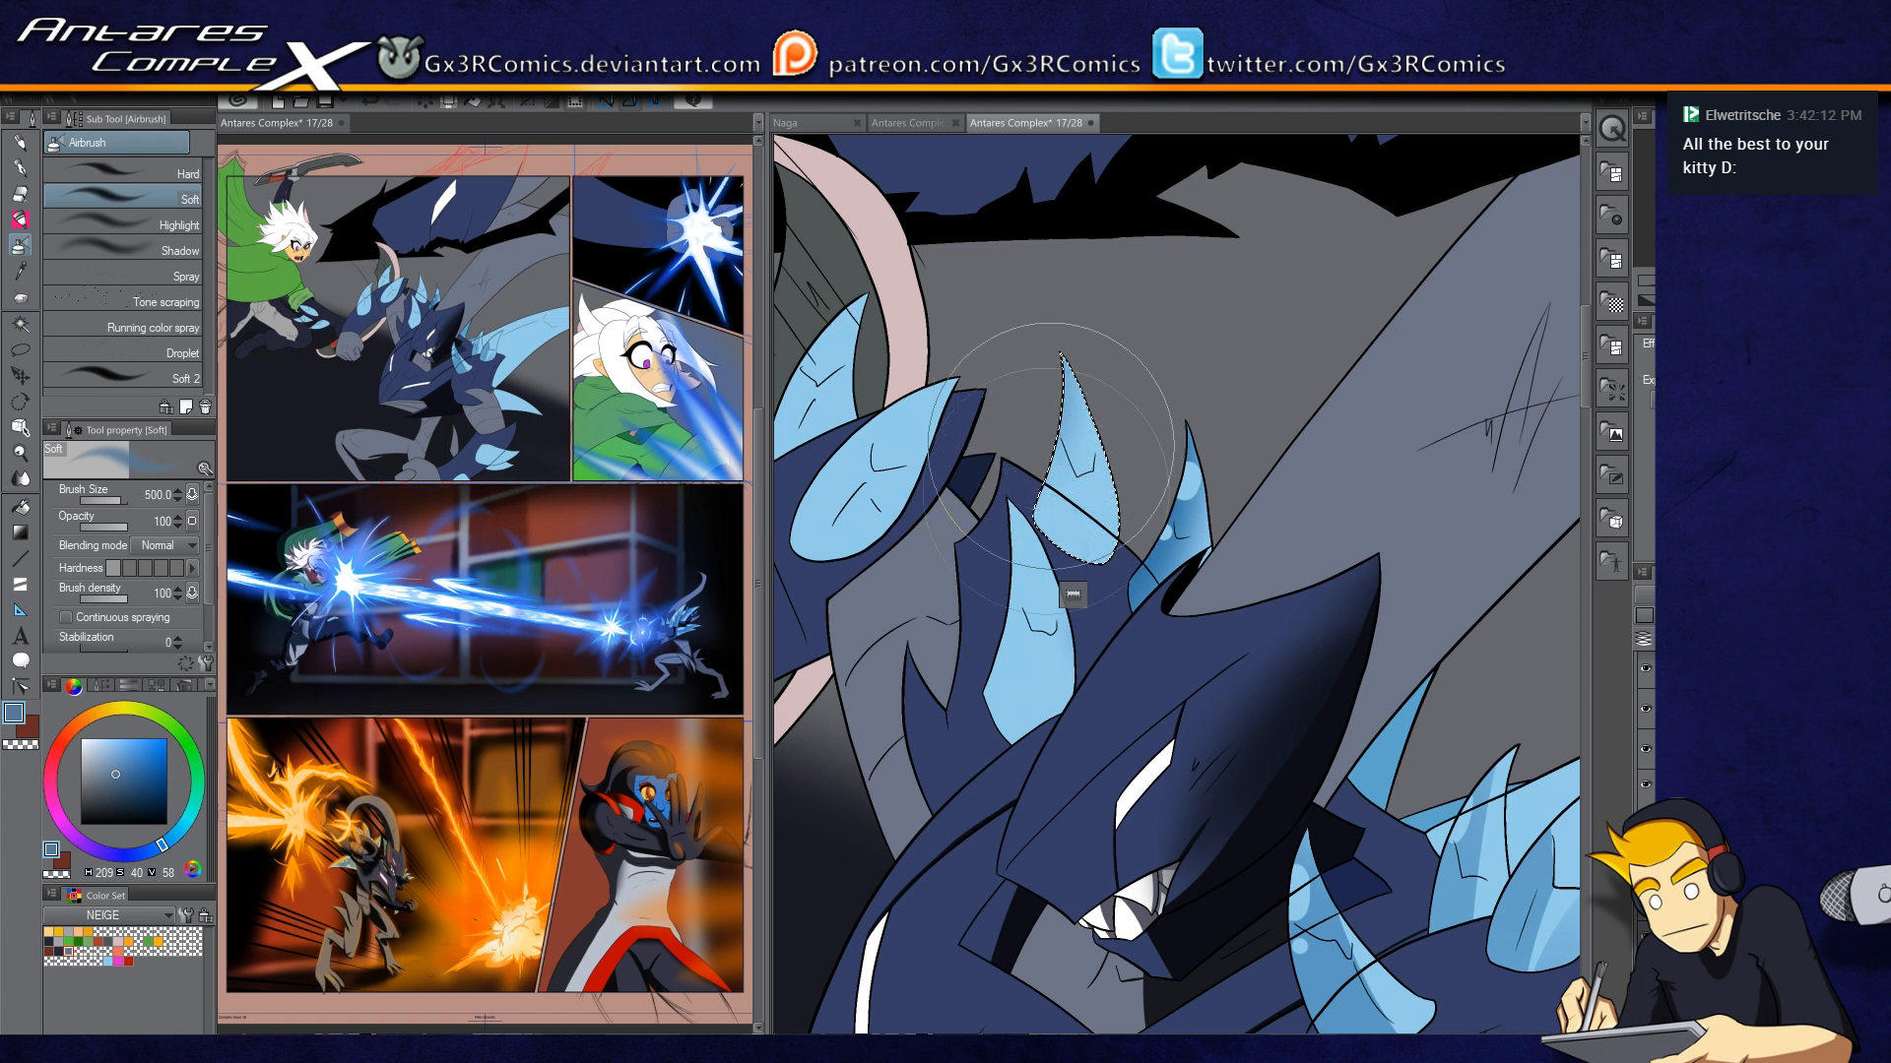
pyautogui.moveTo(1050, 445)
pyautogui.mouseDown()
pyautogui.moveTo(1064, 384)
pyautogui.moveTo(1040, 428)
pyautogui.moveTo(1078, 463)
pyautogui.moveTo(1060, 408)
pyautogui.mouseUp()
pyautogui.press('e')
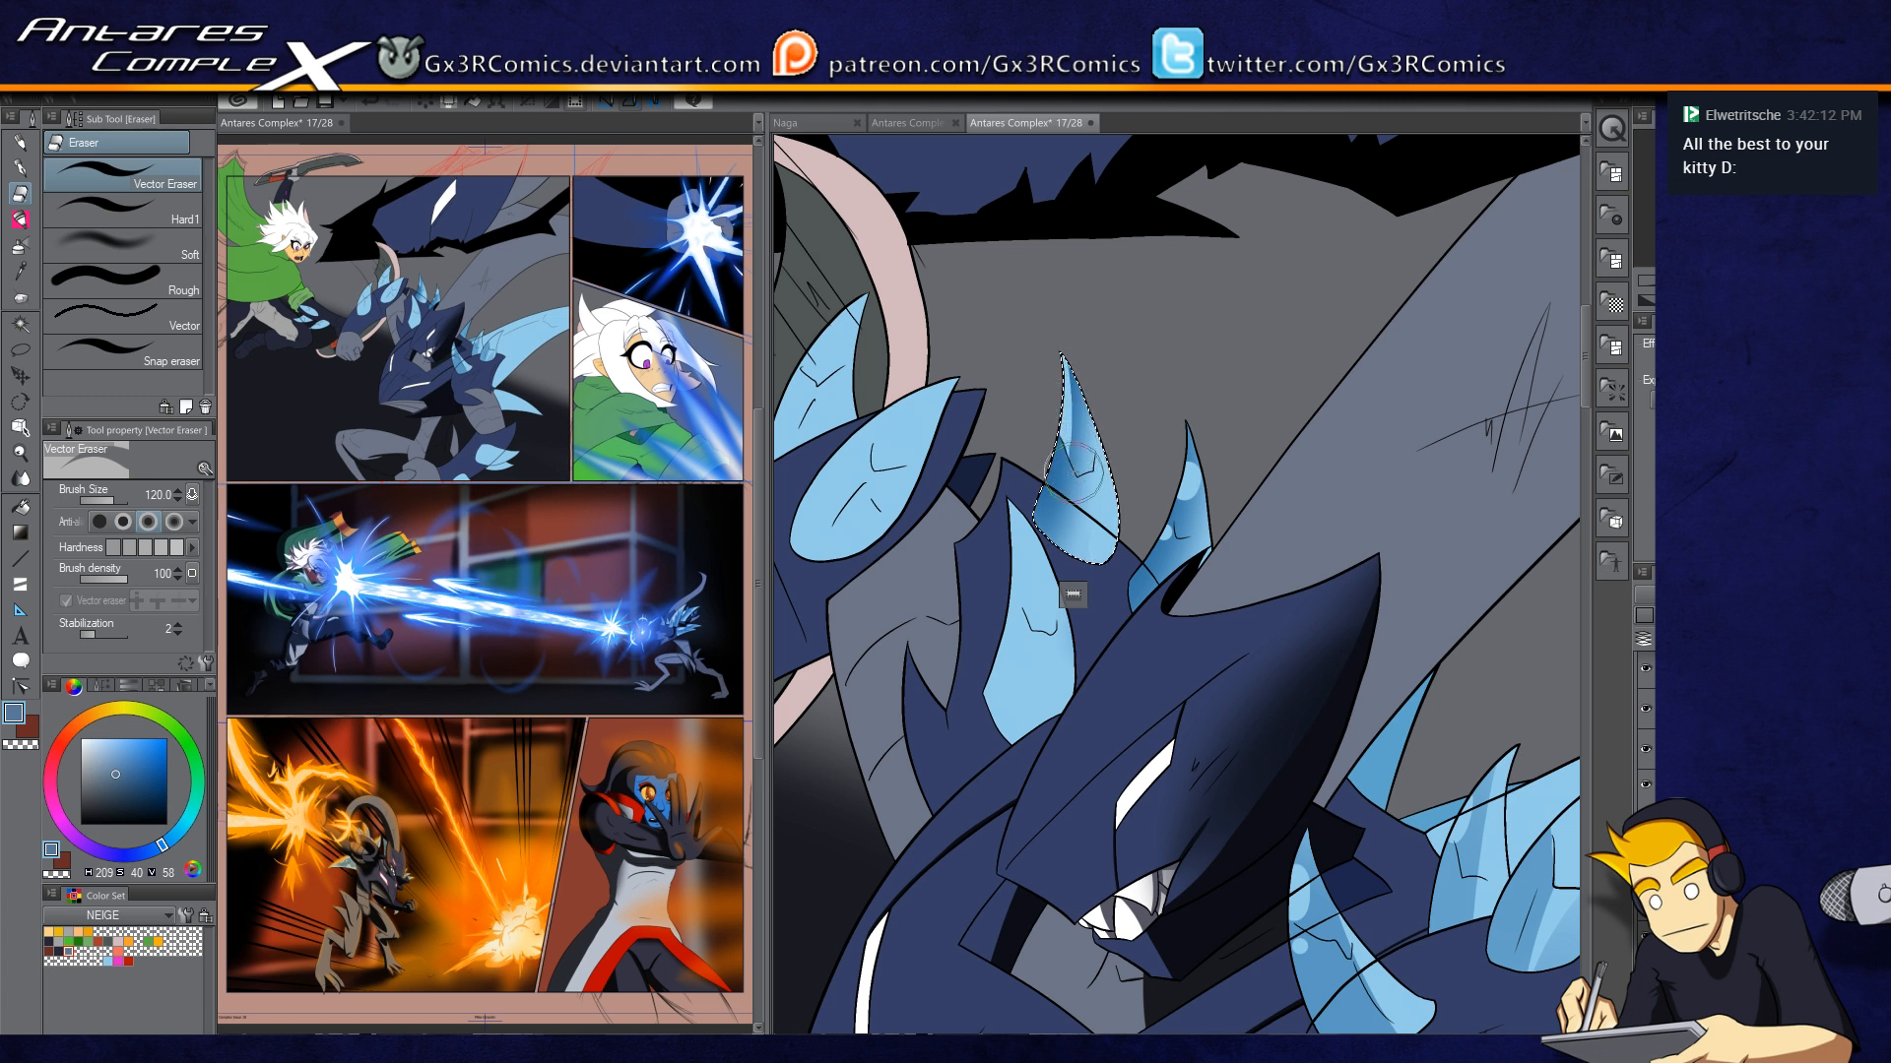
# Step: Auto-select the lower front back spike, shade it with the Soft airbrush at size 500, and erase a highlight along its upper edge
pyautogui.press('w')
pyautogui.click(1032, 541)
pyautogui.press('b')
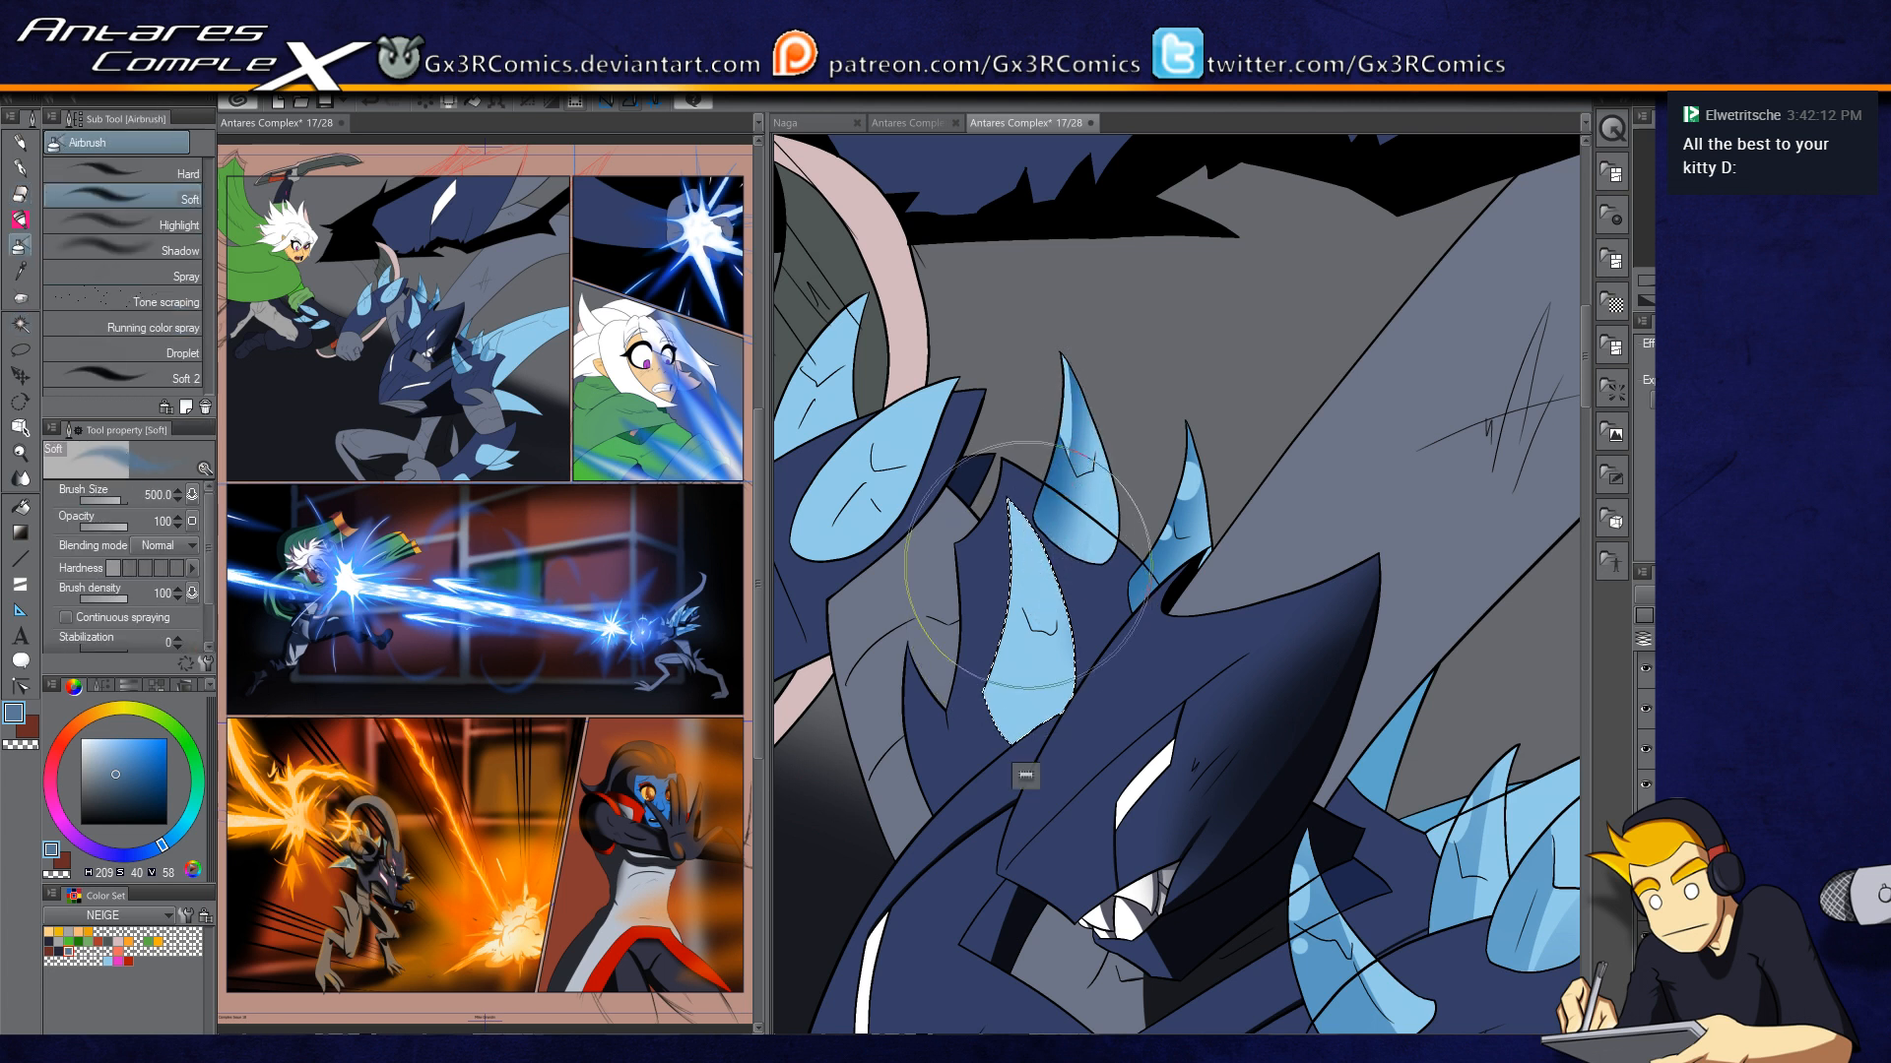
pyautogui.moveTo(1004, 513); pyautogui.dragTo(911, 864)
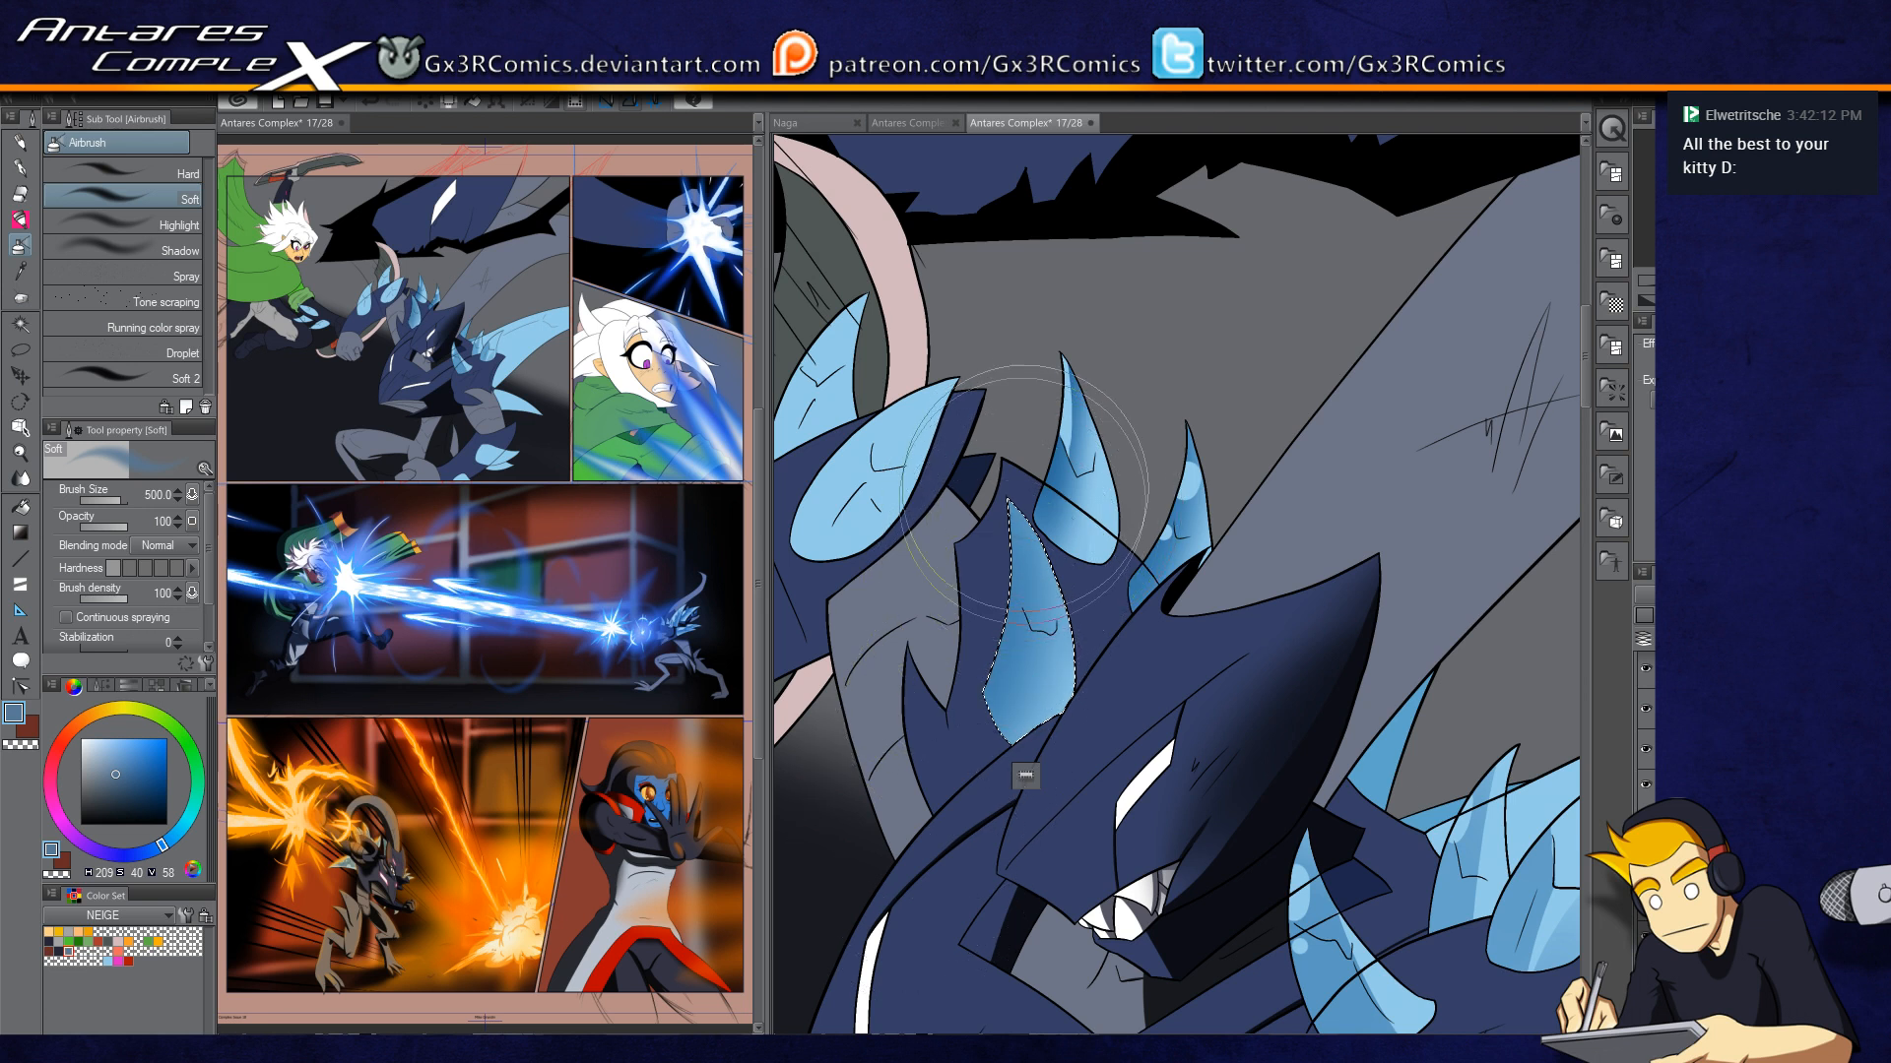
pyautogui.press('e')
pyautogui.moveTo(1005, 478); pyautogui.dragTo(1009, 600)
pyautogui.press('b')
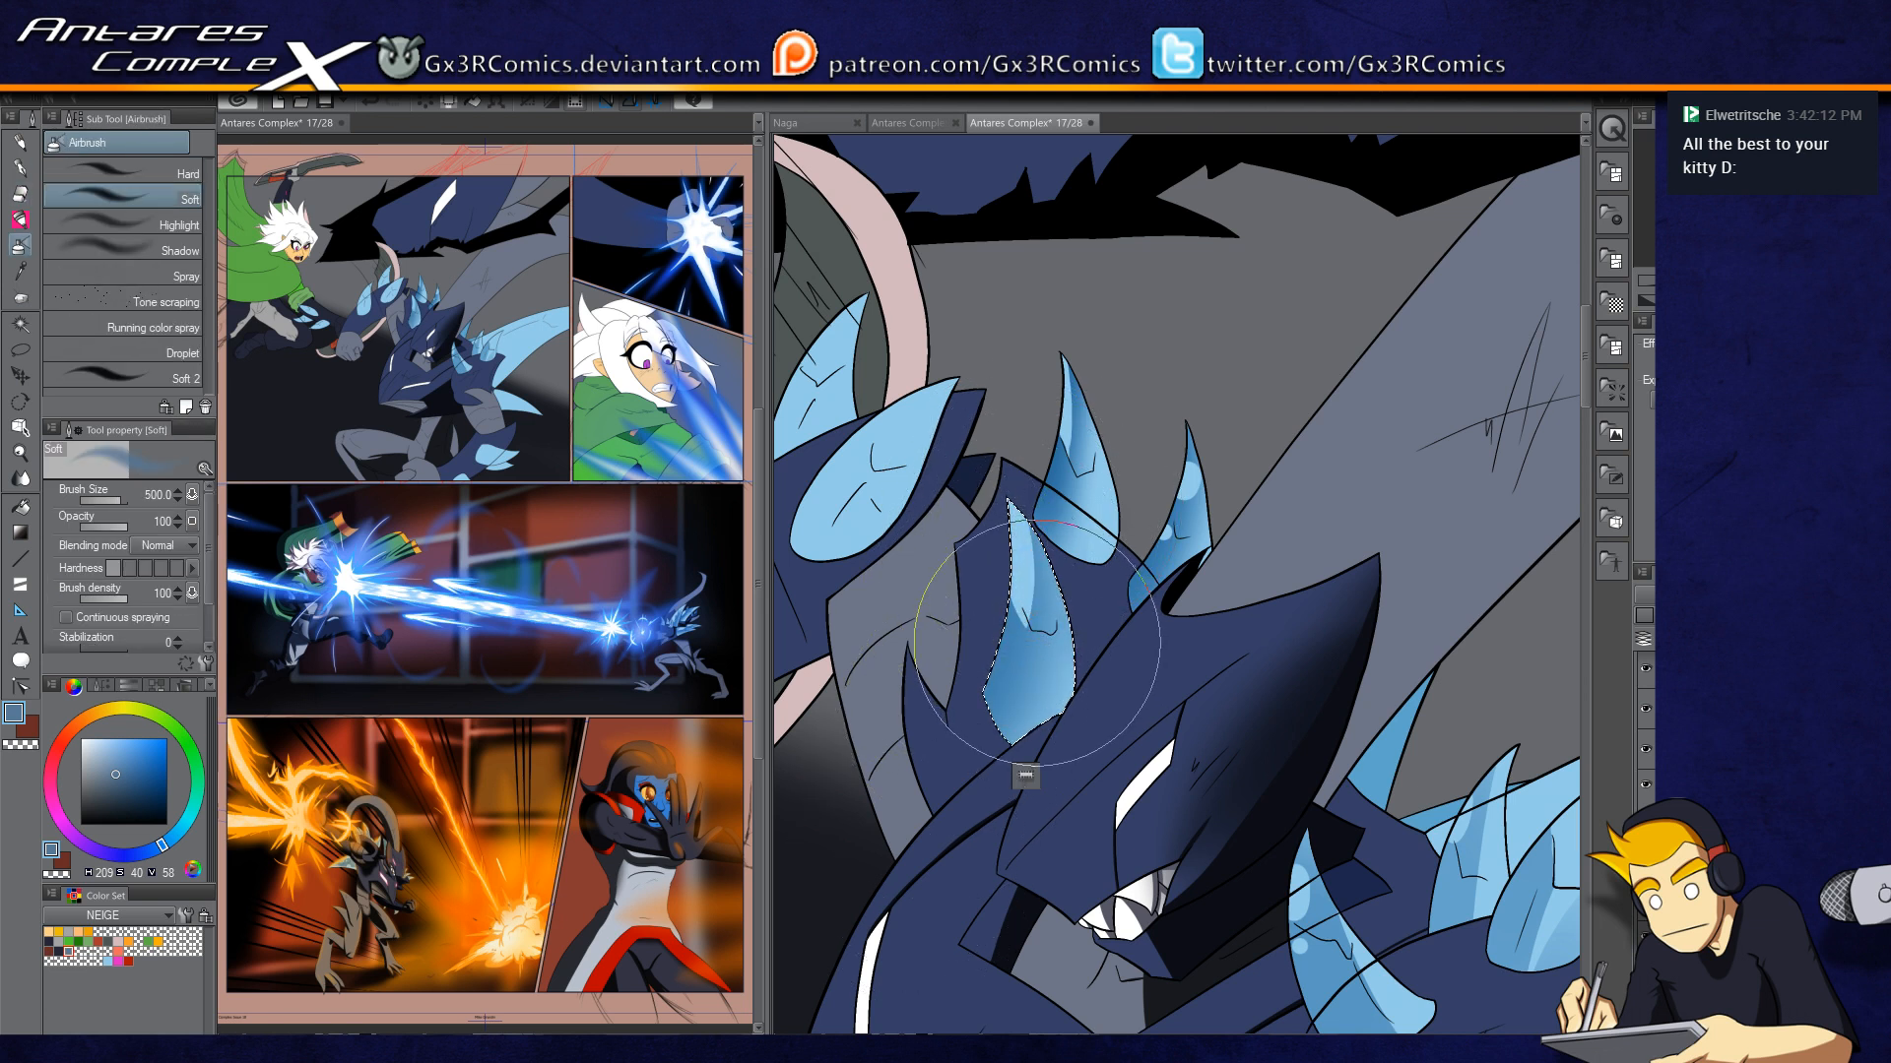
# Step: Extend the lower back spike's highlight down to its crack line with the Vector Eraser at size 120, and blend with the Soft airbrush
pyautogui.scroll(2, 1037, 640)
pyautogui.press('e')
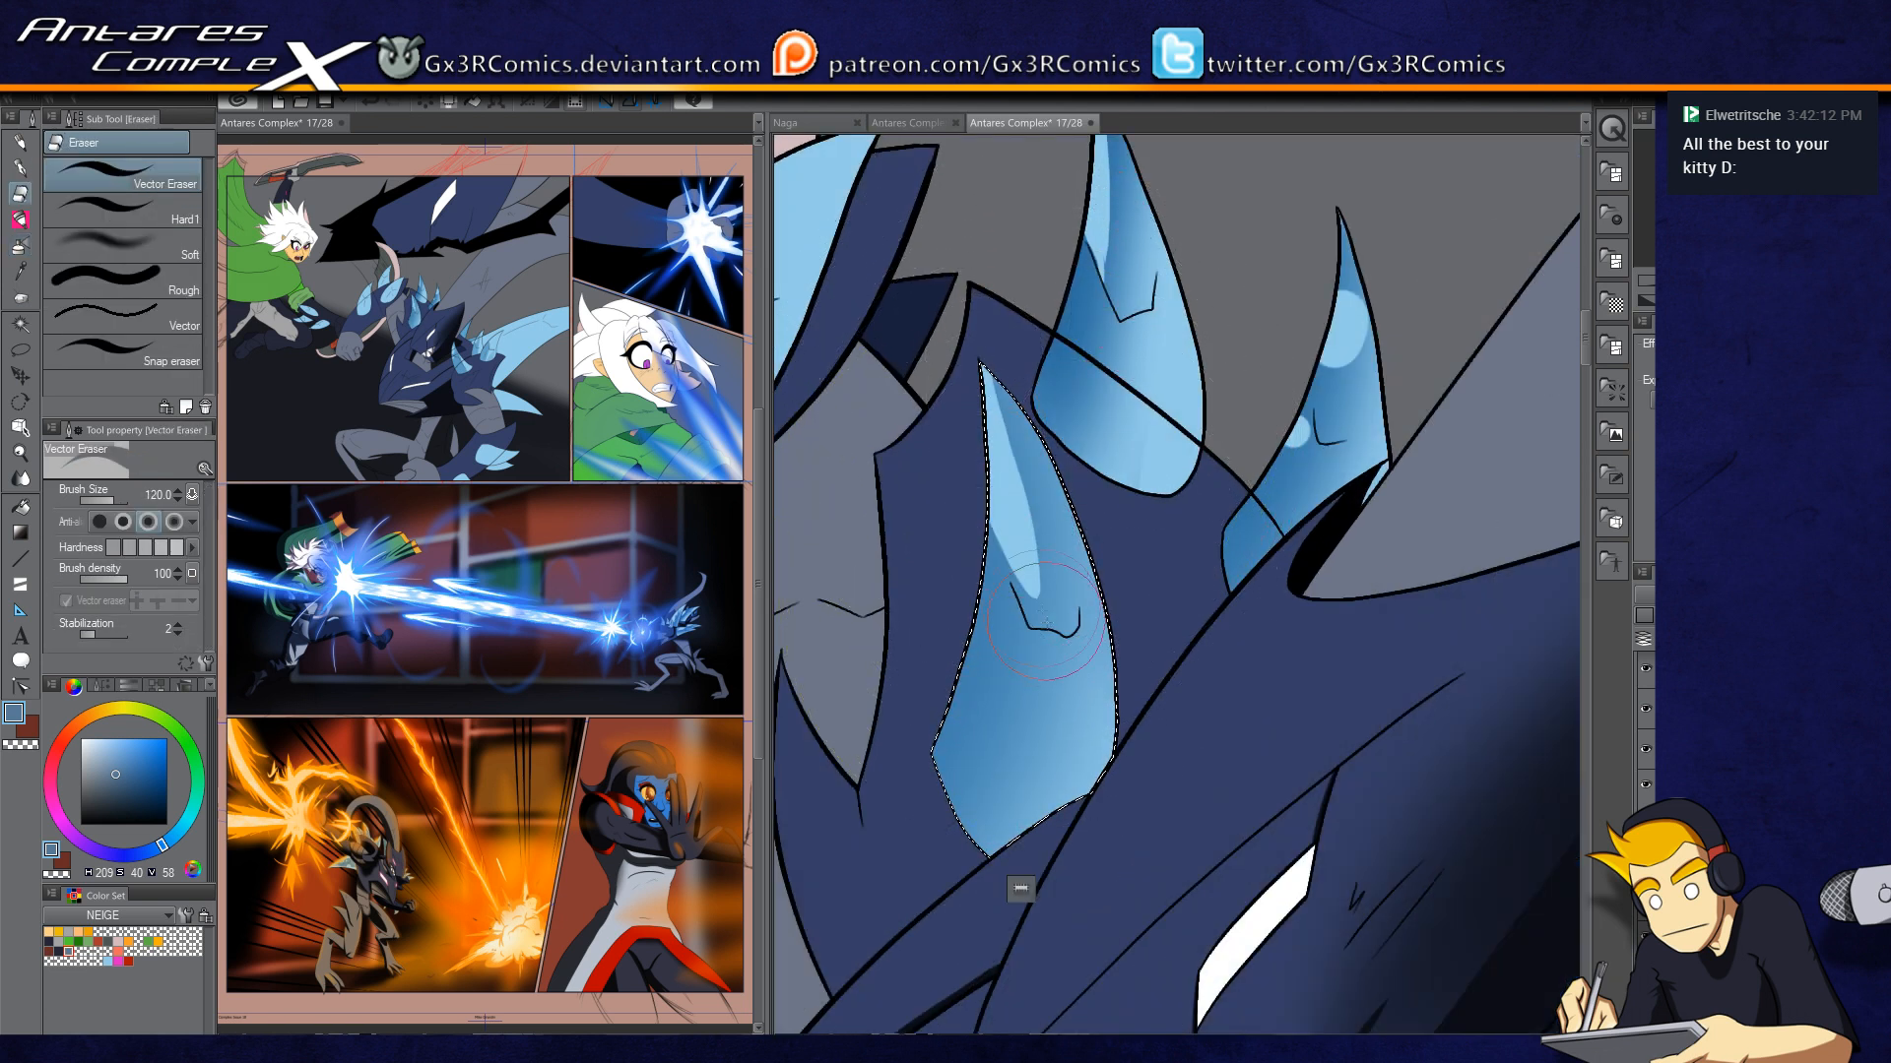
pyautogui.moveTo(993, 449)
pyautogui.mouseDown()
pyautogui.moveTo(1031, 618)
pyautogui.moveTo(999, 472)
pyautogui.moveTo(983, 578)
pyautogui.mouseUp()
pyautogui.press('b')
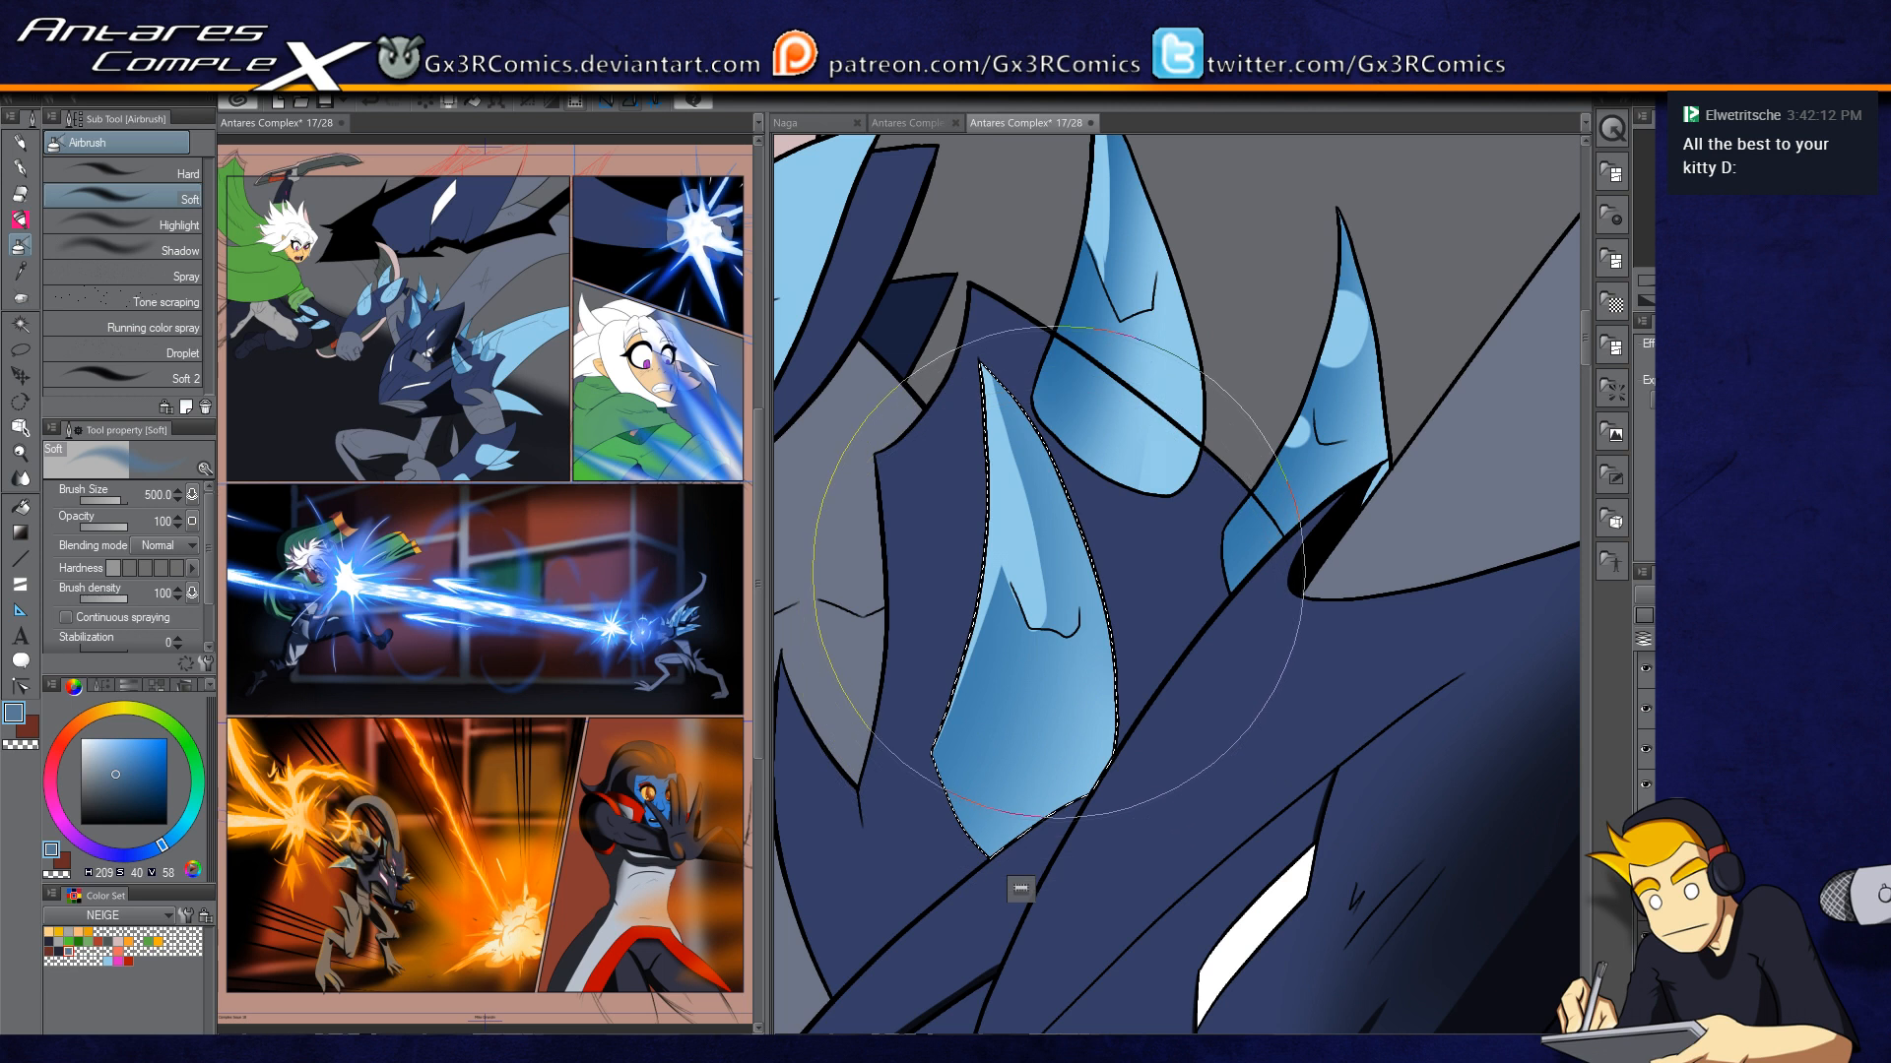
# Step: Auto-select the large spike on the raised arm, shade it with the Soft airbrush at size 500, and erase a tip highlight and a small dot
pyautogui.moveTo(879, 499); pyautogui.dragTo(1150, 668)
pyautogui.moveTo(959, 563); pyautogui.dragTo(1049, 644)
pyautogui.press('w')
pyautogui.click(1061, 544)
pyautogui.press('b')
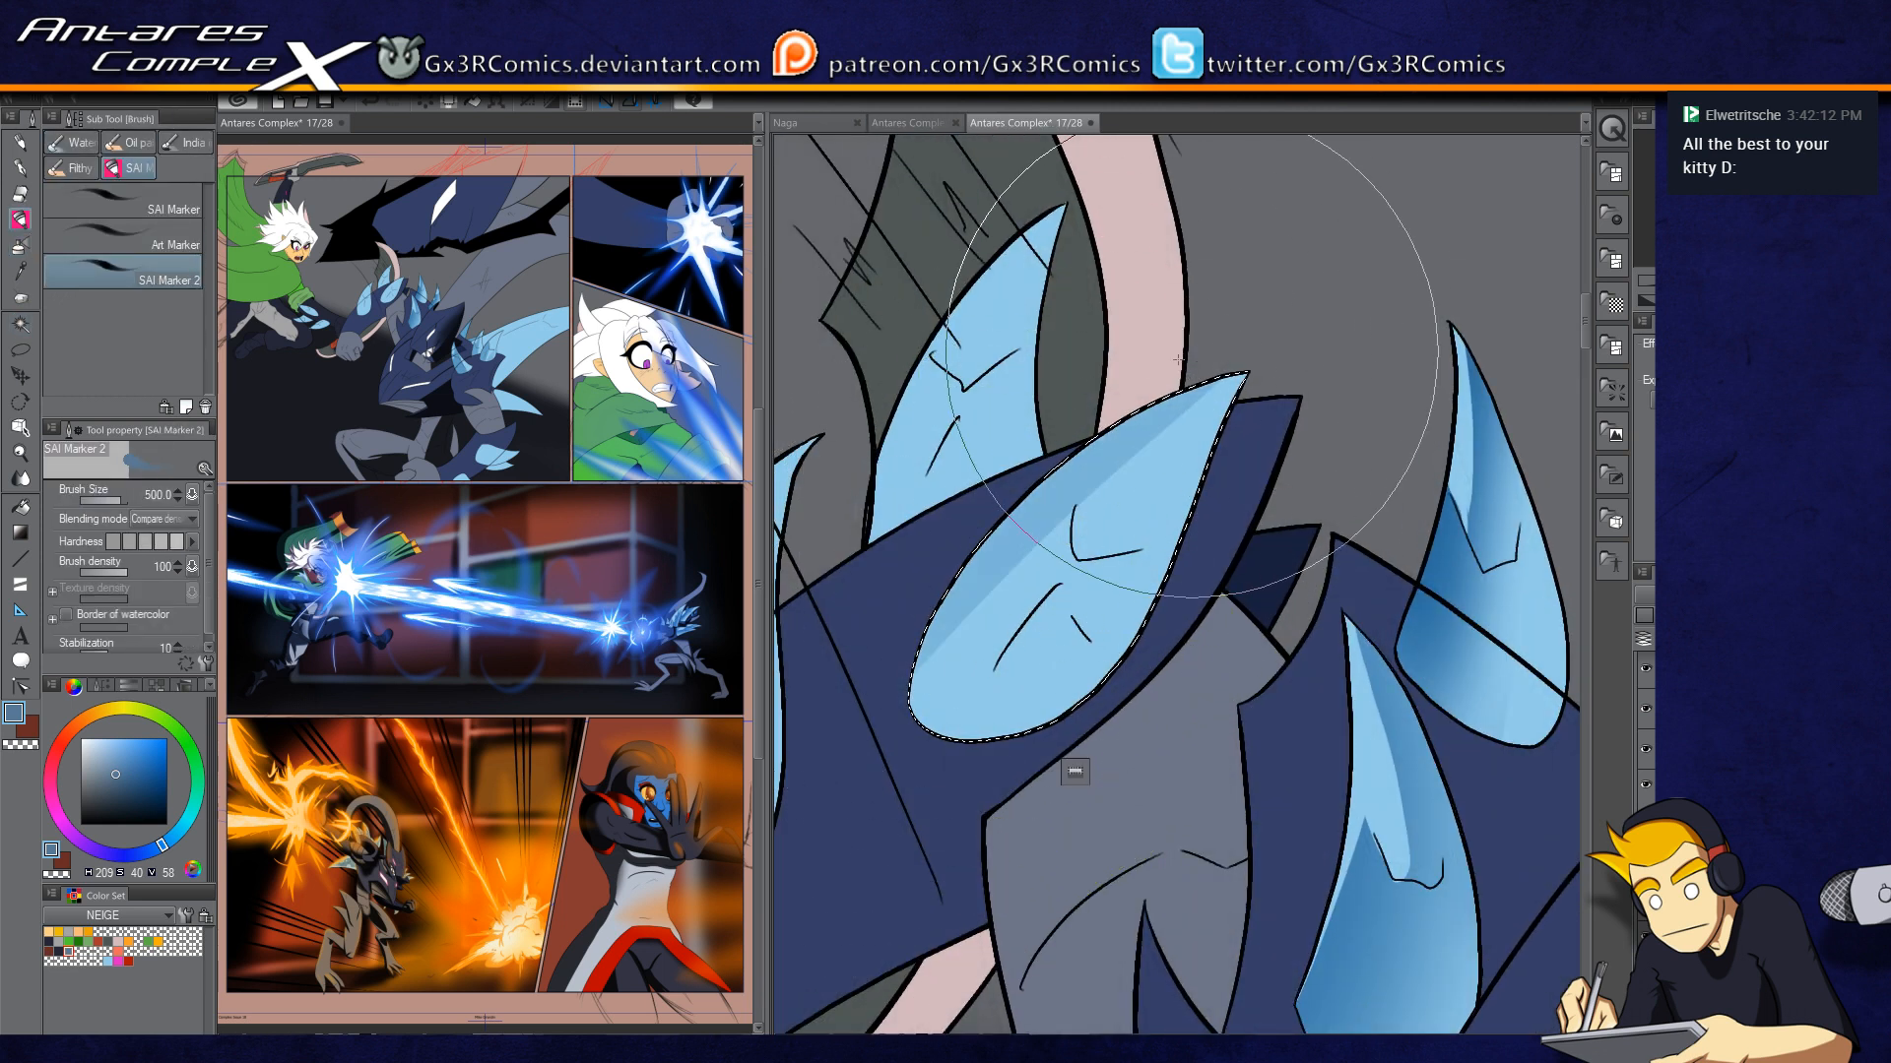
pyautogui.press('b')
pyautogui.moveTo(1064, 502)
pyautogui.mouseDown()
pyautogui.moveTo(1014, 551)
pyautogui.moveTo(1184, 305)
pyautogui.mouseUp()
pyautogui.press('e')
pyautogui.moveTo(1030, 483); pyautogui.dragTo(1164, 351)
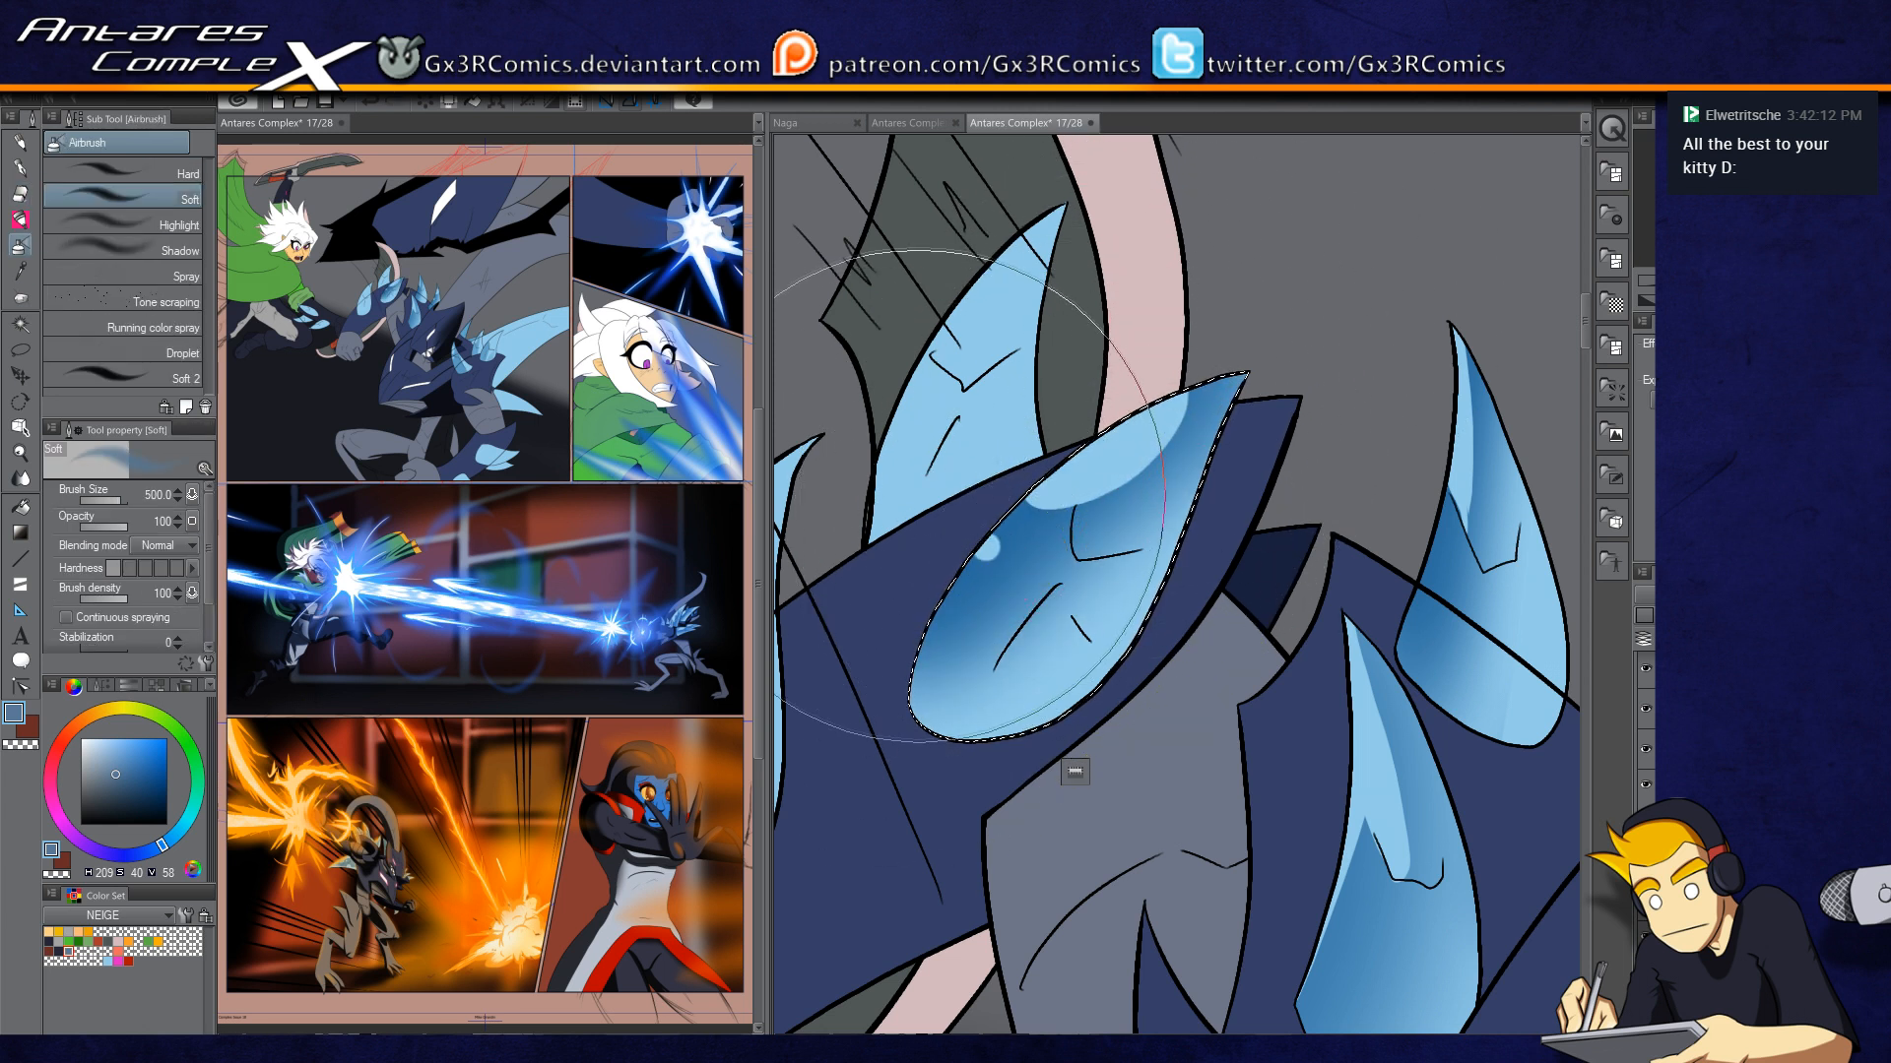
pyautogui.press('i')
pyautogui.click(922, 485)
pyautogui.hotkey('ctrl', 'd')
pyautogui.press('g')
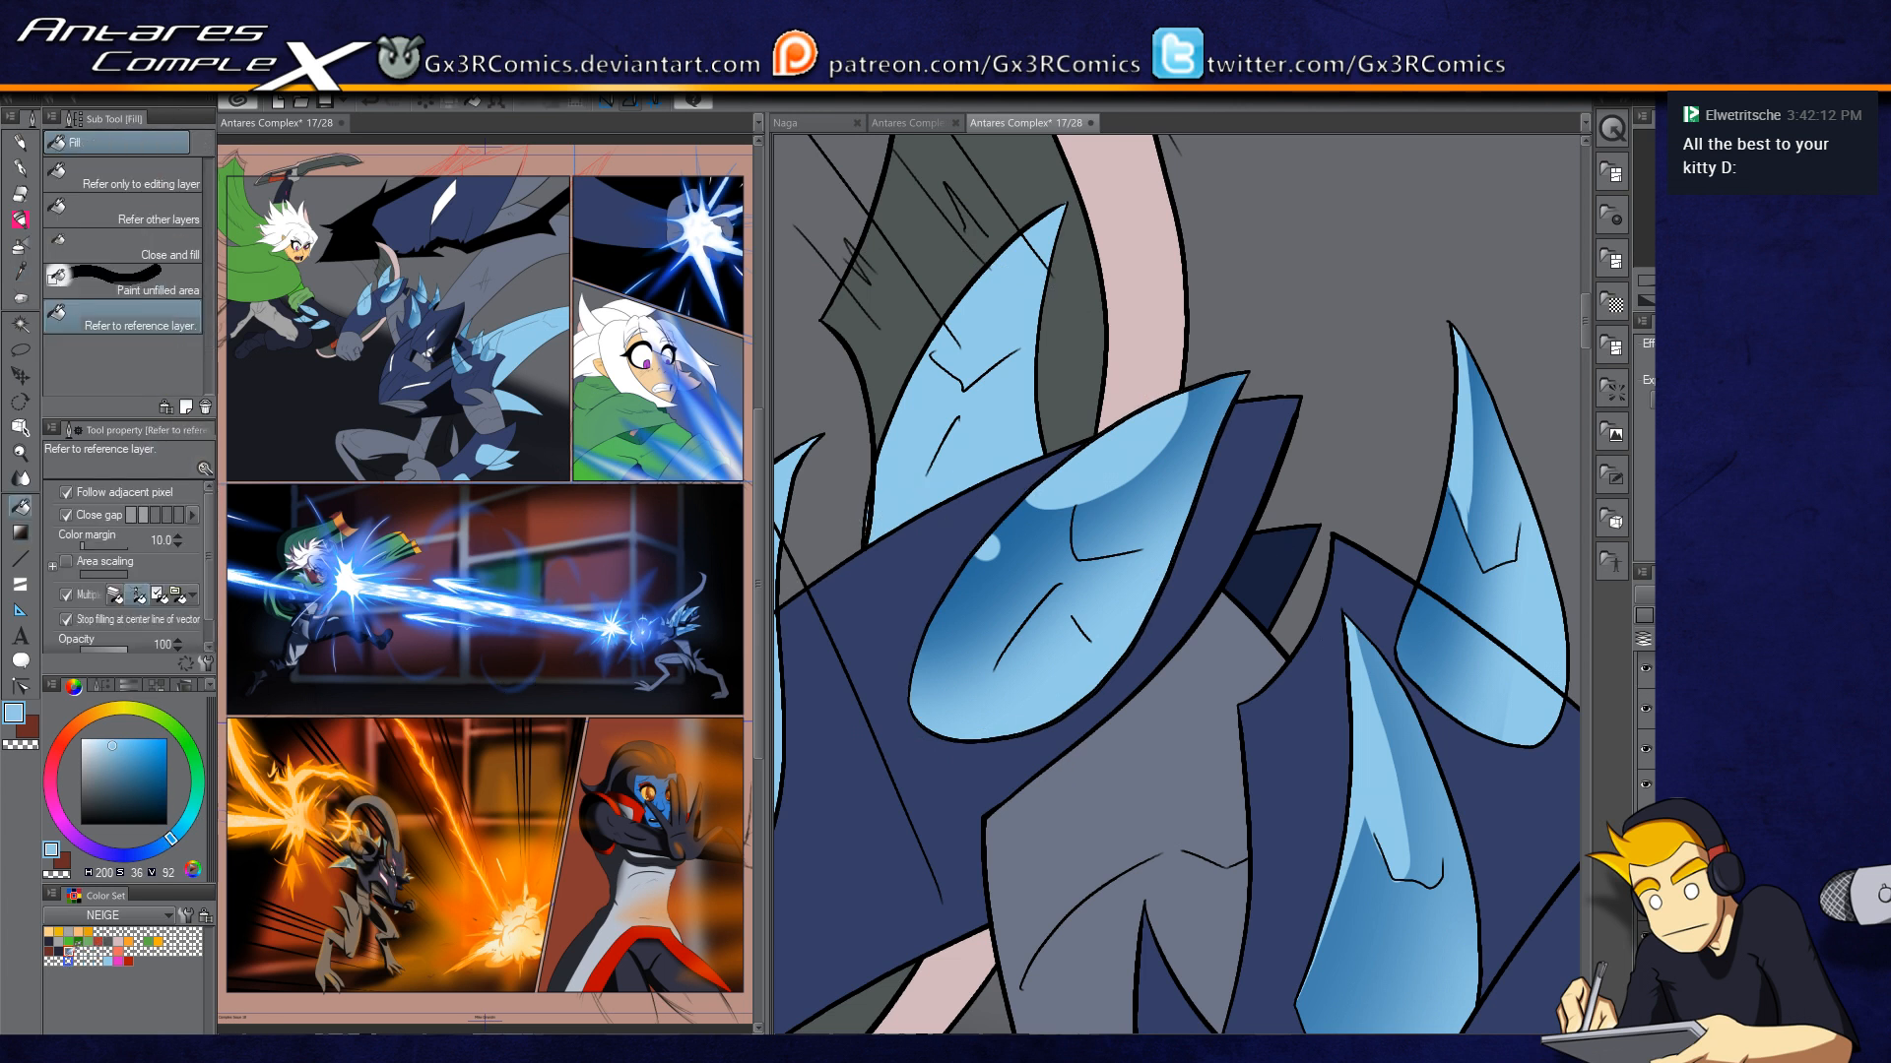
pyautogui.click(69, 952)
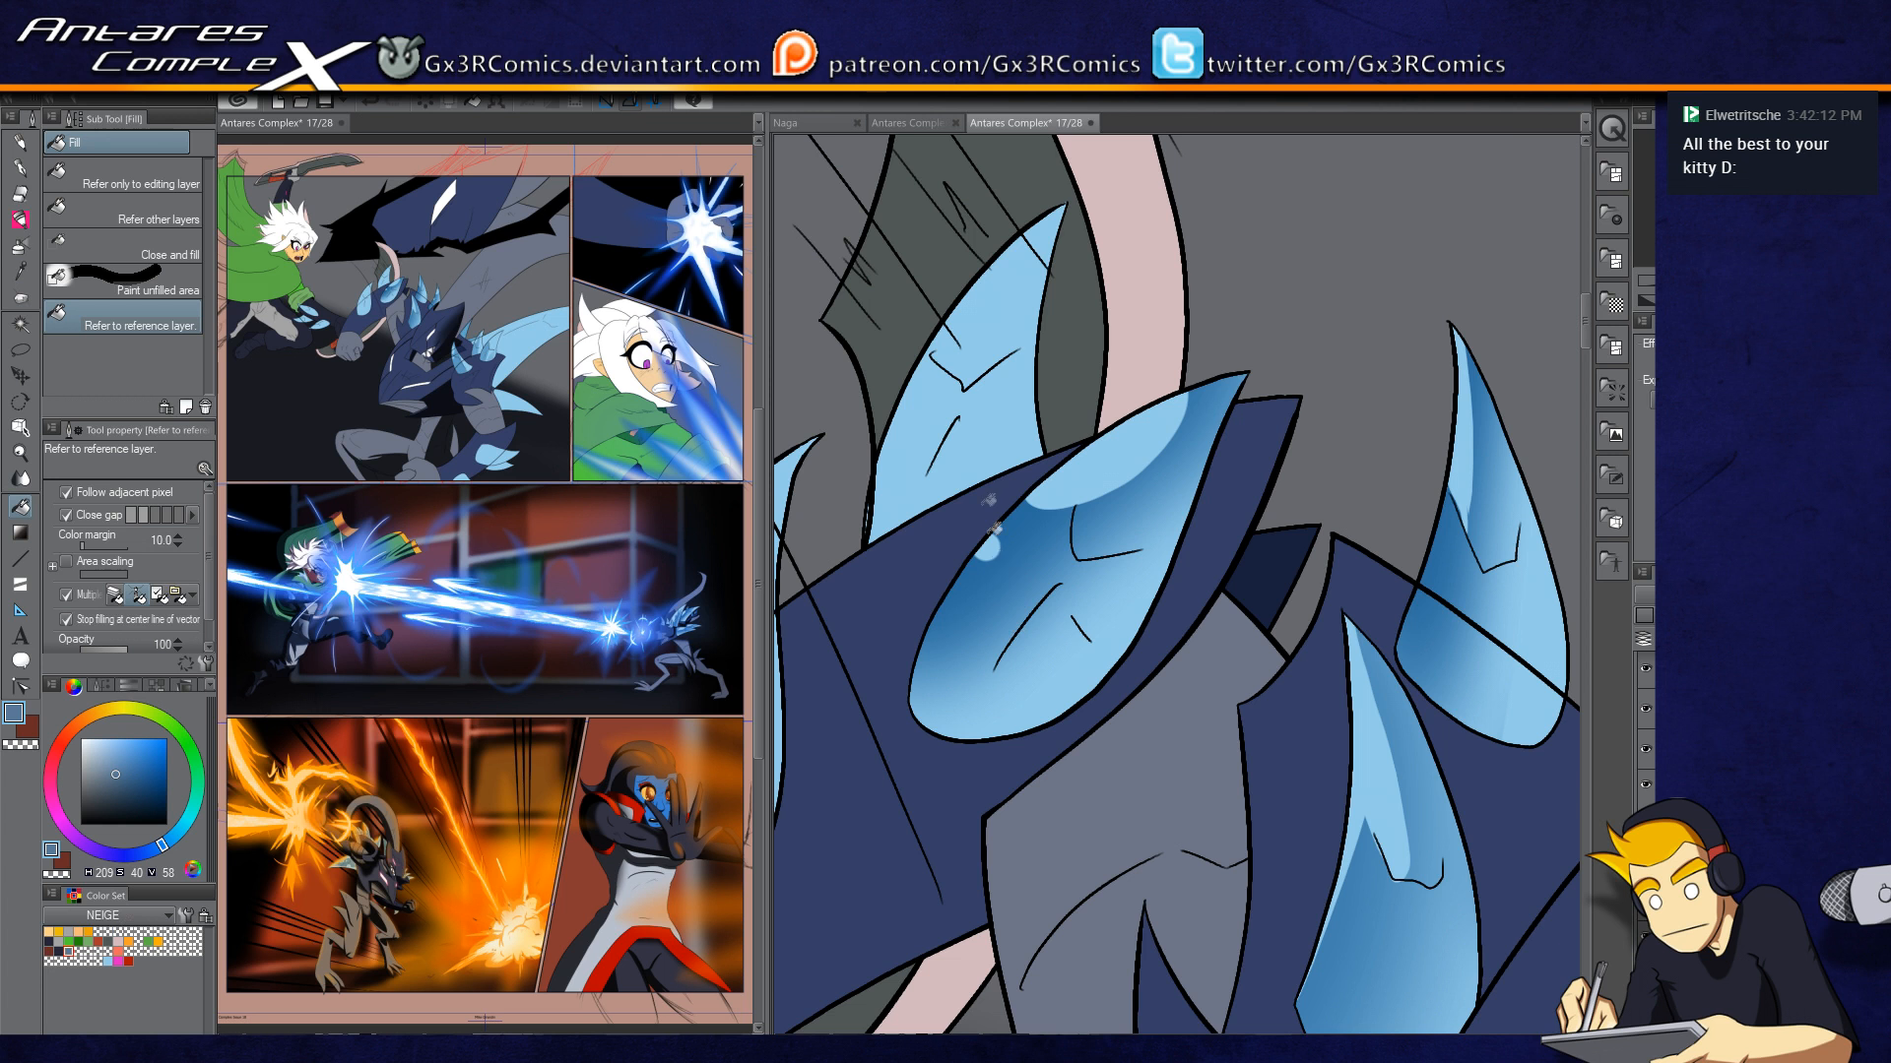
# Step: Auto-select the arm spike beside the curved horn, shade it in medium blue with the Soft airbrush at size 500, and erase highlights along its edge
pyautogui.press('w')
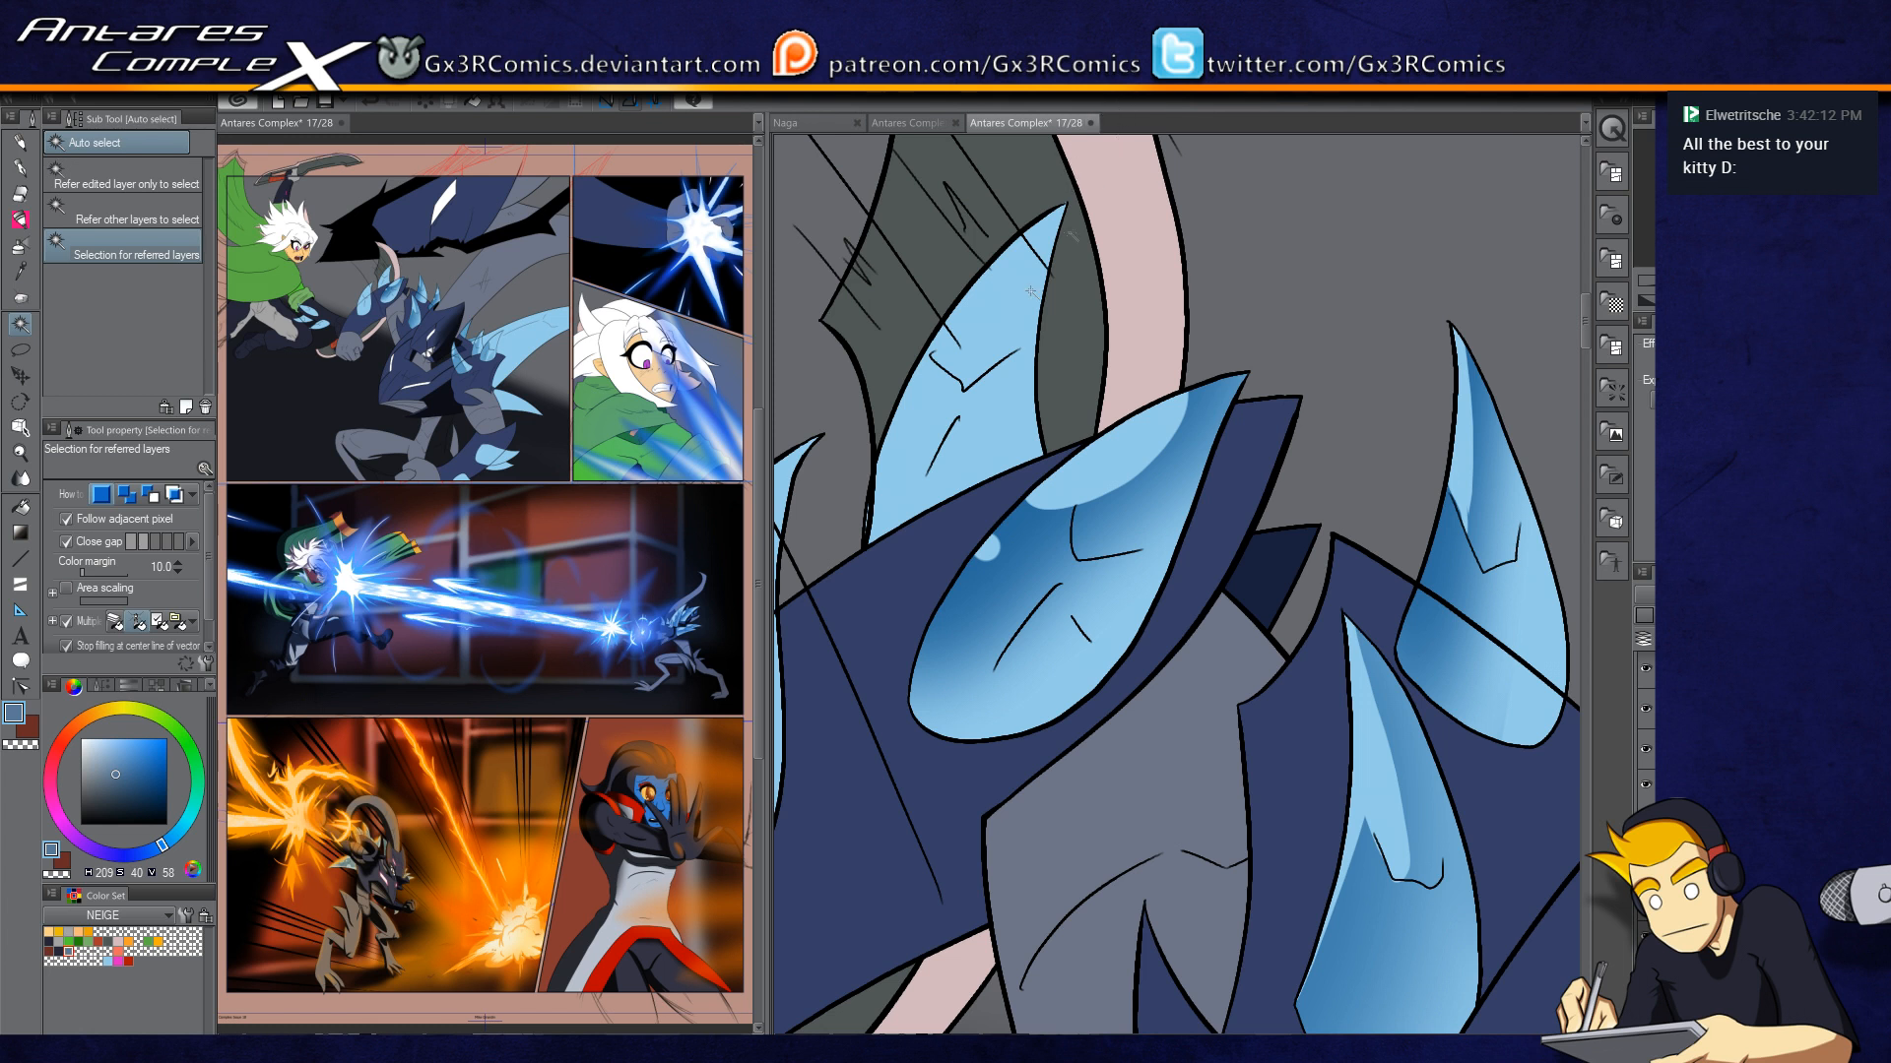
pyautogui.click(895, 504)
pyautogui.press('b')
pyautogui.moveTo(930, 350); pyautogui.dragTo(1019, 428)
pyautogui.press('b')
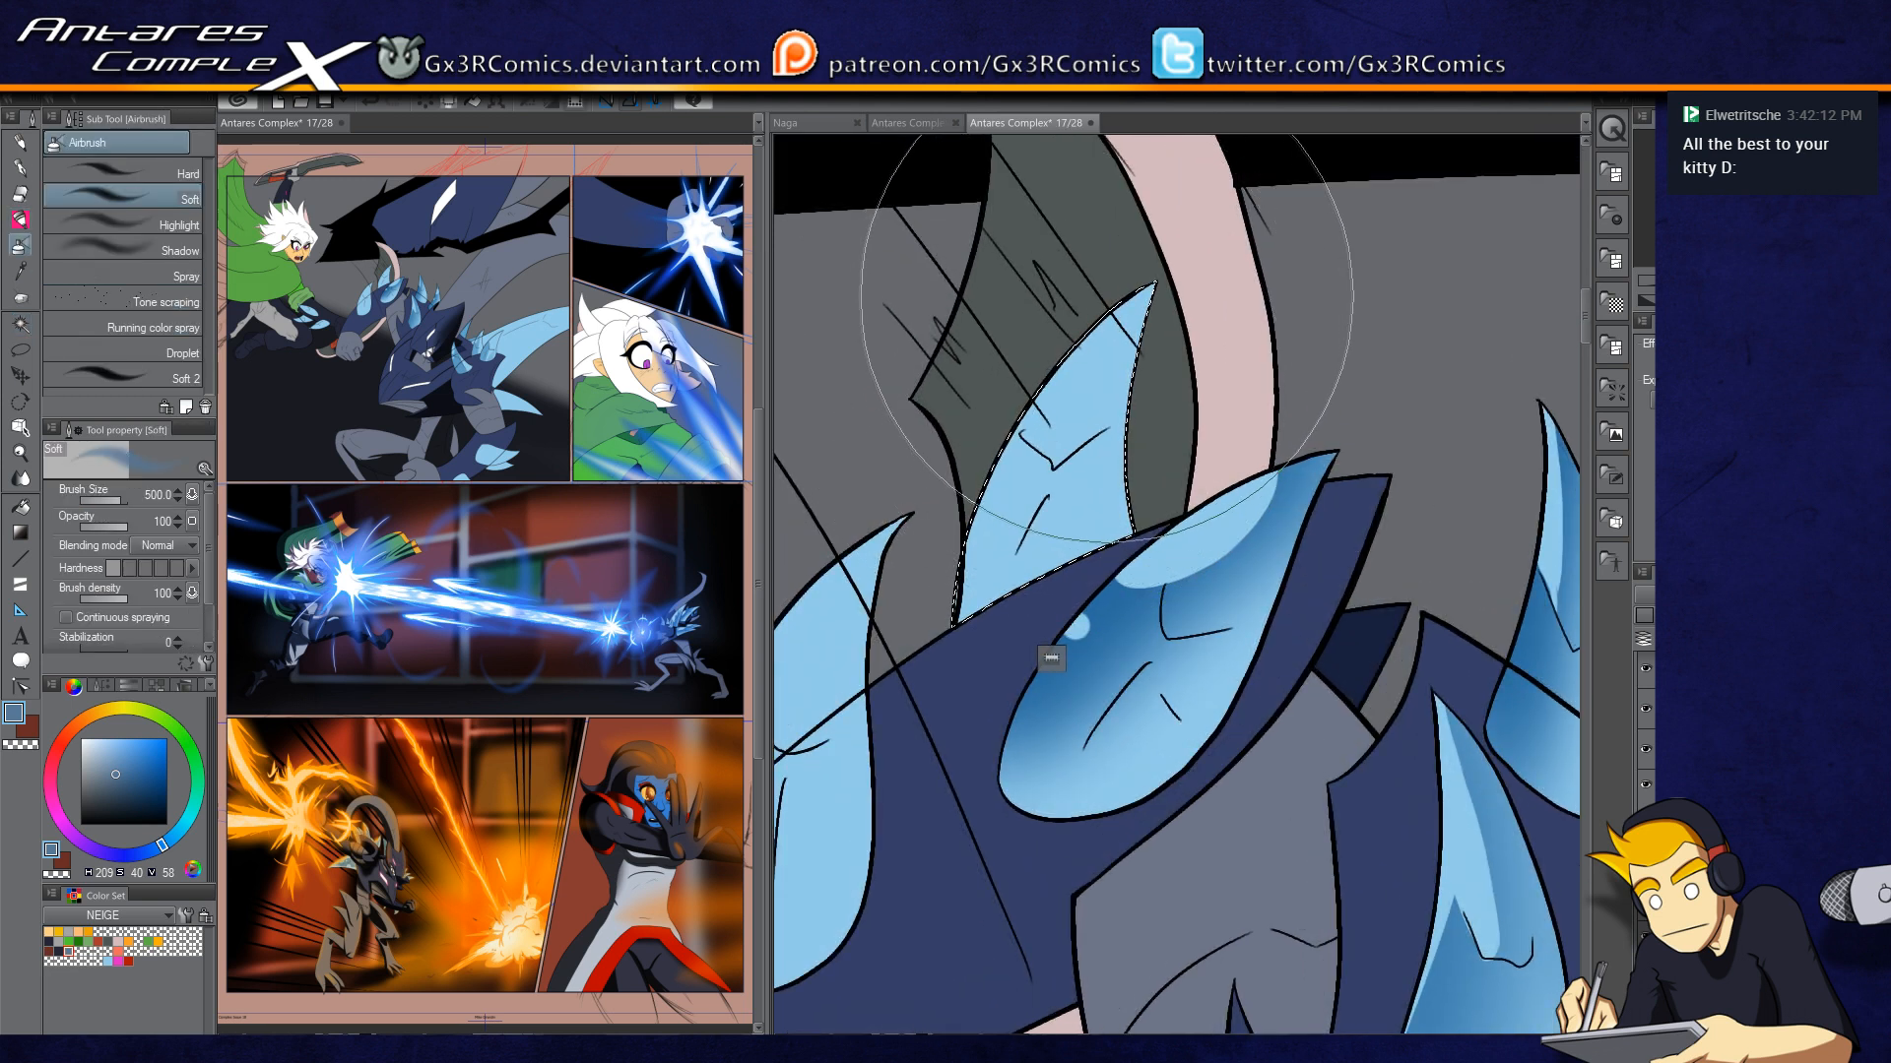
pyautogui.moveTo(939, 756); pyautogui.dragTo(1105, 303)
pyautogui.moveTo(988, 681); pyautogui.dragTo(1121, 278)
pyautogui.press('e')
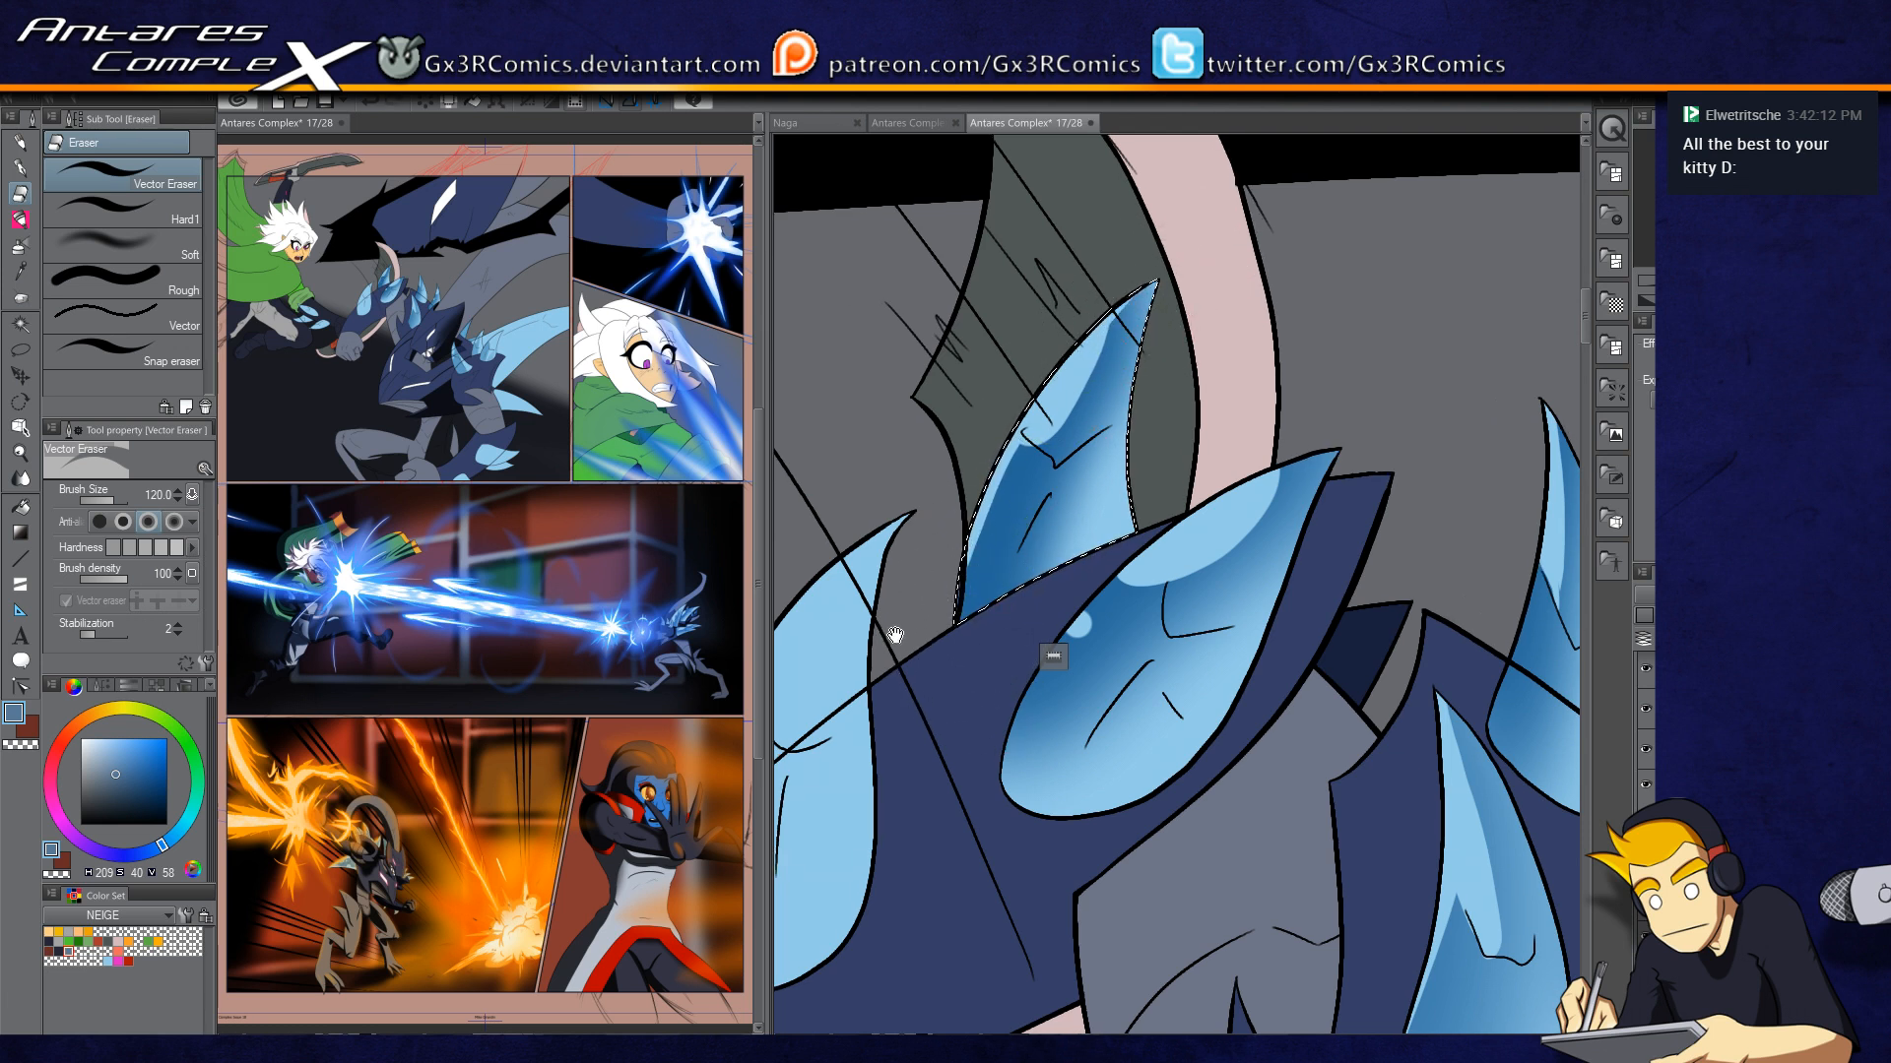
# Step: Auto-select the outermost arm spike, airbrush its upper half medium blue, and carve a highlight with the transparent SOFT BRUSH at size 200
pyautogui.moveTo(894, 633); pyautogui.dragTo(1128, 418)
pyautogui.press('w')
pyautogui.click(1042, 424)
pyautogui.press('b')
pyautogui.press('b')
pyautogui.moveTo(1024, 379)
pyautogui.mouseDown()
pyautogui.moveTo(1054, 335)
pyautogui.moveTo(917, 506)
pyautogui.moveTo(1033, 377)
pyautogui.moveTo(928, 593)
pyautogui.moveTo(1141, 244)
pyautogui.moveTo(1141, 332)
pyautogui.moveTo(1084, 359)
pyautogui.moveTo(1007, 487)
pyautogui.mouseUp()
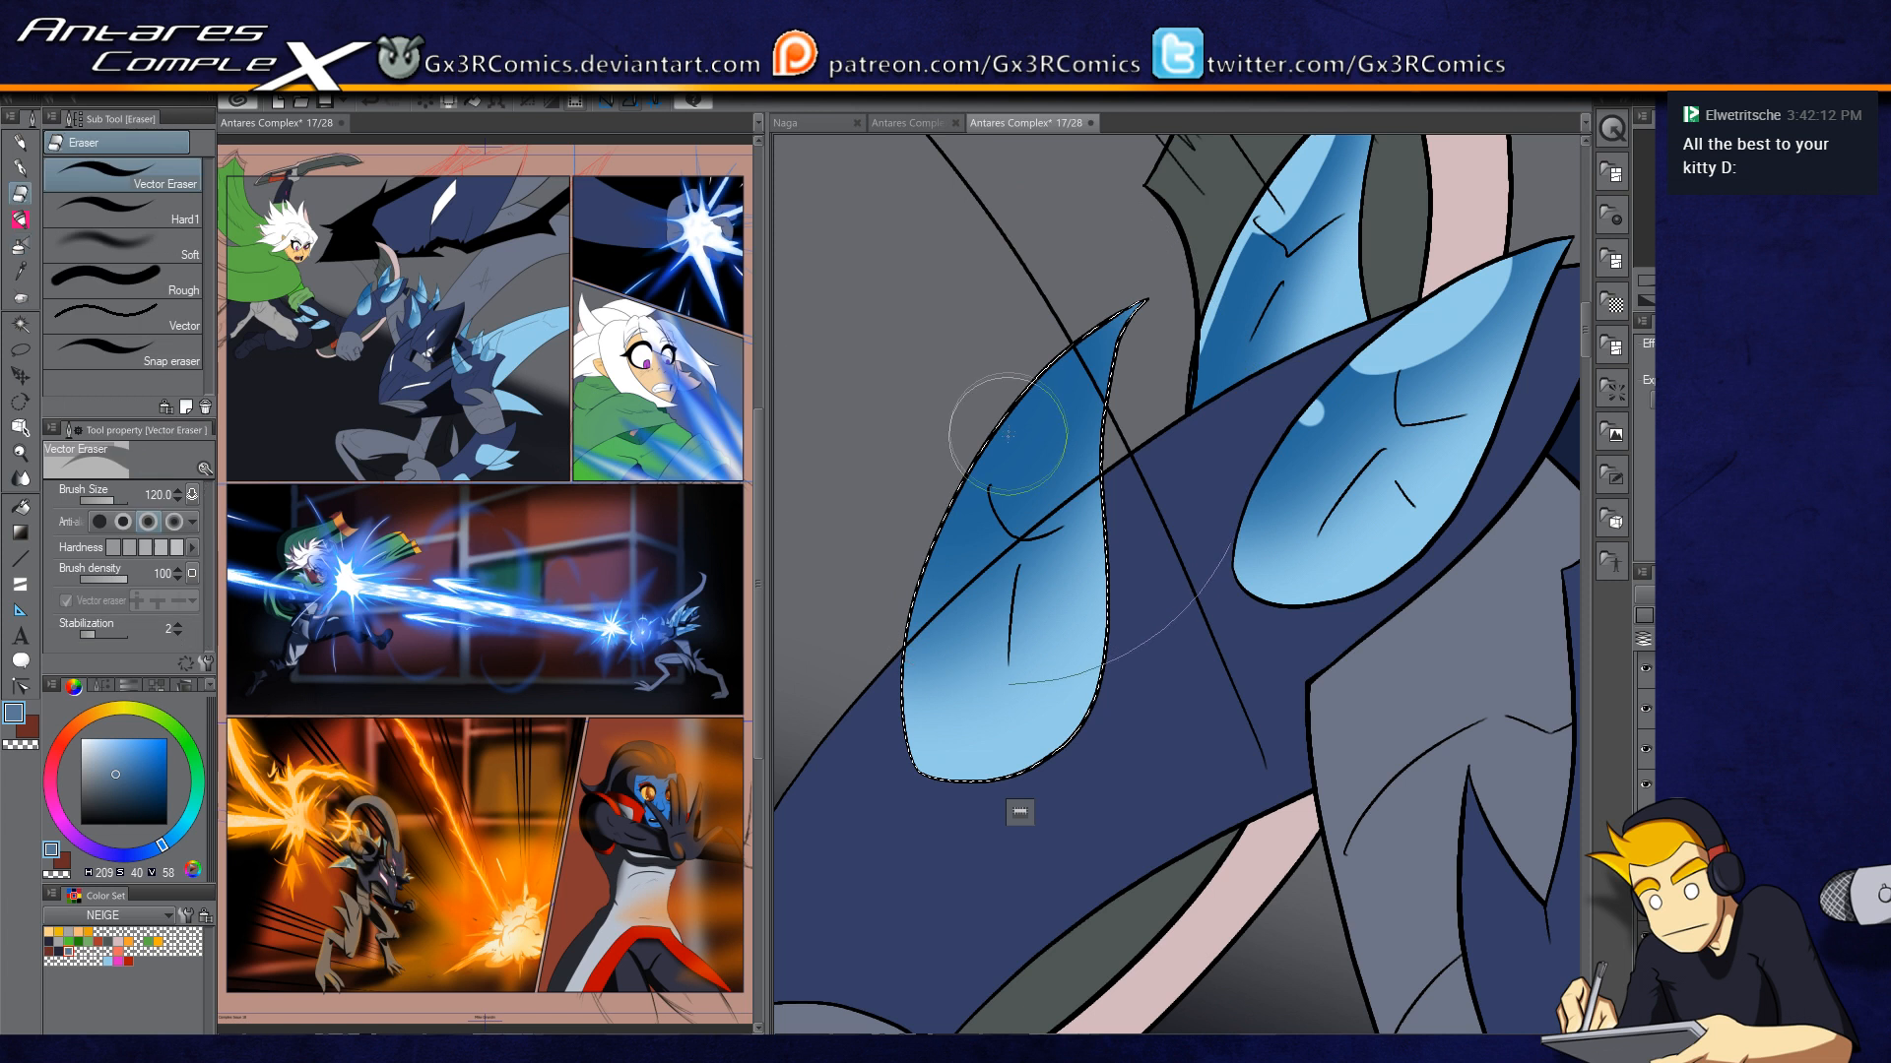
pyautogui.press('p')
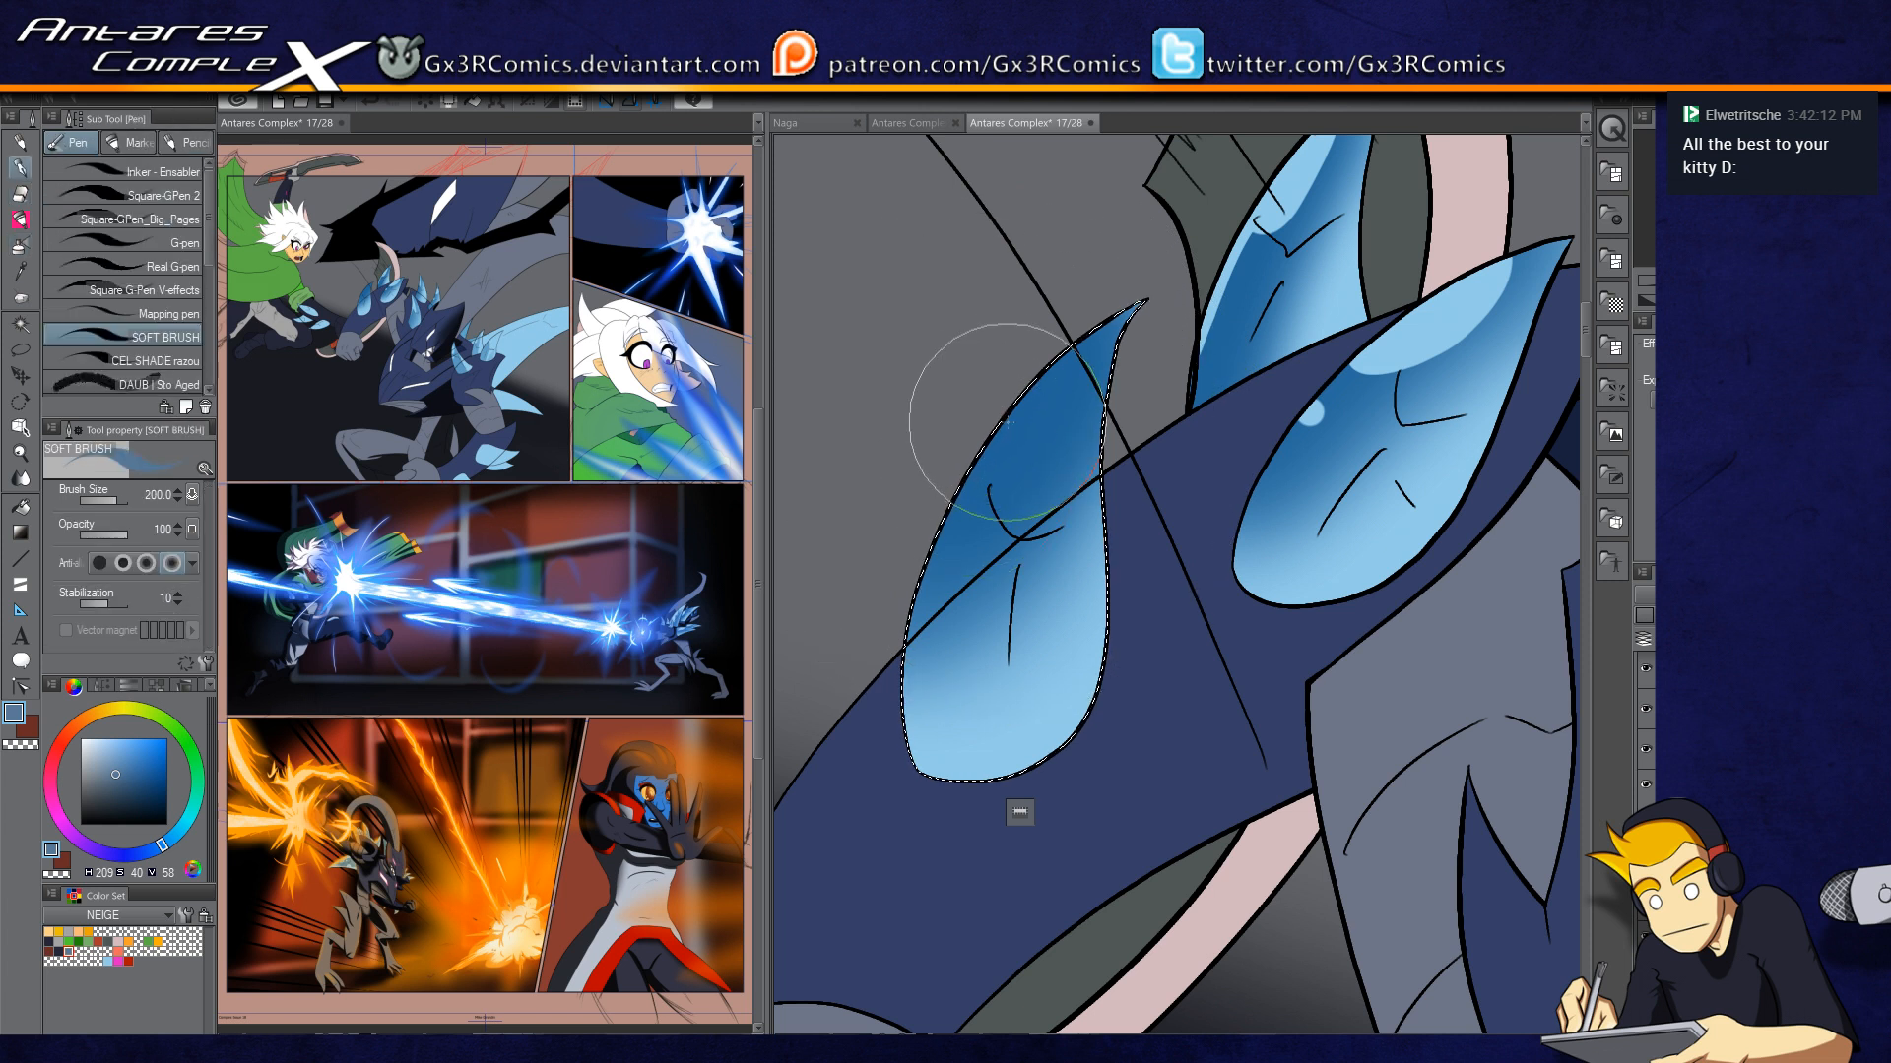
pyautogui.moveTo(995, 500)
pyautogui.mouseDown()
pyautogui.moveTo(1089, 289)
pyautogui.moveTo(1002, 489)
pyautogui.mouseUp()
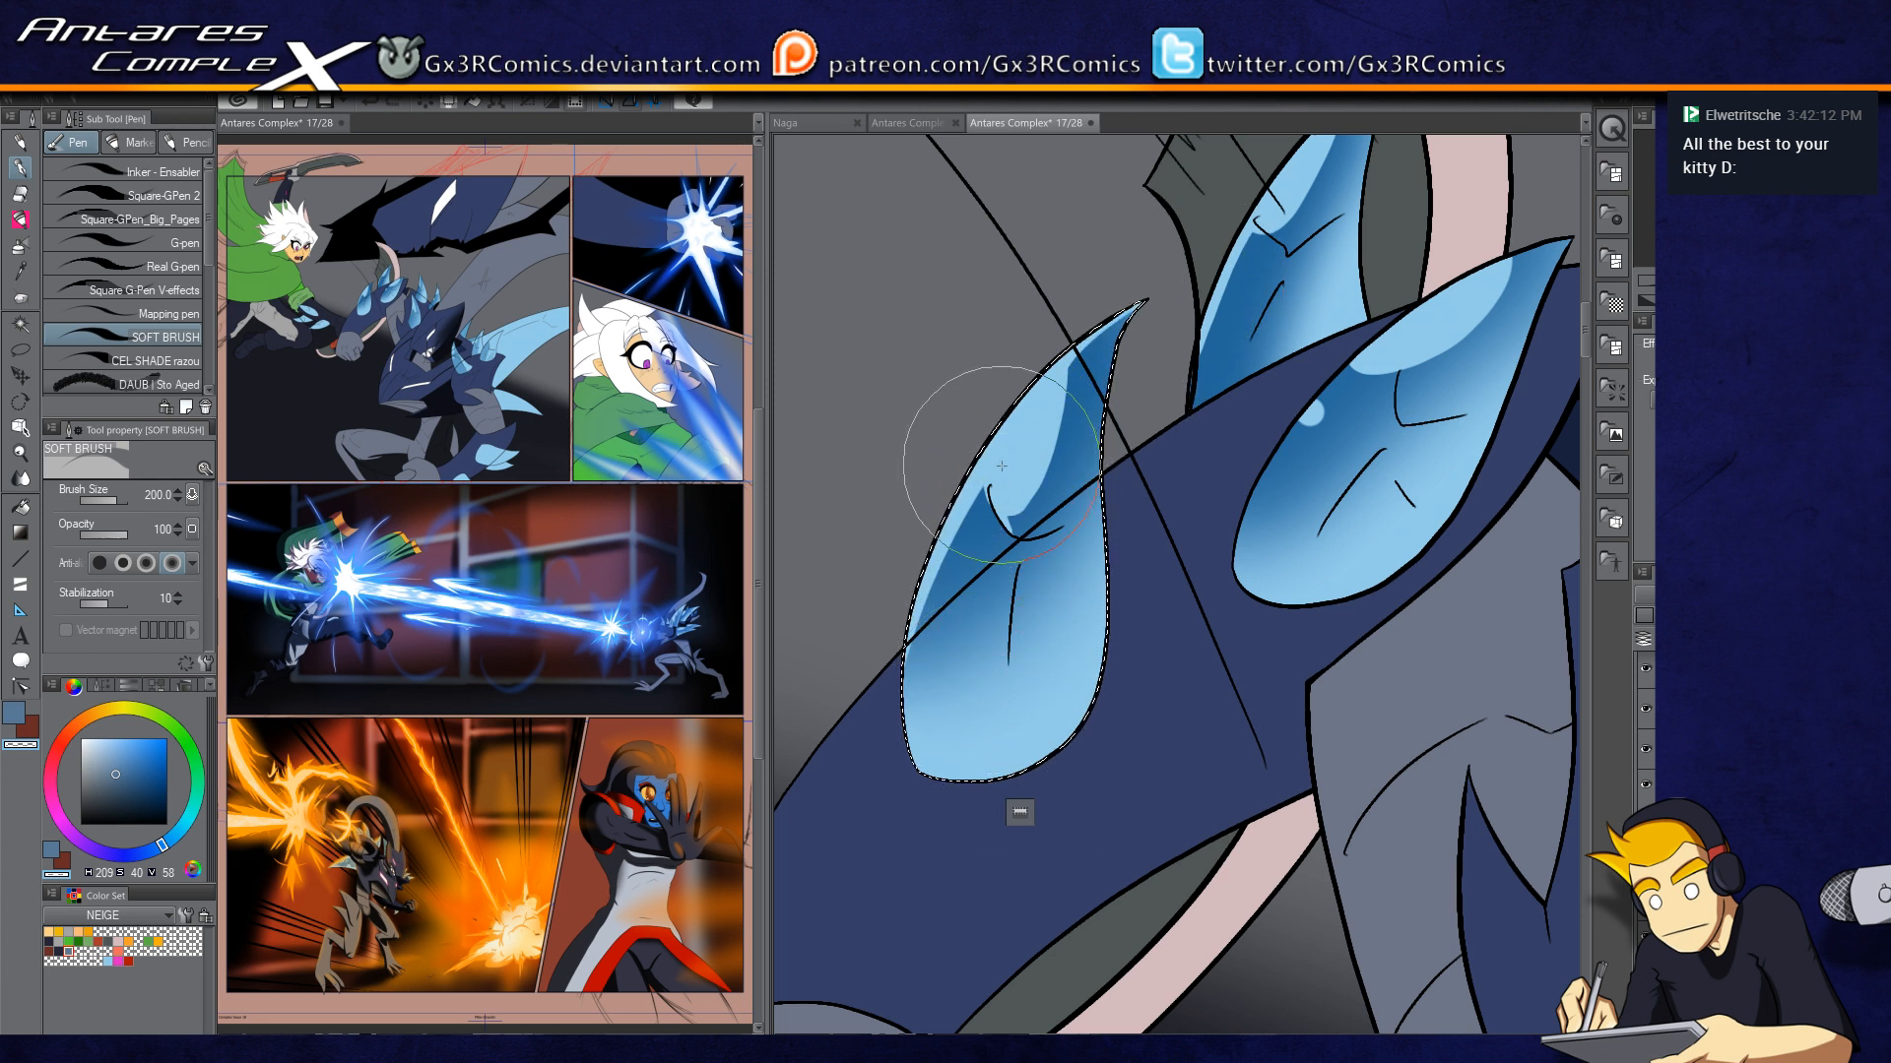
# Step: Pick the dark navy colour, auto-select the raised blue forearm, and paint a shadow along its underside with the SOFT BRUSH at size 400
pyautogui.moveTo(978, 765); pyautogui.dragTo(1133, 534)
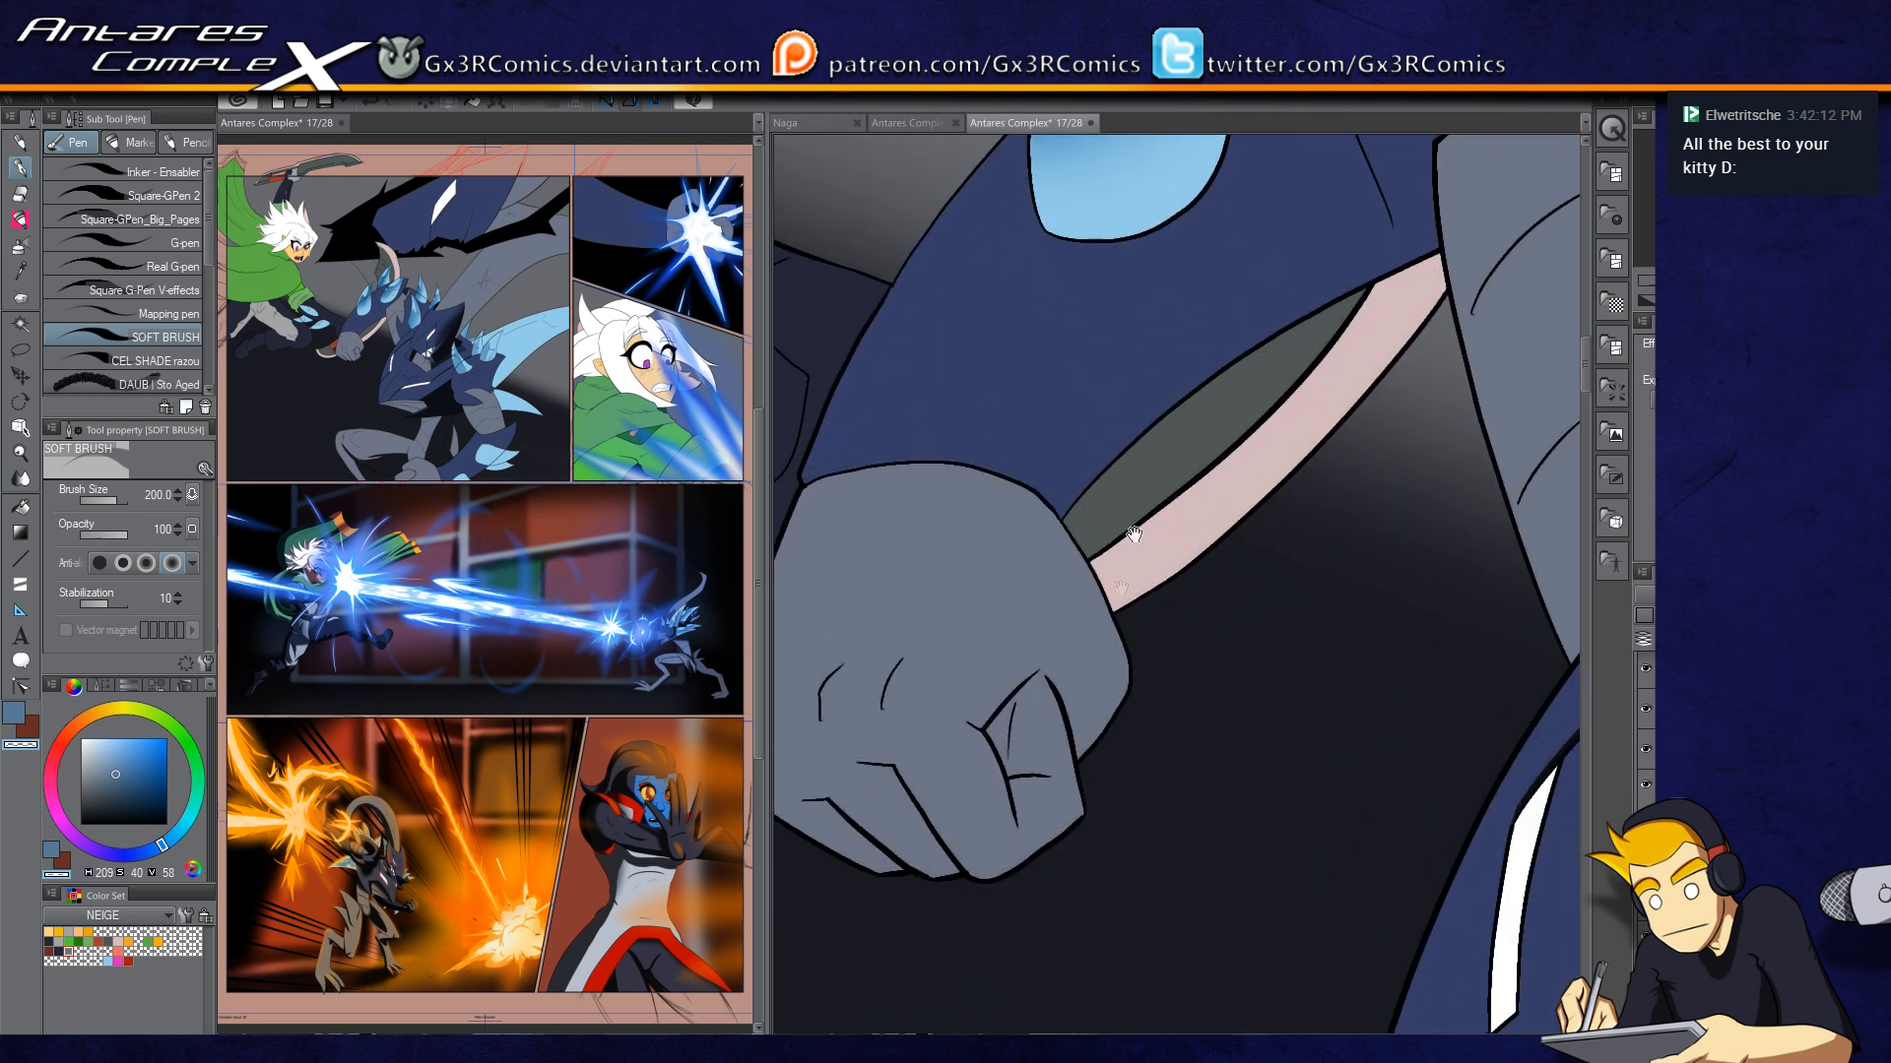
pyautogui.click(58, 952)
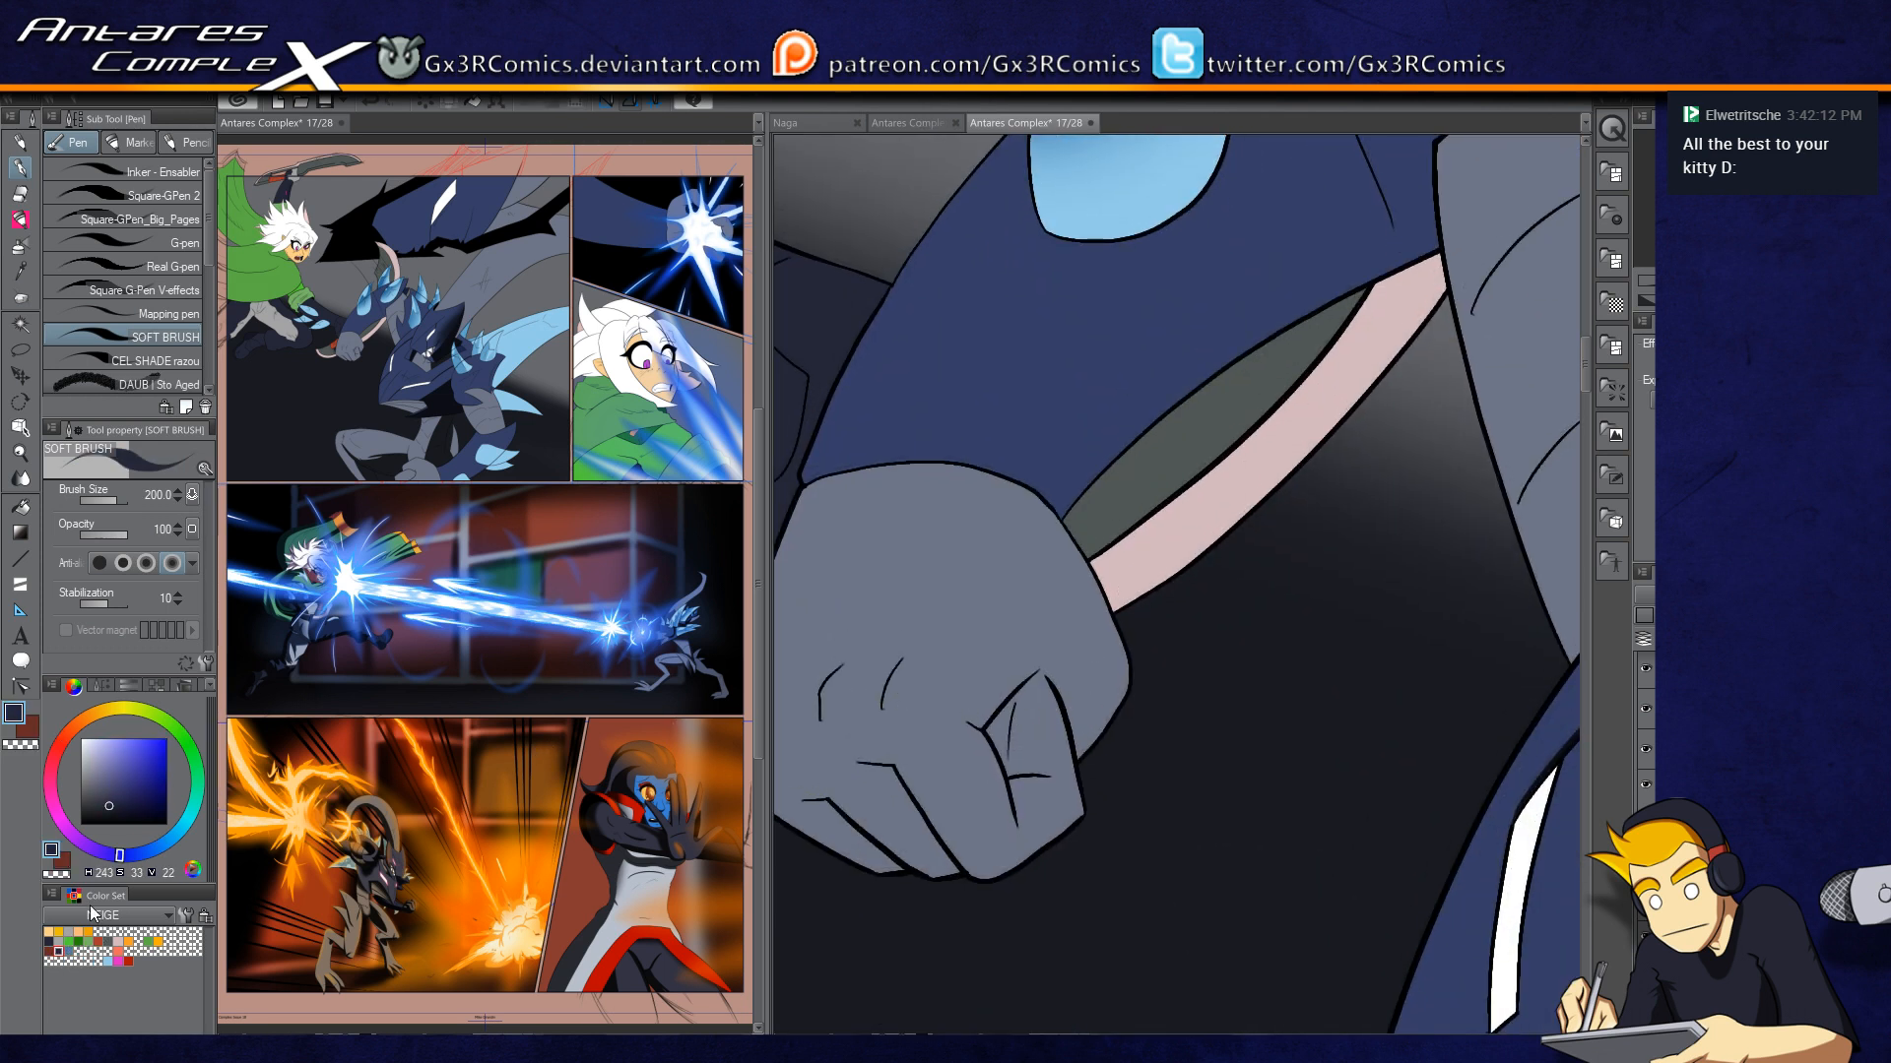
pyautogui.scroll(-3, 1105, 612)
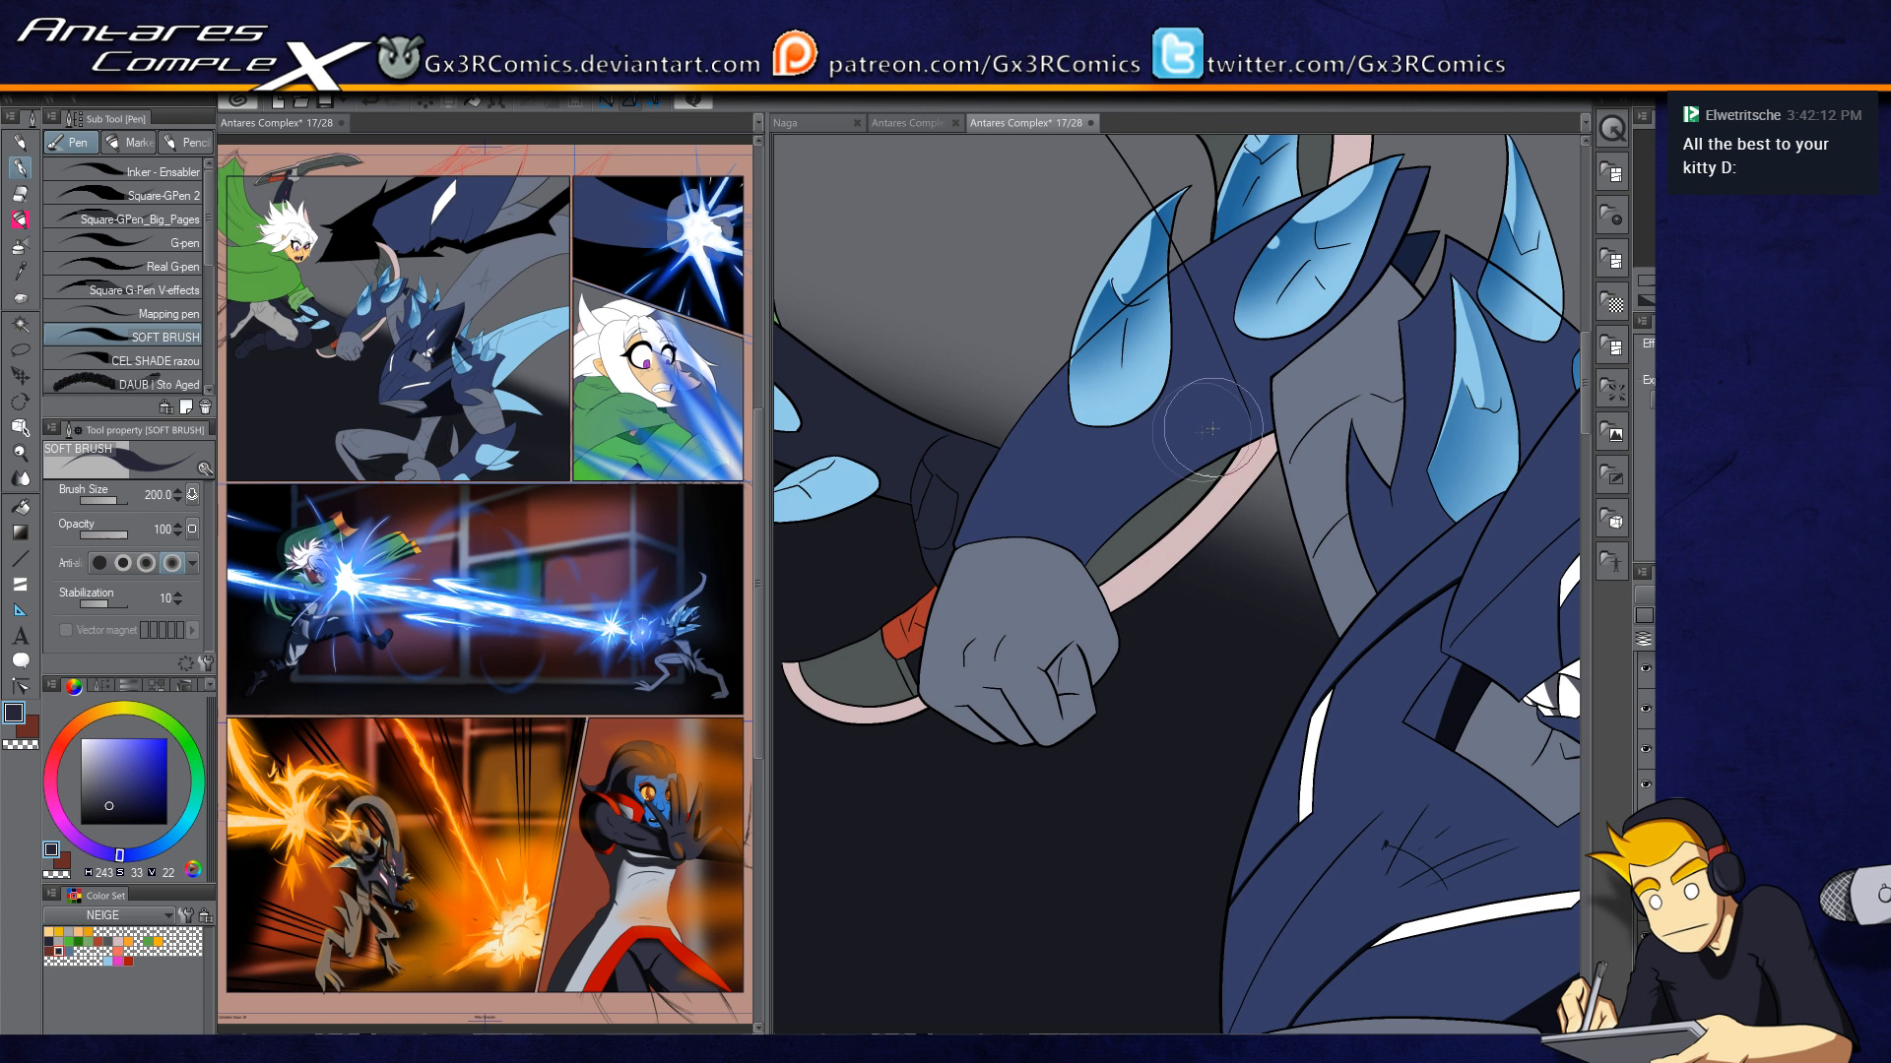
pyautogui.press('w')
pyautogui.click(1093, 530)
pyautogui.press('p')
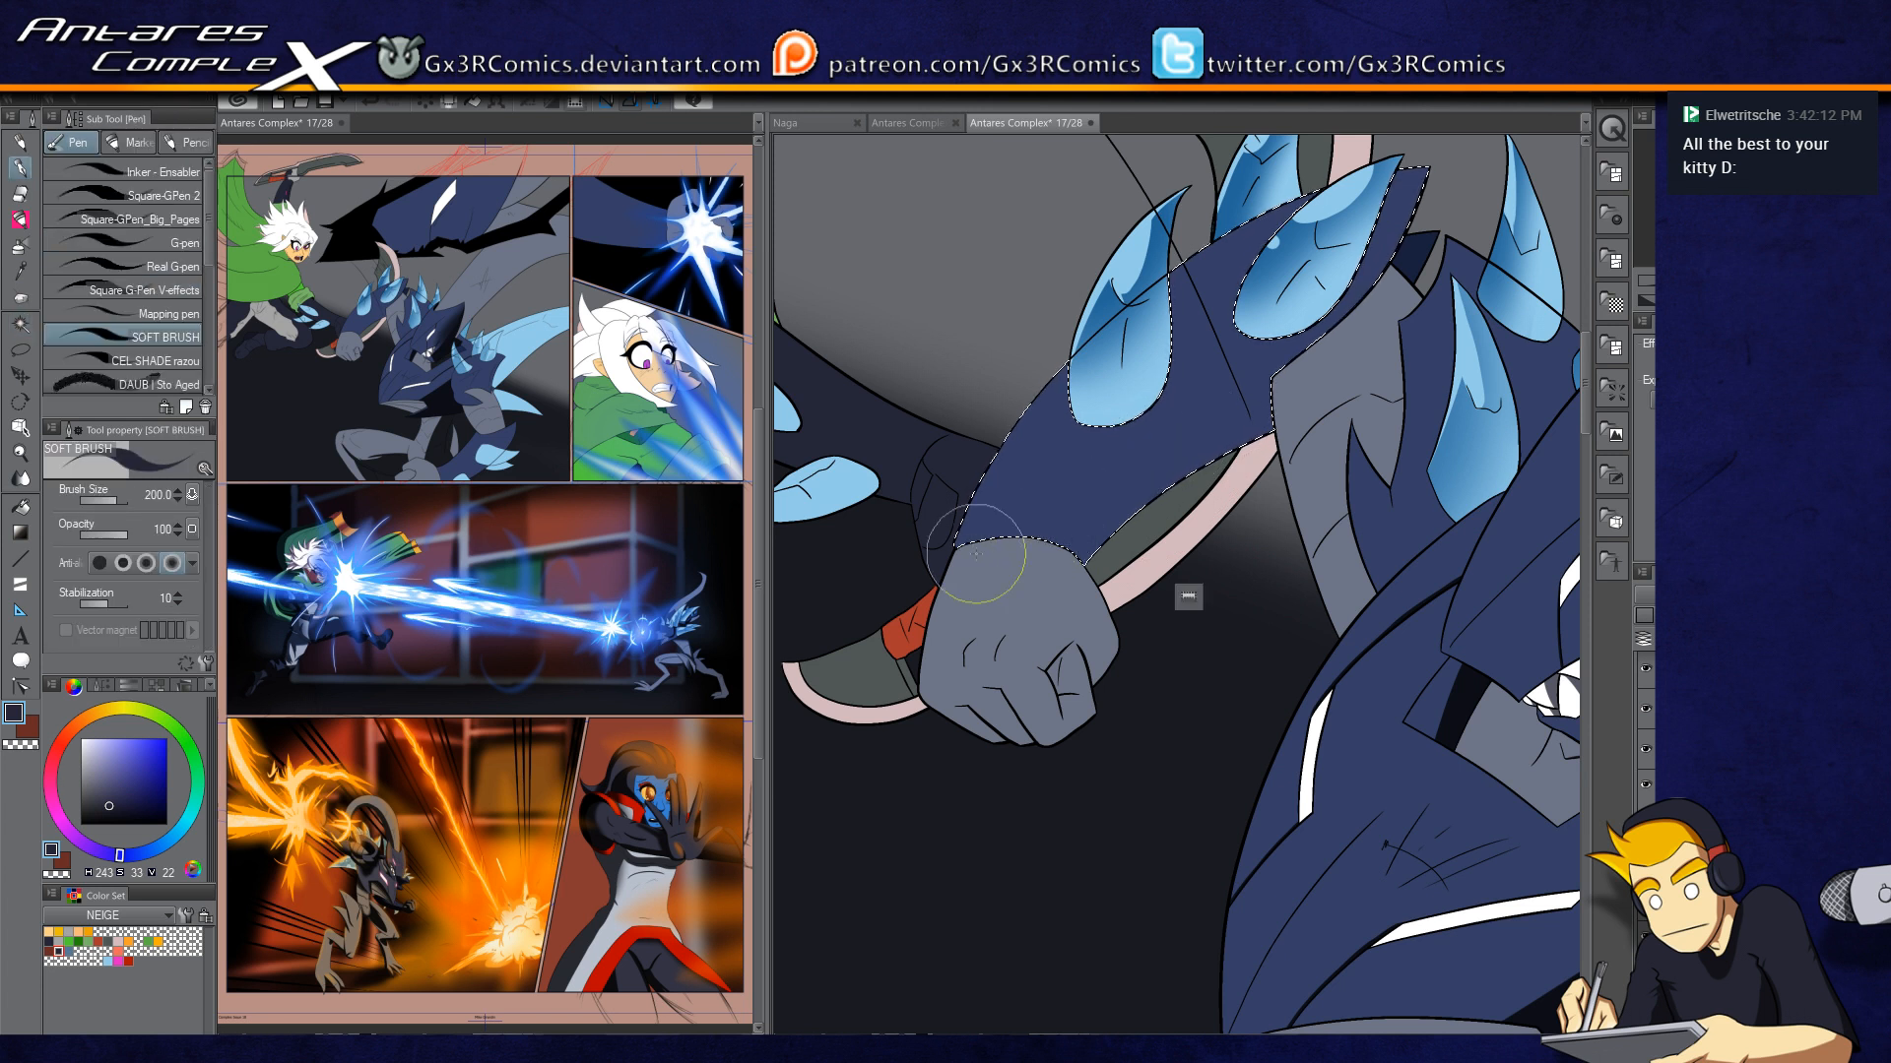
pyautogui.moveTo(960, 753); pyautogui.dragTo(1330, 428)
pyautogui.moveTo(965, 675)
pyautogui.mouseDown()
pyautogui.moveTo(1113, 581)
pyautogui.moveTo(1433, 270)
pyautogui.mouseUp()
pyautogui.moveTo(1203, 549); pyautogui.dragTo(1444, 195)
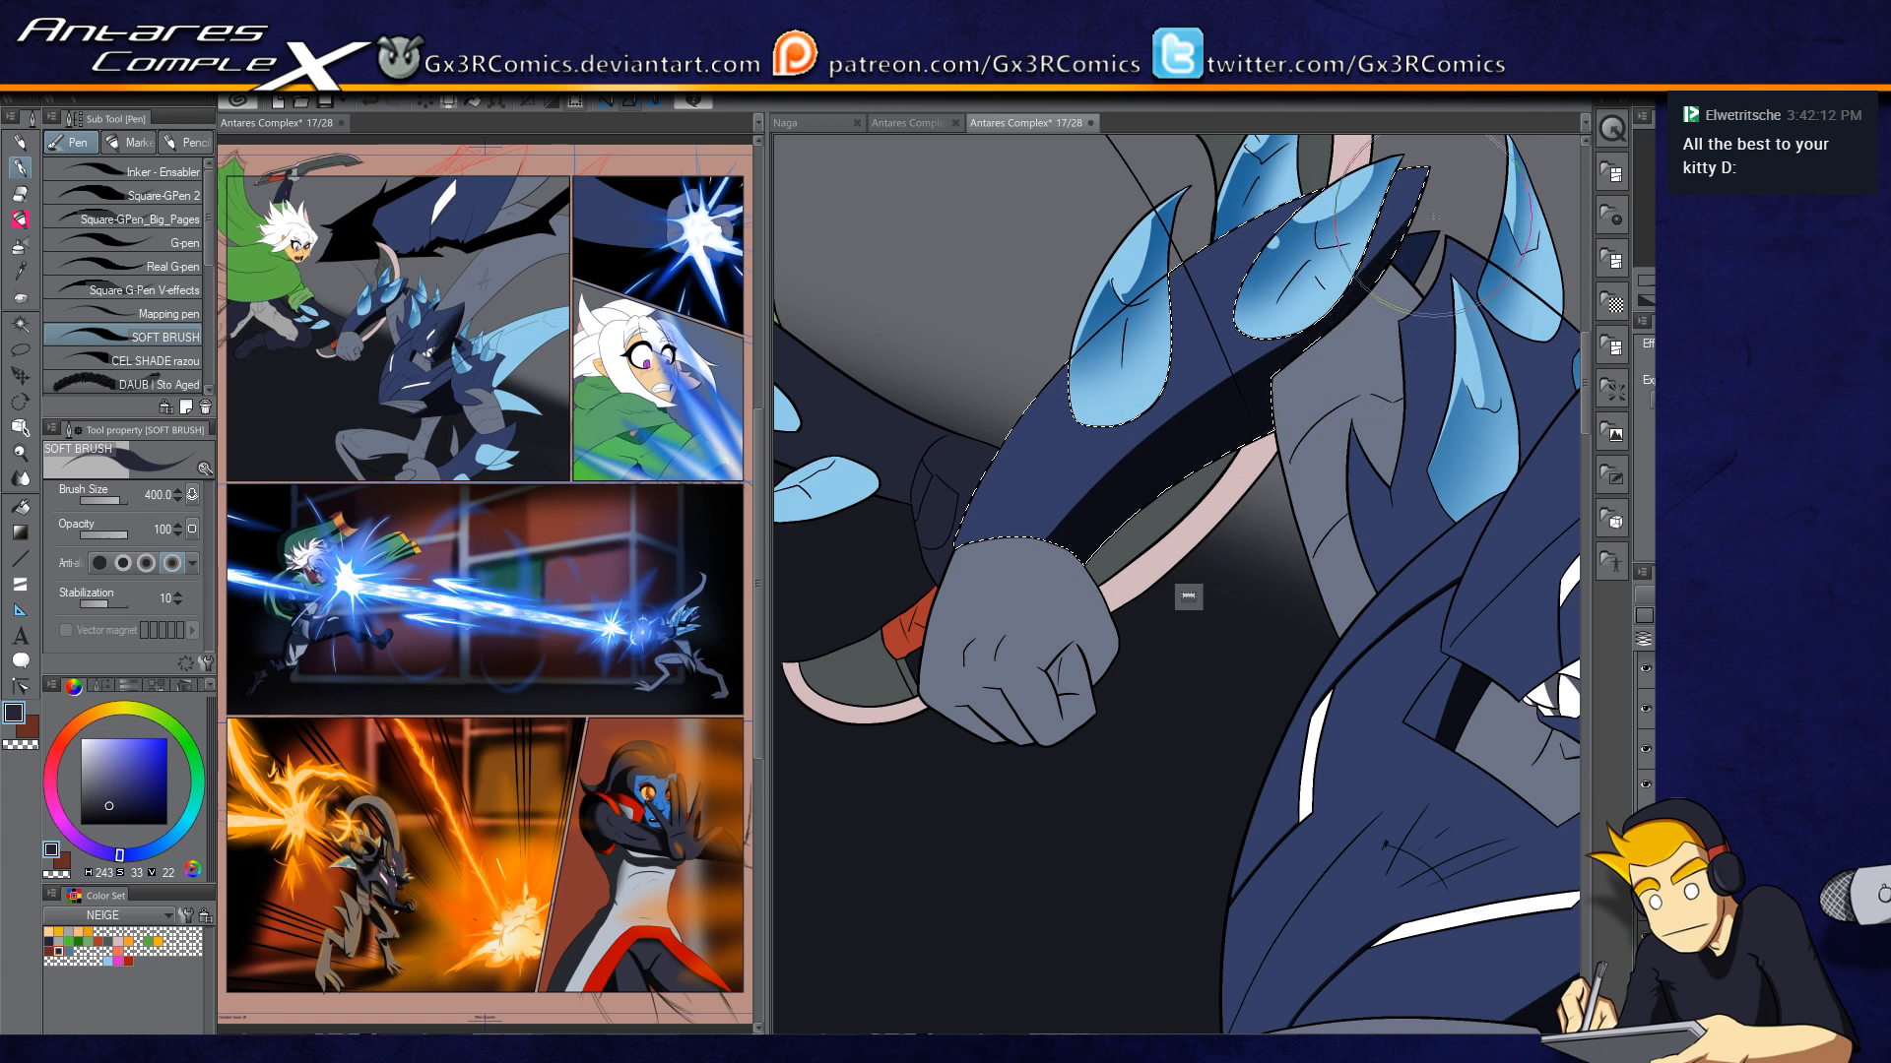
# Step: Auto-select the small blue piece at the elbow joint and shade it dark with the SOFT BRUSH
pyautogui.press('w')
pyautogui.click(1413, 258)
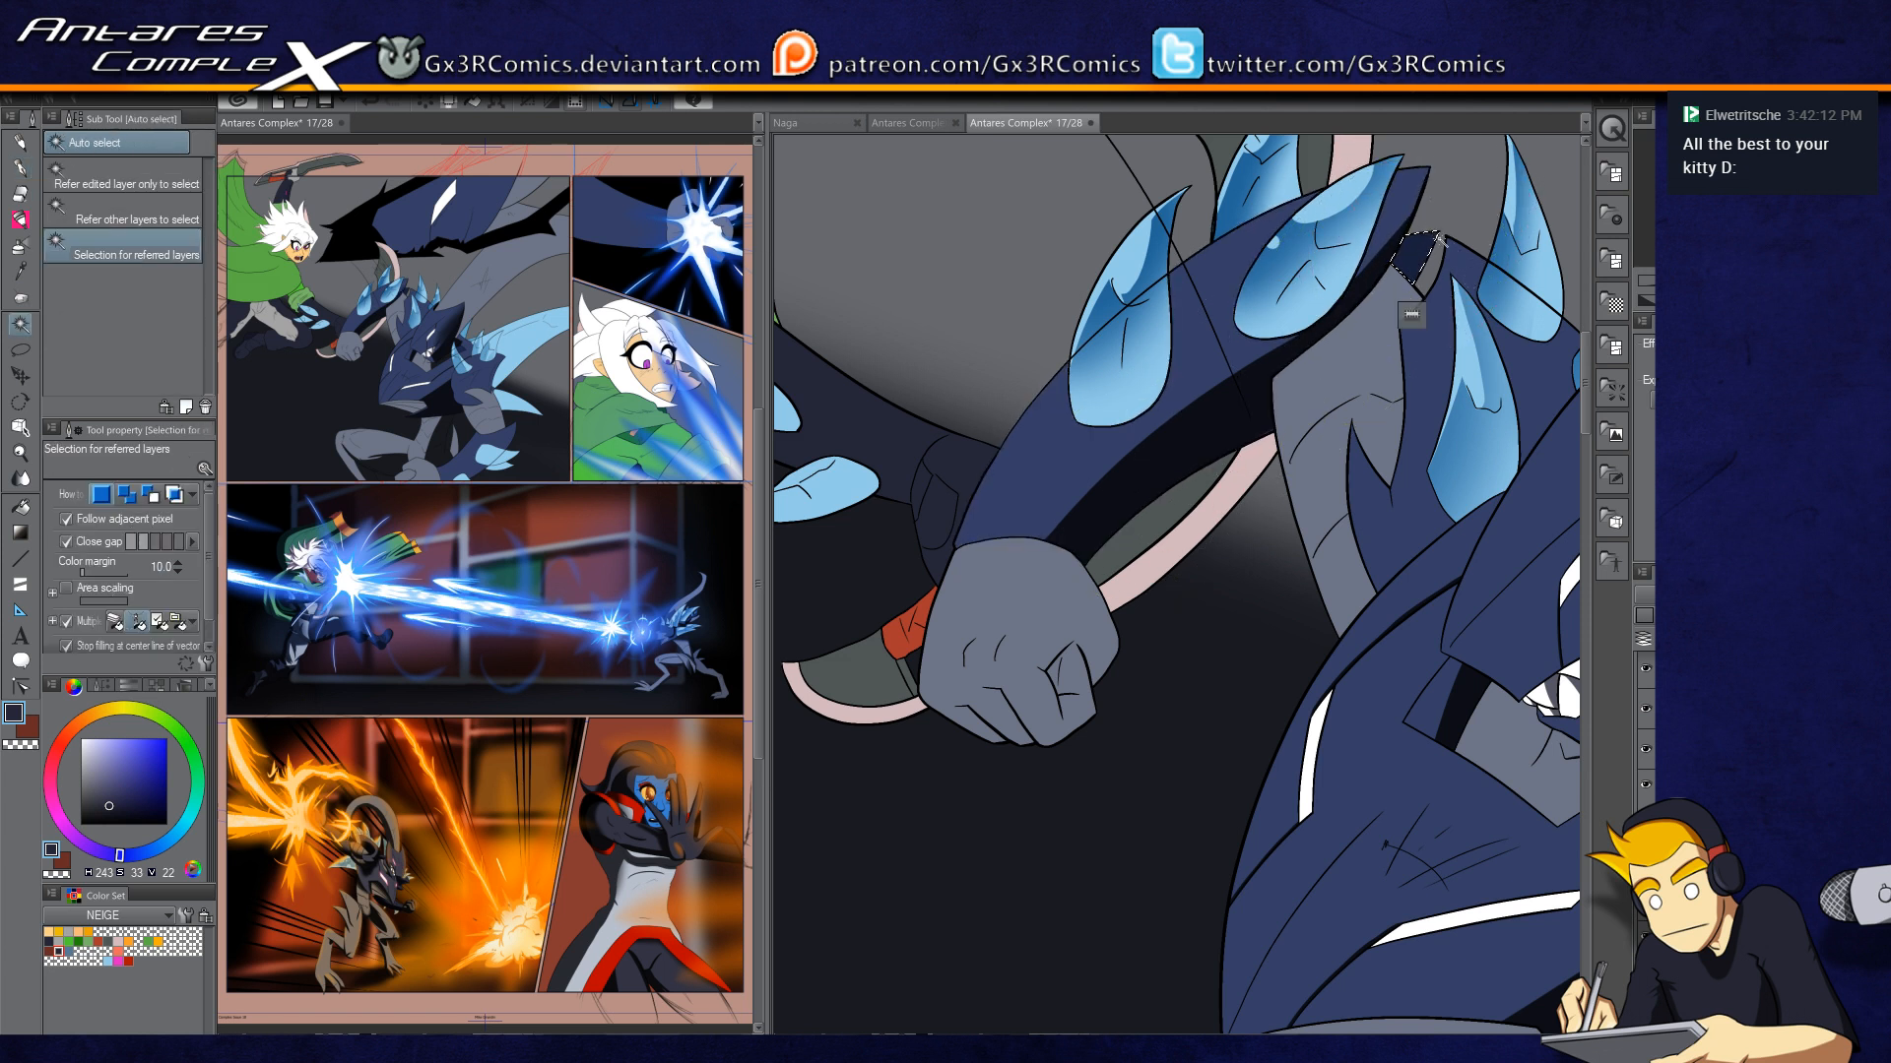
pyautogui.press('p')
pyautogui.moveTo(1450, 230); pyautogui.dragTo(1415, 268)
# Step: Auto-select the grey inner section of the arm and paint a dark shadow down its outer edge with the SOFT BRUSH at size 400
pyautogui.press('w')
pyautogui.click(1344, 670)
pyautogui.click(1268, 407)
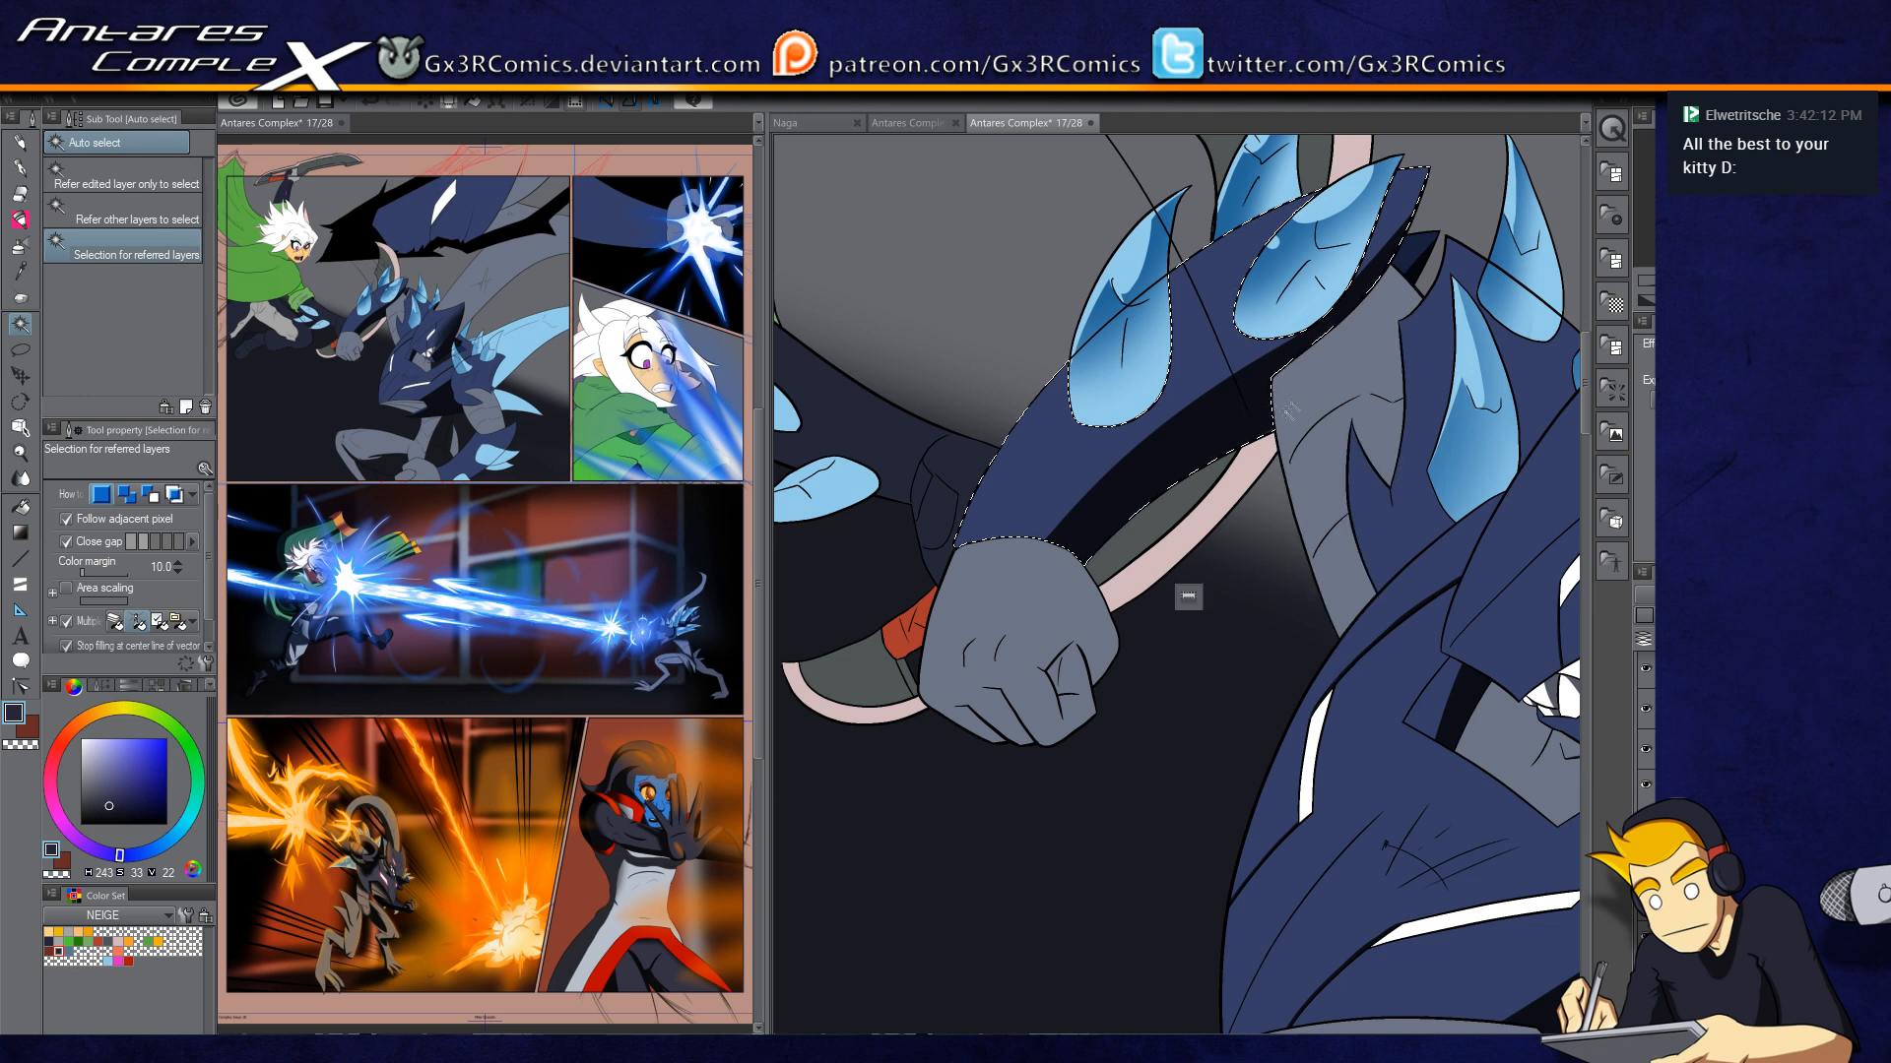
pyautogui.press('p')
pyautogui.moveTo(1307, 398); pyautogui.dragTo(1129, 535)
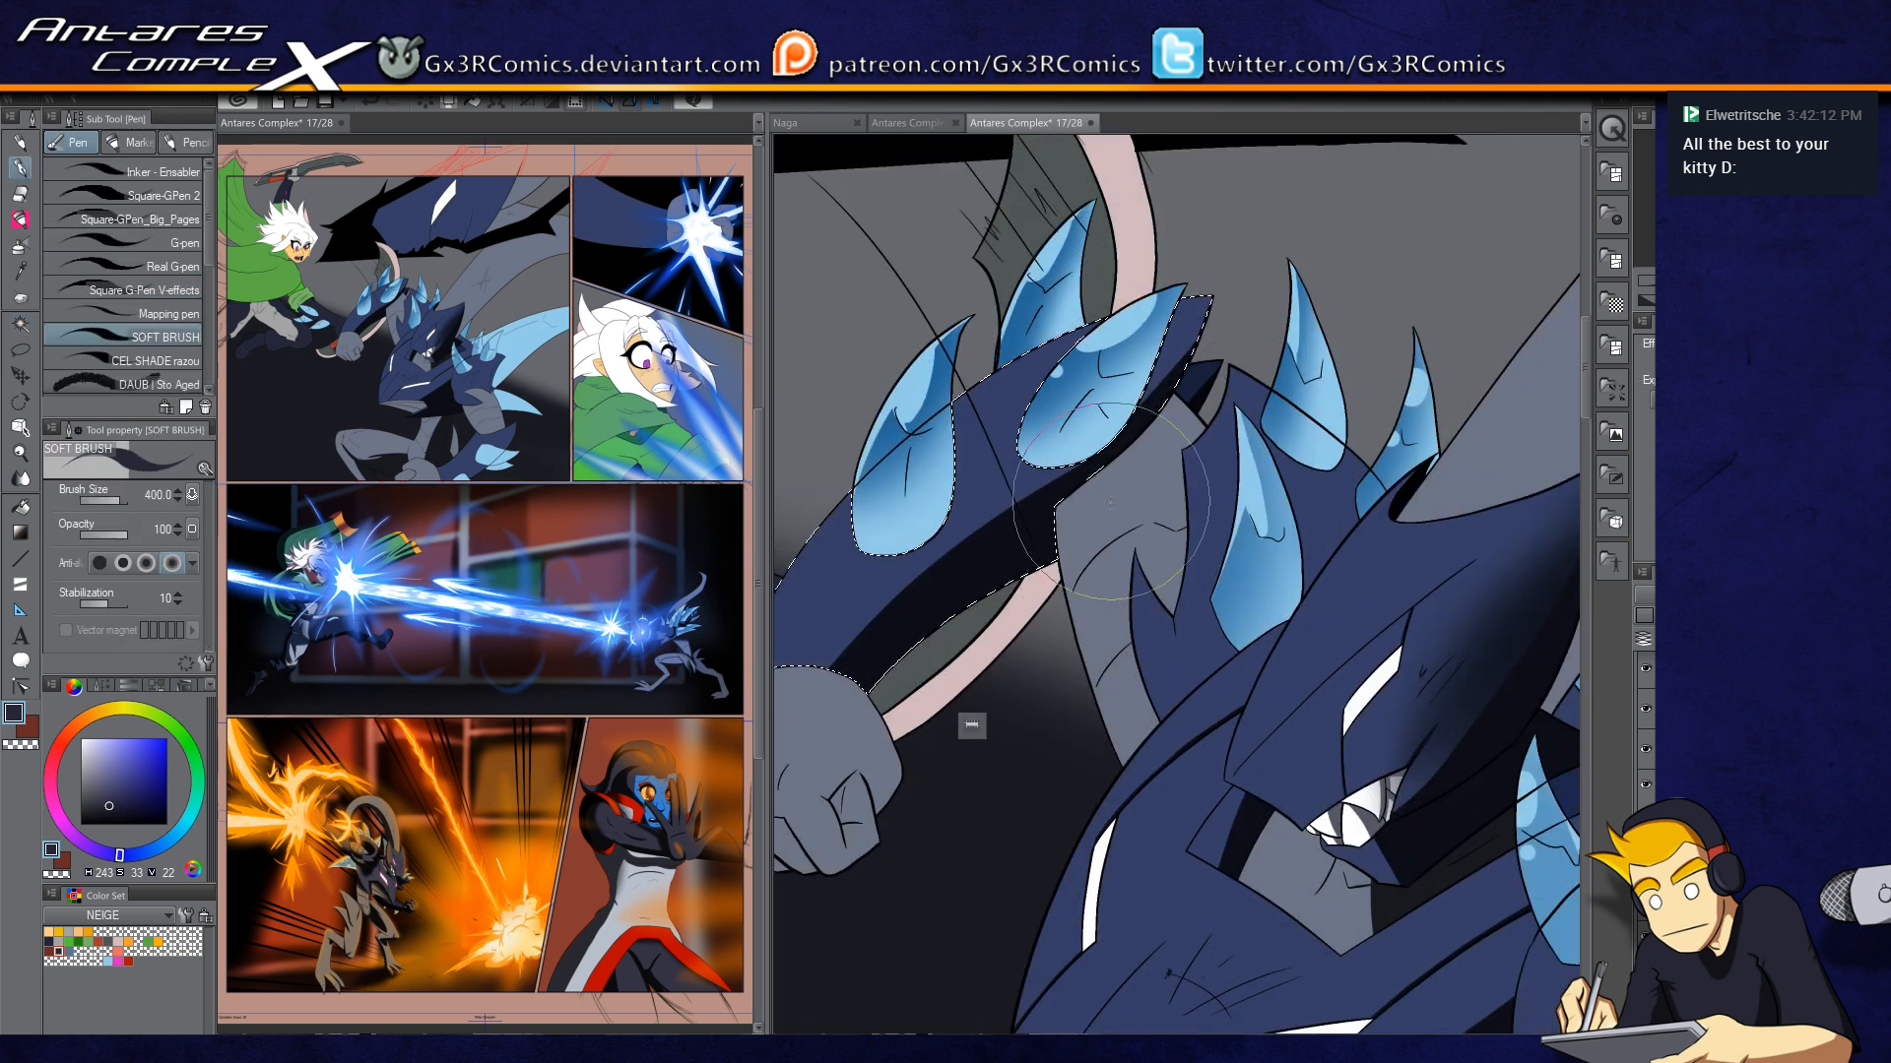
pyautogui.press('w')
pyautogui.click(1101, 582)
pyautogui.press('p')
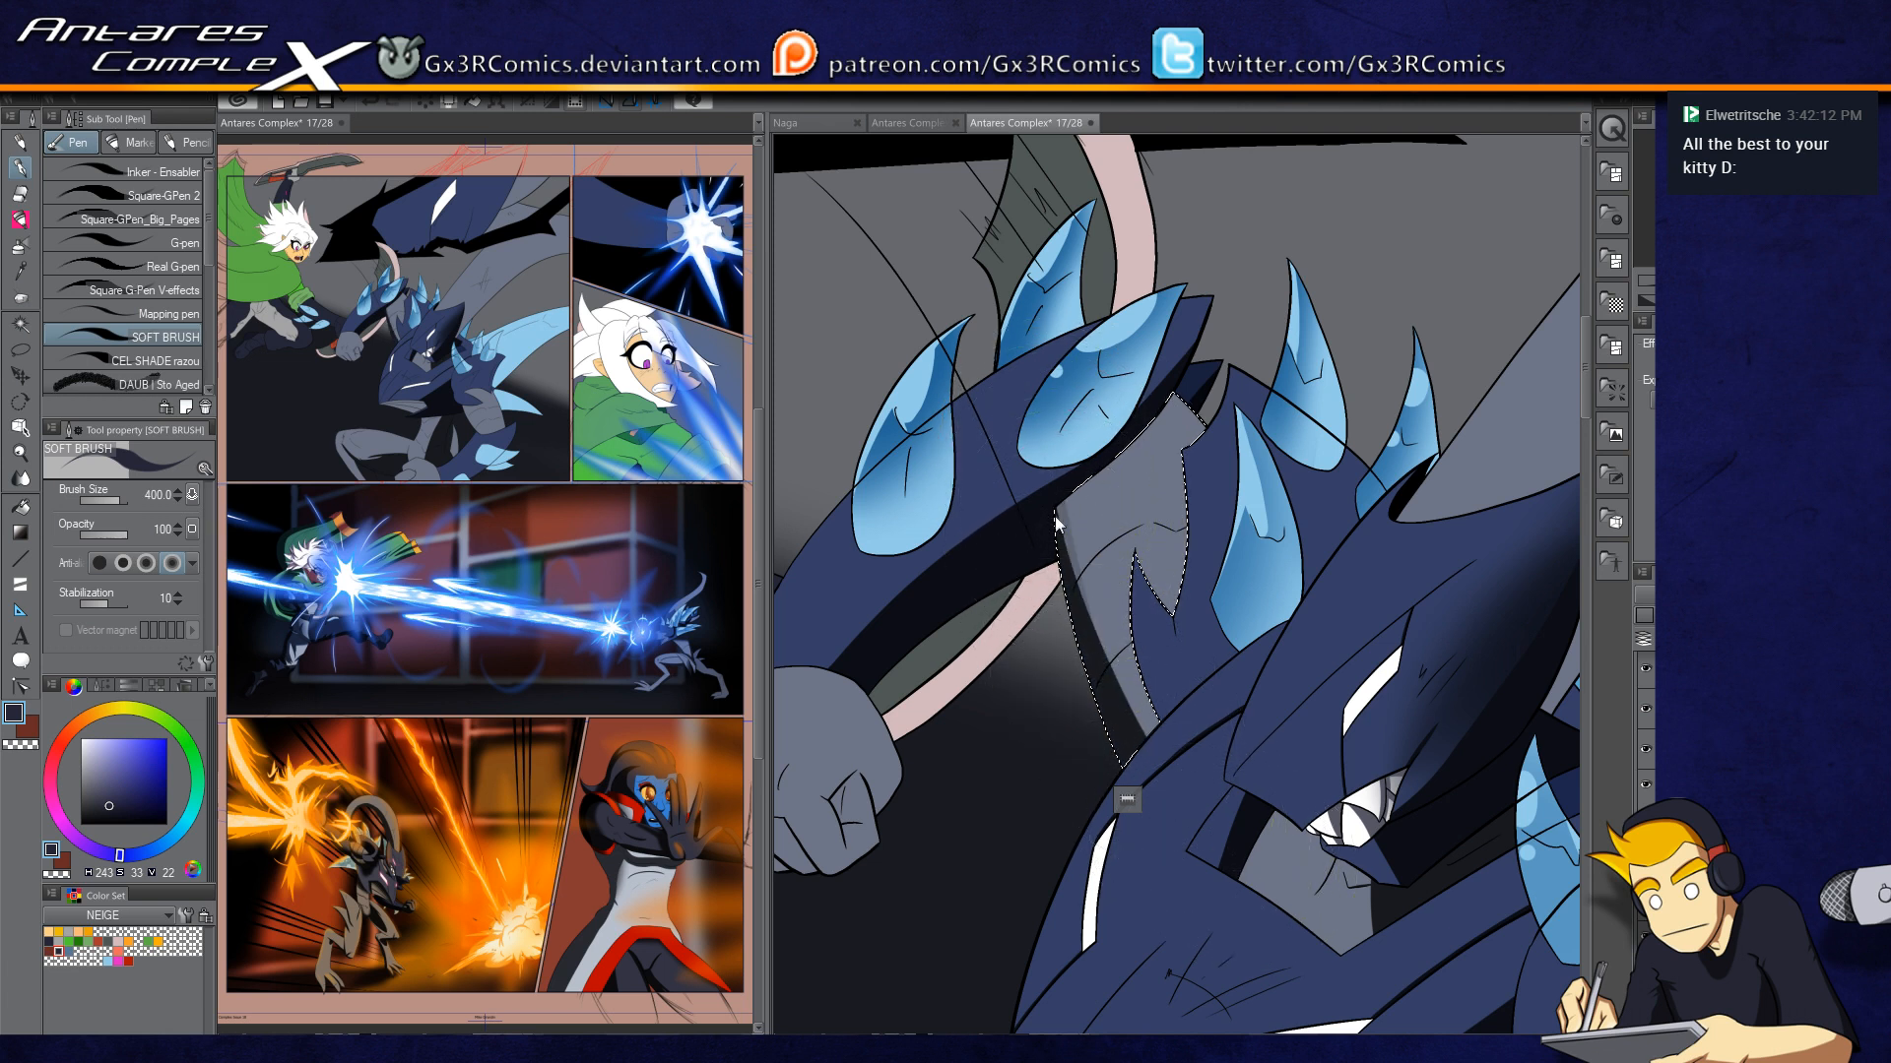
pyautogui.moveTo(1041, 524); pyautogui.dragTo(1283, 798)
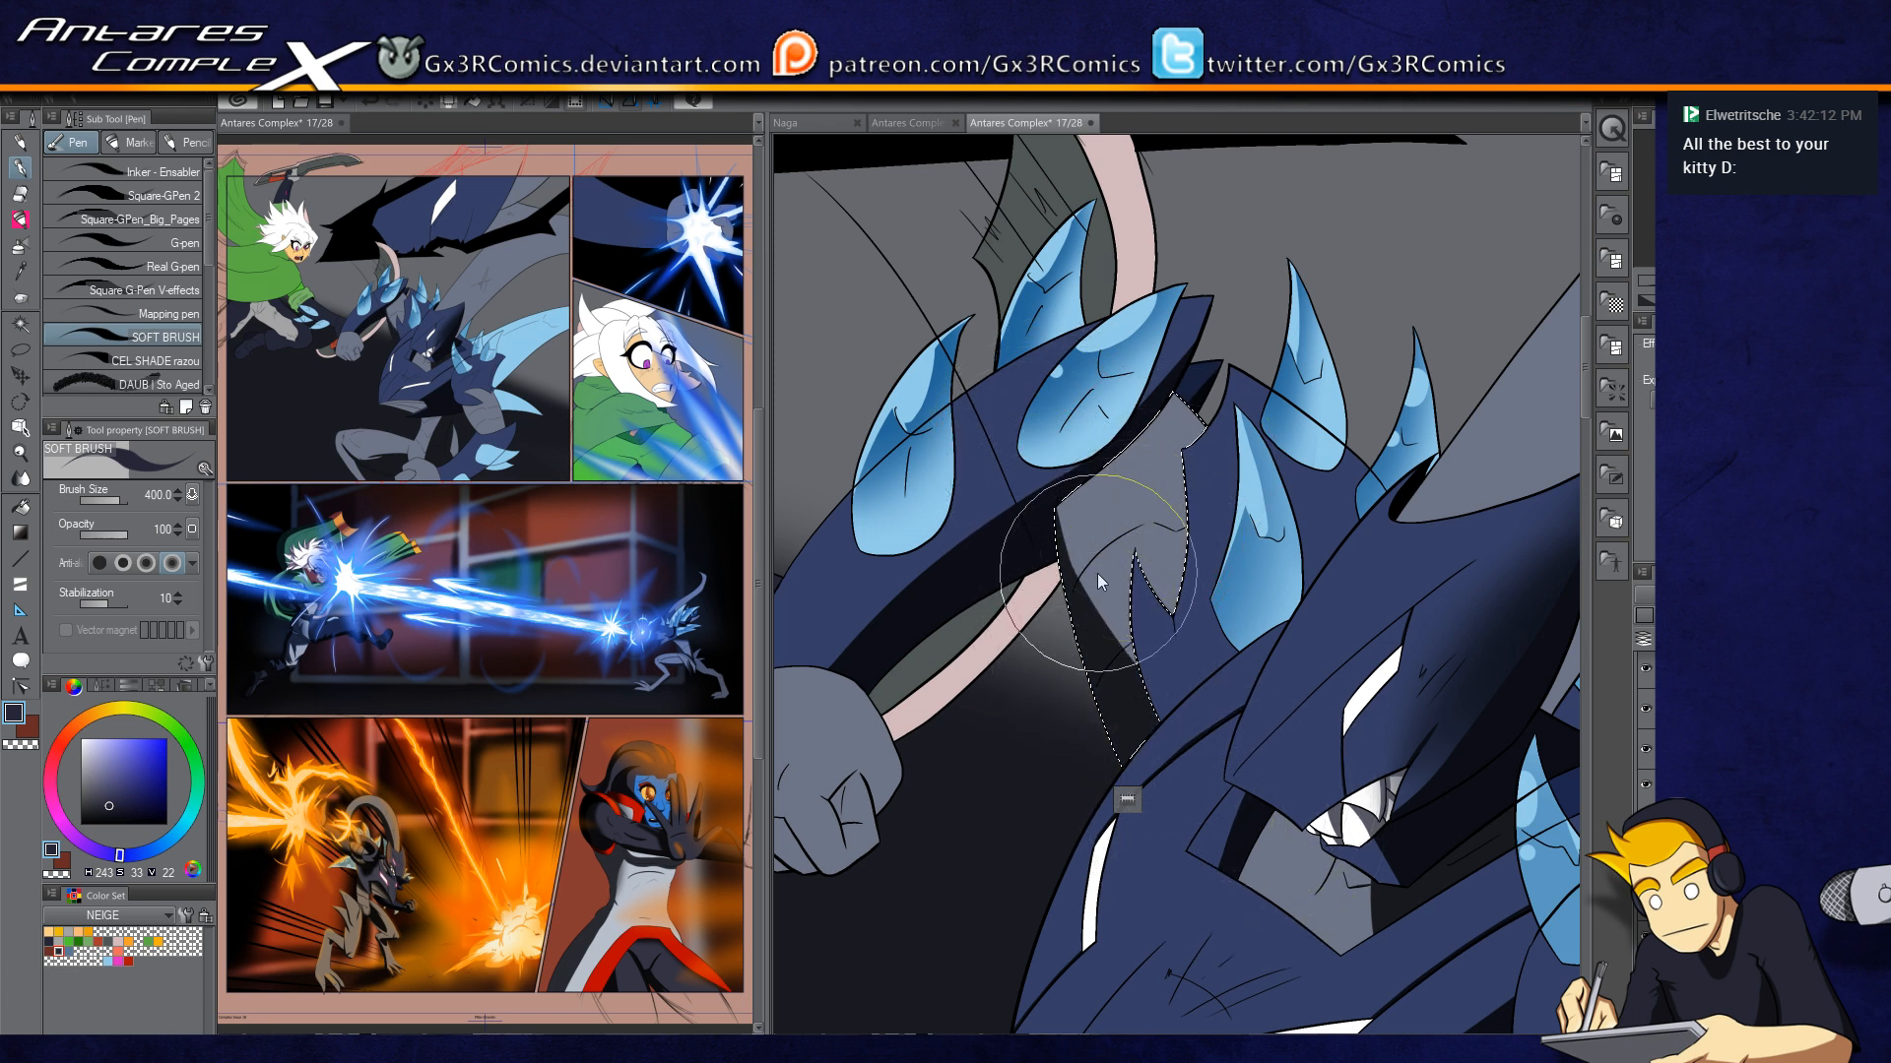
# Step: Auto-select the blue upper arm and paint dark shadows along its edge bordering the grey section with the SOFT BRUSH at size 200
pyautogui.scroll(2, 1097, 575)
pyautogui.press(']')
pyautogui.press(']')
pyautogui.press('[')
pyautogui.press('[')
pyautogui.press('[')
pyautogui.press('[')
pyautogui.press('[')
pyautogui.press('[')
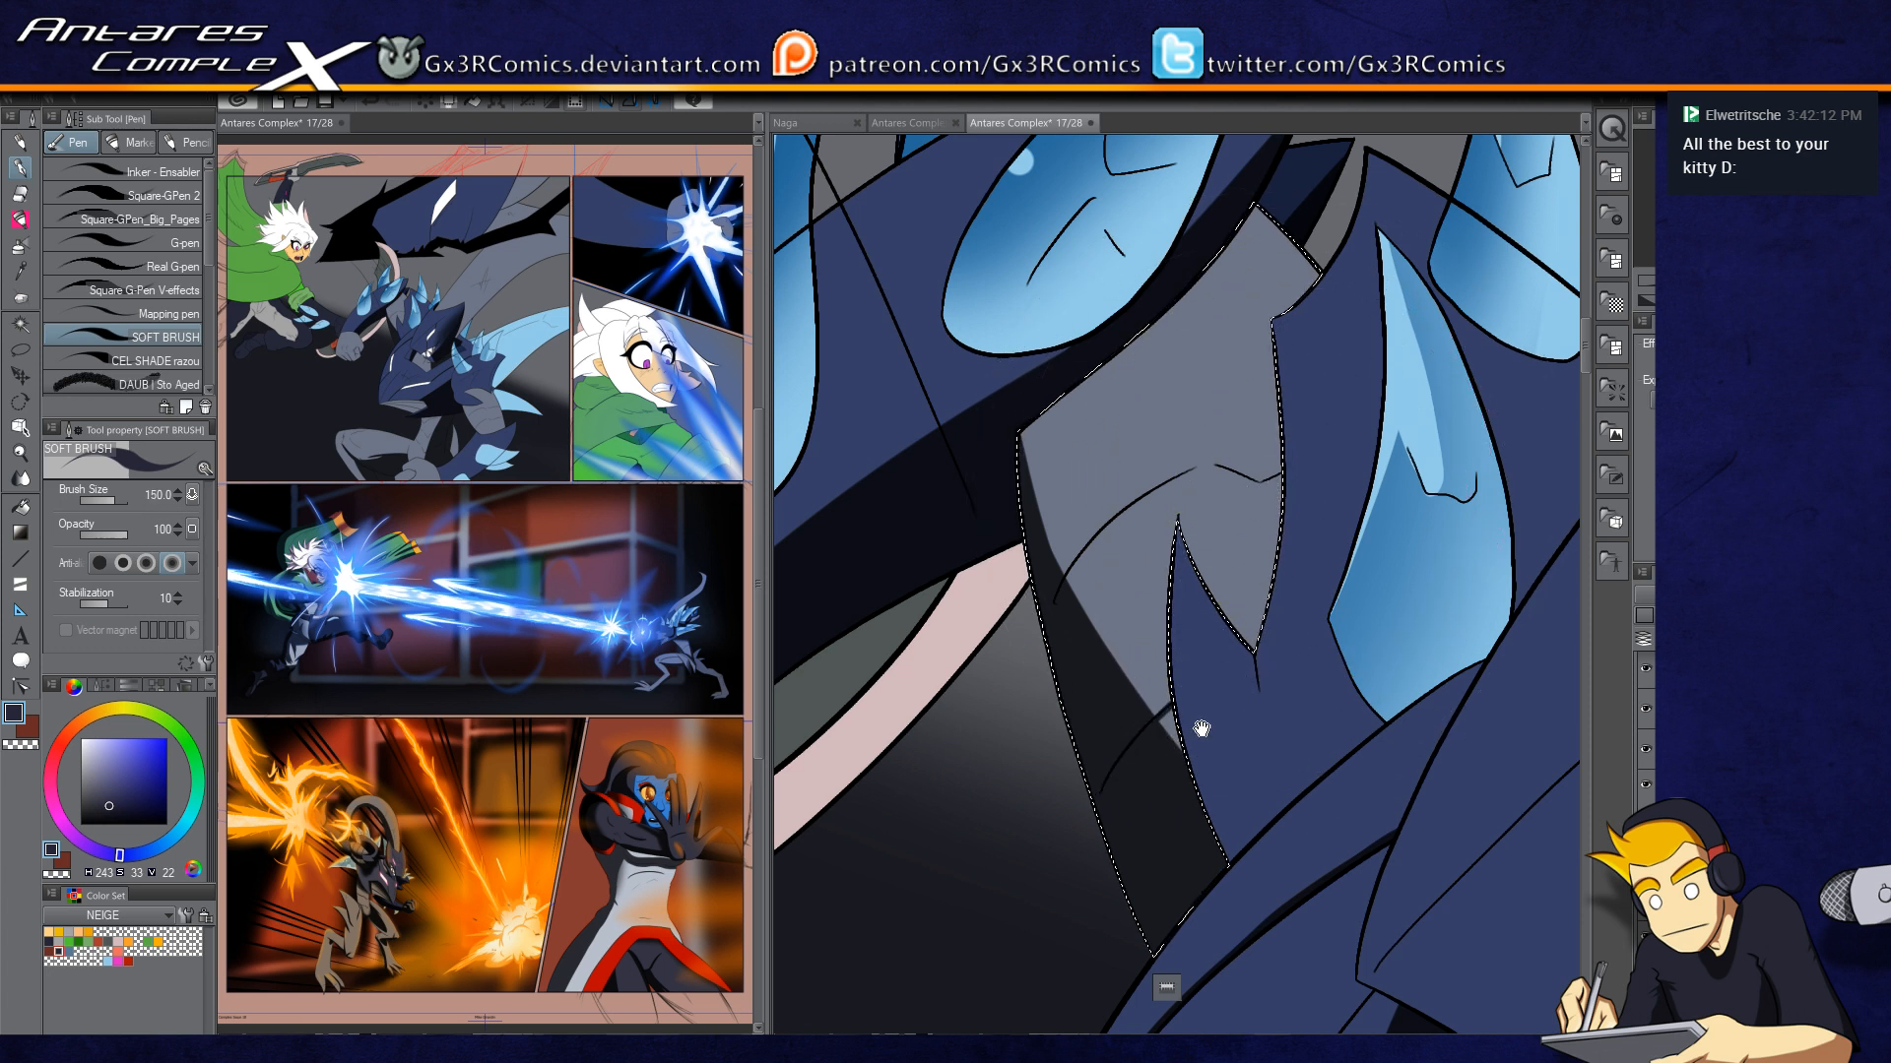
pyautogui.moveTo(1202, 729); pyautogui.dragTo(1150, 552)
pyautogui.press('w')
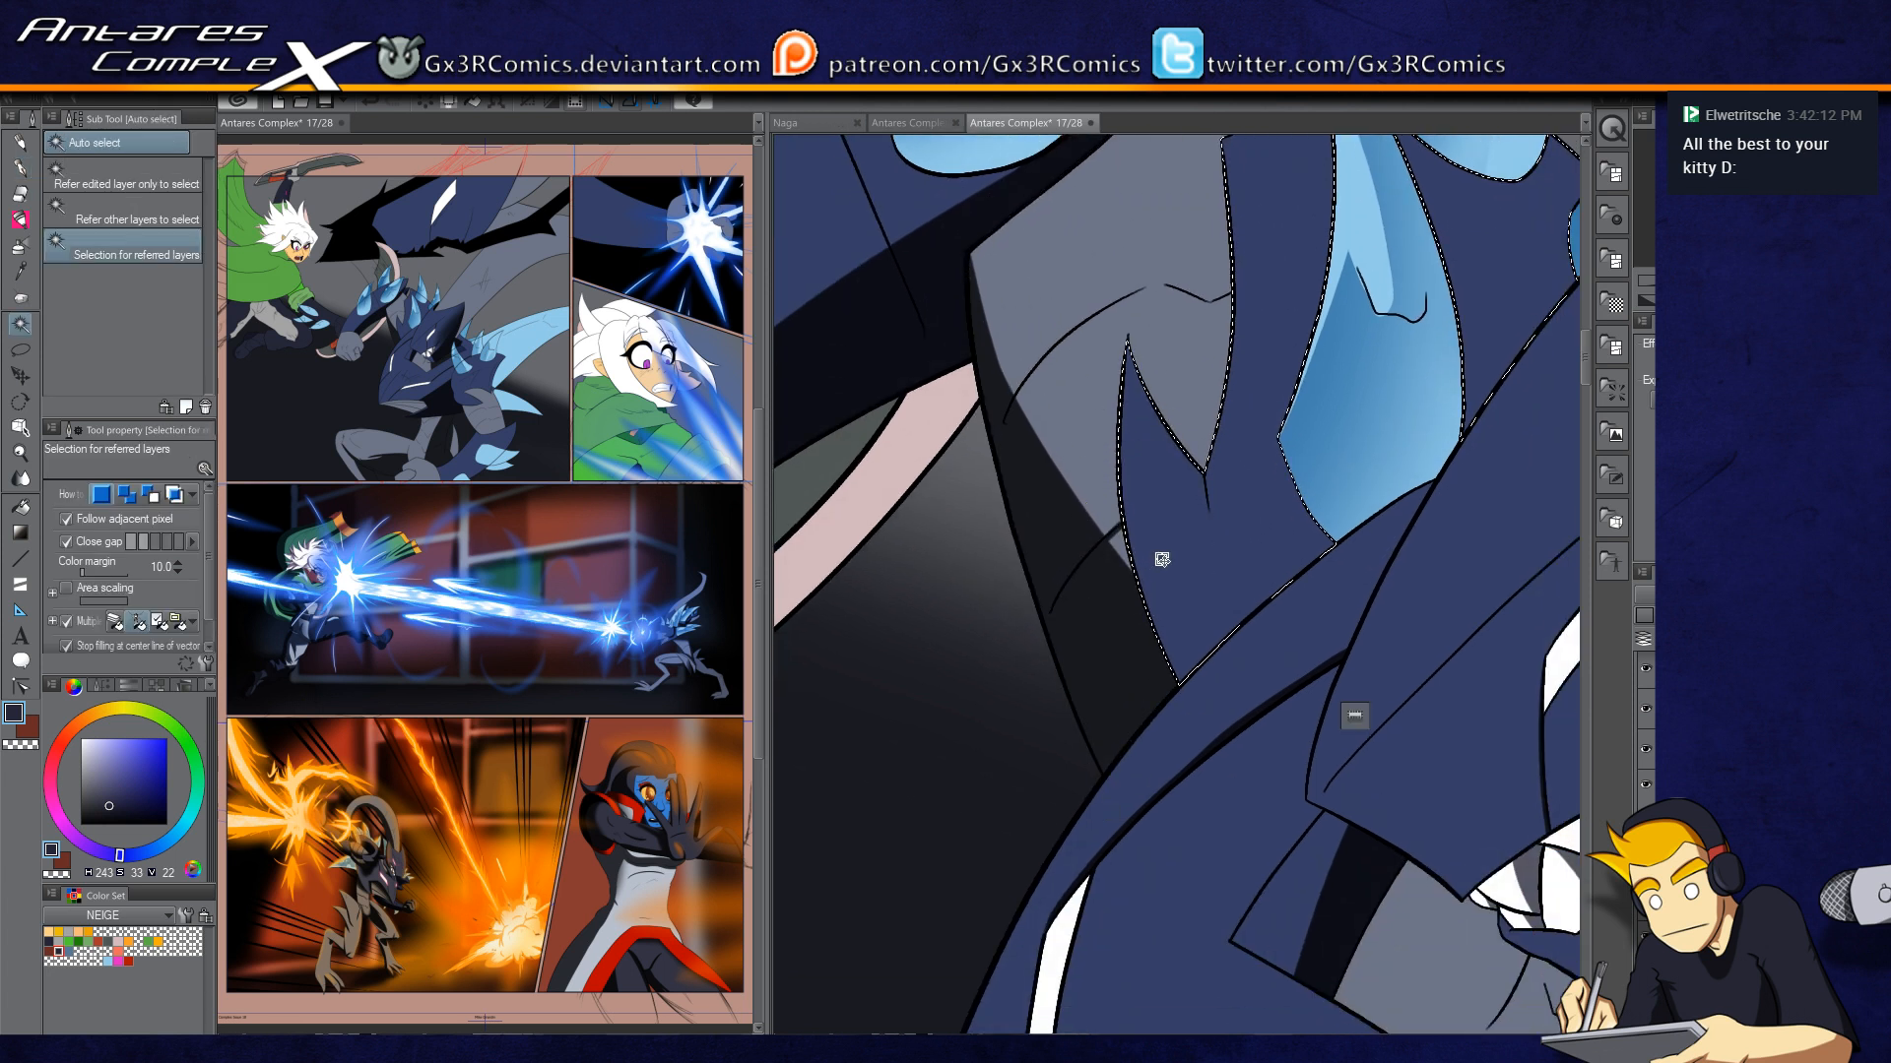
pyautogui.press('p')
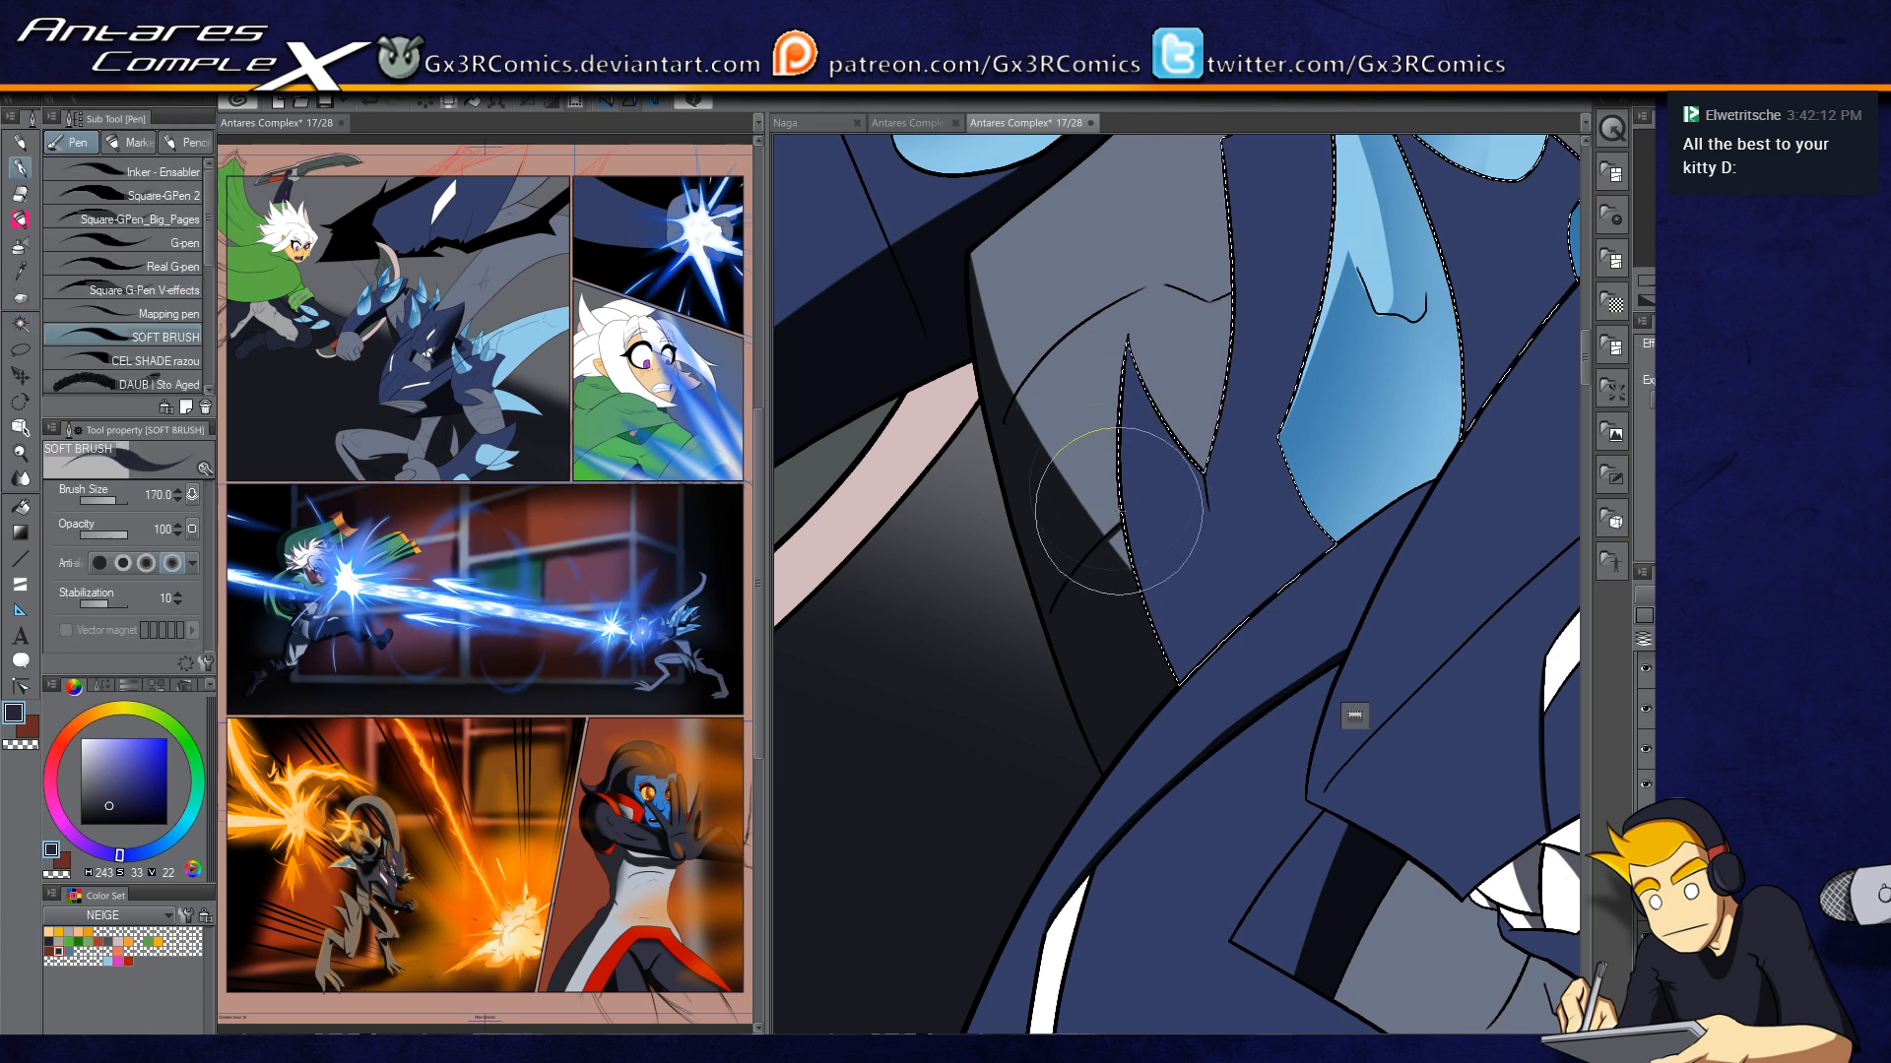
pyautogui.moveTo(1150, 393); pyautogui.dragTo(966, 675)
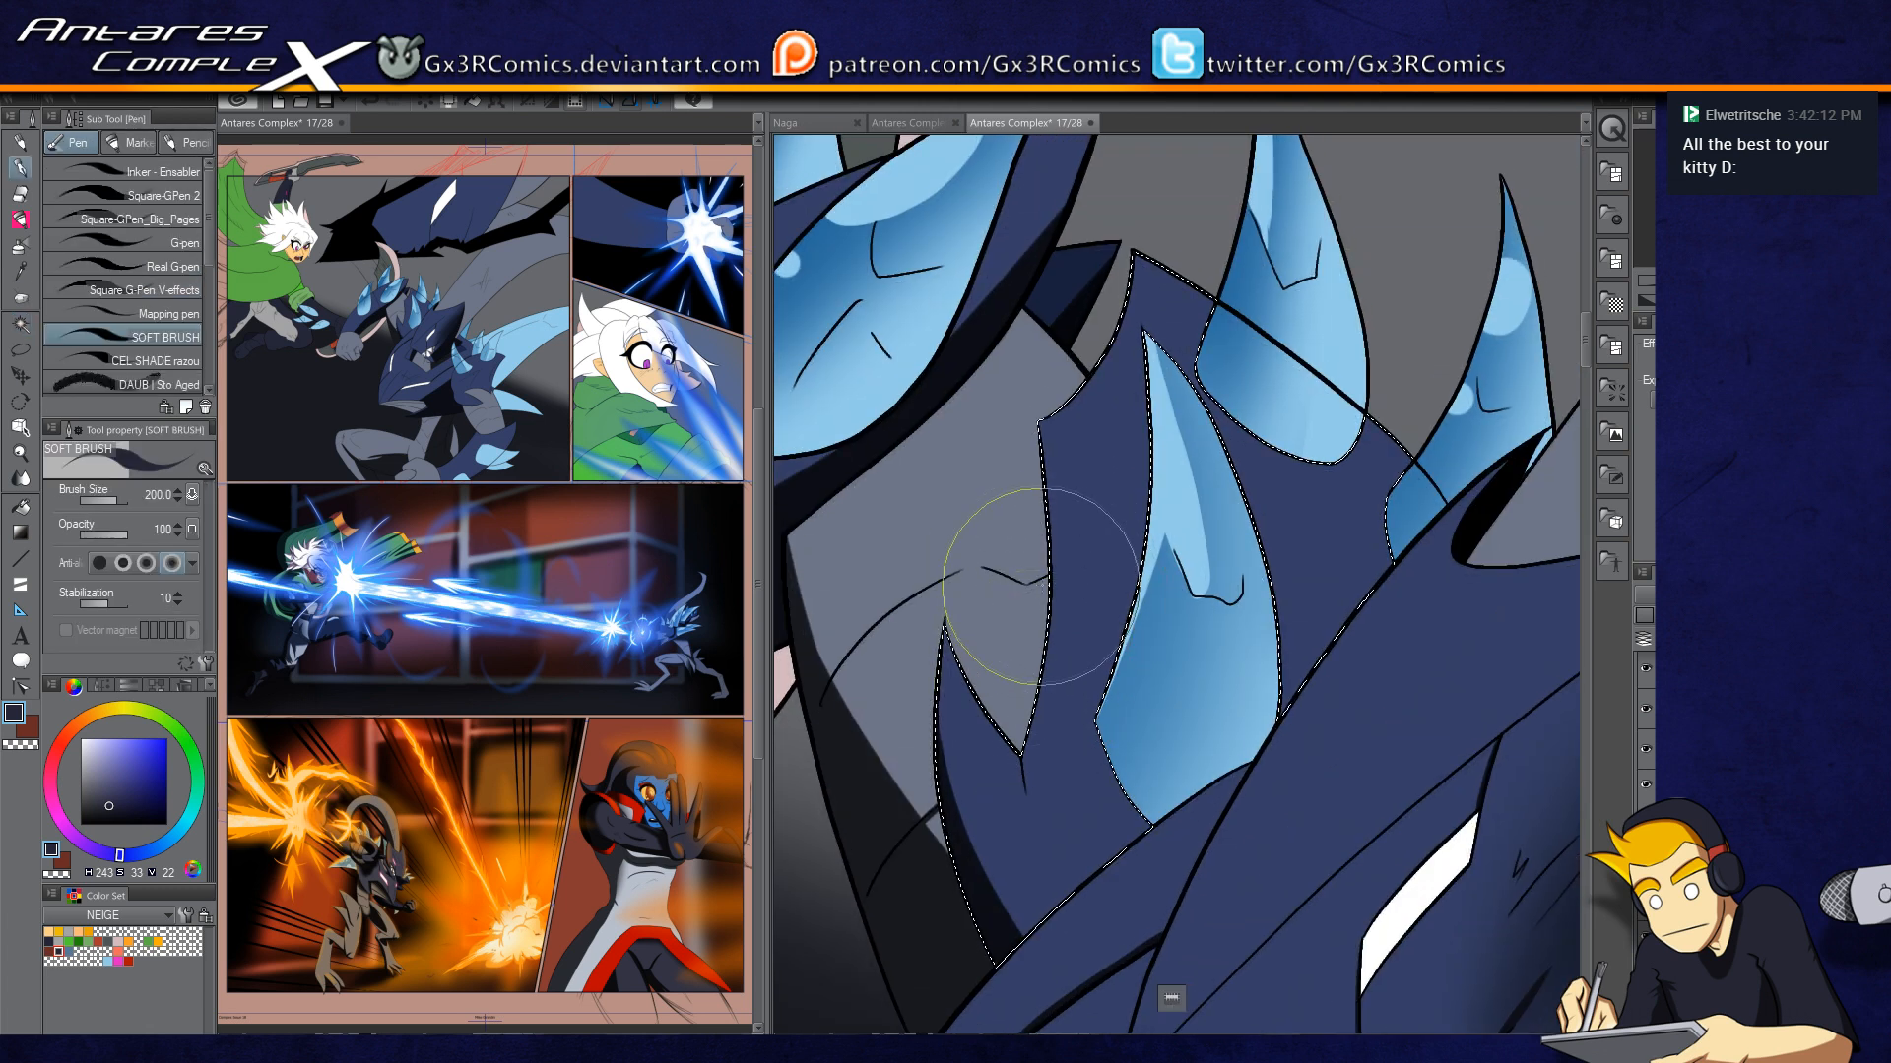
pyautogui.moveTo(1034, 588); pyautogui.dragTo(1056, 904)
pyautogui.moveTo(1047, 626); pyautogui.dragTo(1040, 819)
pyautogui.moveTo(1026, 375); pyautogui.dragTo(1068, 847)
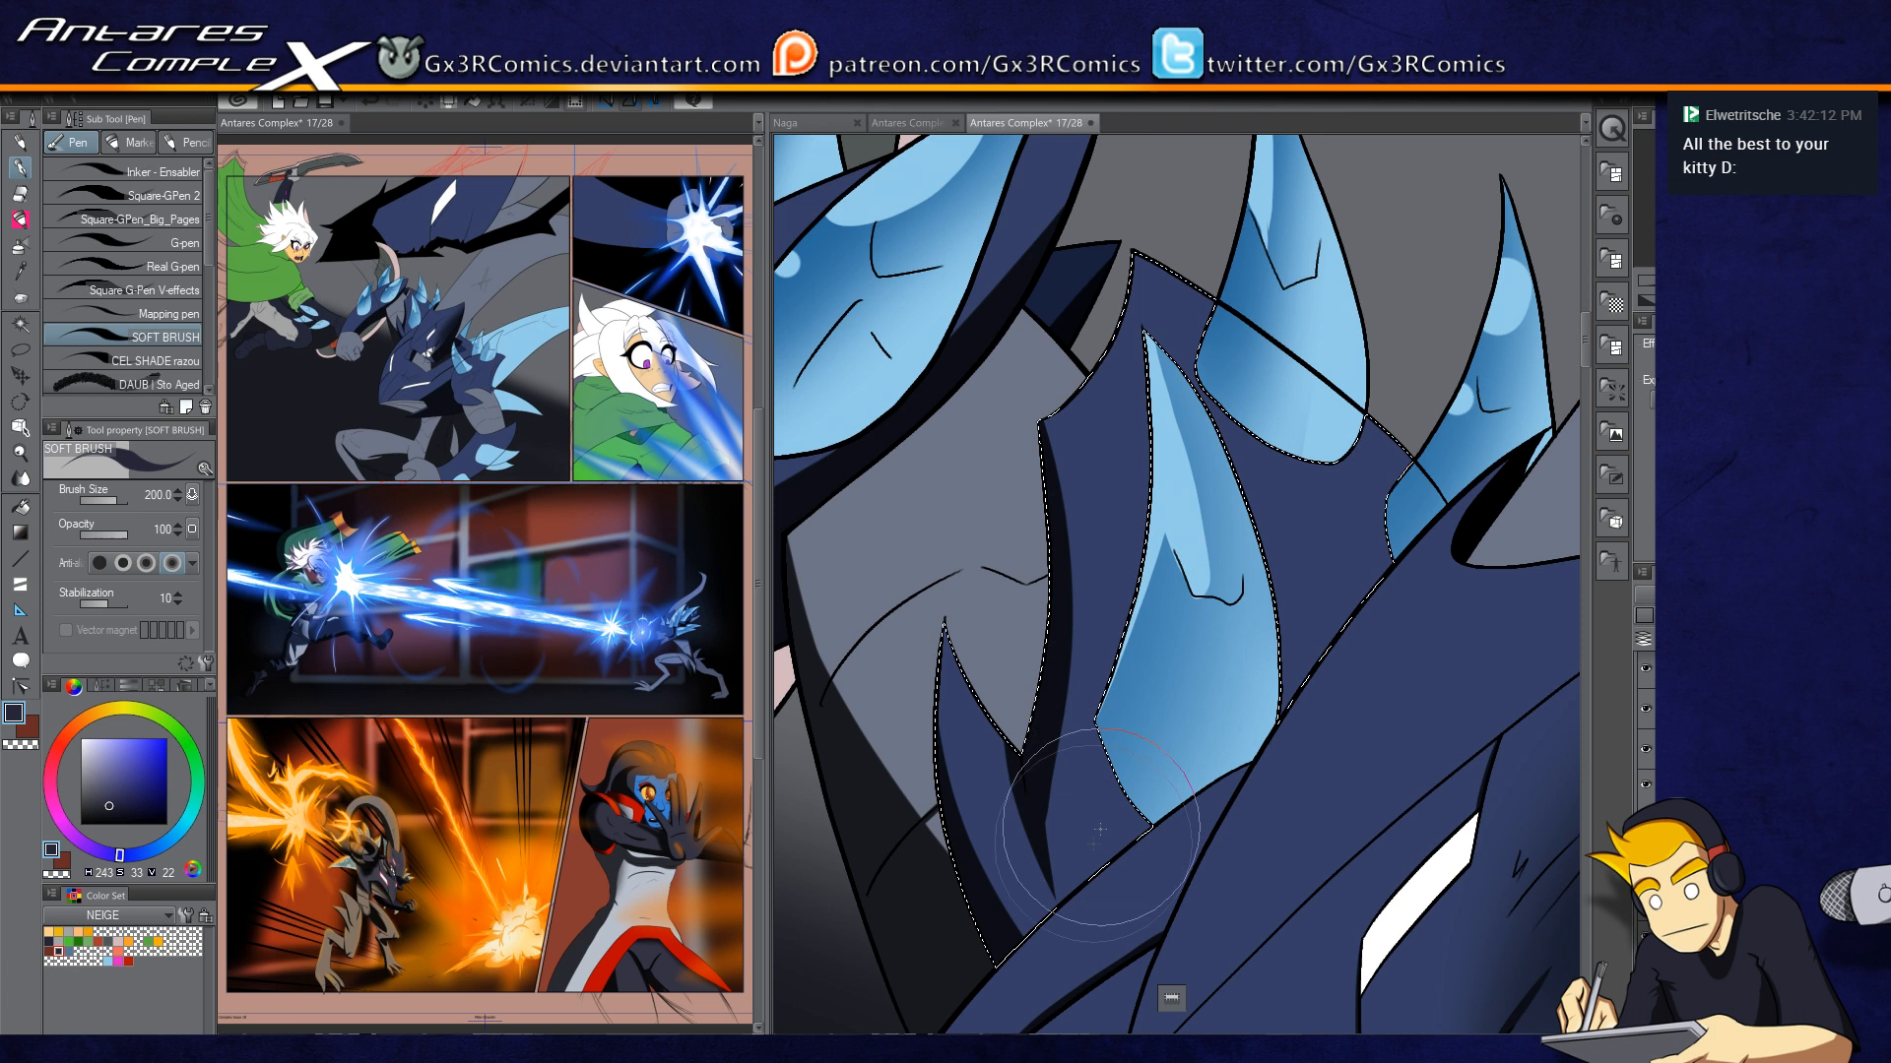
pyautogui.moveTo(1073, 562); pyautogui.dragTo(1063, 928)
pyautogui.hotkey('ctrl', 'z')
# Step: Paint a rounded dark cast shadow beneath the upper arm's rear spike and a sliver beside the neighbouring spike
pyautogui.moveTo(1206, 667); pyautogui.dragTo(1033, 750)
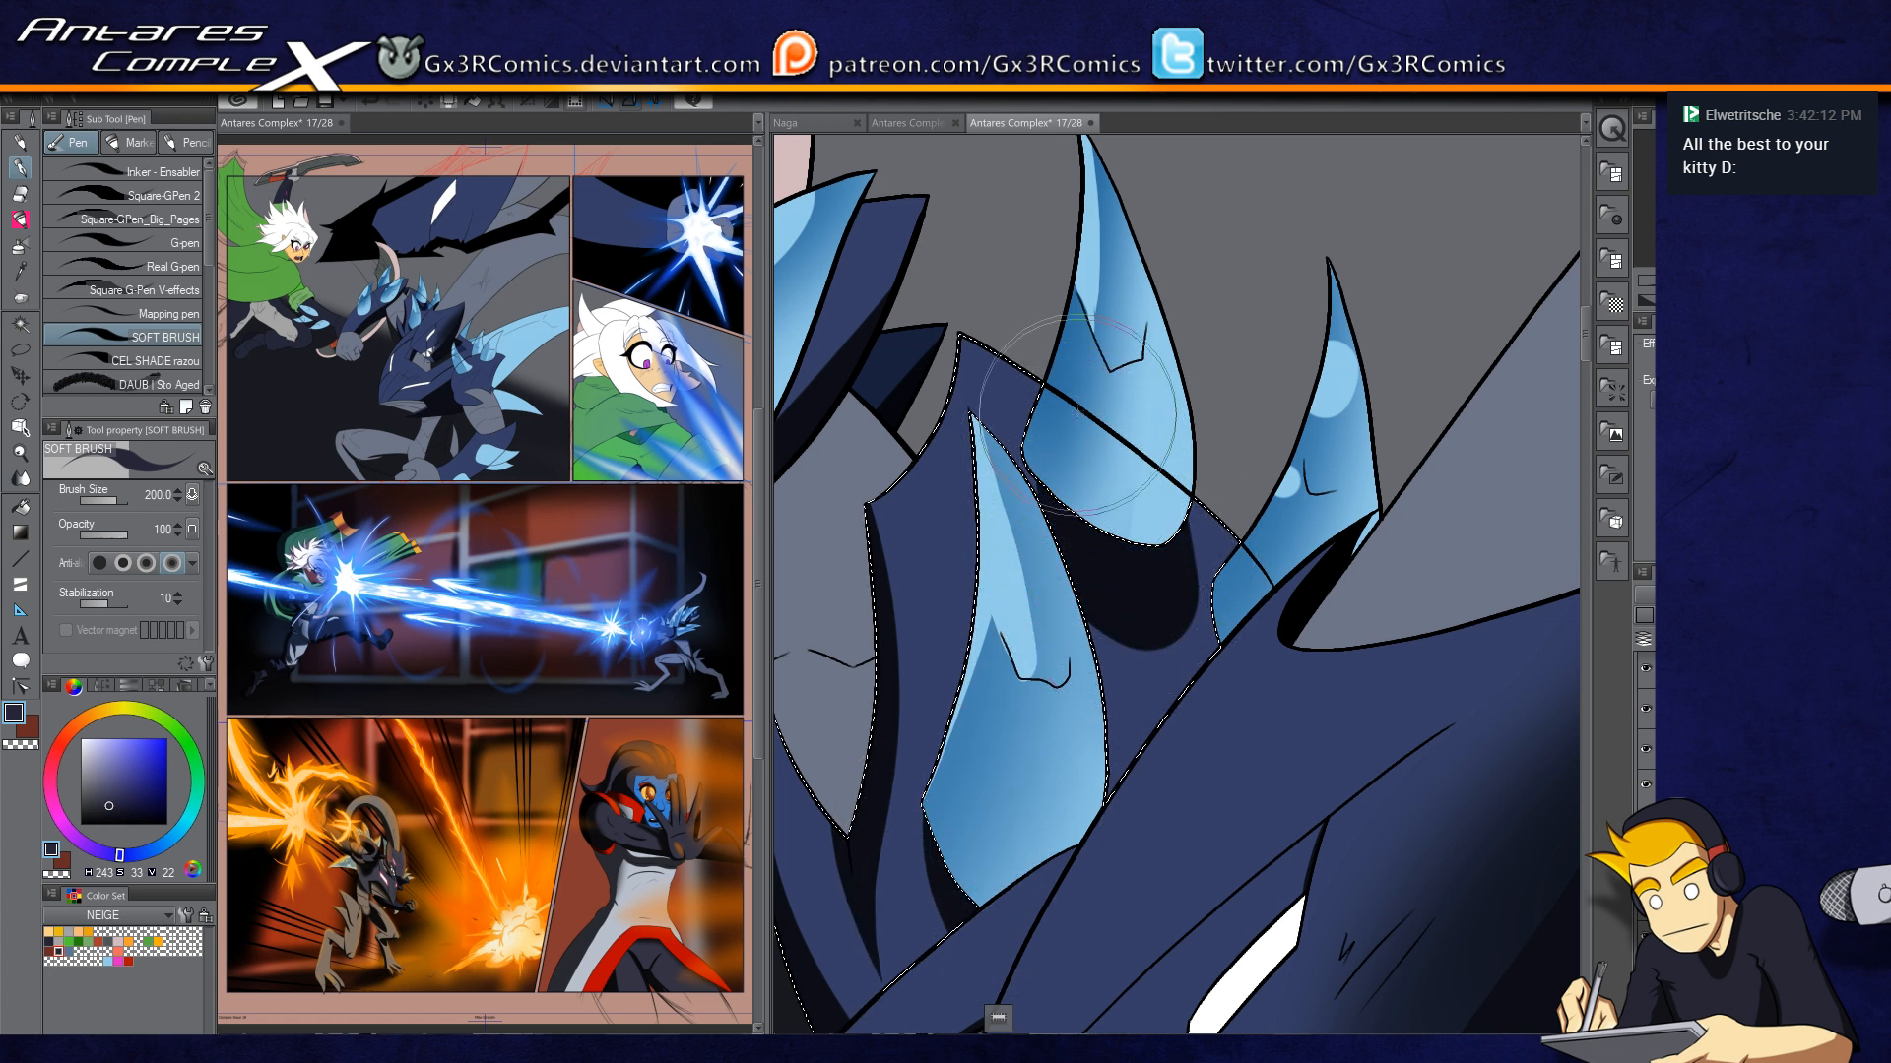
pyautogui.moveTo(1243, 601); pyautogui.dragTo(1243, 685)
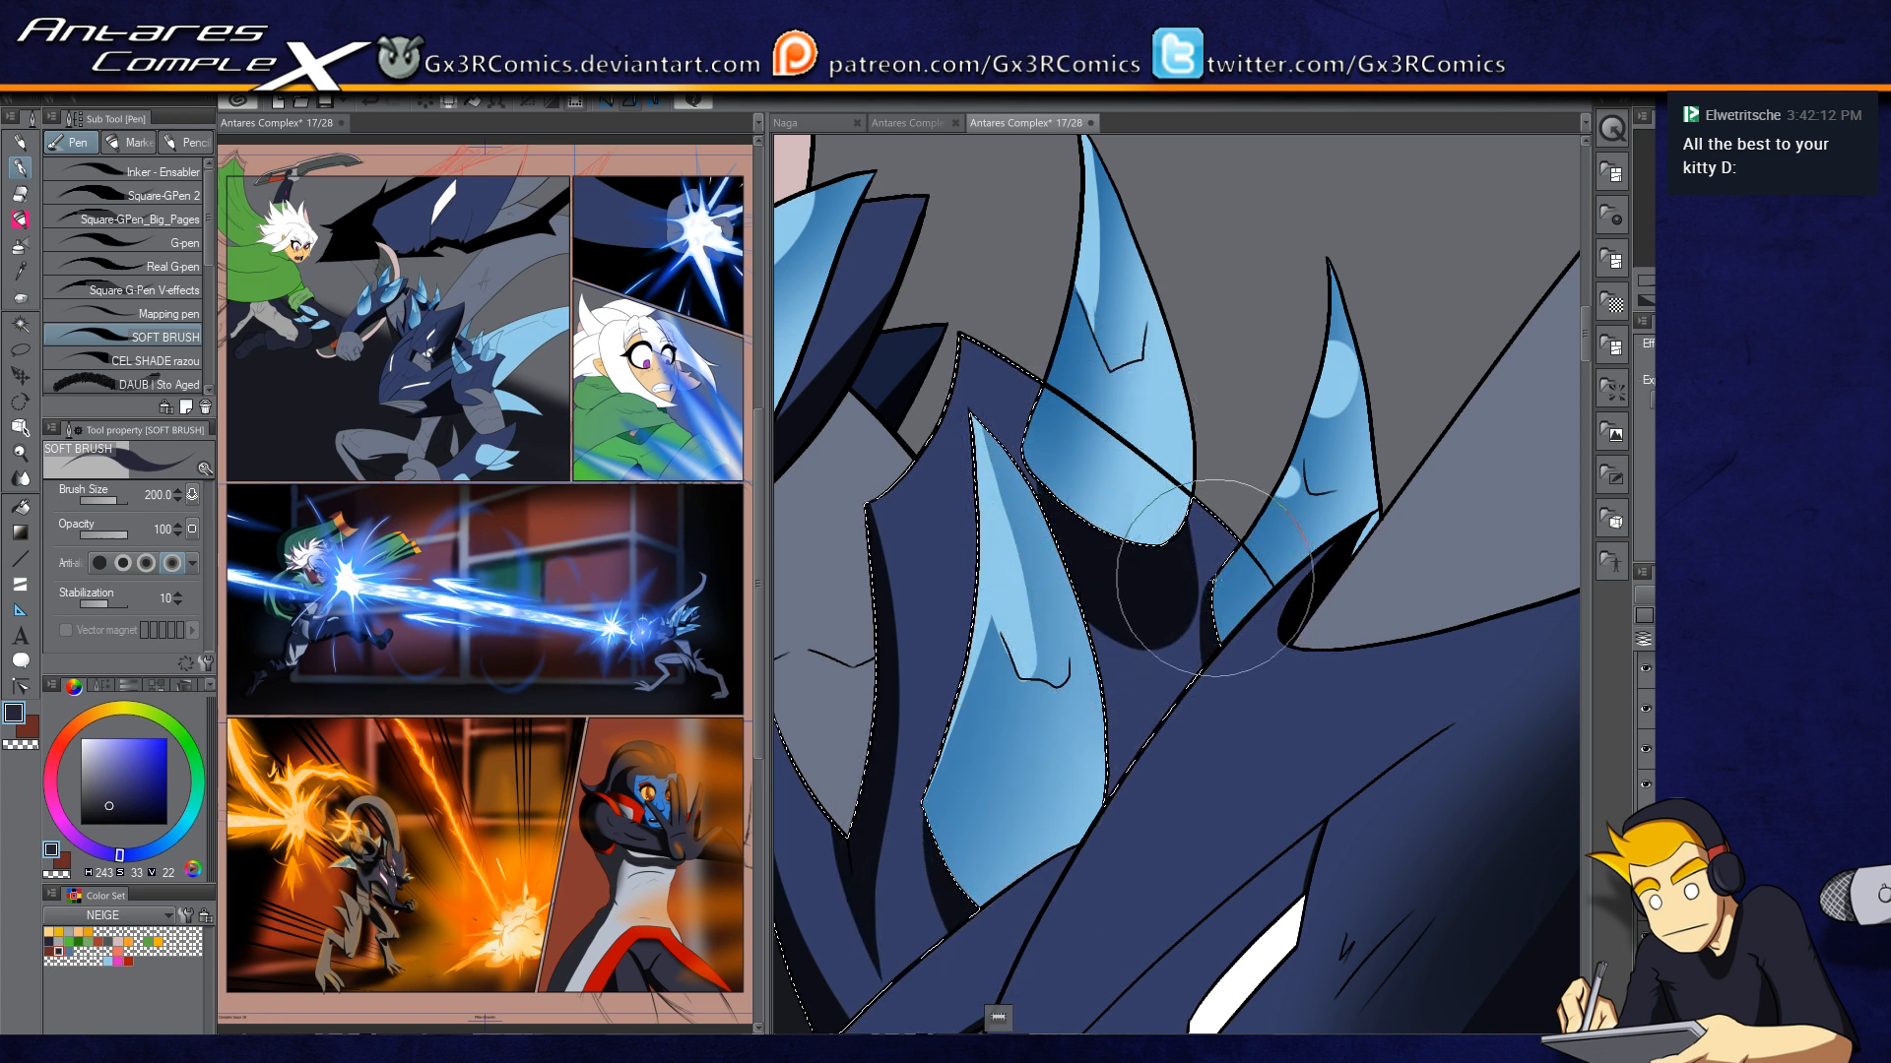
pyautogui.moveTo(1077, 597); pyautogui.dragTo(1186, 576)
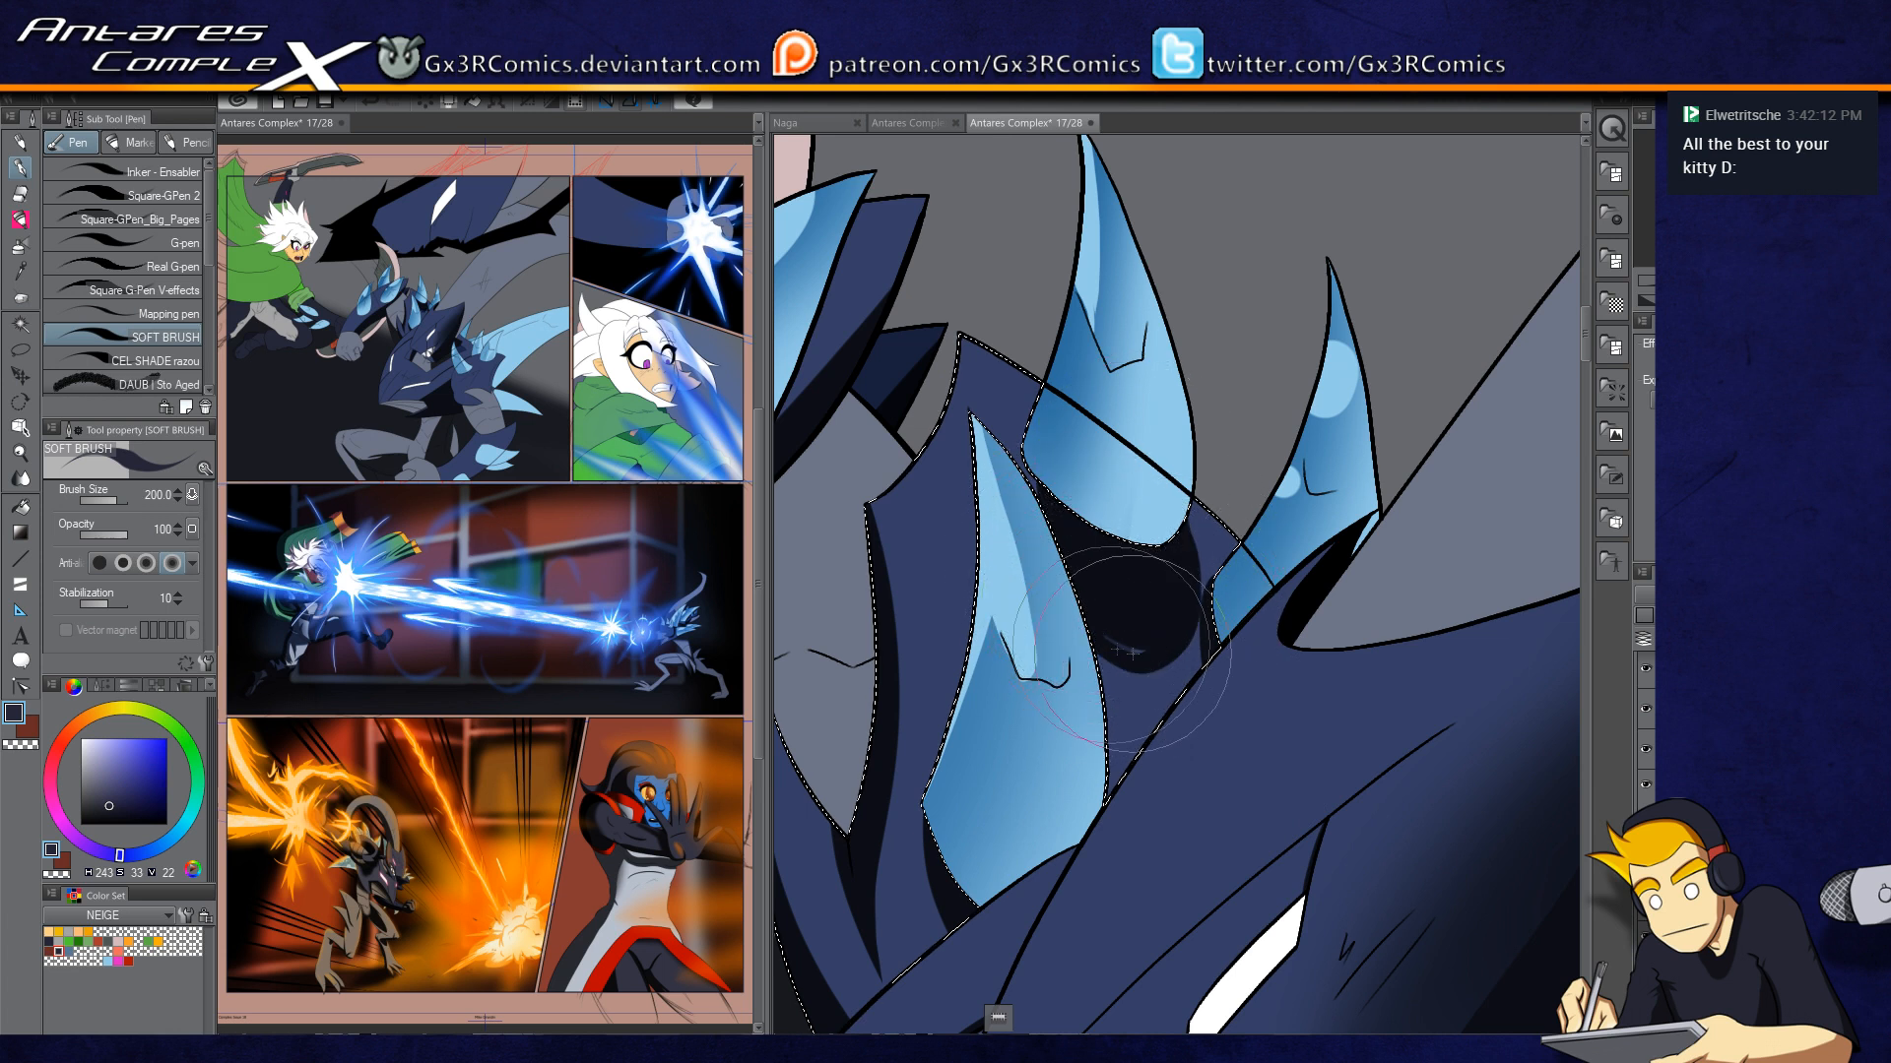
# Step: Soften the cast shadow beneath the upper arm spike with the transparent Soft airbrush, reducing its size to 170
pyautogui.press('b')
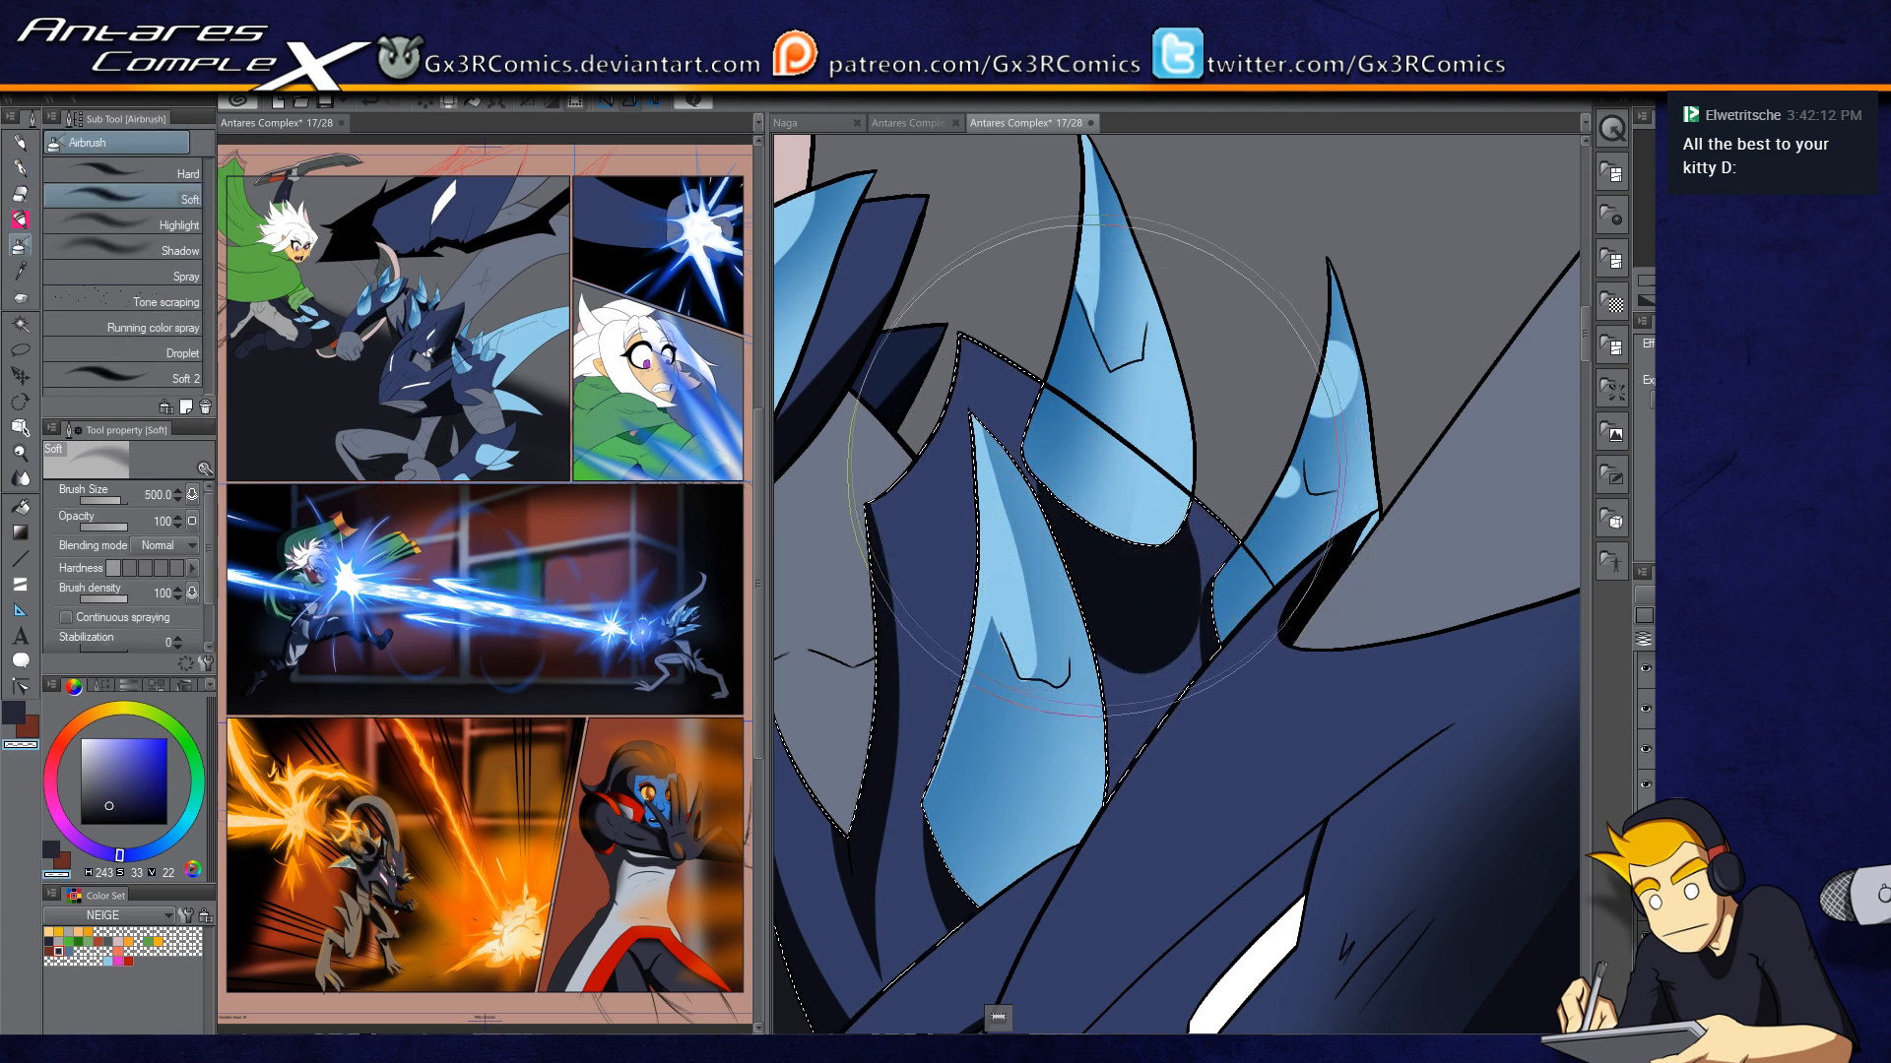
pyautogui.moveTo(1107, 466); pyautogui.dragTo(1101, 418)
pyautogui.hotkey('ctrl', 'z')
pyautogui.press('[')
pyautogui.press('[')
pyautogui.press('[')
pyautogui.moveTo(1095, 491); pyautogui.dragTo(1142, 517)
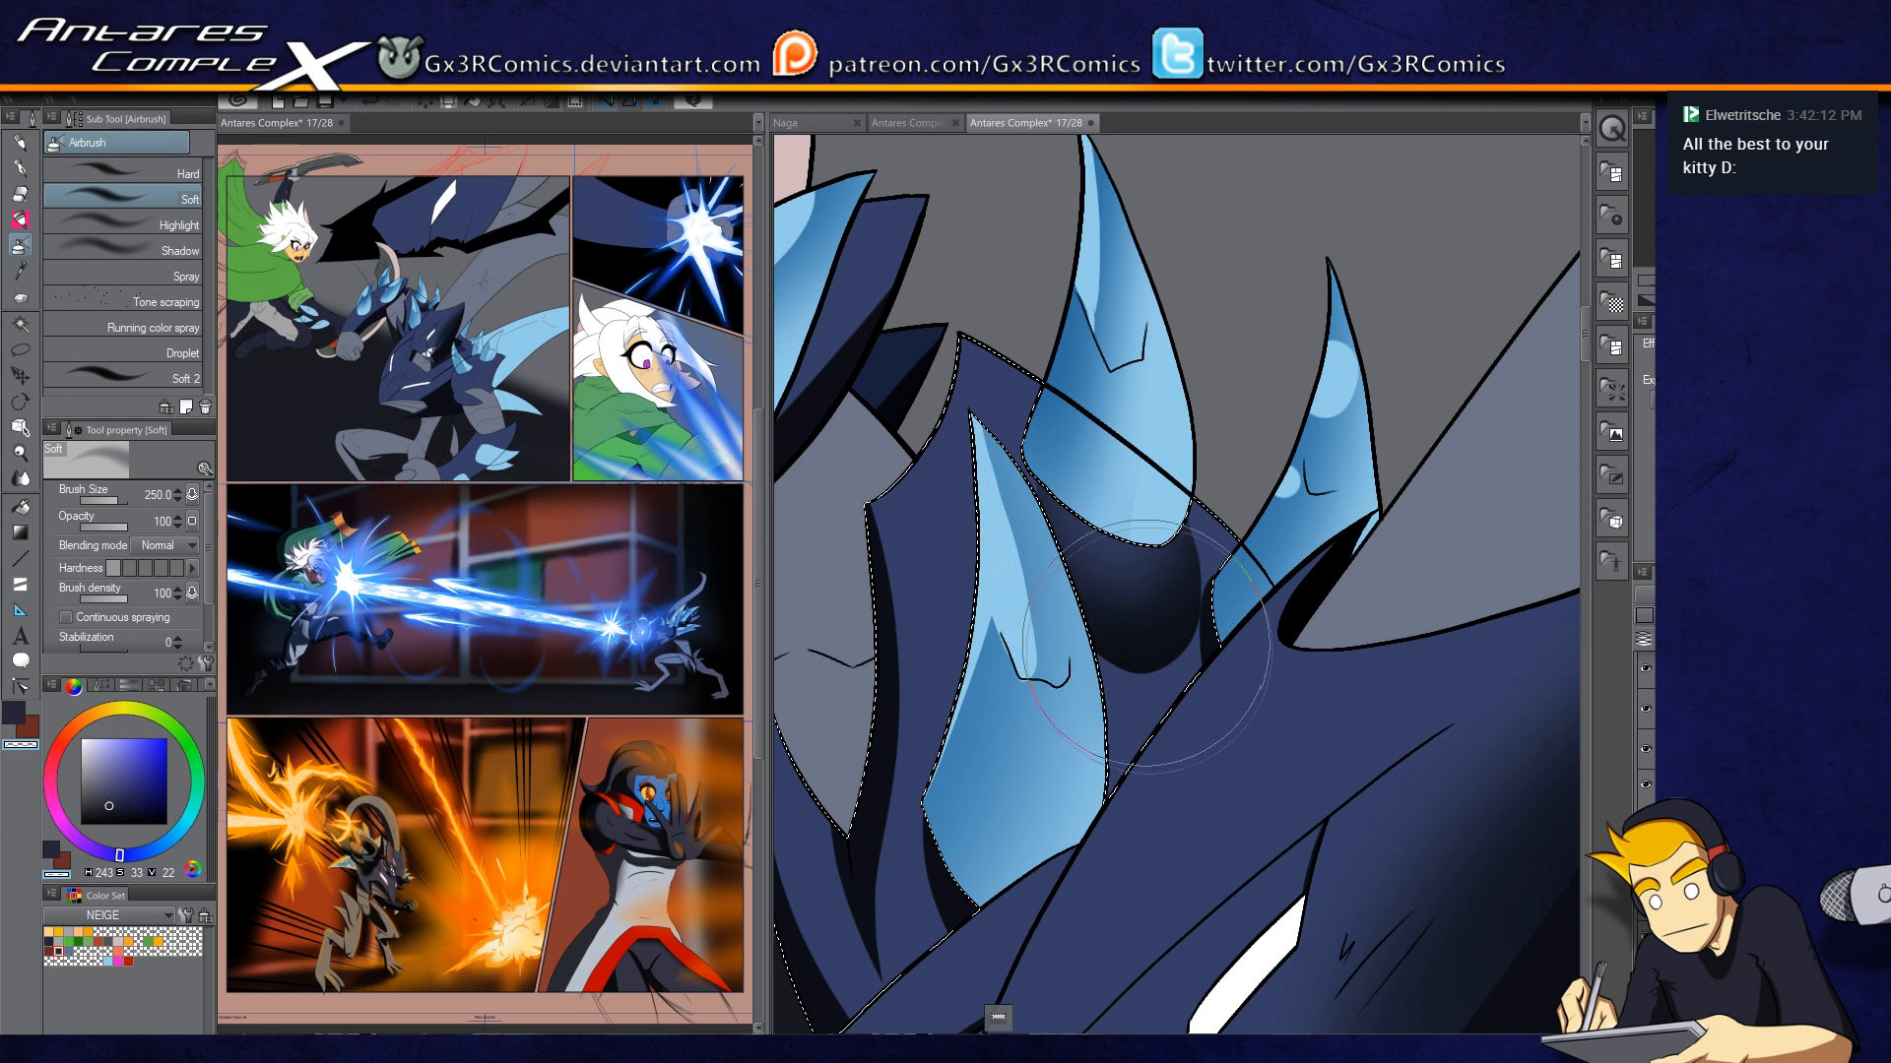
pyautogui.press('[')
pyautogui.hotkey('ctrl', 'z')
pyautogui.hotkey('ctrl', 'z')
pyautogui.moveTo(1130, 563); pyautogui.dragTo(1140, 608)
pyautogui.hotkey('ctrl', 'z')
pyautogui.moveTo(1075, 477); pyautogui.dragTo(1130, 650)
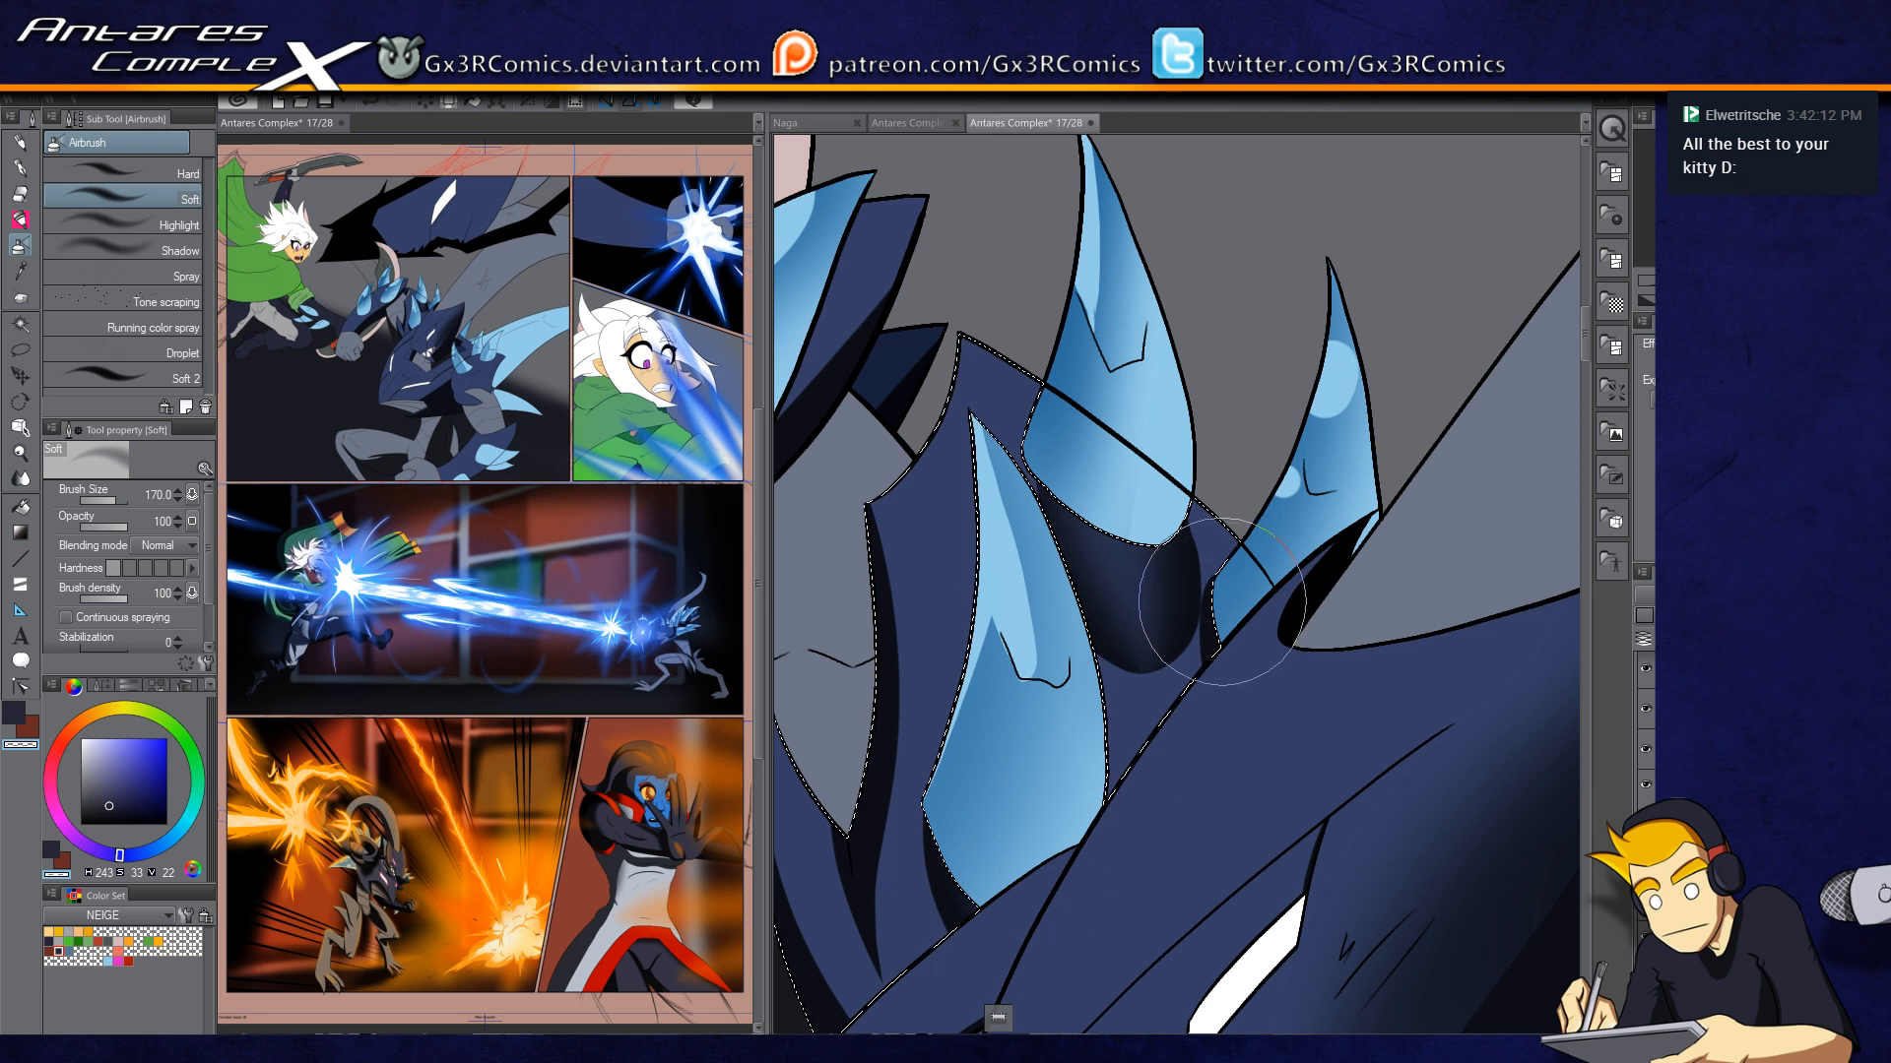
# Step: Widen the forearm's underside shadow with the SOFT BRUSH at size 300 and fade a spot mid-shadow with the transparent Soft airbrush at size 170
pyautogui.moveTo(859, 849); pyautogui.dragTo(1330, 628)
pyautogui.moveTo(1046, 660); pyautogui.dragTo(1256, 703)
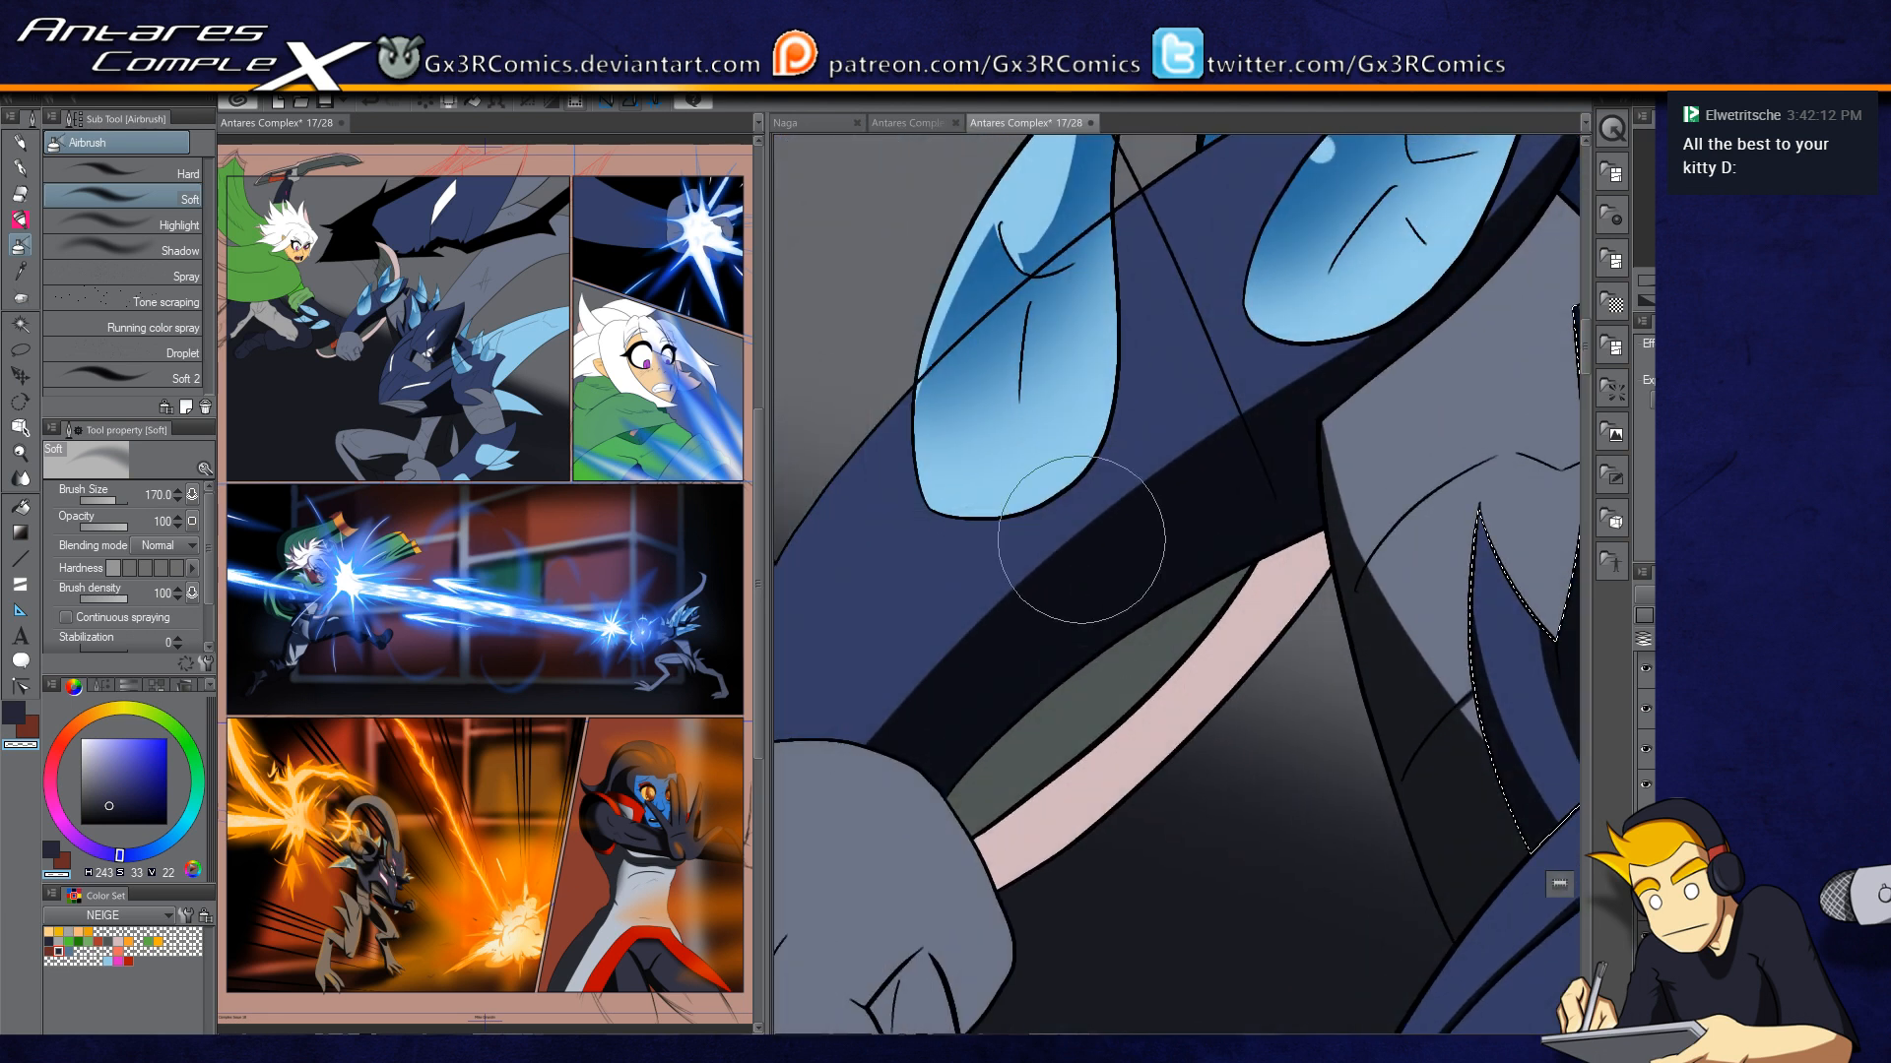
pyautogui.press('p')
pyautogui.press('x')
pyautogui.press('x')
pyautogui.scroll(-1, 1024, 606)
pyautogui.press(']')
pyautogui.moveTo(891, 747)
pyautogui.mouseDown()
pyautogui.moveTo(1243, 442)
pyautogui.moveTo(1406, 352)
pyautogui.mouseUp()
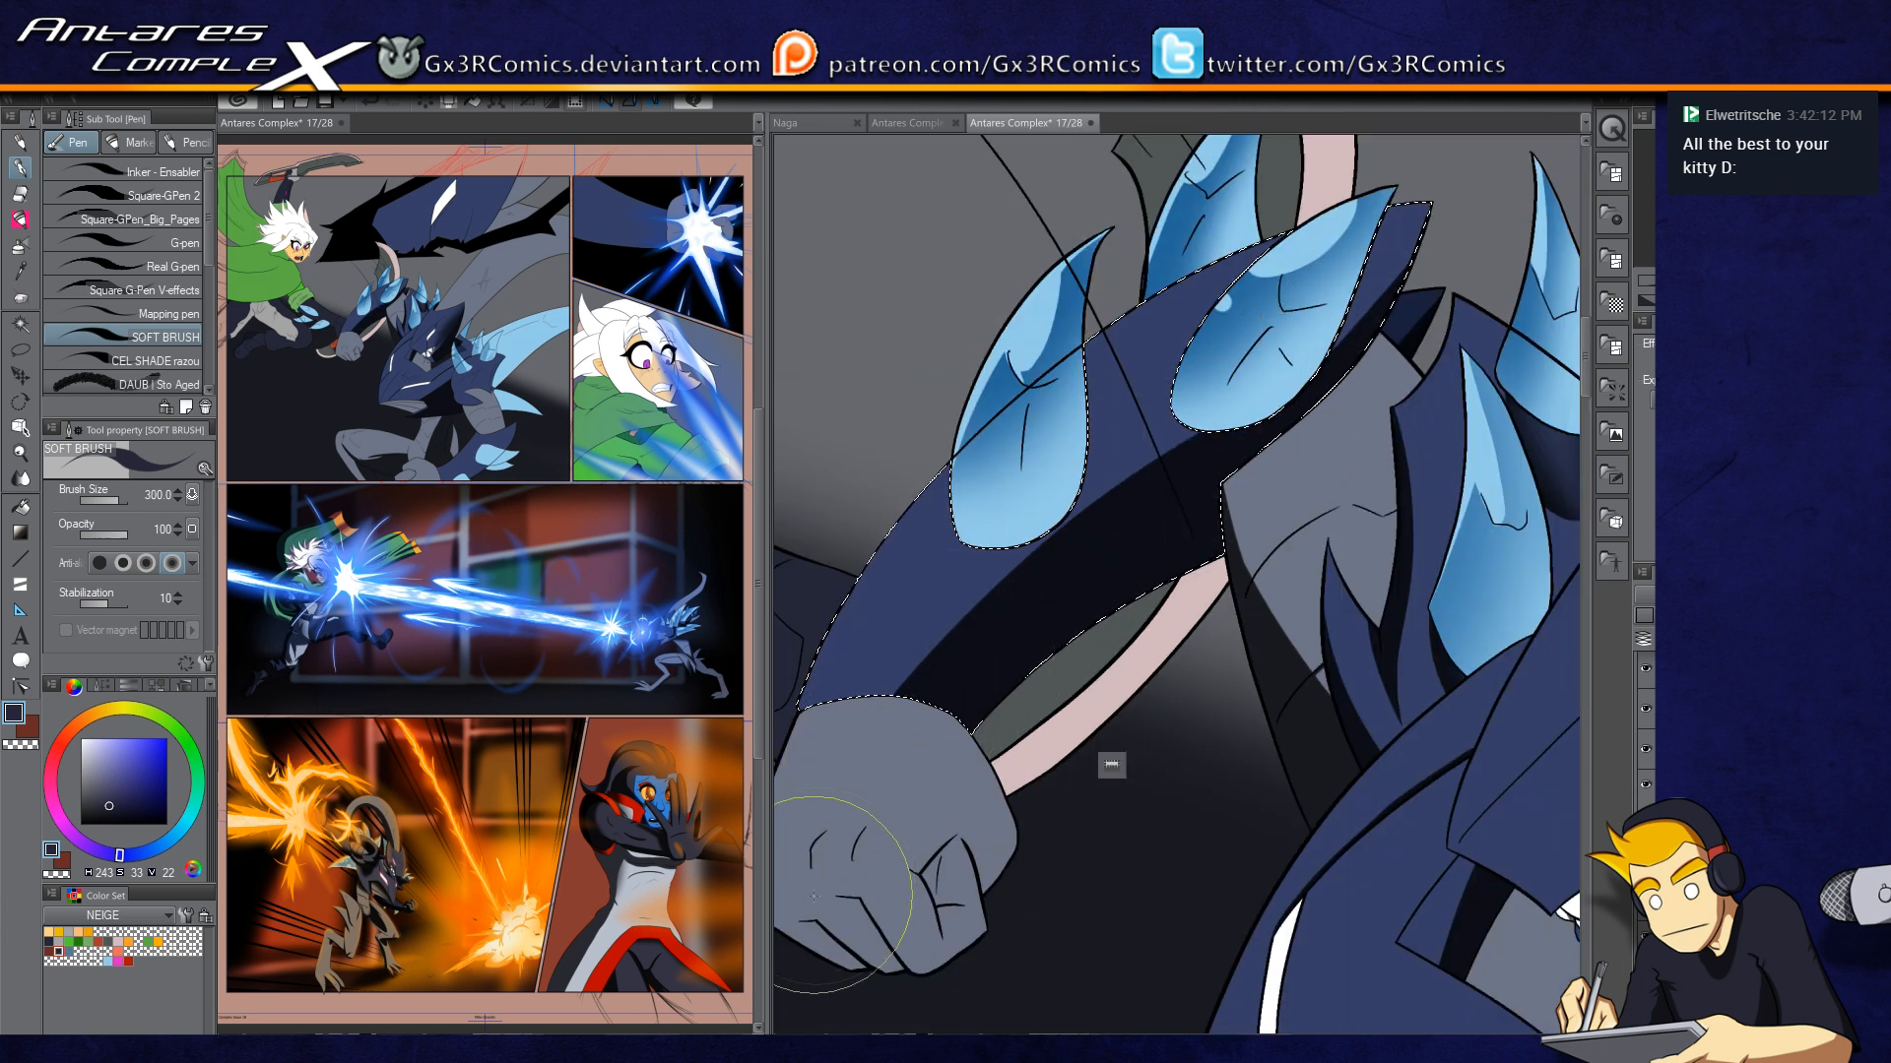
pyautogui.press('b')
pyautogui.moveTo(1052, 549)
pyautogui.mouseDown()
pyautogui.moveTo(1122, 616)
pyautogui.moveTo(1046, 499)
pyautogui.moveTo(999, 493)
pyautogui.moveTo(1118, 629)
pyautogui.moveTo(1057, 545)
pyautogui.moveTo(968, 500)
pyautogui.moveTo(1085, 629)
pyautogui.moveTo(1043, 457)
pyautogui.moveTo(1096, 630)
pyautogui.moveTo(1059, 532)
pyautogui.mouseUp()
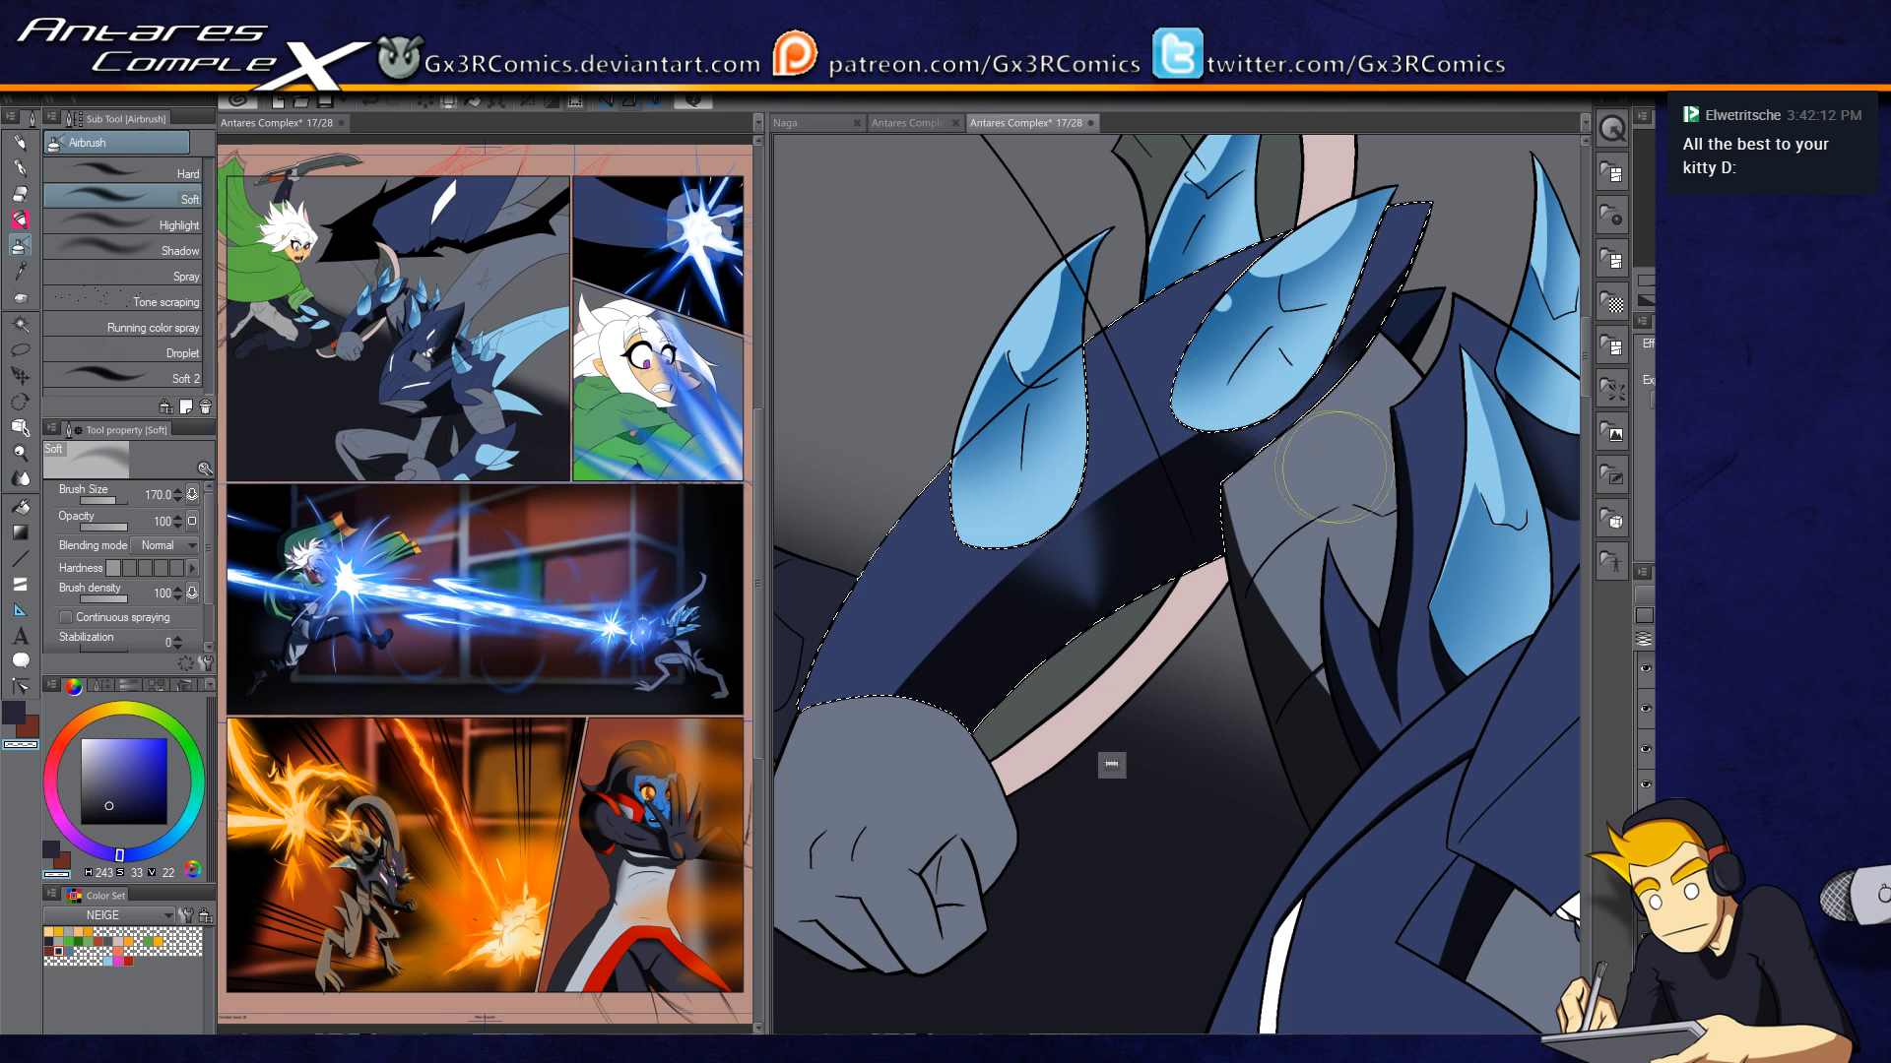
# Step: Auto-select the grey fist and cover its thumb side with a dark angular shadow using the SOFT BRUSH at size 300
pyautogui.moveTo(1022, 679); pyautogui.dragTo(1253, 435)
pyautogui.press('w')
pyautogui.click(1178, 574)
pyautogui.press('p')
pyautogui.scroll(2, 1168, 587)
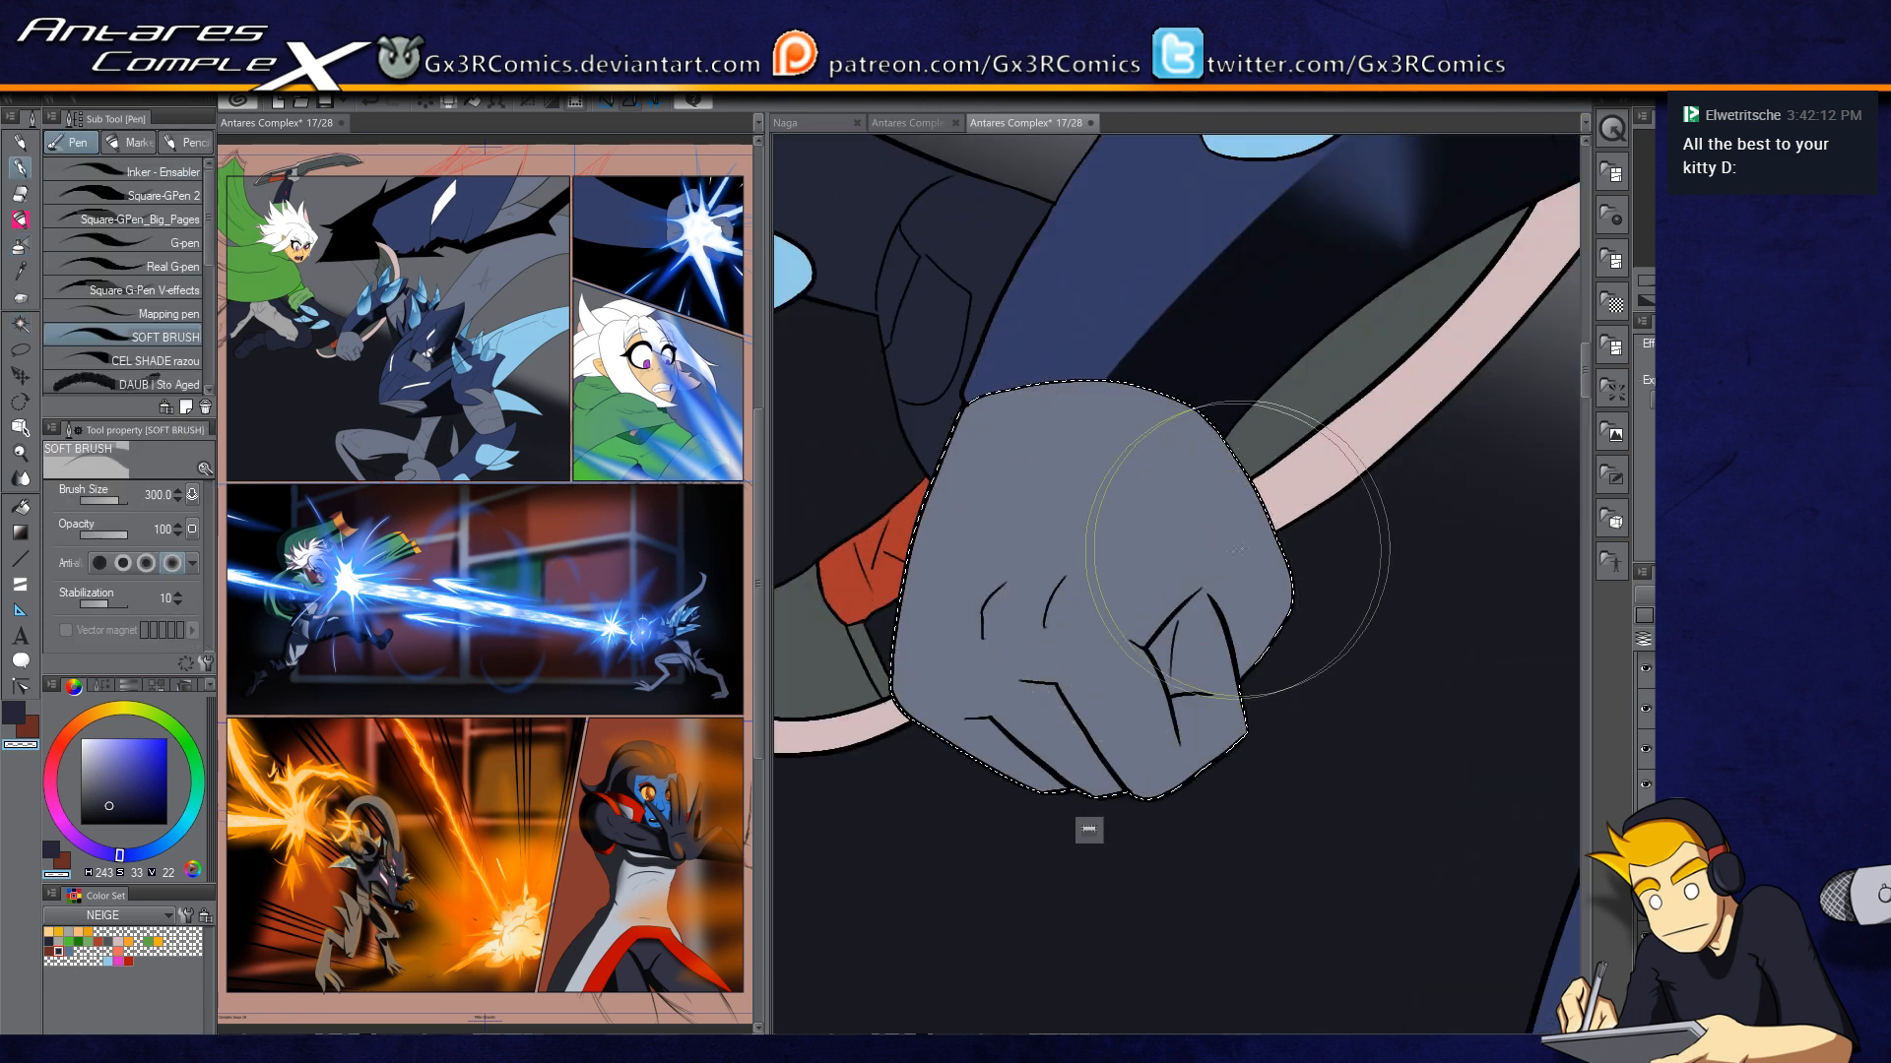
pyautogui.moveTo(1194, 416)
pyautogui.mouseDown()
pyautogui.moveTo(1273, 685)
pyautogui.moveTo(1188, 442)
pyautogui.moveTo(1246, 706)
pyautogui.moveTo(1165, 493)
pyautogui.moveTo(1185, 288)
pyautogui.moveTo(1182, 497)
pyautogui.mouseUp()
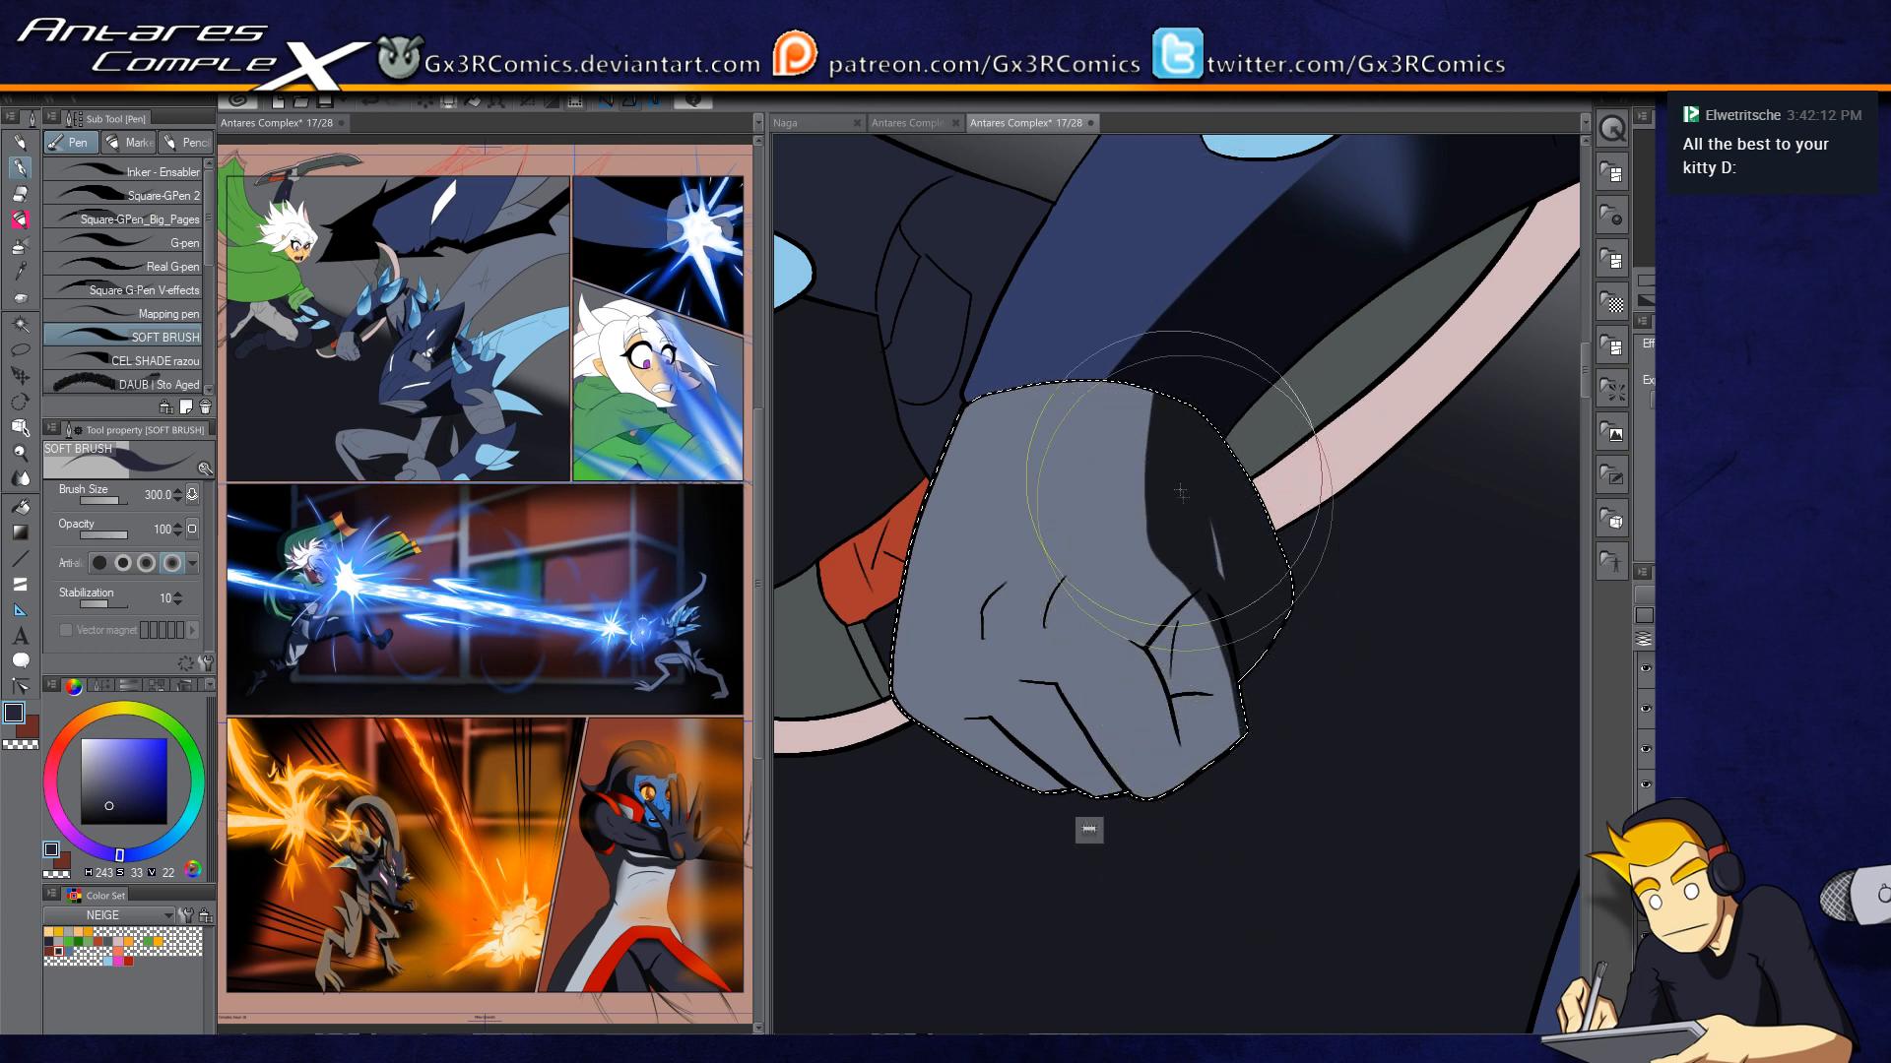
pyautogui.moveTo(1161, 416)
pyautogui.mouseDown()
pyautogui.moveTo(1155, 527)
pyautogui.moveTo(1114, 630)
pyautogui.moveTo(1161, 770)
pyautogui.moveTo(1148, 652)
pyautogui.moveTo(1116, 624)
pyautogui.moveTo(1175, 759)
pyautogui.moveTo(1151, 664)
pyautogui.moveTo(1171, 770)
pyautogui.moveTo(1129, 653)
pyautogui.moveTo(1173, 829)
pyautogui.moveTo(1158, 757)
pyautogui.moveTo(1261, 698)
pyautogui.moveTo(1193, 593)
pyautogui.mouseUp()
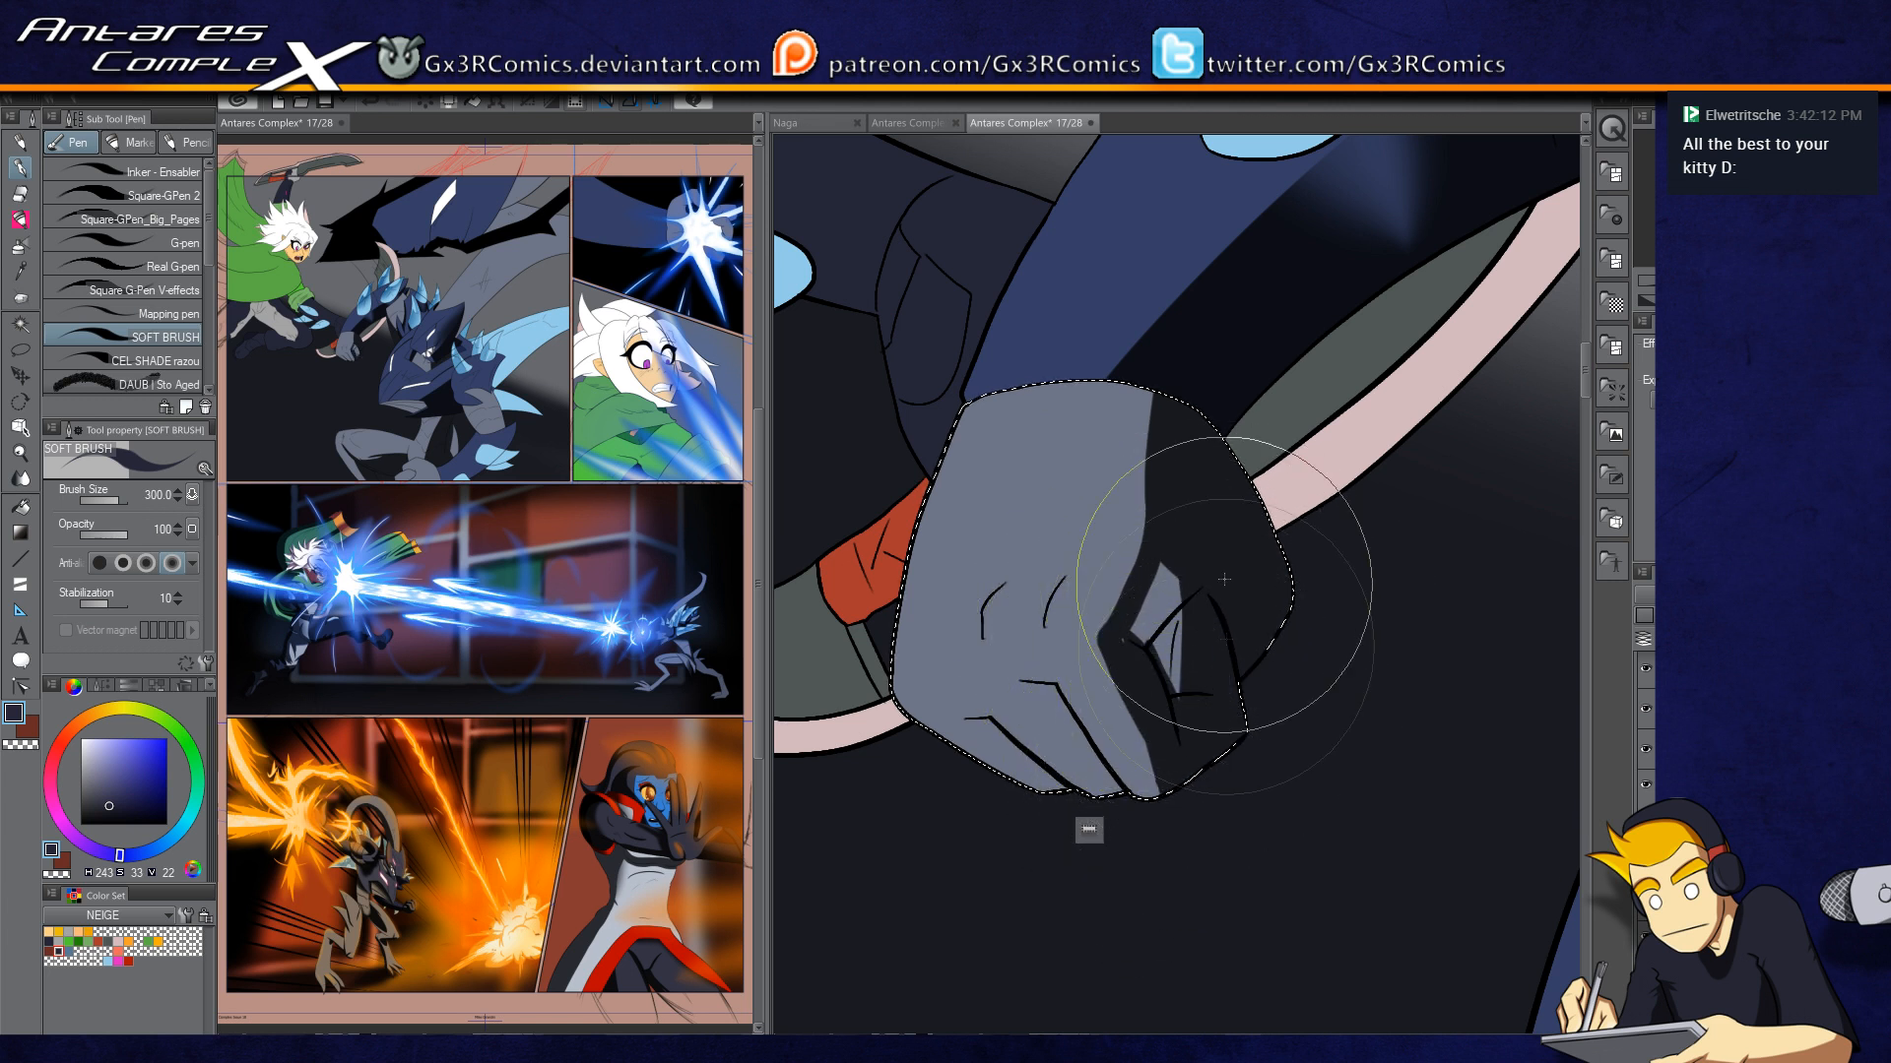
pyautogui.moveTo(1129, 660)
pyautogui.mouseDown()
pyautogui.moveTo(1181, 852)
pyautogui.moveTo(1156, 789)
pyautogui.moveTo(1136, 794)
pyautogui.moveTo(1179, 790)
pyautogui.moveTo(1130, 791)
pyautogui.mouseUp()
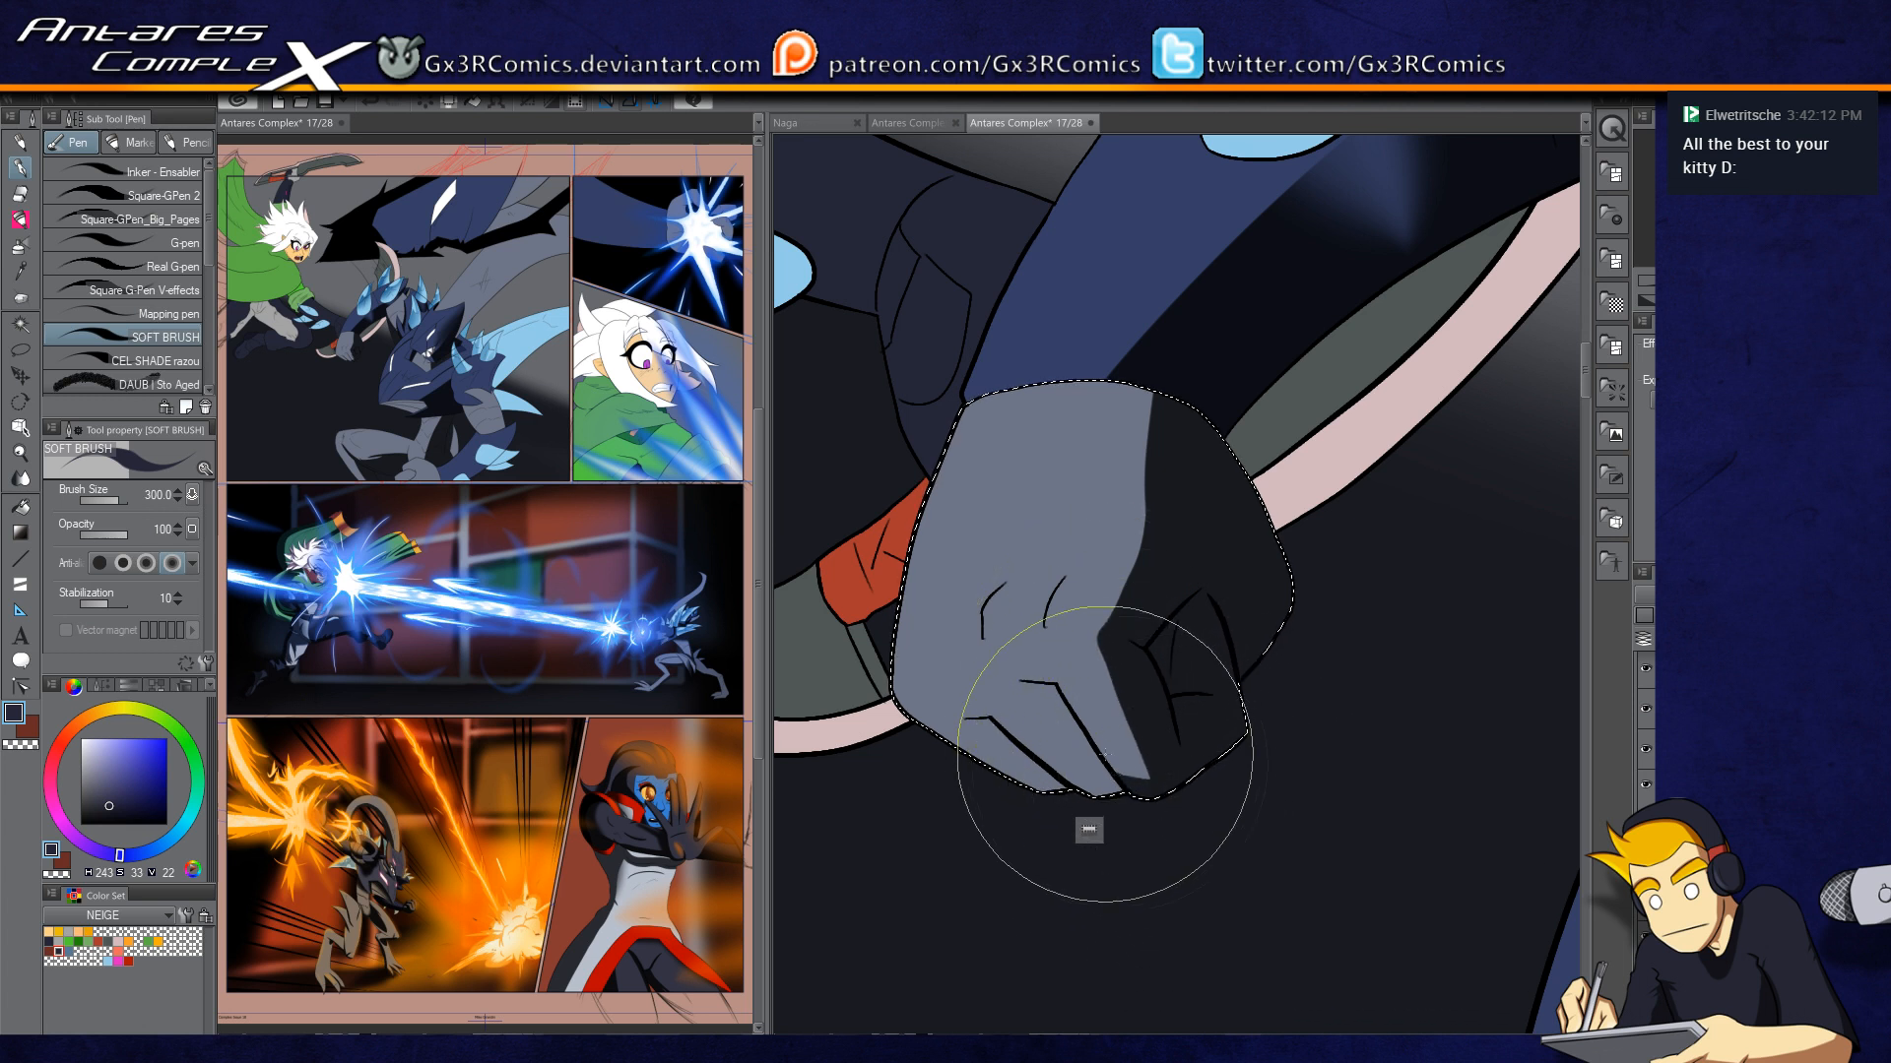
# Step: Paint dark shadows along the finger creases and tapered shadows between the knuckles, trimming them with the transparent colour
pyautogui.moveTo(1052, 683)
pyautogui.mouseDown()
pyautogui.moveTo(1124, 794)
pyautogui.moveTo(1100, 791)
pyautogui.moveTo(1109, 776)
pyautogui.mouseUp()
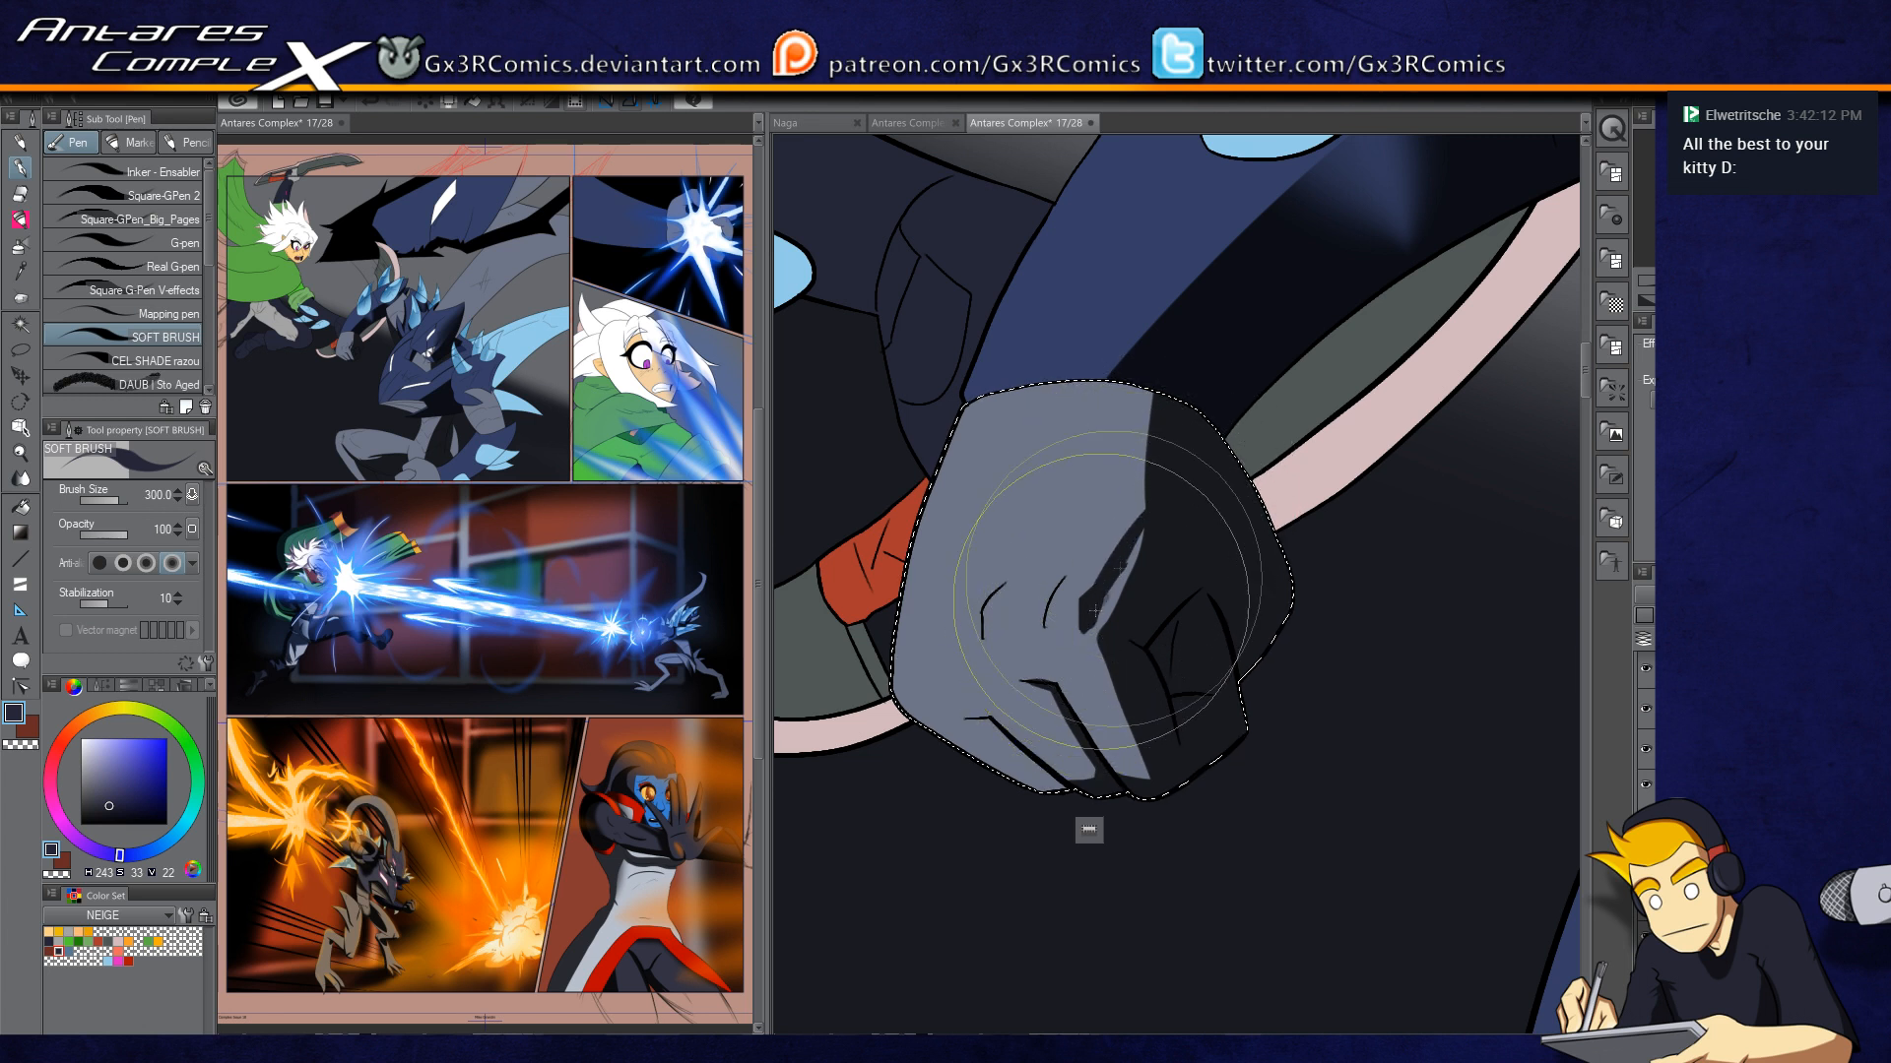
pyautogui.press('c')
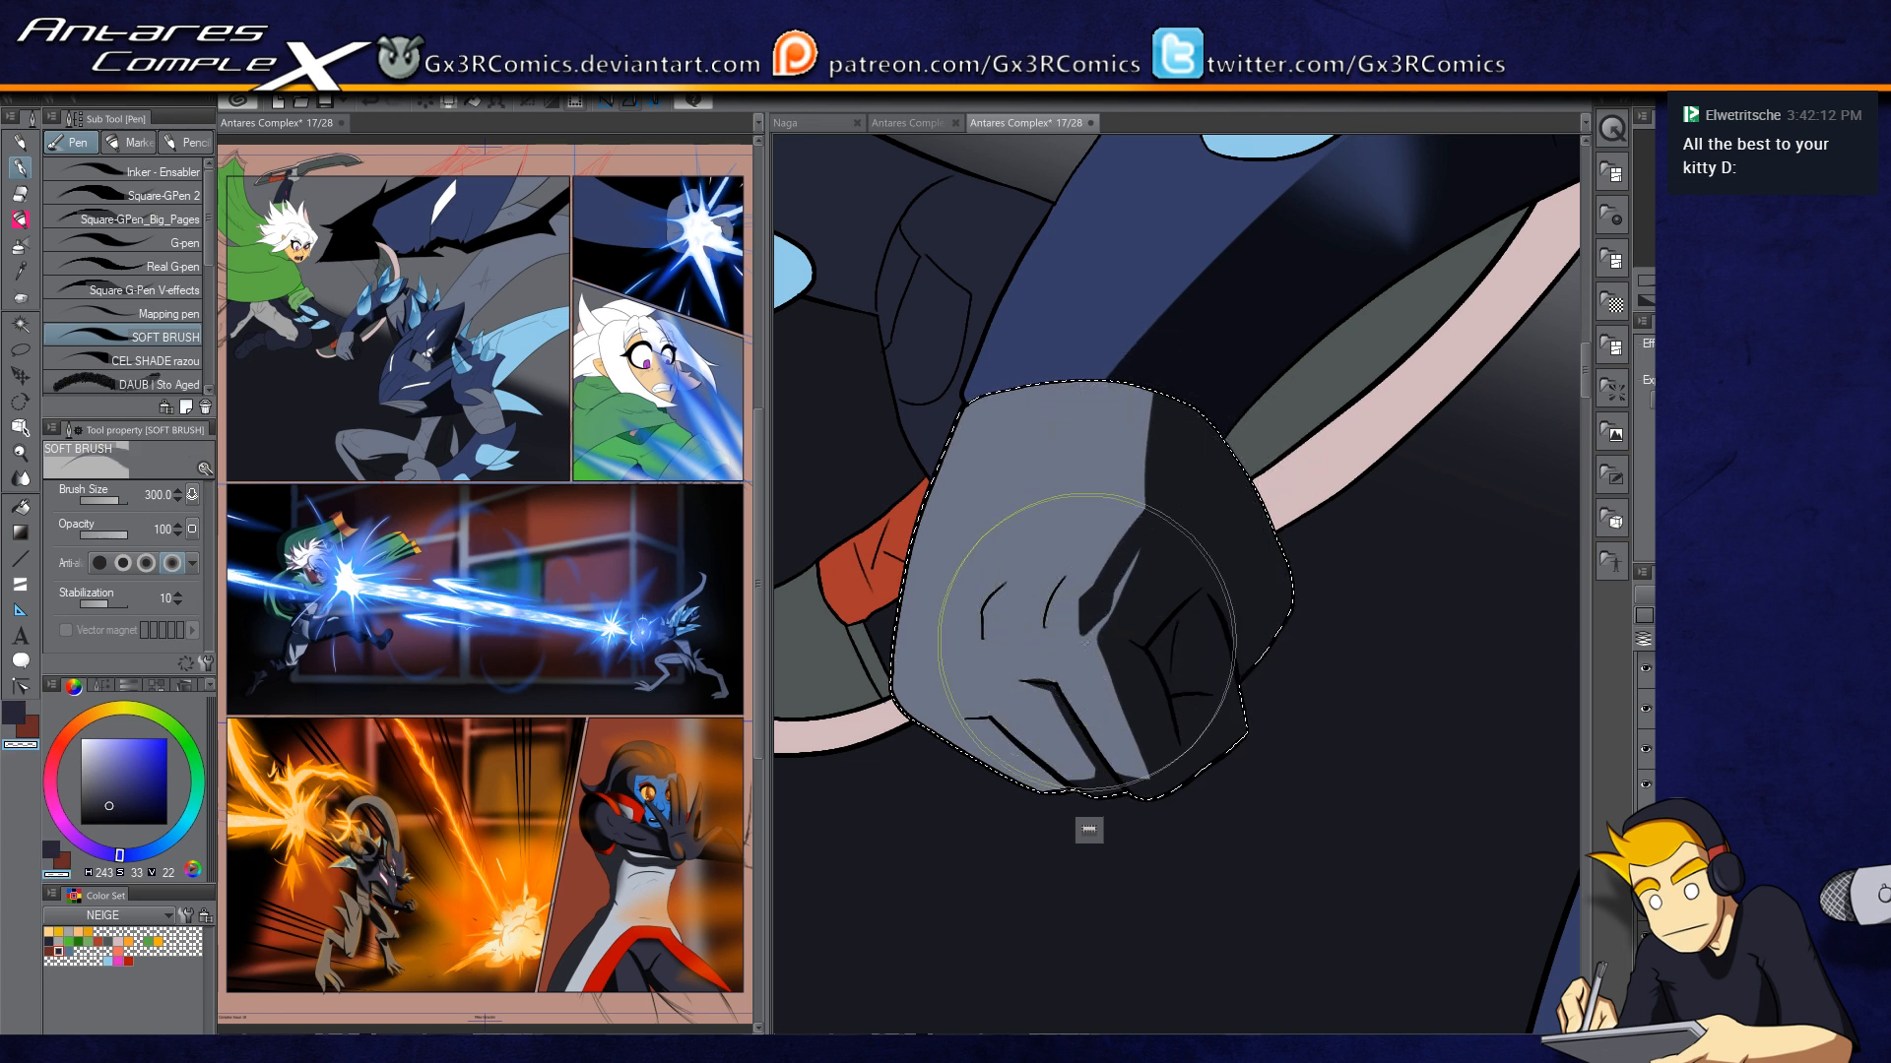
pyautogui.scroll(2, 1032, 557)
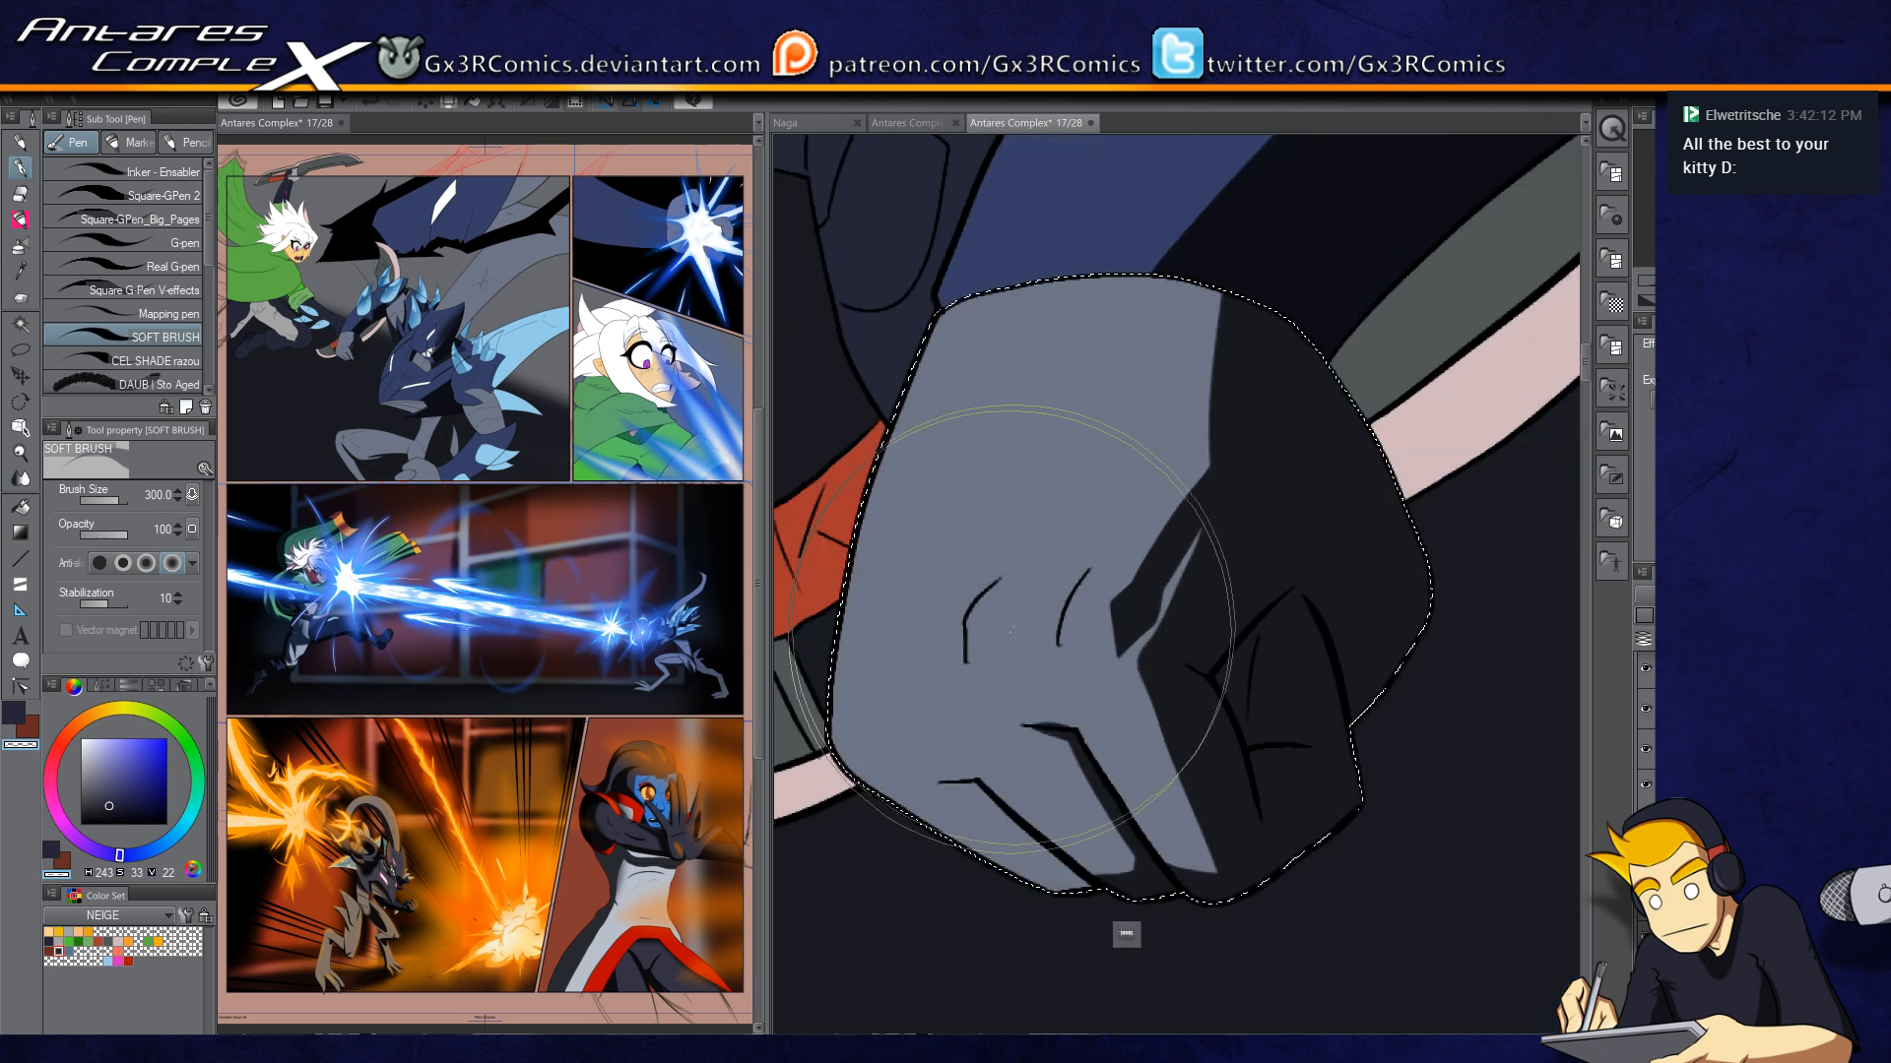
pyautogui.press('c')
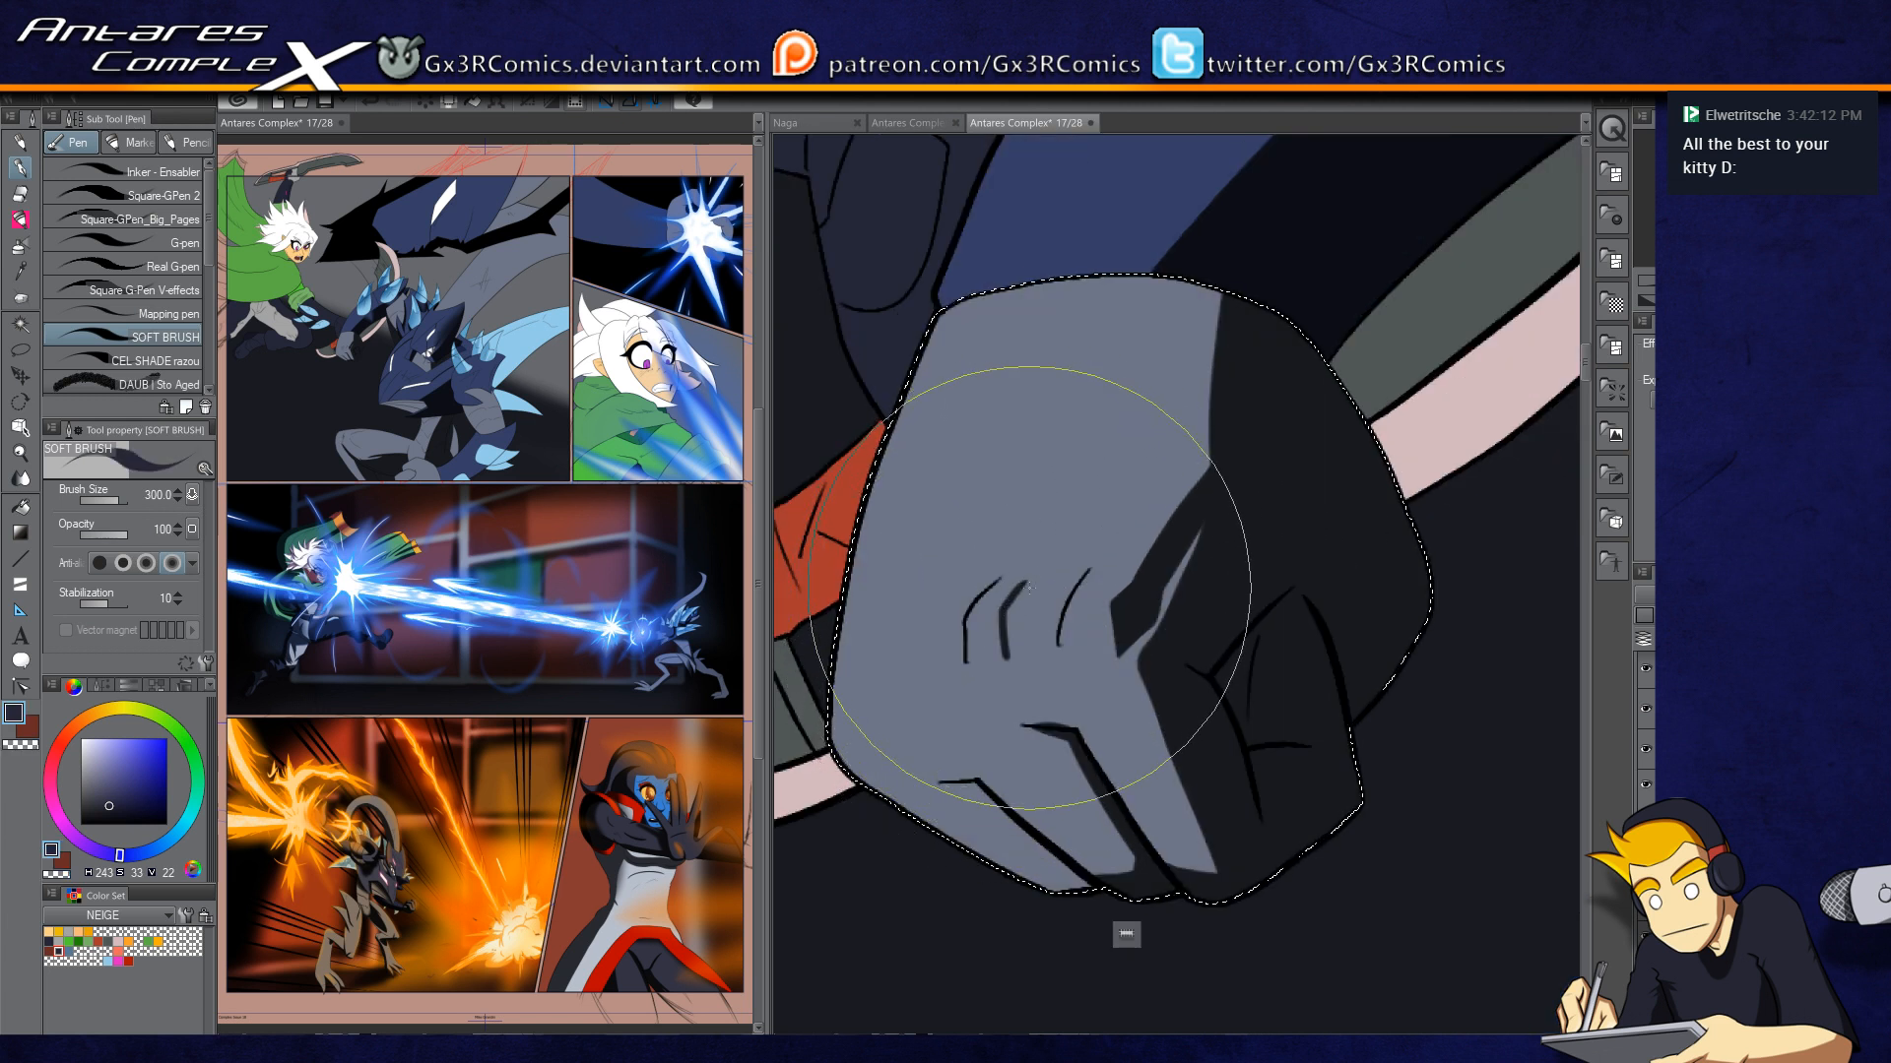
pyautogui.press('c')
pyautogui.press('c')
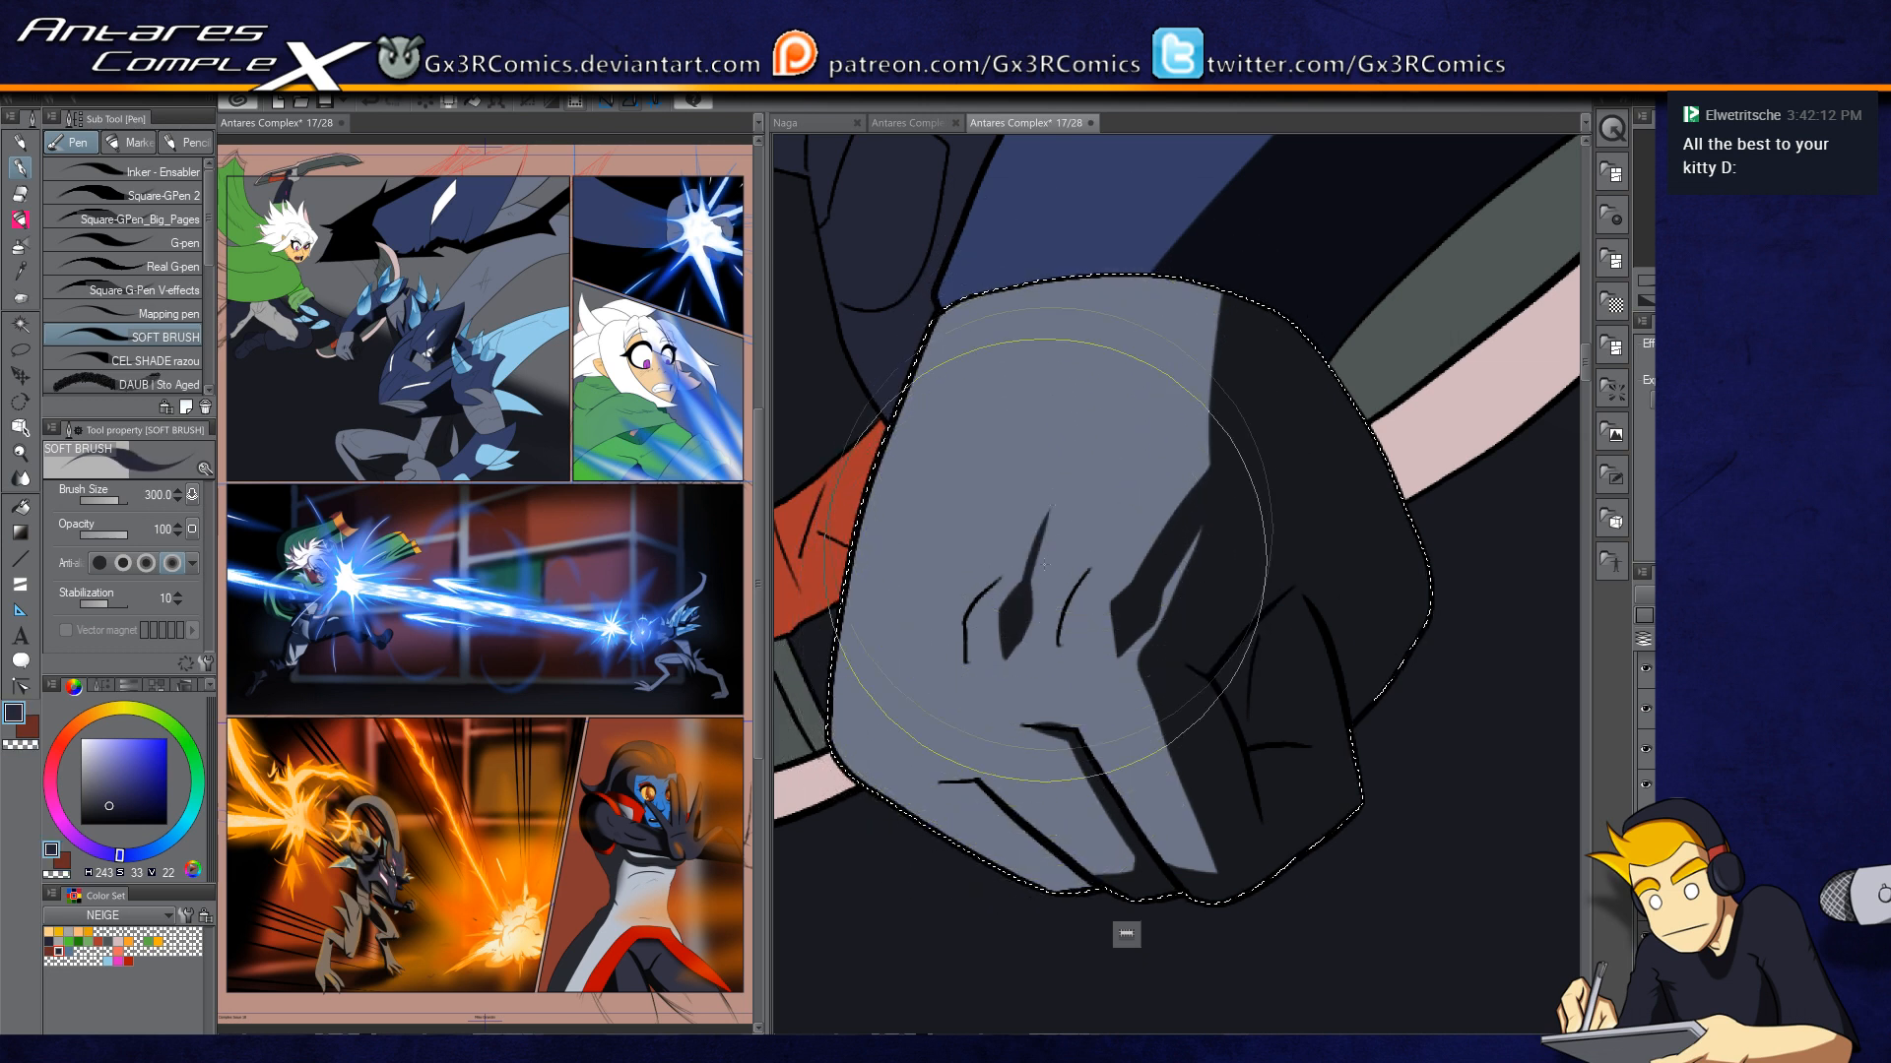
pyautogui.moveTo(959, 637); pyautogui.dragTo(996, 541)
pyautogui.moveTo(921, 602)
pyautogui.mouseDown()
pyautogui.moveTo(963, 660)
pyautogui.moveTo(1068, 719)
pyautogui.moveTo(977, 695)
pyautogui.moveTo(1028, 690)
pyautogui.moveTo(1010, 658)
pyautogui.moveTo(976, 691)
pyautogui.moveTo(1019, 689)
pyautogui.moveTo(1082, 760)
pyautogui.moveTo(1016, 686)
pyautogui.moveTo(1111, 782)
pyautogui.mouseUp()
pyautogui.hotkey('ctrl', 'z')
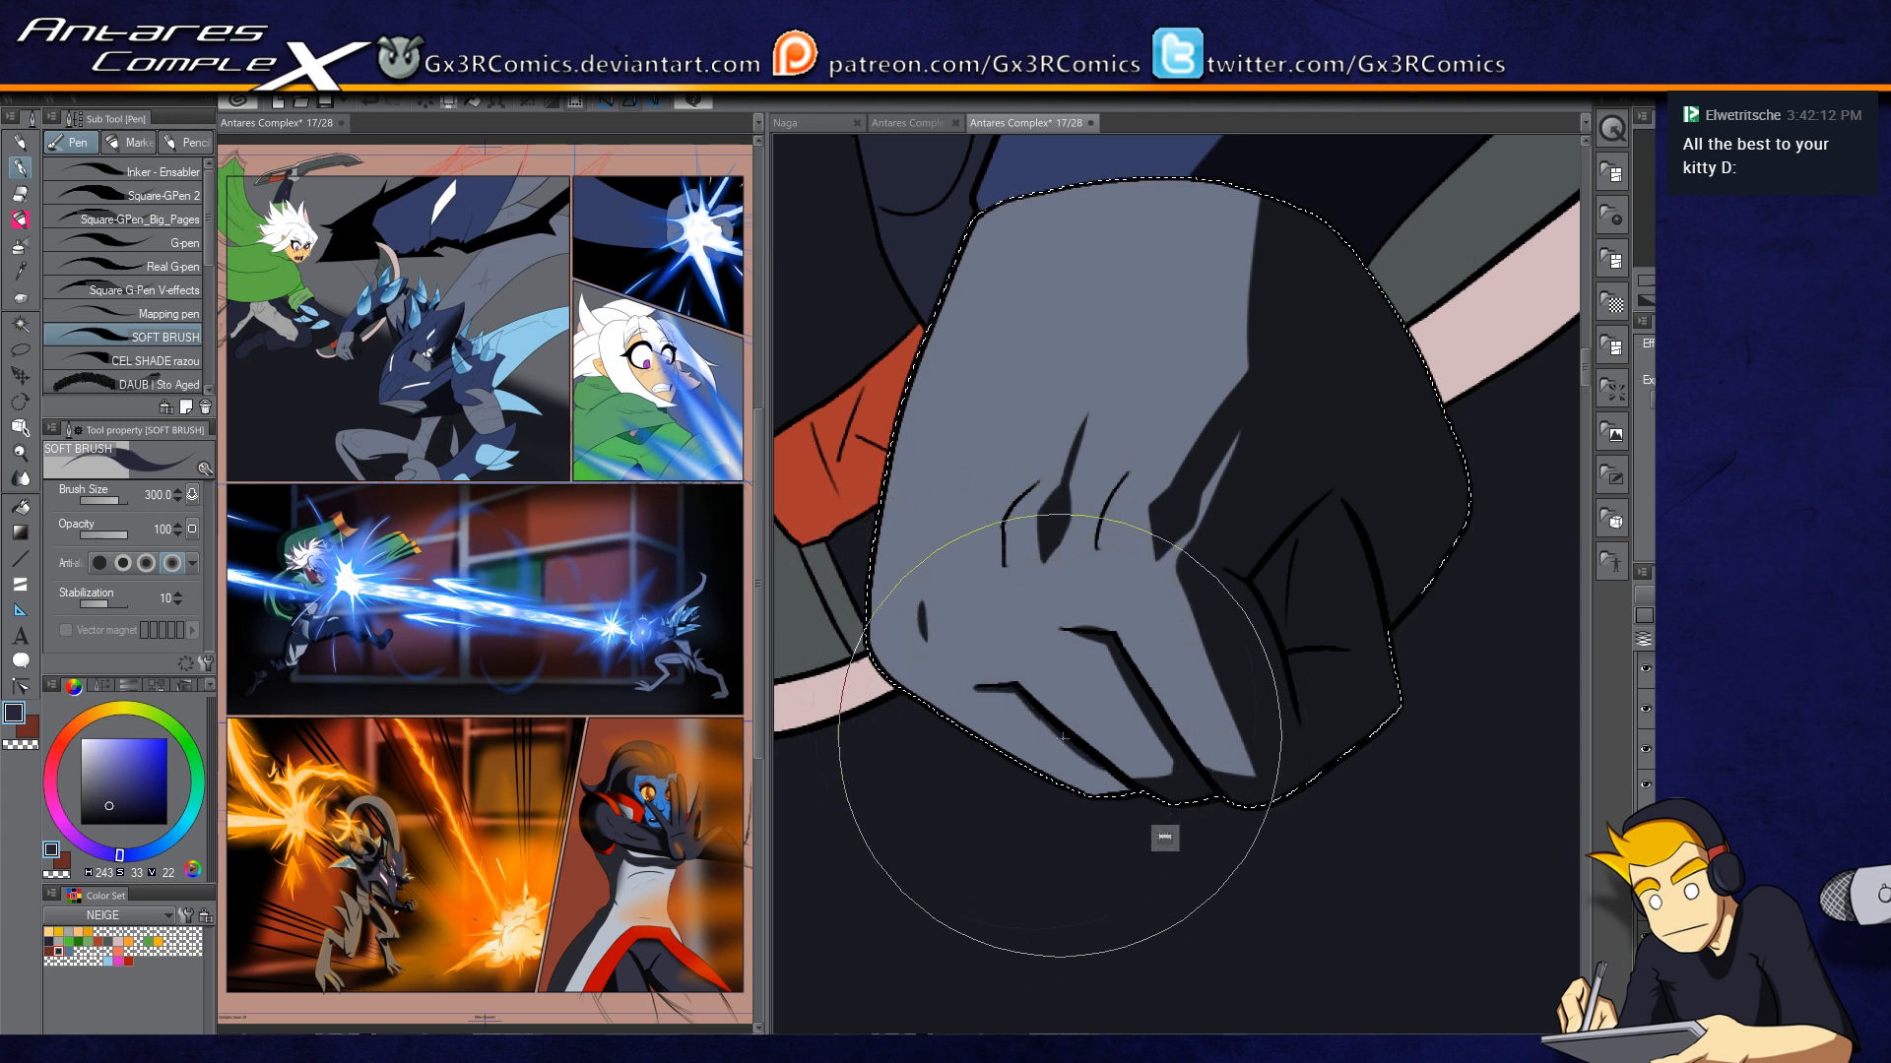
# Step: Thicken the fist's finger-crease shadows and add a tapered shadow streak running down from the wrist
pyautogui.moveTo(1221, 515)
pyautogui.mouseDown()
pyautogui.moveTo(1054, 810)
pyautogui.moveTo(974, 787)
pyautogui.mouseUp()
pyautogui.moveTo(951, 720)
pyautogui.mouseDown()
pyautogui.moveTo(1012, 583)
pyautogui.moveTo(1026, 473)
pyautogui.mouseUp()
pyautogui.moveTo(977, 568); pyautogui.dragTo(1109, 615)
pyautogui.moveTo(1069, 488); pyautogui.dragTo(999, 618)
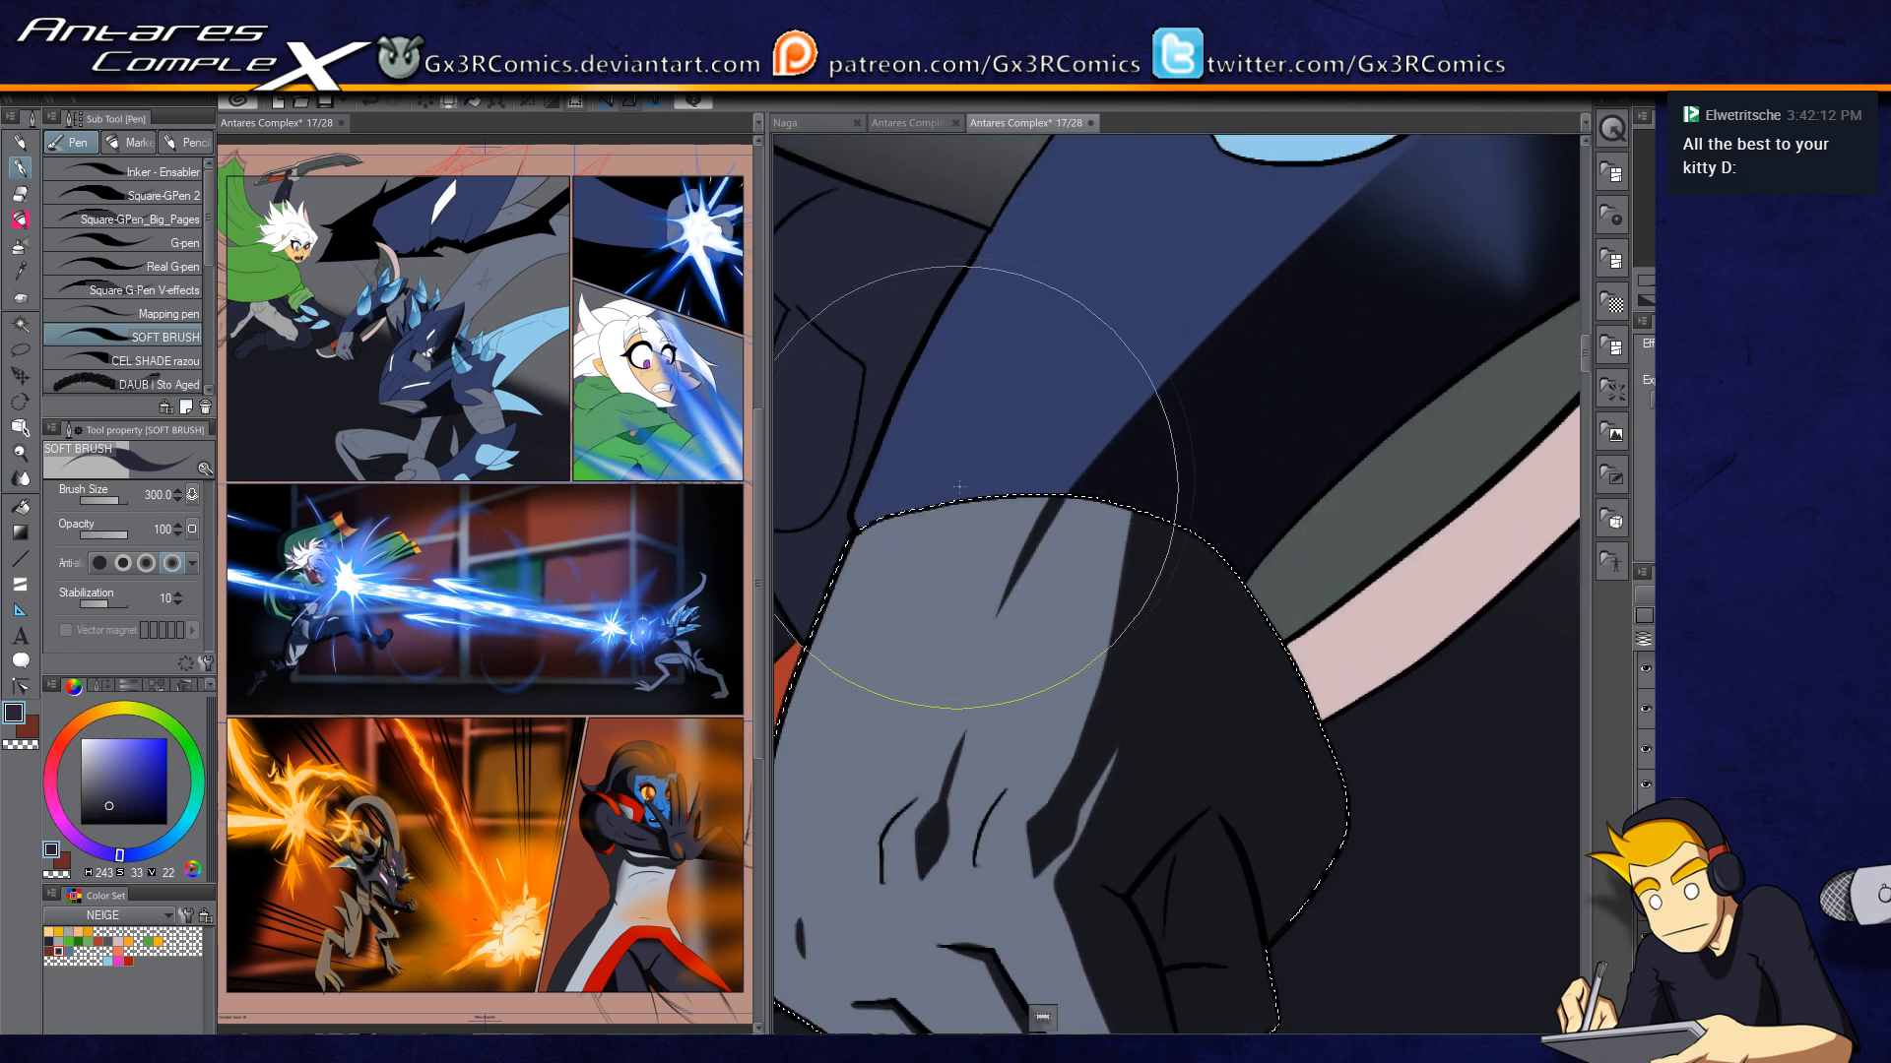
# Step: Auto-select the small blue armour facet behind the creature's head and darken part of it with the SOFT BRUSH
pyautogui.scroll(-3, 1044, 530)
pyautogui.moveTo(1453, 860); pyautogui.dragTo(988, 809)
pyautogui.moveTo(1270, 697); pyautogui.dragTo(1016, 768)
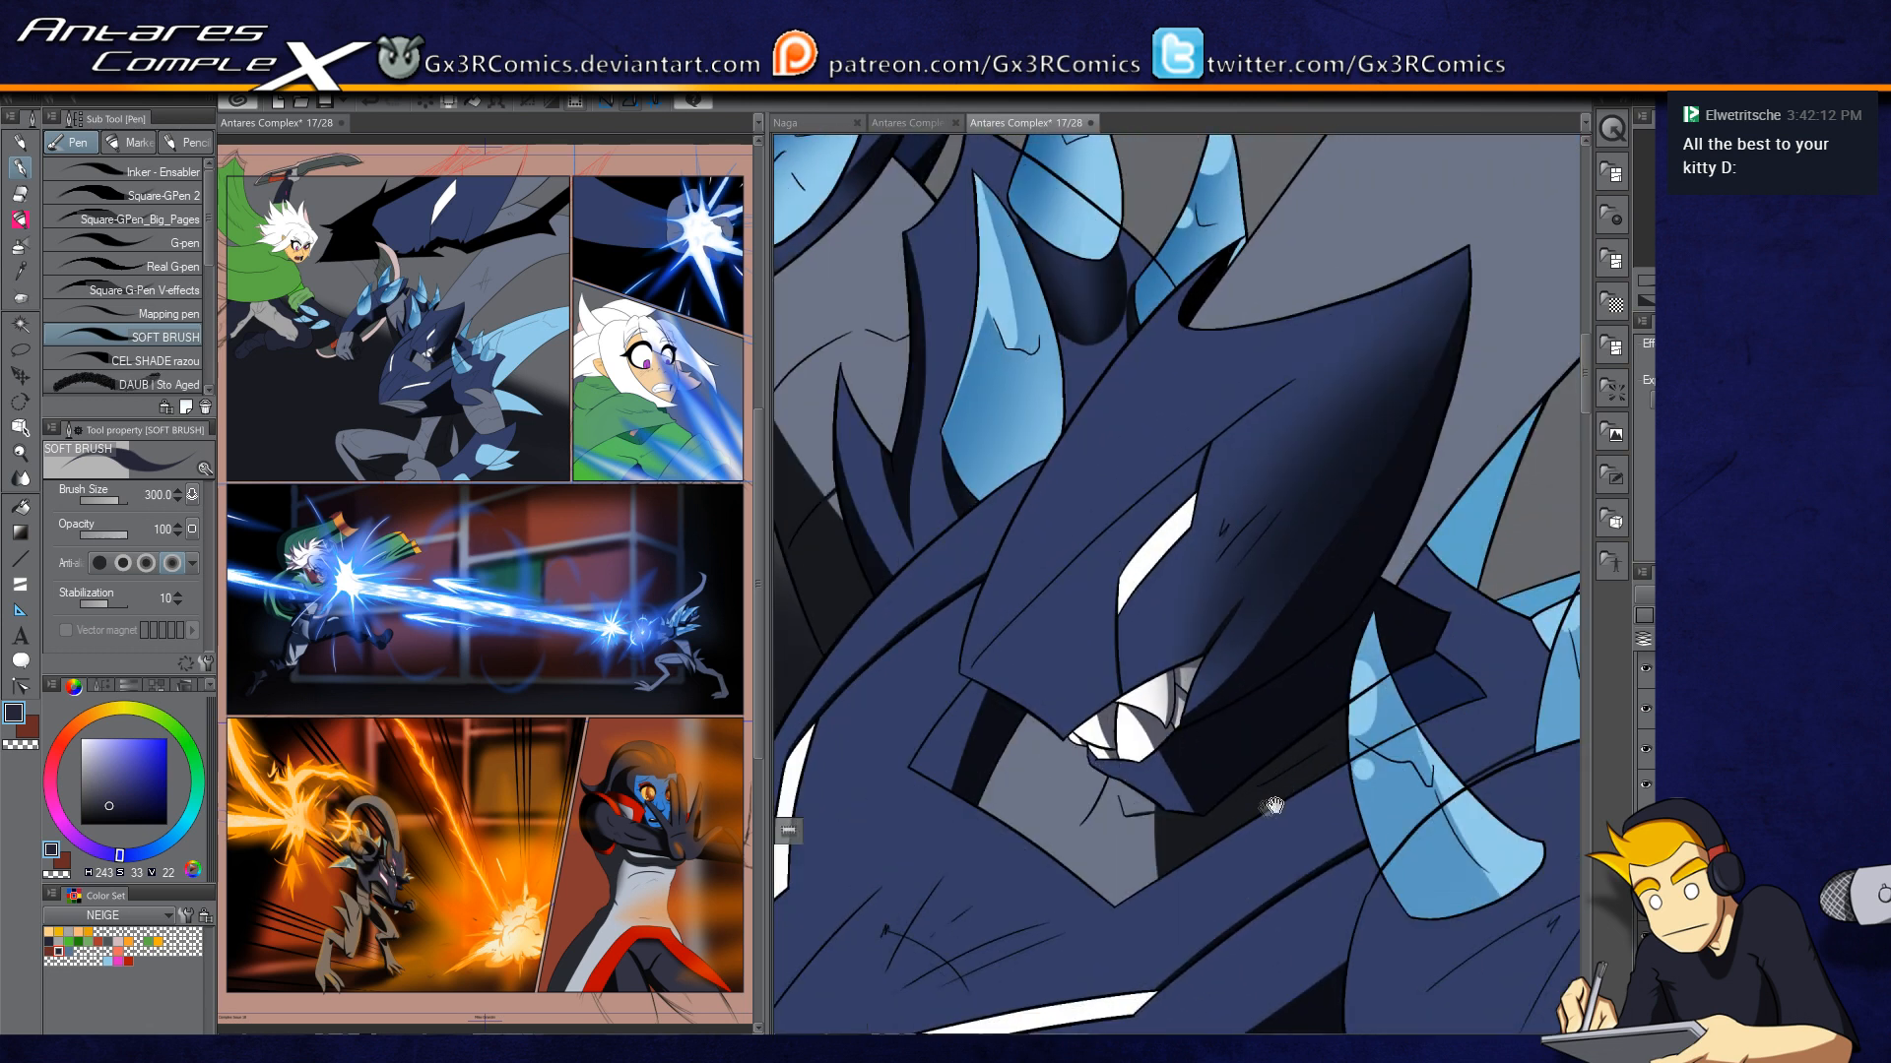
pyautogui.moveTo(1273, 805); pyautogui.dragTo(1029, 739)
pyautogui.press('w')
pyautogui.click(1167, 630)
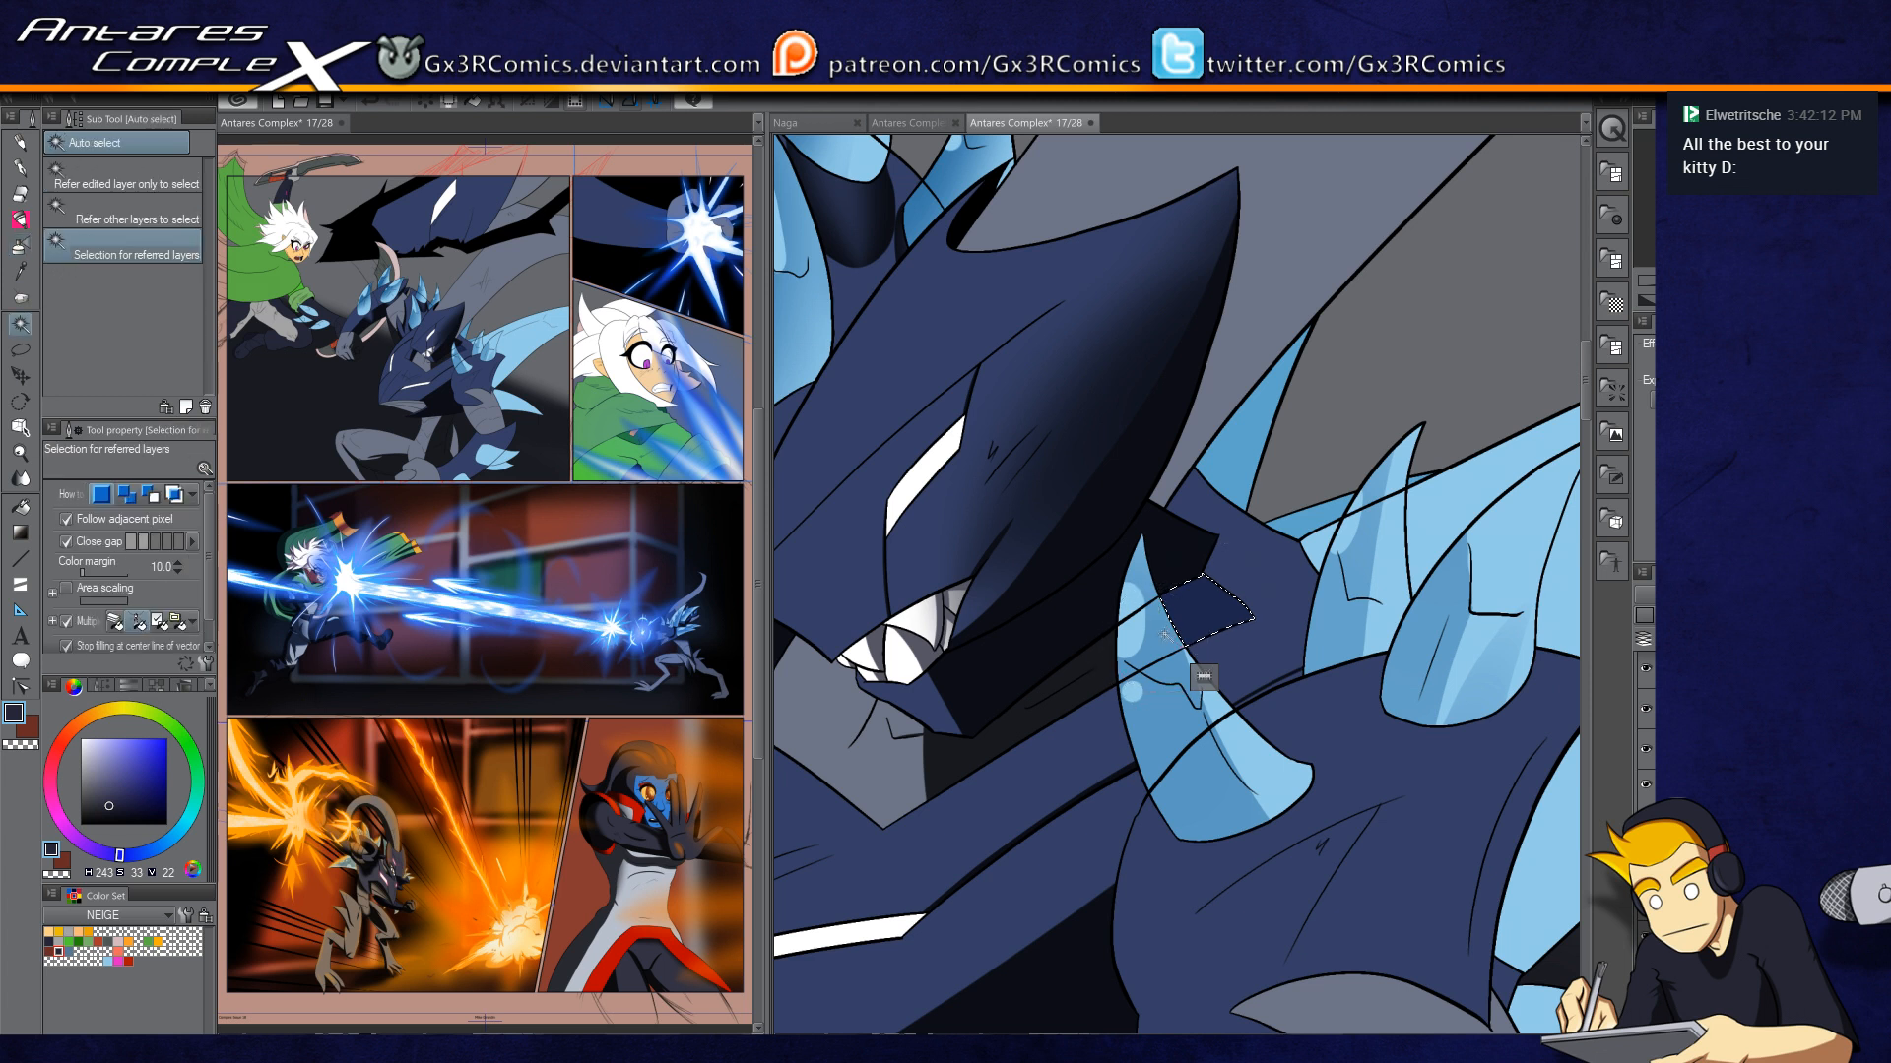
pyautogui.press('p')
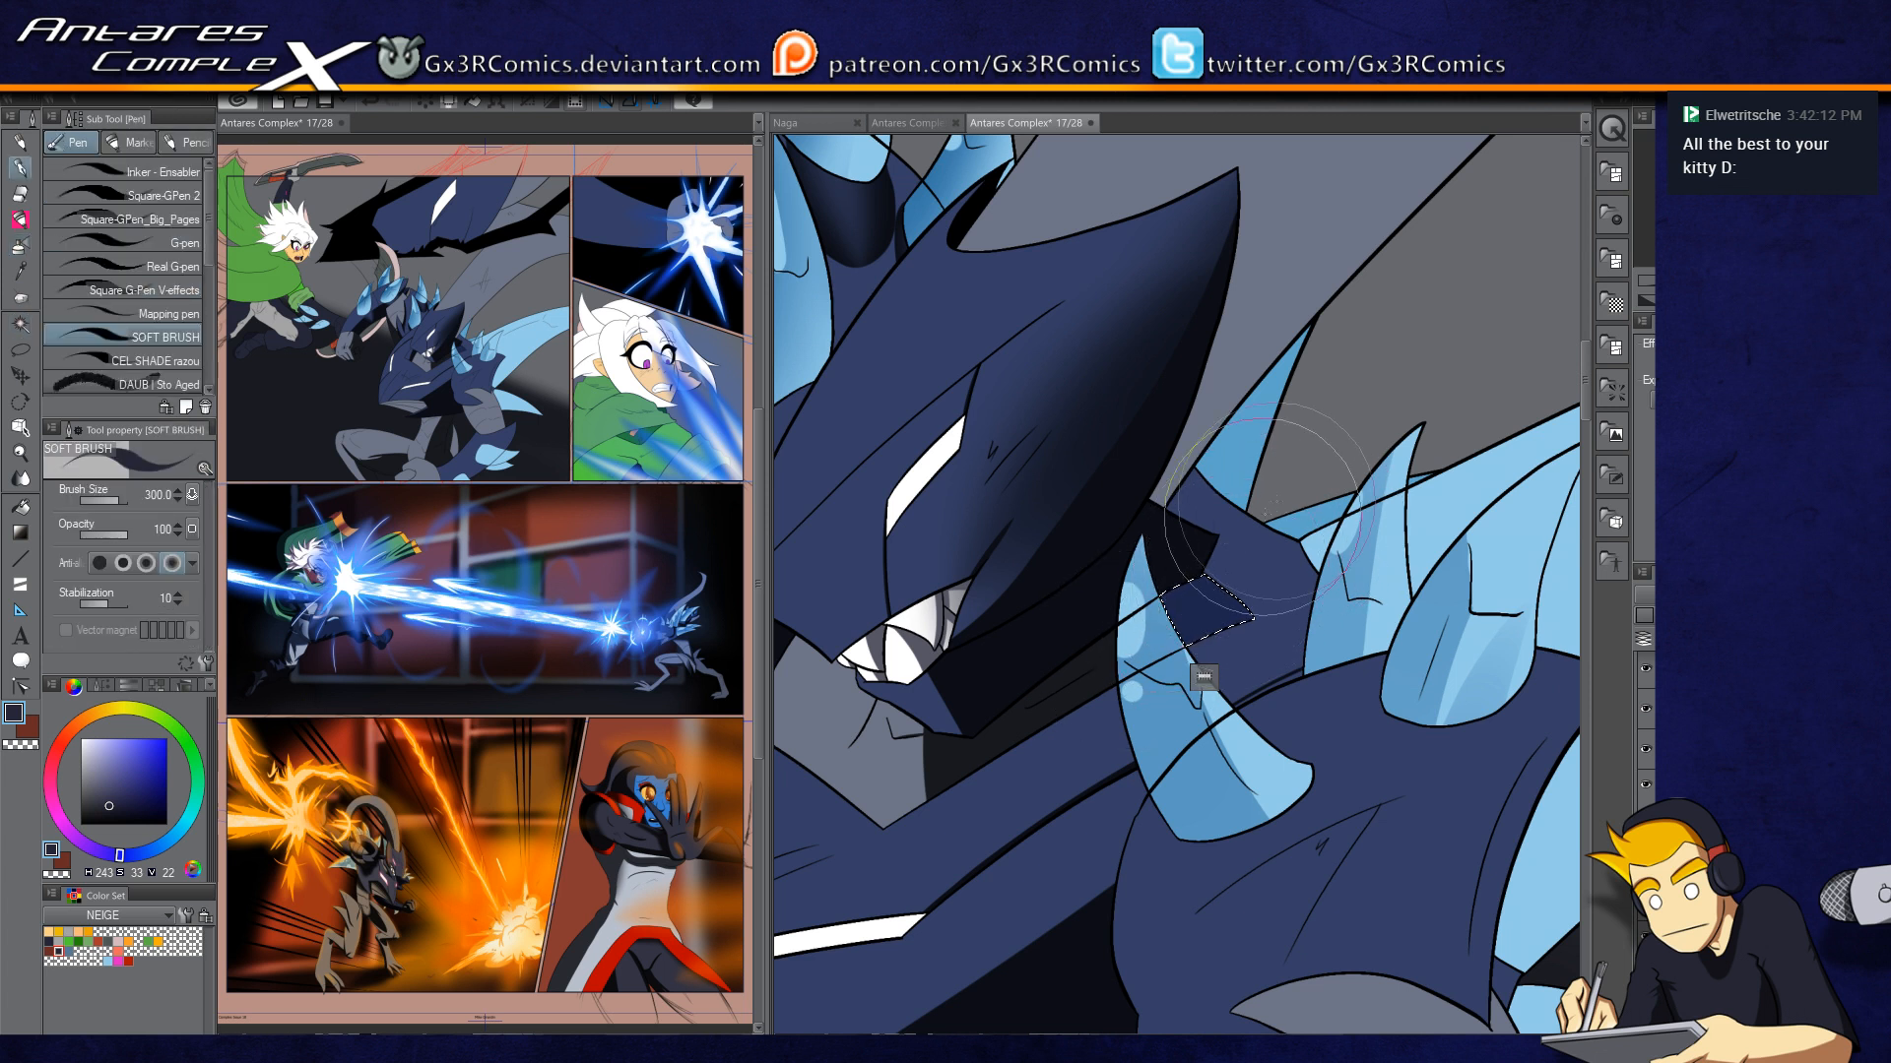
pyautogui.hotkey('ctrl', 'z')
pyautogui.moveTo(1109, 607)
pyautogui.mouseDown()
pyautogui.moveTo(1246, 592)
pyautogui.moveTo(1424, 479)
pyautogui.mouseUp()
pyautogui.hotkey('ctrl', 'd')
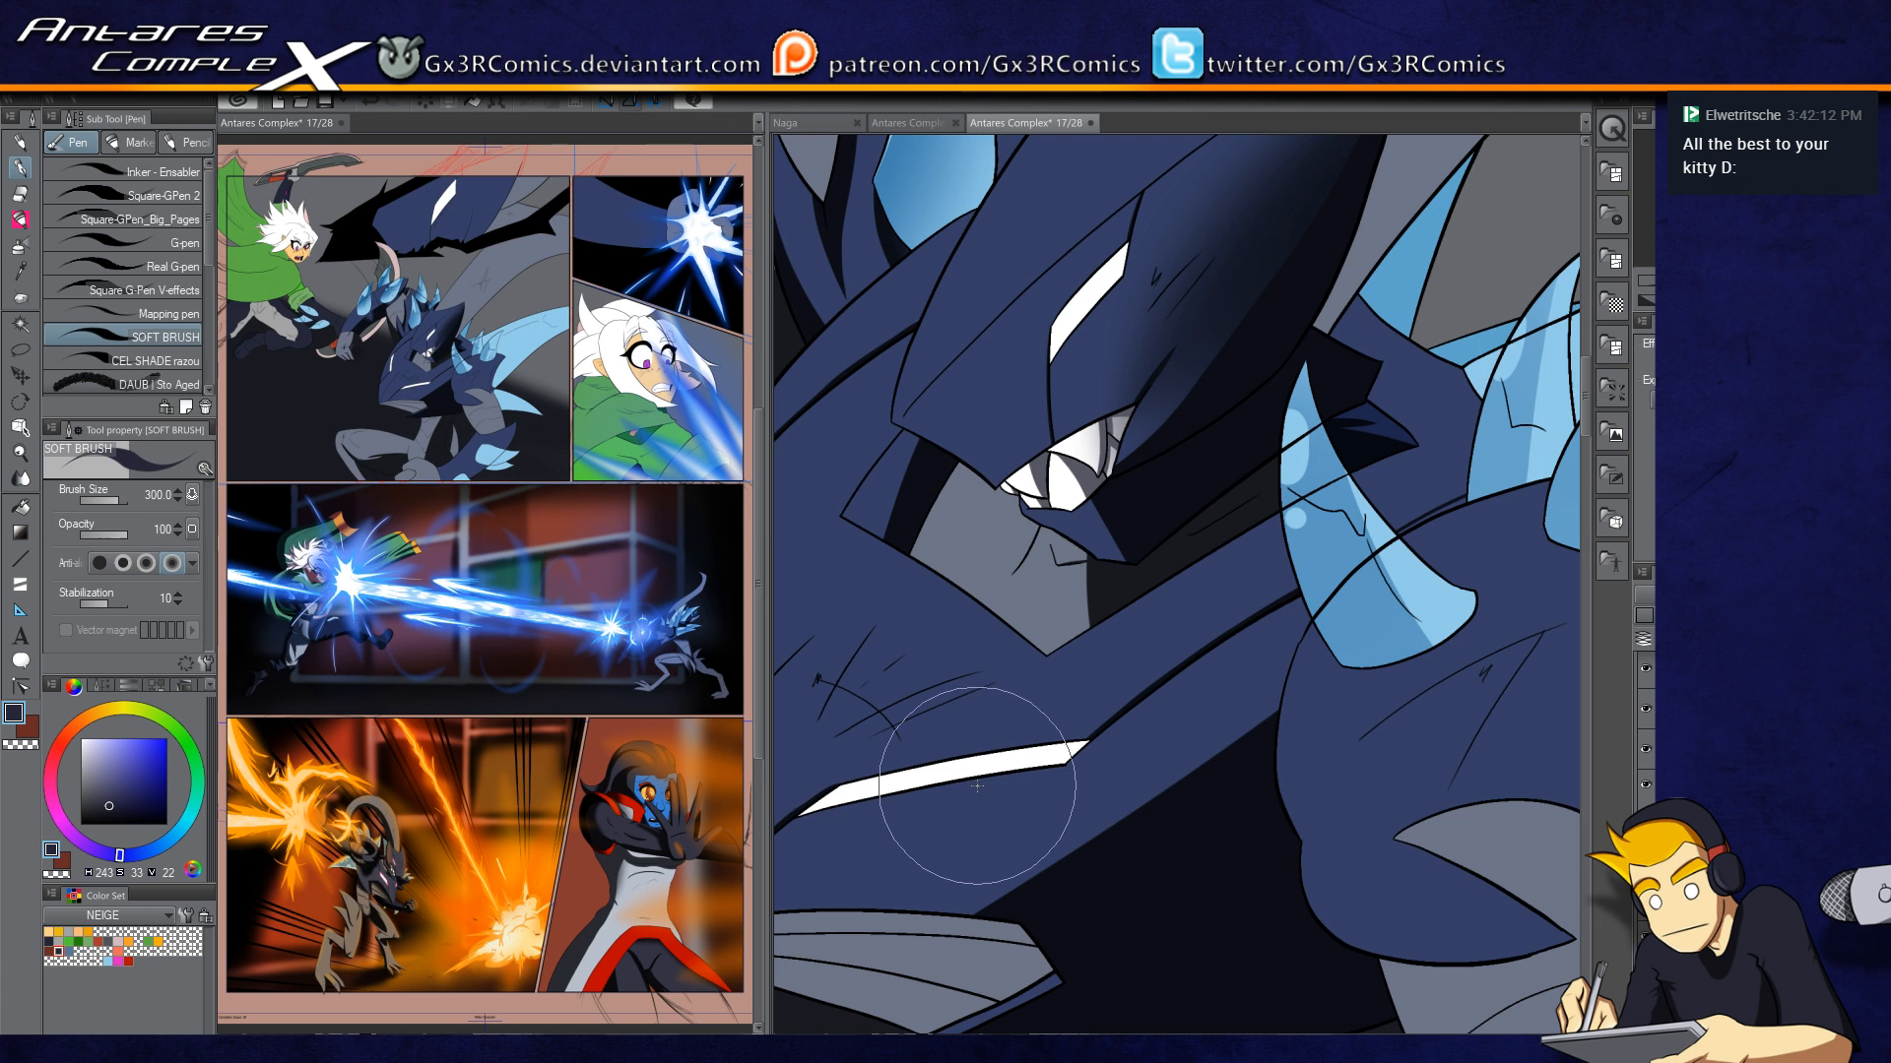
# Step: Auto-select the grey ribbed flap below the chest's white stripe and shadow its upper edge with the SOFT BRUSH at size 300
pyautogui.moveTo(879, 764); pyautogui.dragTo(1291, 523)
pyautogui.moveTo(1189, 696); pyautogui.dragTo(1146, 514)
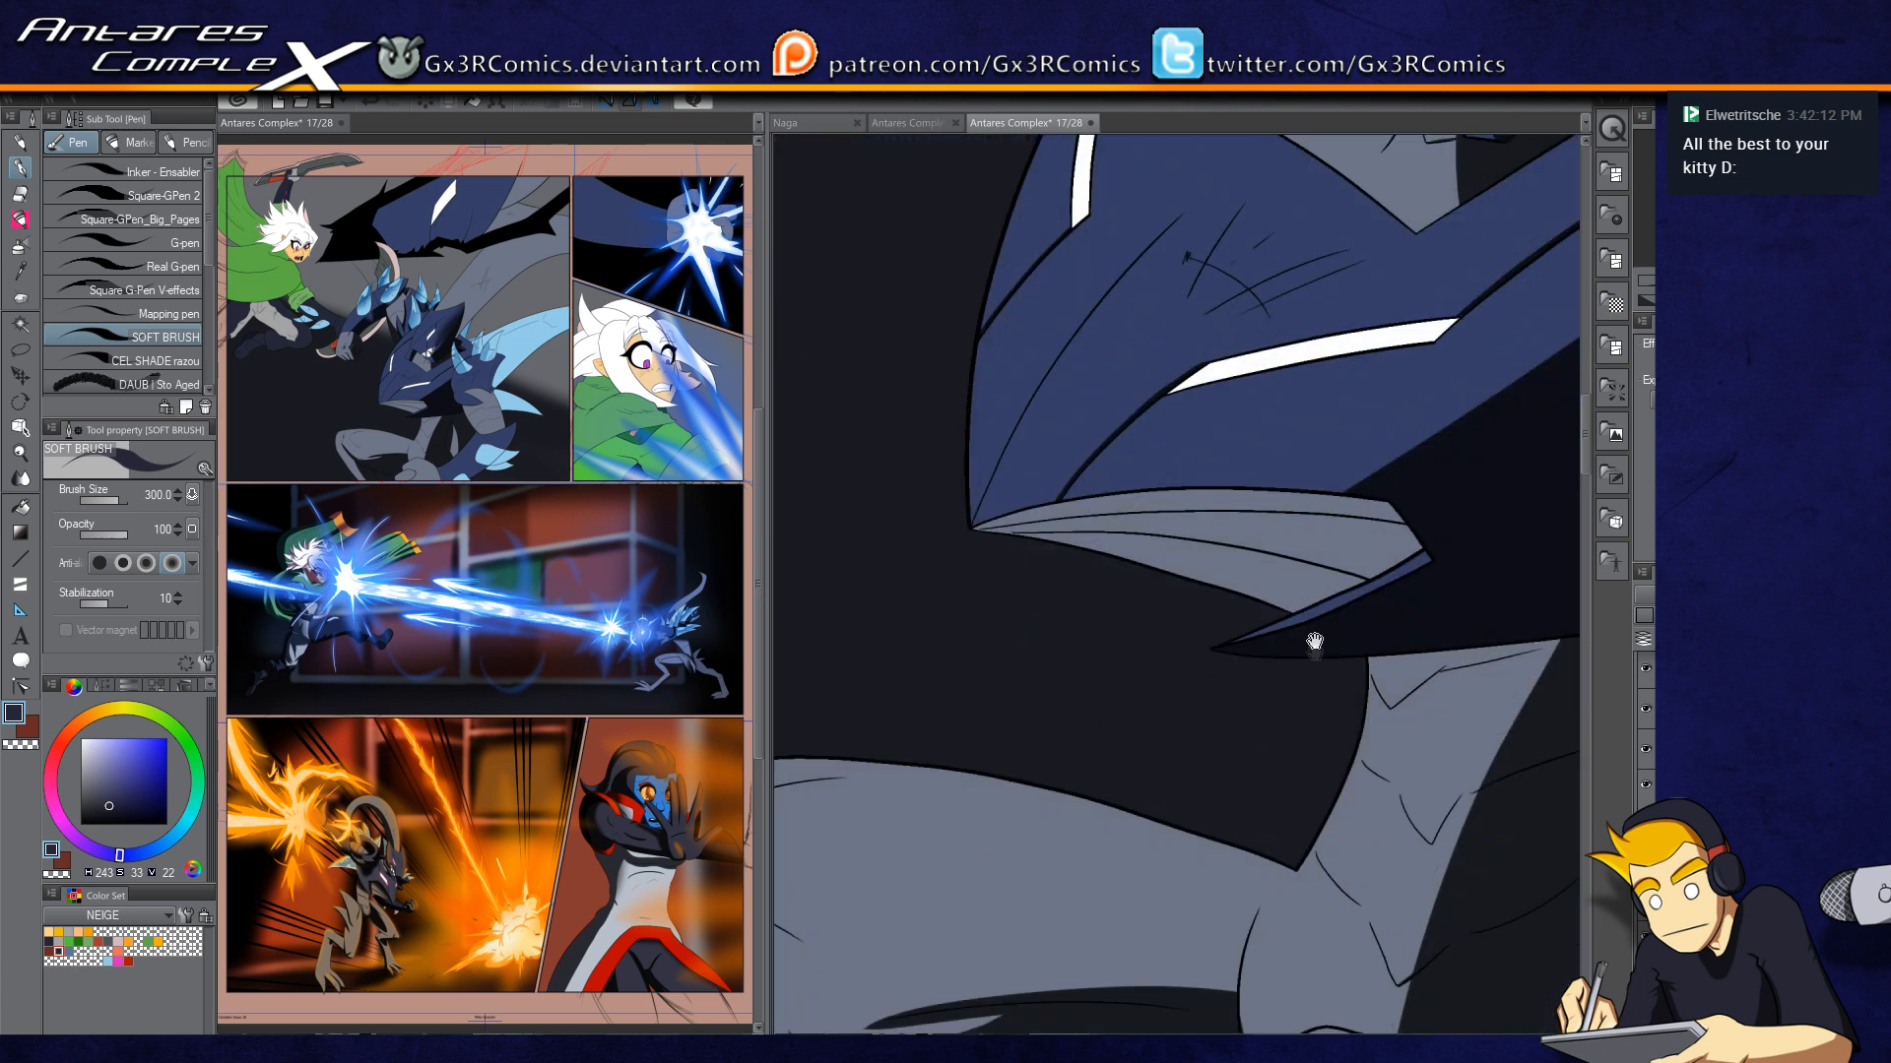
pyautogui.press('w')
pyautogui.click(1217, 537)
pyautogui.press('p')
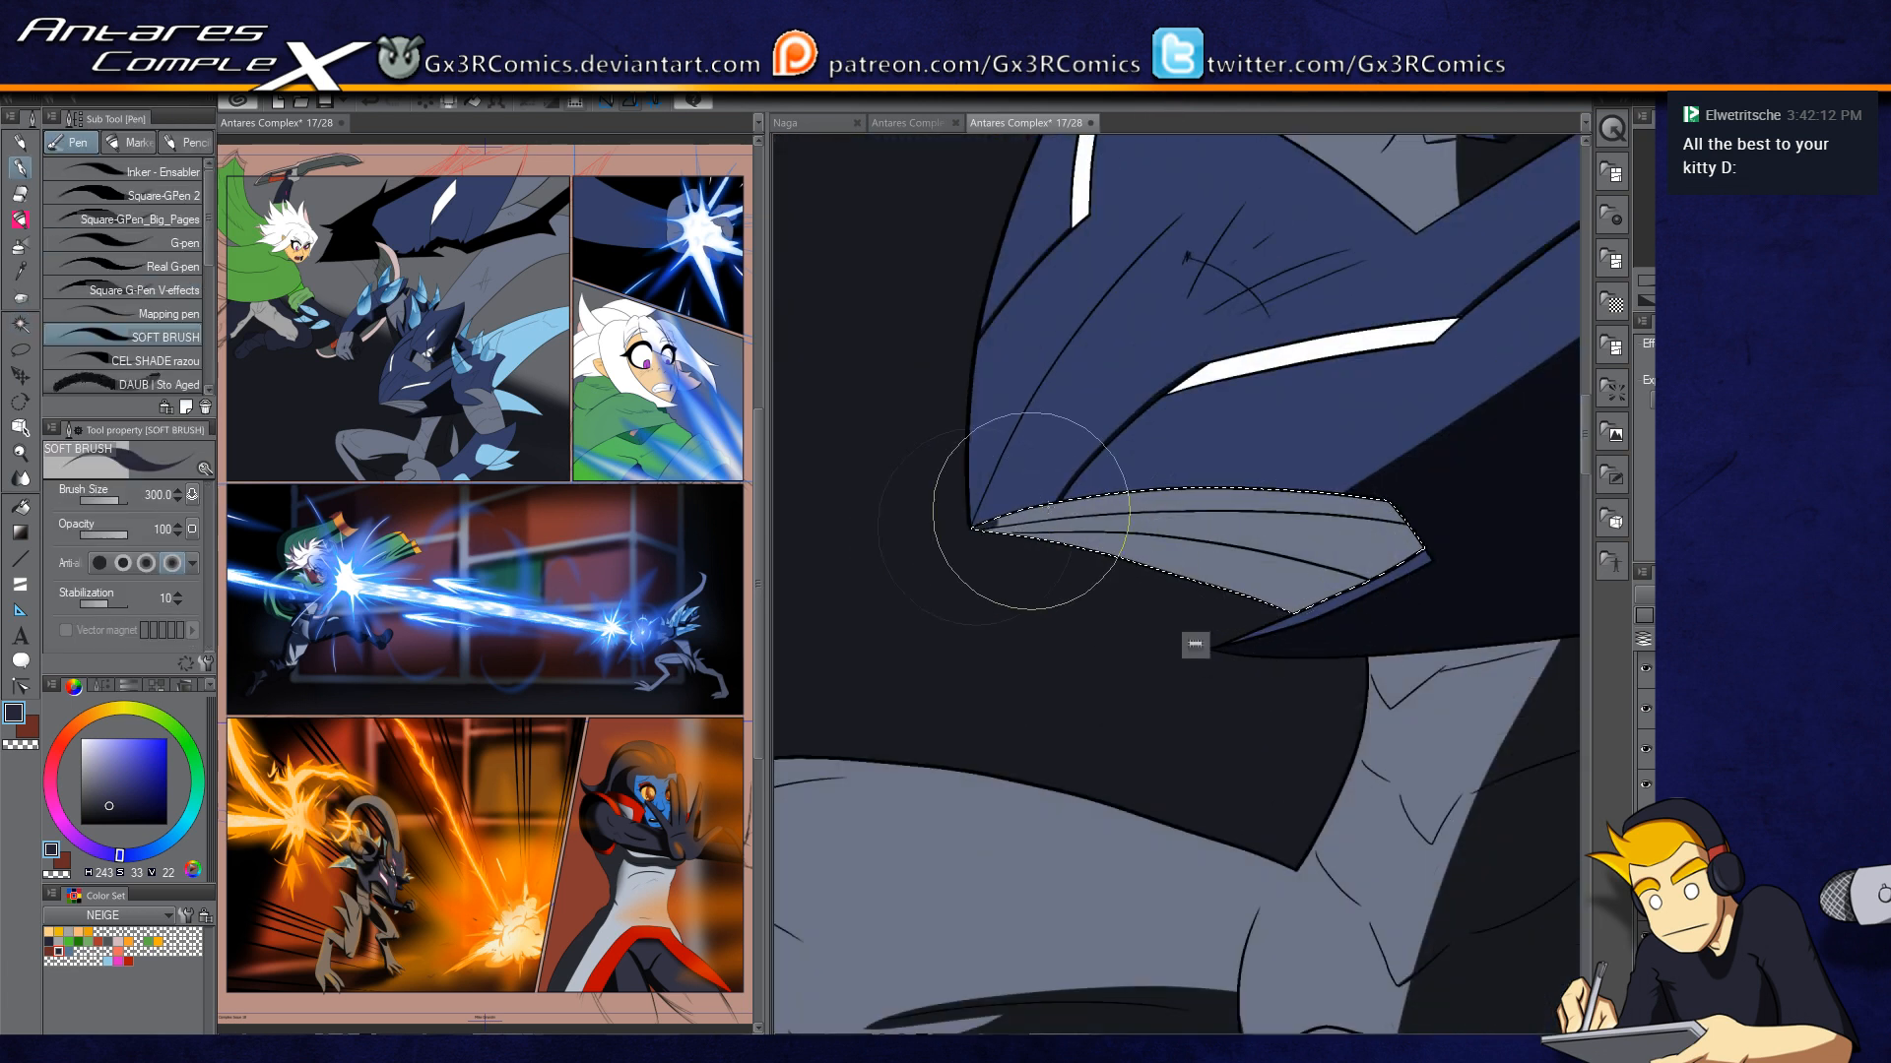
pyautogui.moveTo(958, 532)
pyautogui.mouseDown()
pyautogui.moveTo(1166, 489)
pyautogui.moveTo(1516, 528)
pyautogui.mouseUp()
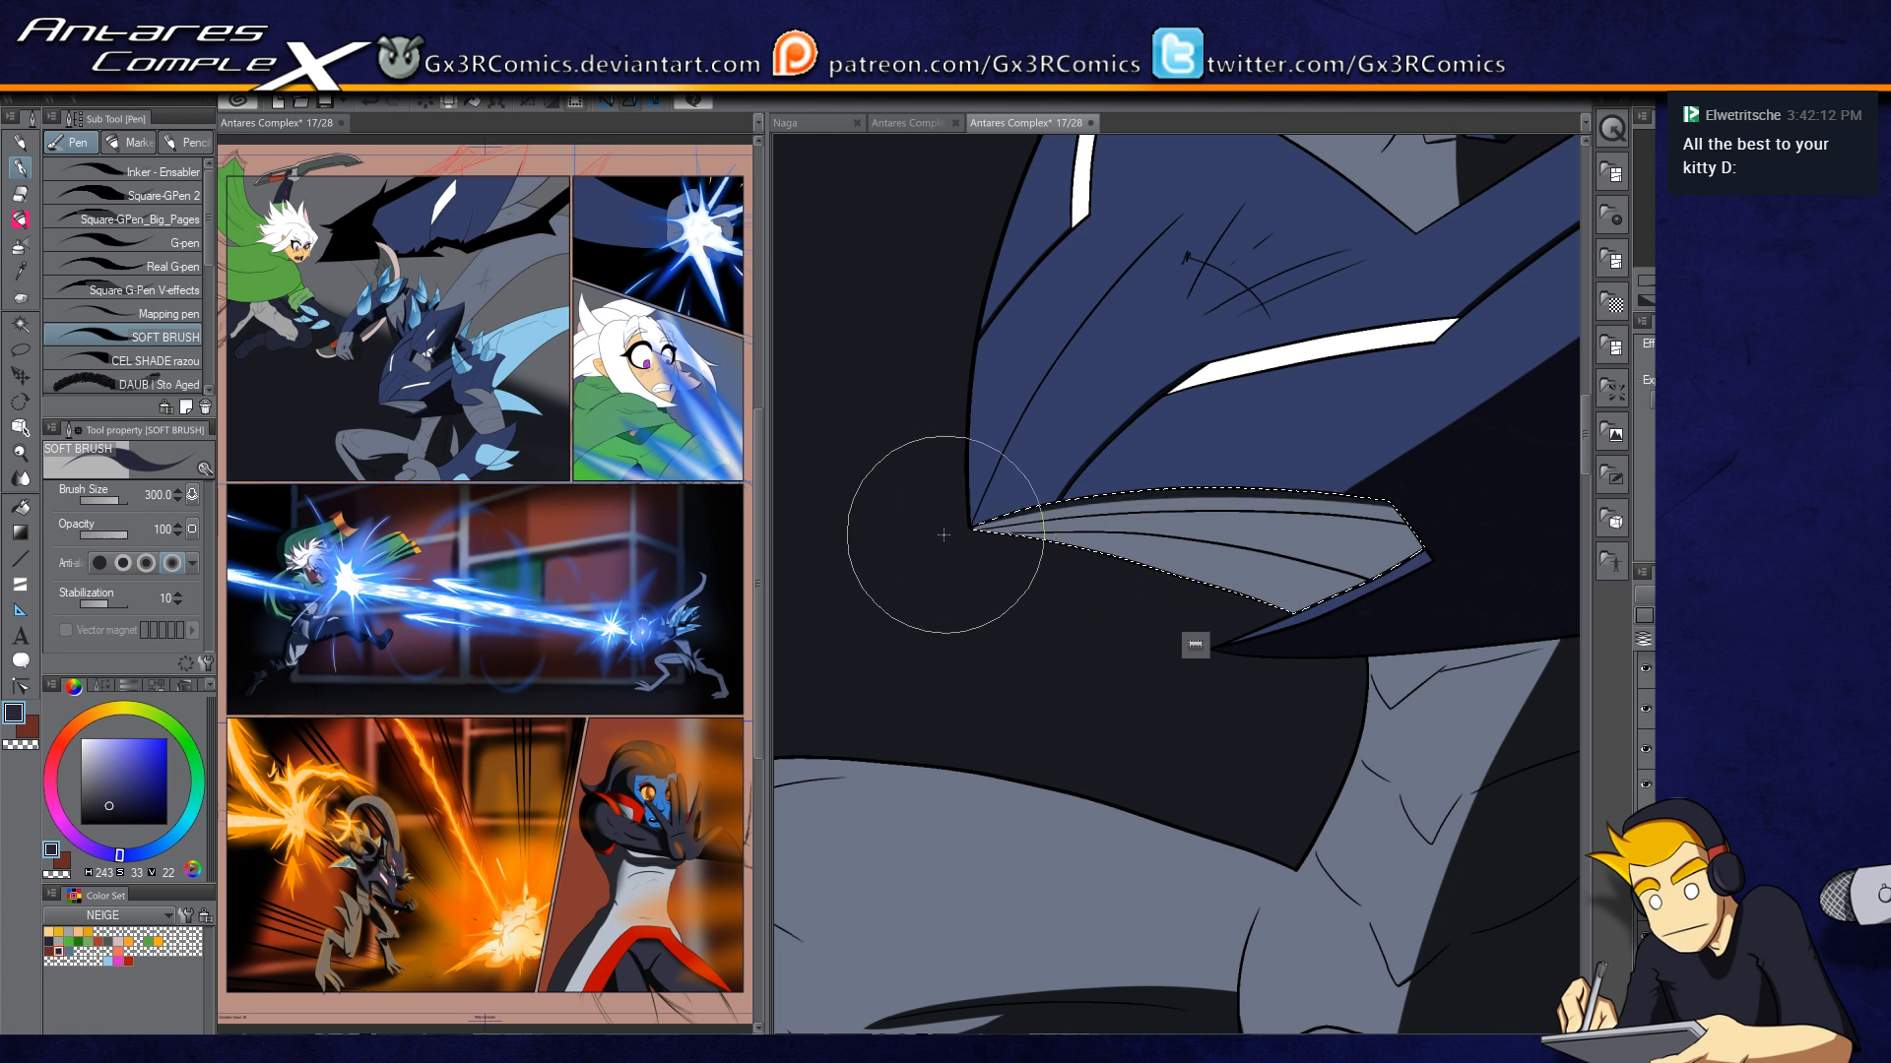
pyautogui.moveTo(945, 528)
pyautogui.mouseDown()
pyautogui.moveTo(1146, 496)
pyautogui.moveTo(1507, 549)
pyautogui.mouseUp()
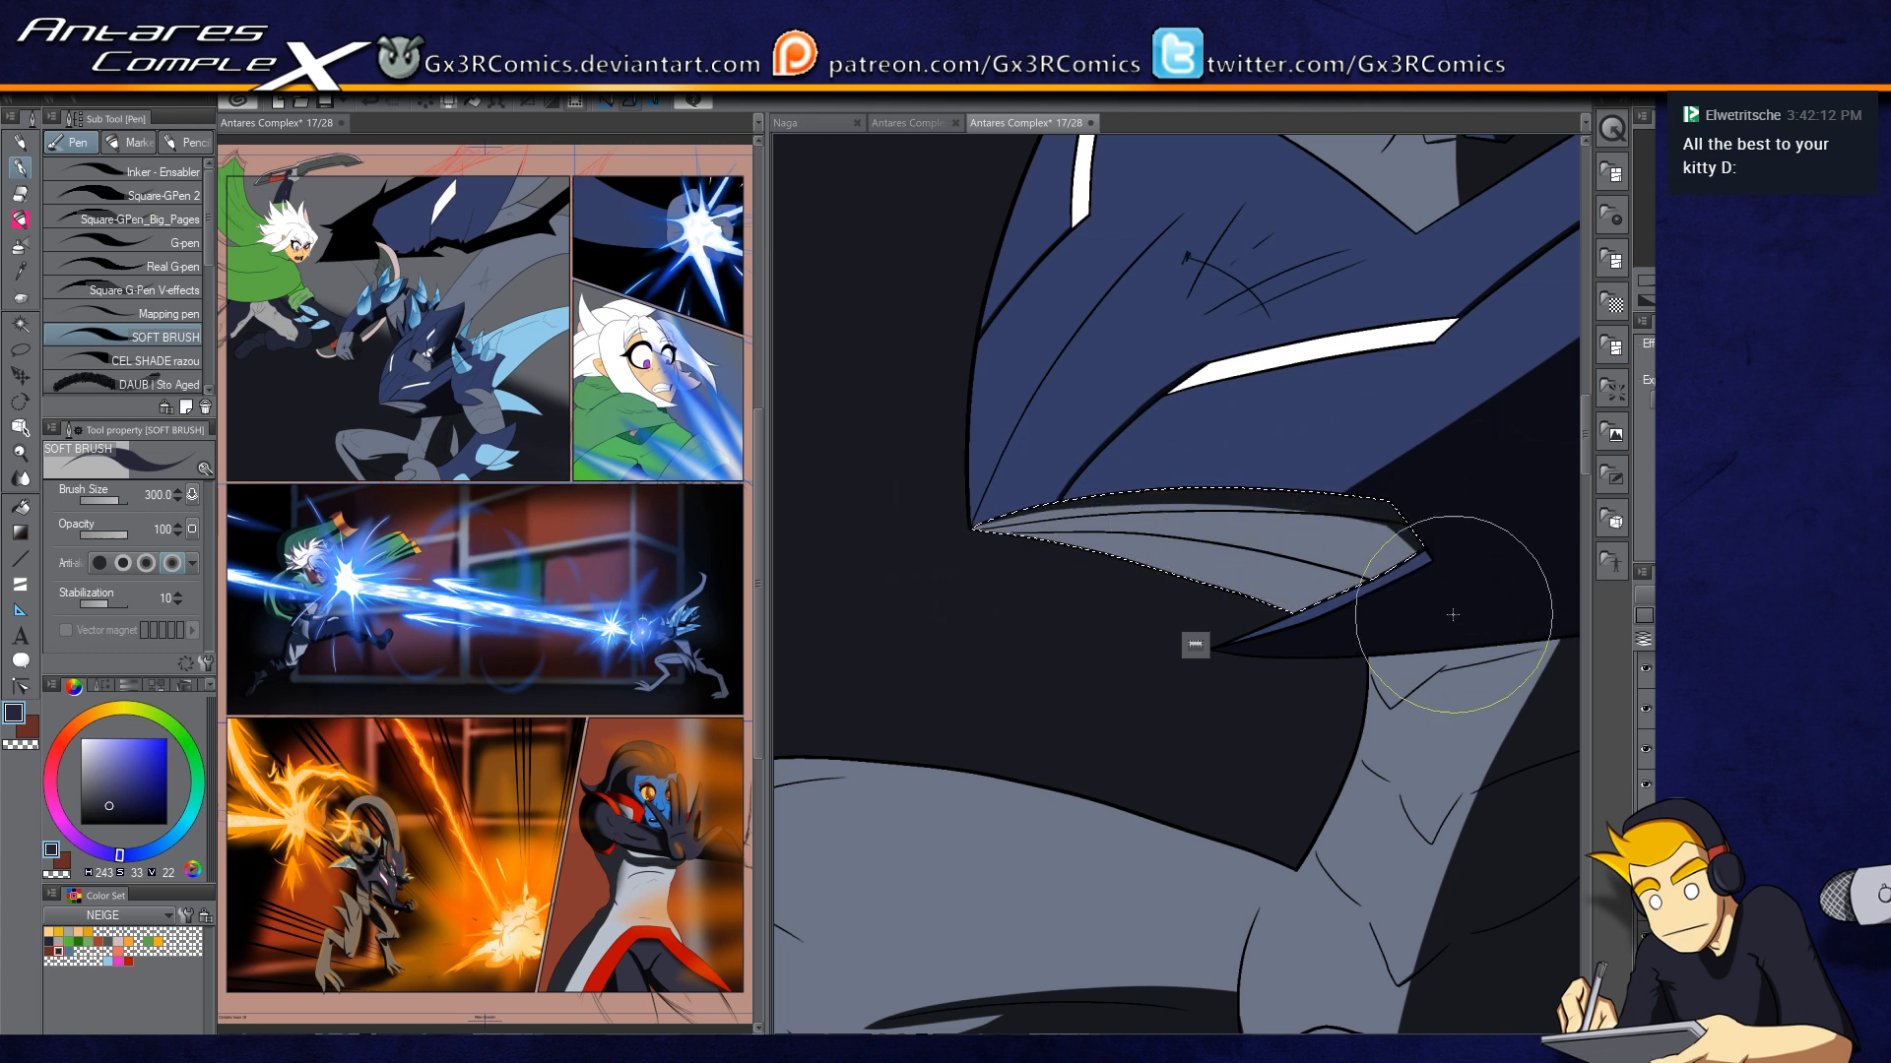
# Step: Paint a thin tapered shadow under the lower crease of the grey chest flap
pyautogui.scroll(2, 1357, 466)
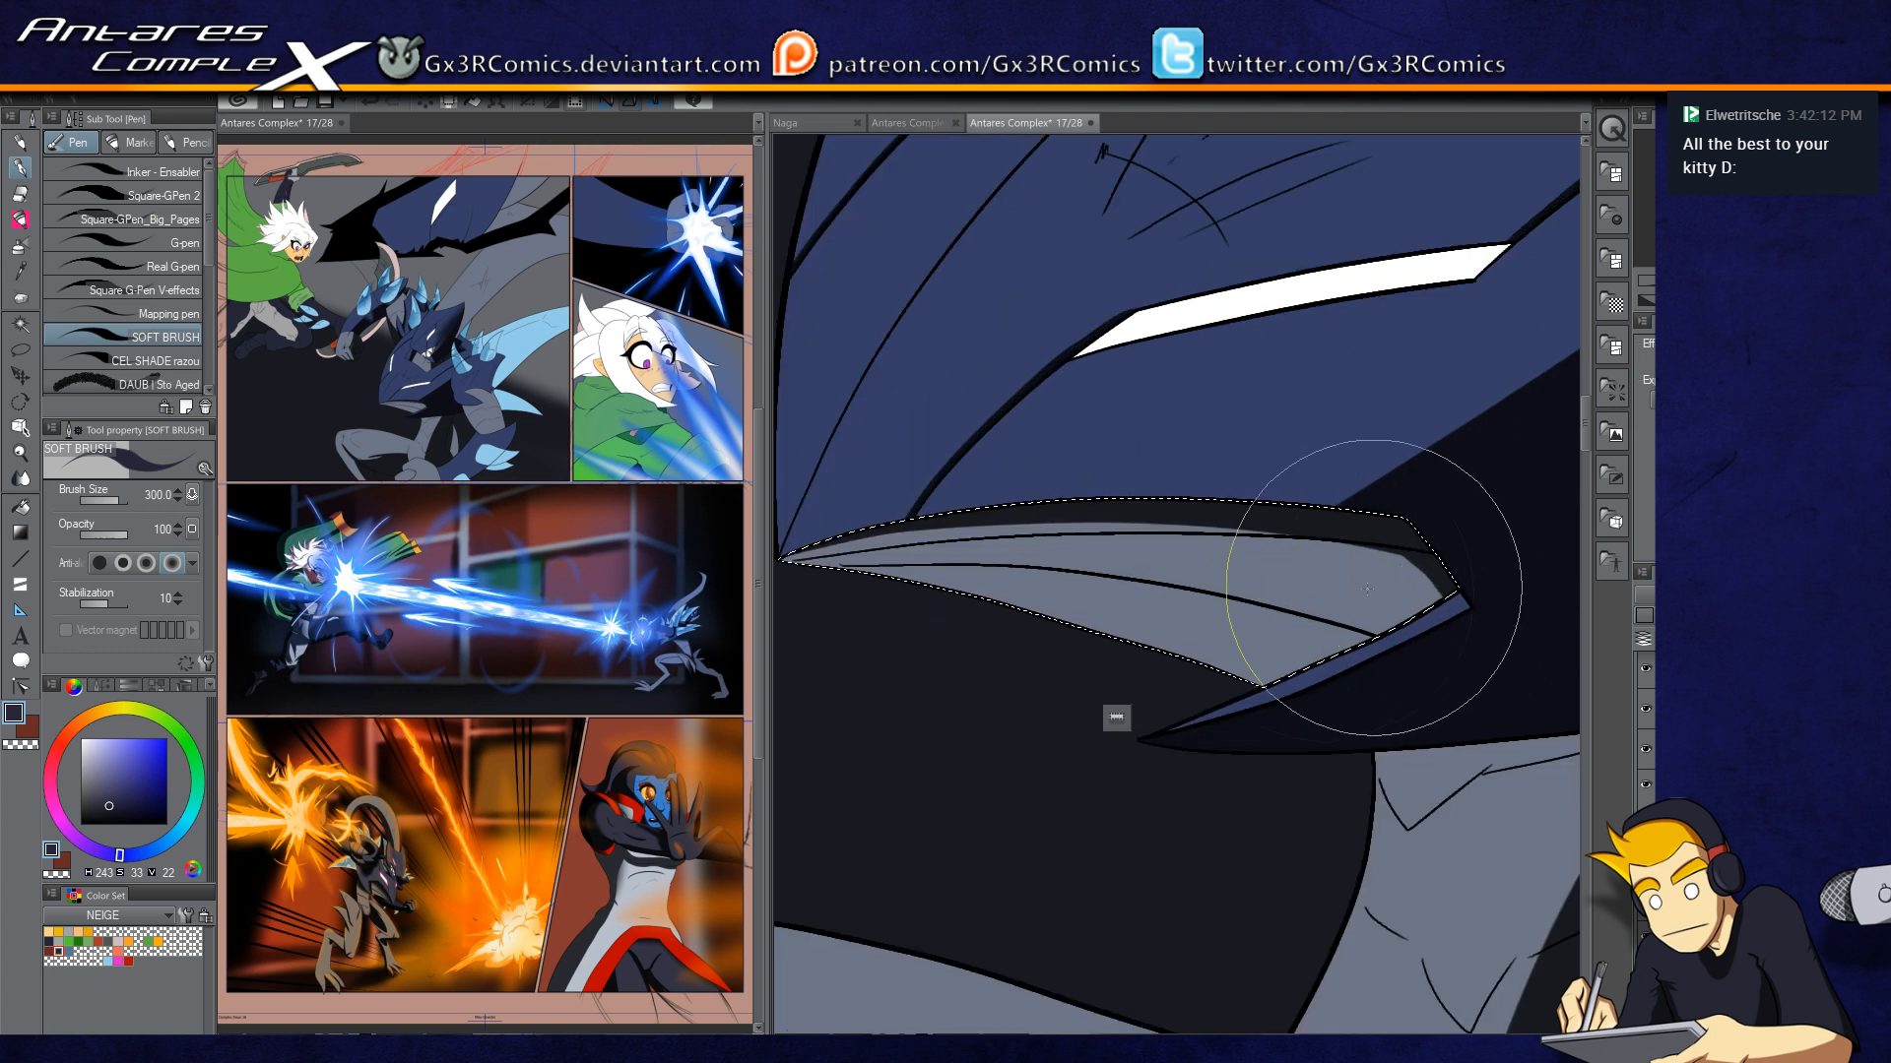
pyautogui.moveTo(1268, 561); pyautogui.dragTo(1367, 547)
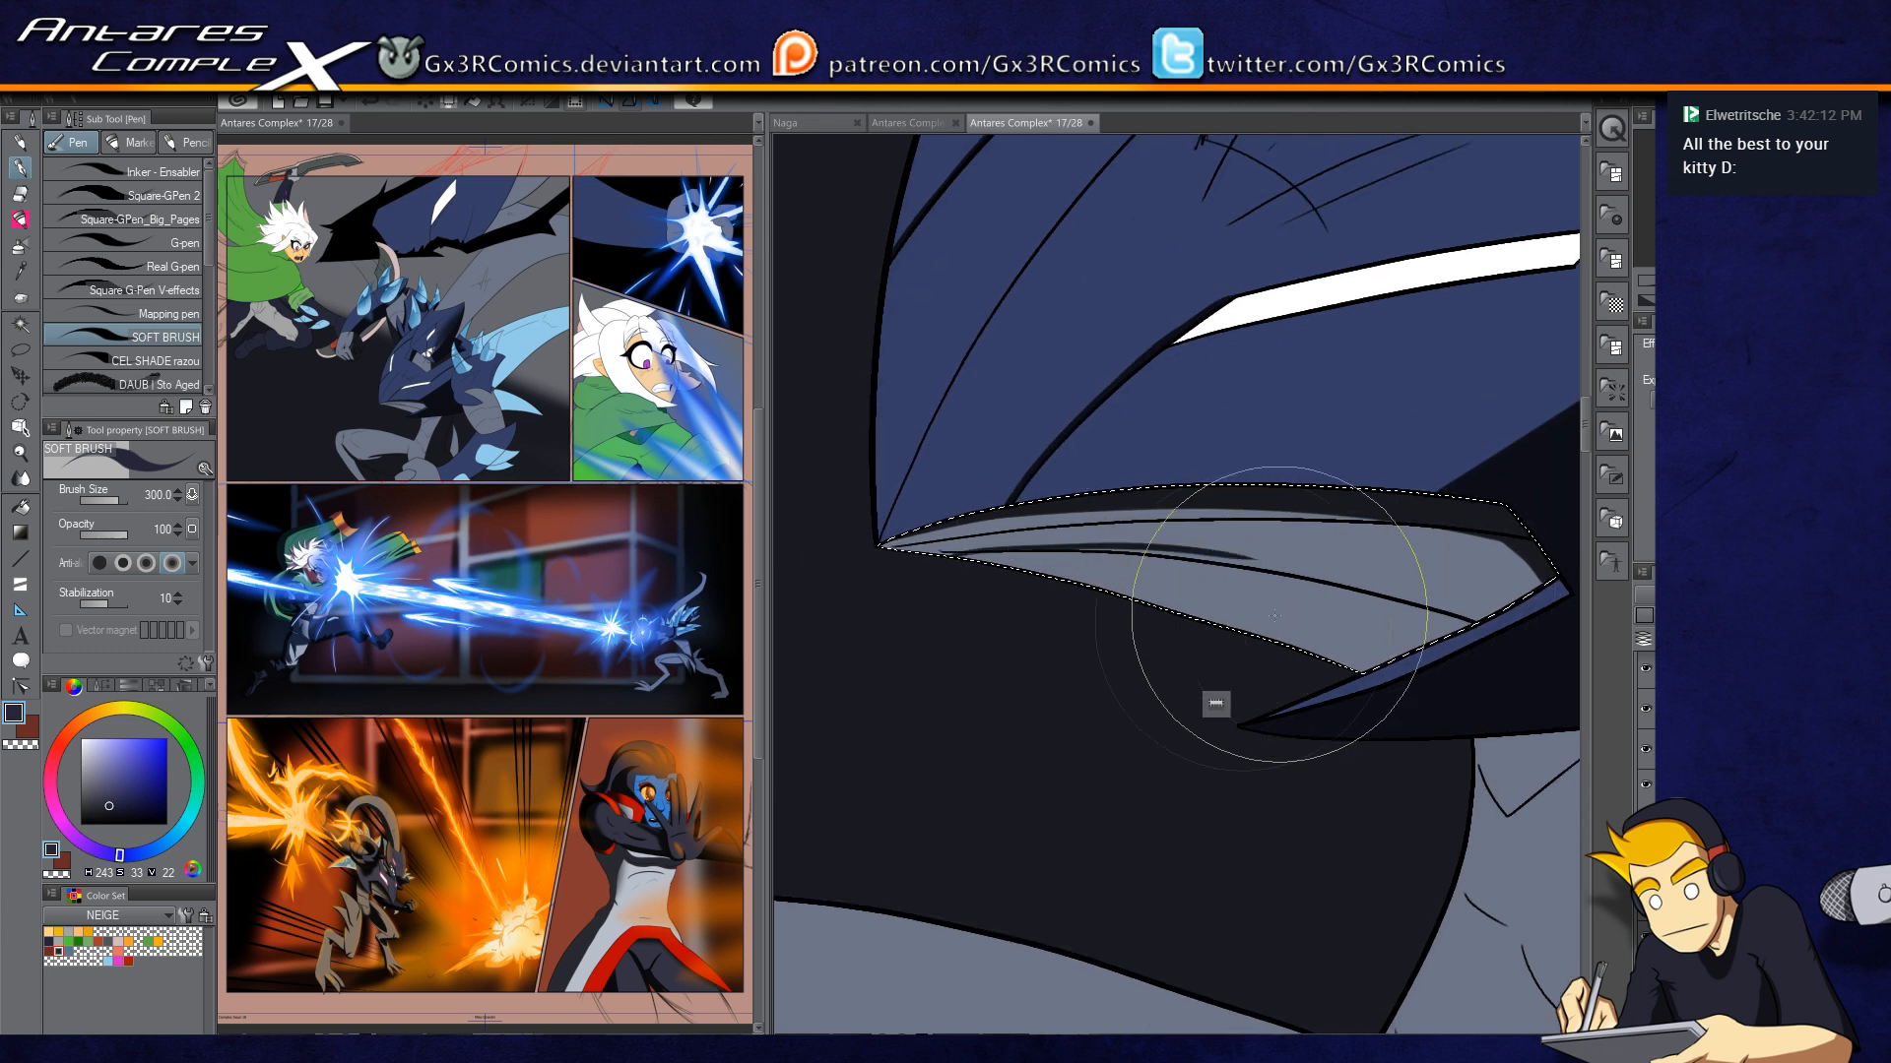
pyautogui.moveTo(1270, 595); pyautogui.dragTo(1260, 465)
pyautogui.moveTo(992, 428); pyautogui.dragTo(1262, 451)
pyautogui.hotkey('ctrl', 'z')
pyautogui.moveTo(953, 422); pyautogui.dragTo(1304, 452)
pyautogui.moveTo(1172, 433); pyautogui.dragTo(1385, 468)
pyautogui.hotkey('ctrl', 'z')
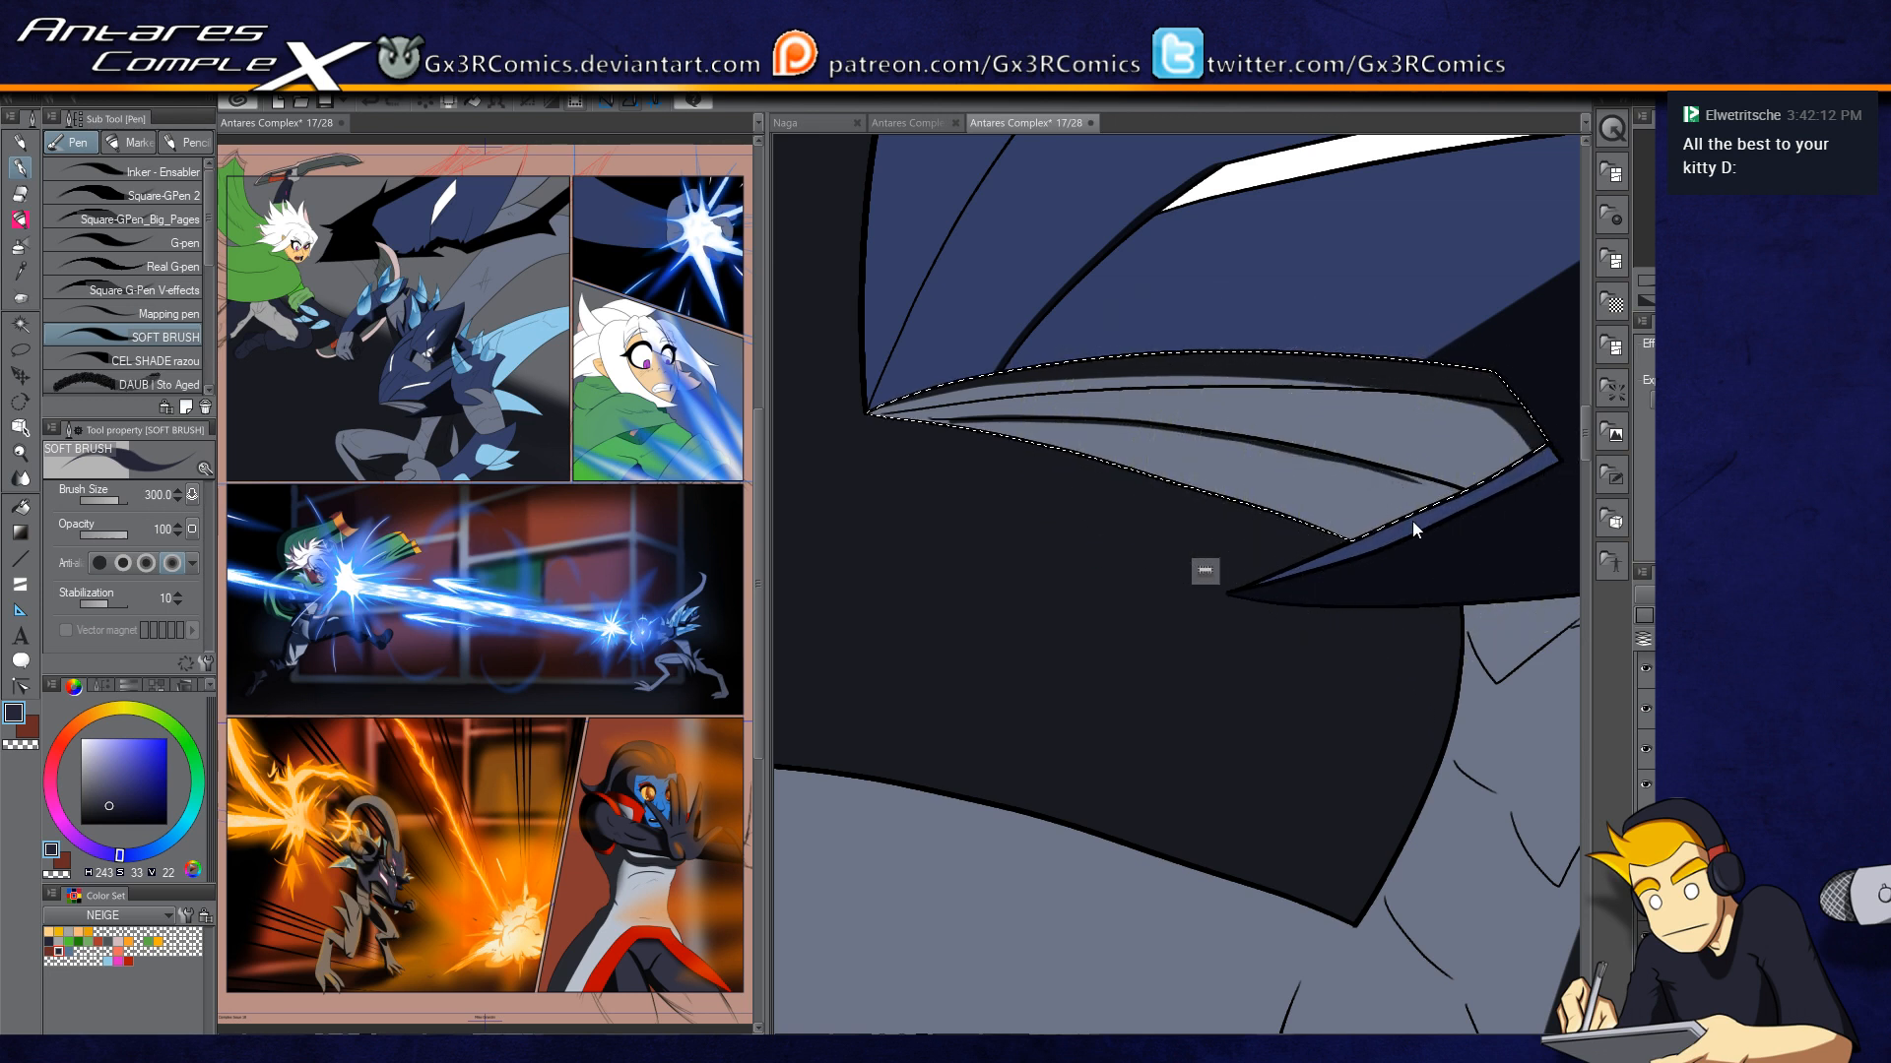
# Step: Extend the lower crease's shadow toward the flap's wide end, redoing the stroke until it follows the line
pyautogui.scroll(1, 1415, 524)
pyautogui.moveTo(1392, 535); pyautogui.dragTo(1265, 498)
pyautogui.press('c')
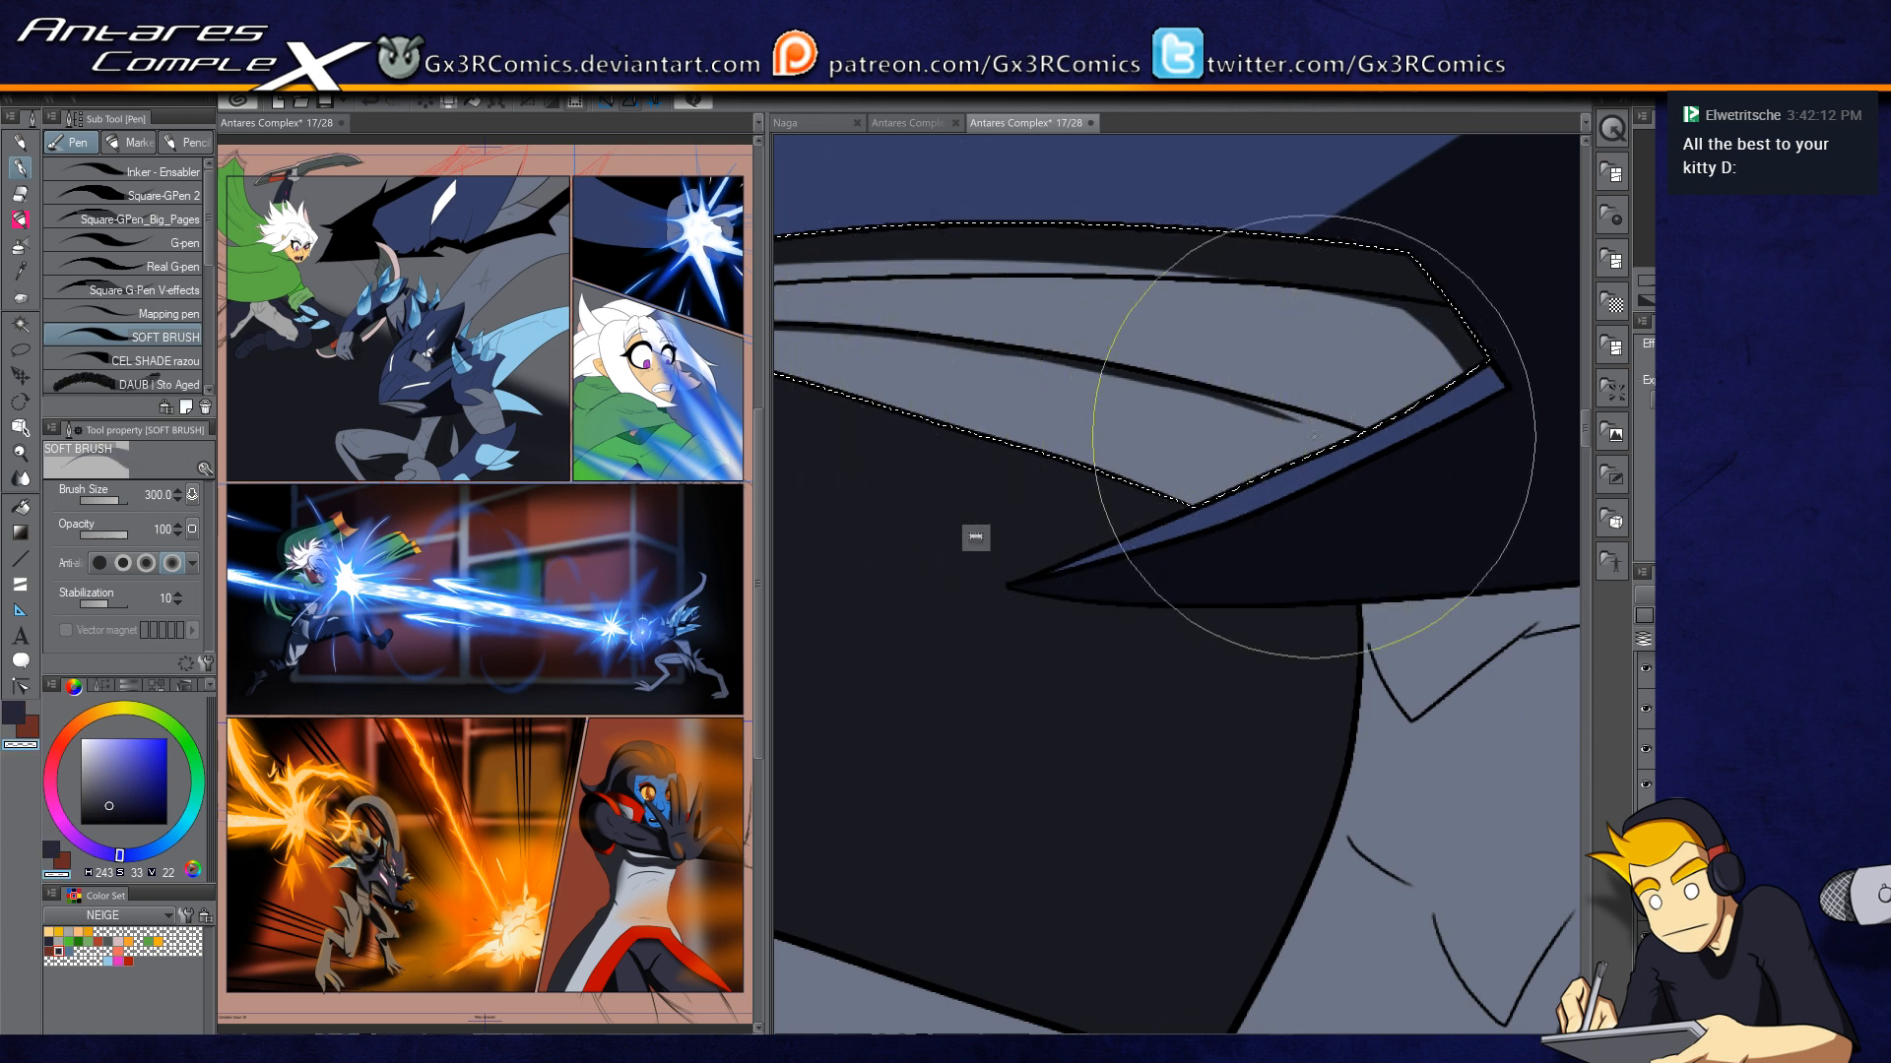
pyautogui.press('c')
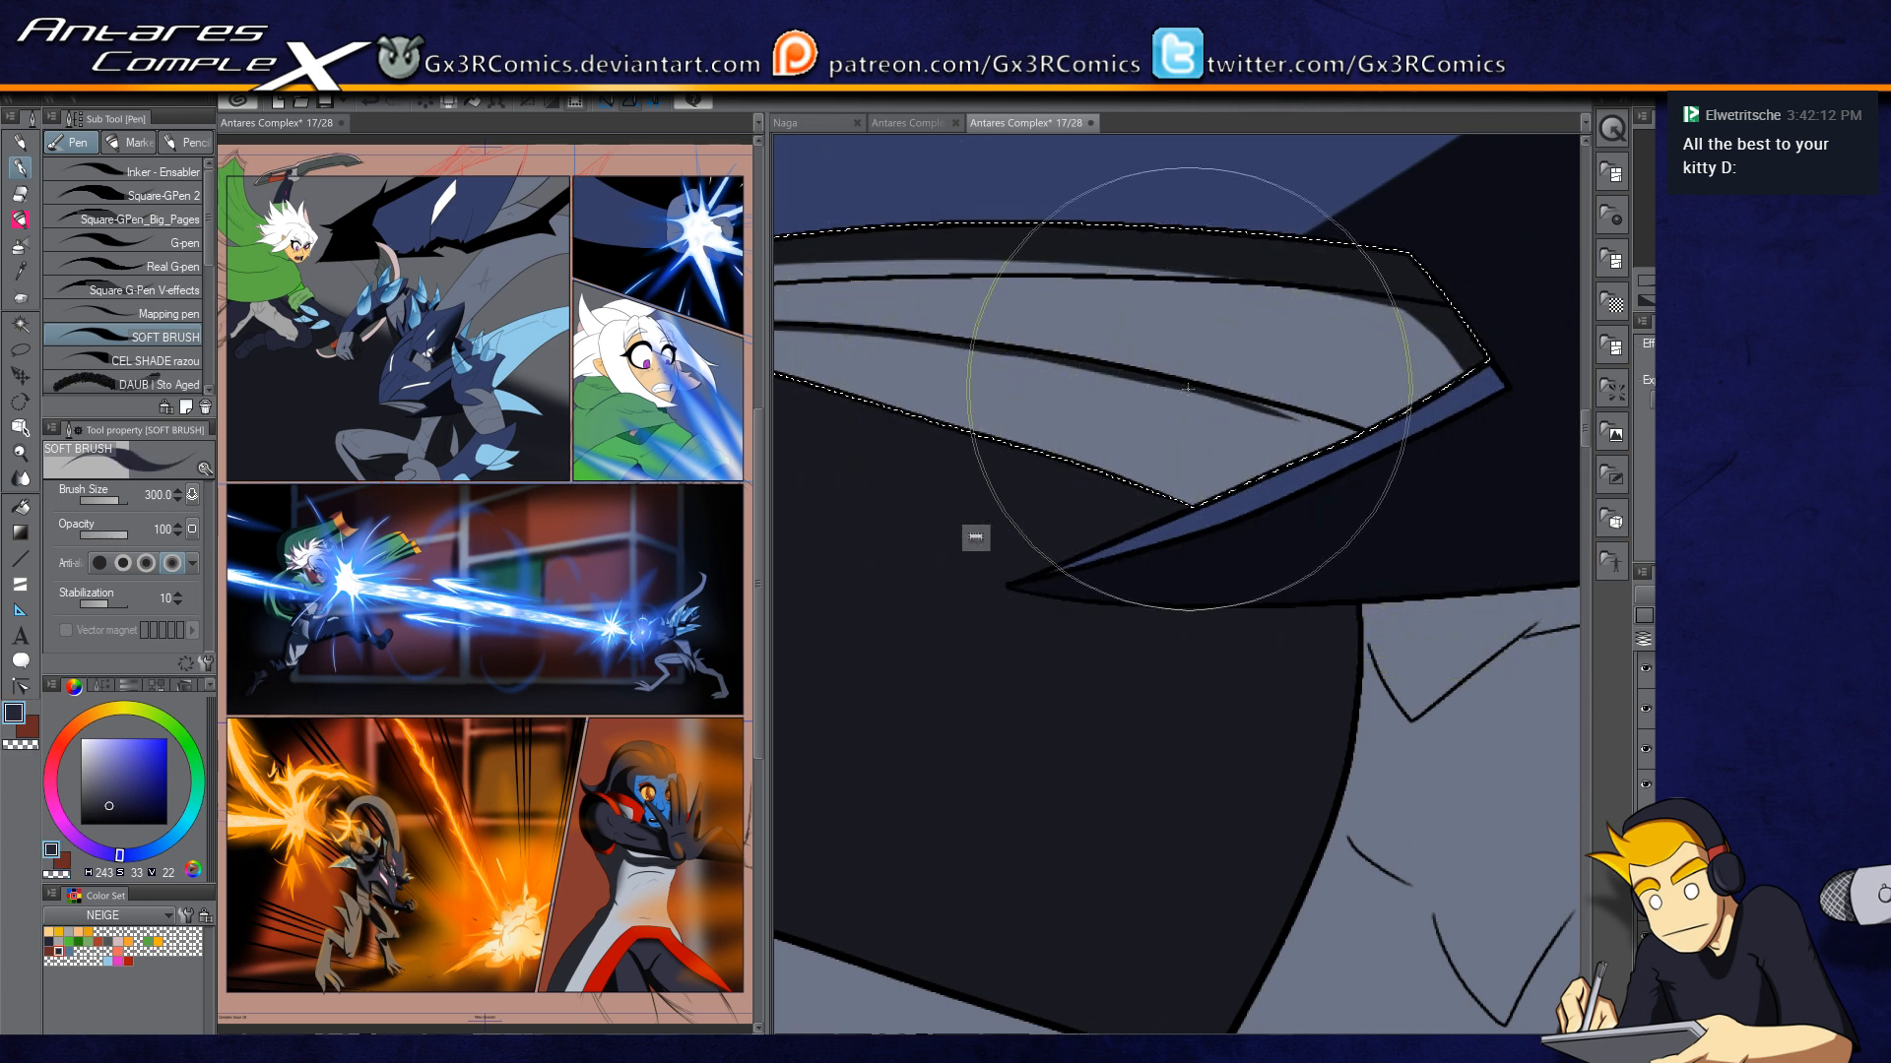
pyautogui.press('c')
pyautogui.press('c')
pyautogui.moveTo(1225, 394); pyautogui.dragTo(1300, 417)
pyautogui.hotkey('ctrl', 'z')
pyautogui.moveTo(1125, 375); pyautogui.dragTo(1283, 413)
pyautogui.hotkey('ctrl', 'z')
pyautogui.moveTo(1132, 375); pyautogui.dragTo(1270, 411)
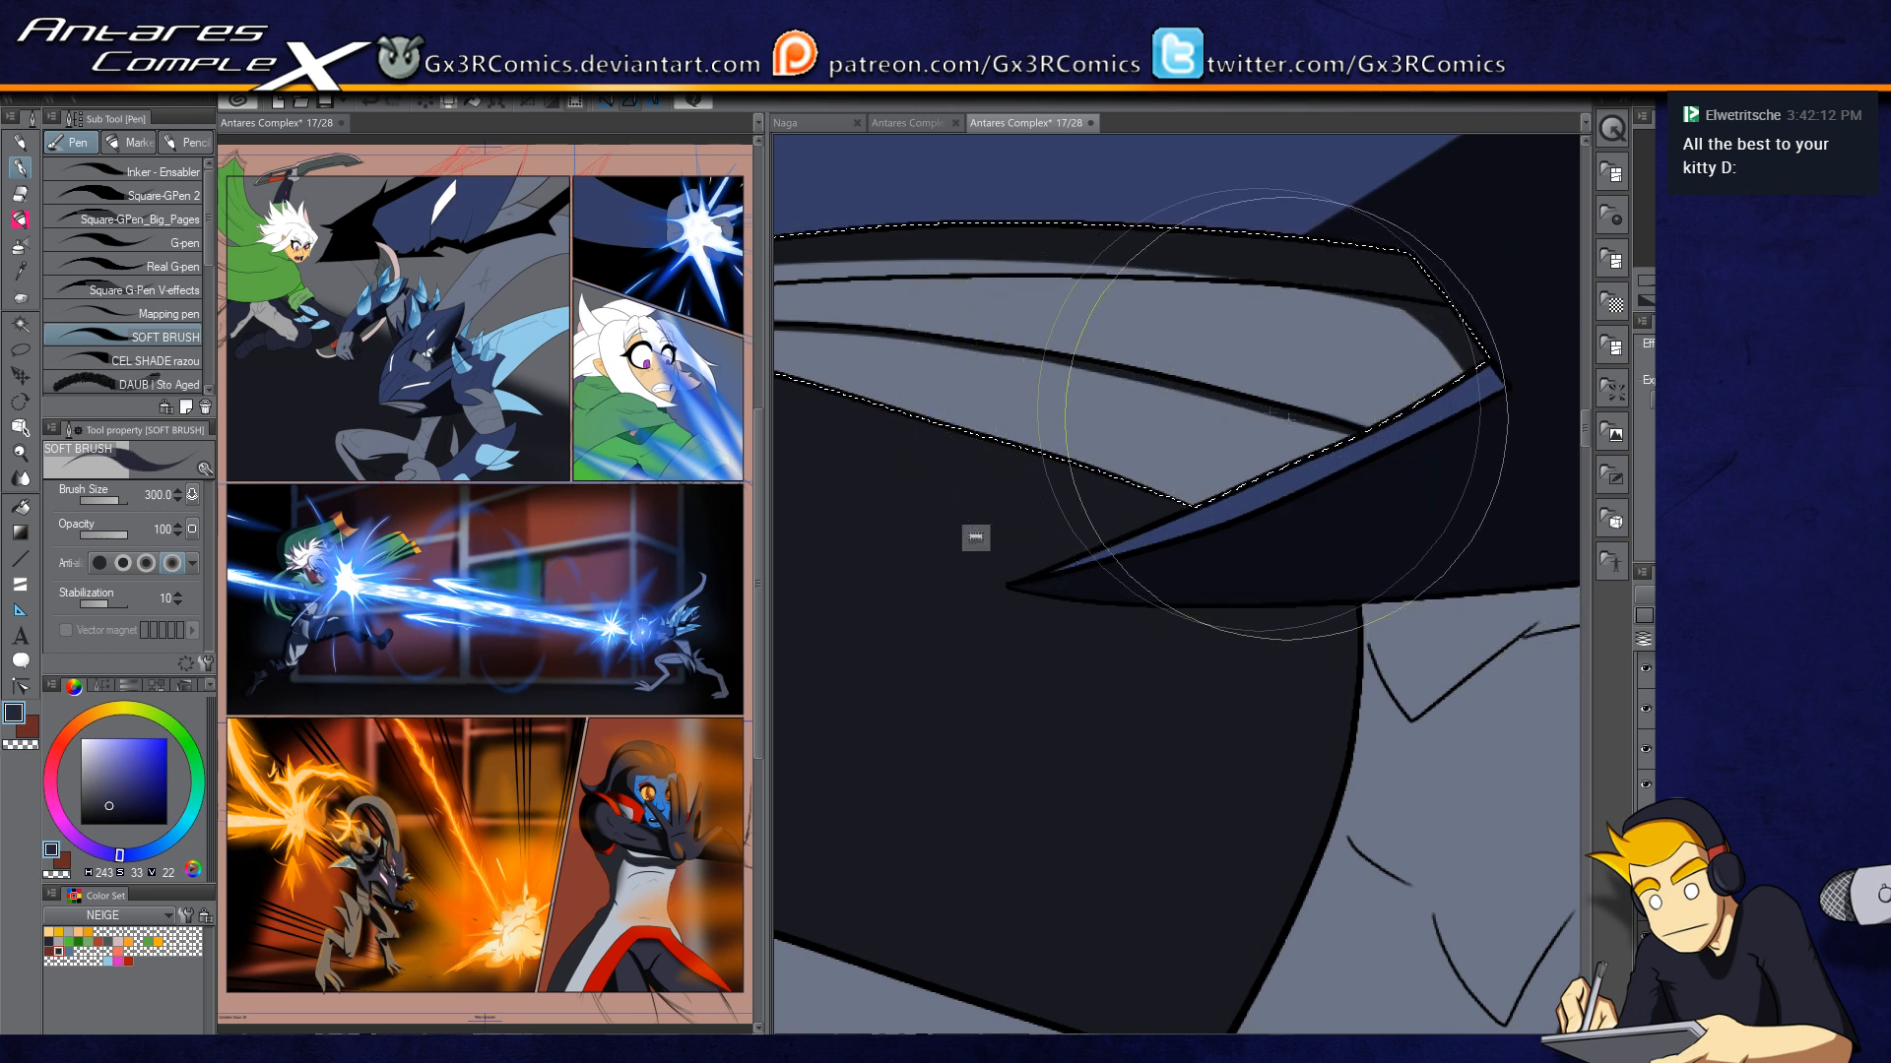
# Step: Paint a thin dark shadow along the full length of the grey flap's upper crease
pyautogui.moveTo(1027, 434); pyautogui.dragTo(1363, 510)
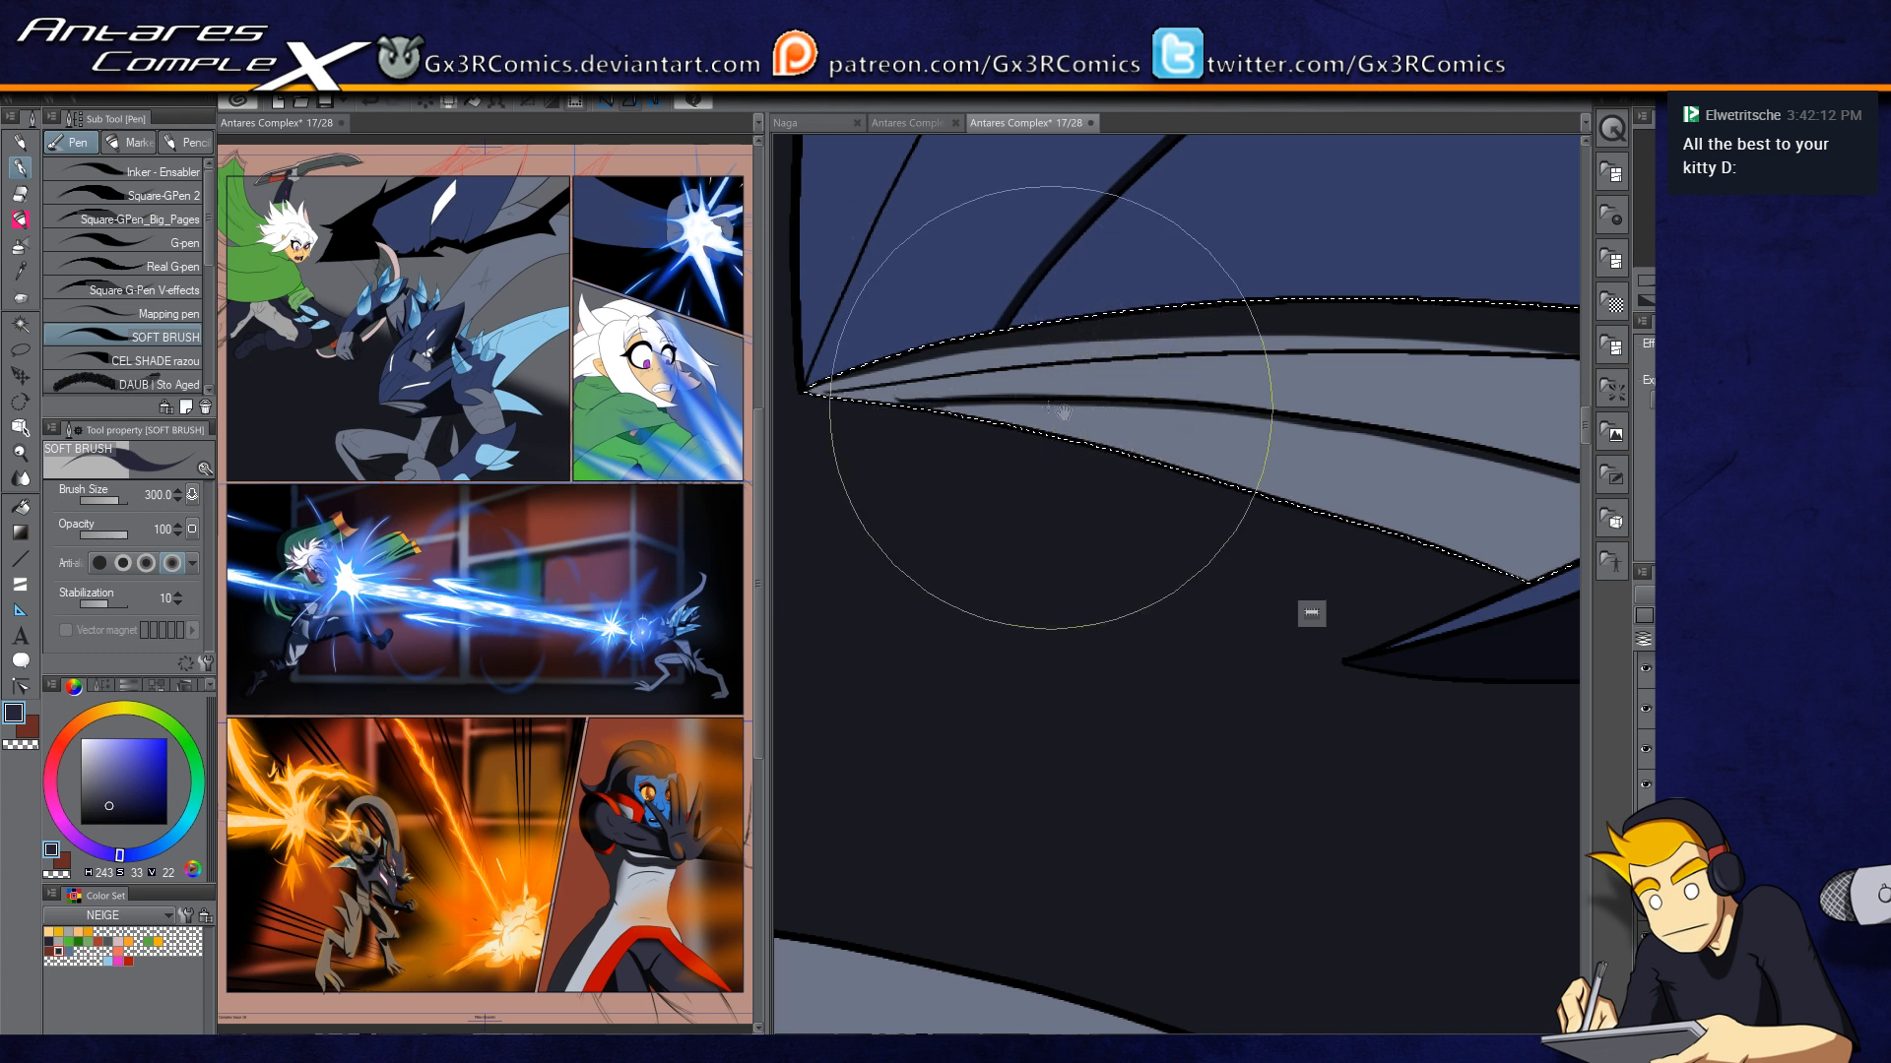
pyautogui.moveTo(833, 390); pyautogui.dragTo(1214, 365)
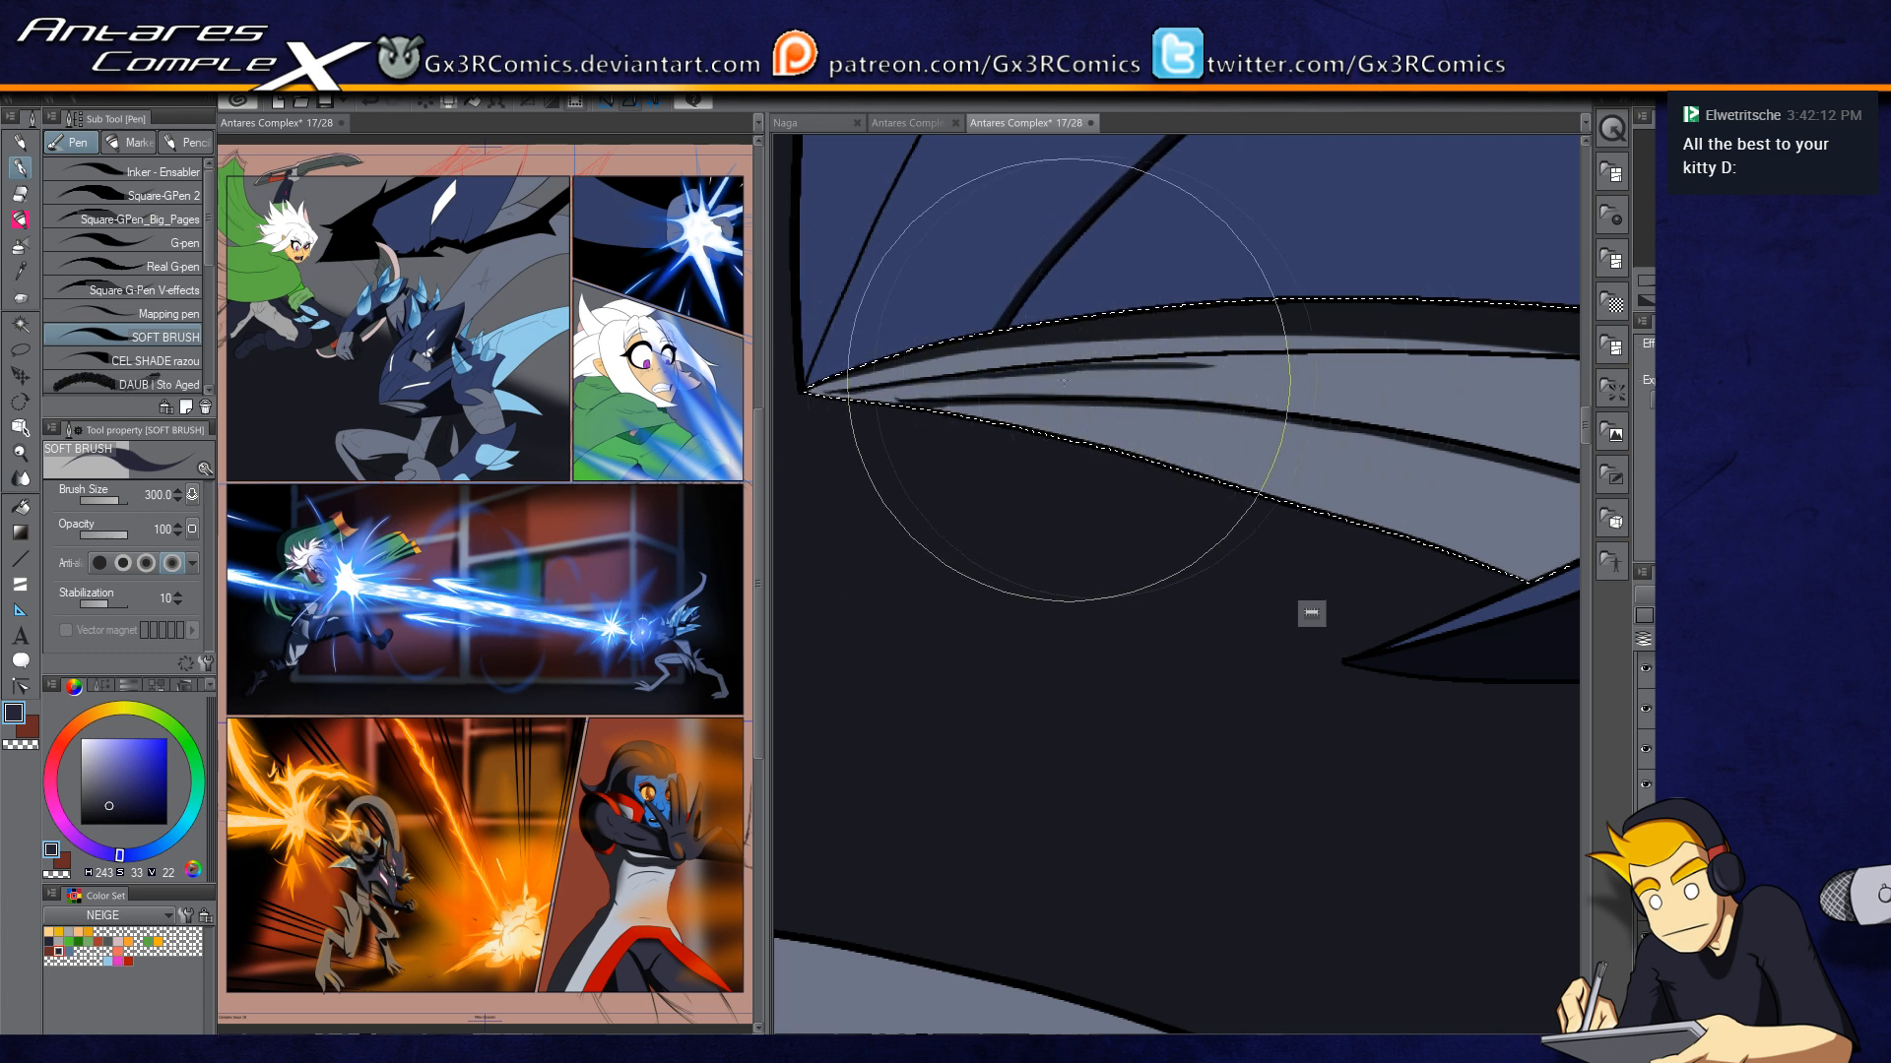
pyautogui.hotkey('ctrl', 'z')
pyautogui.moveTo(832, 392); pyautogui.dragTo(1197, 363)
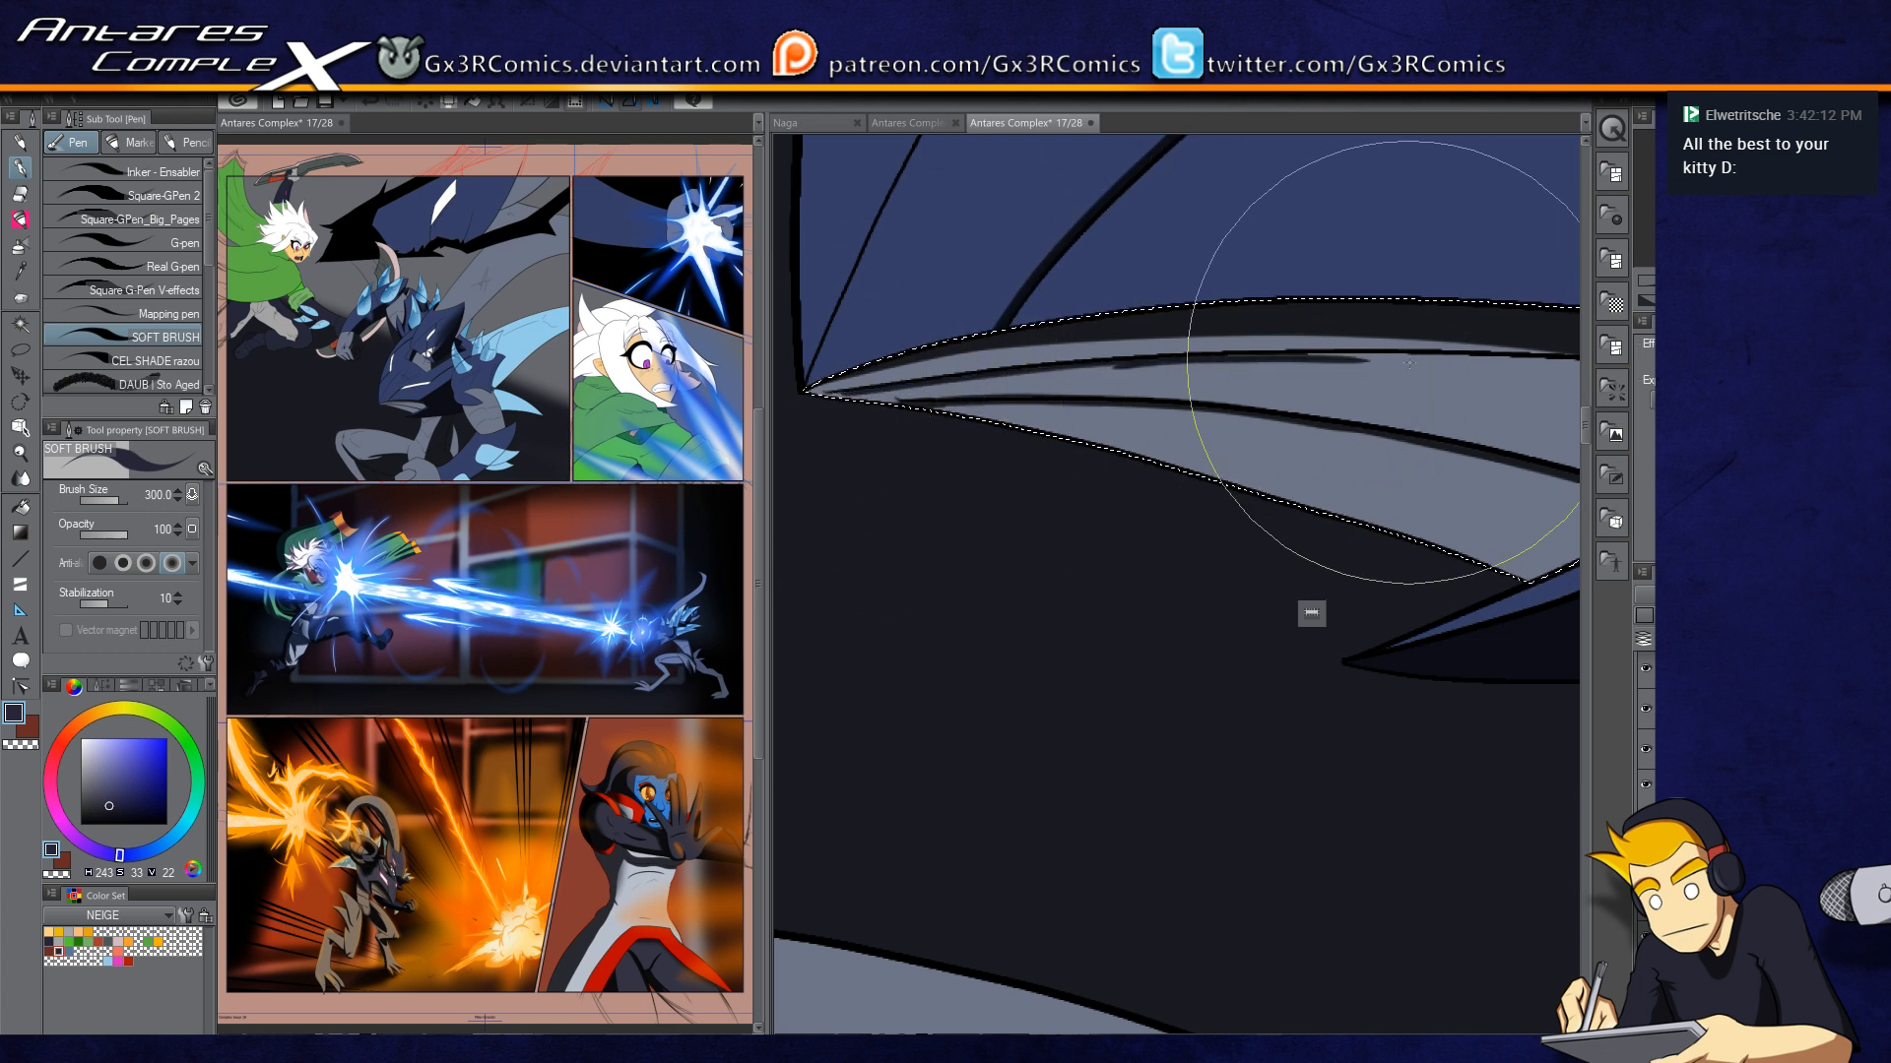
pyautogui.moveTo(1298, 409); pyautogui.dragTo(1066, 421)
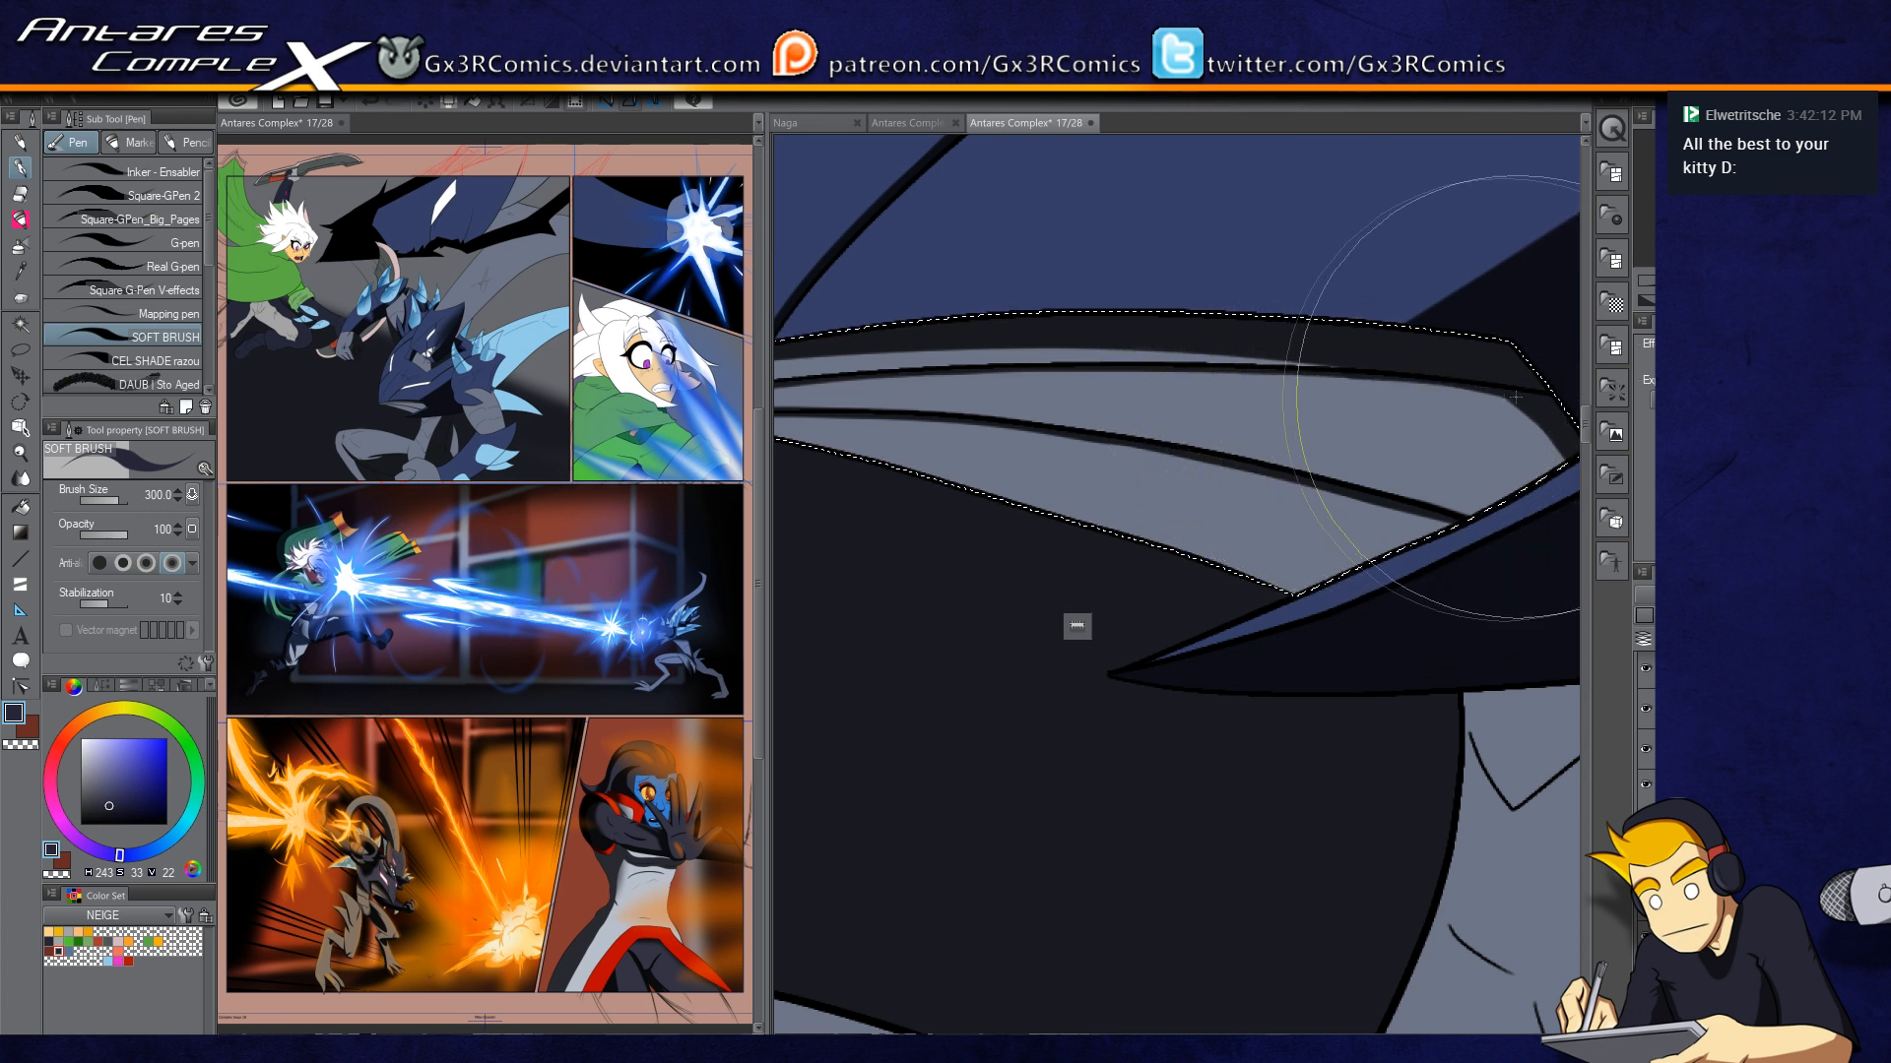
pyautogui.moveTo(1033, 472); pyautogui.dragTo(1139, 541)
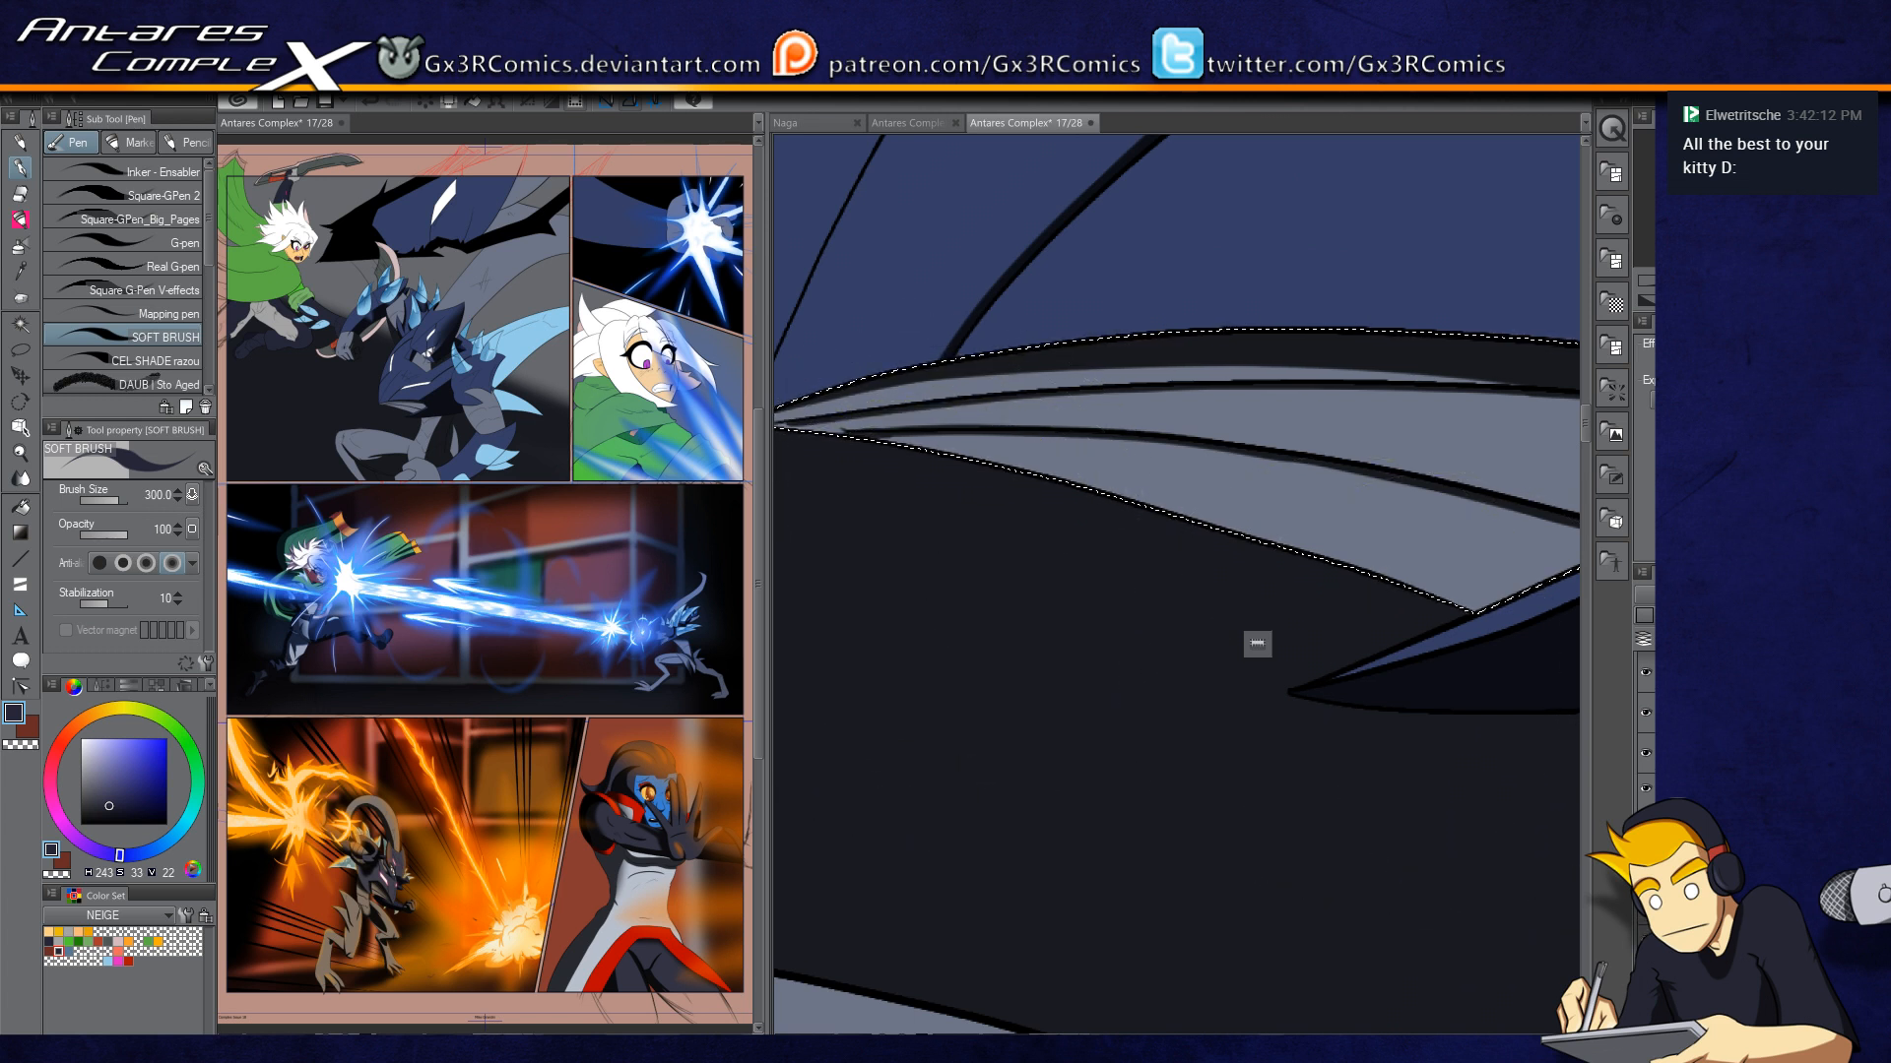
# Step: Adjust the lower crease line near the grey flap's pointed tip with the Control point tool
pyautogui.press('y')
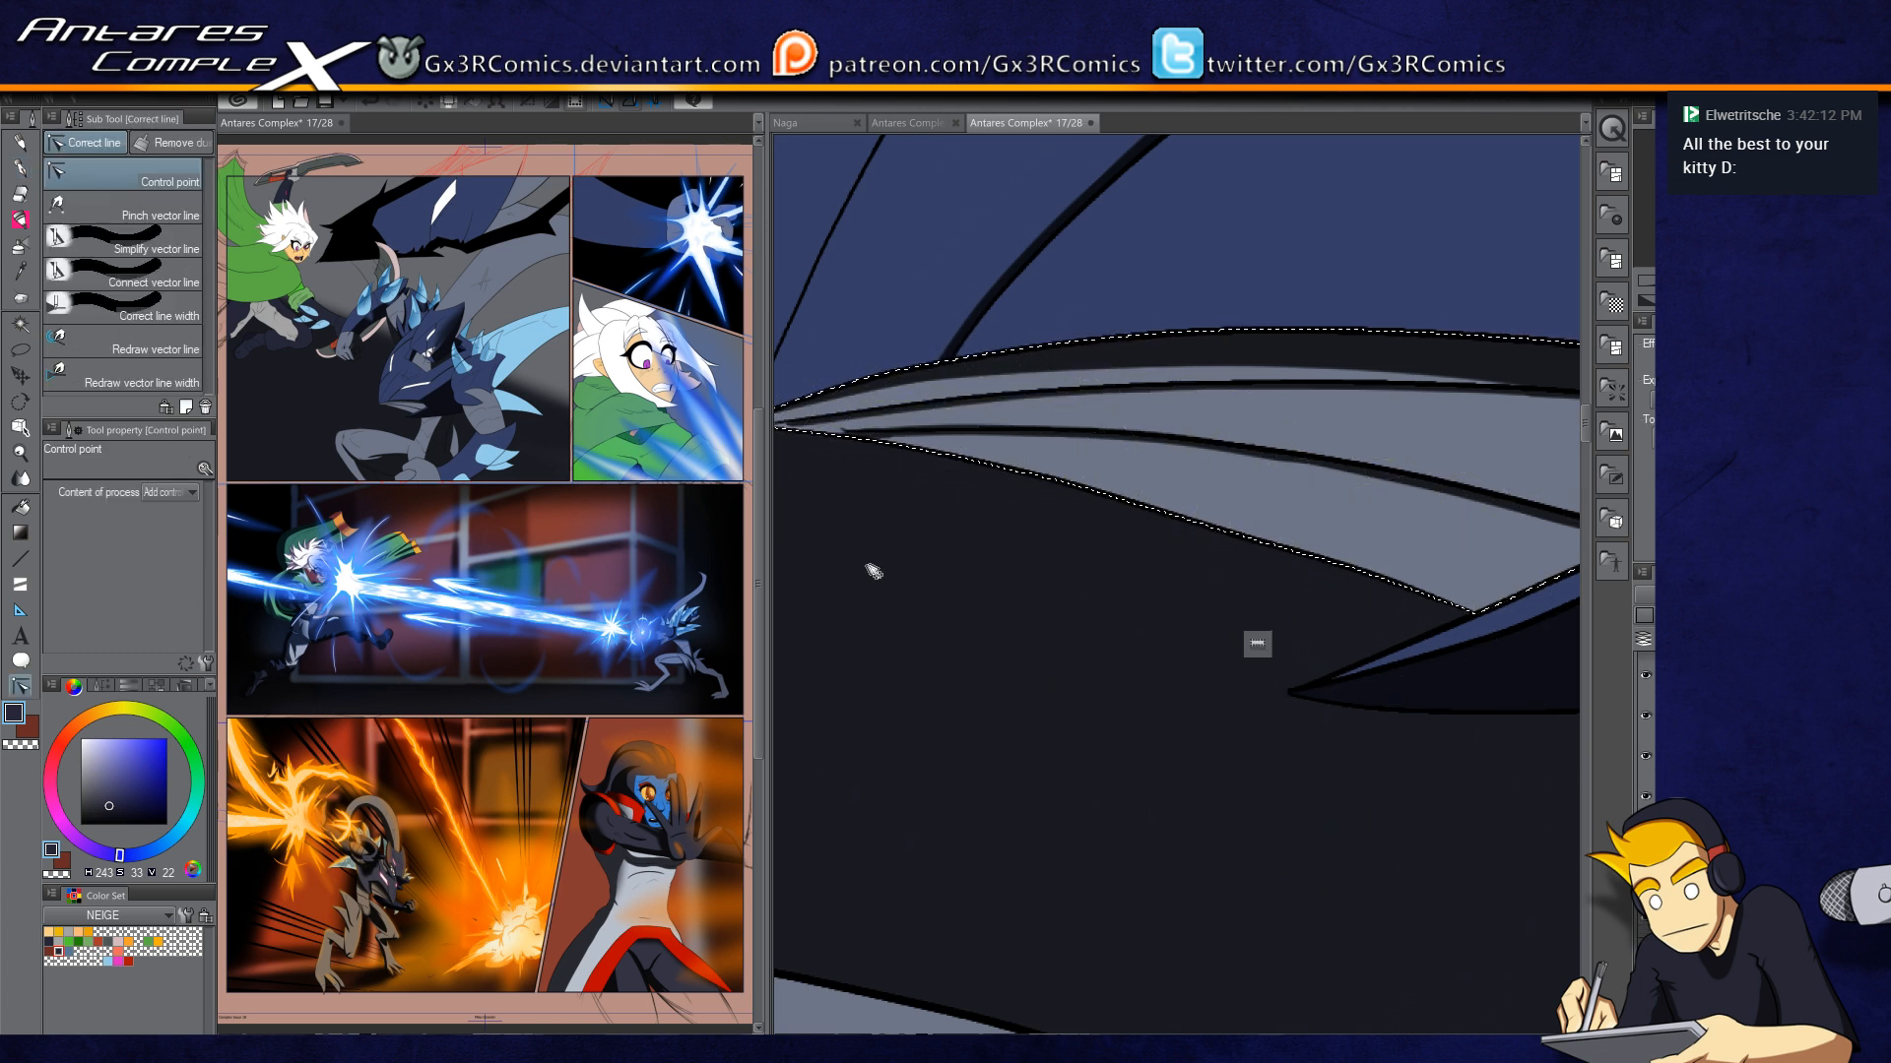
pyautogui.scroll(1, 902, 556)
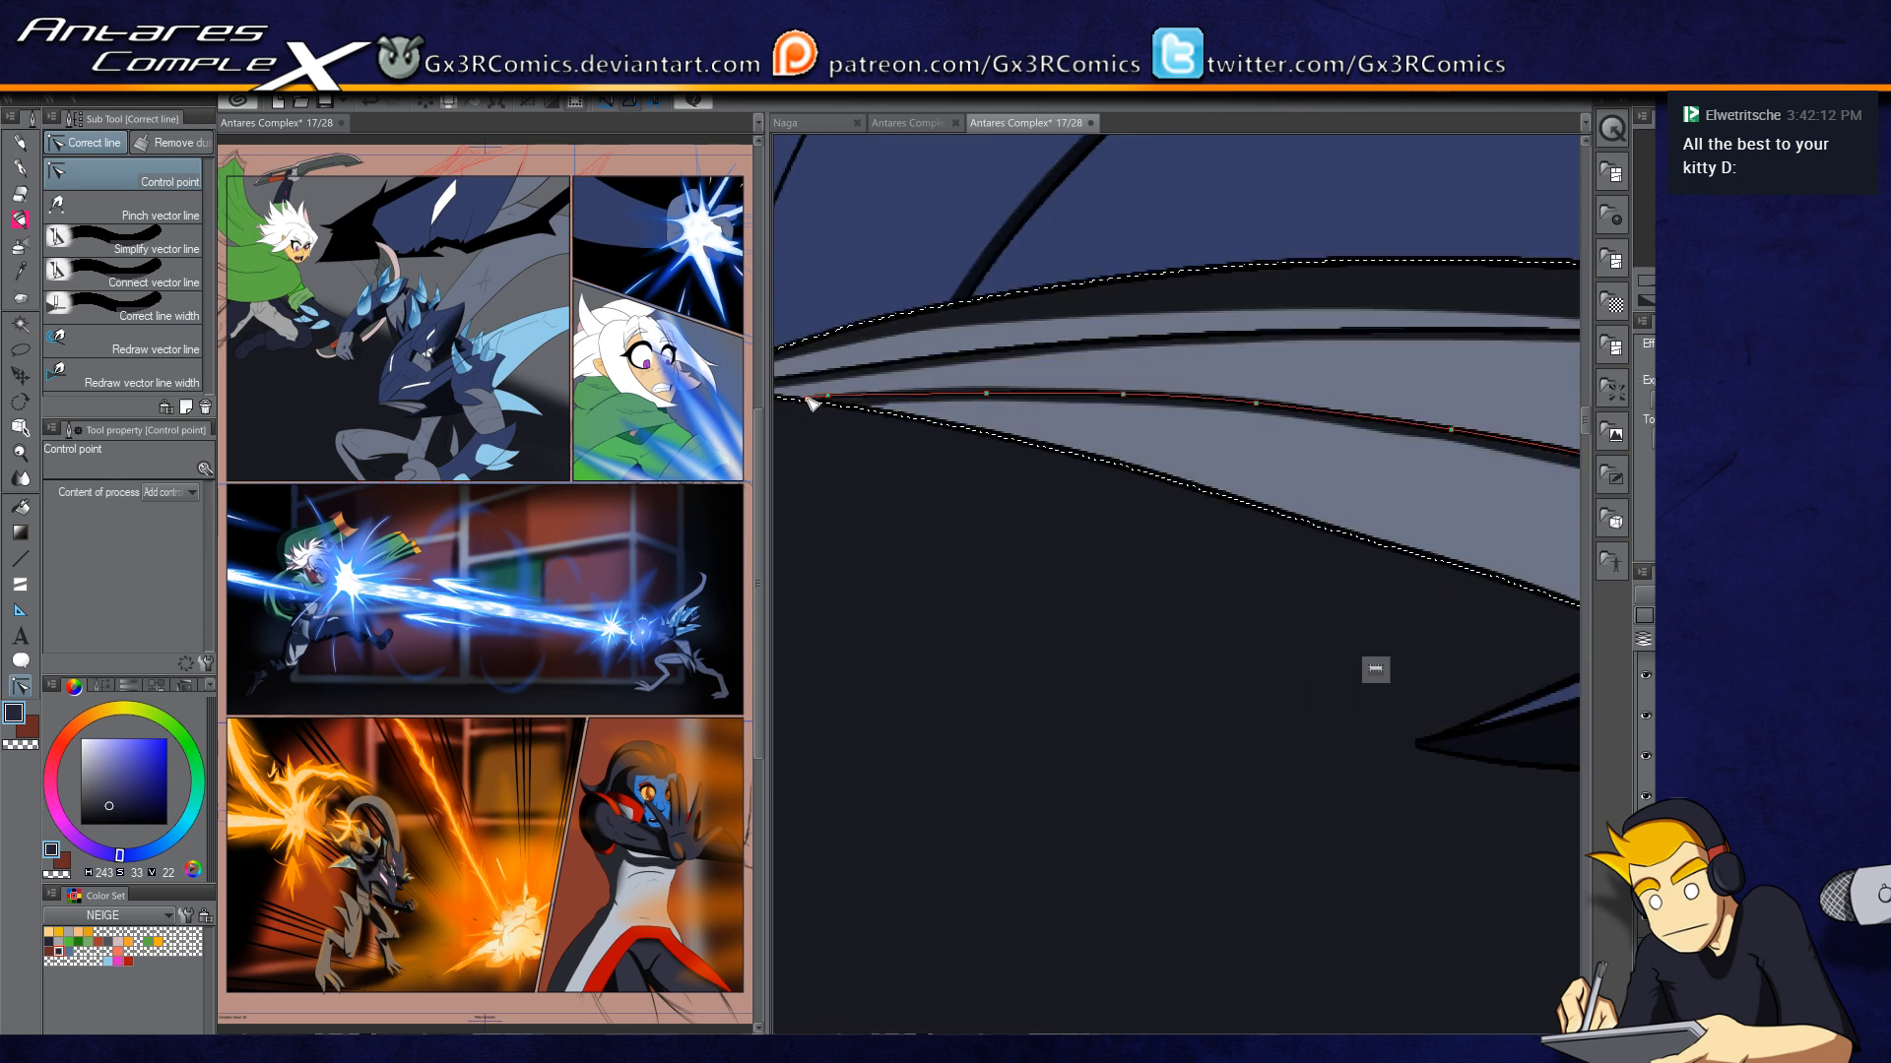
pyautogui.scroll(-2, 945, 484)
# Step: Shade the selected grey flap with a dark gradient toward its wide end using the Soft airbrush at size 700
pyautogui.moveTo(1018, 582); pyautogui.dragTo(875, 722)
pyautogui.press('w')
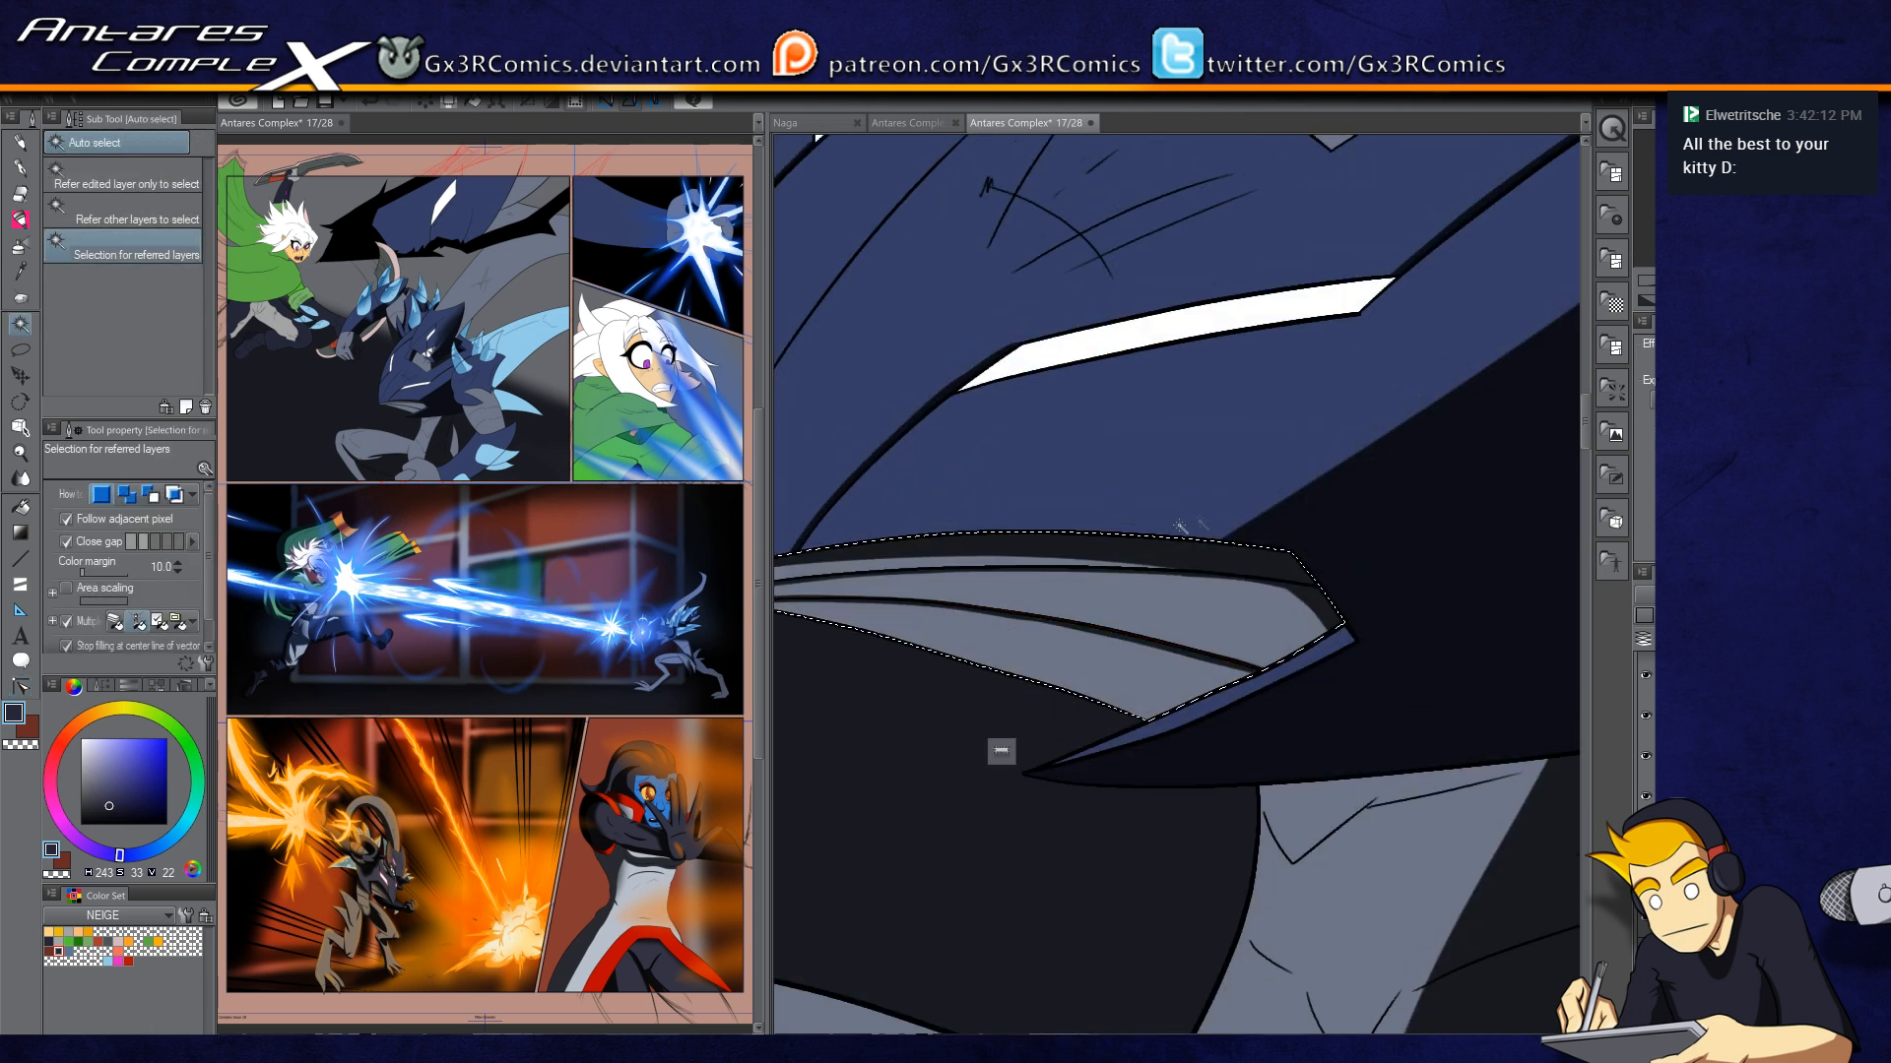
pyautogui.press('b')
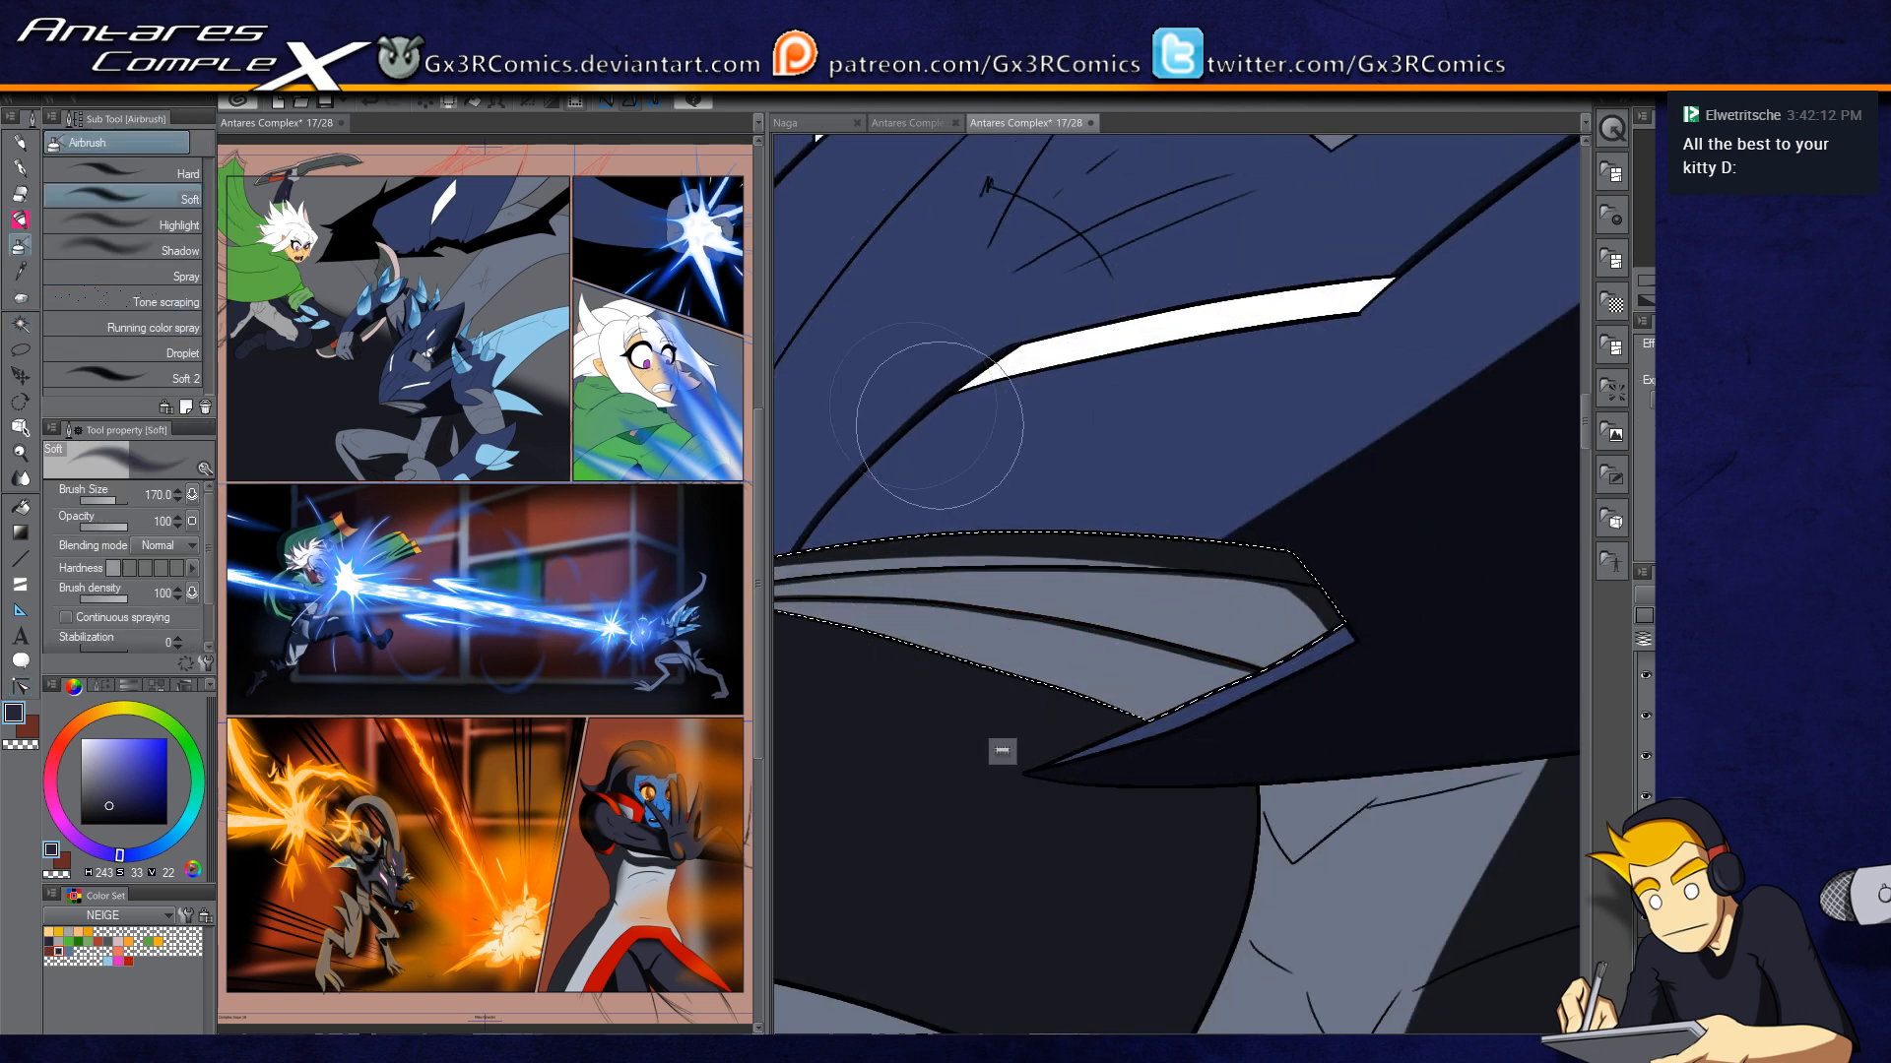
pyautogui.press(']')
pyautogui.press(']')
pyautogui.press(']')
pyautogui.press(']')
pyautogui.press(']')
pyautogui.press(']')
pyautogui.hotkey('ctrl', 'z')
pyautogui.moveTo(1329, 586)
pyautogui.mouseDown()
pyautogui.moveTo(1366, 669)
pyautogui.moveTo(951, 348)
pyautogui.mouseUp()
pyautogui.hotkey('ctrl', 'z')
pyautogui.moveTo(985, 680); pyautogui.dragTo(1261, 745)
pyautogui.moveTo(1040, 549); pyautogui.dragTo(1074, 806)
# Step: Thicken the rising arm of the abdomen's lower V-shaped crease with the SOFT BRUSH at size 120
pyautogui.press('p')
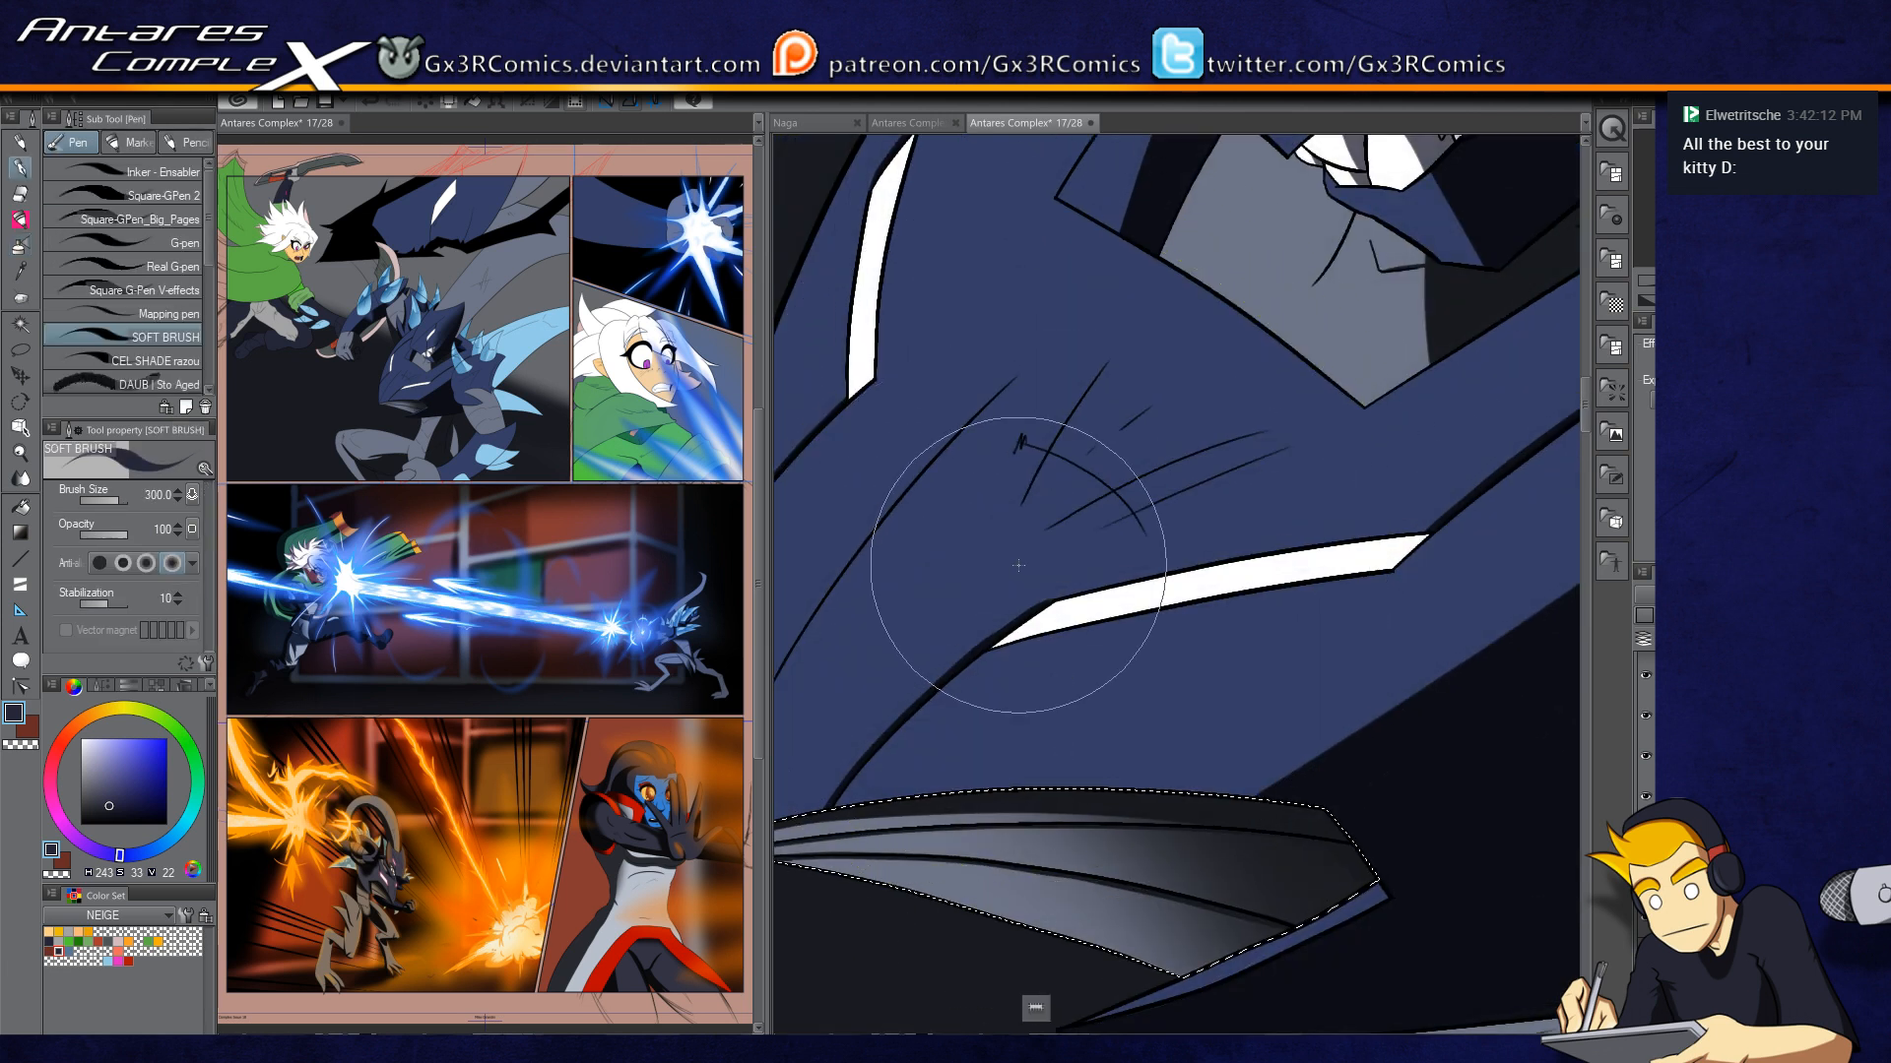
pyautogui.scroll(-2, 1009, 591)
pyautogui.moveTo(1178, 871); pyautogui.dragTo(1191, 589)
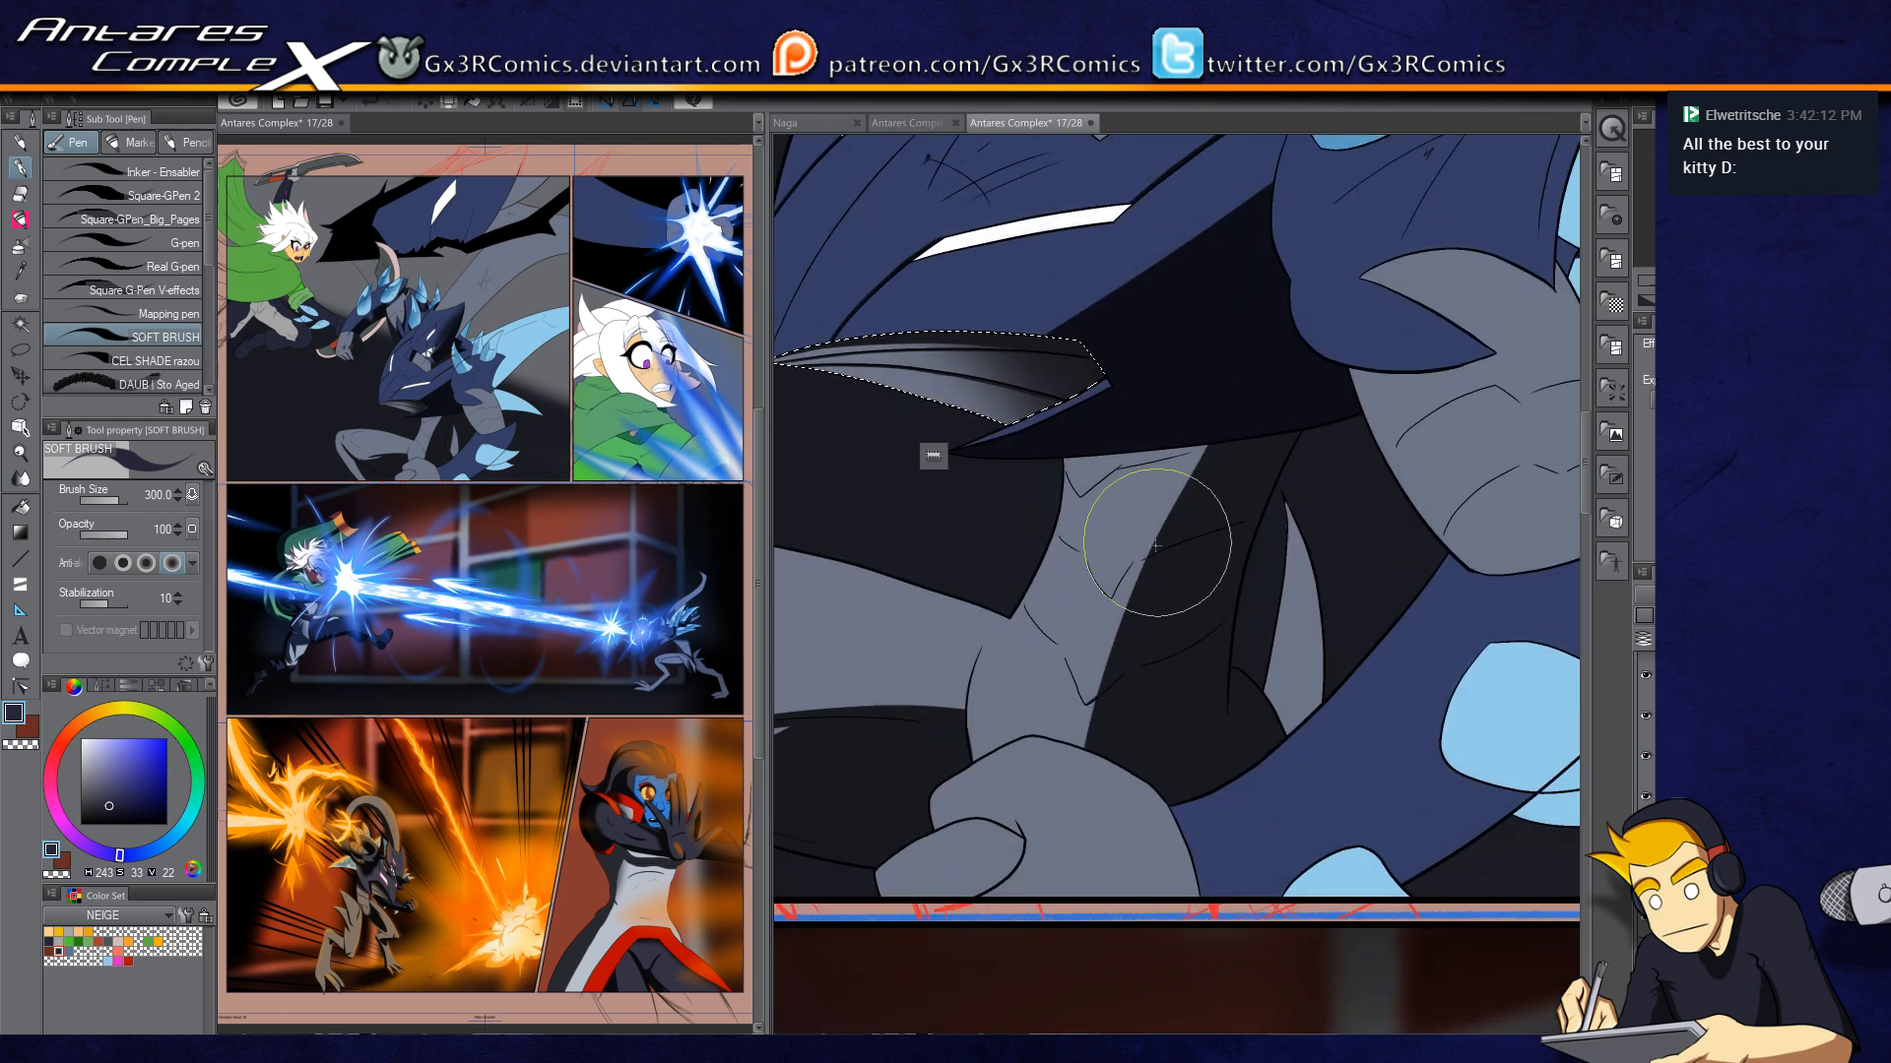
pyautogui.scroll(5, 1157, 544)
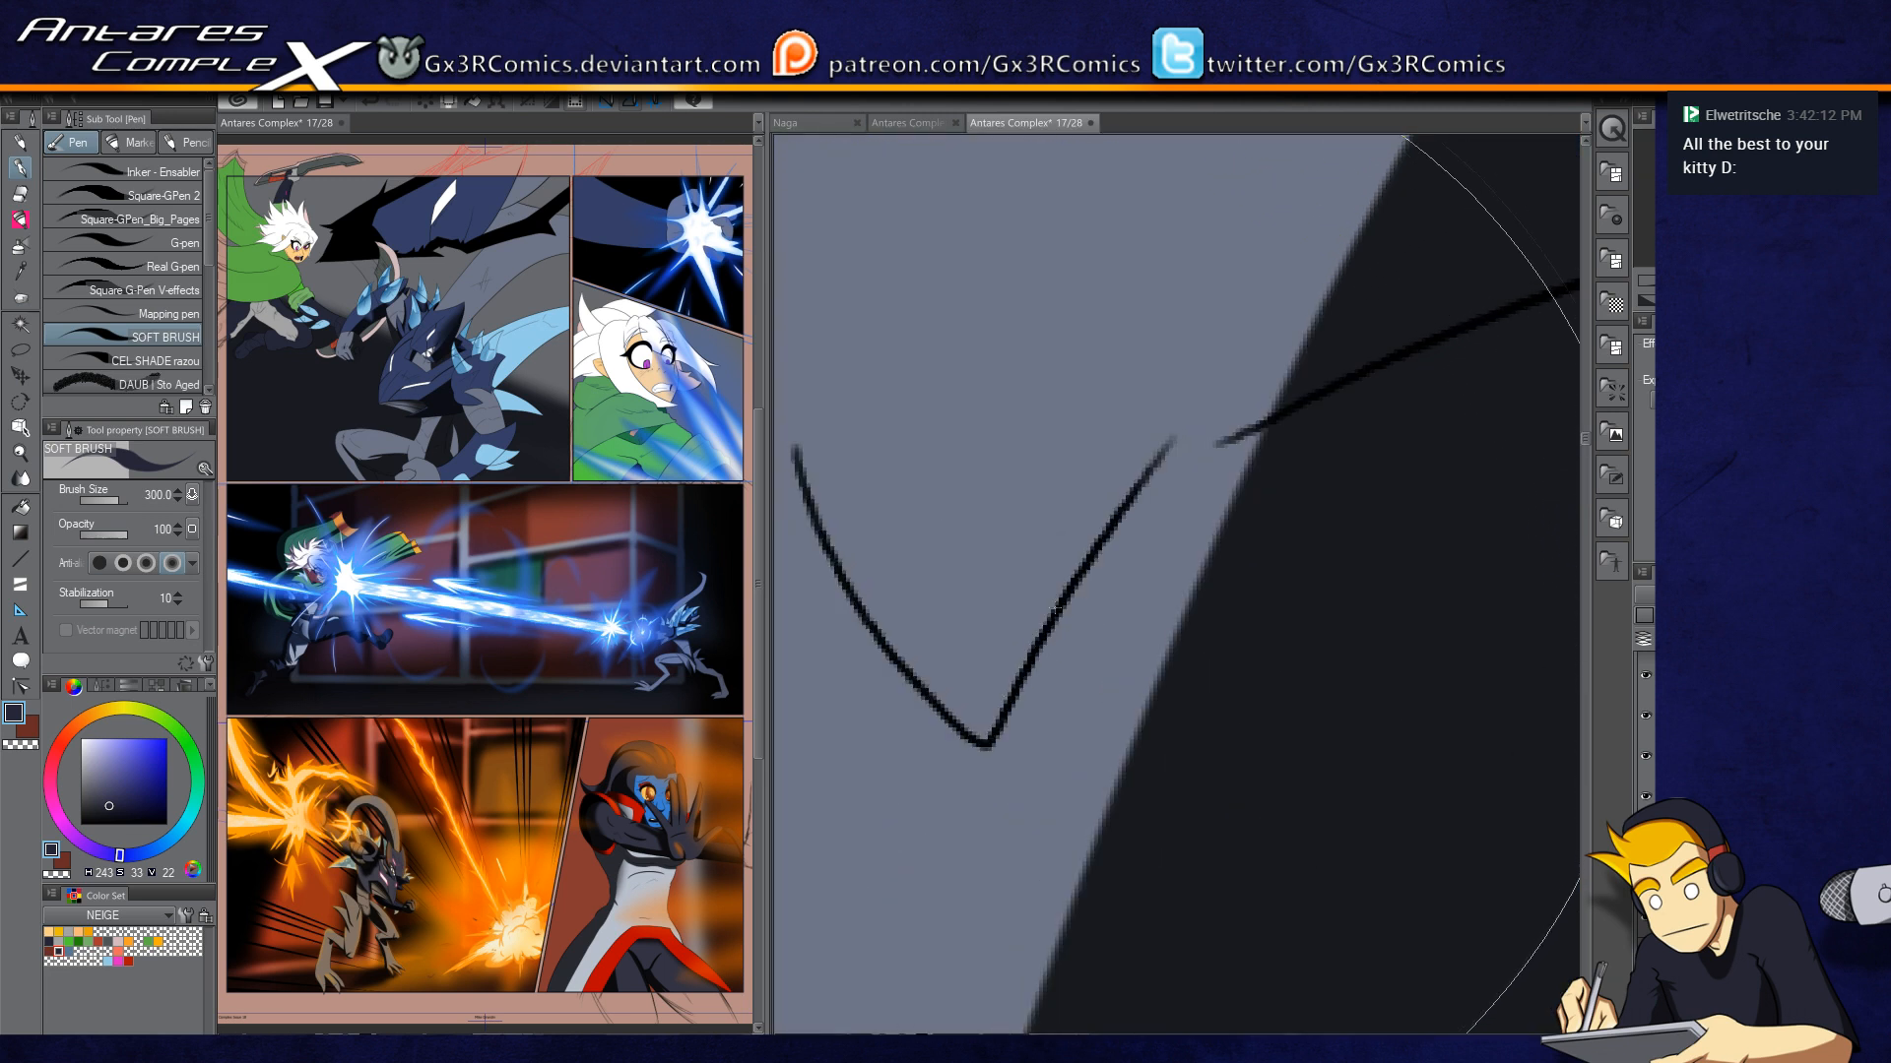
pyautogui.moveTo(986, 746); pyautogui.dragTo(1157, 461)
pyautogui.hotkey('ctrl', 'z')
pyautogui.press('[')
pyautogui.press('[')
pyautogui.press('[')
pyautogui.press('[')
pyautogui.press('[')
pyautogui.moveTo(989, 744); pyautogui.dragTo(1158, 467)
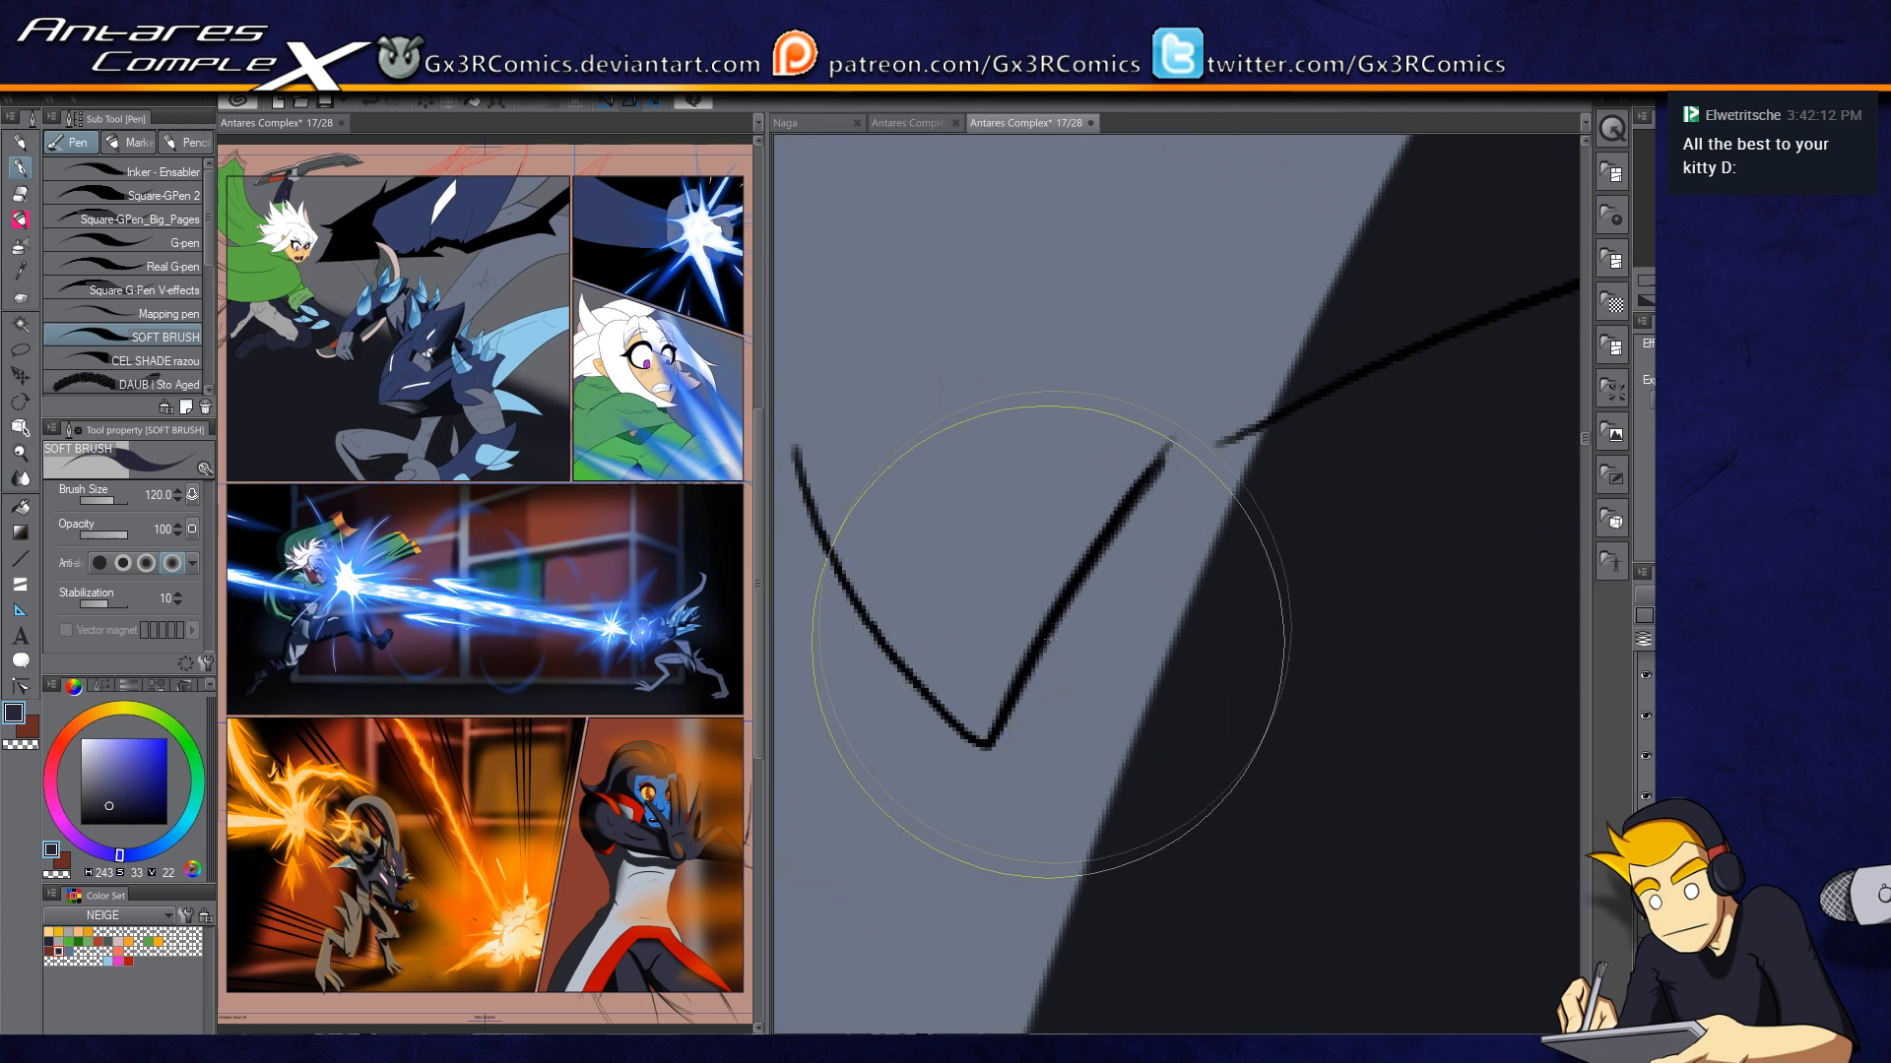
# Step: Join the V-shaped crease to the muscle line crossing the shadow and extend its upper tip to a taper
pyautogui.moveTo(1145, 487); pyautogui.dragTo(1266, 418)
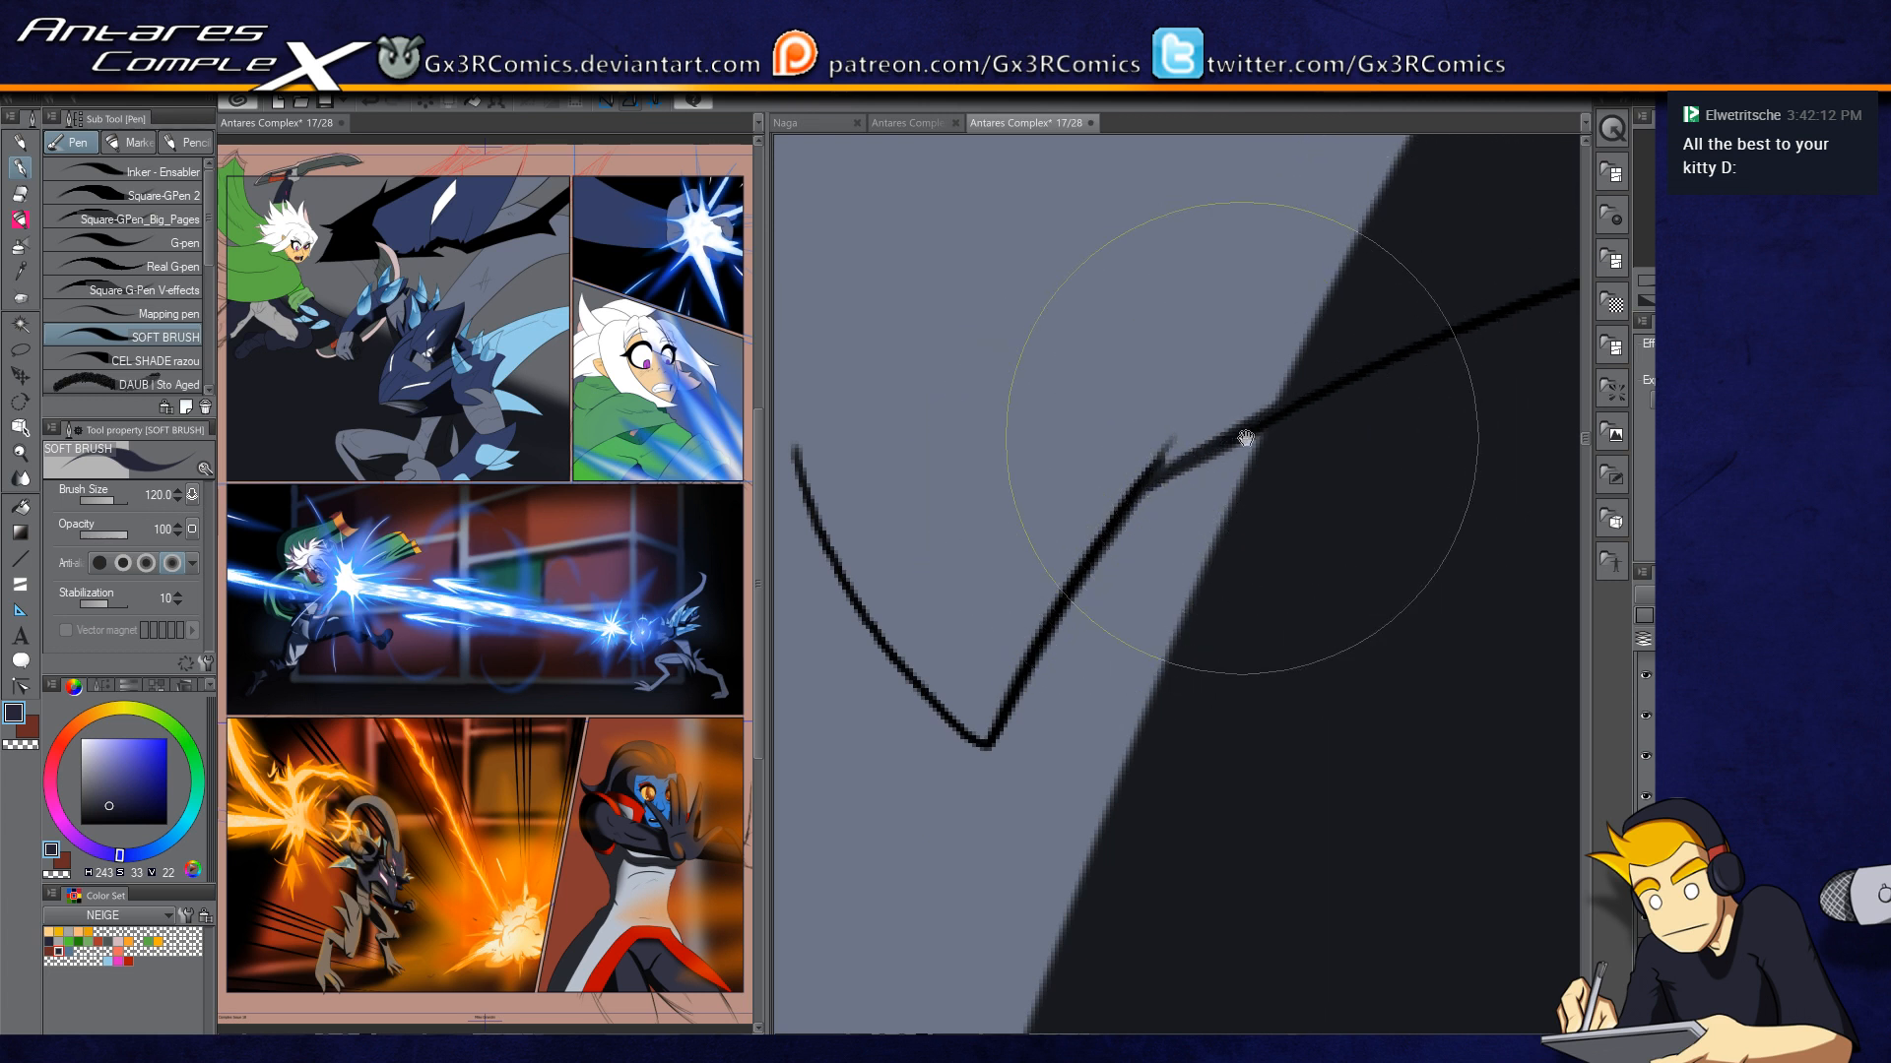
pyautogui.moveTo(1130, 502); pyautogui.dragTo(1191, 418)
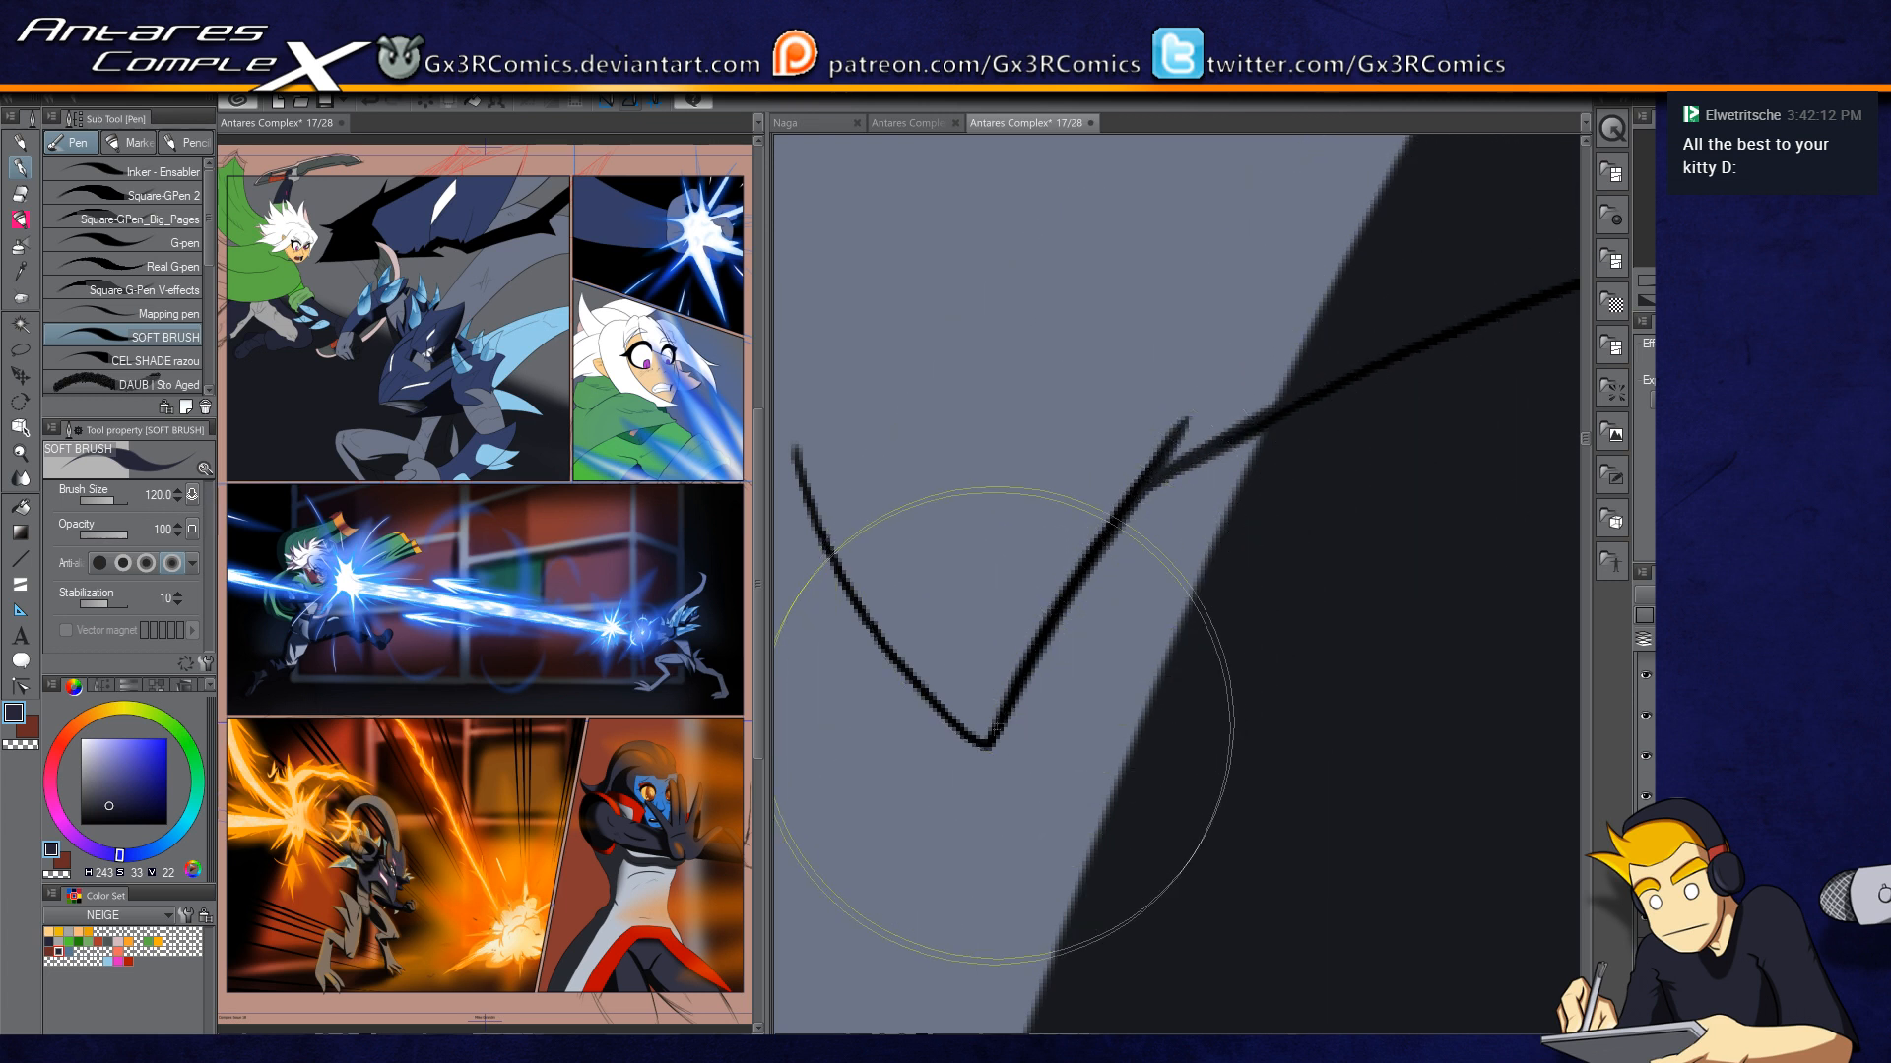
pyautogui.moveTo(1133, 498); pyautogui.dragTo(1189, 402)
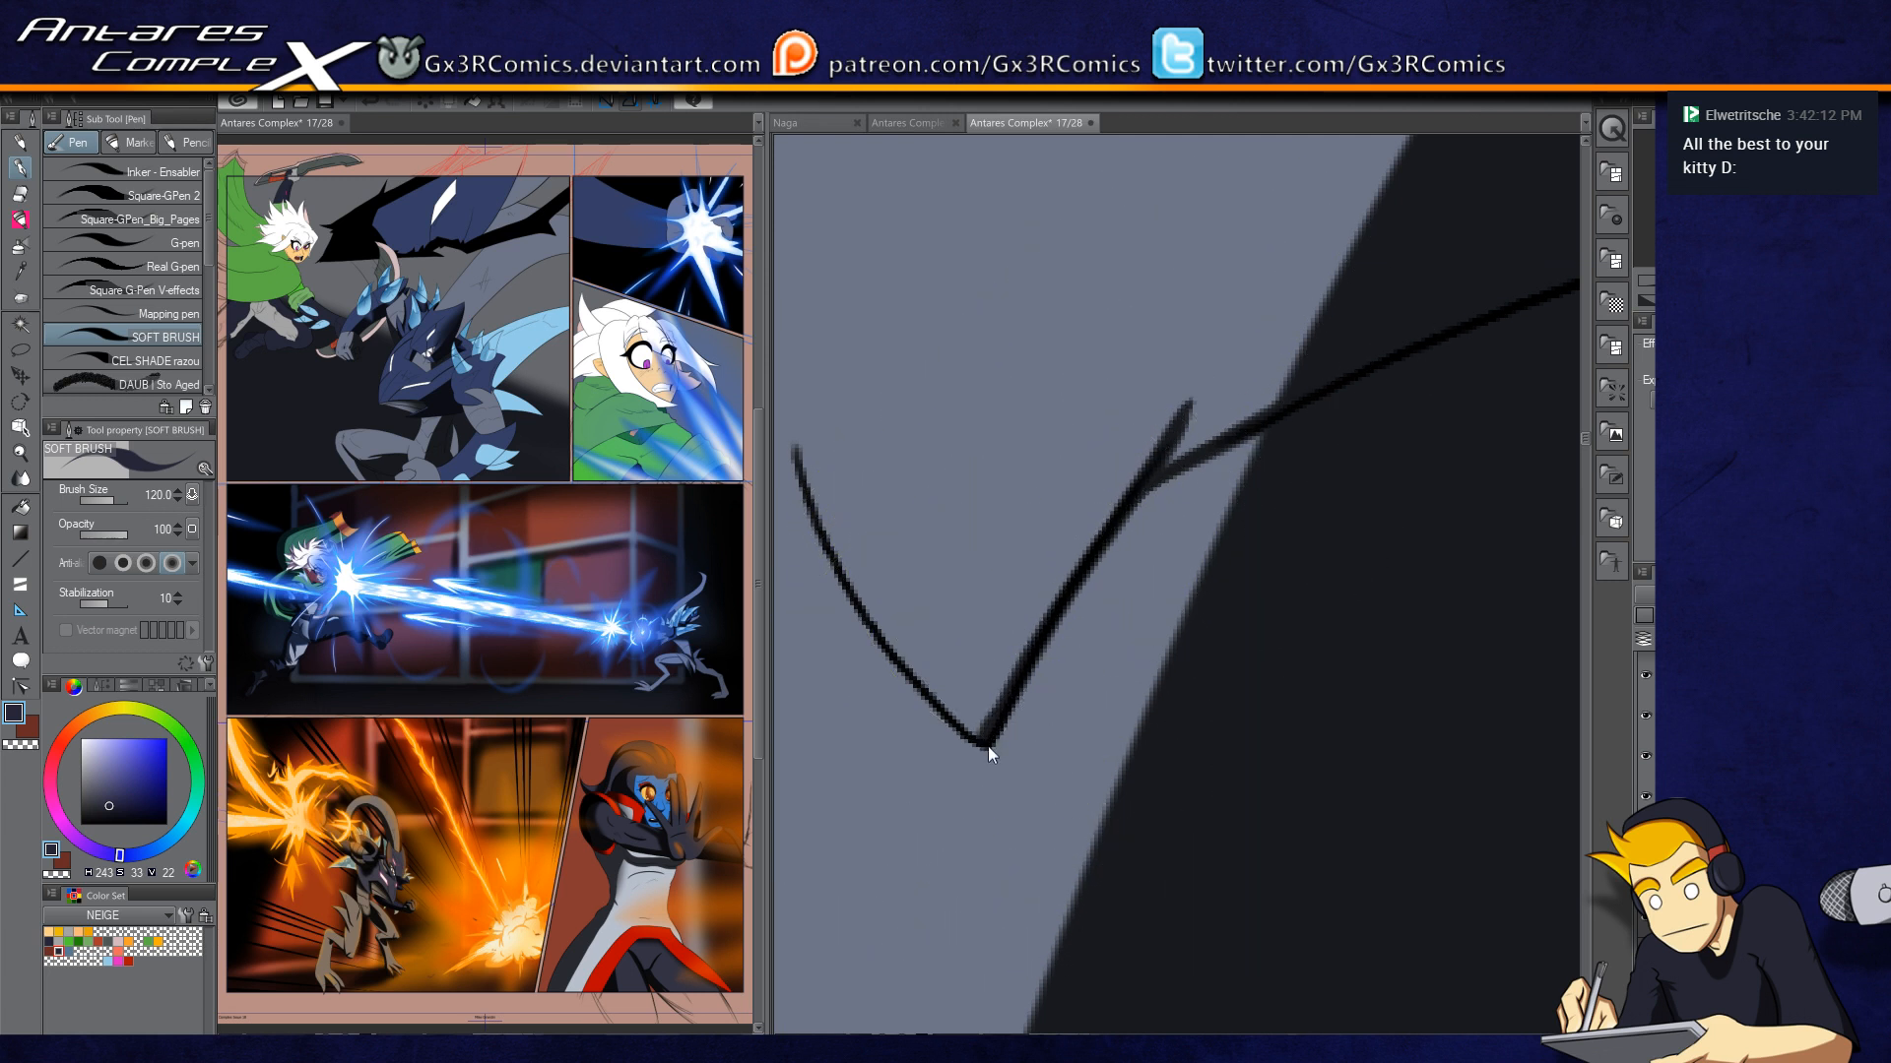
# Step: Thicken the rising arm of the upper V-shaped crease beneath the chest armour
pyautogui.moveTo(1030, 515); pyautogui.dragTo(924, 1013)
pyautogui.scroll(-2, 978, 469)
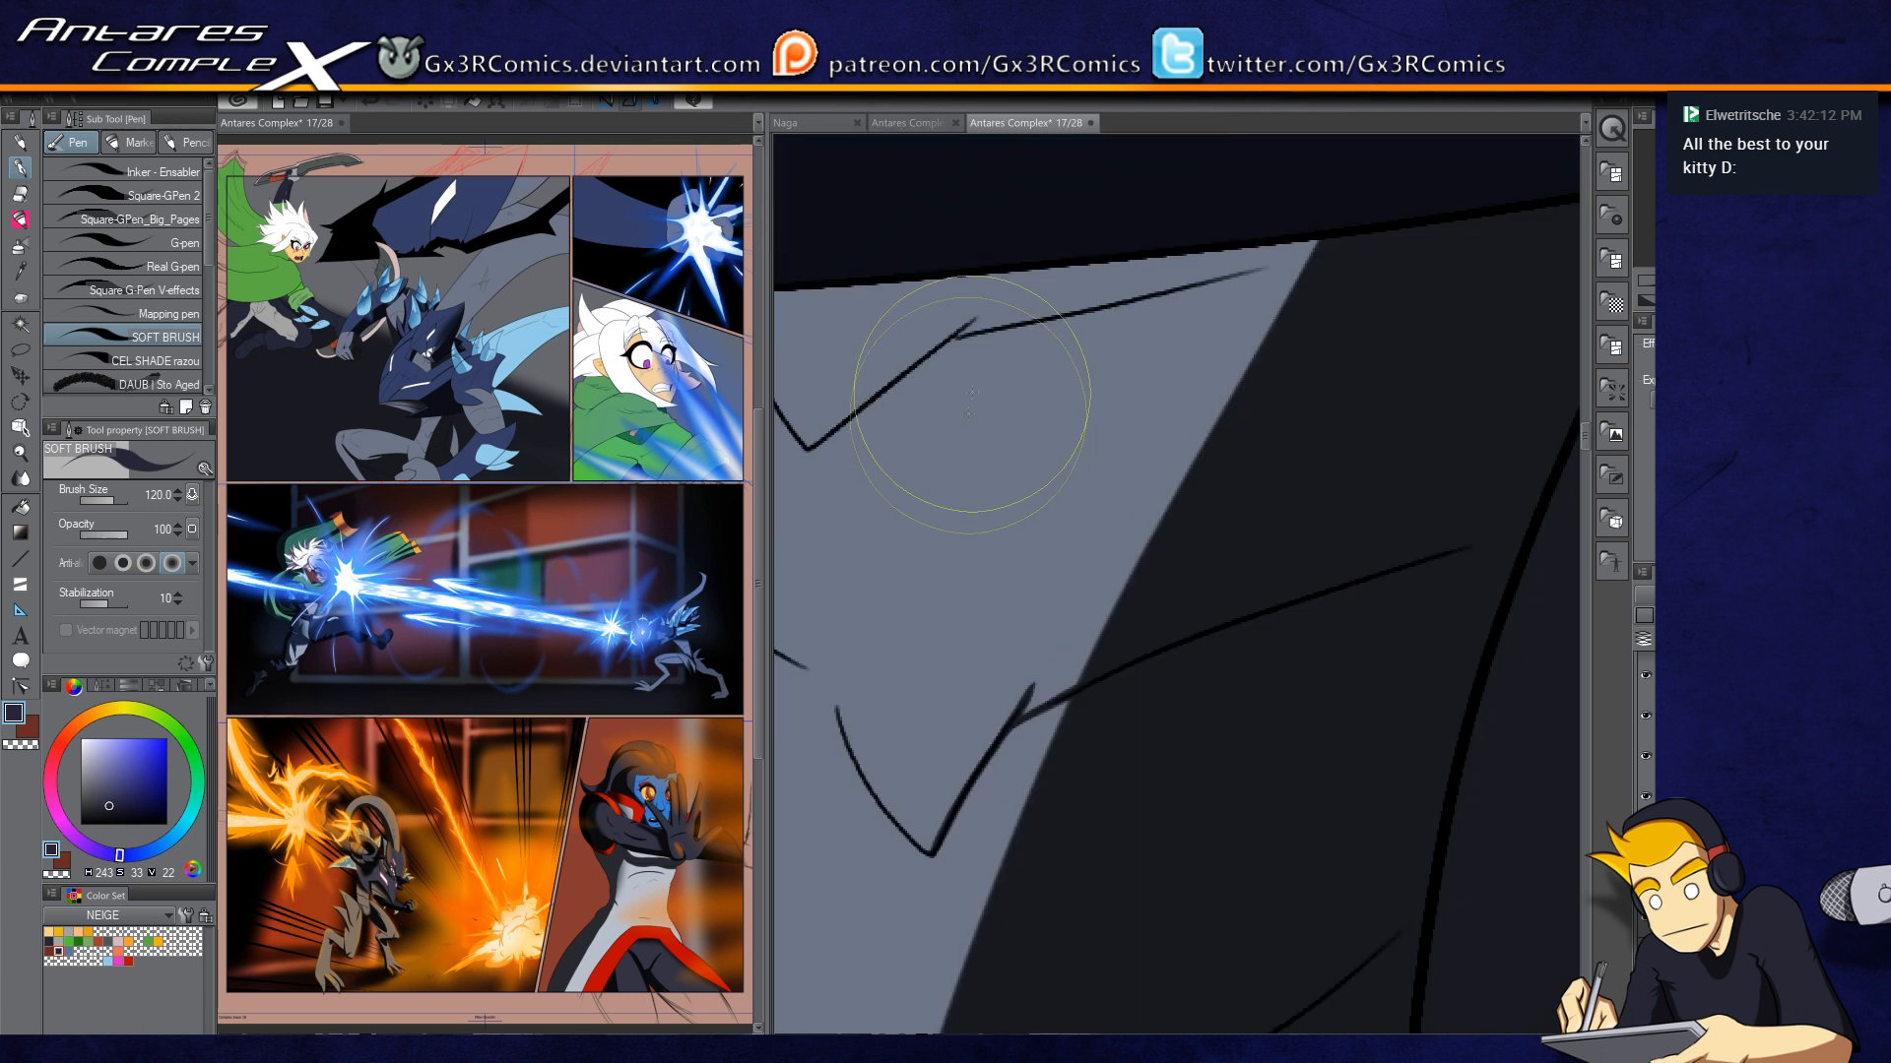
pyautogui.scroll(2, 911, 437)
pyautogui.moveTo(945, 467); pyautogui.dragTo(1076, 642)
pyautogui.moveTo(852, 617); pyautogui.dragTo(1186, 336)
# Step: Thicken and extend the long muscle line from the upper V-shaped crease to the abdomen's shadow edge
pyautogui.moveTo(1204, 415)
pyautogui.mouseDown()
pyautogui.moveTo(924, 585)
pyautogui.moveTo(995, 535)
pyautogui.moveTo(1572, 380)
pyautogui.mouseUp()
pyautogui.hotkey('ctrl', 'z')
pyautogui.moveTo(870, 570); pyautogui.dragTo(1571, 380)
pyautogui.hotkey('ctrl', 'z')
pyautogui.moveTo(871, 570)
pyautogui.mouseDown()
pyautogui.moveTo(1358, 454)
pyautogui.moveTo(1572, 380)
pyautogui.mouseUp()
pyautogui.hotkey('ctrl', 'z')
pyautogui.moveTo(871, 570)
pyautogui.mouseDown()
pyautogui.moveTo(1350, 423)
pyautogui.moveTo(1502, 406)
pyautogui.mouseUp()
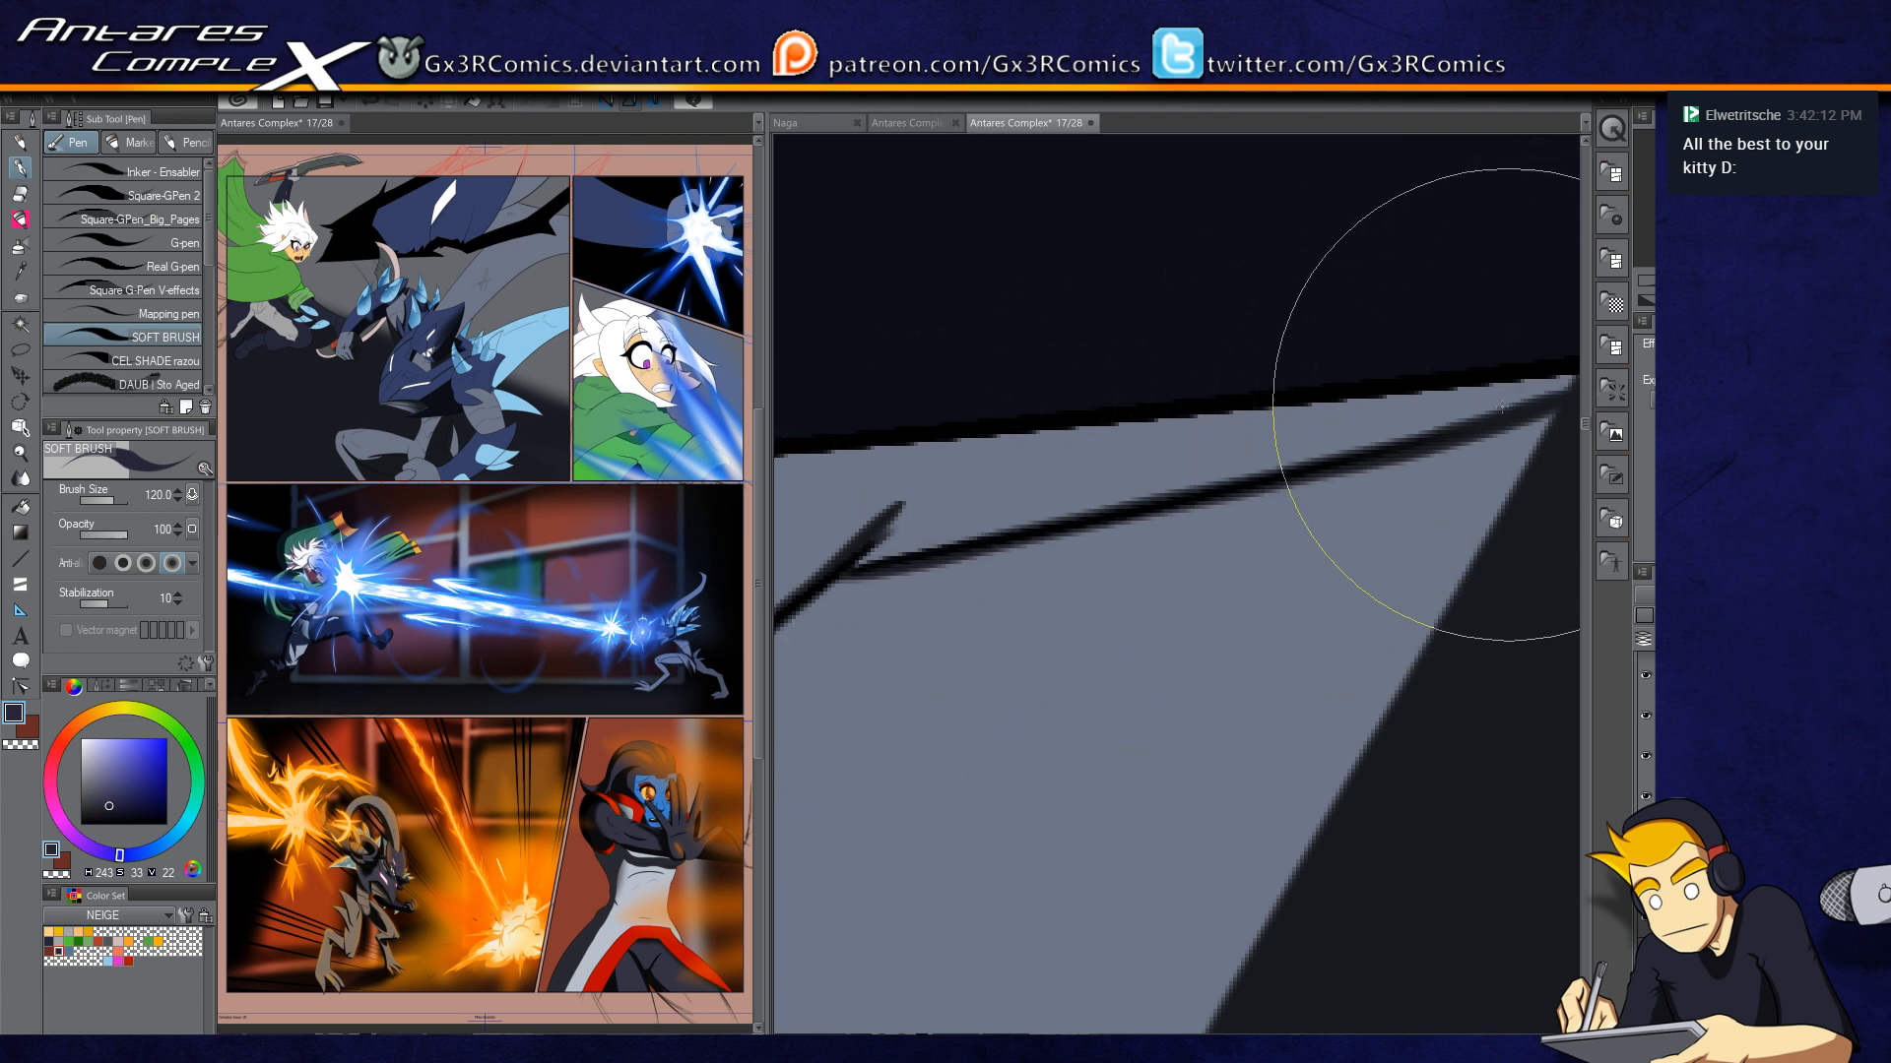
# Step: Select the grey abdomen and softly darken it beneath the chest armour with the Soft airbrush at size 300
pyautogui.scroll(-3, 1037, 645)
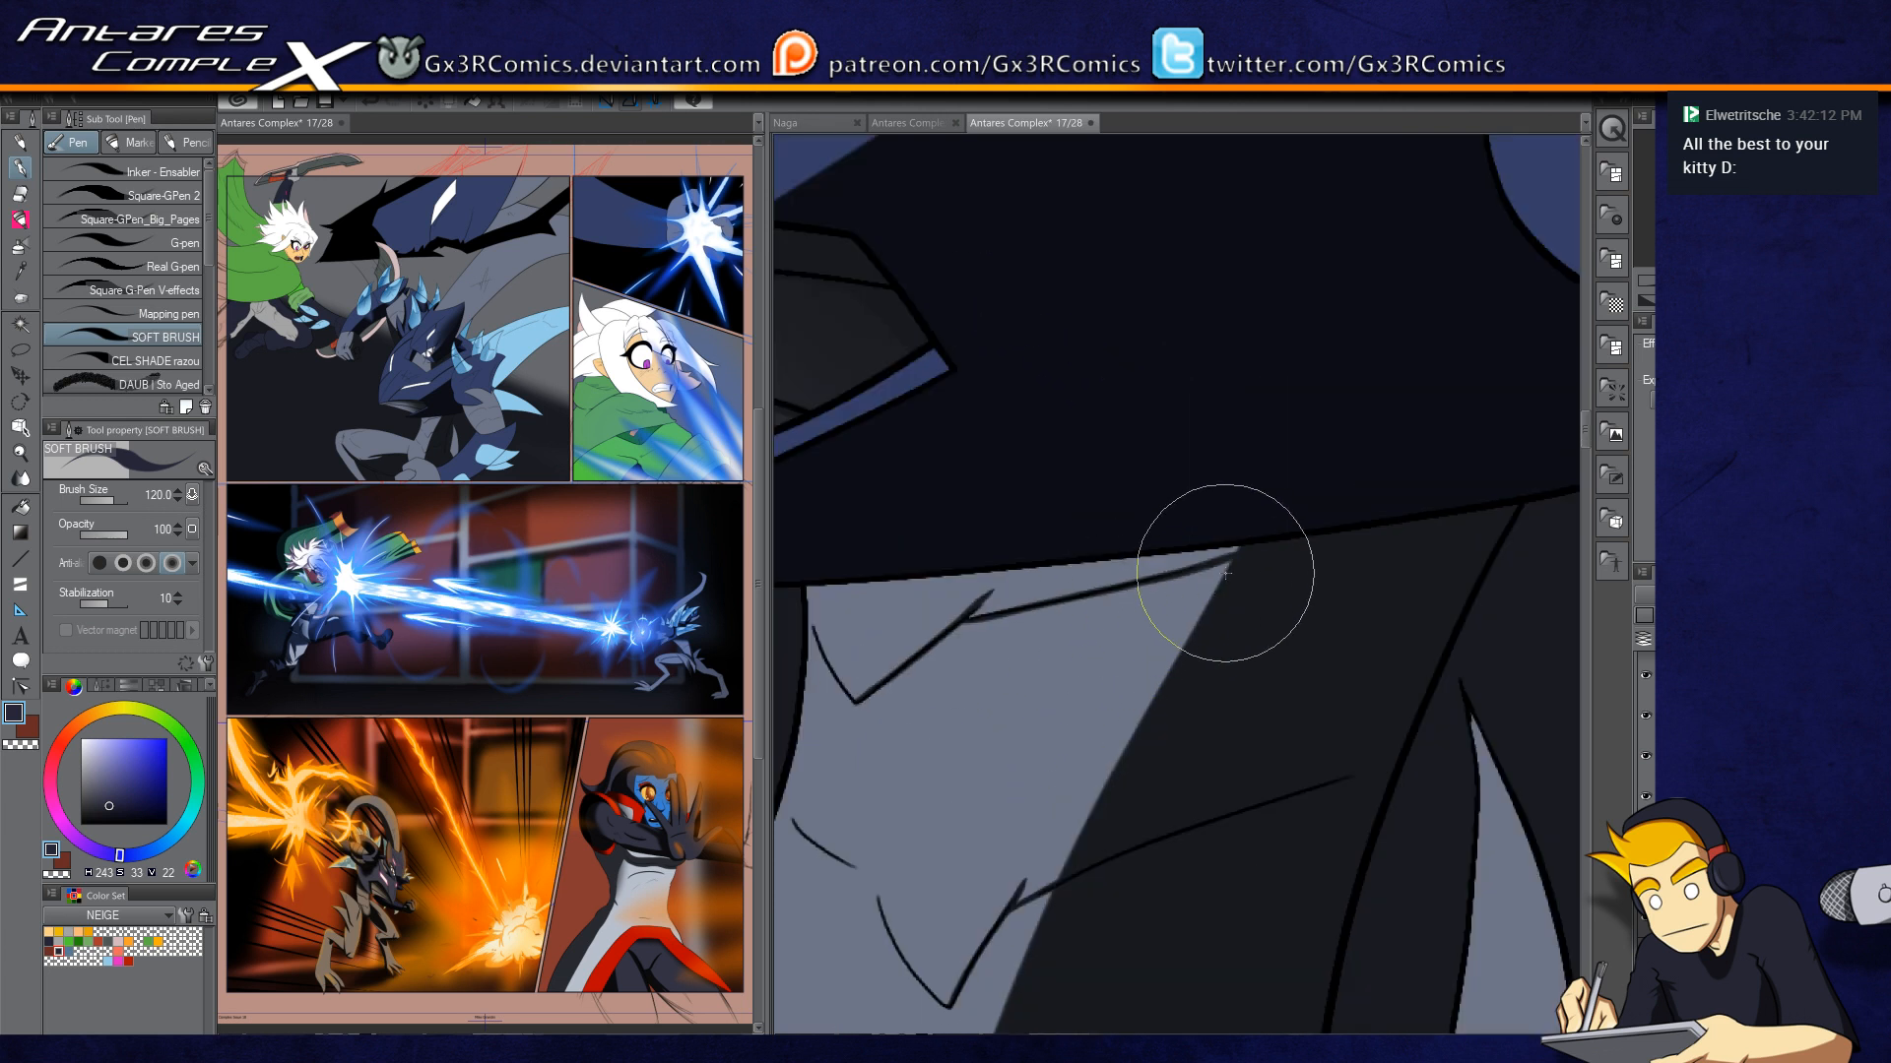
pyautogui.press('b')
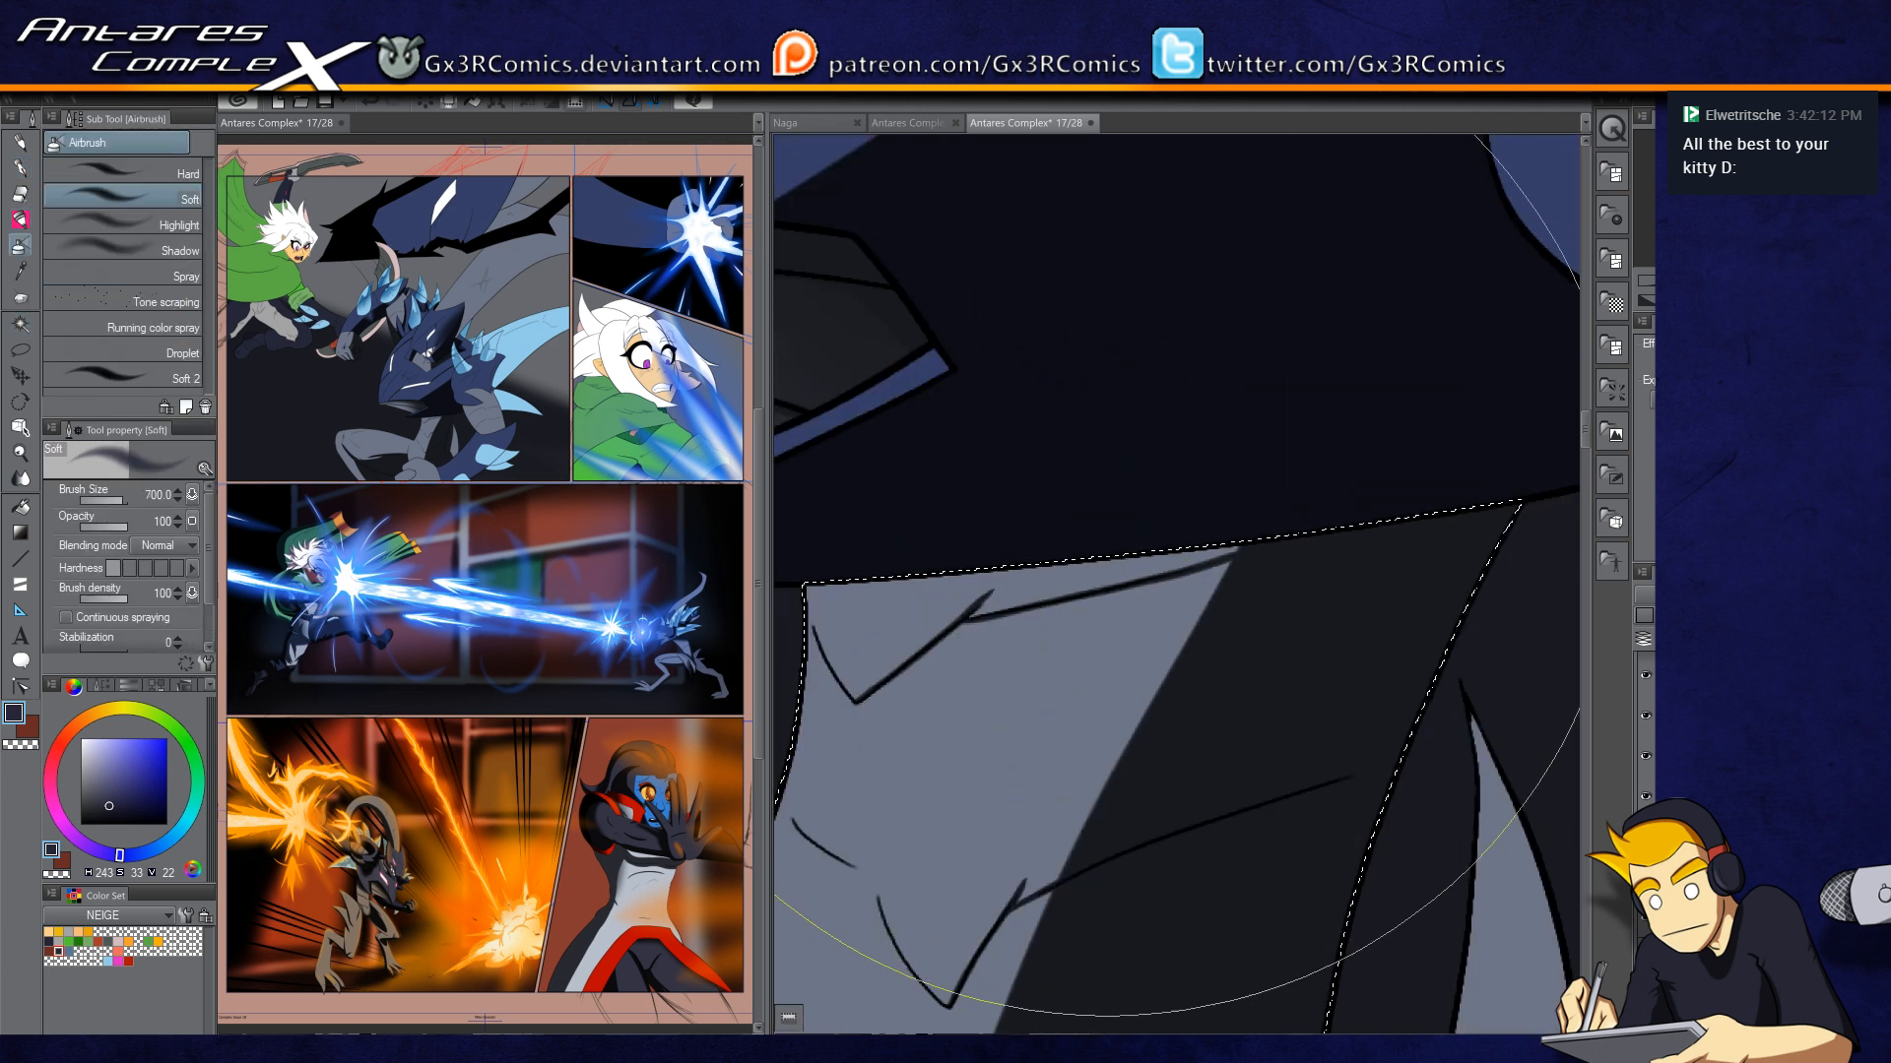
pyautogui.press('[')
pyautogui.press('[')
pyautogui.press('[')
pyautogui.press('[')
pyautogui.moveTo(1265, 512); pyautogui.dragTo(1293, 701)
pyautogui.moveTo(1172, 463); pyautogui.dragTo(1265, 711)
pyautogui.moveTo(1213, 487); pyautogui.dragTo(1224, 709)
pyautogui.moveTo(1220, 848); pyautogui.dragTo(1239, 355)
pyautogui.moveTo(1037, 701)
pyautogui.mouseDown()
pyautogui.moveTo(1105, 658)
pyautogui.moveTo(1170, 555)
pyautogui.mouseUp()
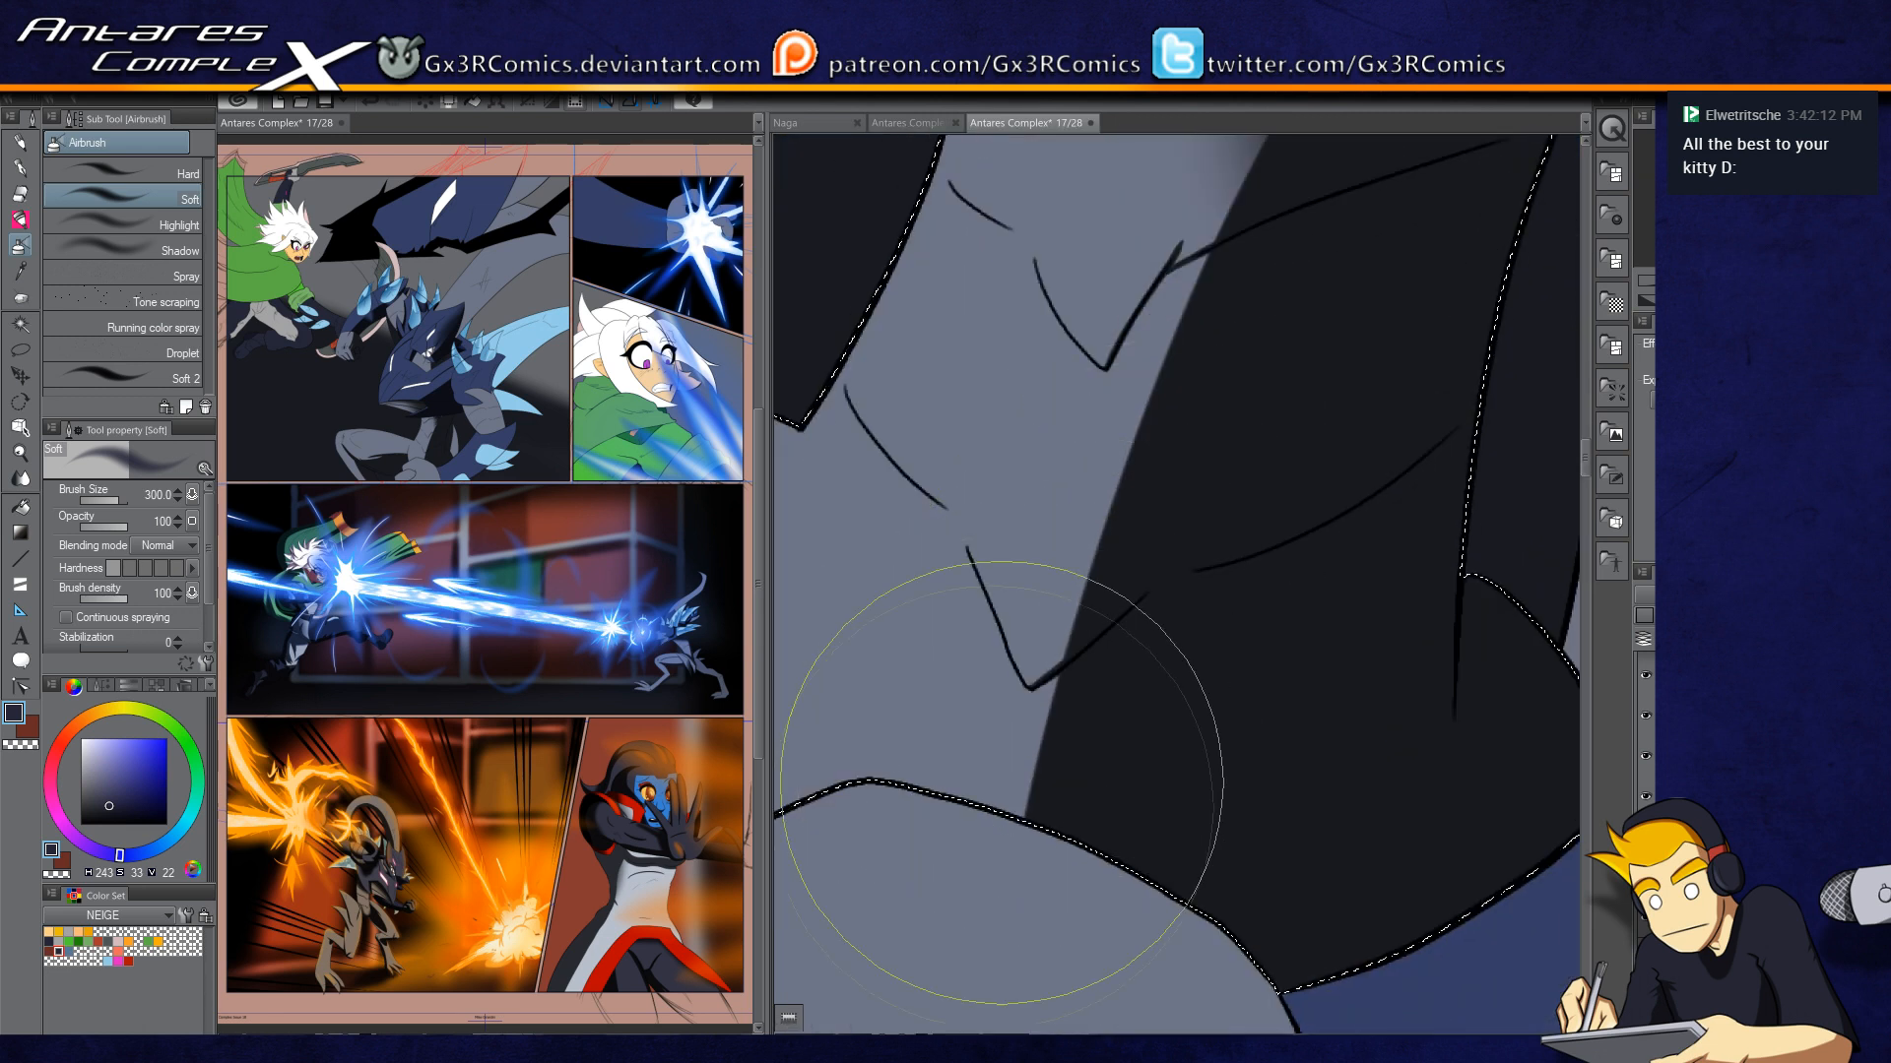
# Step: Softly darken the lower abdomen beside its hard shadow, just above the grey hand, with the Soft airbrush at size 300
pyautogui.moveTo(1167, 718); pyautogui.dragTo(1103, 832)
pyautogui.moveTo(964, 706); pyautogui.dragTo(1316, 624)
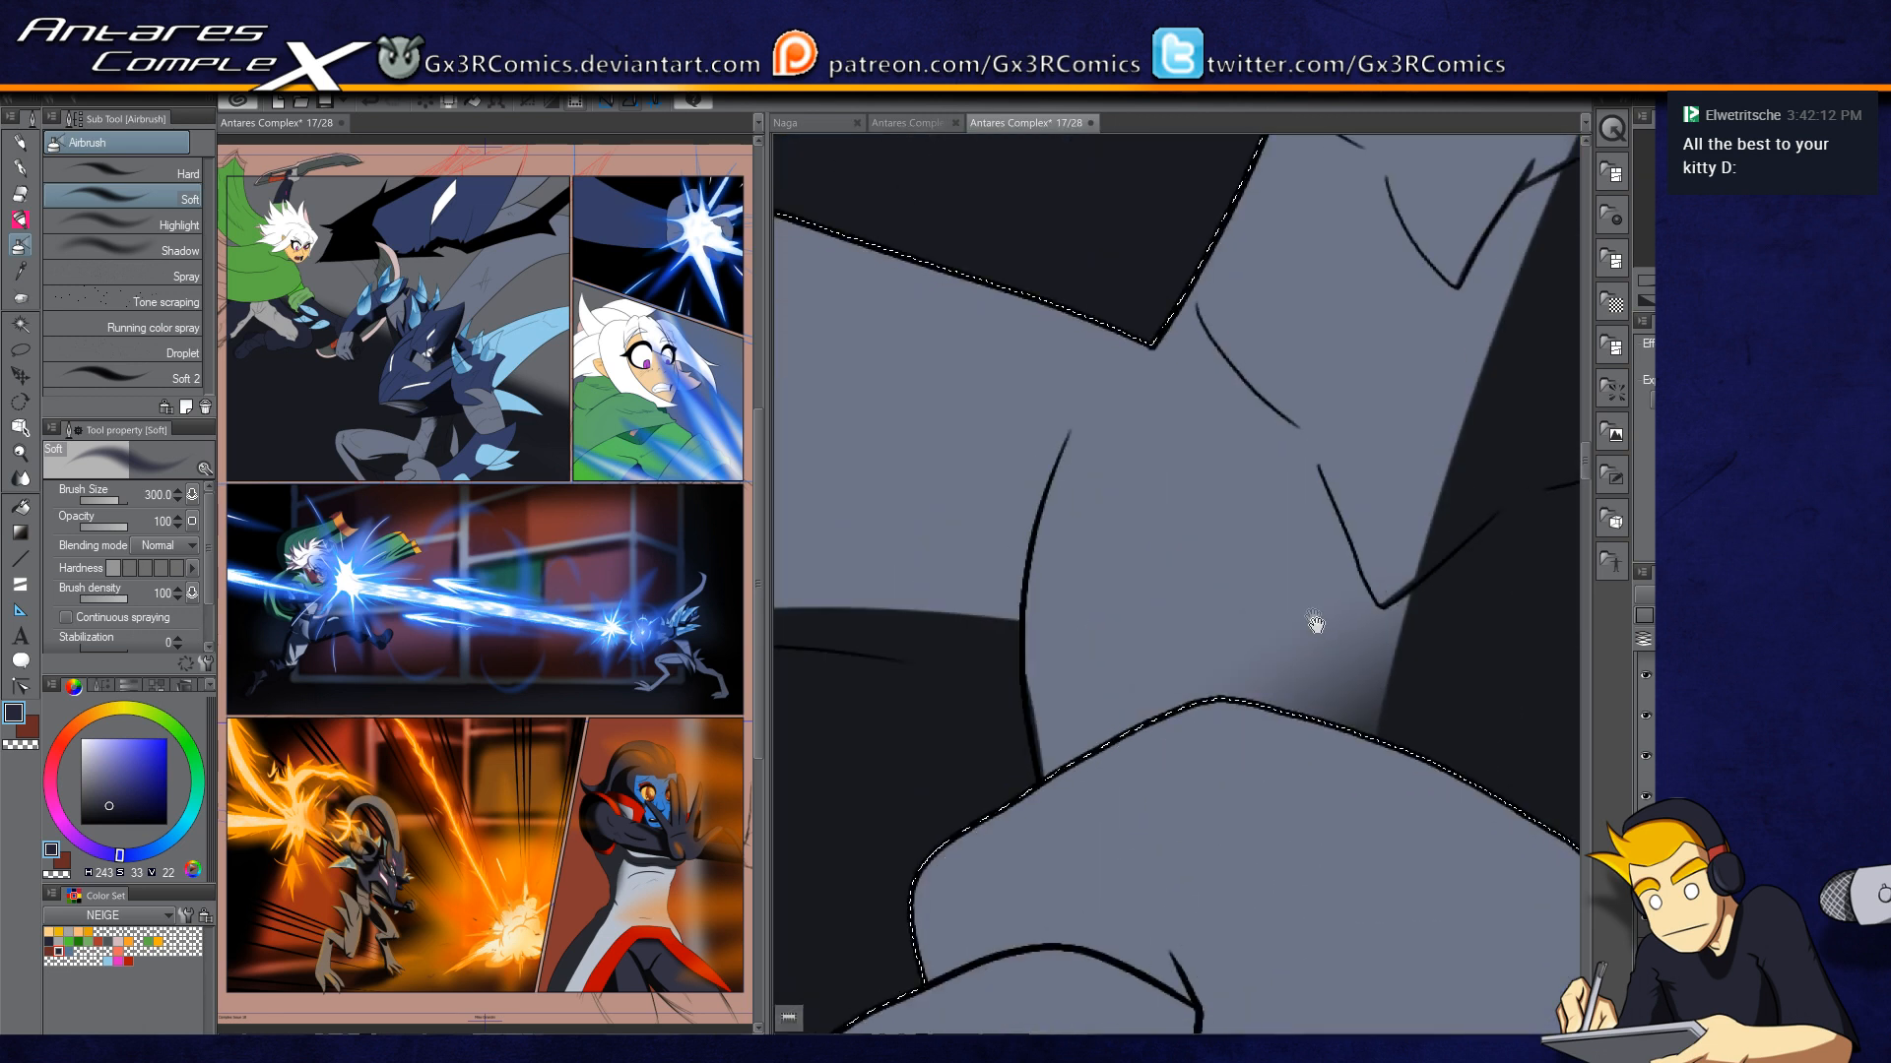
# Step: Paint a dark tapered shadow along the curved crease between the grey arm and abdomen with the SOFT BRUSH pen at size 120
pyautogui.moveTo(1037, 657); pyautogui.dragTo(1141, 676)
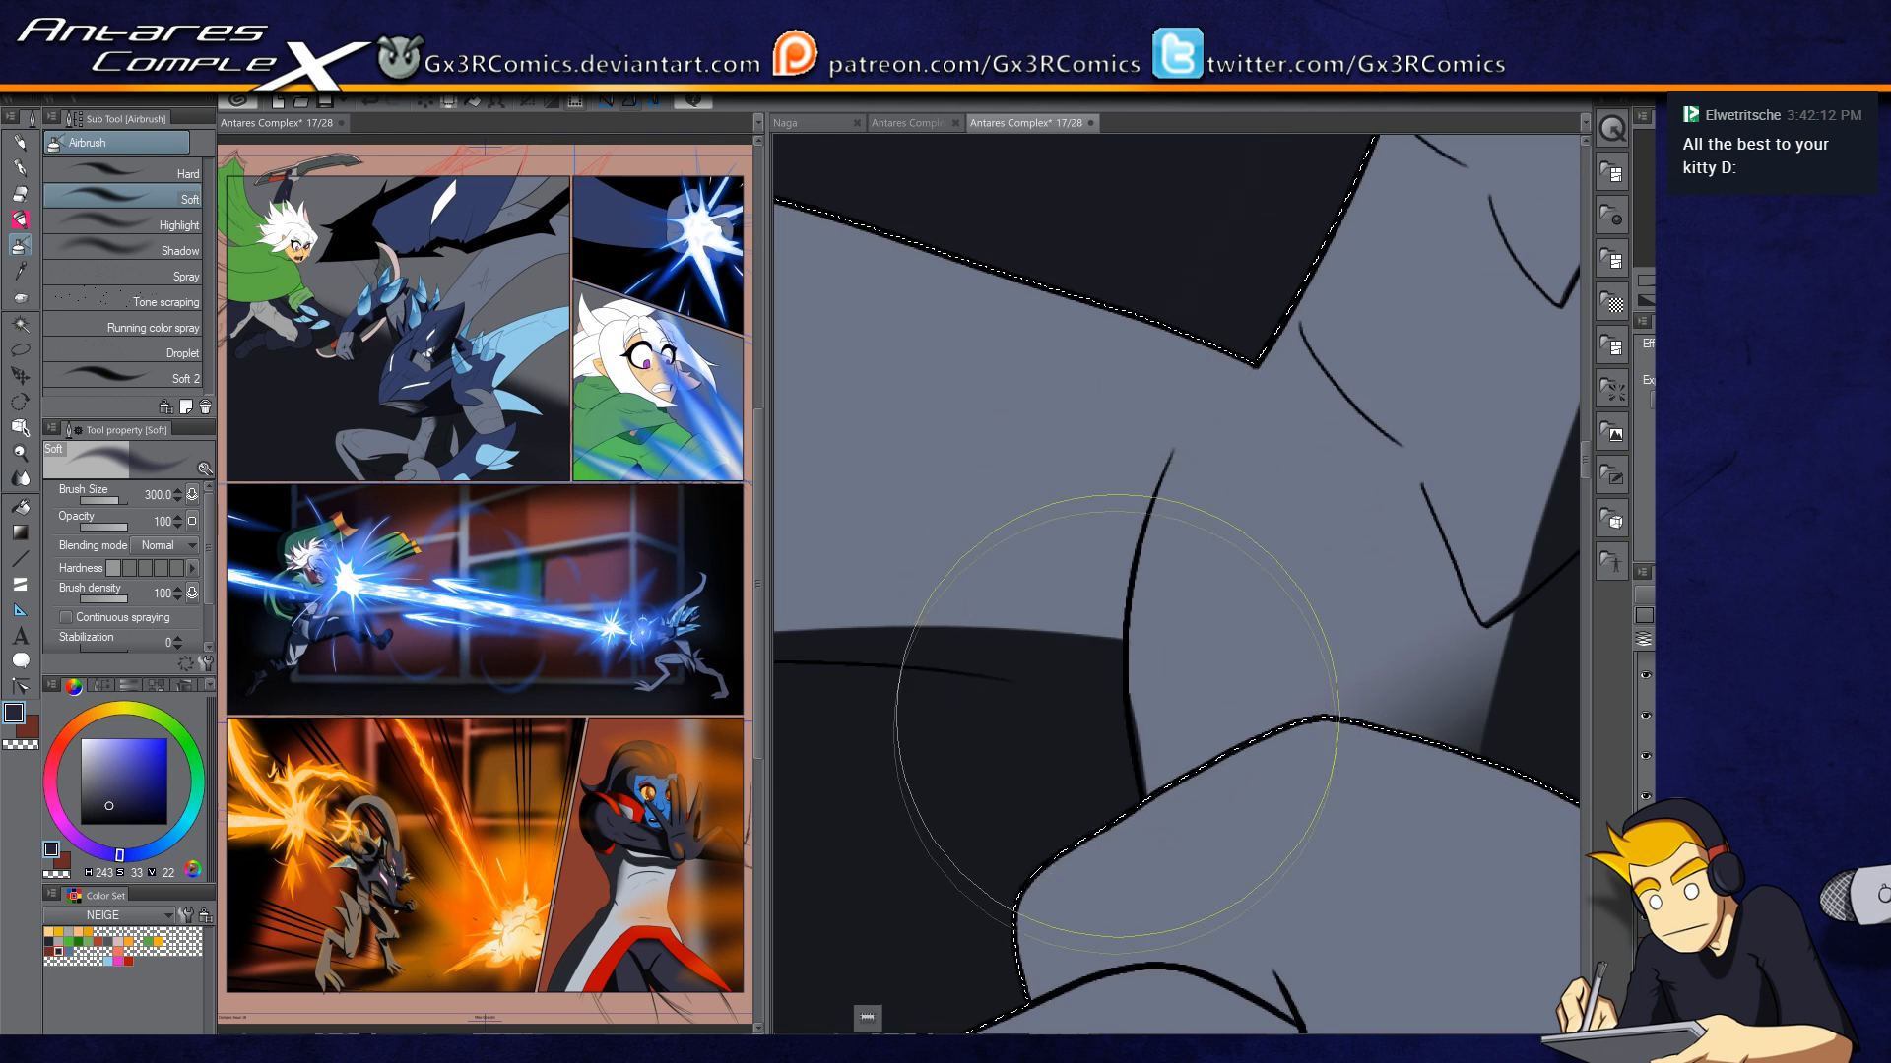
pyautogui.press('p')
pyautogui.moveTo(1146, 741); pyautogui.dragTo(1130, 600)
pyautogui.moveTo(1187, 830)
pyautogui.mouseDown()
pyautogui.moveTo(1131, 662)
pyautogui.moveTo(1140, 542)
pyautogui.mouseUp()
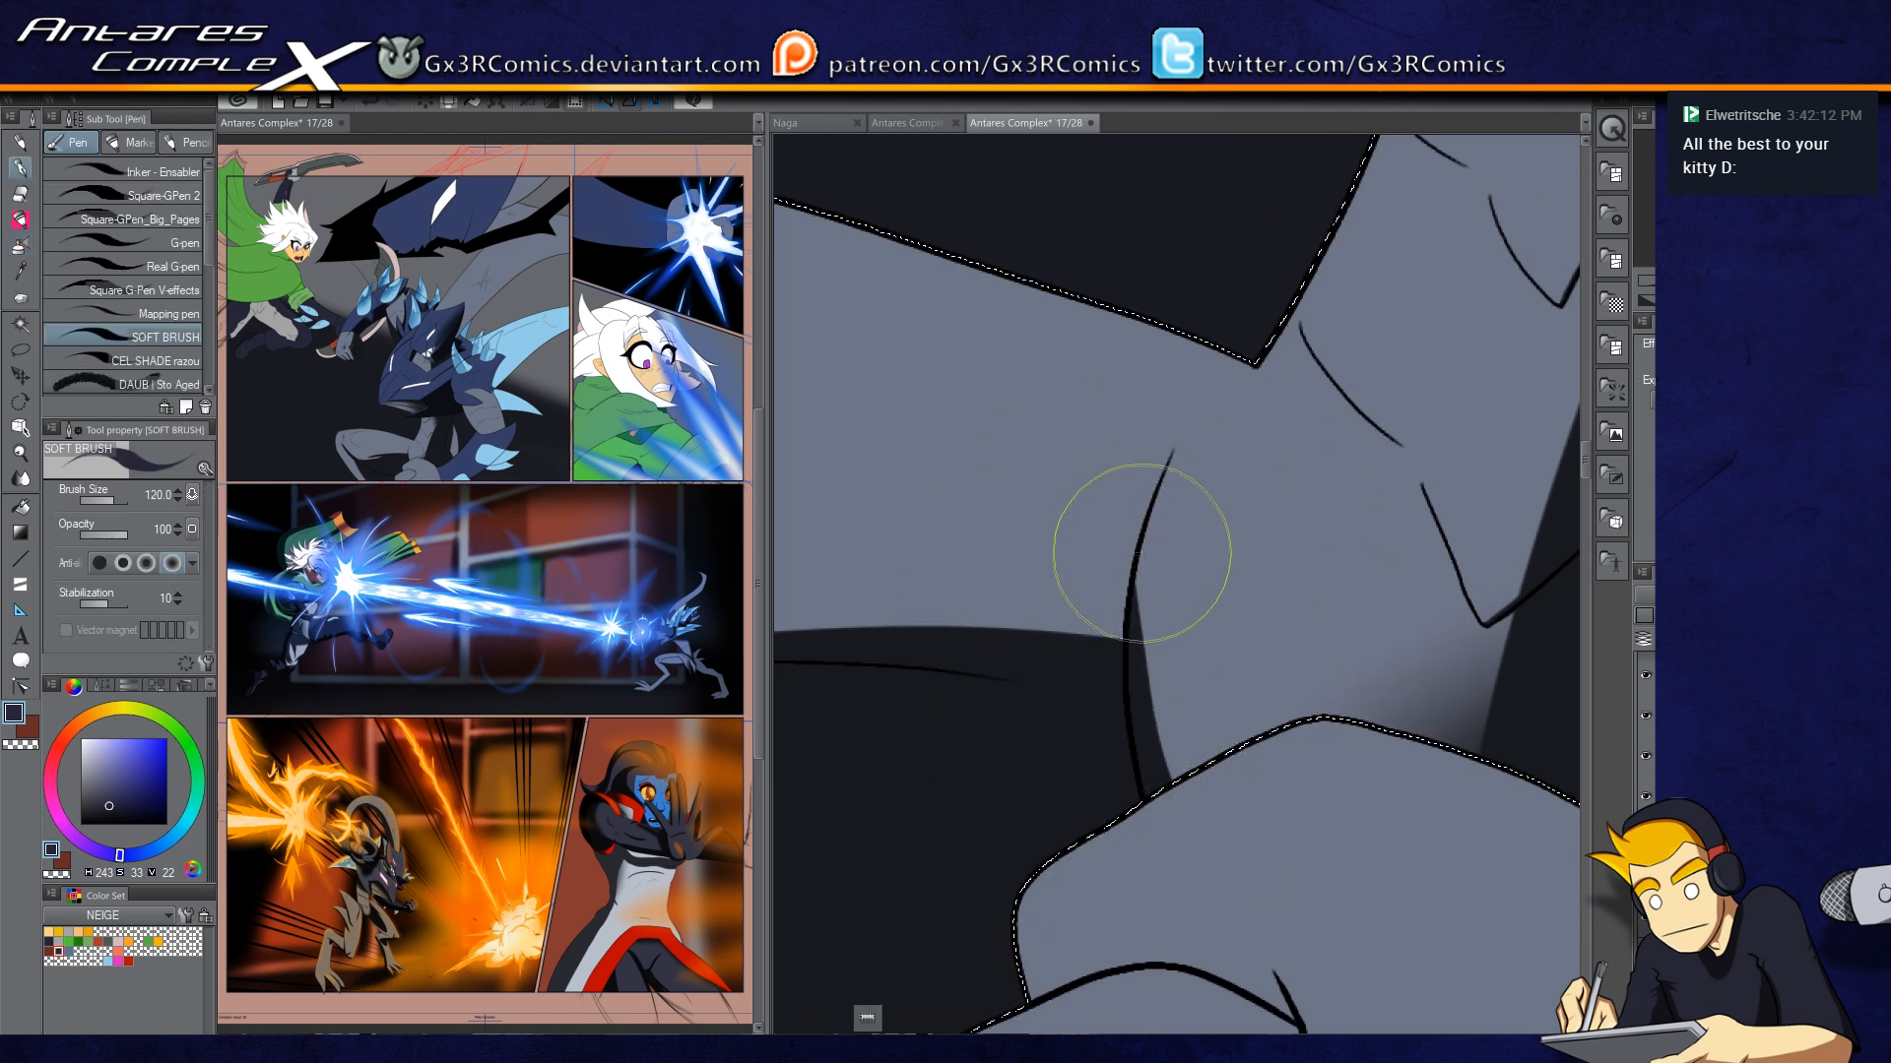
# Step: Select the narrow grey sliver behind the abdomen and paint a dark shadow along one side with the SOFT BRUSH at size 200
pyautogui.scroll(-4, 1173, 794)
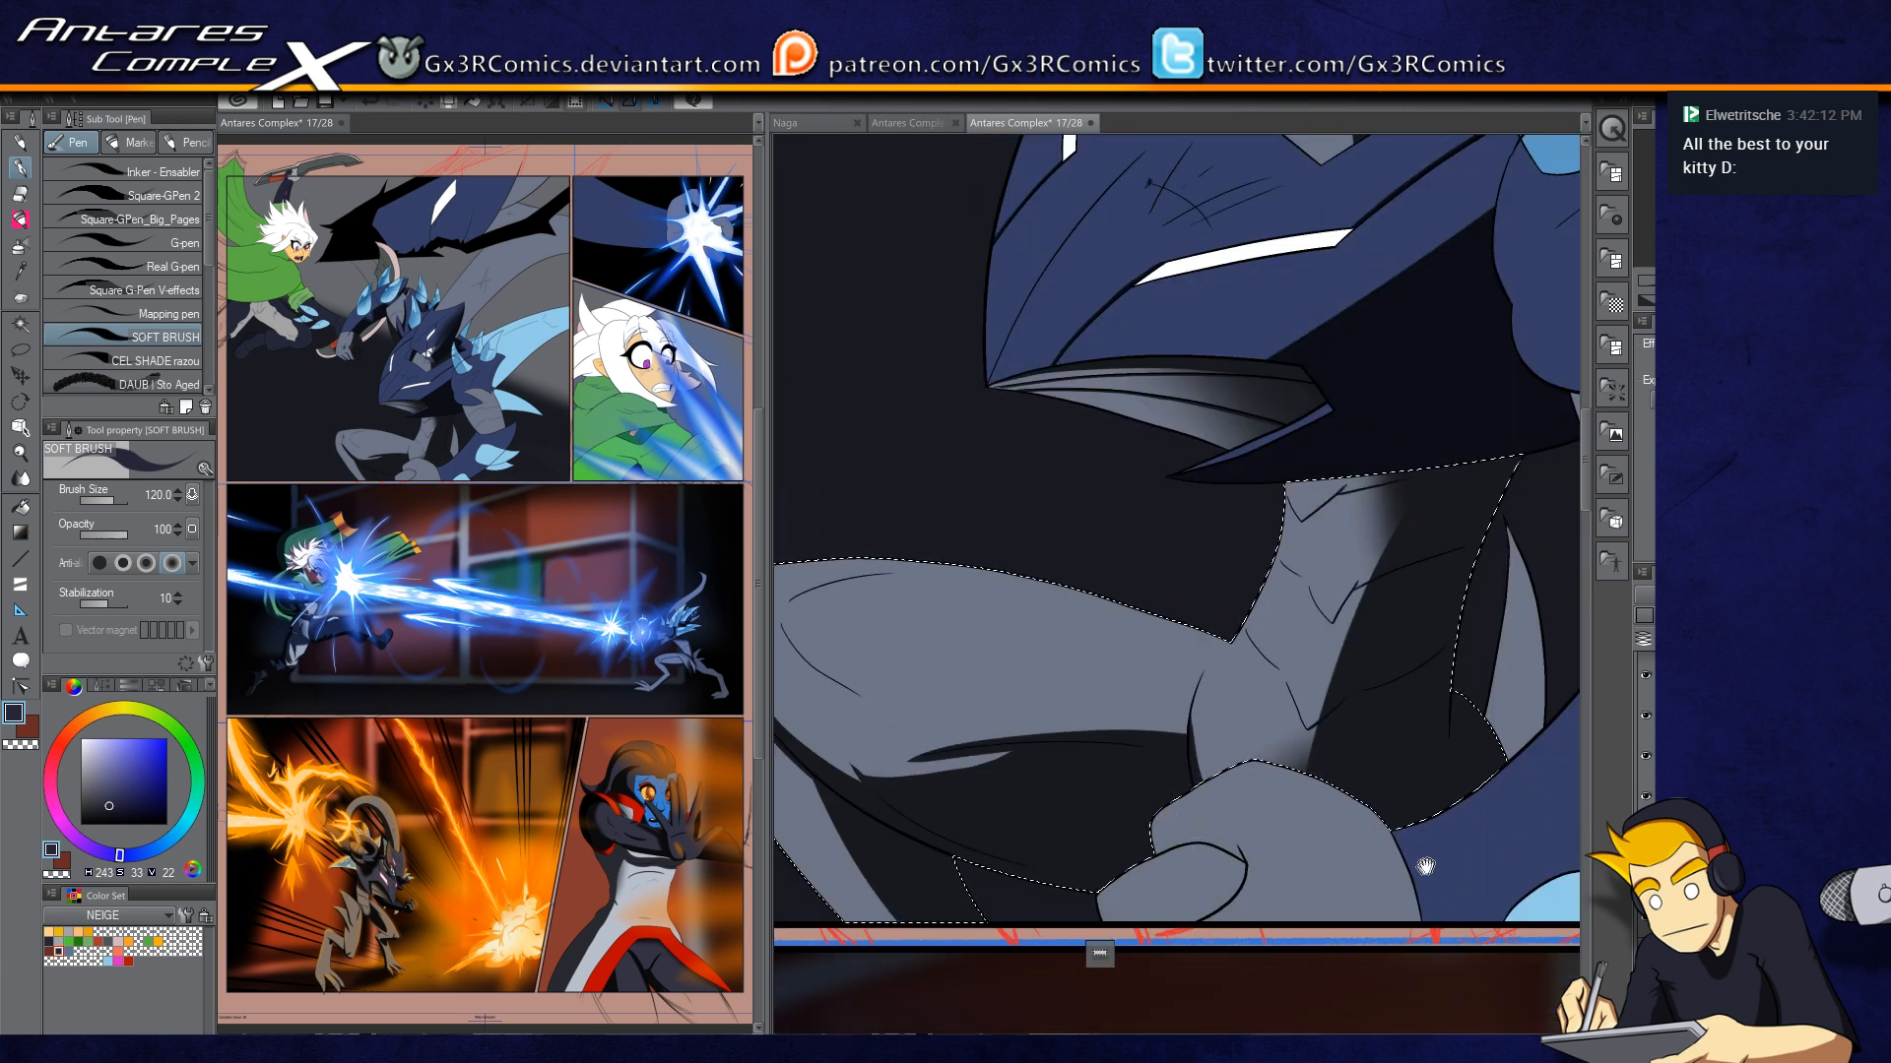
pyautogui.moveTo(1425, 865); pyautogui.dragTo(1138, 859)
pyautogui.press('w')
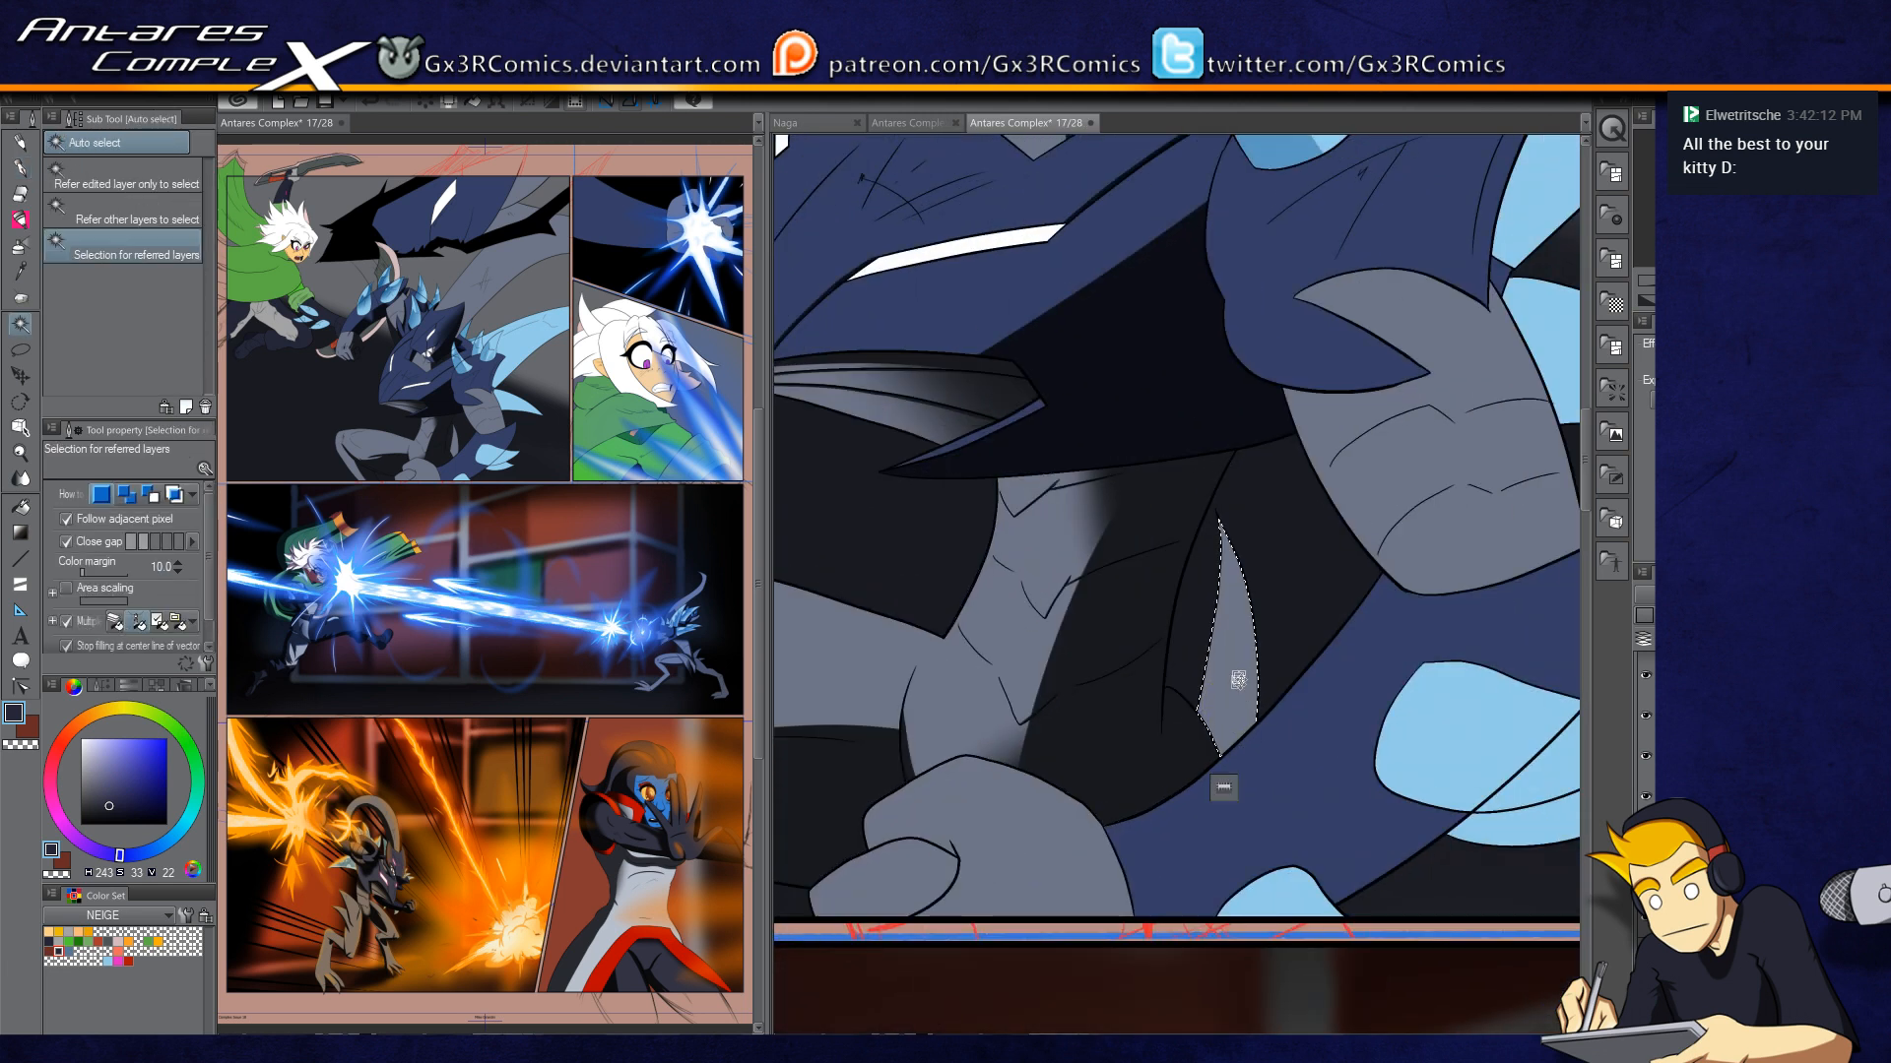
pyautogui.press('p')
pyautogui.press(']')
pyautogui.press(']')
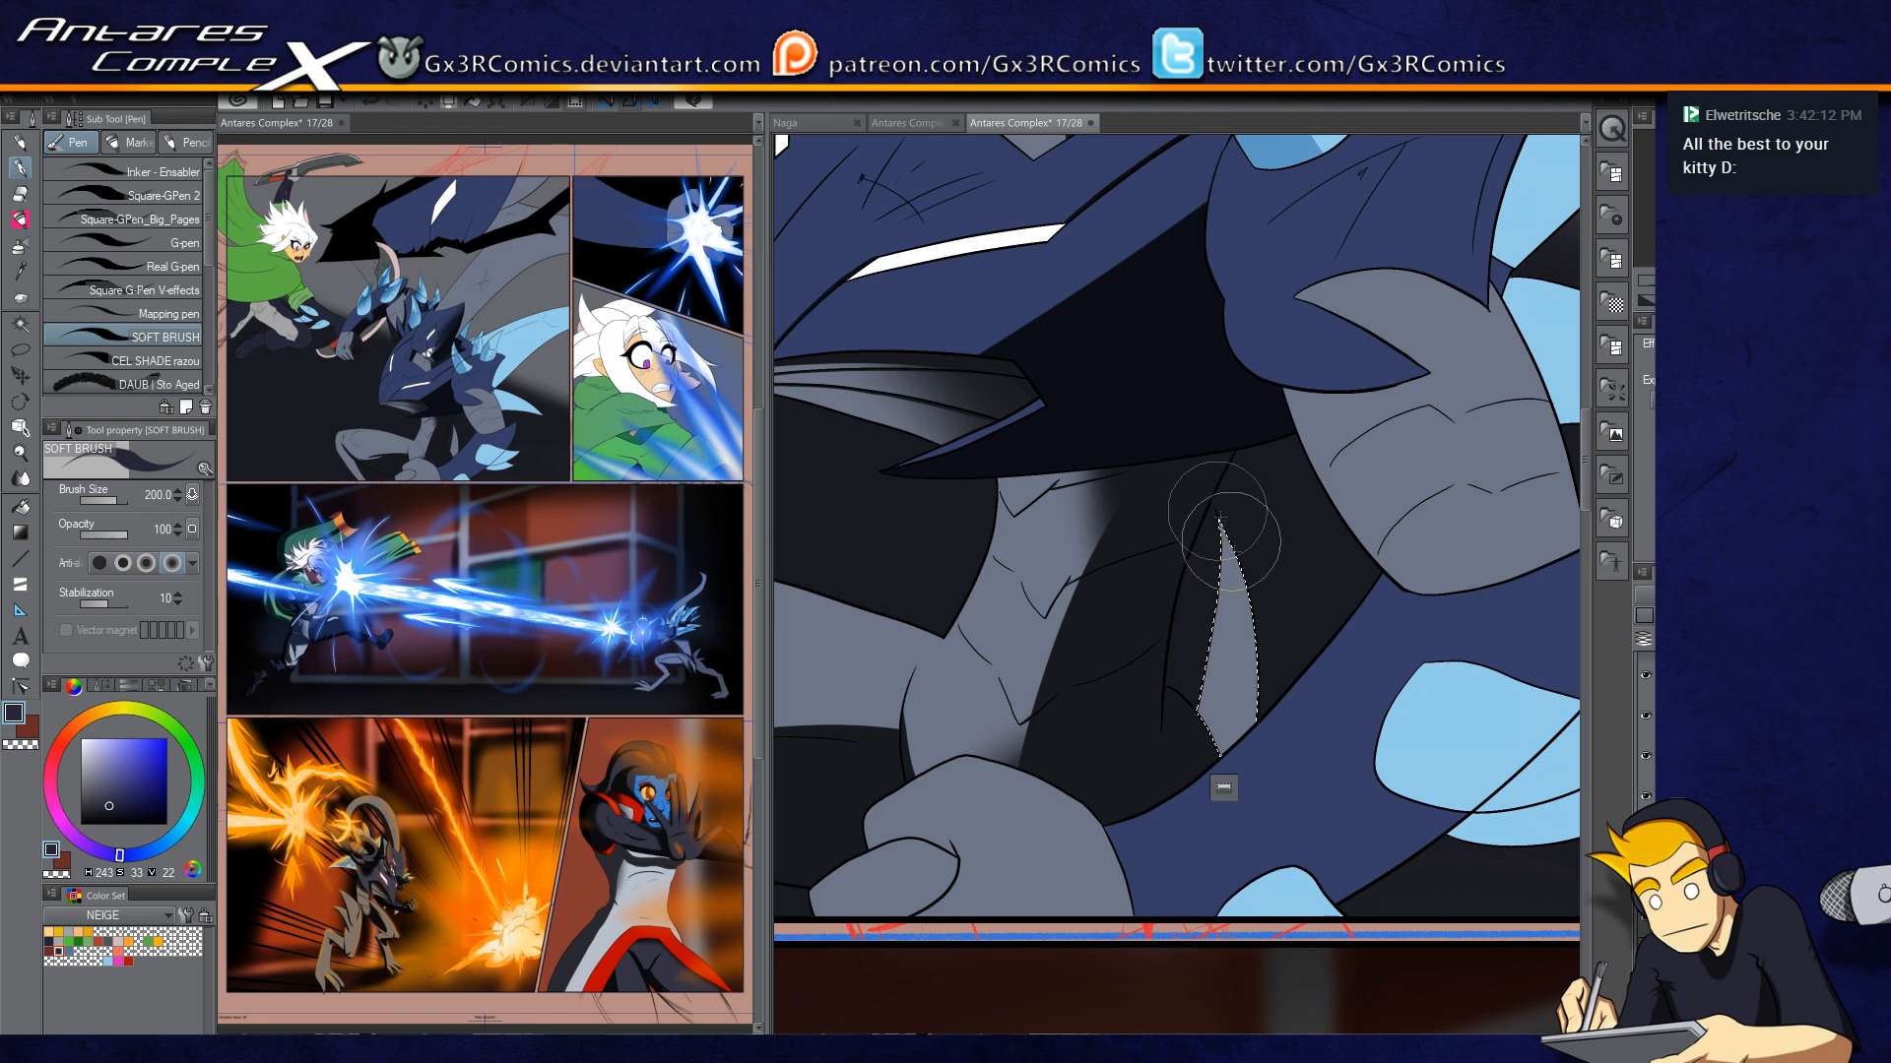
pyautogui.press('c')
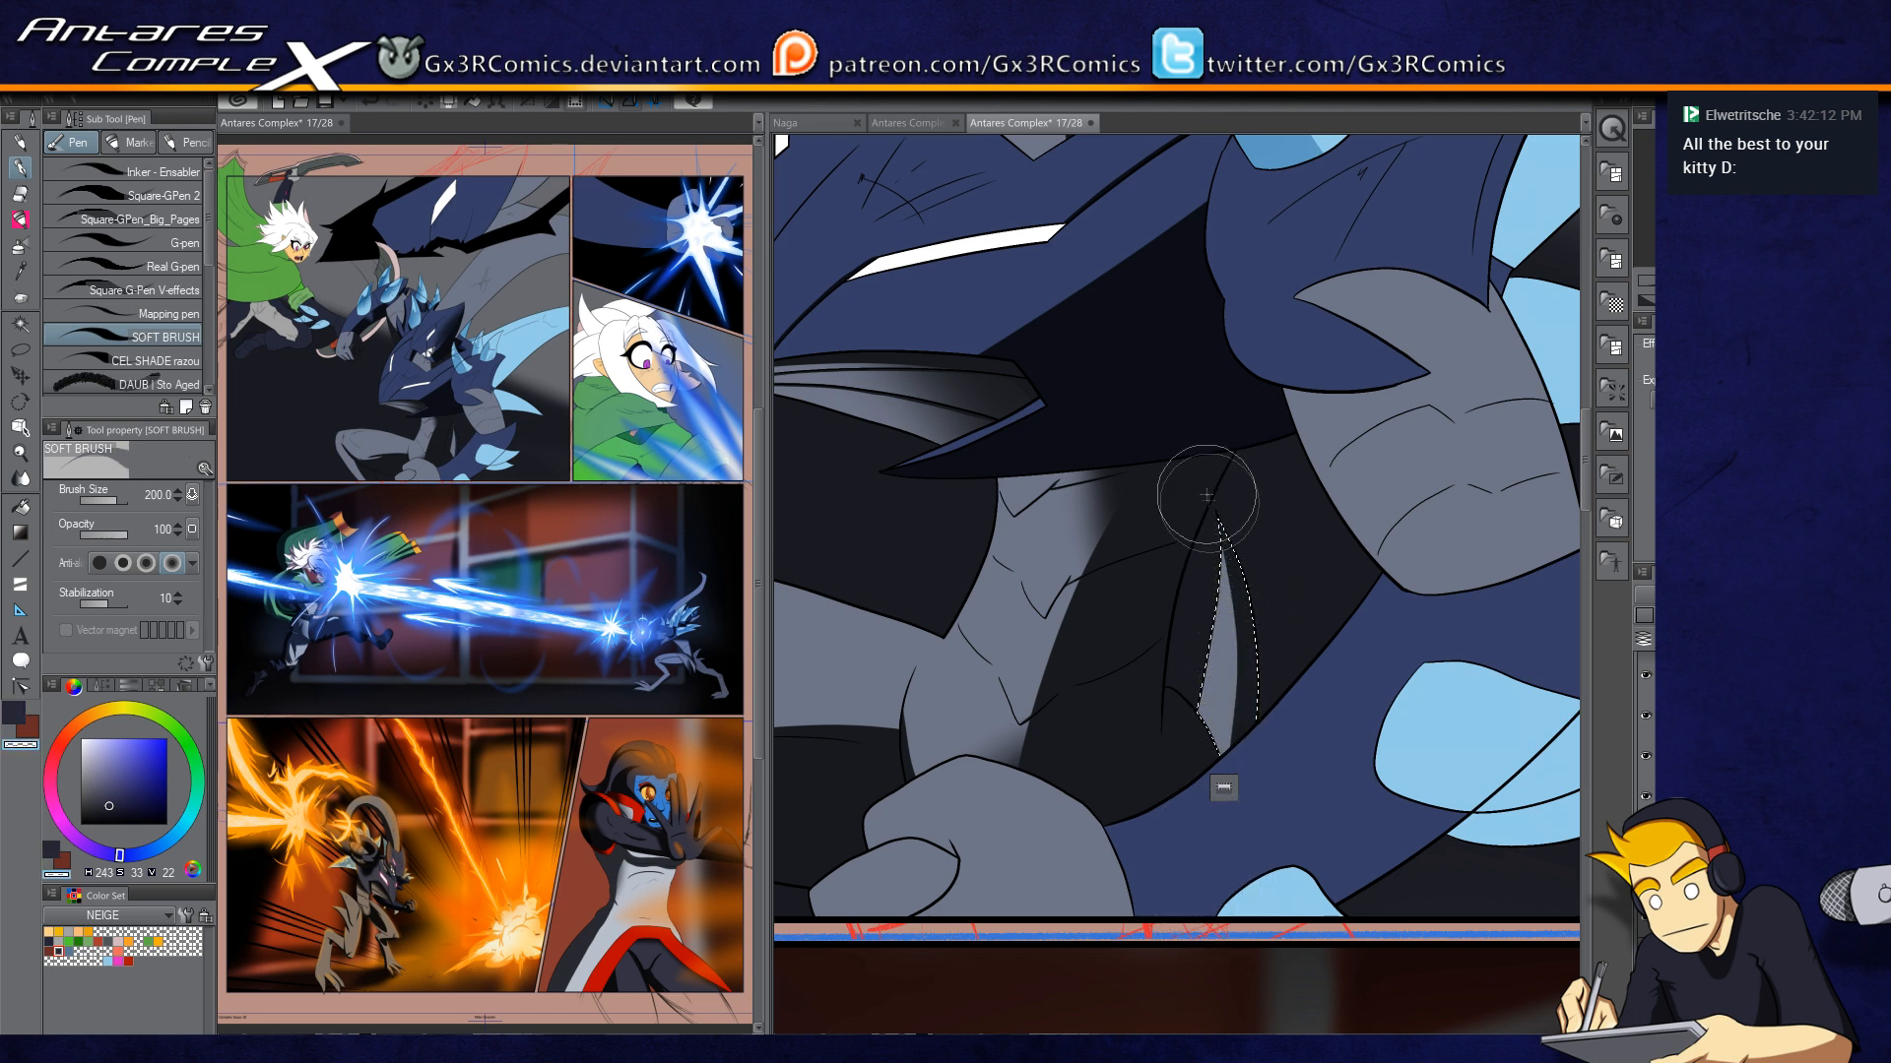
# Step: Select the blue forearm armour, paint a dark shadow along its lower edge at size 600, and soften it beside the light-blue fin
pyautogui.moveTo(1325, 837); pyautogui.dragTo(1211, 692)
pyautogui.press('w')
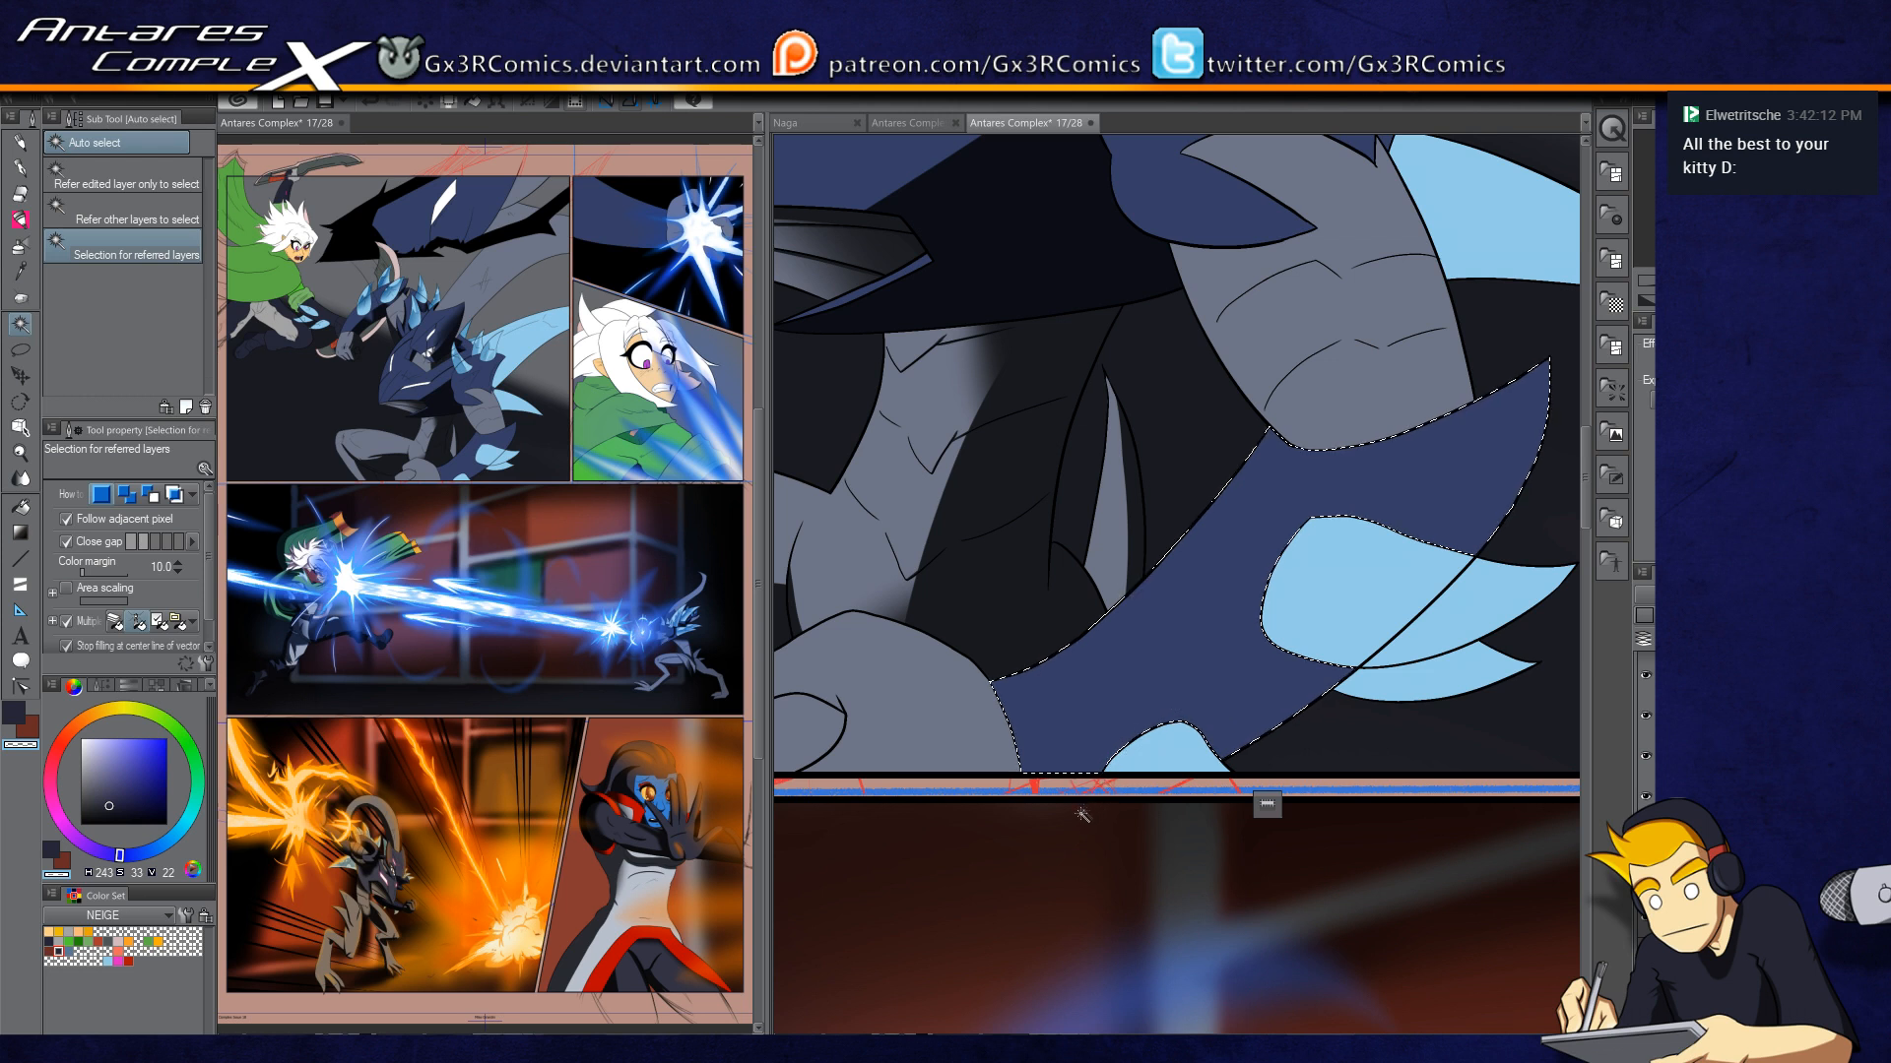
pyautogui.press('p')
pyautogui.moveTo(1454, 511); pyautogui.dragTo(1279, 602)
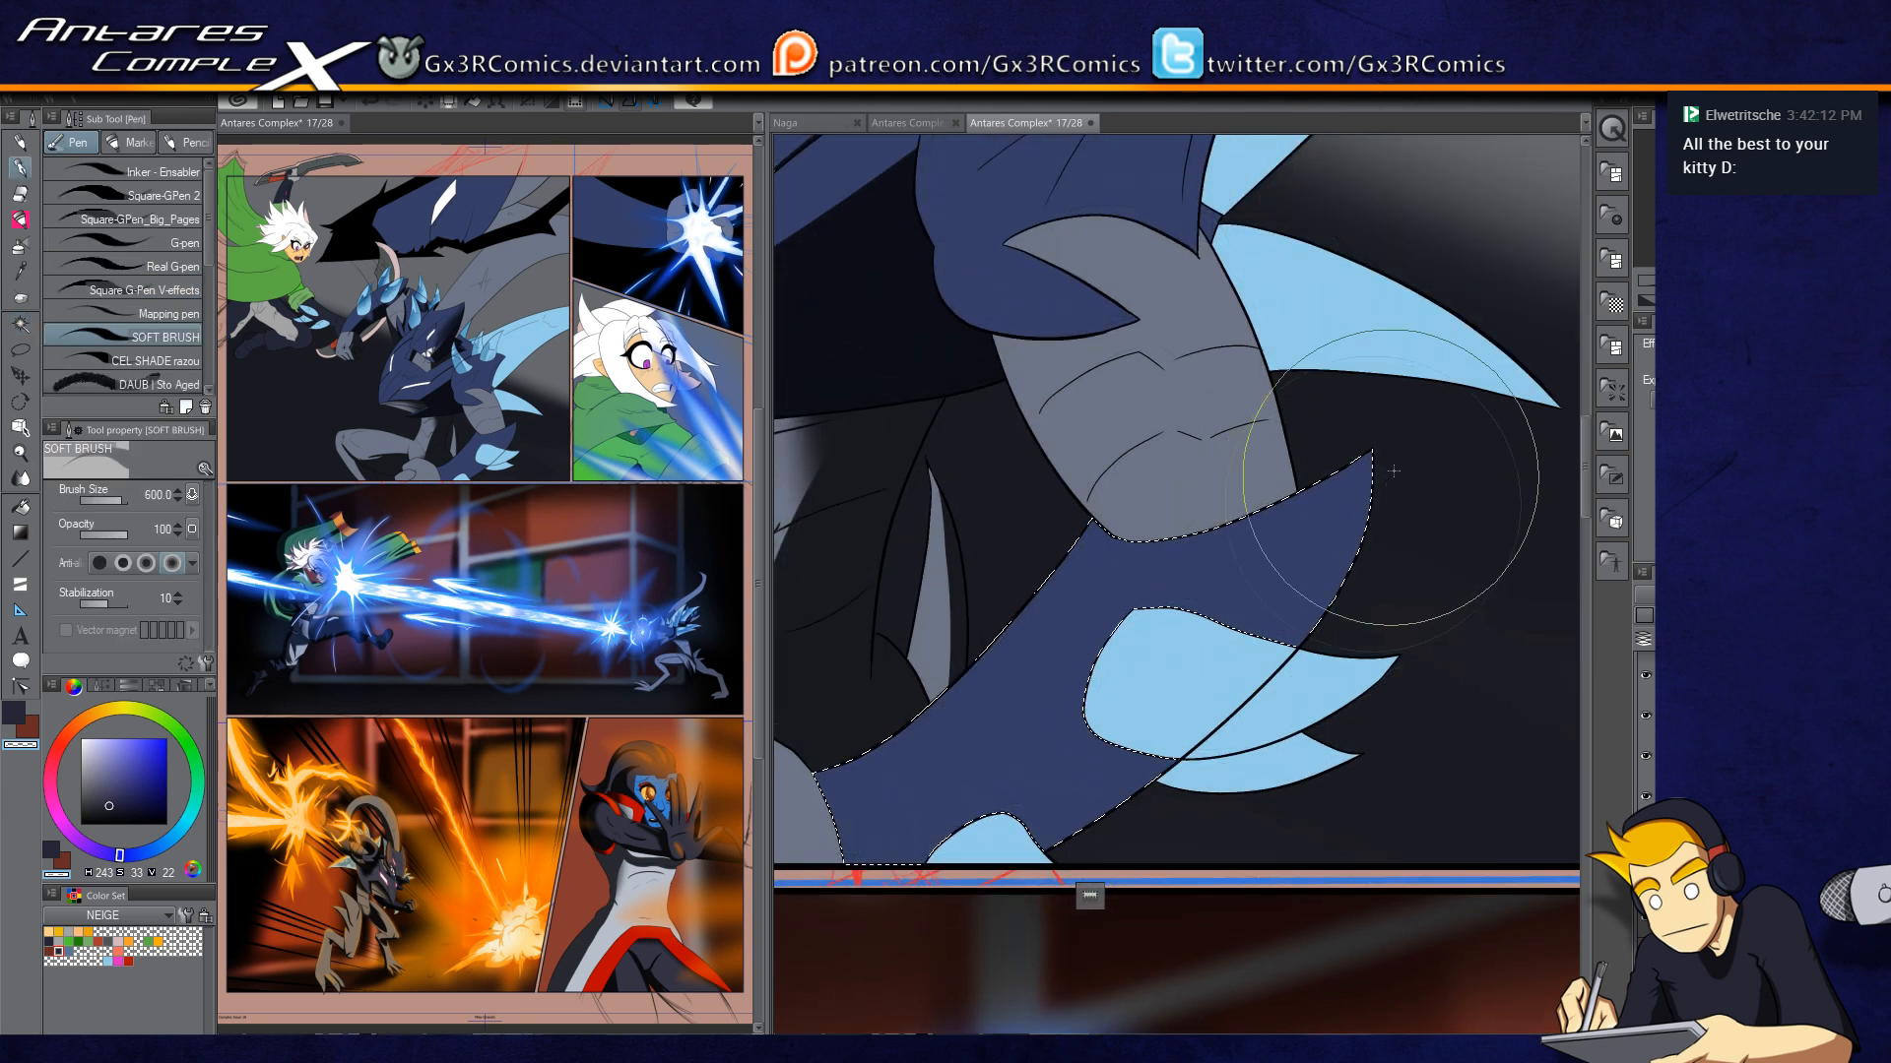
pyautogui.press('c')
pyautogui.moveTo(836, 911)
pyautogui.mouseDown()
pyautogui.moveTo(1431, 344)
pyautogui.moveTo(783, 974)
pyautogui.mouseUp()
pyautogui.hotkey('ctrl', 'z')
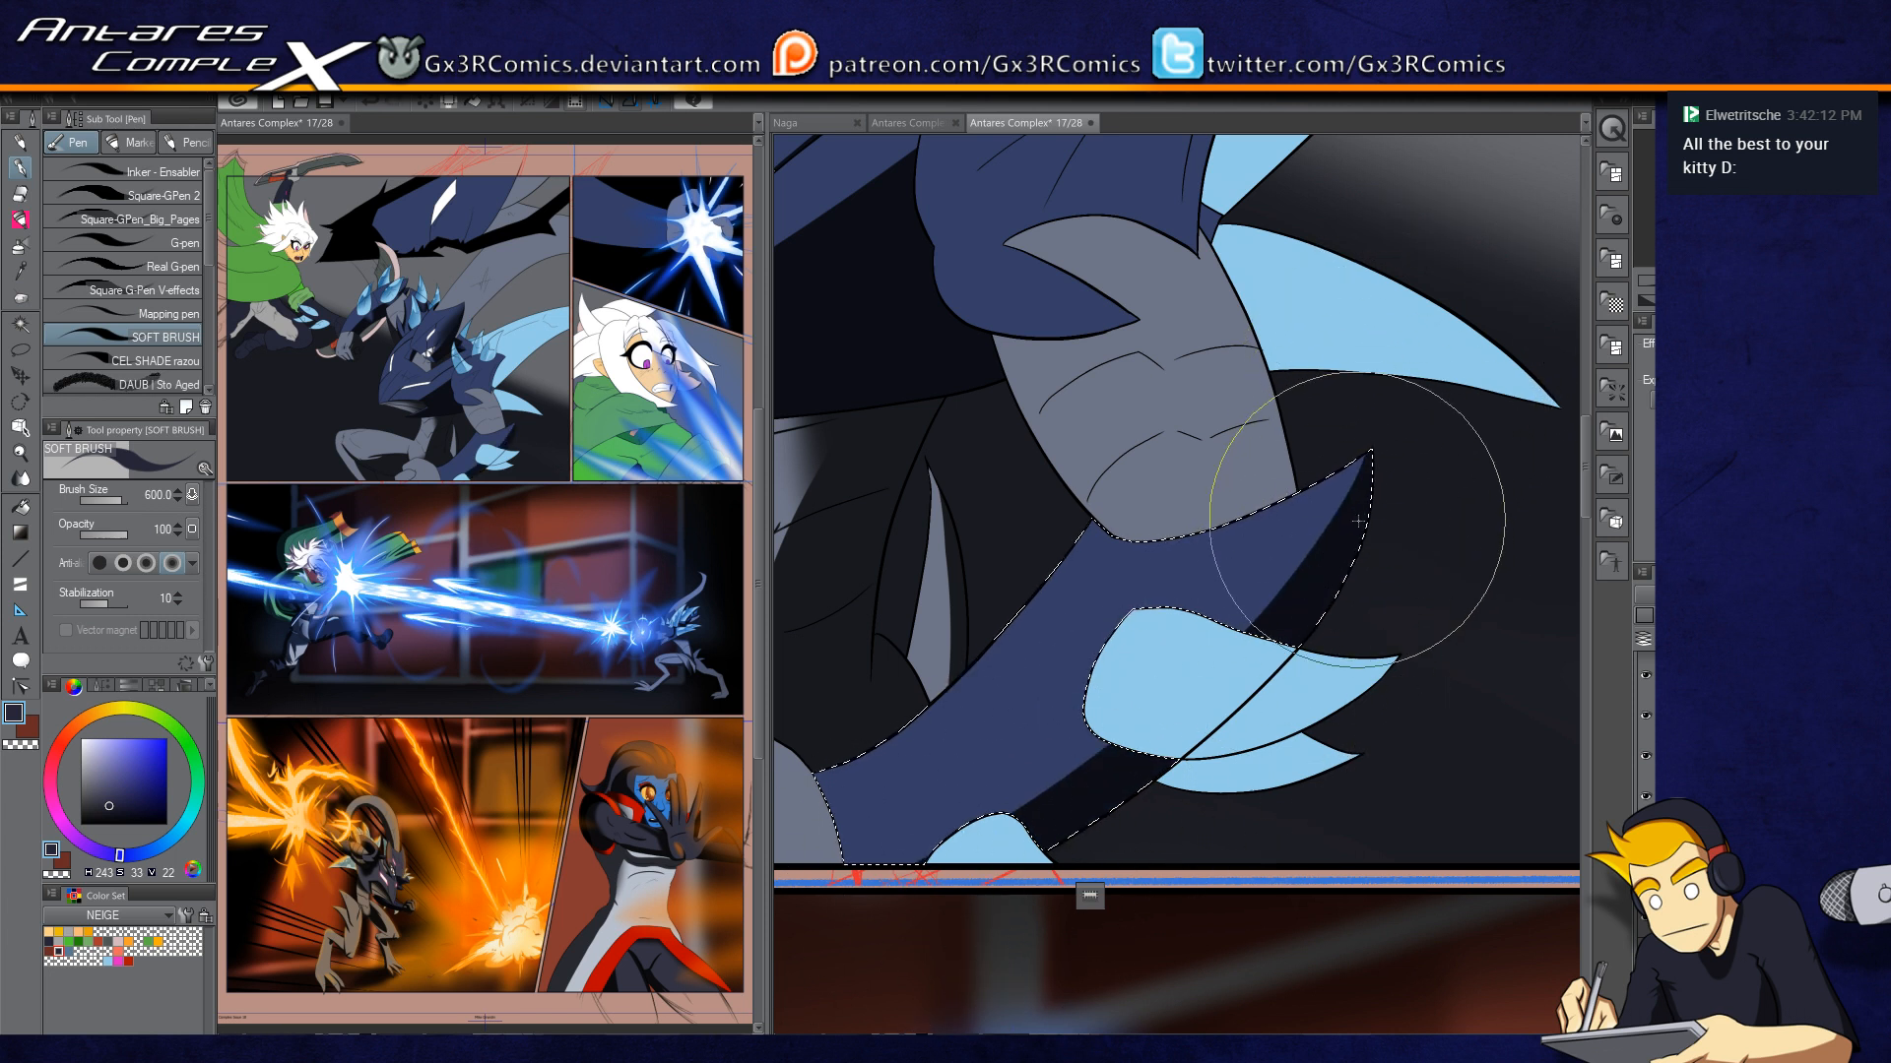
pyautogui.press('b')
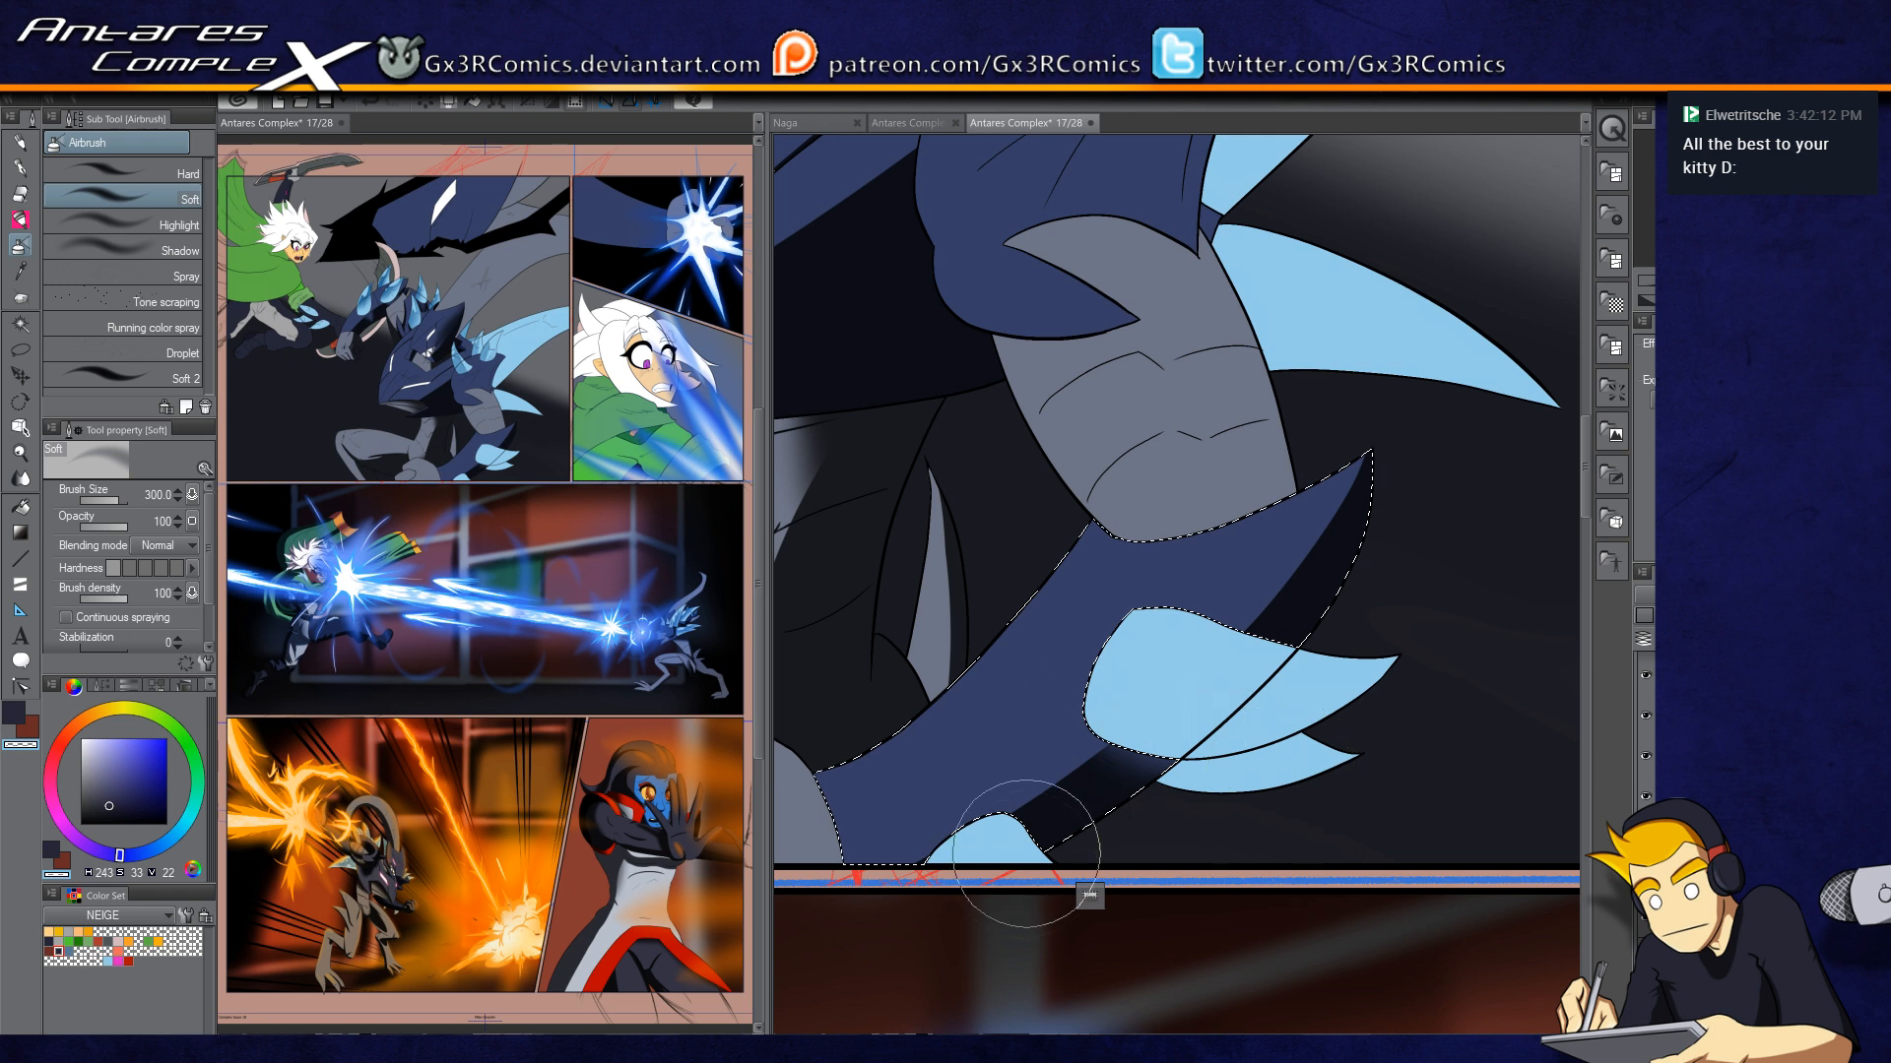
pyautogui.moveTo(1163, 449); pyautogui.dragTo(1104, 894)
pyautogui.press('w')
pyautogui.click(1148, 559)
pyautogui.press('p')
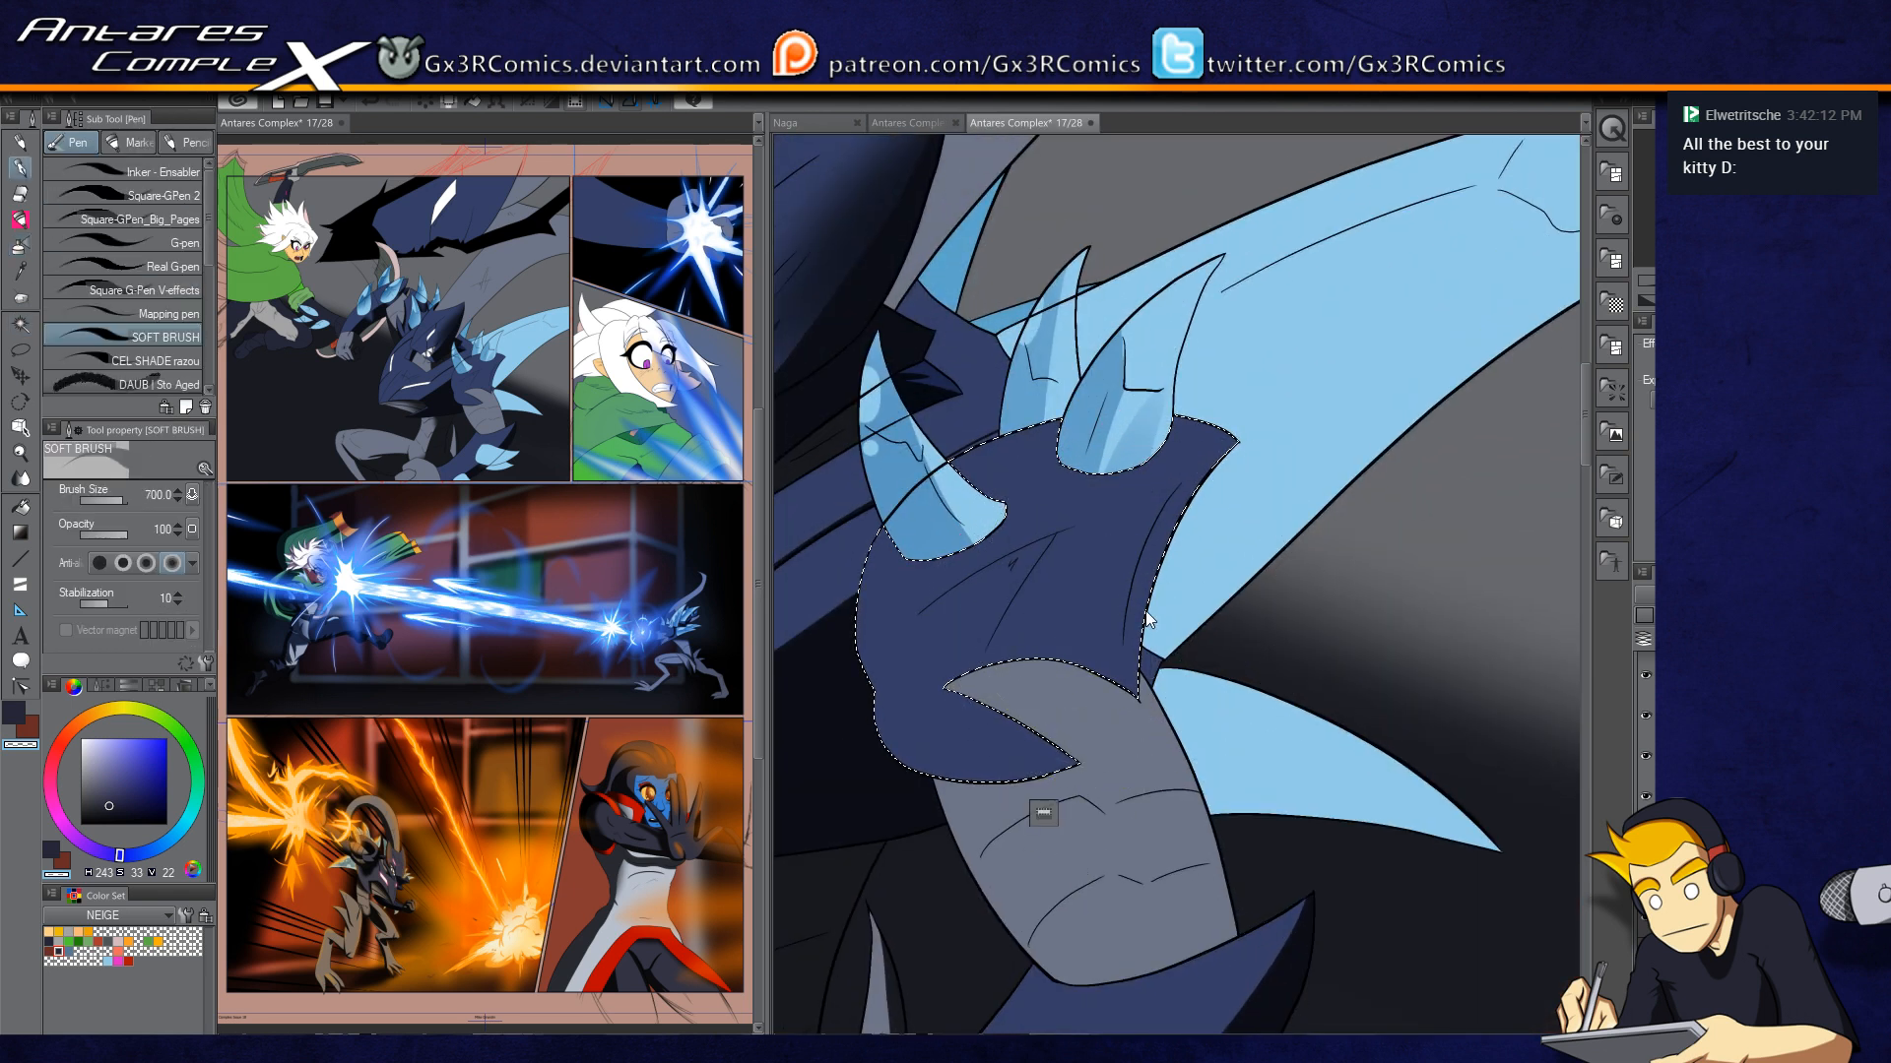
pyautogui.scroll(2, 1132, 596)
pyautogui.press('x')
pyautogui.press('x')
pyautogui.moveTo(1130, 738)
pyautogui.mouseDown()
pyautogui.moveTo(1129, 598)
pyautogui.moveTo(1178, 498)
pyautogui.mouseUp()
pyautogui.hotkey('ctrl', 'z')
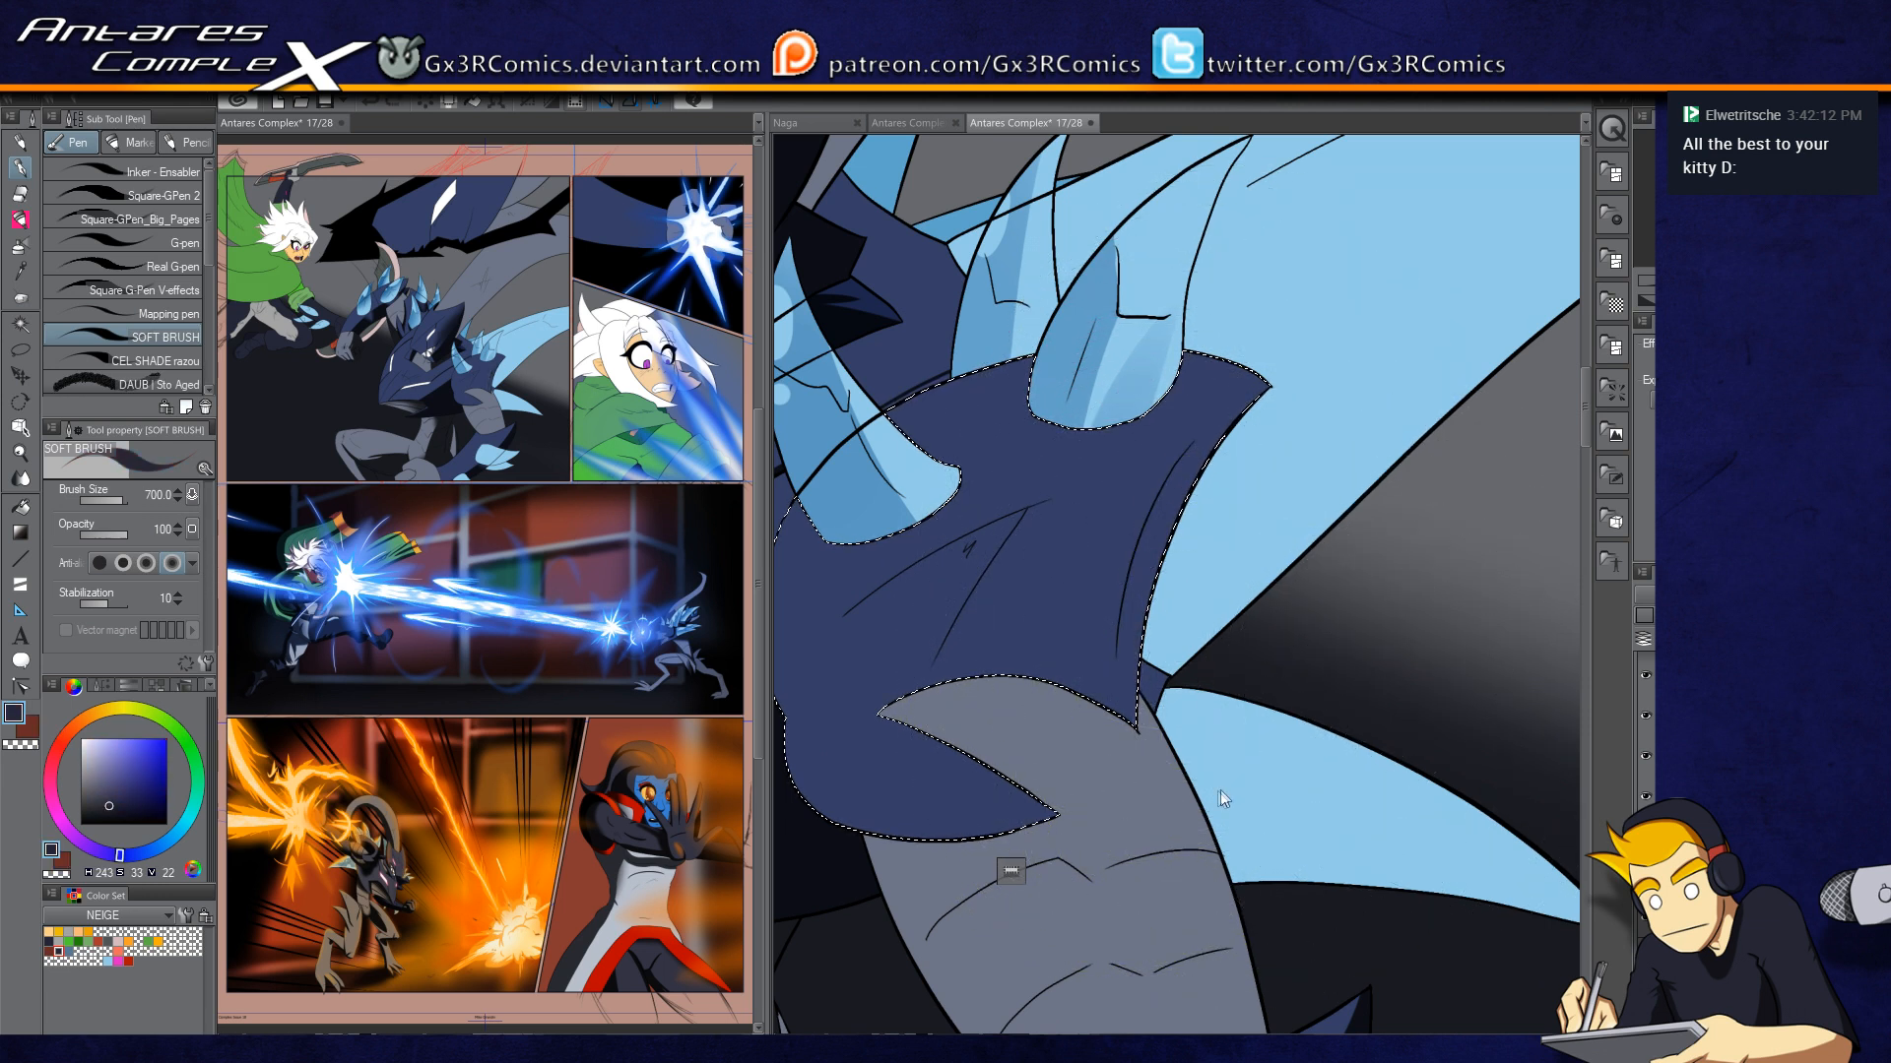
pyautogui.scroll(2, 1196, 760)
pyautogui.hotkey('ctrl', 'd')
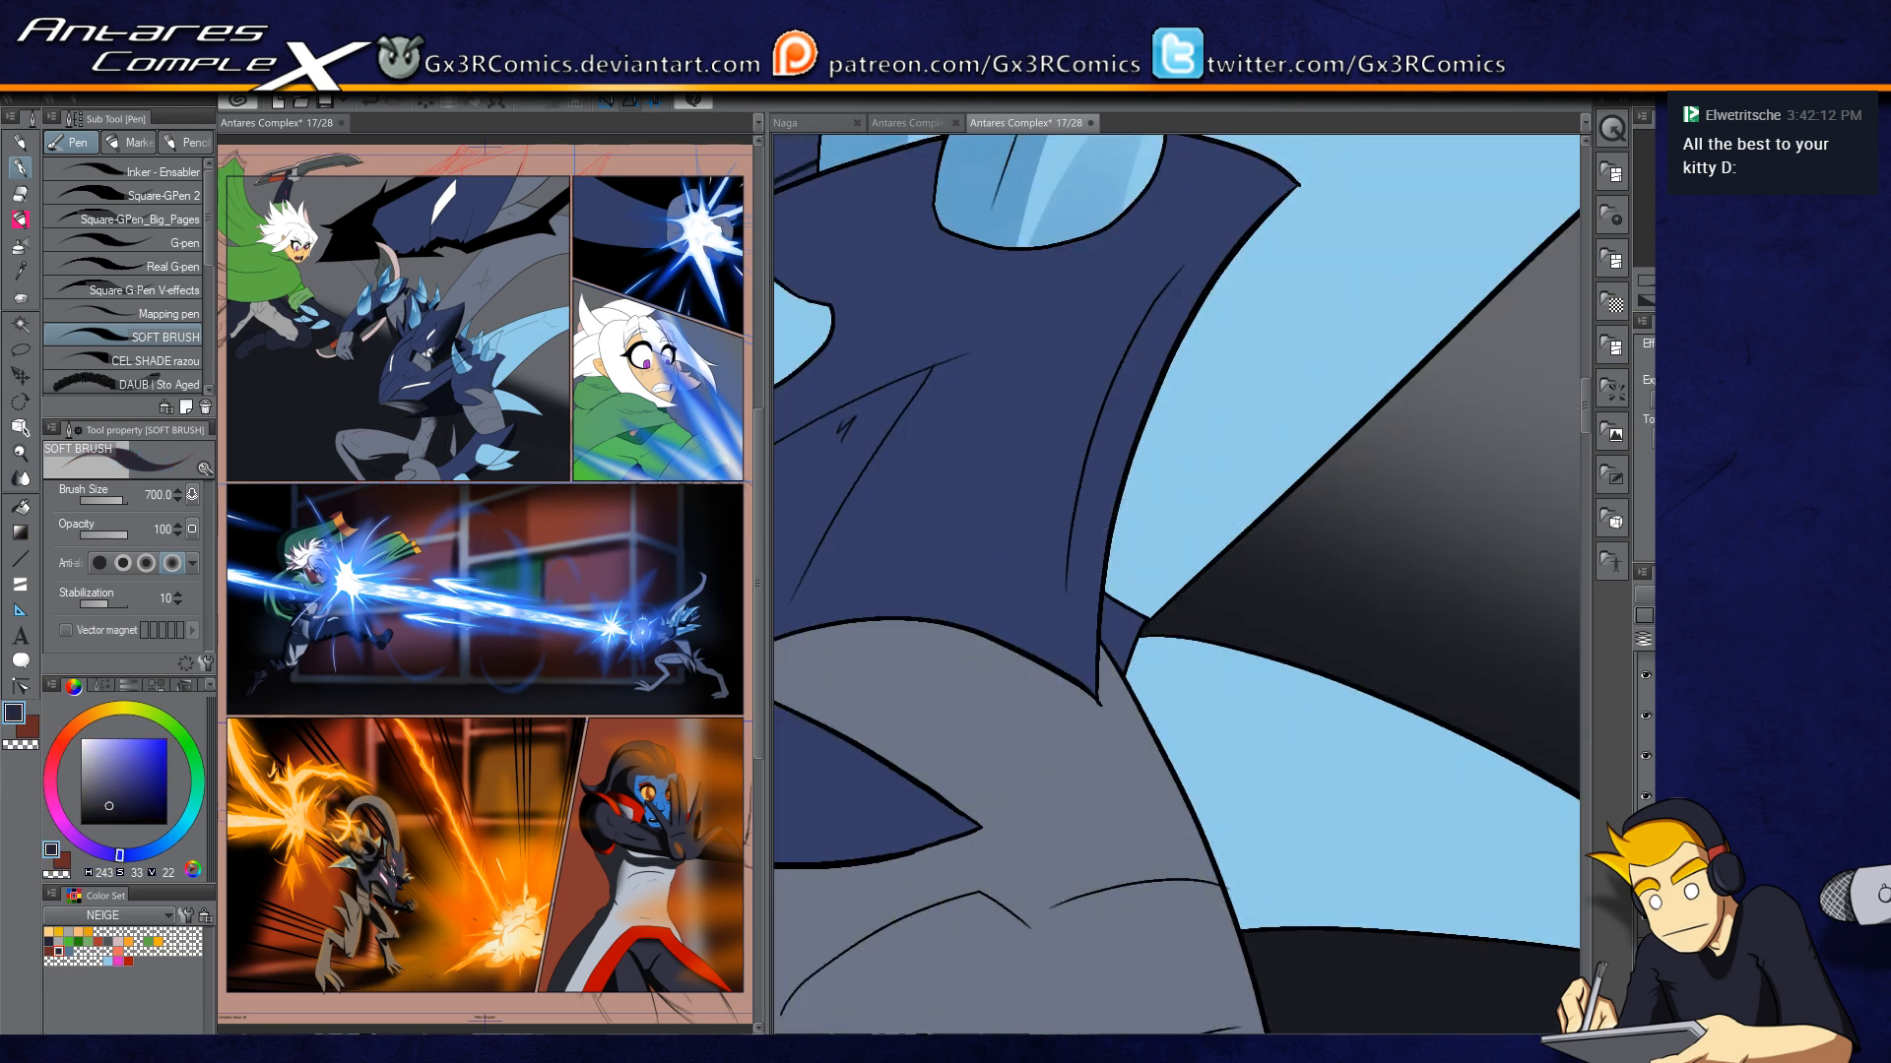
pyautogui.press('e')
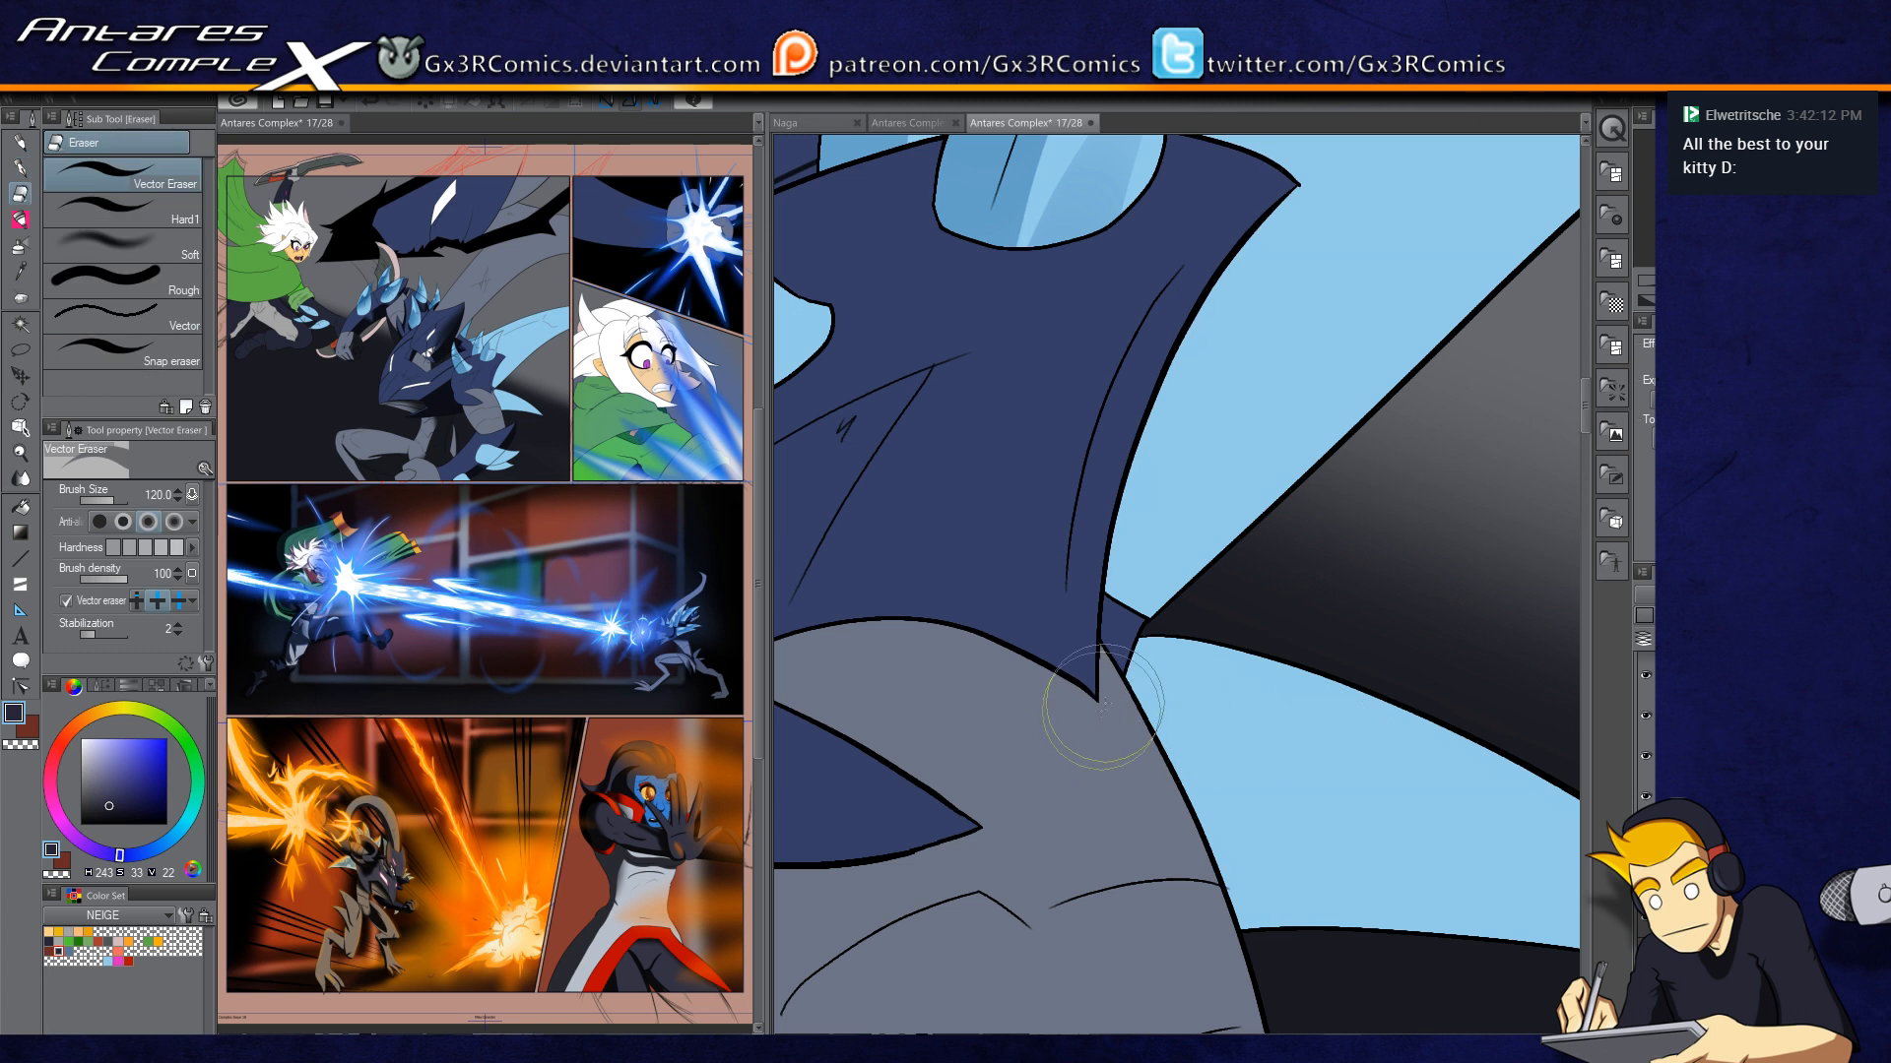
pyautogui.press('p')
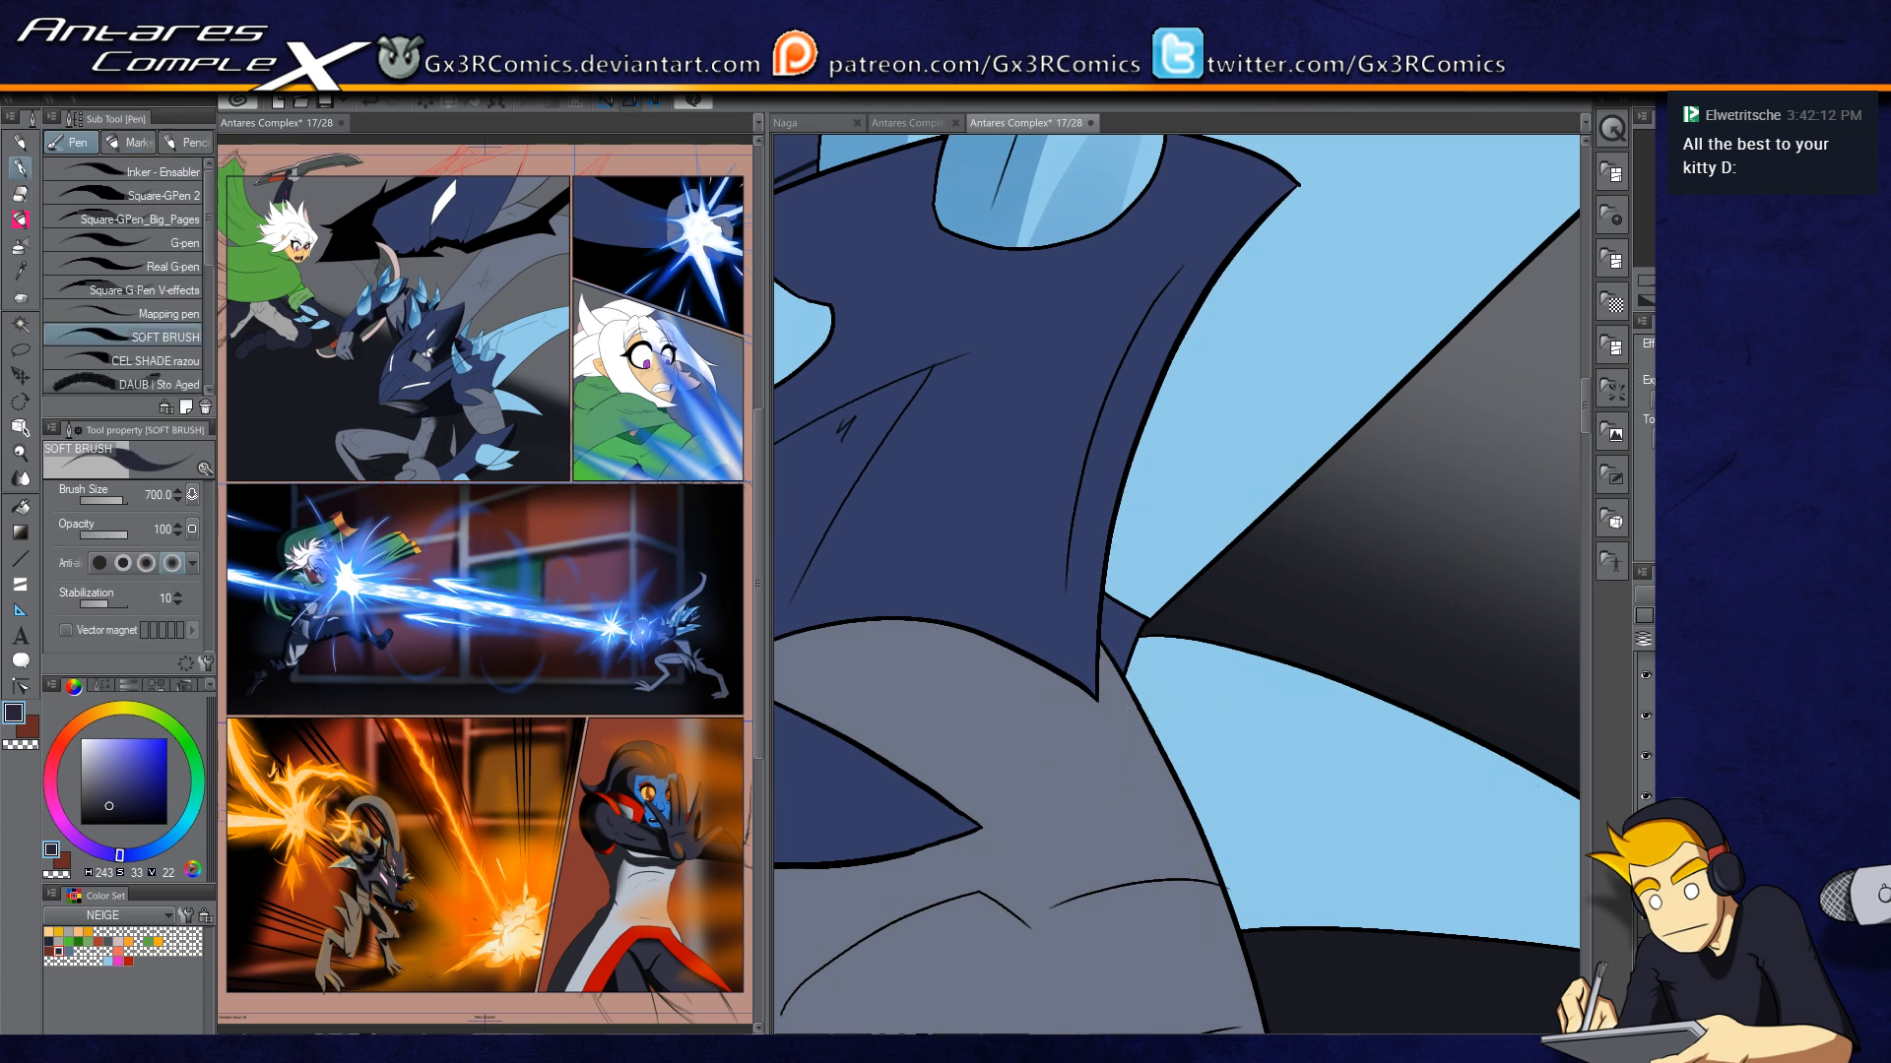
# Step: Select the blue shoulder armour and paint a curved dark shadow along its rear edge up to the corner with the SOFT BRUSH at size 400
pyautogui.press('w')
pyautogui.click(1119, 456)
pyautogui.press('p')
pyautogui.press('[')
pyautogui.press('[')
pyautogui.press('[')
pyautogui.moveTo(1093, 669); pyautogui.dragTo(1222, 224)
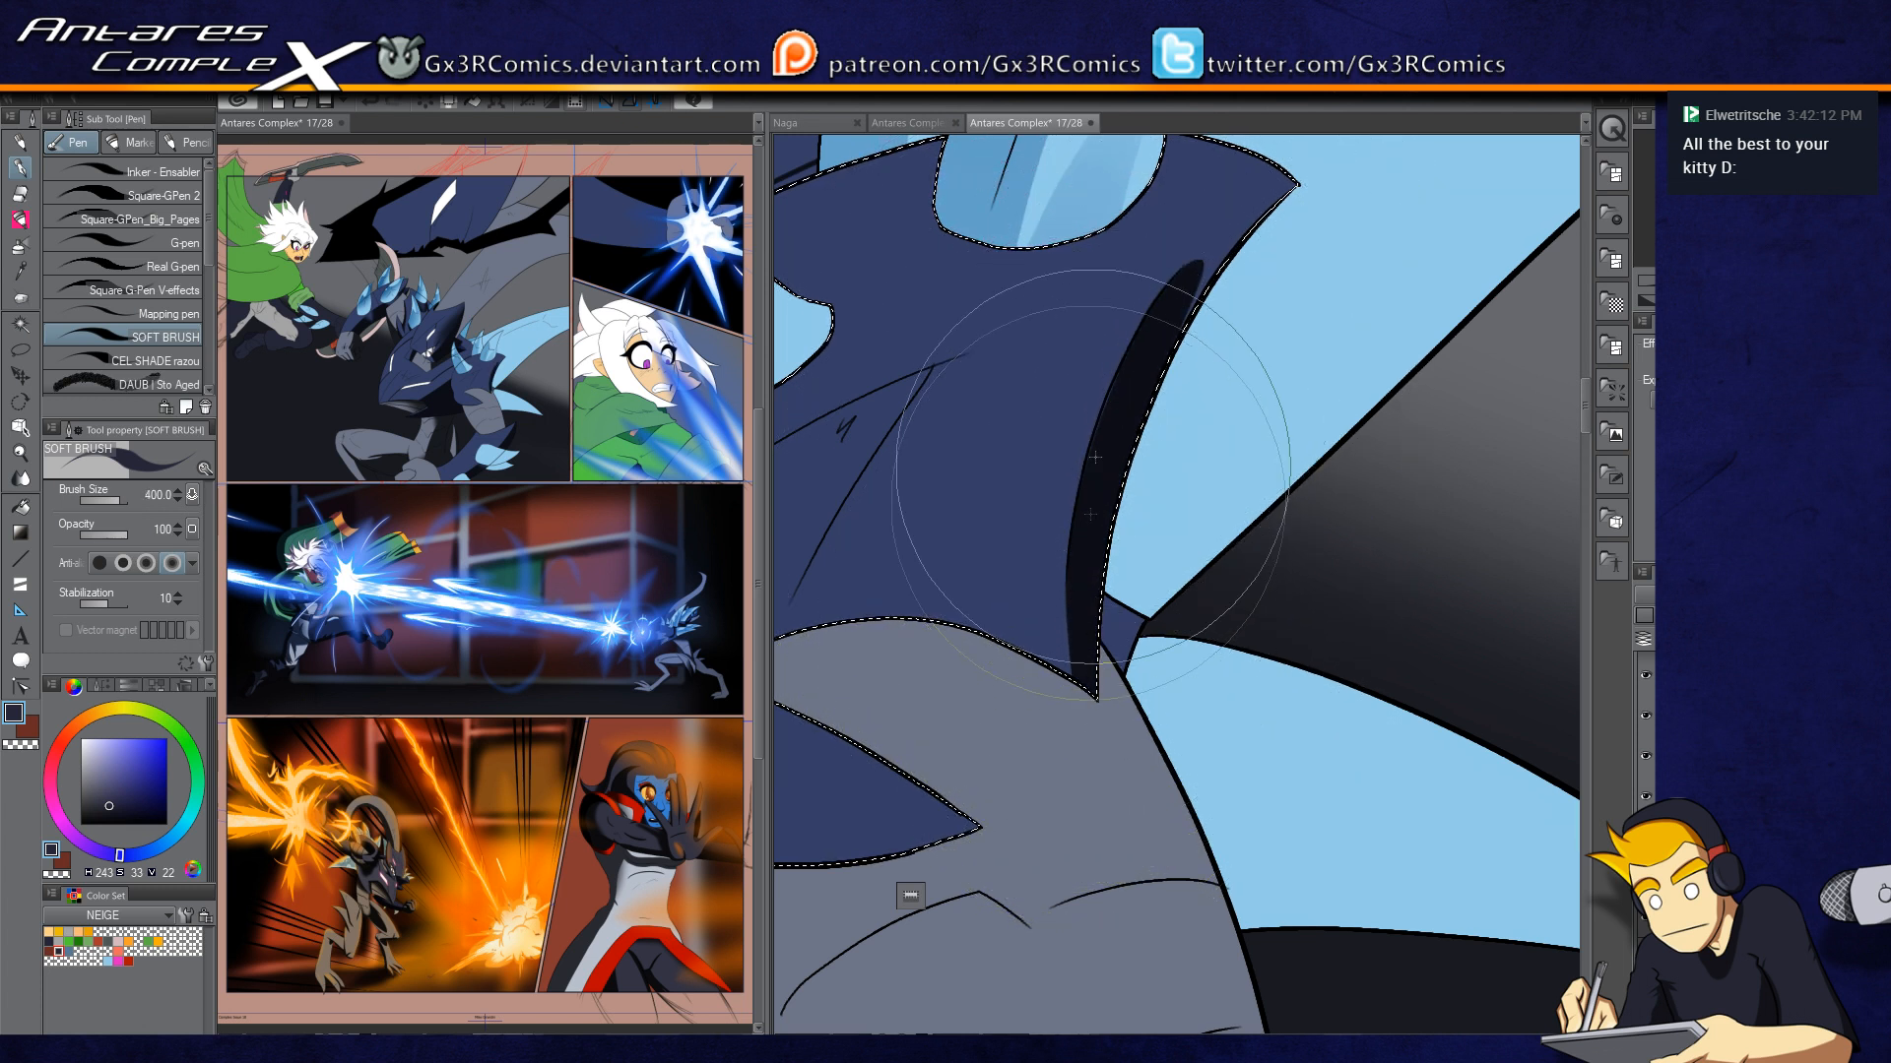
pyautogui.moveTo(1142, 380); pyautogui.dragTo(1336, 182)
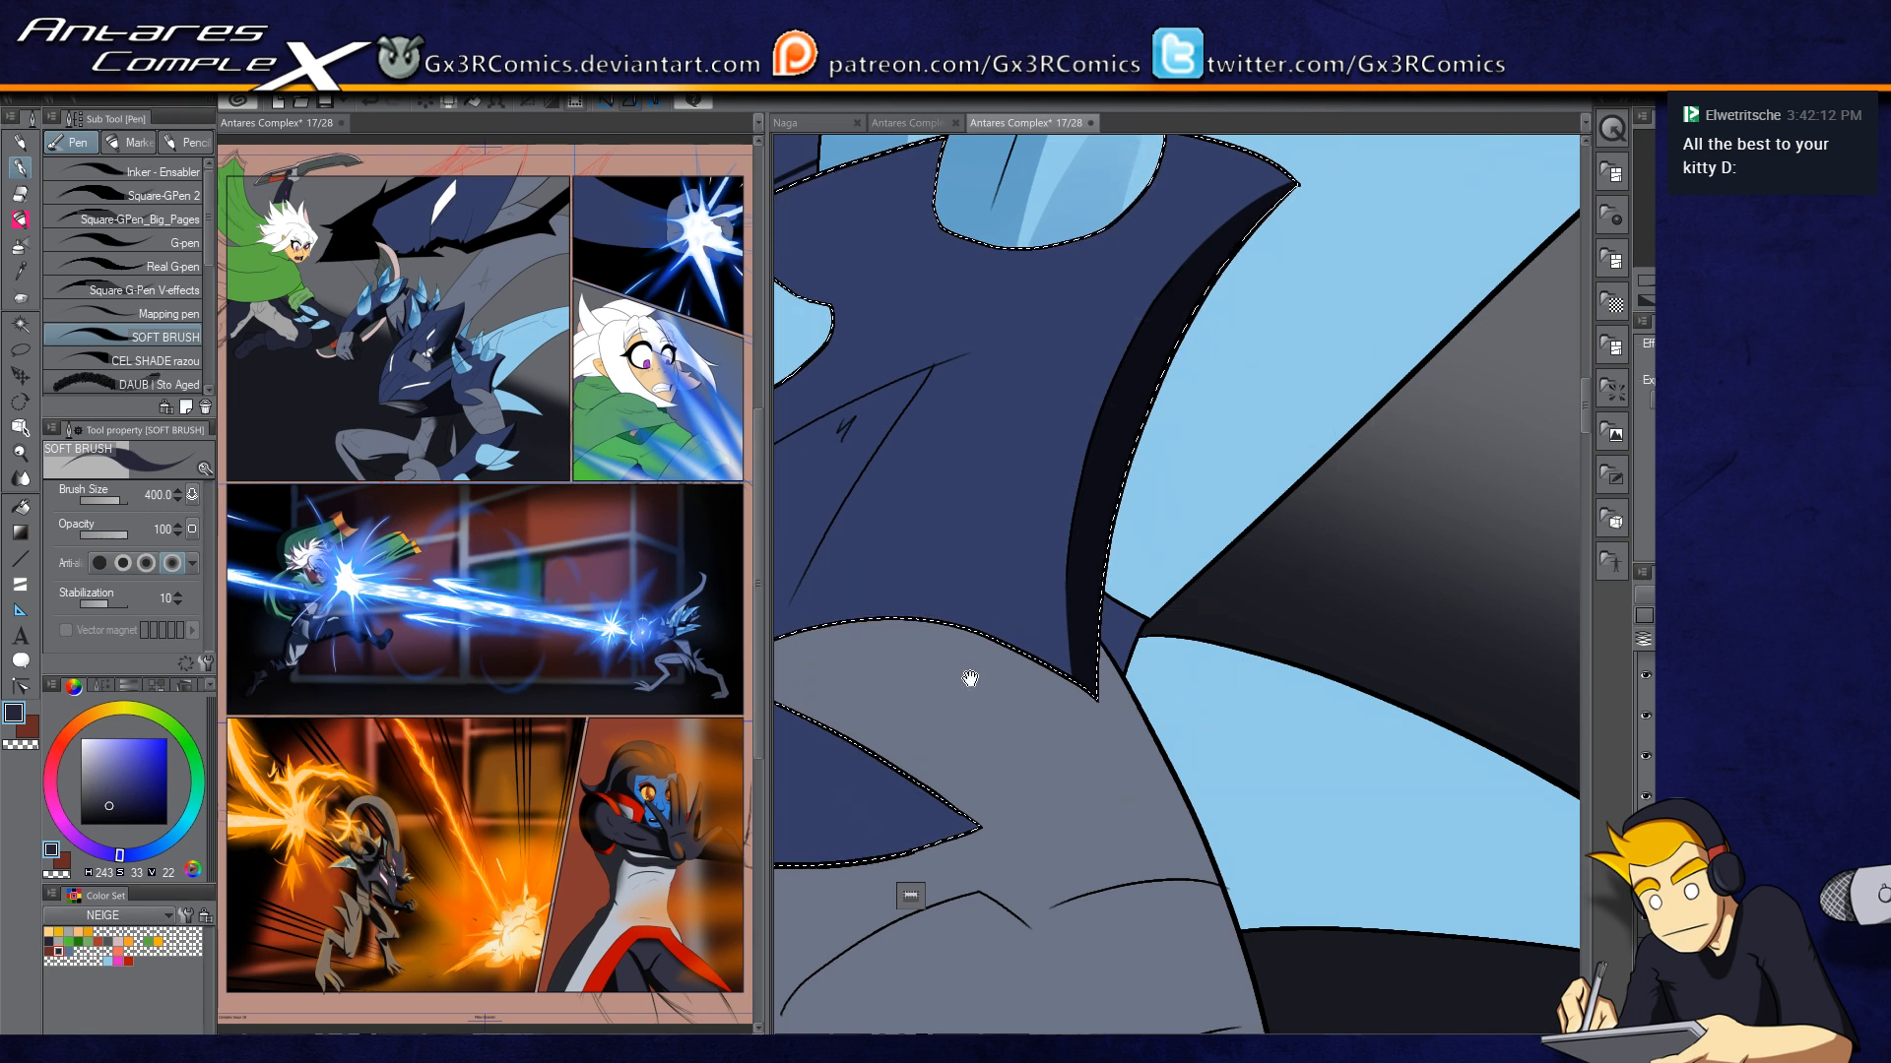
# Step: Paint a dark shadow band along the underside of the shoulder armour's lower pointed flap, ending at its tip
pyautogui.moveTo(971, 675); pyautogui.dragTo(1210, 534)
pyautogui.moveTo(800, 658); pyautogui.dragTo(1110, 702)
pyautogui.hotkey('ctrl', 'z')
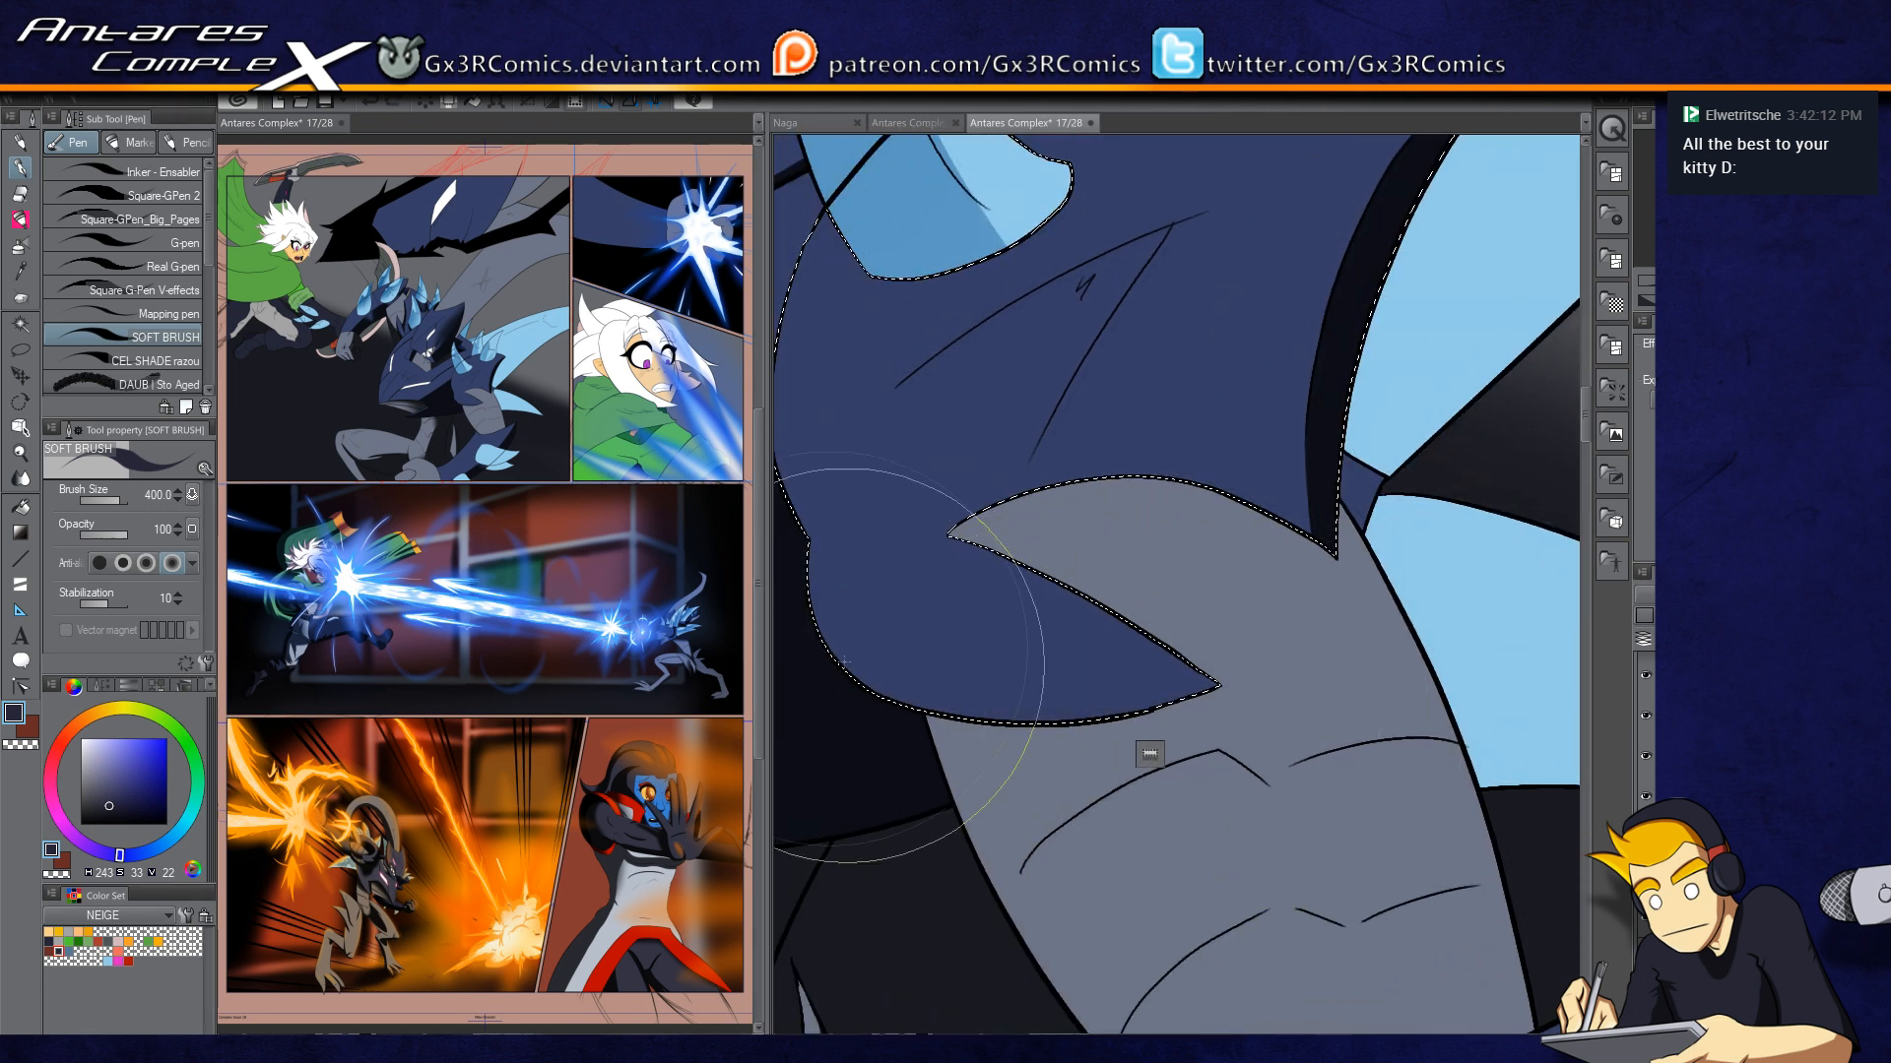
pyautogui.moveTo(796, 625)
pyautogui.mouseDown()
pyautogui.moveTo(1064, 743)
pyautogui.moveTo(1062, 724)
pyautogui.moveTo(776, 644)
pyautogui.moveTo(1231, 711)
pyautogui.mouseUp()
pyautogui.hotkey('ctrl', 'z')
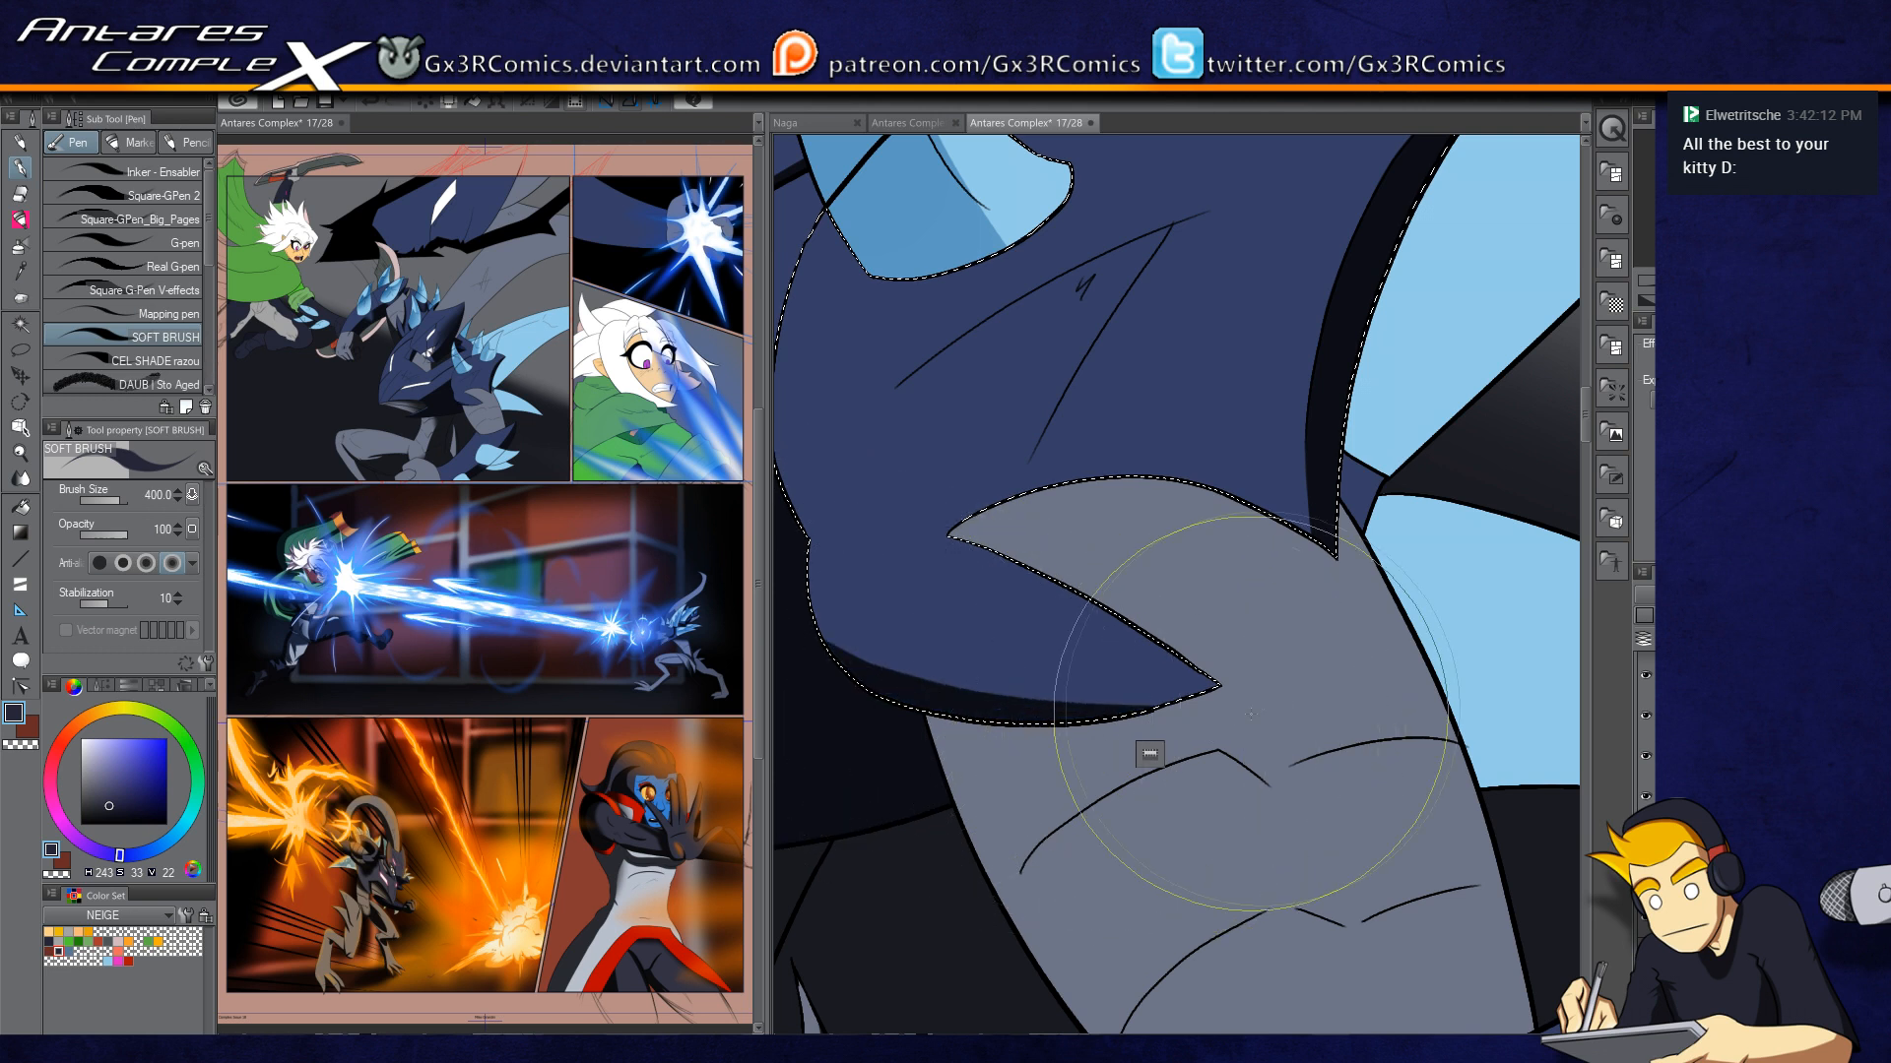
pyautogui.moveTo(872, 668); pyautogui.dragTo(1226, 712)
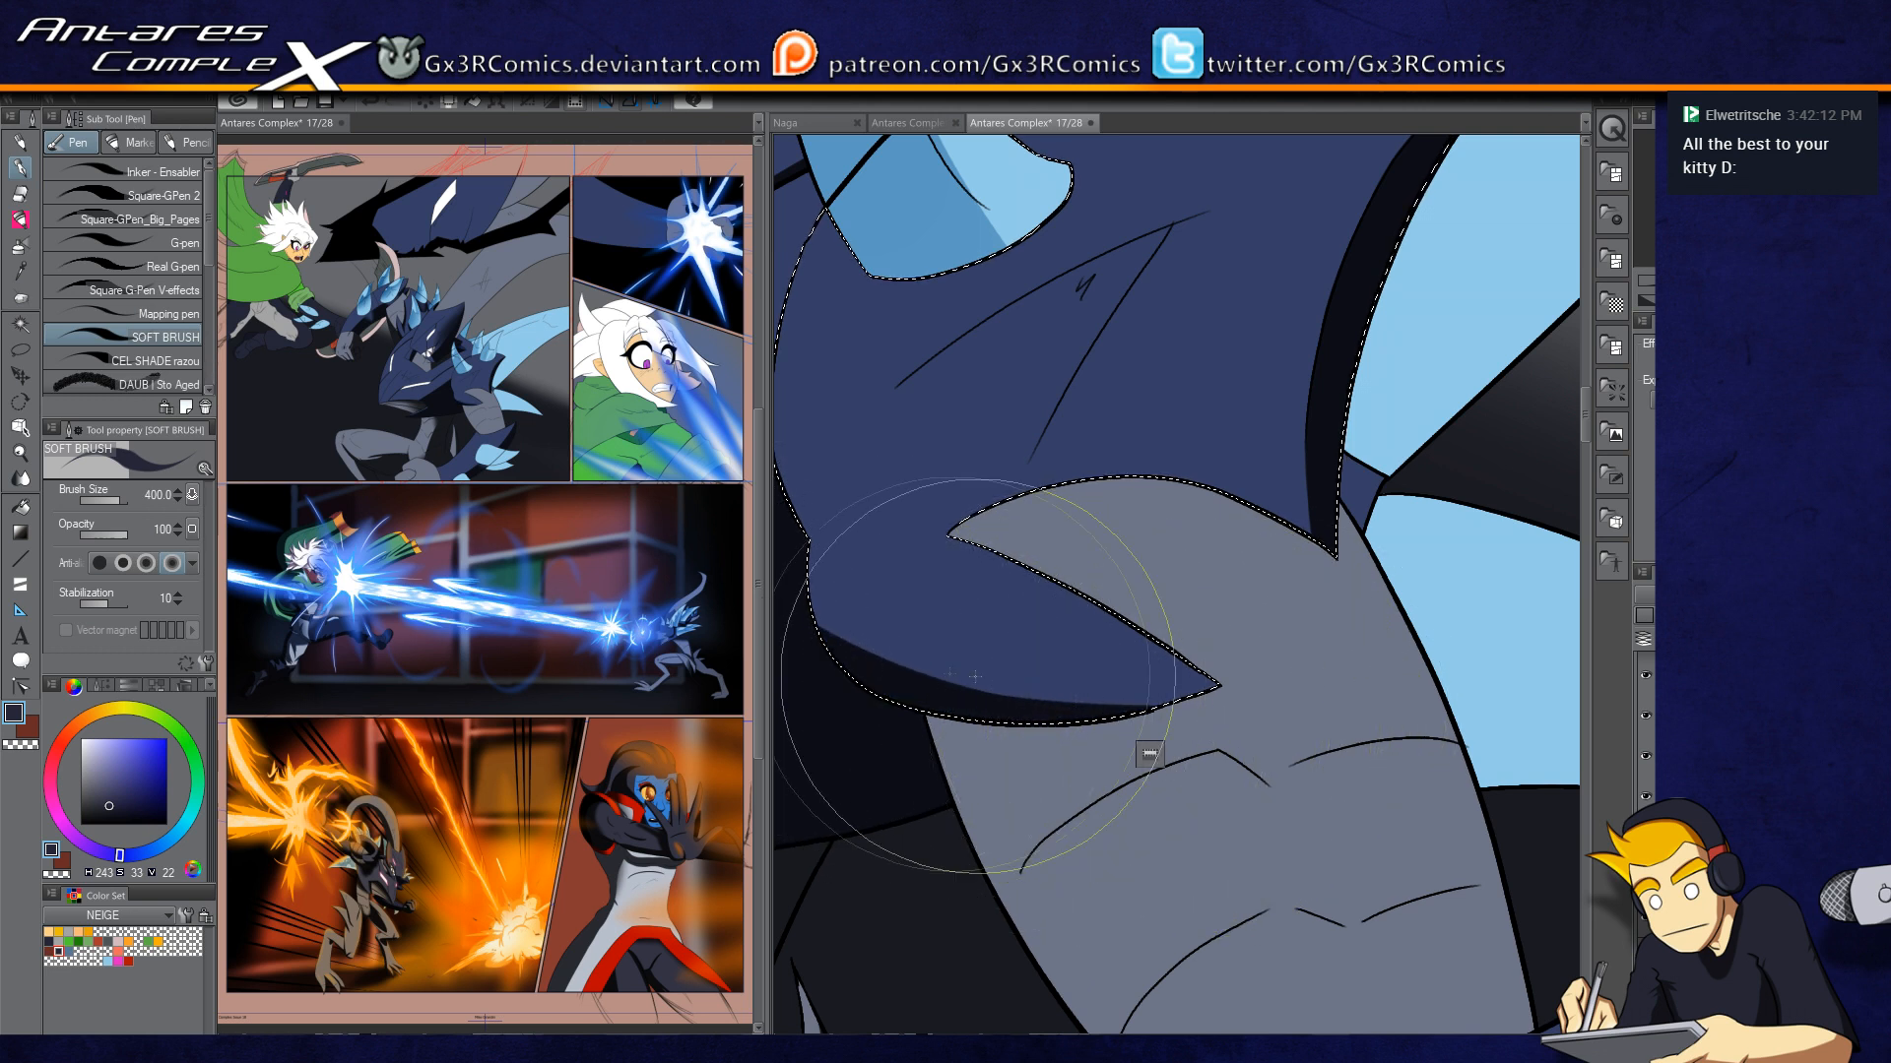
pyautogui.moveTo(800, 595)
pyautogui.mouseDown()
pyautogui.moveTo(980, 704)
pyautogui.moveTo(1320, 696)
pyautogui.mouseUp()
pyautogui.moveTo(767, 654); pyautogui.dragTo(755, 696)
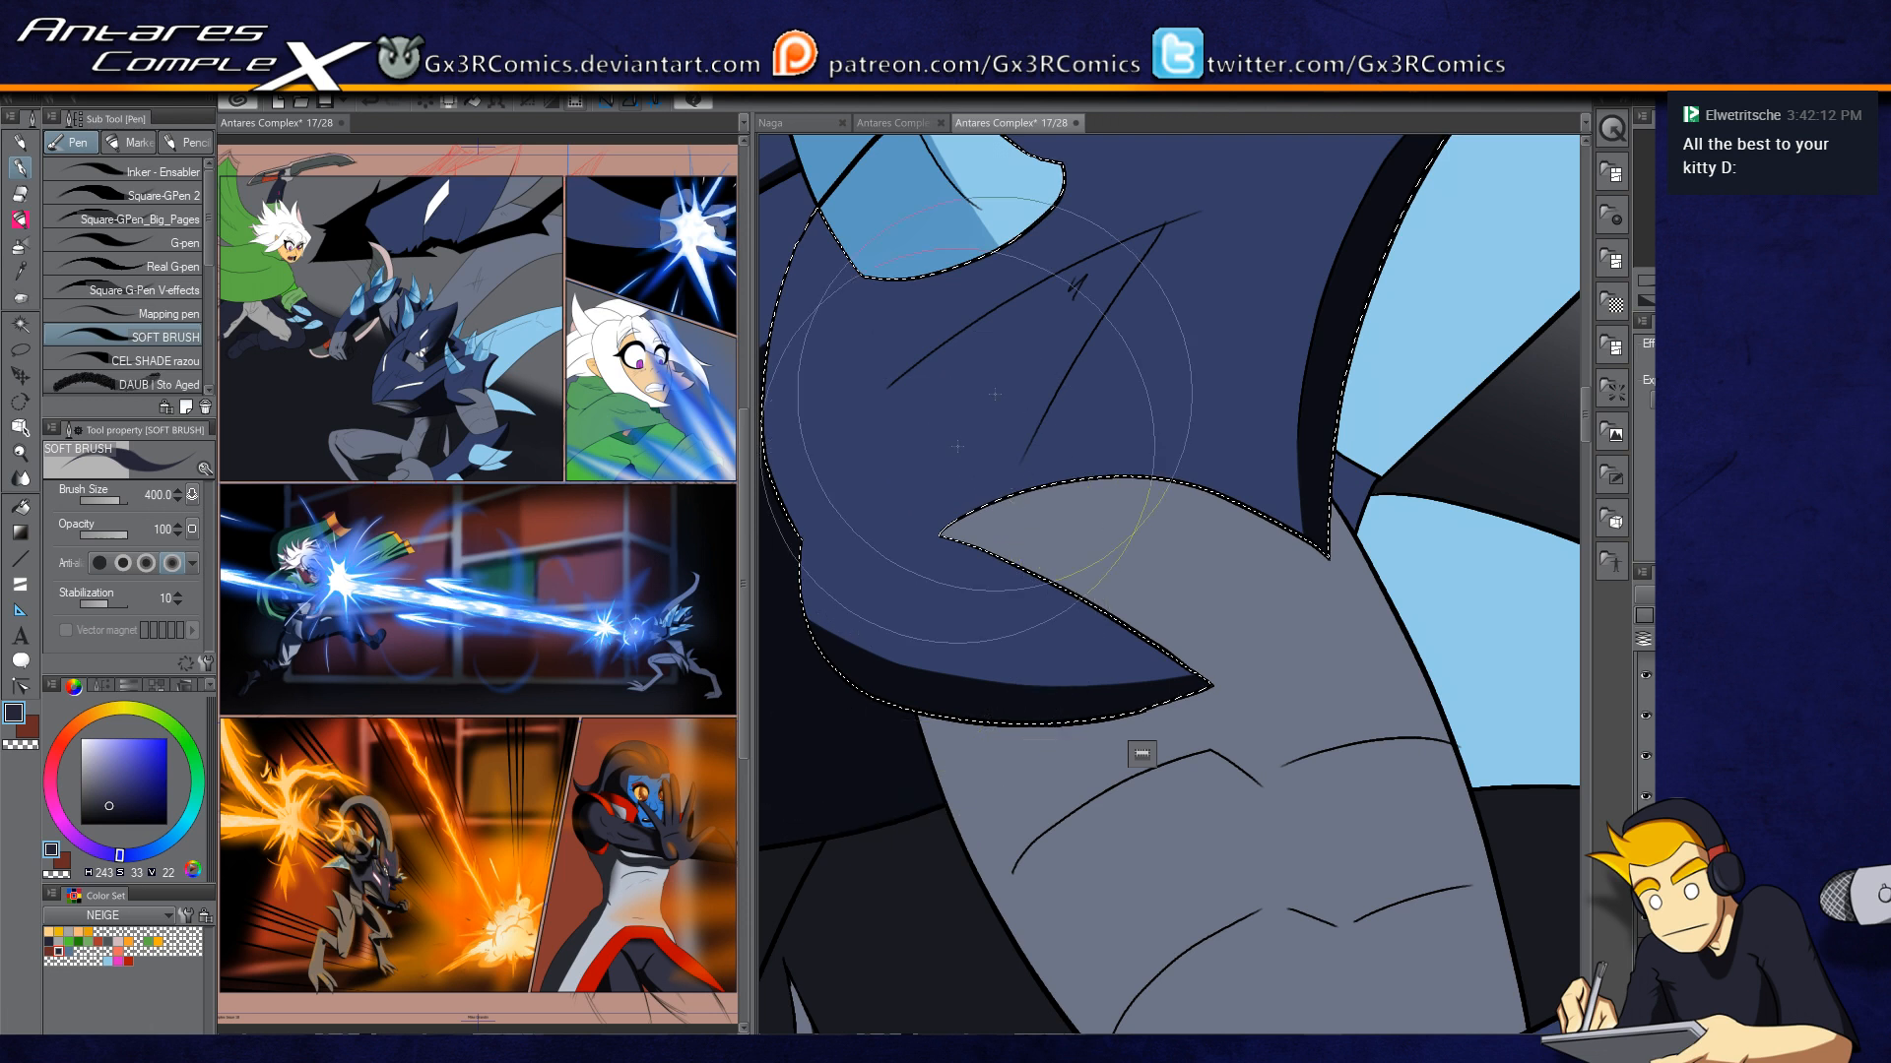
# Step: Thicken the long diagonal crease across the shoulder armour to its rear shadow and add a cast shadow at the front spike's base
pyautogui.scroll(3, 864, 645)
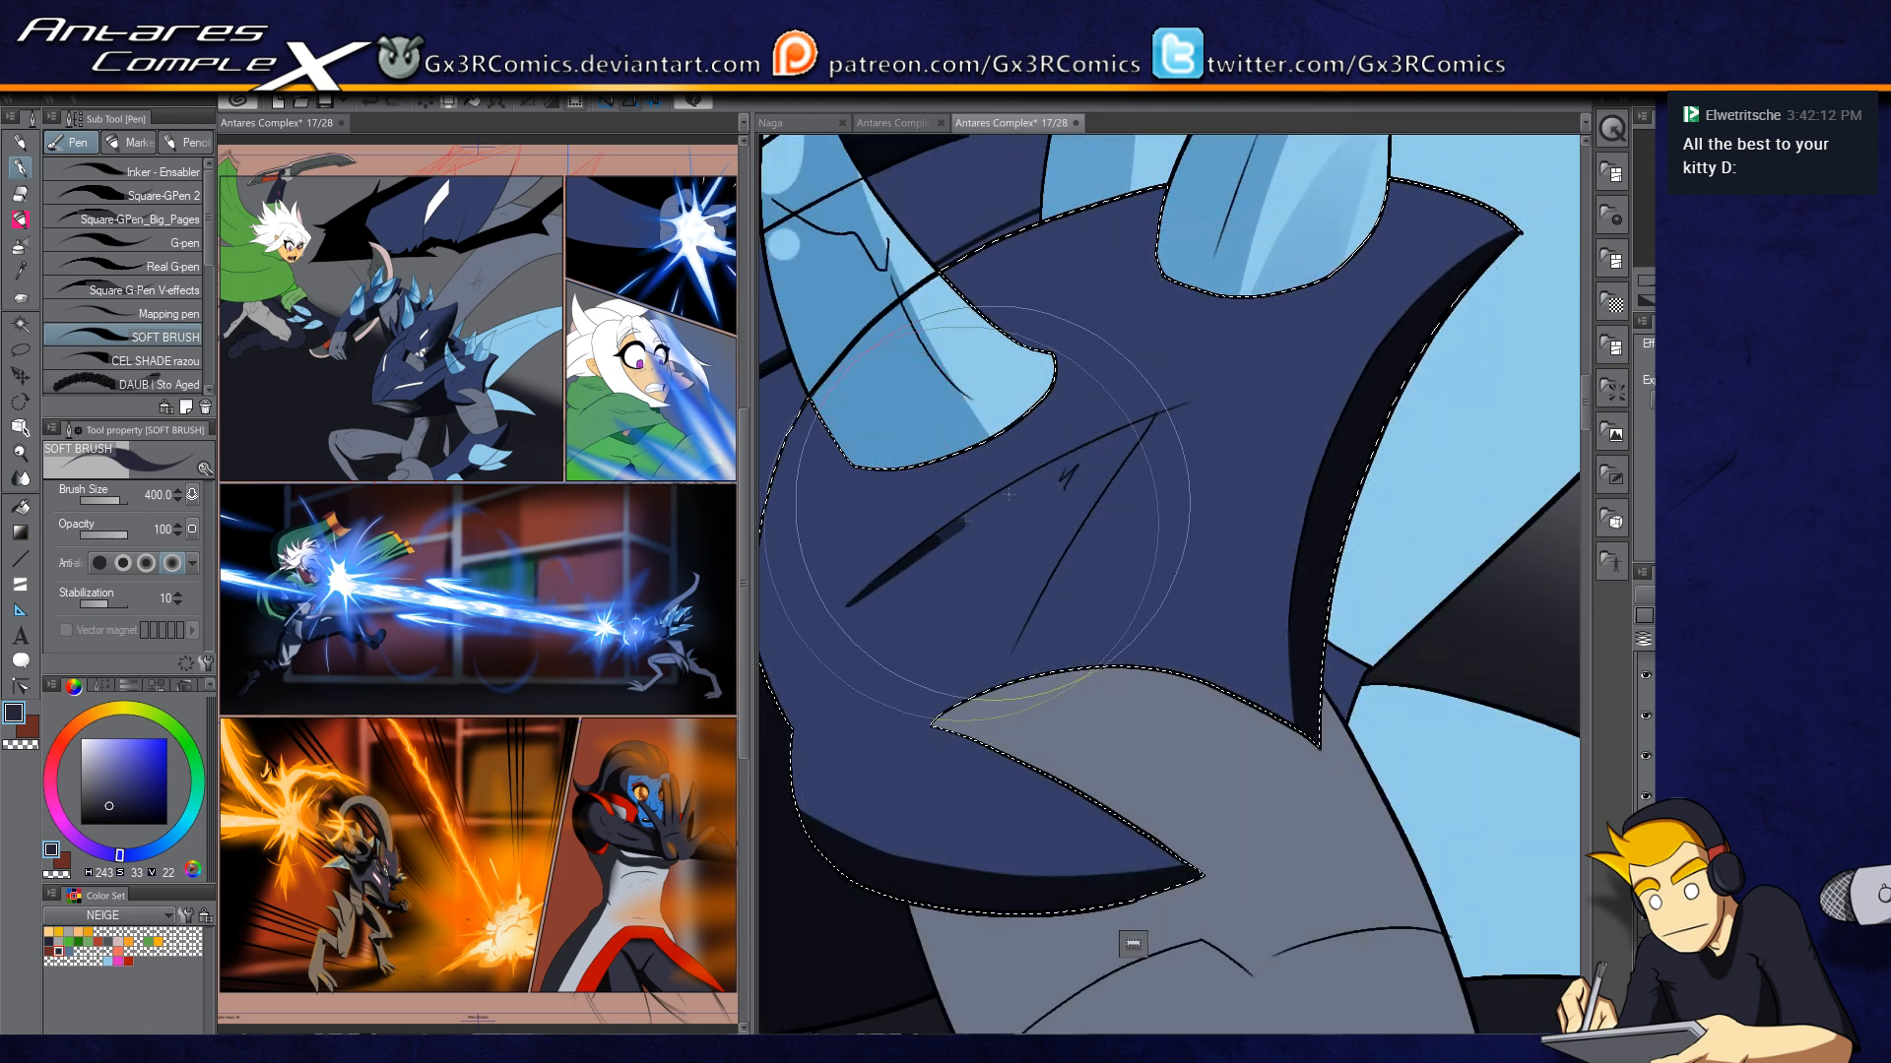
pyautogui.moveTo(965, 522); pyautogui.dragTo(1418, 331)
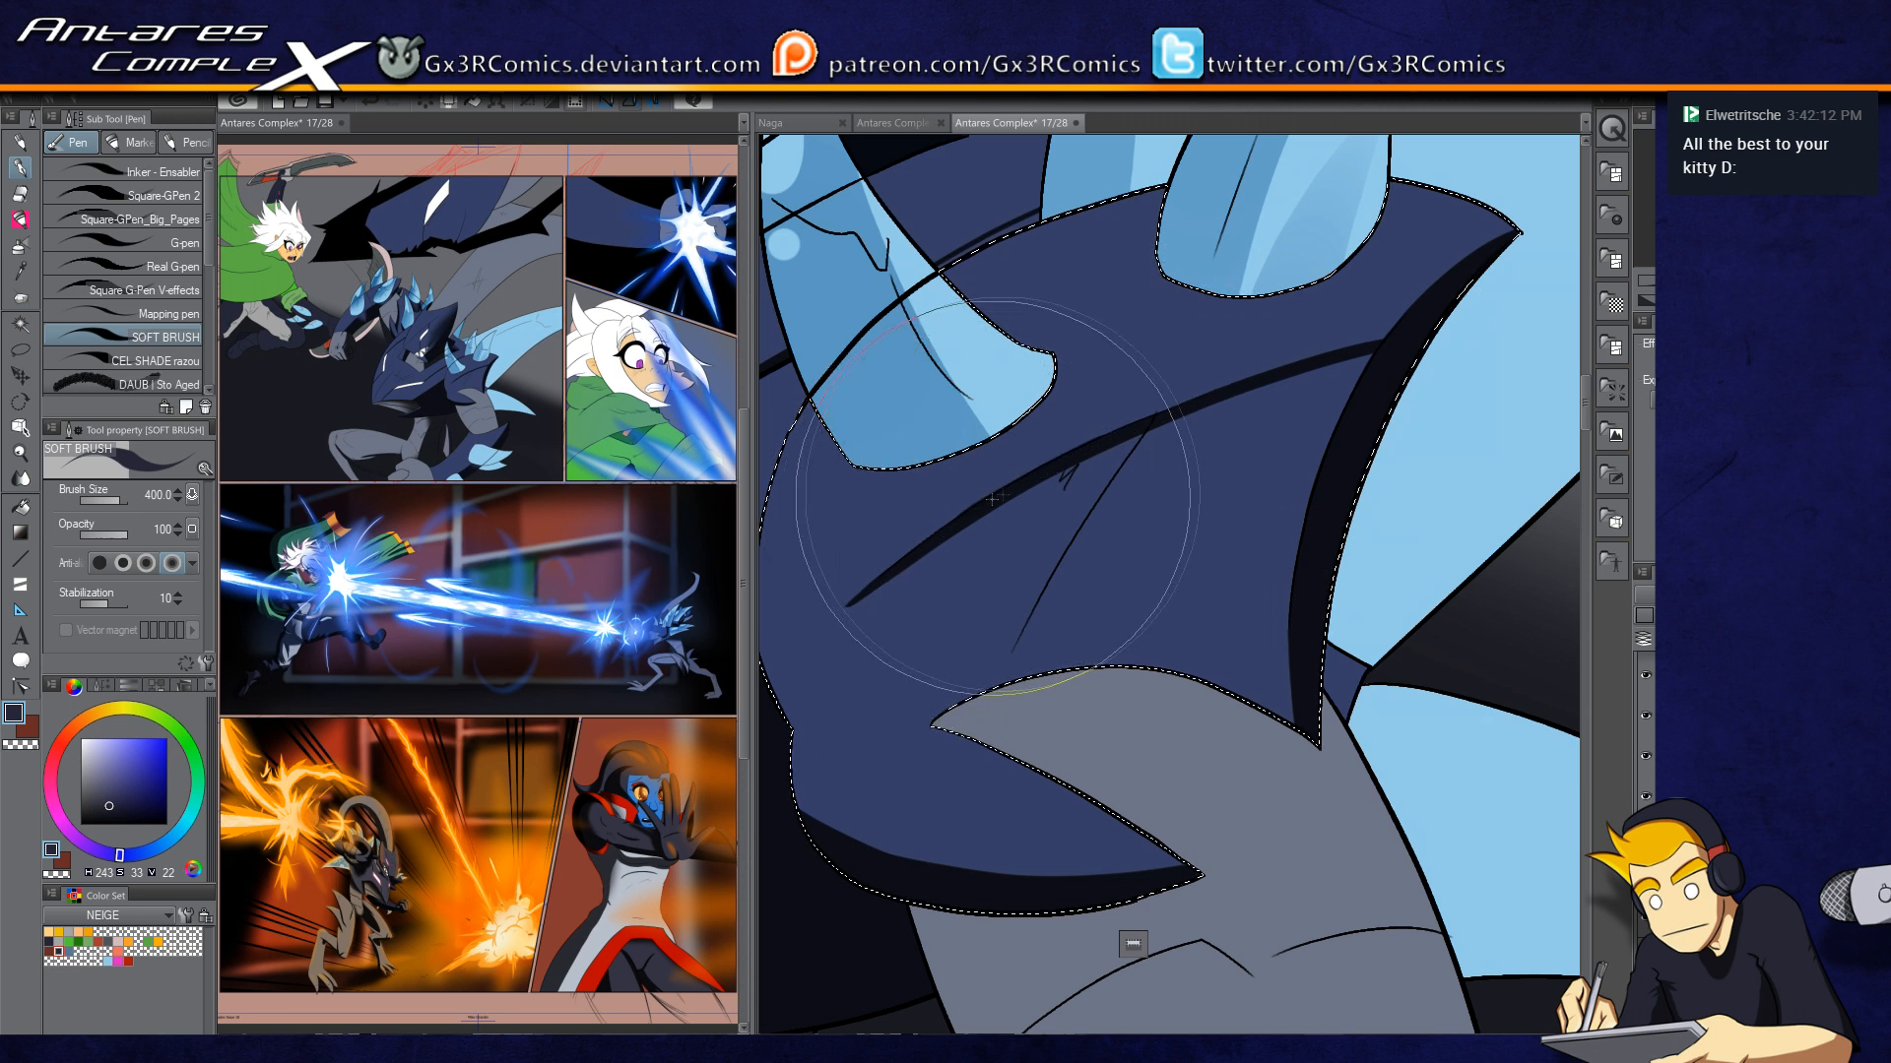
pyautogui.scroll(3, 1004, 494)
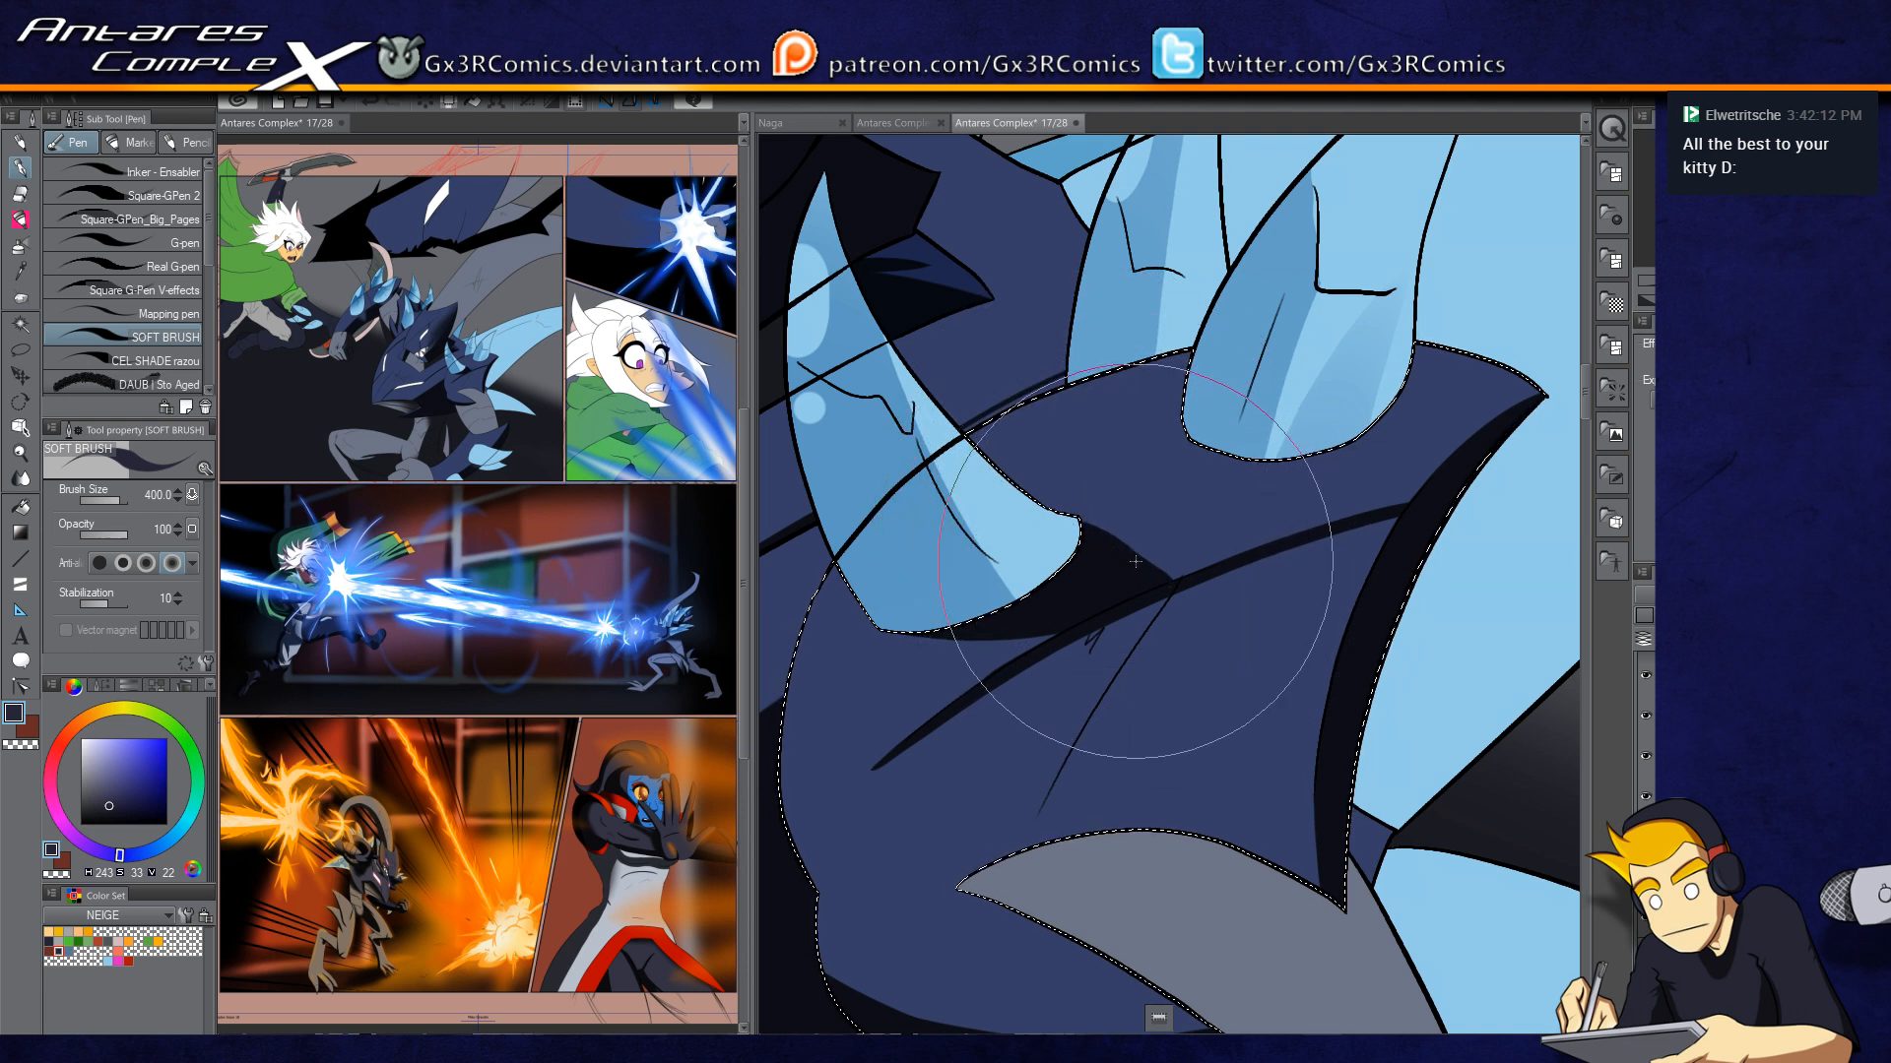
# Step: Paint dark cast shadows on the shoulder armour around the bases of the two rear light-blue spikes
pyautogui.moveTo(1221, 439); pyautogui.dragTo(1427, 482)
pyautogui.moveTo(1237, 429)
pyautogui.mouseDown()
pyautogui.moveTo(1418, 459)
pyautogui.moveTo(1469, 443)
pyautogui.mouseUp()
pyautogui.moveTo(1176, 445); pyautogui.dragTo(1145, 589)
pyautogui.moveTo(1057, 507)
pyautogui.mouseDown()
pyautogui.moveTo(1256, 525)
pyautogui.moveTo(1058, 527)
pyautogui.moveTo(1236, 526)
pyautogui.mouseUp()
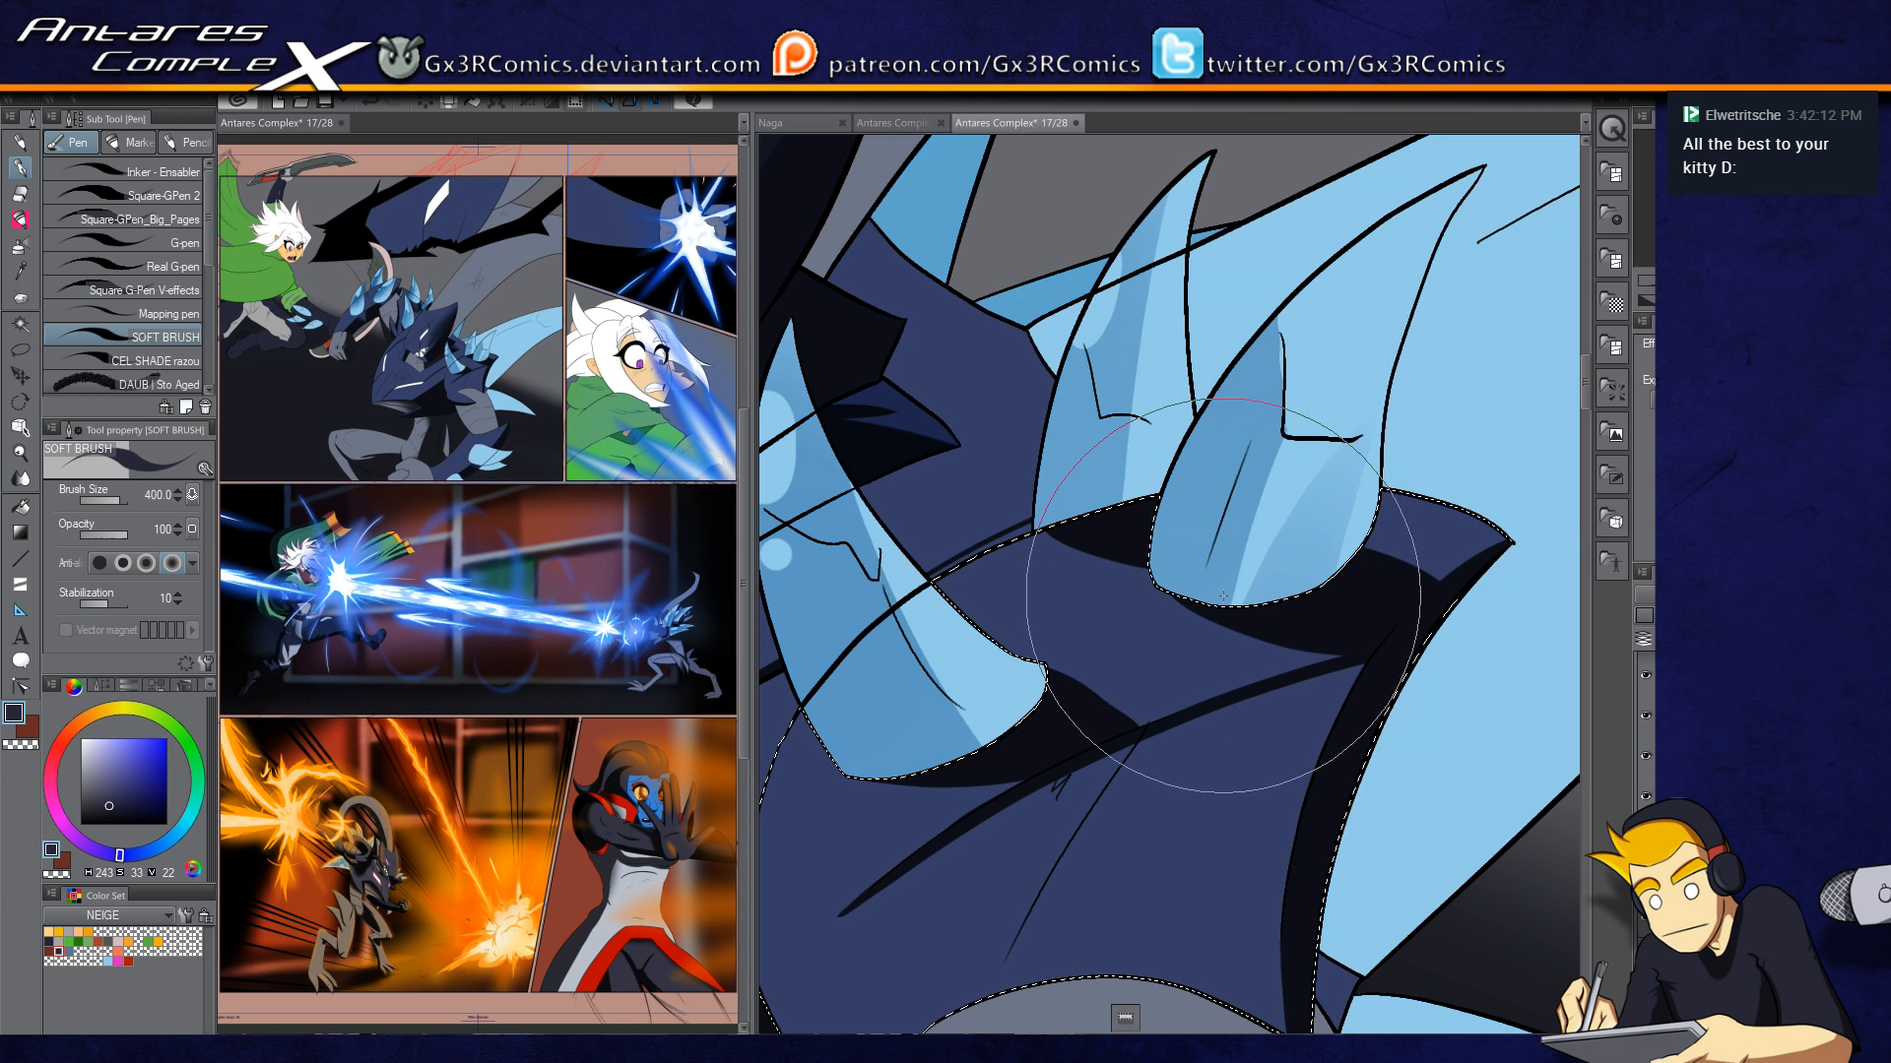
# Step: Soften the cast shadows around the shoulder spikes using the Soft airbrush at size 300 with transparent colour
pyautogui.press('b')
pyautogui.press('c')
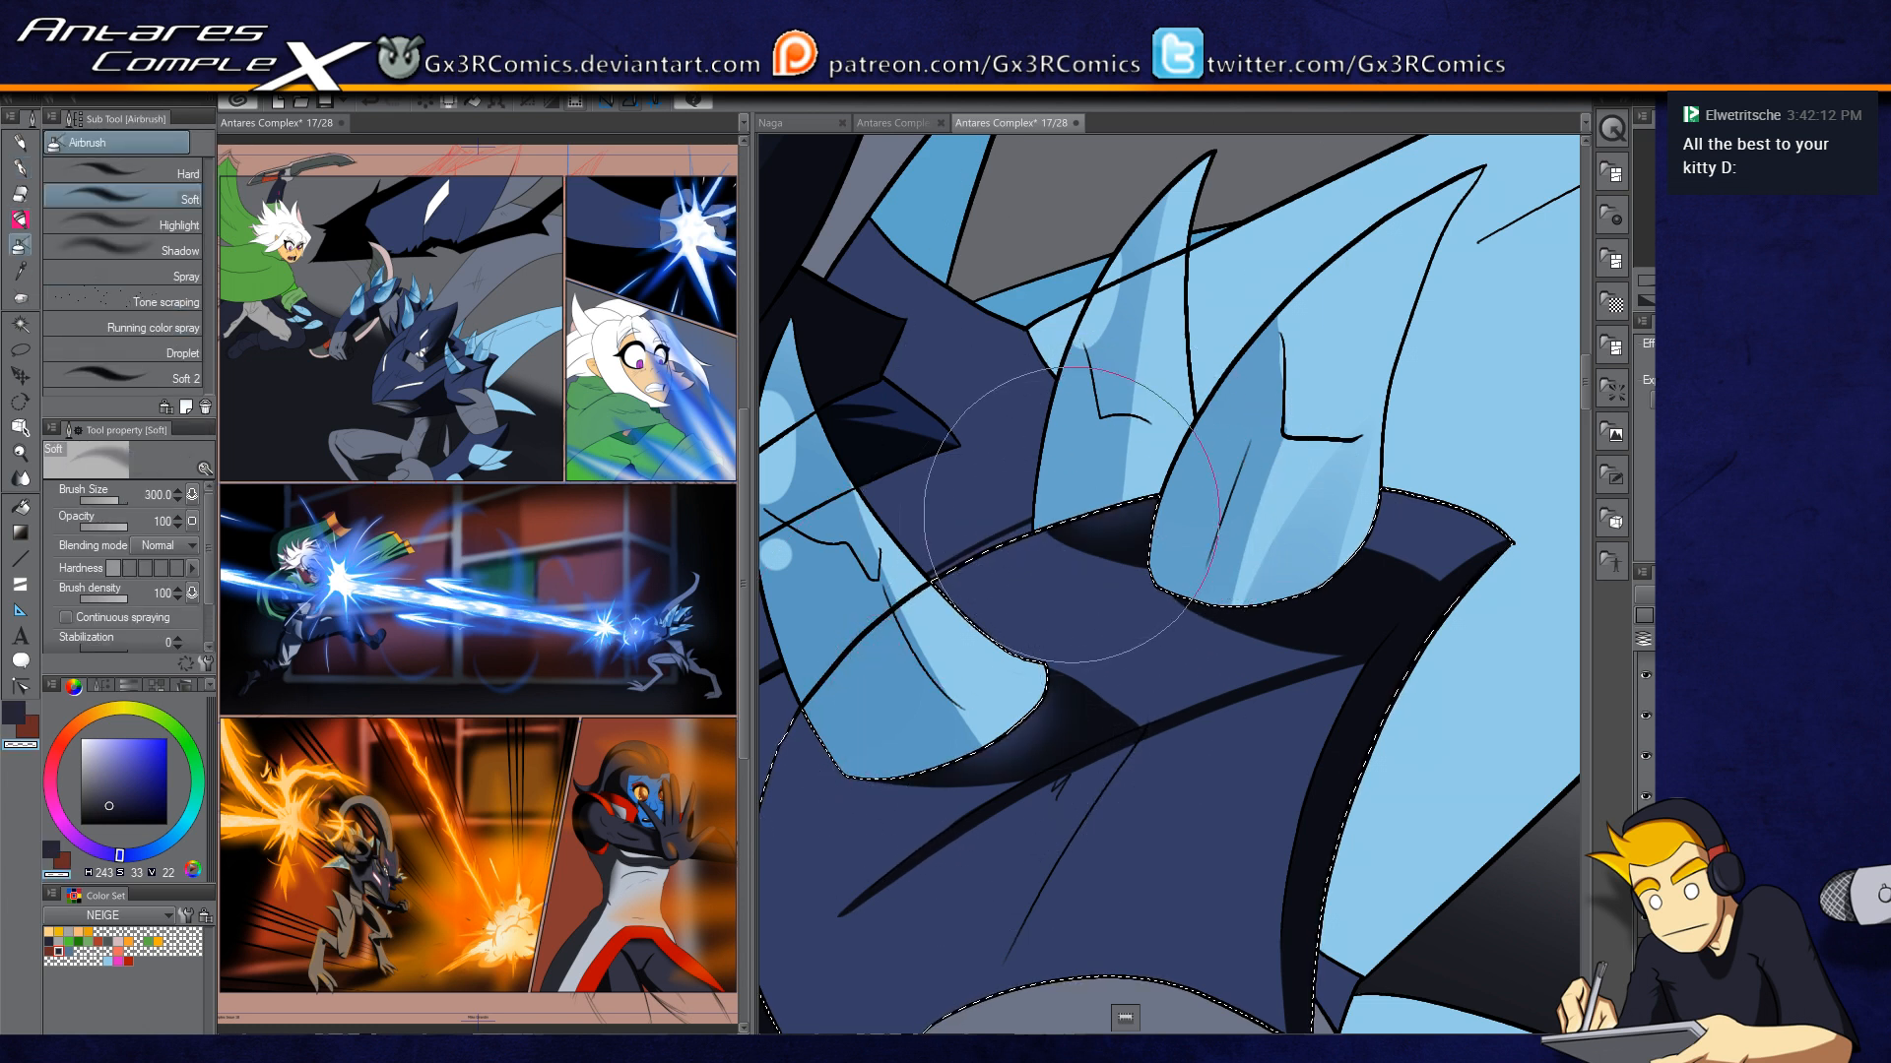
pyautogui.moveTo(998, 612); pyautogui.dragTo(1283, 721)
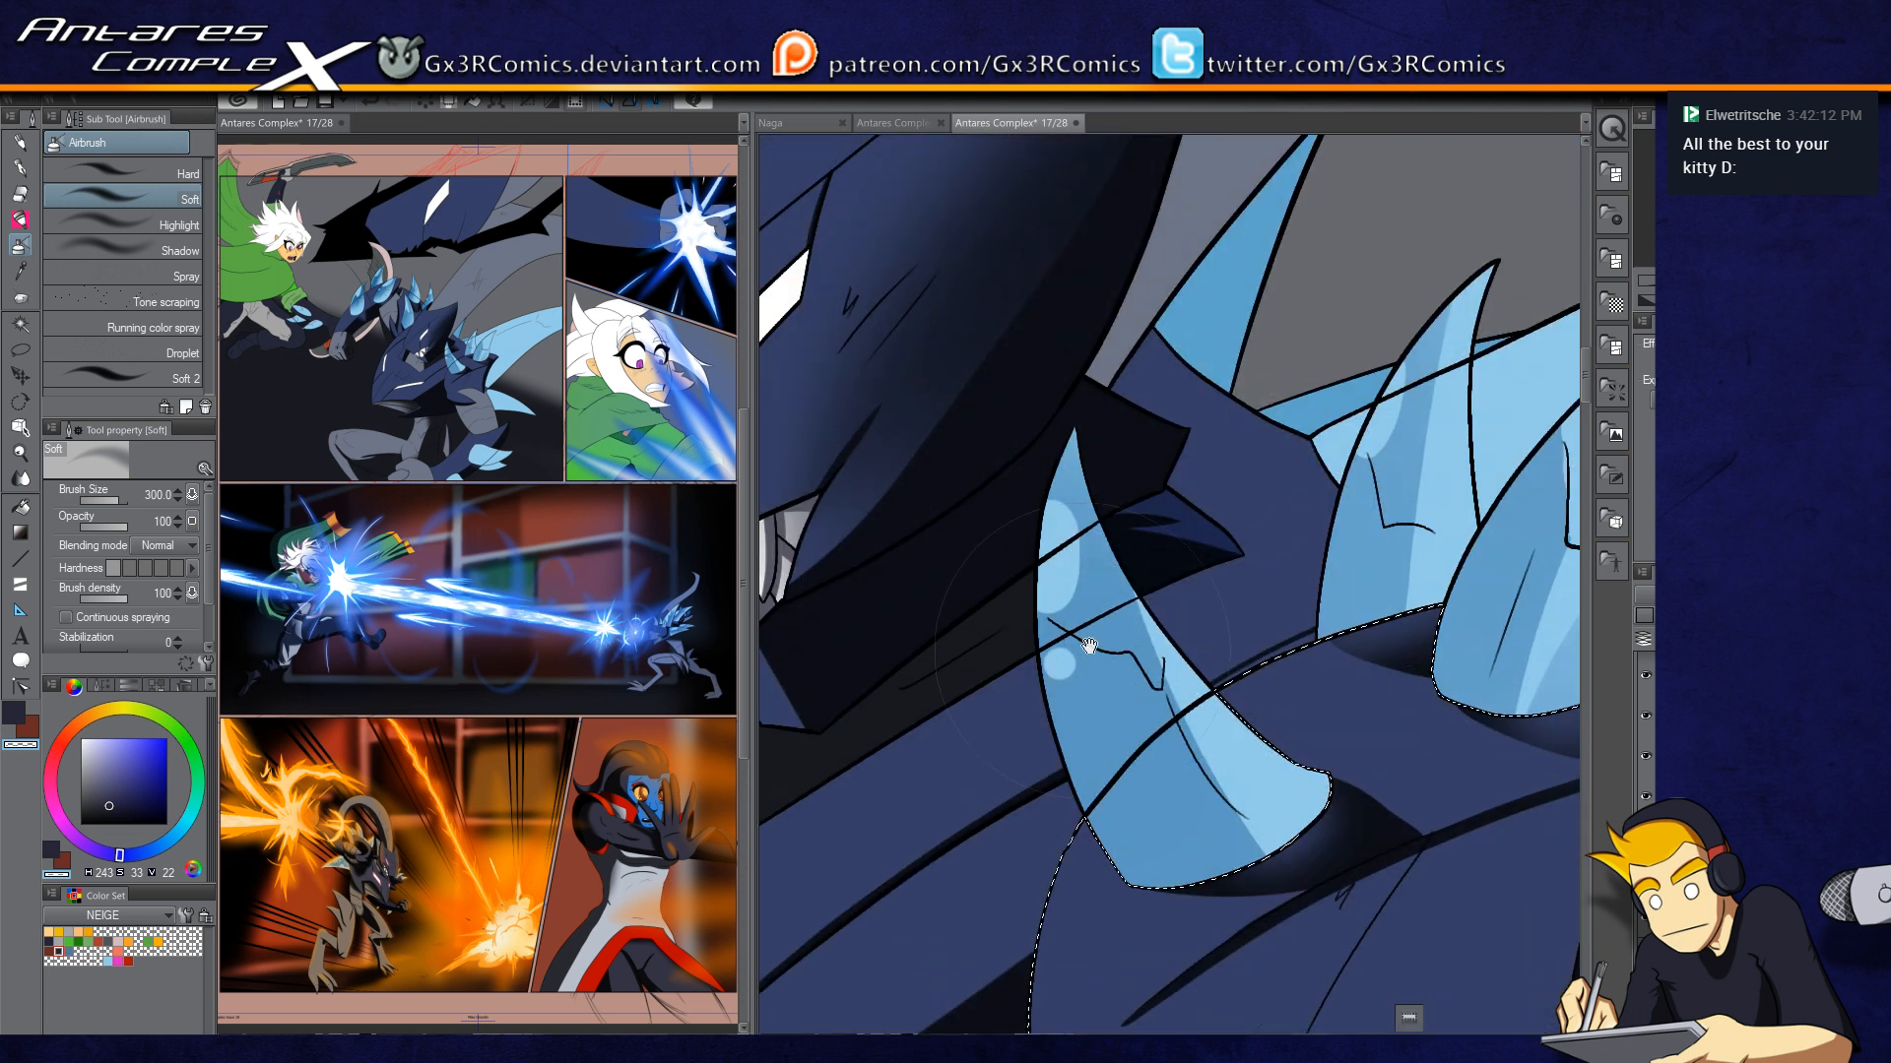
# Step: Select the blue armour behind the front shoulder spike and darken it around the neck with the Soft airbrush at size 400
pyautogui.press('w')
pyautogui.click(1204, 541)
pyautogui.press('x')
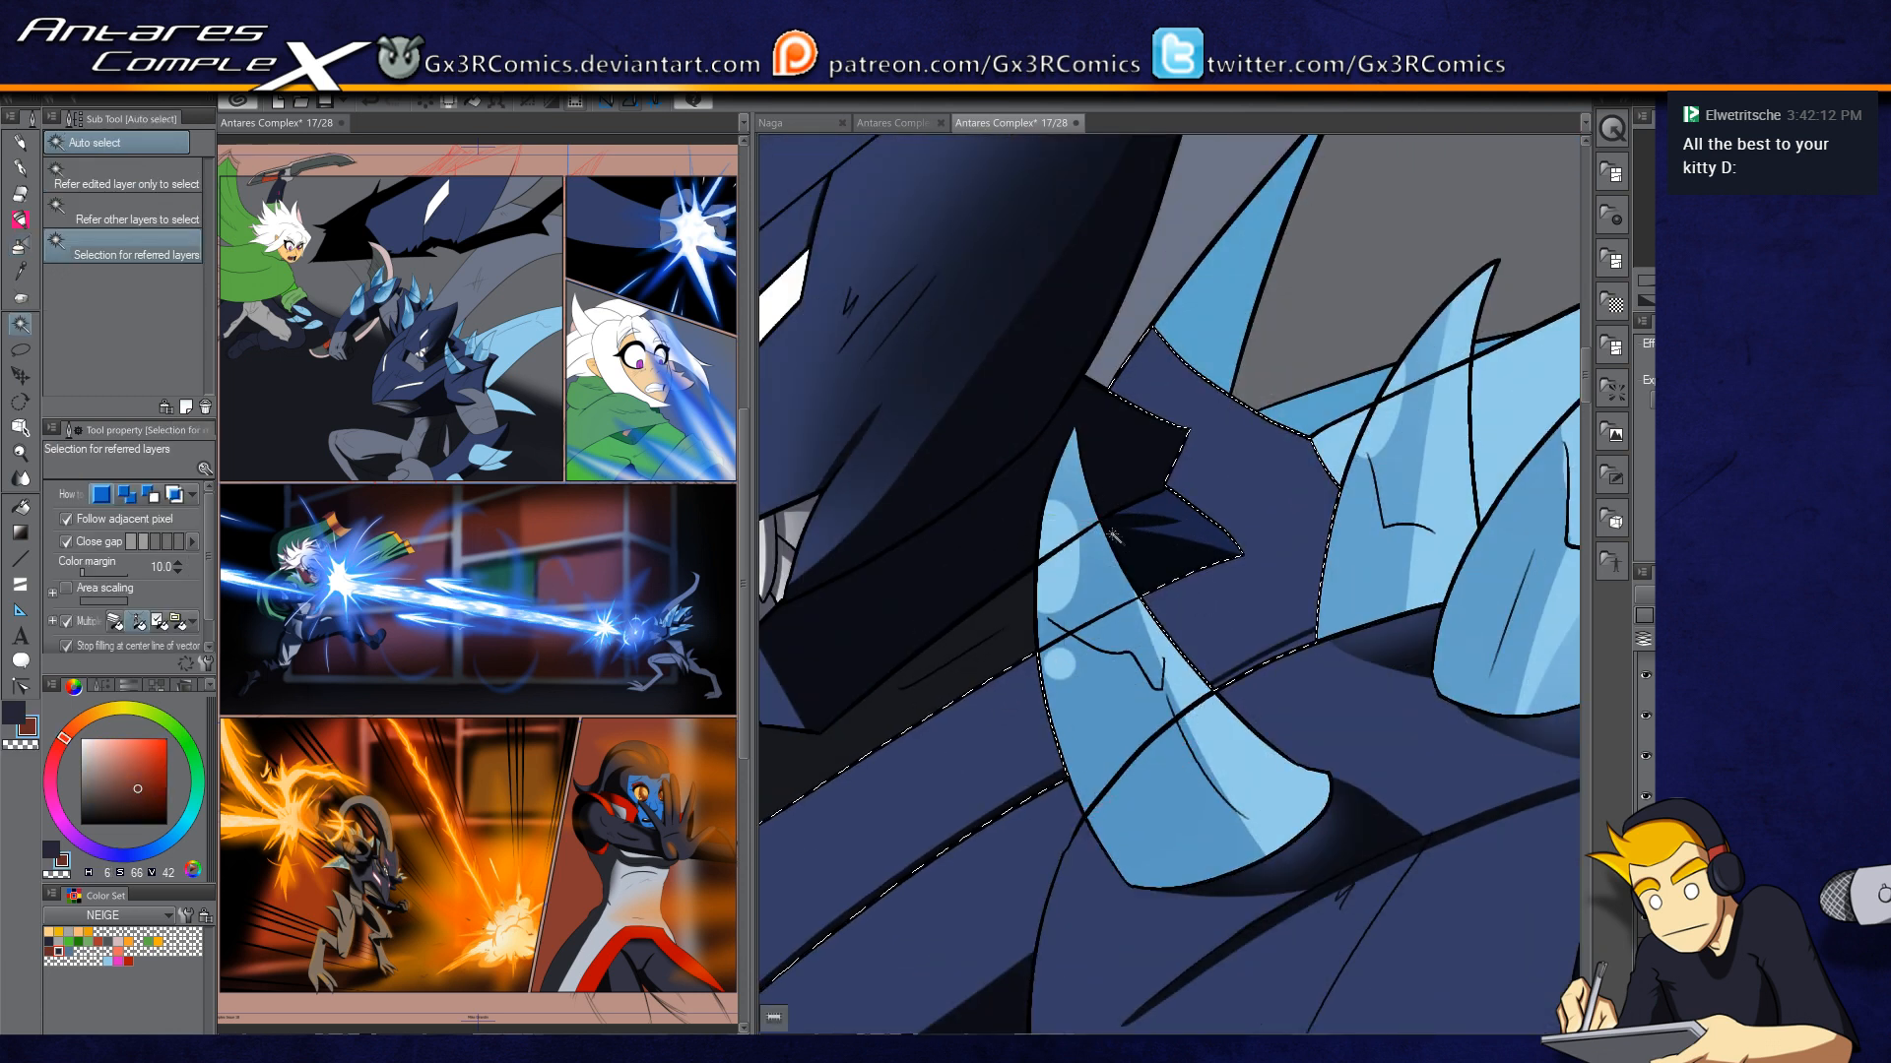
pyautogui.press('x')
pyautogui.press('b')
pyautogui.press('b')
pyautogui.press('b')
pyautogui.press('b')
pyautogui.press('b')
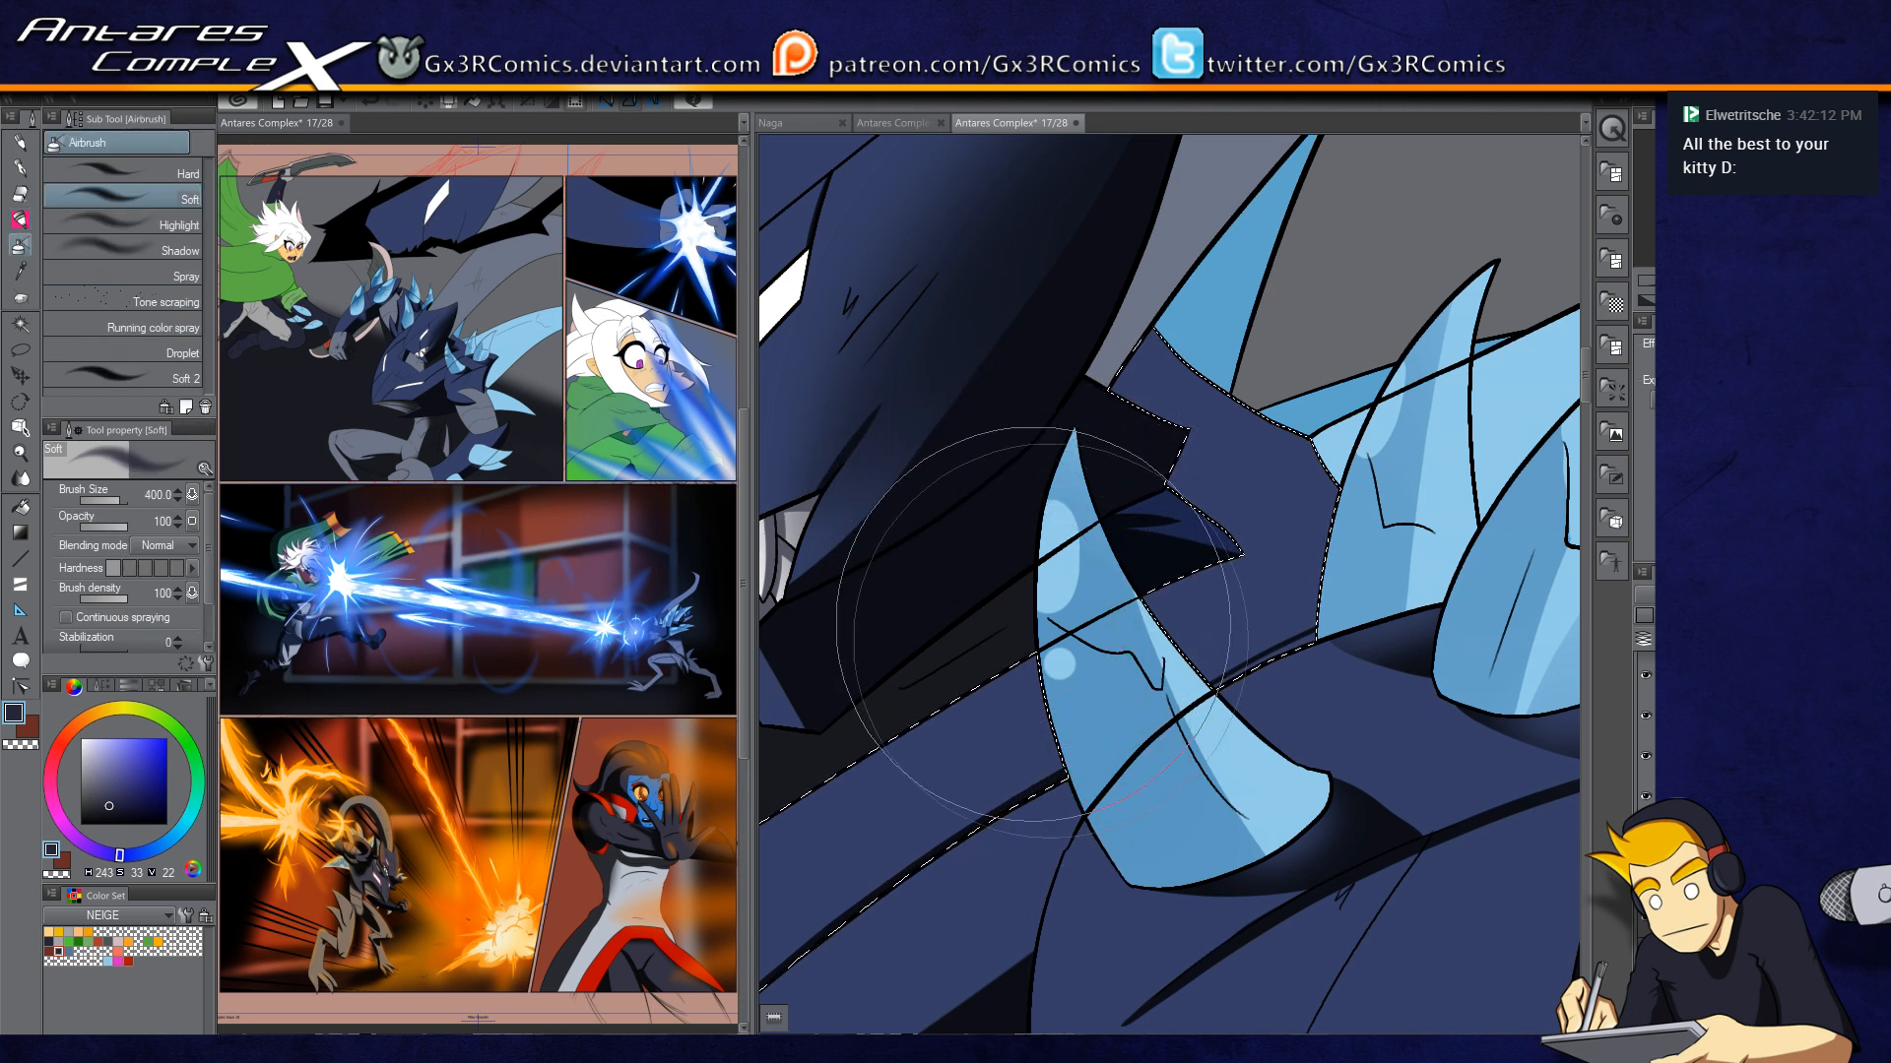
pyautogui.scroll(-1, 950, 694)
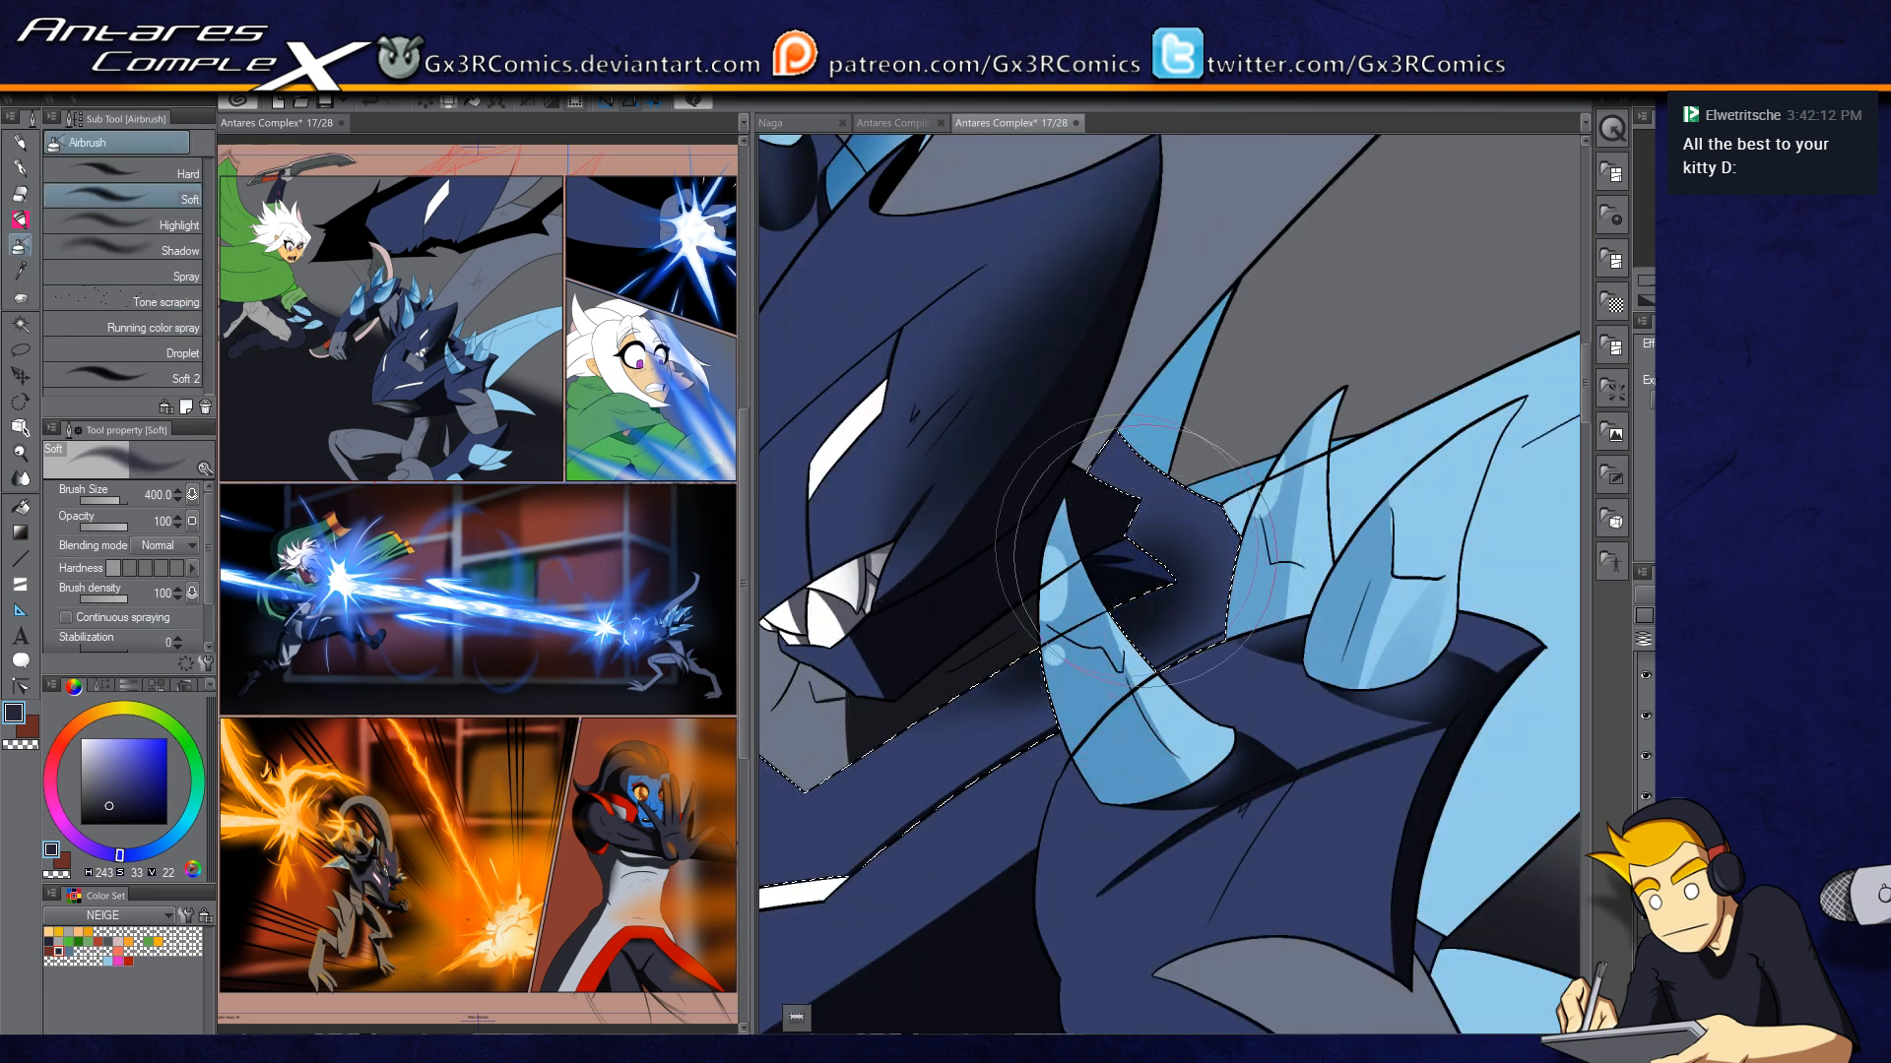
pyautogui.moveTo(1221, 627); pyautogui.dragTo(1179, 508)
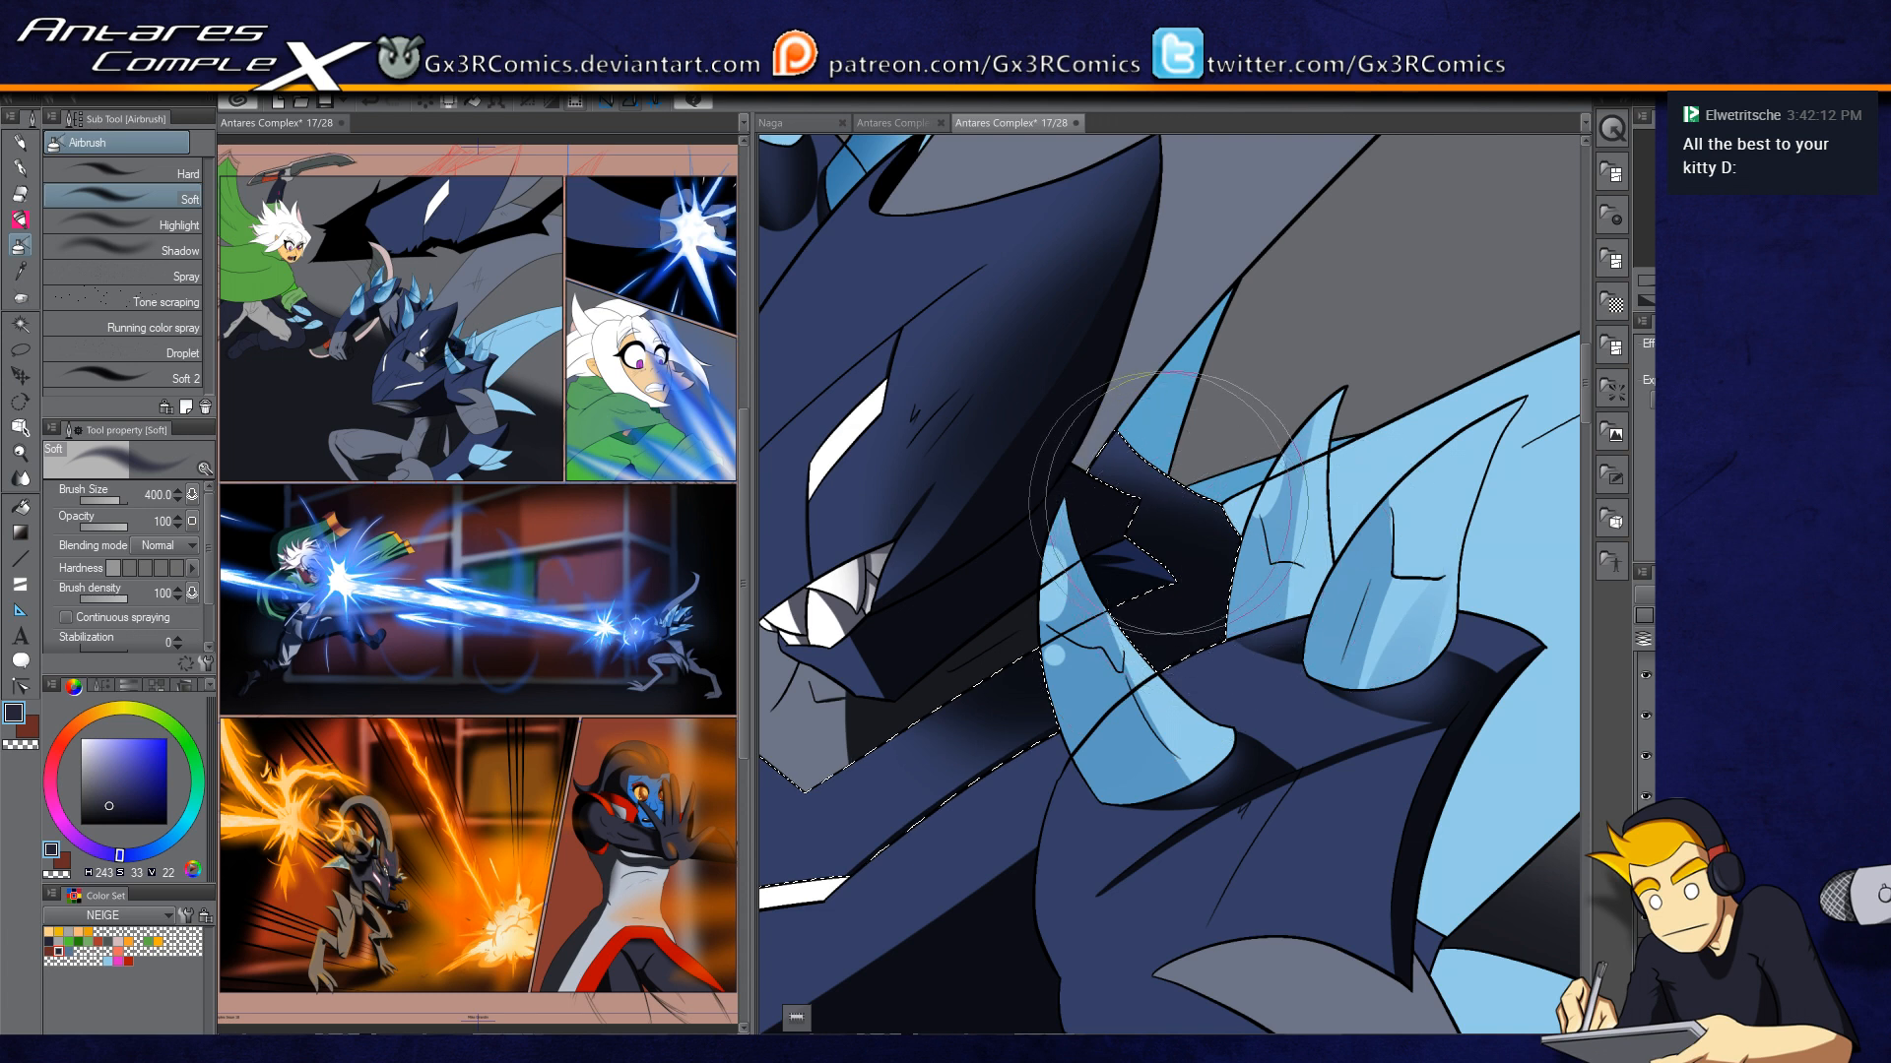
# Step: Clear the selection, select the grey neck beneath the jaw, and shade it softly with the Soft airbrush at size 400
pyautogui.moveTo(951, 668); pyautogui.dragTo(1231, 583)
pyautogui.hotkey('ctrl', 'd')
pyautogui.press('w')
pyautogui.click(1025, 557)
pyautogui.press('b')
pyautogui.moveTo(970, 443); pyautogui.dragTo(907, 729)
# Step: Select the thin blue strip at the chest armour's lower pointed edge and shade it with the Soft airbrush at size 400
pyautogui.moveTo(1051, 851); pyautogui.dragTo(1191, 401)
pyautogui.moveTo(1223, 747); pyautogui.dragTo(1065, 791)
pyautogui.press('w')
pyautogui.click(1082, 627)
pyautogui.press('b')
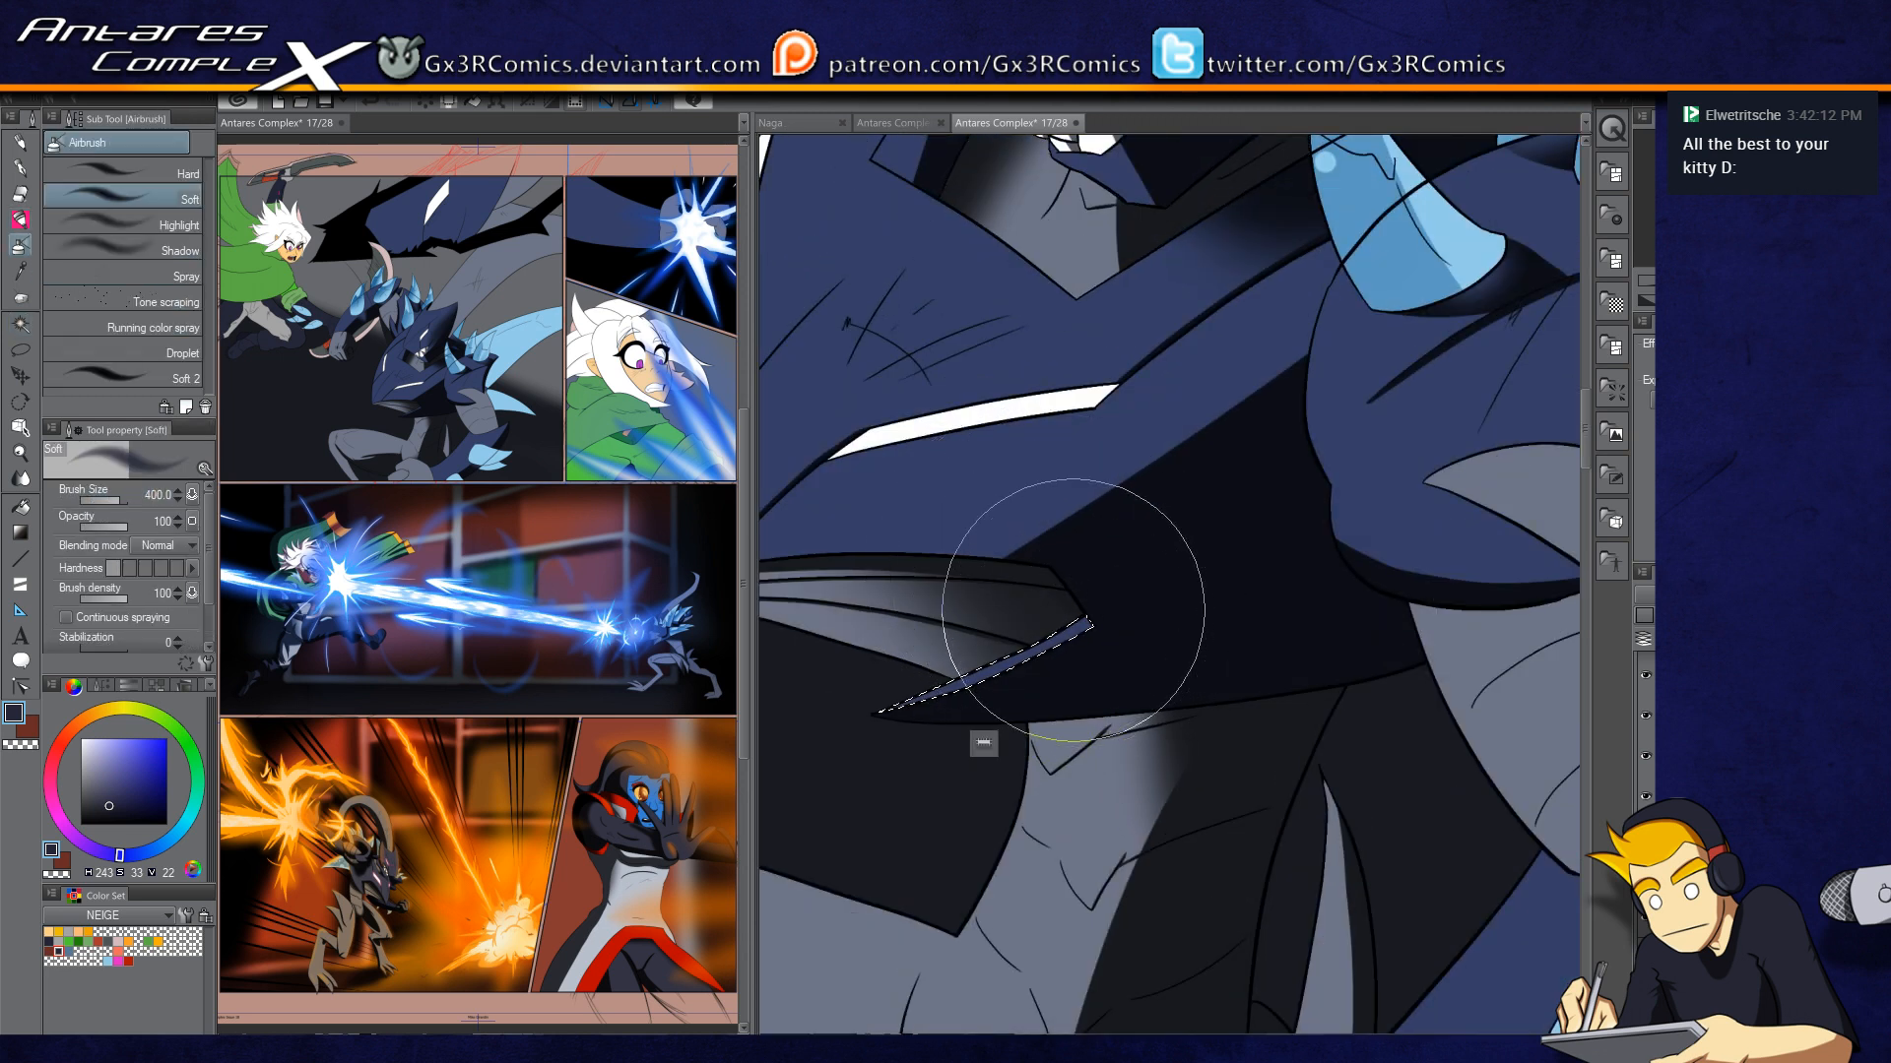
pyautogui.moveTo(879, 468); pyautogui.dragTo(1099, 733)
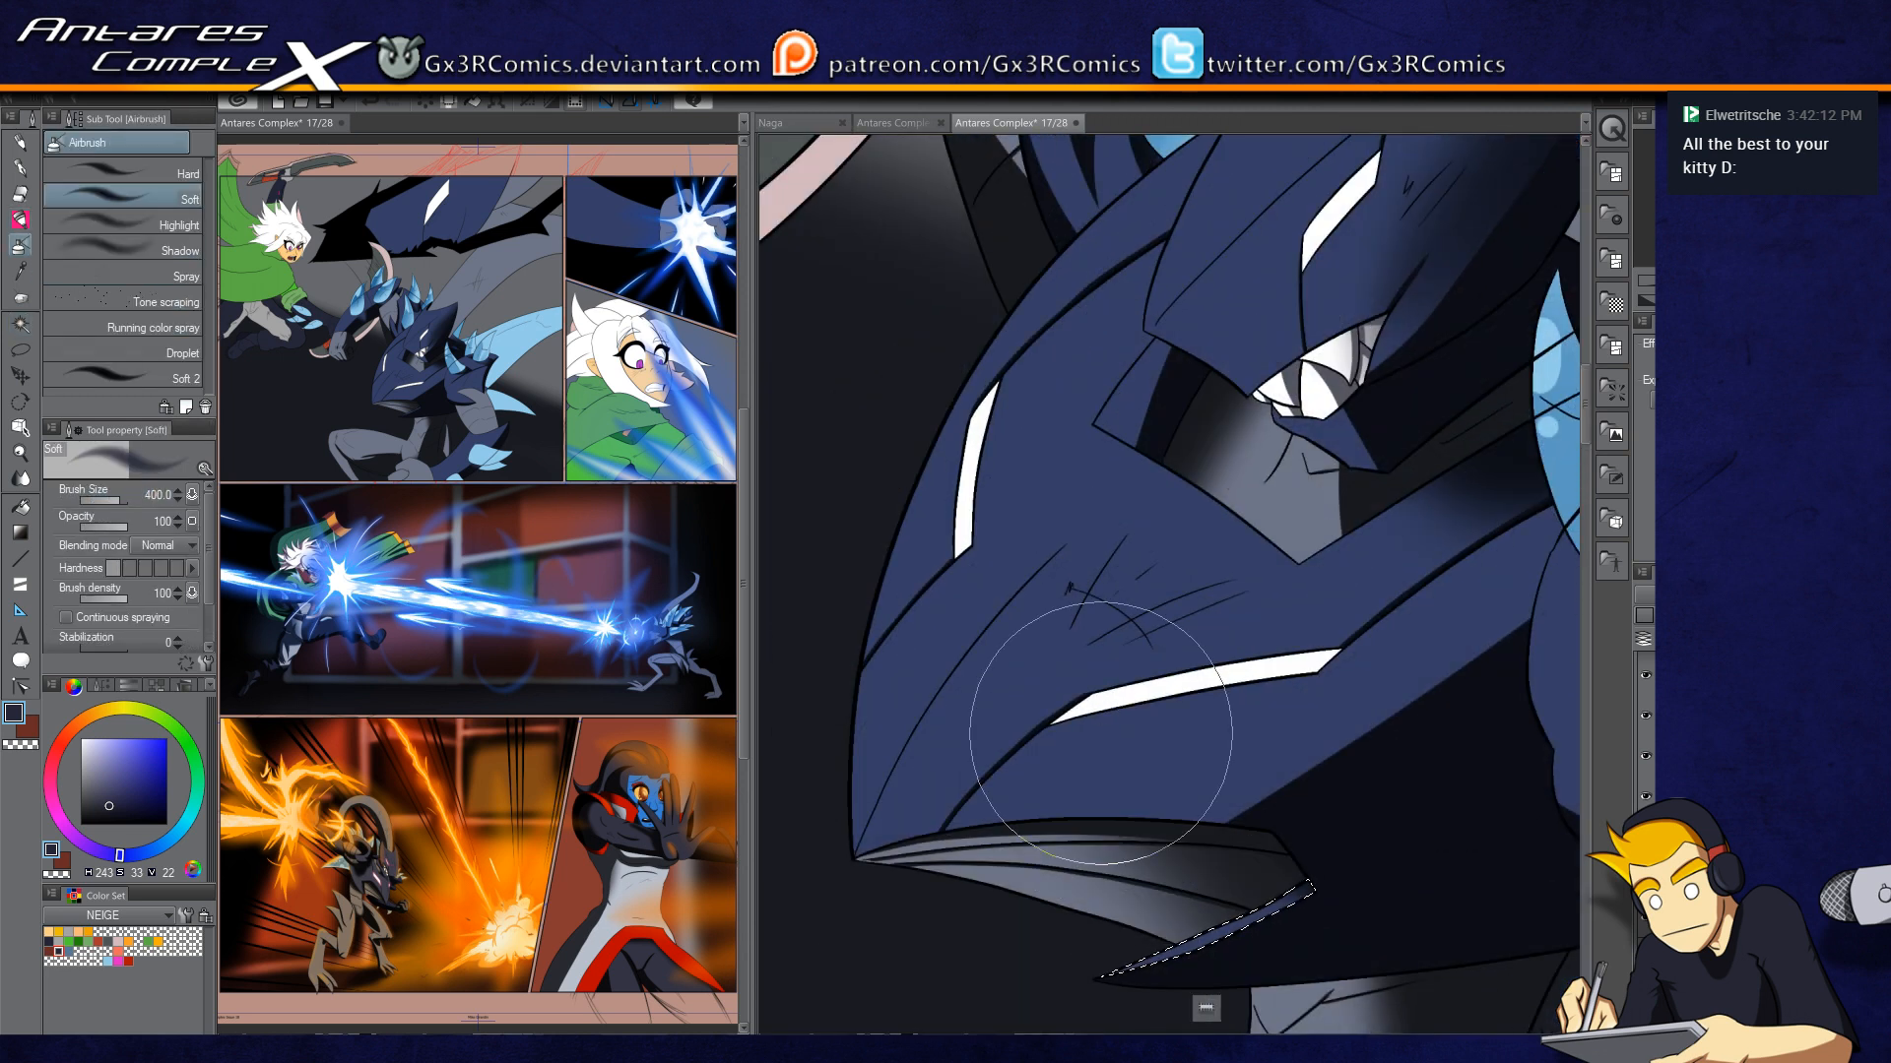
pyautogui.moveTo(948, 352); pyautogui.dragTo(1030, 766)
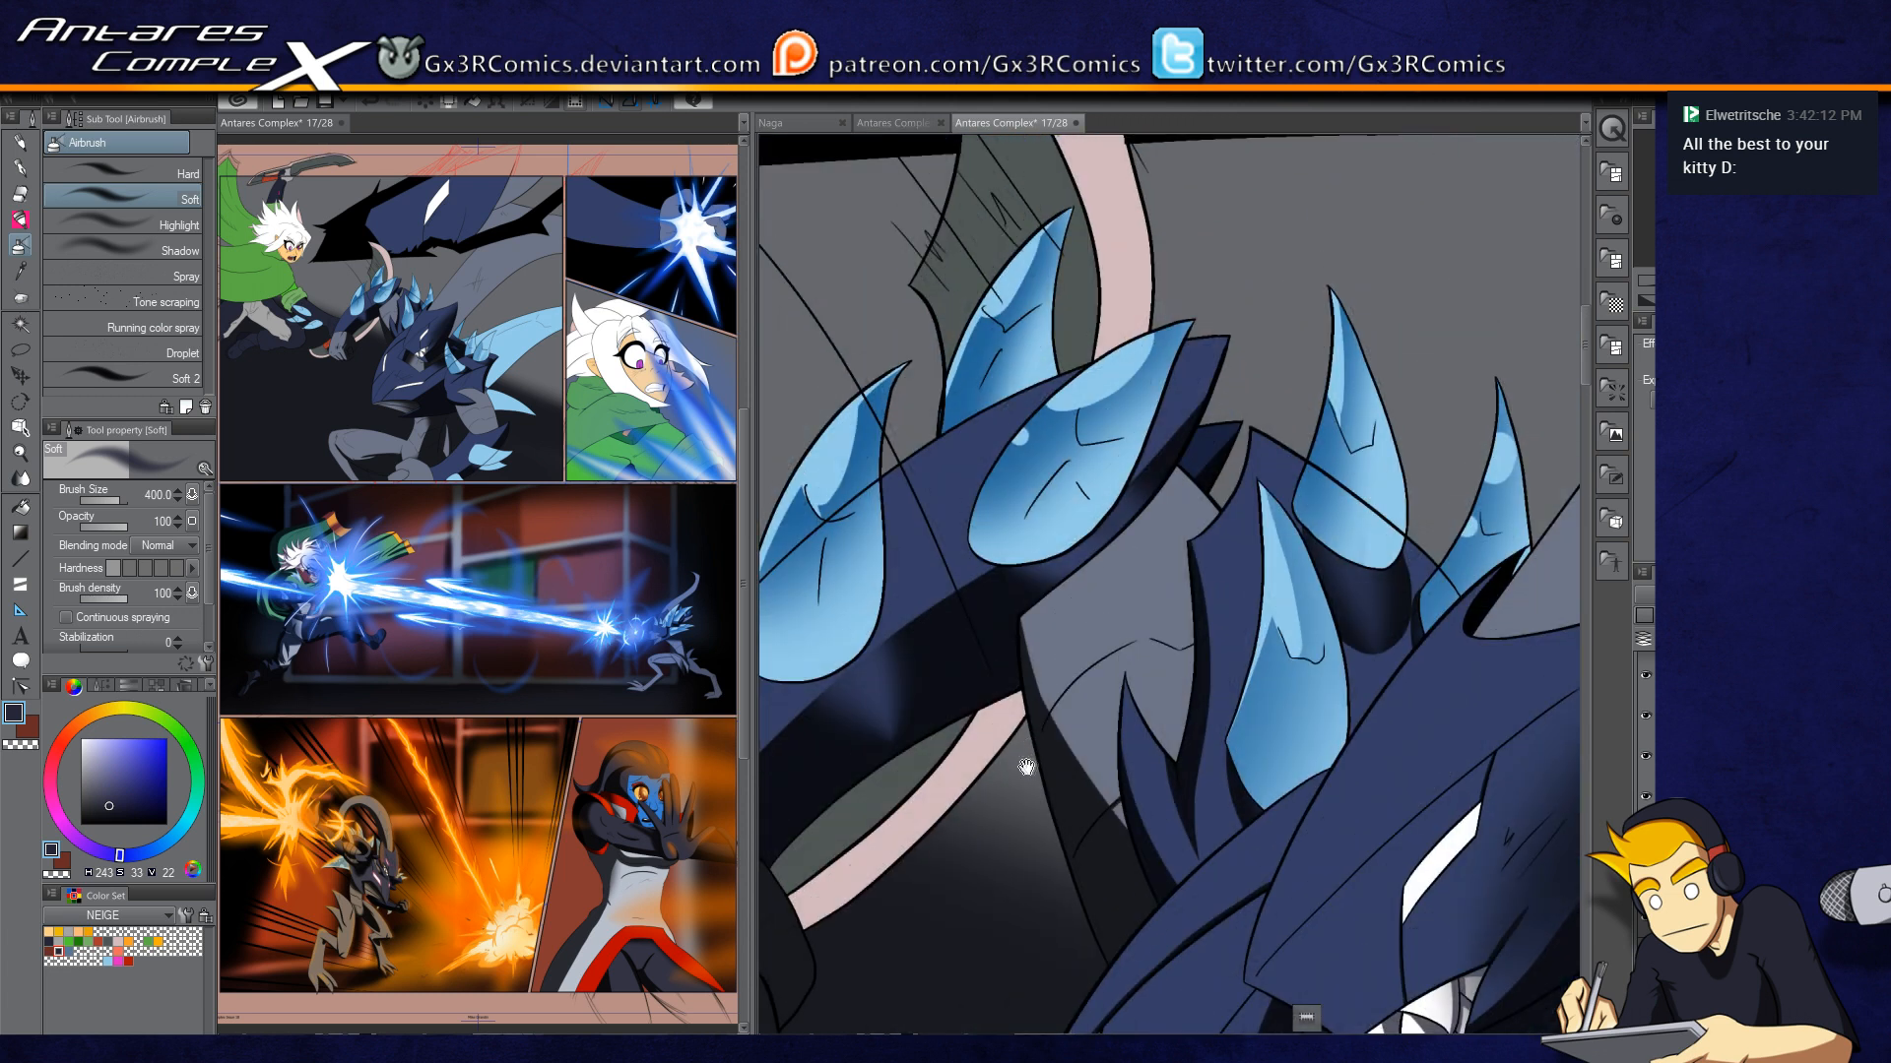
# Step: Select the blue rear section of the giant background head and paint a dark shadow along its back edge with the Soft Brush at size 700
pyautogui.moveTo(1192, 551); pyautogui.dragTo(1024, 552)
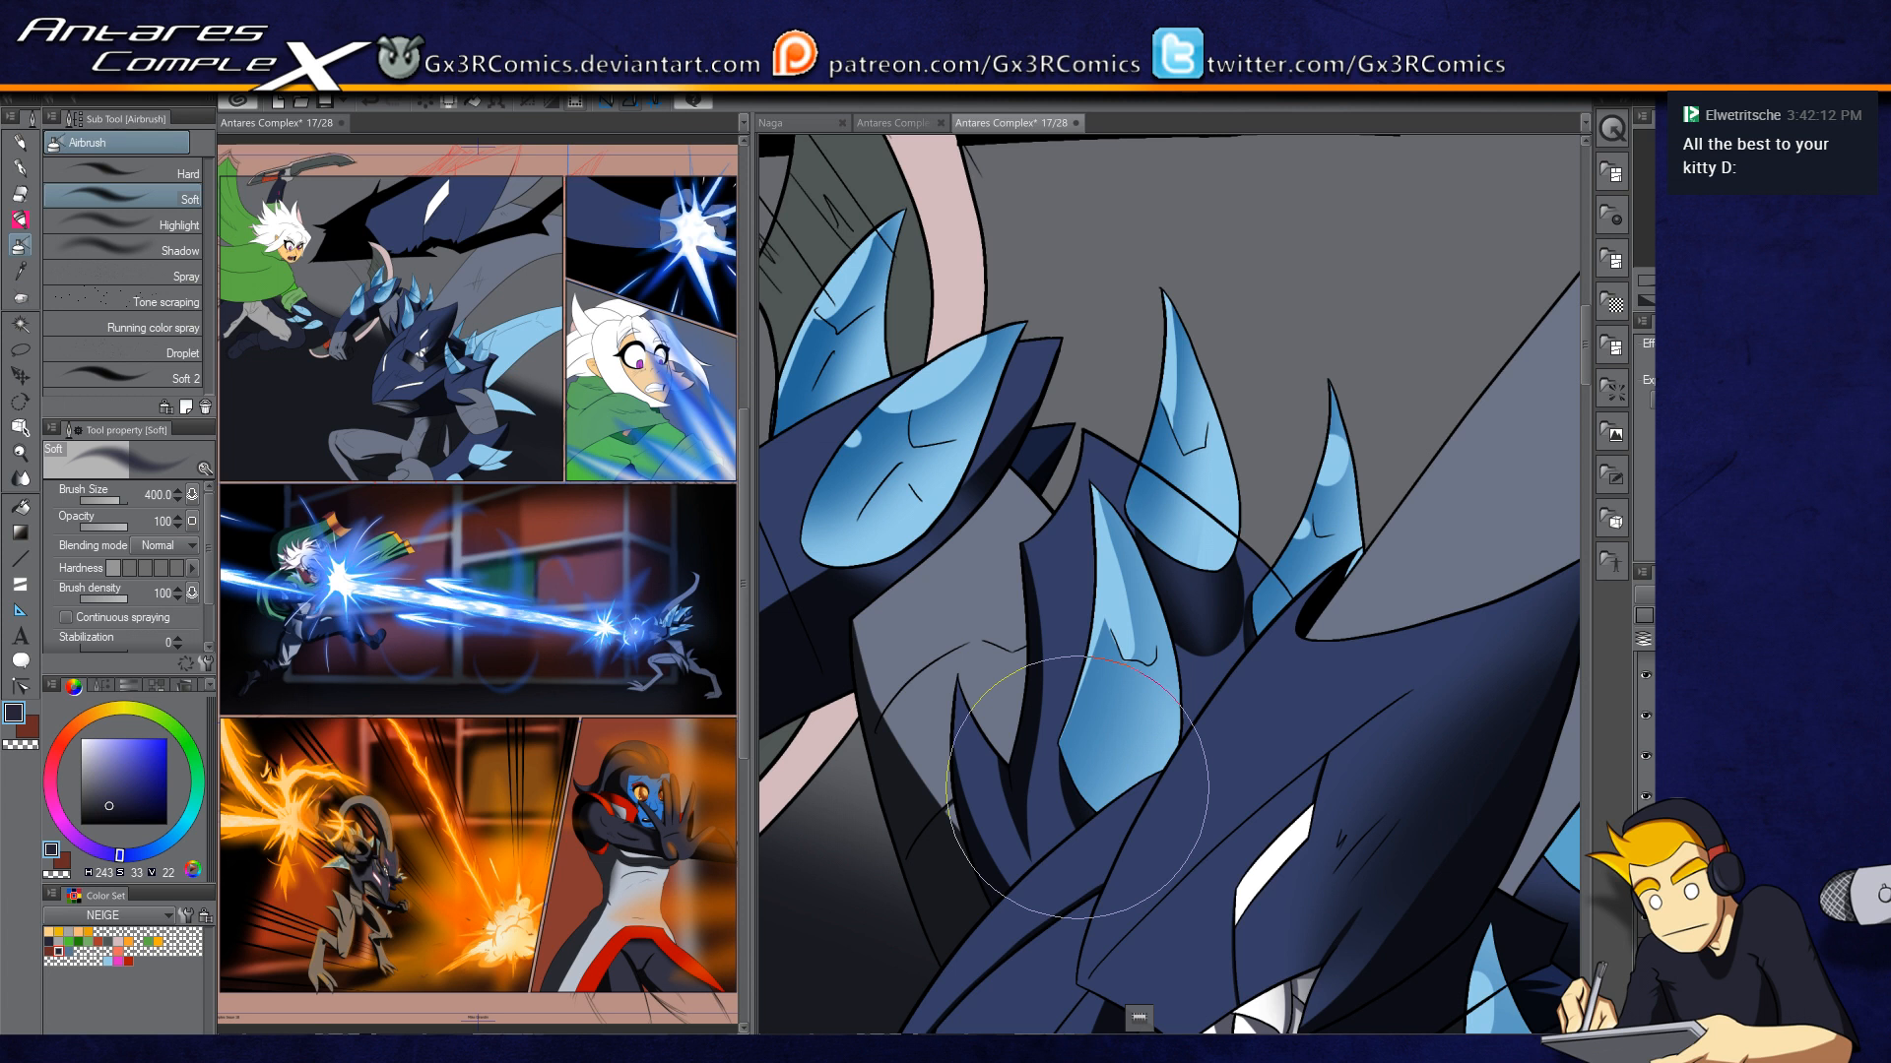
pyautogui.moveTo(925, 517); pyautogui.dragTo(1090, 552)
pyautogui.moveTo(946, 606); pyautogui.dragTo(1116, 528)
pyautogui.scroll(-1, 1017, 754)
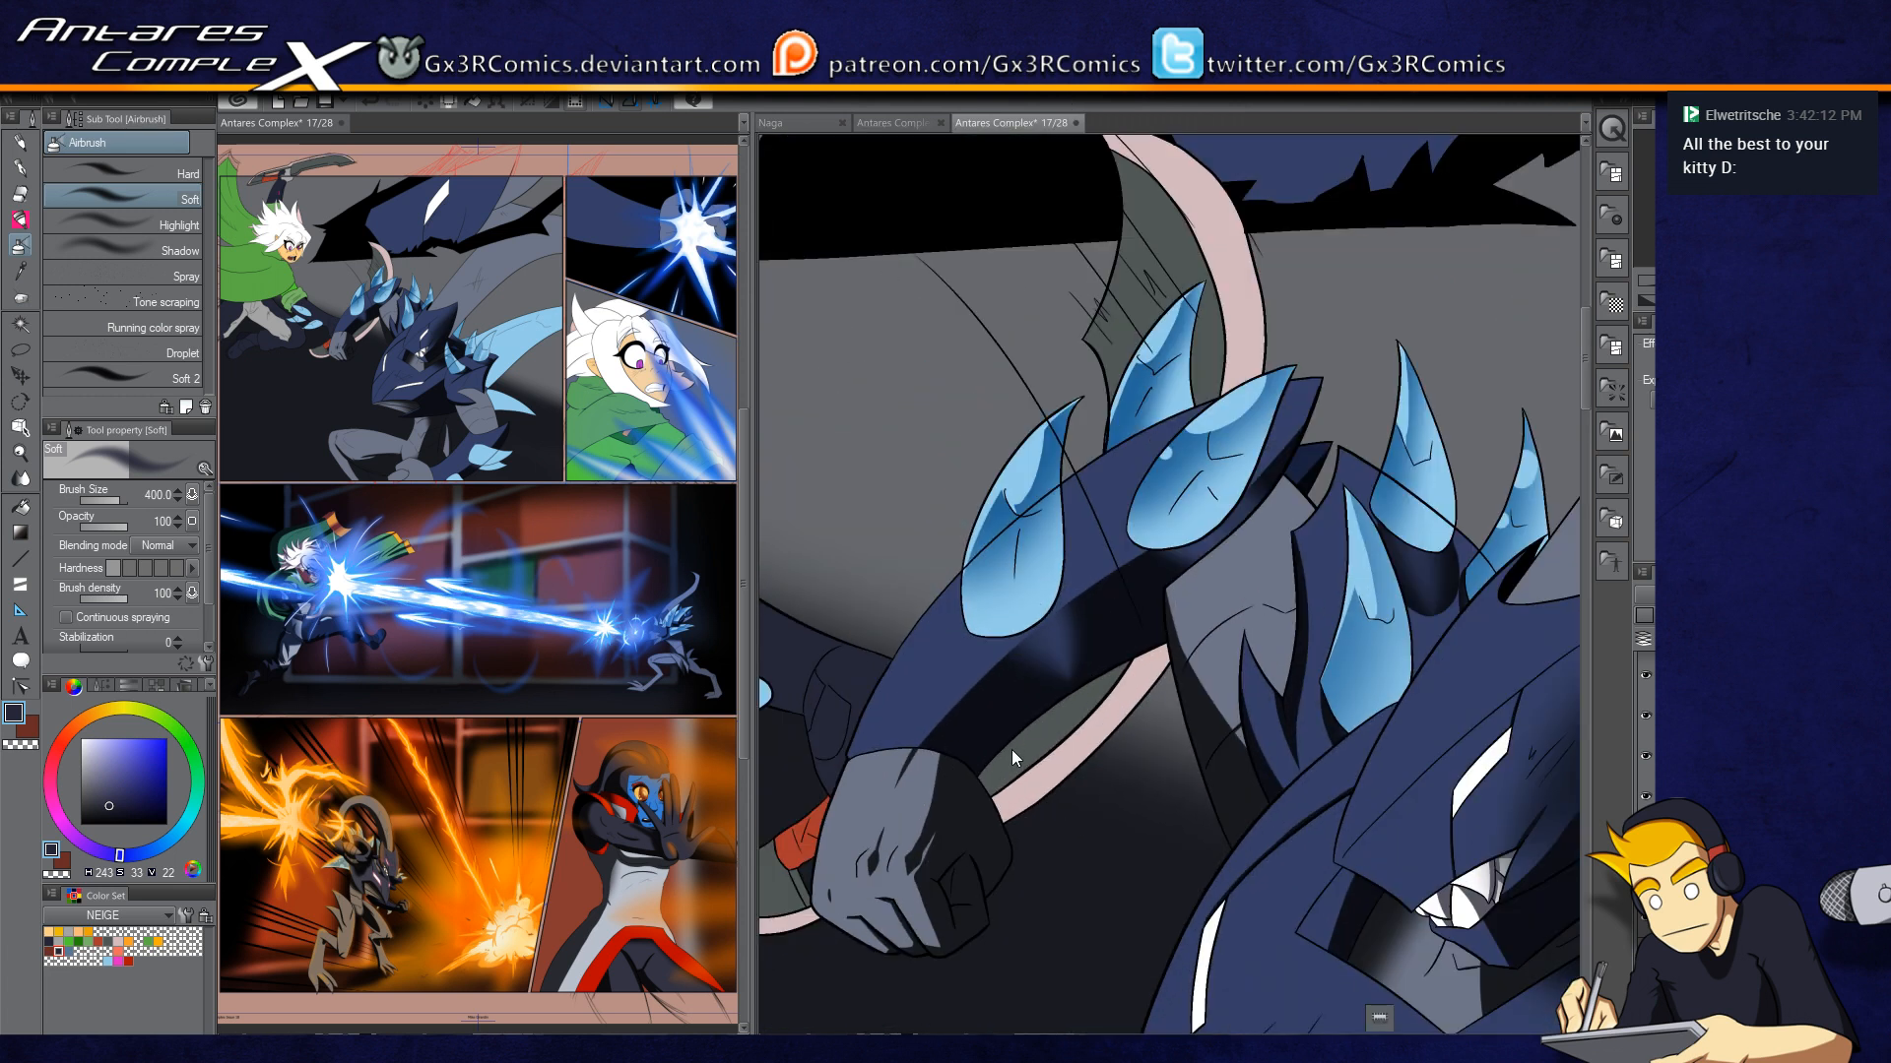
pyautogui.scroll(-1, 1012, 748)
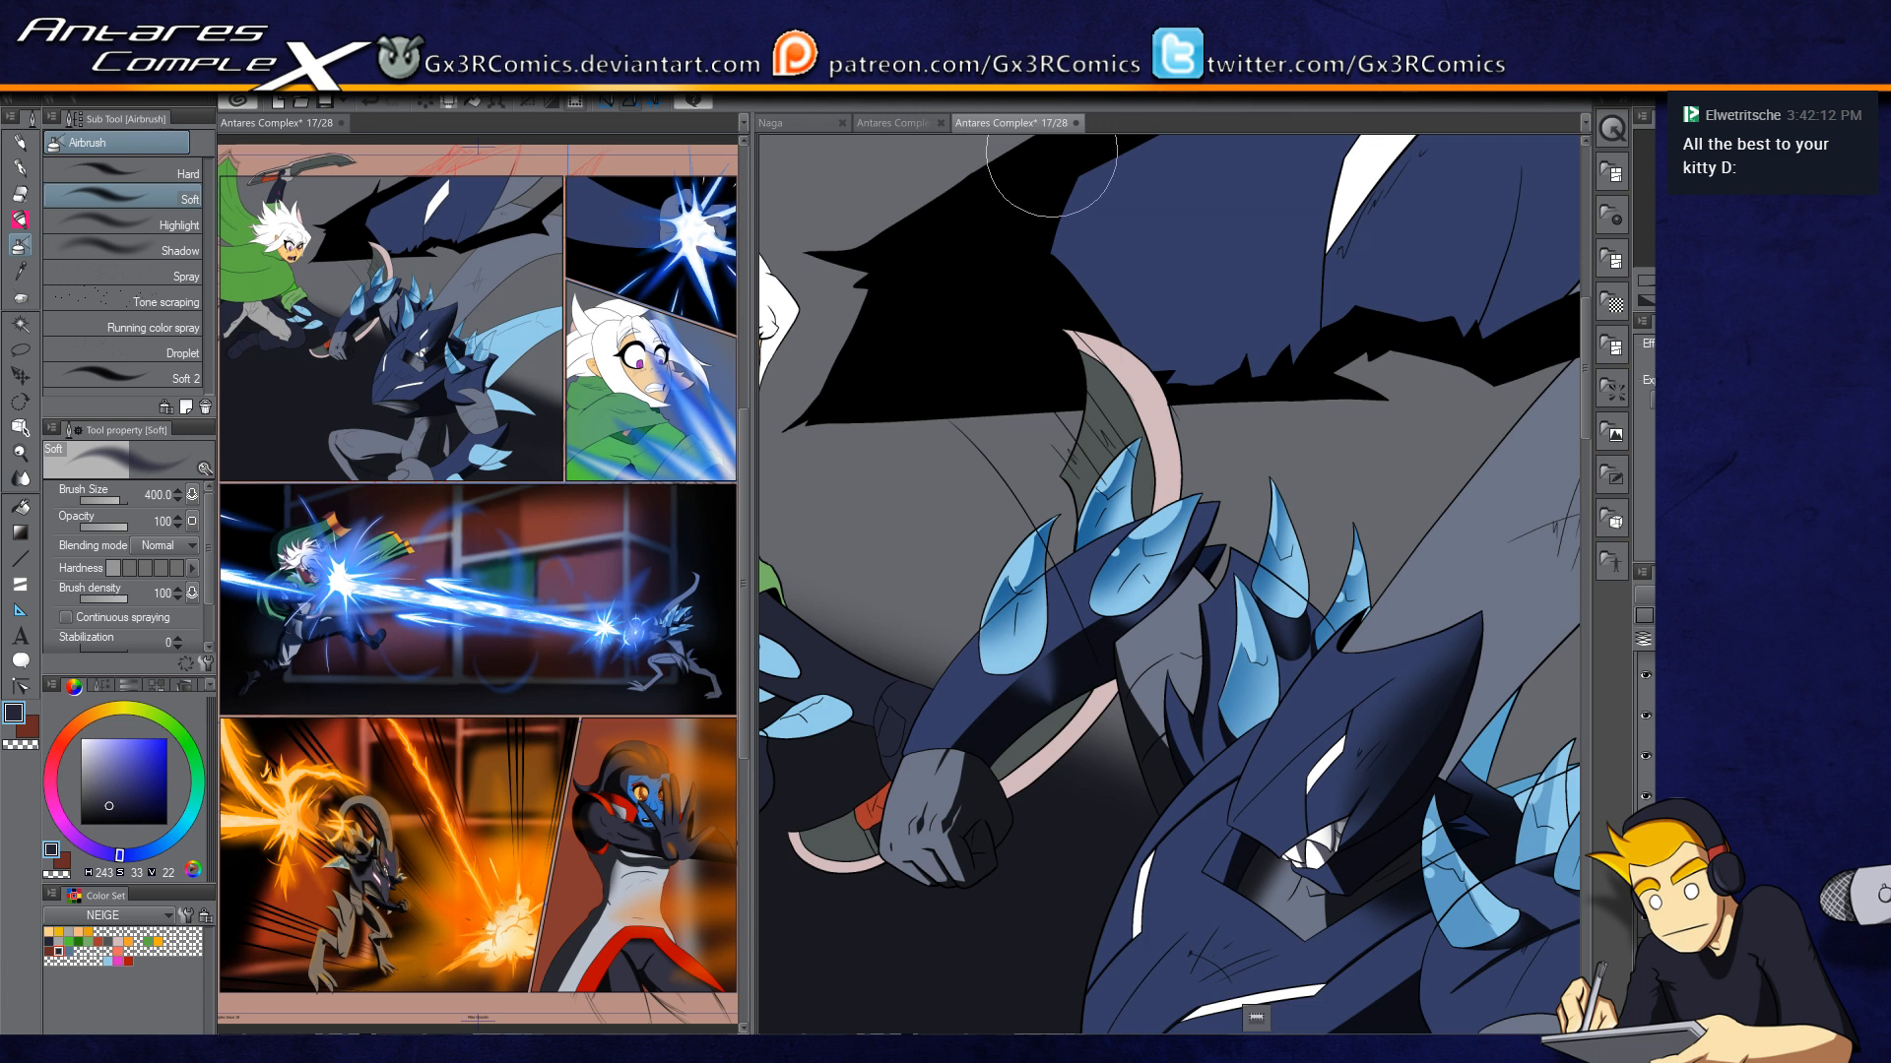
pyautogui.moveTo(1254, 316); pyautogui.dragTo(969, 668)
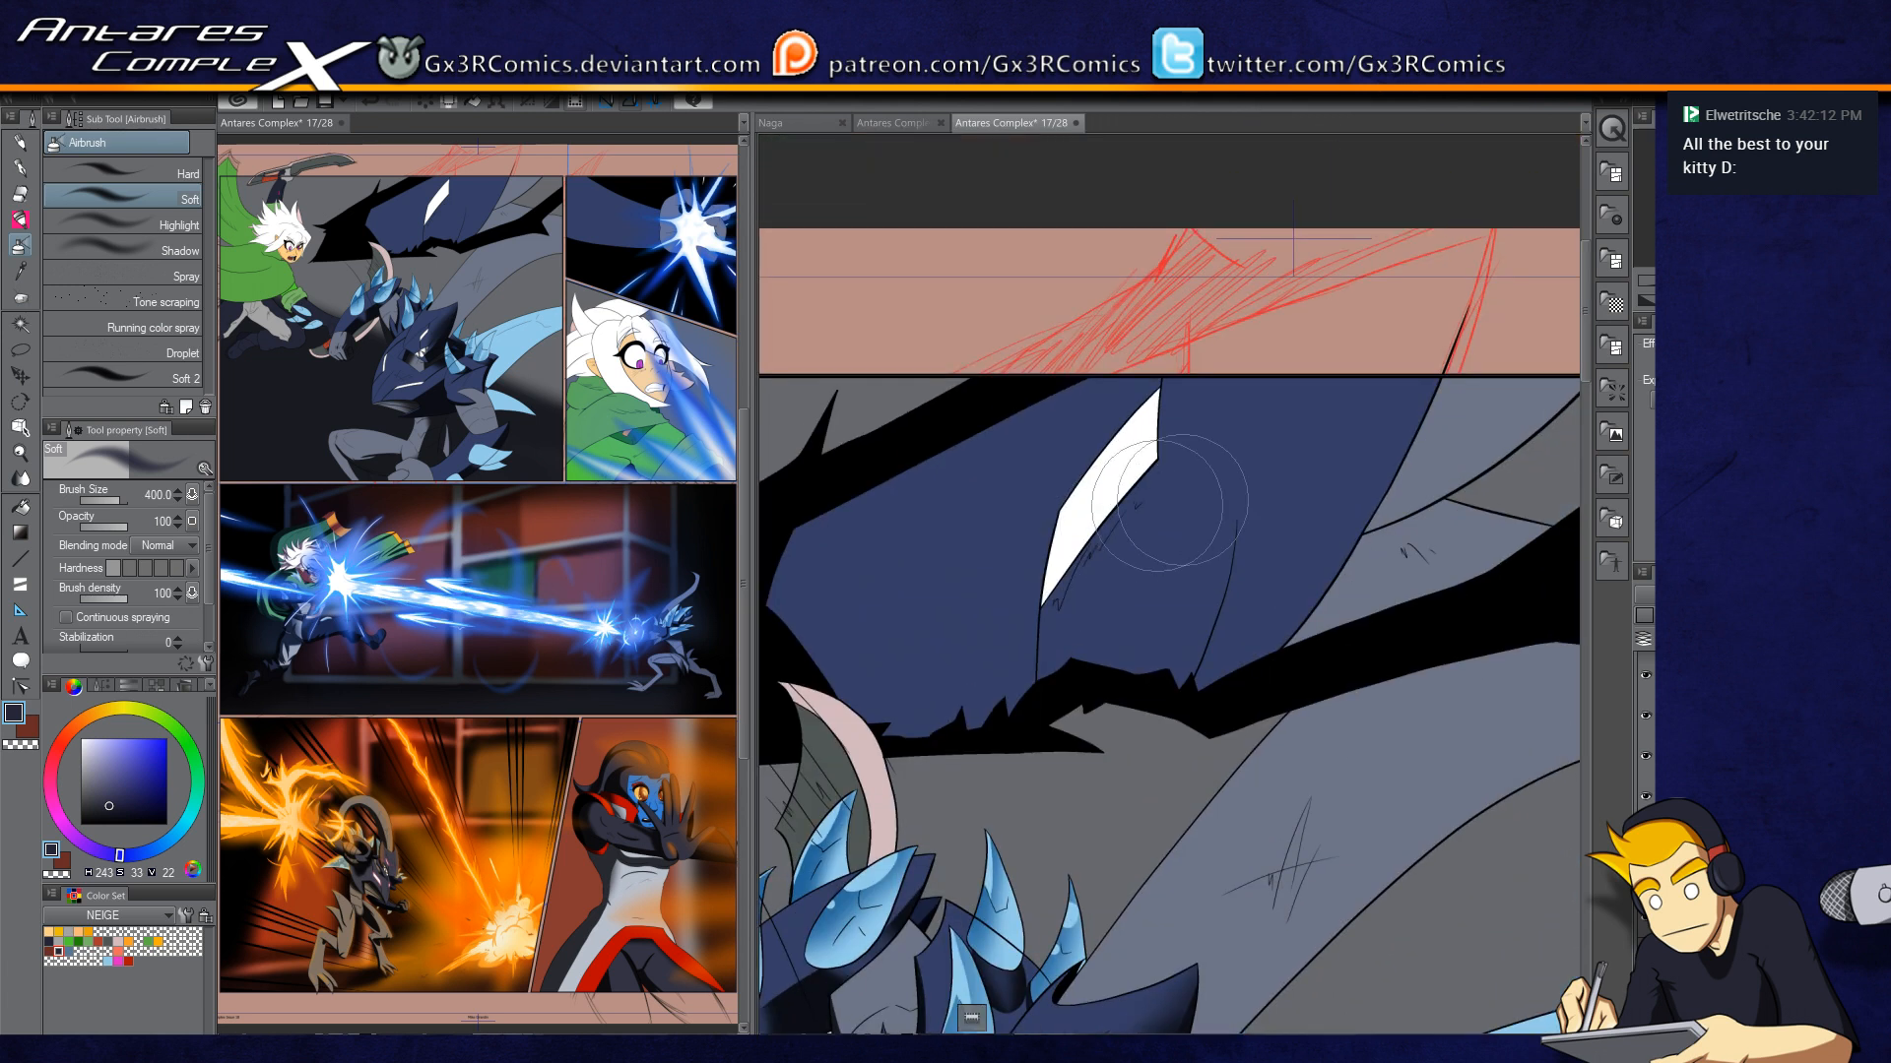
pyautogui.press('w')
pyautogui.click(1231, 530)
pyautogui.press('p')
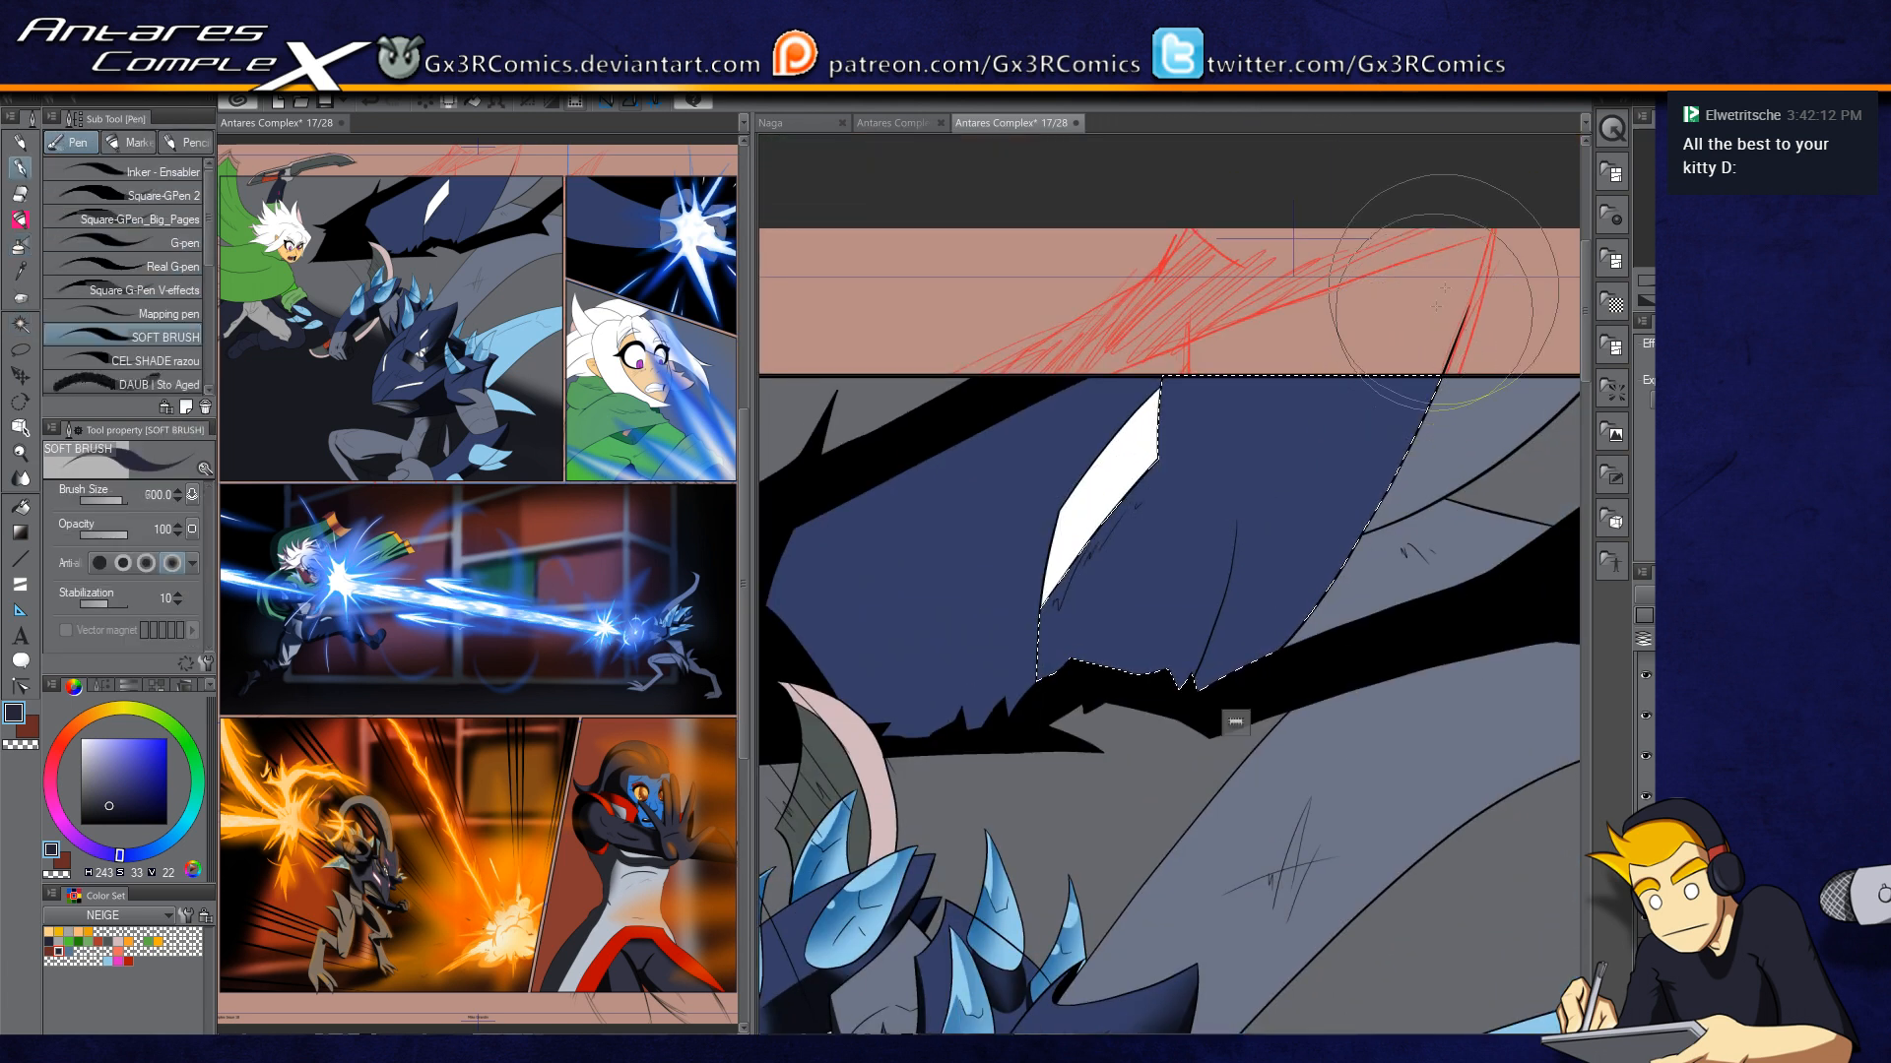
pyautogui.moveTo(1488, 295); pyautogui.dragTo(1121, 832)
pyautogui.moveTo(1456, 271); pyautogui.dragTo(1181, 723)
pyautogui.moveTo(1418, 315)
pyautogui.mouseDown()
pyautogui.moveTo(1084, 866)
pyautogui.moveTo(1100, 854)
pyautogui.mouseUp()
pyautogui.moveTo(1363, 272); pyautogui.dragTo(996, 886)
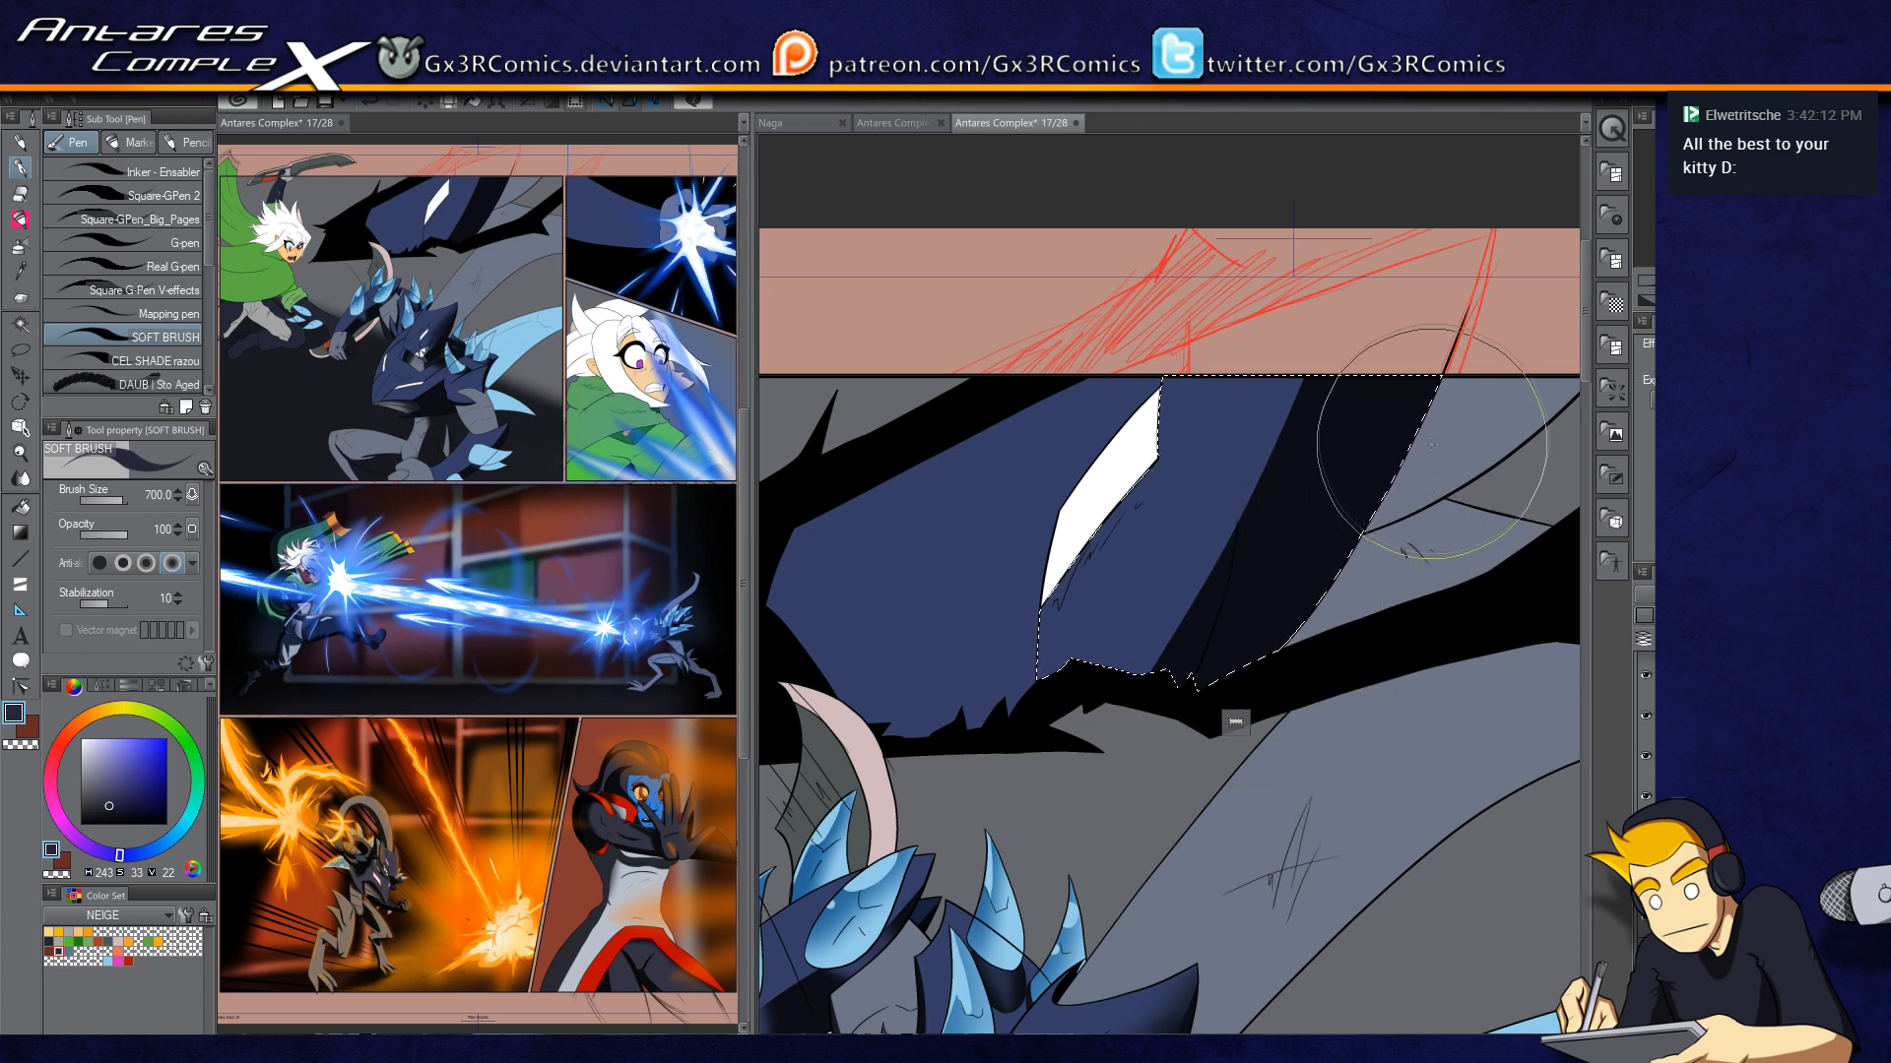
# Step: Select the two grey areas behind the giant head in turn, filling the upper one with shadow and casting a diagonal shadow across the lower one
pyautogui.press('w')
pyautogui.click(1458, 455)
pyautogui.moveTo(1396, 526); pyautogui.dragTo(1137, 690)
pyautogui.press('p')
pyautogui.moveTo(1000, 718)
pyautogui.mouseDown()
pyautogui.moveTo(1316, 422)
pyautogui.moveTo(1266, 581)
pyautogui.moveTo(1100, 624)
pyautogui.mouseUp()
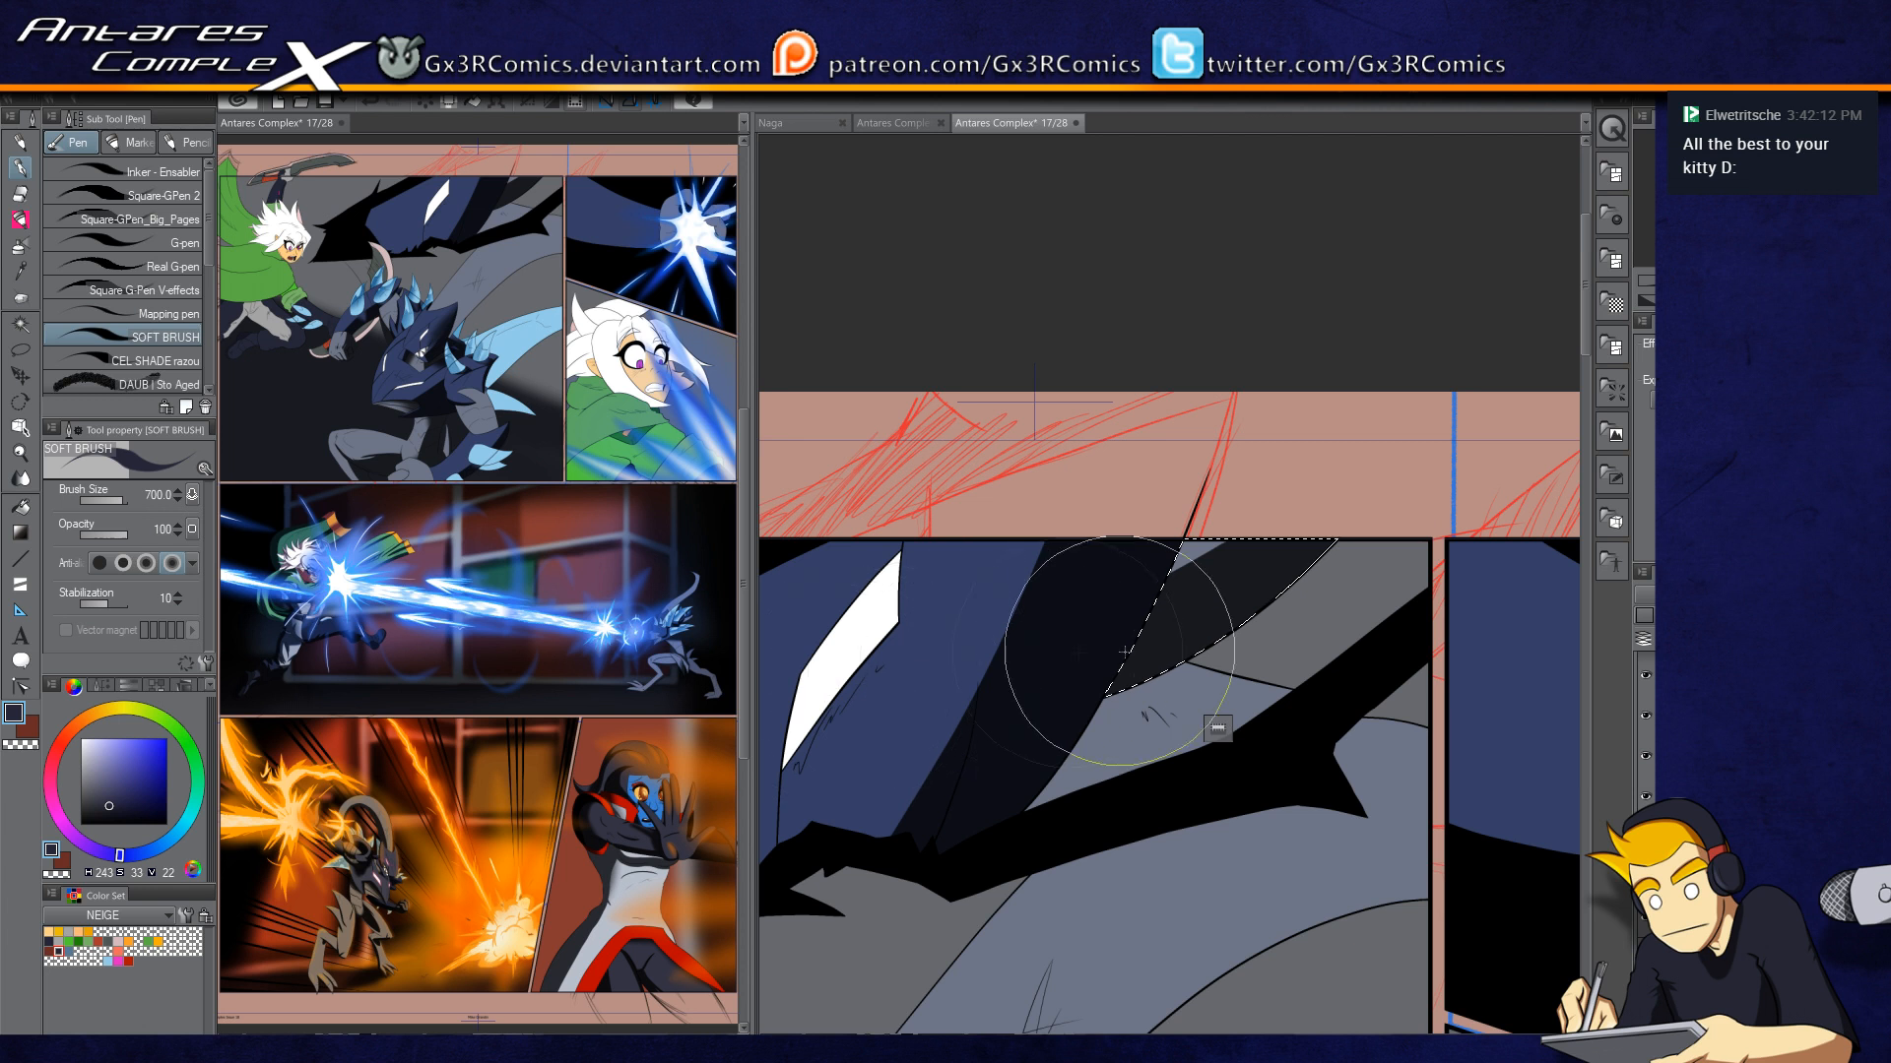
pyautogui.press('w')
pyautogui.press('p')
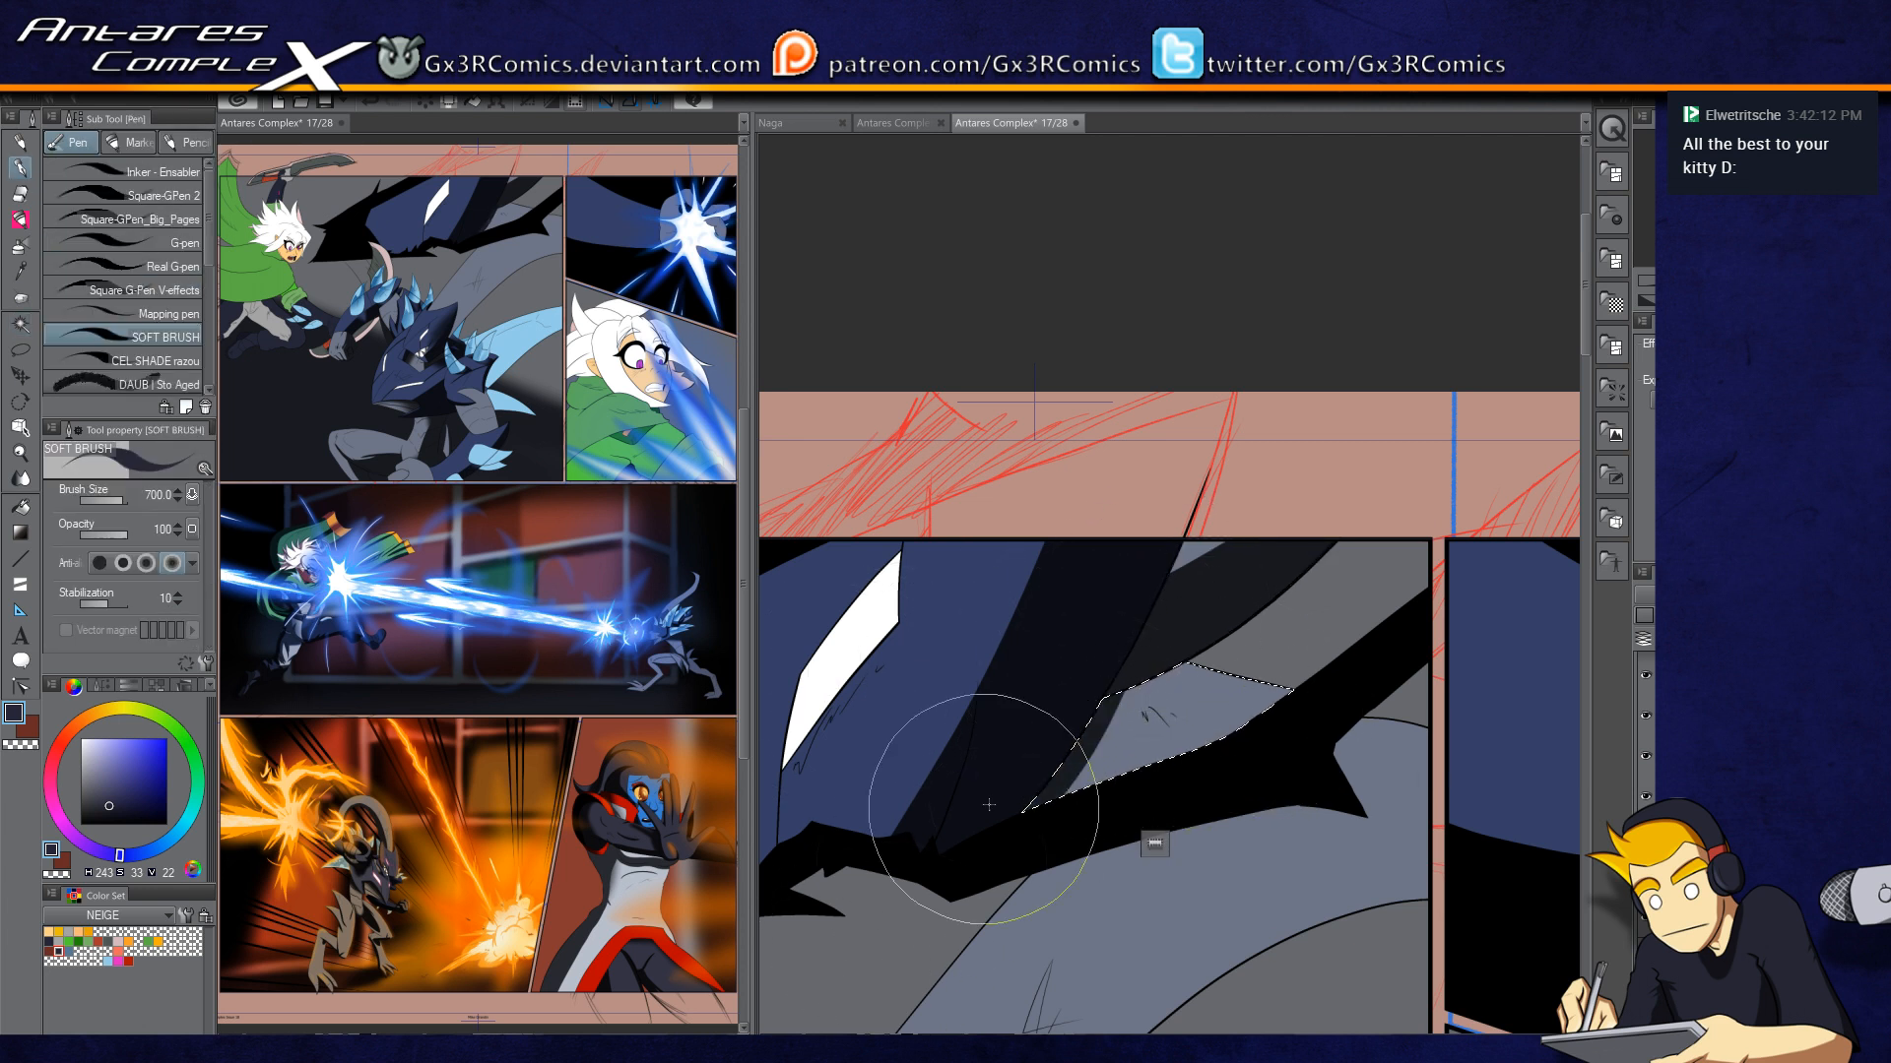
pyautogui.moveTo(1114, 701)
pyautogui.mouseDown()
pyautogui.moveTo(1014, 814)
pyautogui.moveTo(1389, 603)
pyautogui.mouseUp()
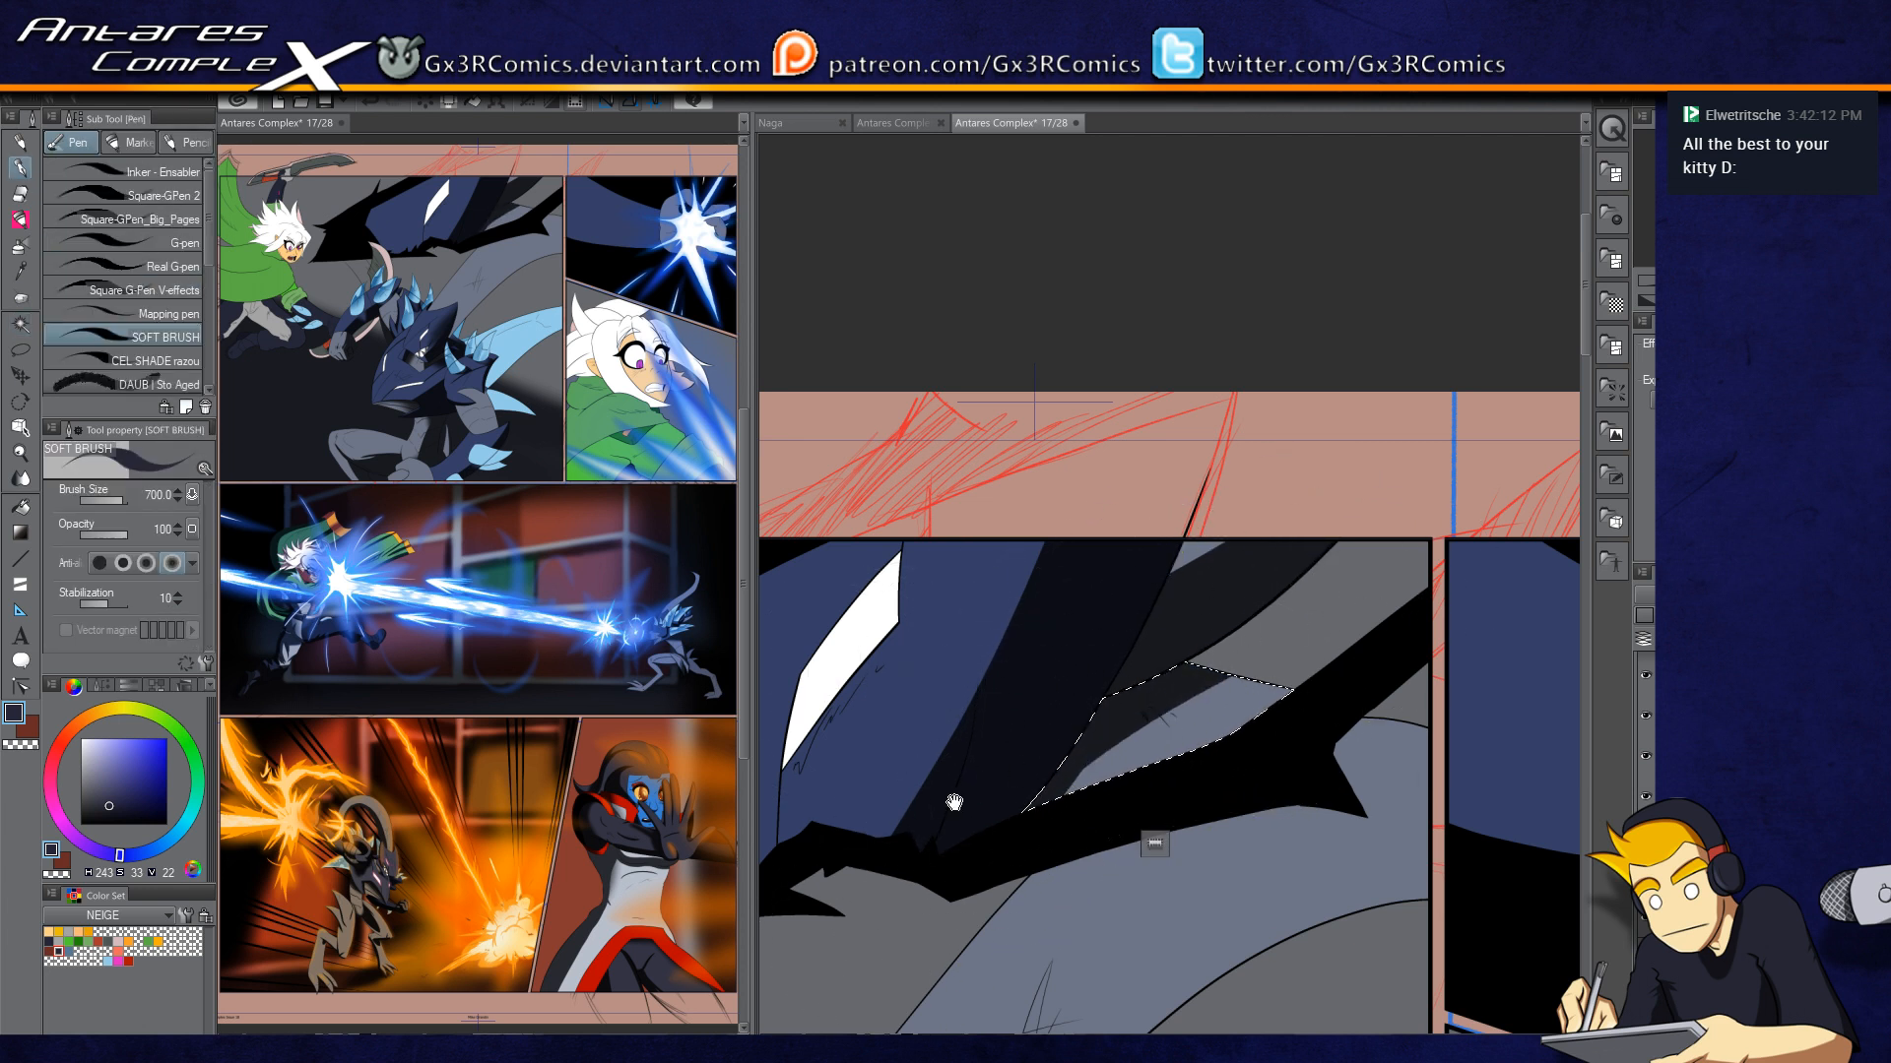
# Step: Select the giant head's blue snout section and paint a thin tapered shadow line from near its tip up to the white eye
pyautogui.moveTo(953, 802); pyautogui.dragTo(1279, 683)
pyautogui.press('w')
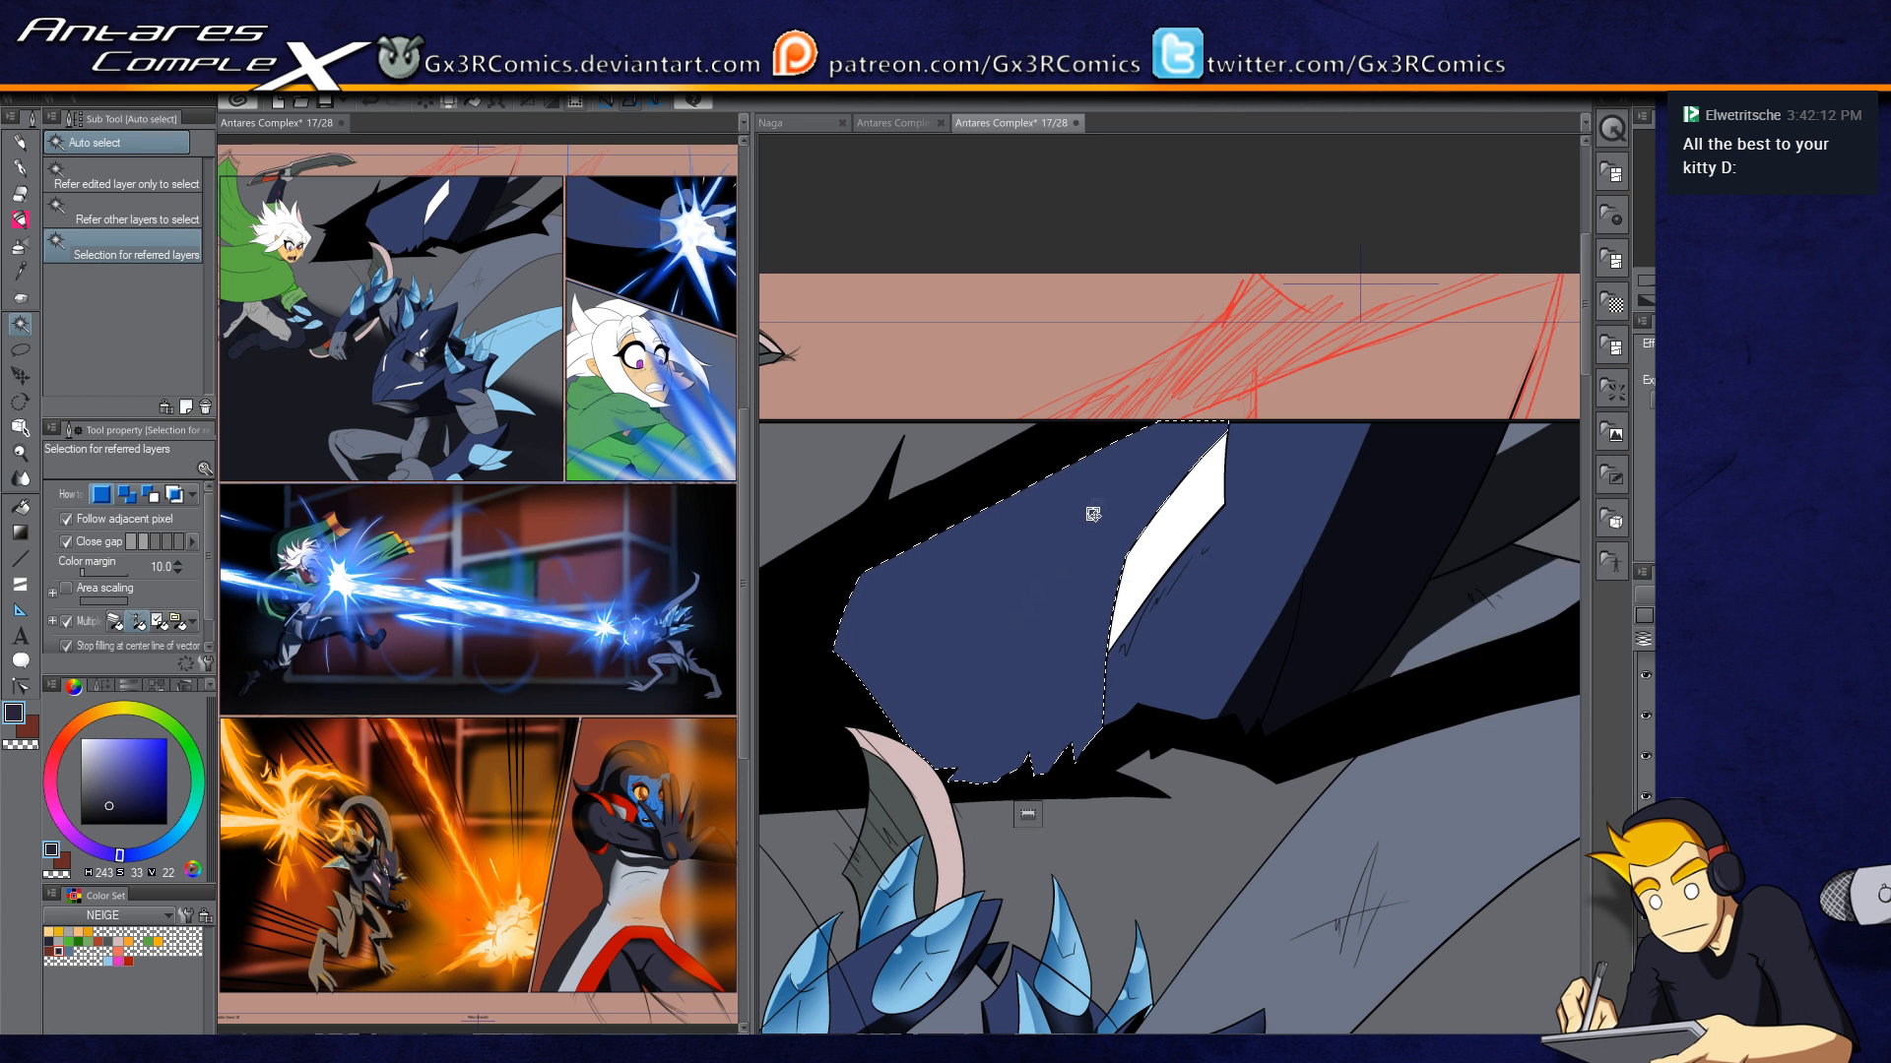
pyautogui.press('p')
pyautogui.moveTo(871, 642); pyautogui.dragTo(1182, 471)
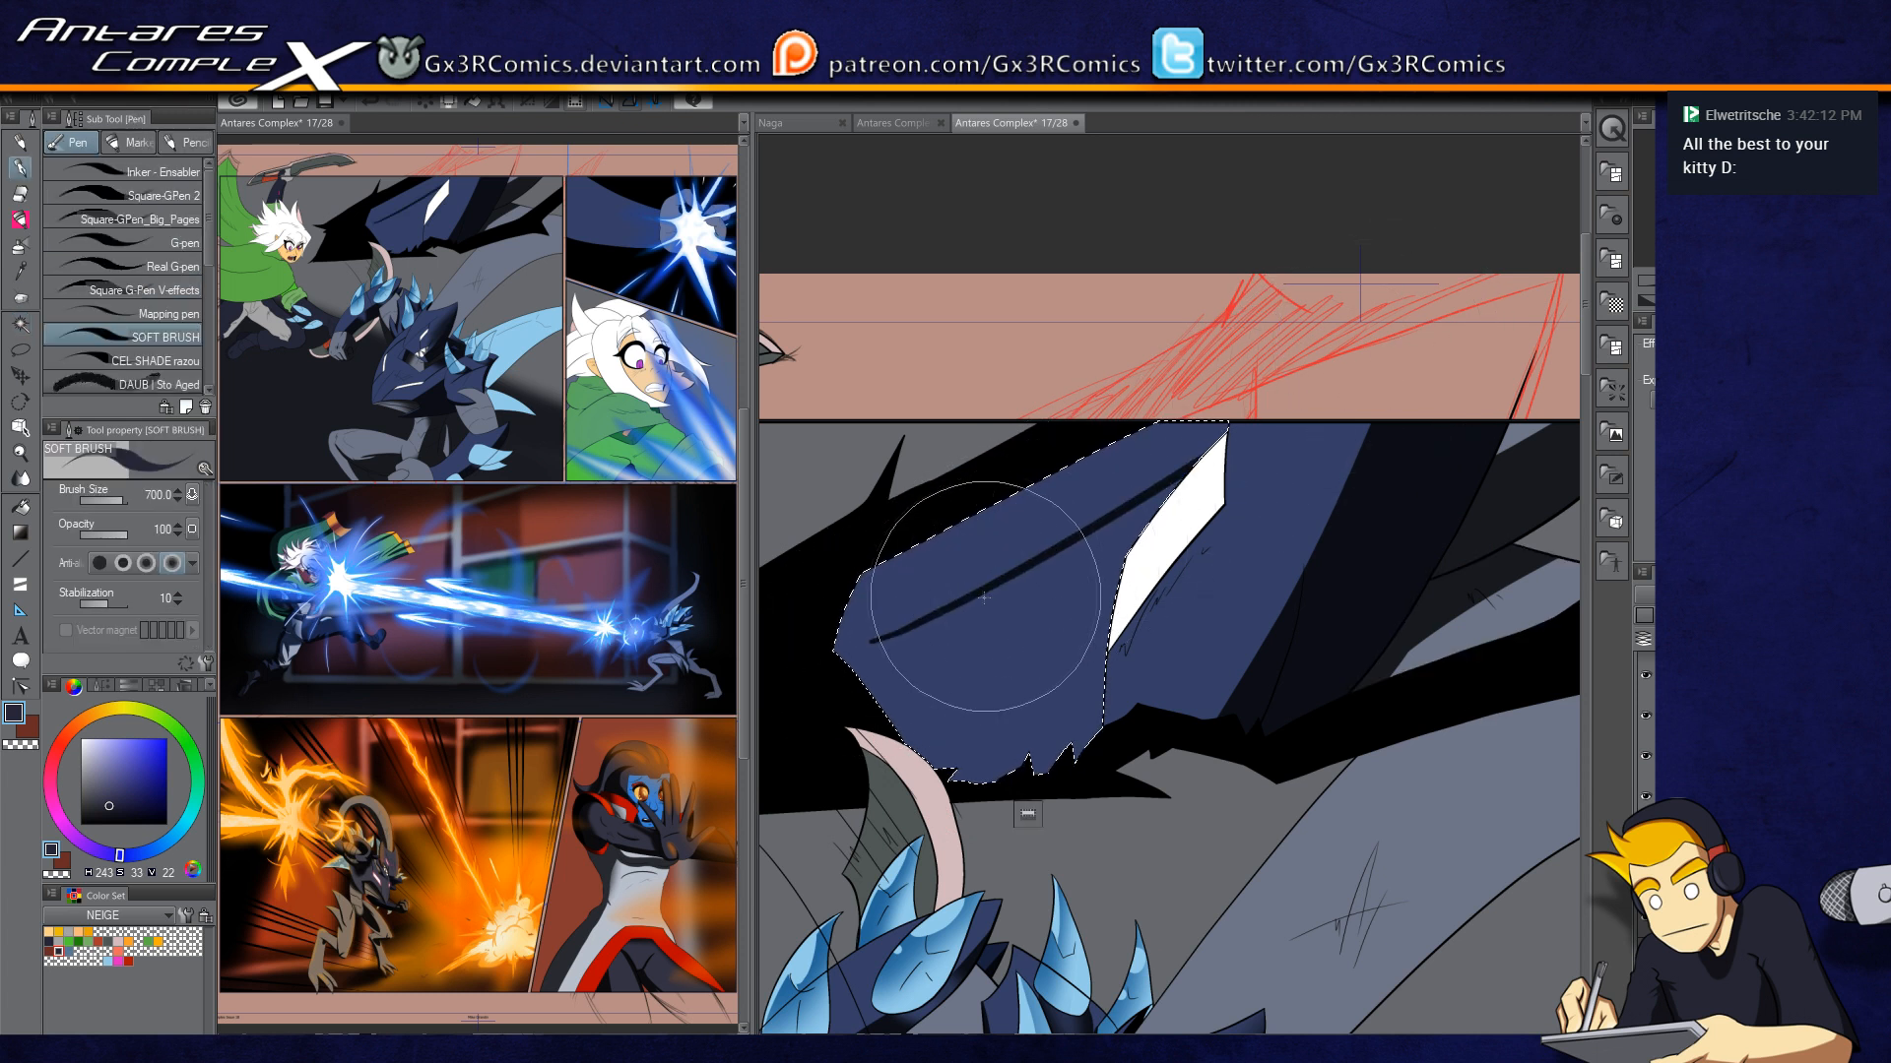
pyautogui.hotkey('ctrl', 'z')
pyautogui.moveTo(867, 650); pyautogui.dragTo(1363, 313)
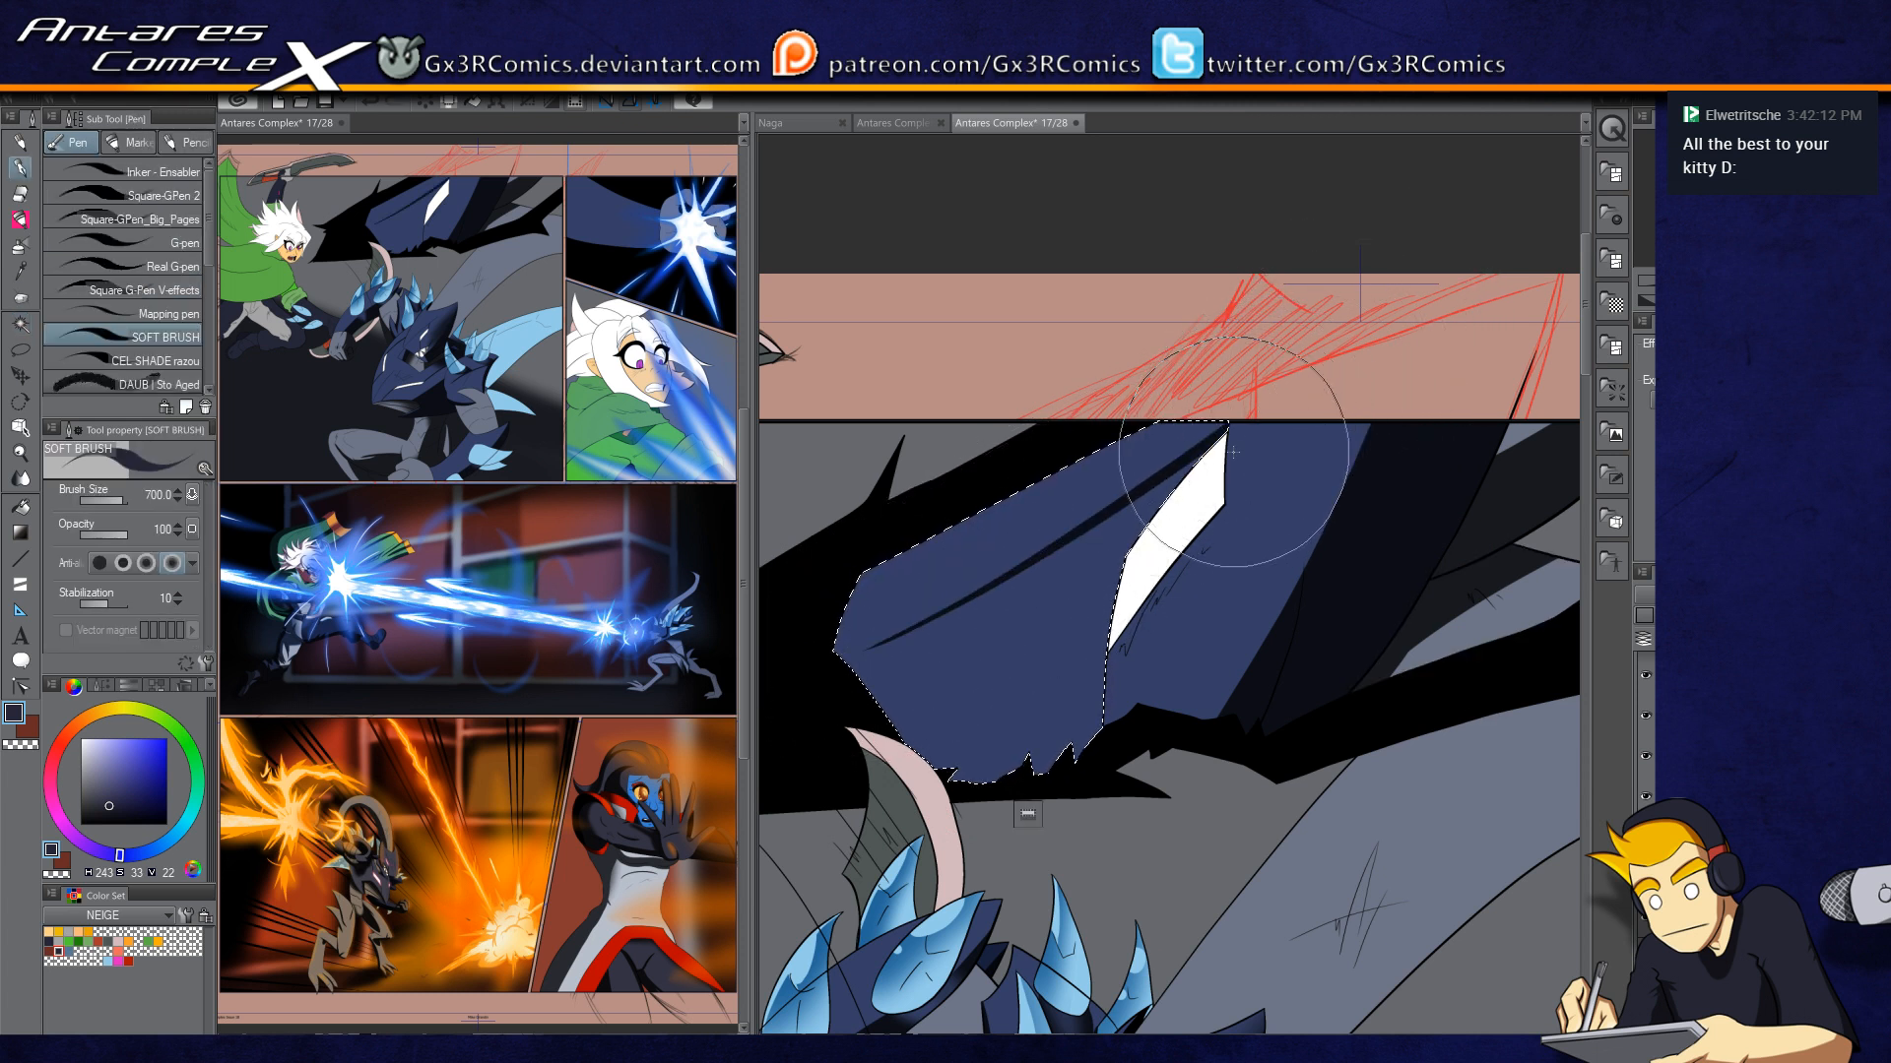
# Step: Add the blue section behind the white eye to the selection and paint thin shadow lines along the eye's lower and rear edges
pyautogui.press('w')
pyautogui.keyDown('shift'); pyautogui.click(1203, 582); pyautogui.keyUp('shift')
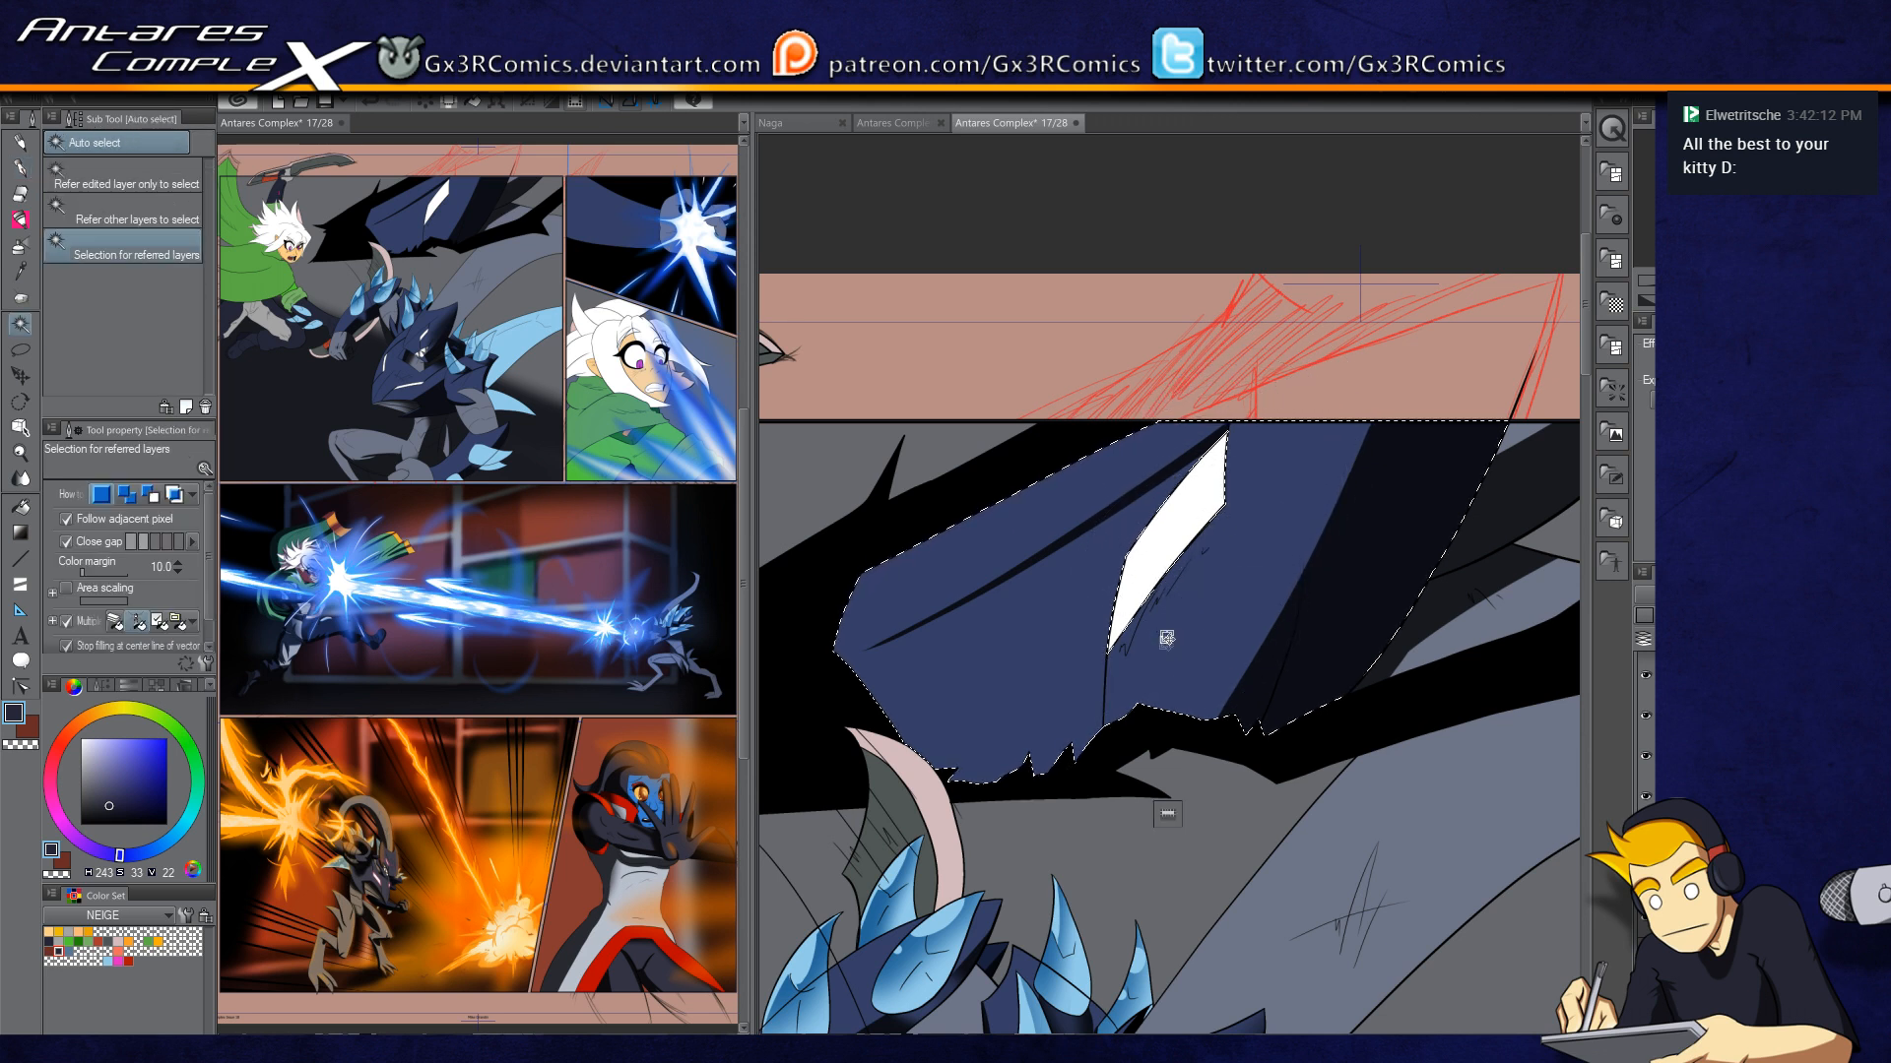
pyautogui.scroll(2, 1166, 638)
pyautogui.press('p')
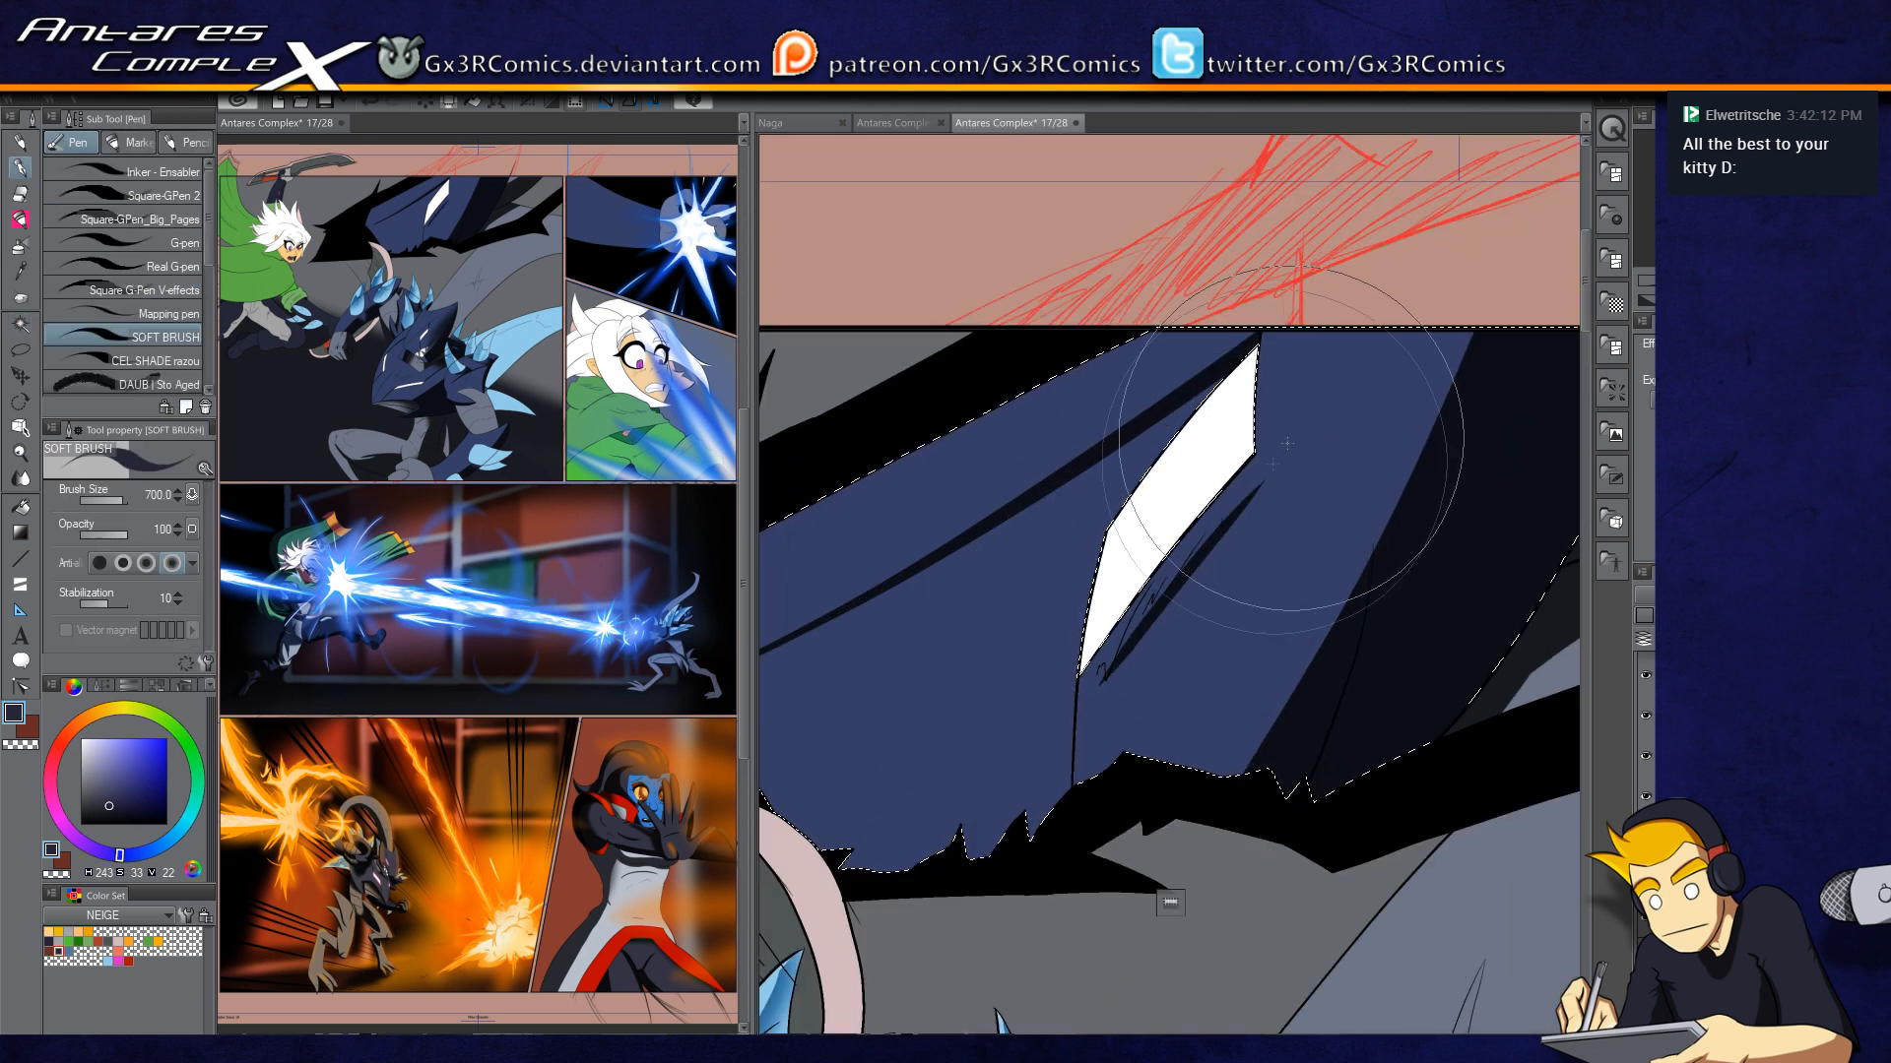
pyautogui.moveTo(1101, 674); pyautogui.dragTo(1280, 453)
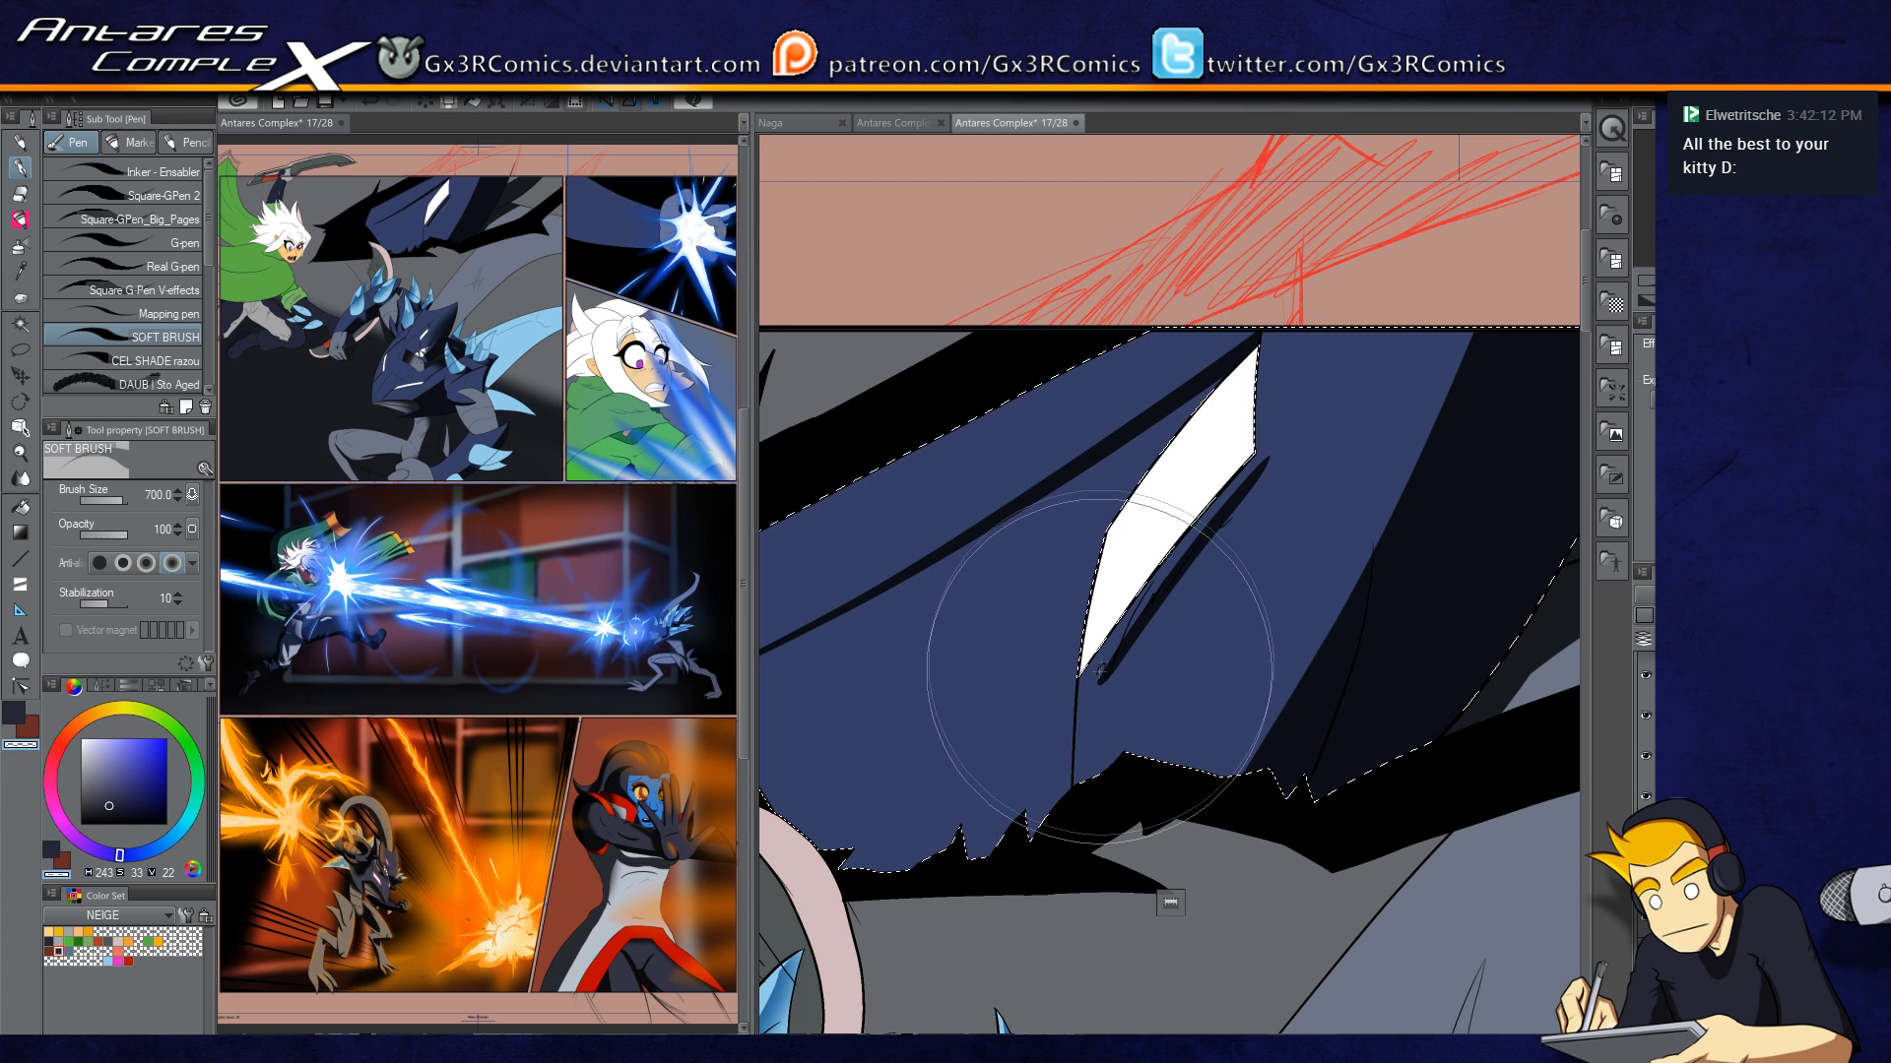
pyautogui.moveTo(1266, 460); pyautogui.dragTo(1277, 366)
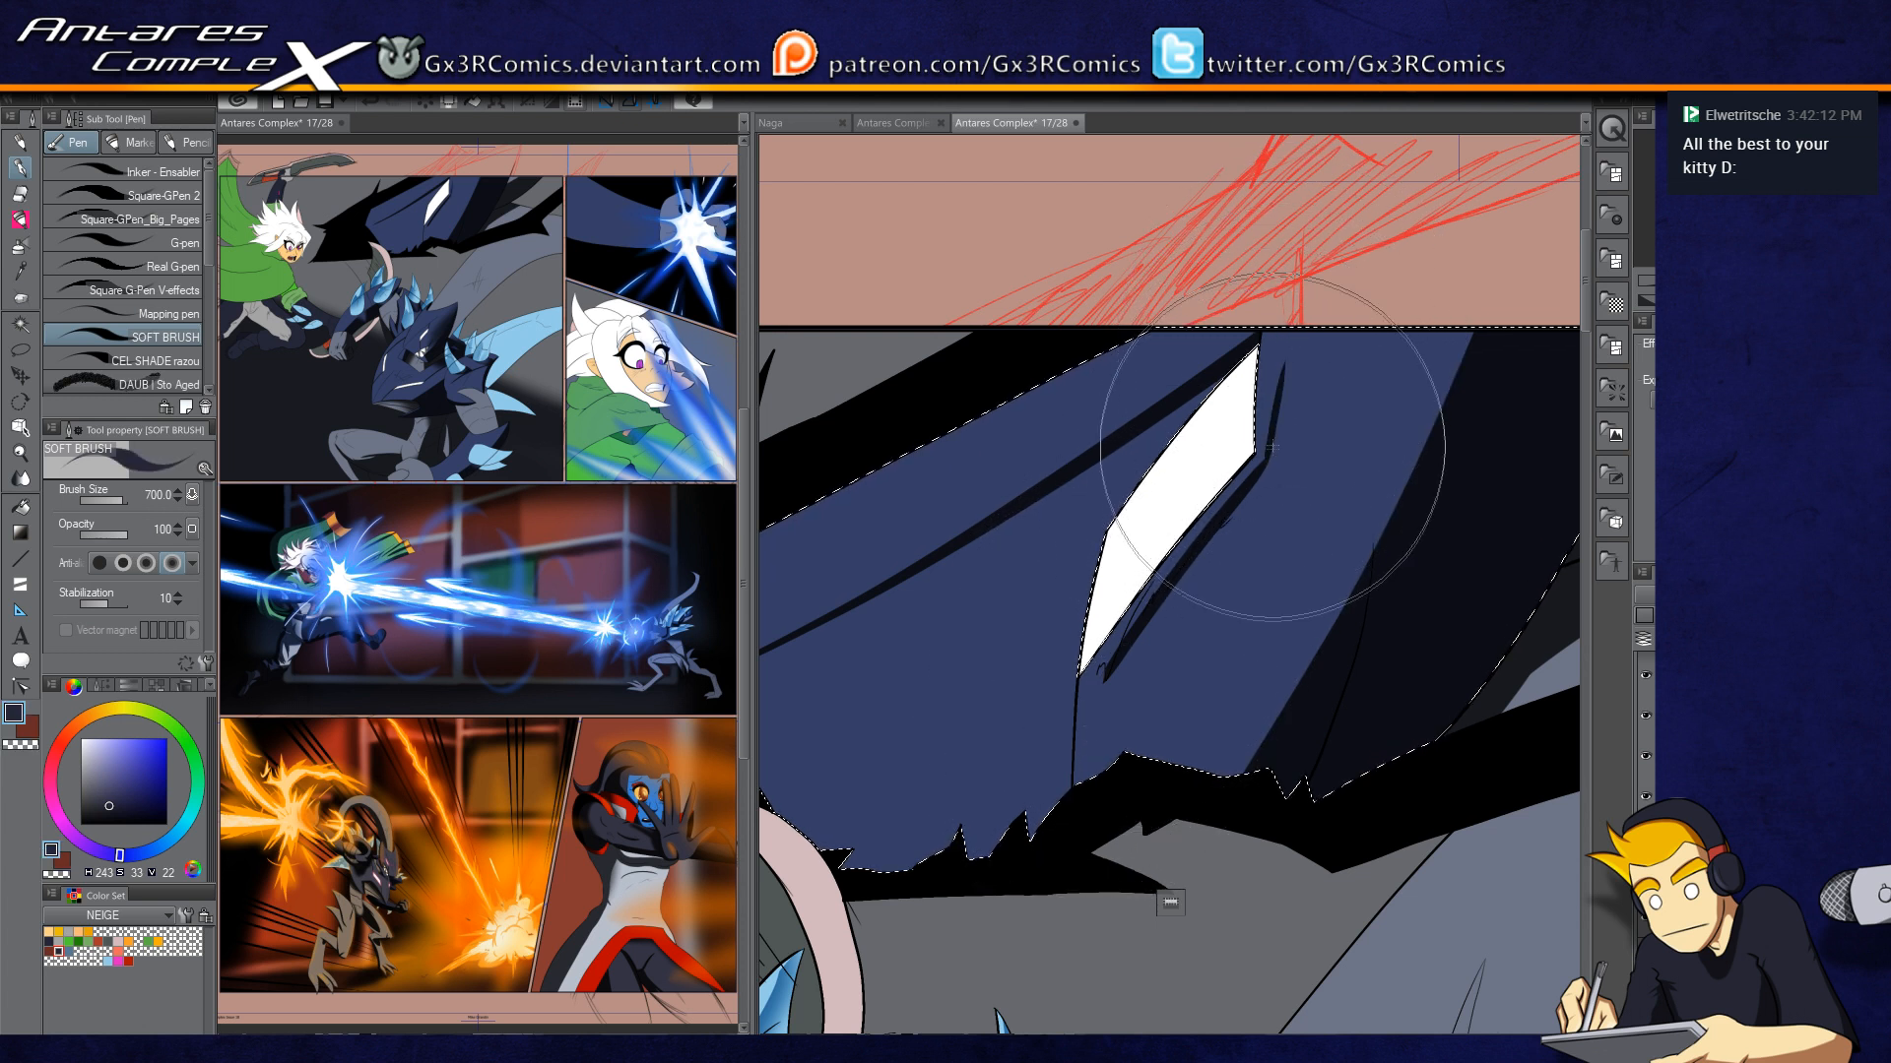
pyautogui.moveTo(1263, 467); pyautogui.dragTo(1275, 369)
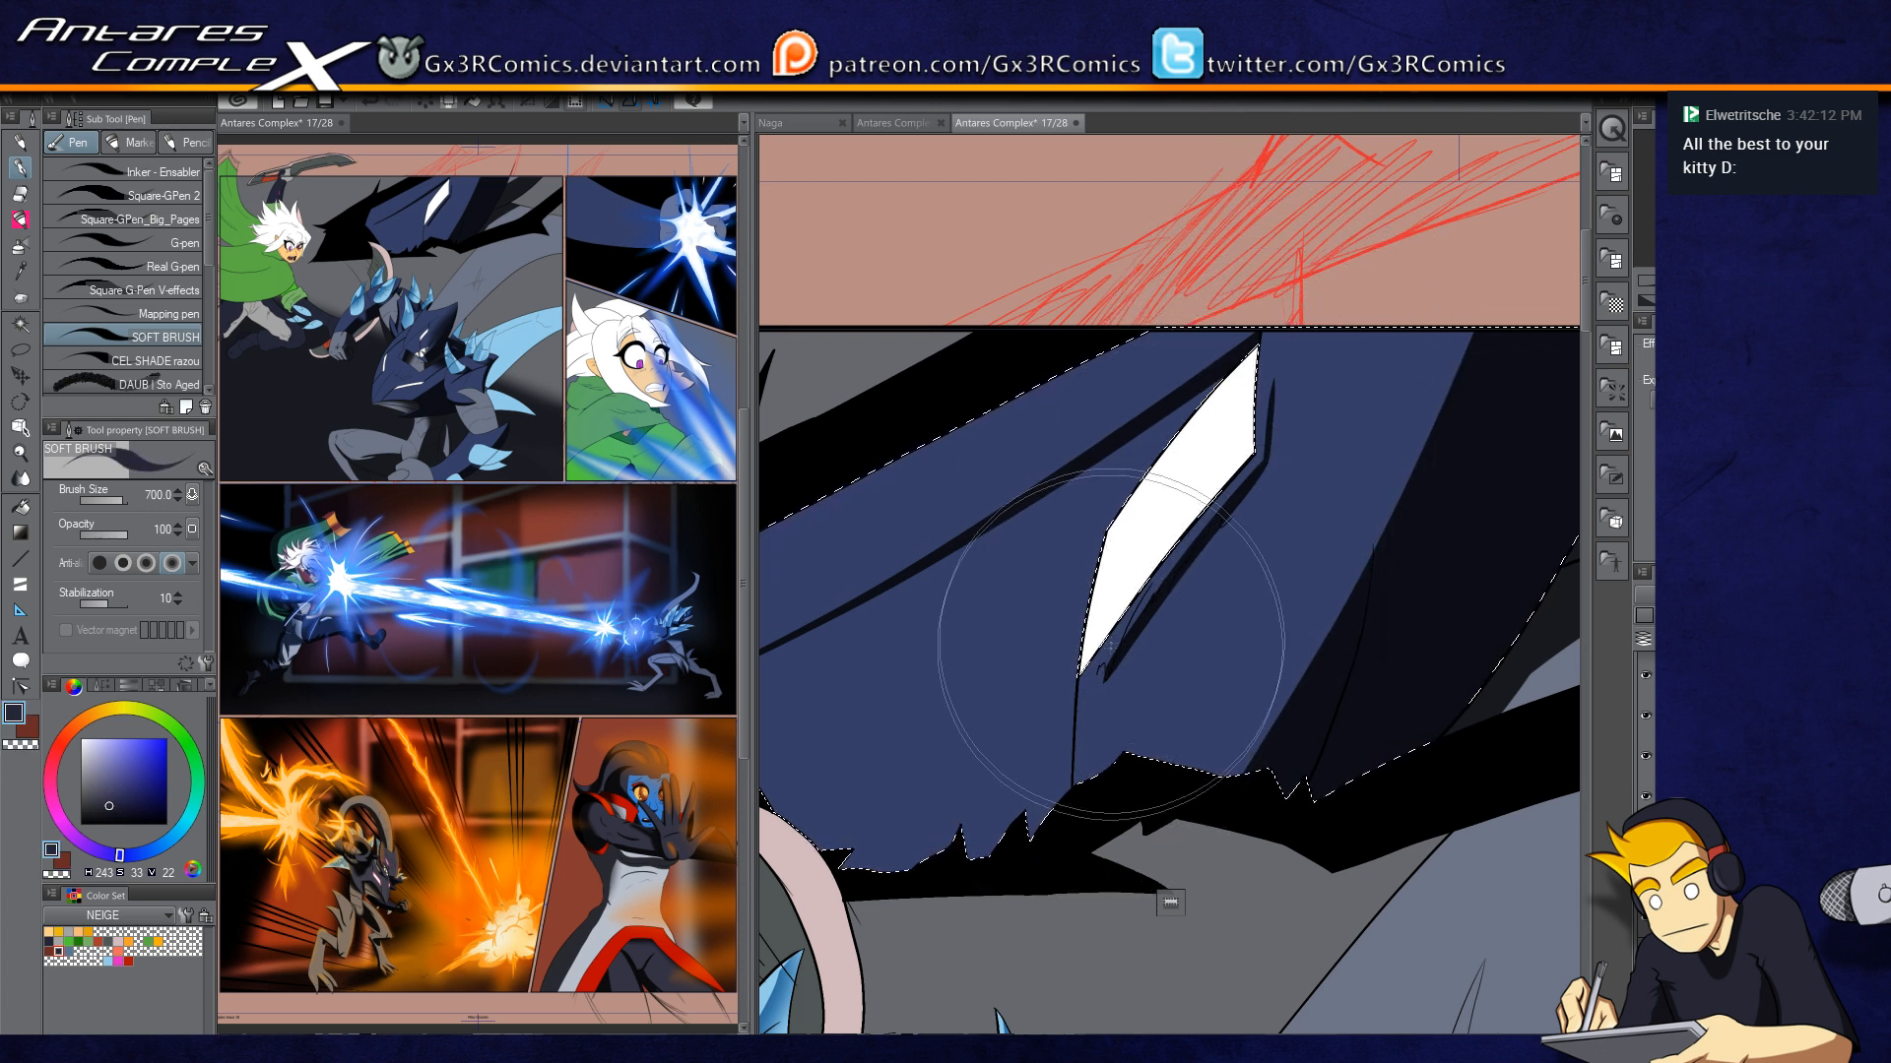
# Step: Thicken the dark seam running down from the giant head's white eye with the Soft Brush at size 400
pyautogui.moveTo(1015, 625)
pyautogui.mouseDown()
pyautogui.moveTo(1173, 545)
pyautogui.moveTo(1228, 667)
pyautogui.mouseUp()
pyautogui.press('[')
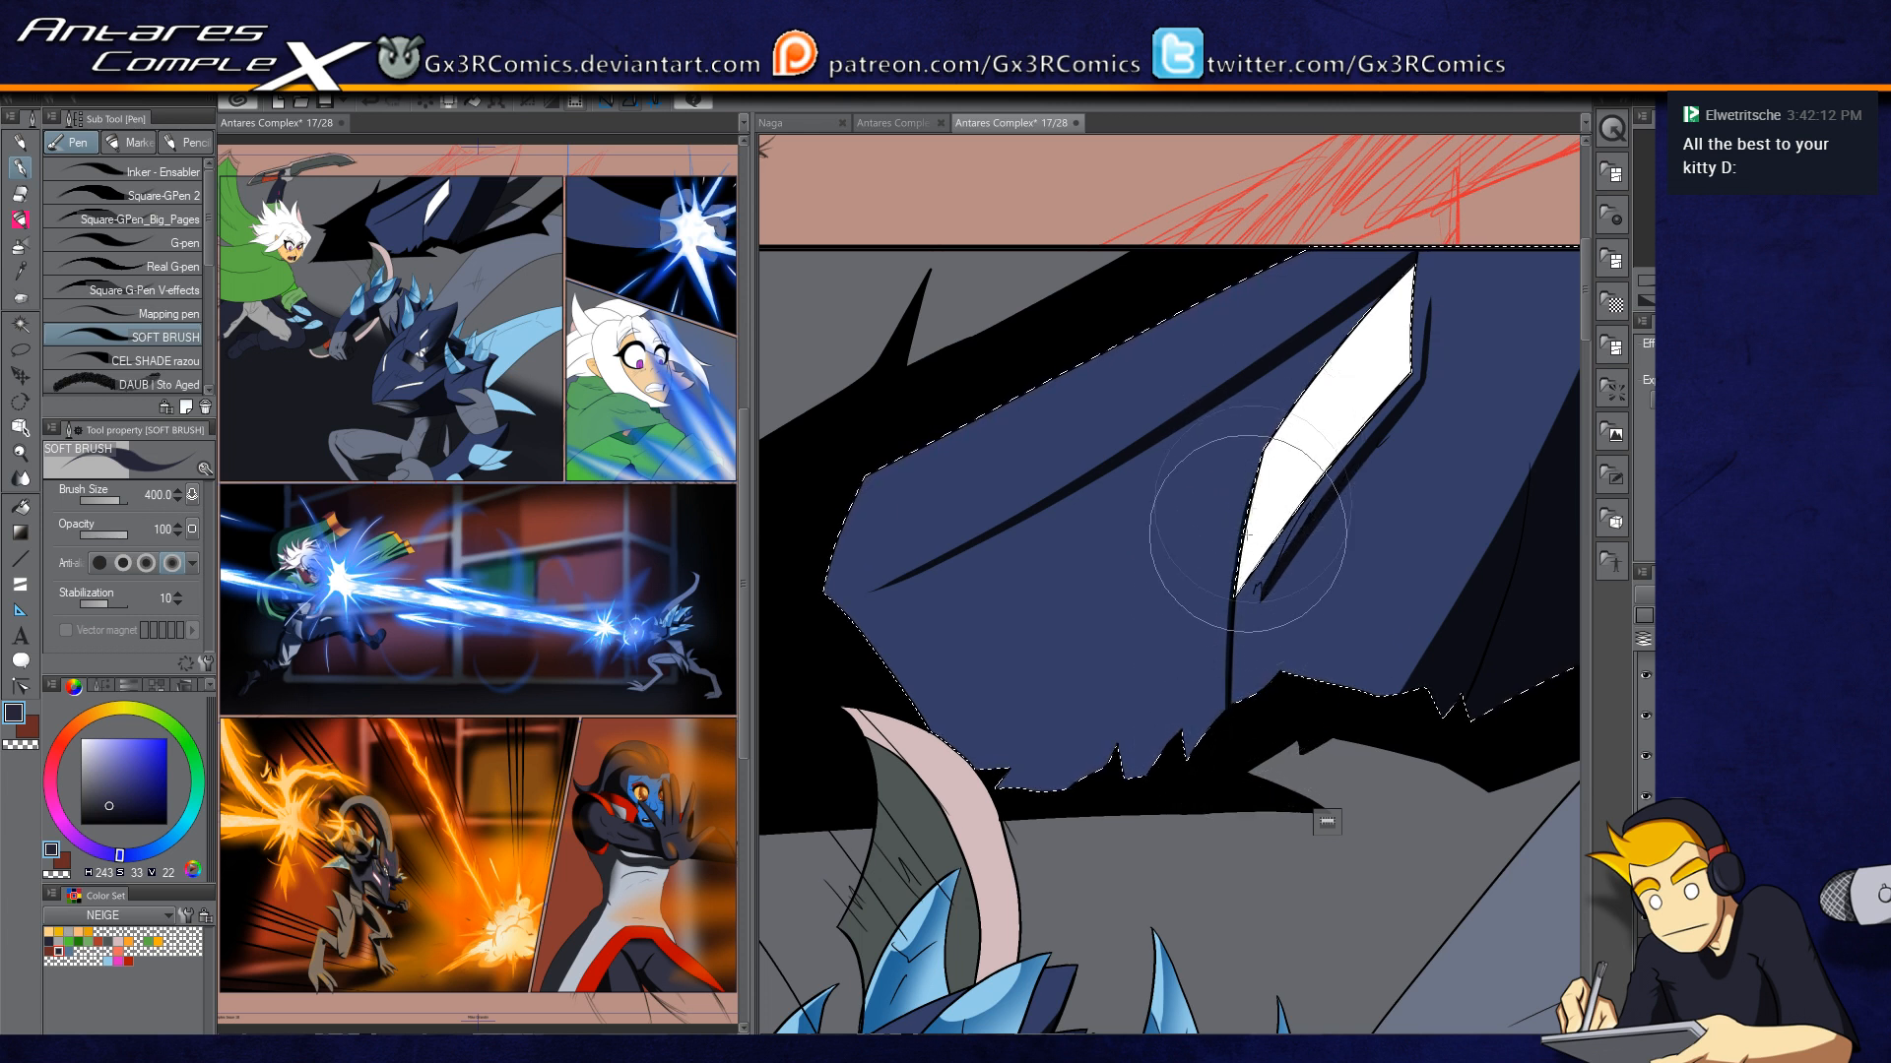
pyautogui.moveTo(1111, 608); pyautogui.dragTo(1109, 652)
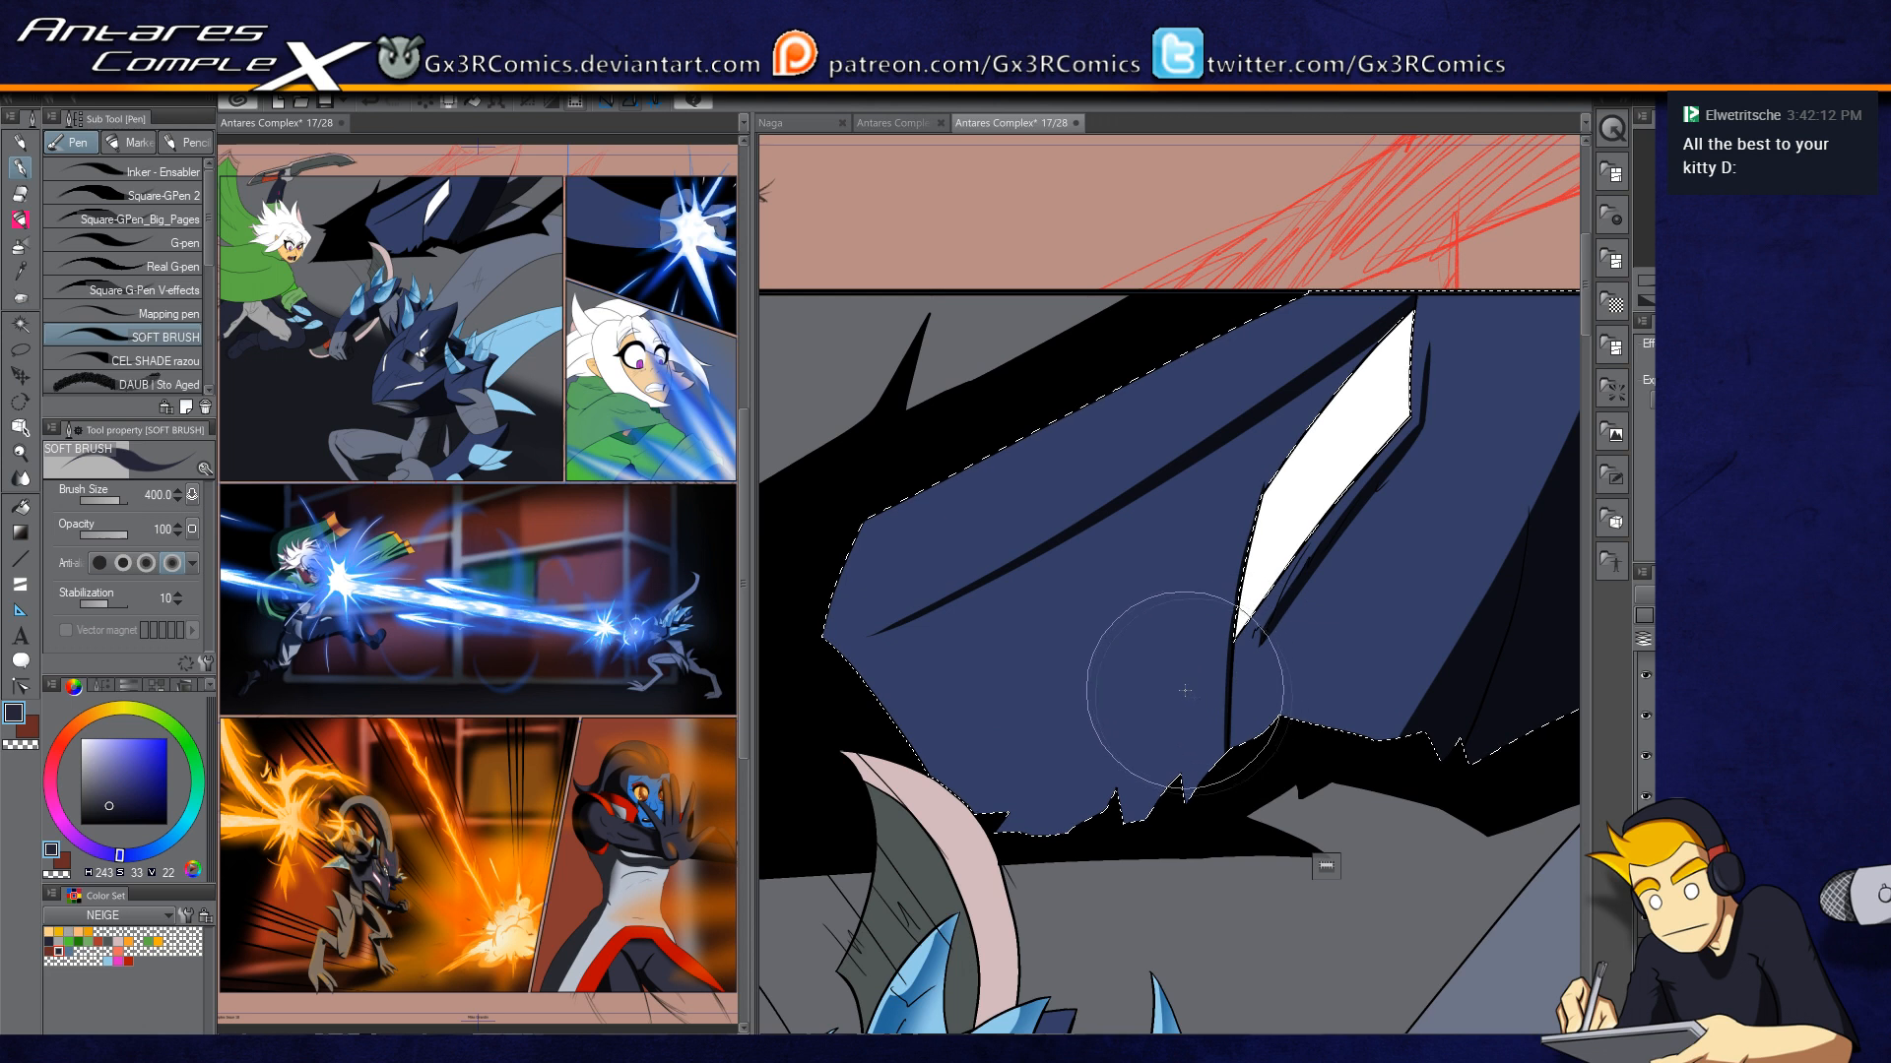
pyautogui.scroll(-2, 1043, 818)
pyautogui.scroll(-3, 1044, 818)
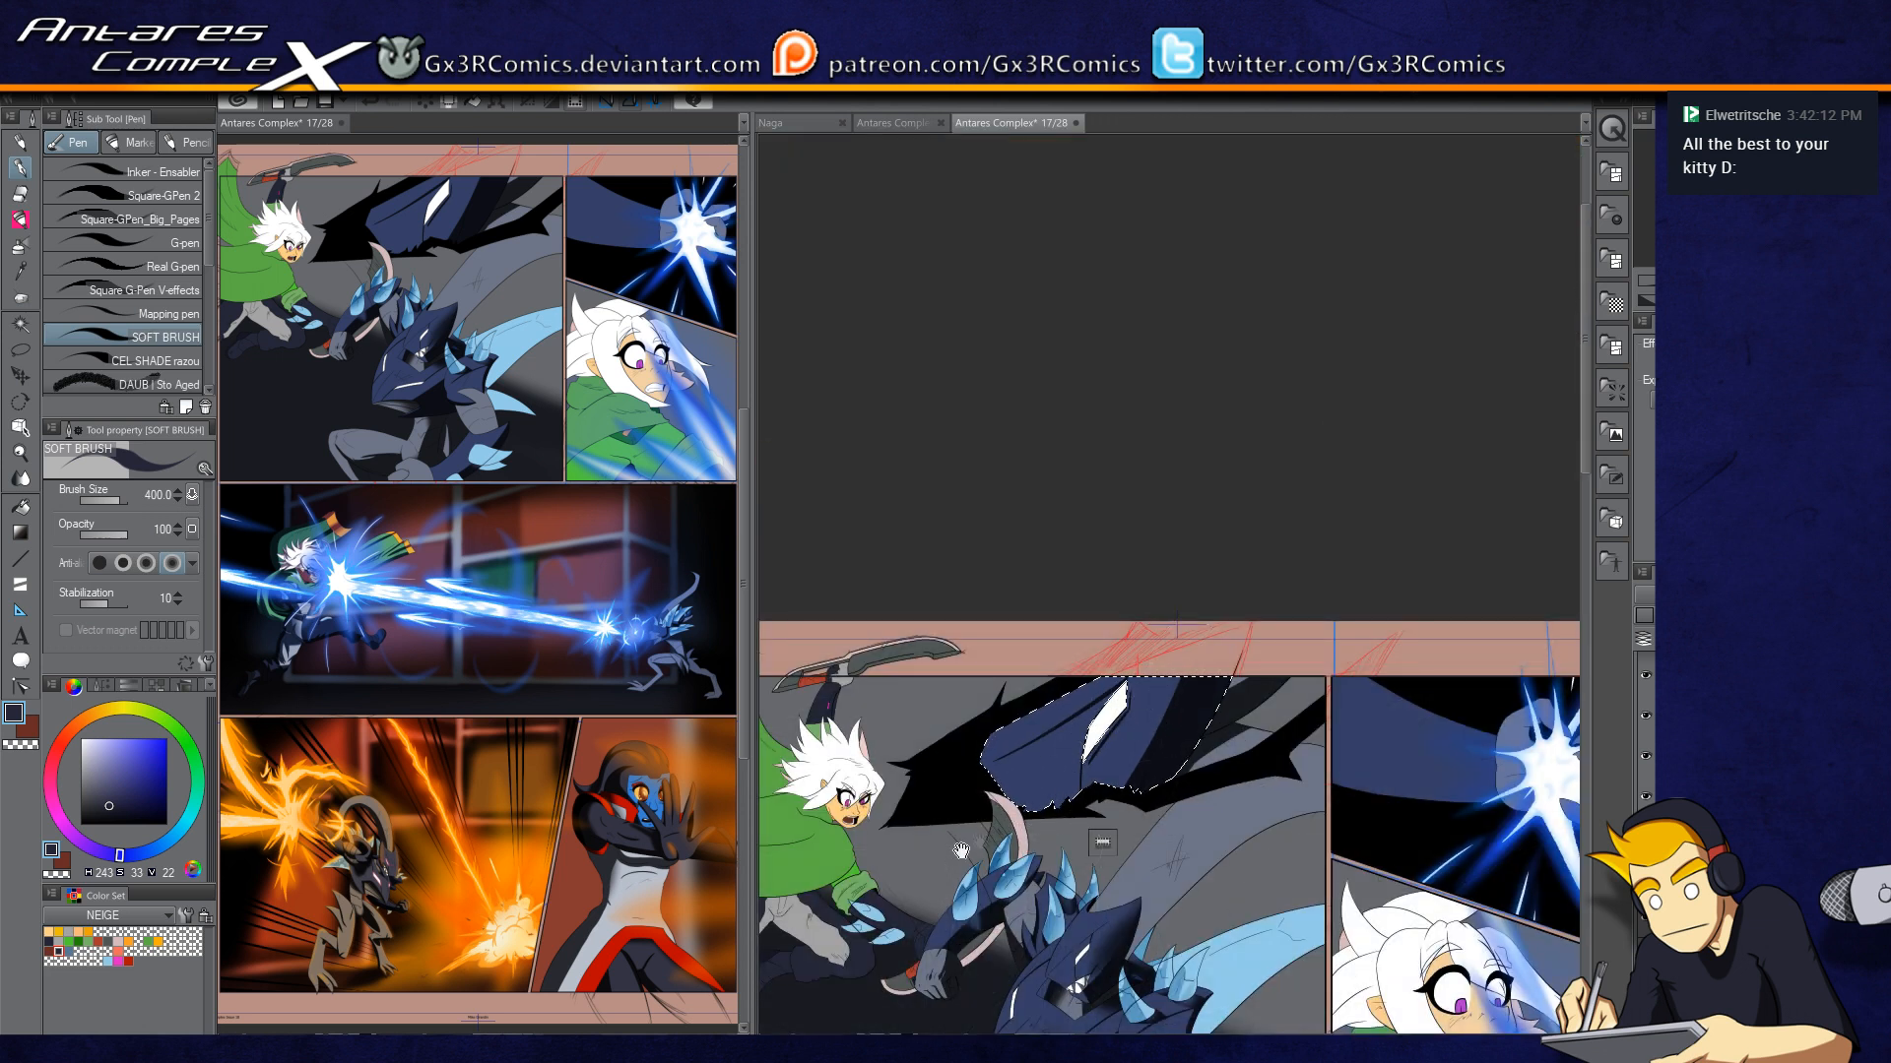
pyautogui.moveTo(961, 850); pyautogui.dragTo(1103, 647)
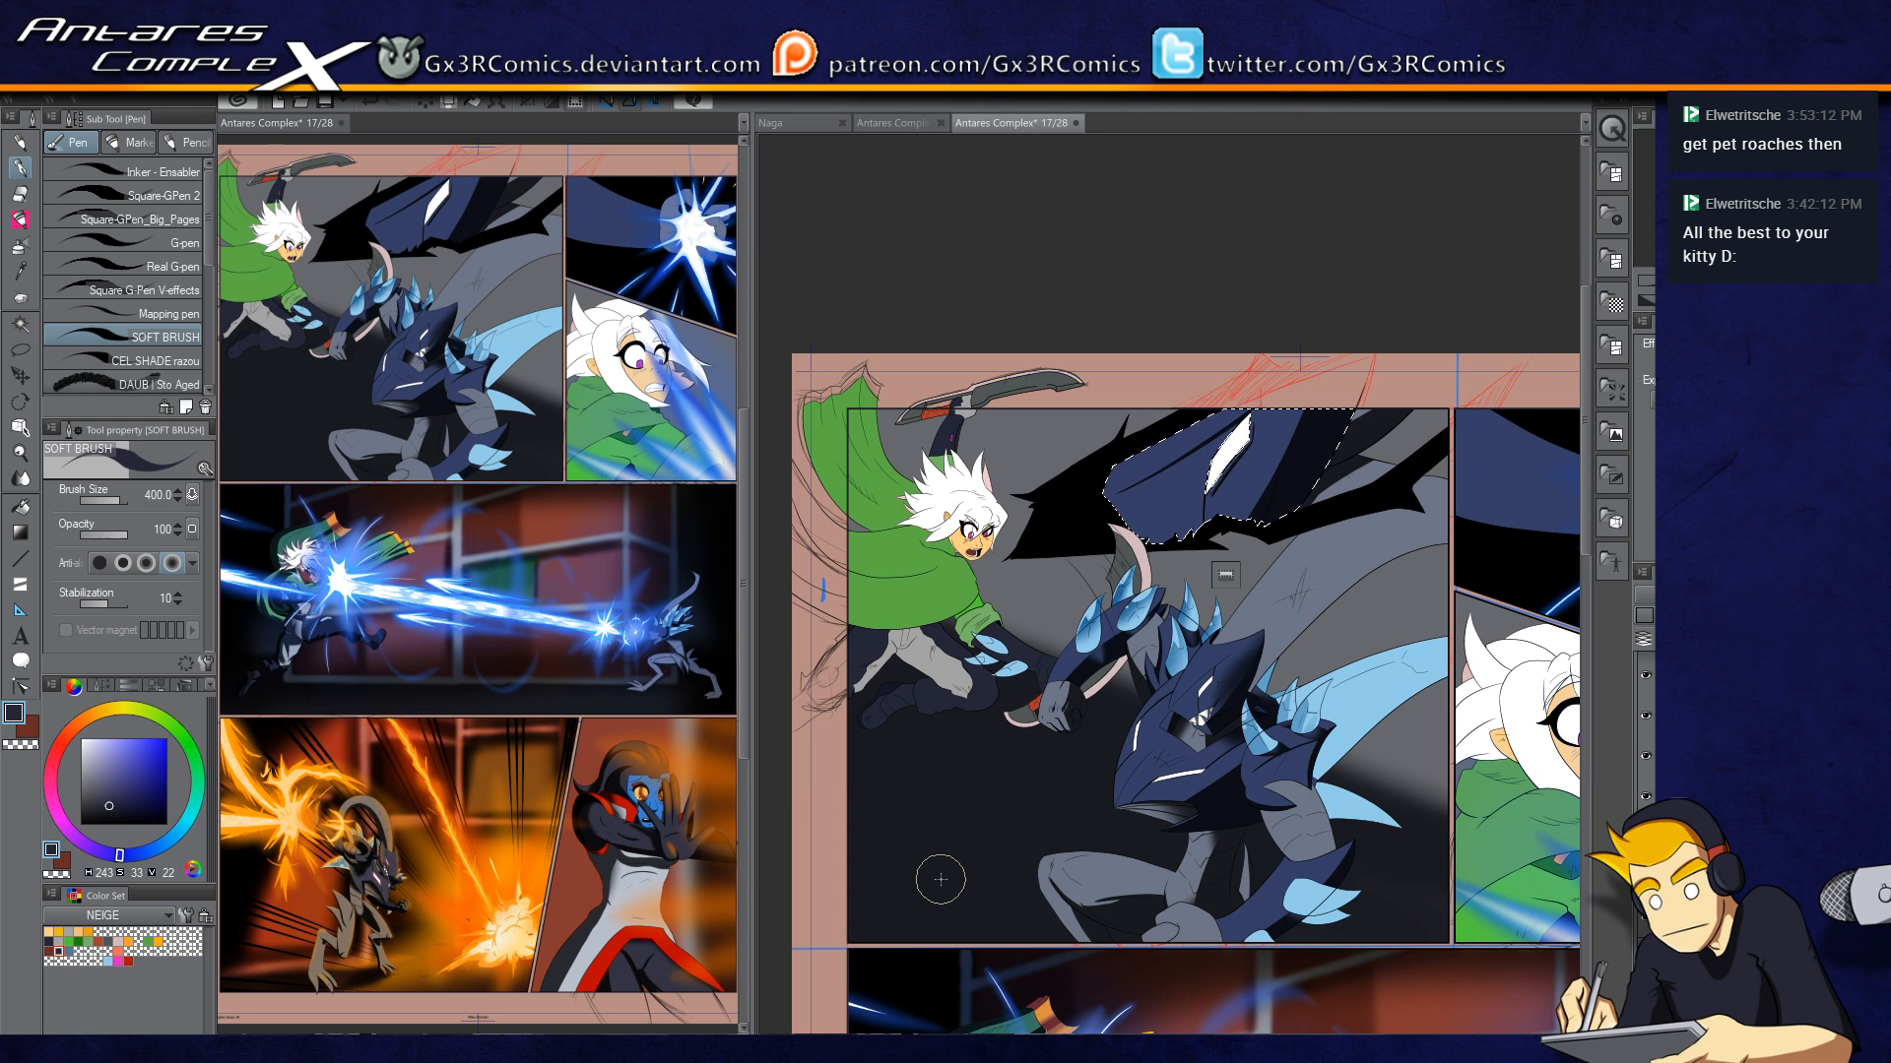
# Step: Select the green-clad fighter's dark forearm and paint a shadow along its lower edge with the Soft Brush at size 400
pyautogui.scroll(5, 1044, 637)
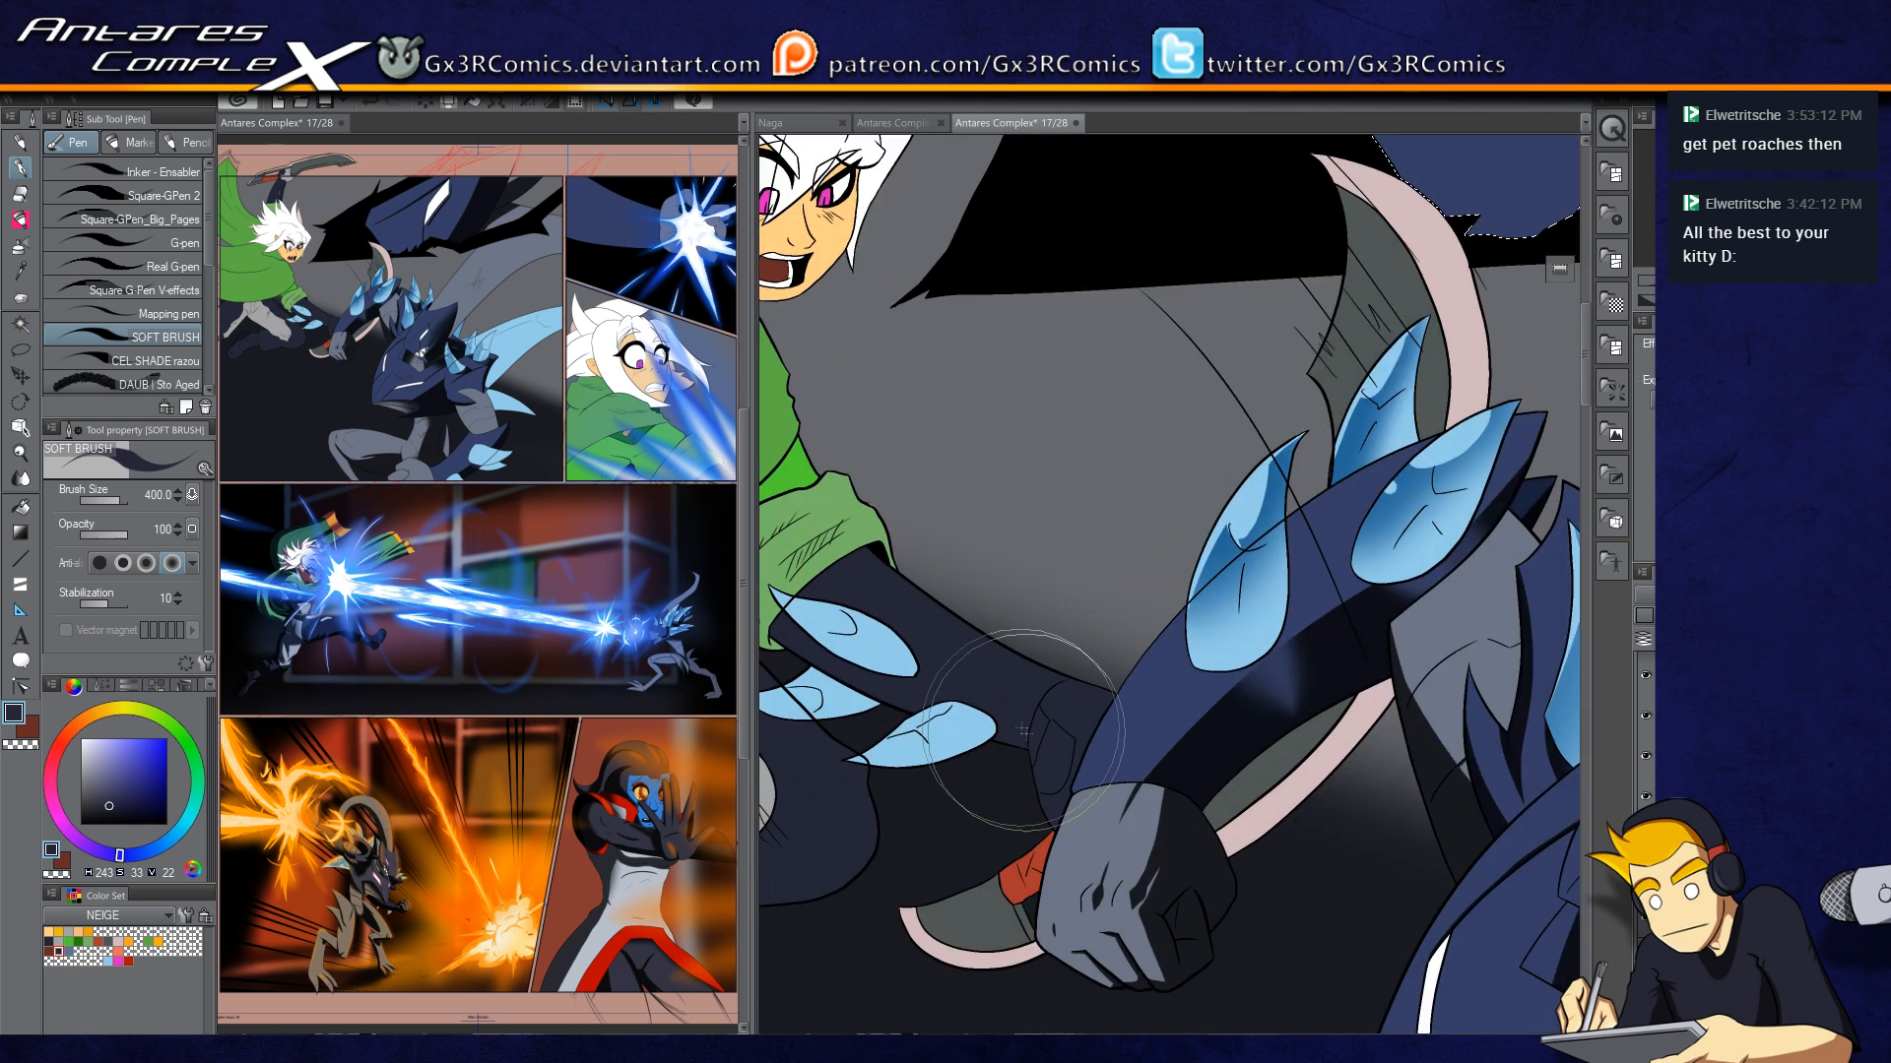
pyautogui.press('w')
pyautogui.click(959, 654)
pyautogui.press('p')
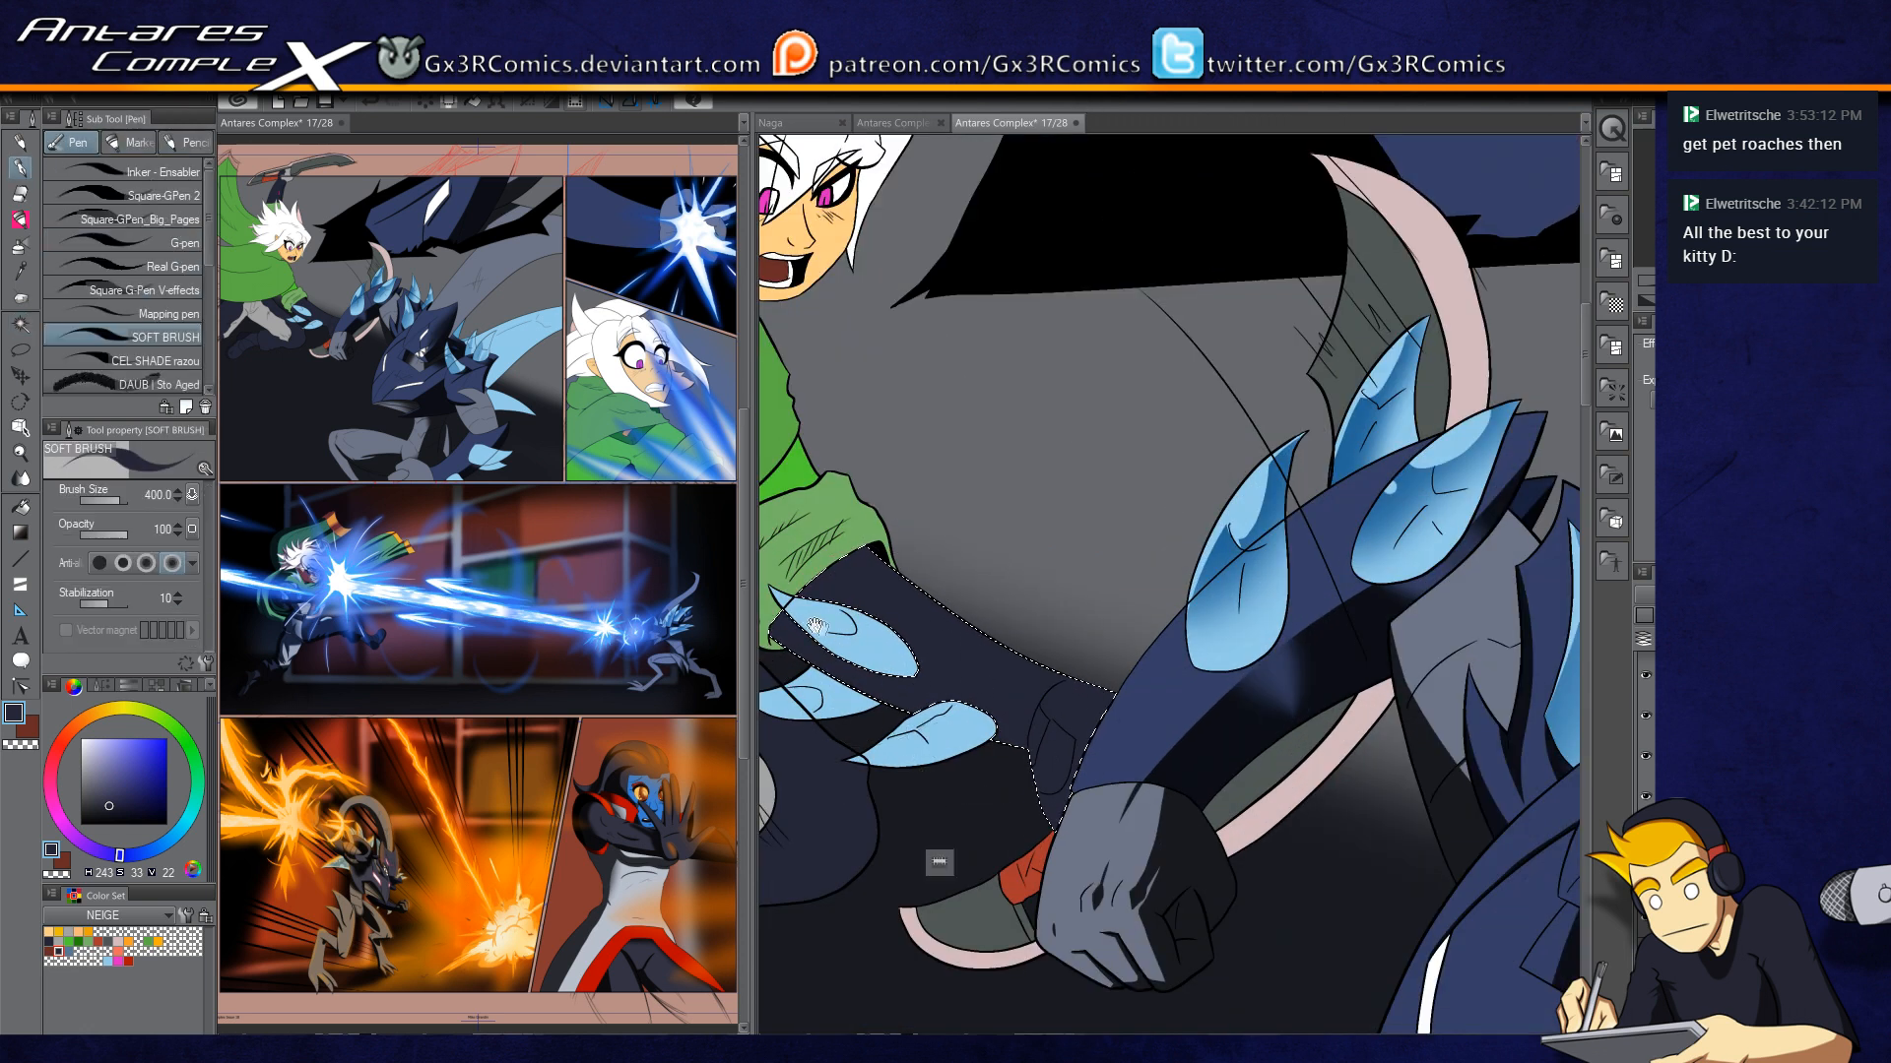
pyautogui.moveTo(880, 644); pyautogui.dragTo(1039, 595)
pyautogui.moveTo(901, 571); pyautogui.dragTo(1219, 703)
pyautogui.moveTo(866, 603); pyautogui.dragTo(1234, 714)
# Step: Trim the forearm's lower shadow near the wrist using the Soft Brush with transparent colour
pyautogui.press('c')
pyautogui.moveTo(1177, 594); pyautogui.dragTo(1234, 771)
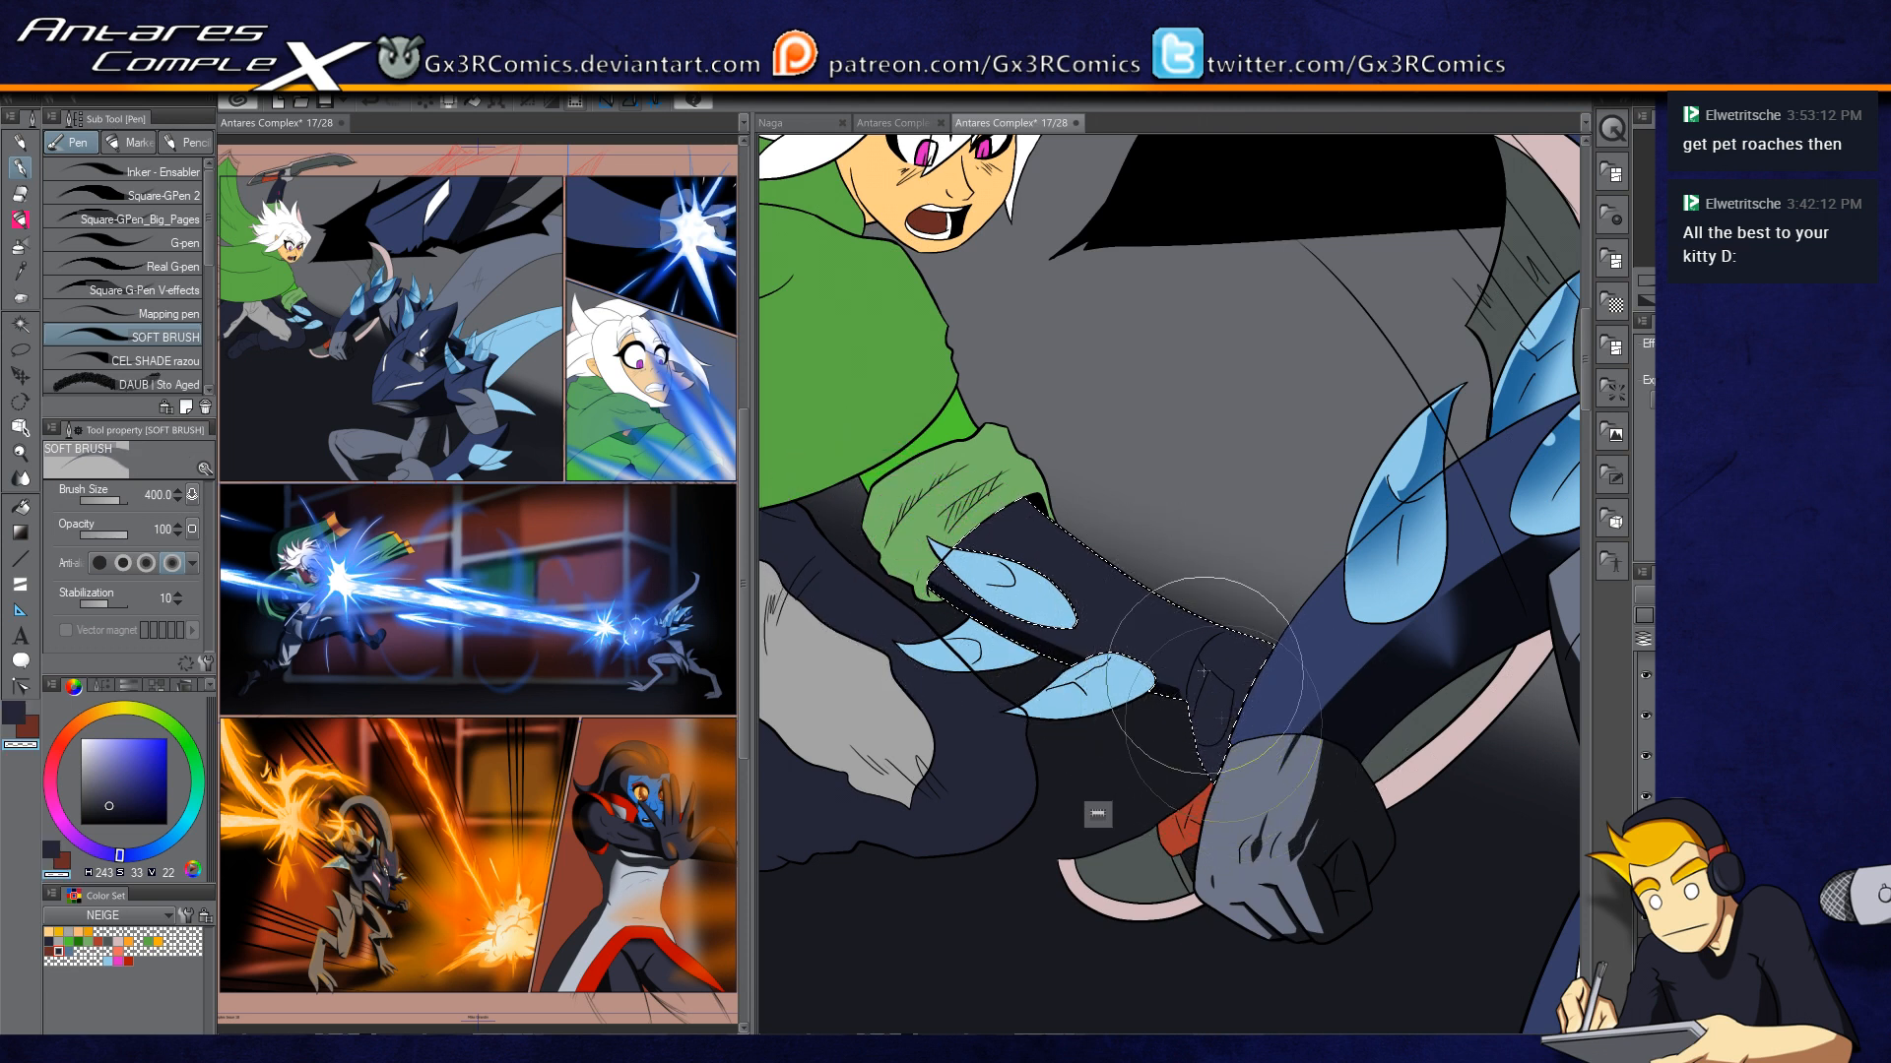
pyautogui.scroll(3, 1201, 679)
pyautogui.hotkey('ctrl', 'z')
pyautogui.press('c')
pyautogui.moveTo(1116, 690); pyautogui.dragTo(1219, 711)
pyautogui.press('c')
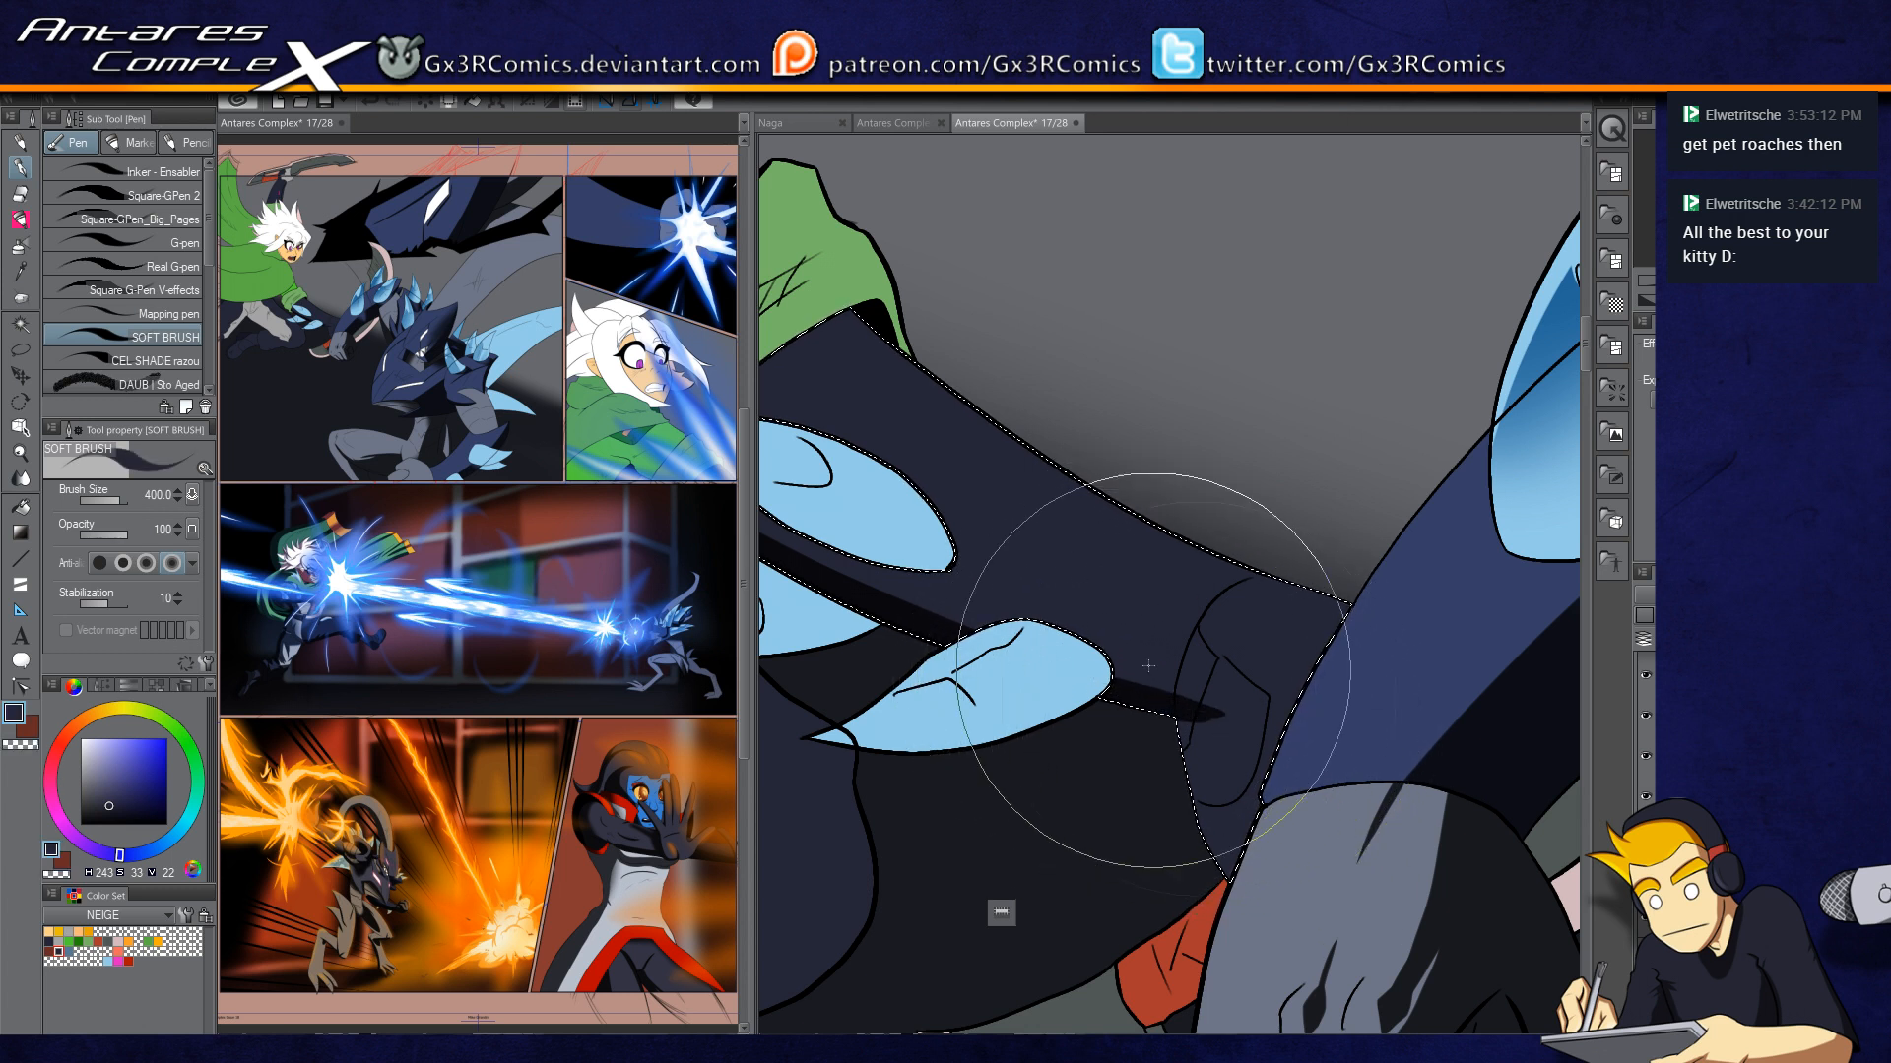
# Step: Shade the edges of the faceted wrist plate on the dark forearm, reducing the Soft Brush to size 170
pyautogui.moveTo(1184, 679); pyautogui.dragTo(1190, 740)
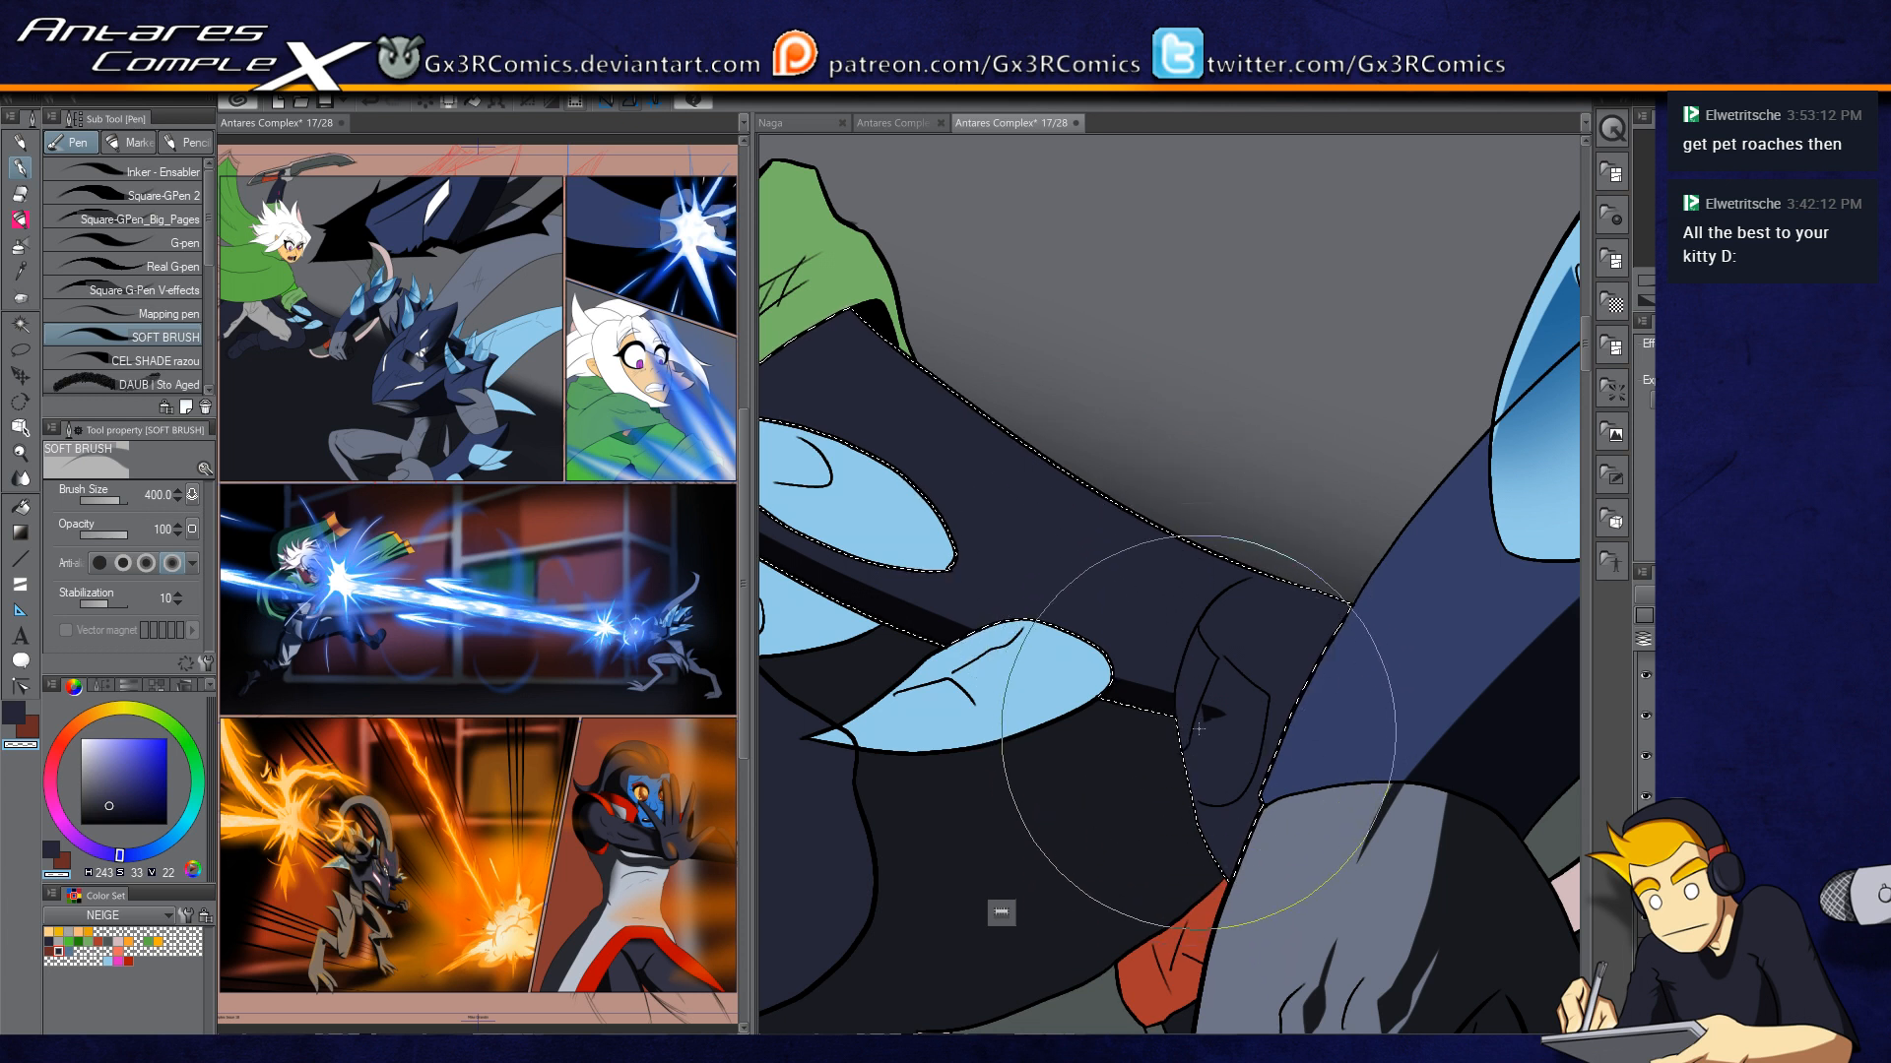
pyautogui.press('c')
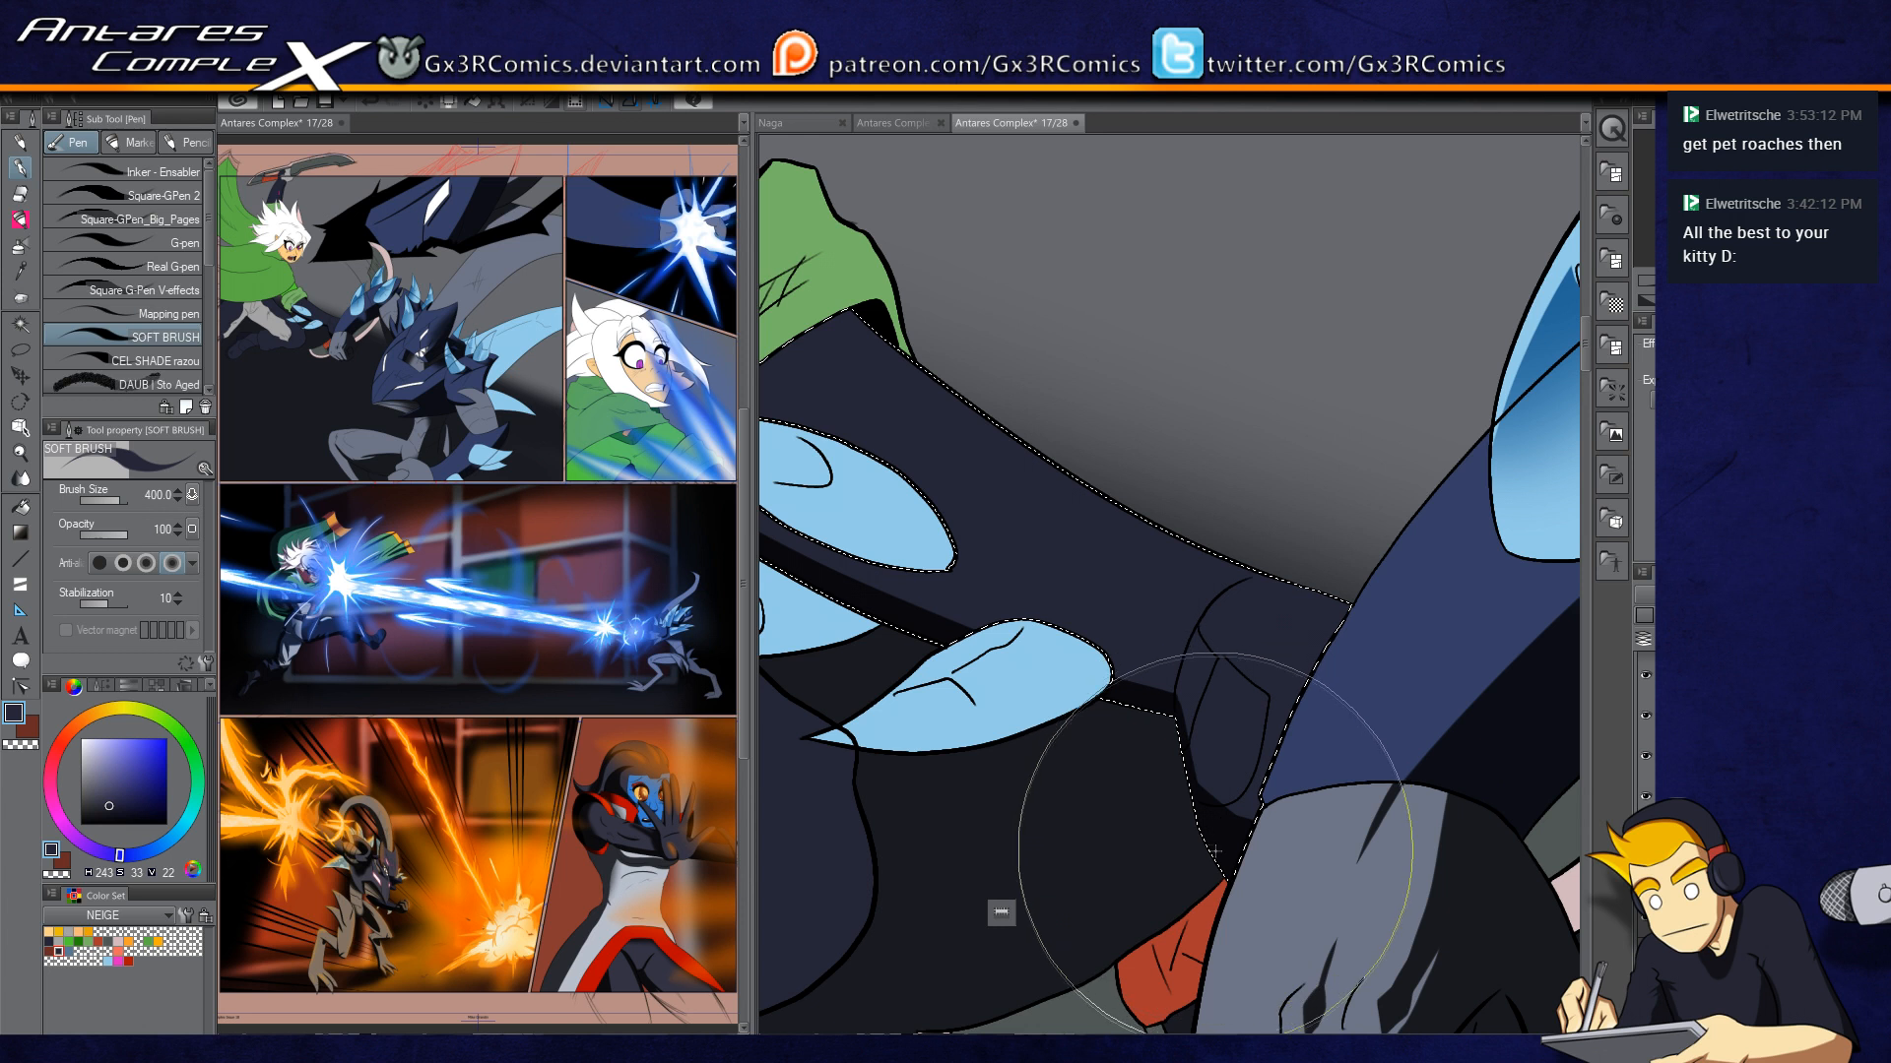
pyautogui.hotkey('ctrl', 'z')
pyautogui.press('[')
pyautogui.press('[')
pyautogui.press('[')
pyautogui.press('[')
pyautogui.press('[')
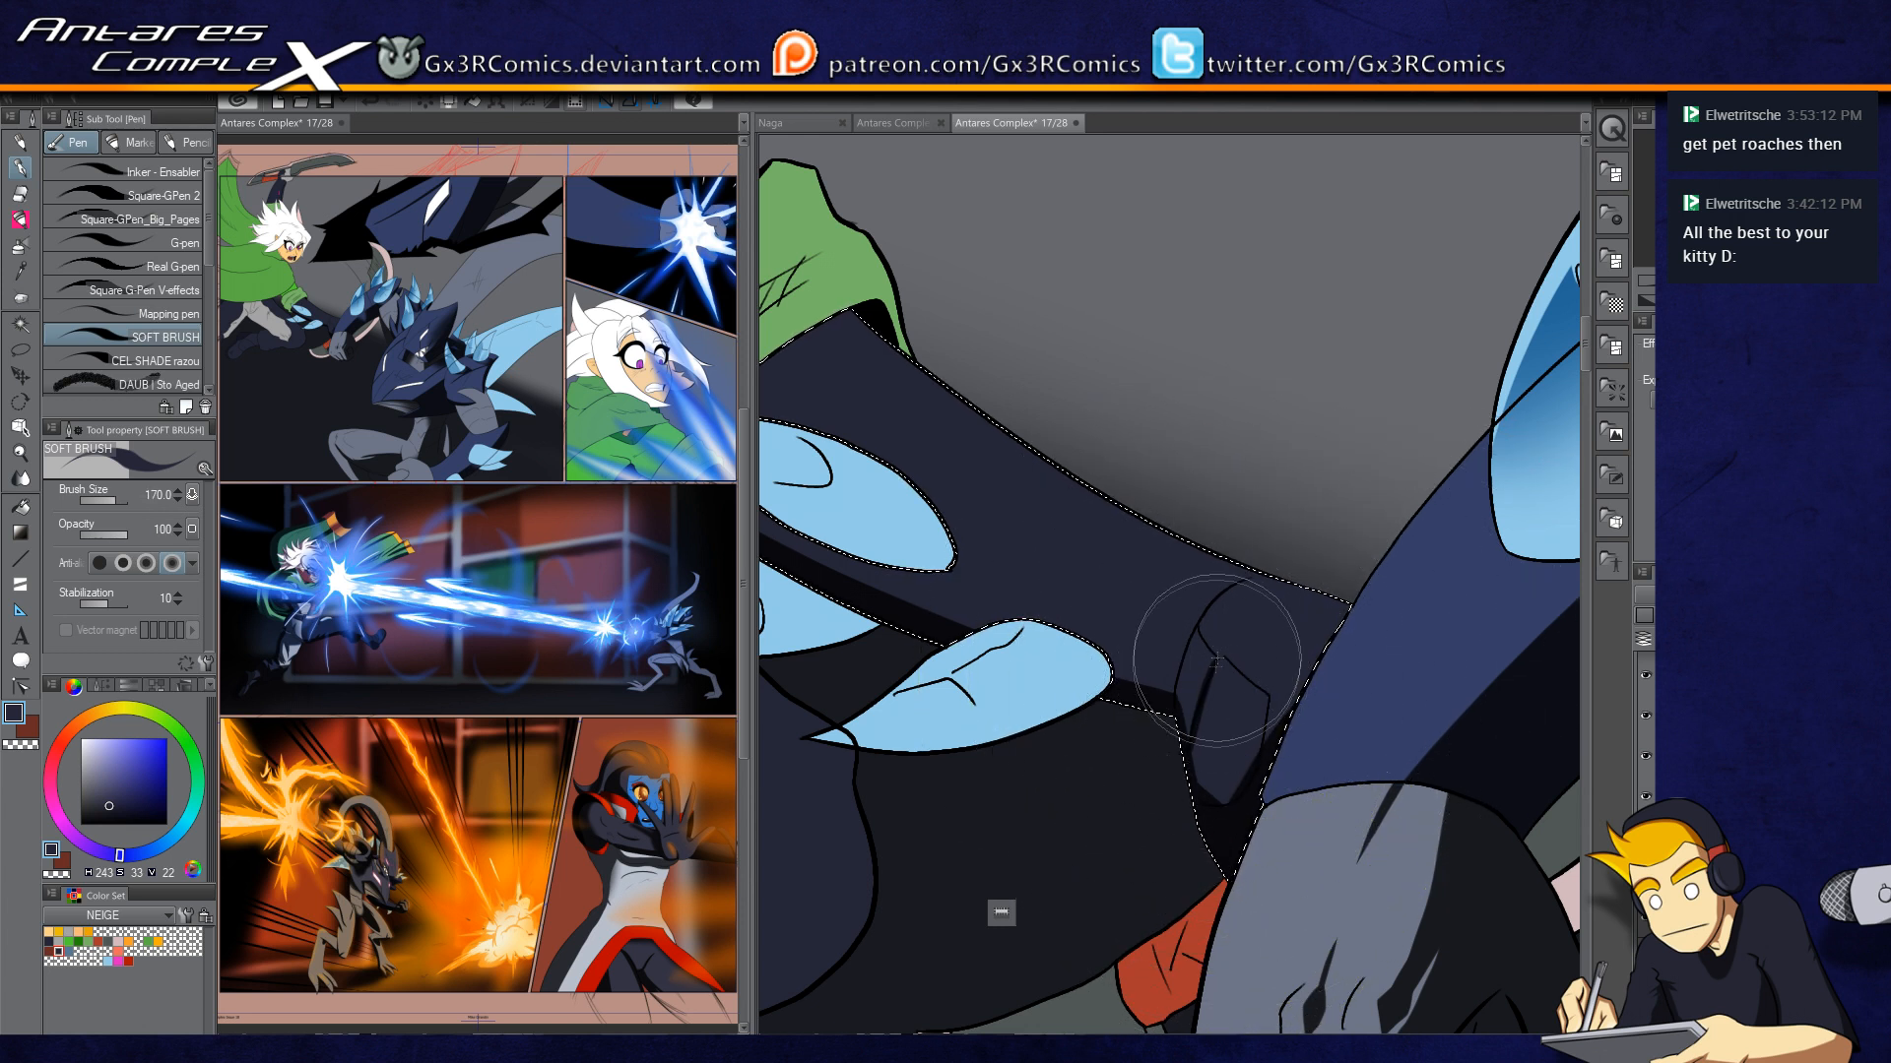
# Step: Paint a dark cast shadow beneath the forearm's upper blue spike and soften it with the Soft airbrush in transparent colour
pyautogui.moveTo(1037, 598); pyautogui.dragTo(1241, 667)
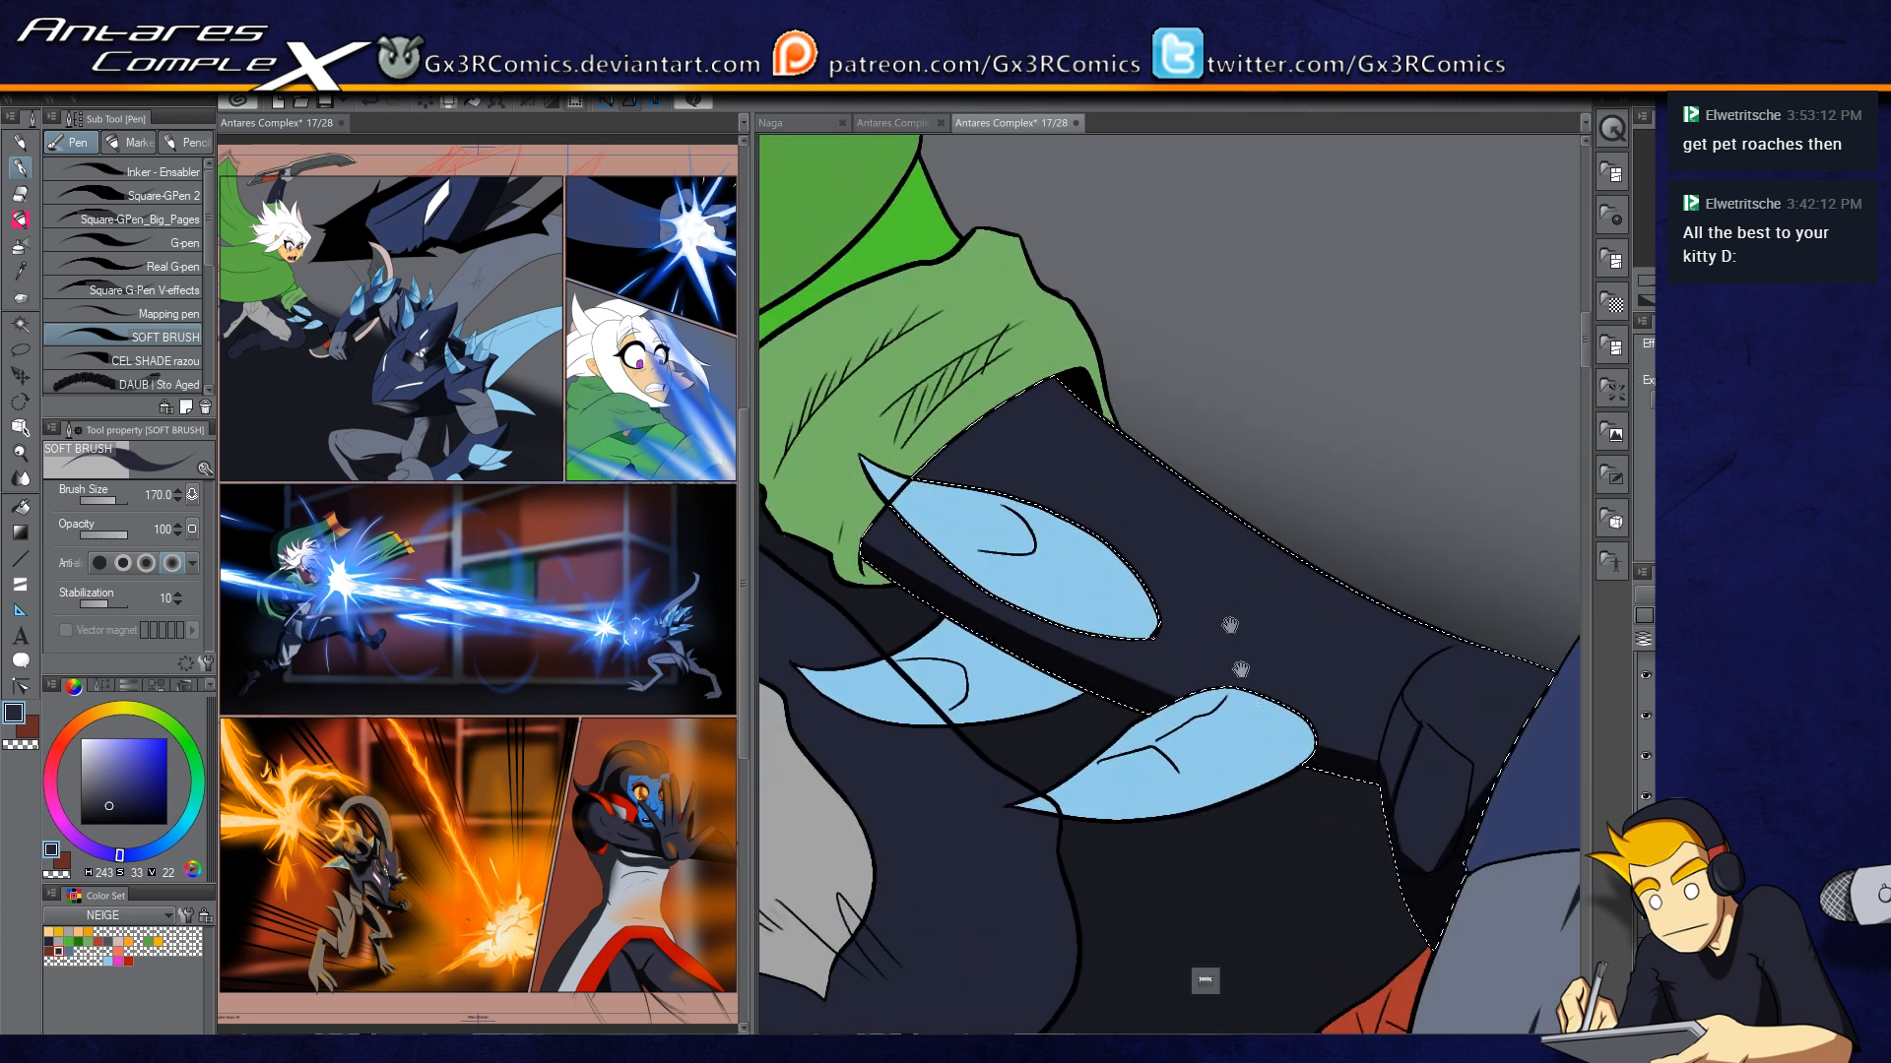
pyautogui.moveTo(963, 699)
pyautogui.mouseDown()
pyautogui.moveTo(1030, 571)
pyautogui.moveTo(1063, 652)
pyautogui.moveTo(1018, 579)
pyautogui.mouseUp()
pyautogui.moveTo(1056, 716)
pyautogui.mouseDown()
pyautogui.moveTo(1082, 650)
pyautogui.moveTo(1113, 684)
pyautogui.moveTo(1094, 588)
pyautogui.moveTo(1139, 750)
pyautogui.moveTo(1125, 594)
pyautogui.moveTo(1159, 718)
pyautogui.mouseUp()
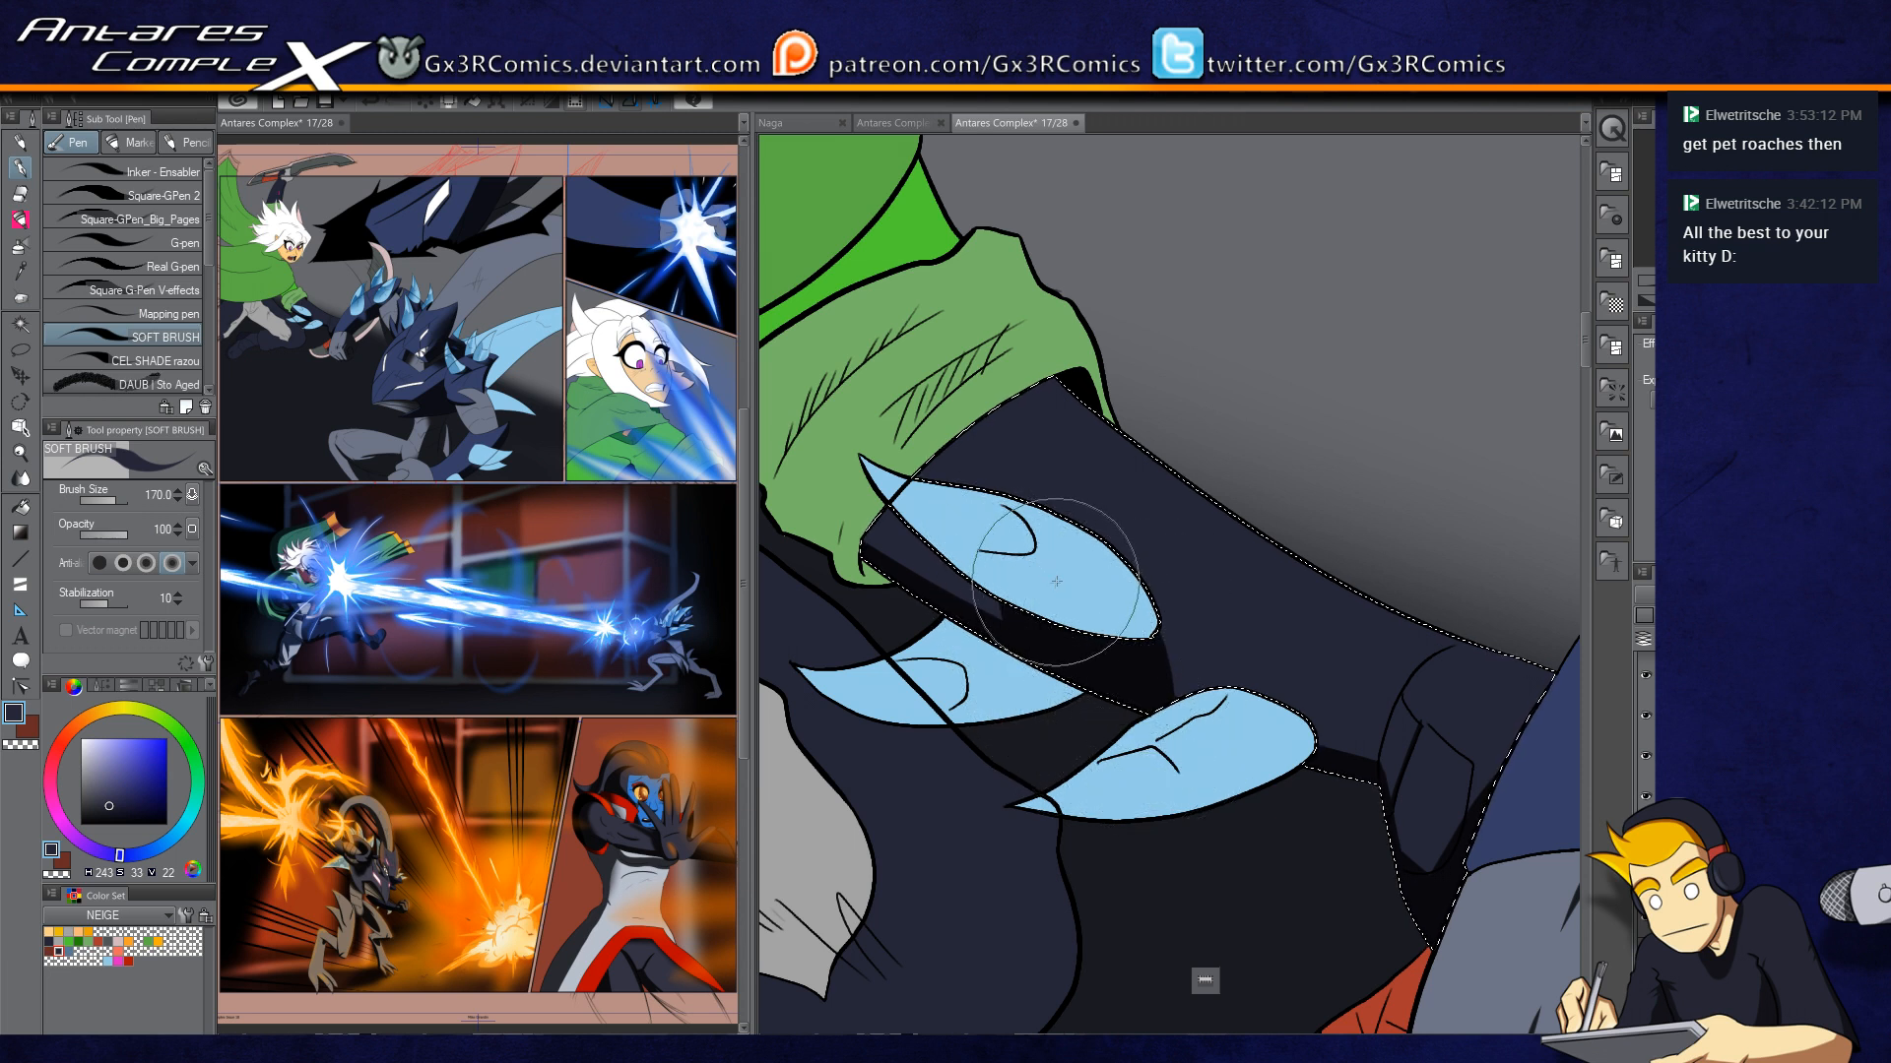
pyautogui.press('b')
pyautogui.press('c')
pyautogui.moveTo(1048, 613)
pyautogui.mouseDown()
pyautogui.moveTo(1061, 572)
pyautogui.moveTo(1070, 615)
pyautogui.mouseUp()
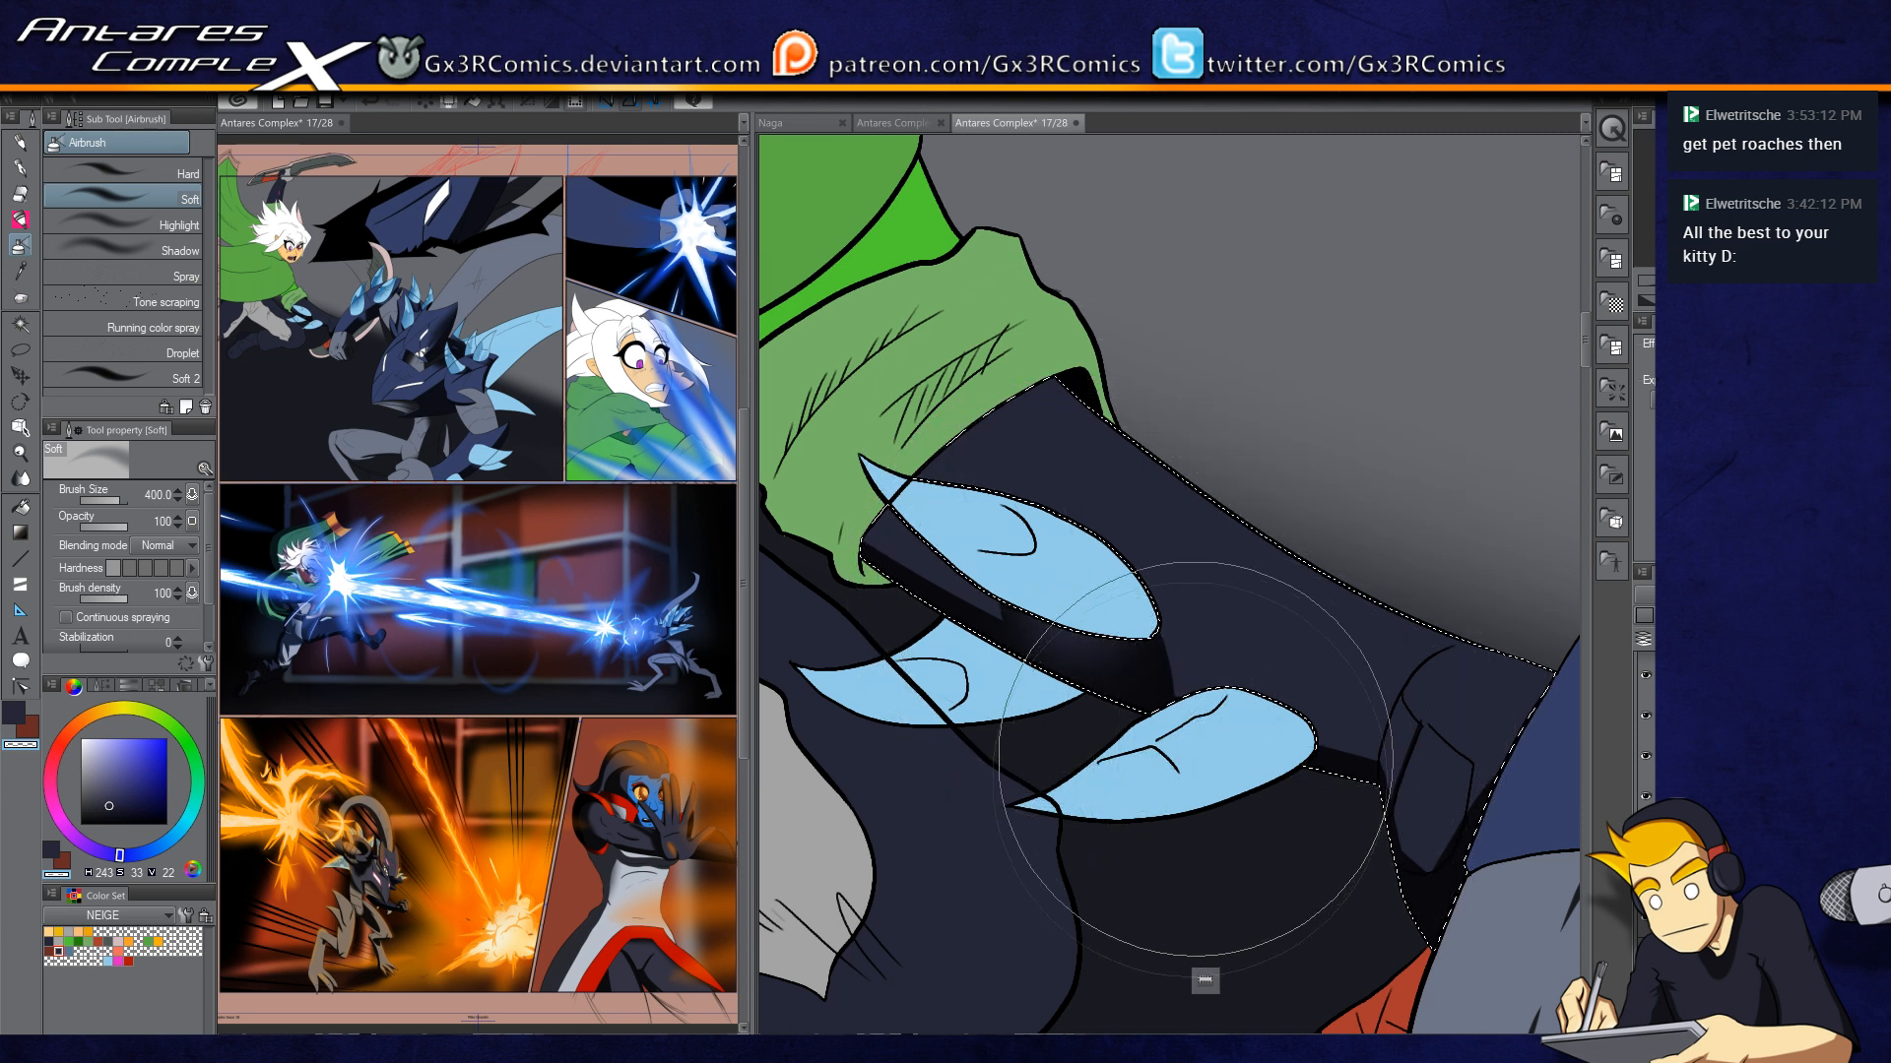
# Step: Shade the forearm softly where it emerges from the green sleeve cuff with the Soft airbrush at size 200
pyautogui.press('c')
pyautogui.press('[')
pyautogui.press('[')
pyautogui.press('[')
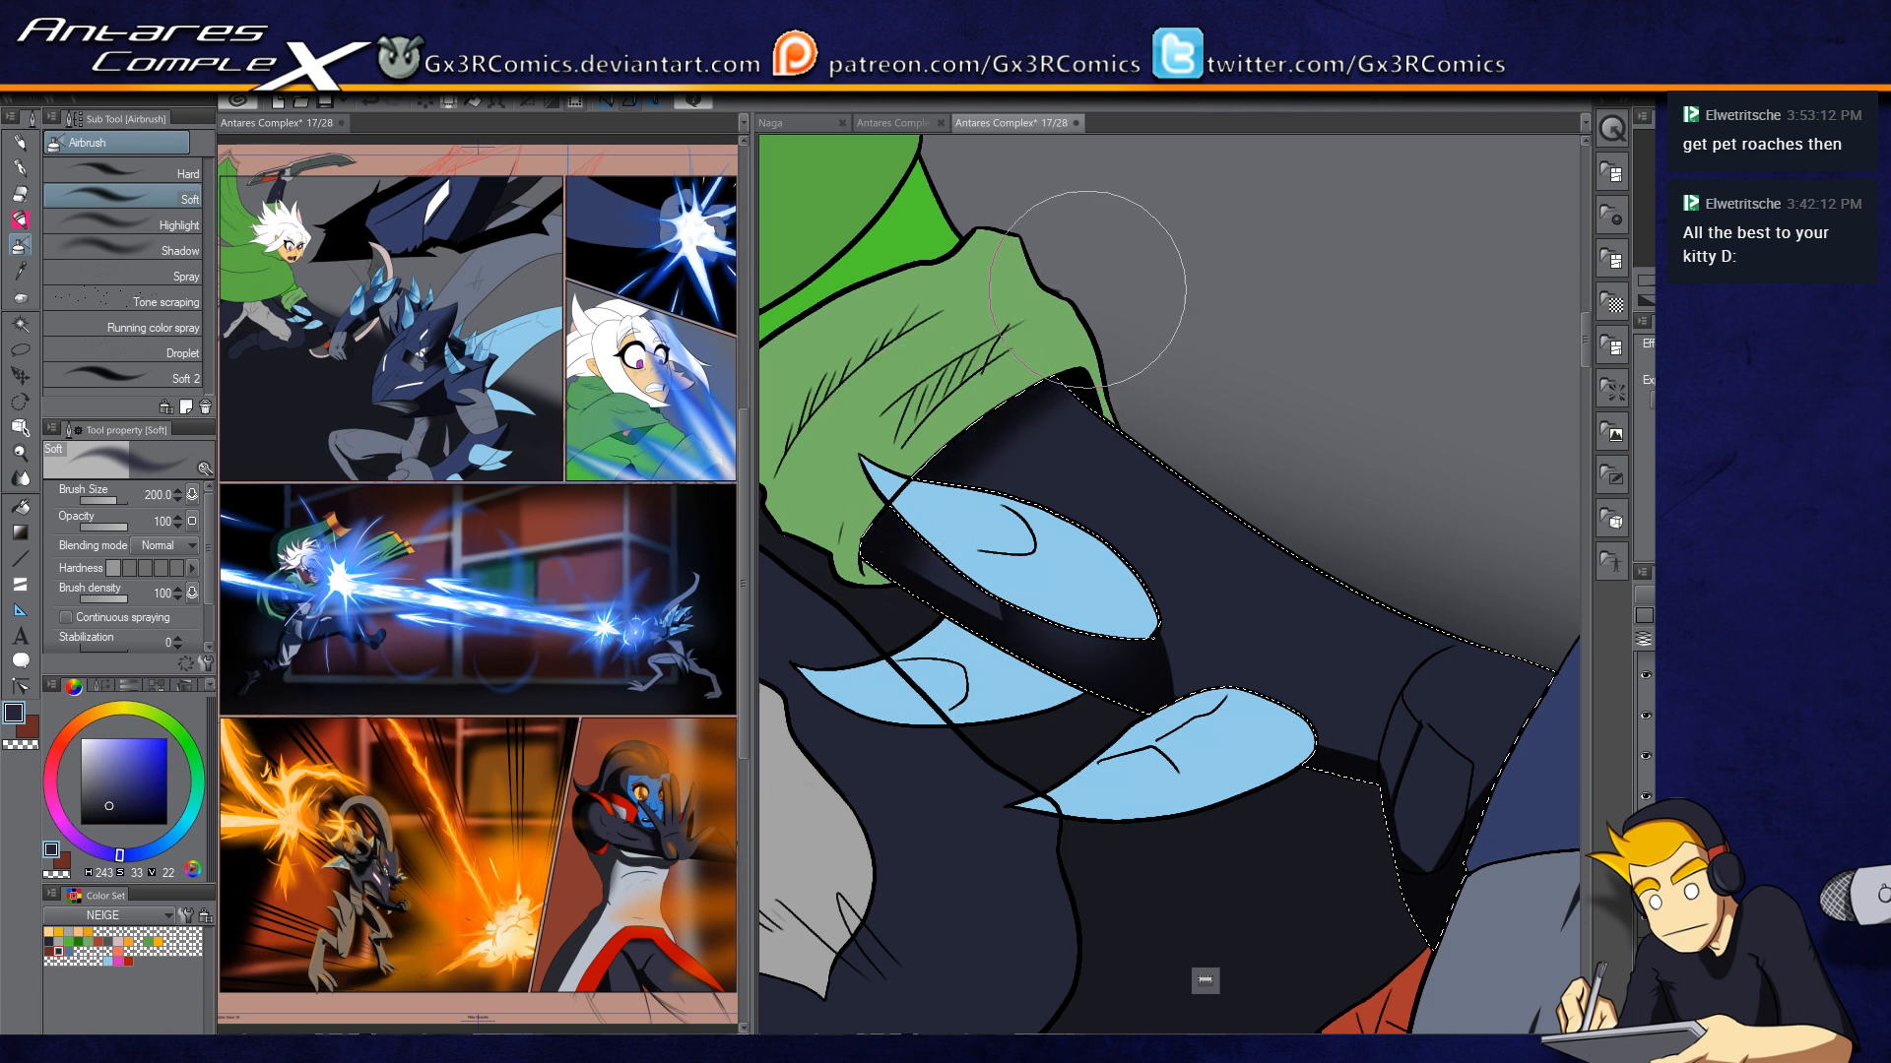
# Step: Select the grey and dark areas of both of the fighter's trouser legs below the tunic with Auto select
pyautogui.moveTo(891, 611); pyautogui.dragTo(1280, 597)
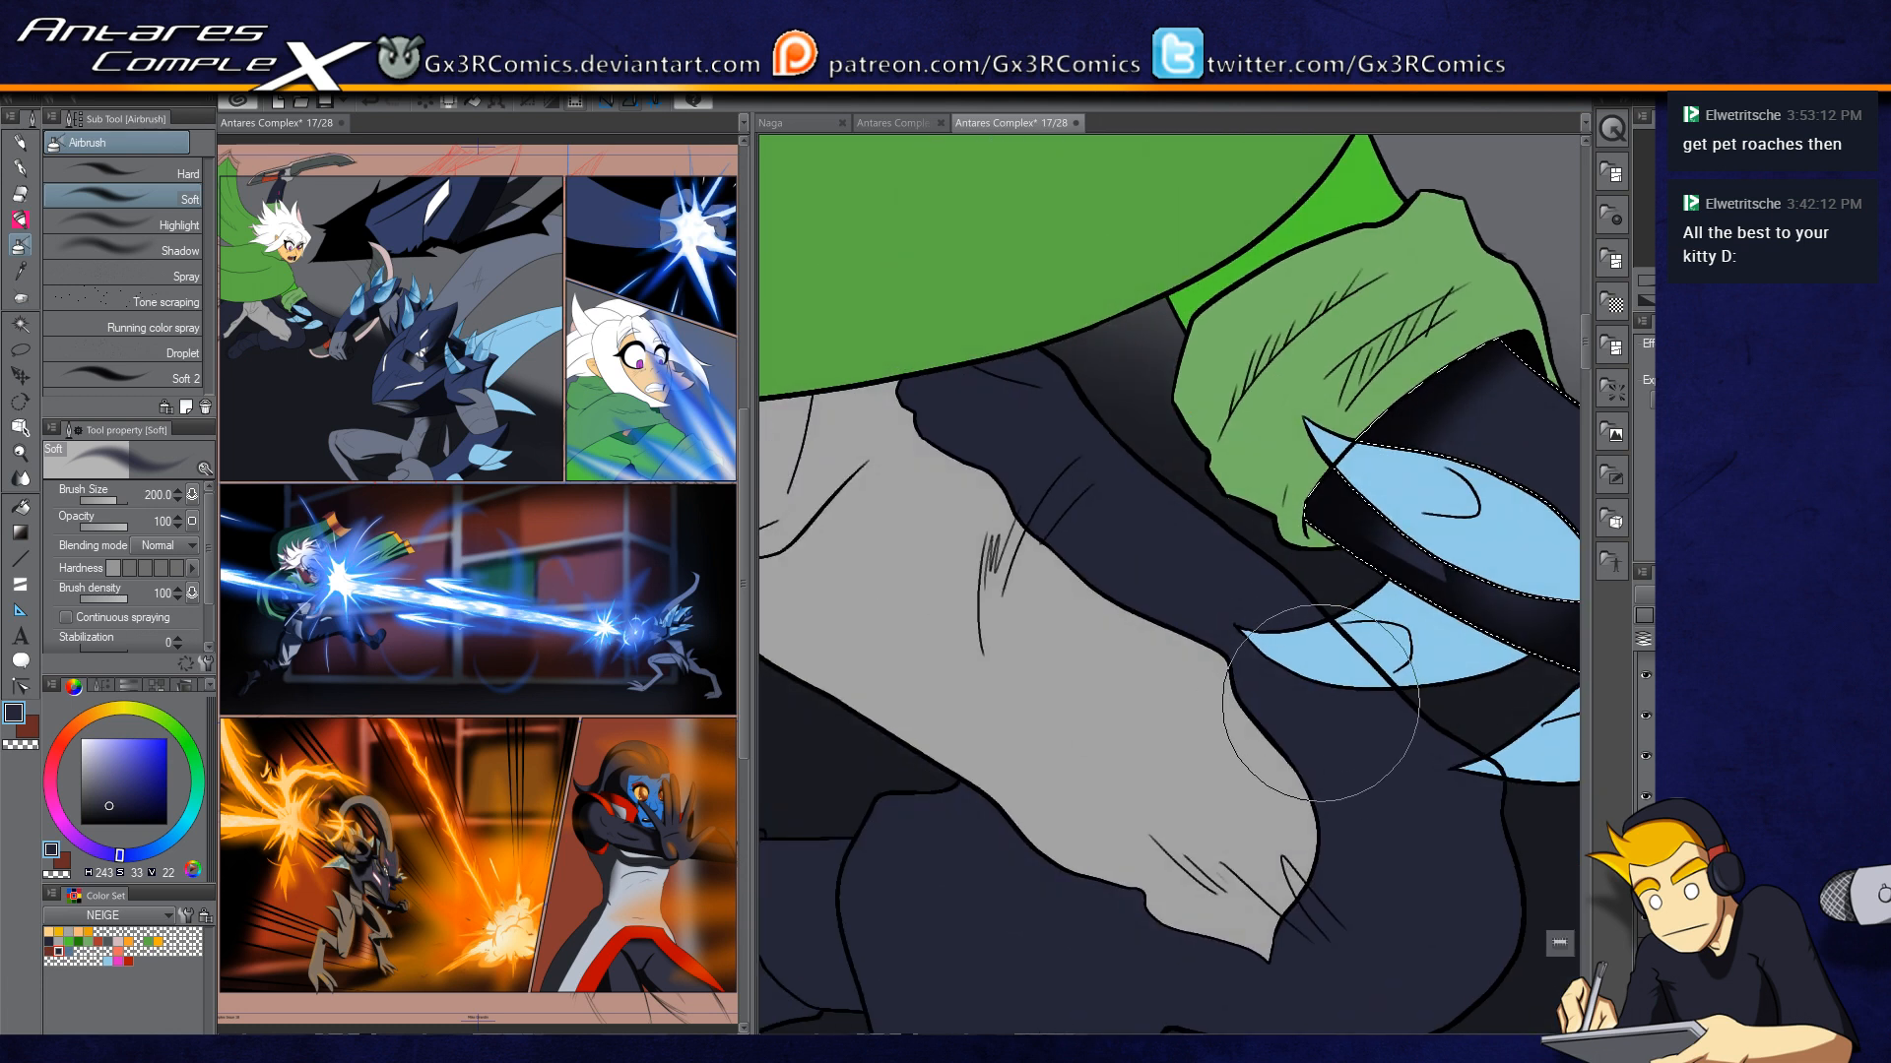
pyautogui.press('w')
pyautogui.click(1300, 726)
pyautogui.keyDown('shift'); pyautogui.click(1002, 671); pyautogui.keyUp('shift')
pyautogui.moveTo(916, 669); pyautogui.dragTo(1094, 673)
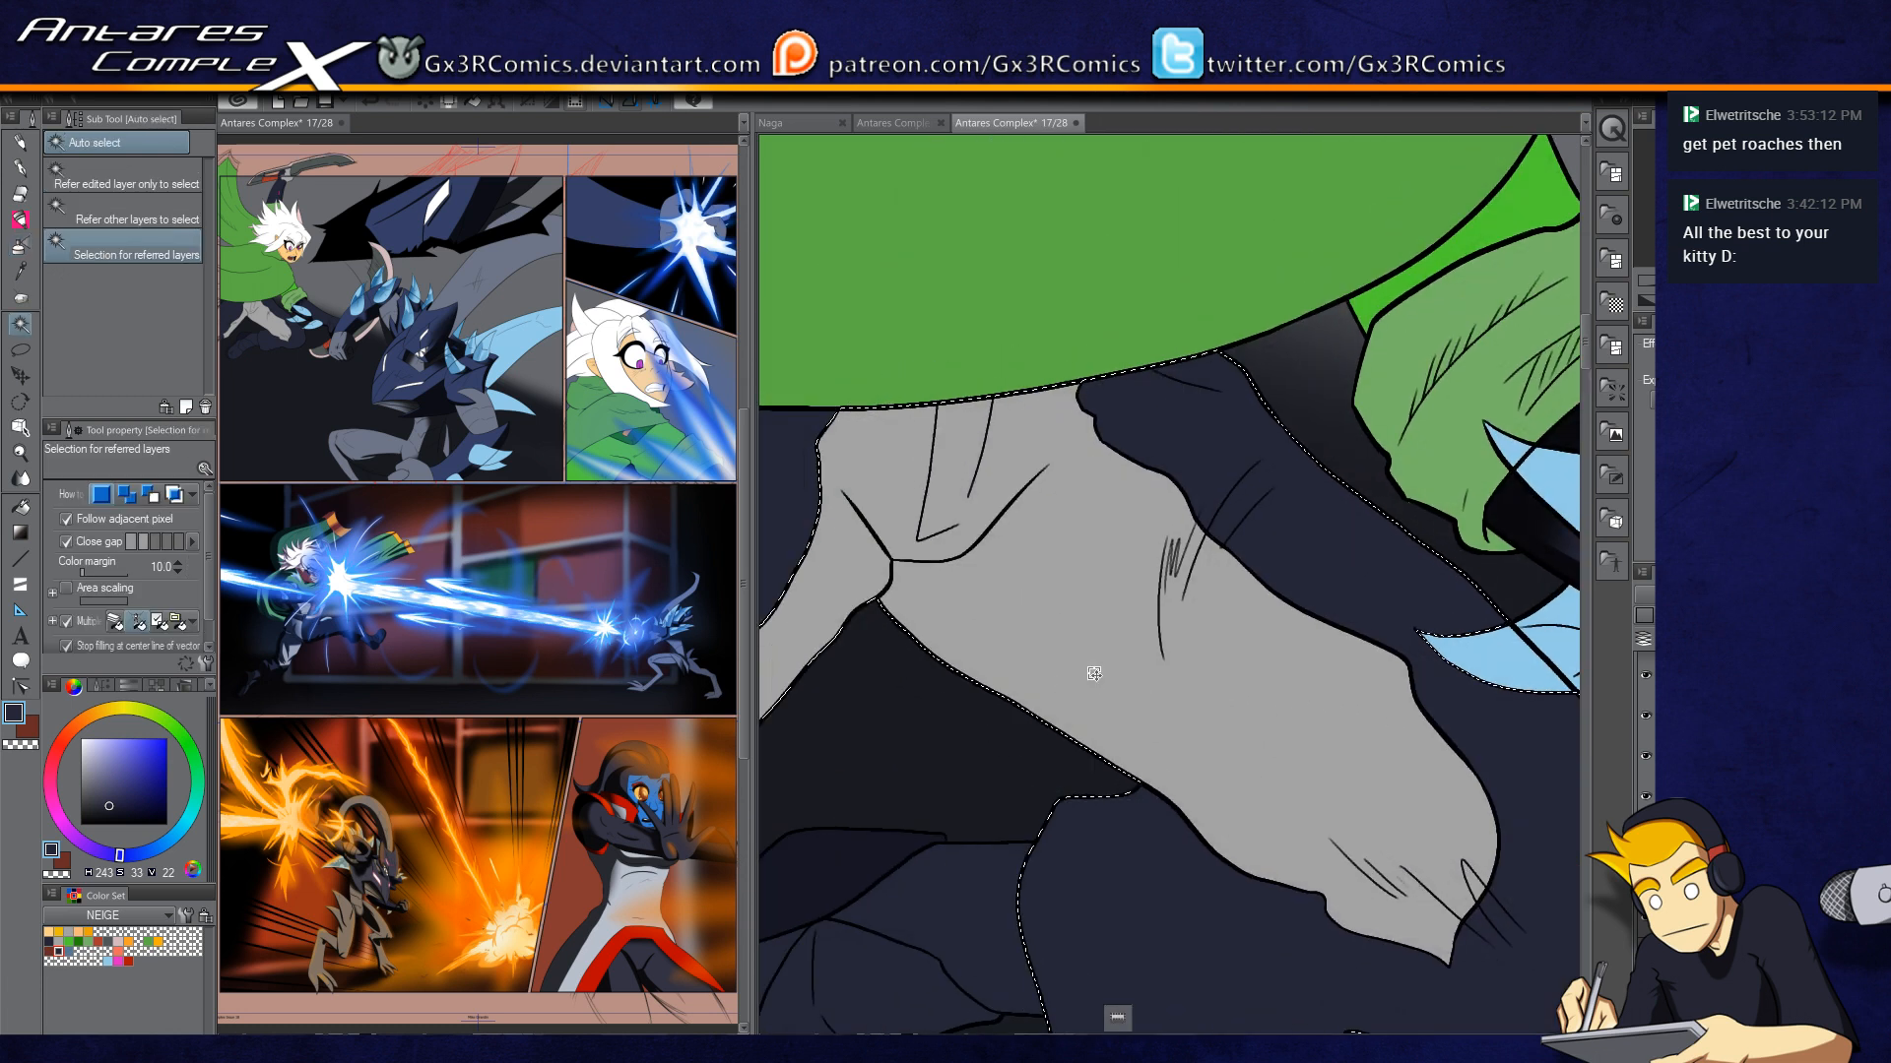
pyautogui.scroll(-1, 1068, 671)
pyautogui.press('p')
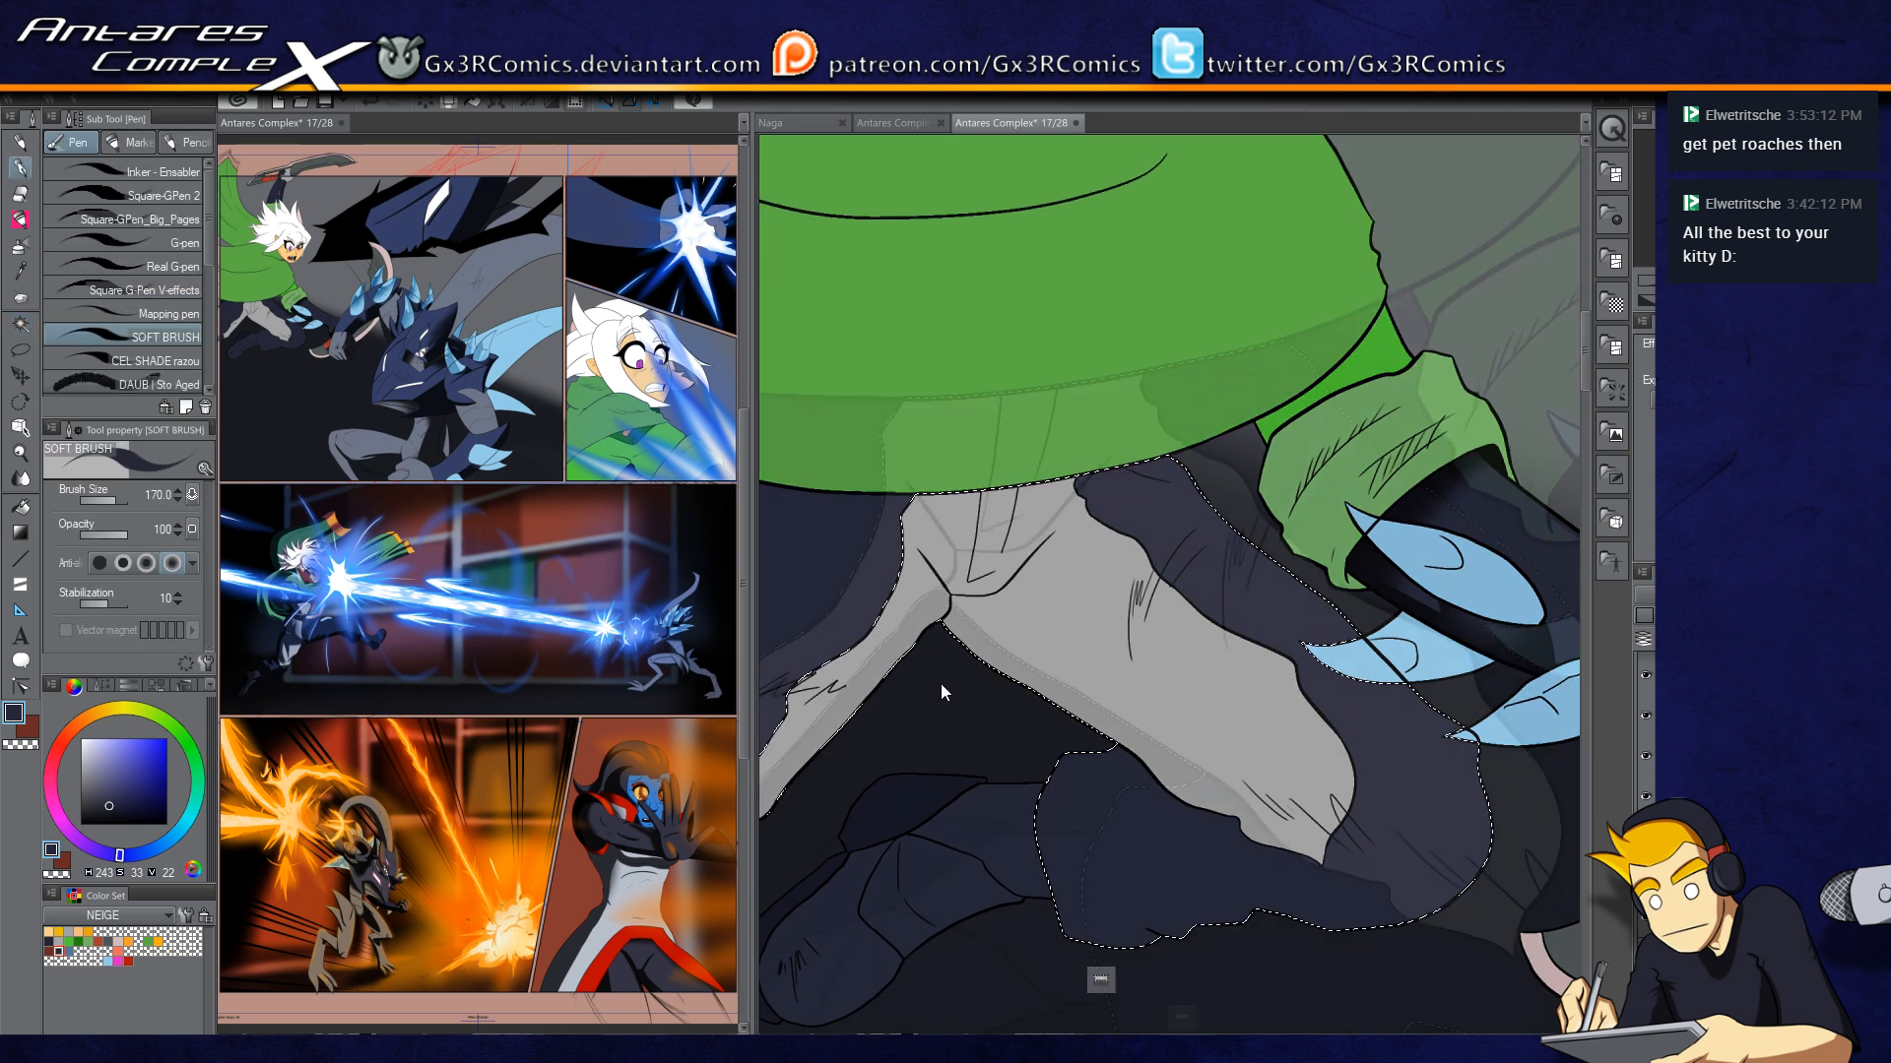
pyautogui.scroll(1, 942, 681)
pyautogui.moveTo(931, 709); pyautogui.dragTo(1326, 483)
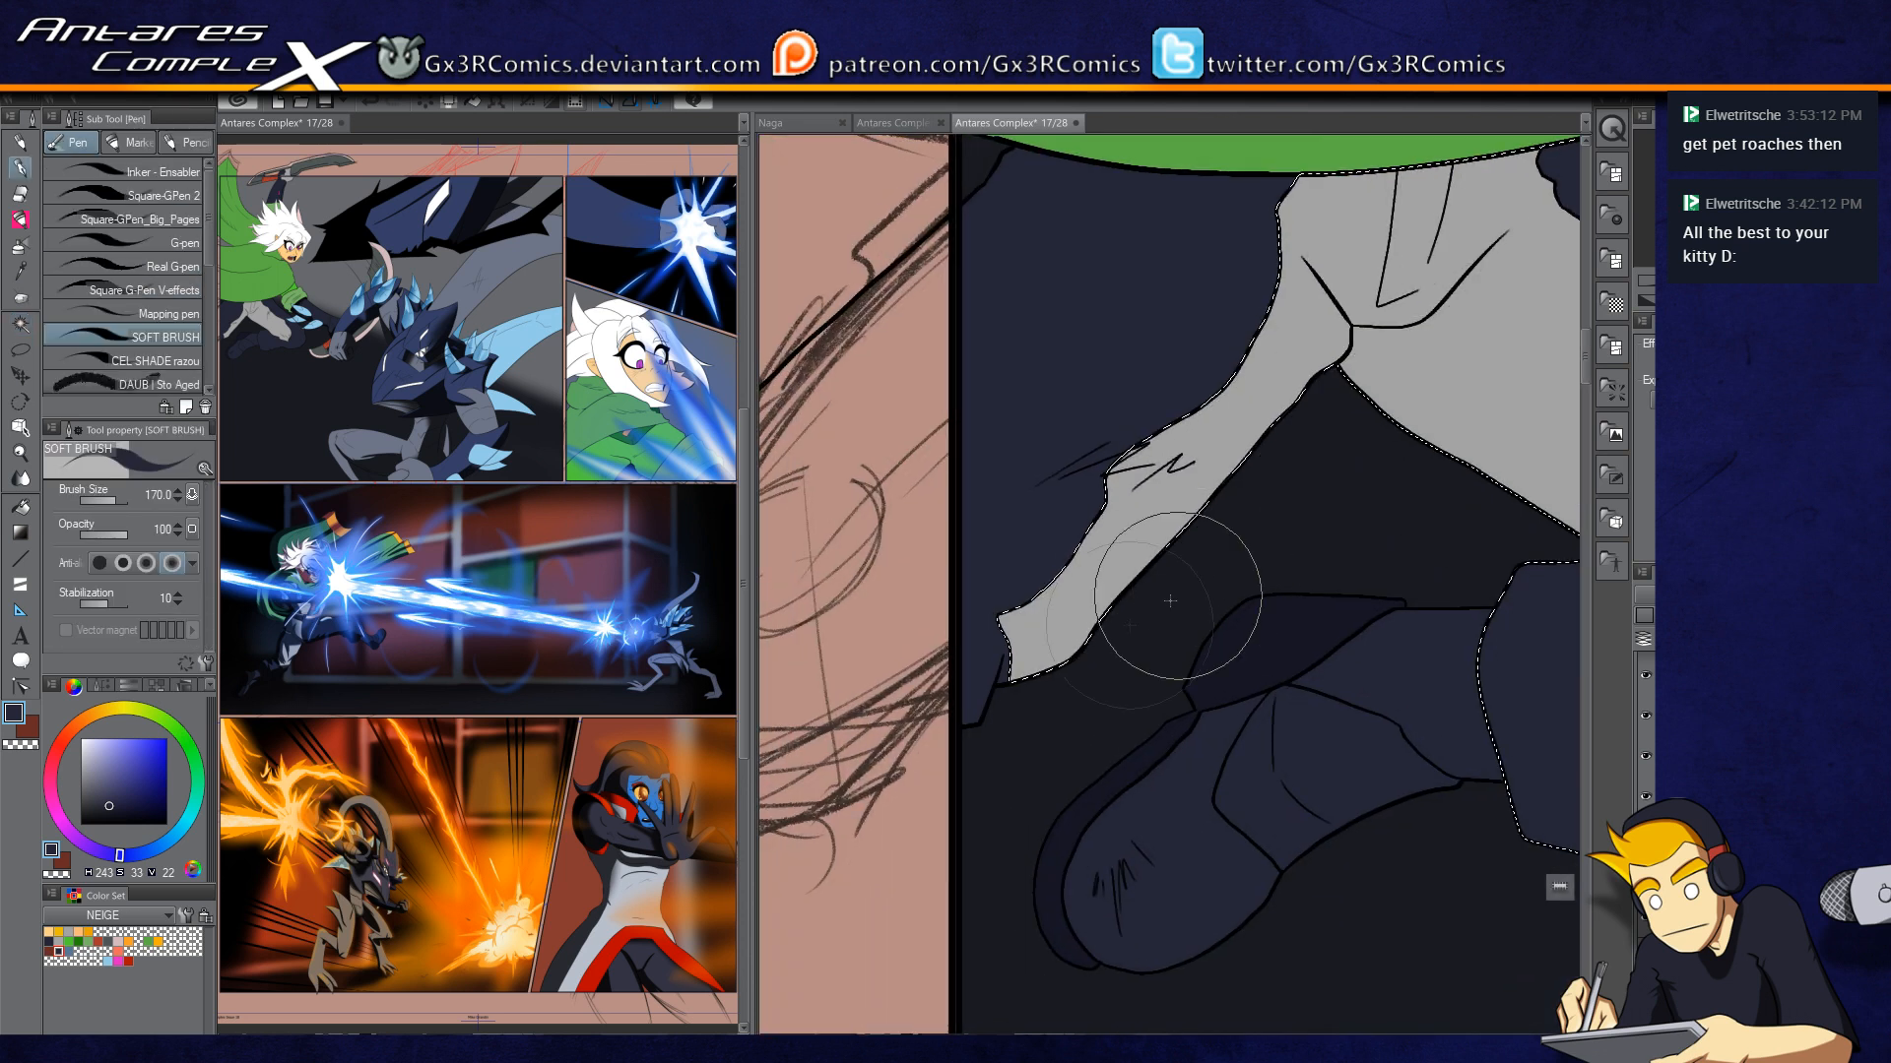
pyautogui.press('w')
pyautogui.keyDown('shift'); pyautogui.click(990, 670); pyautogui.keyUp('shift')
# Step: Paint a dark shadow along the underside of the leg by the panel's left border with the Soft Brush
pyautogui.press('p')
pyautogui.moveTo(958, 746)
pyautogui.mouseDown()
pyautogui.moveTo(987, 678)
pyautogui.moveTo(1015, 573)
pyautogui.mouseUp()
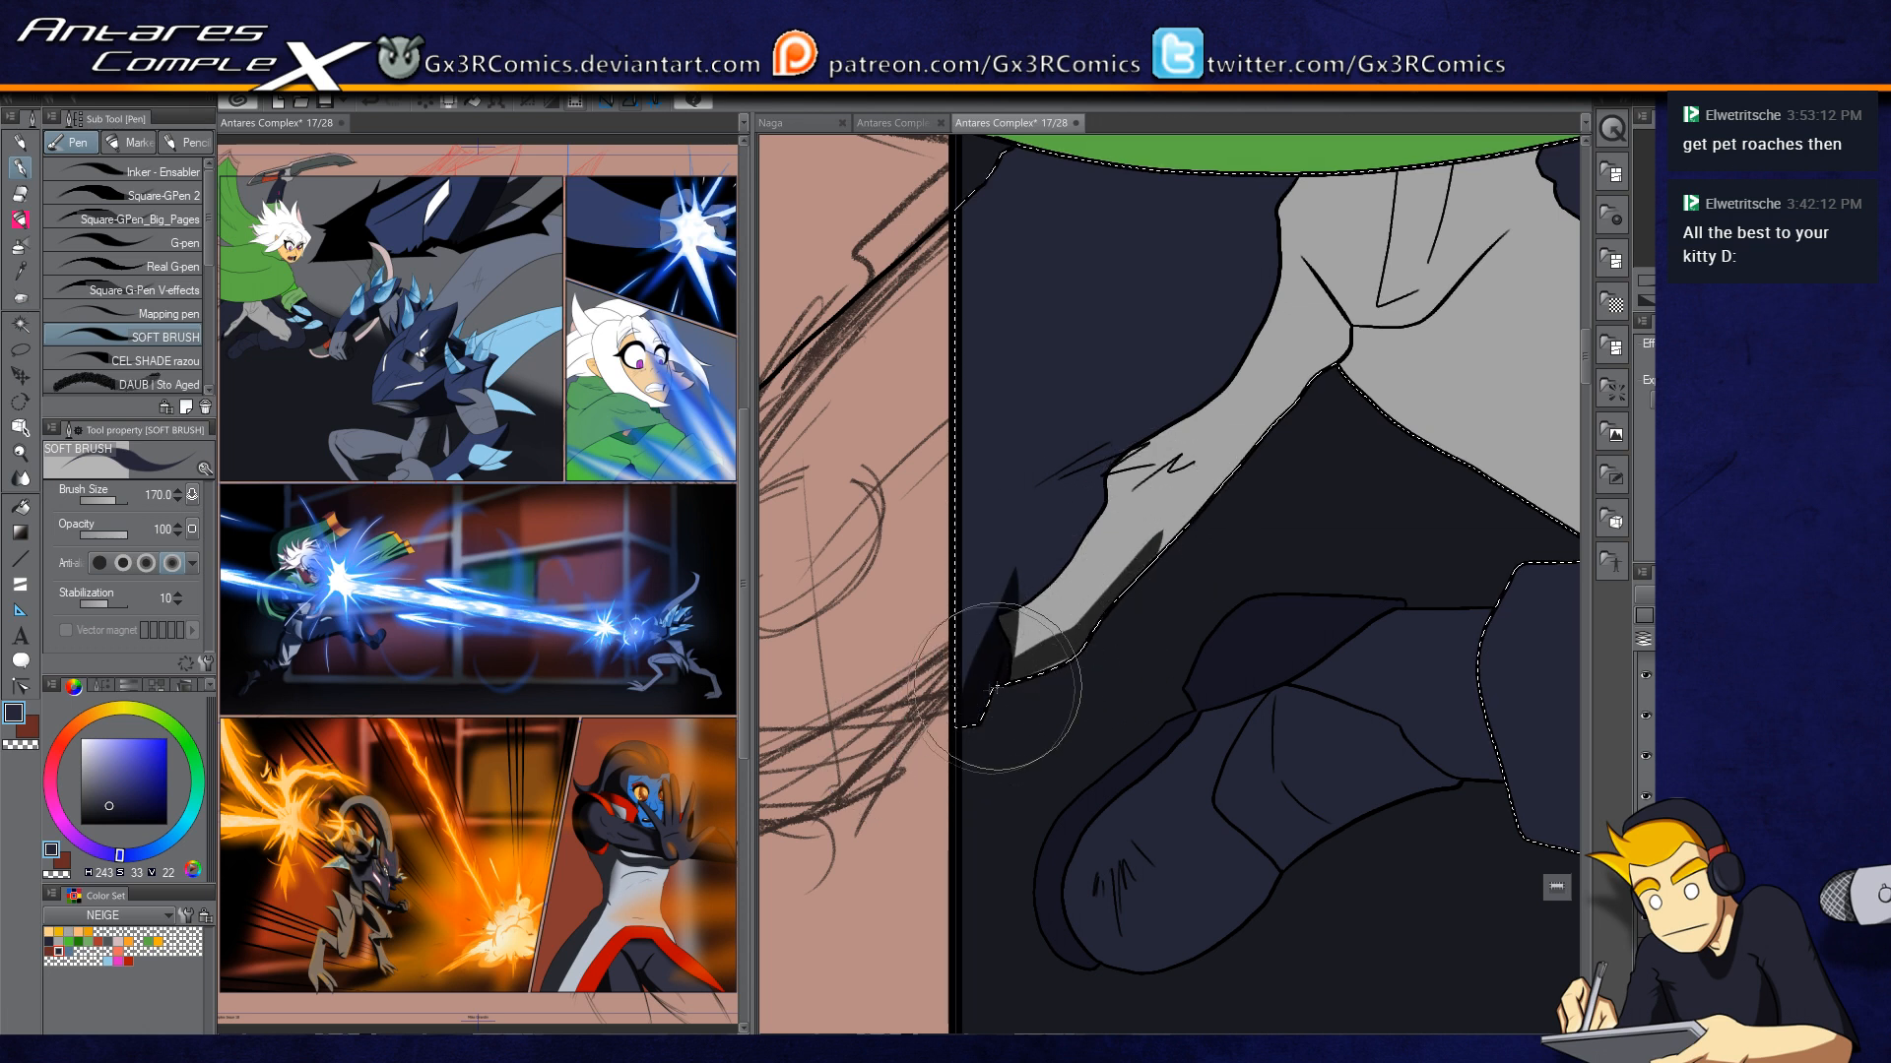
pyautogui.moveTo(1201, 562); pyautogui.dragTo(1019, 773)
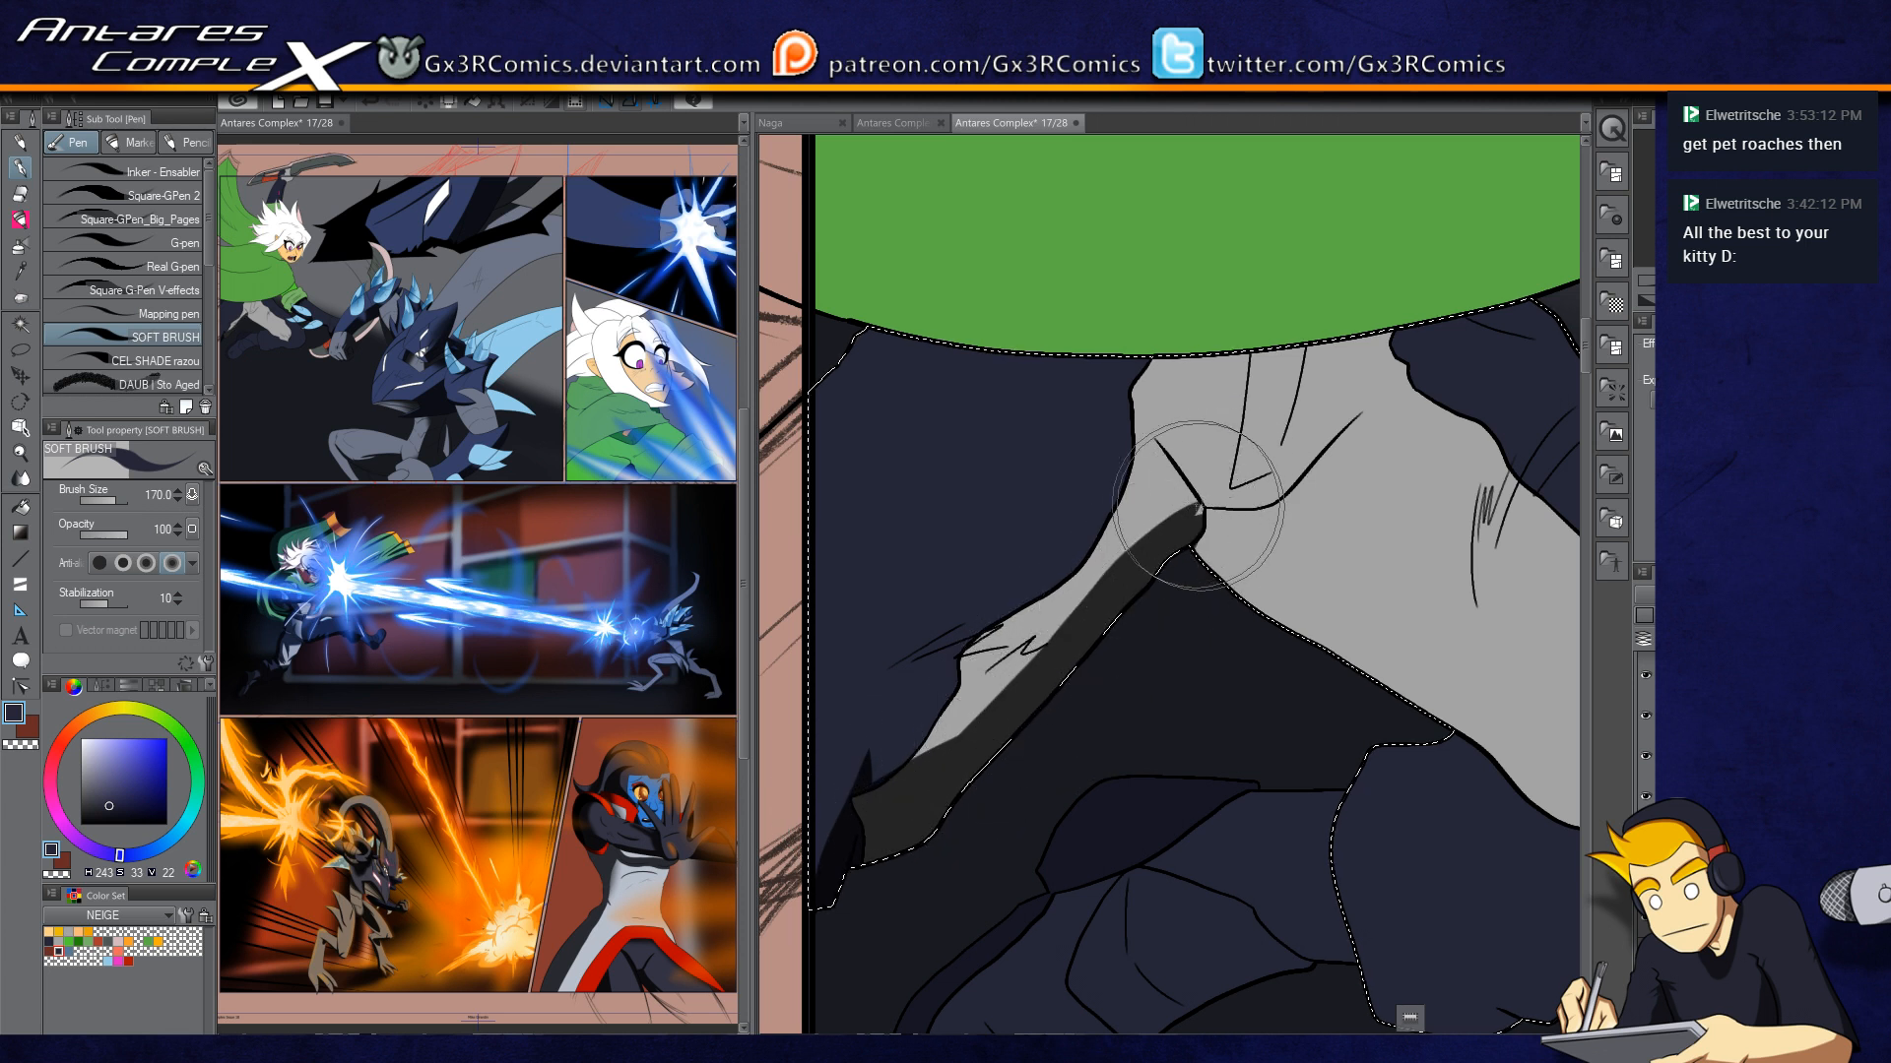
# Step: Paint dark shadows into the crotch creases, beneath the tunic hem and in the bent leg's thigh fold
pyautogui.moveTo(1145, 408); pyautogui.dragTo(1179, 461)
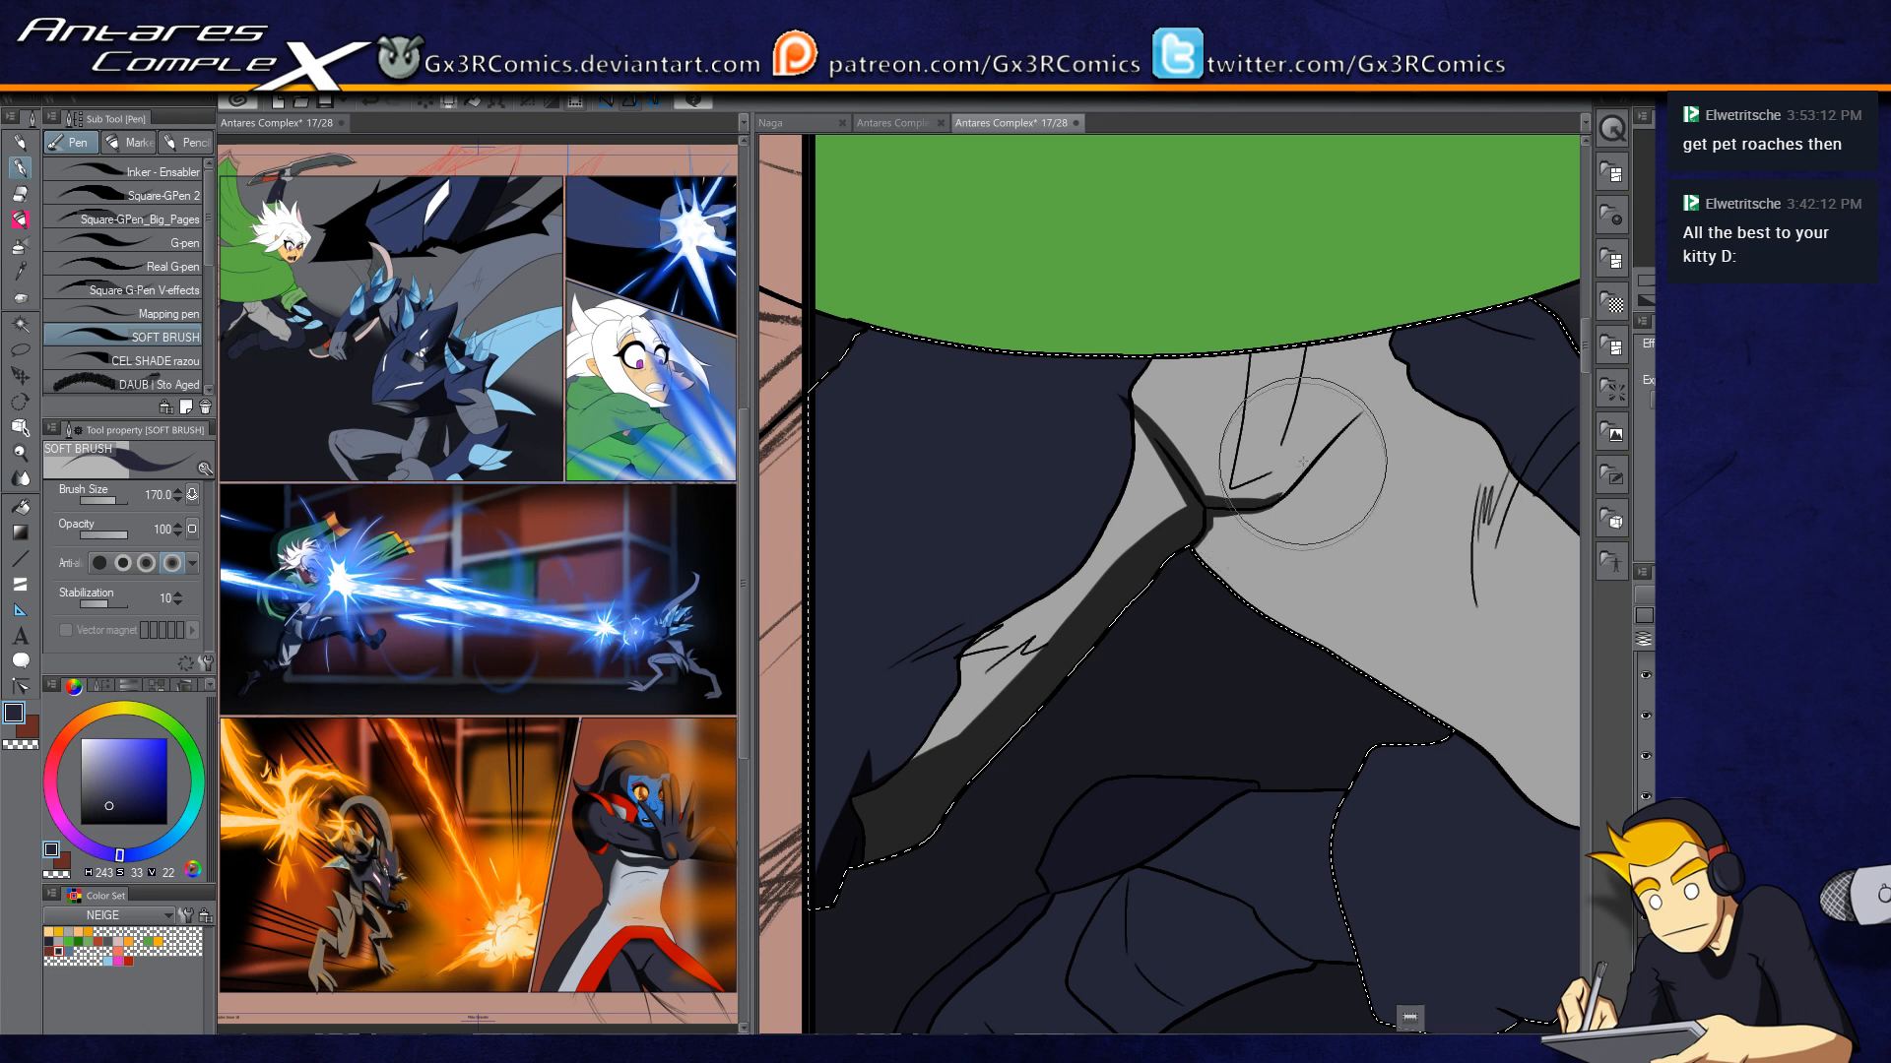
pyautogui.moveTo(1260, 511); pyautogui.dragTo(1391, 394)
pyautogui.hotkey('ctrl', 'z')
pyautogui.moveTo(1248, 506)
pyautogui.mouseDown()
pyautogui.moveTo(1390, 393)
pyautogui.moveTo(1220, 526)
pyautogui.mouseUp()
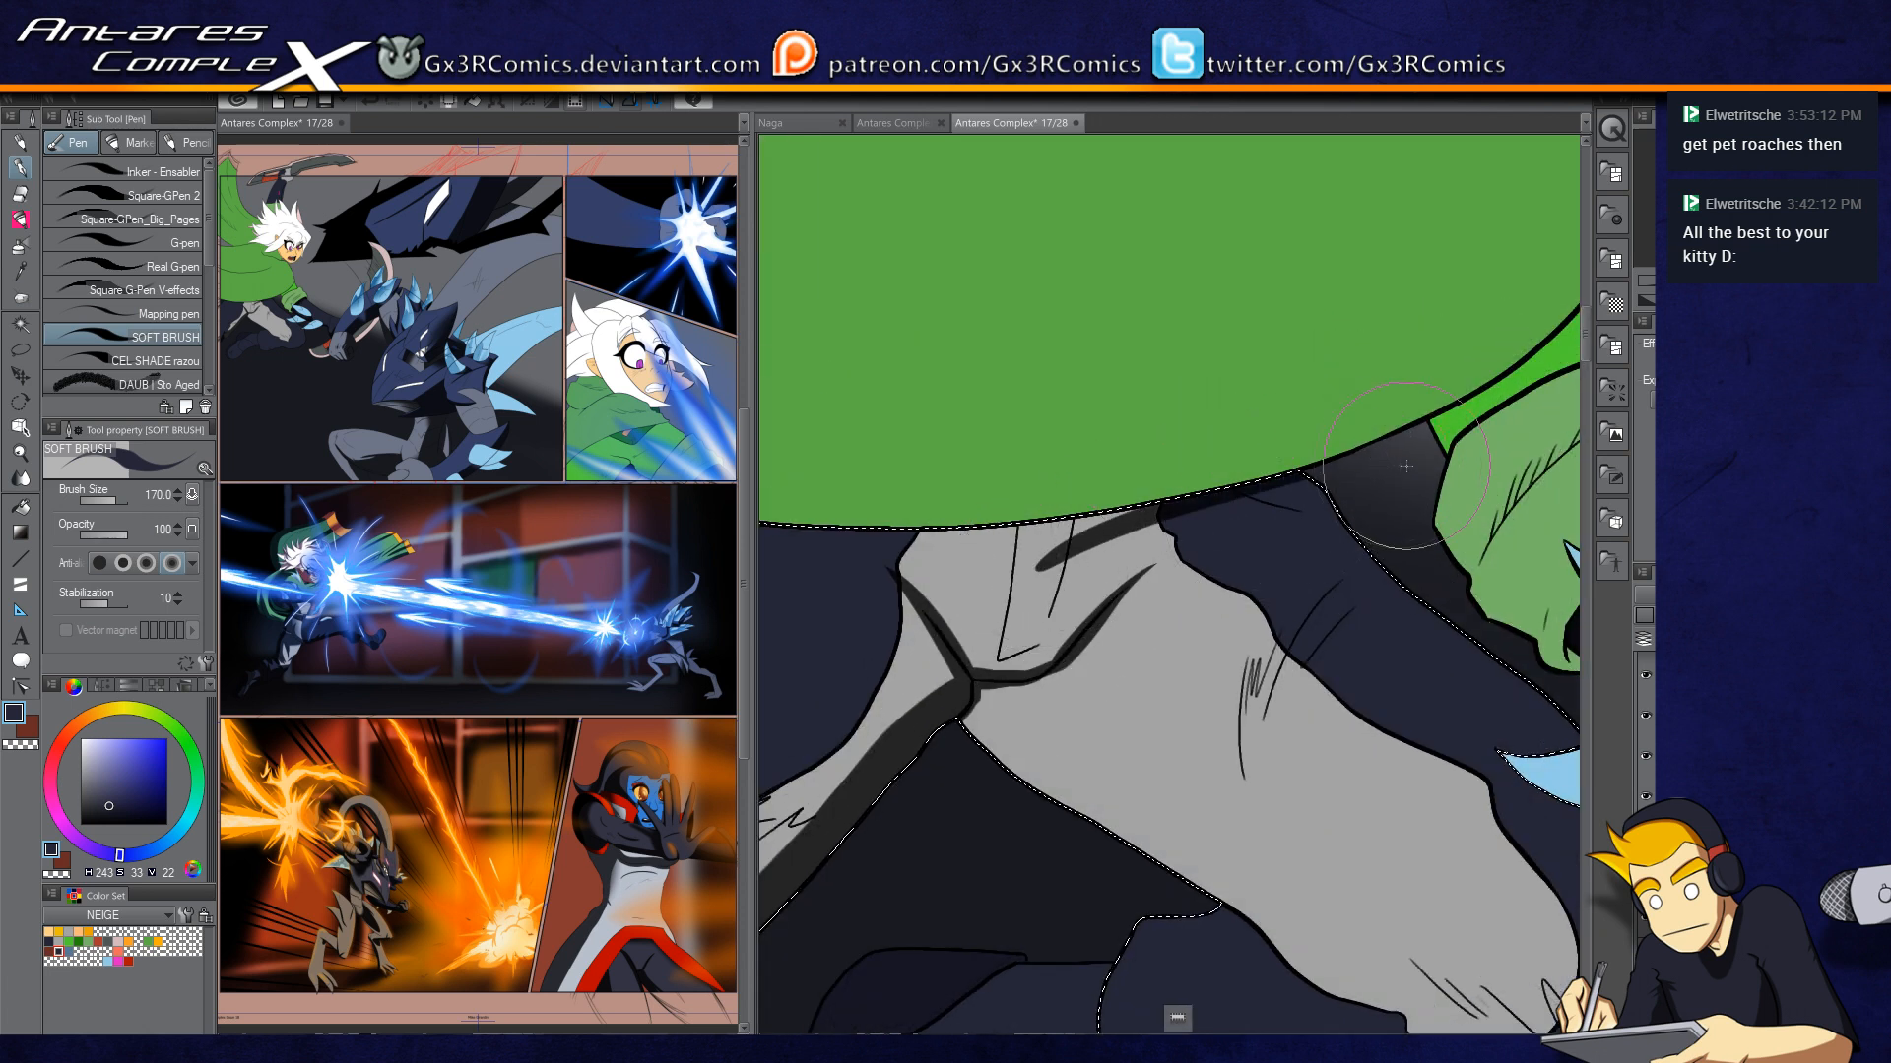
pyautogui.moveTo(1323, 570); pyautogui.dragTo(1135, 578)
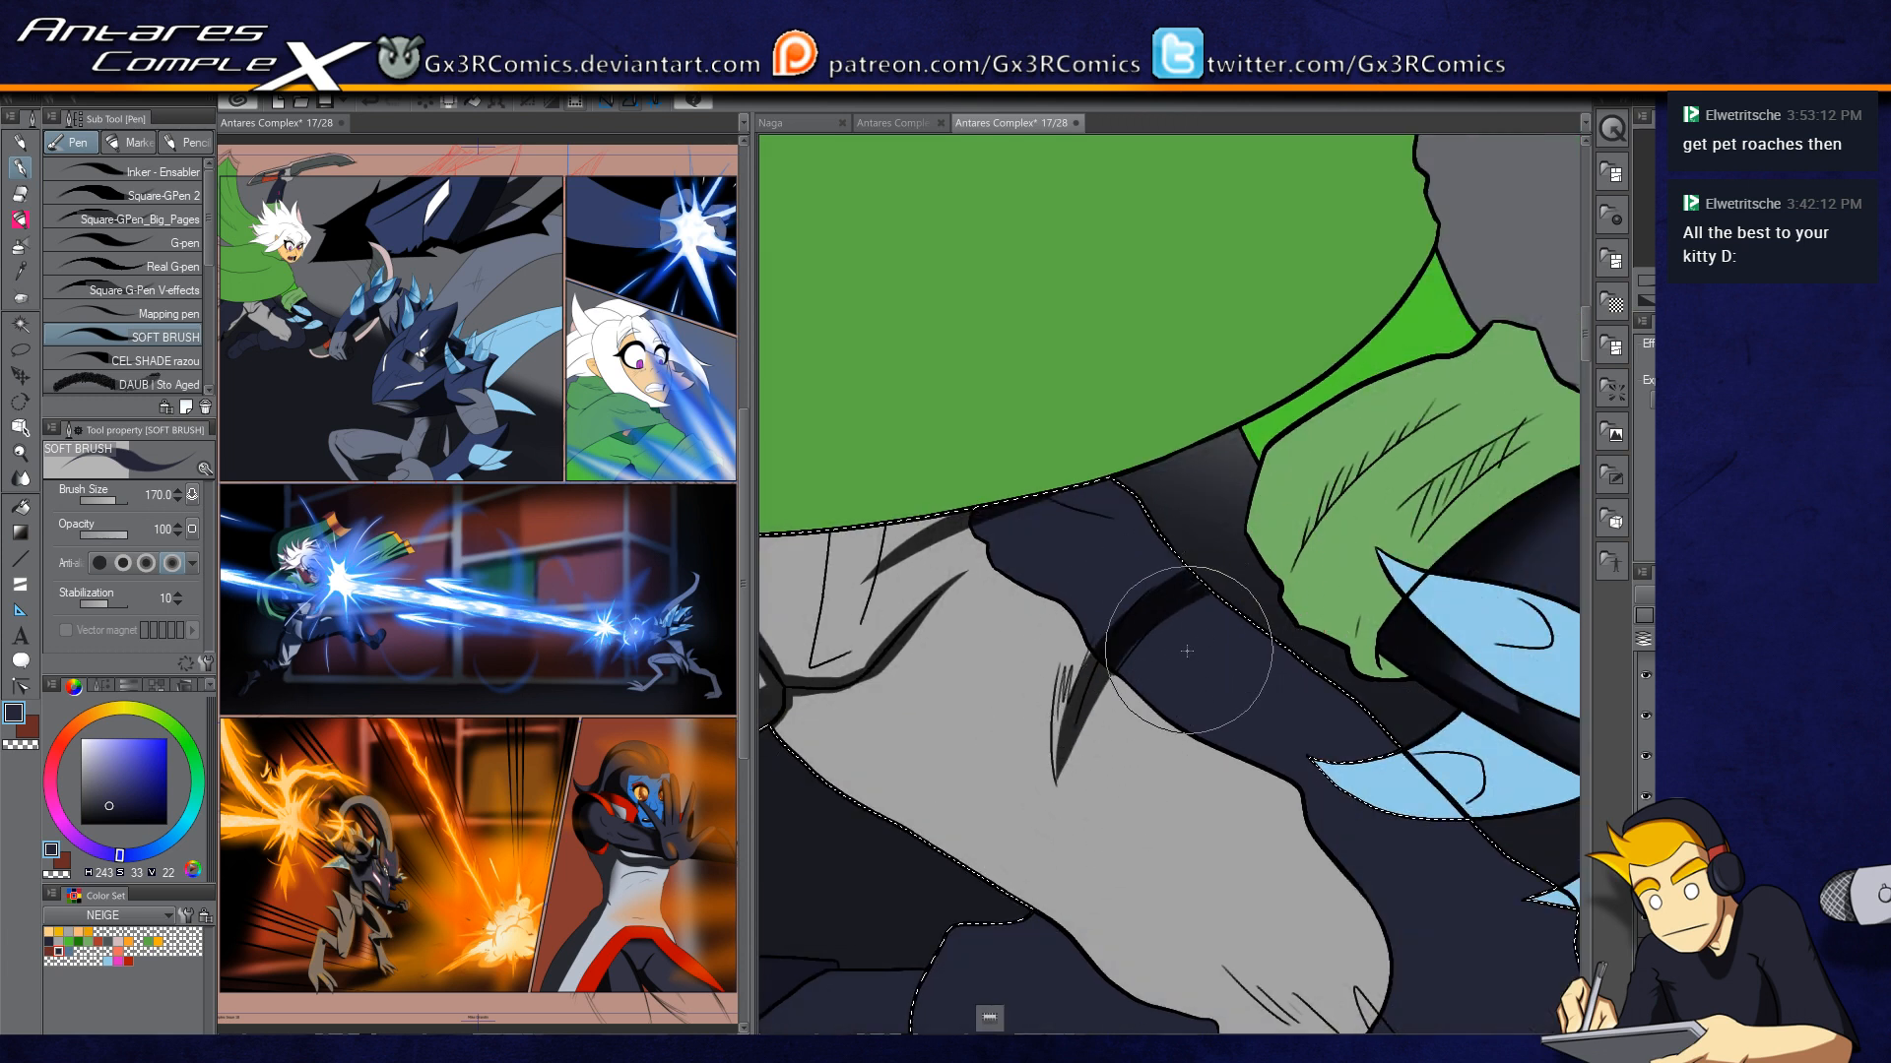
pyautogui.moveTo(1110, 665)
pyautogui.mouseDown()
pyautogui.moveTo(1284, 550)
pyautogui.moveTo(1117, 675)
pyautogui.moveTo(1194, 589)
pyautogui.mouseUp()
# Step: Paint a dark shadow along the underside of the bent thigh from the crotch to the knee
pyautogui.moveTo(1066, 773)
pyautogui.mouseDown()
pyautogui.moveTo(1107, 699)
pyautogui.moveTo(1266, 594)
pyautogui.mouseUp()
pyautogui.moveTo(985, 549); pyautogui.dragTo(1088, 660)
pyautogui.moveTo(990, 533); pyautogui.dragTo(1050, 594)
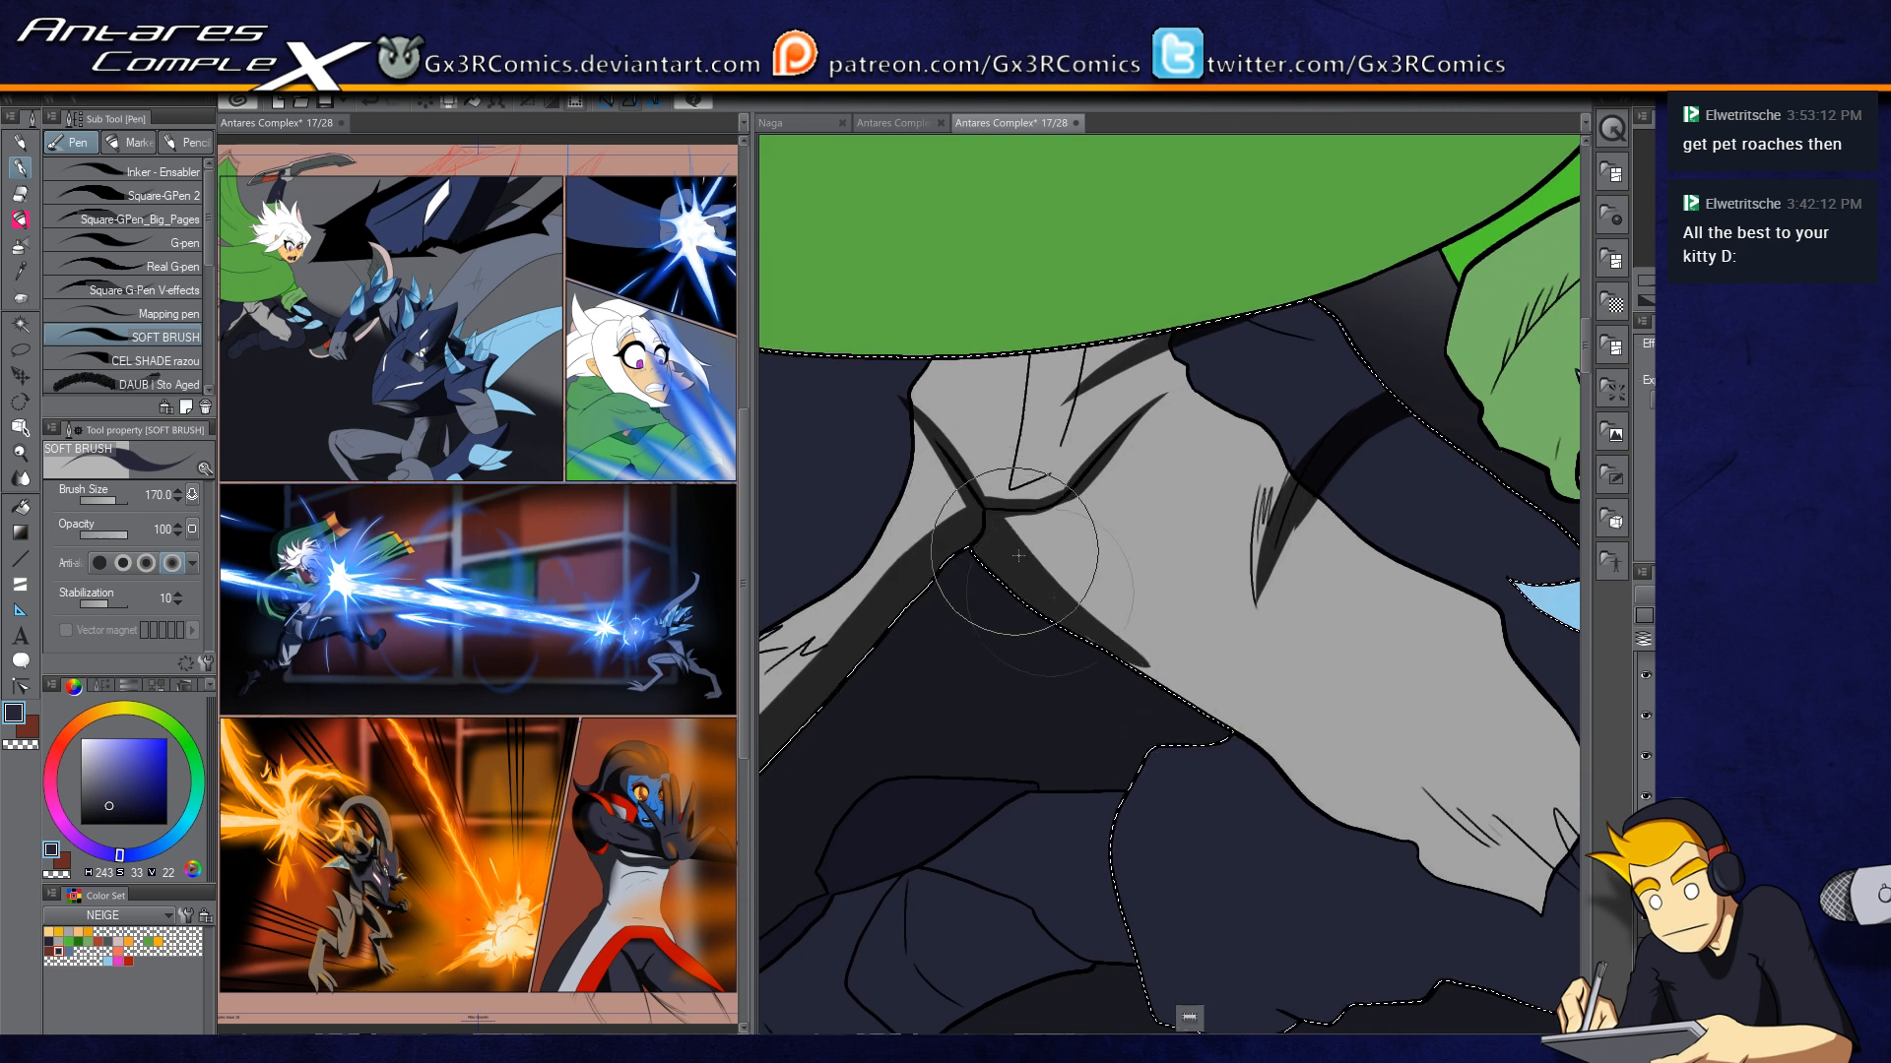
pyautogui.moveTo(1288, 793); pyautogui.dragTo(1098, 689)
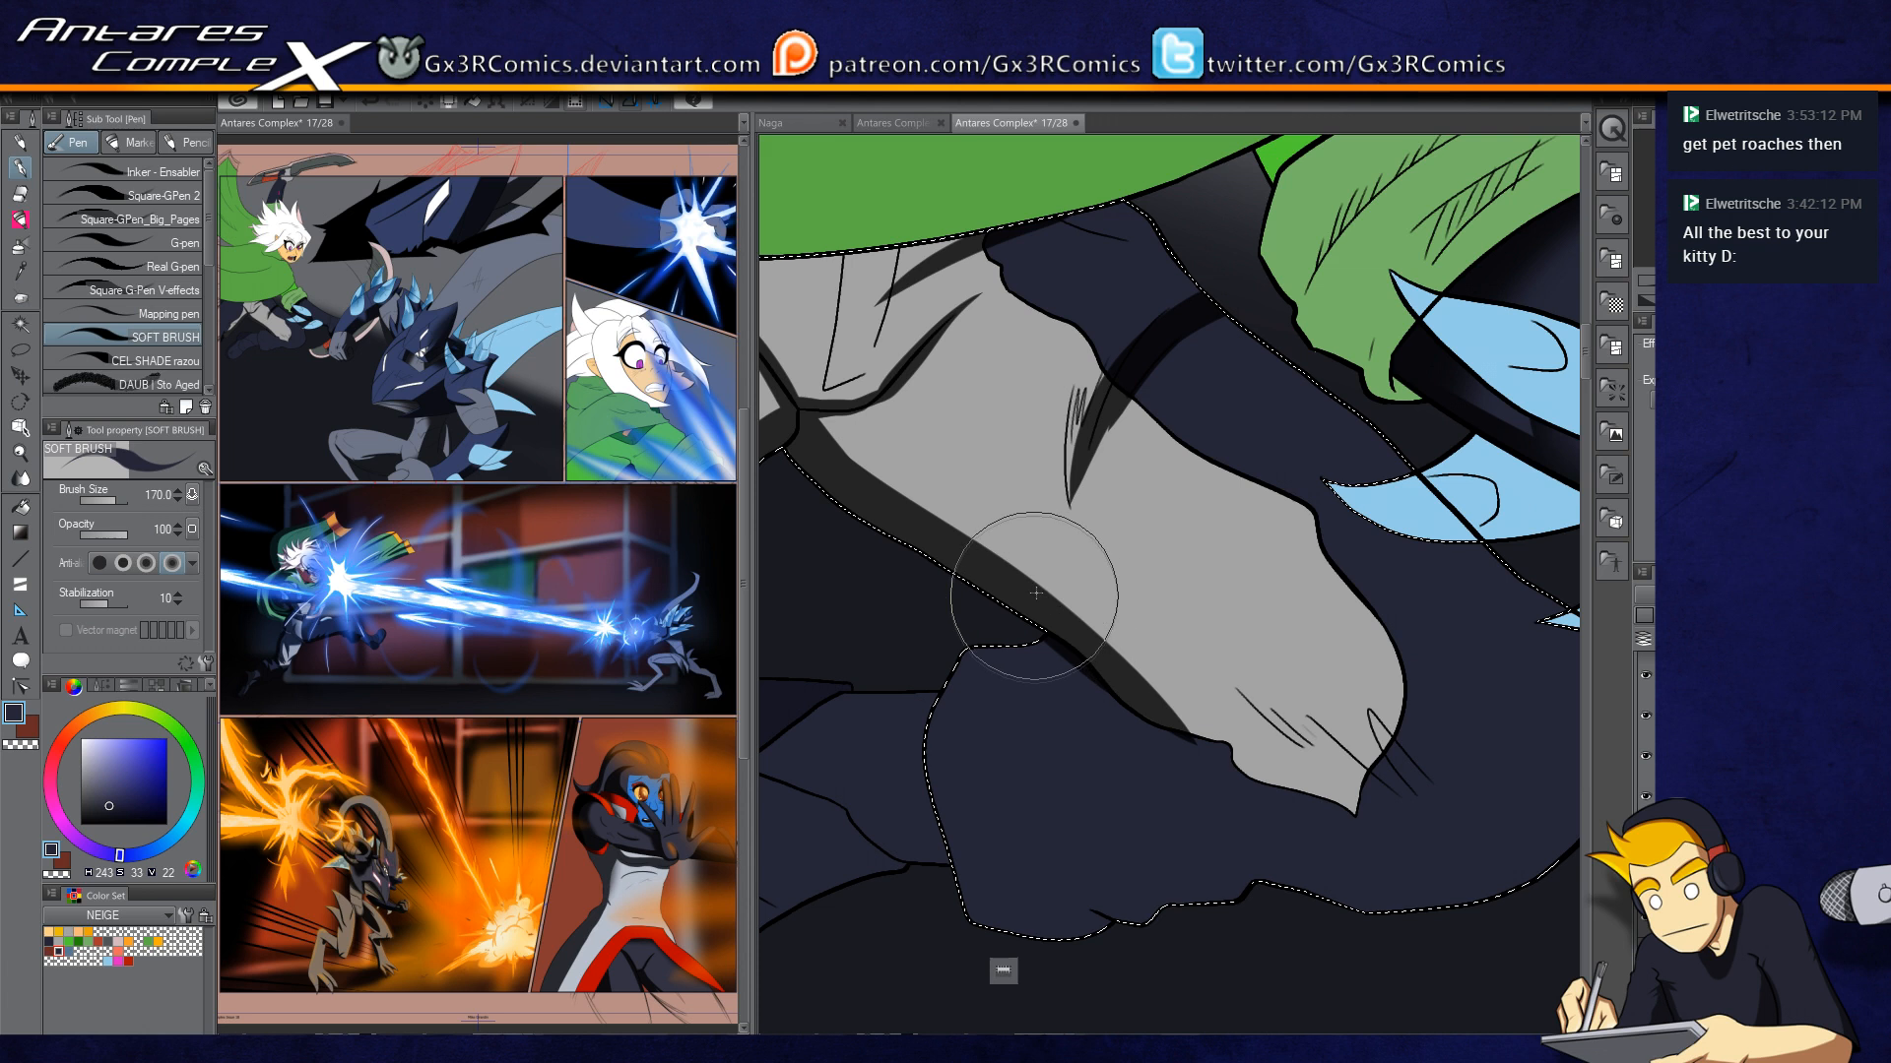
pyautogui.moveTo(1257, 745)
pyautogui.mouseDown()
pyautogui.moveTo(1372, 690)
pyautogui.moveTo(1245, 731)
pyautogui.moveTo(1157, 713)
pyautogui.moveTo(1345, 723)
pyautogui.mouseUp()
# Step: Paint jagged dark shadows along the bottom of the bent knee and a fold shadow near the lowest blue spike
pyautogui.moveTo(1156, 827); pyautogui.dragTo(1057, 608)
pyautogui.moveTo(901, 718)
pyautogui.mouseDown()
pyautogui.moveTo(1281, 677)
pyautogui.moveTo(897, 712)
pyautogui.moveTo(842, 659)
pyautogui.moveTo(1153, 740)
pyautogui.moveTo(866, 650)
pyautogui.moveTo(1078, 705)
pyautogui.moveTo(1476, 753)
pyautogui.moveTo(917, 681)
pyautogui.moveTo(1414, 754)
pyautogui.moveTo(1103, 720)
pyautogui.moveTo(876, 632)
pyautogui.mouseUp()
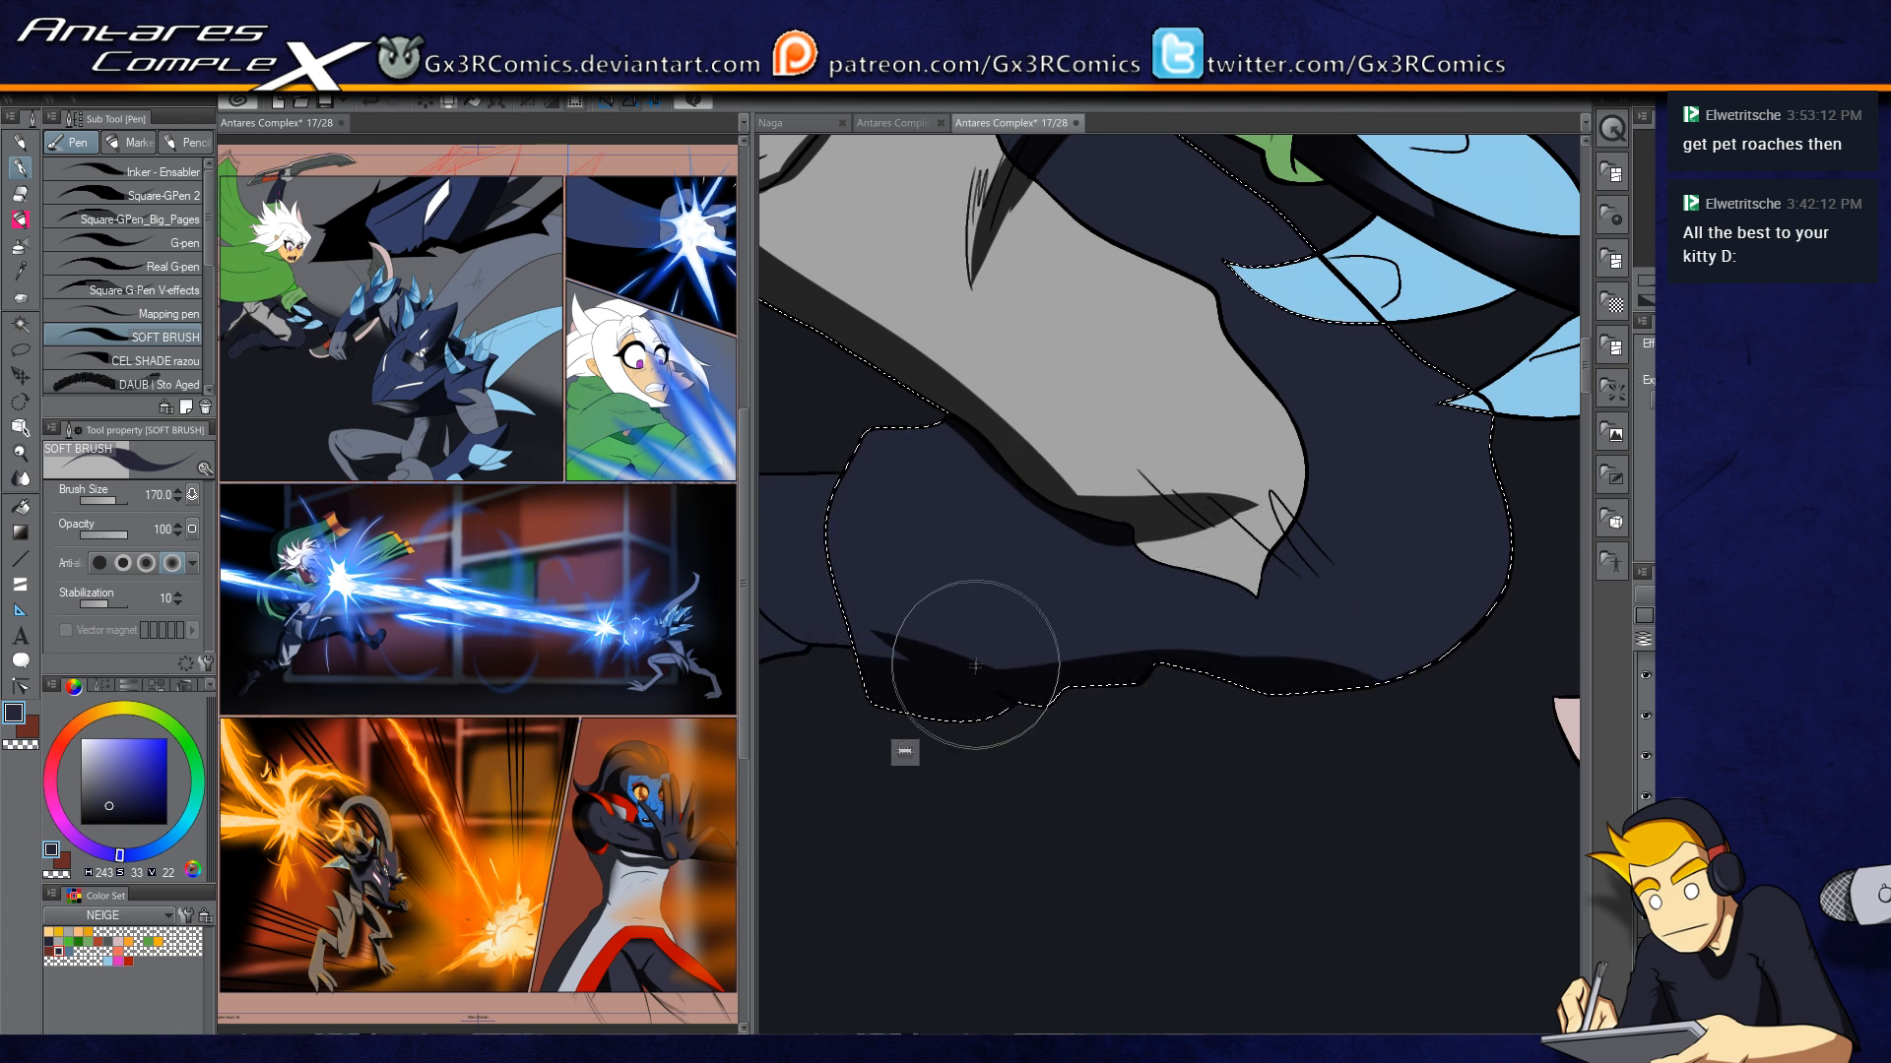
pyautogui.moveTo(1033, 624); pyautogui.dragTo(1296, 735)
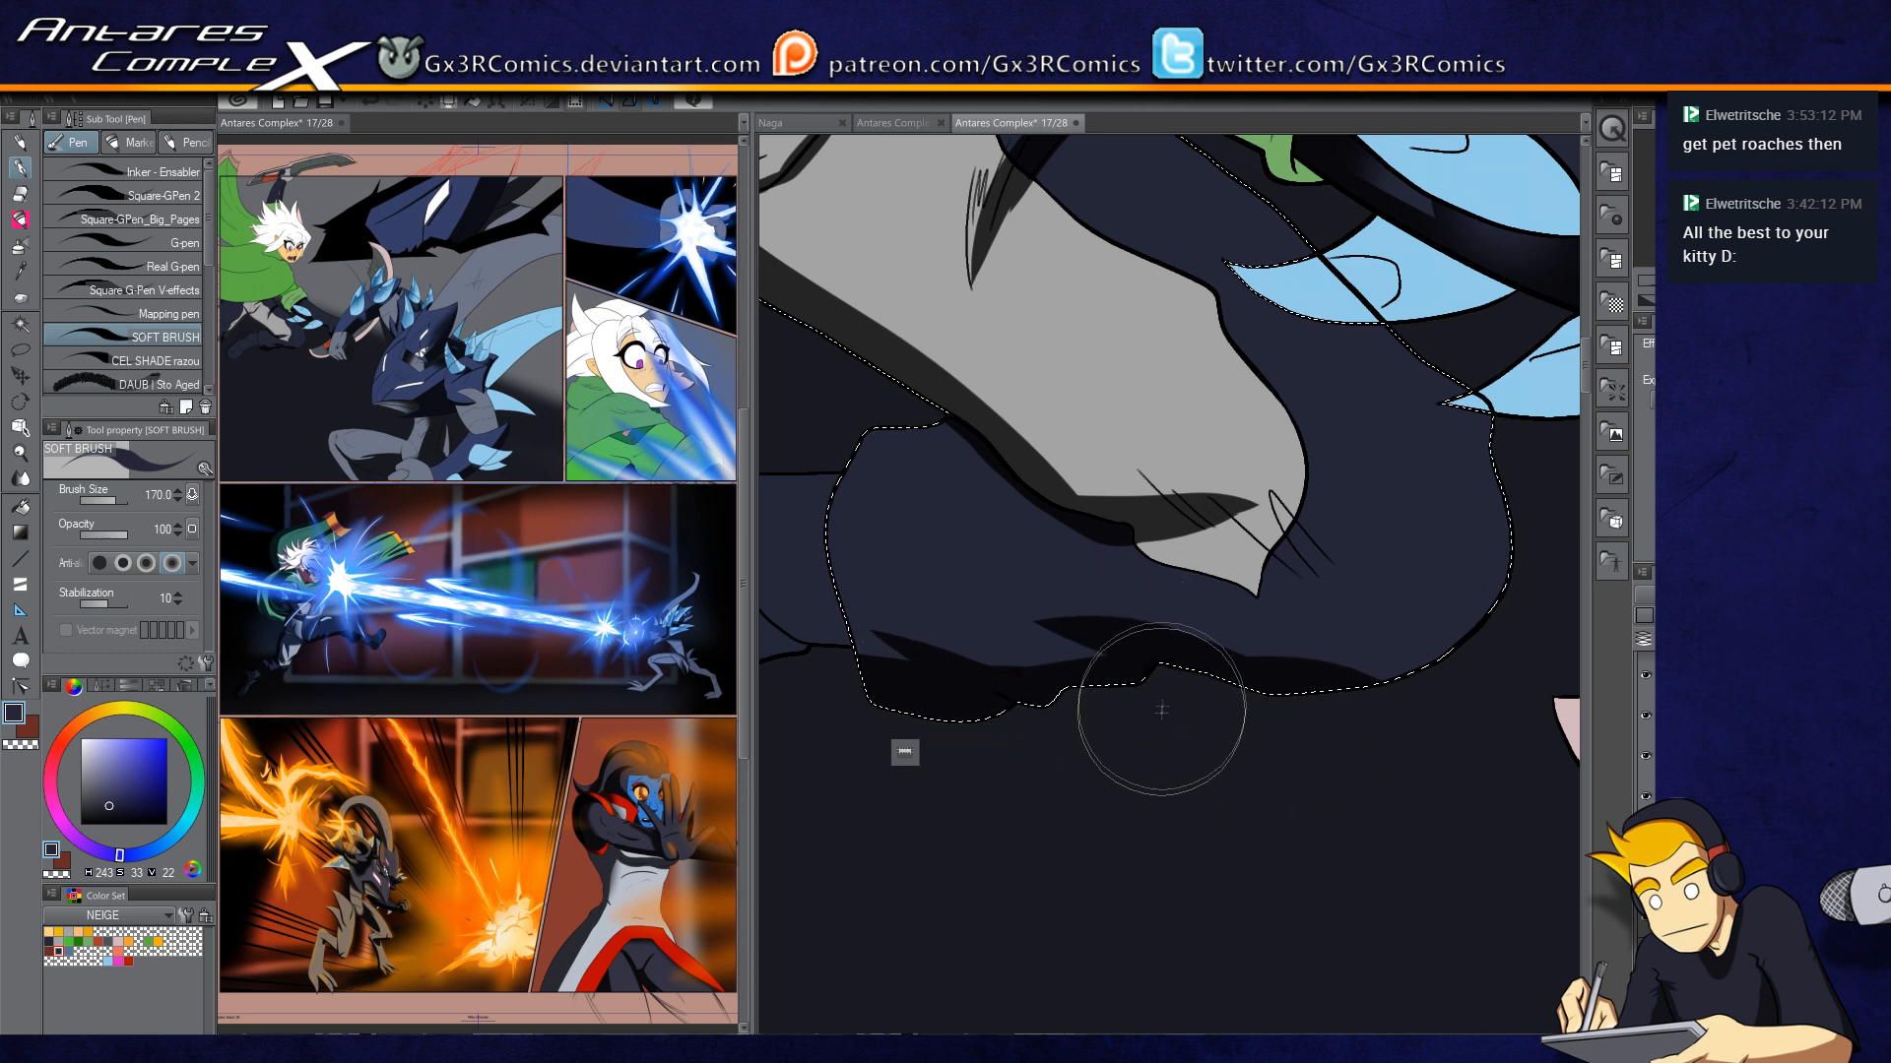
pyautogui.moveTo(1164, 704); pyautogui.dragTo(1047, 810)
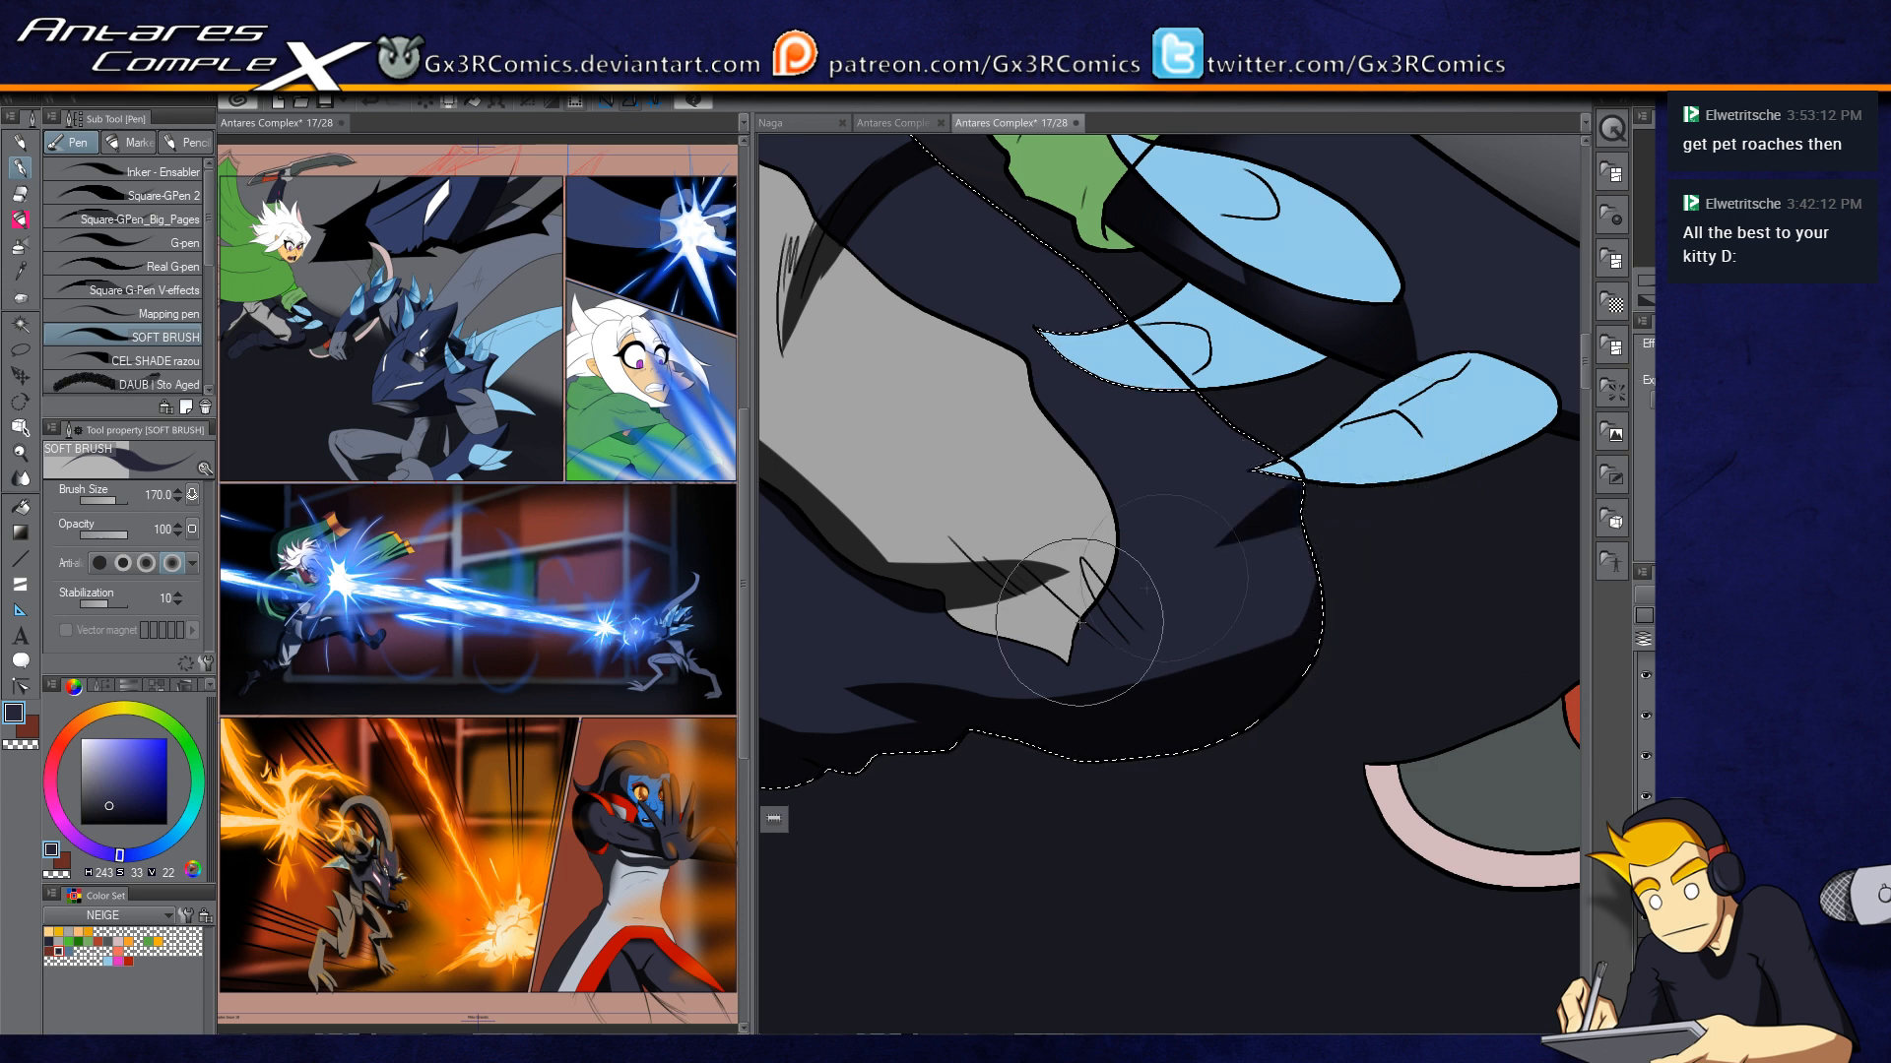
pyautogui.moveTo(1306, 516); pyautogui.dragTo(1142, 547)
# Step: Paint pointed fold shadows across the grey and dark parts of the leg by the panel's left border
pyautogui.moveTo(1186, 439); pyautogui.dragTo(1182, 646)
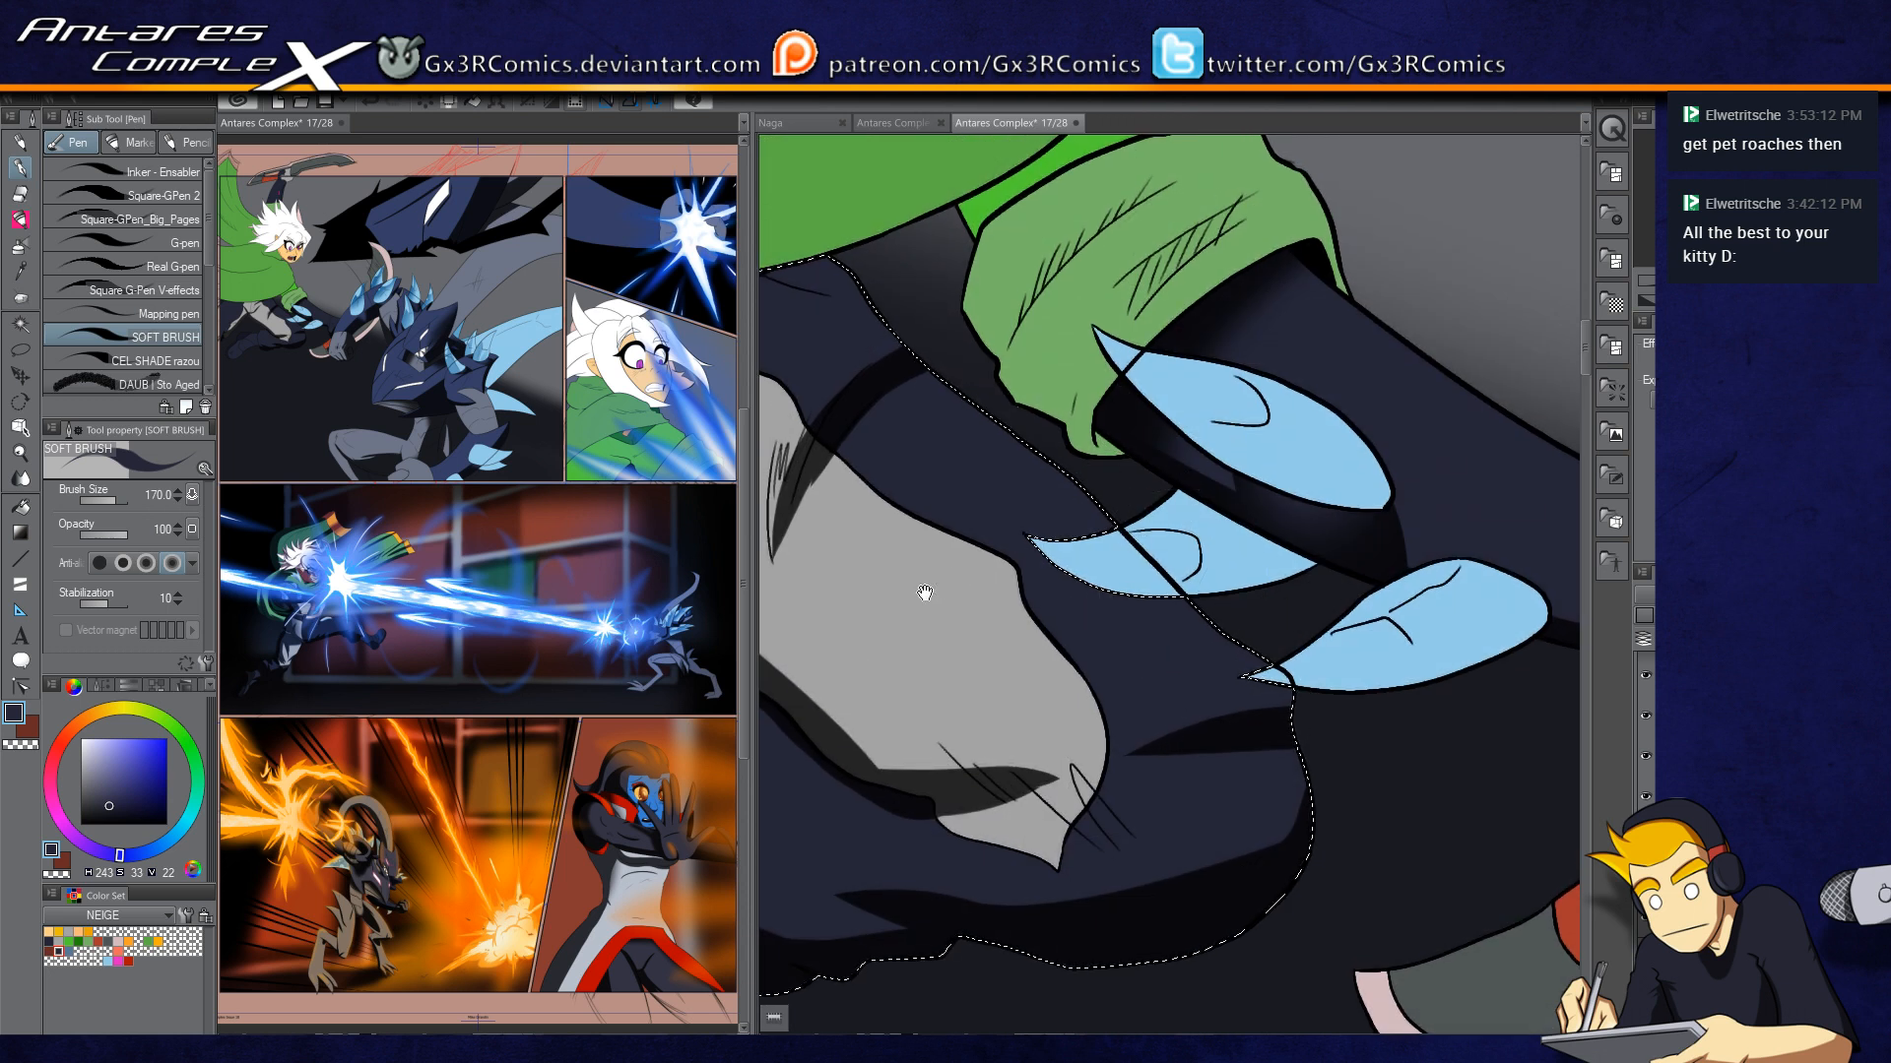
pyautogui.moveTo(927, 594); pyautogui.dragTo(1182, 760)
pyautogui.moveTo(984, 675); pyautogui.dragTo(1376, 626)
pyautogui.moveTo(1094, 593)
pyautogui.mouseDown()
pyautogui.moveTo(1387, 401)
pyautogui.moveTo(1237, 501)
pyautogui.mouseUp()
pyautogui.moveTo(1280, 607); pyautogui.dragTo(936, 690)
pyautogui.moveTo(1123, 632)
pyautogui.mouseDown()
pyautogui.moveTo(950, 803)
pyautogui.moveTo(970, 778)
pyautogui.moveTo(1074, 758)
pyautogui.moveTo(986, 756)
pyautogui.mouseUp()
pyautogui.moveTo(1050, 699)
pyautogui.mouseDown()
pyautogui.moveTo(991, 754)
pyautogui.moveTo(909, 859)
pyautogui.moveTo(861, 876)
pyautogui.mouseUp()
pyautogui.moveTo(1101, 557); pyautogui.dragTo(981, 696)
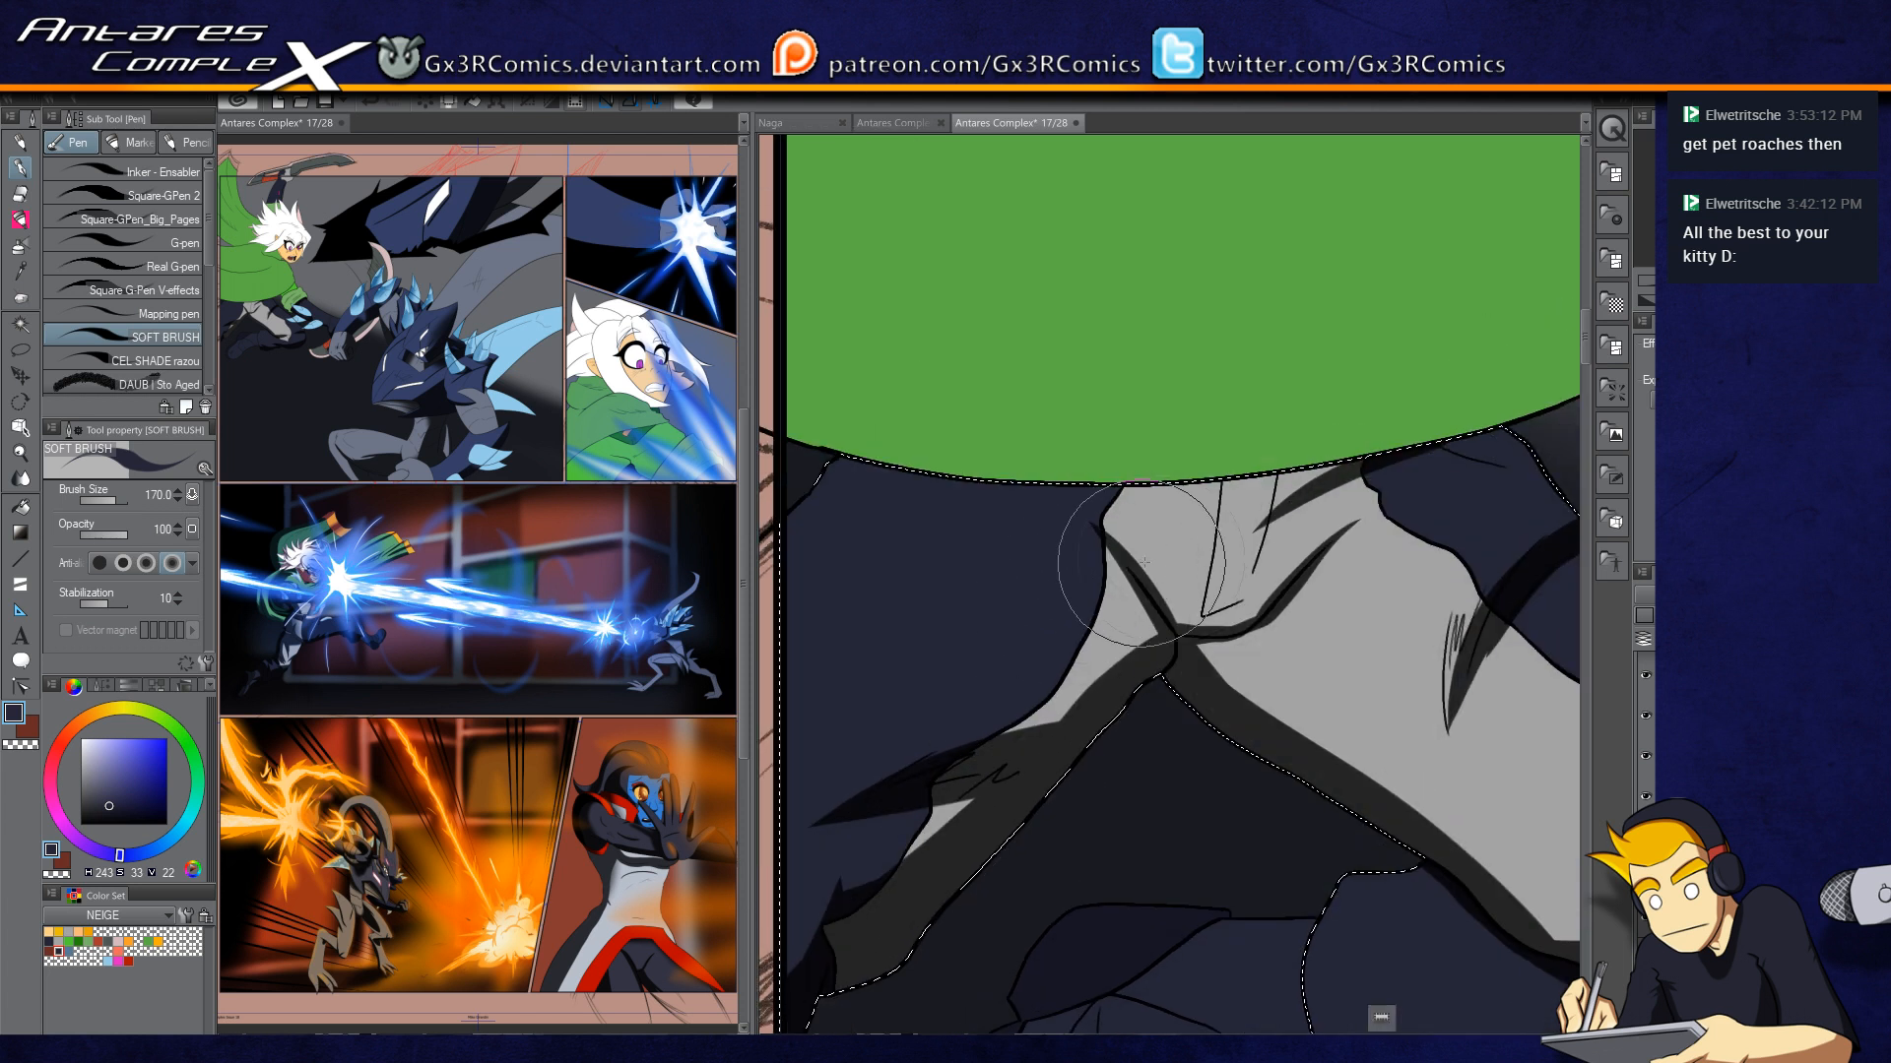
# Step: Shade the trousers softly below the tunic hem and along both thighs with the Soft airbrush at size 500
pyautogui.press('b')
pyautogui.press(']')
pyautogui.press(']')
pyautogui.press(']')
pyautogui.press(']')
pyautogui.moveTo(1251, 430)
pyautogui.mouseDown()
pyautogui.moveTo(1257, 499)
pyautogui.moveTo(1133, 630)
pyautogui.mouseUp()
pyautogui.scroll(-2, 1310, 530)
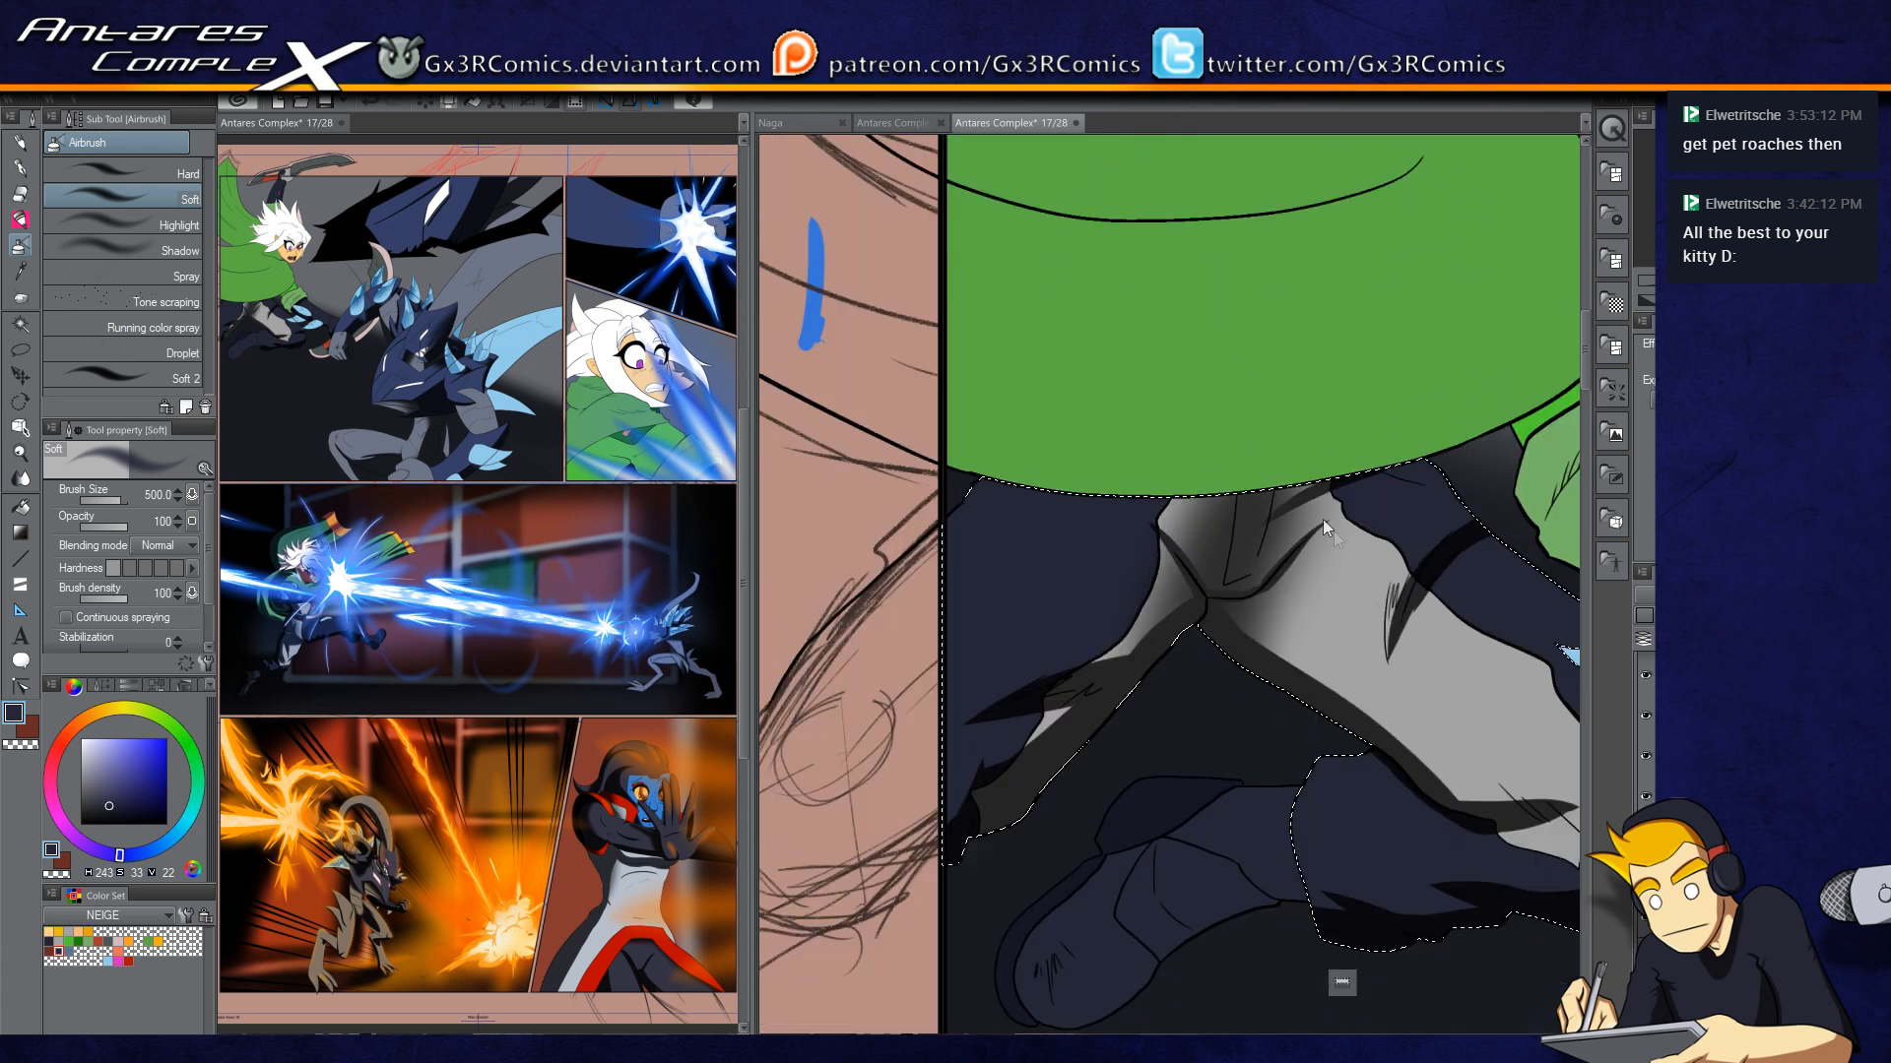
pyautogui.moveTo(1331, 586)
pyautogui.mouseDown()
pyautogui.moveTo(963, 731)
pyautogui.moveTo(1063, 796)
pyautogui.mouseUp()
pyautogui.moveTo(1042, 872)
pyautogui.mouseDown()
pyautogui.moveTo(1014, 823)
pyautogui.moveTo(1002, 684)
pyautogui.mouseUp()
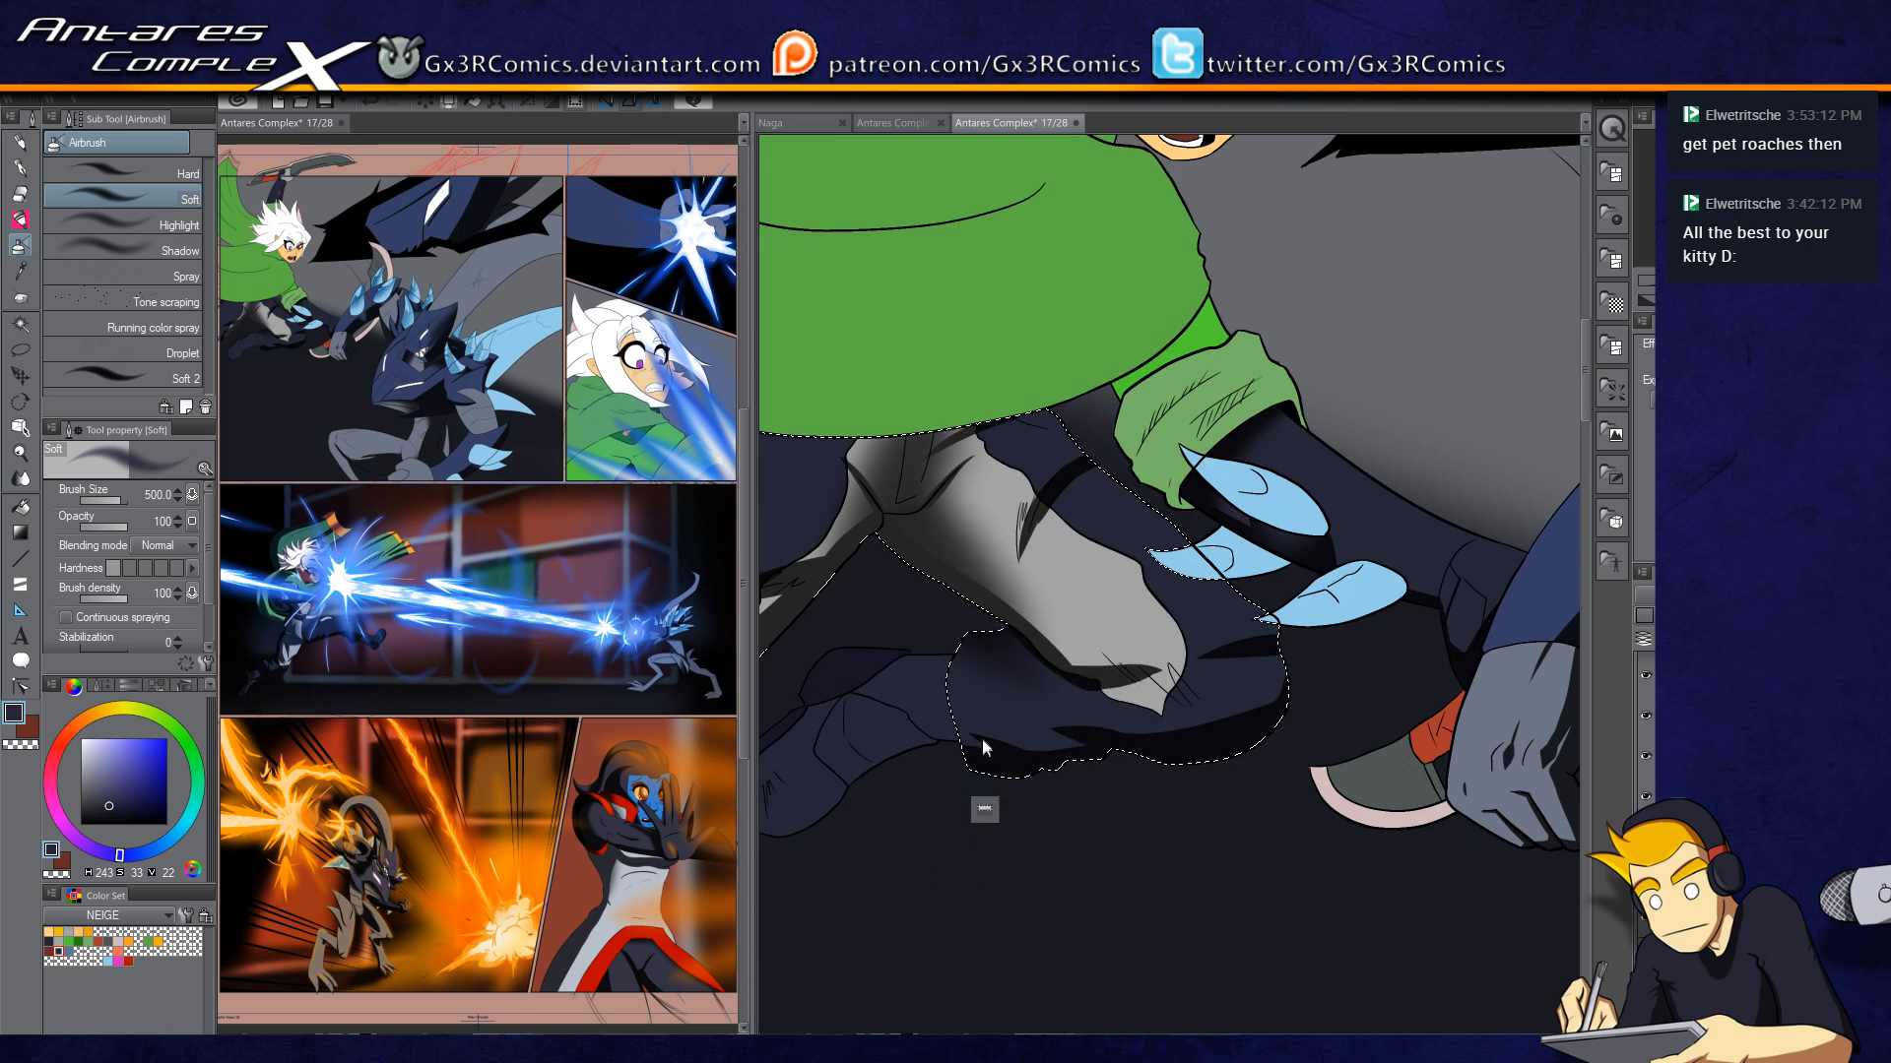
# Step: Select the fighter's lower leg and boot, and paint a dark shadow along its underside with the Soft Brush at size 170
pyautogui.scroll(2, 979, 717)
pyautogui.press('e')
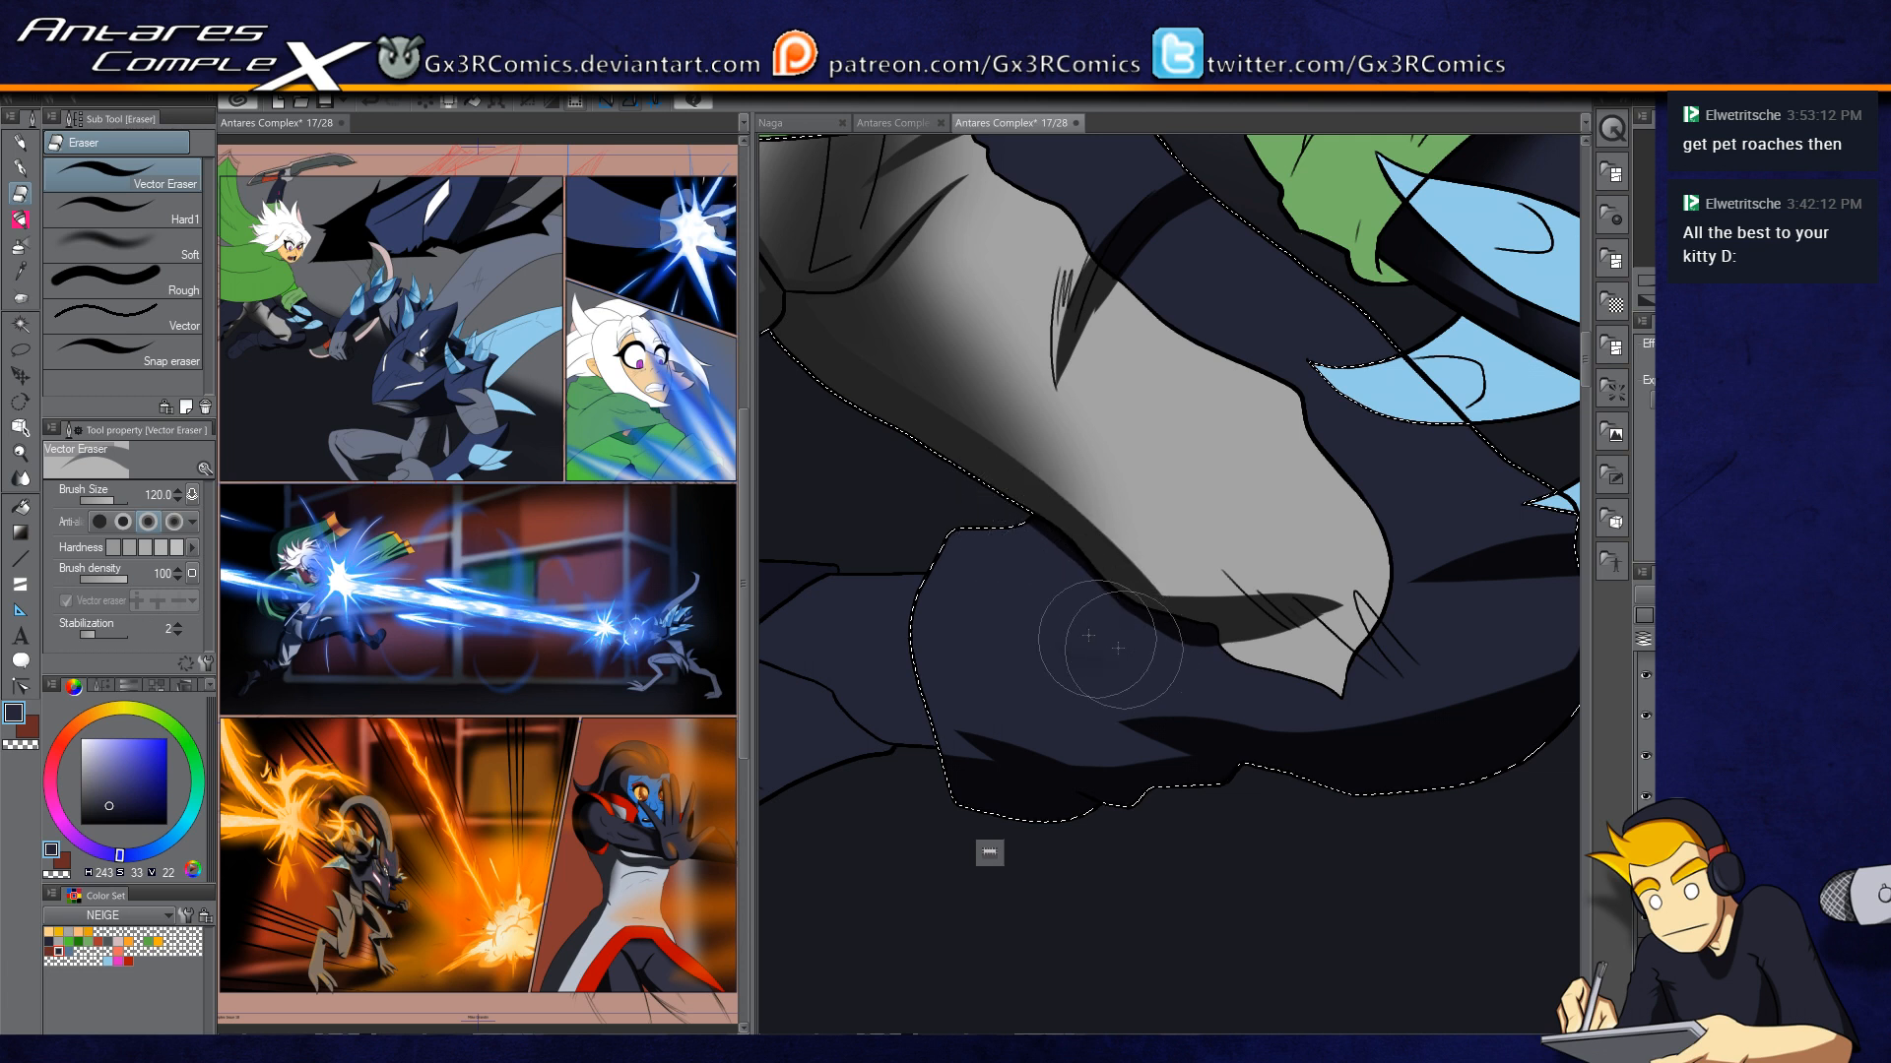
pyautogui.press('b')
pyautogui.moveTo(953, 713); pyautogui.dragTo(1174, 669)
pyautogui.press('w')
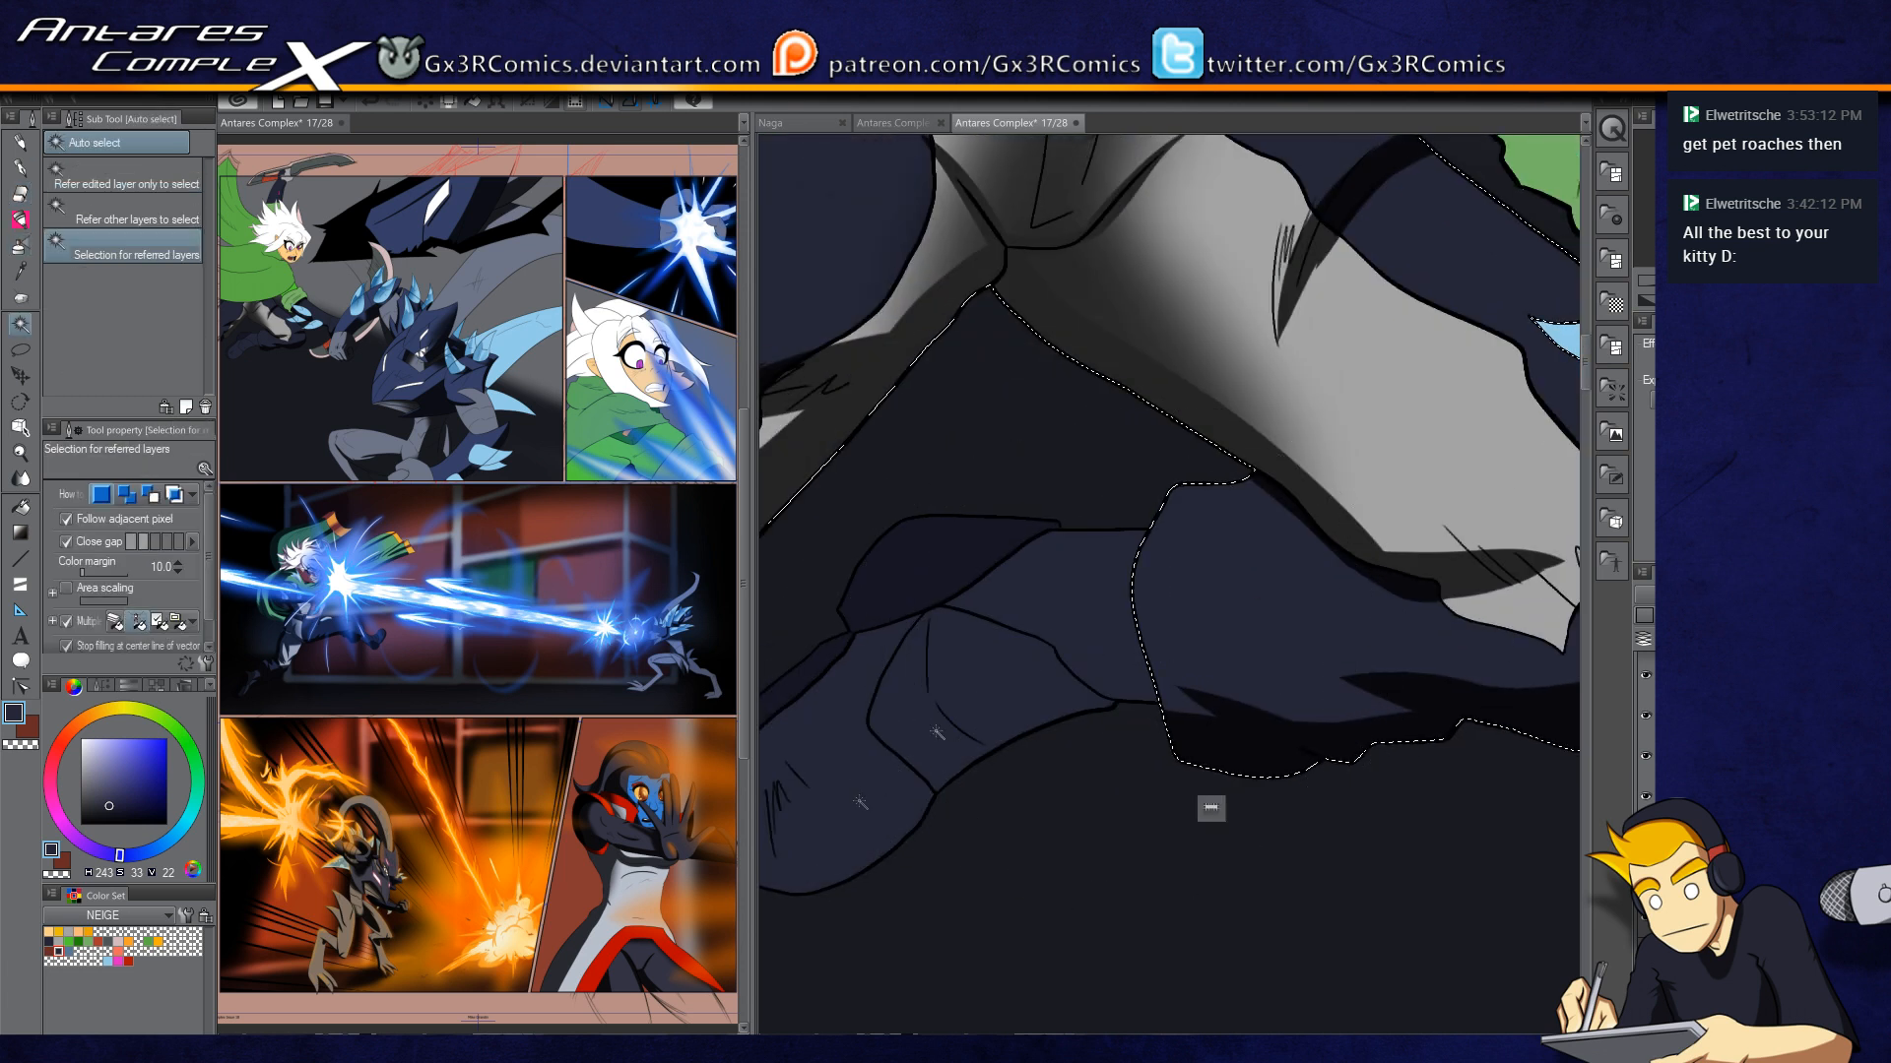
pyautogui.click(860, 802)
pyautogui.press('p')
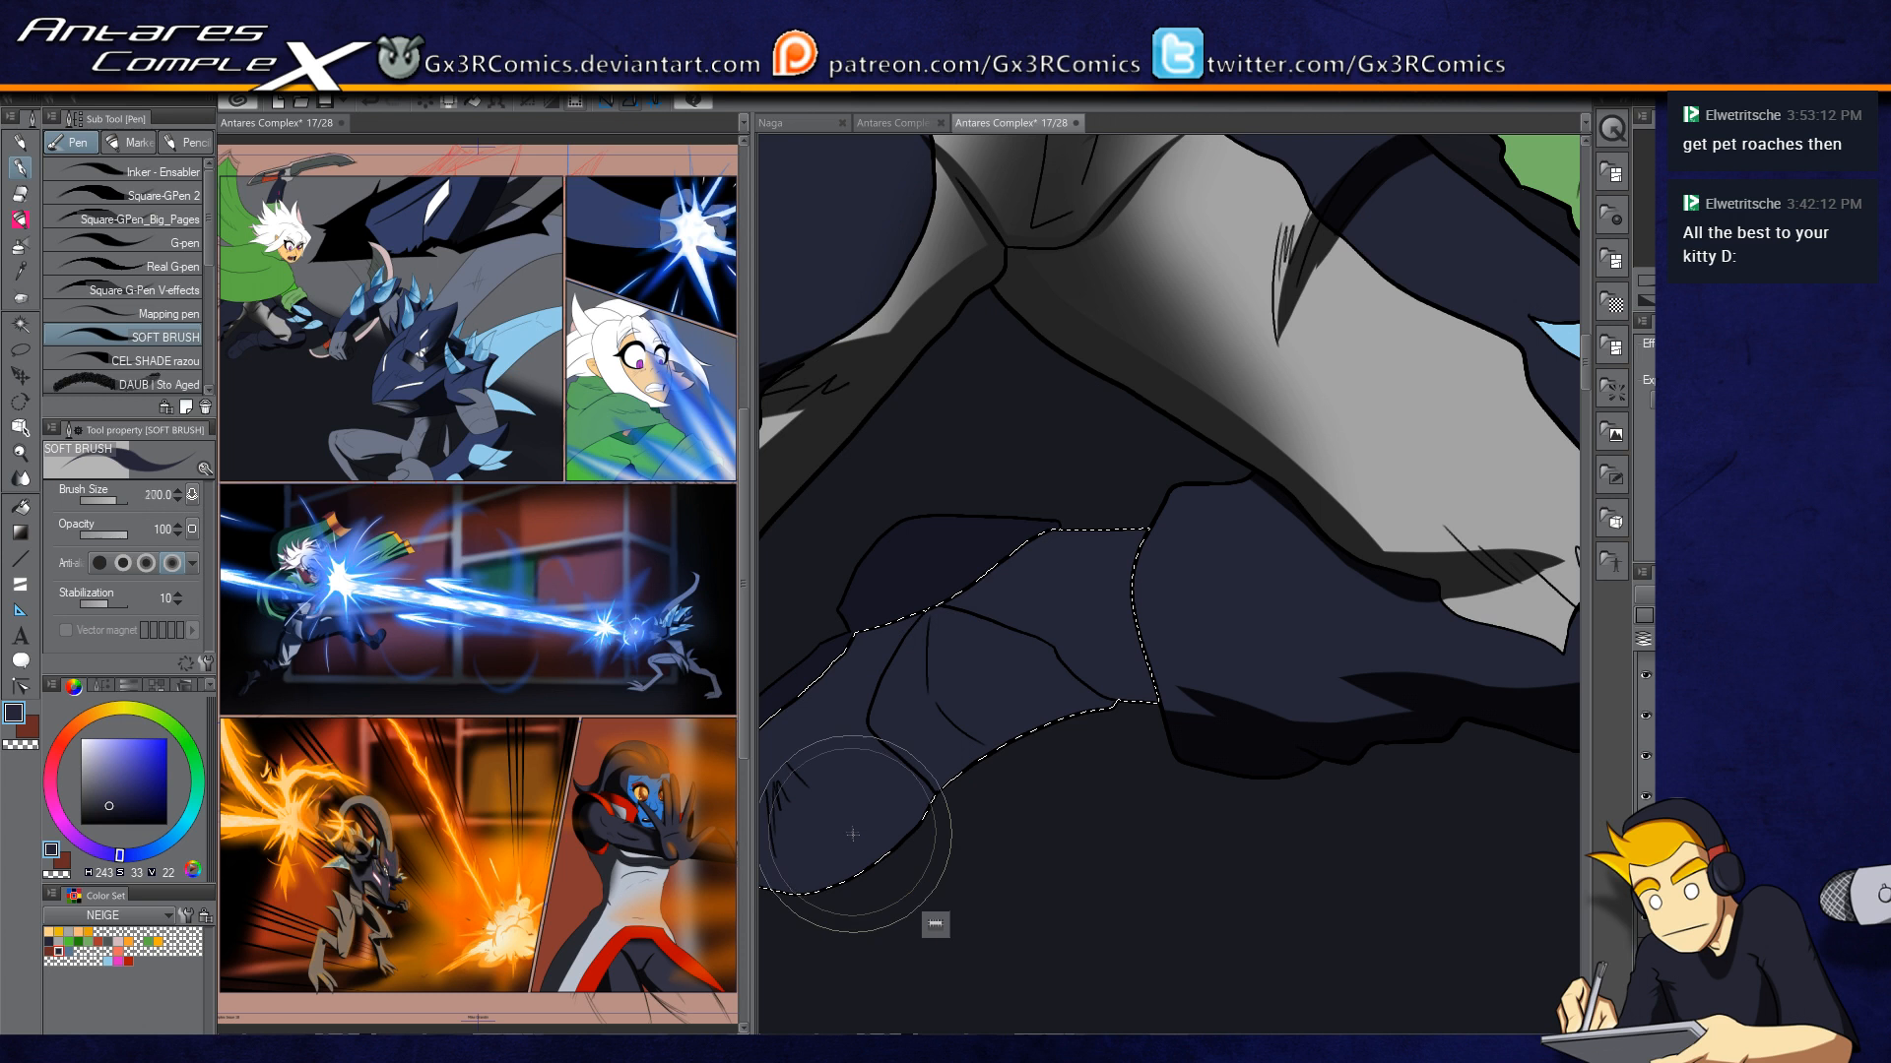
pyautogui.moveTo(933, 799)
pyautogui.mouseDown()
pyautogui.moveTo(982, 760)
pyautogui.moveTo(976, 811)
pyautogui.moveTo(1077, 708)
pyautogui.moveTo(1046, 752)
pyautogui.moveTo(1337, 581)
pyautogui.moveTo(1150, 651)
pyautogui.moveTo(903, 823)
pyautogui.moveTo(1228, 620)
pyautogui.moveTo(1424, 608)
pyautogui.moveTo(1124, 702)
pyautogui.moveTo(1424, 639)
pyautogui.moveTo(1170, 686)
pyautogui.moveTo(938, 784)
pyautogui.moveTo(860, 771)
pyautogui.moveTo(858, 755)
pyautogui.moveTo(1040, 717)
pyautogui.moveTo(1221, 604)
pyautogui.moveTo(1427, 620)
pyautogui.moveTo(1040, 691)
pyautogui.mouseUp()
pyautogui.press('[')
pyautogui.press('[')
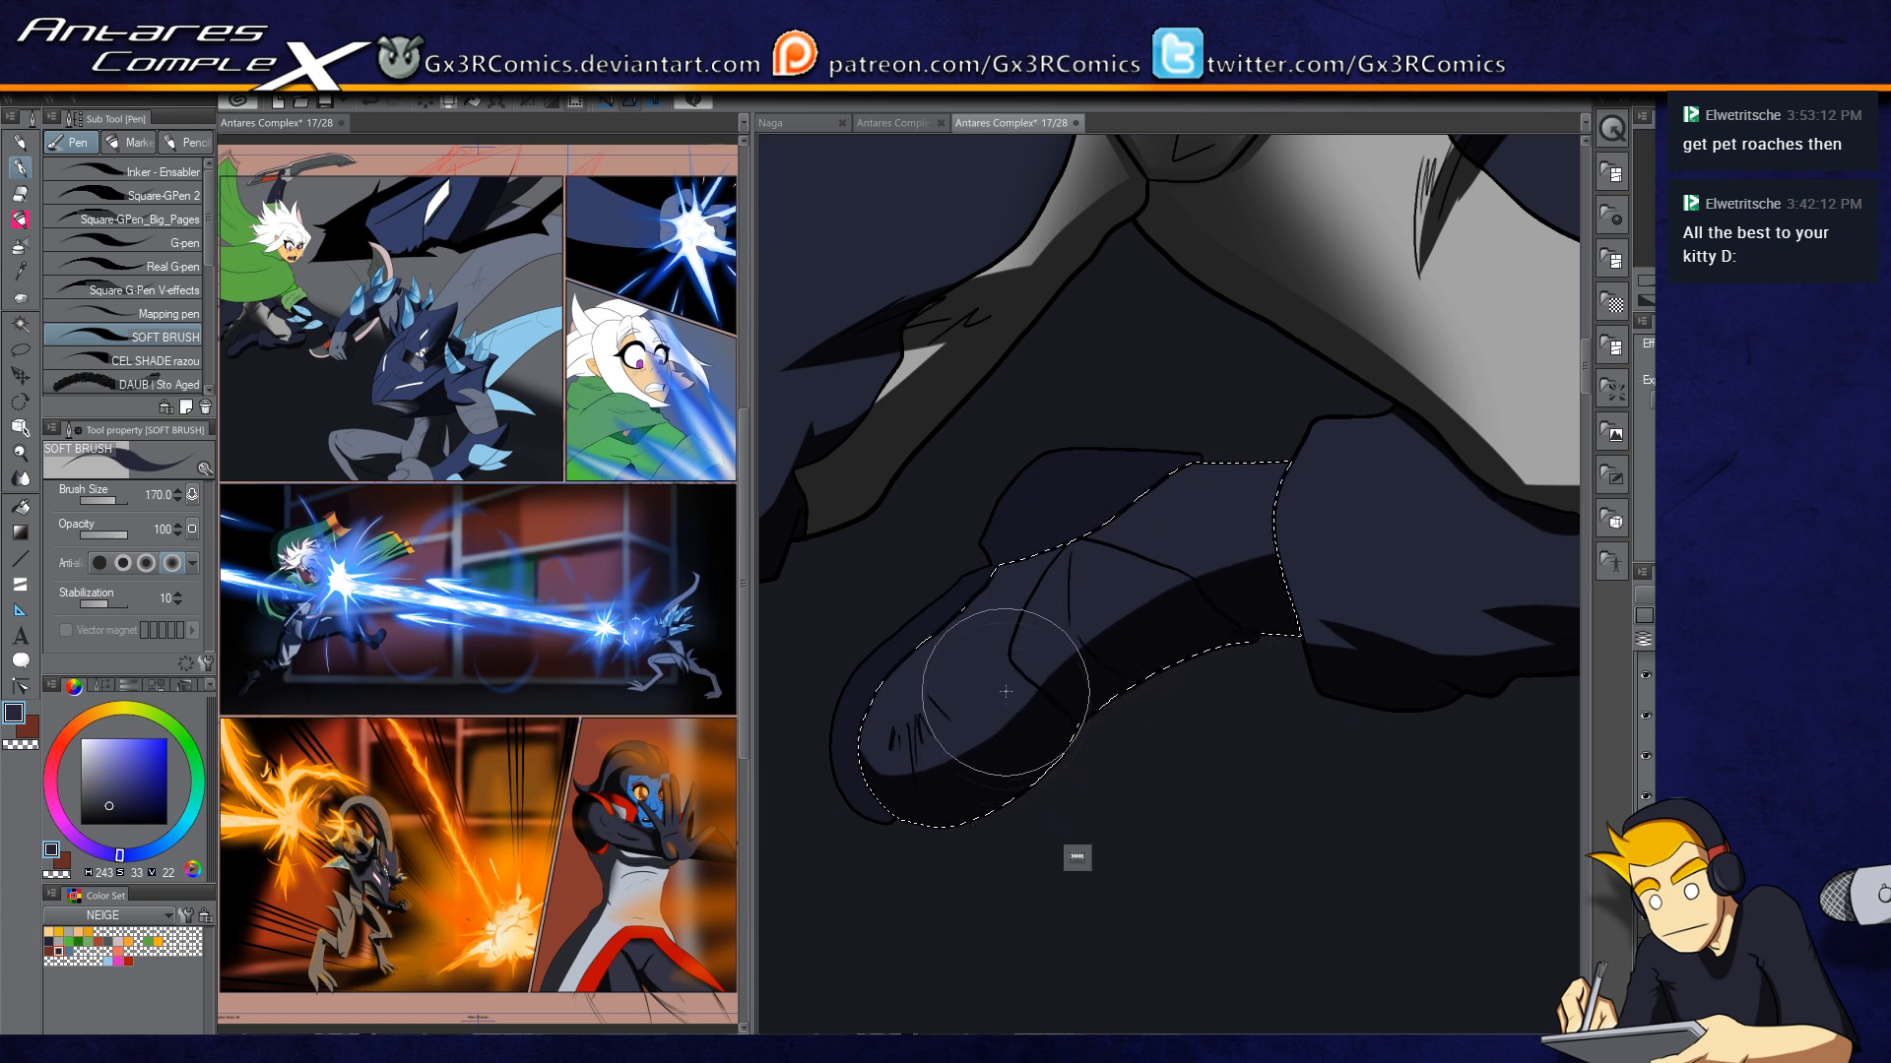
# Step: Trim the boot's shadow near the toe using the Soft Brush with transparent colour
pyautogui.scroll(1, 1024, 645)
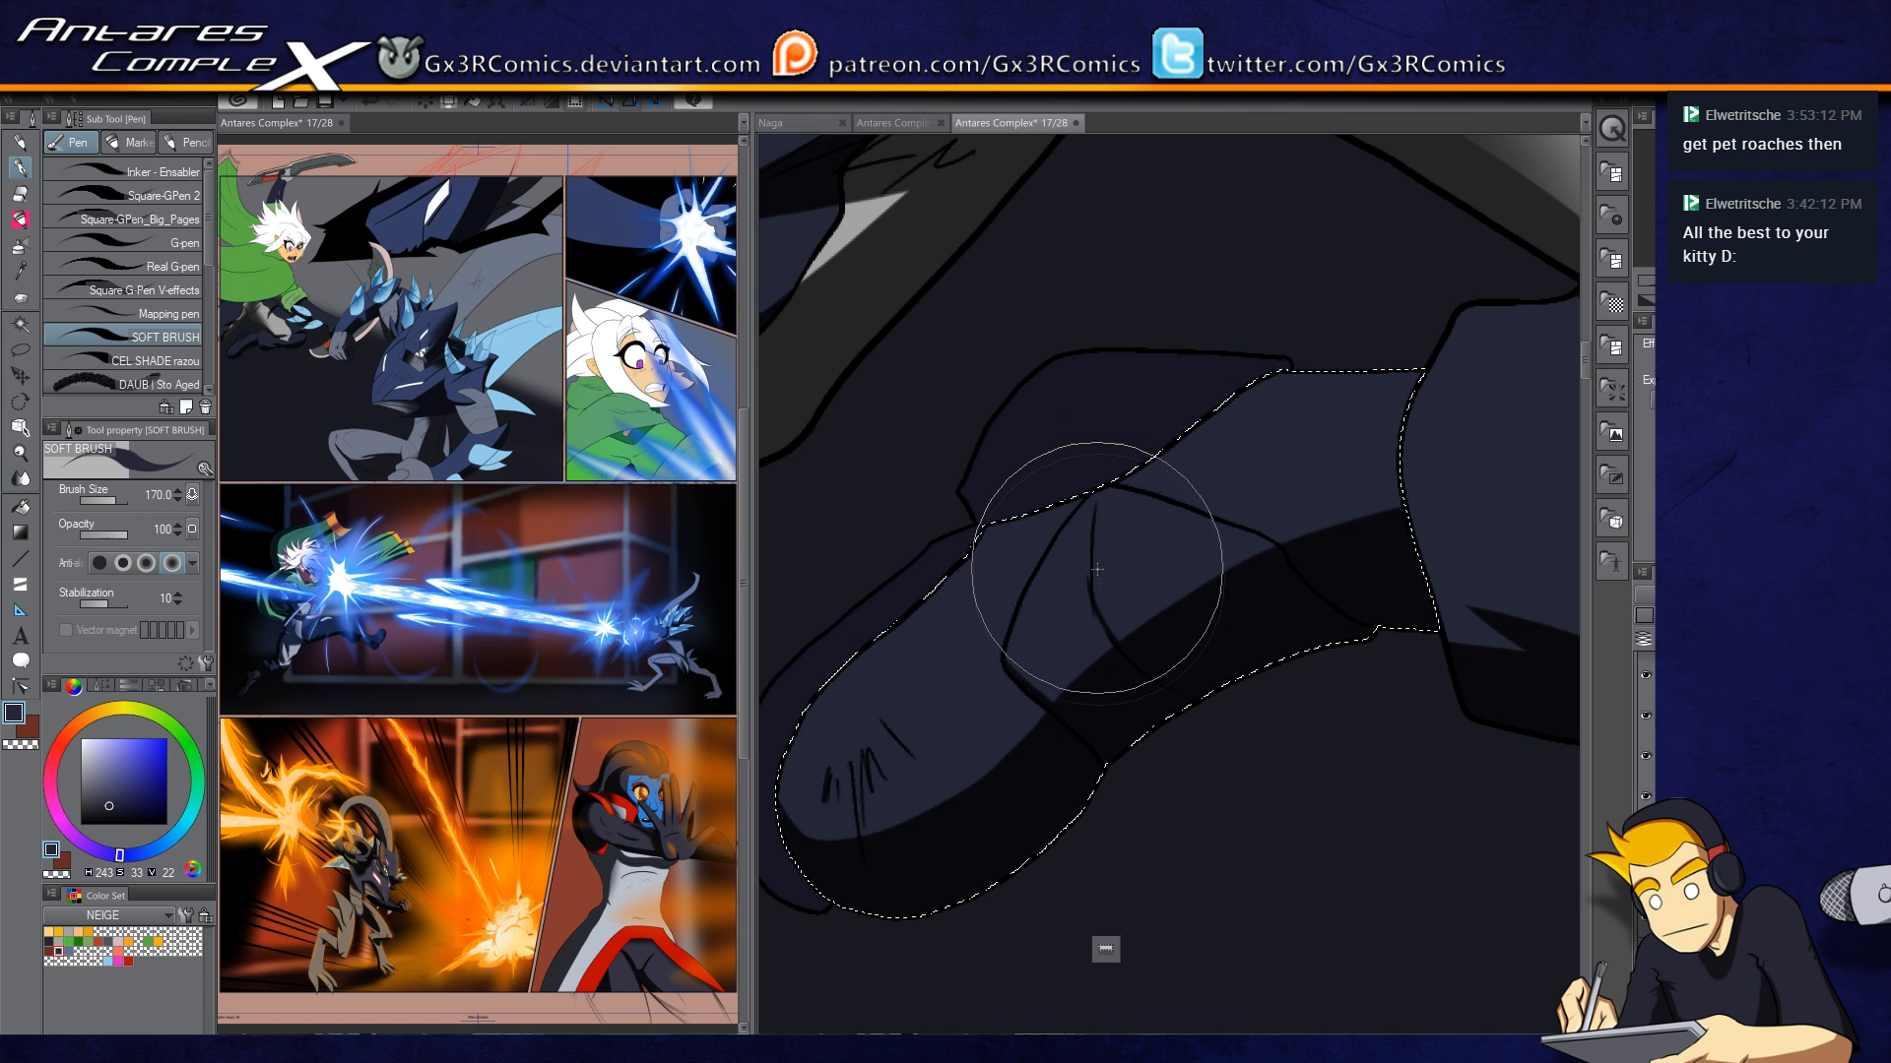
pyautogui.press('c')
pyautogui.moveTo(973, 711); pyautogui.dragTo(1135, 719)
pyautogui.press('c')
pyautogui.moveTo(1047, 832)
pyautogui.mouseDown()
pyautogui.moveTo(1091, 825)
pyautogui.moveTo(1045, 840)
pyautogui.moveTo(1078, 812)
pyautogui.moveTo(1033, 865)
pyautogui.moveTo(1068, 821)
pyautogui.moveTo(1124, 873)
pyautogui.moveTo(1132, 833)
pyautogui.mouseUp()
pyautogui.press('c')
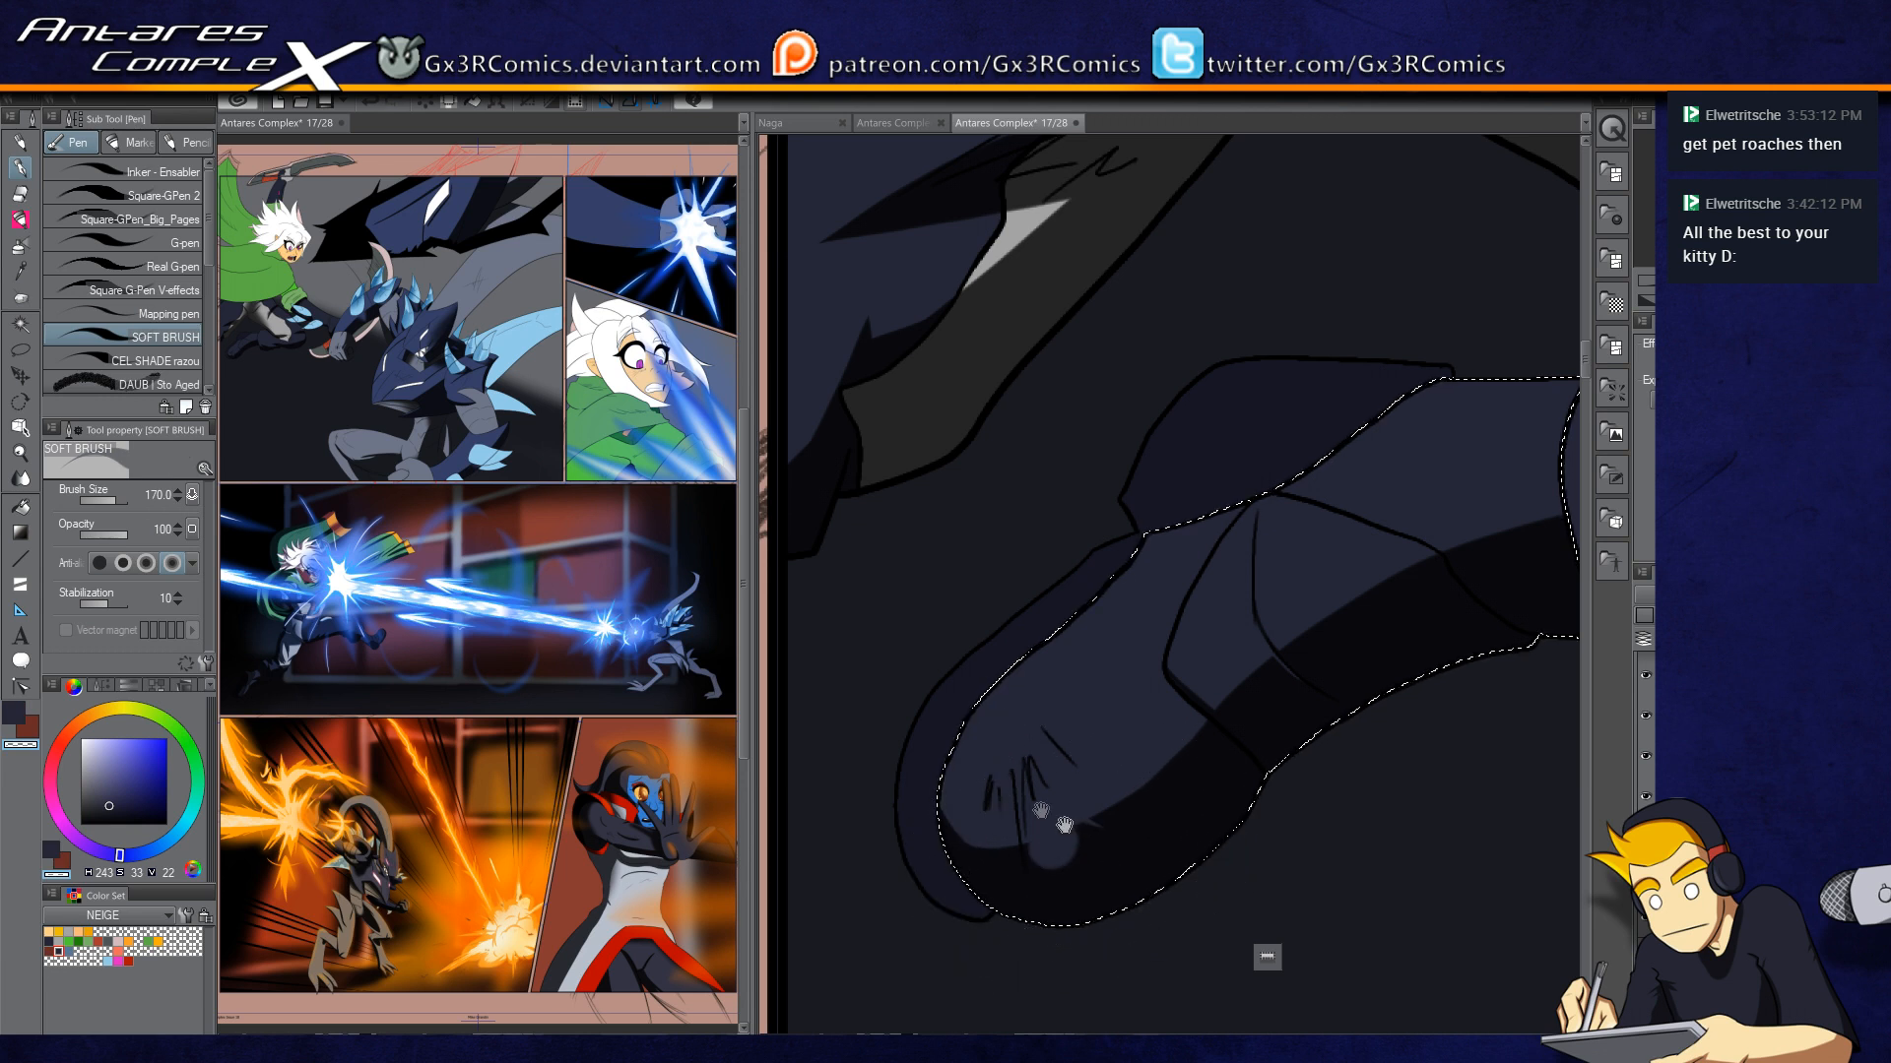
# Step: Select the boot's dark back piece and sole rim, and shade the back piece's edge along the boot
pyautogui.moveTo(893, 774); pyautogui.dragTo(1005, 1011)
pyautogui.moveTo(1300, 819); pyautogui.dragTo(1087, 723)
pyautogui.press('w')
pyautogui.click(1129, 631)
pyautogui.keyDown('shift'); pyautogui.click(982, 761); pyautogui.keyUp('shift')
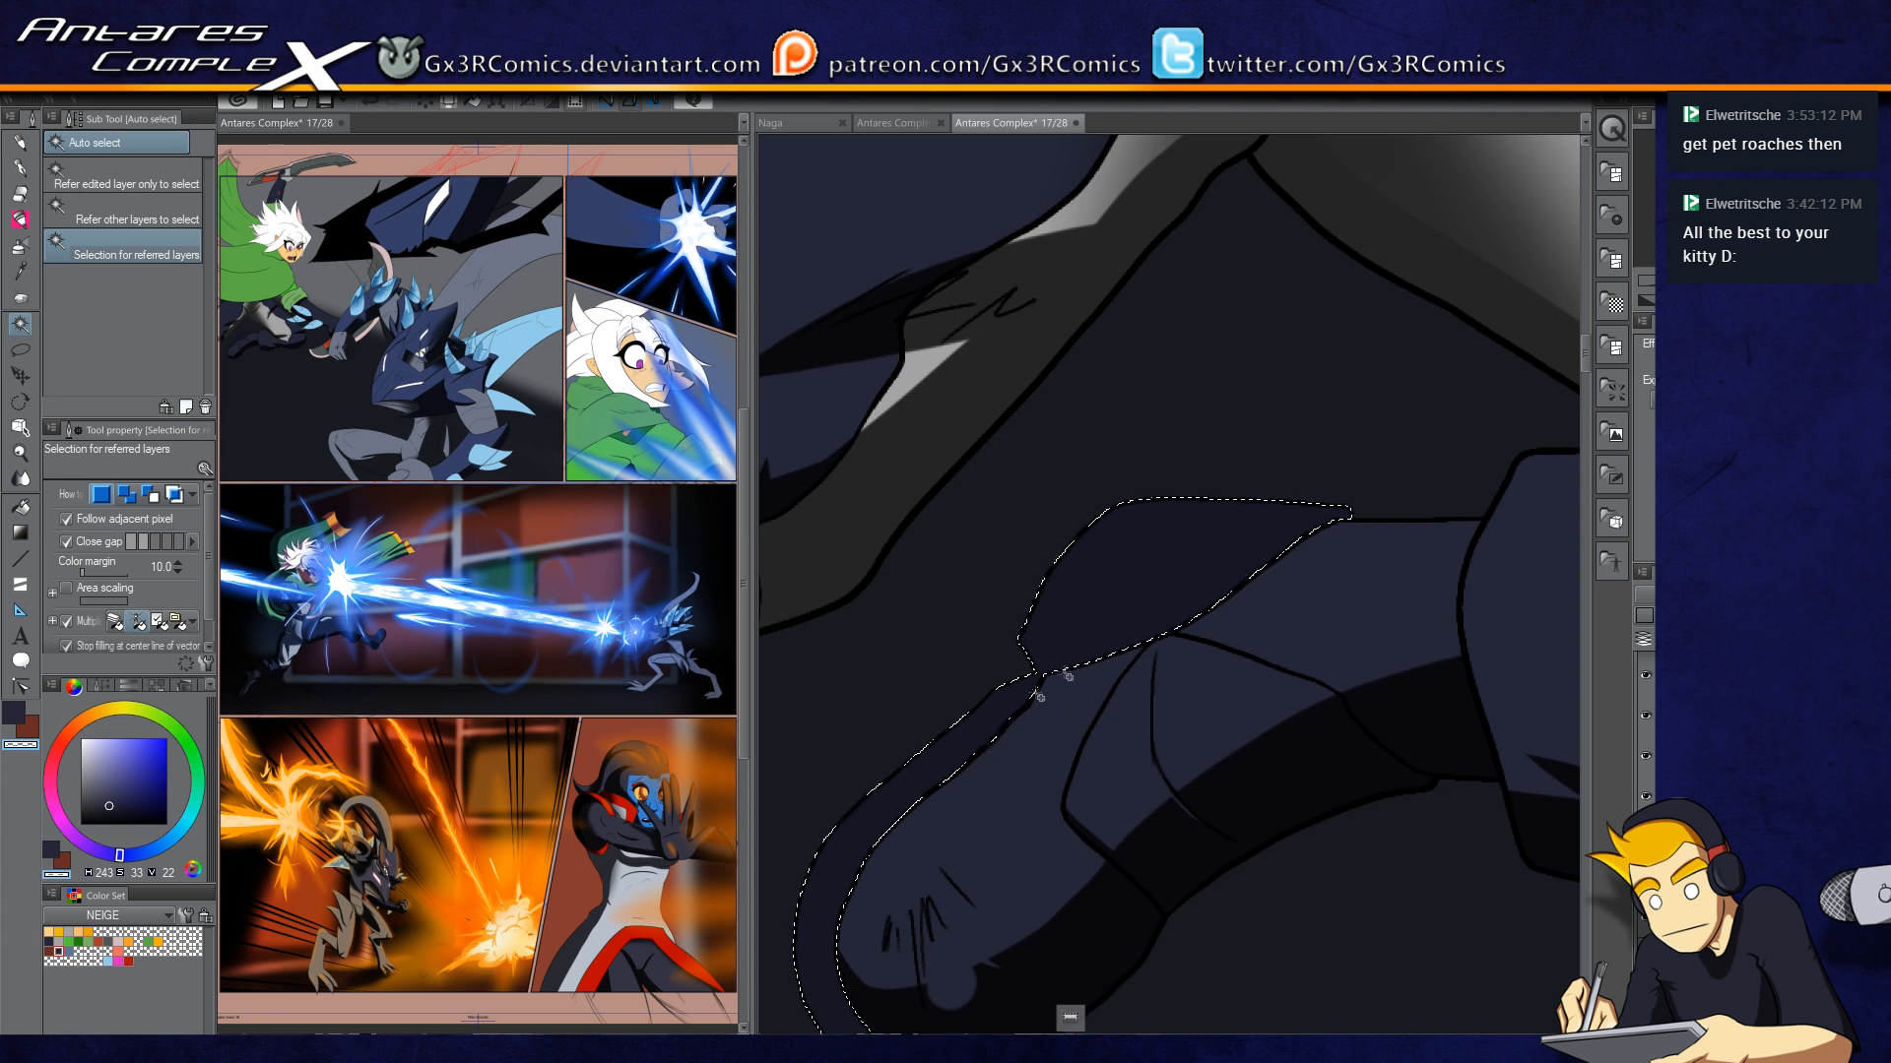
pyautogui.press('p')
pyautogui.press('c')
pyautogui.moveTo(1047, 676)
pyautogui.mouseDown()
pyautogui.moveTo(1242, 587)
pyautogui.moveTo(1039, 673)
pyautogui.moveTo(1135, 642)
pyautogui.moveTo(1360, 510)
pyautogui.mouseUp()
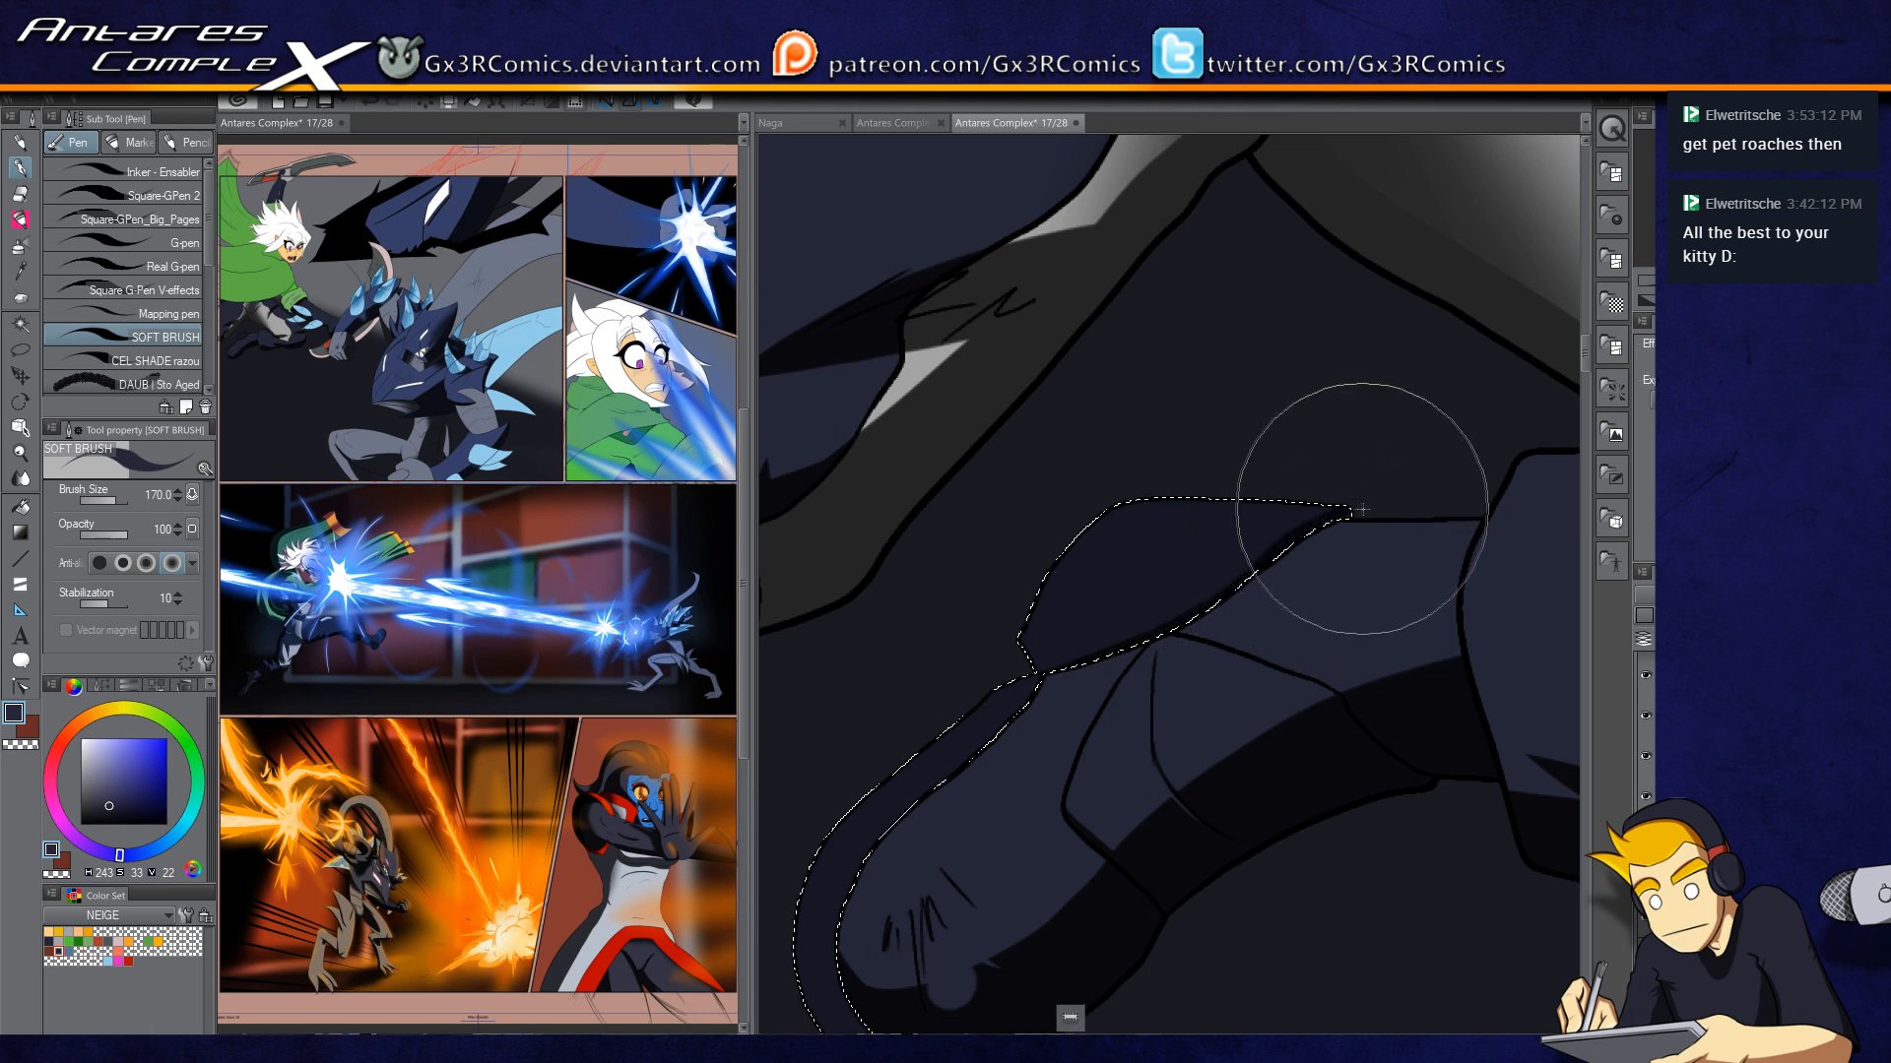
# Step: Paint a dark shadow along the inner edge of the boot's sole rim and clear the selection
pyautogui.moveTo(1177, 704); pyautogui.dragTo(1226, 554)
pyautogui.moveTo(1186, 626); pyautogui.dragTo(1182, 451)
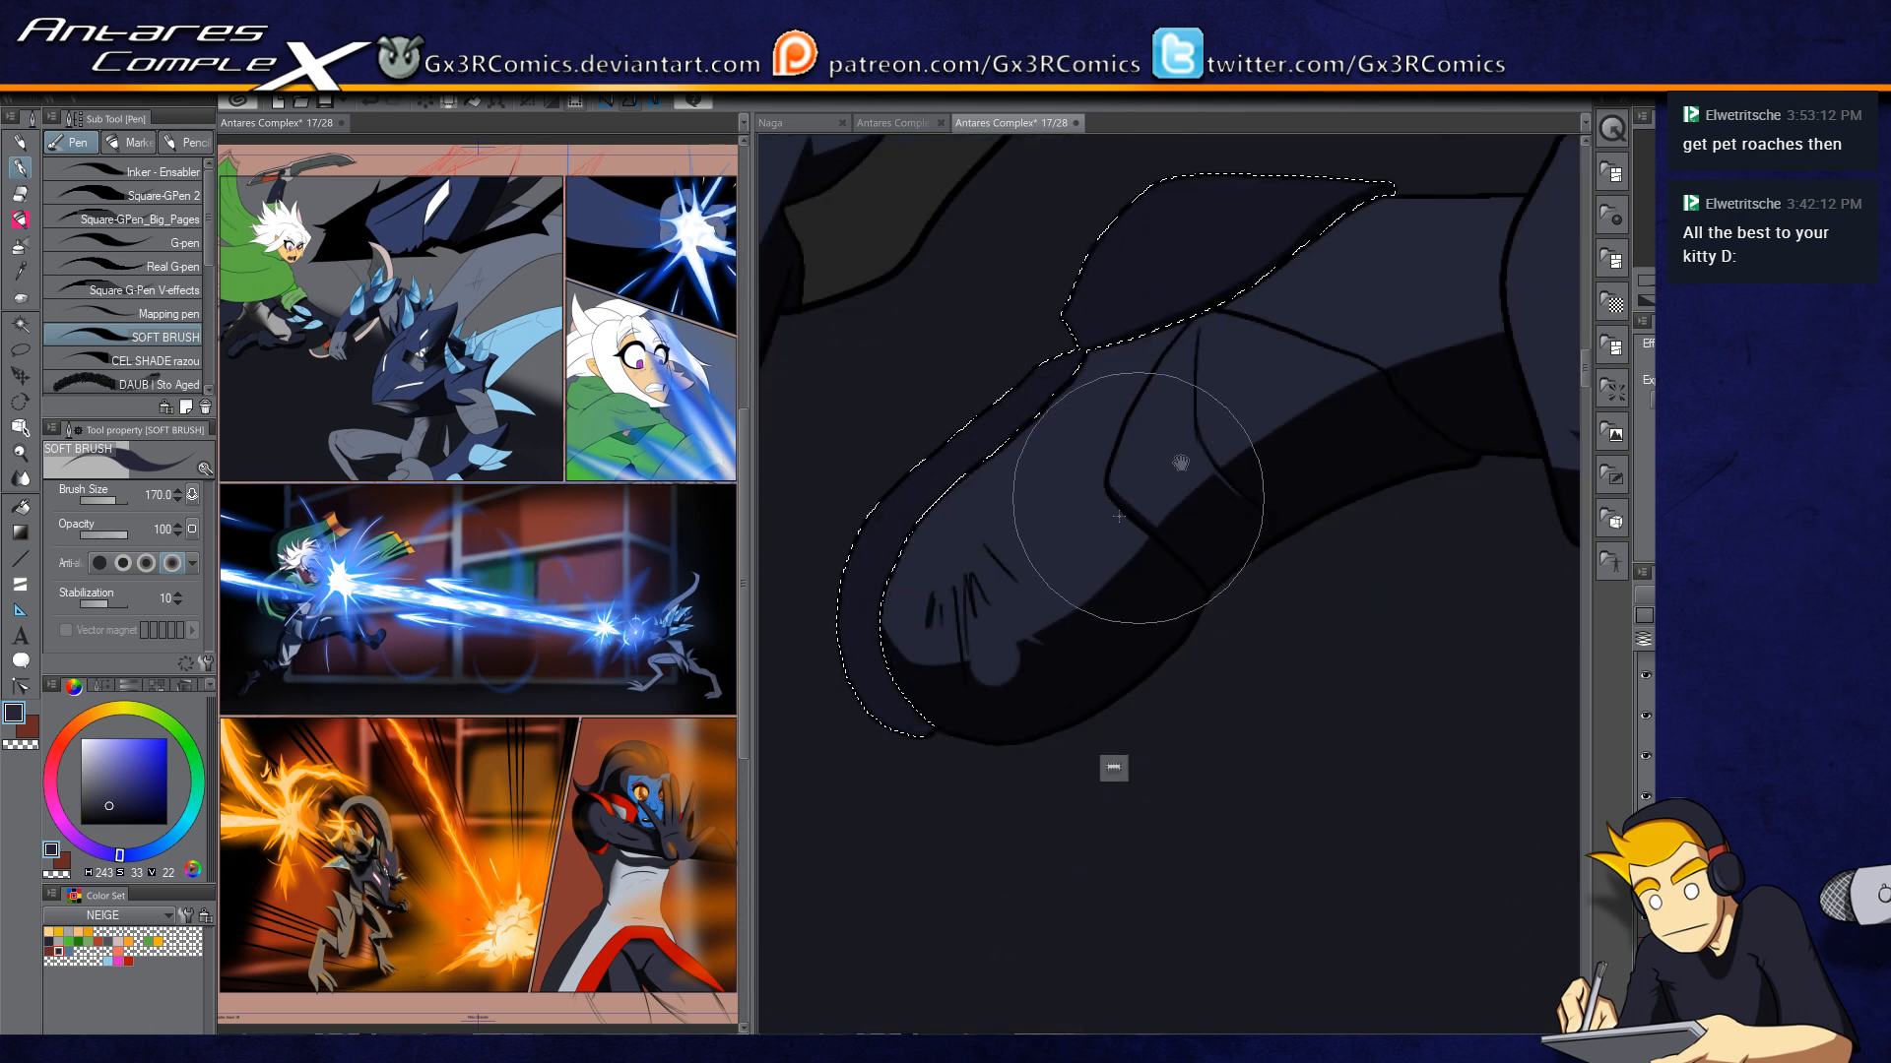
pyautogui.moveTo(923, 729)
pyautogui.mouseDown()
pyautogui.moveTo(885, 630)
pyautogui.moveTo(918, 530)
pyautogui.moveTo(1012, 447)
pyautogui.moveTo(897, 551)
pyautogui.moveTo(880, 607)
pyautogui.moveTo(962, 484)
pyautogui.moveTo(884, 587)
pyautogui.moveTo(922, 519)
pyautogui.moveTo(1024, 426)
pyautogui.moveTo(919, 511)
pyautogui.moveTo(1072, 370)
pyautogui.moveTo(1061, 449)
pyautogui.mouseUp()
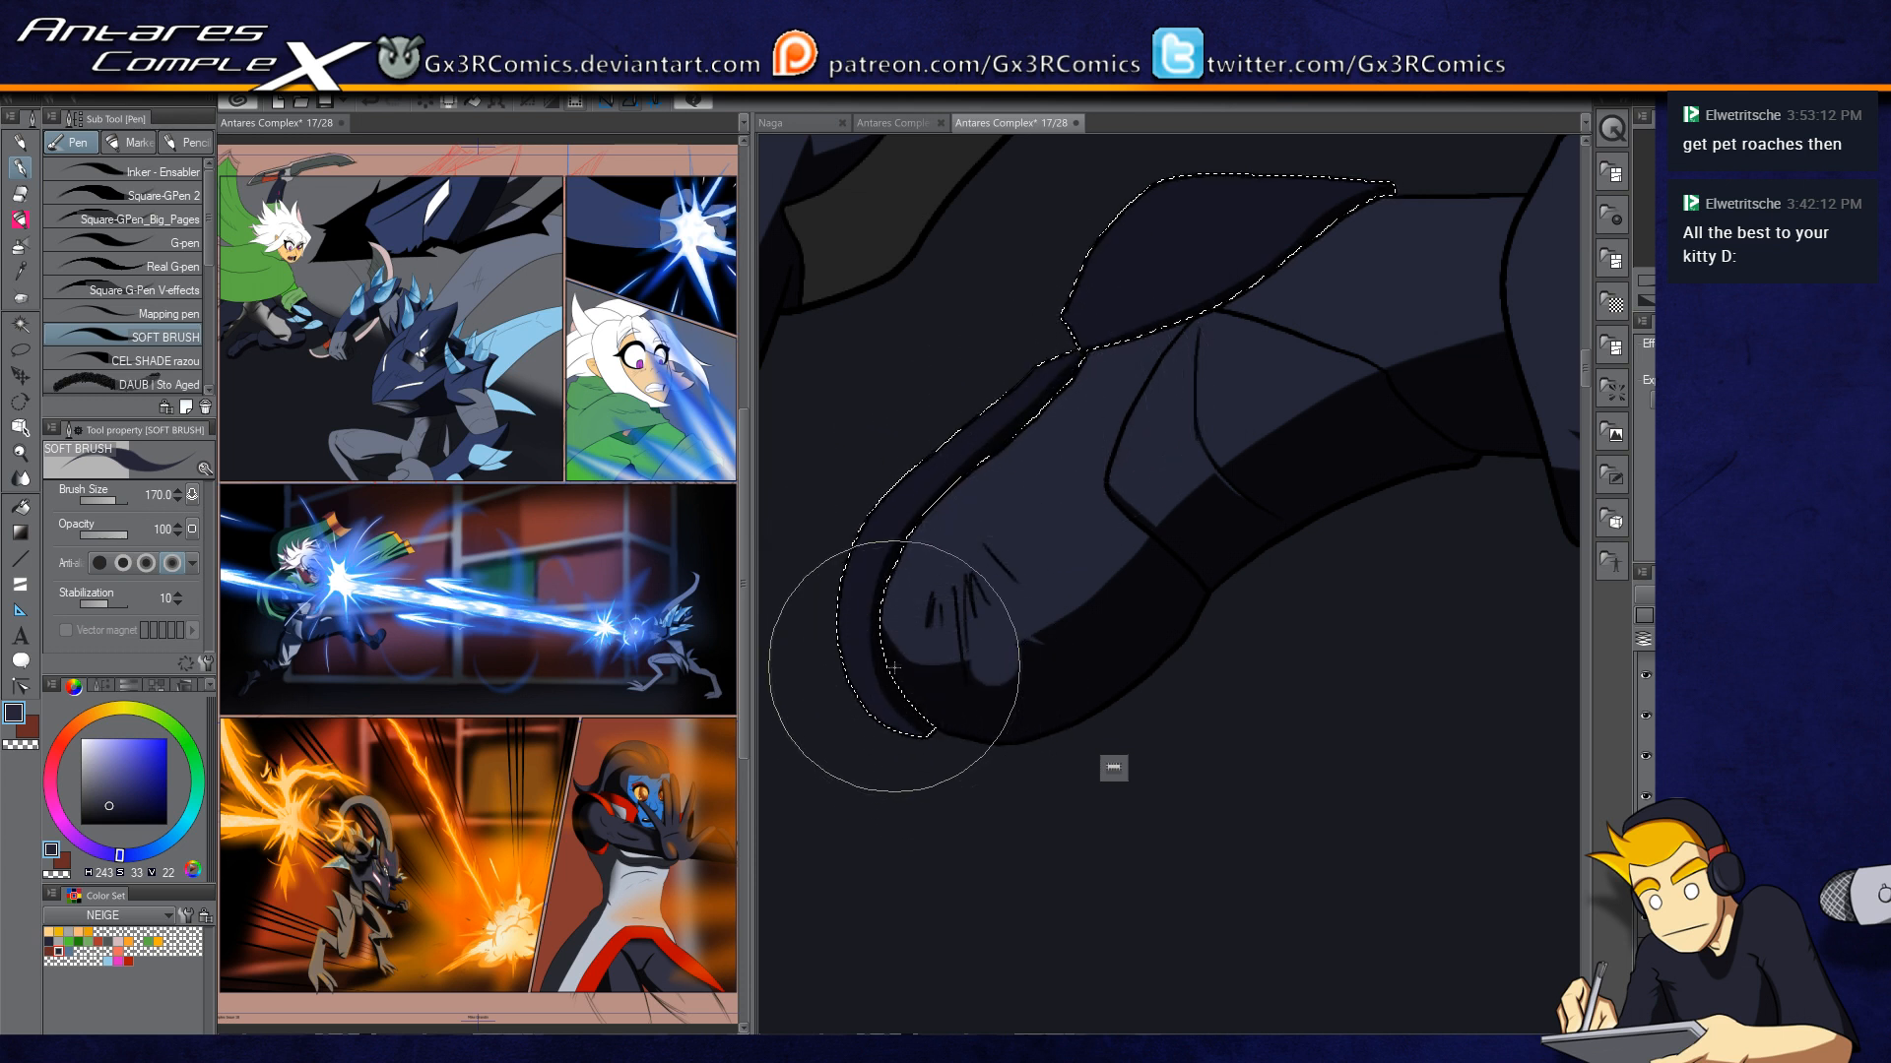
pyautogui.moveTo(871, 537); pyautogui.dragTo(992, 806)
pyautogui.moveTo(982, 641)
pyautogui.mouseDown()
pyautogui.moveTo(875, 1020)
pyautogui.moveTo(857, 958)
pyautogui.mouseUp()
pyautogui.moveTo(935, 766)
pyautogui.mouseDown()
pyautogui.moveTo(1184, 735)
pyautogui.moveTo(1278, 776)
pyautogui.moveTo(1209, 623)
pyautogui.mouseUp()
pyautogui.hotkey('ctrl', 'd')
# Step: Add small dark shadows around the bent knee and the pointed tip of its grey trouser area
pyautogui.moveTo(1239, 789); pyautogui.dragTo(1130, 574)
pyautogui.scroll(-2, 1214, 790)
pyautogui.moveTo(1431, 856); pyautogui.dragTo(1055, 709)
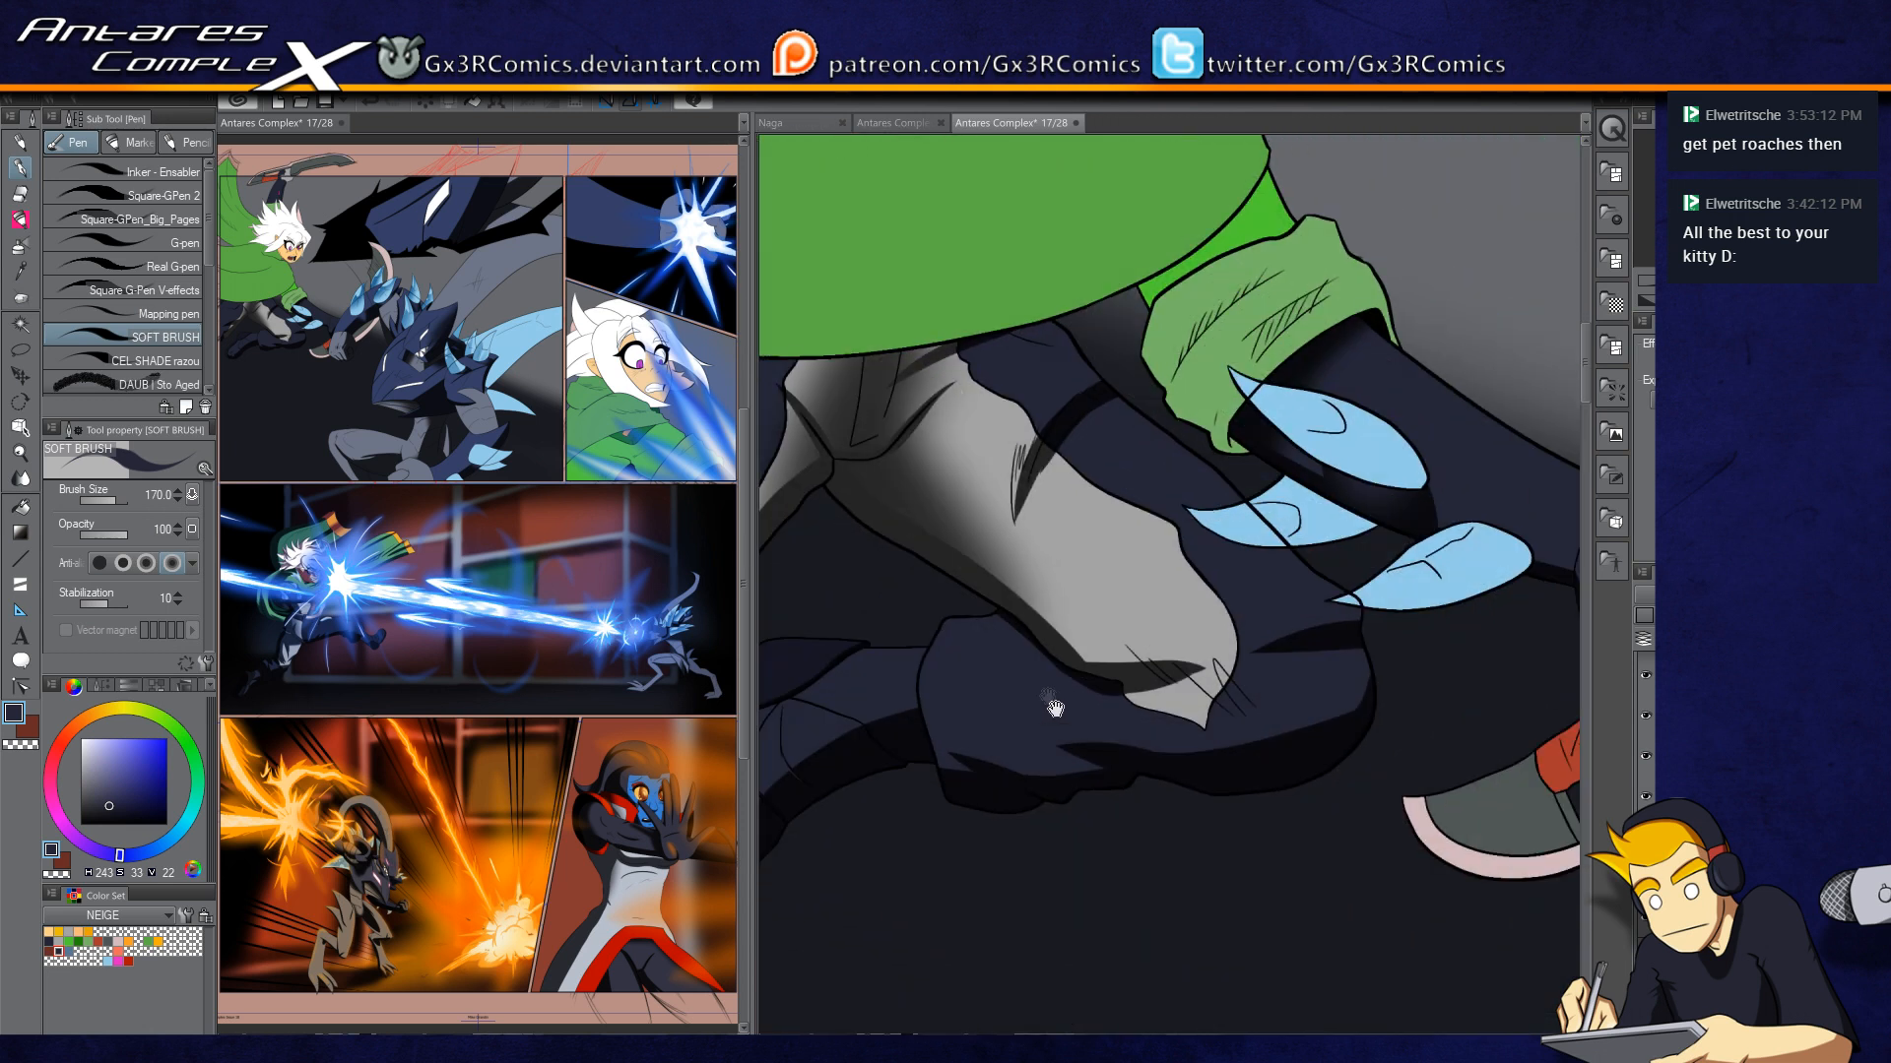
pyautogui.moveTo(1364, 617); pyautogui.dragTo(1366, 730)
pyautogui.moveTo(1364, 639)
pyautogui.mouseDown()
pyautogui.moveTo(1288, 774)
pyautogui.moveTo(1326, 697)
pyautogui.moveTo(1340, 705)
pyautogui.moveTo(1232, 744)
pyautogui.moveTo(1107, 690)
pyautogui.moveTo(1225, 751)
pyautogui.mouseUp()
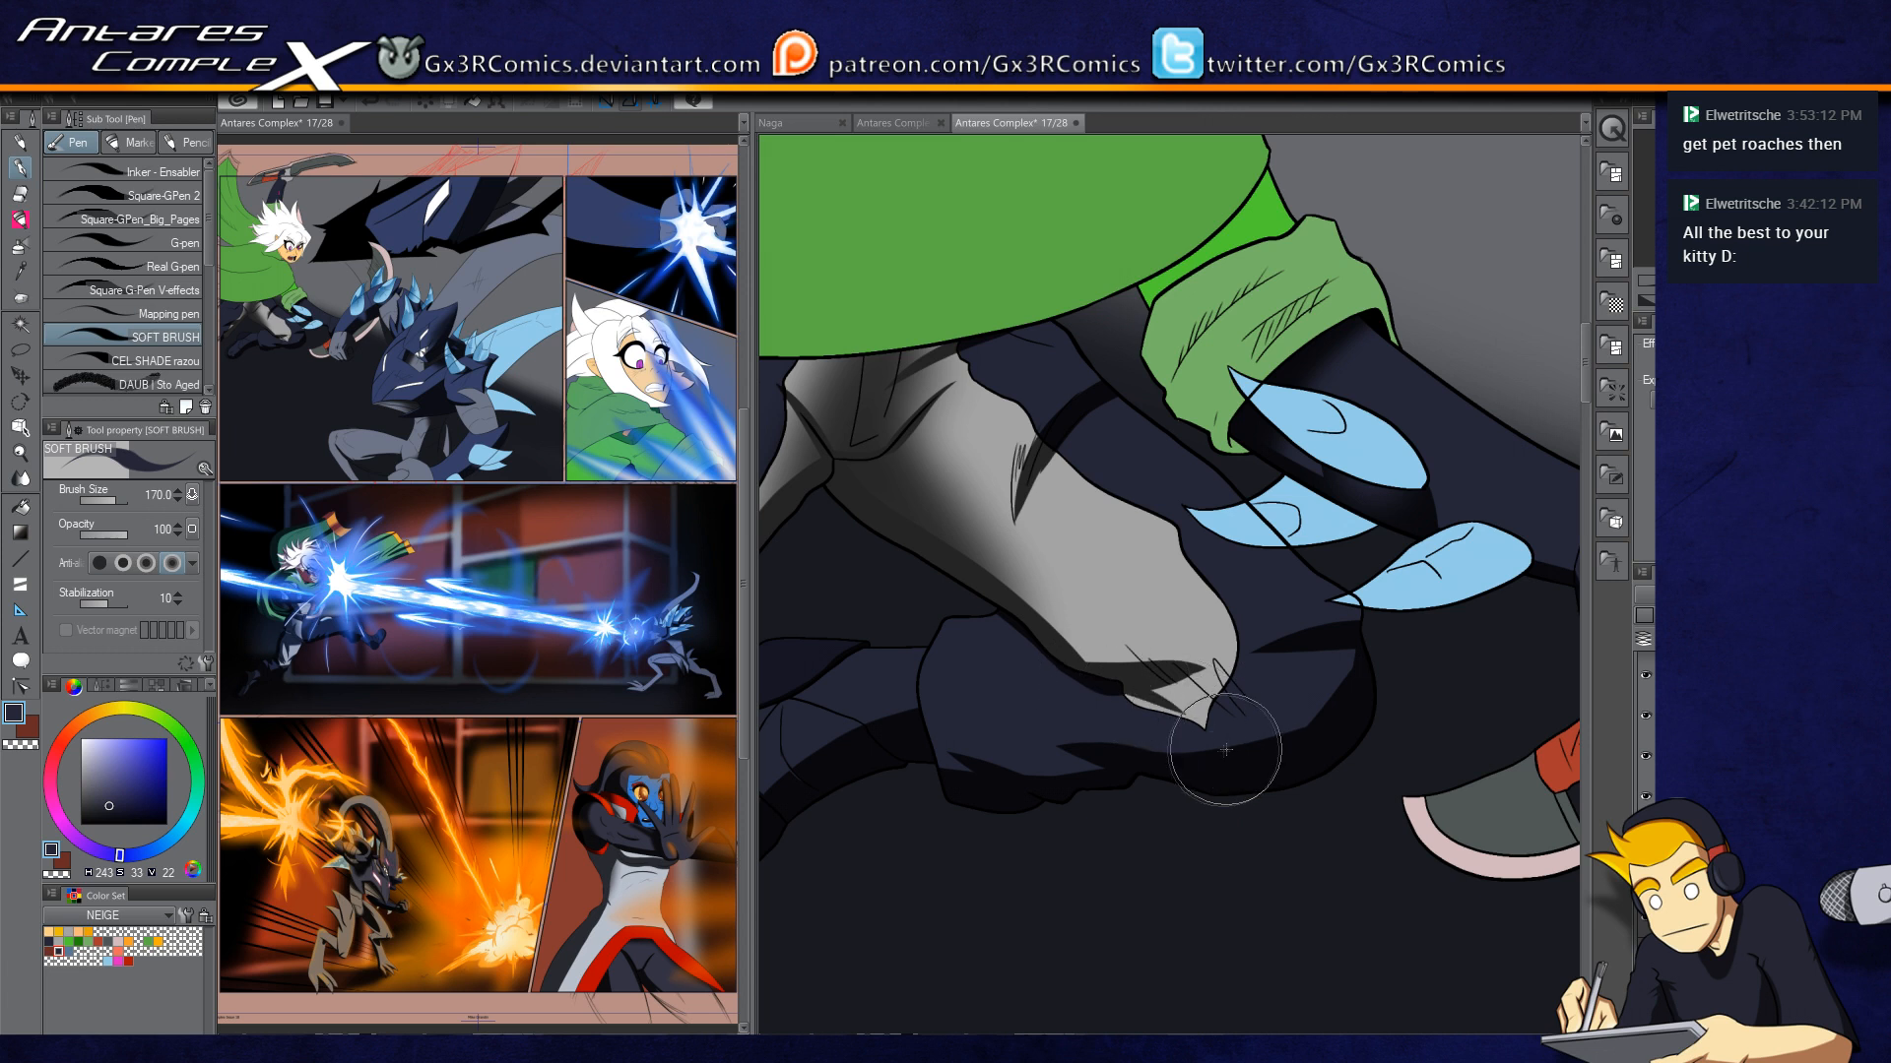
# Step: Select the fighter's light green rolled cuff and paint a dark Soft Brush shadow along its lower opening edge
pyautogui.moveTo(1144, 507); pyautogui.dragTo(1298, 649)
pyautogui.press('w')
pyautogui.click(1135, 652)
pyautogui.scroll(2, 1179, 673)
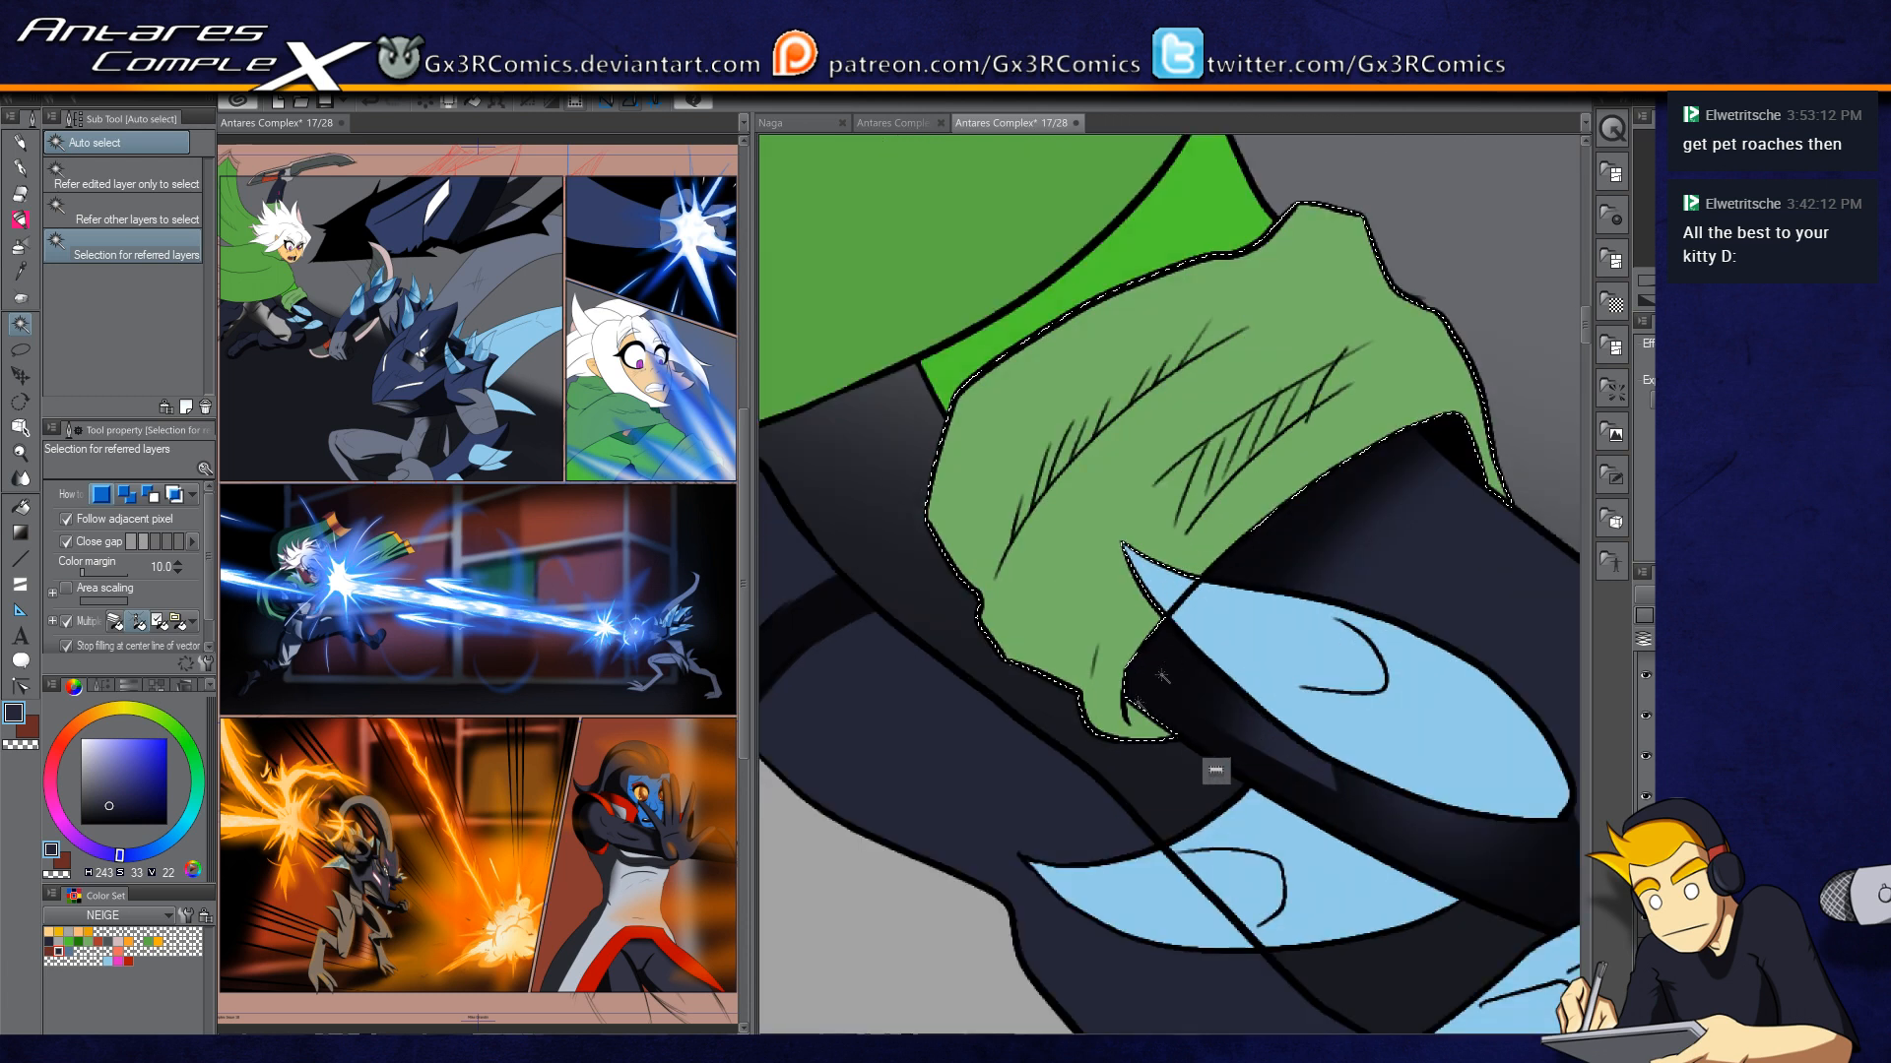
pyautogui.press('p')
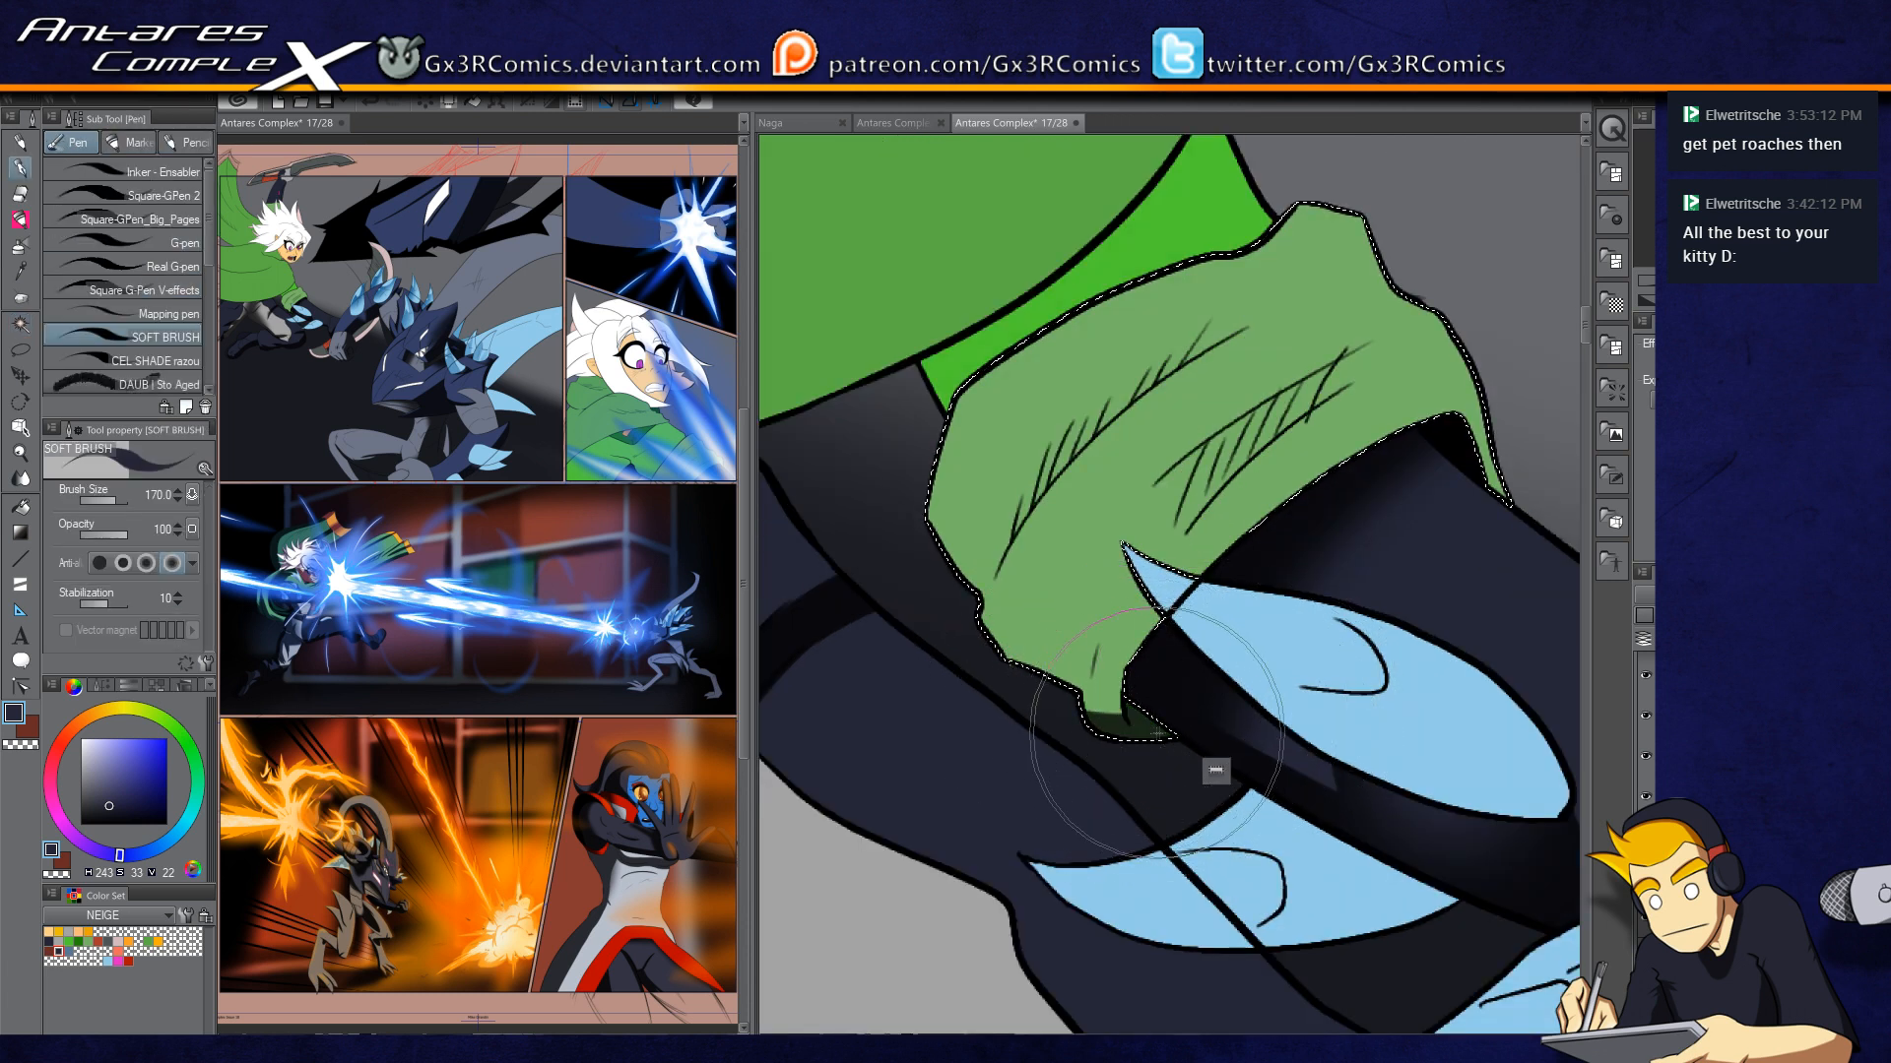
pyautogui.moveTo(1129, 706); pyautogui.dragTo(1280, 517)
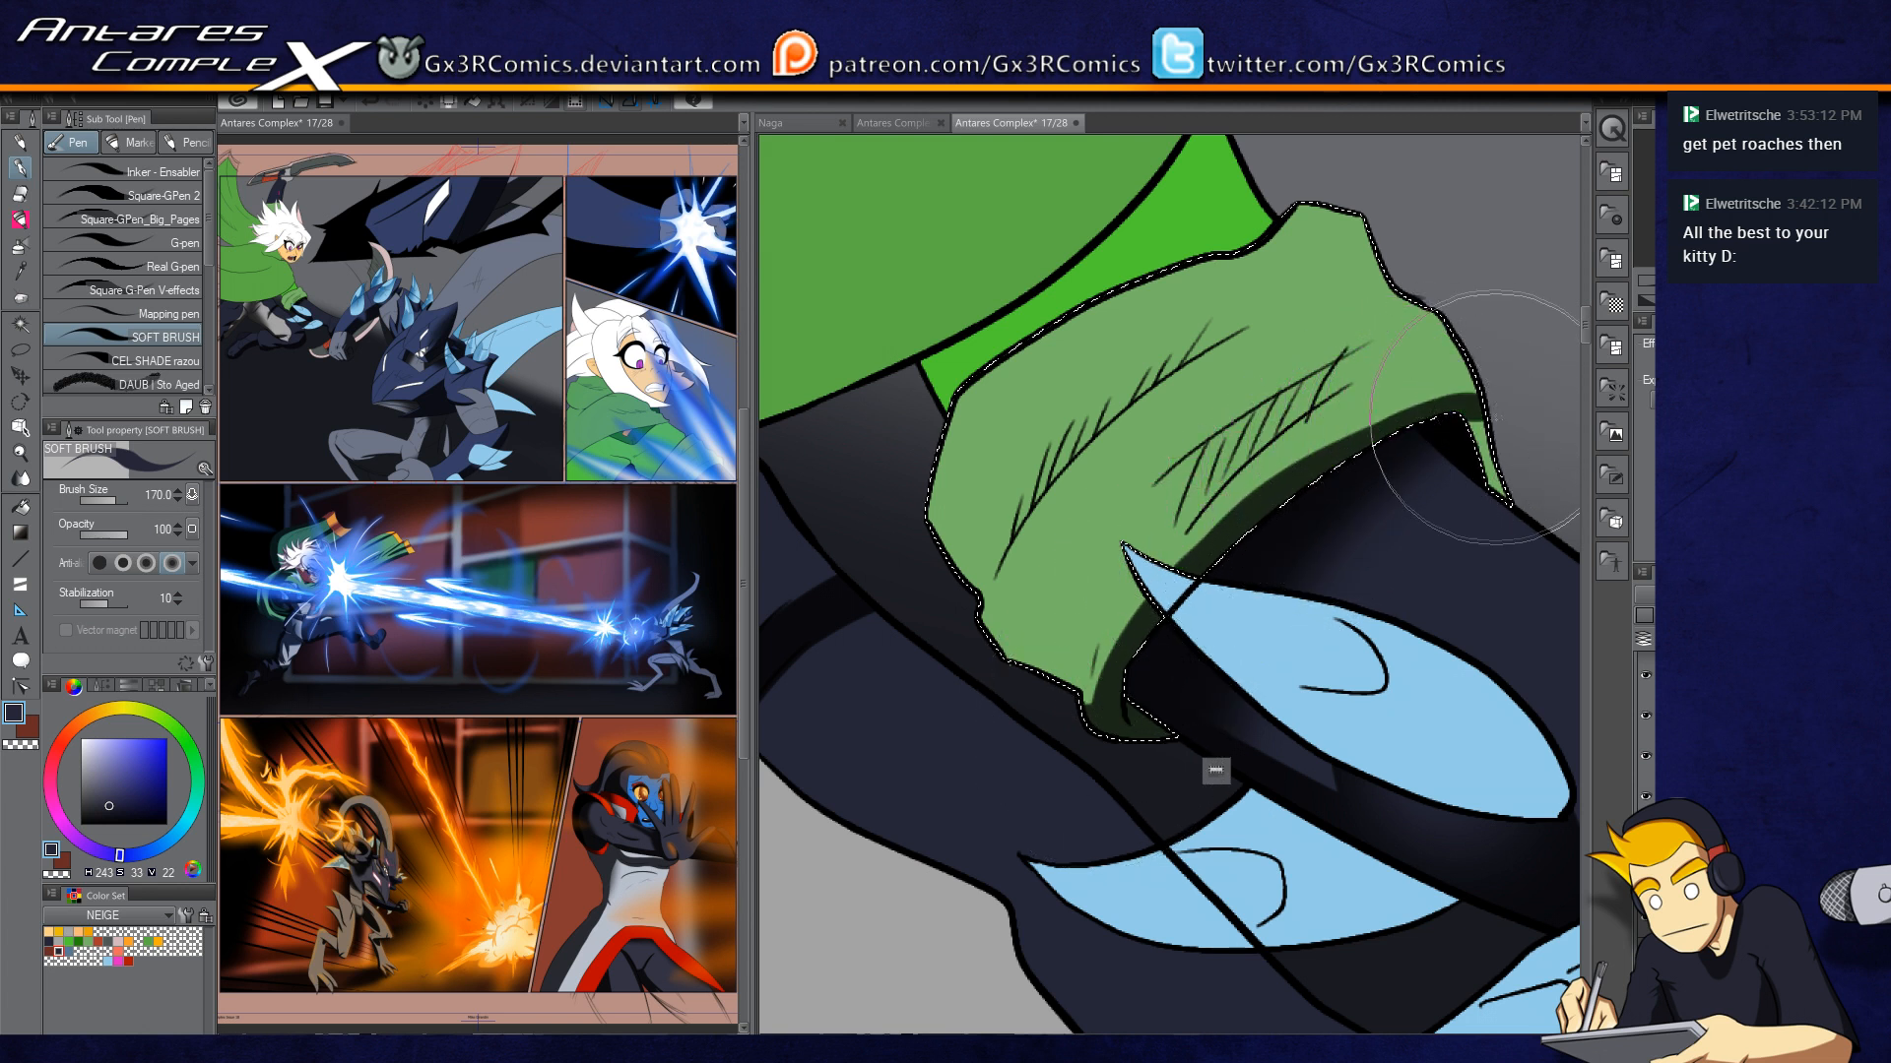
pyautogui.press('c')
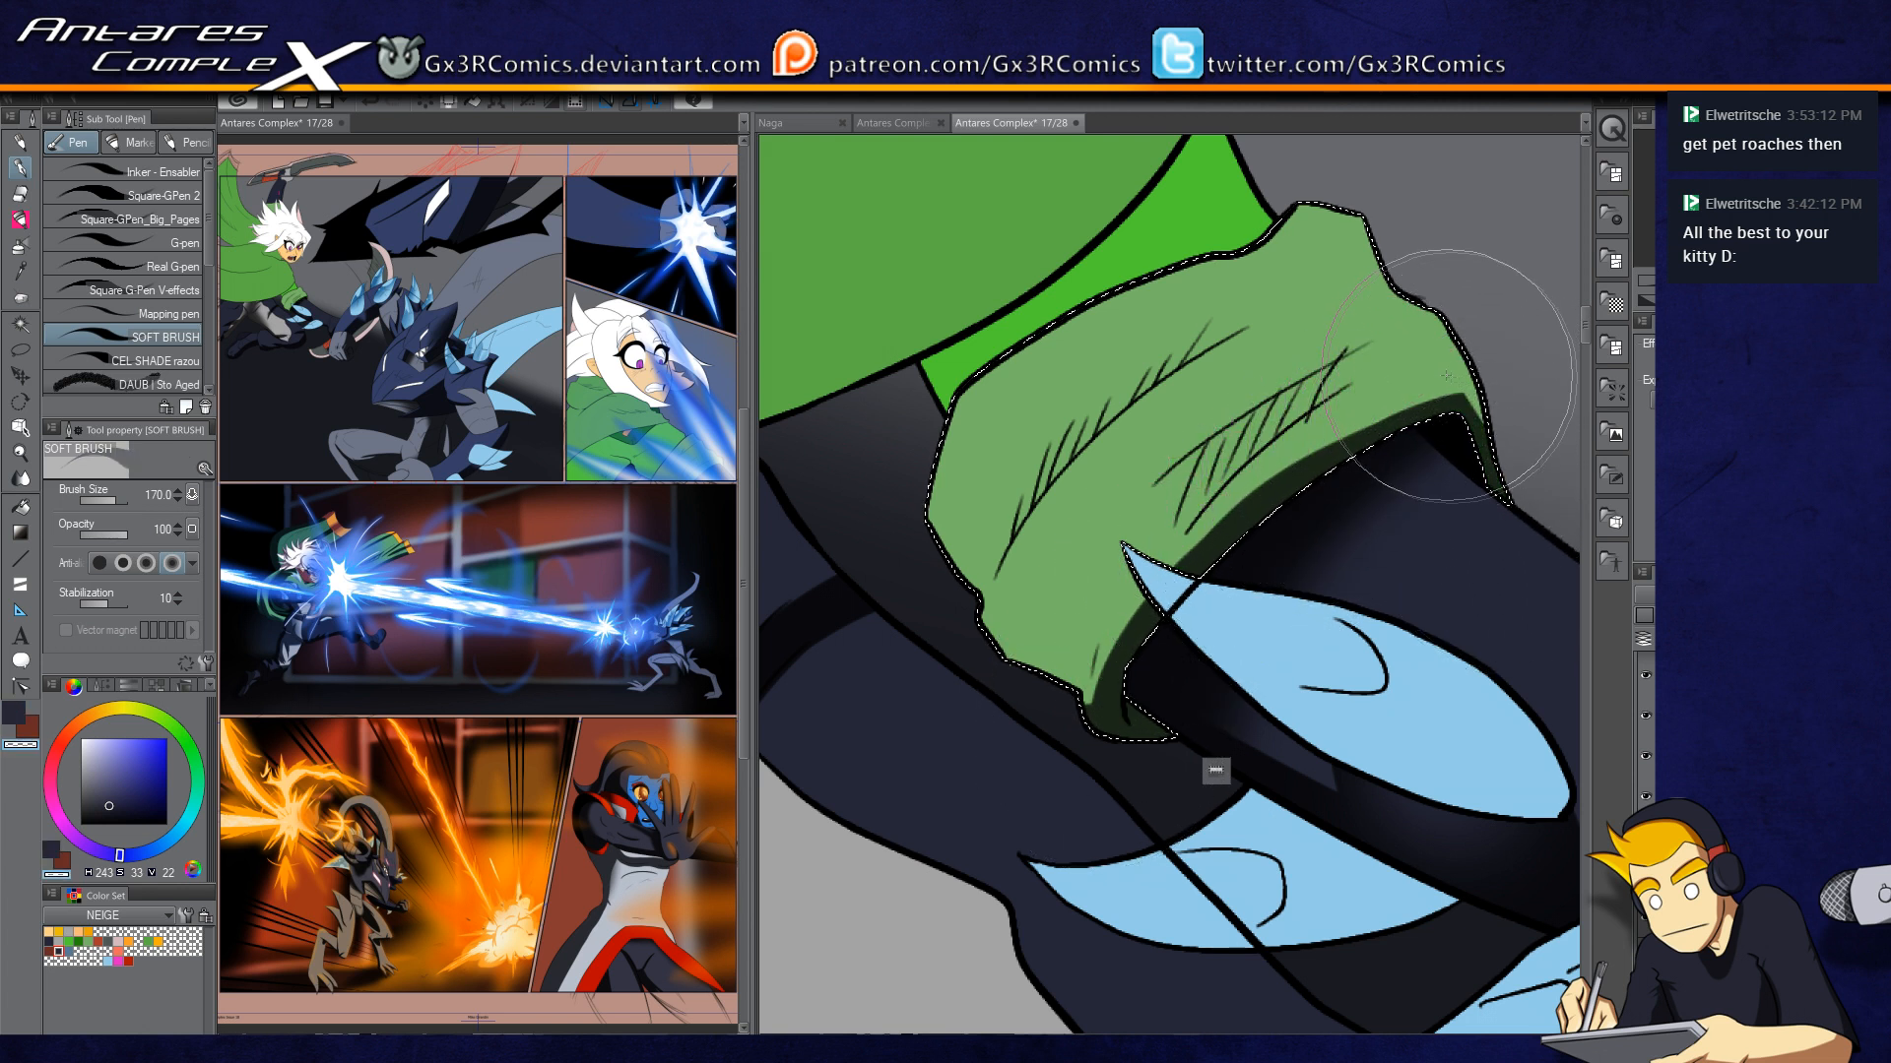
# Step: Paint curved dark fold shadows over the cuff's hatched areas and along its outer edge, trimming them with transparent colour
pyautogui.press('c')
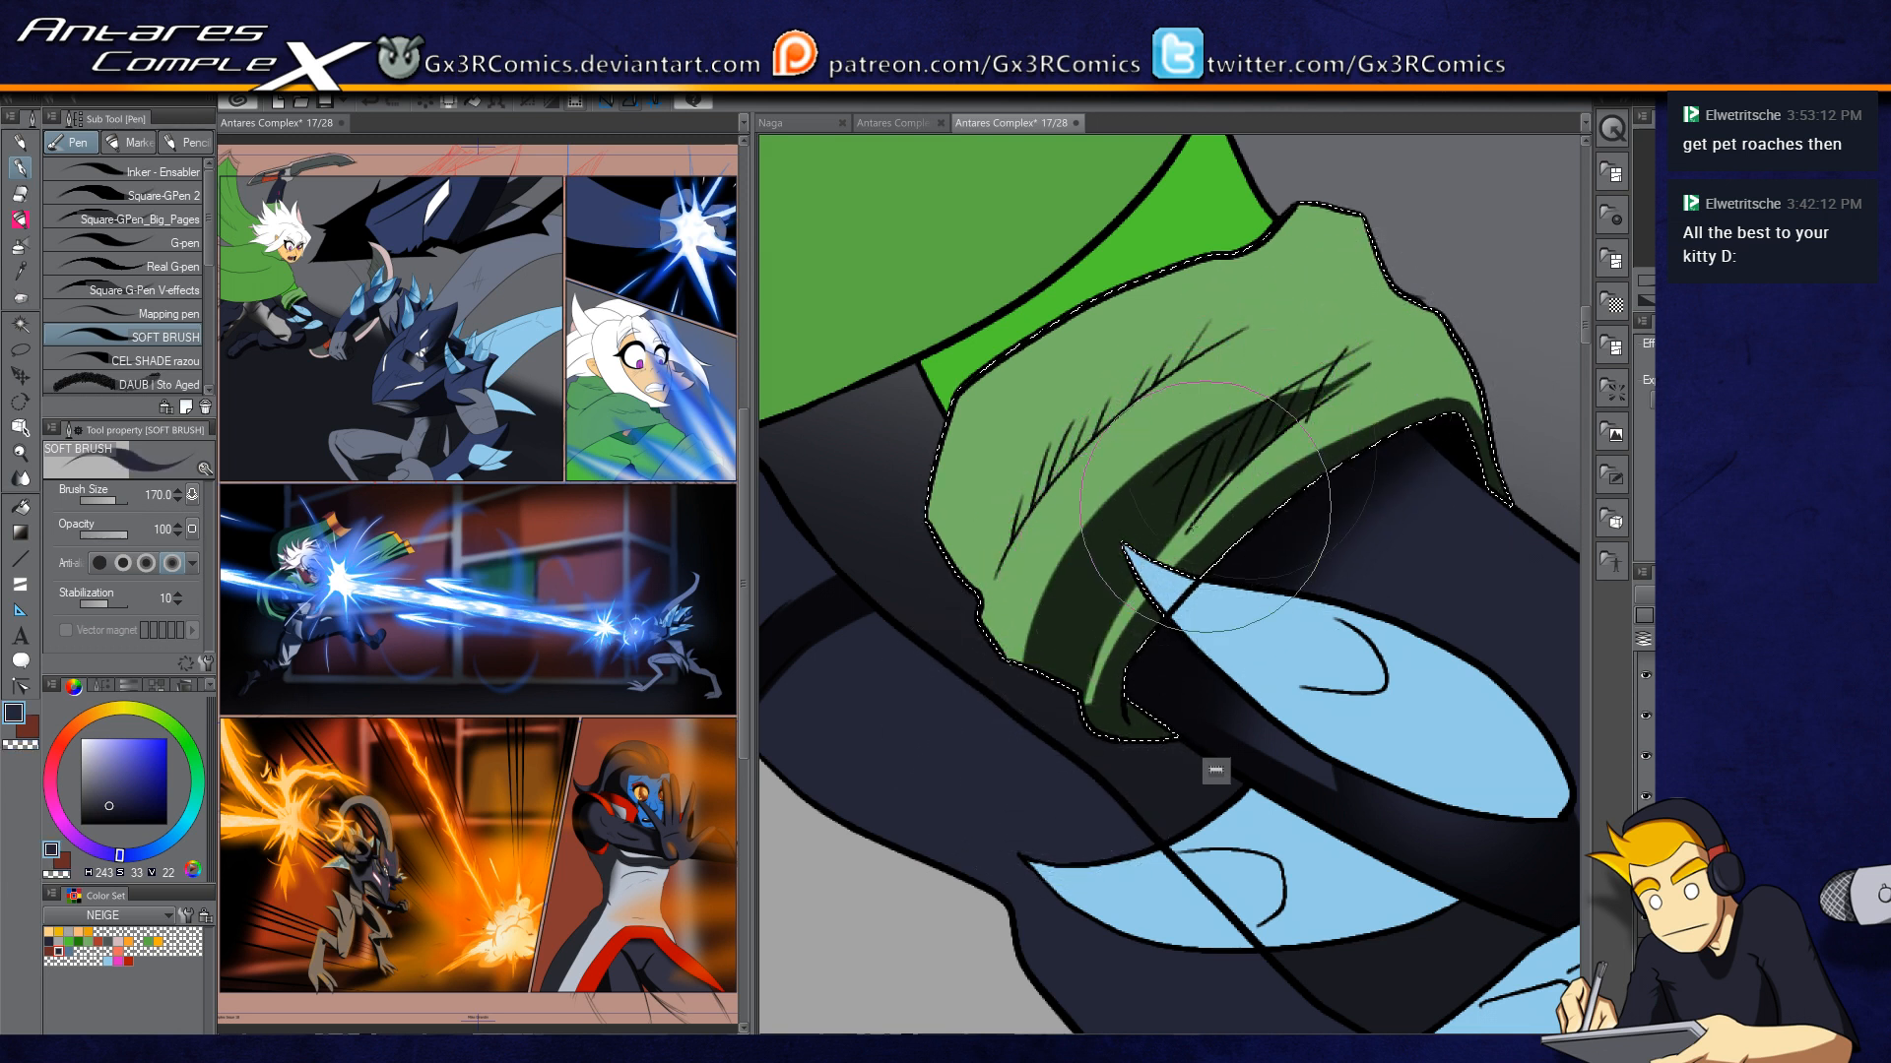
pyautogui.press('c')
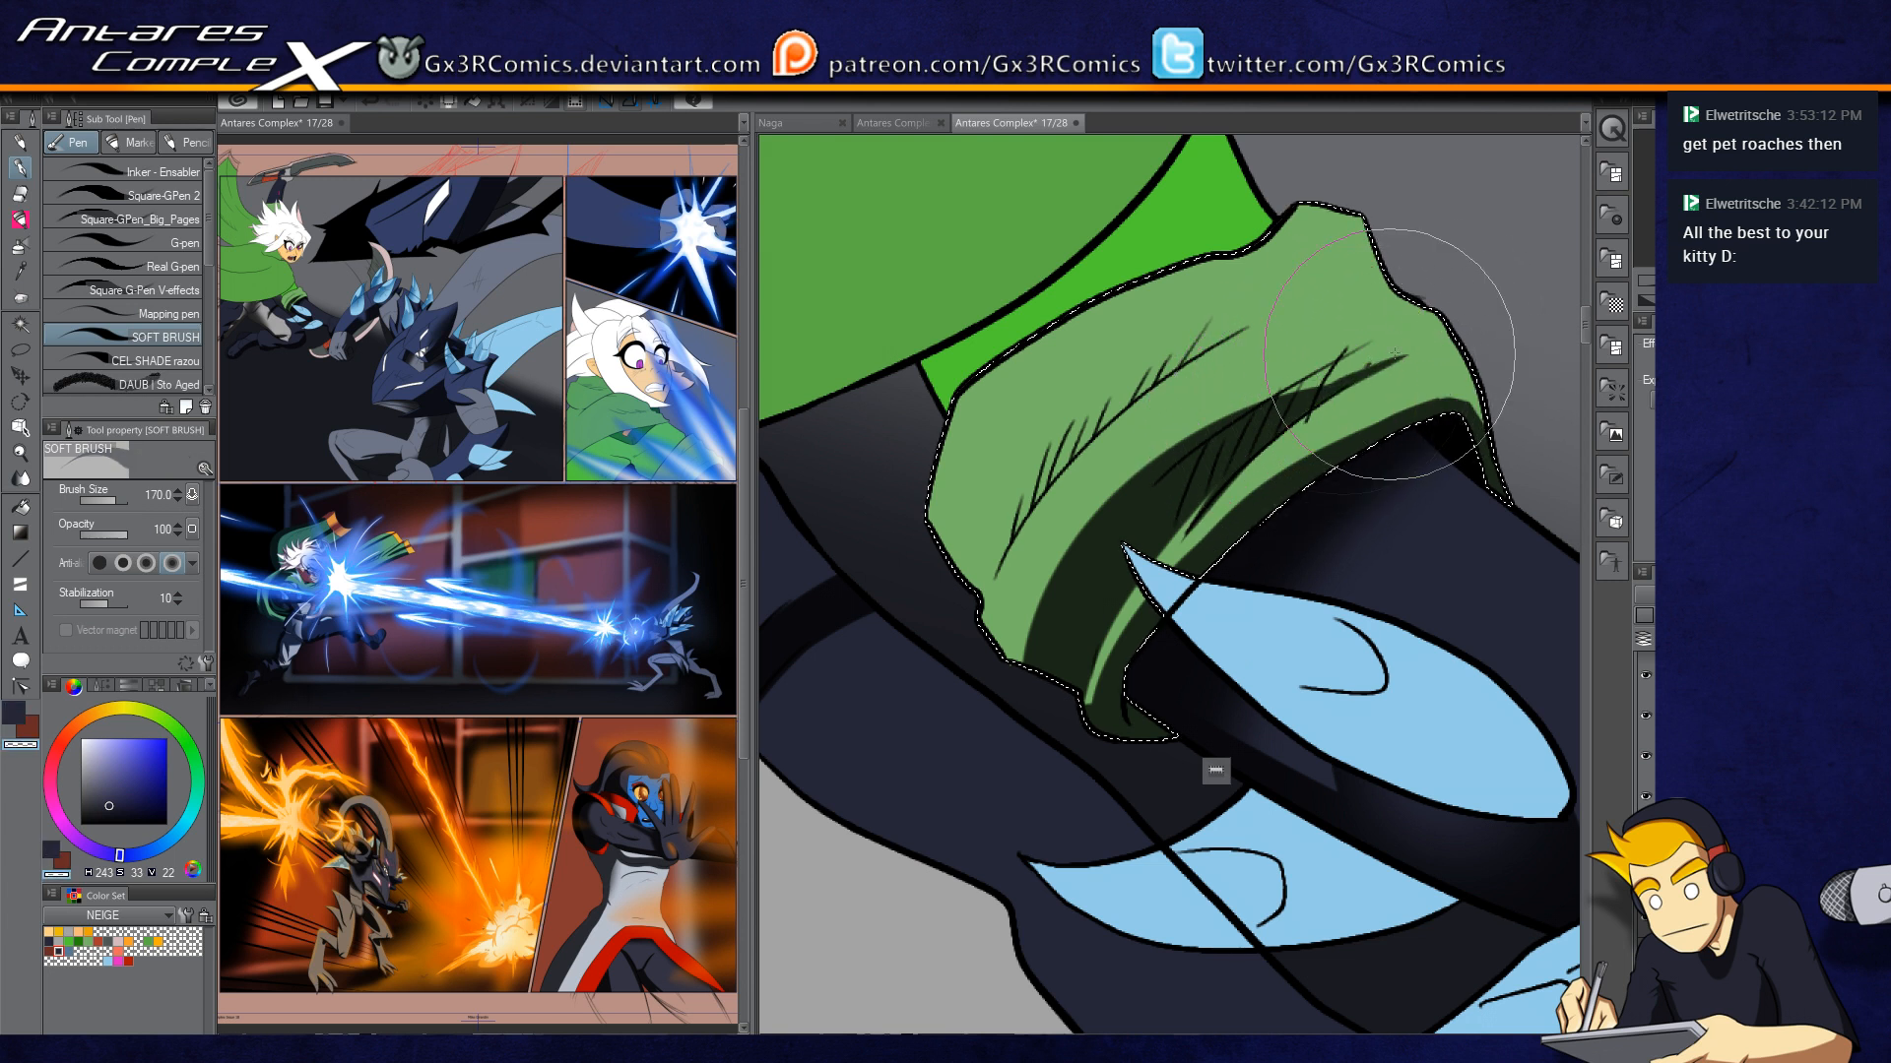
pyautogui.press('c')
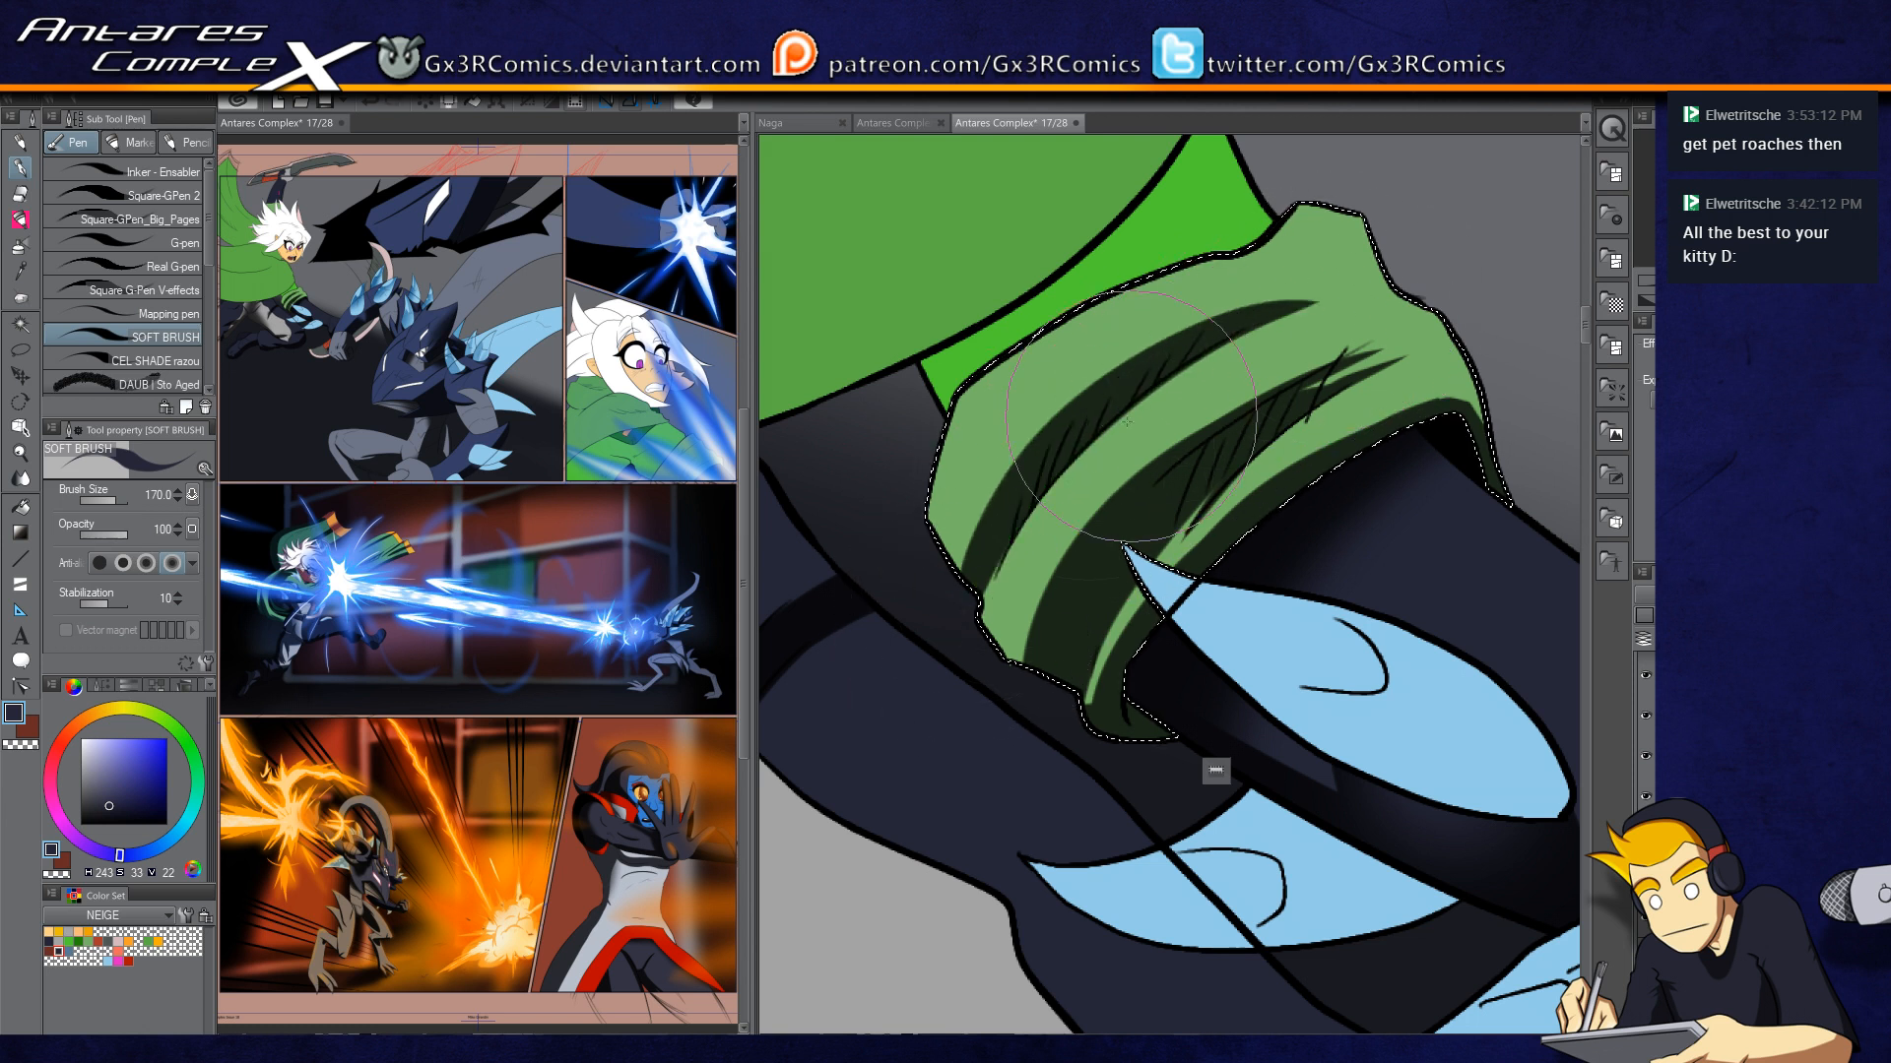
pyautogui.moveTo(916, 473); pyautogui.dragTo(1093, 766)
pyautogui.moveTo(955, 541)
pyautogui.mouseDown()
pyautogui.moveTo(1138, 738)
pyautogui.moveTo(1107, 710)
pyautogui.mouseUp()
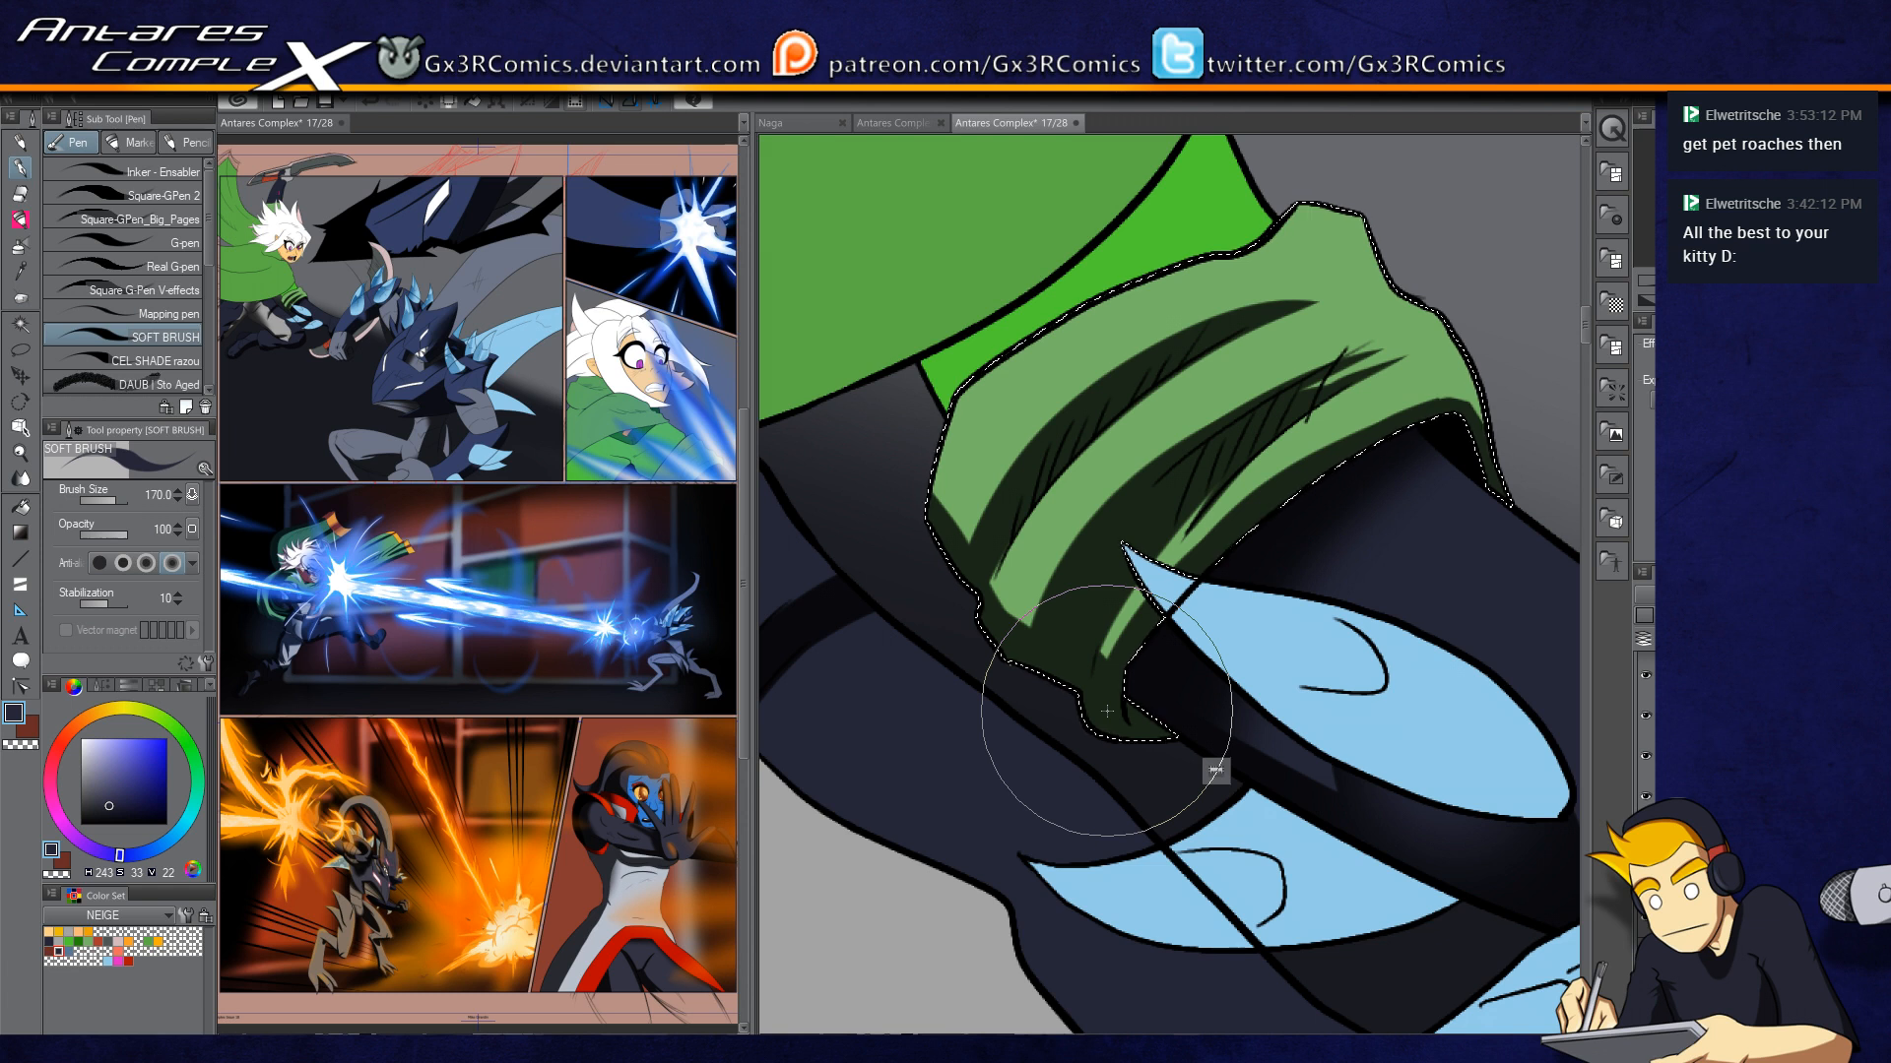
# Step: Select the two lower light-blue spikes and shade them in medium blue with the Soft airbrush at size 200
pyautogui.scroll(-1, 1260, 689)
pyautogui.moveTo(1235, 673); pyautogui.dragTo(1034, 500)
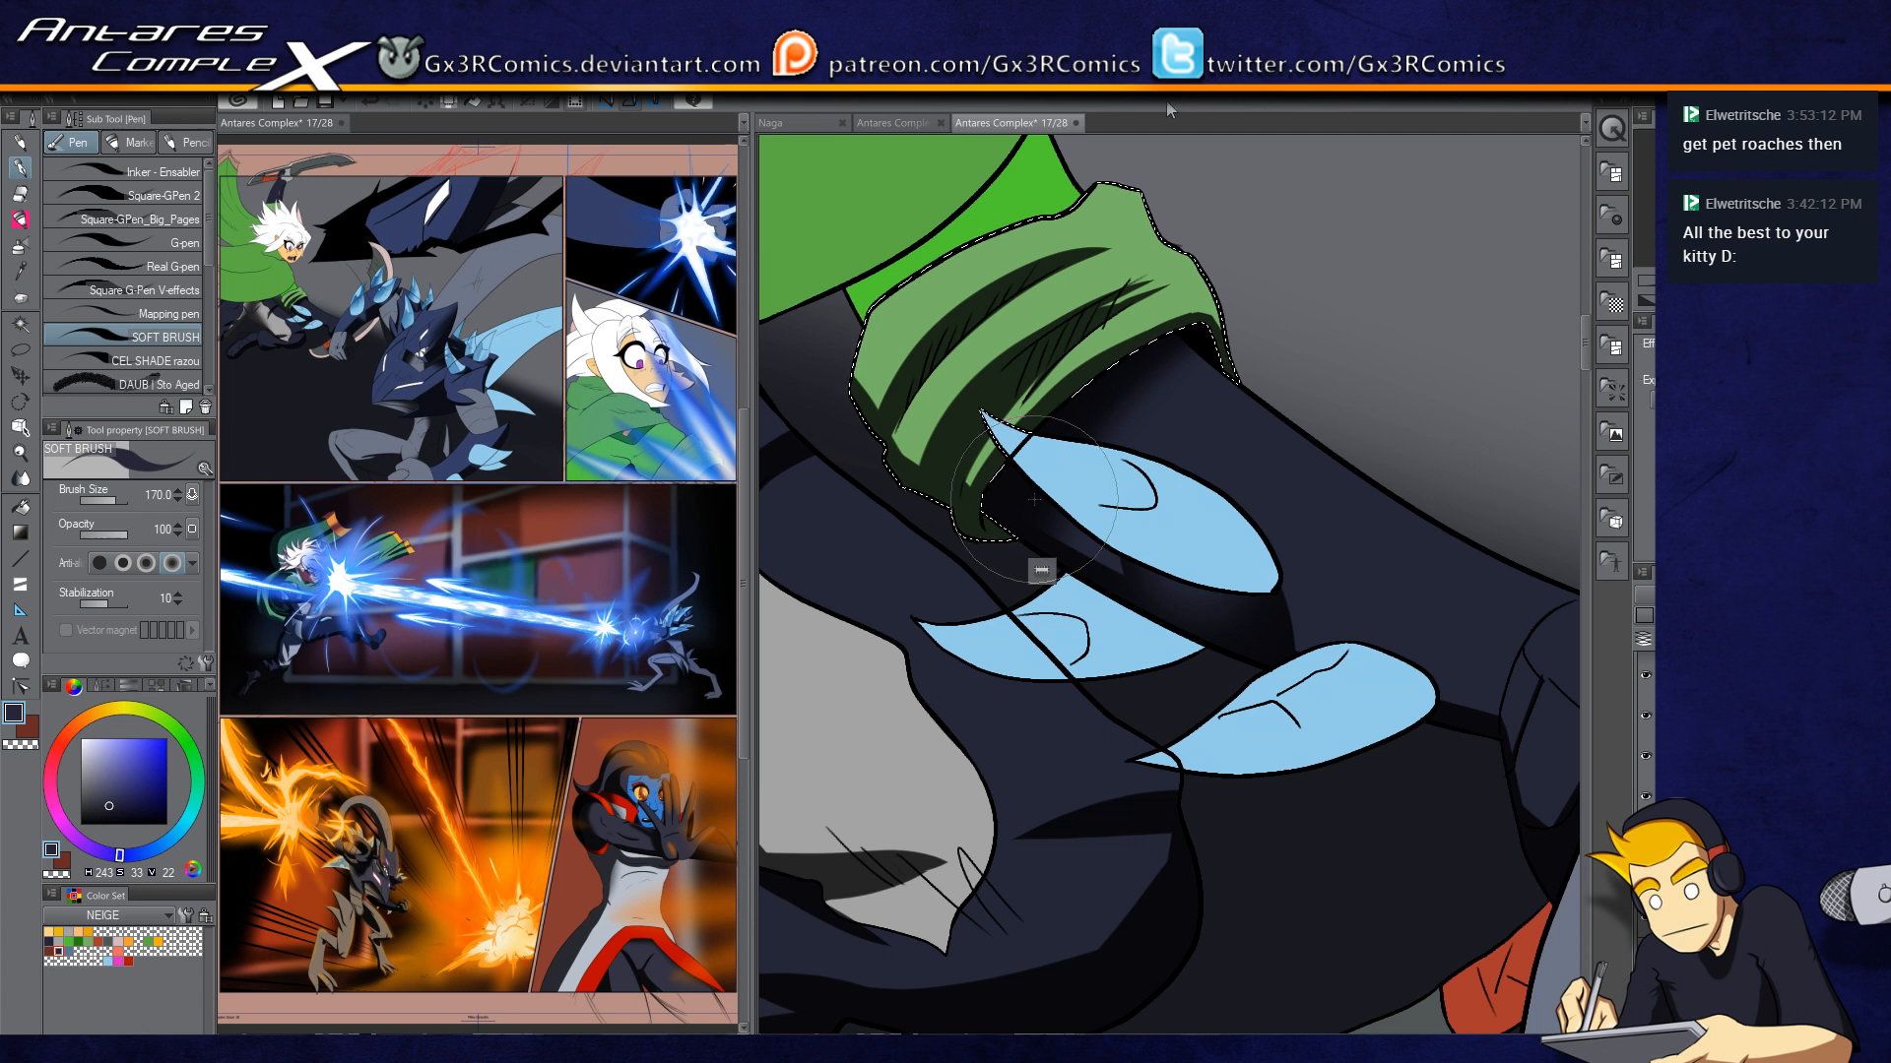
pyautogui.press('w')
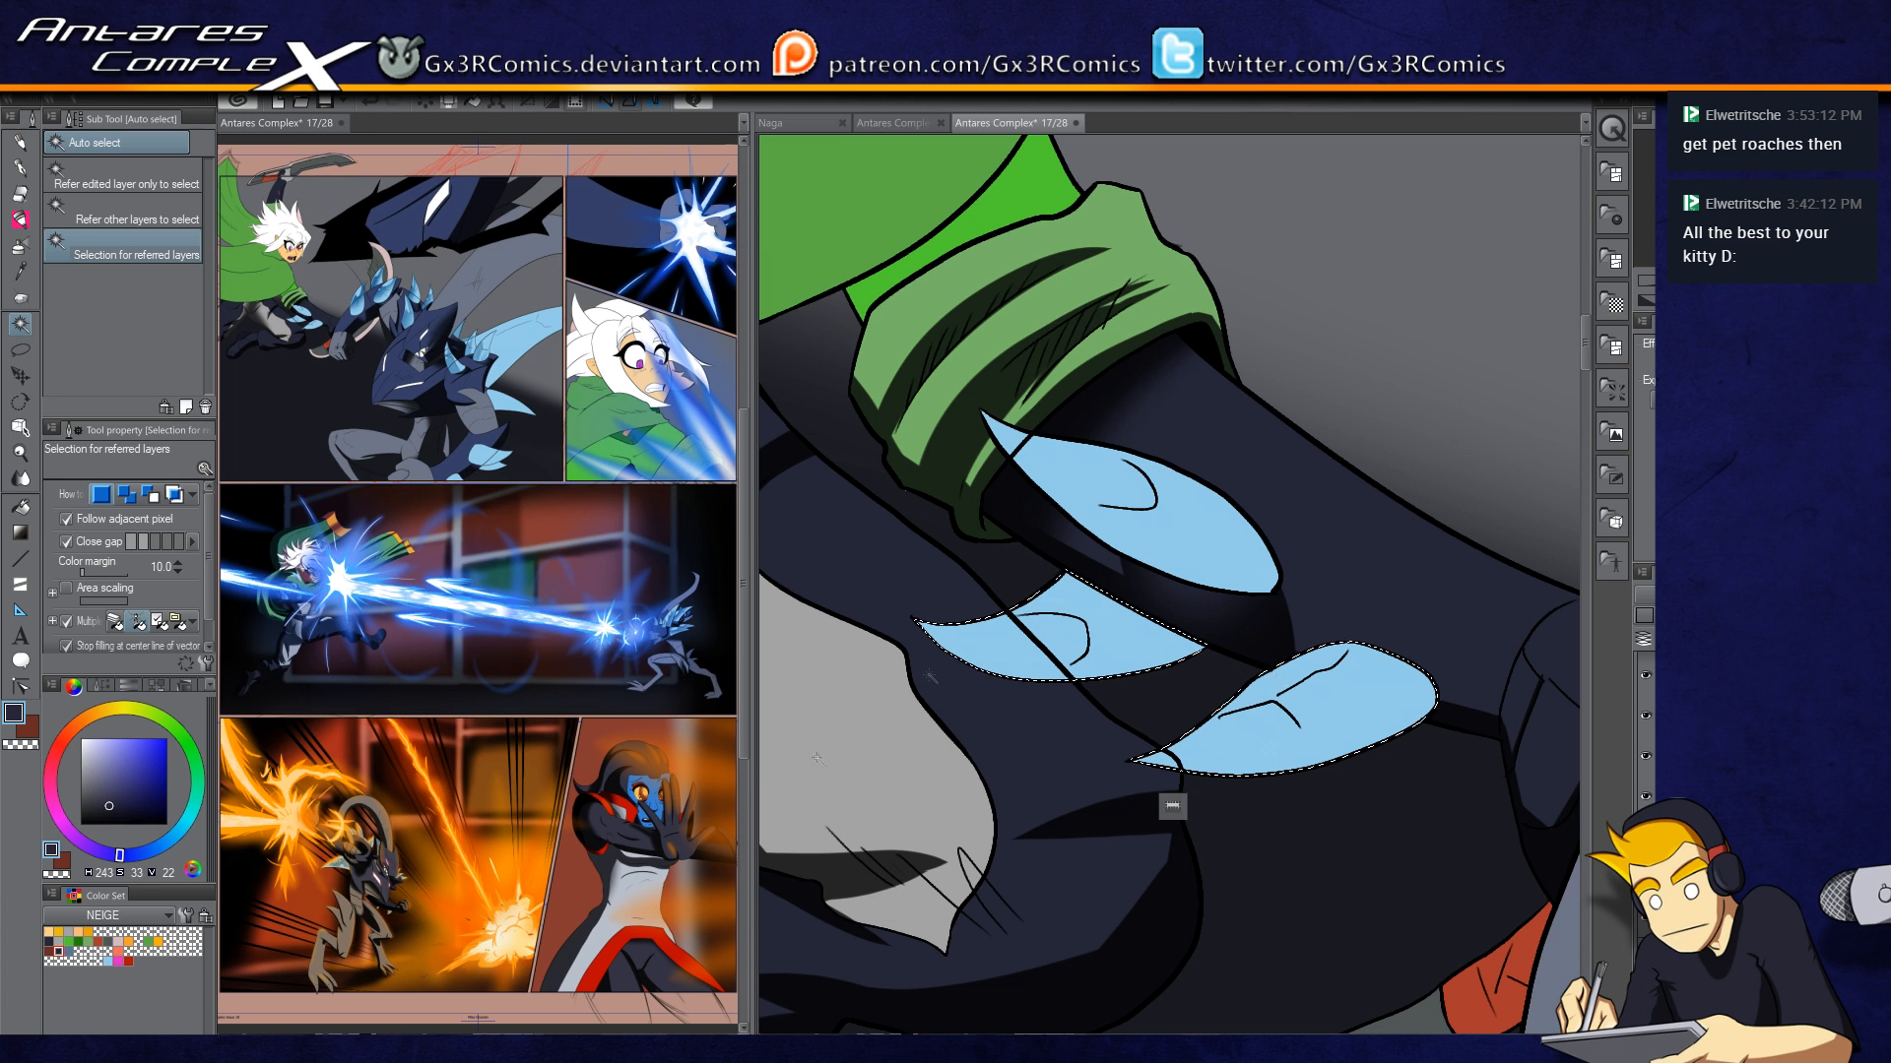
pyautogui.click(68, 952)
pyautogui.press('b')
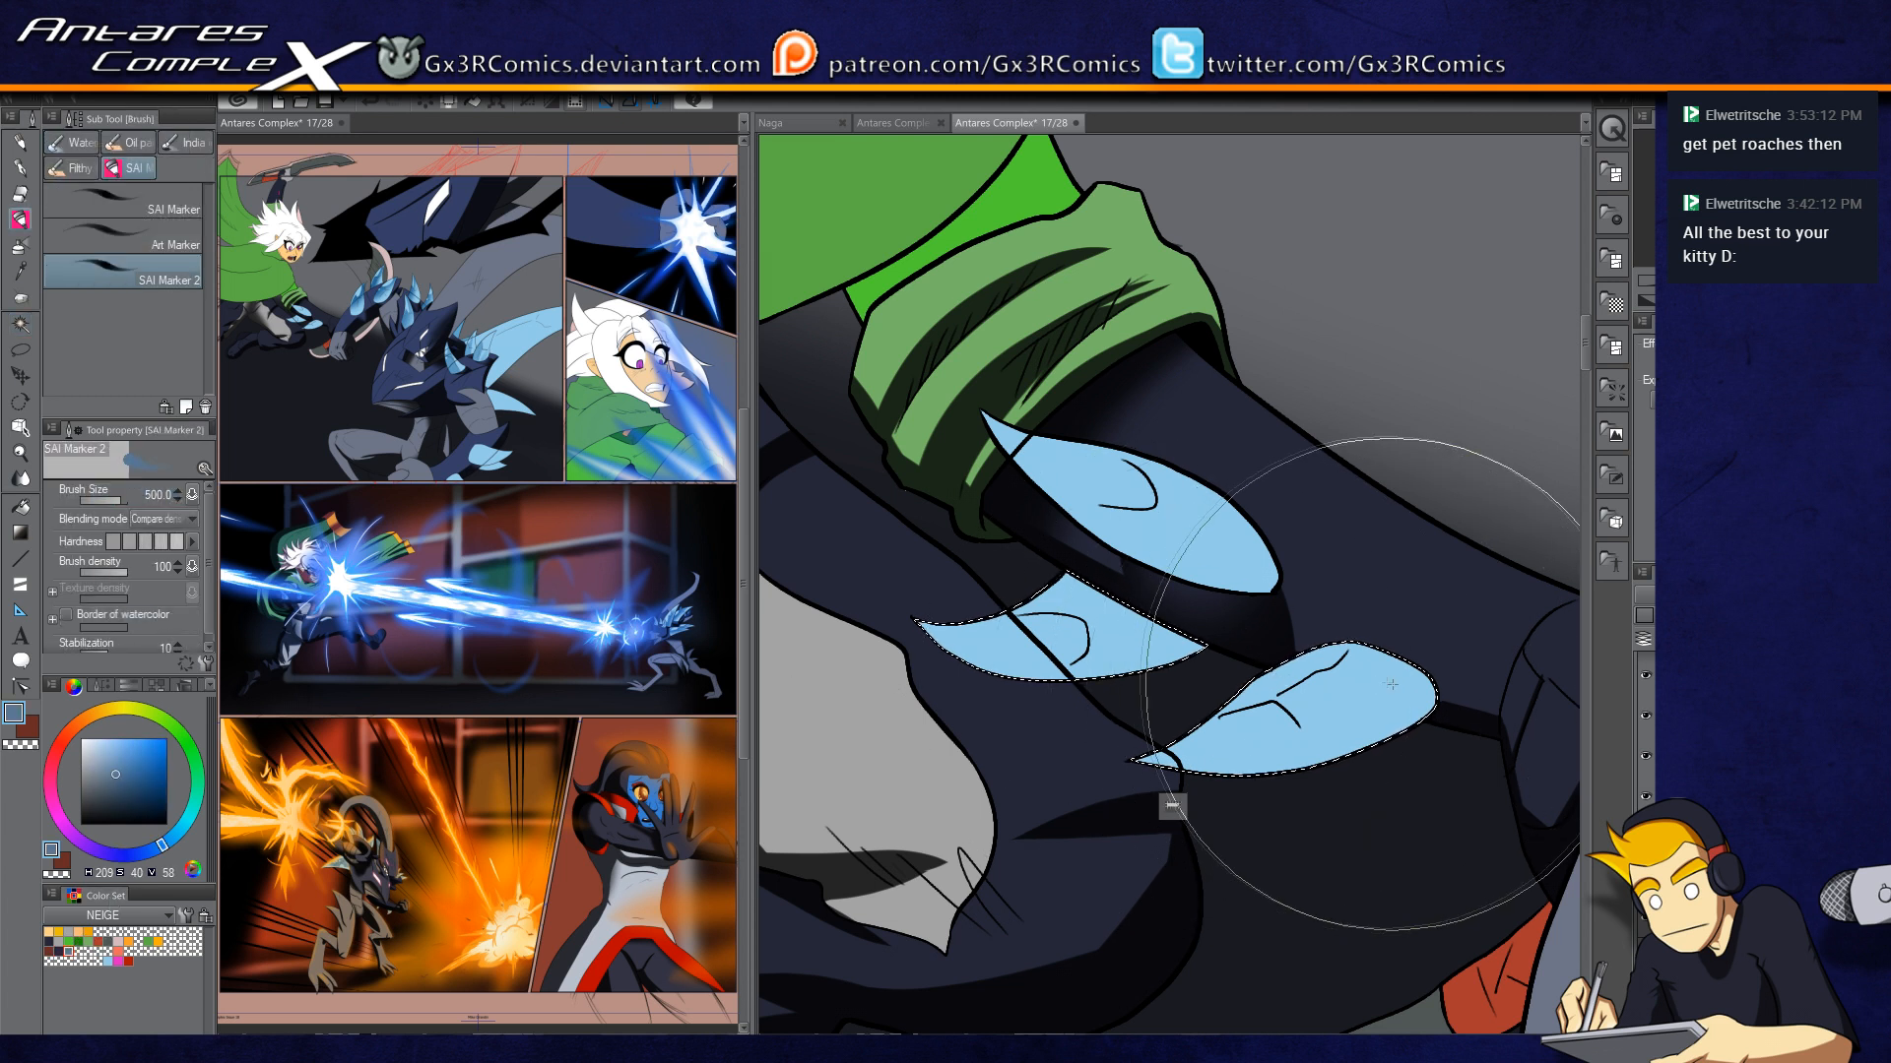
pyautogui.press('b')
pyautogui.press('[')
pyautogui.press('[')
pyautogui.press('[')
pyautogui.moveTo(1150, 744)
pyautogui.mouseDown()
pyautogui.moveTo(1369, 602)
pyautogui.moveTo(995, 827)
pyautogui.mouseUp()
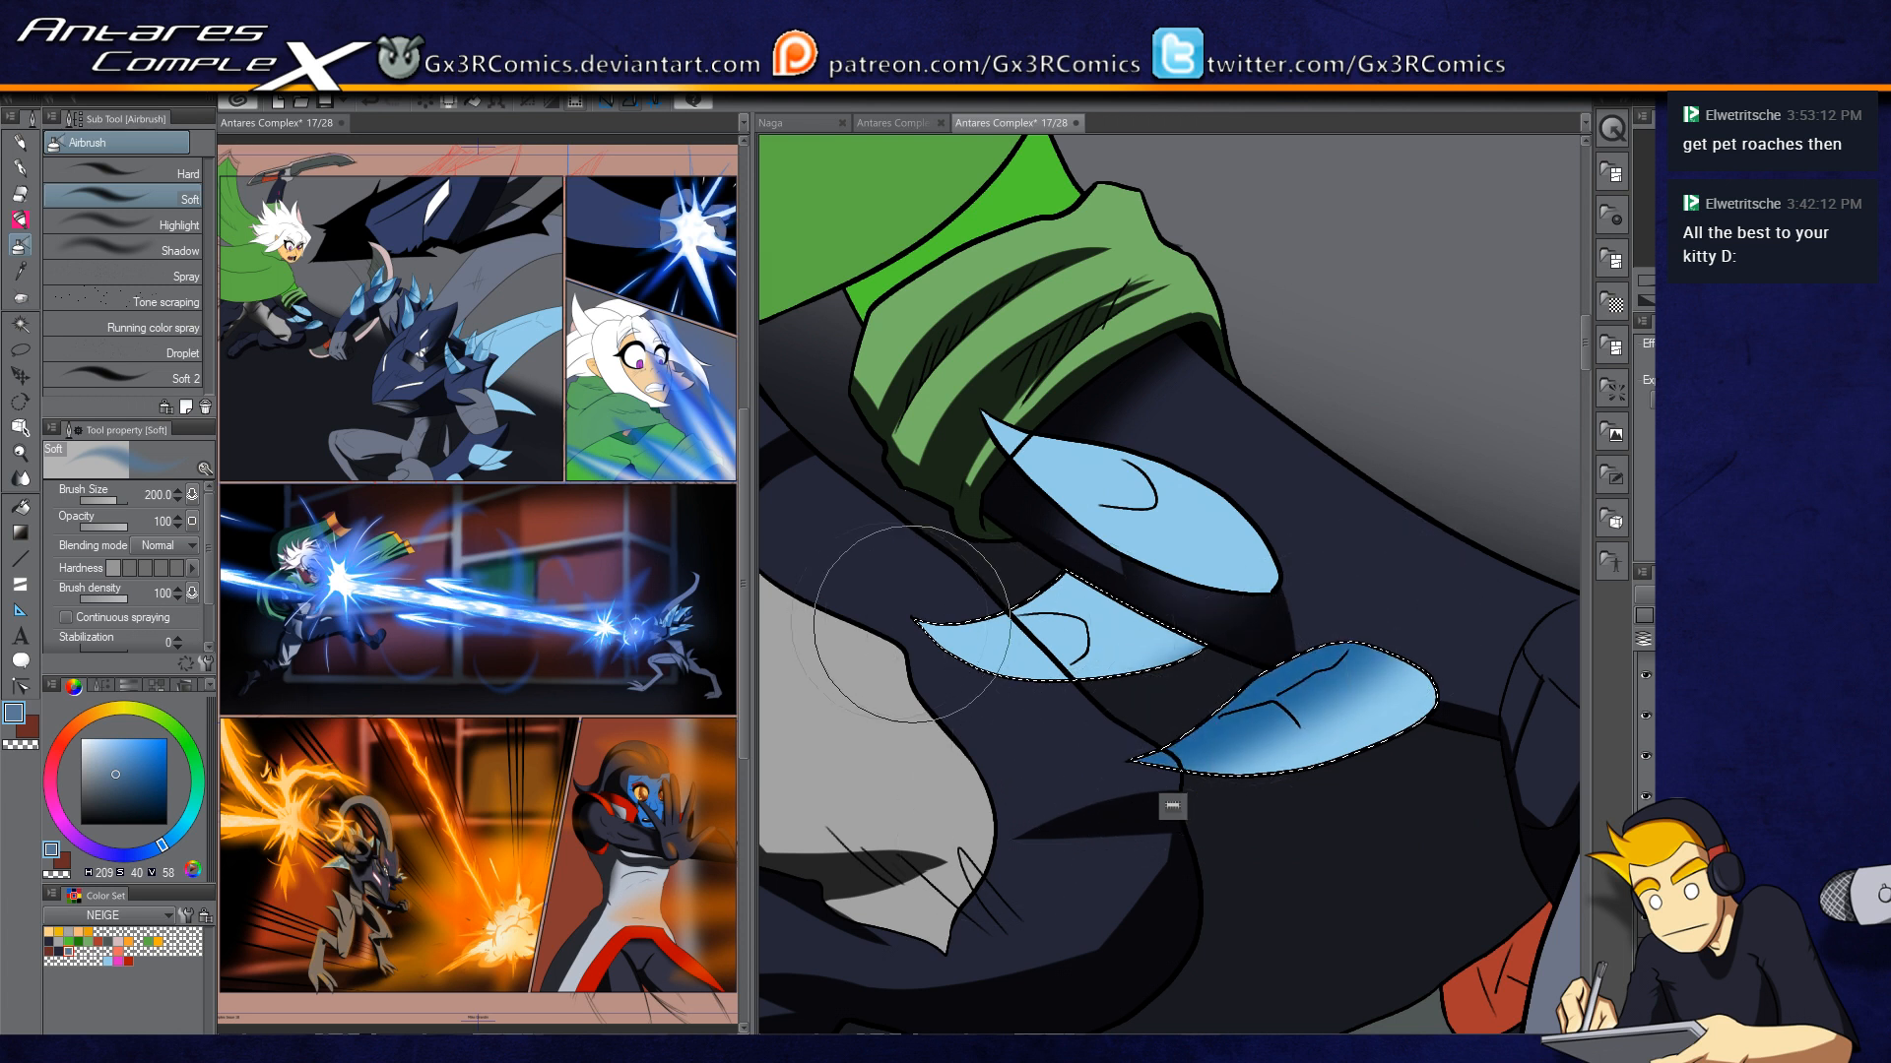
pyautogui.moveTo(1075, 577)
pyautogui.mouseDown()
pyautogui.moveTo(1044, 589)
pyautogui.moveTo(1119, 588)
pyautogui.mouseUp()
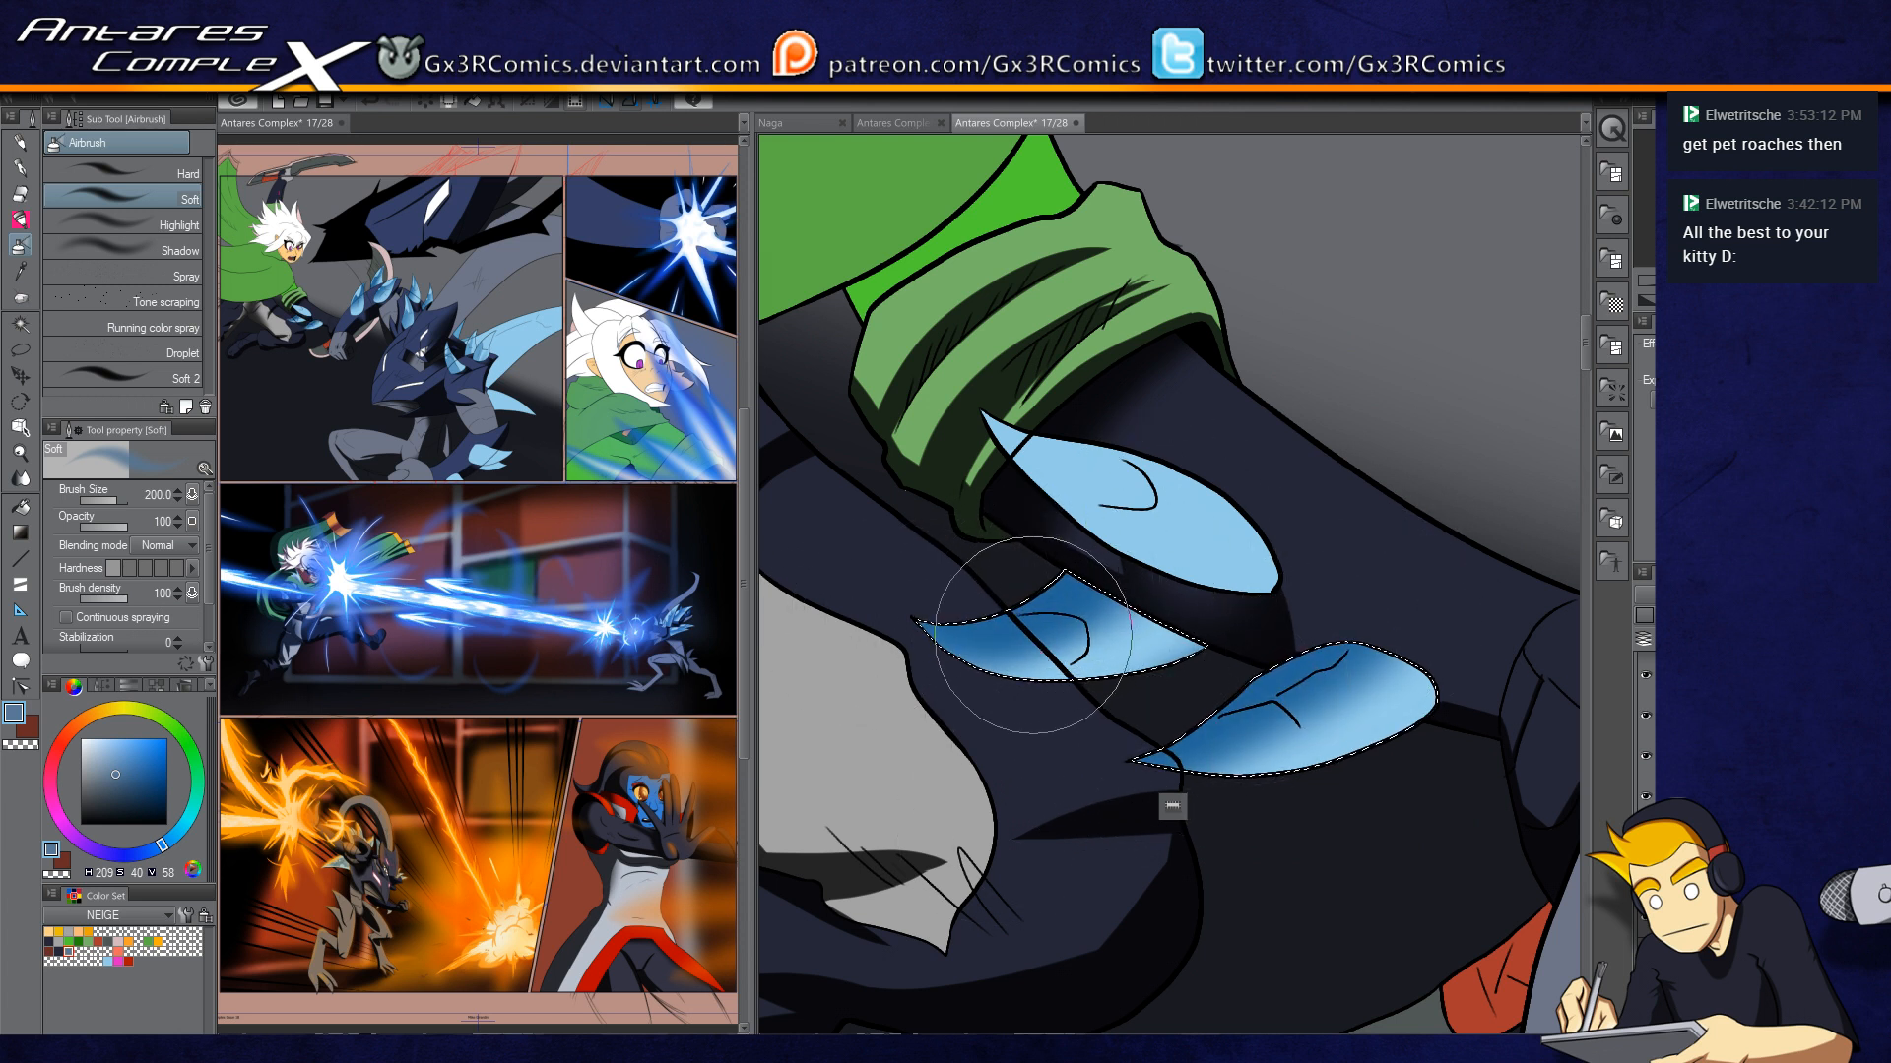
# Step: Erase the shading from the lower-left spike's inner tip using the Soft Brush with transparent colour, leaving a light area inside its curved line
pyautogui.scroll(2, 1032, 636)
pyautogui.press('p')
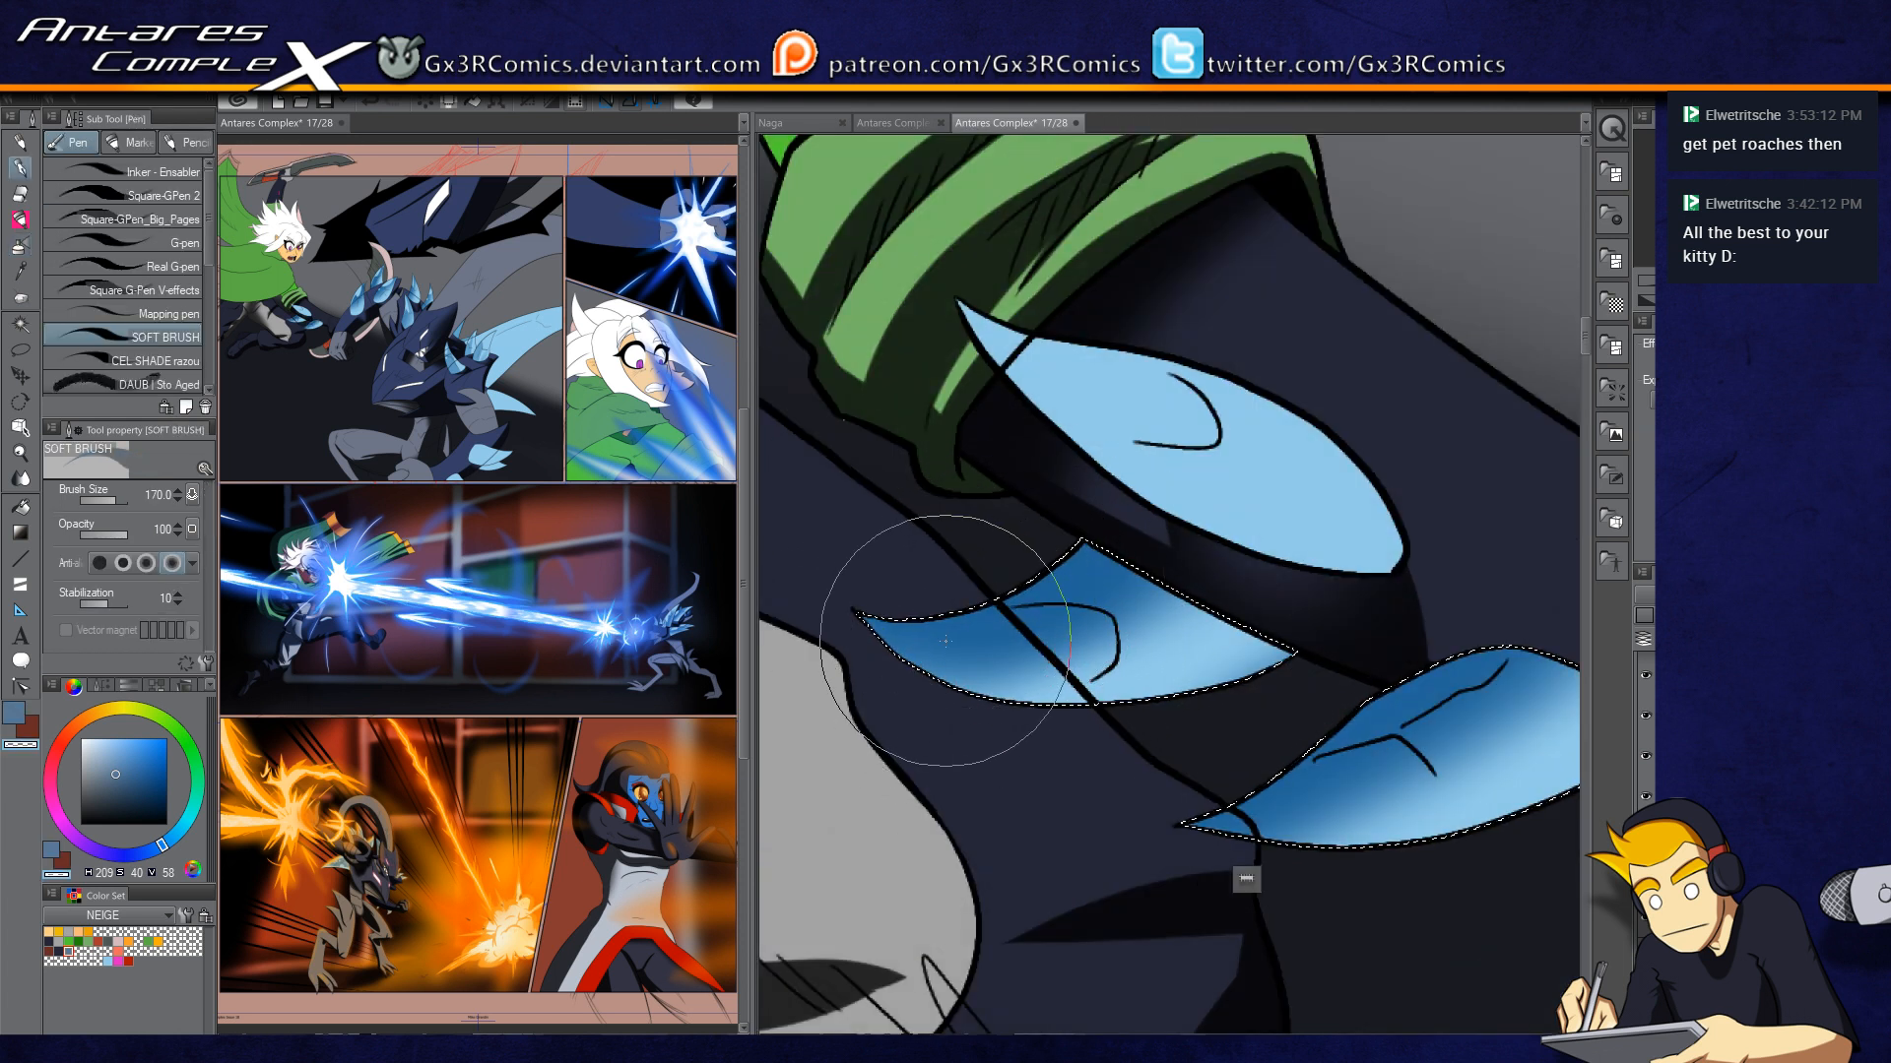
pyautogui.scroll(1, 987, 593)
pyautogui.moveTo(809, 623)
pyautogui.mouseDown()
pyautogui.moveTo(901, 638)
pyautogui.moveTo(1029, 613)
pyautogui.moveTo(1124, 621)
pyautogui.mouseUp()
pyautogui.hotkey('ctrl', 'z')
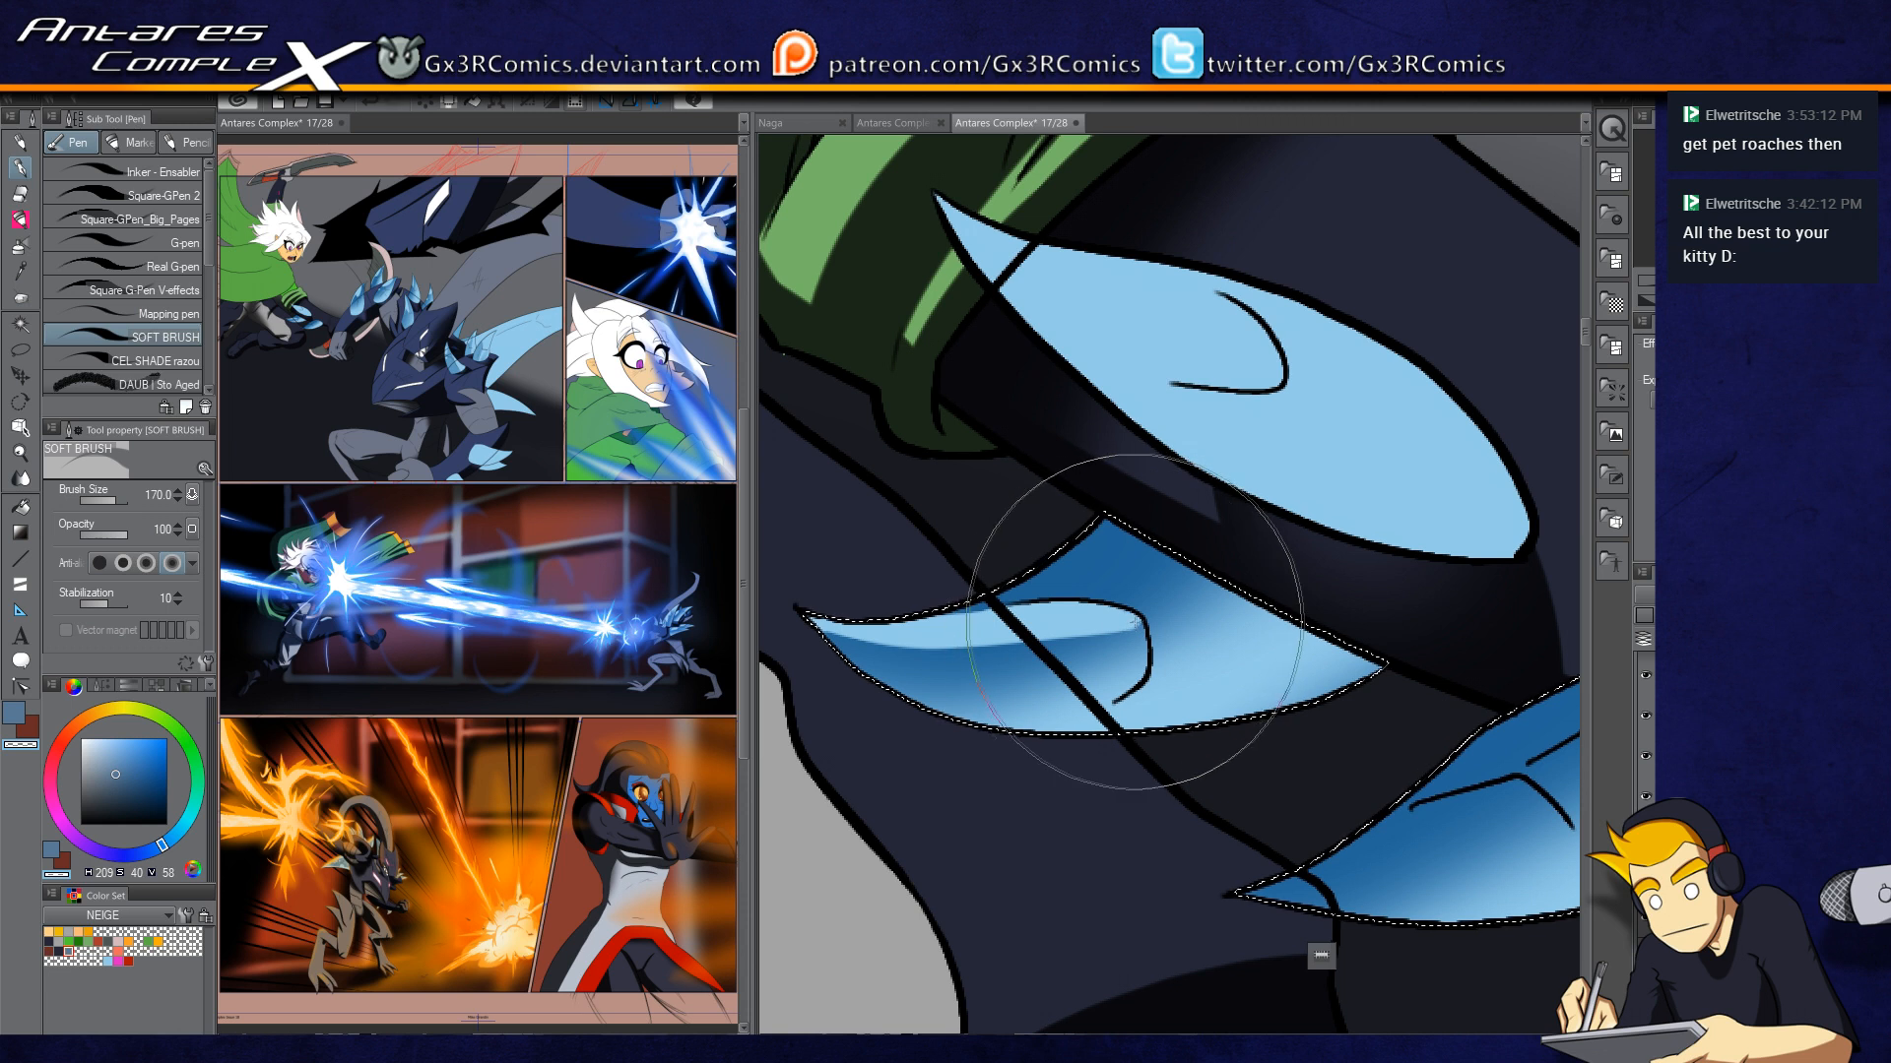
# Step: Clear the blue shading from the lower-right spike's pointed tip up to its curved inner line with the transparent Soft Brush
pyautogui.moveTo(1143, 626)
pyautogui.mouseDown()
pyautogui.moveTo(850, 595)
pyautogui.moveTo(842, 437)
pyautogui.mouseUp()
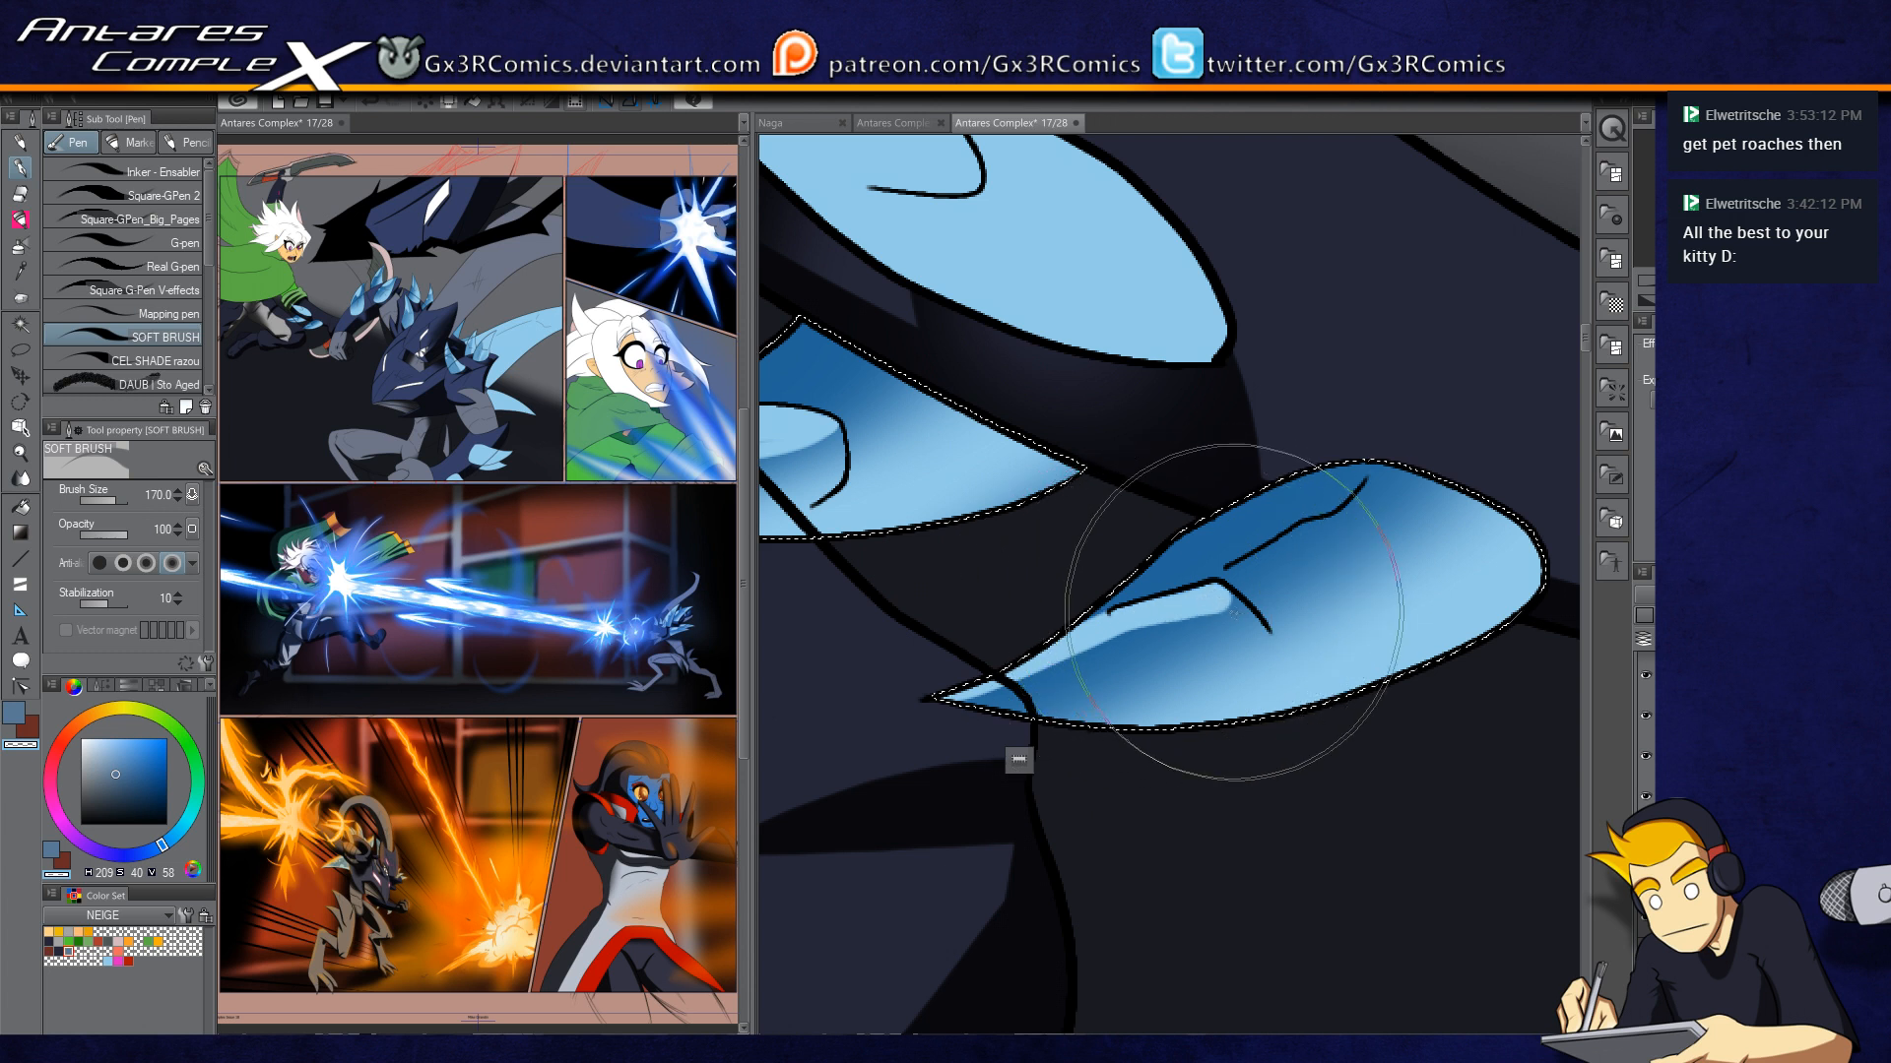
pyautogui.moveTo(1237, 606)
pyautogui.mouseDown()
pyautogui.moveTo(895, 729)
pyautogui.moveTo(1130, 632)
pyautogui.moveTo(936, 717)
pyautogui.moveTo(1196, 650)
pyautogui.moveTo(992, 720)
pyautogui.mouseUp()
pyautogui.moveTo(1041, 625); pyautogui.dragTo(1081, 761)
pyautogui.moveTo(1211, 781); pyautogui.dragTo(1095, 858)
pyautogui.hotkey('ctrl', 'z')
pyautogui.moveTo(1148, 725); pyautogui.dragTo(1189, 875)
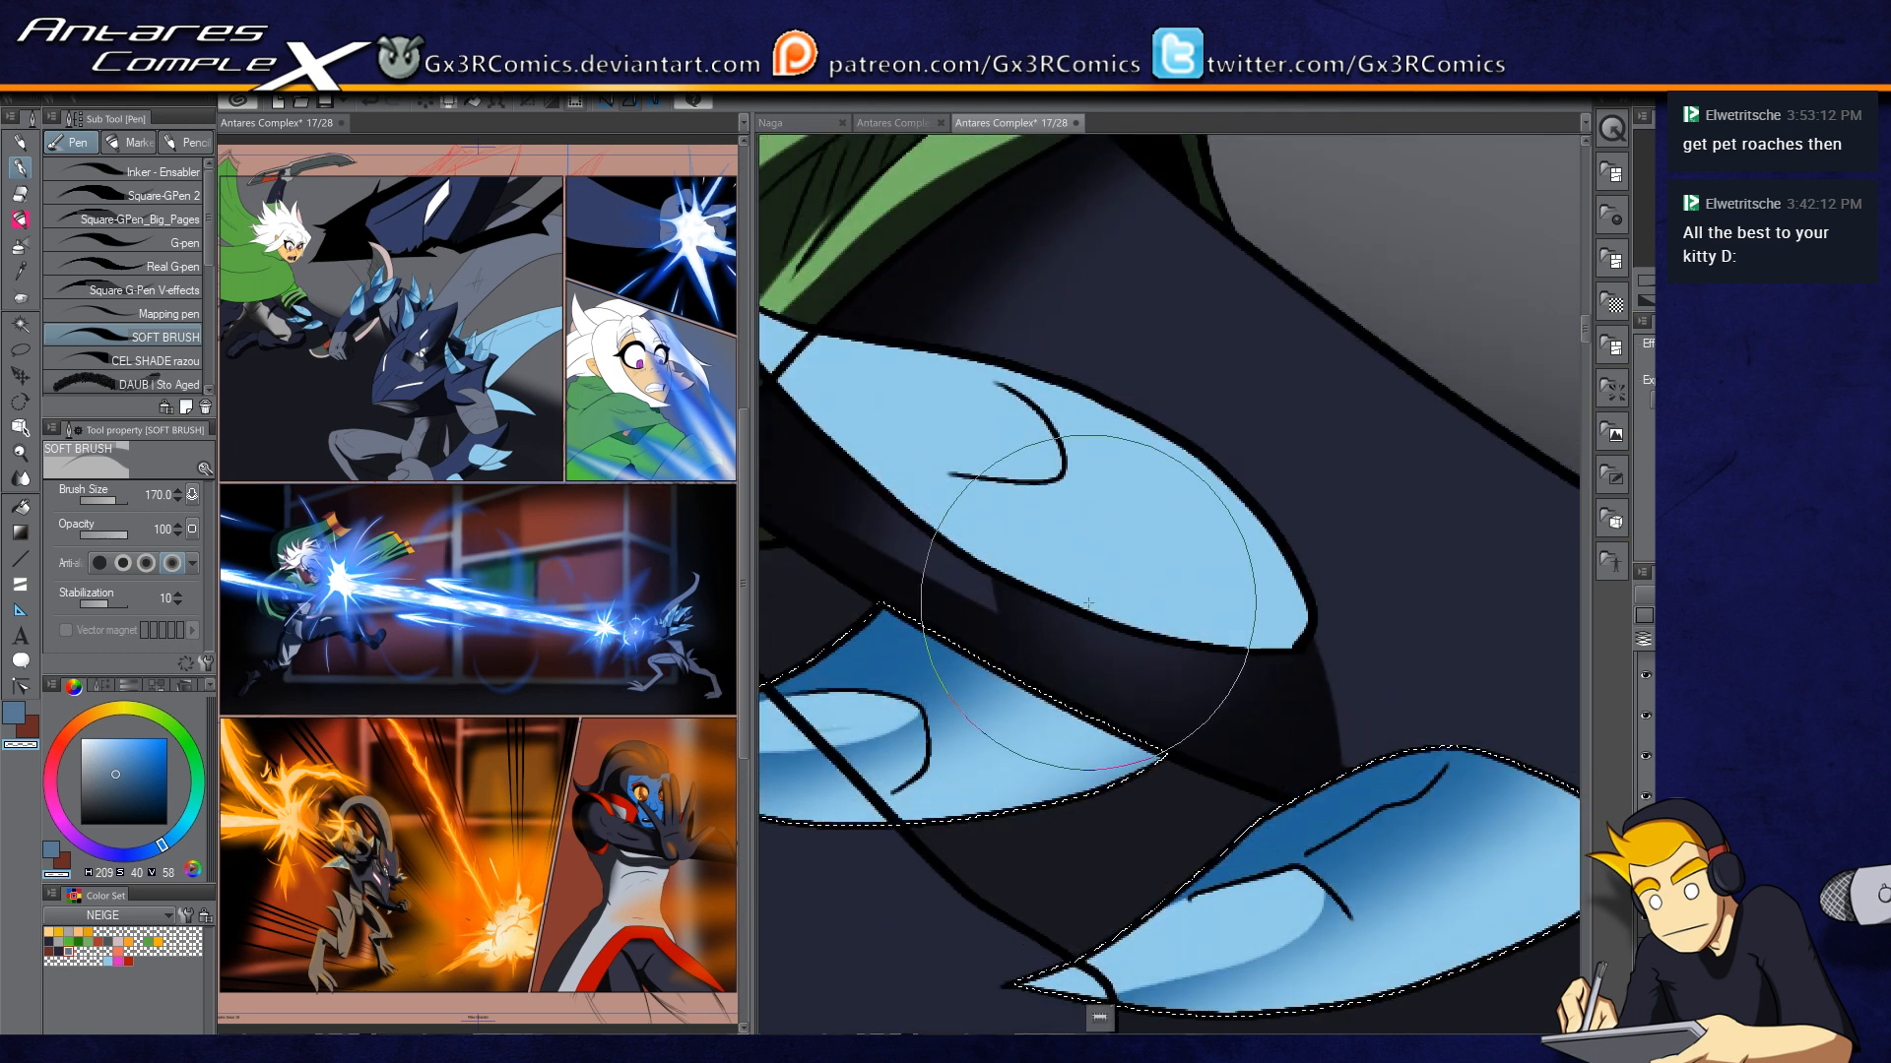
# Step: Select the upper light-blue spike below the cuff and airbrush soft blue shading along its upper side
pyautogui.press('w')
pyautogui.click(875, 407)
pyautogui.press('b')
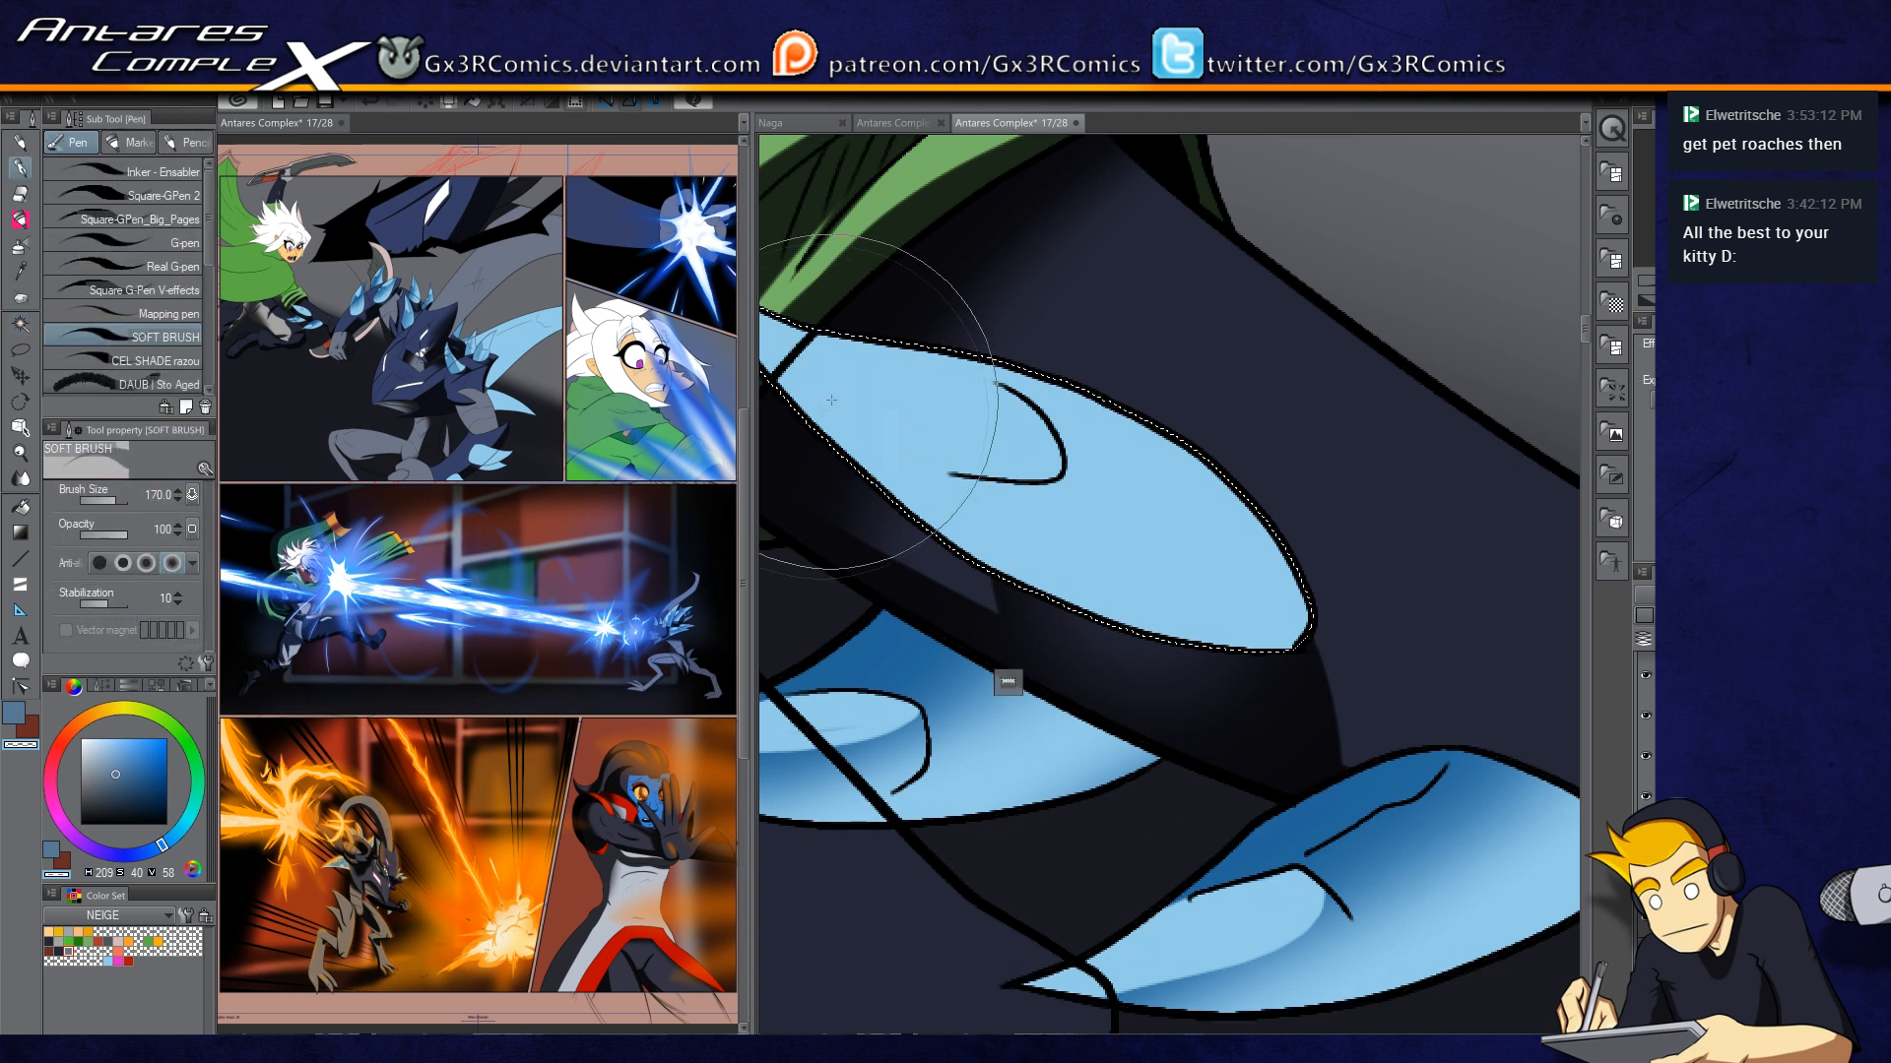
pyautogui.moveTo(778, 352); pyautogui.dragTo(916, 430)
pyautogui.press('b')
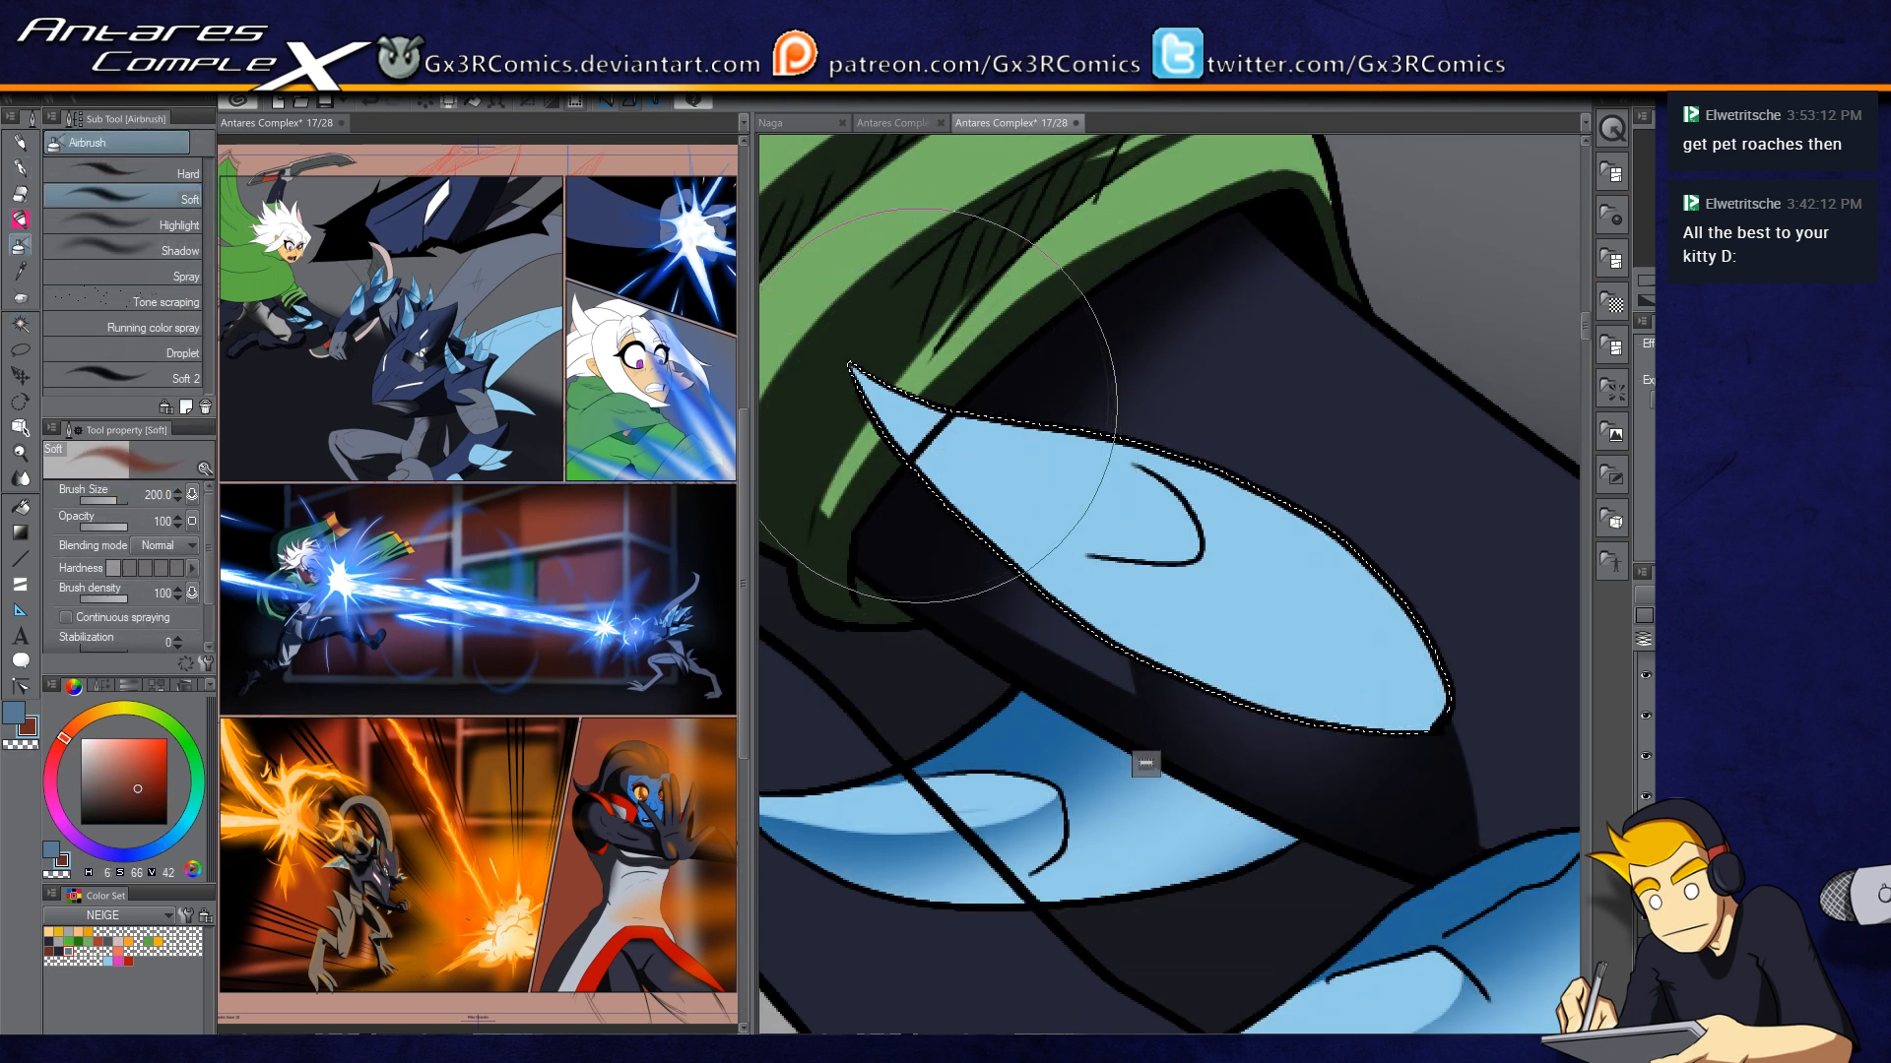
pyautogui.moveTo(859, 400)
pyautogui.mouseDown()
pyautogui.moveTo(1212, 514)
pyautogui.moveTo(829, 381)
pyautogui.moveTo(1216, 506)
pyautogui.moveTo(946, 390)
pyautogui.mouseUp()
# Step: Erase the upper spike's shading from its tip to the curved inner line with the transparent Soft Brush, and clear the selection
pyautogui.press('p')
pyautogui.press('c')
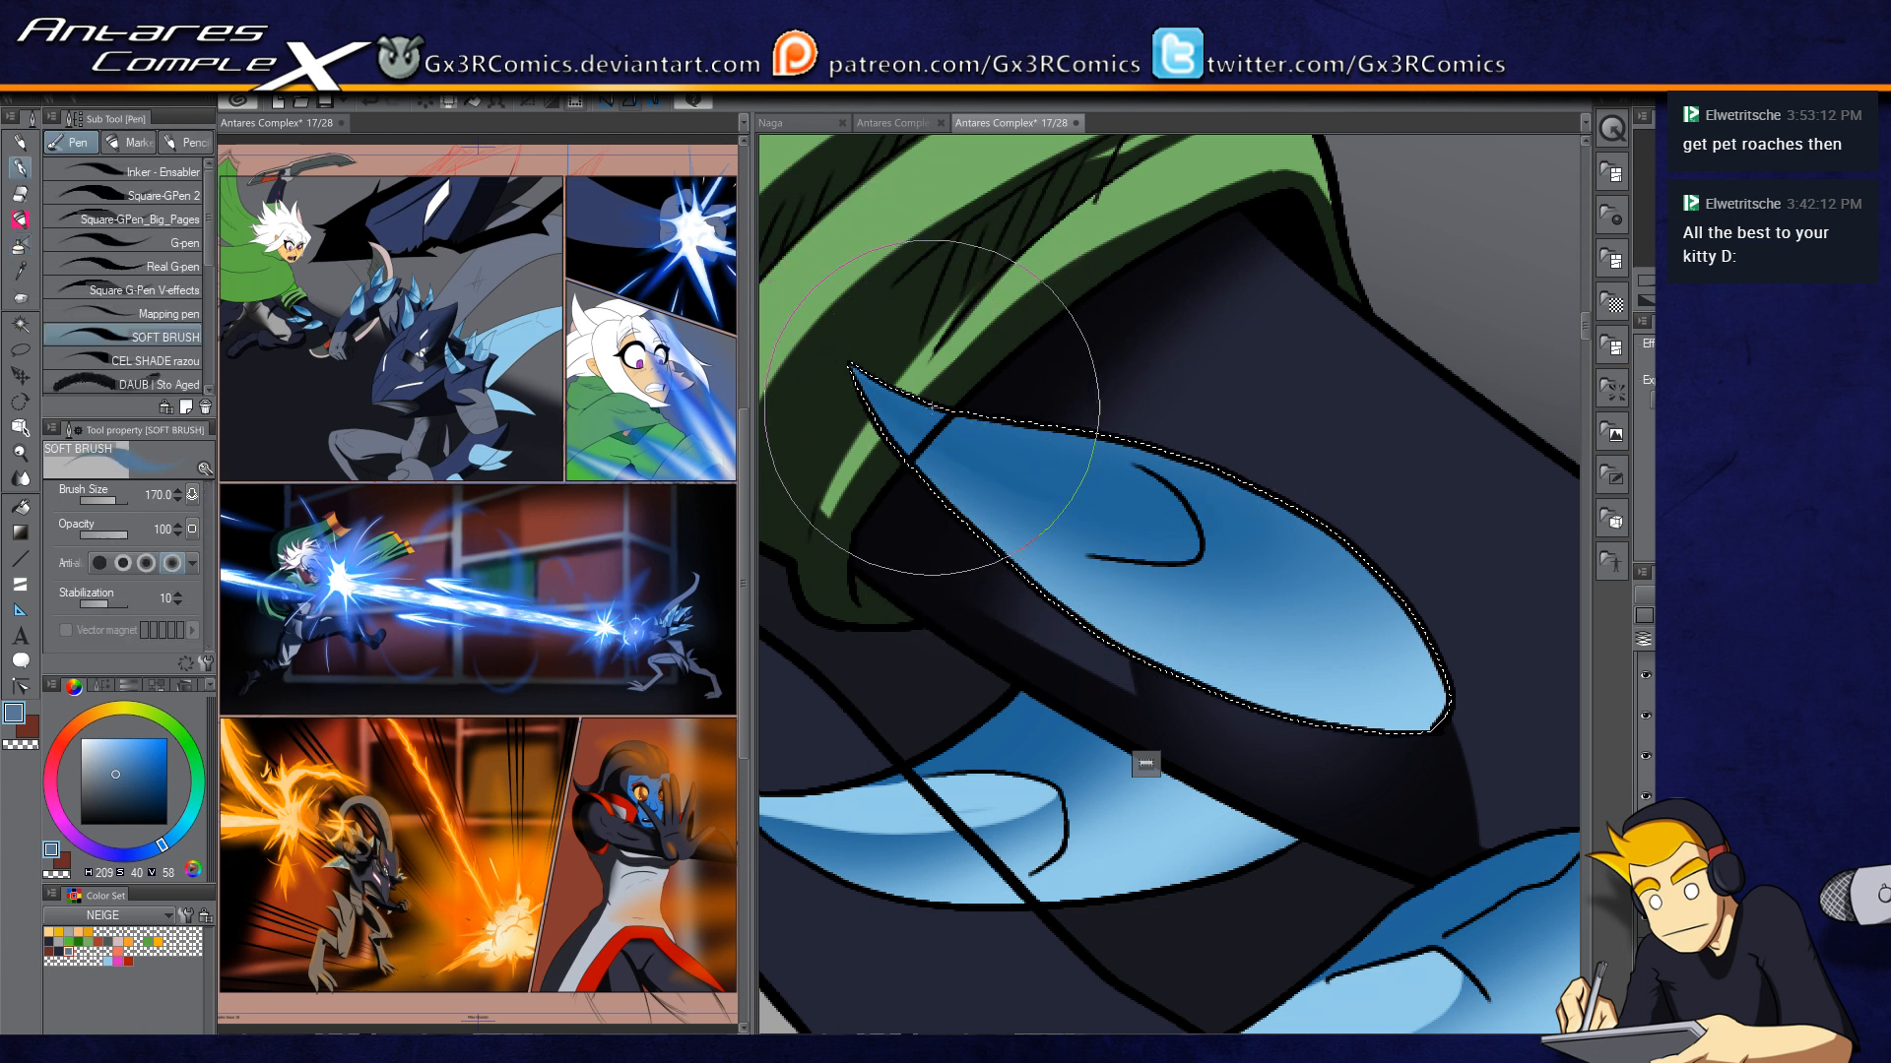
pyautogui.moveTo(839, 352); pyautogui.dragTo(1162, 548)
pyautogui.moveTo(916, 454); pyautogui.dragTo(1172, 547)
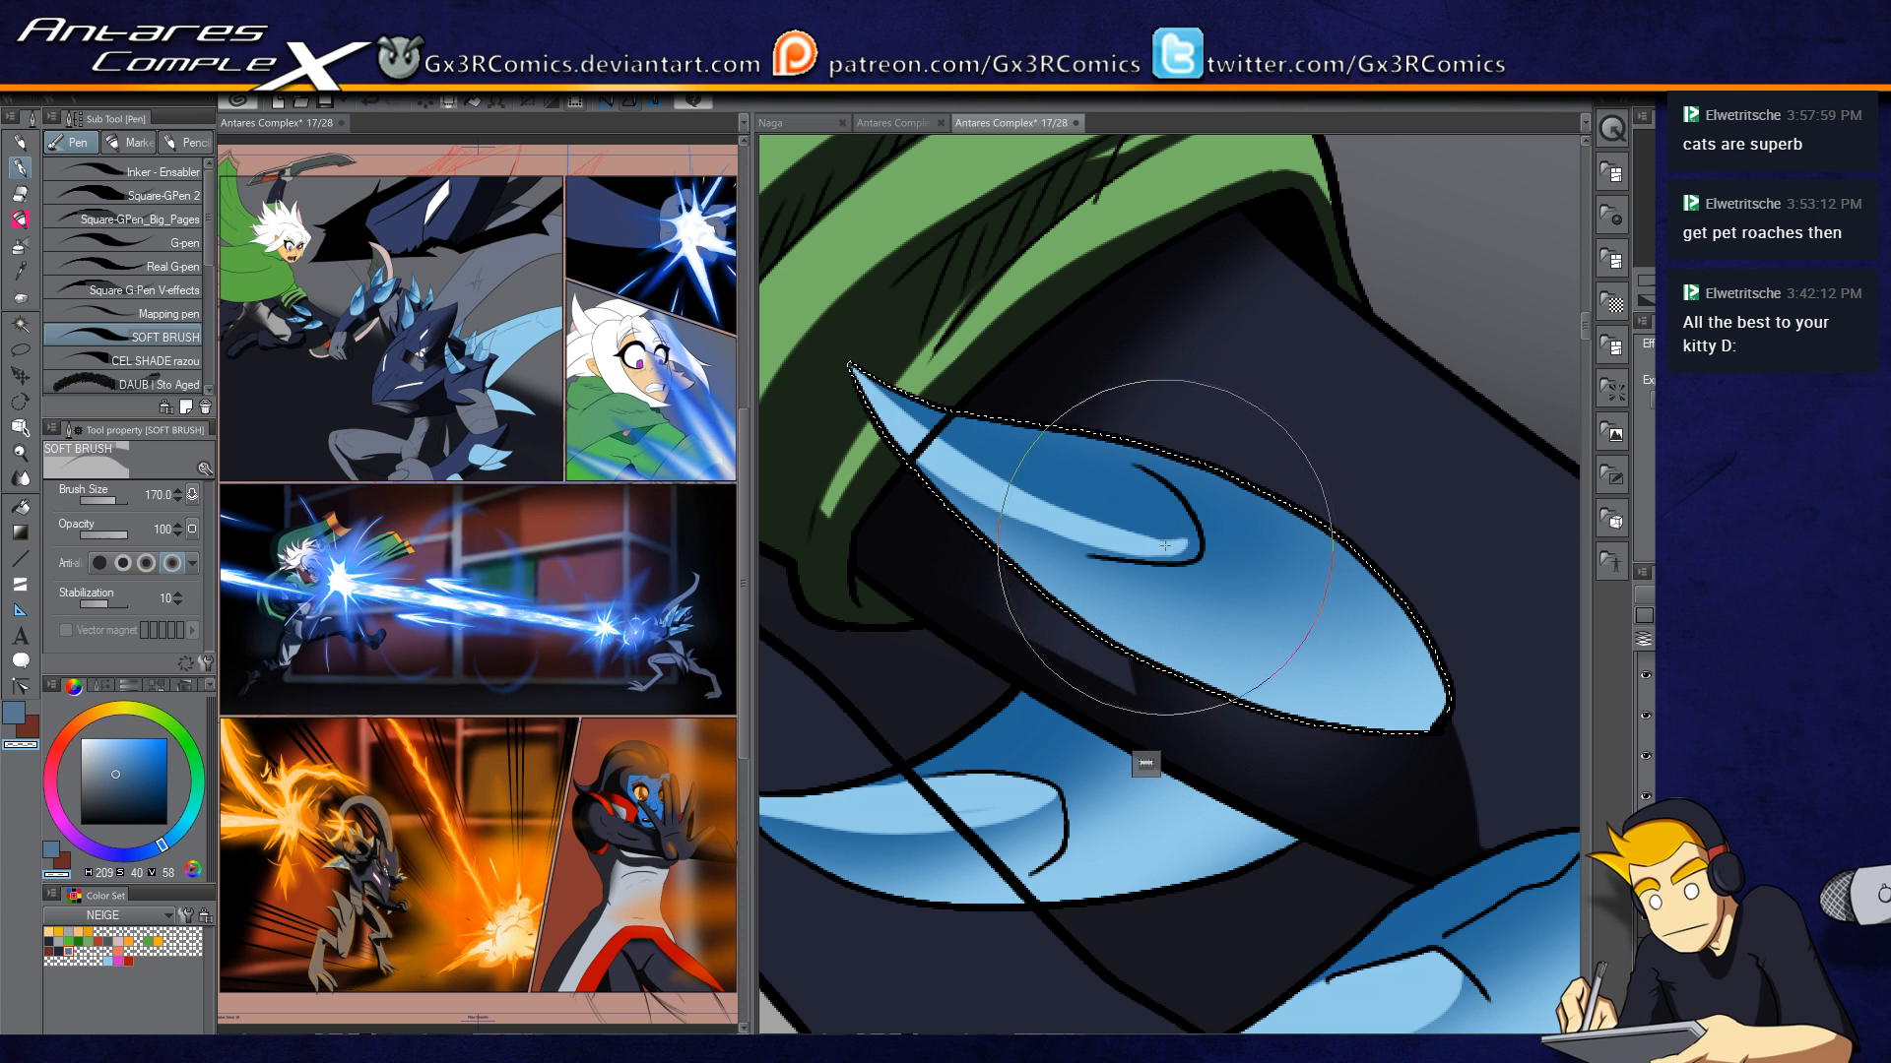
pyautogui.moveTo(1138, 461)
pyautogui.mouseDown()
pyautogui.moveTo(1183, 517)
pyautogui.moveTo(1087, 448)
pyautogui.mouseUp()
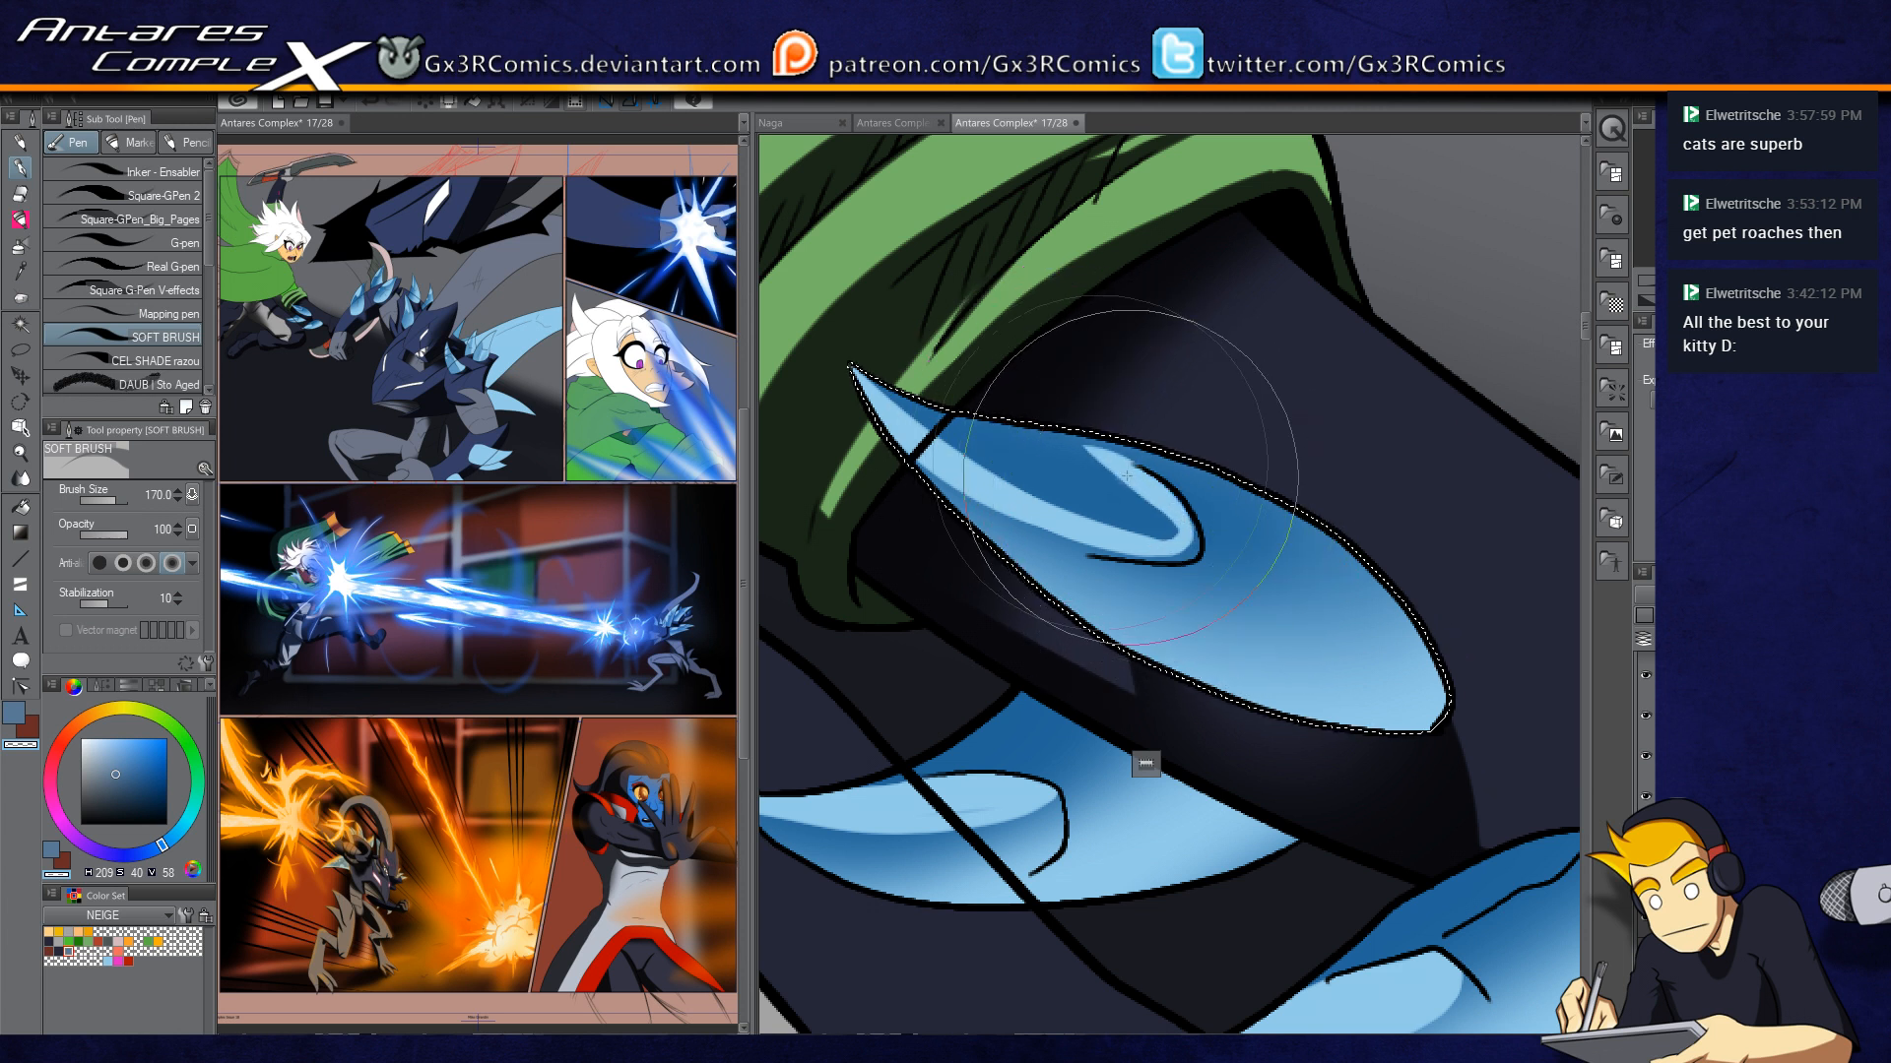
pyautogui.moveTo(901, 392); pyautogui.dragTo(983, 448)
pyautogui.moveTo(906, 393)
pyautogui.mouseDown()
pyautogui.moveTo(1112, 518)
pyautogui.moveTo(1069, 551)
pyautogui.moveTo(1161, 526)
pyautogui.mouseUp()
pyautogui.moveTo(1034, 428)
pyautogui.mouseDown()
pyautogui.moveTo(1130, 472)
pyautogui.moveTo(1042, 423)
pyautogui.moveTo(1090, 457)
pyautogui.mouseUp()
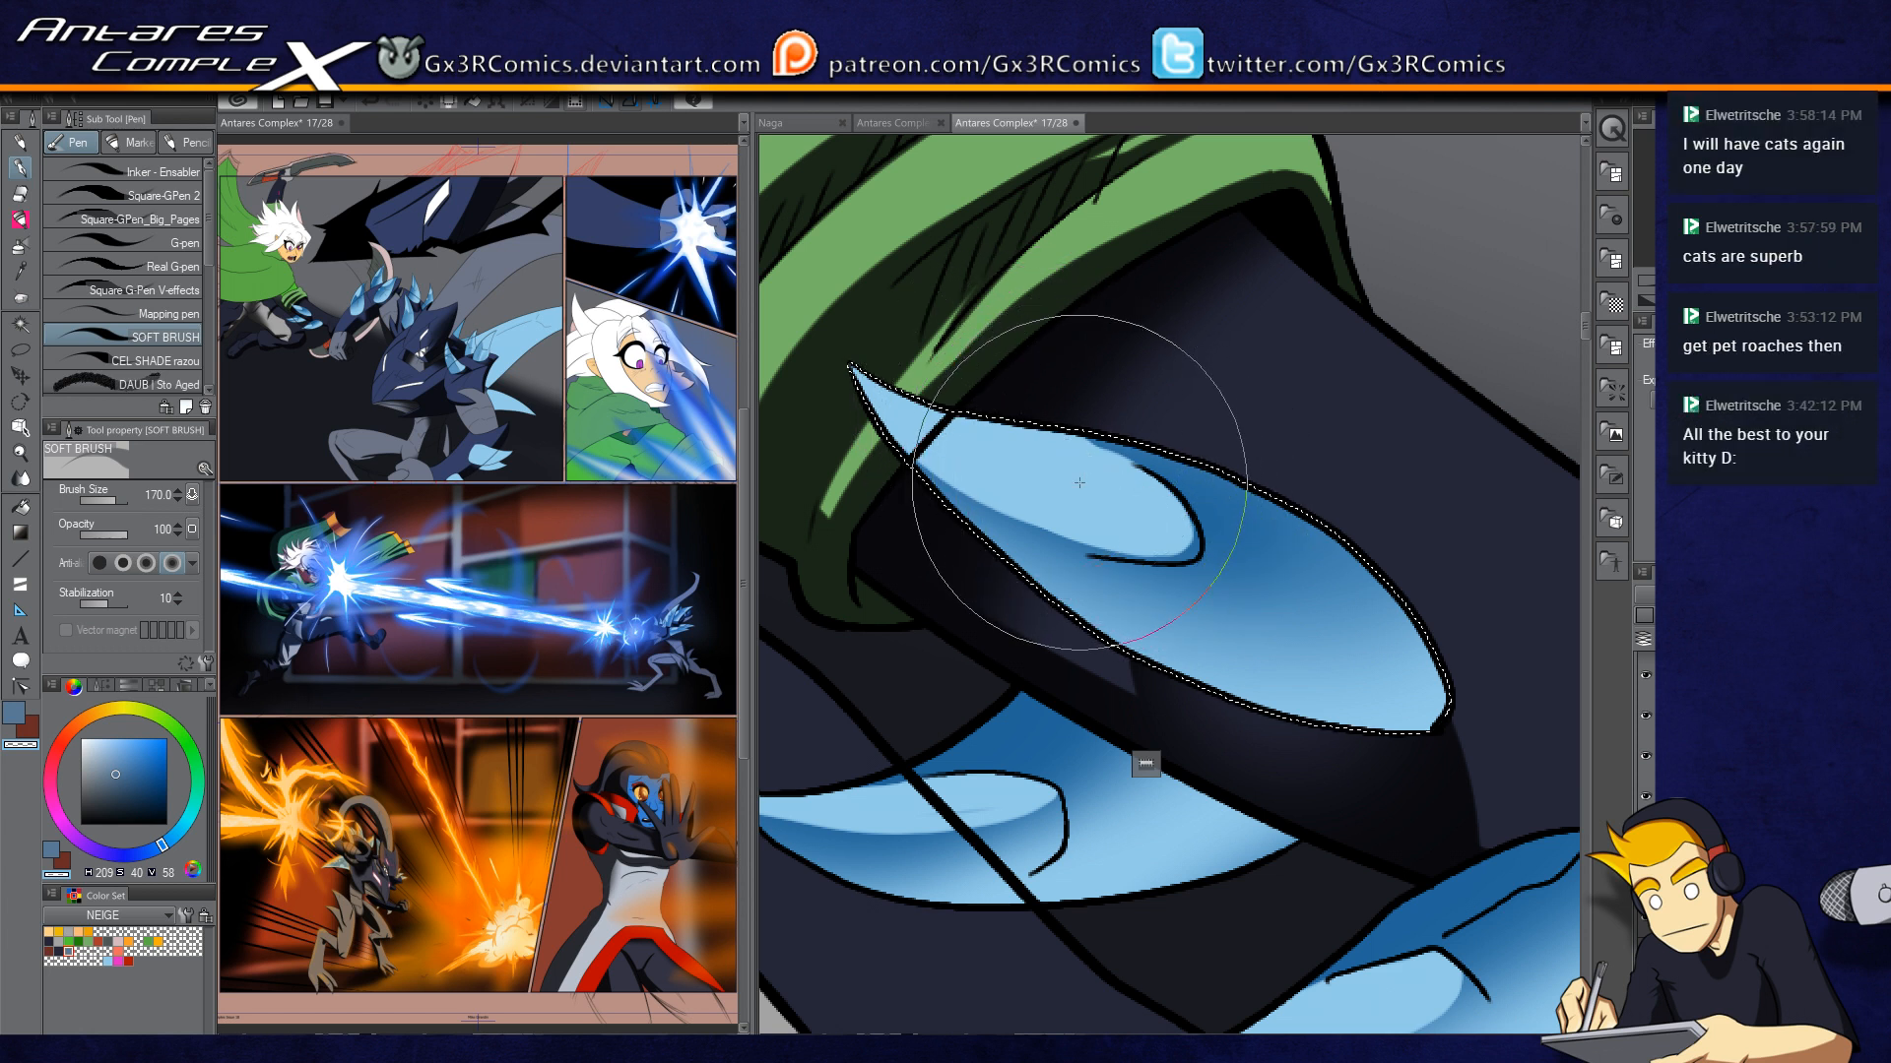
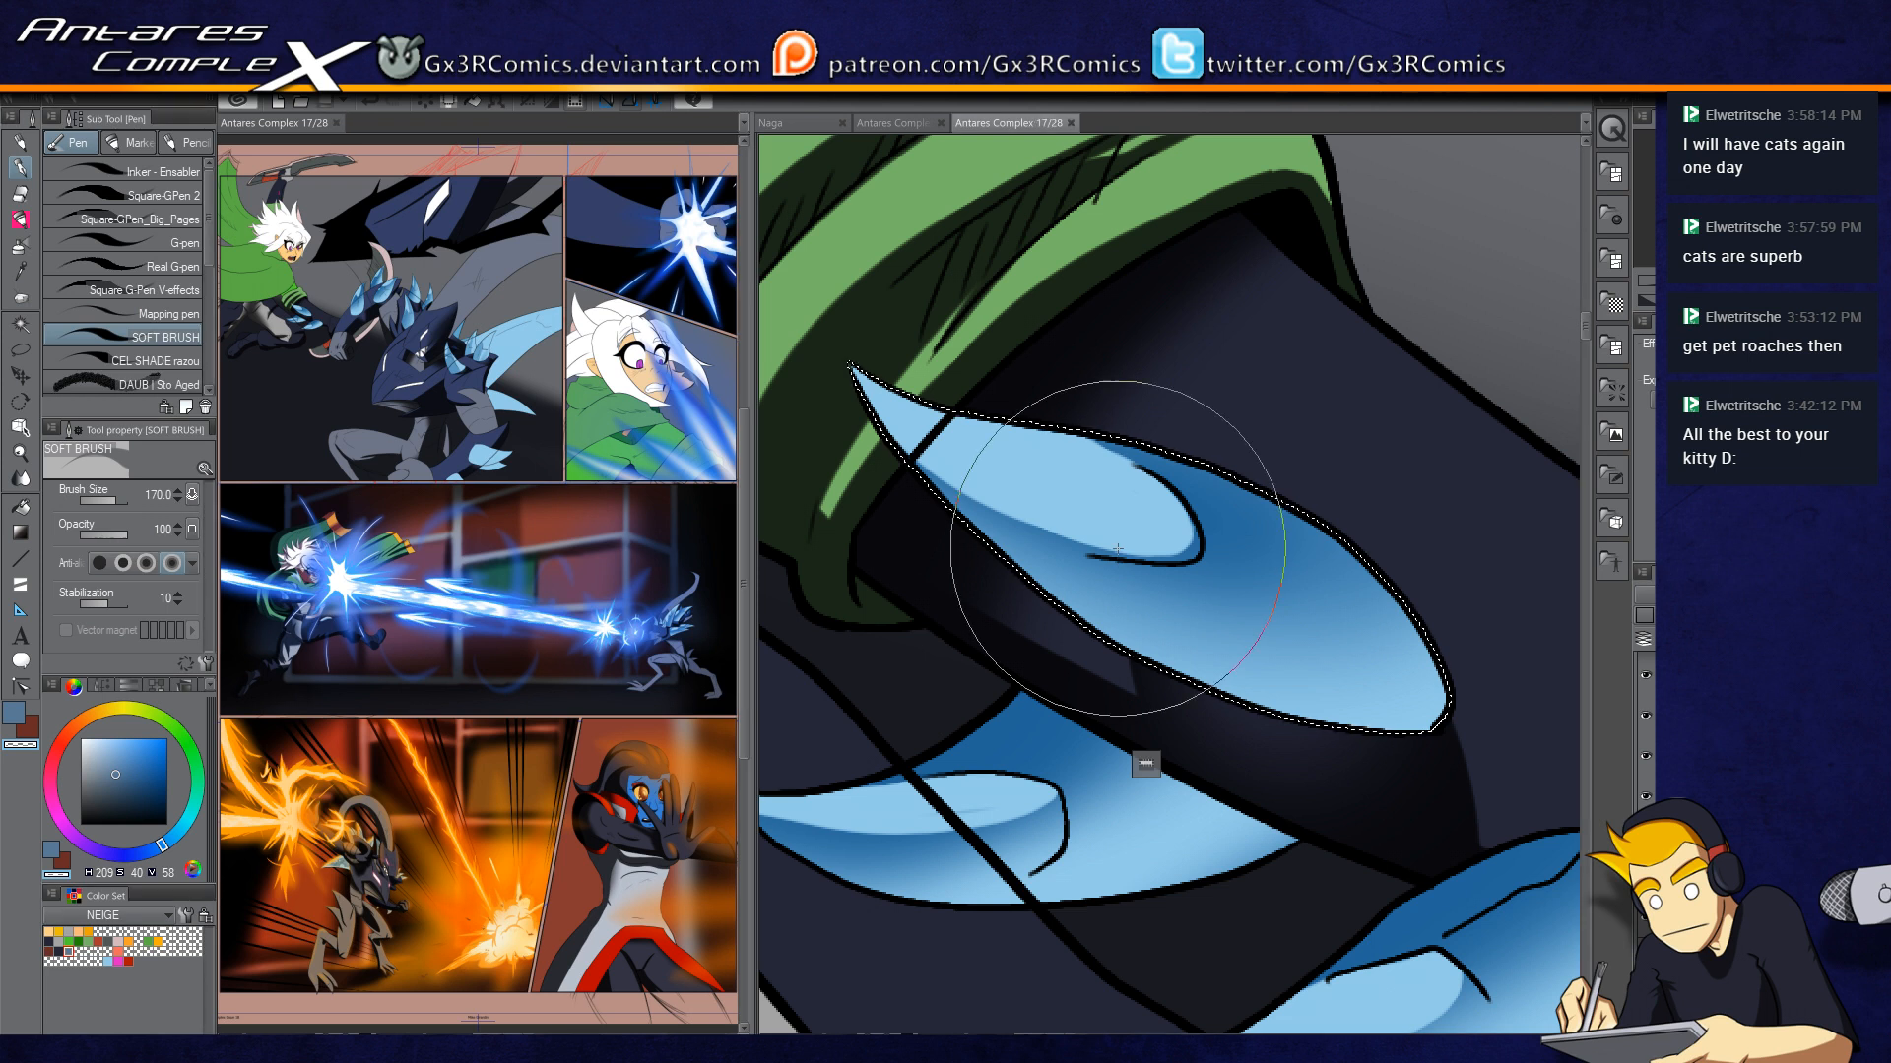
pyautogui.moveTo(930, 571); pyautogui.dragTo(988, 719)
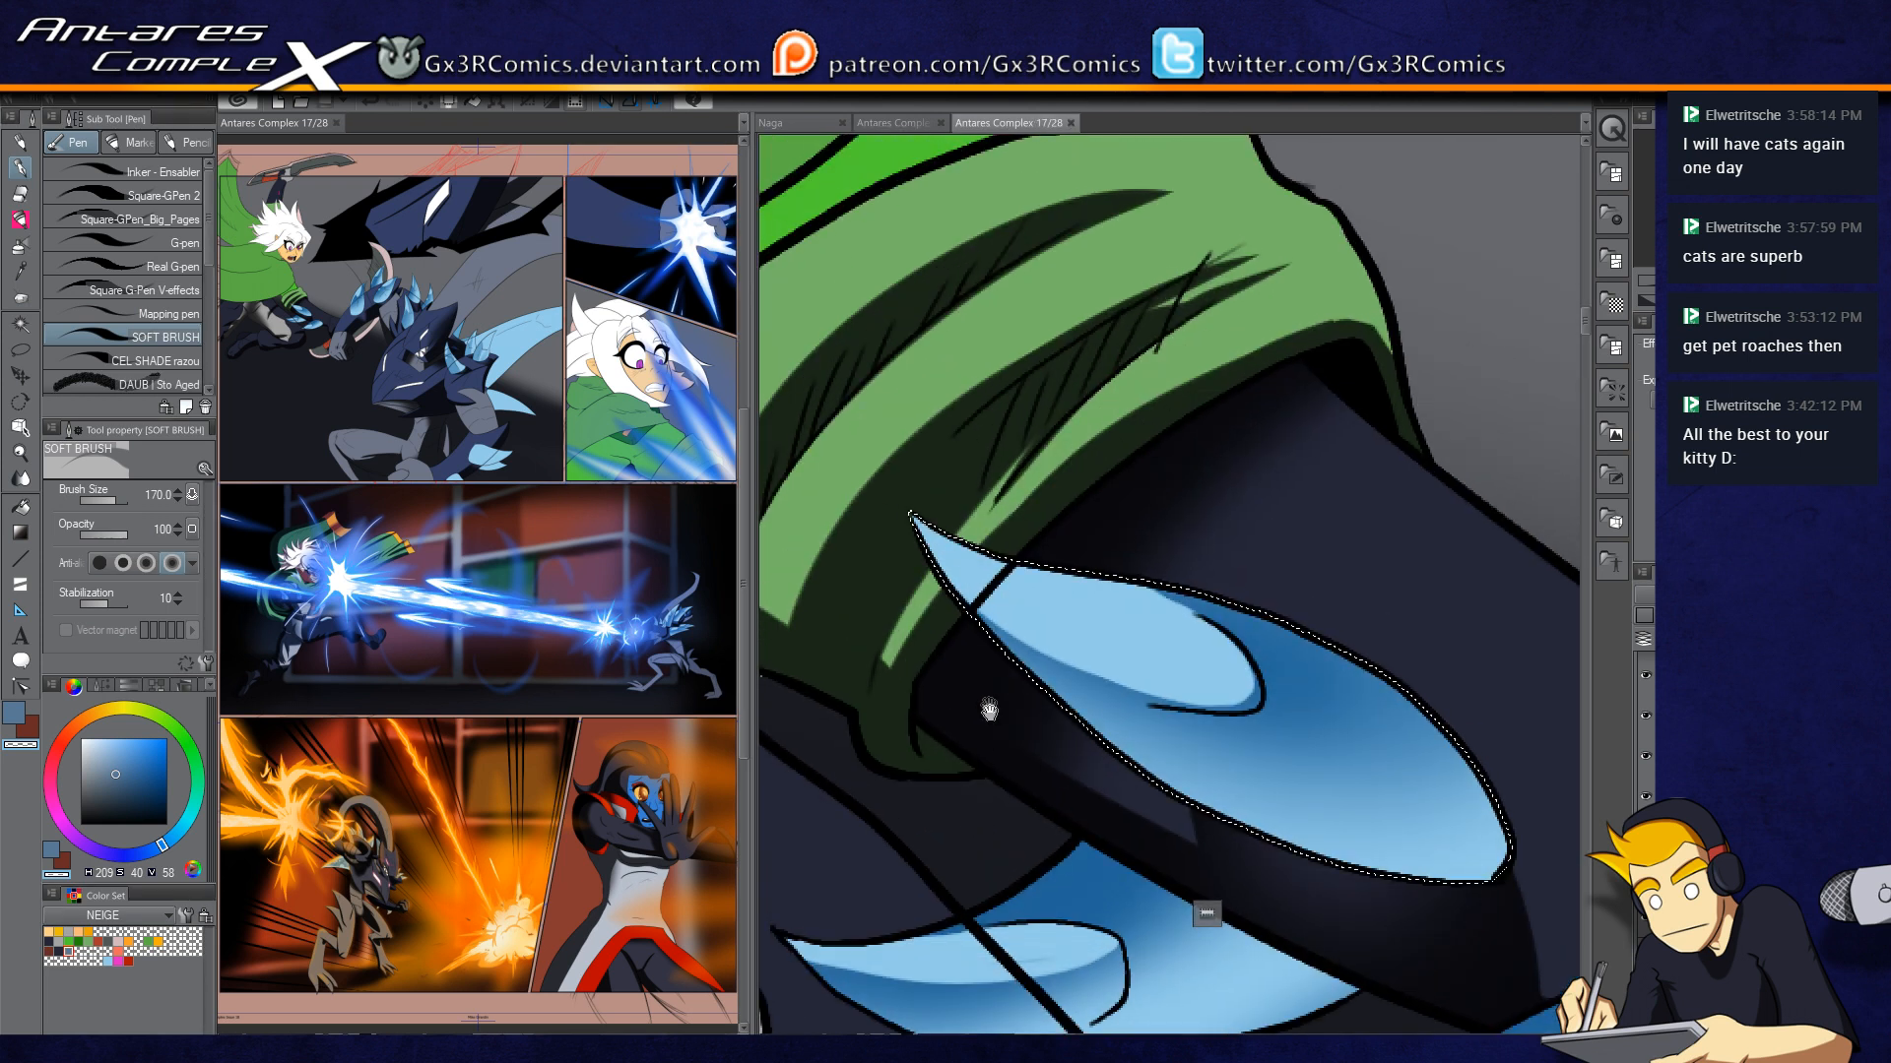
pyautogui.scroll(-2, 969, 731)
pyautogui.scroll(2, 1239, 707)
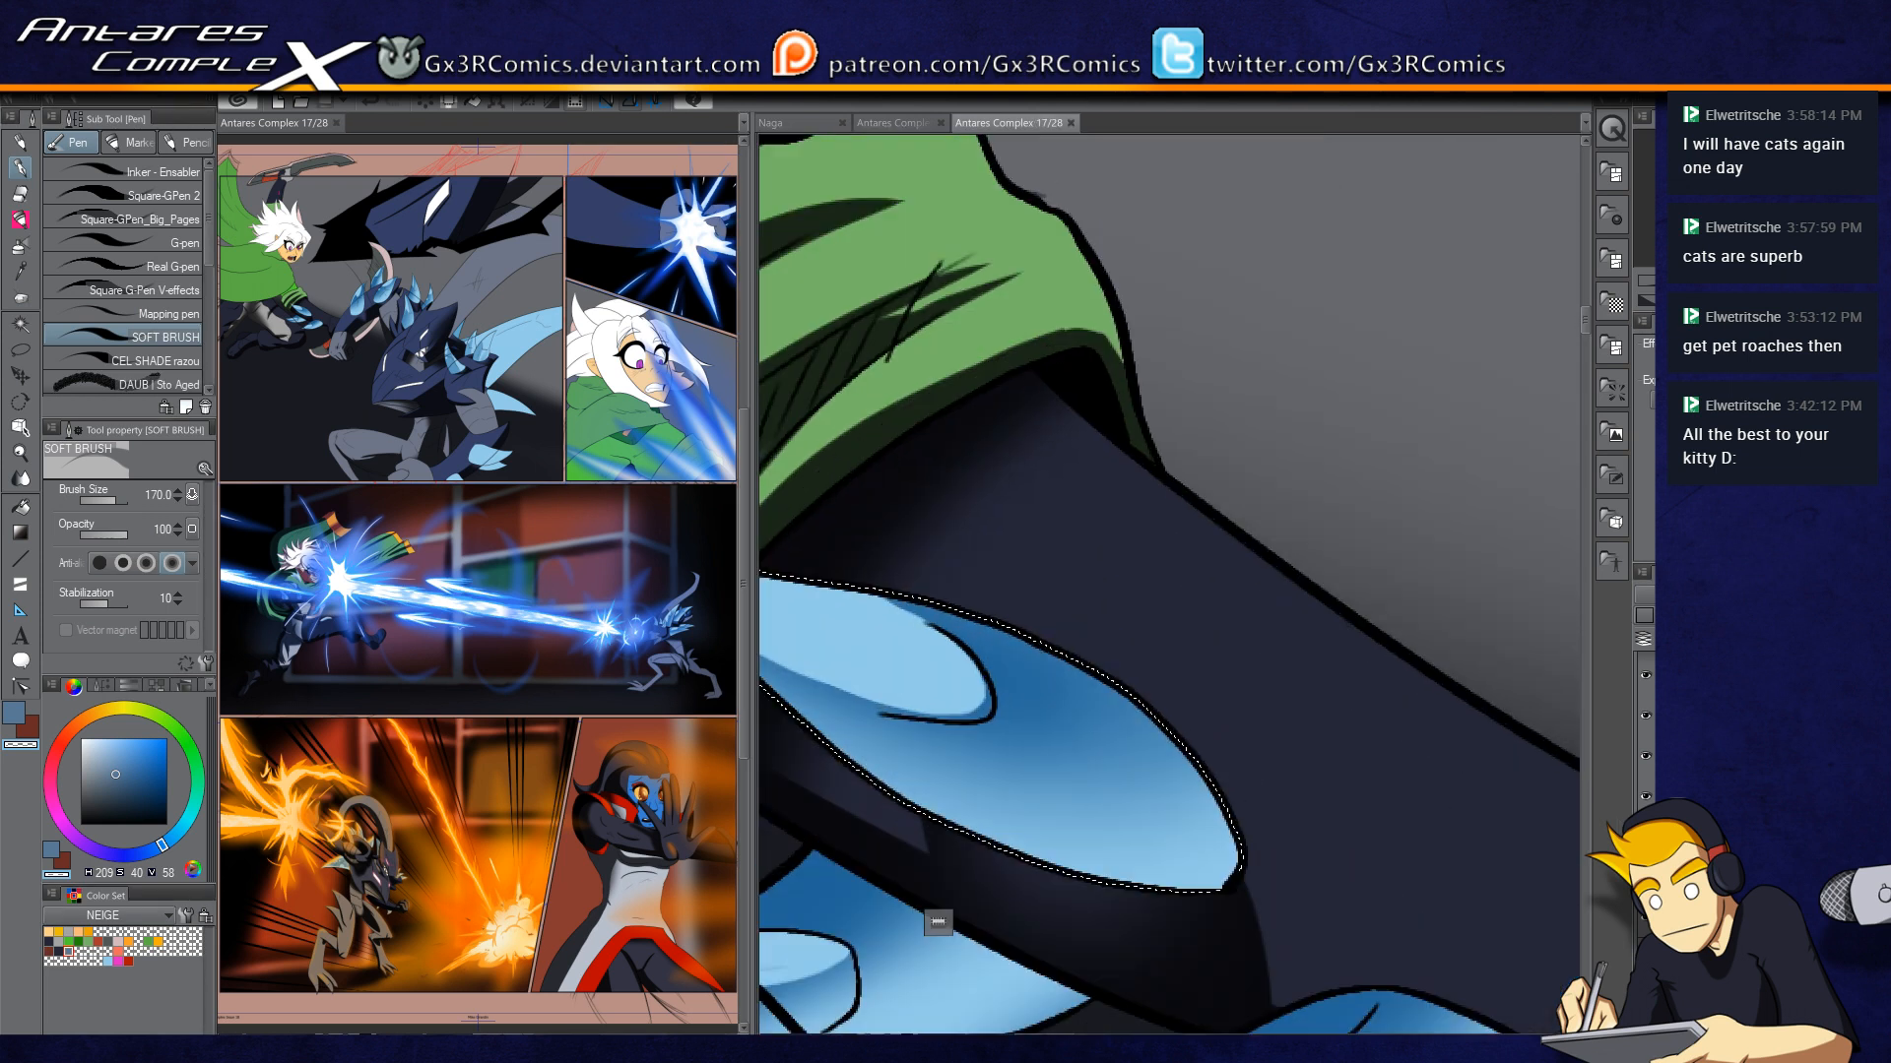
pyautogui.moveTo(1025, 802); pyautogui.dragTo(1542, 792)
pyautogui.hotkey('ctrl', 'd')
# Step: Select the bright green sleeve strip between cloak and cuff, and paint a dark navy Soft Brush shadow over its lower end
pyautogui.press('e')
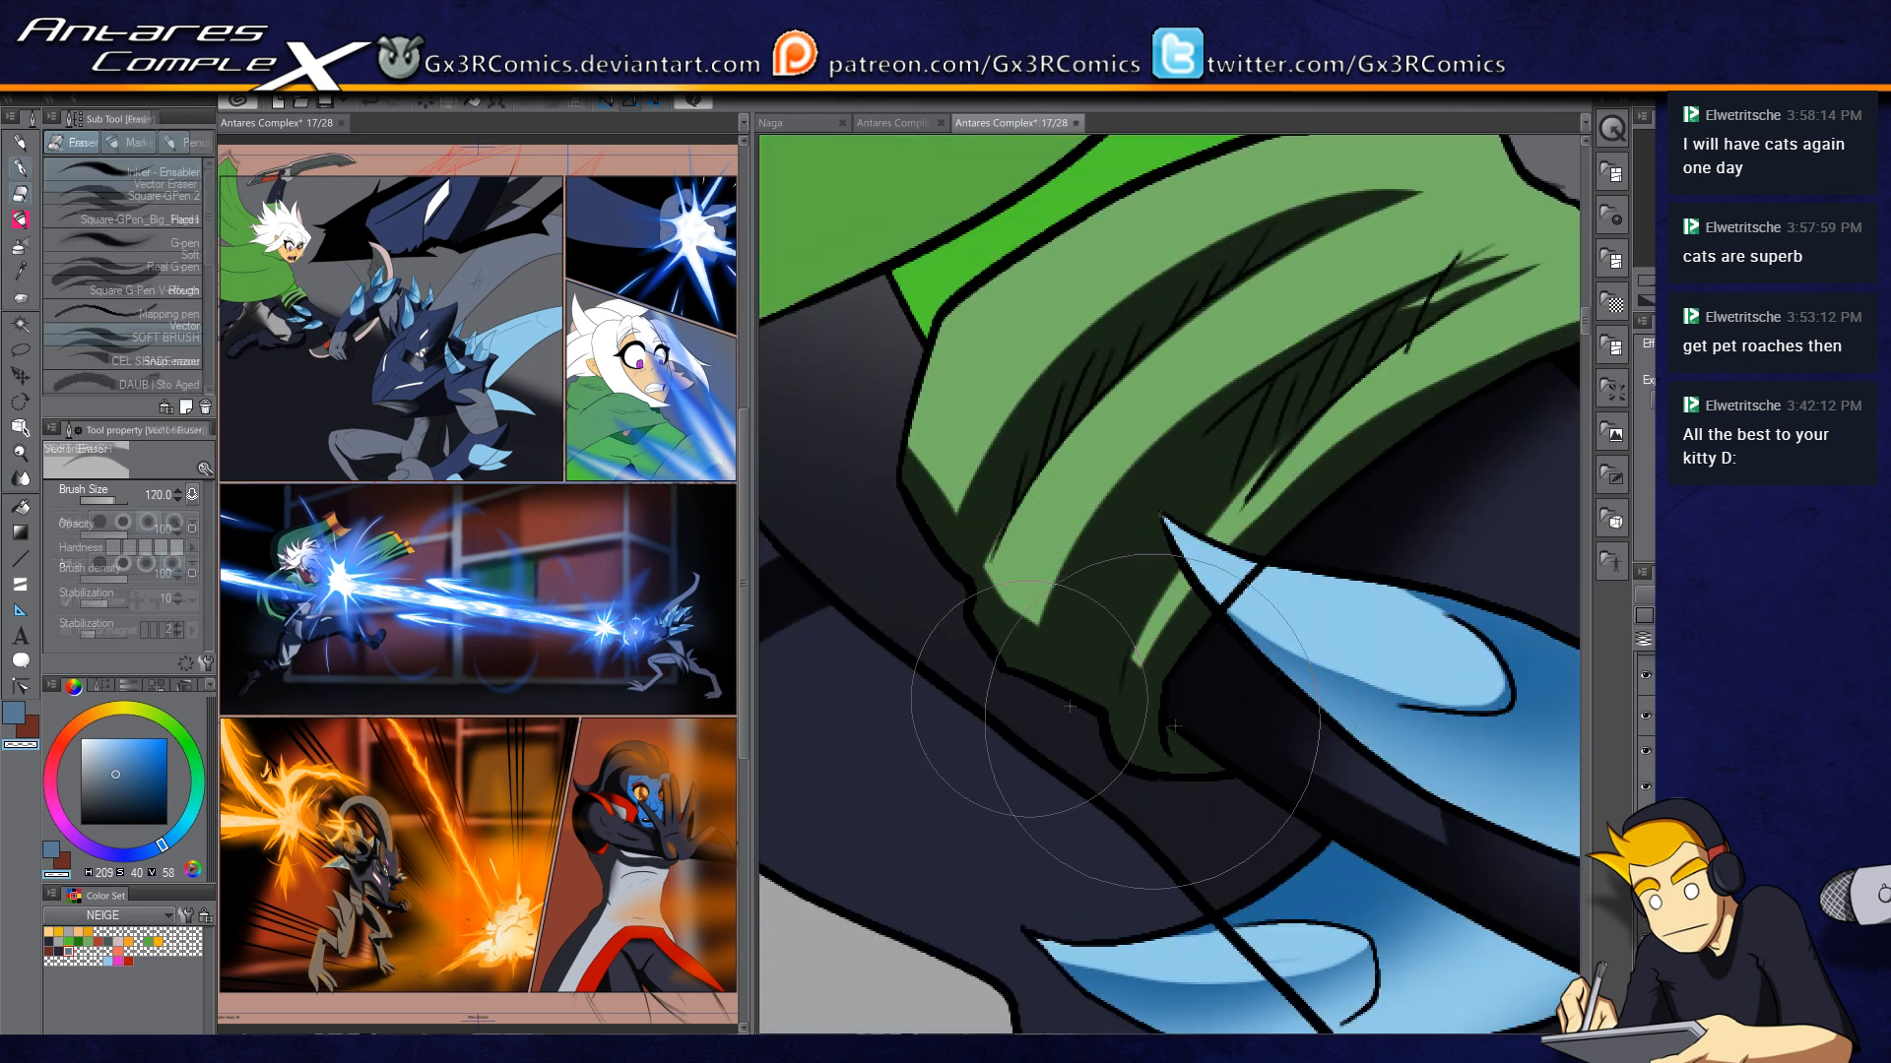
pyautogui.press('p')
pyautogui.moveTo(964, 555); pyautogui.dragTo(1094, 782)
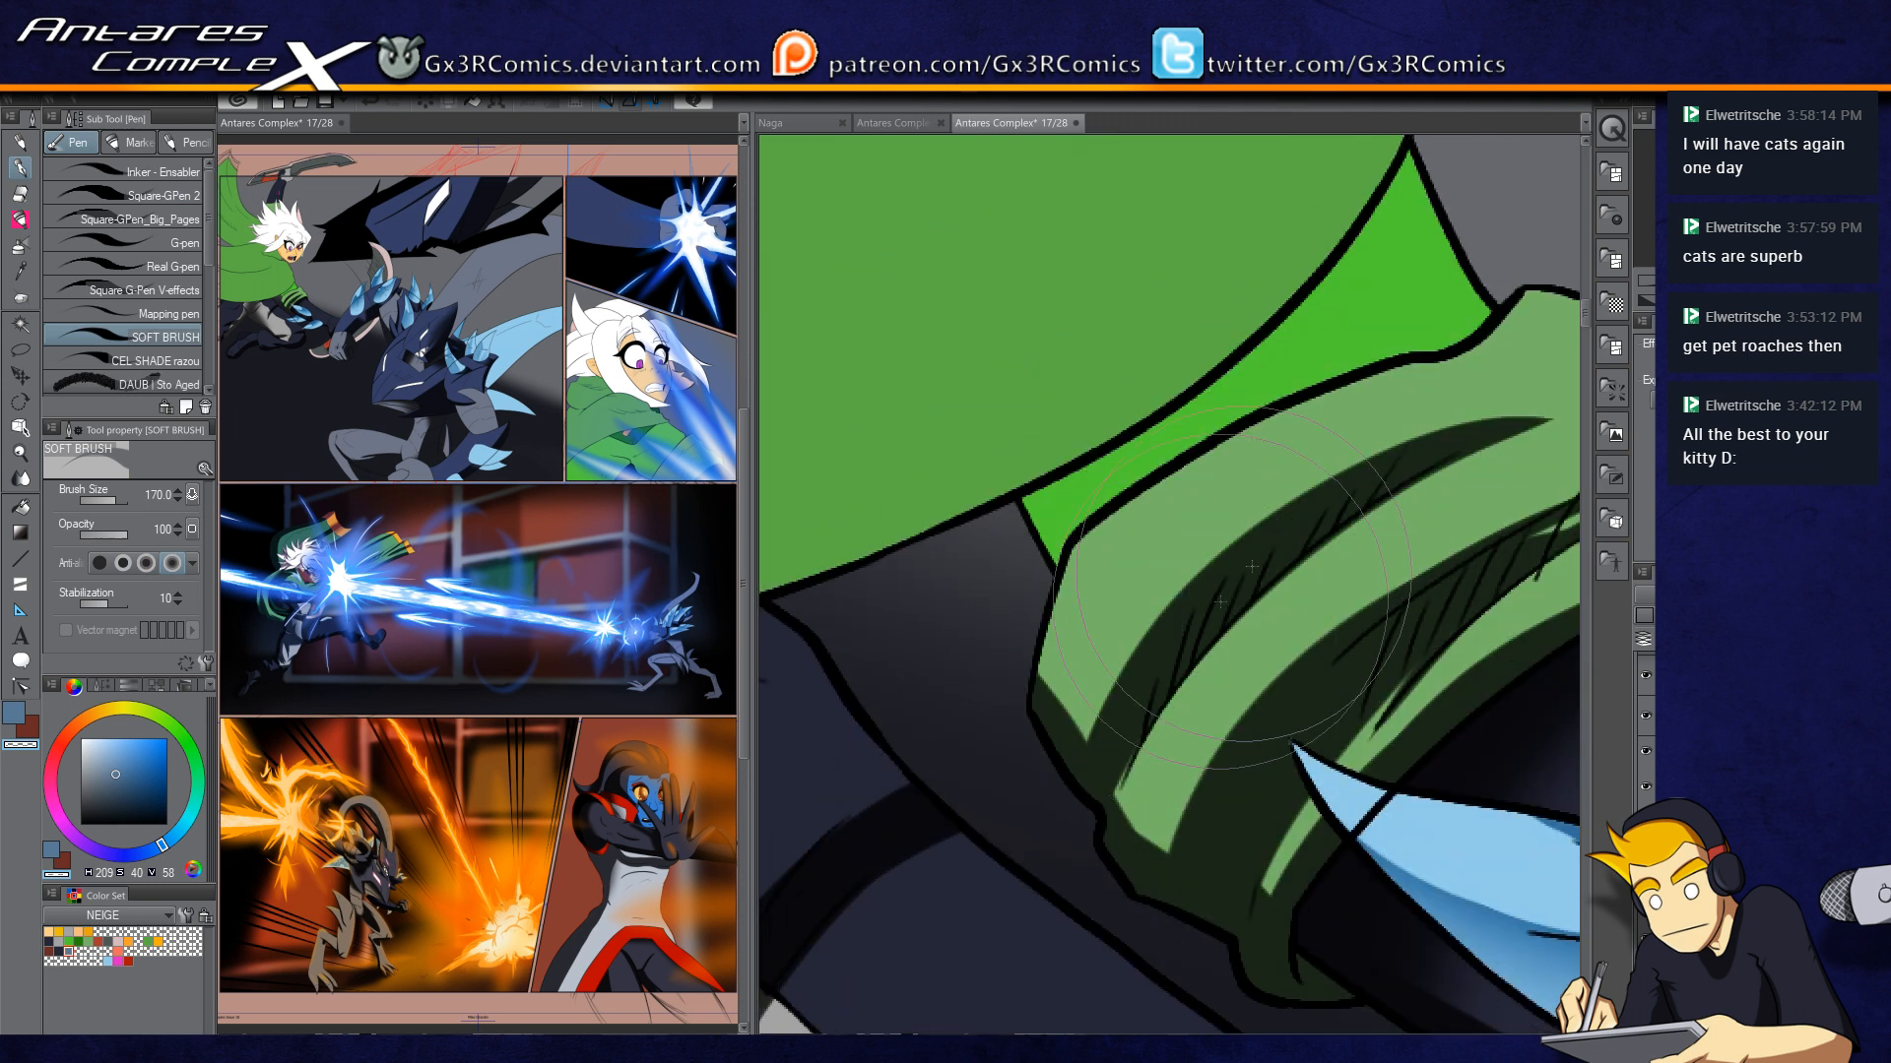
pyautogui.scroll(-1, 1101, 465)
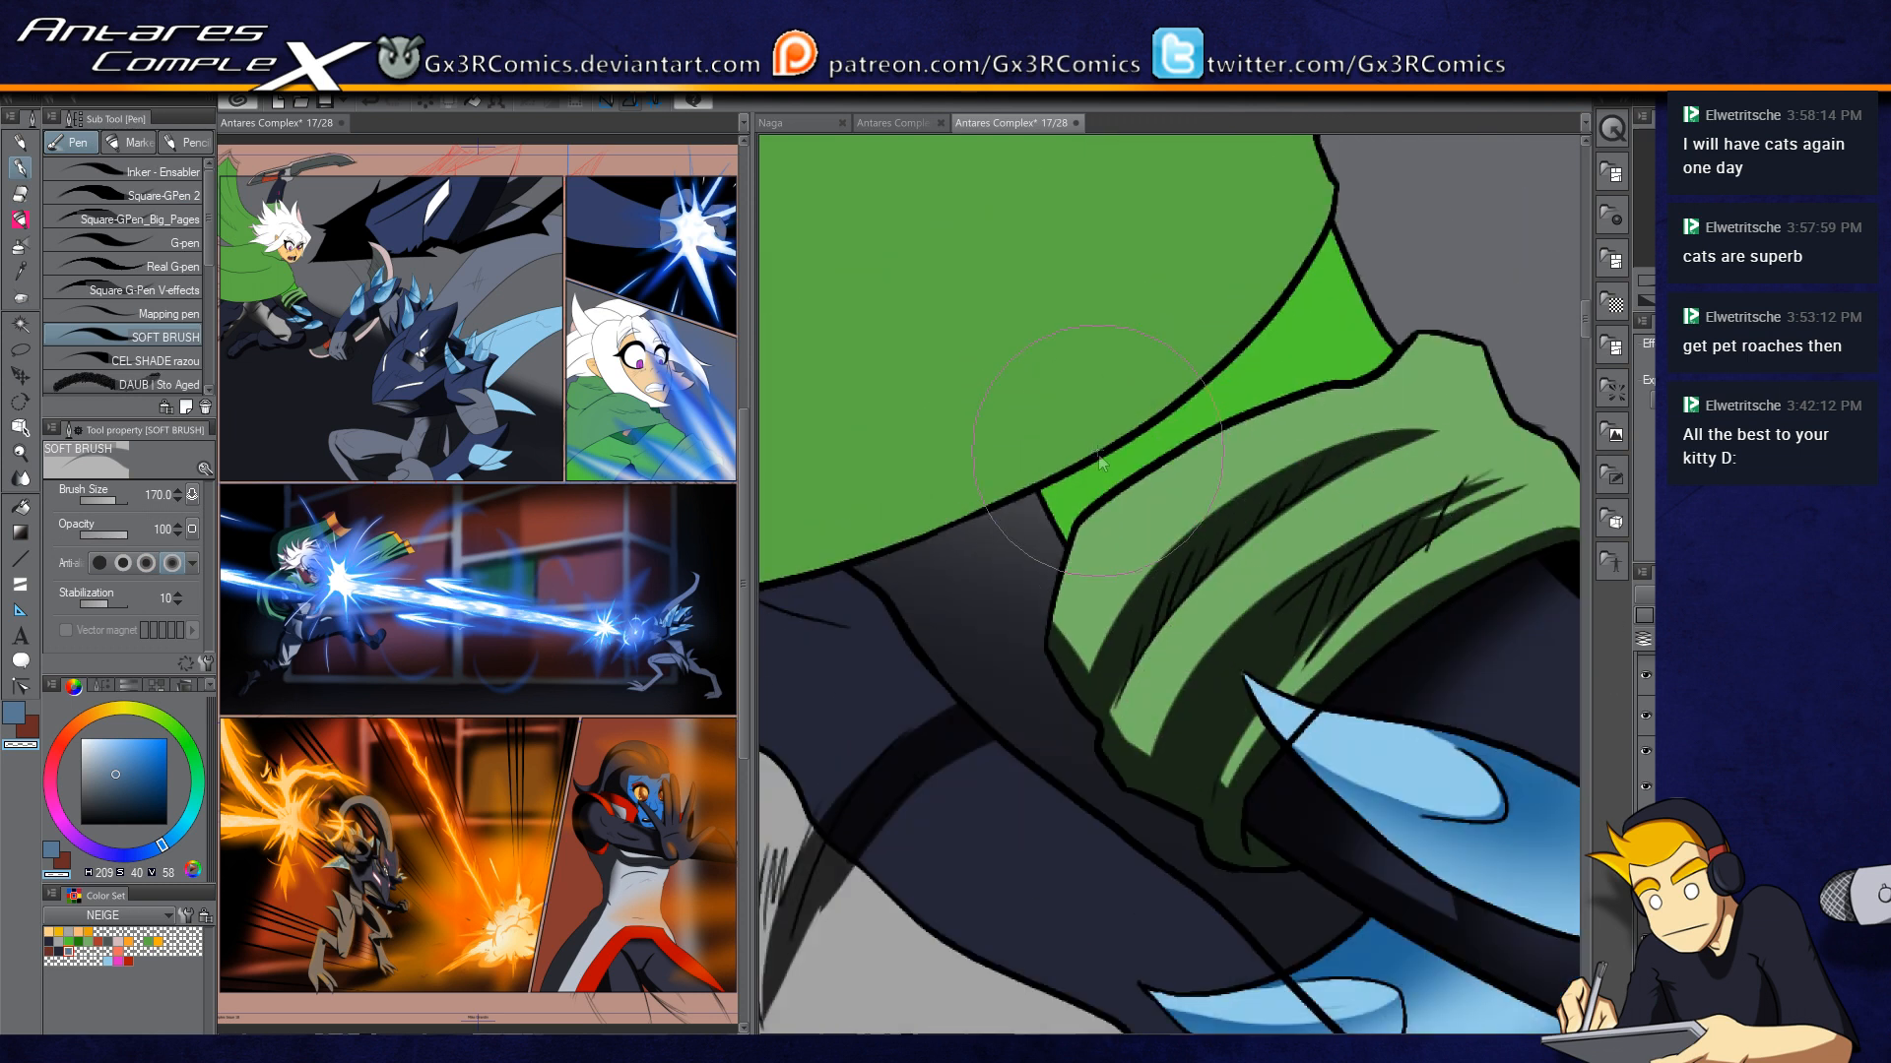
pyautogui.moveTo(1122, 413); pyautogui.dragTo(1100, 560)
pyautogui.press('w')
pyautogui.click(1110, 620)
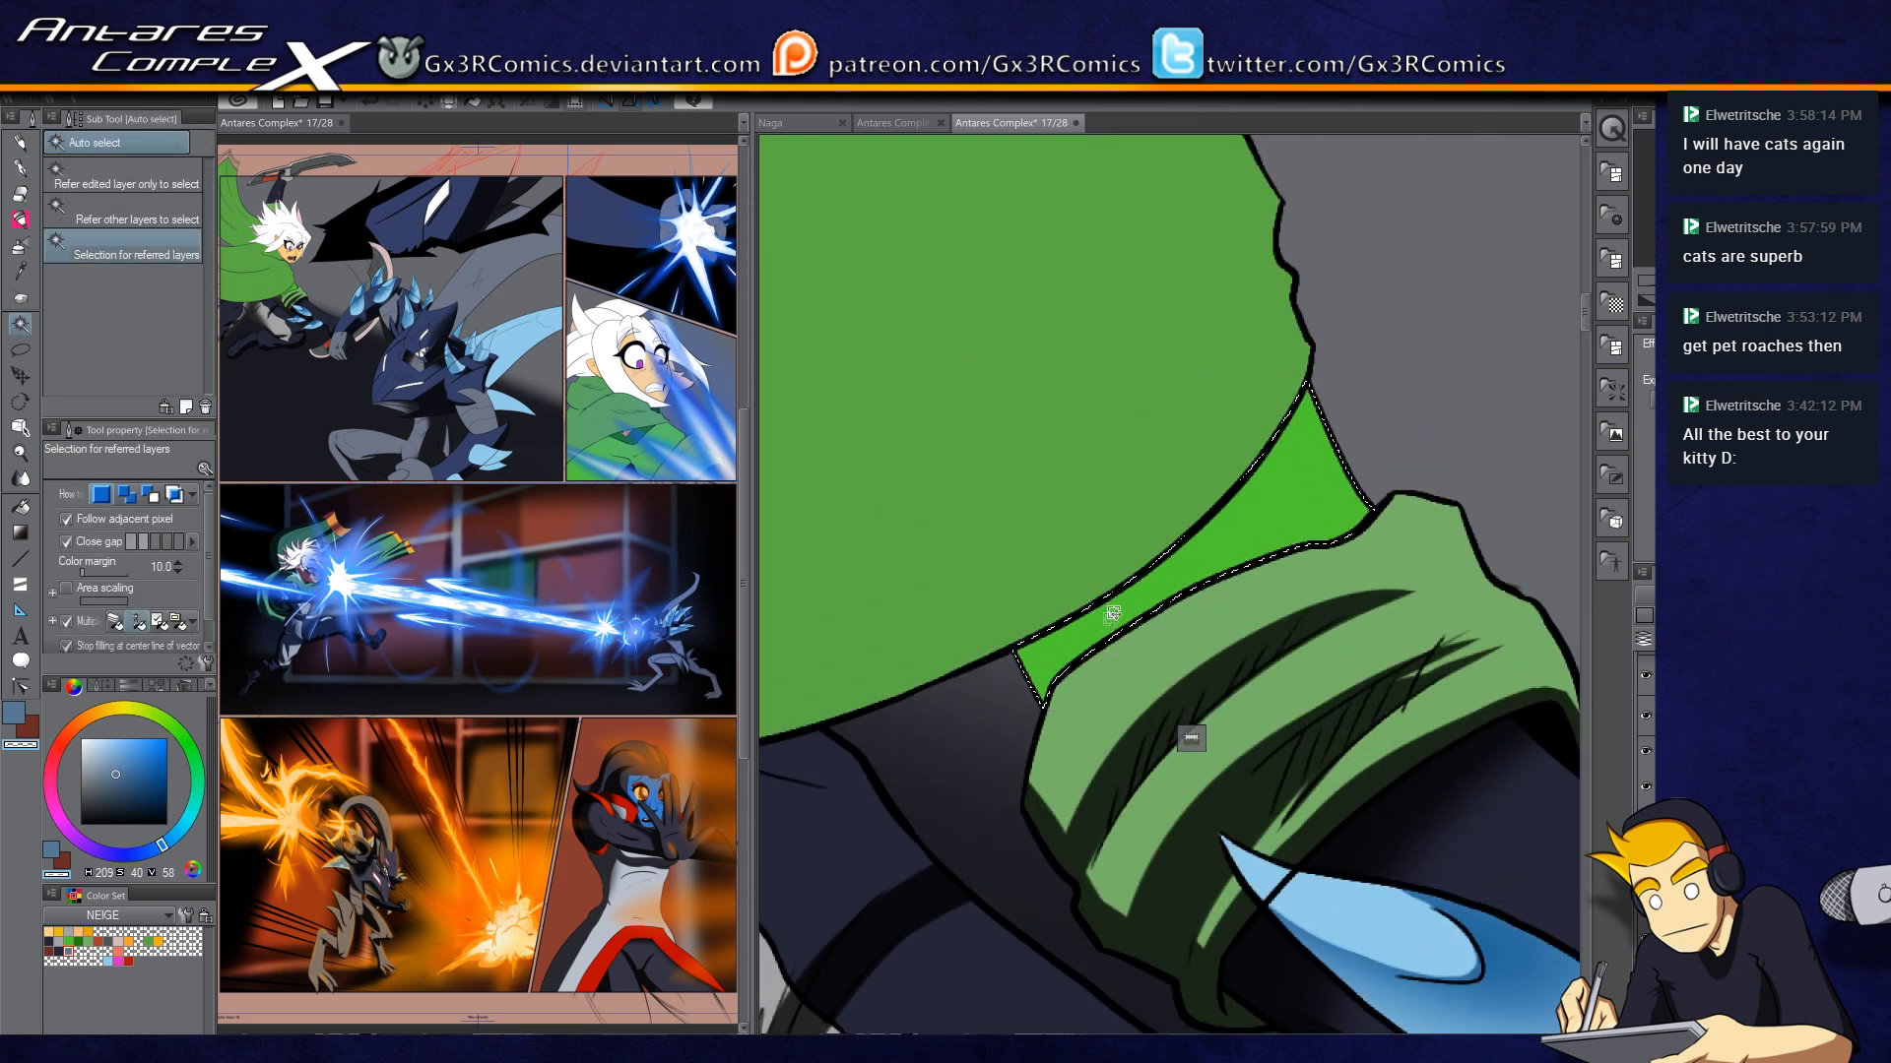
pyautogui.press('p')
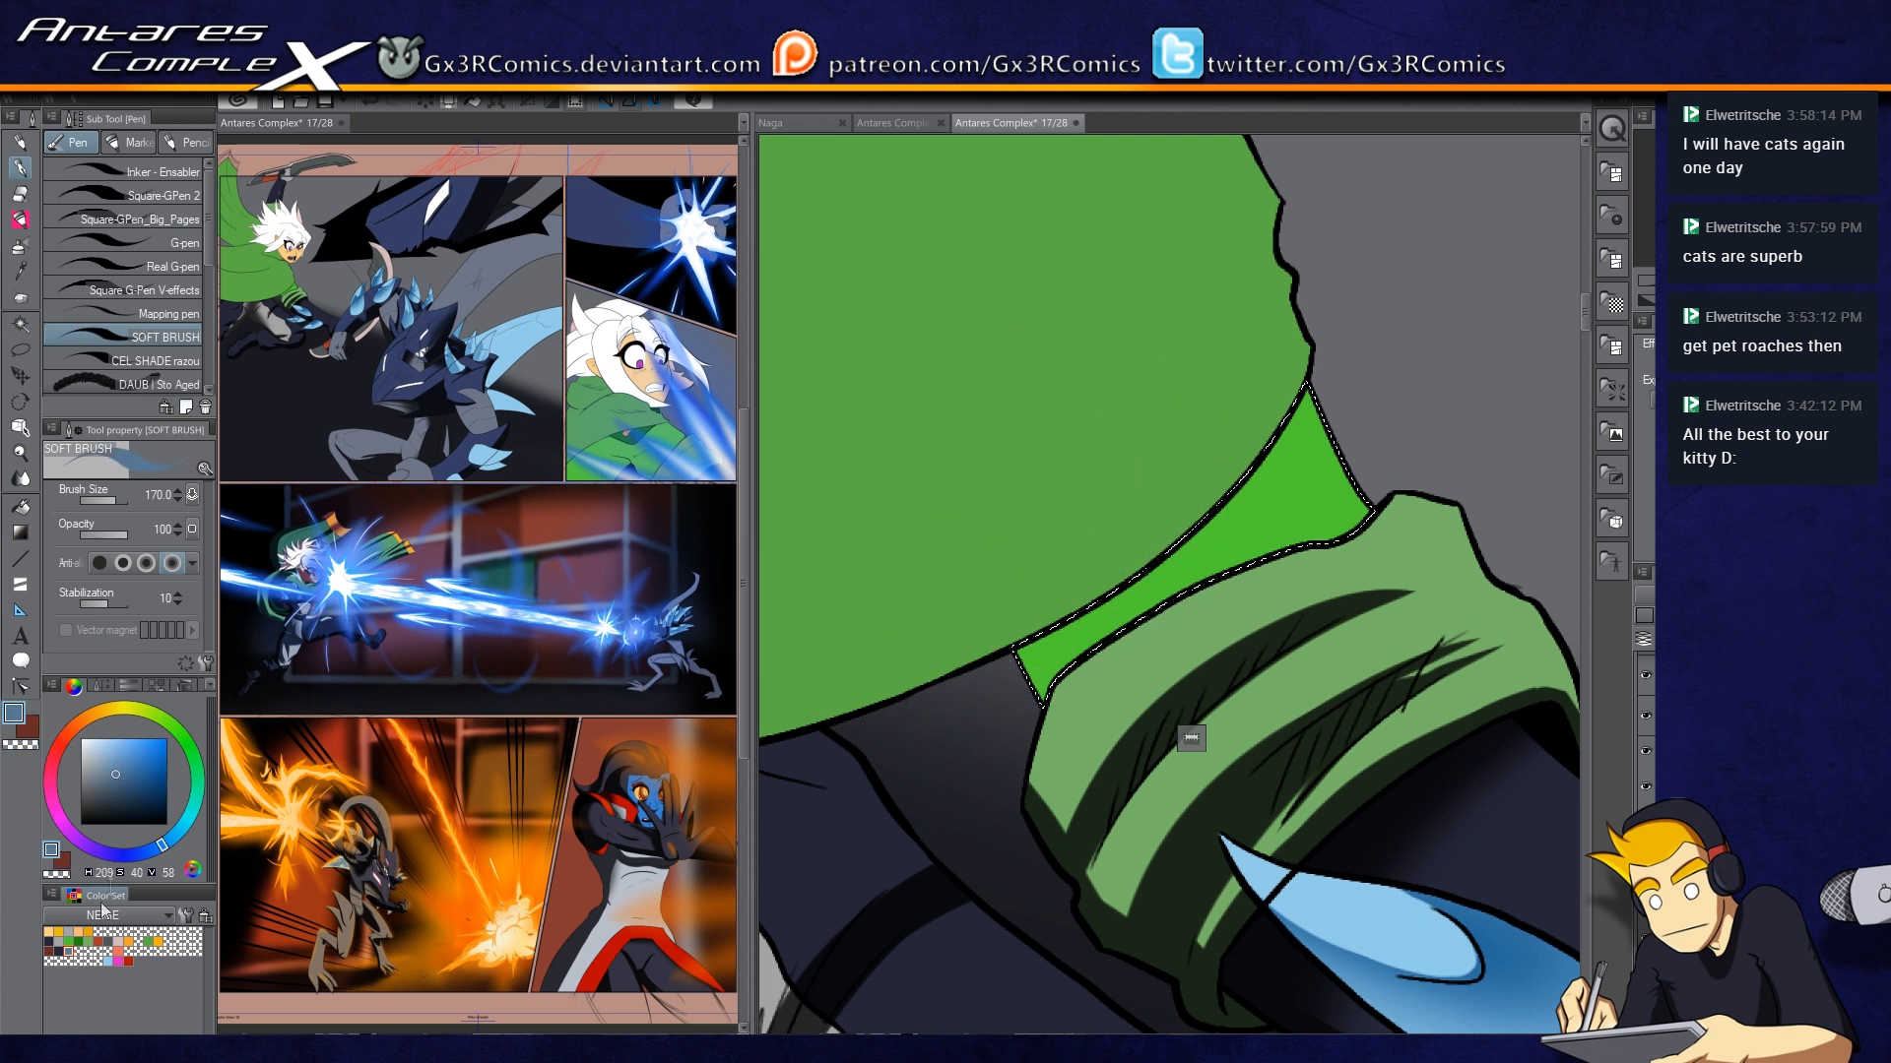
pyautogui.click(58, 951)
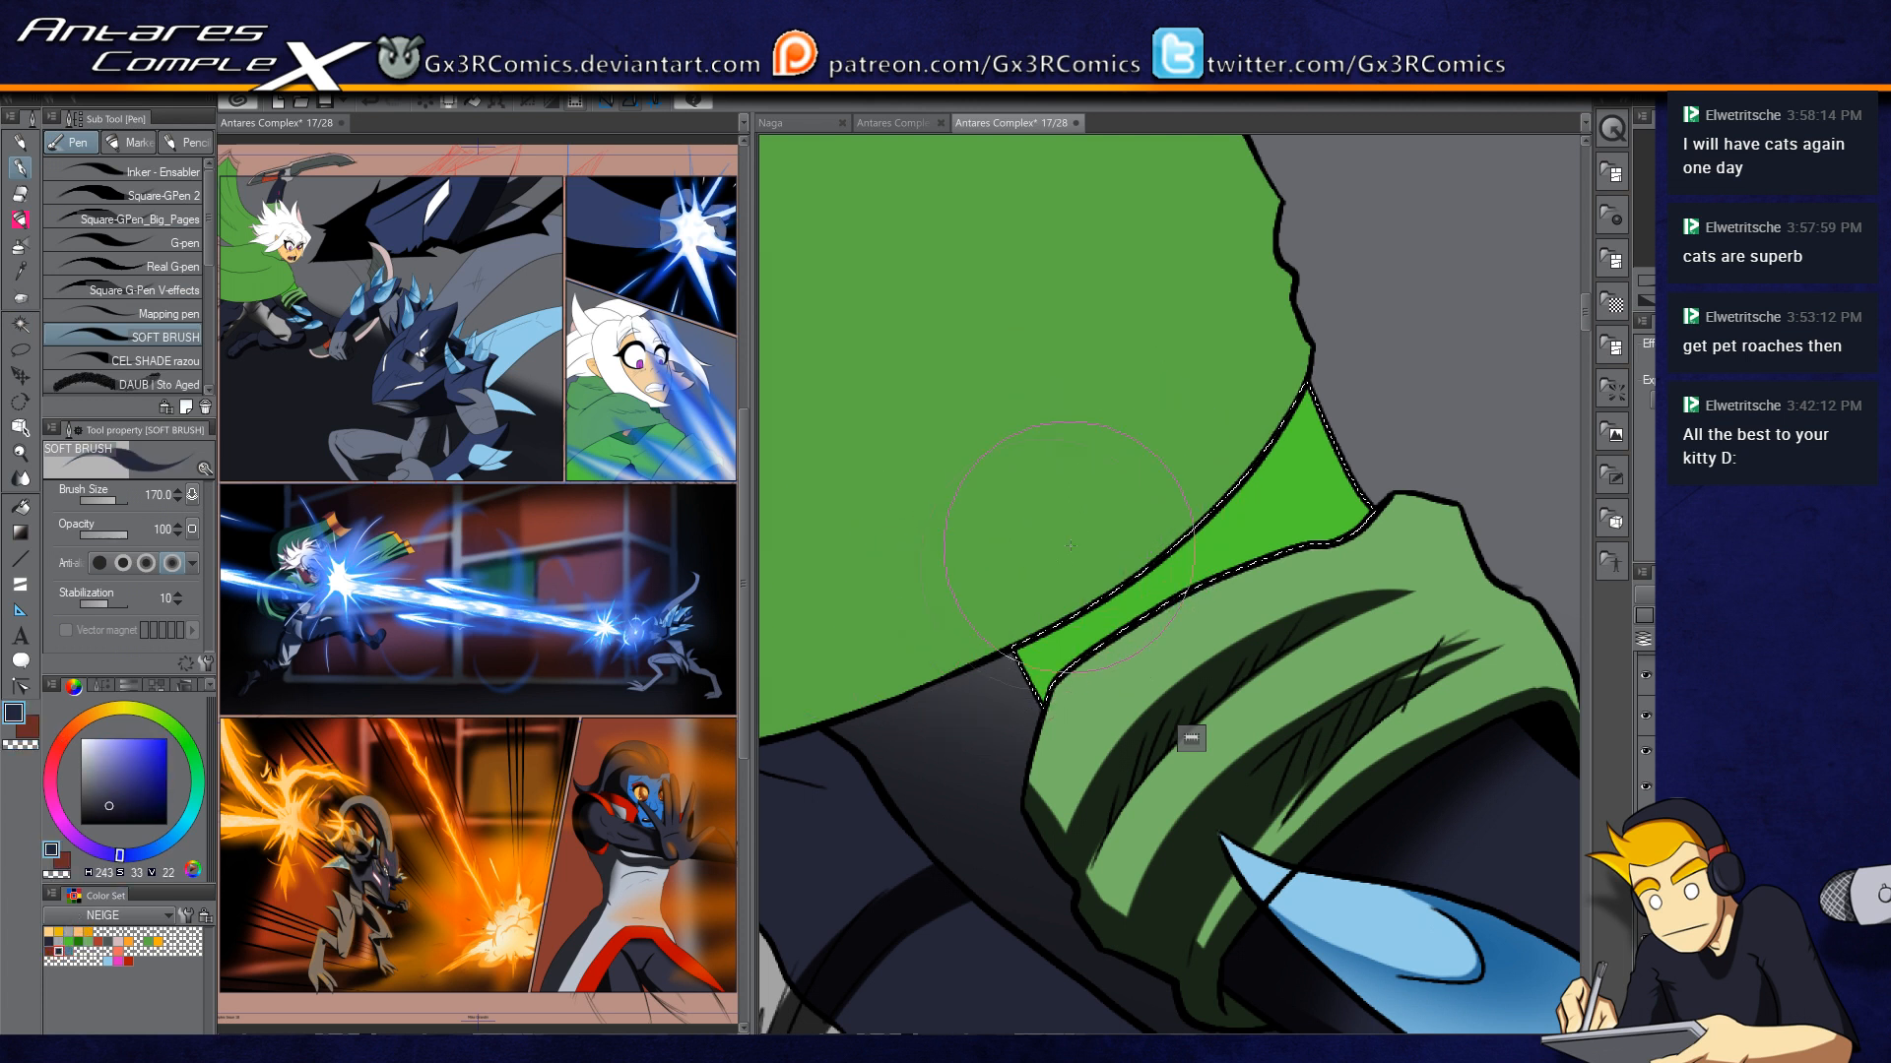
pyautogui.moveTo(1049, 648); pyautogui.dragTo(1098, 626)
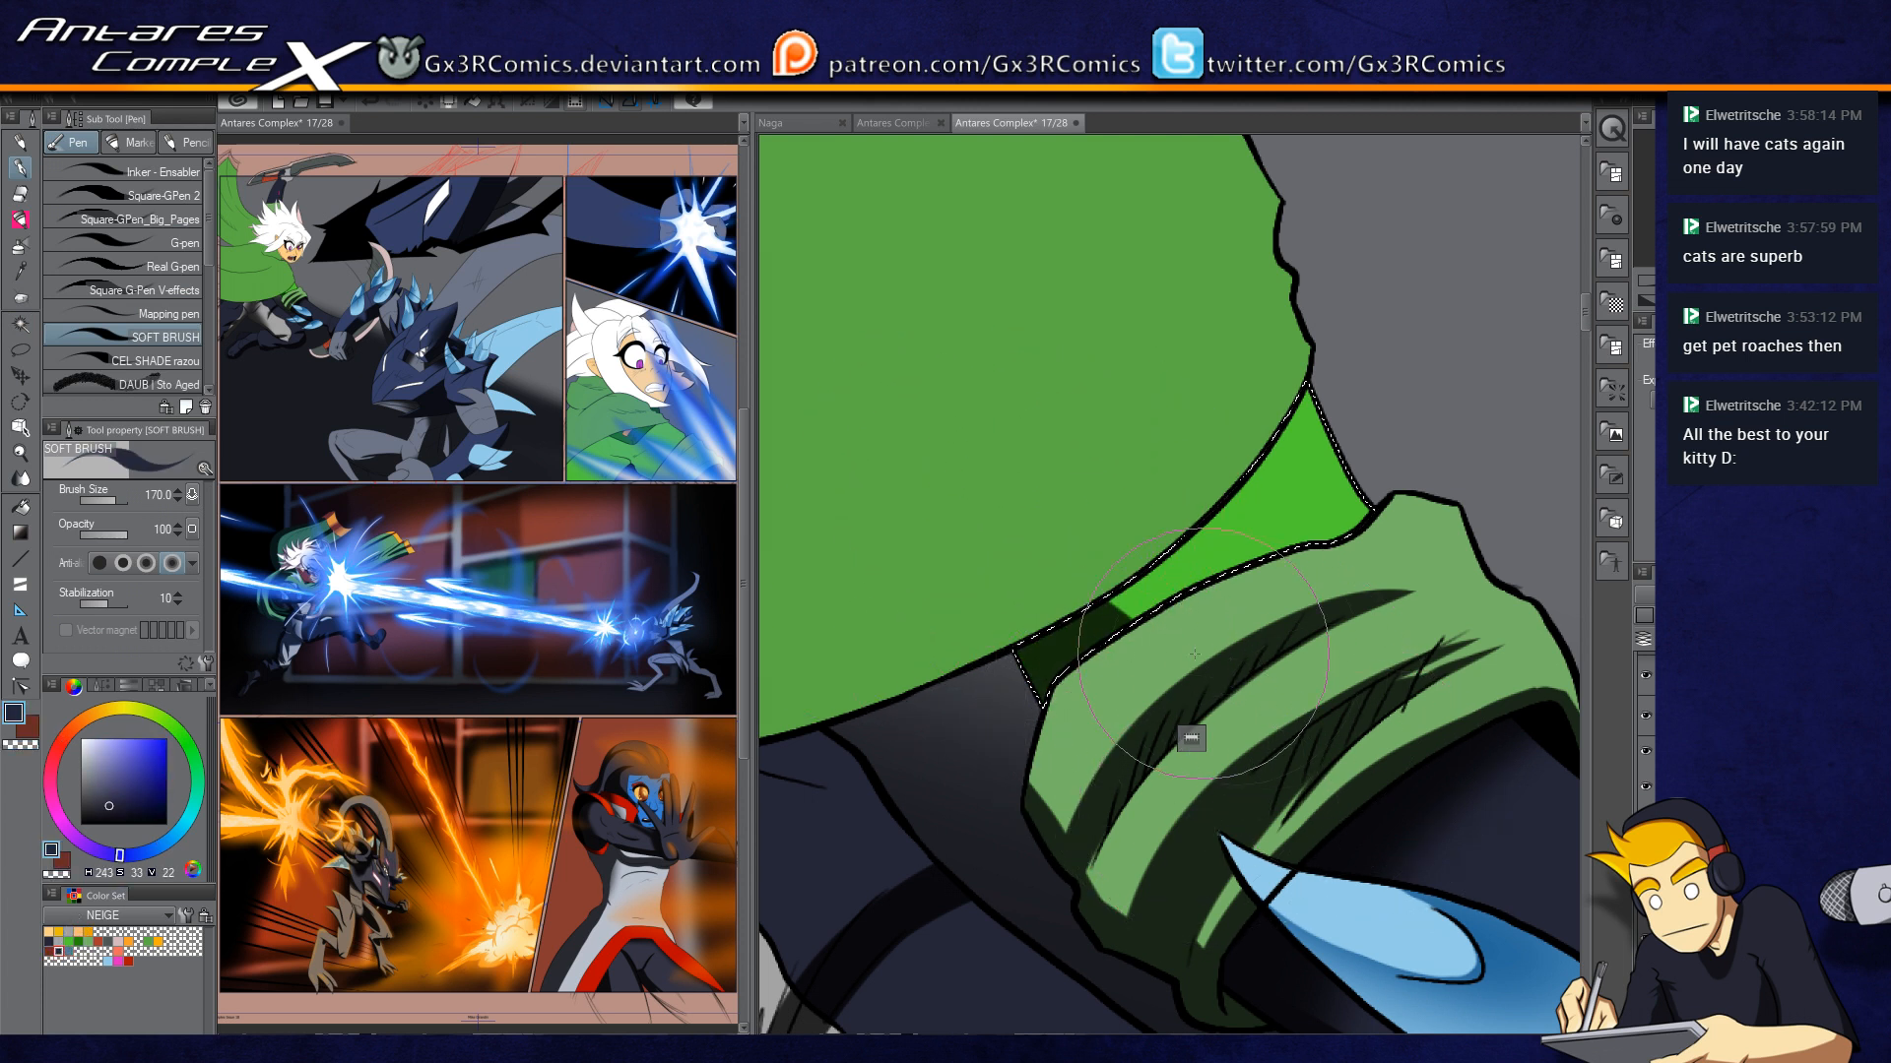
pyautogui.moveTo(1088, 630); pyautogui.dragTo(1219, 569)
# Step: Add a pointed dark fold shadow across the upper part of the bright green sleeve strip, redoing the first stroke
pyautogui.moveTo(1063, 616); pyautogui.dragTo(1318, 458)
pyautogui.hotkey('ctrl', 'z')
pyautogui.moveTo(1058, 603); pyautogui.dragTo(1337, 477)
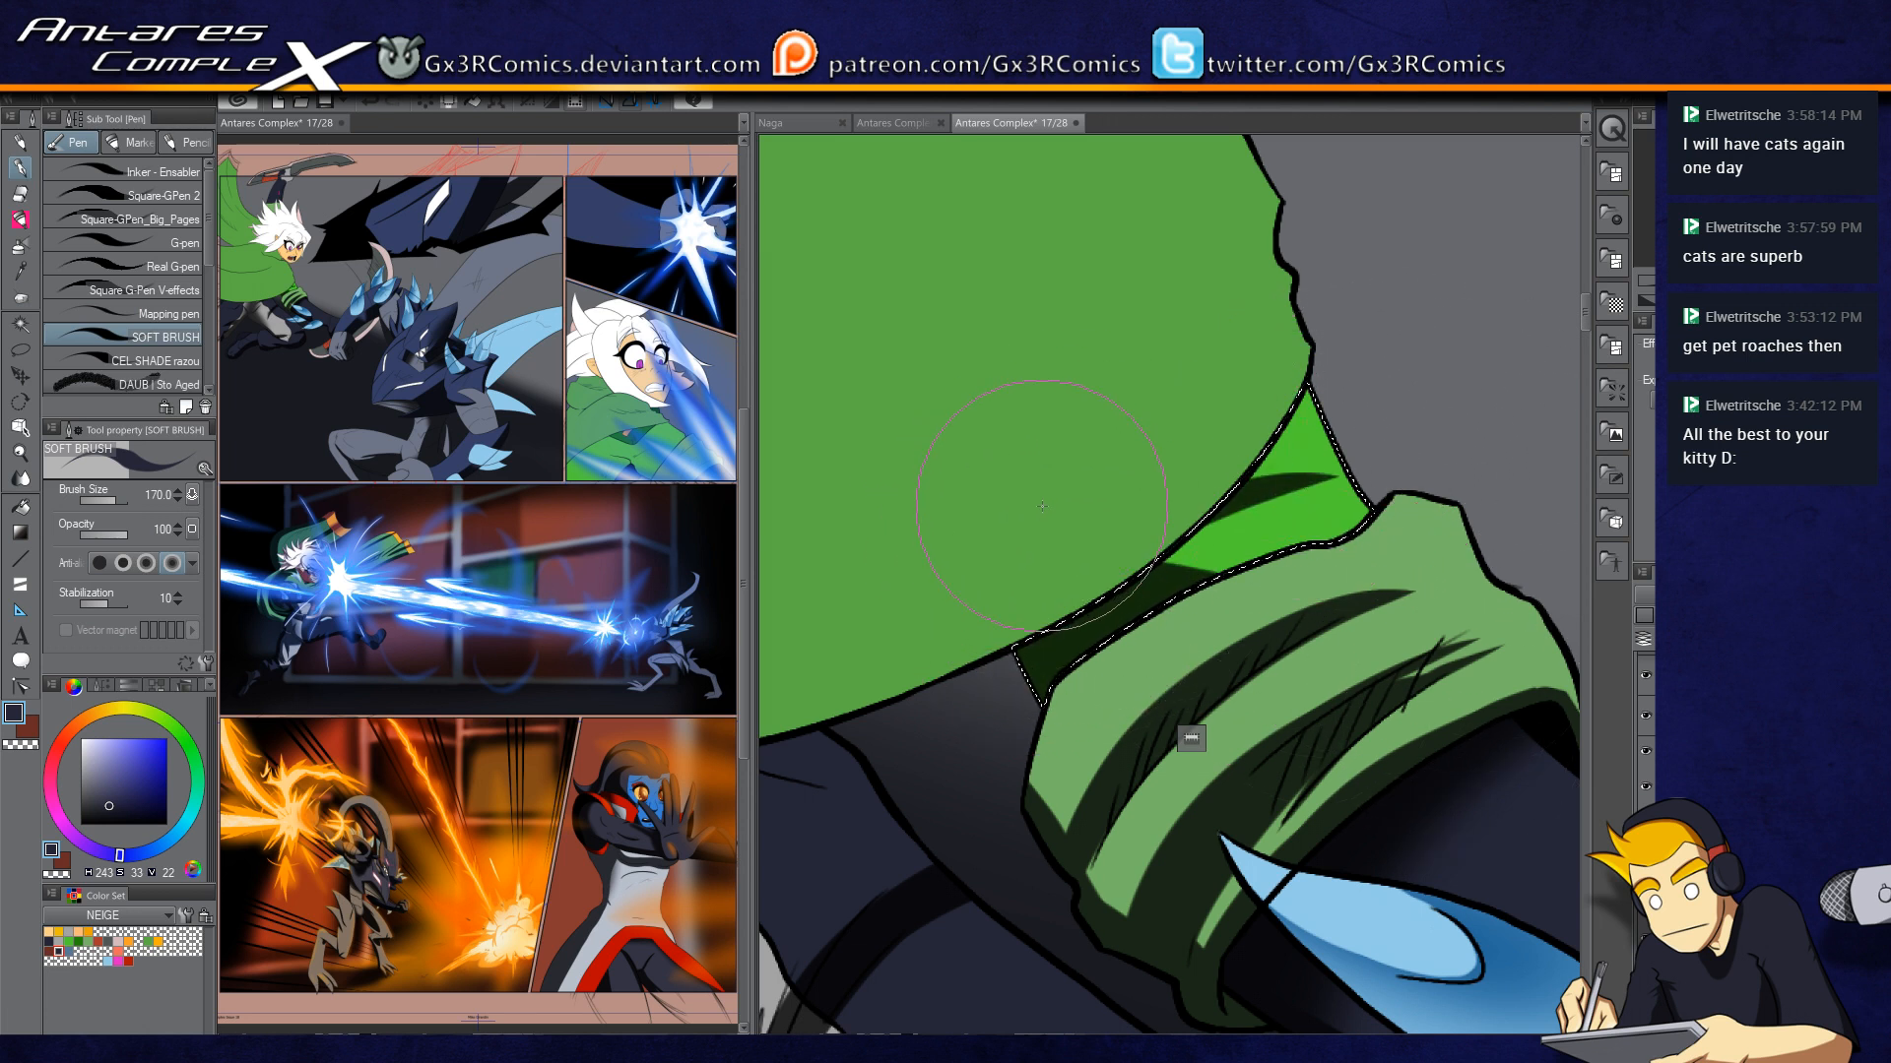
pyautogui.scroll(-3, 1046, 509)
pyautogui.scroll(-2, 1123, 443)
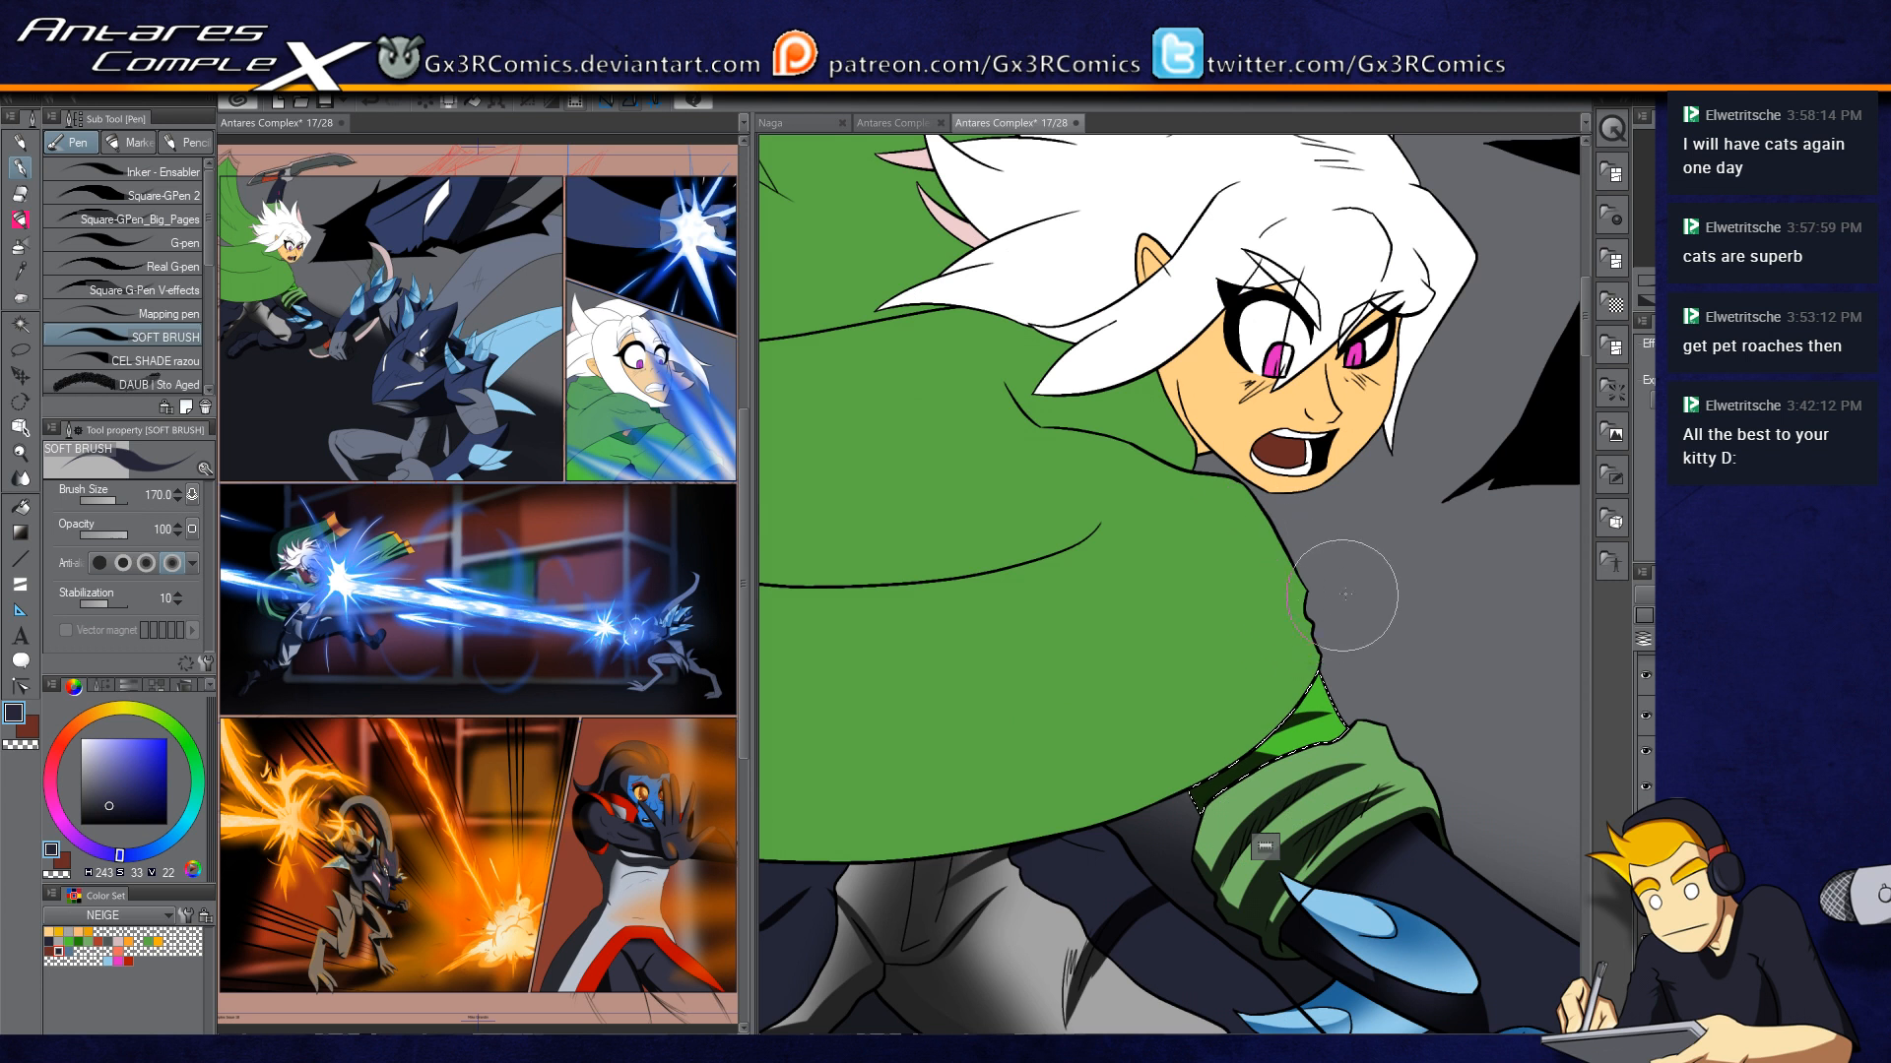
# Step: Select the front of the green cloak and paint a pointed dark fold shadow inward from its notched edge above the sleeve, redoing weak strokes
pyautogui.scroll(2, 1341, 594)
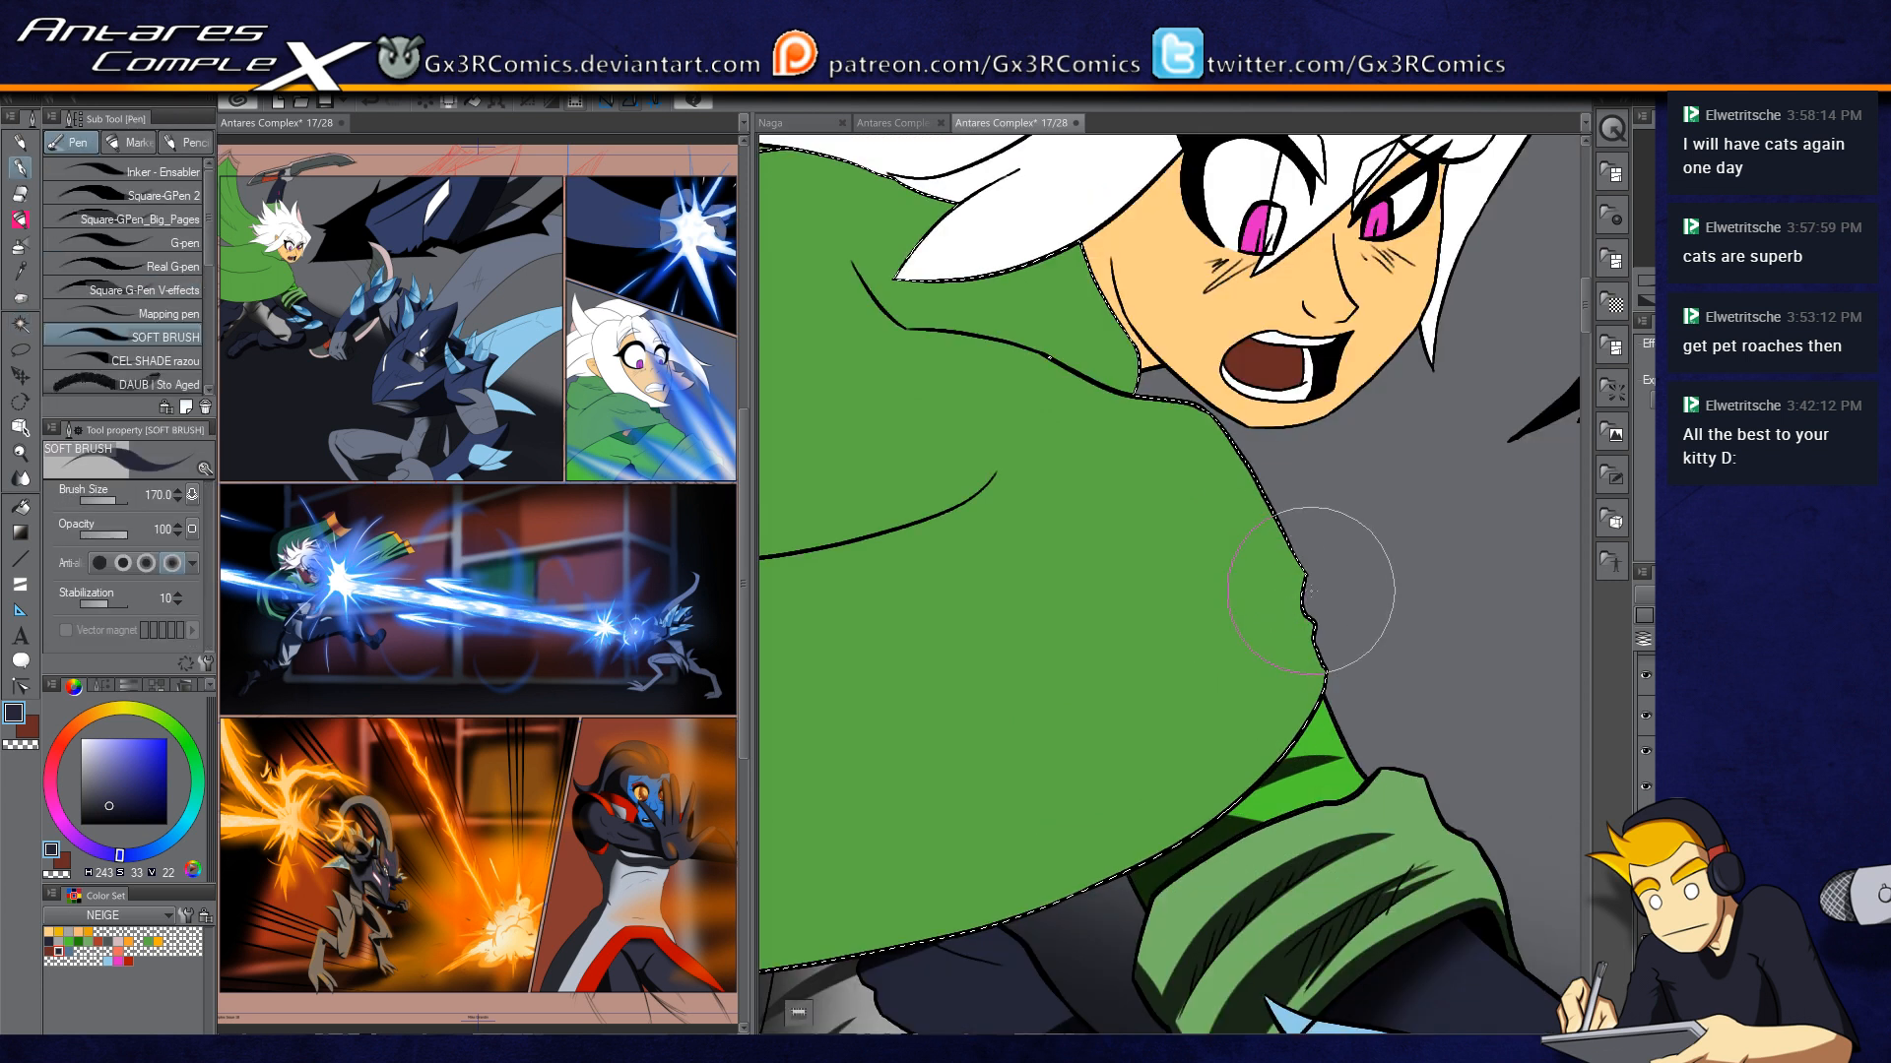
pyautogui.moveTo(1294, 610); pyautogui.dragTo(1147, 727)
pyautogui.hotkey('ctrl', 'z')
pyautogui.moveTo(1343, 571)
pyautogui.mouseDown()
pyautogui.moveTo(1270, 641)
pyautogui.moveTo(1140, 719)
pyautogui.mouseUp()
pyautogui.hotkey('ctrl', 'z')
pyautogui.moveTo(1337, 553); pyautogui.dragTo(1122, 733)
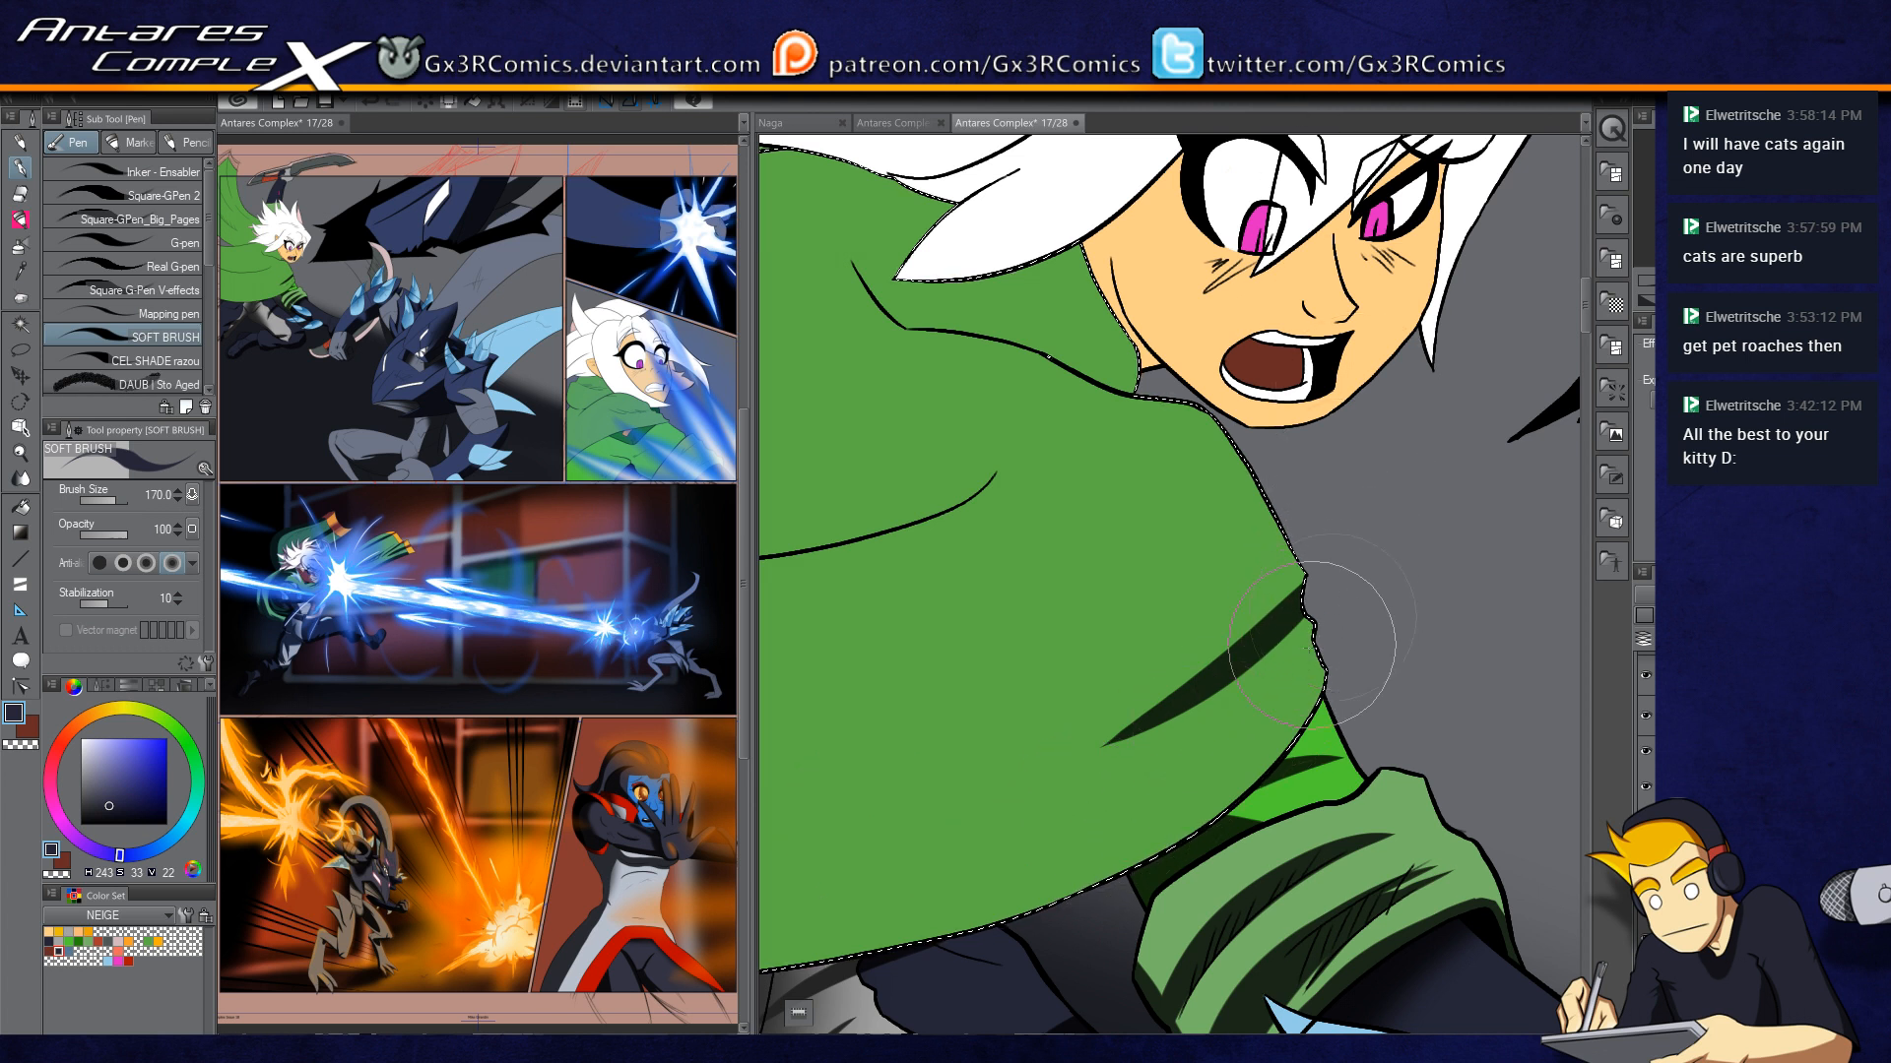
# Step: Paint a dark shadow along the cloak's collar fold line, from below the chin to its pointed upper end
pyautogui.moveTo(1076, 527); pyautogui.dragTo(1141, 717)
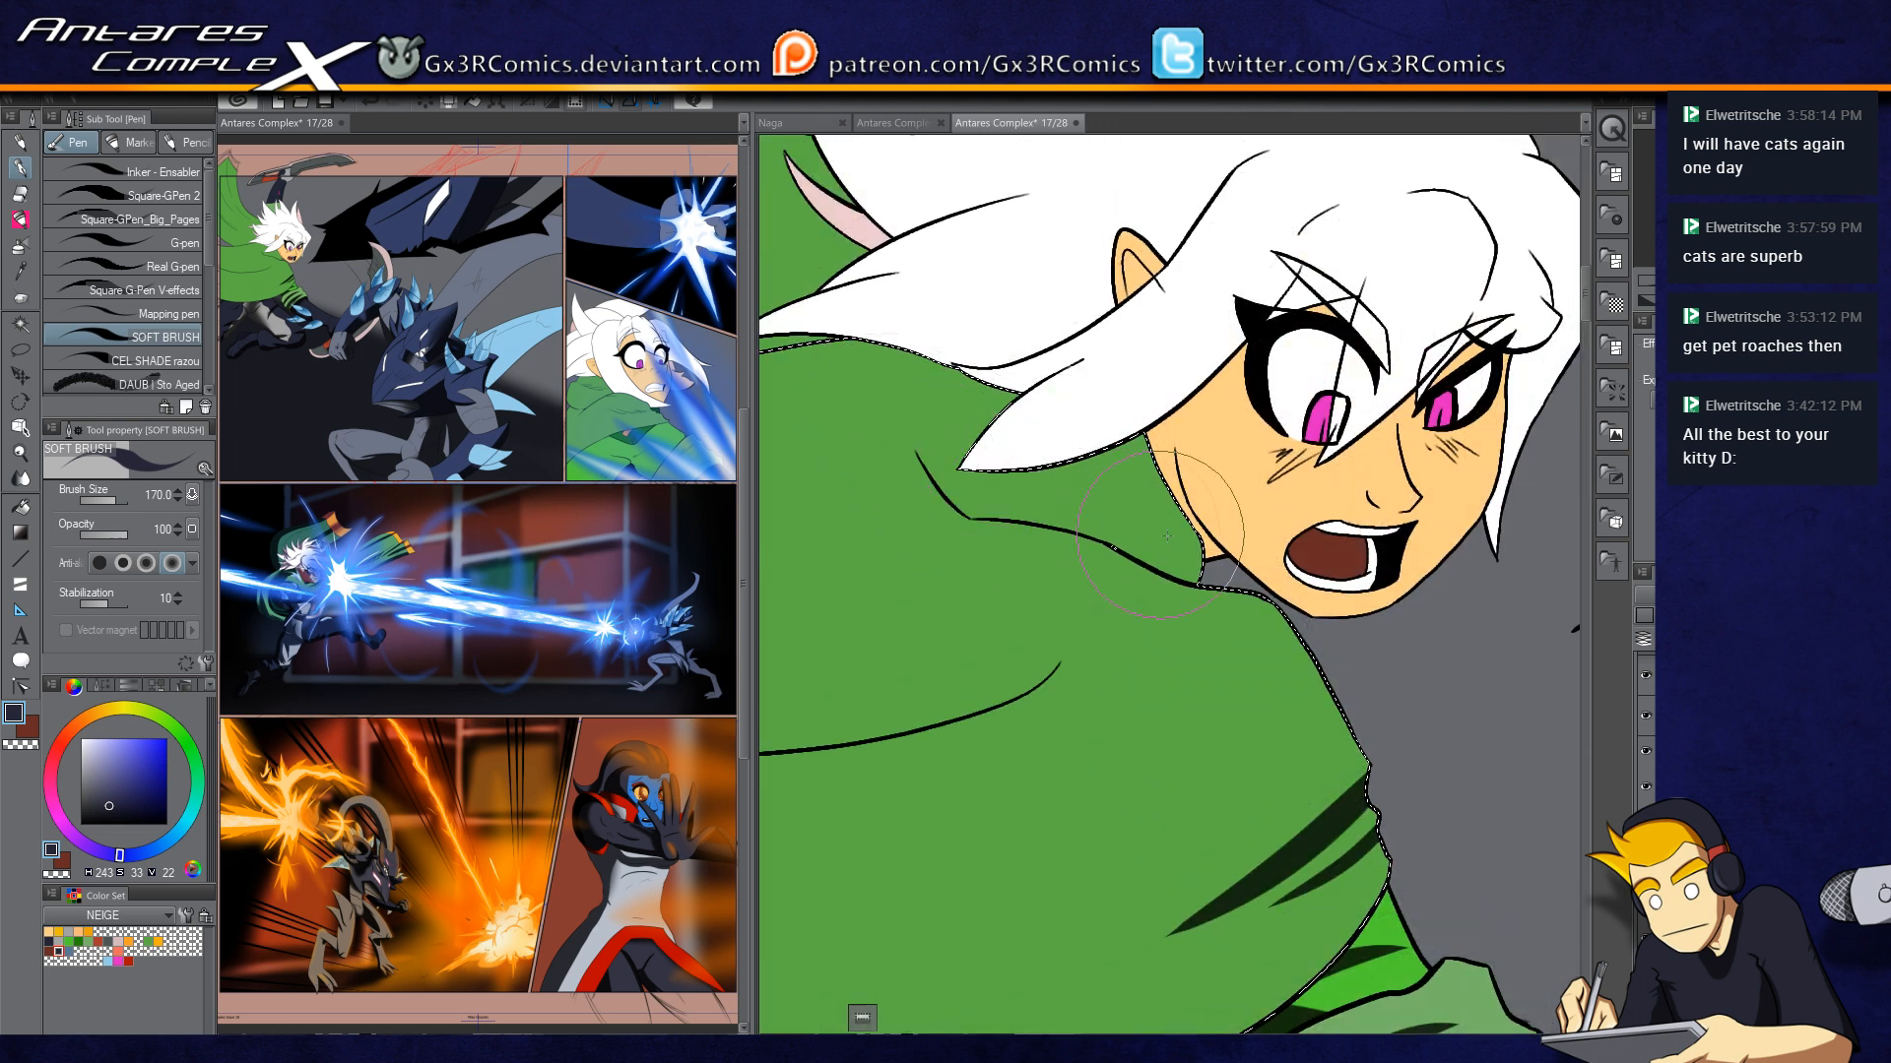
pyautogui.moveTo(1215, 583); pyautogui.dragTo(1081, 507)
pyautogui.hotkey('ctrl', 'z')
pyautogui.moveTo(1208, 585); pyautogui.dragTo(1103, 531)
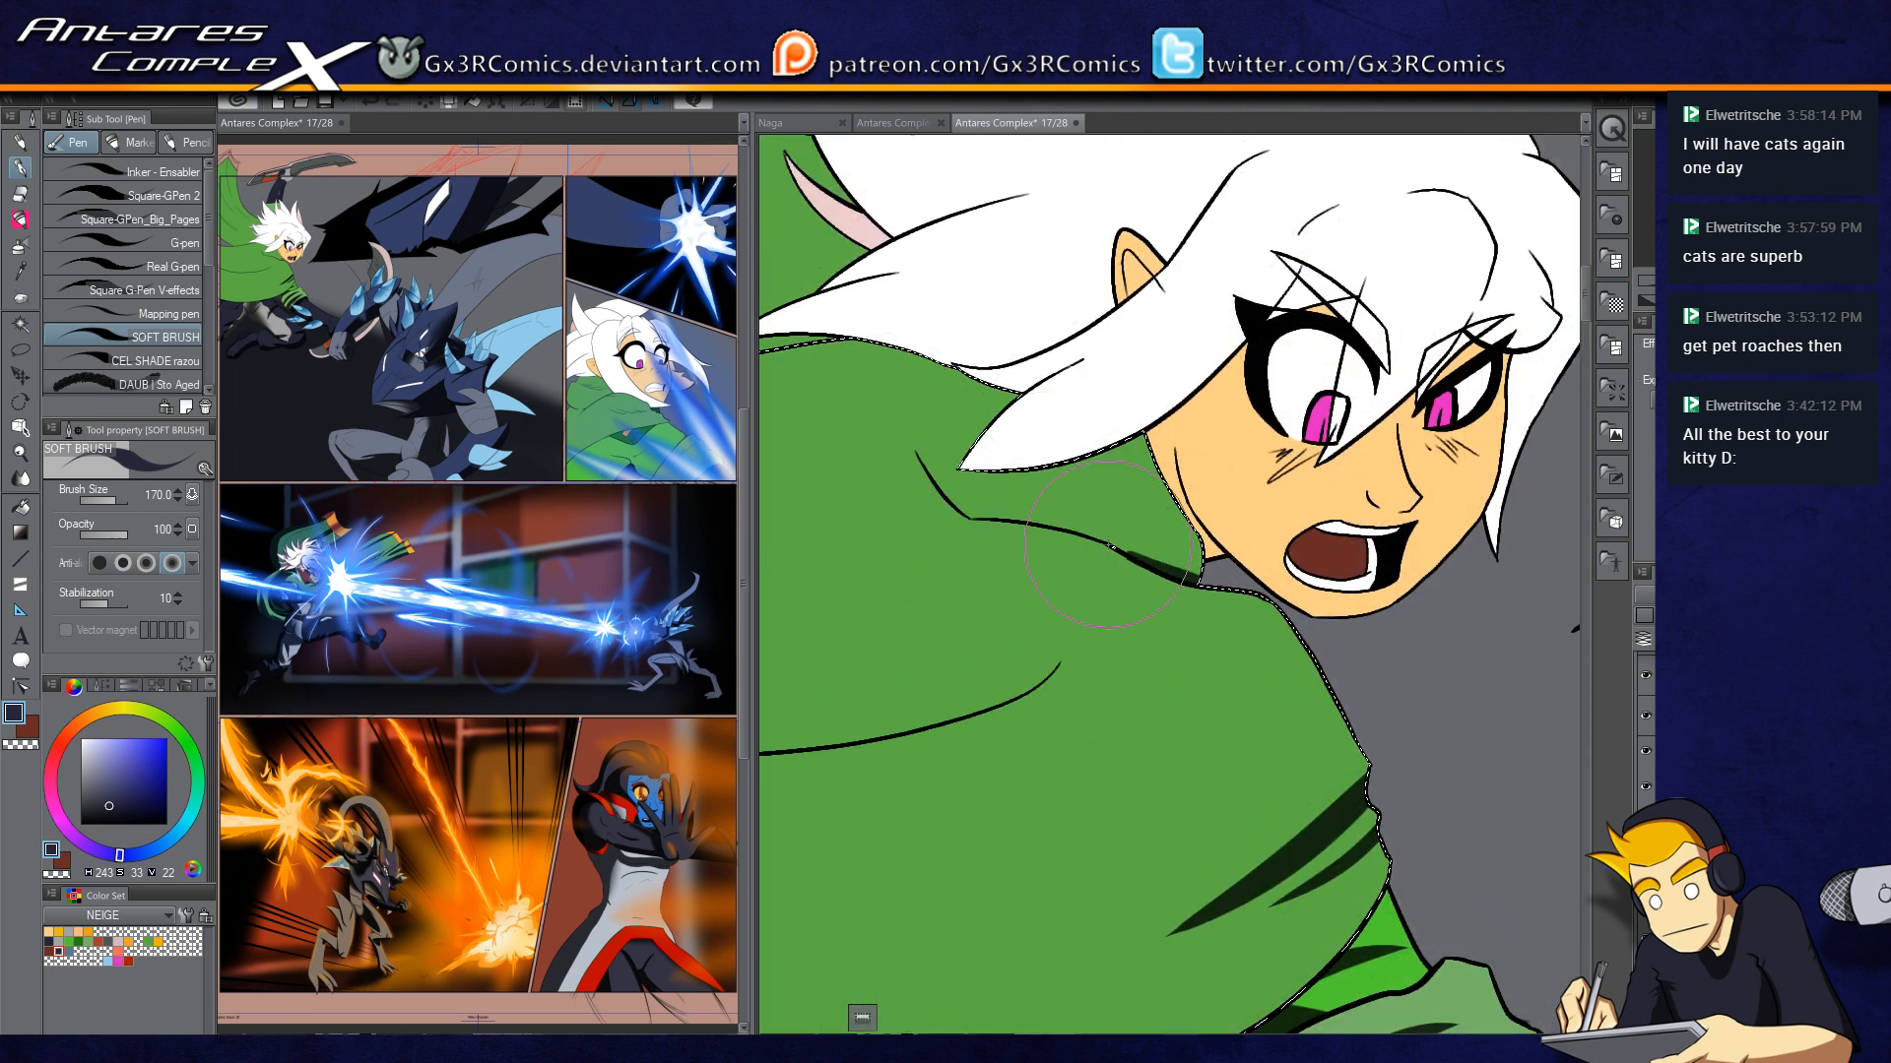
pyautogui.scroll(2, 1154, 547)
pyautogui.moveTo(1226, 591)
pyautogui.mouseDown()
pyautogui.moveTo(896, 497)
pyautogui.moveTo(832, 433)
pyautogui.mouseUp()
pyautogui.moveTo(768, 356)
pyautogui.mouseDown()
pyautogui.moveTo(875, 486)
pyautogui.moveTo(791, 376)
pyautogui.mouseUp()
pyautogui.hotkey('ctrl', 'z')
pyautogui.moveTo(891, 502); pyautogui.dragTo(770, 337)
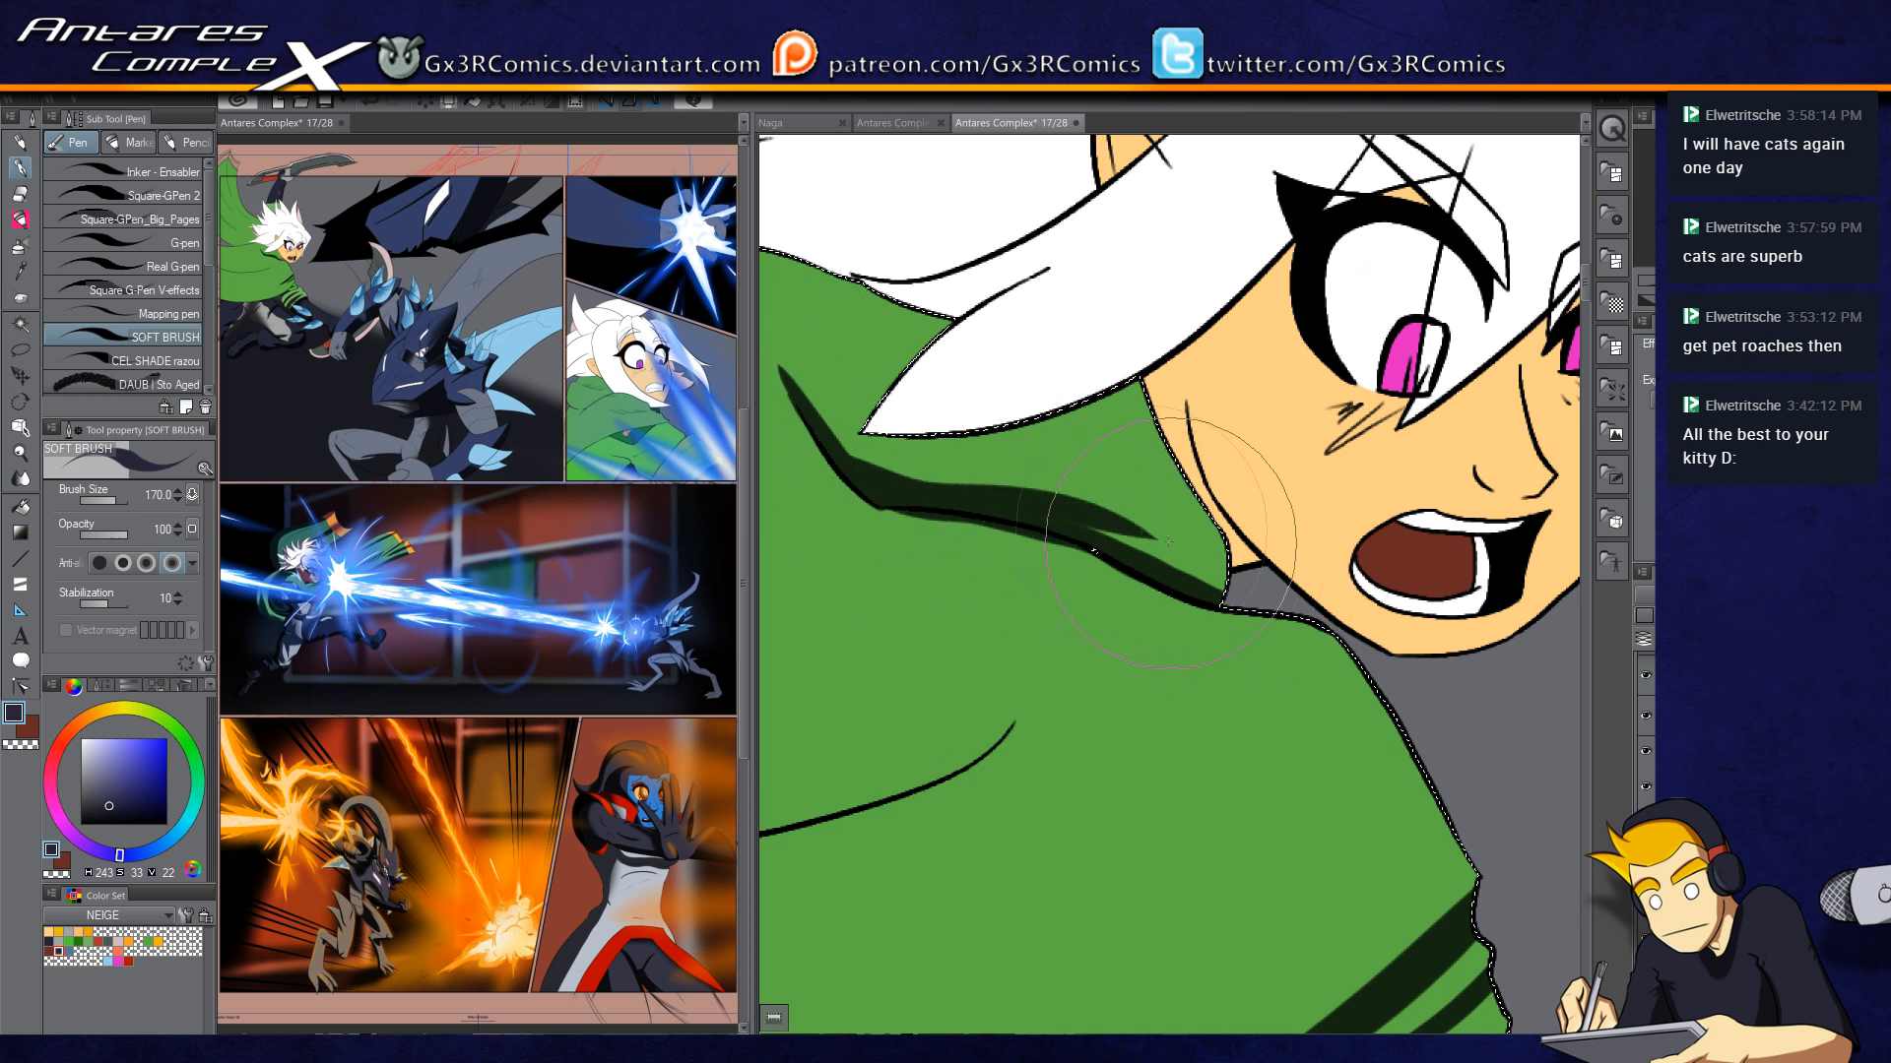
# Step: Fill out the collar shadow into one solid band along the whole fold line
pyautogui.moveTo(839, 444); pyautogui.dragTo(1225, 589)
pyautogui.moveTo(879, 510); pyautogui.dragTo(959, 524)
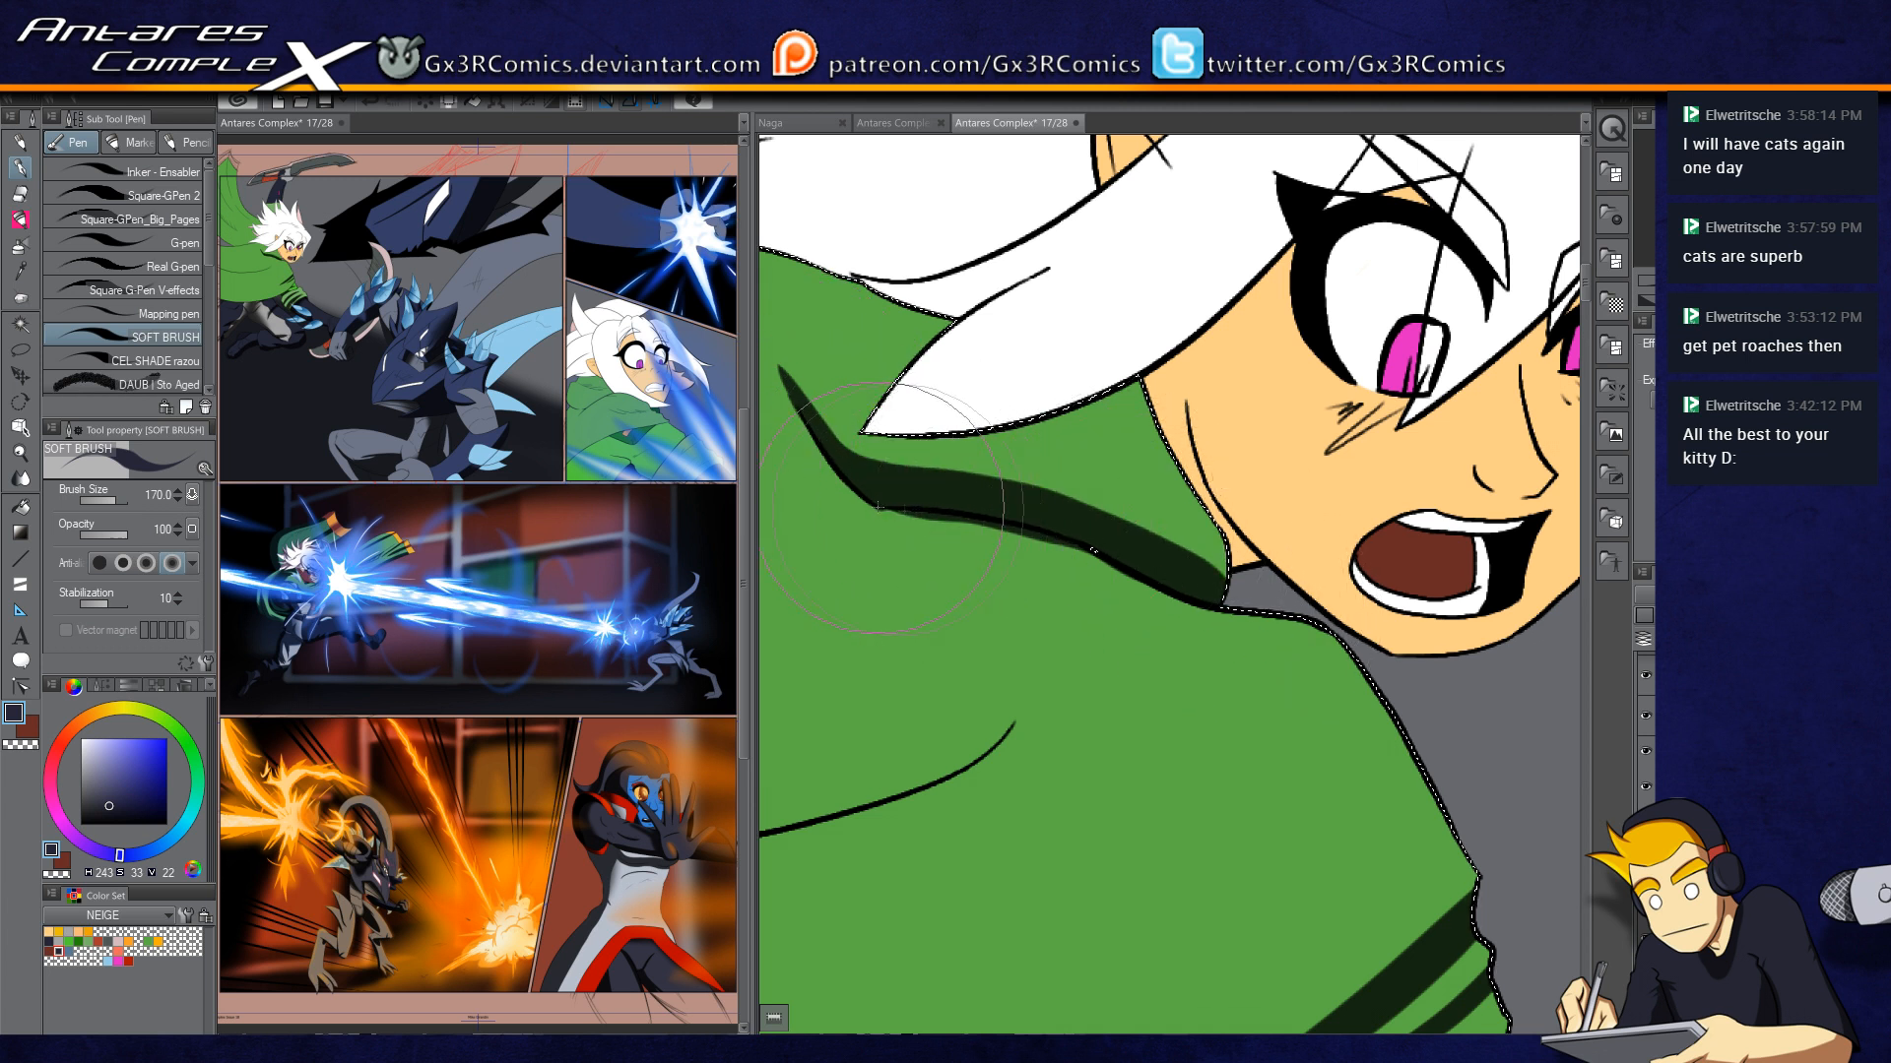
pyautogui.moveTo(779, 370); pyautogui.dragTo(868, 508)
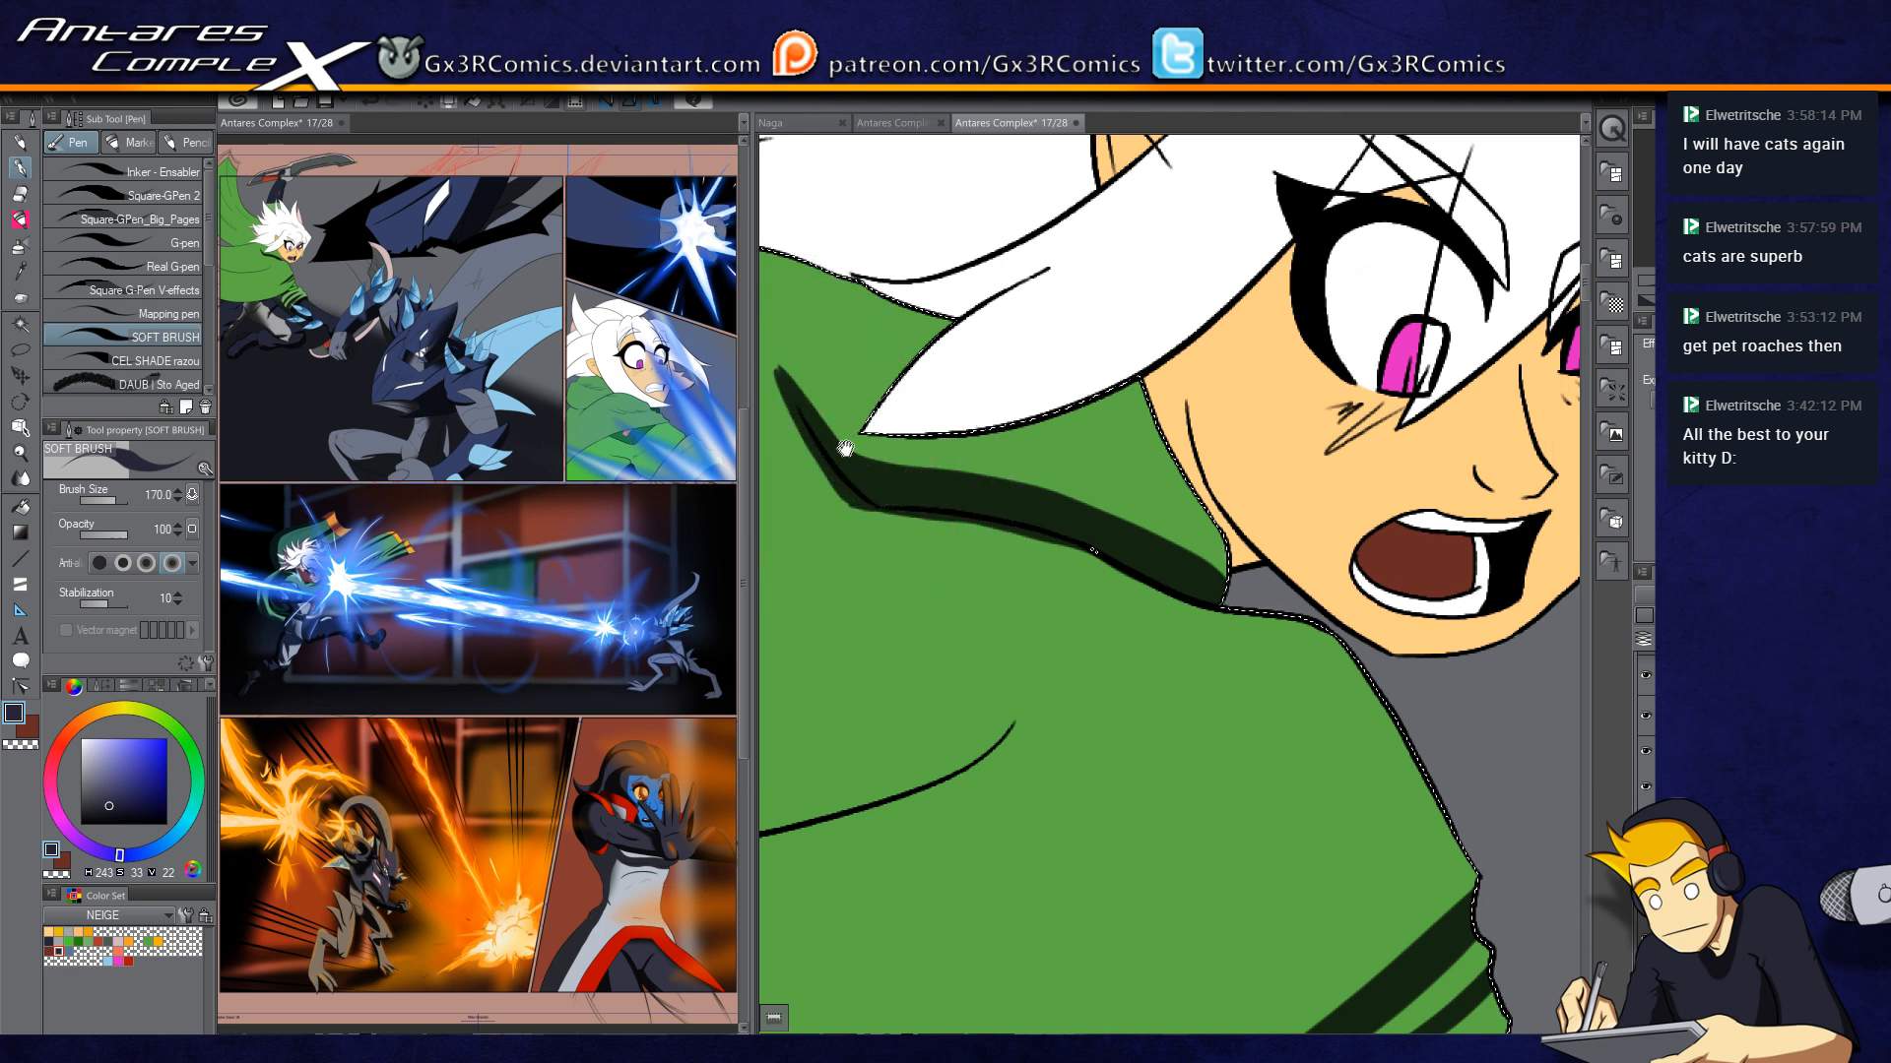
# Step: Taper the collar shadow's upper tip with the transparent Soft Brush, and widen the dark shadow under the white hair
pyautogui.moveTo(783, 370); pyautogui.dragTo(861, 431)
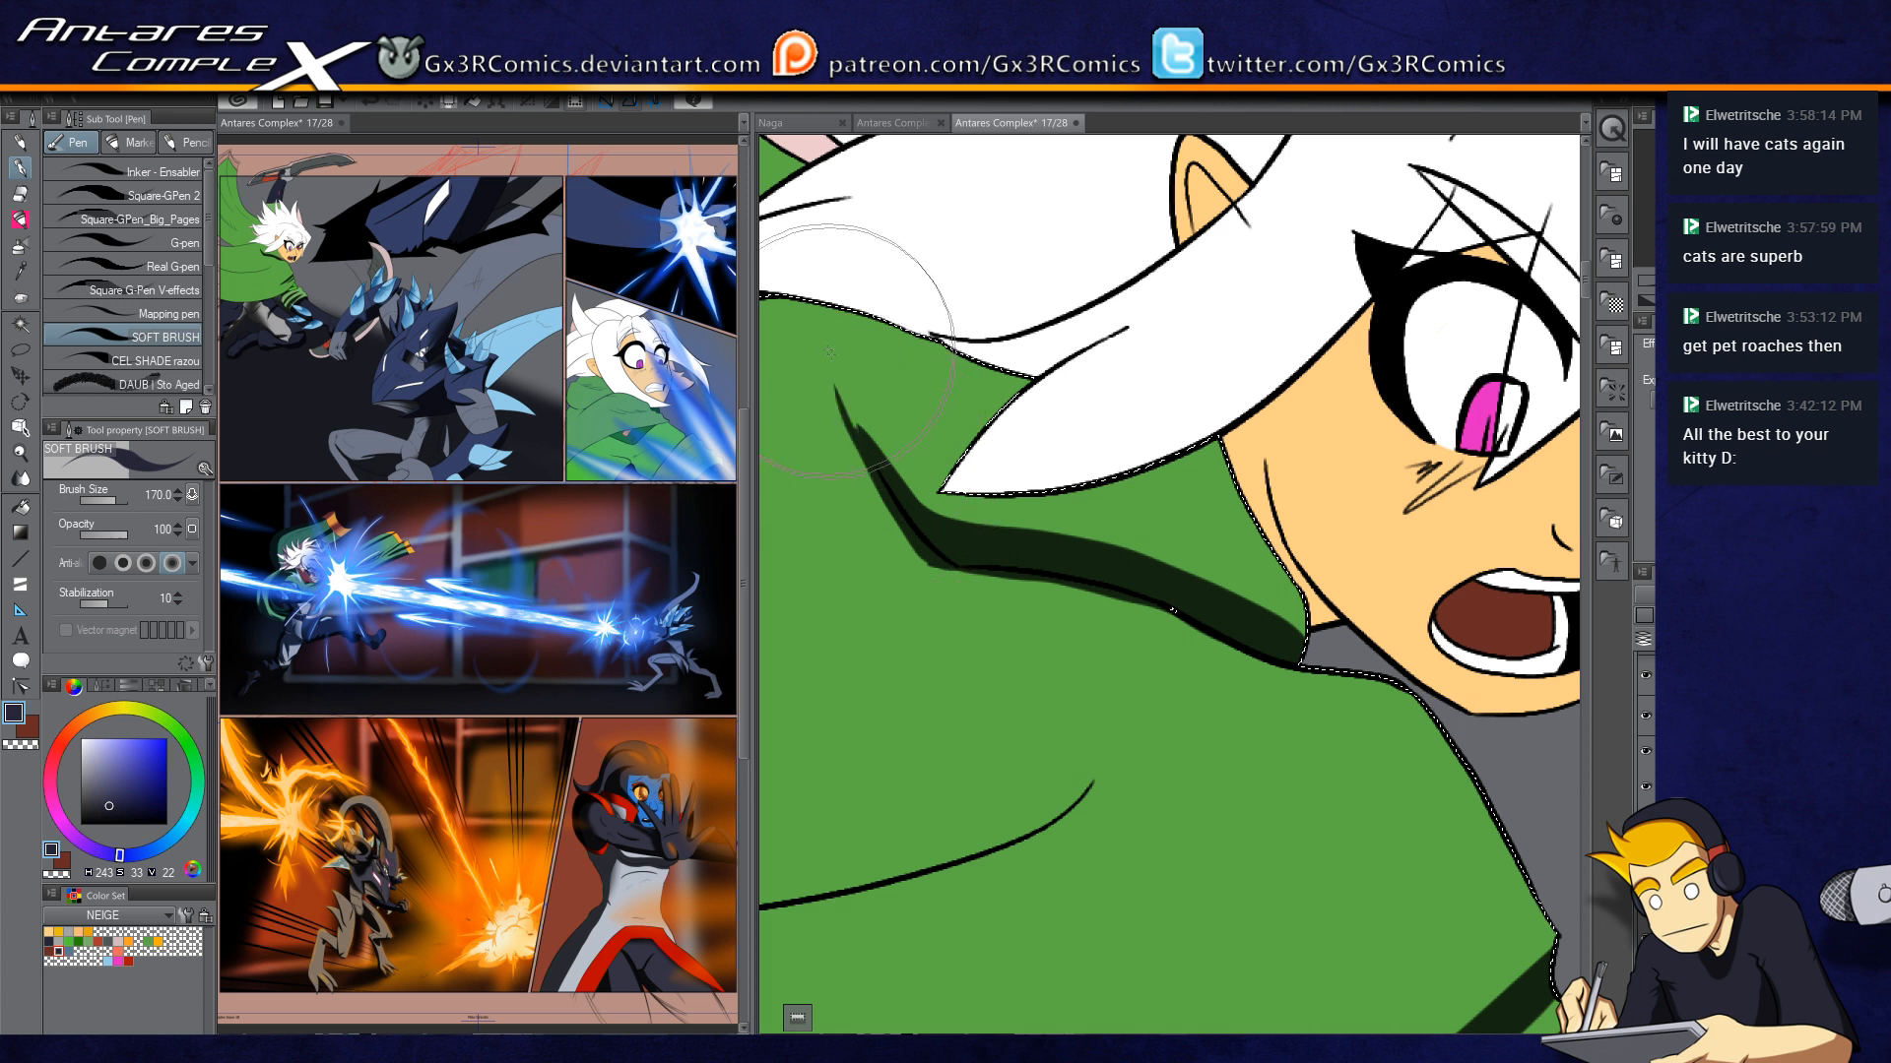
pyautogui.moveTo(871, 454); pyautogui.dragTo(844, 400)
pyautogui.press('c')
pyautogui.moveTo(864, 468); pyautogui.dragTo(831, 358)
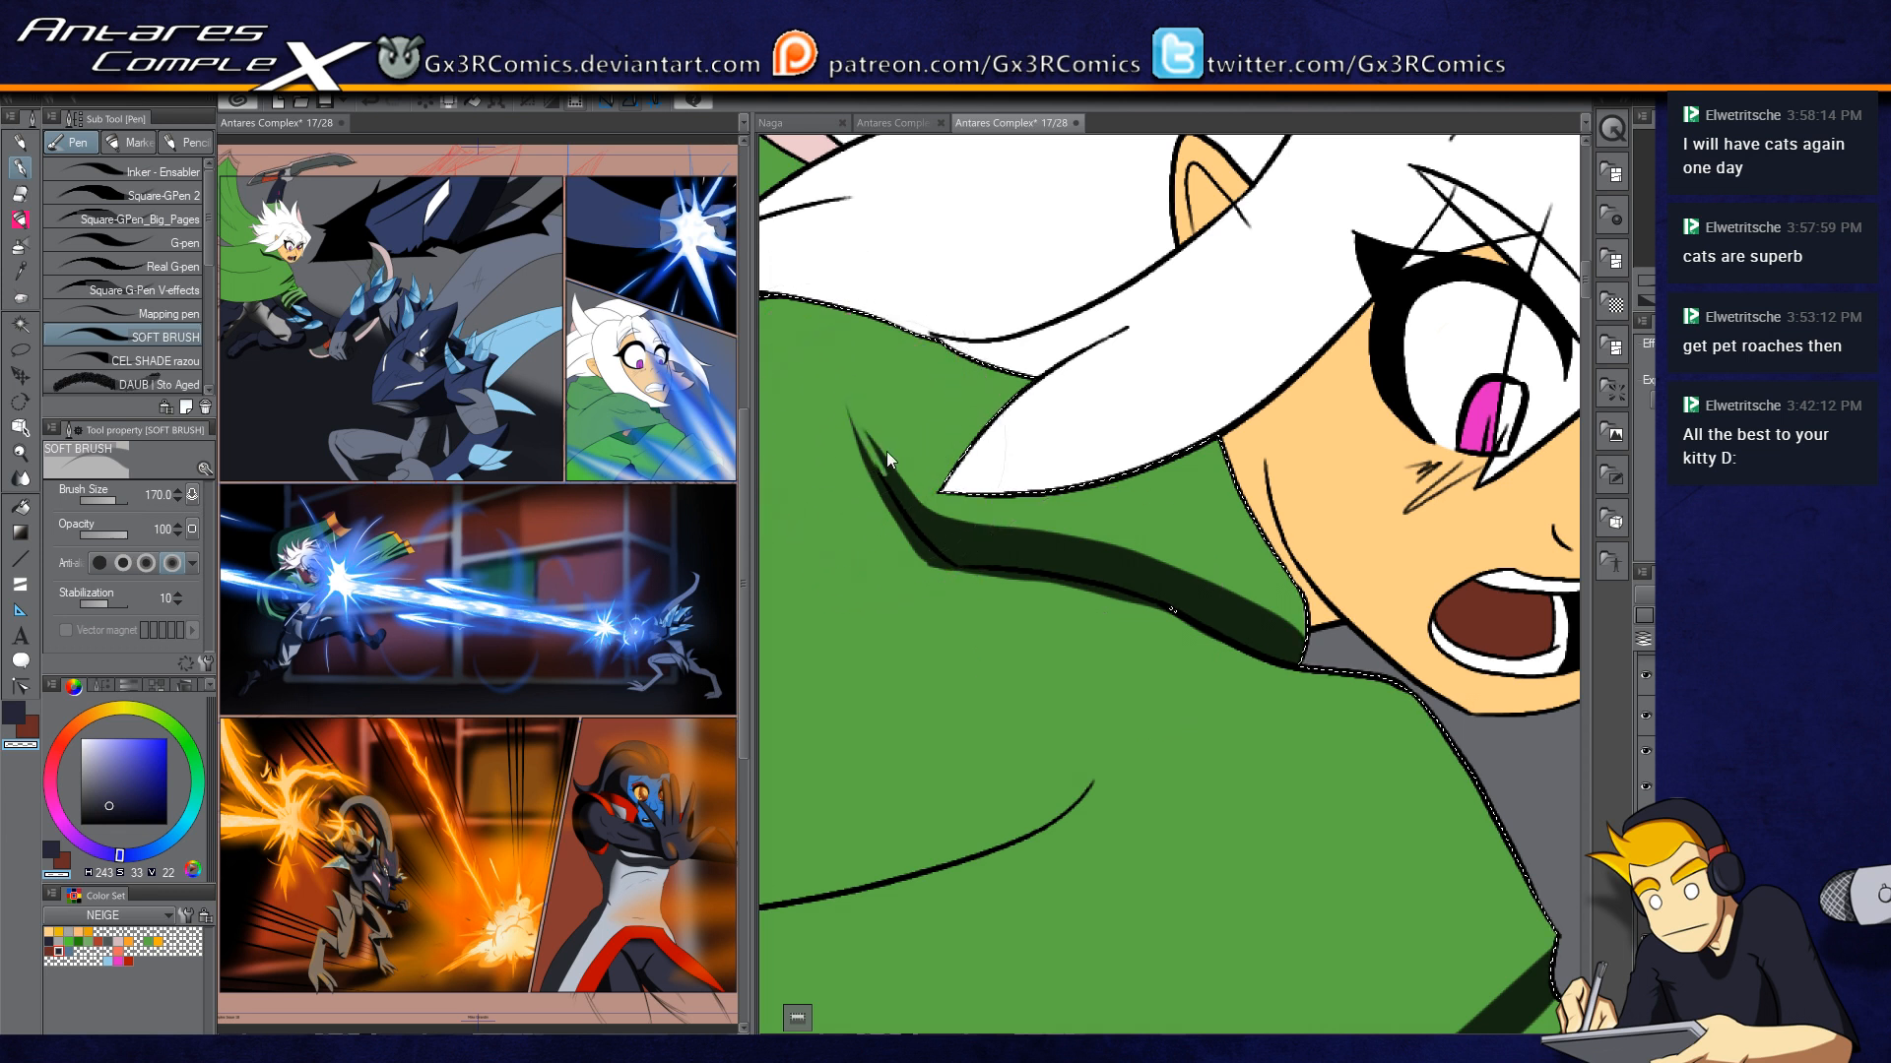
pyautogui.press('c')
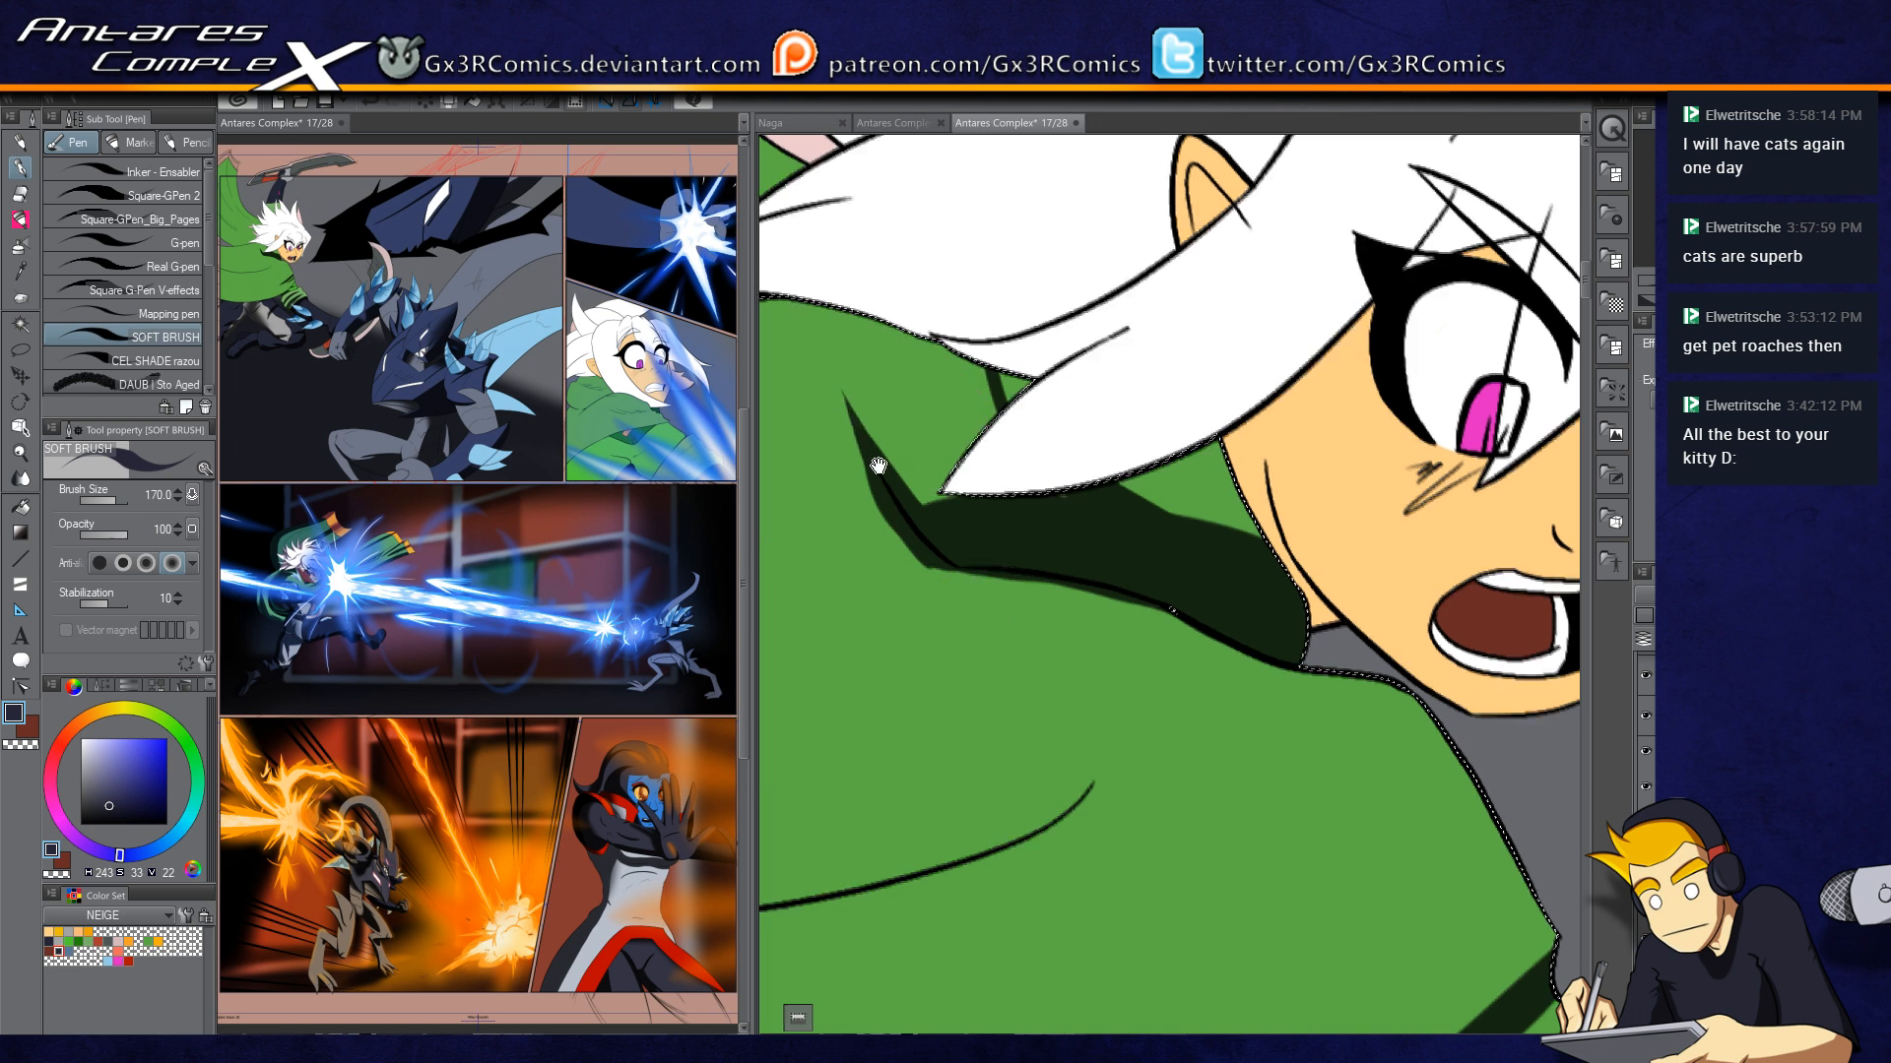
# Step: Paint a dark shadow along the long curved fold across the cloak's front with a size 300 Soft Brush, redoing the stroke and trimming its edge with transparency
pyautogui.moveTo(898, 438); pyautogui.dragTo(1065, 581)
pyautogui.scroll(-2, 1231, 873)
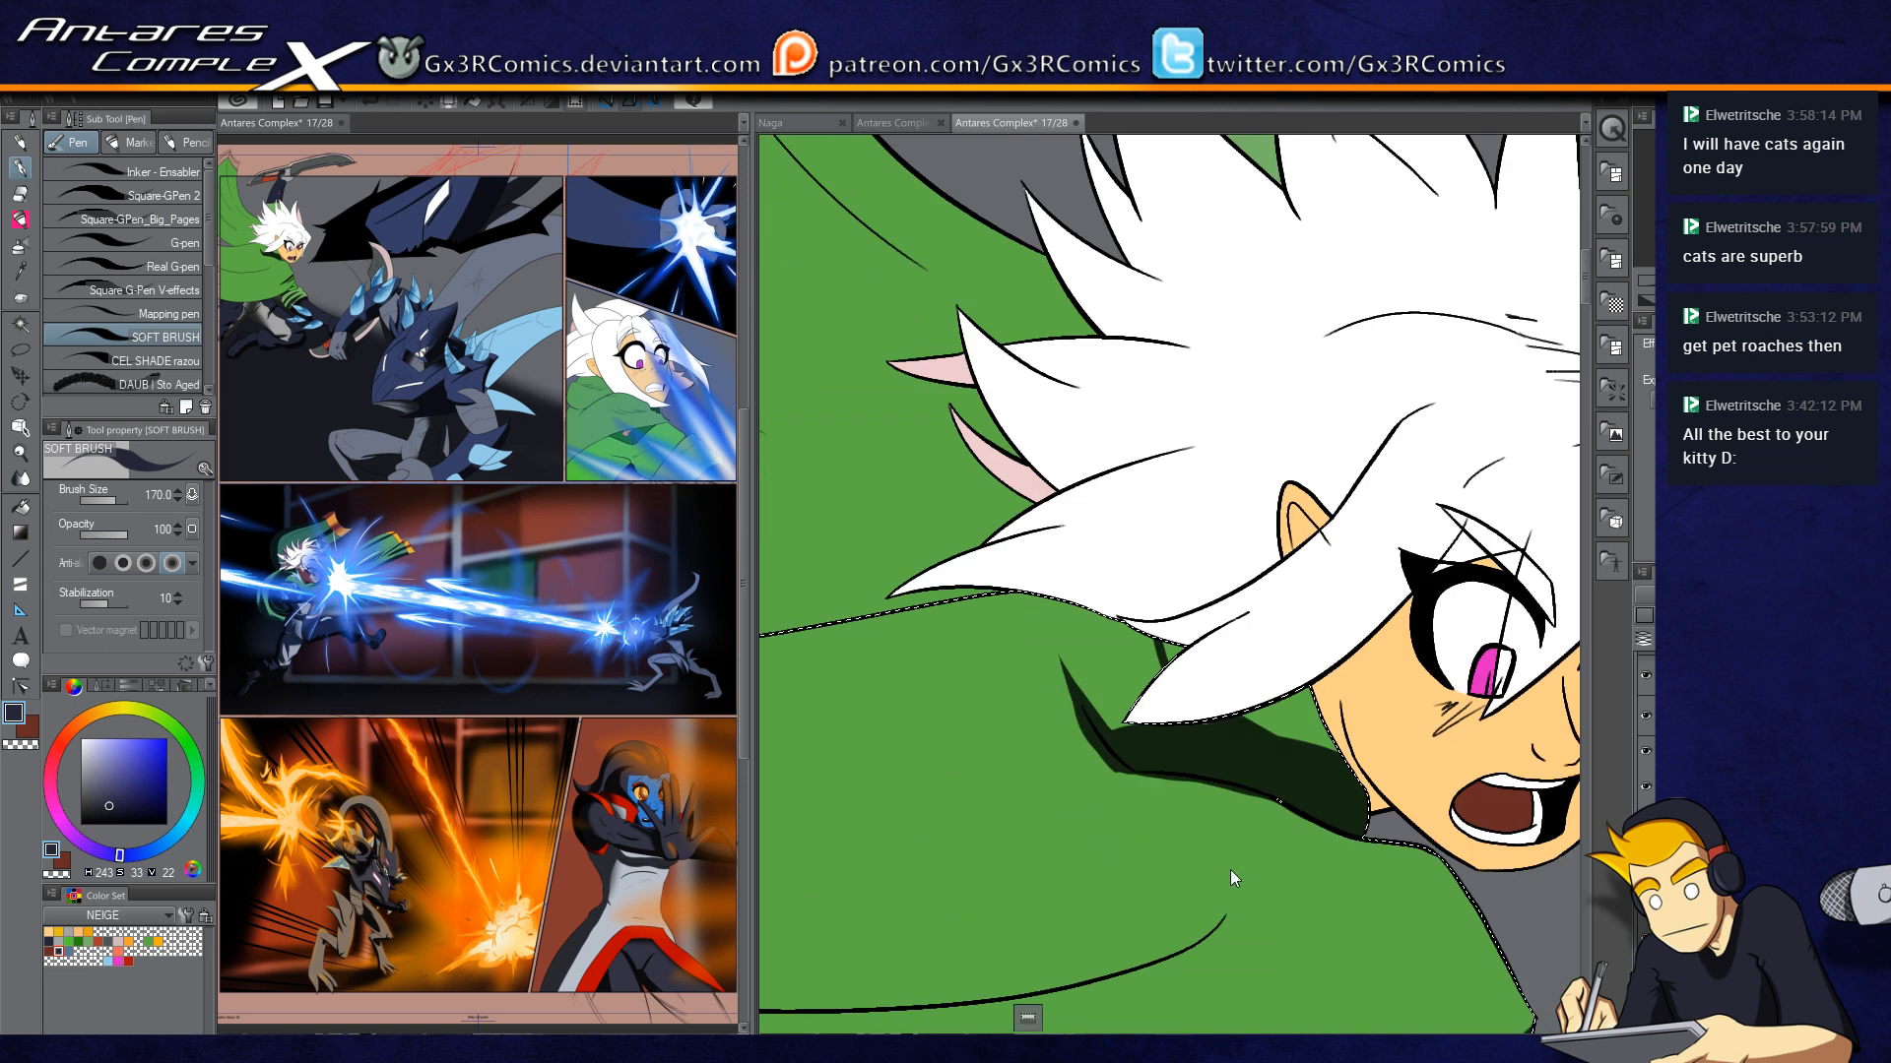
pyautogui.moveTo(1173, 878); pyautogui.dragTo(1312, 455)
pyautogui.moveTo(1184, 799); pyautogui.dragTo(1052, 627)
pyautogui.moveTo(886, 406); pyautogui.dragTo(963, 463)
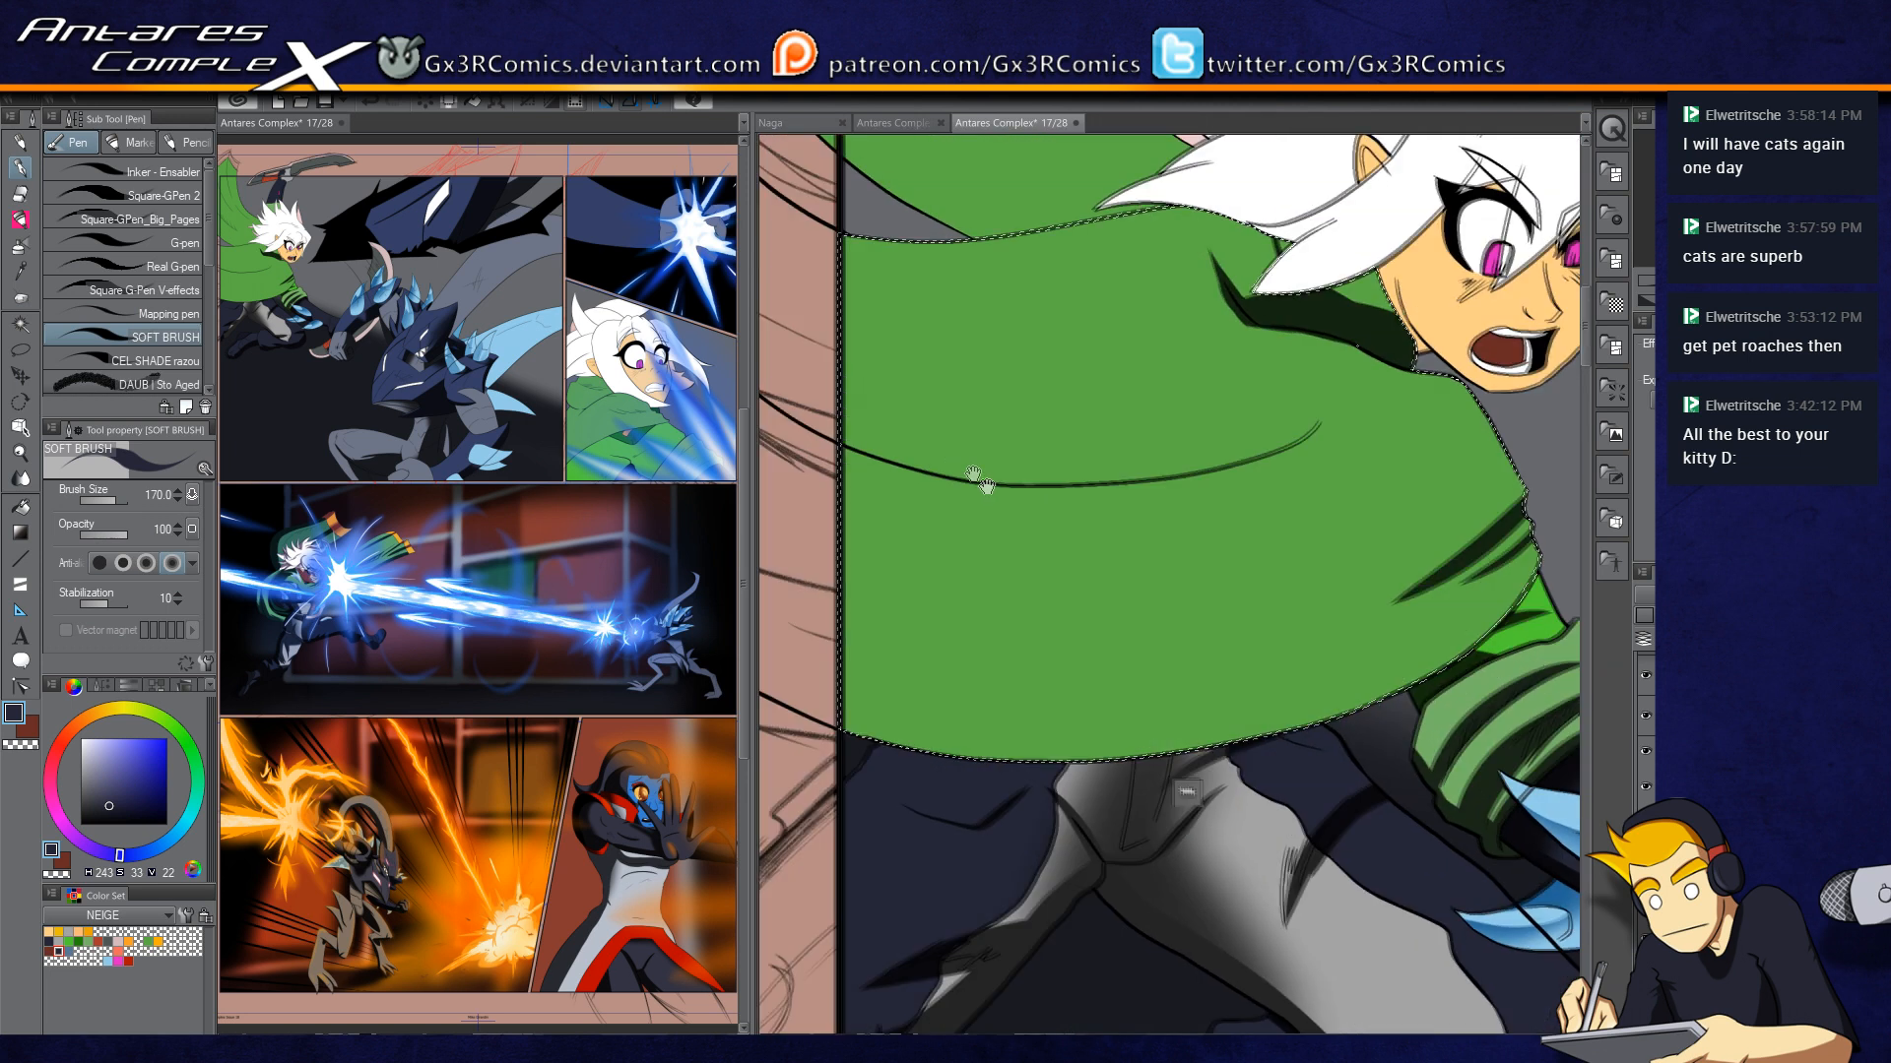
pyautogui.press(']')
pyautogui.press(']')
pyautogui.press(']')
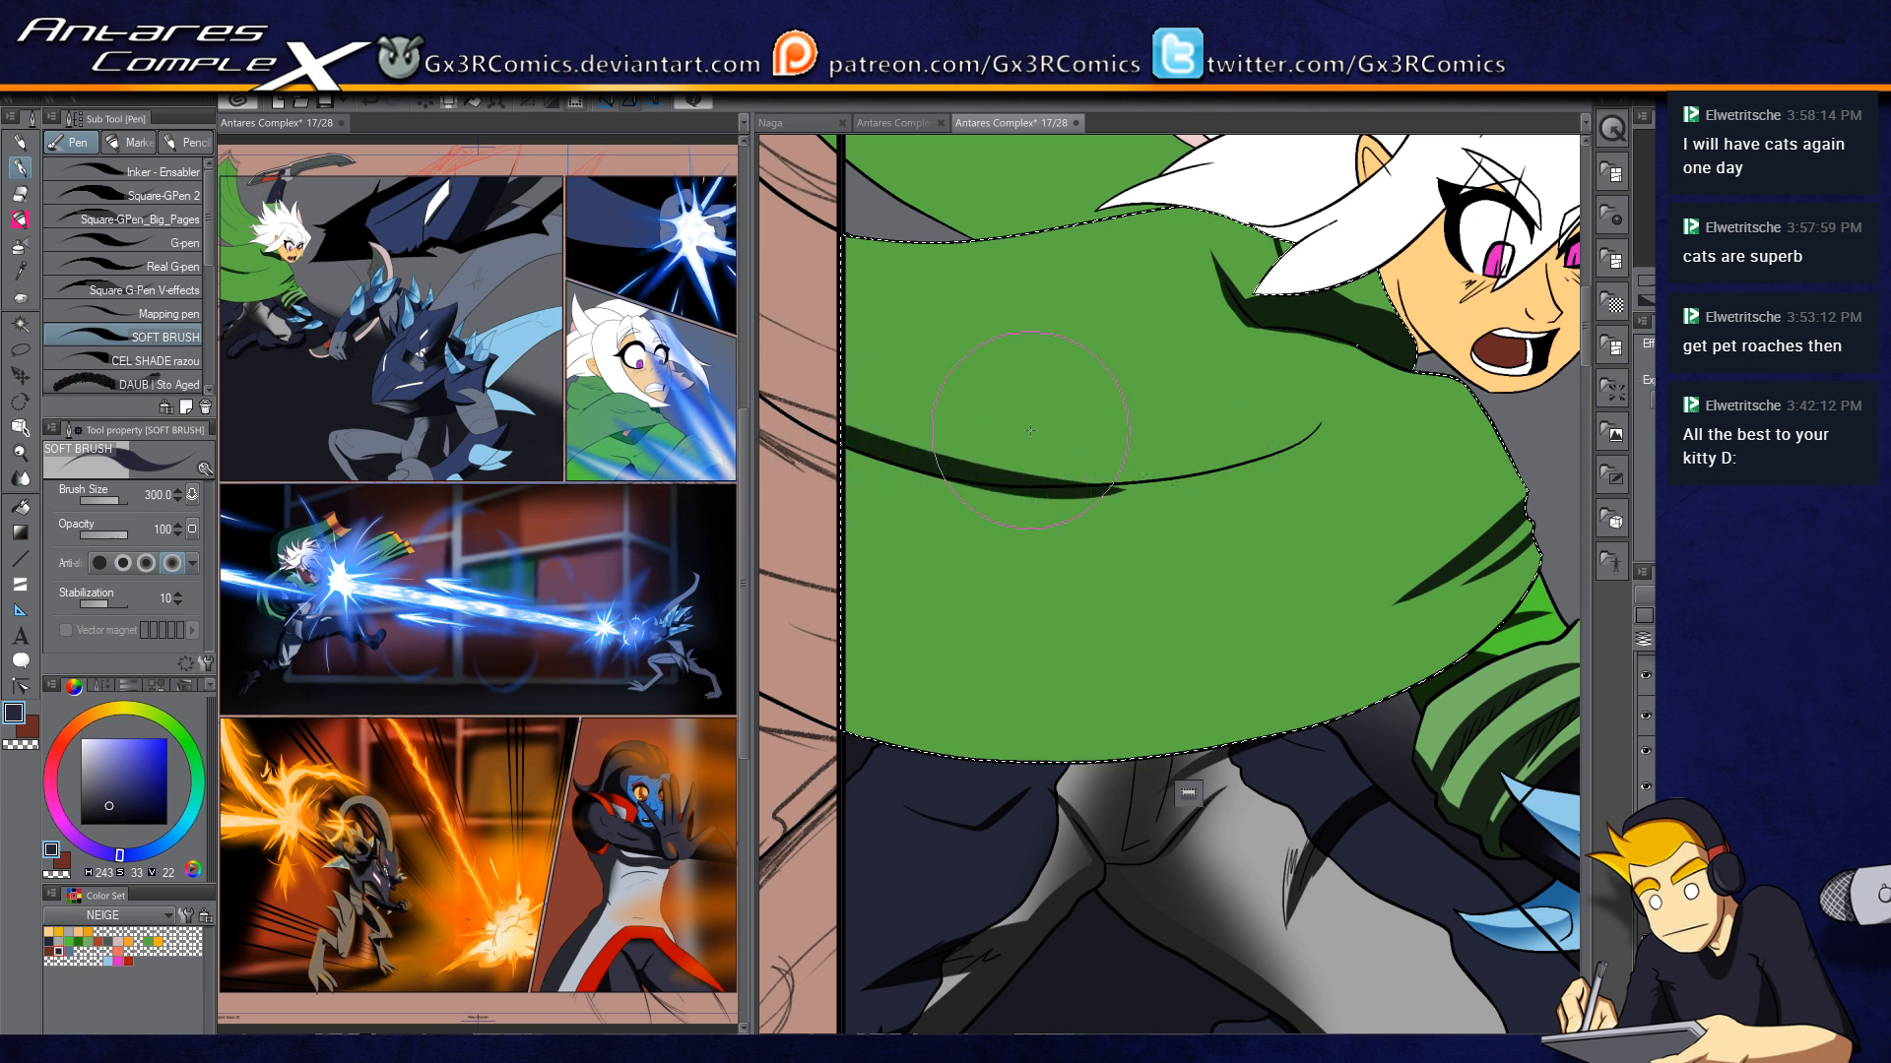
pyautogui.moveTo(852, 436)
pyautogui.mouseDown()
pyautogui.moveTo(1110, 477)
pyautogui.moveTo(1253, 421)
pyautogui.mouseUp()
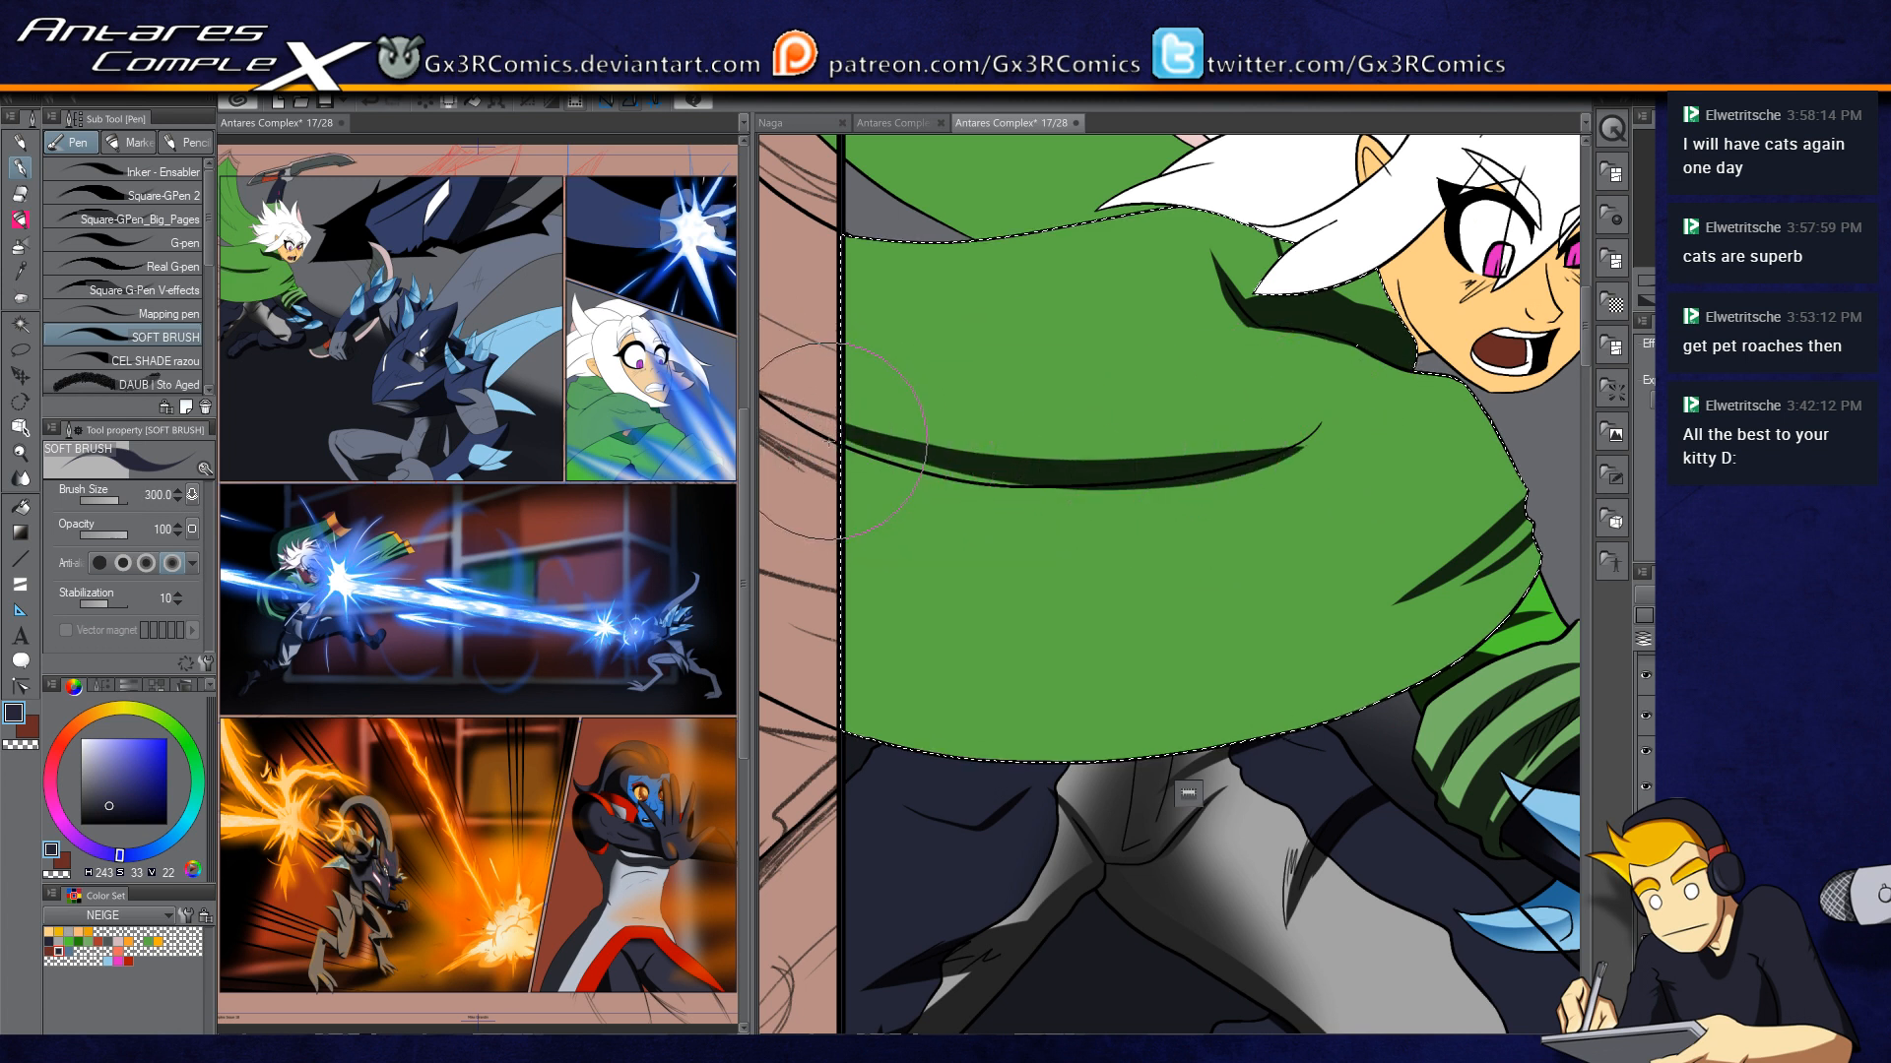
pyautogui.hotkey('ctrl', 'z')
pyautogui.moveTo(847, 444)
pyautogui.mouseDown()
pyautogui.moveTo(1122, 485)
pyautogui.moveTo(1331, 417)
pyautogui.mouseUp()
pyautogui.press('c')
pyautogui.moveTo(883, 478); pyautogui.dragTo(844, 450)
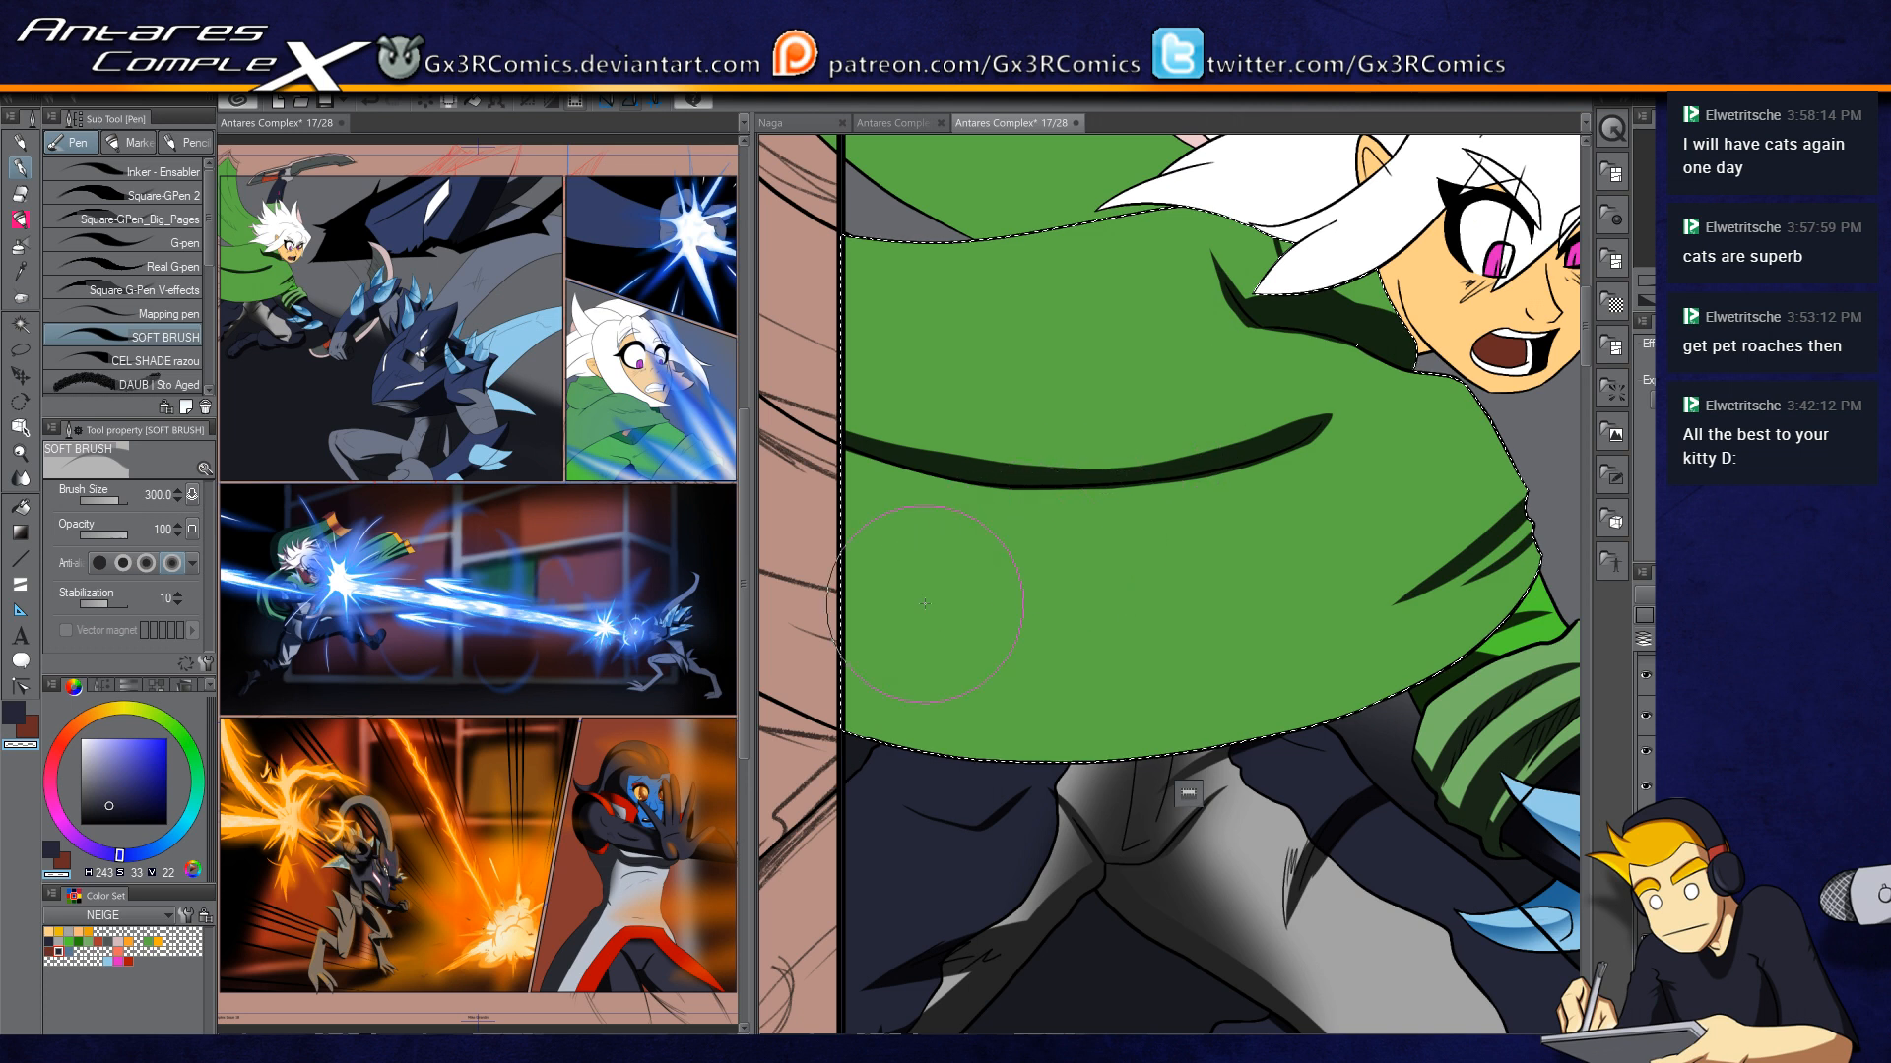
# Step: Select the cloak's raised flap behind the hair and paint a long tapered dark fold shadow on it with the Soft Brush at size 500
pyautogui.moveTo(1001, 293); pyautogui.dragTo(987, 636)
pyautogui.press('w')
pyautogui.click(938, 466)
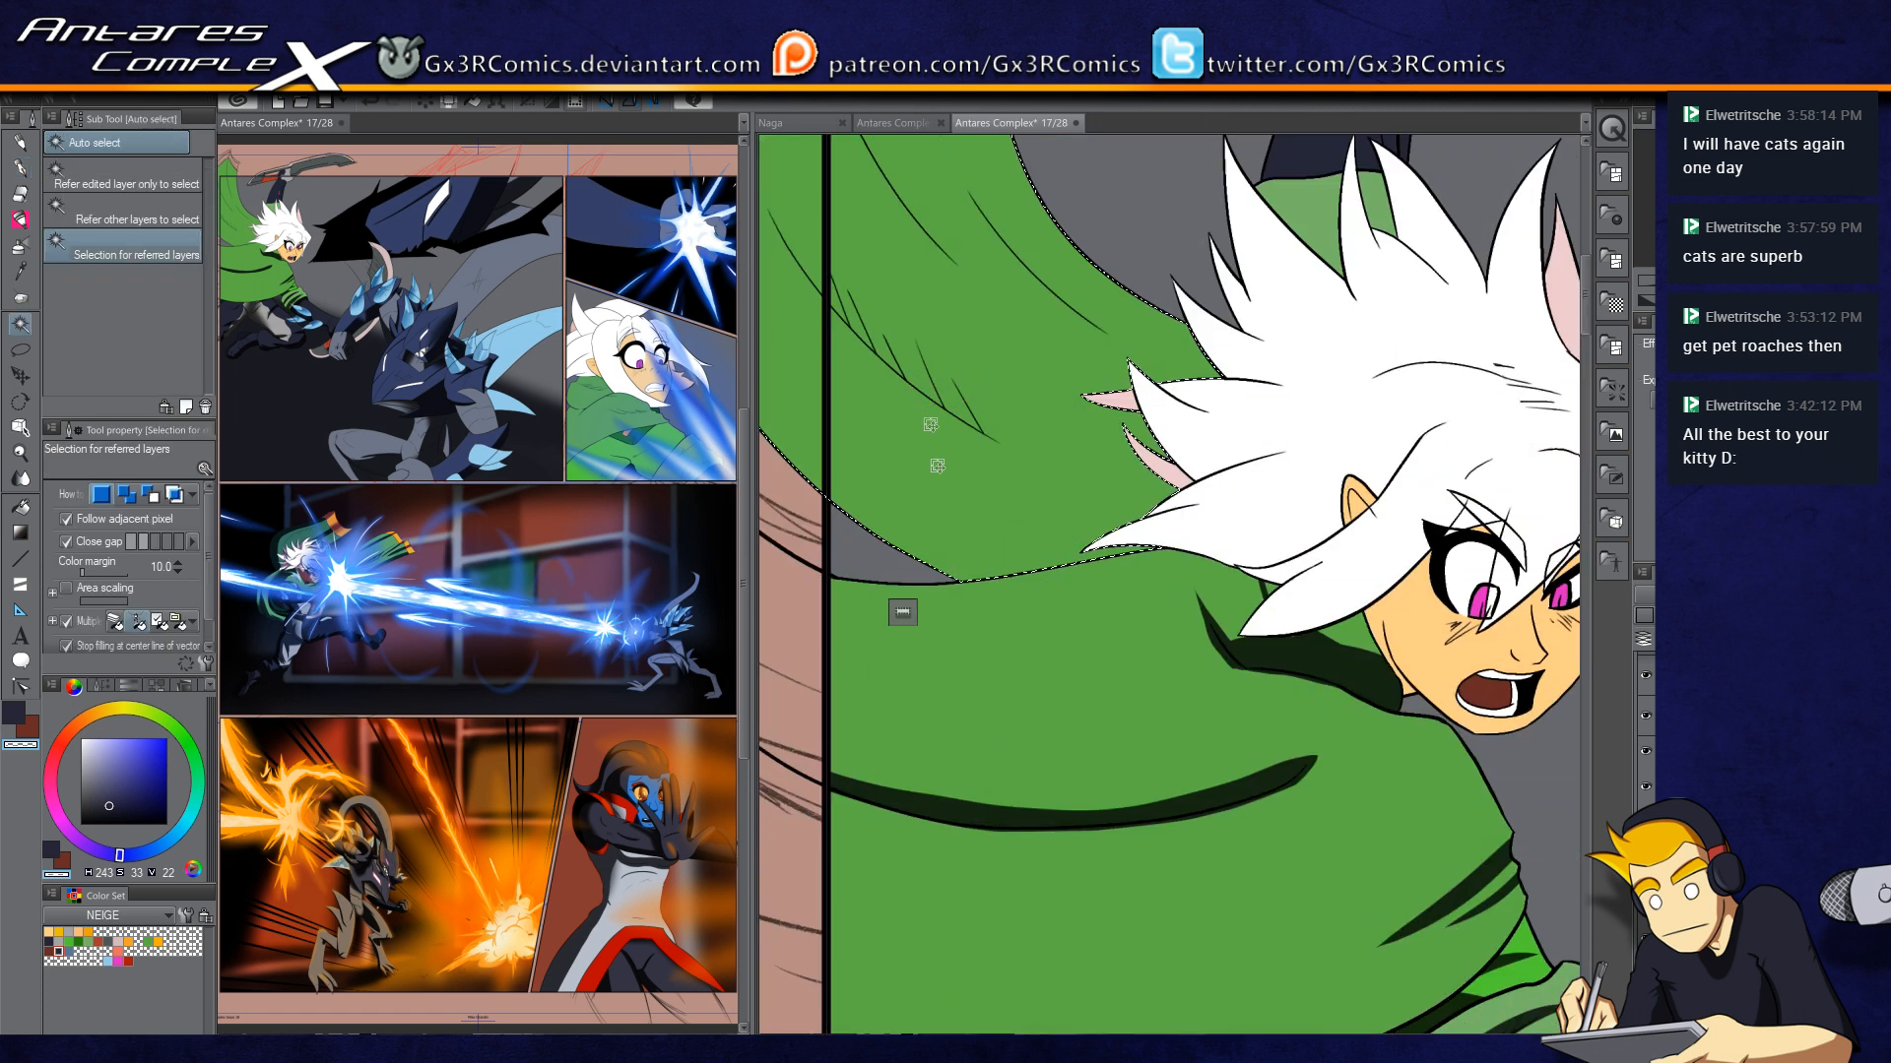
pyautogui.press('p')
pyautogui.moveTo(868, 343); pyautogui.dragTo(1020, 480)
pyautogui.moveTo(854, 266); pyautogui.dragTo(1194, 591)
pyautogui.hotkey('ctrl', 'z')
pyautogui.moveTo(852, 236); pyautogui.dragTo(1209, 593)
pyautogui.hotkey('ctrl', 'z')
pyautogui.moveTo(849, 233); pyautogui.dragTo(1214, 597)
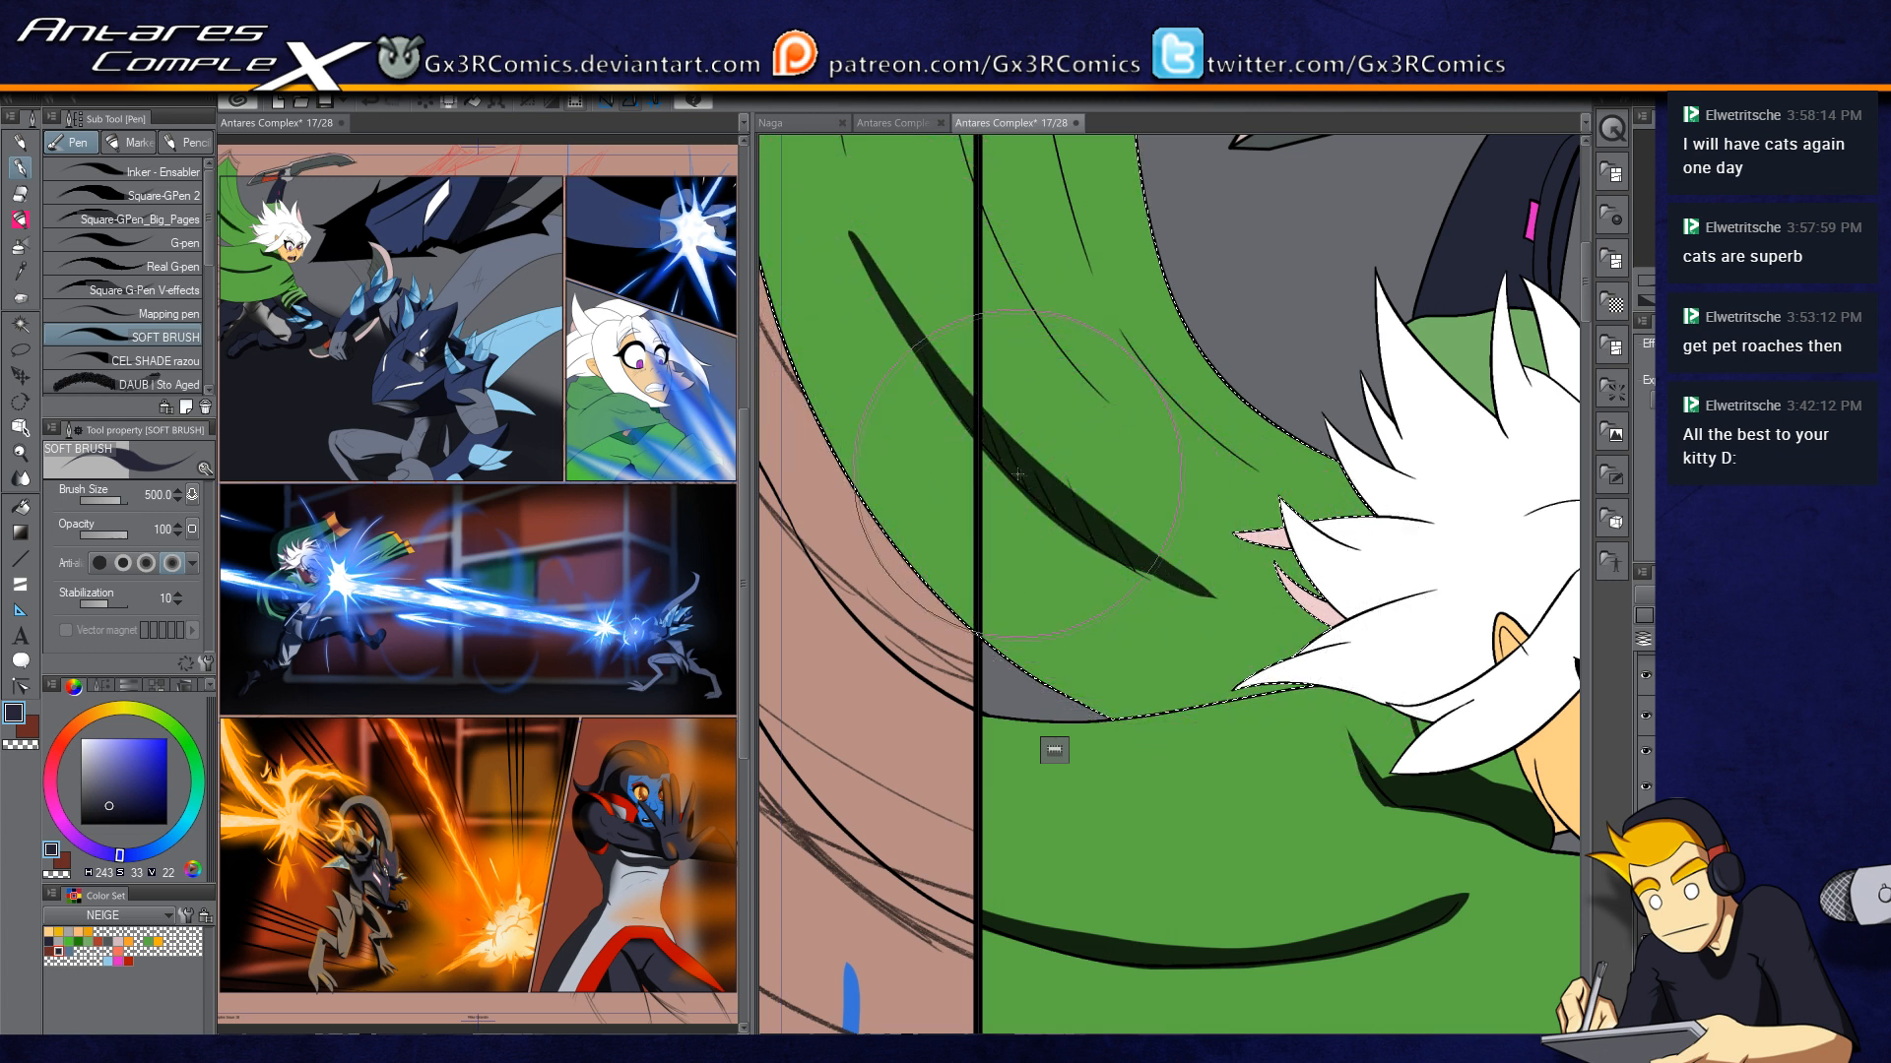
# Step: Paint a second long dark fold shadow down the middle of the raised flap, from its ragged top edge to a point above the first shadow
pyautogui.press('c')
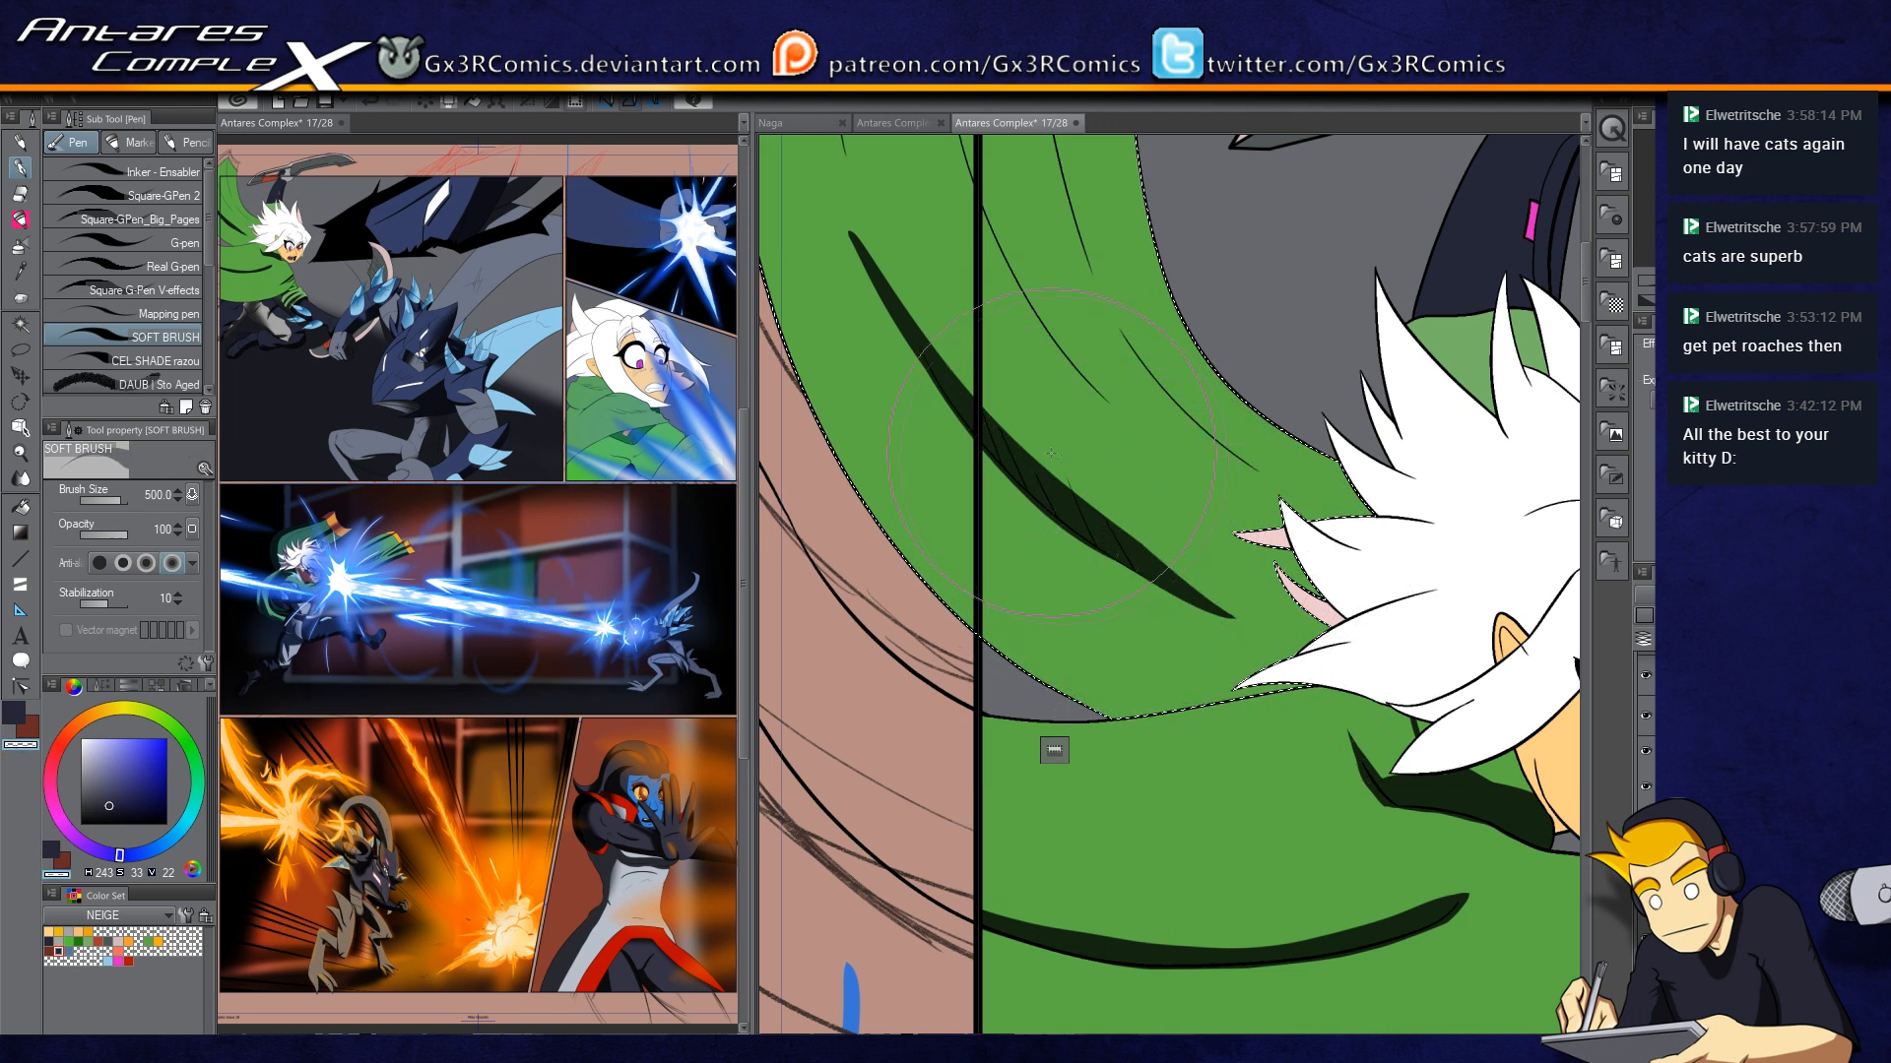
pyautogui.moveTo(1077, 439); pyautogui.dragTo(1102, 635)
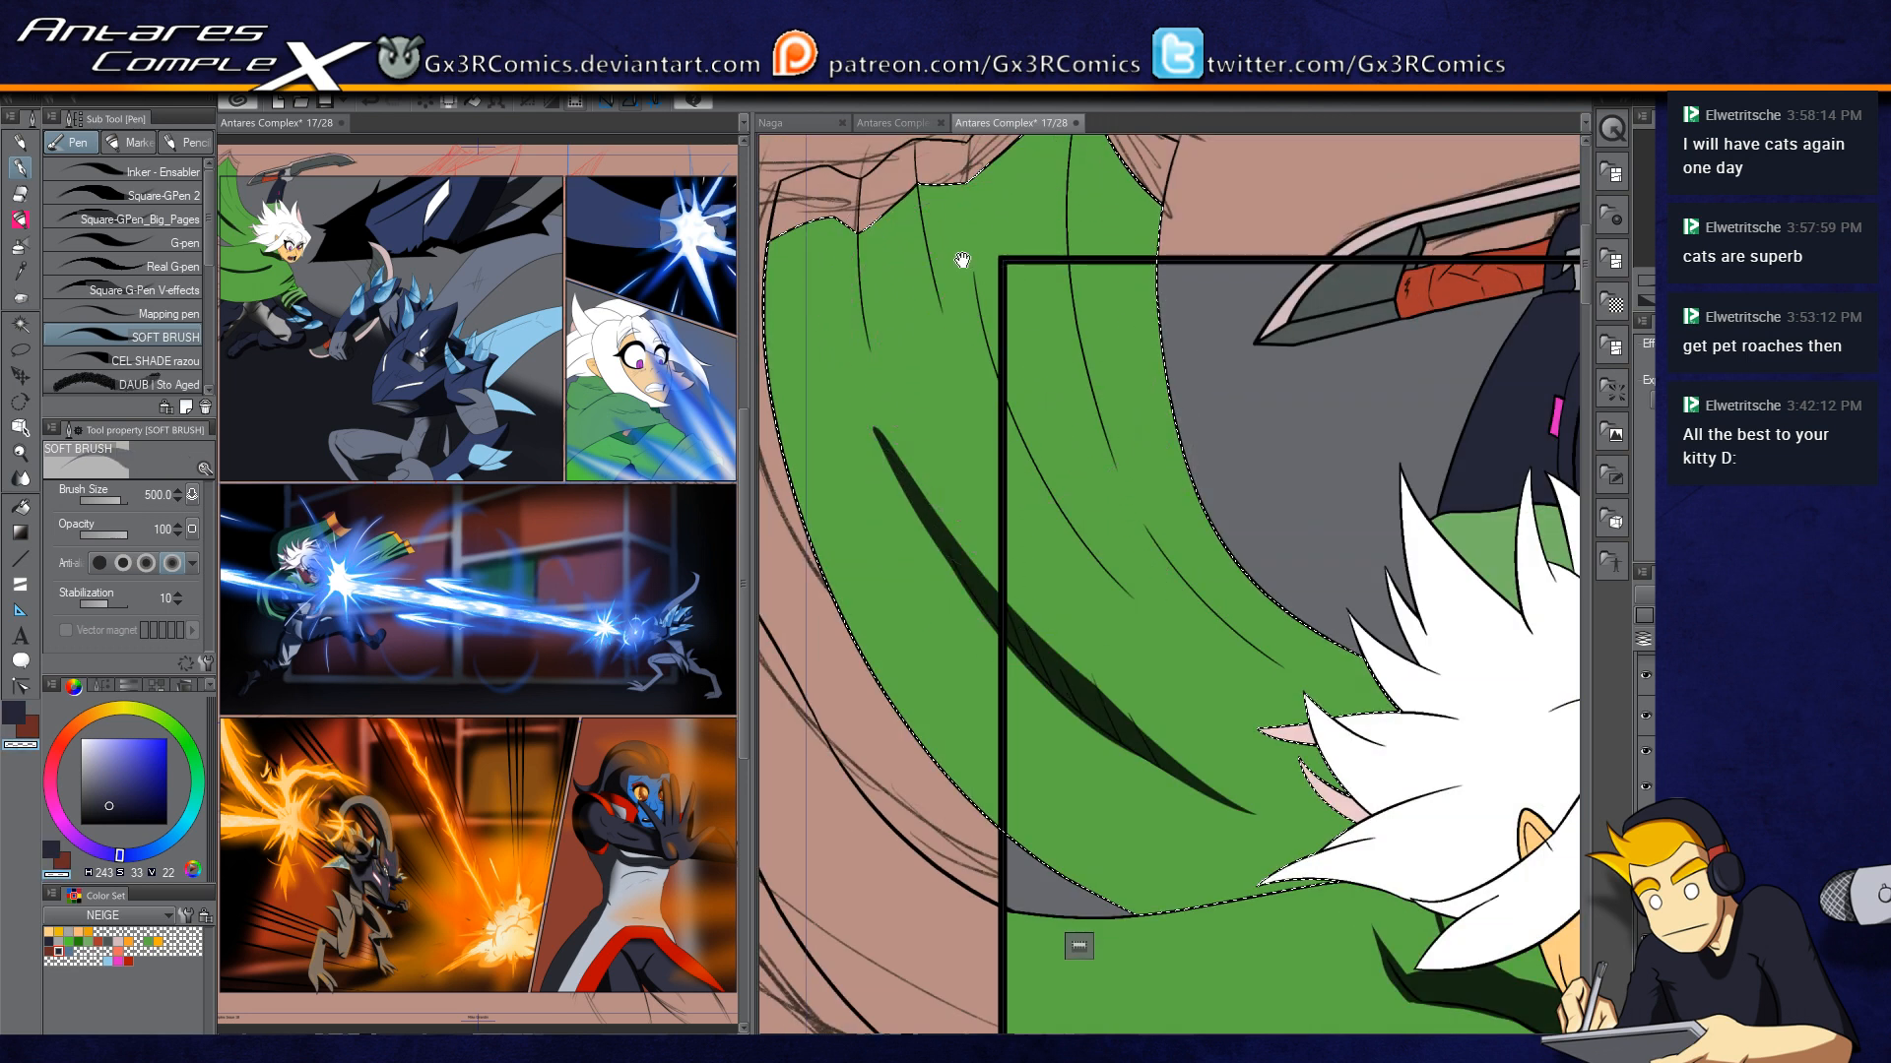
pyautogui.moveTo(962, 260); pyautogui.dragTo(948, 405)
pyautogui.press('c')
pyautogui.moveTo(953, 285)
pyautogui.mouseDown()
pyautogui.moveTo(1124, 727)
pyautogui.moveTo(985, 458)
pyautogui.moveTo(1128, 741)
pyautogui.moveTo(1112, 730)
pyautogui.mouseUp()
pyautogui.hotkey('ctrl', 'z')
pyautogui.hotkey('ctrl', 'z')
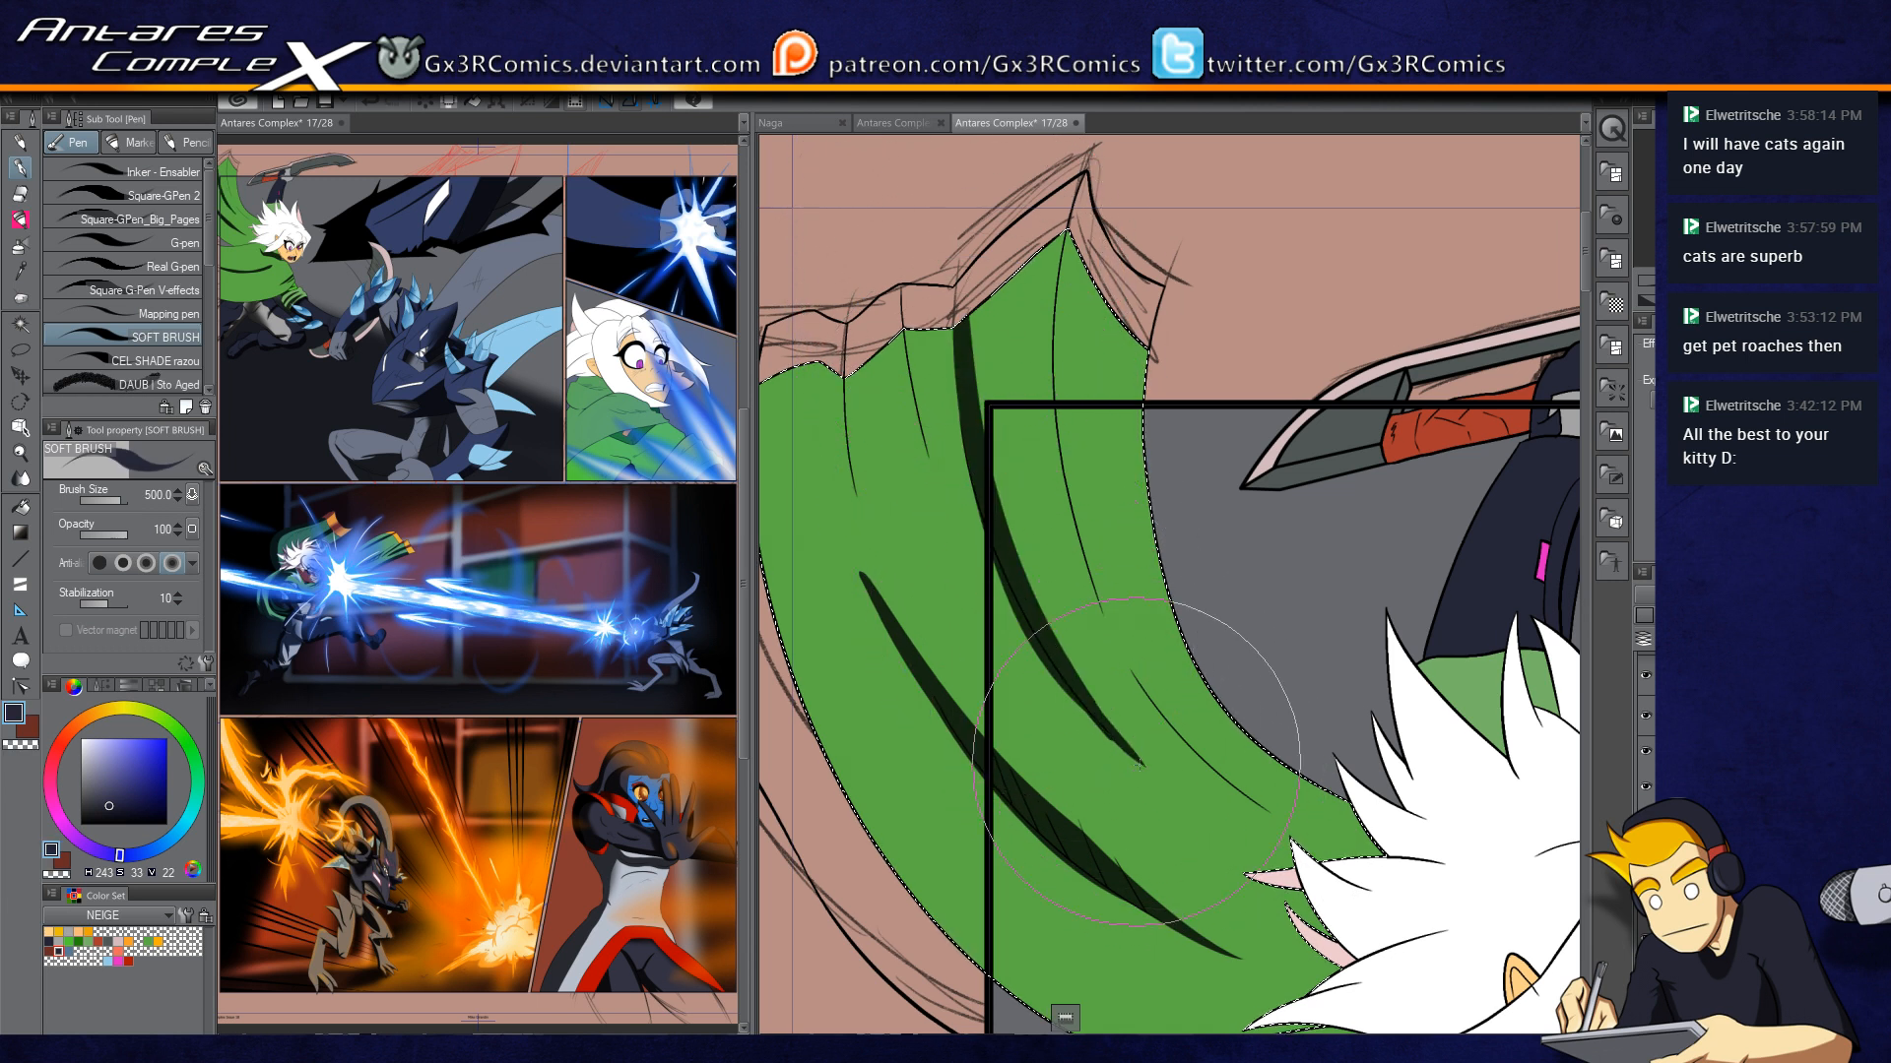
pyautogui.moveTo(984, 300)
pyautogui.mouseDown()
pyautogui.moveTo(1025, 619)
pyautogui.moveTo(1059, 680)
pyautogui.mouseUp()
pyautogui.moveTo(987, 335); pyautogui.dragTo(1081, 650)
pyautogui.moveTo(1020, 532); pyautogui.dragTo(1142, 769)
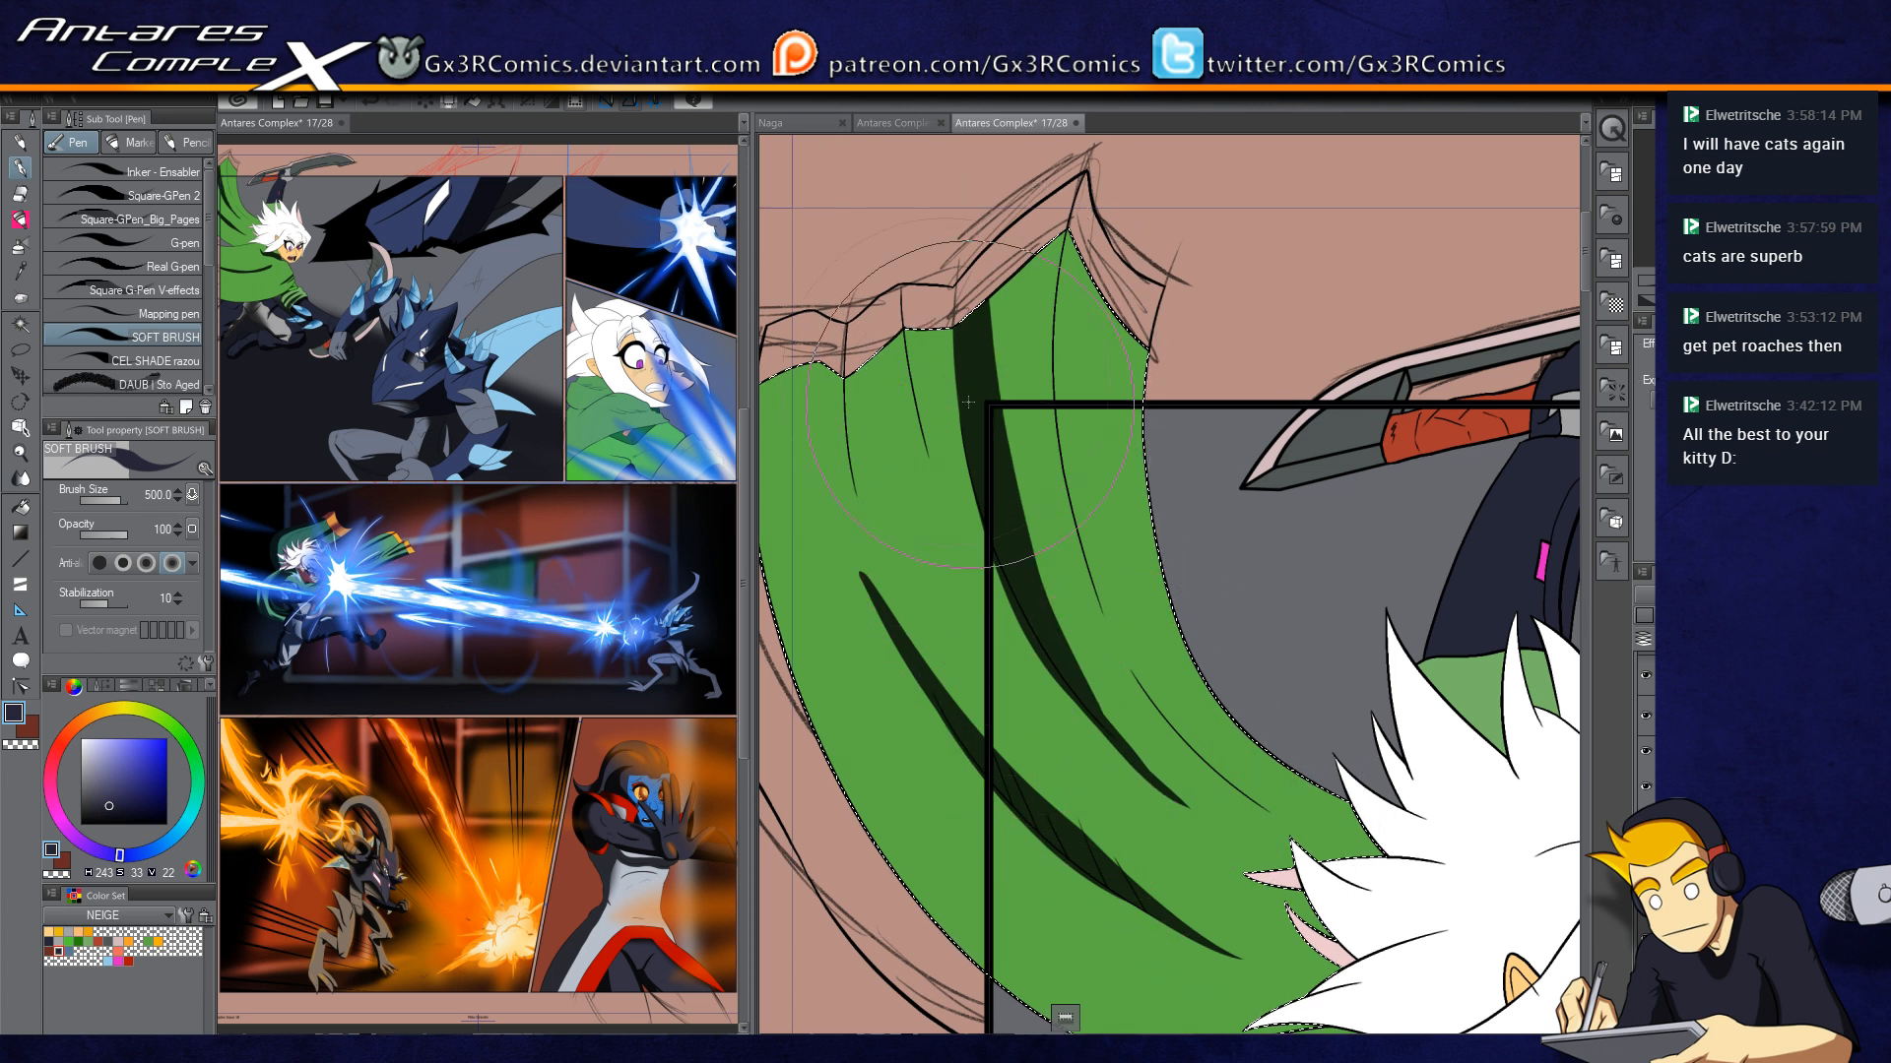
# Step: Shade the flap's outer fold line from the ragged top edge down, joining it to the first long fold shadow
pyautogui.moveTo(841, 379); pyautogui.dragTo(876, 586)
pyautogui.moveTo(832, 419); pyautogui.dragTo(875, 589)
pyautogui.moveTo(858, 502); pyautogui.dragTo(892, 611)
pyautogui.moveTo(852, 429); pyautogui.dragTo(897, 616)
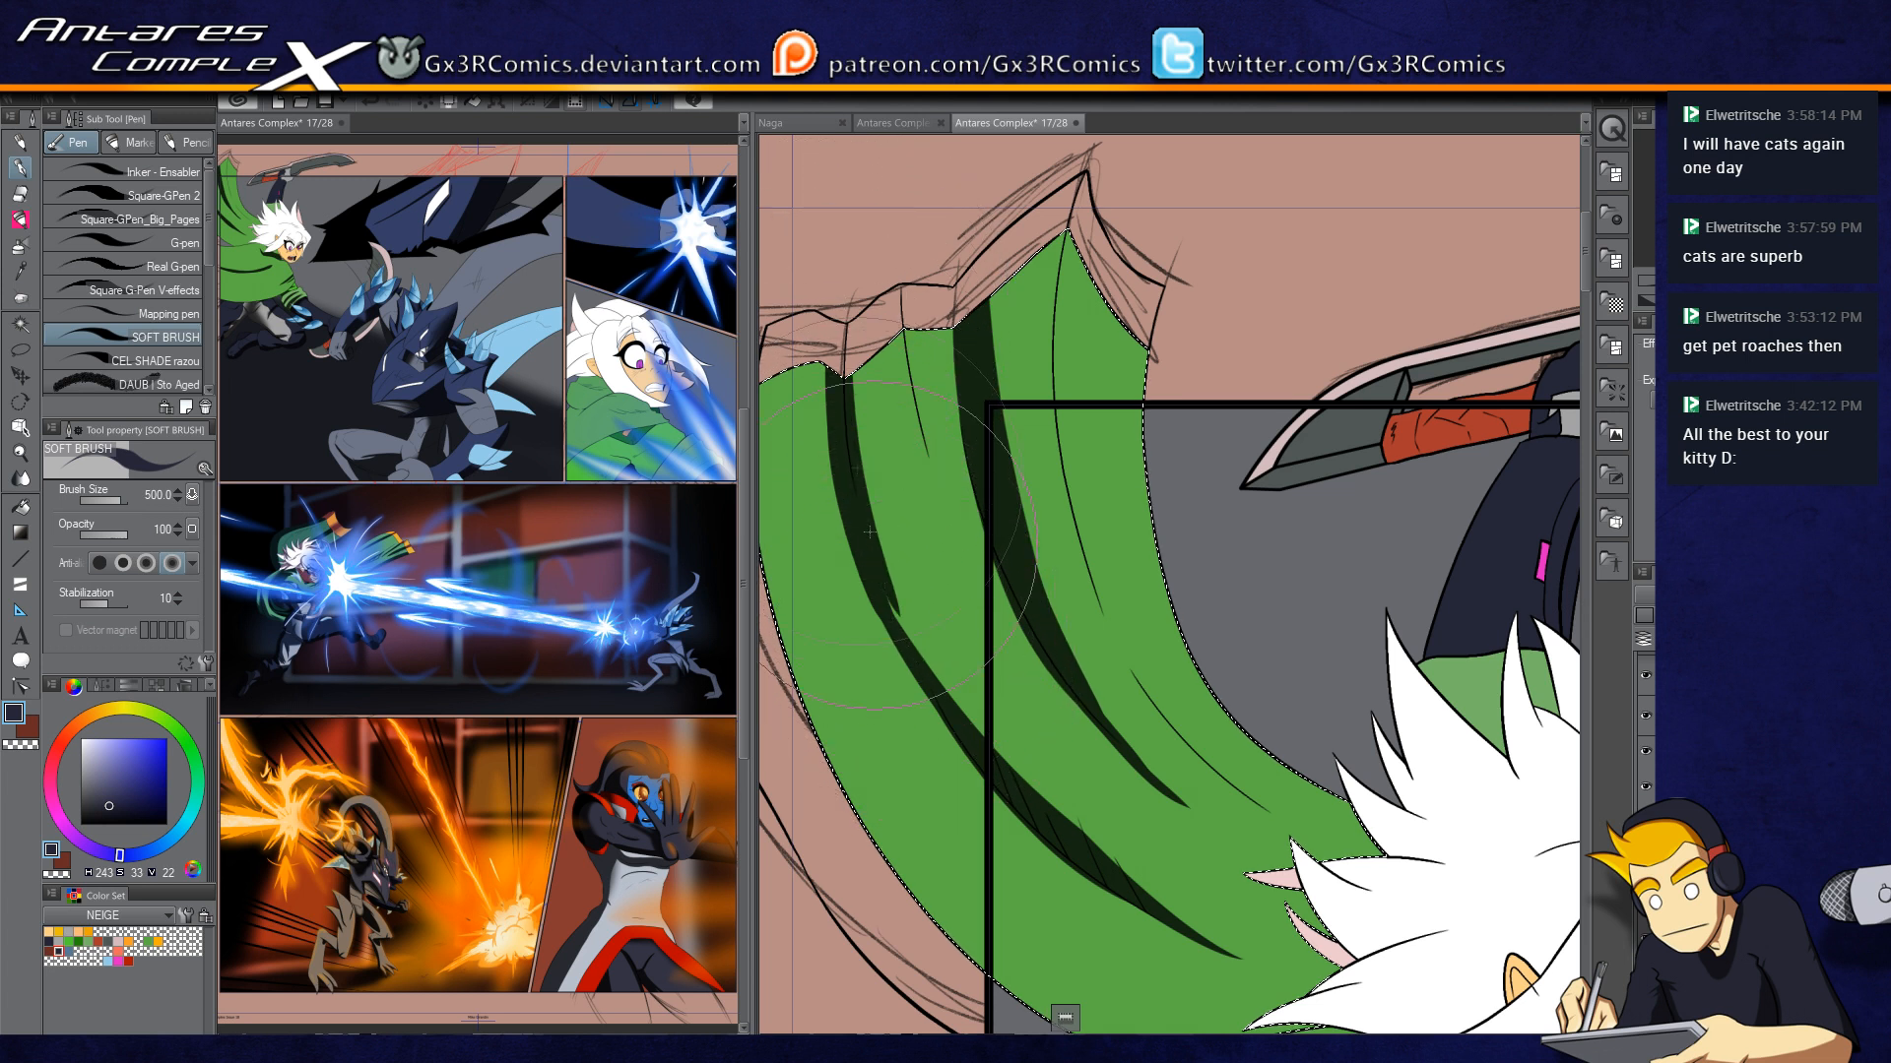
pyautogui.moveTo(853, 434)
pyautogui.mouseDown()
pyautogui.moveTo(911, 645)
pyautogui.moveTo(896, 596)
pyautogui.mouseUp()
pyautogui.moveTo(856, 423); pyautogui.dragTo(905, 640)
pyautogui.moveTo(869, 443)
pyautogui.mouseDown()
pyautogui.moveTo(926, 664)
pyautogui.moveTo(955, 704)
pyautogui.mouseUp()
pyautogui.moveTo(970, 455)
pyautogui.mouseDown()
pyautogui.moveTo(1034, 645)
pyautogui.moveTo(1049, 630)
pyautogui.mouseUp()
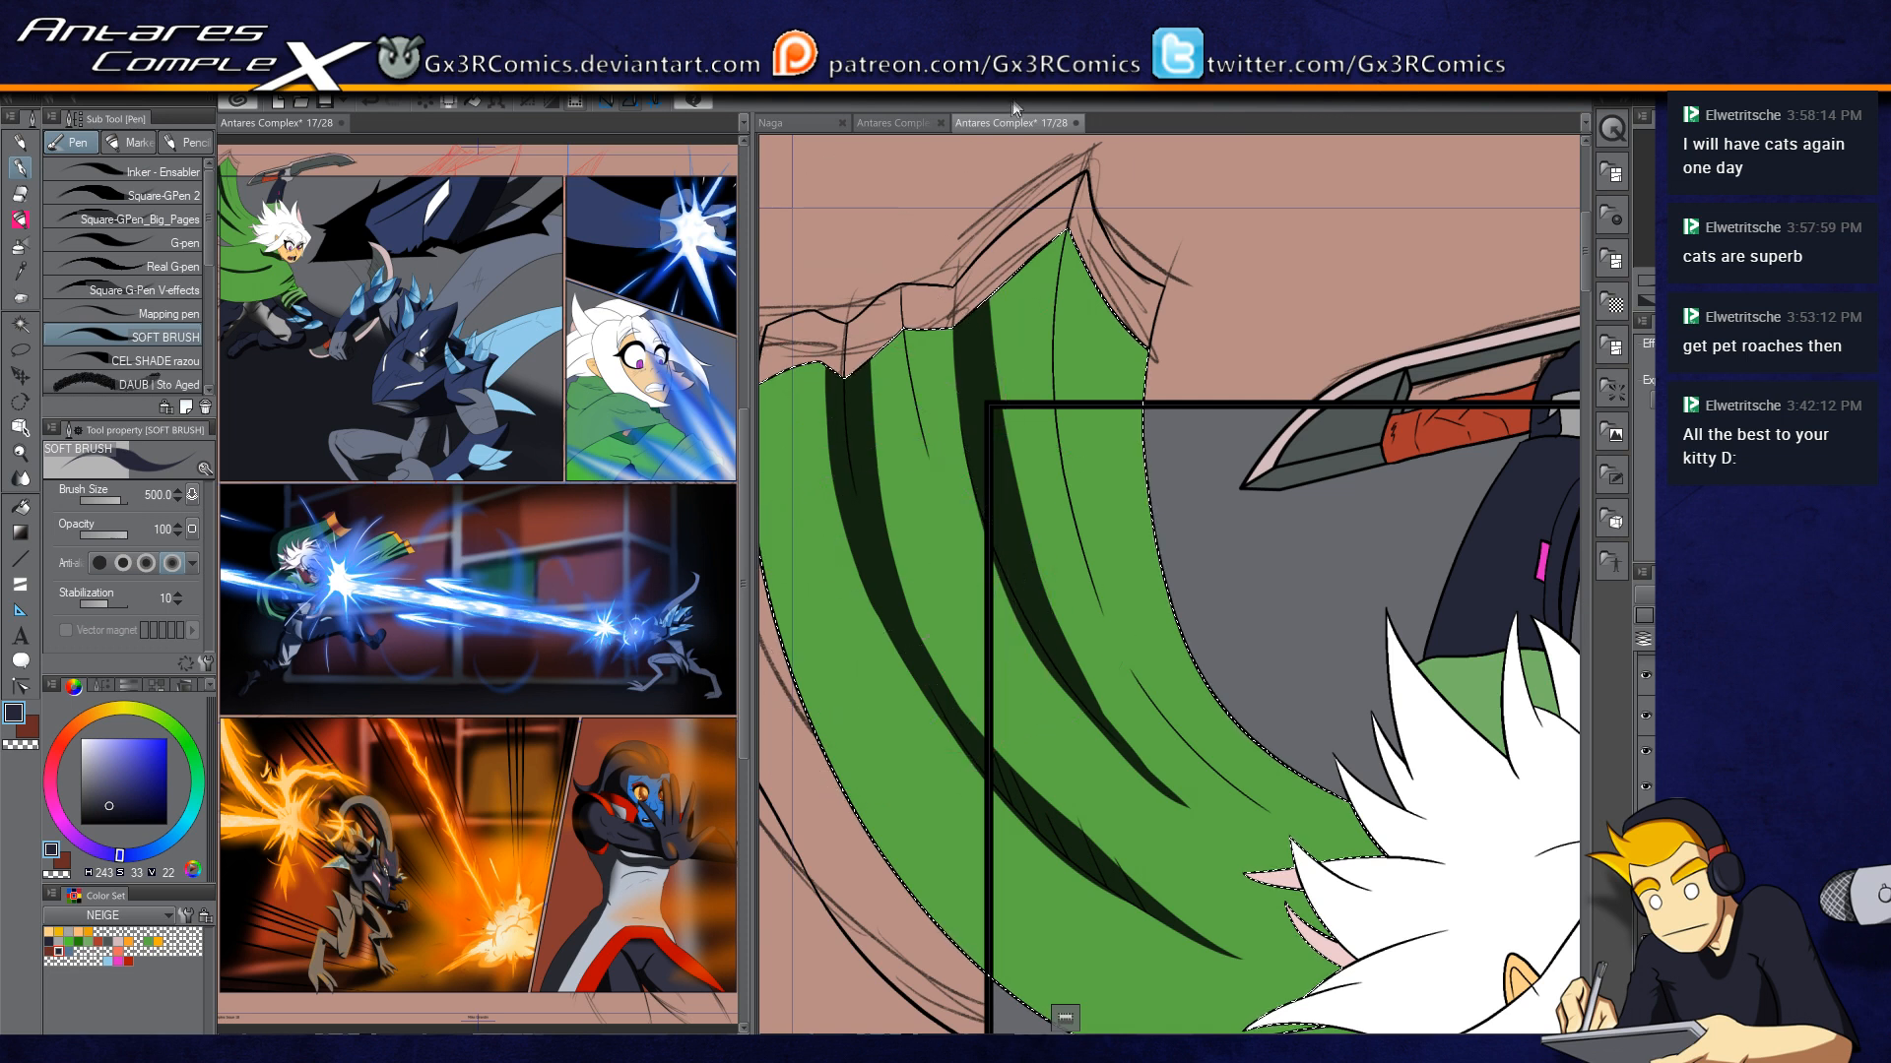
# Step: Paint a dark shadow band along the raised flap's outer edge, from its ragged top down to the cloak's shoulder
pyautogui.moveTo(804, 379)
pyautogui.mouseDown()
pyautogui.moveTo(915, 333)
pyautogui.moveTo(969, 817)
pyautogui.mouseUp()
pyautogui.moveTo(876, 329); pyautogui.dragTo(970, 778)
pyautogui.hotkey('ctrl', 'z')
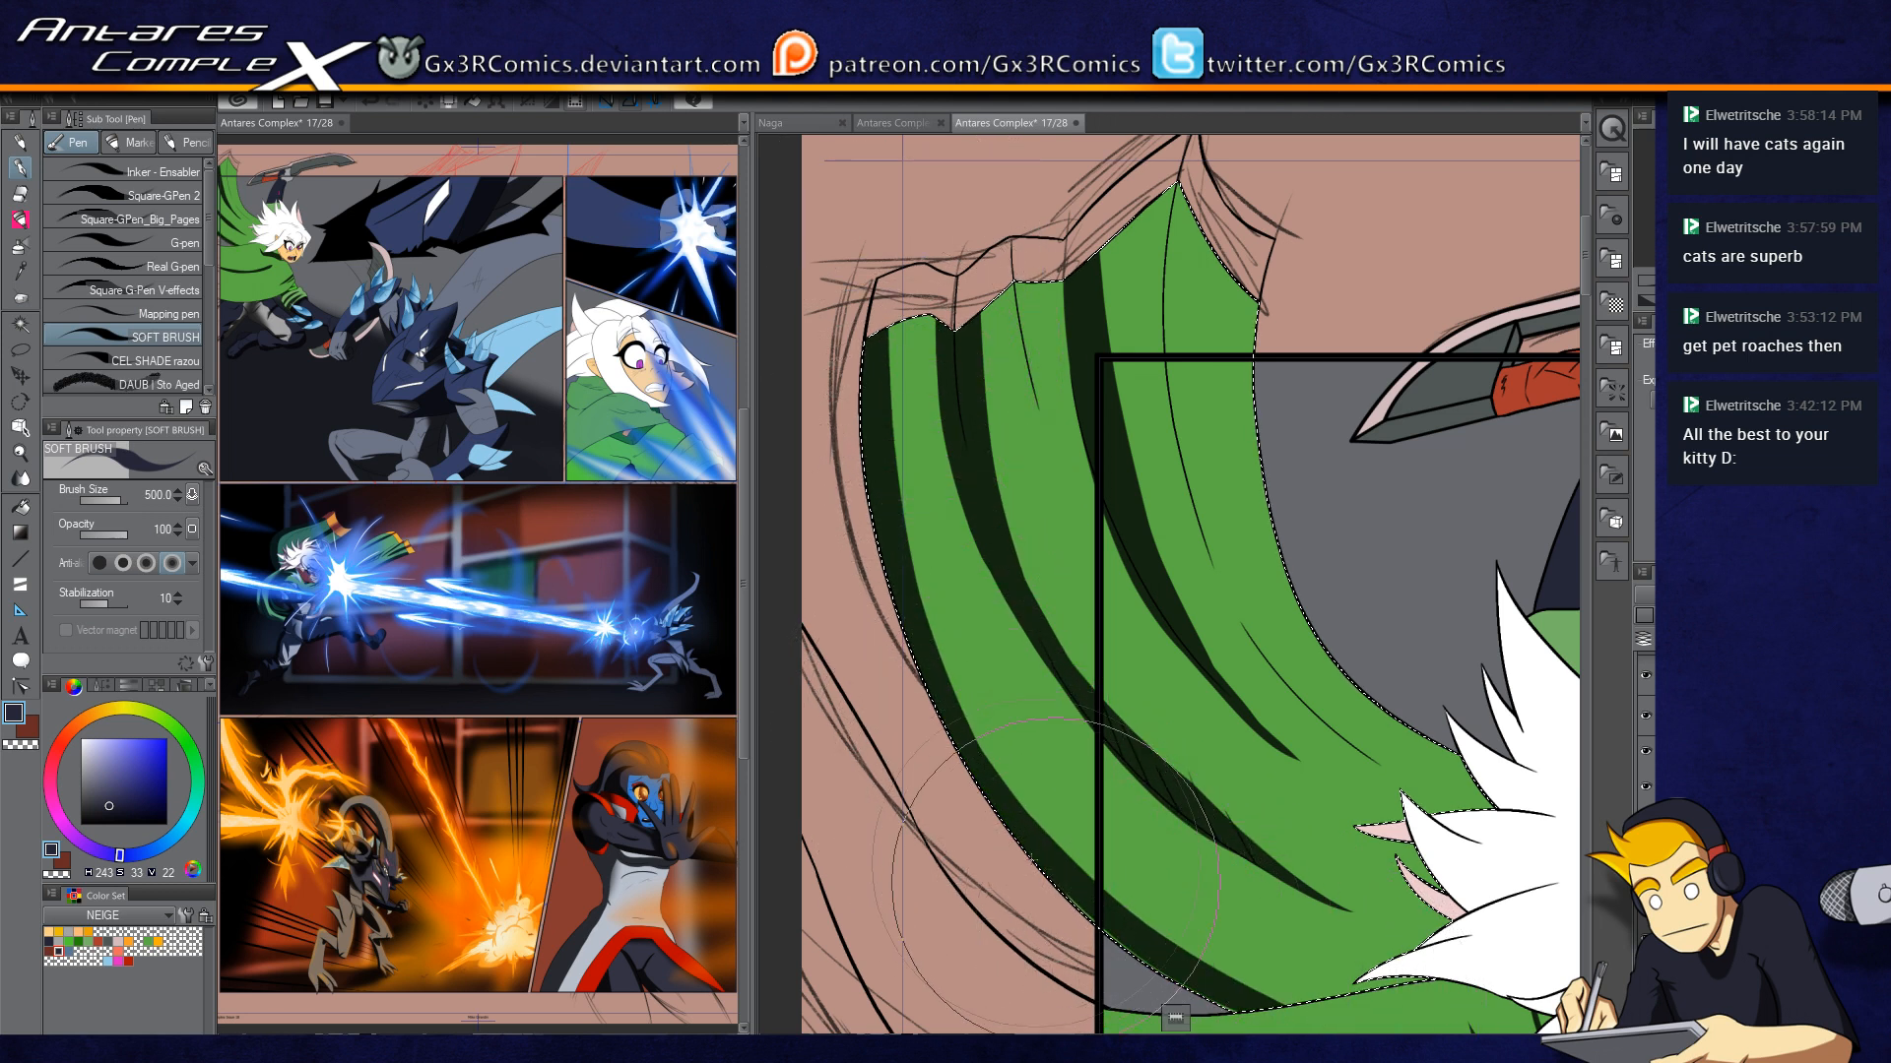
pyautogui.moveTo(1036, 814); pyautogui.dragTo(972, 728)
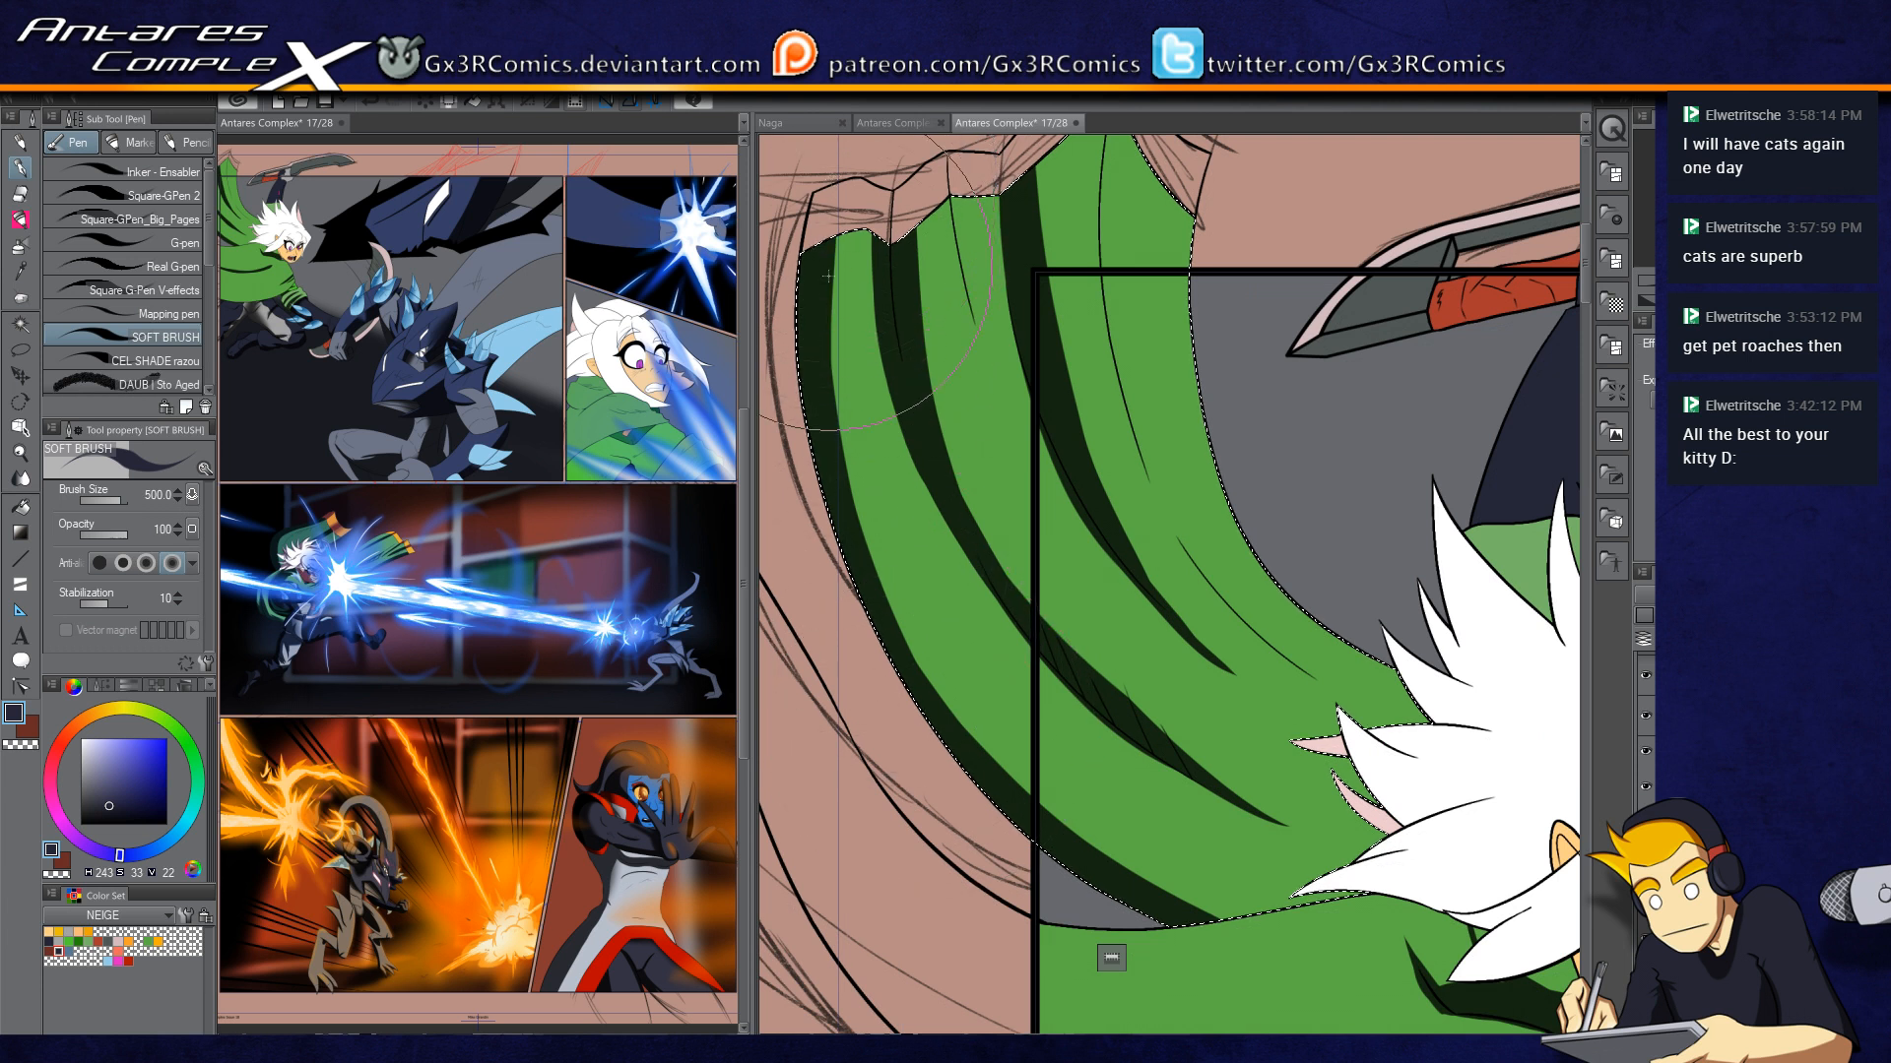
pyautogui.moveTo(827, 276); pyautogui.dragTo(887, 563)
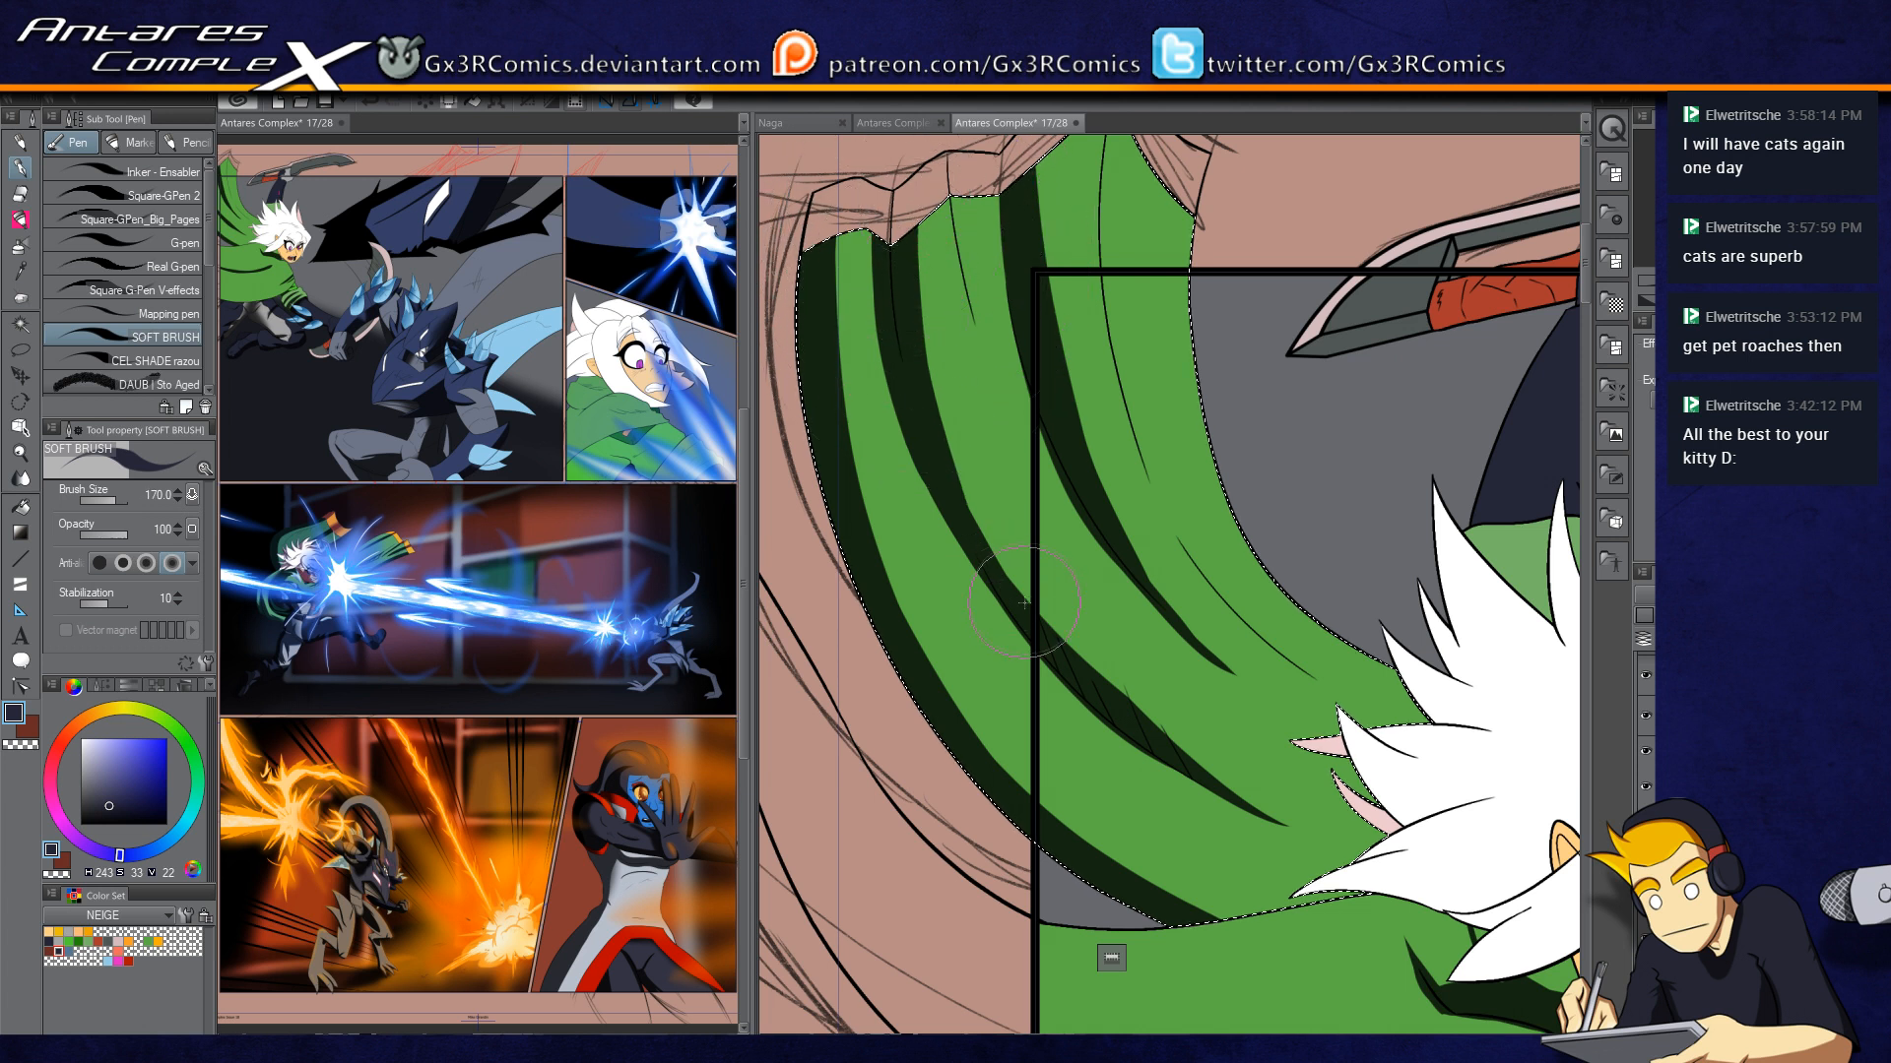
# Step: Smooth the flap's two inner fold shadows with the Soft Brush at size 170, and extend the lower one to the hair
pyautogui.moveTo(965, 471); pyautogui.dragTo(1019, 576)
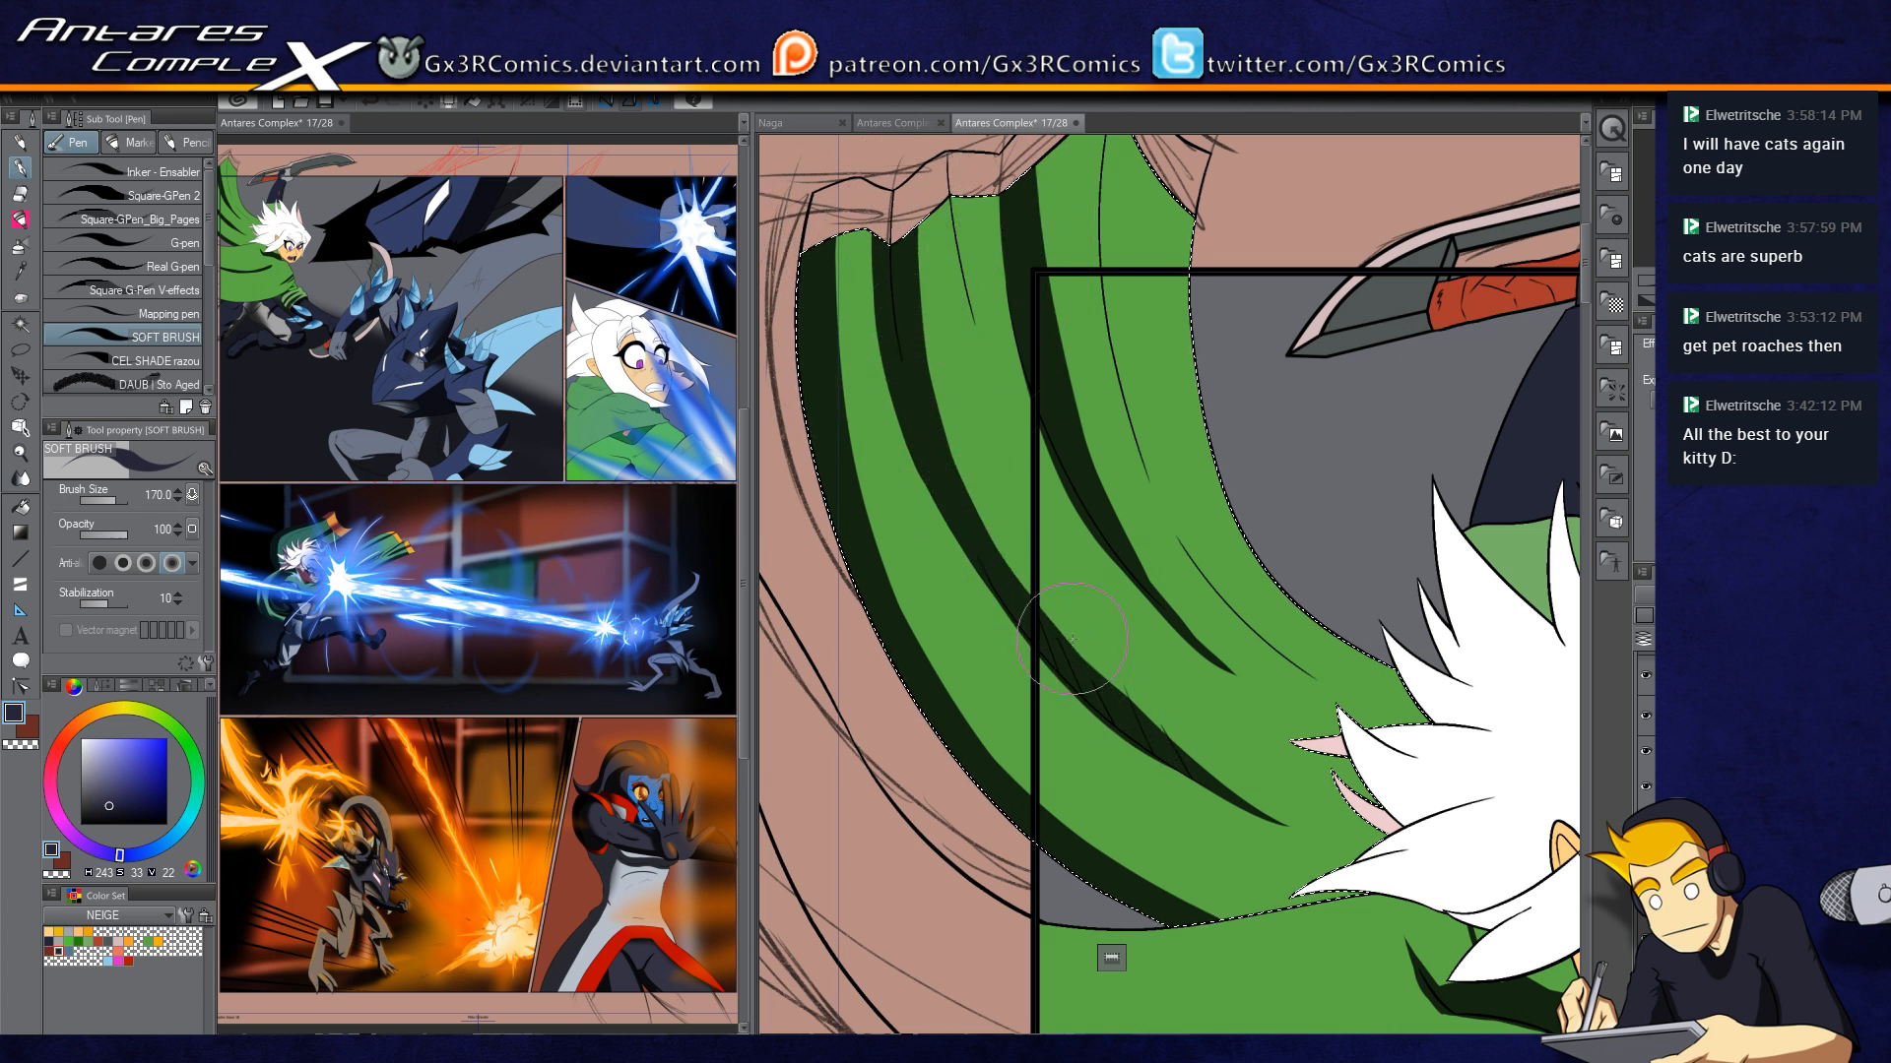
pyautogui.moveTo(1128, 542); pyautogui.dragTo(1201, 645)
pyautogui.moveTo(1154, 719); pyautogui.dragTo(898, 581)
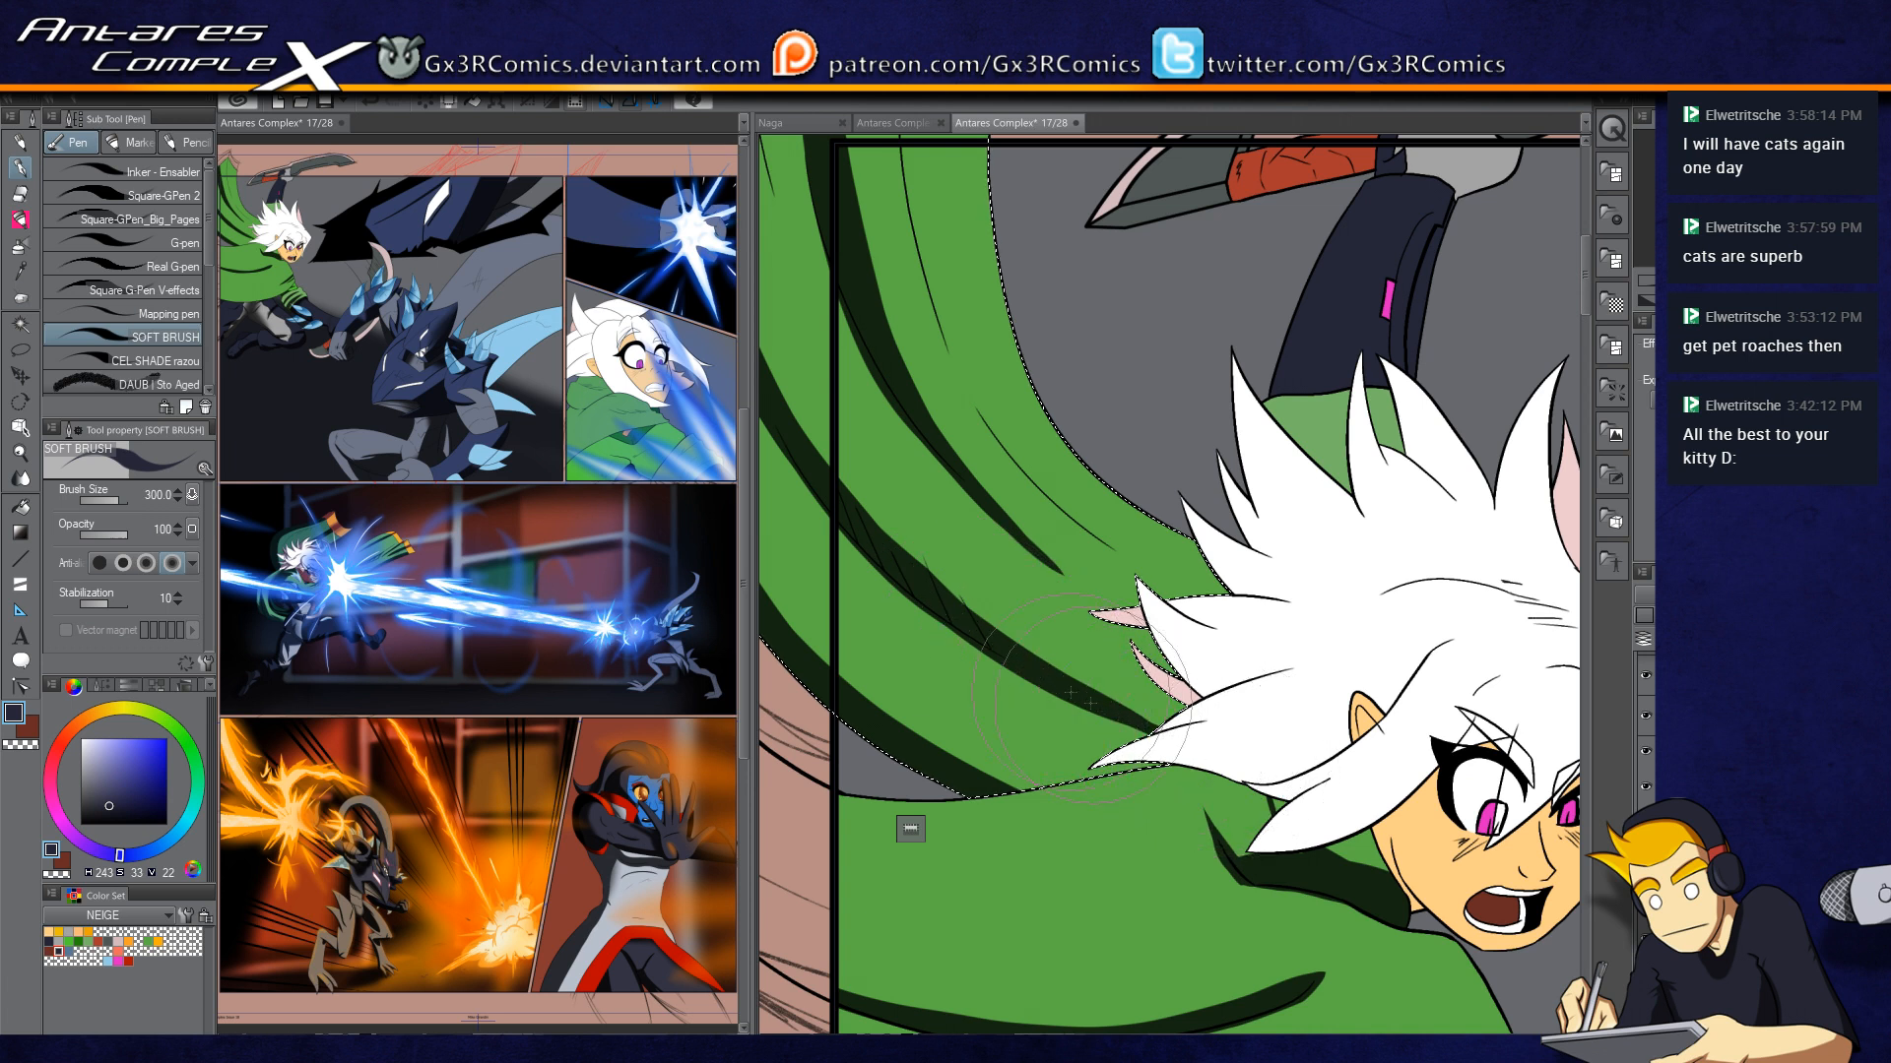
# Step: Paint a dark shadow along the flap's inner fold line next to the hair at size 300, and switch to transparent to trim it
pyautogui.moveTo(1067, 794); pyautogui.dragTo(1247, 863)
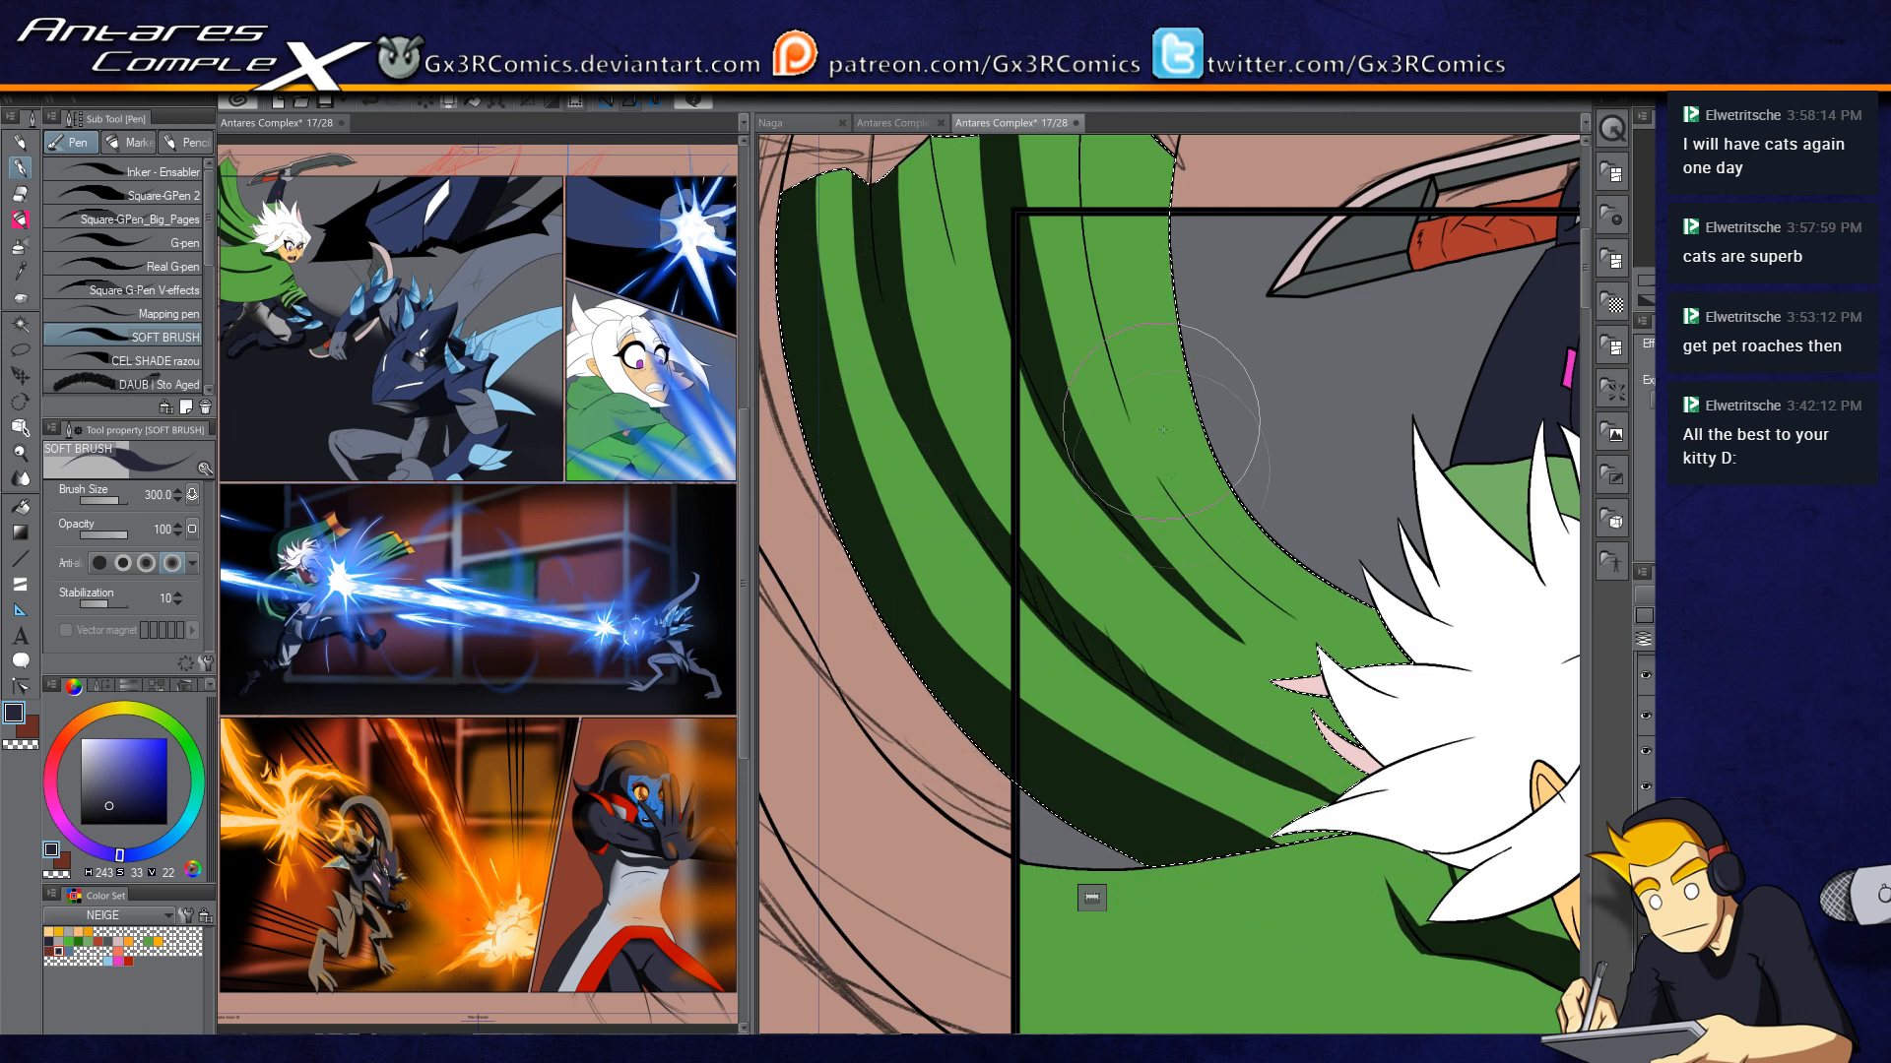
pyautogui.moveTo(1414, 719)
pyautogui.mouseDown()
pyautogui.moveTo(1222, 681)
pyautogui.moveTo(1003, 483)
pyautogui.mouseUp()
pyautogui.hotkey('ctrl', 'z')
pyautogui.press('c')
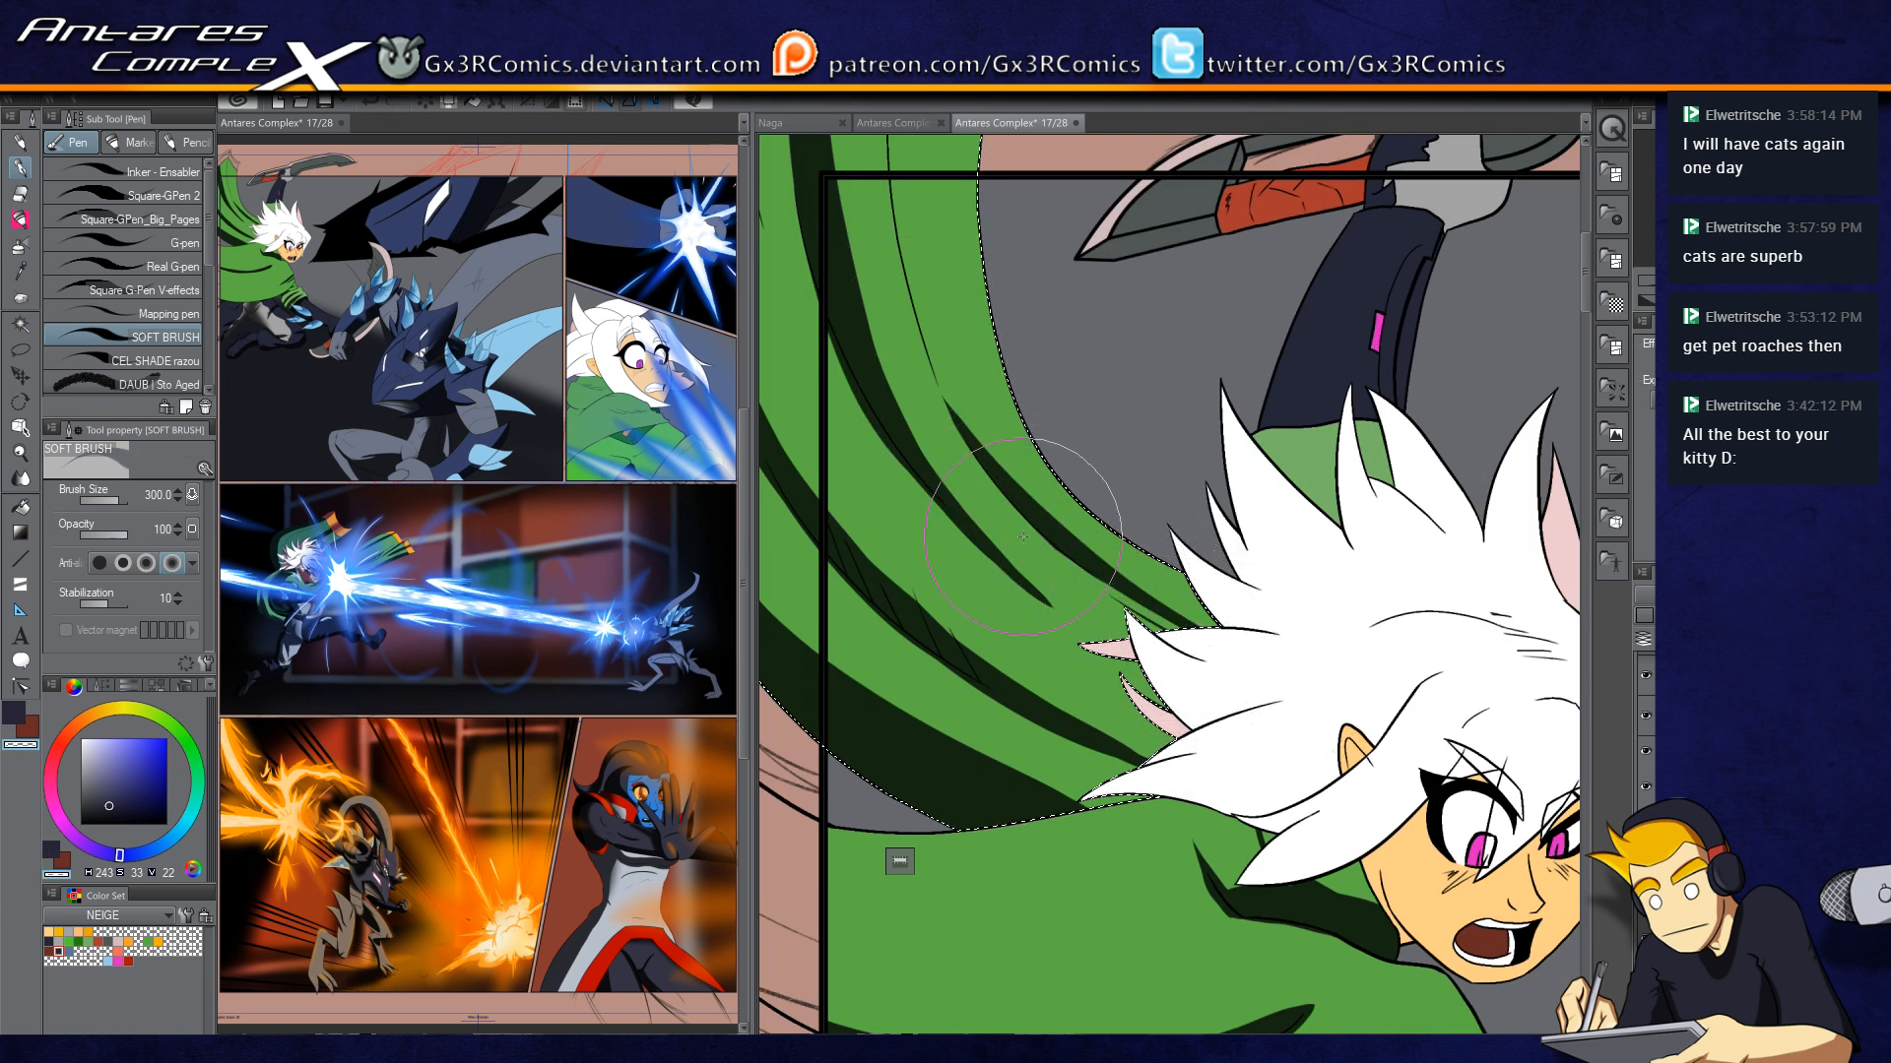
# Step: Reduce the Soft Brush size to 170 and paint short dark hatch strokes down the upper part of the cape's outer fold
pyautogui.press('c')
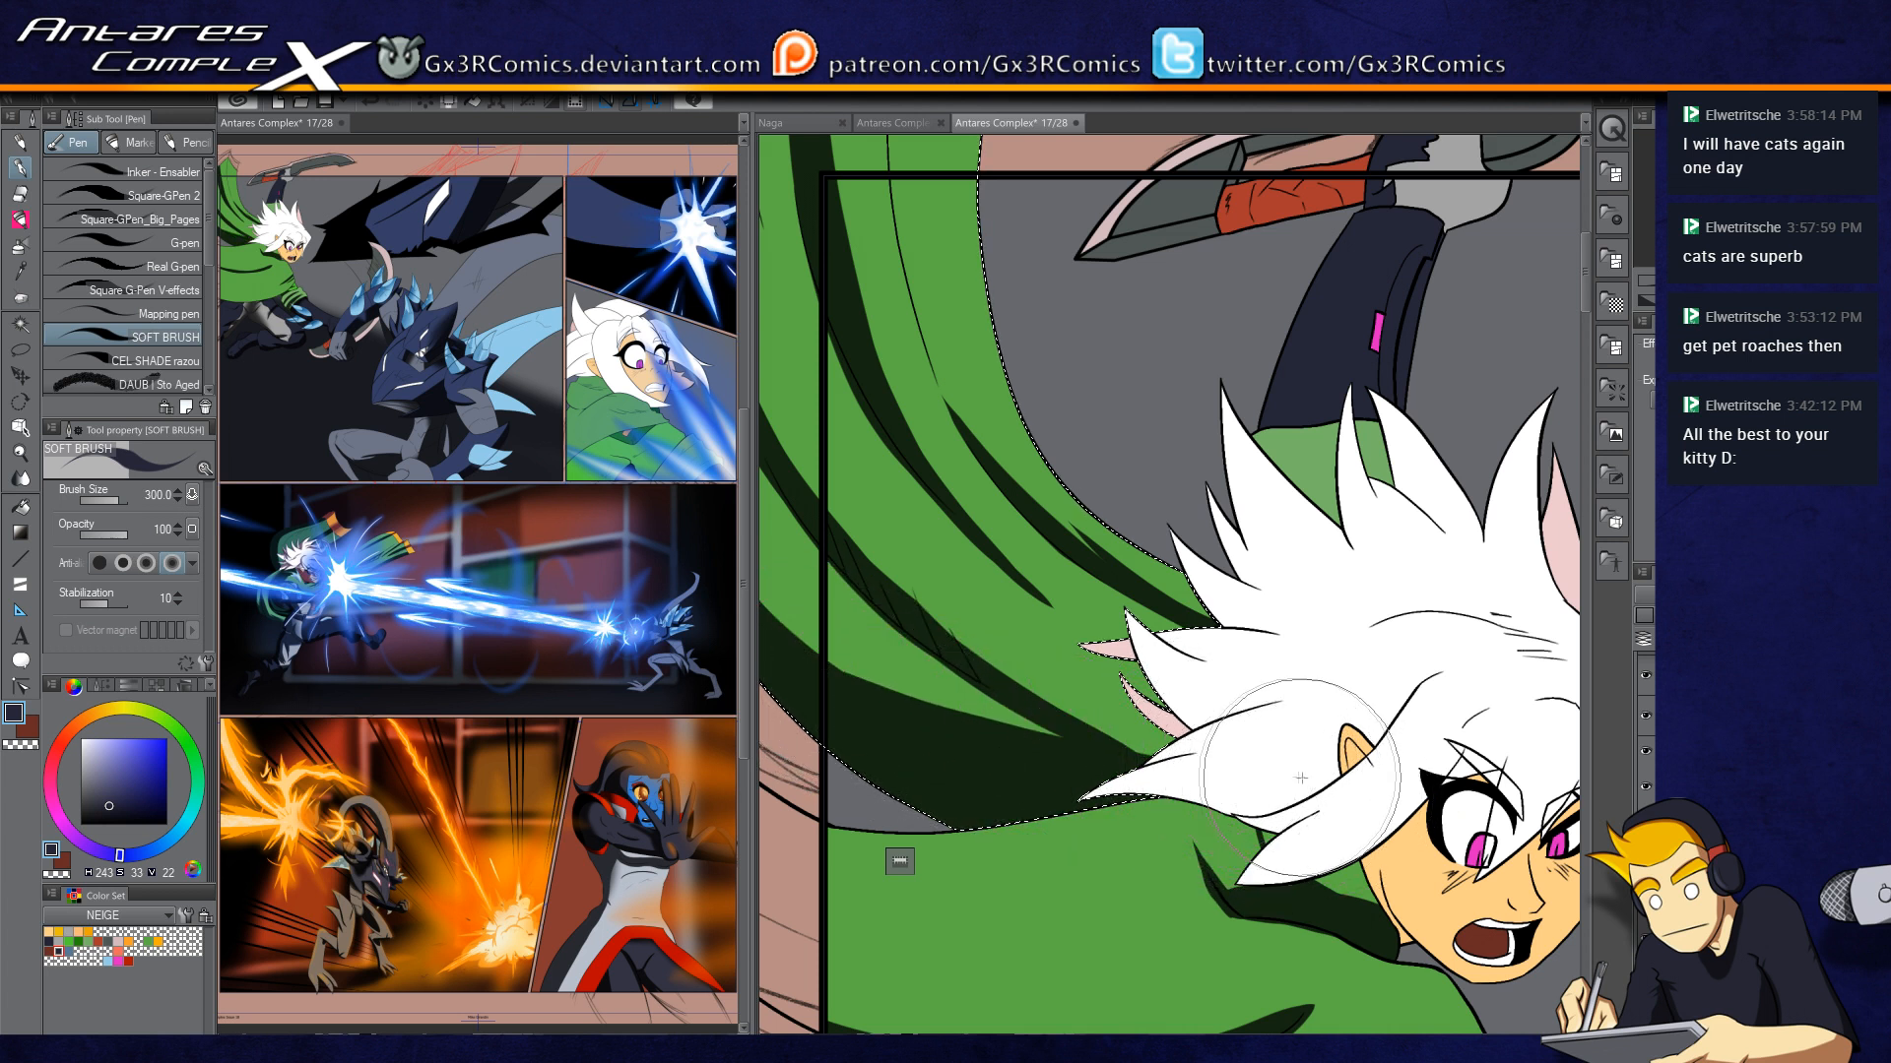
pyautogui.moveTo(969, 594); pyautogui.dragTo(1226, 819)
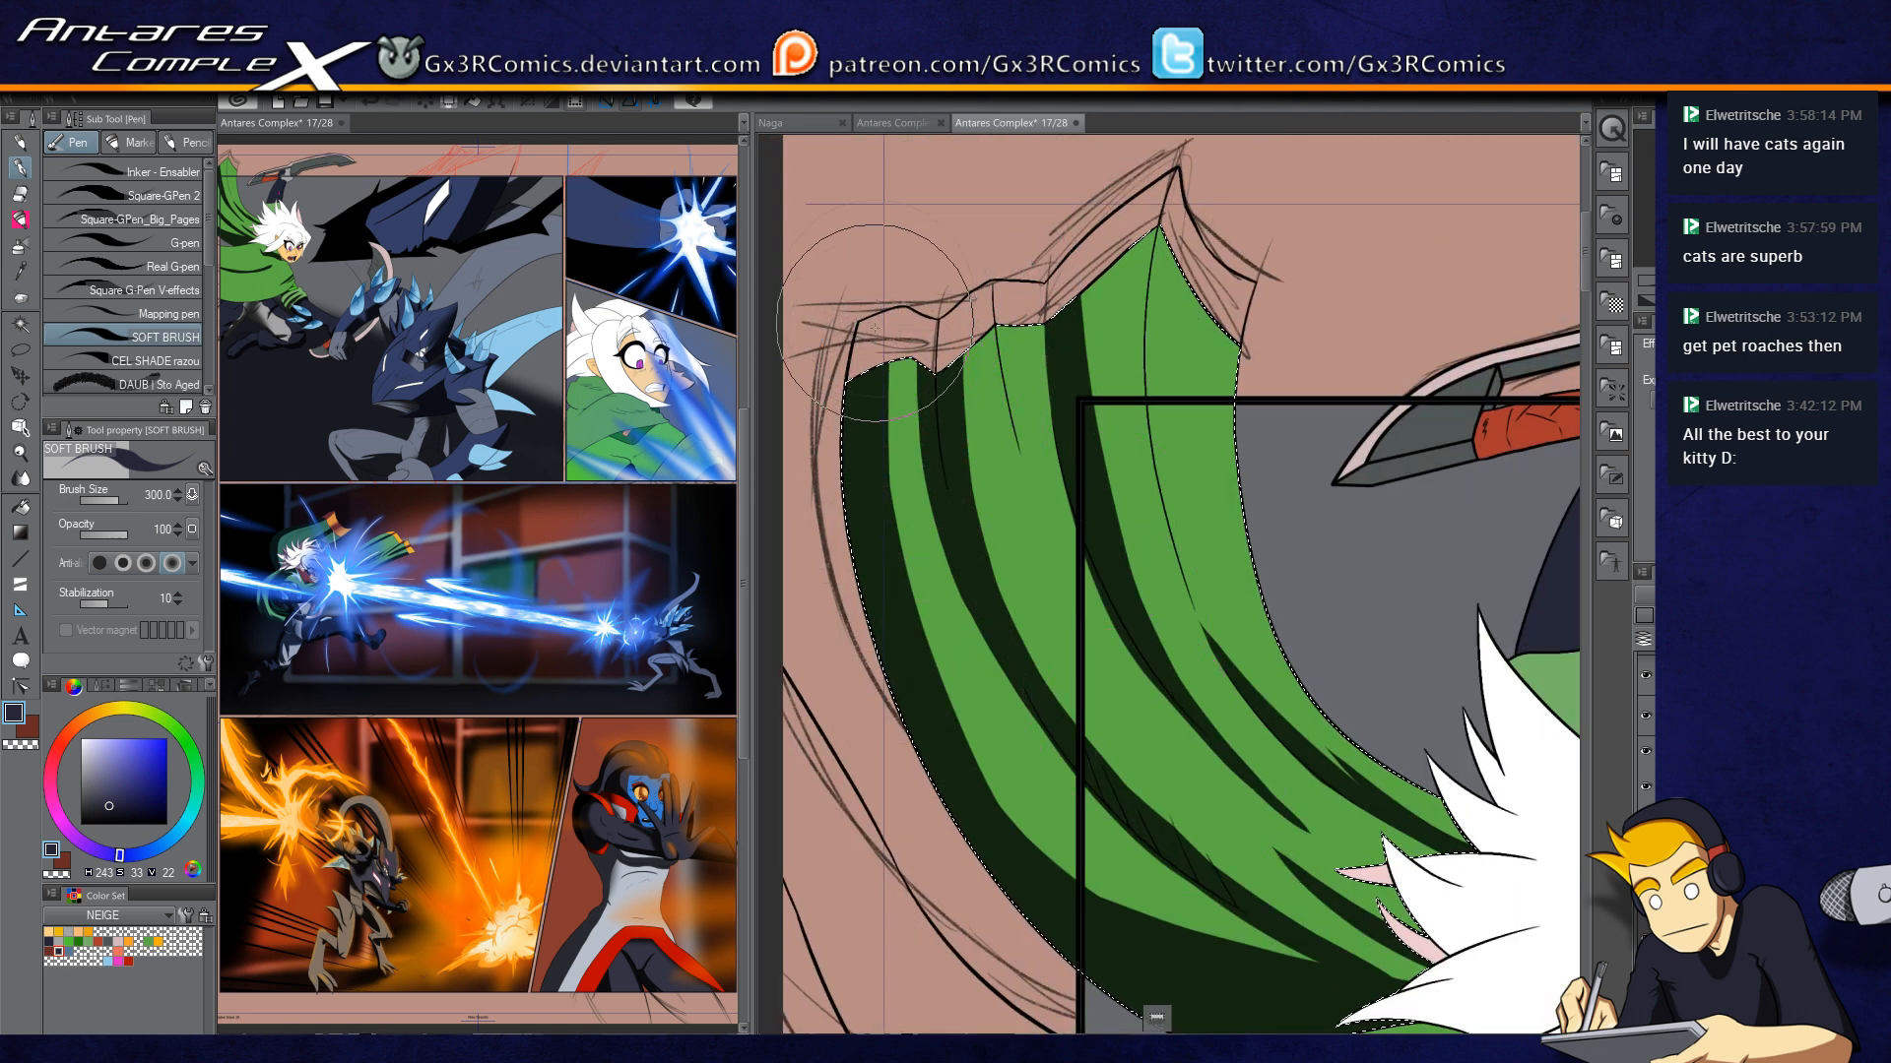
pyautogui.scroll(2, 936, 689)
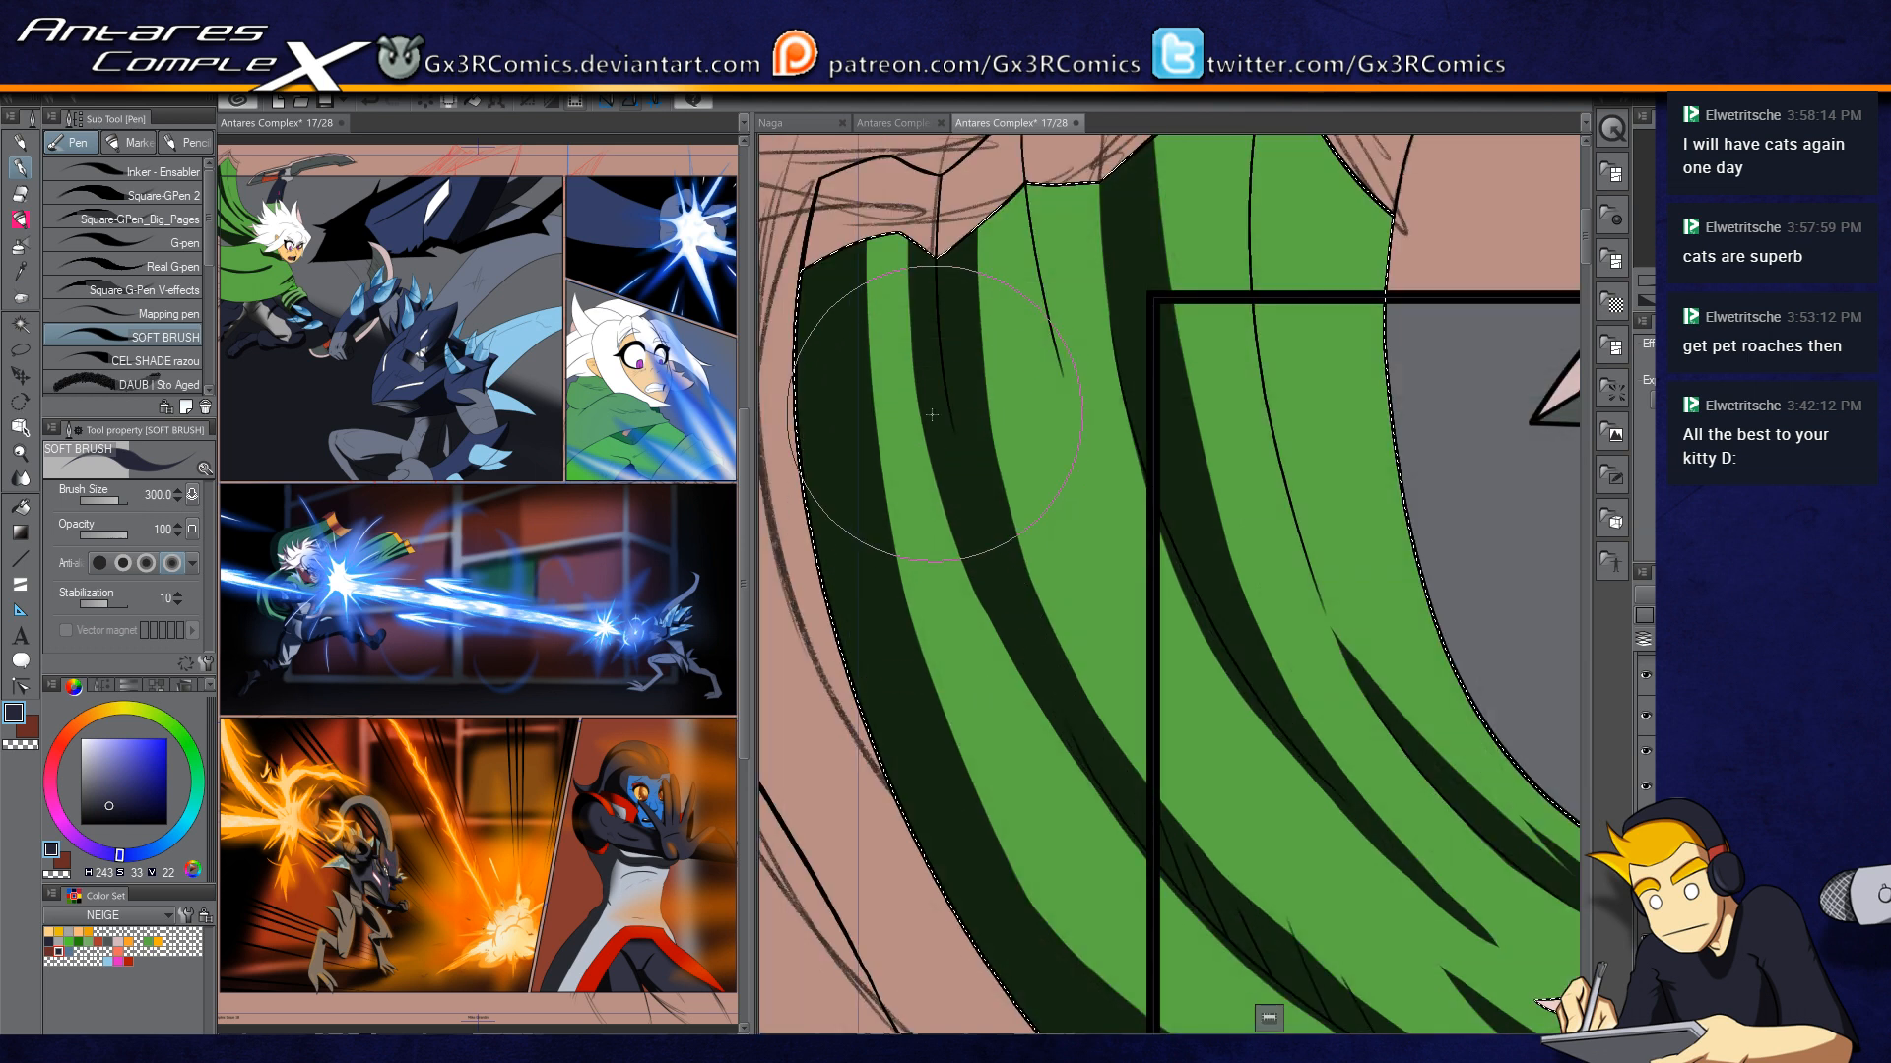
pyautogui.press('[')
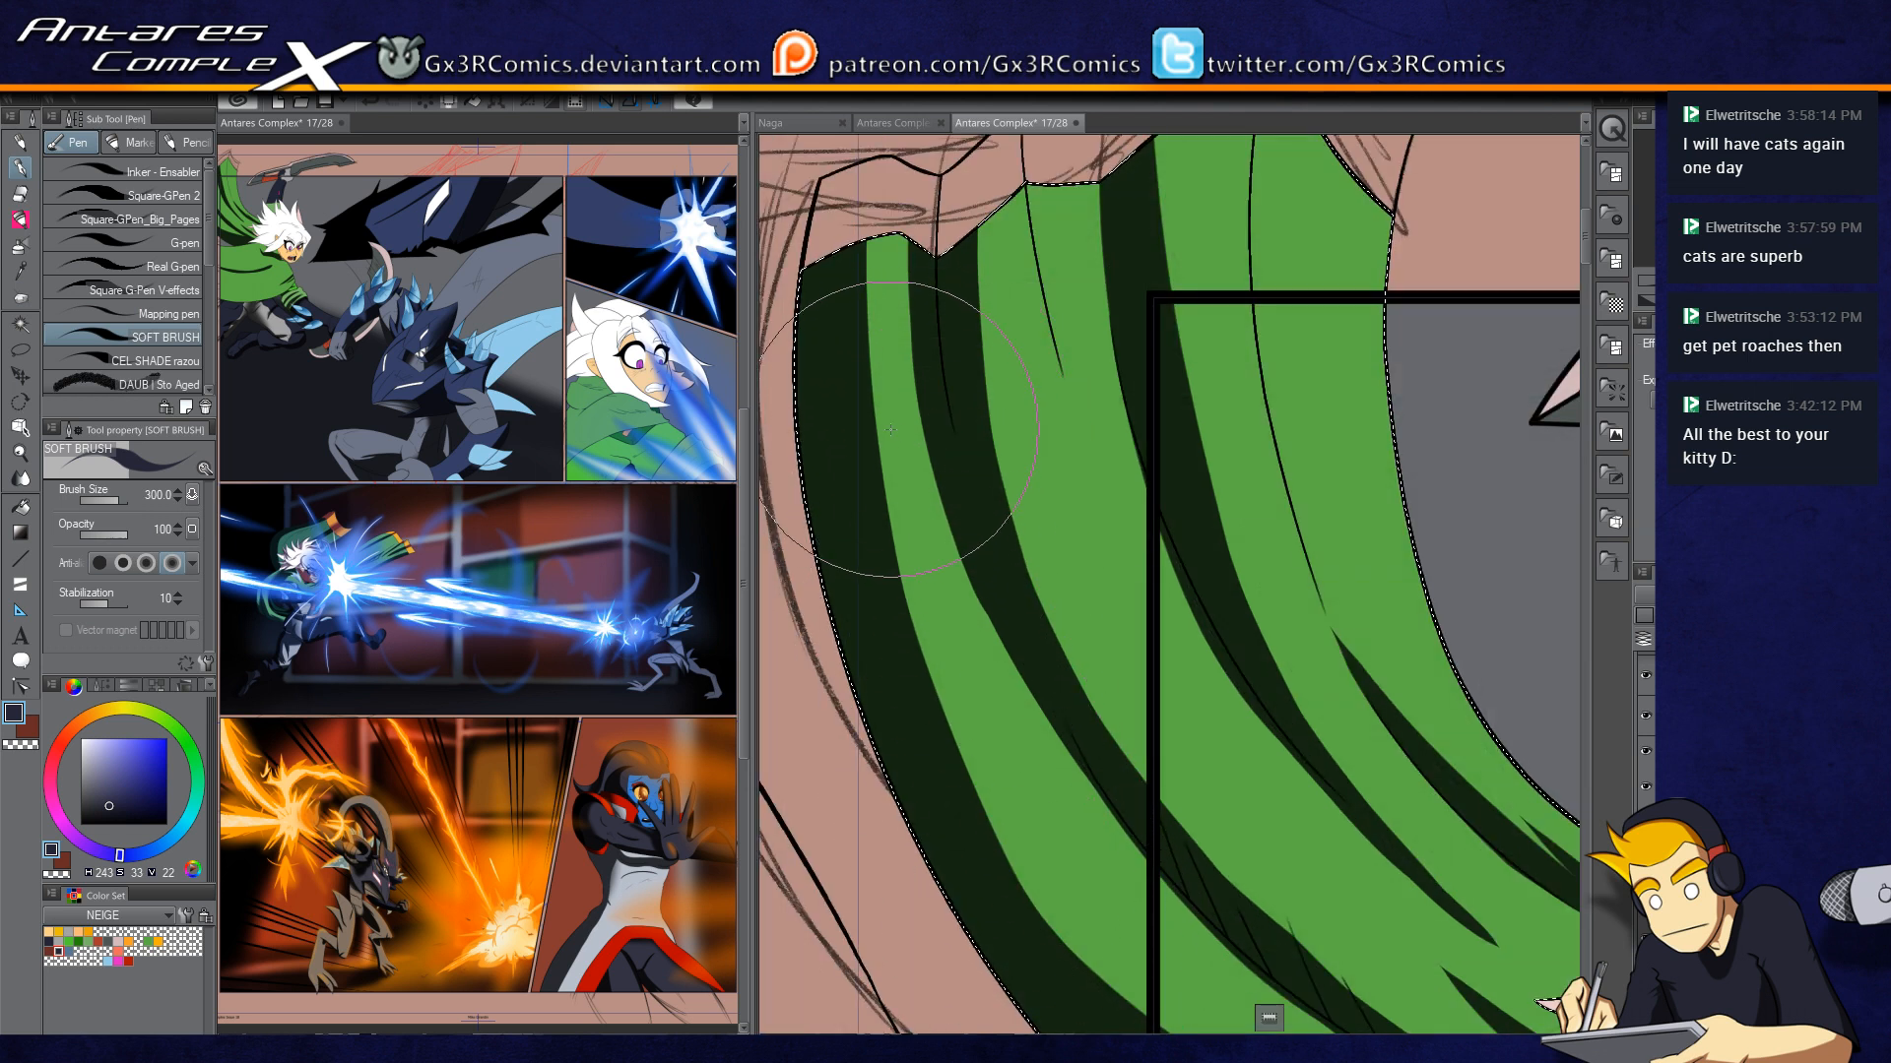
pyautogui.press('[')
pyautogui.press('[')
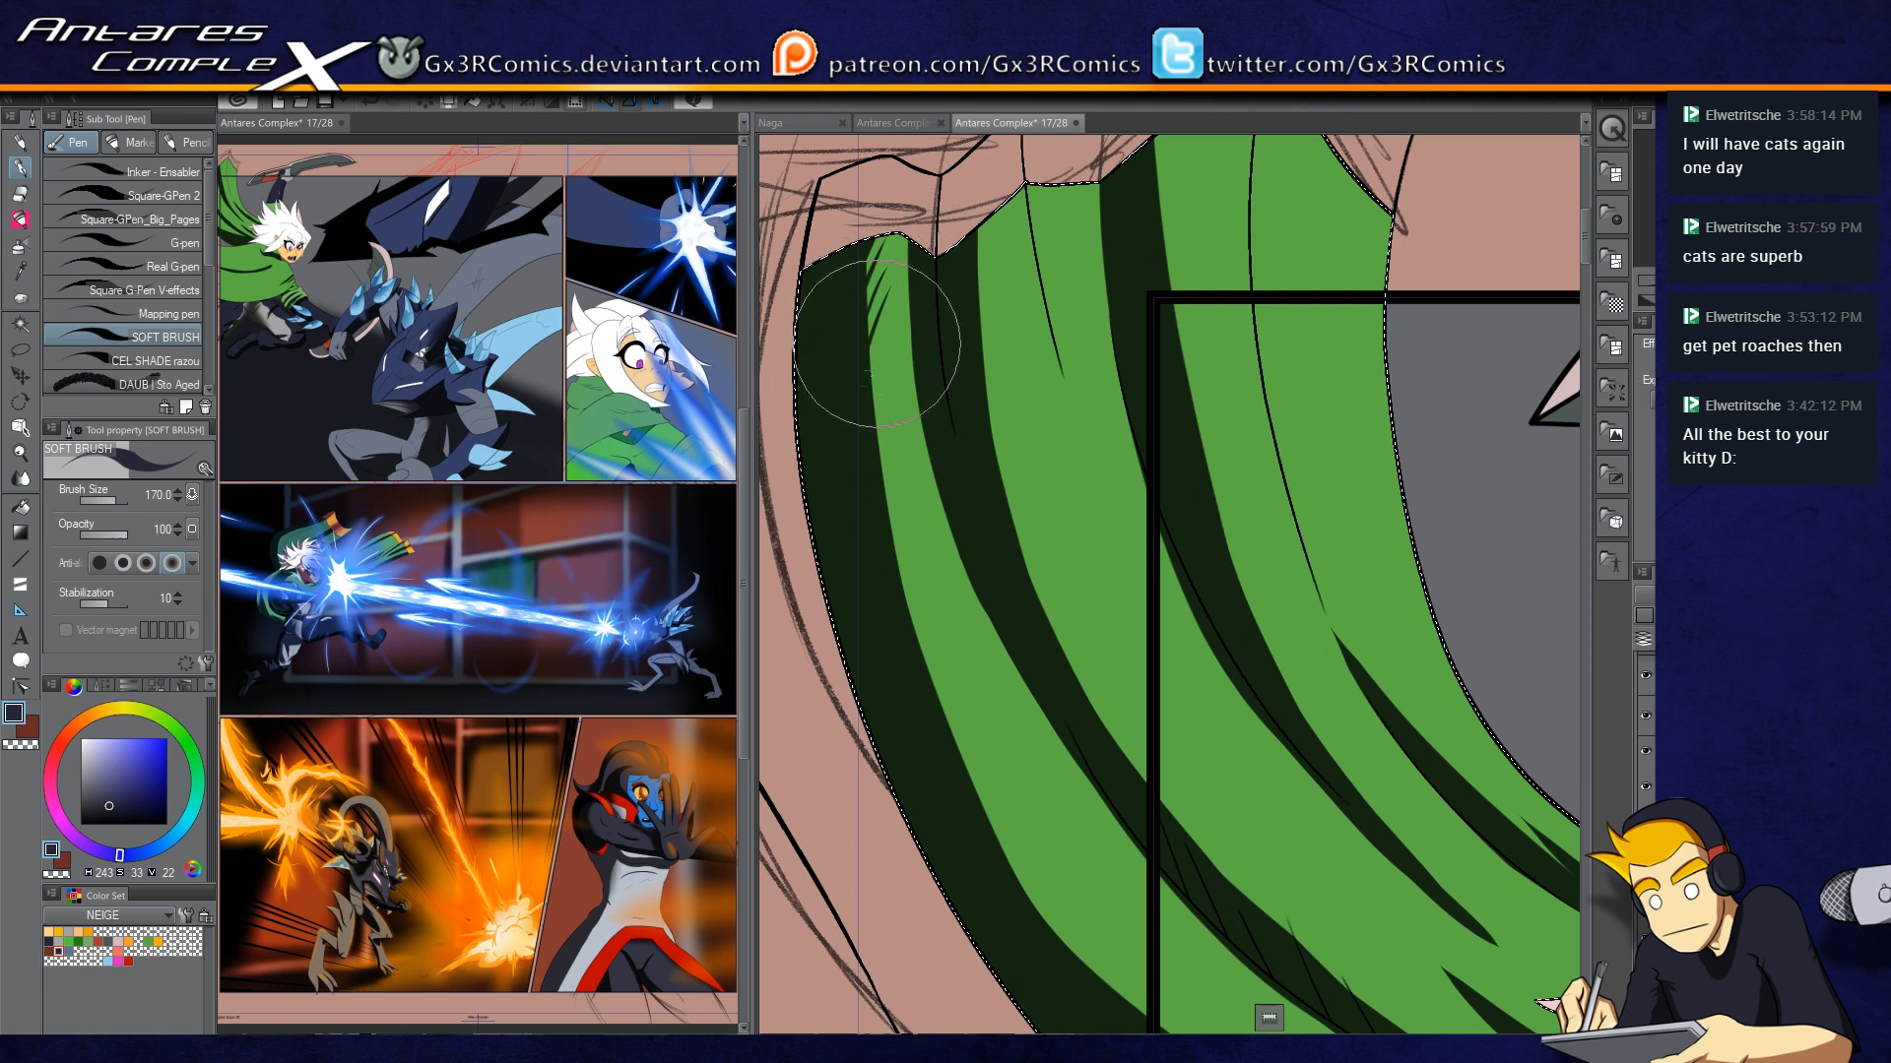
pyautogui.moveTo(870, 364); pyautogui.dragTo(891, 315)
pyautogui.moveTo(876, 416); pyautogui.dragTo(894, 355)
pyautogui.moveTo(882, 472); pyautogui.dragTo(897, 409)
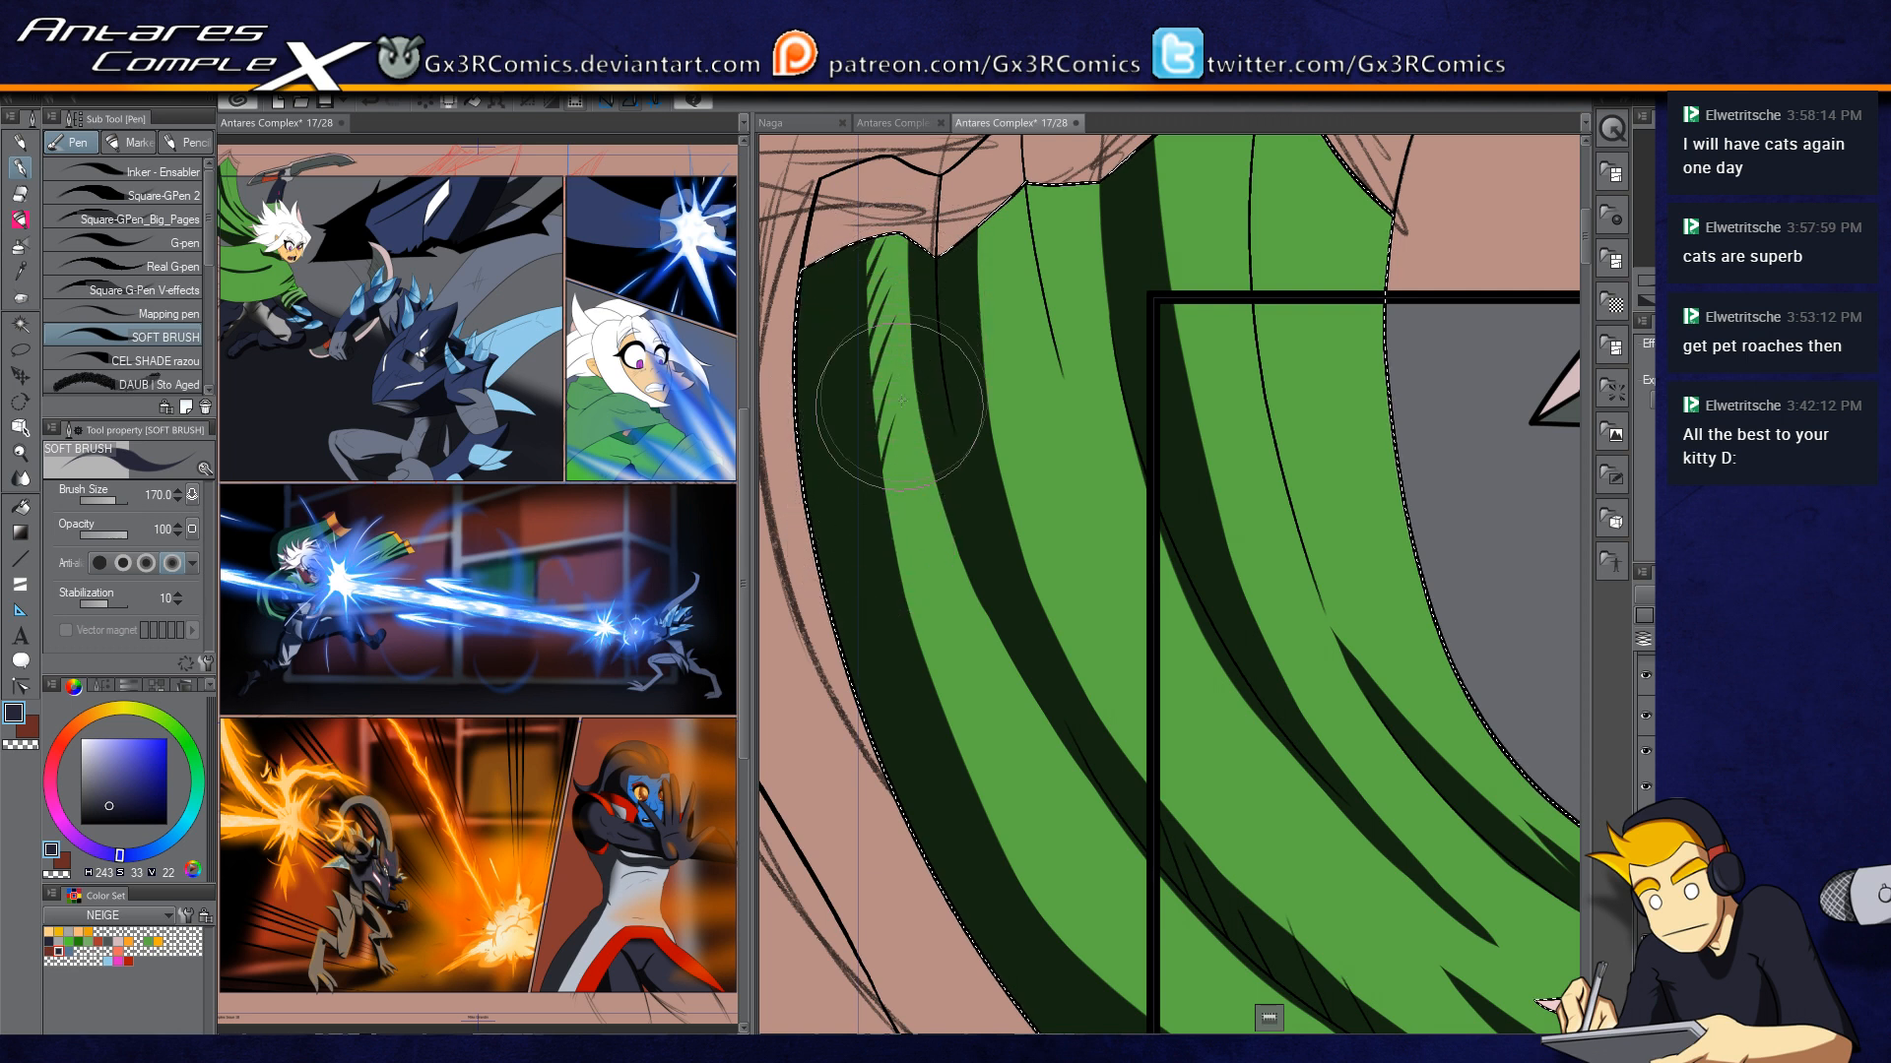
pyautogui.moveTo(892, 533); pyautogui.dragTo(906, 471)
pyautogui.moveTo(902, 593); pyautogui.dragTo(919, 512)
pyautogui.moveTo(919, 636); pyautogui.dragTo(936, 540)
# Step: Continue the dark hatch strokes along the lower part of the cape's outer fold and trim them with the transparent colour
pyautogui.moveTo(947, 755)
pyautogui.mouseDown()
pyautogui.moveTo(910, 593)
pyautogui.moveTo(912, 401)
pyautogui.mouseUp()
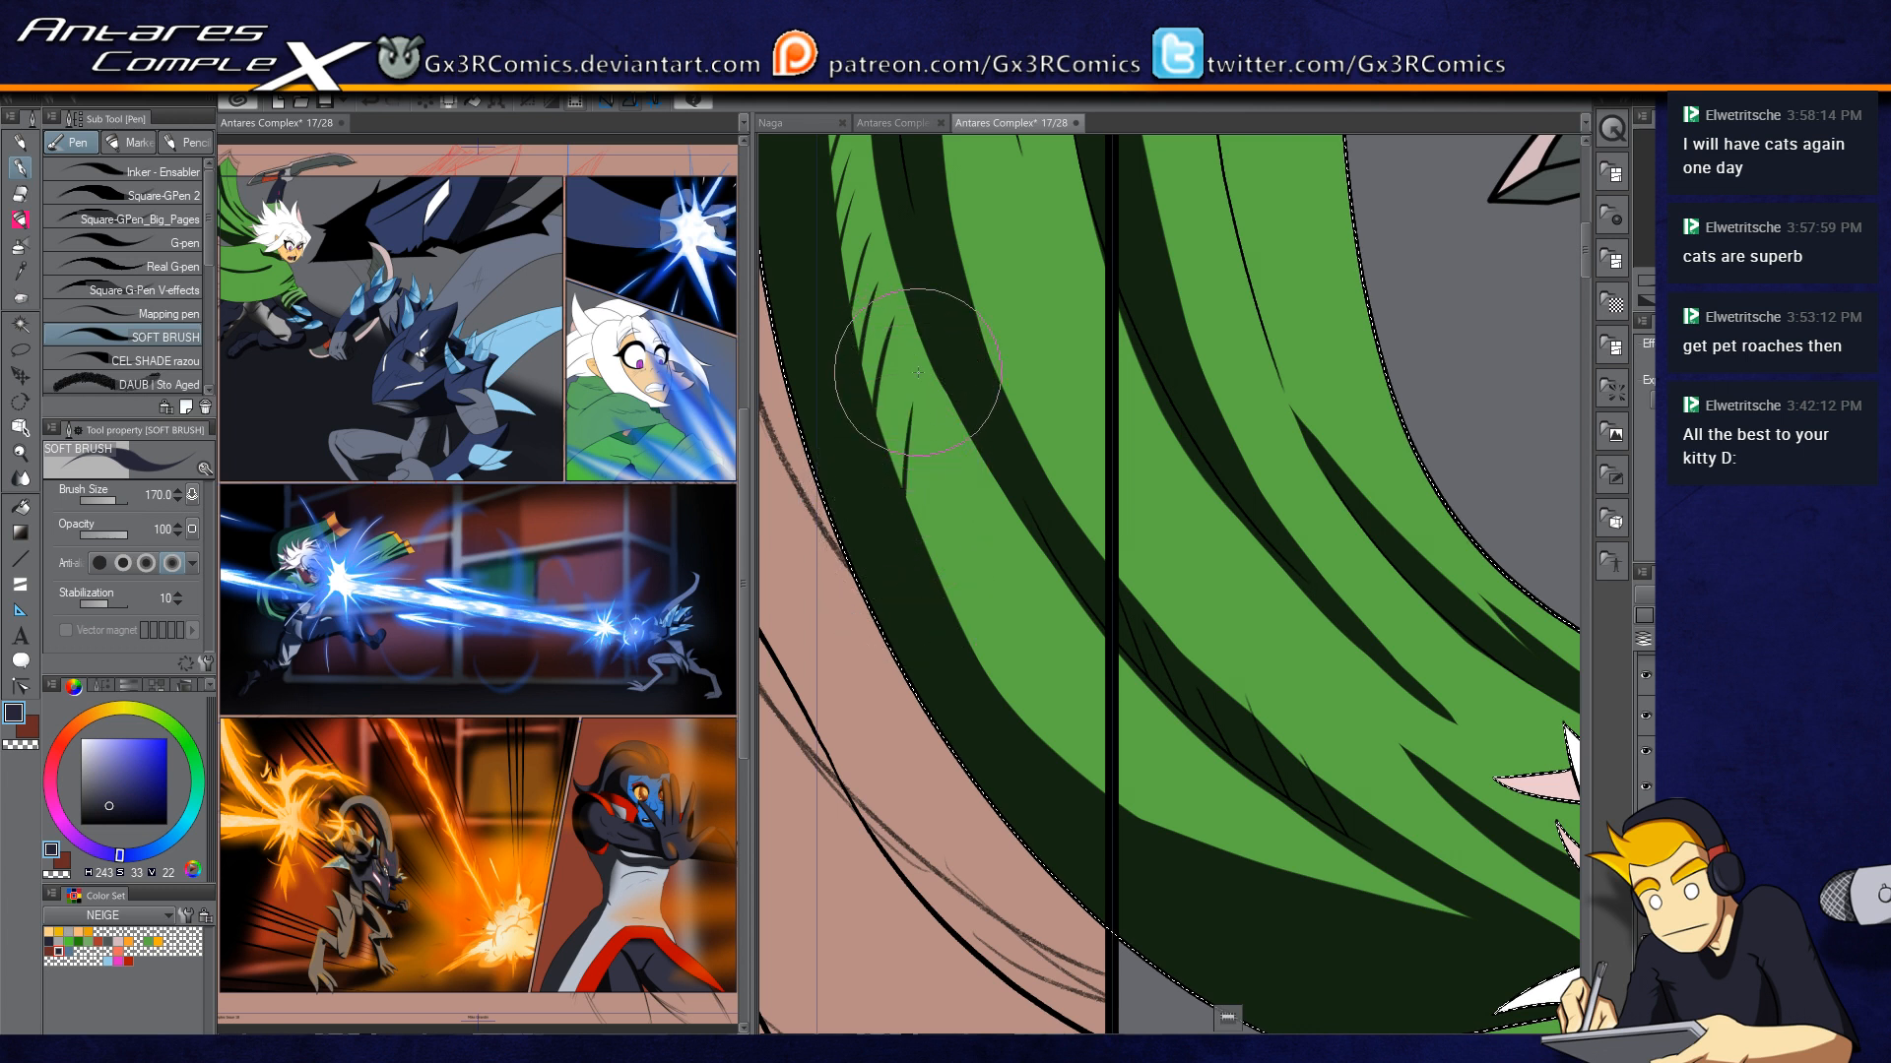
pyautogui.moveTo(981, 675); pyautogui.dragTo(981, 508)
pyautogui.moveTo(1023, 731); pyautogui.dragTo(1015, 583)
pyautogui.moveTo(1069, 770); pyautogui.dragTo(1050, 656)
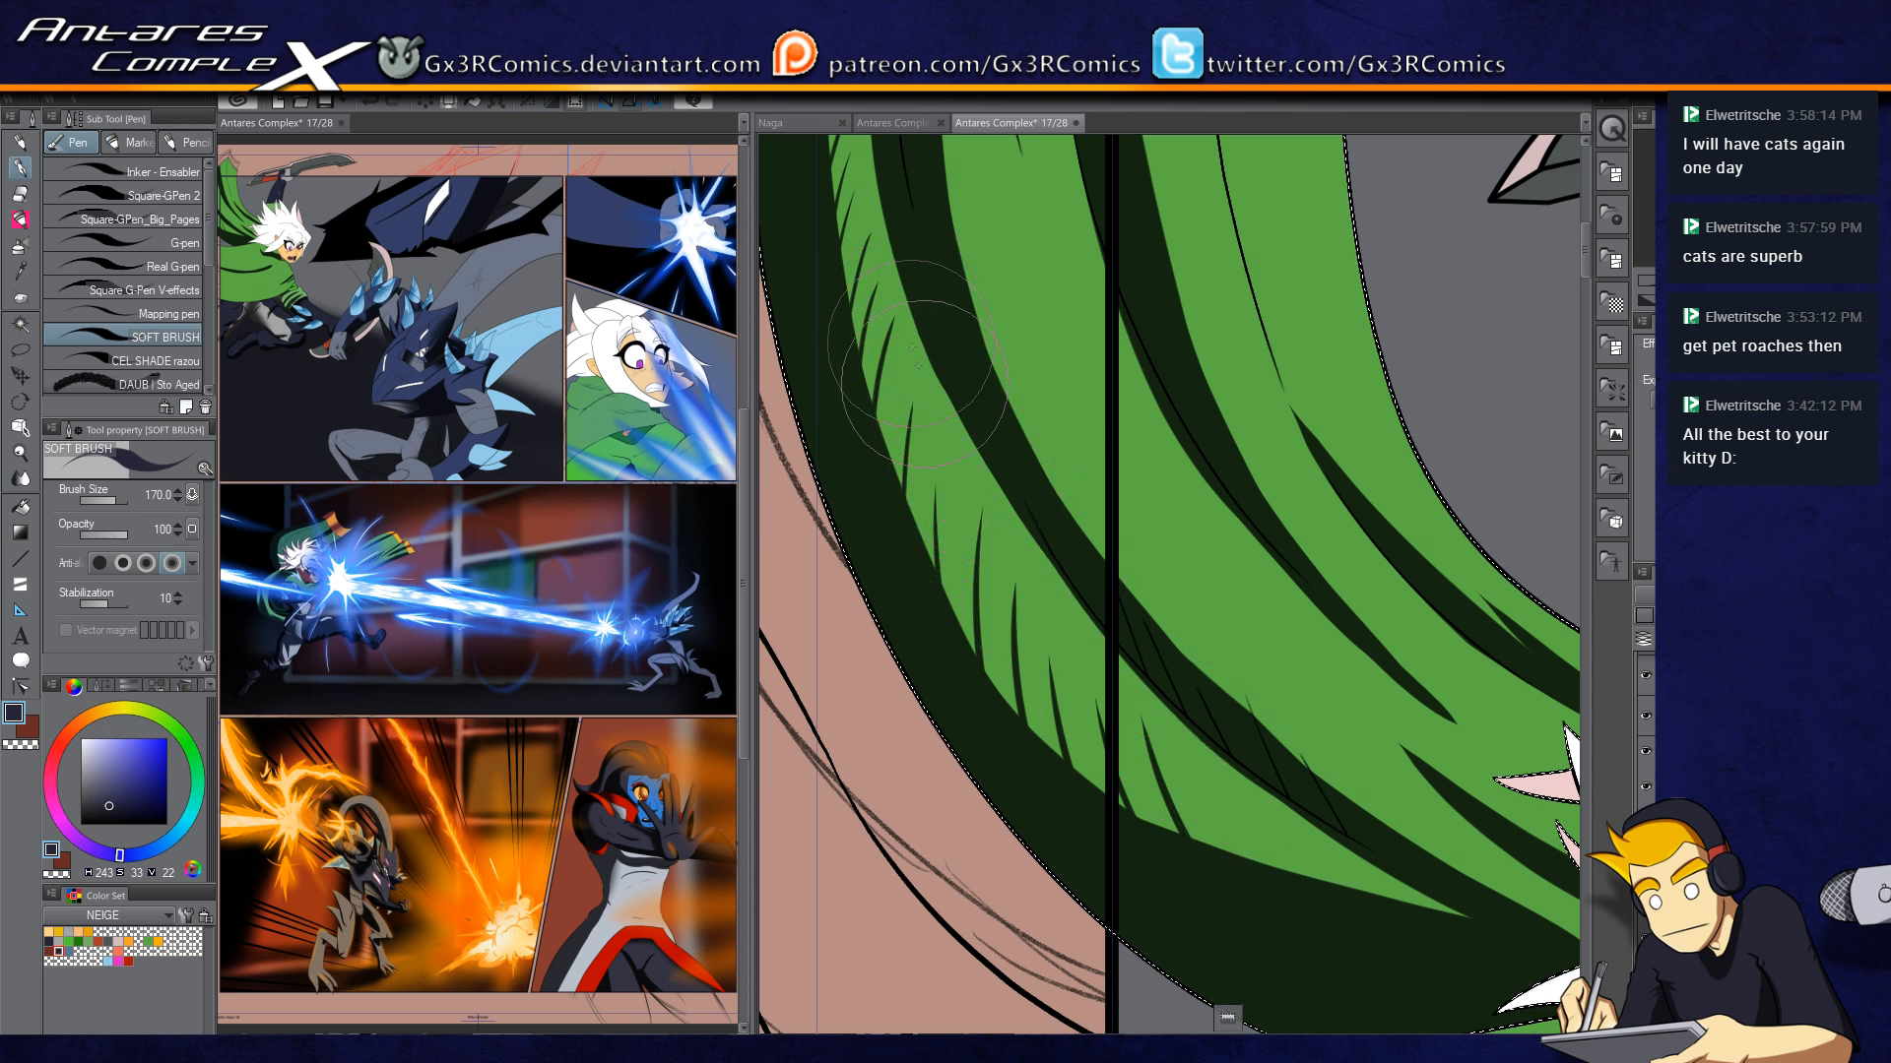
pyautogui.press('c')
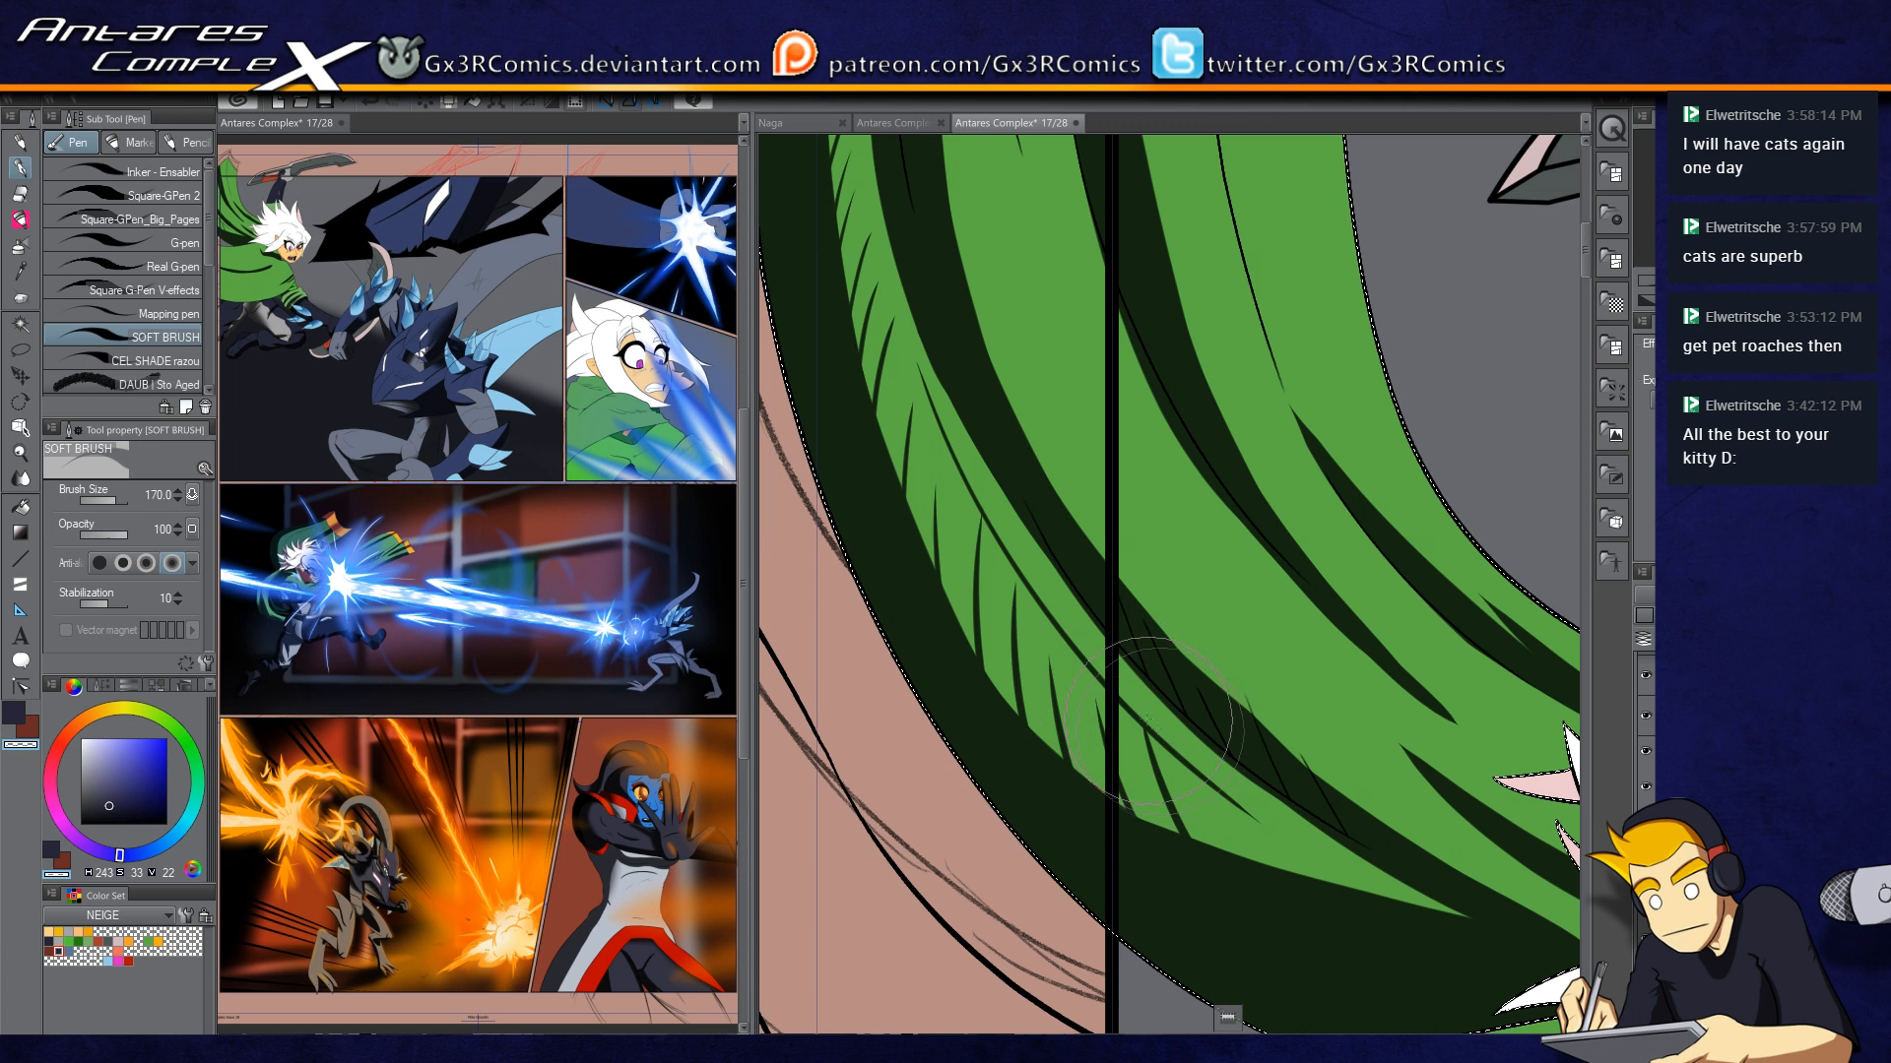
pyautogui.moveTo(1076, 614); pyautogui.dragTo(1170, 839)
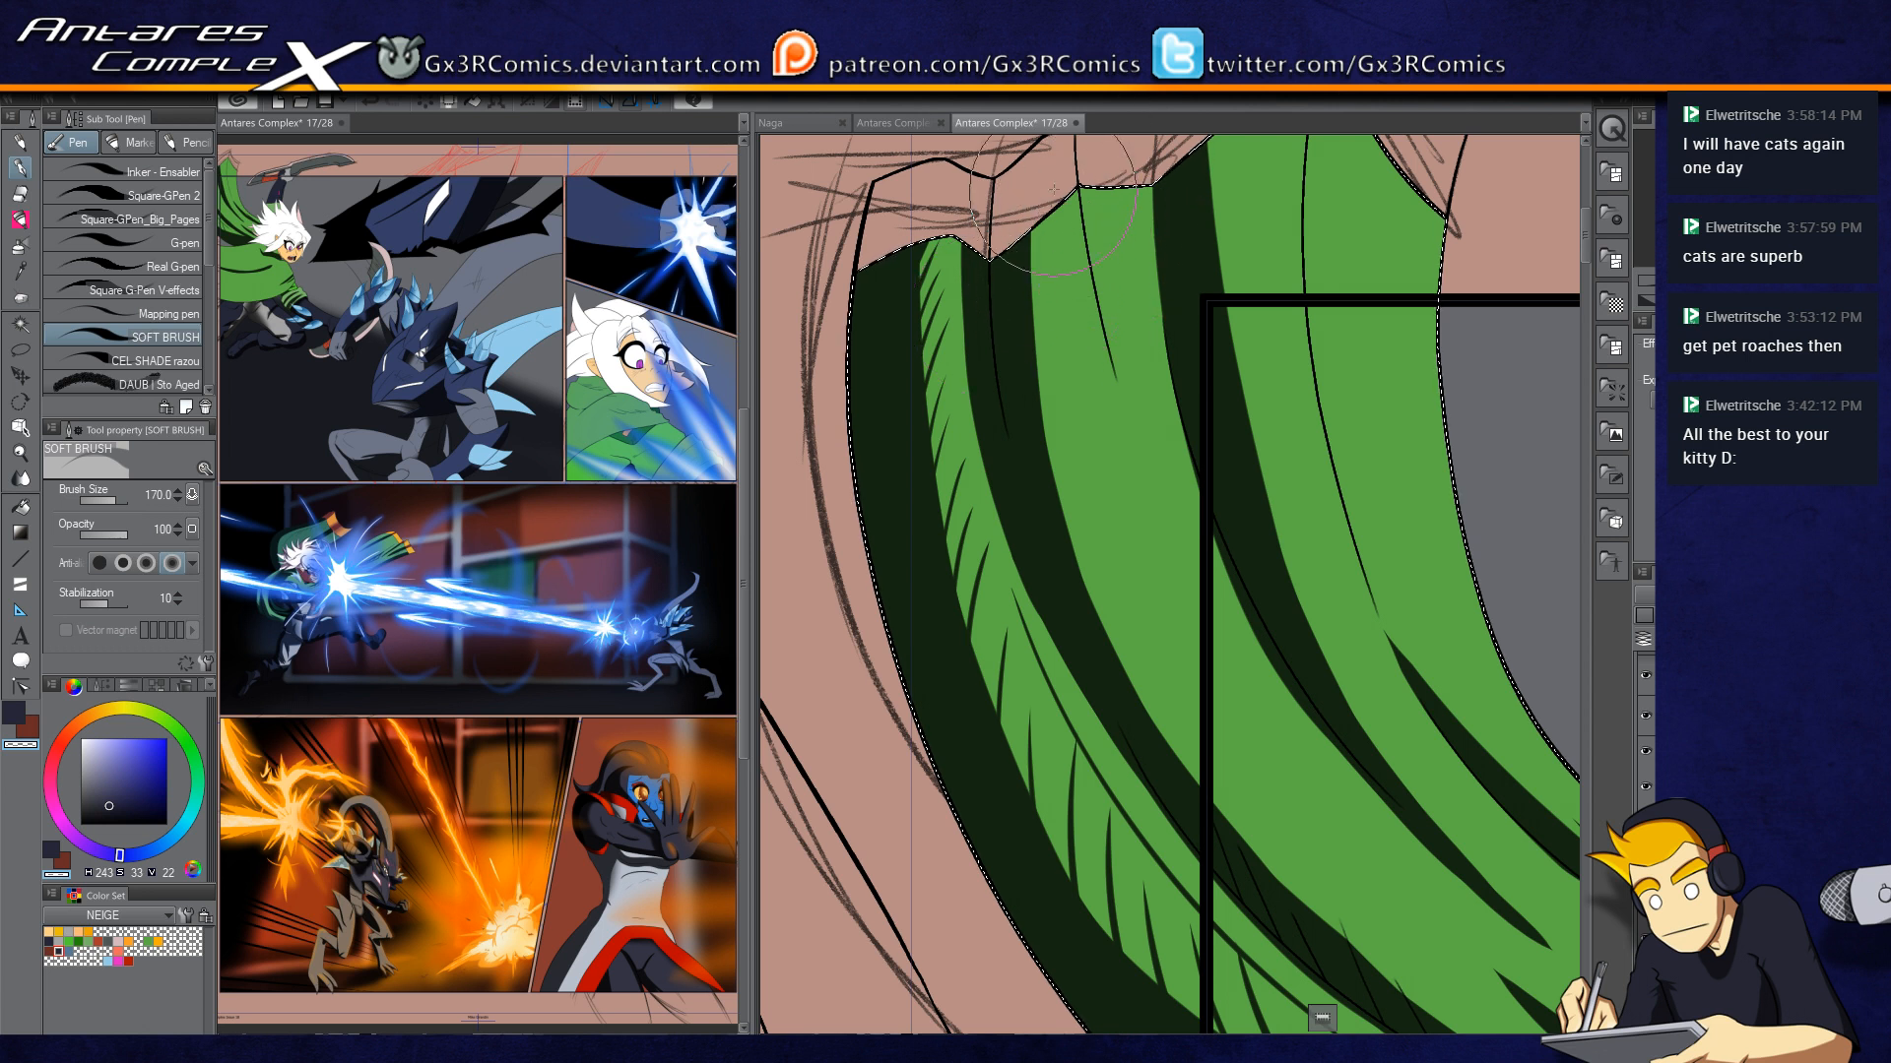
# Step: Undo the last stroke and paint dark hatch shadows down the cape's second fold to its lower end
pyautogui.hotkey('ctrl', 'z')
pyautogui.press('c')
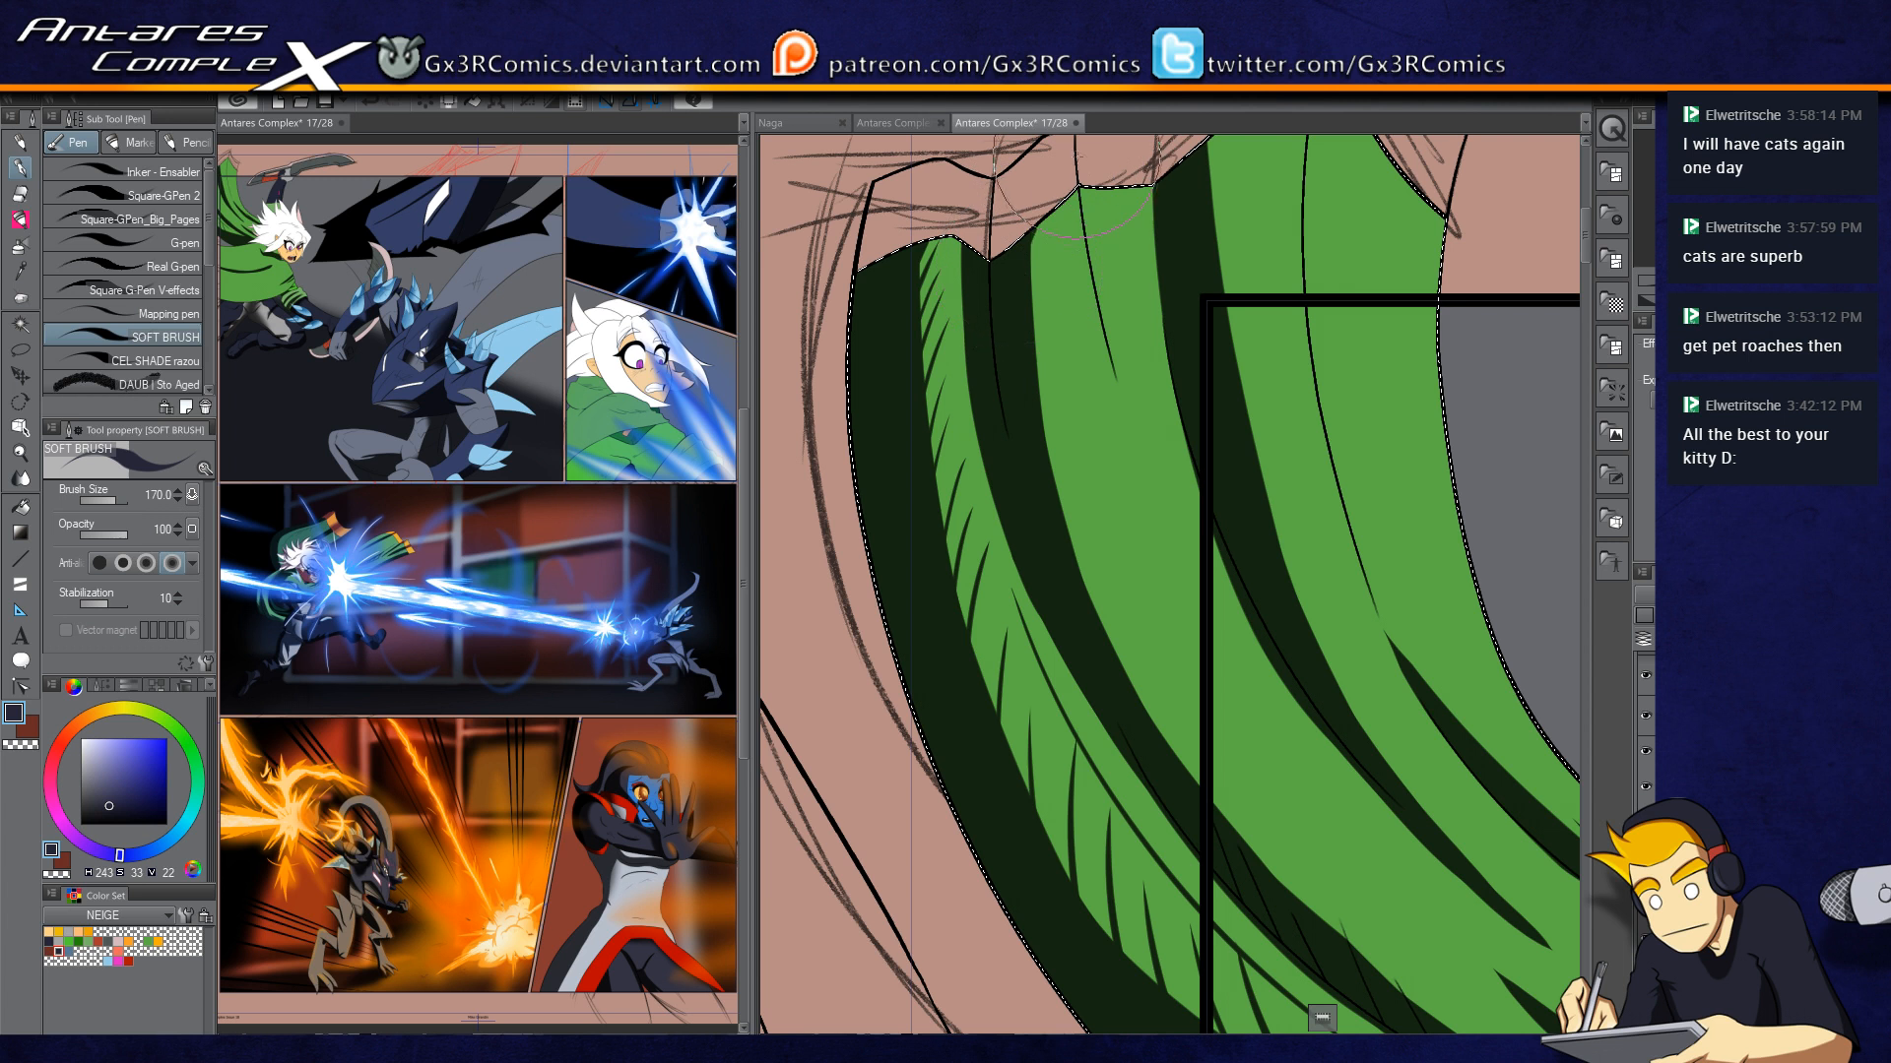
pyautogui.moveTo(1029, 398)
pyautogui.mouseDown()
pyautogui.moveTo(1051, 494)
pyautogui.moveTo(1078, 372)
pyautogui.moveTo(1061, 561)
pyautogui.moveTo(1088, 417)
pyautogui.moveTo(1086, 609)
pyautogui.moveTo(1099, 493)
pyautogui.mouseUp()
pyautogui.moveTo(1119, 658); pyautogui.dragTo(1126, 561)
pyautogui.moveTo(1117, 690); pyautogui.dragTo(1017, 486)
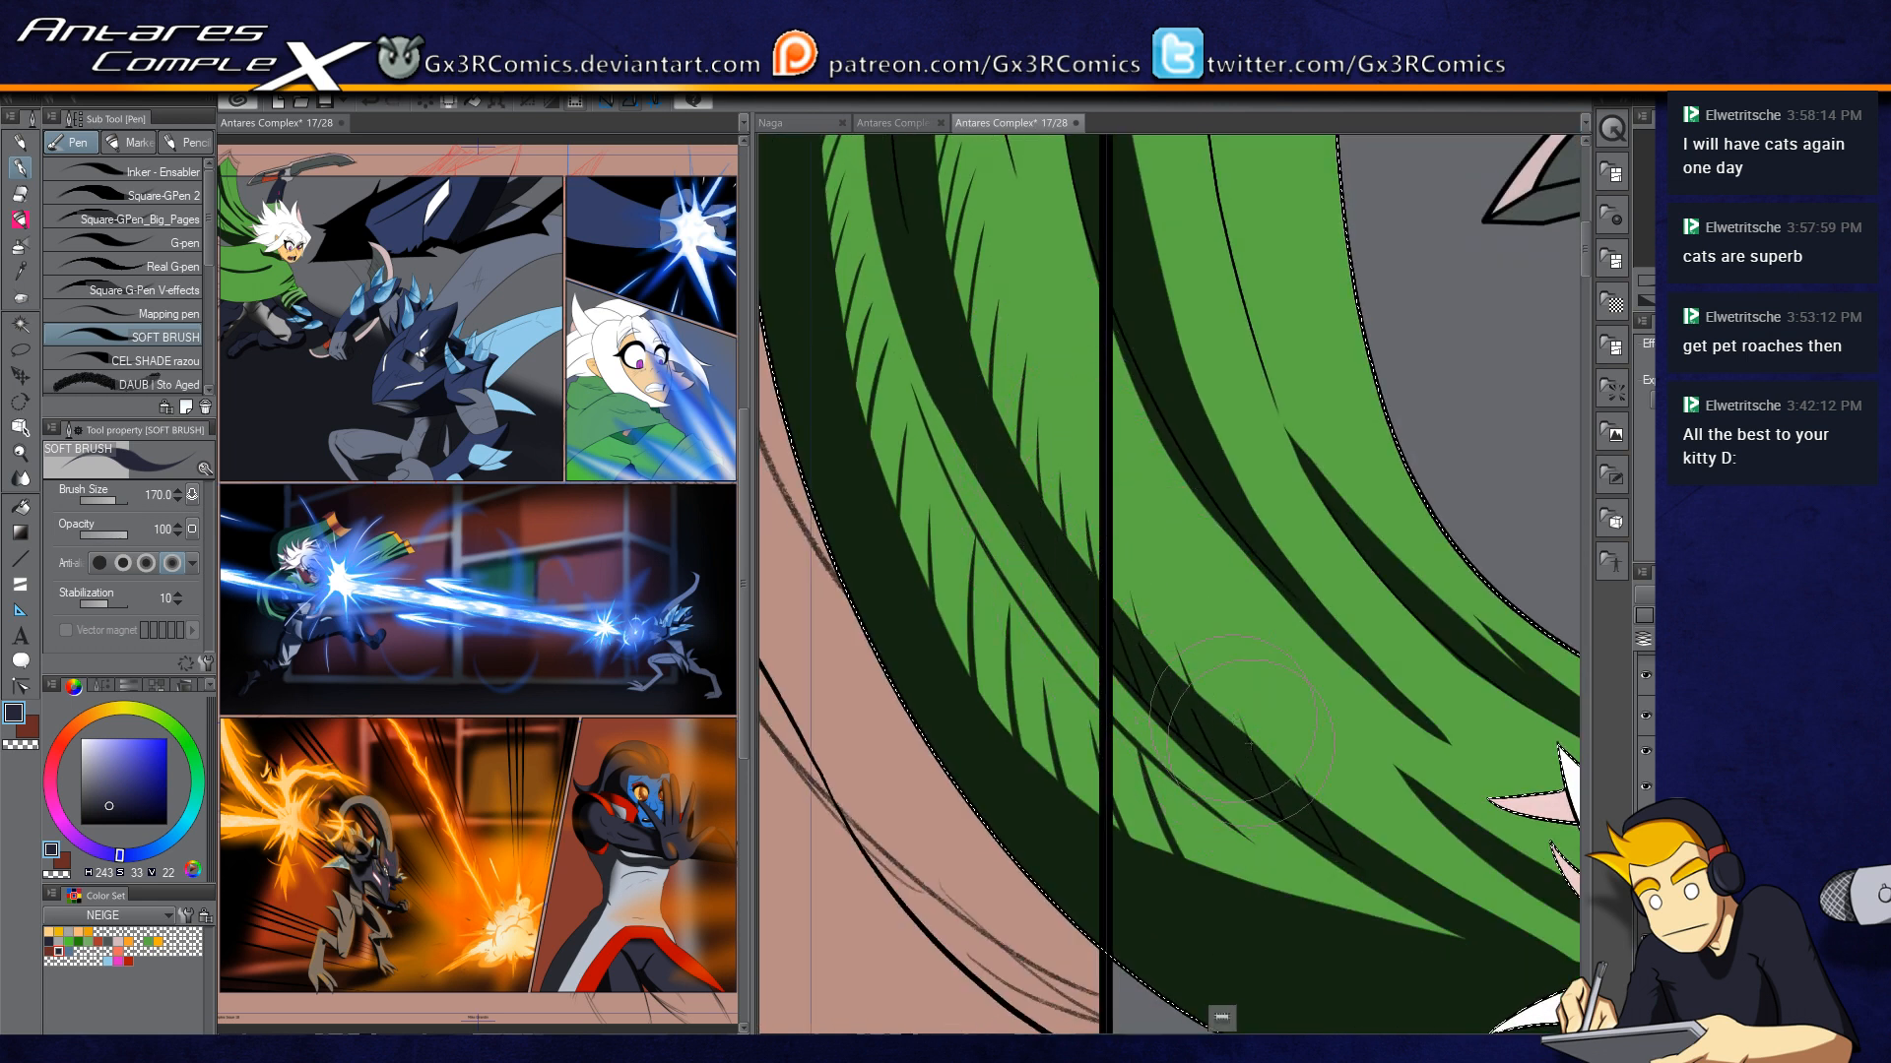
pyautogui.moveTo(1267, 773); pyautogui.dragTo(1199, 655)
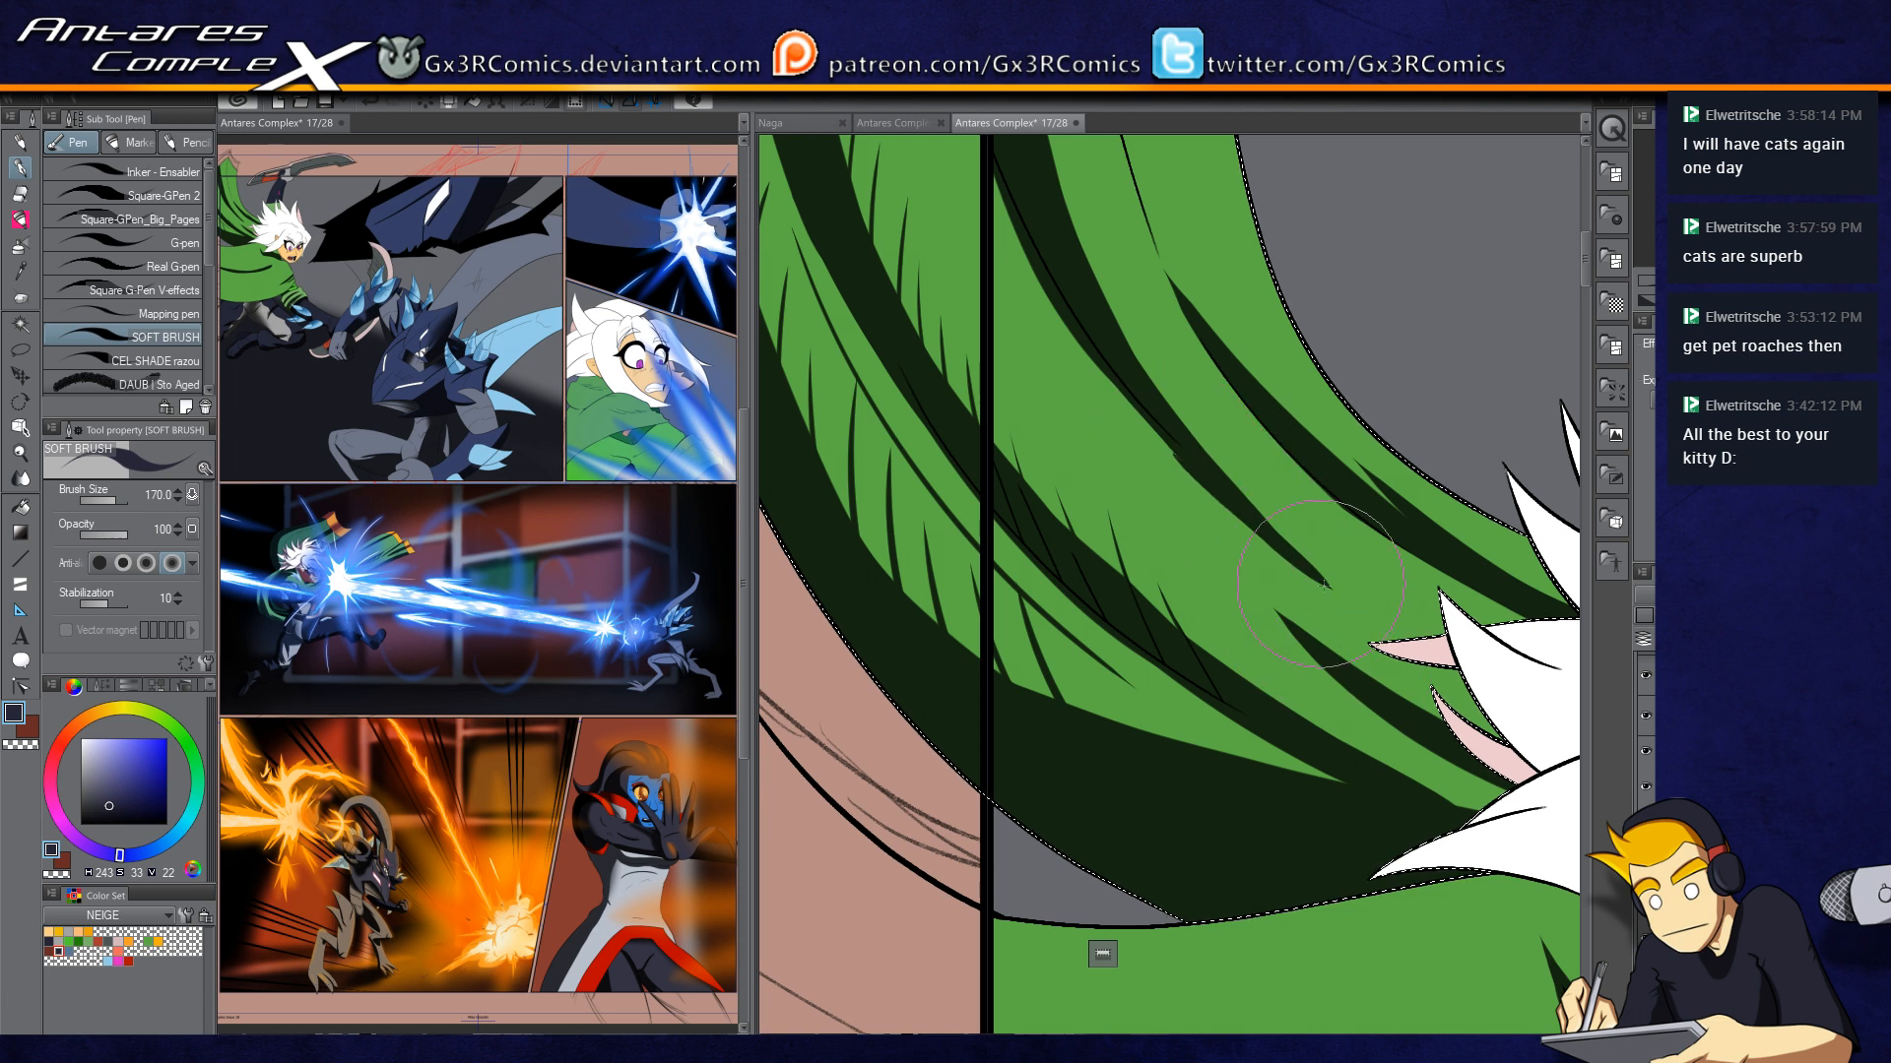
pyautogui.moveTo(1076, 432); pyautogui.dragTo(1237, 704)
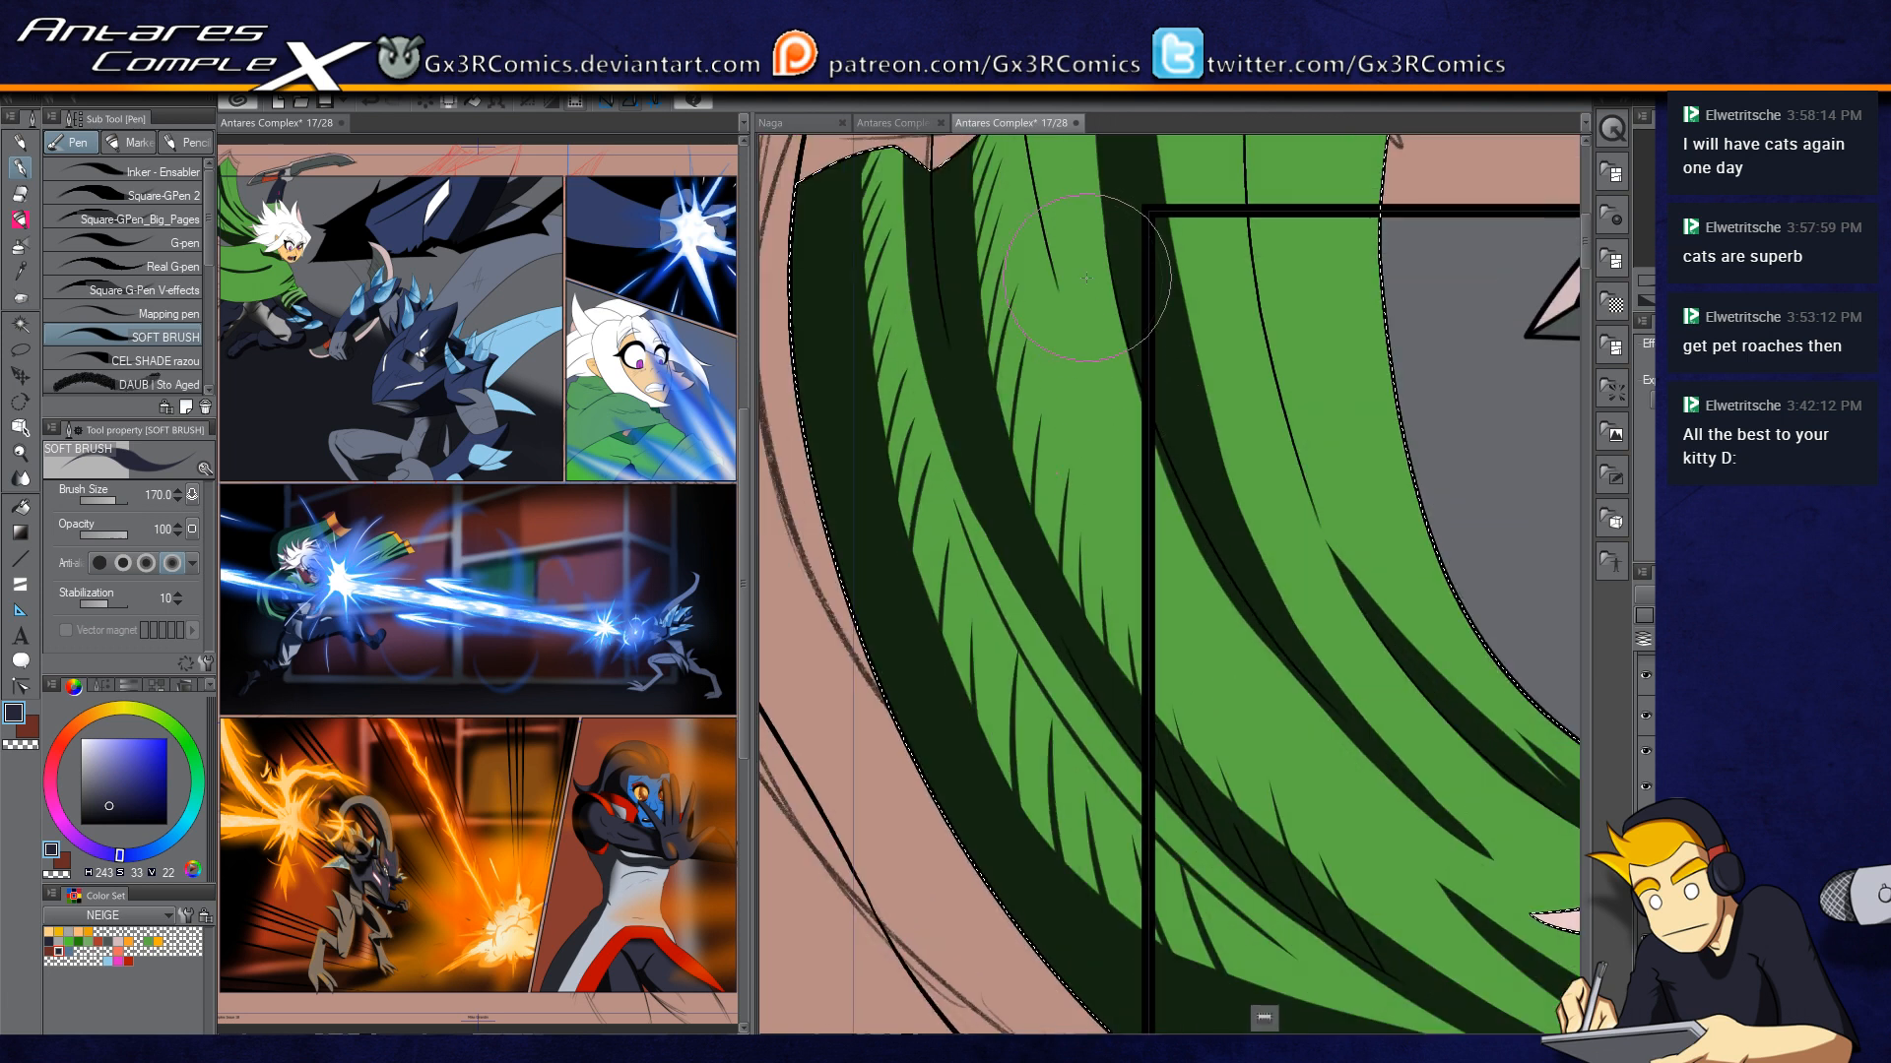
pyautogui.moveTo(1003, 256); pyautogui.dragTo(1010, 471)
pyautogui.moveTo(1030, 266); pyautogui.dragTo(1110, 573)
pyautogui.hotkey('ctrl', 'z')
pyautogui.hotkey('ctrl', 'z')
pyautogui.hotkey('ctrl', 'z')
# Step: Paint a tapered shadow along the short crease at the cape's upper edge and widen the dark band beside it
pyautogui.moveTo(1025, 258); pyautogui.dragTo(1077, 532)
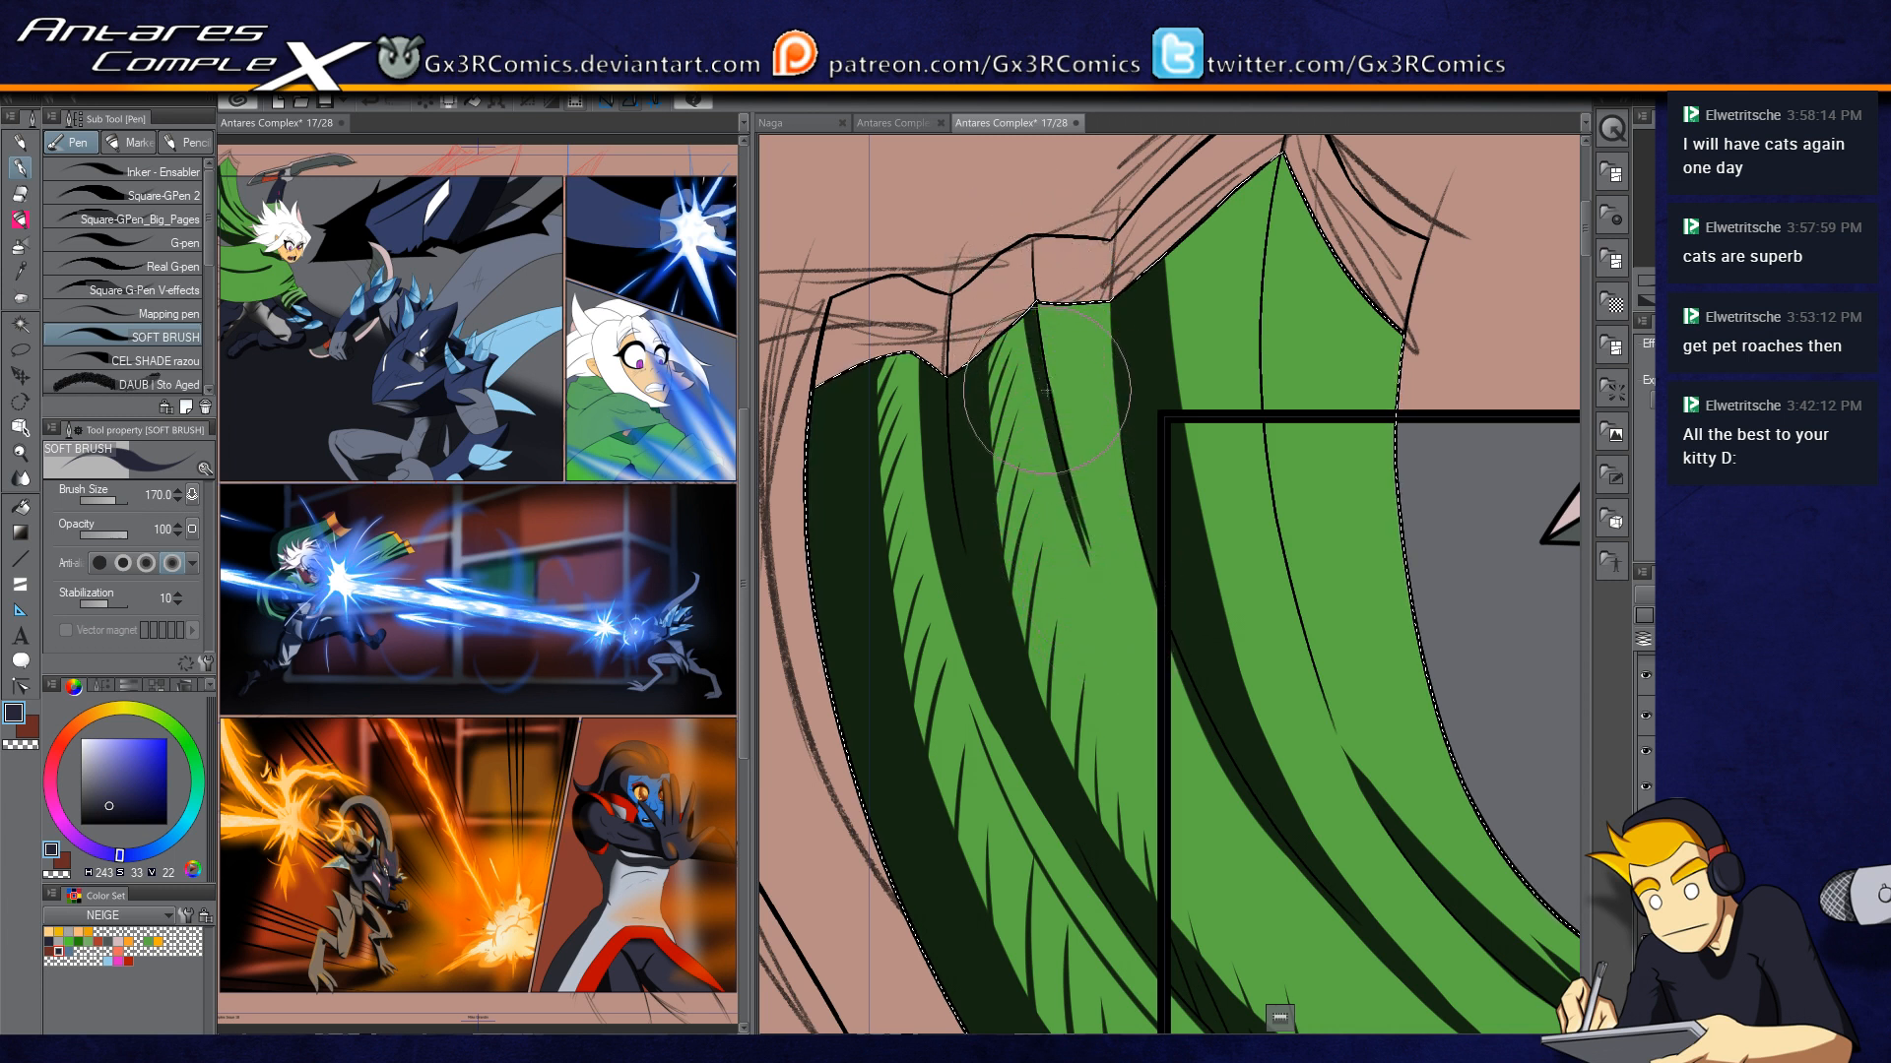
pyautogui.moveTo(1050, 431); pyautogui.dragTo(1113, 602)
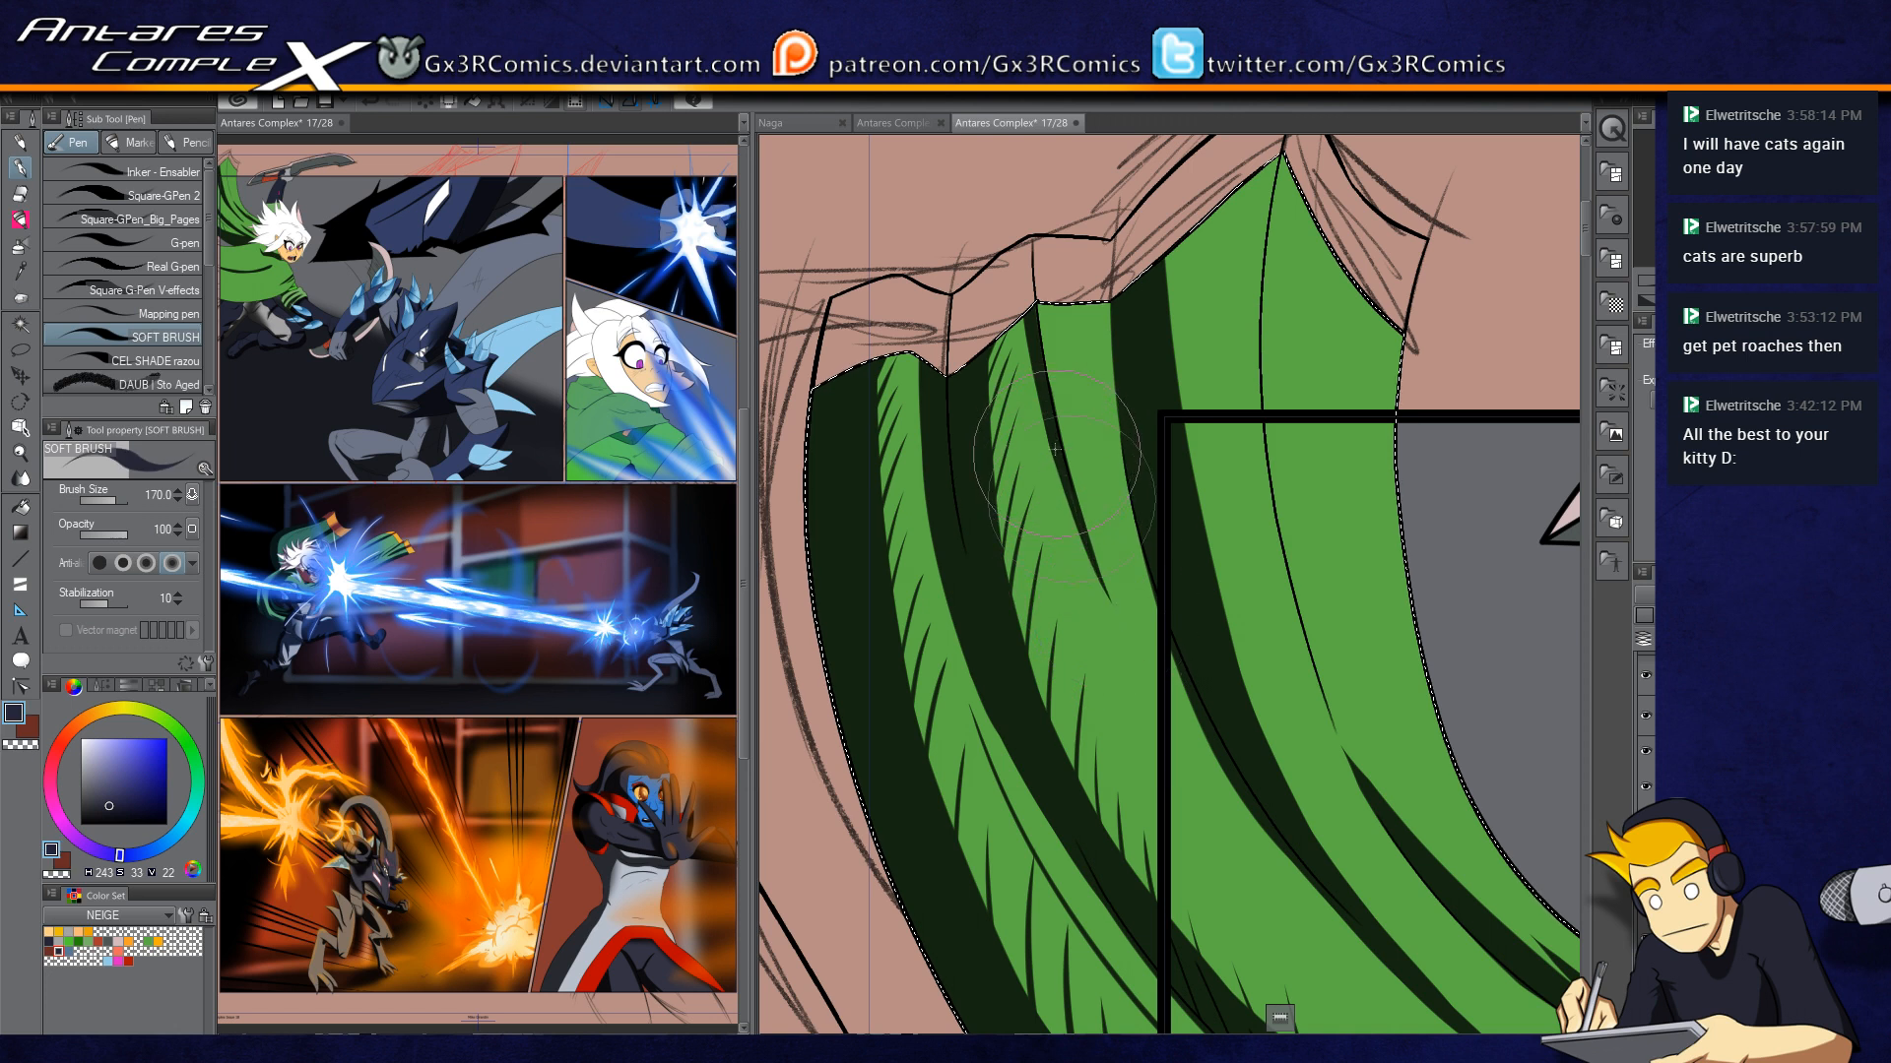
pyautogui.moveTo(1137, 534); pyautogui.dragTo(1024, 633)
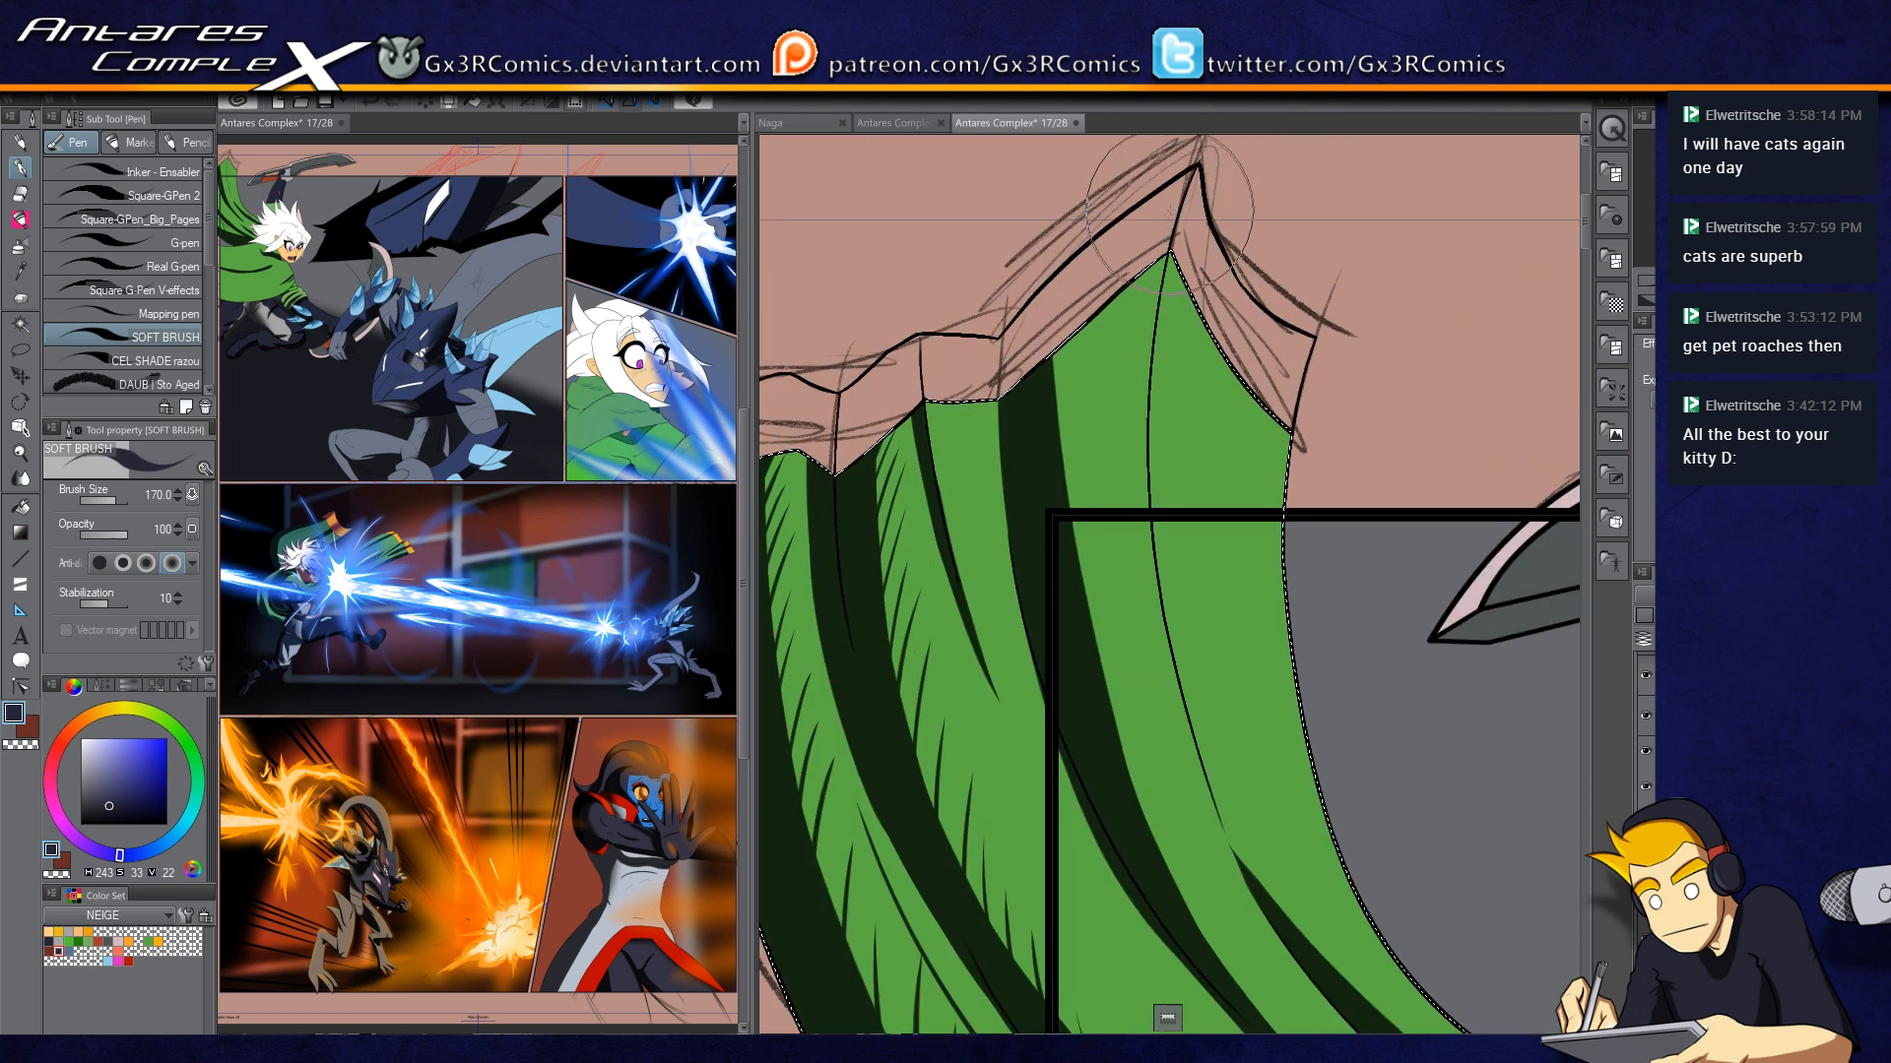
pyautogui.moveTo(1055, 233); pyautogui.dragTo(1105, 753)
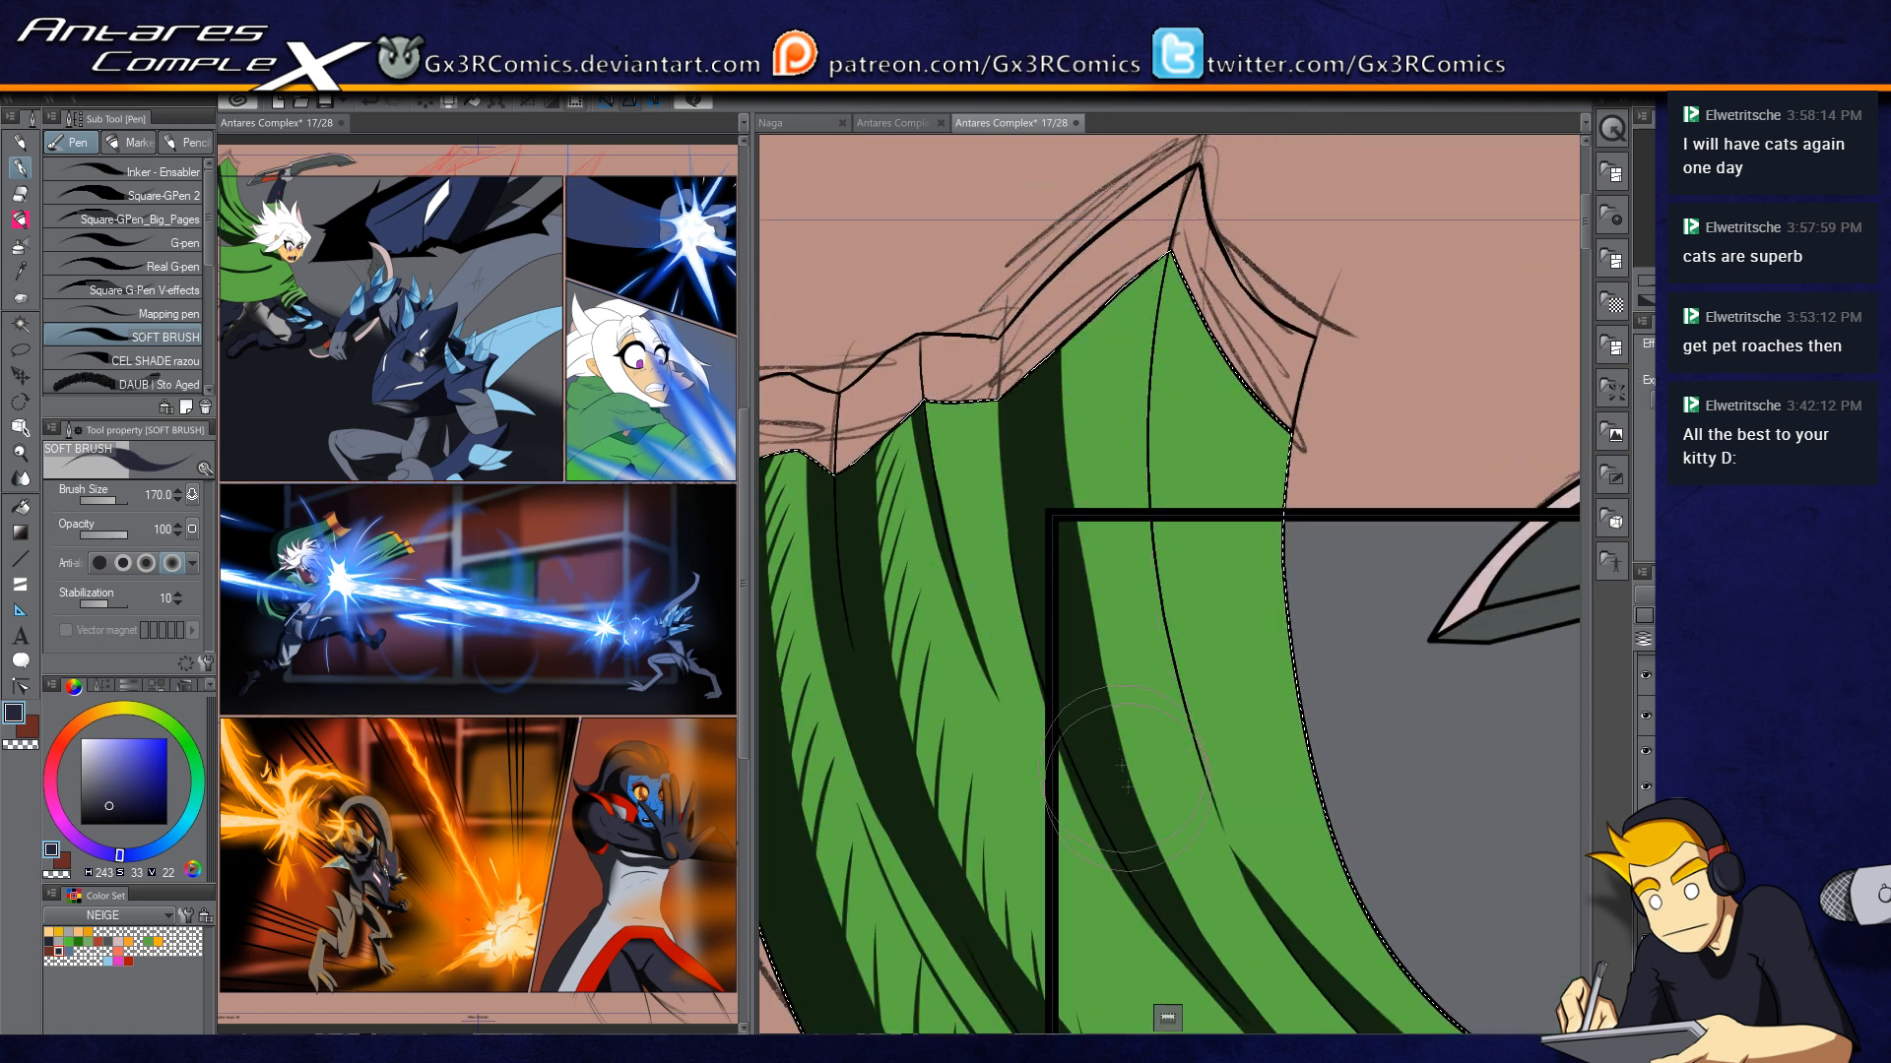
pyautogui.moveTo(1051, 243)
pyautogui.mouseDown()
pyautogui.moveTo(1108, 733)
pyautogui.moveTo(1104, 679)
pyautogui.mouseUp()
pyautogui.moveTo(1093, 591)
pyautogui.mouseDown()
pyautogui.moveTo(1084, 768)
pyautogui.moveTo(1054, 552)
pyautogui.moveTo(1089, 759)
pyautogui.mouseUp()
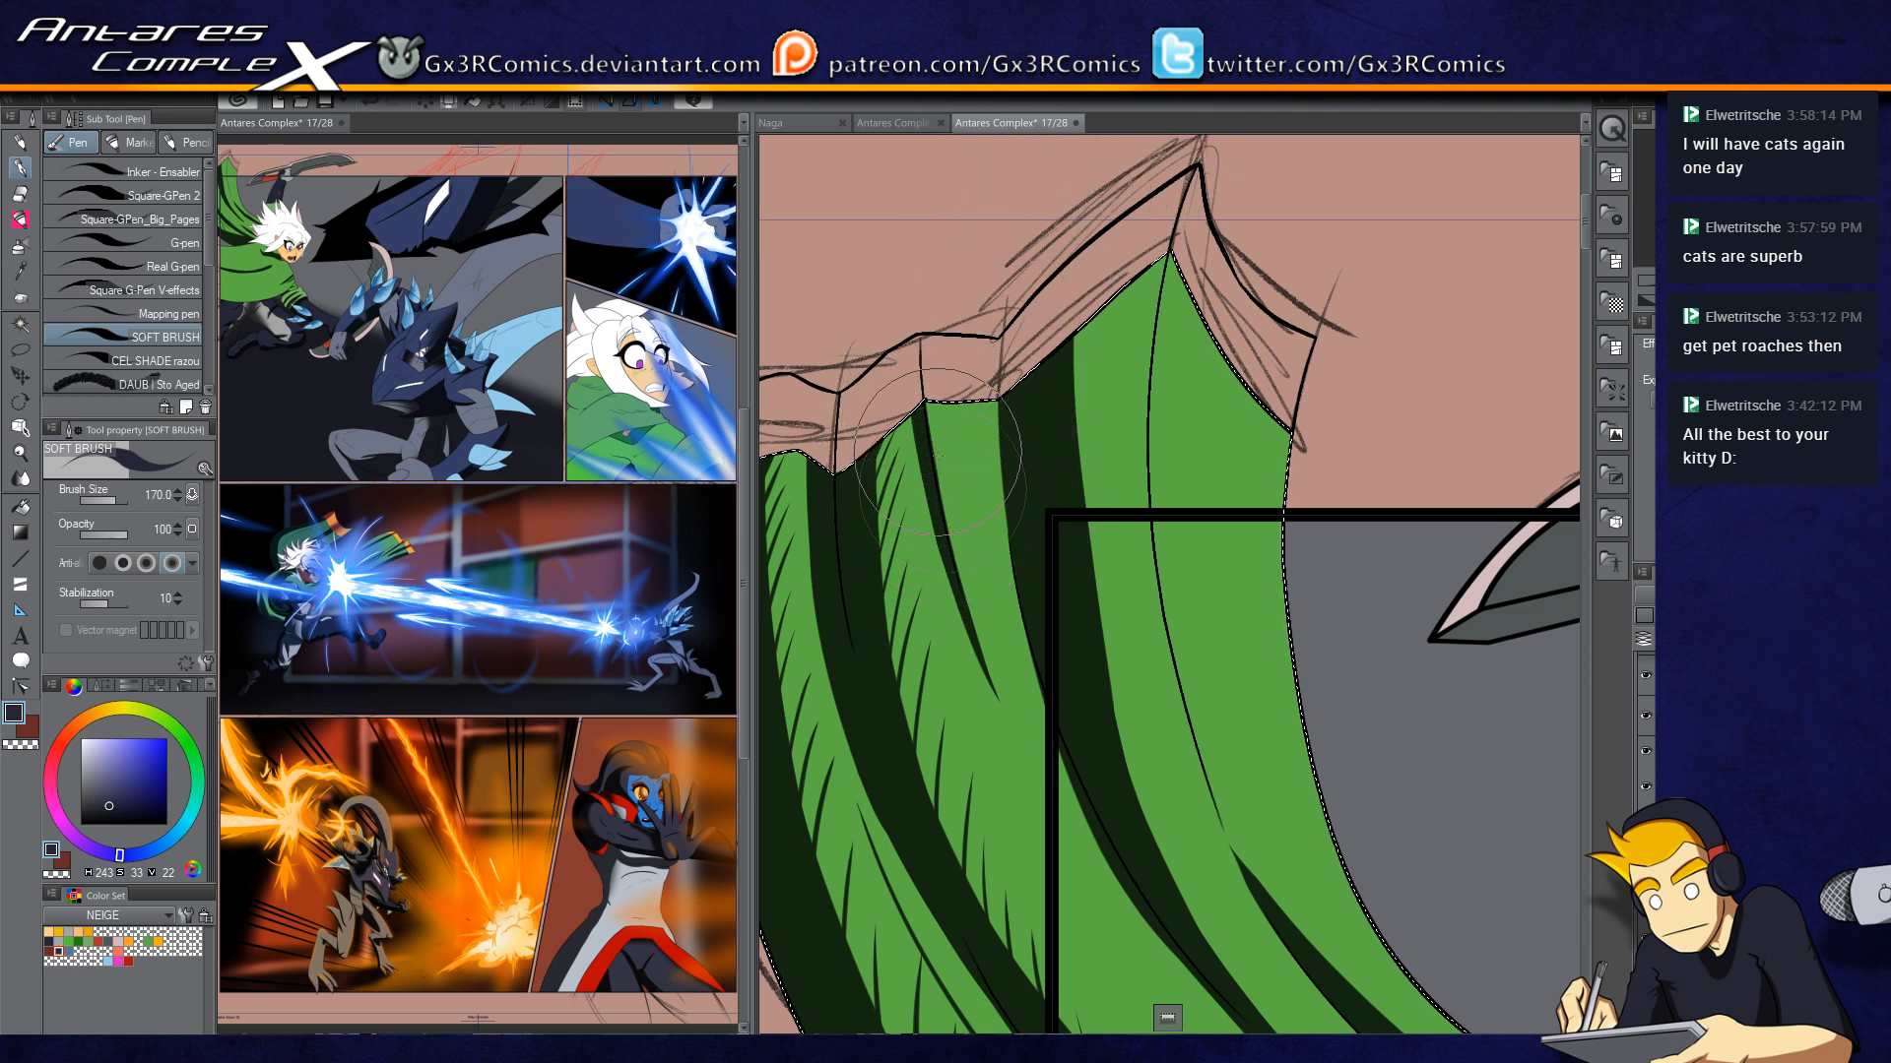
# Step: Extend the shadows on the cape's middle folds around the panel border
pyautogui.moveTo(1017, 751)
pyautogui.mouseDown()
pyautogui.moveTo(906, 471)
pyautogui.moveTo(920, 588)
pyautogui.mouseUp()
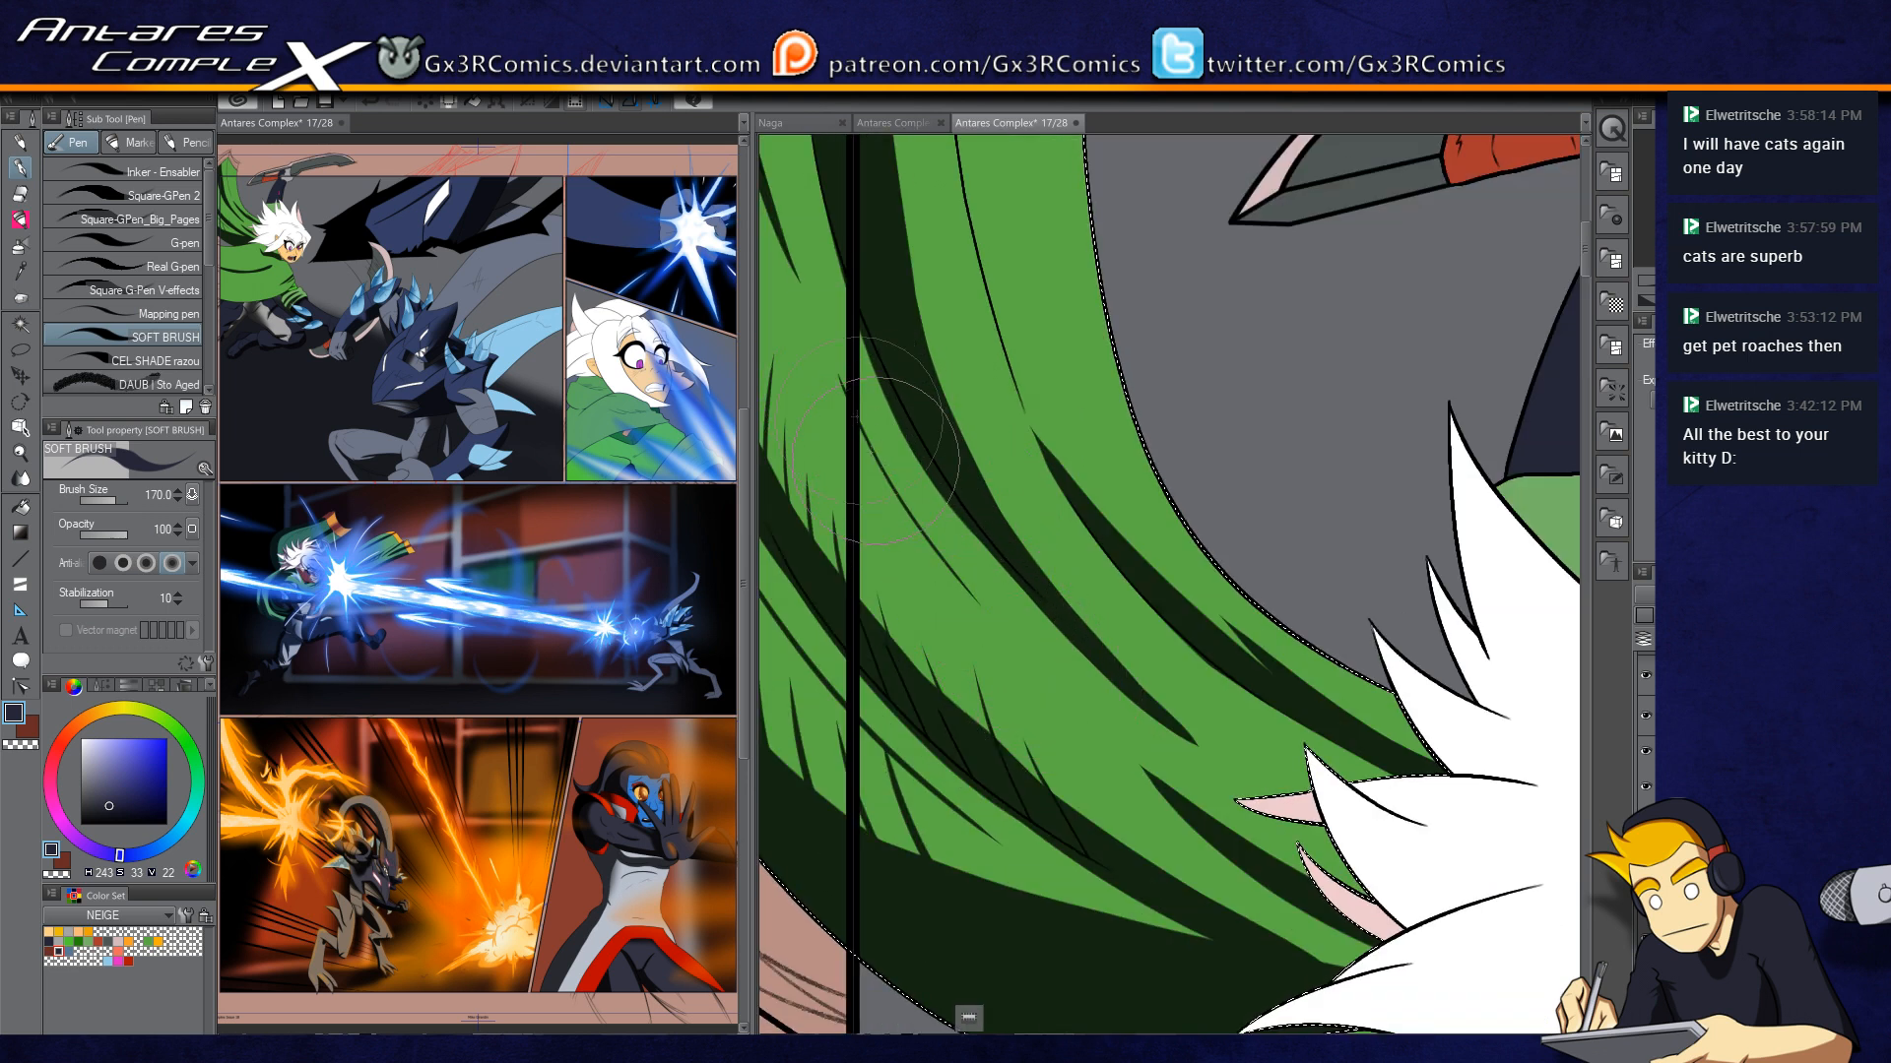
pyautogui.moveTo(848, 363); pyautogui.dragTo(931, 503)
pyautogui.moveTo(1084, 506); pyautogui.dragTo(1045, 737)
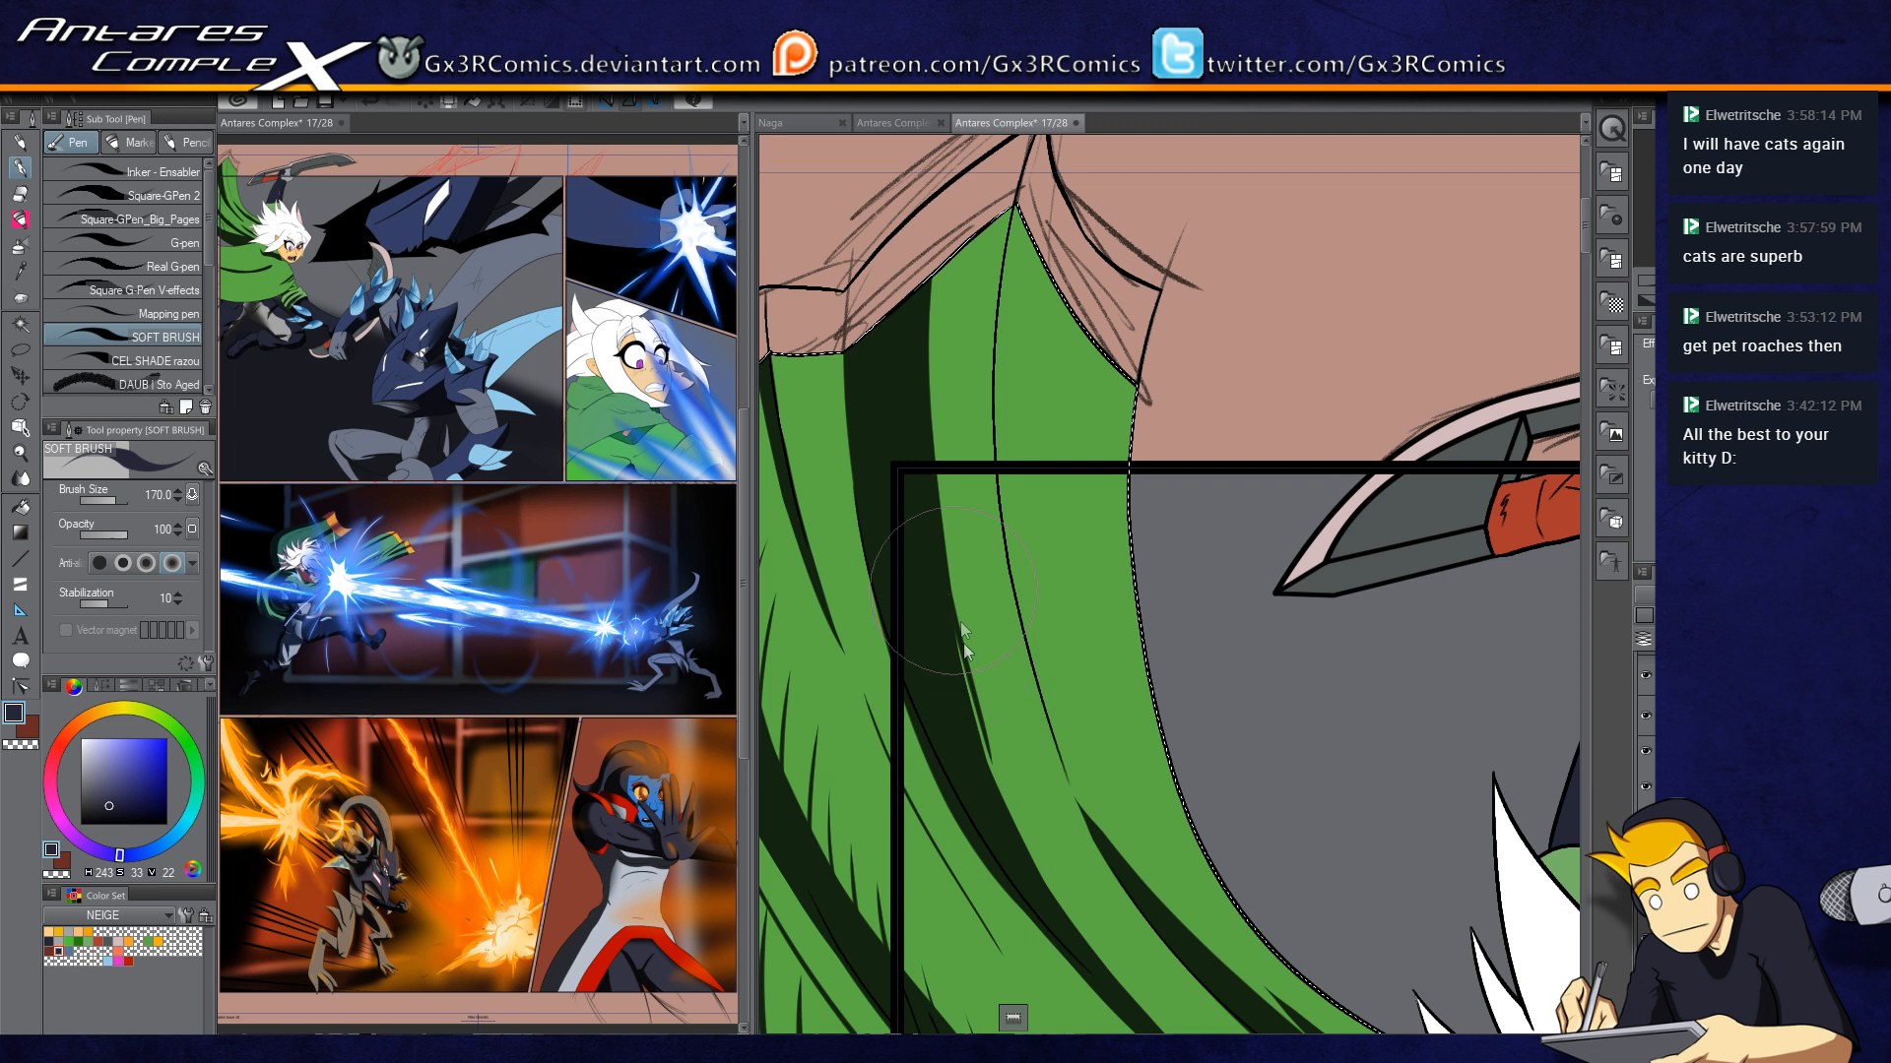
pyautogui.moveTo(1047, 871); pyautogui.dragTo(972, 749)
pyautogui.moveTo(919, 483); pyautogui.dragTo(945, 698)
# Step: Enlarge the brush to 500 and widen the dark band beside the cape's peak with long sweeping strokes
pyautogui.press(']')
pyautogui.press(']')
pyautogui.press(']')
pyautogui.press(']')
pyautogui.press(']')
pyautogui.moveTo(862, 258); pyautogui.dragTo(954, 965)
pyautogui.moveTo(973, 887); pyautogui.dragTo(937, 825)
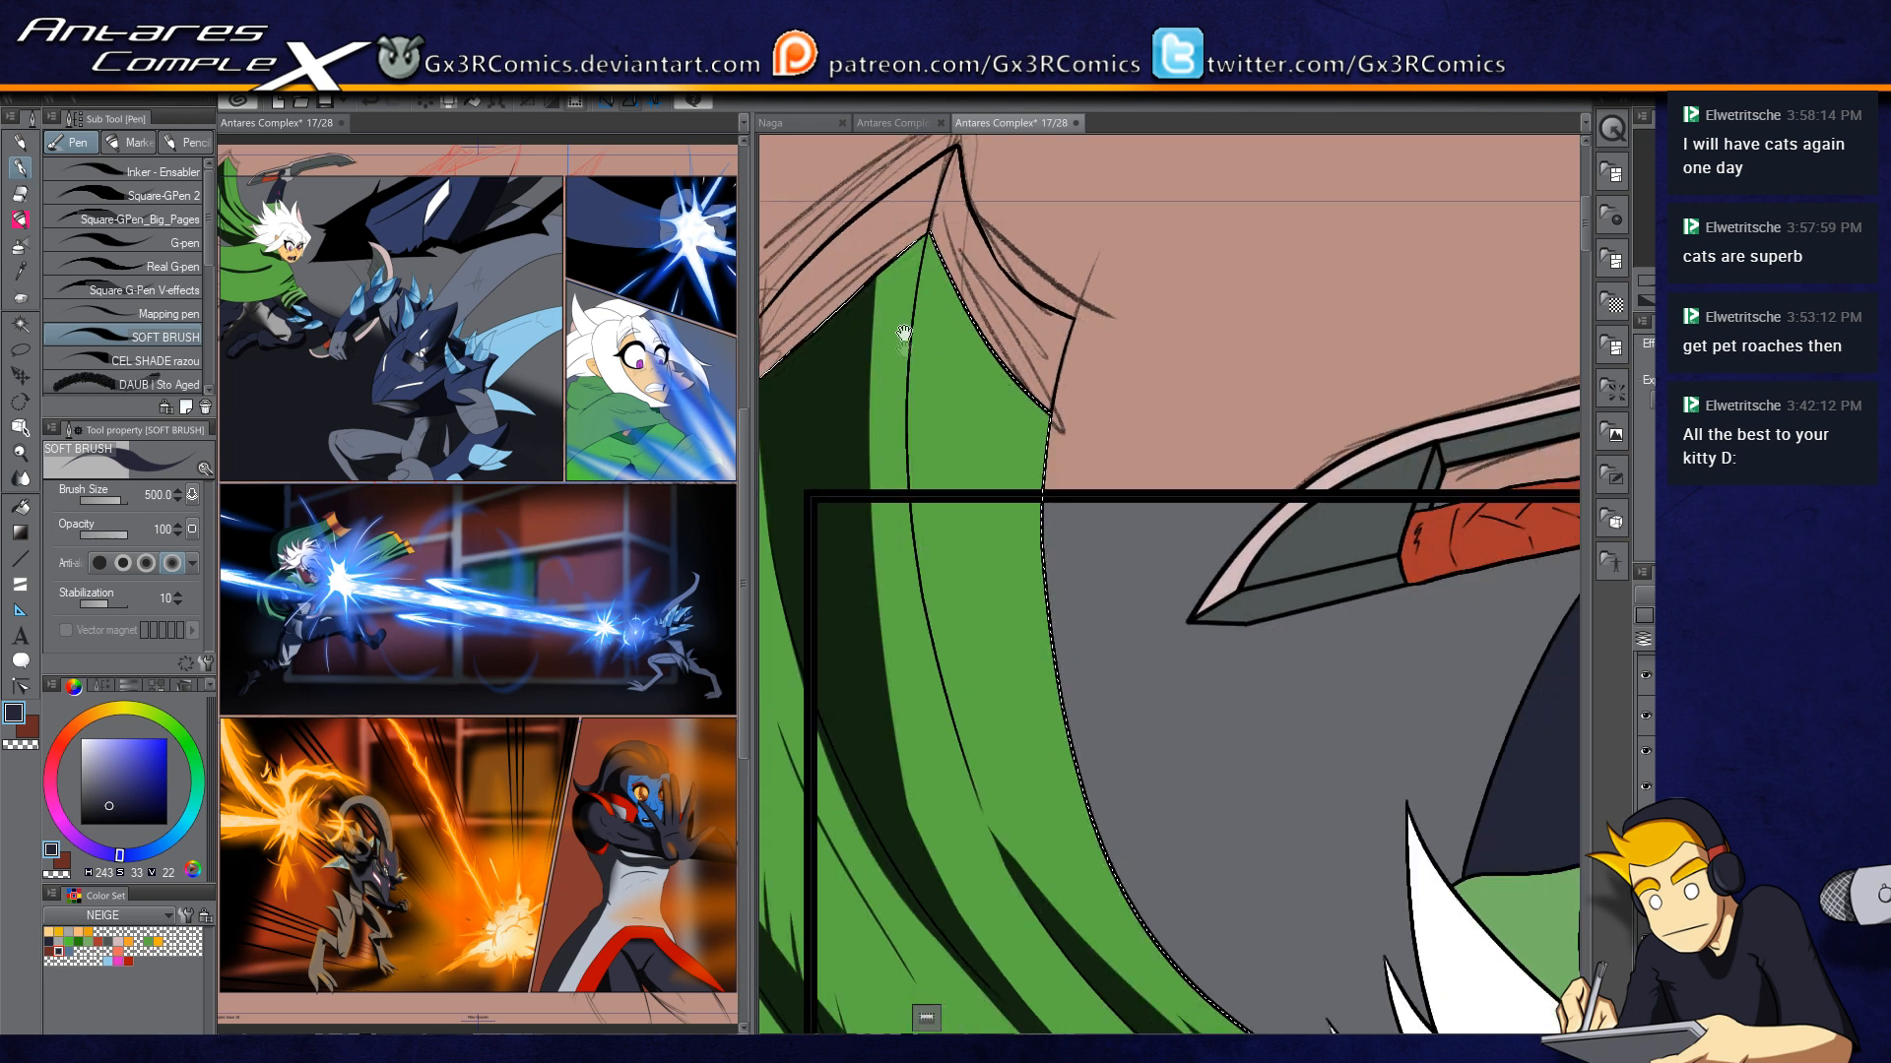
pyautogui.moveTo(890, 252); pyautogui.dragTo(959, 901)
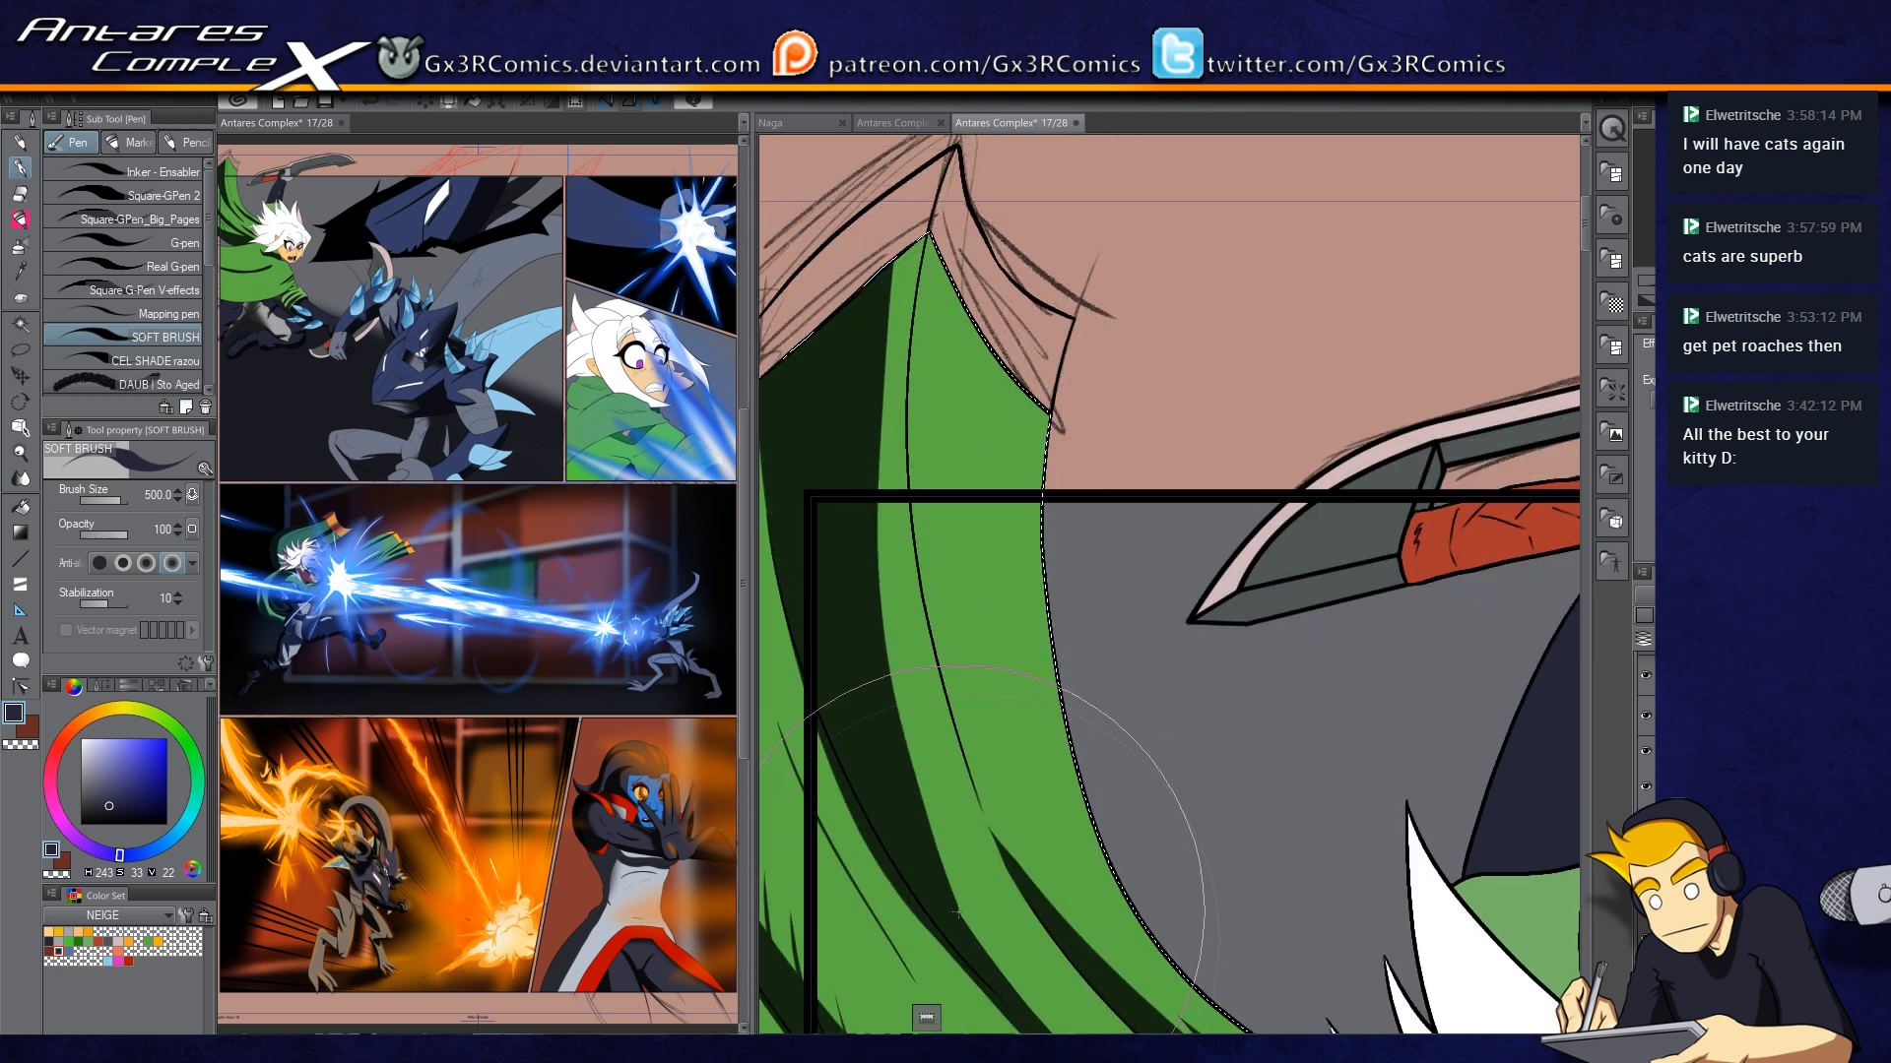
pyautogui.moveTo(920, 818); pyautogui.dragTo(991, 950)
# Step: Reduce the brush size to 150 and refine the shadows on the cape's lower folds near the hair
pyautogui.press('[')
pyautogui.press('[')
pyautogui.press('[')
pyautogui.press('[')
pyautogui.press('[')
pyautogui.moveTo(966, 718); pyautogui.dragTo(905, 309)
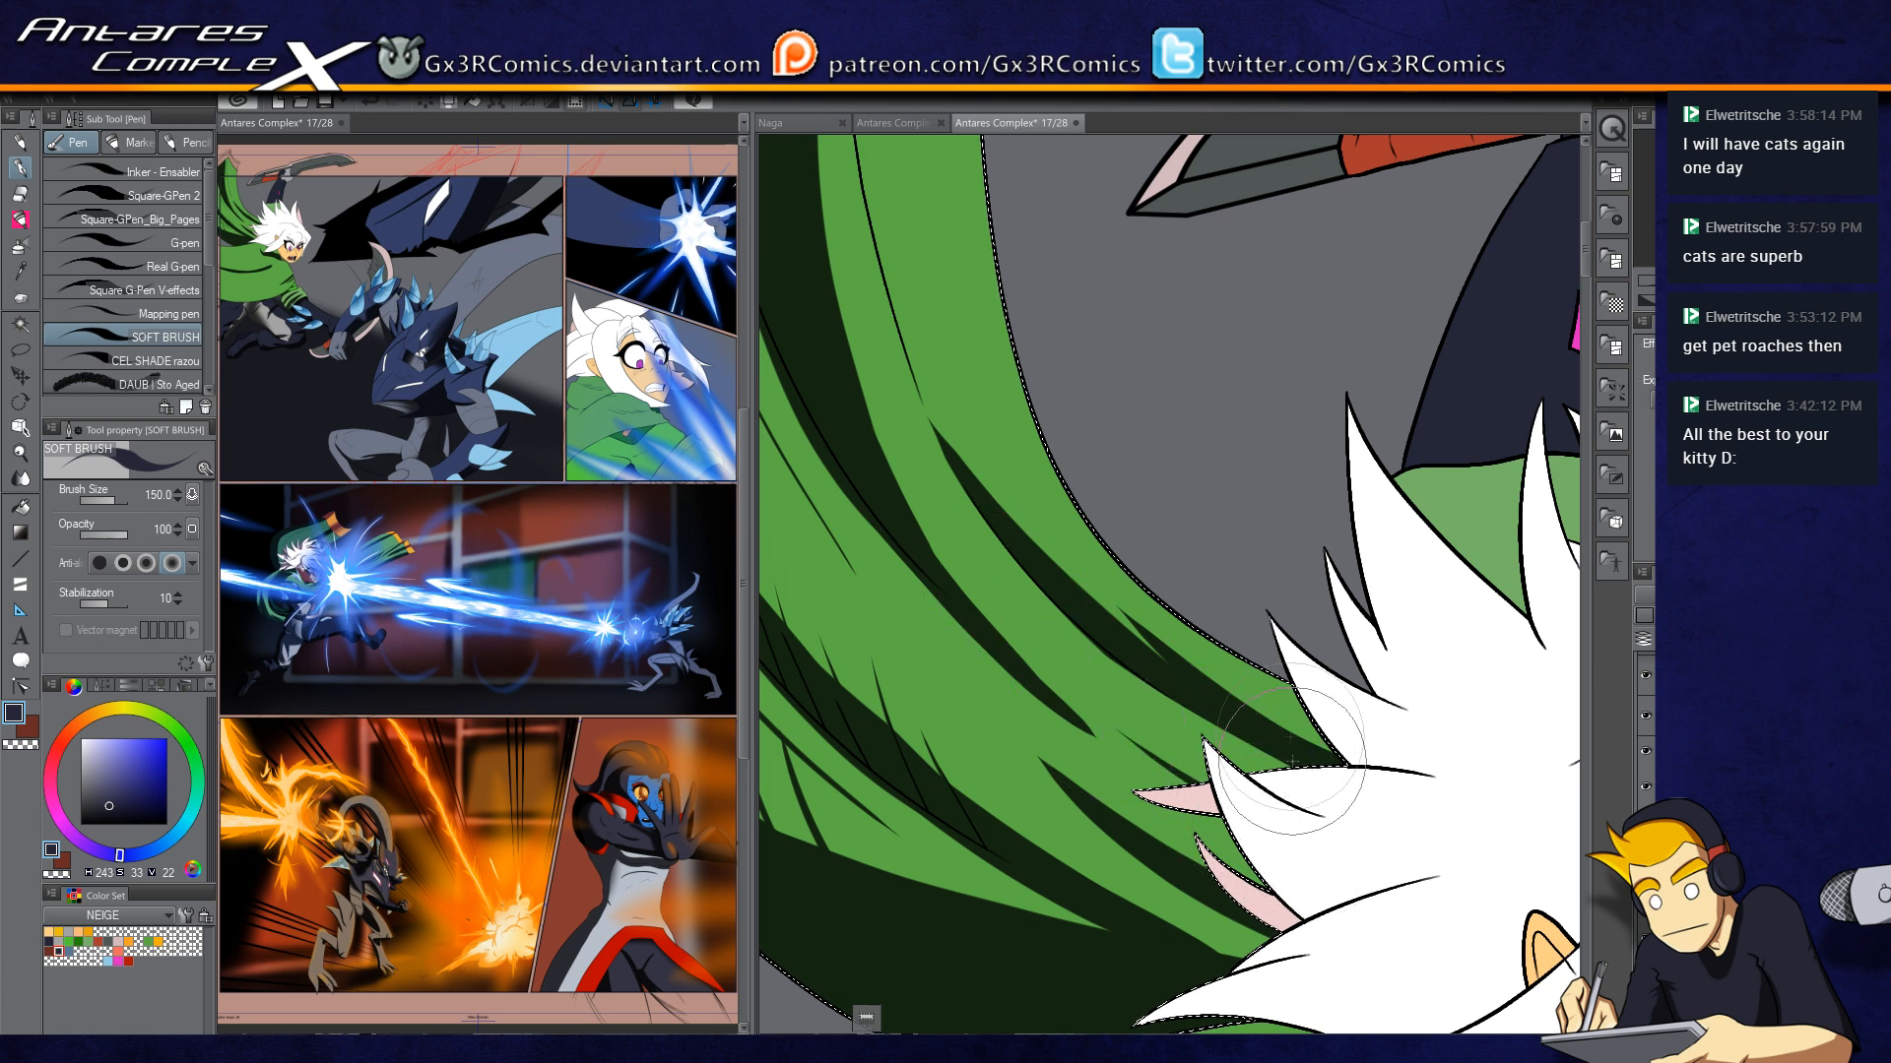
# Step: Auto-select the dark sleeve of the raised arm and paint a shadow along its inner seam with brush size 250
pyautogui.moveTo(1279, 570); pyautogui.dragTo(975, 665)
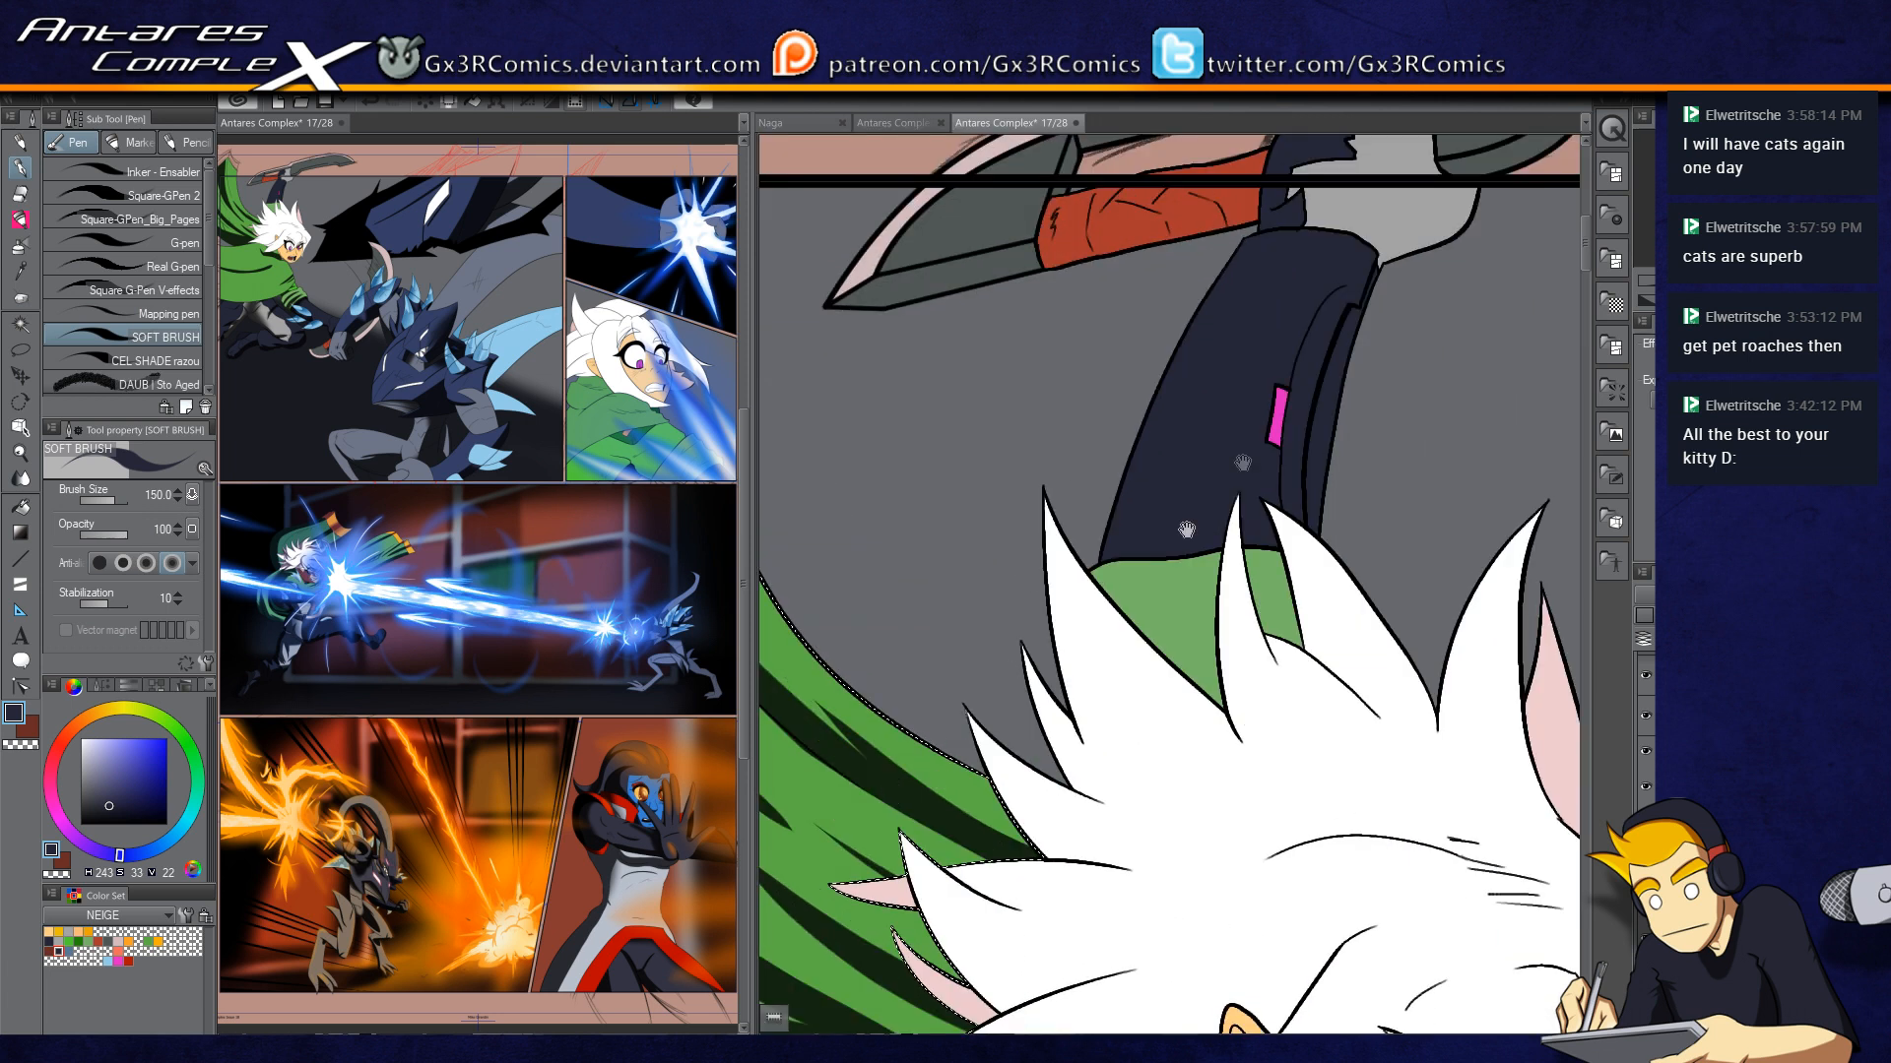
pyautogui.press('w')
pyautogui.click(1197, 390)
pyautogui.press('p')
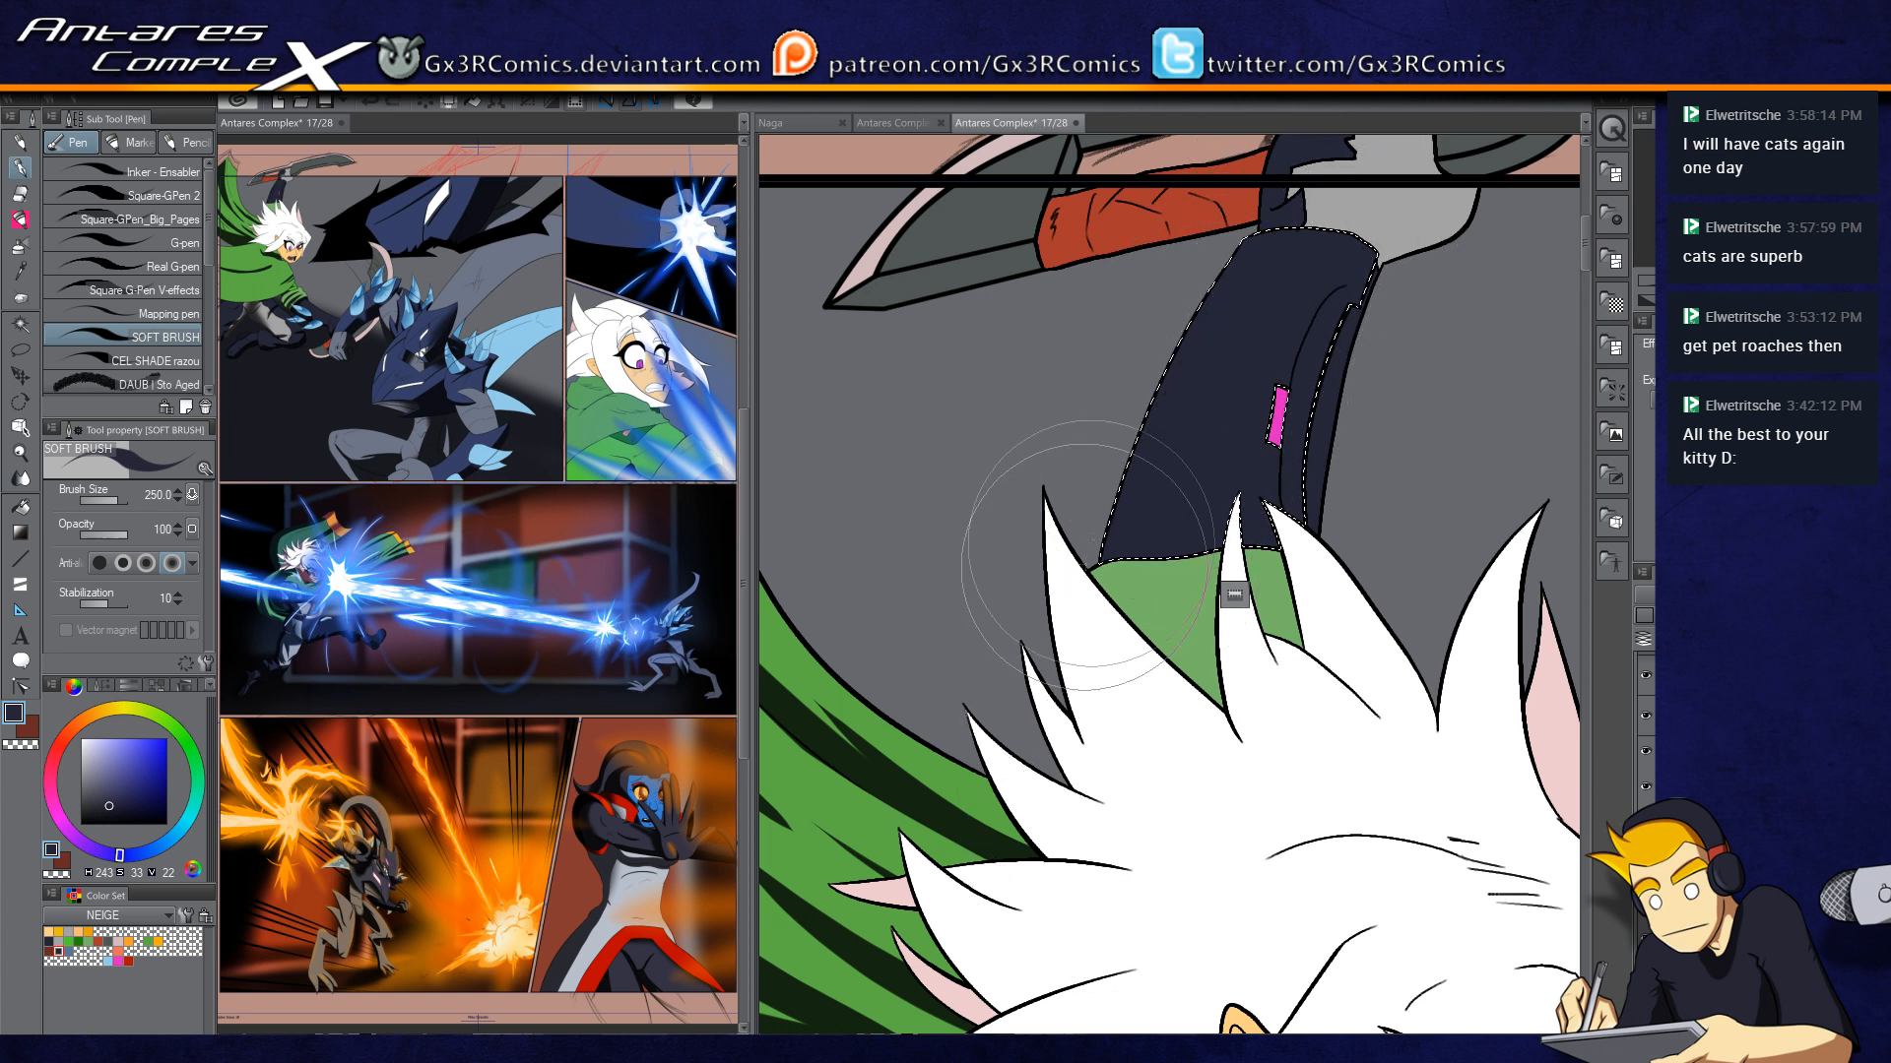
pyautogui.moveTo(1339, 295)
pyautogui.mouseDown()
pyautogui.moveTo(1291, 551)
pyautogui.moveTo(1319, 339)
pyautogui.moveTo(1293, 429)
pyautogui.moveTo(1282, 546)
pyautogui.mouseUp()
pyautogui.moveTo(1337, 308); pyautogui.dragTo(1298, 362)
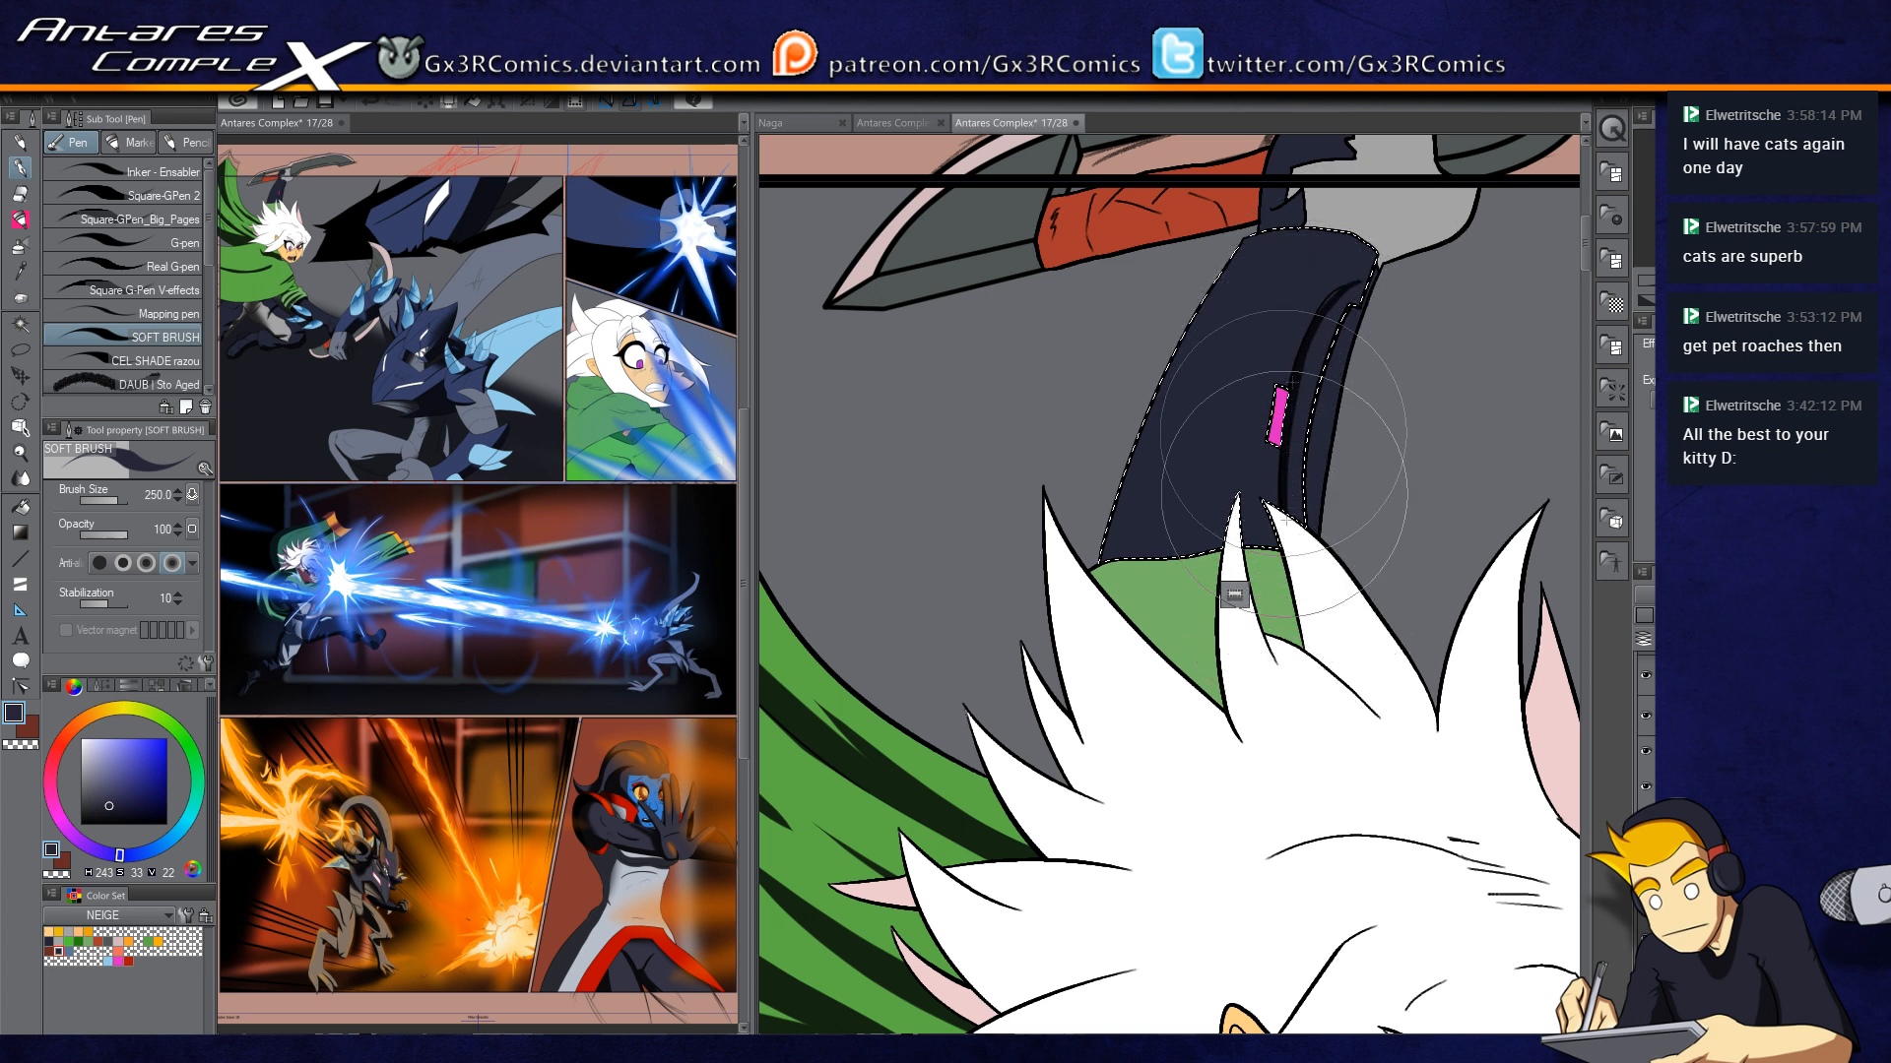
pyautogui.press('c')
pyautogui.press('c')
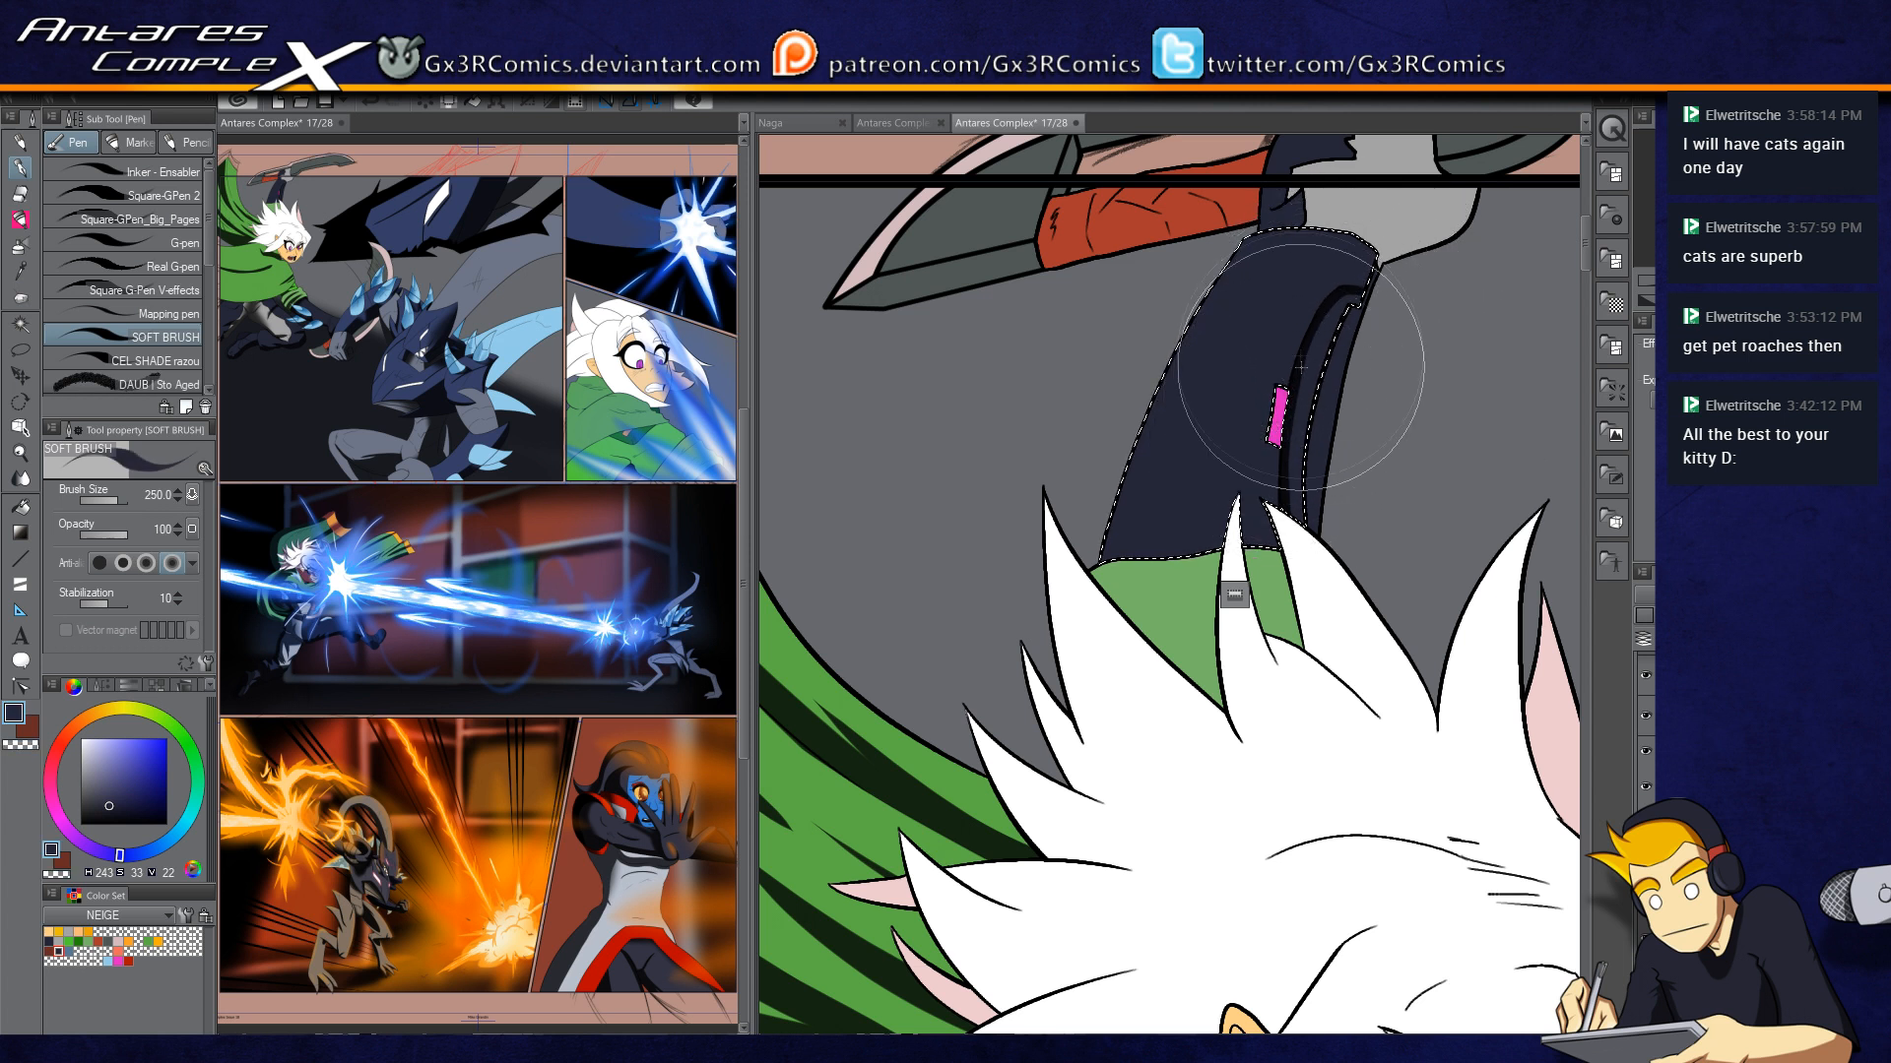
# Step: Select the narrow strip at the sleeve's outer edge and shade it with the Soft Brush
pyautogui.press('b')
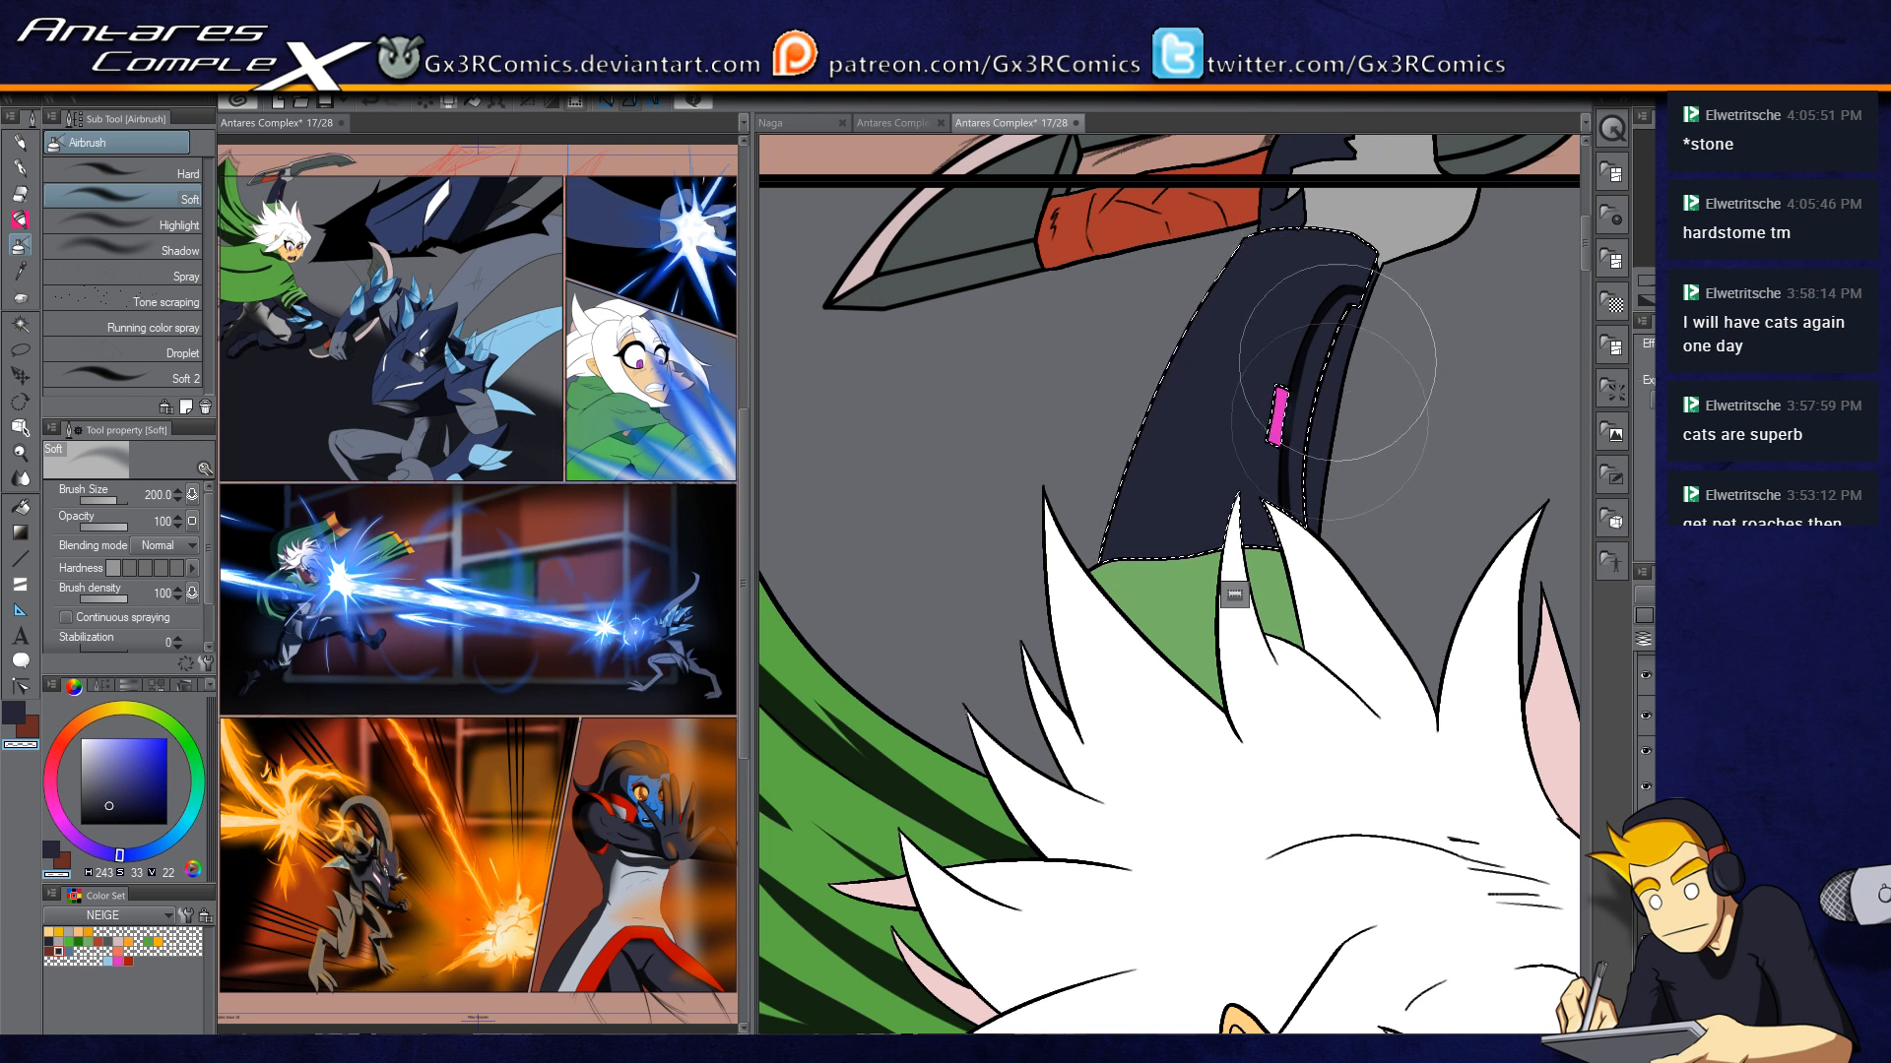
pyautogui.press('e')
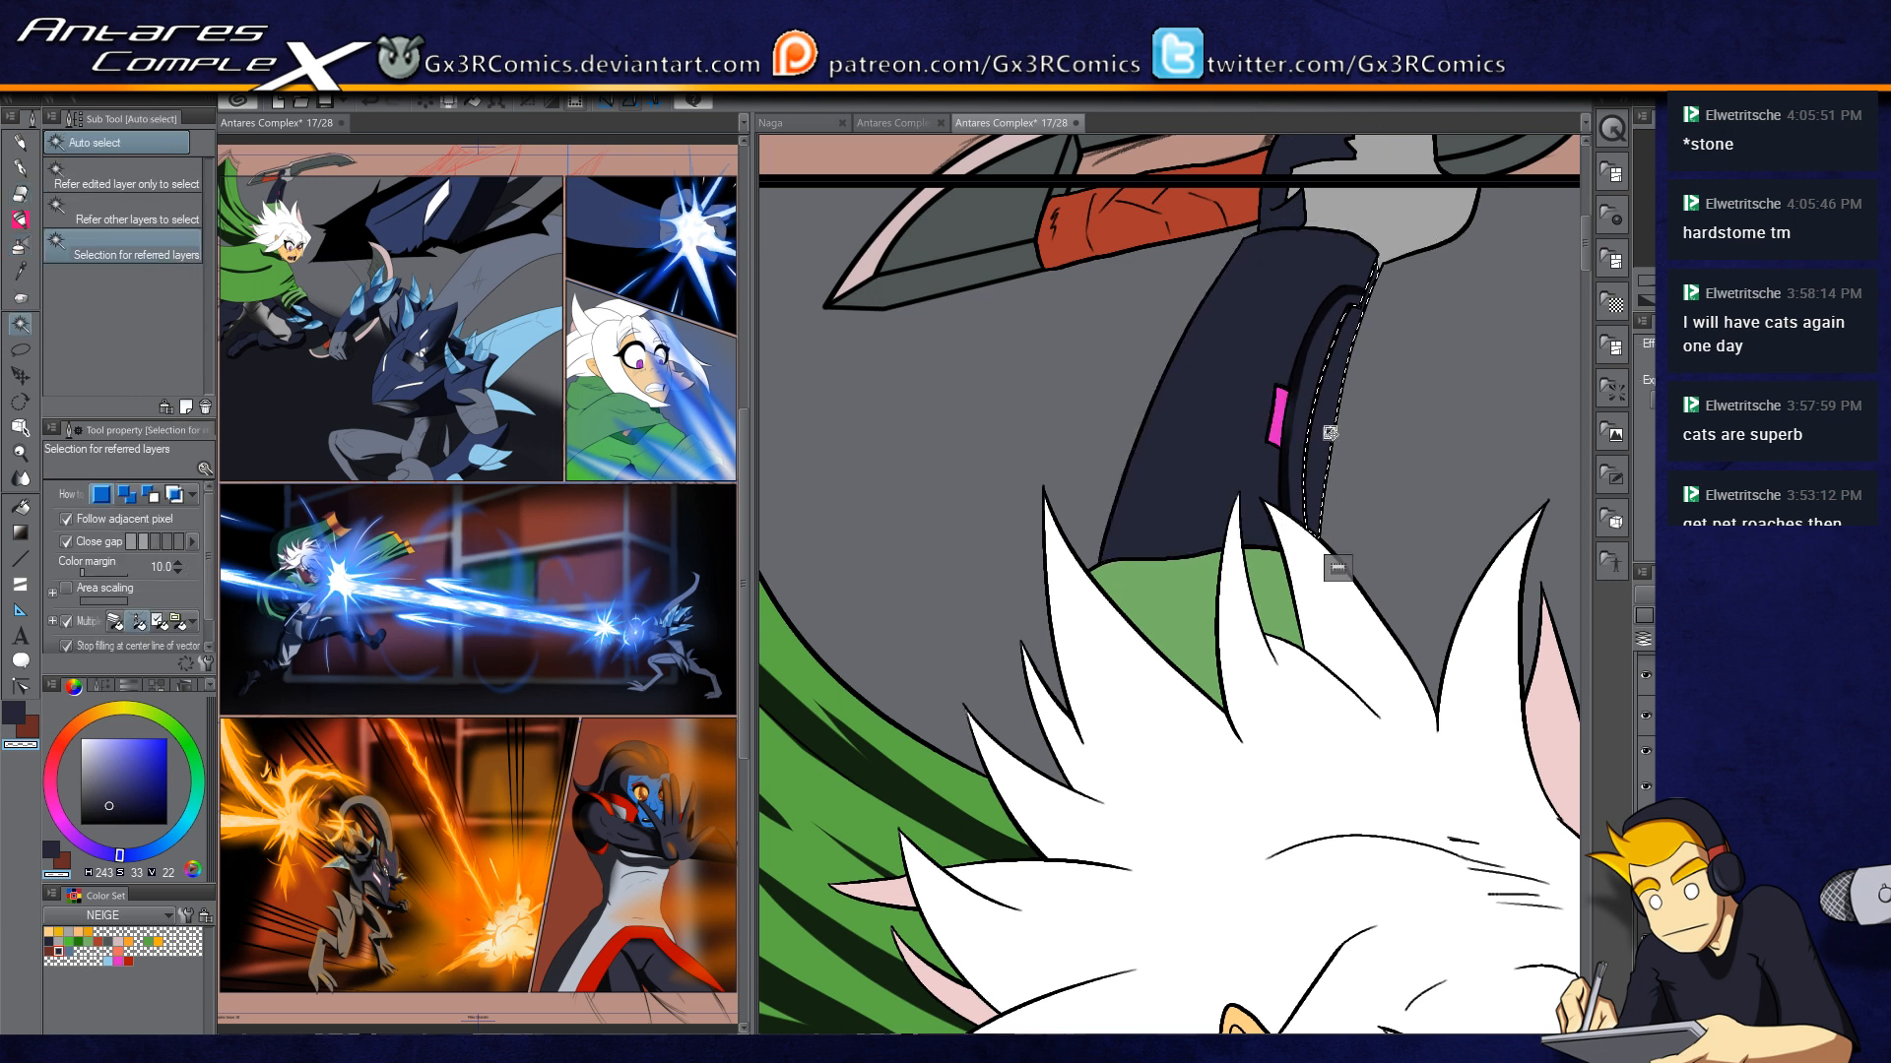
pyautogui.press('p')
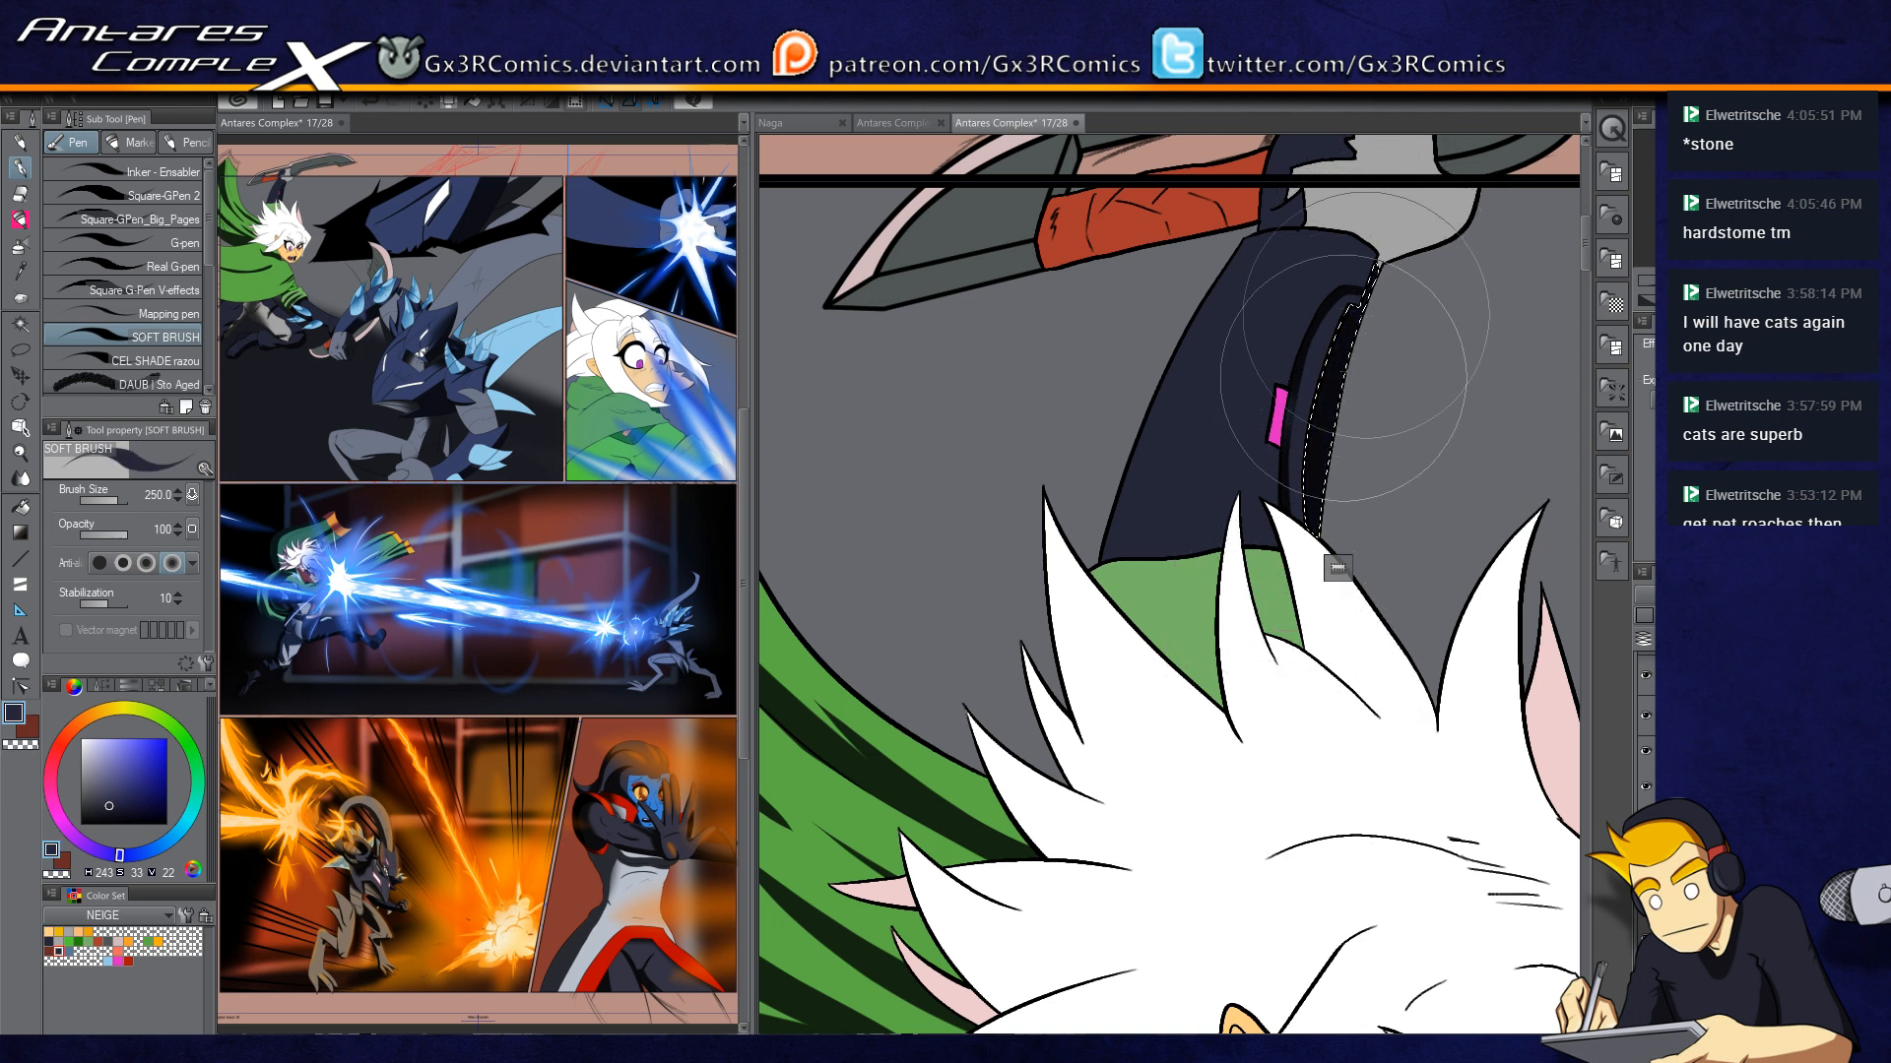
pyautogui.moveTo(1387, 242)
pyautogui.mouseDown()
pyautogui.moveTo(1259, 474)
pyautogui.moveTo(1357, 414)
pyautogui.mouseUp()
# Step: Select and shade the lower edge of the grey gauntlet, and do the same for the weapon's red grip wrap
pyautogui.press('w')
pyautogui.click(1259, 474)
pyautogui.press('p')
pyautogui.moveTo(1228, 473); pyautogui.dragTo(1351, 351)
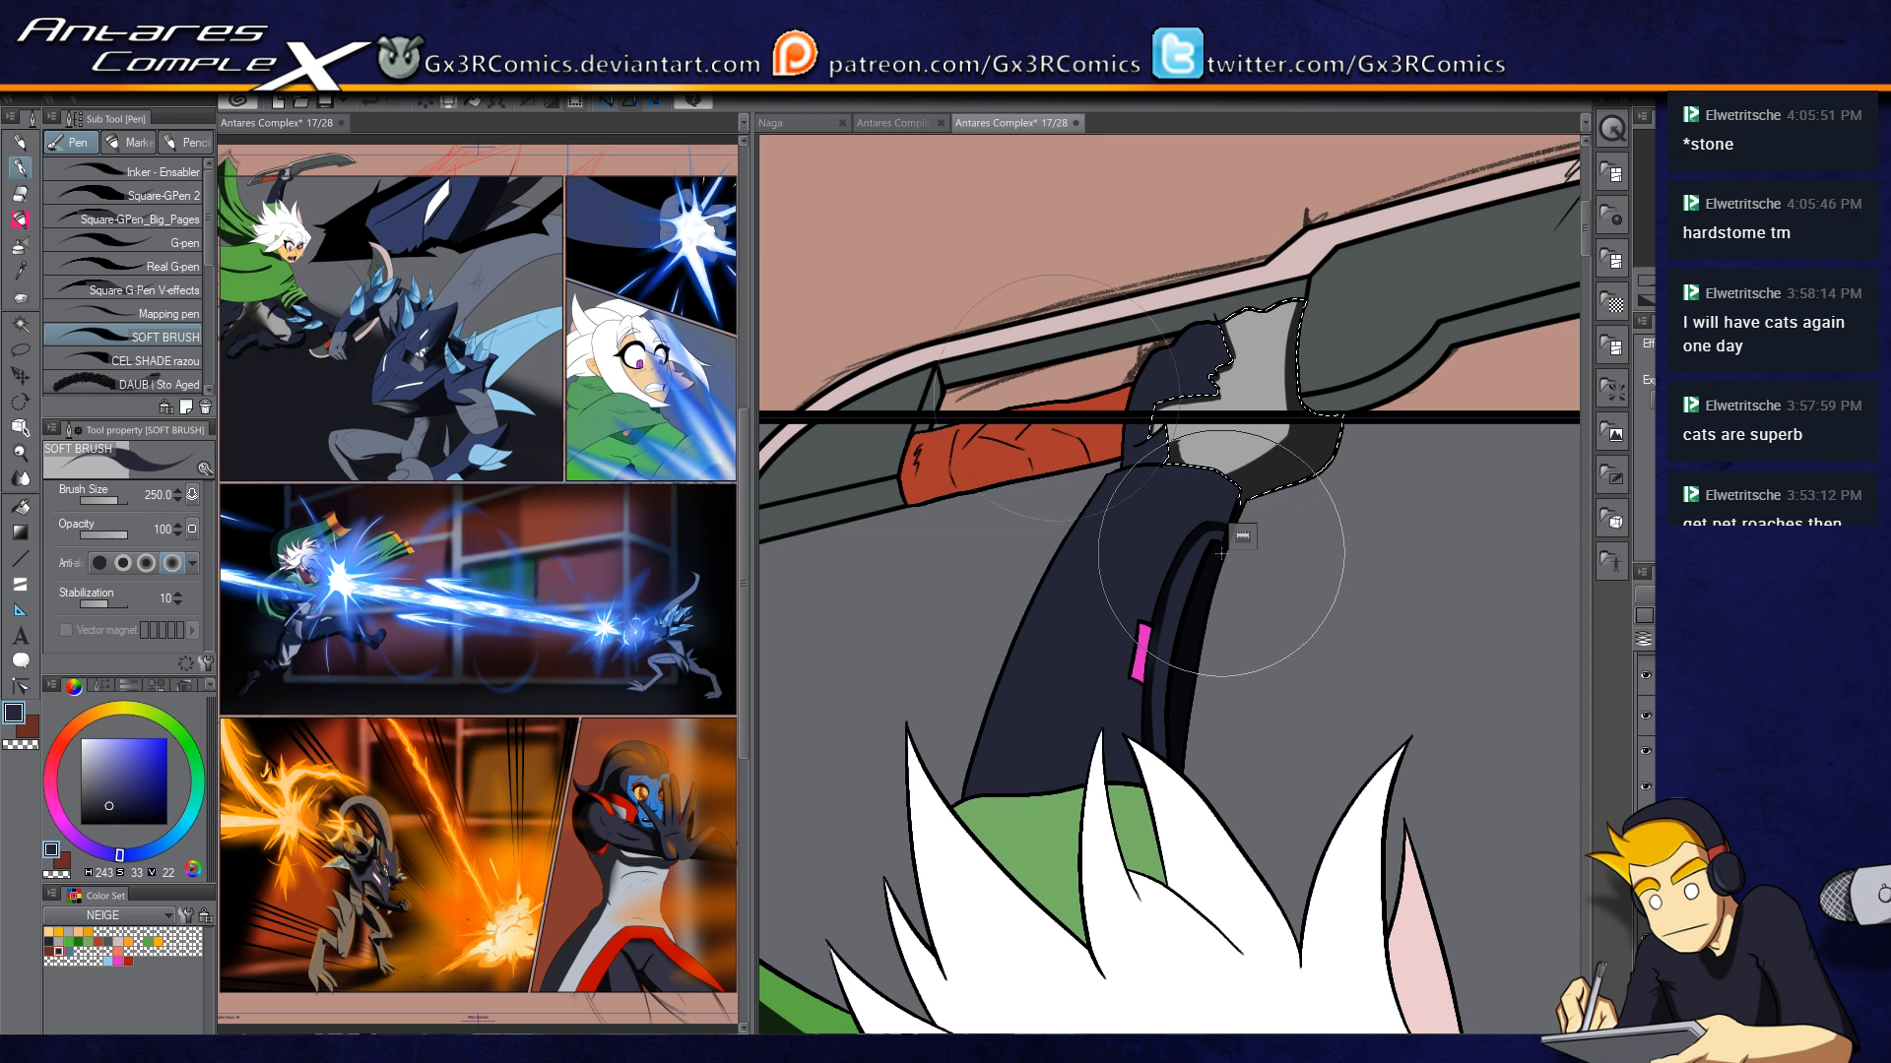
pyautogui.press('w')
pyautogui.press('p')
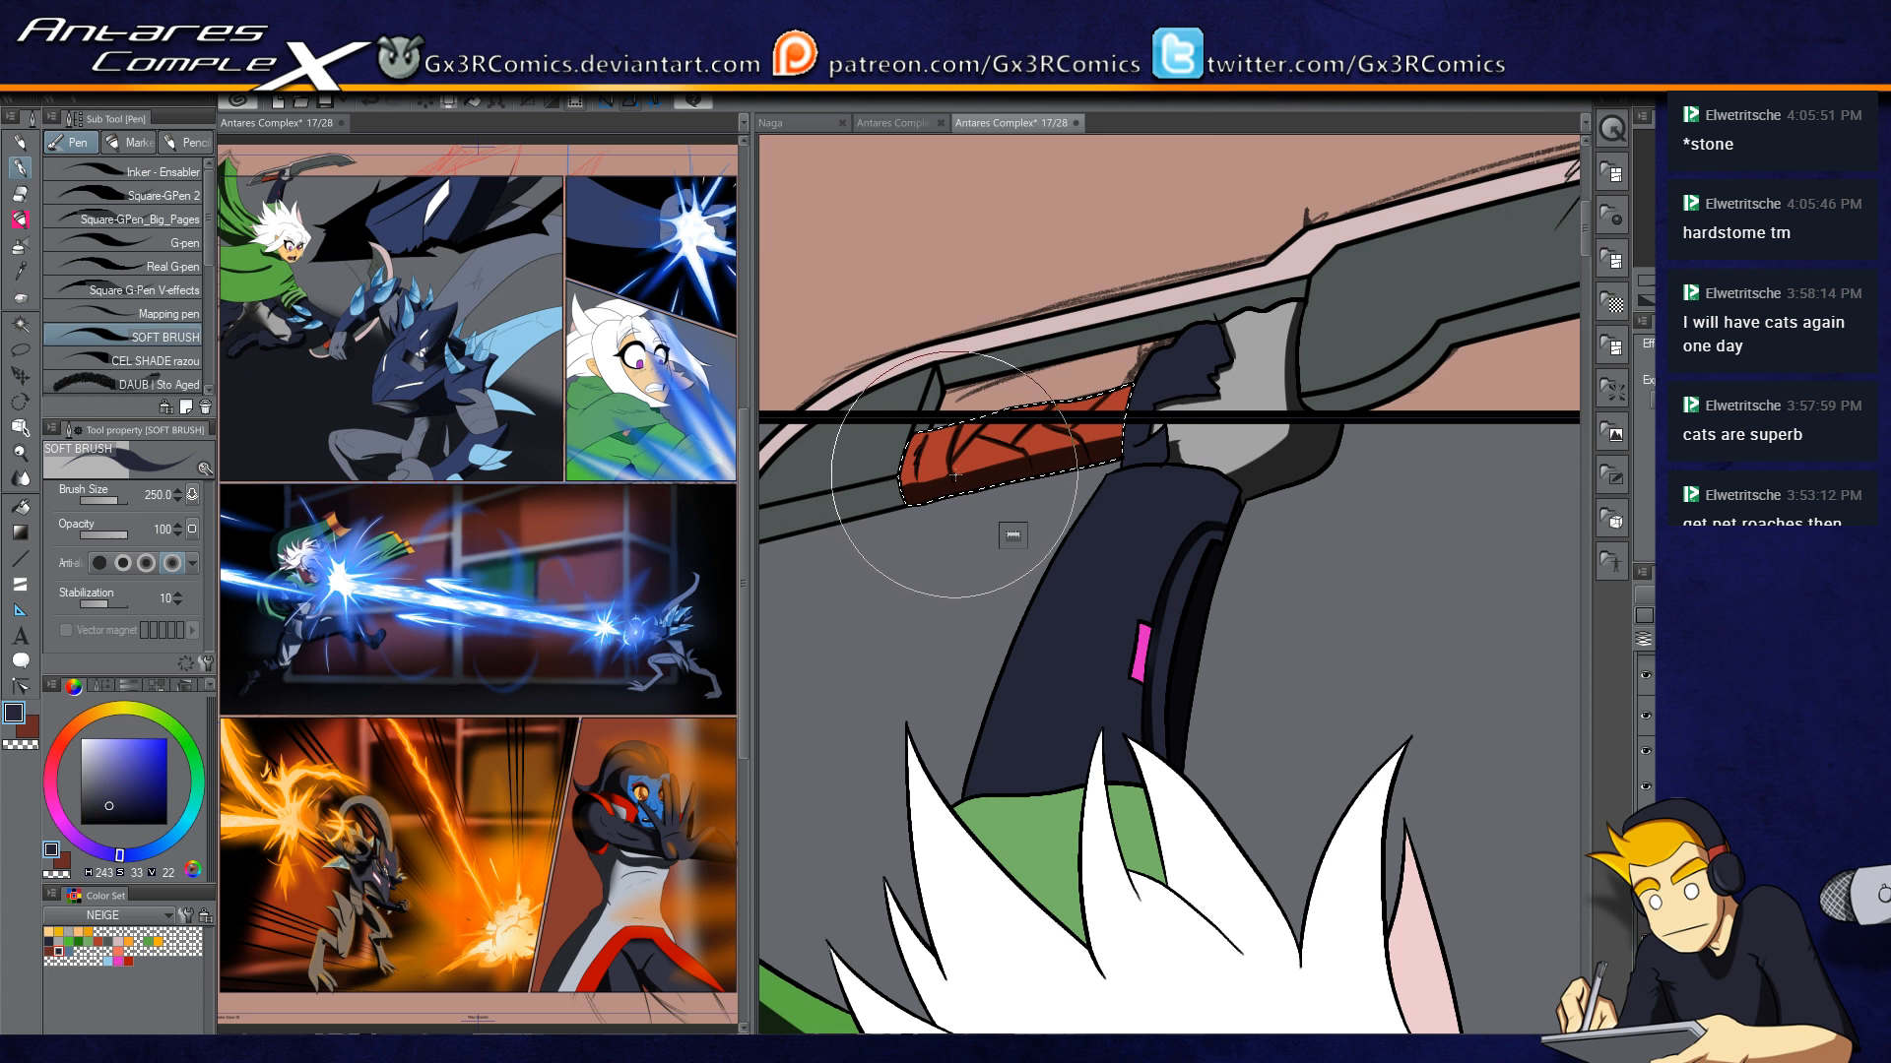
# Step: Select the grey blade beyond the gauntlet and paint a shadow on the notch at its base
pyautogui.moveTo(1389, 329); pyautogui.dragTo(1011, 521)
pyautogui.press('w')
pyautogui.click(1086, 506)
pyautogui.press('p')
pyautogui.moveTo(1039, 437); pyautogui.dragTo(1105, 620)
pyautogui.hotkey('ctrl', 'z')
pyautogui.moveTo(1064, 518); pyautogui.dragTo(1093, 574)
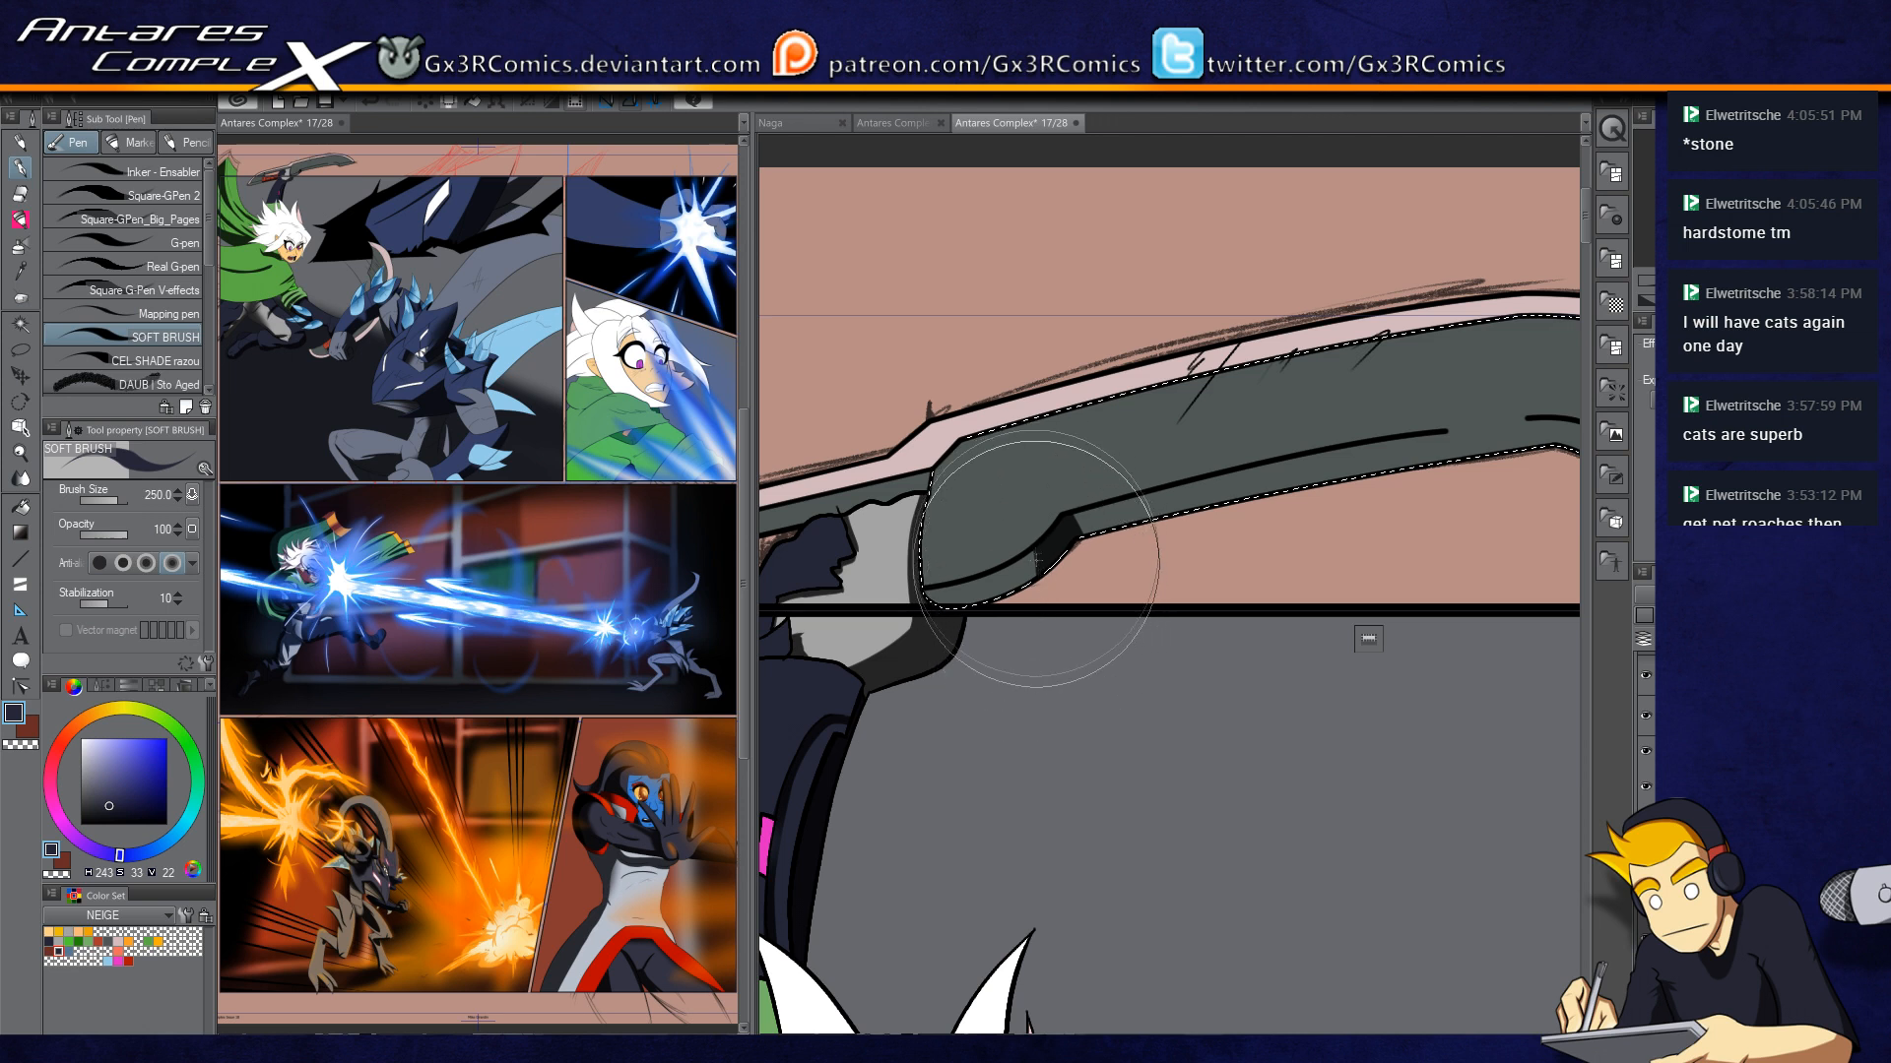
pyautogui.moveTo(1029, 553); pyautogui.dragTo(960, 596)
# Step: Shade the notch and the lower edge near the blade's tip, undoing the unwanted strokes
pyautogui.moveTo(1188, 589); pyautogui.dragTo(852, 709)
pyautogui.moveTo(1537, 497); pyautogui.dragTo(1107, 705)
pyautogui.hotkey('ctrl', 'z')
pyautogui.moveTo(1277, 599)
pyautogui.mouseDown()
pyautogui.moveTo(1311, 549)
pyautogui.moveTo(1435, 536)
pyautogui.mouseUp()
pyautogui.hotkey('ctrl', 'z')
pyautogui.moveTo(1276, 559); pyautogui.dragTo(1442, 532)
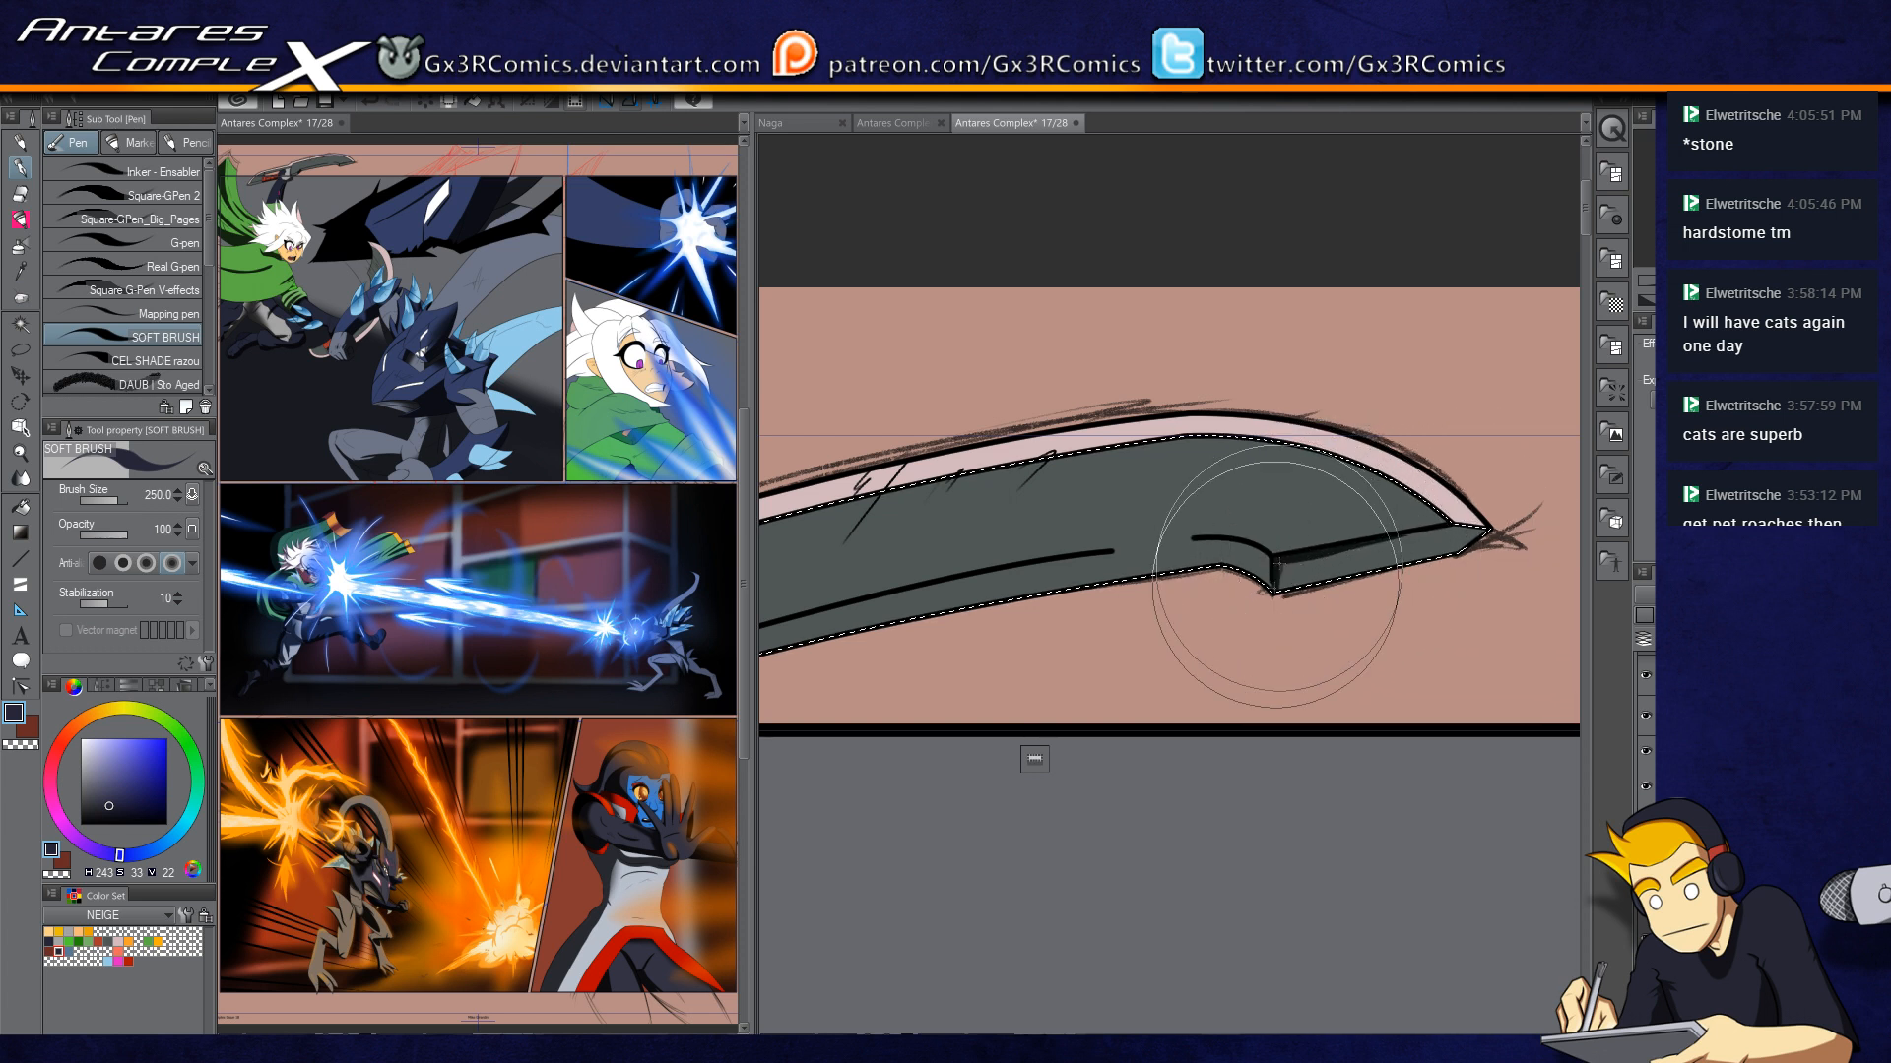
# Step: Finish the shadow at the notch near the blade's tip and shade the rounded lower edge of its base beside the gauntlet
pyautogui.moveTo(1290, 582)
pyautogui.mouseDown()
pyautogui.moveTo(1501, 533)
pyautogui.moveTo(1382, 553)
pyautogui.mouseUp()
pyautogui.press('c')
pyautogui.moveTo(1140, 606); pyautogui.dragTo(1460, 532)
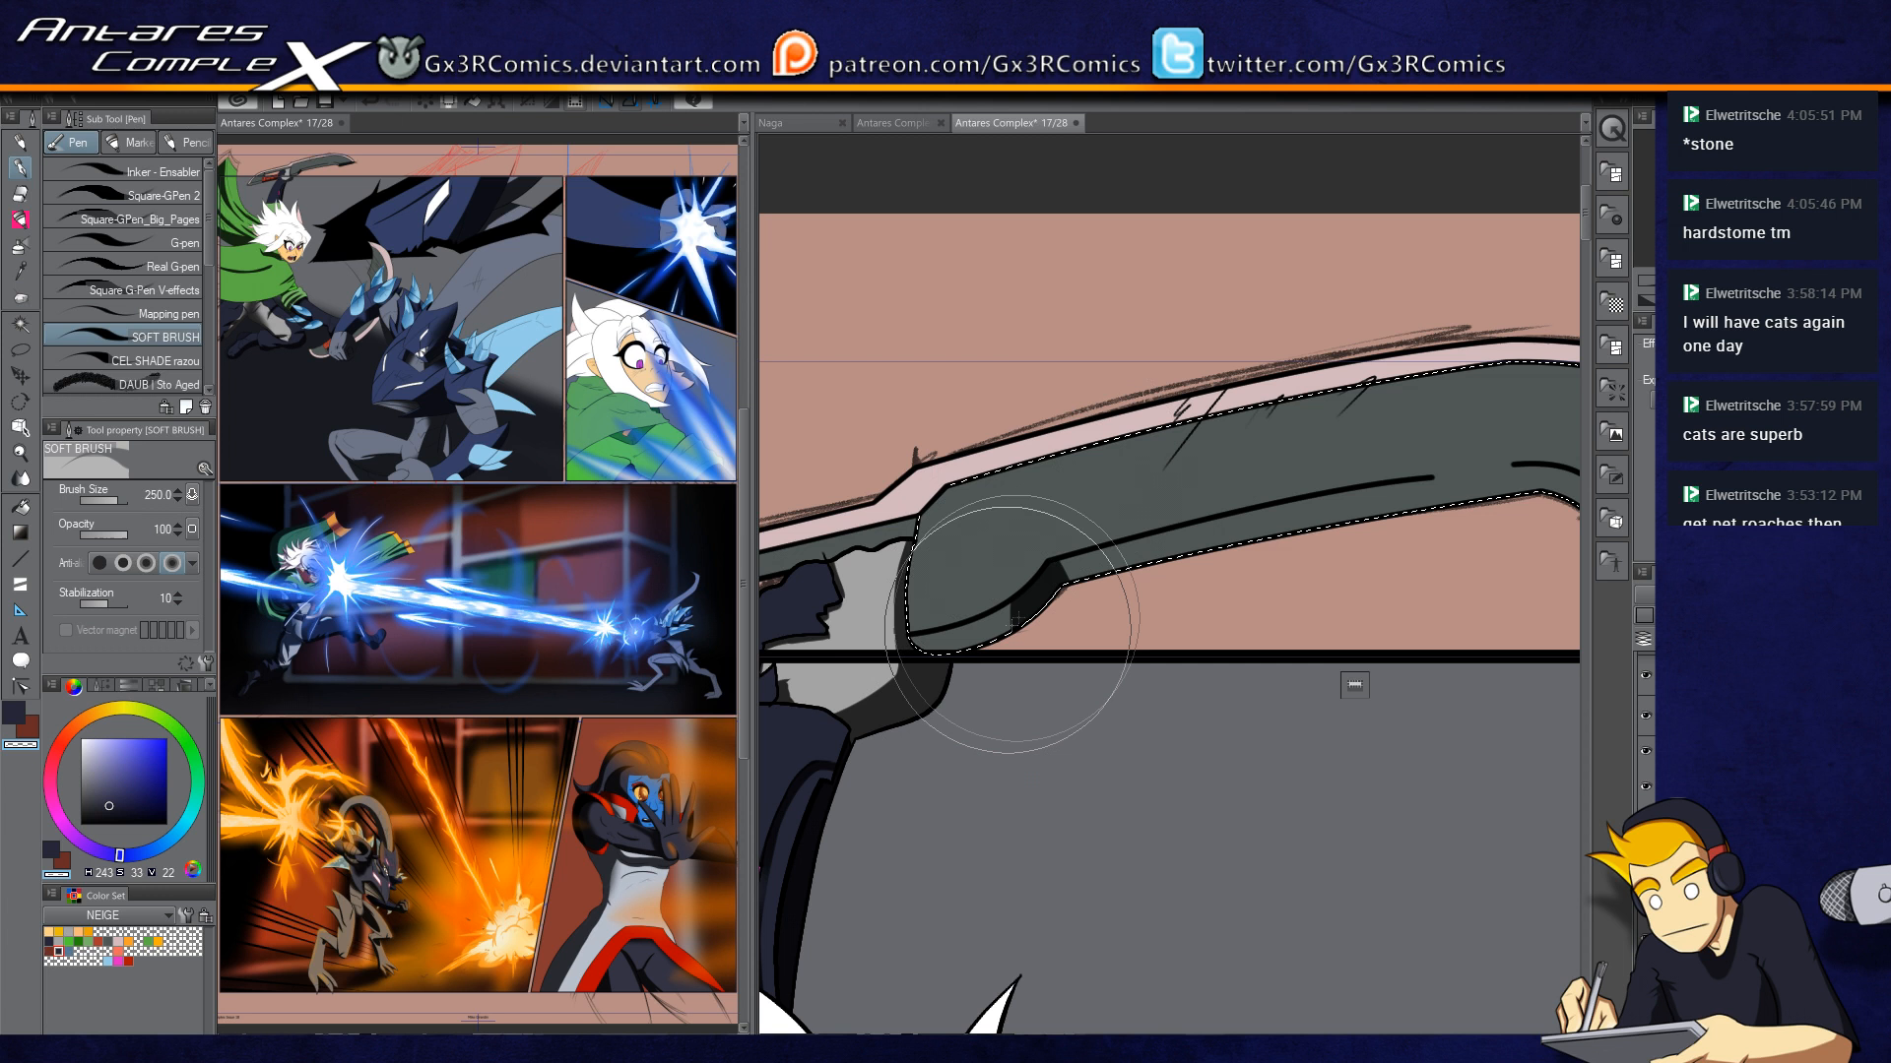
pyautogui.press('c')
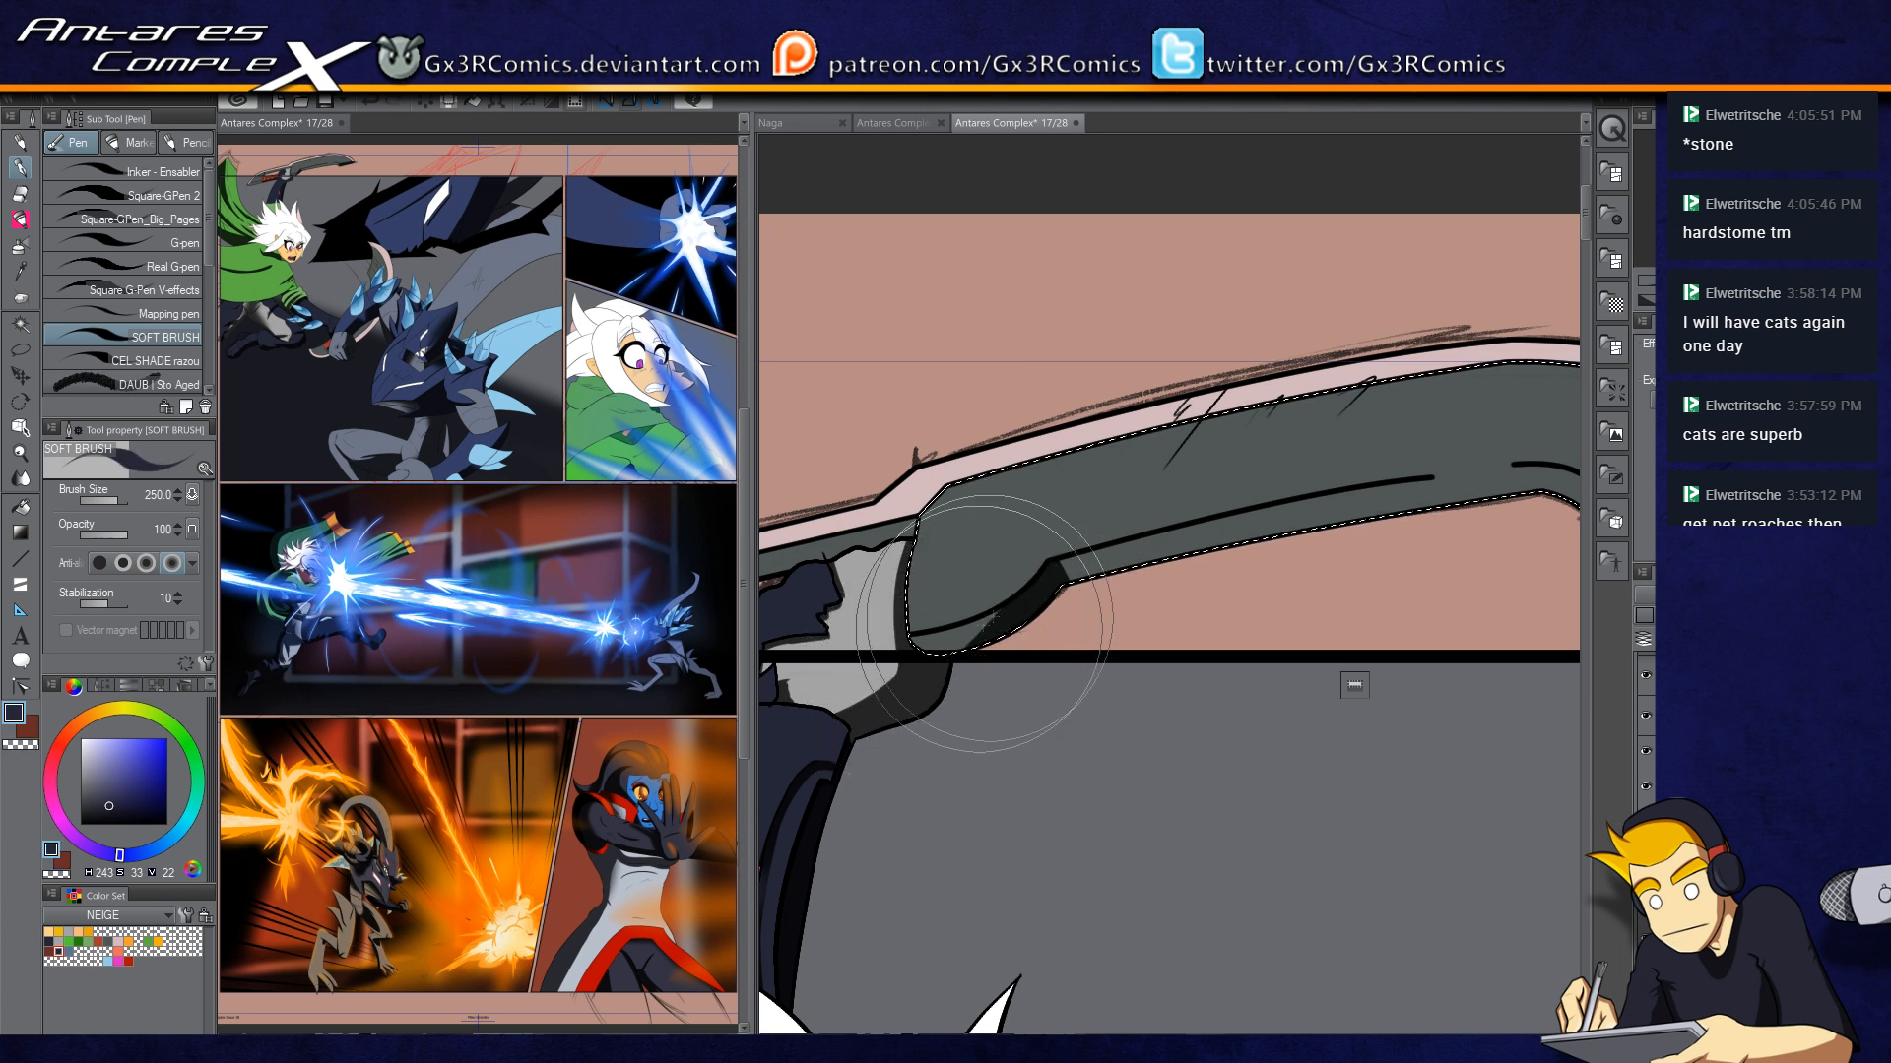
pyautogui.moveTo(1046, 573); pyautogui.dragTo(887, 618)
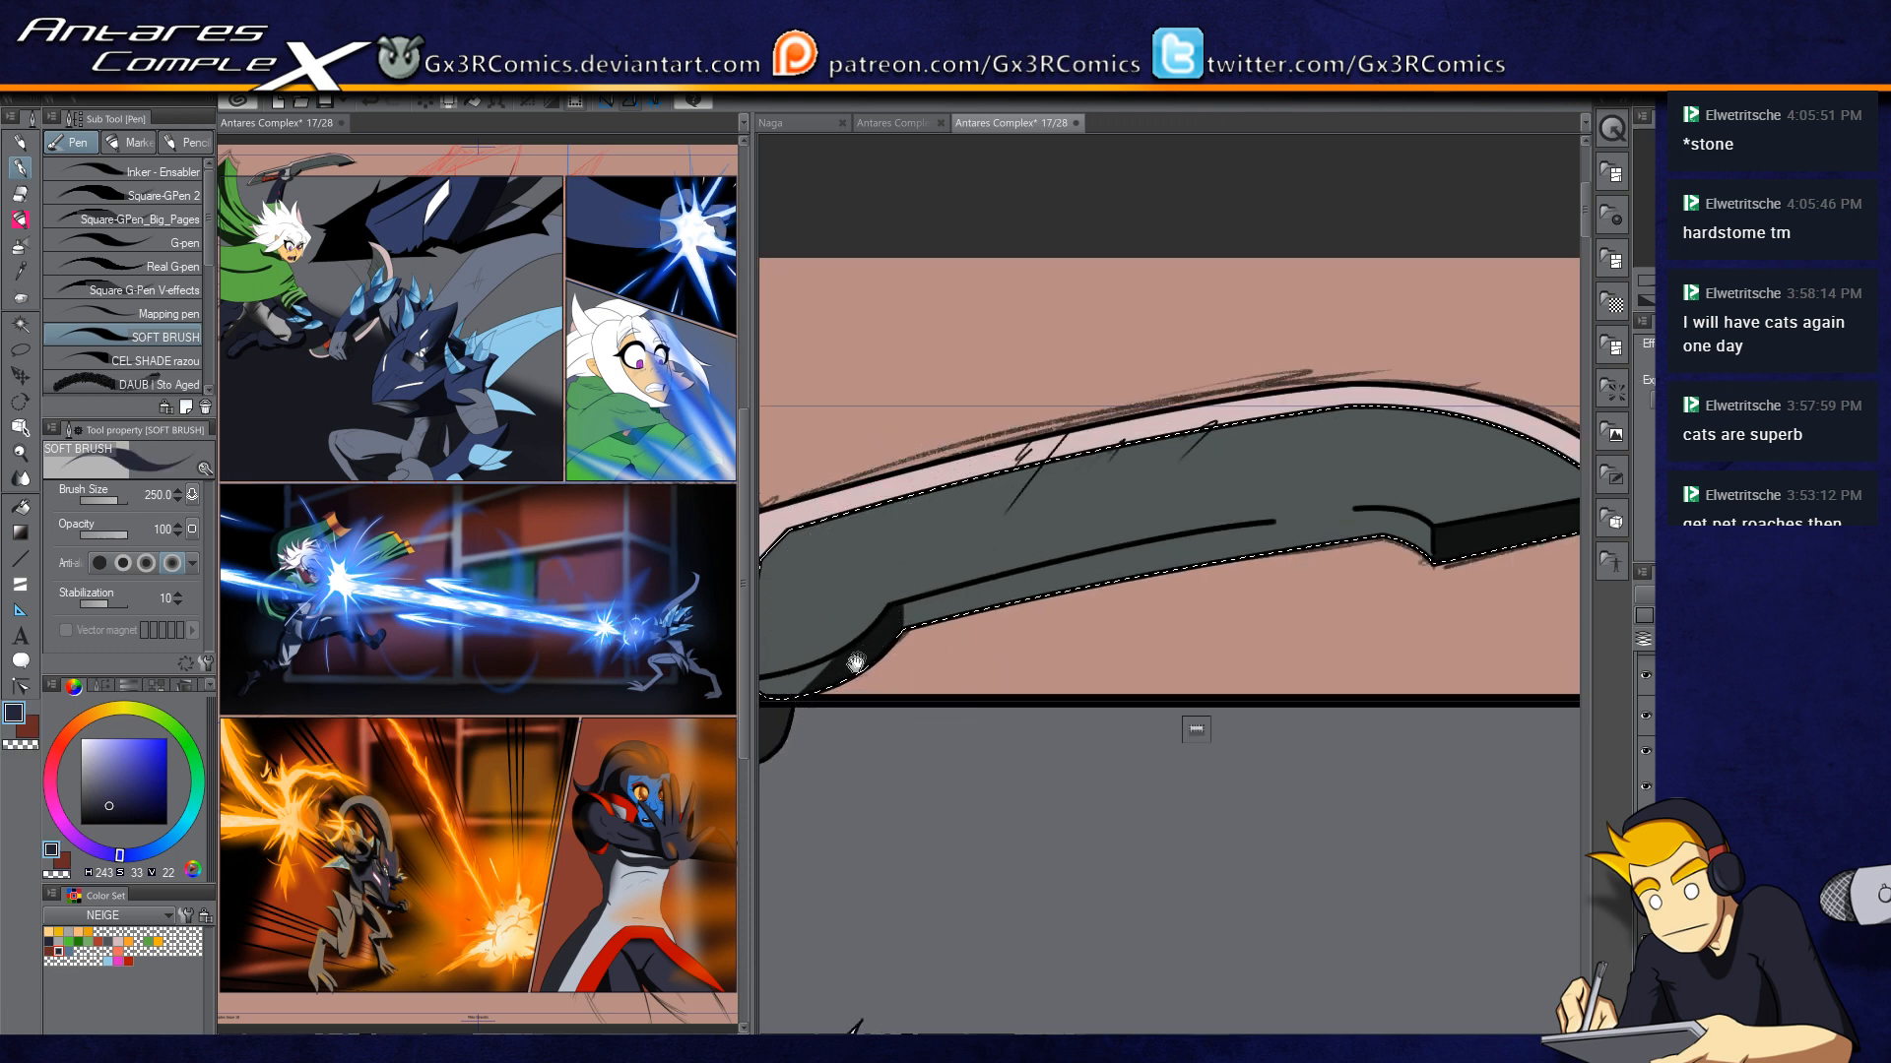
pyautogui.moveTo(899, 627); pyautogui.dragTo(1160, 525)
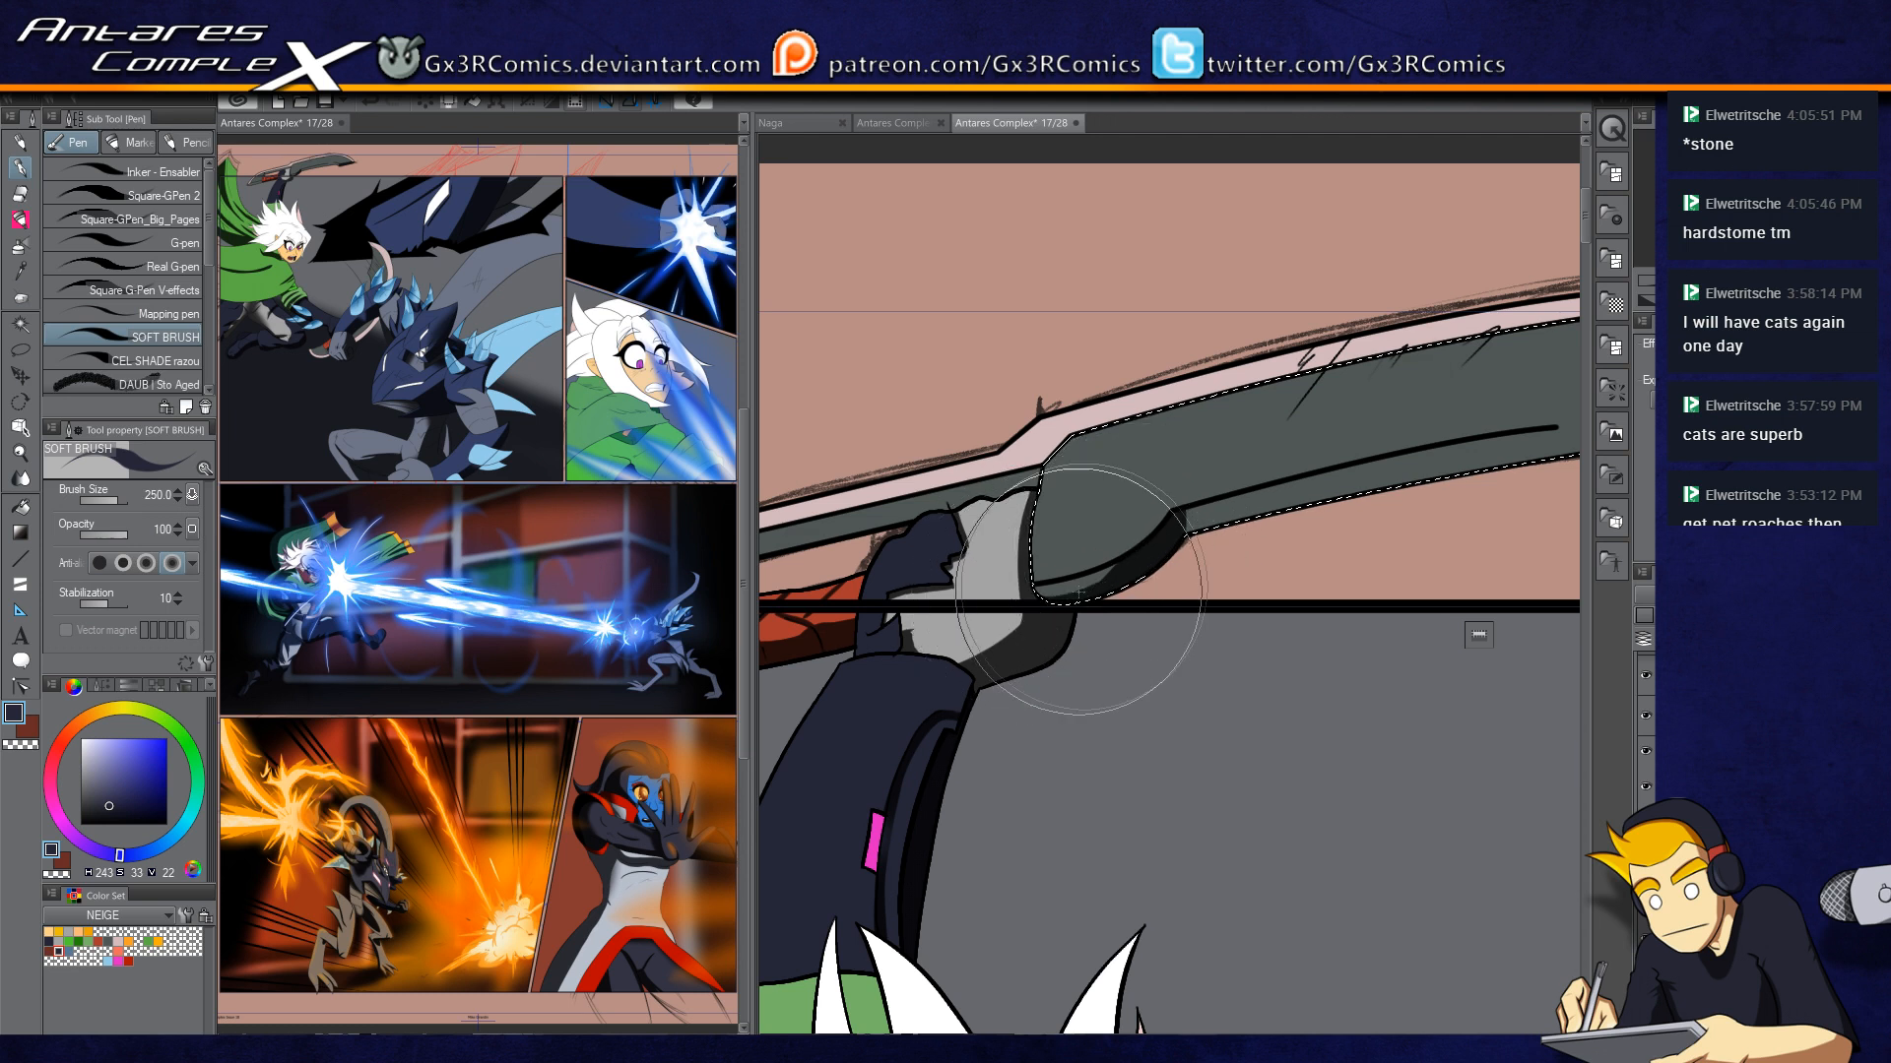
# Step: Select the narrow grey bar above the red grip and shade its inner corner with the Soft Brush, cleaning up the shadow's edge
pyautogui.moveTo(870, 675); pyautogui.dragTo(1146, 602)
pyautogui.hotkey('ctrl', 'd')
pyautogui.press('w')
pyautogui.press('p')
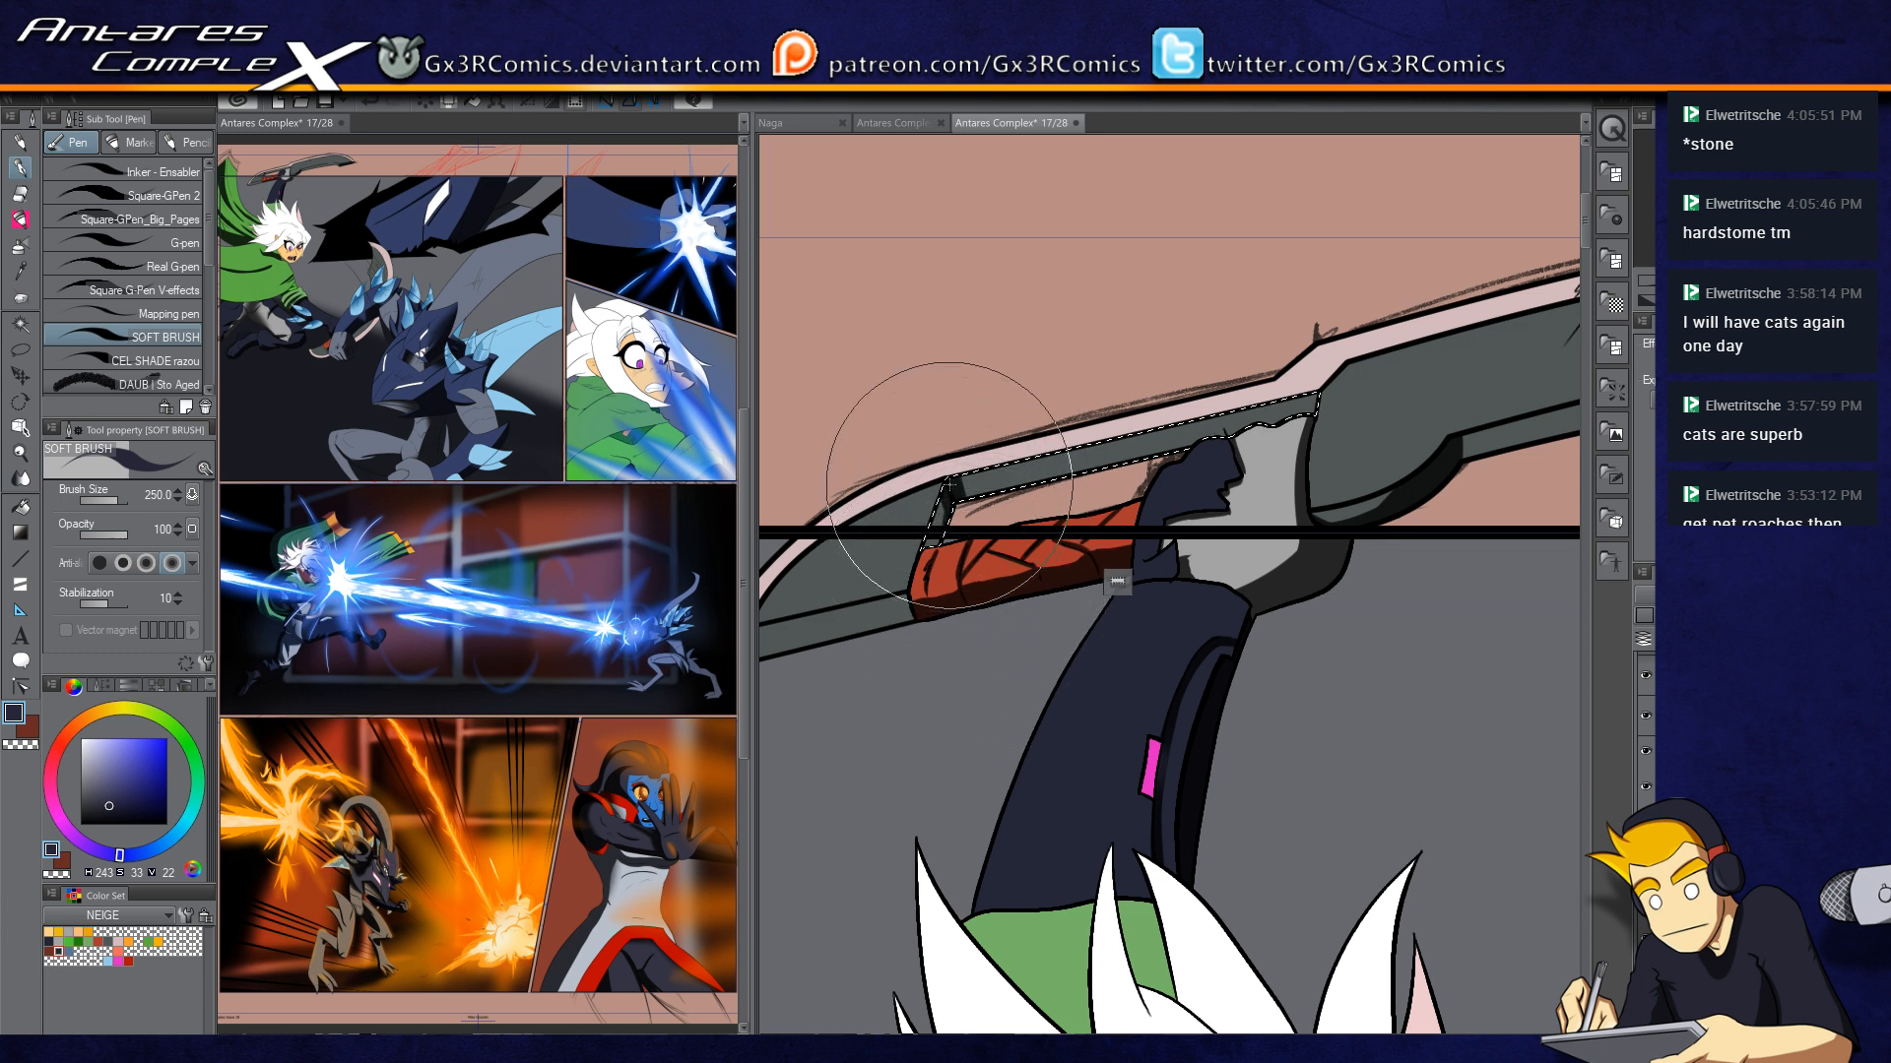
pyautogui.press('c')
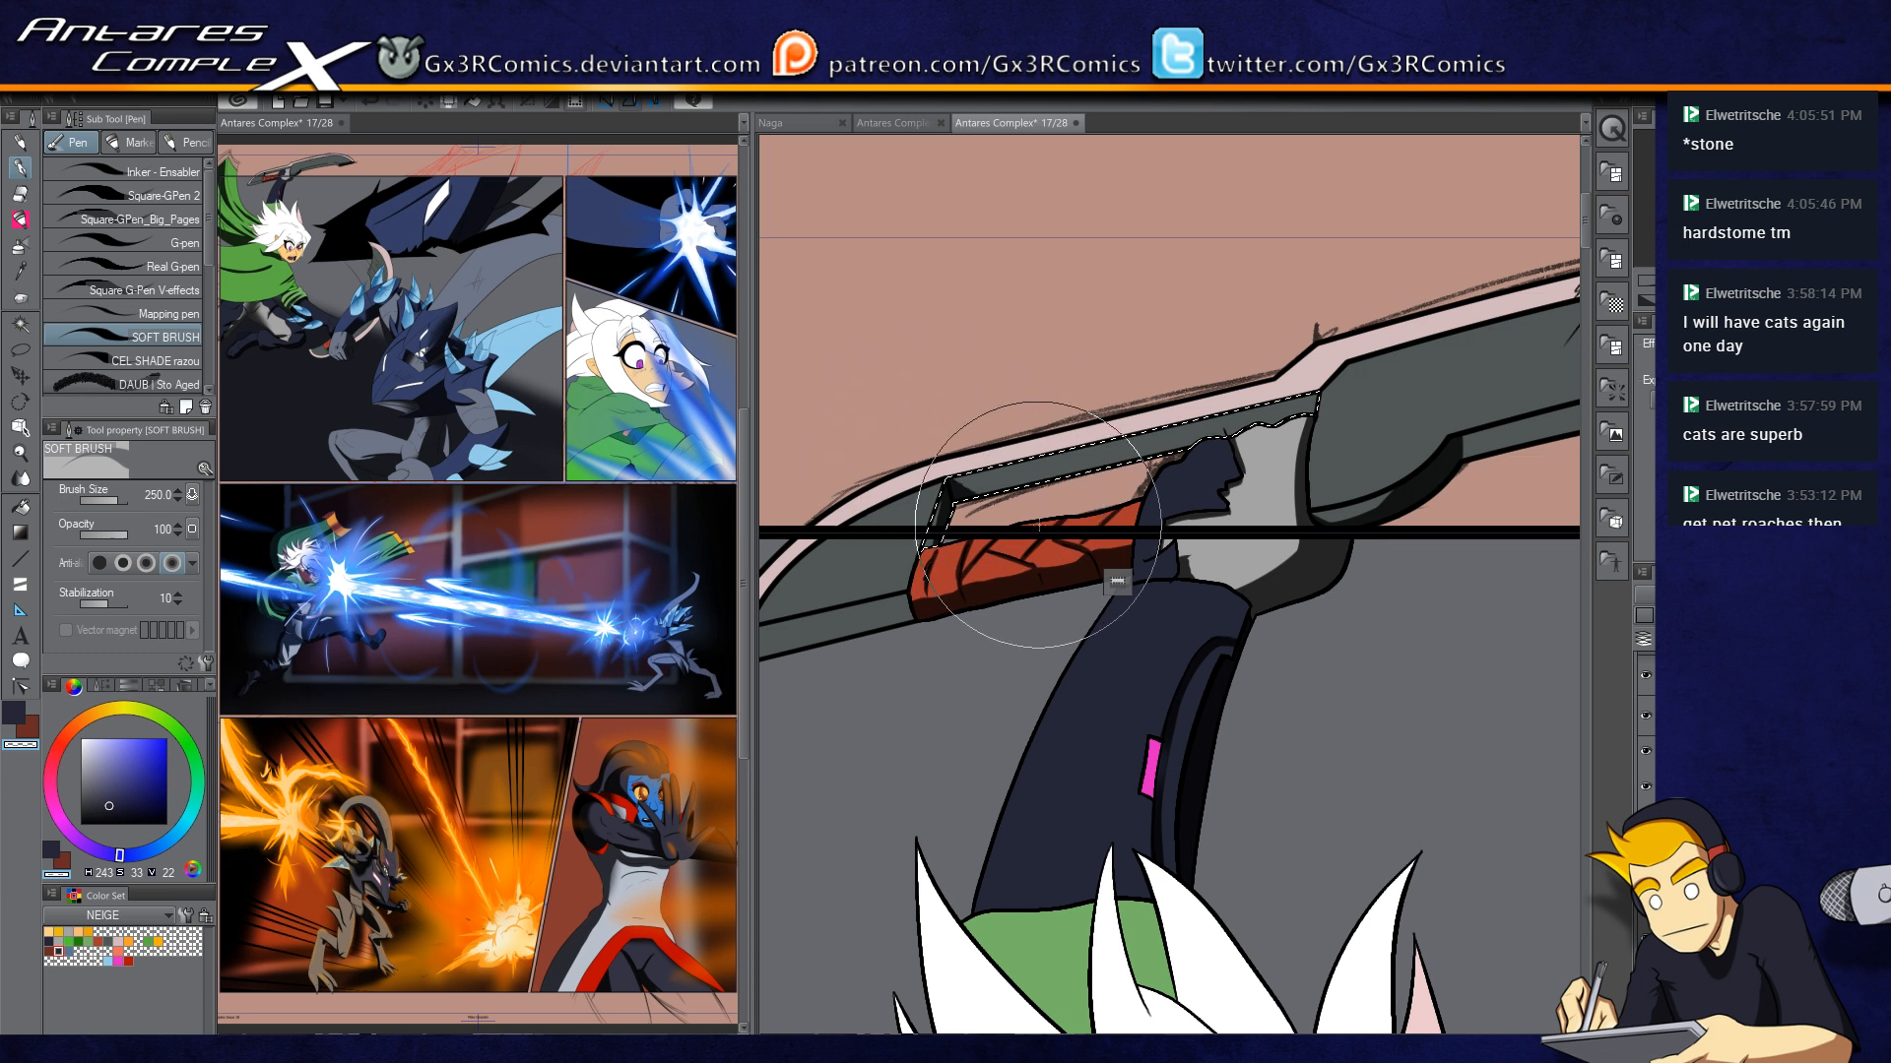
pyautogui.press('c')
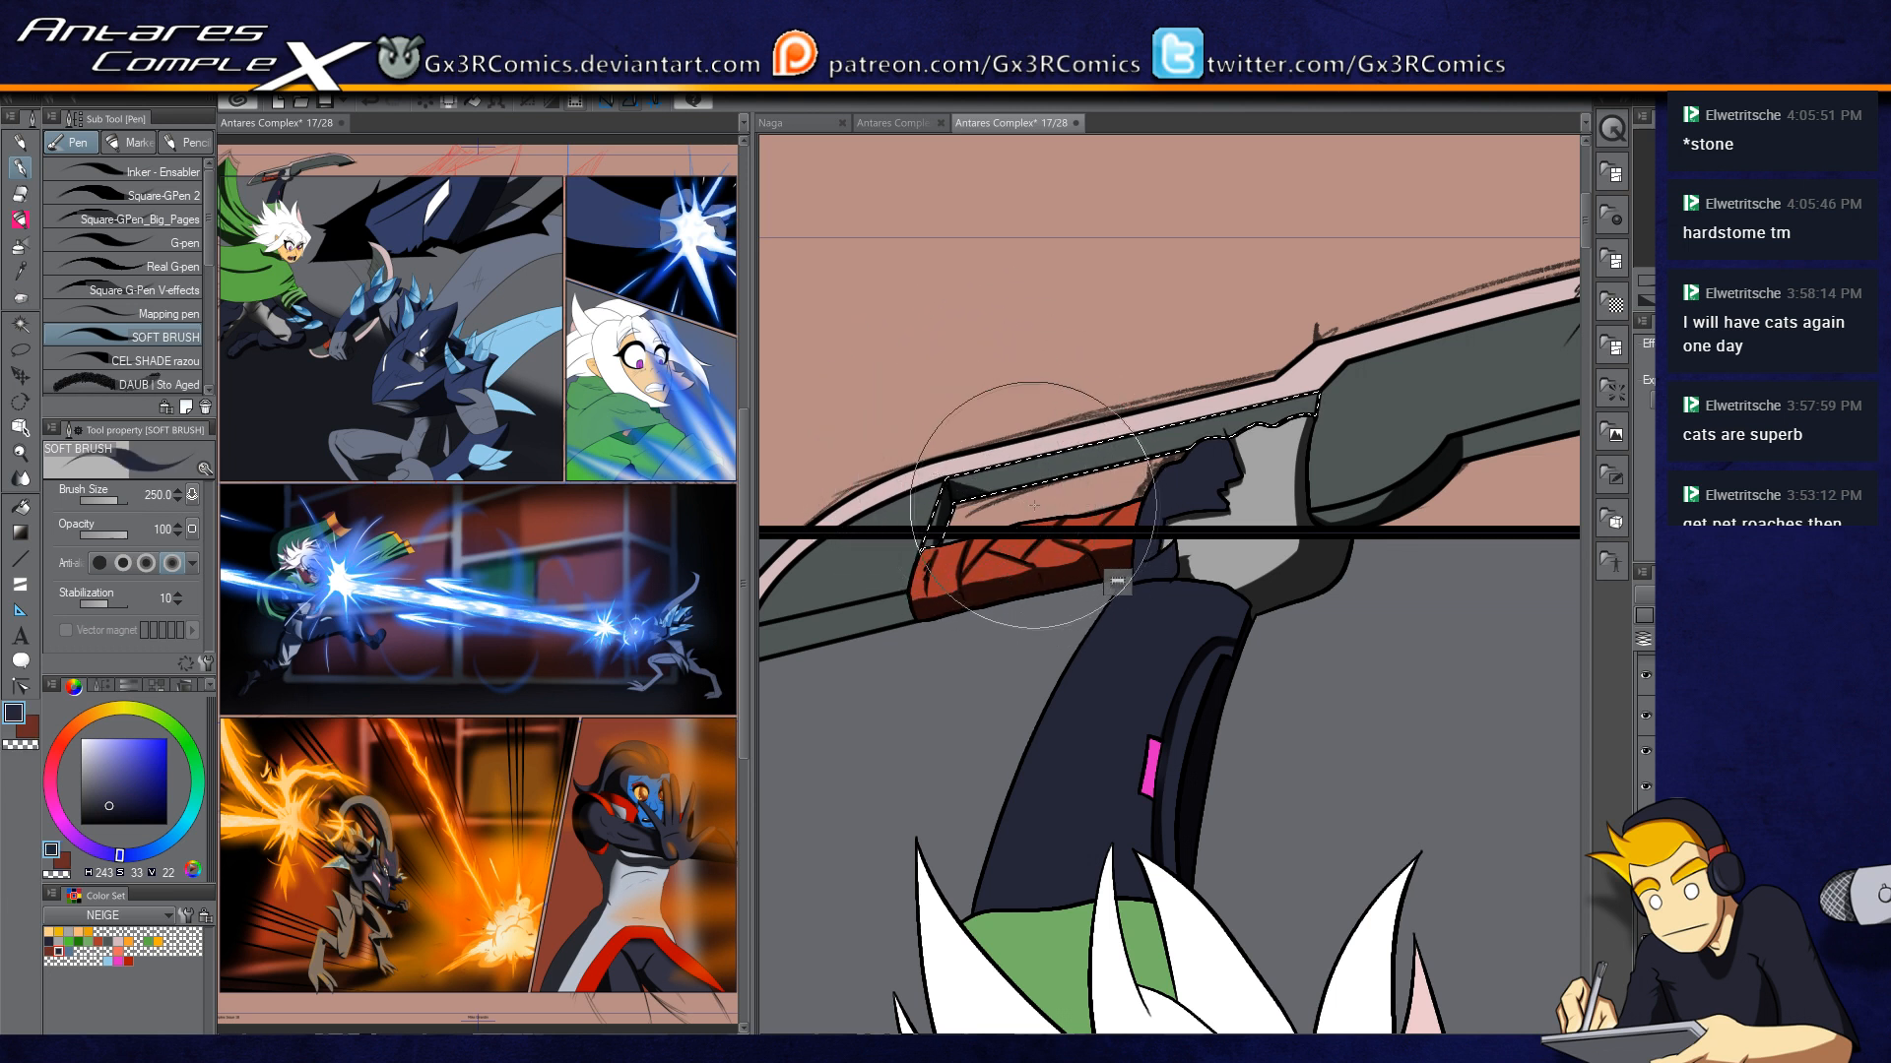
pyautogui.moveTo(980, 628); pyautogui.dragTo(1152, 492)
# Step: Select the lower facet of the weapon's rear point behind the red grip and shade it dark
pyautogui.press('w')
pyautogui.click(1004, 467)
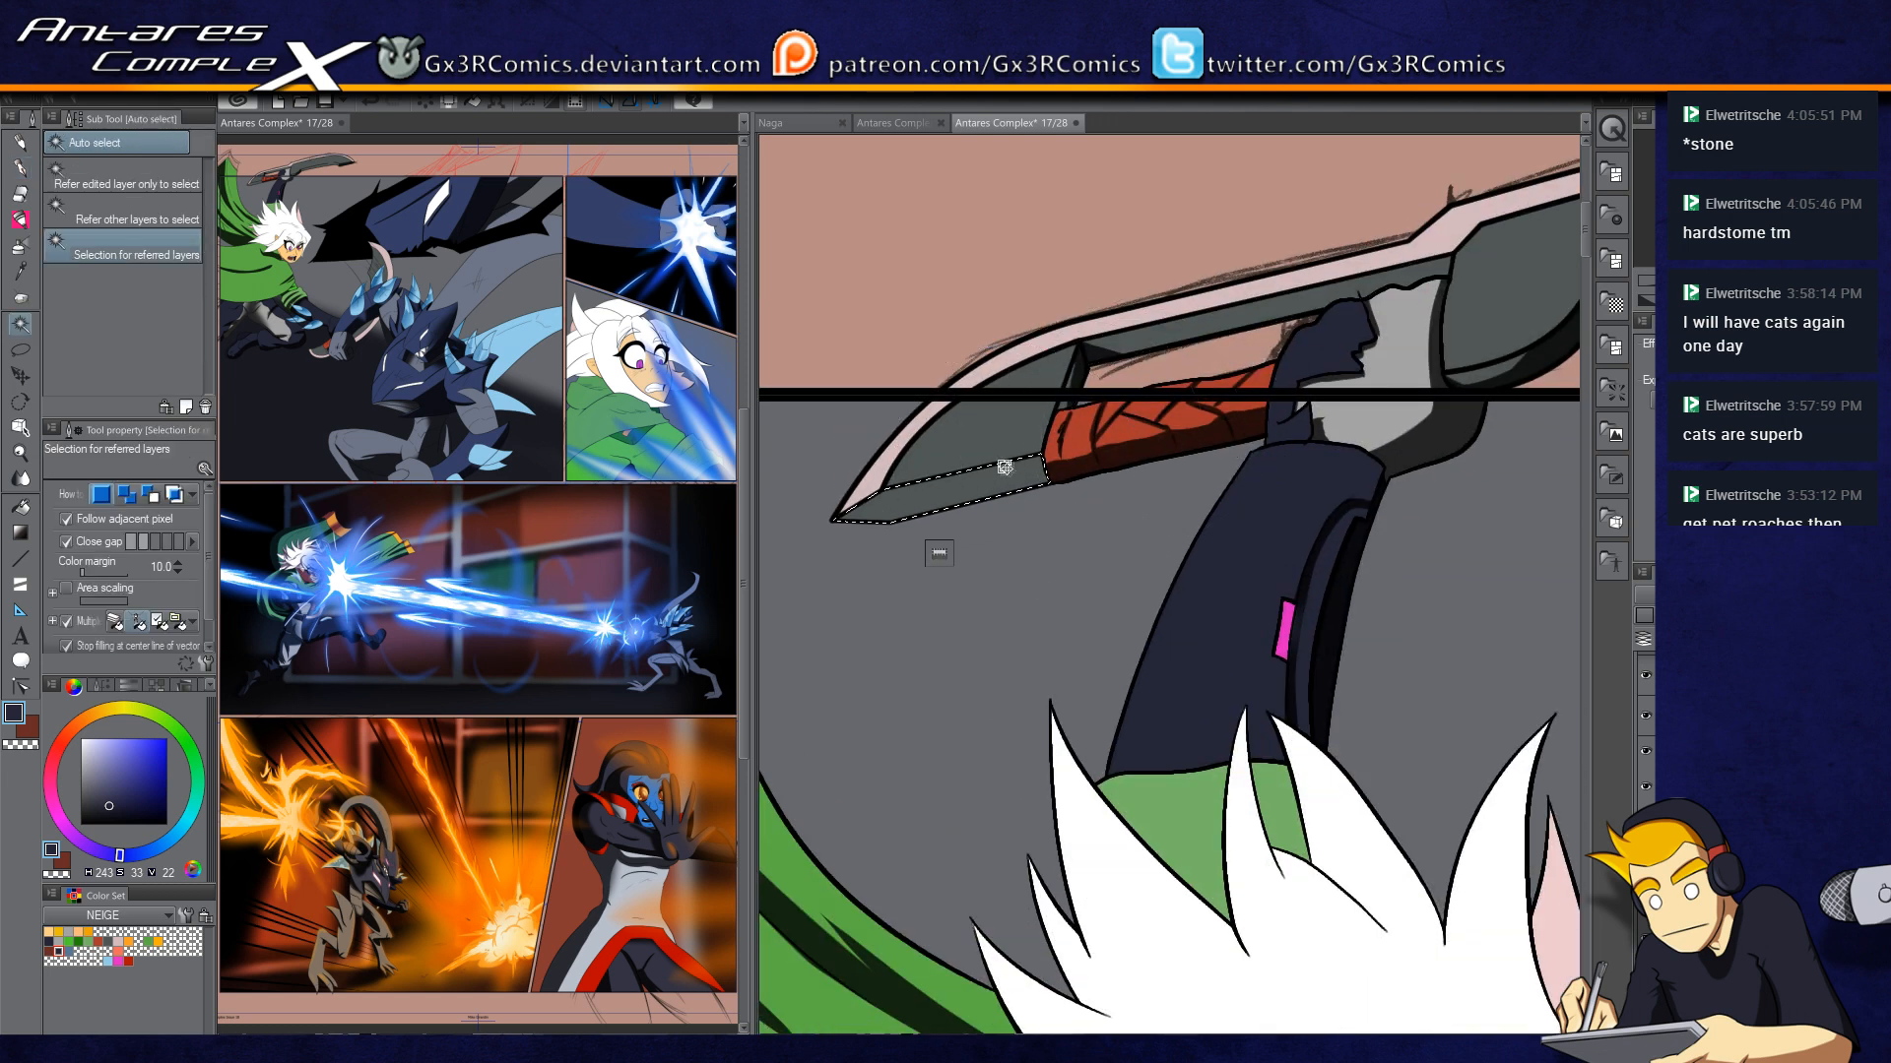
pyautogui.press('p')
pyautogui.moveTo(1141, 415); pyautogui.dragTo(1030, 470)
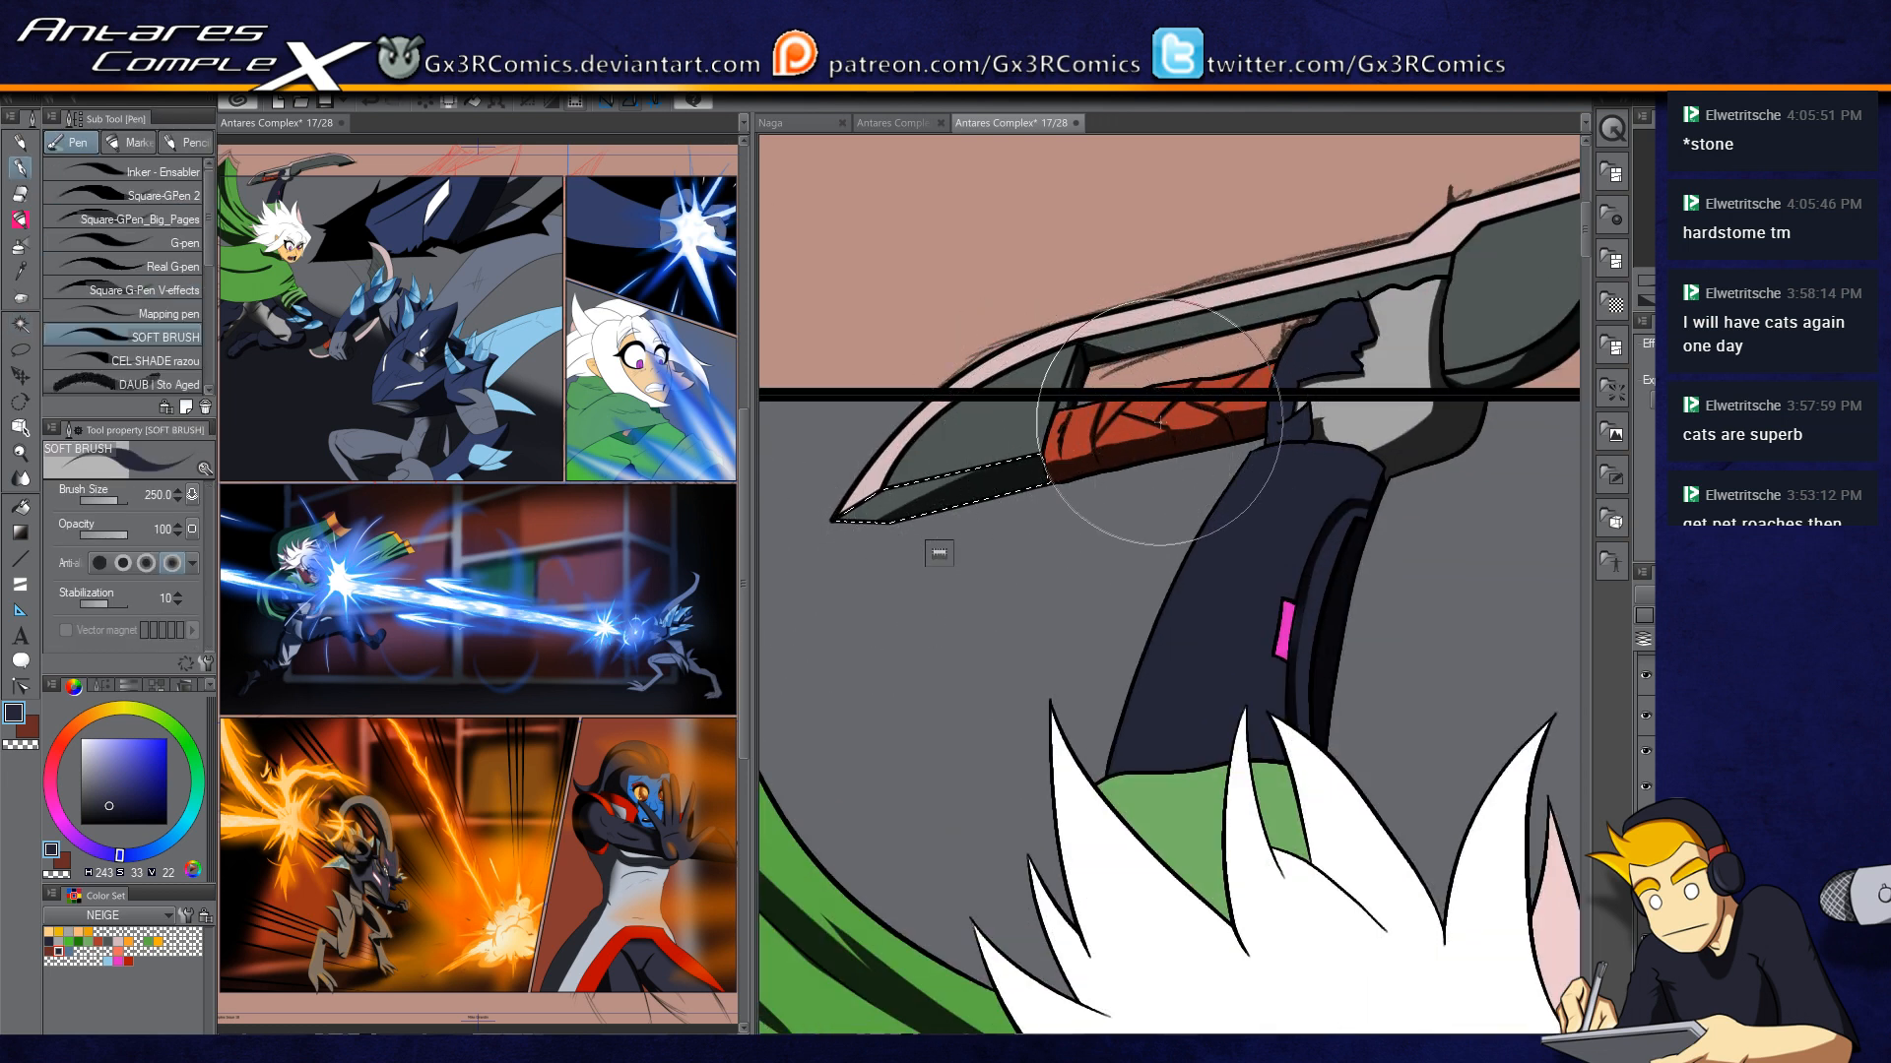
# Step: Reselect the long grey blade and extend the base shadow onto the start of its lower edge facet, refining the shape
pyautogui.moveTo(1536, 360); pyautogui.dragTo(1028, 541)
pyautogui.press('w')
pyautogui.click(1136, 482)
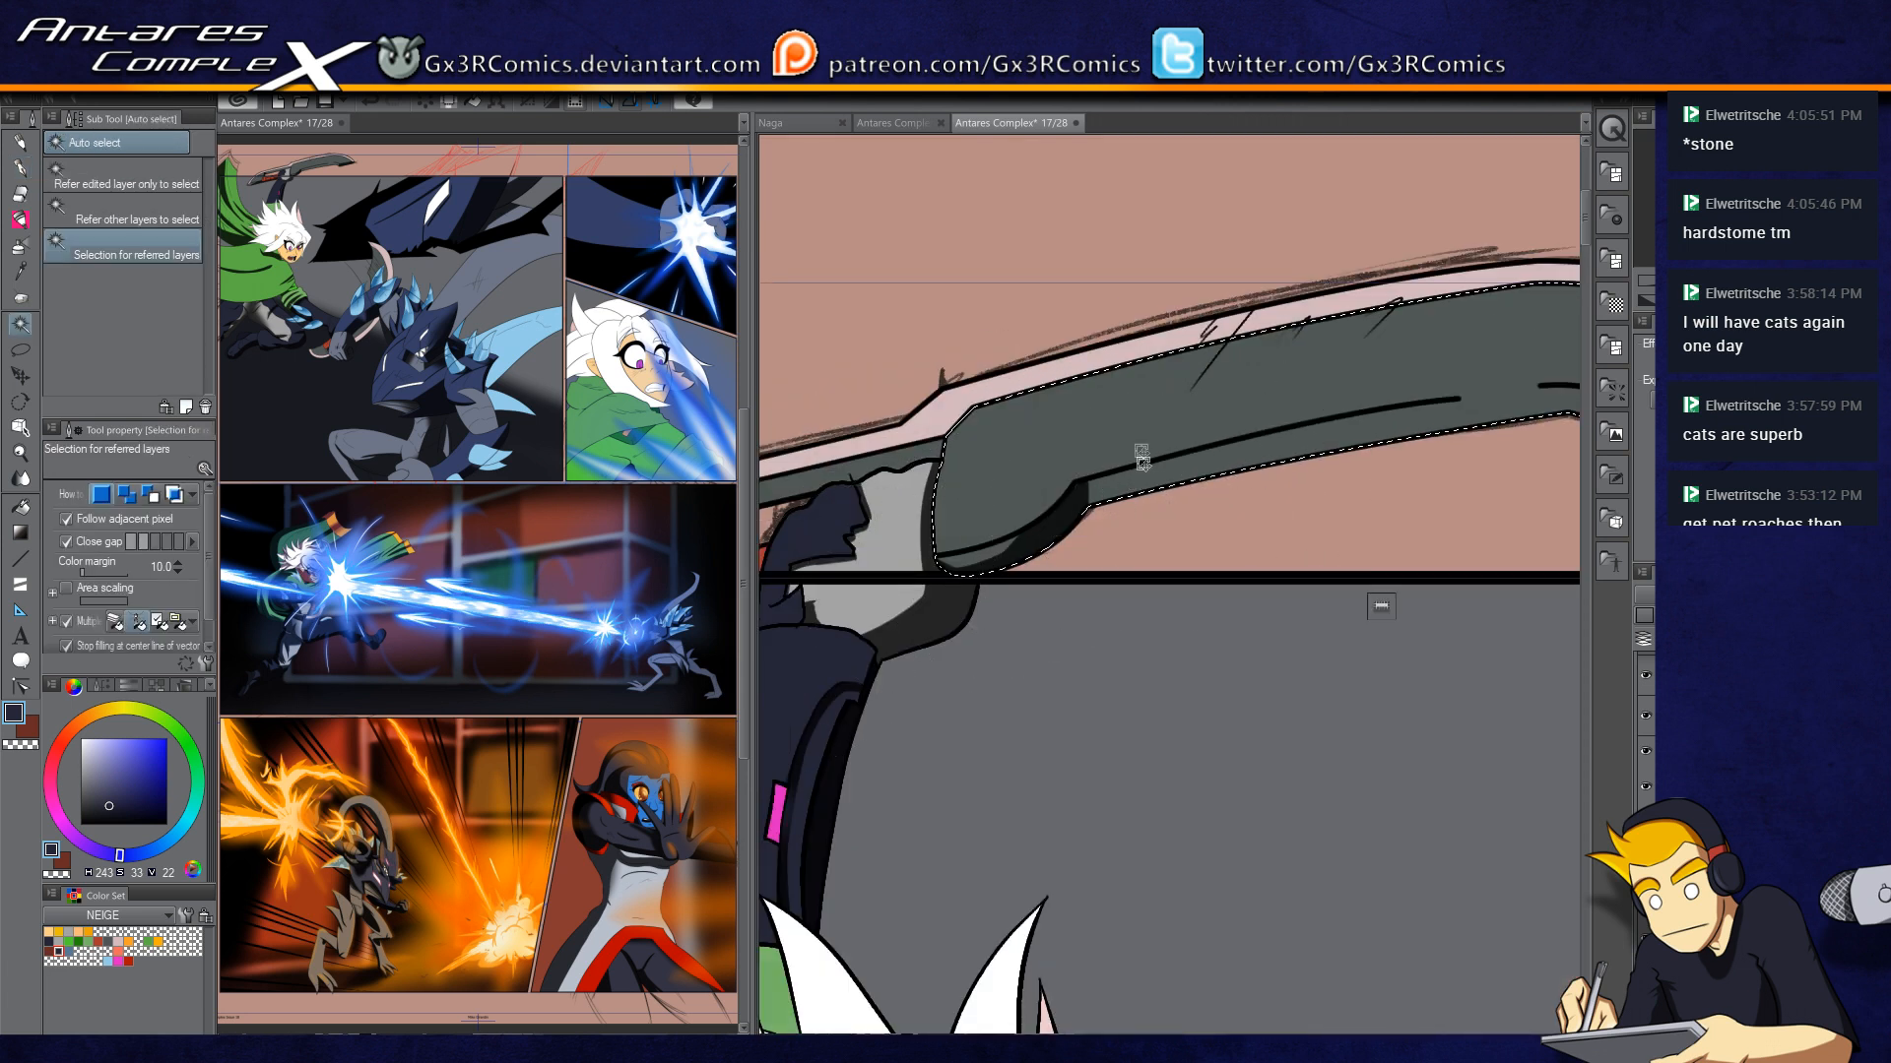
pyautogui.press('p')
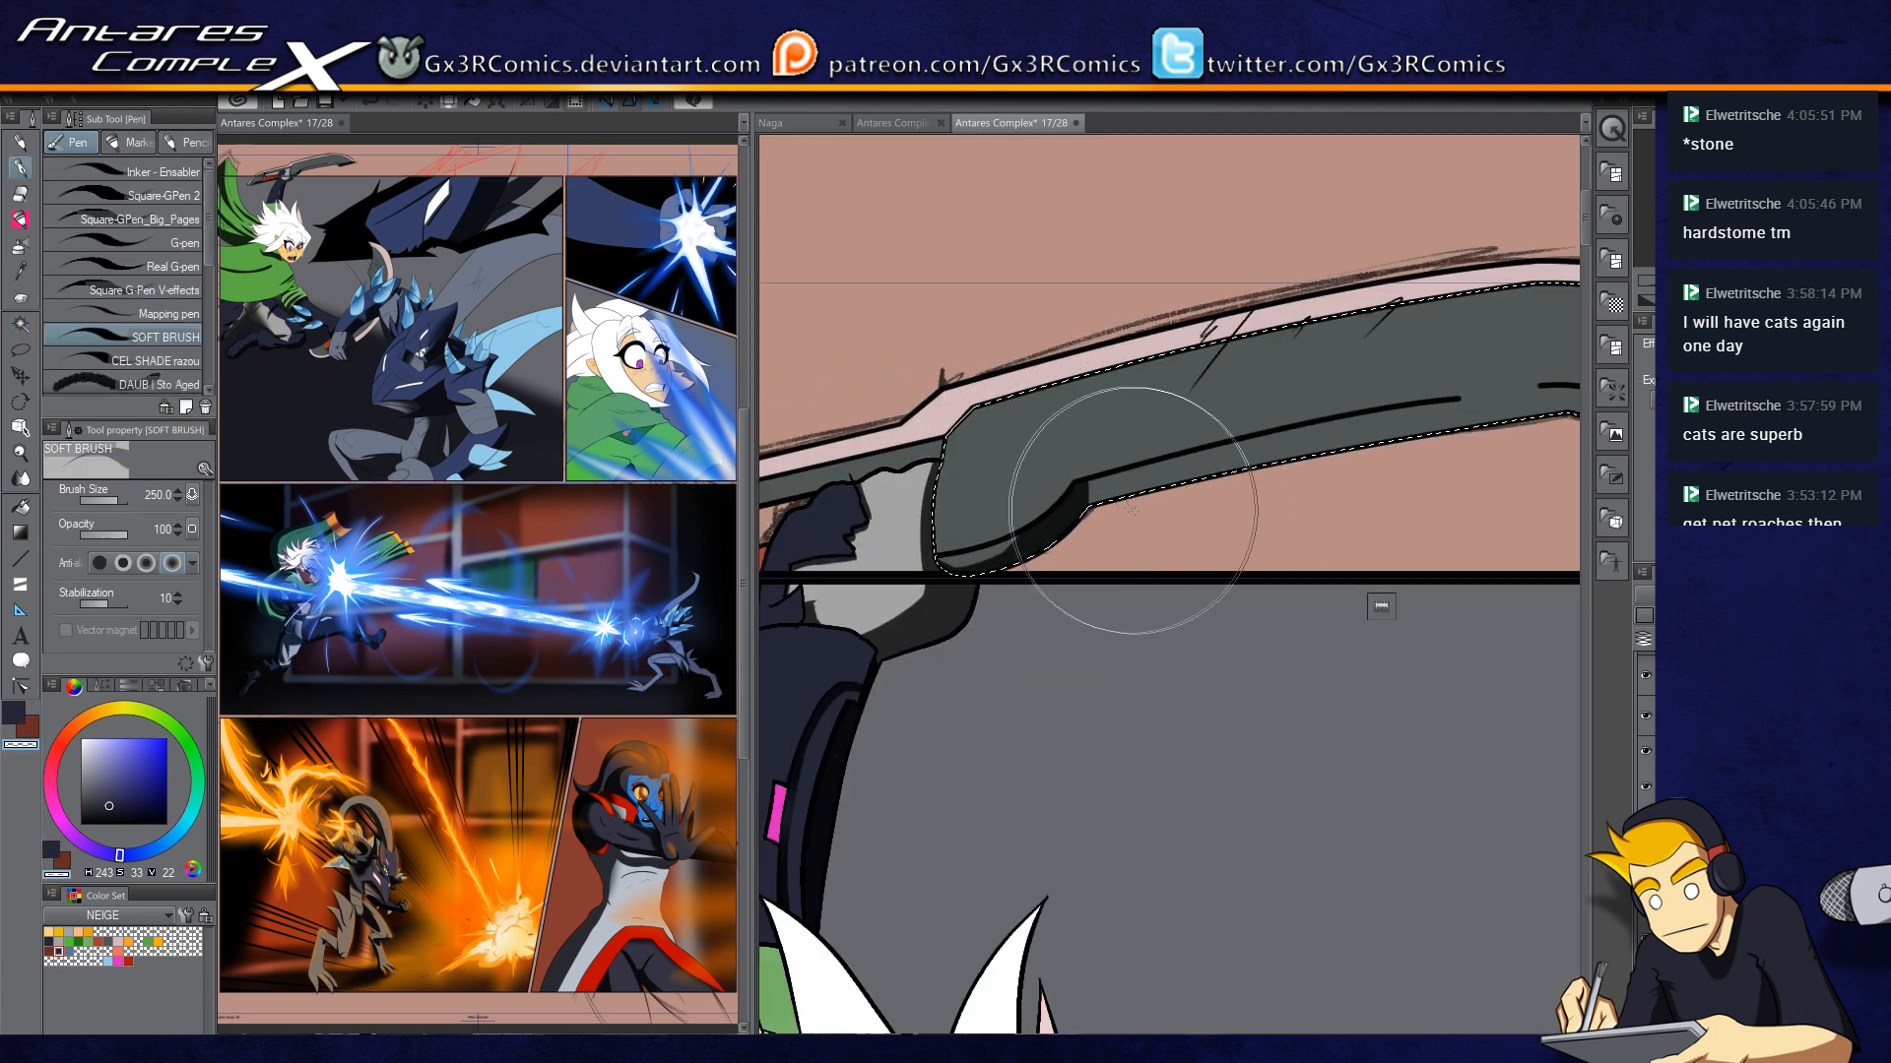
pyautogui.press('c')
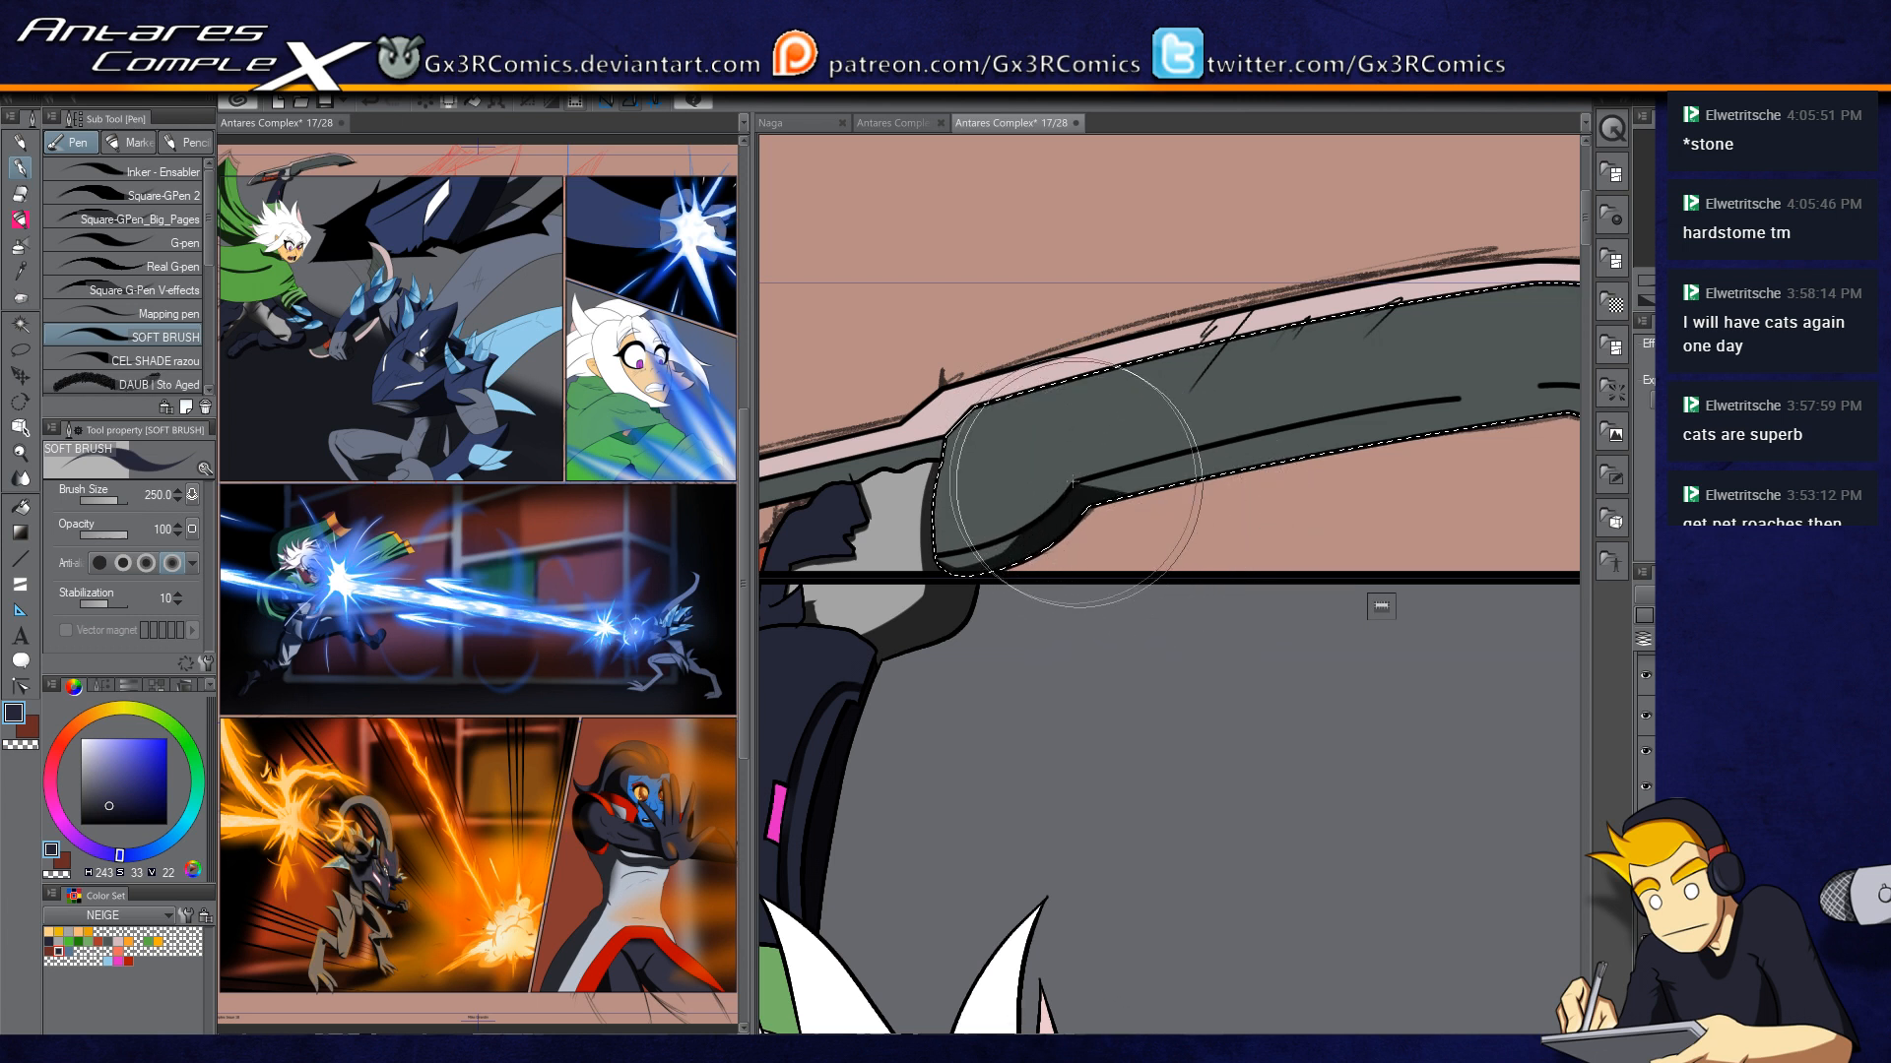
pyautogui.moveTo(1246, 524); pyautogui.dragTo(1020, 621)
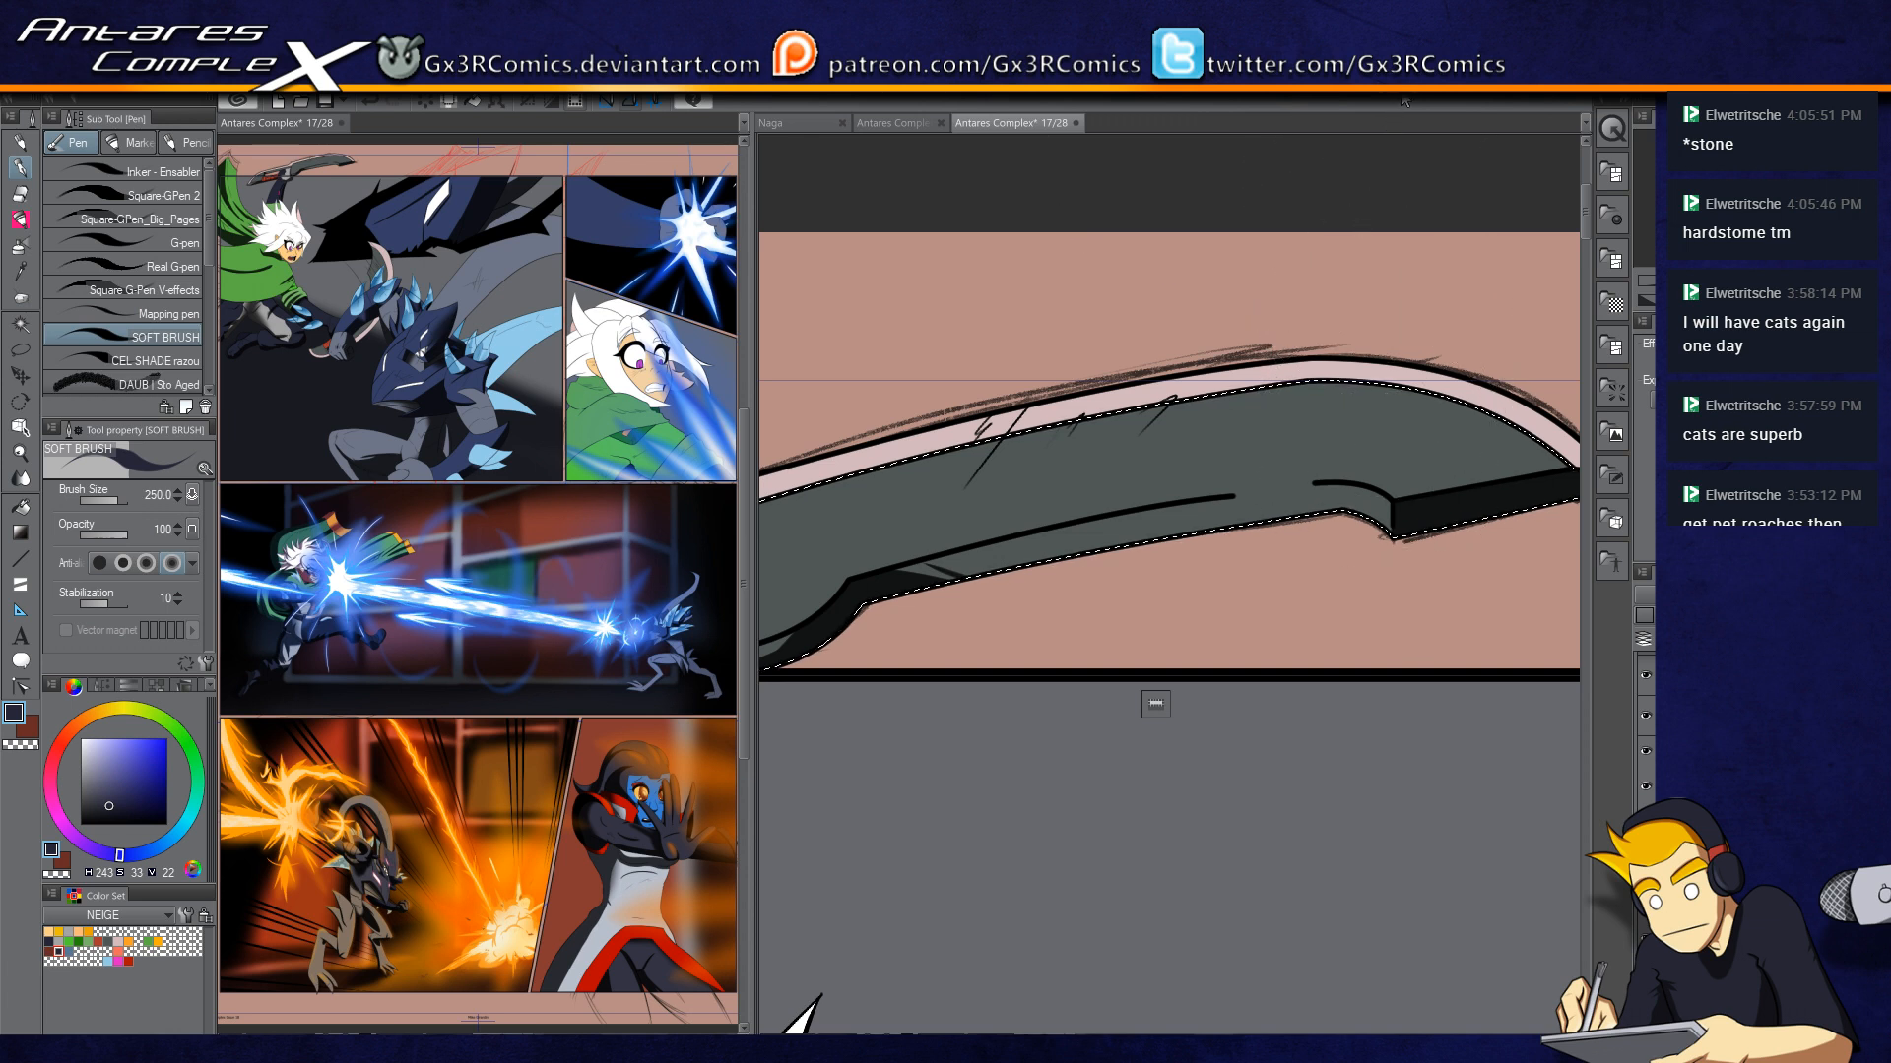
pyautogui.moveTo(1090, 614); pyautogui.dragTo(1219, 597)
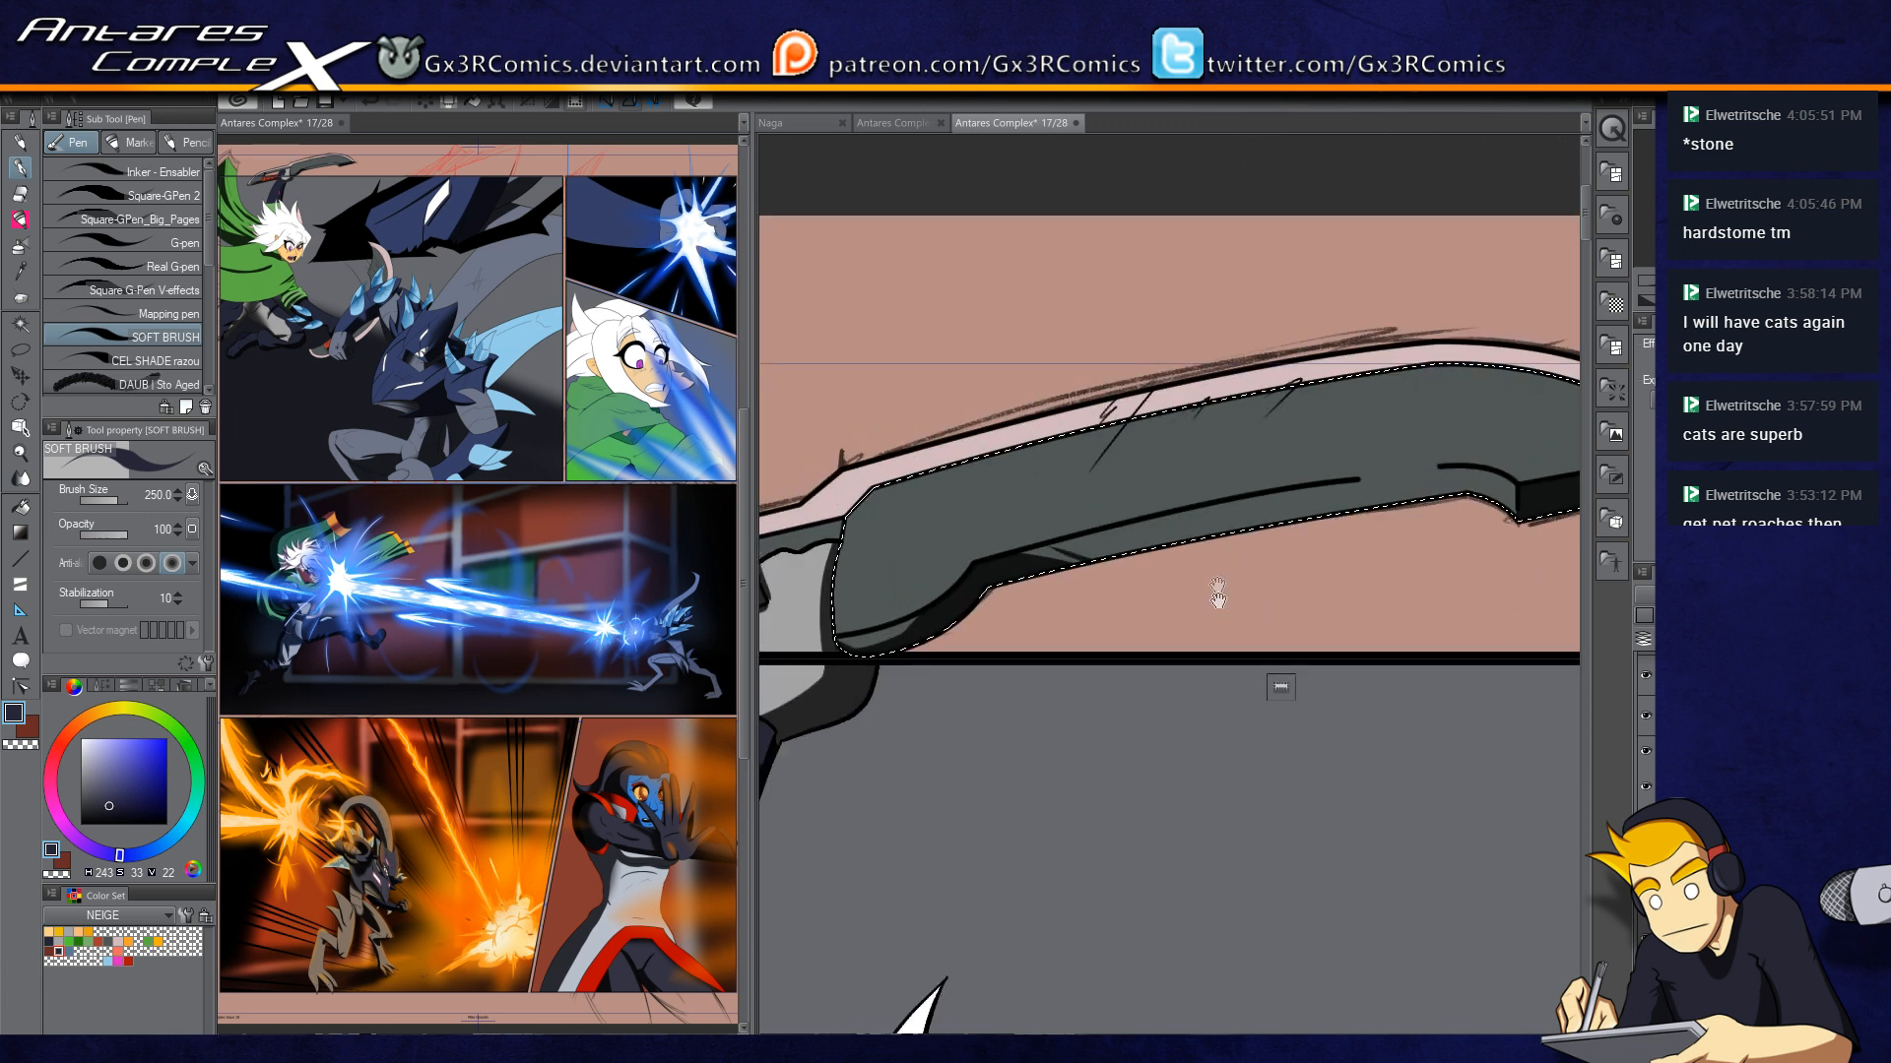
# Step: Select the blade's pale cutting edge and airbrush it softly with dark red using the Soft airbrush at size 300
pyautogui.press('w')
pyautogui.click(1183, 396)
pyautogui.press('b')
pyautogui.press('x')
pyautogui.press('b')
pyautogui.press('b')
pyautogui.moveTo(1224, 308); pyautogui.dragTo(917, 786)
pyautogui.hotkey('ctrl', 'z')
pyautogui.press(']')
pyautogui.press(']')
pyautogui.moveTo(1147, 335); pyautogui.dragTo(1098, 379)
pyautogui.moveTo(851, 706)
pyautogui.mouseDown()
pyautogui.moveTo(1214, 556)
pyautogui.moveTo(1519, 499)
pyautogui.mouseUp()
pyautogui.scroll(-1, 1012, 537)
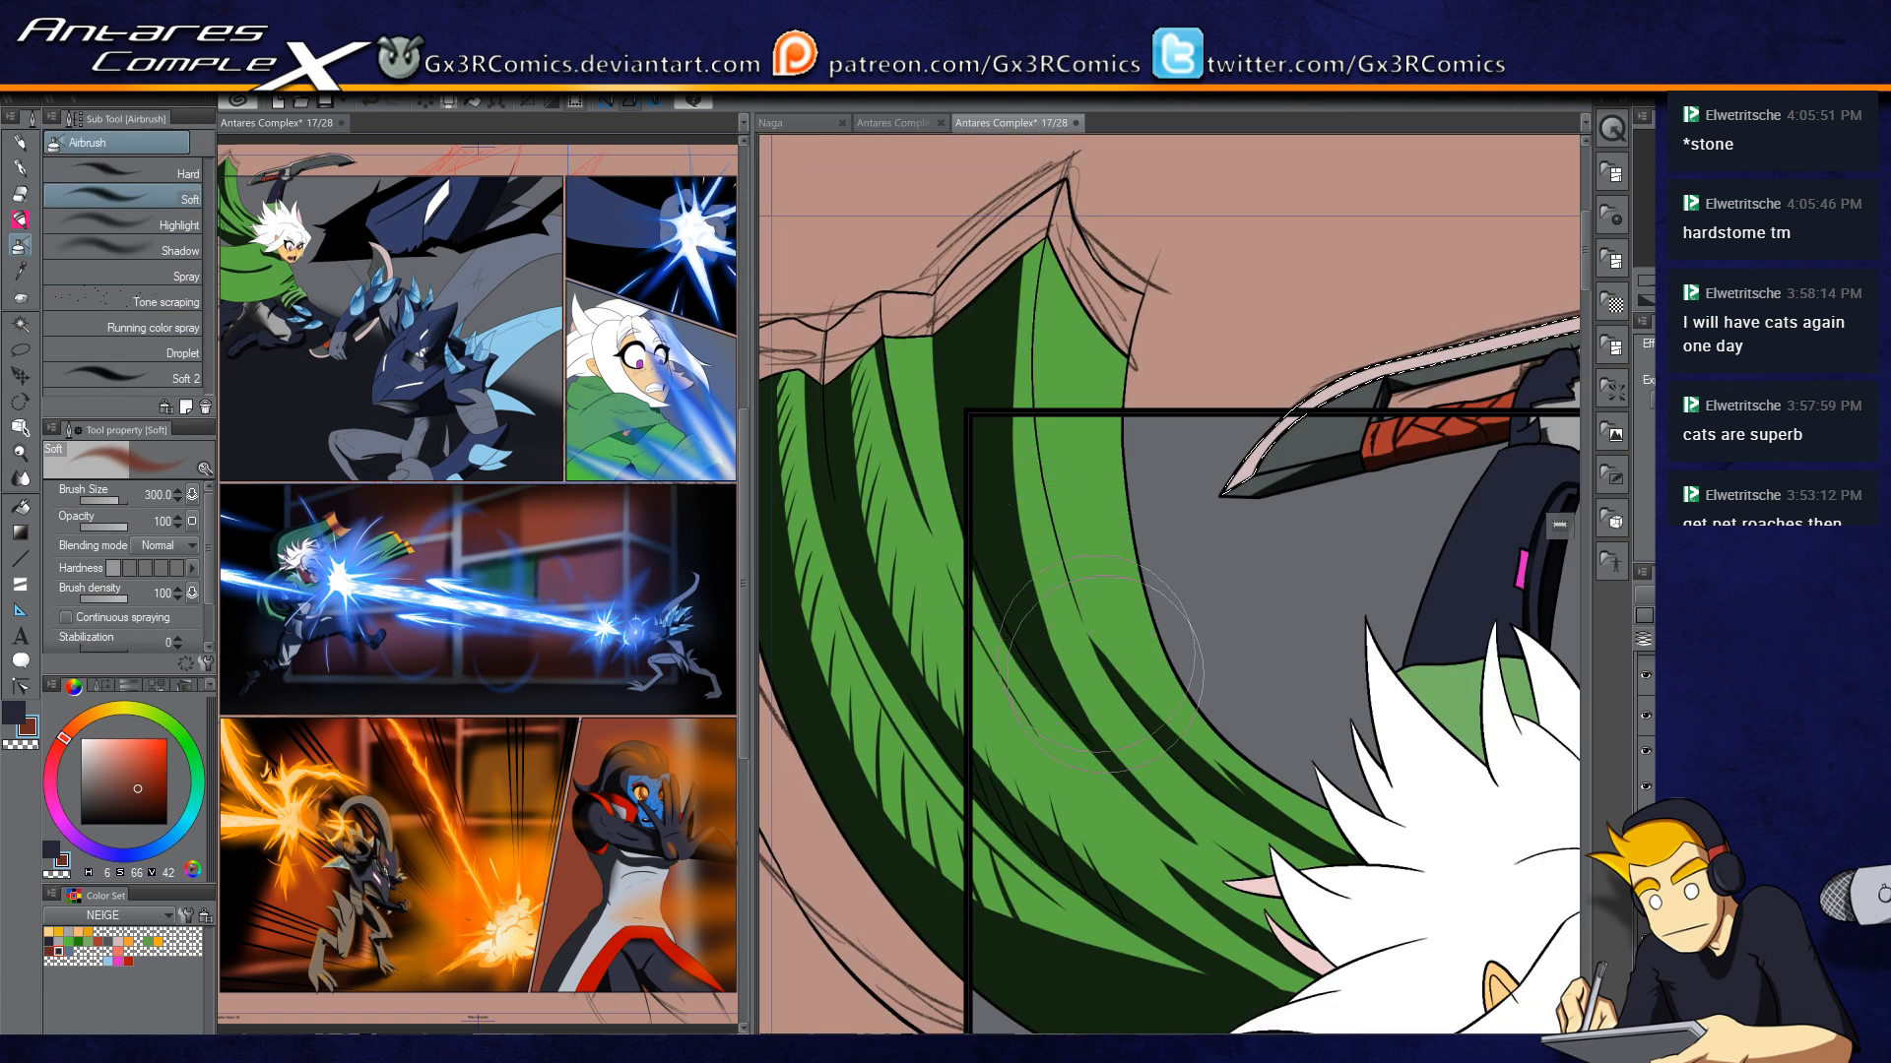
pyautogui.scroll(-1, 1062, 714)
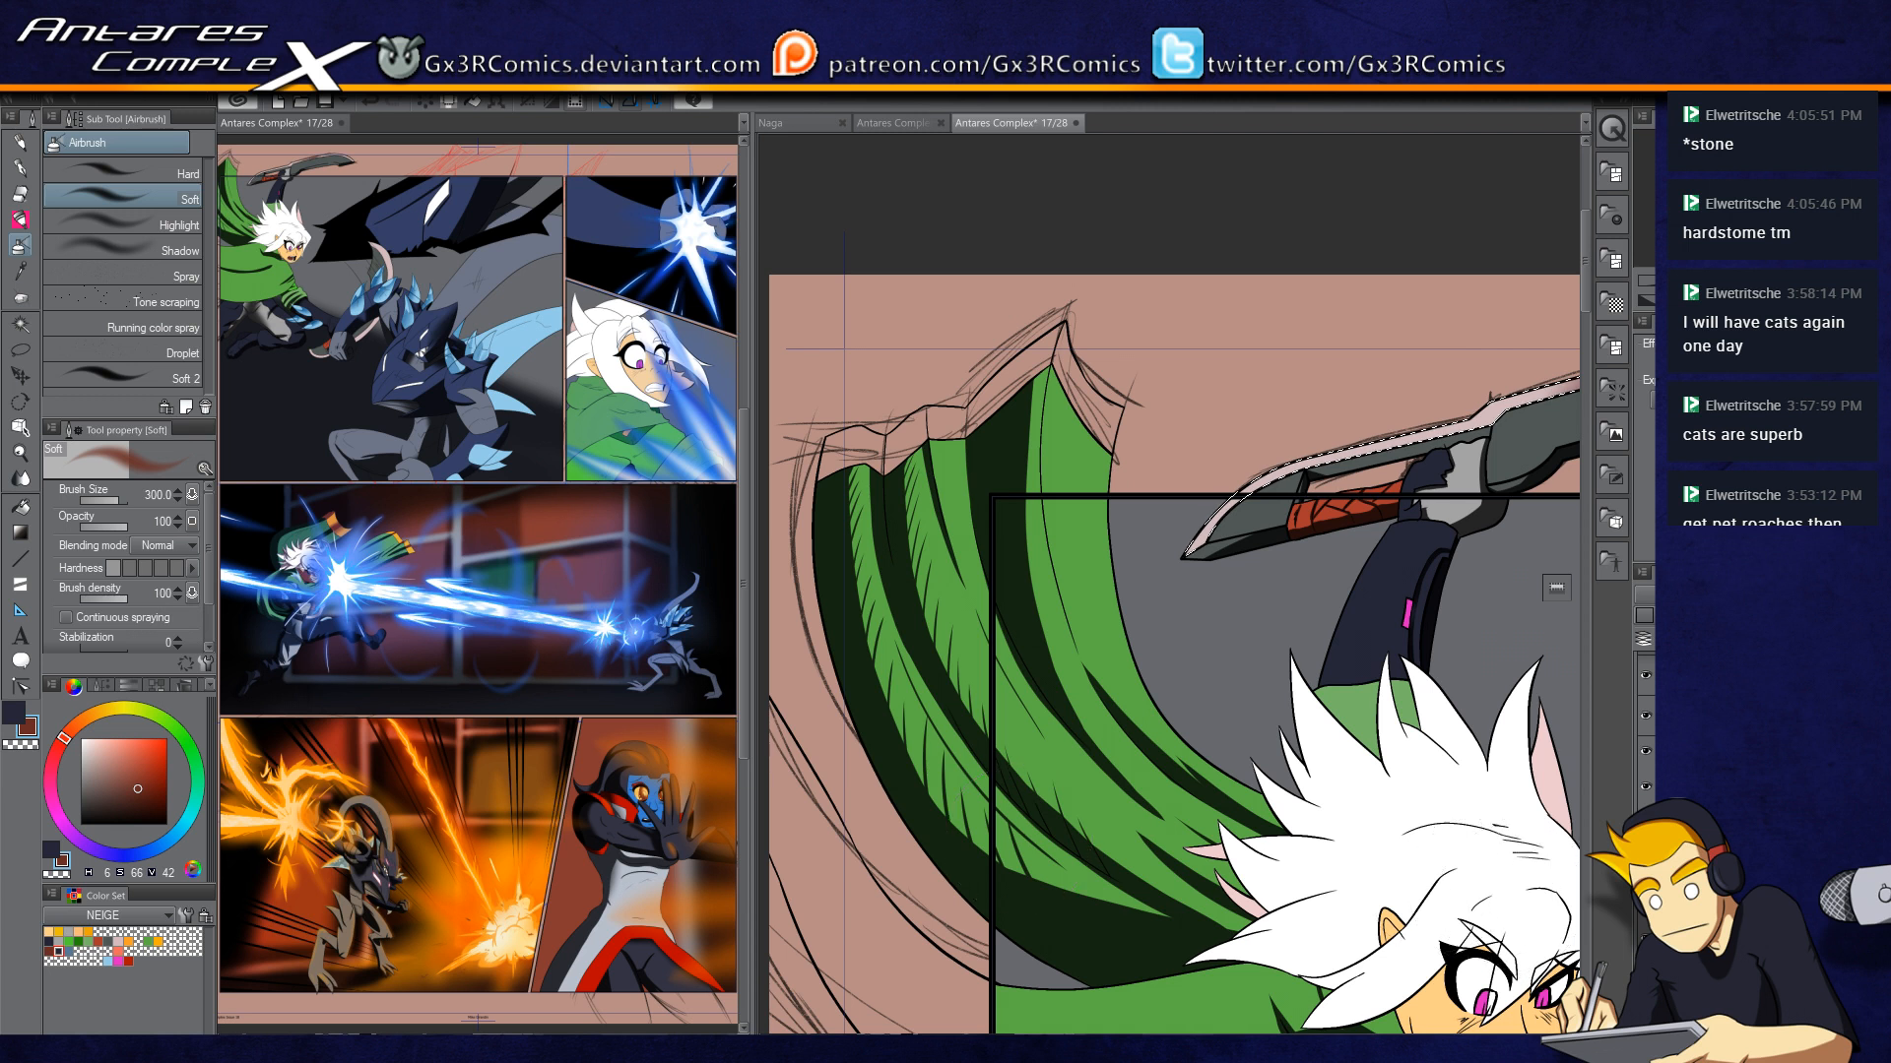
# Step: Fill the trim along the upper hem of the green cape with orange from the color set
pyautogui.click(159, 941)
pyautogui.press('g')
pyautogui.press('g')
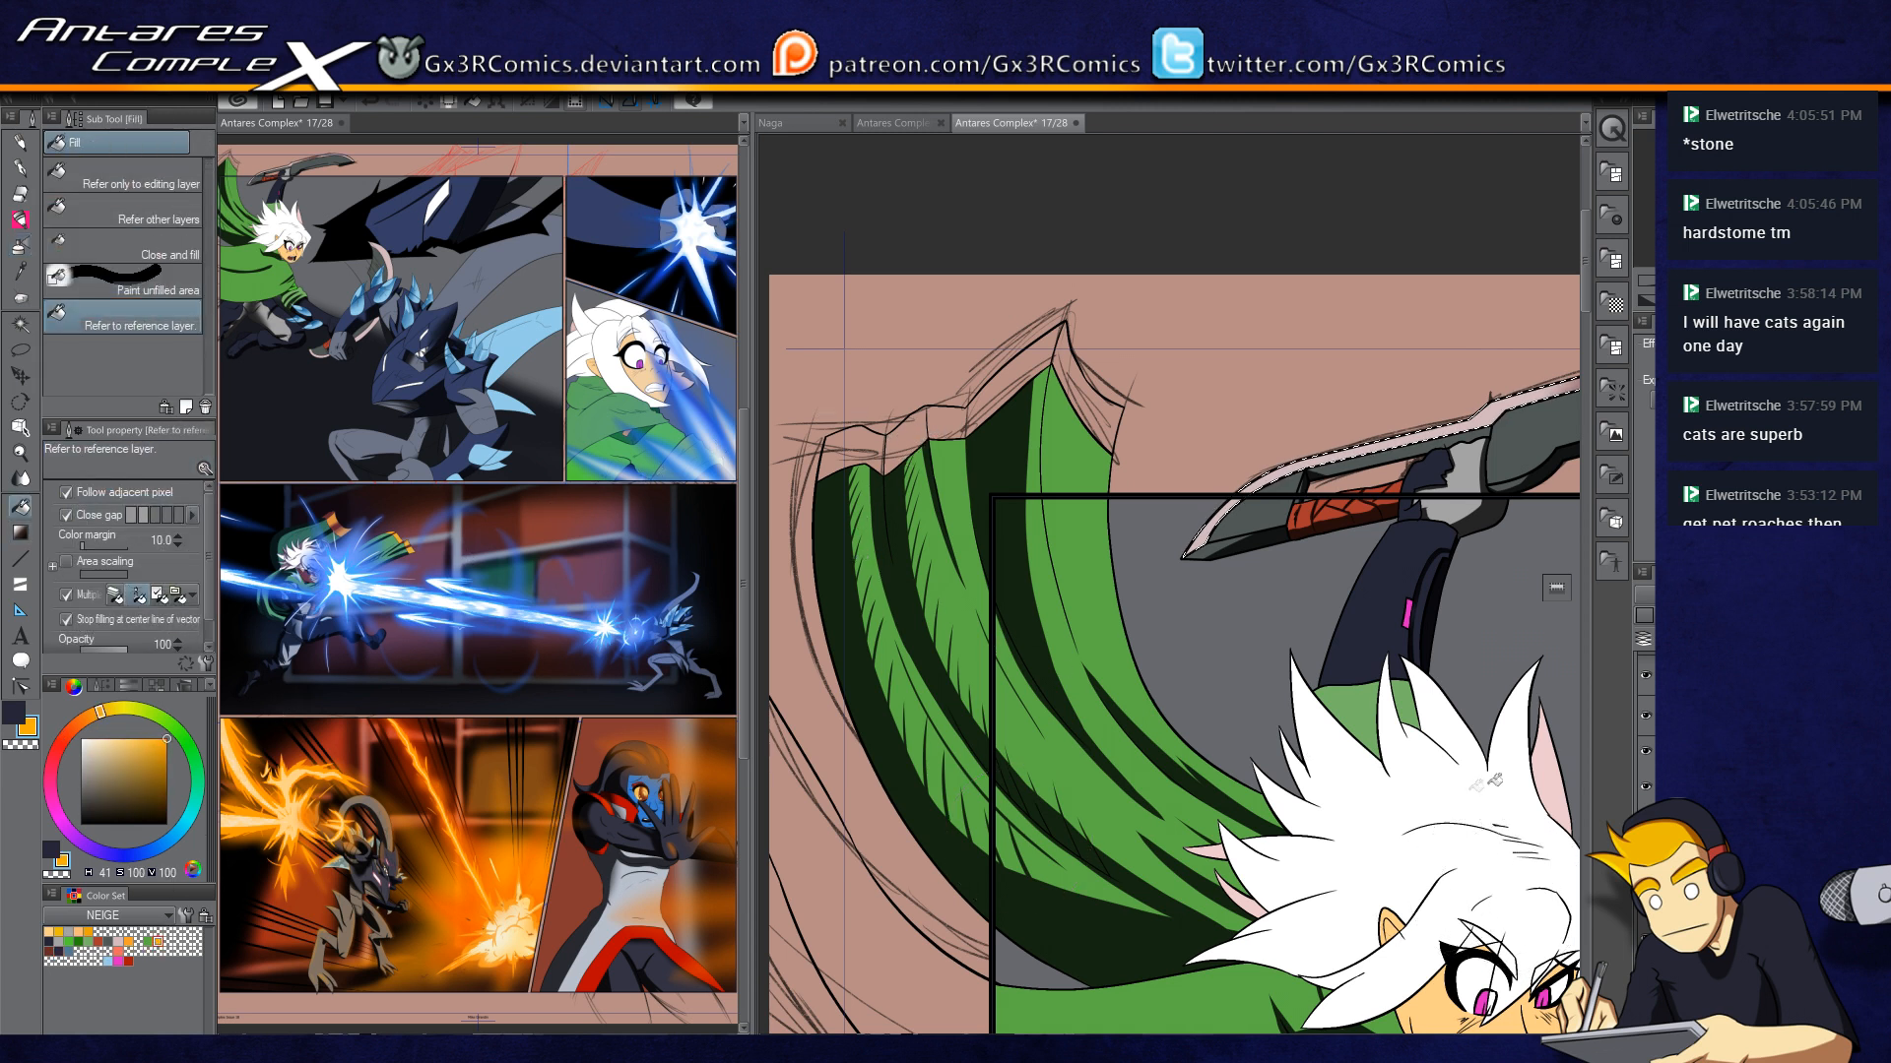
pyautogui.click(949, 435)
pyautogui.click(892, 436)
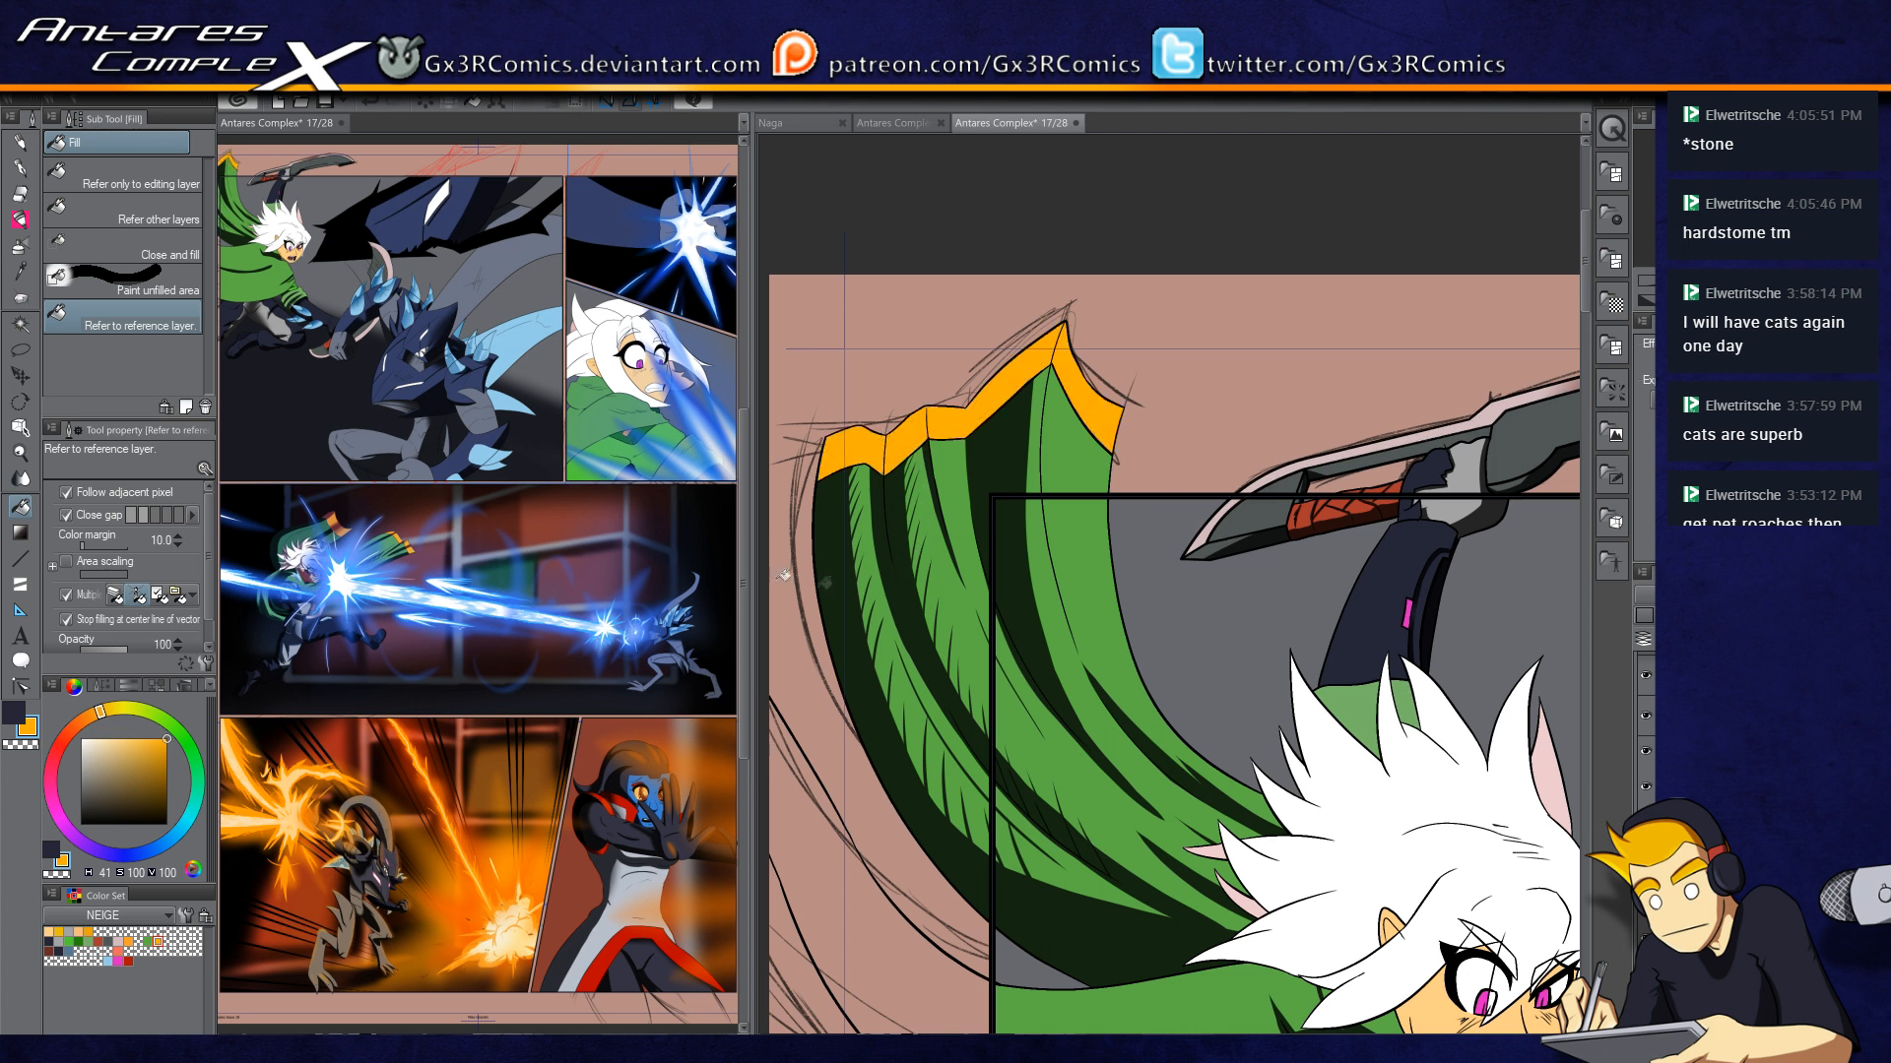
# Step: Choose dark red, select the outermost segment of the orange trim, and paint shadow bands at both its ends with the Soft Brush
pyautogui.click(49, 952)
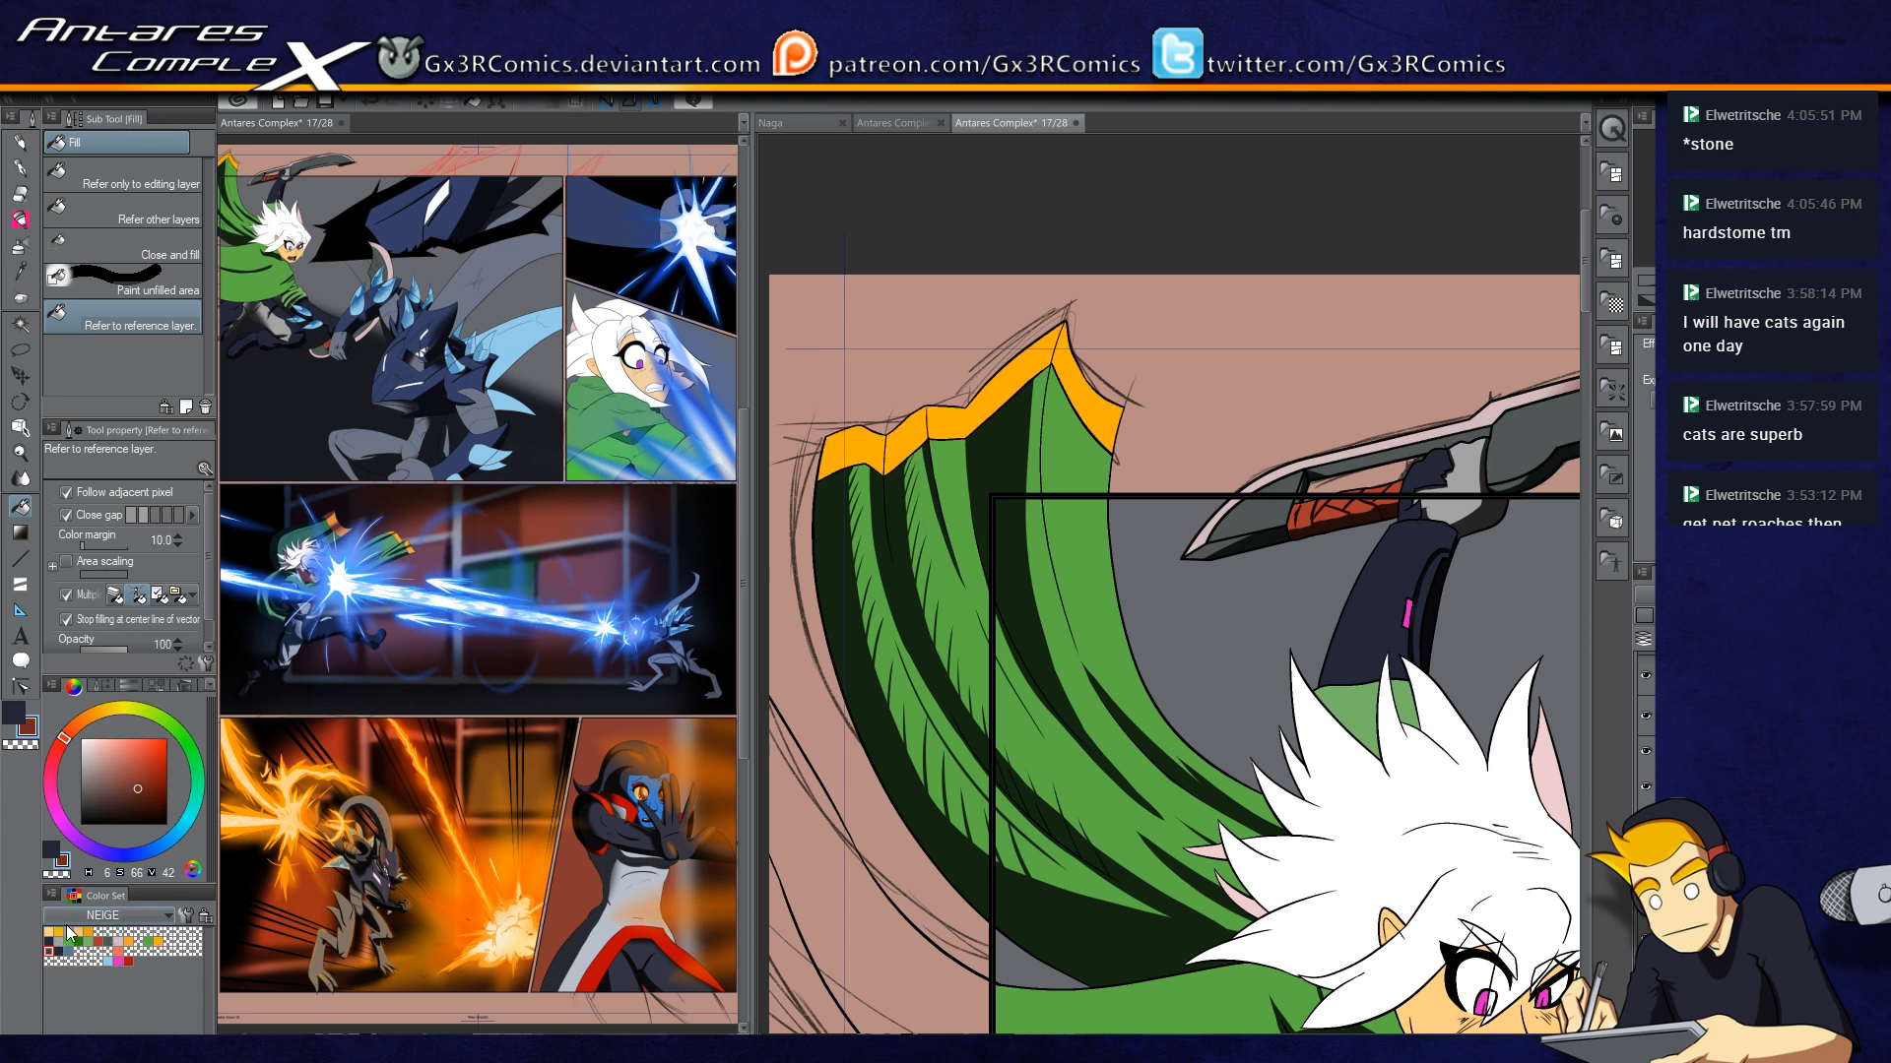
pyautogui.press('w')
pyautogui.click(865, 448)
pyautogui.scroll(1, 890, 448)
pyautogui.press('p')
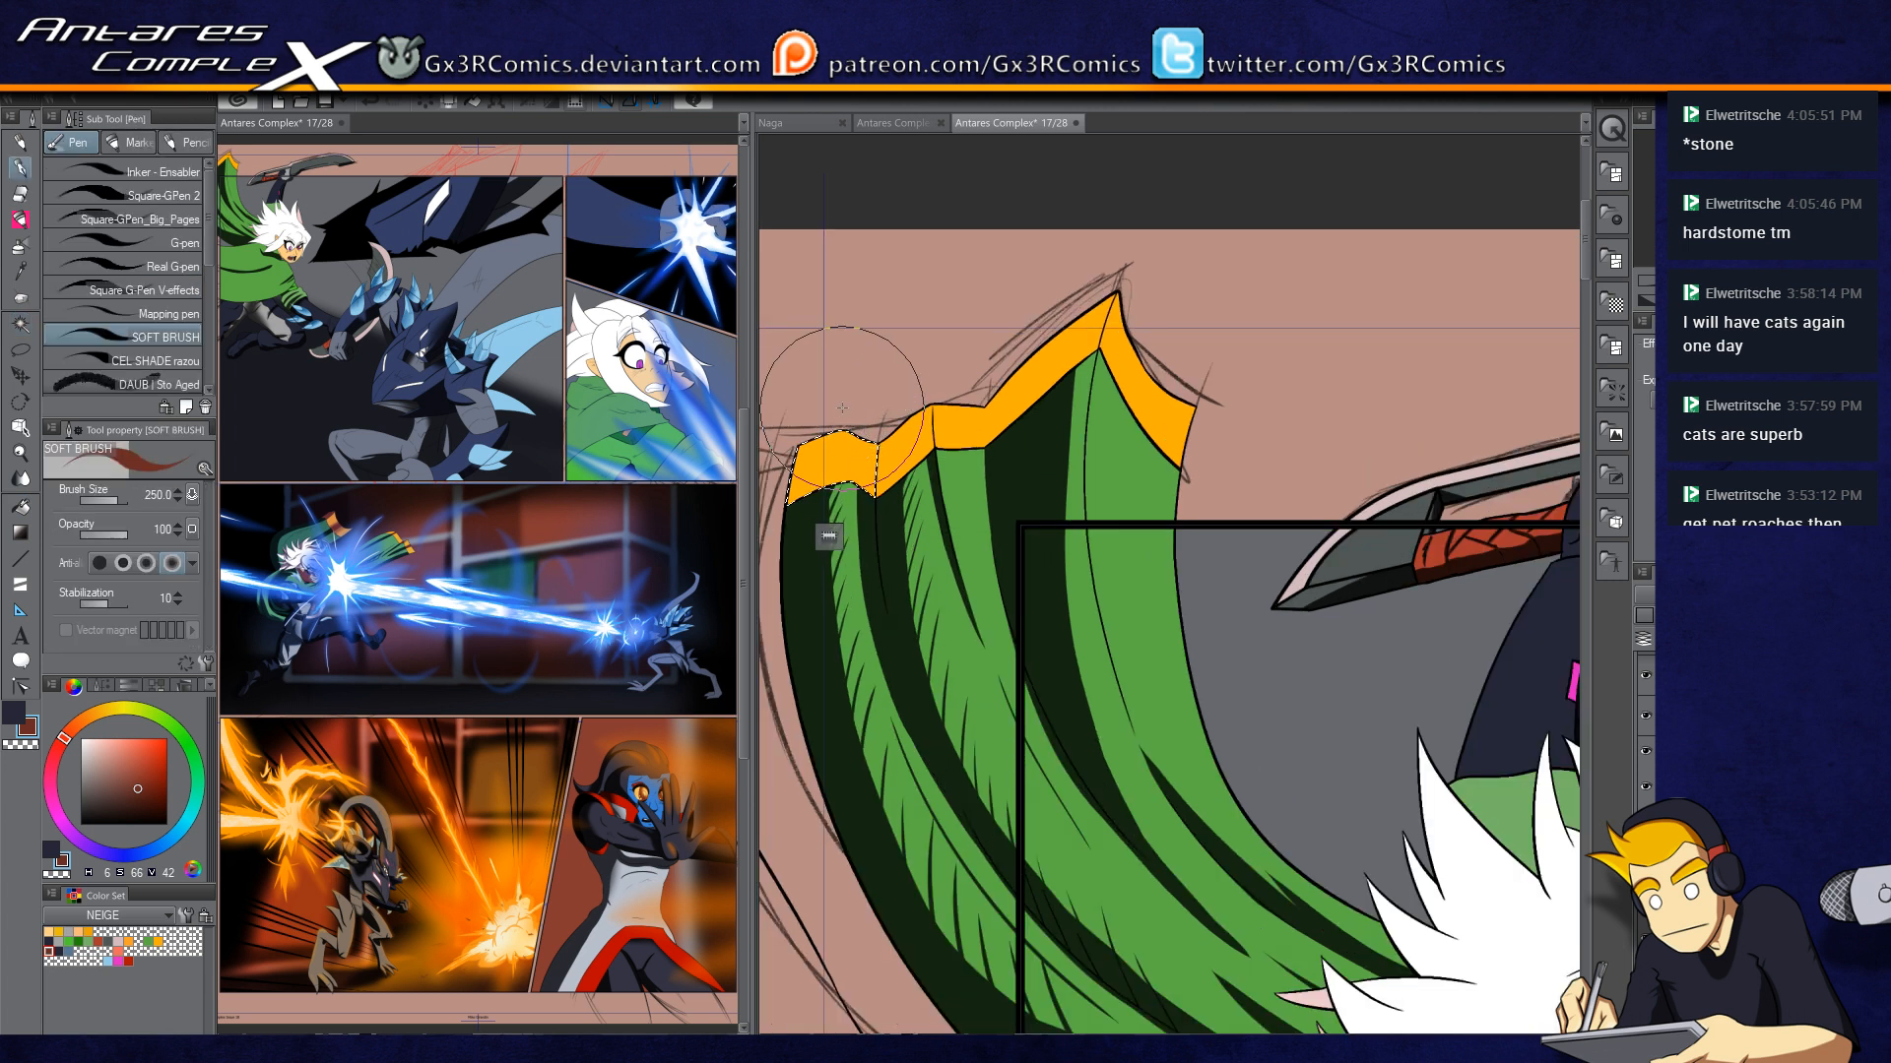
pyautogui.moveTo(872, 495); pyautogui.dragTo(873, 384)
pyautogui.moveTo(866, 496)
pyautogui.mouseDown()
pyautogui.moveTo(871, 392)
pyautogui.moveTo(831, 399)
pyautogui.mouseUp()
pyautogui.moveTo(802, 504); pyautogui.dragTo(806, 413)
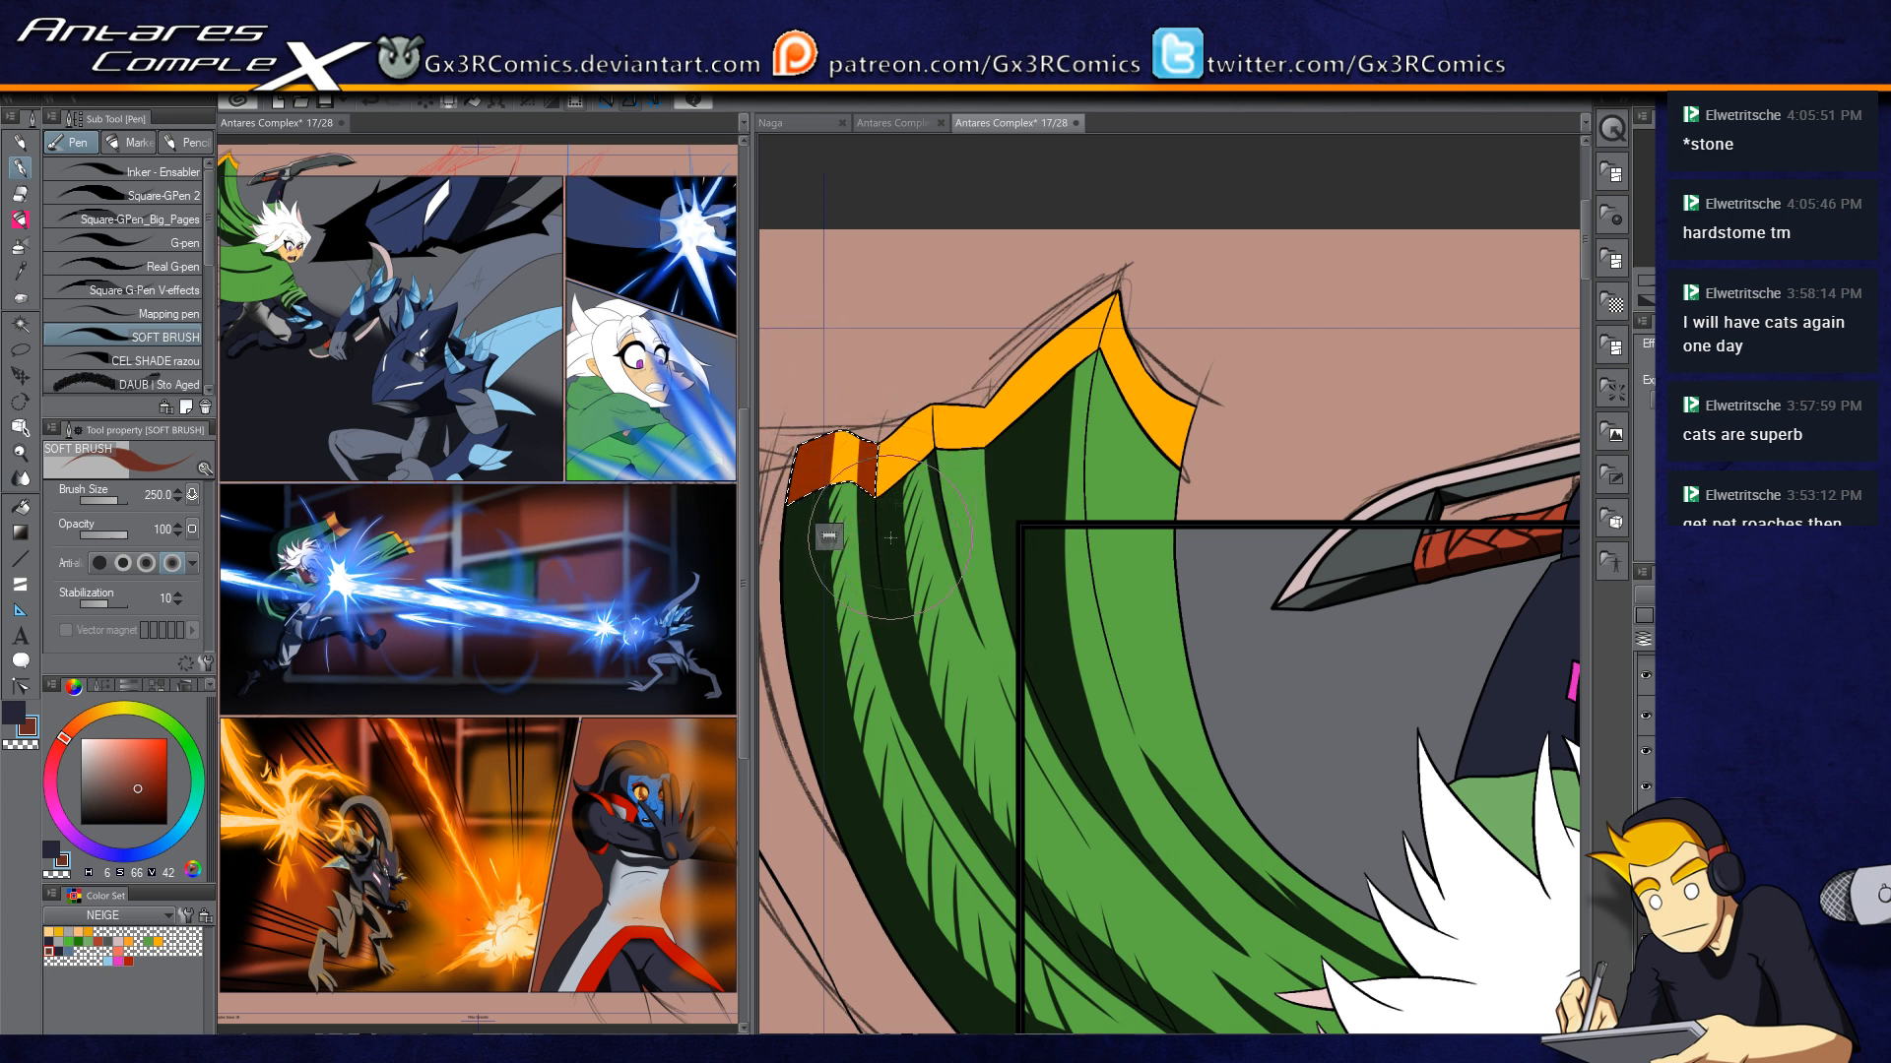
# Step: Select the adjoining orange trim segments and paint a dark red shadow beside the first fold
pyautogui.press('w')
pyautogui.click(940, 424)
pyautogui.press('p')
pyautogui.moveTo(885, 414); pyautogui.dragTo(892, 532)
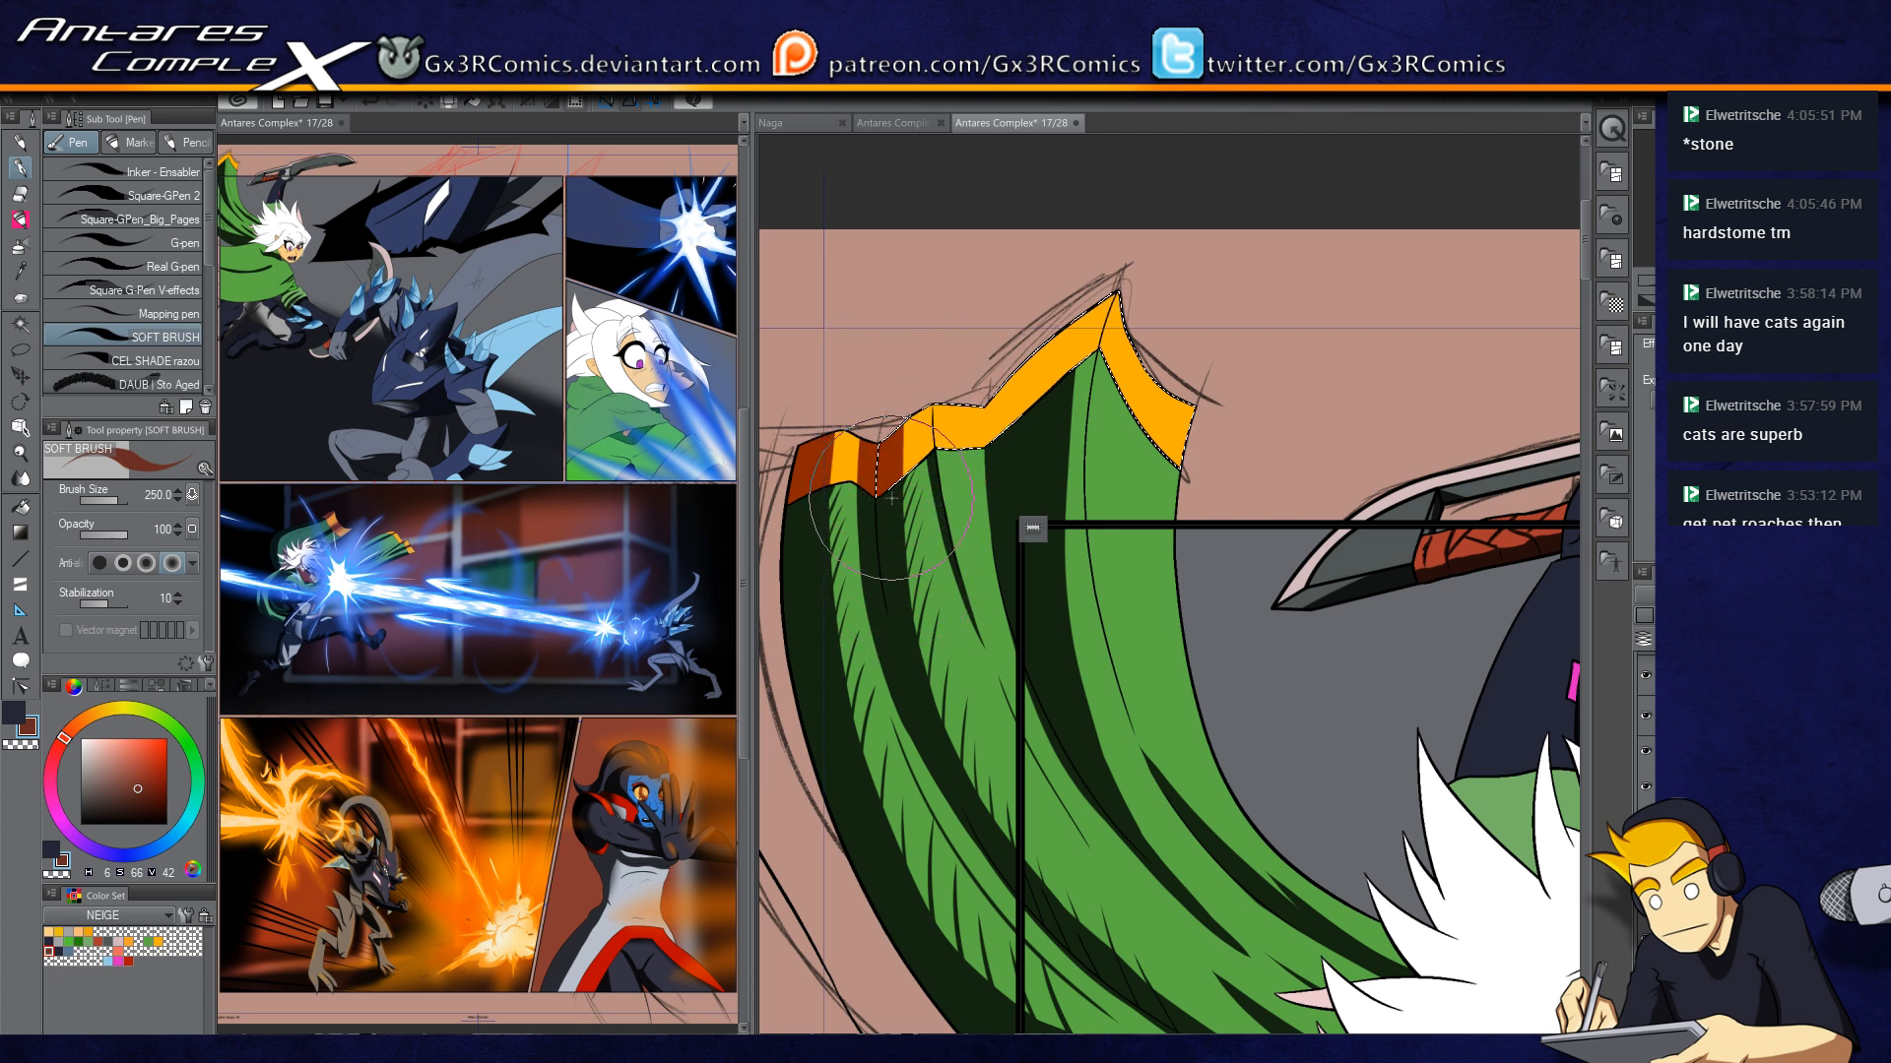
# Step: Try dark red shadow bands on the orange trim leading up to the cape's peak, and undo them
pyautogui.press('w')
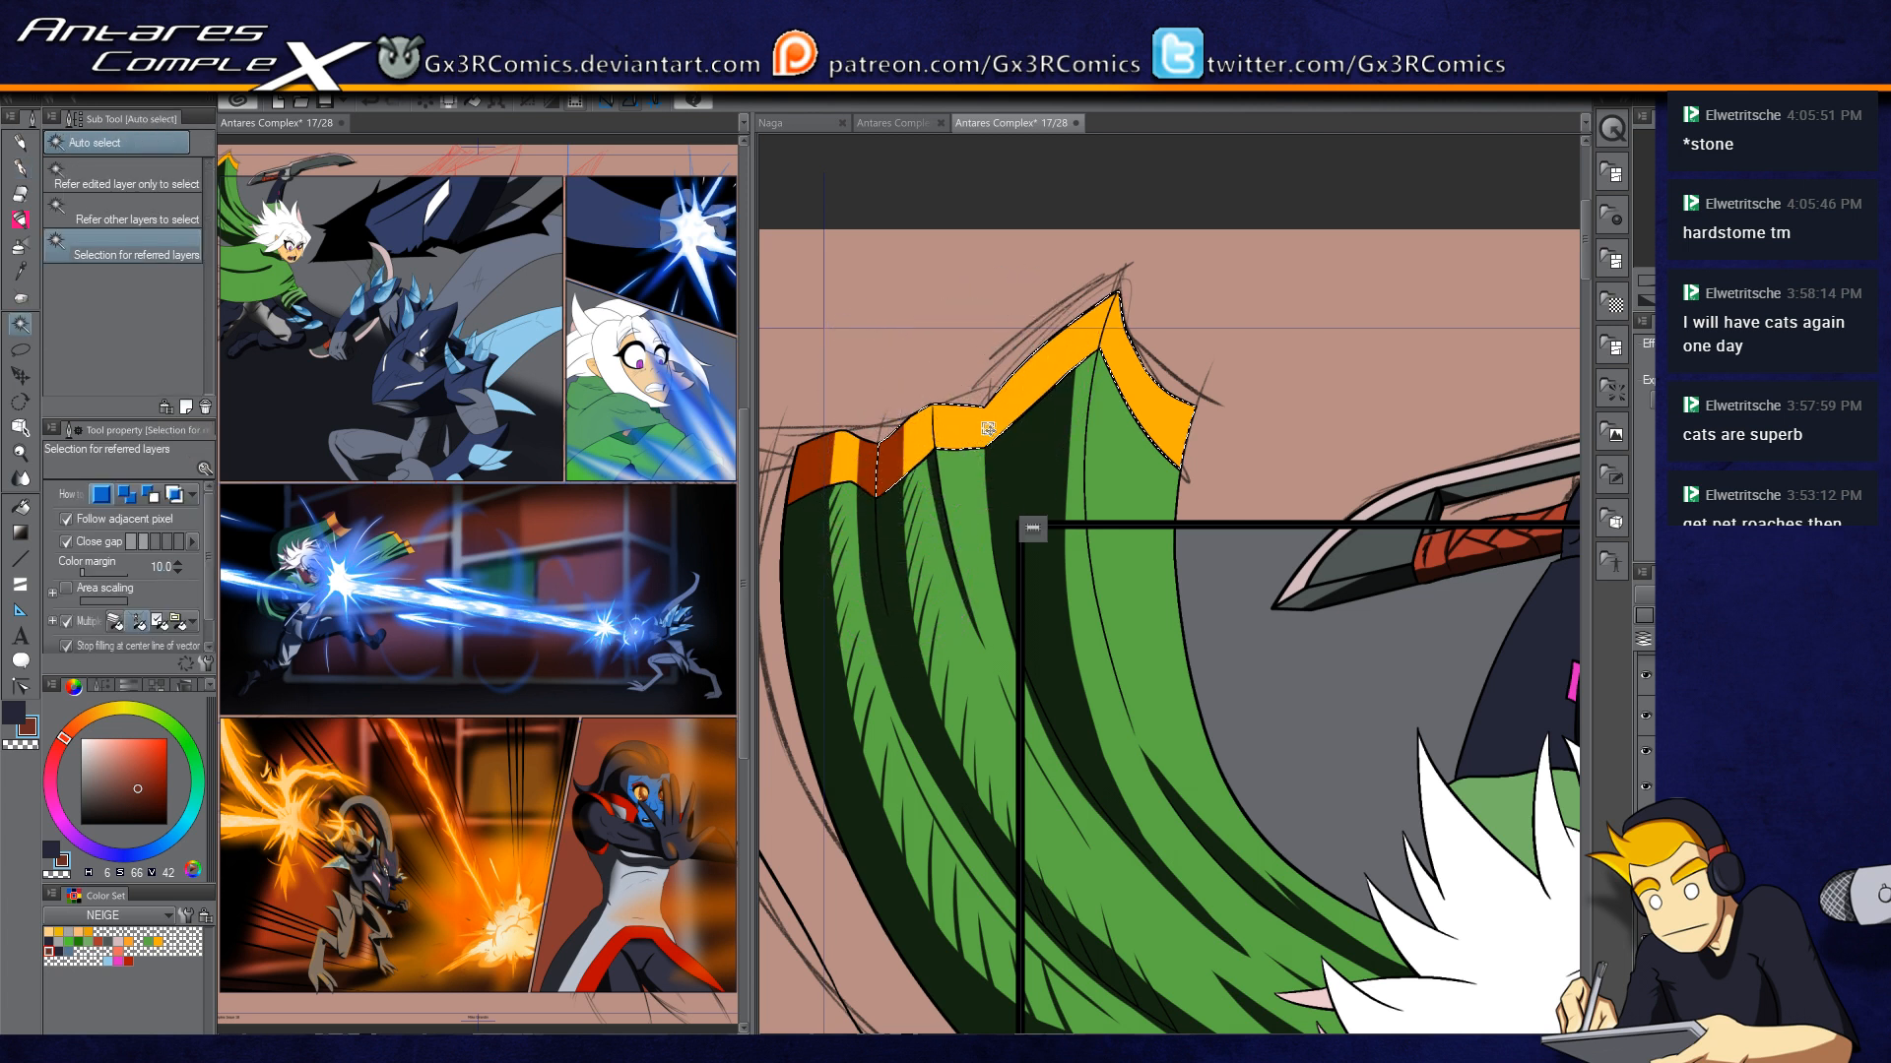
pyautogui.press('p')
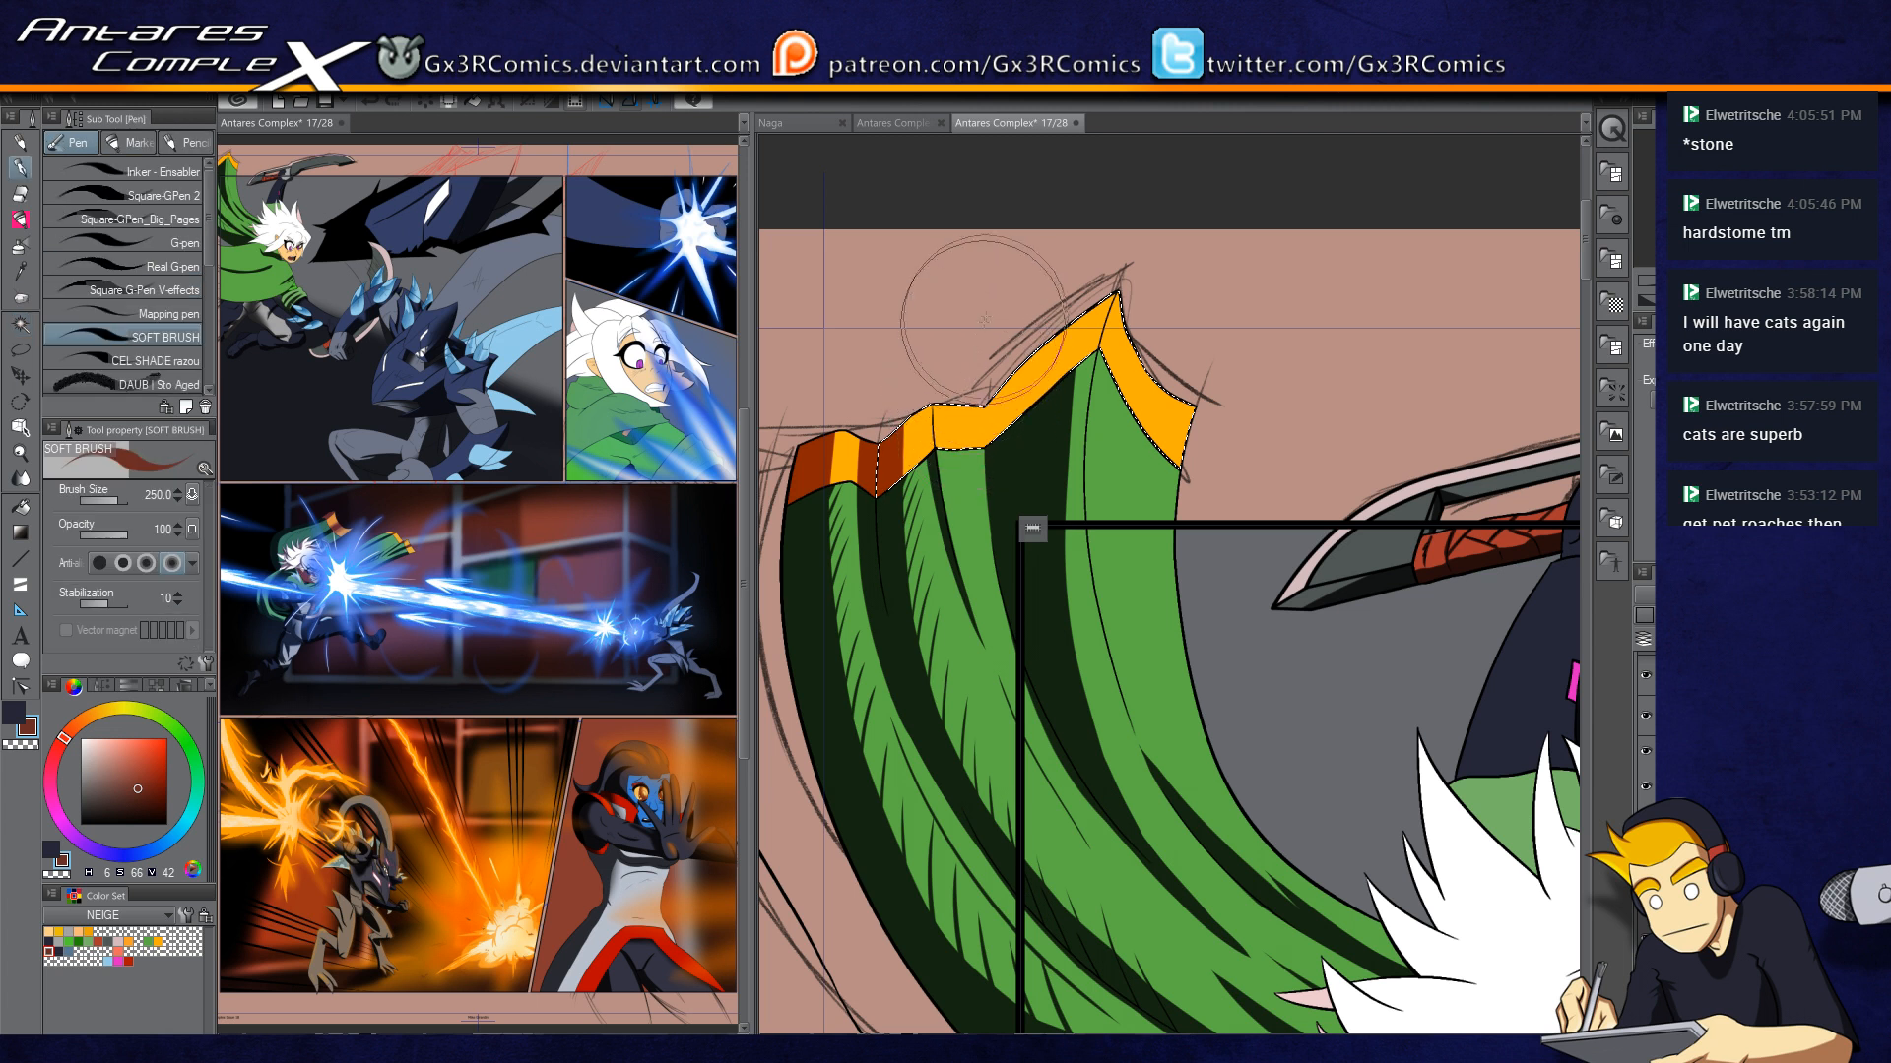
pyautogui.hotkey('ctrl', 'z')
pyautogui.moveTo(991, 389); pyautogui.dragTo(987, 455)
pyautogui.moveTo(1072, 310); pyautogui.dragTo(1057, 394)
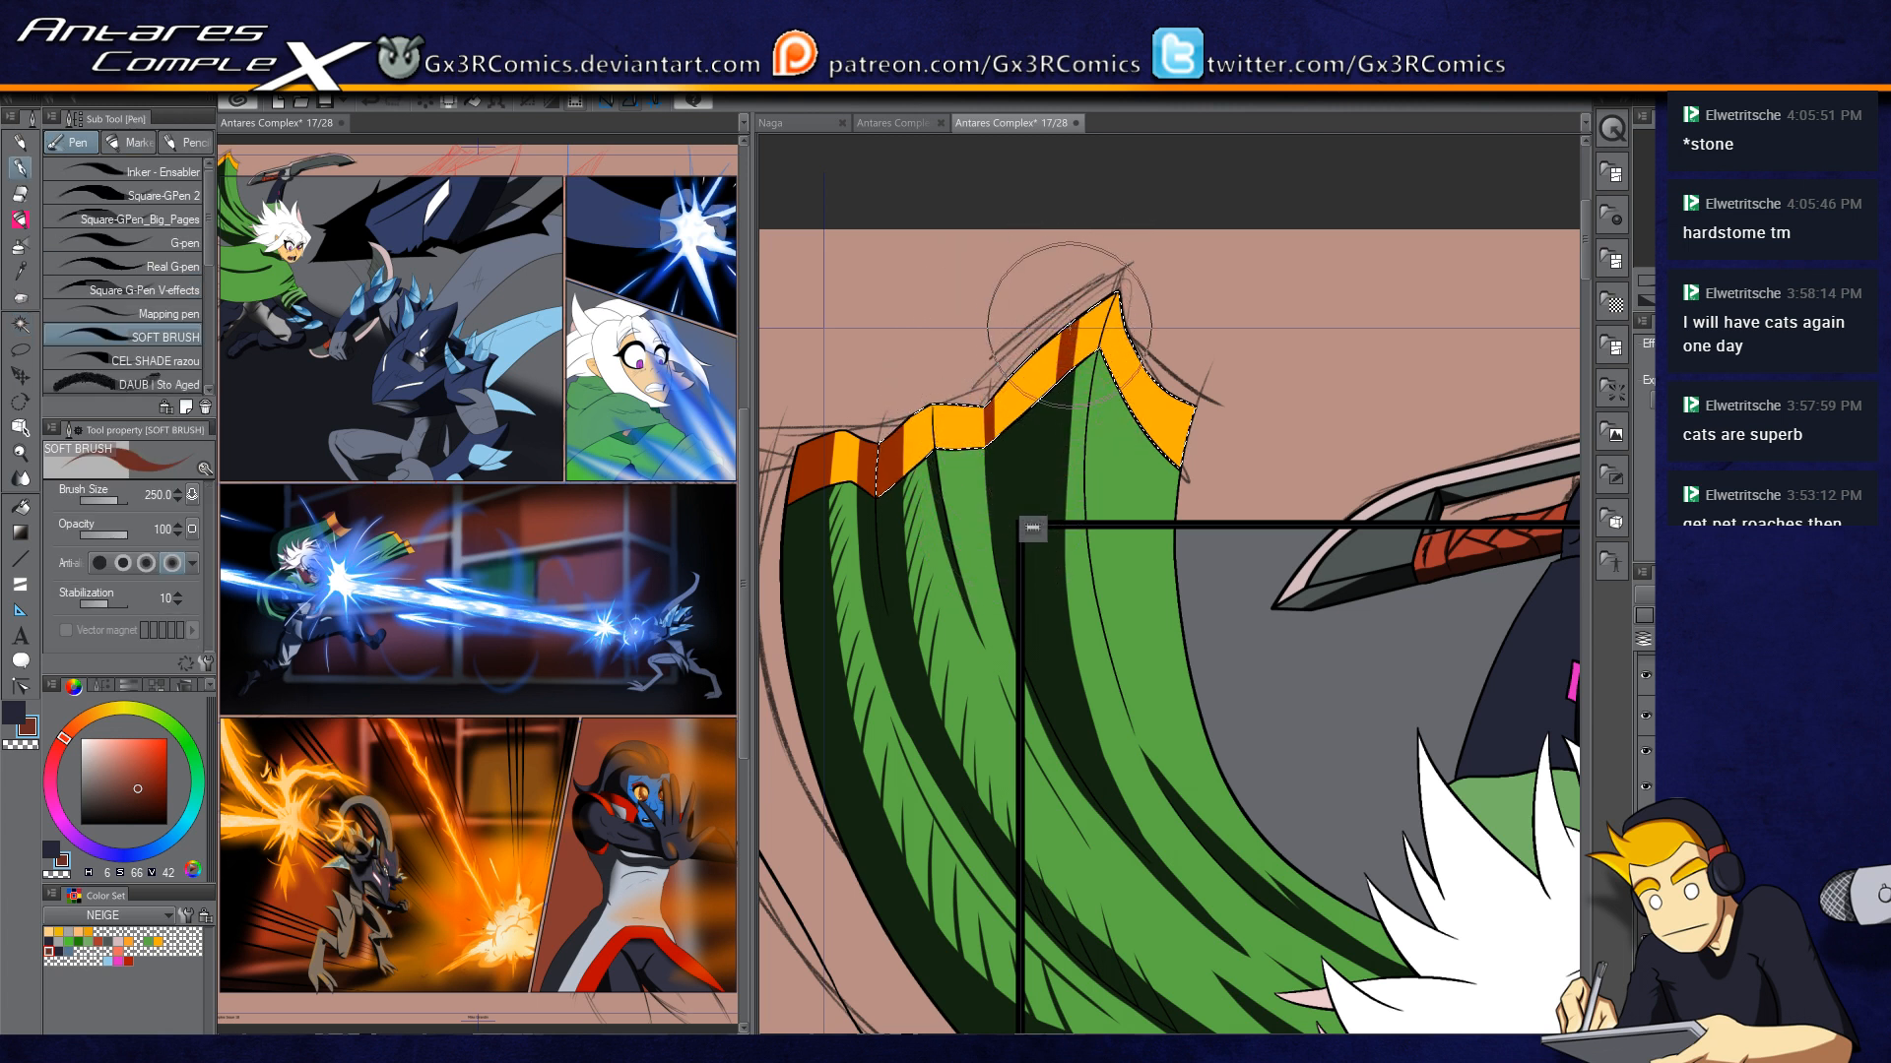
pyautogui.hotkey('ctrl', 'z')
pyautogui.hotkey('ctrl', 'z')
pyautogui.hotkey('ctrl', 'z')
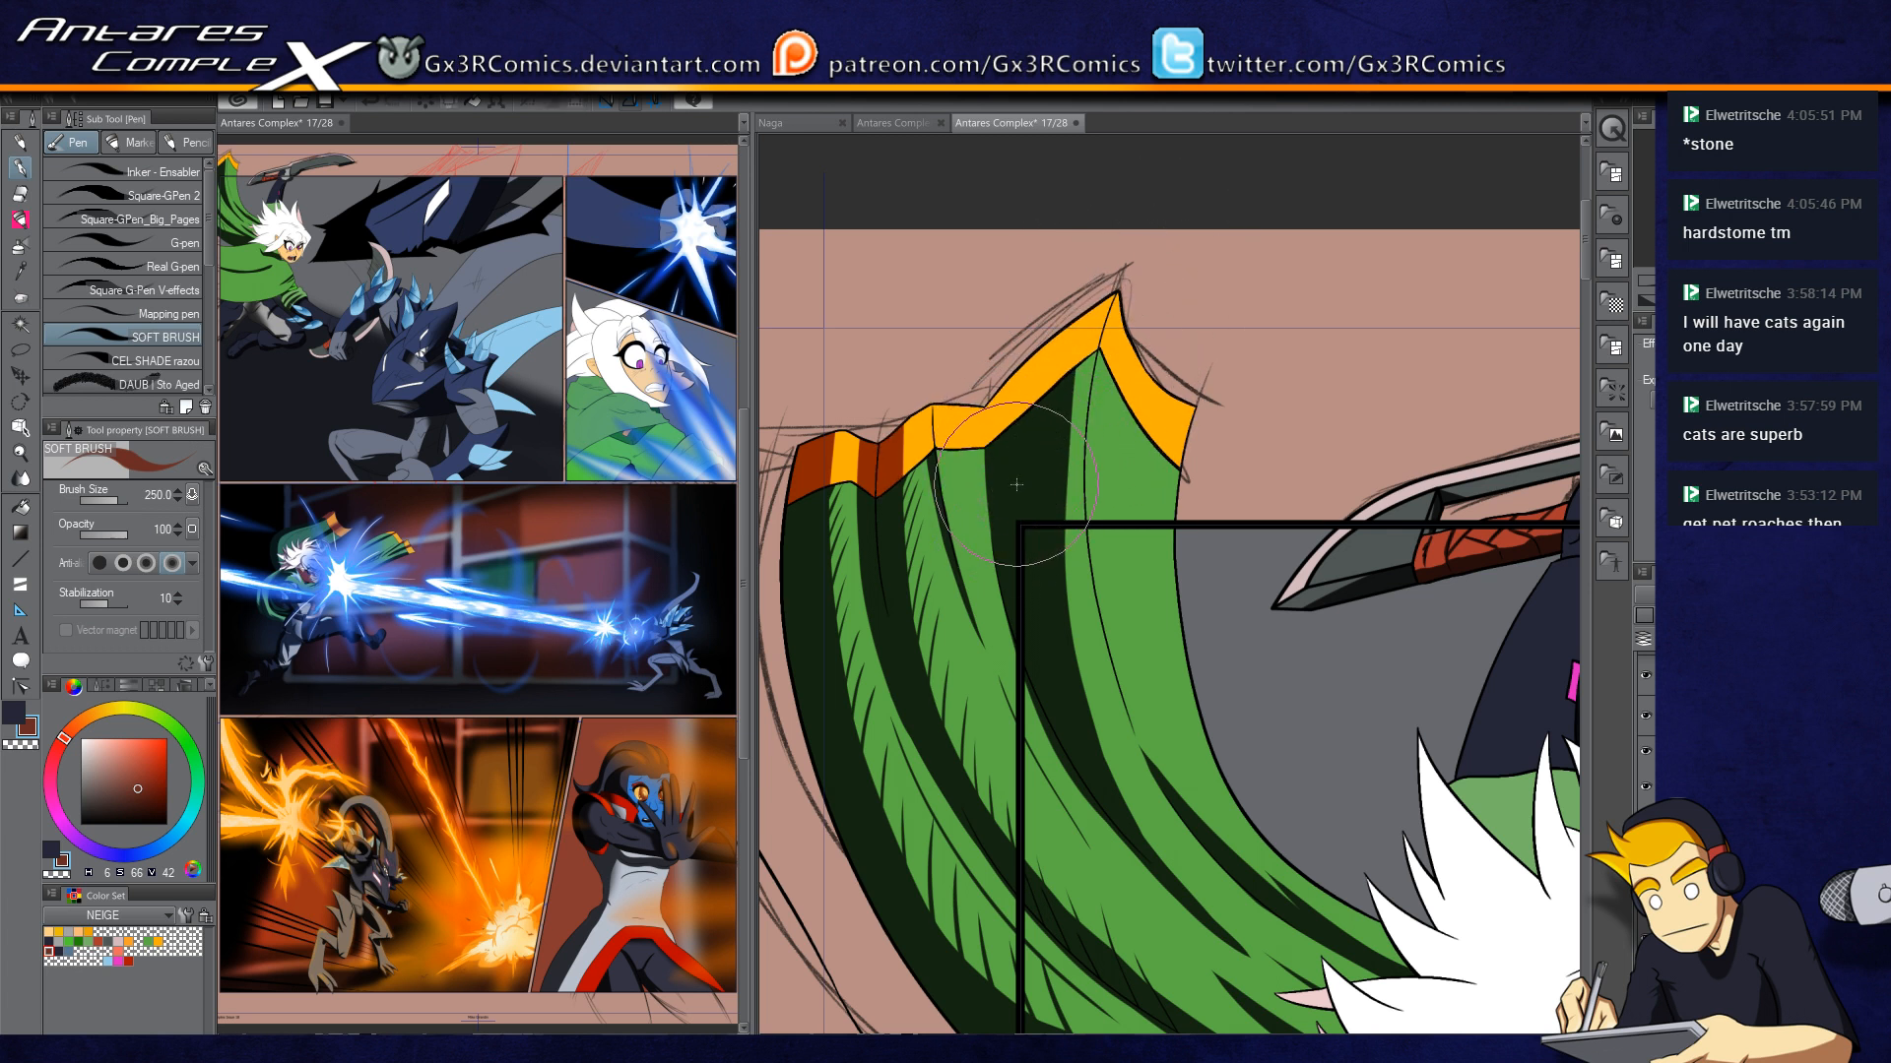
# Step: Erase the large fold shadow from the green cape below the trim's peak with the Vector Eraser
pyautogui.press('e')
pyautogui.hotkey('ctrl', 'z')
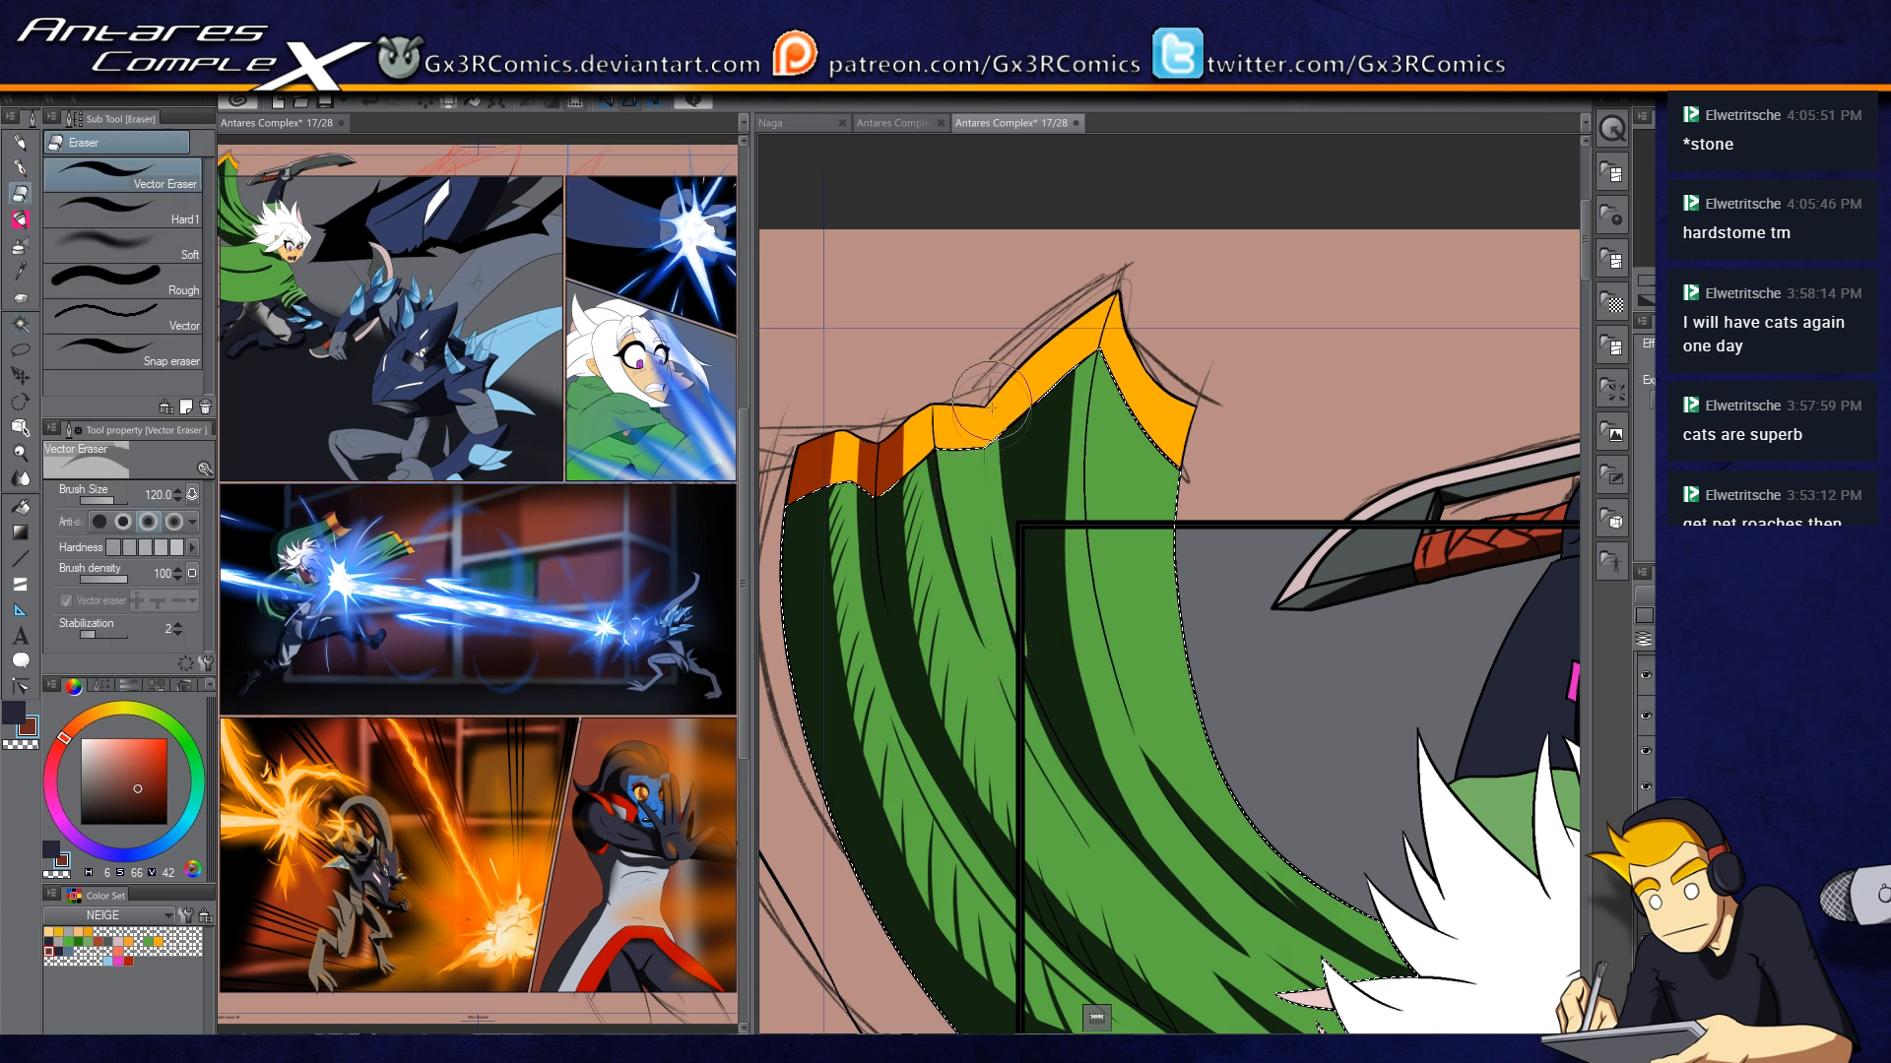
pyautogui.moveTo(1105, 768)
pyautogui.mouseDown()
pyautogui.moveTo(1010, 448)
pyautogui.moveTo(1043, 467)
pyautogui.moveTo(1071, 591)
pyautogui.moveTo(1162, 749)
pyautogui.mouseUp()
# Step: Set the Soft Brush to size 500 and paint dark shadow strokes from the cape's peak down toward its inner curved edge
pyautogui.keyDown('alt'); pyautogui.click(1063, 625); pyautogui.keyUp('alt')
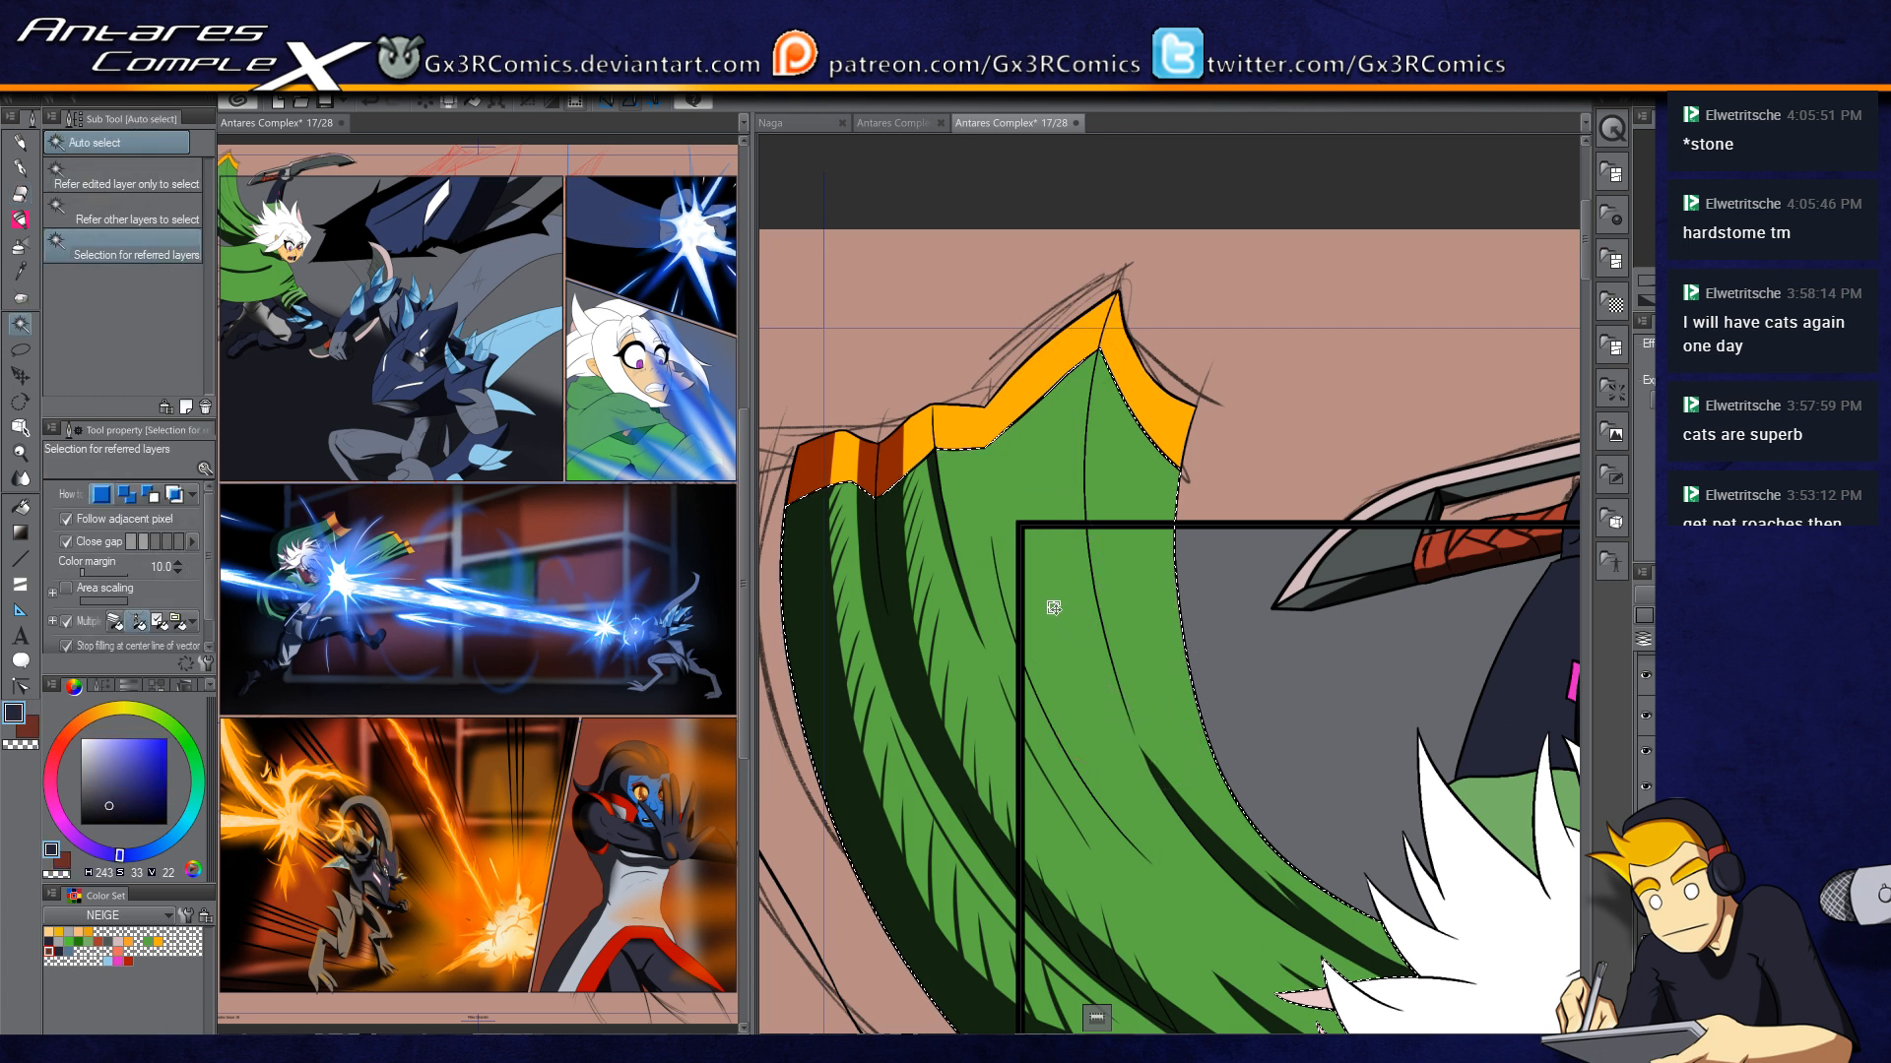
pyautogui.press('p')
pyautogui.press(']')
pyautogui.press(']')
pyautogui.moveTo(1099, 352); pyautogui.dragTo(1090, 512)
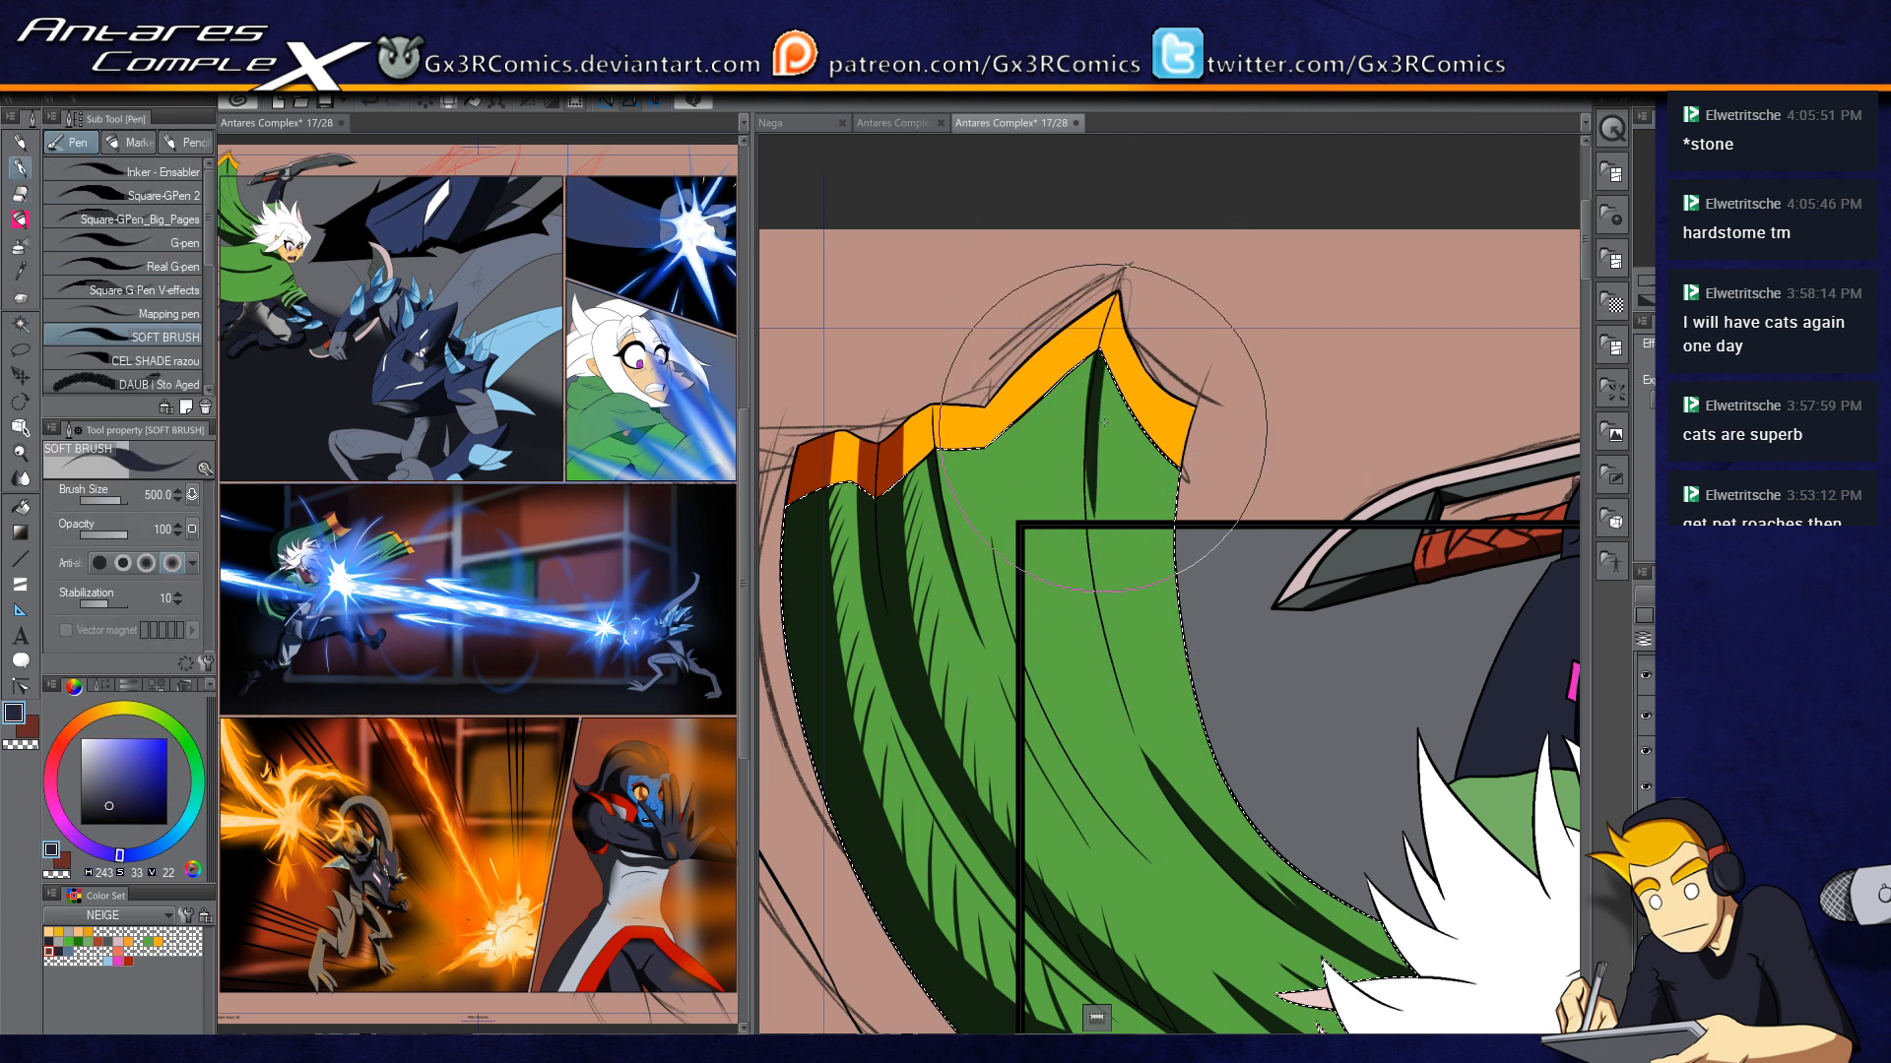
pyautogui.hotkey('ctrl', 'z')
pyautogui.moveTo(1100, 351); pyautogui.dragTo(1087, 603)
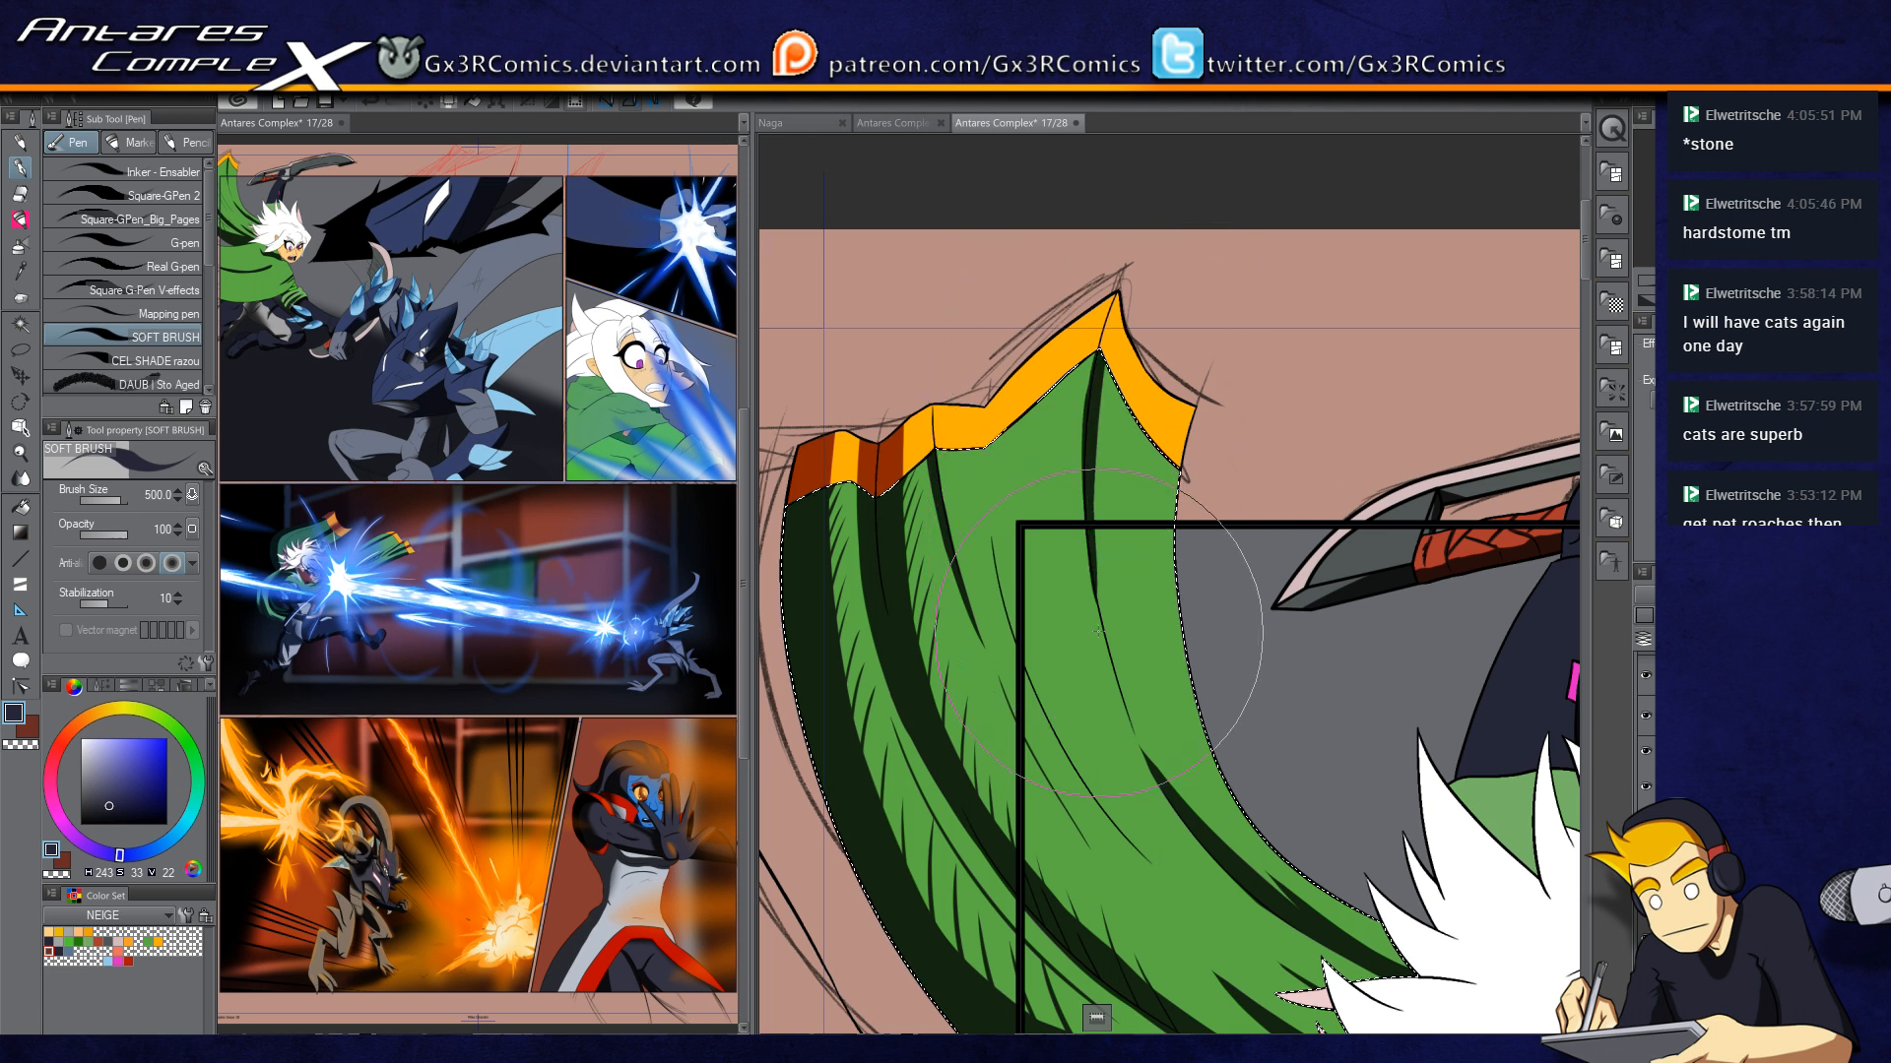
pyautogui.moveTo(1100, 357); pyautogui.dragTo(1138, 583)
pyautogui.moveTo(1102, 357); pyautogui.dragTo(1174, 581)
pyautogui.moveTo(1104, 356); pyautogui.dragTo(1224, 635)
pyautogui.moveTo(1155, 415); pyautogui.dragTo(1189, 652)
pyautogui.scroll(1, 1135, 380)
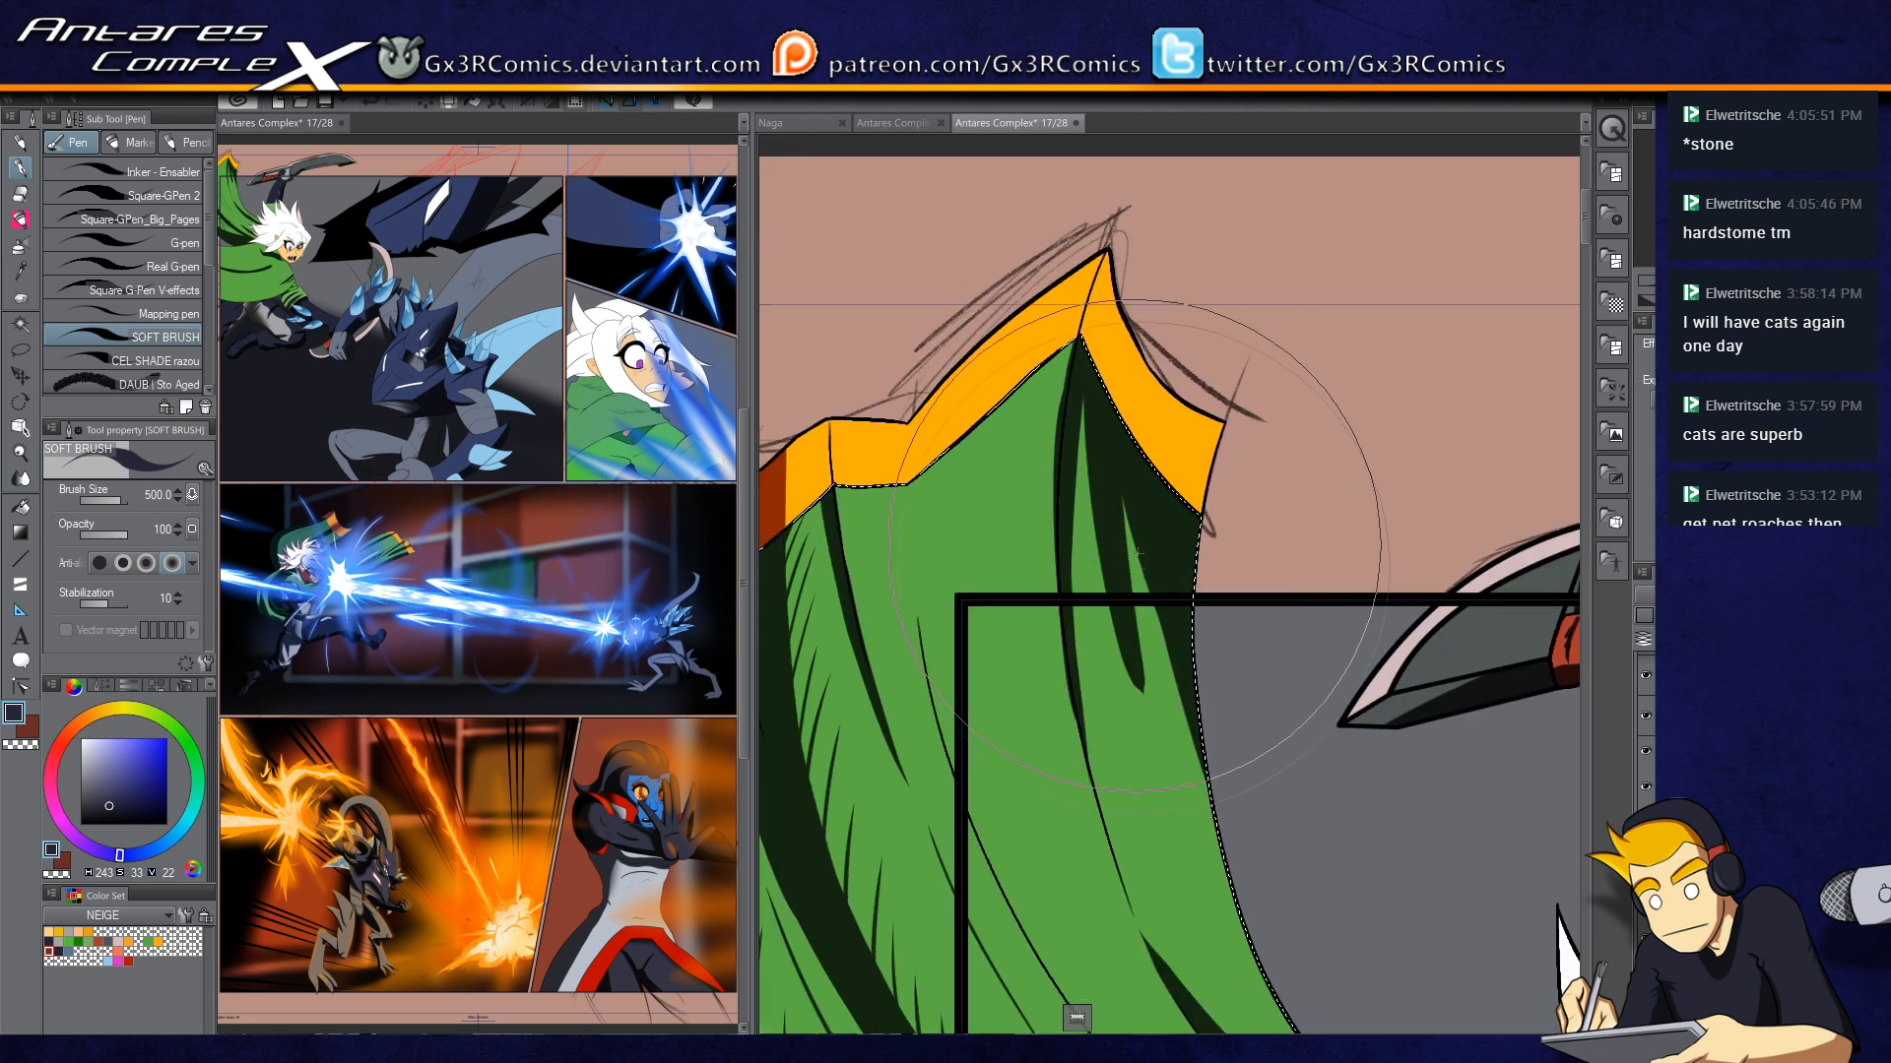
# Step: Reduce the Soft Brush to size 250, fill the gaps in the peak's shadow, and extend it down along the cape's curved edge
pyautogui.moveTo(1135, 544); pyautogui.dragTo(1041, 351)
pyautogui.press('c')
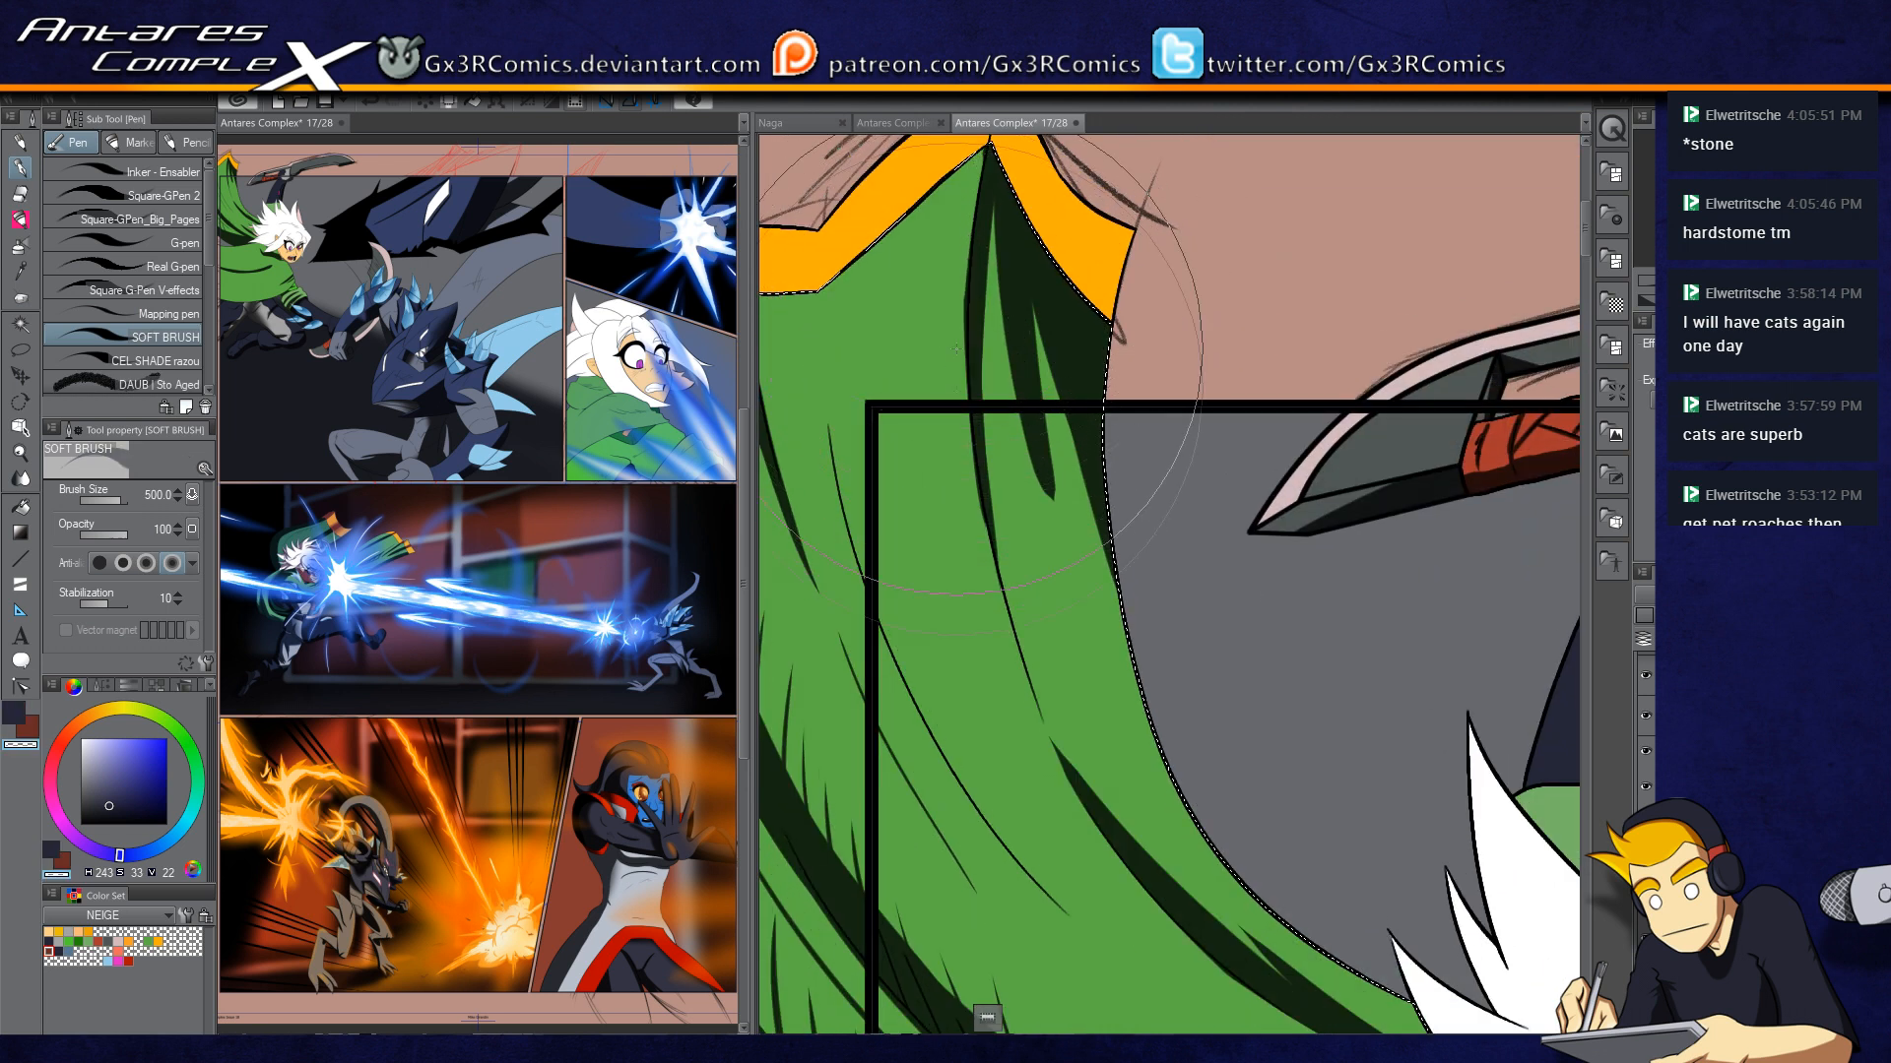
pyautogui.press('[')
pyautogui.press('[')
pyautogui.press('[')
pyautogui.moveTo(1000, 202); pyautogui.dragTo(1036, 457)
pyautogui.hotkey('ctrl', 'z')
pyautogui.press('c')
pyautogui.moveTo(1012, 237)
pyautogui.mouseDown()
pyautogui.moveTo(1020, 454)
pyautogui.moveTo(1070, 612)
pyautogui.mouseUp()
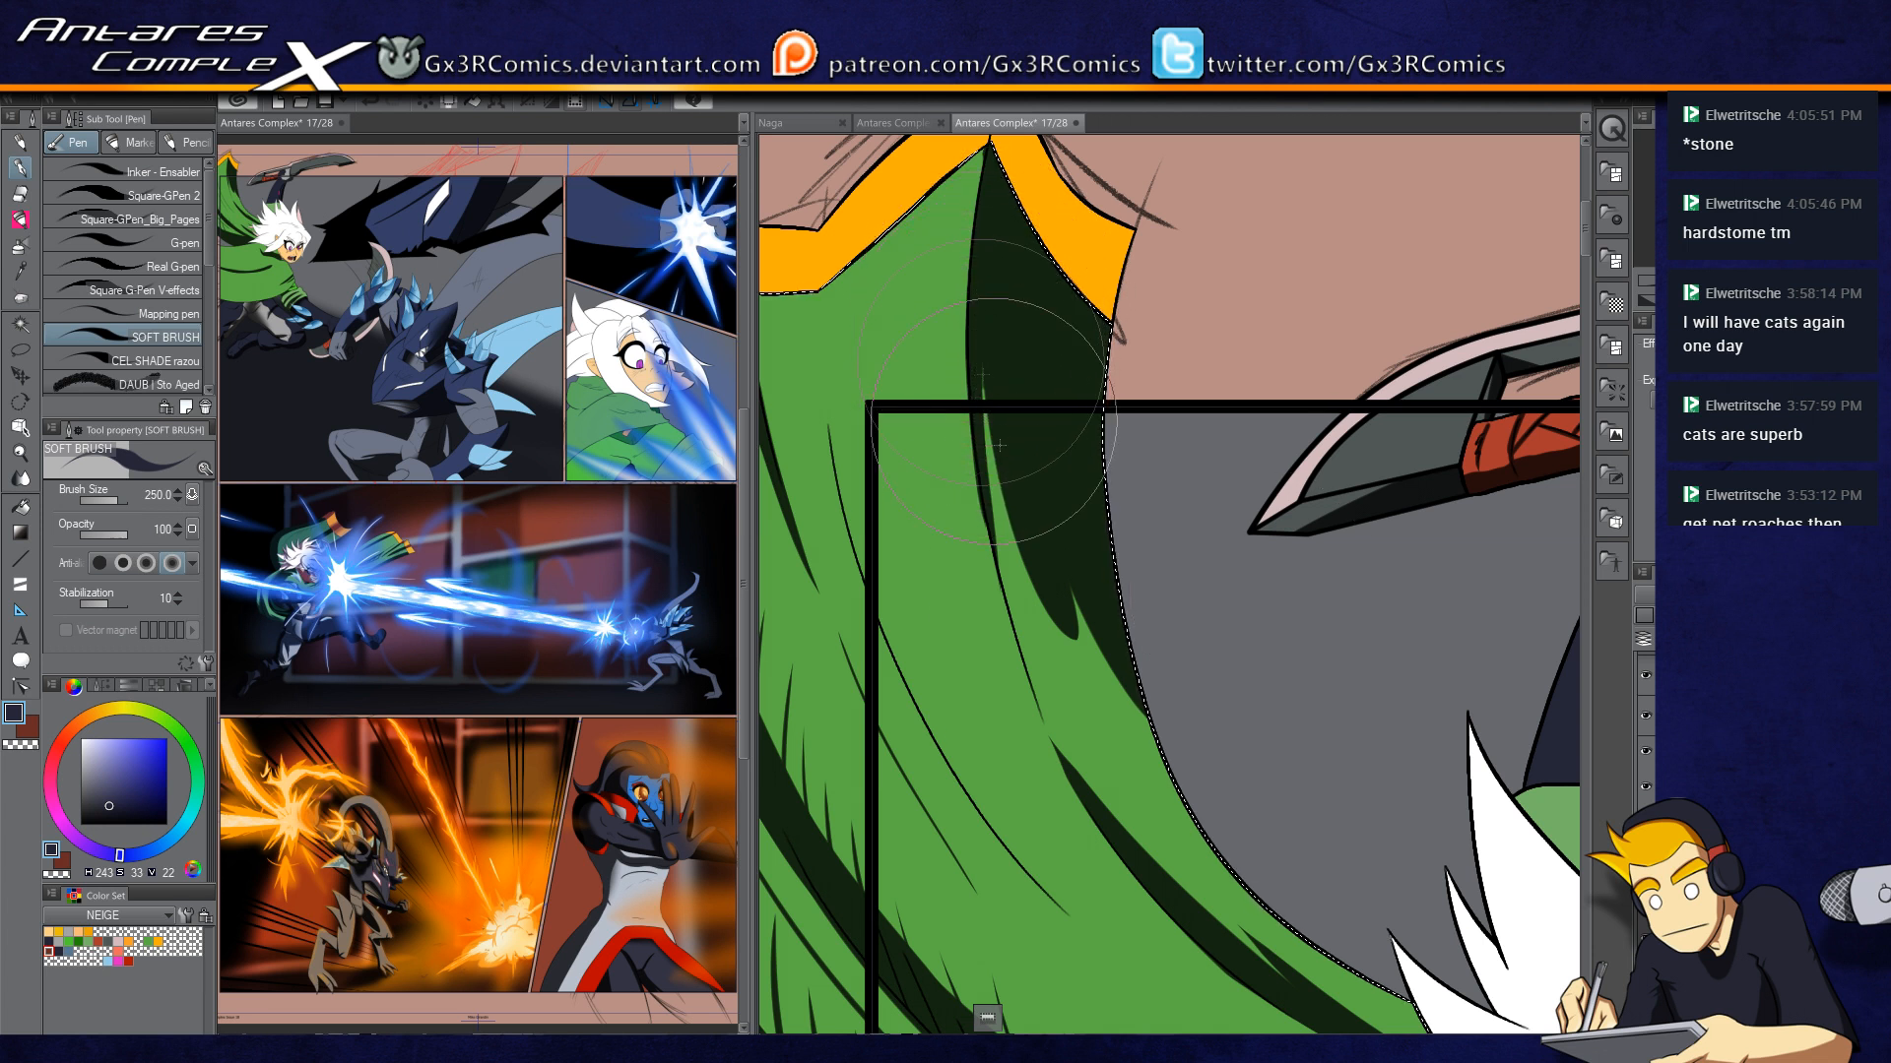
pyautogui.moveTo(987, 379); pyautogui.dragTo(1172, 694)
pyautogui.moveTo(988, 444)
pyautogui.mouseDown()
pyautogui.moveTo(1024, 569)
pyautogui.moveTo(1191, 778)
pyautogui.mouseUp()
# Step: Clean up the boundary of the peak's shadow along the fold line using the transparent color
pyautogui.press('c')
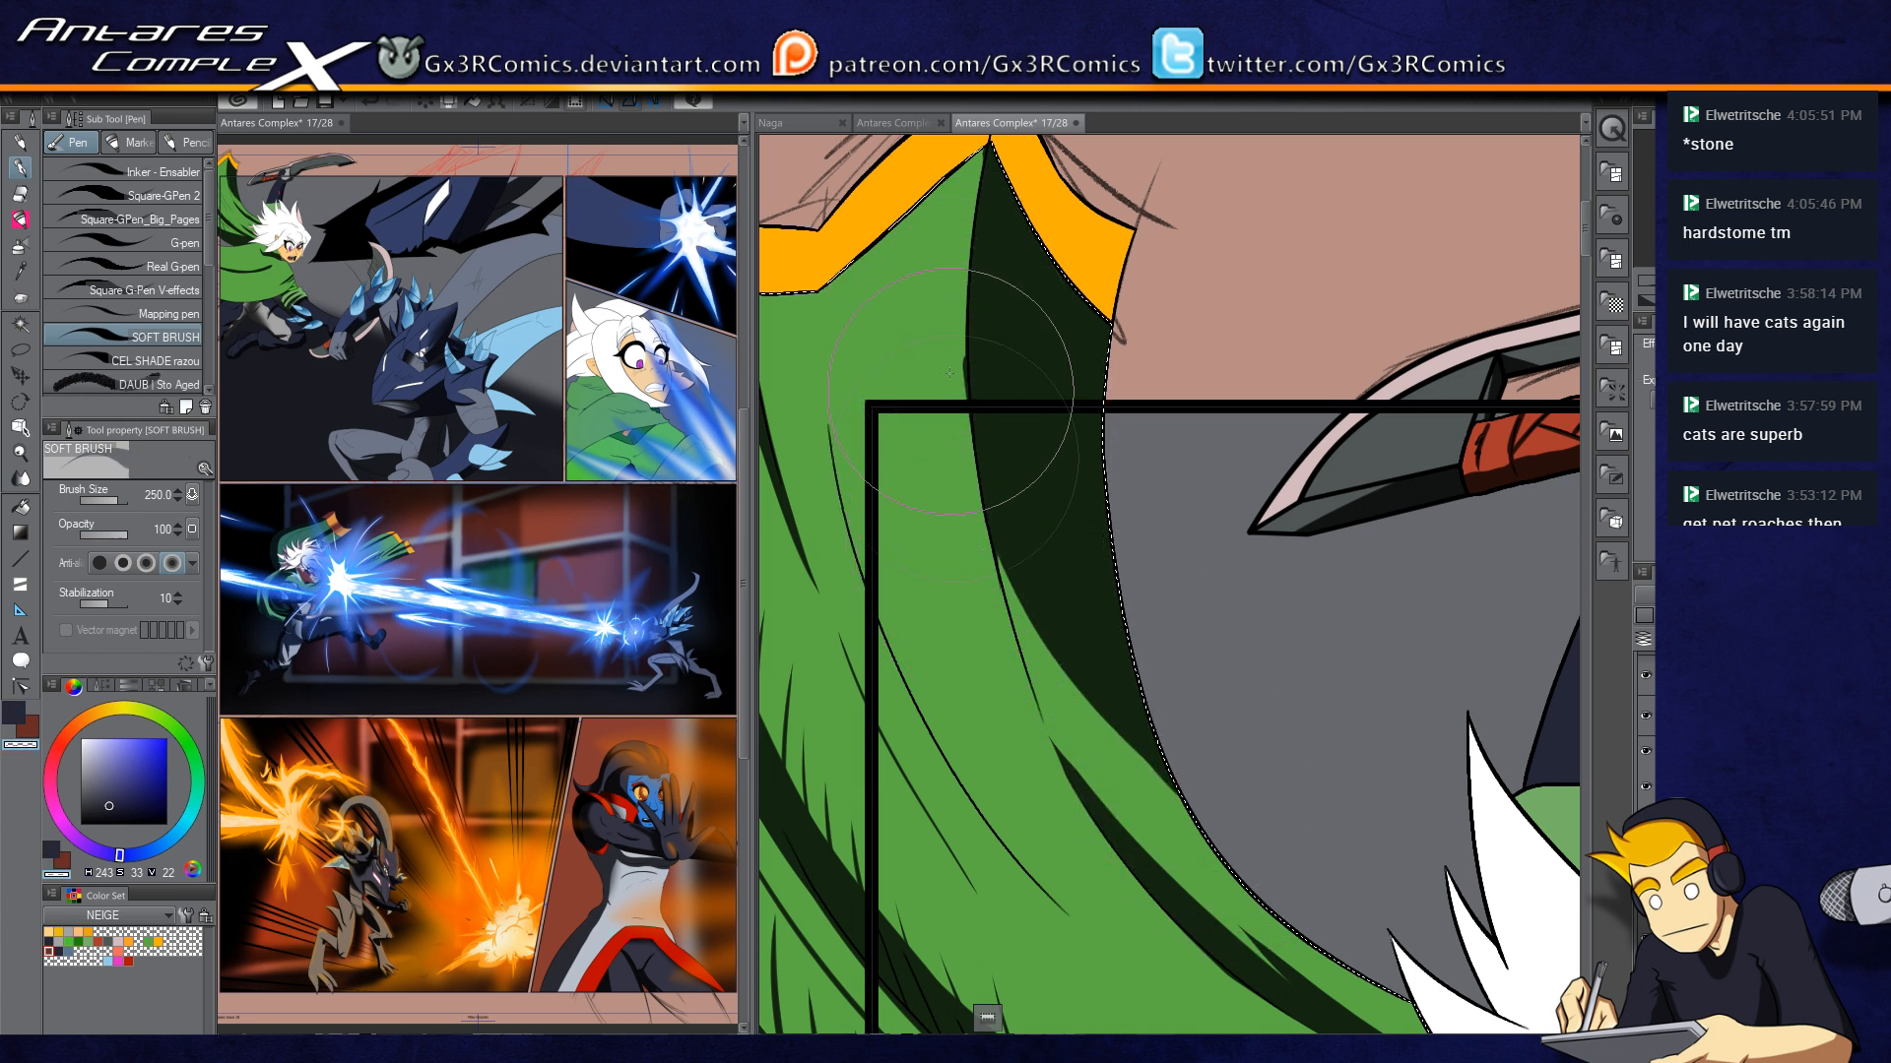
pyautogui.moveTo(957, 317); pyautogui.dragTo(969, 473)
pyautogui.moveTo(953, 399); pyautogui.dragTo(1007, 609)
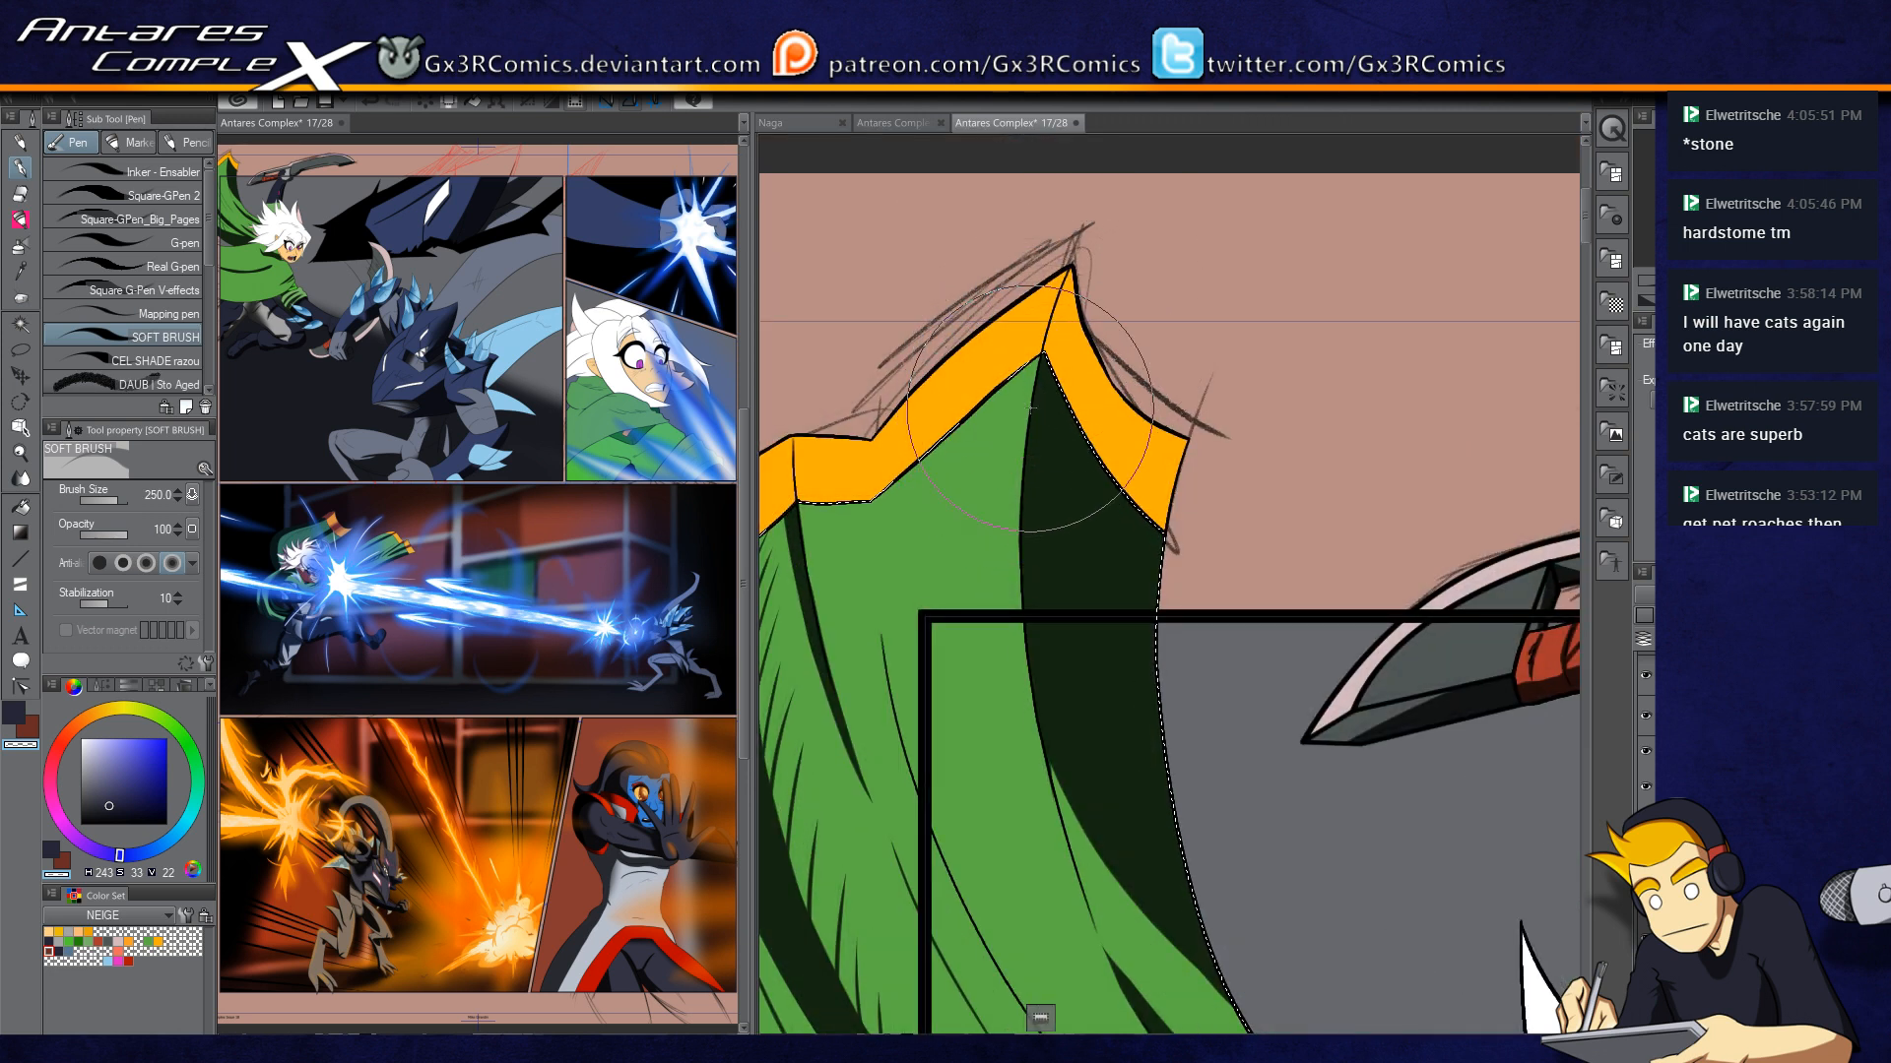
# Step: Select the orange trim segment running down from the peak and cover it with dark red-brown shadow
pyautogui.press('w')
pyautogui.click(1180, 355)
pyautogui.press('p')
pyautogui.moveTo(1228, 262)
pyautogui.mouseDown()
pyautogui.moveTo(1194, 253)
pyautogui.moveTo(1139, 316)
pyautogui.moveTo(1051, 488)
pyautogui.moveTo(1089, 260)
pyautogui.mouseUp()
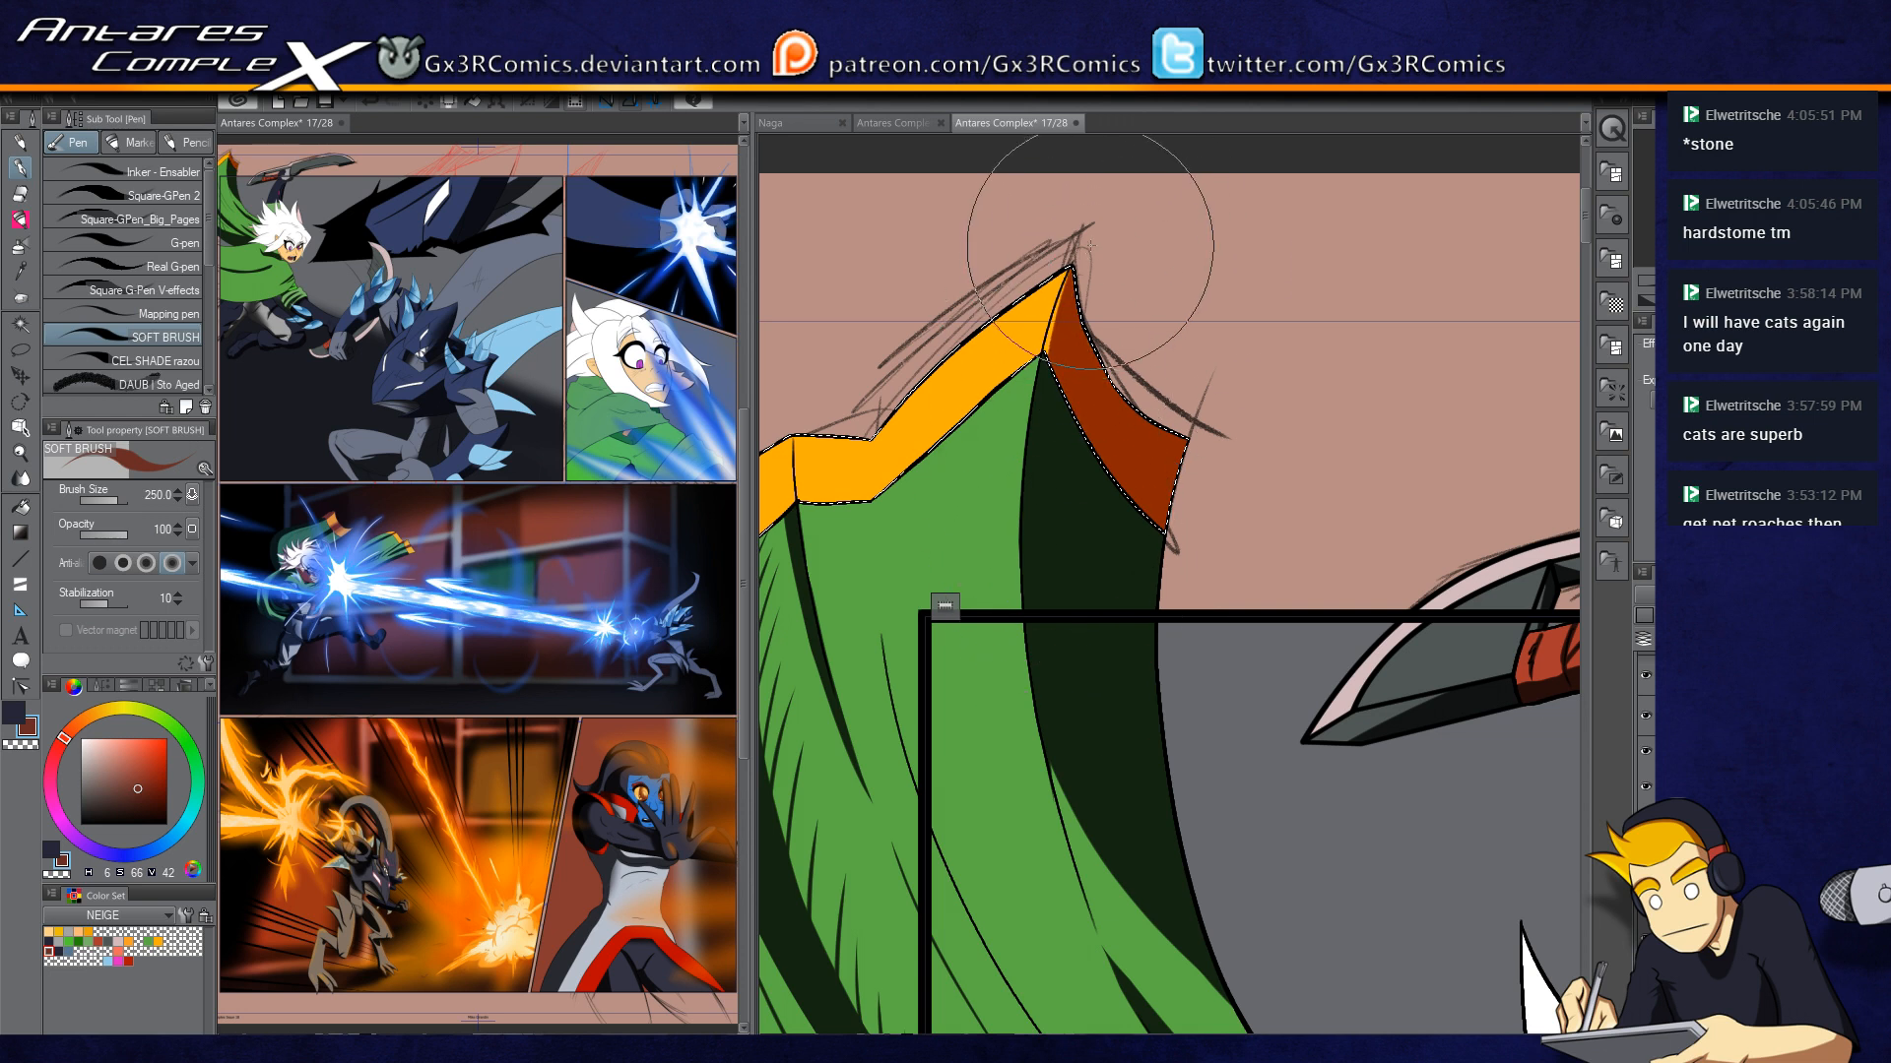
pyautogui.hotkey('ctrl', 'z')
pyautogui.moveTo(1061, 379)
pyautogui.mouseDown()
pyautogui.moveTo(1045, 417)
pyautogui.moveTo(1182, 325)
pyautogui.moveTo(1162, 577)
pyautogui.mouseUp()
# Step: Paint a dark red-brown shadow over the short flat section of the orange trim and clear the selection
pyautogui.moveTo(968, 506); pyautogui.dragTo(1148, 447)
pyautogui.moveTo(1044, 366); pyautogui.dragTo(1052, 453)
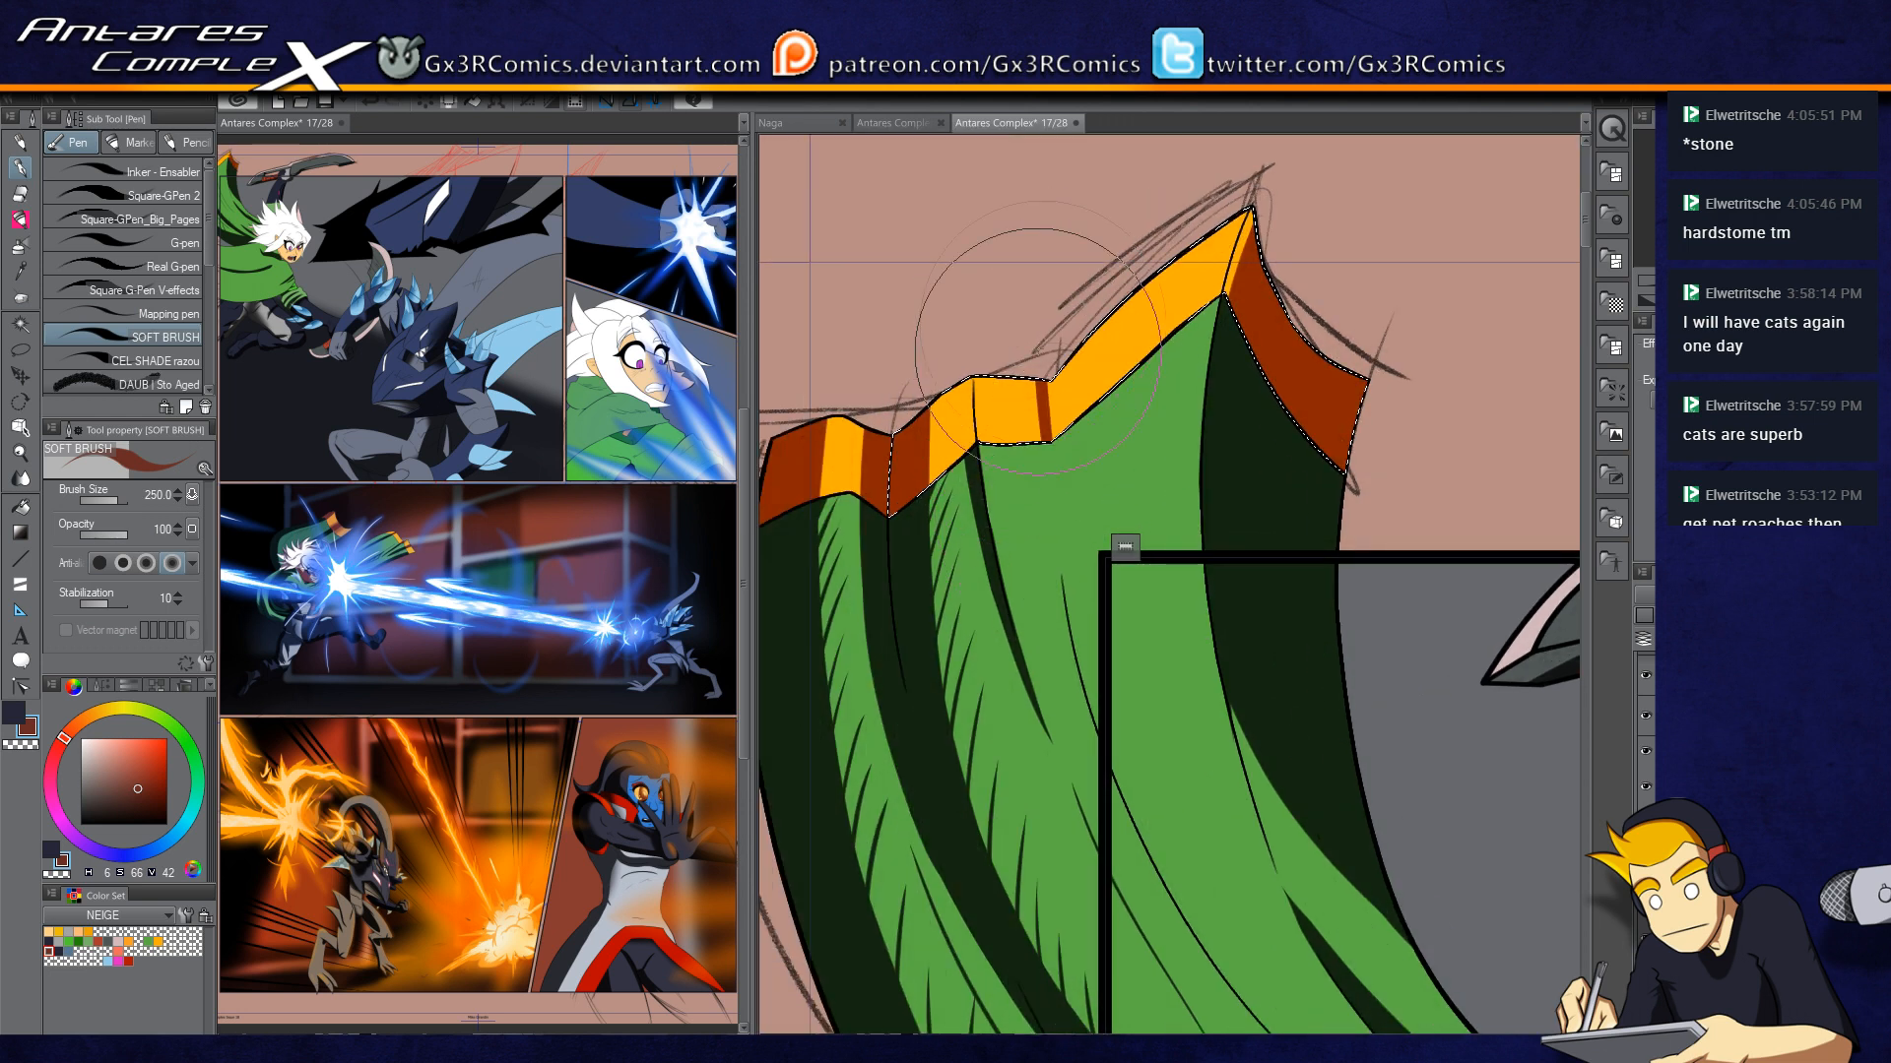
pyautogui.hotkey('ctrl', 'z')
pyautogui.moveTo(1046, 366)
pyautogui.mouseDown()
pyautogui.moveTo(1037, 473)
pyautogui.moveTo(1016, 342)
pyautogui.mouseUp()
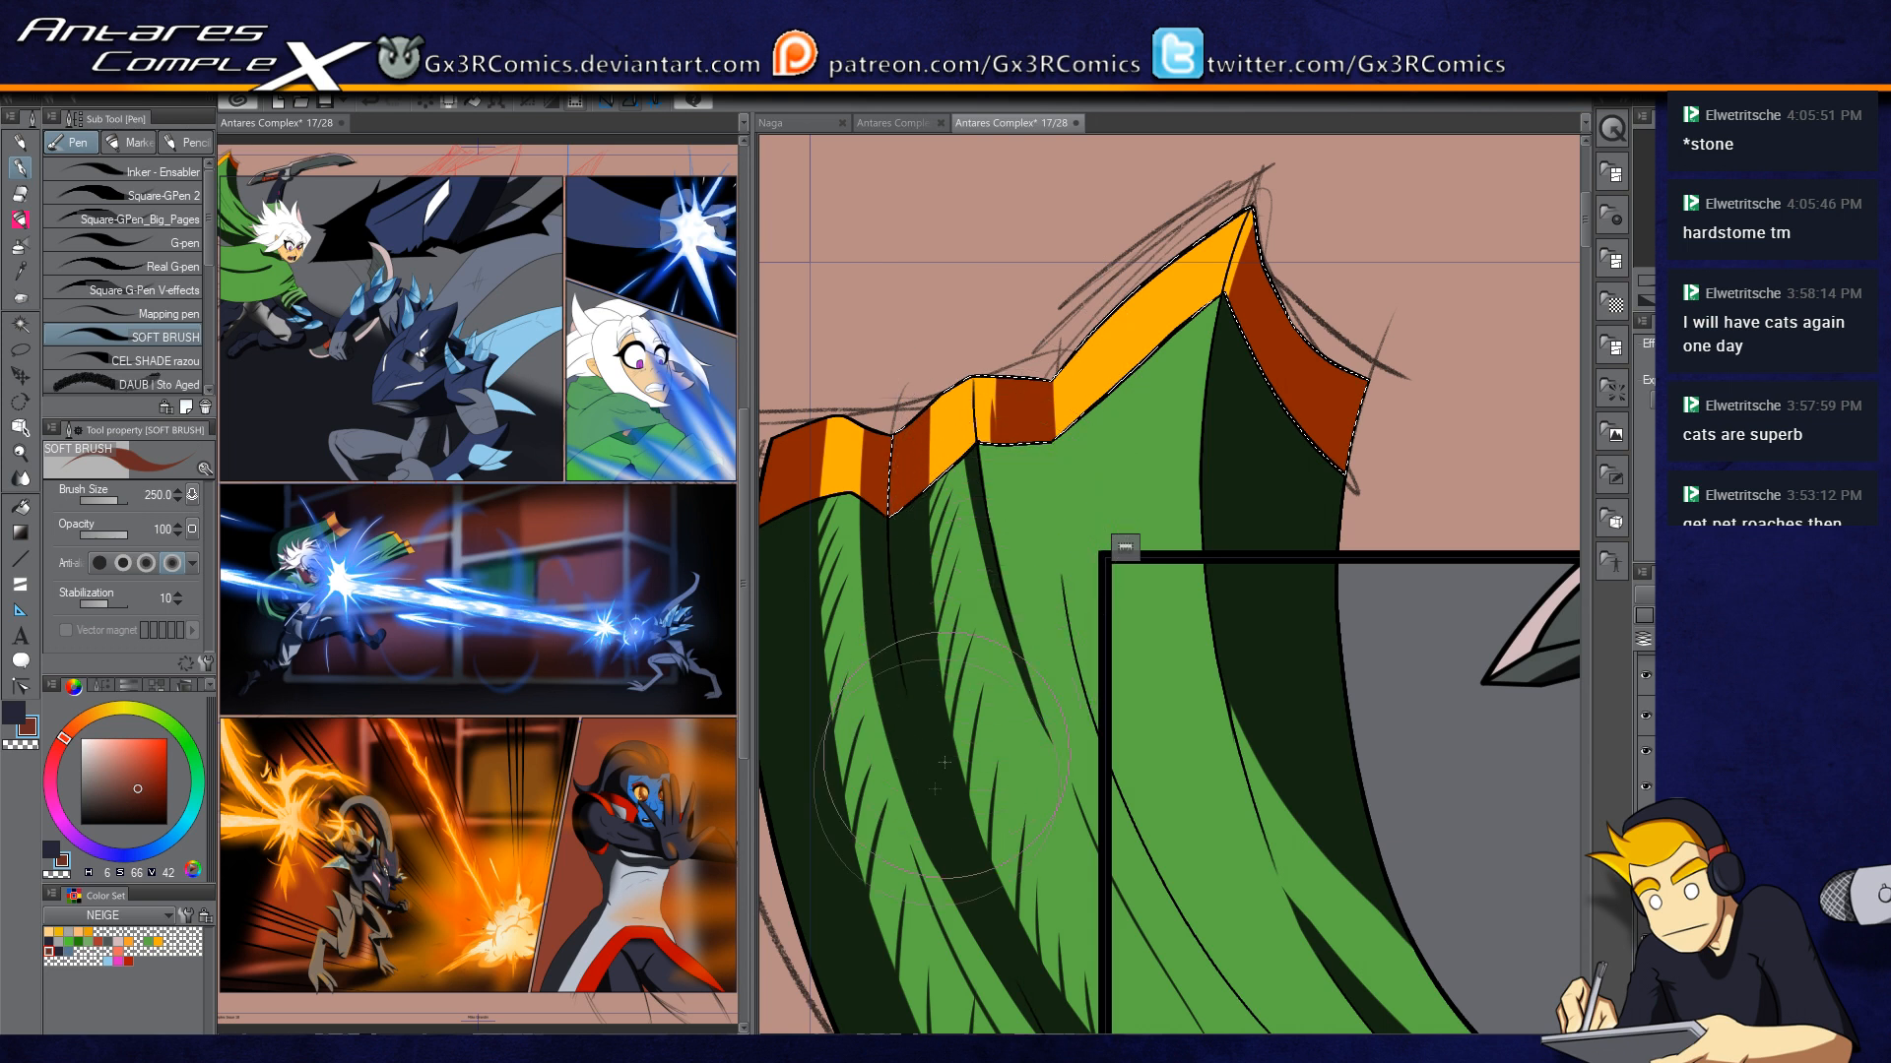
pyautogui.hotkey('ctrl', 'd')
# Step: Select the green cape and paint dark tapered fold shadows downward from the trim's short flat section
pyautogui.moveTo(1160, 768); pyautogui.dragTo(1045, 675)
pyautogui.press('x')
pyautogui.press('w')
pyautogui.click(953, 383)
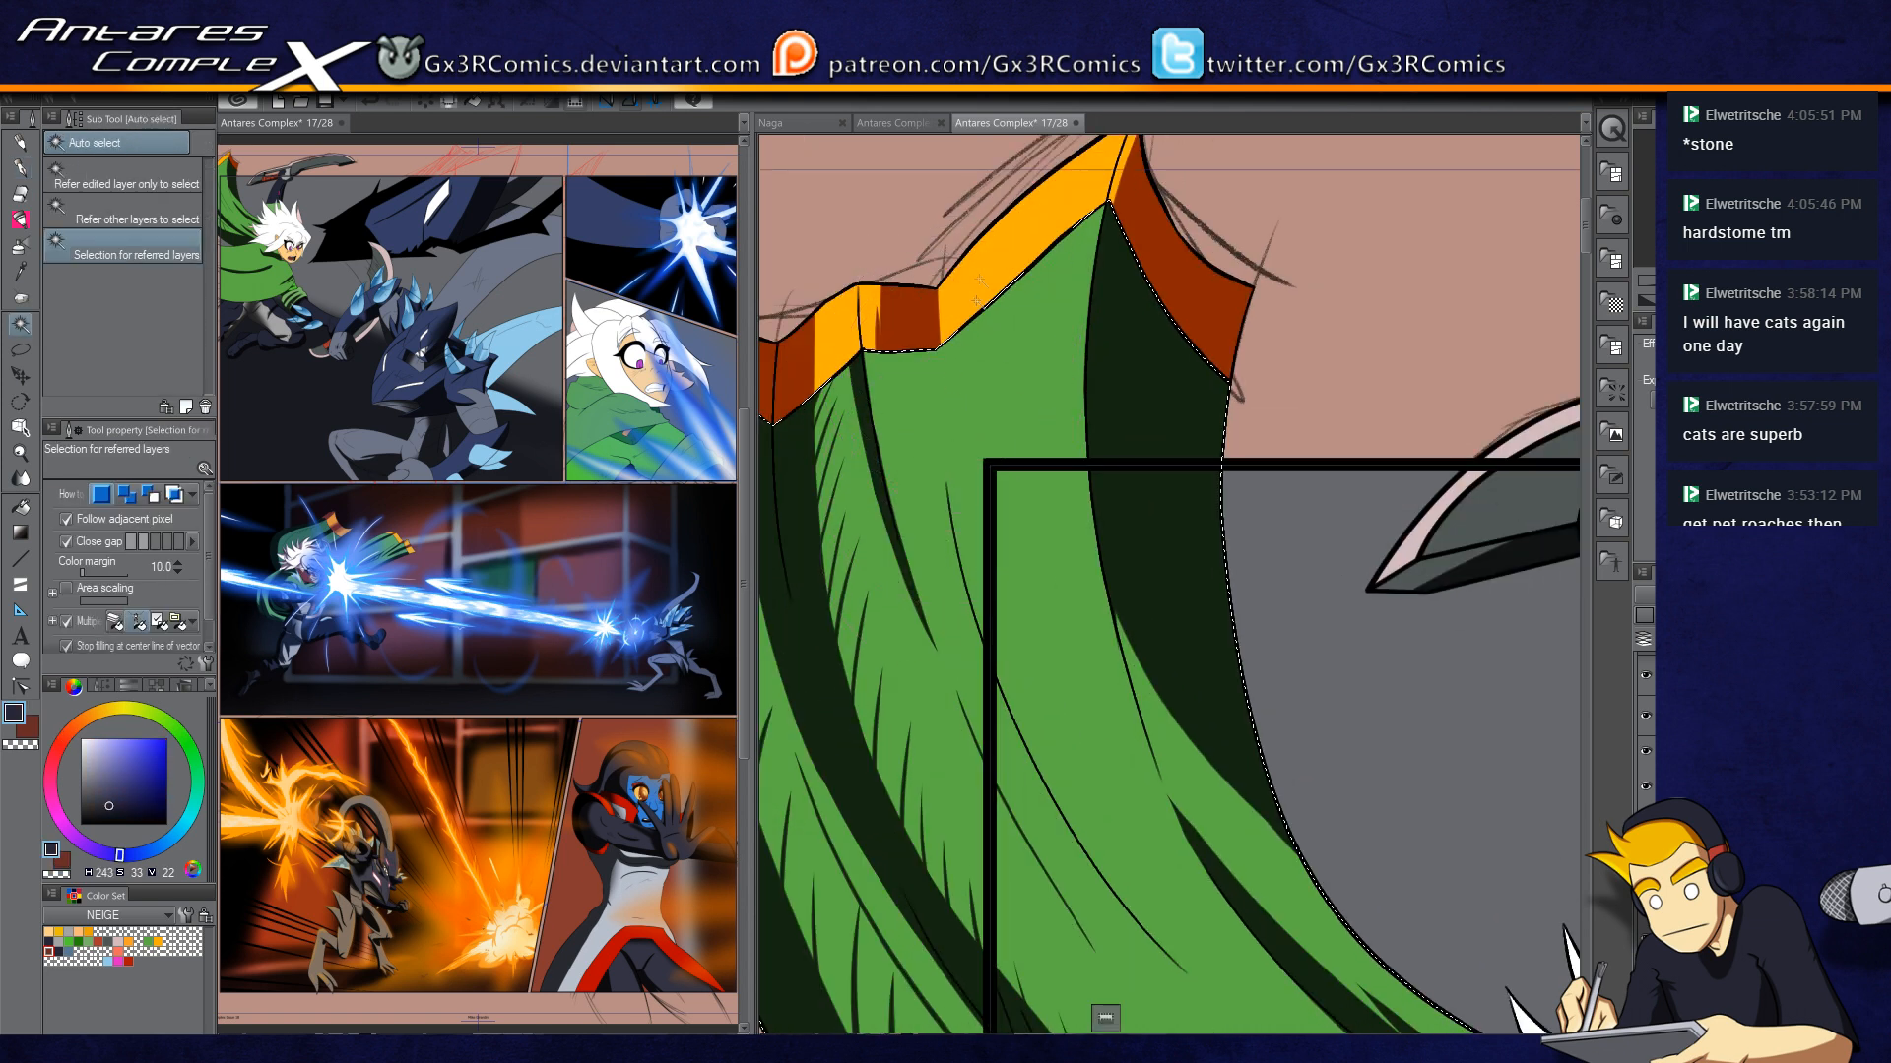
pyautogui.press('p')
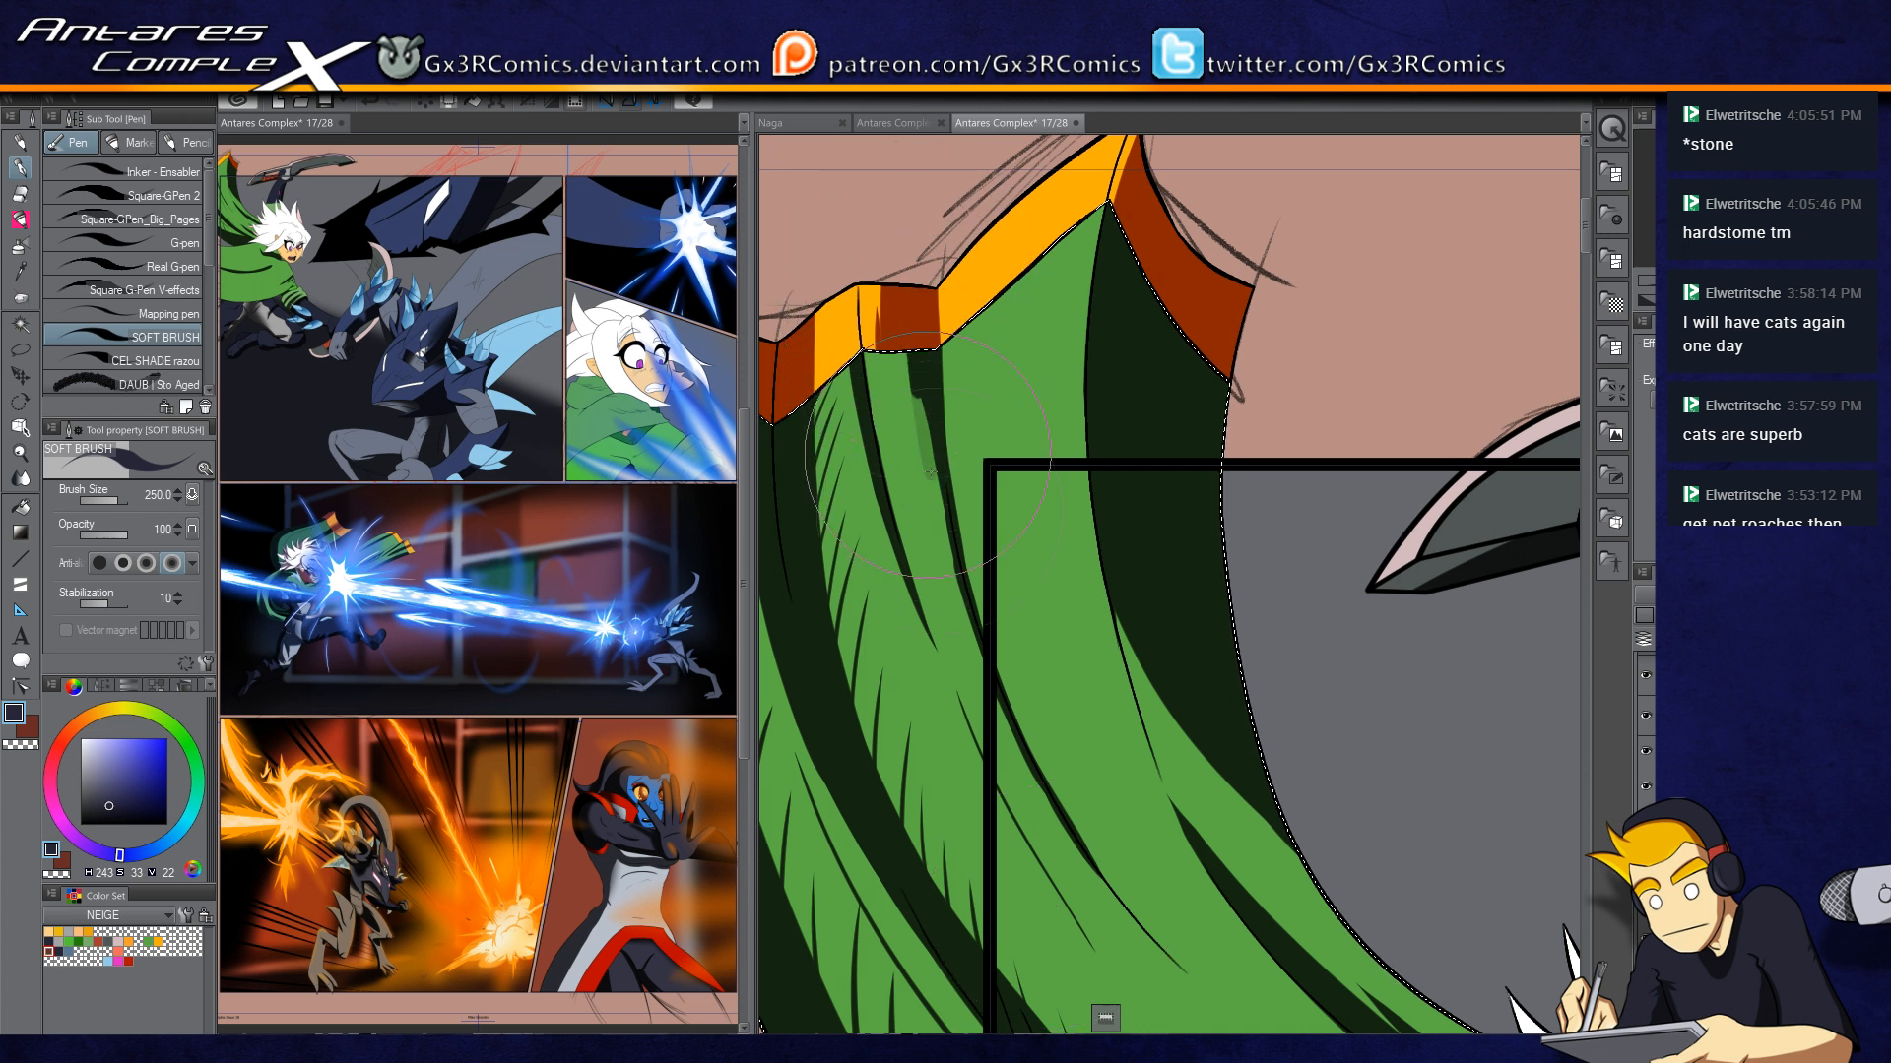
pyautogui.moveTo(933, 487); pyautogui.dragTo(955, 565)
pyautogui.moveTo(930, 394); pyautogui.dragTo(978, 628)
pyautogui.moveTo(895, 346); pyautogui.dragTo(962, 636)
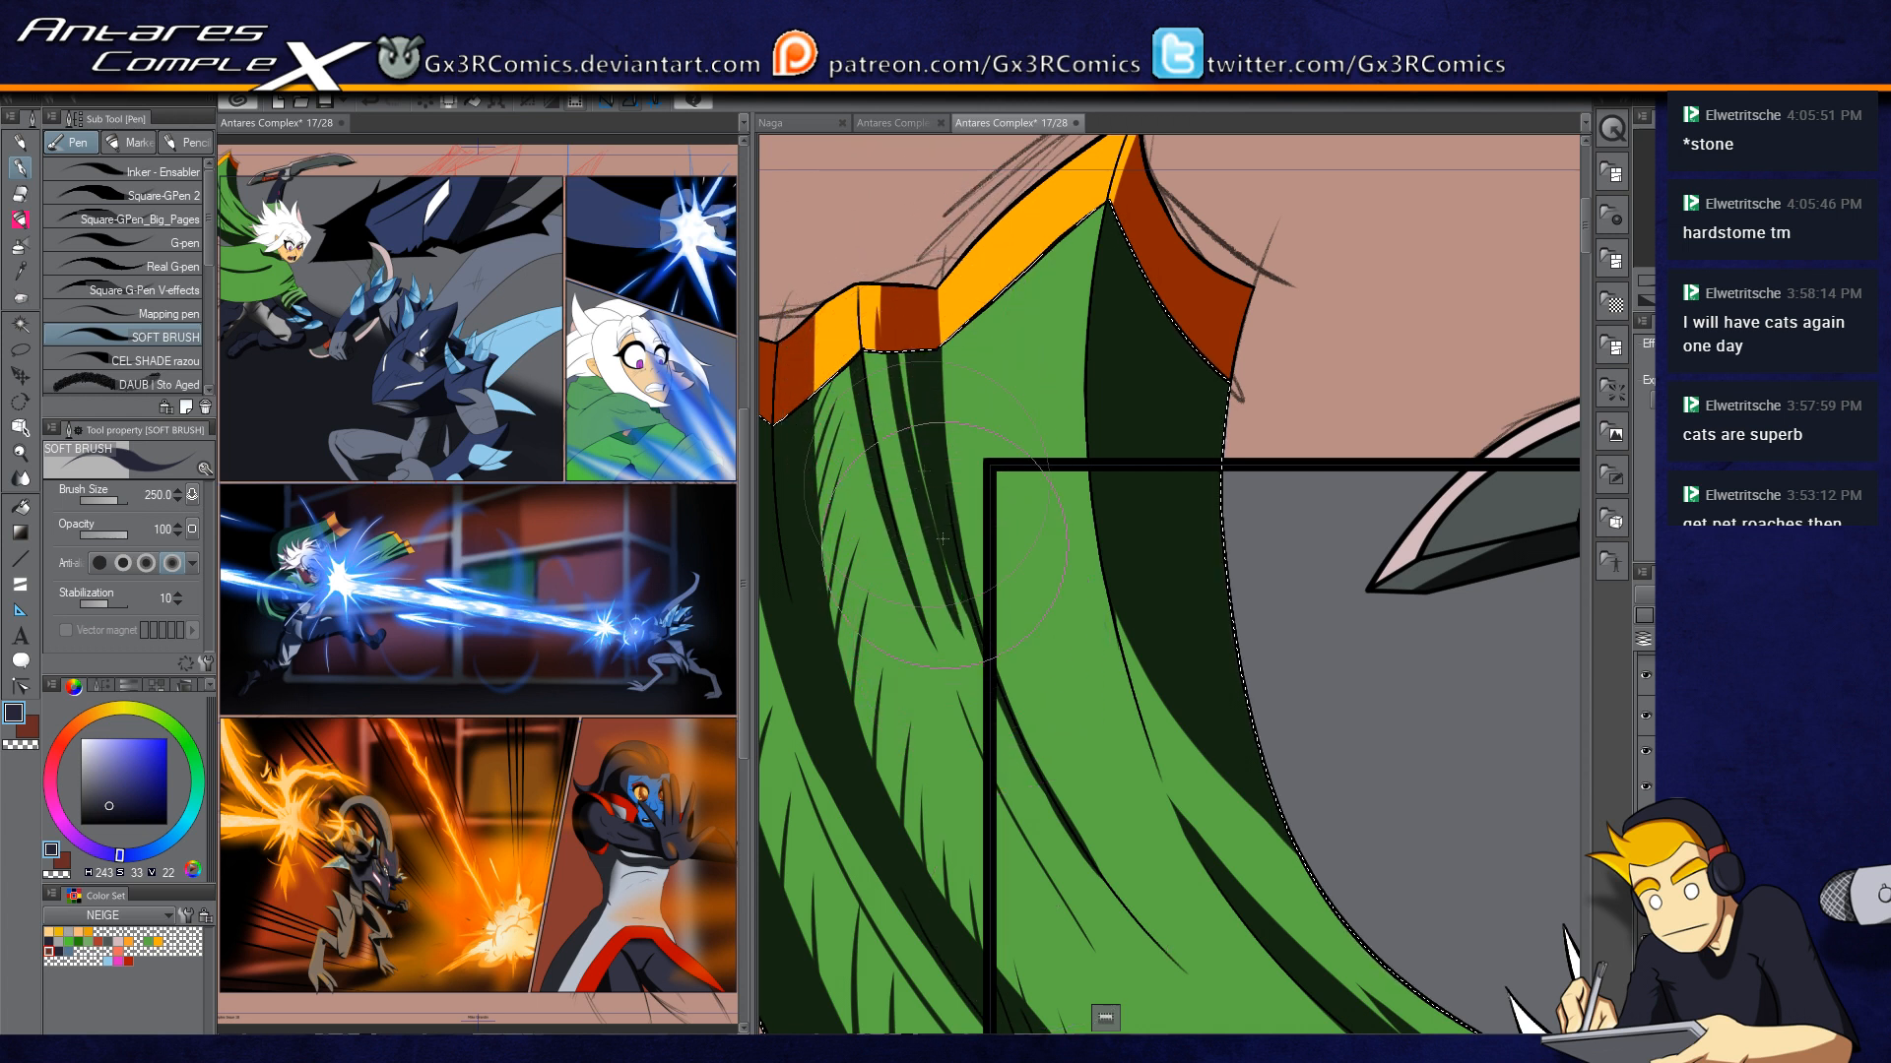
pyautogui.hotkey('ctrl', 'z')
pyautogui.moveTo(892, 345); pyautogui.dragTo(981, 659)
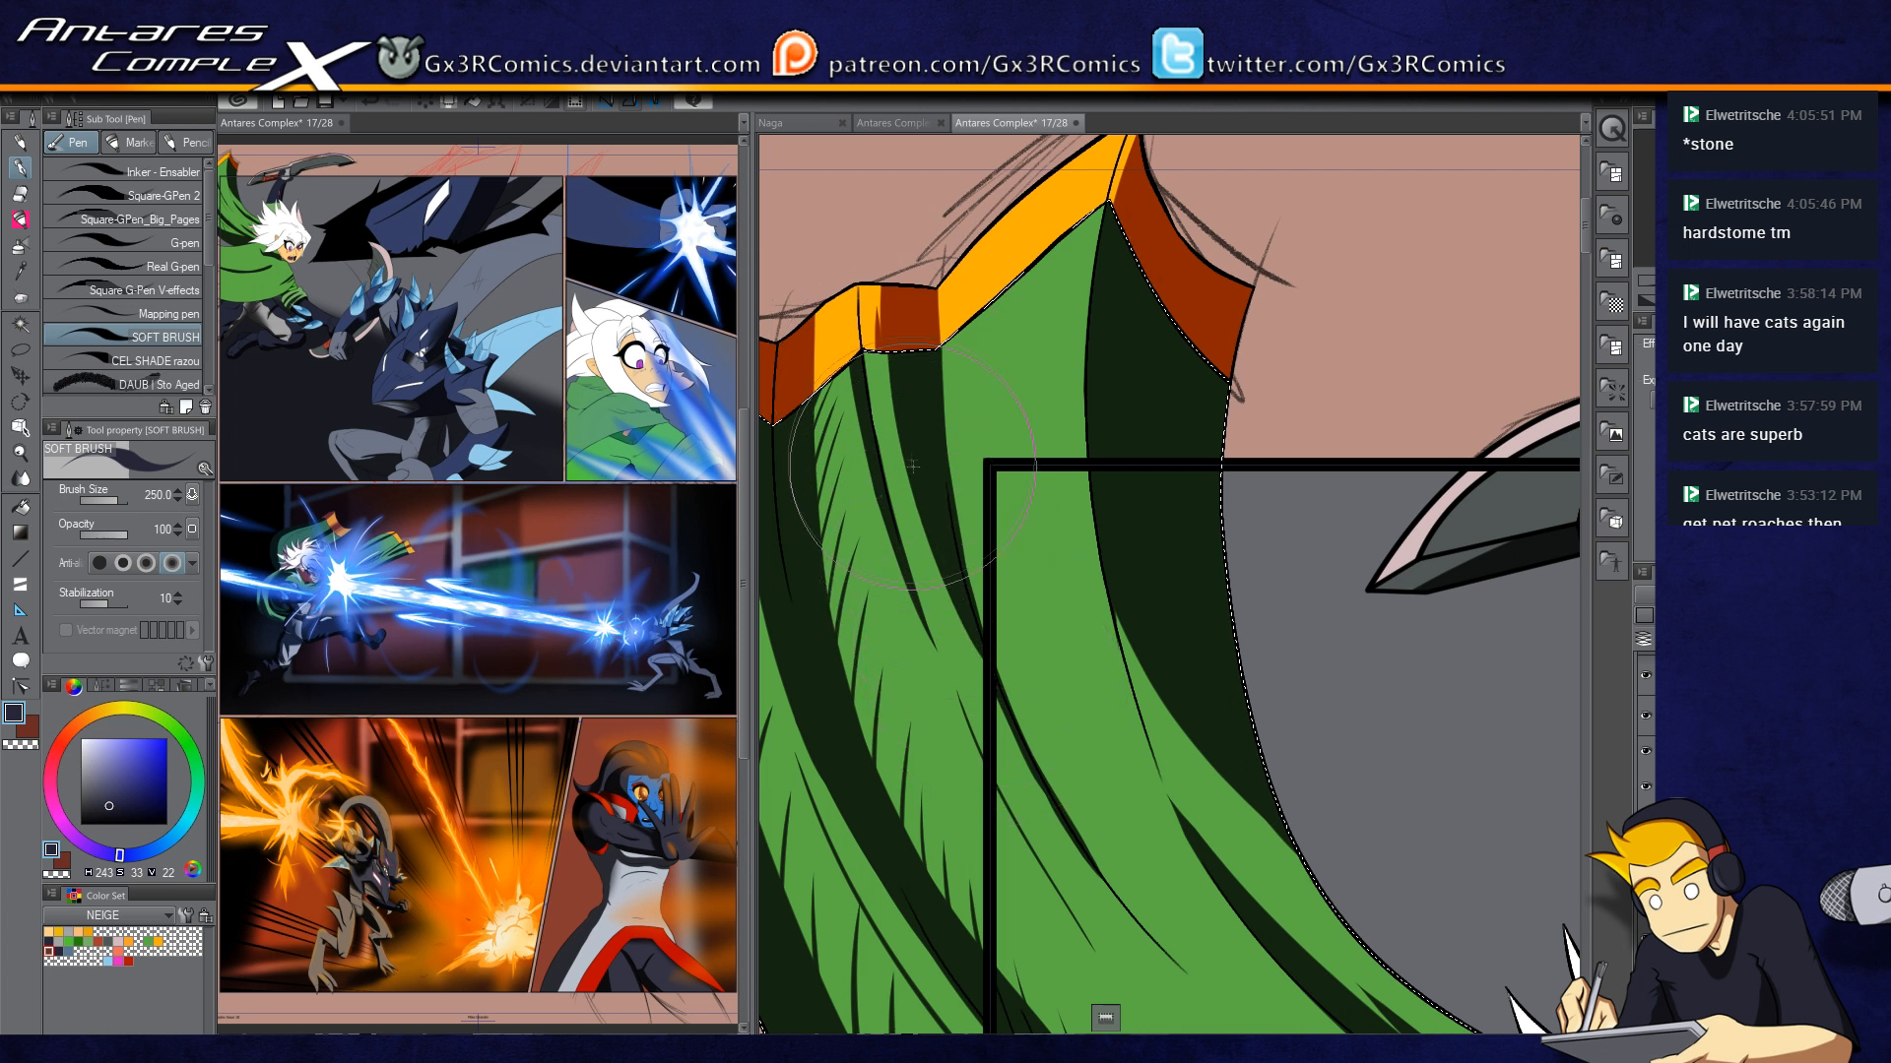
# Step: Extend the new fold shadow down along the cape's fold line past the panel border with overlapping strokes
pyautogui.moveTo(926, 535); pyautogui.dragTo(992, 692)
pyautogui.moveTo(953, 616); pyautogui.dragTo(1020, 746)
pyautogui.moveTo(969, 654); pyautogui.dragTo(1051, 794)
pyautogui.moveTo(982, 686); pyautogui.dragTo(1091, 869)
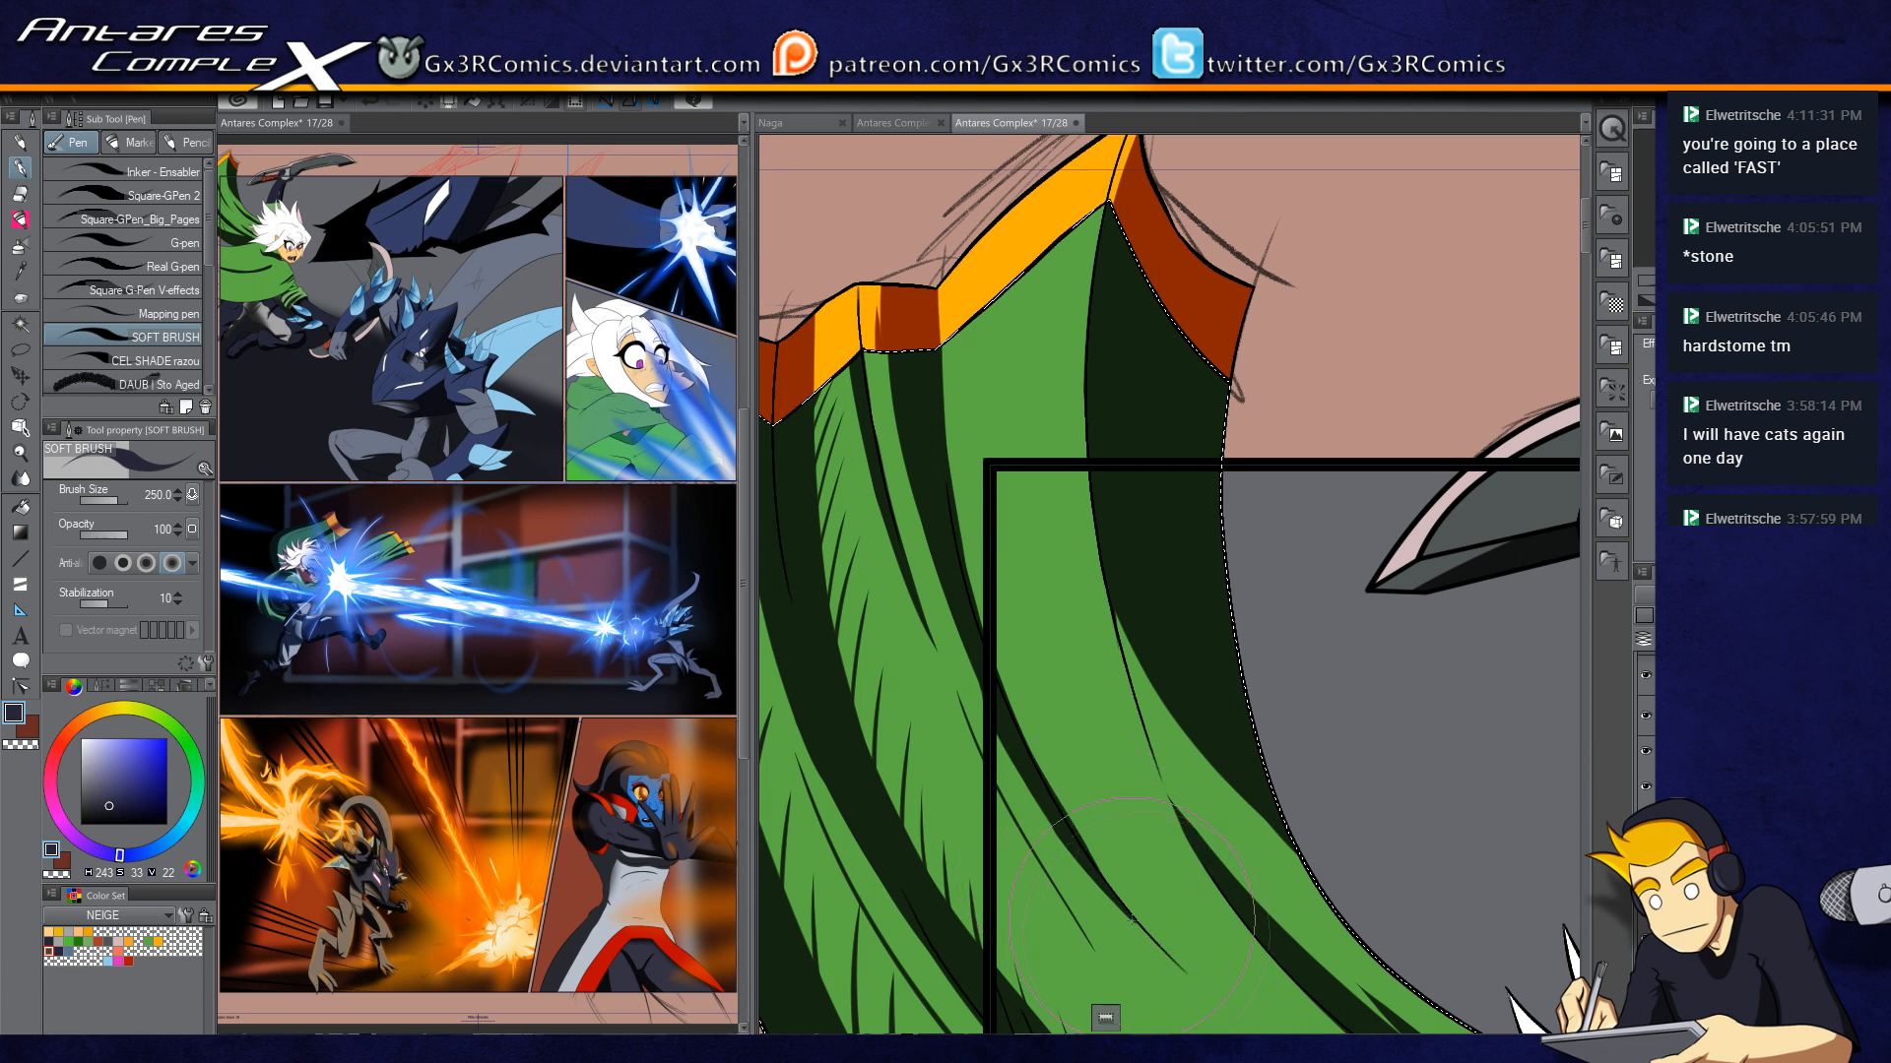
pyautogui.scroll(-1, 994, 623)
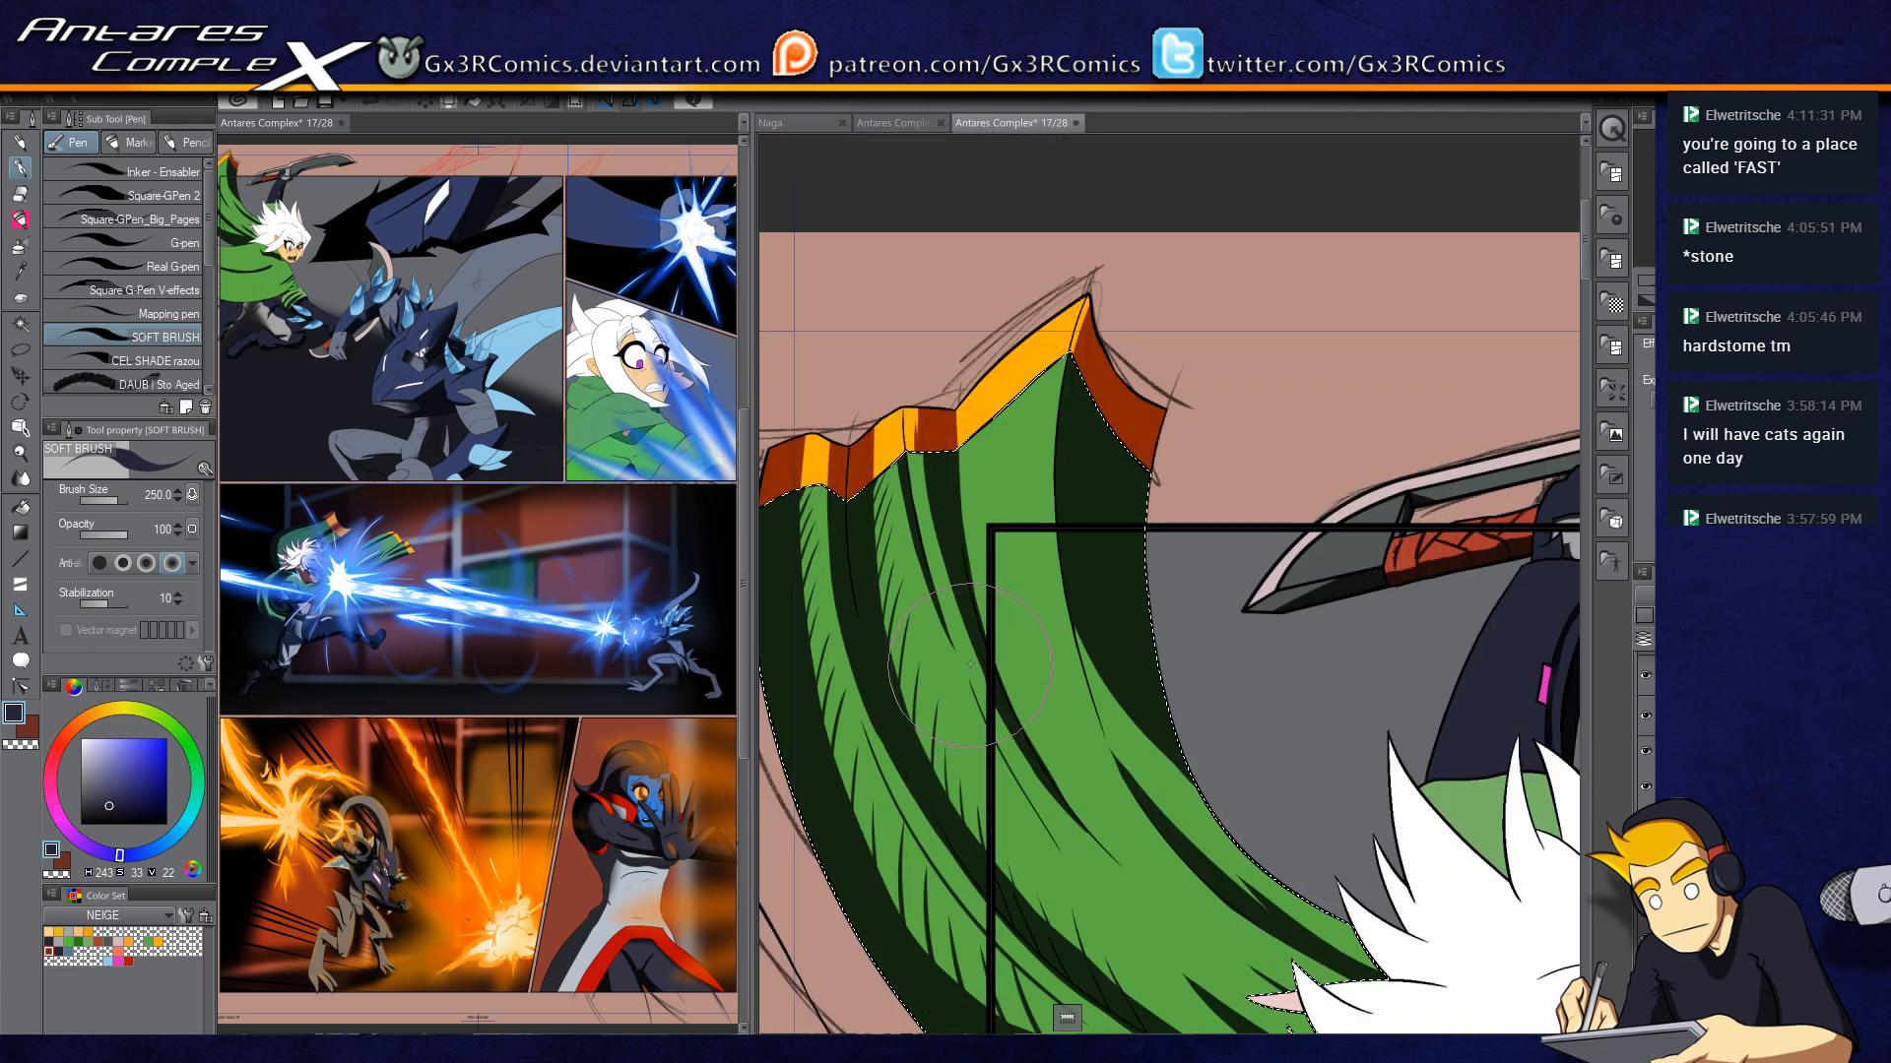
pyautogui.scroll(2, 921, 428)
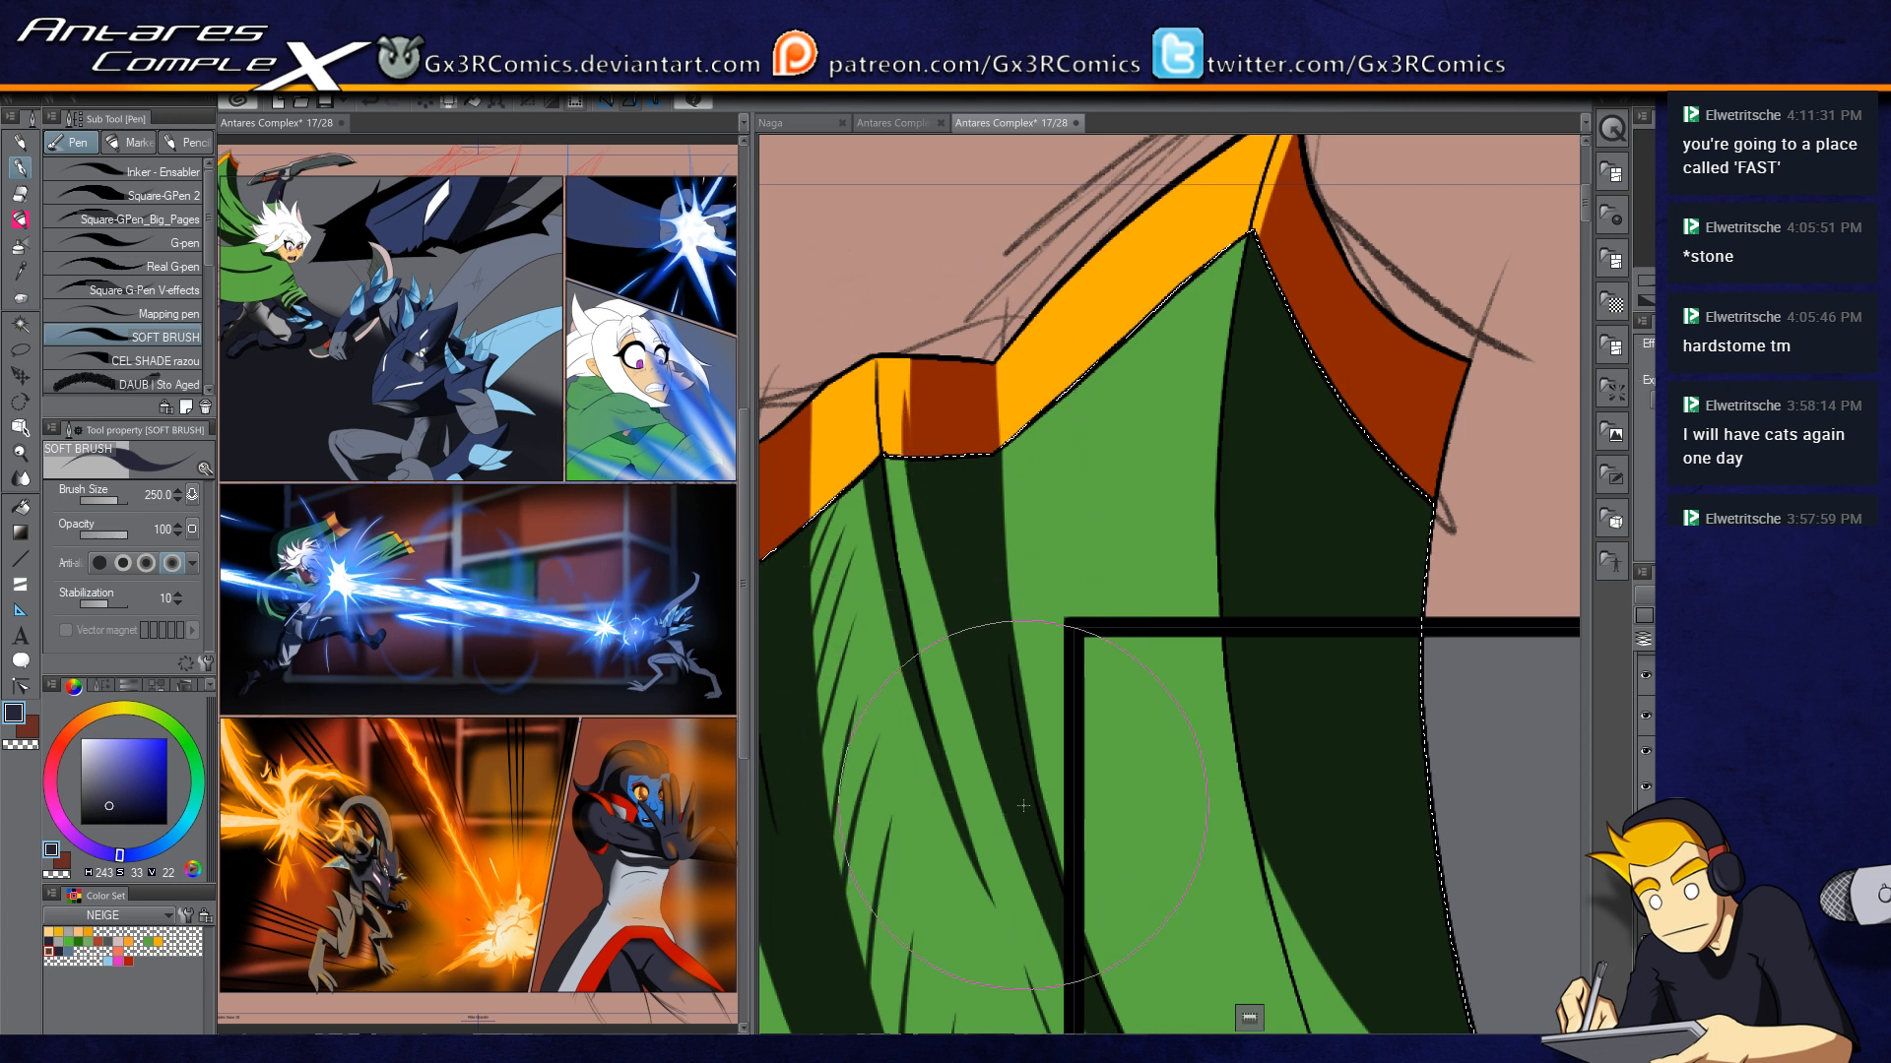
# Step: Deselect the cape and trim the top edge of the peak's shadow using the transparent color
pyautogui.hotkey('ctrl', 'd')
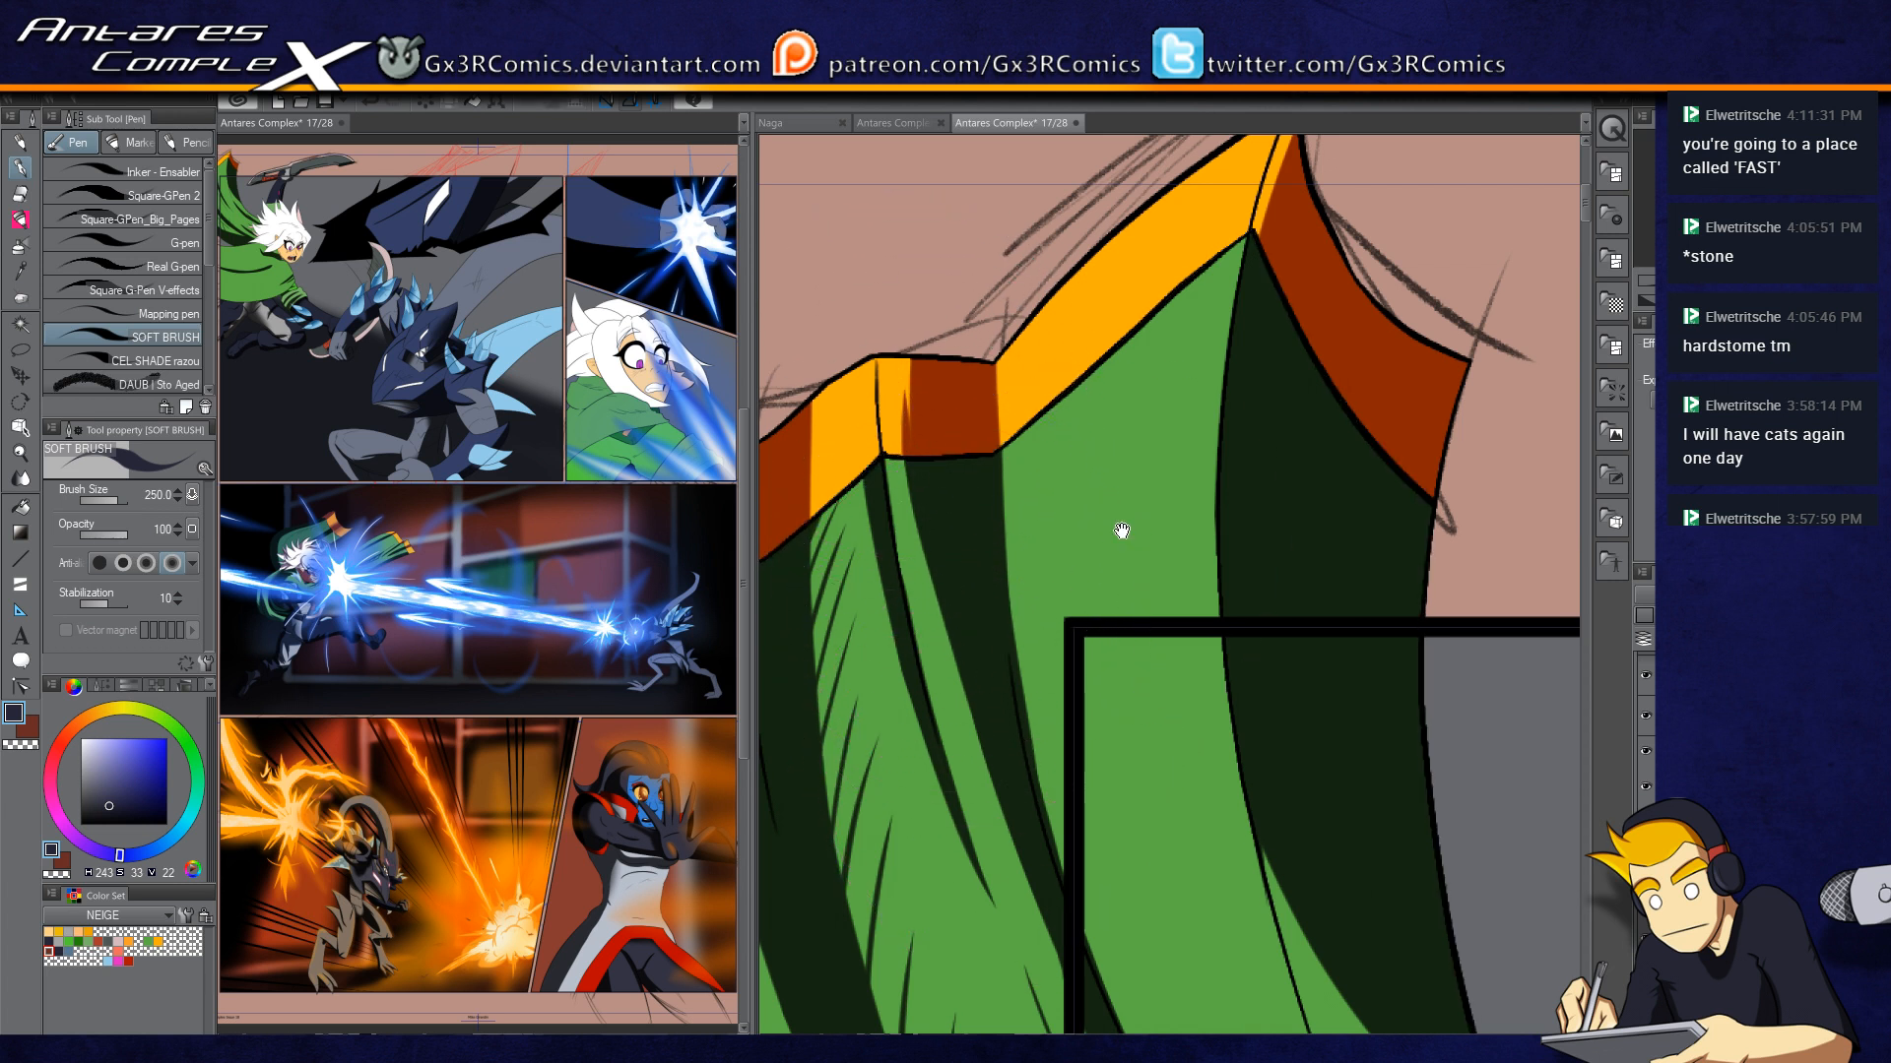
pyautogui.moveTo(1080, 614); pyautogui.dragTo(991, 620)
pyautogui.press('c')
pyautogui.moveTo(1168, 238); pyautogui.dragTo(1134, 443)
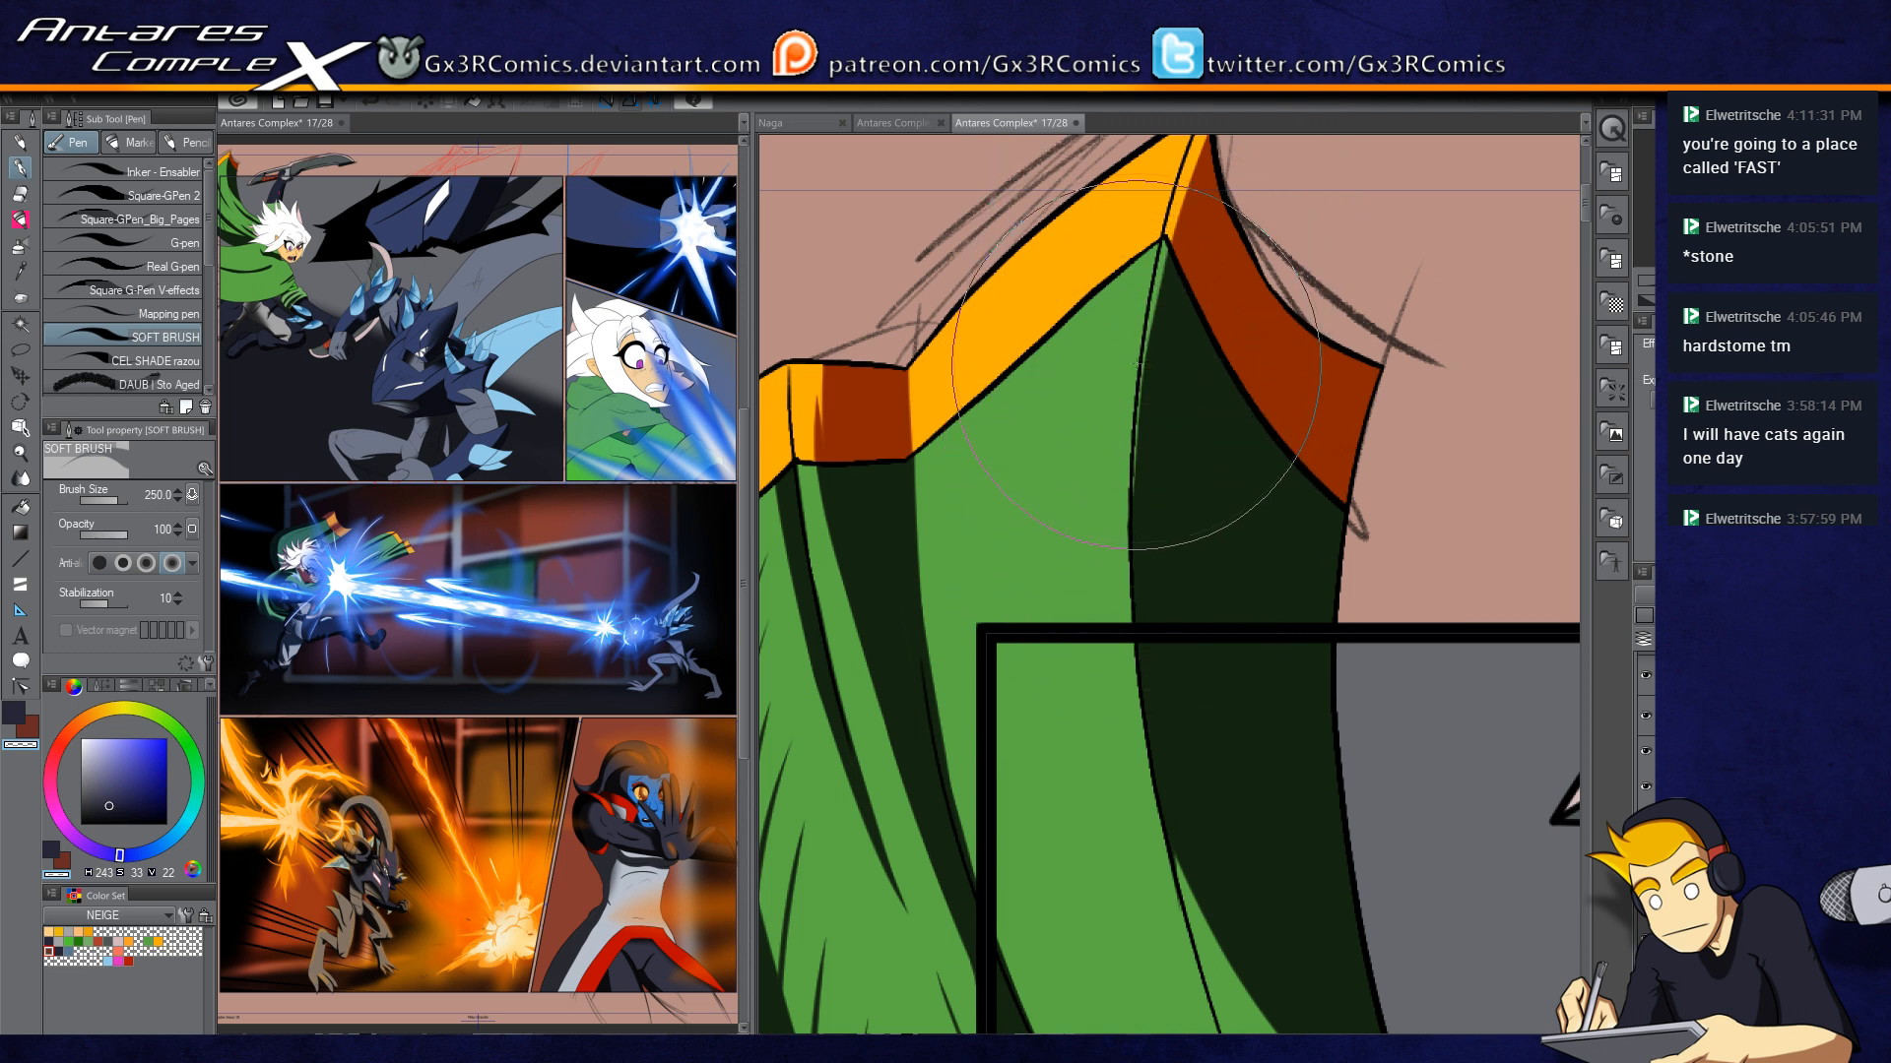
pyautogui.moveTo(1052, 740); pyautogui.dragTo(1165, 458)
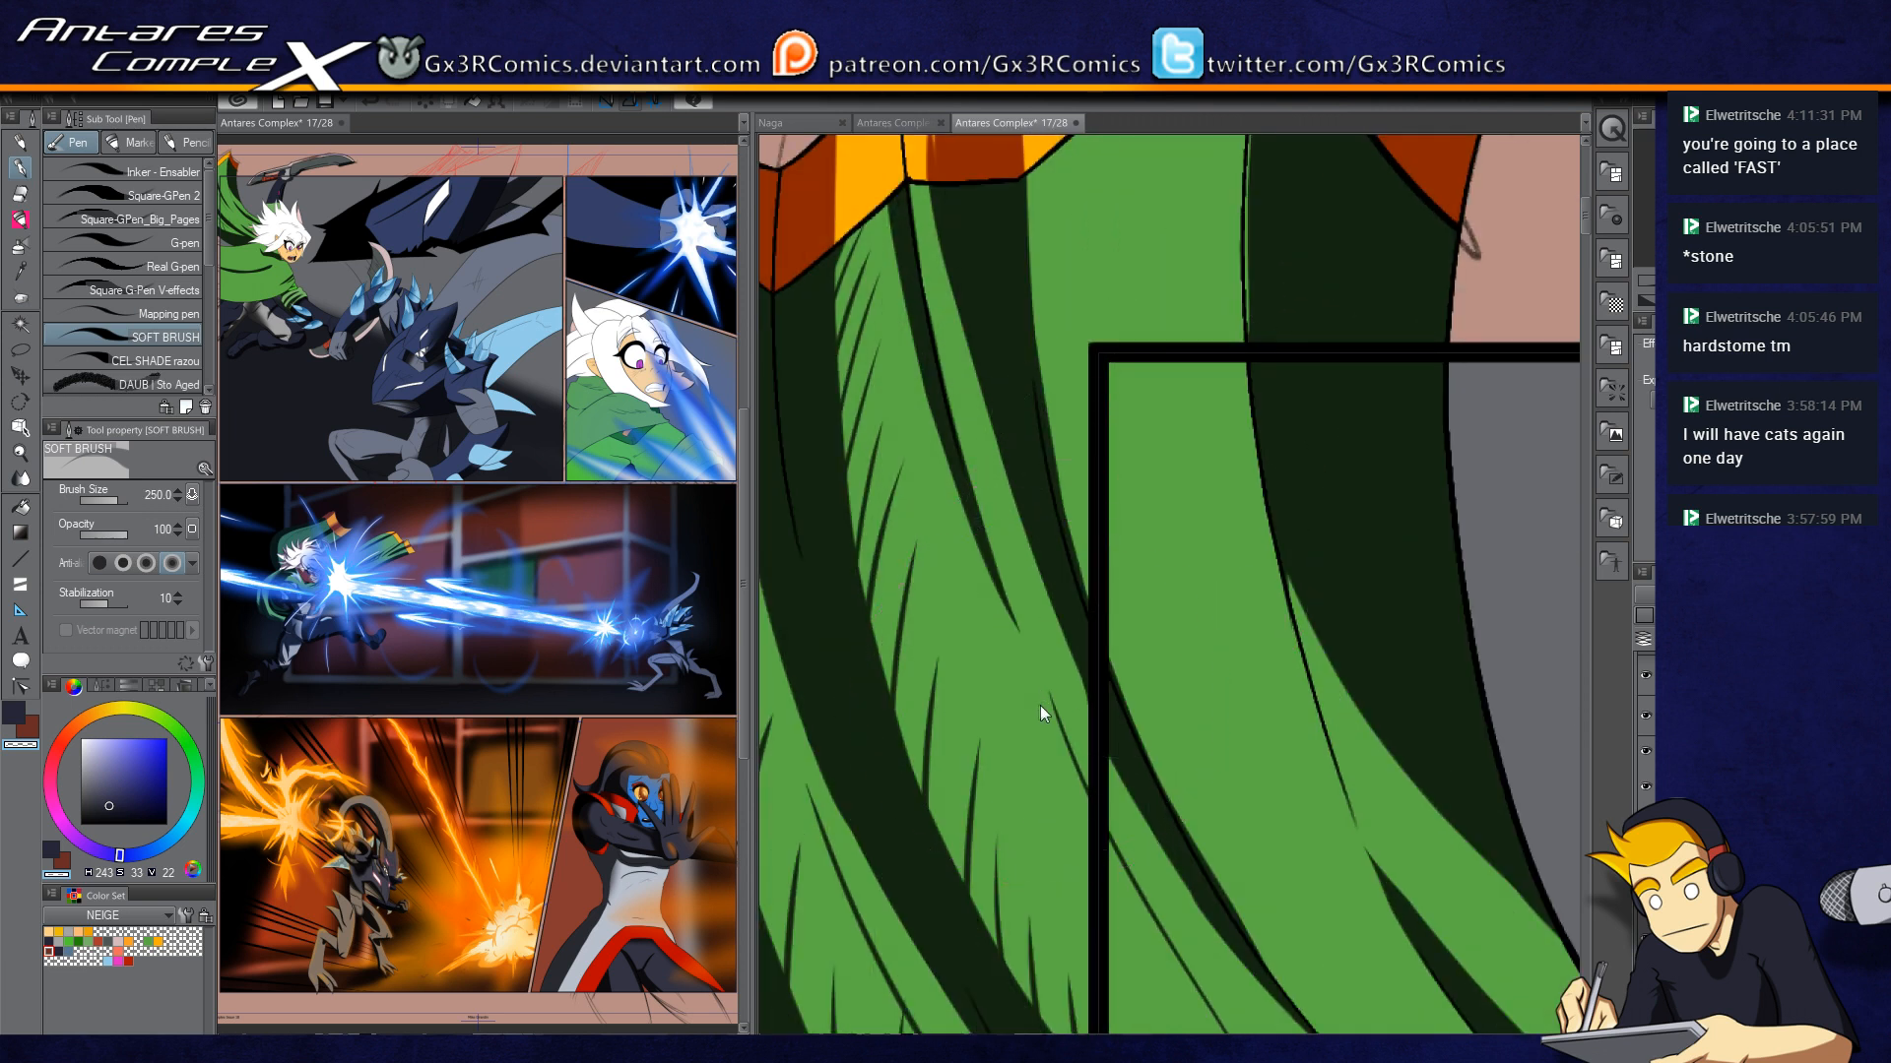
# Step: Sample the cape's green and fill both uncolored cloak sections extending outside the panel border
pyautogui.scroll(-3, 1045, 701)
pyautogui.moveTo(1066, 810); pyautogui.dragTo(1055, 521)
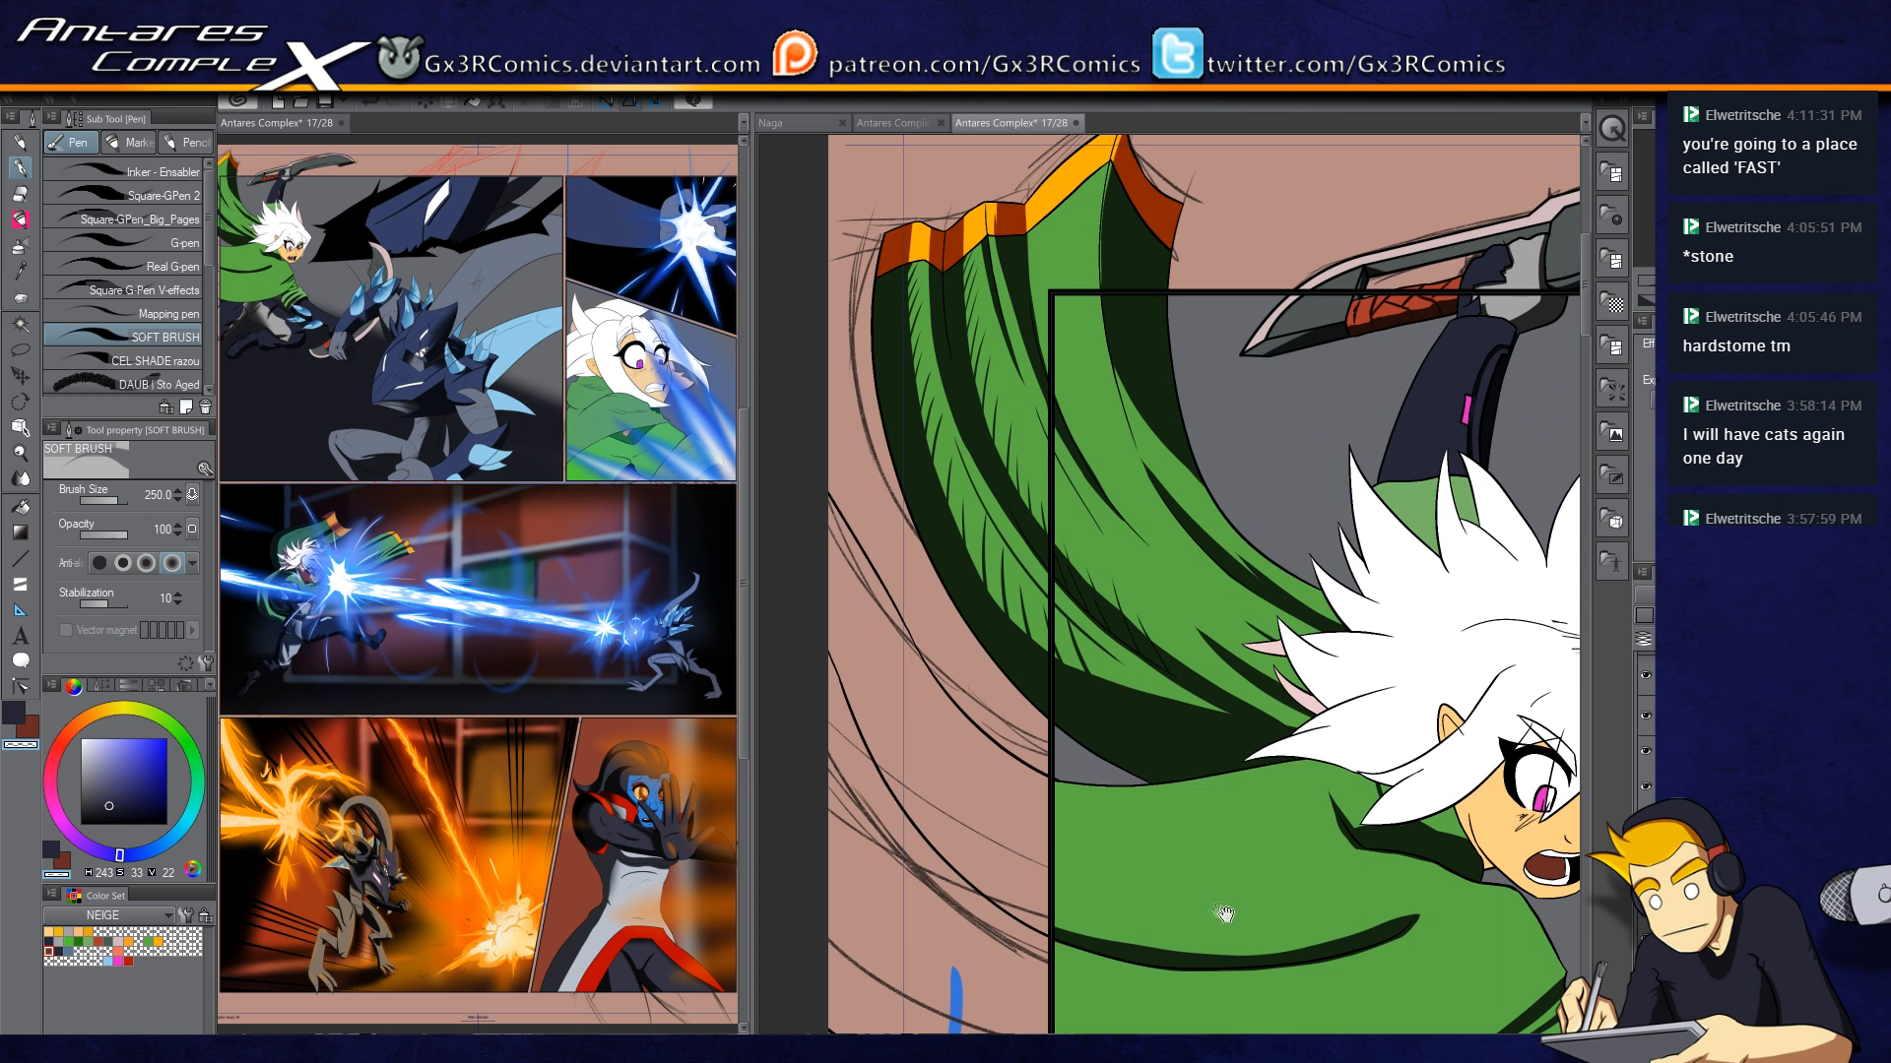
pyautogui.moveTo(1223, 914); pyautogui.dragTo(1410, 628)
pyautogui.press('i')
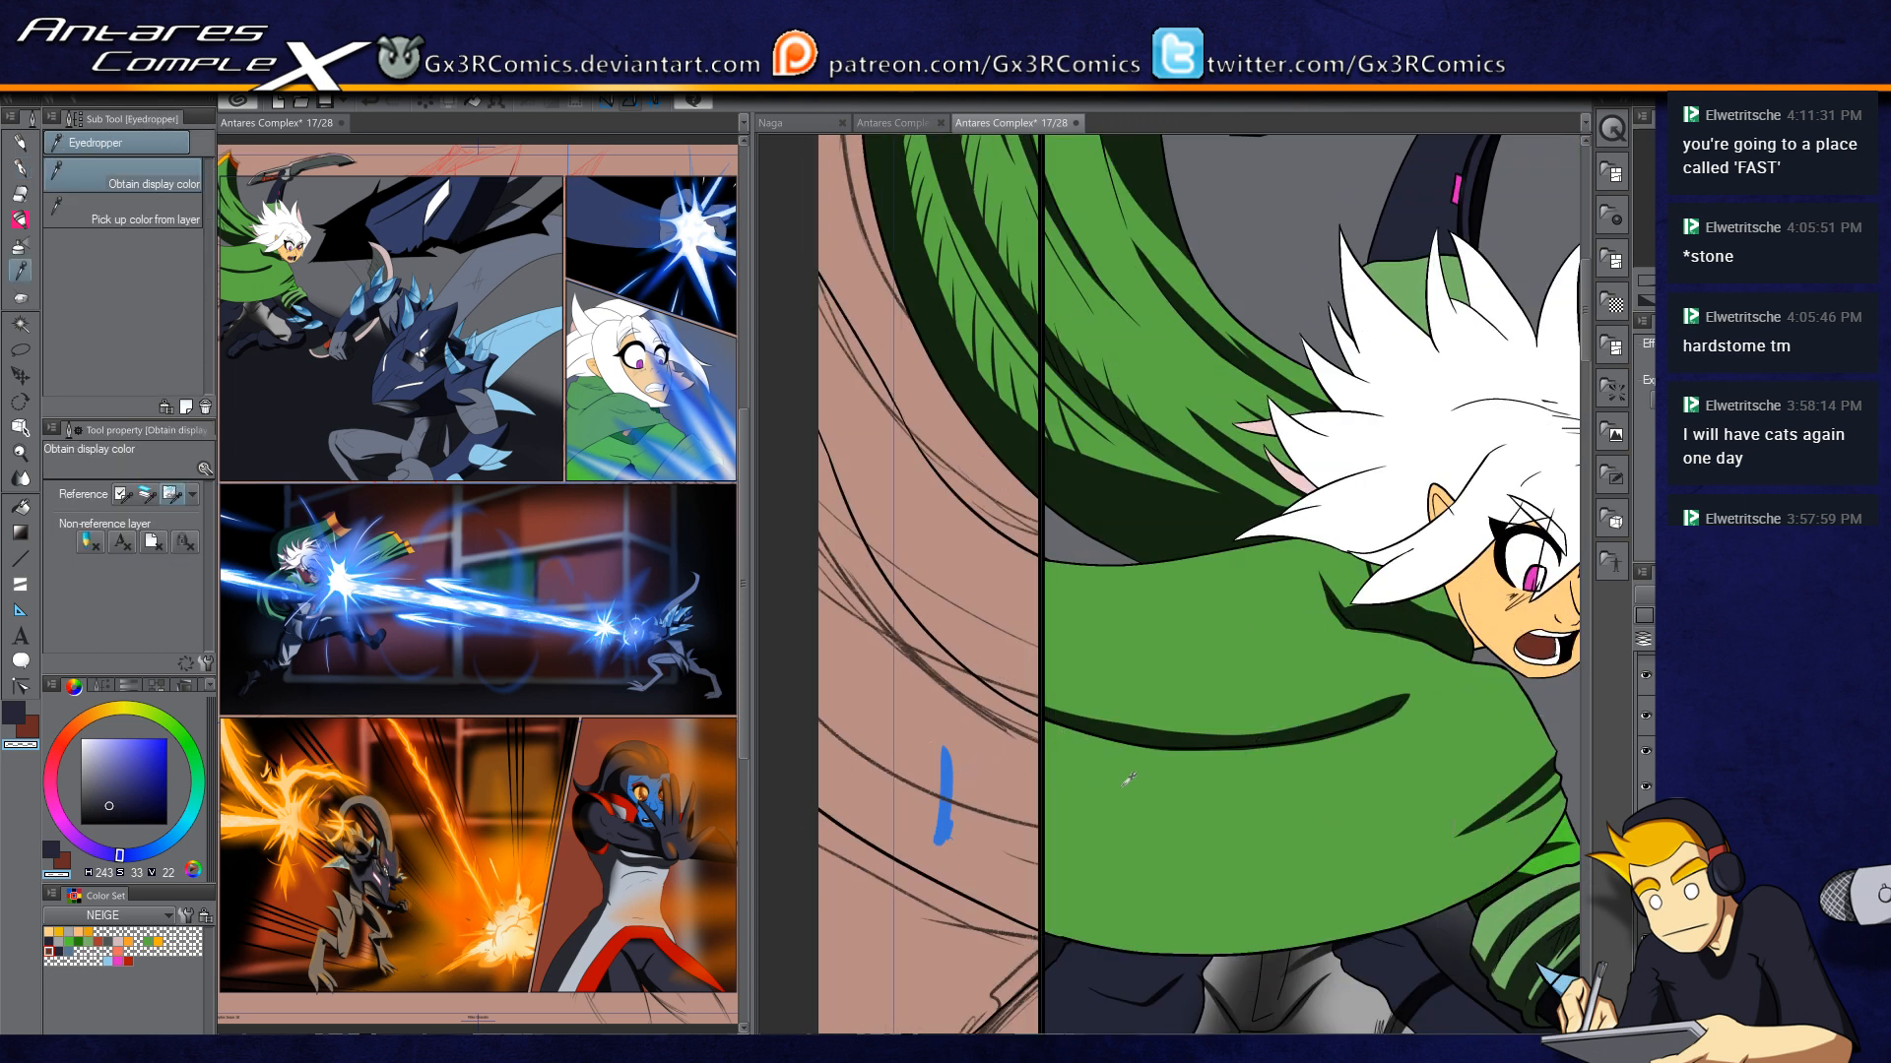
pyautogui.click(1131, 777)
pyautogui.press('g')
pyautogui.click(992, 813)
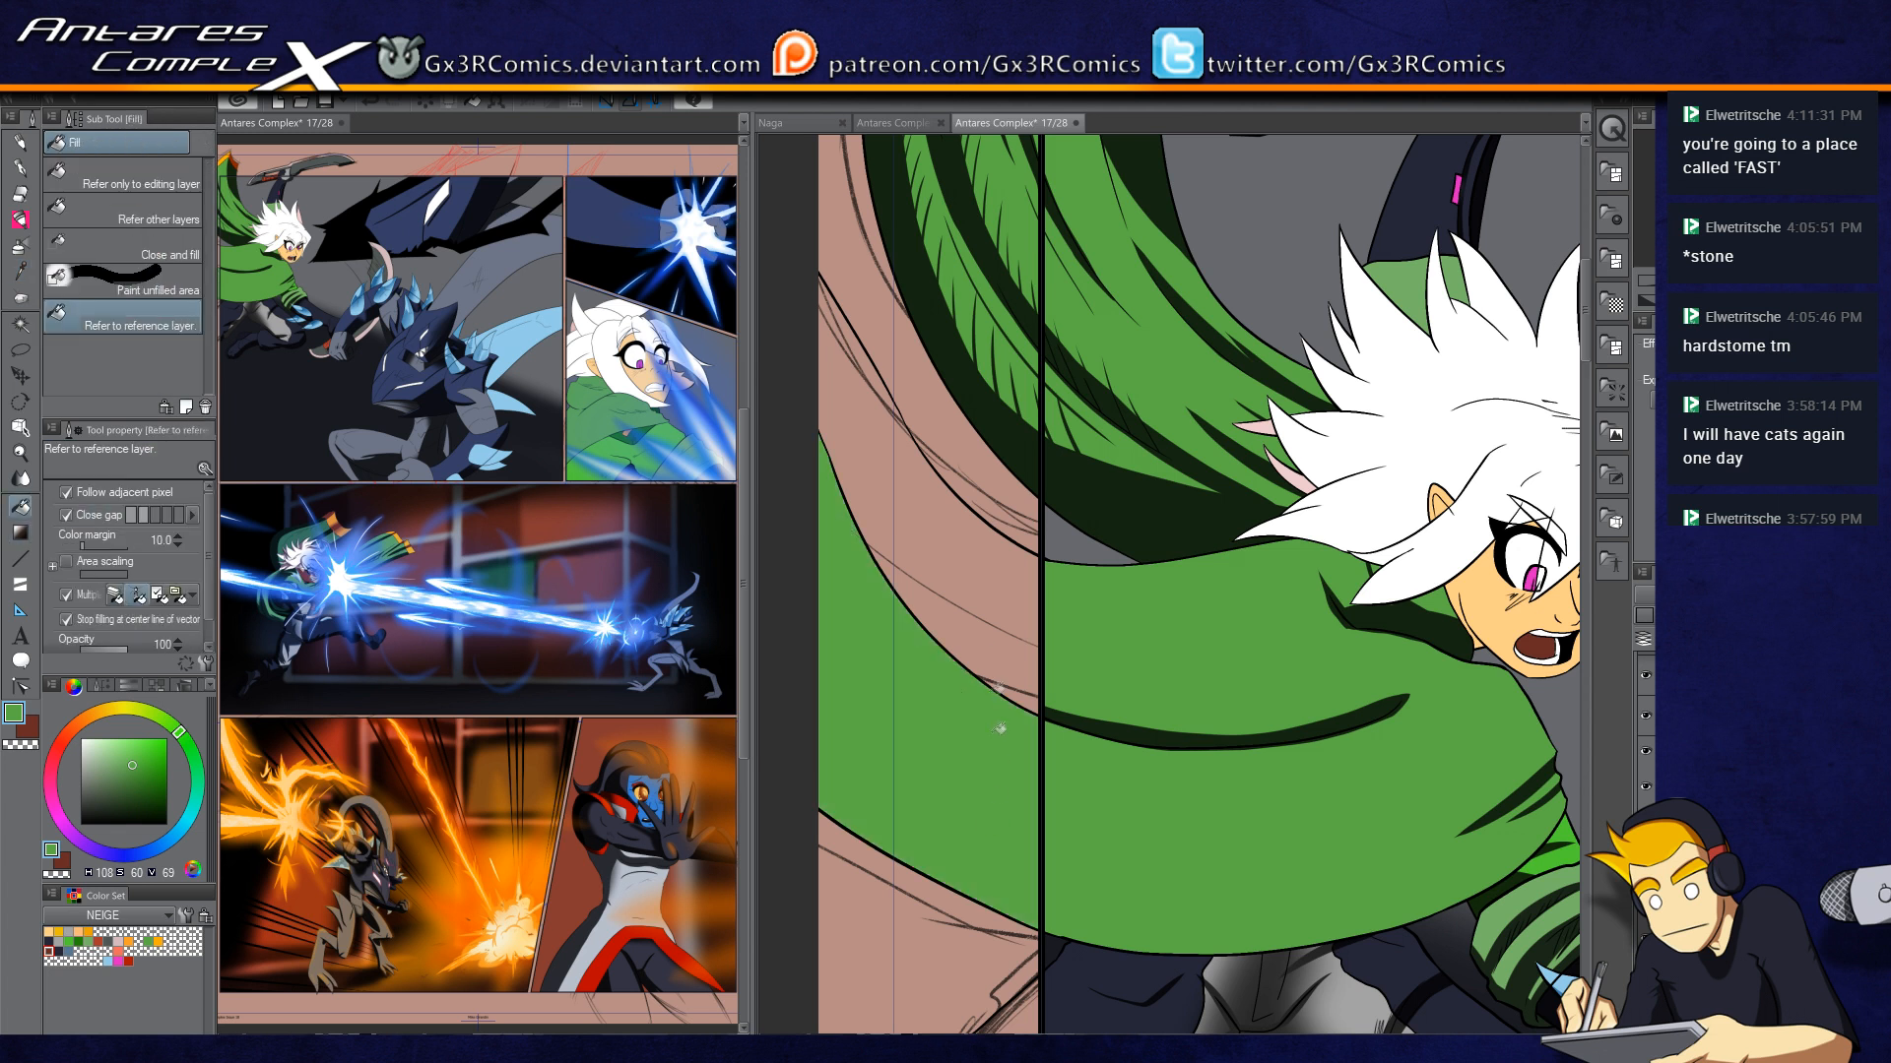
pyautogui.click(1002, 660)
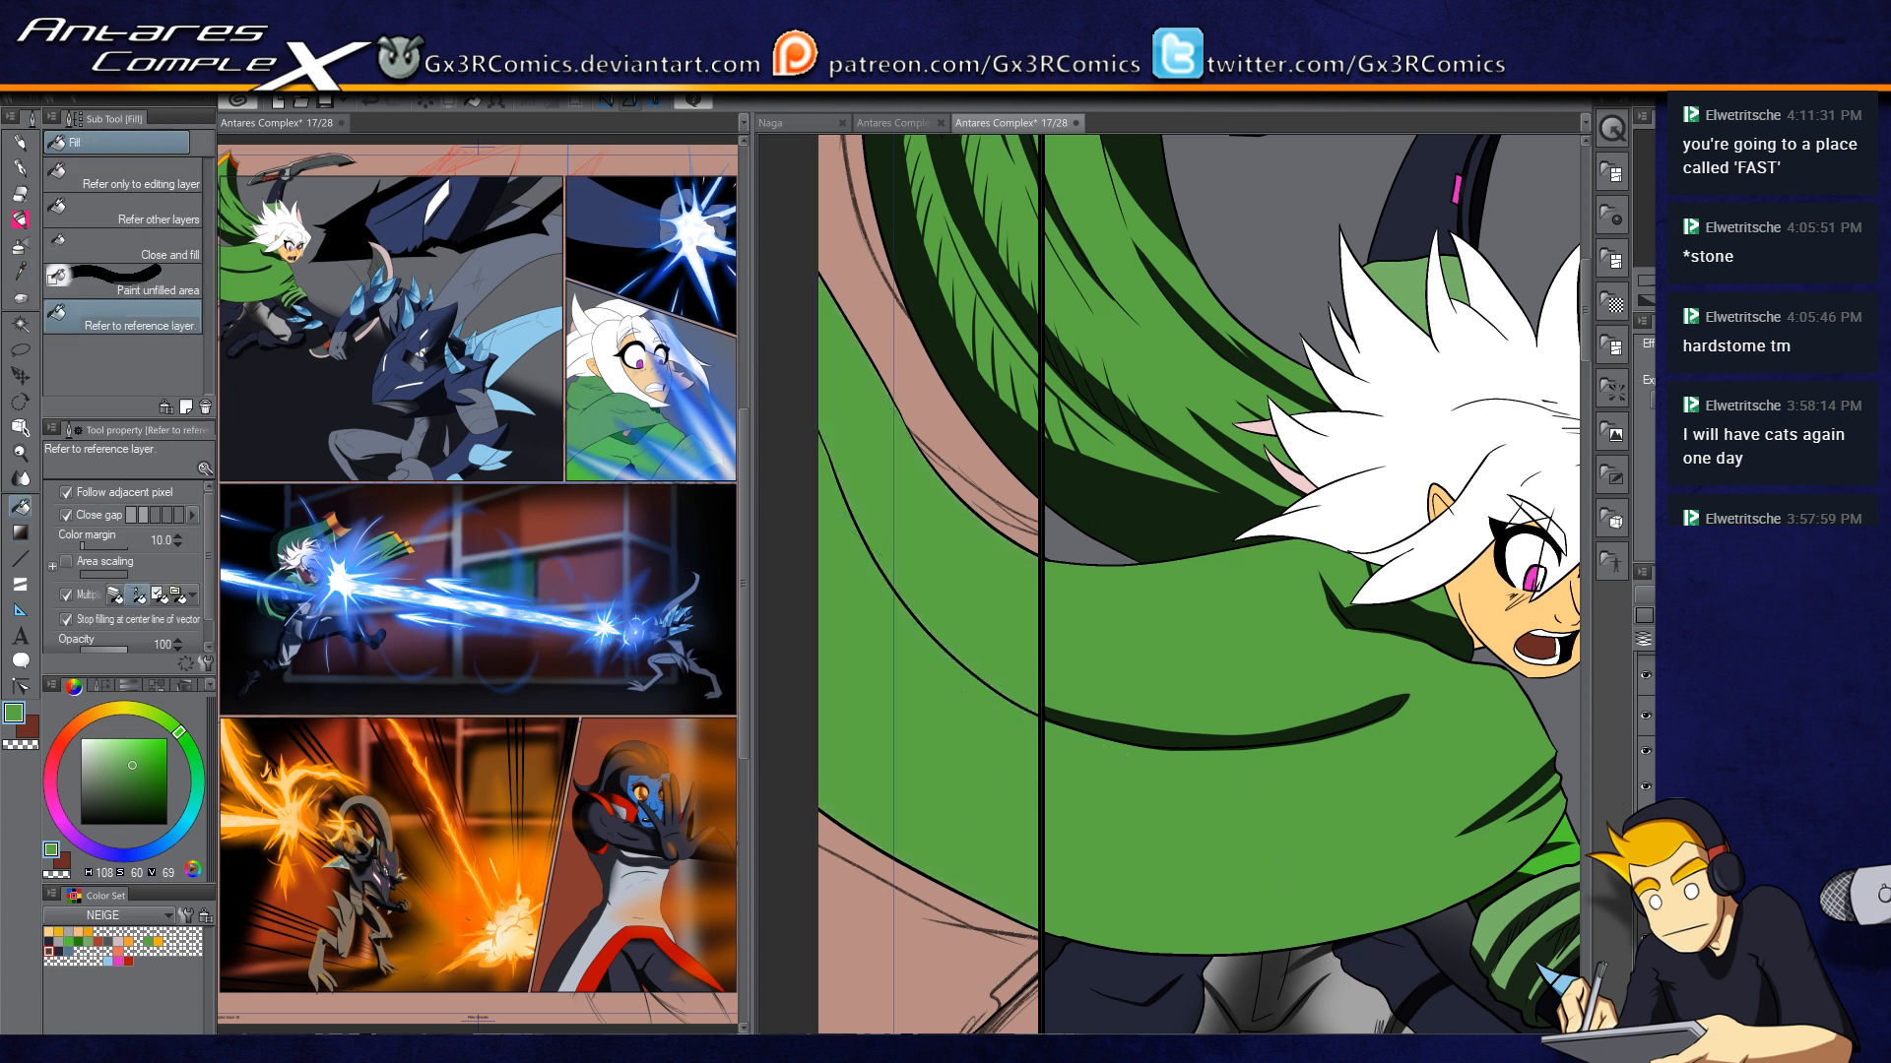
# Step: Select the upper cloak section outside the panel and paint a dark shadow along its fold line with the Soft Brush at size 400
pyautogui.click(58, 949)
pyautogui.press('w')
pyautogui.click(906, 566)
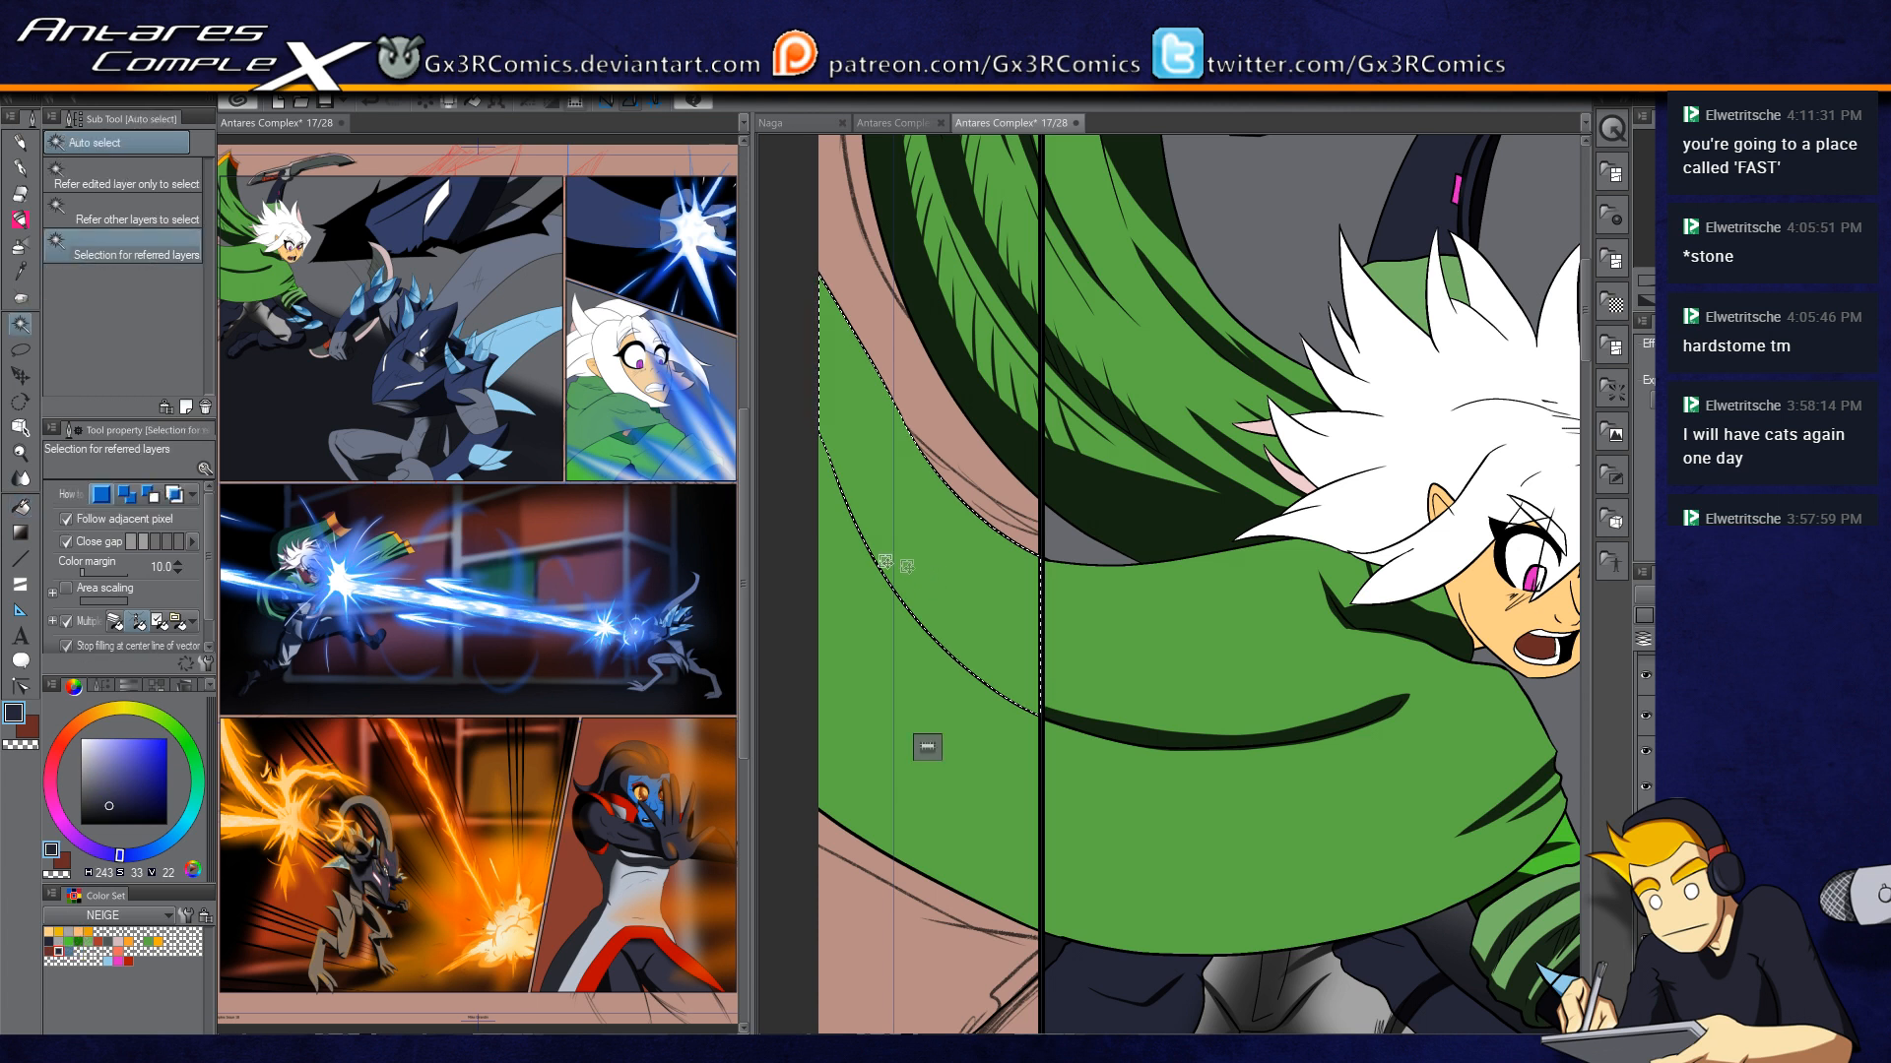
pyautogui.press('p')
pyautogui.moveTo(849, 571); pyautogui.dragTo(1147, 727)
pyautogui.moveTo(879, 600); pyautogui.dragTo(1163, 724)
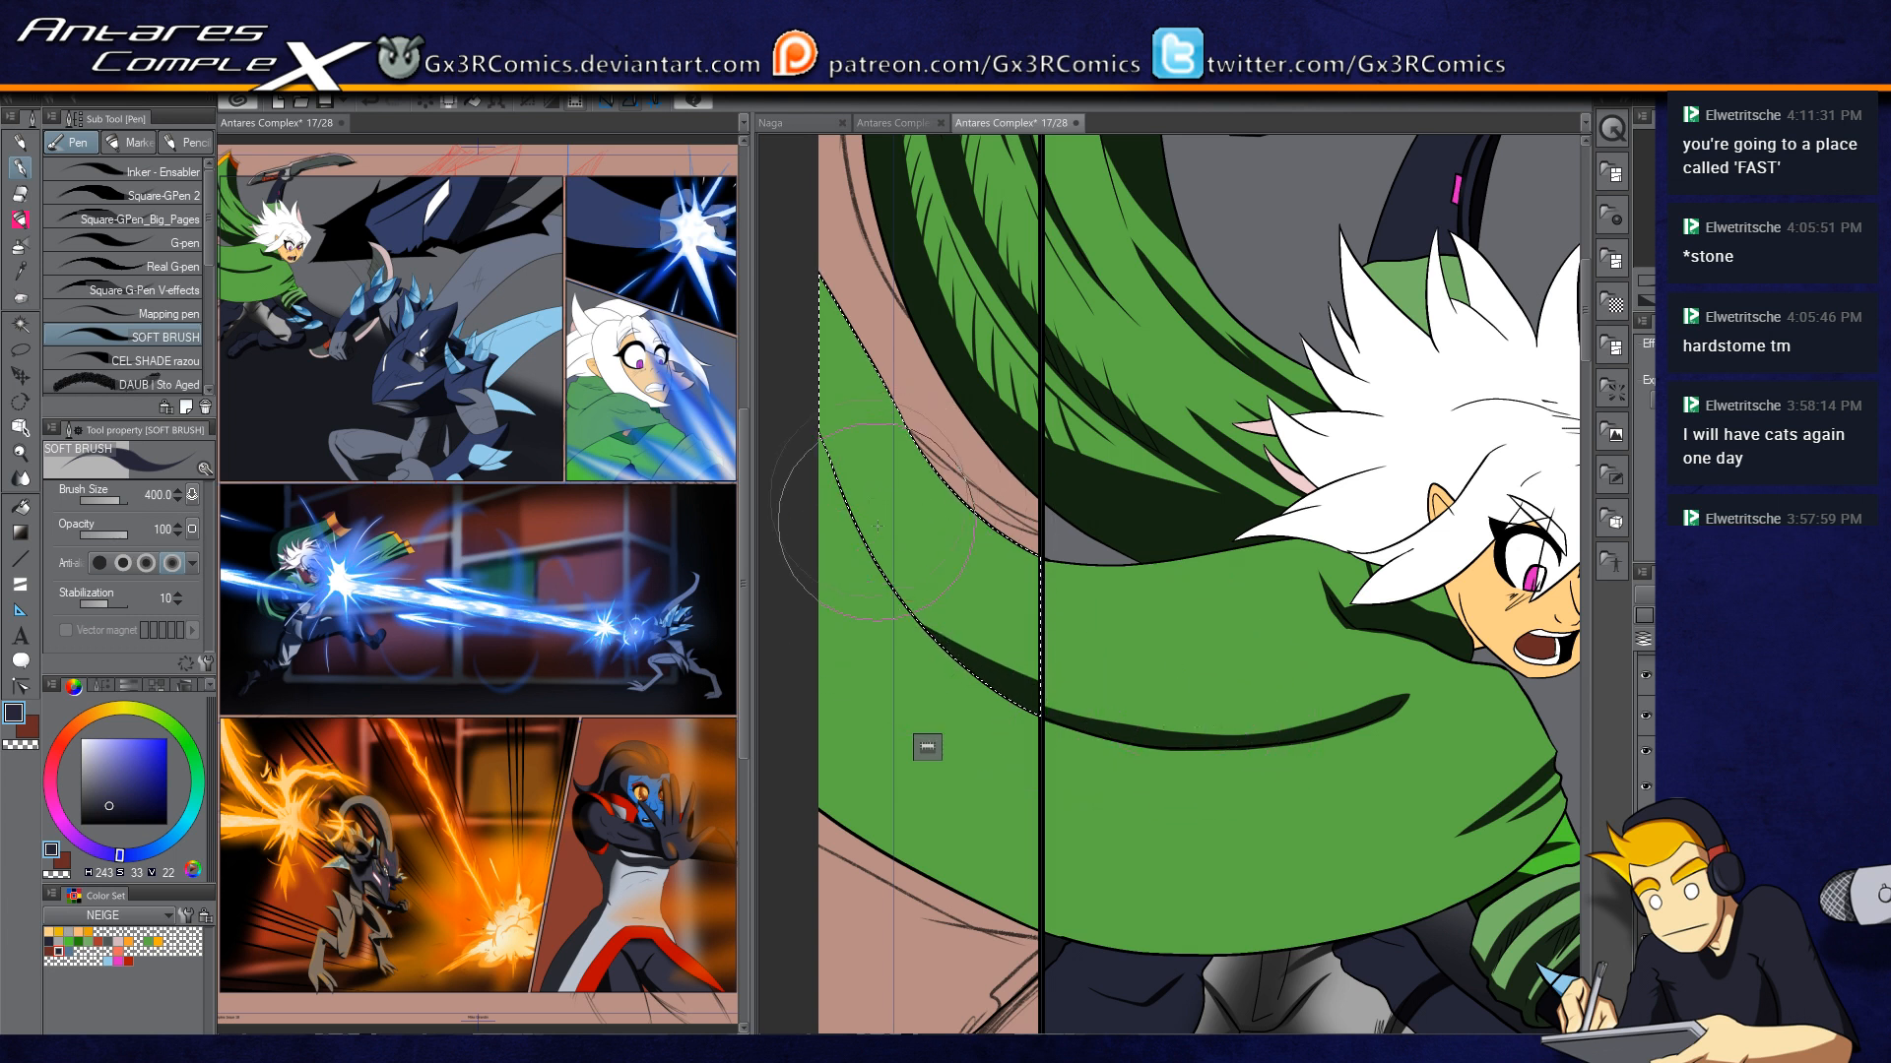
# Step: Extend and taper the fold shadow up the fold line, and add a short shadow near the page edge
pyautogui.moveTo(1084, 715); pyautogui.dragTo(859, 522)
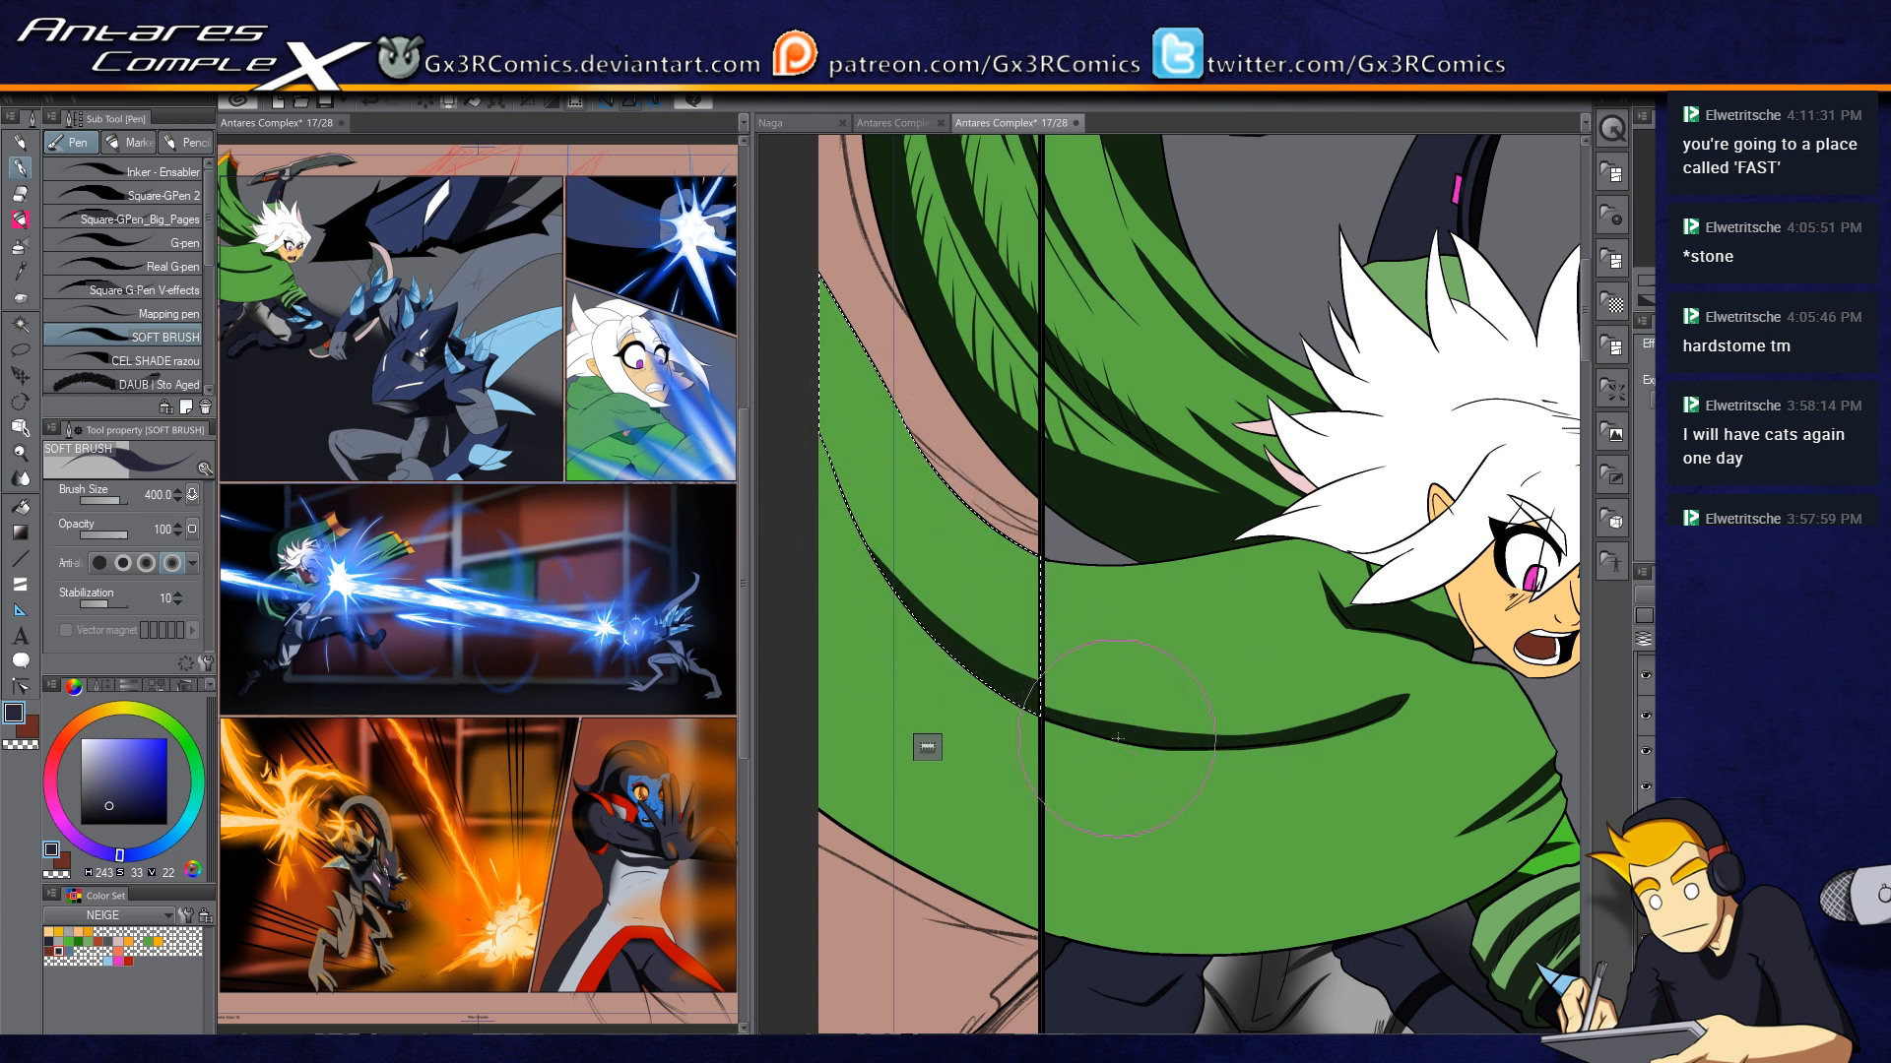
pyautogui.moveTo(1067, 701); pyautogui.dragTo(886, 512)
pyautogui.hotkey('ctrl', 'z')
pyautogui.moveTo(1053, 699); pyautogui.dragTo(875, 519)
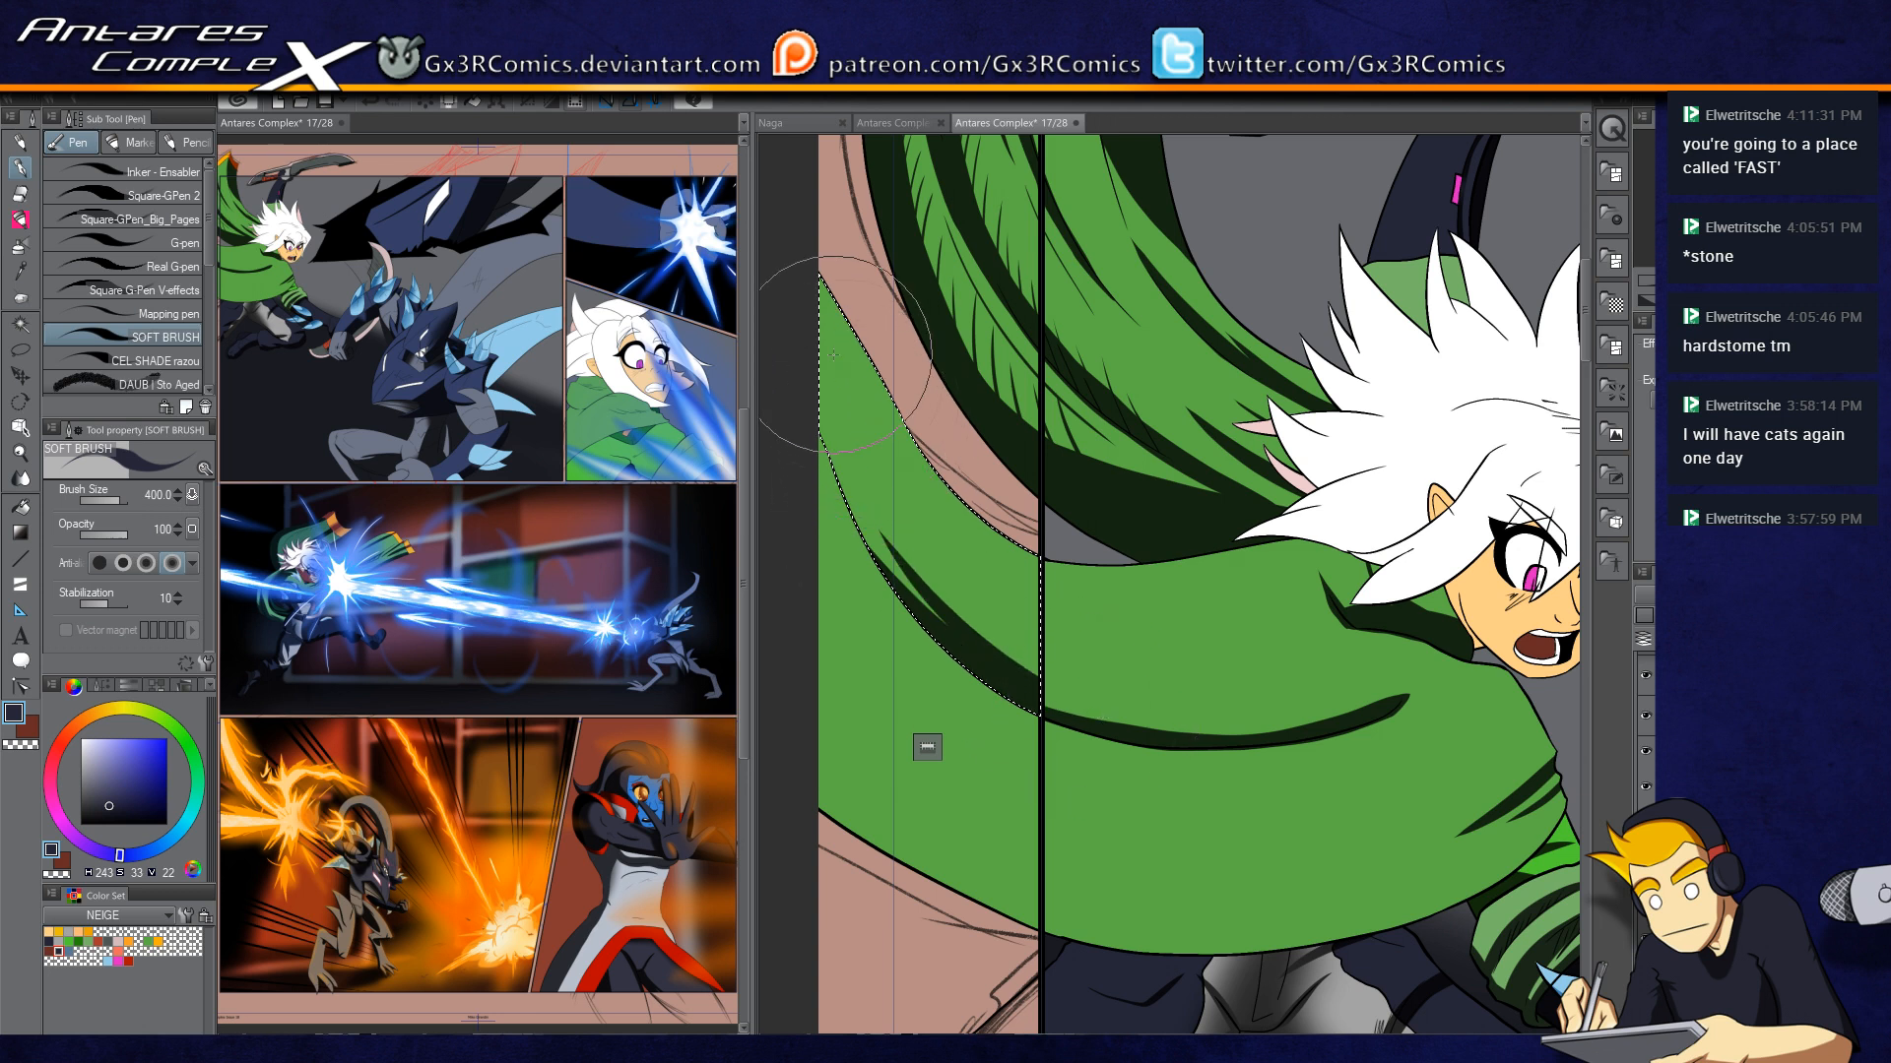
pyautogui.moveTo(784, 301); pyautogui.dragTo(903, 401)
# Step: Add the lower cloak section outside the panel to the selection and paint a dark shadow along its hem
pyautogui.moveTo(1056, 794); pyautogui.dragTo(955, 511)
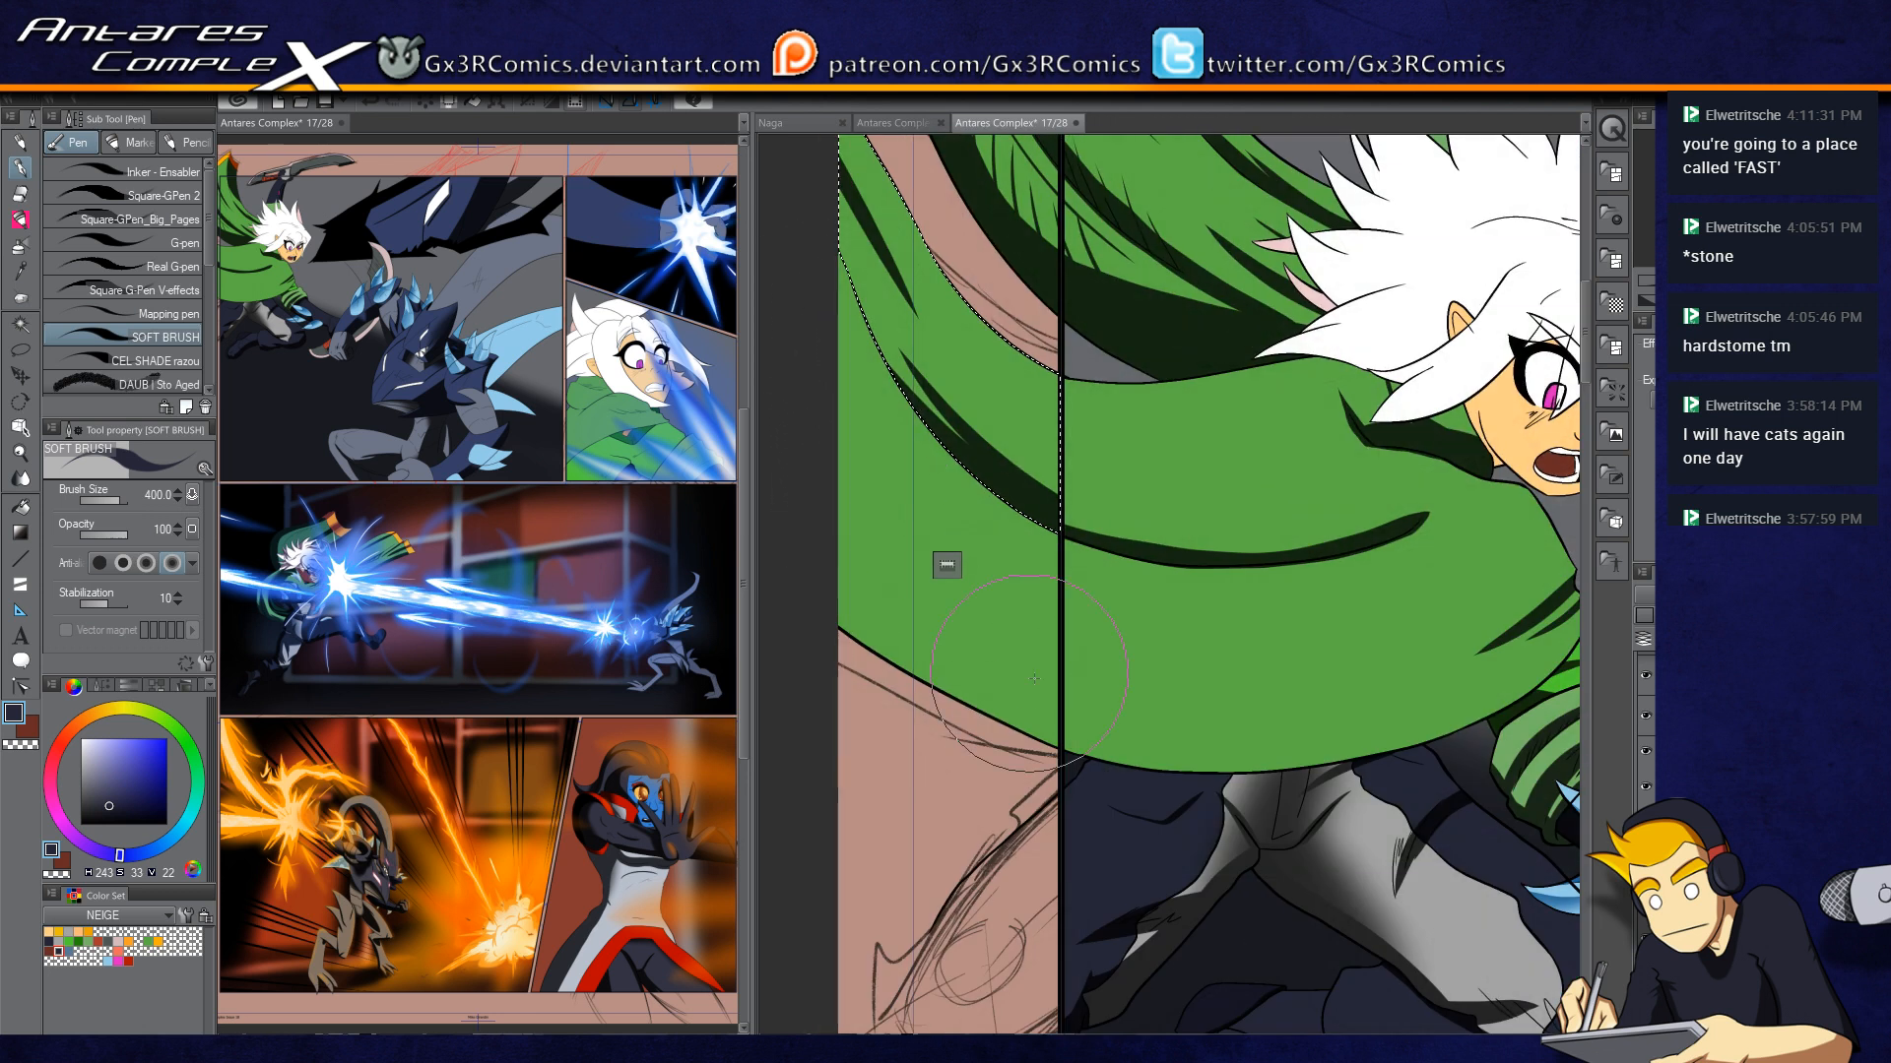
pyautogui.press('w')
pyautogui.keyDown('shift'); pyautogui.click(1023, 662); pyautogui.keyUp('shift')
pyautogui.press('p')
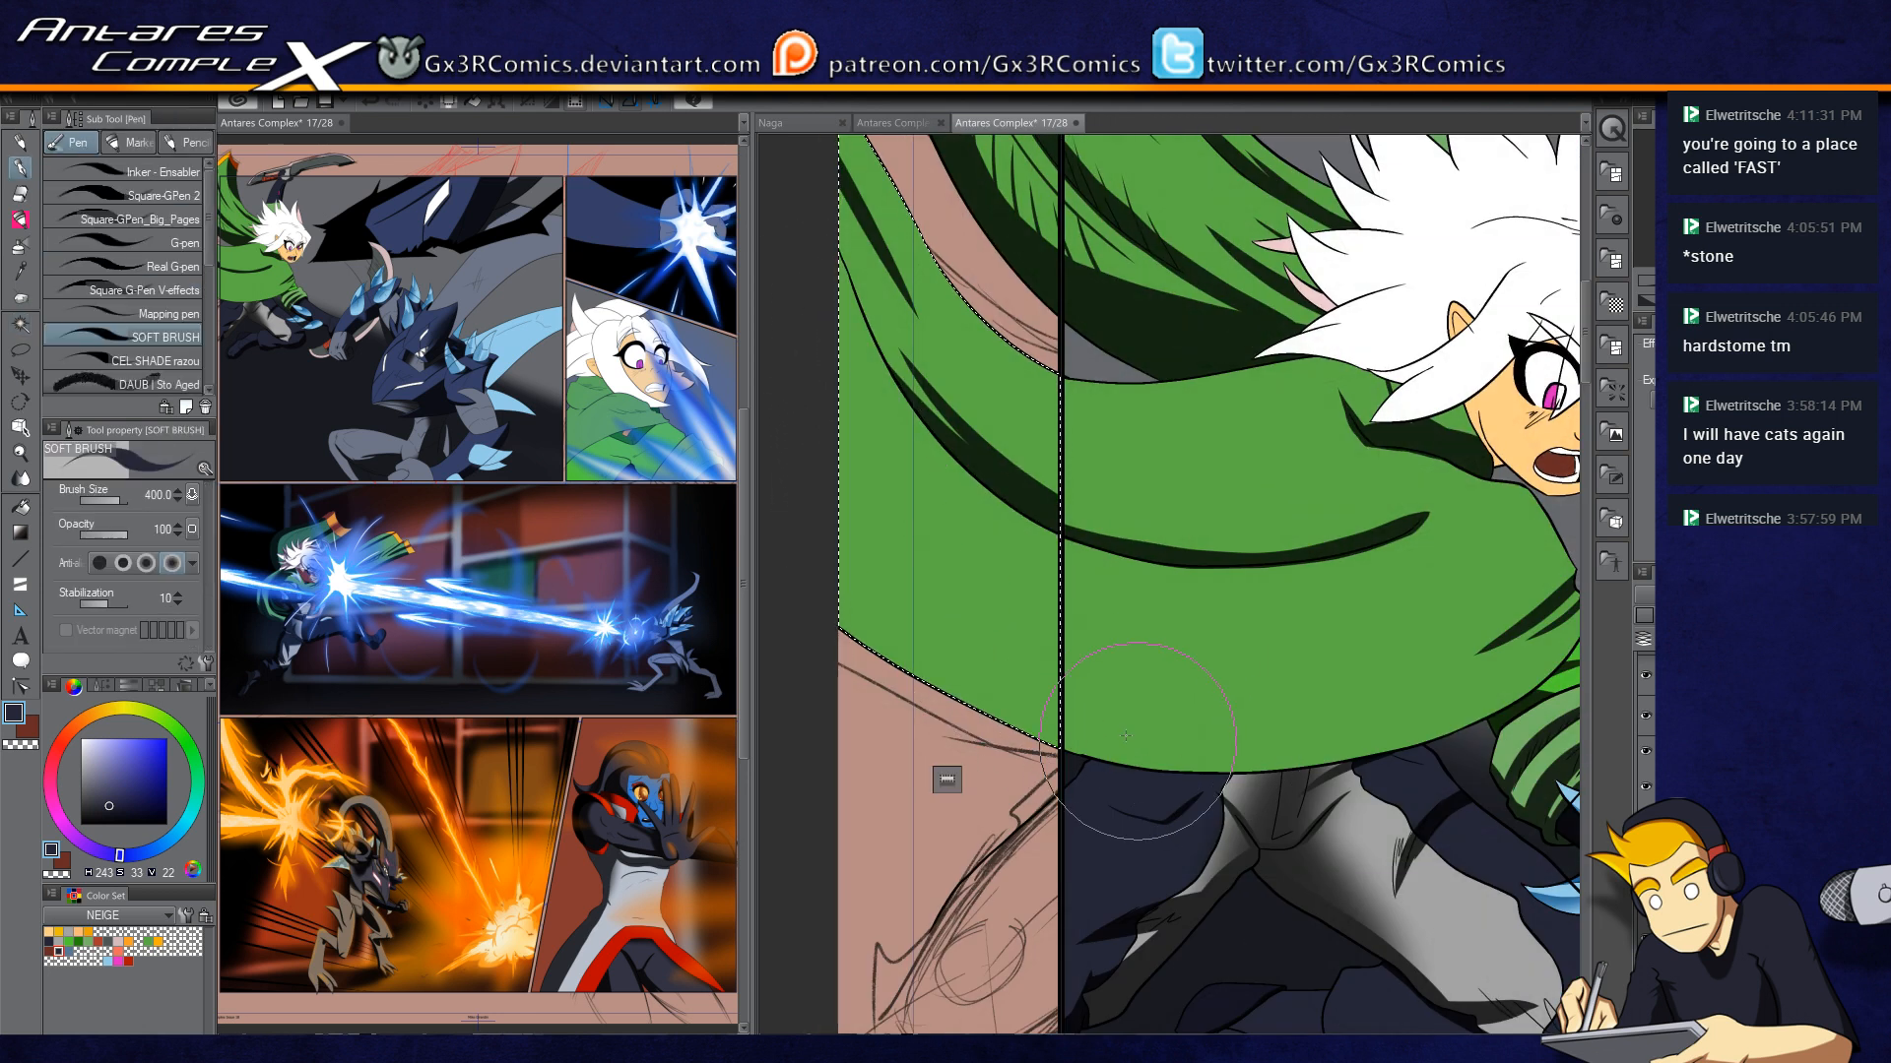
pyautogui.moveTo(1123, 764); pyautogui.dragTo(837, 636)
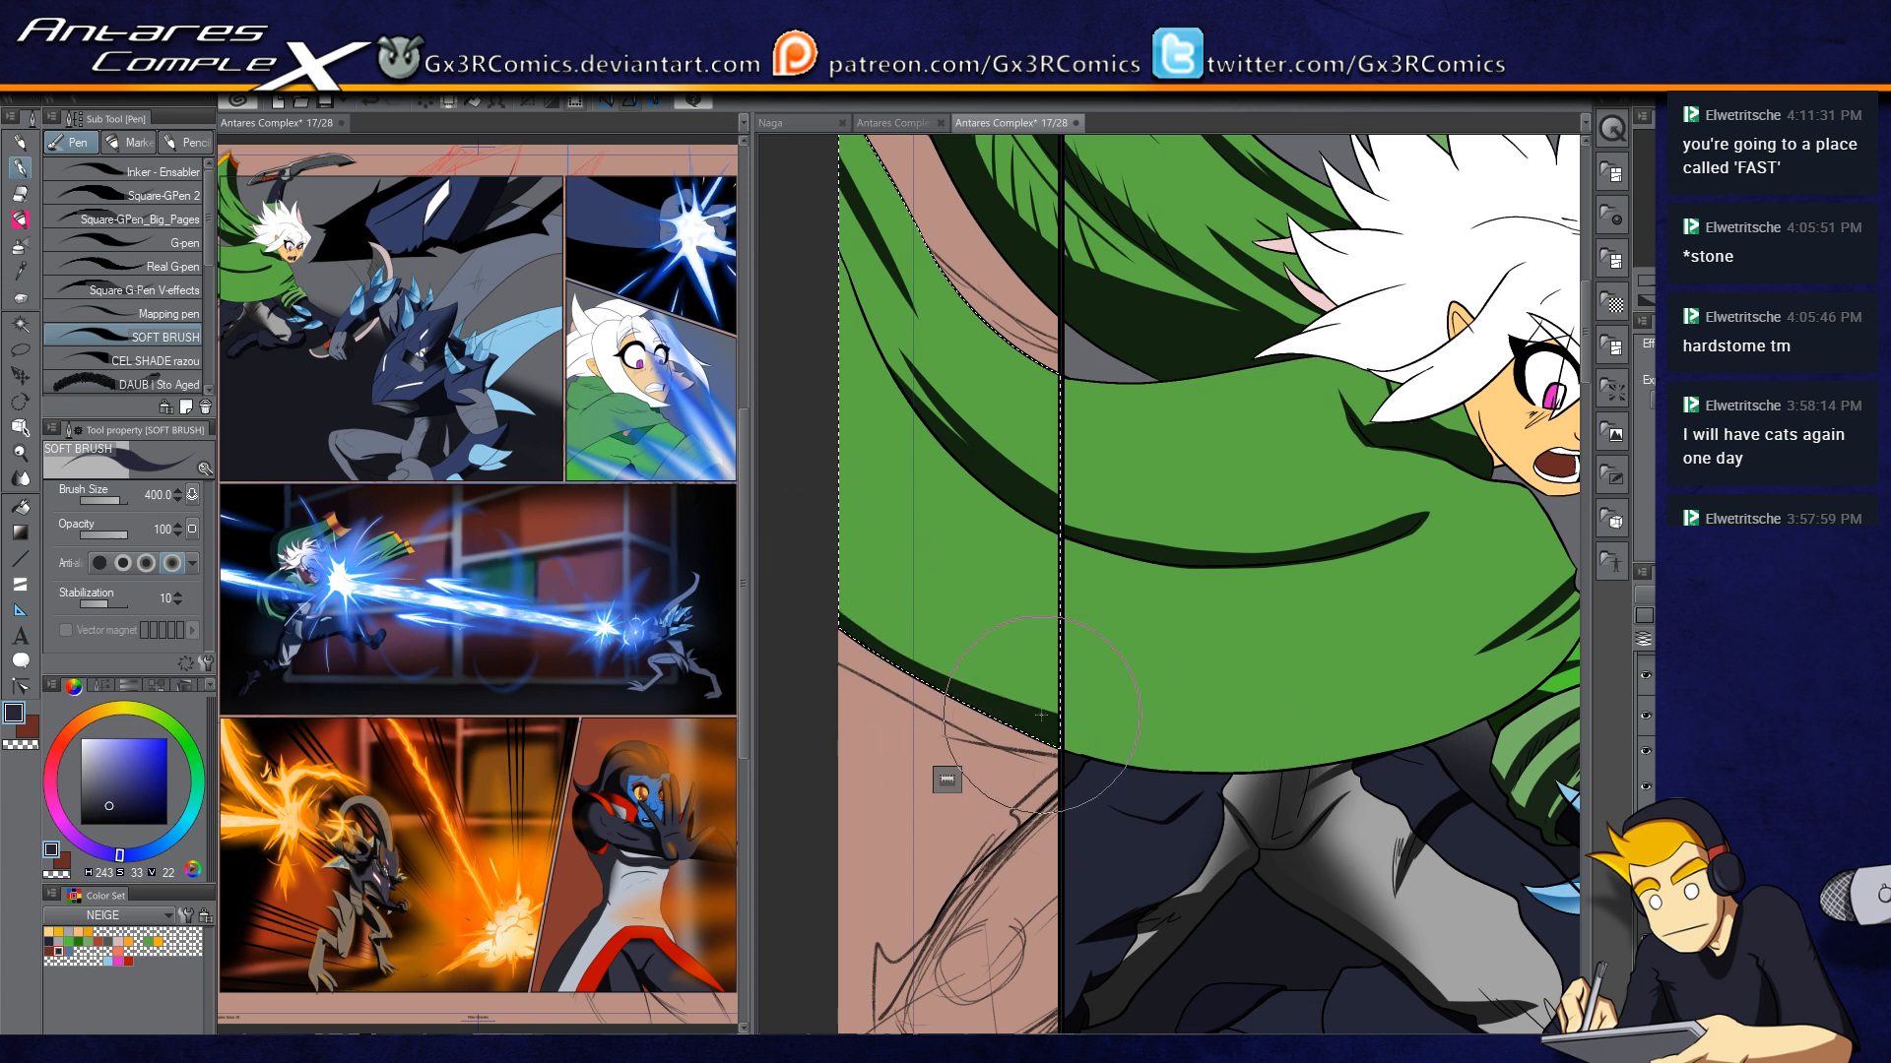
# Step: Add the cloak area inside the panel to the selection and continue the hem shadow around to the sleeve side
pyautogui.press('w')
pyautogui.keyDown('shift'); pyautogui.click(1078, 739); pyautogui.keyUp('shift')
pyautogui.press('p')
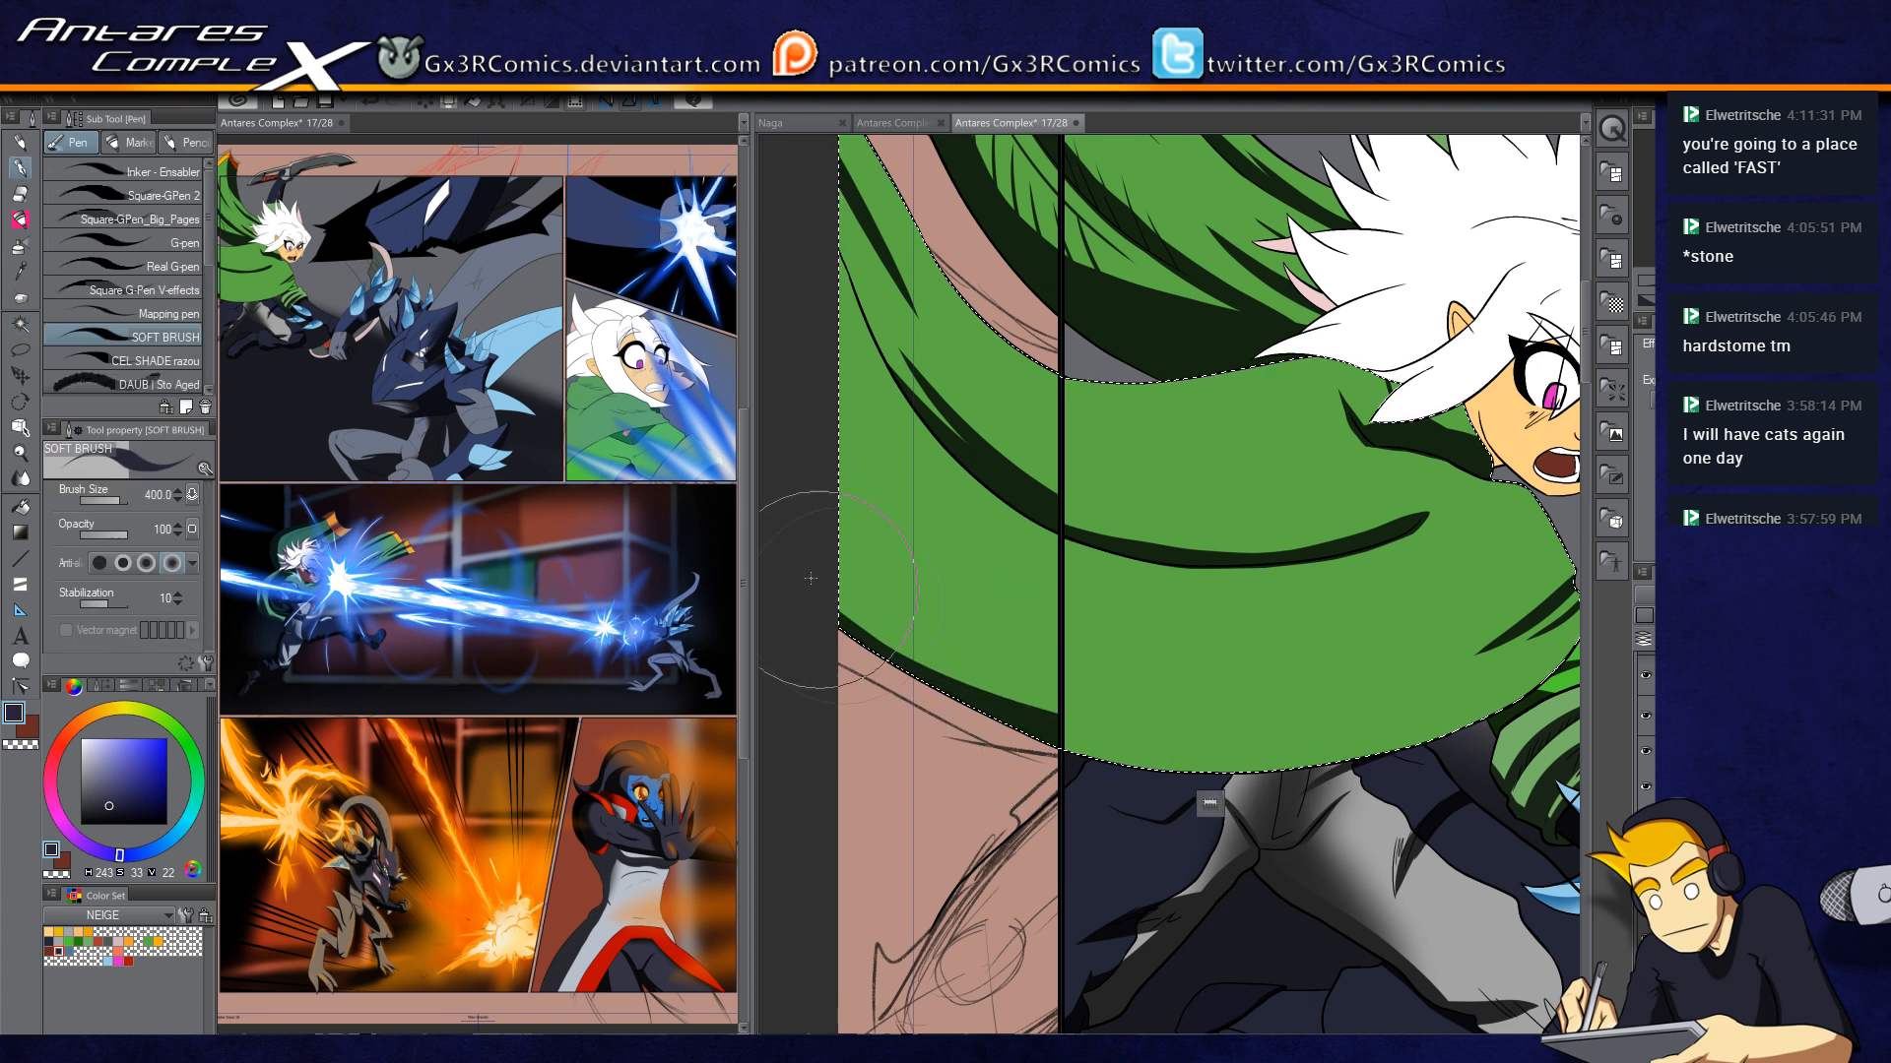
pyautogui.moveTo(825, 609); pyautogui.dragTo(1298, 765)
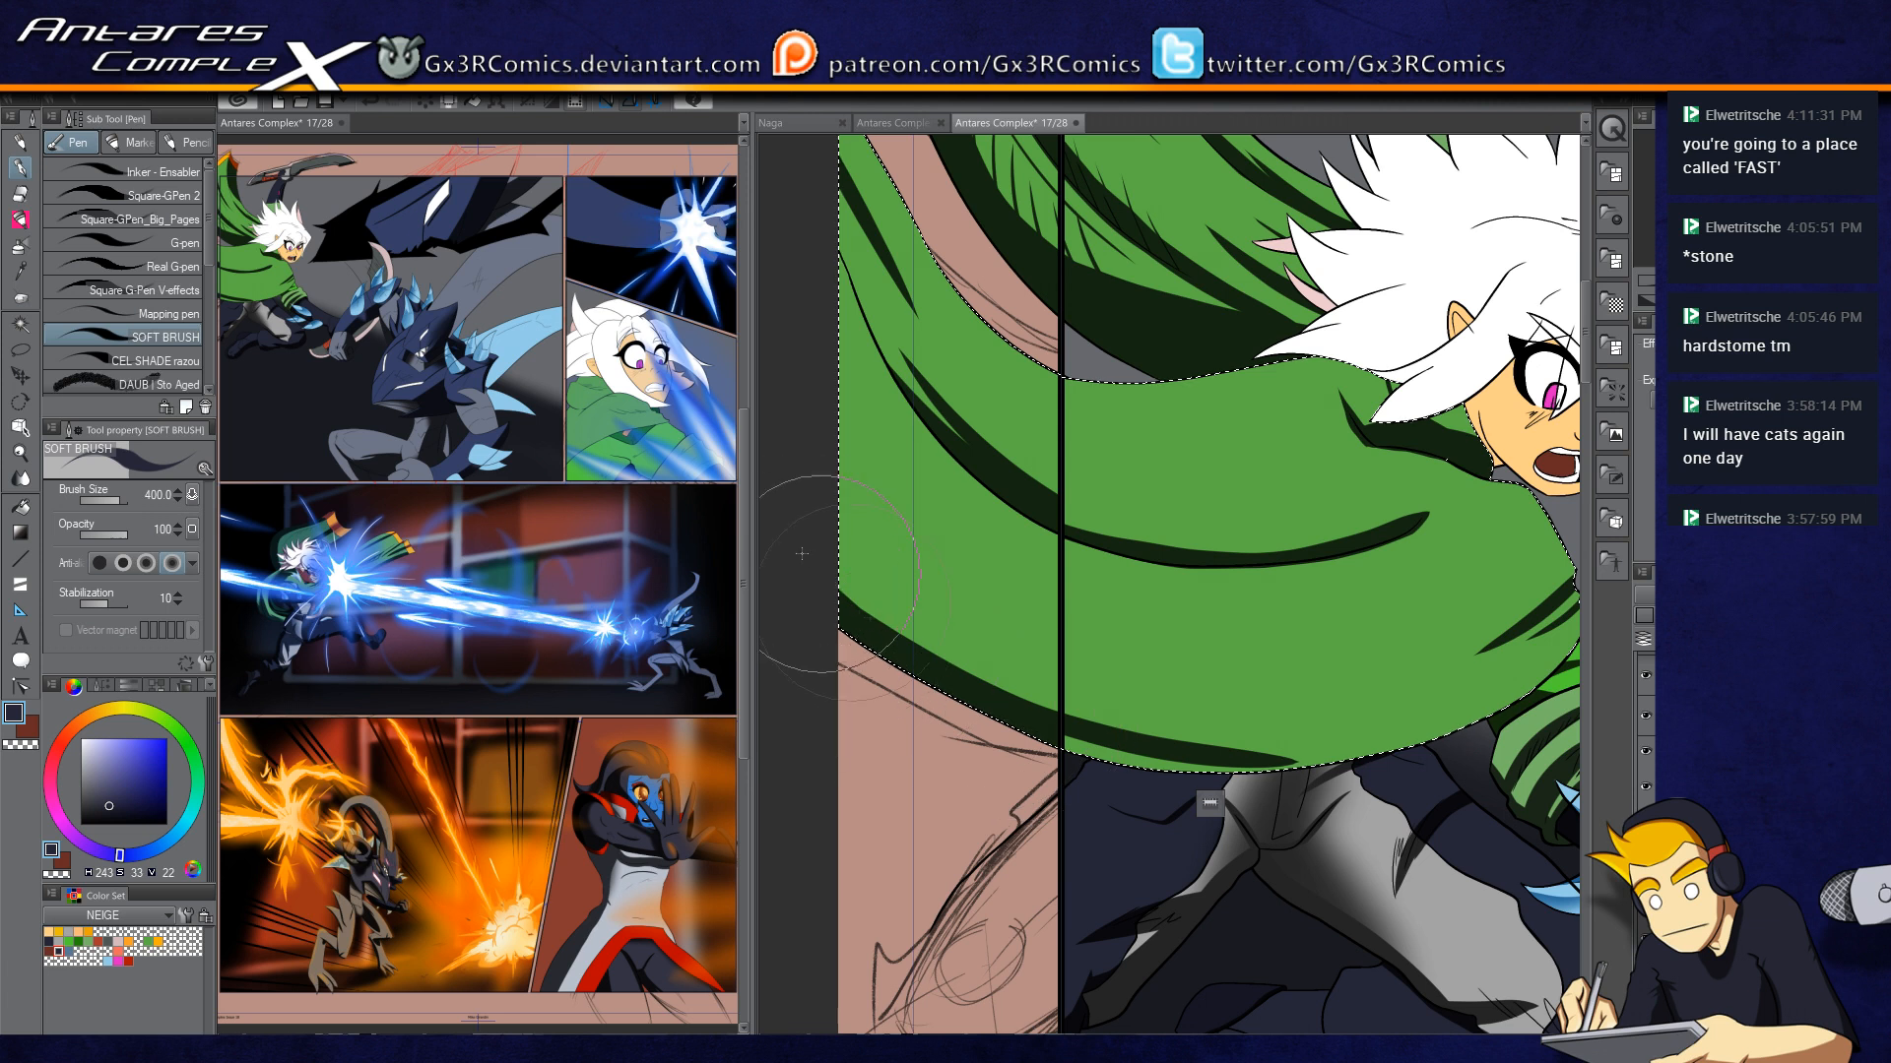
pyautogui.moveTo(1245, 789)
pyautogui.mouseDown()
pyautogui.moveTo(1091, 792)
pyautogui.moveTo(1418, 673)
pyautogui.mouseUp()
pyautogui.moveTo(1071, 763)
pyautogui.mouseDown()
pyautogui.moveTo(1389, 666)
pyautogui.moveTo(1459, 589)
pyautogui.mouseUp()
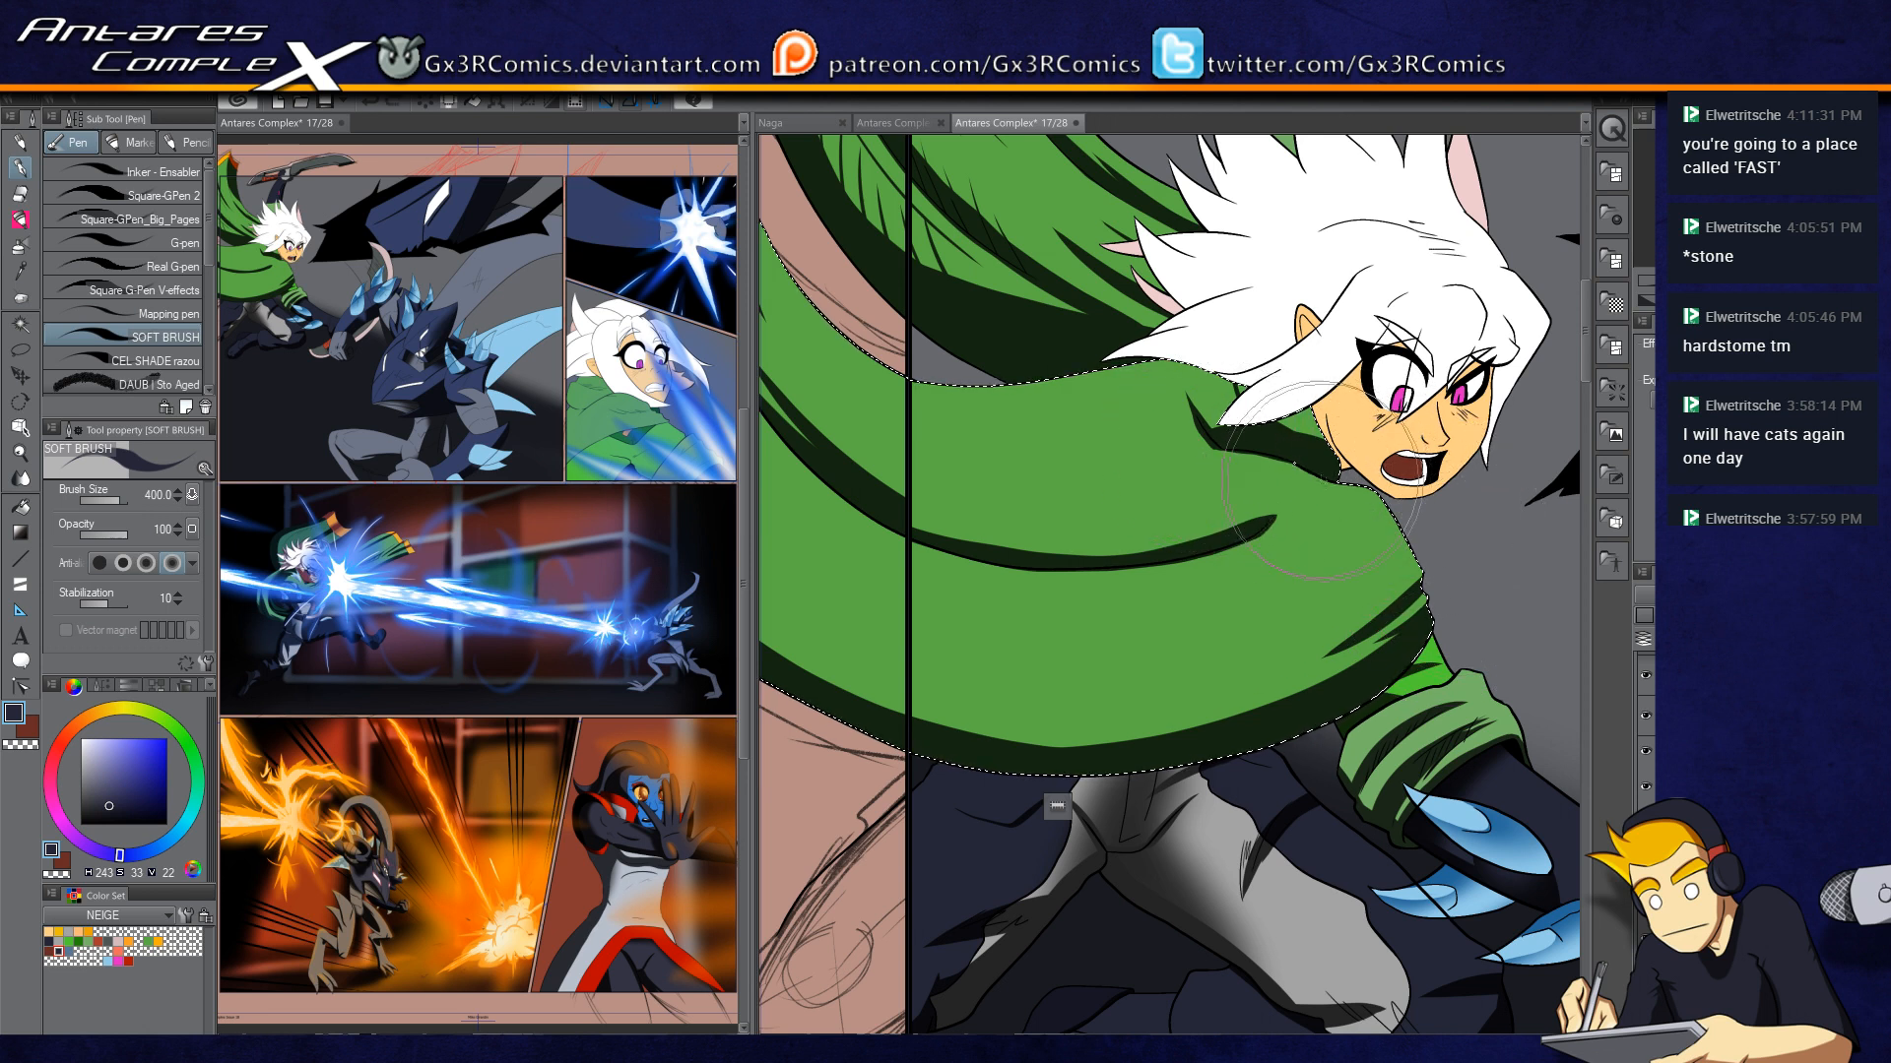
# Step: Select the character's face skin and paint a dark red-brown shadow along the neck and jaw
pyautogui.moveTo(1233, 559); pyautogui.dragTo(1057, 655)
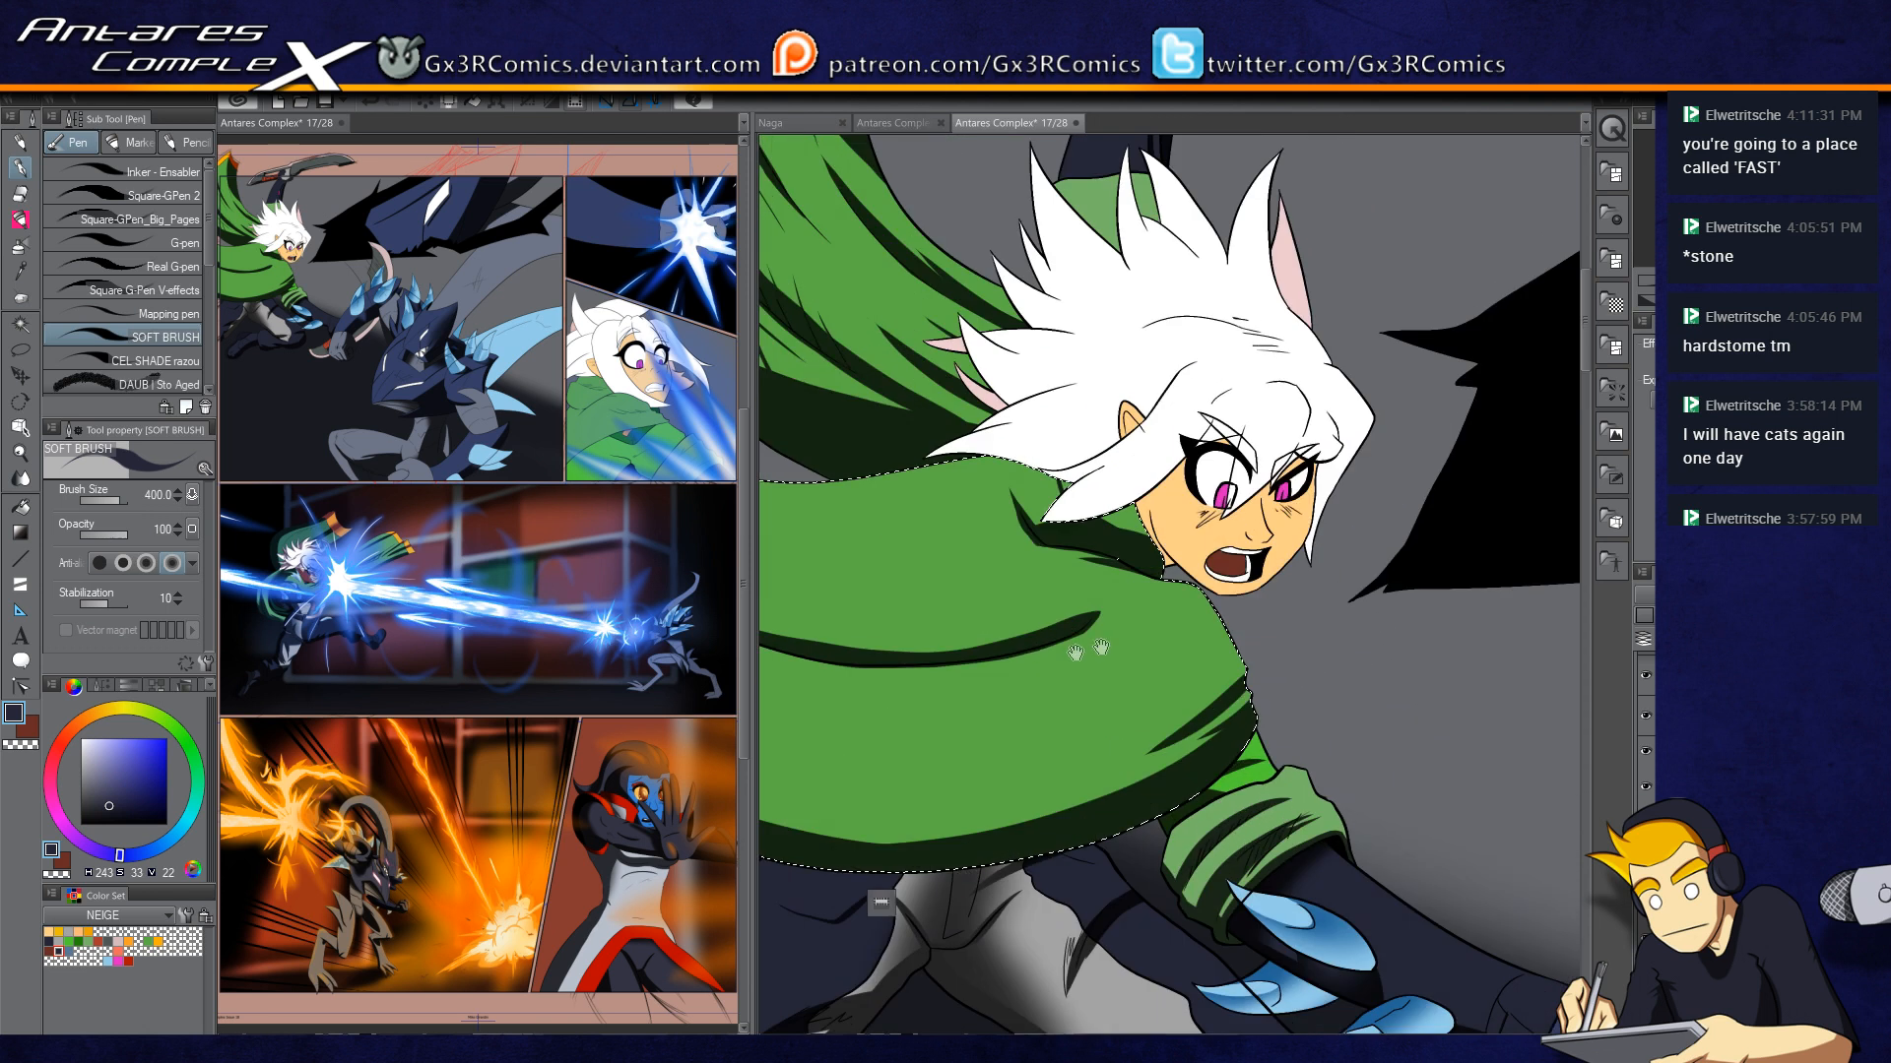
pyautogui.press('w')
pyautogui.click(1187, 553)
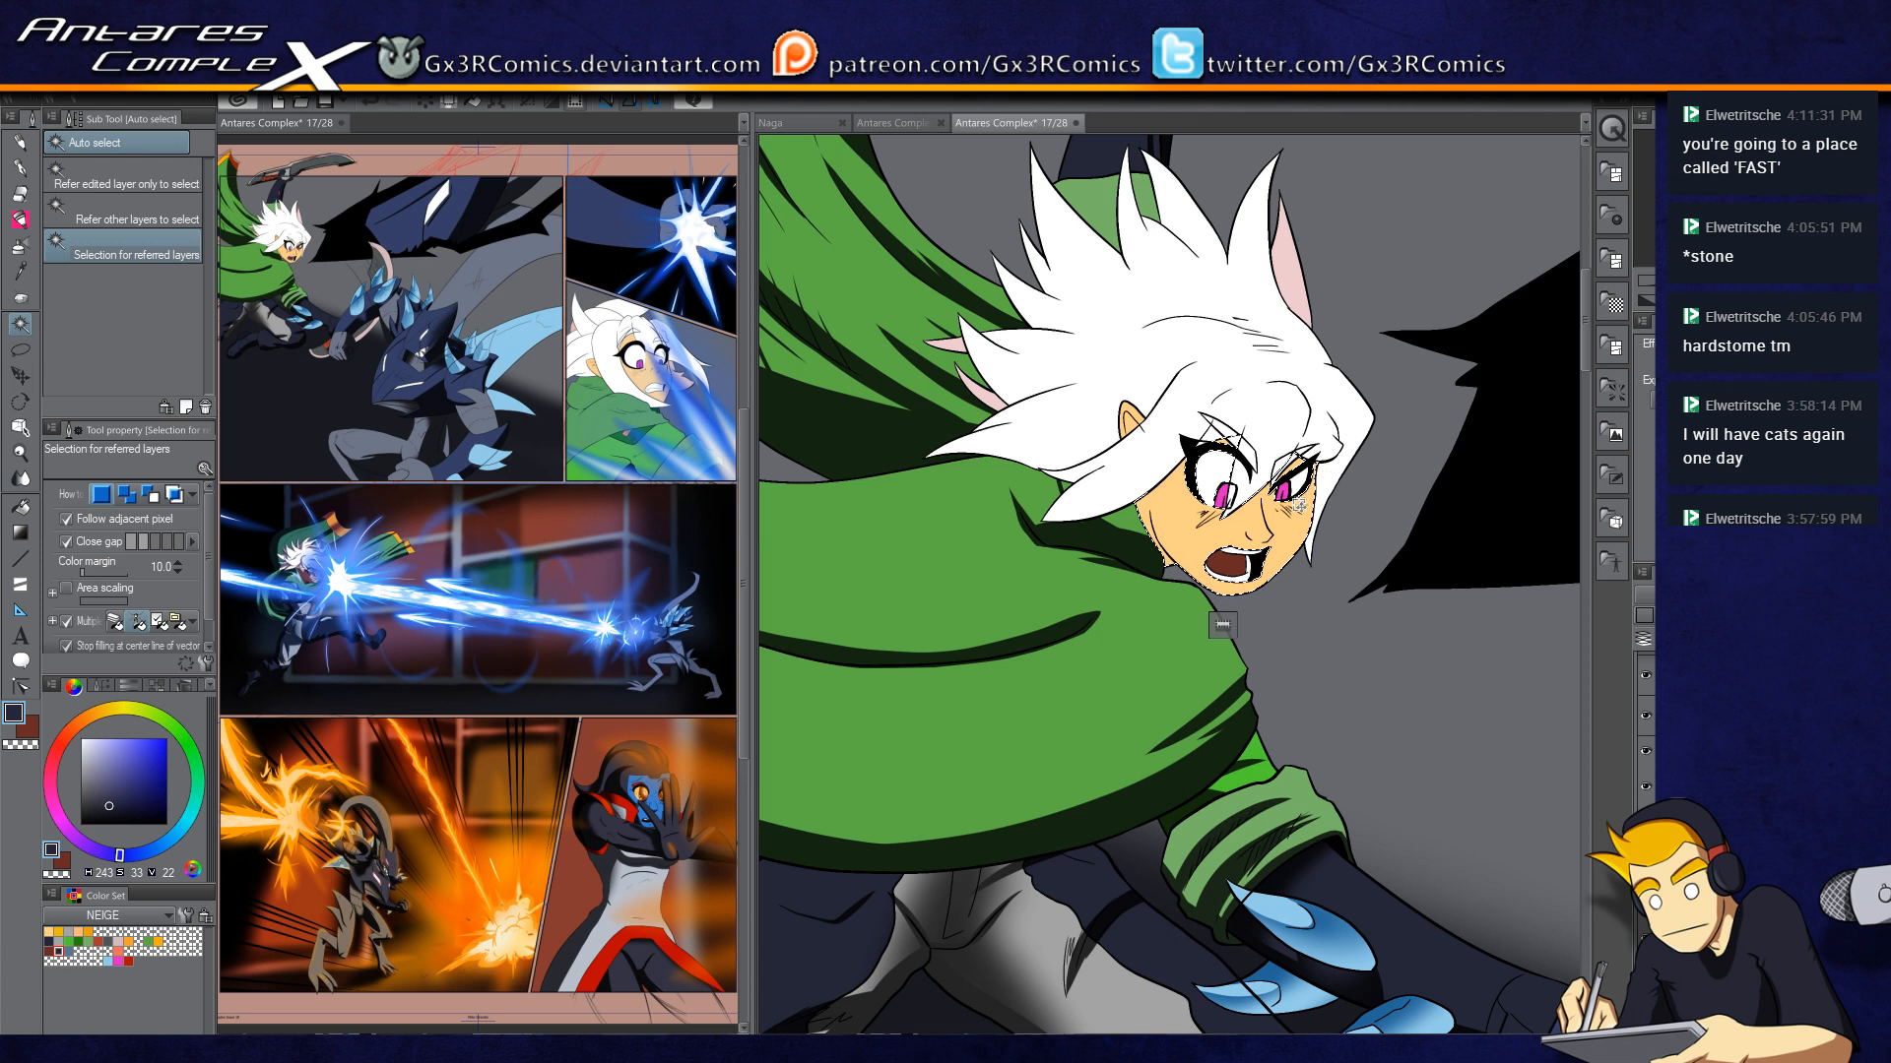
pyautogui.scroll(1, 1299, 503)
pyautogui.press('p')
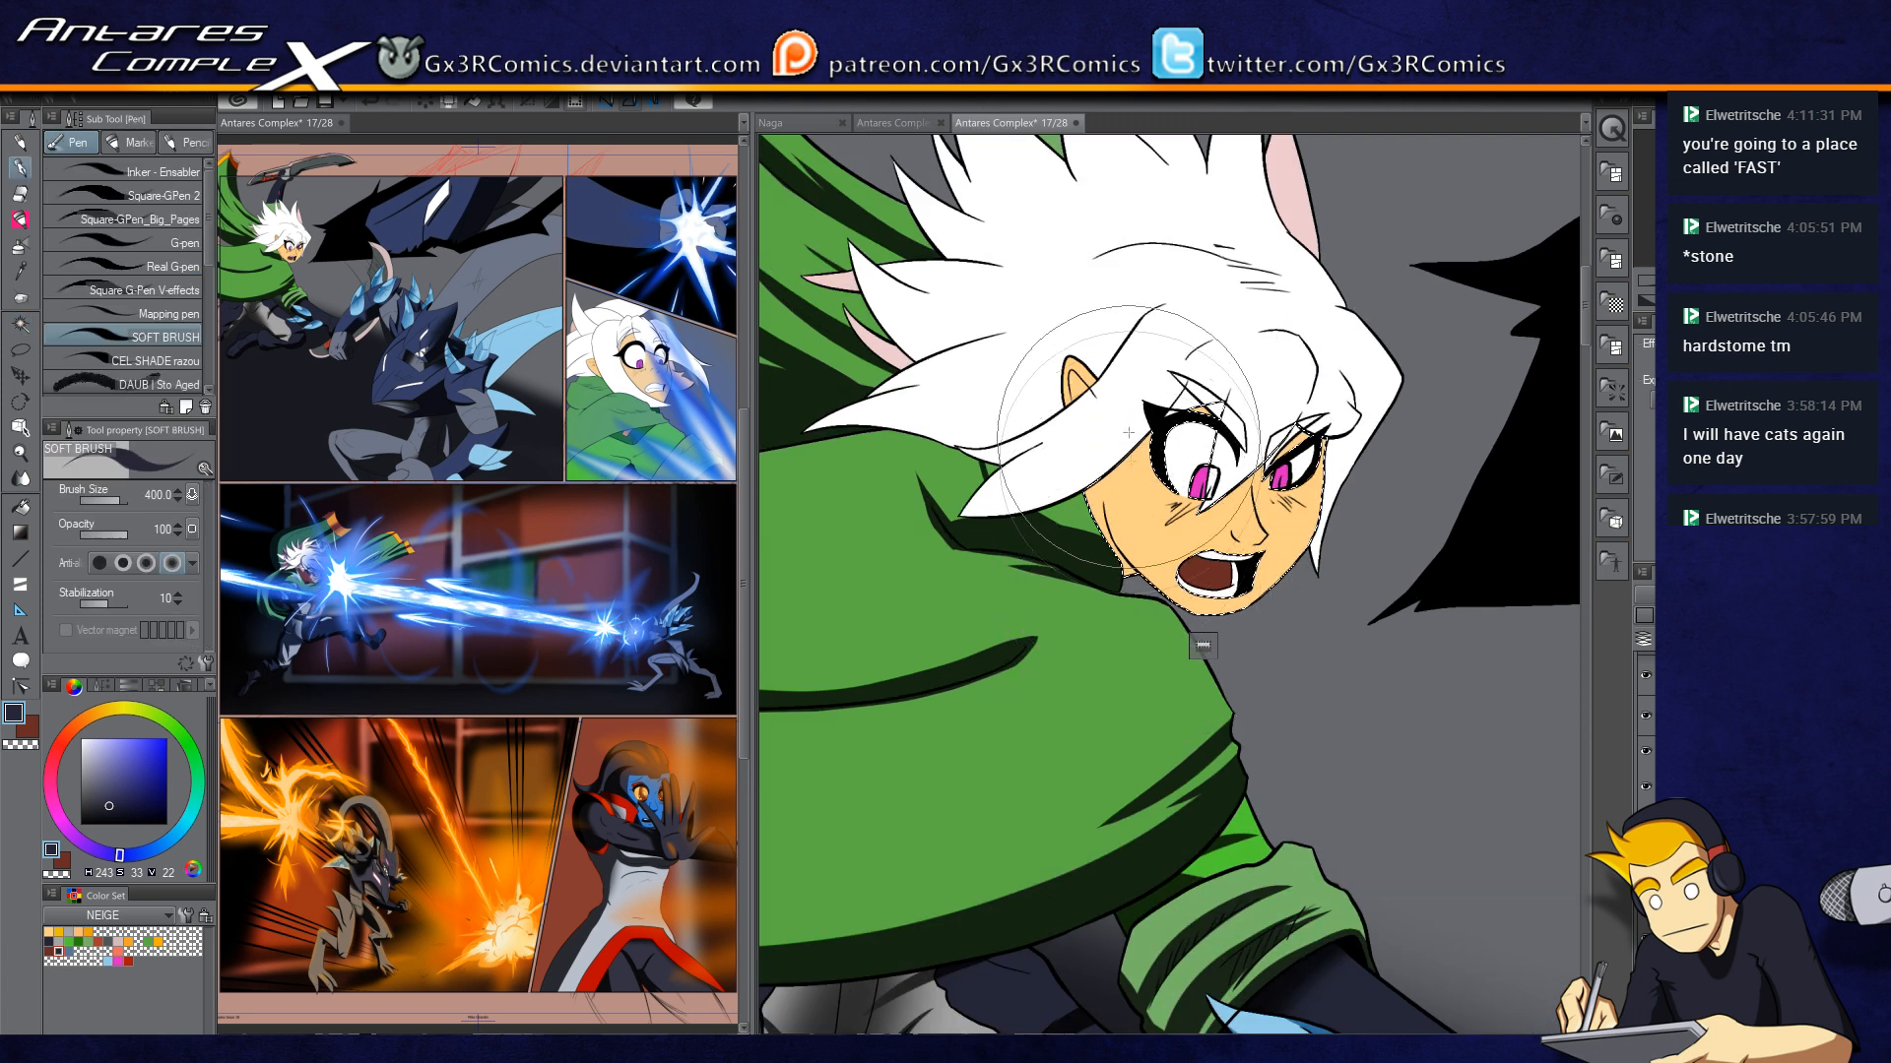
pyautogui.press('x')
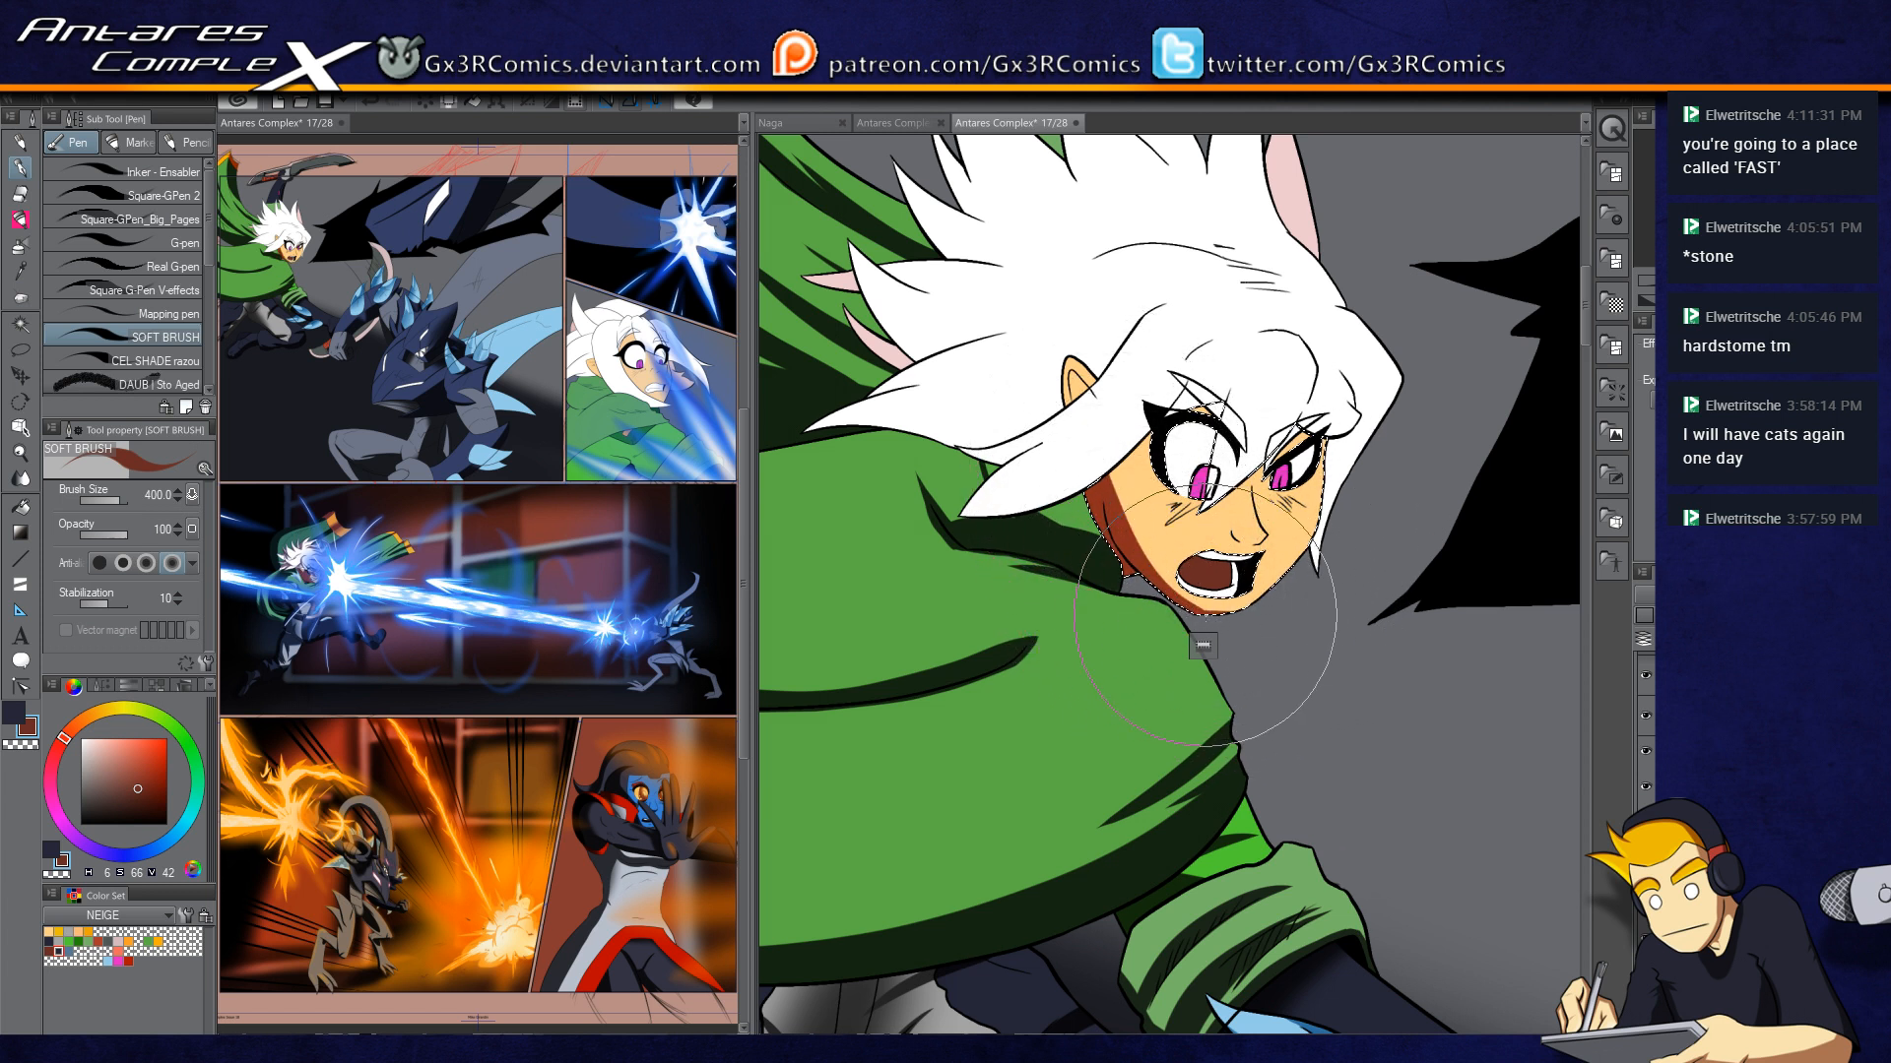
pyautogui.scroll(2, 1241, 603)
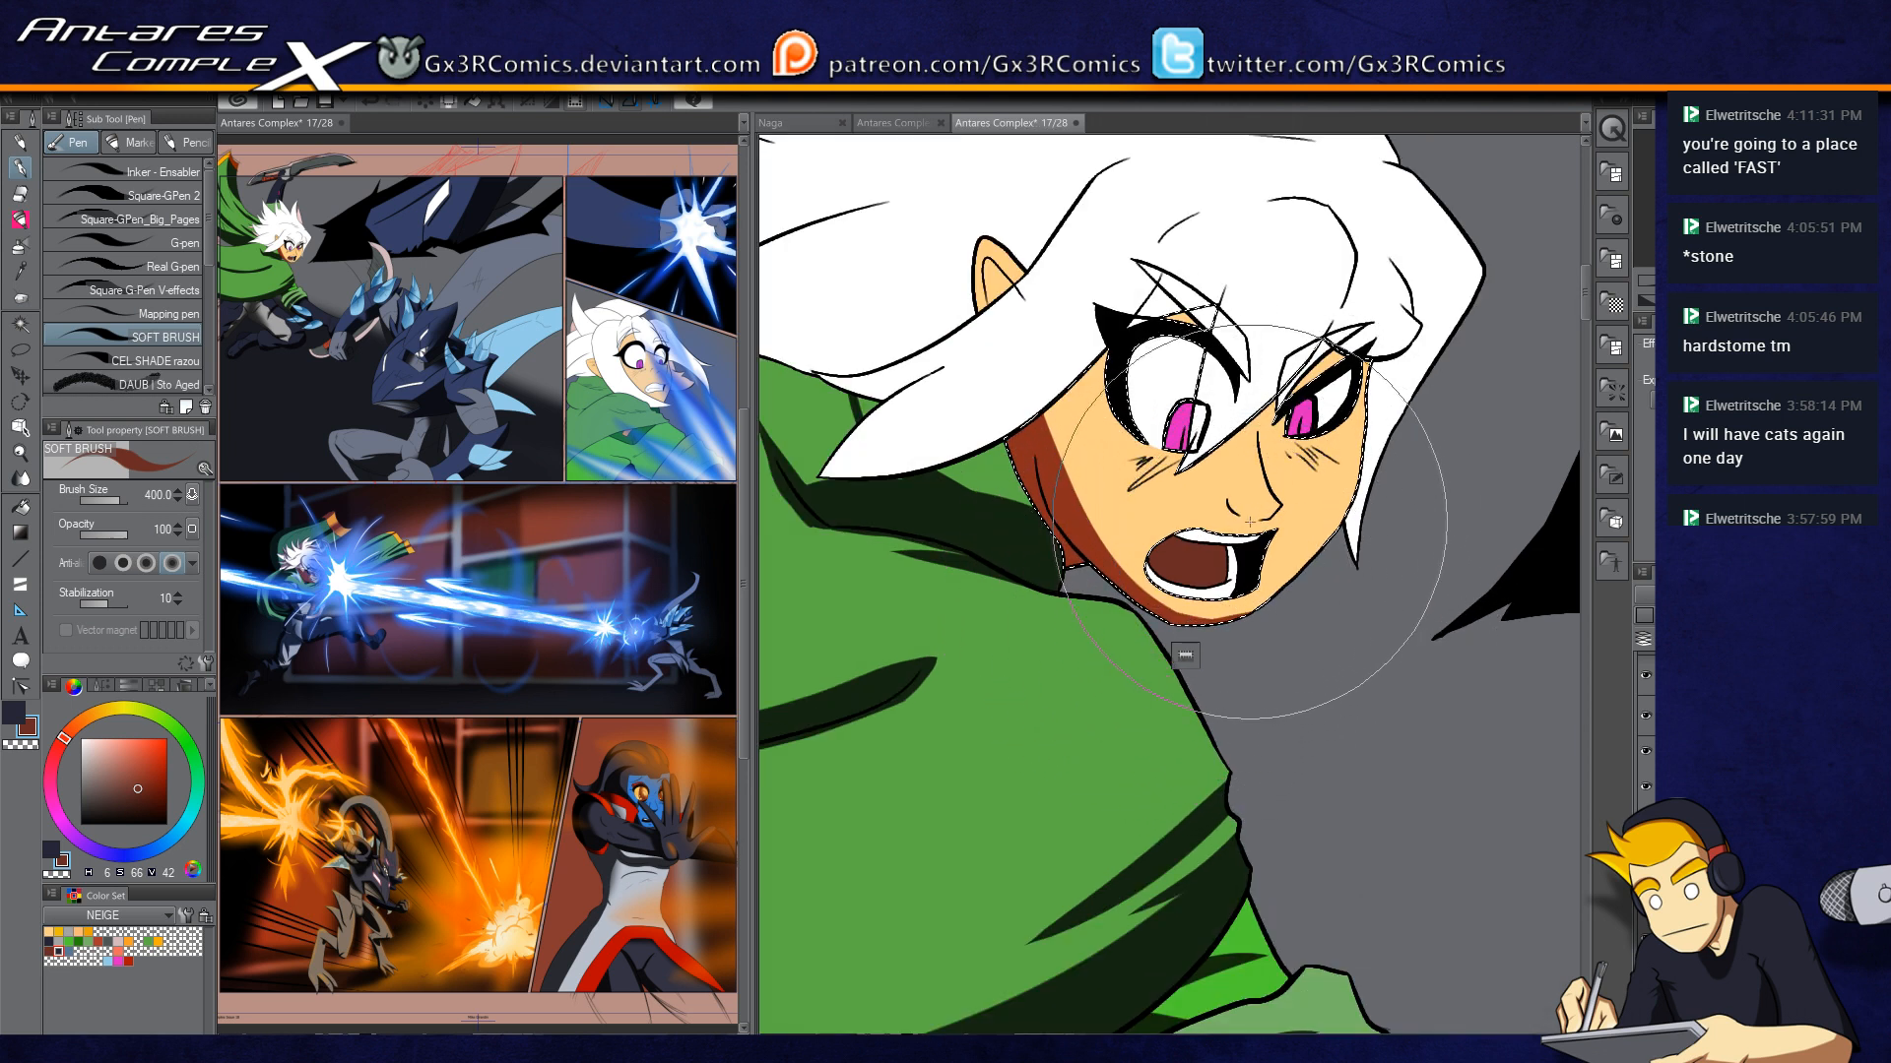
# Step: Reduce the Soft Brush to size 170 and paint small shadows on the chin, under the nose and around the mouth
pyautogui.scroll(2, 1239, 505)
pyautogui.press('[')
pyautogui.press('[')
pyautogui.press('[')
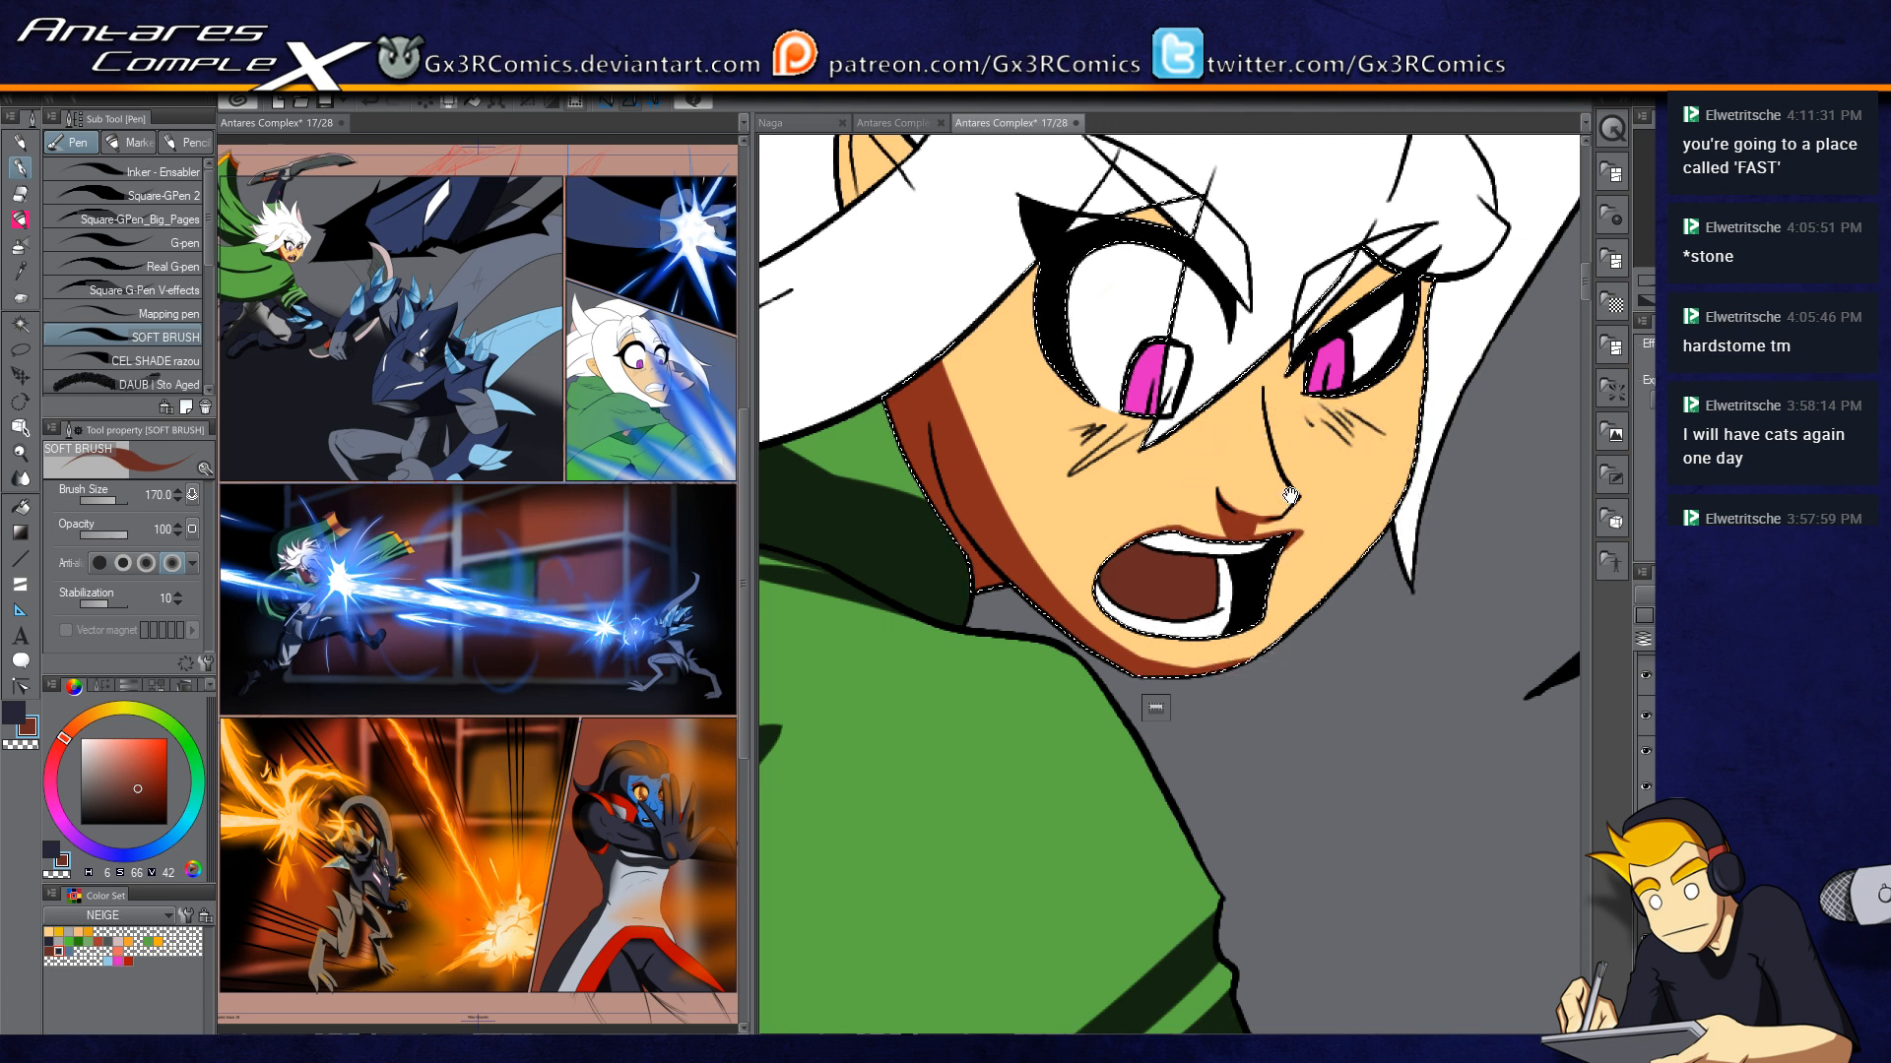
# Step: Add the forehead skin between the hair strands to the selection and paint a red-brown shadow above the eye
pyautogui.moveTo(1450, 217); pyautogui.dragTo(1293, 400)
pyautogui.press('w')
pyautogui.press('p')
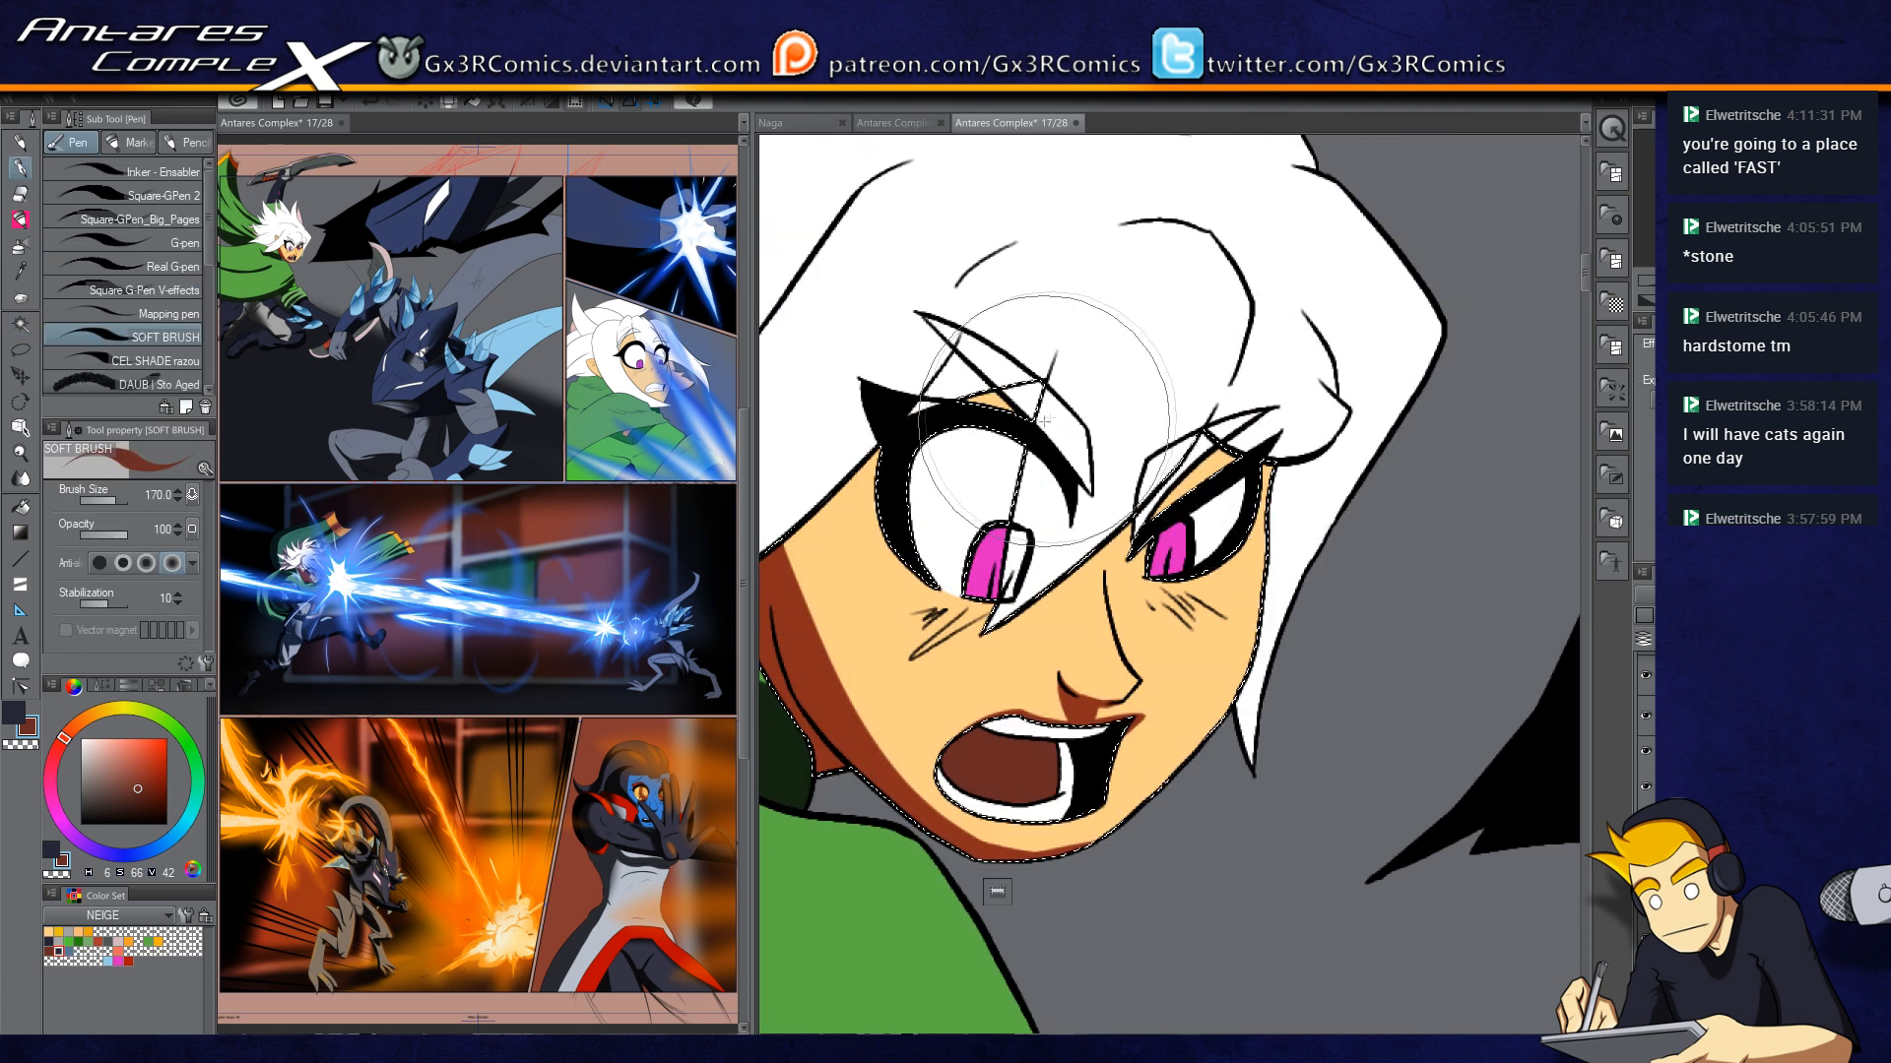
pyautogui.moveTo(905, 363); pyautogui.dragTo(1047, 453)
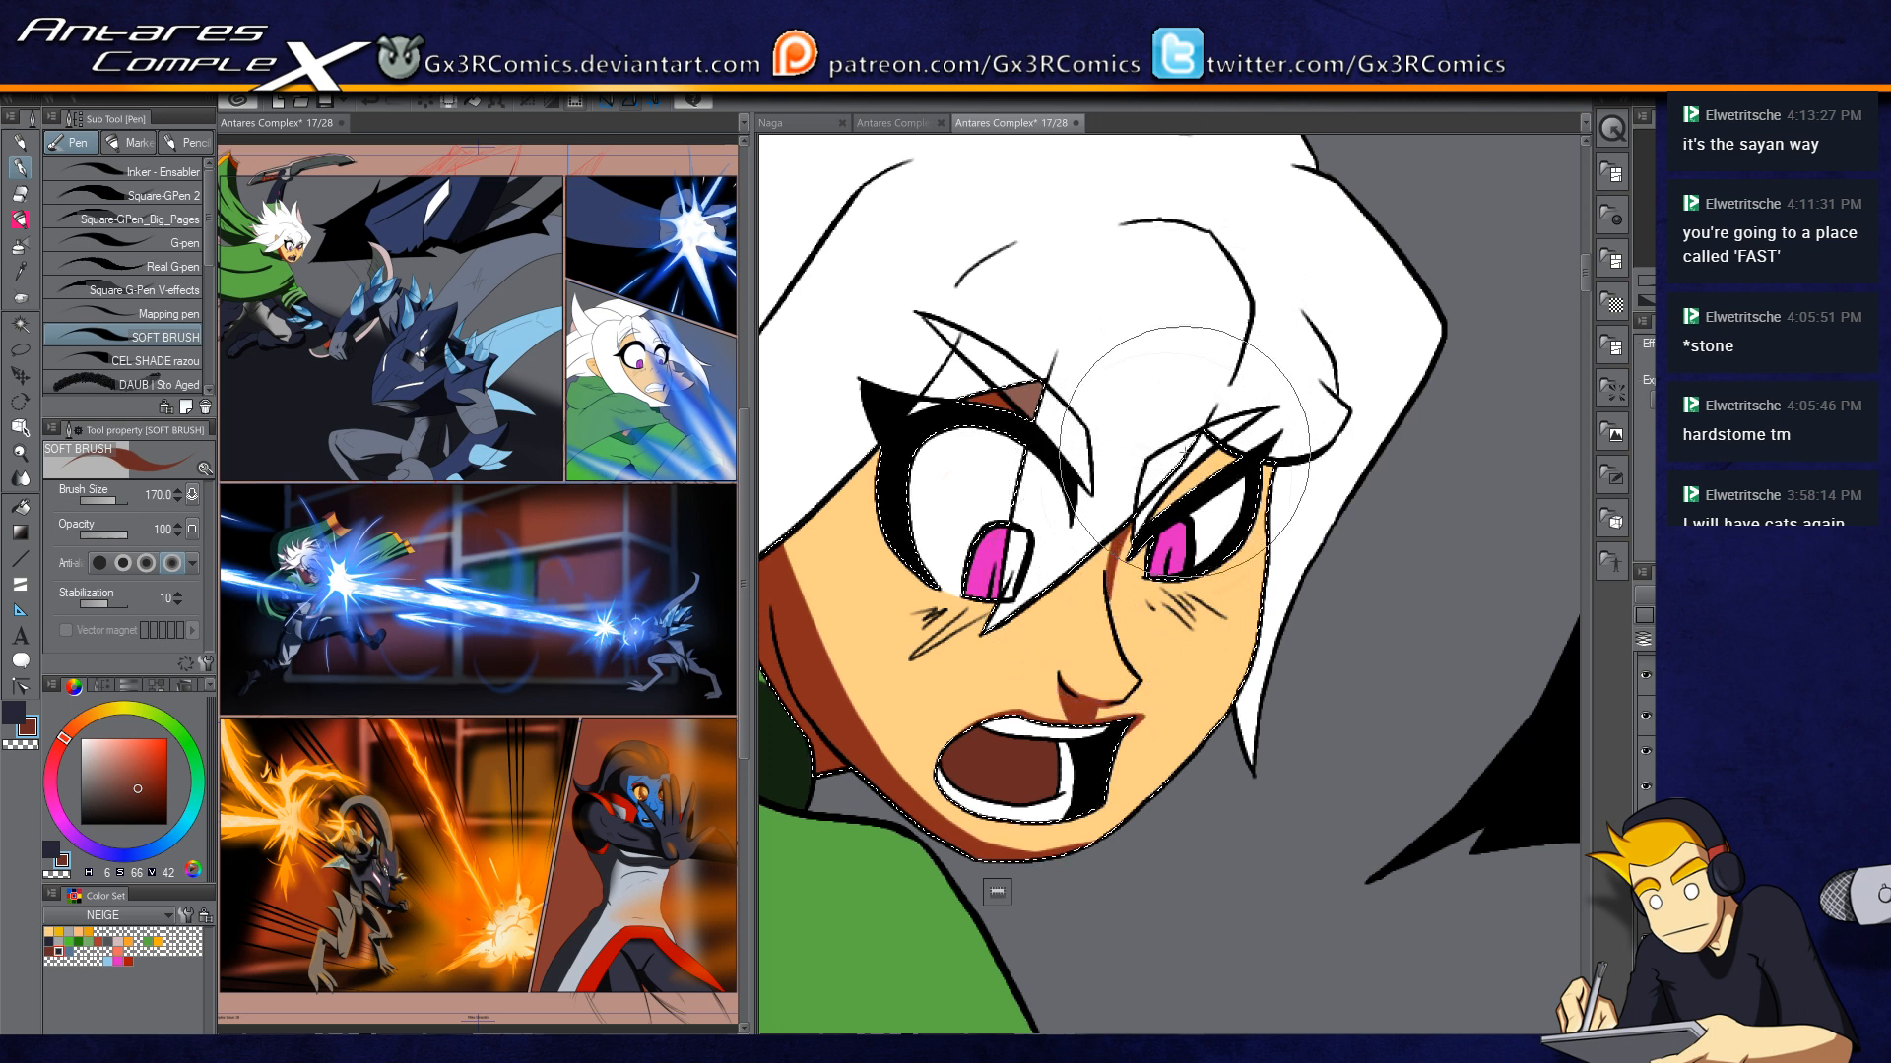
# Step: Refine the skin shadow above the far eye and paint matching shadows along the near temple and the upper white of the near eye
pyautogui.press('c')
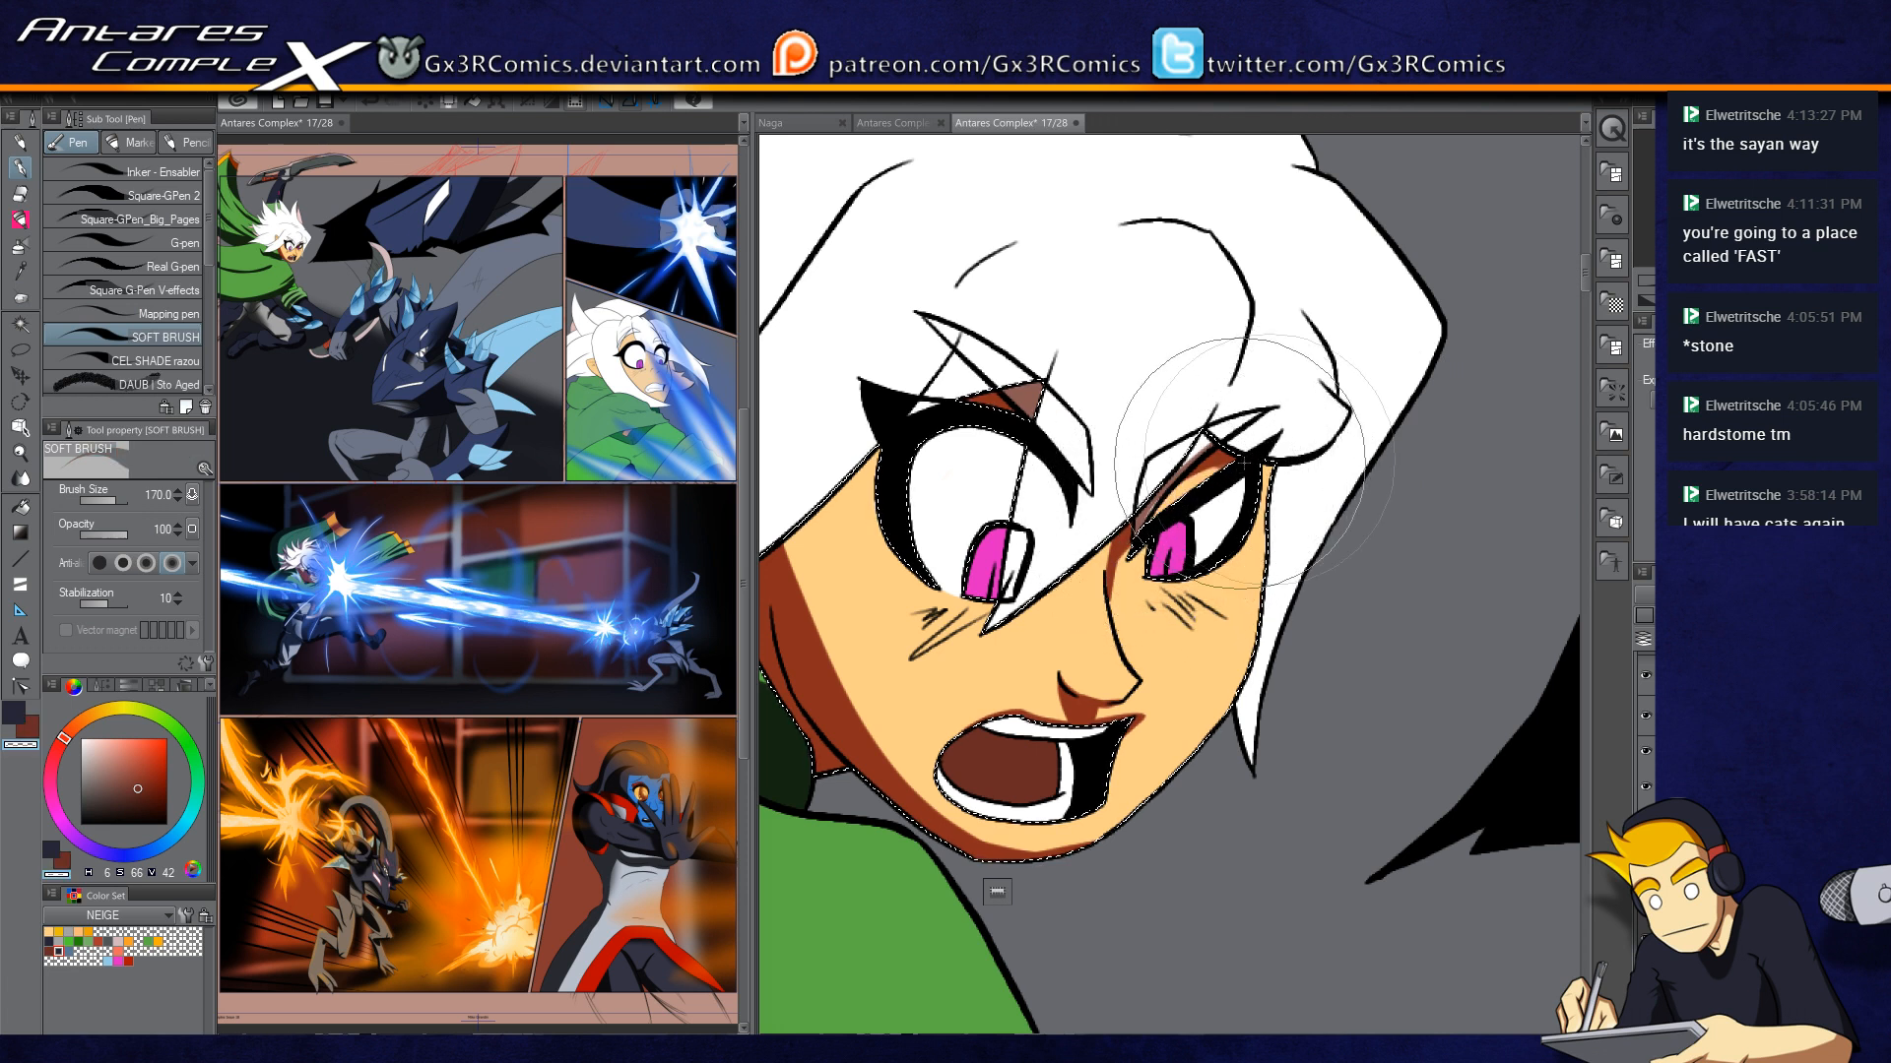
pyautogui.press('c')
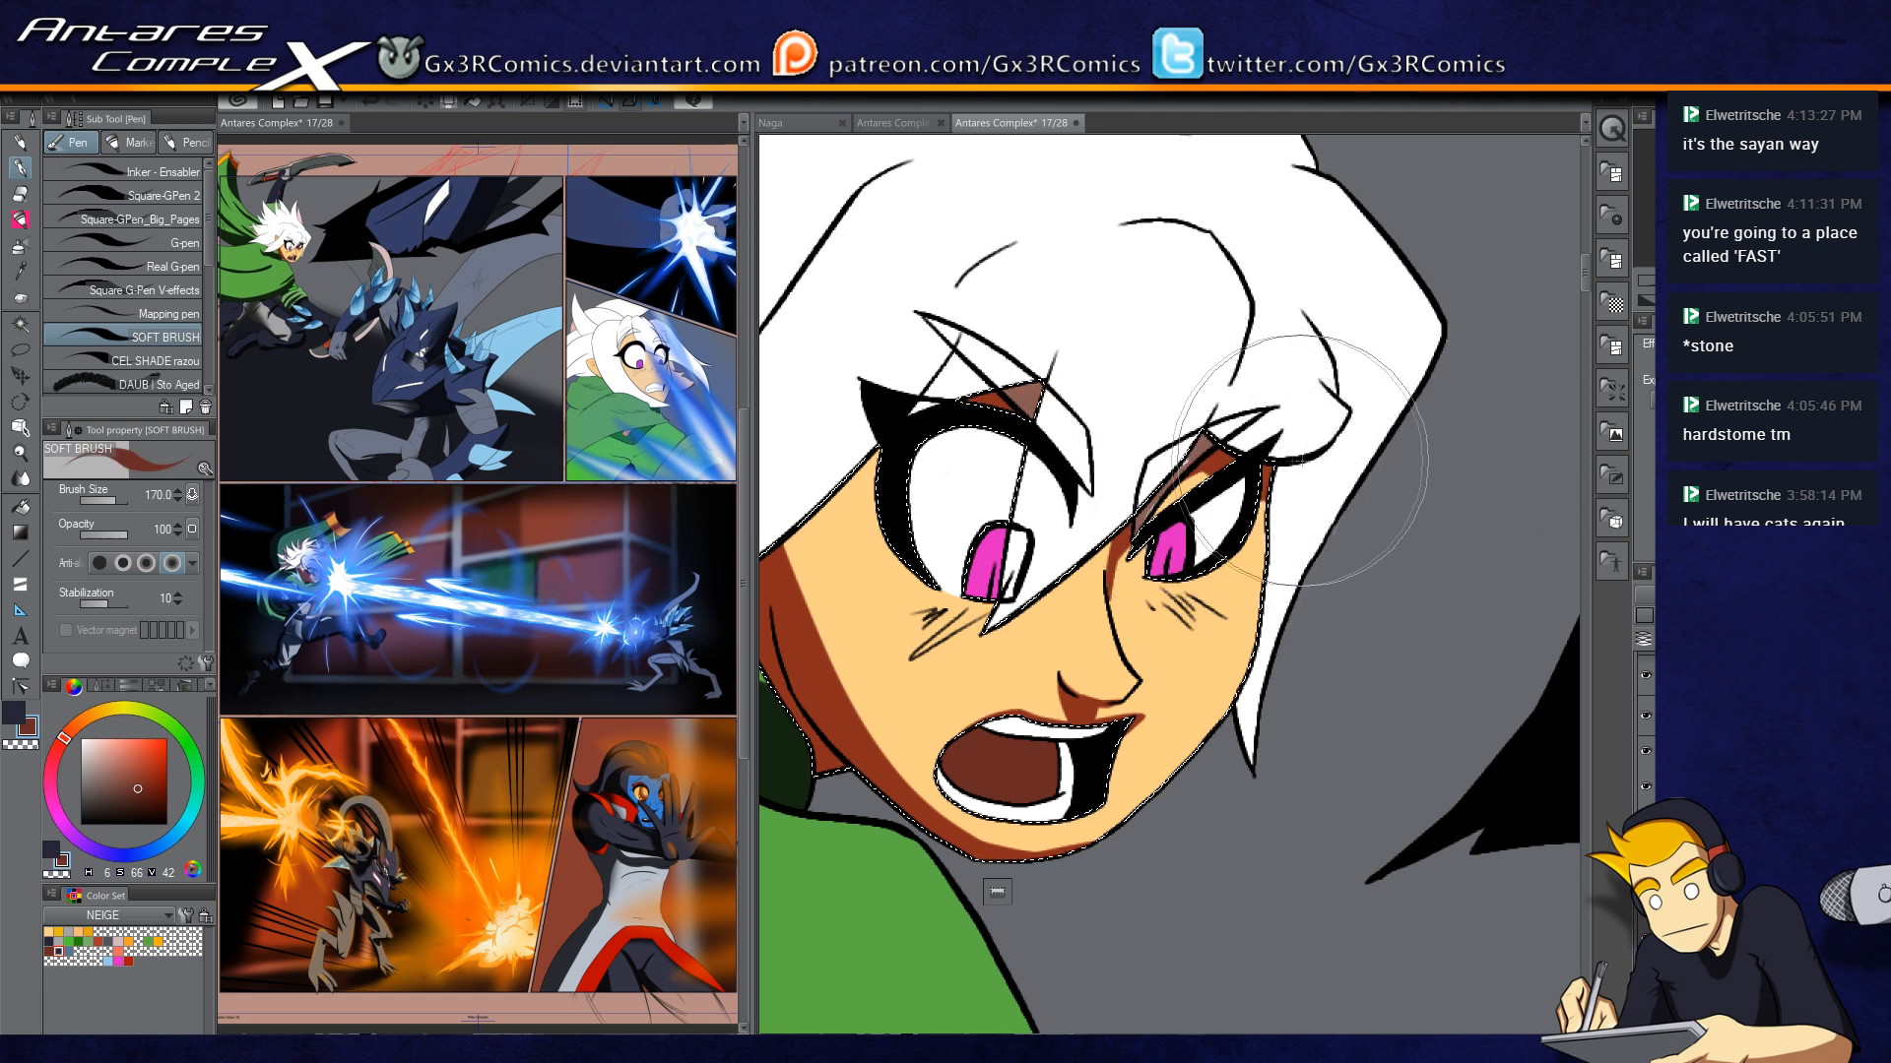
pyautogui.moveTo(947, 557); pyautogui.dragTo(1134, 533)
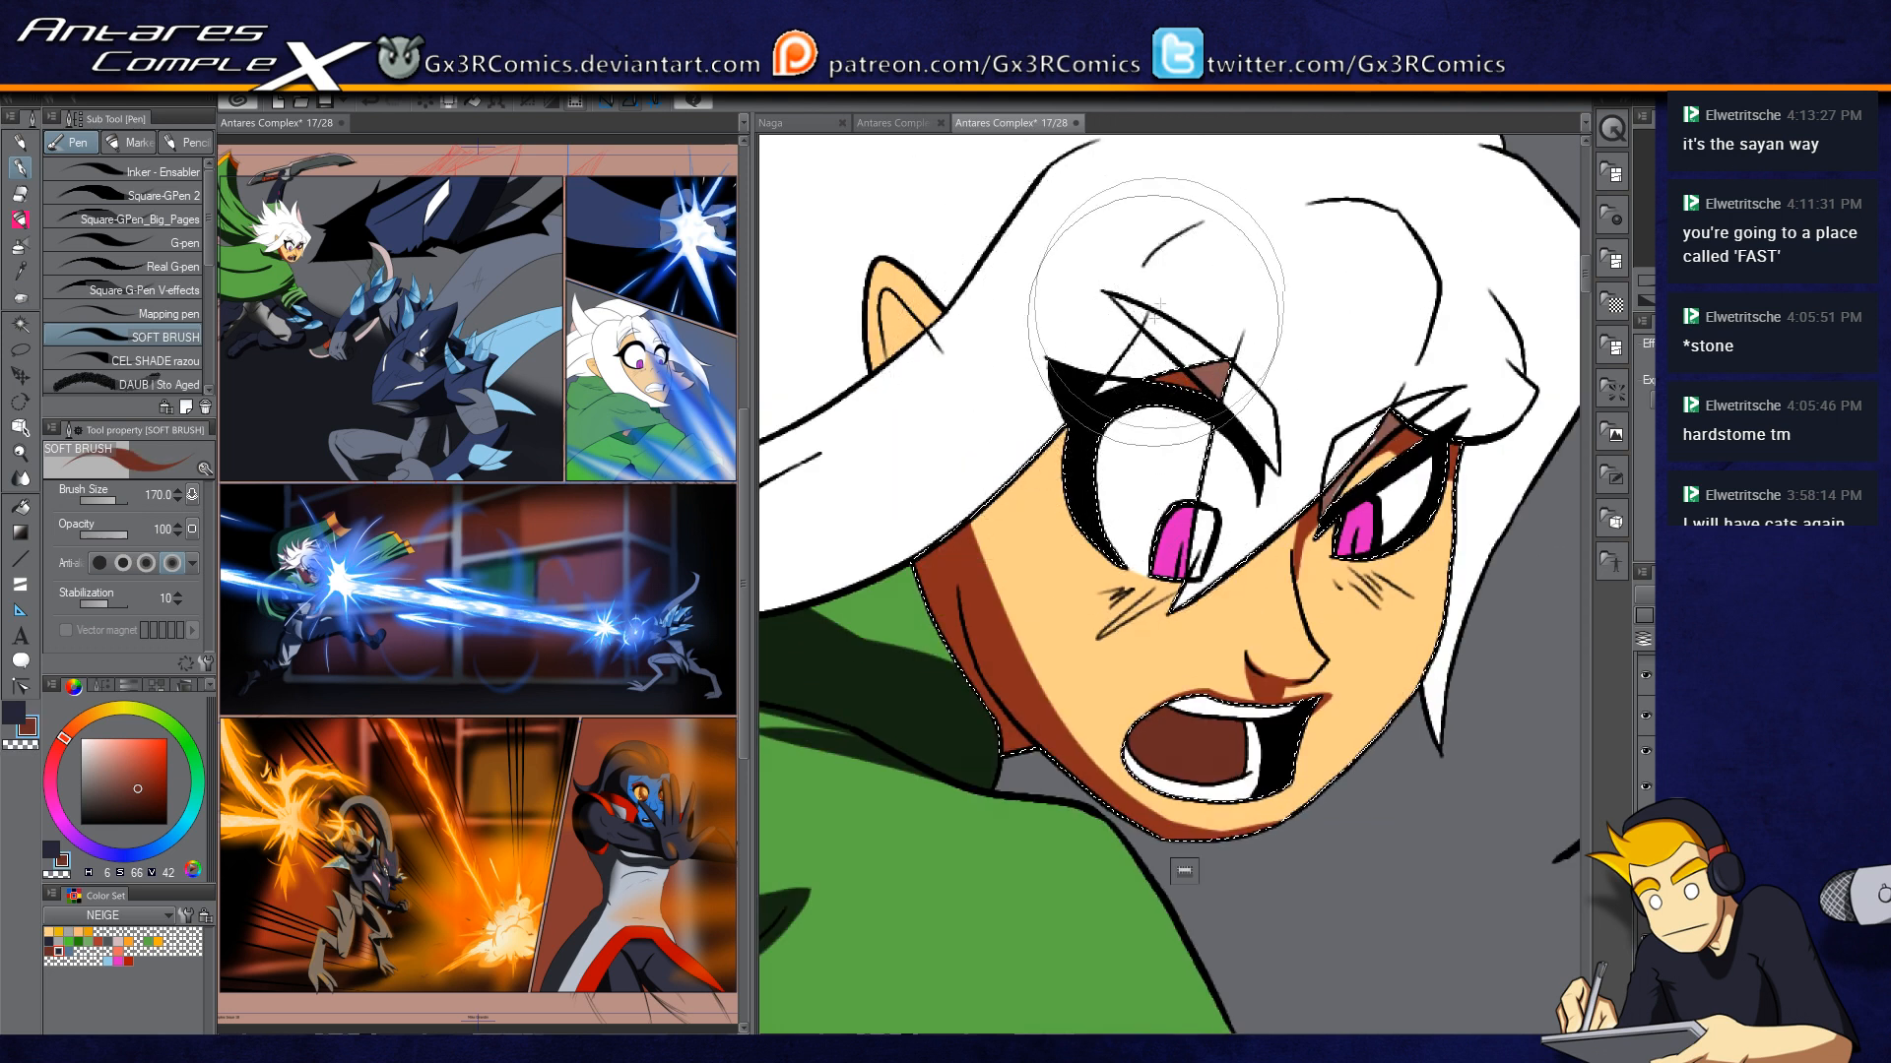
pyautogui.moveTo(1207, 266); pyautogui.dragTo(835, 526)
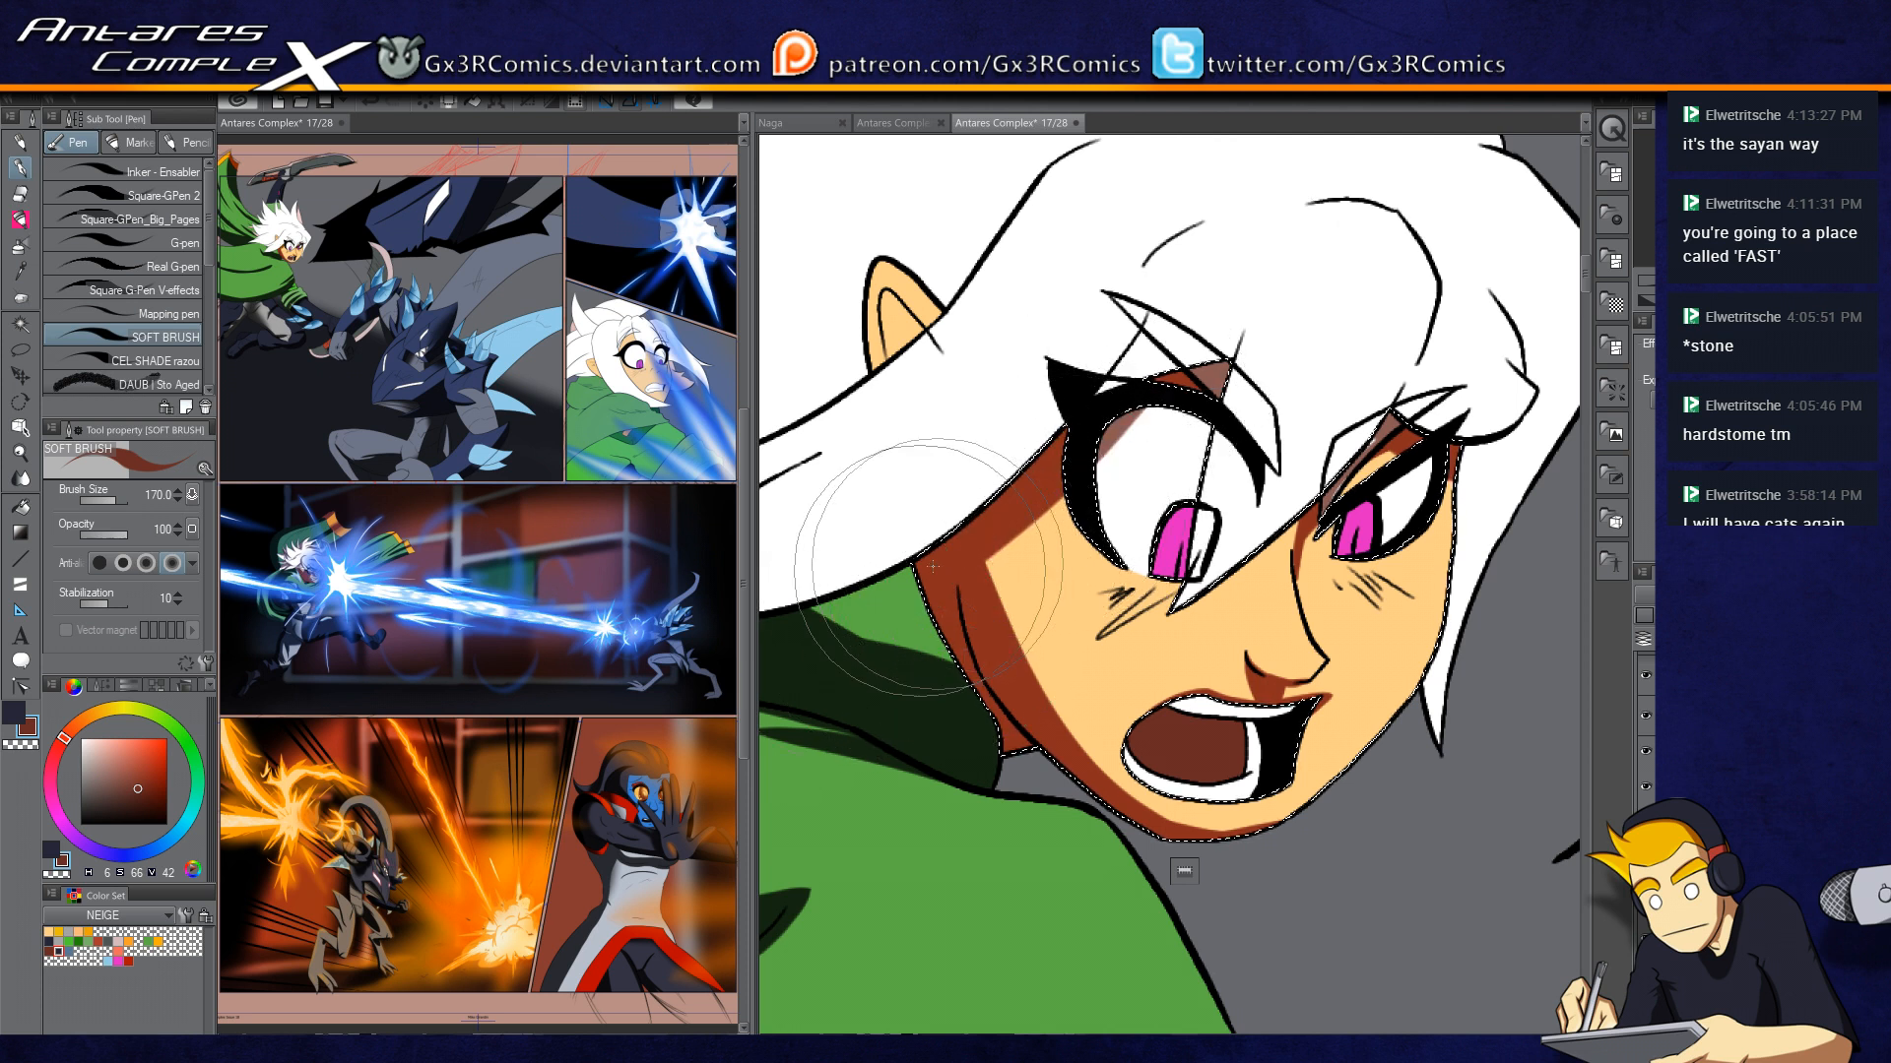
pyautogui.moveTo(934, 568)
pyautogui.mouseDown()
pyautogui.moveTo(1161, 364)
pyautogui.moveTo(1186, 254)
pyautogui.mouseUp()
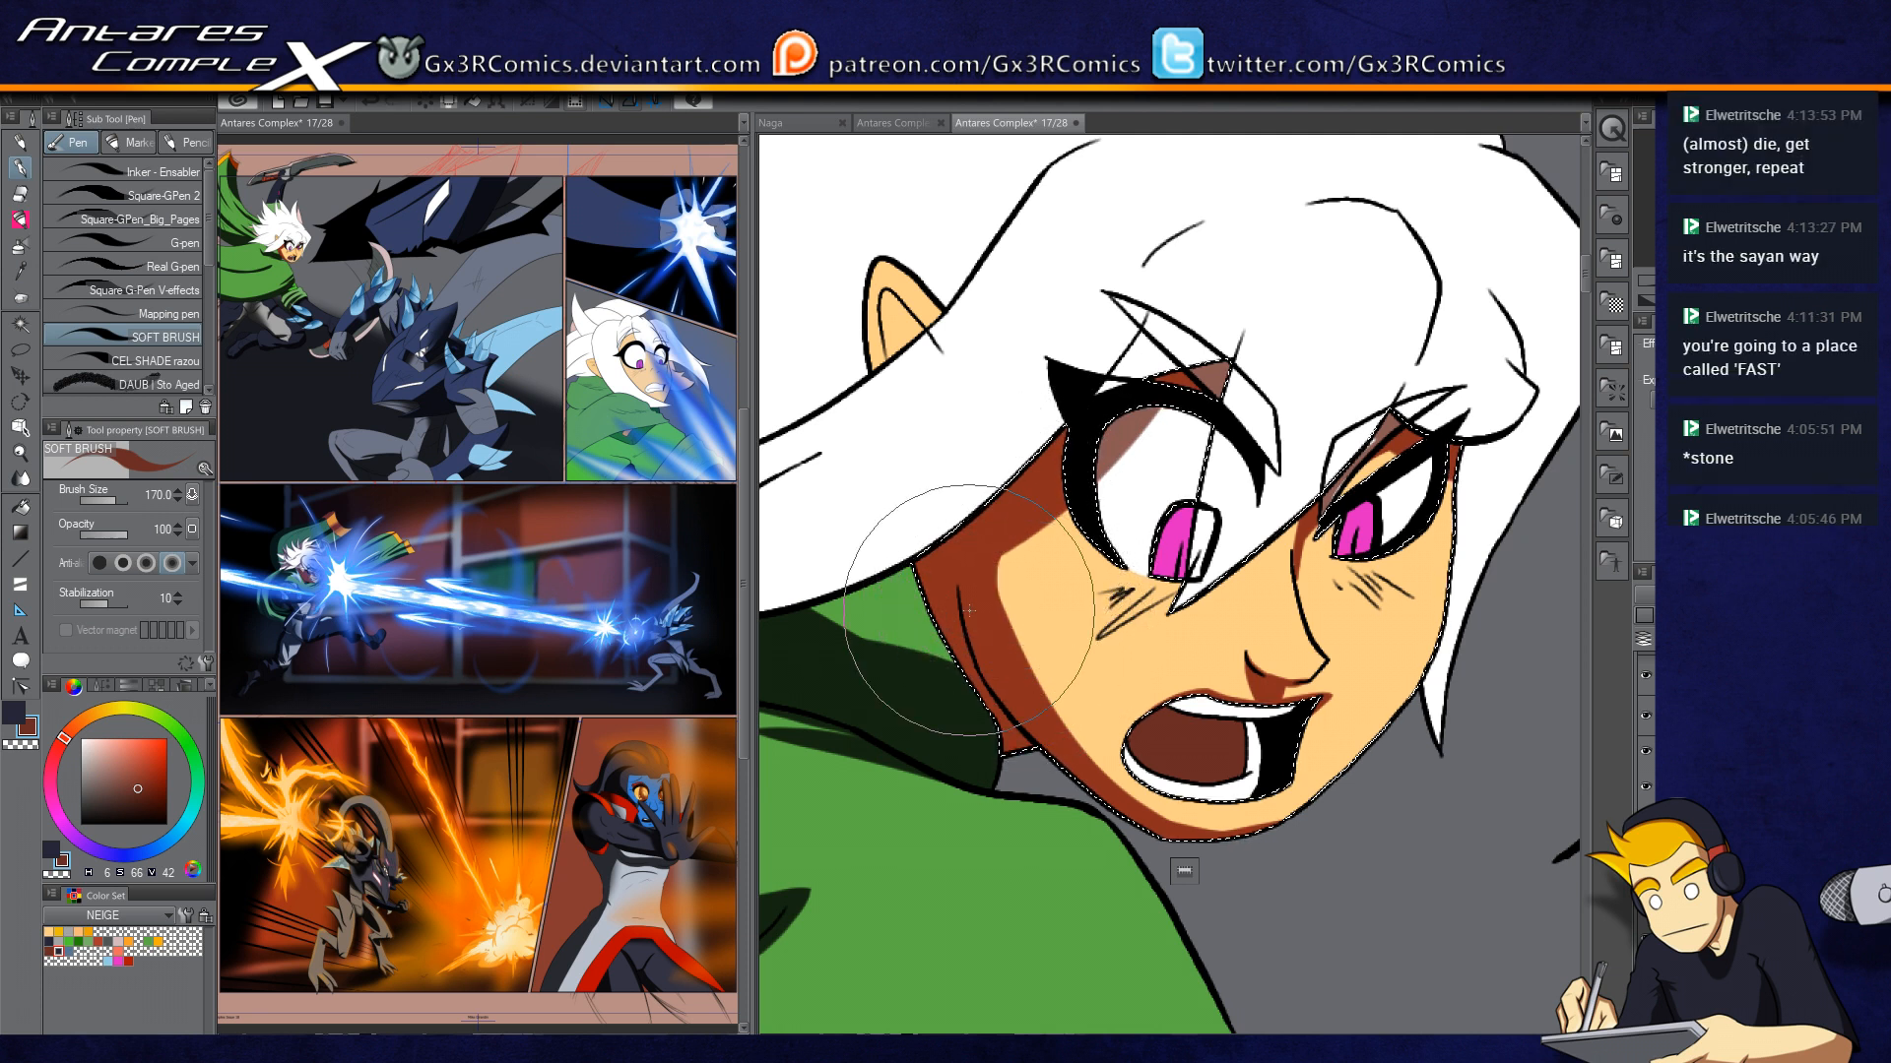
pyautogui.press('c')
pyautogui.press('c')
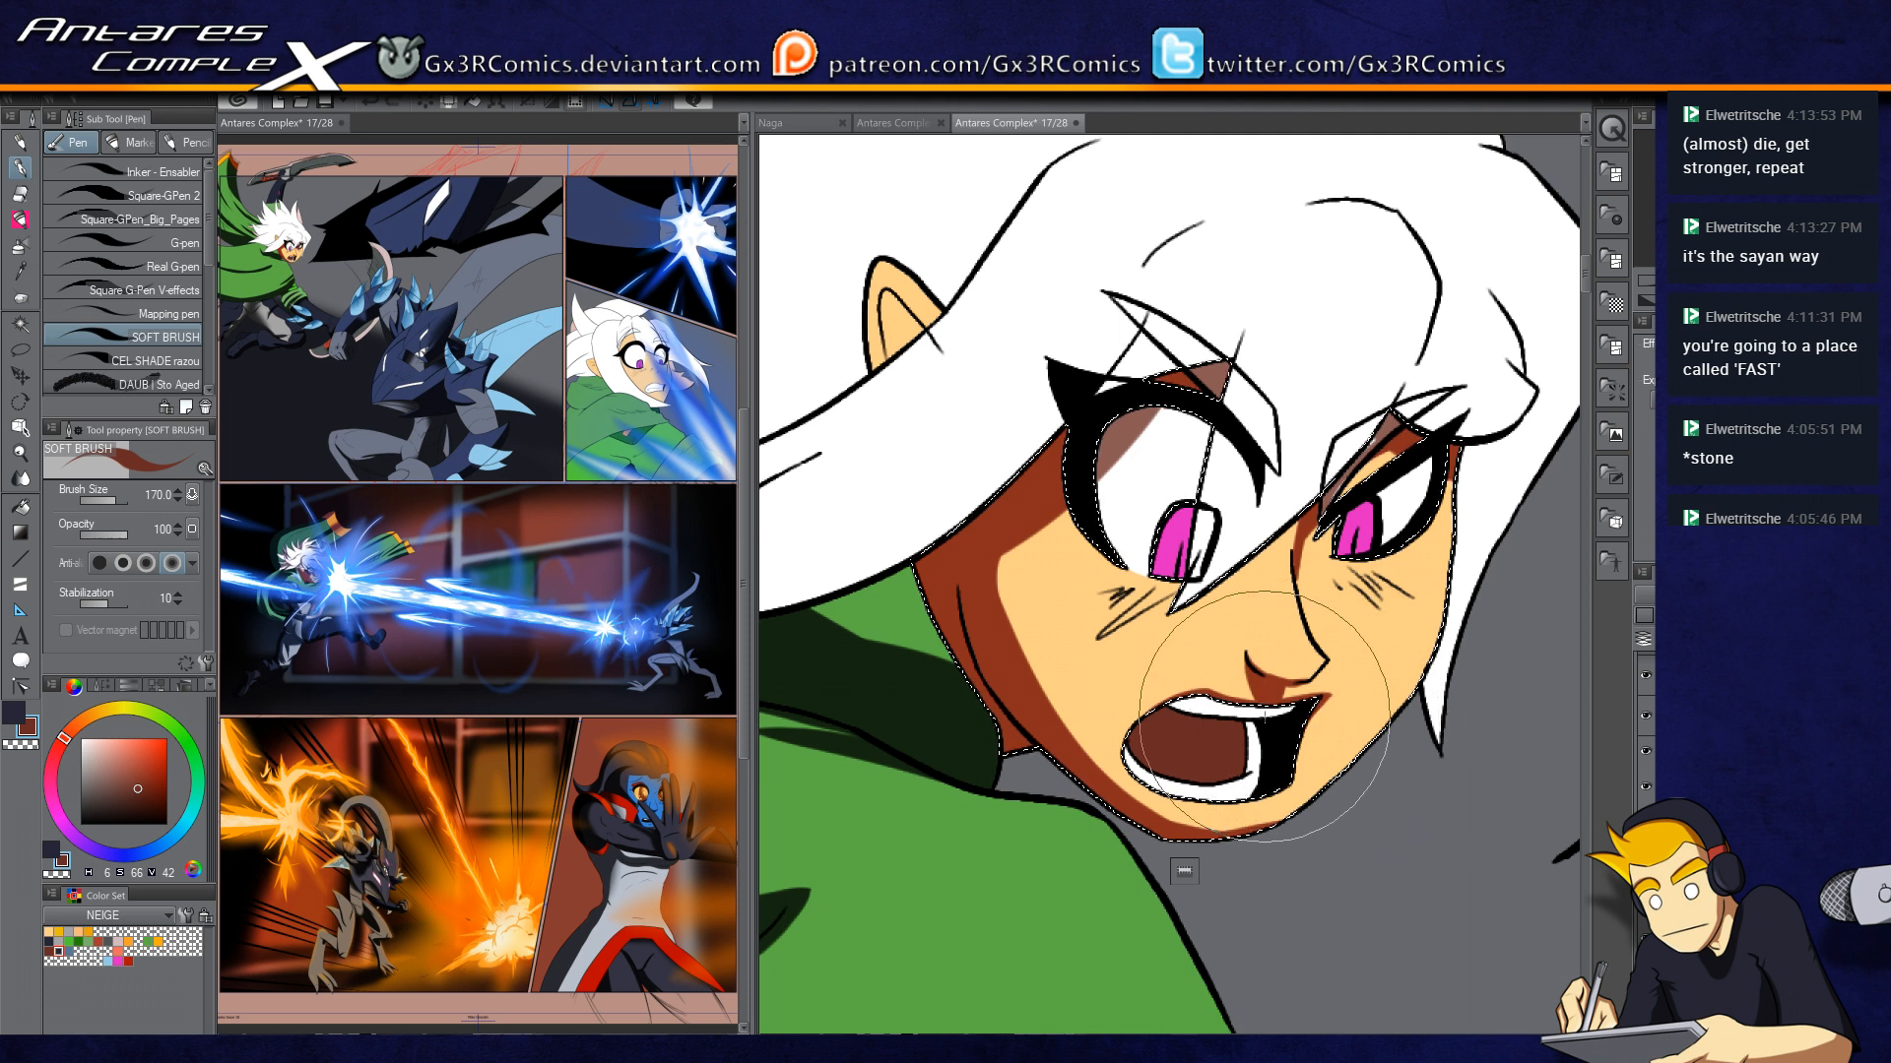
pyautogui.moveTo(1147, 408); pyautogui.dragTo(1100, 542)
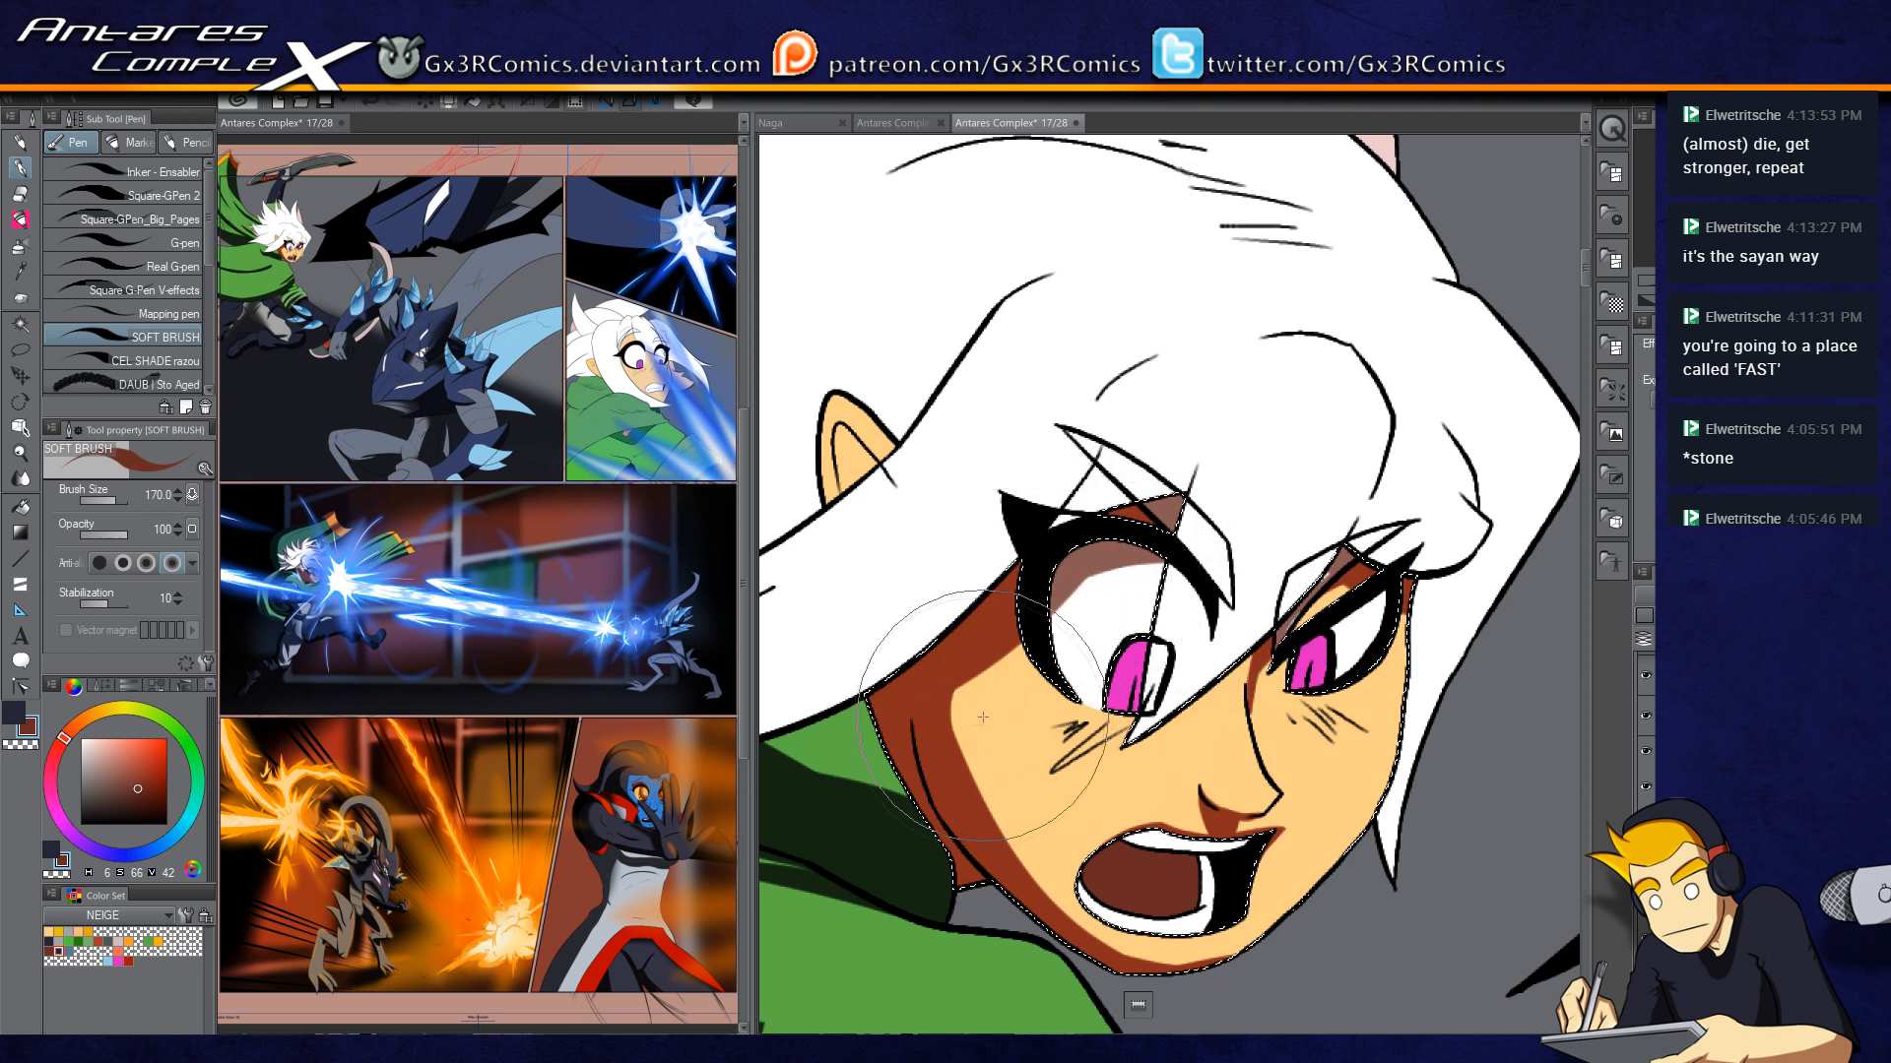
# Step: Select the ear's skin area and paint a red-brown shadow inside the ear, trimming its edge
pyautogui.press('w')
pyautogui.click(863, 409)
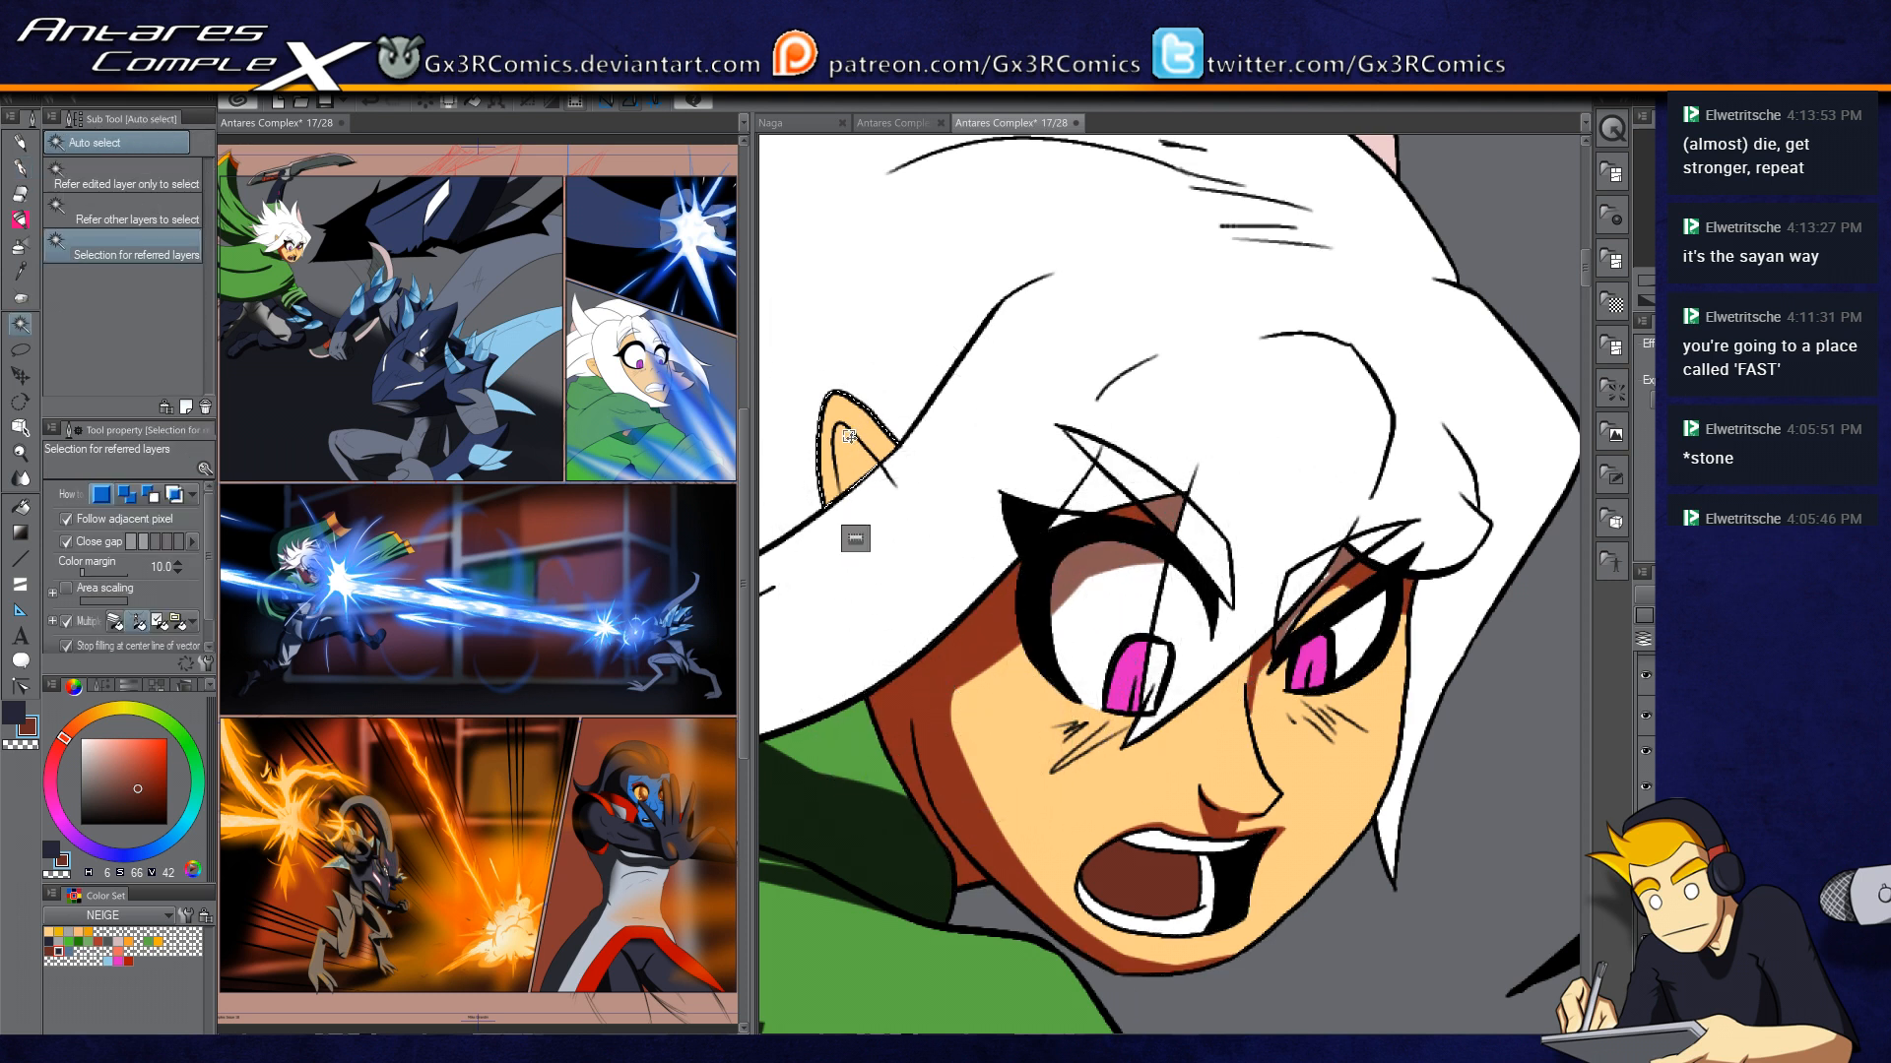
pyautogui.press('p')
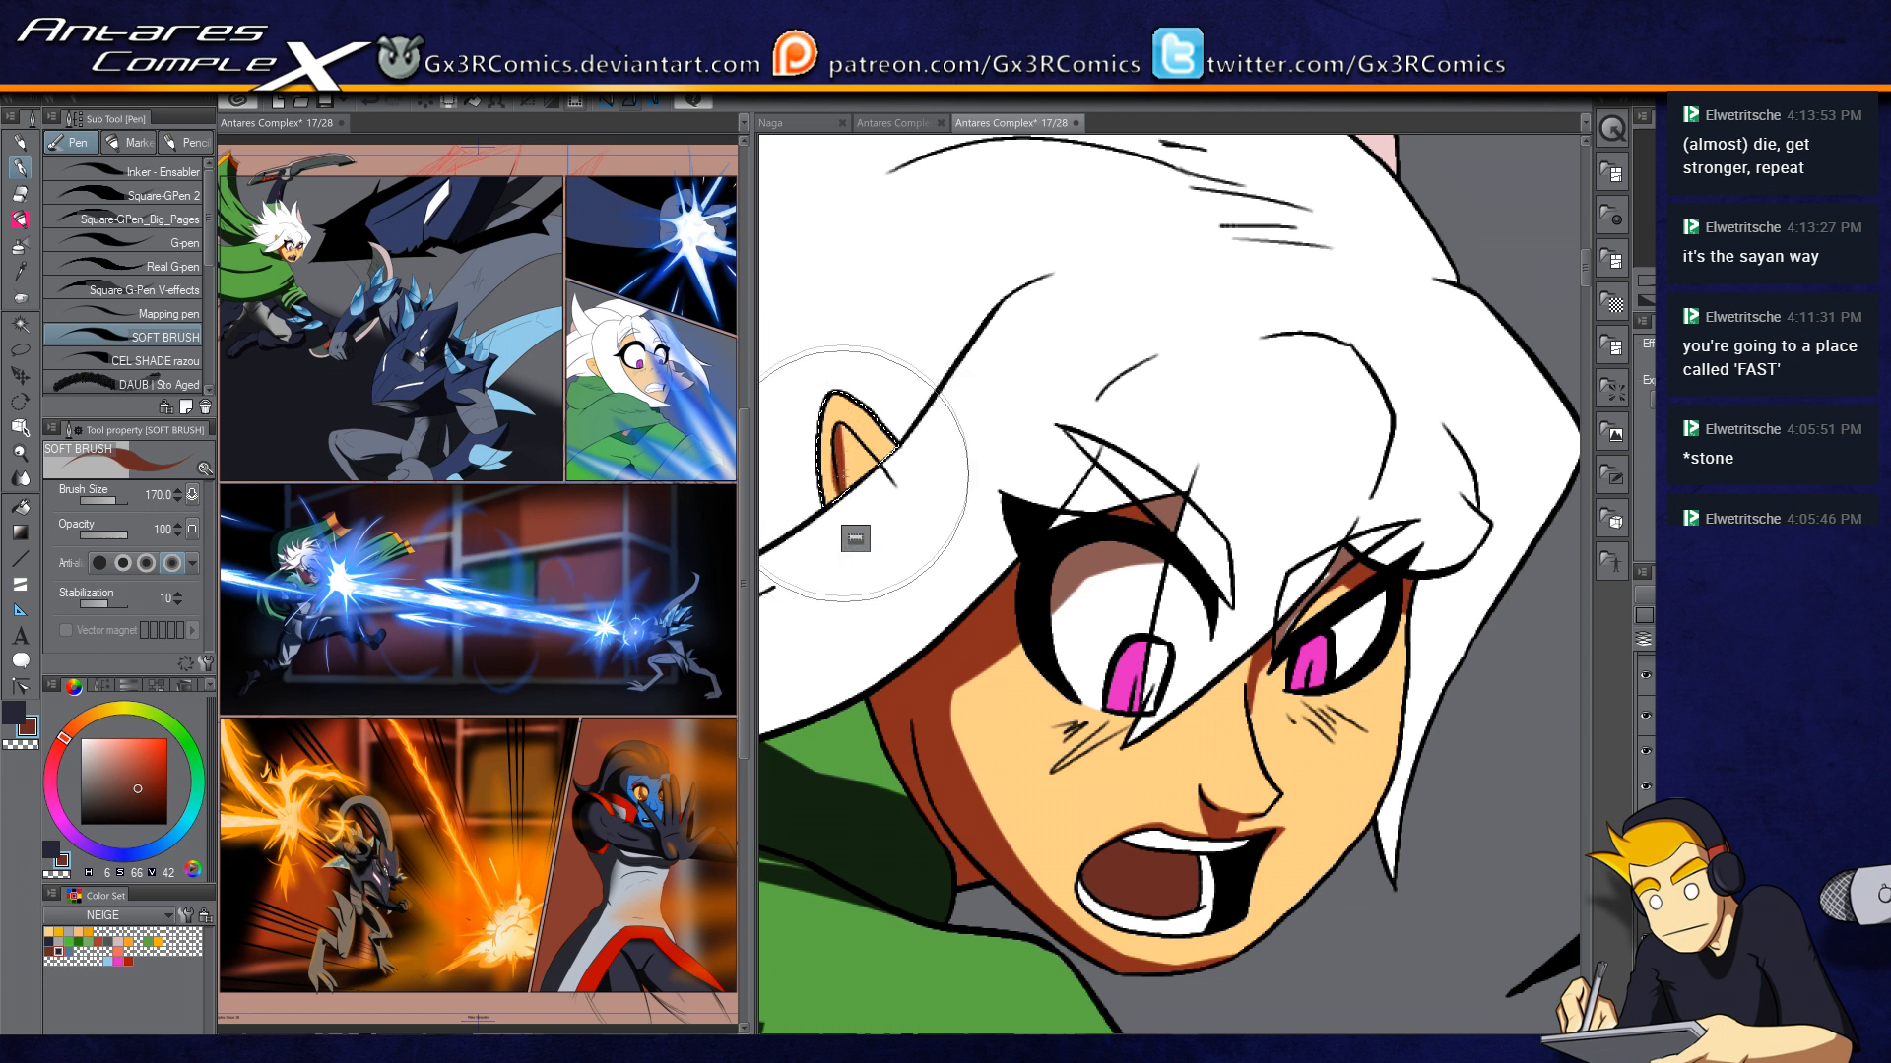
pyautogui.press('c')
pyautogui.press('c')
pyautogui.moveTo(864, 417); pyautogui.dragTo(864, 435)
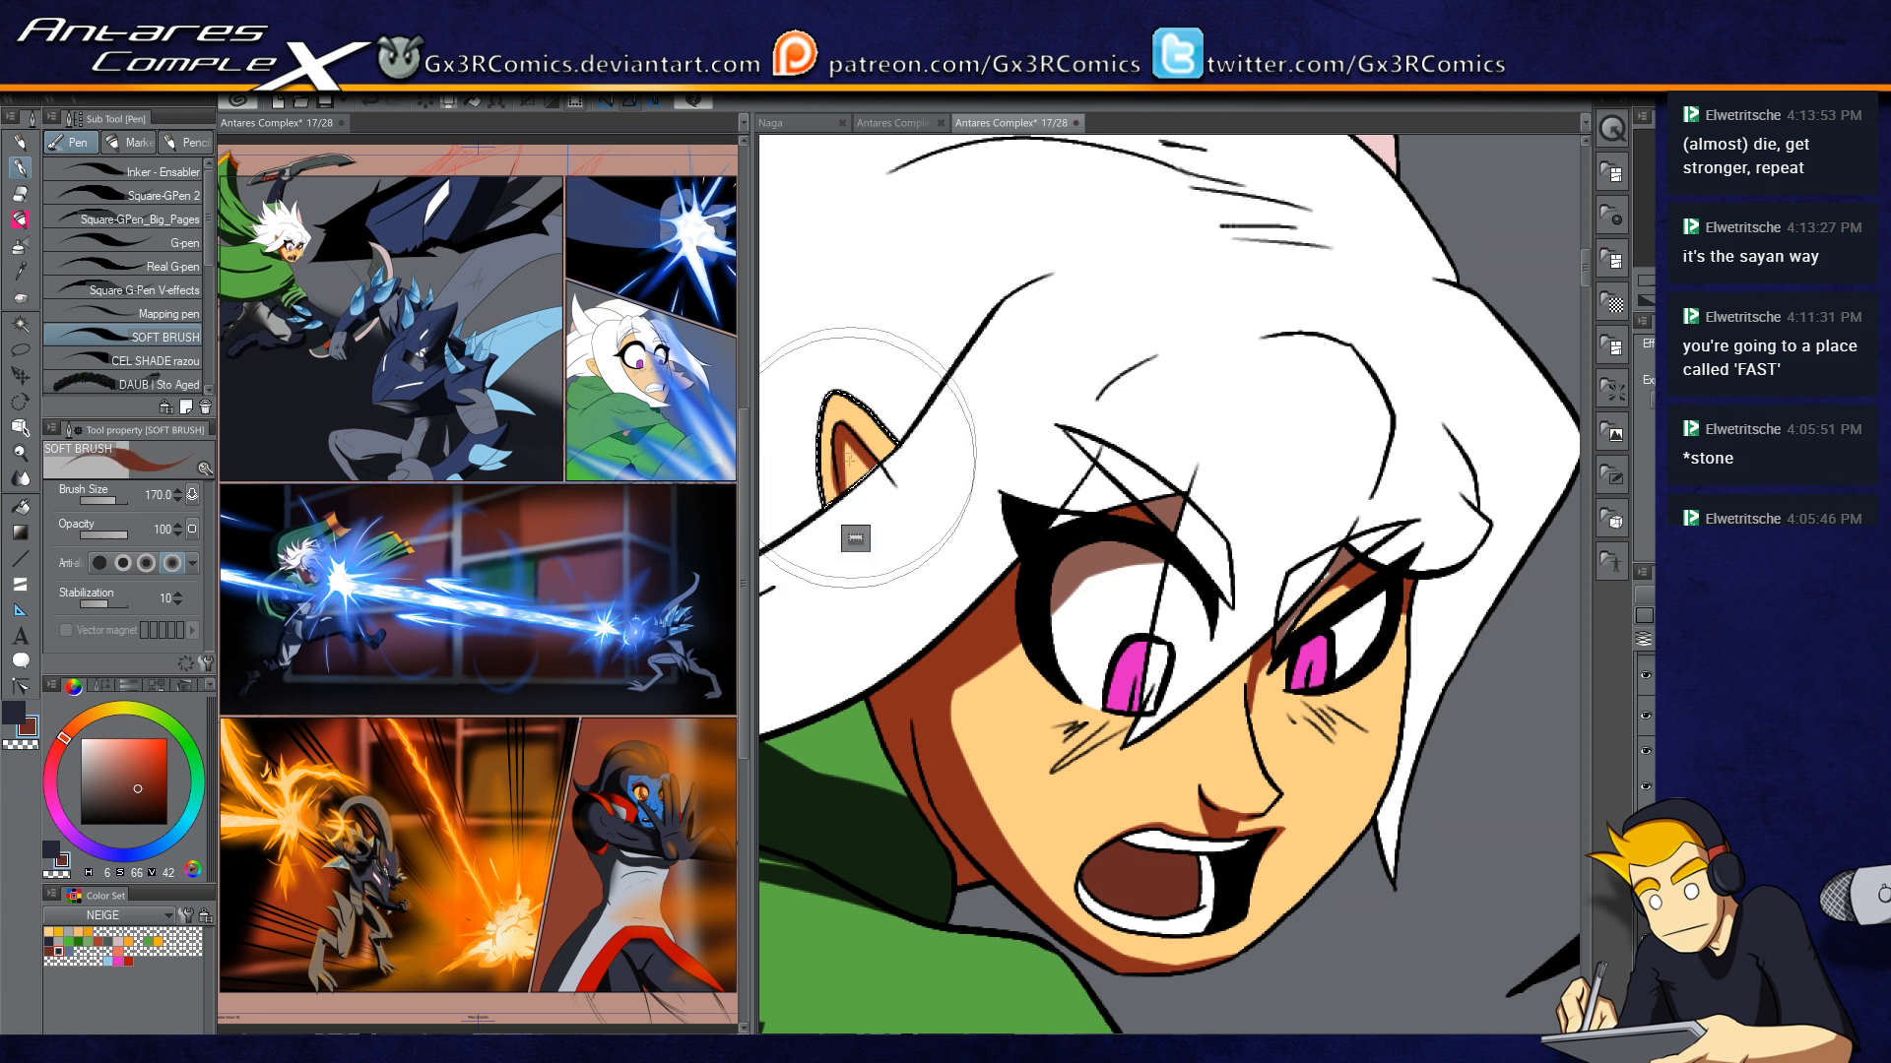
pyautogui.press('c')
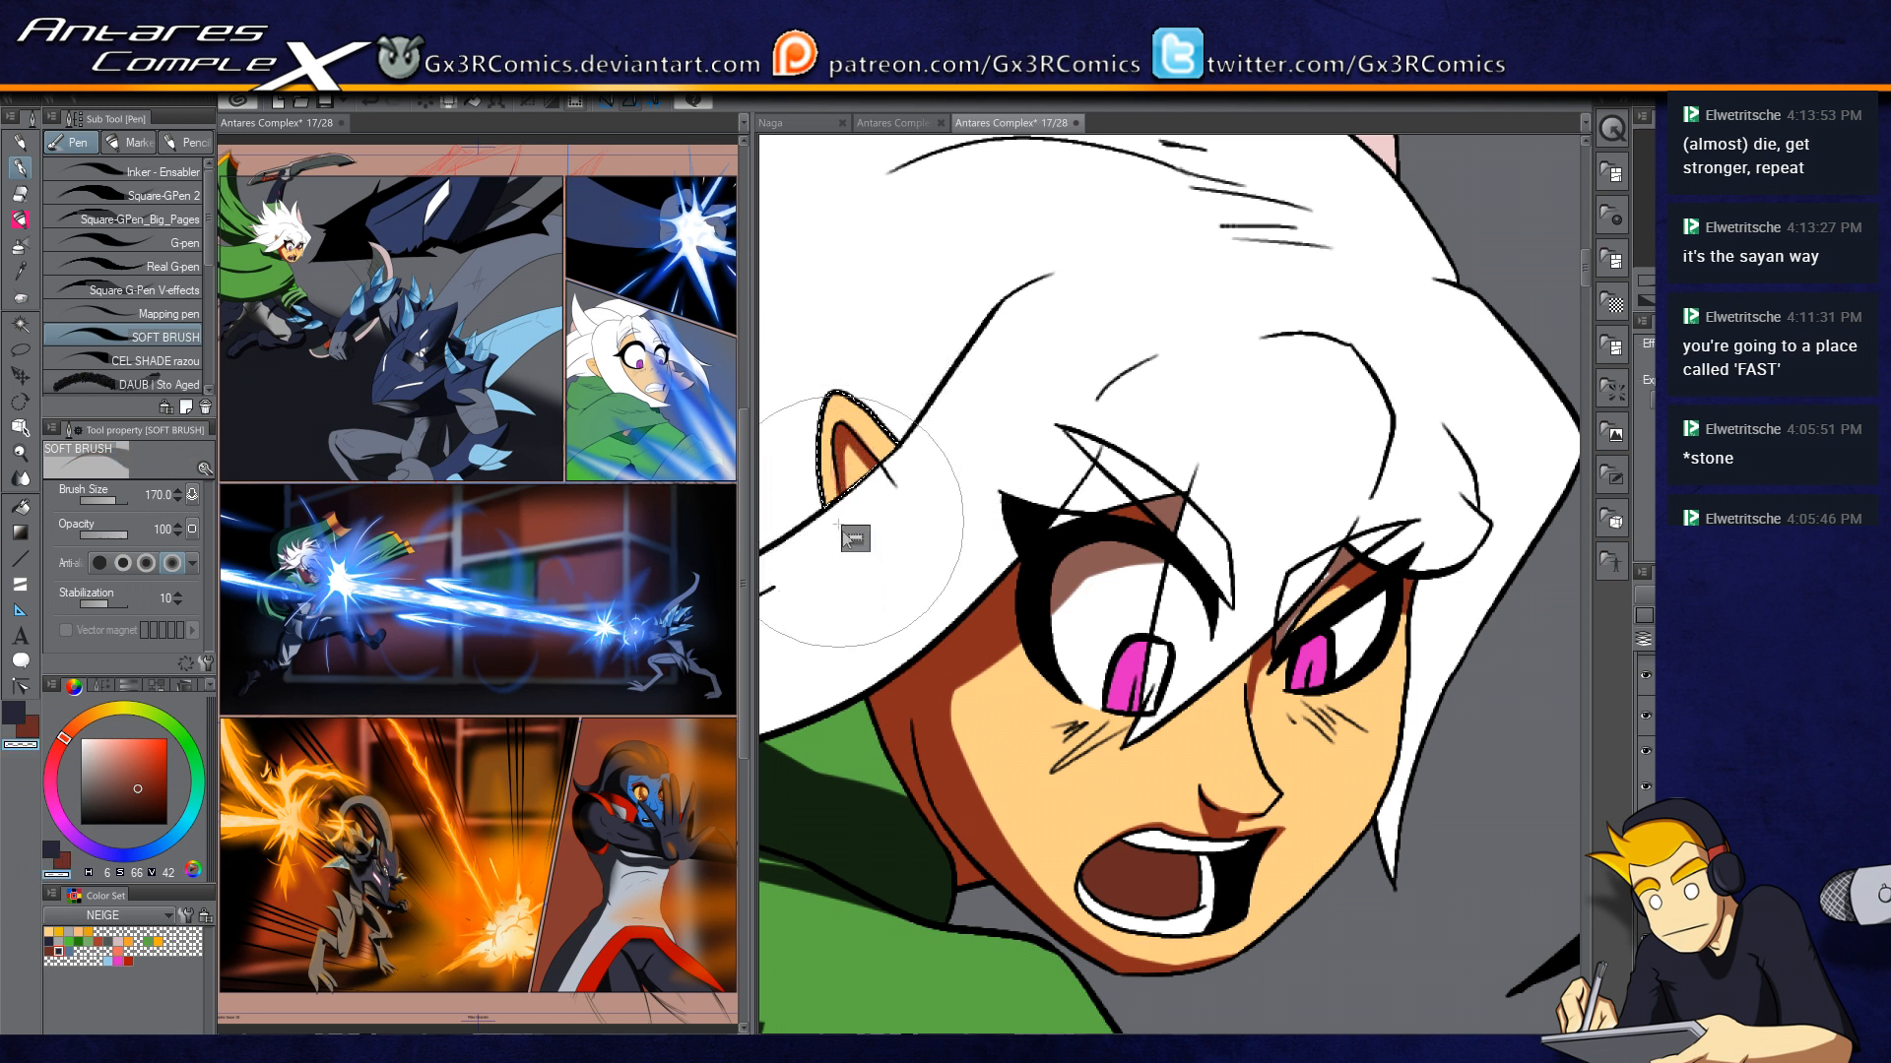
pyautogui.press('c')
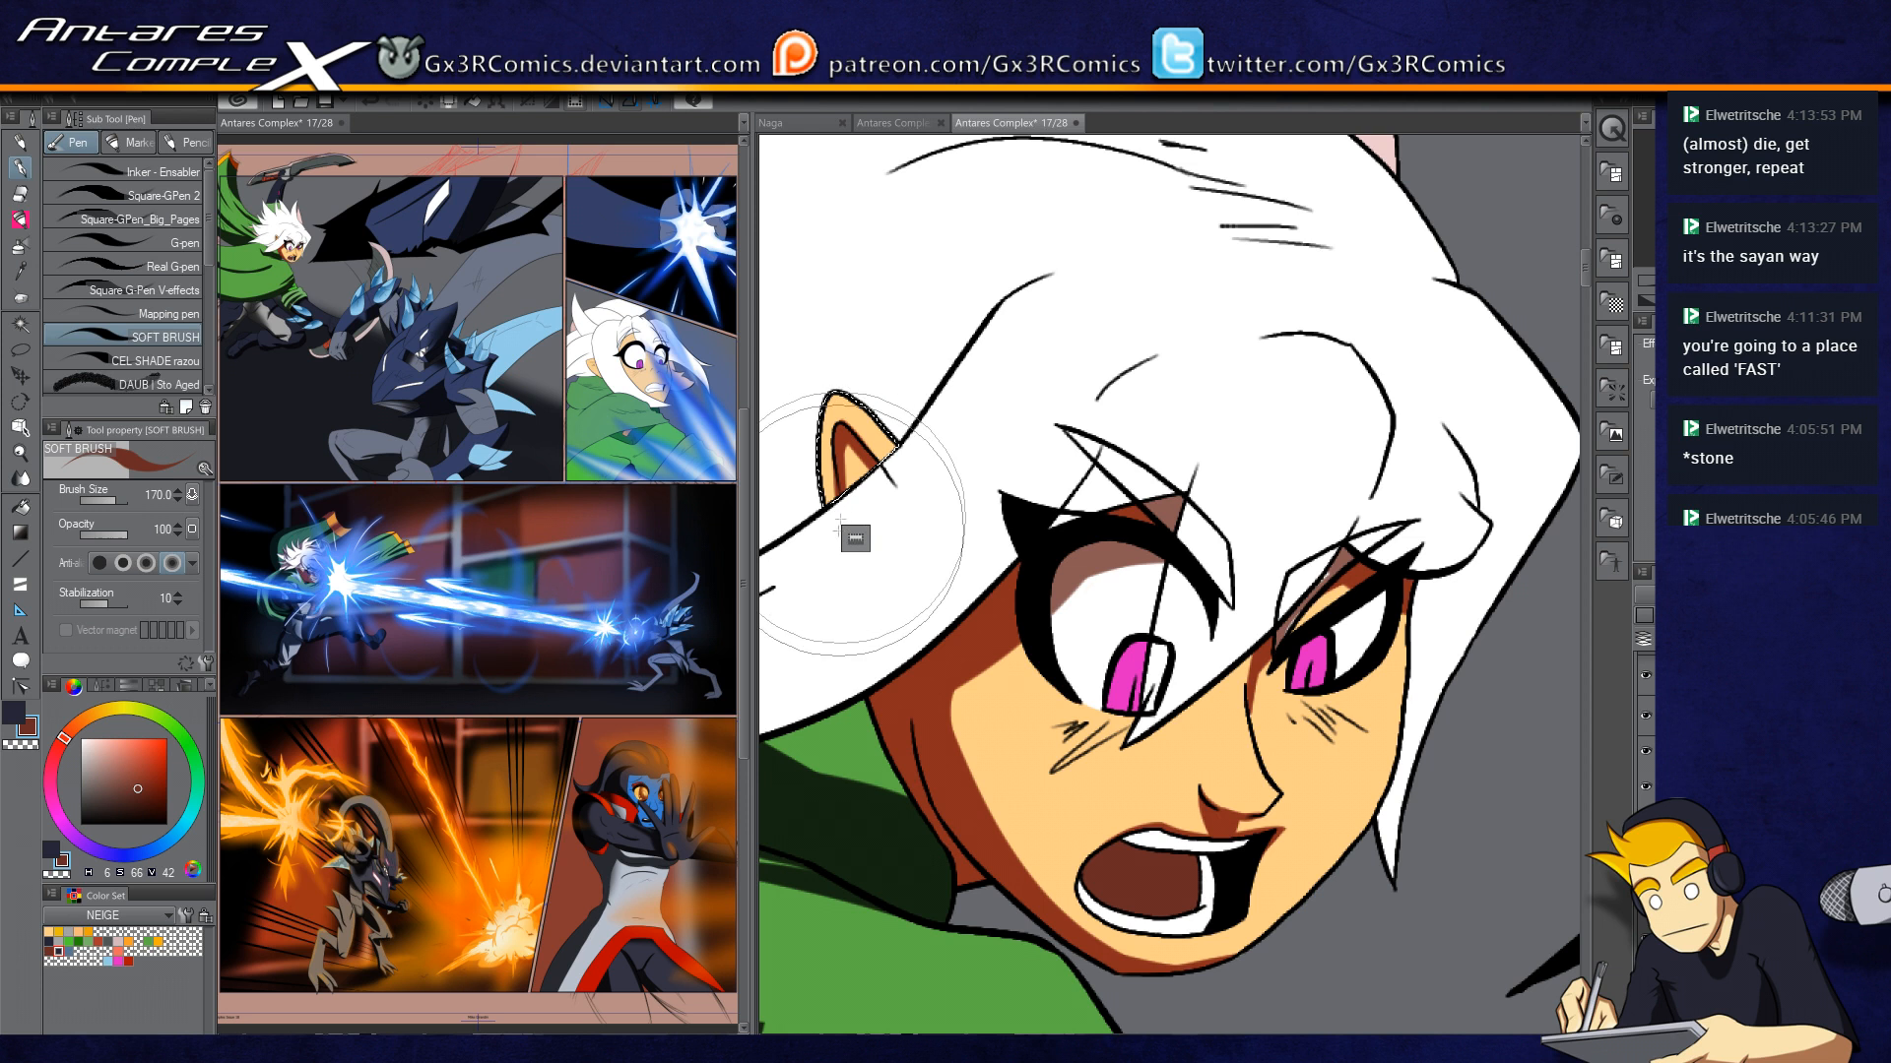
# Step: Replace the ear selection with a selection of the white hair and set the Soft Brush to size 250
pyautogui.hotkey('ctrl', 'd')
pyautogui.moveTo(916, 749); pyautogui.dragTo(1121, 696)
pyautogui.press('w')
pyautogui.click(1019, 625)
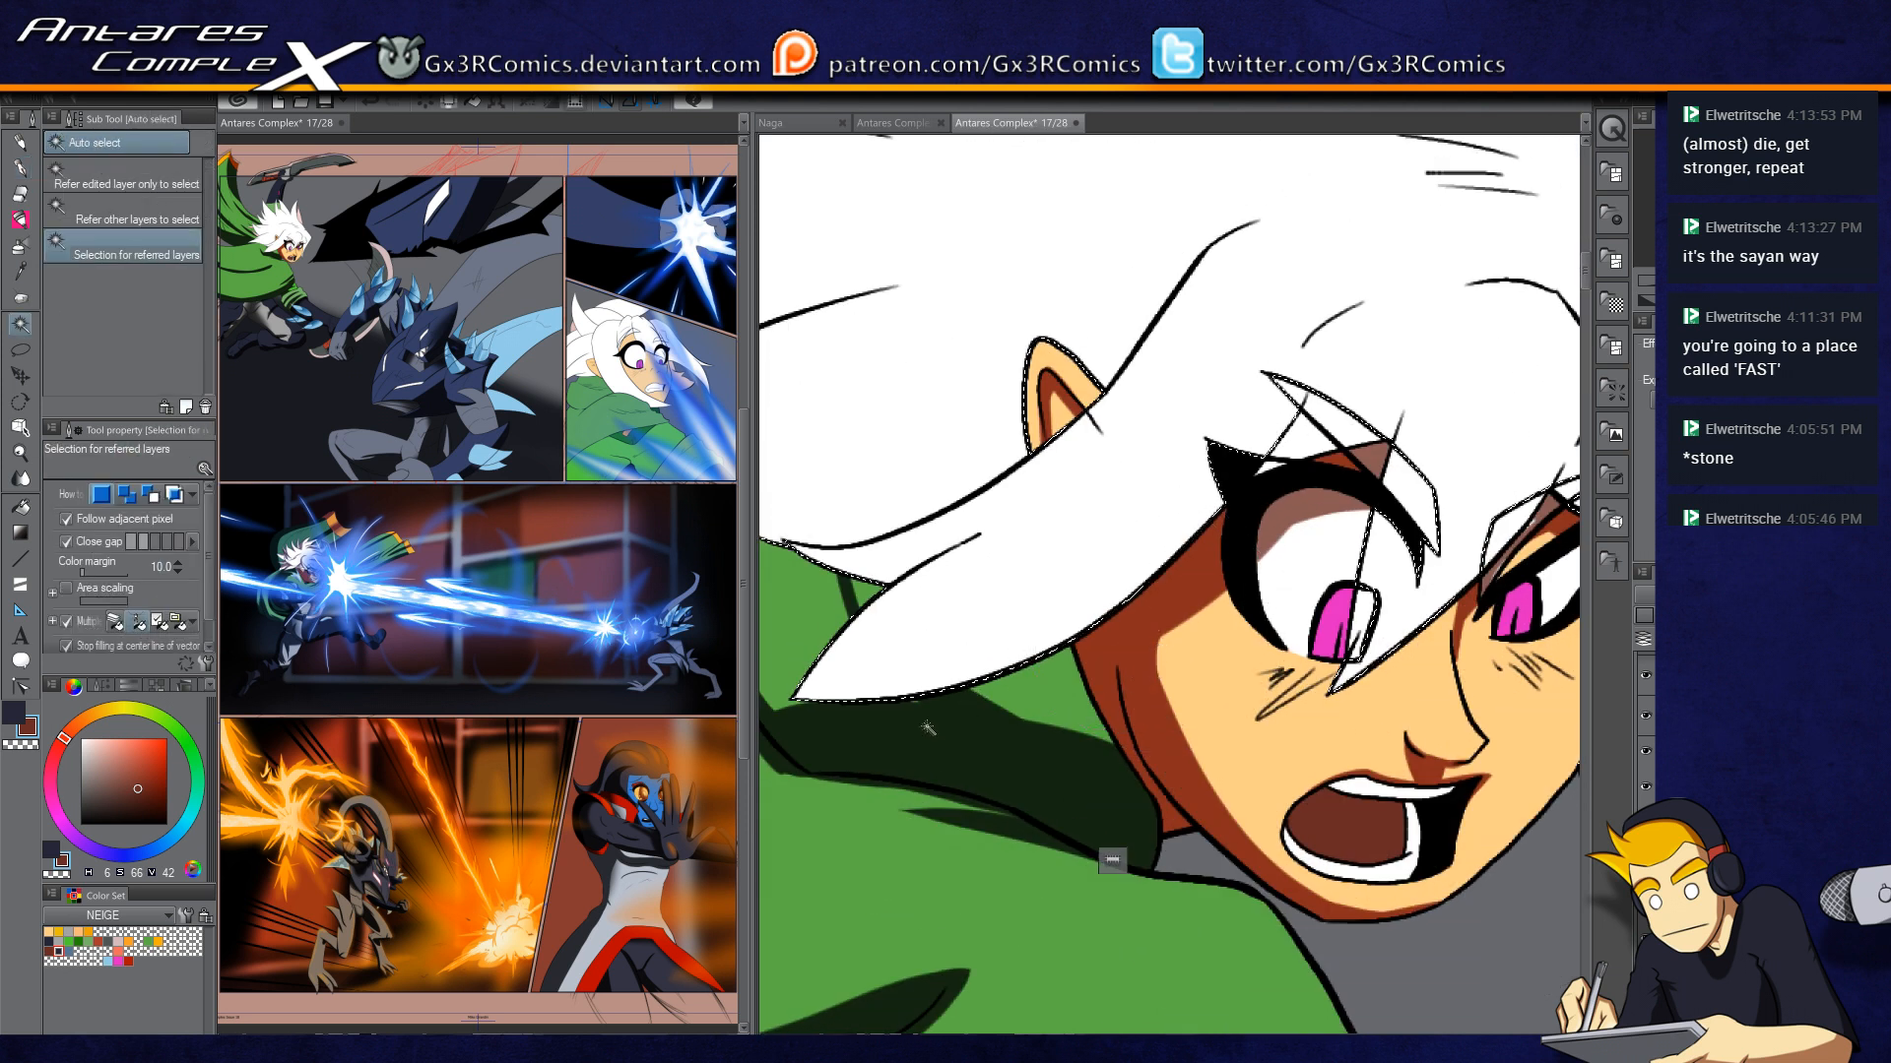
pyautogui.press('p')
pyautogui.scroll(-1, 948, 651)
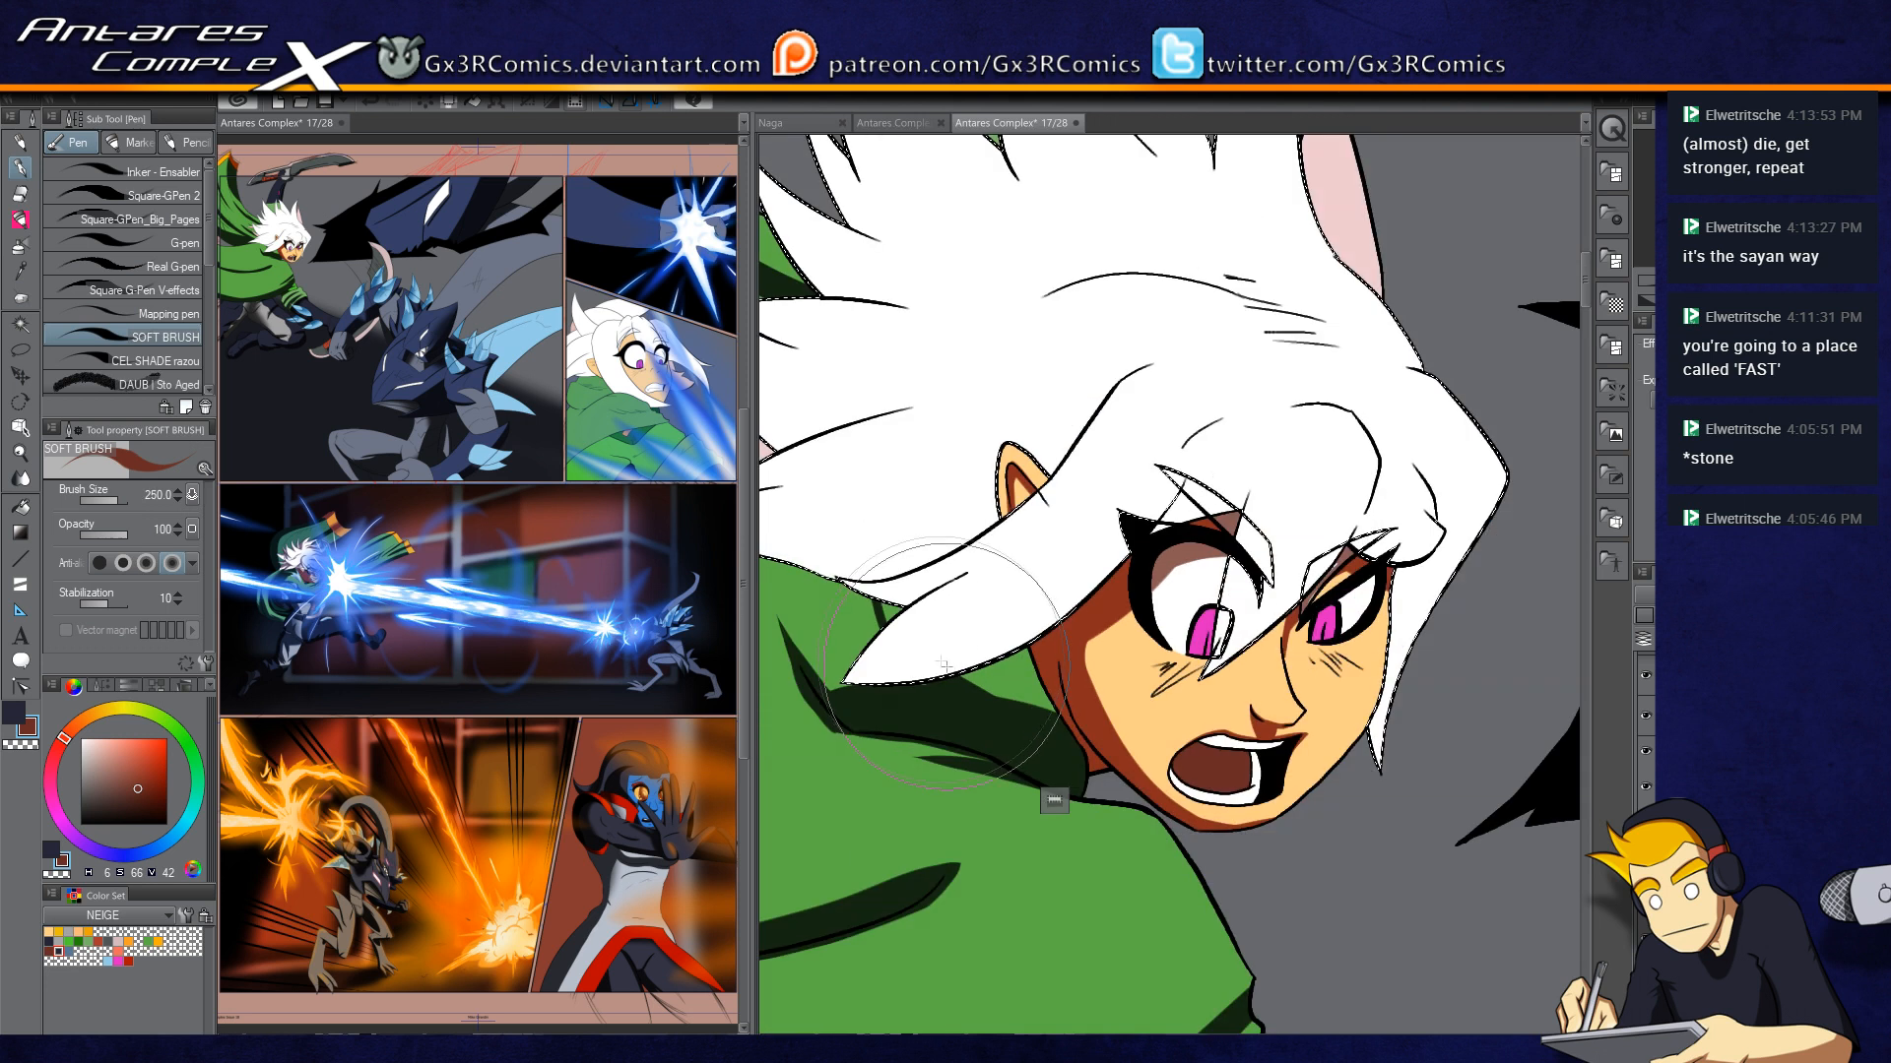
# Step: Paint a brown shadow along the underside of the lower hair lock beside the cheek and up into the hair above the near eye
pyautogui.moveTo(857, 689); pyautogui.dragTo(1160, 510)
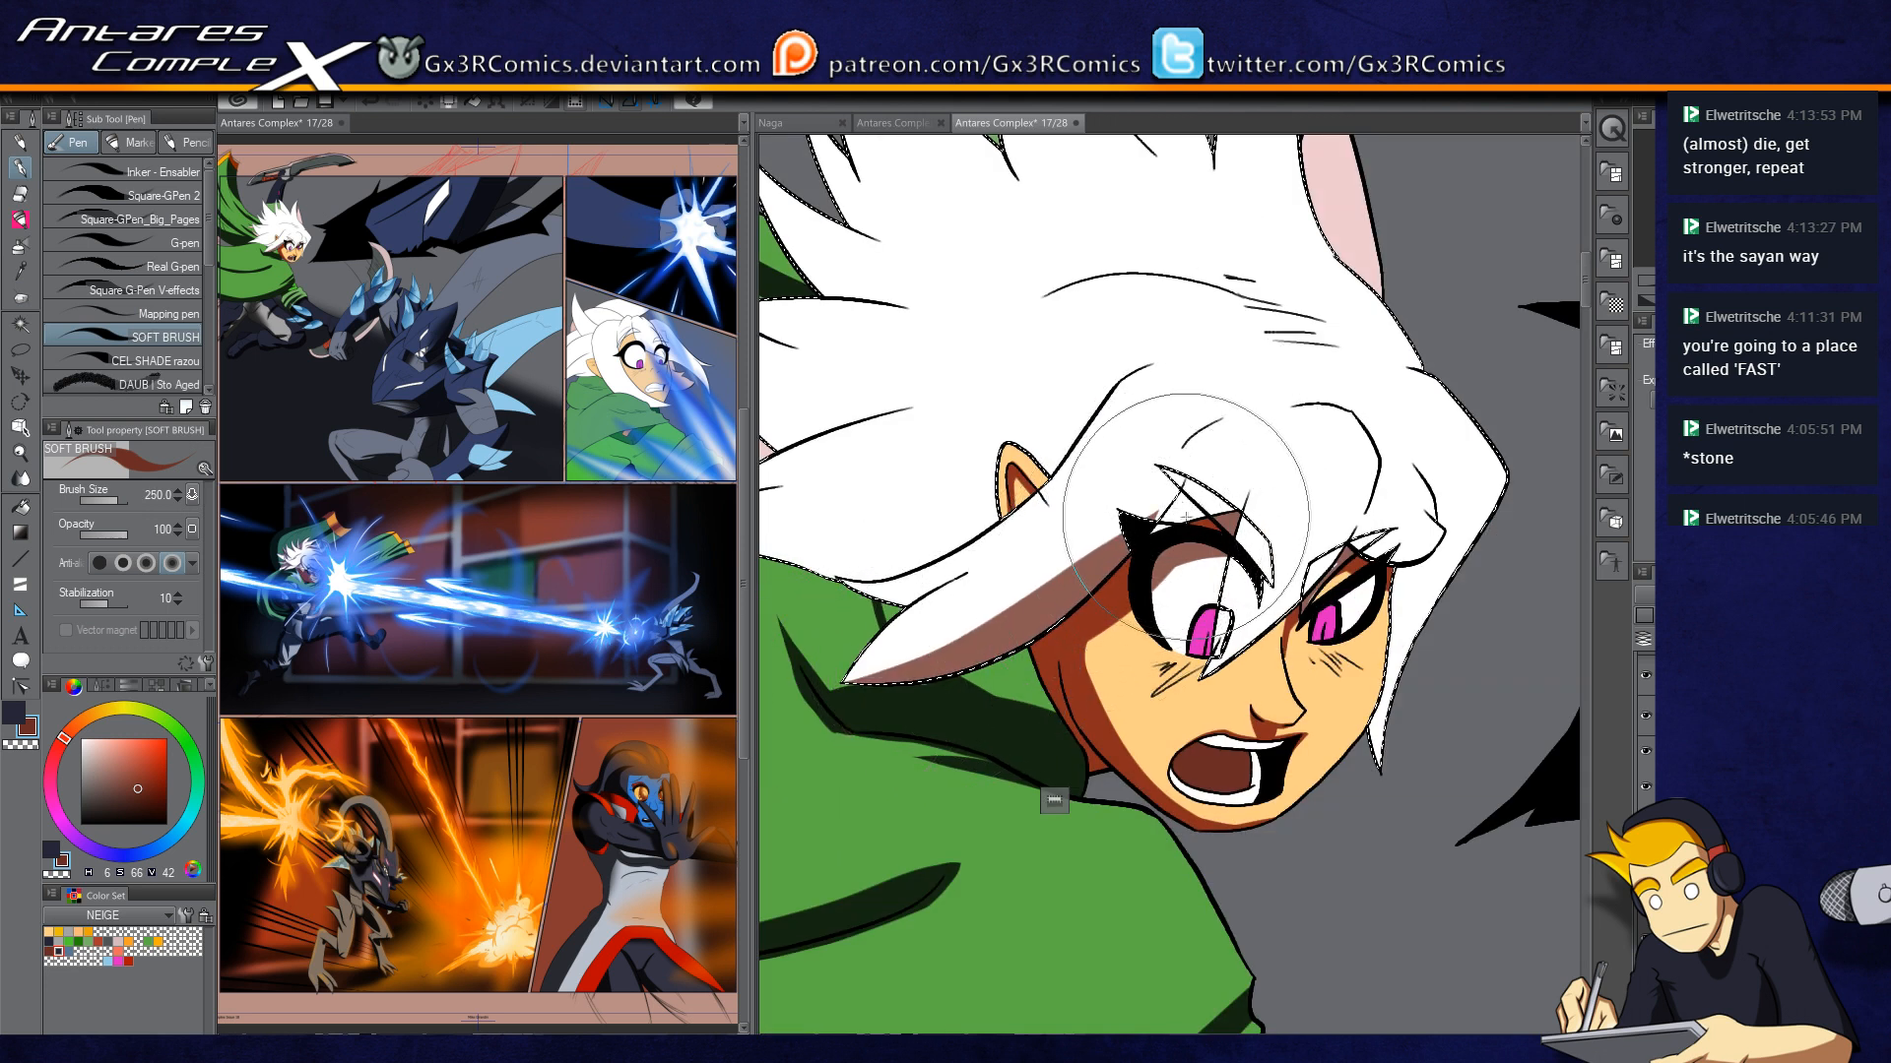
pyautogui.press('w')
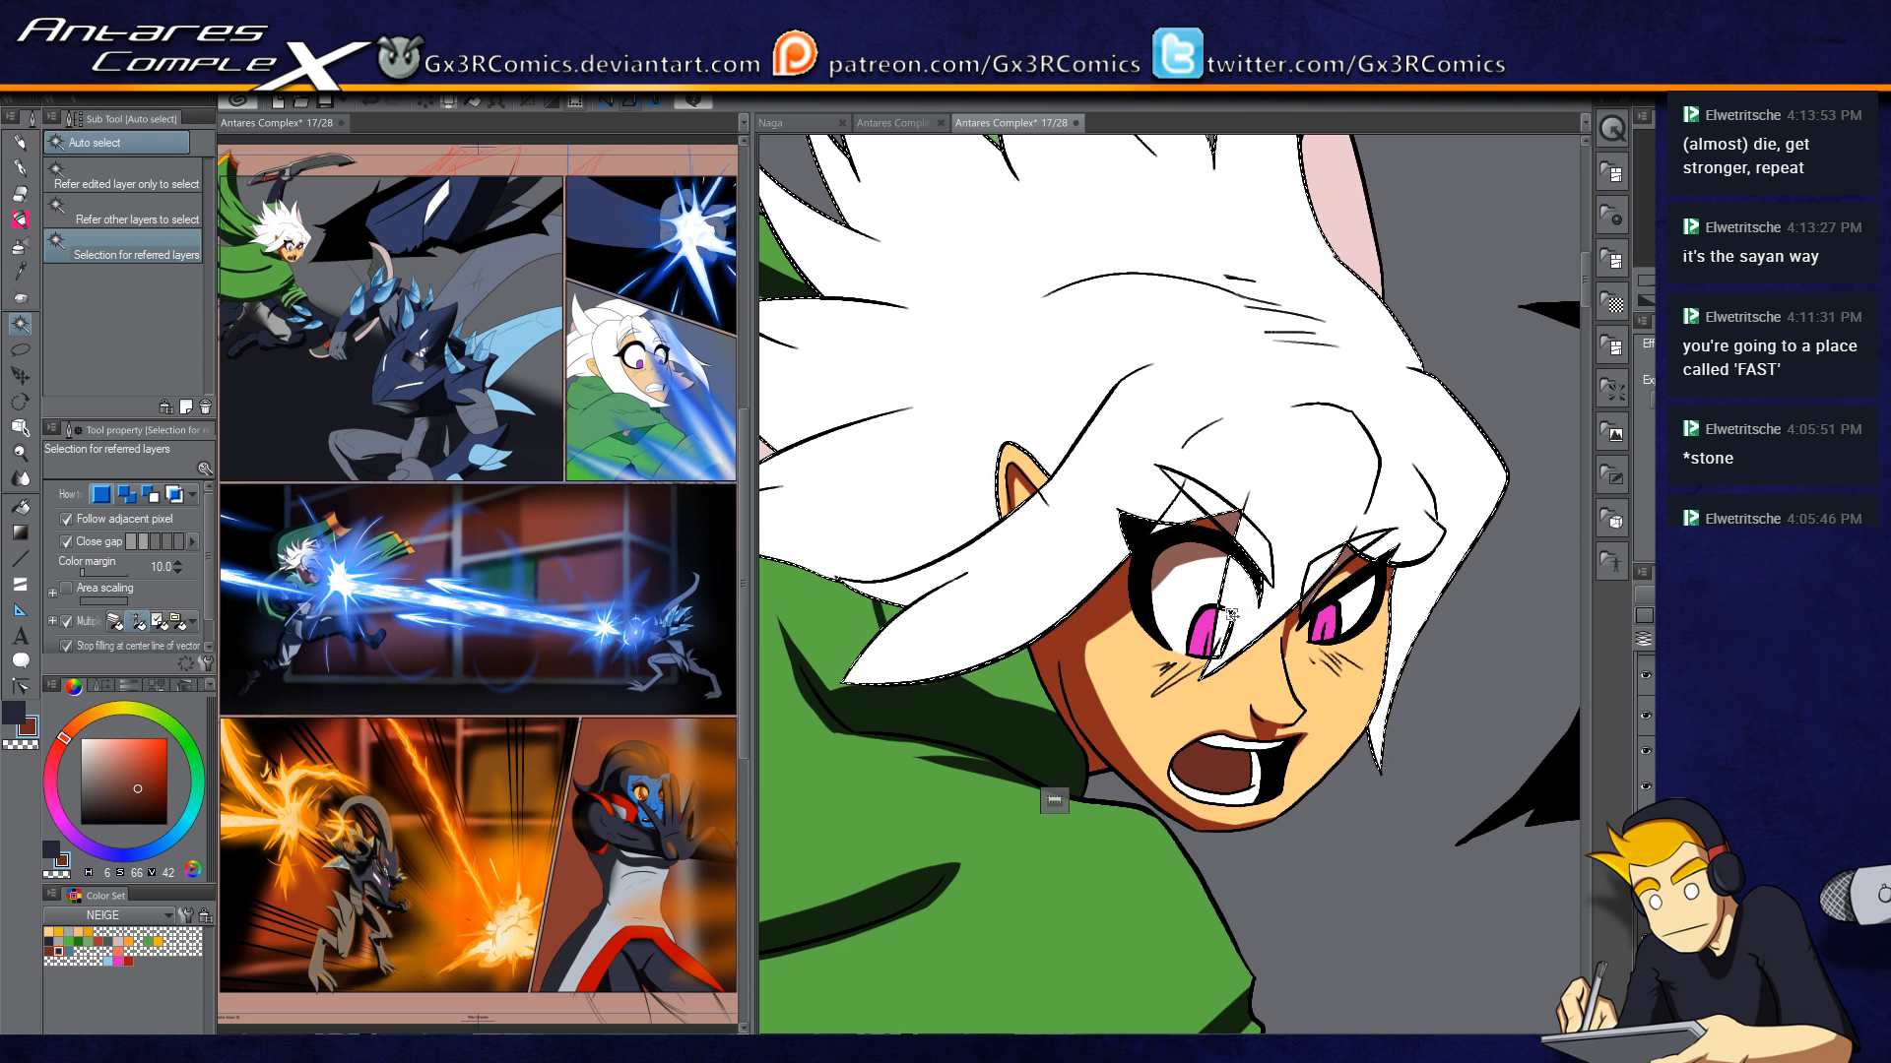
pyautogui.press('p')
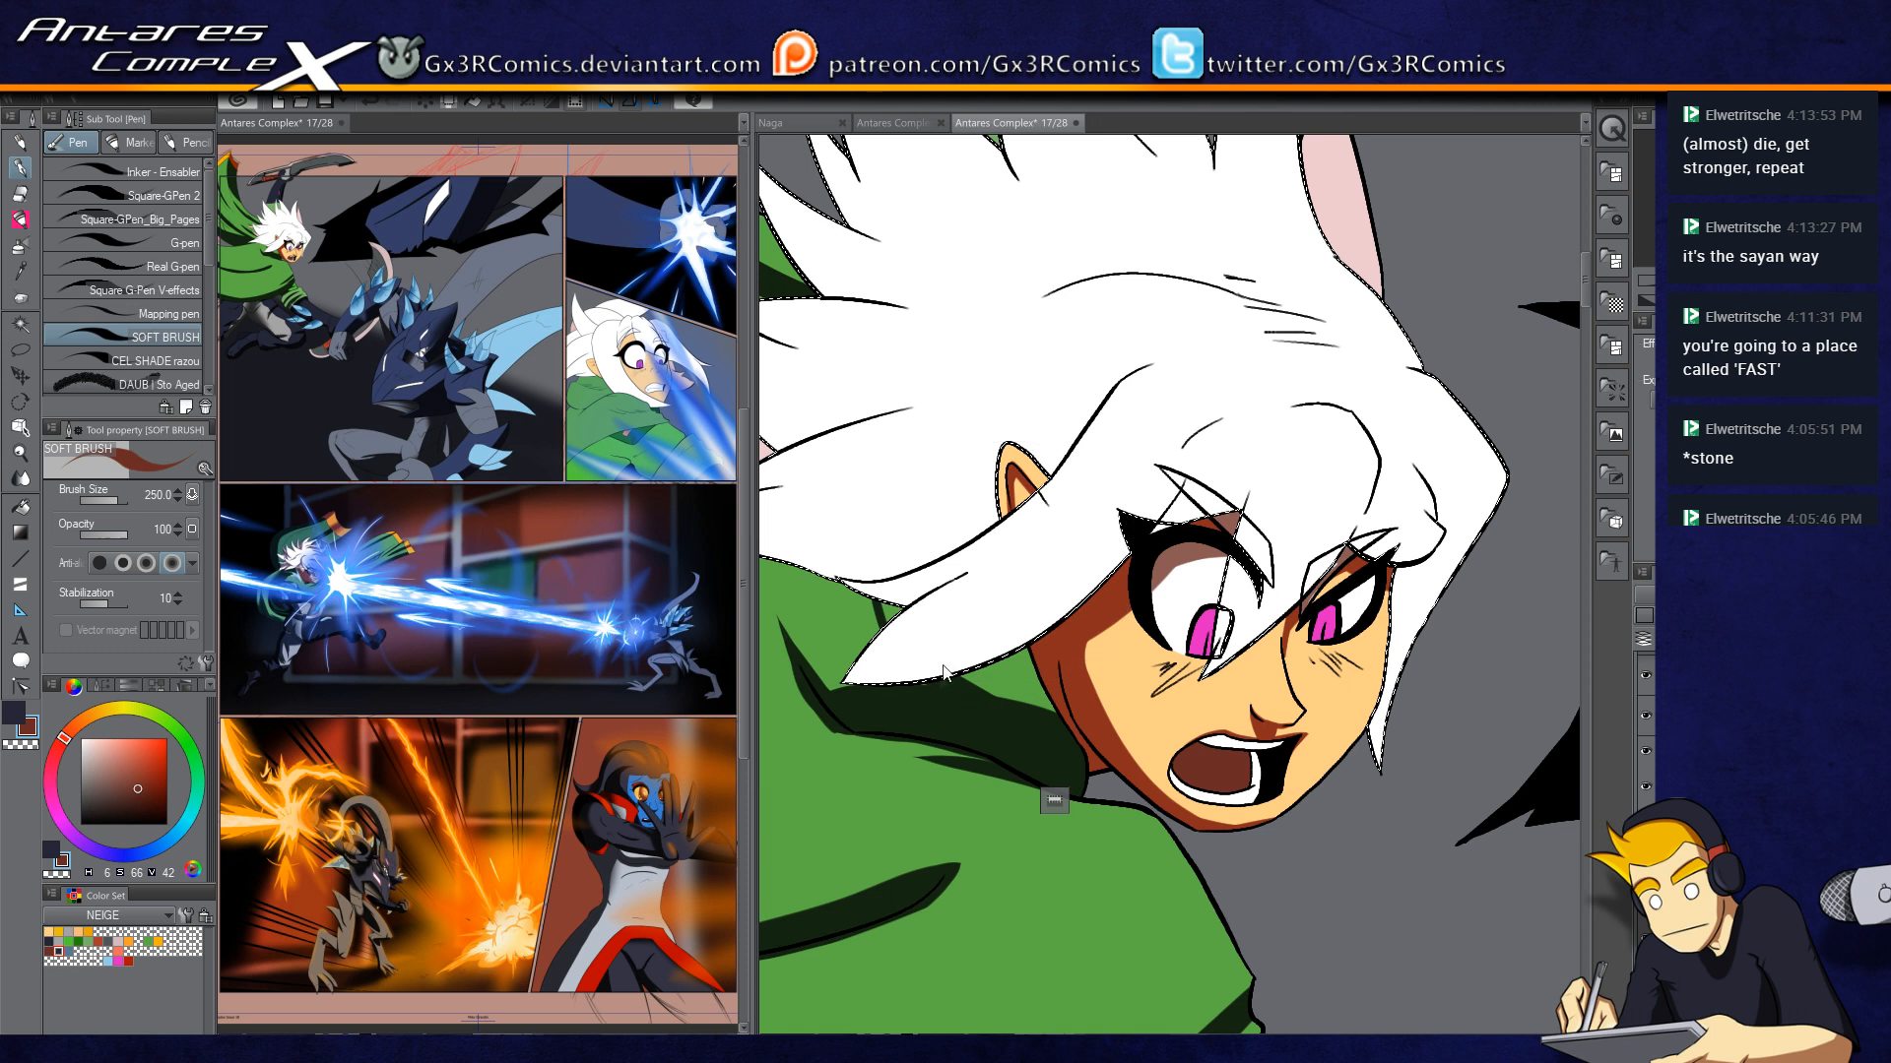
pyautogui.scroll(-2, 944, 673)
pyautogui.scroll(3, 908, 741)
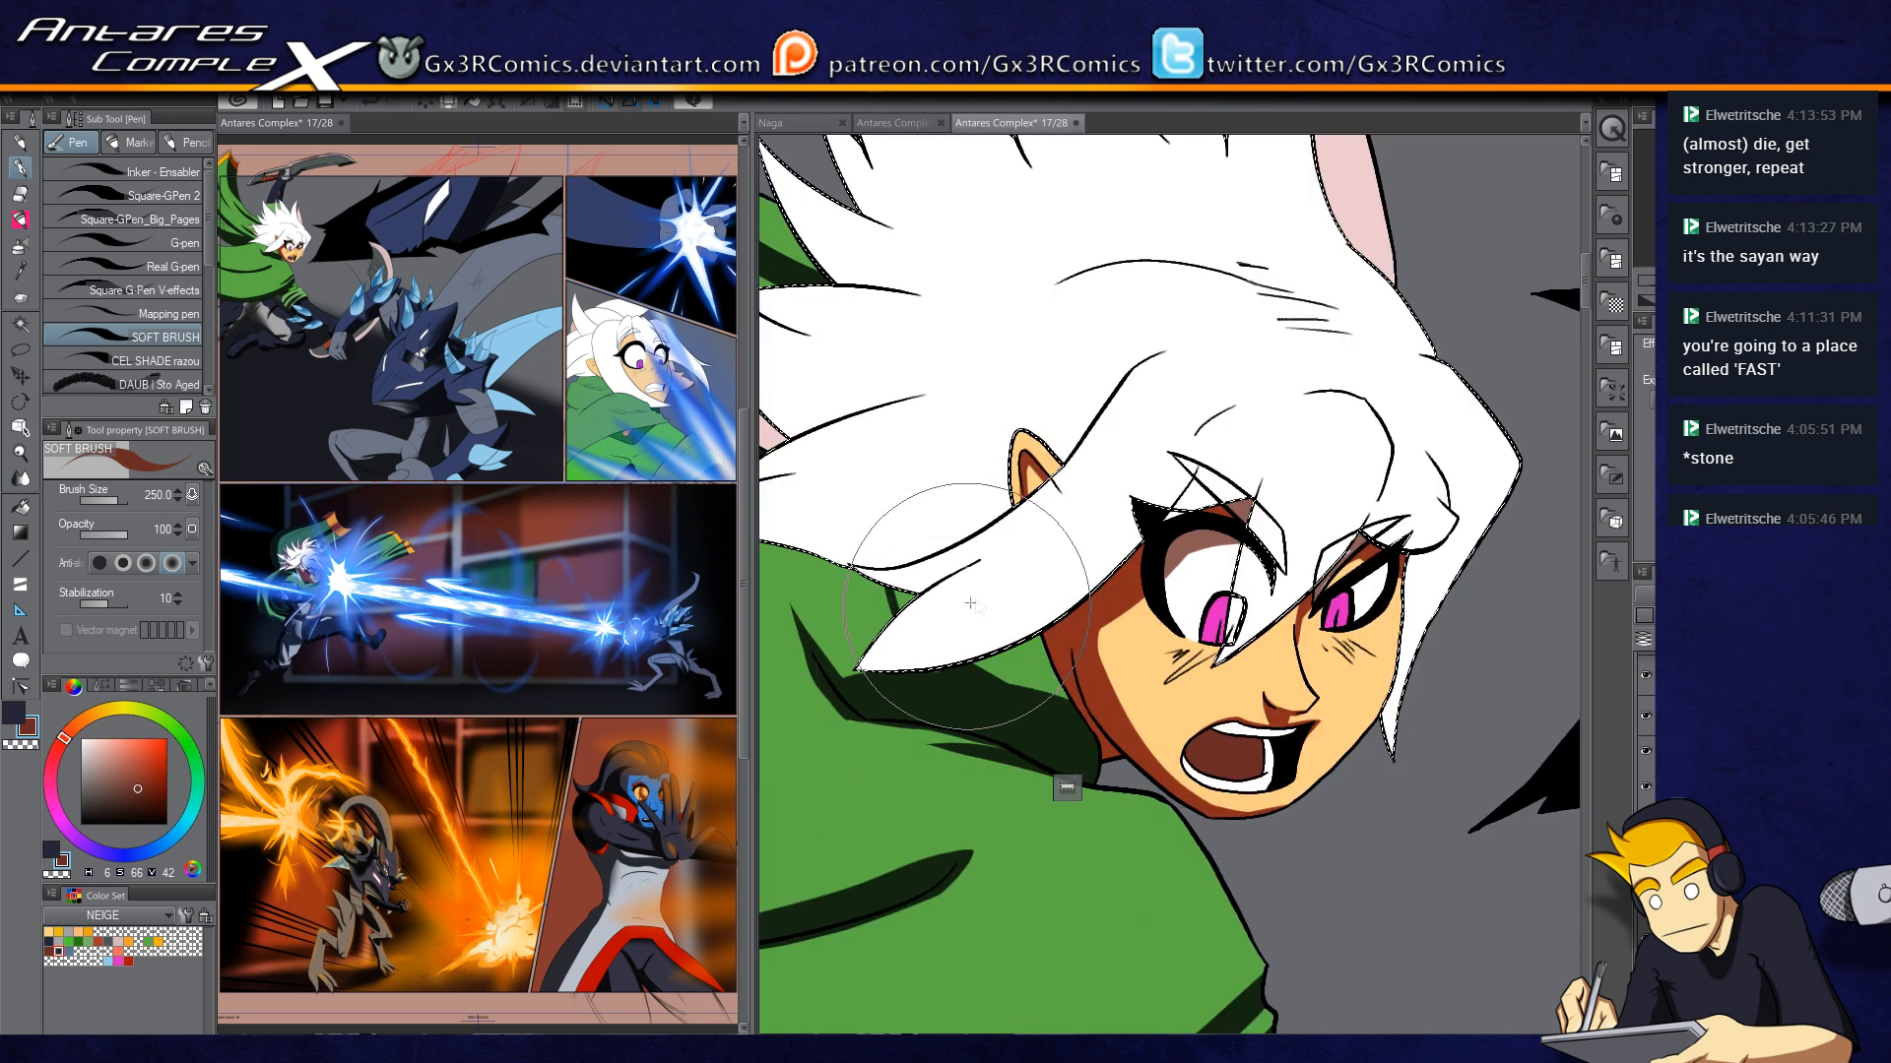
pyautogui.moveTo(799, 695); pyautogui.dragTo(1330, 388)
pyautogui.moveTo(835, 697); pyautogui.dragTo(1270, 506)
pyautogui.moveTo(1067, 628); pyautogui.dragTo(1324, 388)
pyautogui.moveTo(1250, 512); pyautogui.dragTo(1362, 330)
# Step: Paint the fringe shadow across the strands over the near eye and down the lock between the eyes
pyautogui.press('w')
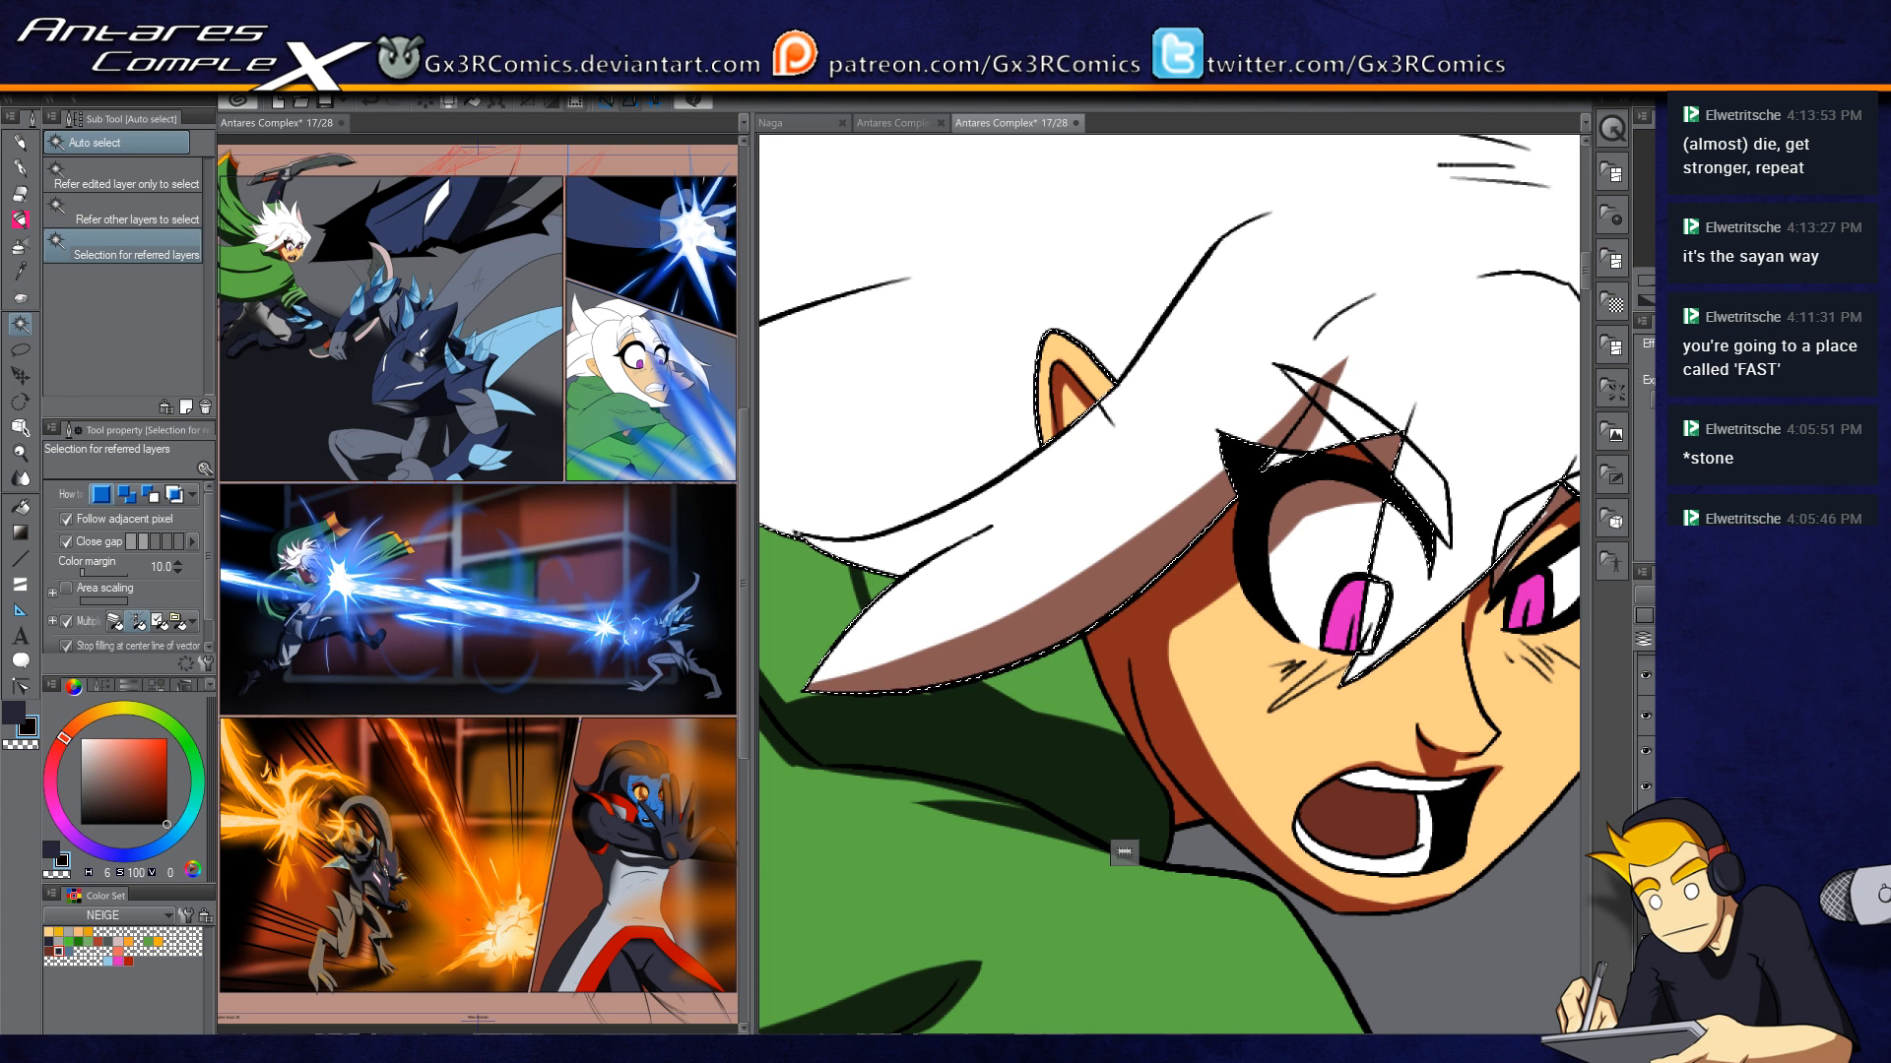
pyautogui.press('g')
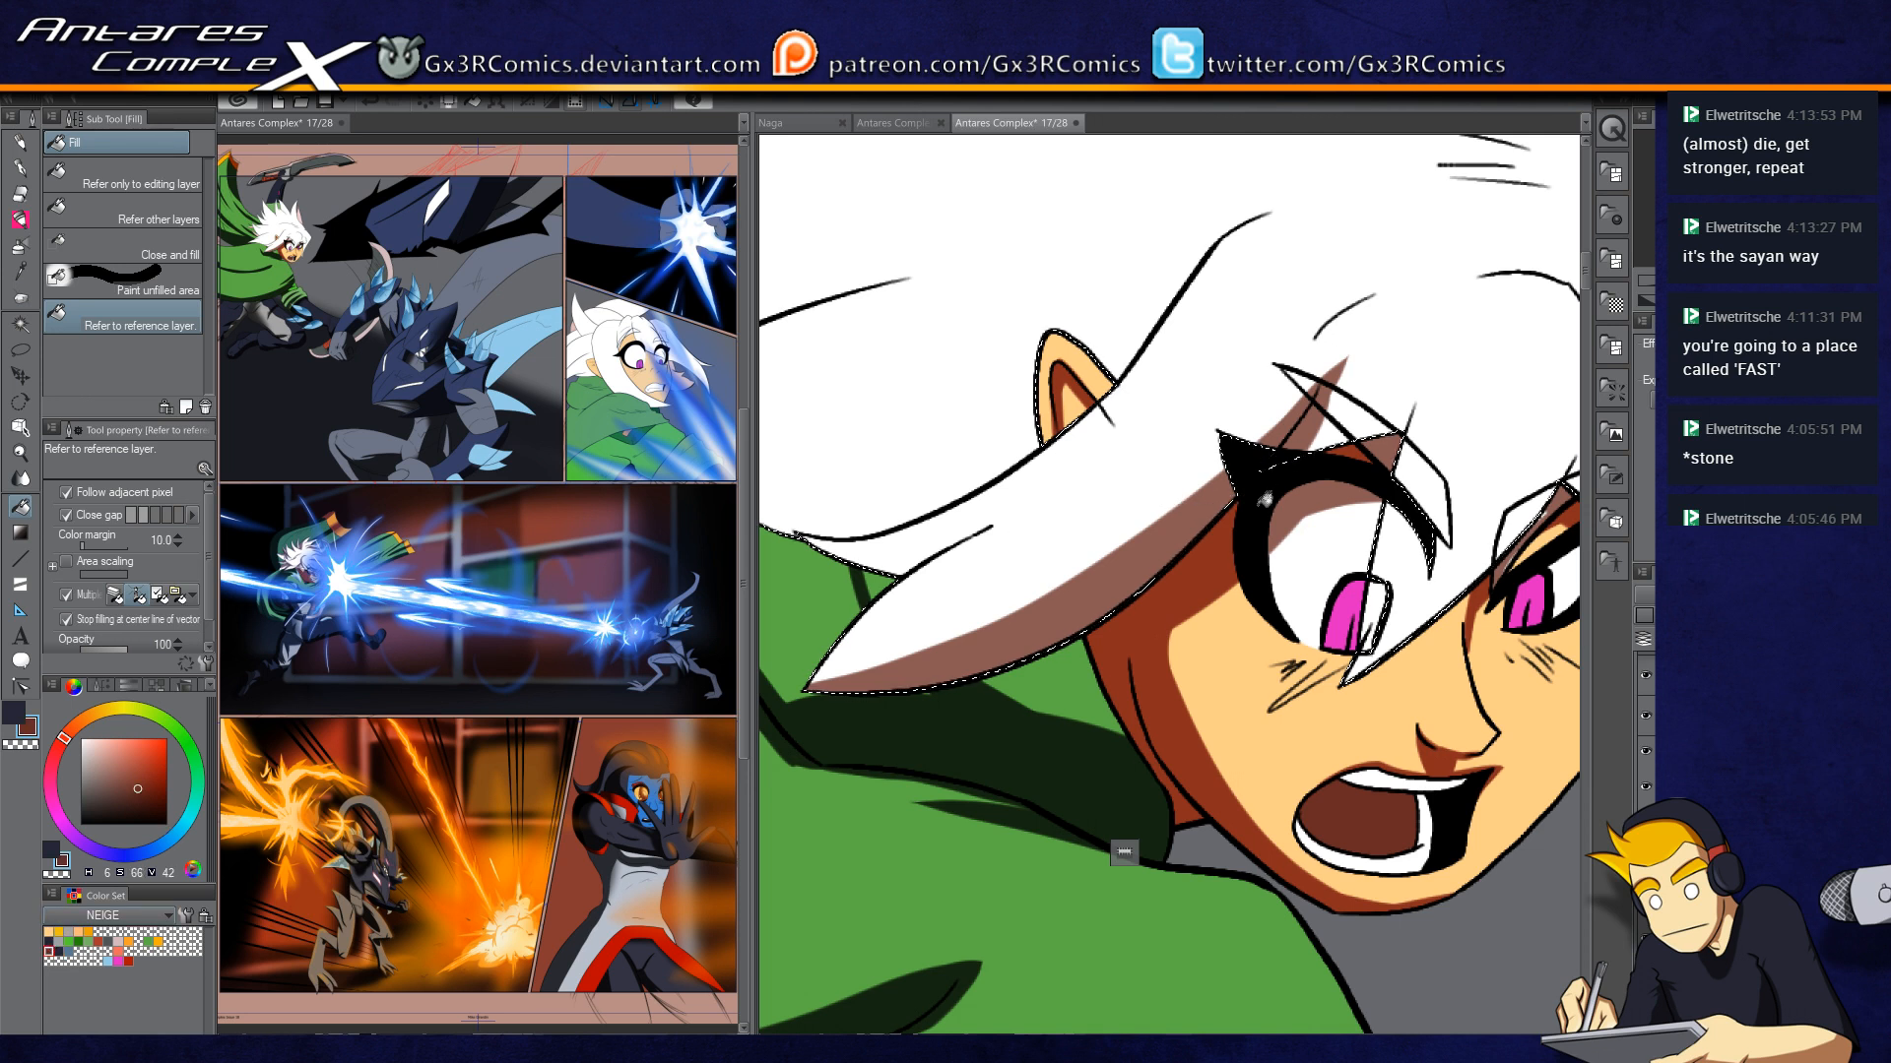
pyautogui.press('p')
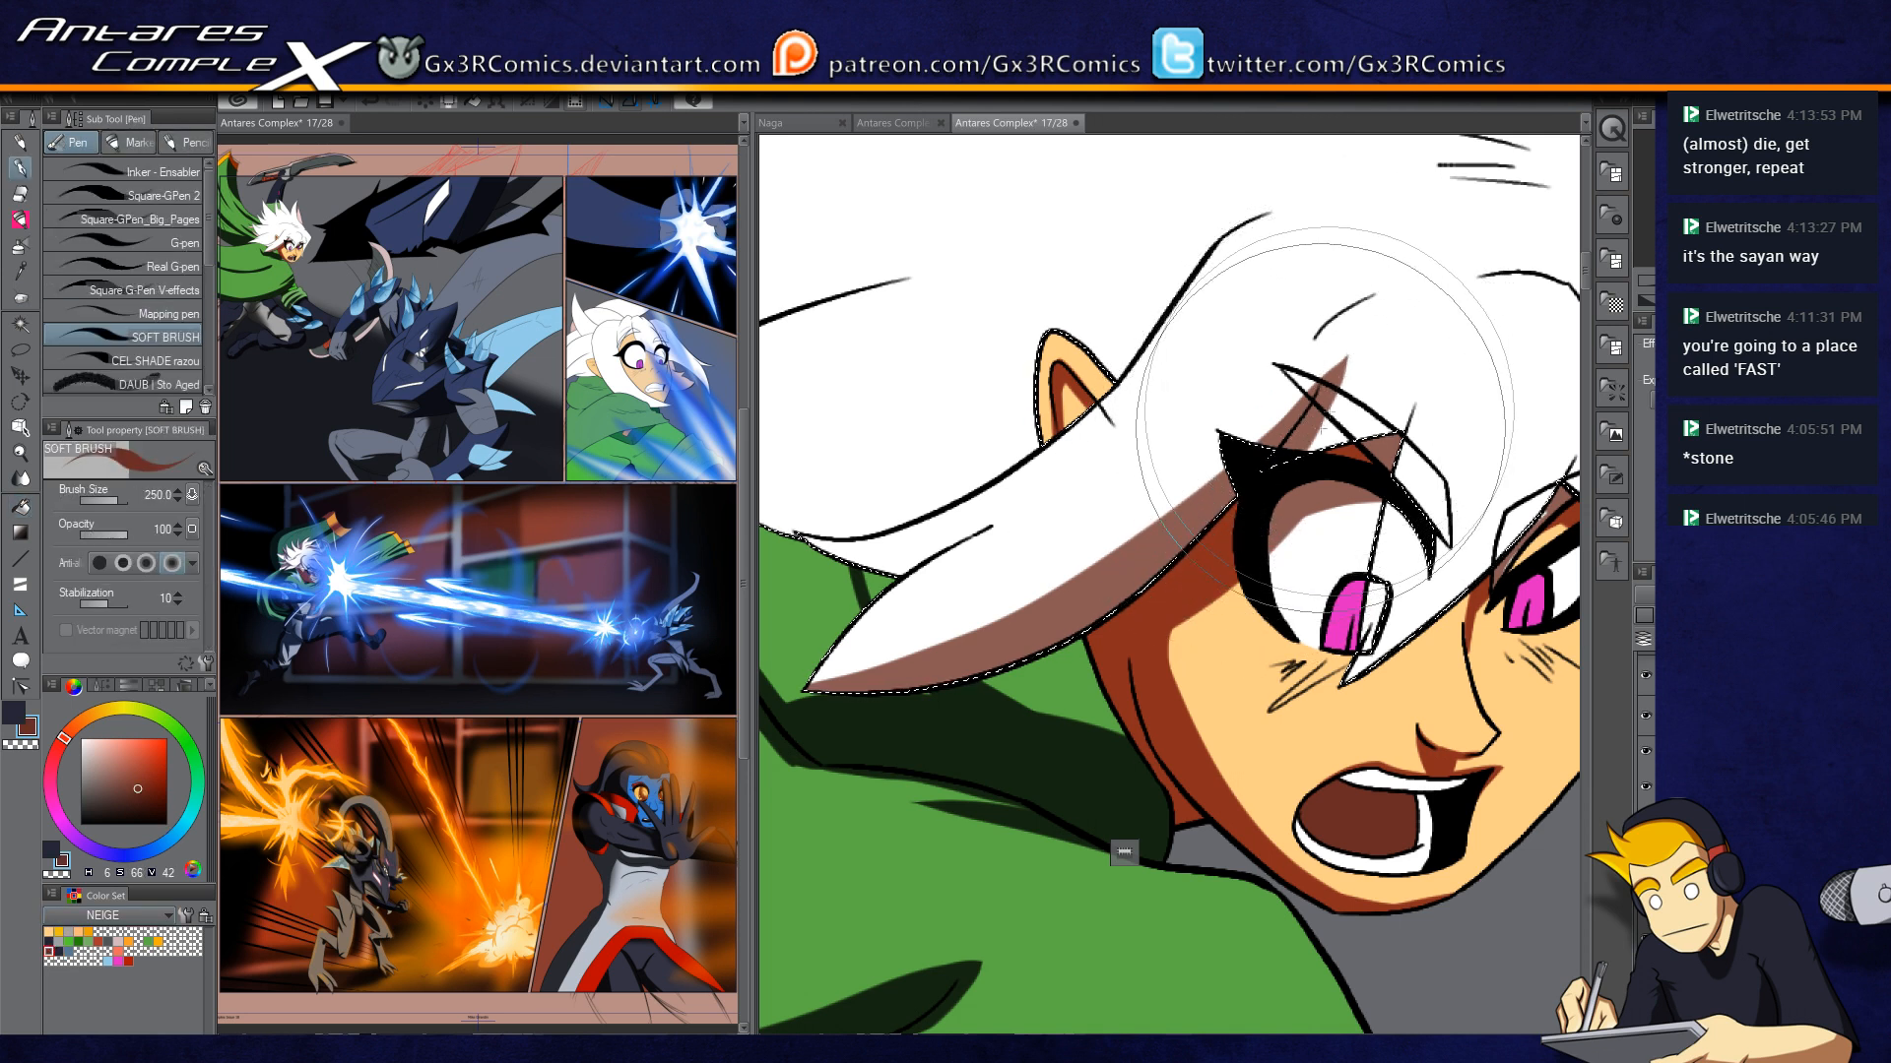
pyautogui.moveTo(1285, 453); pyautogui.dragTo(1410, 424)
pyautogui.press('space')
pyautogui.moveTo(1397, 565); pyautogui.dragTo(1138, 625)
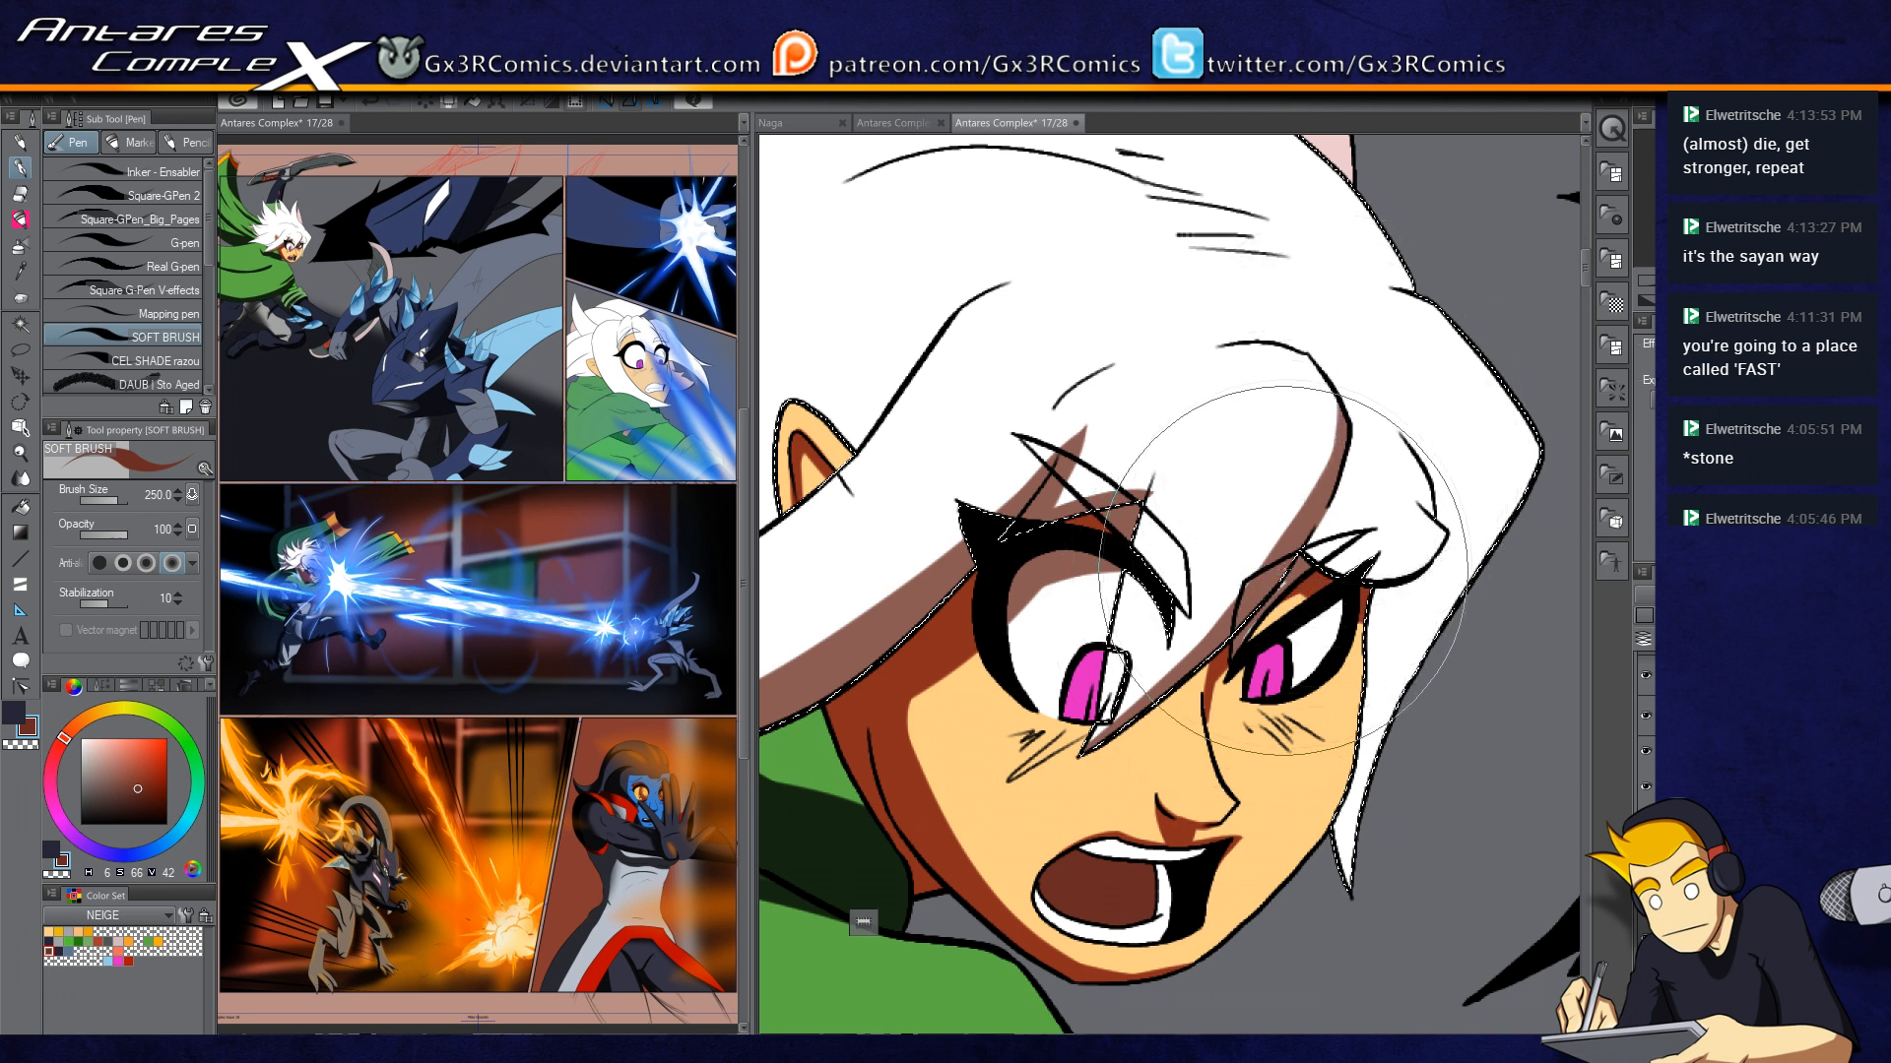
# Step: Shade the hair over the far eye and the side lock beside the far cheek, trimming the shadow's edge
pyautogui.moveTo(1374, 554); pyautogui.dragTo(1308, 551)
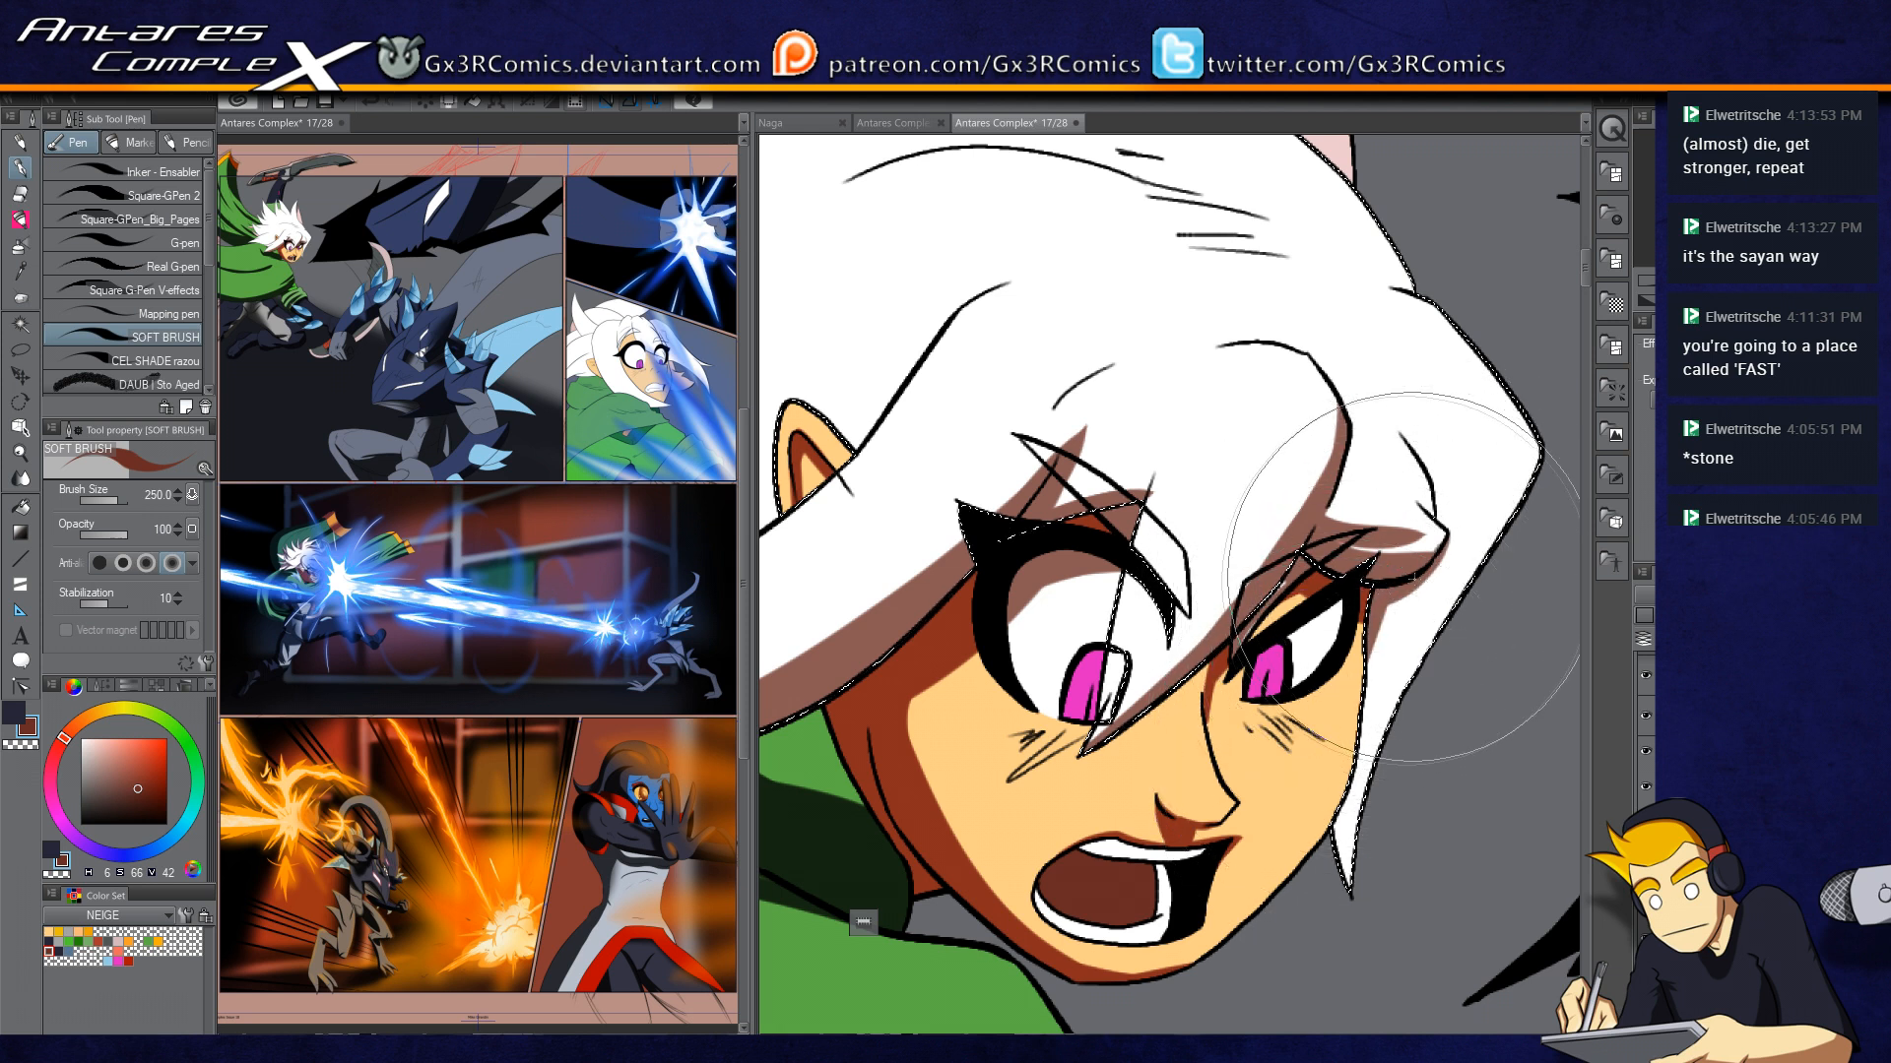
pyautogui.moveTo(1349, 857)
pyautogui.mouseDown()
pyautogui.moveTo(1391, 726)
pyautogui.moveTo(1504, 537)
pyautogui.moveTo(1502, 564)
pyautogui.moveTo(1270, 707)
pyautogui.mouseUp()
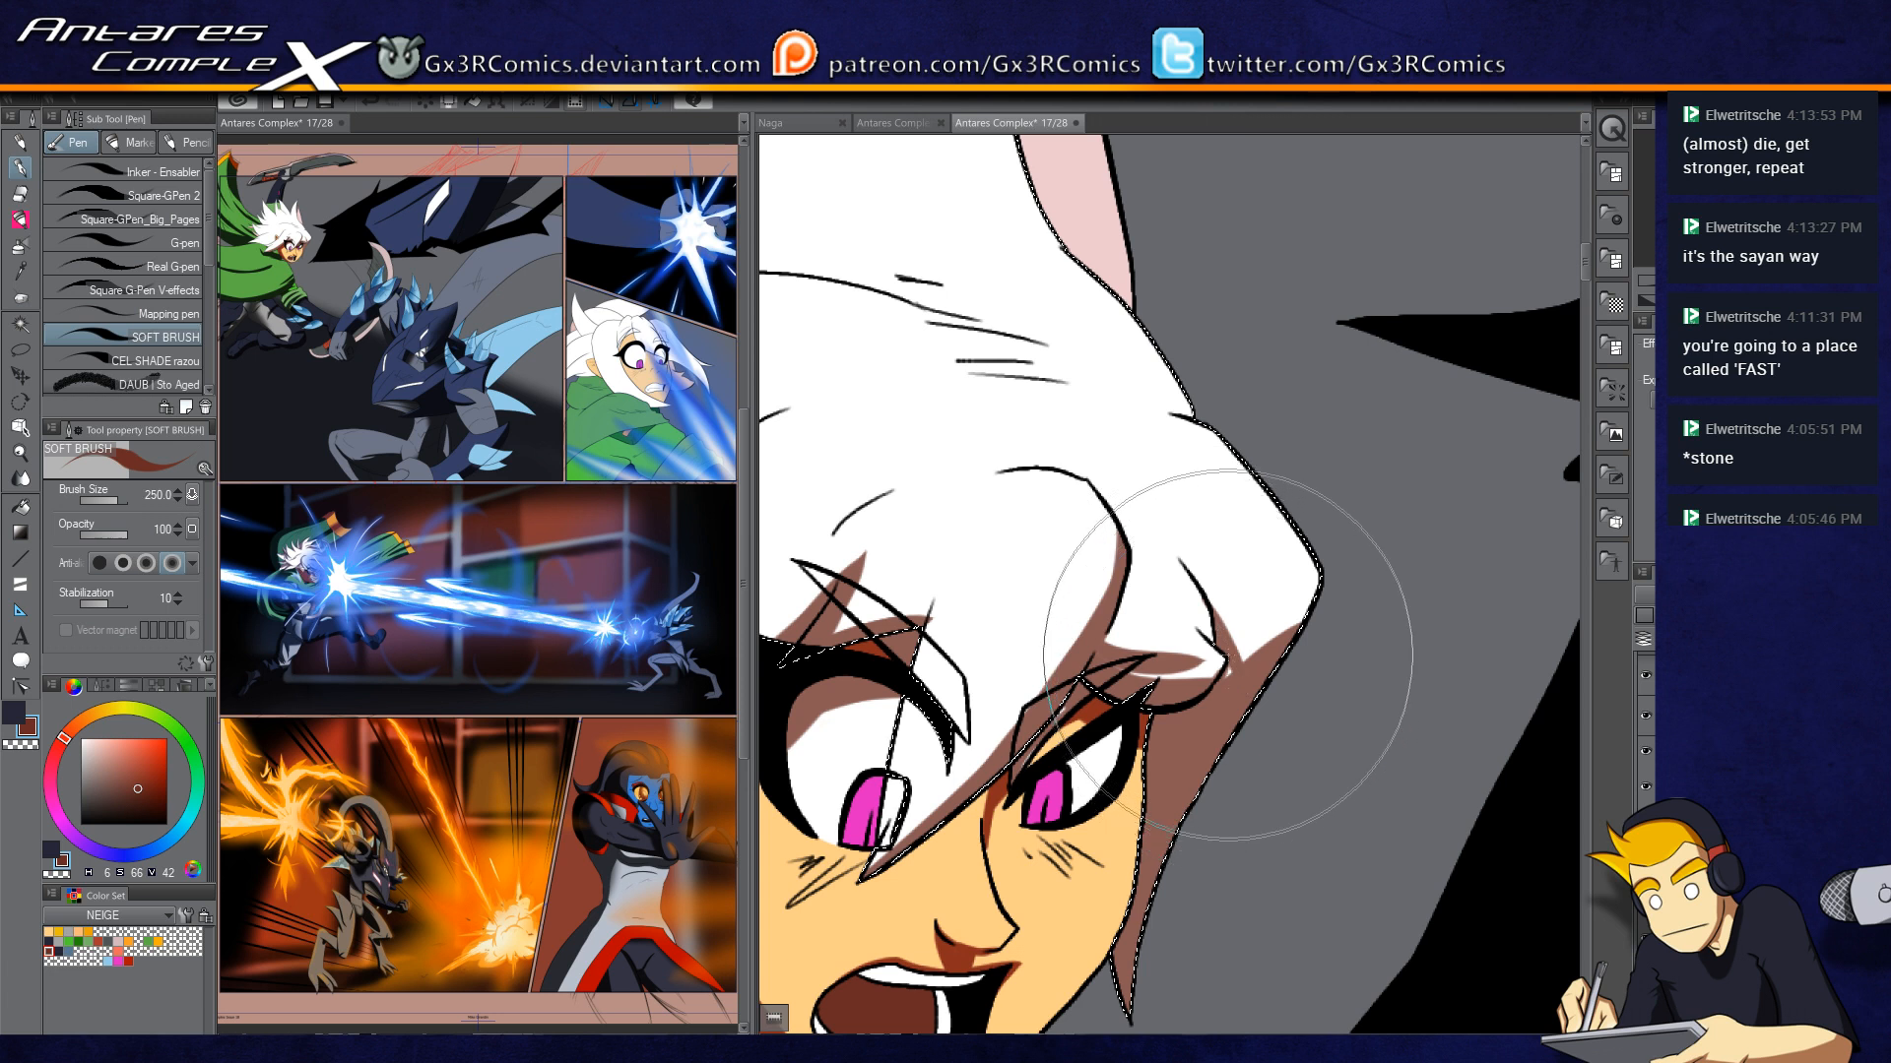
pyautogui.press('c')
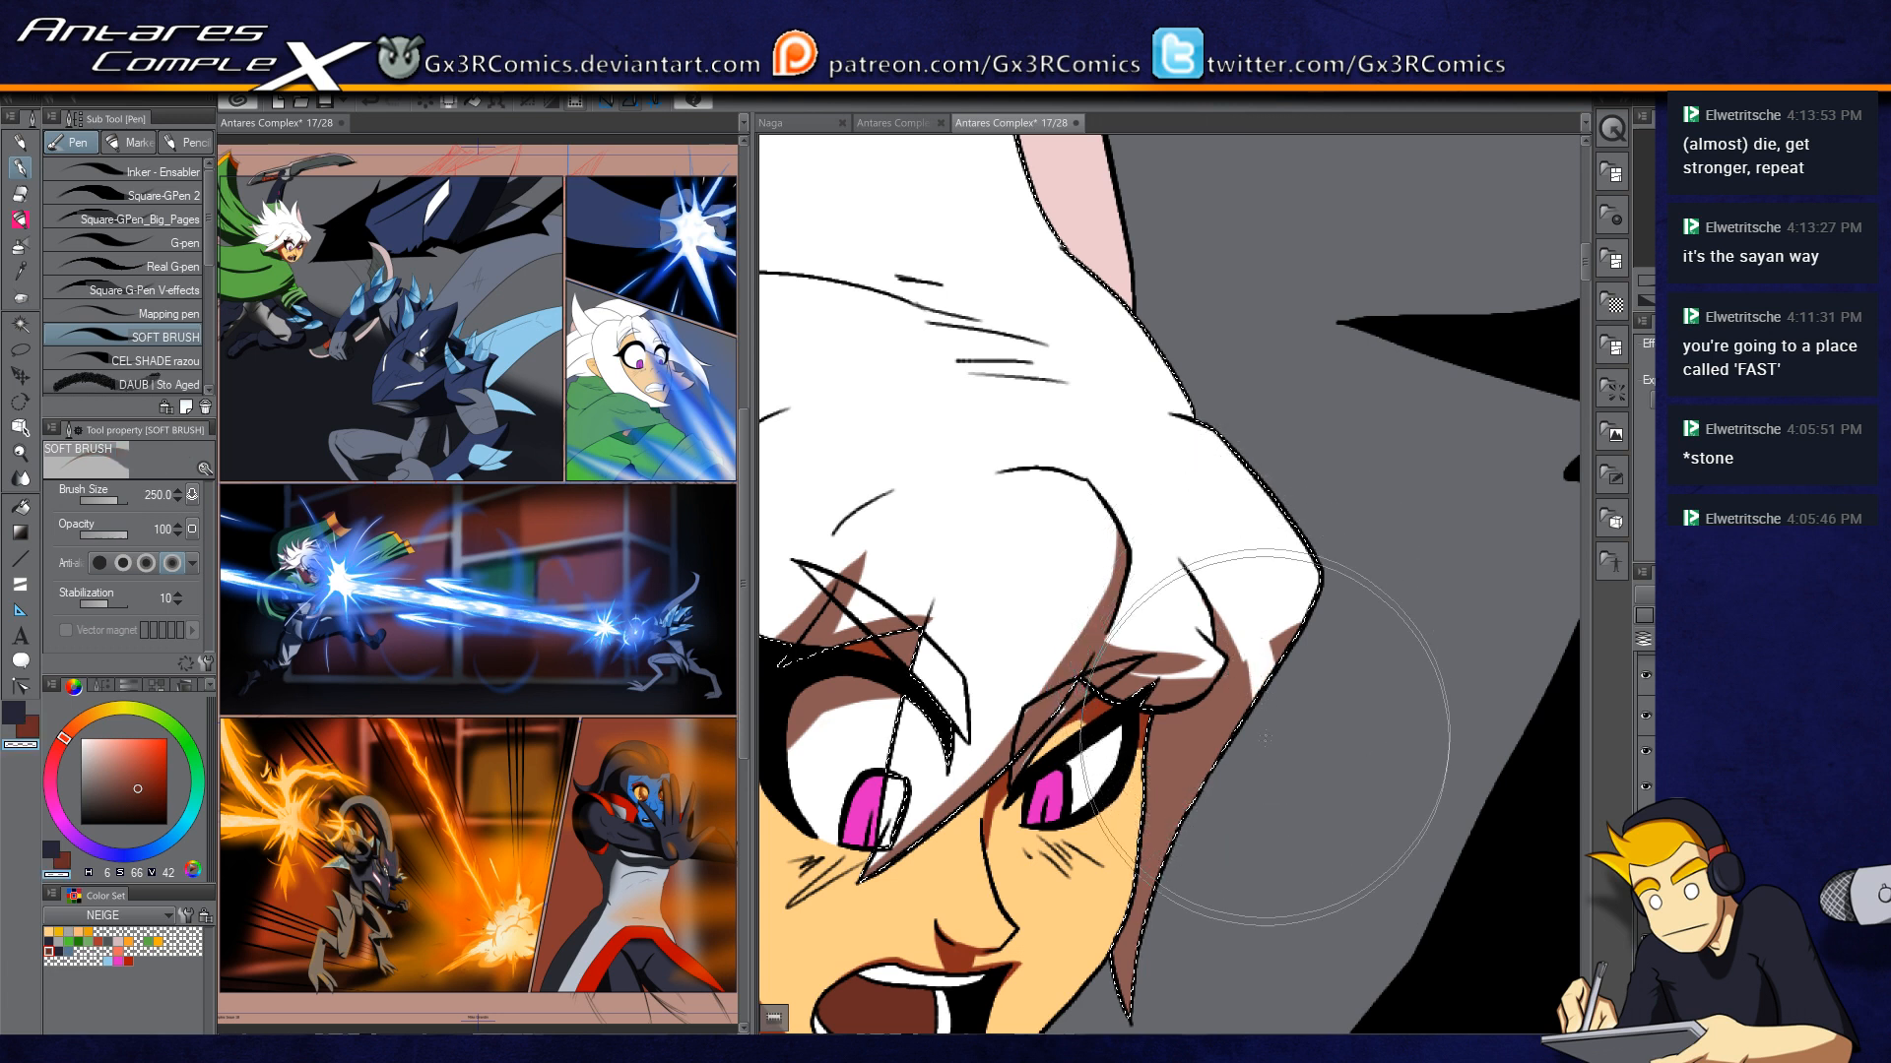
pyautogui.moveTo(1166, 585); pyautogui.dragTo(1378, 662)
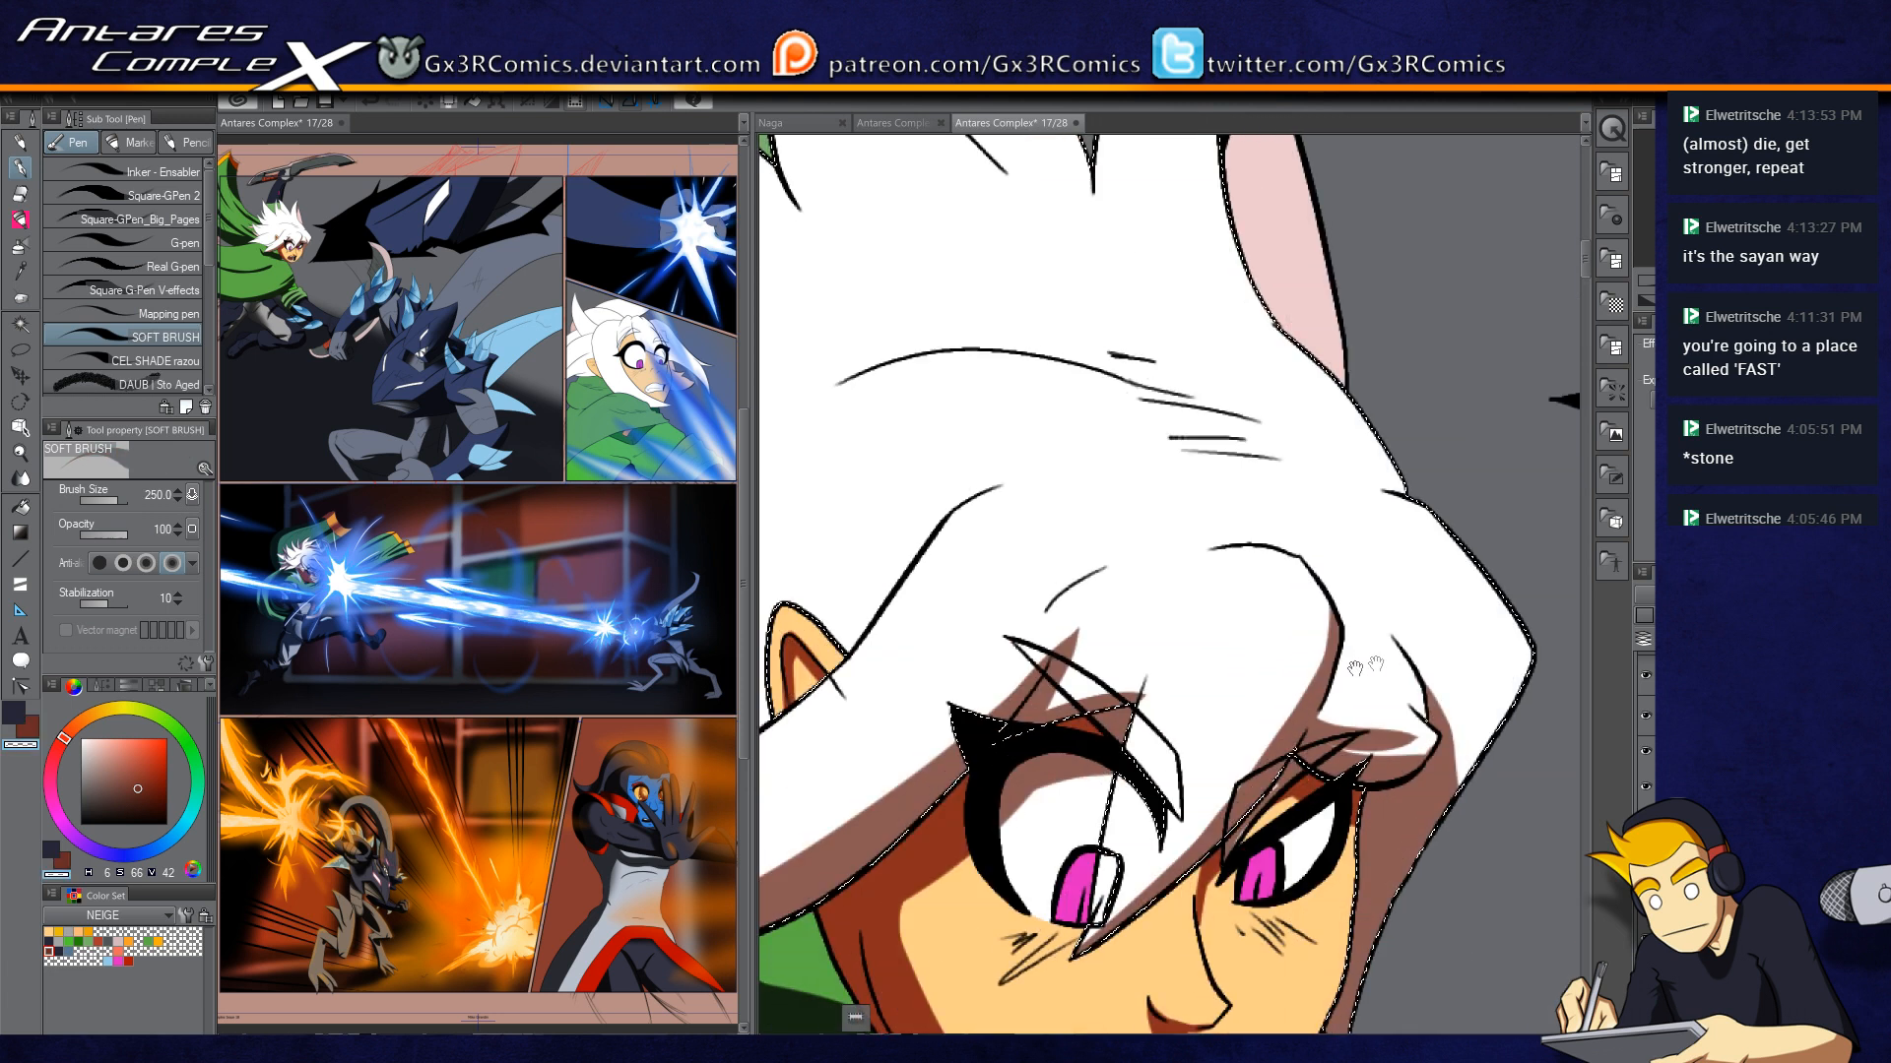
# Step: Paint a shadow on the small hair tip behind the lower cheek lock and trim it to a tapered shape
pyautogui.moveTo(968, 750); pyautogui.dragTo(1229, 503)
pyautogui.moveTo(966, 451); pyautogui.dragTo(1207, 566)
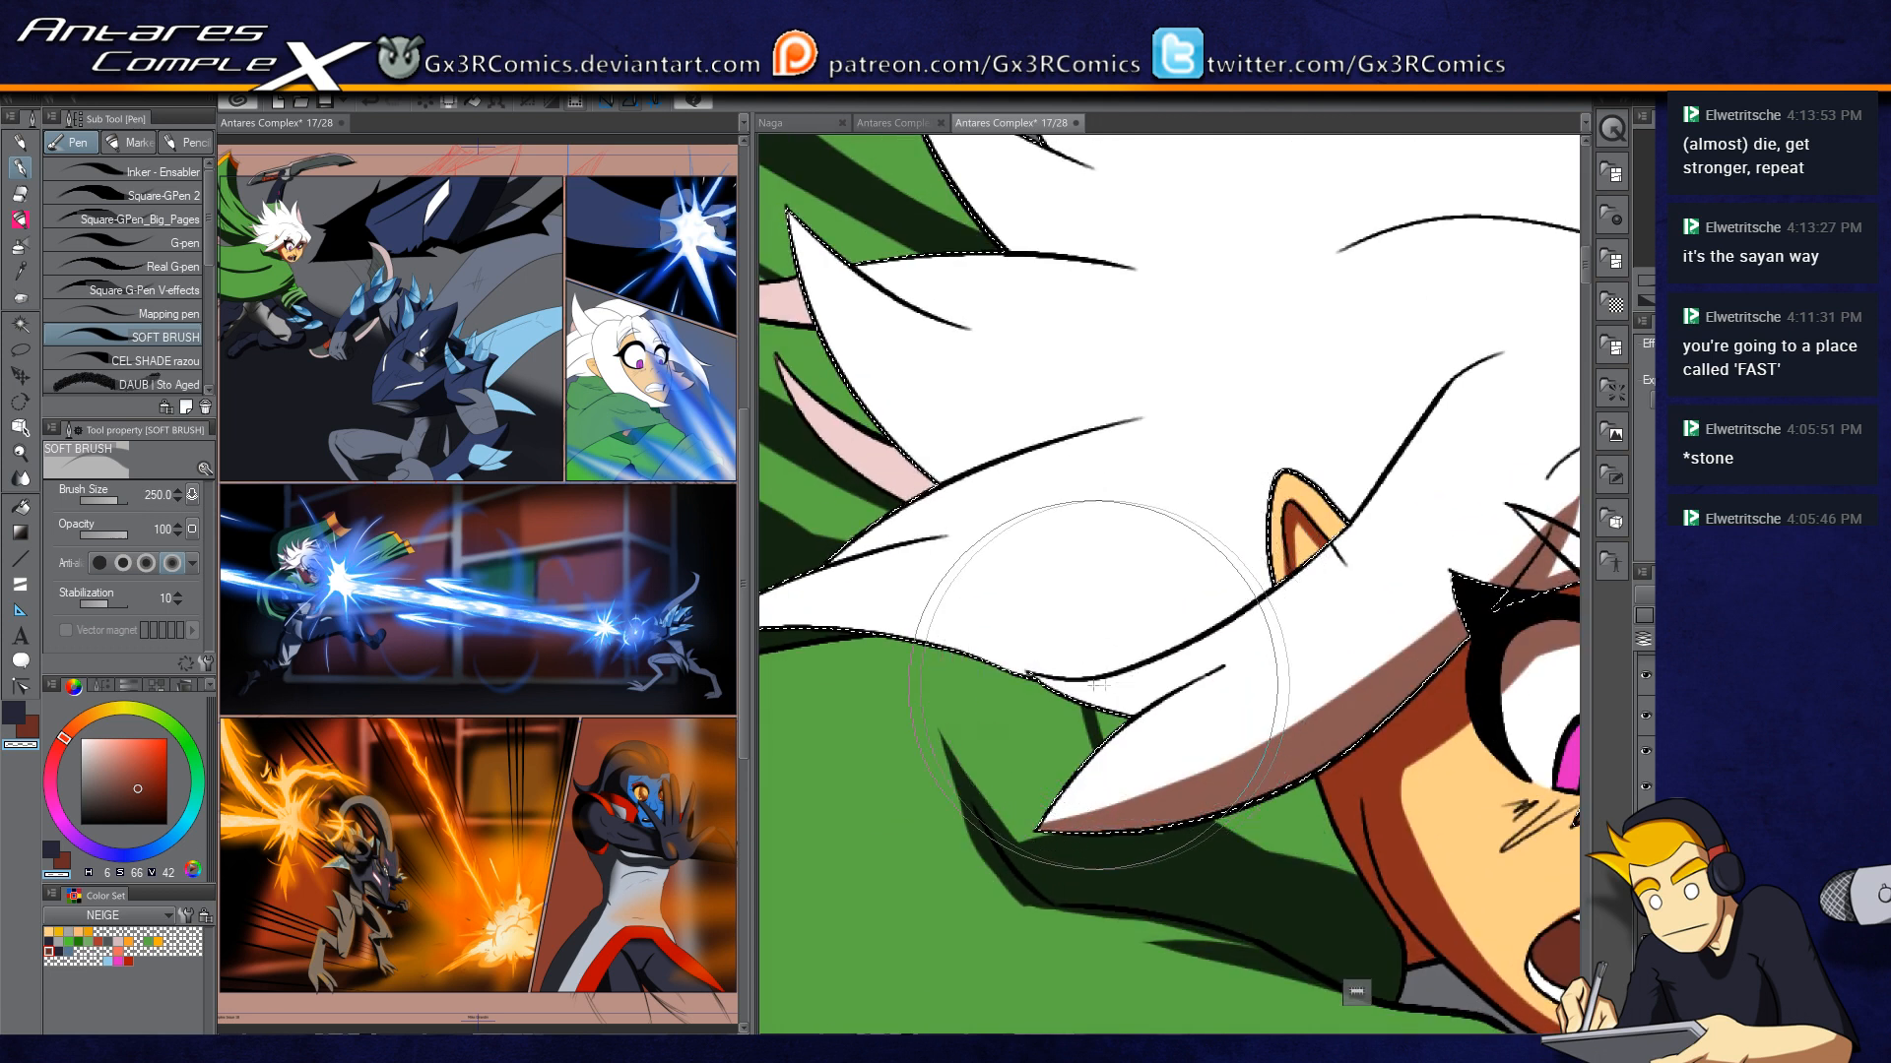
pyautogui.press('c')
pyautogui.moveTo(1244, 700); pyautogui.dragTo(1040, 700)
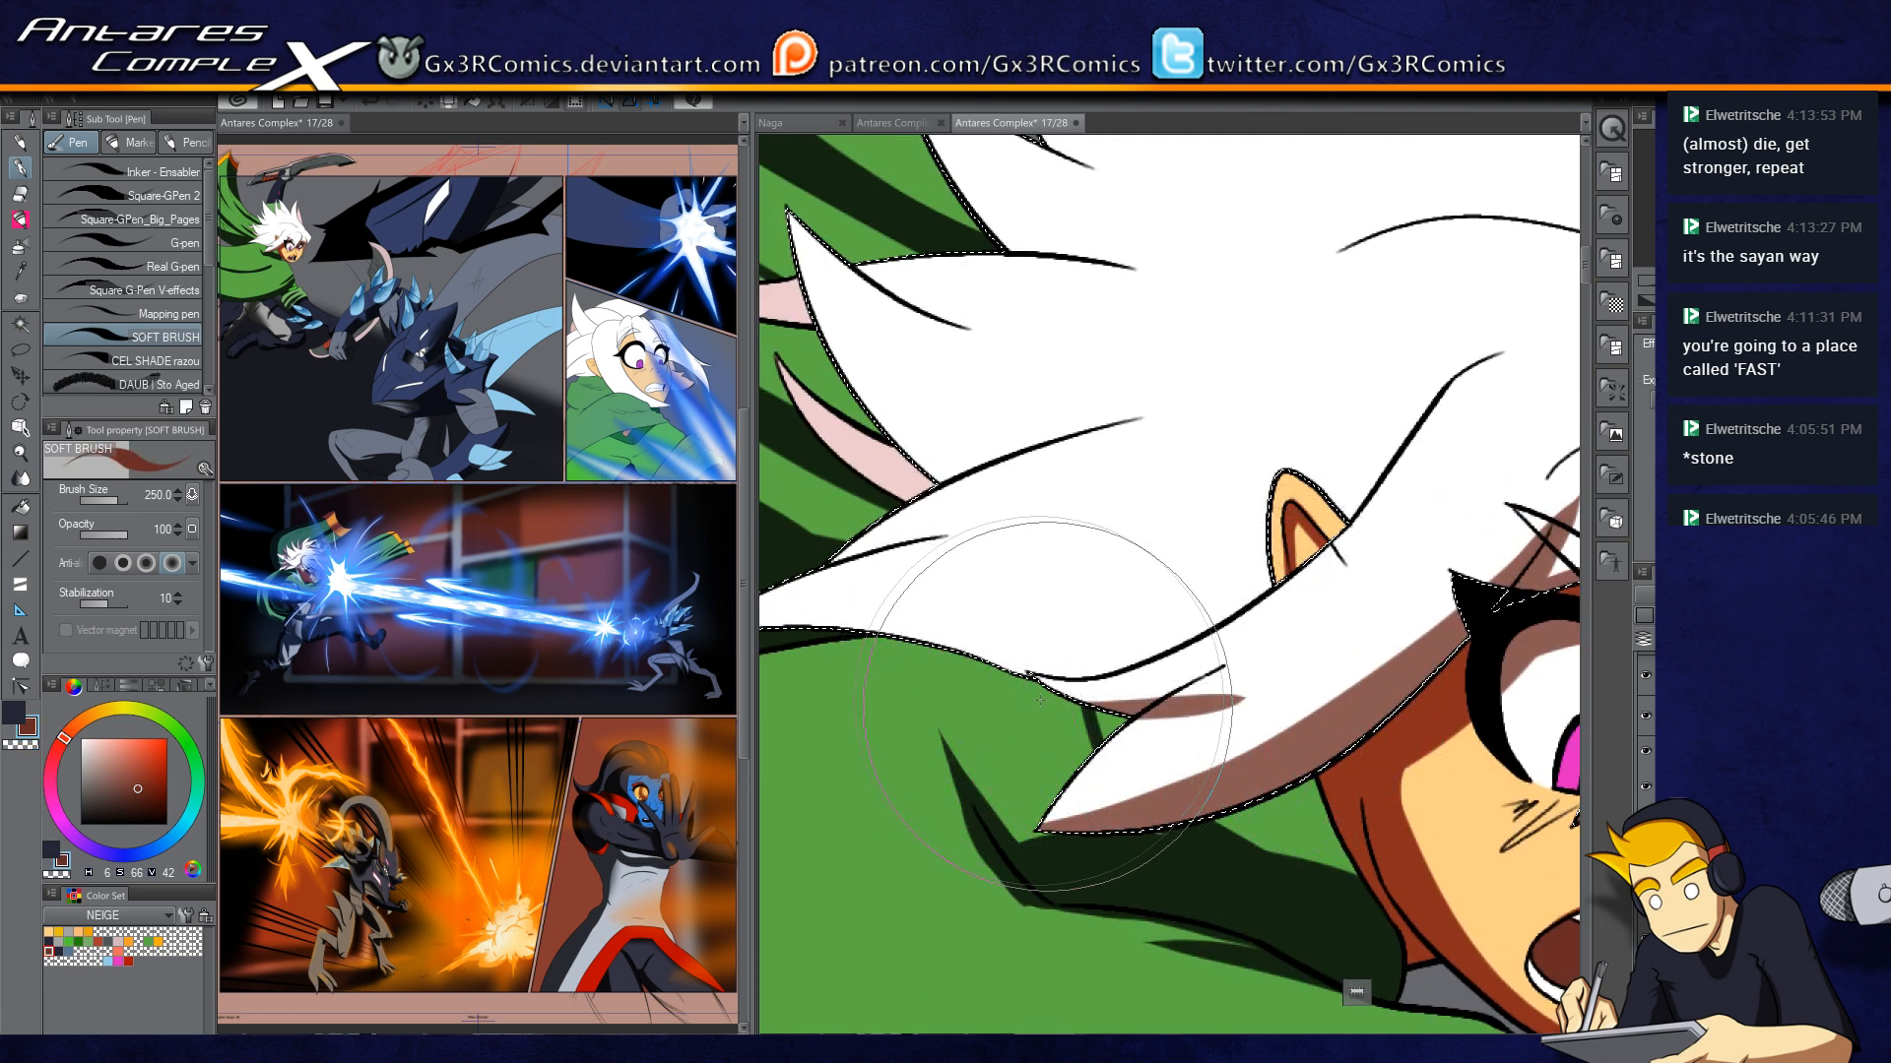
pyautogui.moveTo(1177, 690); pyautogui.dragTo(1034, 680)
pyautogui.press('c')
pyautogui.moveTo(1134, 727); pyautogui.dragTo(1271, 655)
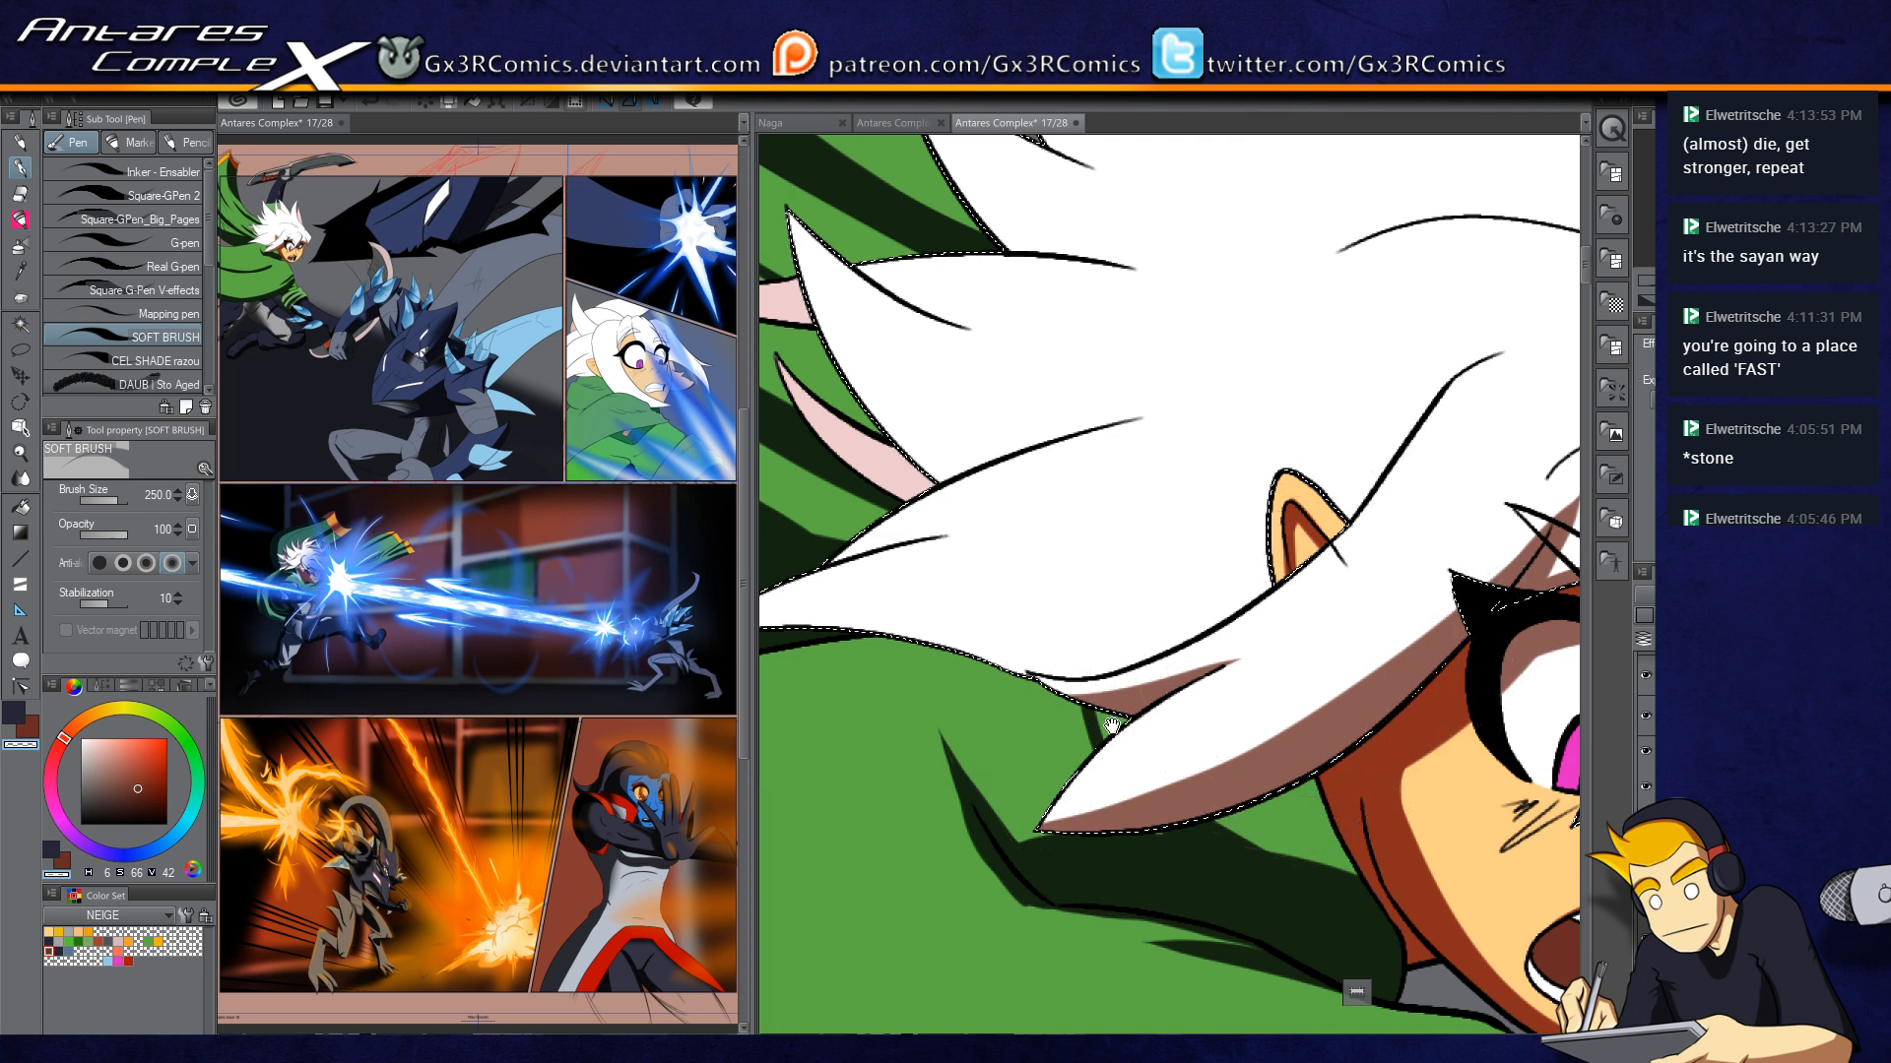
# Step: Paint a shadow along the underside of the long hair lock, from its tip up to the ear
pyautogui.moveTo(1022, 569); pyautogui.dragTo(1089, 640)
pyautogui.press('c')
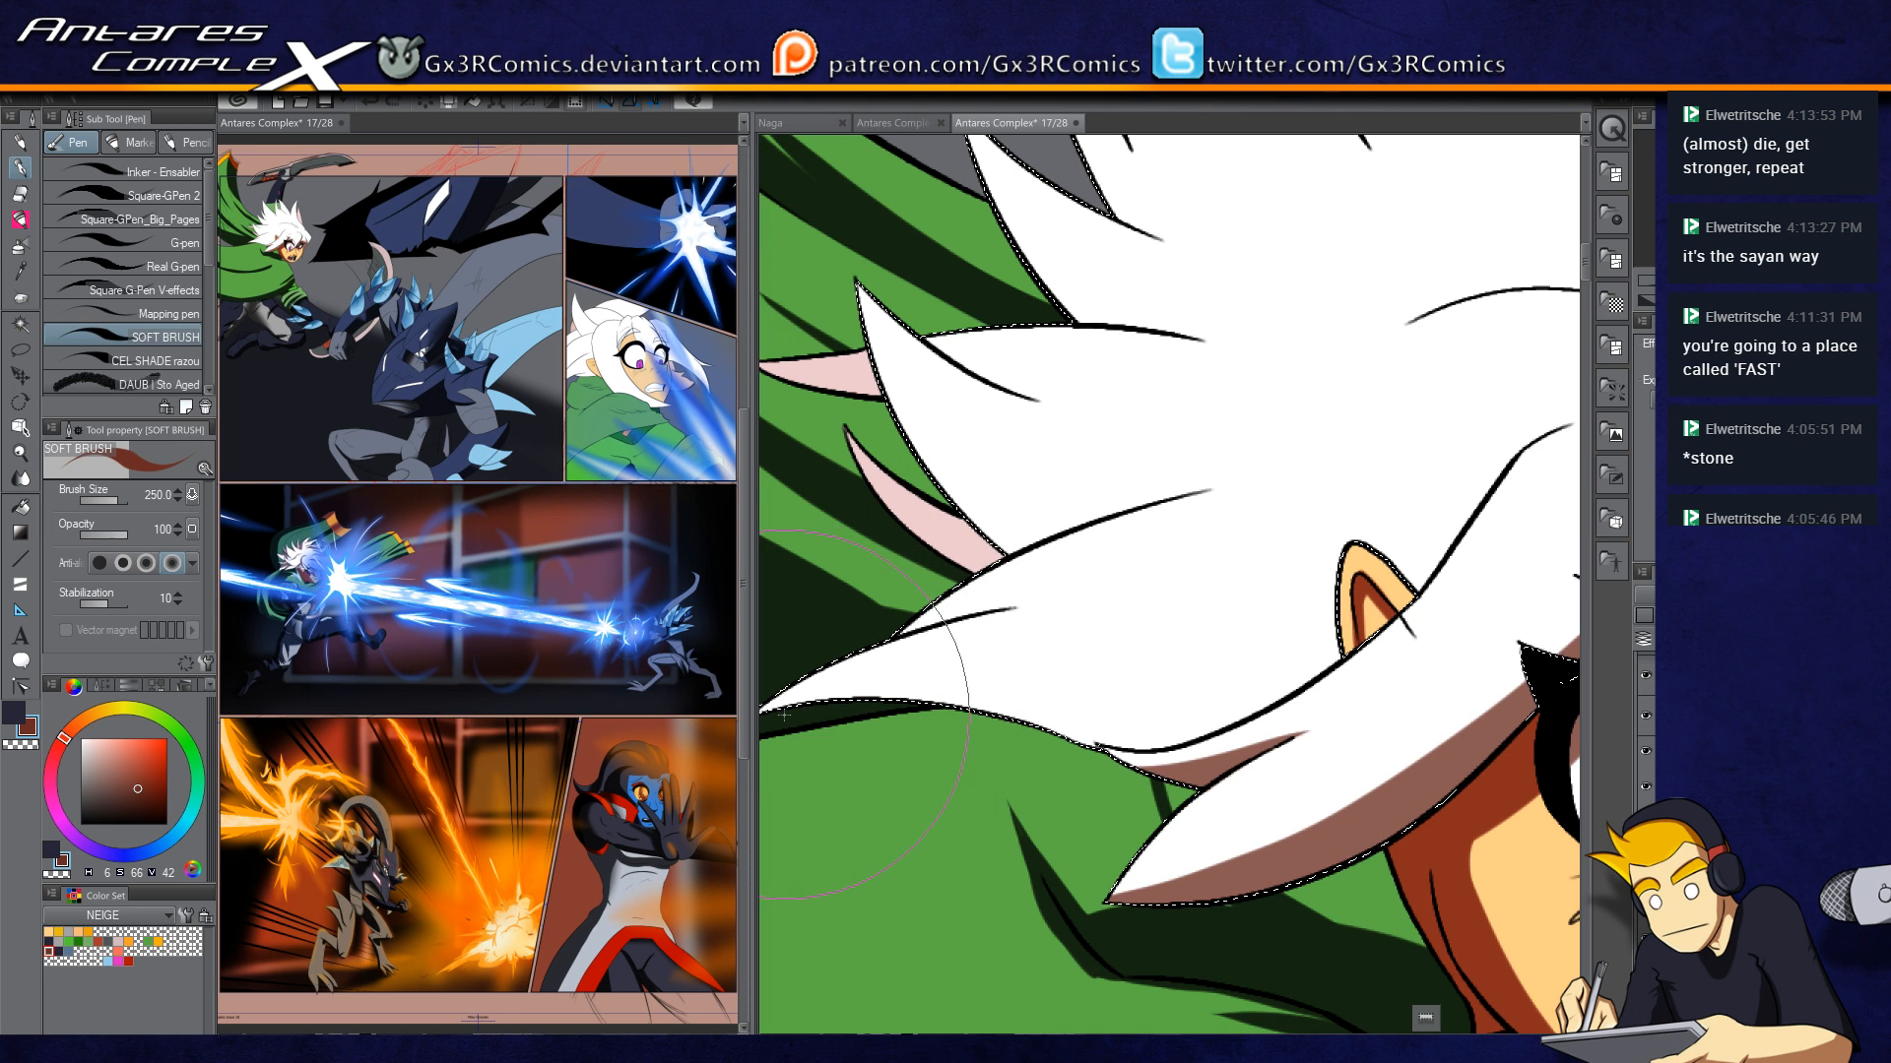
pyautogui.moveTo(877, 699); pyautogui.dragTo(947, 669)
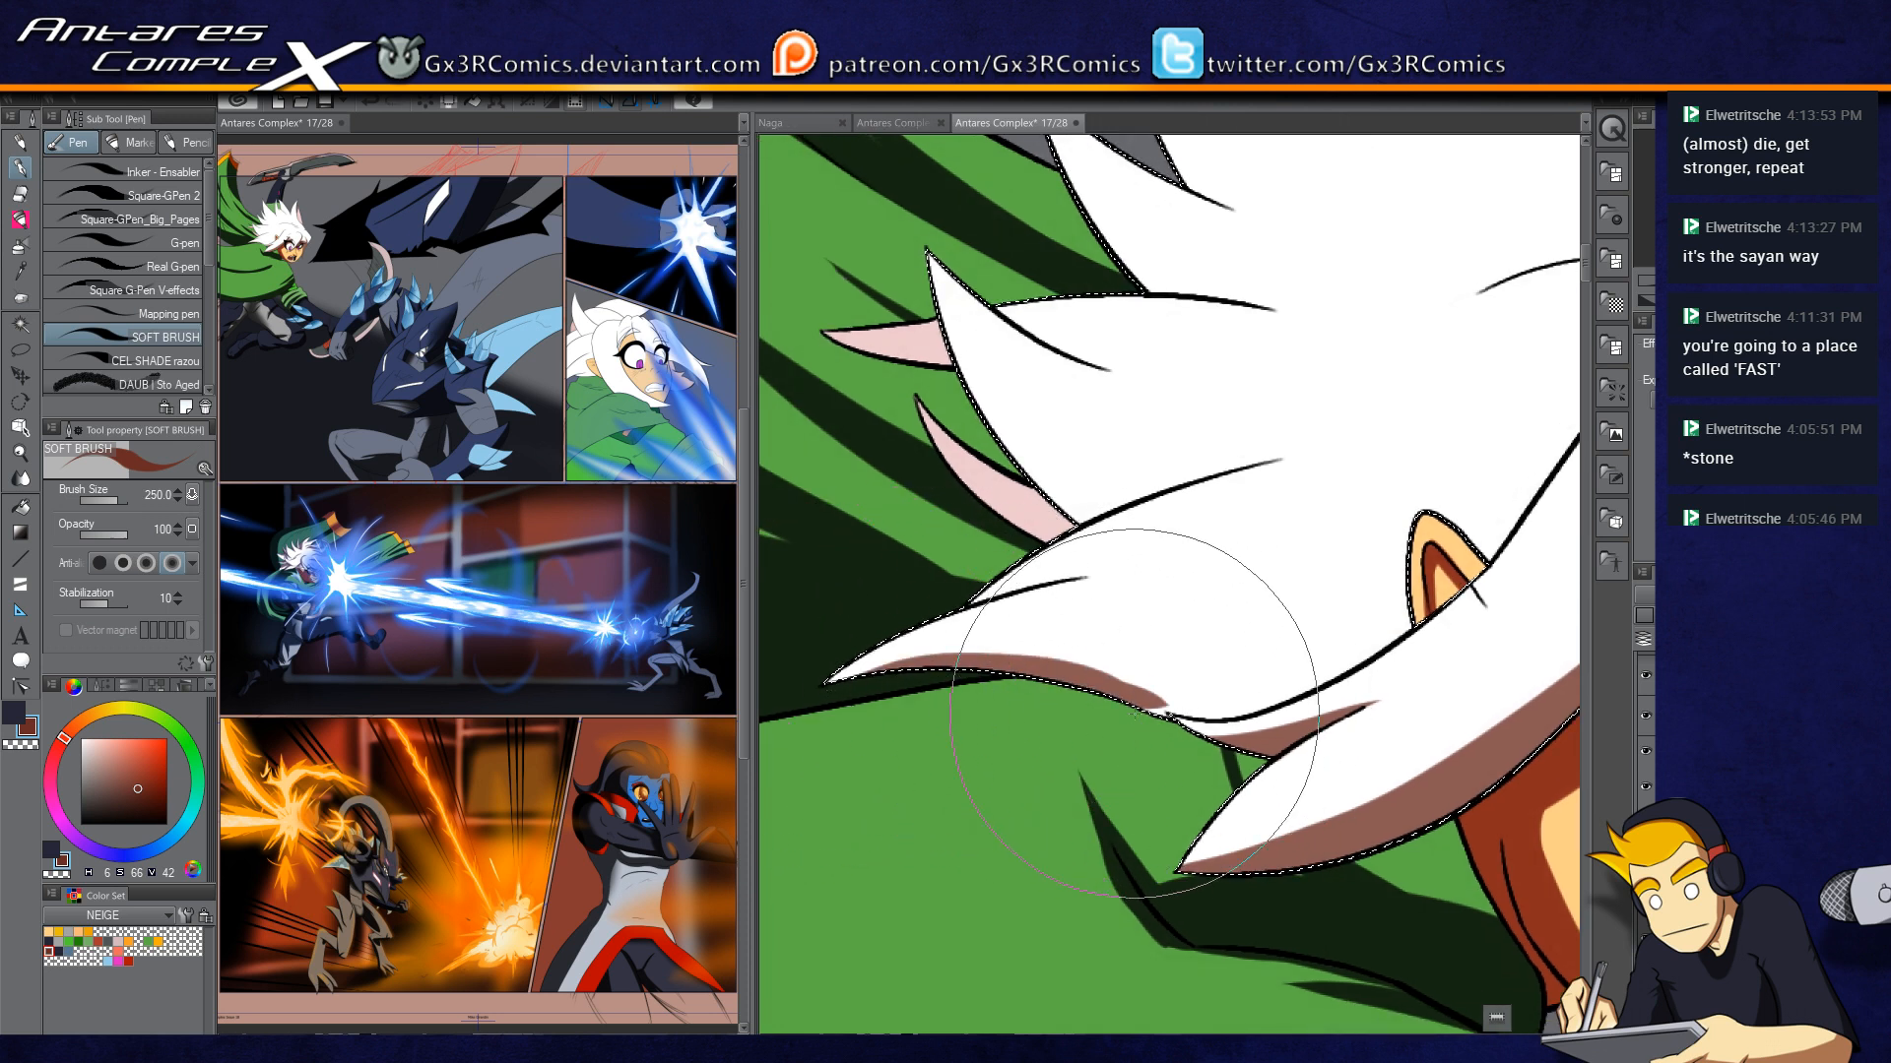
pyautogui.moveTo(1187, 706)
pyautogui.mouseDown()
pyautogui.moveTo(1277, 698)
pyautogui.moveTo(1134, 697)
pyautogui.moveTo(1089, 676)
pyautogui.moveTo(1385, 636)
pyautogui.moveTo(1223, 694)
pyautogui.moveTo(1152, 698)
pyautogui.moveTo(1400, 631)
pyautogui.moveTo(1250, 696)
pyautogui.moveTo(1433, 590)
pyautogui.mouseUp()
pyautogui.moveTo(1287, 688); pyautogui.dragTo(1427, 603)
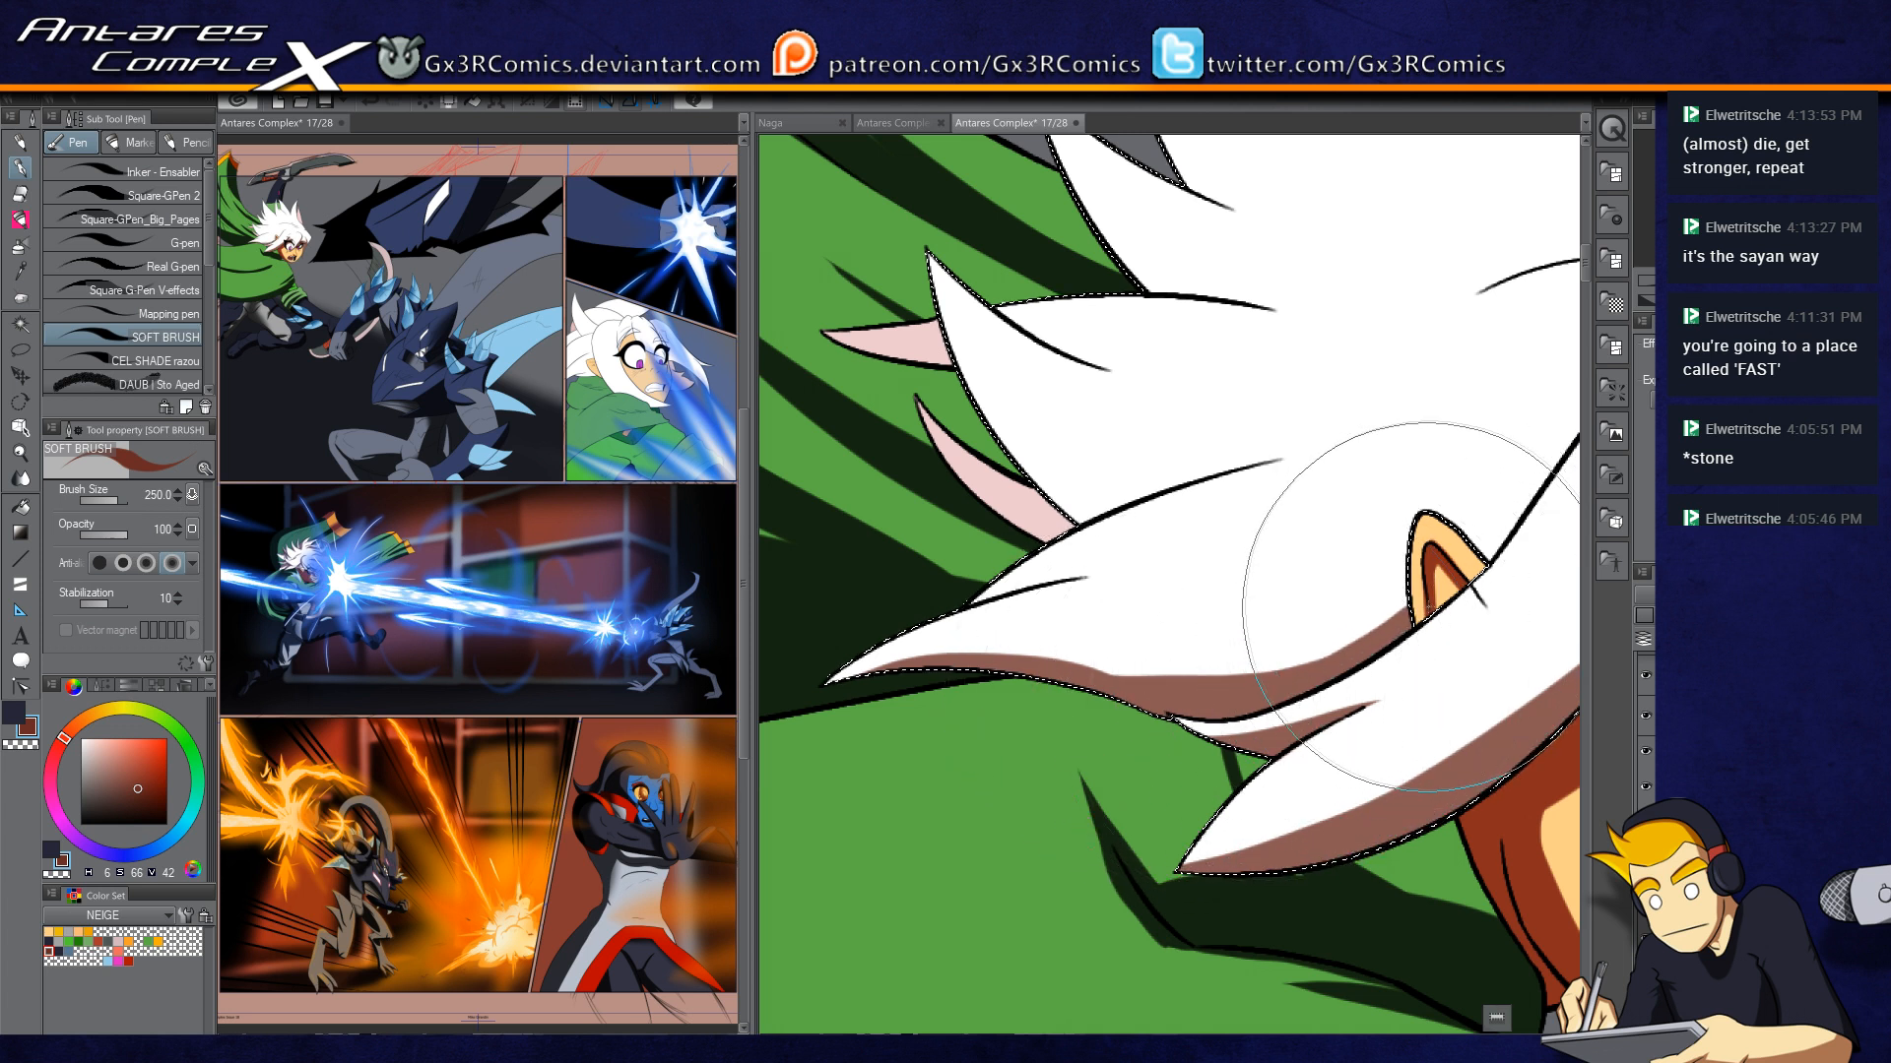
# Step: Reshape the long lock's shadow below the ear into a pointed cel-style edge, undoing an unwanted stroke
pyautogui.moveTo(1043, 680)
pyautogui.mouseDown()
pyautogui.moveTo(1226, 672)
pyautogui.moveTo(1428, 591)
pyautogui.moveTo(1071, 664)
pyautogui.mouseUp()
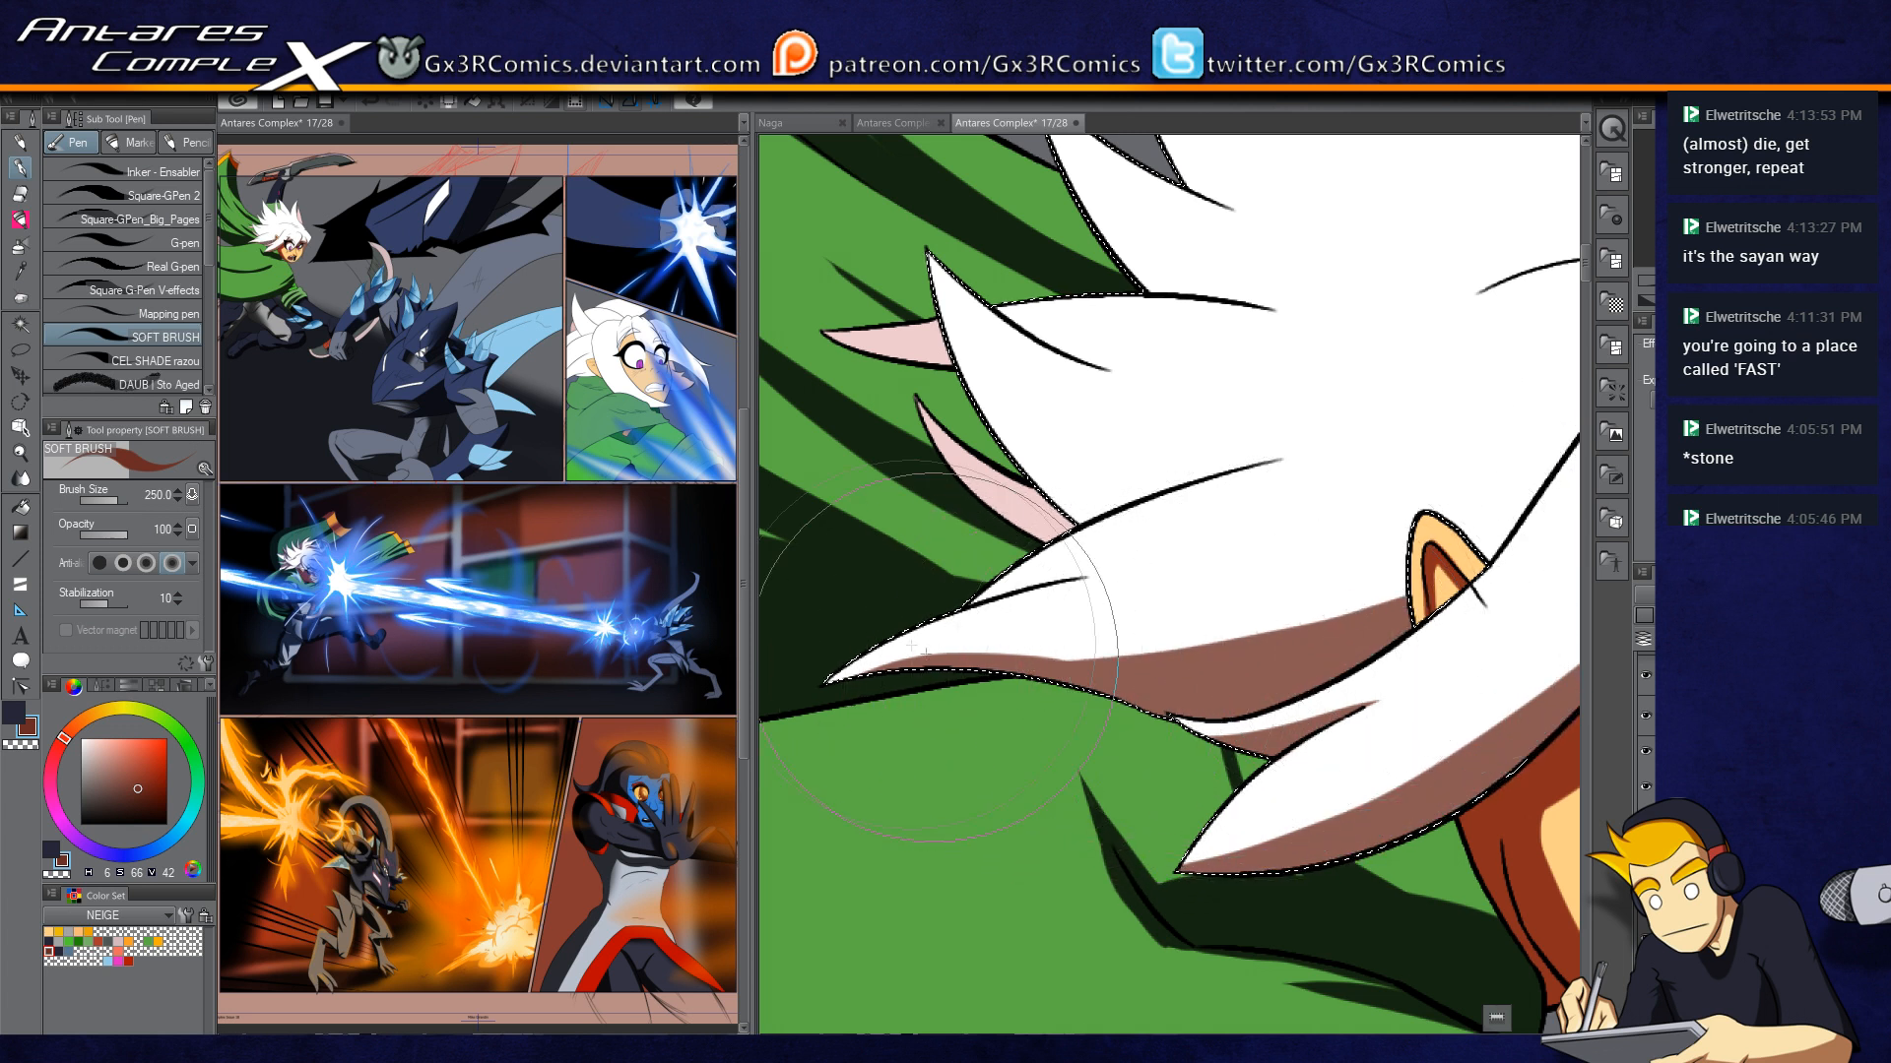
pyautogui.moveTo(1423, 593); pyautogui.dragTo(1164, 621)
pyautogui.hotkey('ctrl', 'z')
pyautogui.moveTo(1396, 569)
pyautogui.mouseDown()
pyautogui.moveTo(1235, 638)
pyautogui.moveTo(967, 703)
pyautogui.mouseUp()
pyautogui.moveTo(1202, 641); pyautogui.dragTo(1230, 740)
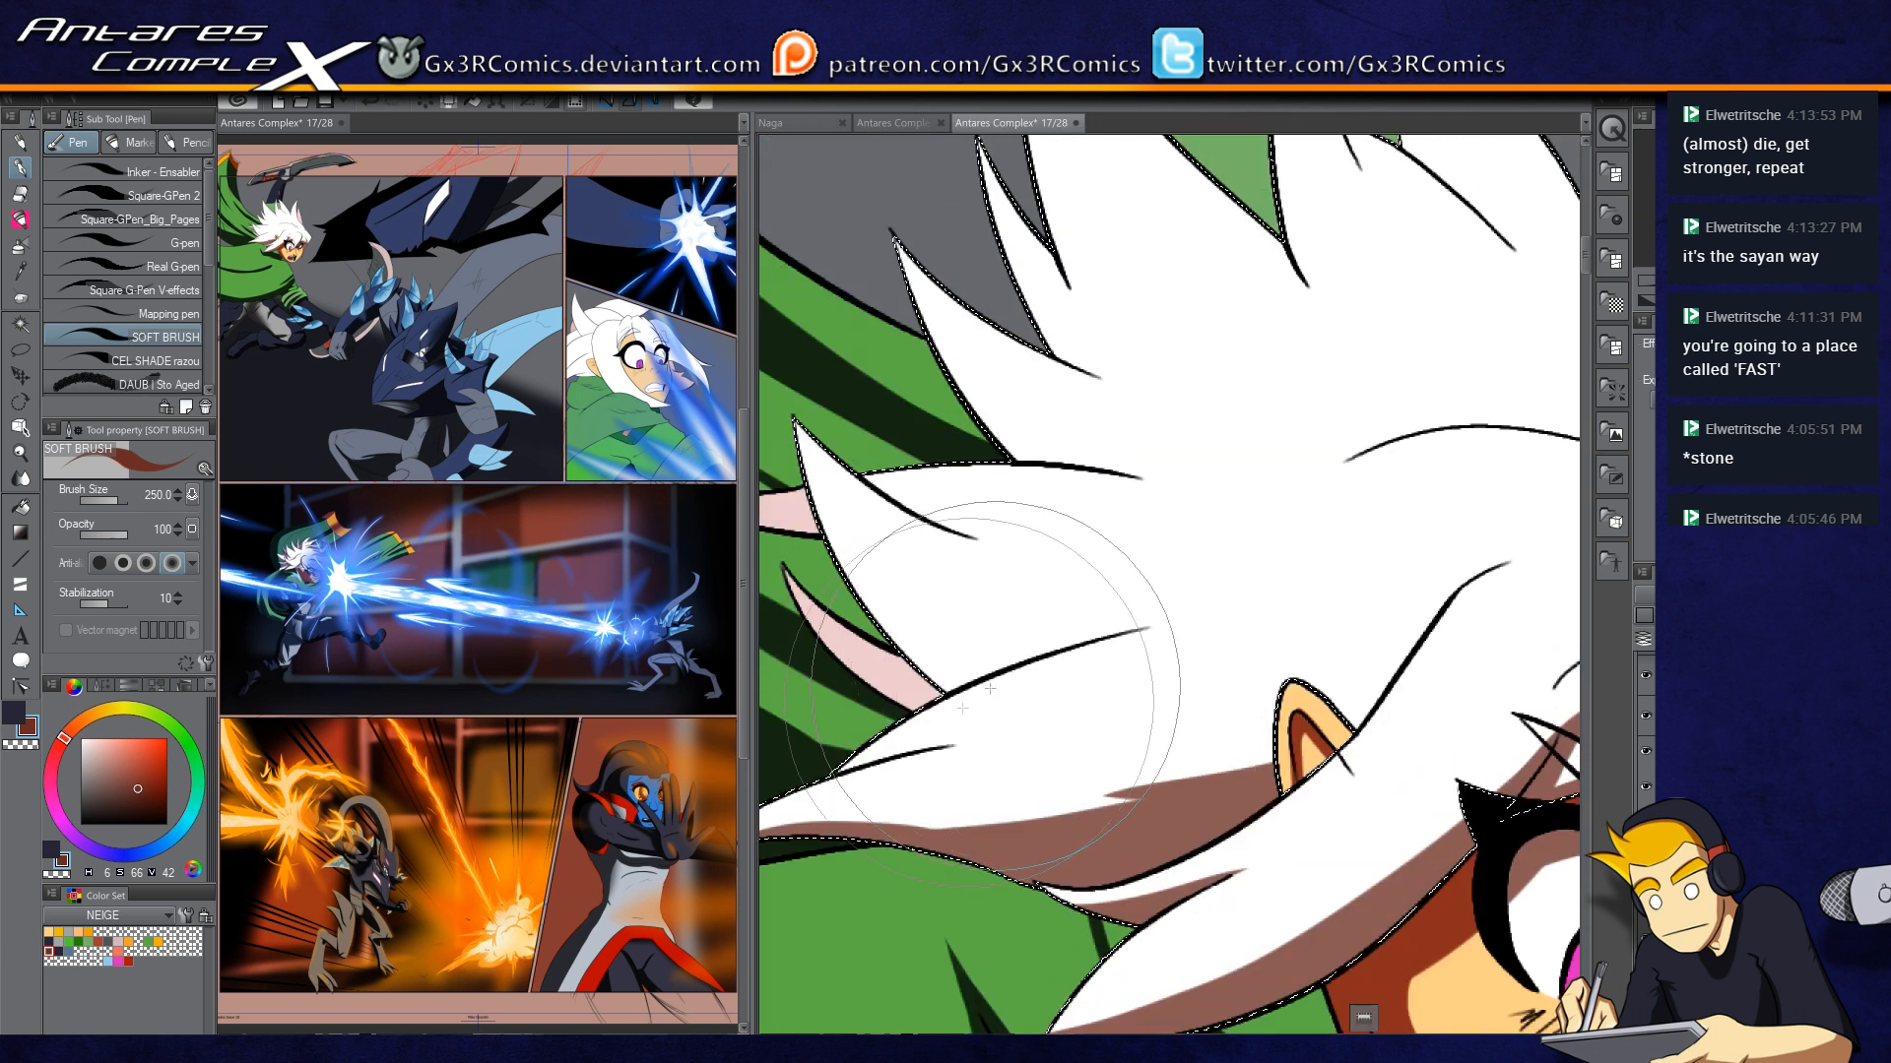
# Step: Add a thin tapered shadow under the strand line near the long lock's tip, redoing the stroke once
pyautogui.moveTo(825, 783); pyautogui.dragTo(993, 746)
pyautogui.hotkey('ctrl', 'z')
pyautogui.moveTo(1143, 720)
pyautogui.mouseDown()
pyautogui.moveTo(1050, 835)
pyautogui.moveTo(1070, 844)
pyautogui.mouseUp()
pyautogui.moveTo(1071, 591); pyautogui.dragTo(1165, 492)
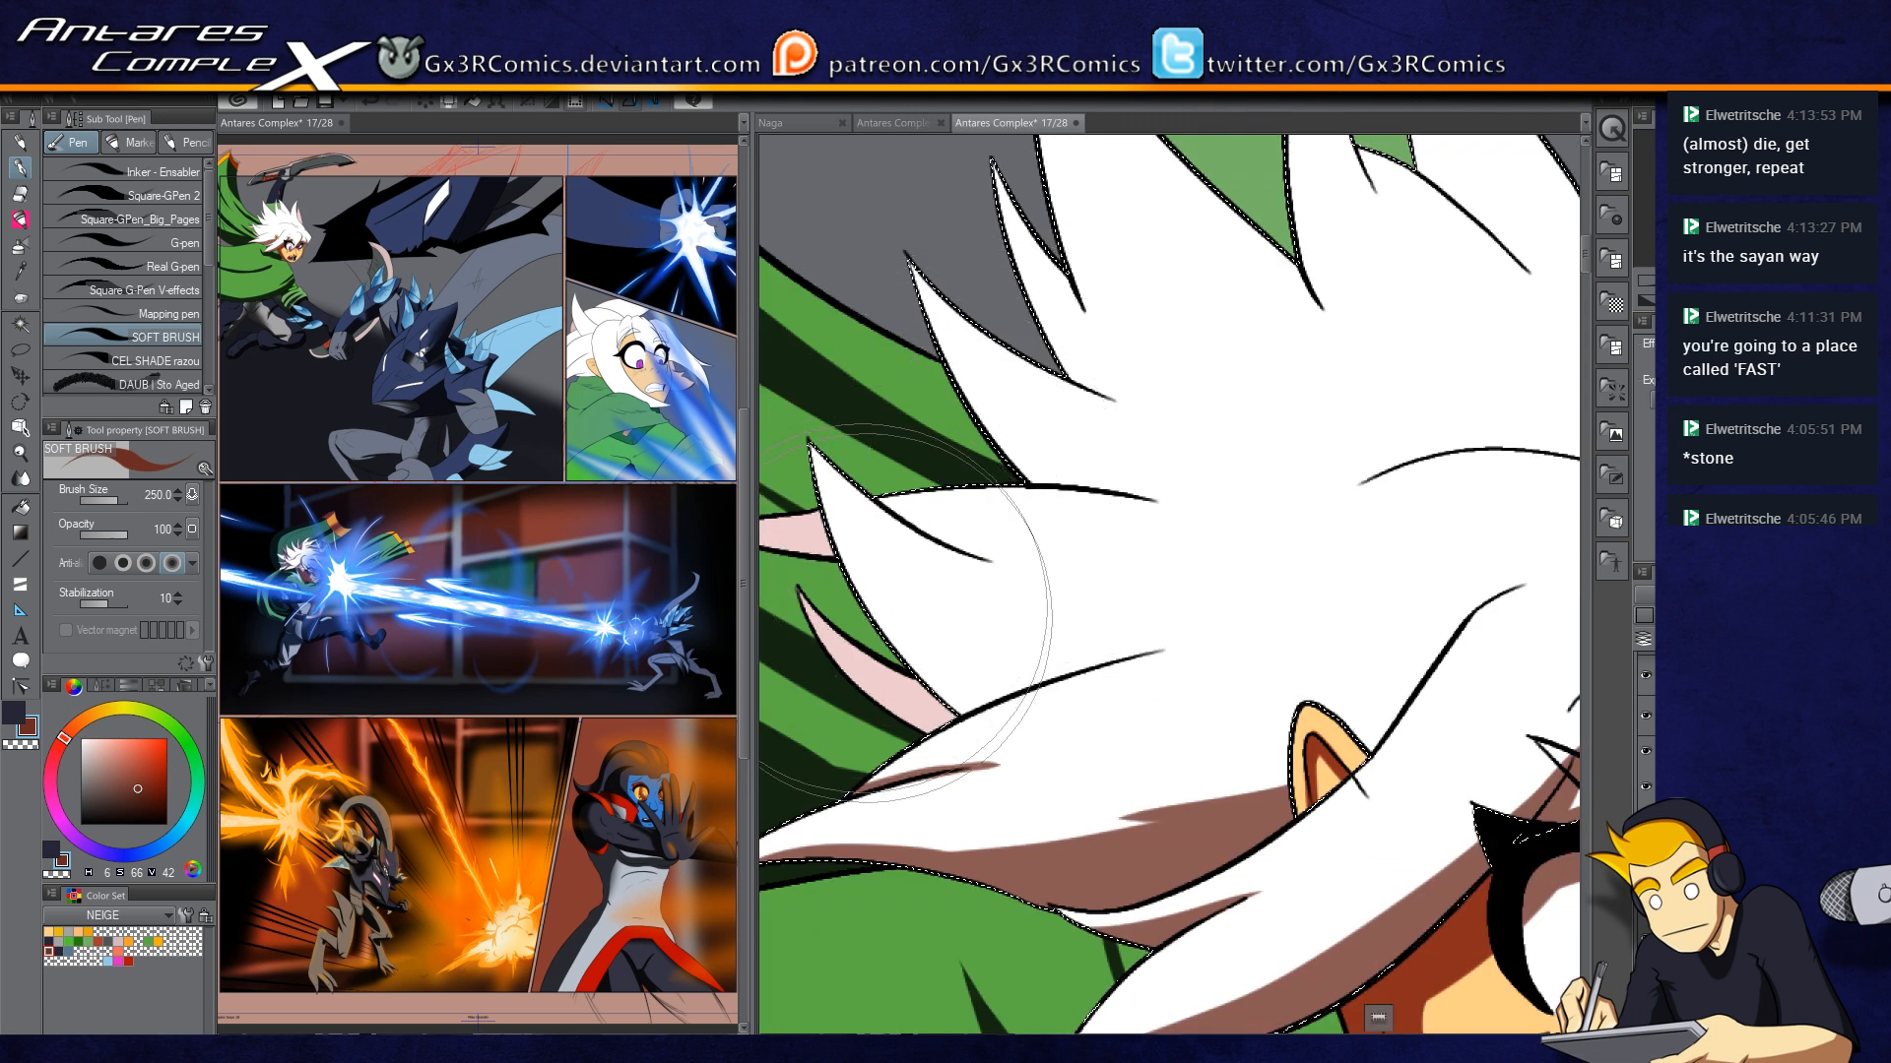
# Step: Paint a shadow along the lower edge of the hair spike above the long lock and trim its inner edge to a point
pyautogui.moveTo(825, 504); pyautogui.dragTo(1046, 735)
pyautogui.moveTo(833, 540)
pyautogui.mouseDown()
pyautogui.moveTo(900, 626)
pyautogui.moveTo(1132, 717)
pyautogui.mouseUp()
pyautogui.moveTo(842, 544)
pyautogui.mouseDown()
pyautogui.moveTo(893, 603)
pyautogui.moveTo(1162, 701)
pyautogui.mouseUp()
pyautogui.moveTo(839, 554); pyautogui.dragTo(1152, 686)
pyautogui.press('c')
pyautogui.moveTo(970, 717)
pyautogui.mouseDown()
pyautogui.moveTo(1098, 693)
pyautogui.moveTo(944, 741)
pyautogui.moveTo(1156, 673)
pyautogui.mouseUp()
pyautogui.moveTo(1047, 717)
pyautogui.mouseDown()
pyautogui.moveTo(1152, 694)
pyautogui.moveTo(1118, 703)
pyautogui.moveTo(1150, 713)
pyautogui.mouseUp()
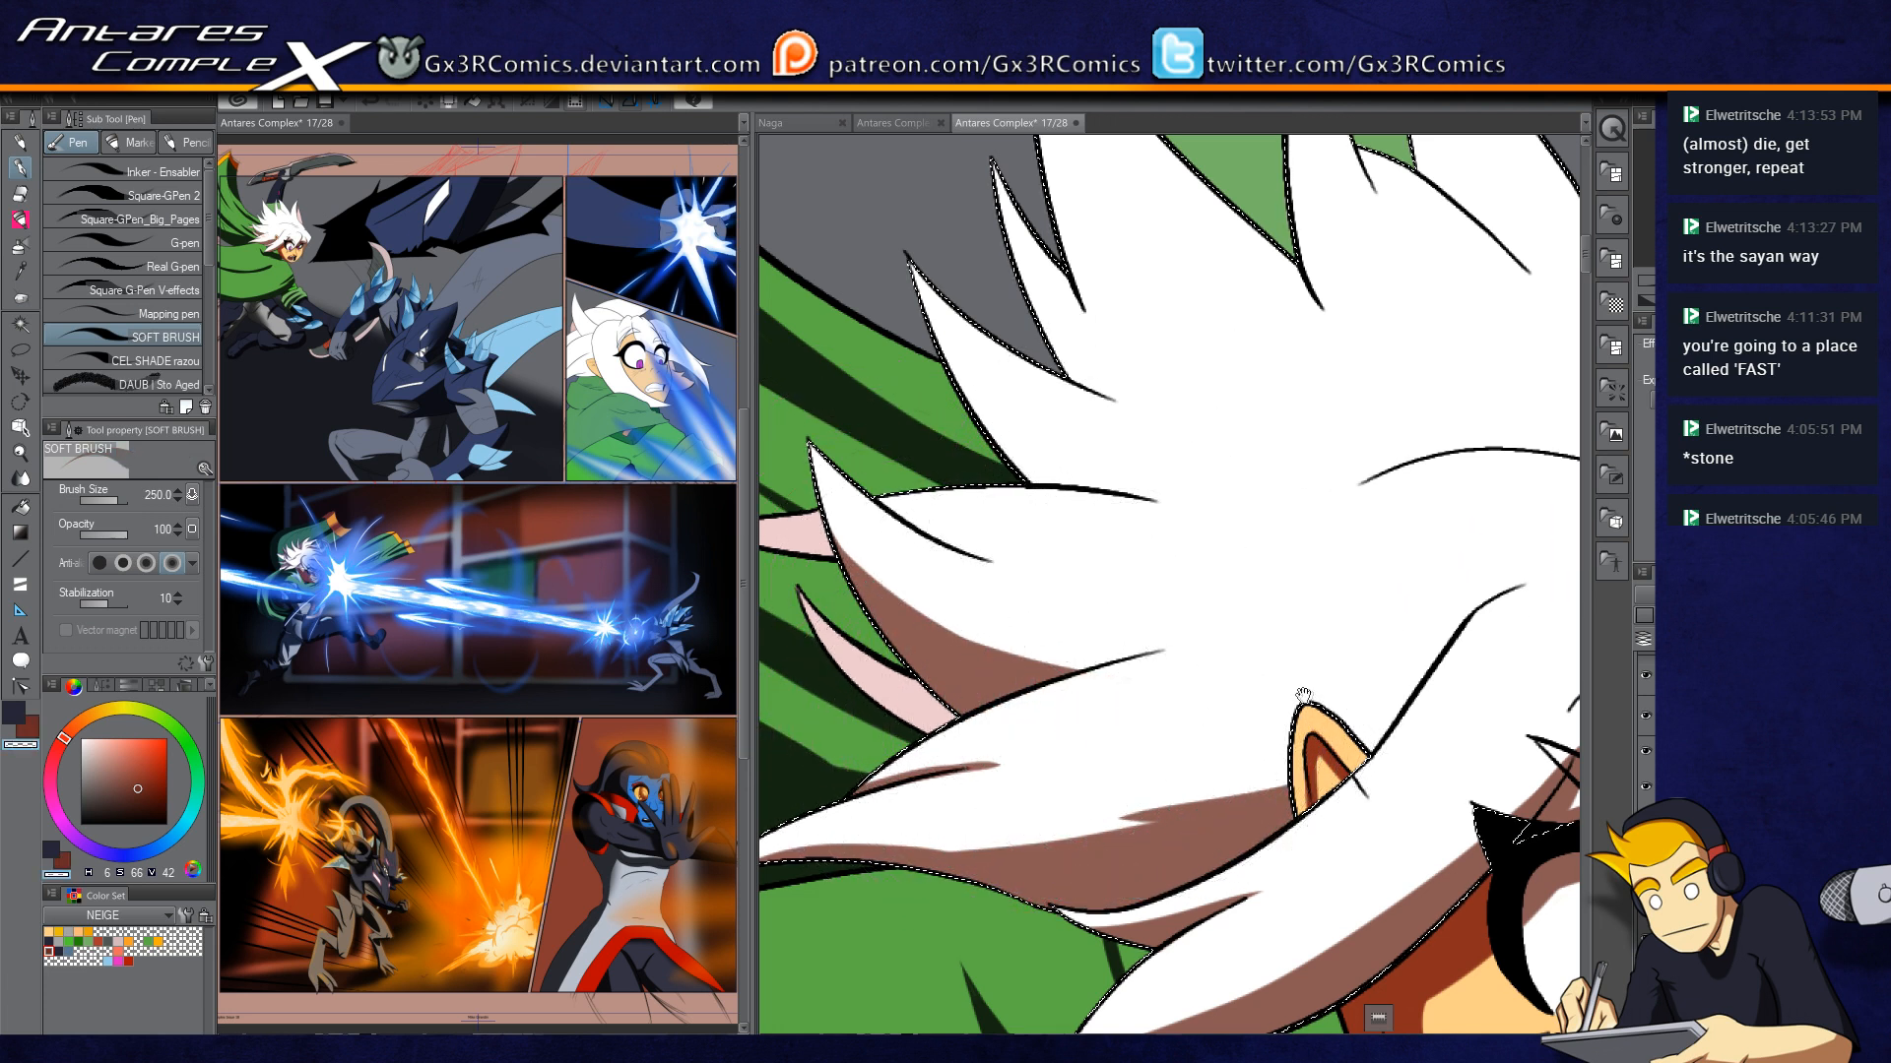
# Step: Paint a small tapered shadow along the strand line of the front bang above the far eye and refine its edge
pyautogui.moveTo(1308, 700); pyautogui.dragTo(914, 721)
pyautogui.moveTo(1399, 695); pyautogui.dragTo(1205, 464)
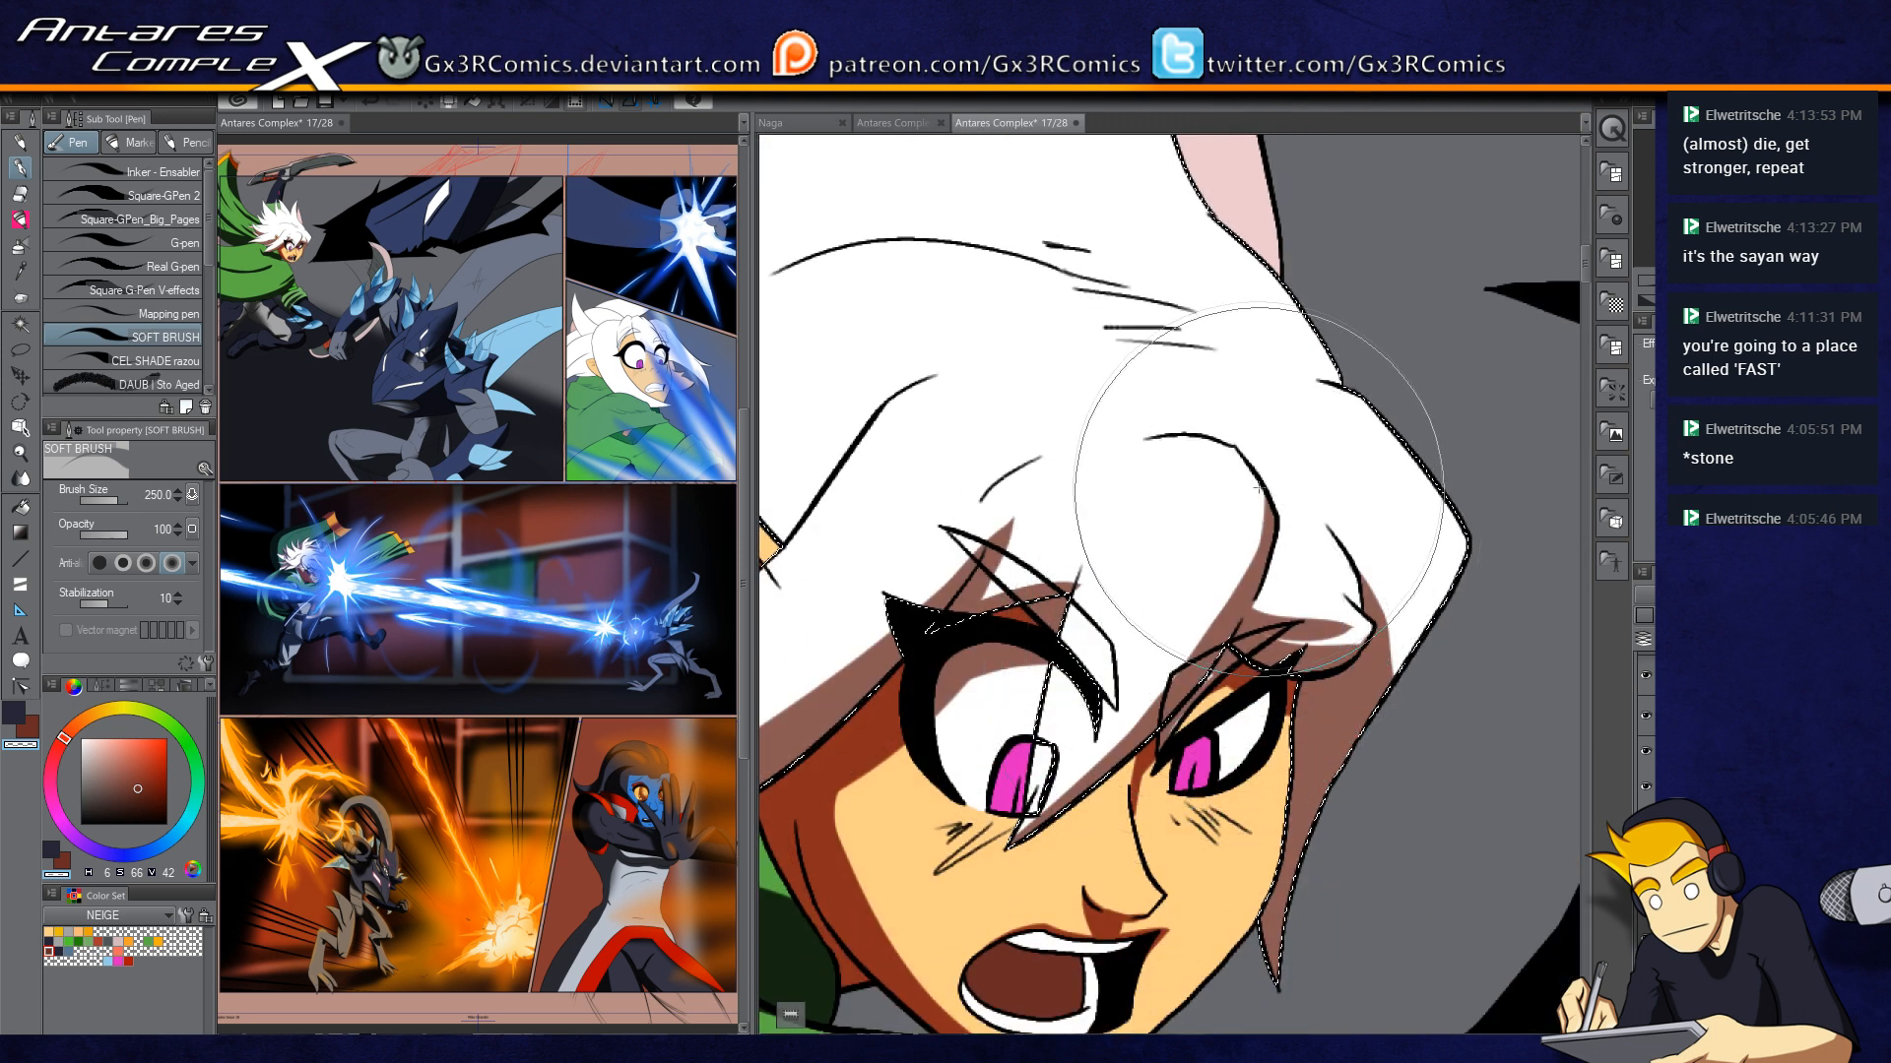
pyautogui.press('c')
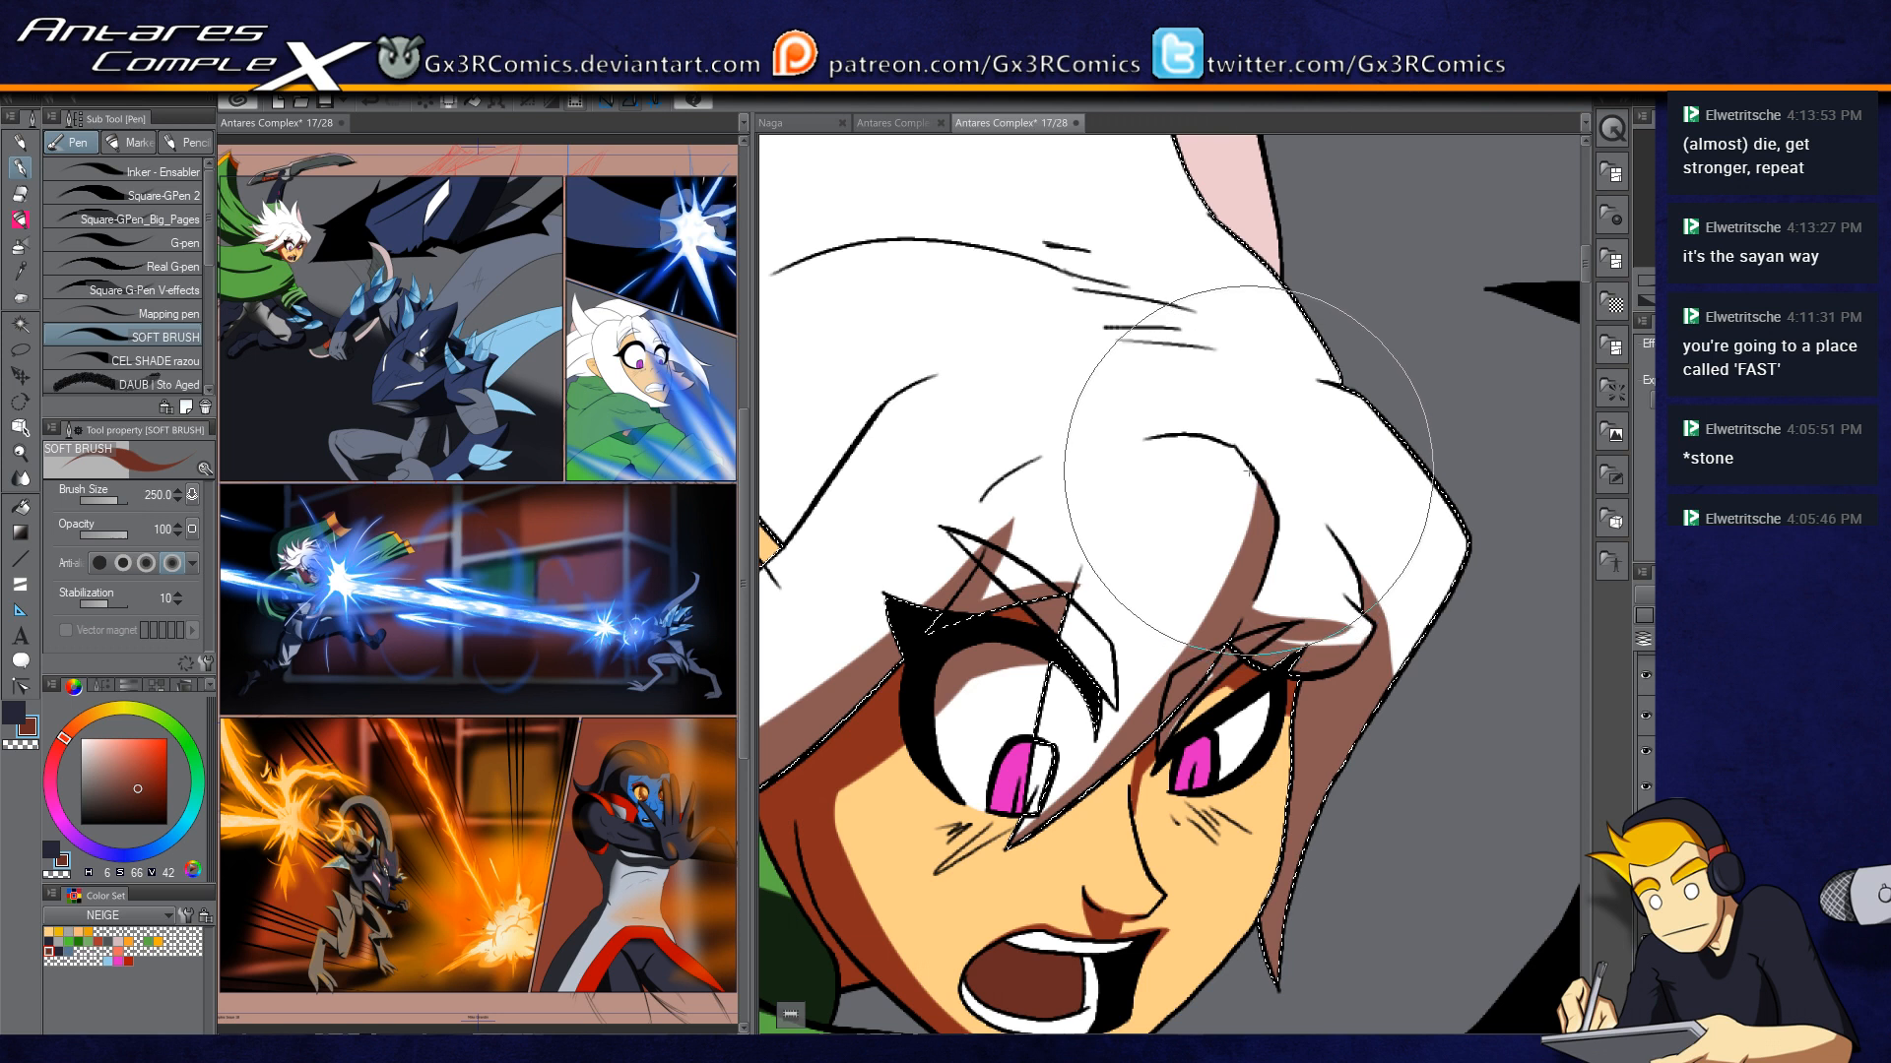
pyautogui.press('c')
pyautogui.press('c')
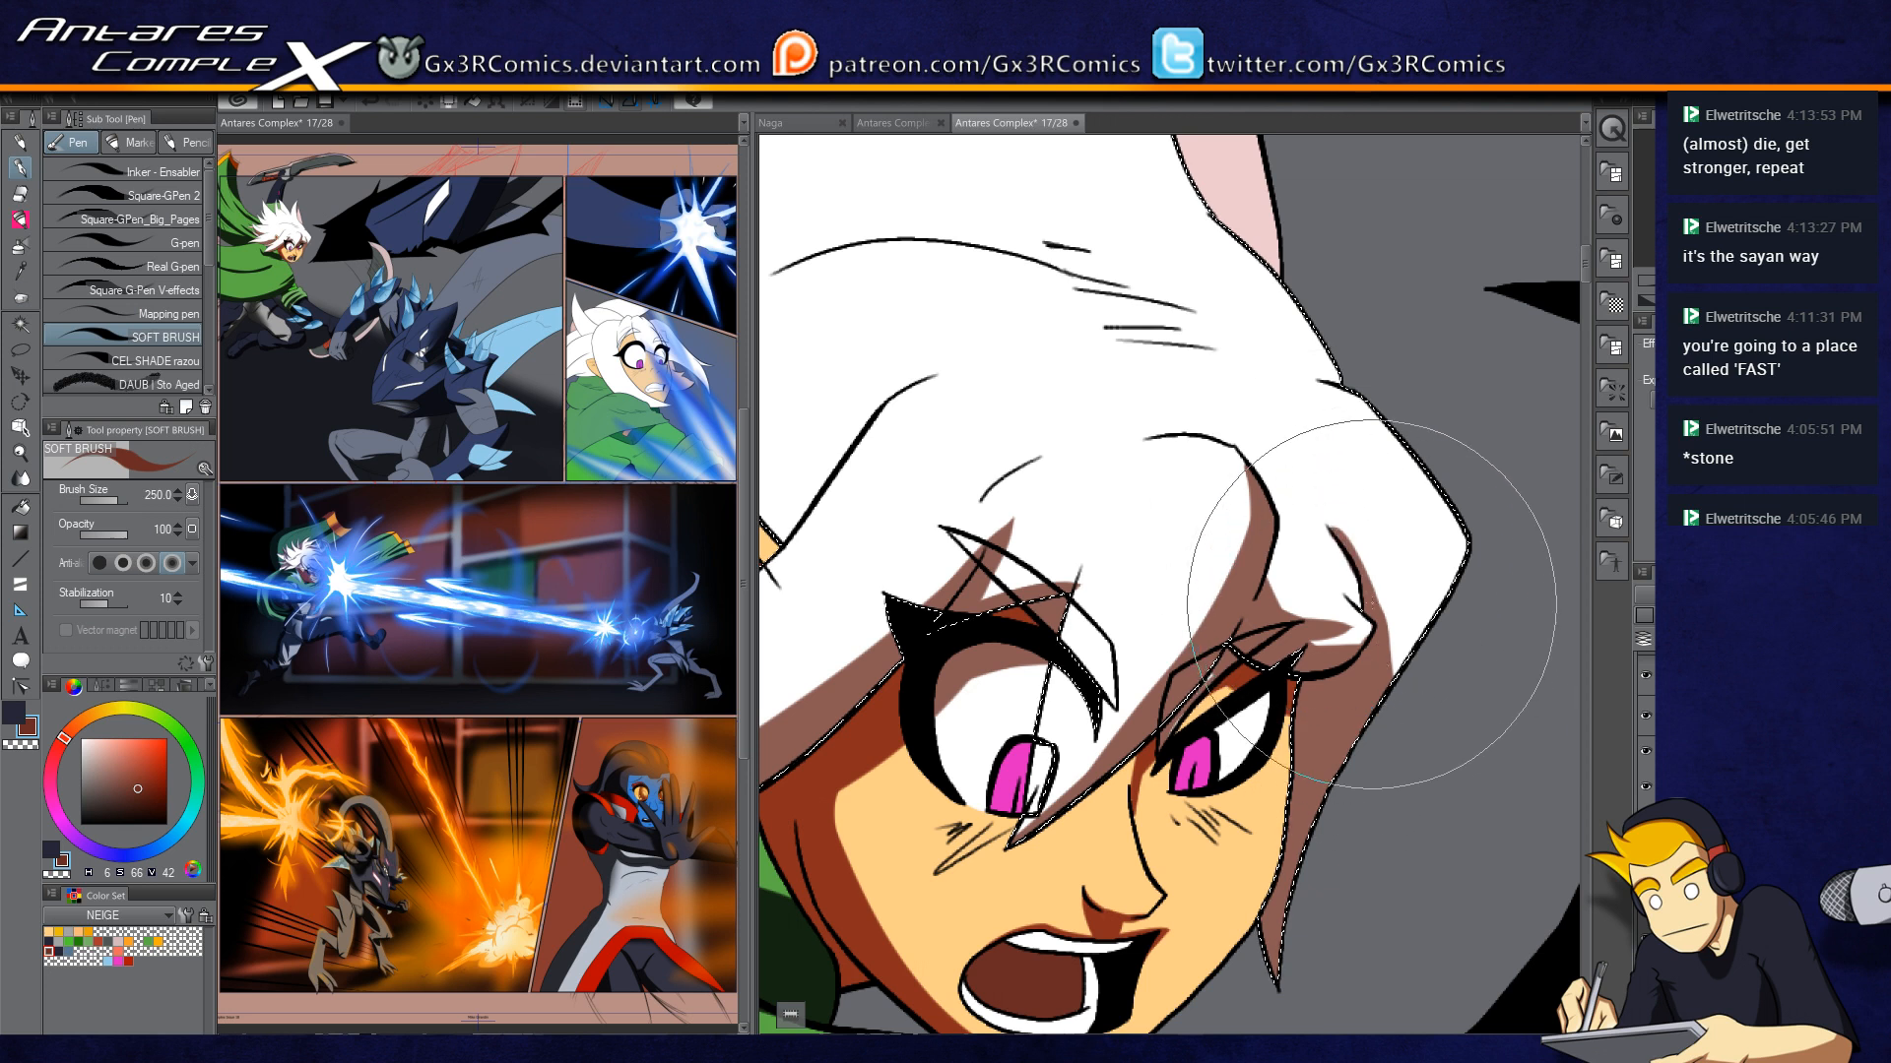
pyautogui.moveTo(1327, 525); pyautogui.dragTo(1359, 571)
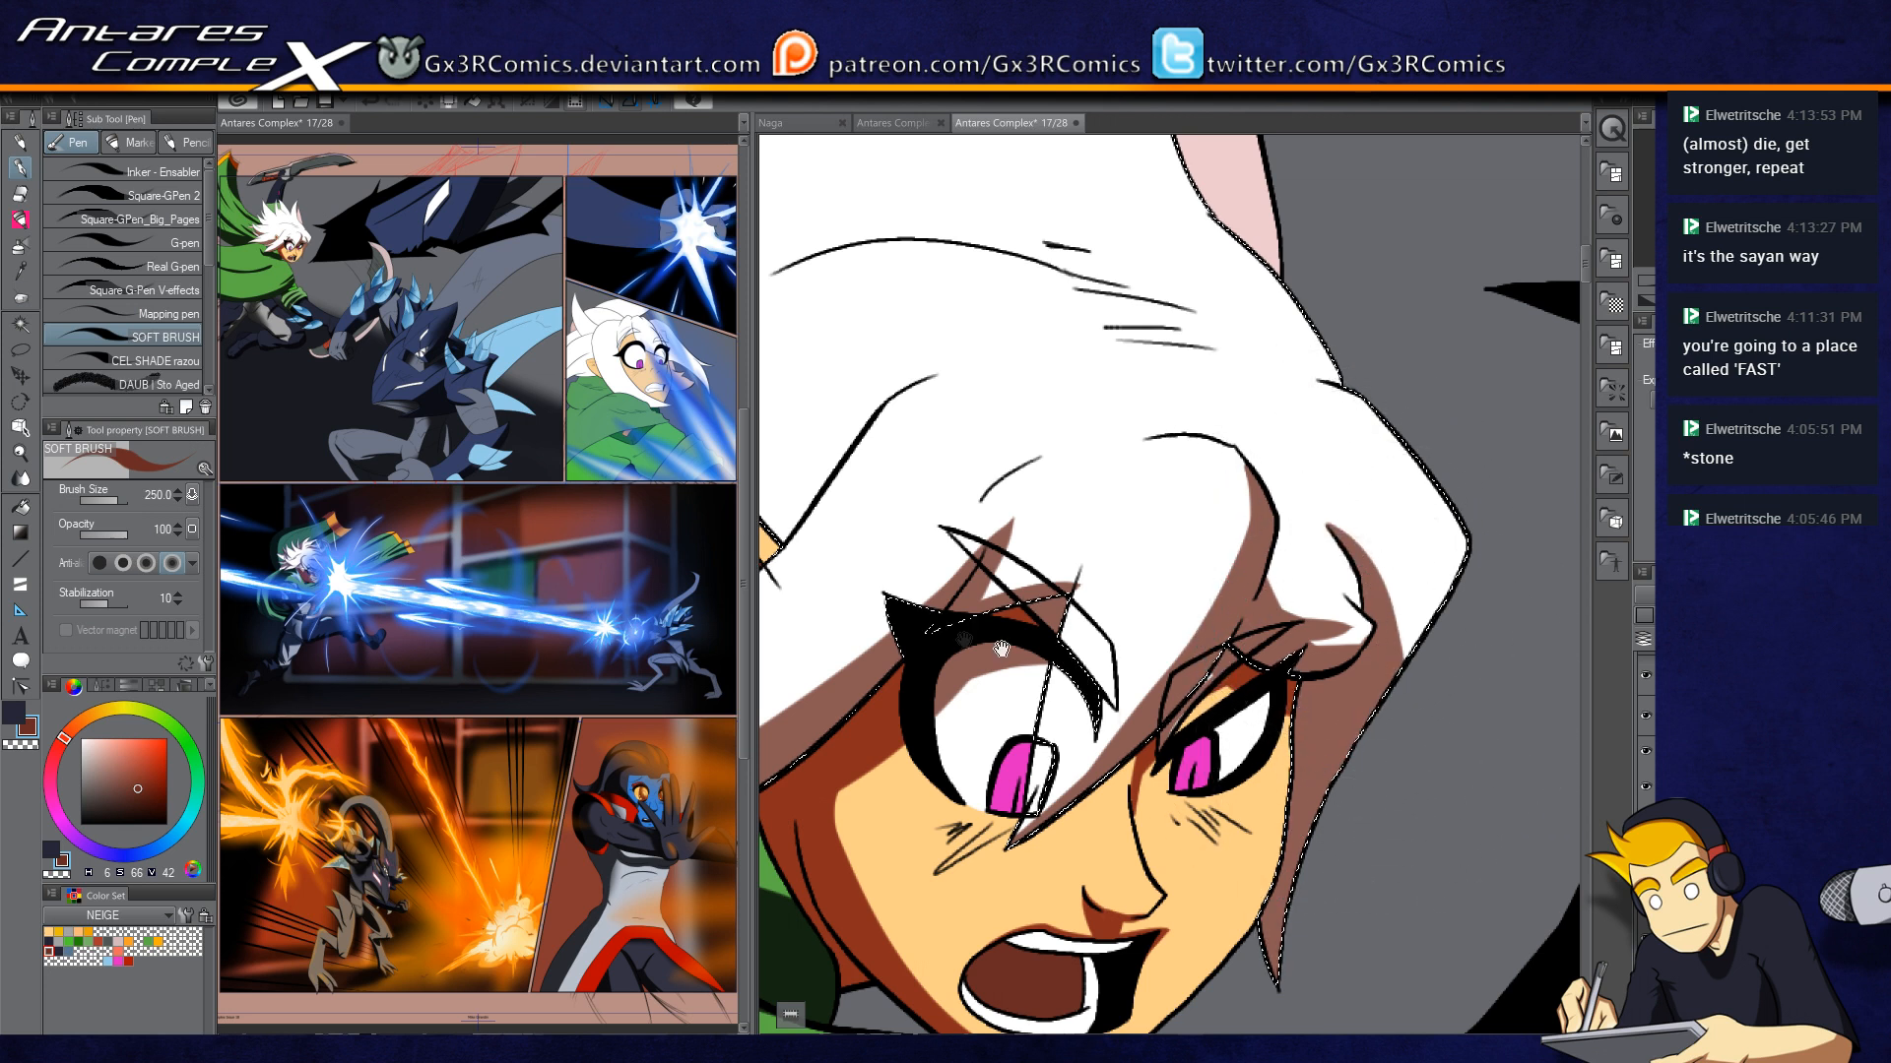
# Step: Paint a shadow along the cape-side edge of the next spike up at the back of the hair and trim its lower end
pyautogui.moveTo(925, 663); pyautogui.dragTo(1112, 820)
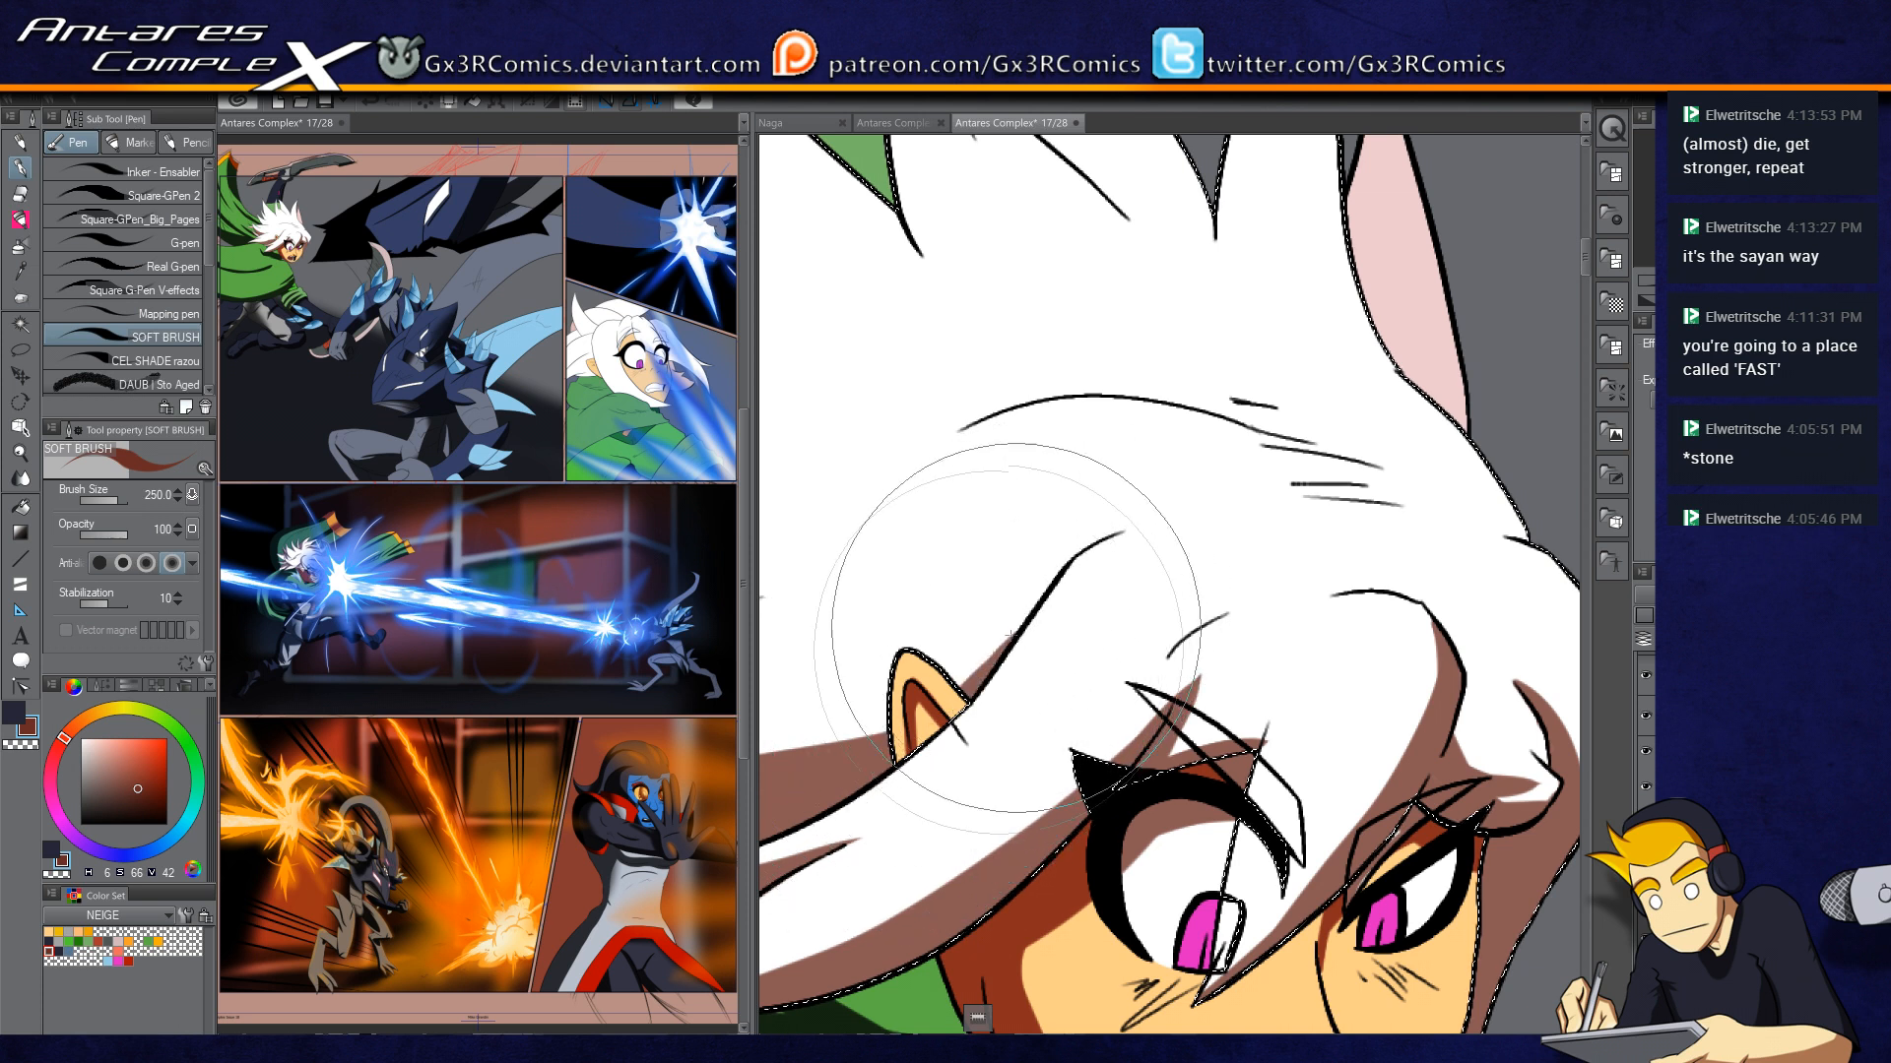
pyautogui.moveTo(934, 702); pyautogui.dragTo(1319, 564)
pyautogui.moveTo(978, 486); pyautogui.dragTo(1059, 625)
pyautogui.moveTo(1038, 424); pyautogui.dragTo(929, 582)
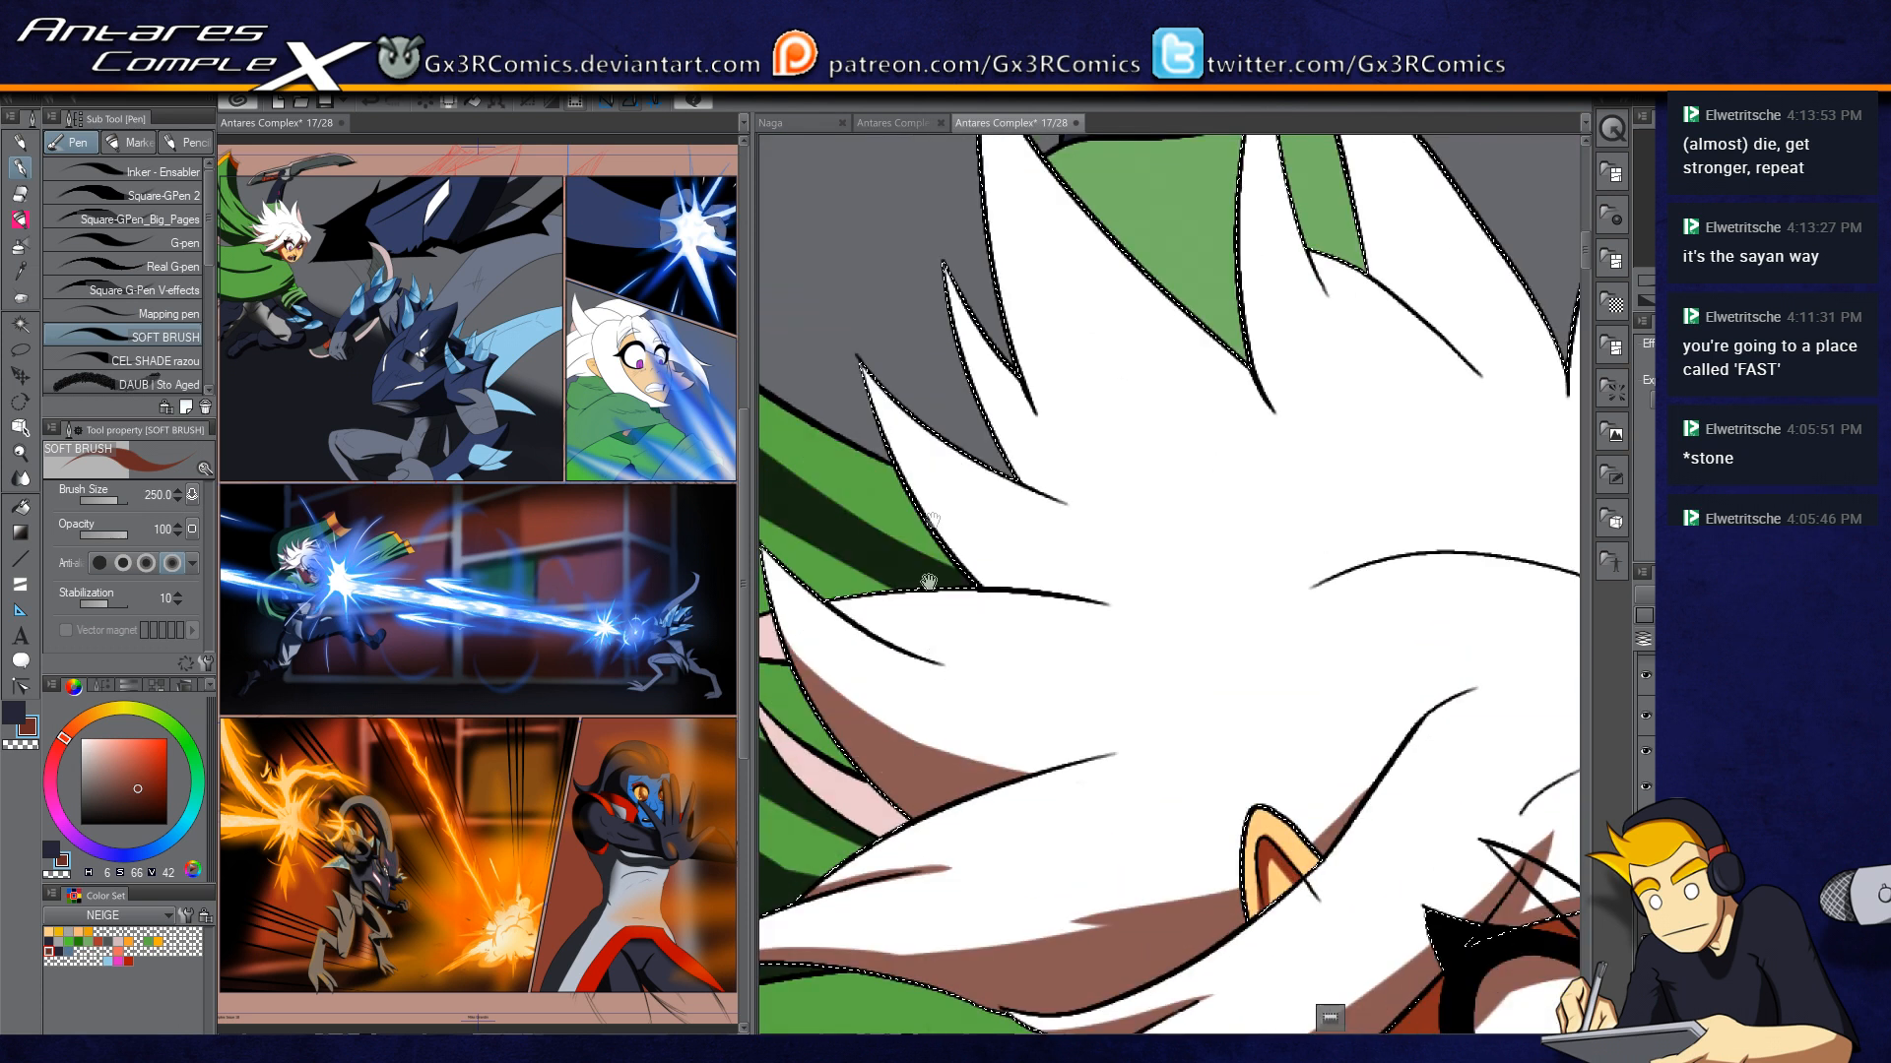
pyautogui.moveTo(863, 370); pyautogui.dragTo(1082, 635)
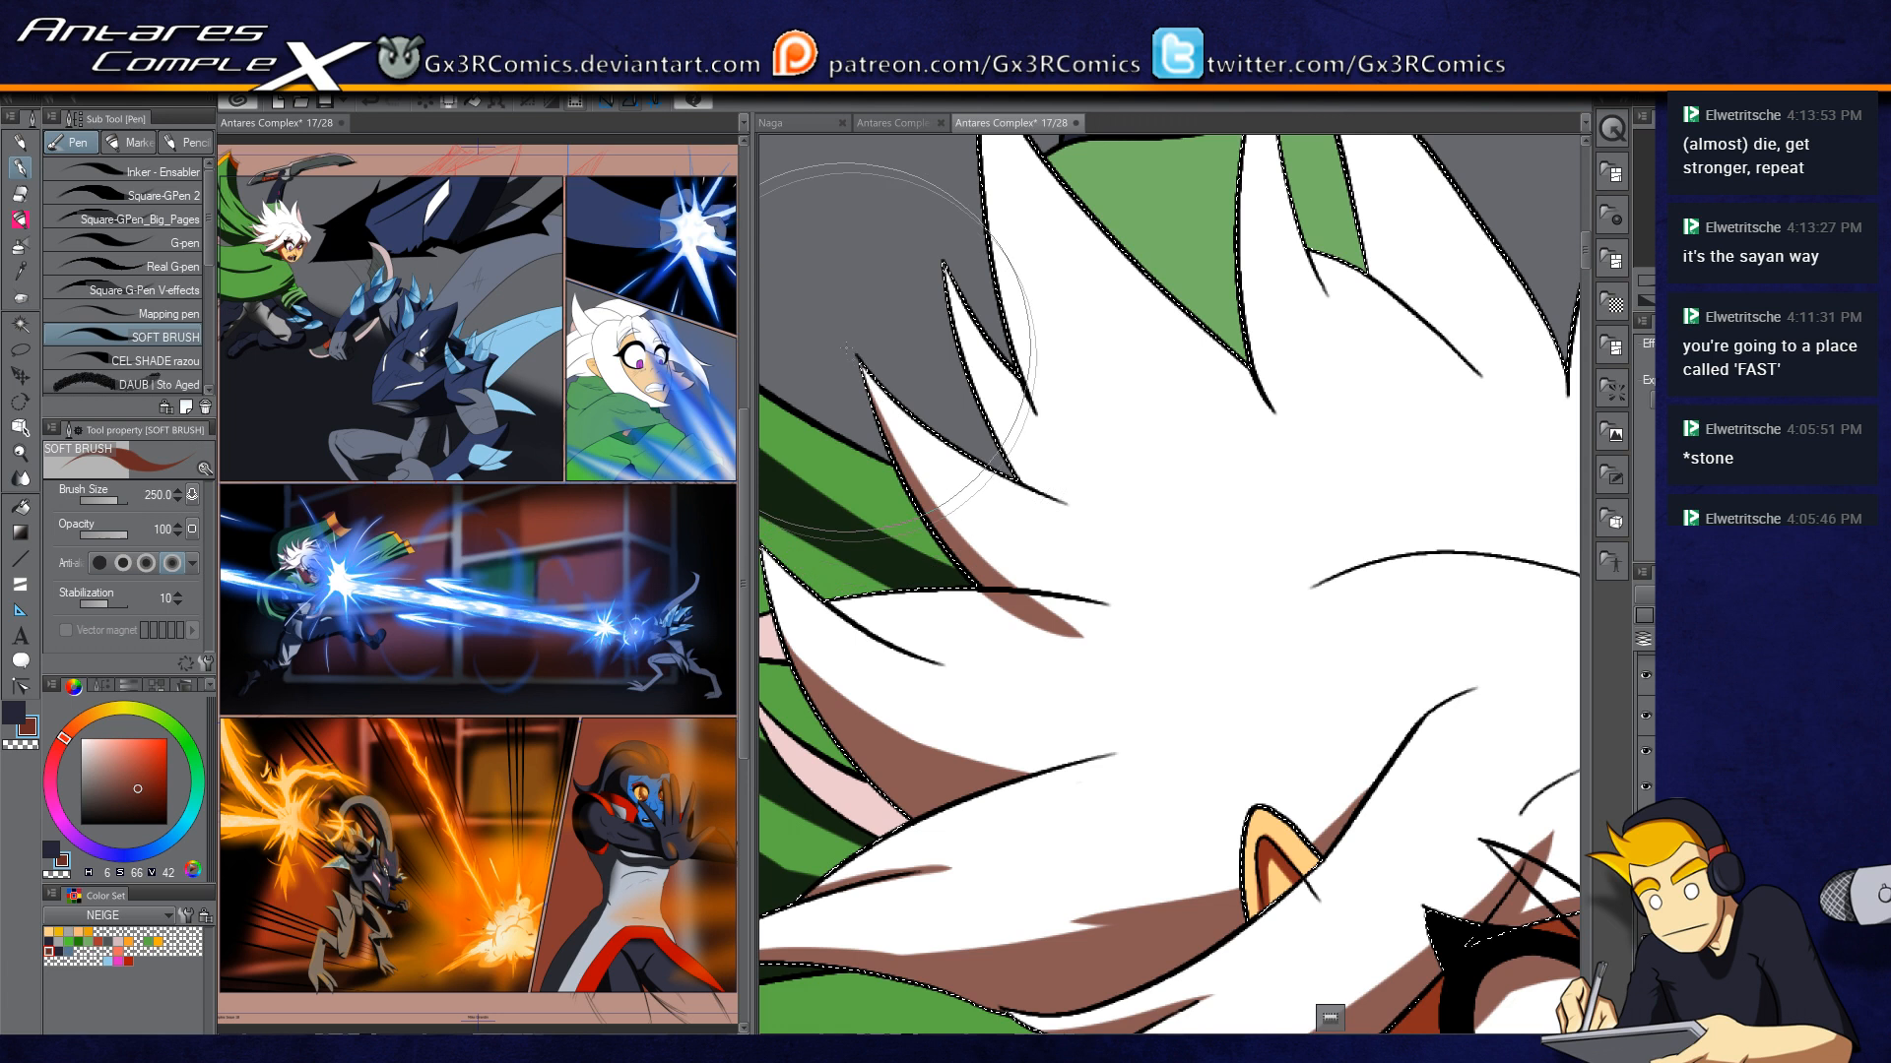
pyautogui.press('c')
pyautogui.moveTo(977, 597); pyautogui.dragTo(1095, 628)
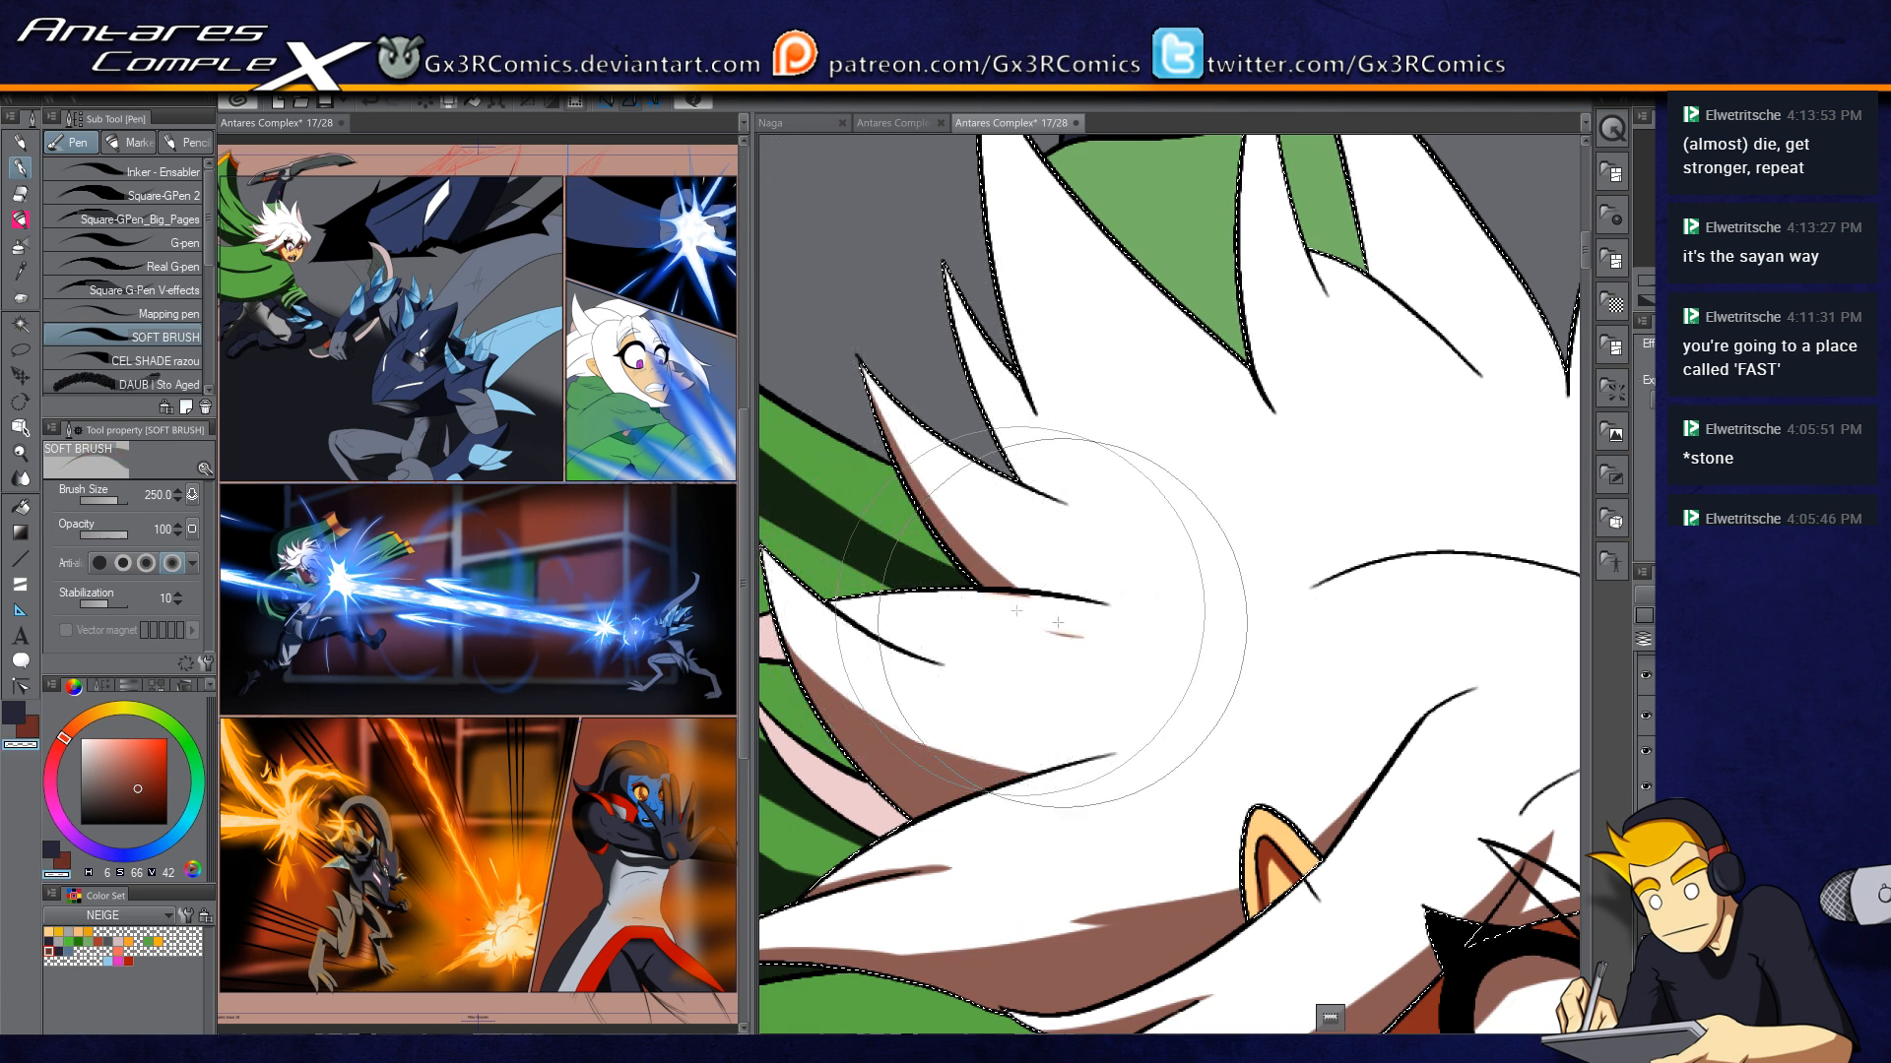
# Step: Select the upper pink hair tip over the cape and paint a shadow along its lower edge
pyautogui.moveTo(986, 601)
pyautogui.mouseDown()
pyautogui.moveTo(1132, 642)
pyautogui.moveTo(1237, 493)
pyautogui.mouseUp()
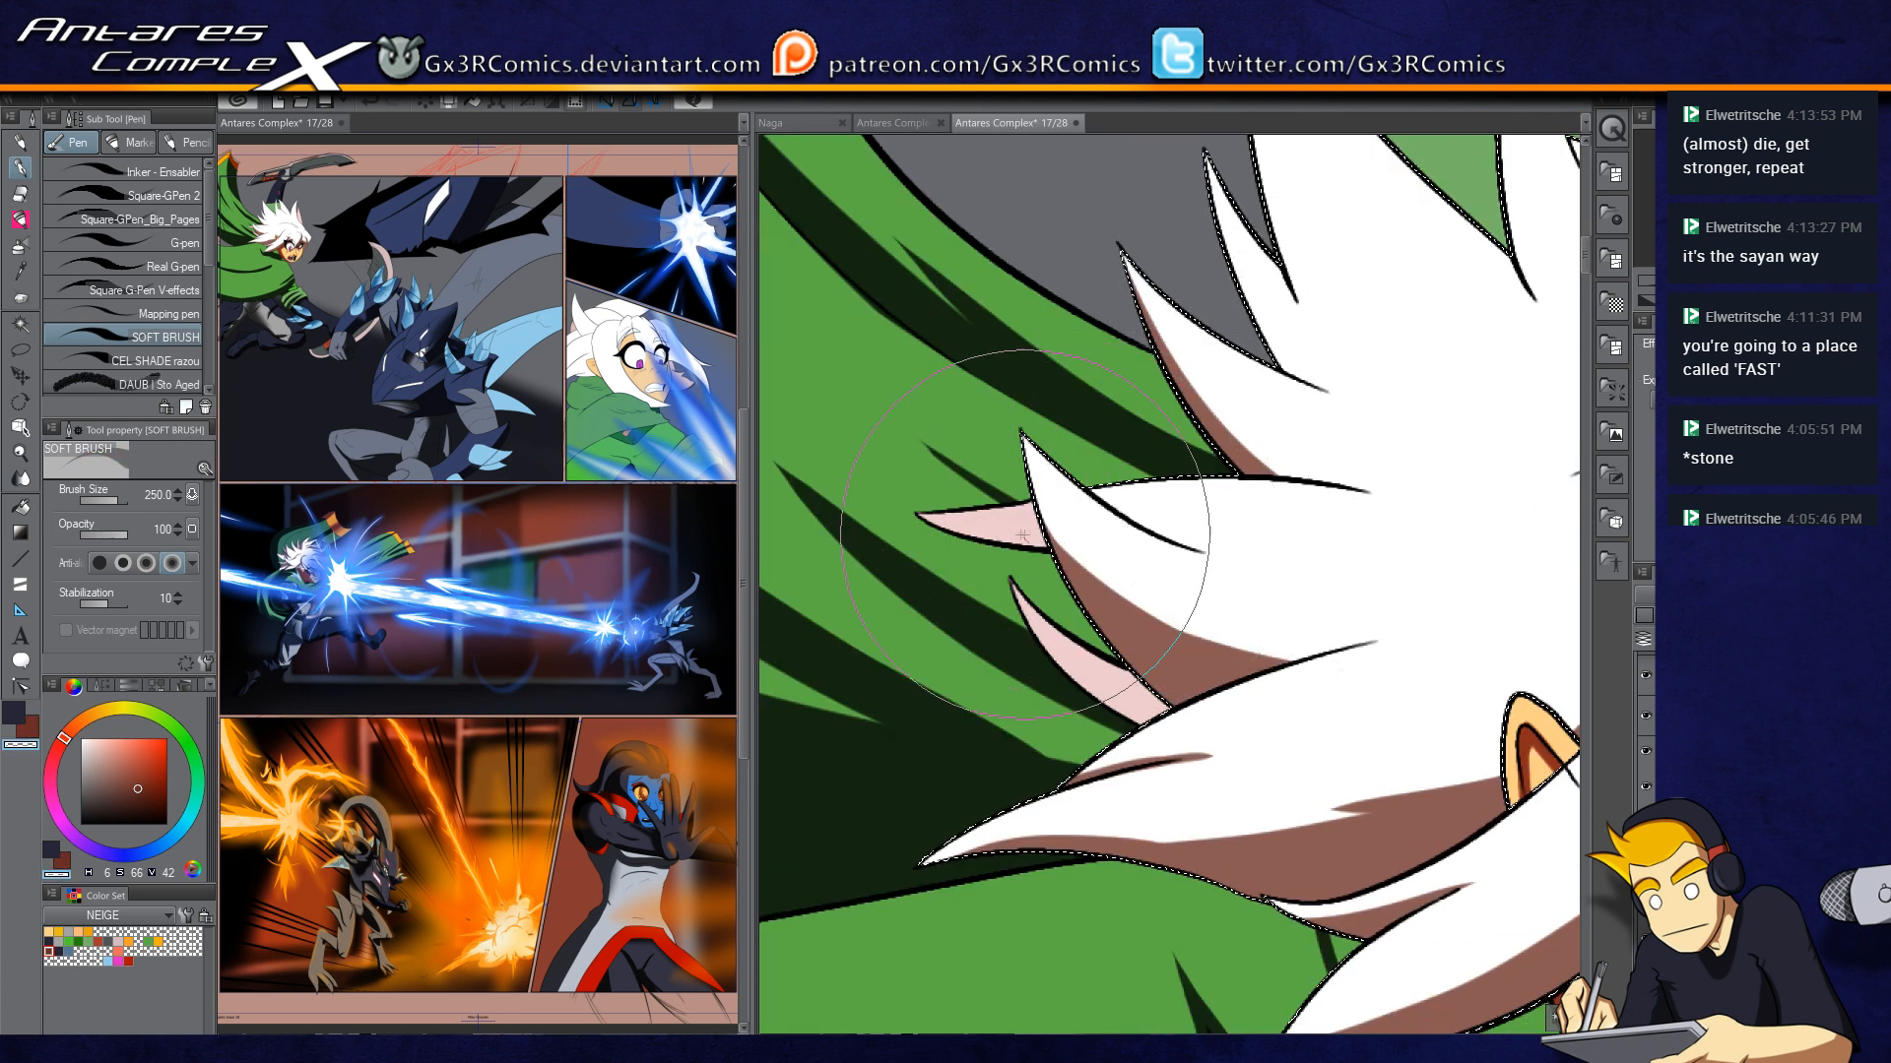
pyautogui.press('w')
pyautogui.press('p')
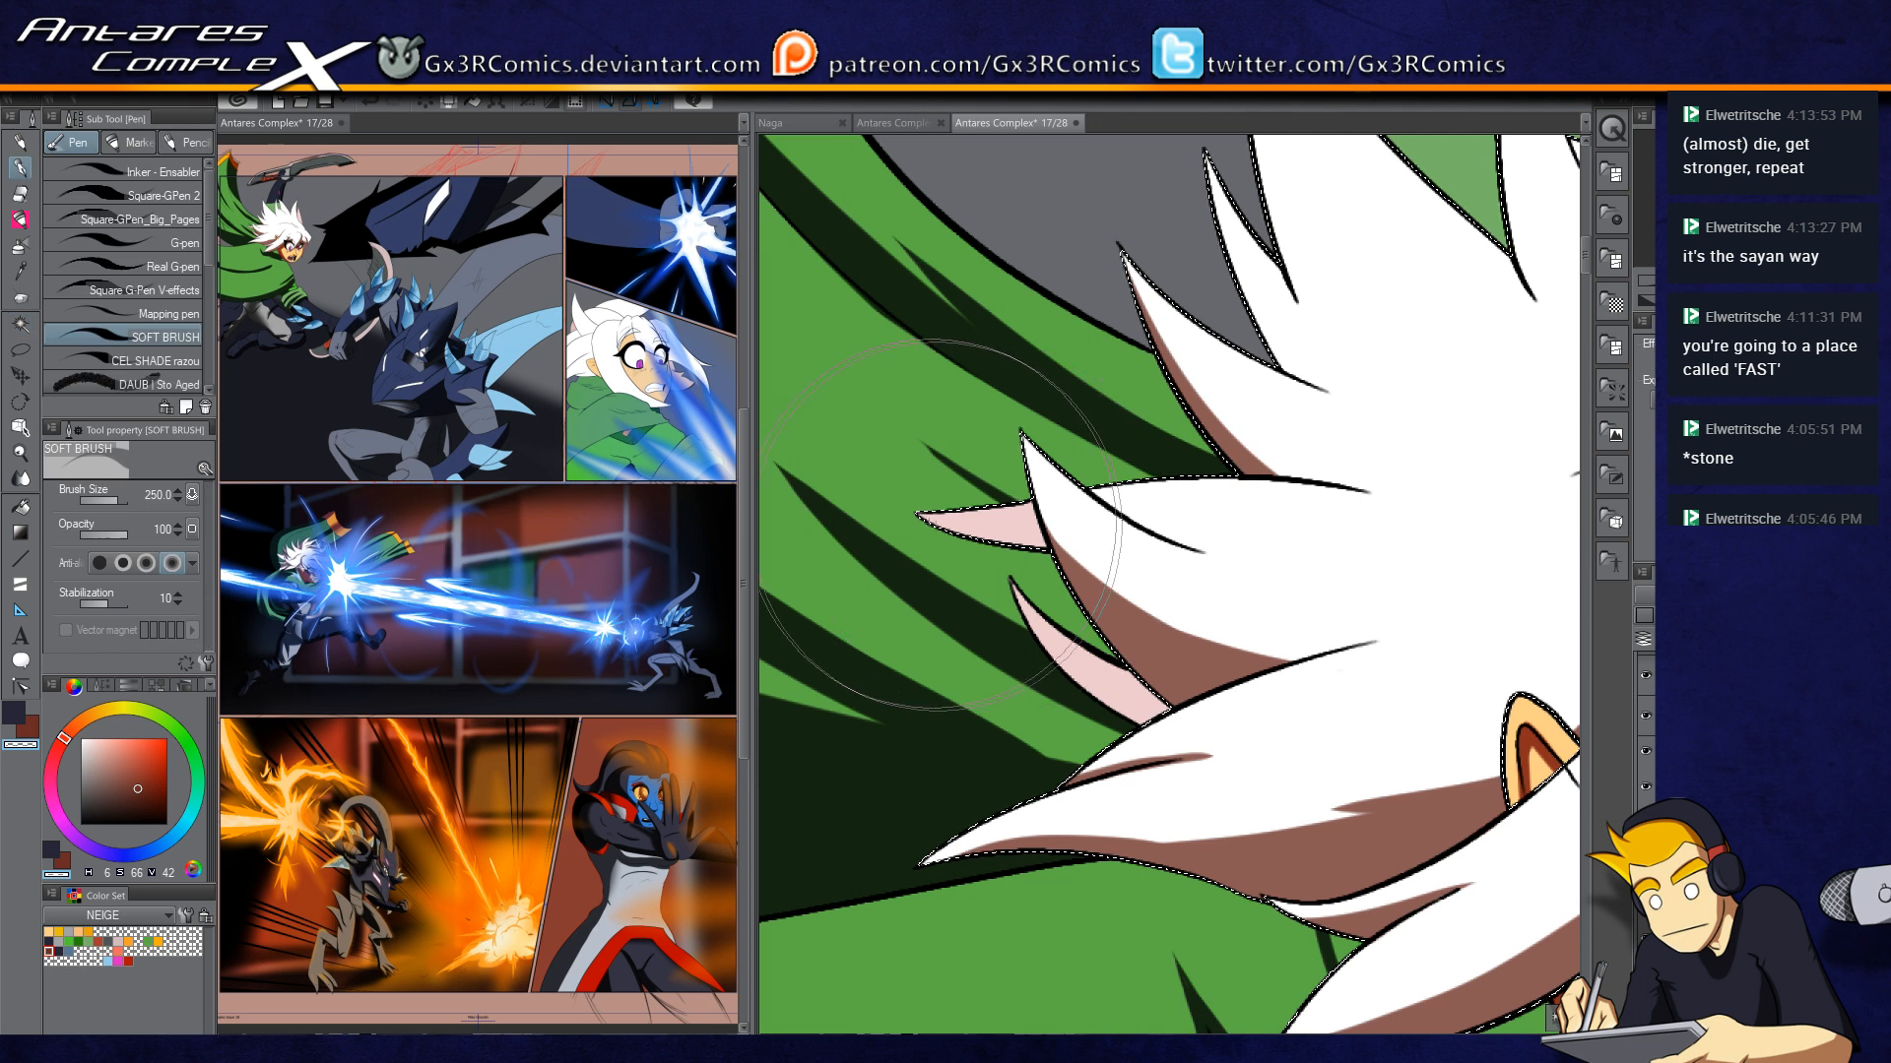
pyautogui.moveTo(929, 523)
pyautogui.mouseDown()
pyautogui.moveTo(1059, 526)
pyautogui.moveTo(1045, 544)
pyautogui.moveTo(946, 529)
pyautogui.moveTo(1050, 545)
pyautogui.mouseUp()
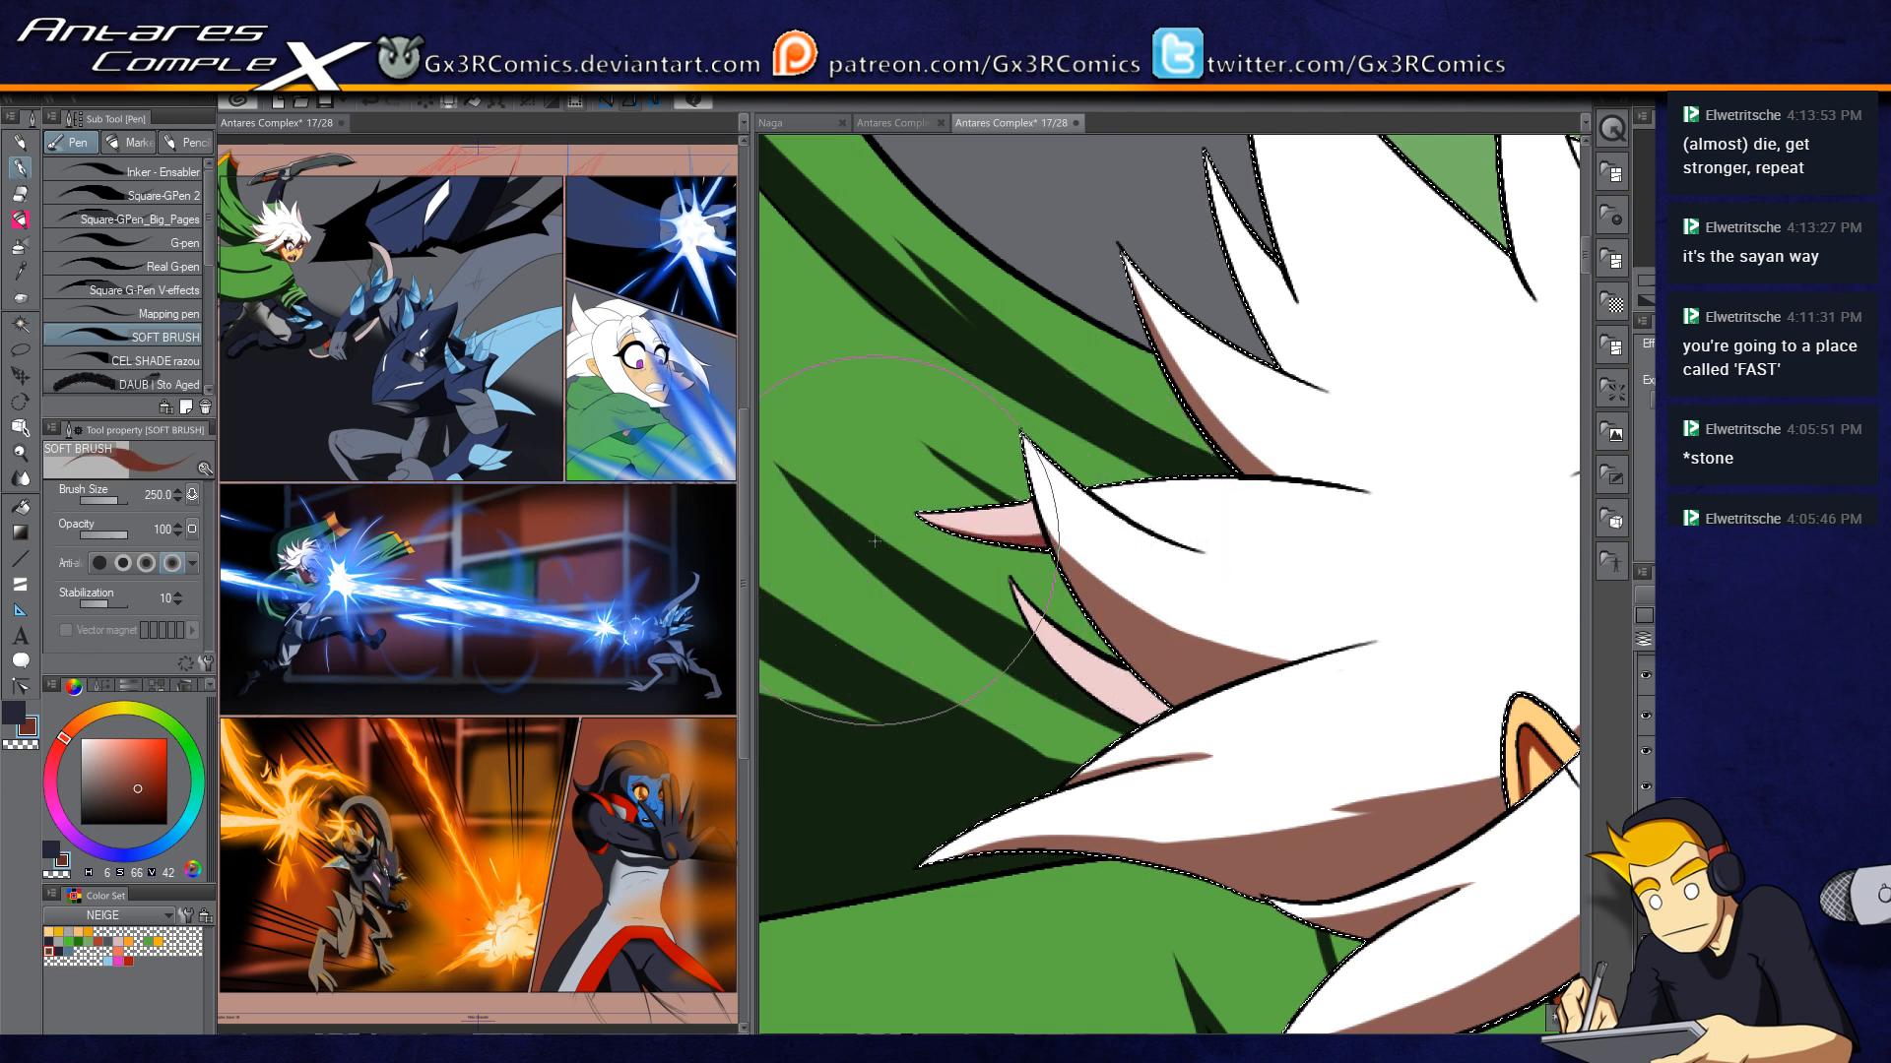
# Step: Paint a tapered shadow along the strand line inside the back hair spike beside the upper pink tip and sharpen its end
pyautogui.moveTo(1131, 523); pyautogui.dragTo(1320, 530)
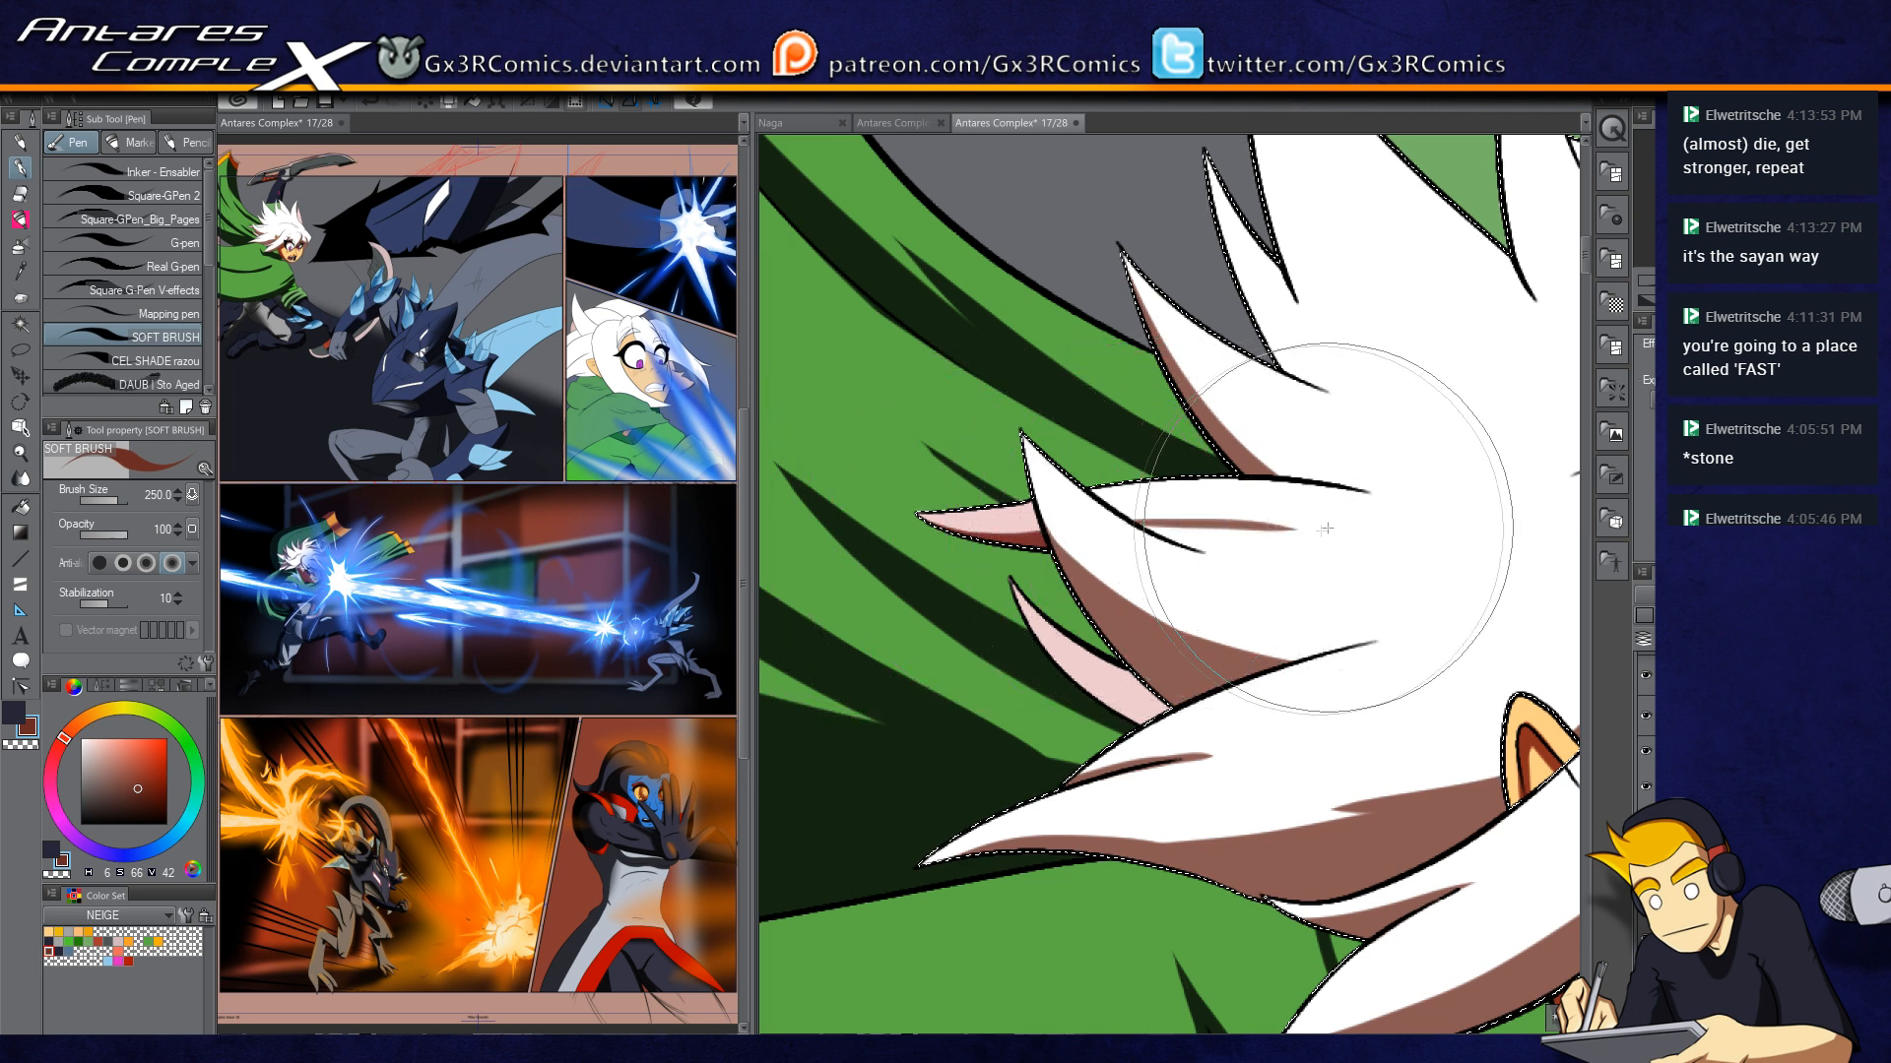
pyautogui.moveTo(1142, 524); pyautogui.dragTo(1343, 533)
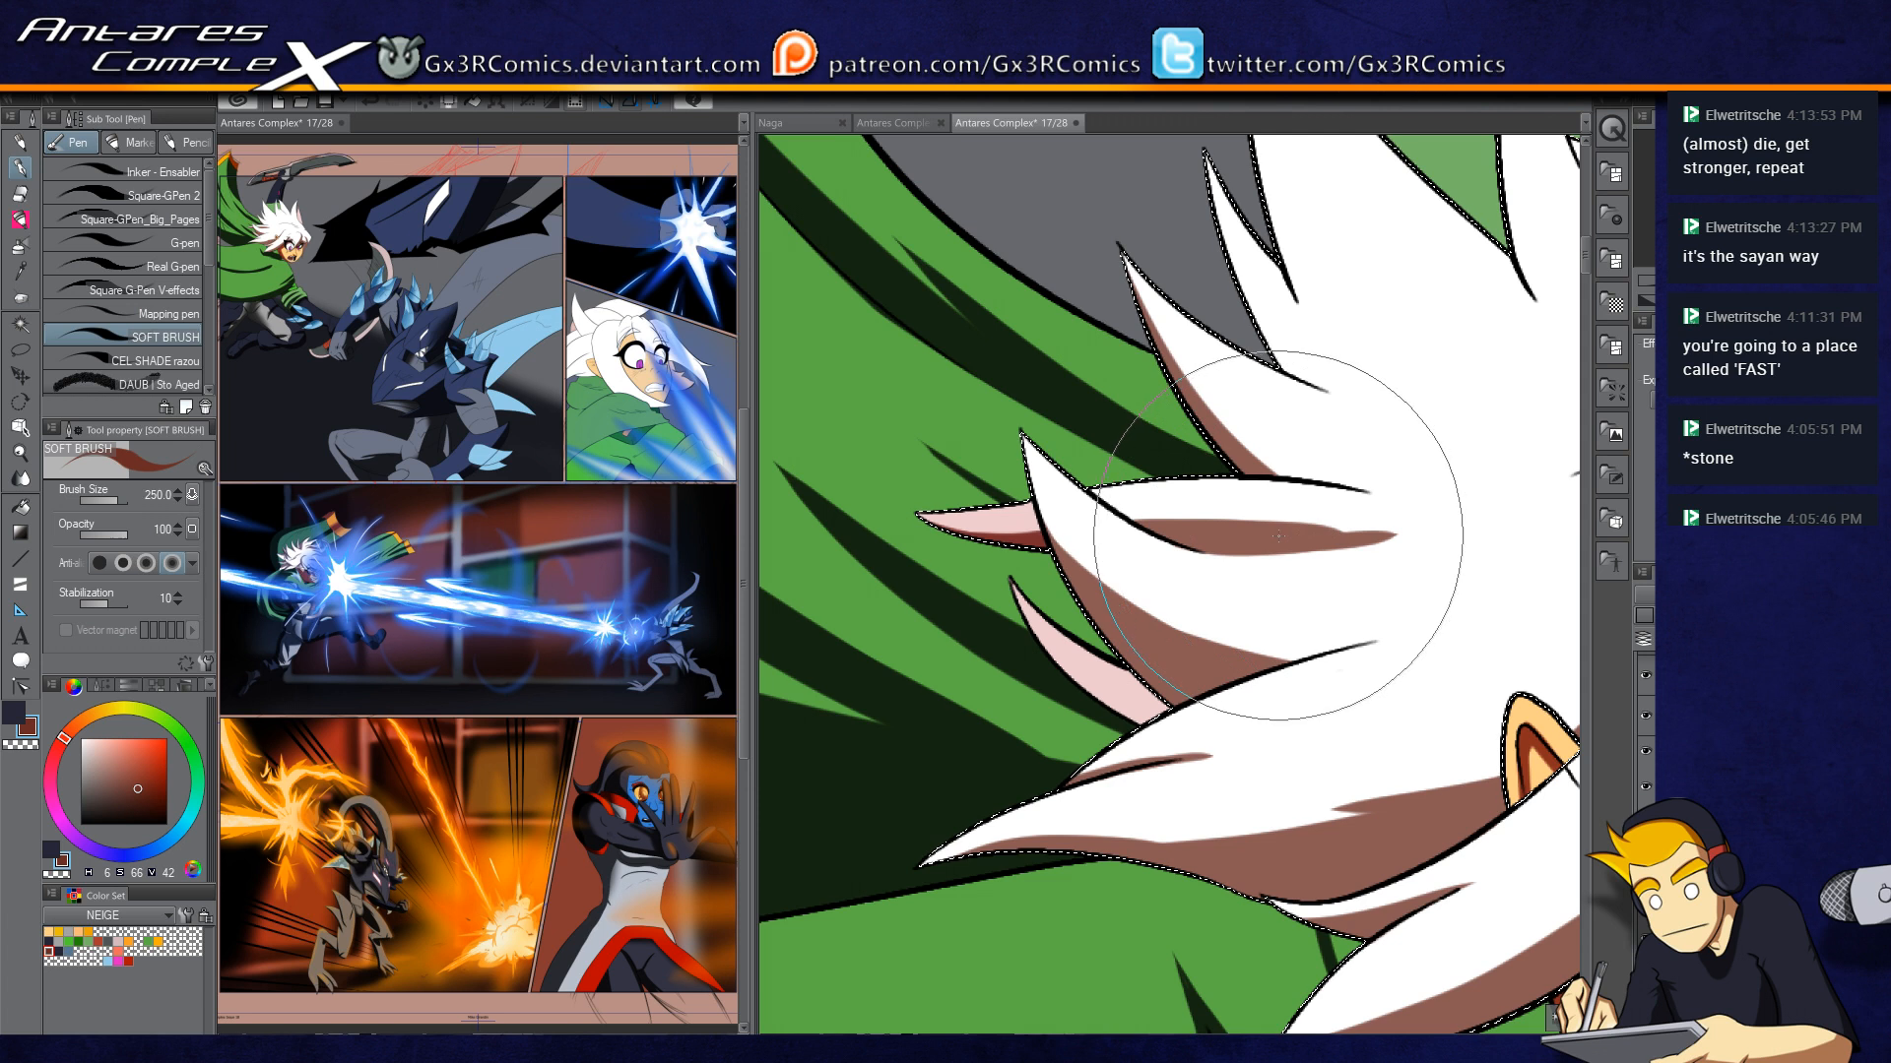
pyautogui.press('c')
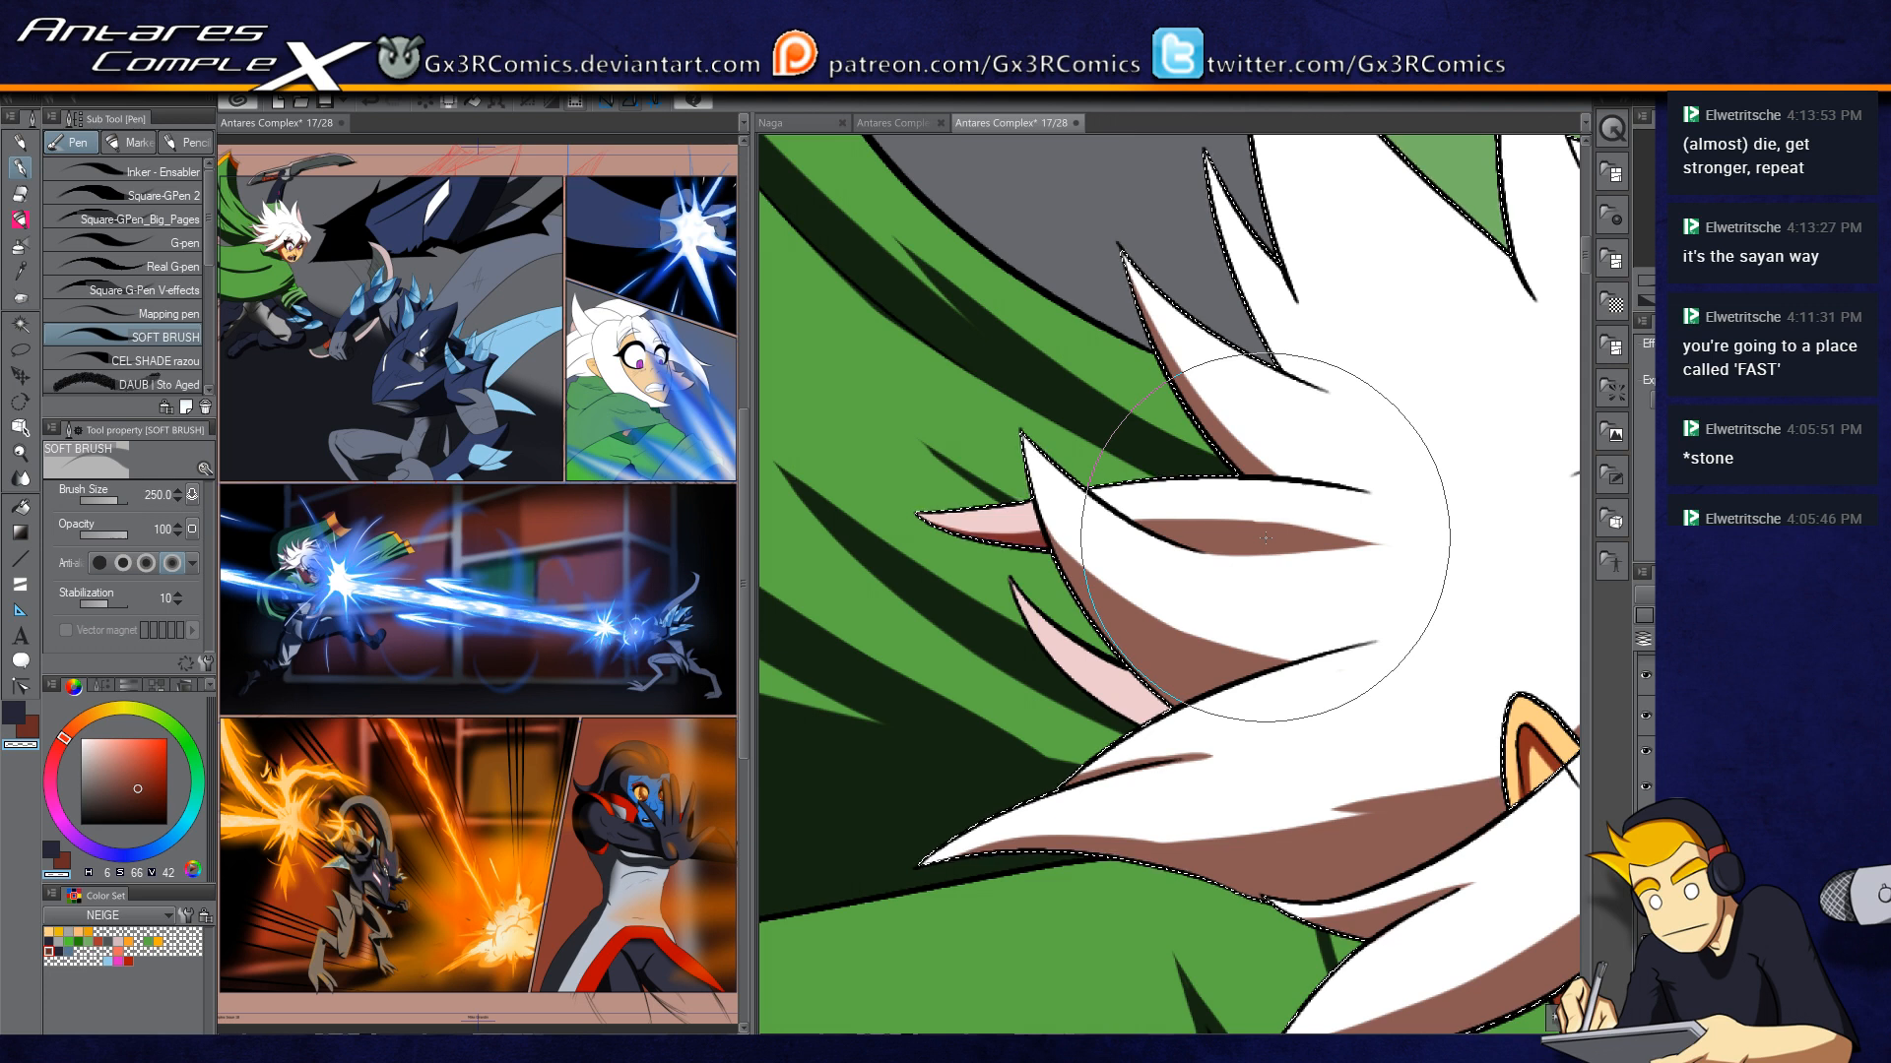
pyautogui.moveTo(1209, 407)
pyautogui.mouseDown()
pyautogui.moveTo(994, 643)
pyautogui.moveTo(963, 456)
pyautogui.moveTo(906, 313)
pyautogui.mouseUp()
pyautogui.press('c')
pyautogui.moveTo(874, 488); pyautogui.dragTo(1084, 423)
pyautogui.press('c')
pyautogui.press('c')
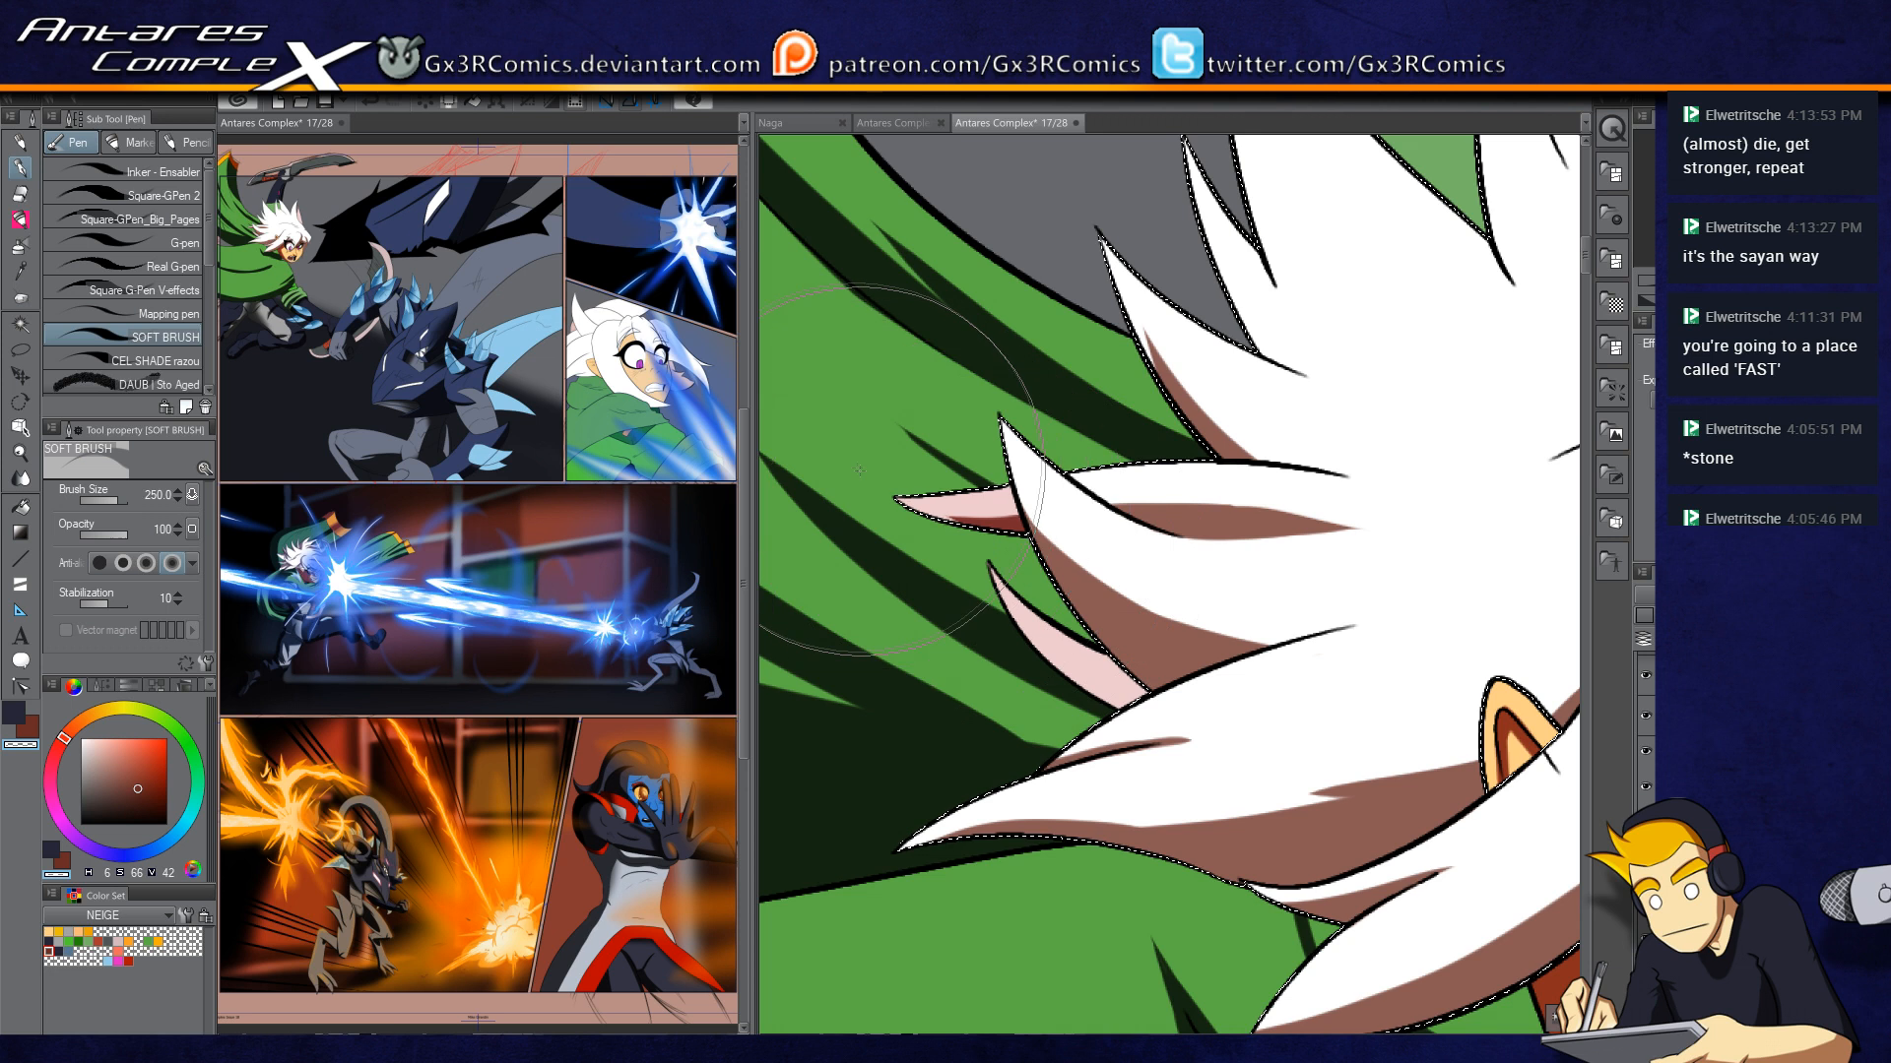
# Step: Paint a narrow shadow on the small hair spike at the back of the head and trim it to a pointed shape
pyautogui.moveTo(1101, 350); pyautogui.dragTo(982, 497)
pyautogui.press('c')
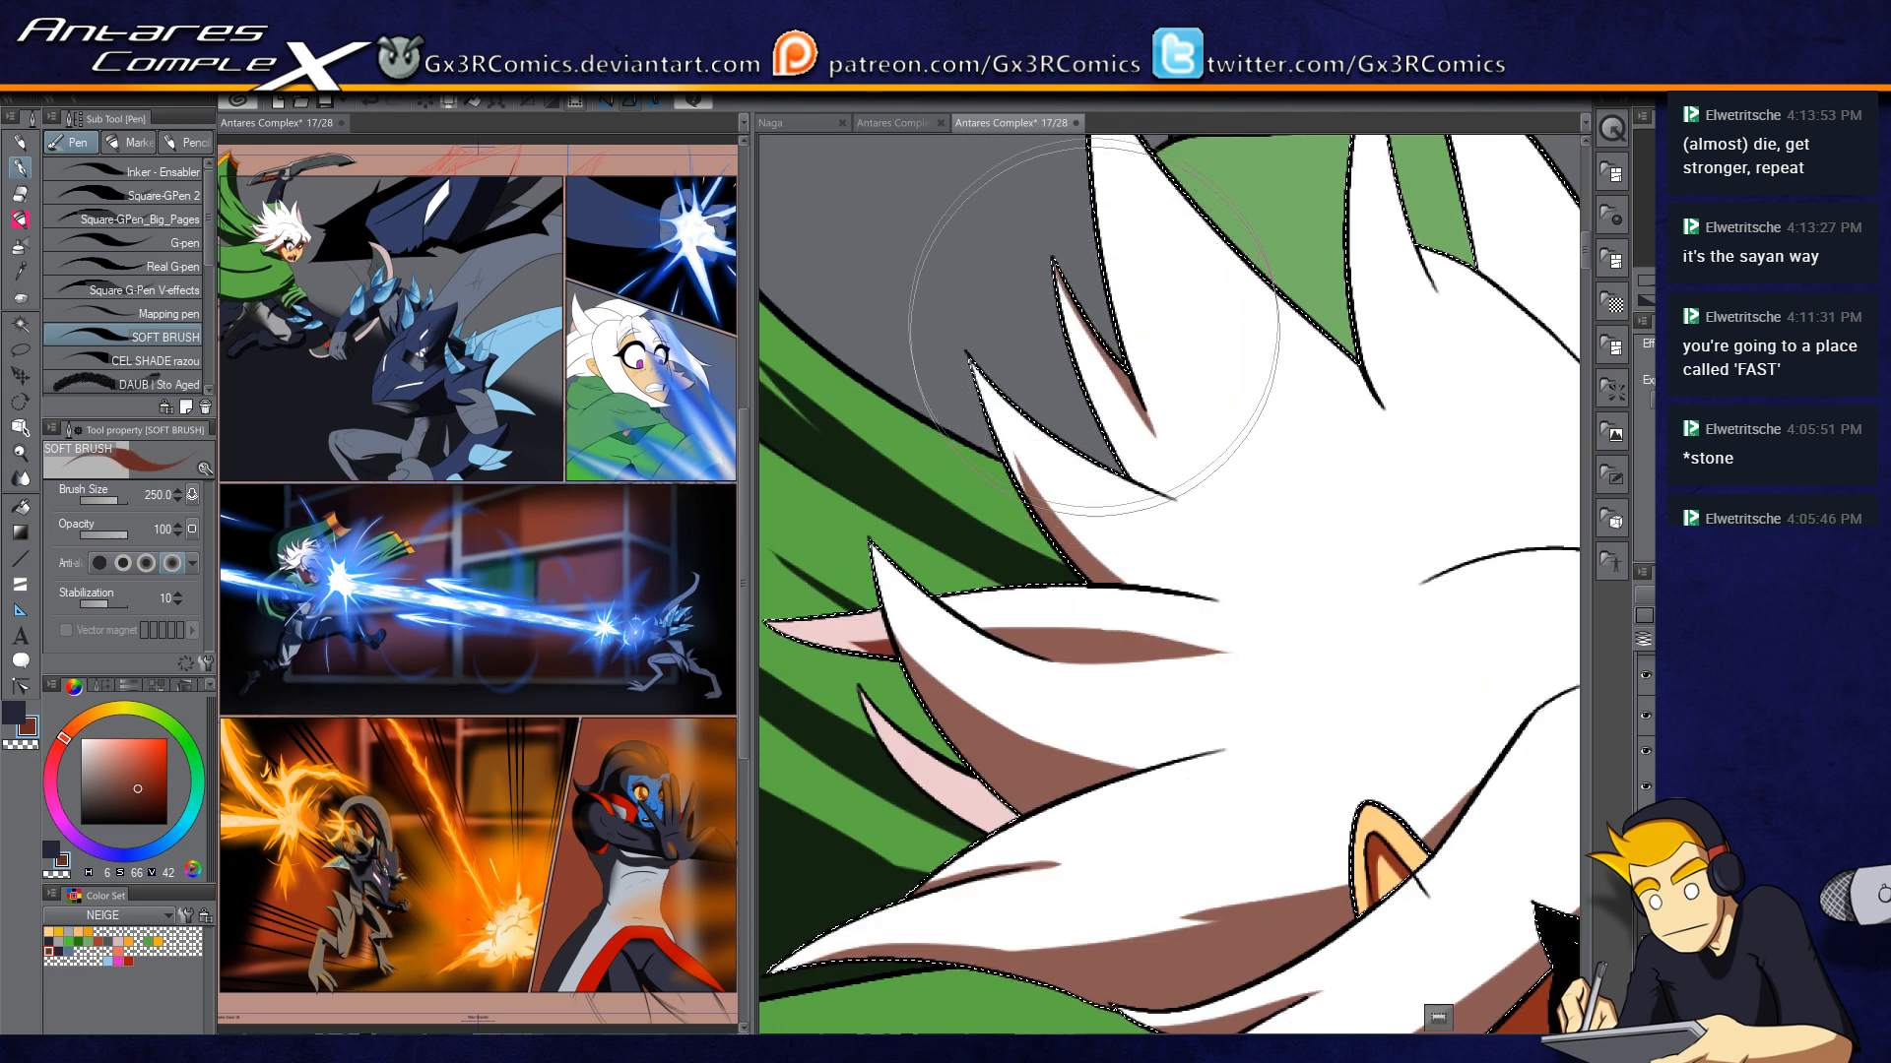
pyautogui.moveTo(1166, 463); pyautogui.dragTo(1078, 552)
pyautogui.press('c')
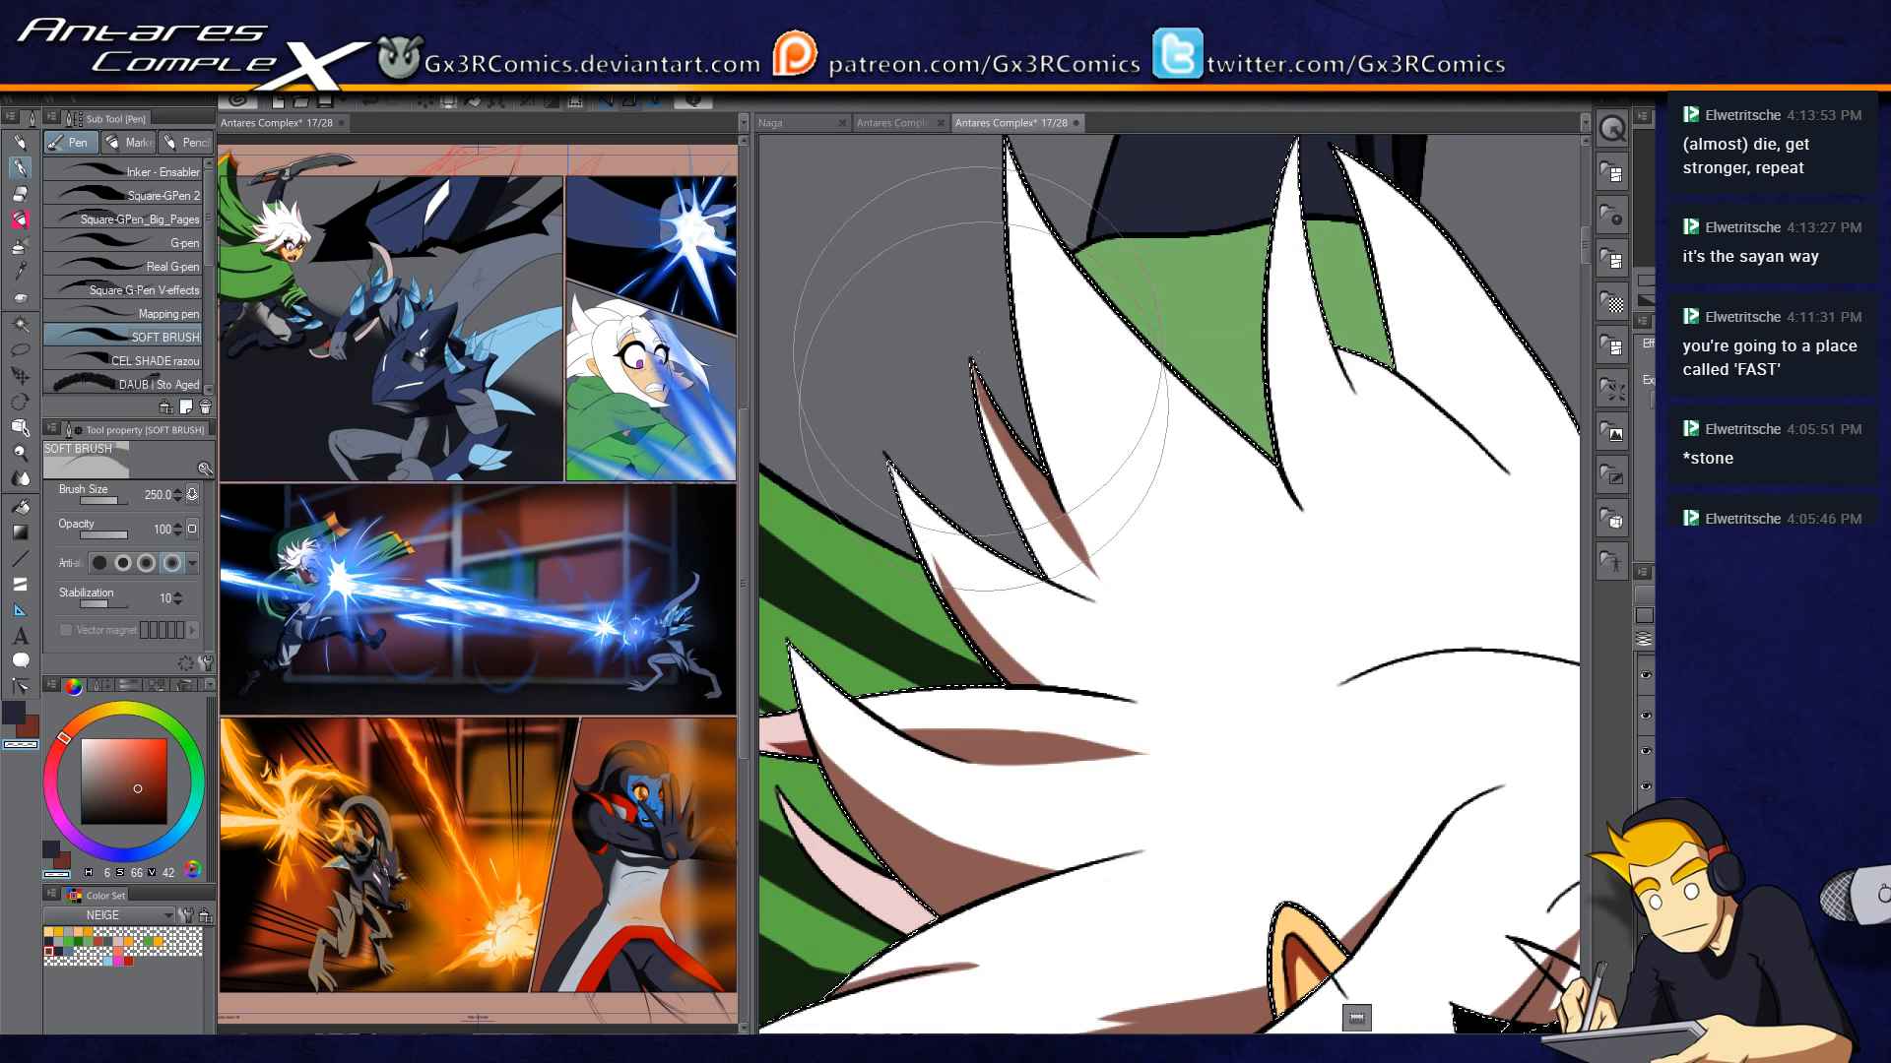
pyautogui.moveTo(1113, 352); pyautogui.dragTo(1052, 478)
pyautogui.press('c')
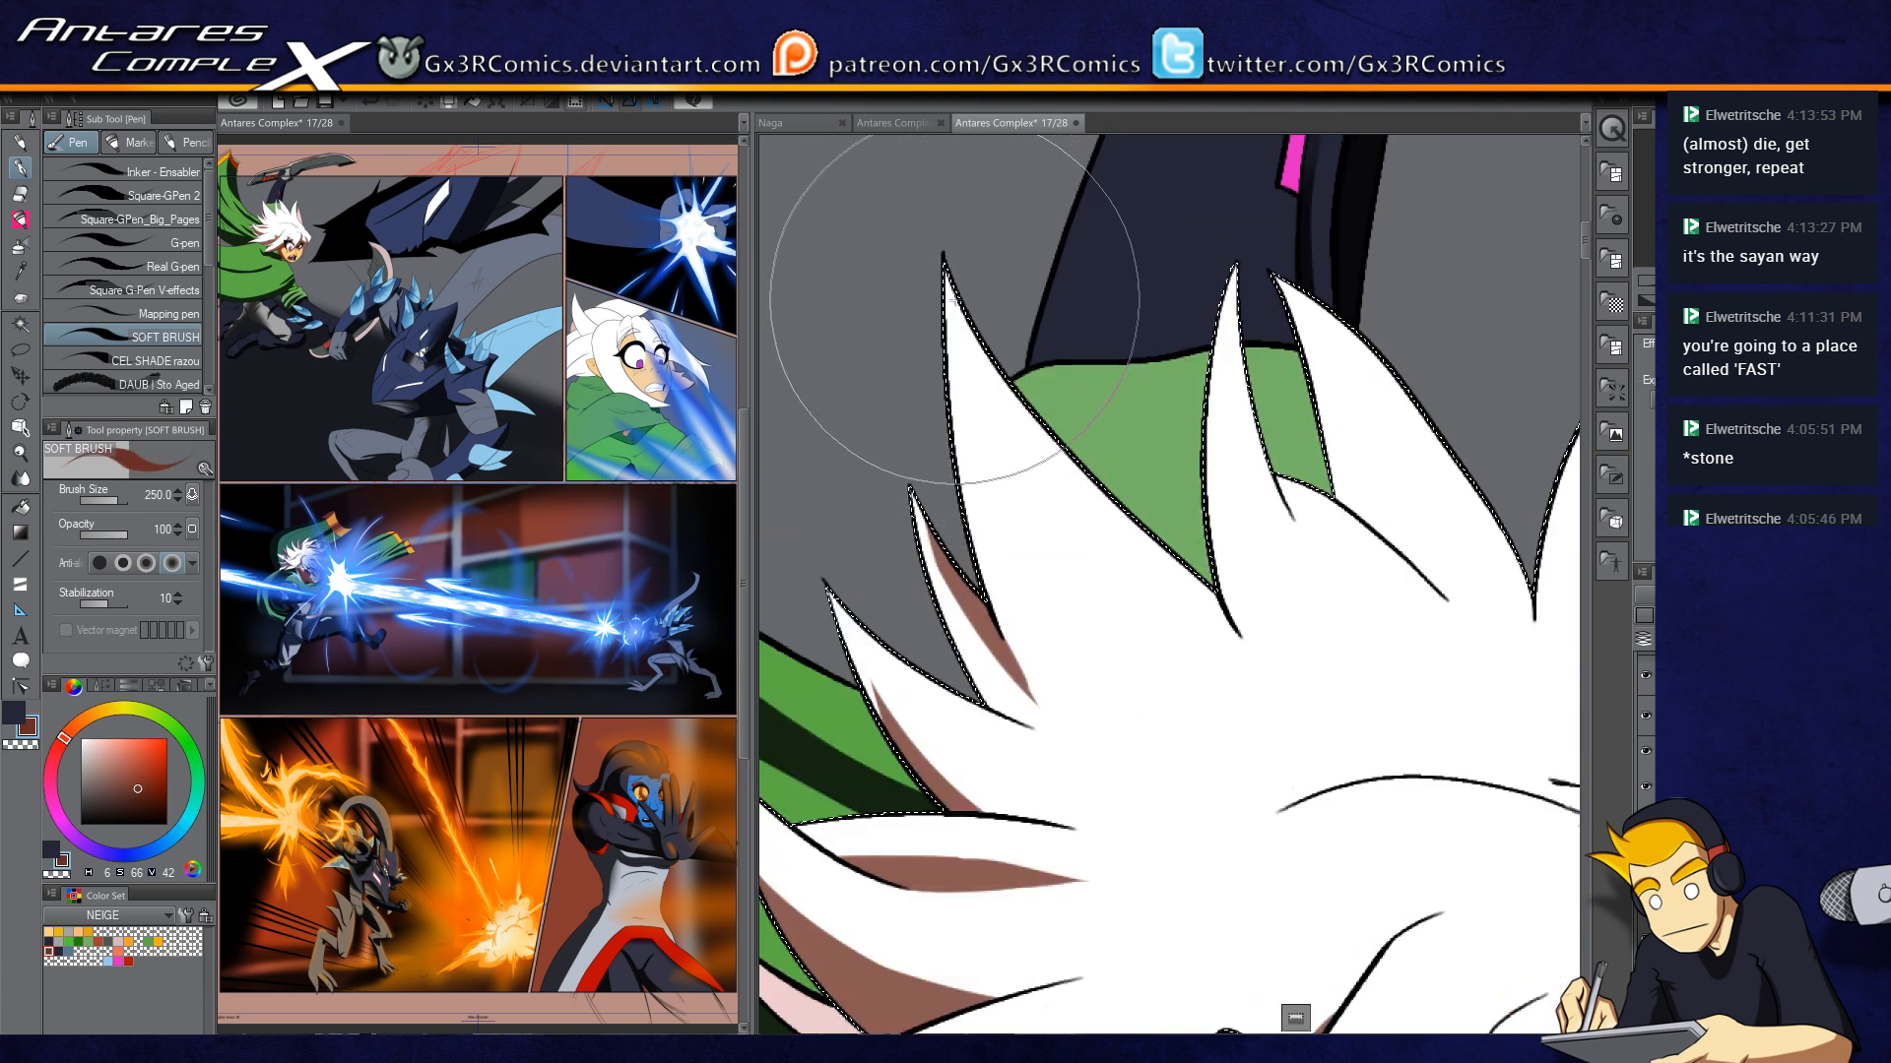
# Step: Paint a forked shadow along the green-side edge of the tall back spike, redoing one stroke and trimming its tip
pyautogui.moveTo(1037, 425); pyautogui.dragTo(1204, 623)
pyautogui.moveTo(1112, 498); pyautogui.dragTo(1277, 683)
pyautogui.moveTo(959, 294)
pyautogui.mouseDown()
pyautogui.moveTo(1003, 417)
pyautogui.moveTo(1174, 648)
pyautogui.mouseUp()
pyautogui.hotkey('ctrl', 'z')
pyautogui.moveTo(952, 285); pyautogui.dragTo(1177, 655)
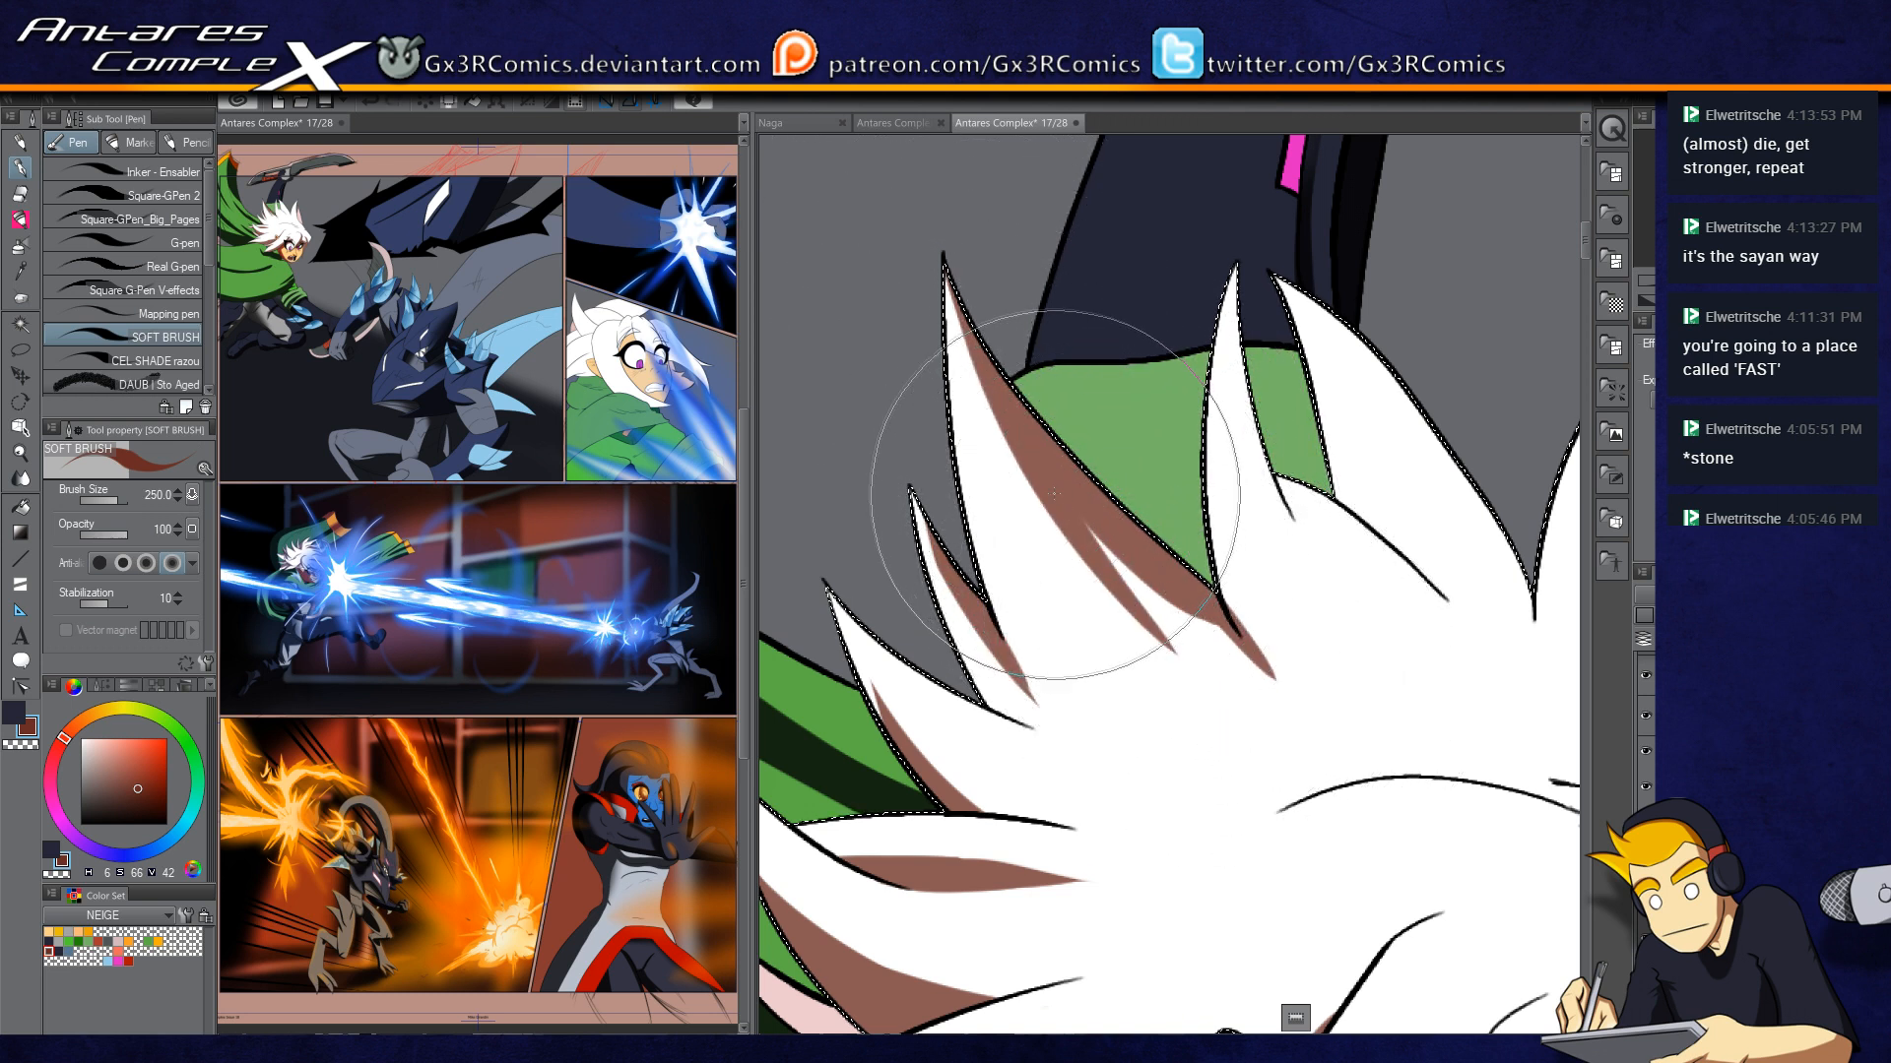
pyautogui.moveTo(1053, 494); pyautogui.dragTo(1280, 679)
pyautogui.press('c')
pyautogui.moveTo(1237, 609); pyautogui.dragTo(1275, 681)
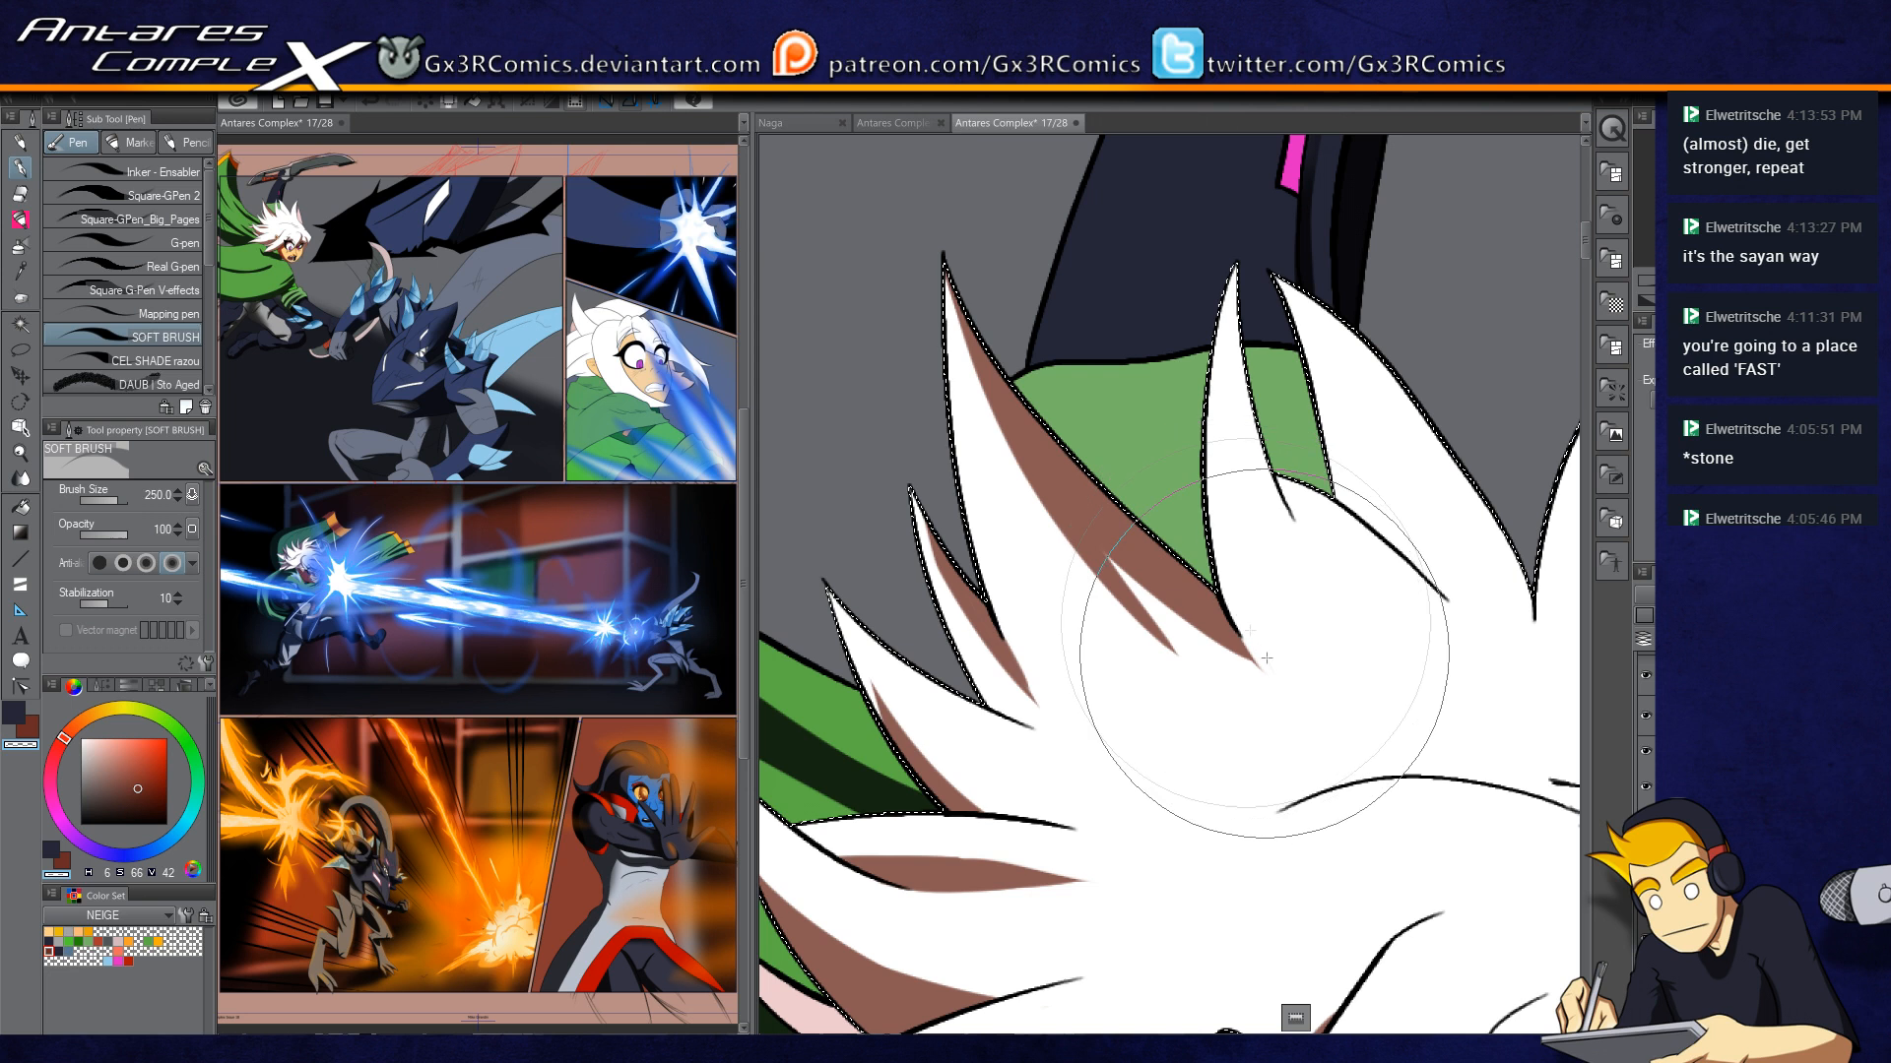
# Step: Paint a thin shadow down the inner edge of the narrow upright hair spike in front of the green cape
pyautogui.moveTo(1249, 439); pyautogui.dragTo(991, 433)
pyautogui.press('c')
pyautogui.moveTo(975, 258)
pyautogui.mouseDown()
pyautogui.moveTo(1091, 658)
pyautogui.moveTo(1083, 613)
pyautogui.mouseUp()
pyautogui.hotkey('ctrl', 'z')
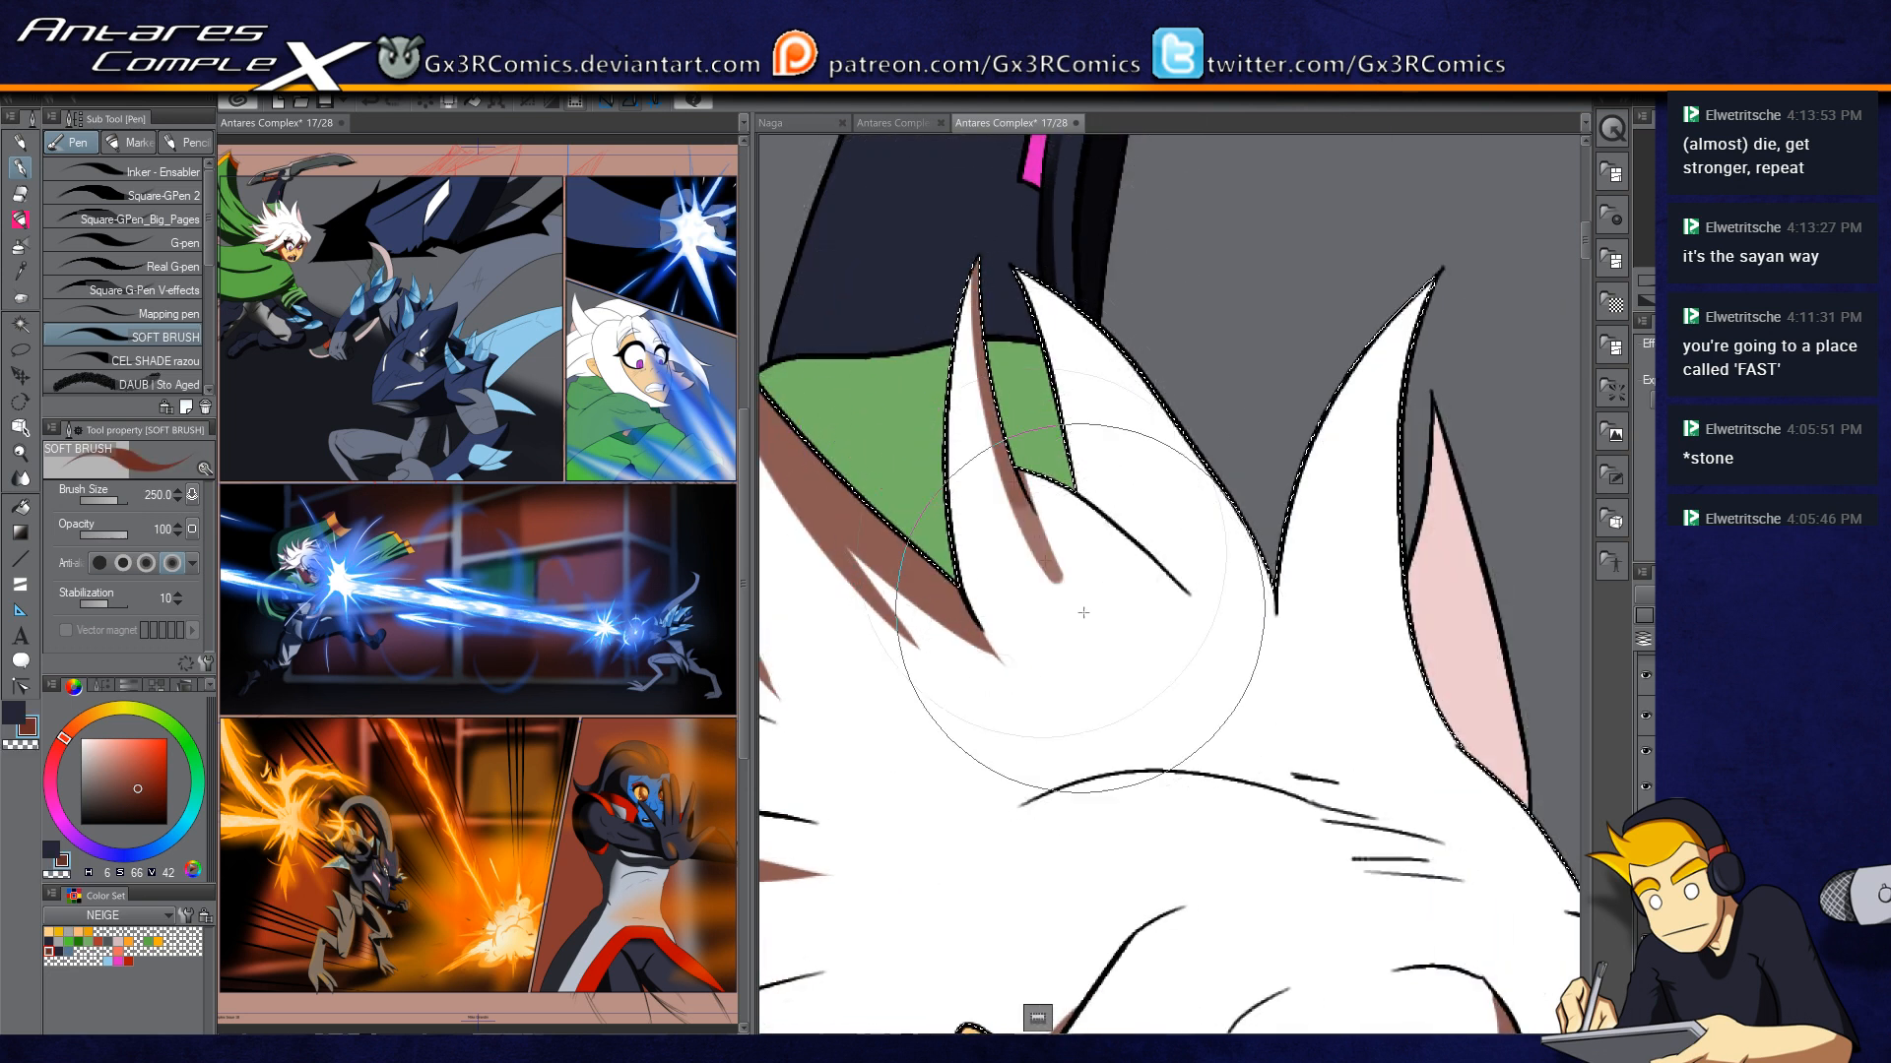
pyautogui.press('c')
pyautogui.press('c')
# Step: Paint a broad jagged shadow under the strand line at the next spike's base and a forked shadow along that spike's outer edge
pyautogui.moveTo(1015, 492); pyautogui.dragTo(1139, 634)
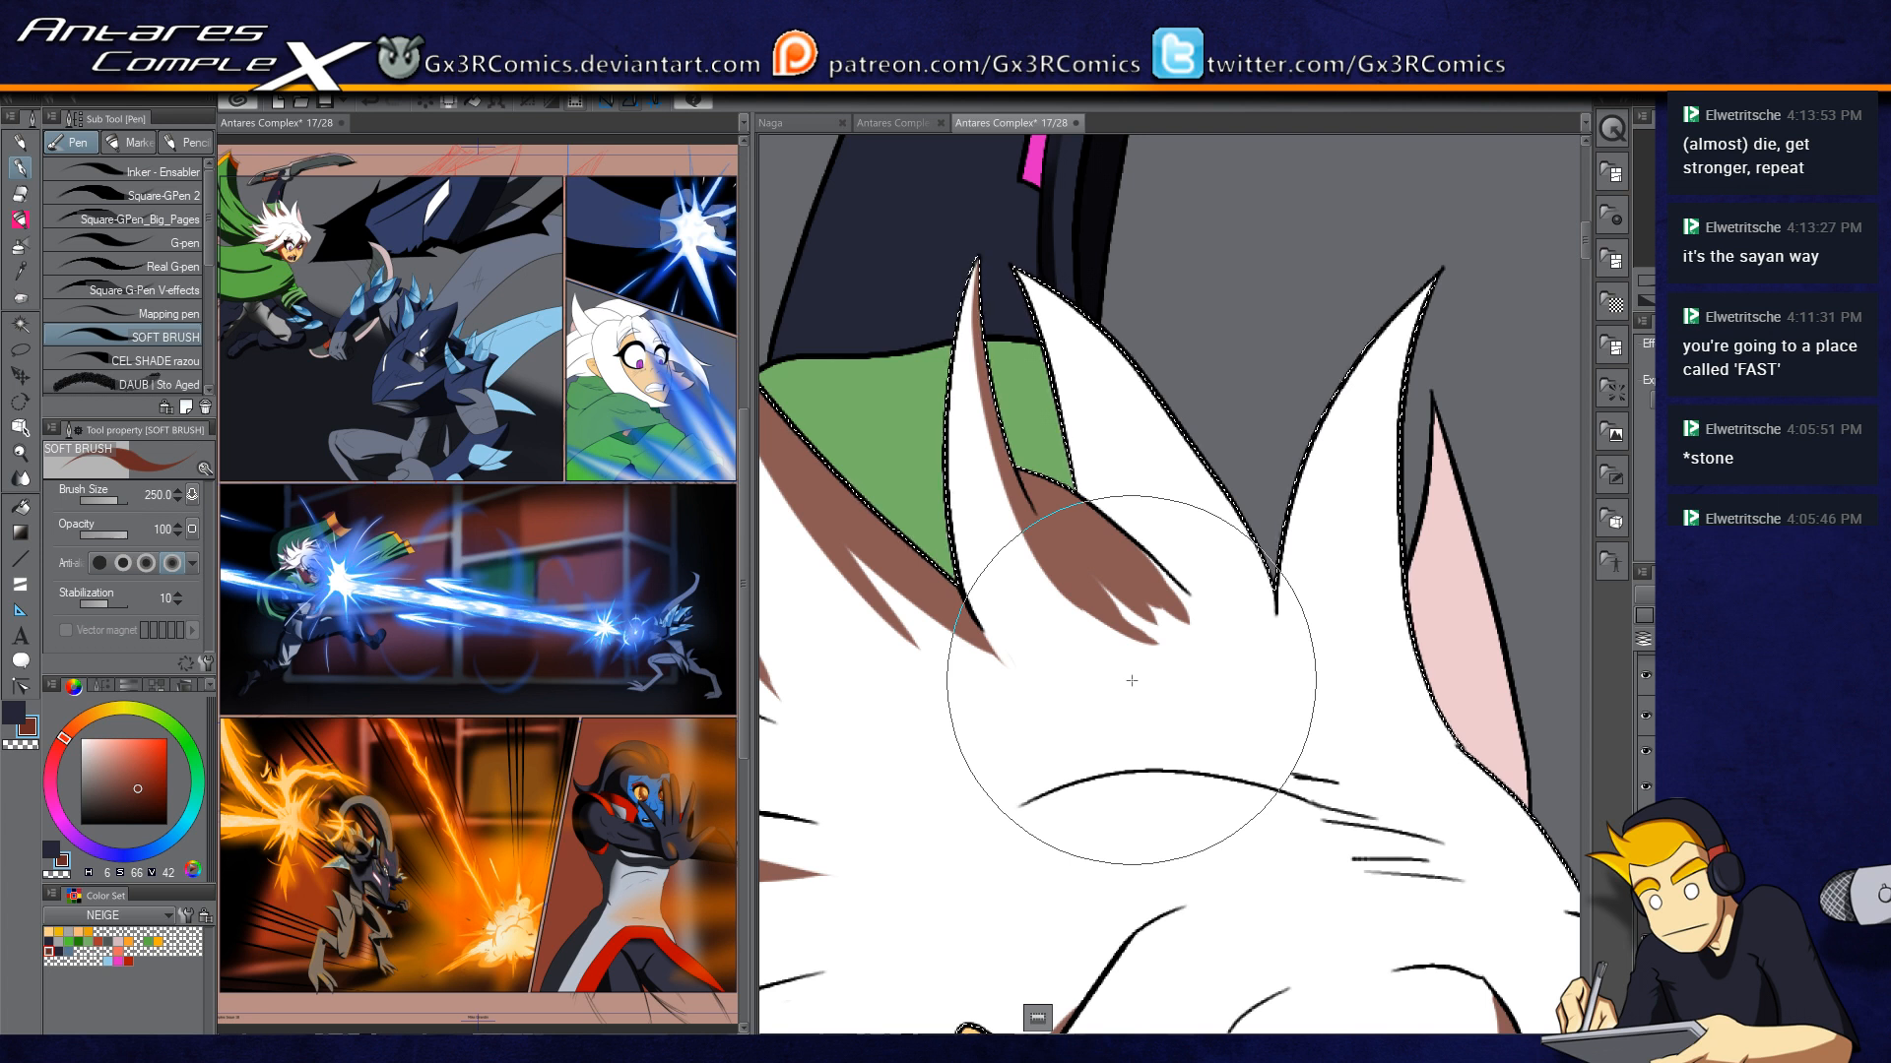
pyautogui.moveTo(1078, 581); pyautogui.dragTo(1185, 651)
pyautogui.moveTo(1083, 595)
pyautogui.mouseDown()
pyautogui.moveTo(1164, 640)
pyautogui.moveTo(1088, 585)
pyautogui.moveTo(1203, 653)
pyautogui.moveTo(1084, 558)
pyautogui.moveTo(1207, 653)
pyautogui.mouseUp()
pyautogui.moveTo(1113, 552)
pyautogui.mouseDown()
pyautogui.moveTo(1216, 640)
pyautogui.moveTo(1125, 558)
pyautogui.moveTo(1176, 590)
pyautogui.moveTo(1125, 556)
pyautogui.moveTo(1212, 639)
pyautogui.moveTo(1114, 536)
pyautogui.moveTo(1213, 642)
pyautogui.moveTo(1118, 572)
pyautogui.moveTo(1237, 675)
pyautogui.mouseUp()
pyautogui.moveTo(1150, 558); pyautogui.dragTo(1245, 656)
pyautogui.moveTo(1106, 347); pyautogui.dragTo(1265, 645)
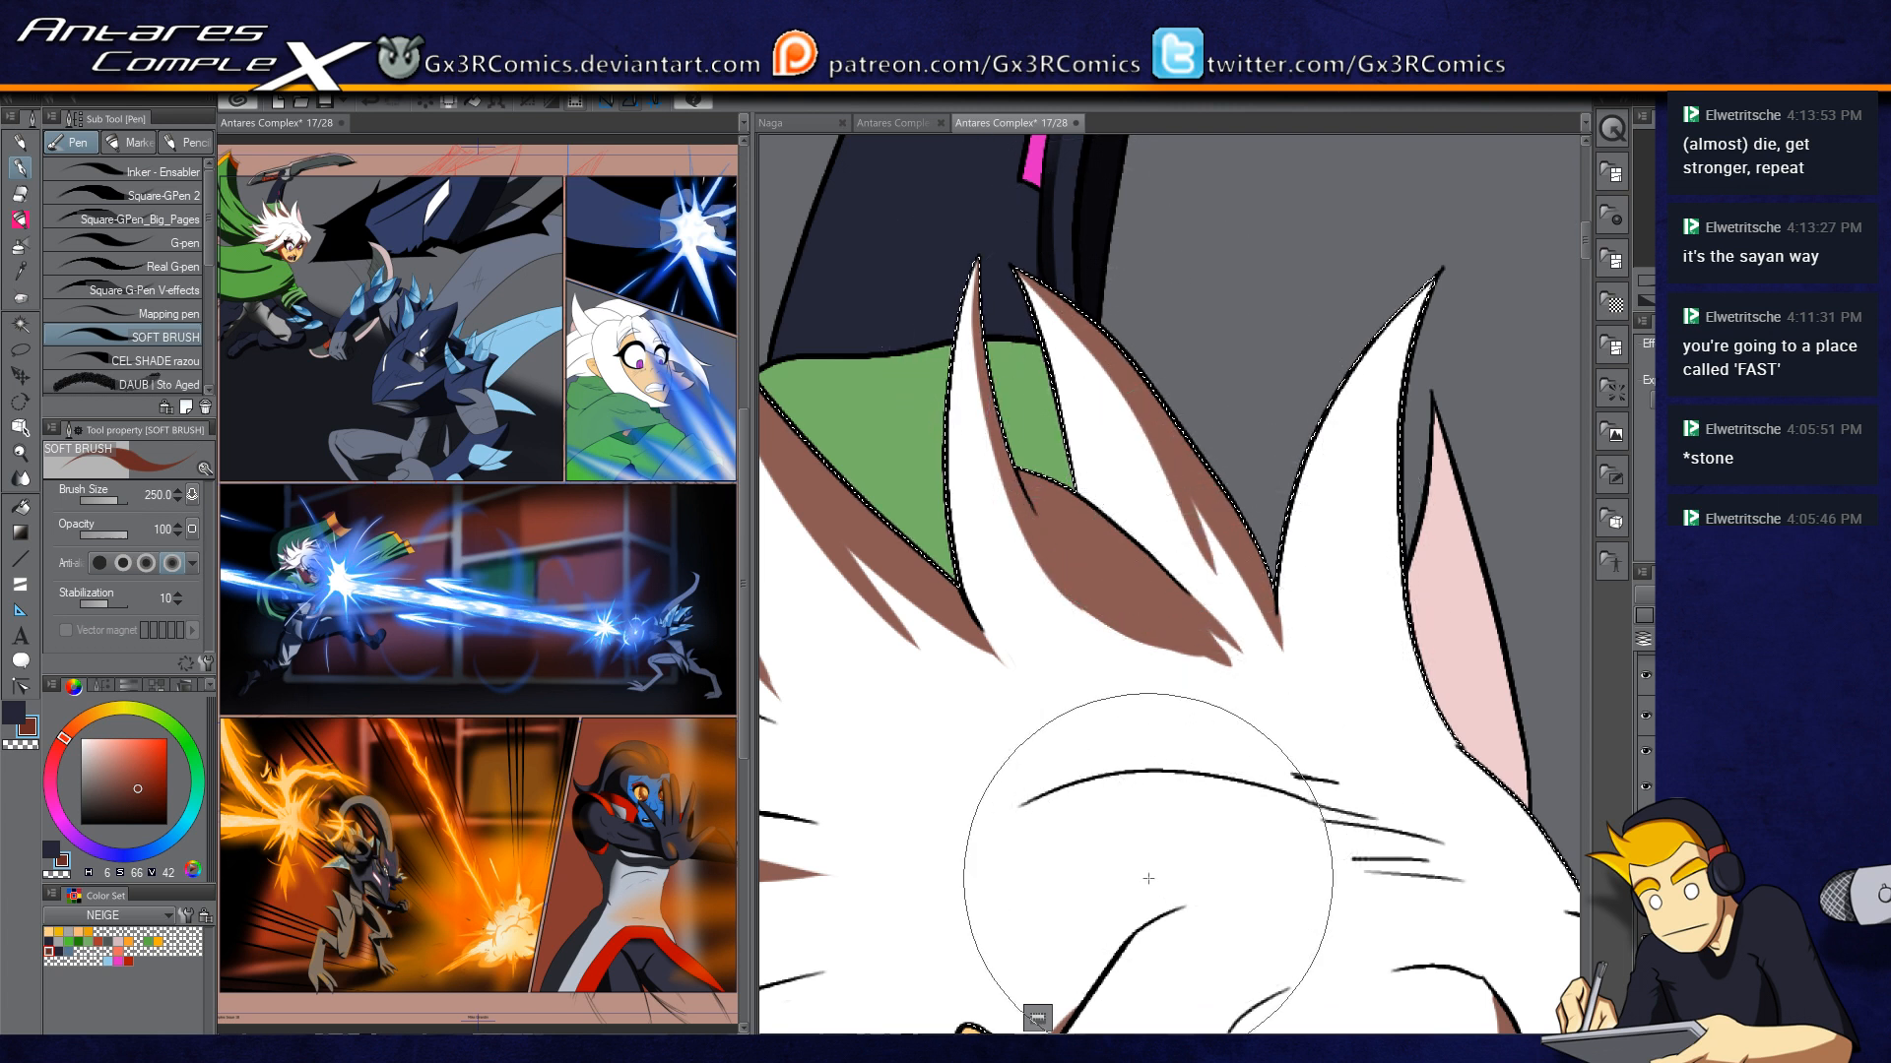
# Step: Paint a shadow down the outer edge of the front upright hair spike, ending in a pointed shadow at the crown's edge
pyautogui.moveTo(1378, 507); pyautogui.dragTo(1014, 490)
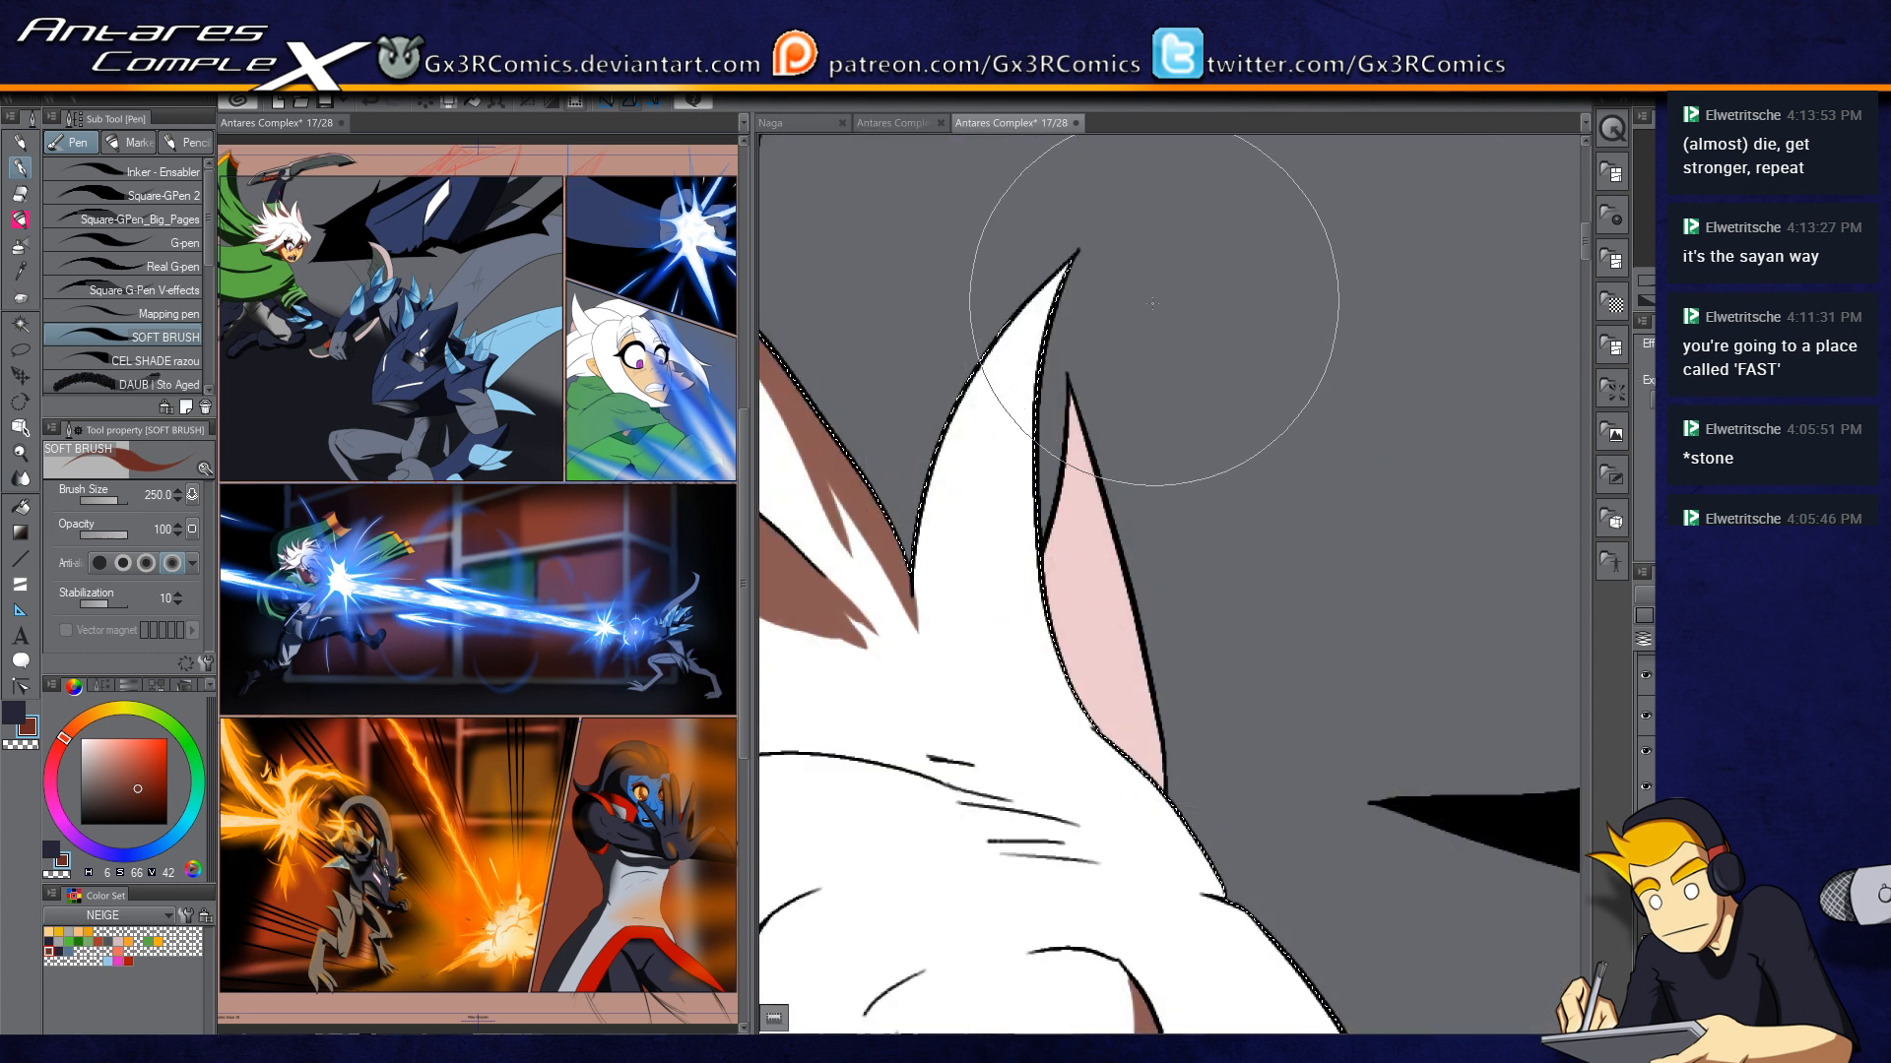
pyautogui.moveTo(1088, 279)
pyautogui.mouseDown()
pyautogui.moveTo(1082, 722)
pyautogui.moveTo(1036, 458)
pyautogui.moveTo(1028, 569)
pyautogui.moveTo(1090, 705)
pyautogui.moveTo(1035, 637)
pyautogui.moveTo(1154, 779)
pyautogui.mouseUp()
pyautogui.moveTo(1070, 705); pyautogui.dragTo(1230, 880)
pyautogui.moveTo(1109, 733)
pyautogui.mouseDown()
pyautogui.moveTo(1241, 904)
pyautogui.moveTo(1187, 888)
pyautogui.moveTo(1224, 856)
pyautogui.moveTo(1256, 901)
pyautogui.moveTo(1123, 878)
pyautogui.mouseUp()
pyautogui.moveTo(1243, 900); pyautogui.dragTo(1093, 877)
pyautogui.moveTo(1221, 885); pyautogui.dragTo(1199, 859)
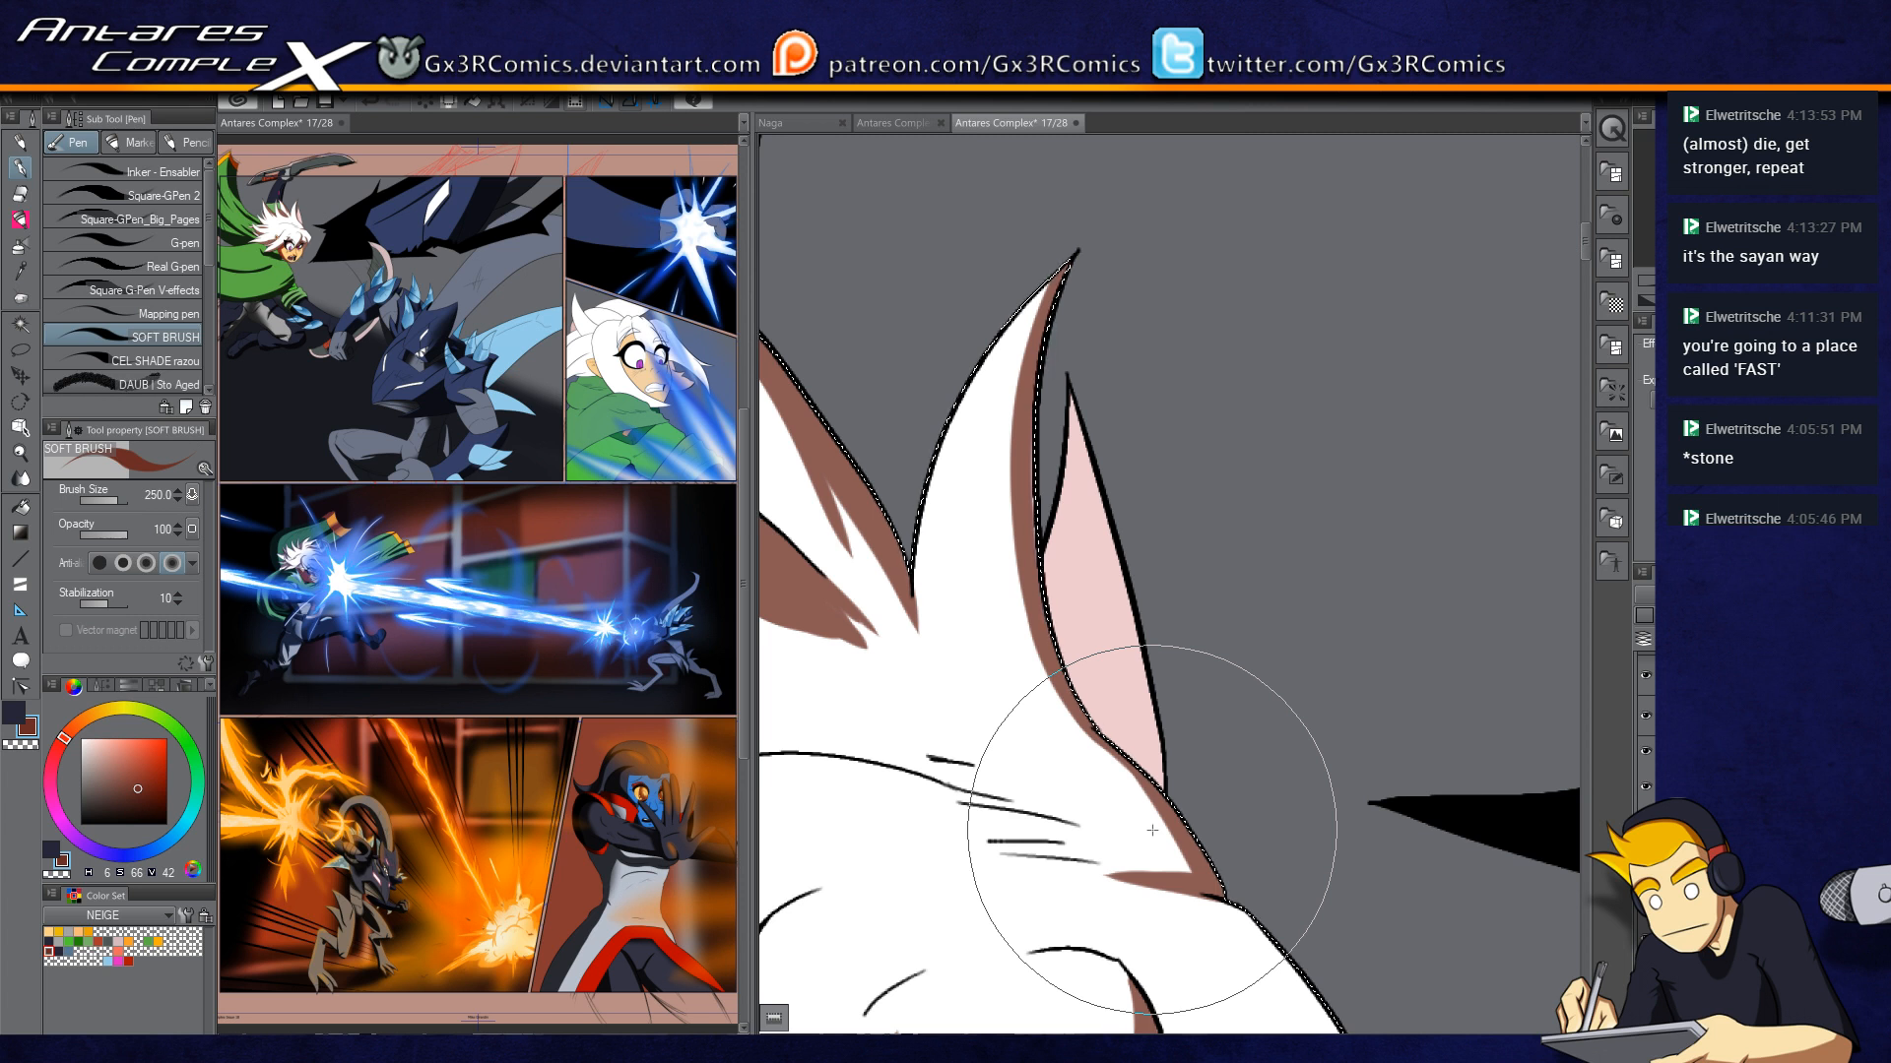
pyautogui.press('c')
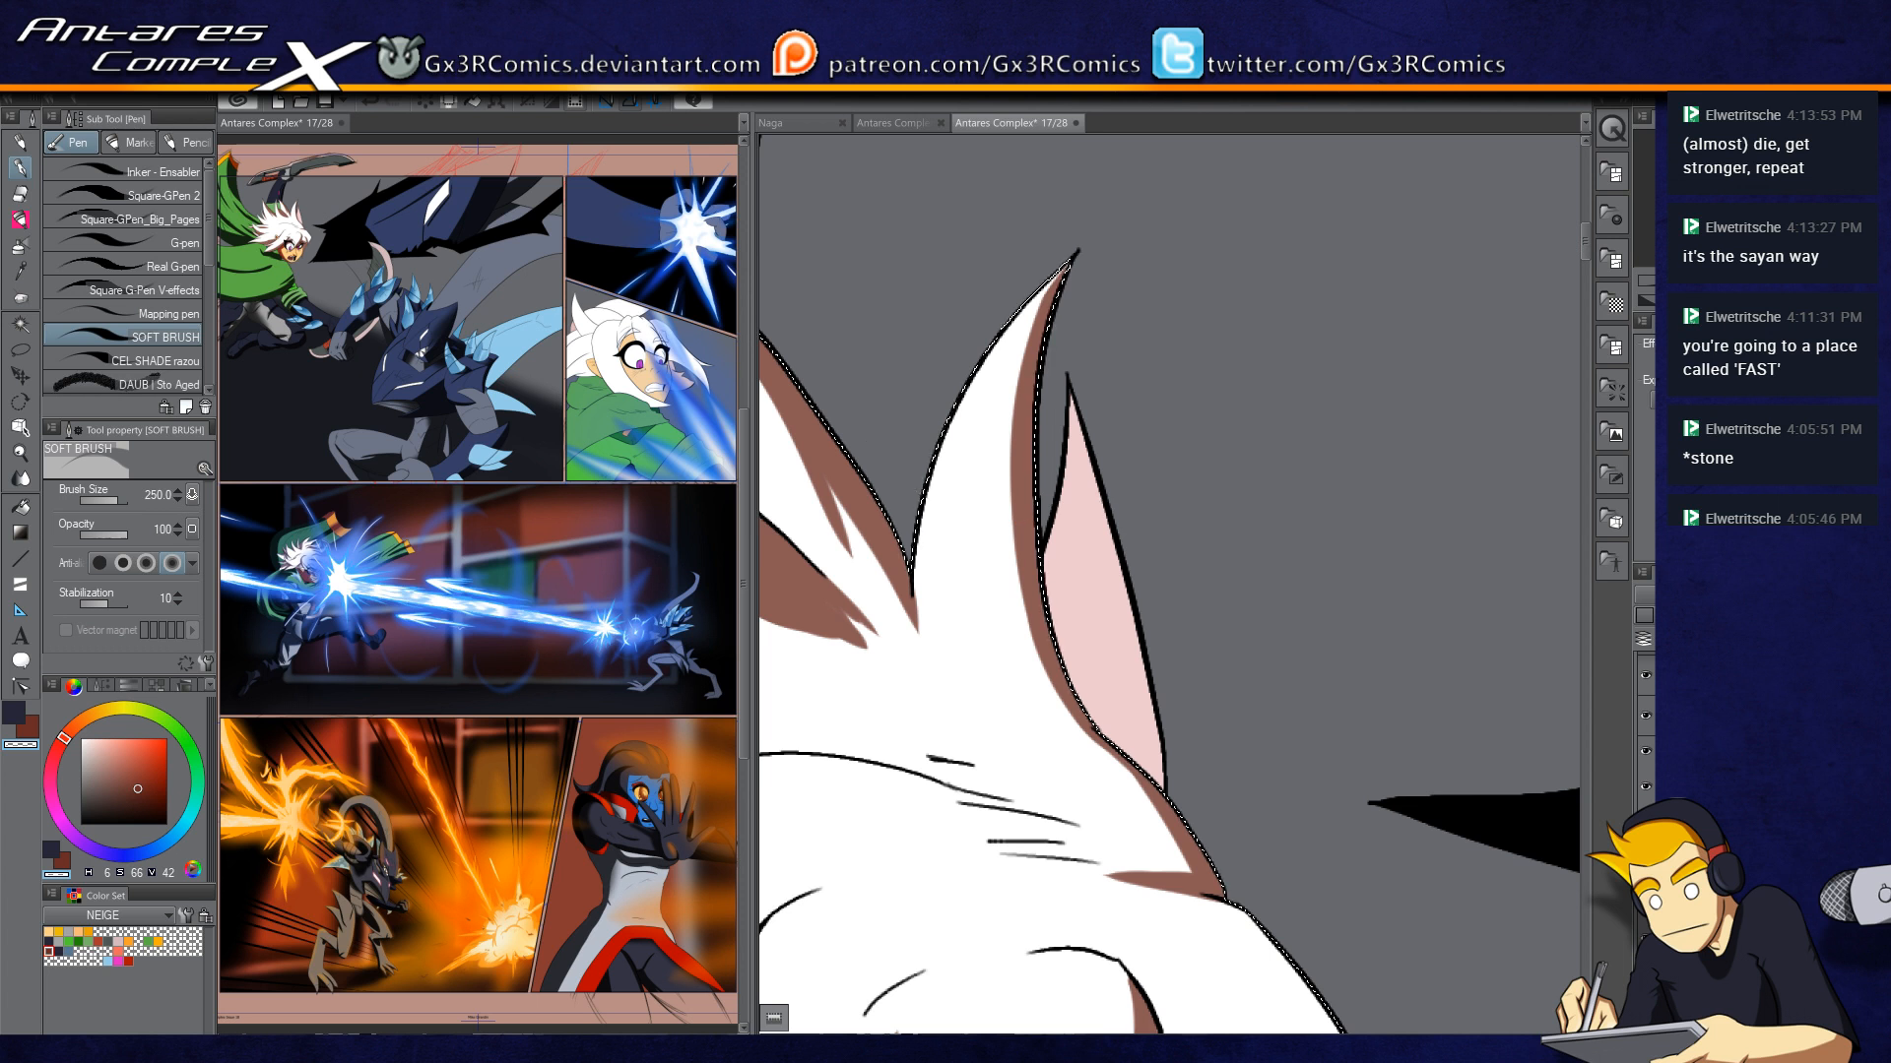
# Step: Select the pink hair tip behind the front upright spike and paint a shadow along its outer edge, redoing the stroke once
pyautogui.moveTo(962, 638); pyautogui.dragTo(1144, 496)
pyautogui.moveTo(910, 365); pyautogui.dragTo(1042, 518)
pyautogui.moveTo(871, 569); pyautogui.dragTo(1150, 448)
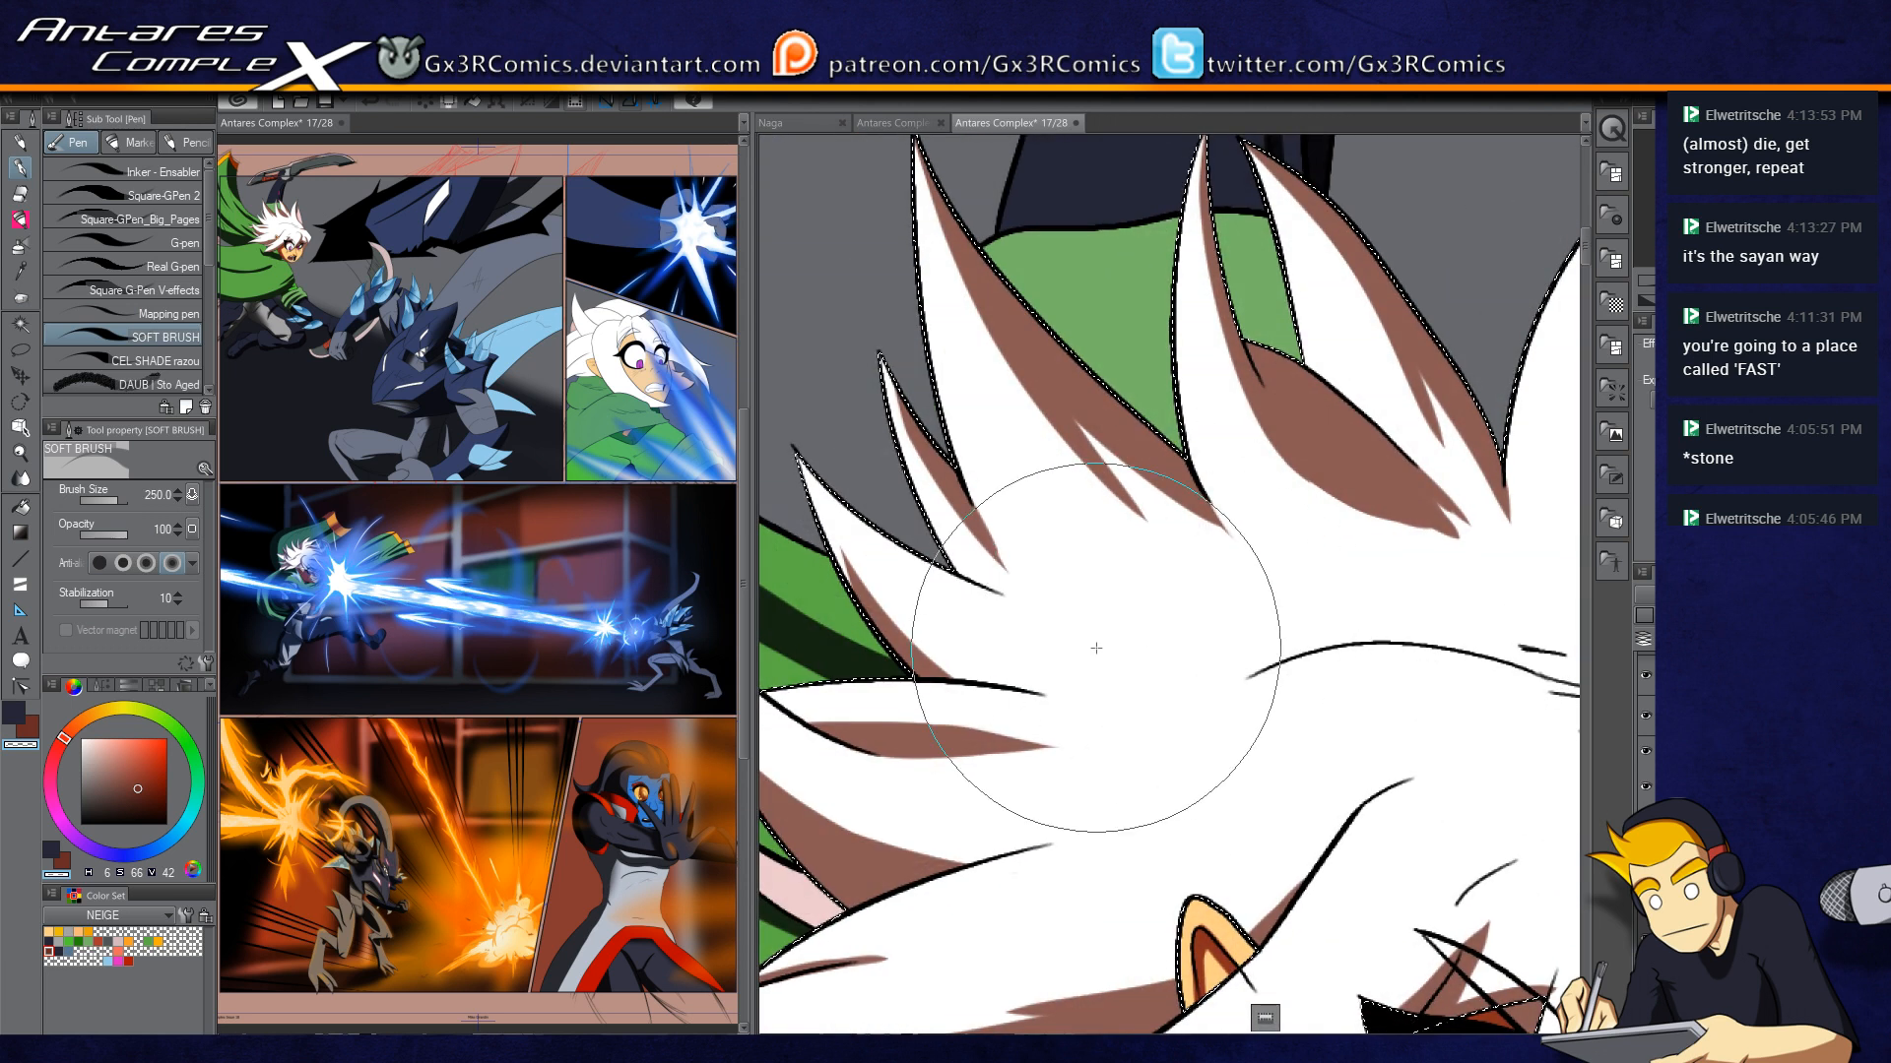
pyautogui.moveTo(979, 434); pyautogui.dragTo(628, 525)
pyautogui.press('w')
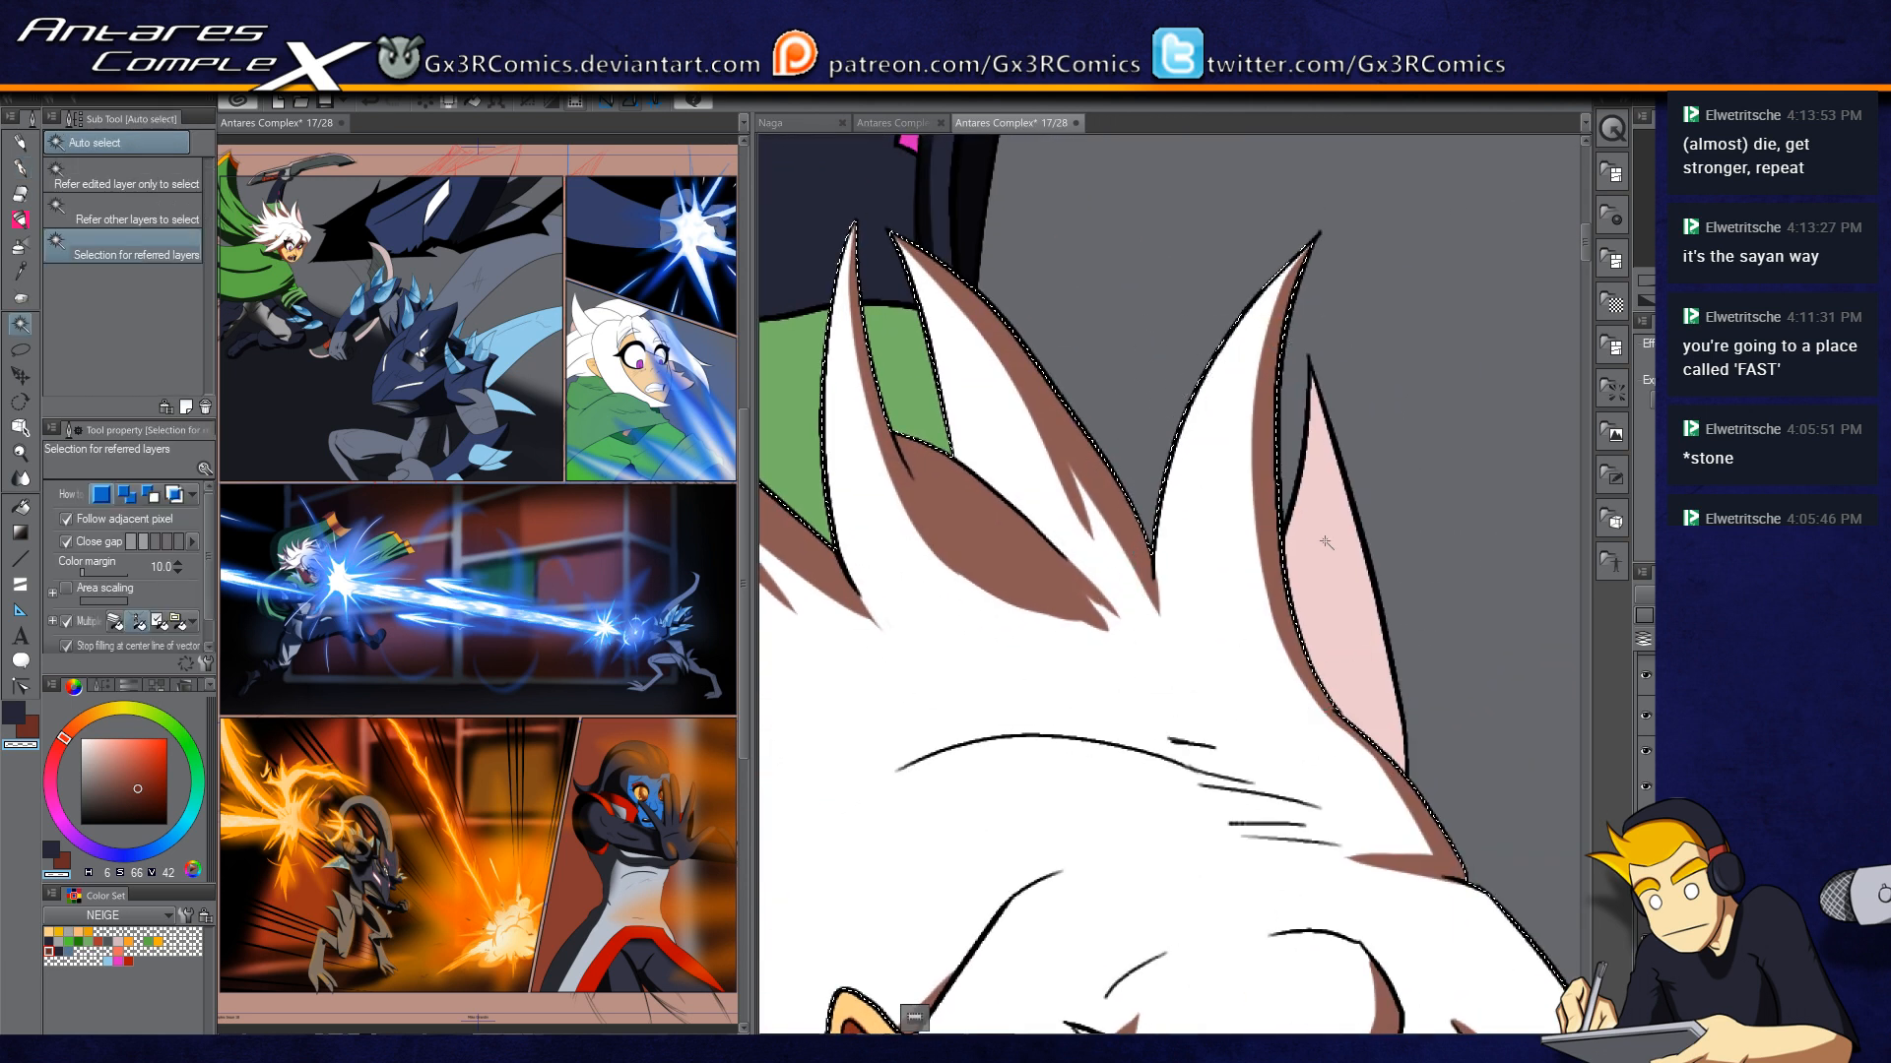
pyautogui.press('p')
pyautogui.press('c')
pyautogui.moveTo(1283, 298); pyautogui.dragTo(1387, 787)
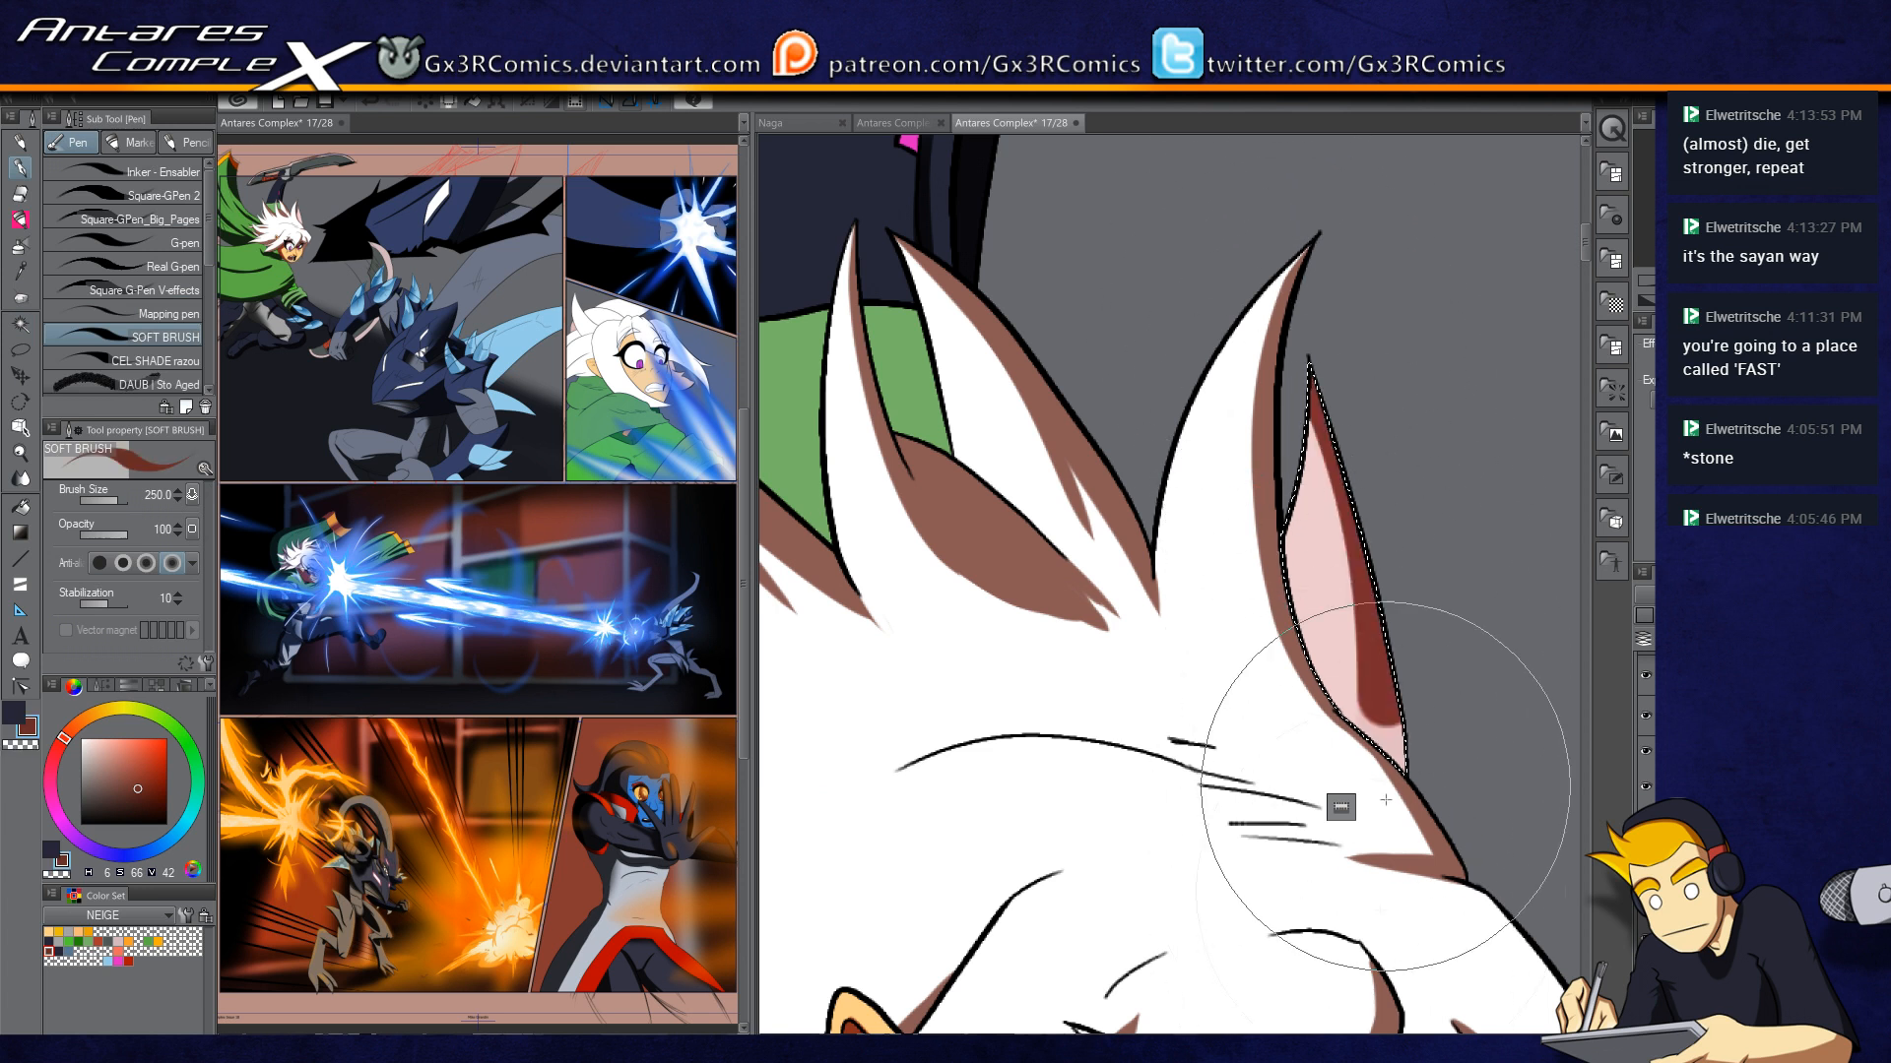
pyautogui.hotkey('ctrl', 'z')
pyautogui.moveTo(1296, 295); pyautogui.dragTo(1376, 788)
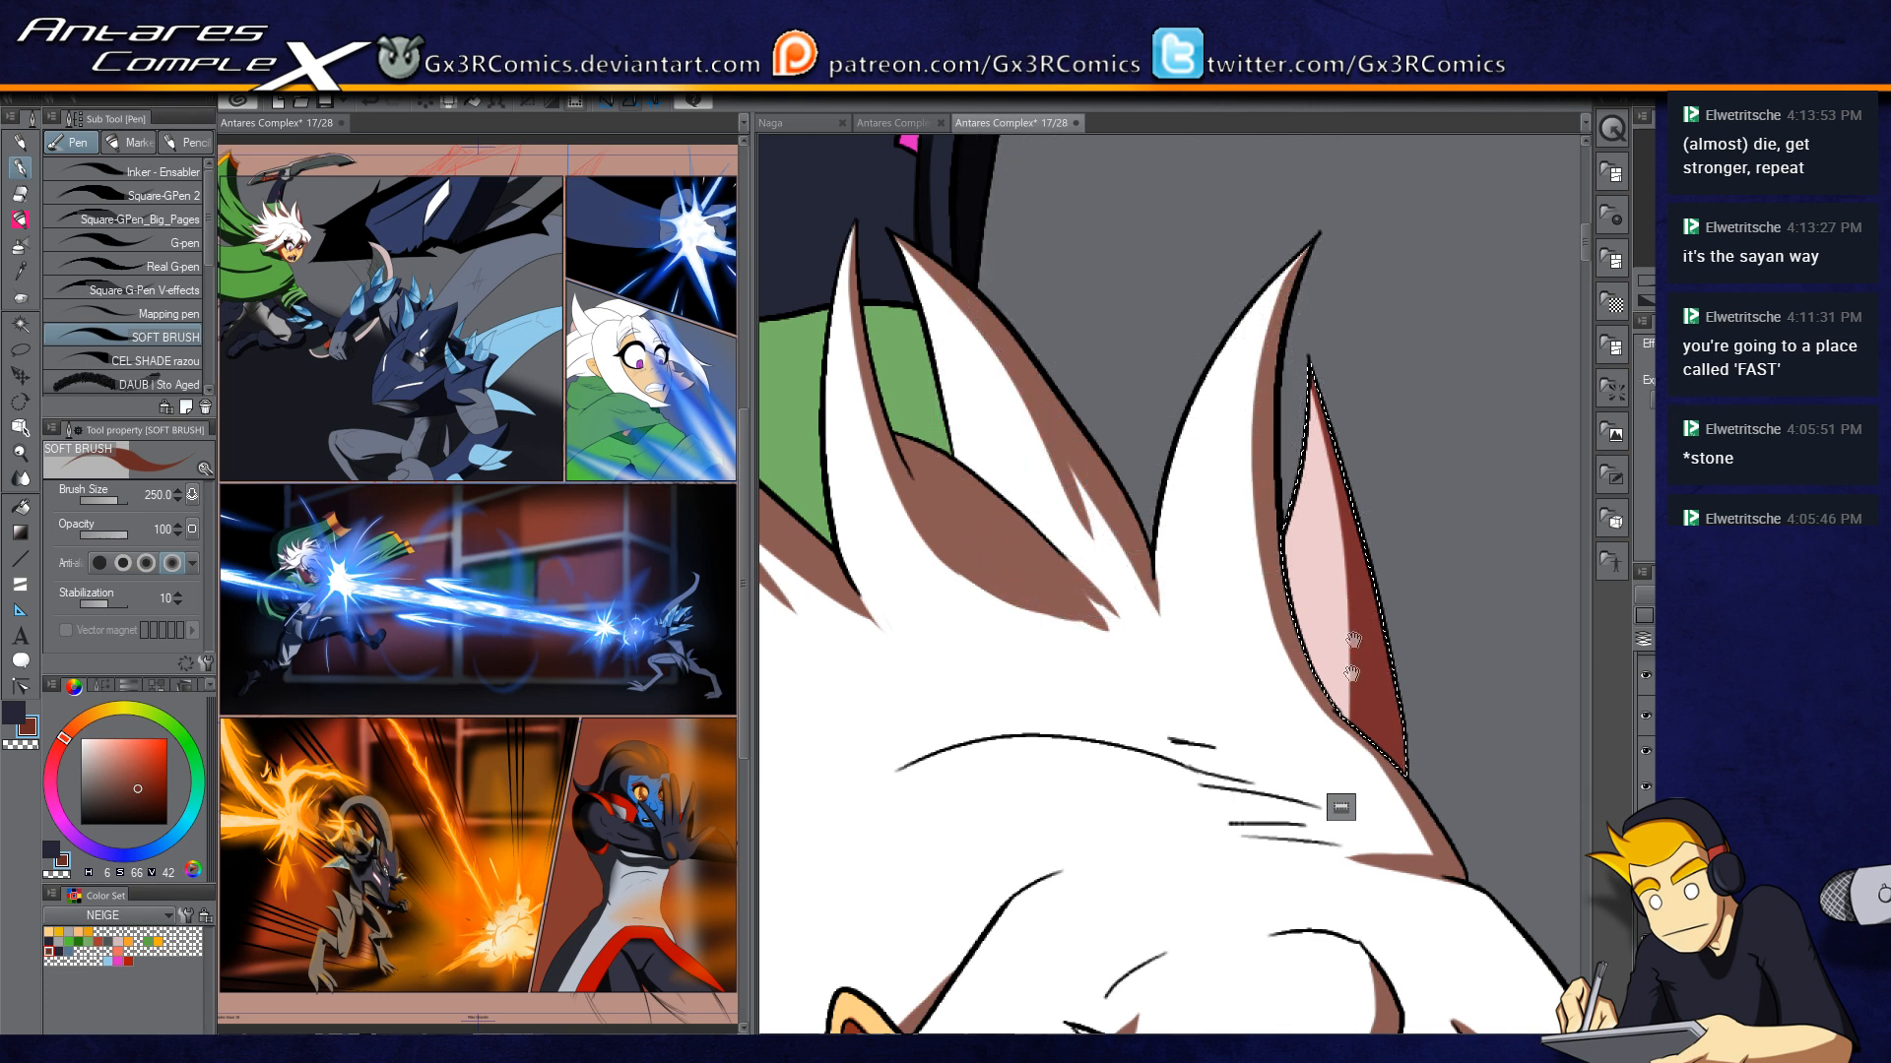
# Step: Clear the hair tip selection and select the small hair section between the crossing strand lines above the wide eye
pyautogui.moveTo(1349, 604); pyautogui.dragTo(1164, 261)
pyautogui.moveTo(1044, 837); pyautogui.dragTo(1090, 550)
pyautogui.hotkey('ctrl', 'd')
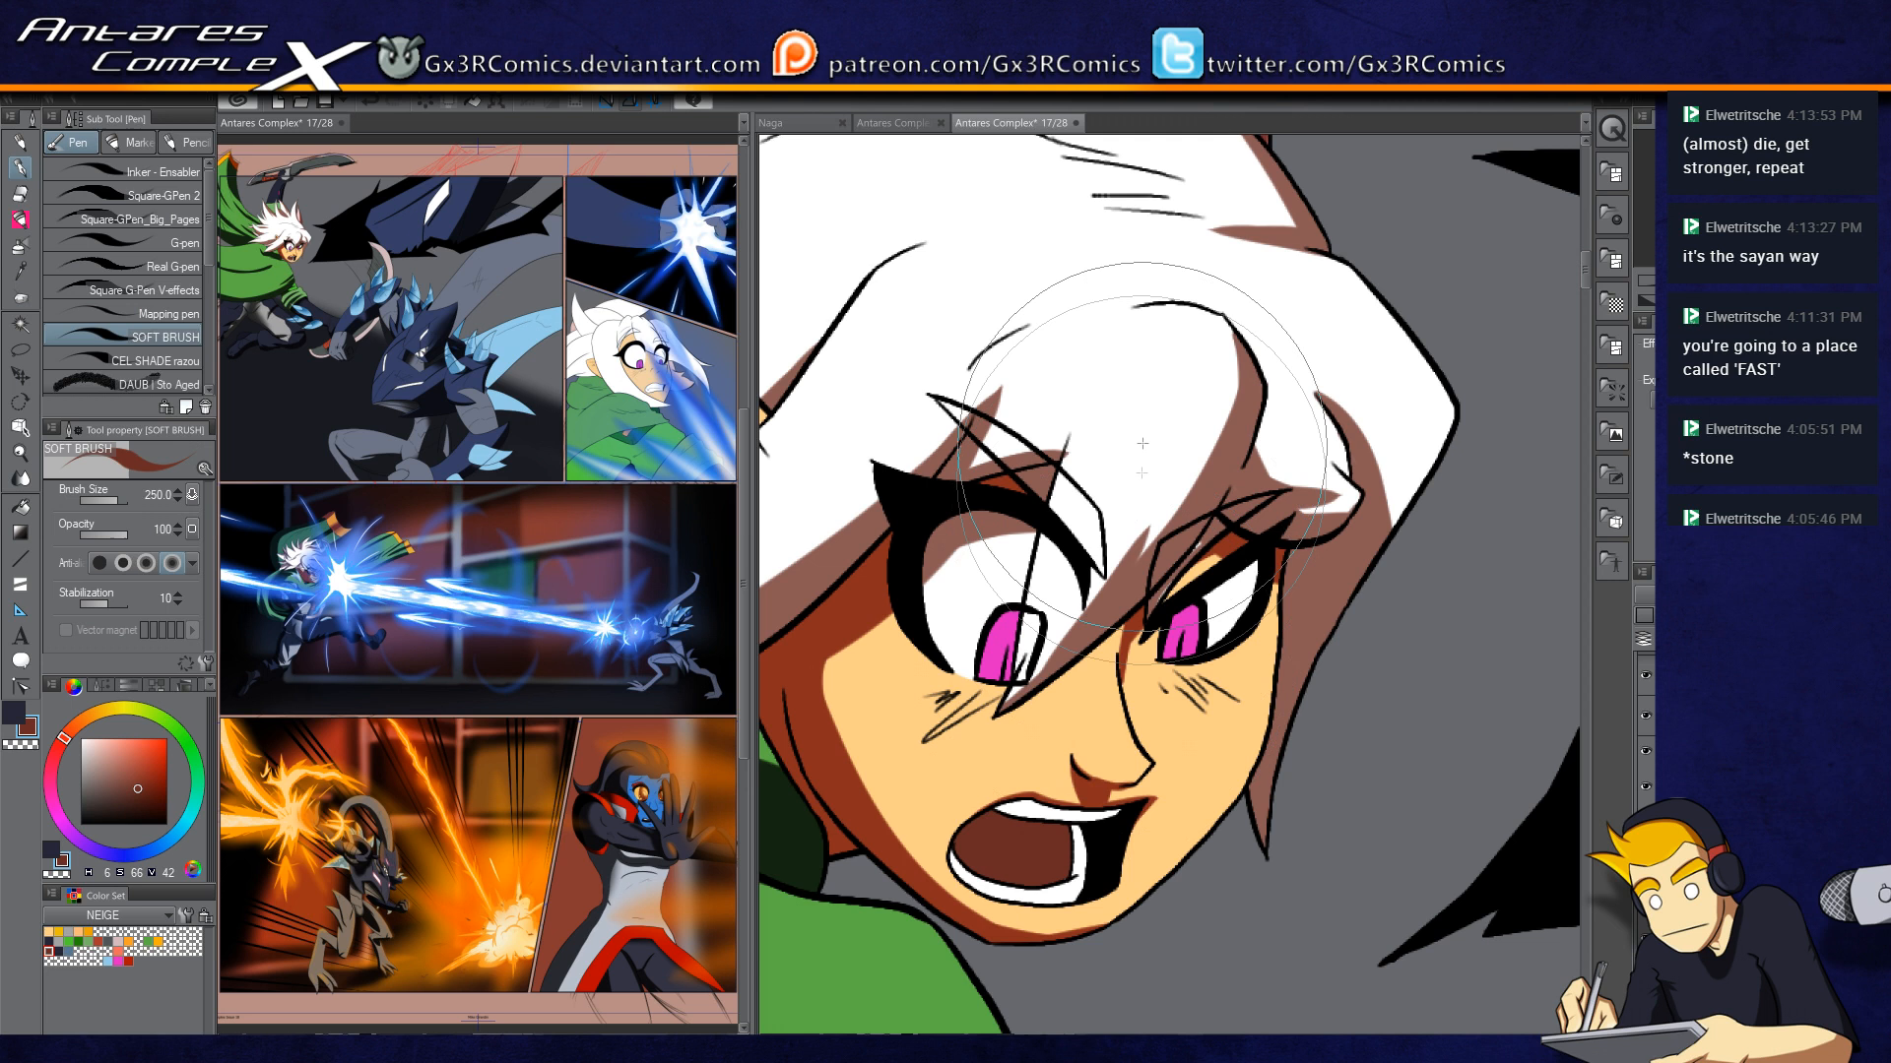
pyautogui.moveTo(1206, 607); pyautogui.dragTo(1250, 571)
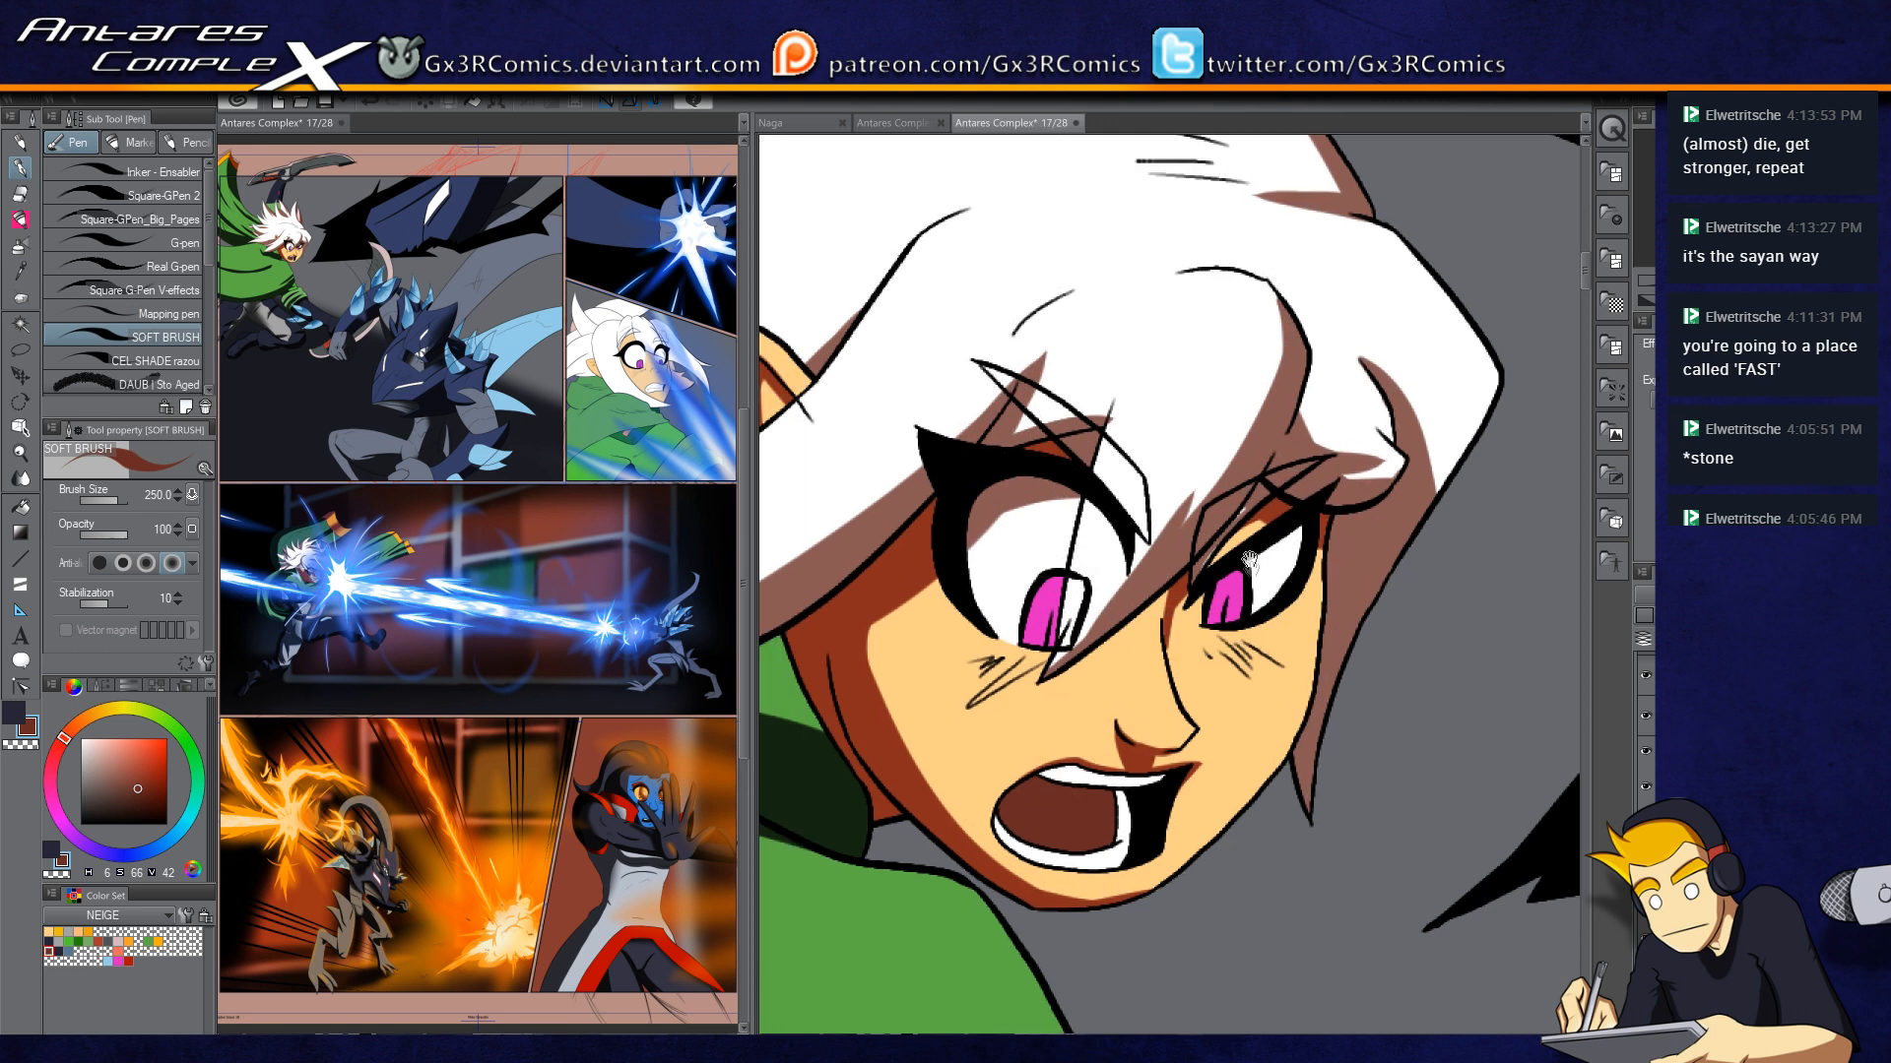
pyautogui.press('w')
pyautogui.press('p')
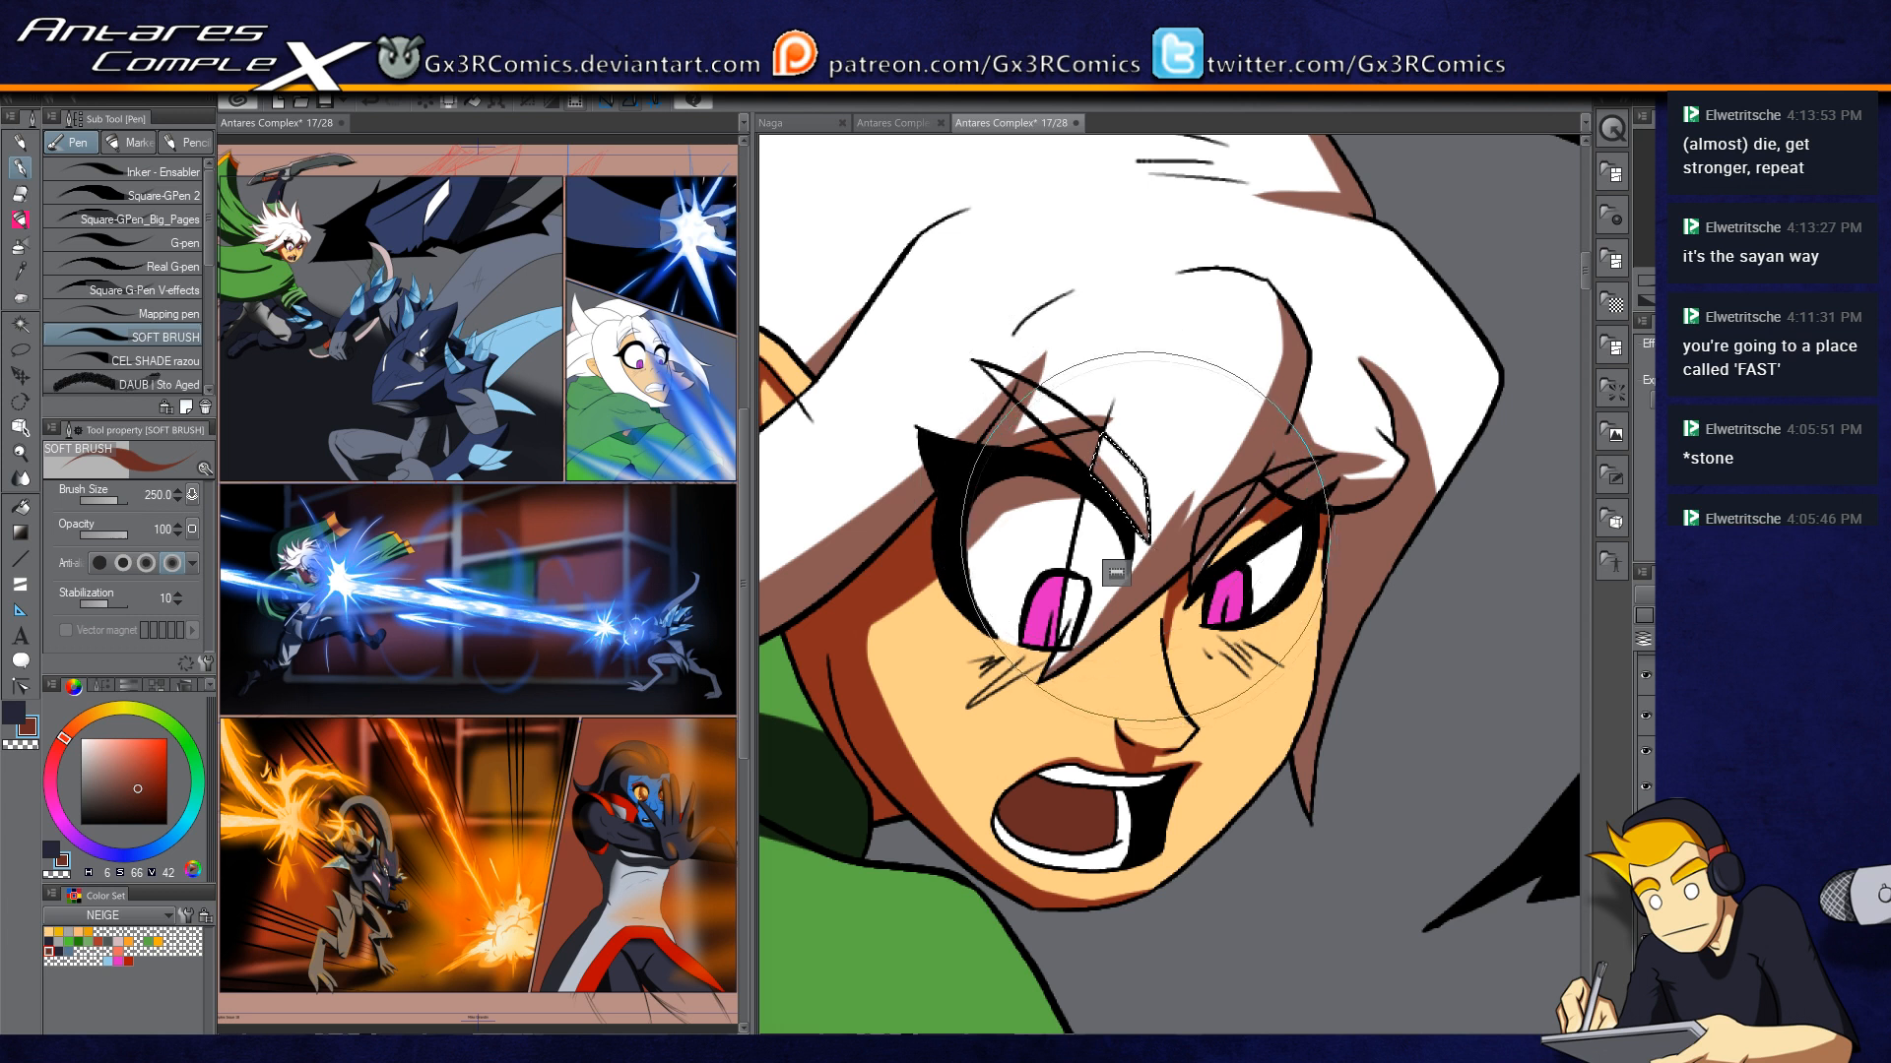
# Step: Select both pink irises and paint a dark shadow over them with the soft brush, redoing the first stroke and carving out highlights
pyautogui.press('w')
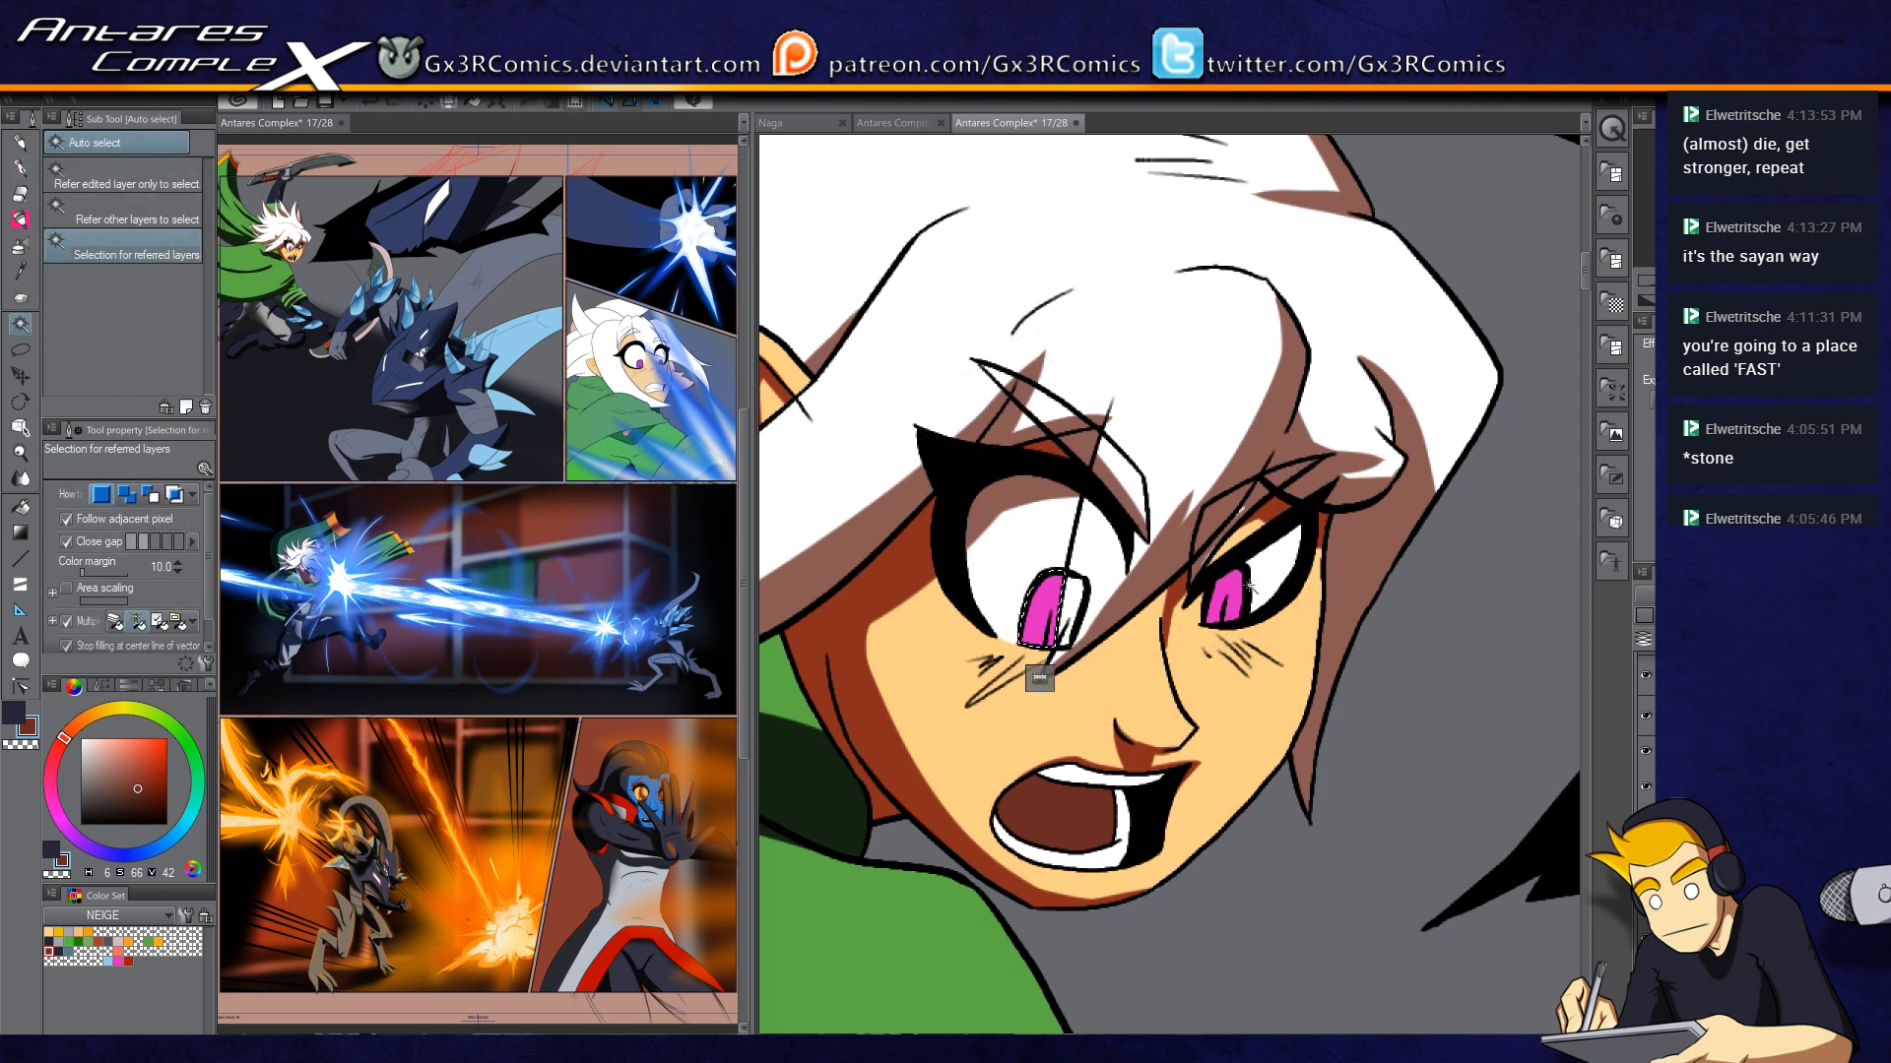
pyautogui.press('p')
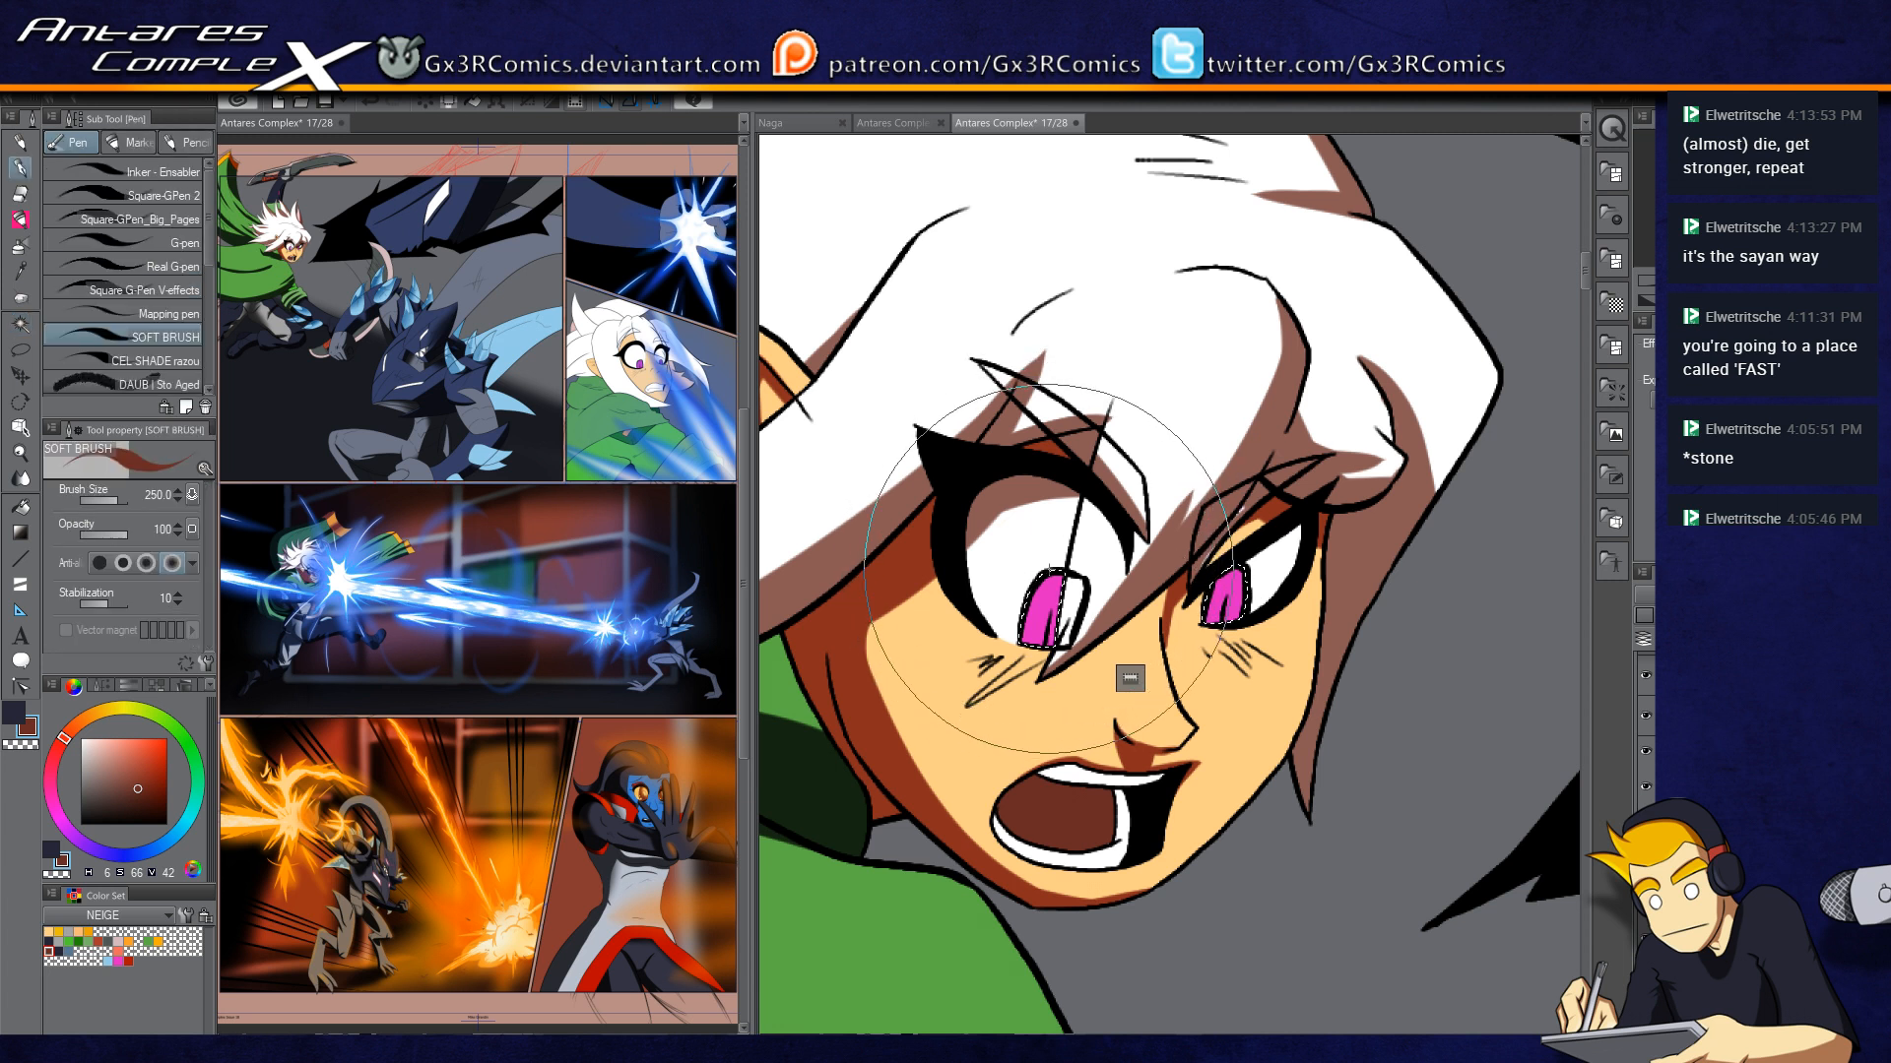
pyautogui.moveTo(1066, 575); pyautogui.dragTo(1029, 615)
pyautogui.hotkey('ctrl', 'z')
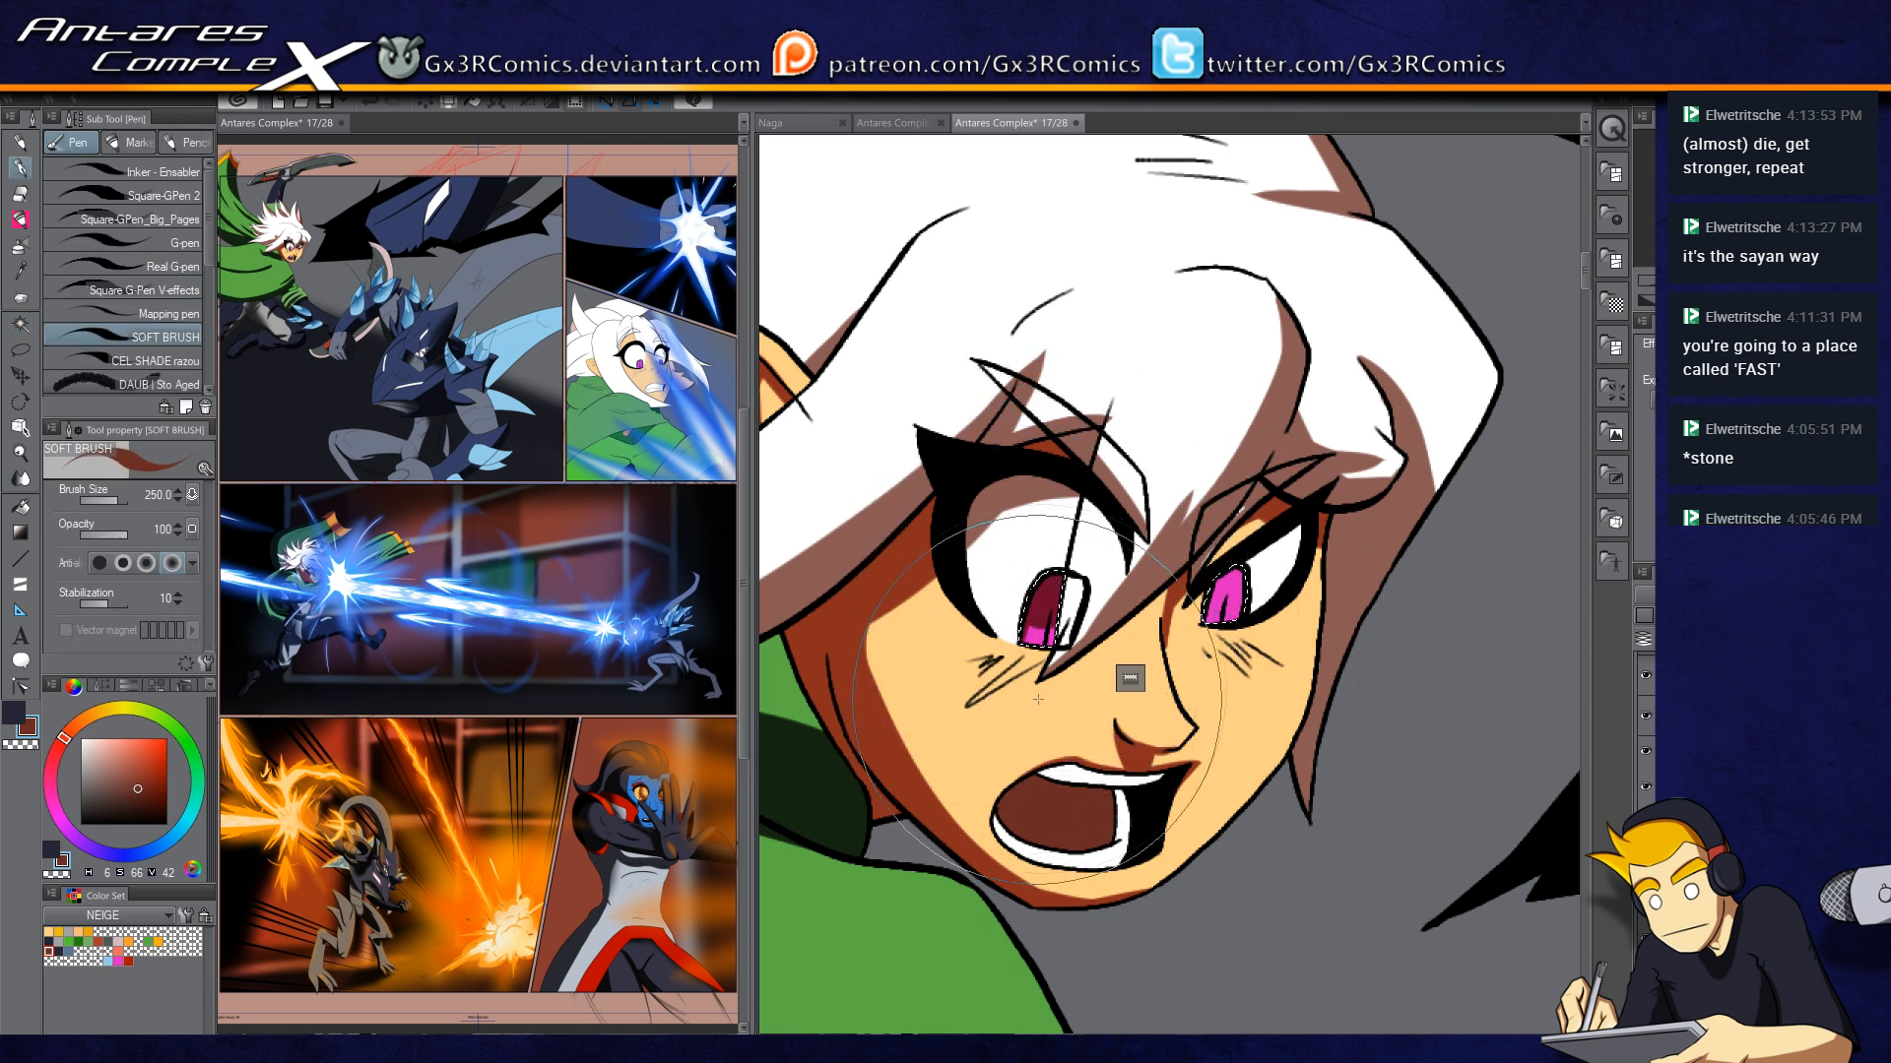
pyautogui.moveTo(1208, 597)
pyautogui.mouseDown()
pyautogui.moveTo(1237, 551)
pyautogui.moveTo(1221, 658)
pyautogui.moveTo(1230, 585)
pyautogui.moveTo(1237, 644)
pyautogui.moveTo(1243, 599)
pyautogui.mouseUp()
pyautogui.press('c')
pyautogui.moveTo(1050, 604); pyautogui.dragTo(1042, 593)
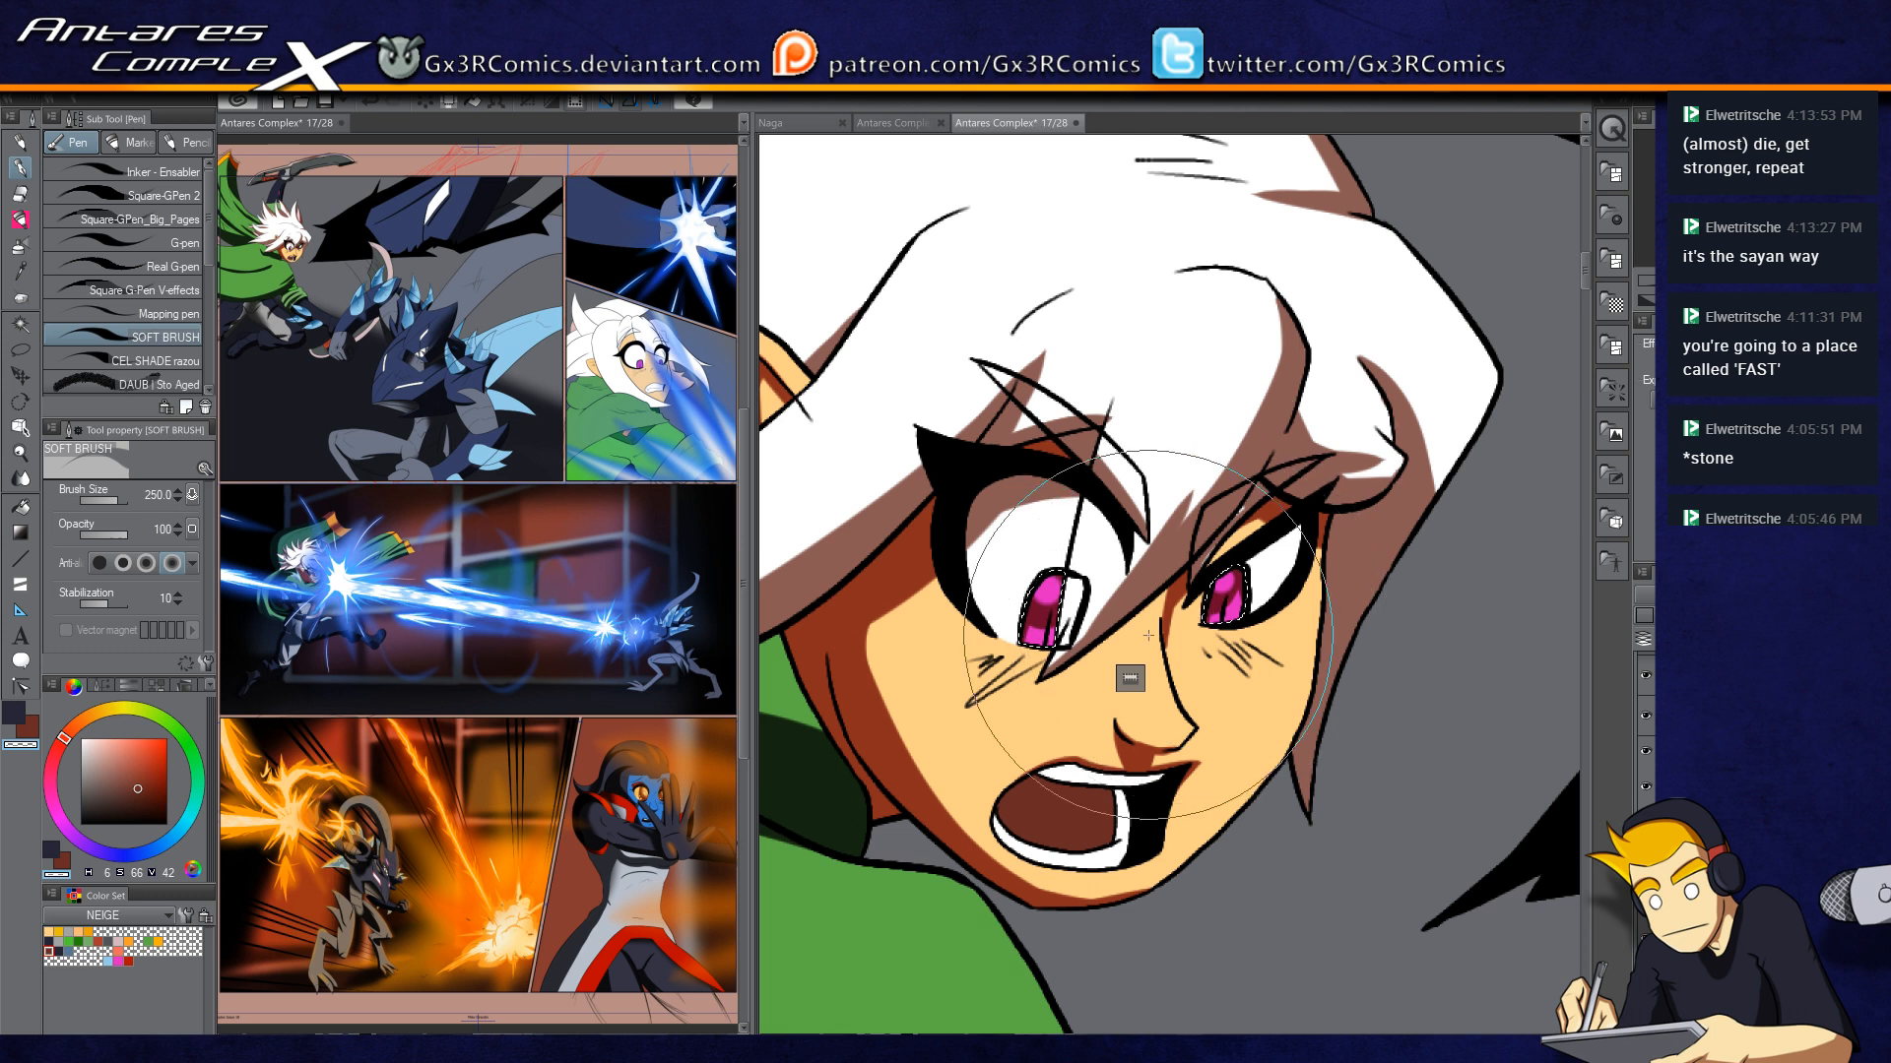
# Step: Select the bright green strip between the cape and the cuff and paint dark navy fold shadows along its lower edge
pyautogui.moveTo(1107, 393); pyautogui.dragTo(1284, 374)
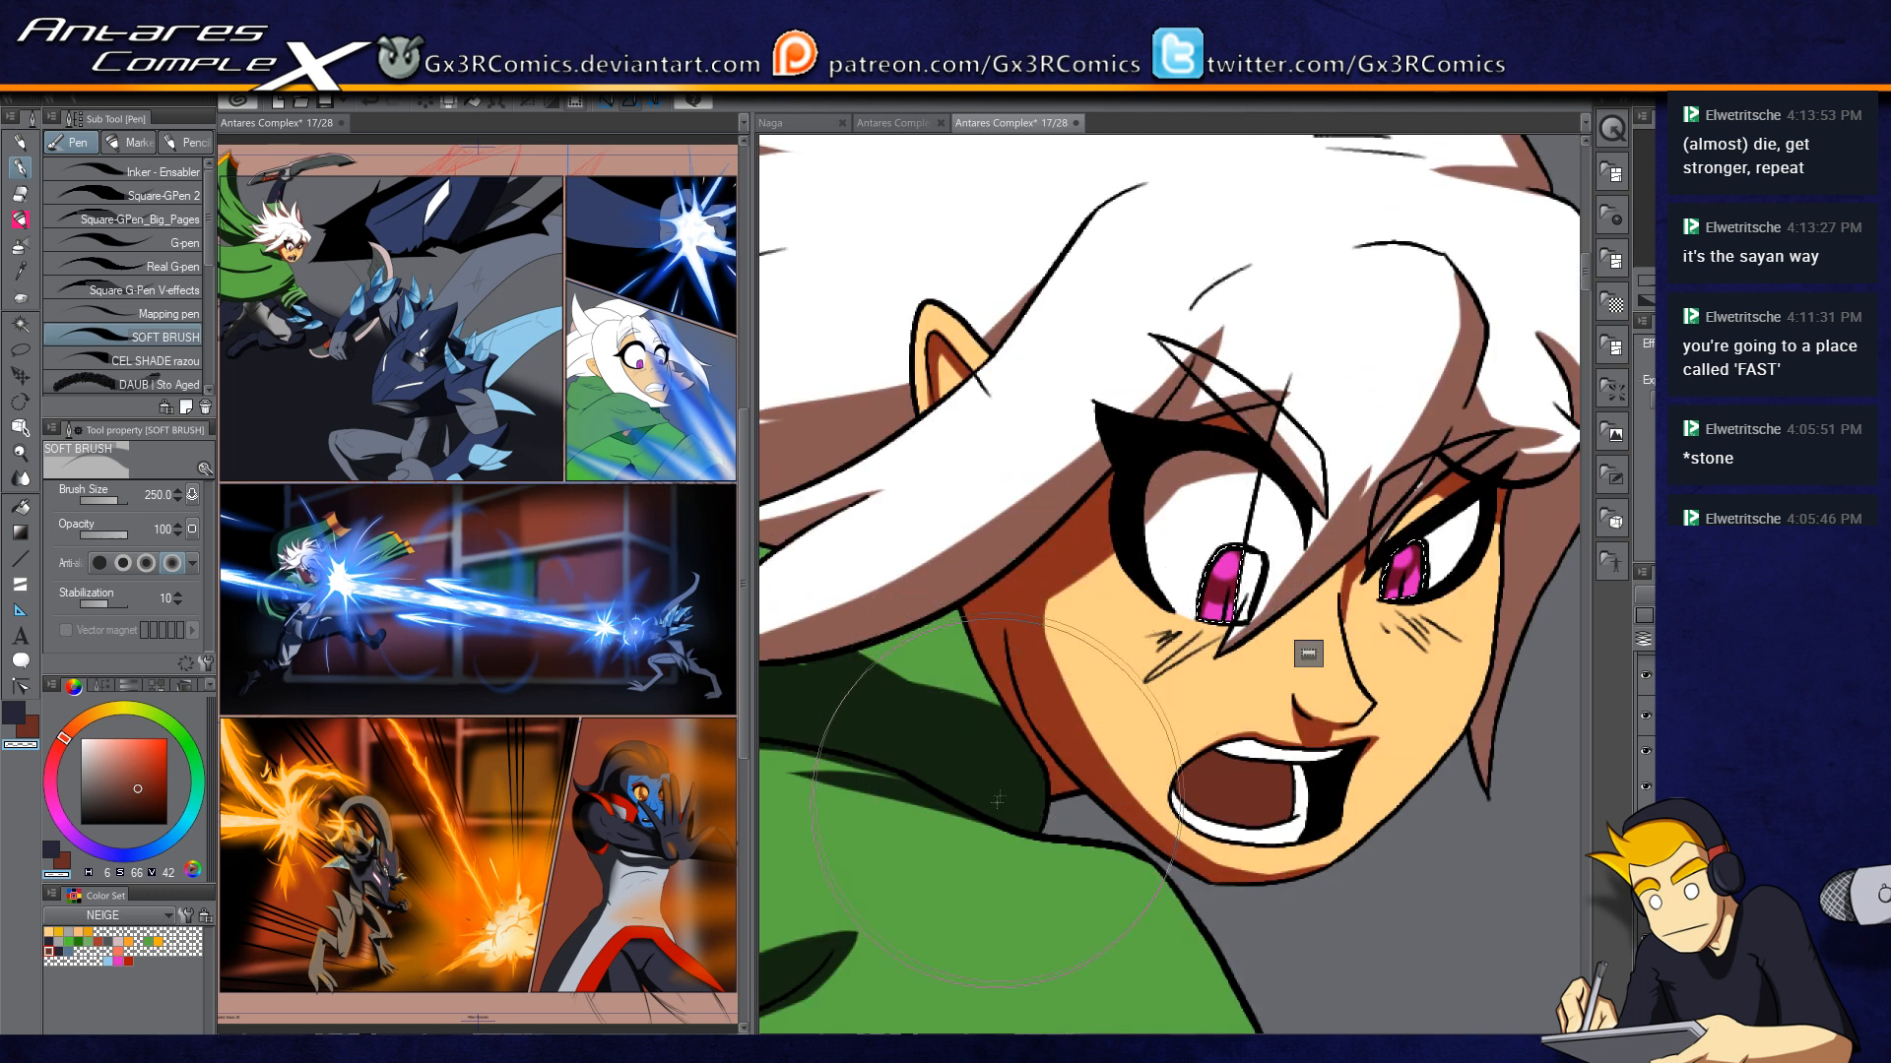
pyautogui.moveTo(1078, 841); pyautogui.dragTo(1123, 455)
pyautogui.moveTo(1291, 718); pyautogui.dragTo(1209, 295)
pyautogui.moveTo(1233, 691); pyautogui.dragTo(1140, 564)
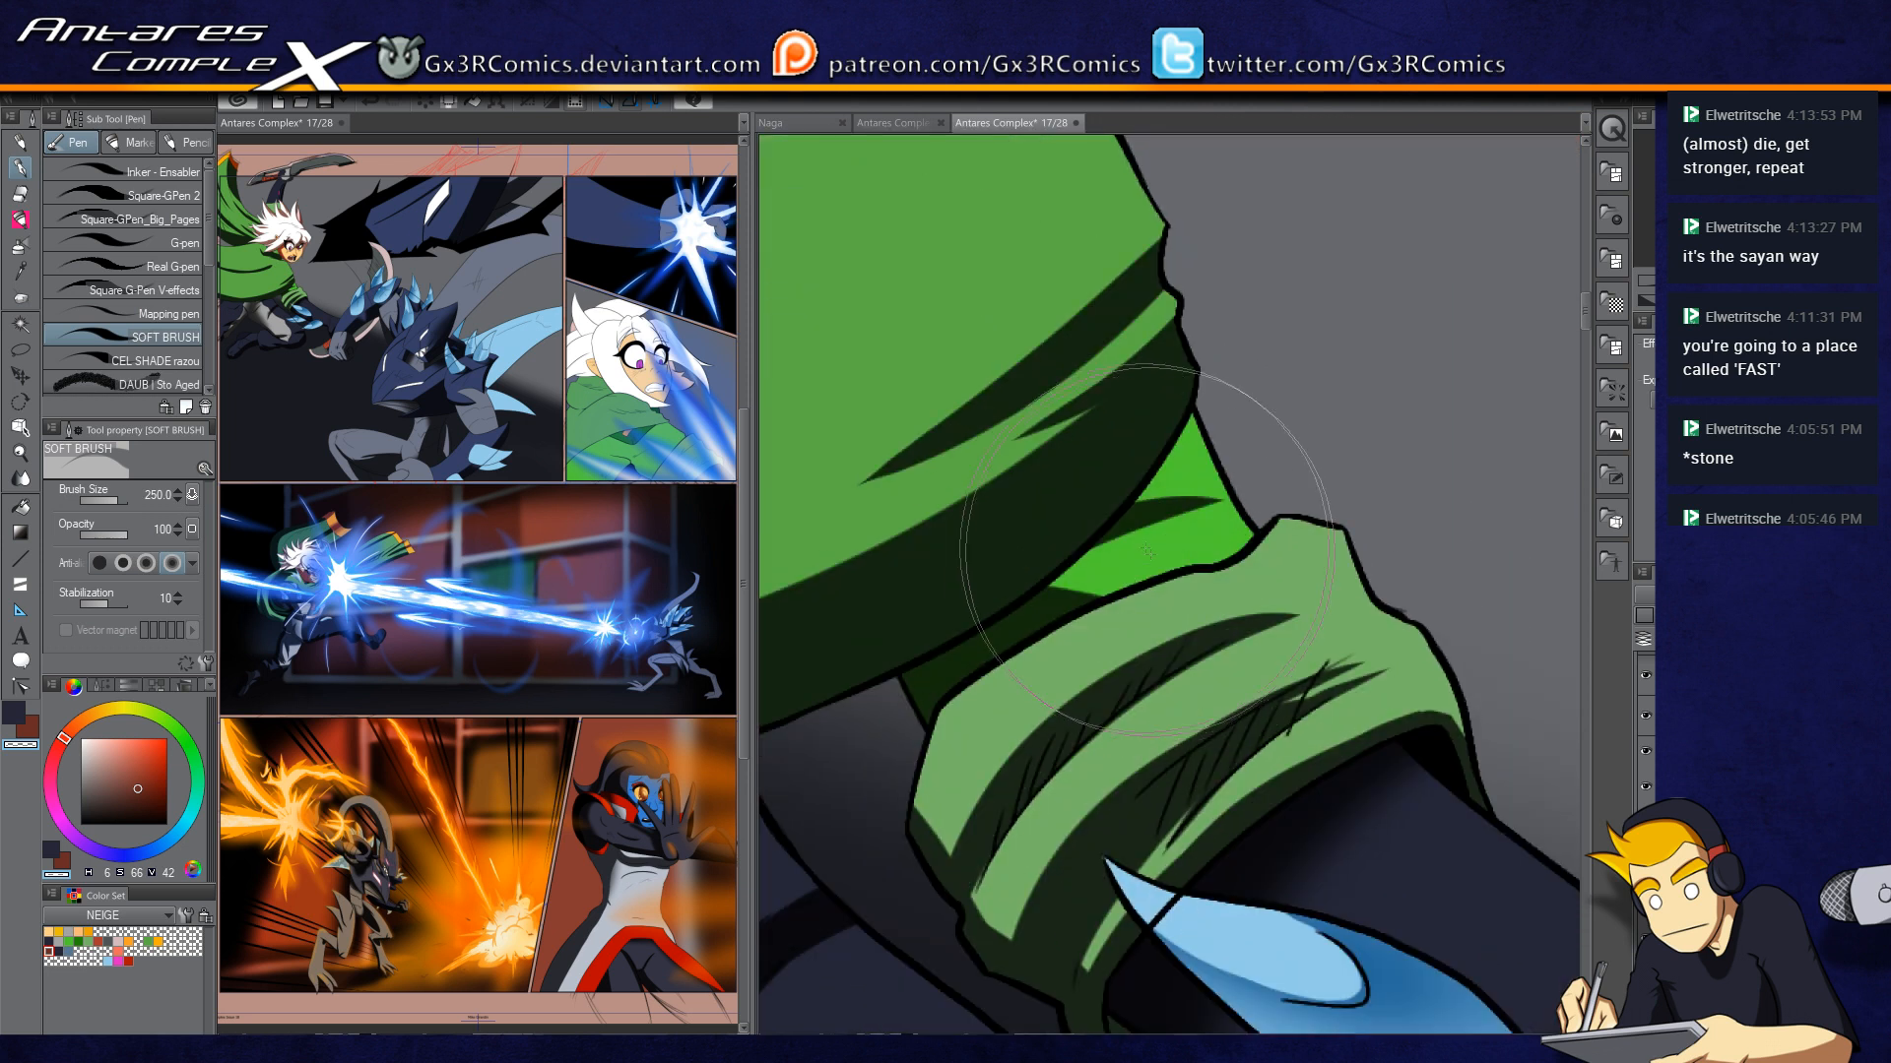
pyautogui.press('w')
pyautogui.click(1110, 570)
pyautogui.press('p')
pyautogui.press('x')
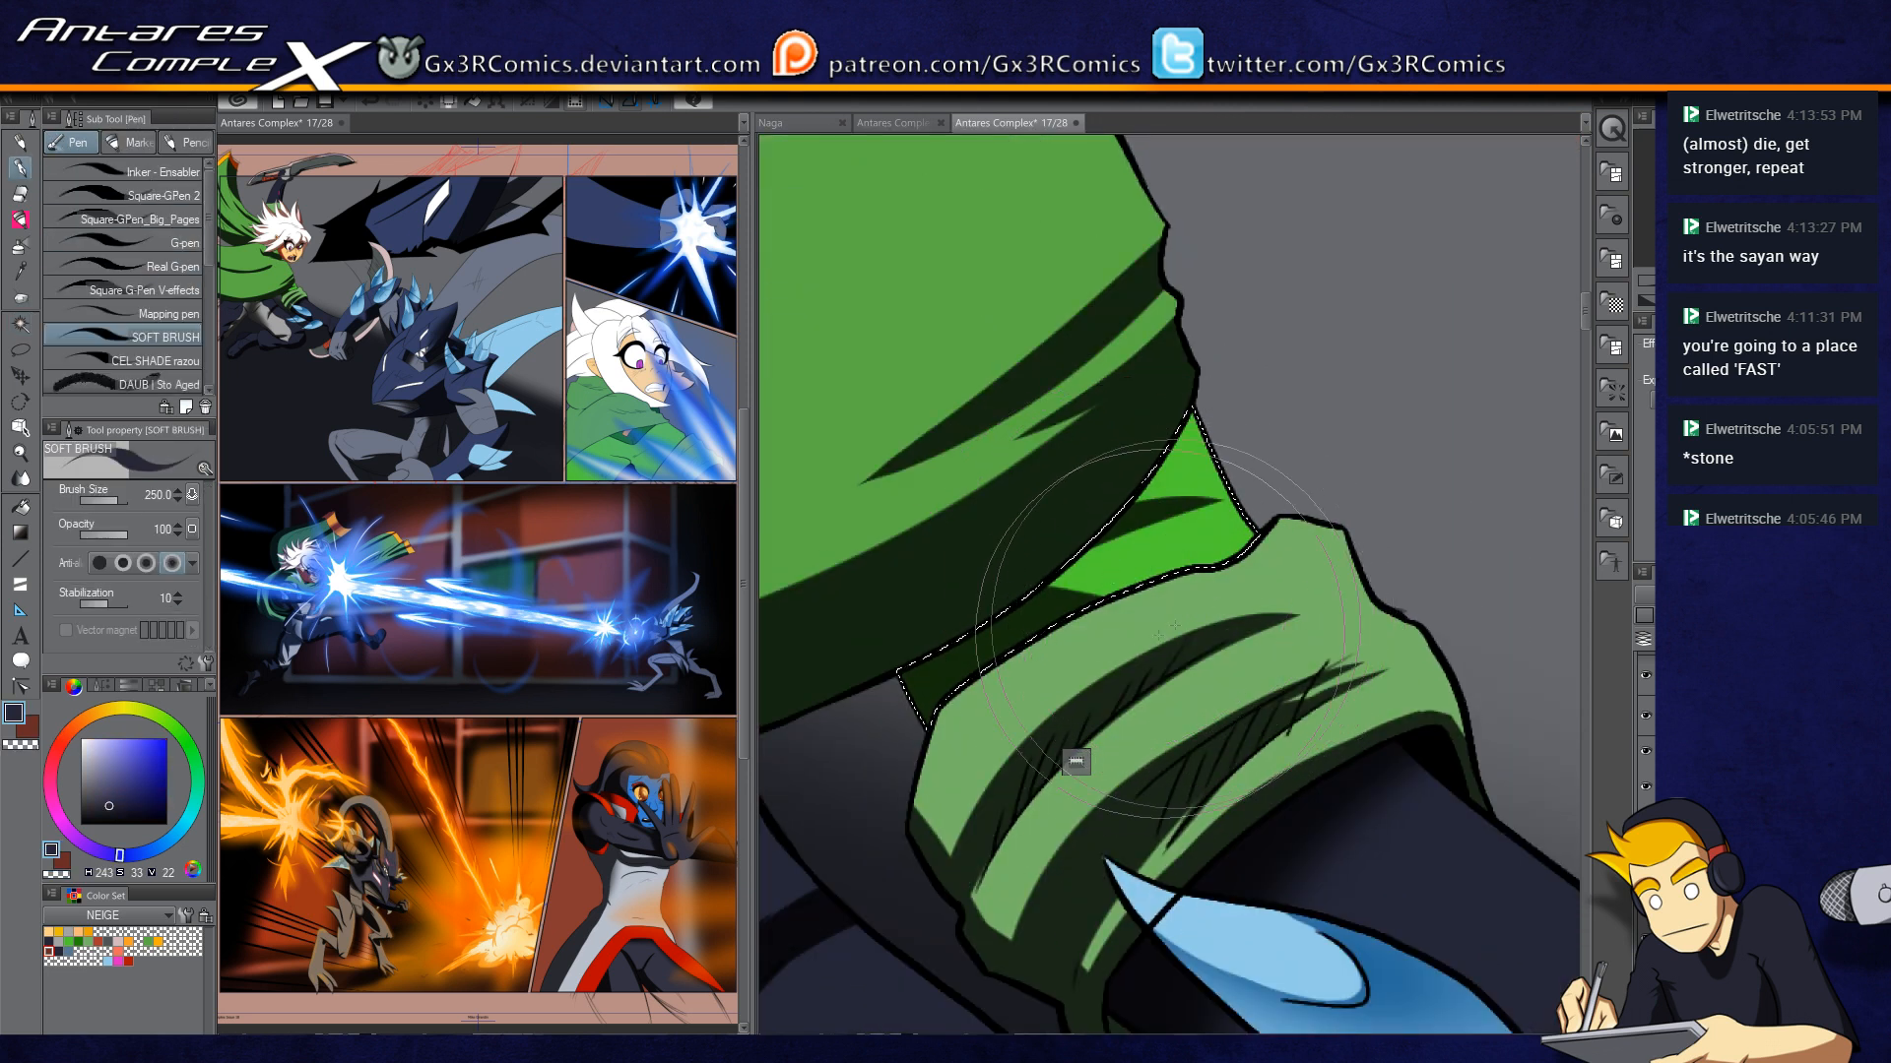
pyautogui.moveTo(977, 677); pyautogui.dragTo(1307, 559)
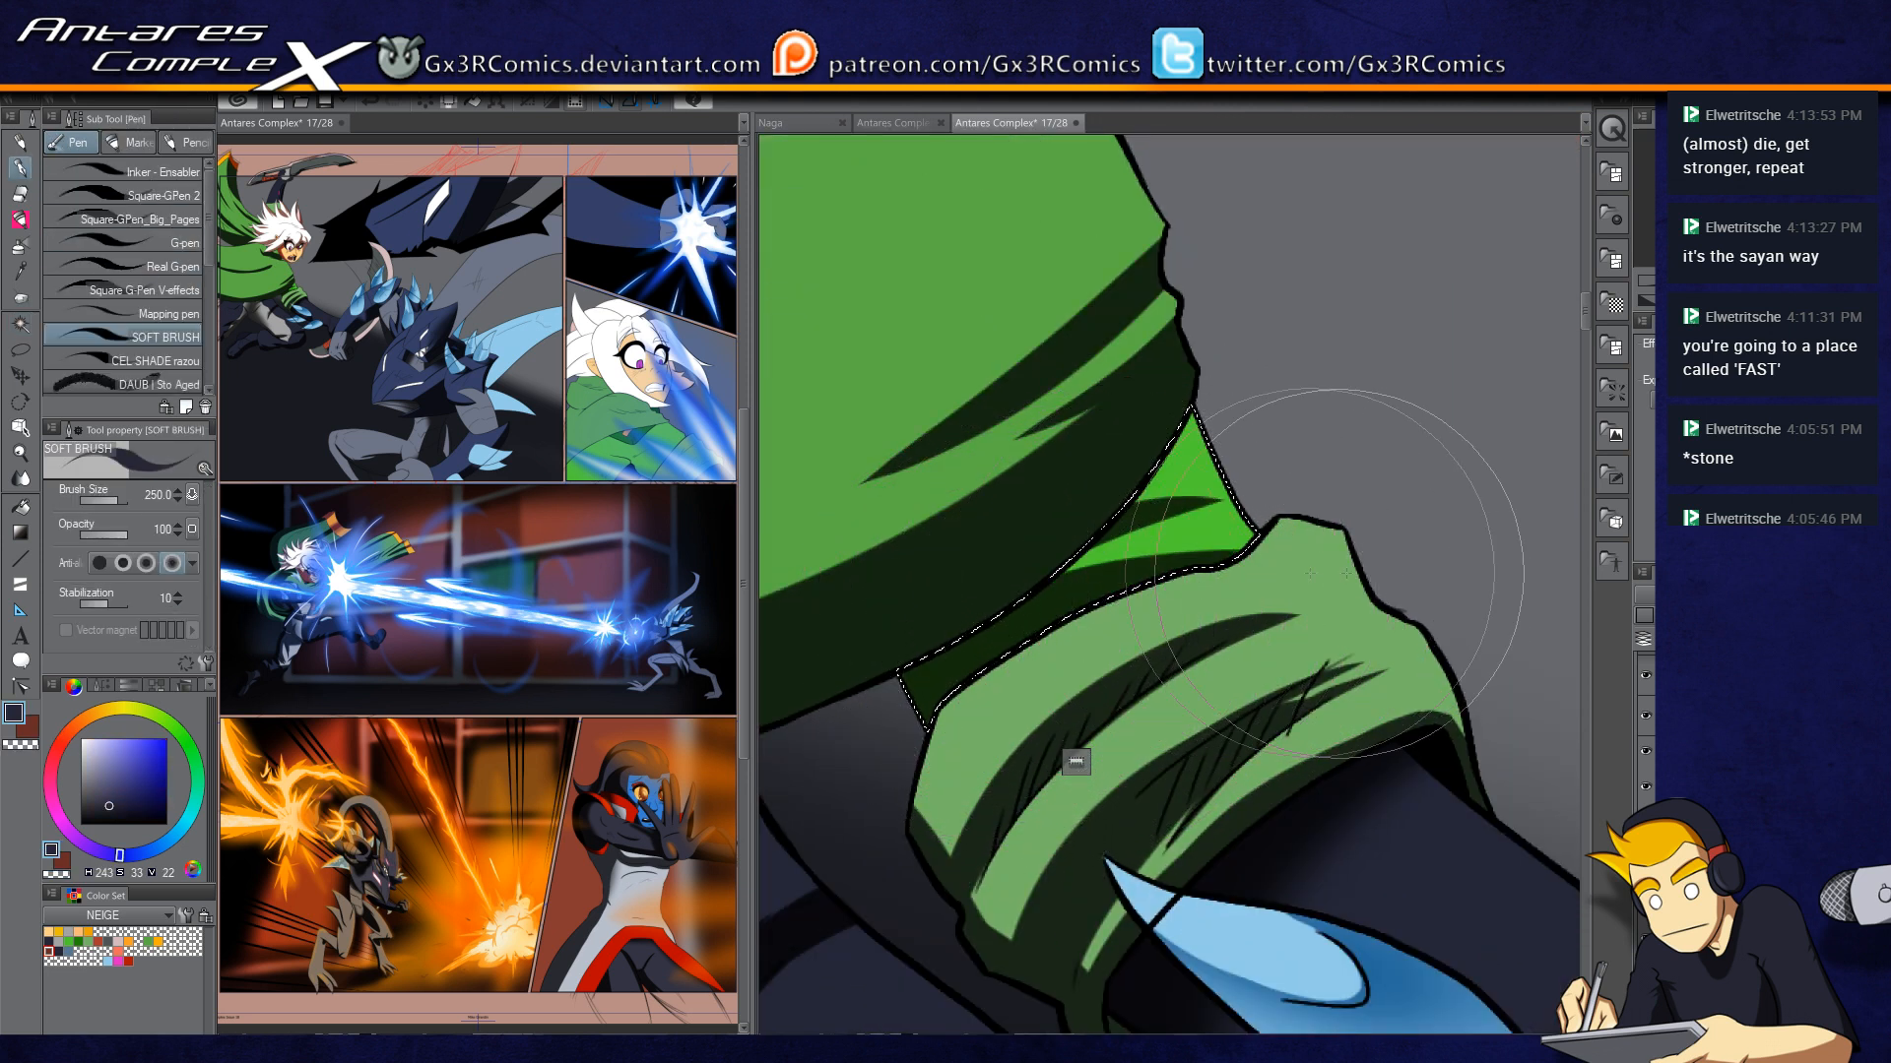
pyautogui.moveTo(1042, 609)
pyautogui.mouseDown()
pyautogui.moveTo(1107, 563)
pyautogui.moveTo(1059, 510)
pyautogui.mouseUp()
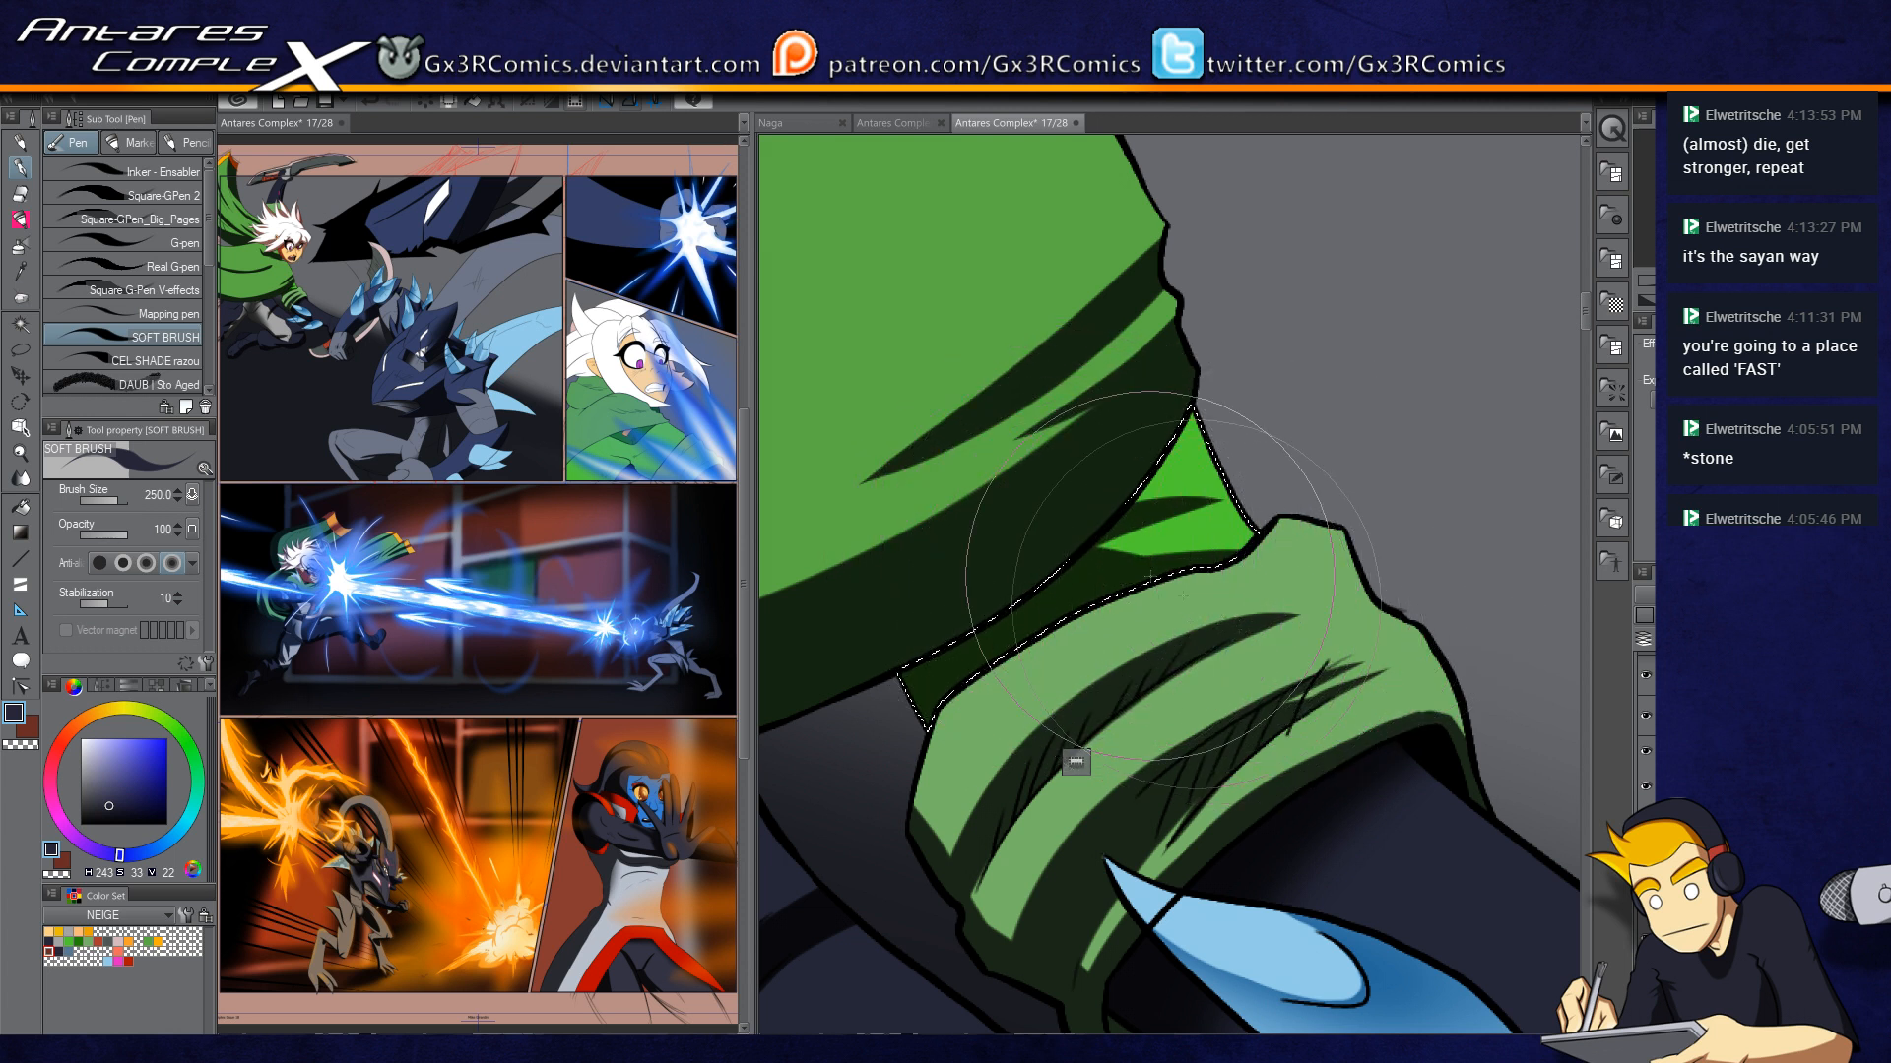
pyautogui.press('[')
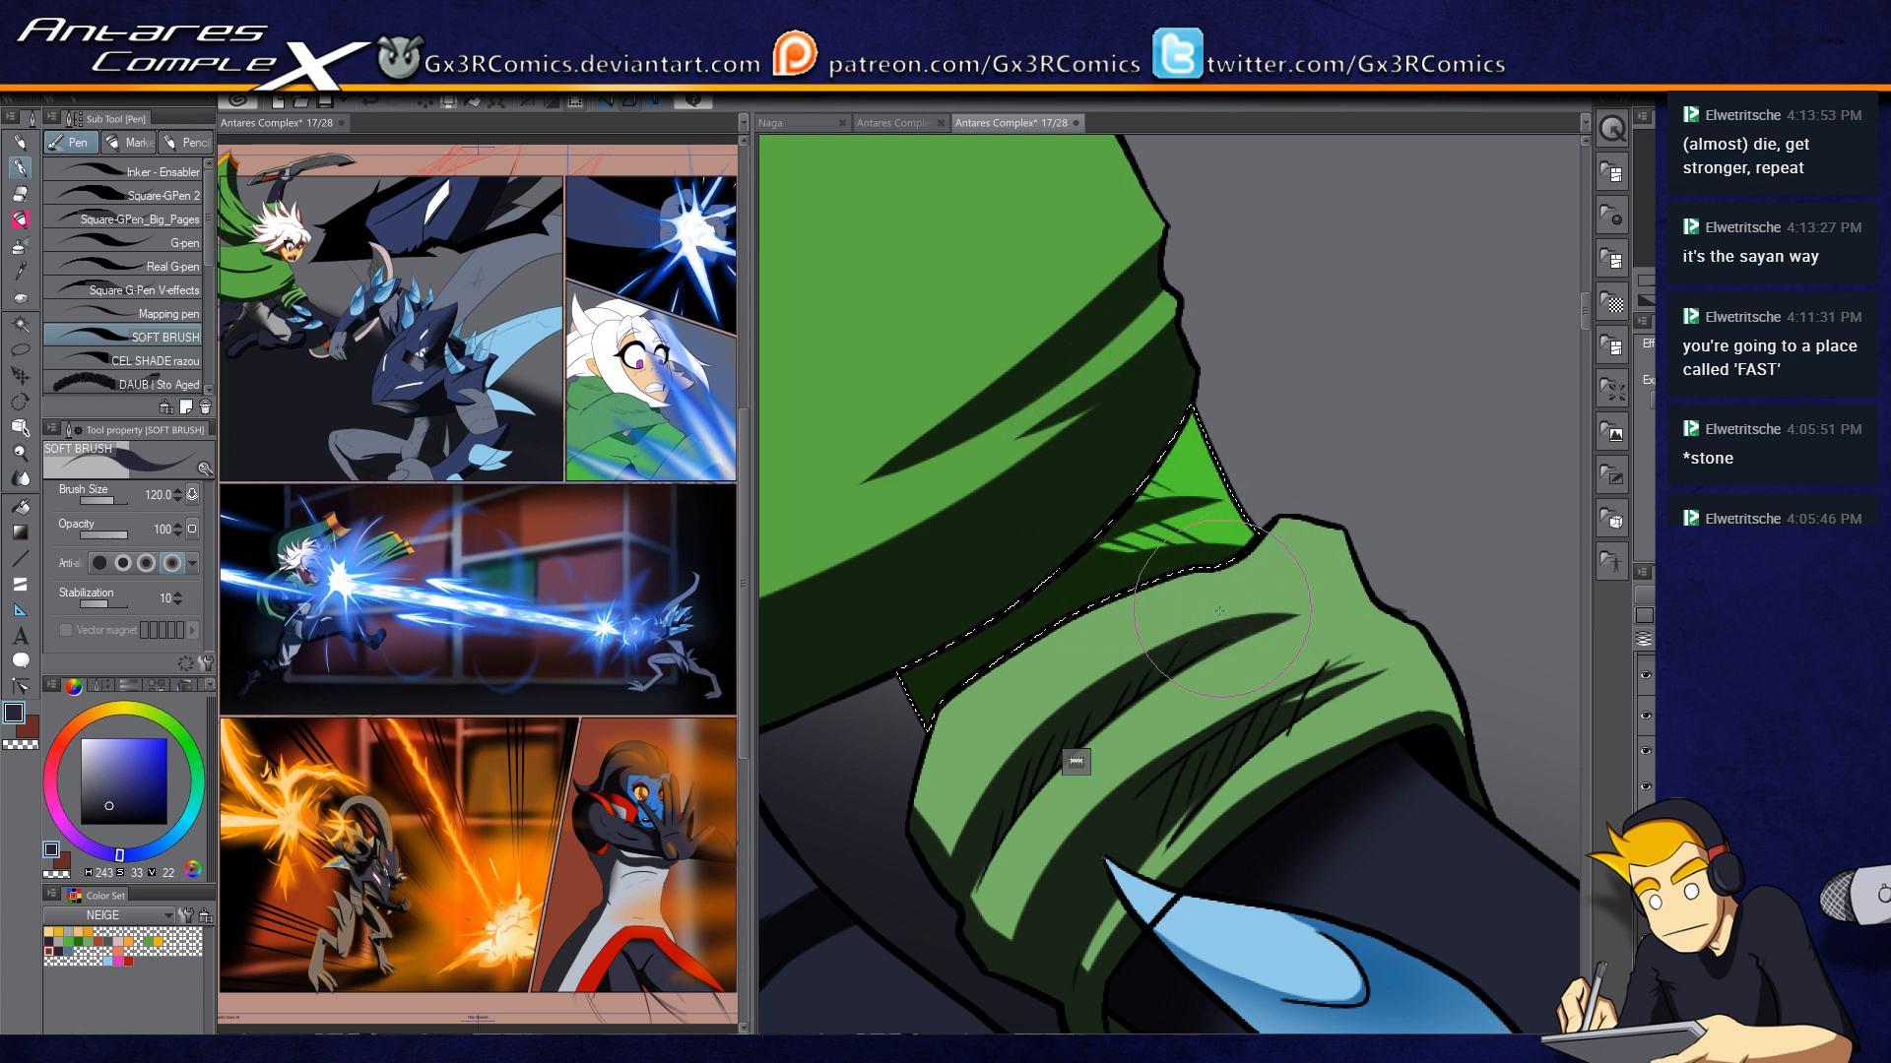
# Step: Select the grey blade surfaces on both sides of the grey fist and shade them with the Soft airbrush at size 300
pyautogui.moveTo(1050, 802); pyautogui.dragTo(1138, 562)
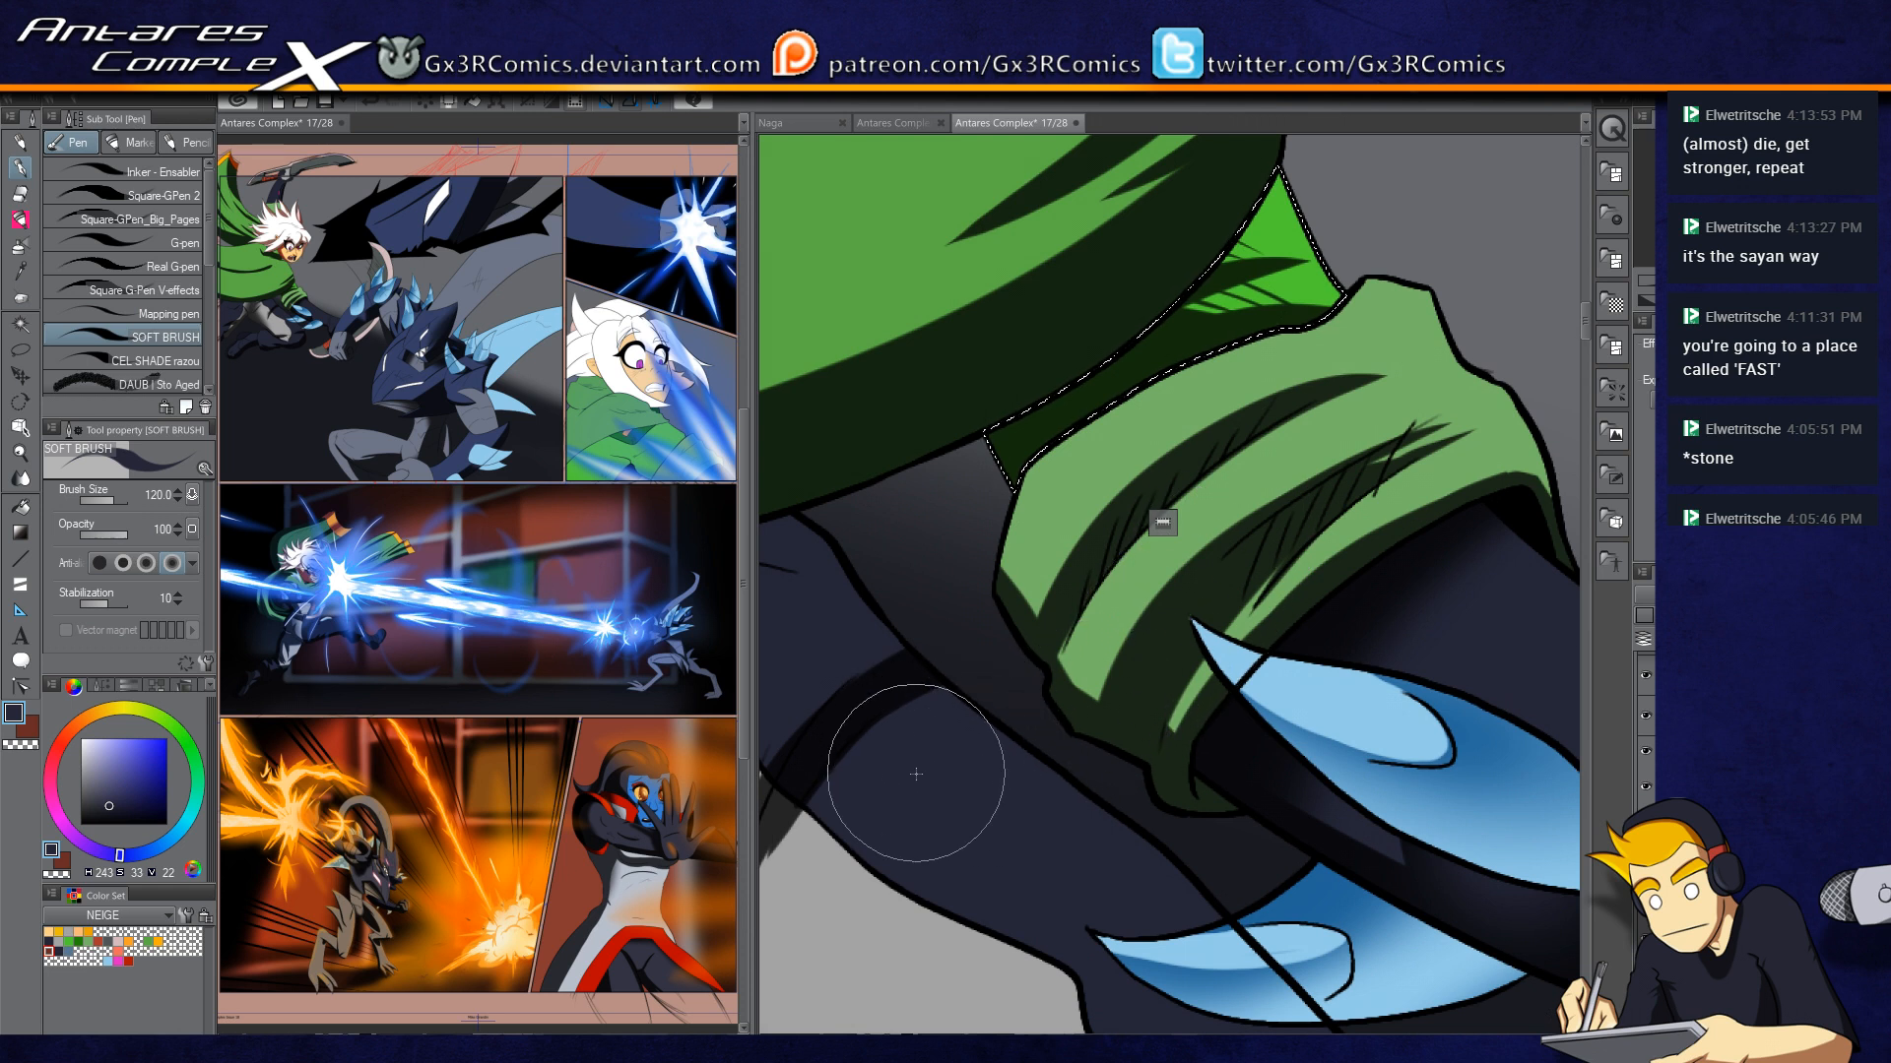
pyautogui.scroll(-2, 915, 774)
pyautogui.moveTo(923, 846); pyautogui.dragTo(1036, 659)
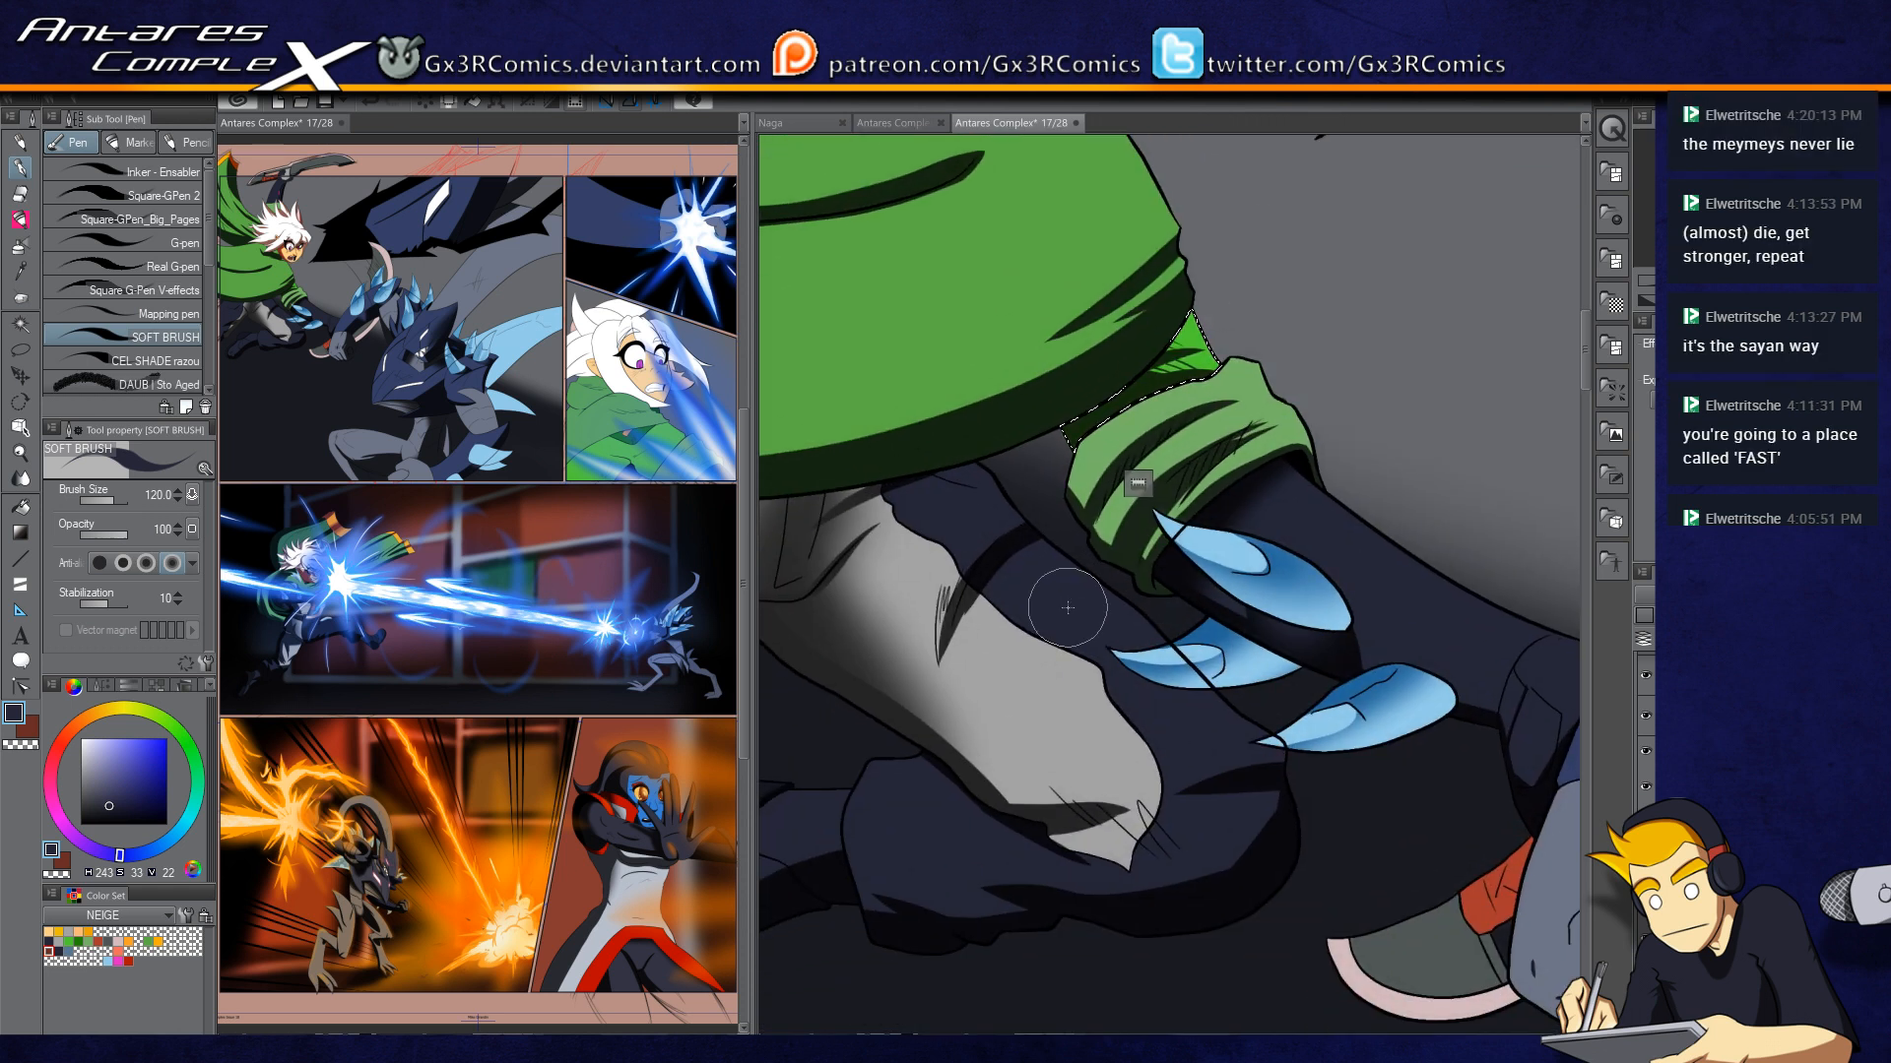
pyautogui.moveTo(1254, 869)
pyautogui.mouseDown()
pyautogui.moveTo(1044, 719)
pyautogui.moveTo(938, 688)
pyautogui.mouseUp()
pyautogui.moveTo(1152, 790); pyautogui.dragTo(985, 773)
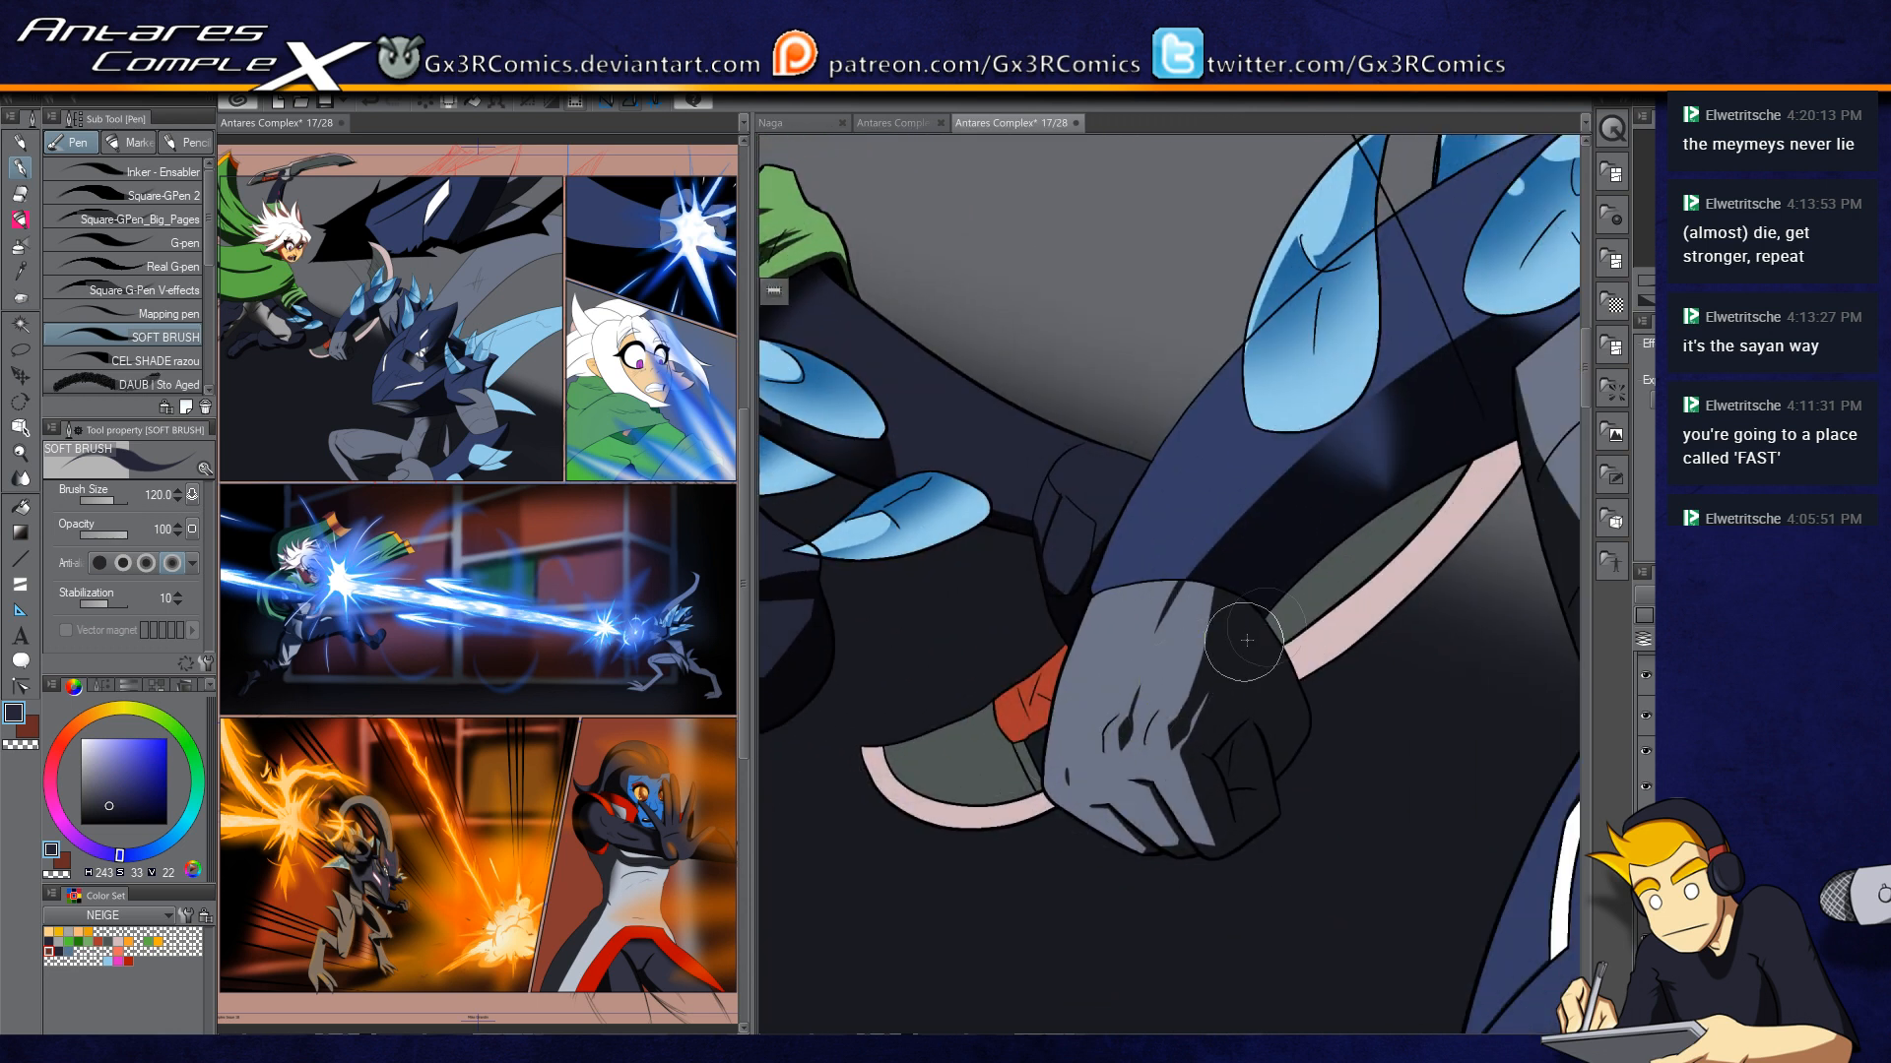
pyautogui.press('w')
pyautogui.click(1341, 598)
pyautogui.press('x')
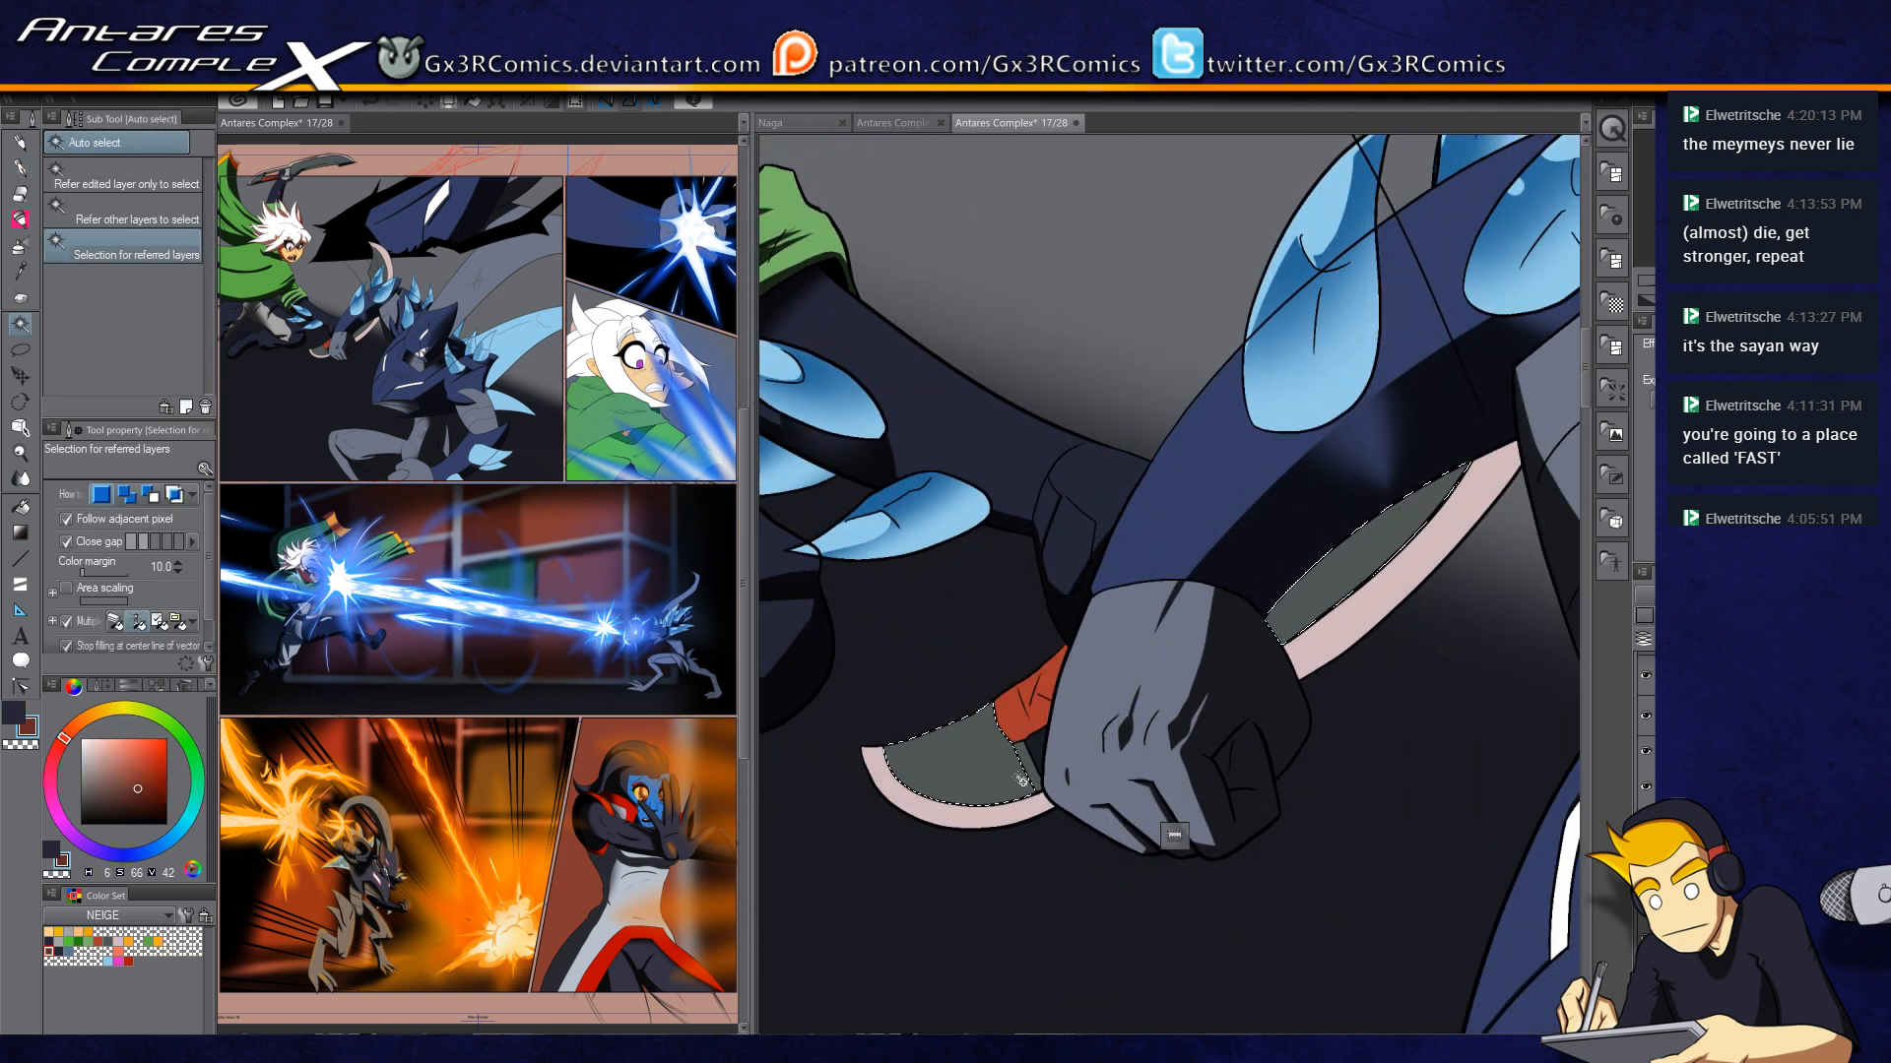
pyautogui.press('b')
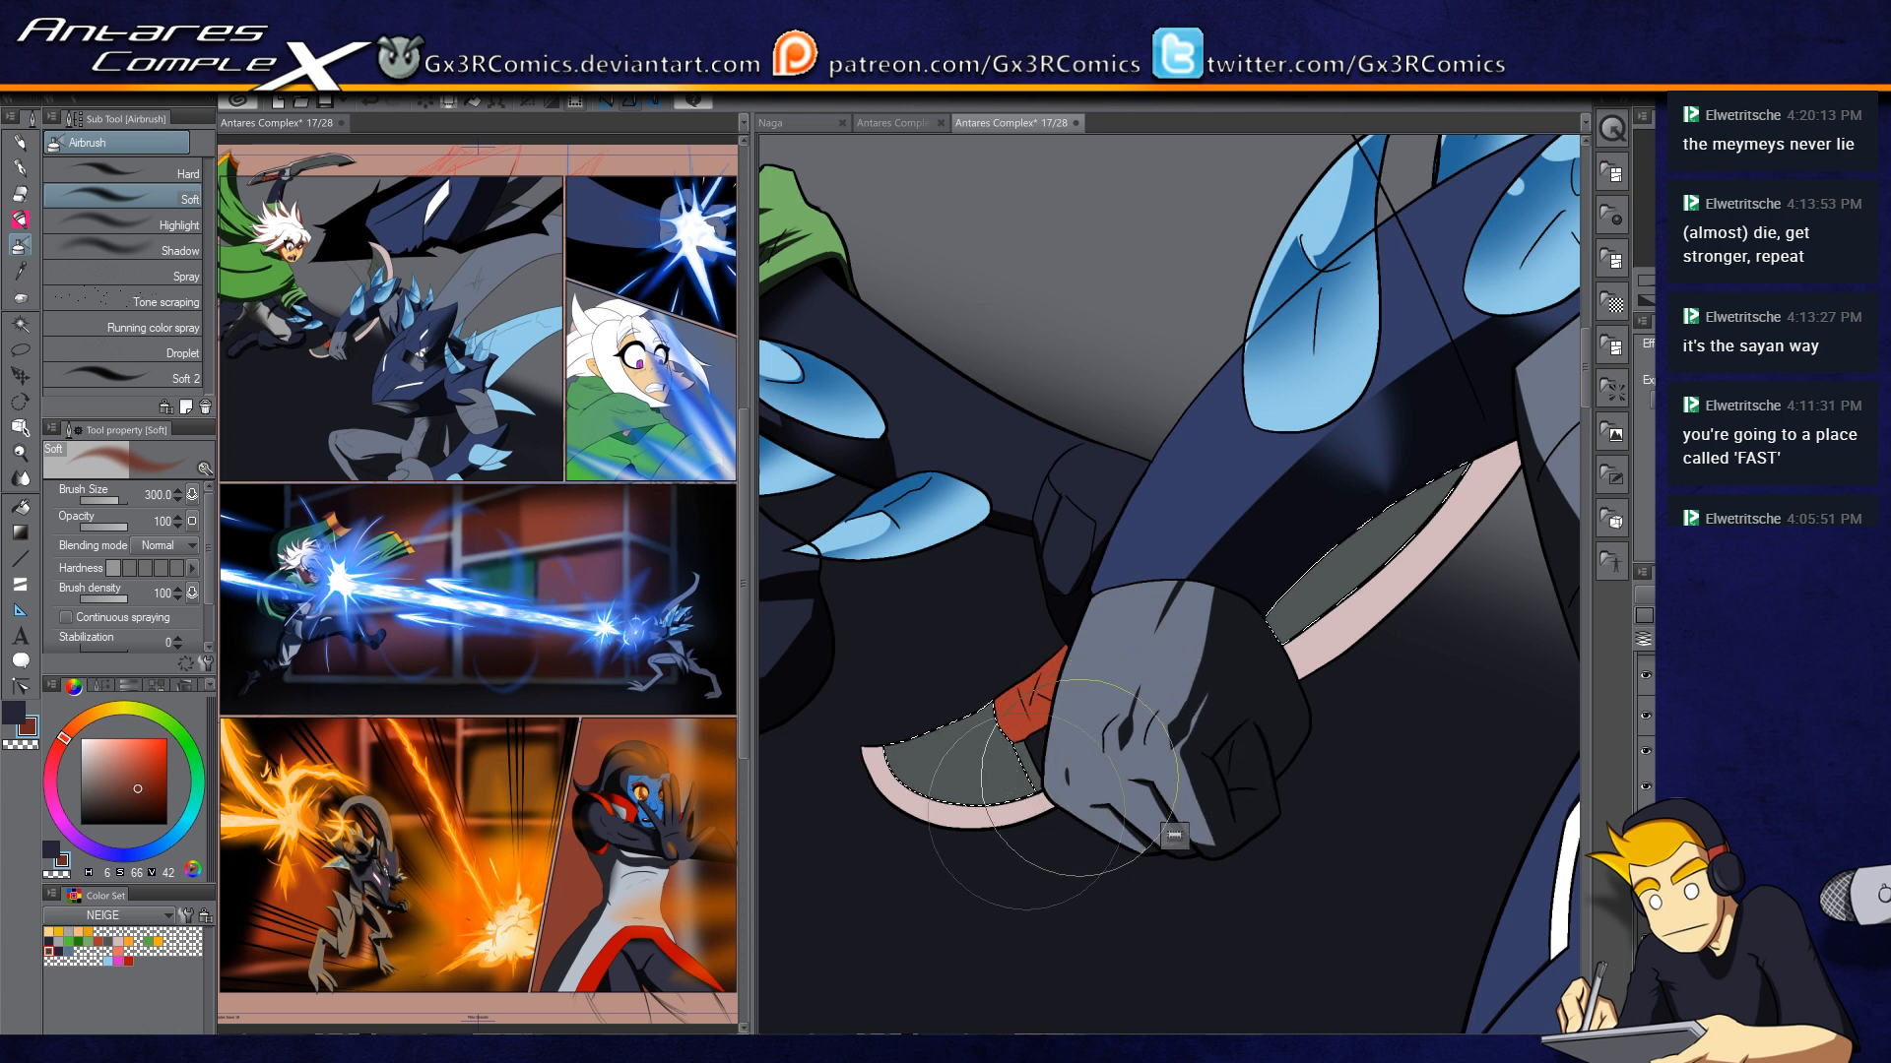
pyautogui.moveTo(1383, 591)
pyautogui.mouseDown()
pyautogui.moveTo(1476, 435)
pyautogui.moveTo(1299, 868)
pyautogui.mouseUp()
pyautogui.hotkey('ctrl', 'd')
# Step: Select the pink blade edge above the fist and airbrush a gradient shadow, redoing it with the brush enlarged to 700
pyautogui.press('w')
pyautogui.click(1412, 574)
pyautogui.press('b')
pyautogui.moveTo(1432, 482); pyautogui.dragTo(1424, 640)
pyautogui.press('b')
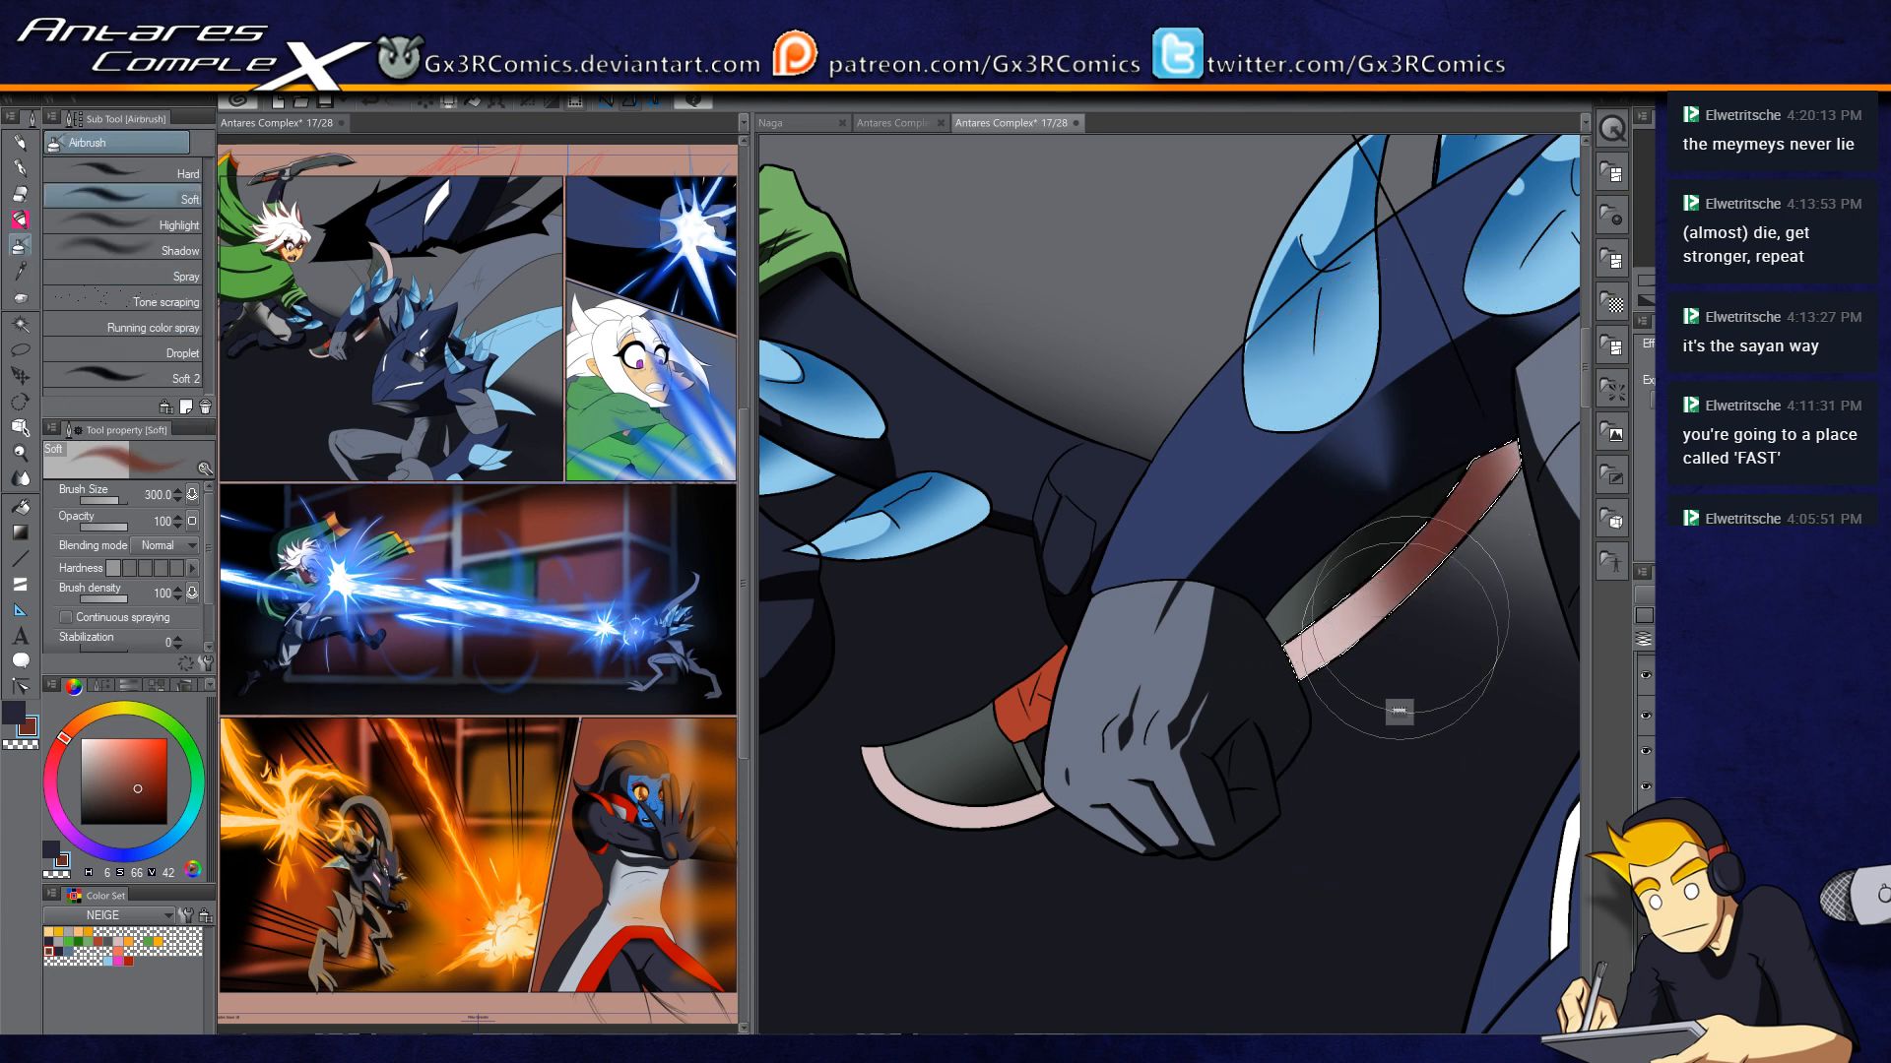
pyautogui.press(']')
pyautogui.press(']')
pyautogui.press(']')
pyautogui.hotkey('ctrl', 'z')
pyautogui.moveTo(1430, 461); pyautogui.dragTo(1364, 807)
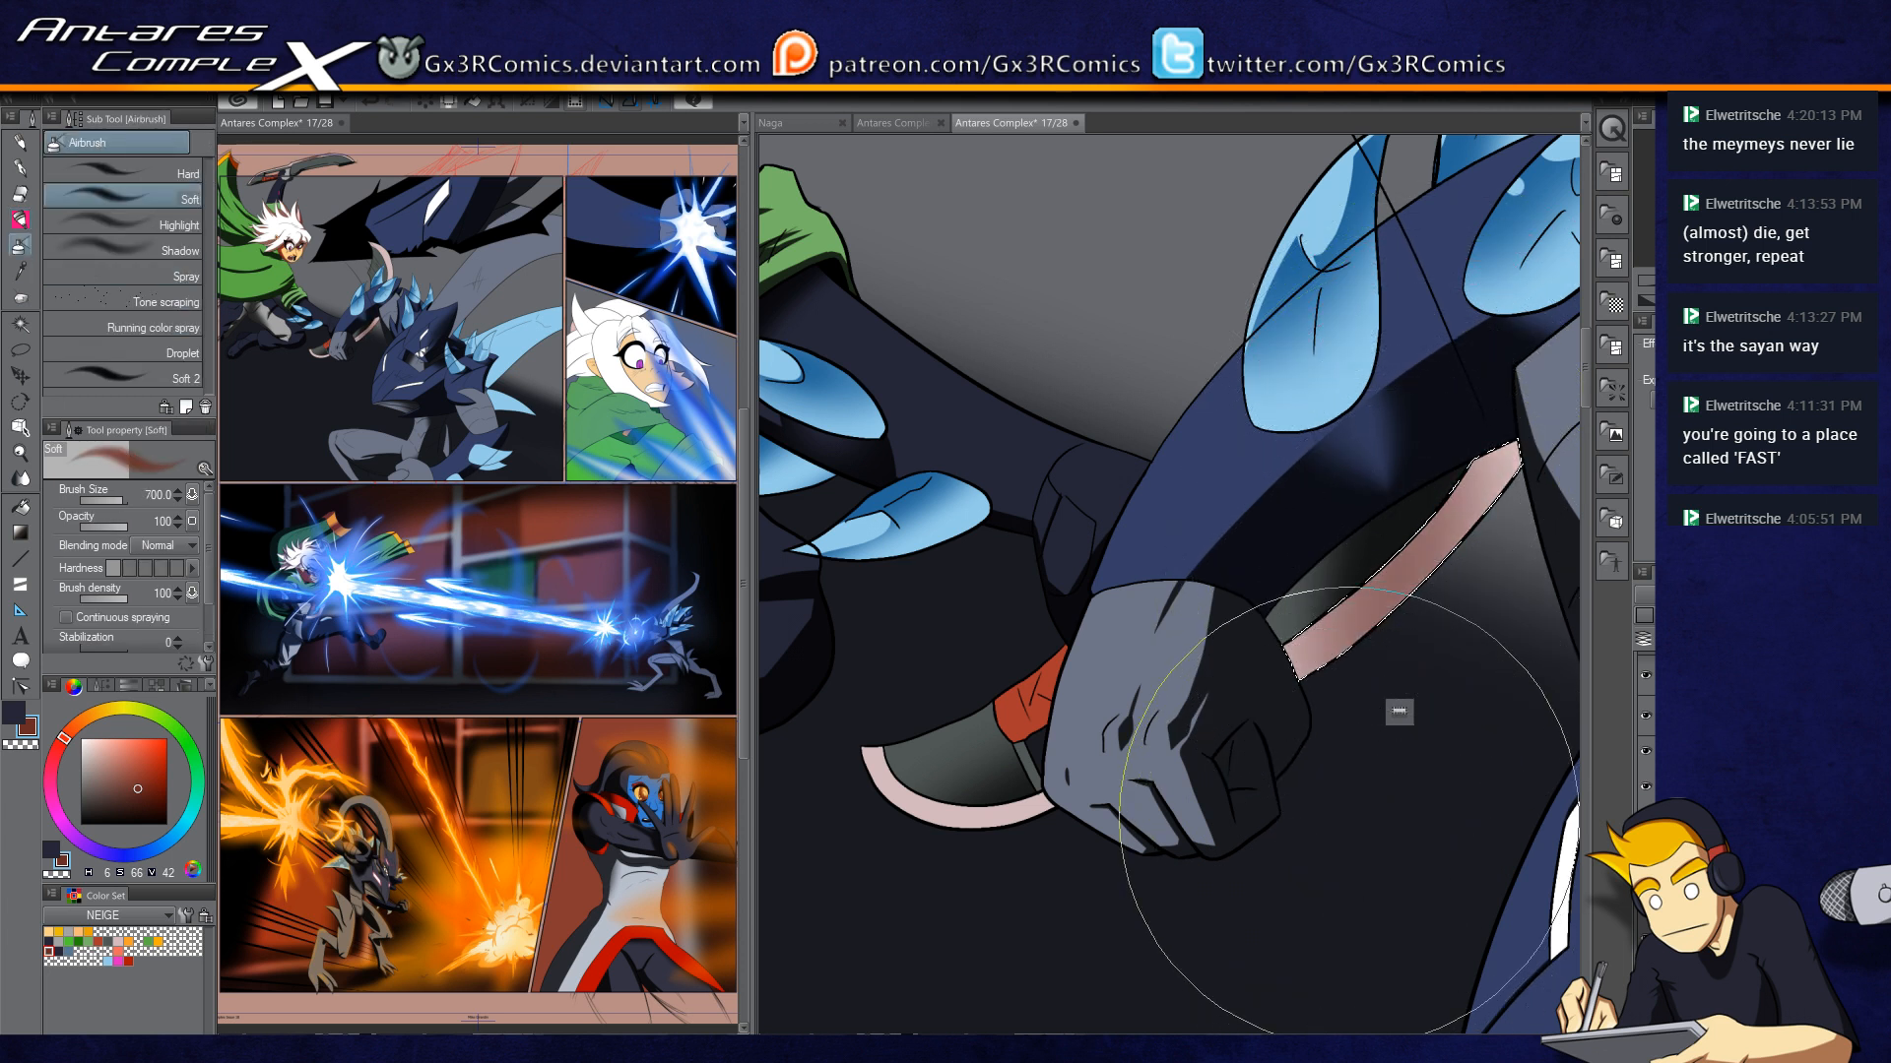
pyautogui.moveTo(1446, 392); pyautogui.dragTo(1211, 969)
# Step: Select the pink edge on the curved blade end below the fist and shade it with the same Soft airbrush
pyautogui.press('w')
pyautogui.click(1024, 812)
pyautogui.press('b')
# Step: Select the red handle wrap beside the fist, paint and trim crease shadows with the soft brush, and clear the selection
pyautogui.press('w')
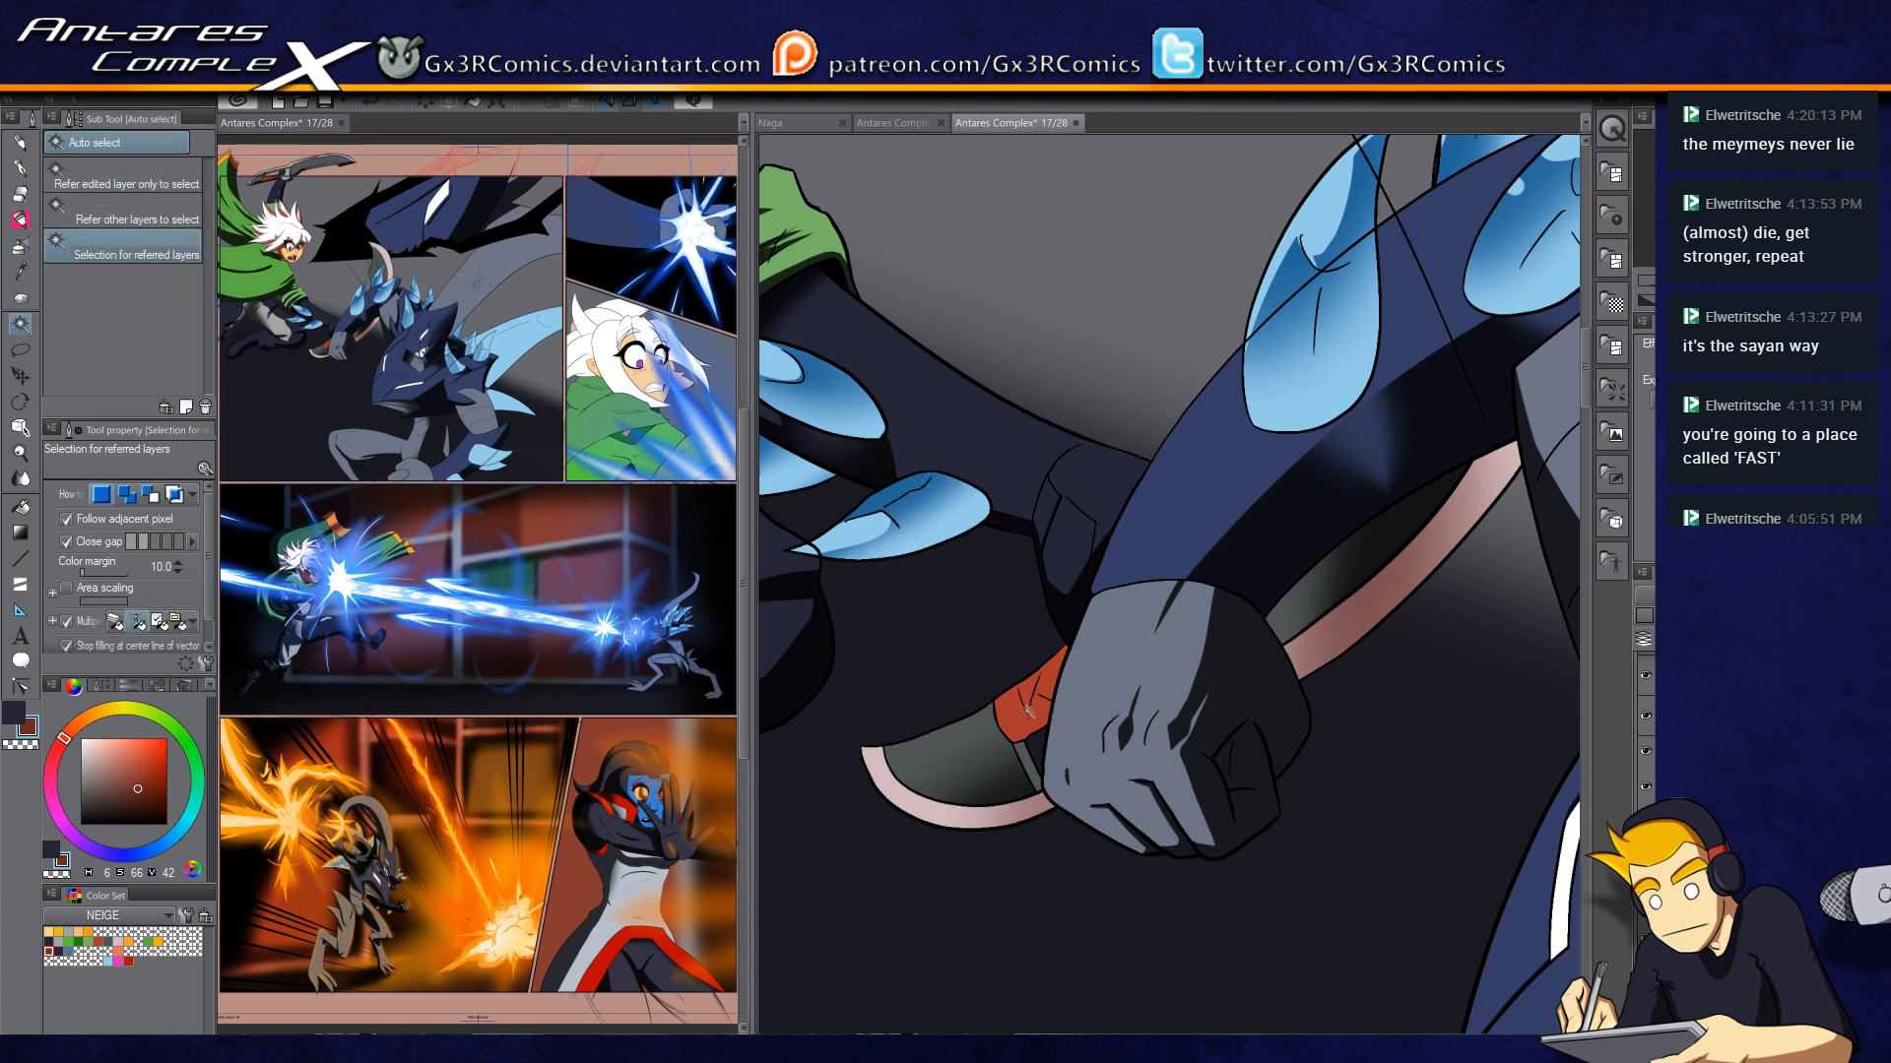
pyautogui.press('p')
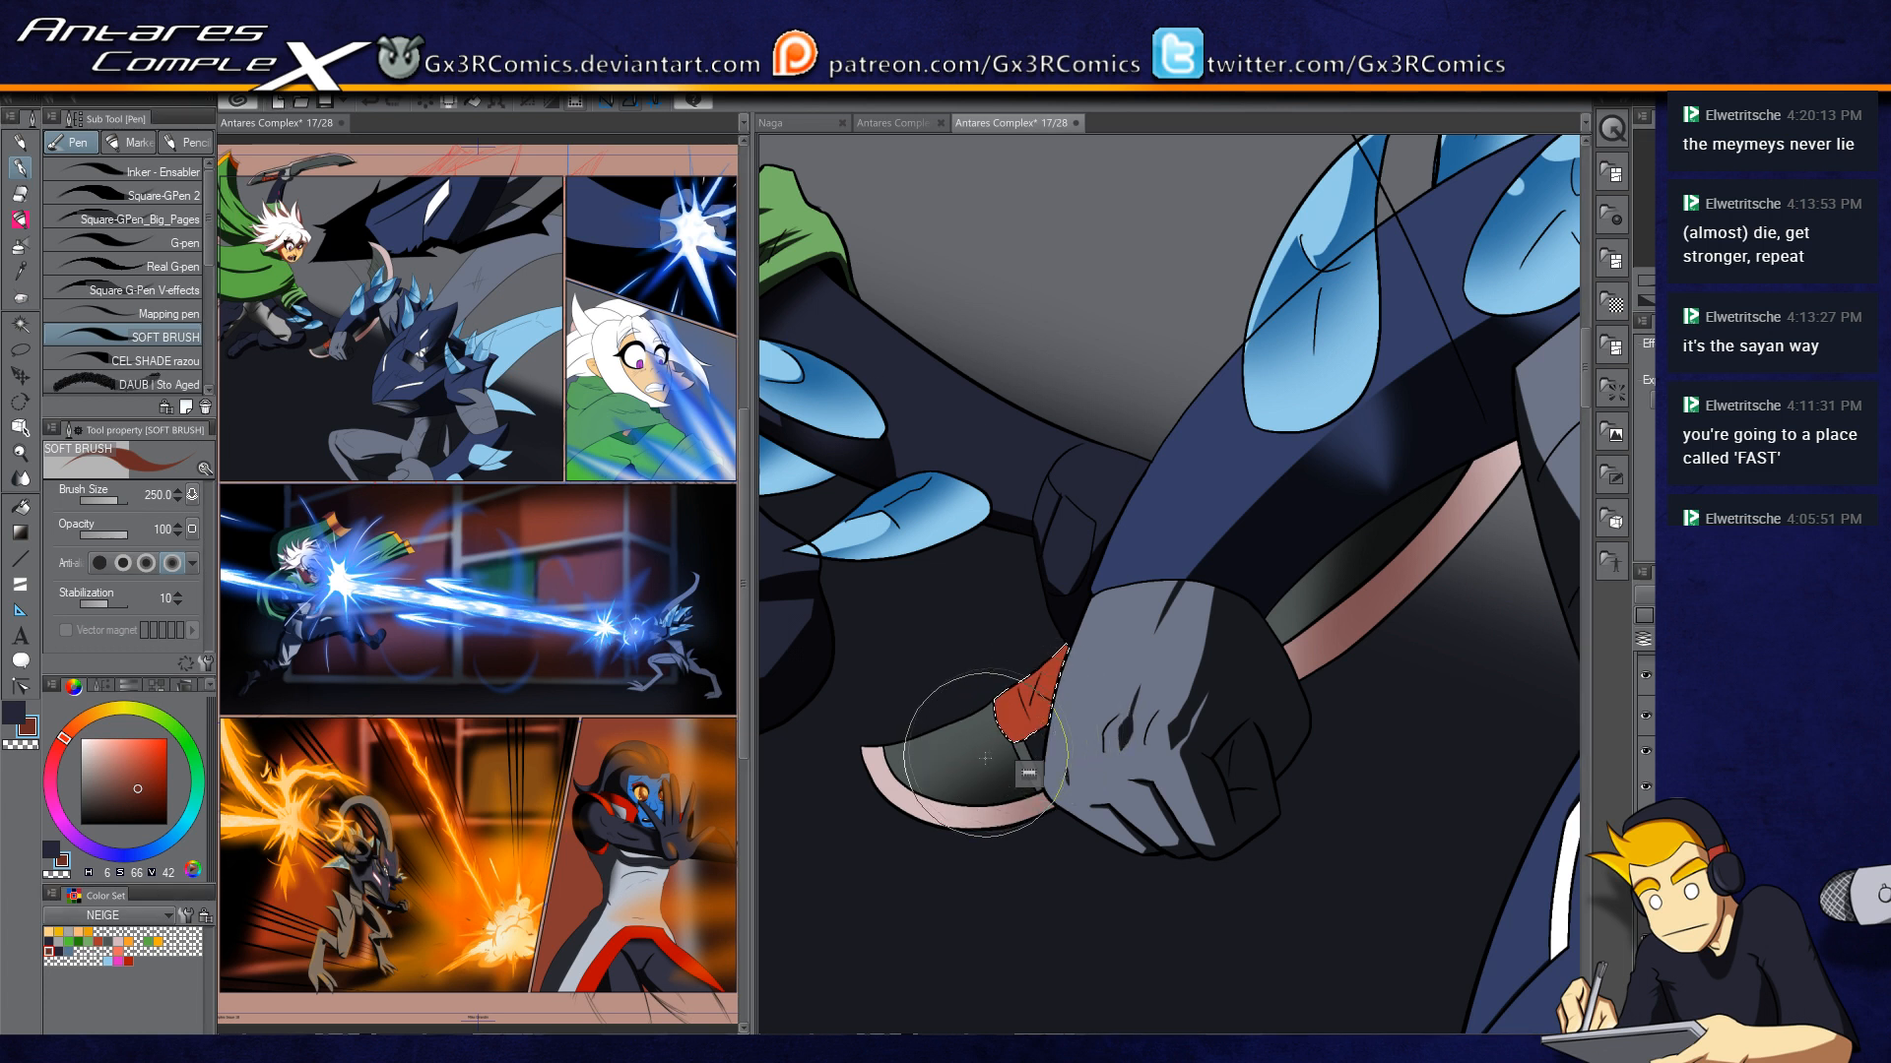
pyautogui.scroll(3, 1039, 649)
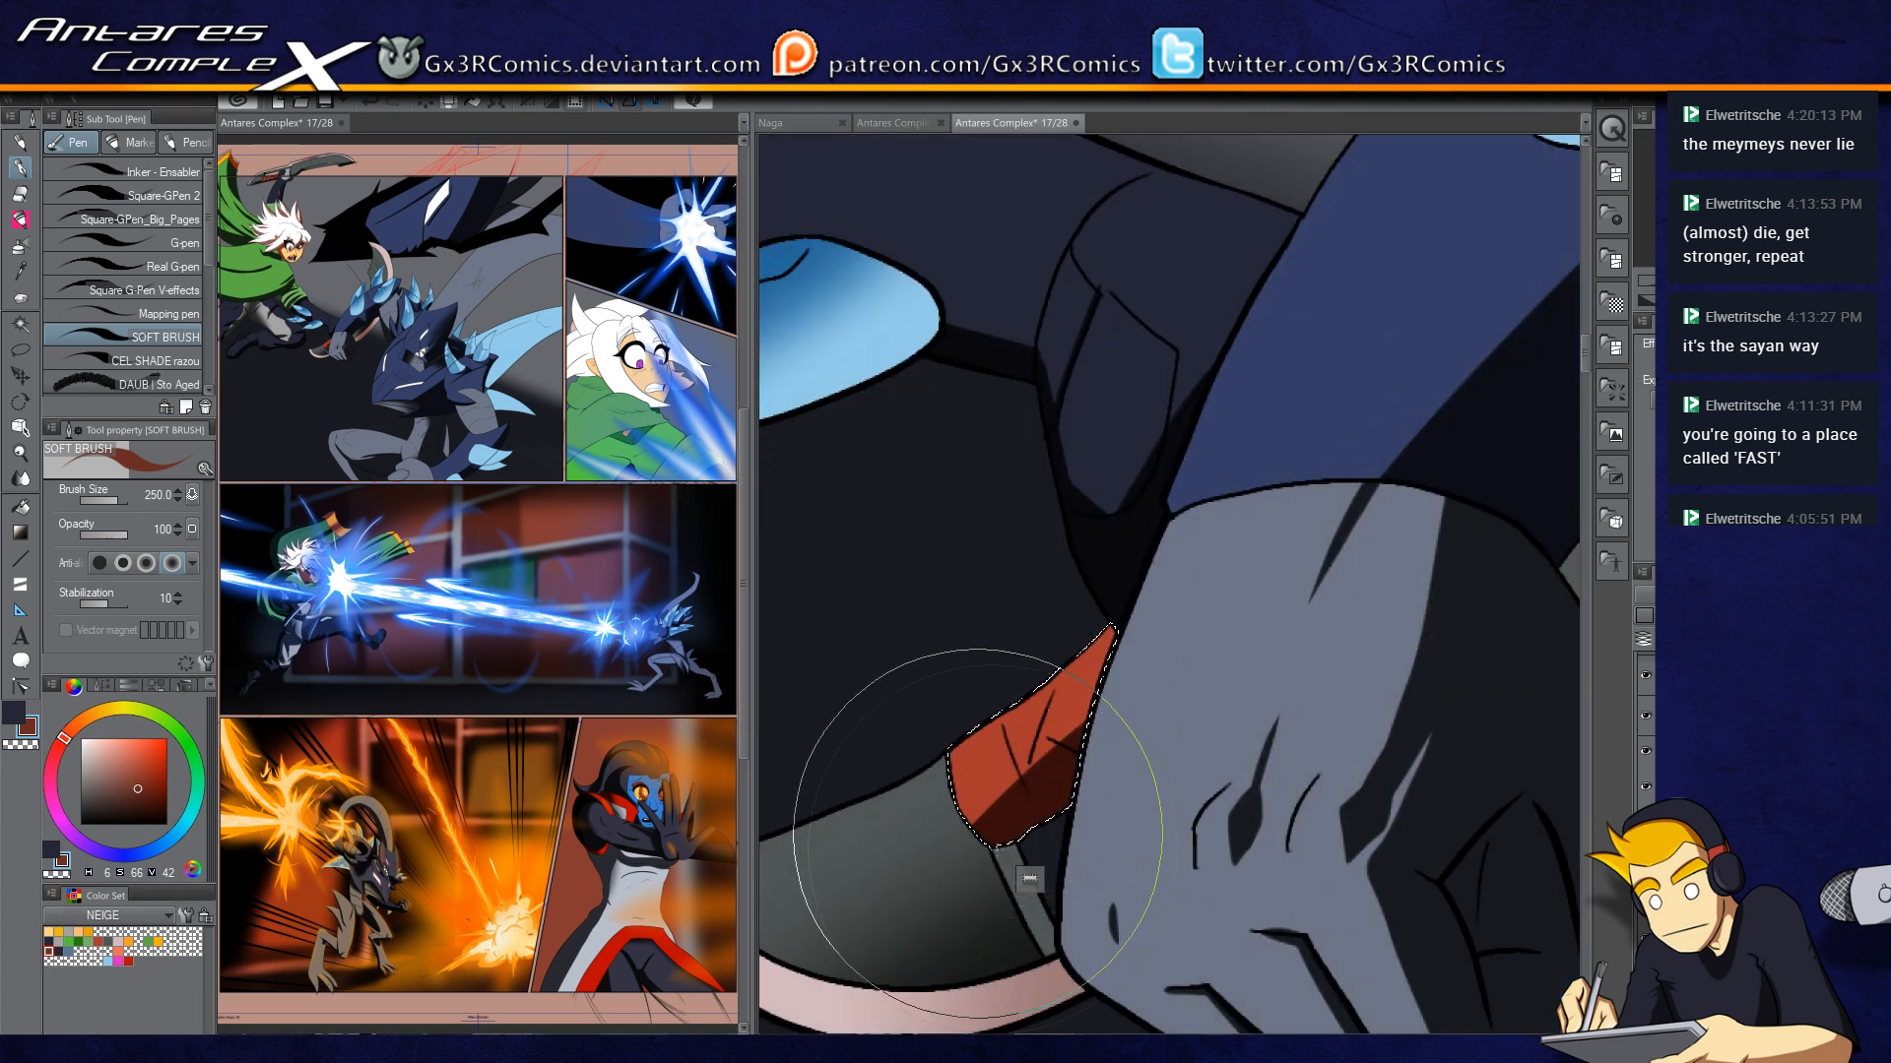
pyautogui.press('c')
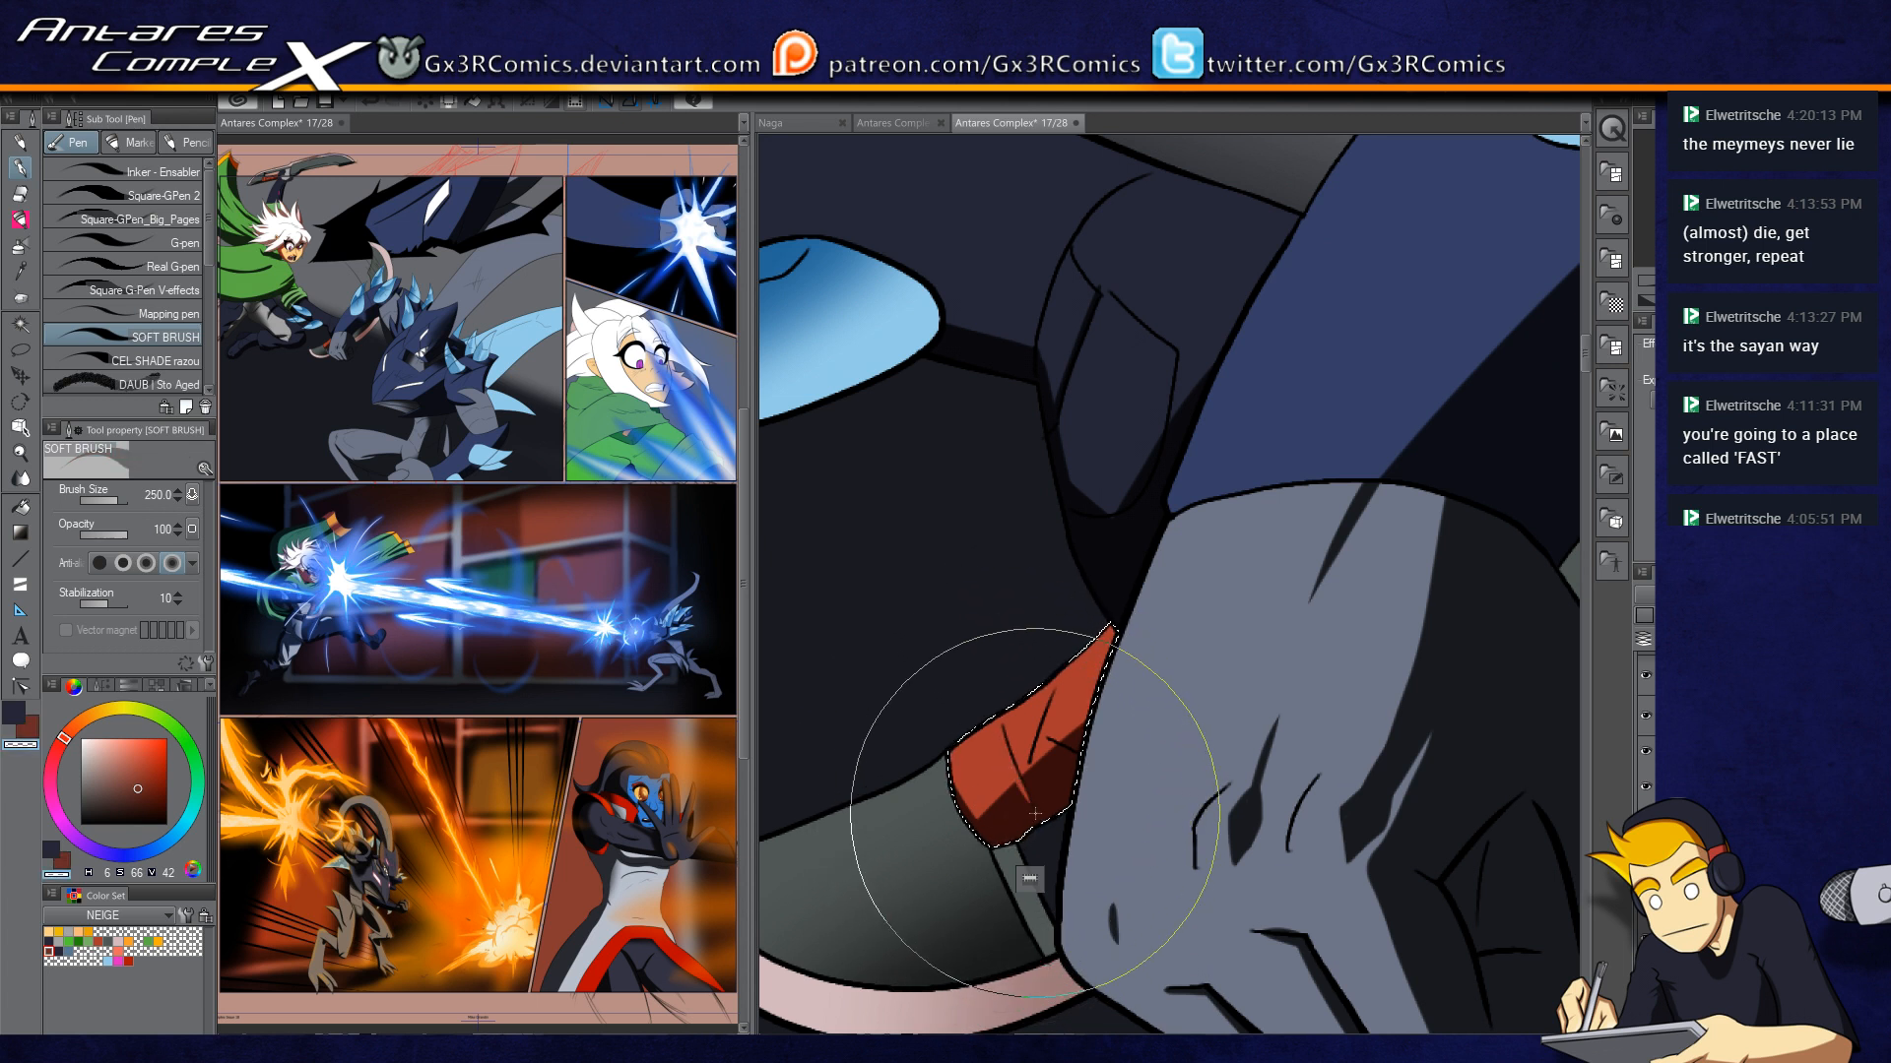
pyautogui.press('c')
pyautogui.moveTo(1055, 689)
pyautogui.mouseDown()
pyautogui.moveTo(1029, 771)
pyautogui.moveTo(1071, 745)
pyautogui.mouseUp()
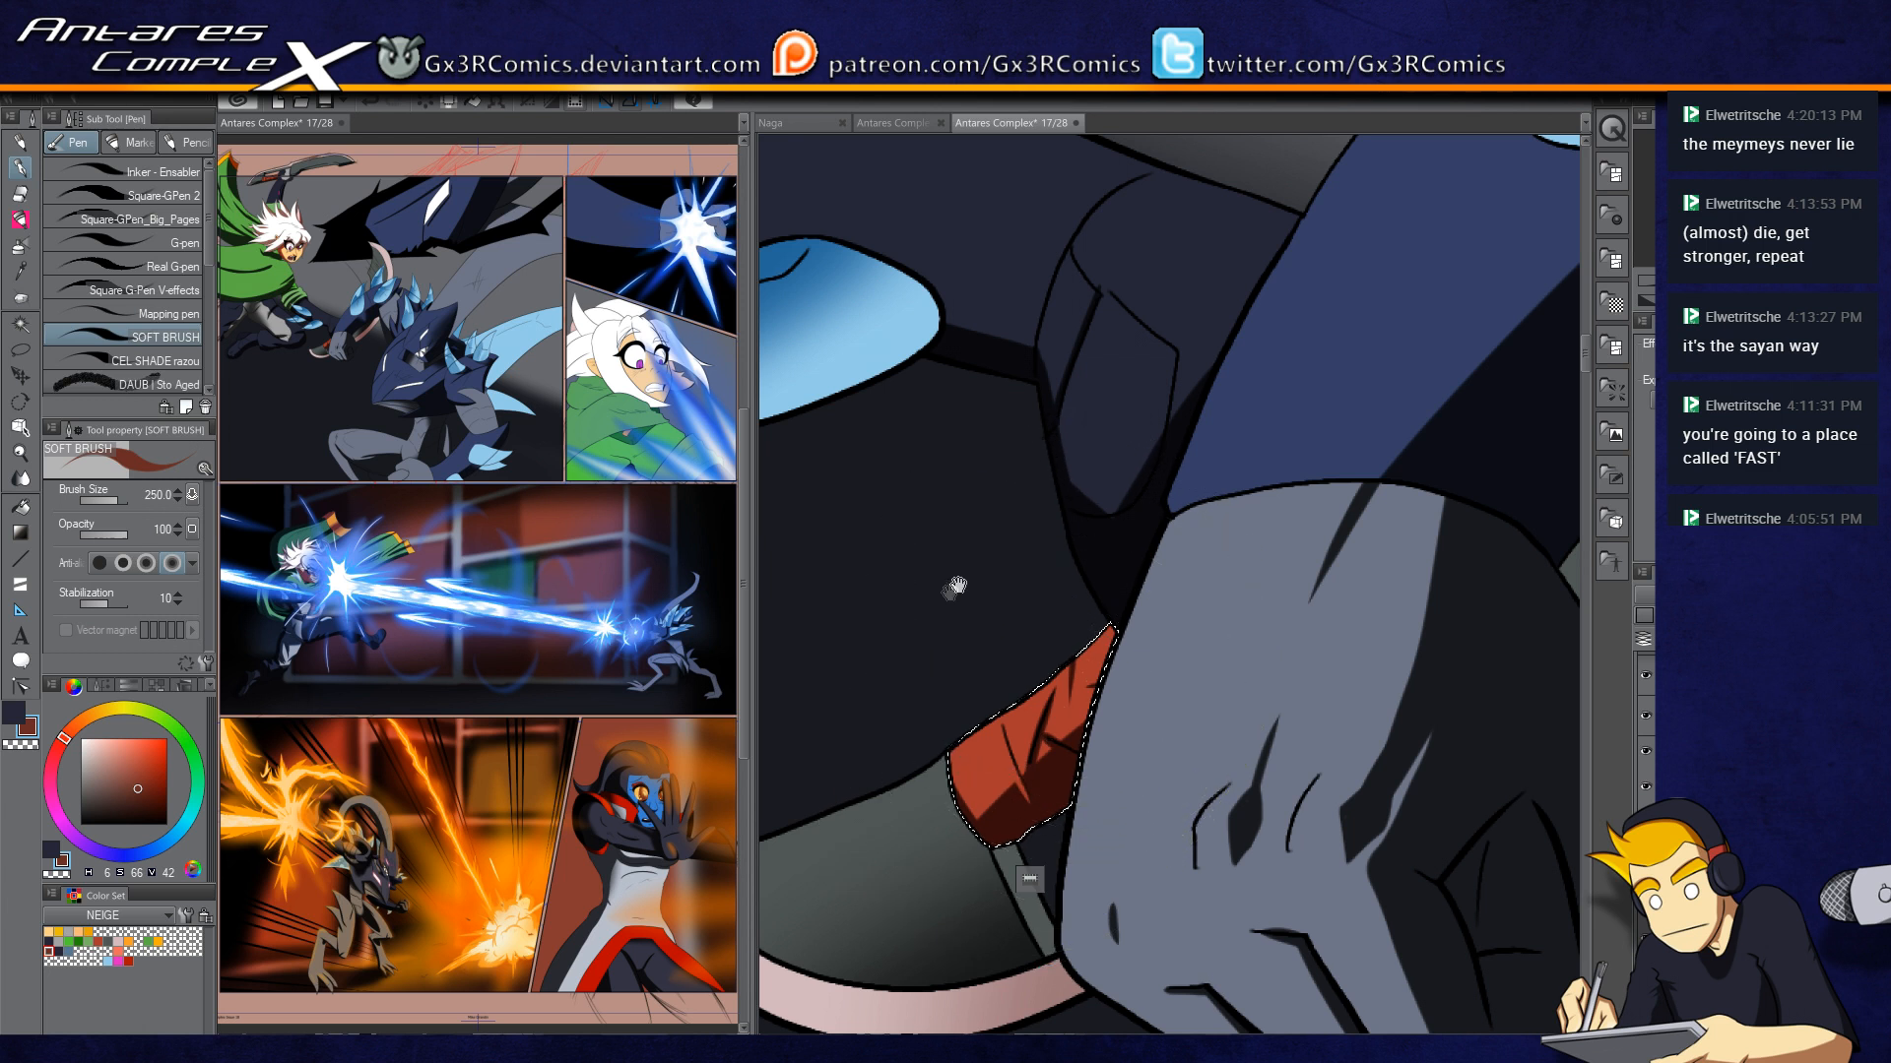
pyautogui.scroll(3, 1002, 788)
pyautogui.scroll(-3, 1647, 728)
pyautogui.click(1714, 737)
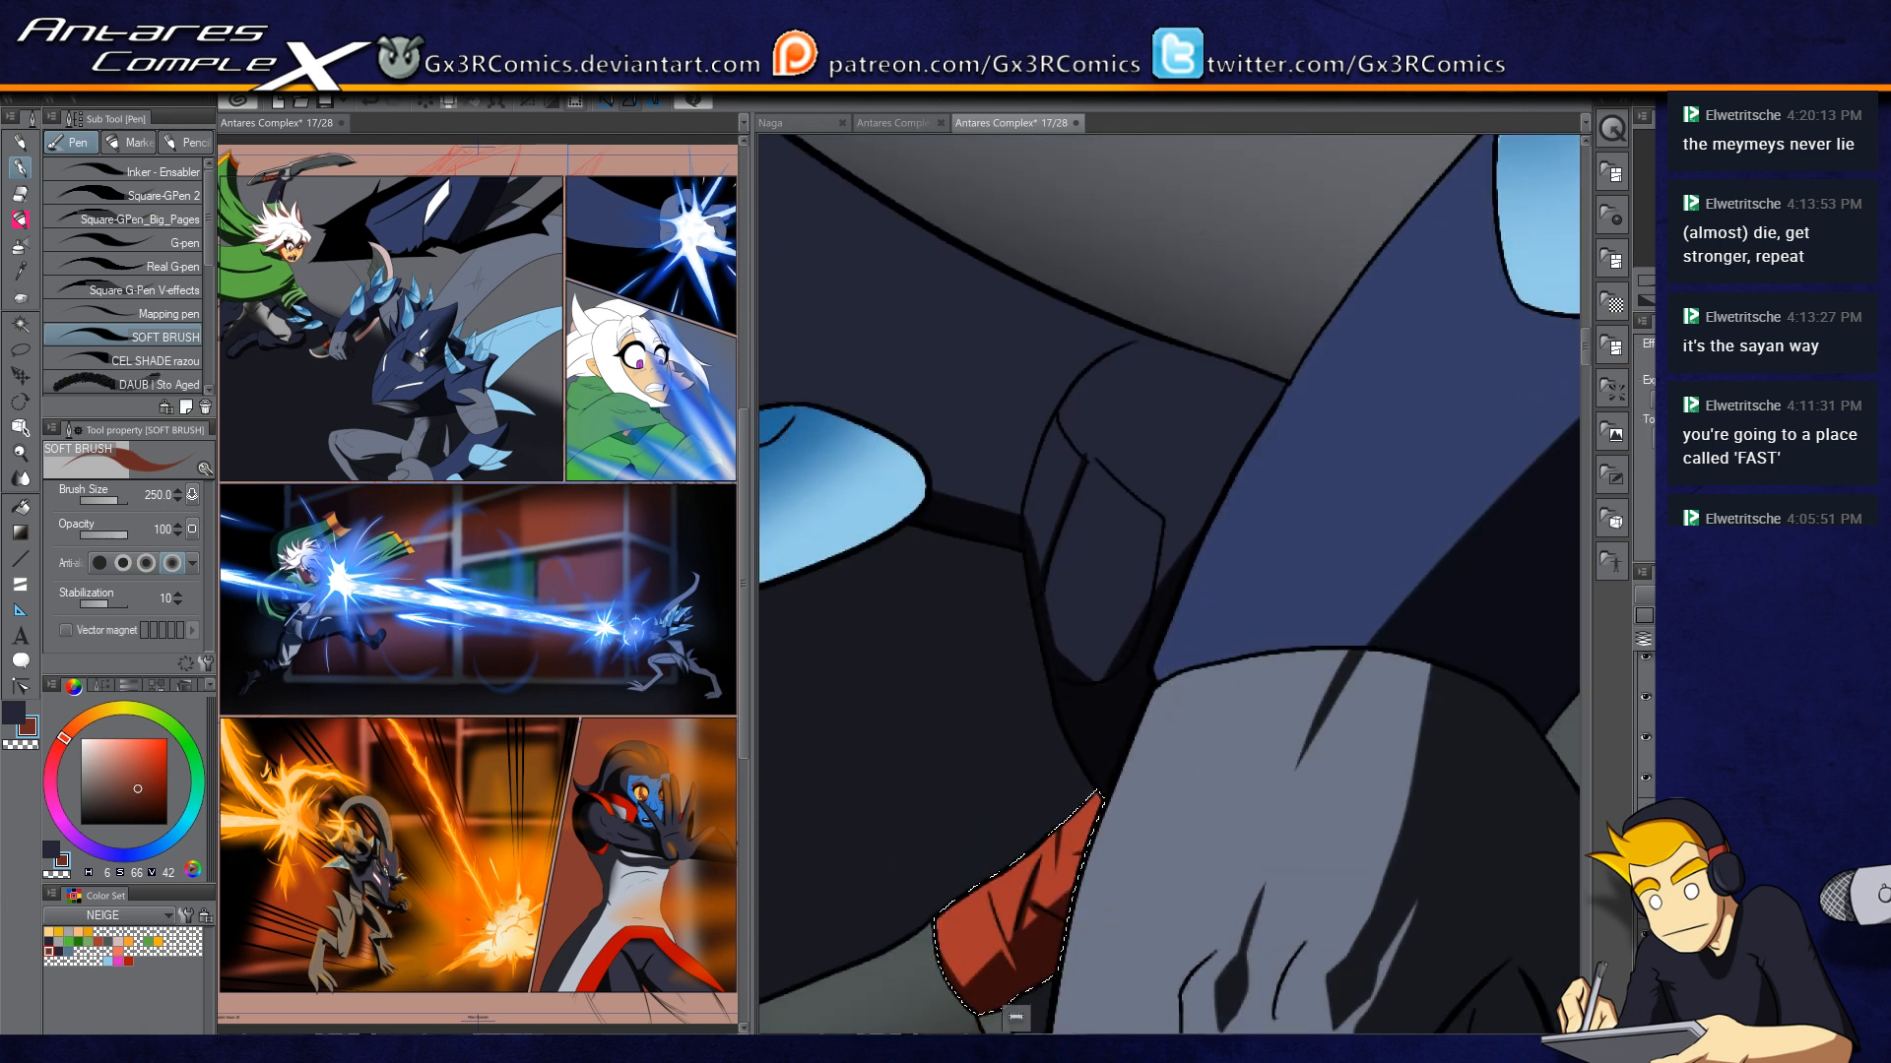
pyautogui.hotkey('ctrl', 'd')
# Step: Select the dark blue arm behind the fist and paint shadows around the angular outline on its hand
pyautogui.press('e')
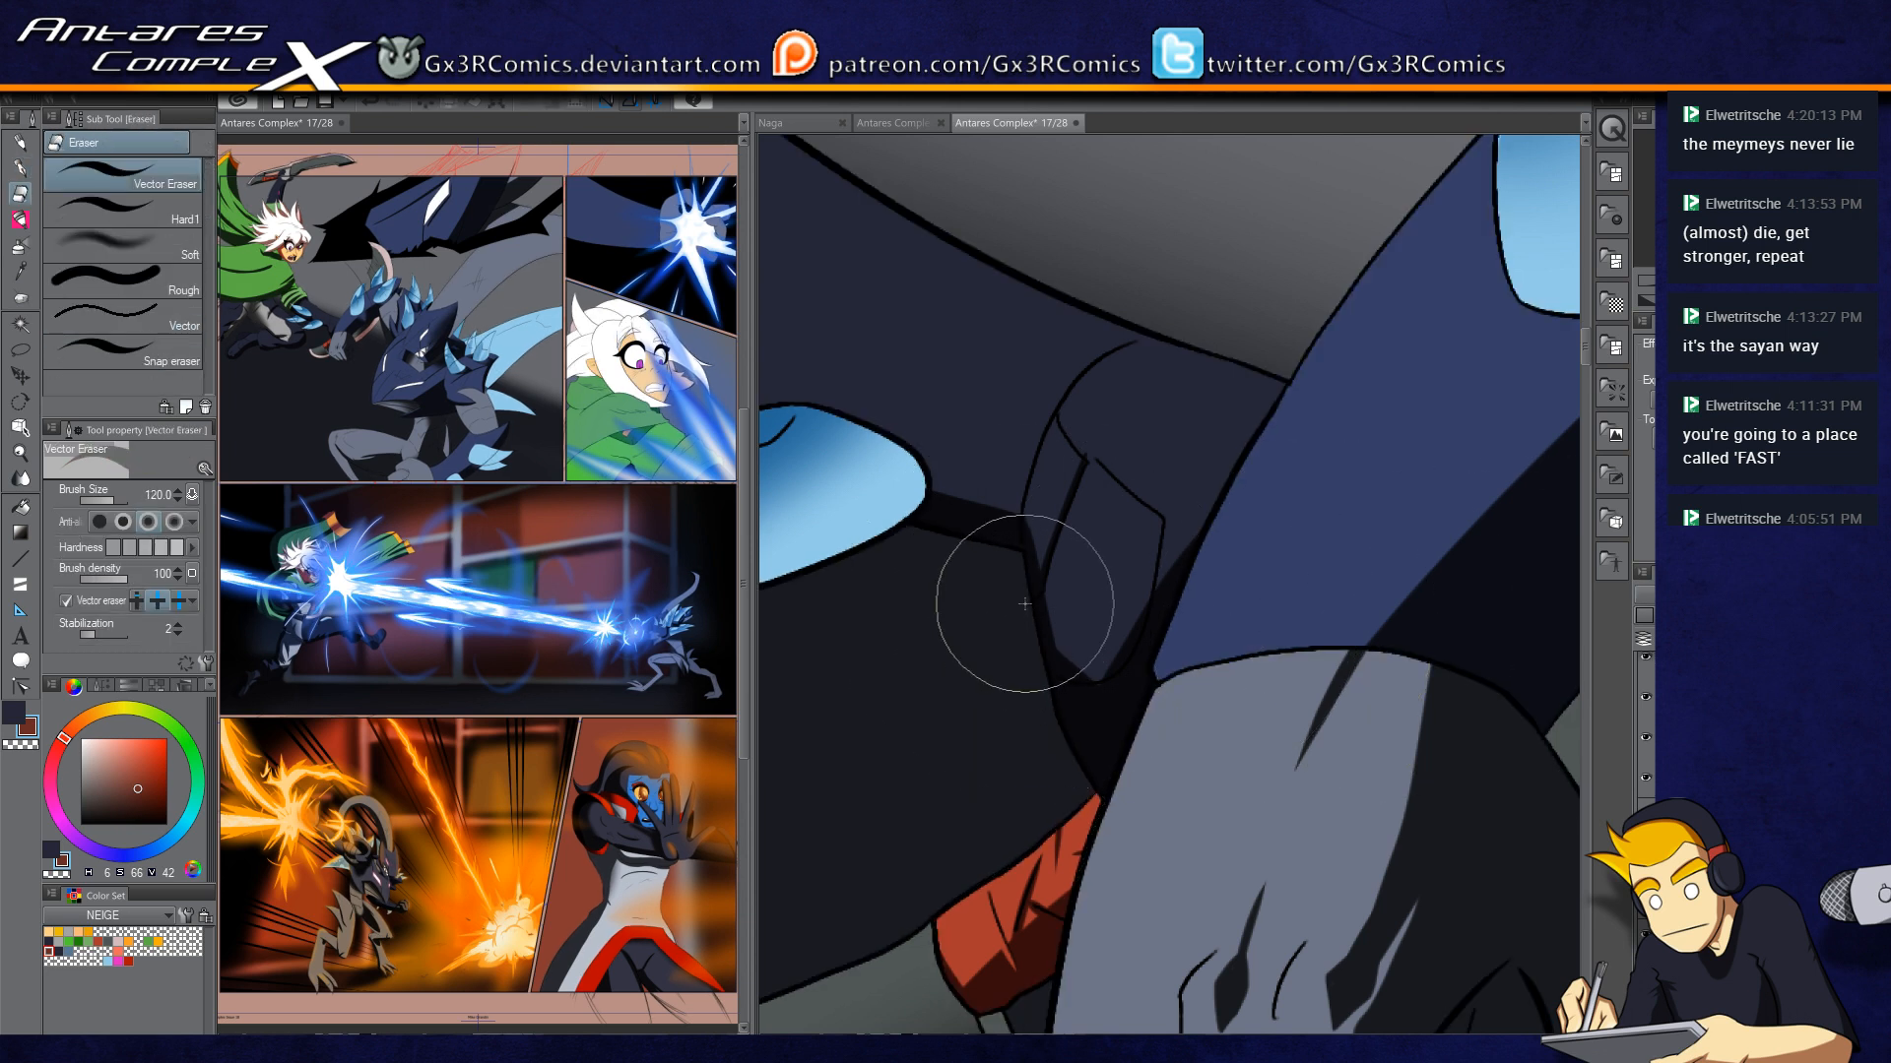
pyautogui.press('p')
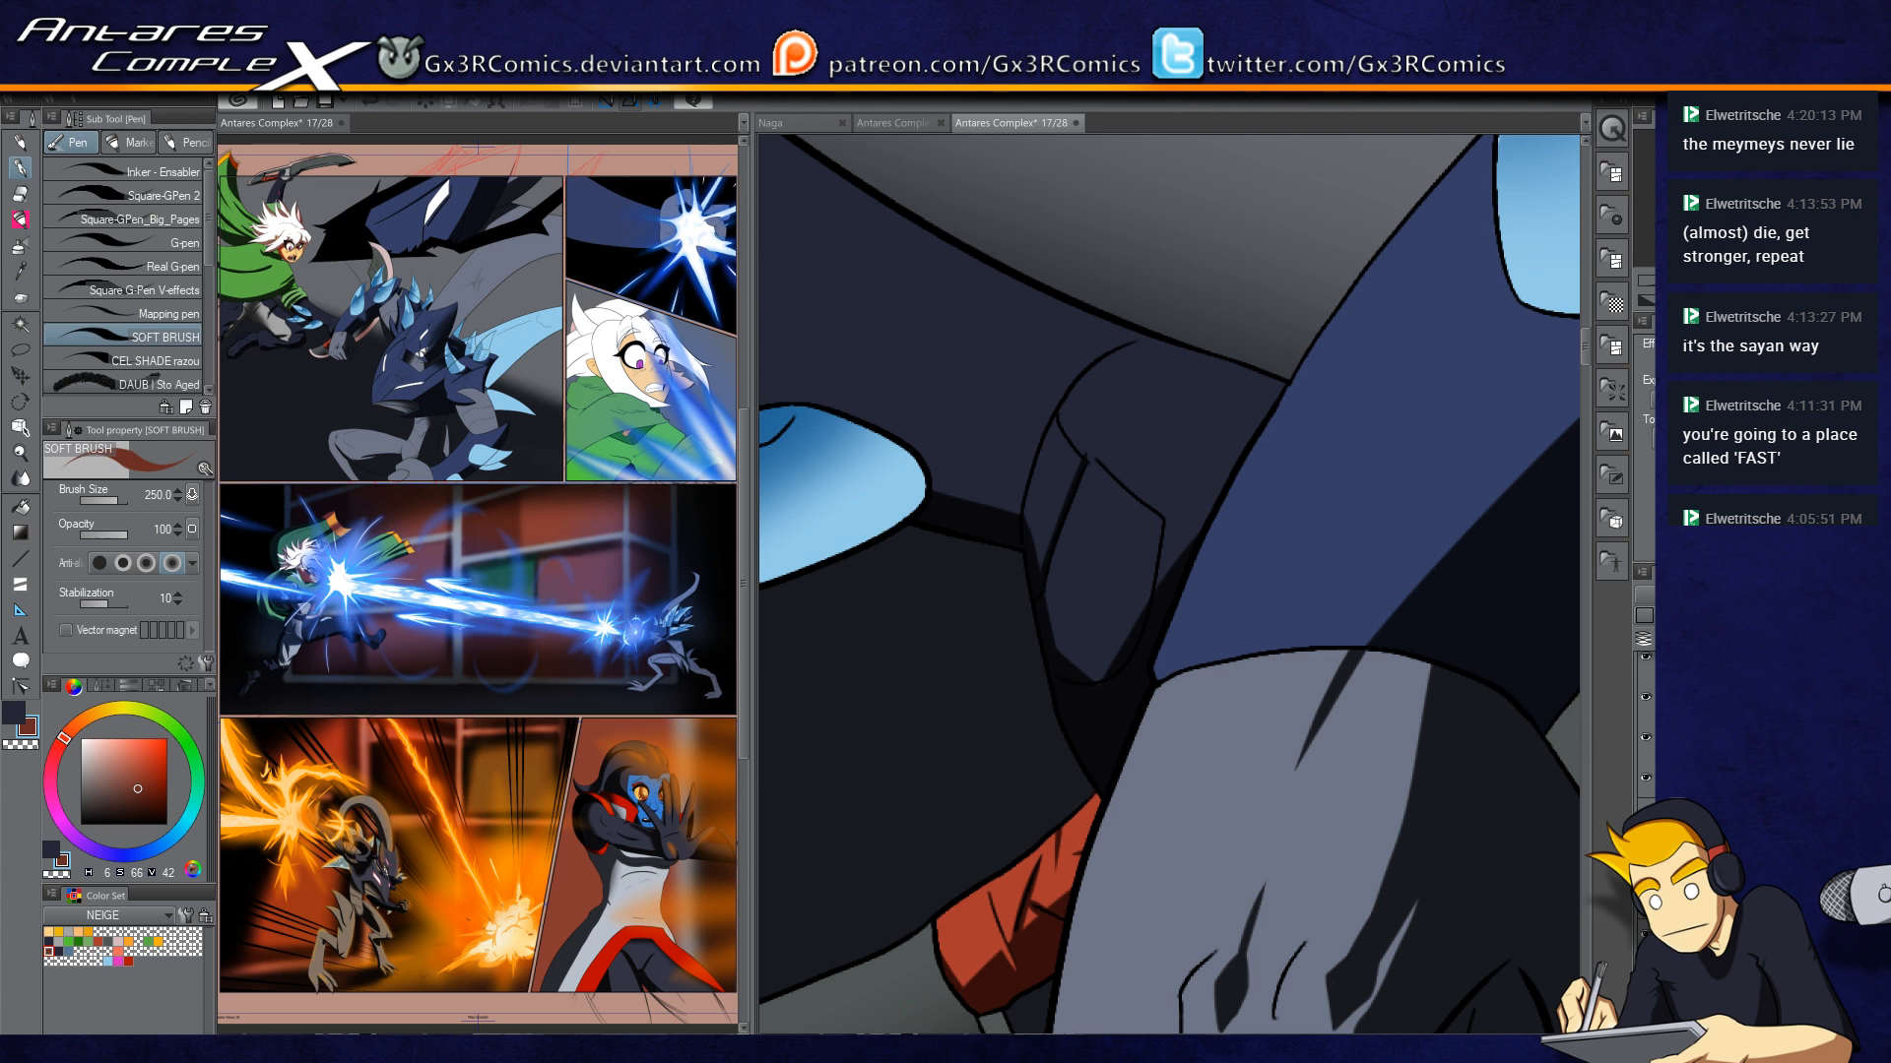
pyautogui.press('w')
pyautogui.click(1076, 678)
pyautogui.press('p')
pyautogui.moveTo(1086, 637)
pyautogui.mouseDown()
pyautogui.moveTo(1103, 678)
pyautogui.moveTo(1057, 695)
pyautogui.mouseUp()
pyautogui.moveTo(1031, 631)
pyautogui.mouseDown()
pyautogui.moveTo(1090, 665)
pyautogui.moveTo(1196, 581)
pyautogui.mouseUp()
pyautogui.moveTo(1089, 457); pyautogui.dragTo(1149, 509)
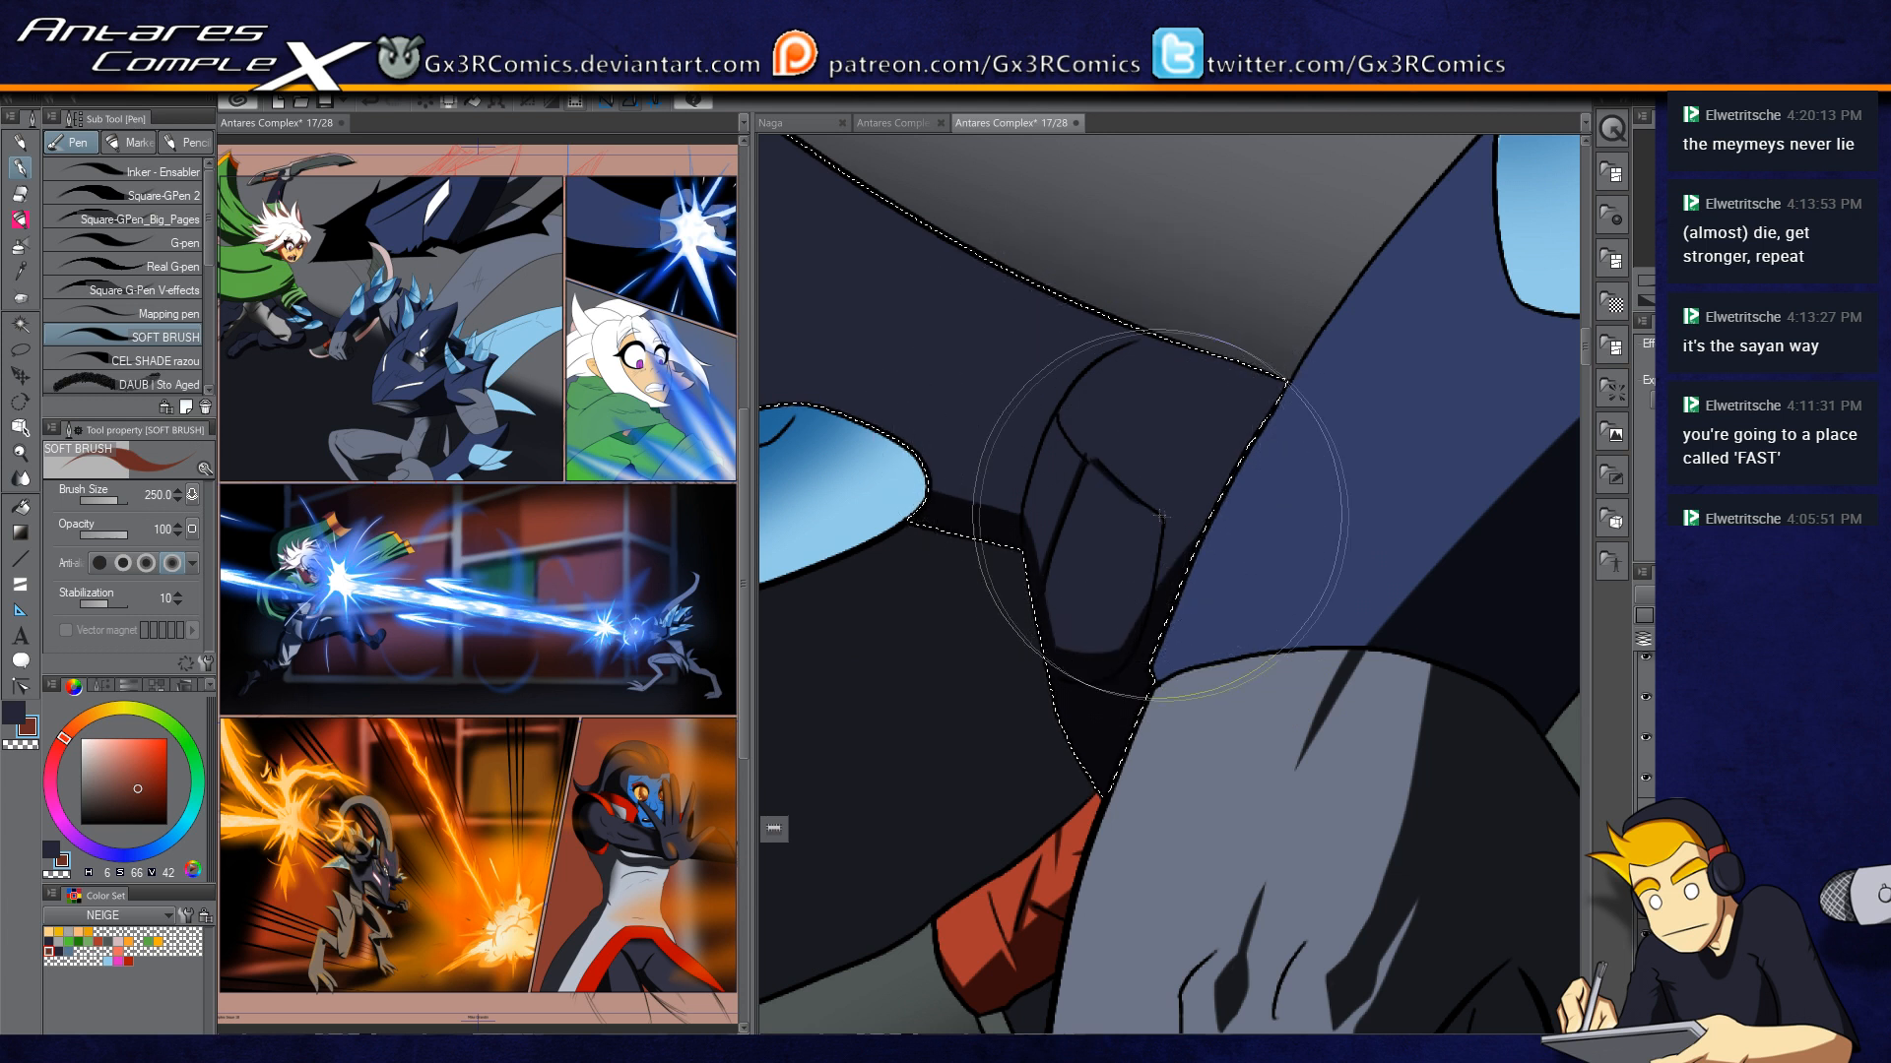
pyautogui.moveTo(1086, 457); pyautogui.dragTo(1154, 515)
pyautogui.moveTo(1088, 456)
pyautogui.mouseDown()
pyautogui.moveTo(1172, 524)
pyautogui.moveTo(1049, 480)
pyautogui.moveTo(1224, 624)
pyautogui.mouseUp()
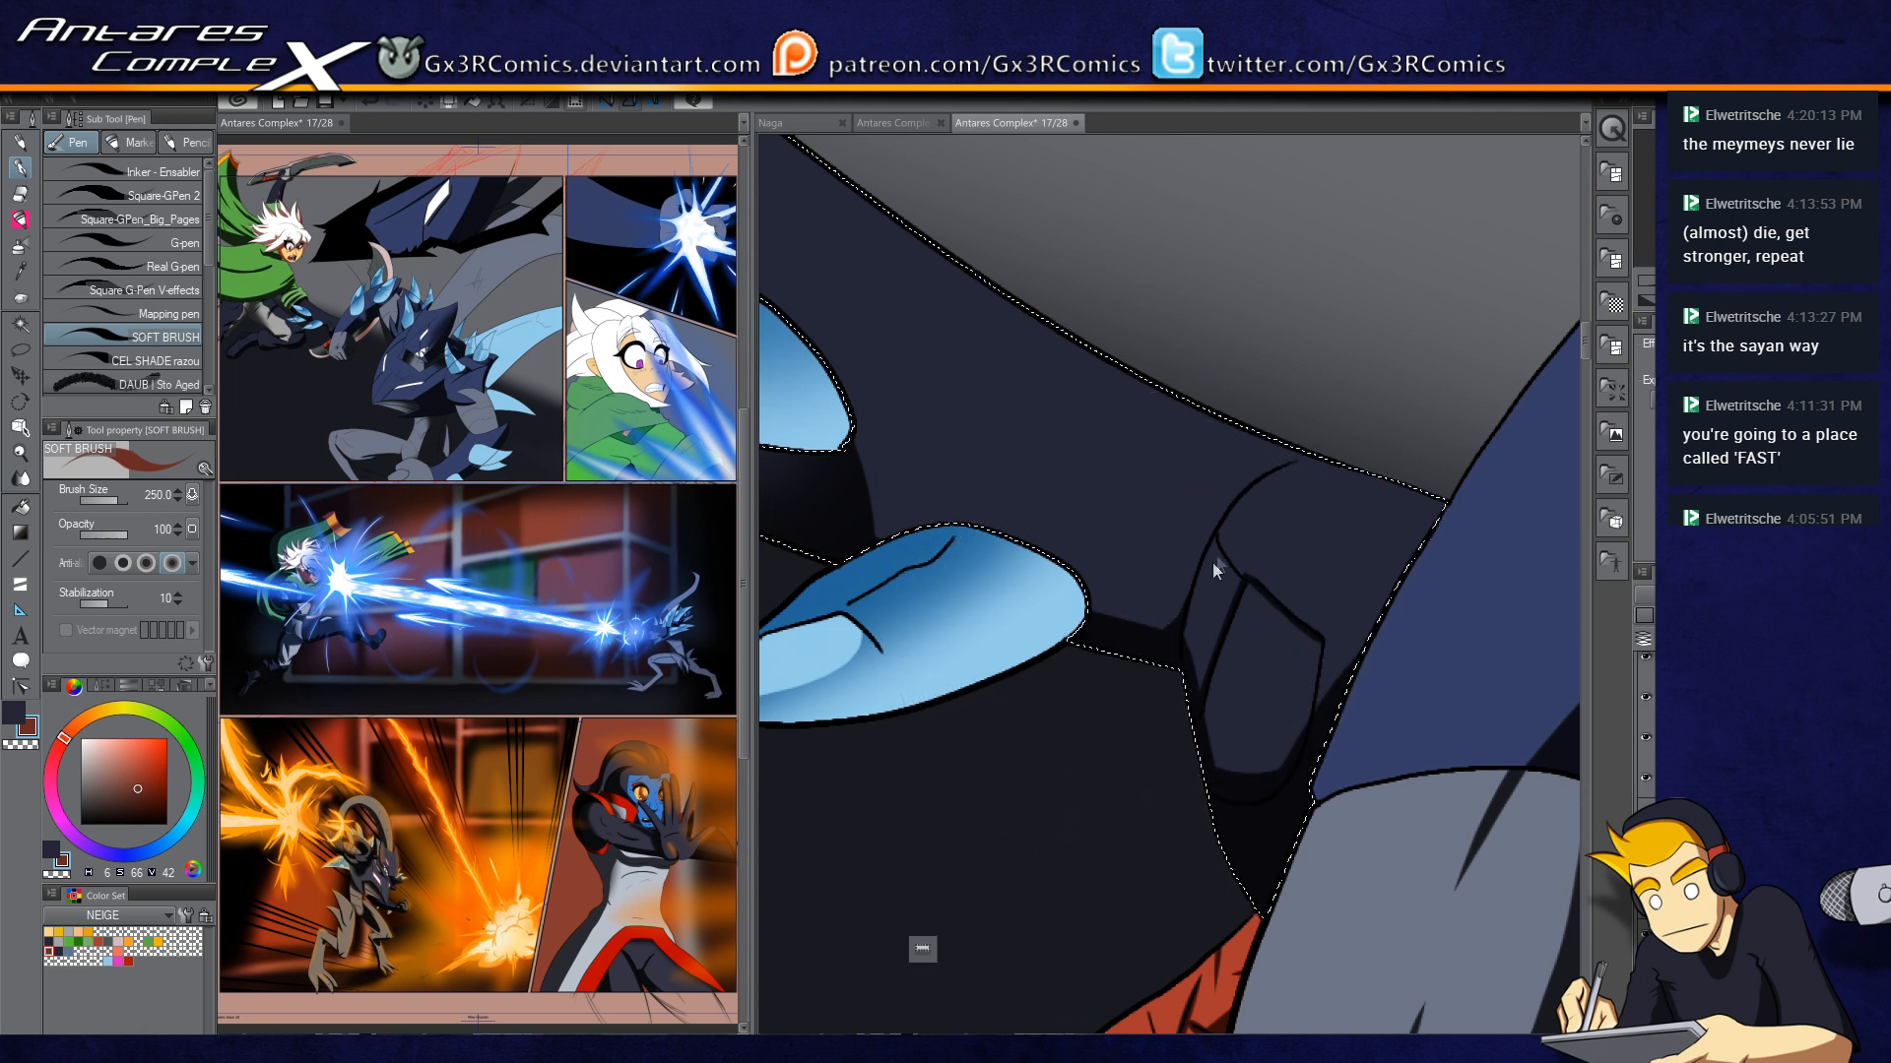
# Step: Select the grey body patch beneath the spiked blue arm and shade it with the Soft airbrush, redoing the stroke with the size reduced to 500
pyautogui.scroll(-3, 1218, 563)
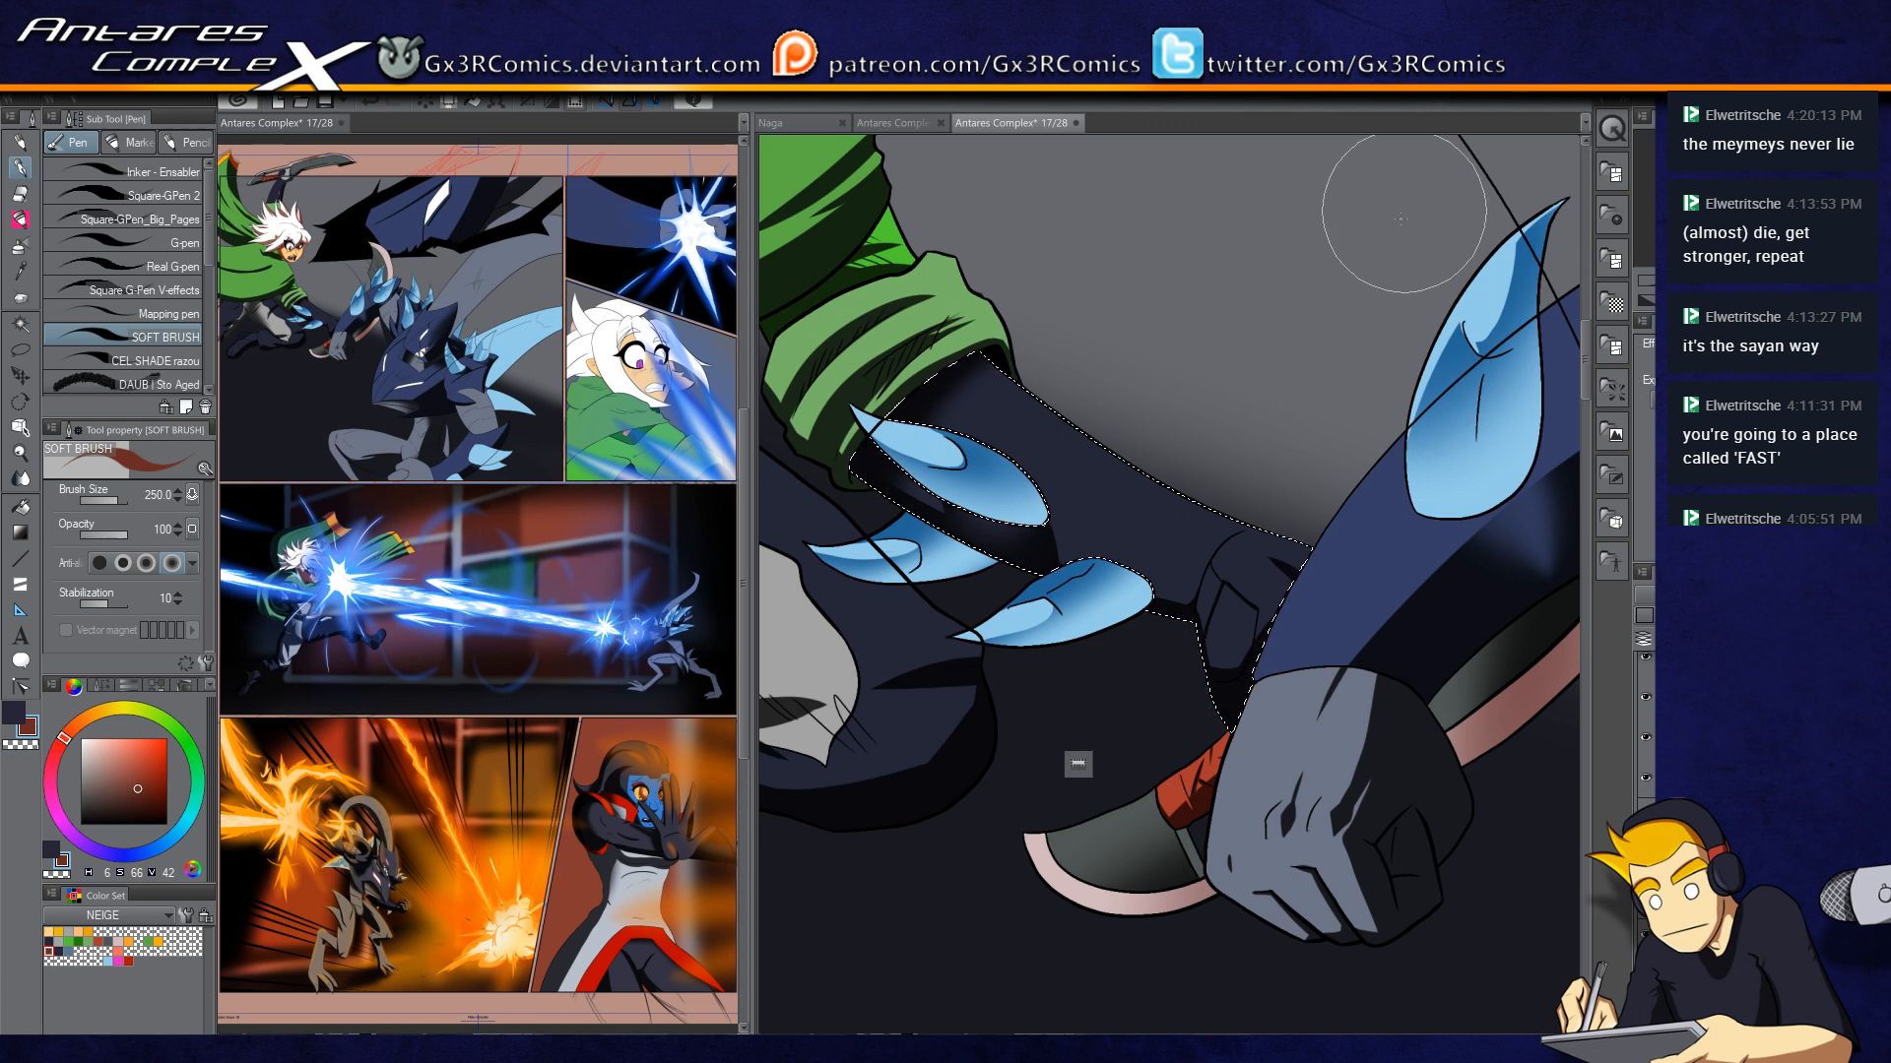
pyautogui.moveTo(1353, 542); pyautogui.dragTo(1042, 430)
pyautogui.moveTo(1217, 648); pyautogui.dragTo(981, 737)
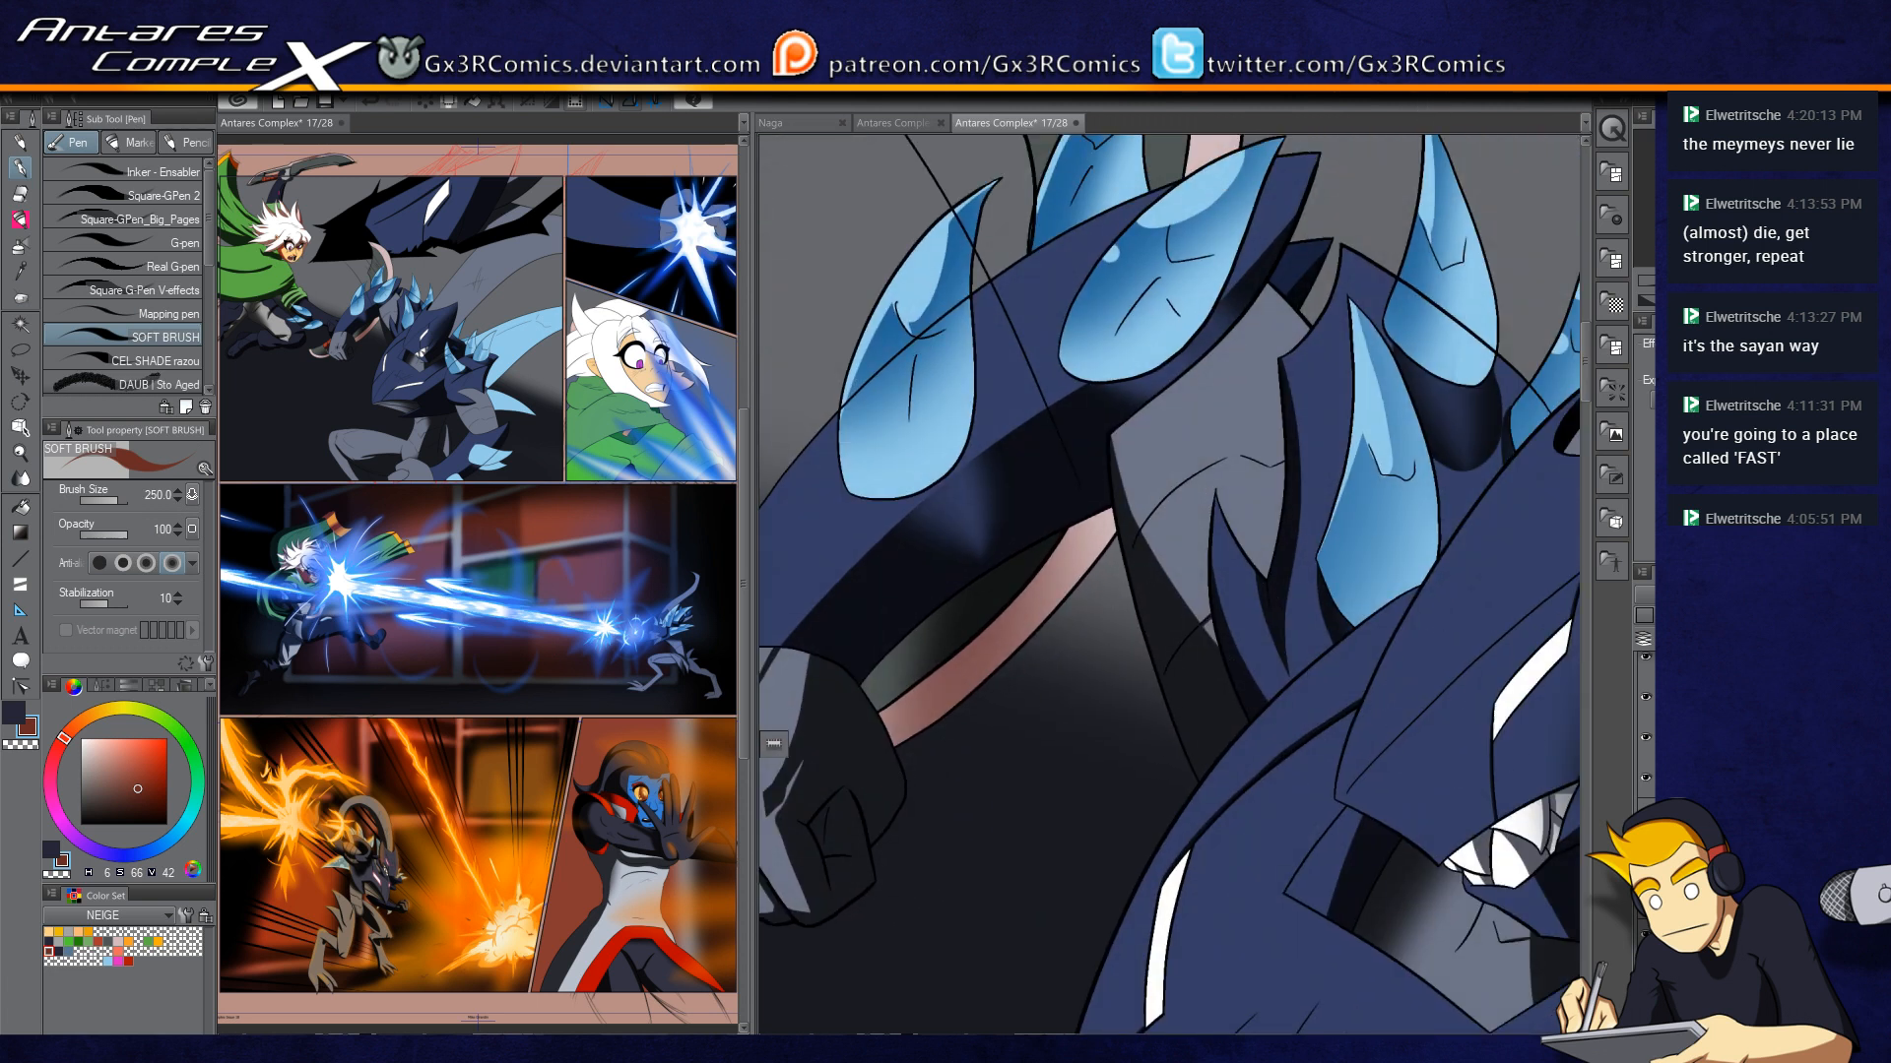
pyautogui.moveTo(1391, 532); pyautogui.dragTo(1179, 667)
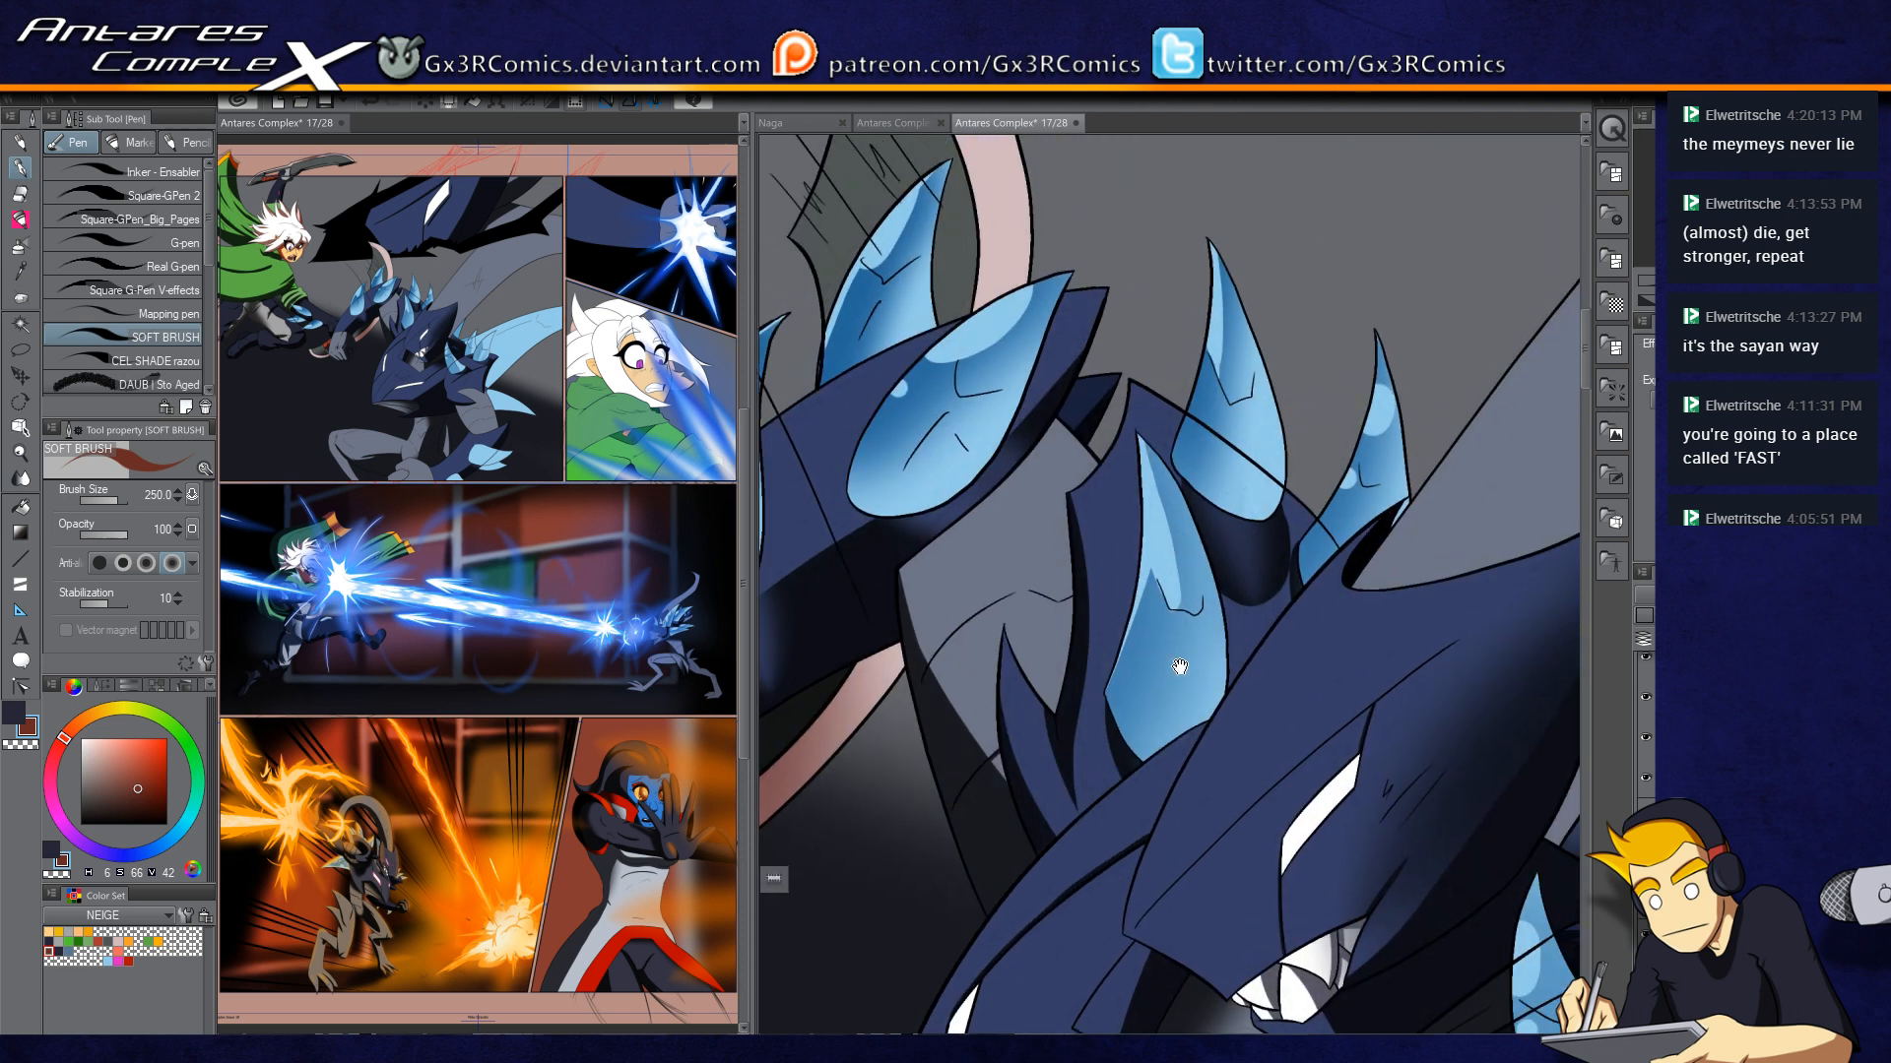
pyautogui.press('w')
pyautogui.click(975, 532)
pyautogui.press('b')
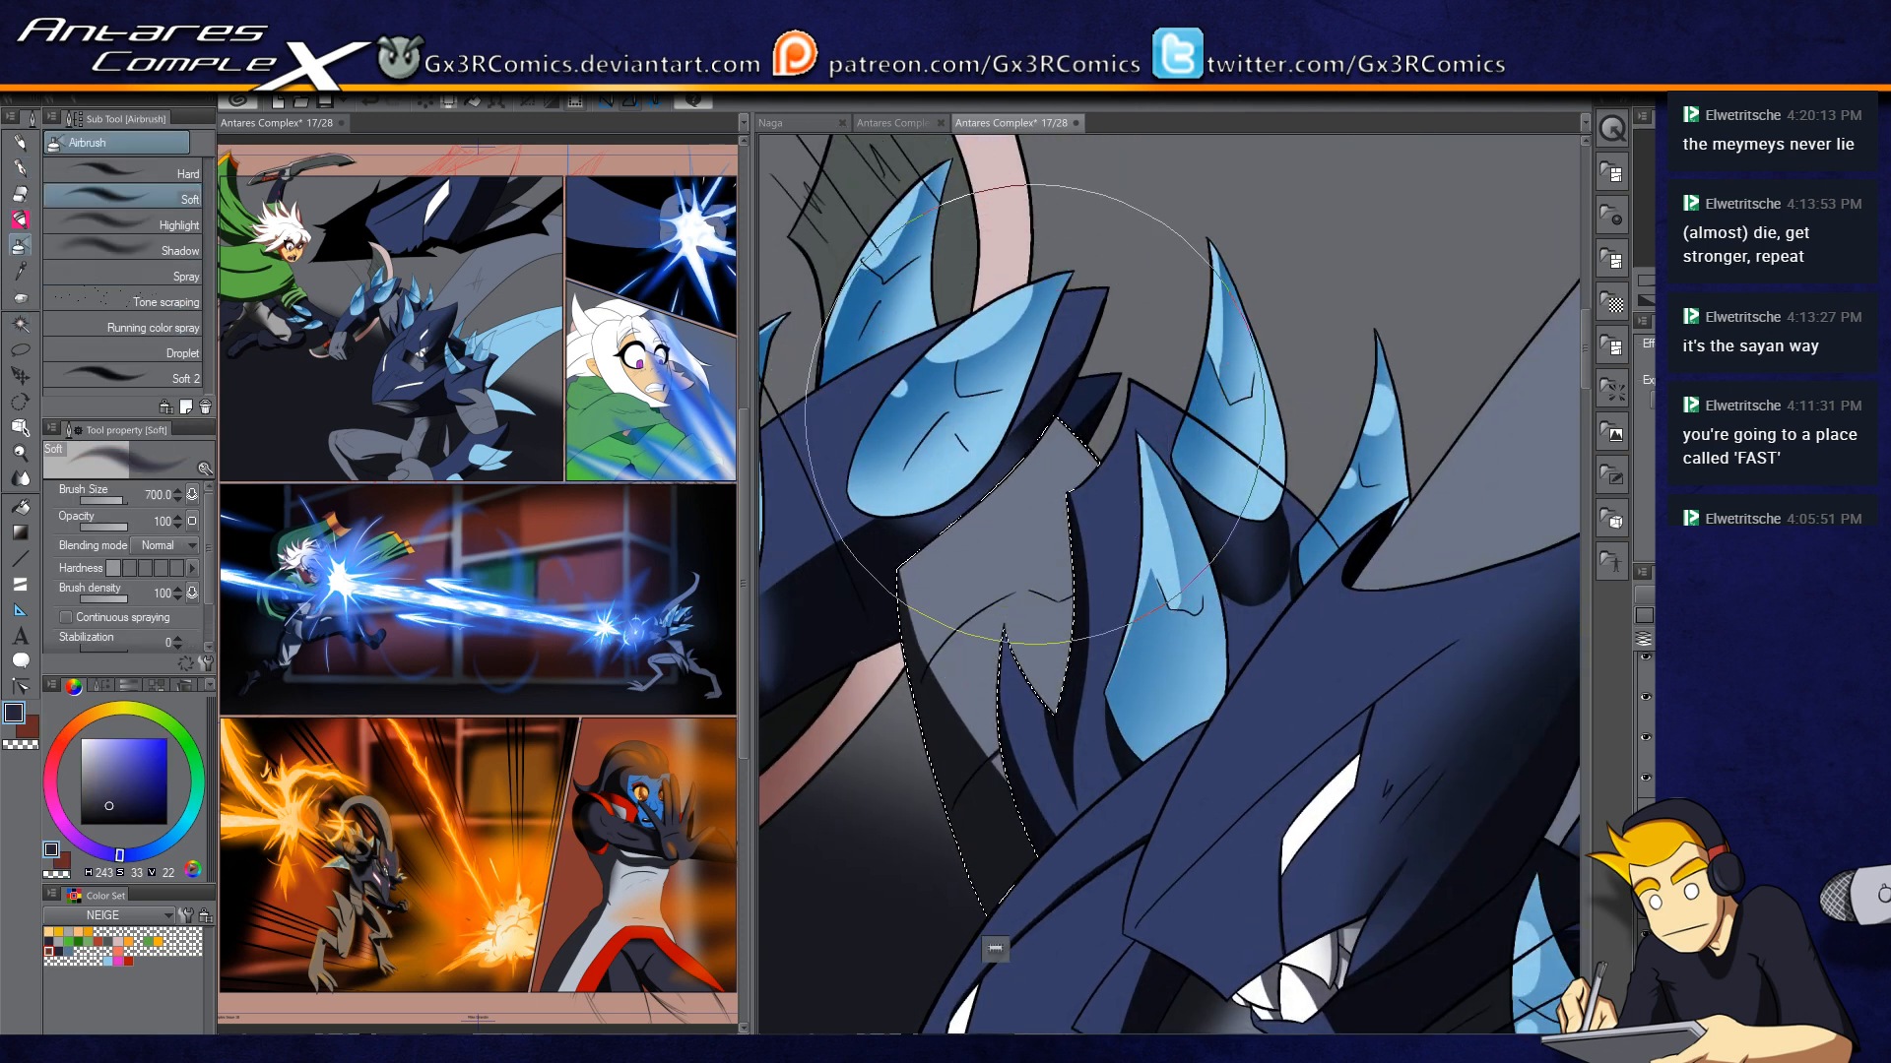
pyautogui.moveTo(876, 666); pyautogui.dragTo(862, 776)
pyautogui.hotkey('ctrl', 'z')
pyautogui.press('[')
pyautogui.moveTo(1013, 439); pyautogui.dragTo(958, 750)
pyautogui.hotkey('ctrl', 'z')
pyautogui.press('[')
pyautogui.moveTo(968, 457); pyautogui.dragTo(939, 807)
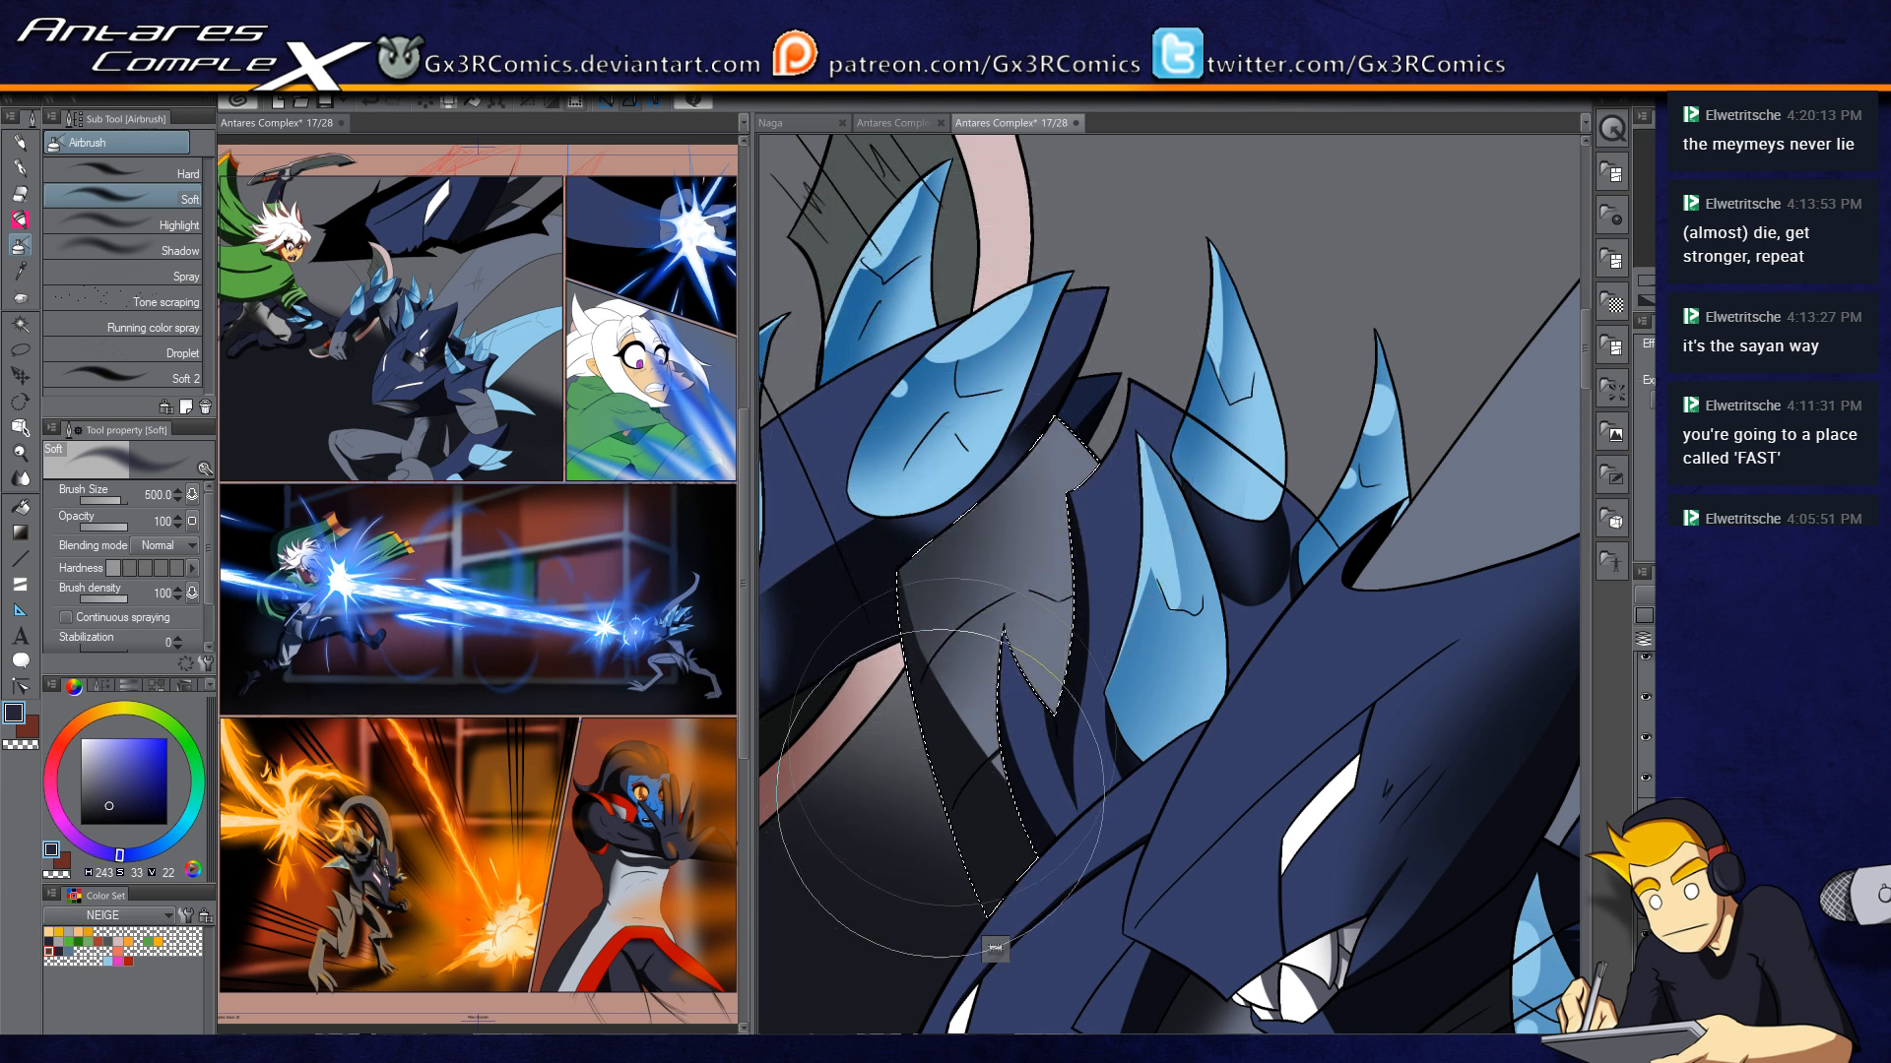
# Step: Rework the airbrush shadow on the selected grey body patch, clearing part of it with the transparent color at brush size 250
pyautogui.moveTo(1034, 418); pyautogui.dragTo(950, 892)
pyautogui.press('c')
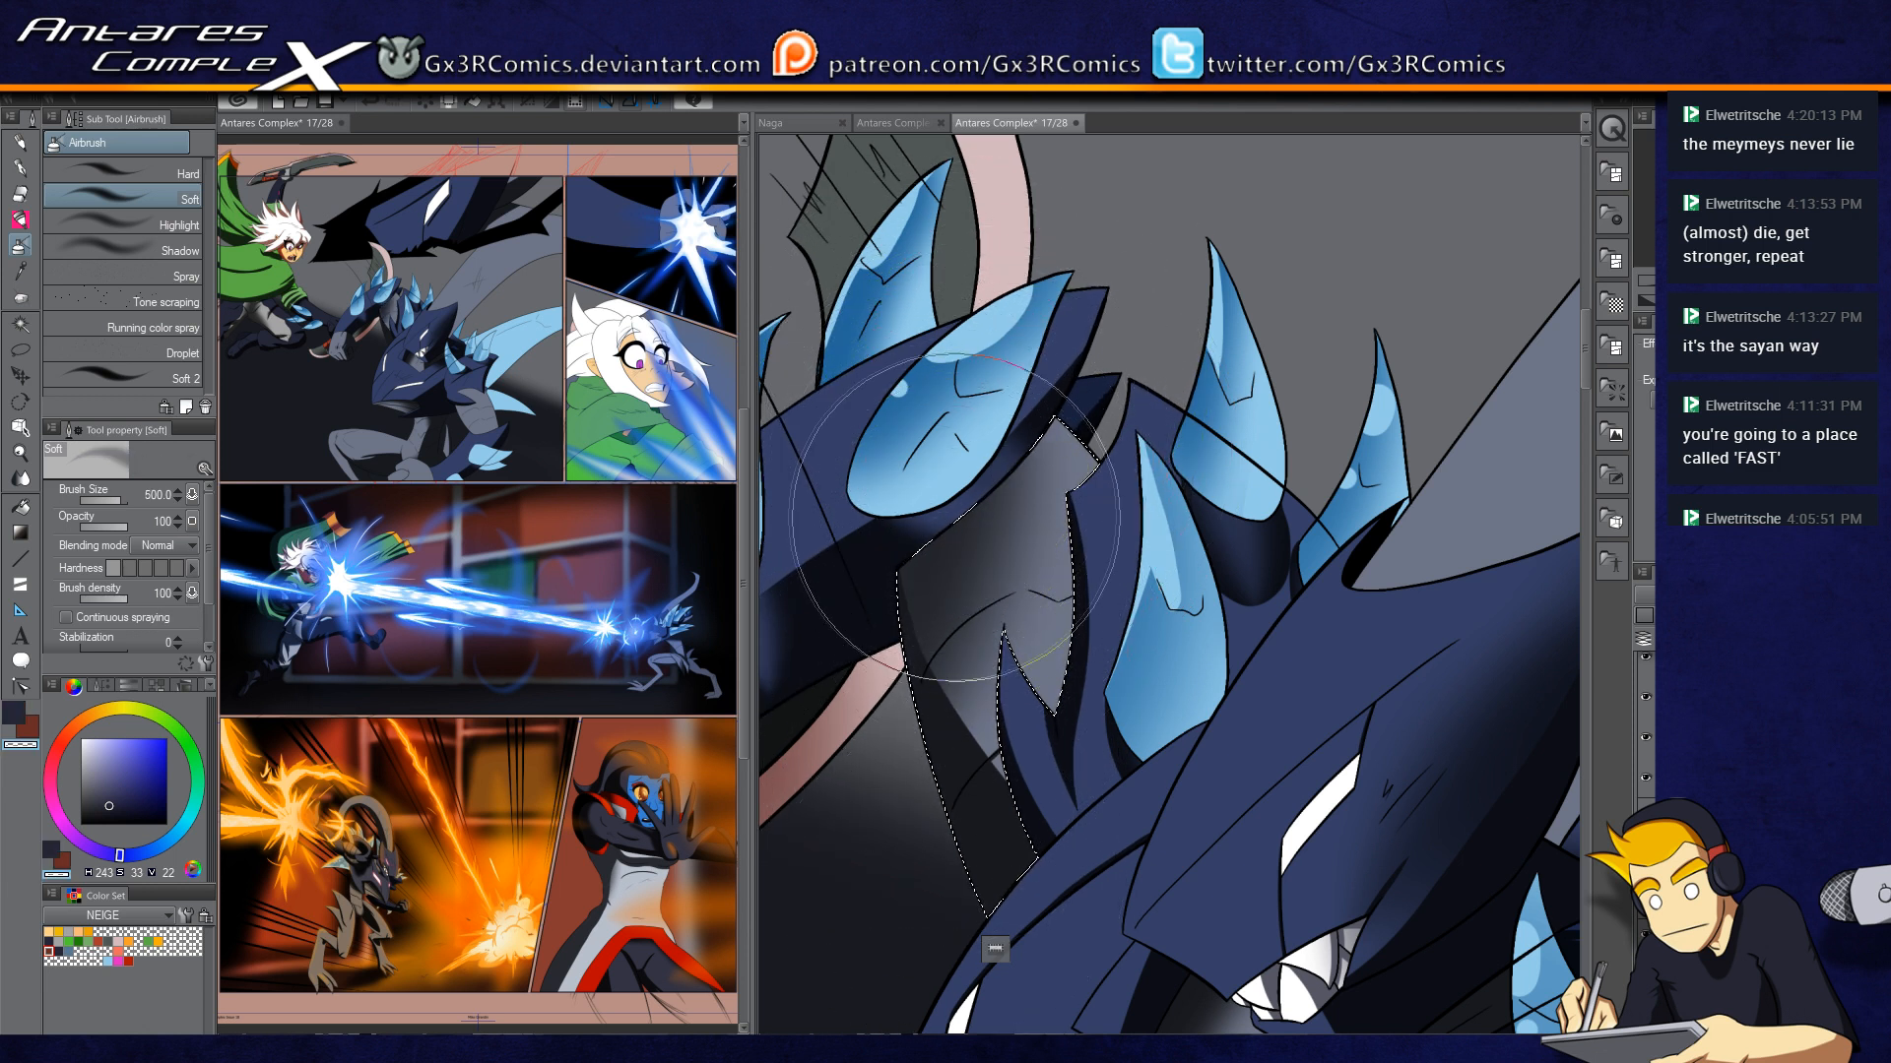
pyautogui.press('[')
pyautogui.press('[')
pyautogui.press('[')
pyautogui.moveTo(958, 482); pyautogui.dragTo(996, 585)
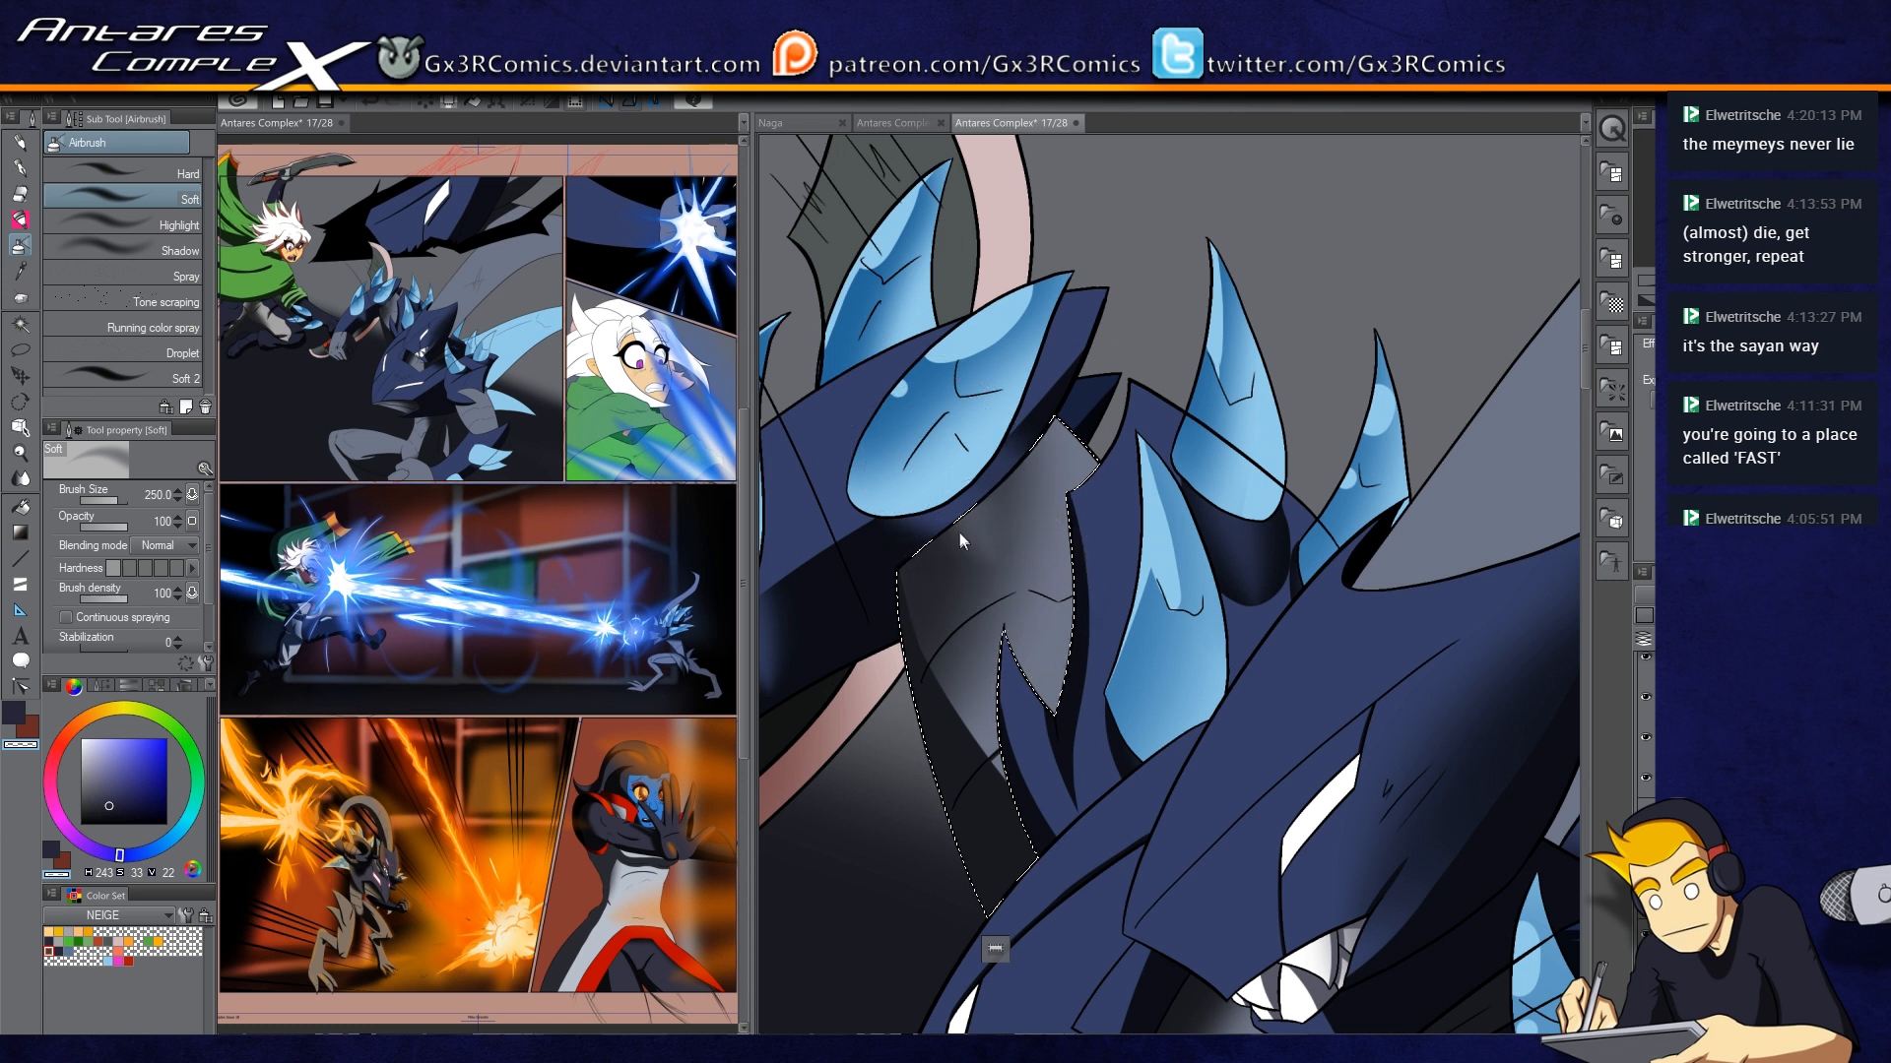
pyautogui.moveTo(958, 459); pyautogui.dragTo(1004, 579)
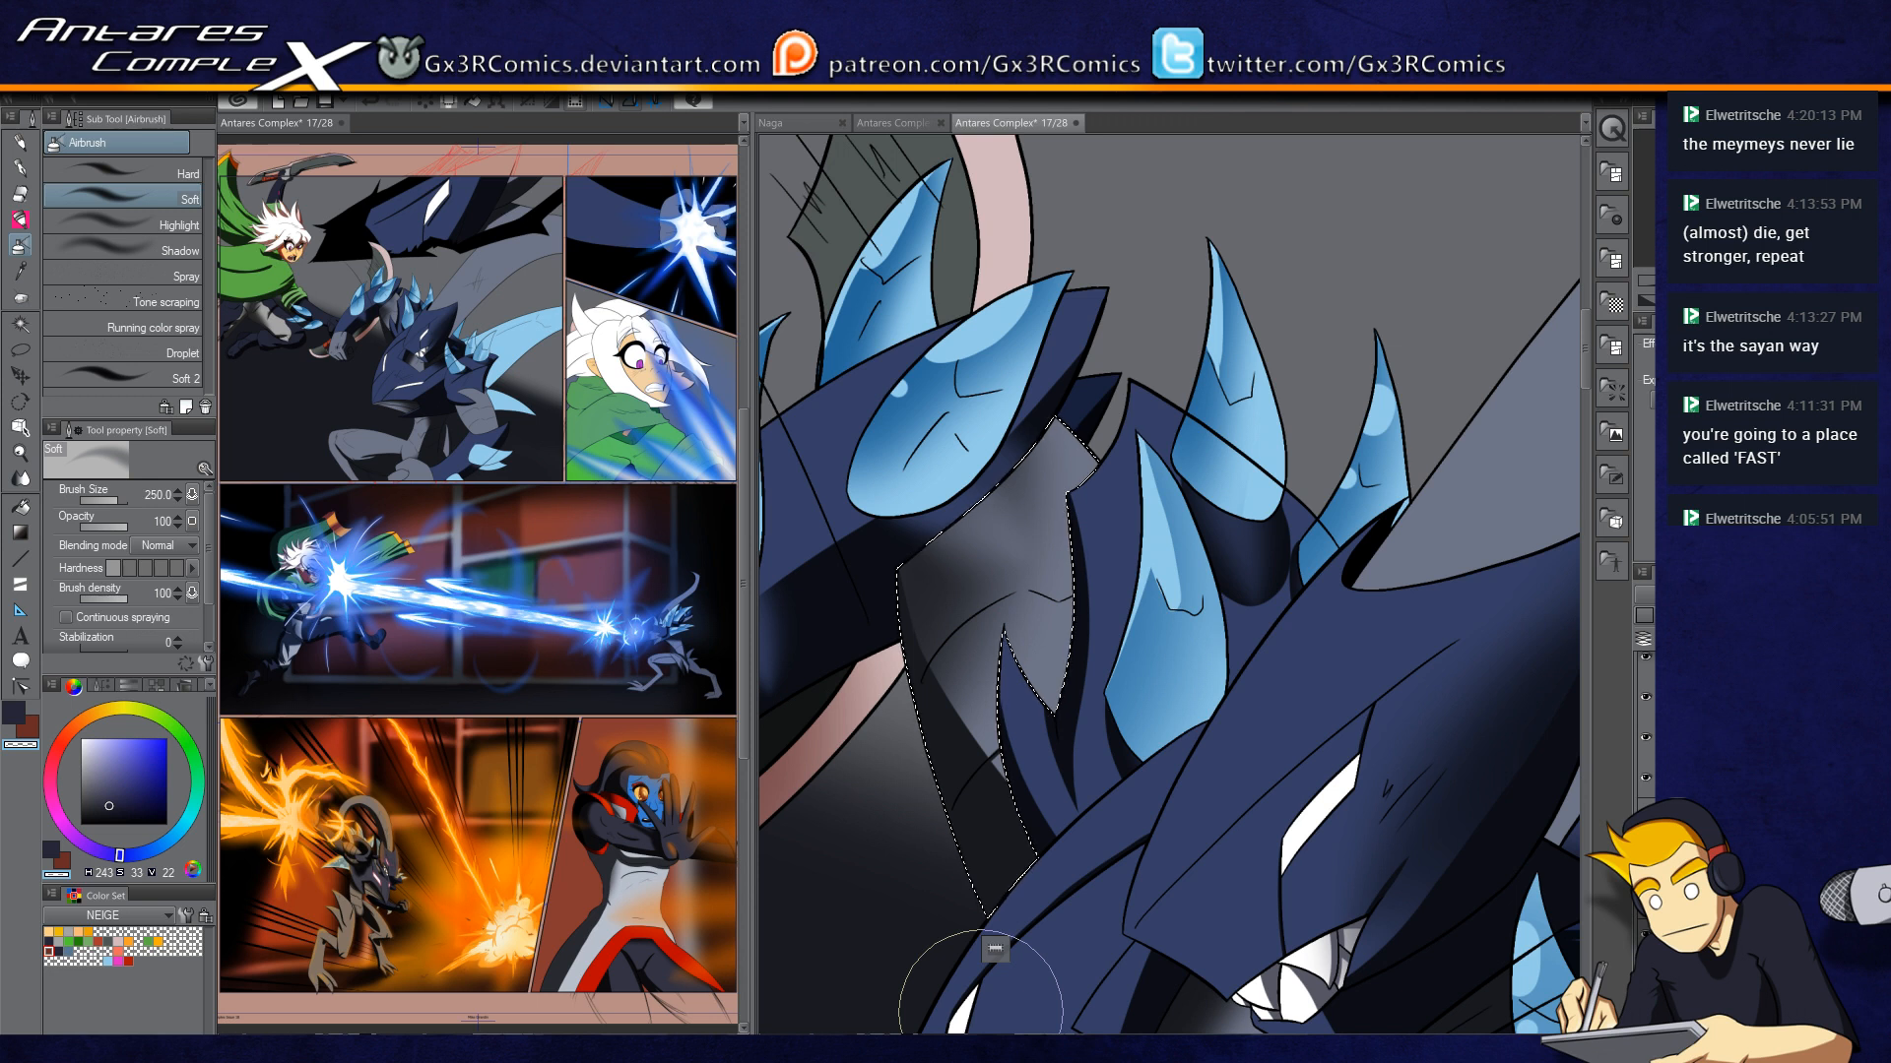
# Step: Select the pink edge of the curved blade above the fist and shade its base with the Soft airbrush at size 600
pyautogui.scroll(-2, 995, 948)
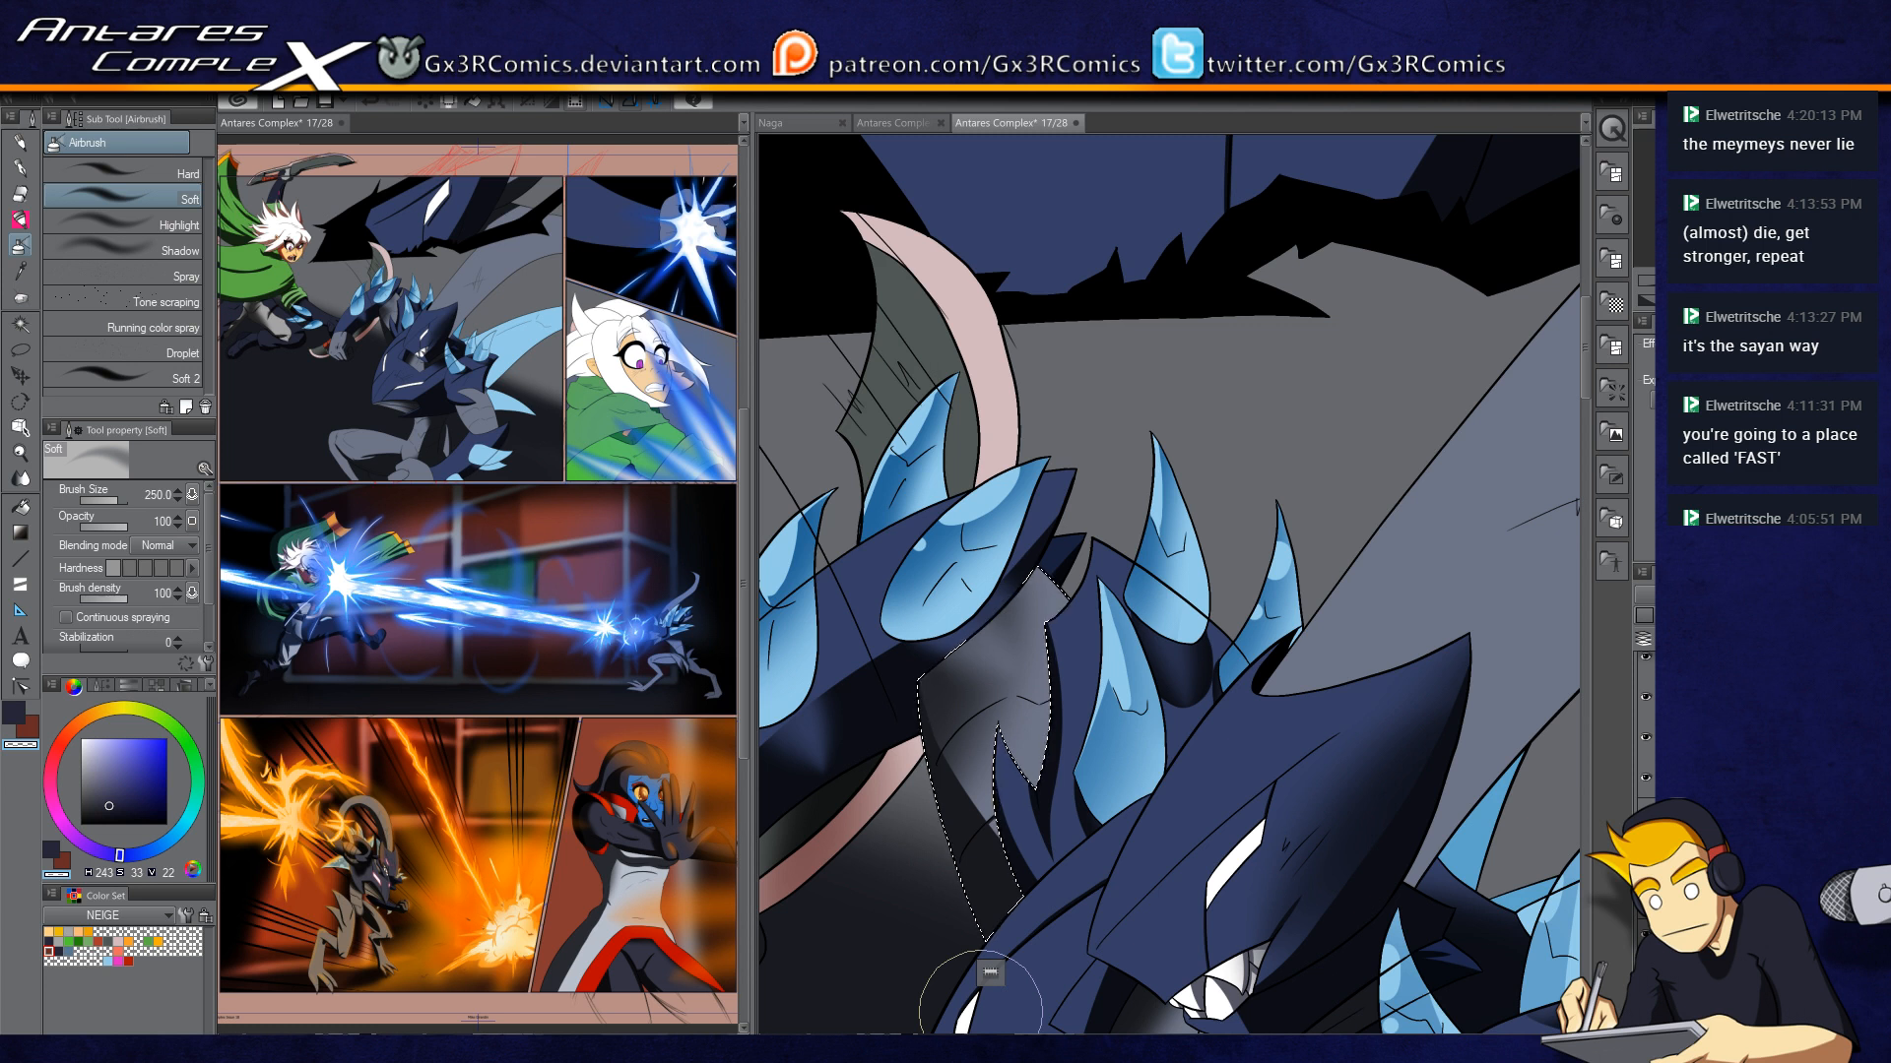
pyautogui.press('c')
pyautogui.press('w')
pyautogui.click(999, 424)
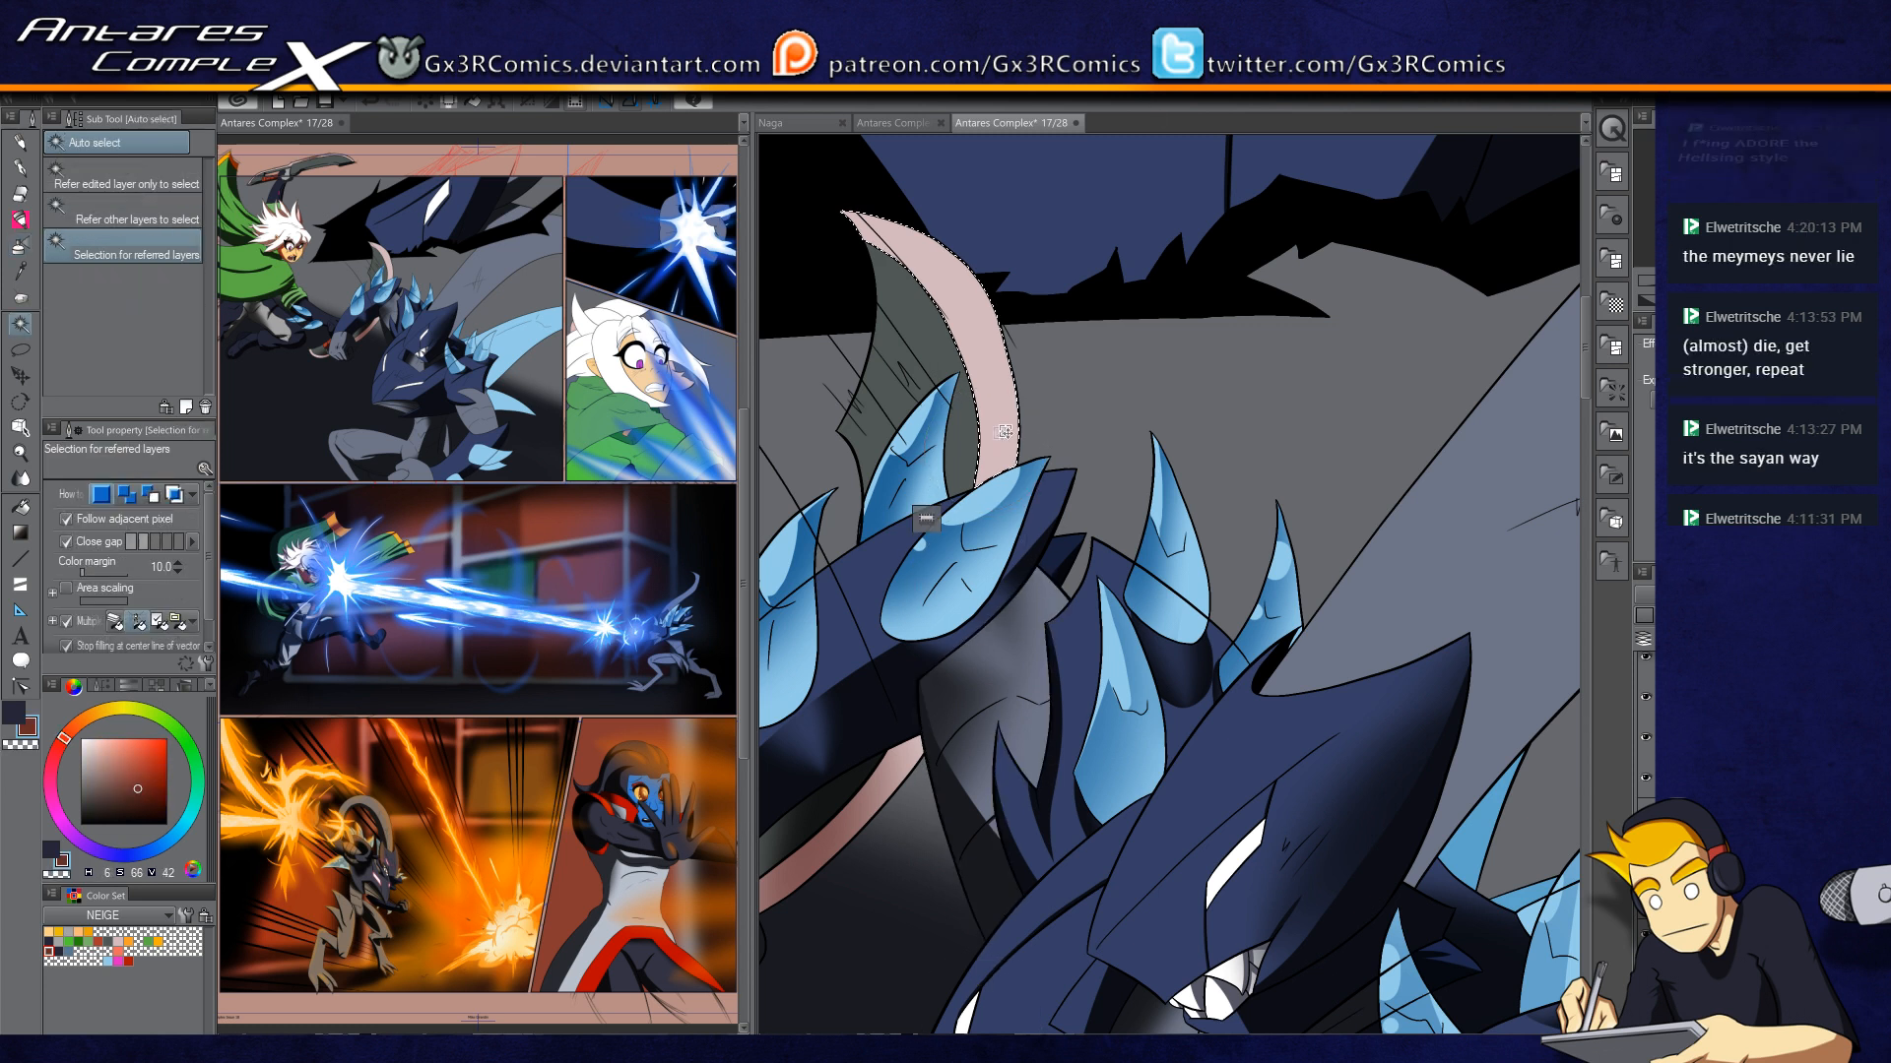
pyautogui.press('b')
pyautogui.press(']')
pyautogui.press(']')
pyautogui.press(']')
pyautogui.press(']')
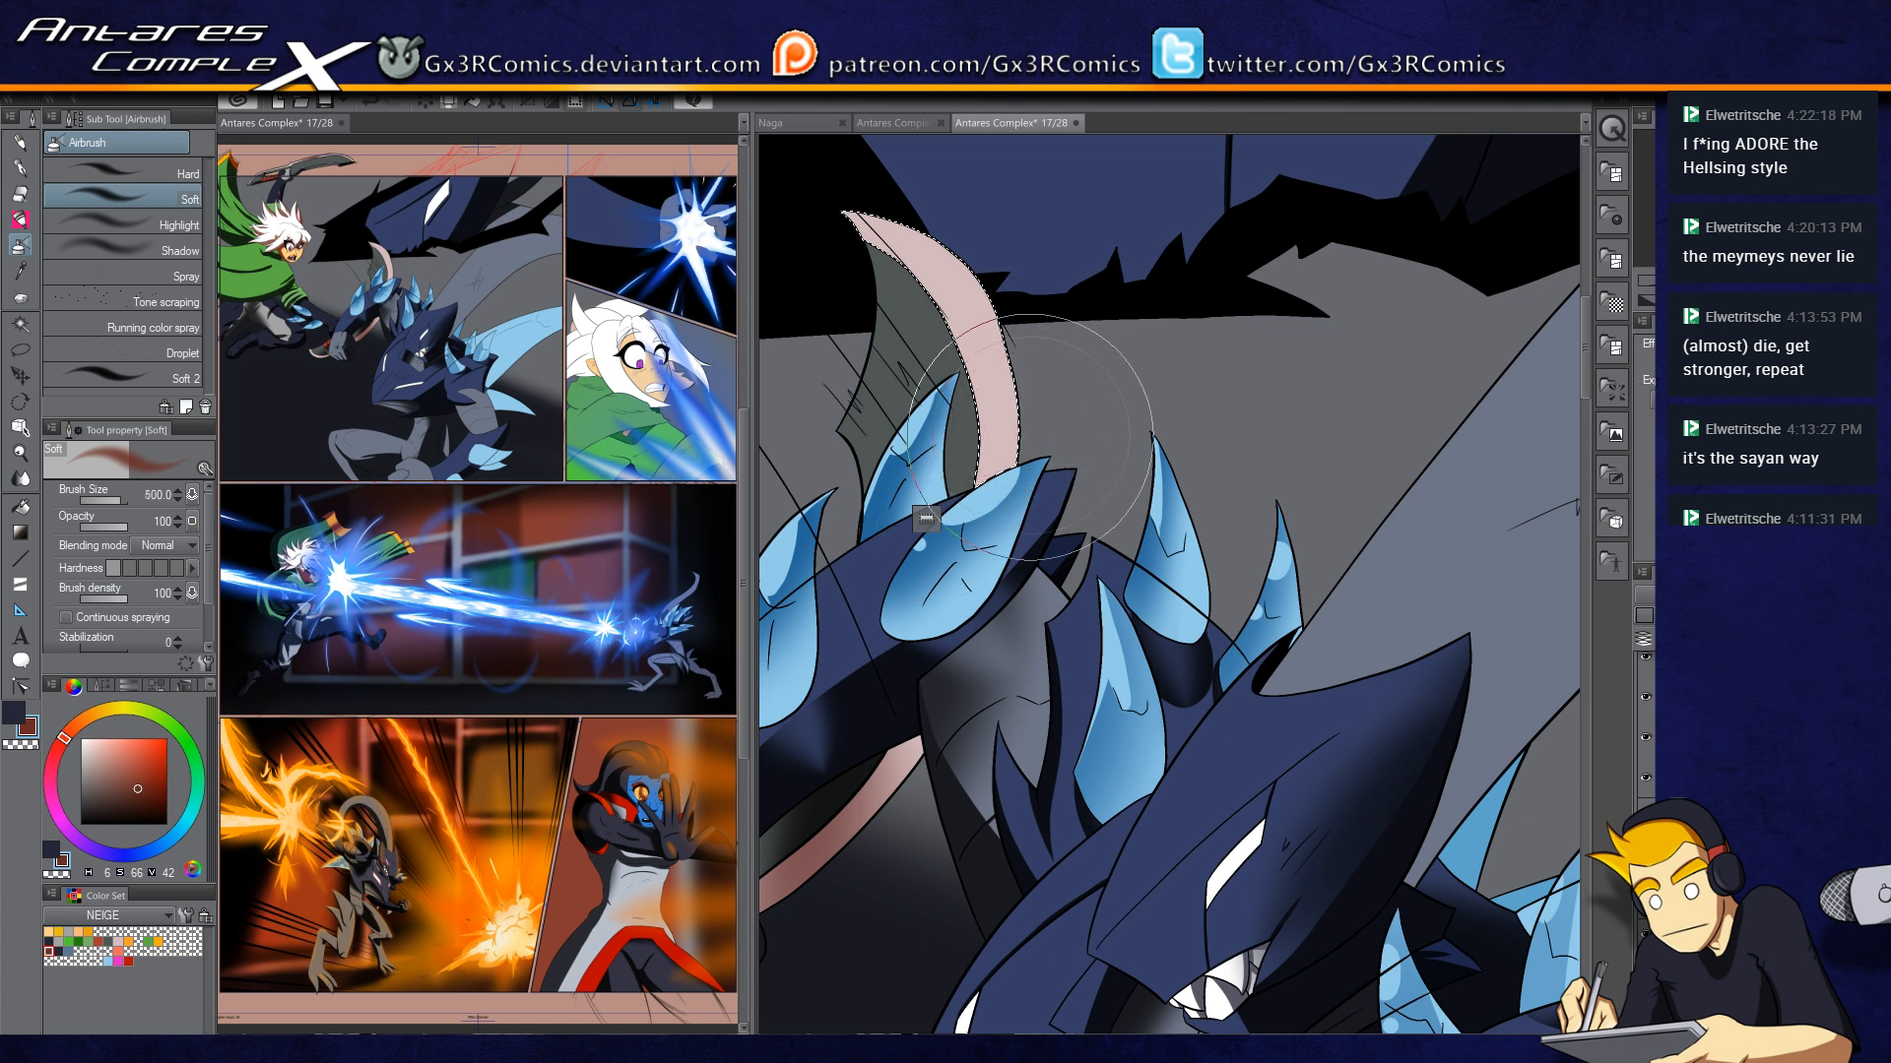
pyautogui.moveTo(1054, 527); pyautogui.dragTo(970, 541)
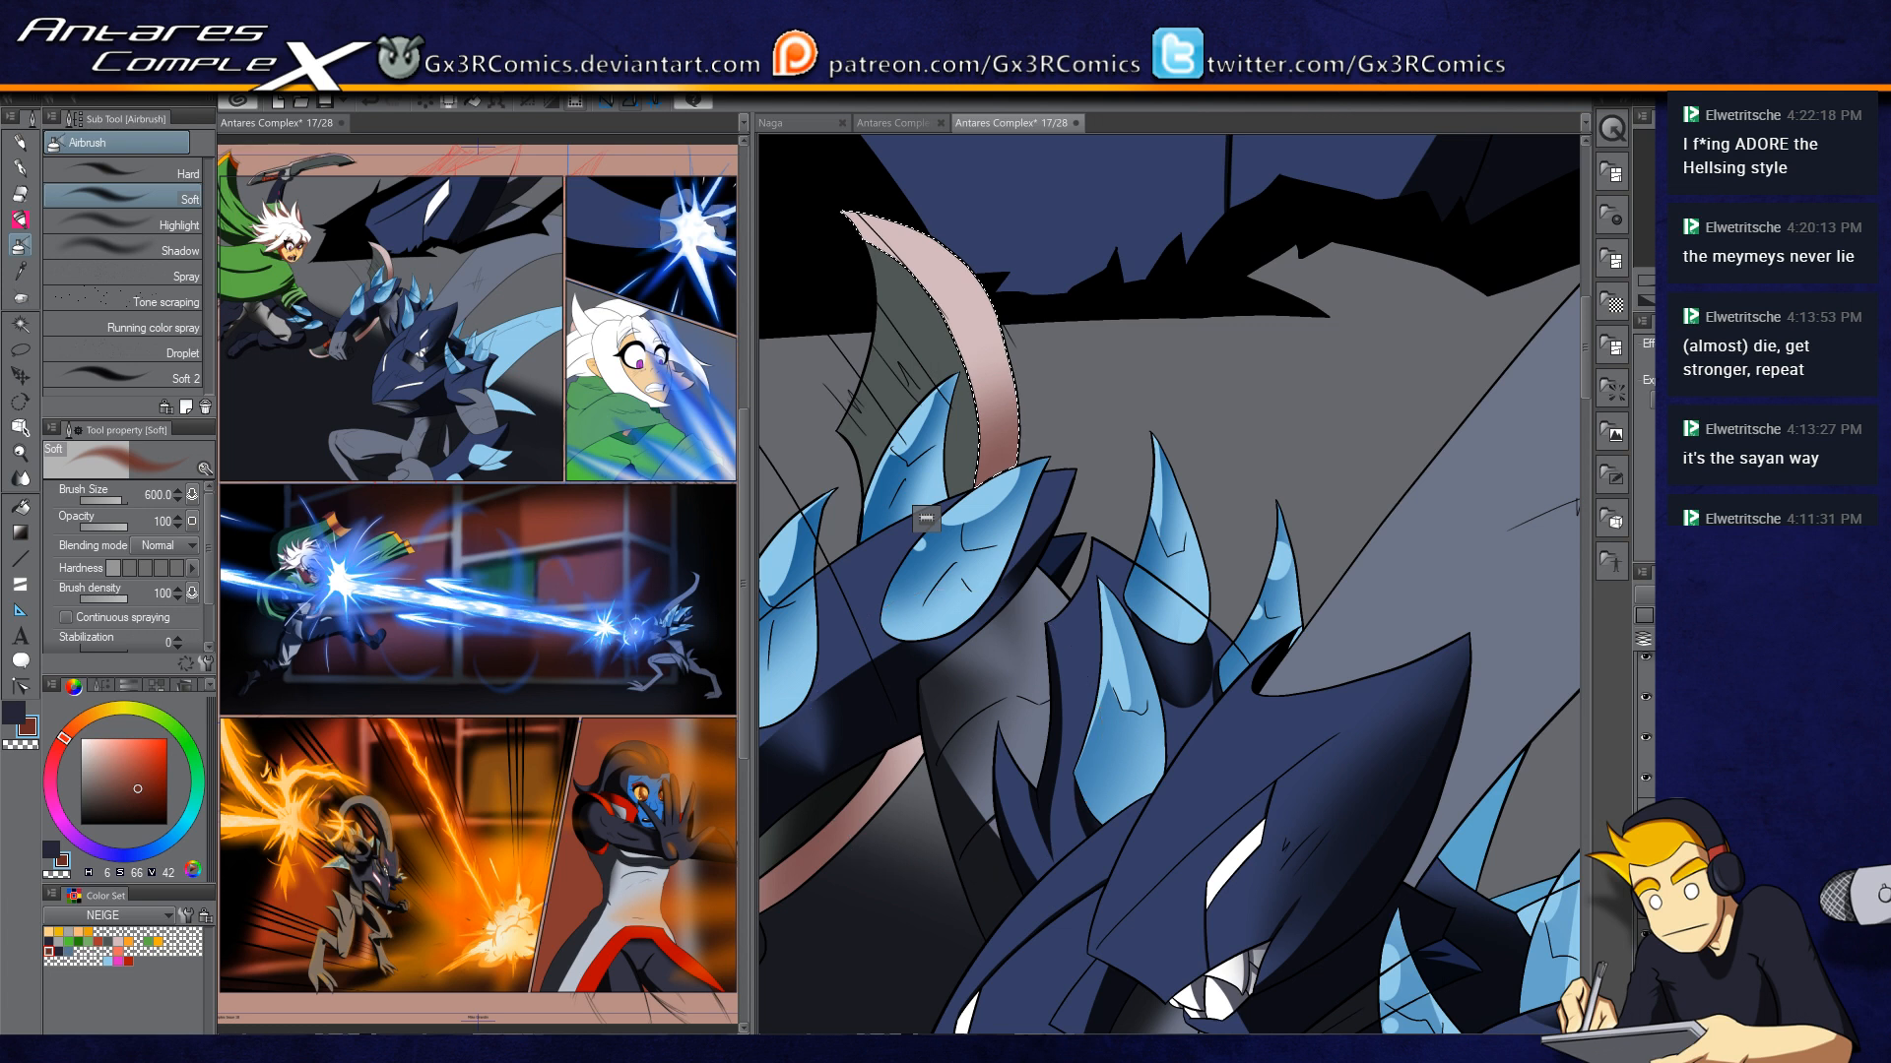
# Step: Select the large grey tail curving up behind the creature's head and paint a wide shadow along its lower edge with SOFT BRUSH
pyautogui.moveTo(1436, 686)
pyautogui.mouseDown()
pyautogui.moveTo(1107, 719)
pyautogui.moveTo(984, 544)
pyautogui.mouseUp()
pyautogui.press('w')
pyautogui.click(1240, 607)
pyautogui.press('x')
pyautogui.press('p')
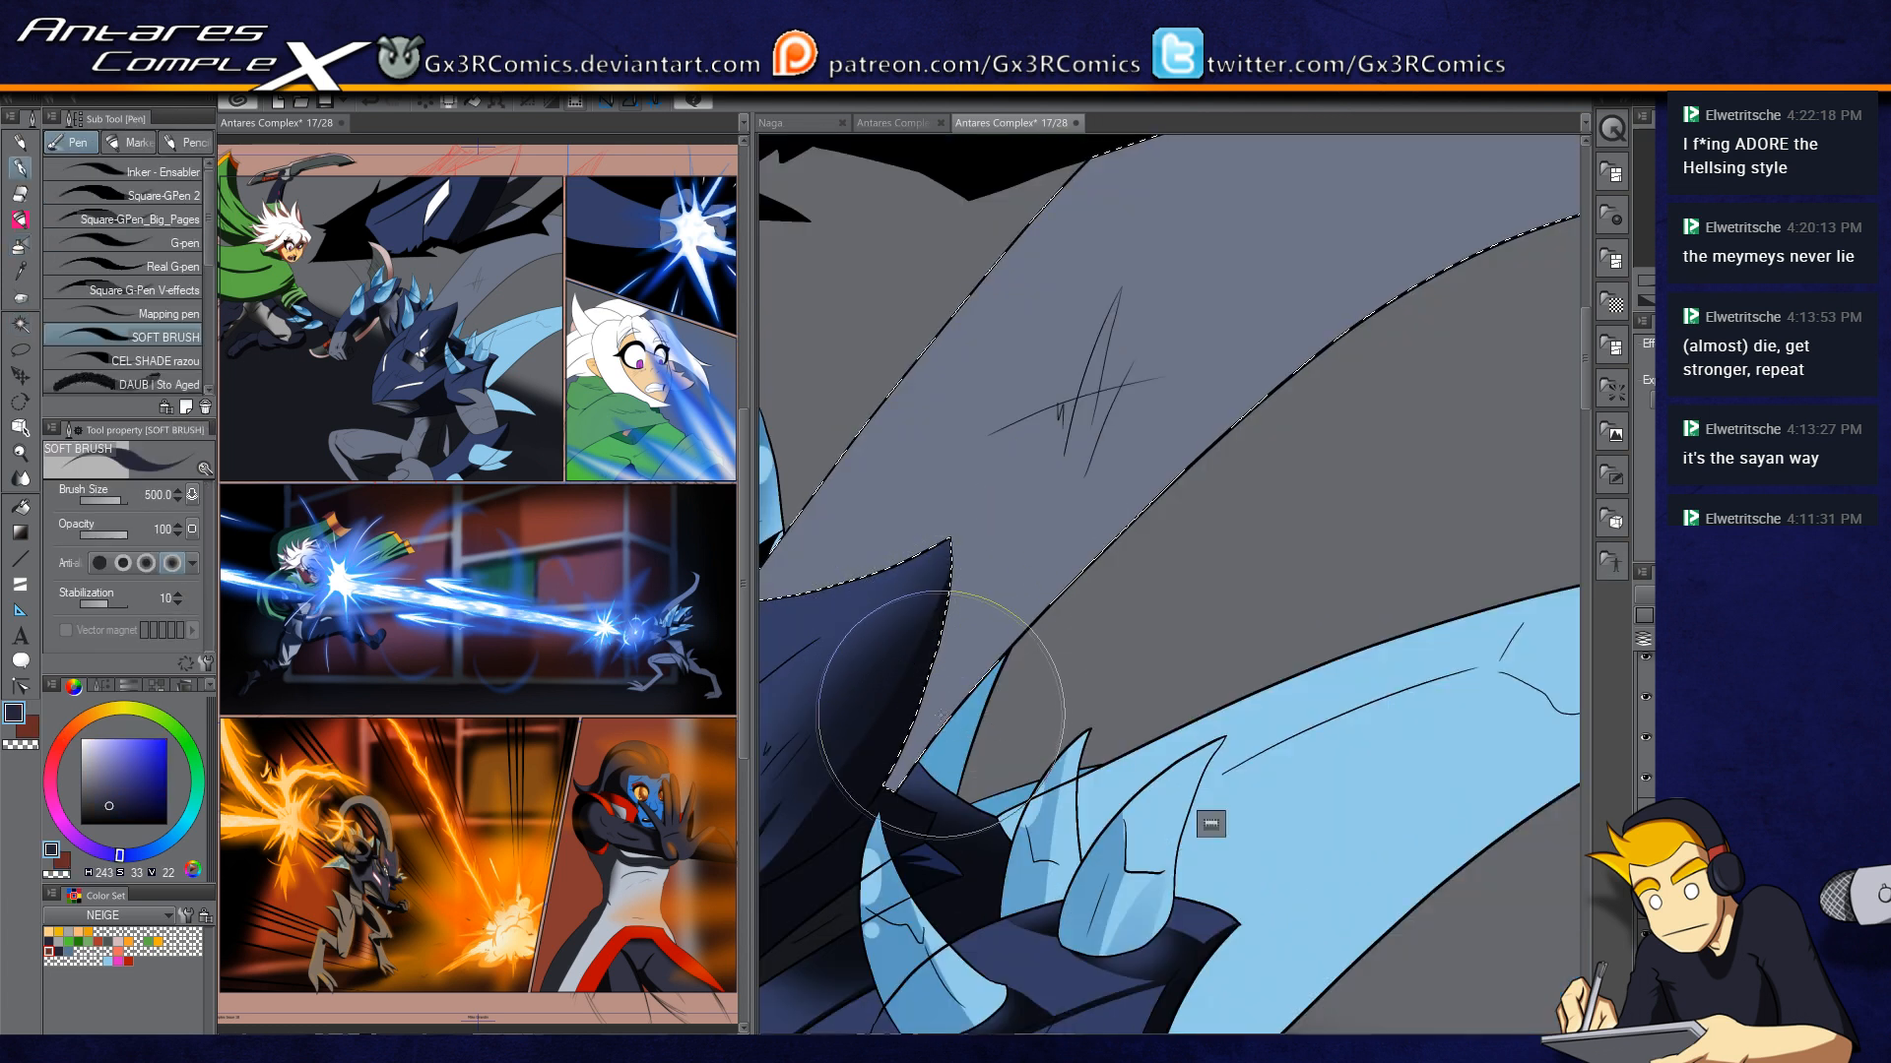
pyautogui.scroll(-3, 943, 726)
pyautogui.press(']')
pyautogui.press(']')
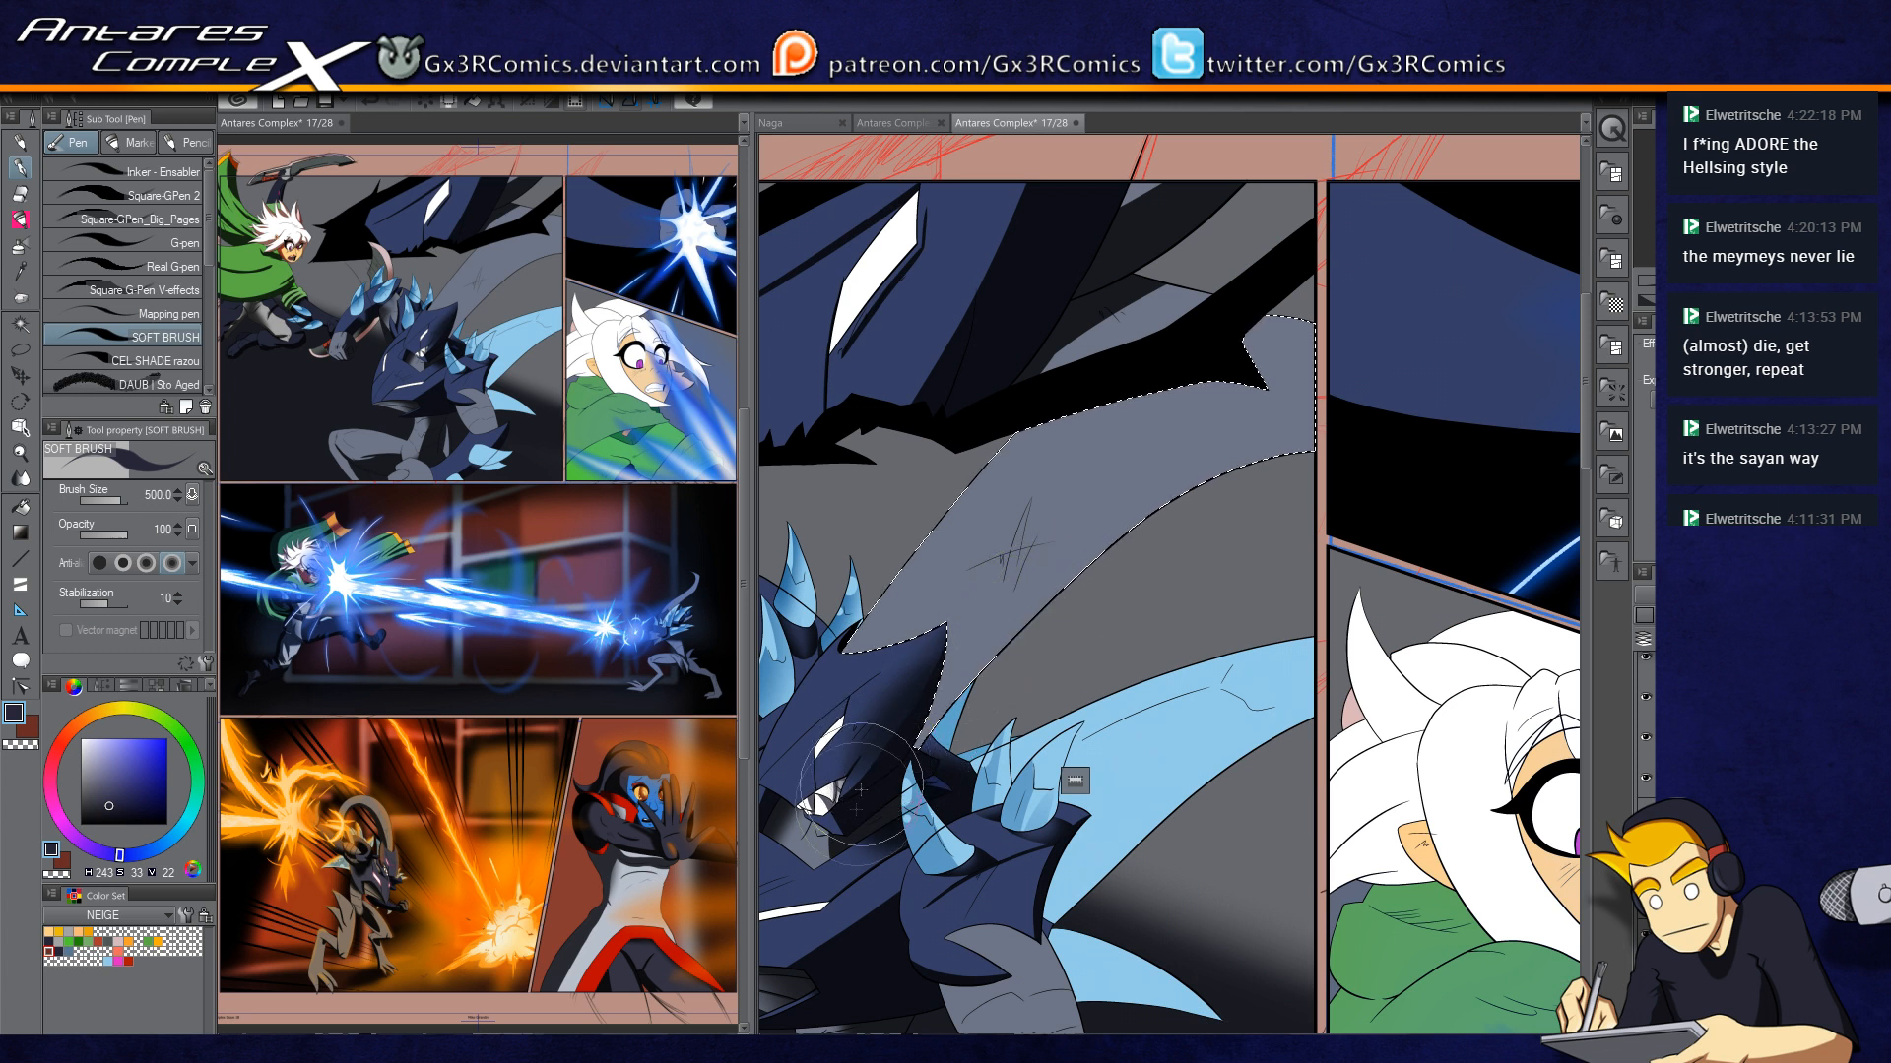
pyautogui.moveTo(930, 788); pyautogui.dragTo(1310, 476)
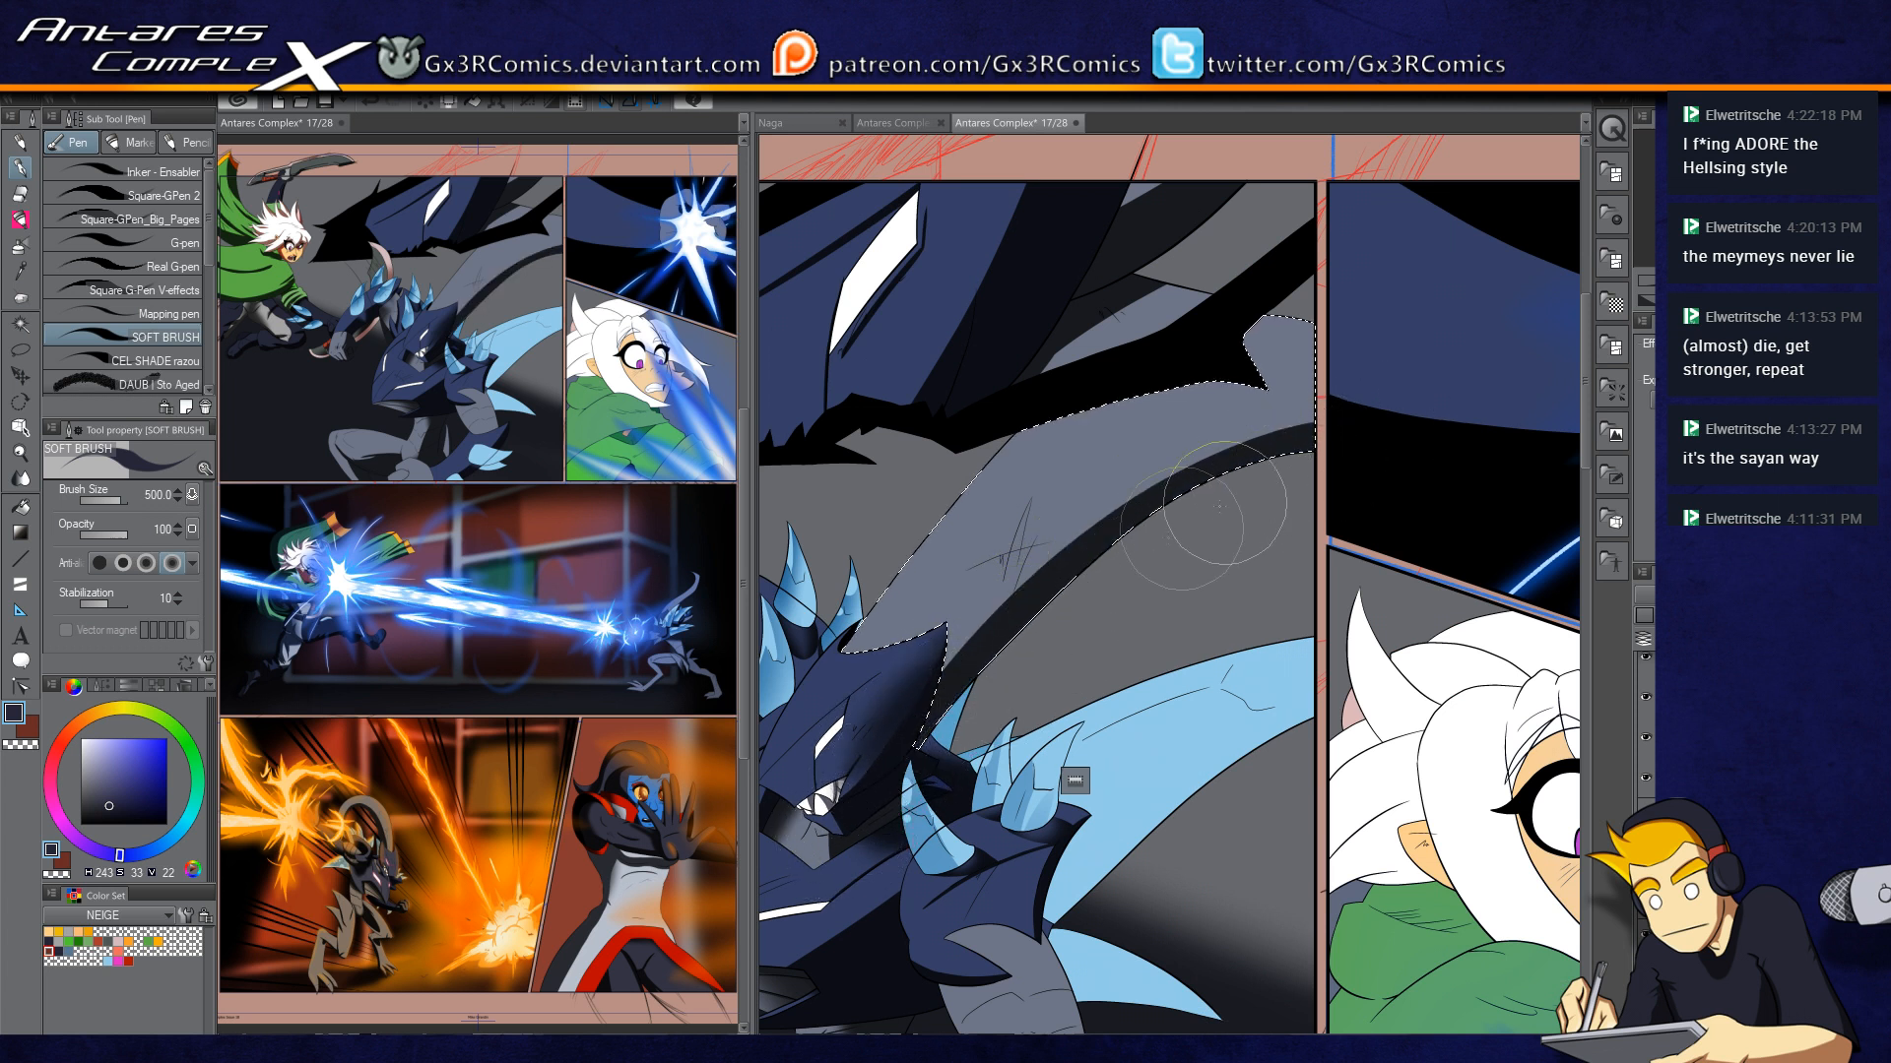
pyautogui.moveTo(847, 820)
pyautogui.mouseDown()
pyautogui.moveTo(1406, 397)
pyautogui.moveTo(970, 635)
pyautogui.moveTo(1467, 417)
pyautogui.mouseUp()
pyautogui.moveTo(866, 753)
pyautogui.mouseDown()
pyautogui.moveTo(1039, 529)
pyautogui.moveTo(1379, 392)
pyautogui.mouseUp()
pyautogui.moveTo(1009, 571); pyautogui.dragTo(856, 756)
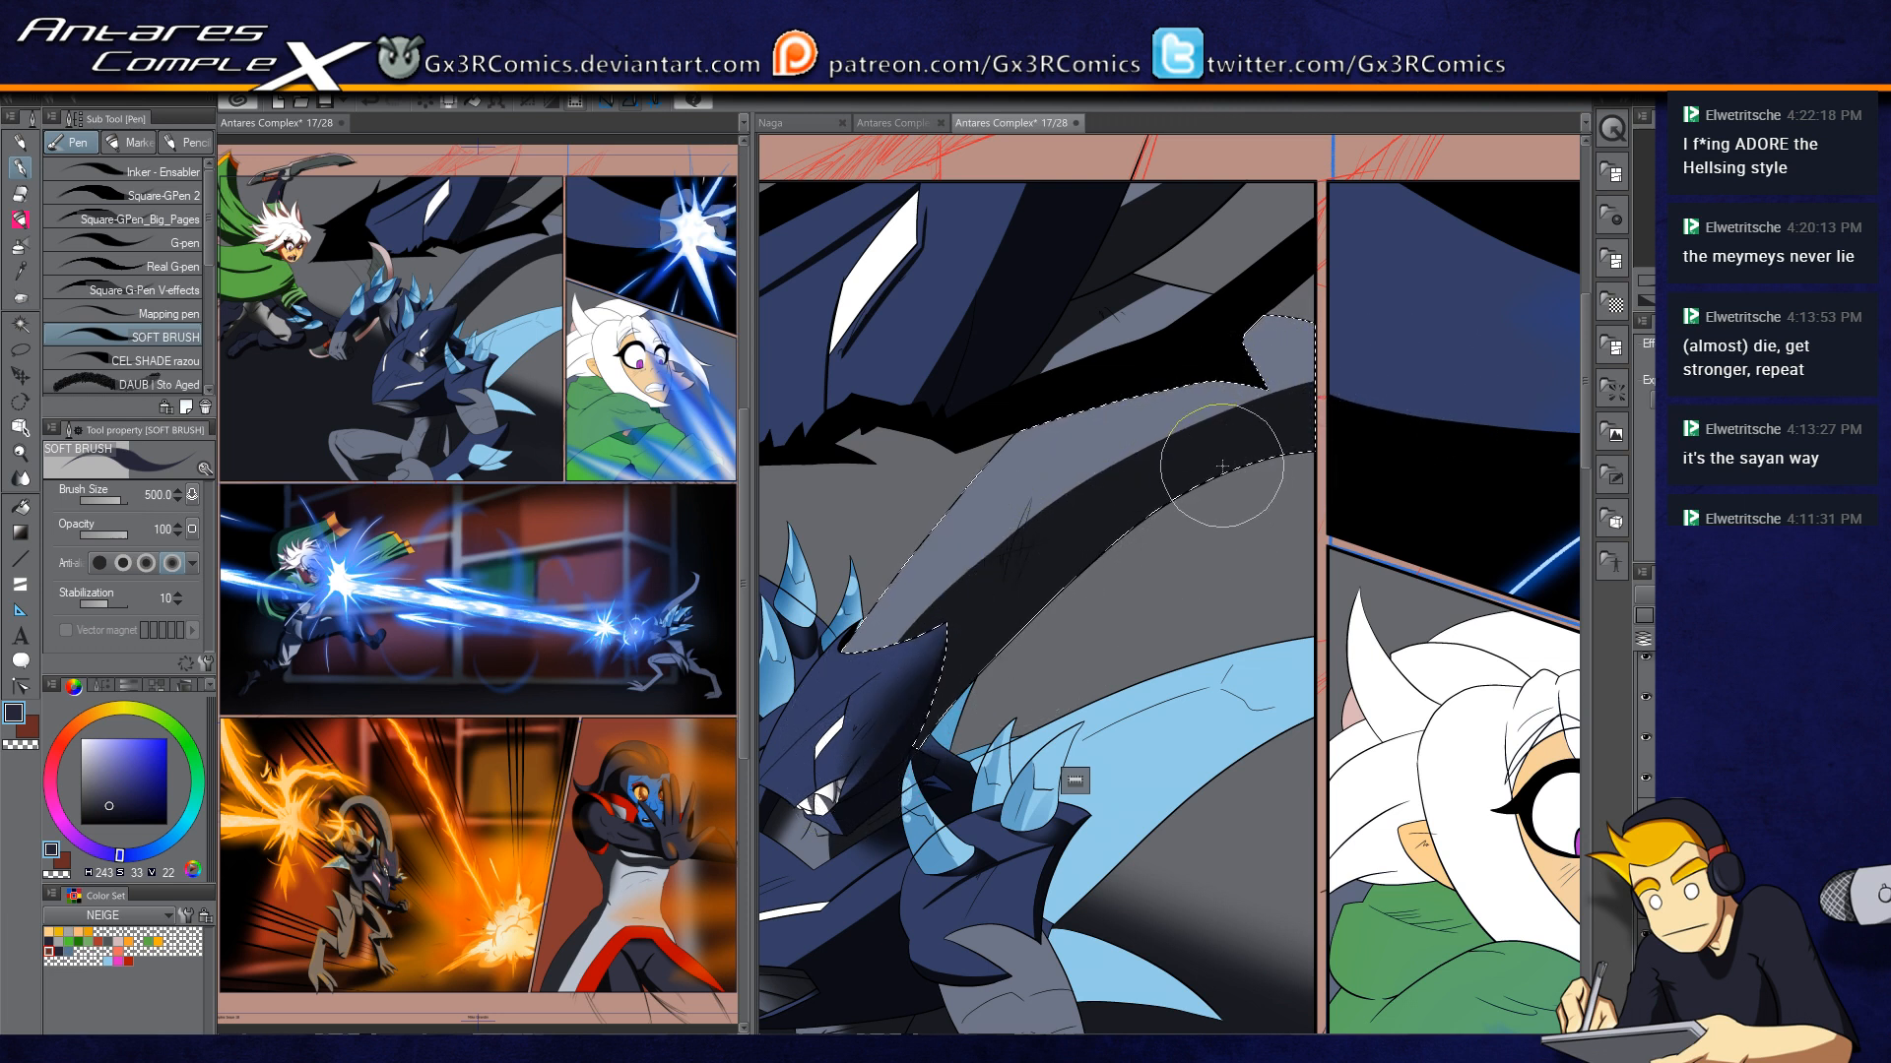
# Step: Select the long light blue fin behind the shoulder and shade its upper side with the Soft airbrush at size 1000
pyautogui.moveTo(1135, 735); pyautogui.dragTo(1166, 509)
pyautogui.press('w')
pyautogui.click(1160, 524)
pyautogui.press('b')
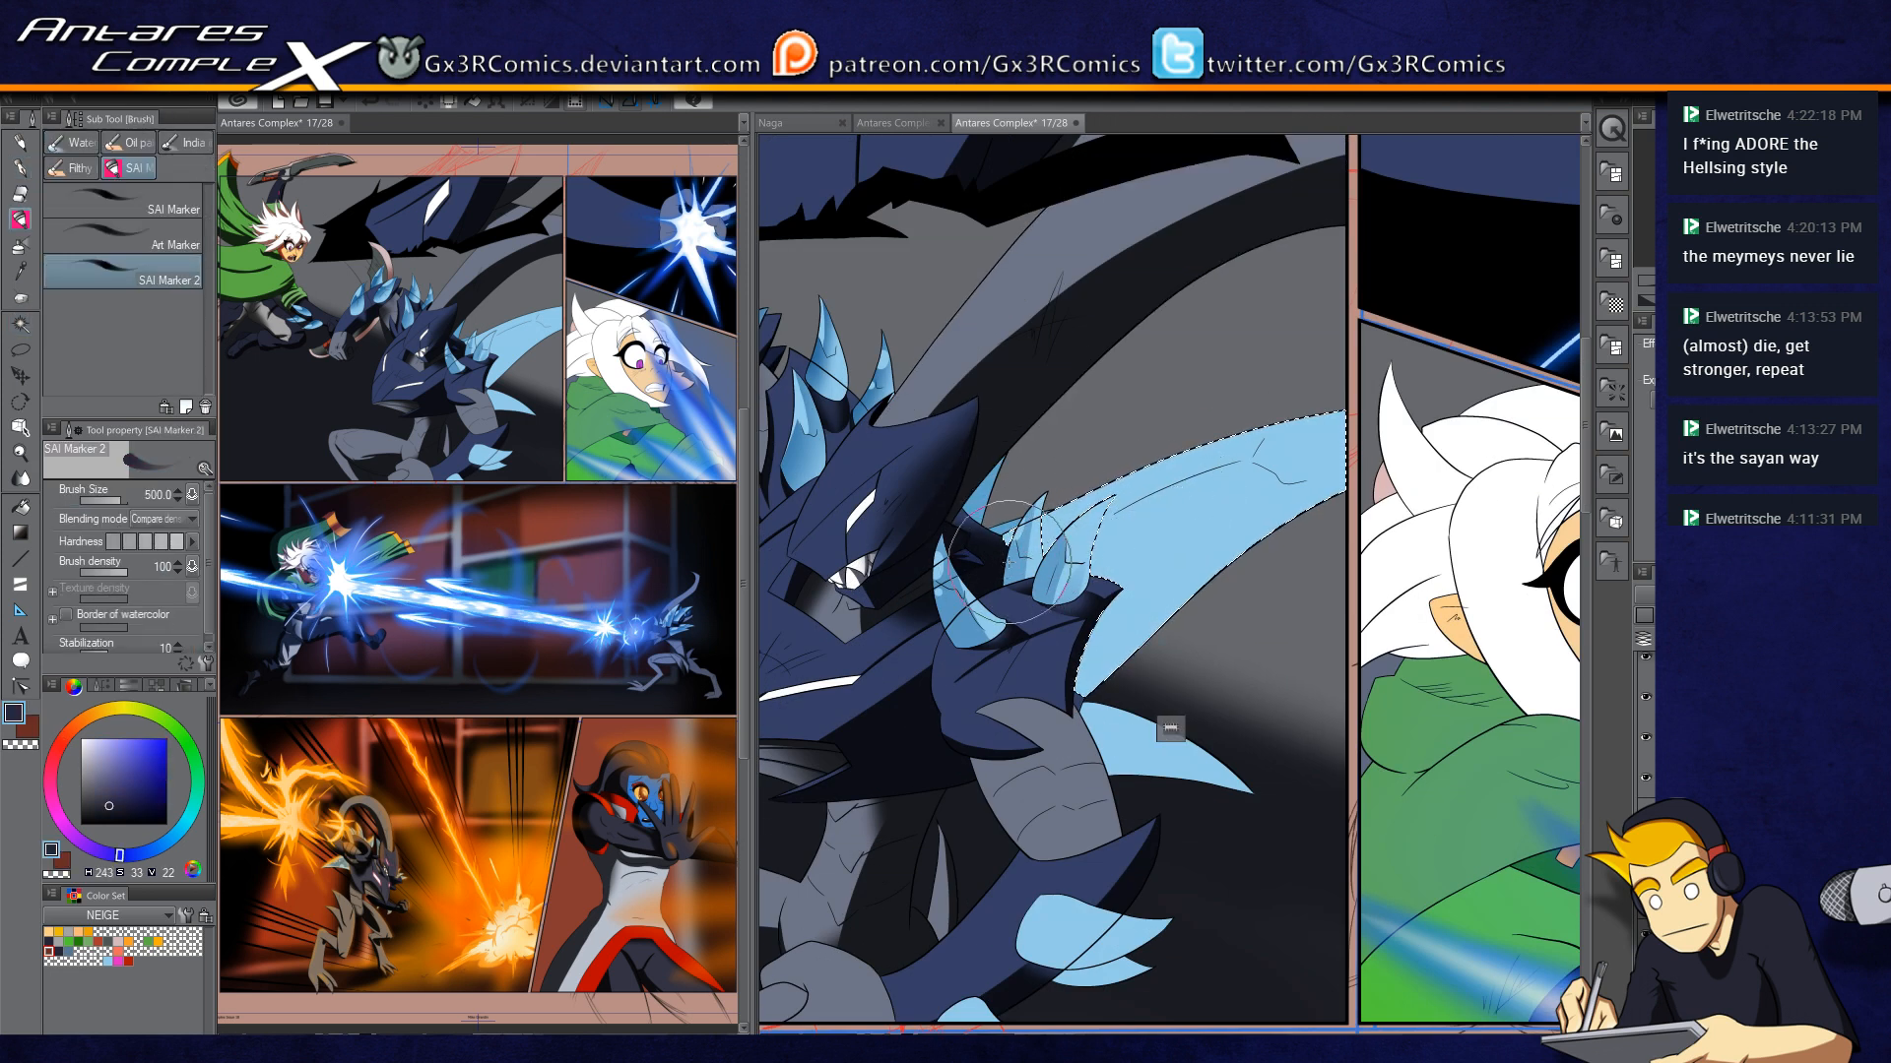
pyautogui.press('b')
pyautogui.press(']')
pyautogui.press(']')
pyautogui.press(']')
pyautogui.moveTo(1129, 436)
pyautogui.mouseDown()
pyautogui.moveTo(909, 662)
pyautogui.moveTo(792, 890)
pyautogui.mouseUp()
pyautogui.moveTo(1315, 372); pyautogui.dragTo(892, 871)
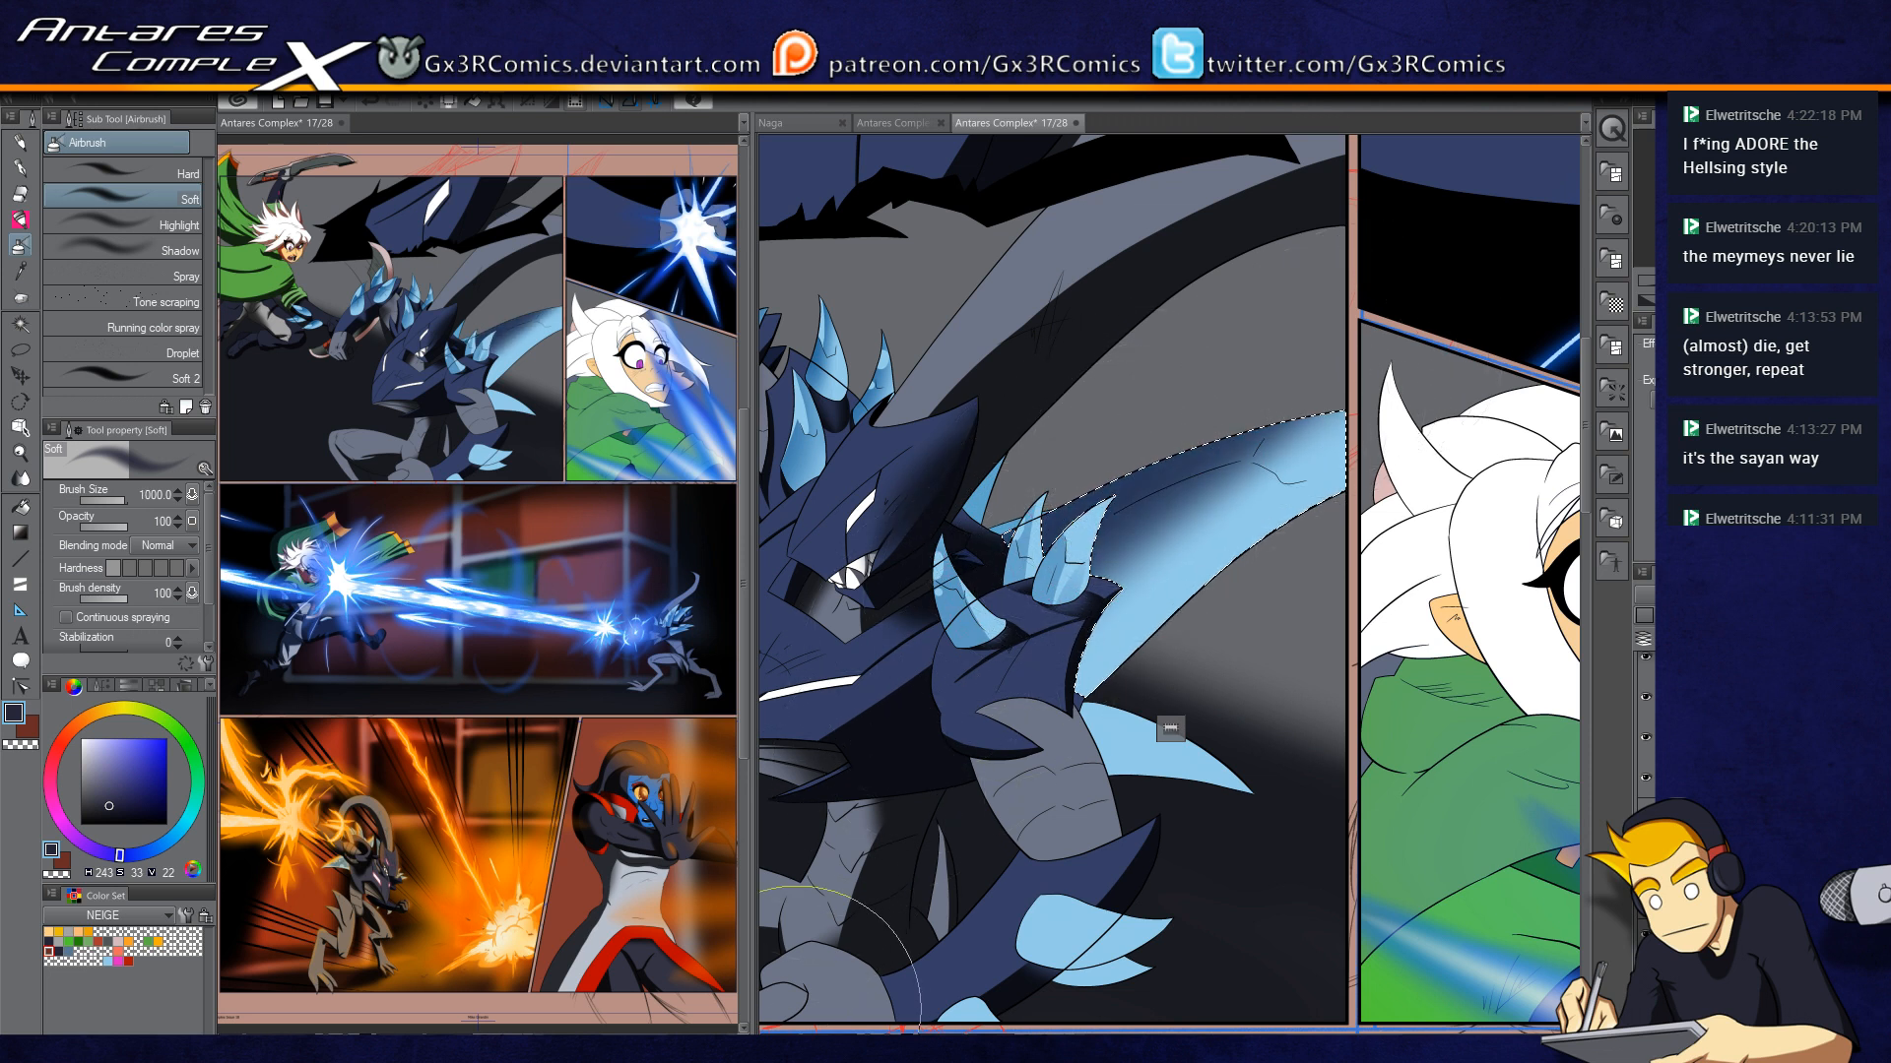
pyautogui.scroll(1, 882, 926)
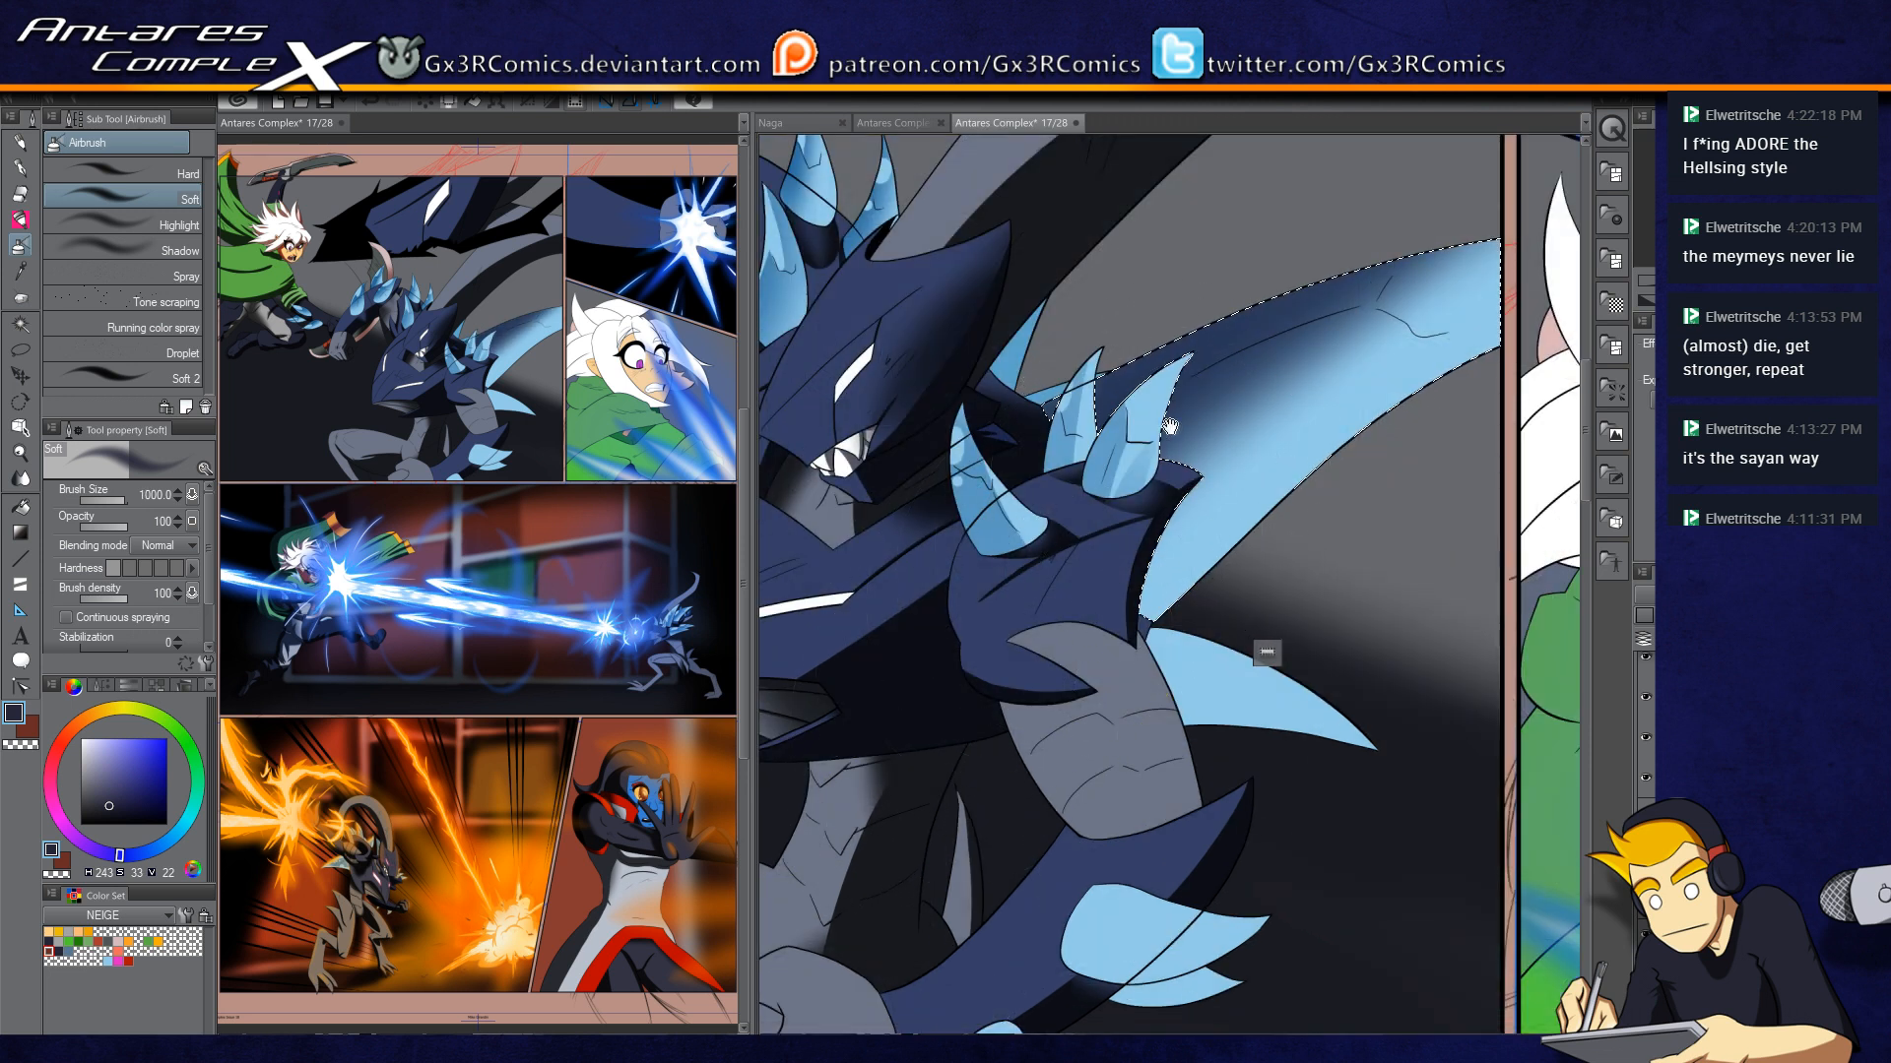
# Step: Trim the shadow along the light blue fin's upper edge with SOFT BRUSH in the transparent color
pyautogui.moveTo(1063, 344); pyautogui.dragTo(950, 456)
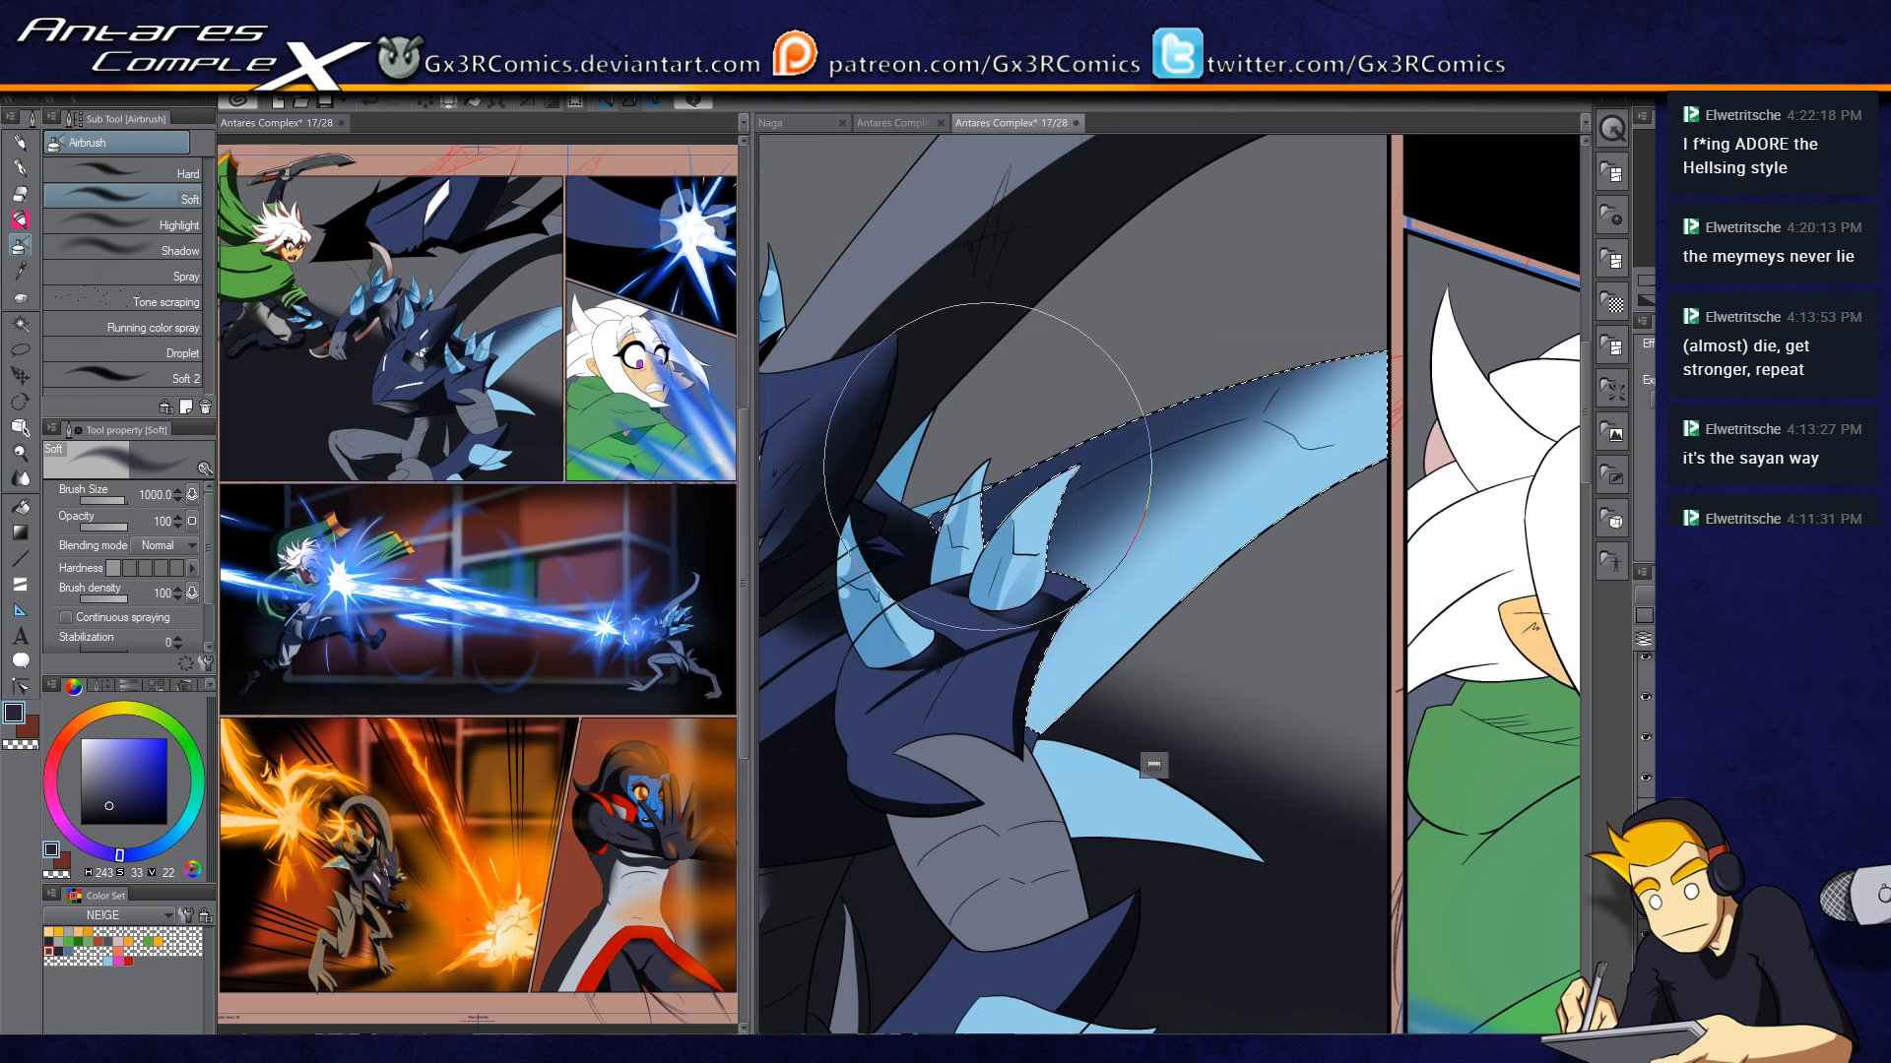
pyautogui.press('p')
pyautogui.scroll(1, 960, 532)
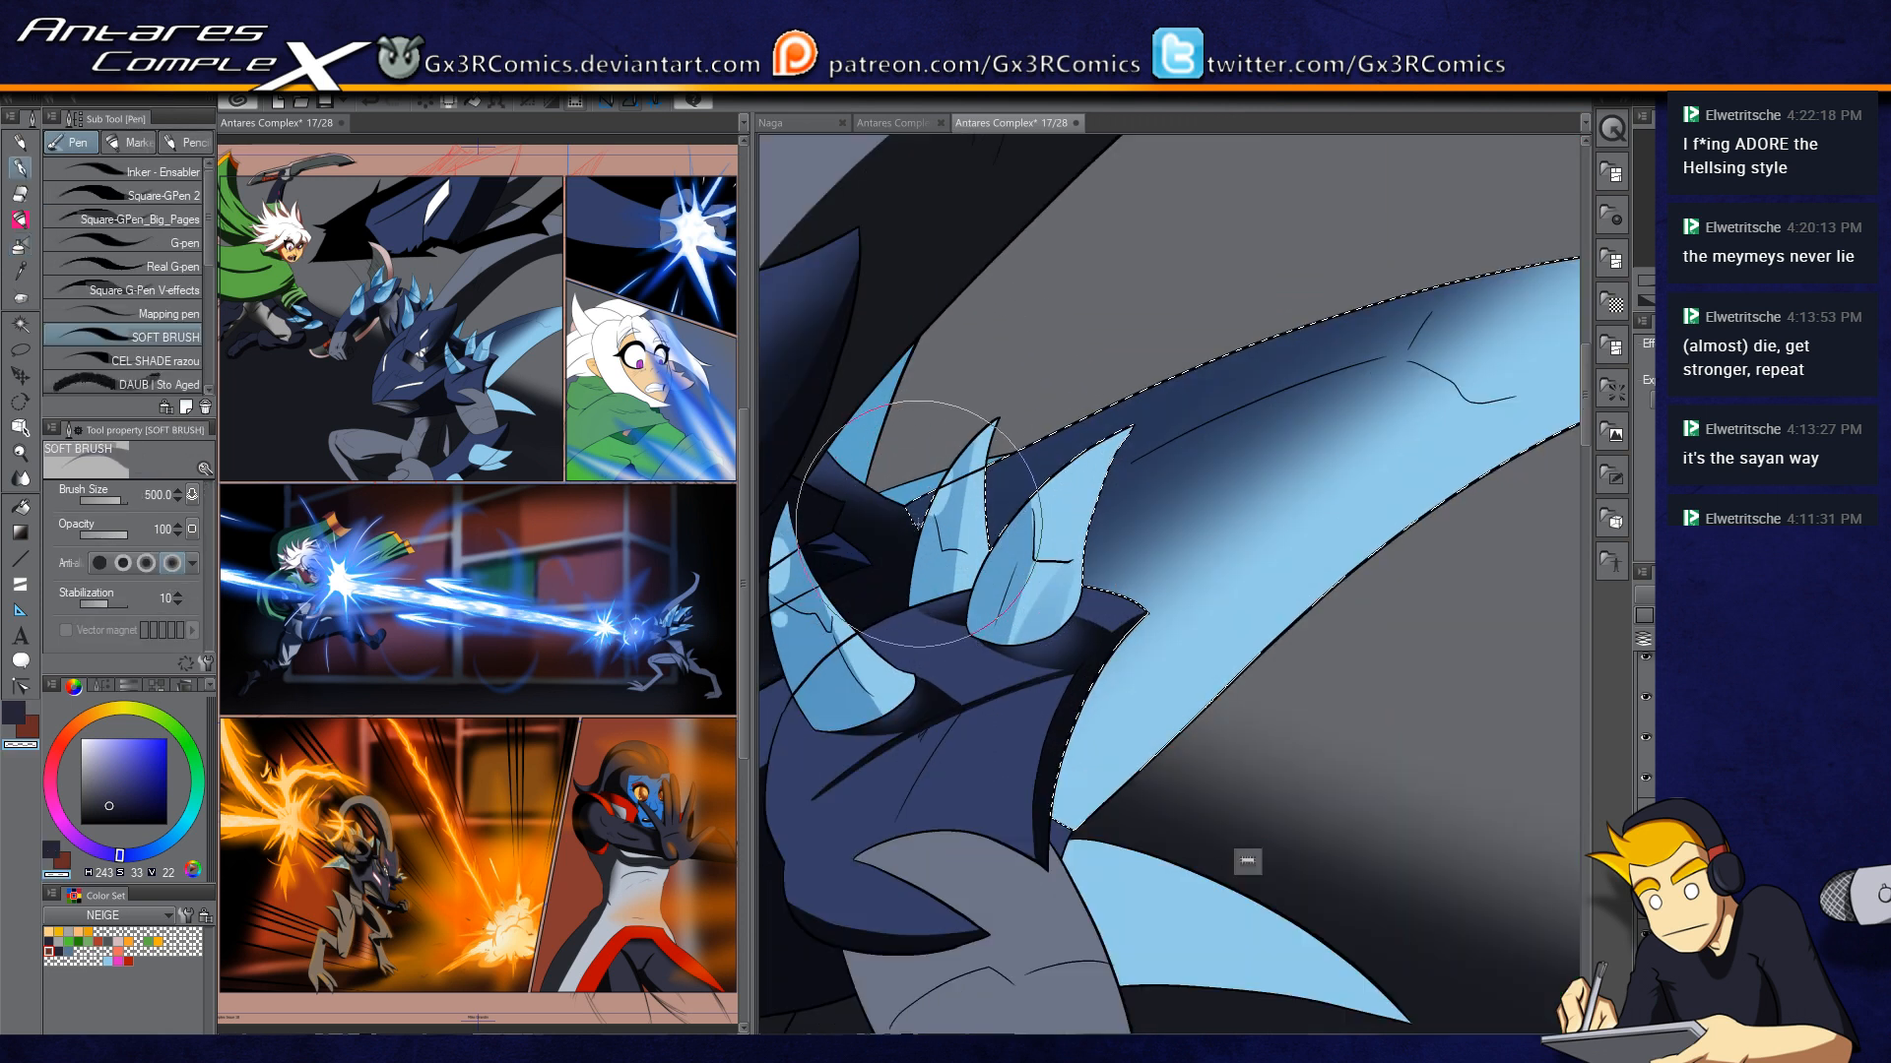
pyautogui.moveTo(996, 551); pyautogui.dragTo(1299, 316)
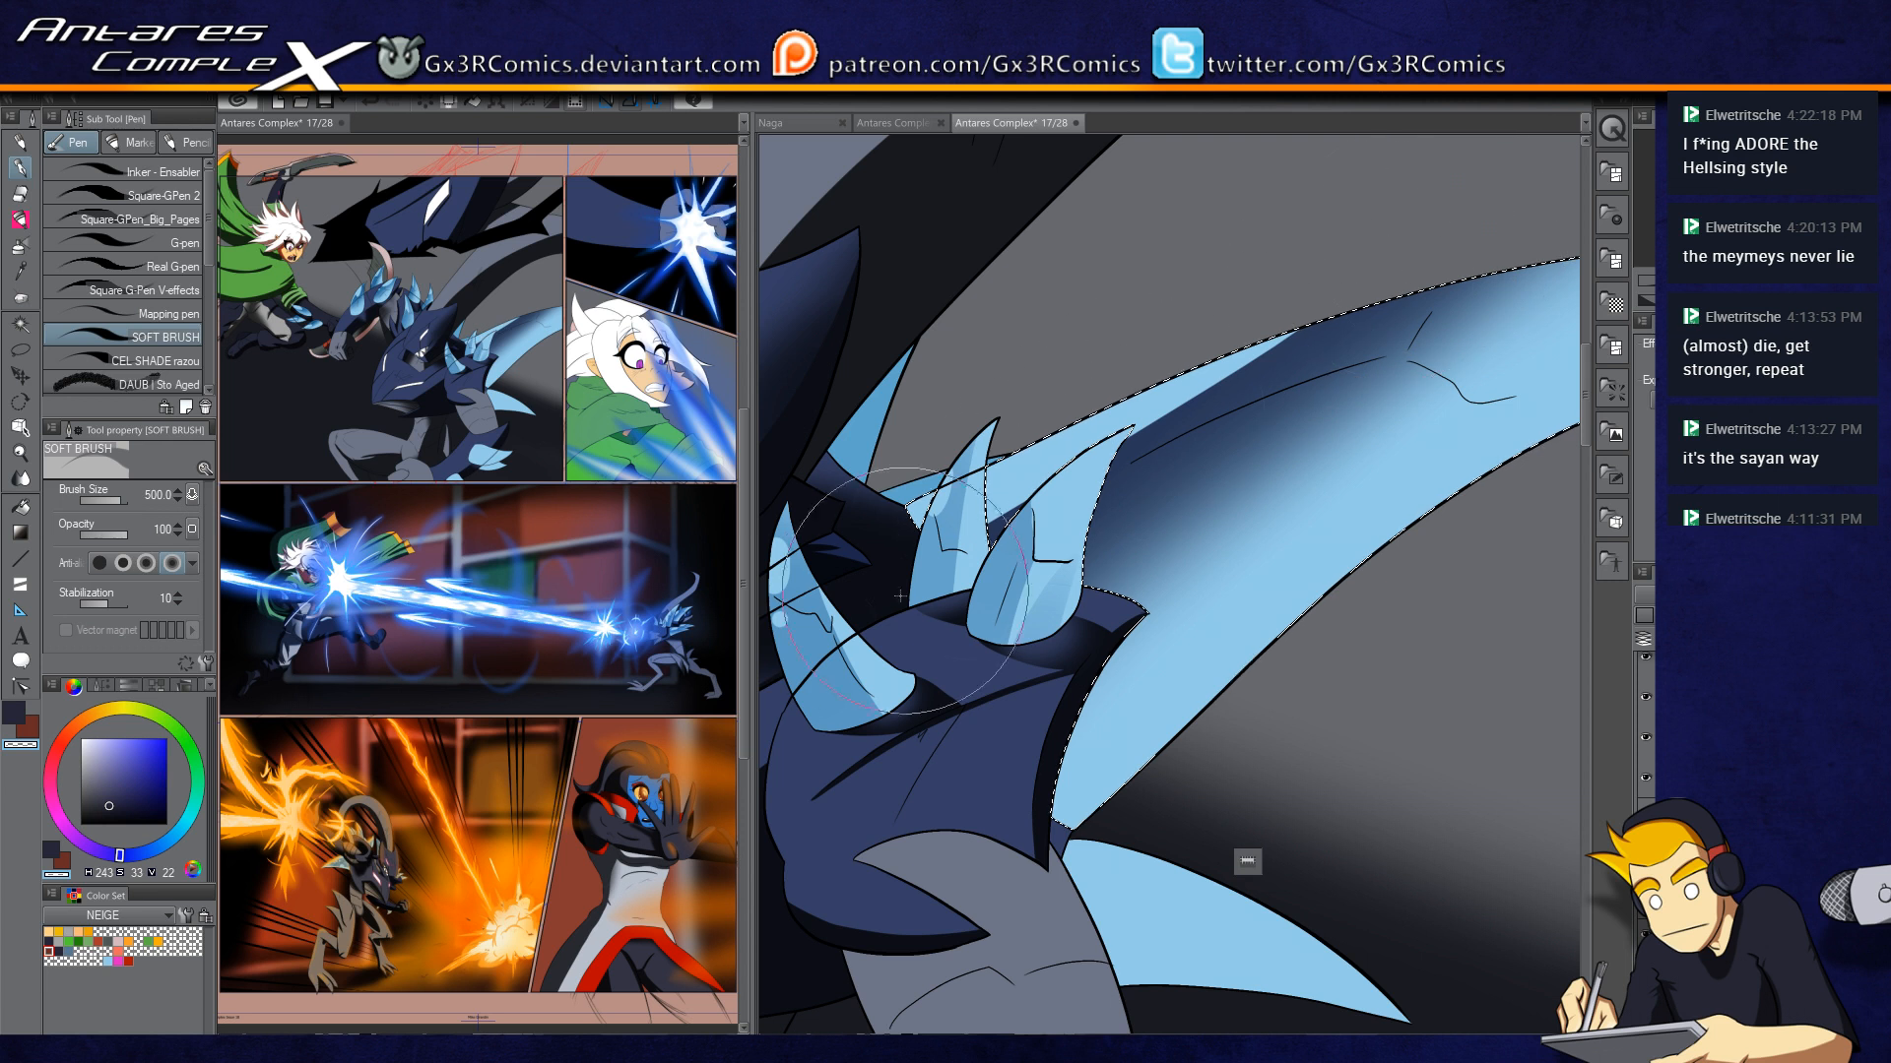
pyautogui.moveTo(1068, 468); pyautogui.dragTo(1468, 274)
pyautogui.moveTo(1091, 434); pyautogui.dragTo(1414, 325)
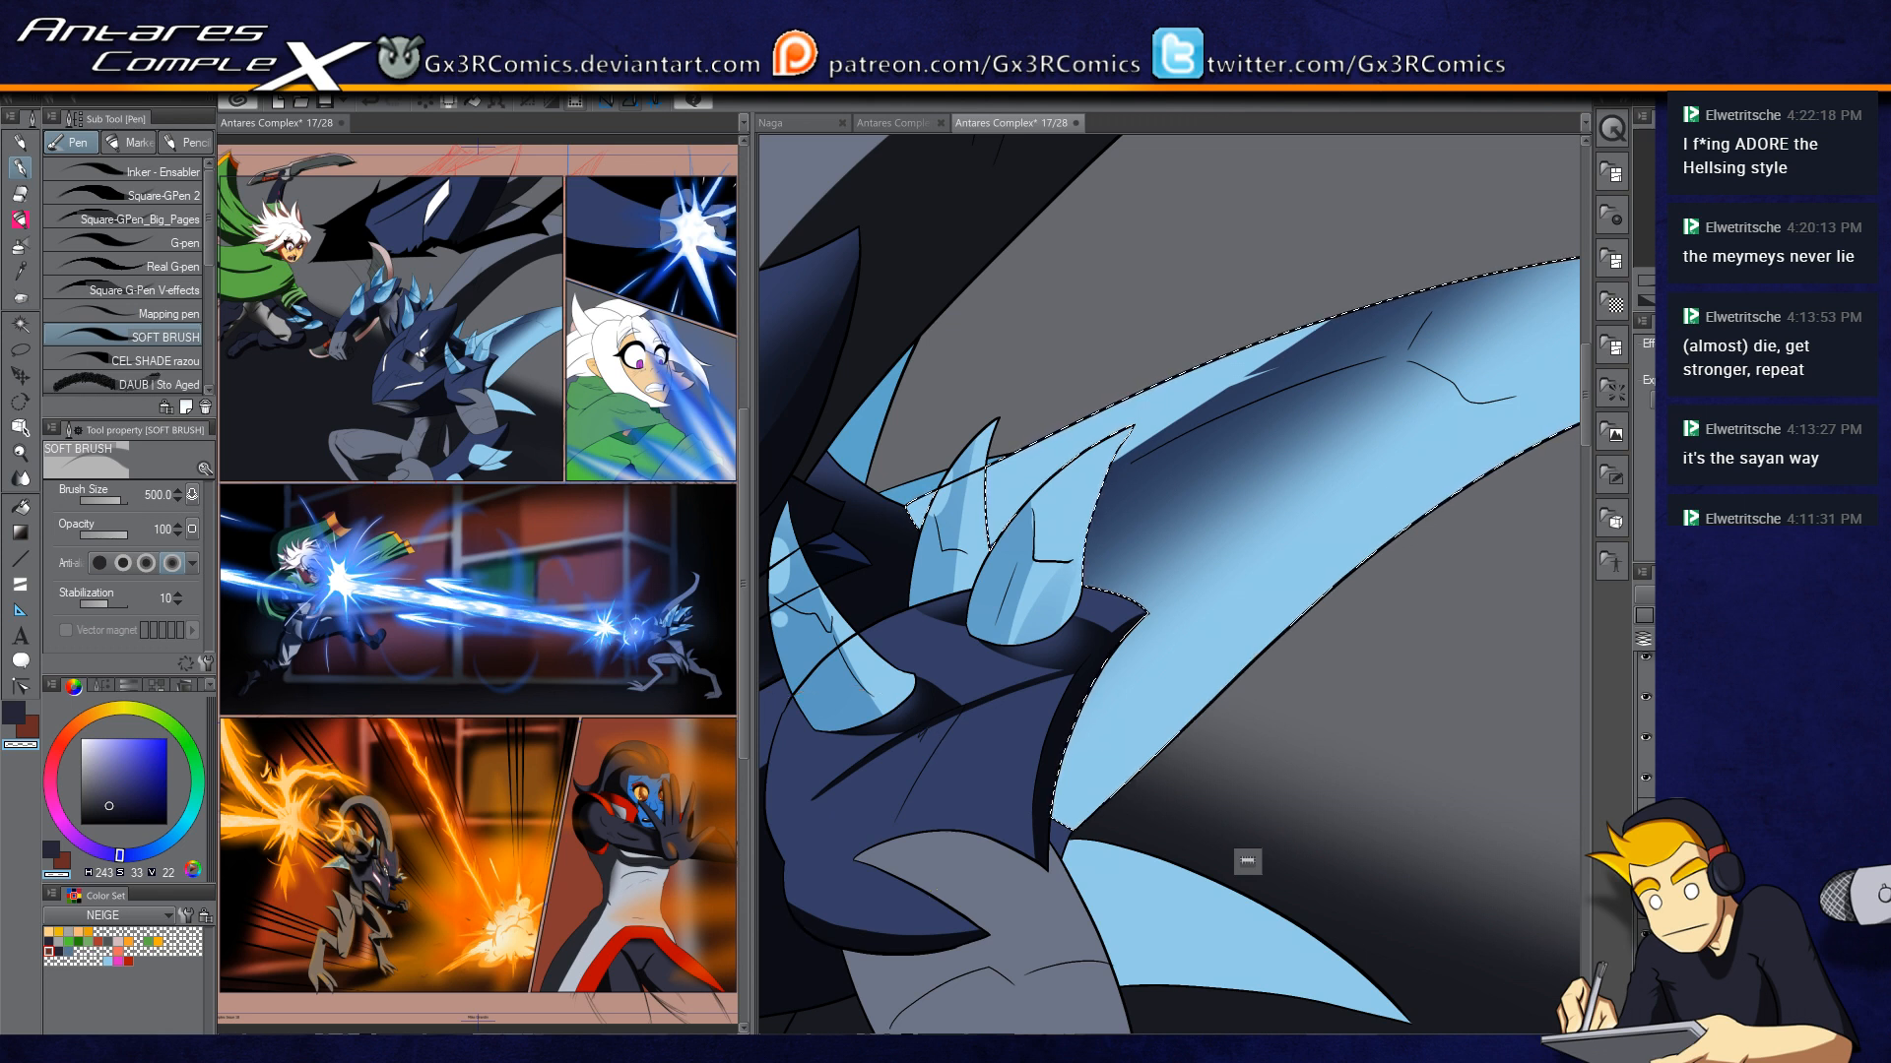
# Step: Try a SAI Marker 2 shadow at the lower base of the light blue fin and undo the stroke
pyautogui.moveTo(1118, 733)
pyautogui.mouseDown()
pyautogui.moveTo(1073, 581)
pyautogui.moveTo(1105, 477)
pyautogui.mouseUp()
pyautogui.press('x')
pyautogui.press('x')
pyautogui.moveTo(886, 679); pyautogui.dragTo(1378, 603)
pyautogui.press('b')
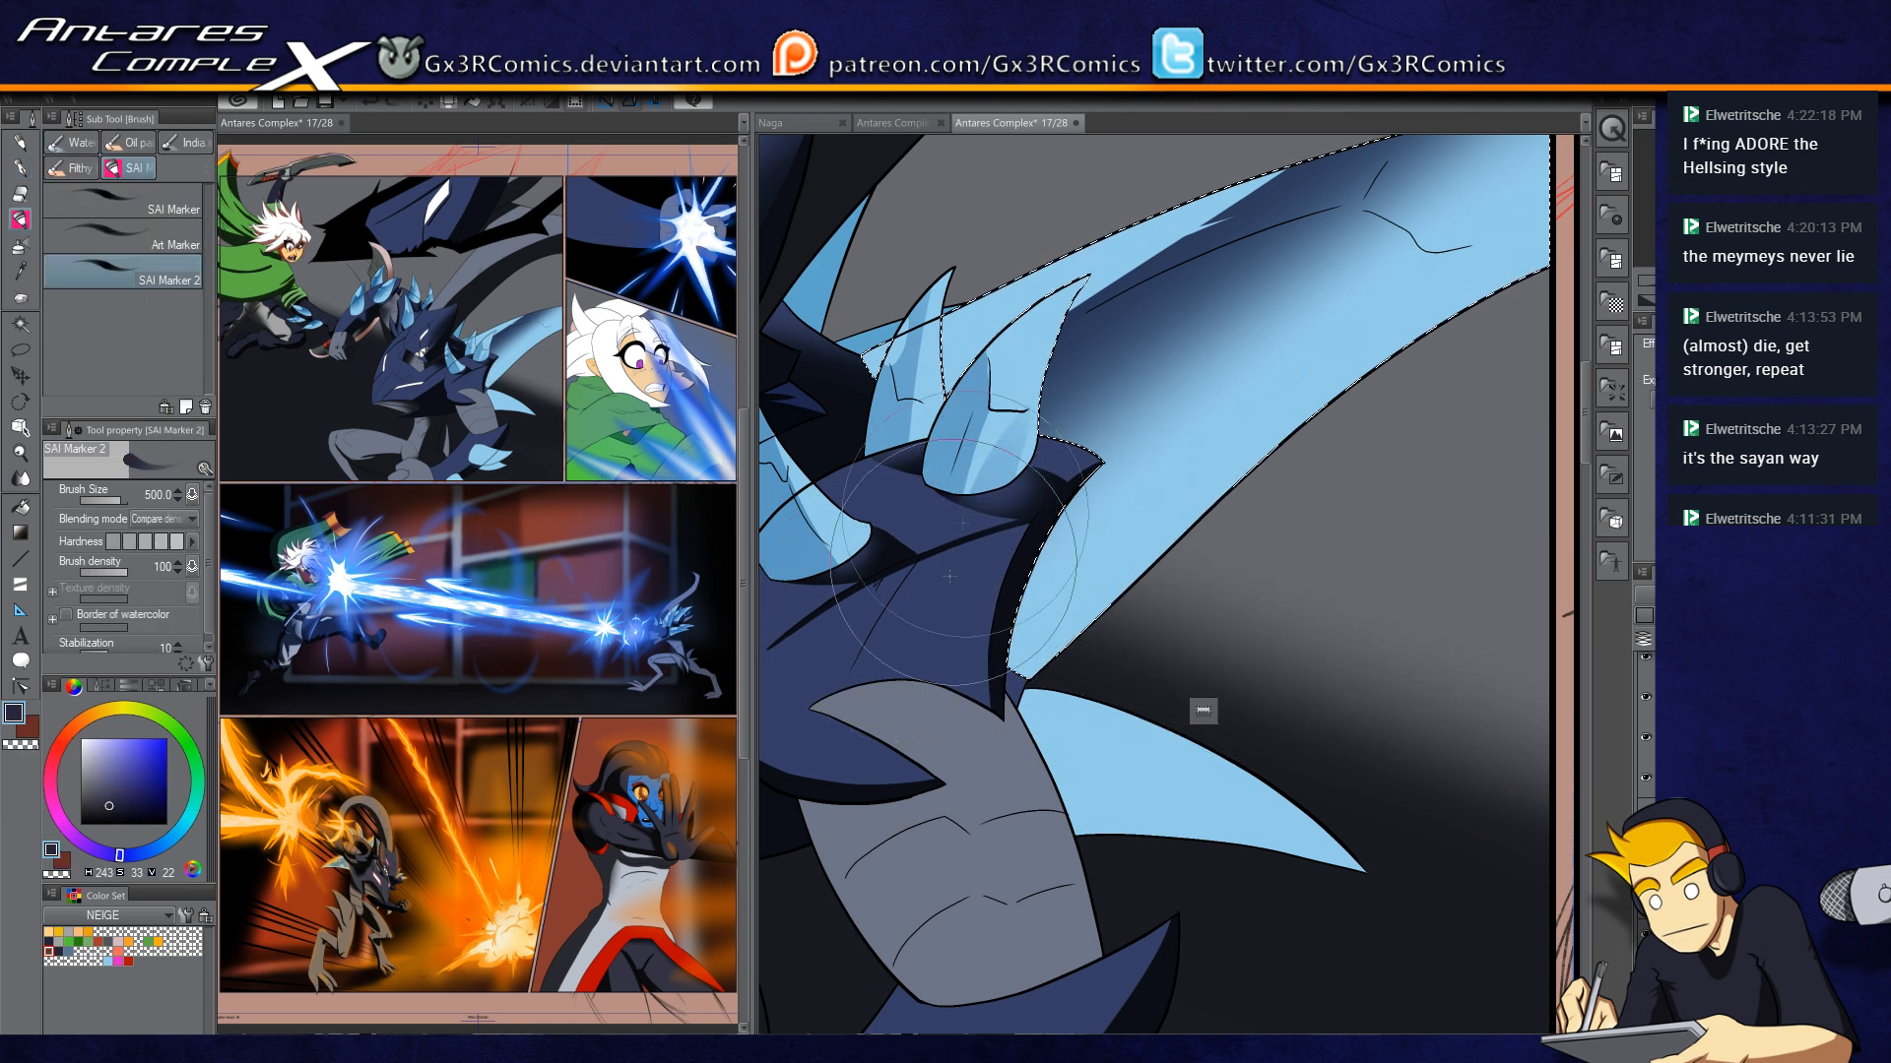
pyautogui.moveTo(915, 615); pyautogui.dragTo(1231, 635)
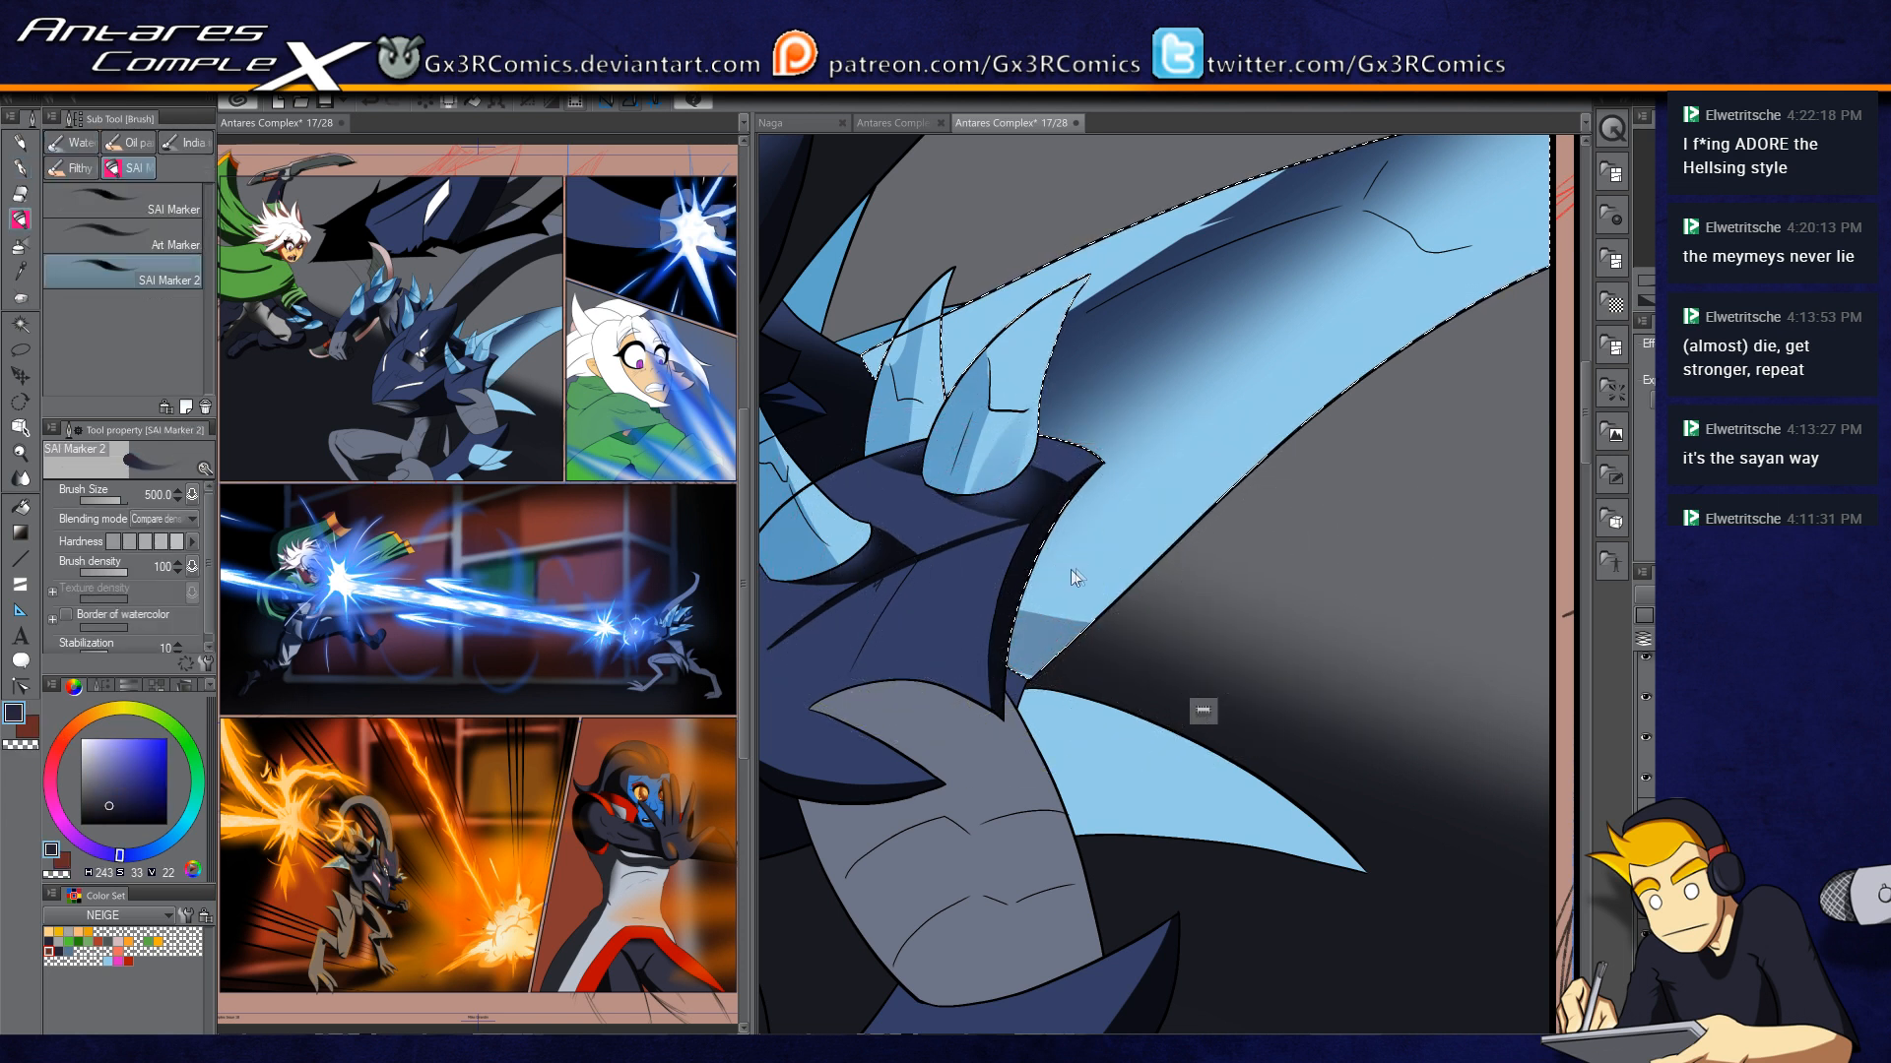
pyautogui.hotkey('ctrl', 'z')
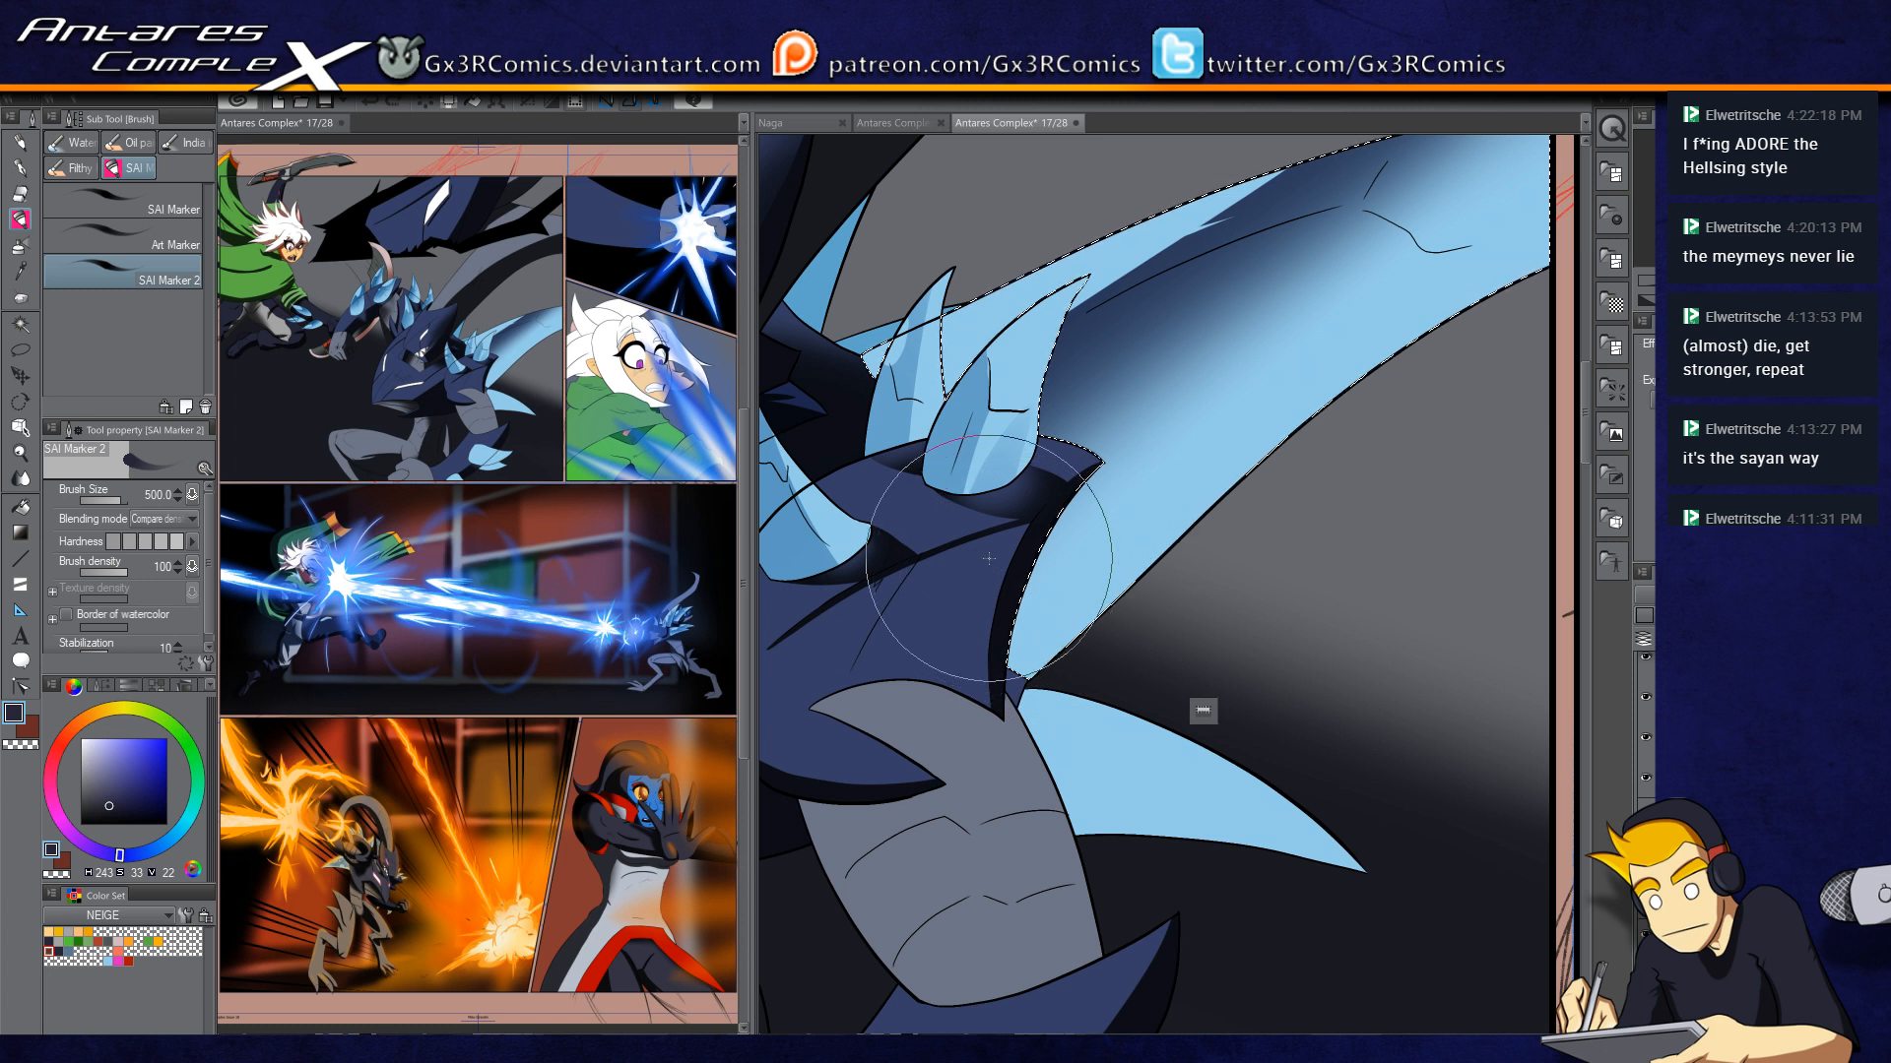
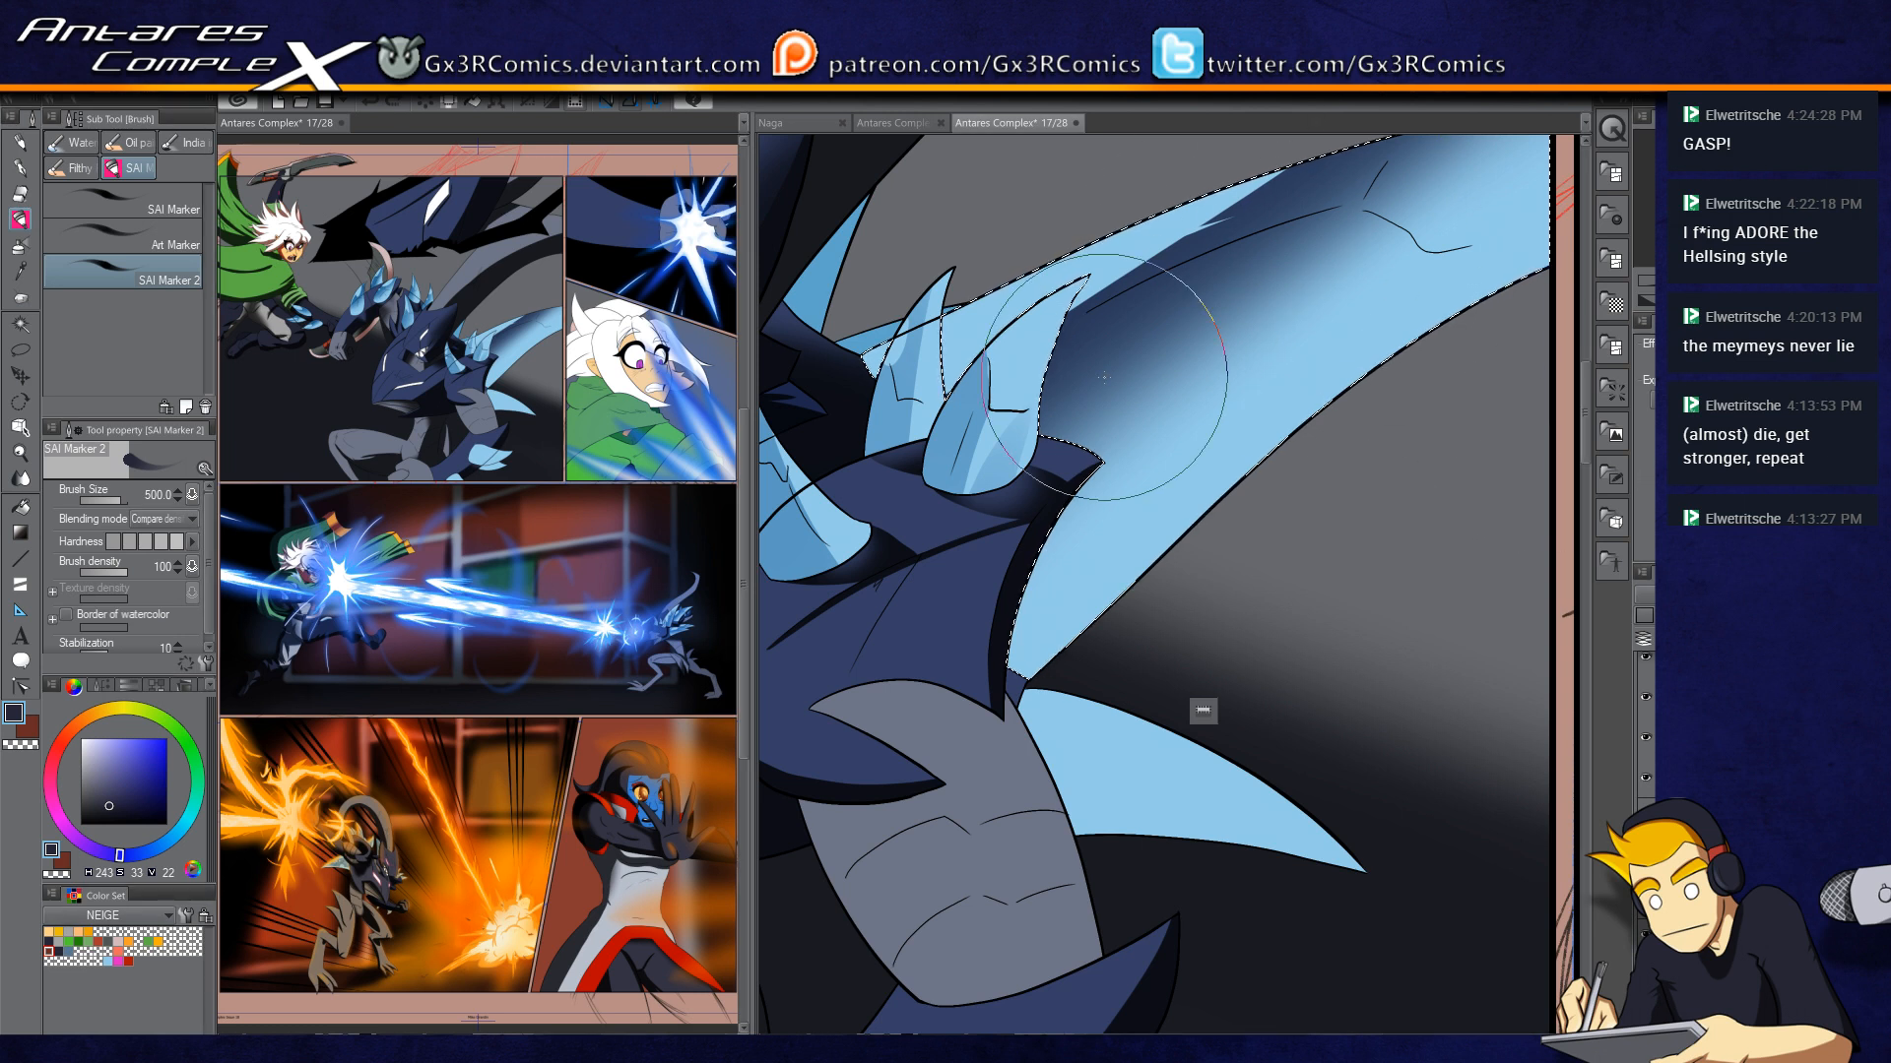
# Step: Shade the lower base of the light blue fin beside the shoulder with the Soft airbrush at size 1000
pyautogui.moveTo(1097, 366); pyautogui.dragTo(1104, 599)
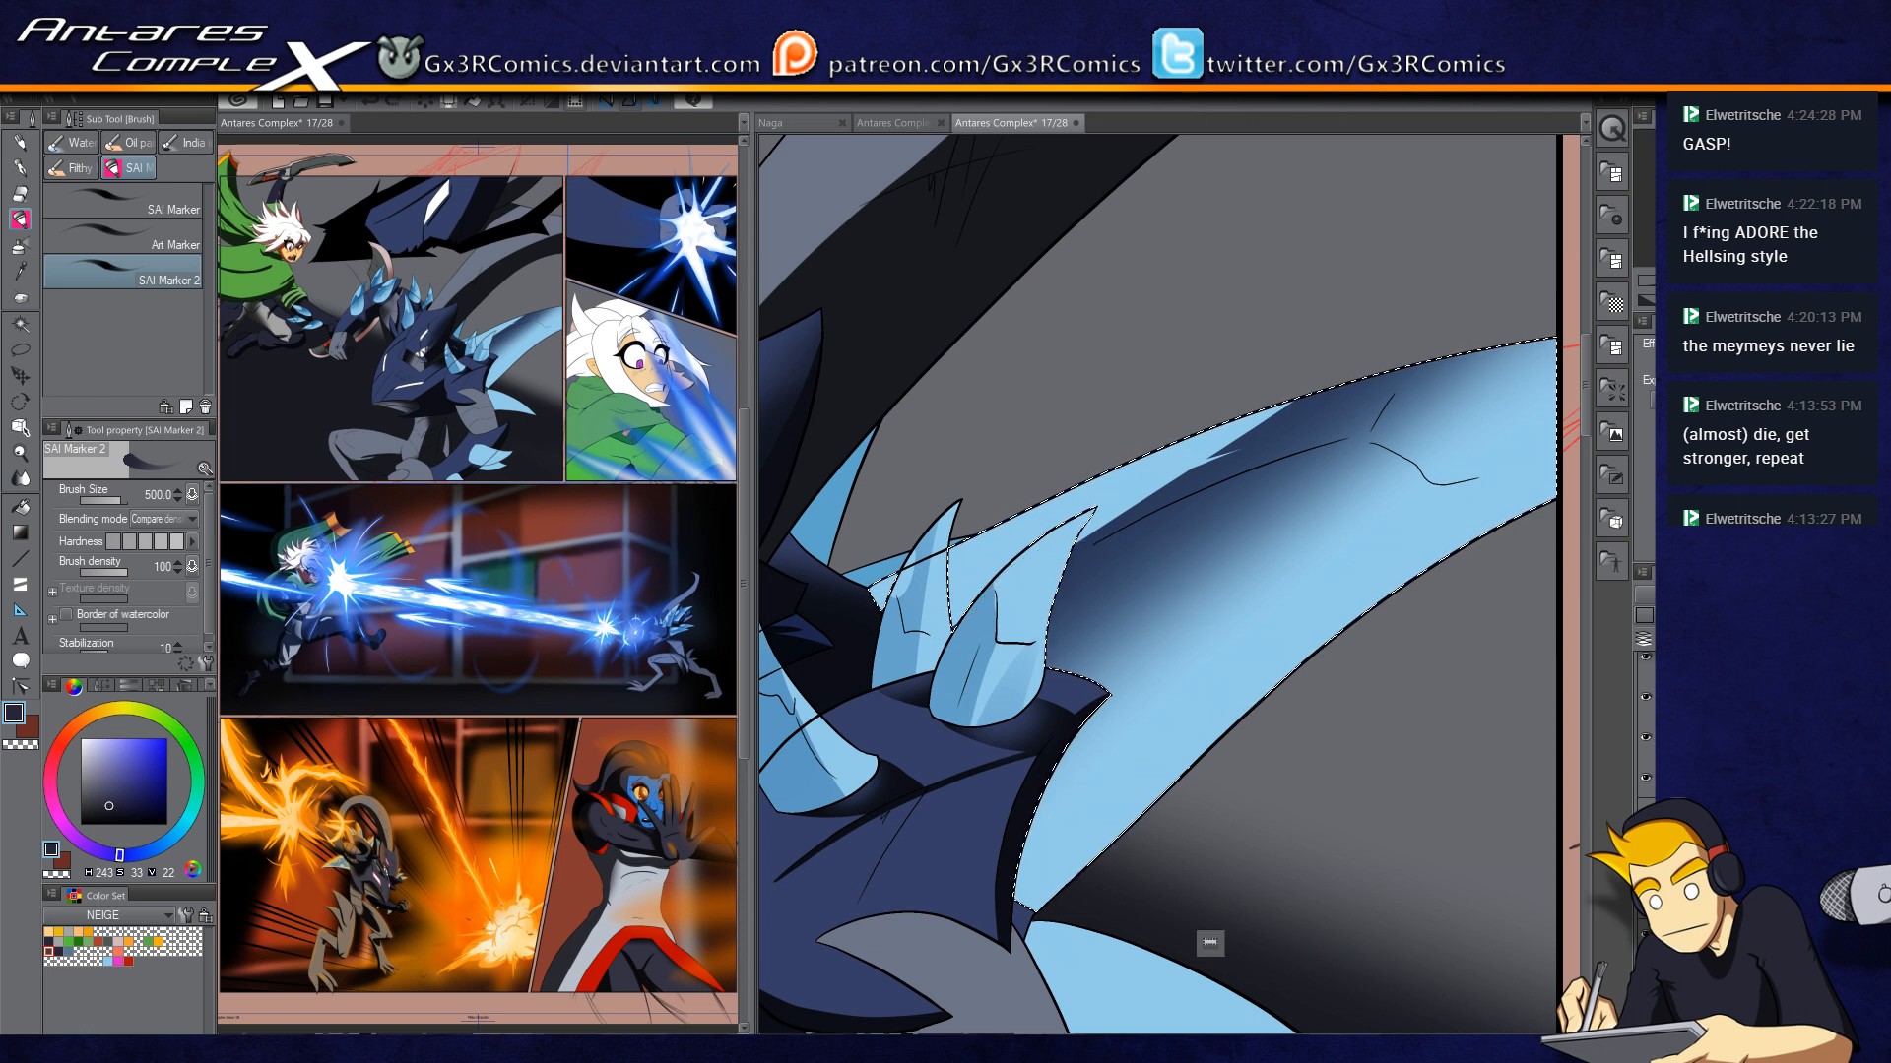
pyautogui.moveTo(1152, 764); pyautogui.dragTo(1219, 491)
pyautogui.press('b')
pyautogui.press('b')
pyautogui.press('b')
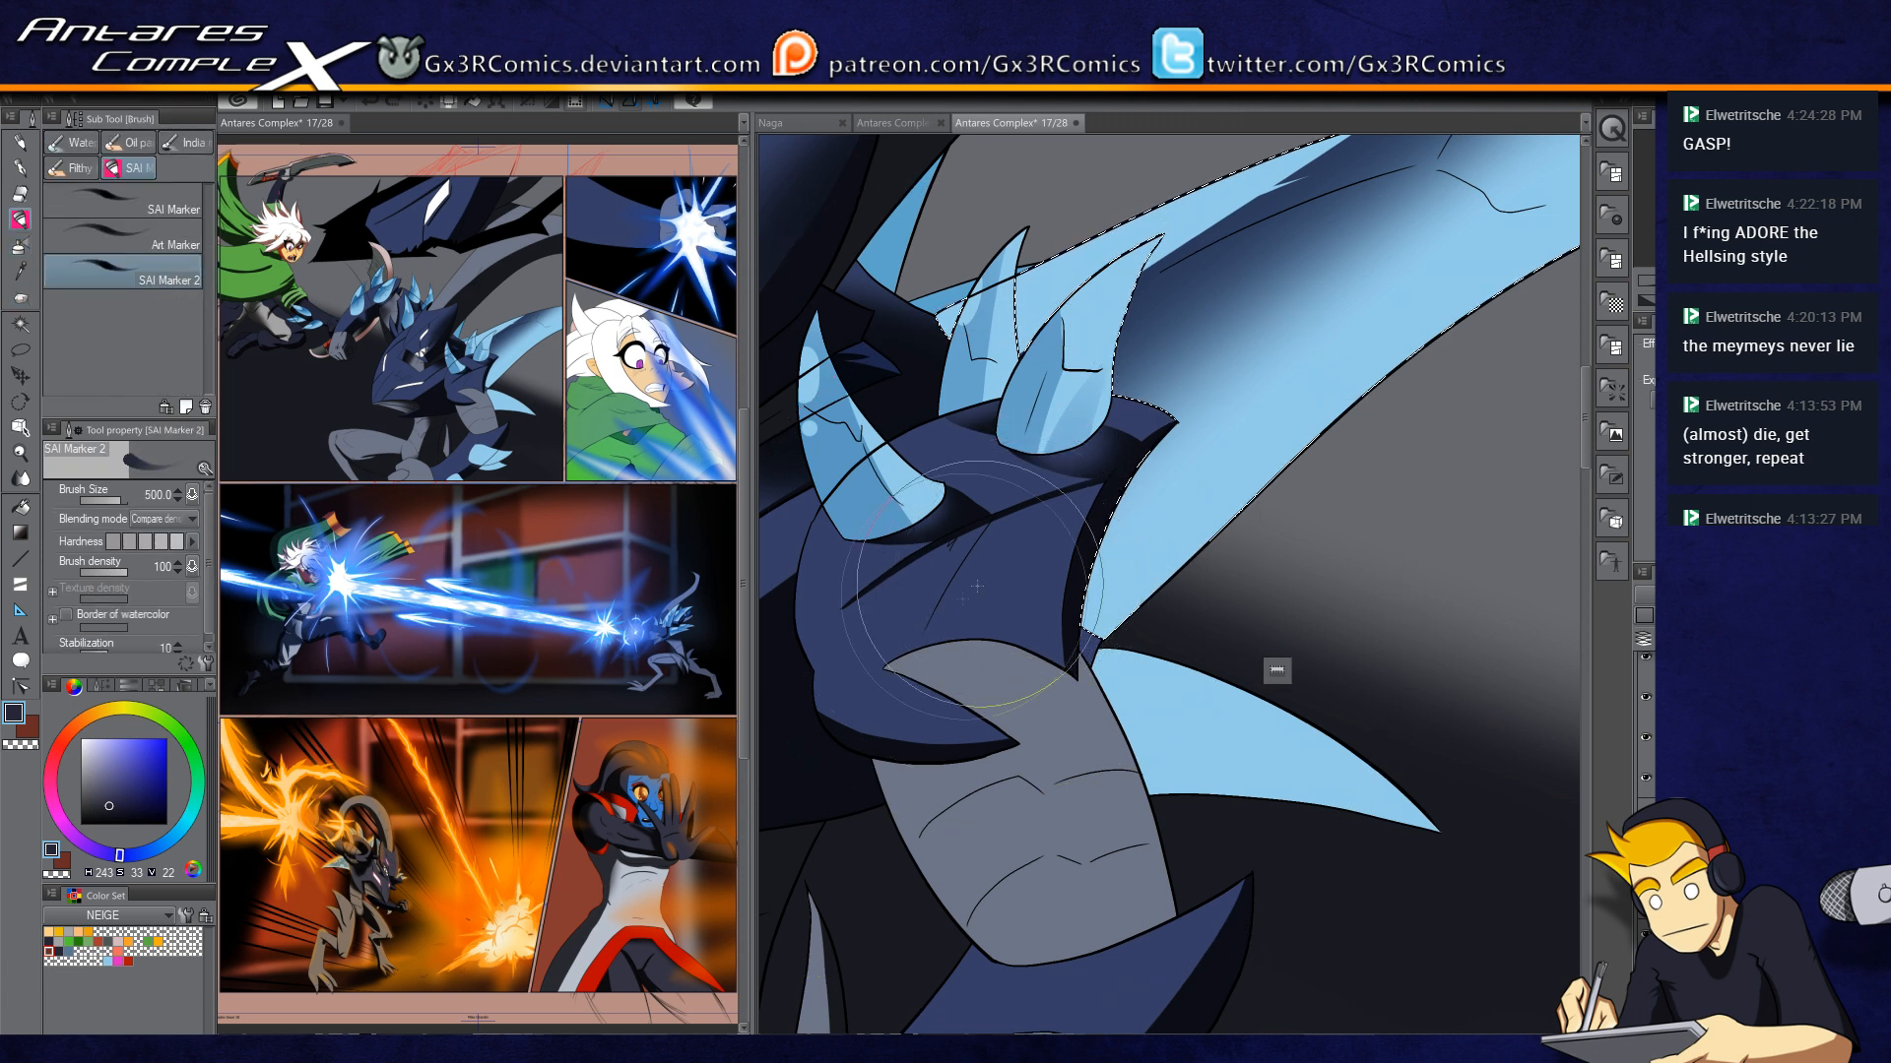
pyautogui.press('b')
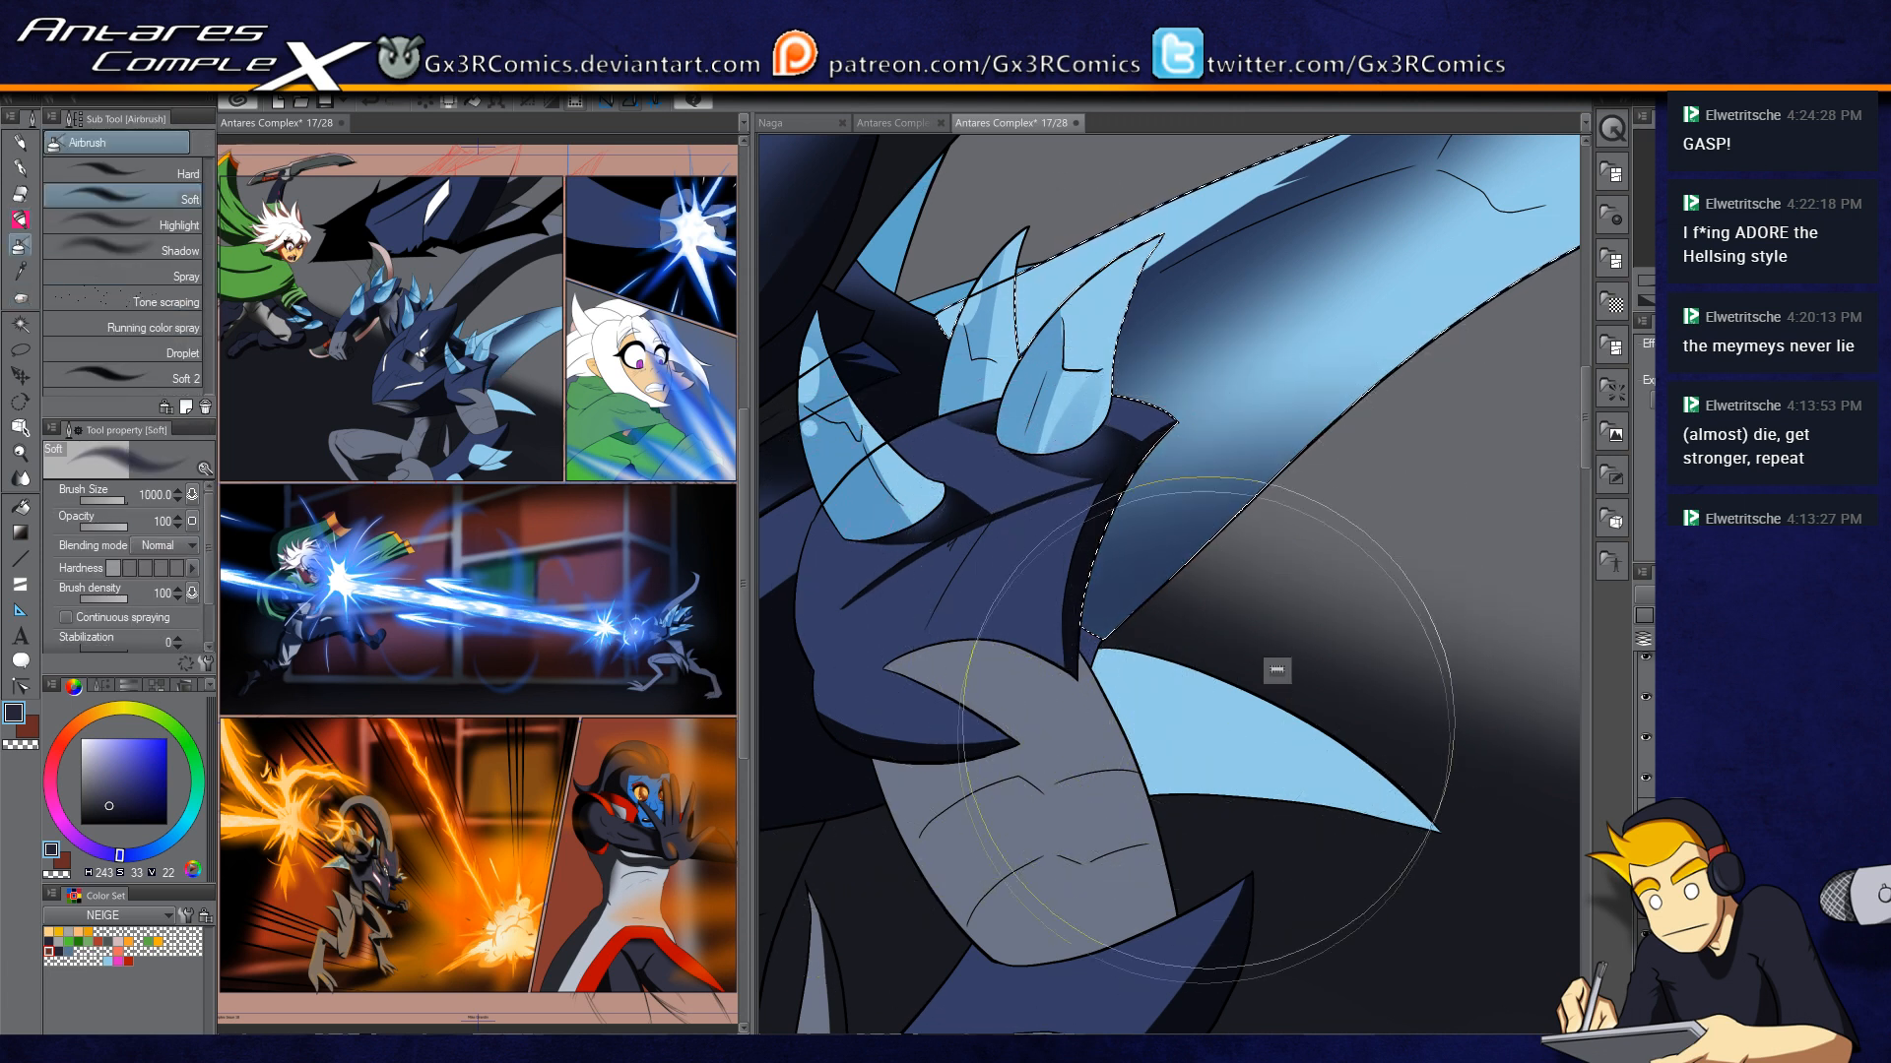
# Step: Select the light blue spike behind the upper arm, shade it with the Soft airbrush, and clear a highlight at its base with SOFT BRUSH
pyautogui.press('w')
pyautogui.click(1191, 734)
pyautogui.moveTo(1179, 741); pyautogui.dragTo(1133, 591)
pyautogui.press('b')
pyautogui.press('b')
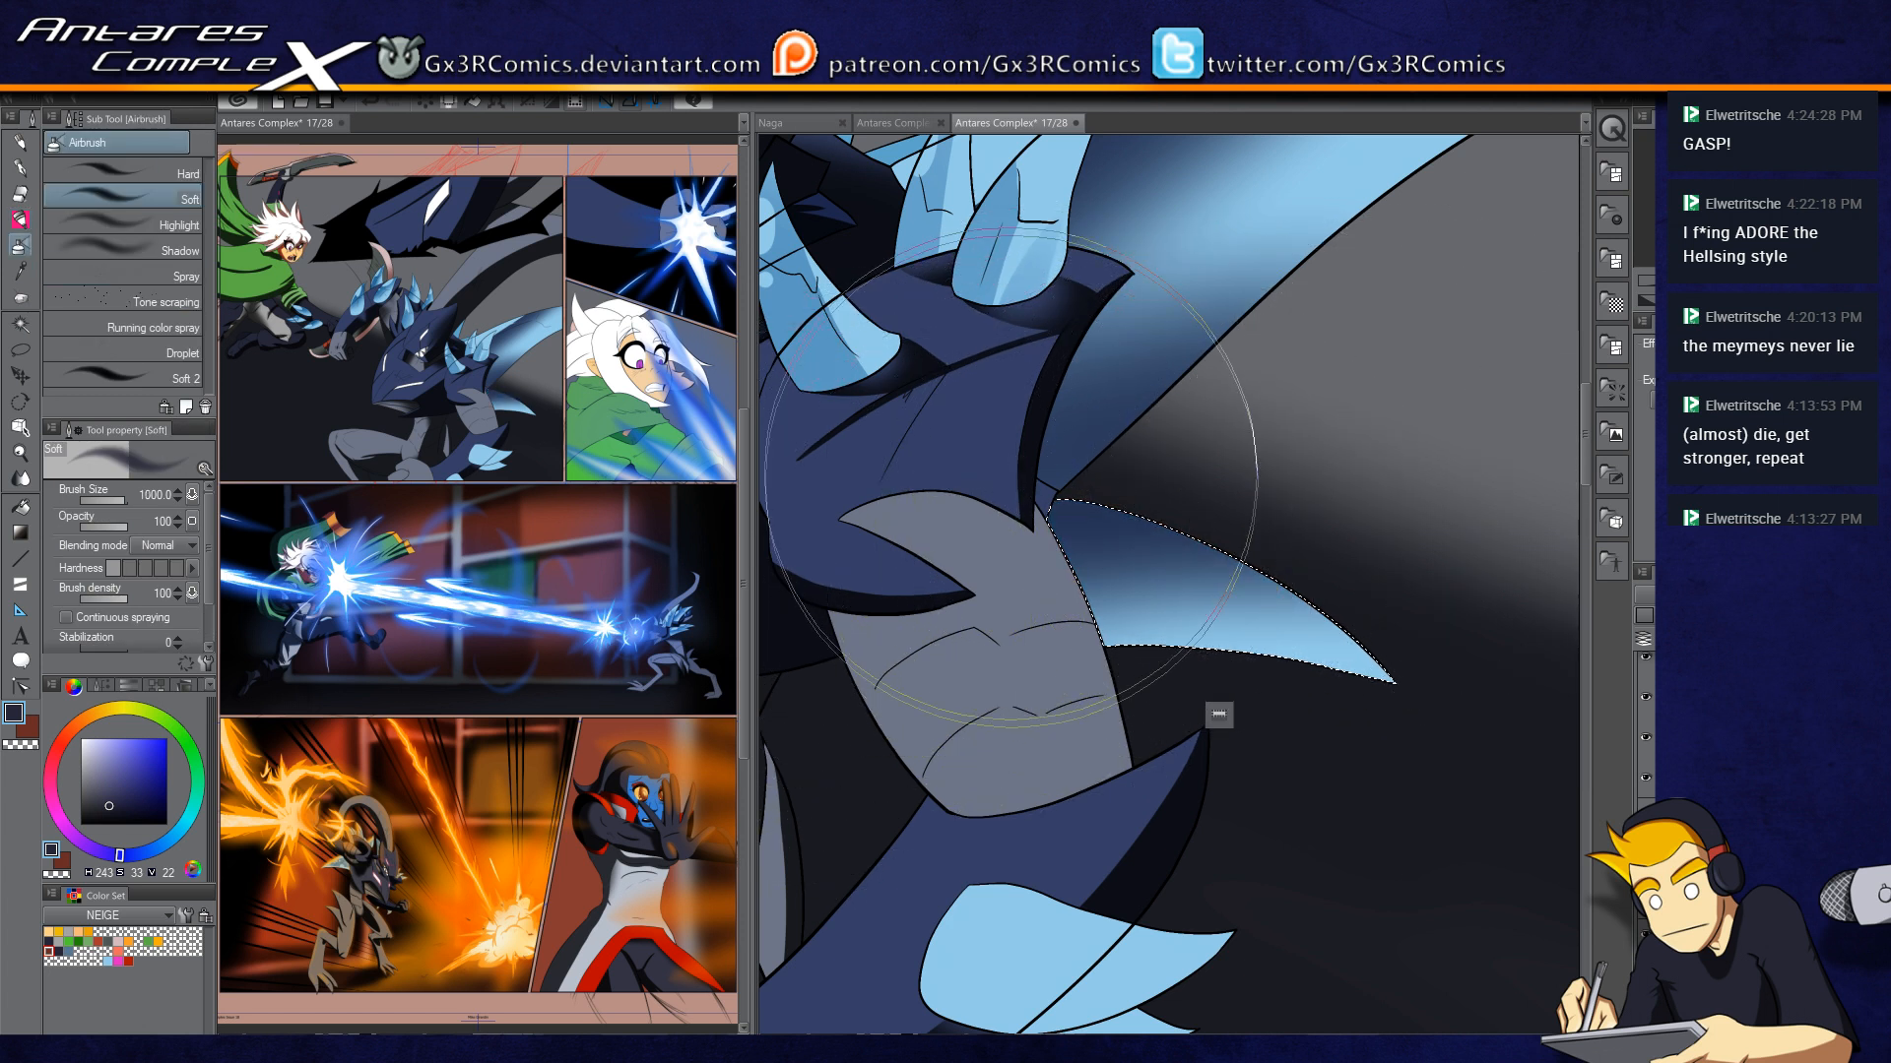
pyautogui.press('p')
pyautogui.press('c')
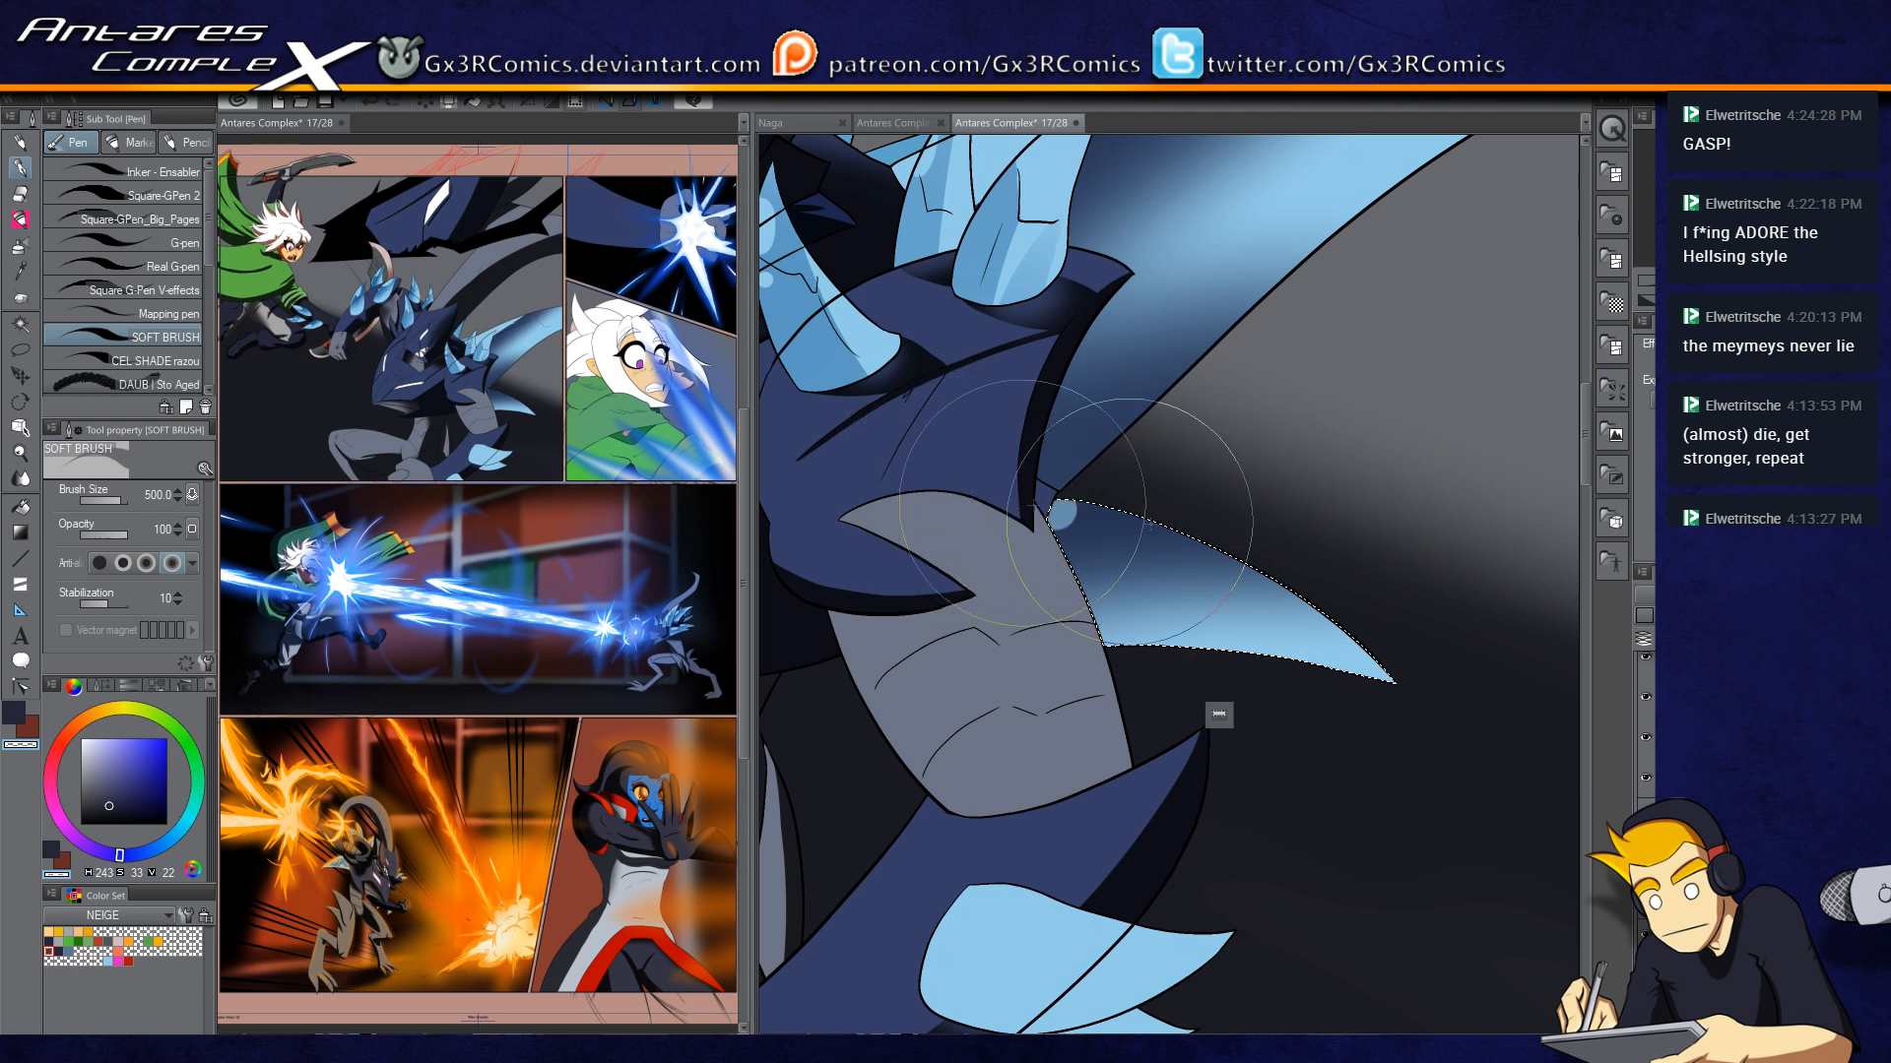
pyautogui.moveTo(1049, 511); pyautogui.dragTo(1077, 508)
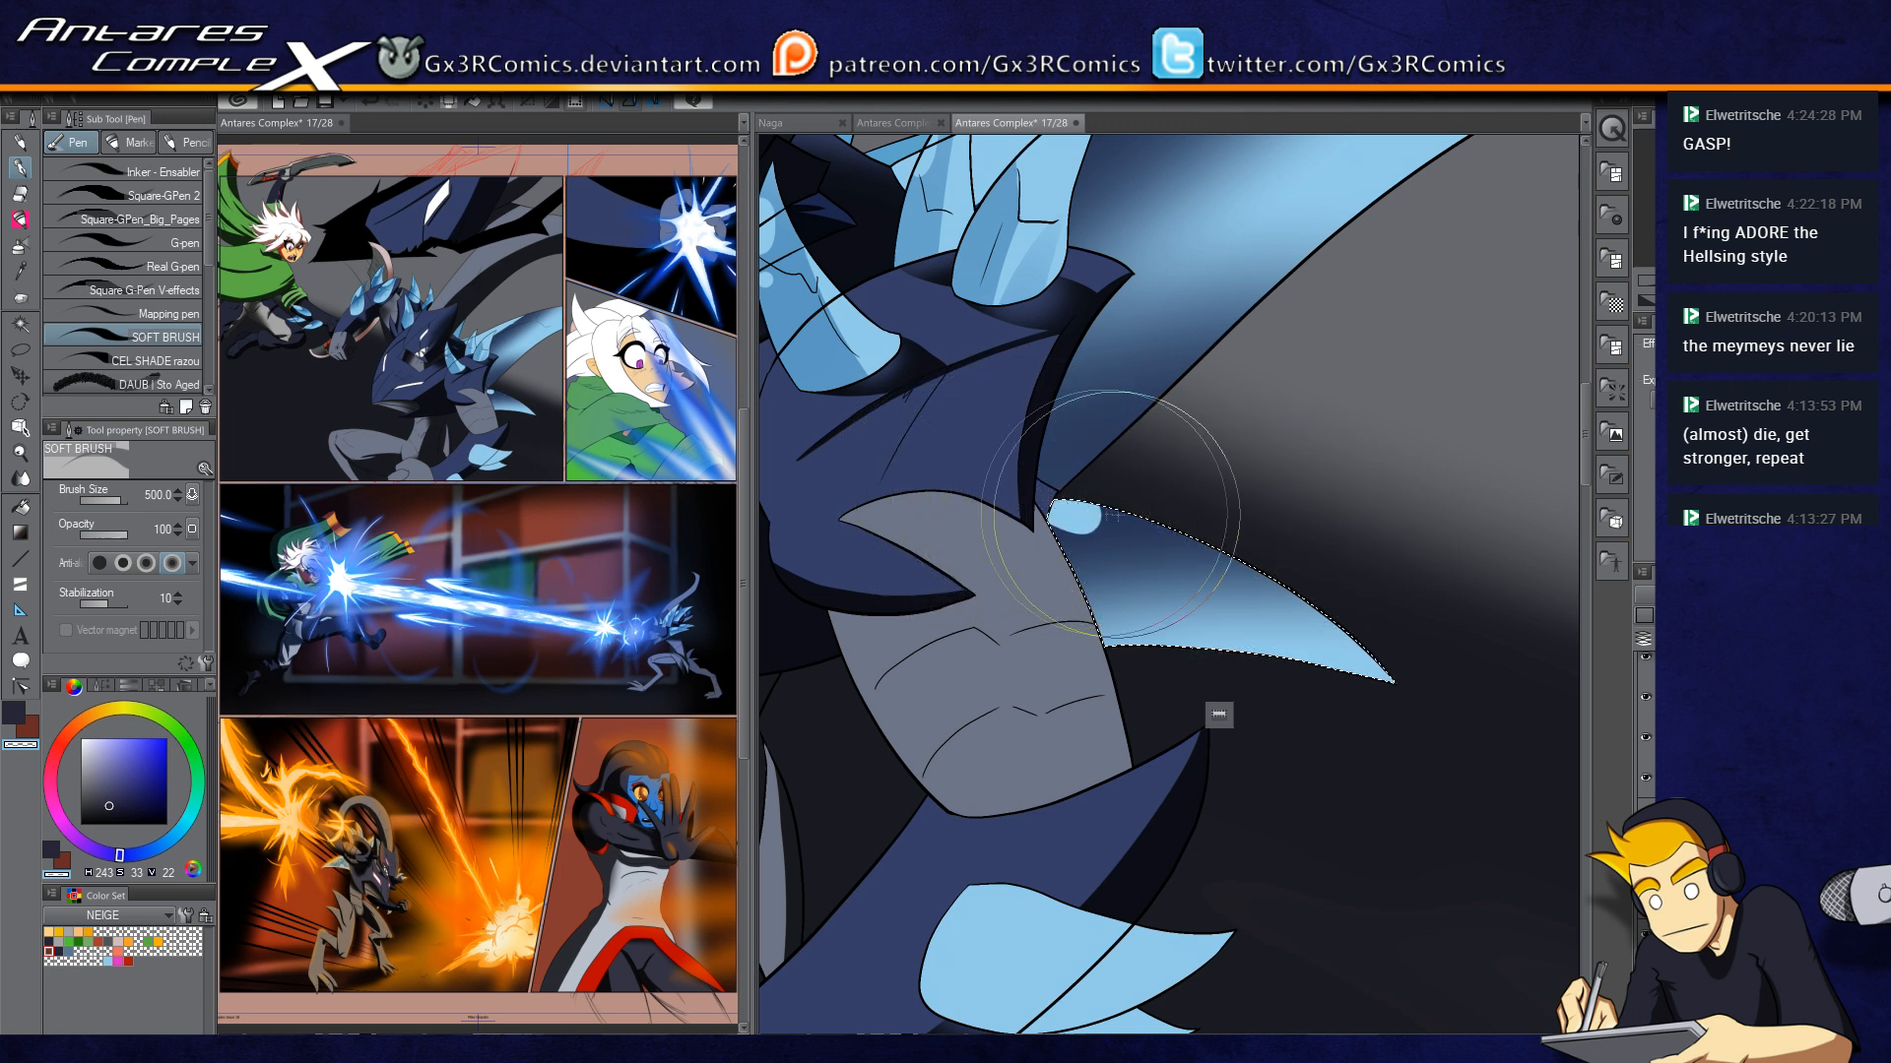
# Step: Reselect the long light blue fin, clear a small highlight beside the shoulder spike's tip with transparent SOFT BRUSH, and deselect
pyautogui.moveTo(1122, 423); pyautogui.dragTo(1112, 695)
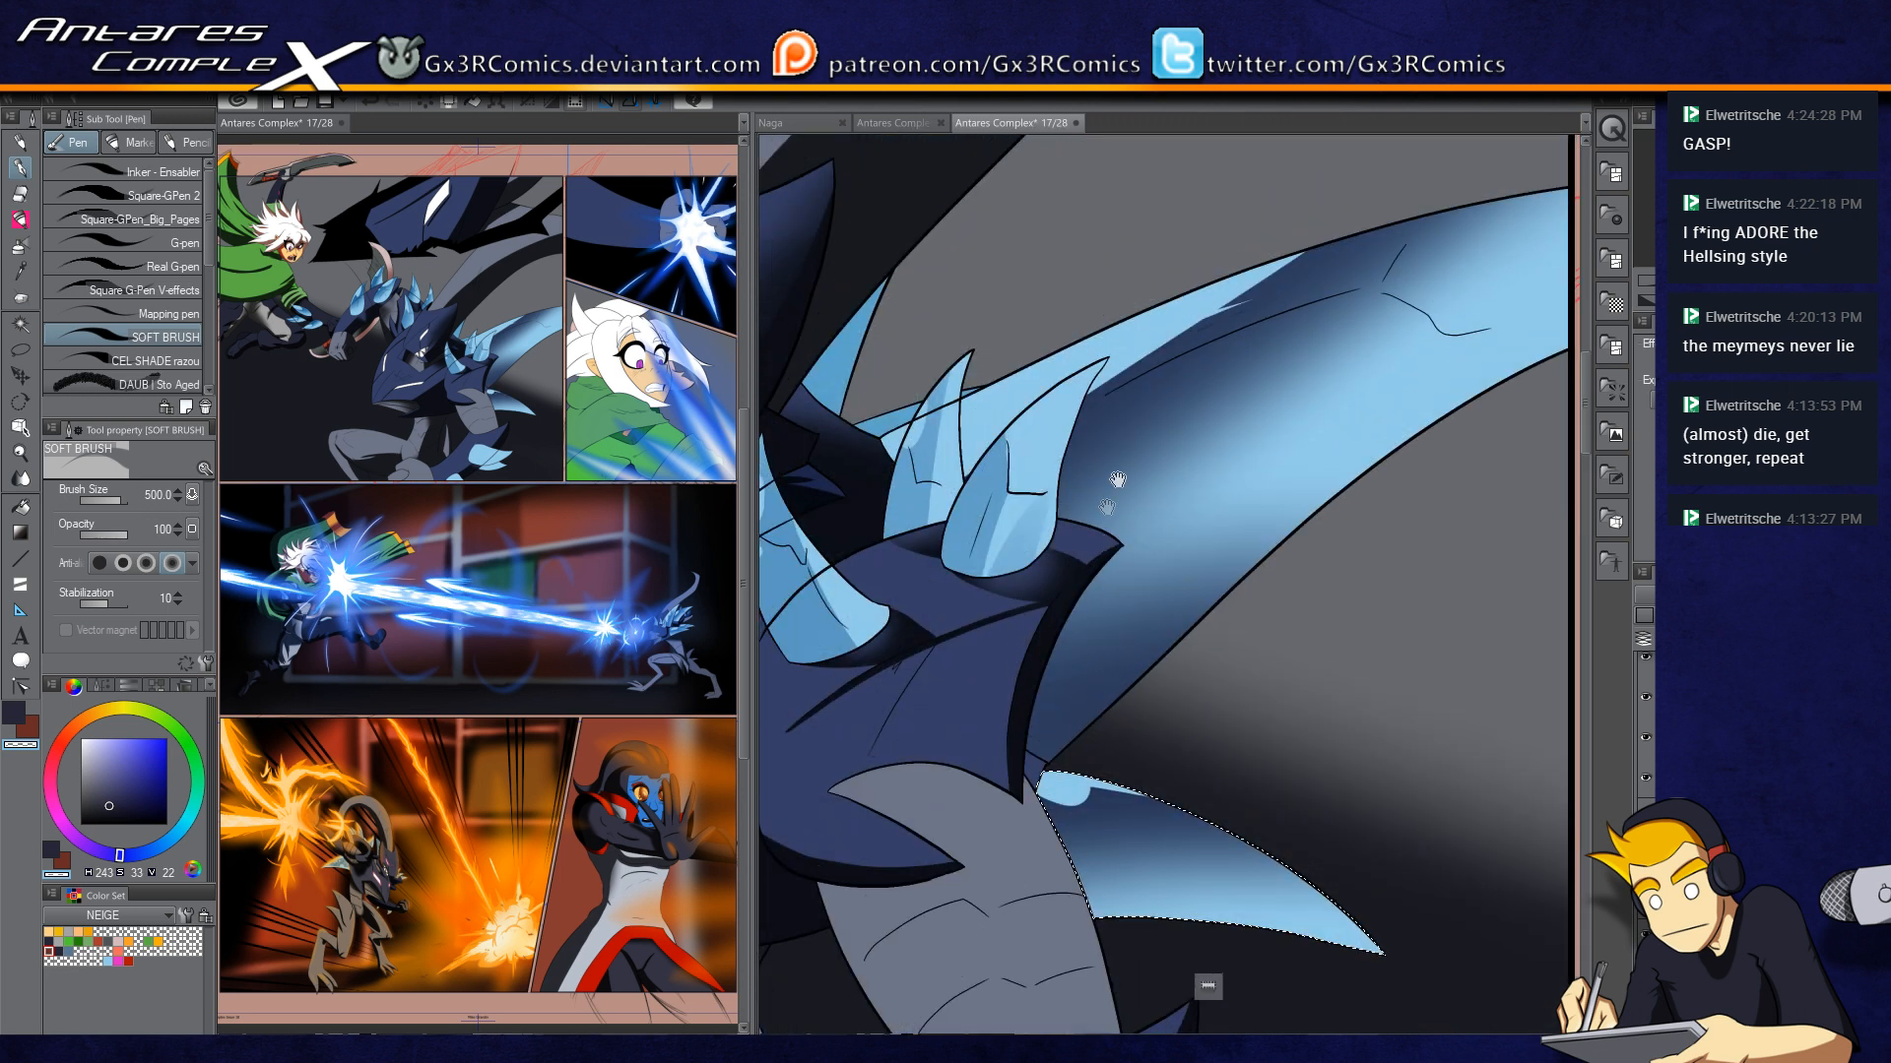
pyautogui.press('w')
pyautogui.click(1118, 418)
pyautogui.press('b')
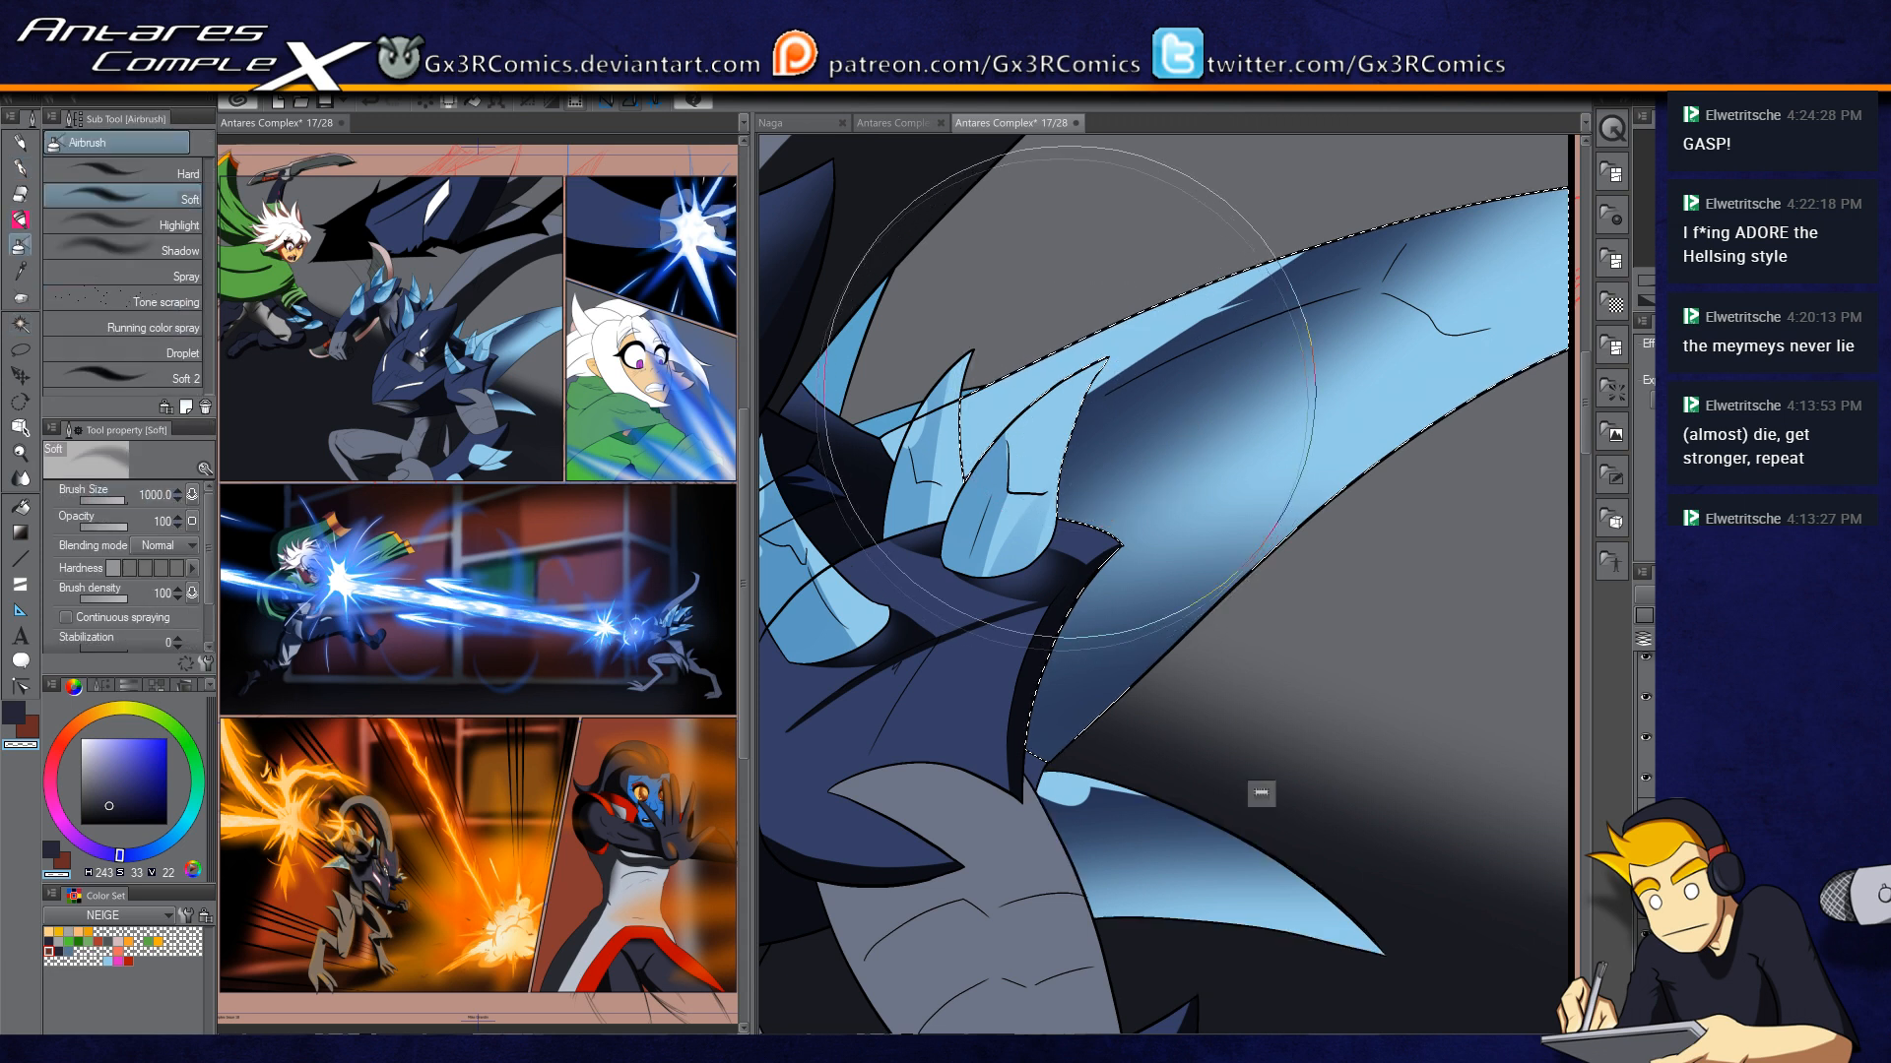
pyautogui.press('p')
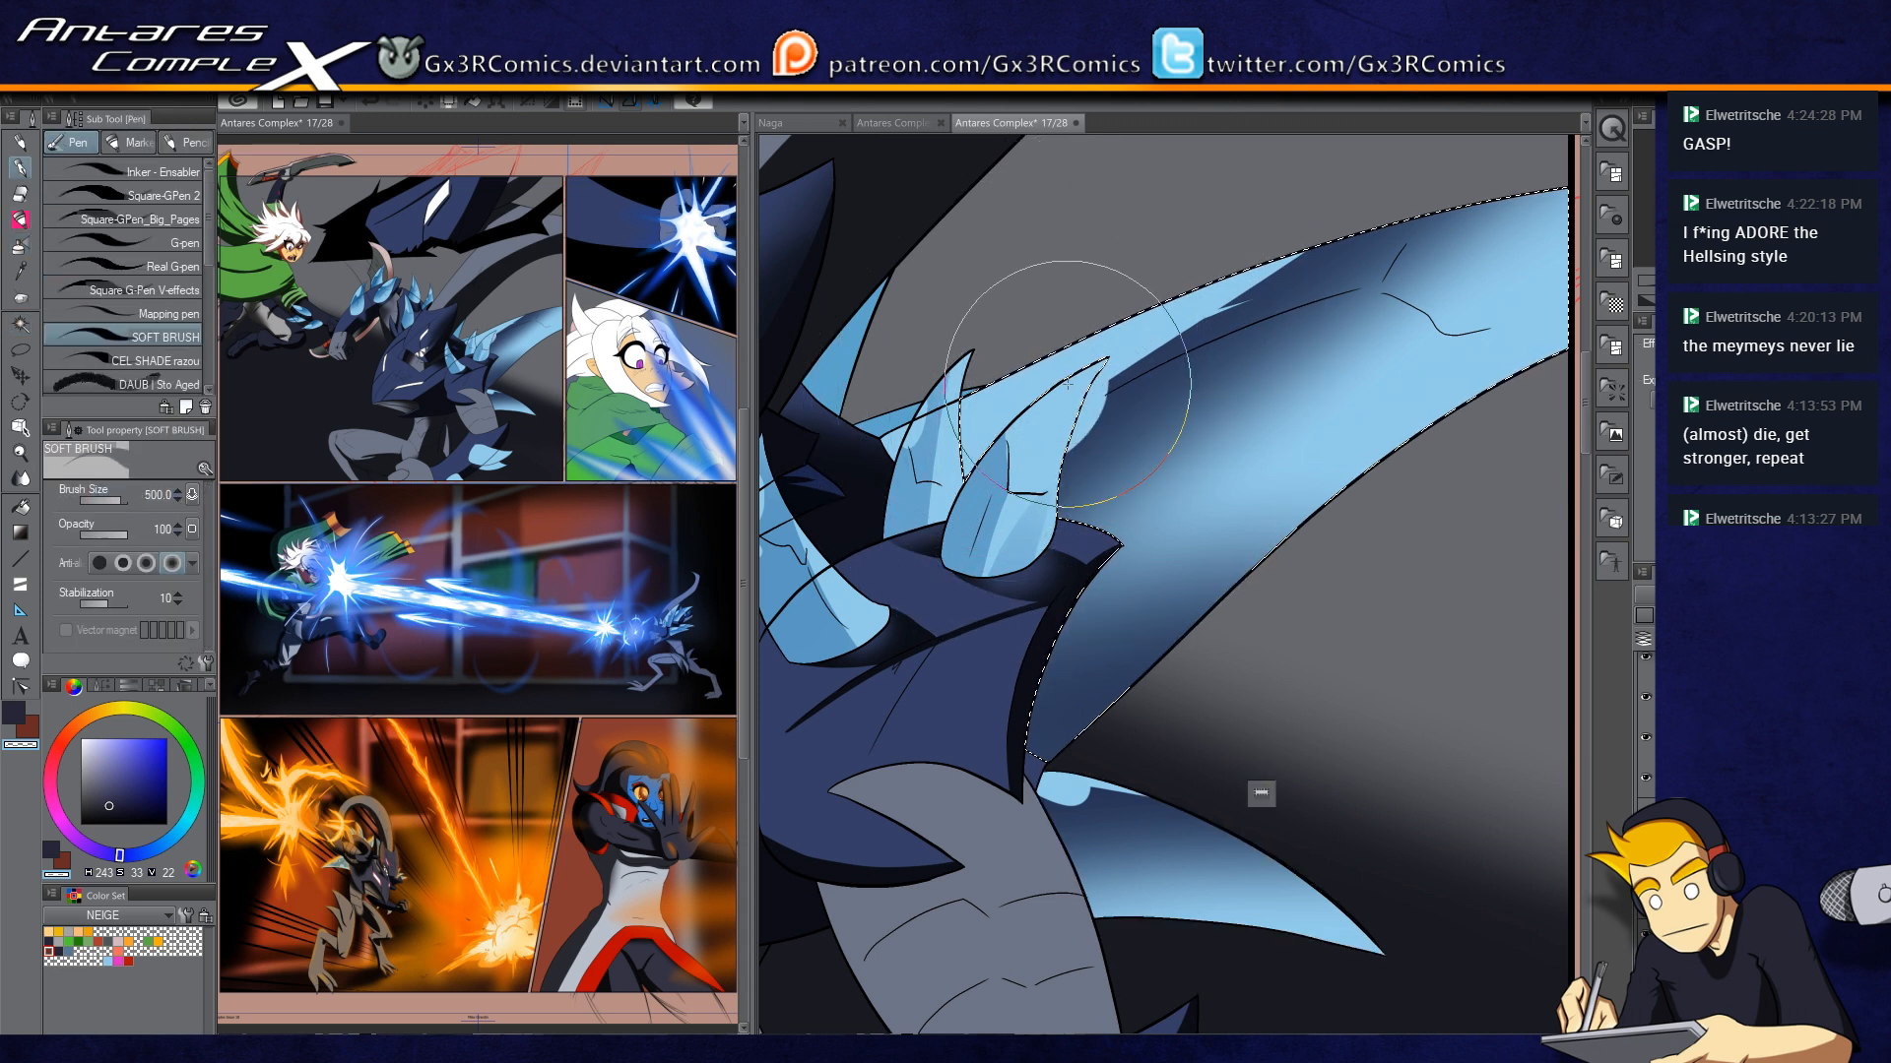
pyautogui.moveTo(1064, 417); pyautogui.dragTo(1070, 402)
pyautogui.hotkey('ctrl', 'd')
# Step: Select the grey fist at the panel's lower border and paint a shadow across its underside with SOFT BRUSH
pyautogui.moveTo(896, 595); pyautogui.dragTo(1218, 565)
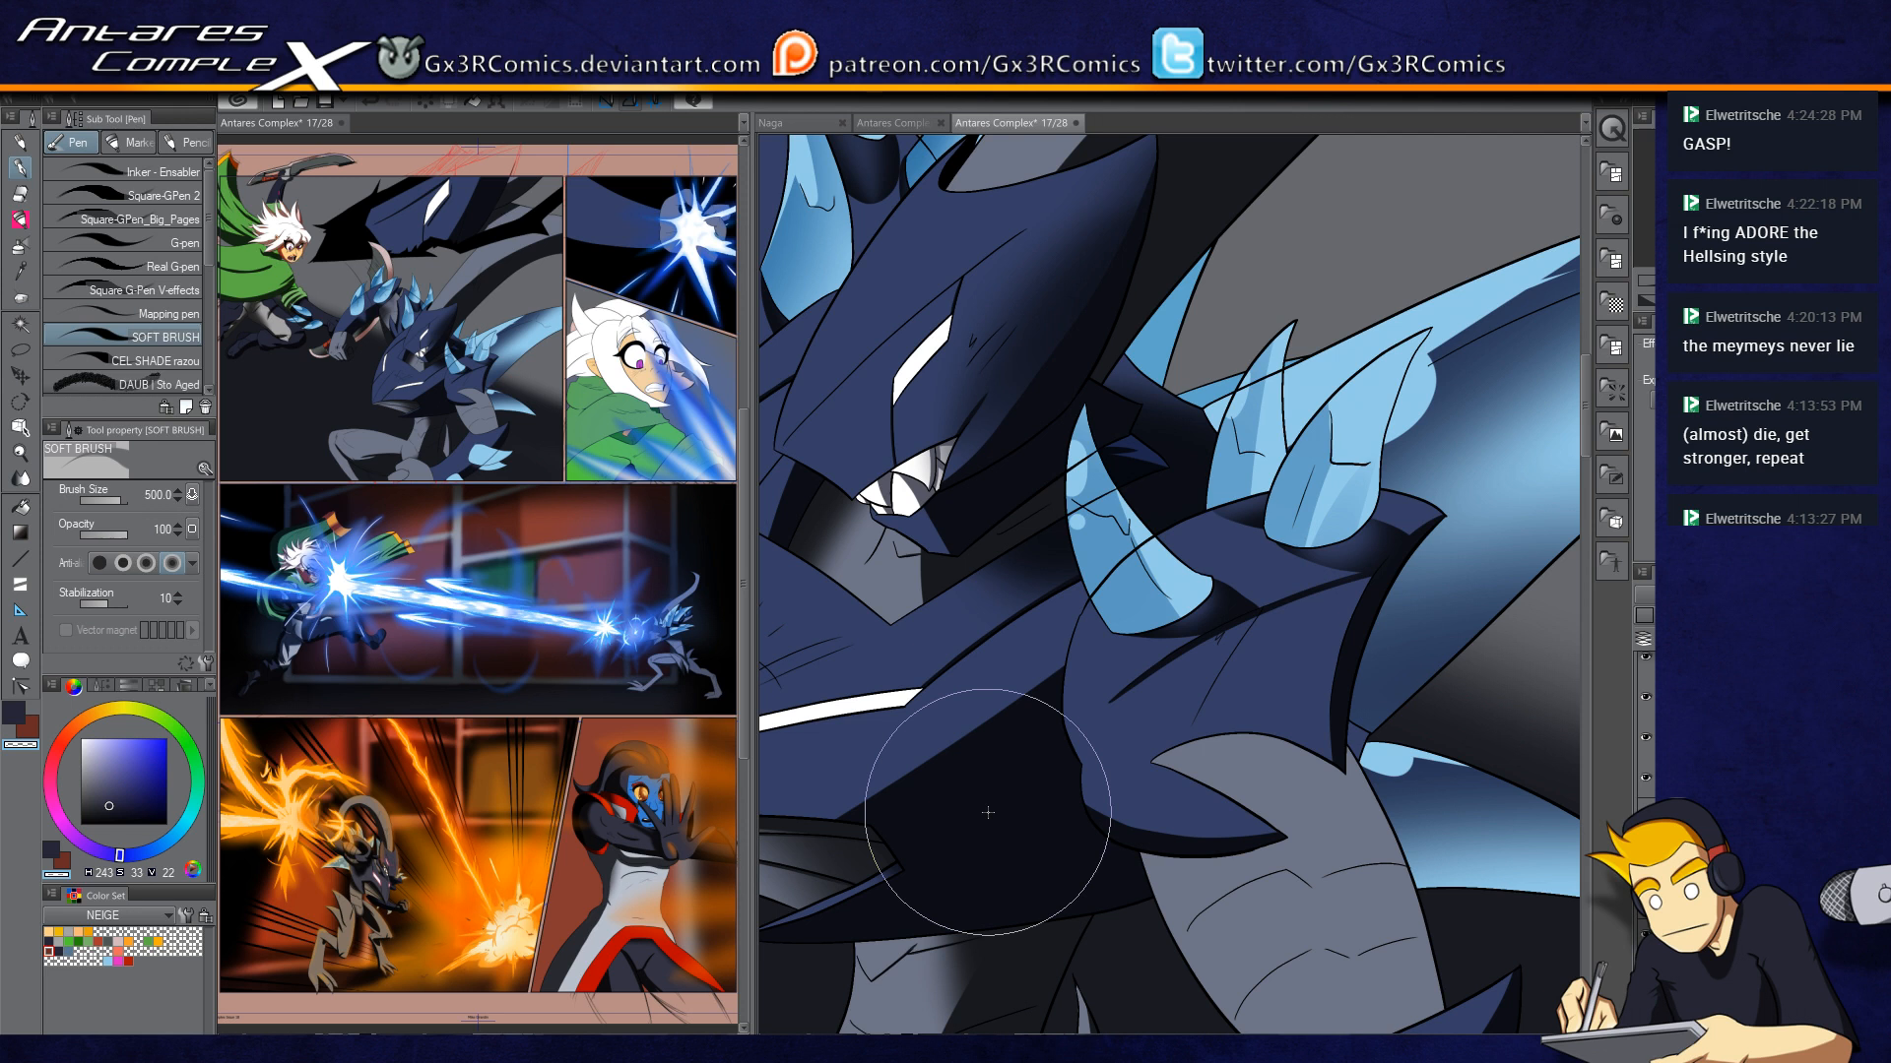
pyautogui.moveTo(856, 686); pyautogui.dragTo(1117, 694)
pyautogui.moveTo(1345, 970); pyautogui.dragTo(1171, 571)
pyautogui.moveTo(1069, 816); pyautogui.dragTo(1176, 548)
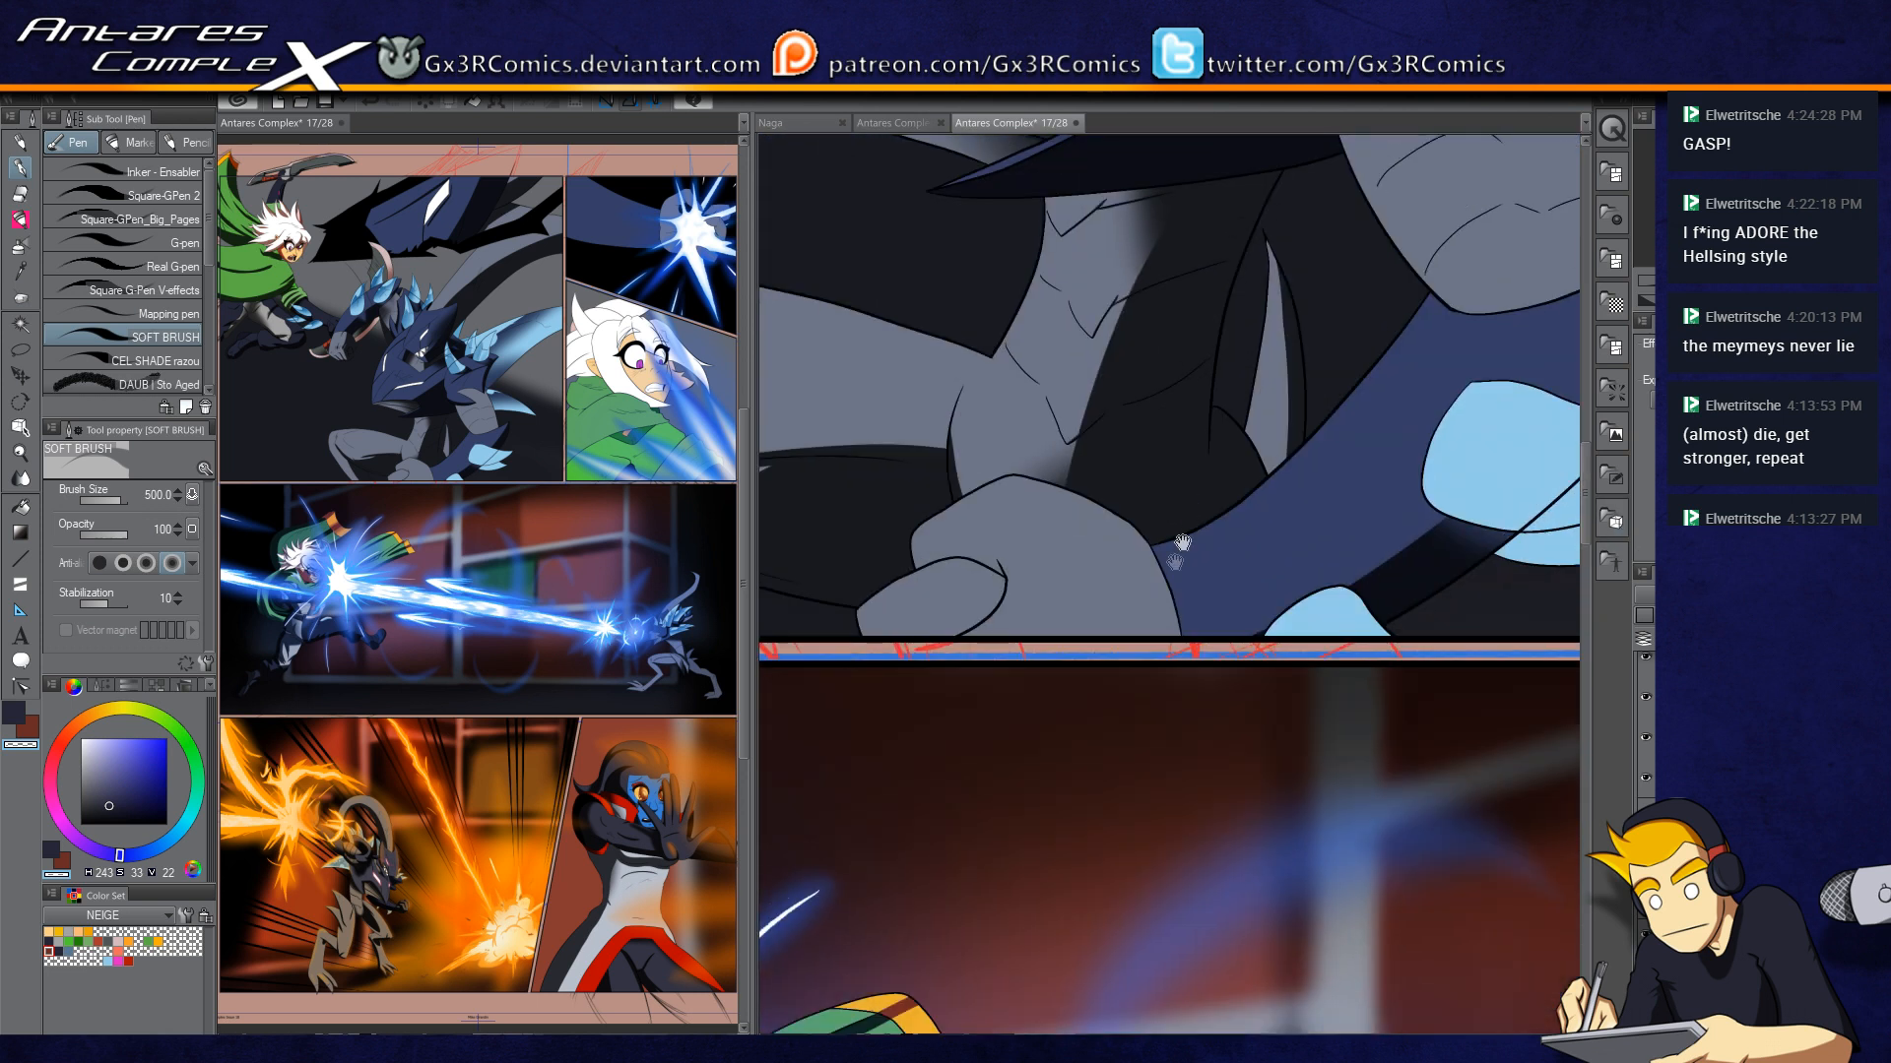
pyautogui.press('w')
pyautogui.click(1089, 603)
pyautogui.press('p')
pyautogui.press('c')
pyautogui.moveTo(967, 645); pyautogui.dragTo(1221, 622)
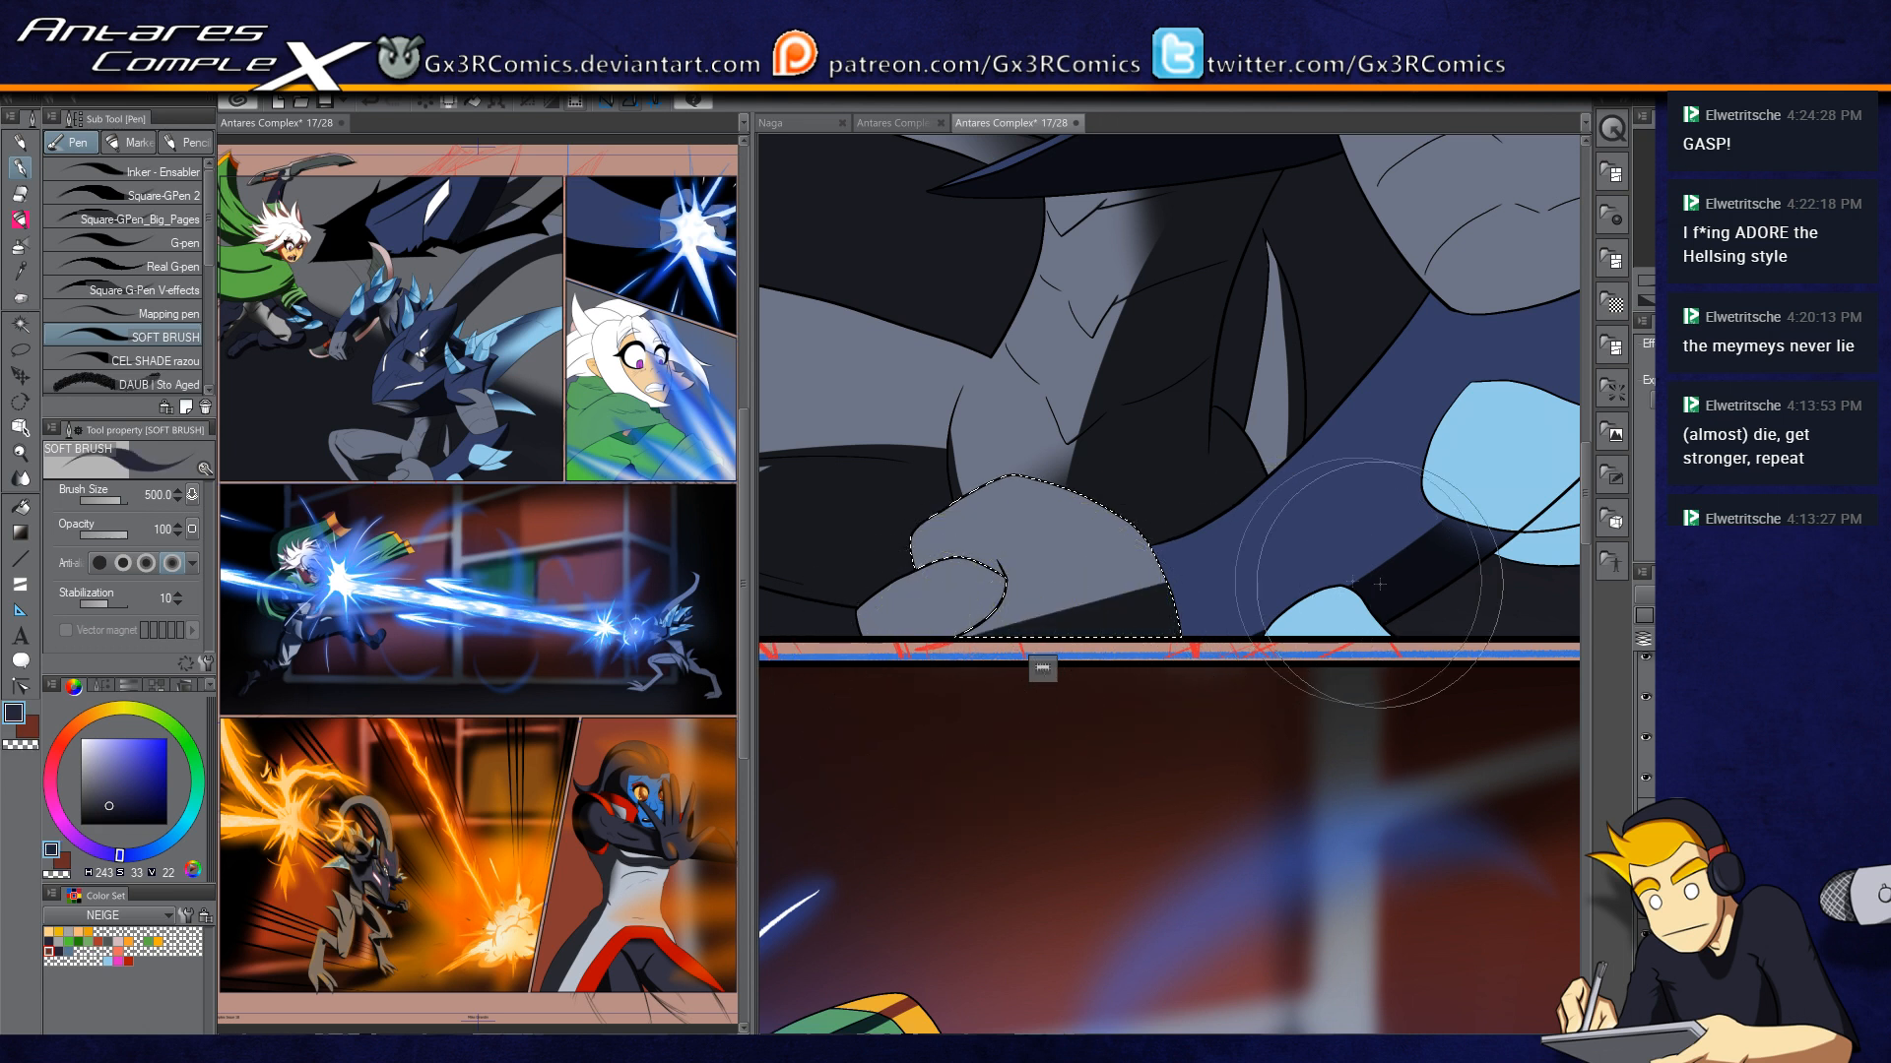
# Step: Select the grey thumb at the front of the fist and paint a shadow along its underside with SOFT BRUSH
pyautogui.press('w')
pyautogui.click(933, 607)
pyautogui.press('p')
pyautogui.moveTo(937, 633)
pyautogui.mouseDown()
pyautogui.moveTo(952, 576)
pyautogui.moveTo(938, 620)
pyautogui.moveTo(963, 526)
pyautogui.moveTo(955, 629)
pyautogui.moveTo(937, 615)
pyautogui.moveTo(998, 530)
pyautogui.moveTo(950, 631)
pyautogui.moveTo(944, 572)
pyautogui.mouseUp()
pyautogui.hotkey('ctrl', 'z')
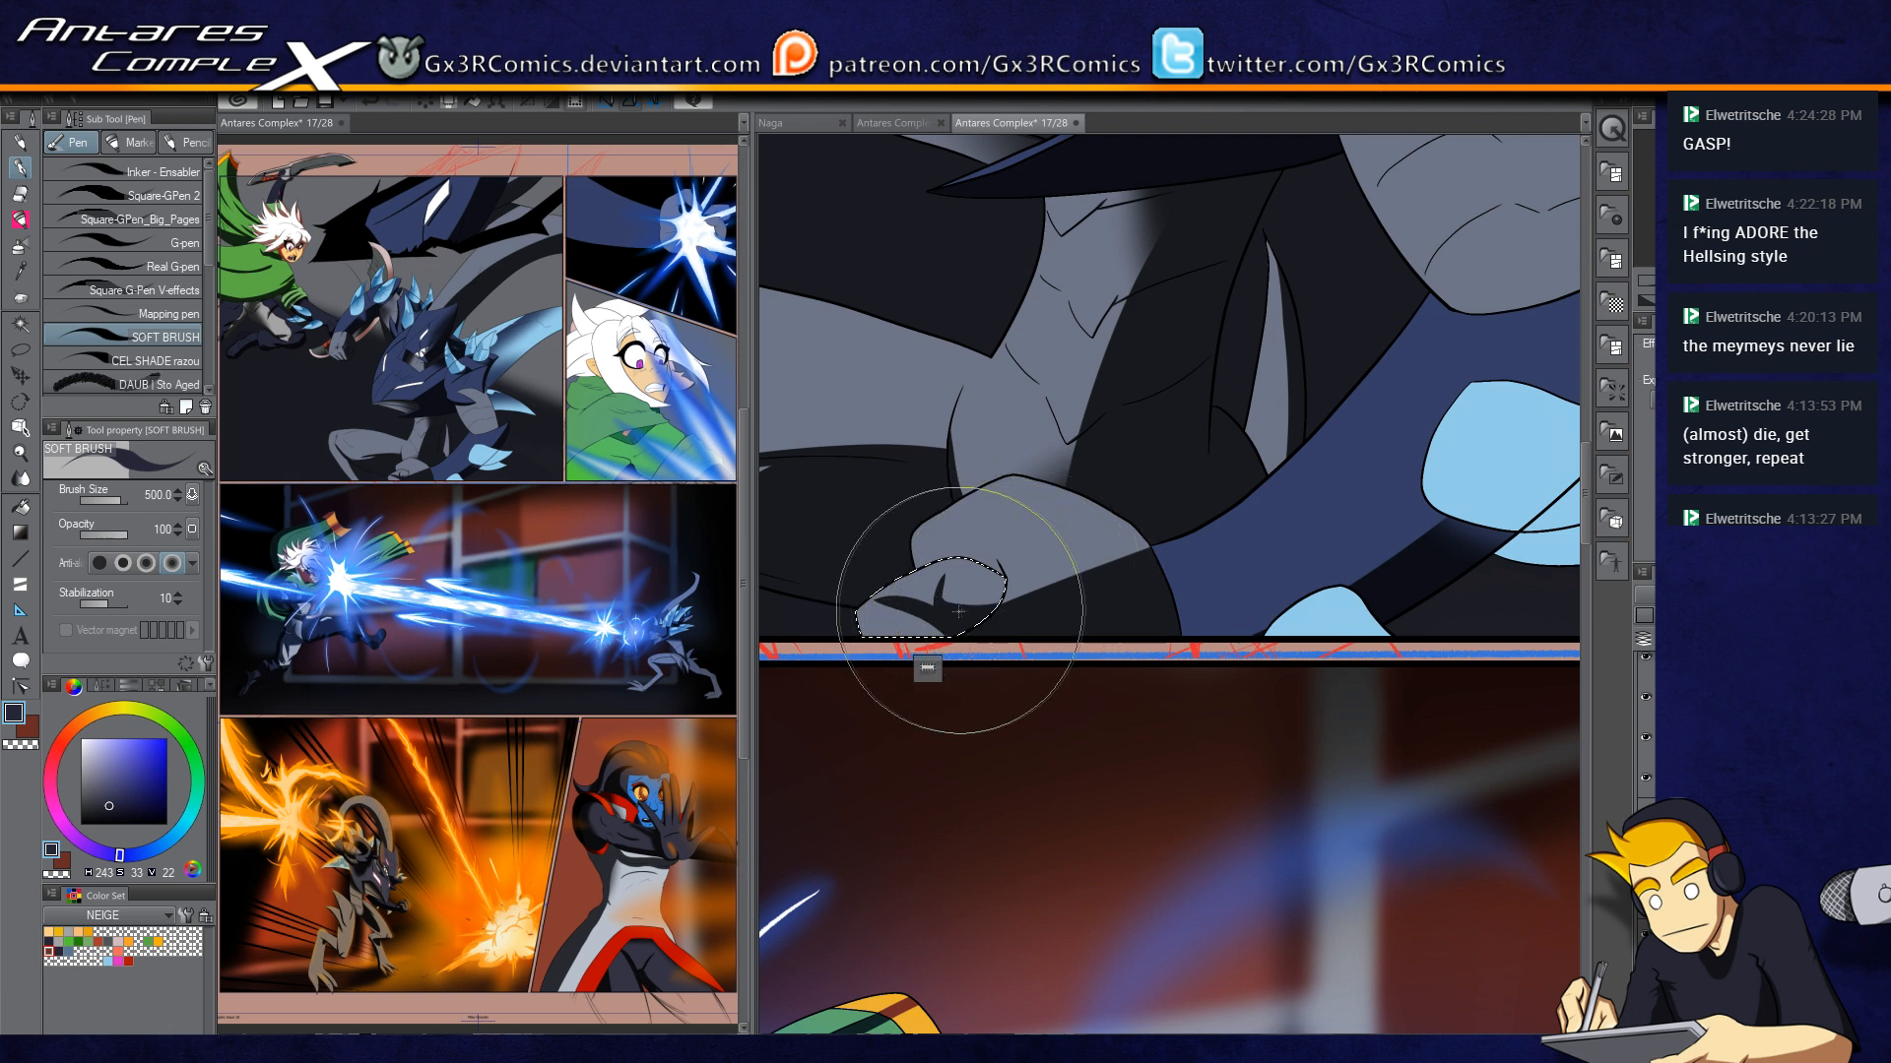
pyautogui.moveTo(897, 613); pyautogui.dragTo(992, 628)
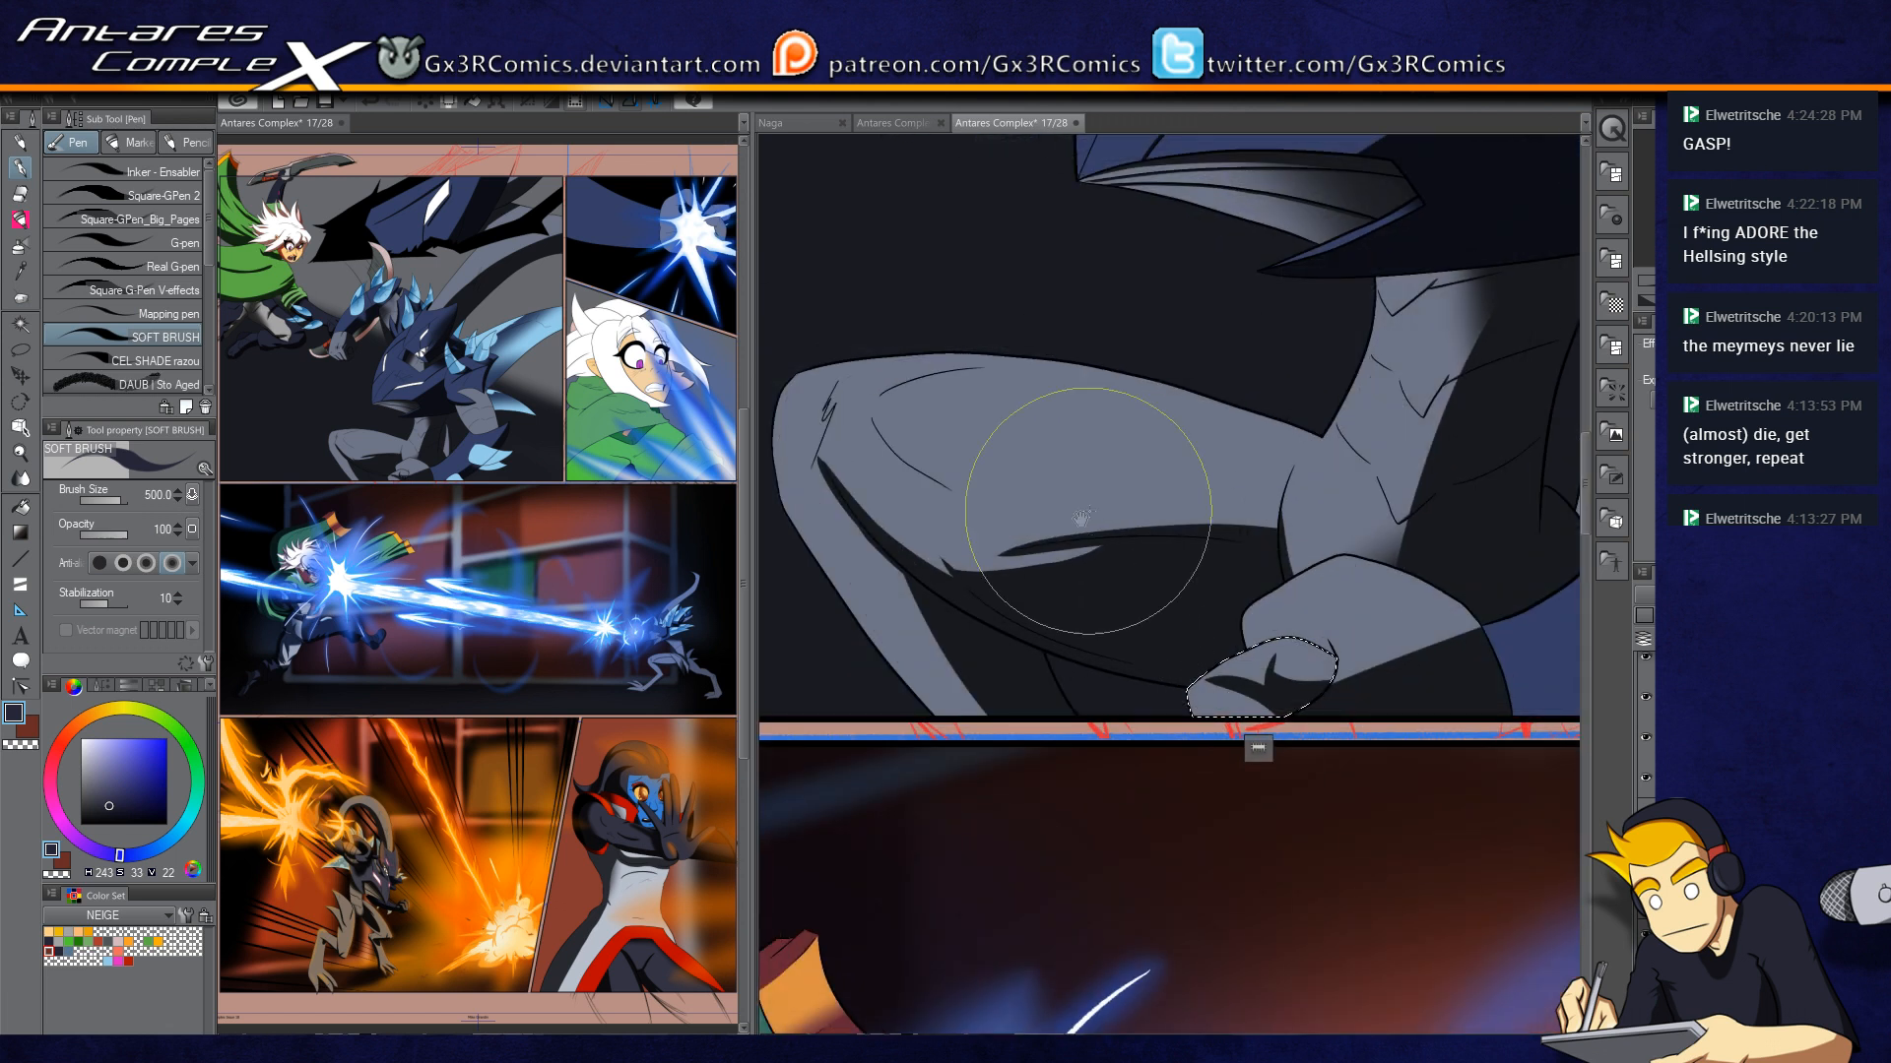
# Step: Select the creature's grey leg and torso area and save the comic page
pyautogui.press('w')
pyautogui.click(972, 658)
pyautogui.press('p')
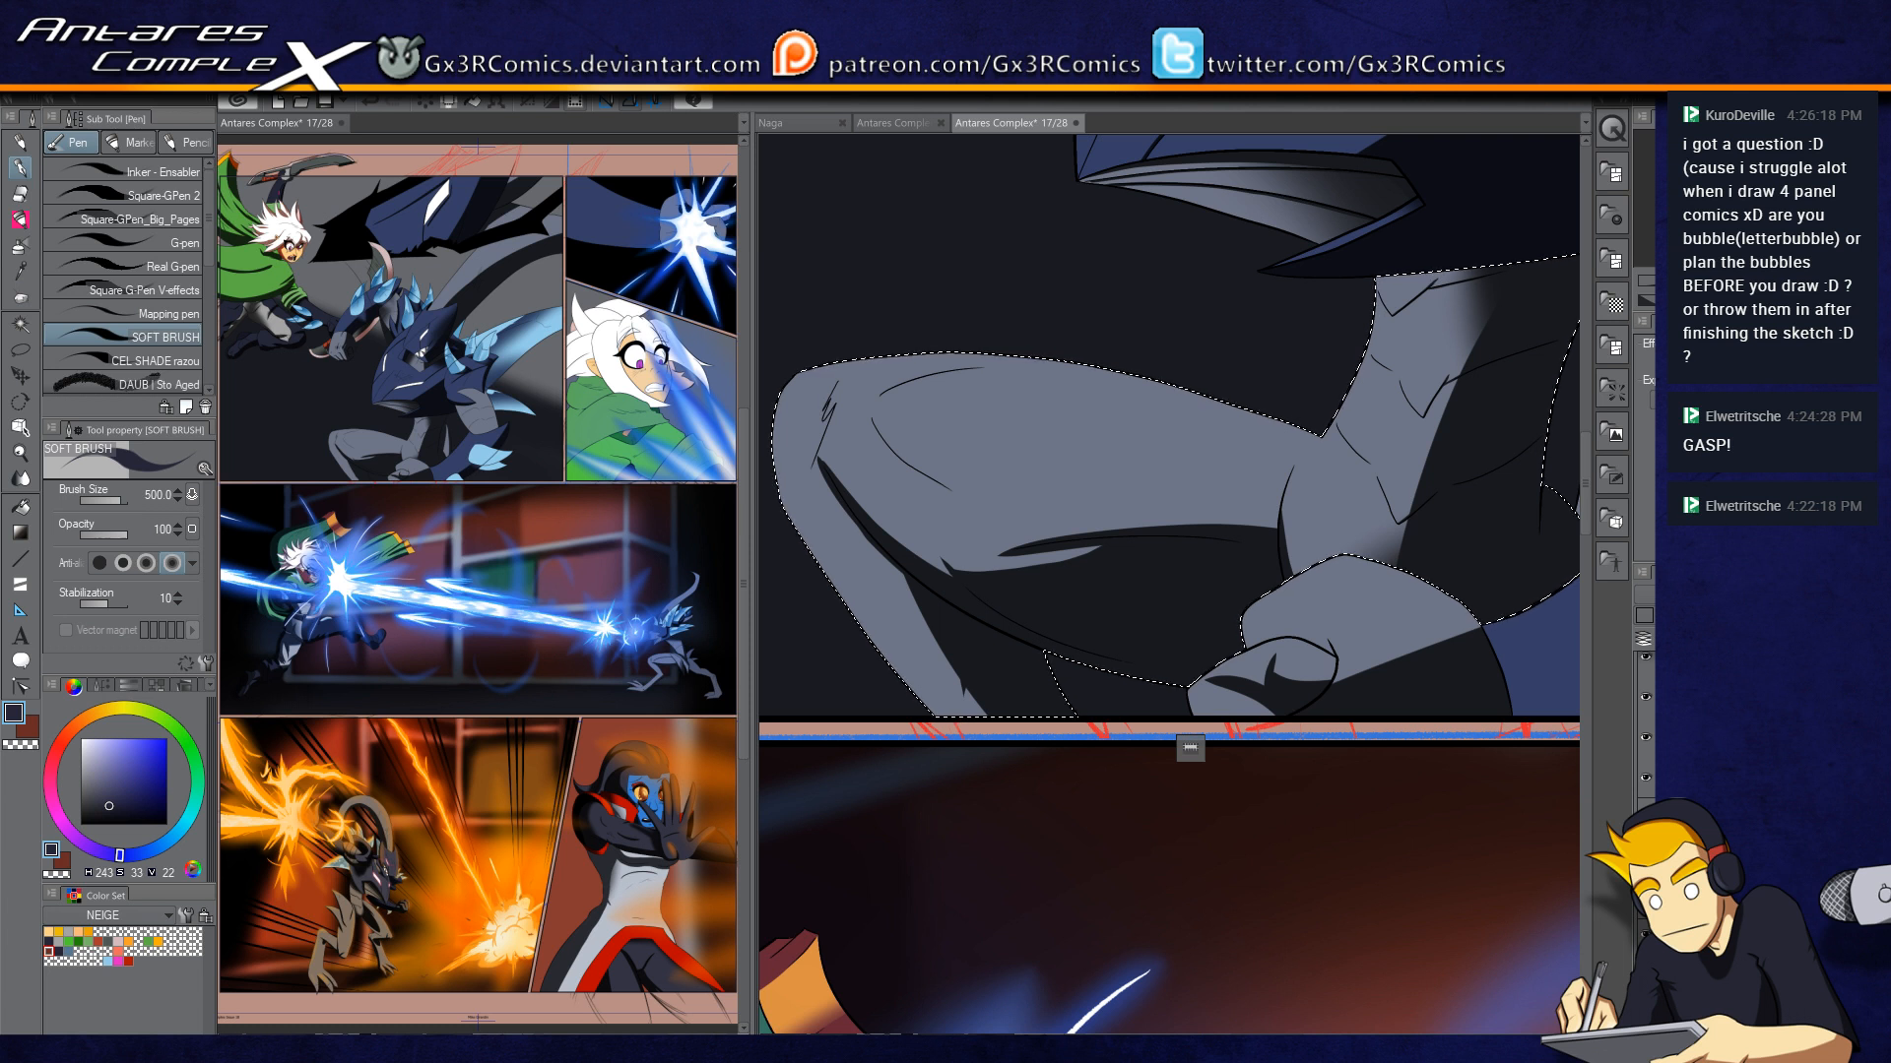
pyautogui.hotkey('ctrl', 's')
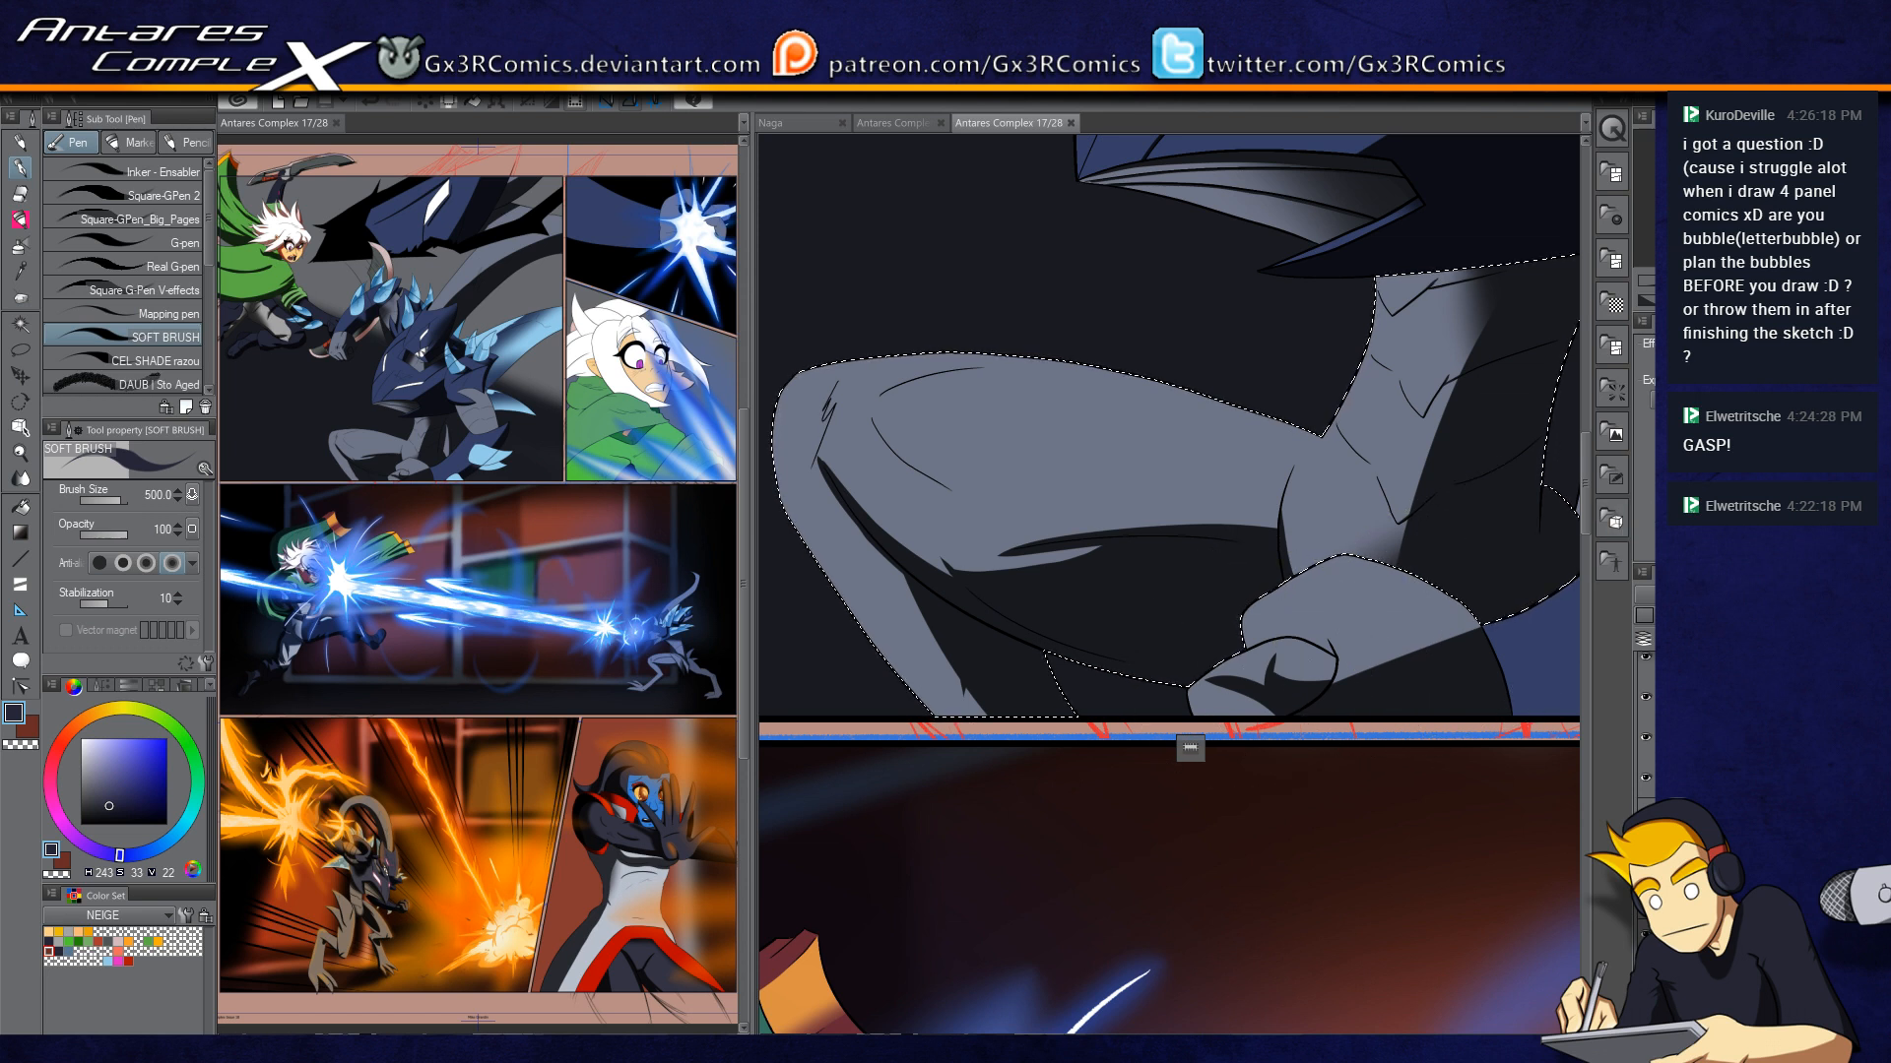
# Step: Darken the upper torso's scale creases just below the jaw with SOFT BRUSH at size 170
pyautogui.moveTo(1276, 418); pyautogui.dragTo(1007, 692)
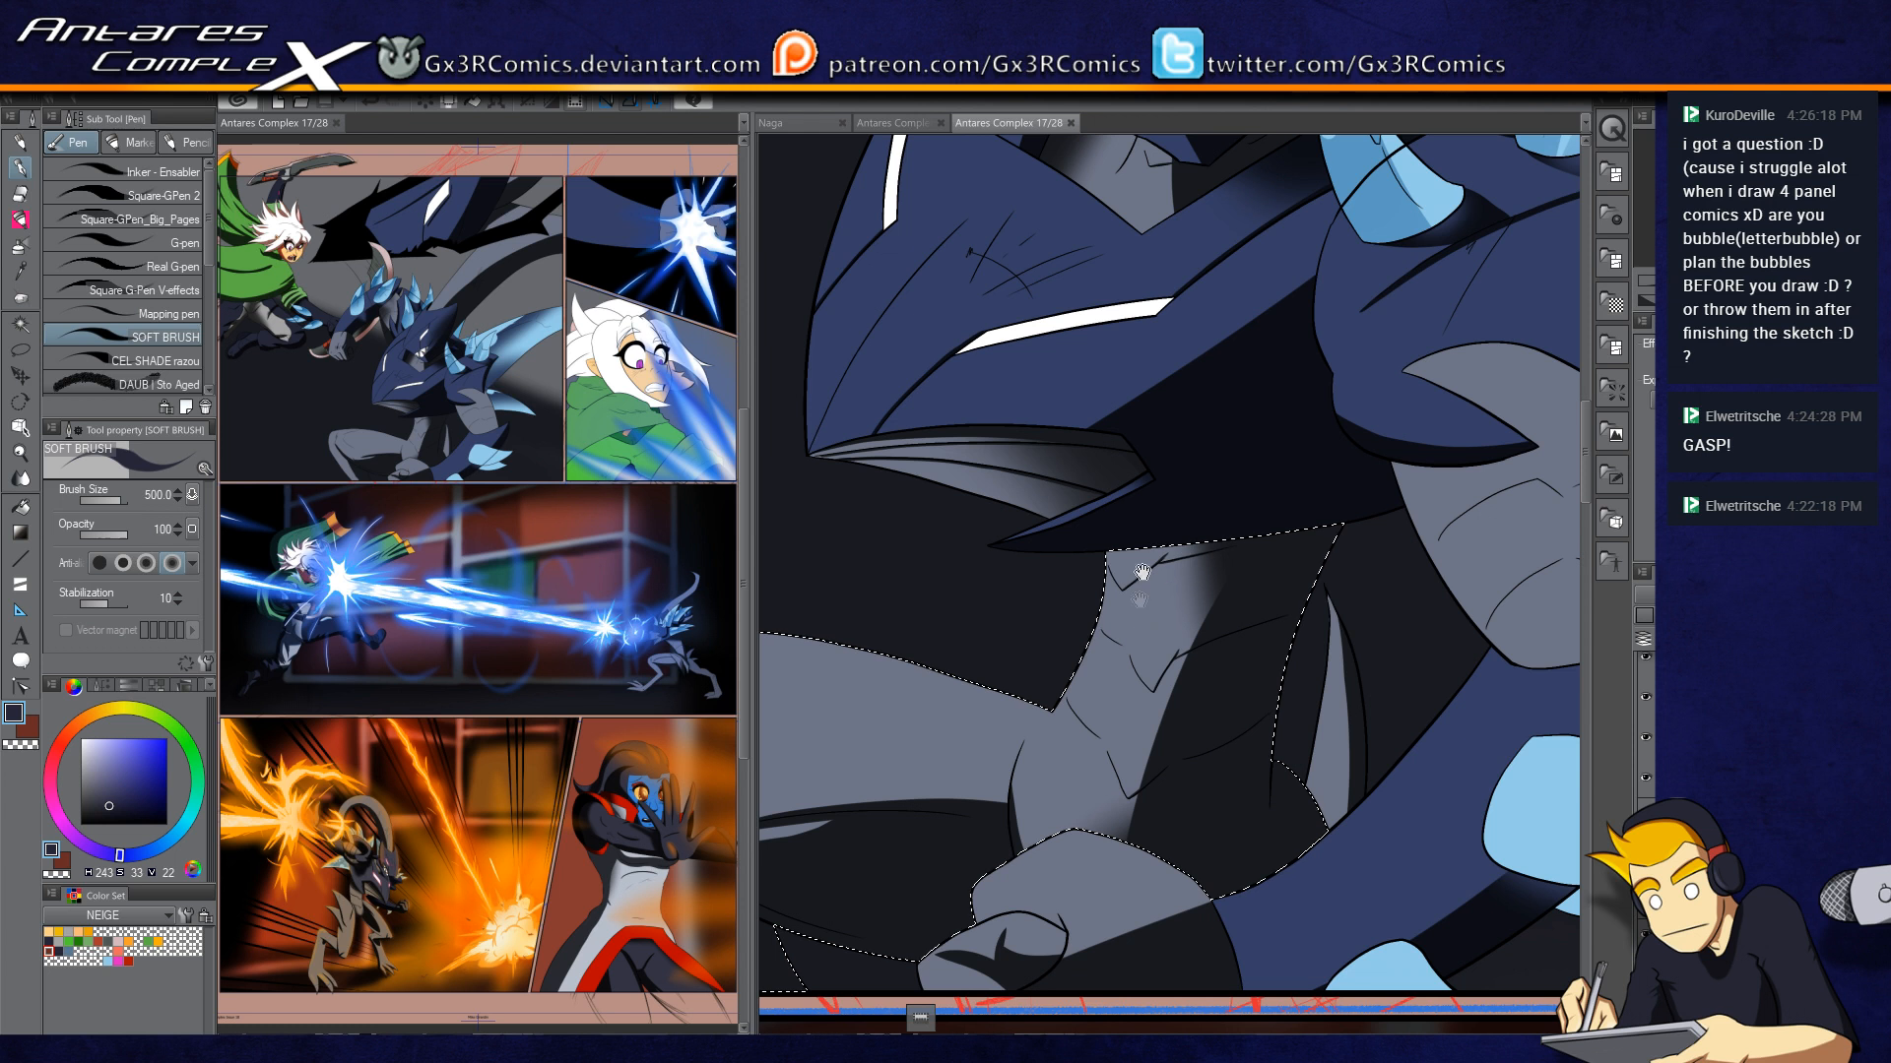
pyautogui.moveTo(1150, 569); pyautogui.dragTo(1153, 579)
pyautogui.hotkey('ctrl', 'z')
pyautogui.press('[')
pyautogui.press('[')
pyautogui.press('[')
pyautogui.press('[')
pyautogui.press('[')
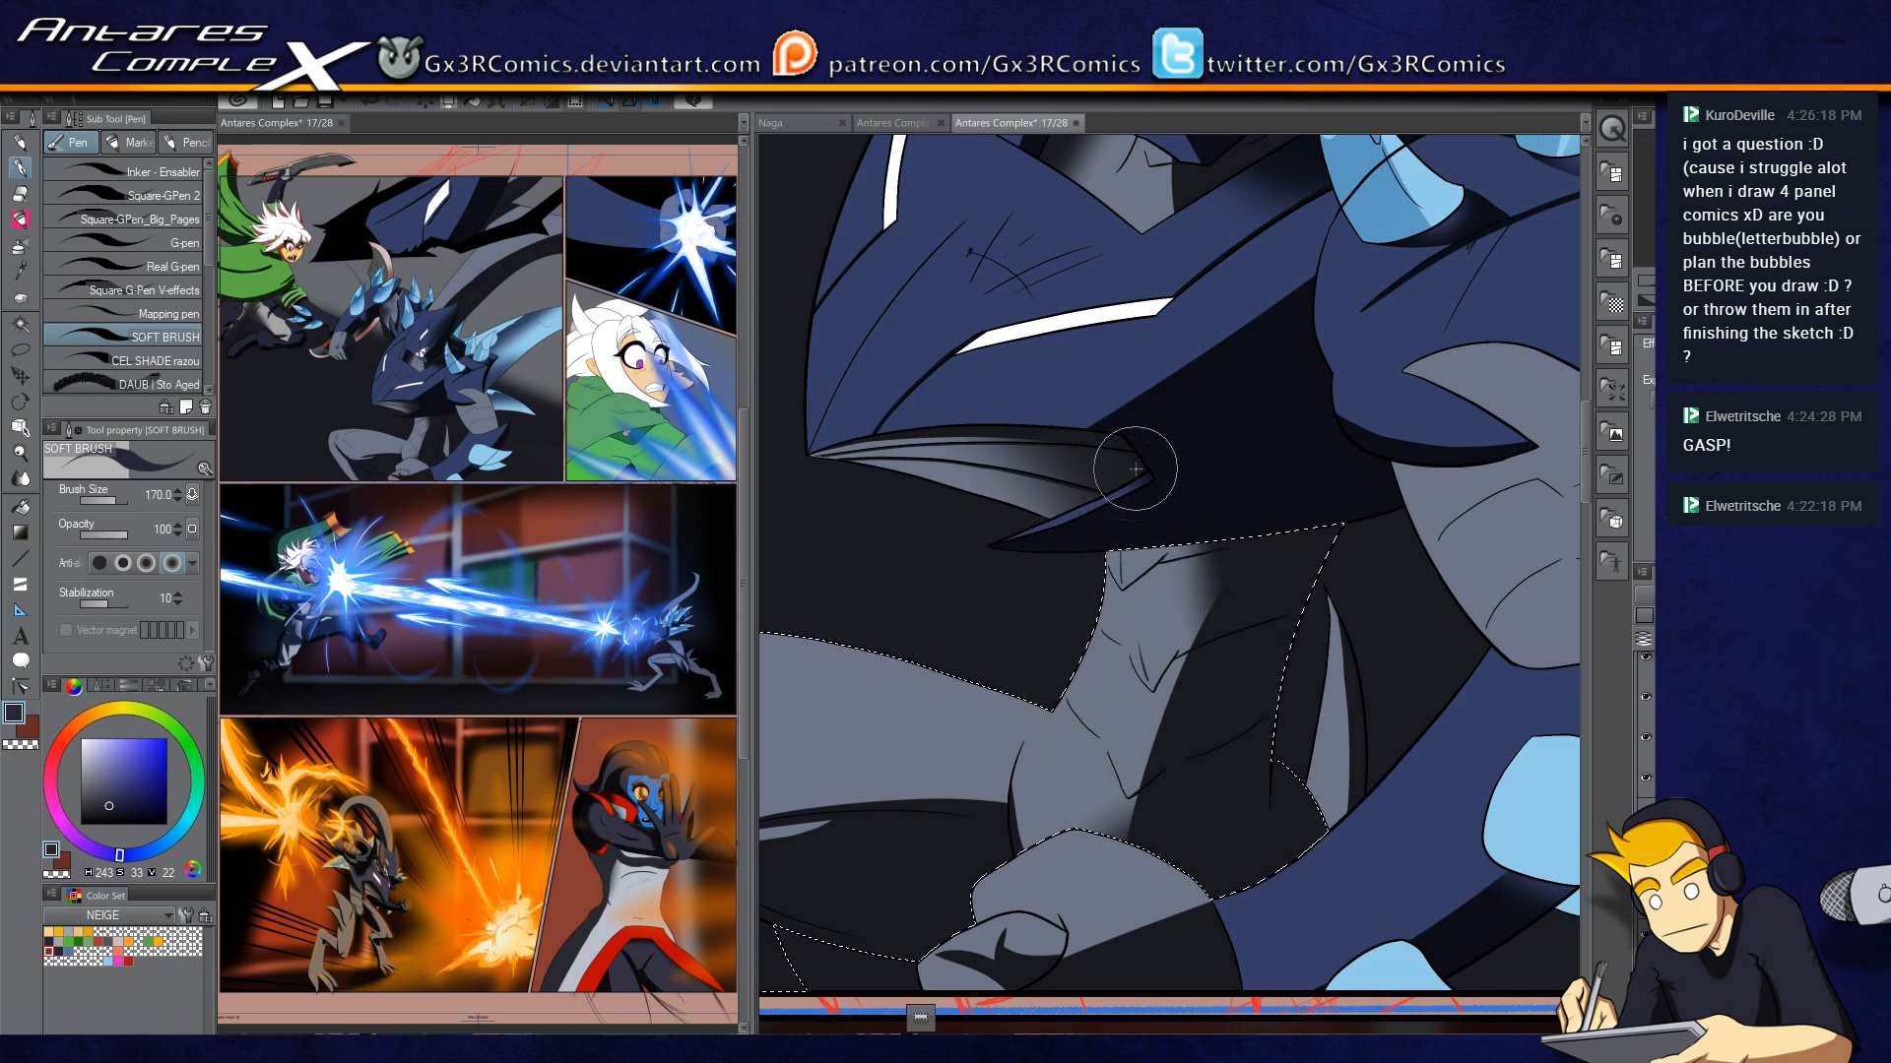
pyautogui.scroll(4, 1140, 588)
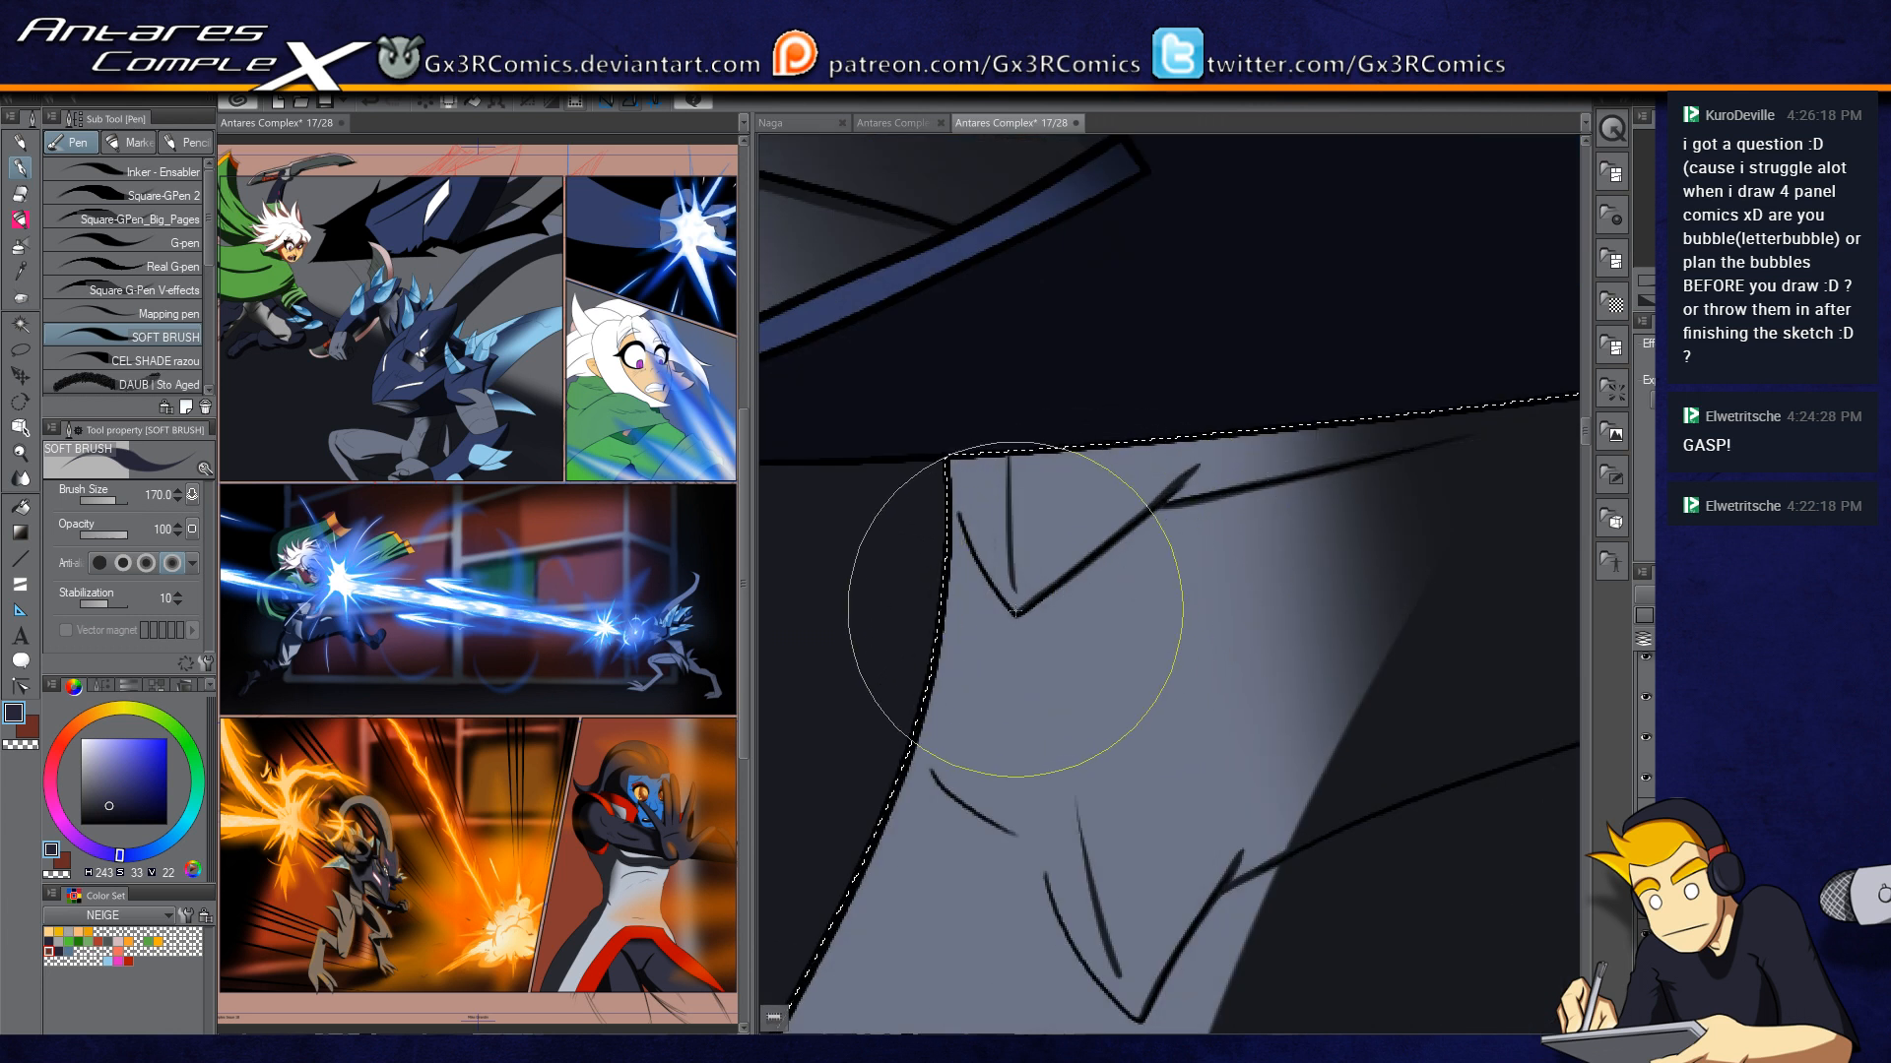
pyautogui.hotkey('ctrl', 'z')
pyautogui.moveTo(1015, 612); pyautogui.dragTo(1224, 435)
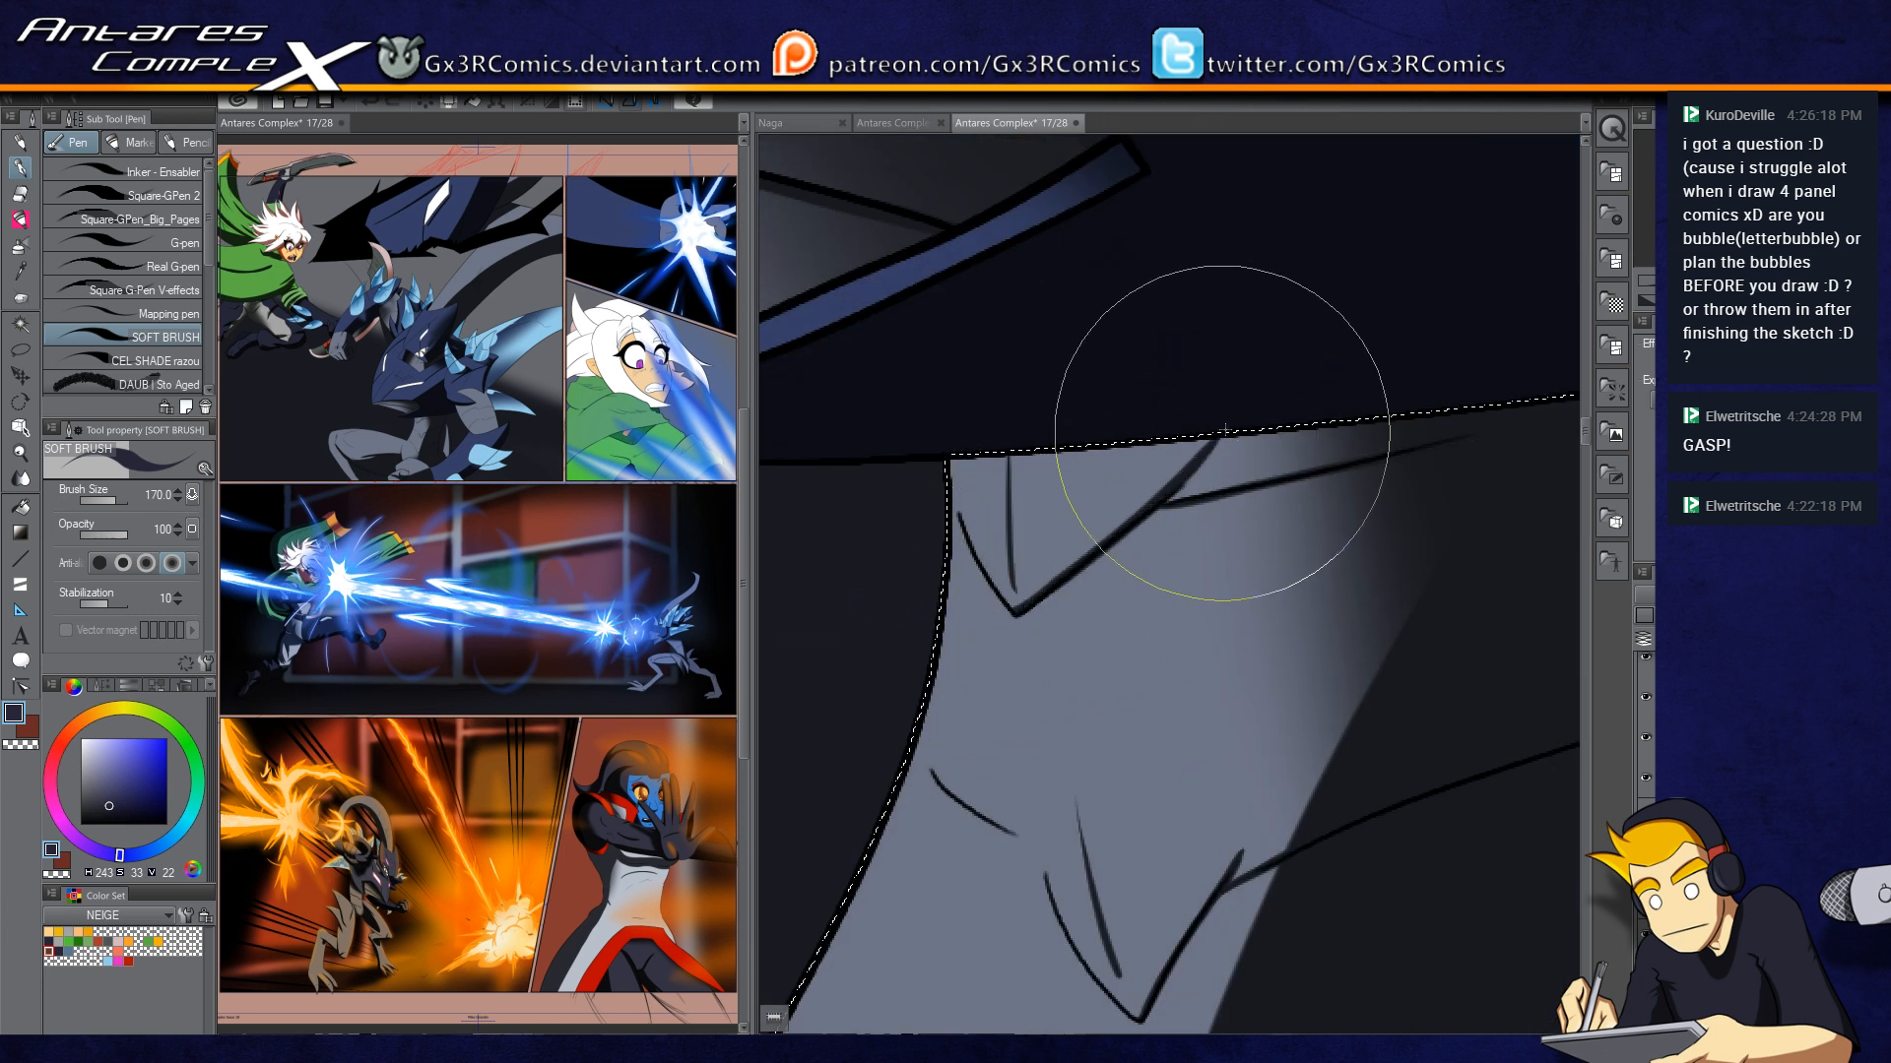
pyautogui.moveTo(1186, 498); pyautogui.dragTo(1393, 447)
pyautogui.moveTo(1158, 506)
pyautogui.mouseDown()
pyautogui.moveTo(1482, 399)
pyautogui.moveTo(1177, 507)
pyautogui.moveTo(1191, 541)
pyautogui.mouseUp()
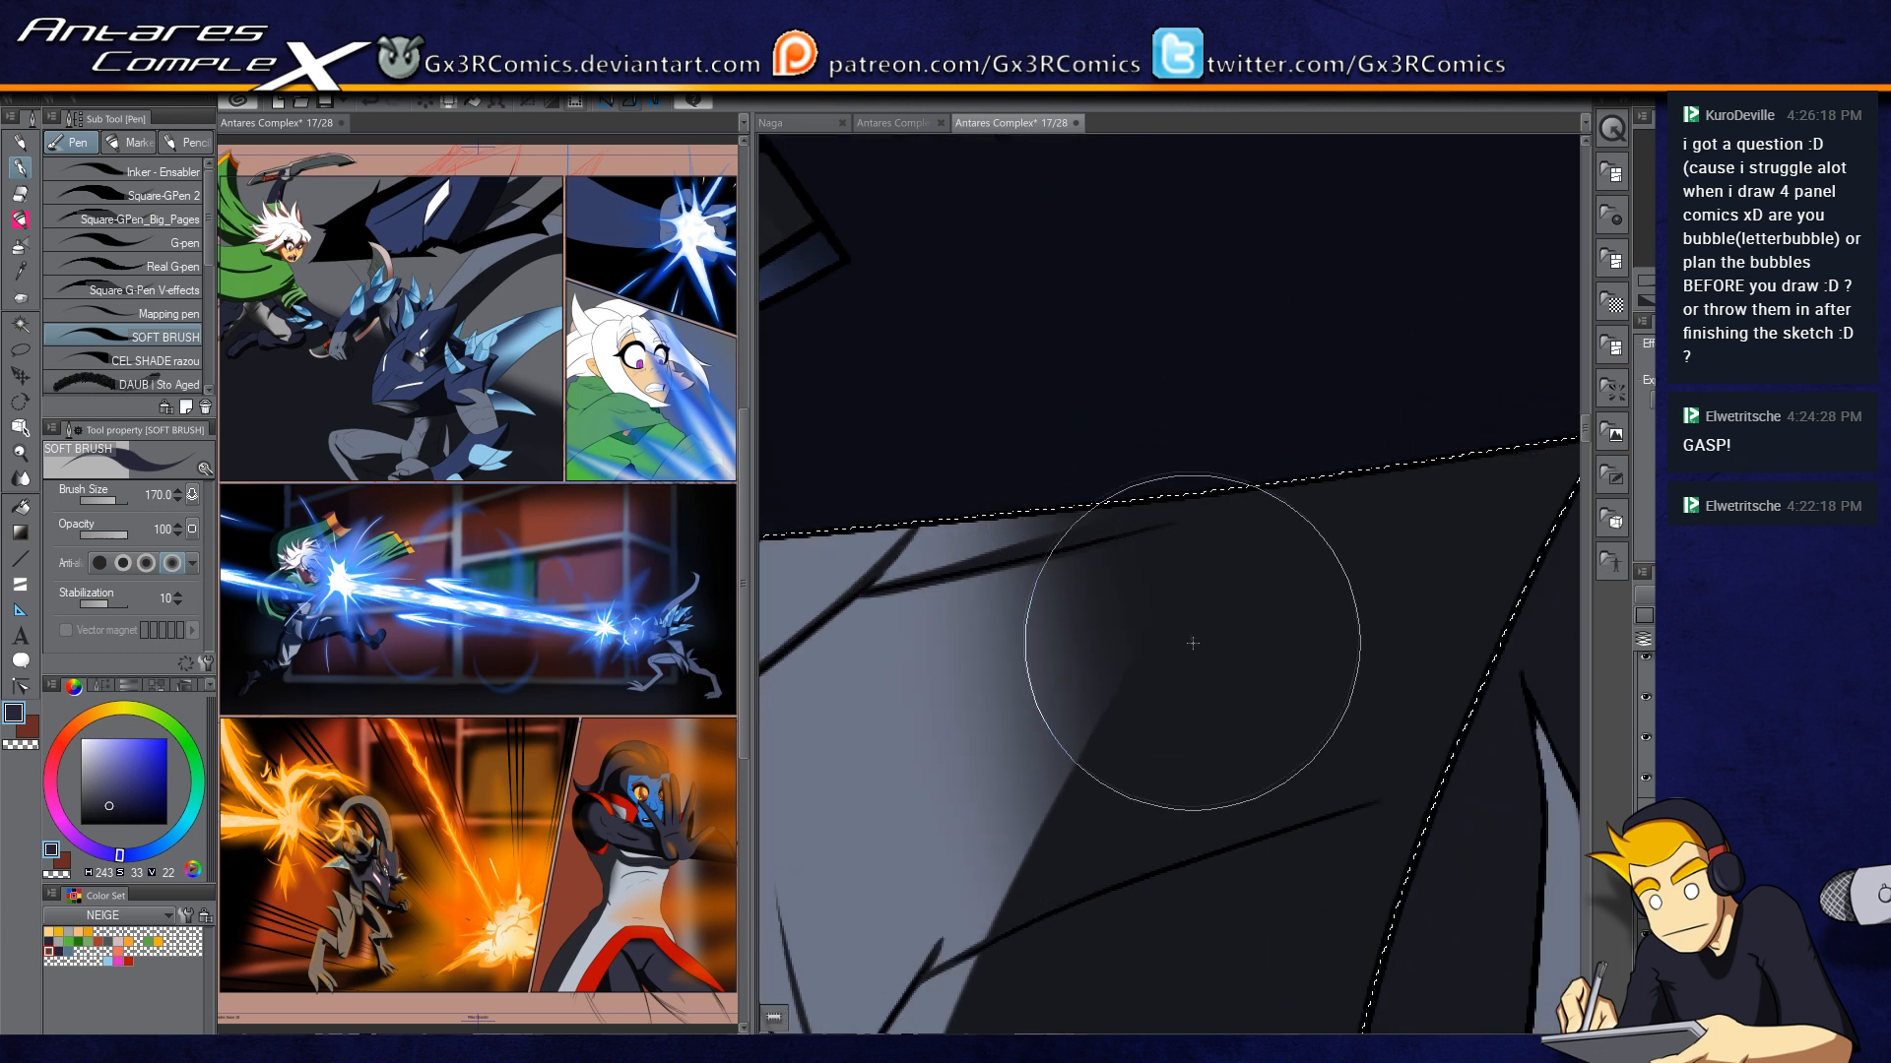
# Step: Clear a thin highlight across the torso's shadow edge with transparent SOFT BRUSH and touch it up in the dark shadow color
pyautogui.moveTo(1084, 825); pyautogui.dragTo(1097, 624)
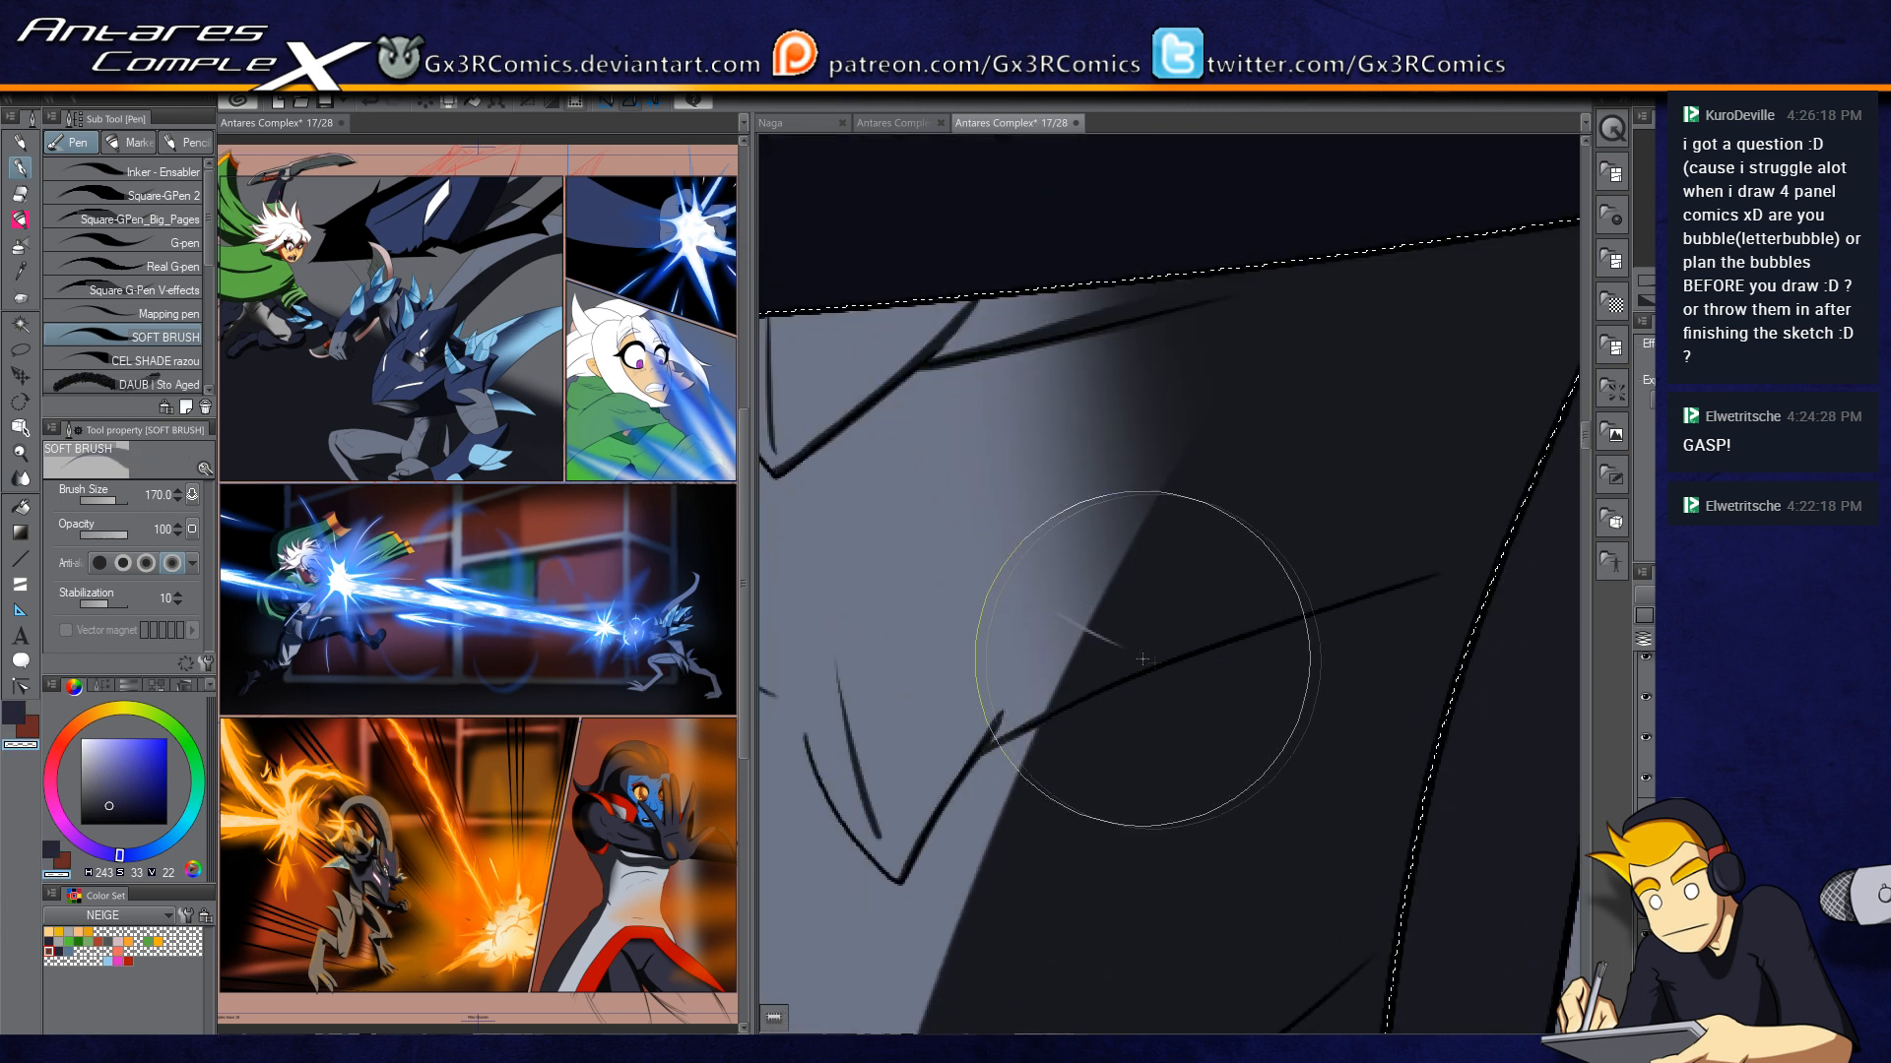
pyautogui.press('c')
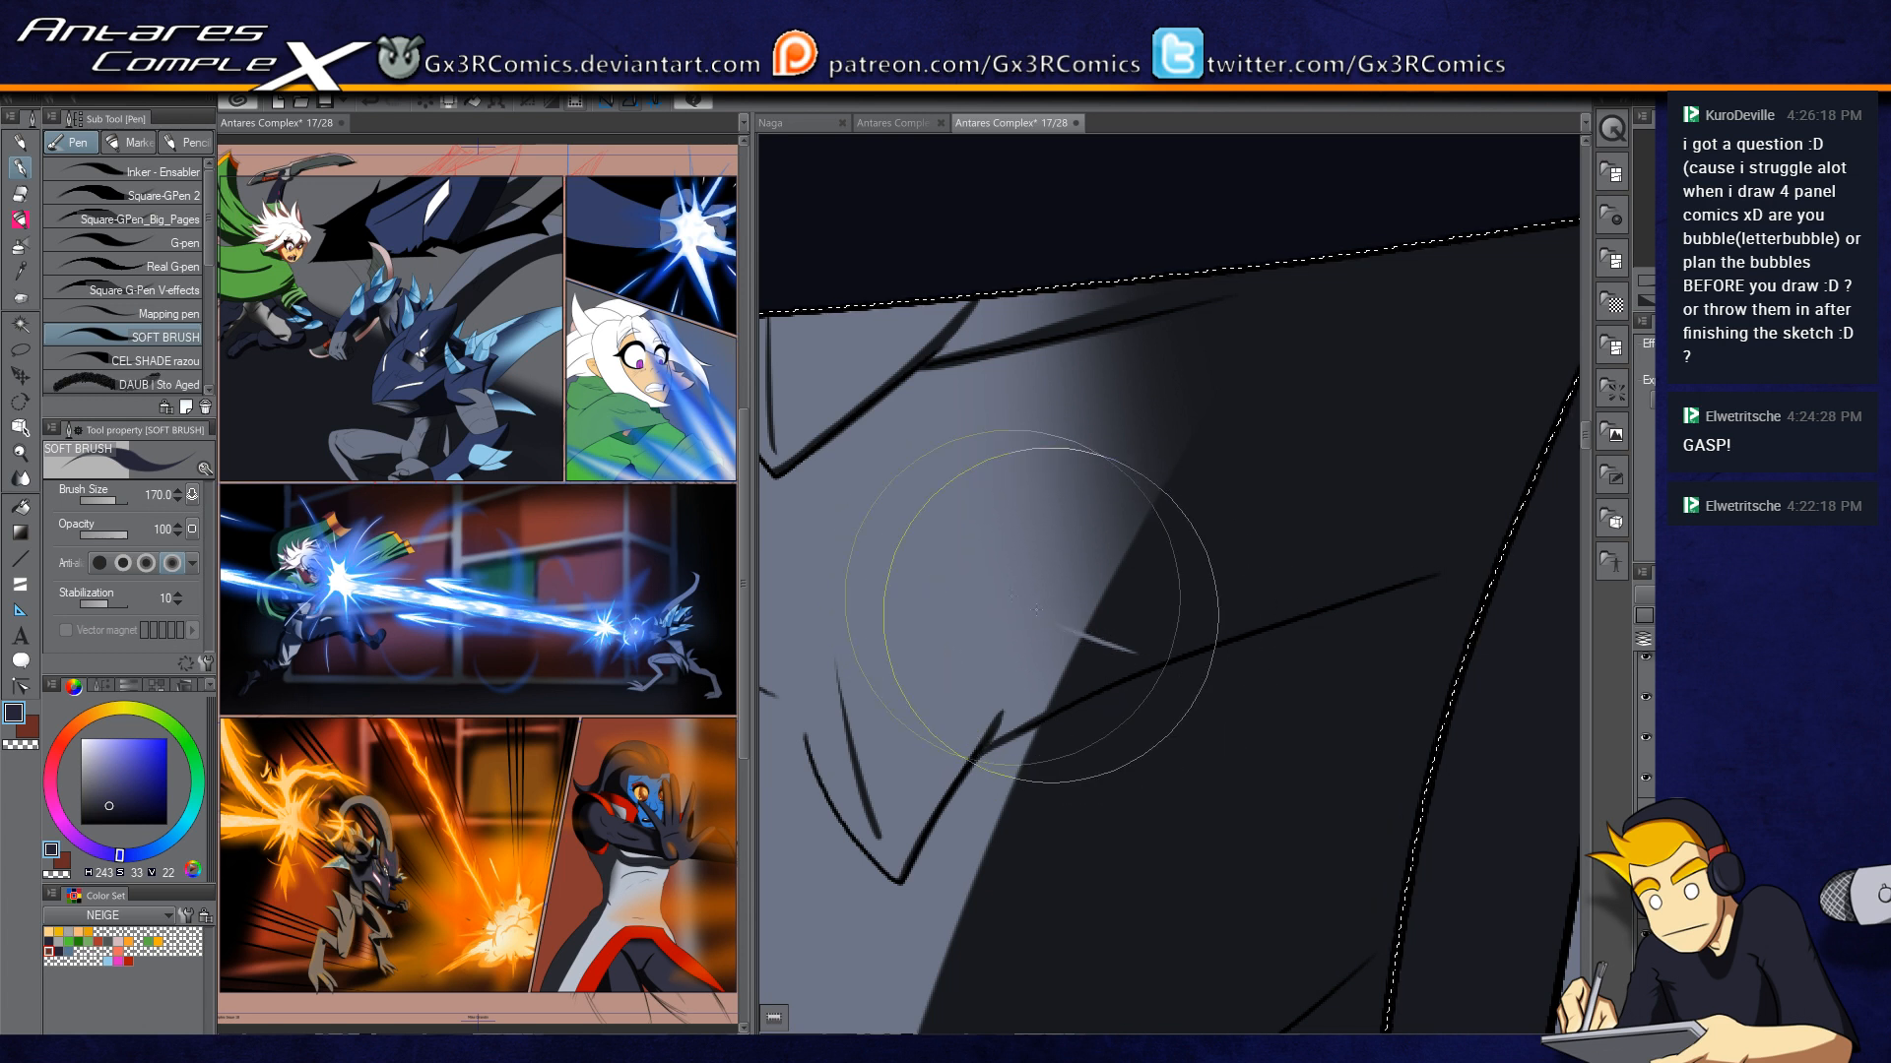
pyautogui.moveTo(1119, 642); pyautogui.dragTo(1029, 611)
pyautogui.scroll(-4, 1185, 681)
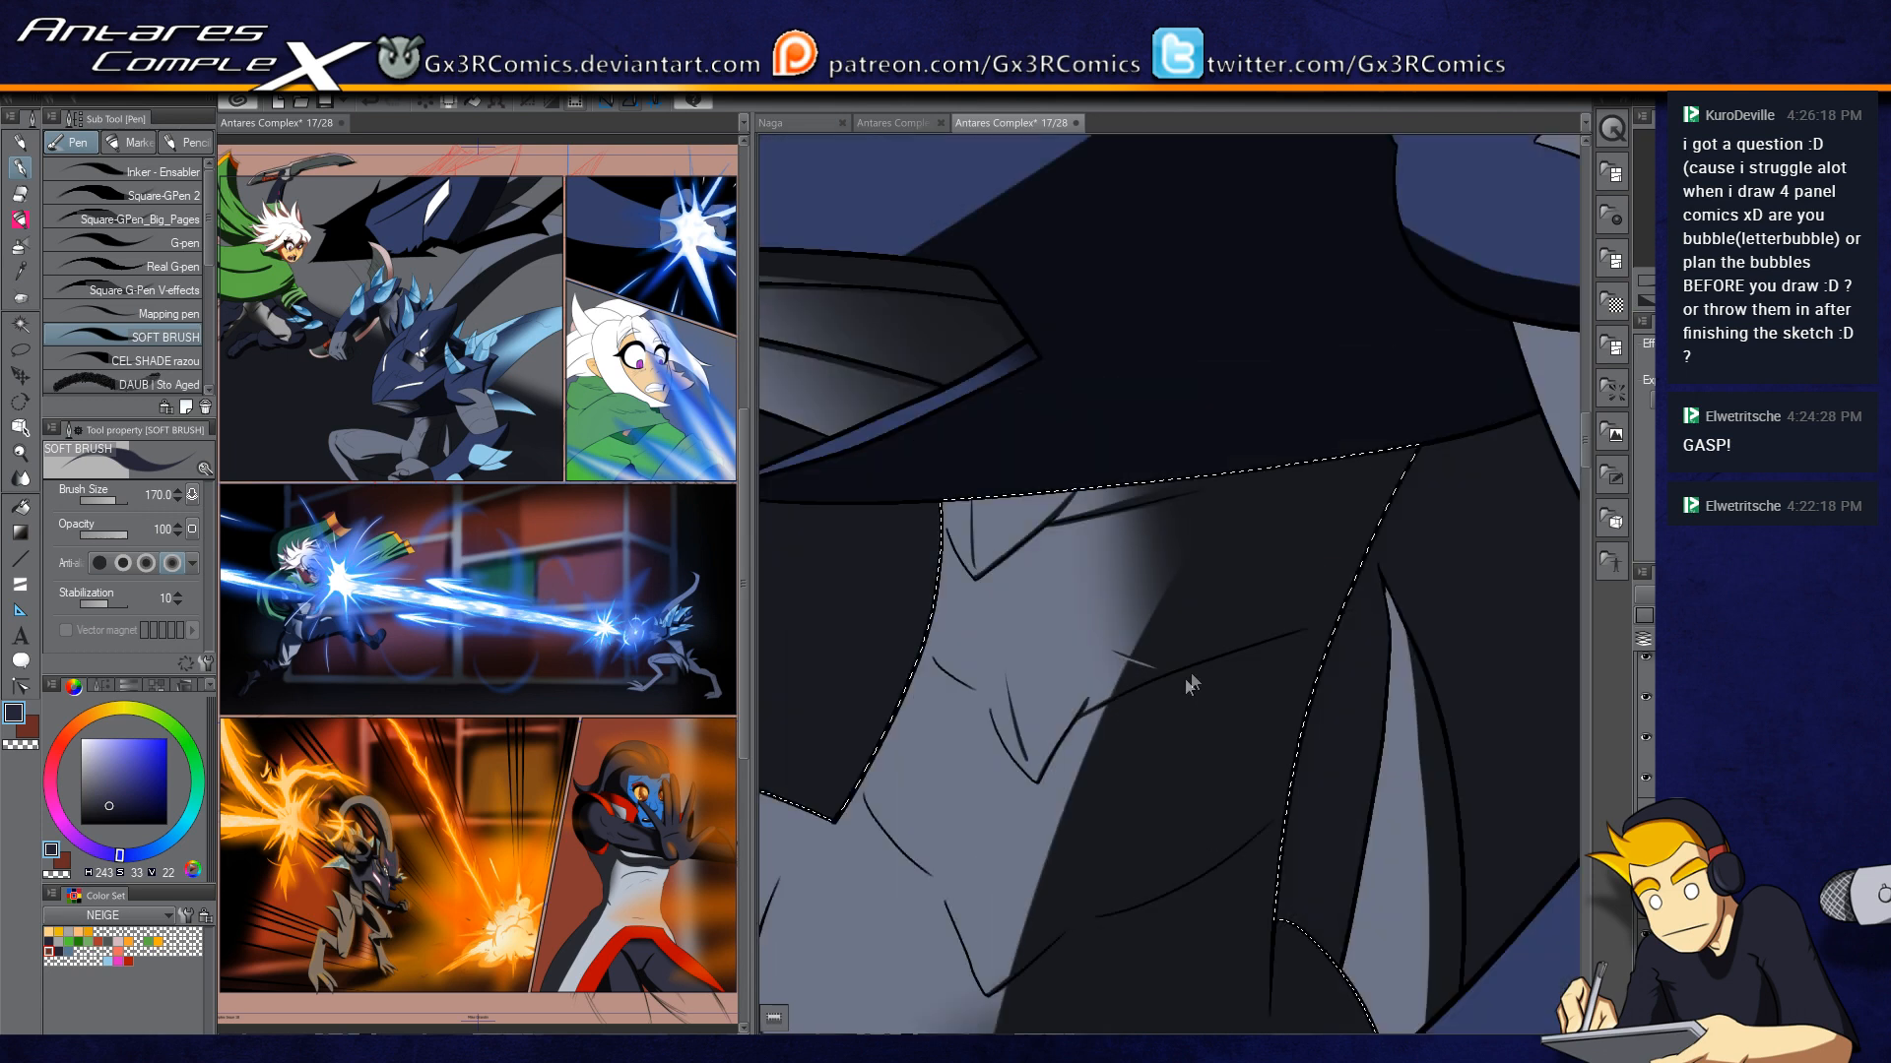
# Step: Pick white and highlight the outermost light blue forearm spike with SAI Marker 2 at size 500
pyautogui.moveTo(1033, 548); pyautogui.dragTo(1024, 781)
pyautogui.moveTo(1103, 527); pyautogui.dragTo(990, 785)
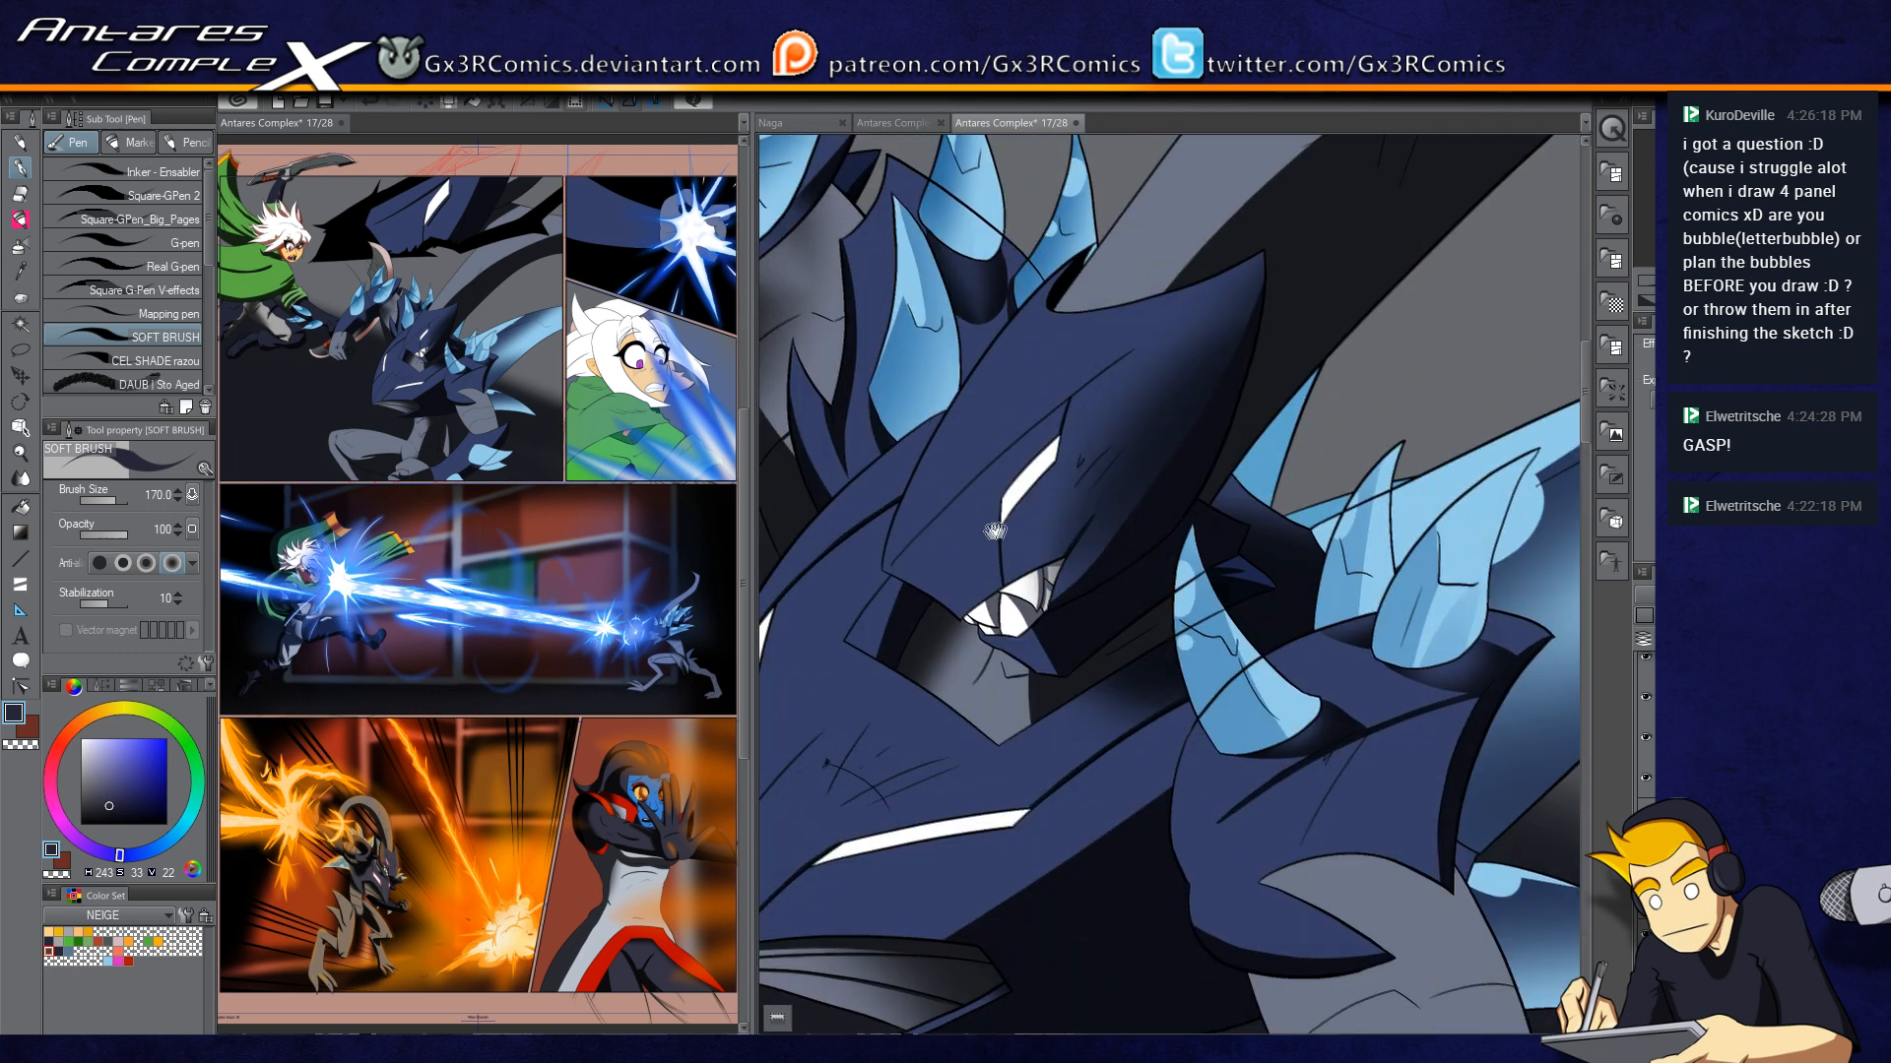
pyautogui.moveTo(993, 538); pyautogui.dragTo(1061, 681)
pyautogui.scroll(-3, 1084, 551)
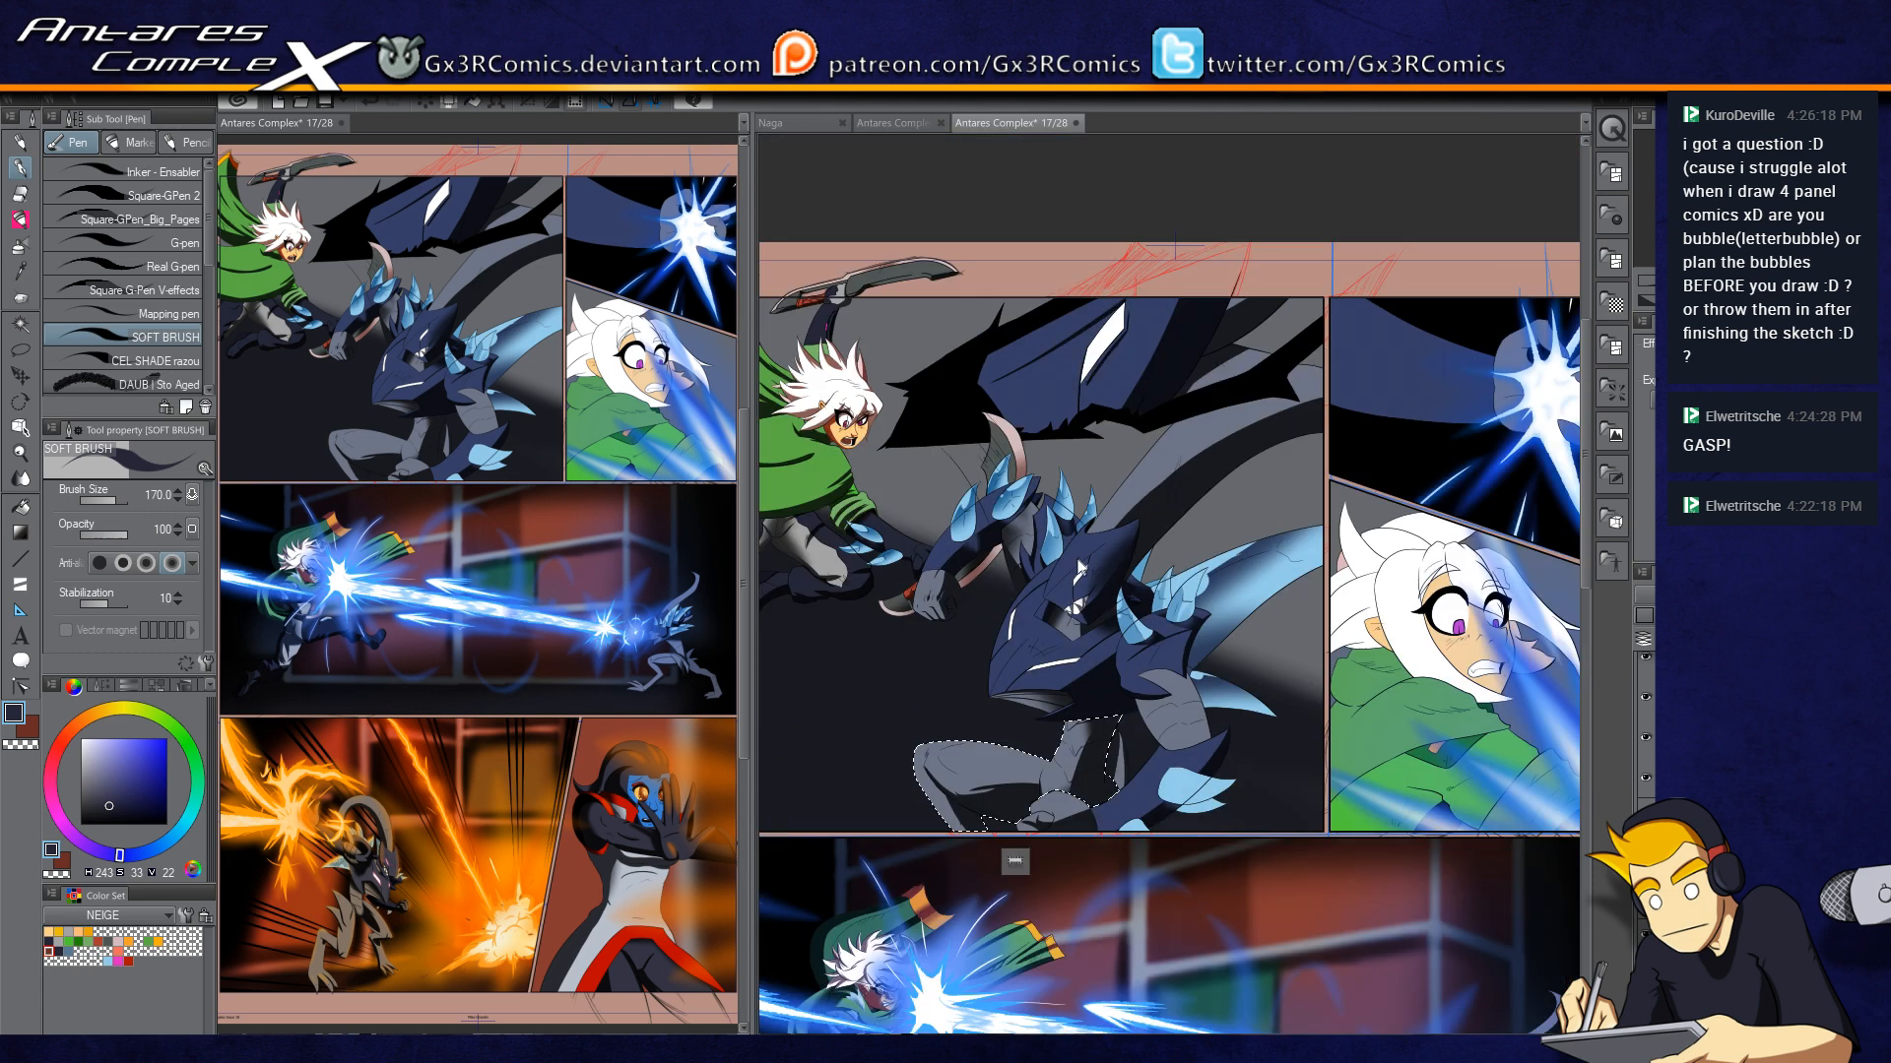
pyautogui.scroll(3, 1106, 677)
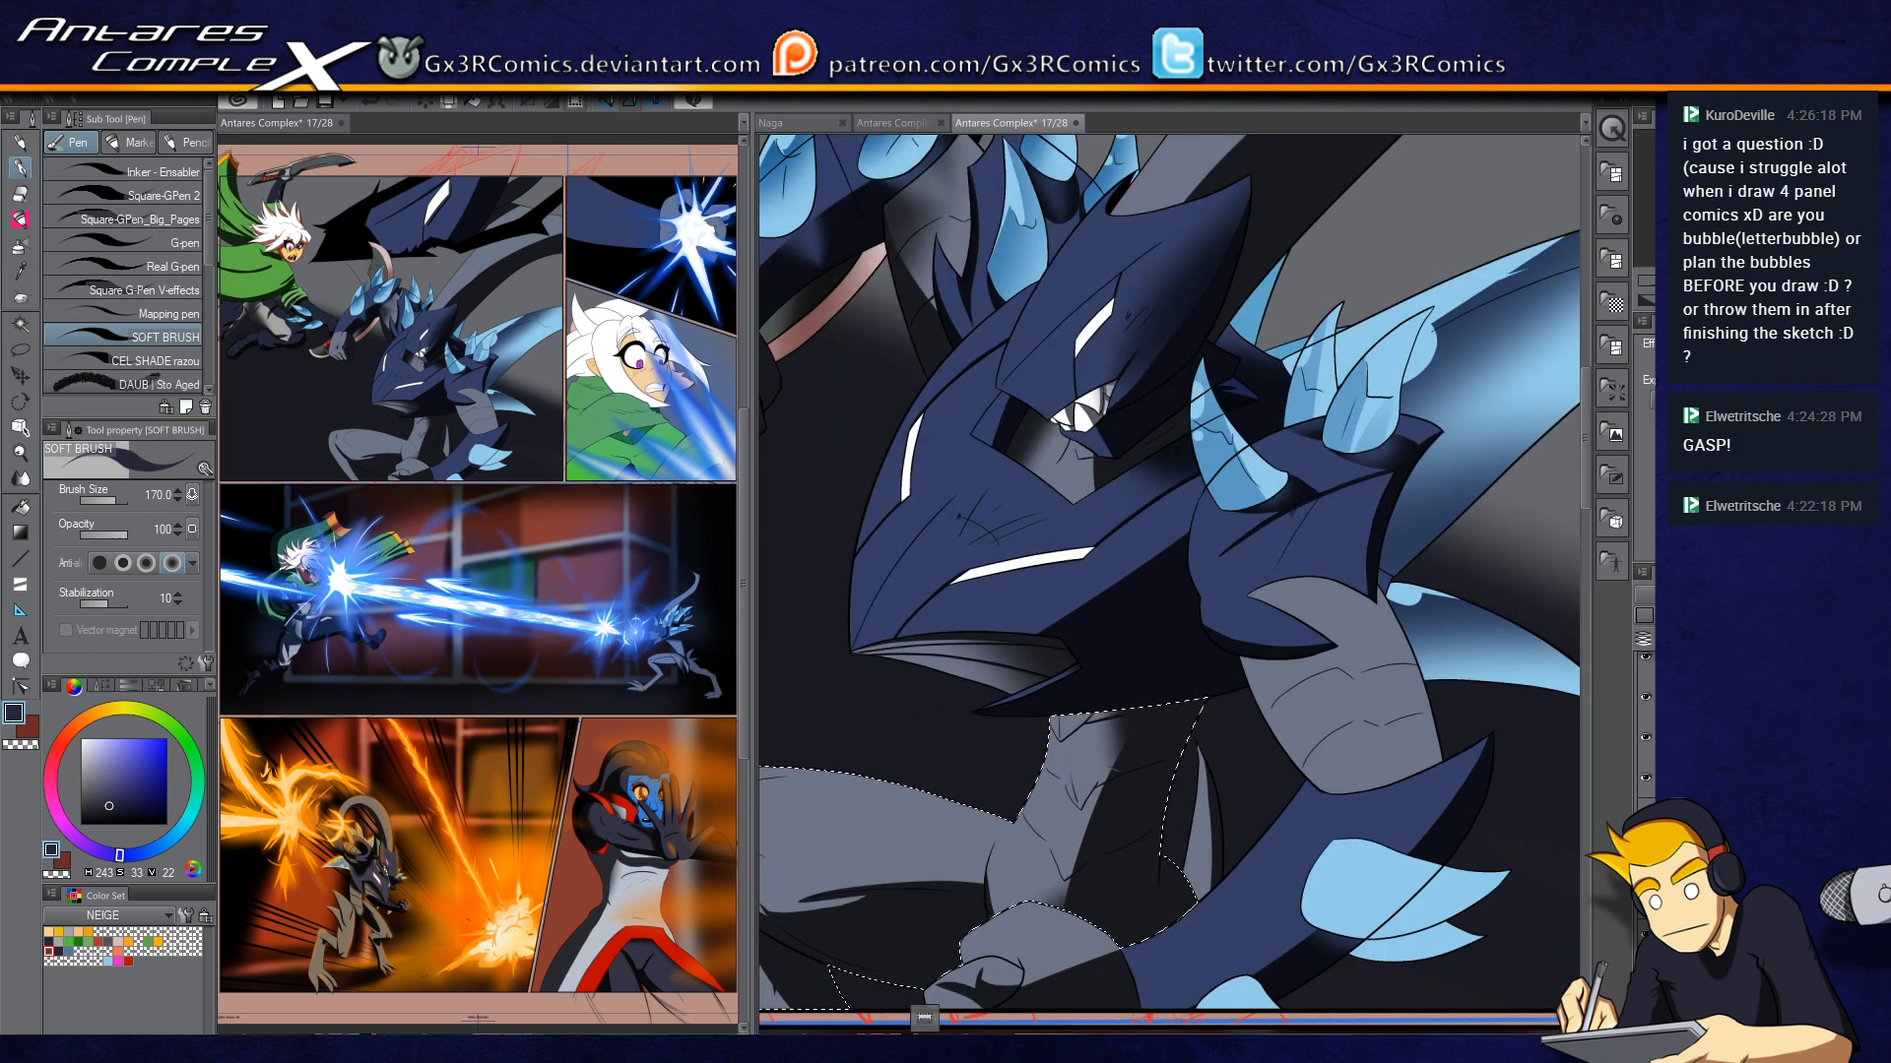
pyautogui.moveTo(861, 420); pyautogui.dragTo(1244, 663)
pyautogui.moveTo(103, 773); pyautogui.dragTo(81, 738)
pyautogui.moveTo(1128, 372); pyautogui.dragTo(1051, 467)
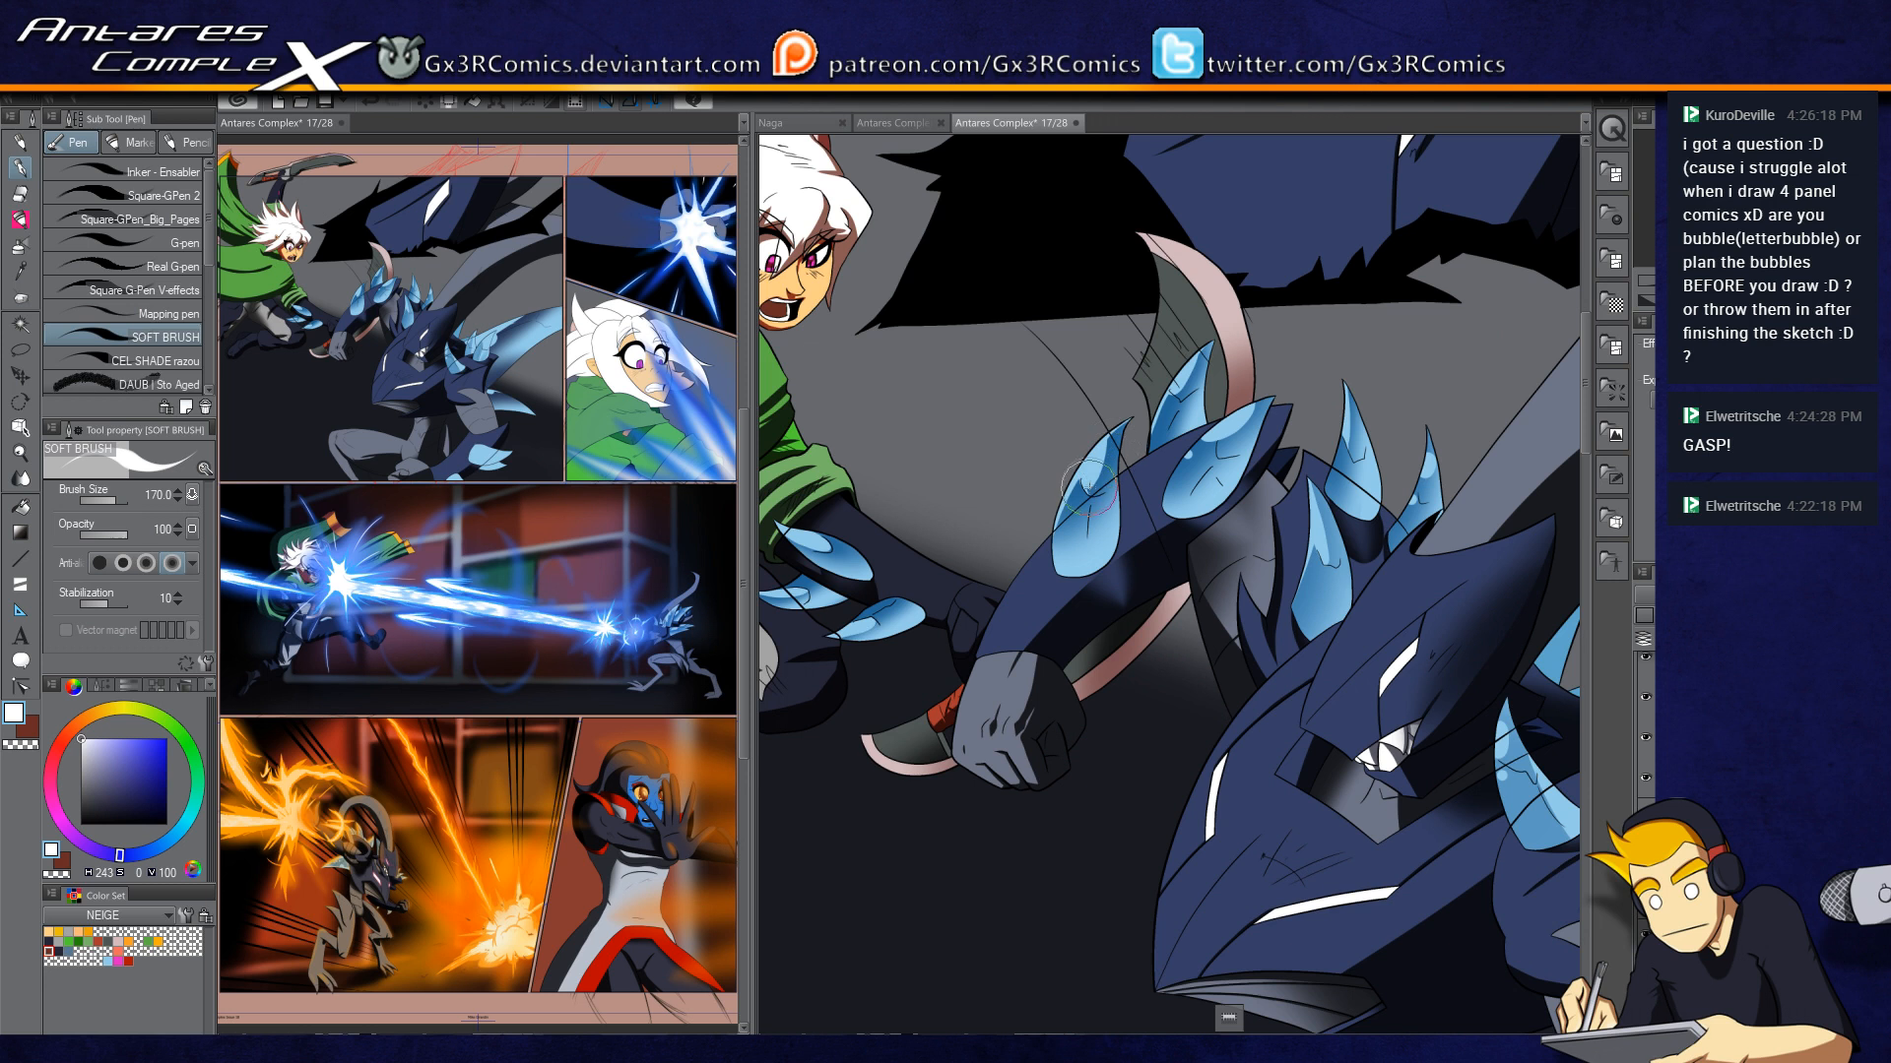
pyautogui.scroll(2, 1088, 488)
pyautogui.press('b')
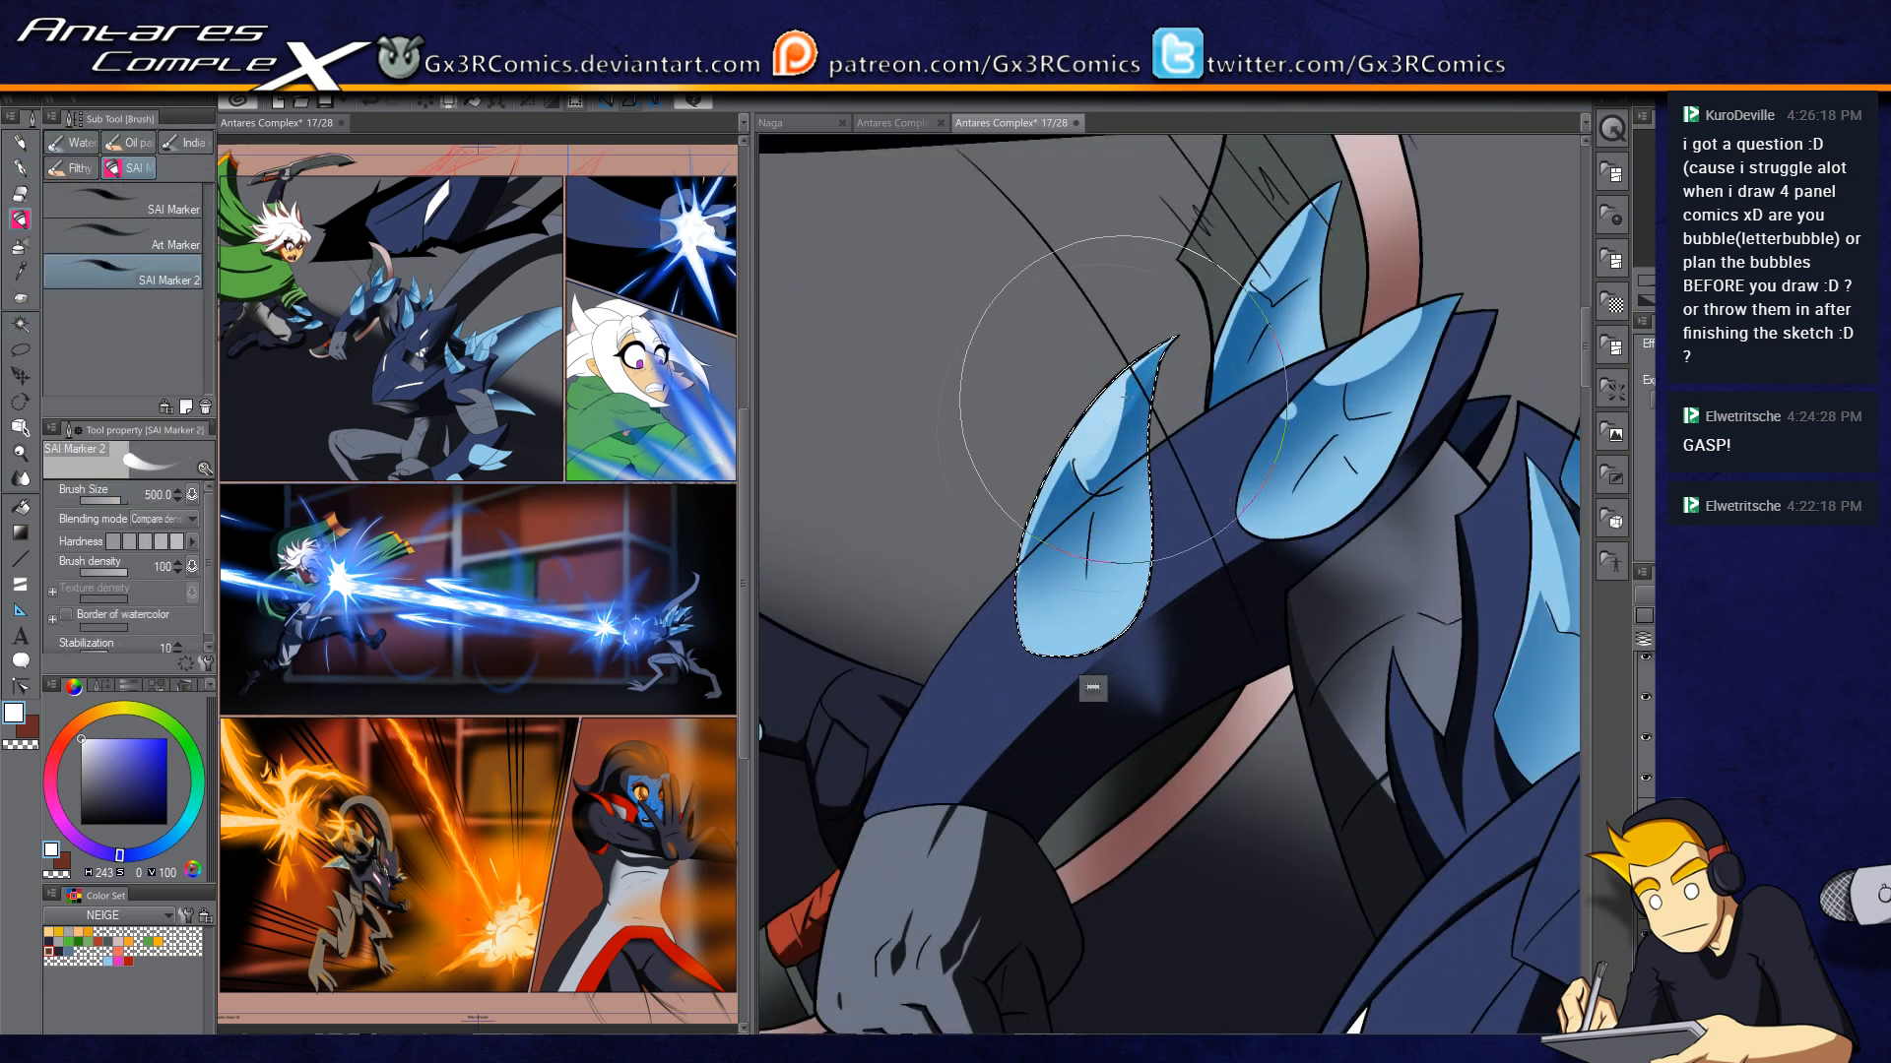
# Step: Select the other two light blue forearm spikes one at a time and highlight each with white SAI Marker 2
pyautogui.press('w')
pyautogui.click(1288, 274)
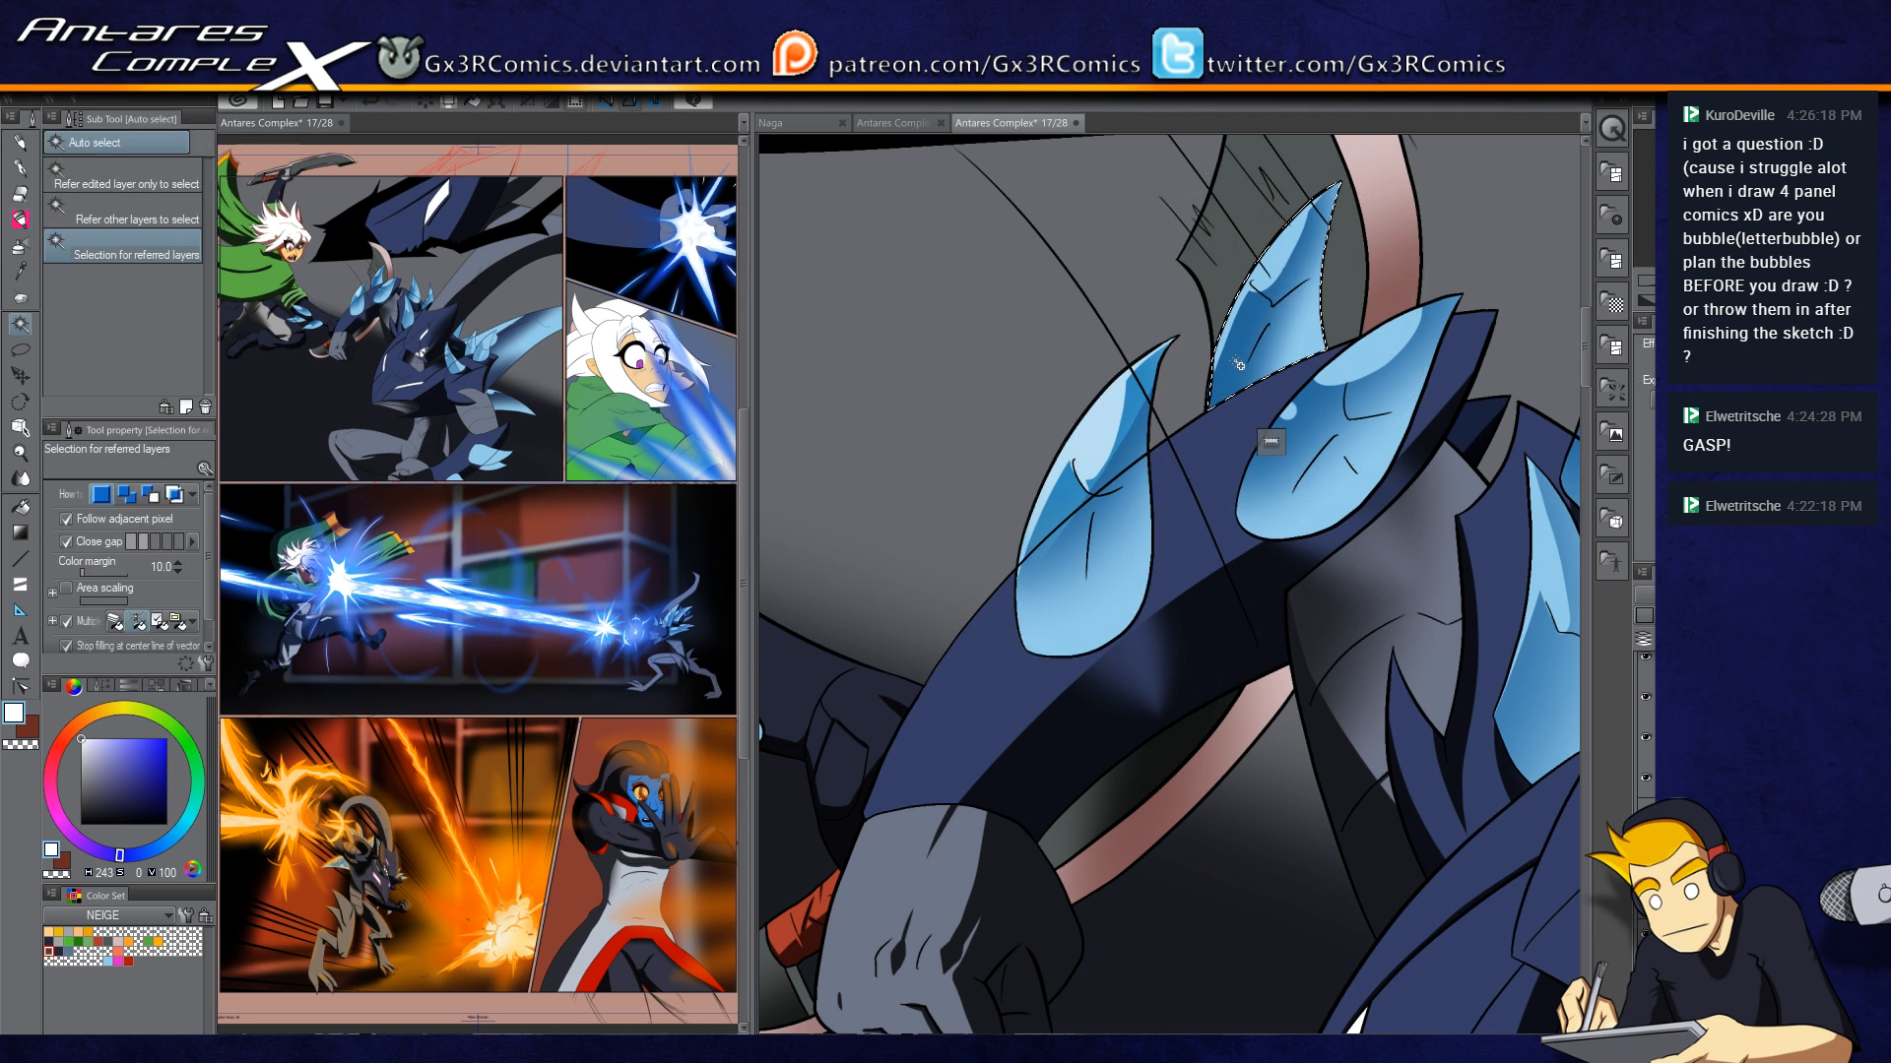
pyautogui.press('b')
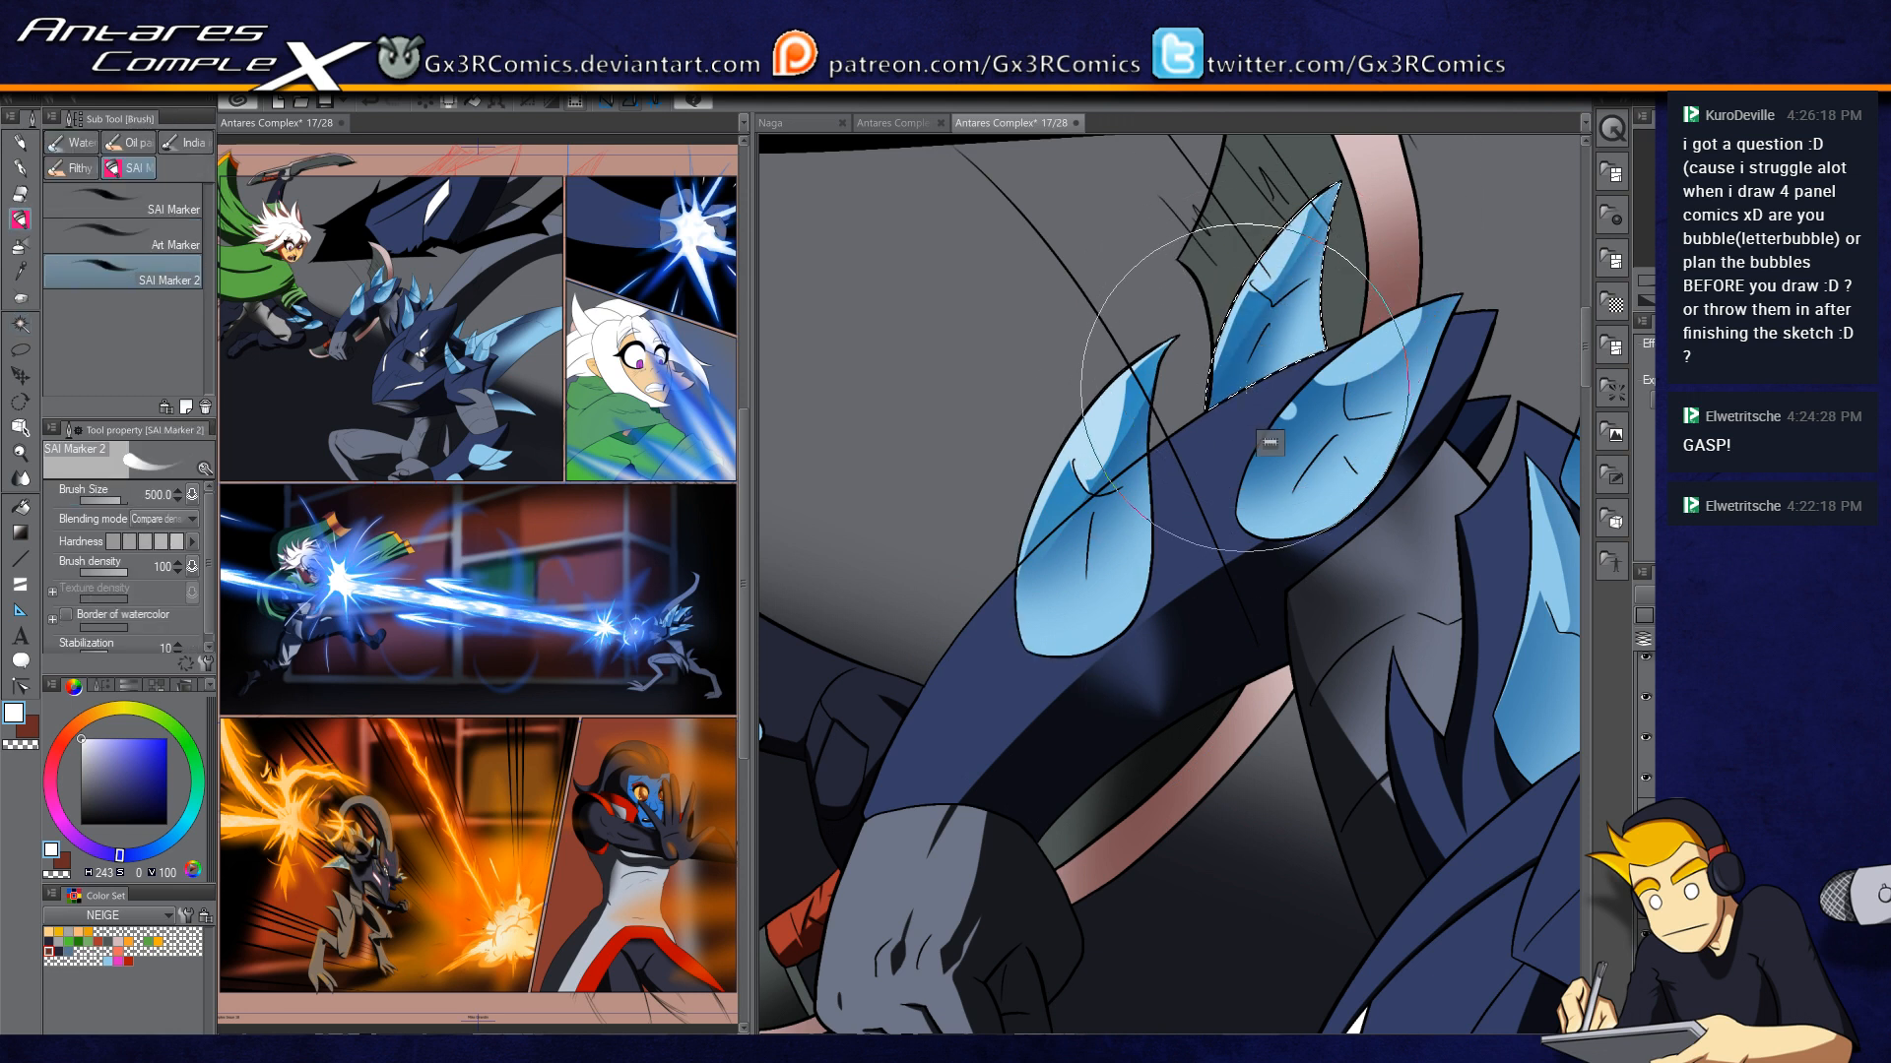
pyautogui.press('w')
pyautogui.click(1356, 367)
pyautogui.press('b')
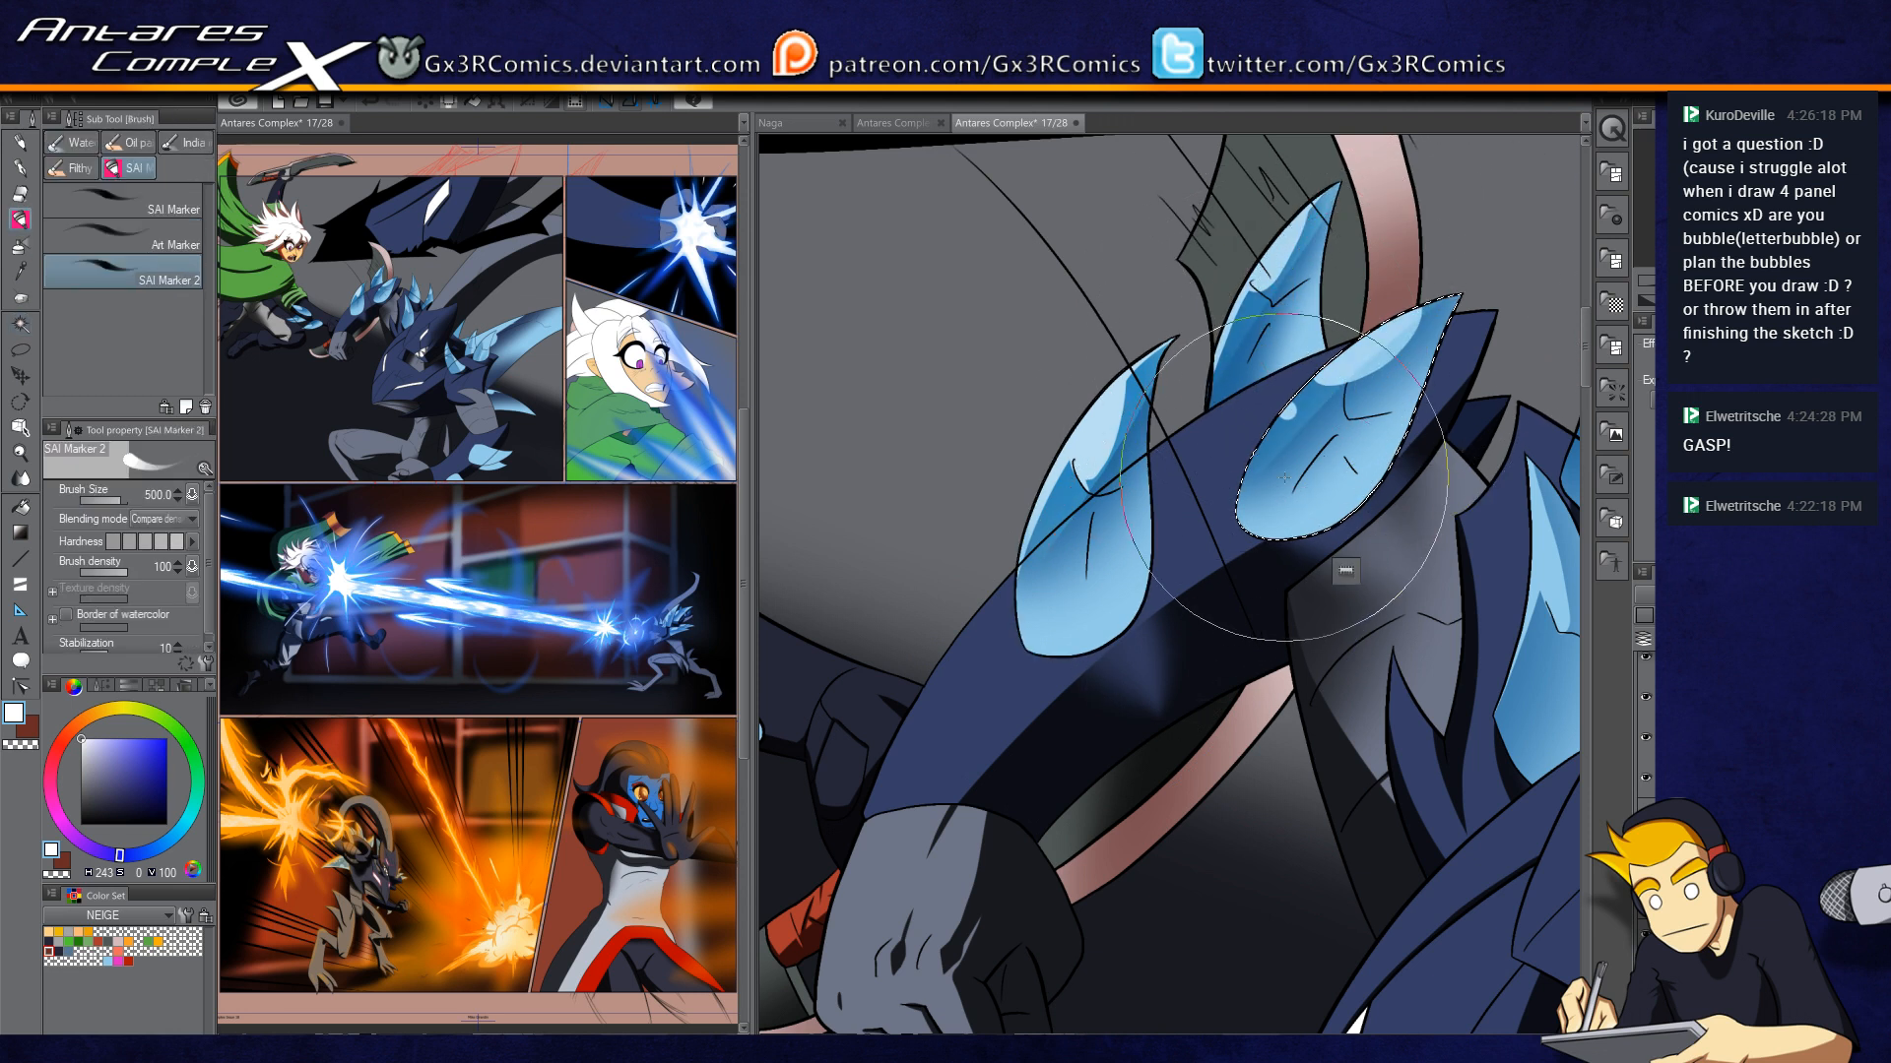
pyautogui.moveTo(1401, 433); pyautogui.dragTo(1187, 492)
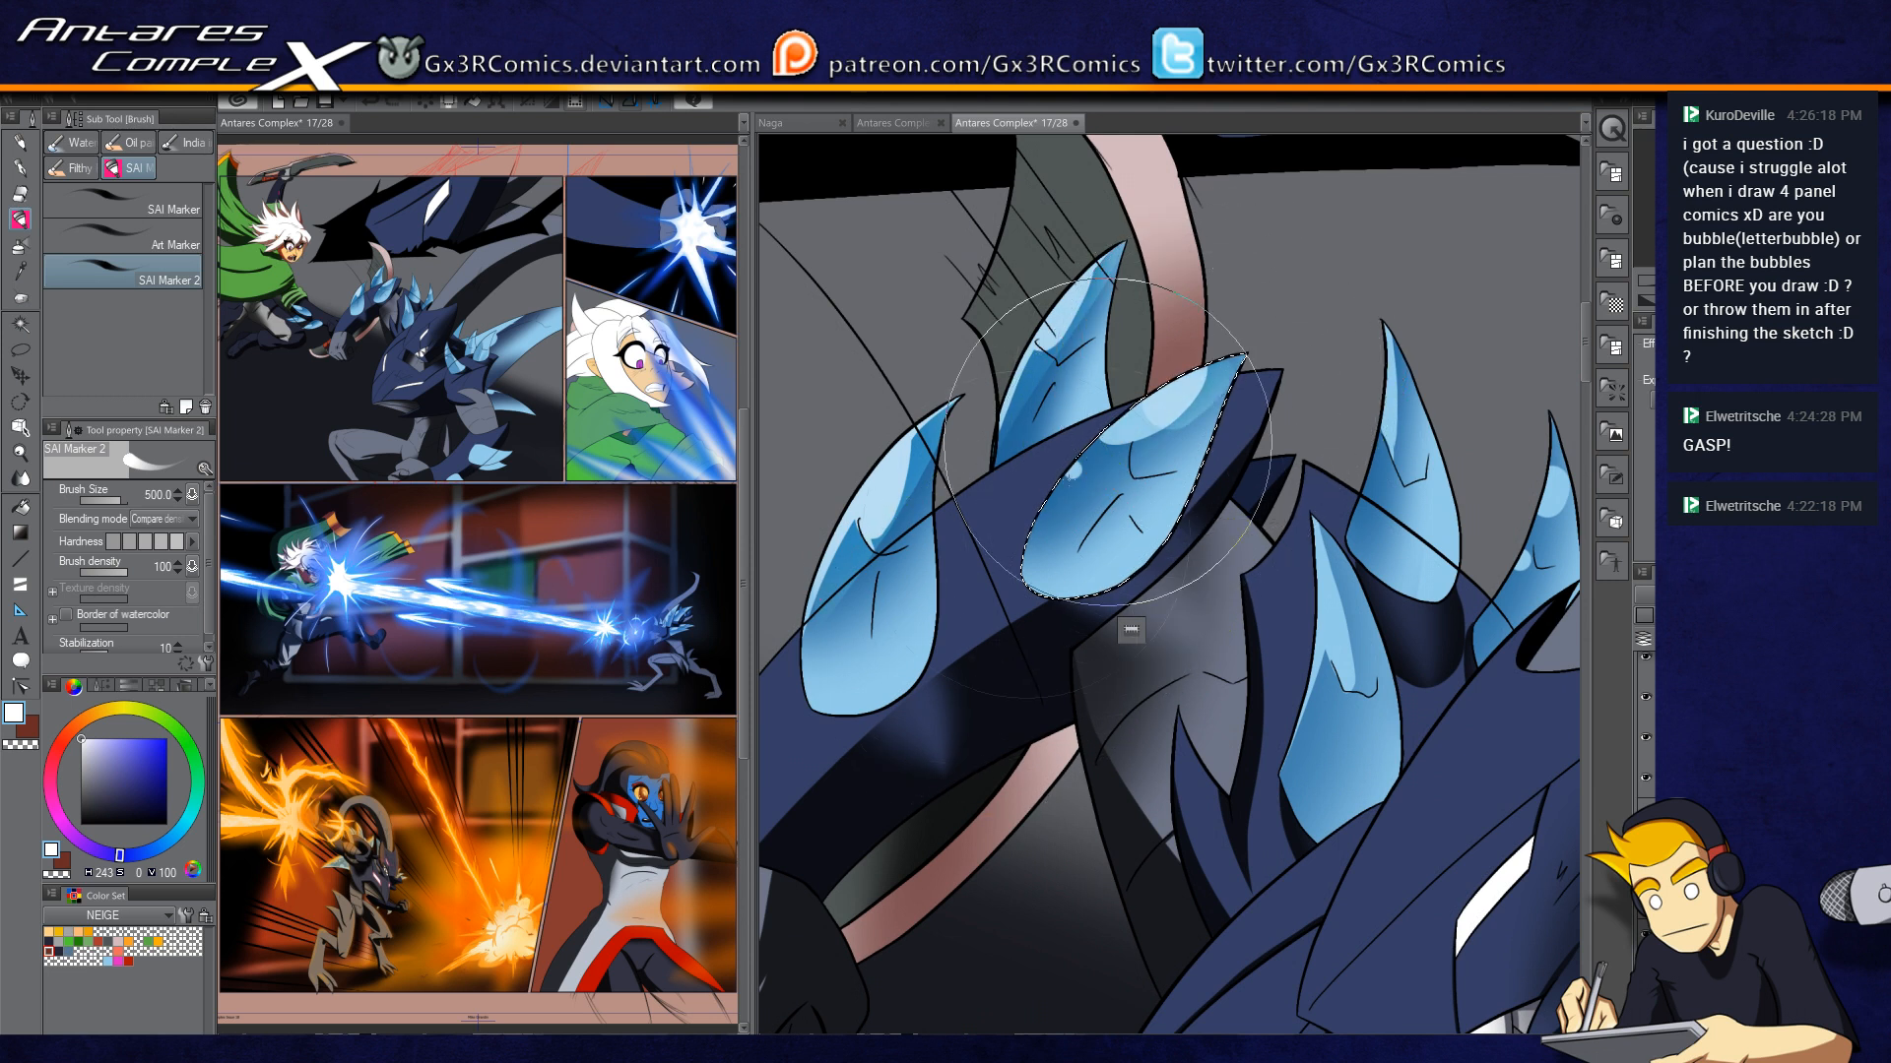
# Step: Select the tall upright spike behind the forearm and highlight its outer edge with white SAI Marker 2 at size 250
pyautogui.moveTo(1356, 492); pyautogui.dragTo(1159, 494)
pyautogui.press('w')
pyautogui.click(1182, 433)
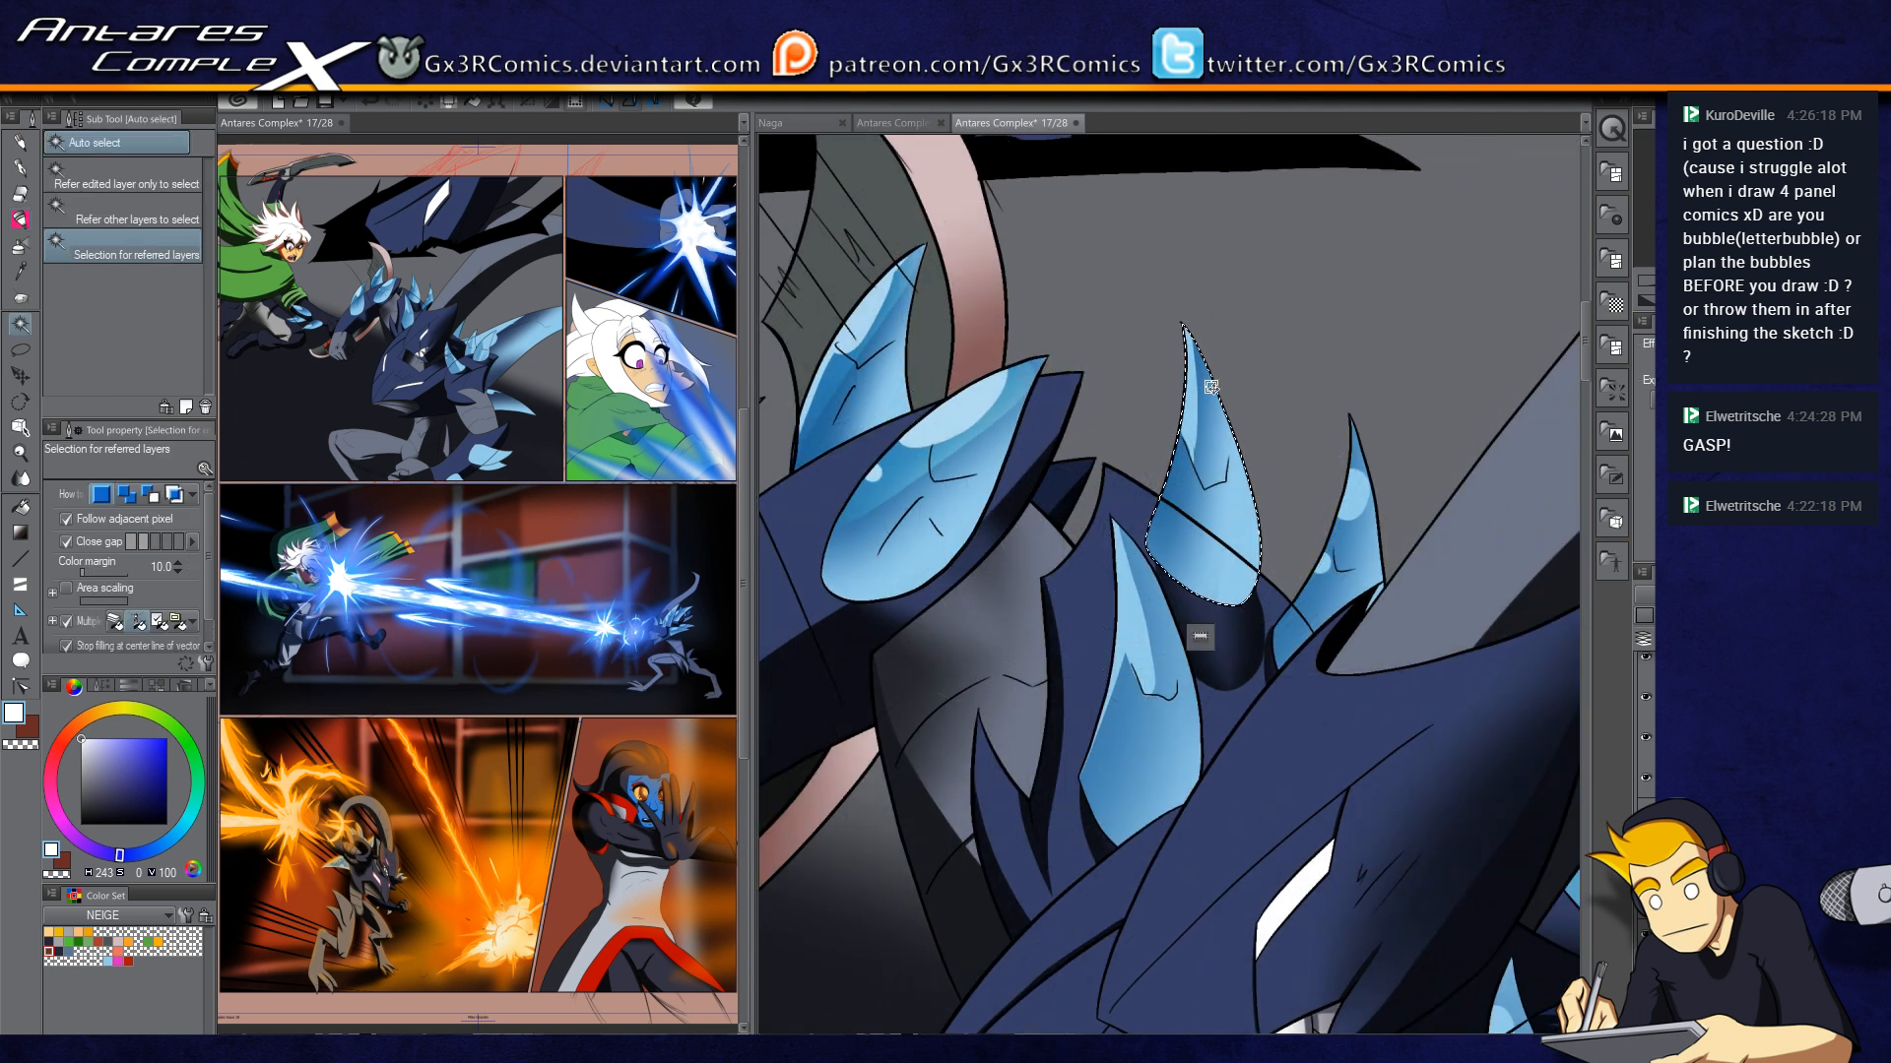
pyautogui.press('b')
pyautogui.scroll(1, 1197, 371)
pyautogui.press('[')
pyautogui.press('[')
pyautogui.press('[')
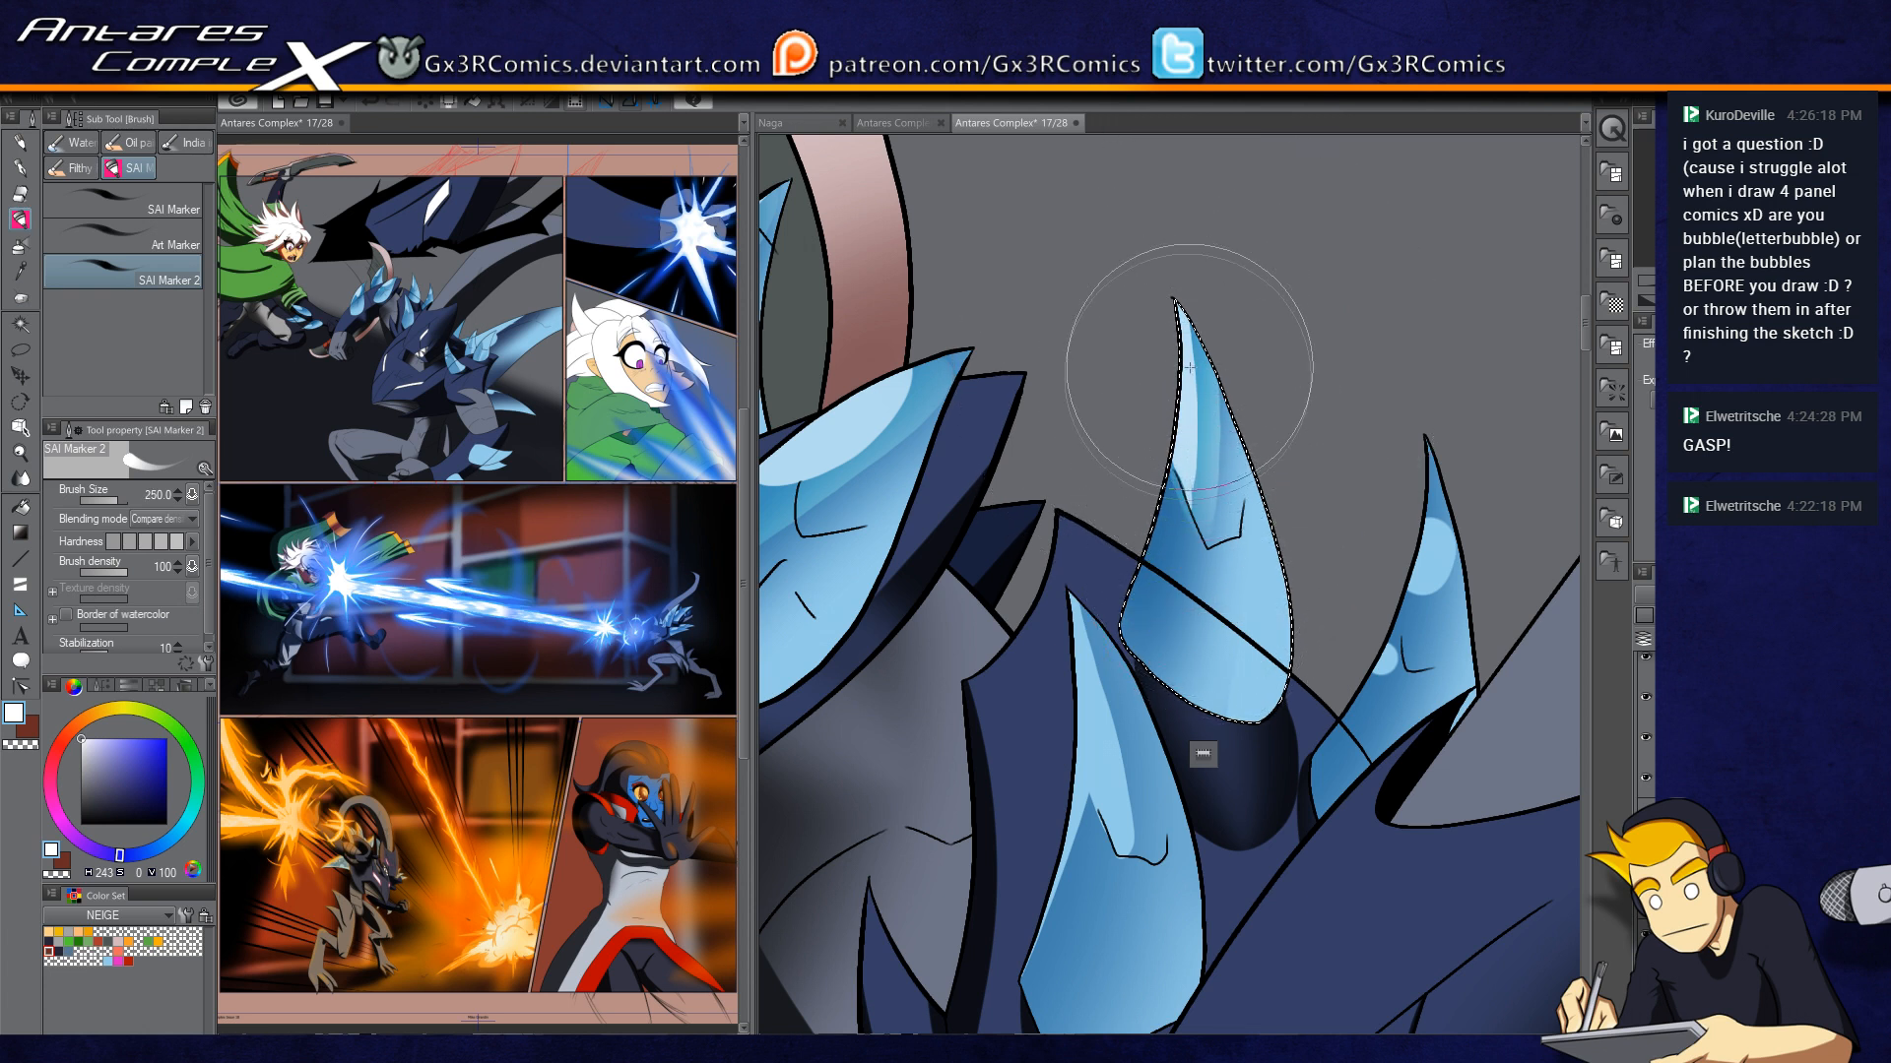
# Step: Select the lower spike in front of the upright one and highlight its outer edge with white SAI Marker 2
pyautogui.keyDown('space'); pyautogui.moveTo(1108, 754); pyautogui.dragTo(1164, 505); pyautogui.keyUp('space')
pyautogui.press('w')
pyautogui.click(1162, 551)
pyautogui.press('b')
pyautogui.moveTo(1158, 404); pyautogui.dragTo(1129, 569)
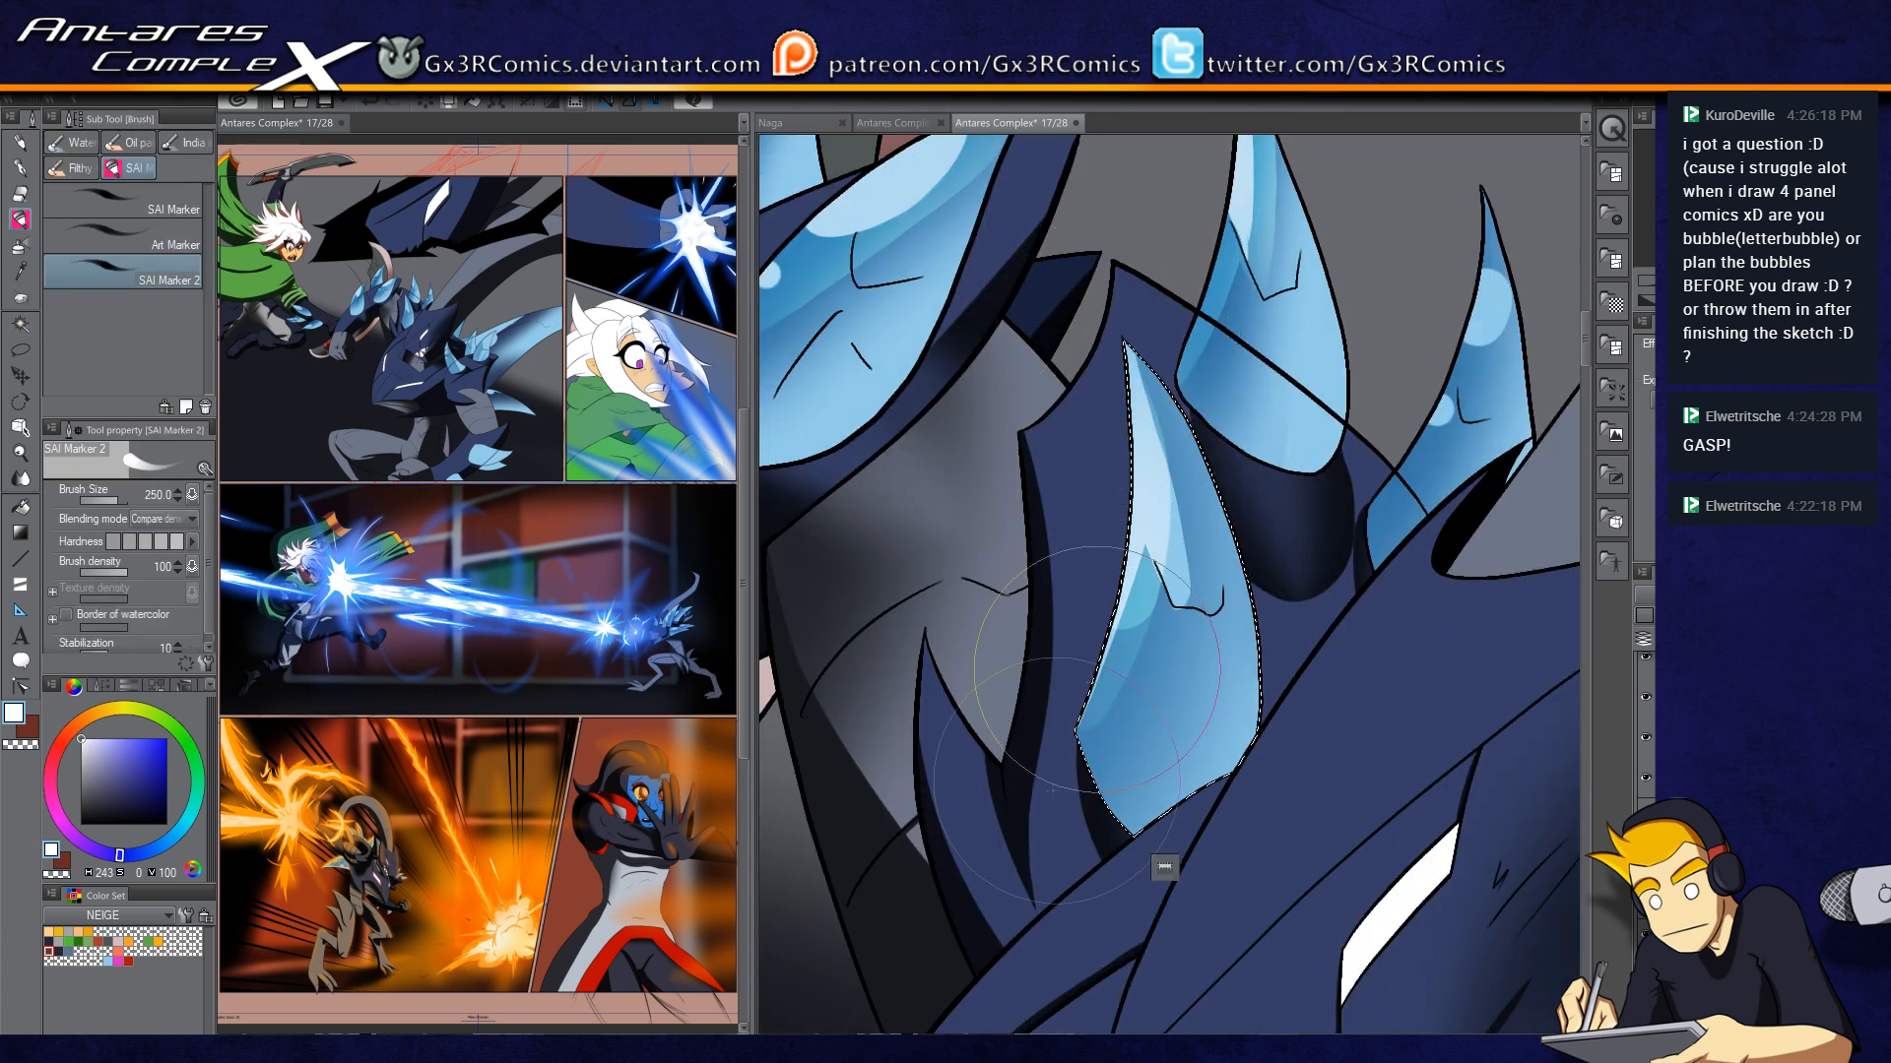
# Step: Select the slim curved spike beside the horn's base and brush white highlights from its tip to its base with SAI Marker 2
pyautogui.keyDown('space'); pyautogui.moveTo(1474, 340); pyautogui.dragTo(1292, 434); pyautogui.keyUp('space')
pyautogui.press('w')
pyautogui.click(1292, 433)
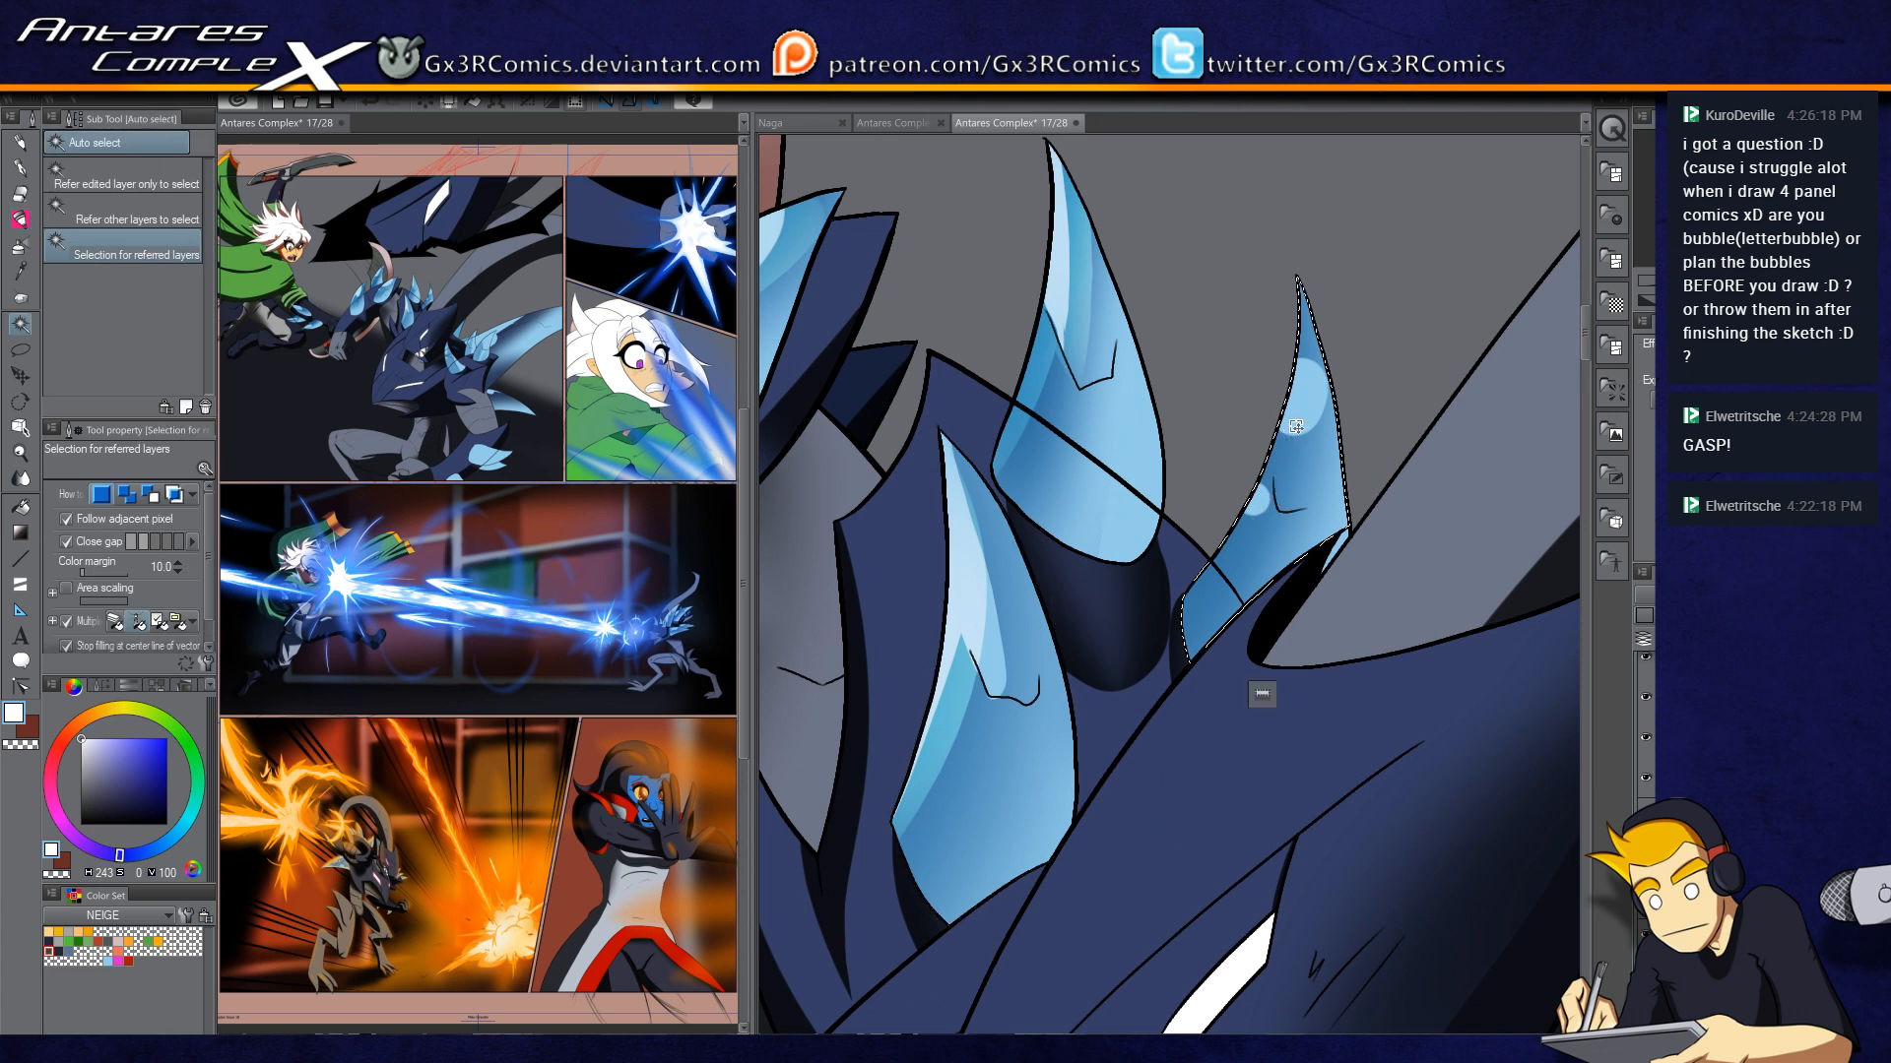
pyautogui.press('b')
pyautogui.press('b')
pyautogui.press('b')
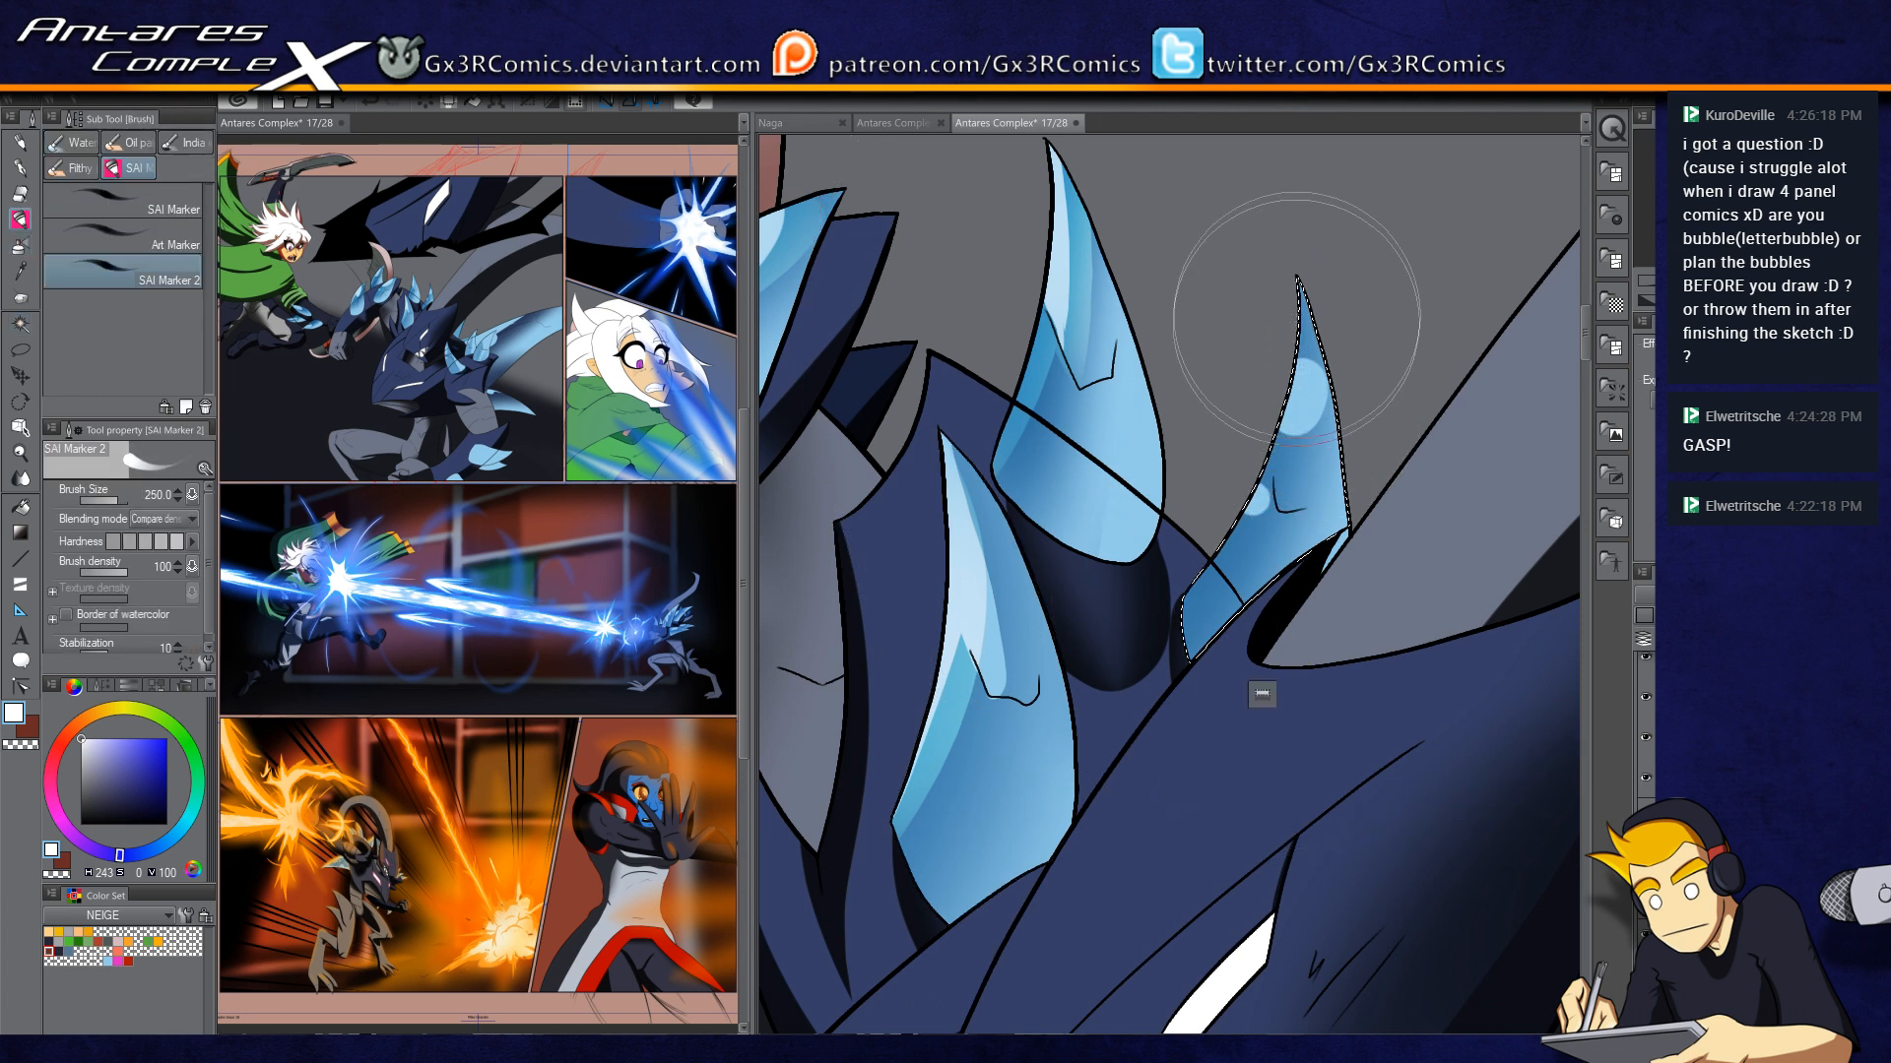
pyautogui.moveTo(1298, 291); pyautogui.dragTo(1143, 705)
pyautogui.moveTo(1293, 281); pyautogui.dragTo(1119, 679)
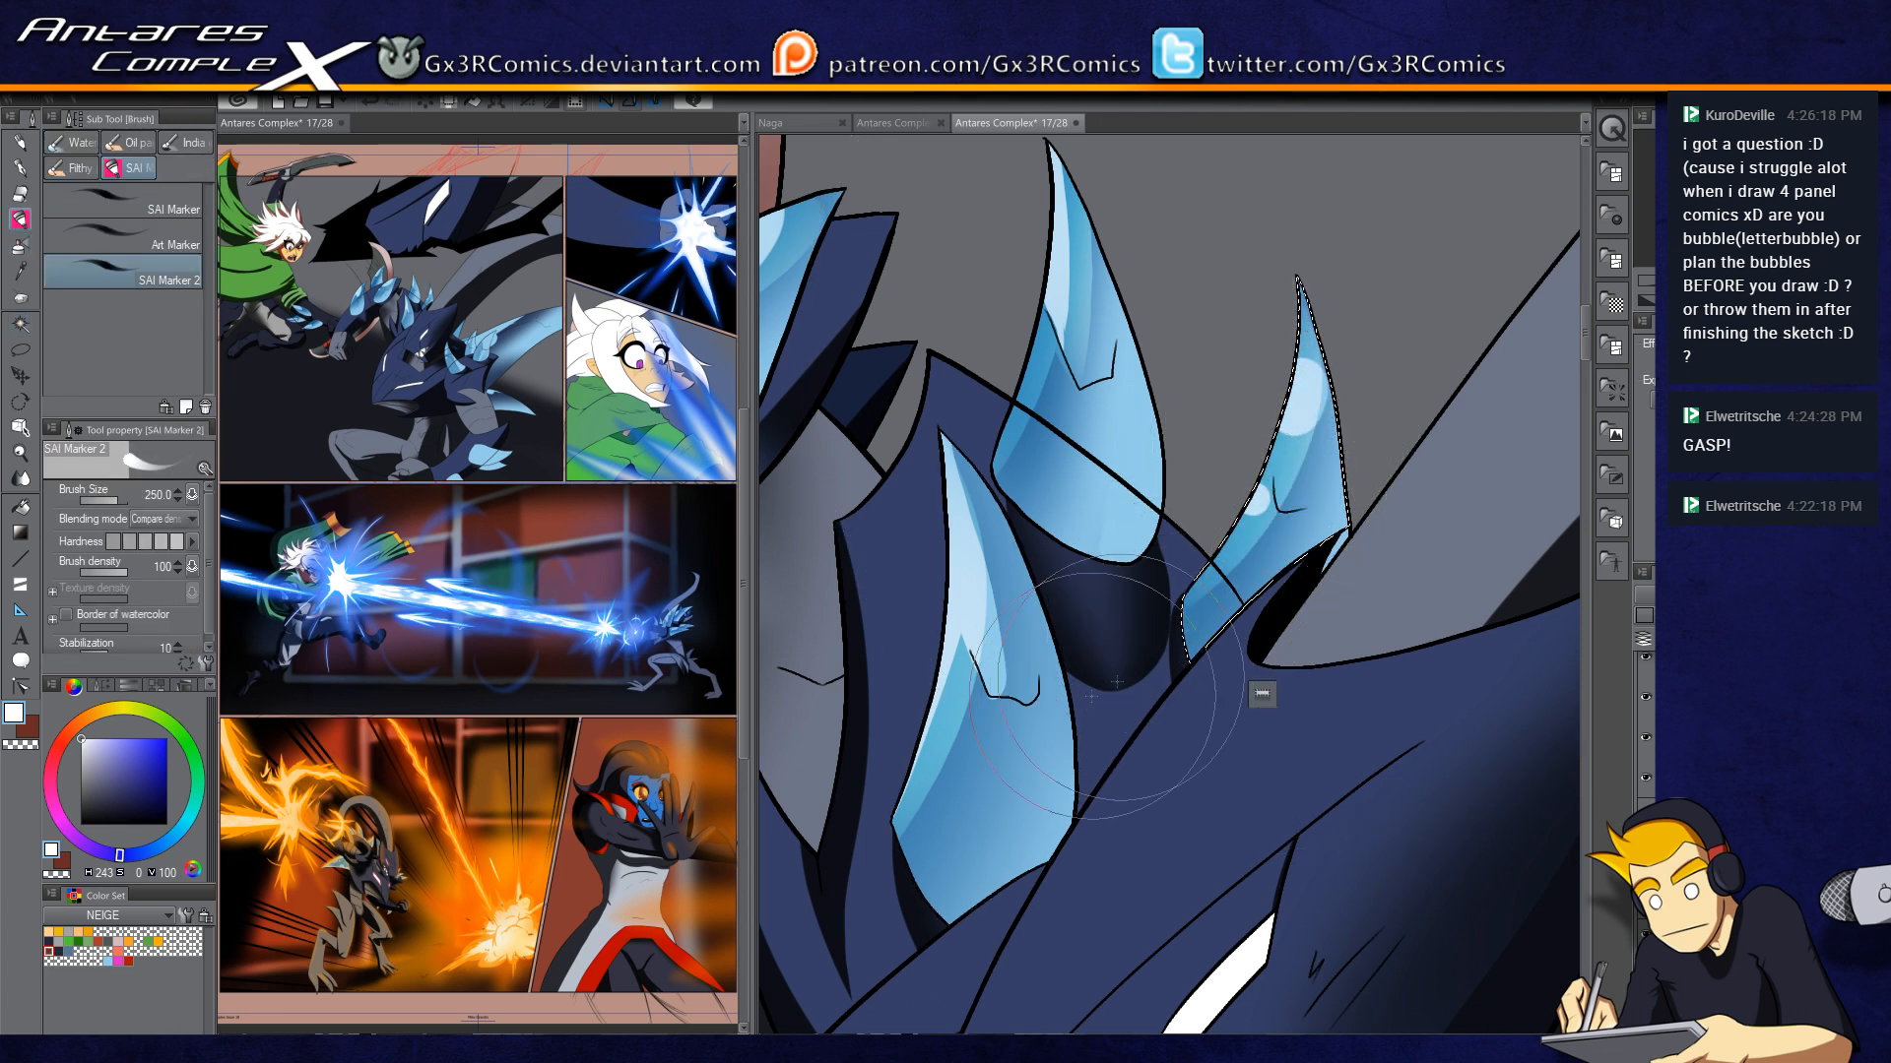
# Step: Select the small light blue spike behind the head and lighten its base with the white Soft airbrush at size 1000
pyautogui.keyDown('space'); pyautogui.moveTo(1322, 641); pyautogui.dragTo(1093, 692); pyautogui.keyUp('space')
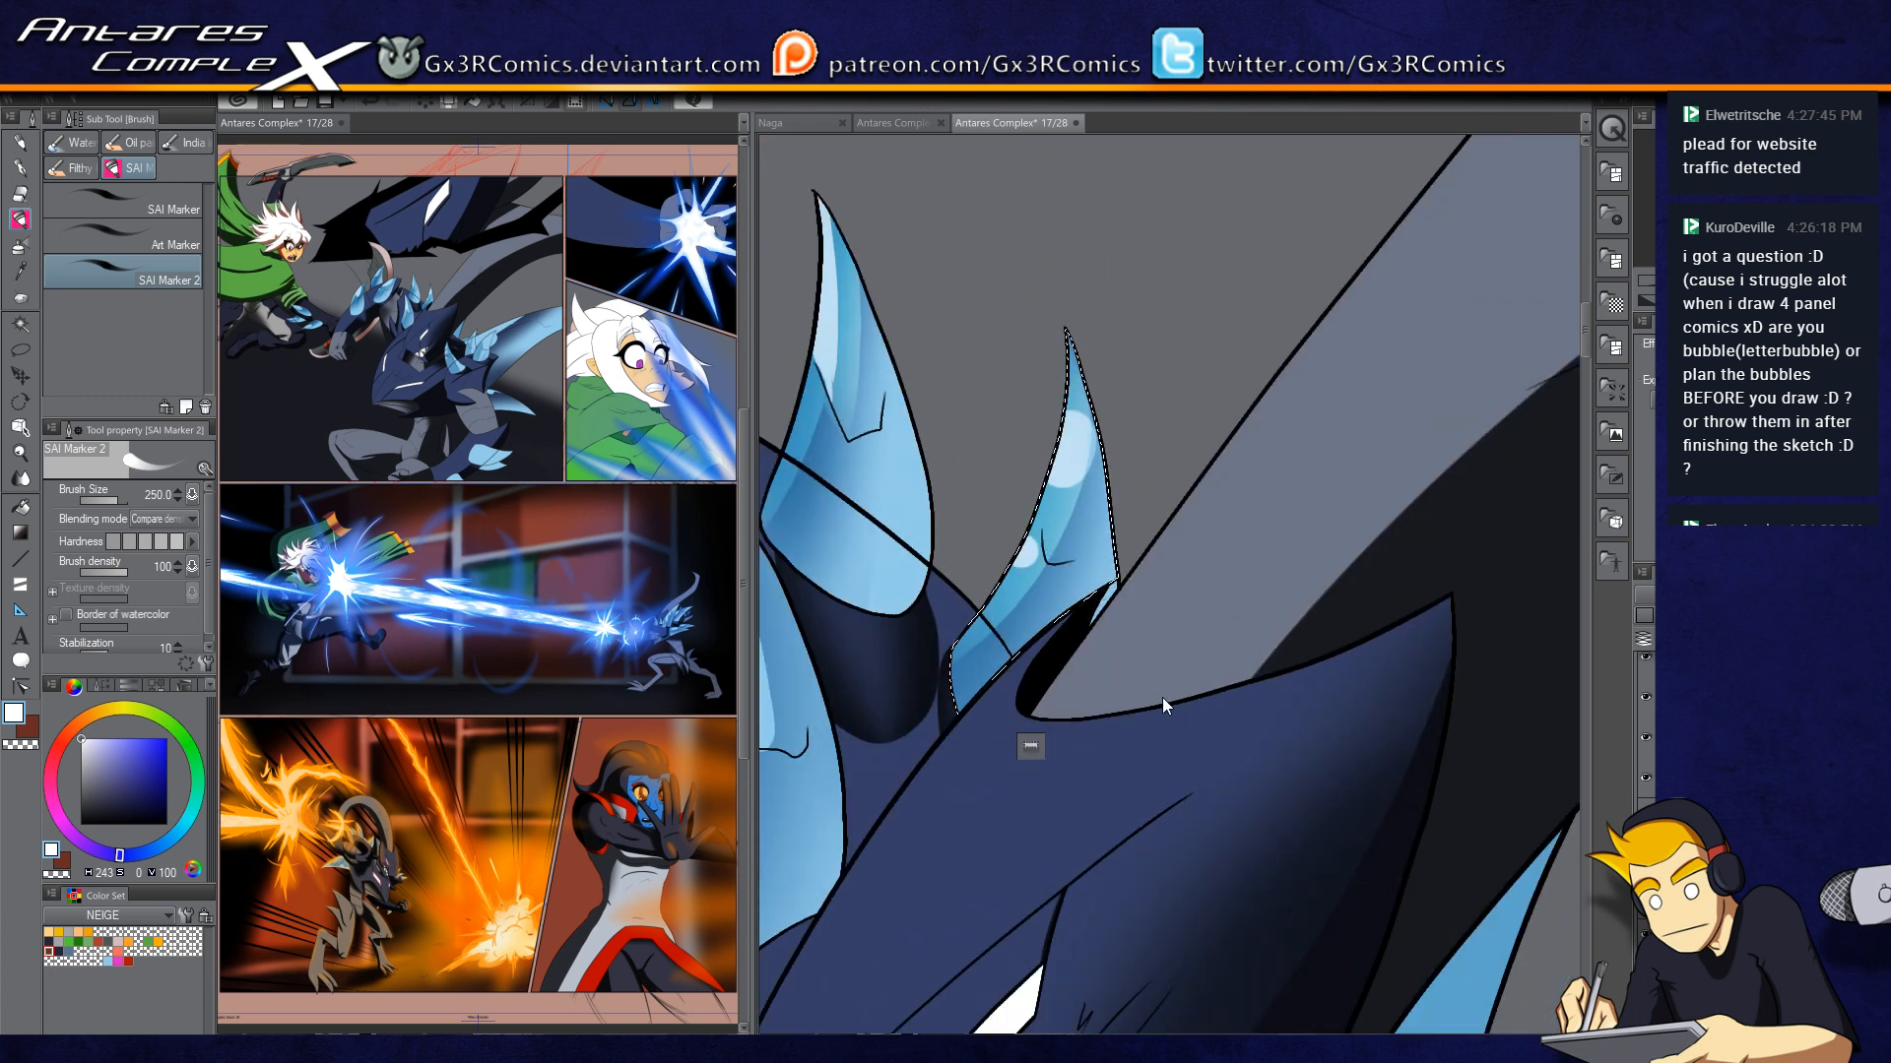
pyautogui.scroll(-1, 1162, 697)
pyautogui.moveTo(1162, 753)
pyautogui.mouseDown()
pyautogui.moveTo(1174, 516)
pyautogui.moveTo(1211, 339)
pyautogui.moveTo(982, 752)
pyautogui.moveTo(917, 786)
pyautogui.mouseUp()
pyautogui.moveTo(1193, 539); pyautogui.dragTo(1098, 653)
pyautogui.press('w')
pyautogui.click(1107, 579)
pyautogui.press('b')
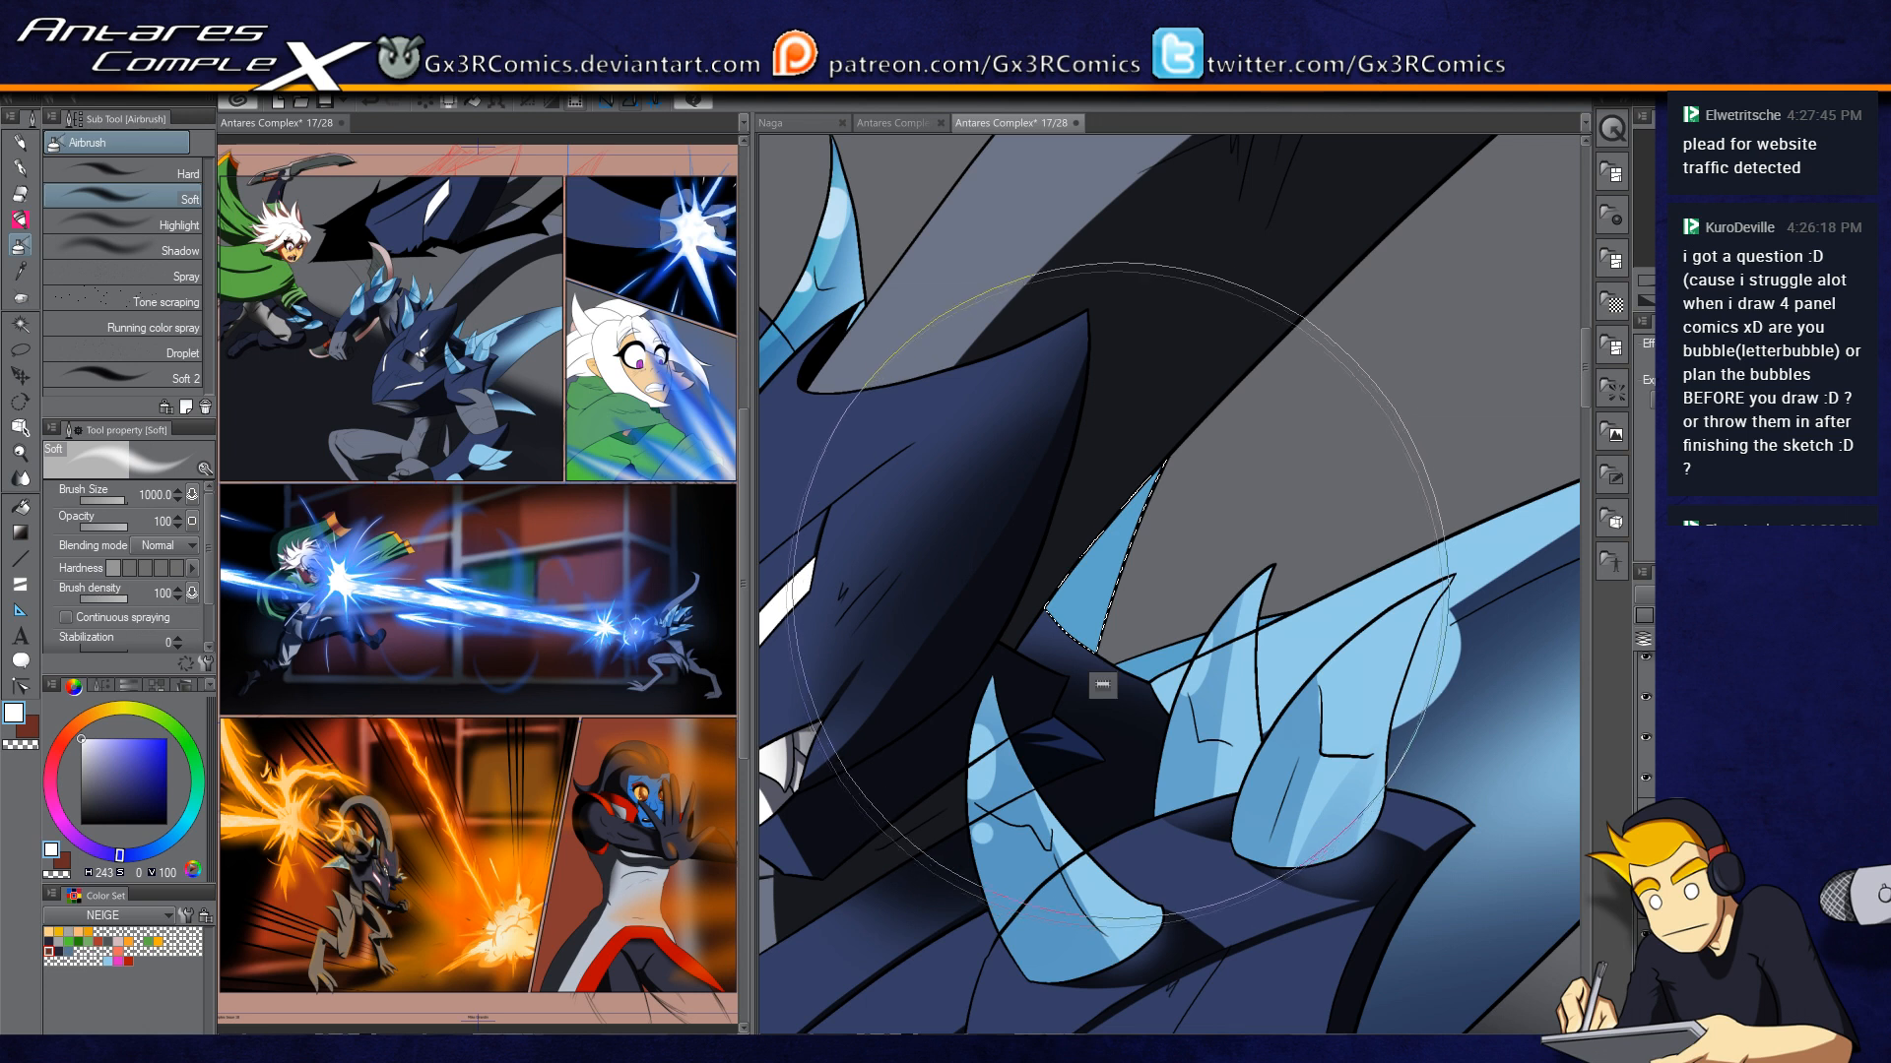
pyautogui.click(1091, 705)
# Step: Select the narrower of the two upright shoulder spikes and highlight it with white SAI Marker 2
pyautogui.press('w')
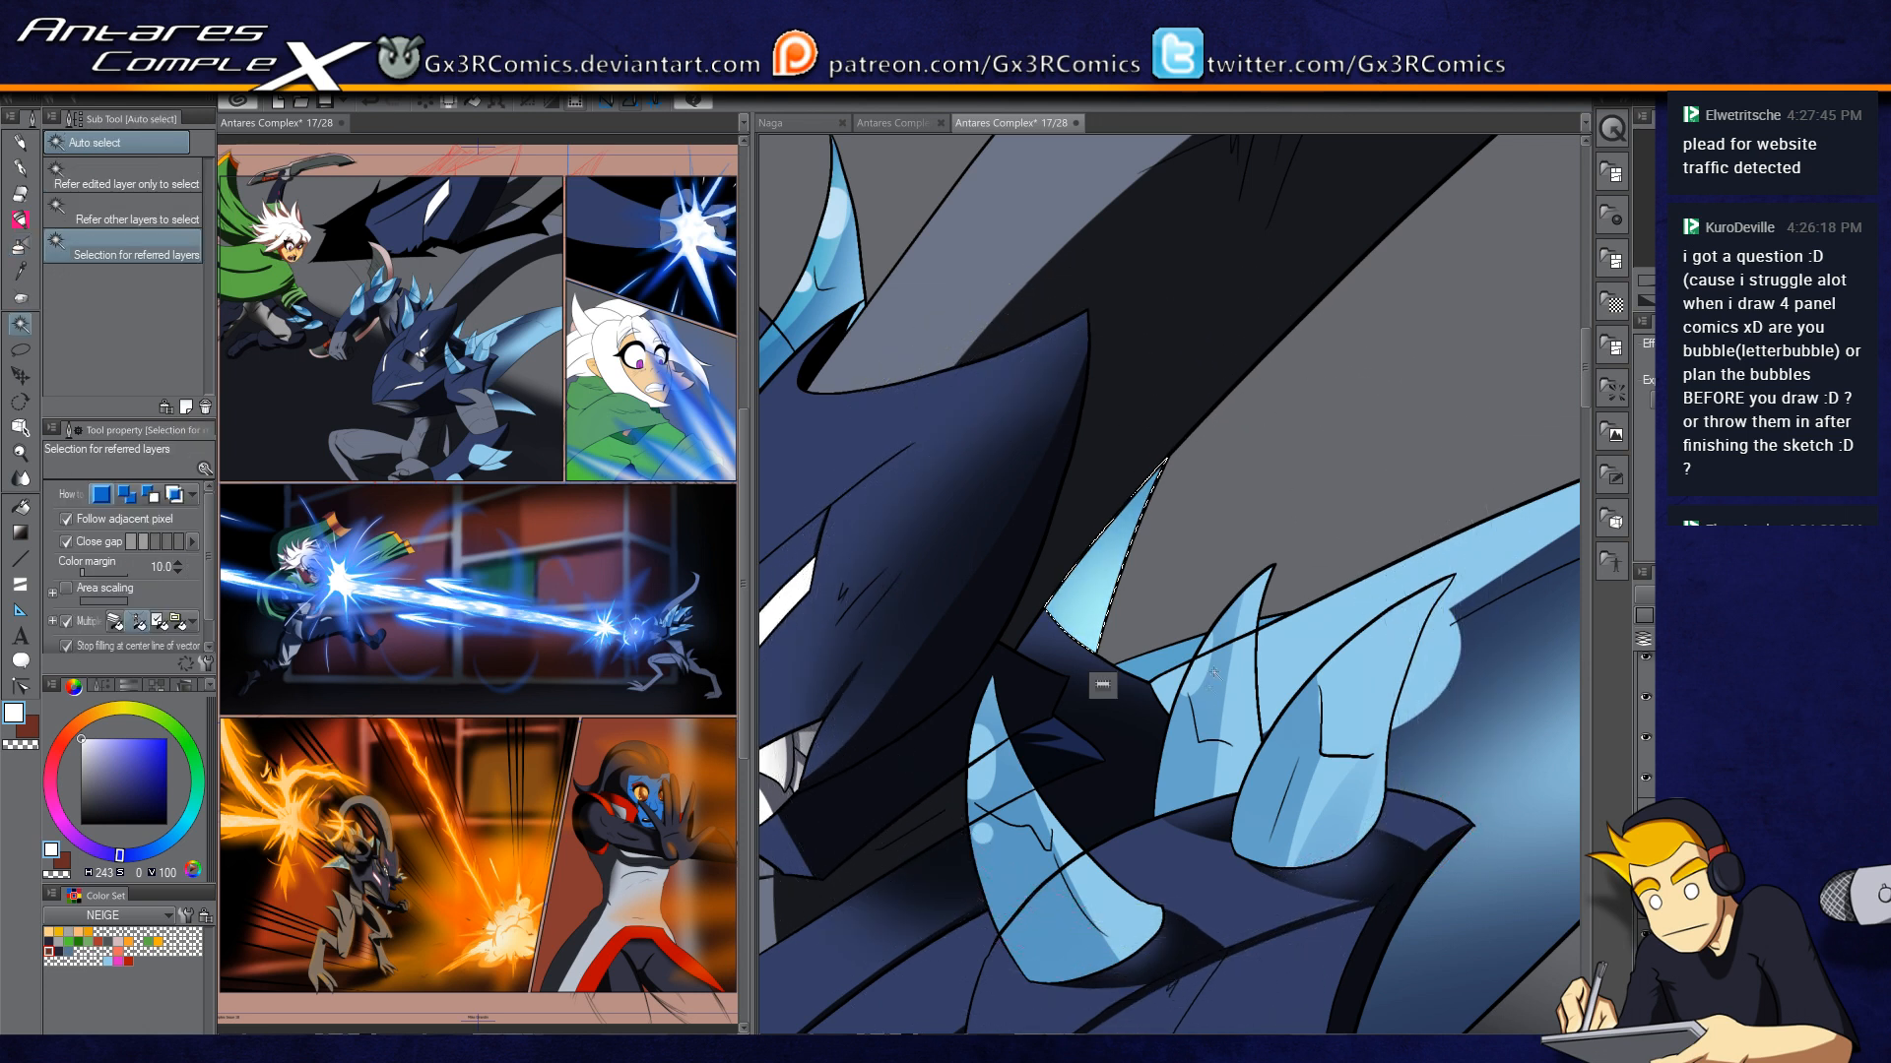
pyautogui.click(1207, 711)
pyautogui.press('b')
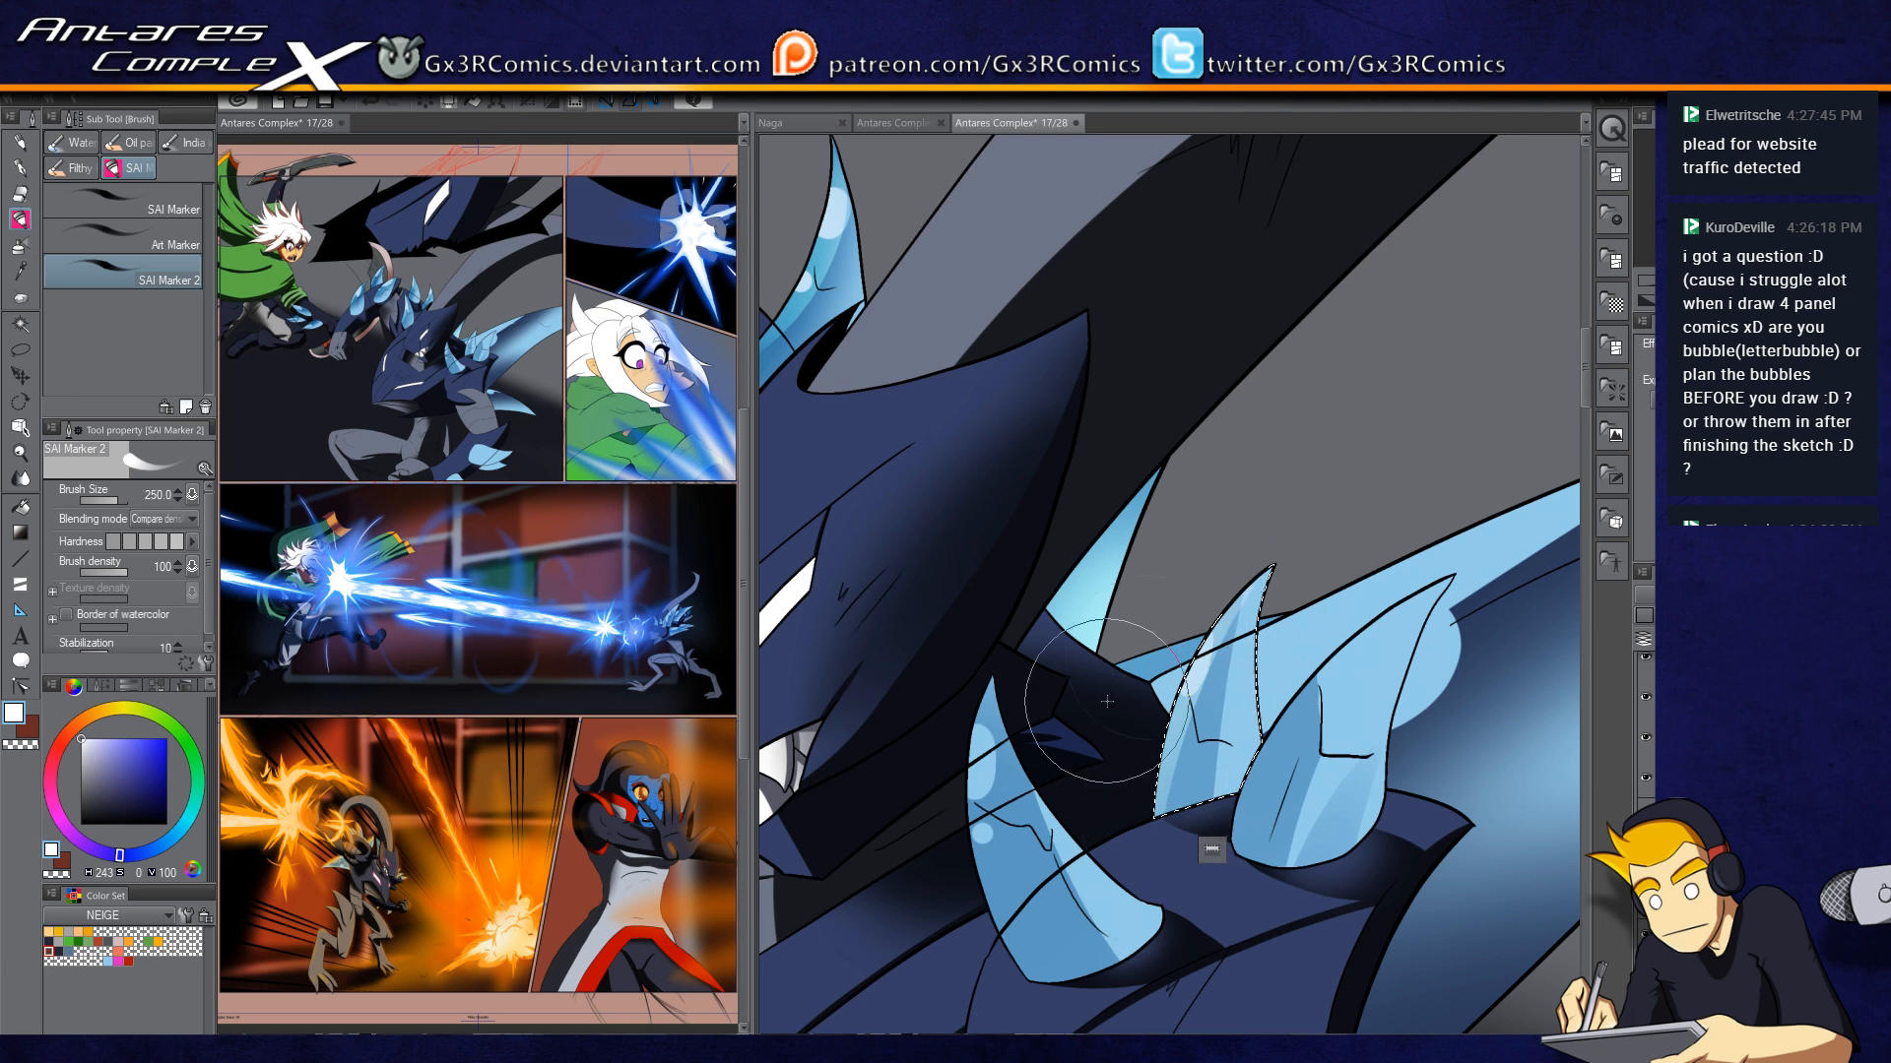
# Step: Select the curved spike at the front of the shoulder and highlight its outer edge with white SAI Marker 2
pyautogui.moveTo(1003, 777); pyautogui.dragTo(1025, 574)
pyautogui.press('w')
pyautogui.press('b')
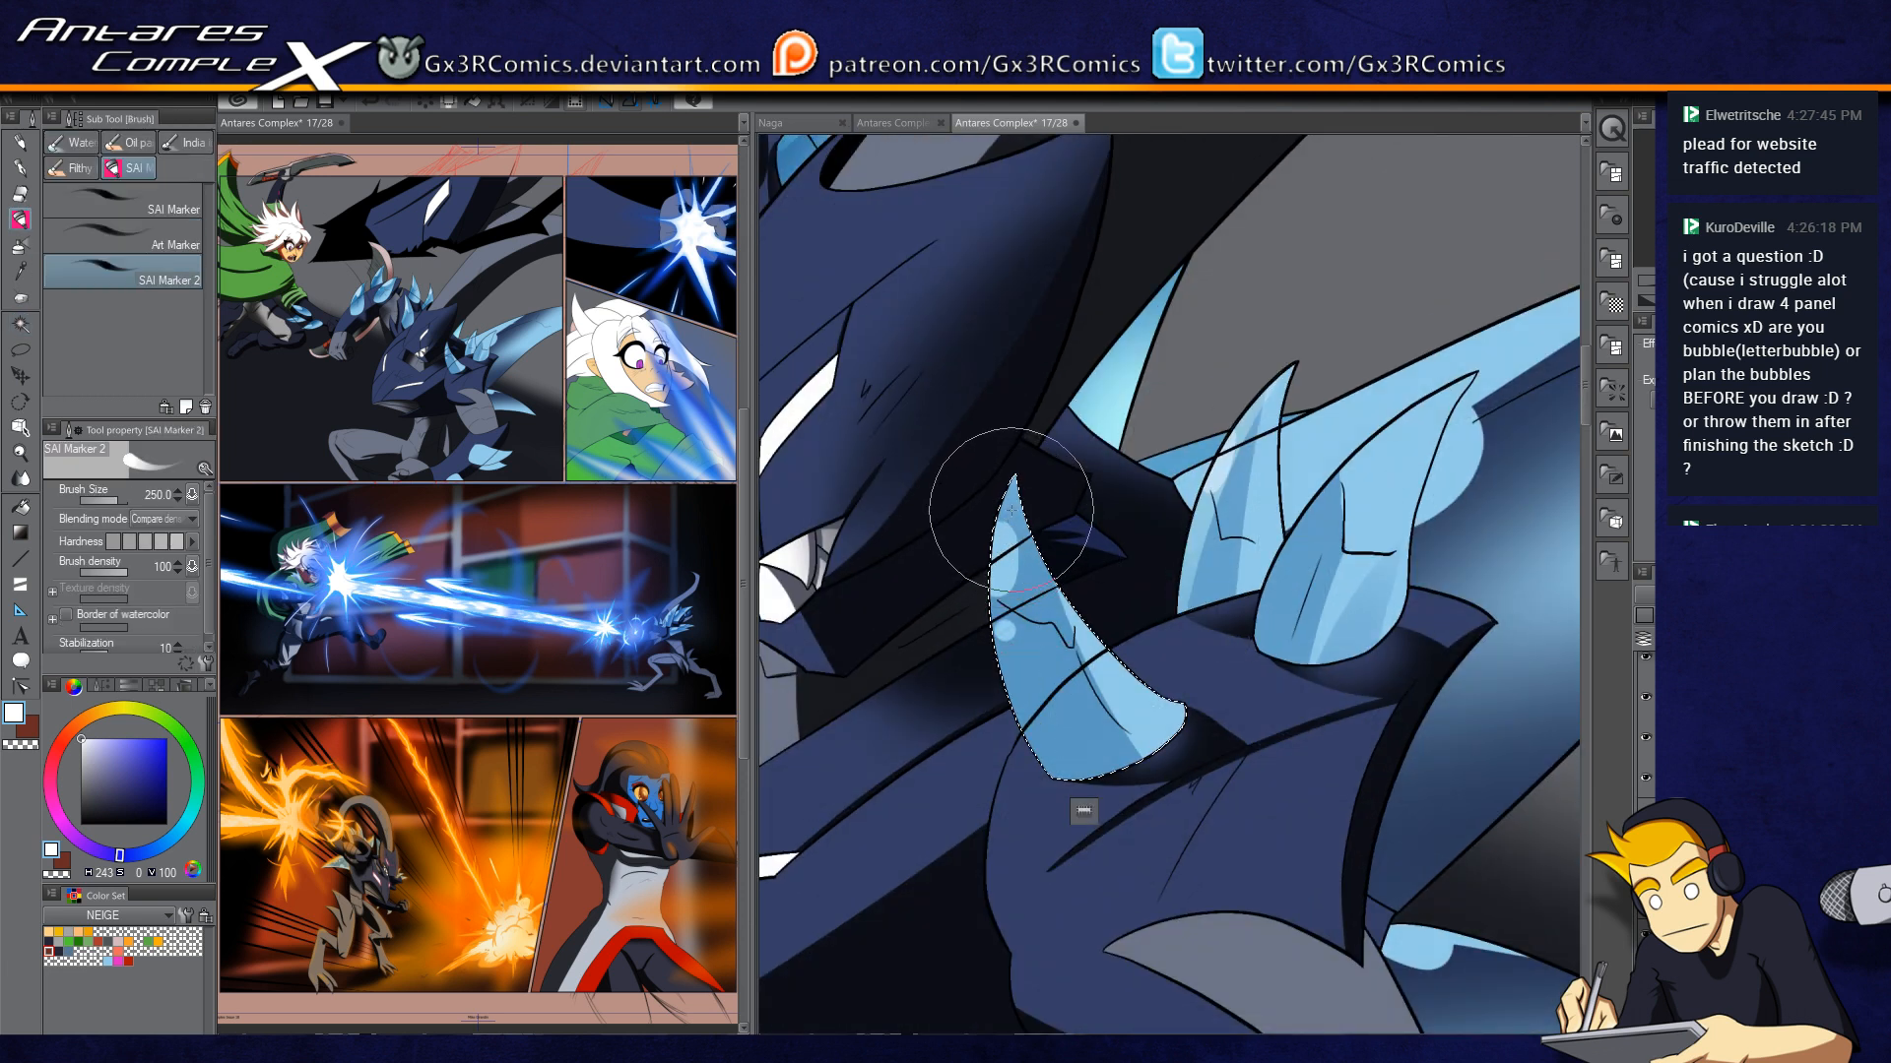
pyautogui.moveTo(1022, 459); pyautogui.dragTo(1053, 790)
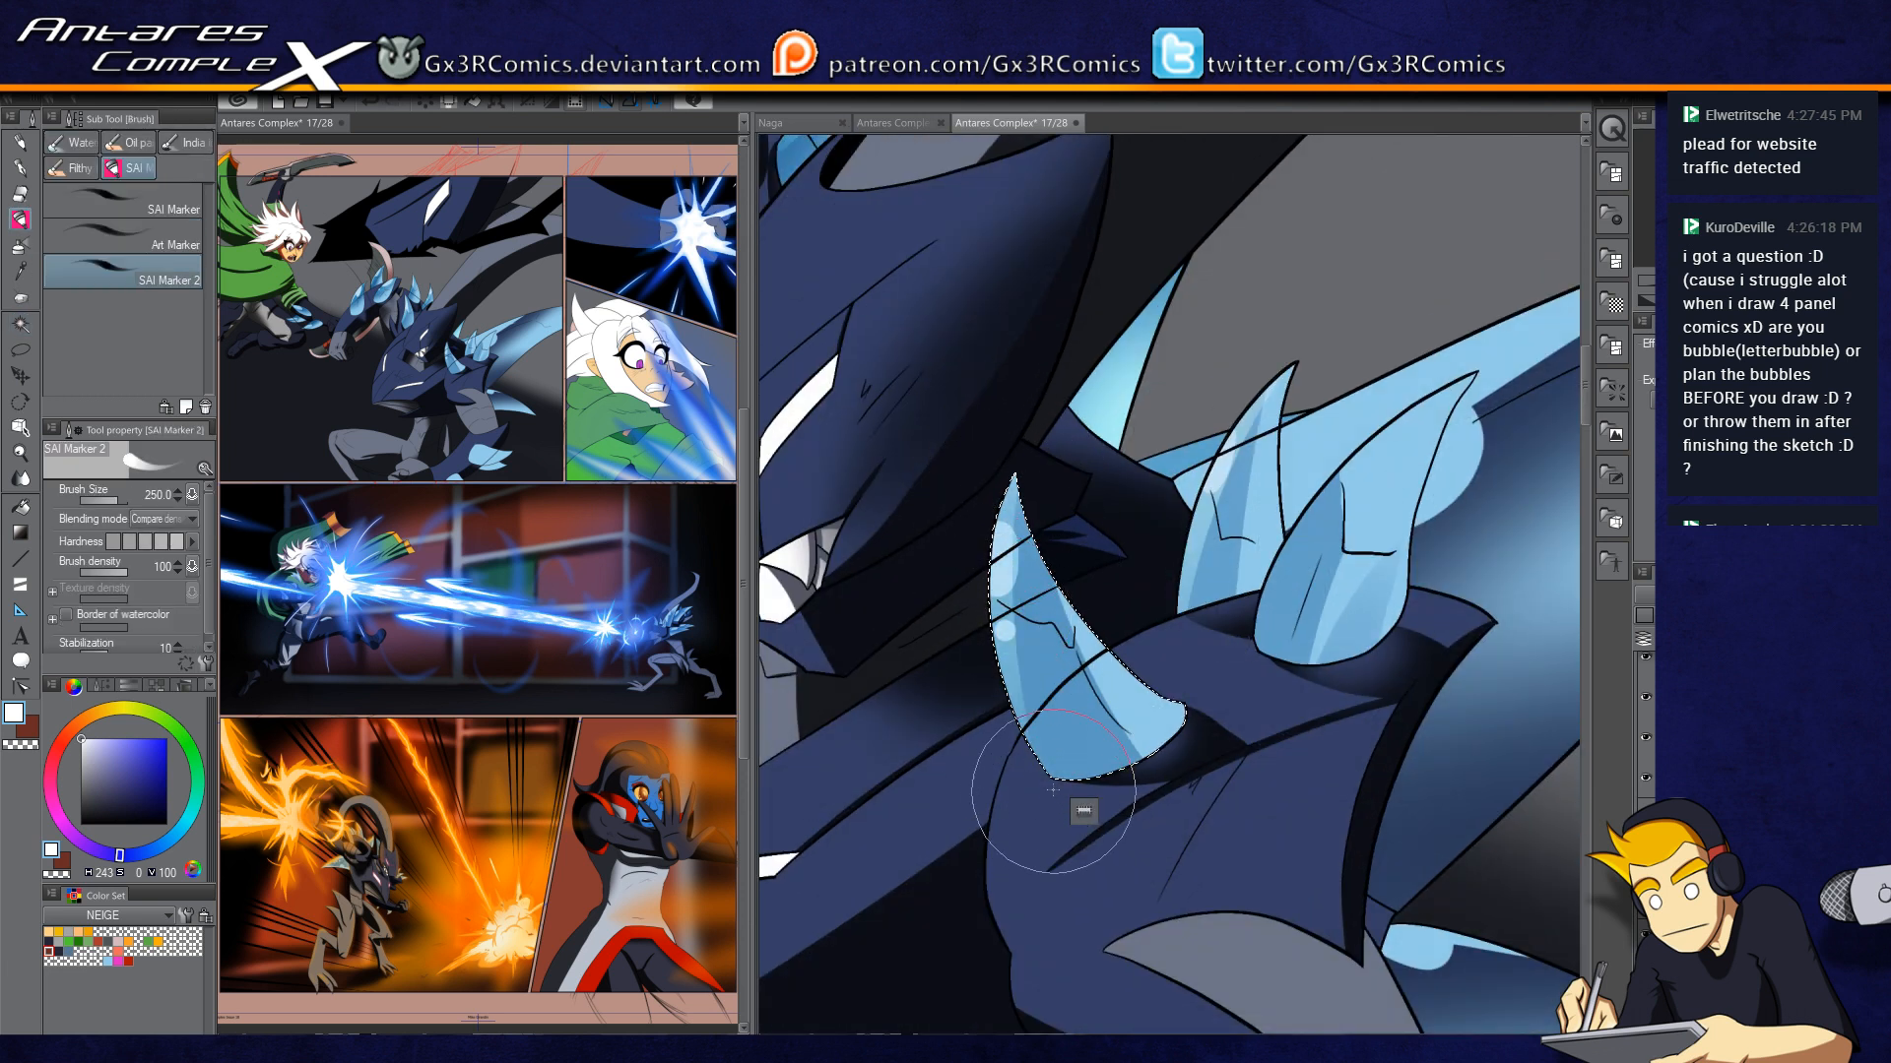
pyautogui.hotkey('ctrl', 'z')
pyautogui.moveTo(1015, 412); pyautogui.dragTo(1040, 772)
# Step: Select the broad upright shoulder spike and highlight it with white SAI Marker 2 at size 250
pyautogui.moveTo(1290, 581); pyautogui.dragTo(1048, 645)
pyautogui.press('w')
pyautogui.press('b')
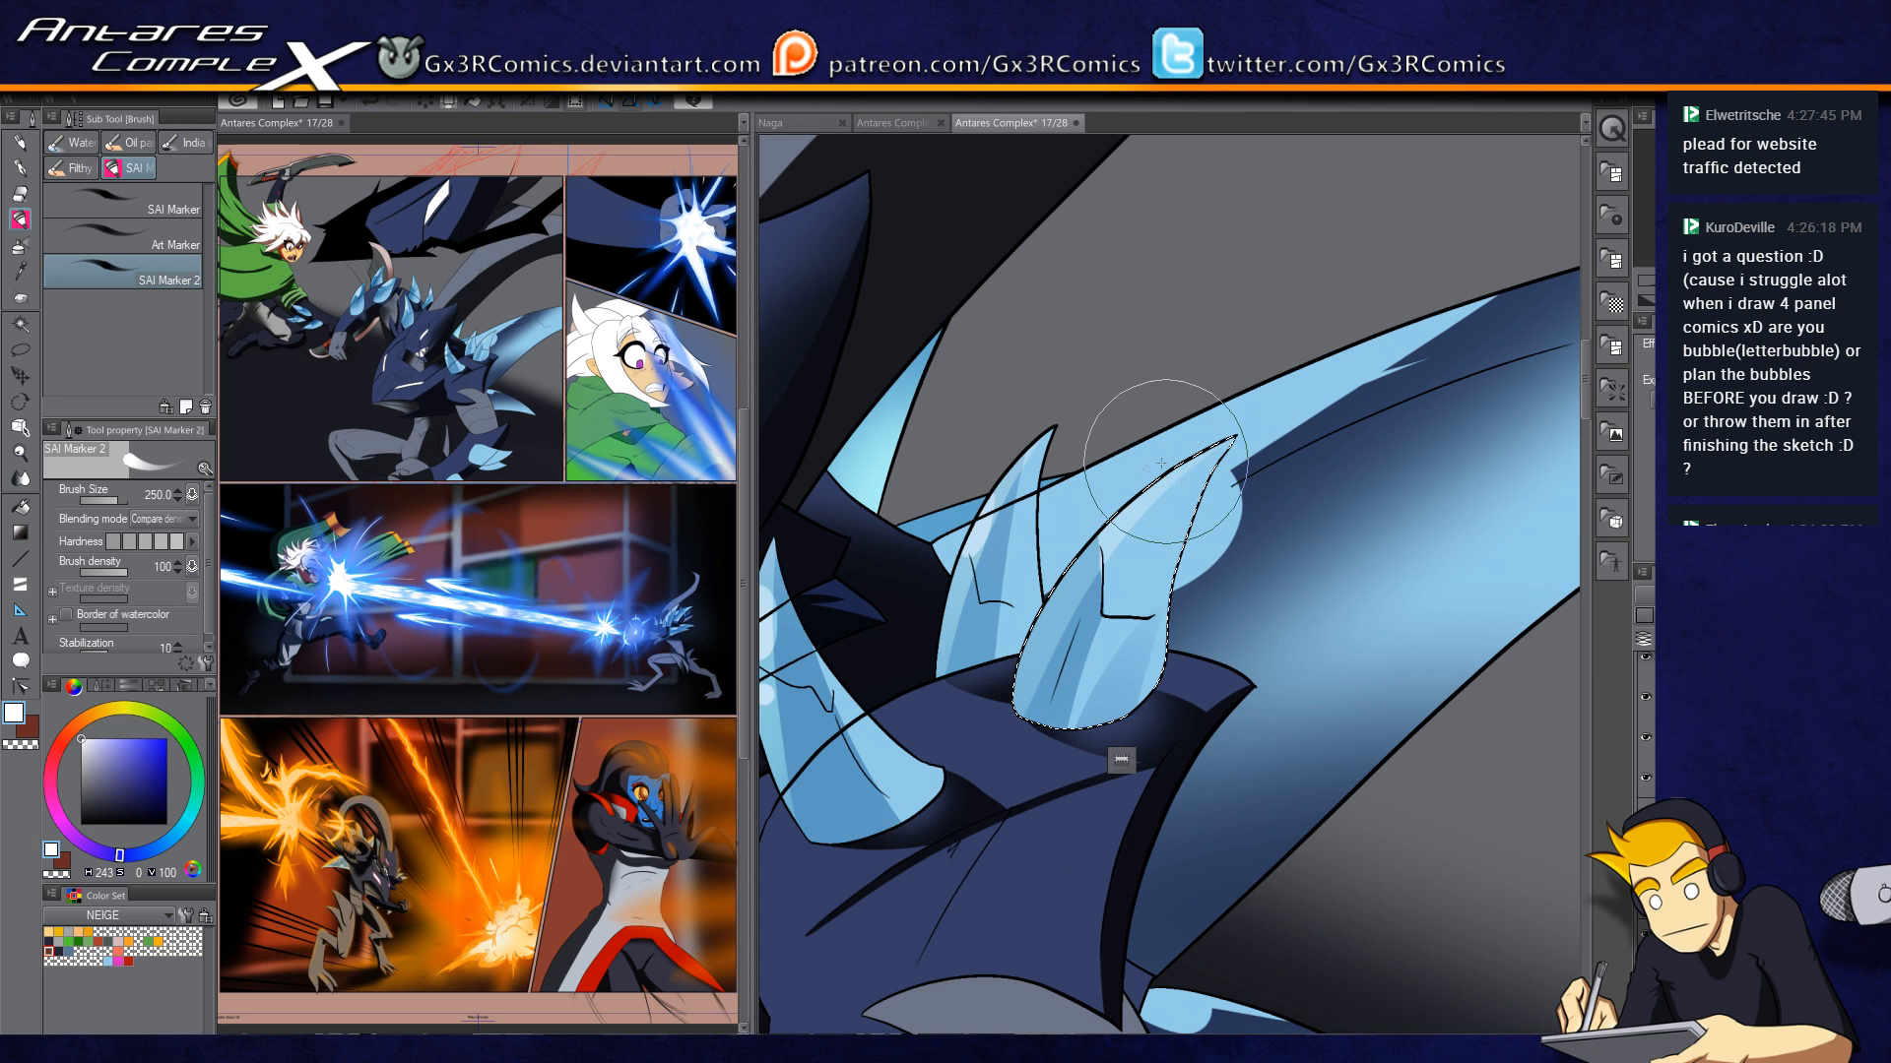
# Step: Select the large blue tail behind the shoulder spikes and highlight it with long white SAI Marker 2 strokes up to size 500
pyautogui.press('w')
pyautogui.keyDown('shift'); pyautogui.click(988, 523); pyautogui.keyUp('shift')
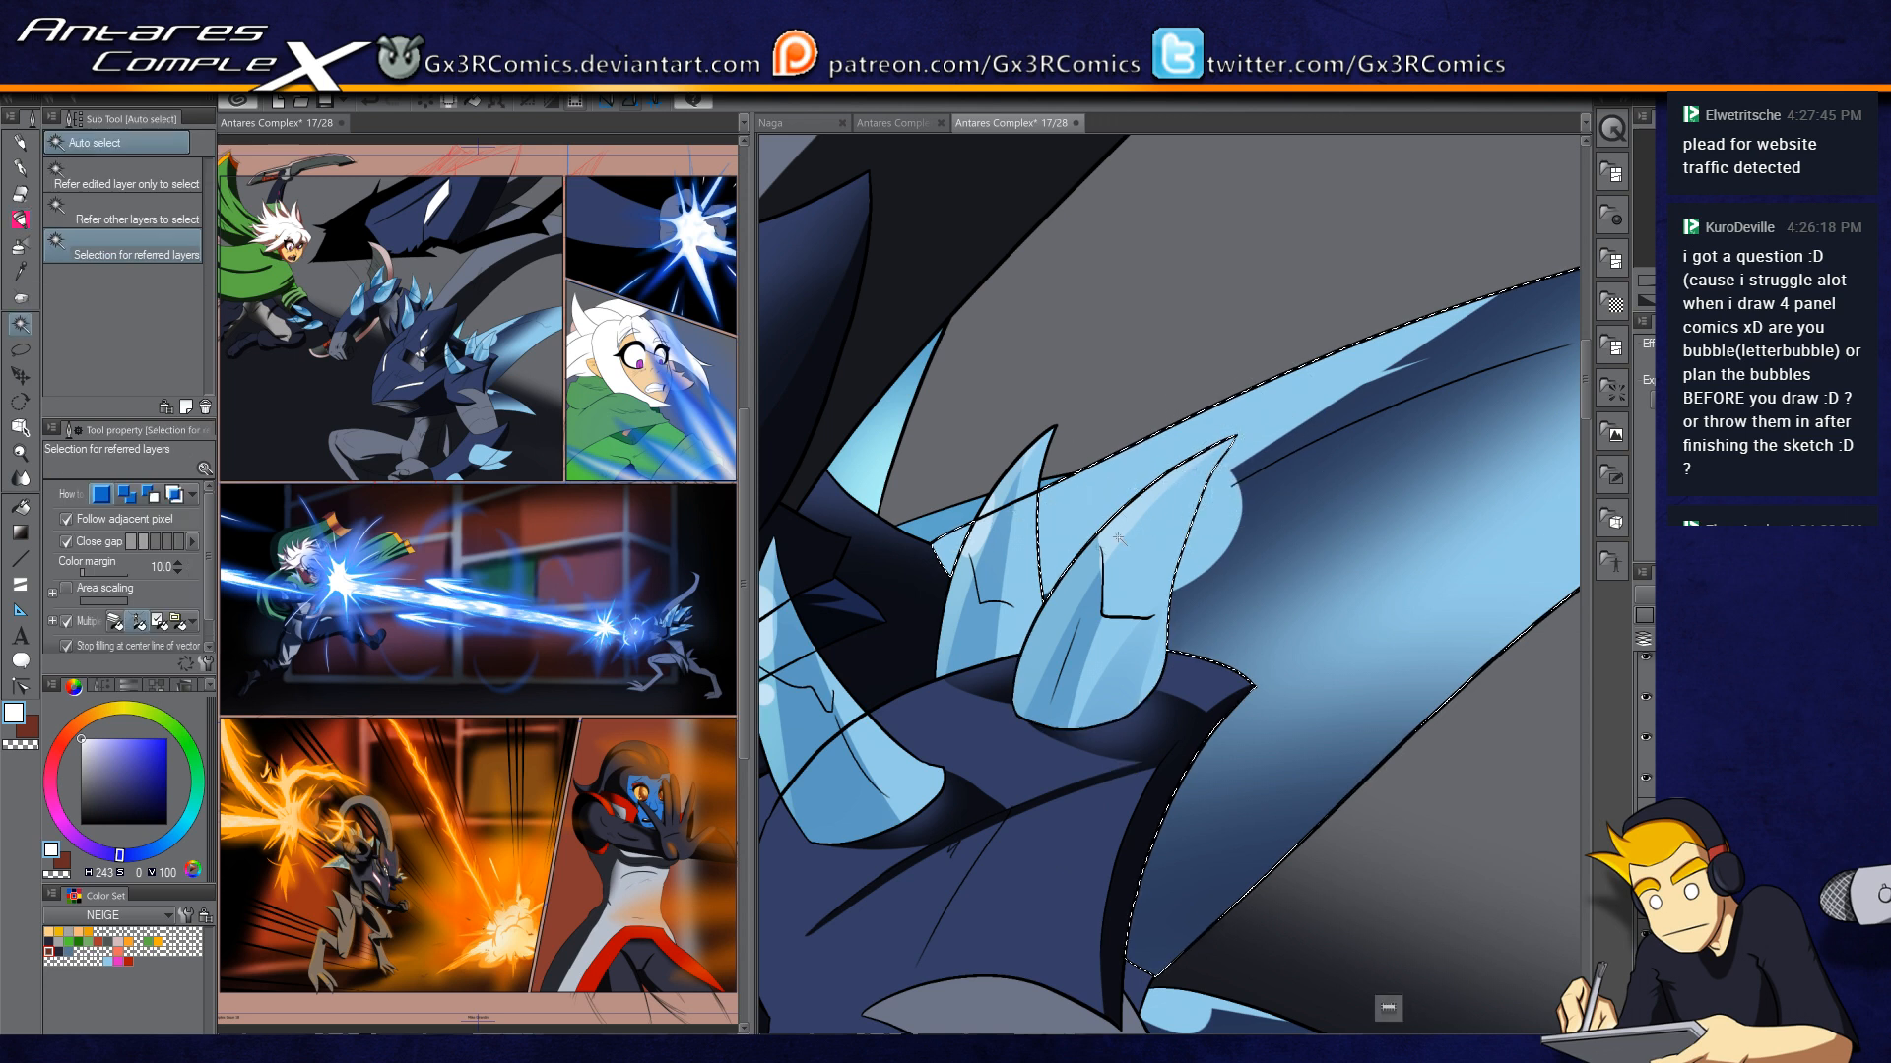
pyautogui.scroll(-1, 1082, 569)
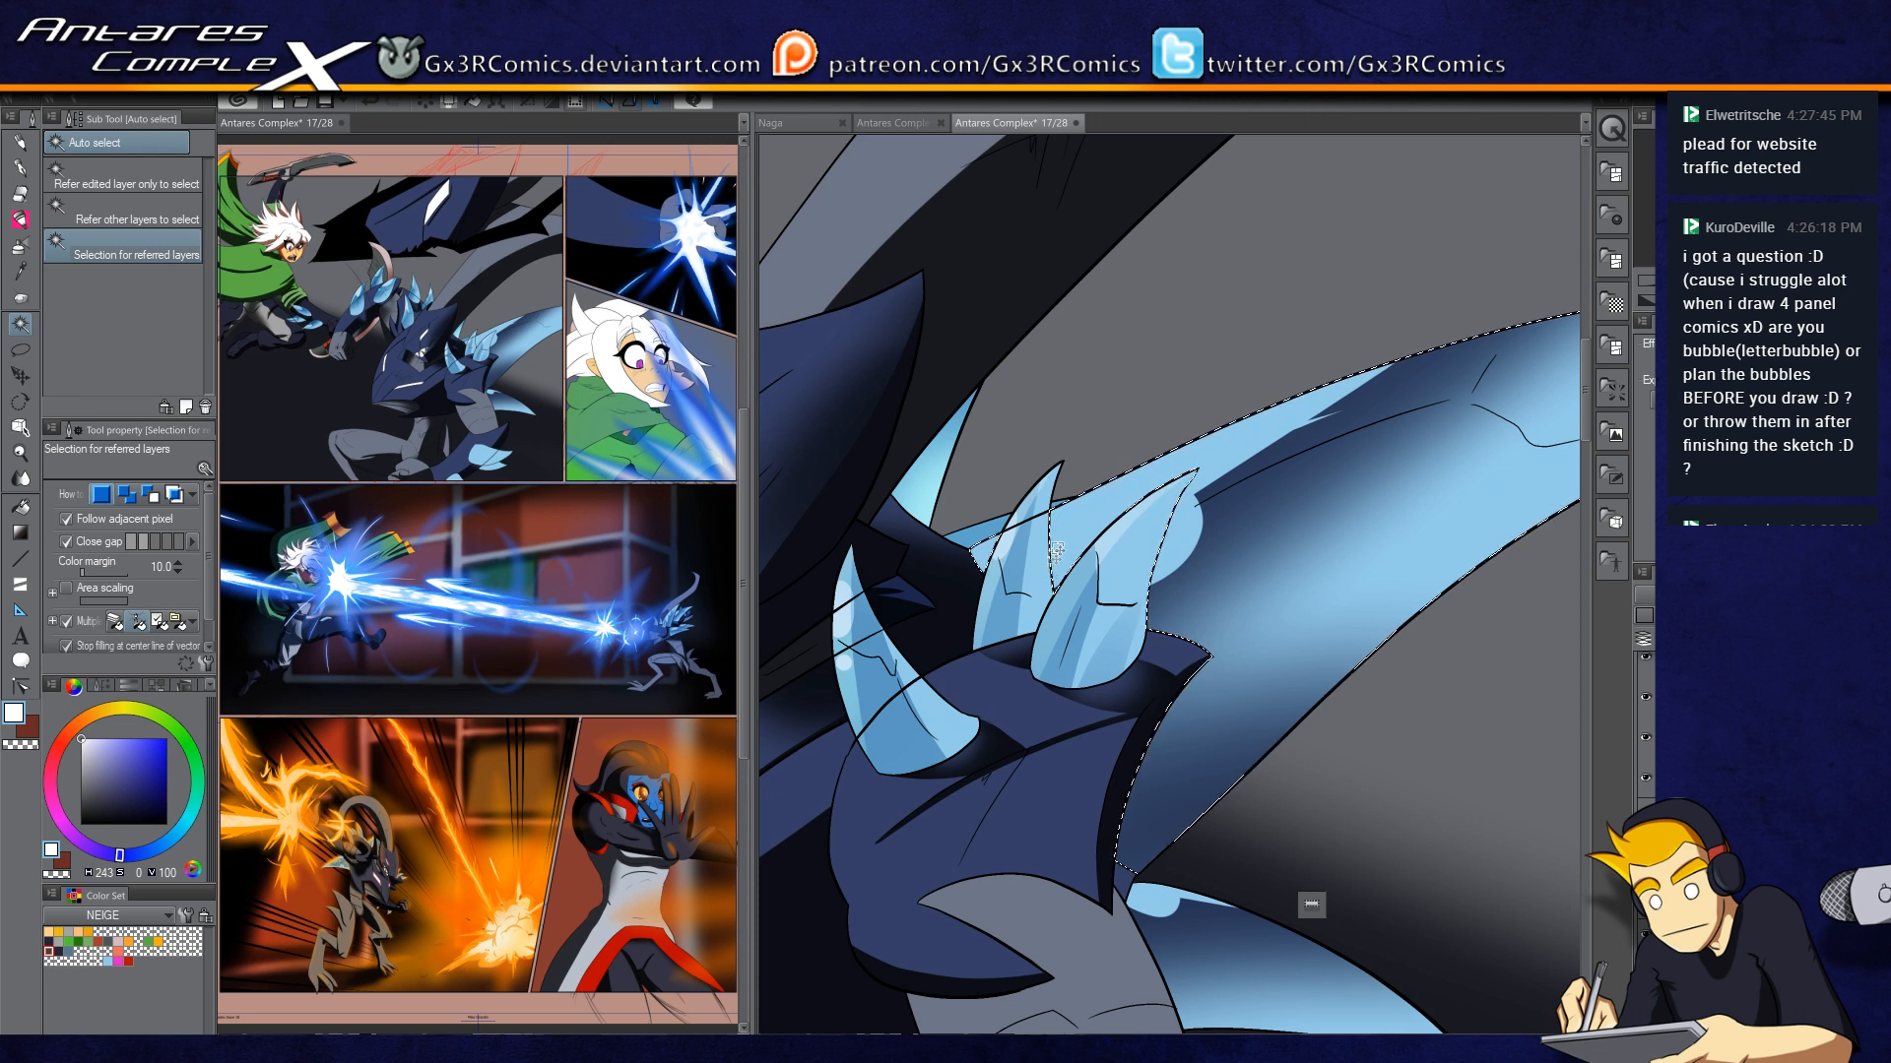
pyautogui.scroll(-1, 1052, 561)
pyautogui.press('b')
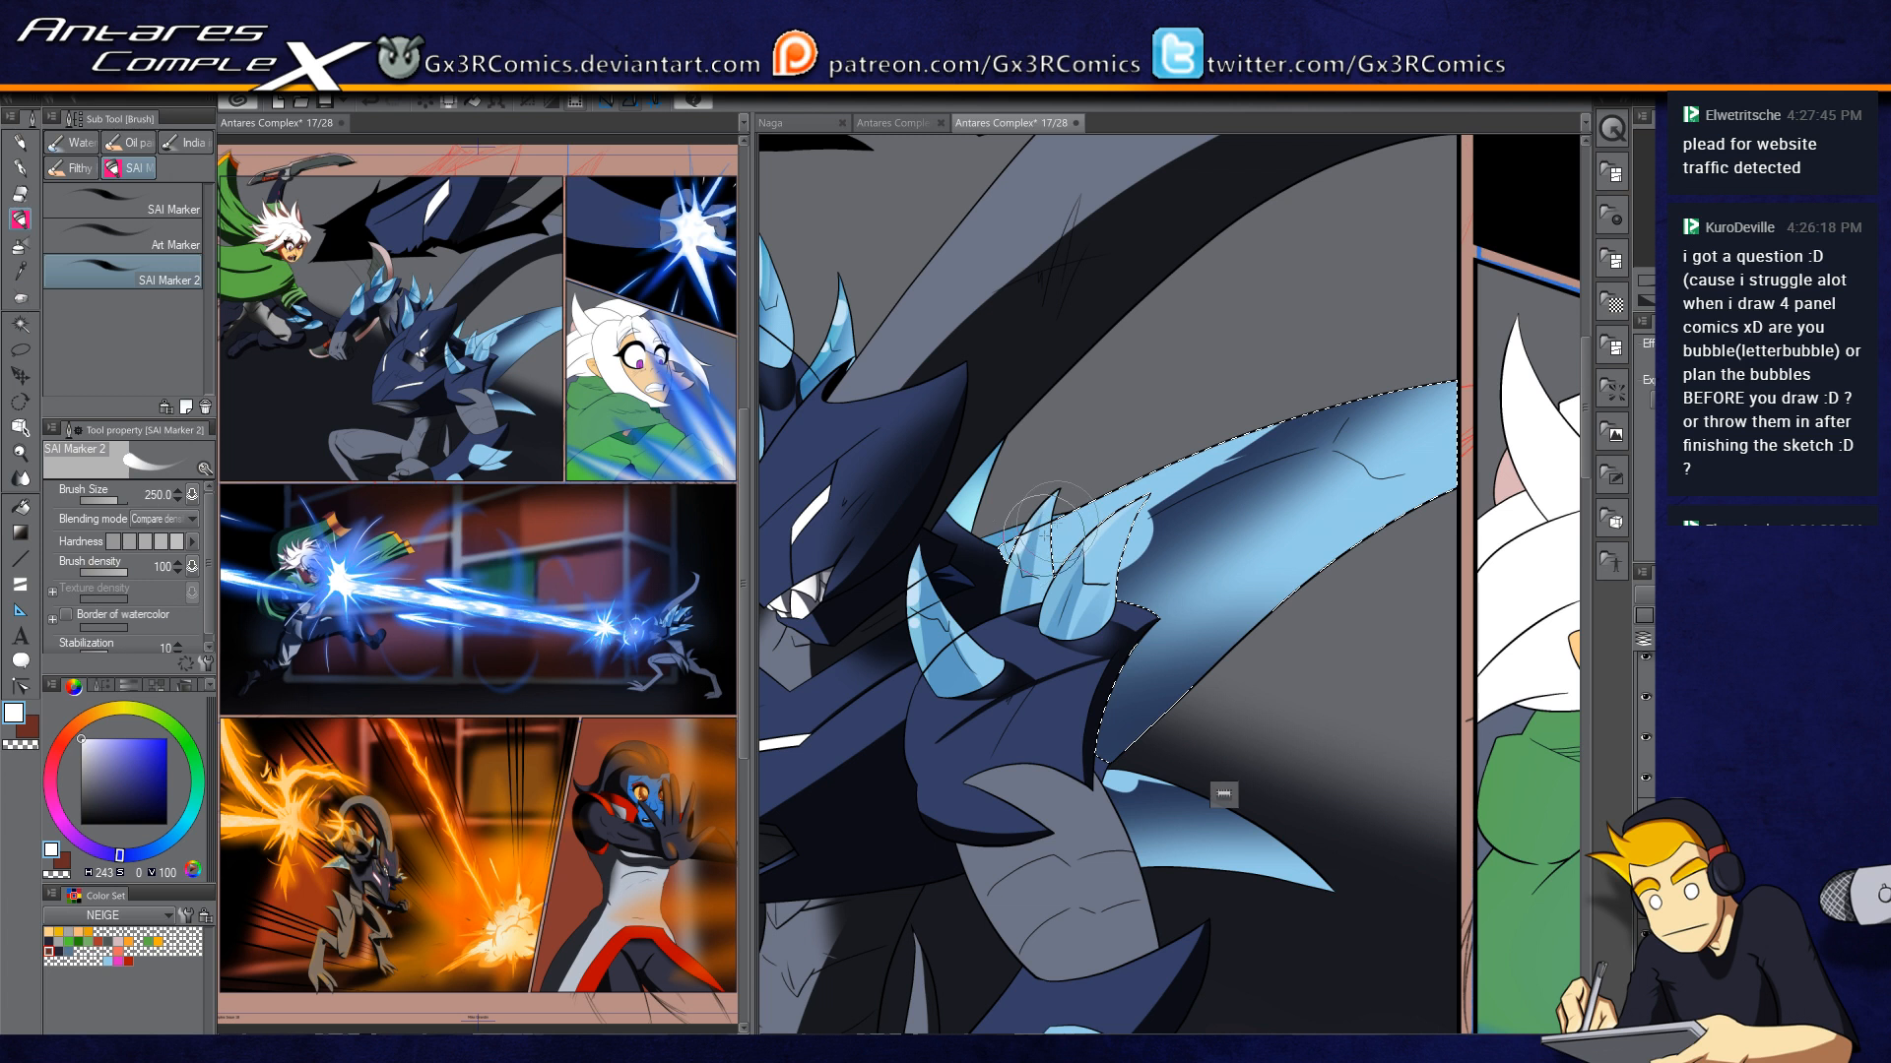
pyautogui.moveTo(939, 636); pyautogui.dragTo(1369, 374)
pyautogui.moveTo(940, 630)
pyautogui.mouseDown()
pyautogui.moveTo(1133, 469)
pyautogui.moveTo(1310, 380)
pyautogui.mouseUp()
pyautogui.moveTo(915, 675); pyautogui.dragTo(1365, 346)
pyautogui.moveTo(1033, 786); pyautogui.dragTo(1485, 393)
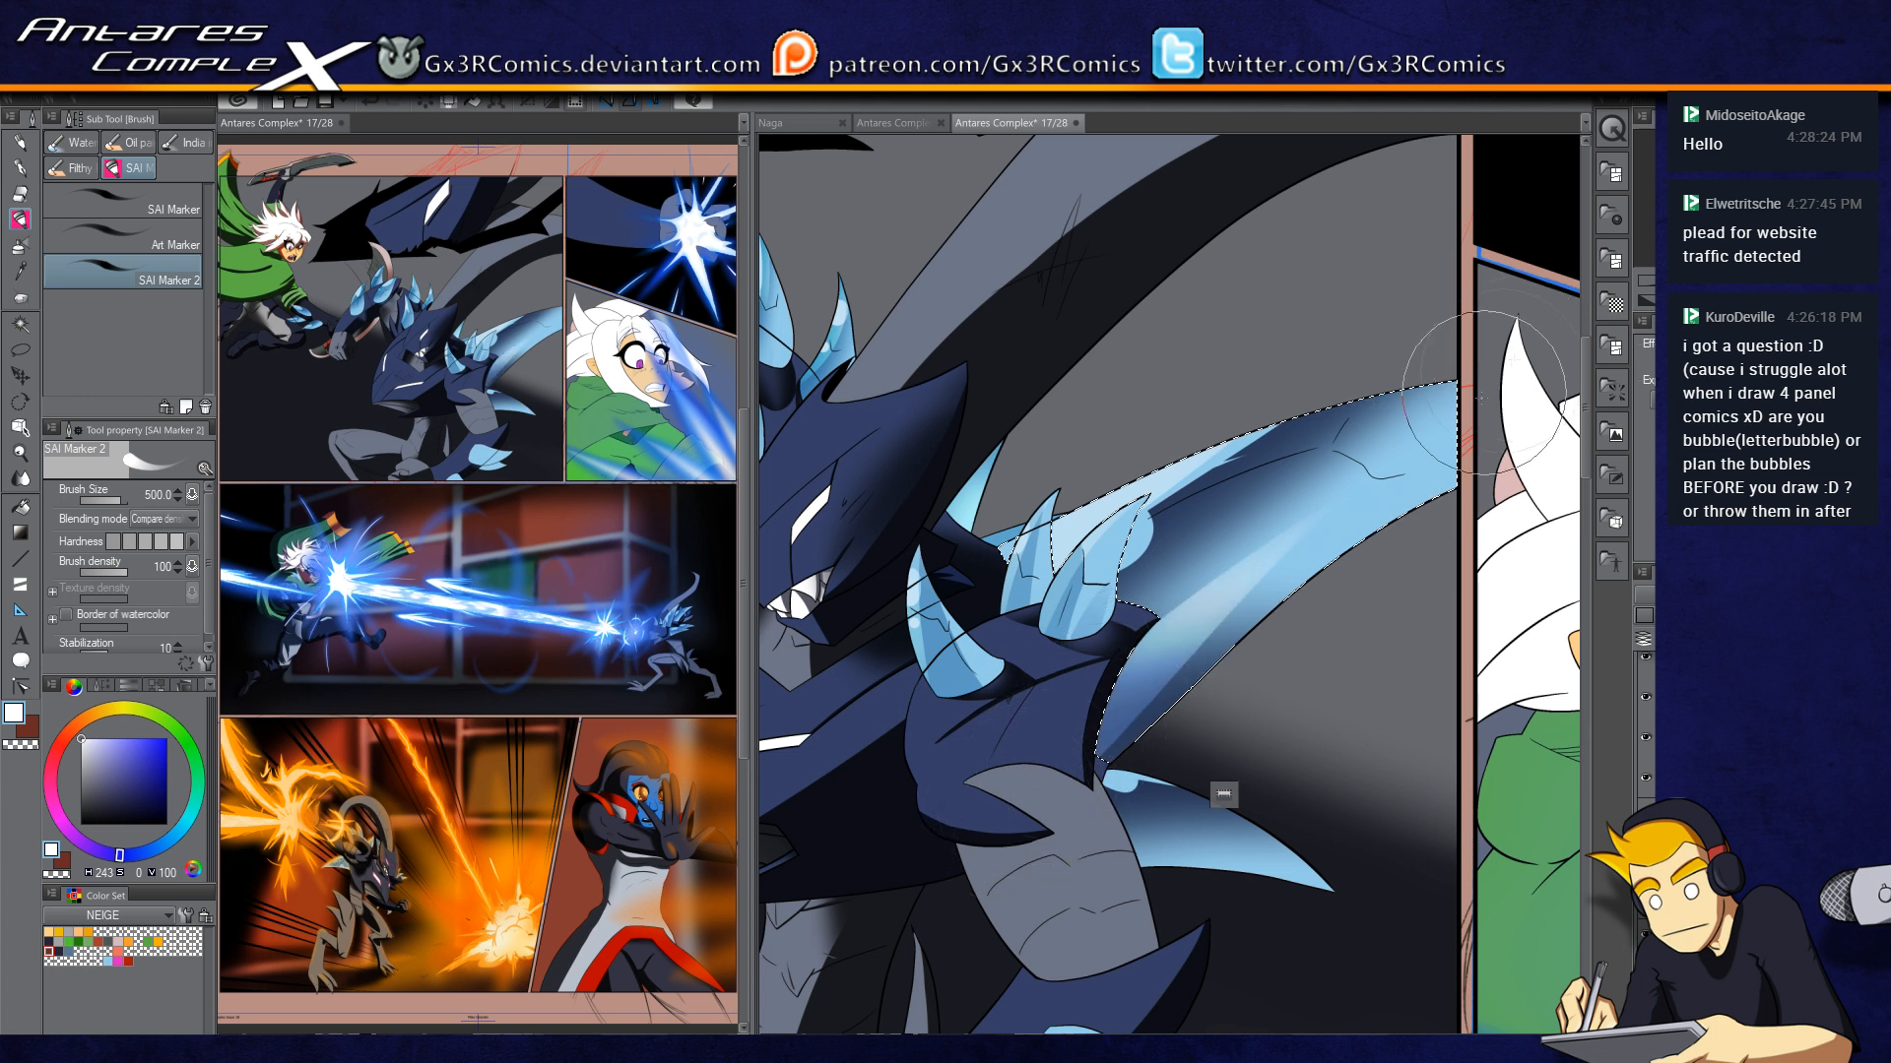
pyautogui.hotkey('ctrl', 'z')
pyautogui.moveTo(1019, 784); pyautogui.dragTo(1421, 492)
pyautogui.hotkey('ctrl', 'z')
pyautogui.moveTo(1044, 788); pyautogui.dragTo(1424, 448)
pyautogui.moveTo(1270, 759); pyautogui.dragTo(1273, 638)
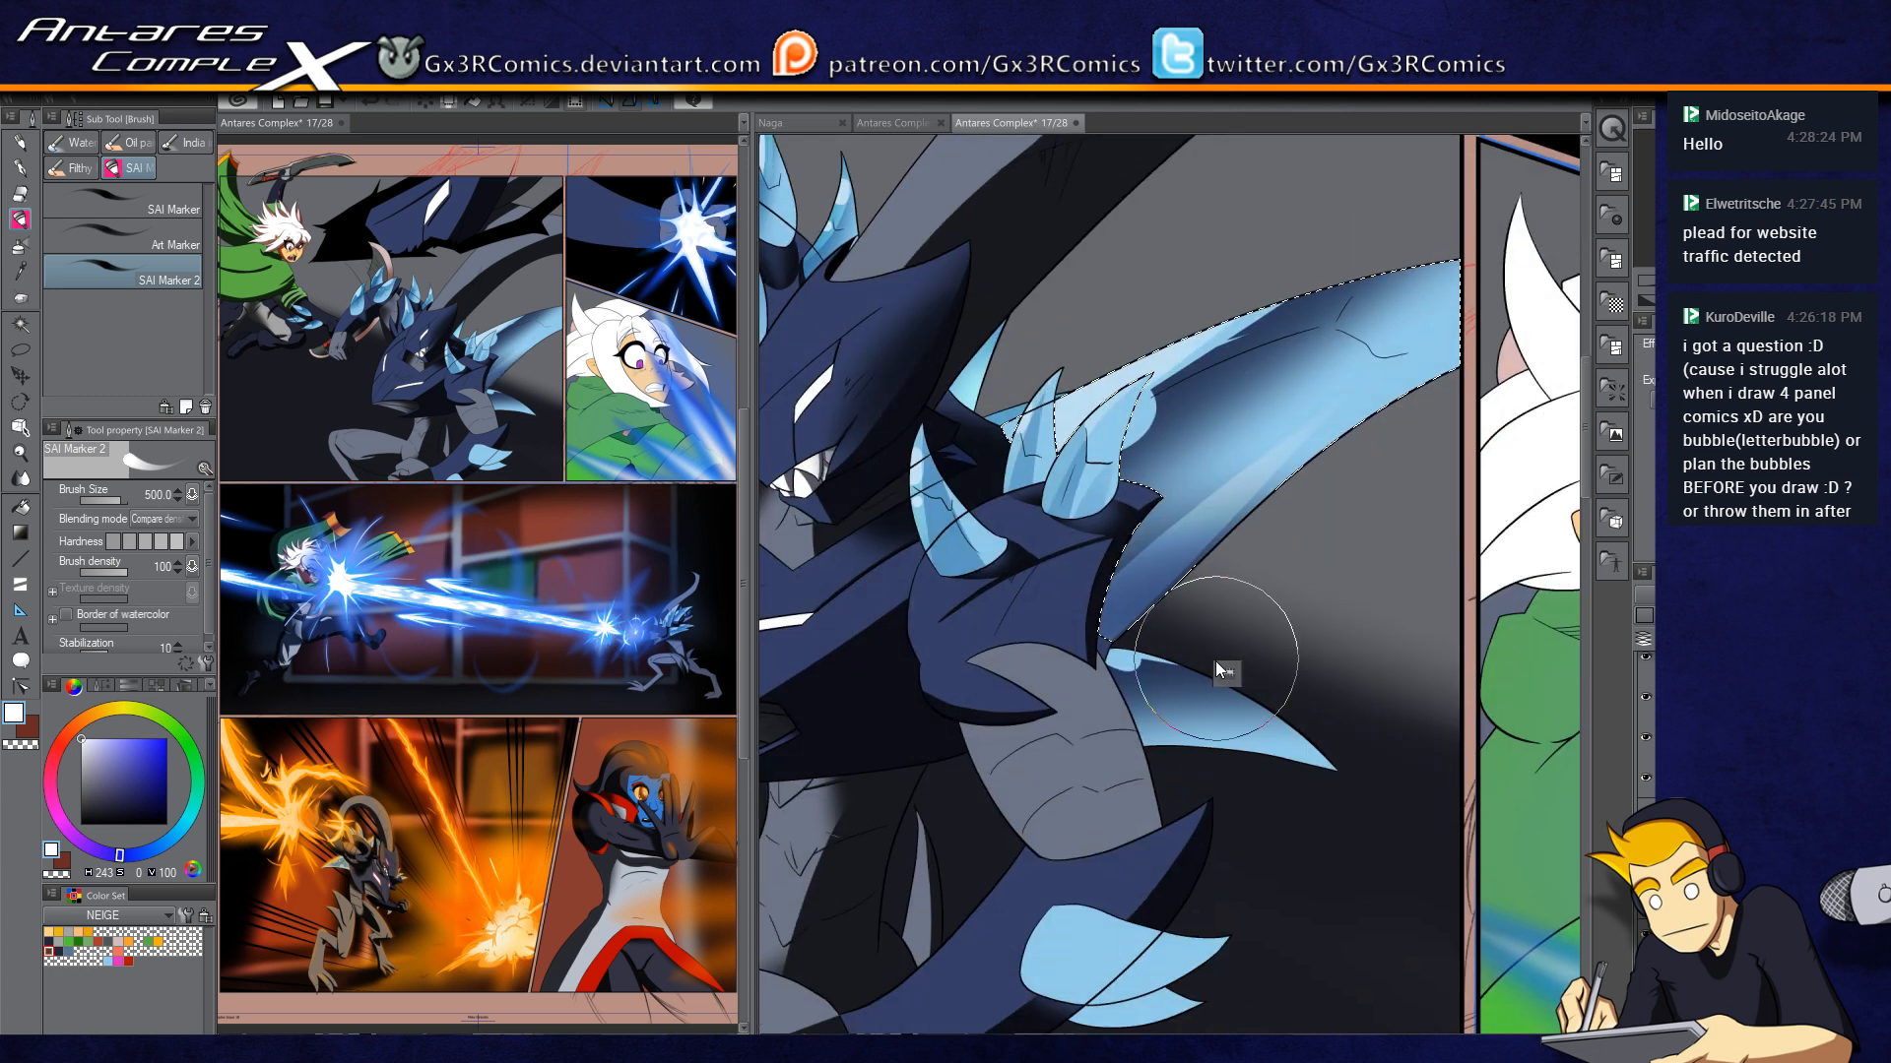
# Step: Select the small blue spike below the tail and highlight it lengthwise with white SAI Marker 2 at size 500
pyautogui.press('w')
pyautogui.click(1226, 703)
pyautogui.moveTo(1250, 737); pyautogui.dragTo(1181, 375)
pyautogui.press('b')
pyautogui.moveTo(1135, 525); pyautogui.dragTo(1291, 626)
pyautogui.moveTo(991, 417); pyautogui.dragTo(1287, 537)
pyautogui.moveTo(954, 412); pyautogui.dragTo(1314, 548)
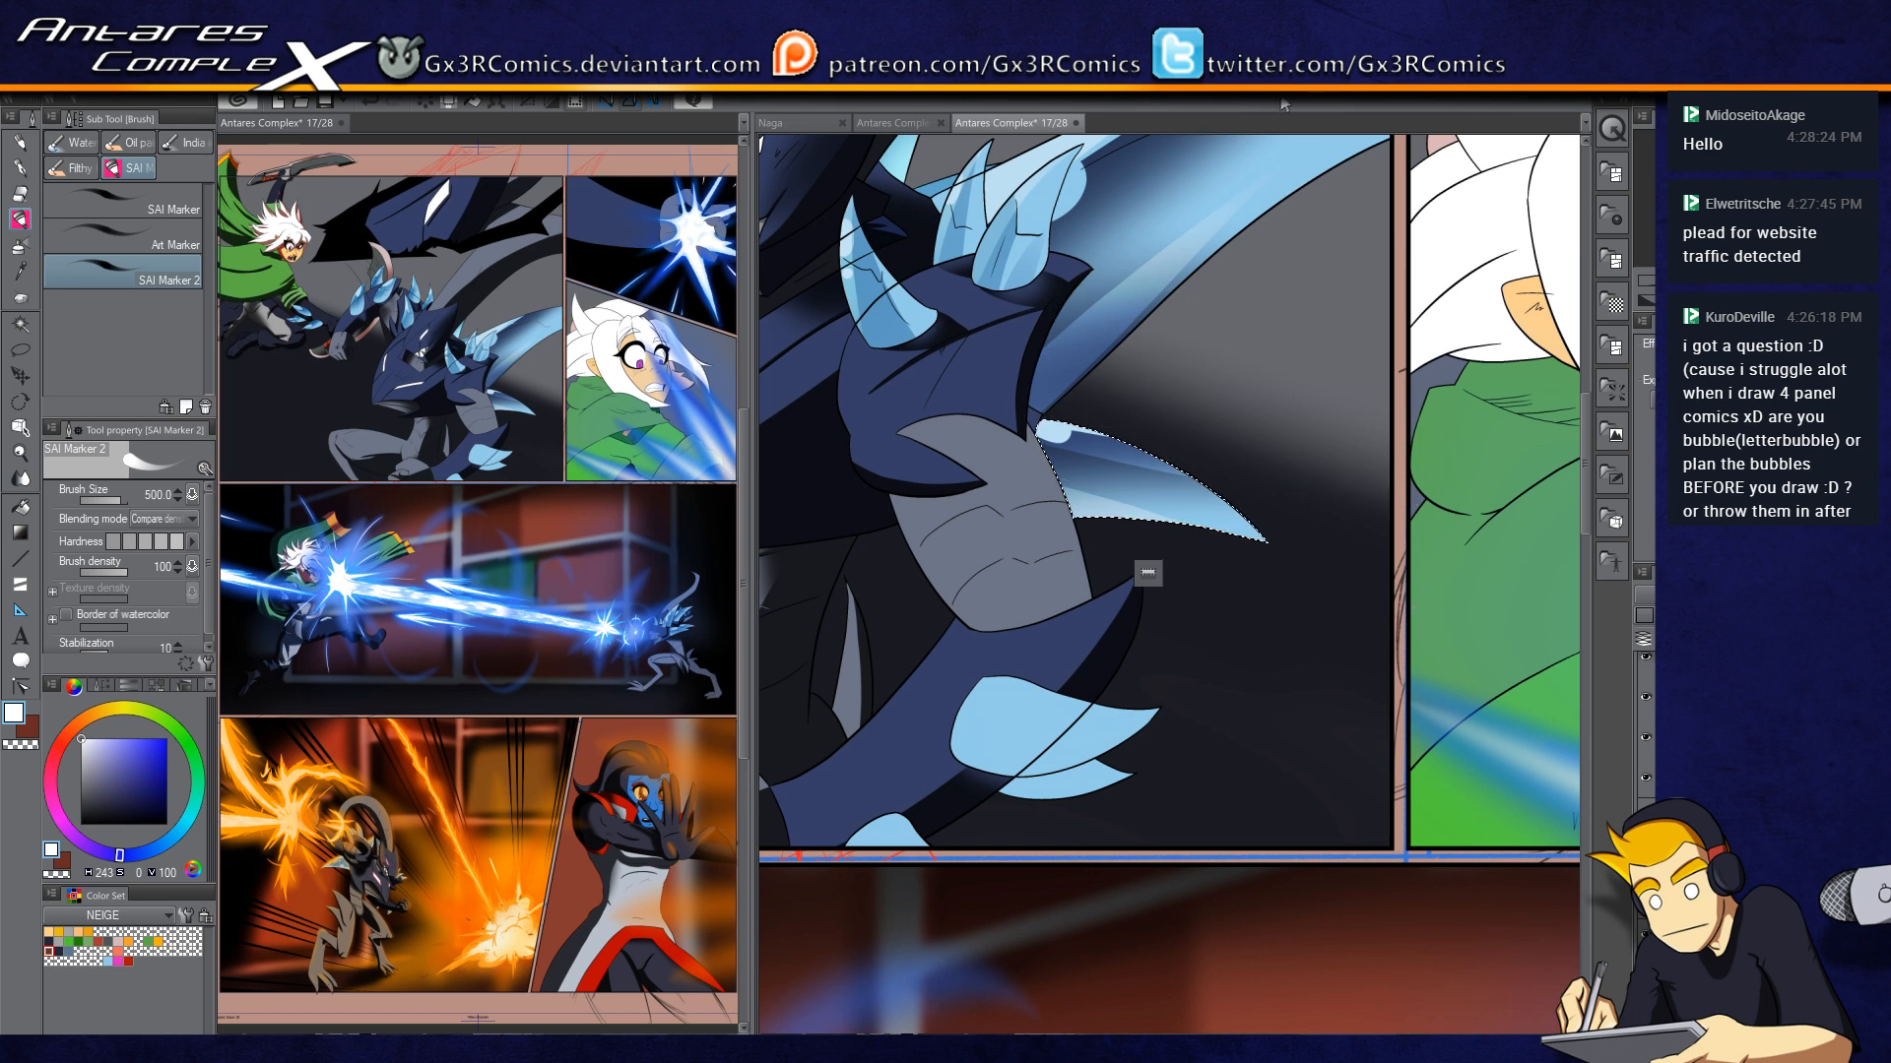
pyautogui.press('b')
pyautogui.press('b')
pyautogui.press('b')
pyautogui.press('b')
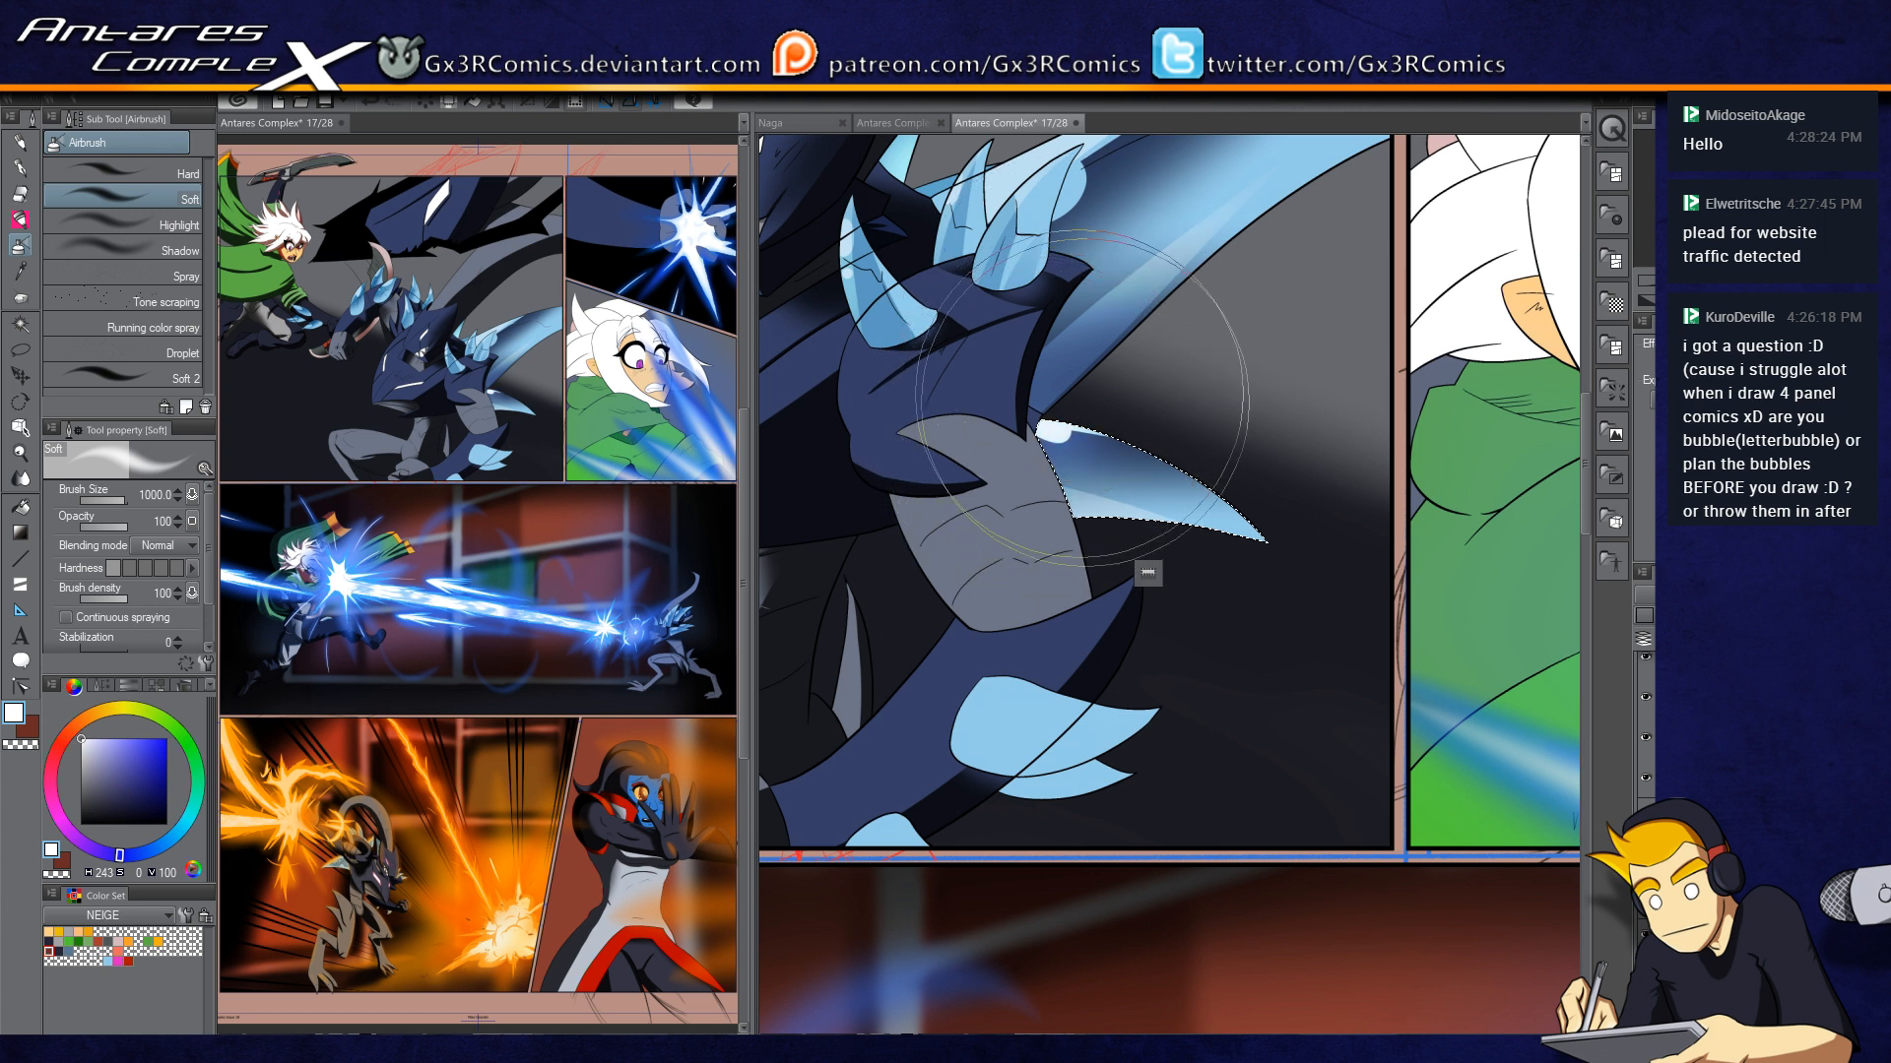
pyautogui.press('b')
pyautogui.press('b')
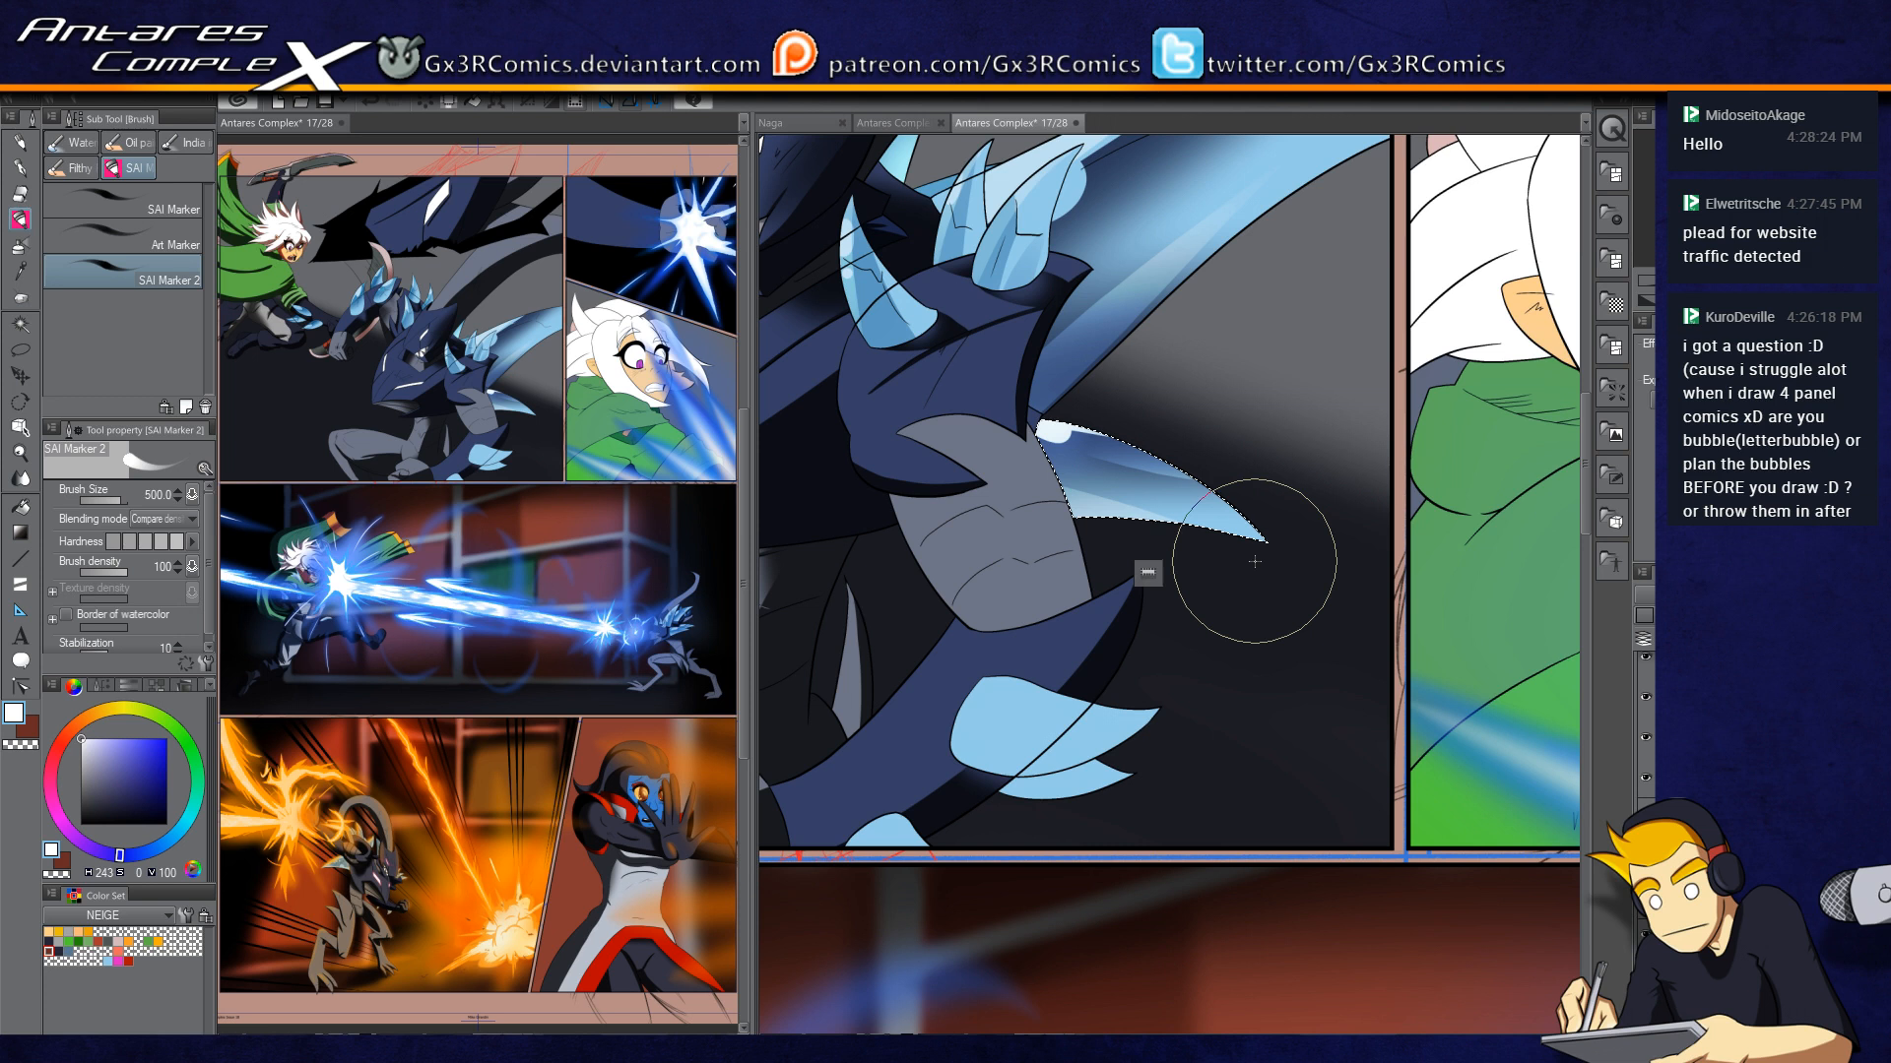
pyautogui.moveTo(1134, 338); pyautogui.dragTo(1089, 503)
pyautogui.press('w')
pyautogui.click(1074, 467)
pyautogui.press('b')
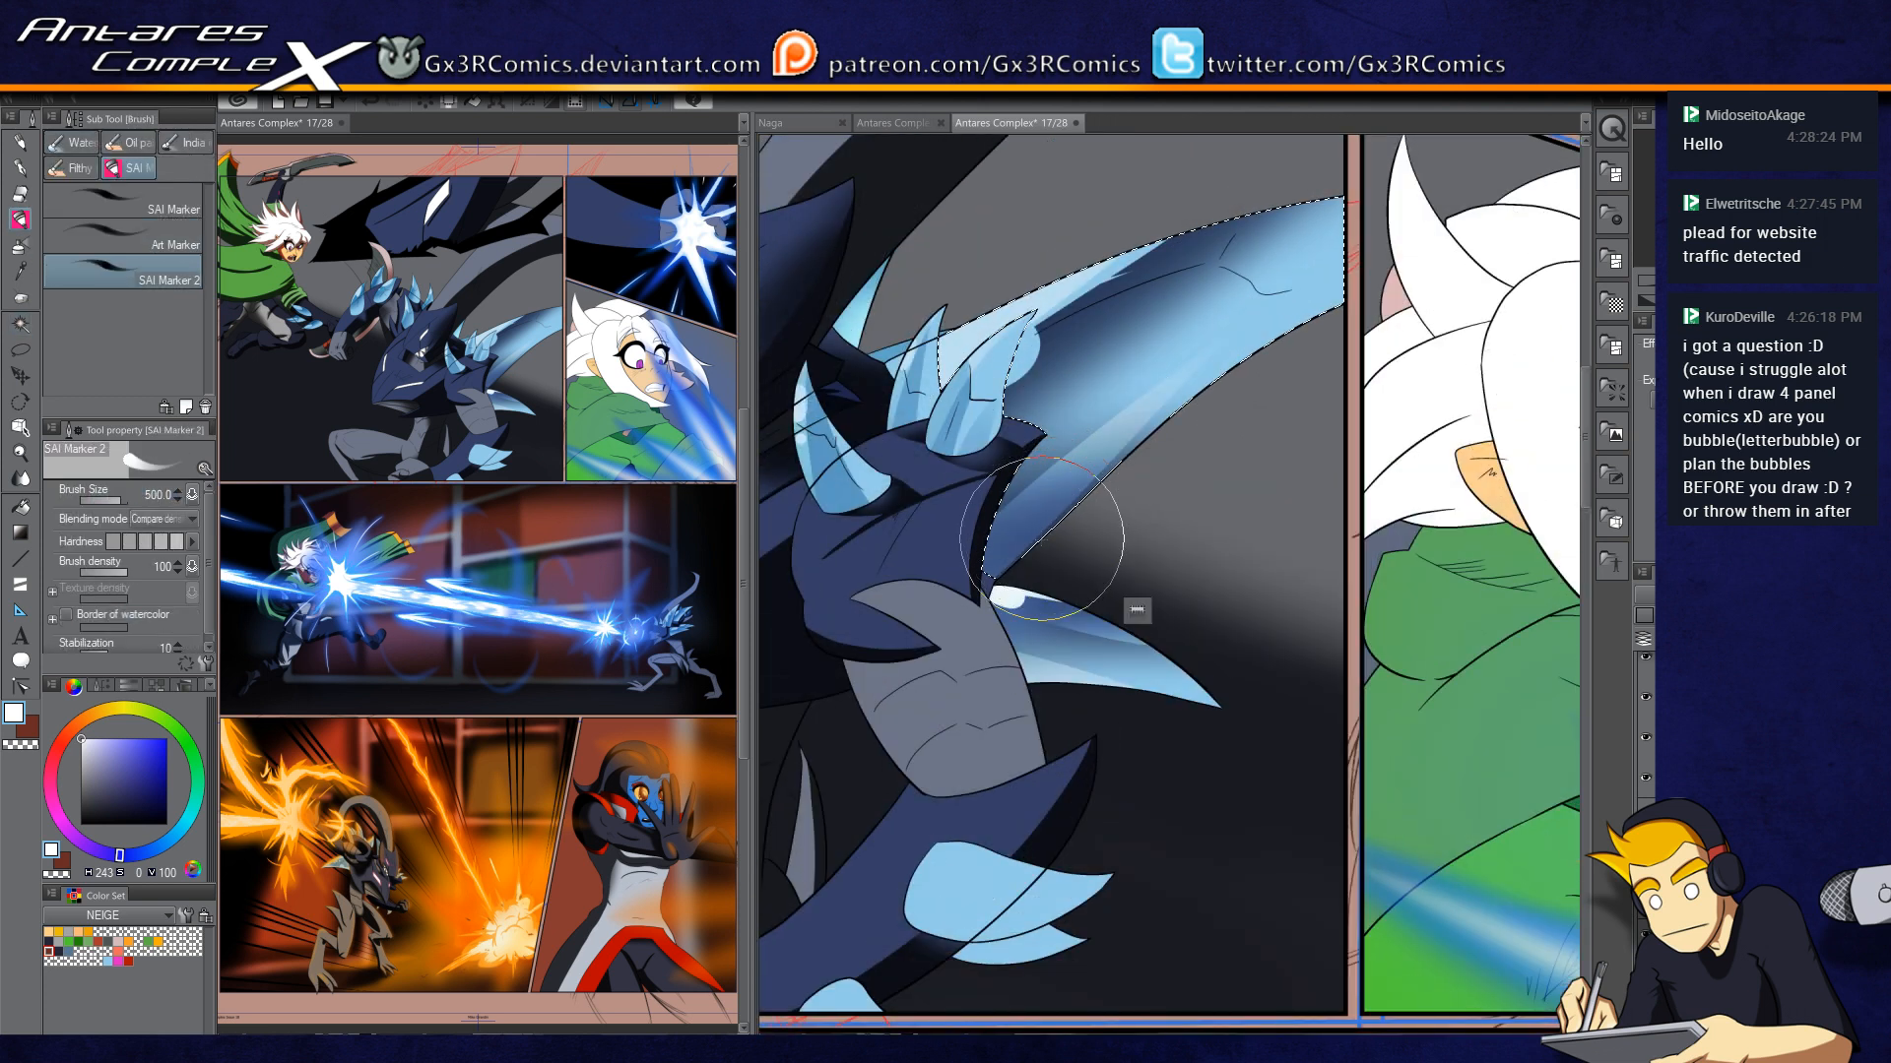
pyautogui.press('b')
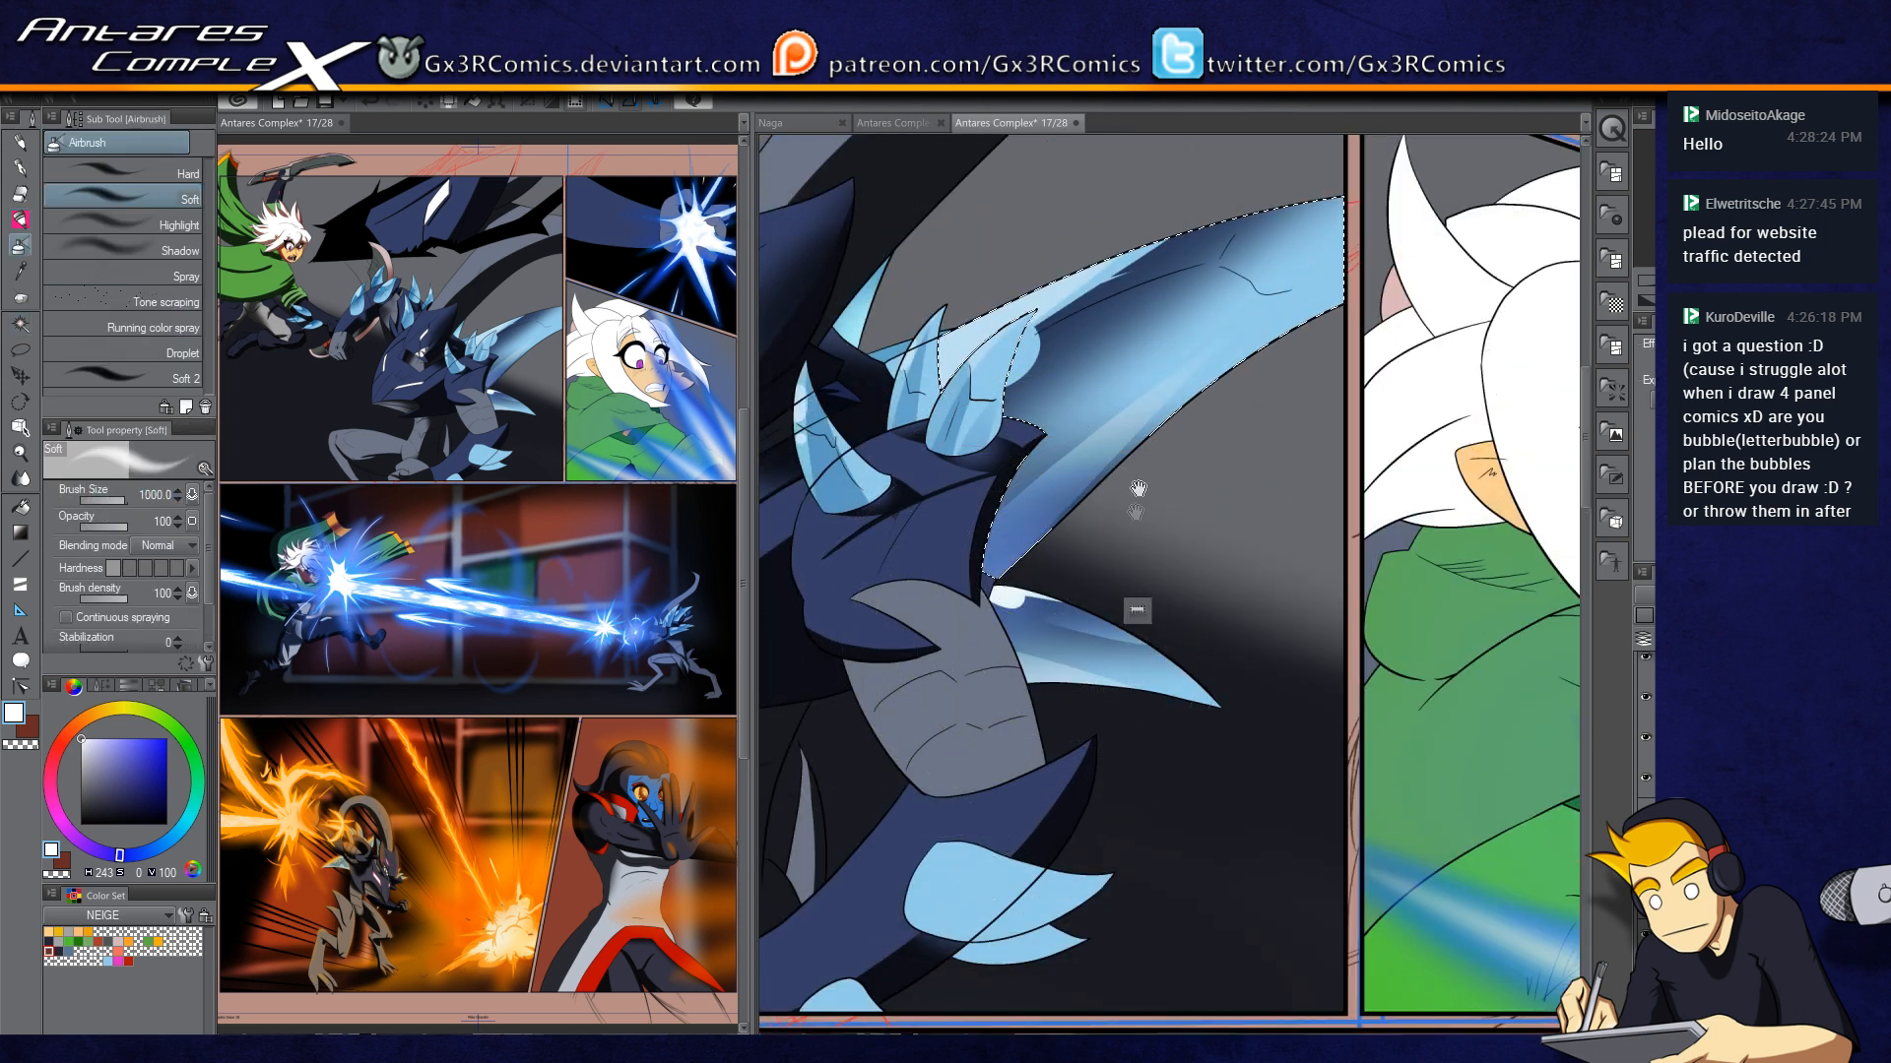
pyautogui.moveTo(1135, 512); pyautogui.dragTo(1092, 595)
pyautogui.moveTo(1242, 578); pyautogui.dragTo(1183, 541)
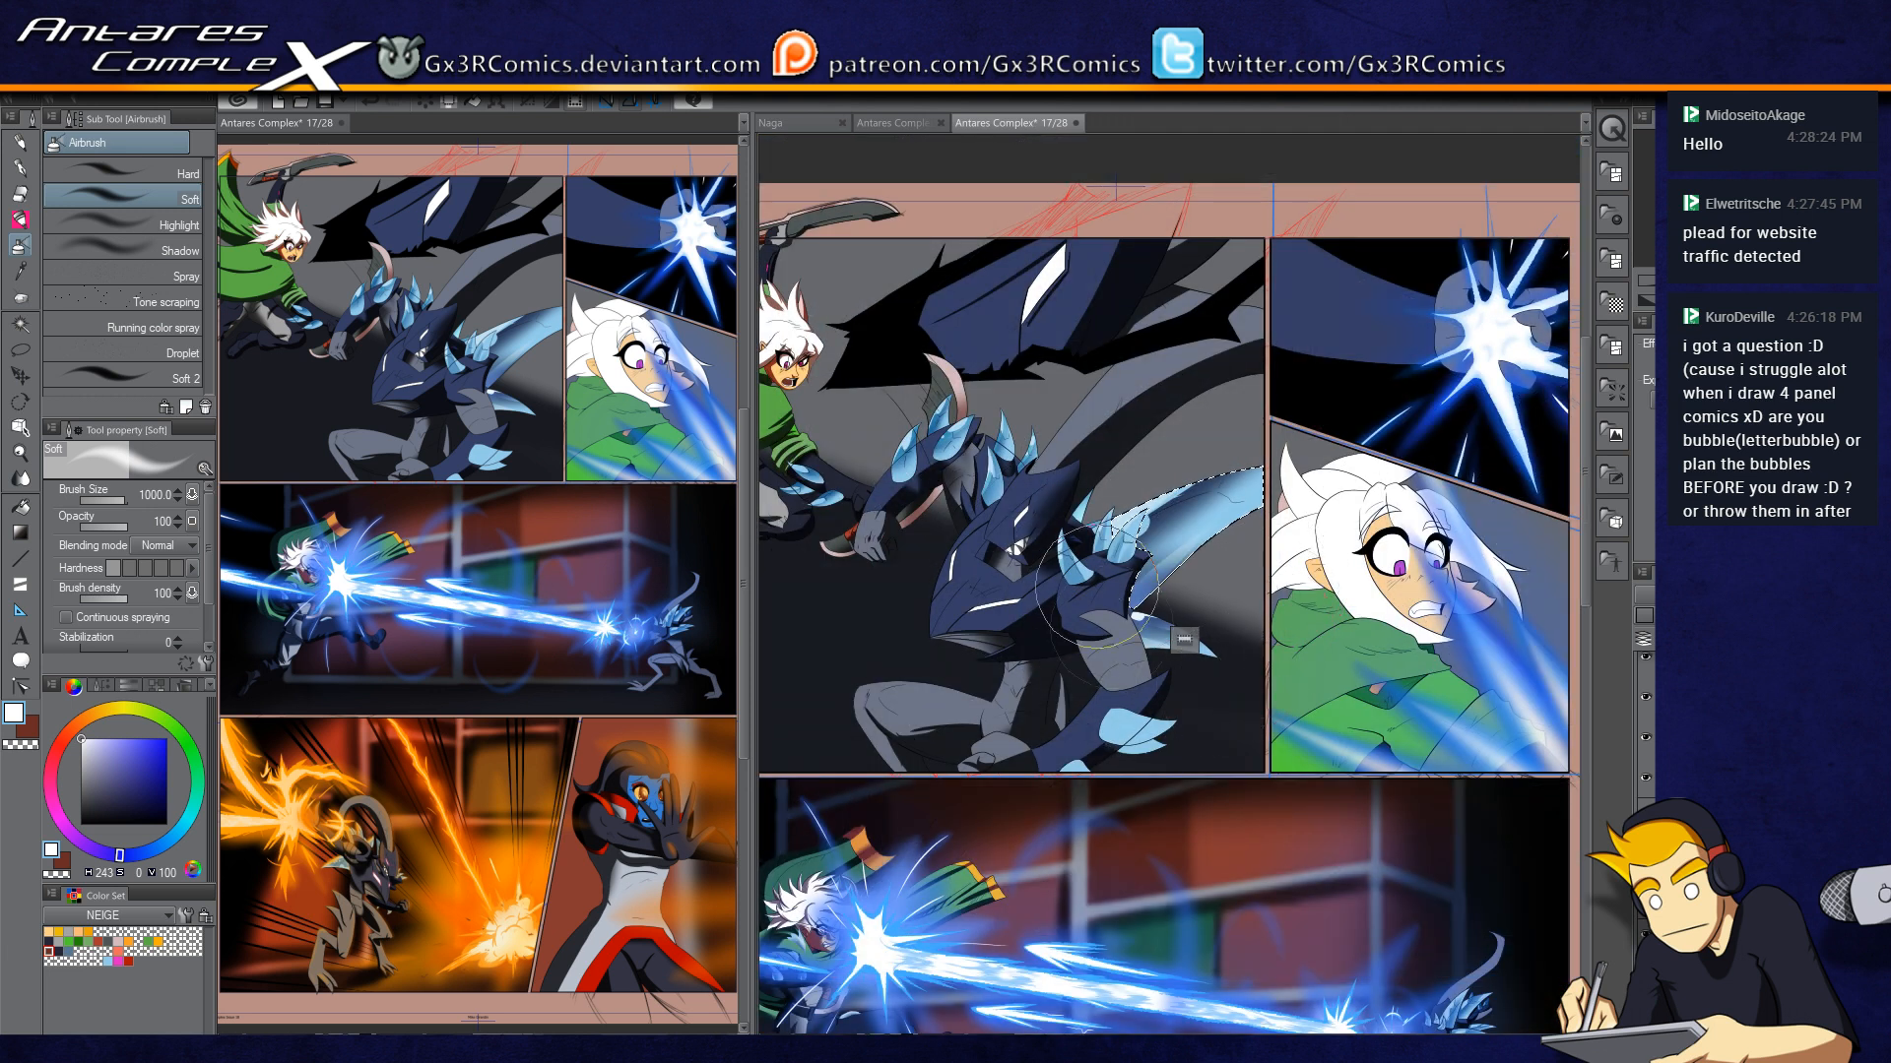
pyautogui.moveTo(986, 517); pyautogui.dragTo(1112, 582)
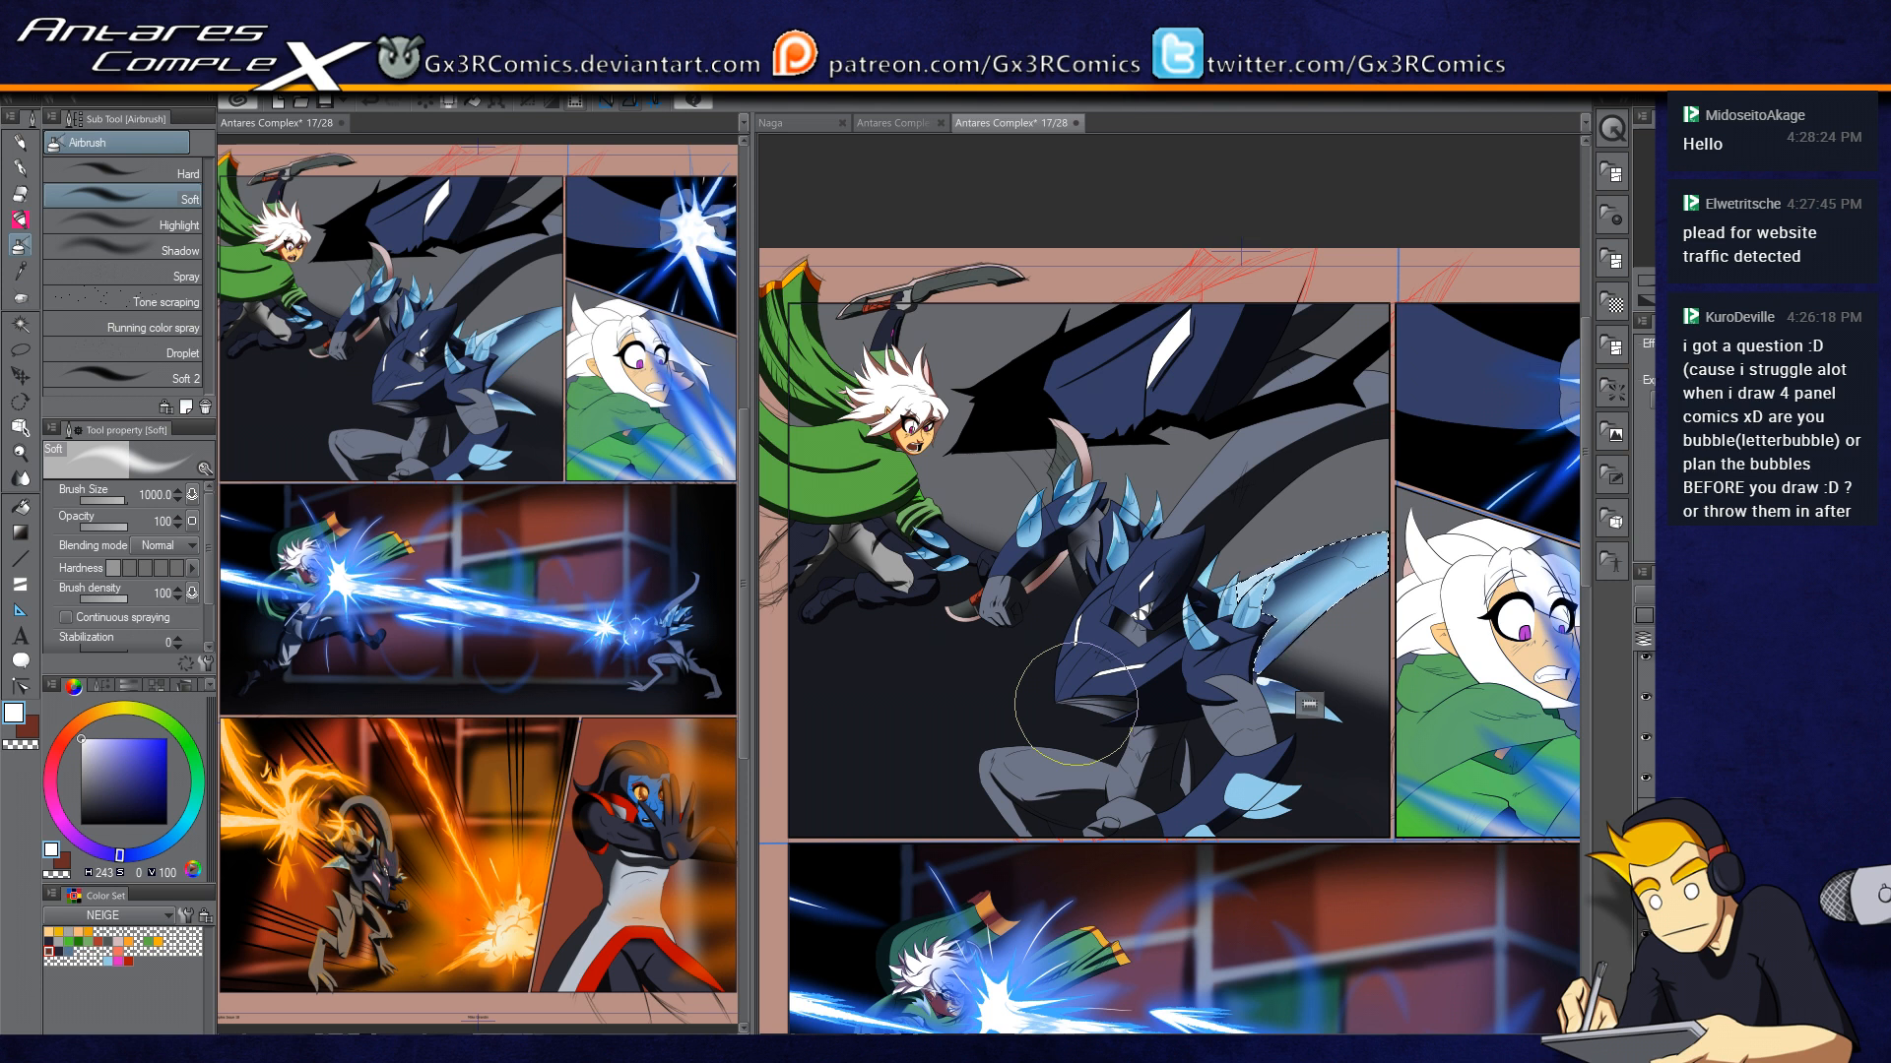
# Step: Select the front of the large dark blue shape above the creature and highlight its tip edges with white SAI Marker 2 at size 500
pyautogui.scroll(4, 1089, 346)
pyautogui.press('w')
pyautogui.click(1009, 437)
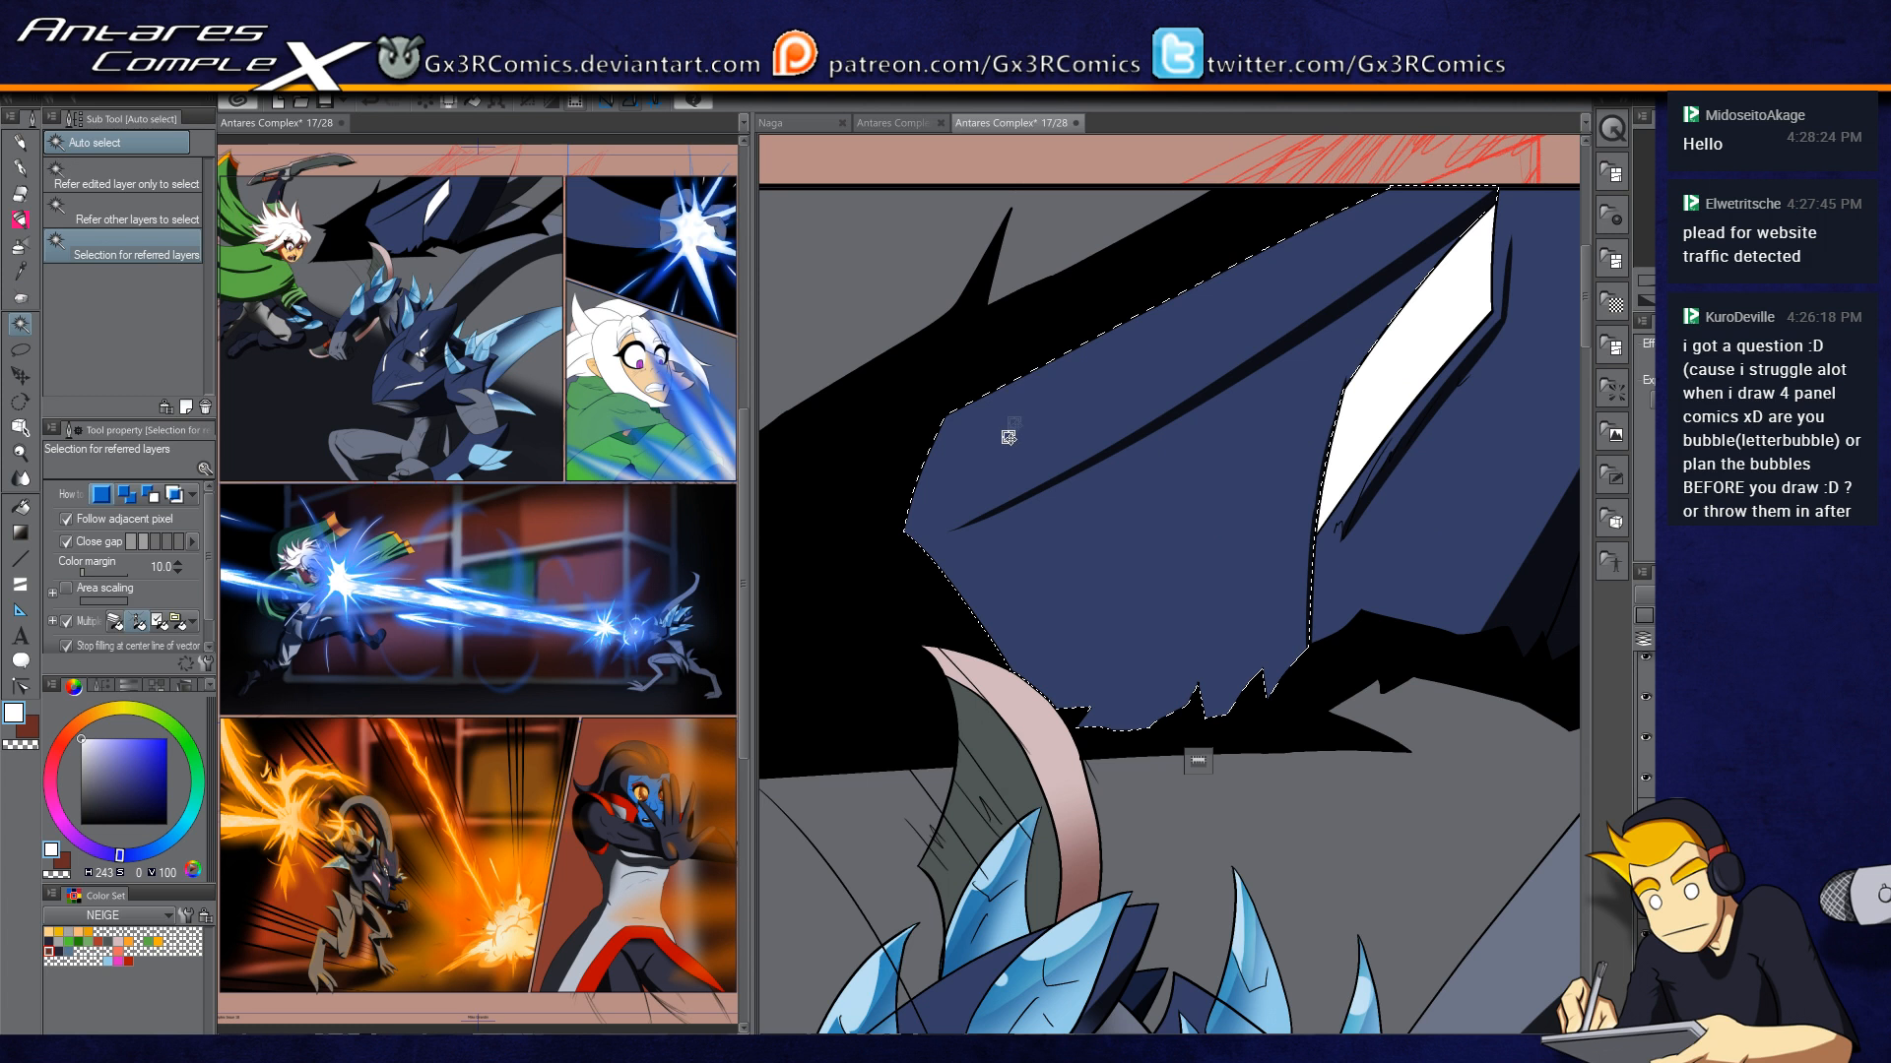
pyautogui.press('b')
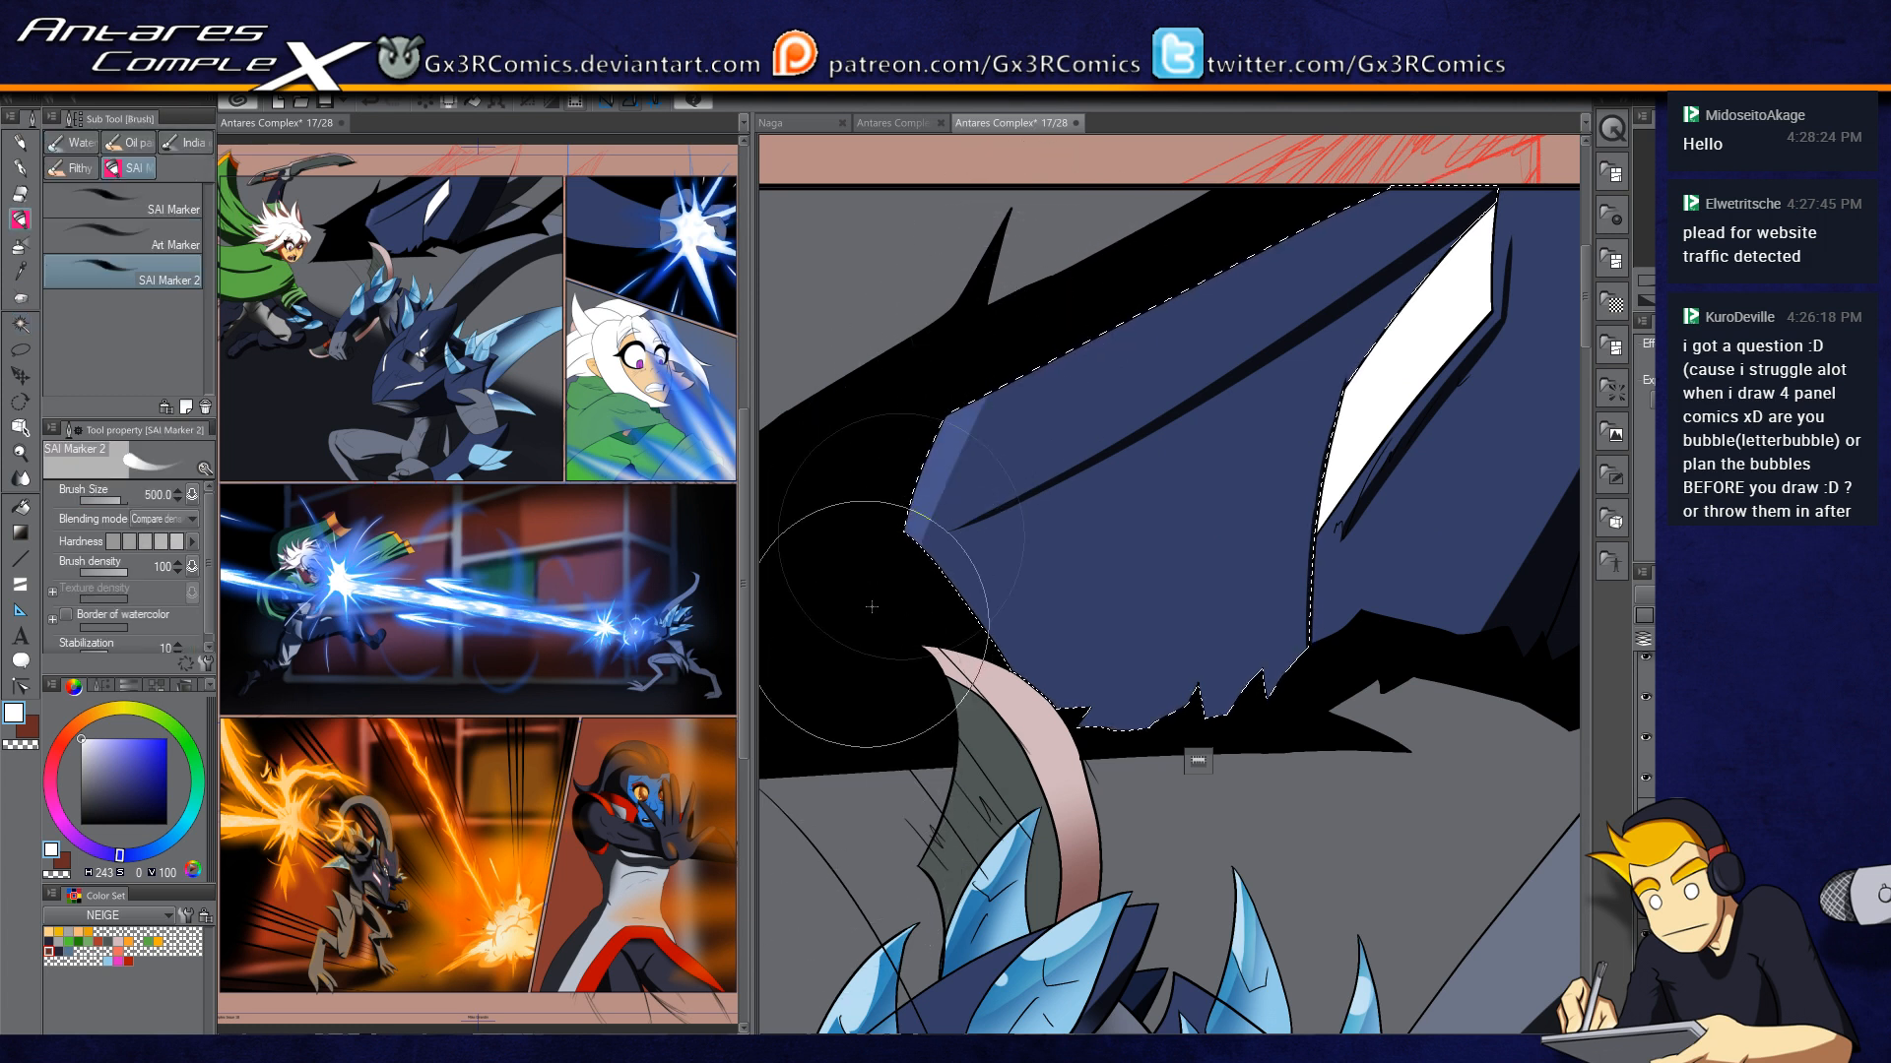
pyautogui.hotkey('ctrl', 'z')
pyautogui.moveTo(1000, 315); pyautogui.dragTo(891, 686)
pyautogui.hotkey('ctrl', 'z')
pyautogui.moveTo(1039, 304); pyautogui.dragTo(904, 733)
pyautogui.moveTo(879, 457); pyautogui.dragTo(1075, 891)
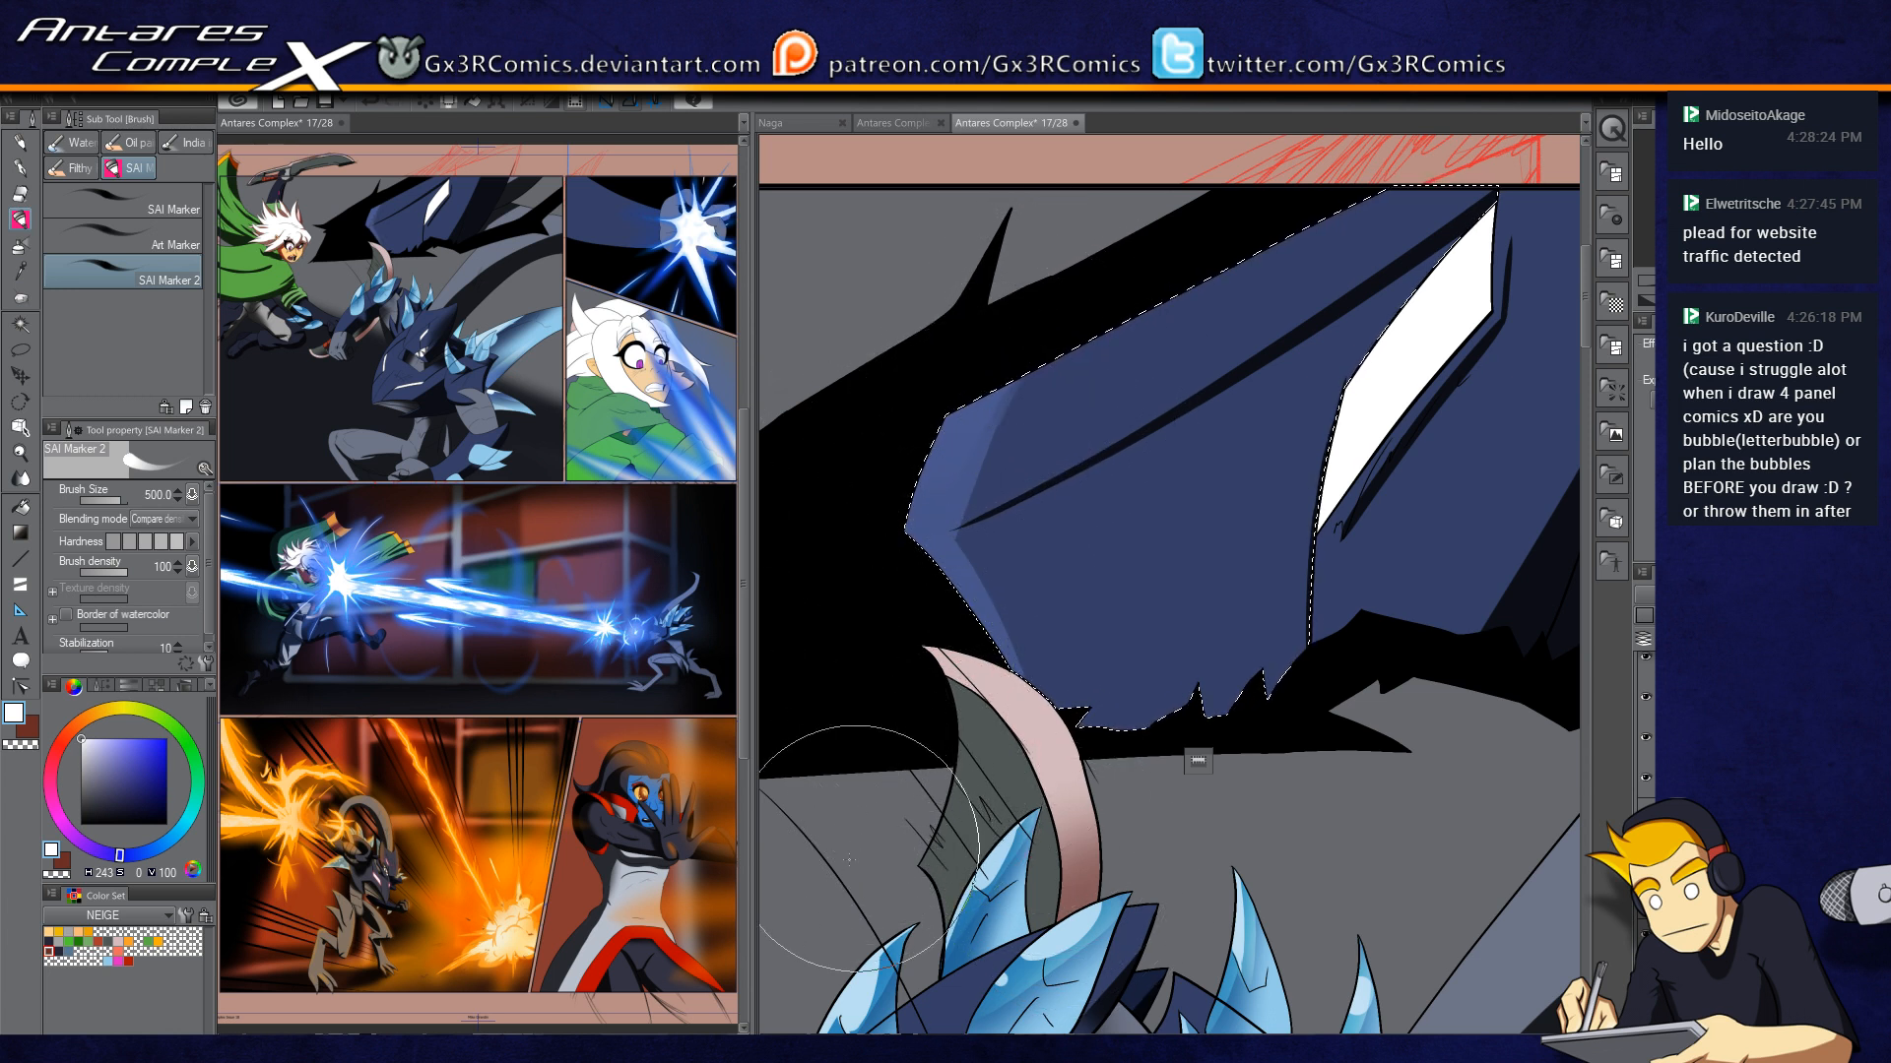
# Step: Select the dark blue area behind the white marking and add diagonal white highlights with SAI Marker 2 up to size 500, clearing the selection
pyautogui.moveTo(1187, 624); pyautogui.dragTo(883, 686)
pyautogui.press('w')
pyautogui.click(1023, 638)
pyautogui.press('b')
pyautogui.press(']')
pyautogui.press(']')
pyautogui.press('[')
pyautogui.press('[')
pyautogui.press('[')
pyautogui.press('[')
pyautogui.press('[')
pyautogui.press('[')
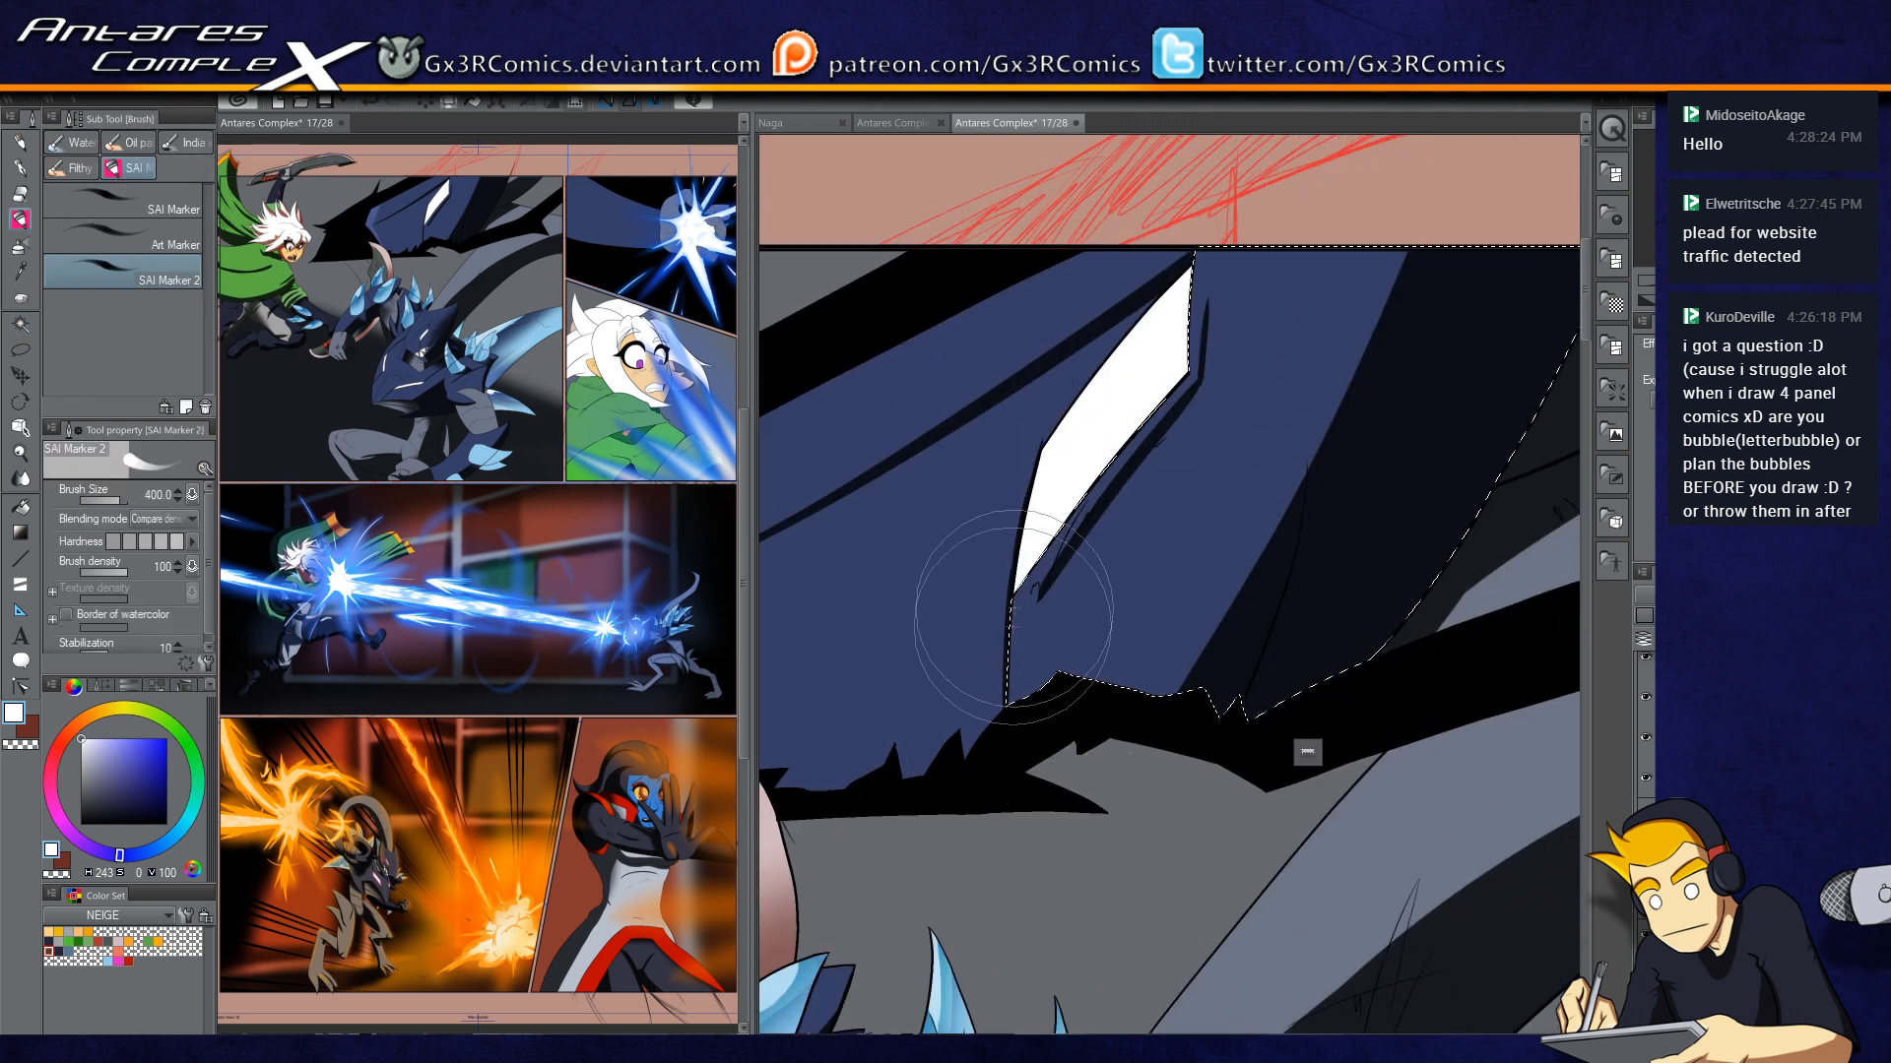
pyautogui.moveTo(1019, 576); pyautogui.dragTo(1012, 797)
pyautogui.hotkey('ctrl', 'd')
pyautogui.moveTo(1143, 742); pyautogui.dragTo(1045, 662)
pyautogui.press(']')
pyautogui.press(']')
pyautogui.press(']')
pyautogui.moveTo(931, 656); pyautogui.dragTo(1082, 394)
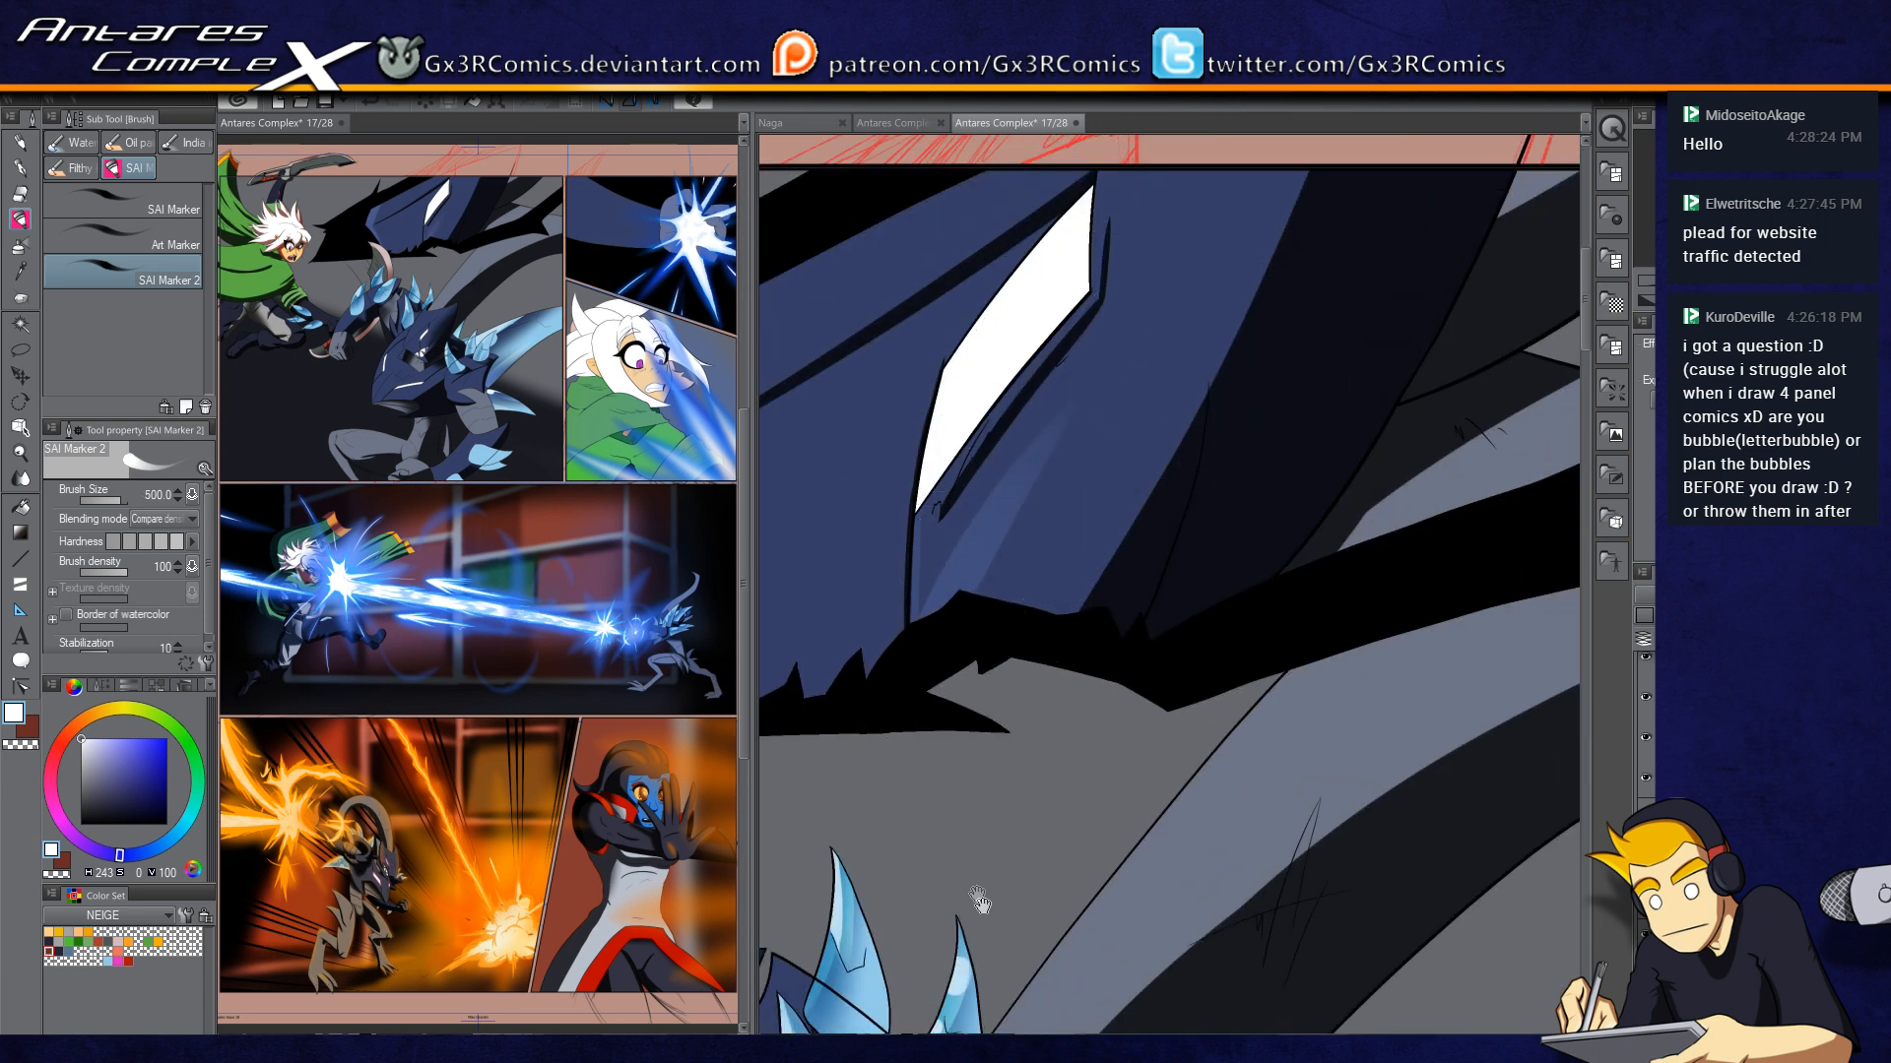
# Step: Redraw the upper outline of the creature's large grey horn with the Square-GPen_Big_Pages pen and erase the old line
pyautogui.moveTo(1098, 886); pyautogui.dragTo(1073, 527)
pyautogui.click(19, 167)
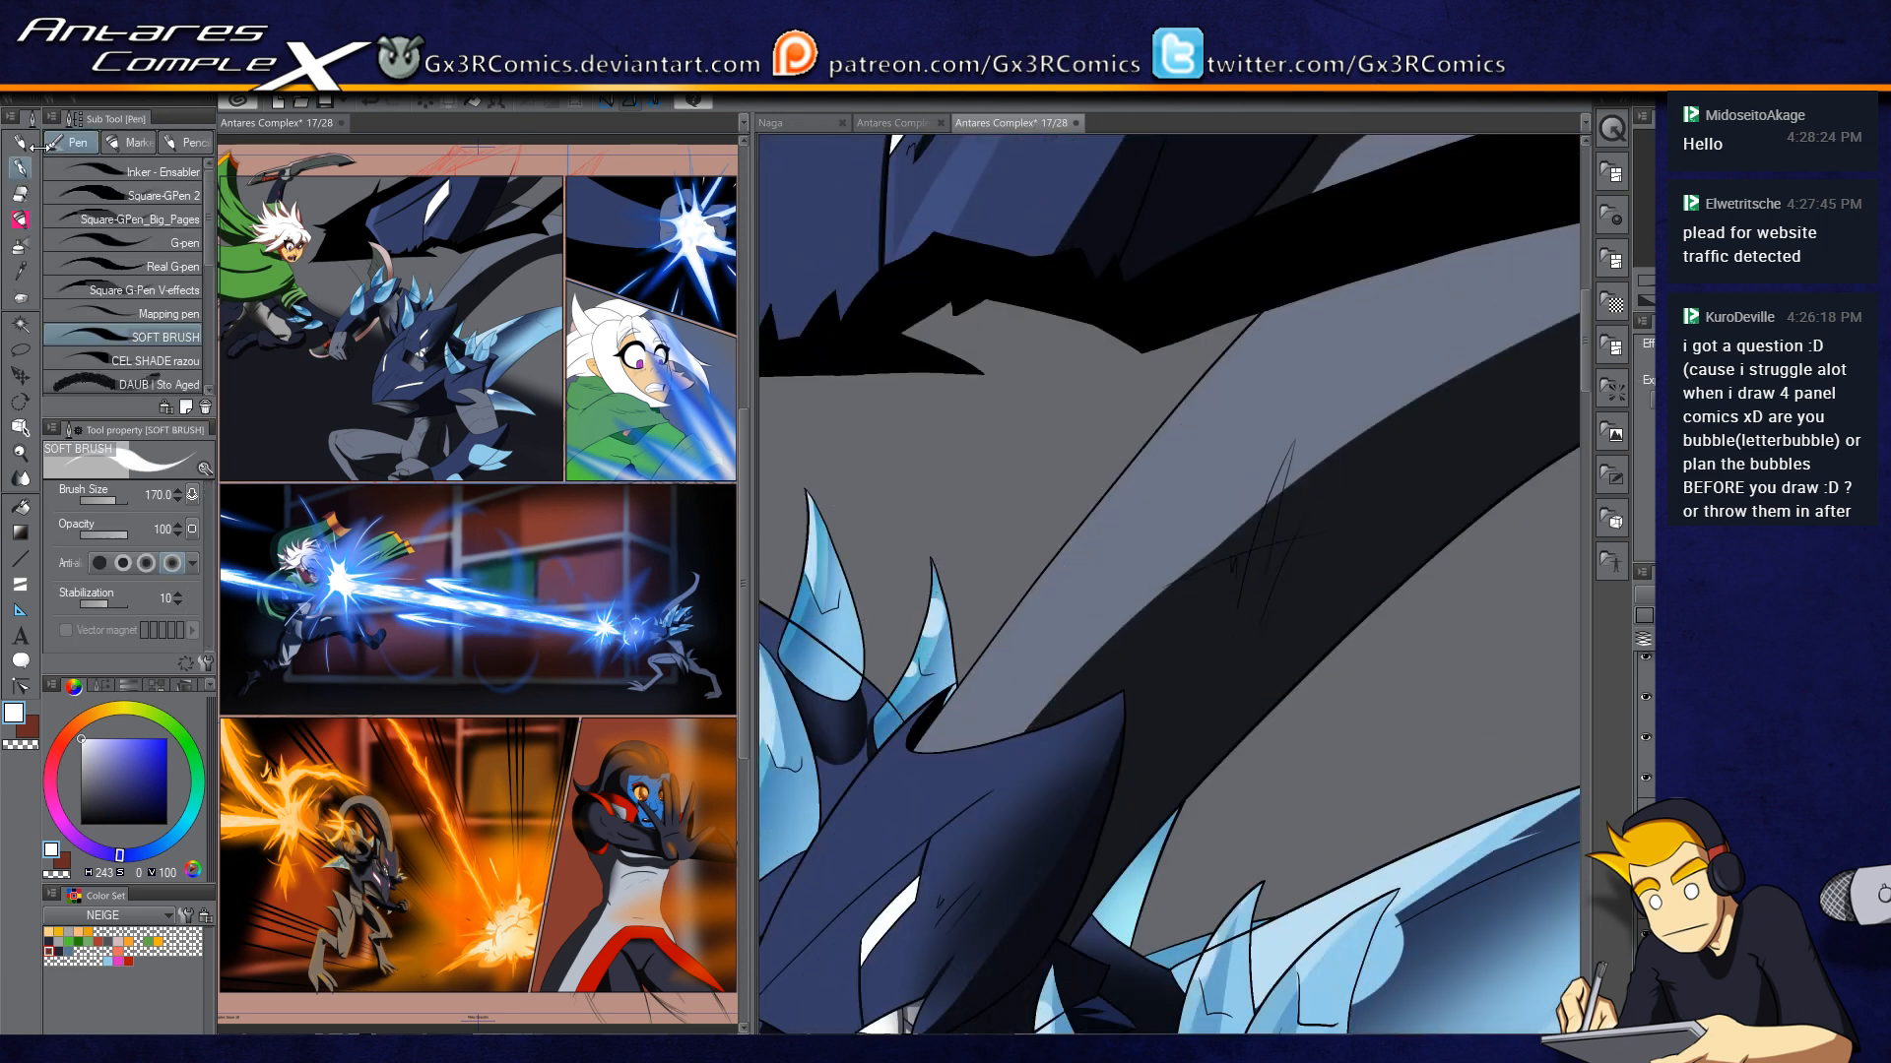
pyautogui.click(179, 218)
pyautogui.scroll(1, 1231, 789)
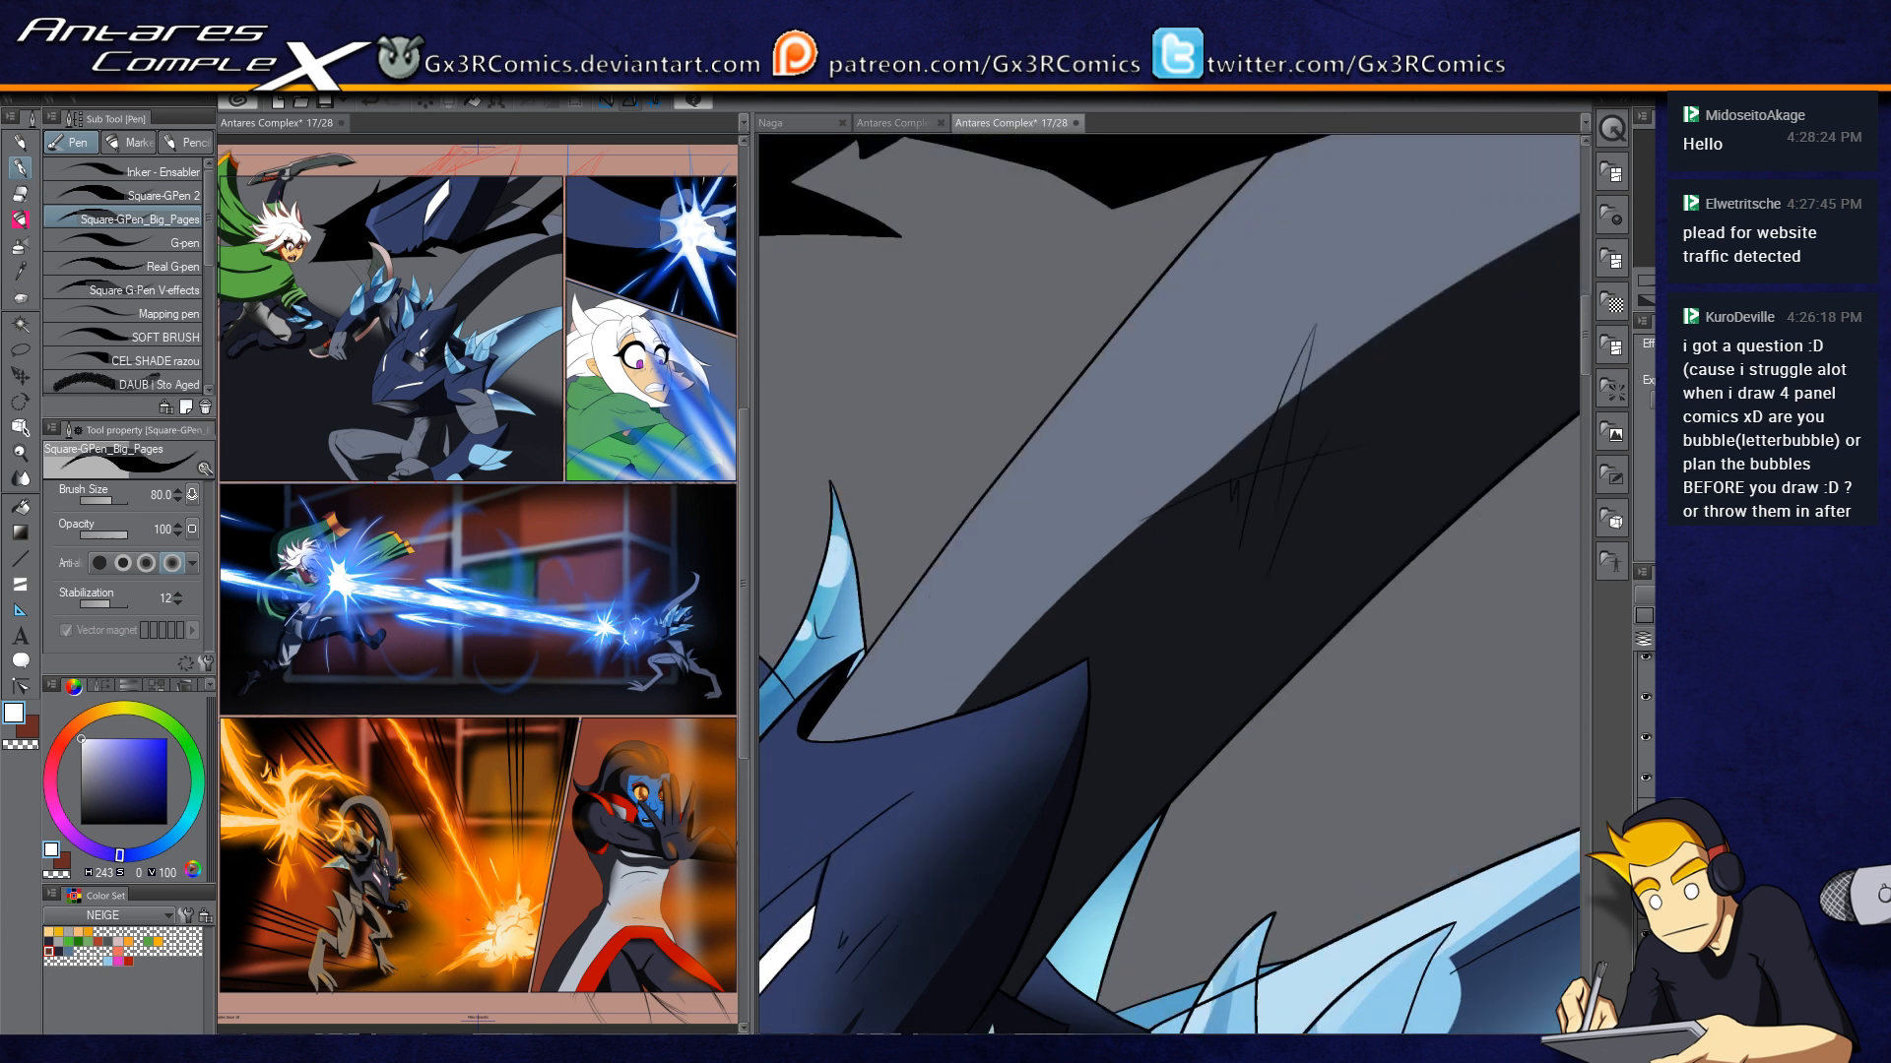
pyautogui.moveTo(943, 587)
pyautogui.mouseDown()
pyautogui.moveTo(906, 626)
pyautogui.moveTo(1383, 135)
pyautogui.mouseUp()
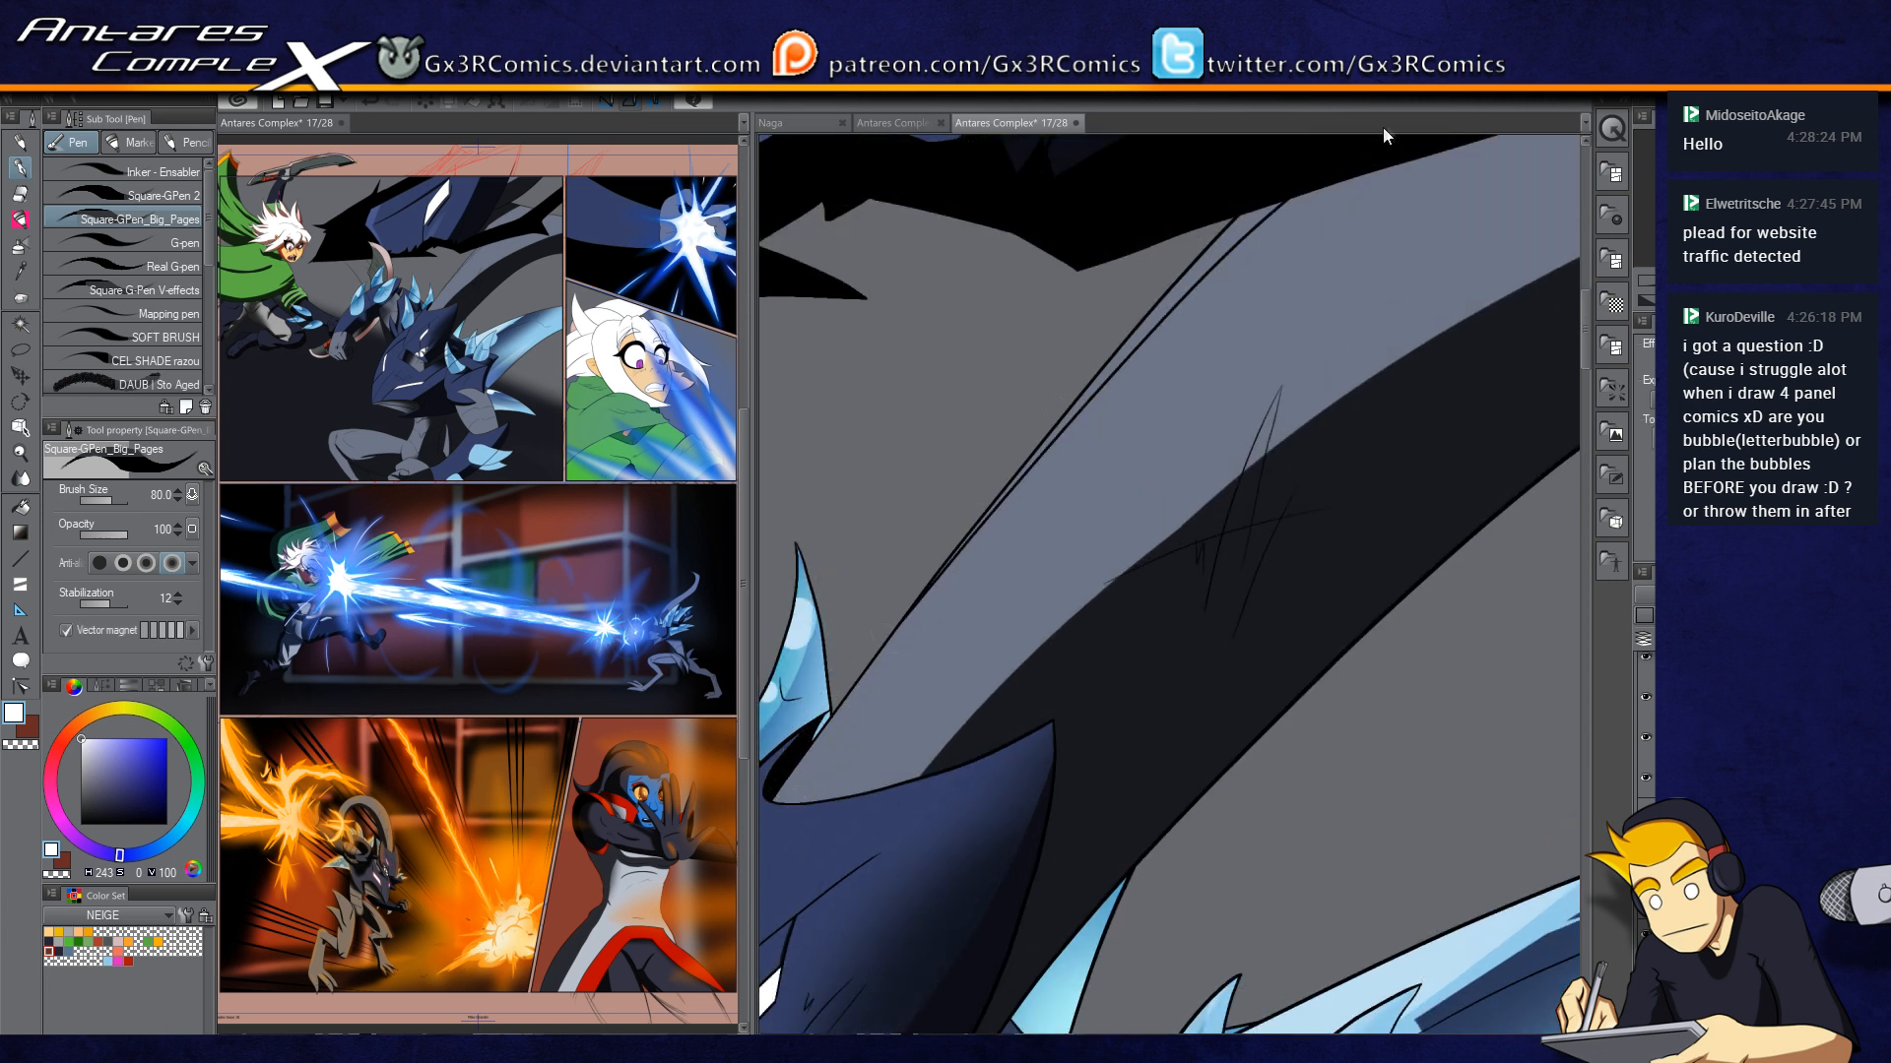
pyautogui.press('e')
pyautogui.click(1146, 318)
pyautogui.press('p')
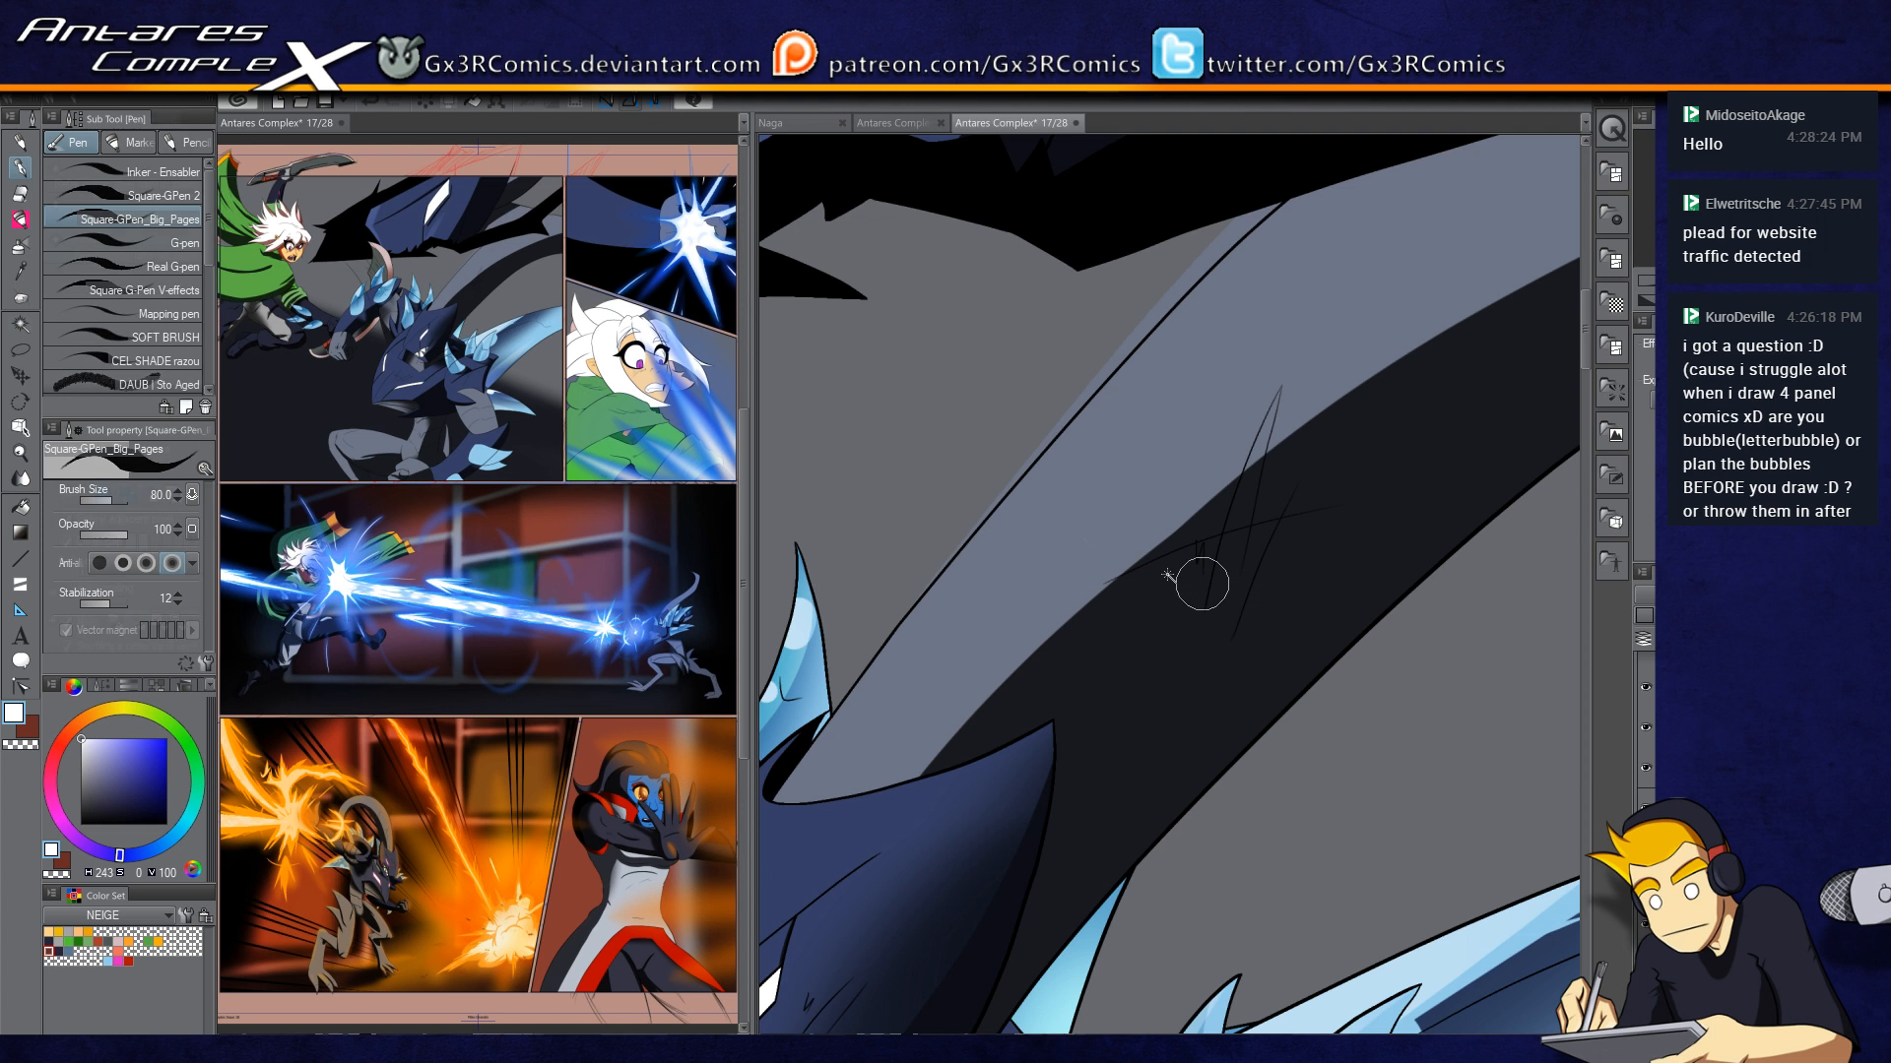
# Step: Select the background outside the horn, erase the color spilling past its new outline with the Vector Eraser, and deselect
pyautogui.press('w')
pyautogui.click(959, 538)
pyautogui.press('e')
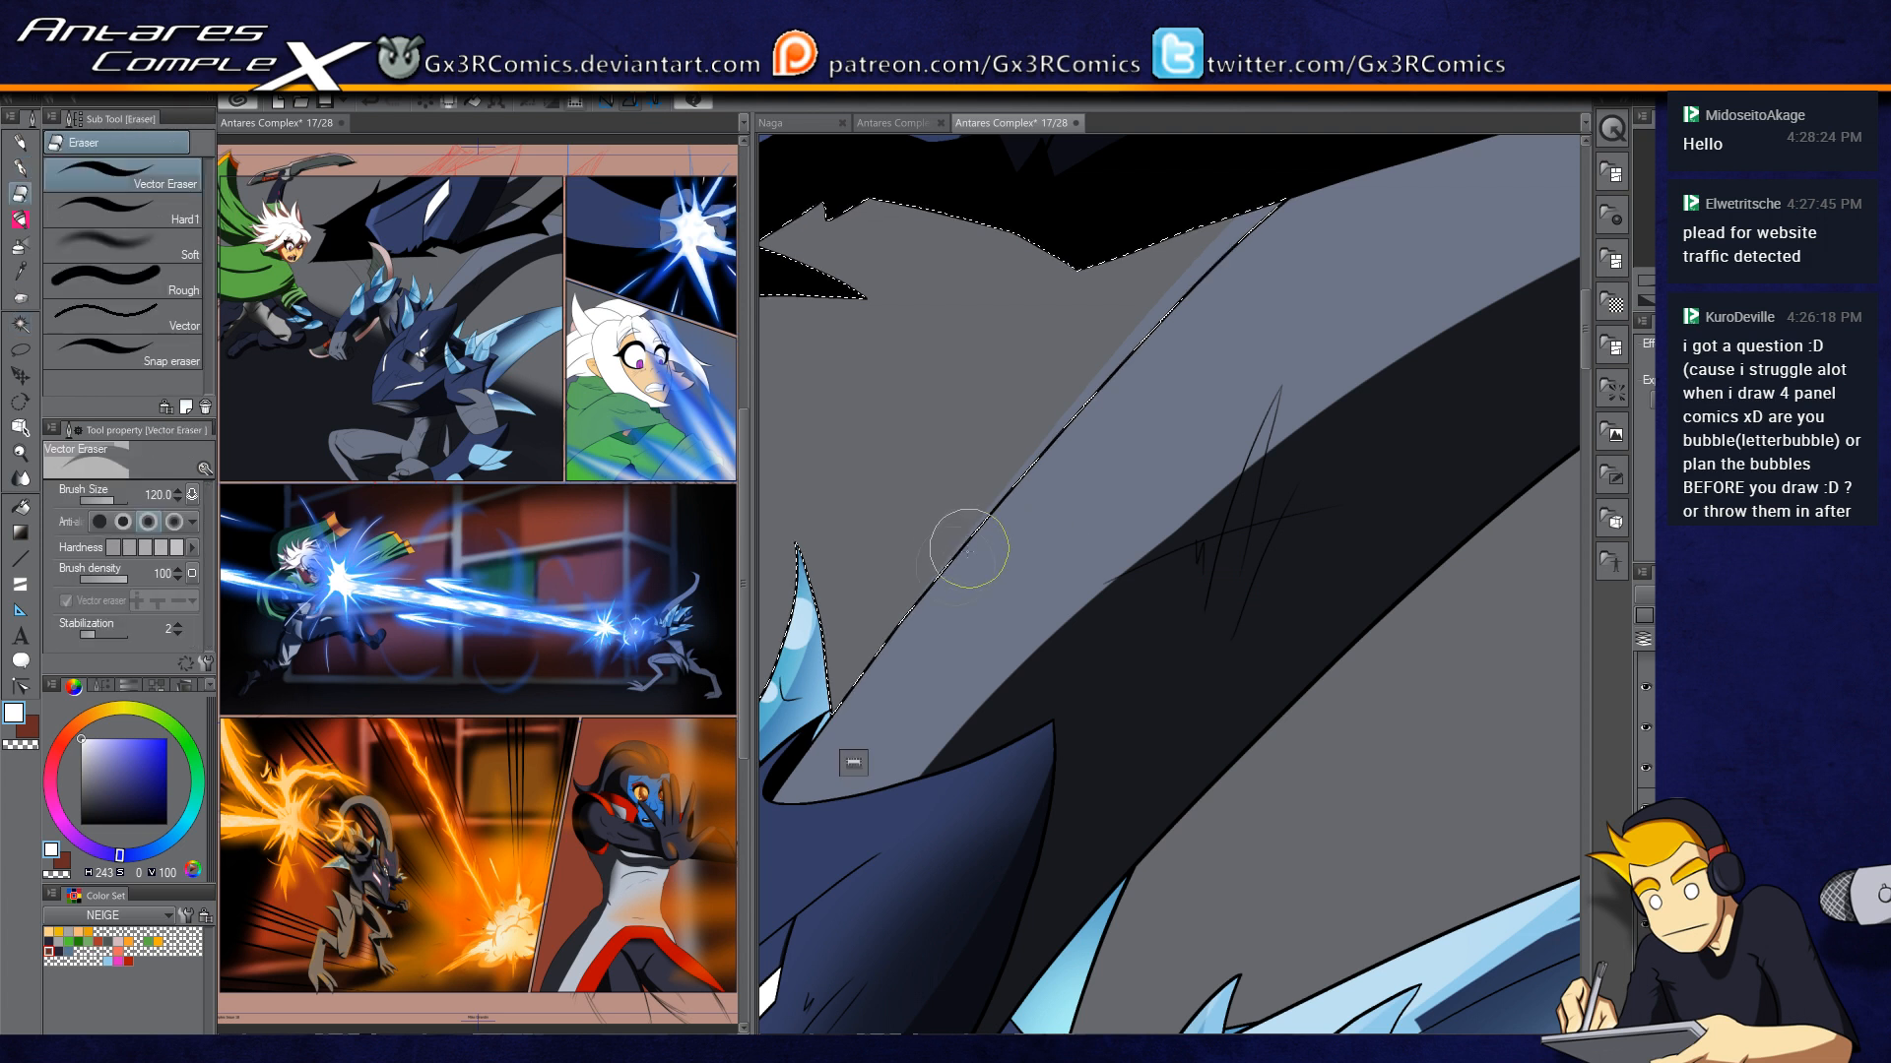
pyautogui.moveTo(870, 624); pyautogui.dragTo(1206, 258)
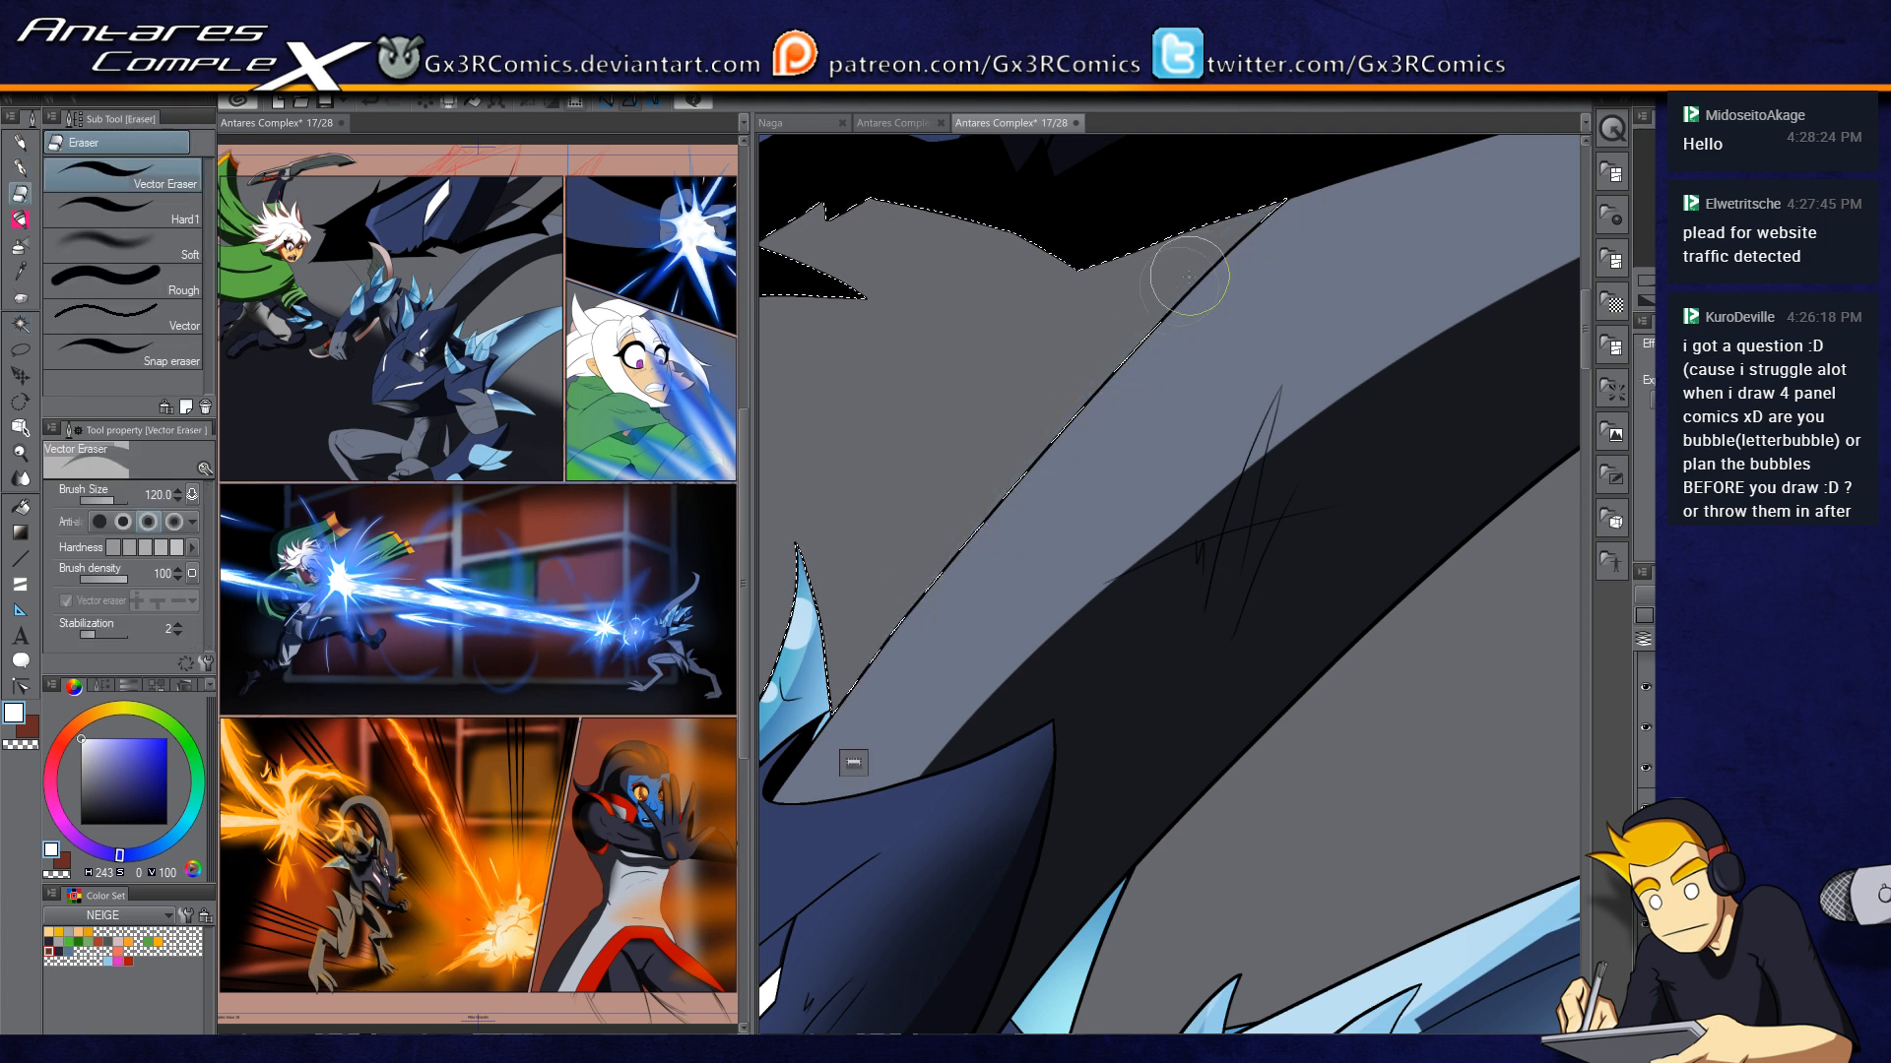
pyautogui.press('w')
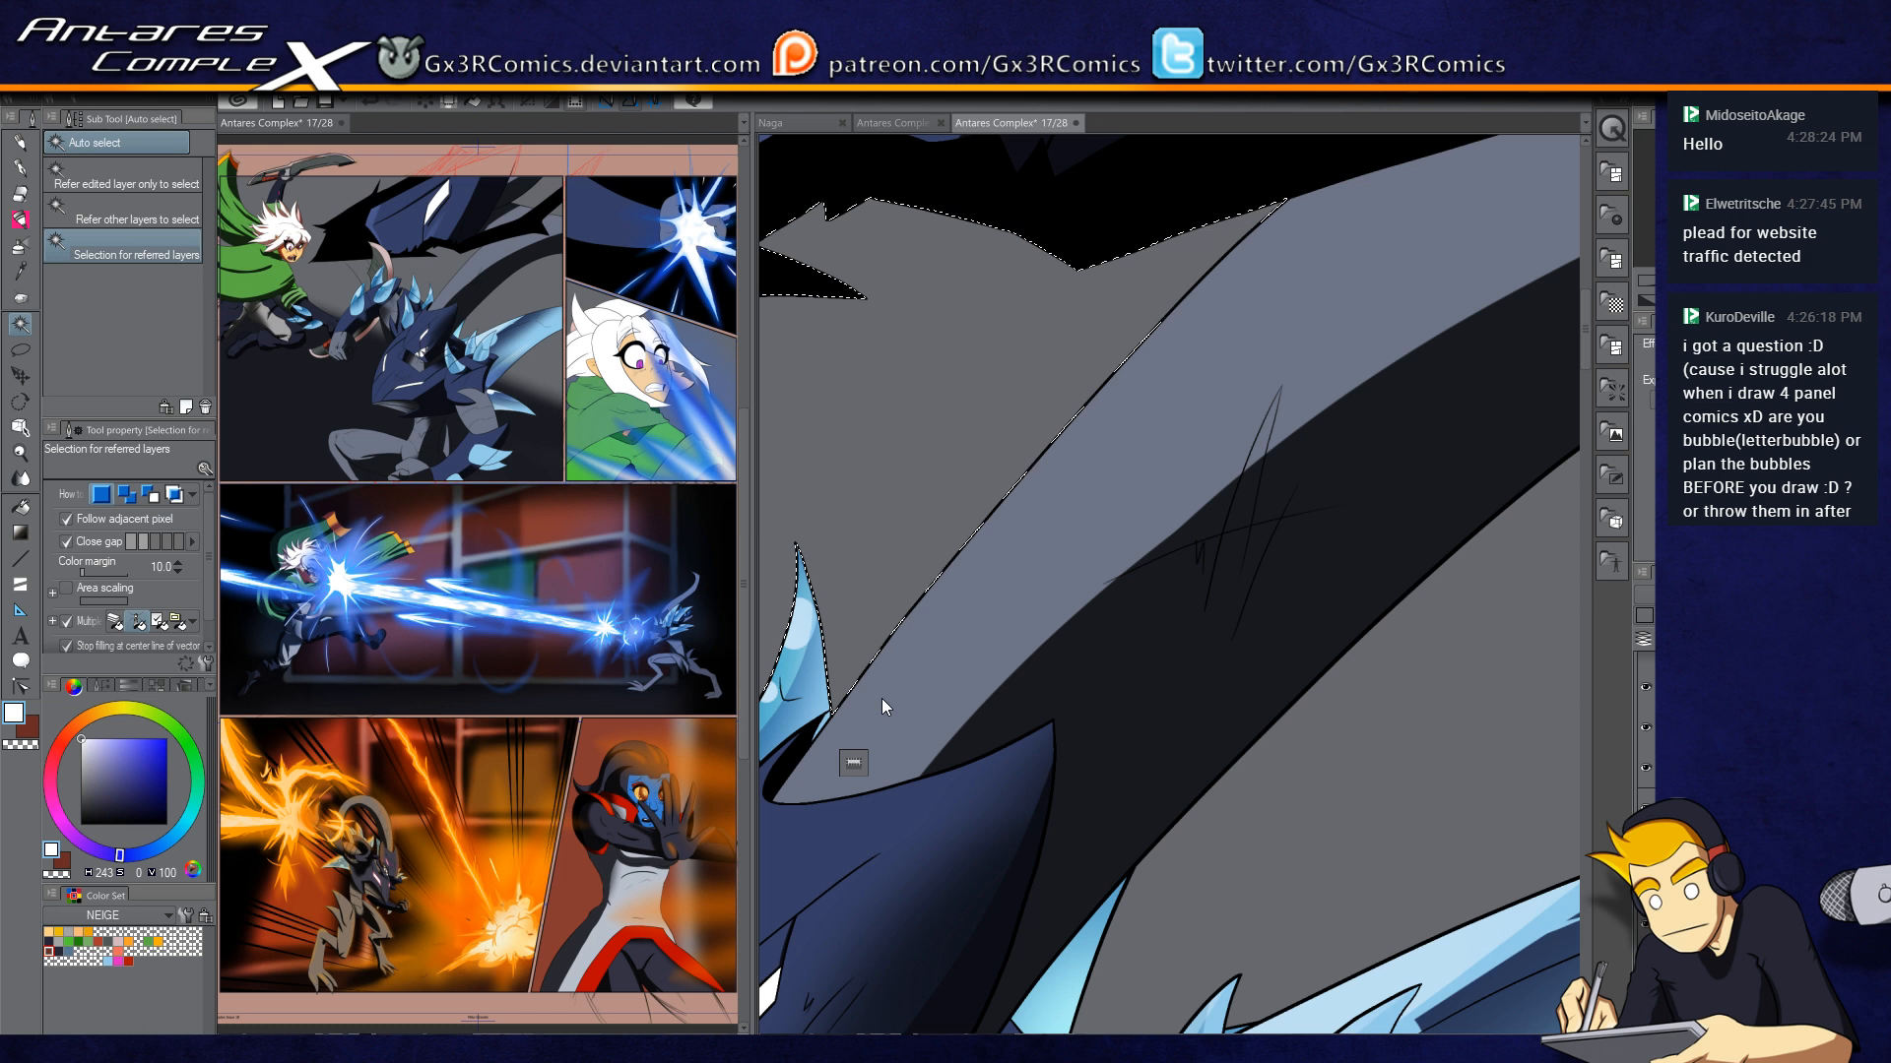
pyautogui.hotkey('ctrl', 'd')
# Step: Sample light blue from the creature's forearm spikes and airbrush a glow around them with the Soft airbrush at size 500
pyautogui.moveTo(934, 803); pyautogui.dragTo(1324, 413)
pyautogui.scroll(-4, 1018, 809)
pyautogui.moveTo(882, 776); pyautogui.dragTo(1136, 506)
pyautogui.moveTo(935, 672); pyautogui.dragTo(1026, 825)
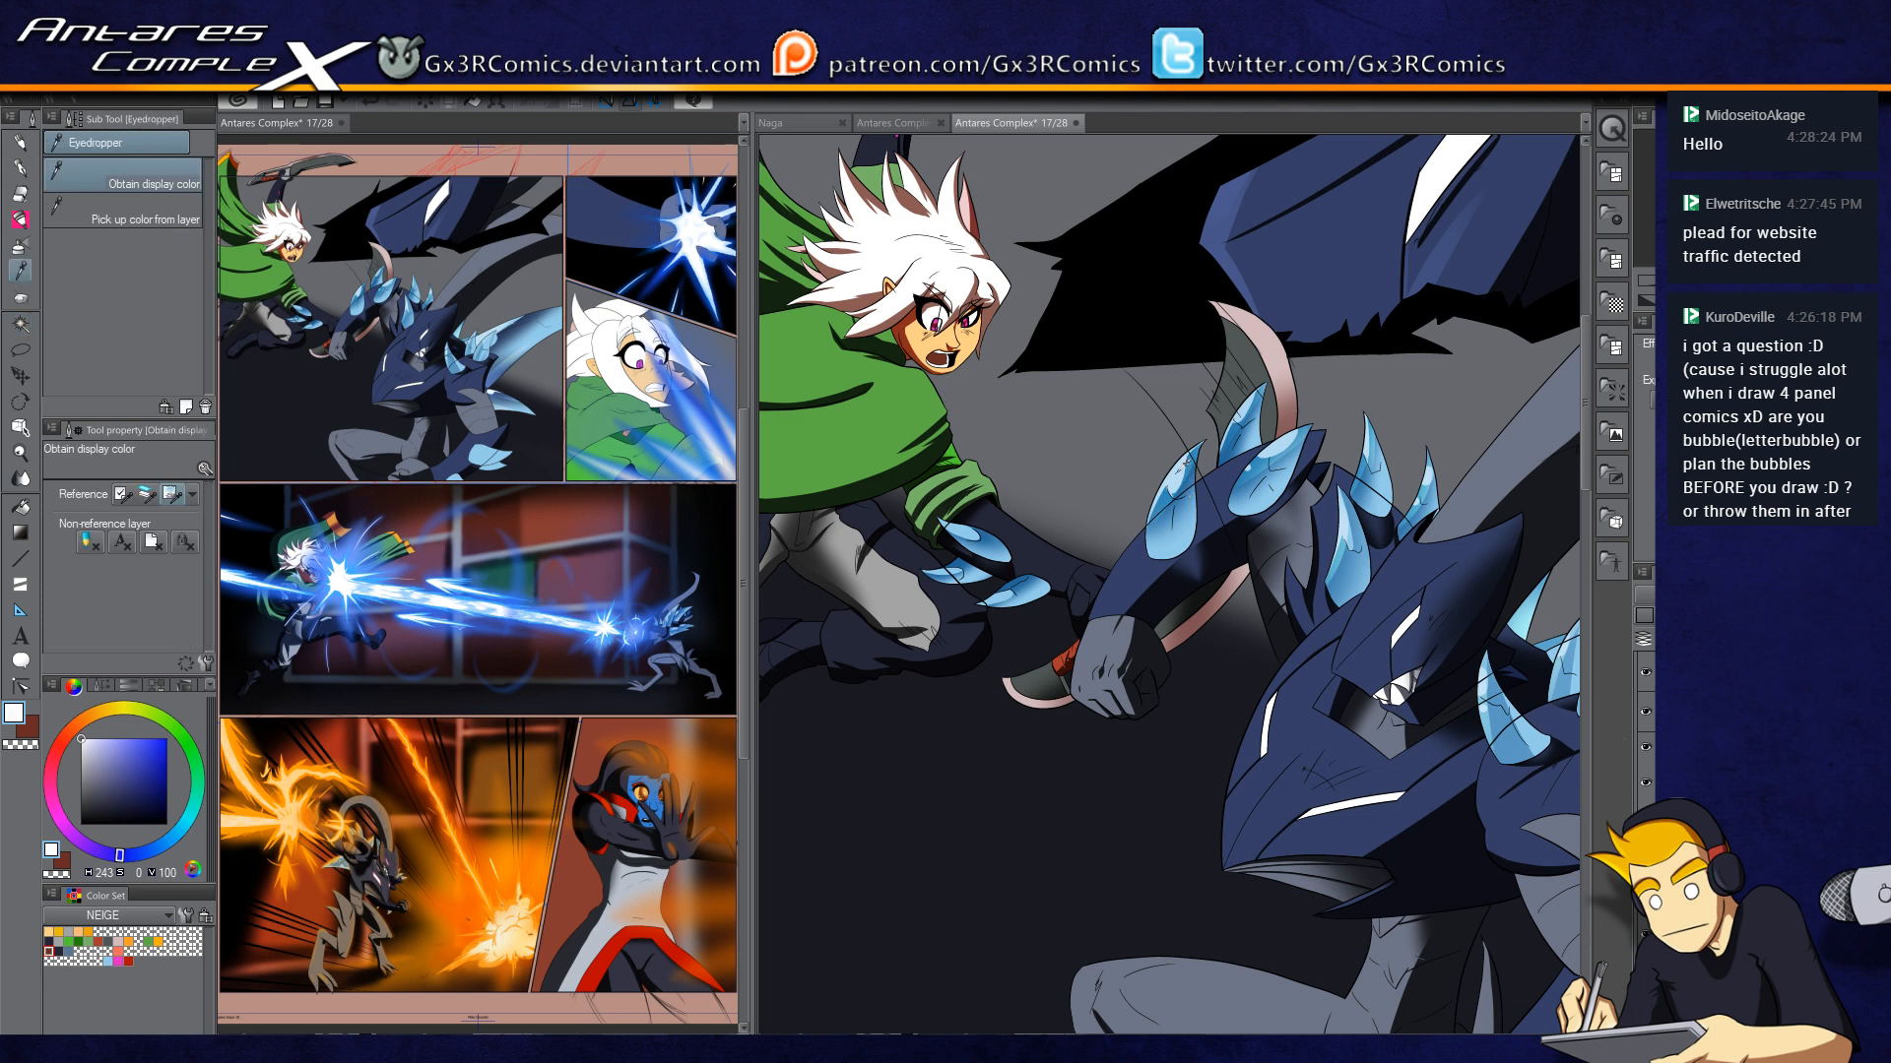
pyautogui.keyDown('alt'); pyautogui.click(1182, 473); pyautogui.keyUp('alt')
pyautogui.scroll(1, 1184, 482)
pyautogui.press('b')
pyautogui.press('b')
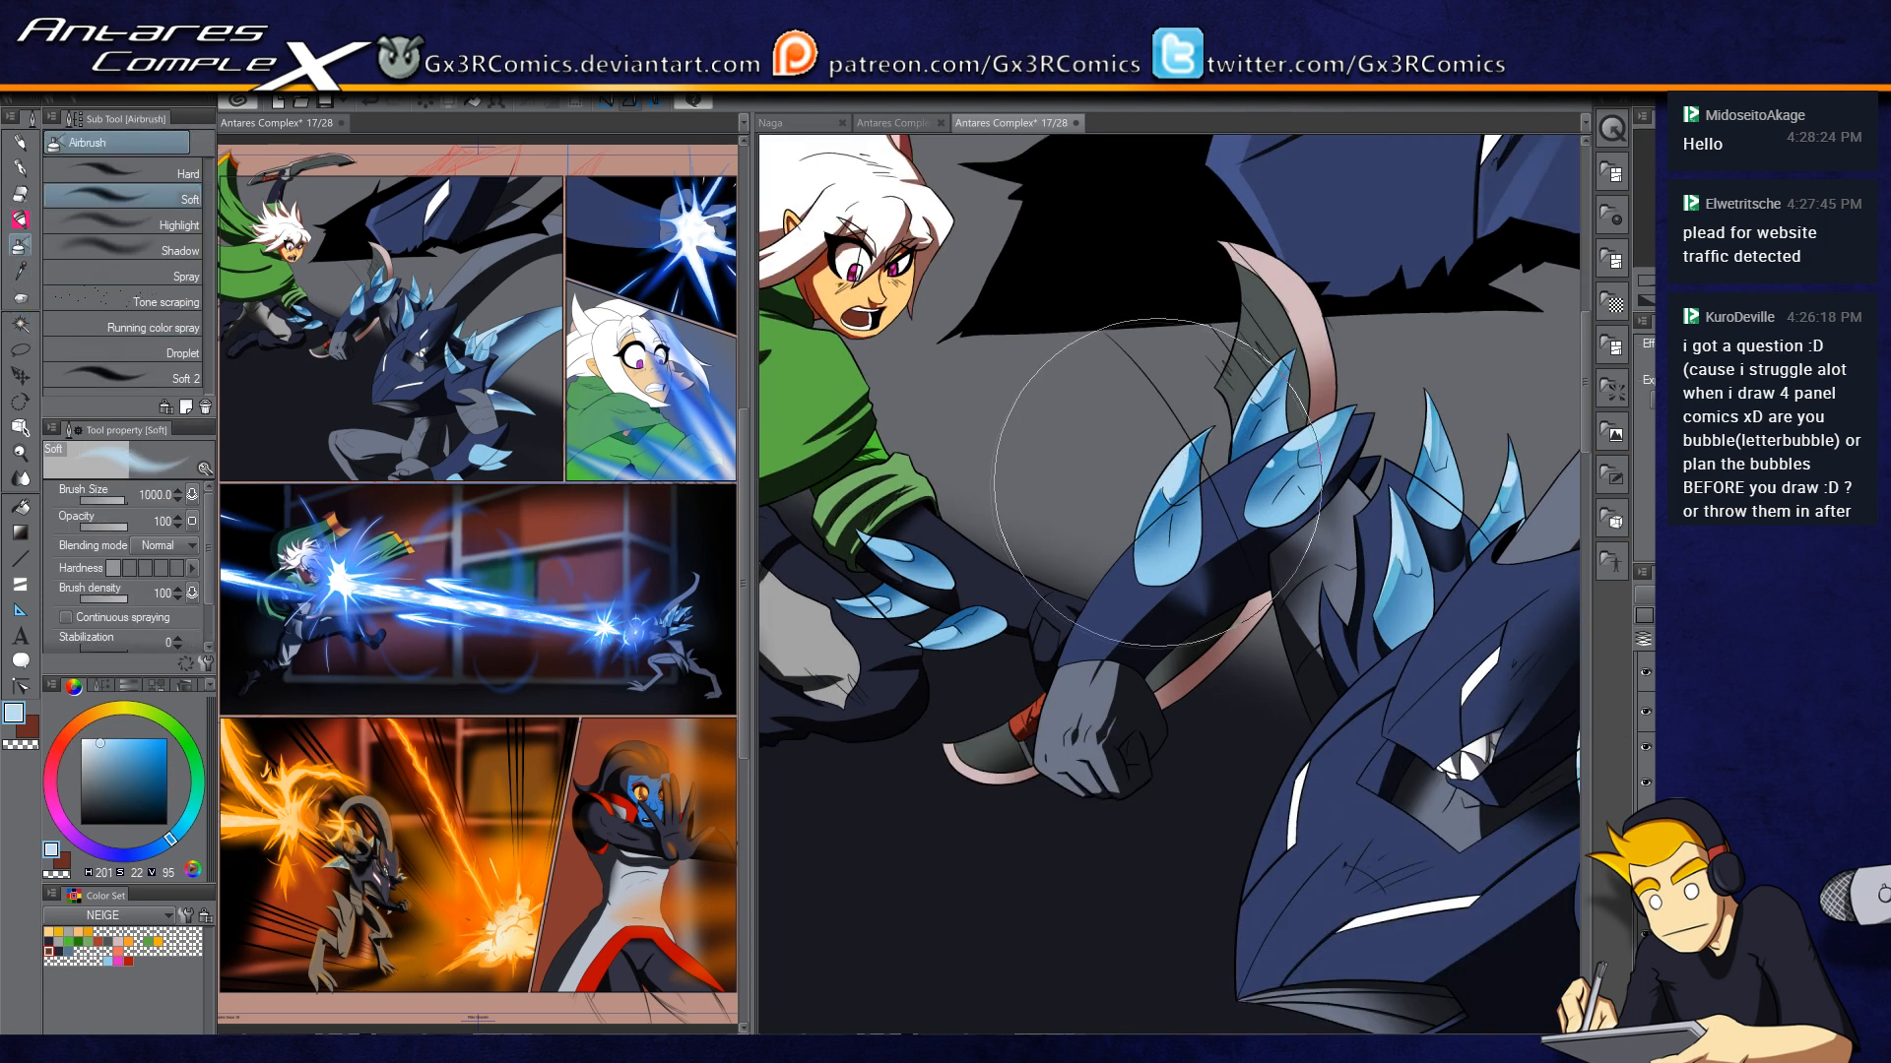
pyautogui.moveTo(1171, 455); pyautogui.dragTo(1178, 484)
pyautogui.scroll(1, 1177, 487)
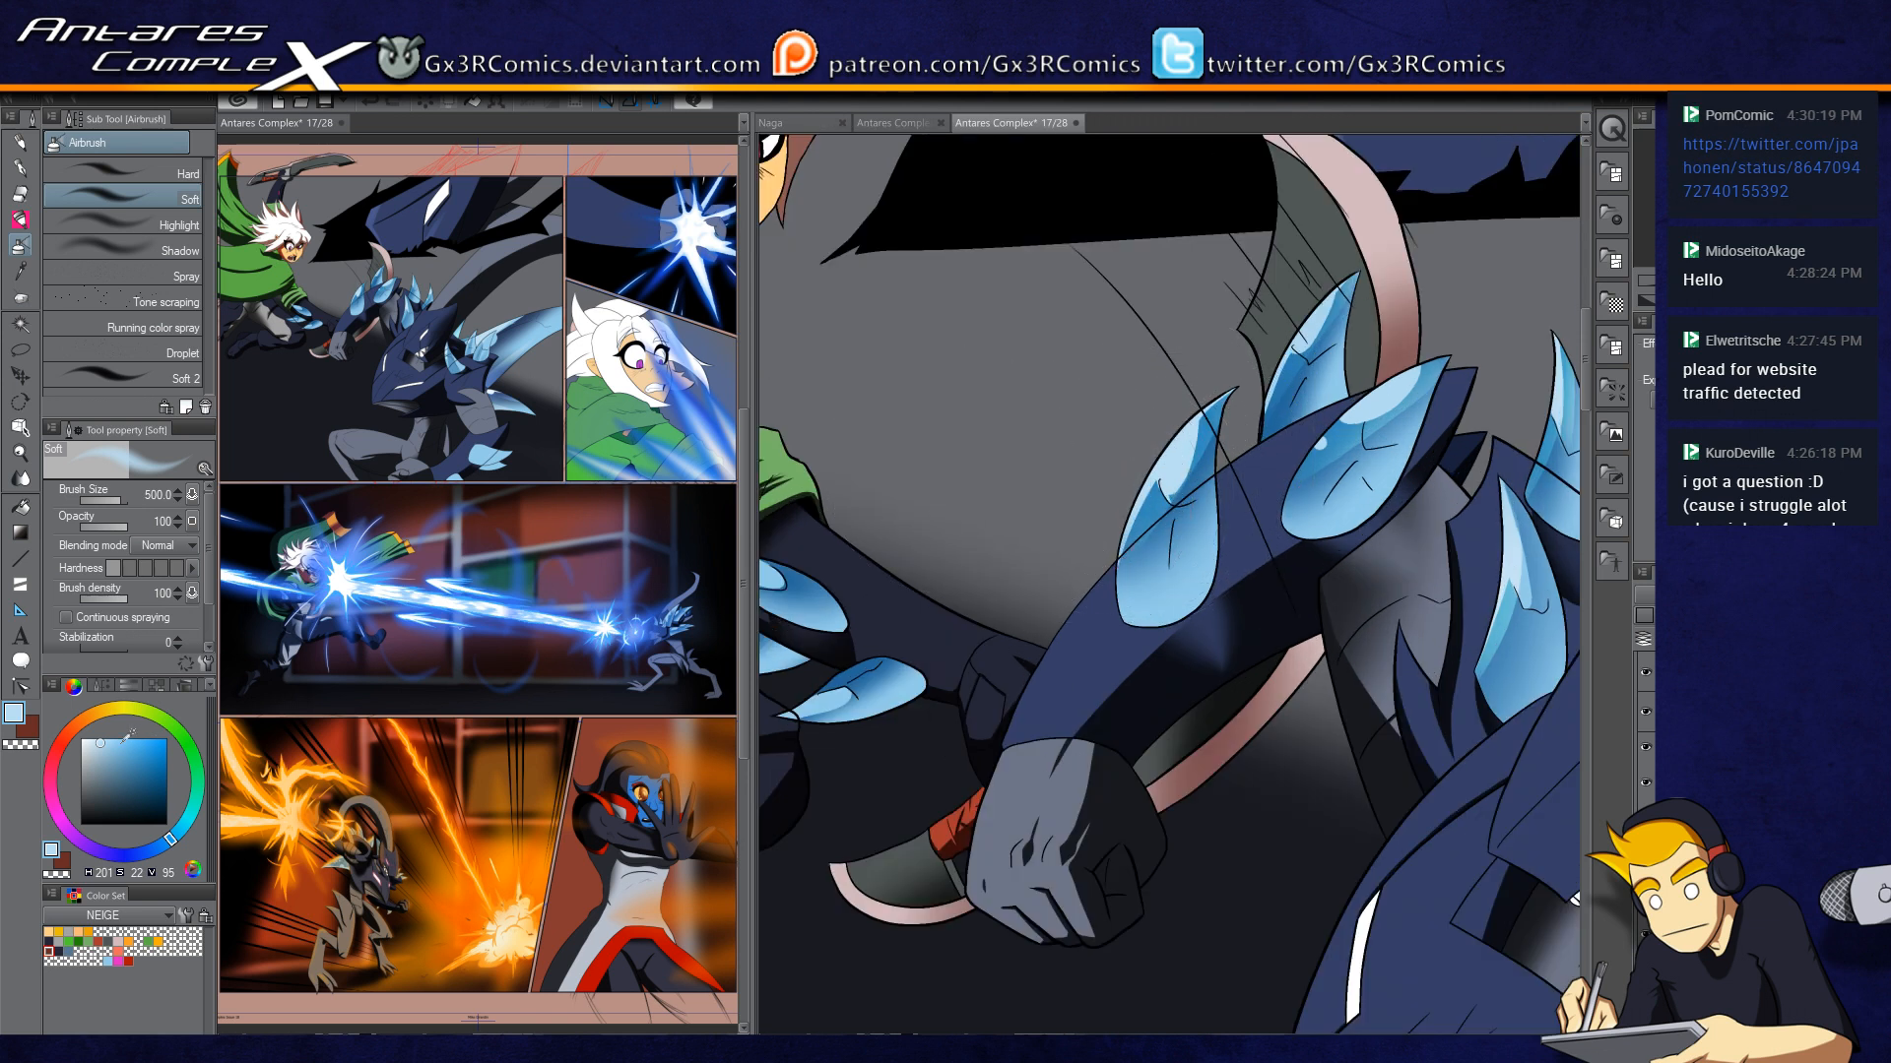
pyautogui.moveTo(1150, 471); pyautogui.dragTo(1185, 525)
pyautogui.moveTo(1303, 300); pyautogui.dragTo(1351, 424)
pyautogui.click(1347, 424)
# Step: Airbrush a light blue glow around the creature's far shoulder spikes with the Soft airbrush at size 500
pyautogui.moveTo(1402, 504); pyautogui.dragTo(1249, 568)
pyautogui.hotkey('ctrl', 'z')
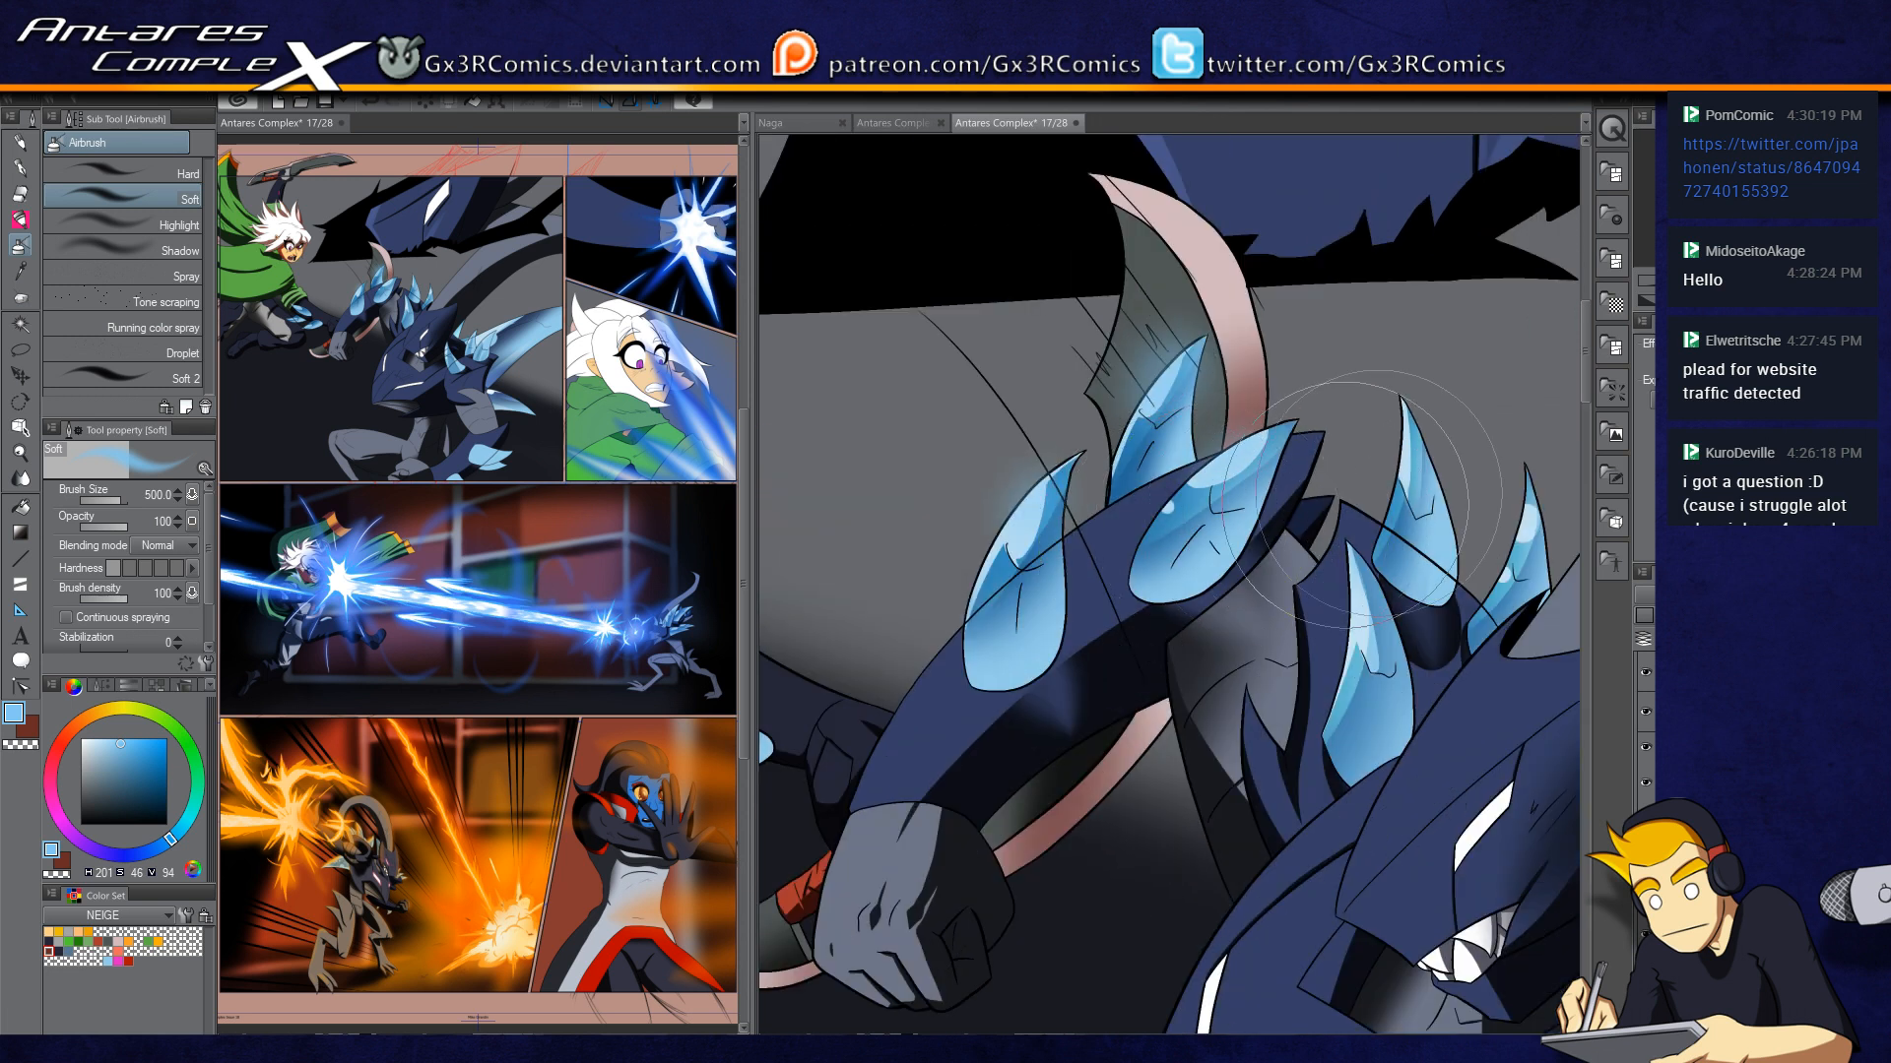
pyautogui.moveTo(1412, 410); pyautogui.dragTo(1399, 498)
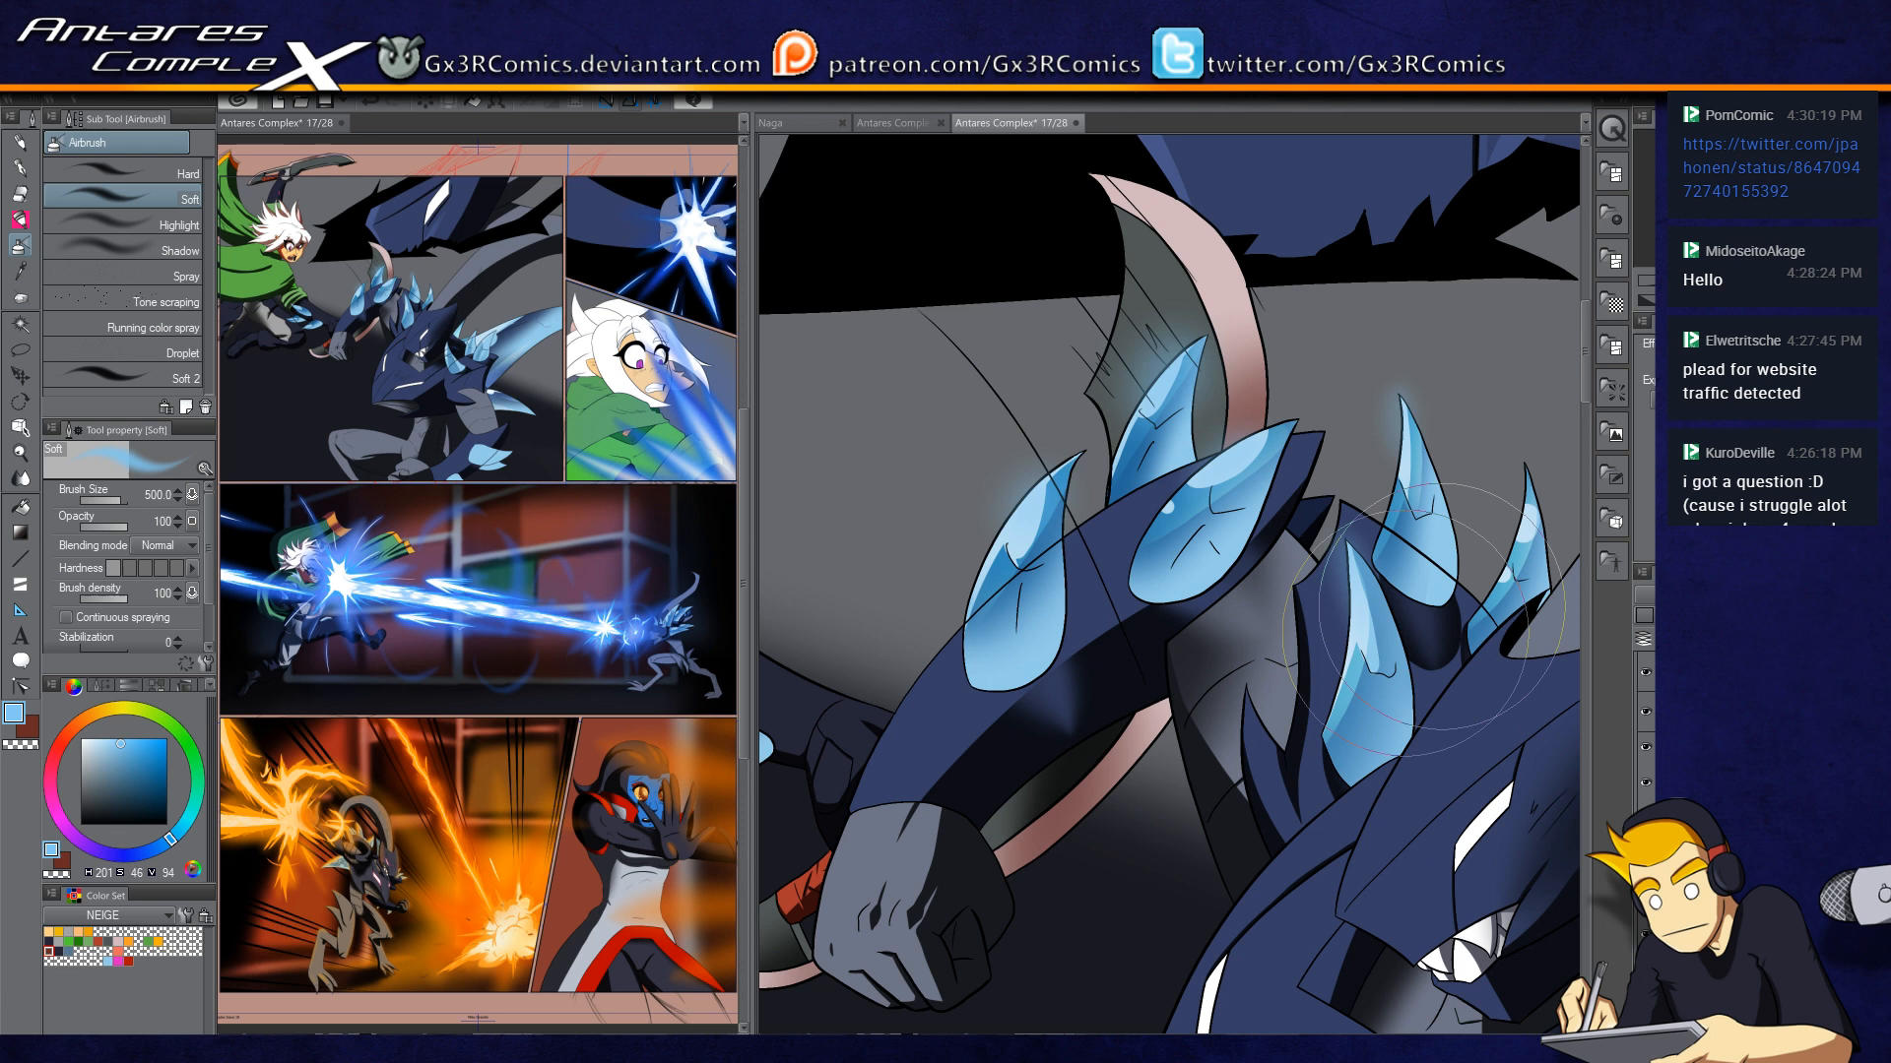
pyautogui.moveTo(1068, 561); pyautogui.dragTo(1213, 593)
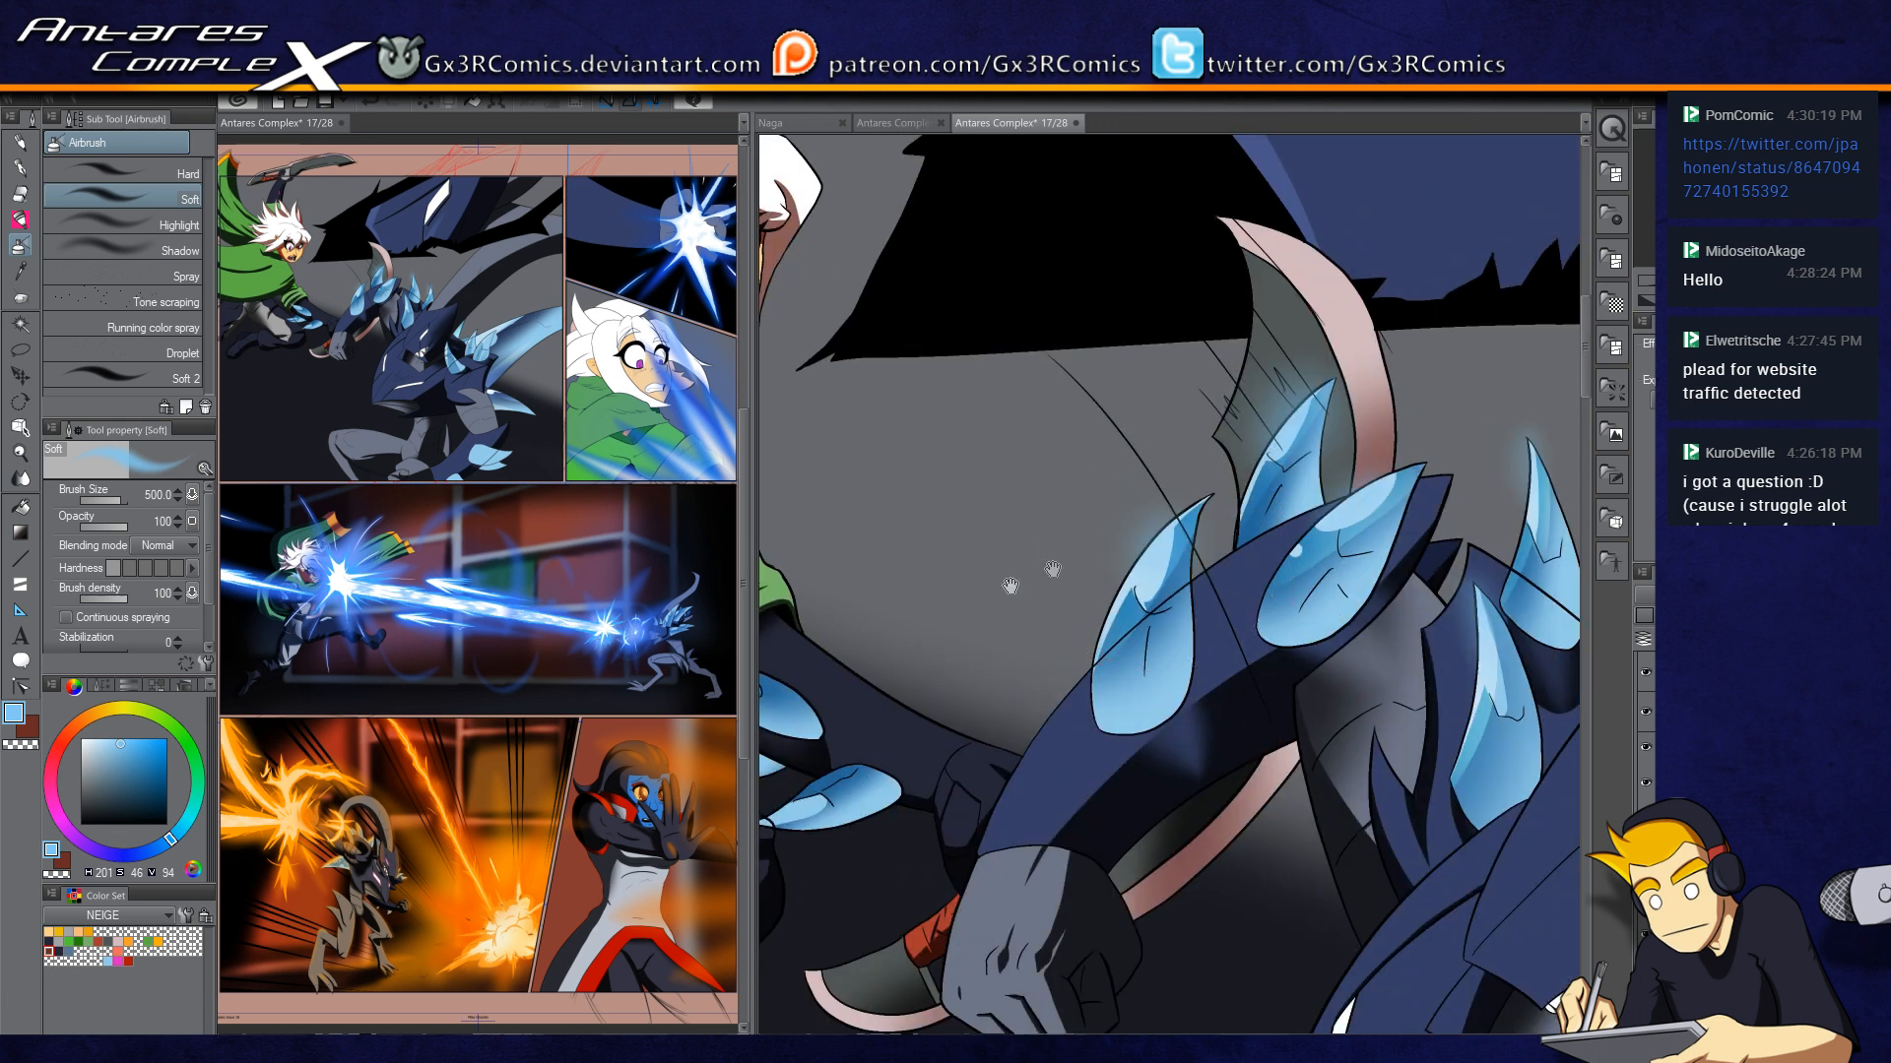
pyautogui.moveTo(963, 571); pyautogui.dragTo(1243, 559)
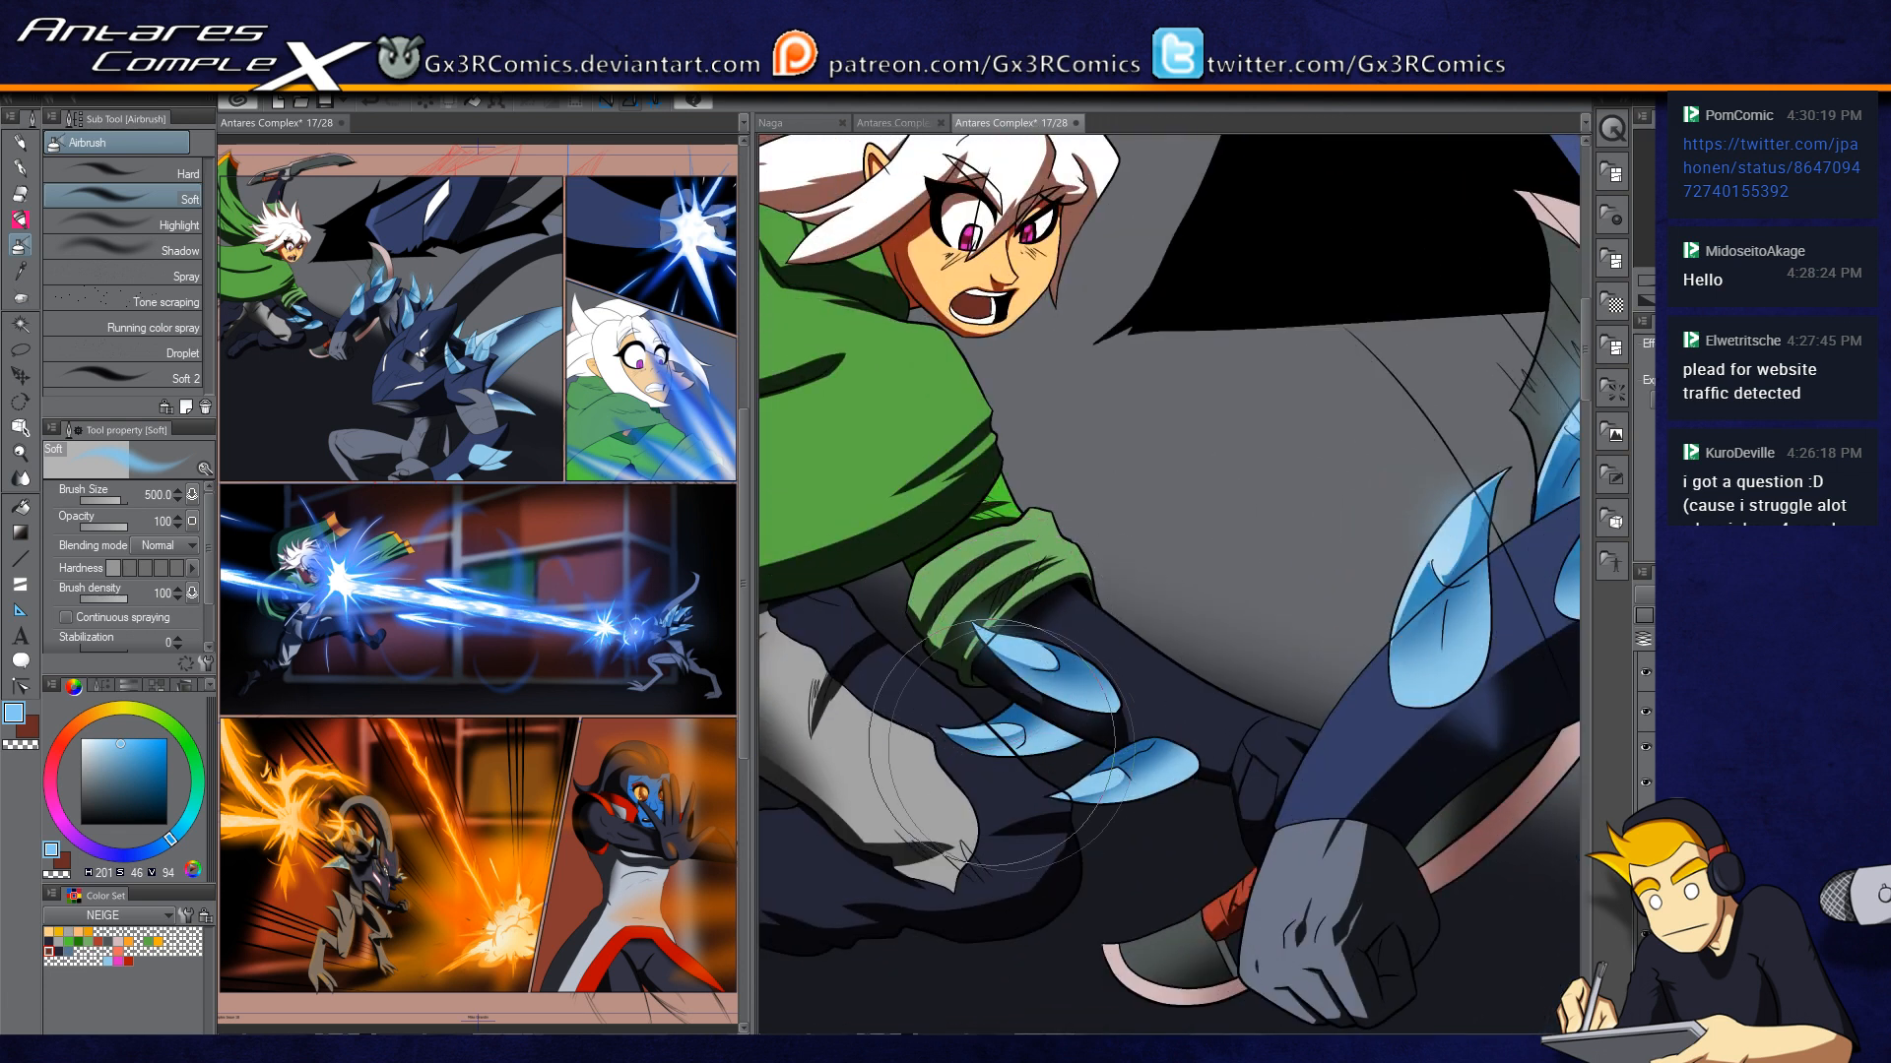
# Step: Sample the magenta of the light on the character's raised sleeve and airbrush a glow across it, reducing the Soft airbrush to size 250
pyautogui.moveTo(902, 488)
pyautogui.mouseDown()
pyautogui.moveTo(941, 606)
pyautogui.moveTo(1104, 877)
pyautogui.moveTo(1131, 1029)
pyautogui.mouseUp()
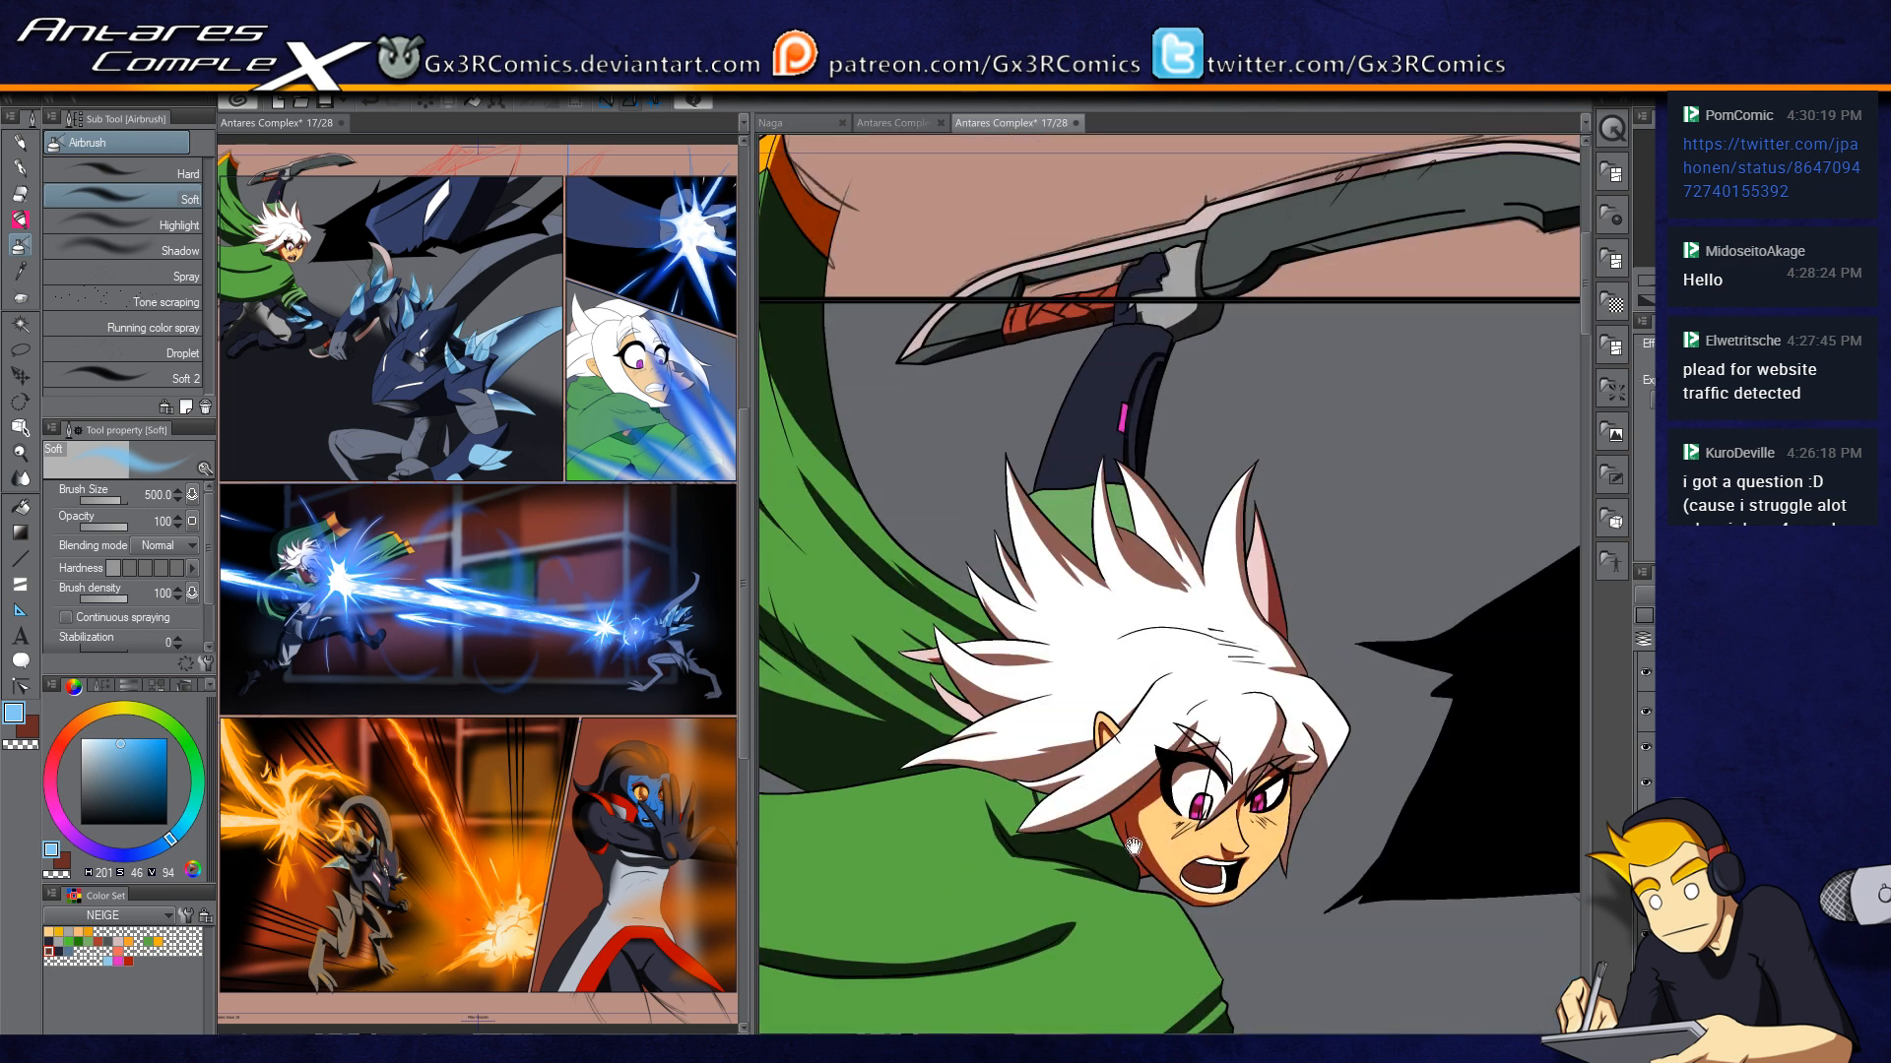
pyautogui.keyDown('alt'); pyautogui.click(1122, 418); pyautogui.keyUp('alt')
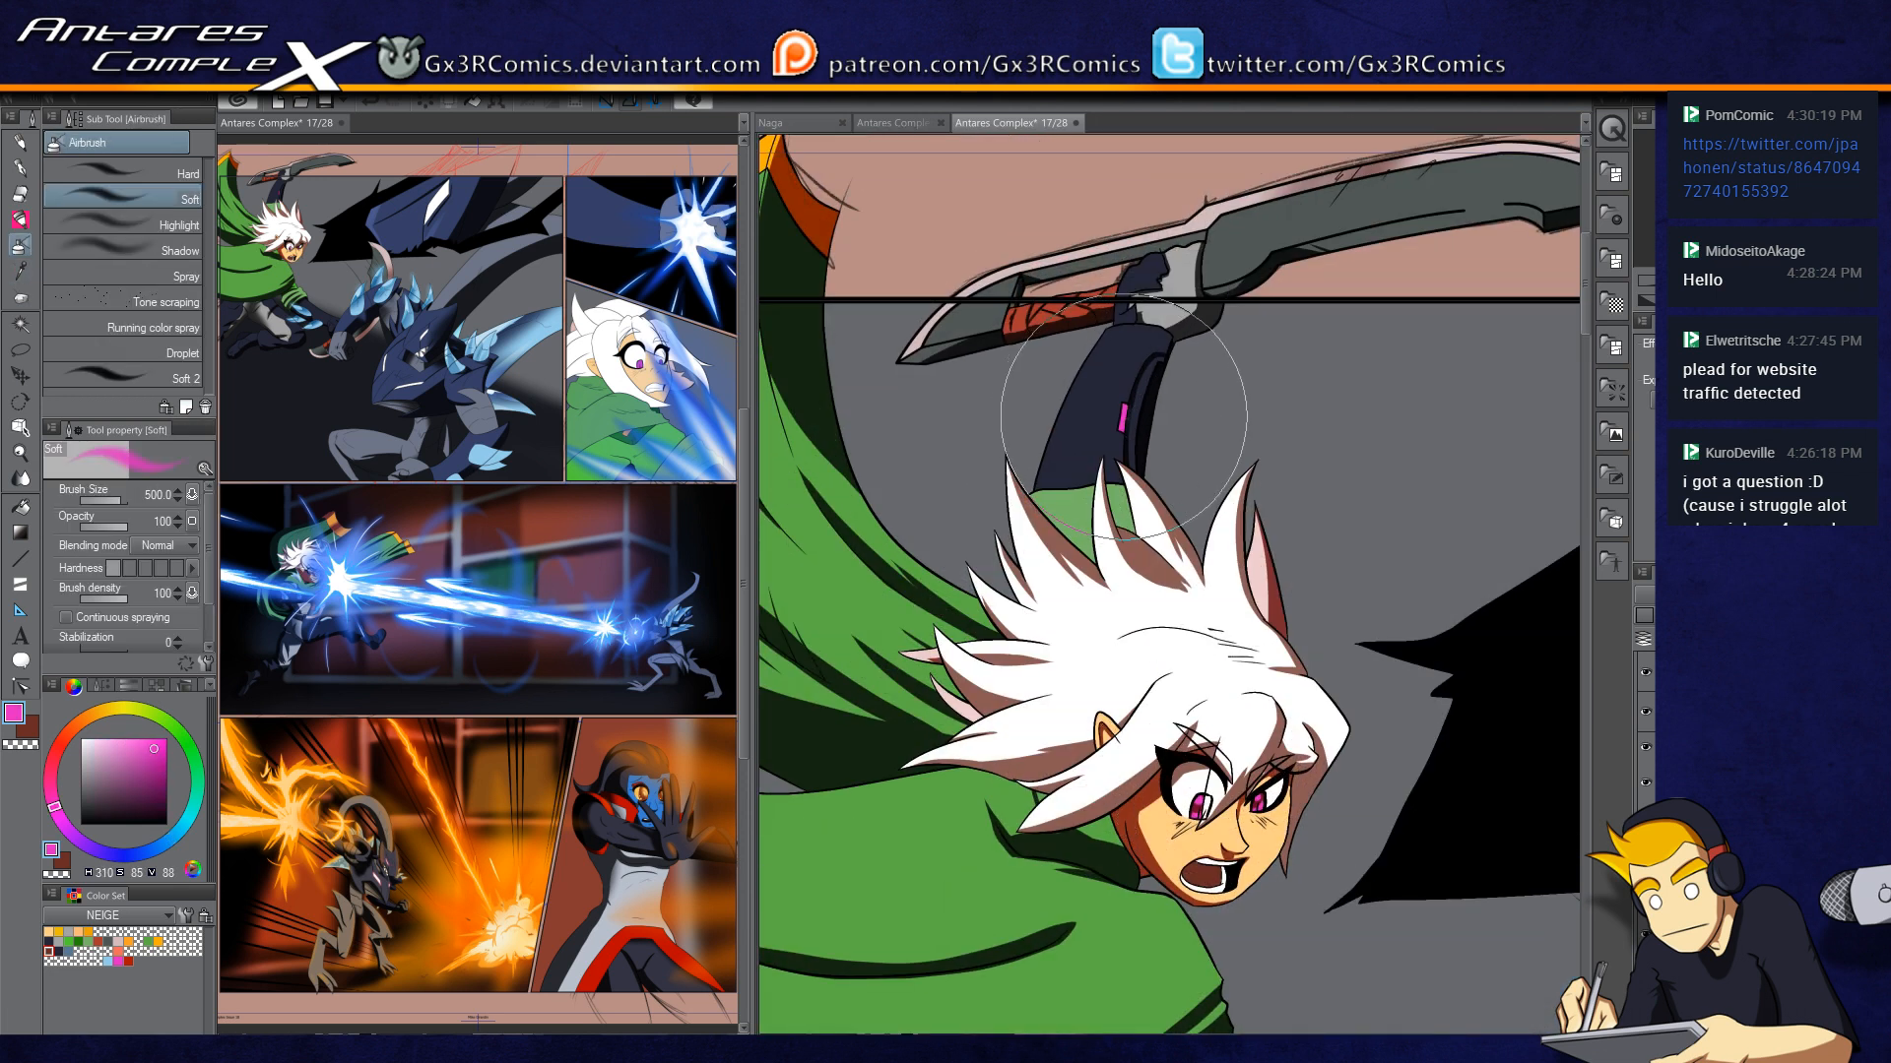
pyautogui.press('[')
pyautogui.press('[')
pyautogui.press('[')
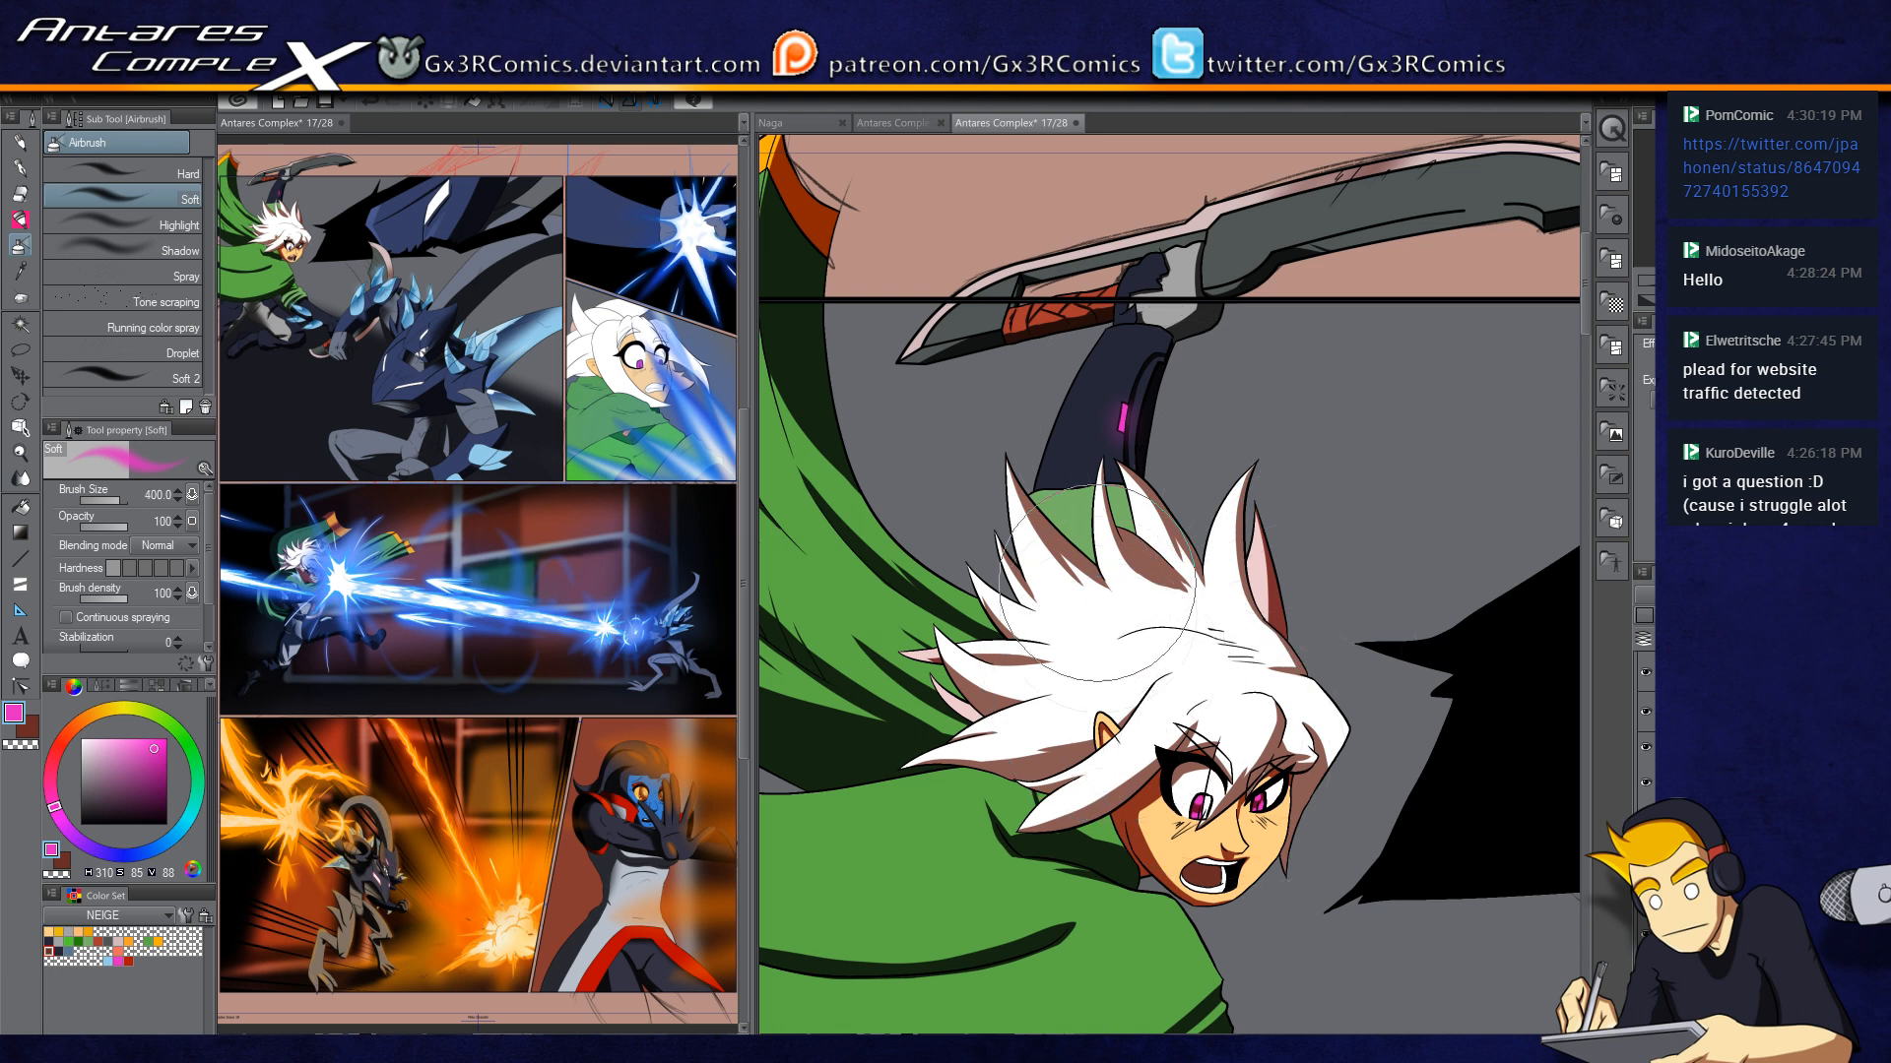
pyautogui.keyDown('ctrl'); pyautogui.click(1134, 416); pyautogui.keyUp('ctrl')
pyautogui.hotkey('ctrl', 'z')
pyautogui.click(1142, 411)
pyautogui.moveTo(1154, 409)
pyautogui.mouseDown()
pyautogui.moveTo(1330, 379)
pyautogui.moveTo(975, 461)
pyautogui.mouseUp()
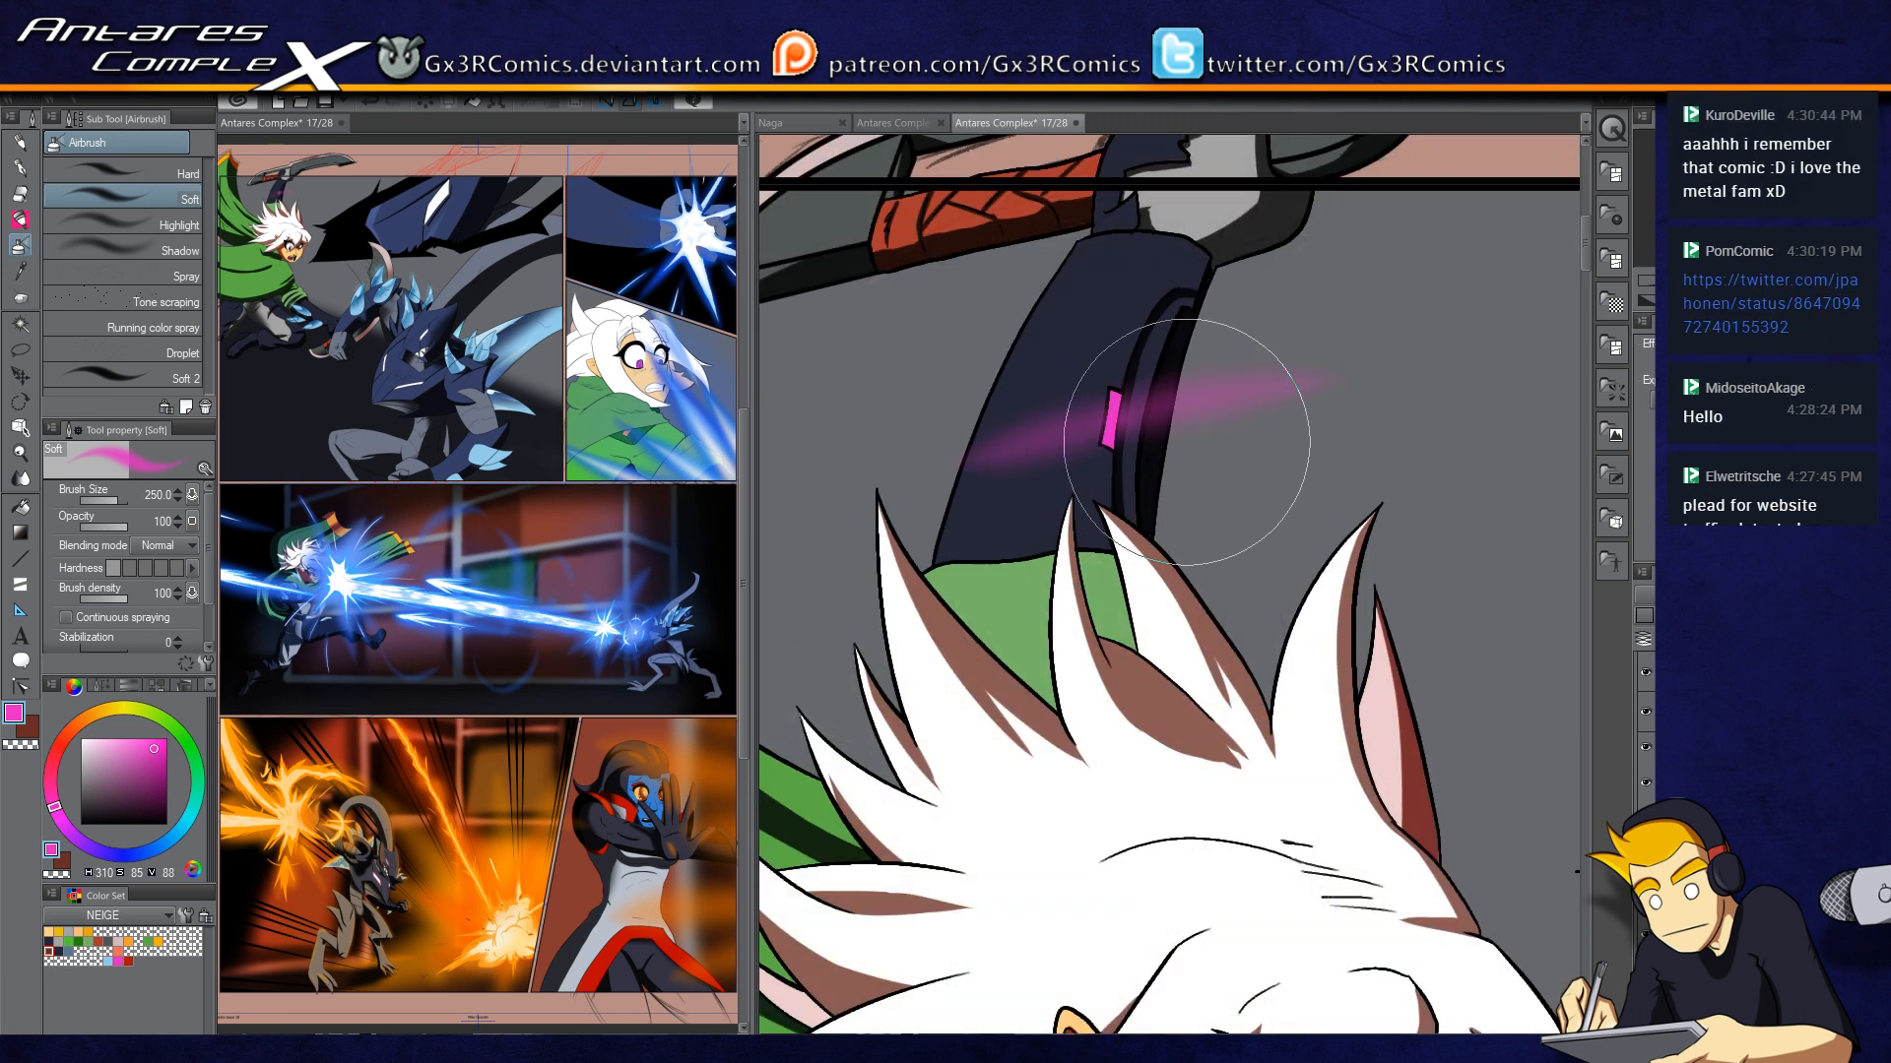
# Step: Undo the last glow strokes on the raised sleeve and airbrush a tighter magenta glow around its small light
pyautogui.hotkey('ctrl', 'z')
pyautogui.hotkey('ctrl', 'z')
pyautogui.hotkey('ctrl', 'z')
pyautogui.moveTo(1109, 423); pyautogui.dragTo(1101, 438)
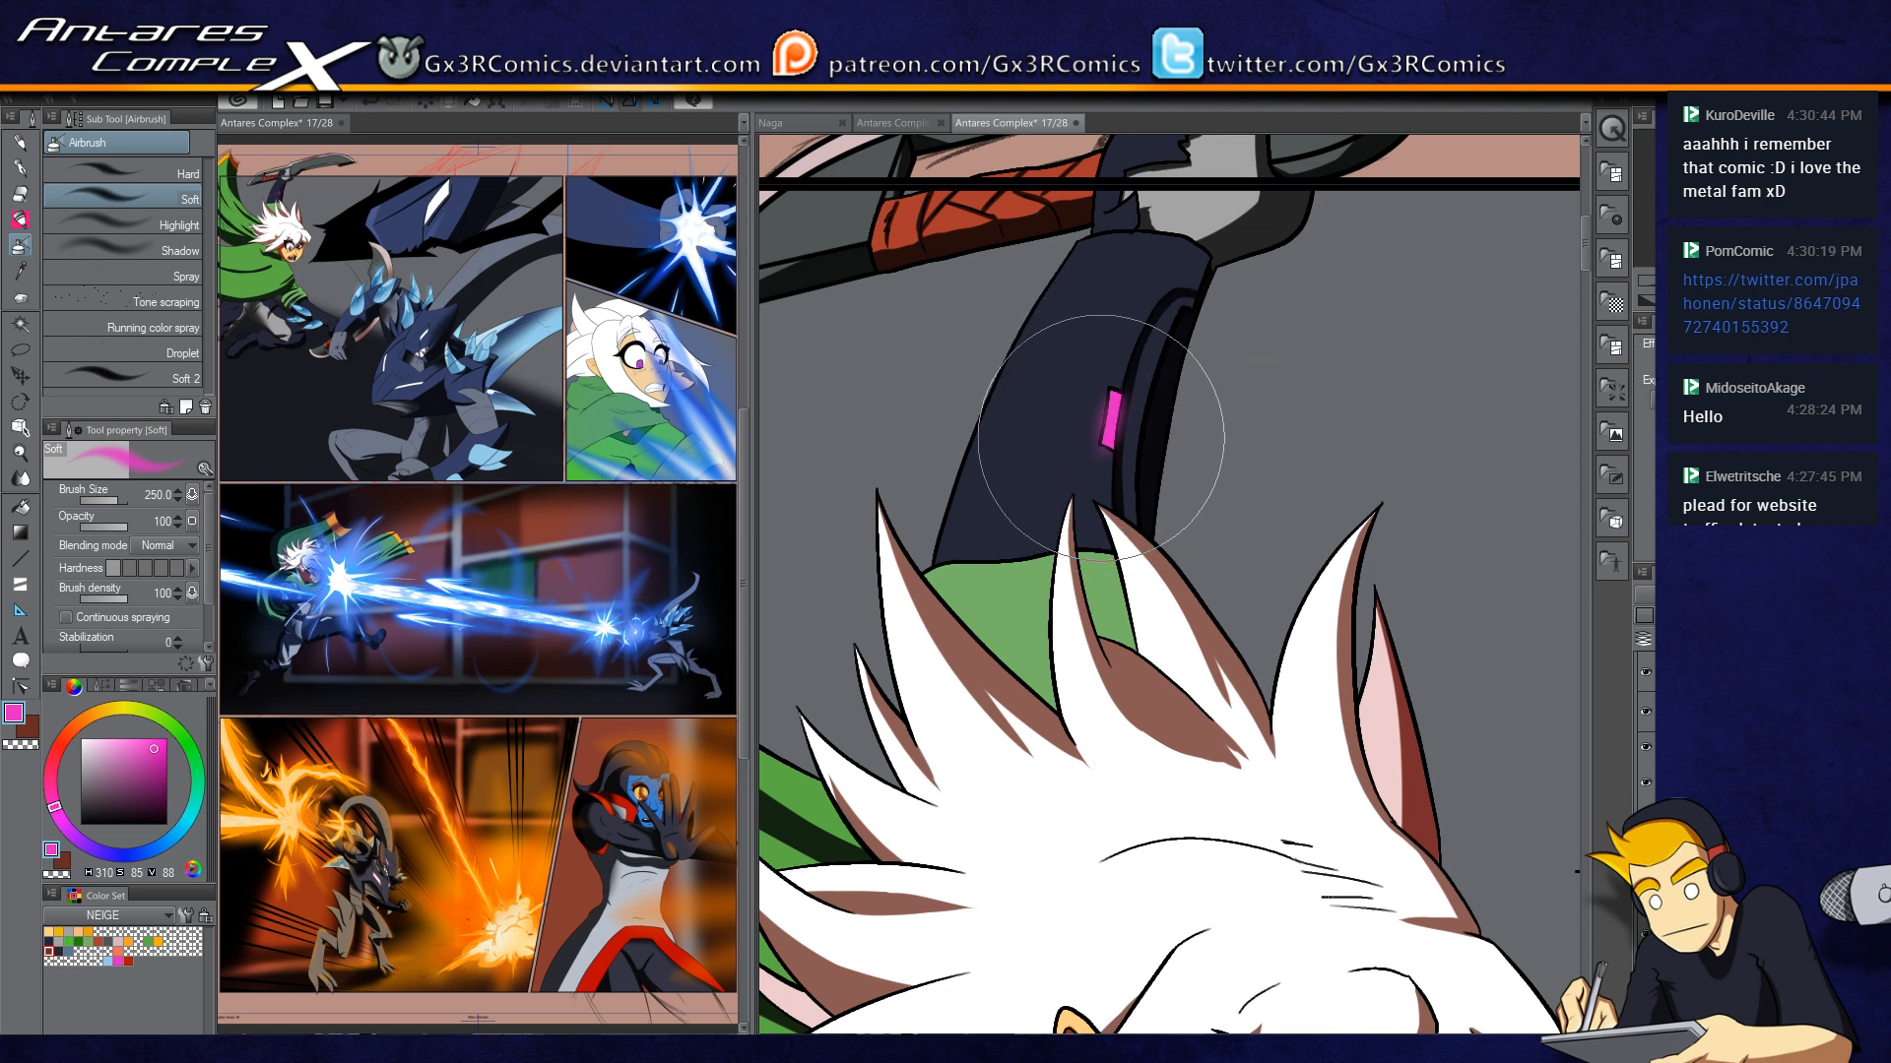
# Step: Select the inside of the white-haired character's mouth, paint its shadow in dark navy with SOFT BRUSH at size 170, and deselect
pyautogui.moveTo(1257, 676)
pyautogui.mouseDown()
pyautogui.moveTo(1150, 561)
pyautogui.moveTo(1127, 304)
pyautogui.mouseUp()
pyautogui.moveTo(1080, 756)
pyautogui.mouseDown()
pyautogui.moveTo(1049, 560)
pyautogui.moveTo(1064, 503)
pyautogui.mouseUp()
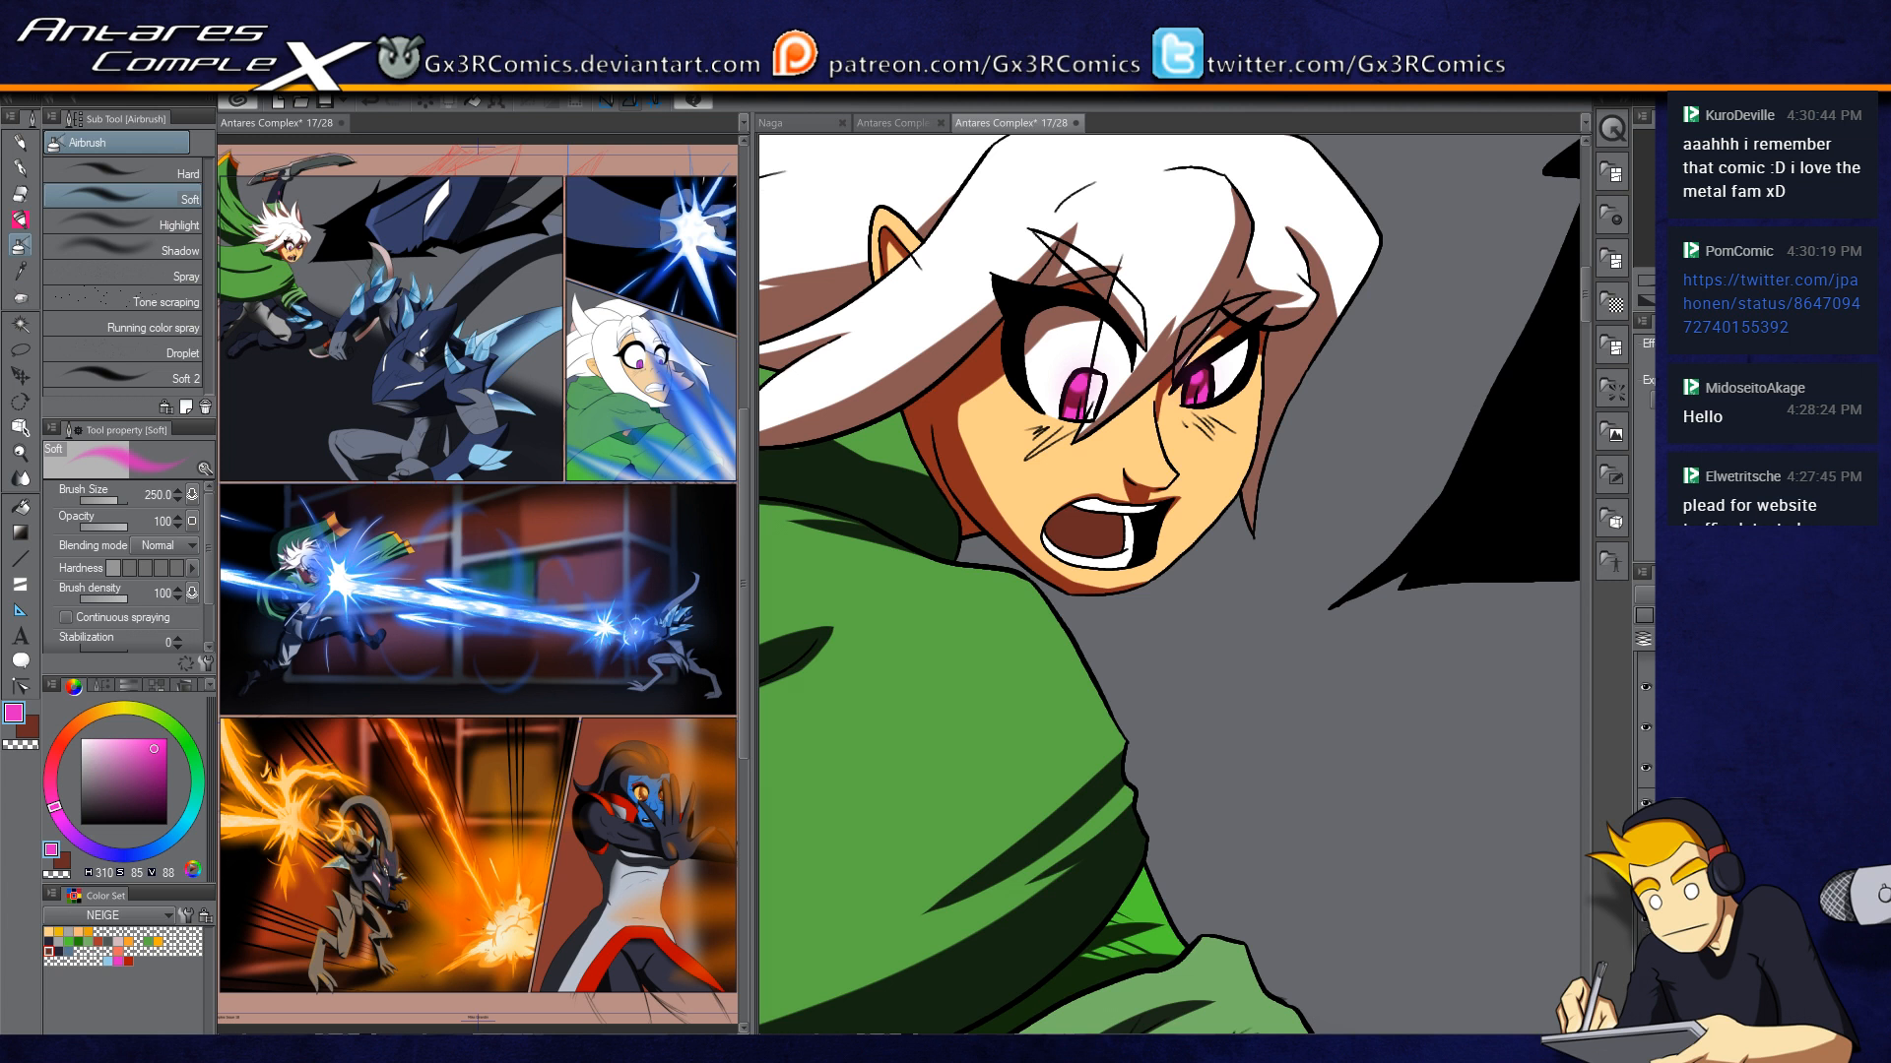
pyautogui.press('w')
pyautogui.click(1090, 532)
pyautogui.press('x')
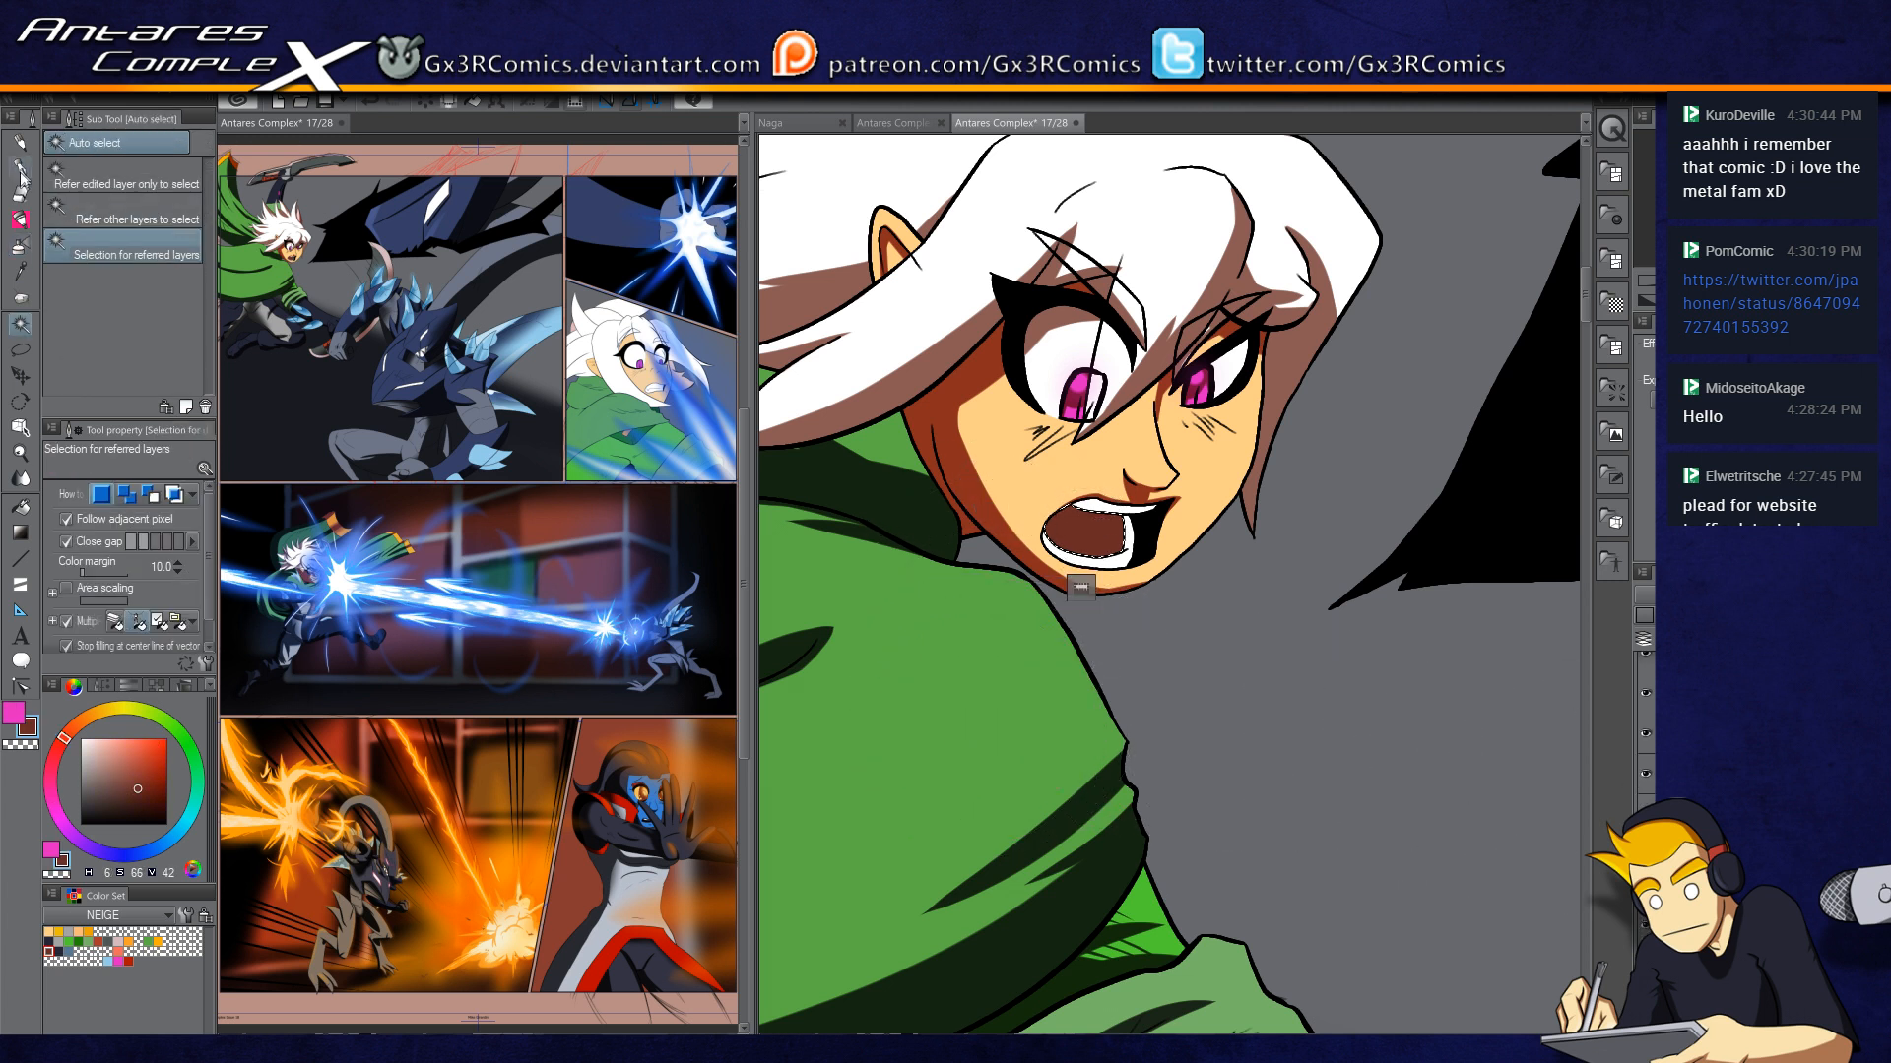
pyautogui.click(20, 175)
pyautogui.click(166, 335)
pyautogui.press('x')
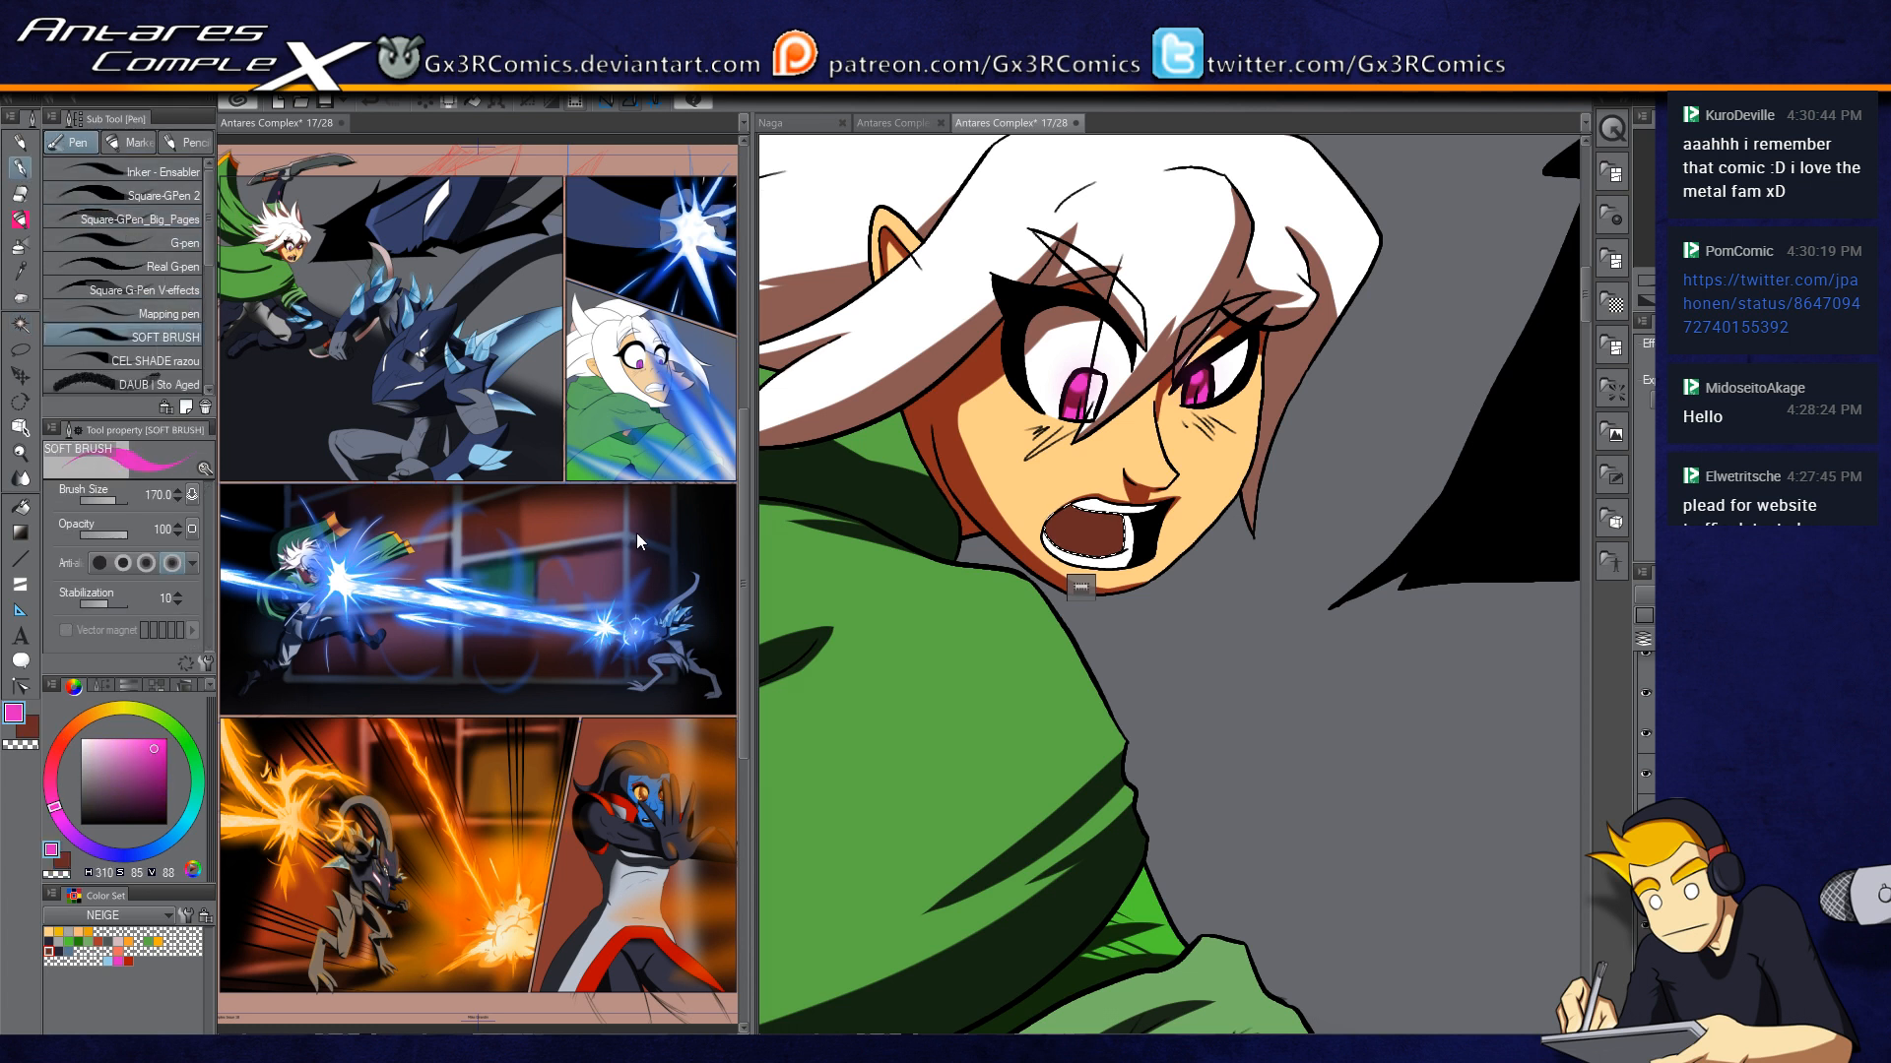
pyautogui.click(59, 951)
pyautogui.moveTo(1016, 498); pyautogui.dragTo(1045, 525)
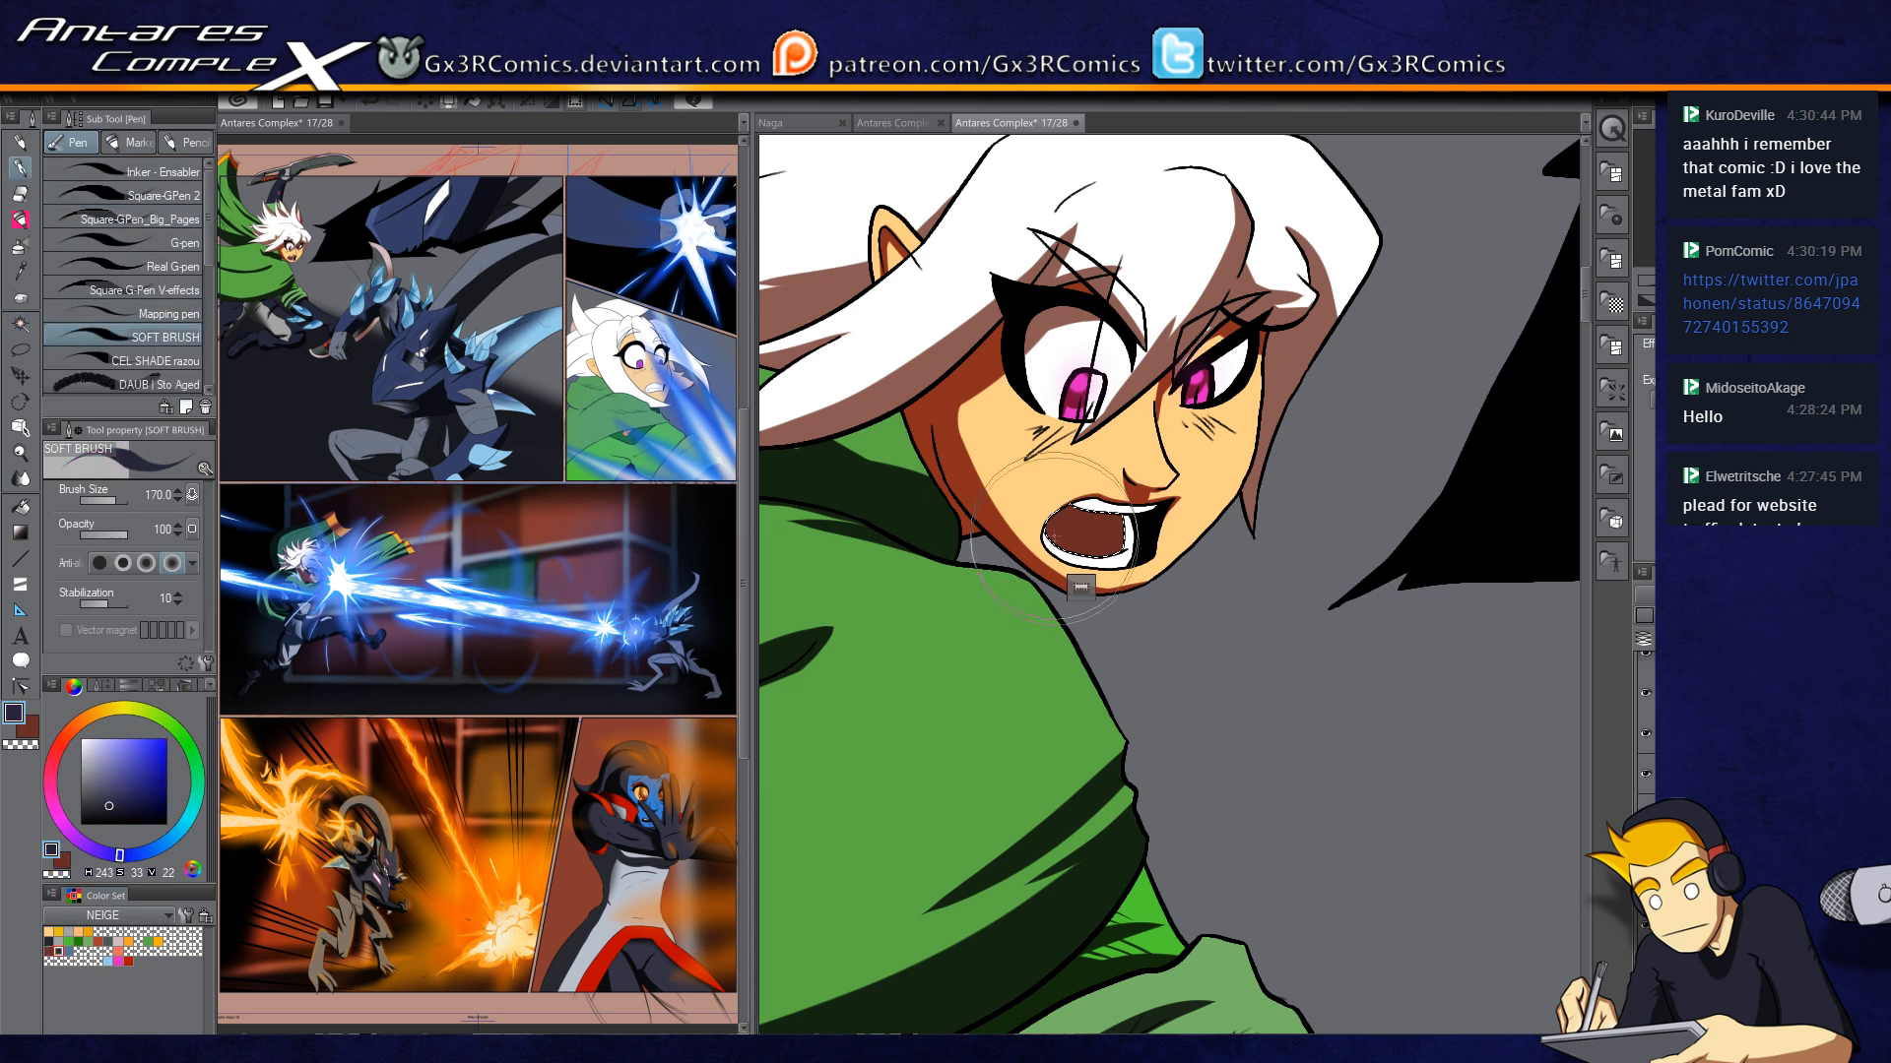
pyautogui.press('x')
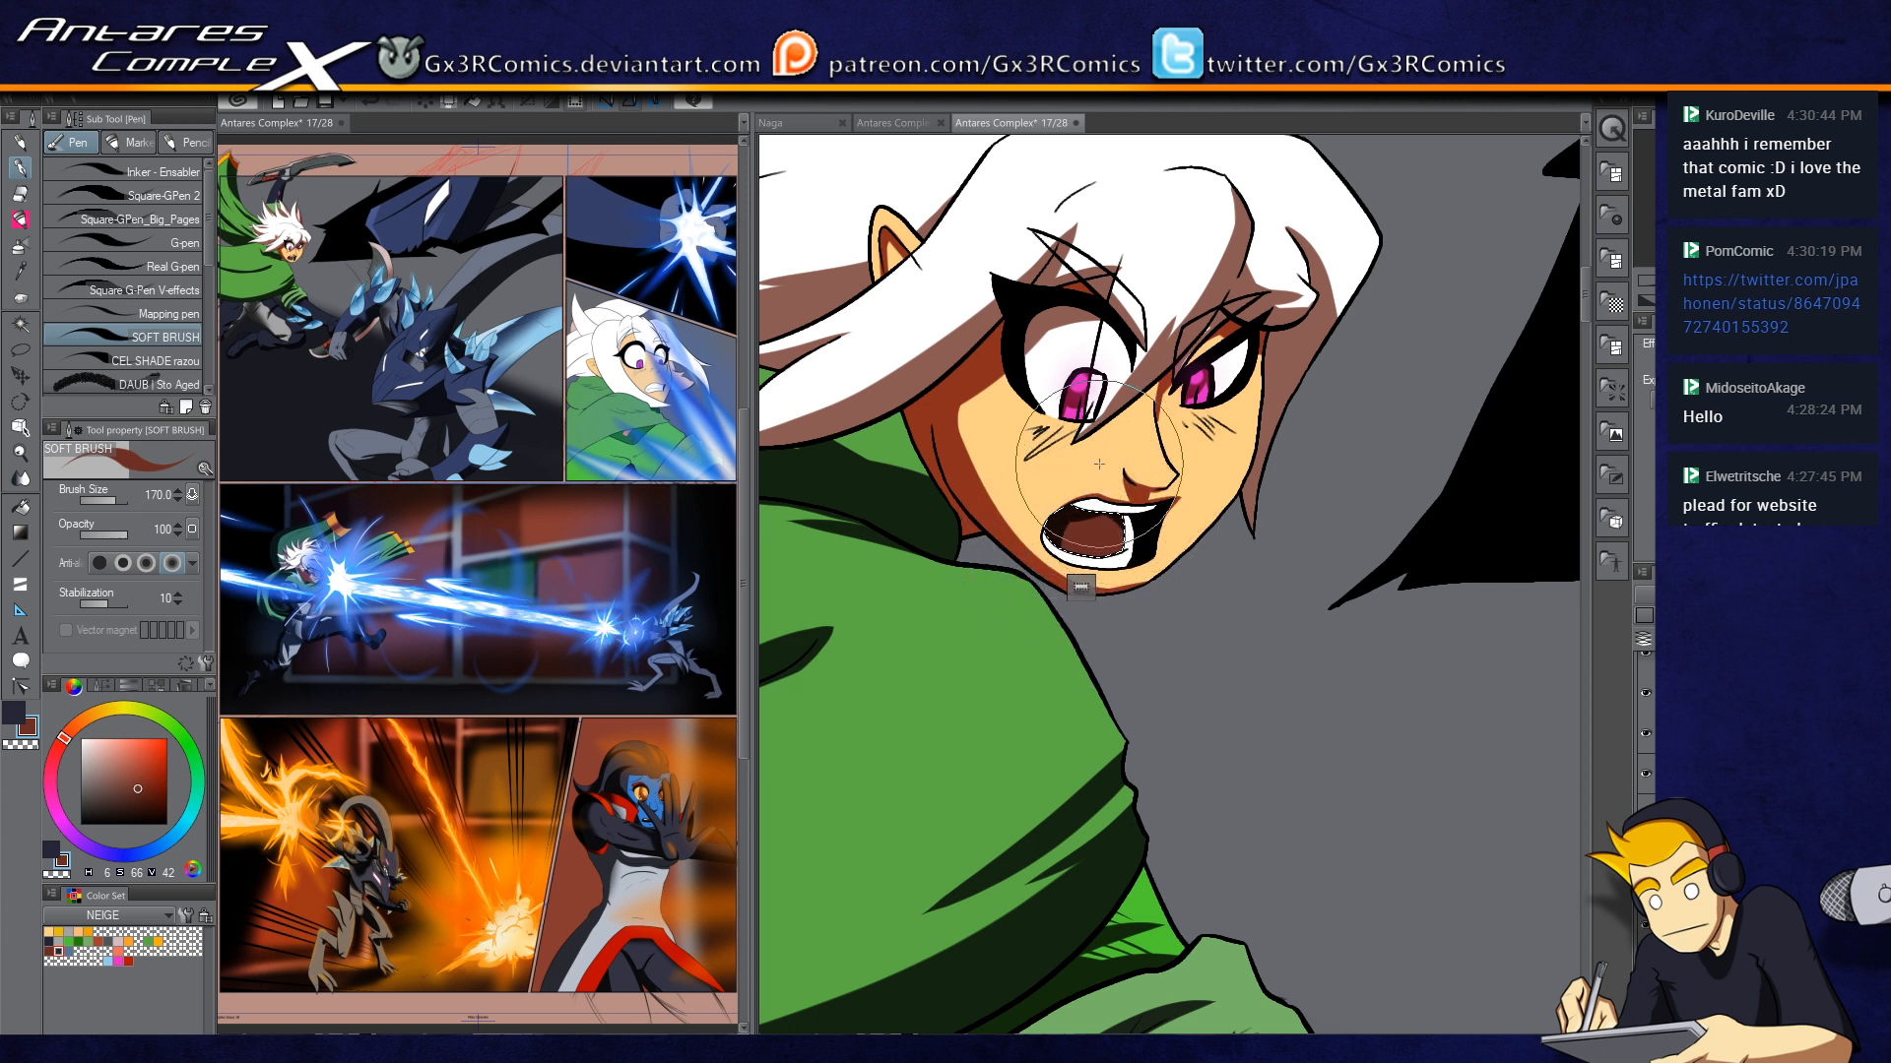
pyautogui.hotkey('ctrl', 'd')
# Step: Select the character's lower and upper teeth in turn, shade them with SOFT BRUSH, and deselect
pyautogui.moveTo(1132, 670); pyautogui.dragTo(1099, 706)
pyautogui.press('w')
pyautogui.click(1094, 591)
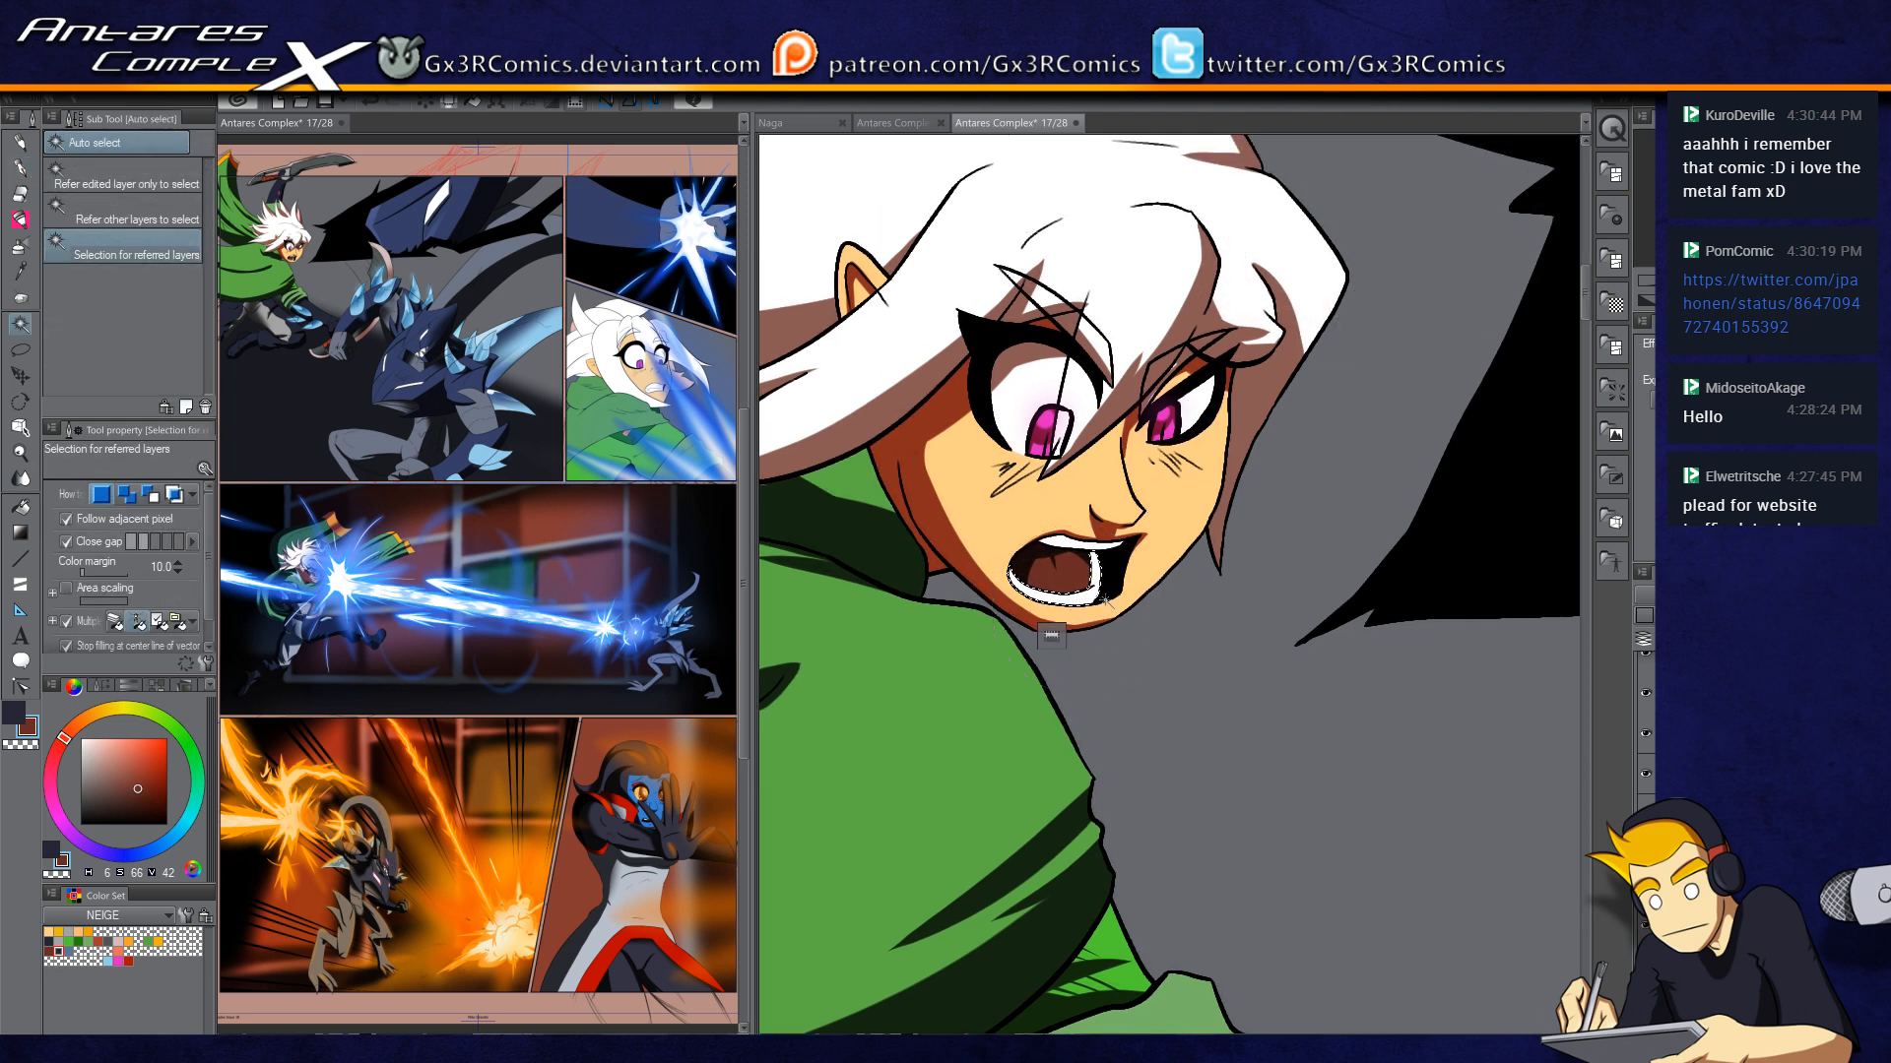
pyautogui.press('p')
pyautogui.scroll(2, 1070, 563)
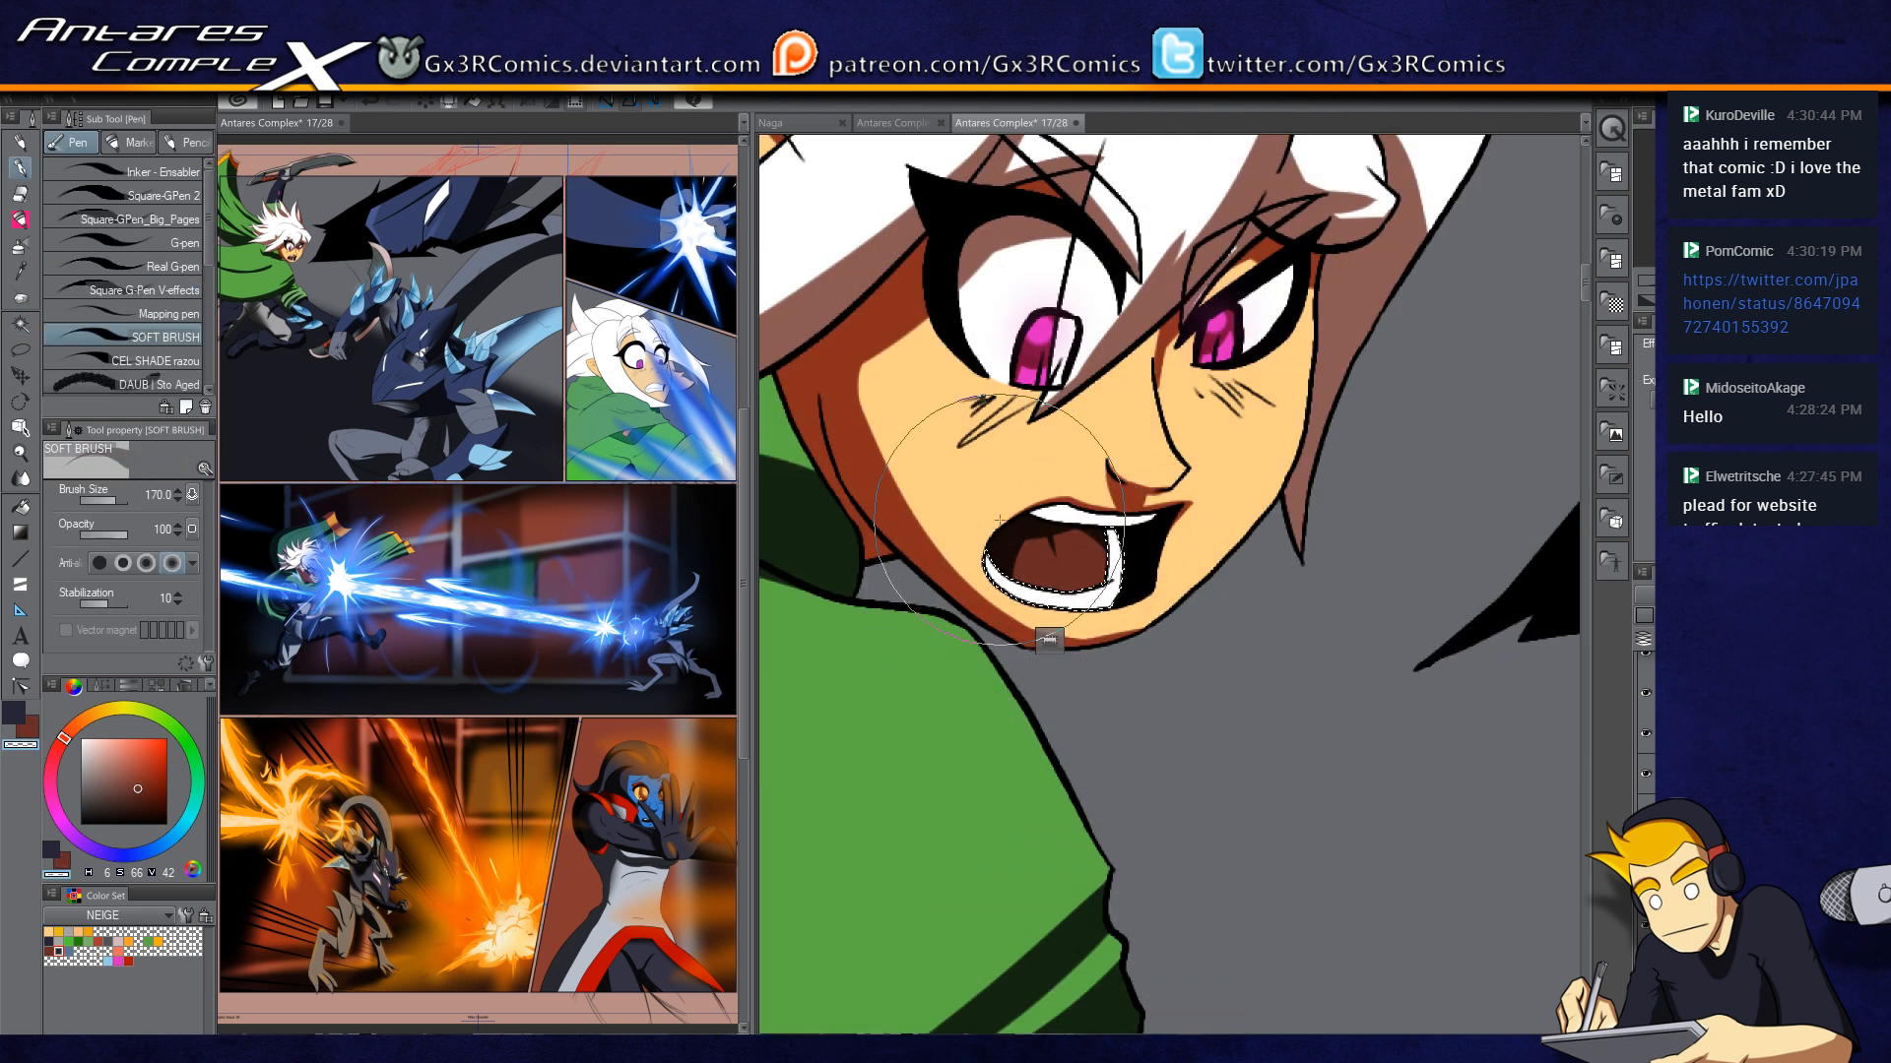
pyautogui.press('x')
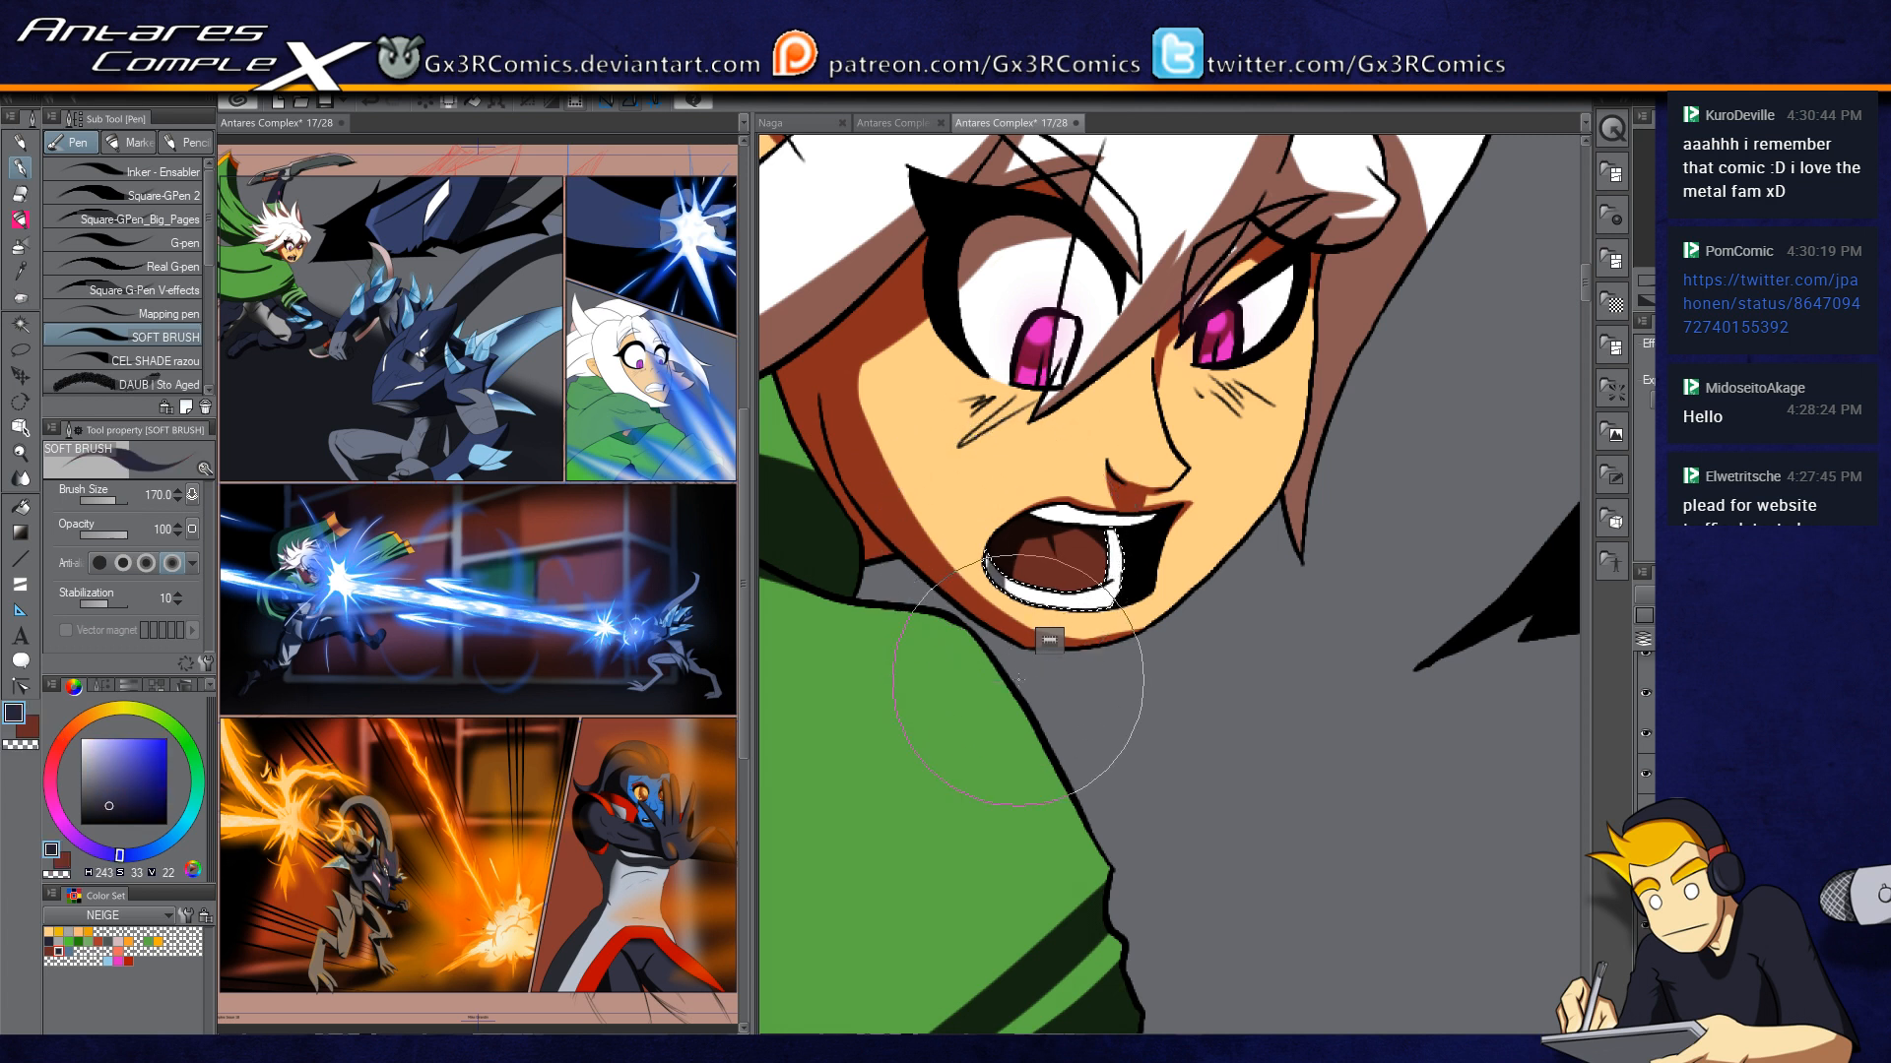
pyautogui.press('w')
pyautogui.click(1086, 515)
pyautogui.press('p')
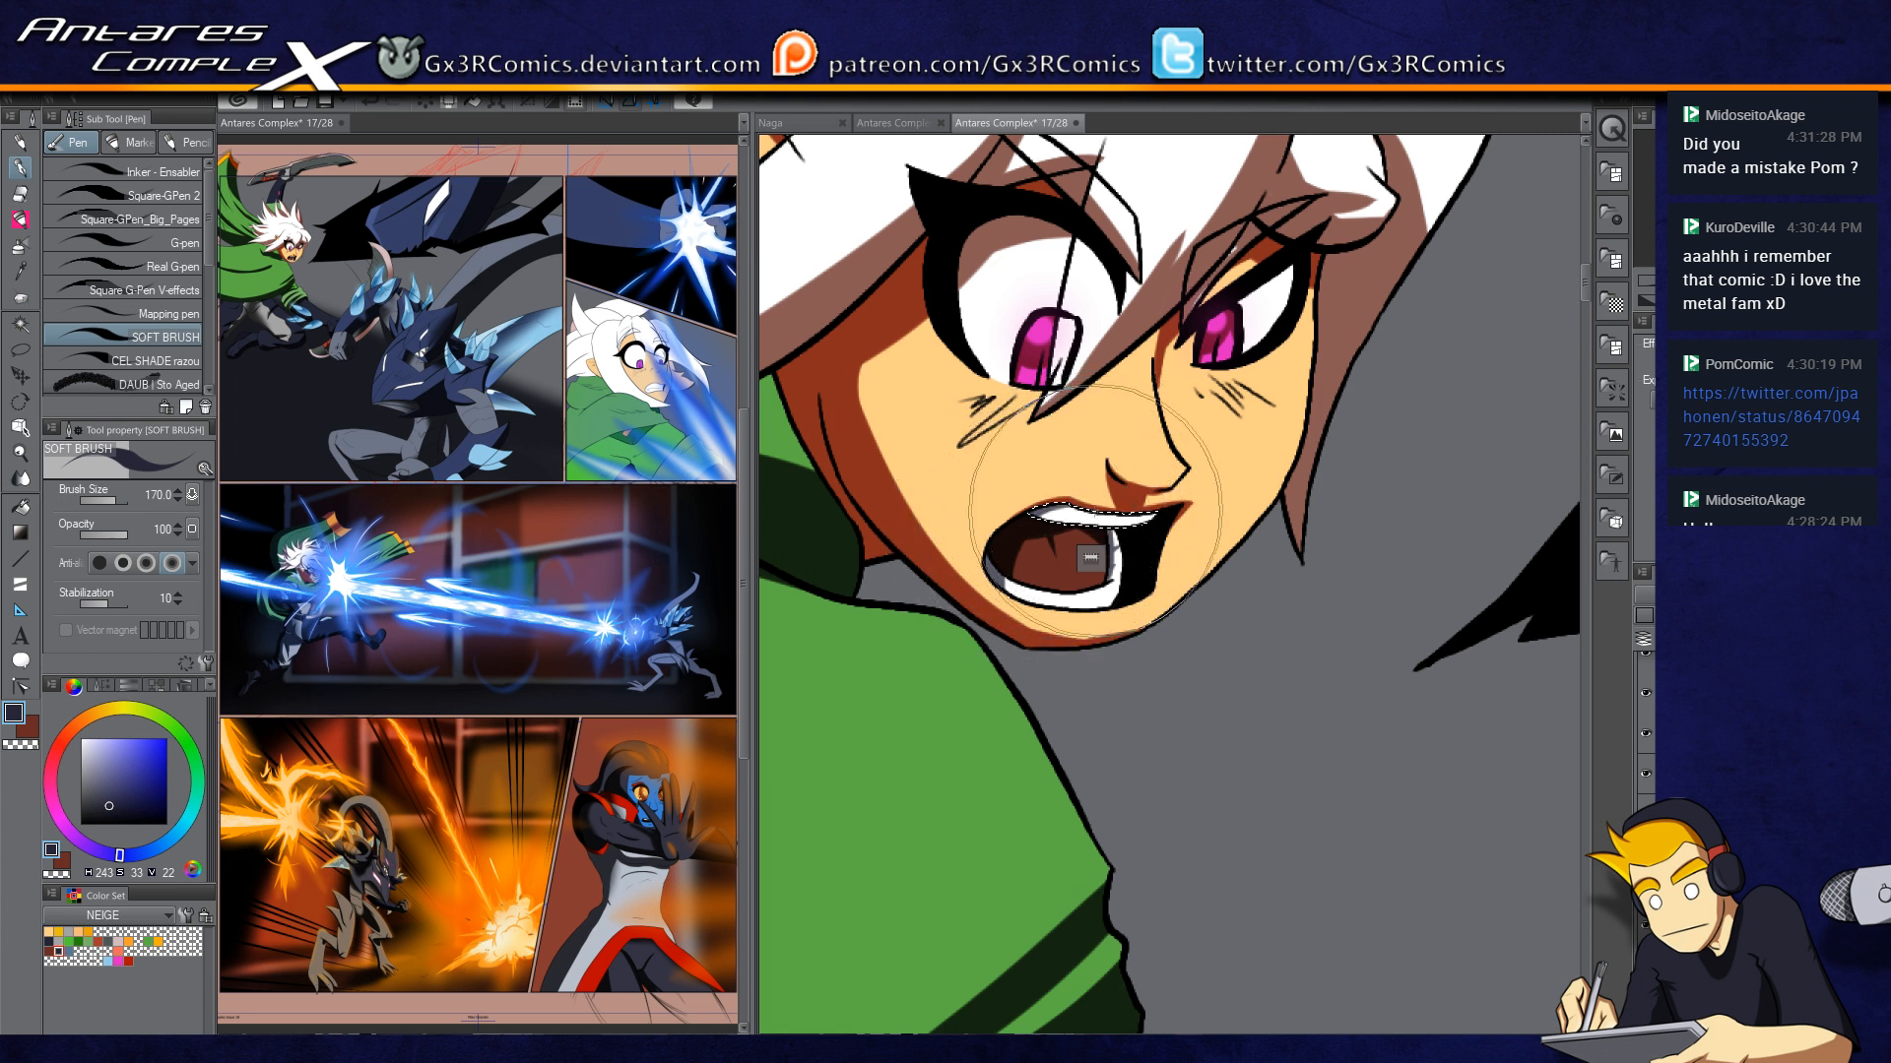
pyautogui.hotkey('ctrl', 'd')
# Step: Check the coloring of the character's cloak and legs and the creature across the first panel
pyautogui.scroll(-2, 1091, 455)
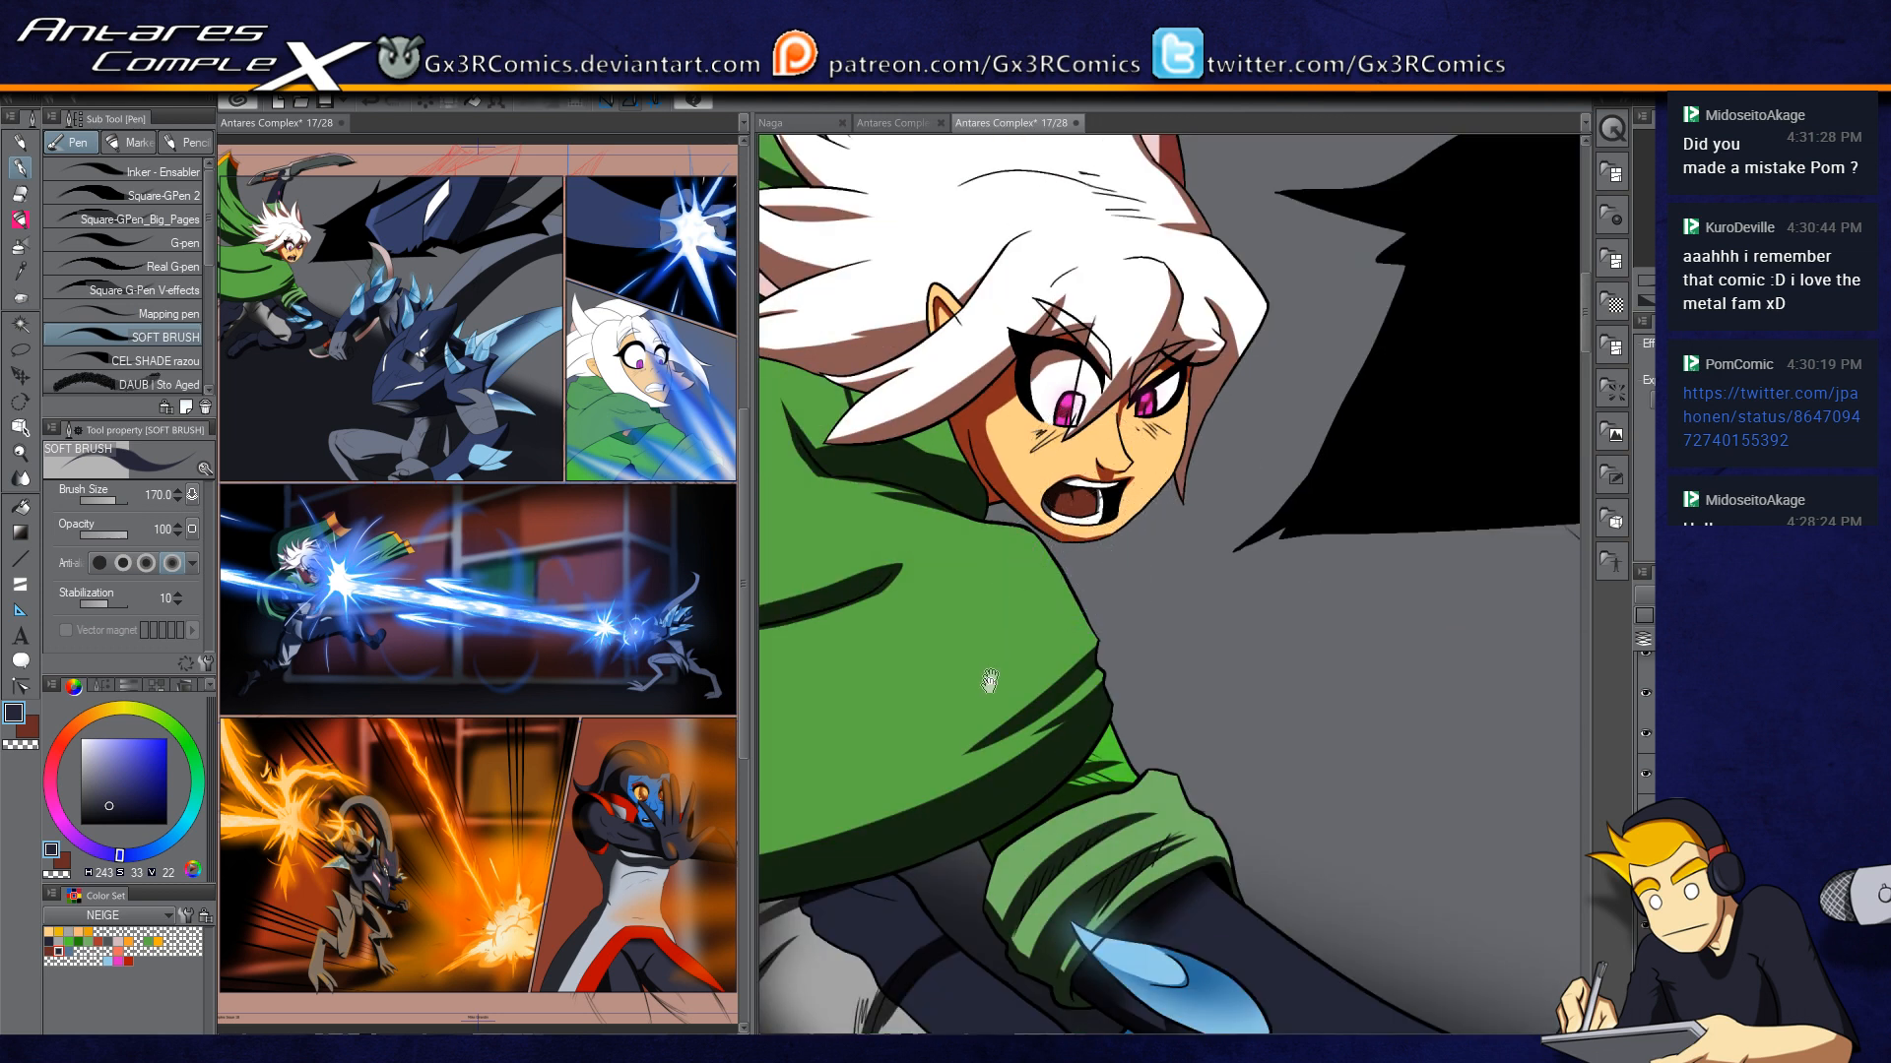
pyautogui.moveTo(960, 729); pyautogui.dragTo(1191, 482)
pyautogui.moveTo(1081, 522)
pyautogui.mouseDown()
pyautogui.moveTo(1076, 671)
pyautogui.moveTo(1351, 452)
pyautogui.mouseUp()
pyautogui.moveTo(1143, 586); pyautogui.dragTo(1114, 683)
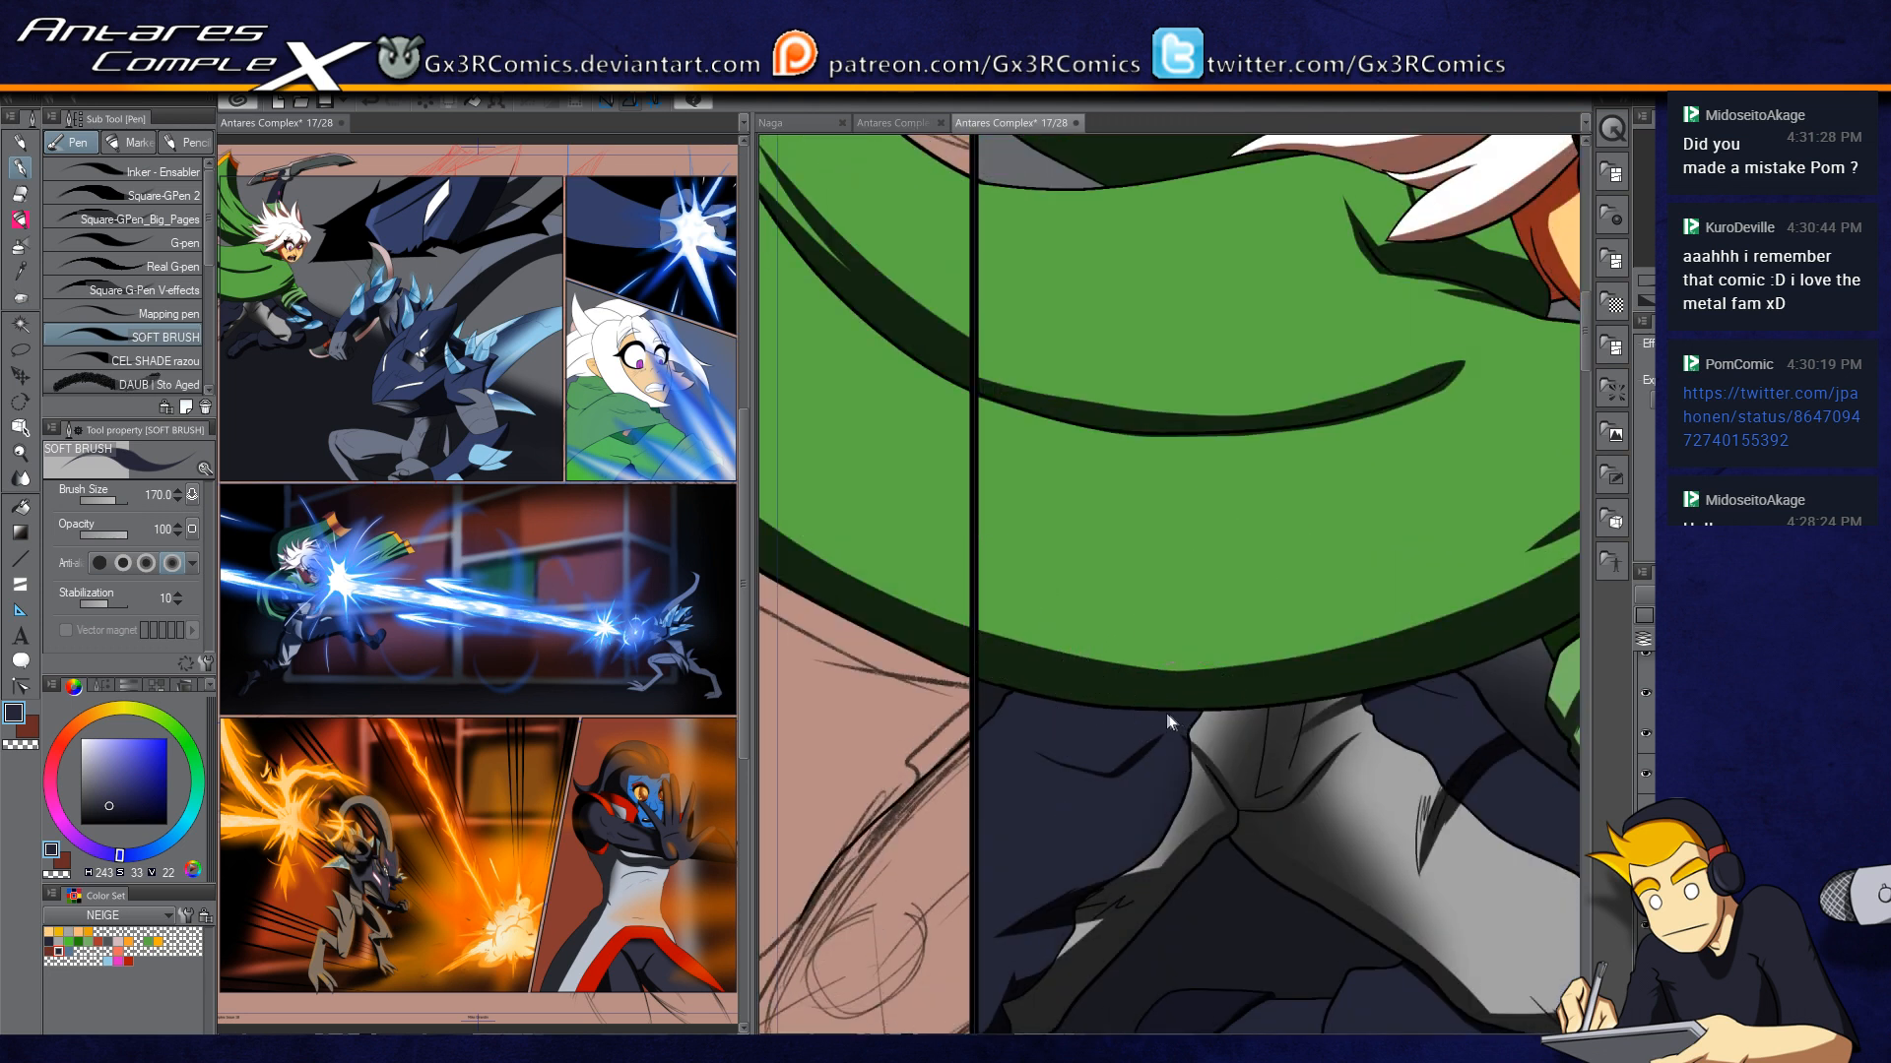
pyautogui.scroll(-2, 1231, 695)
pyautogui.moveTo(1216, 917); pyautogui.dragTo(1097, 755)
pyautogui.moveTo(1220, 782); pyautogui.dragTo(955, 769)
pyautogui.moveTo(1054, 810); pyautogui.dragTo(917, 763)
pyautogui.moveTo(1081, 895); pyautogui.dragTo(911, 640)
pyautogui.moveTo(1154, 899); pyautogui.dragTo(1079, 668)
pyautogui.moveTo(1168, 865); pyautogui.dragTo(1233, 345)
pyautogui.scroll(-3, 1125, 892)
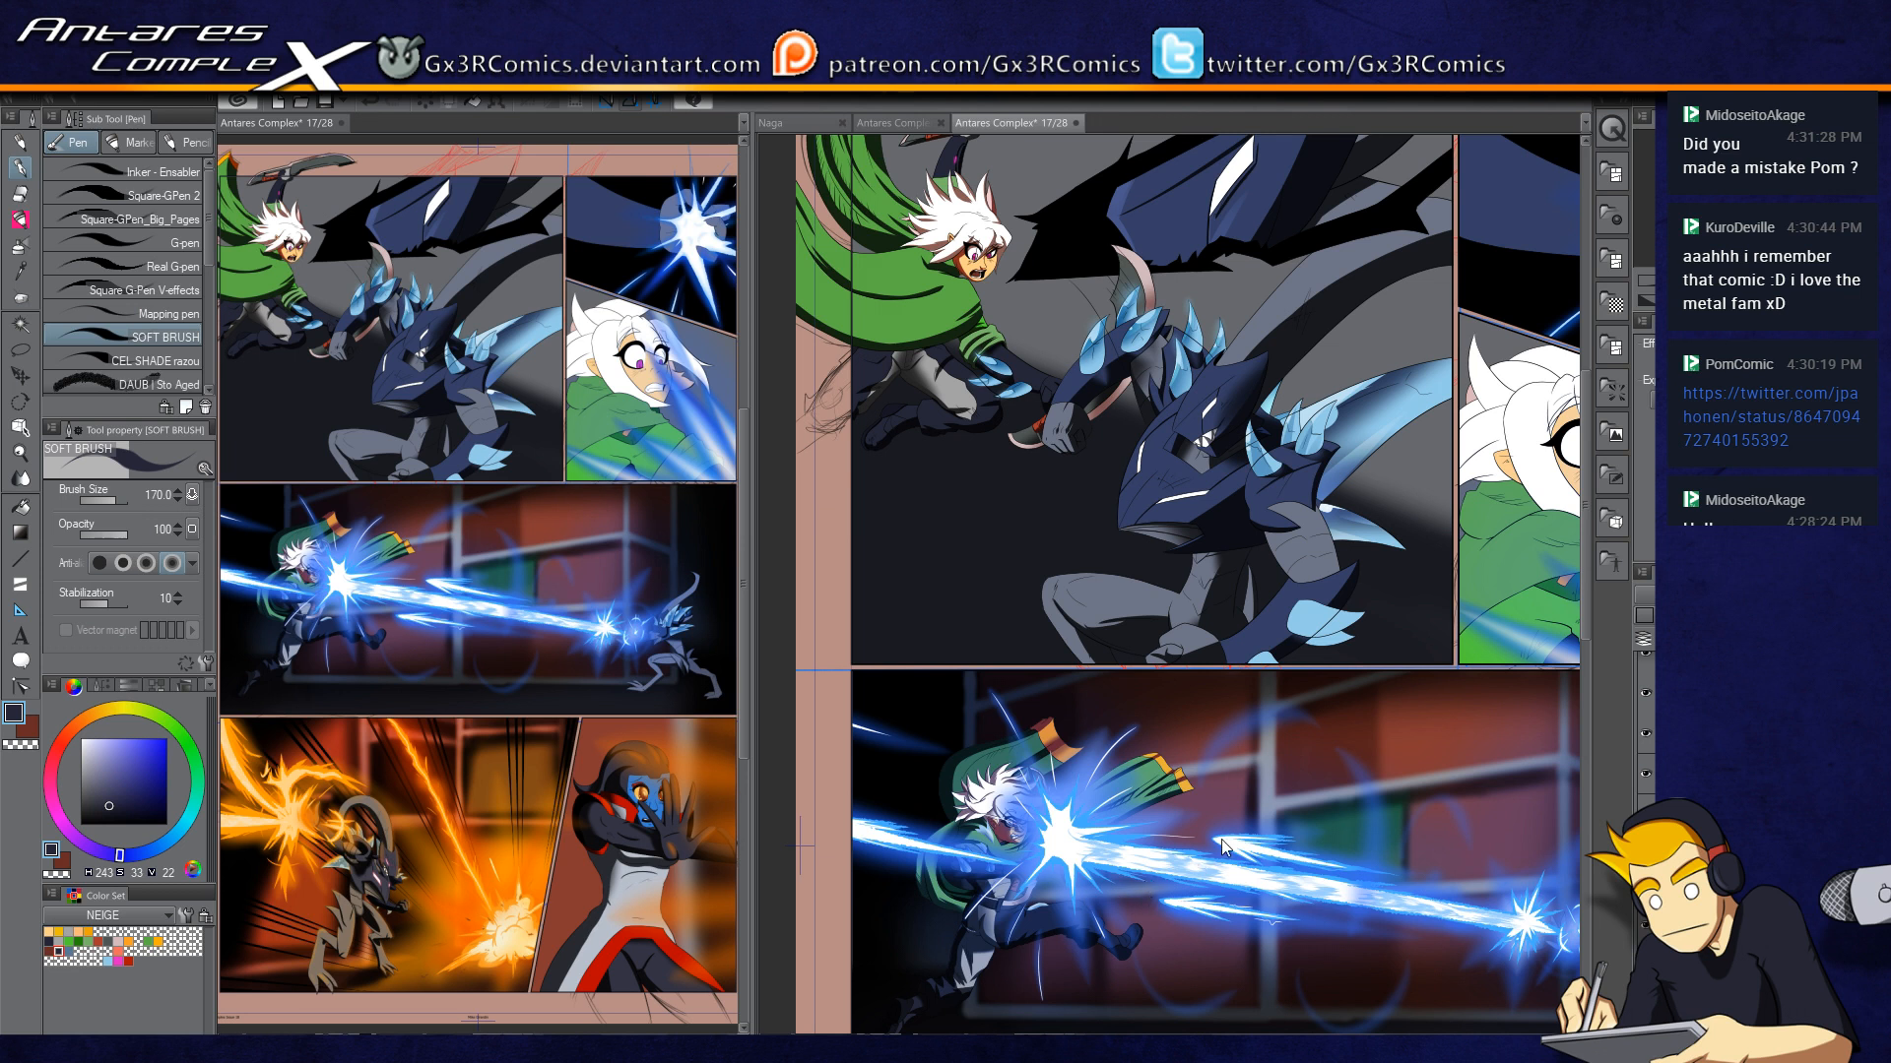
# Step: Select the lower green clothing in the close-up panel and paint a dark fold shadow with SOFT BRUSH at size 400
pyautogui.moveTo(1431, 604); pyautogui.dragTo(1004, 647)
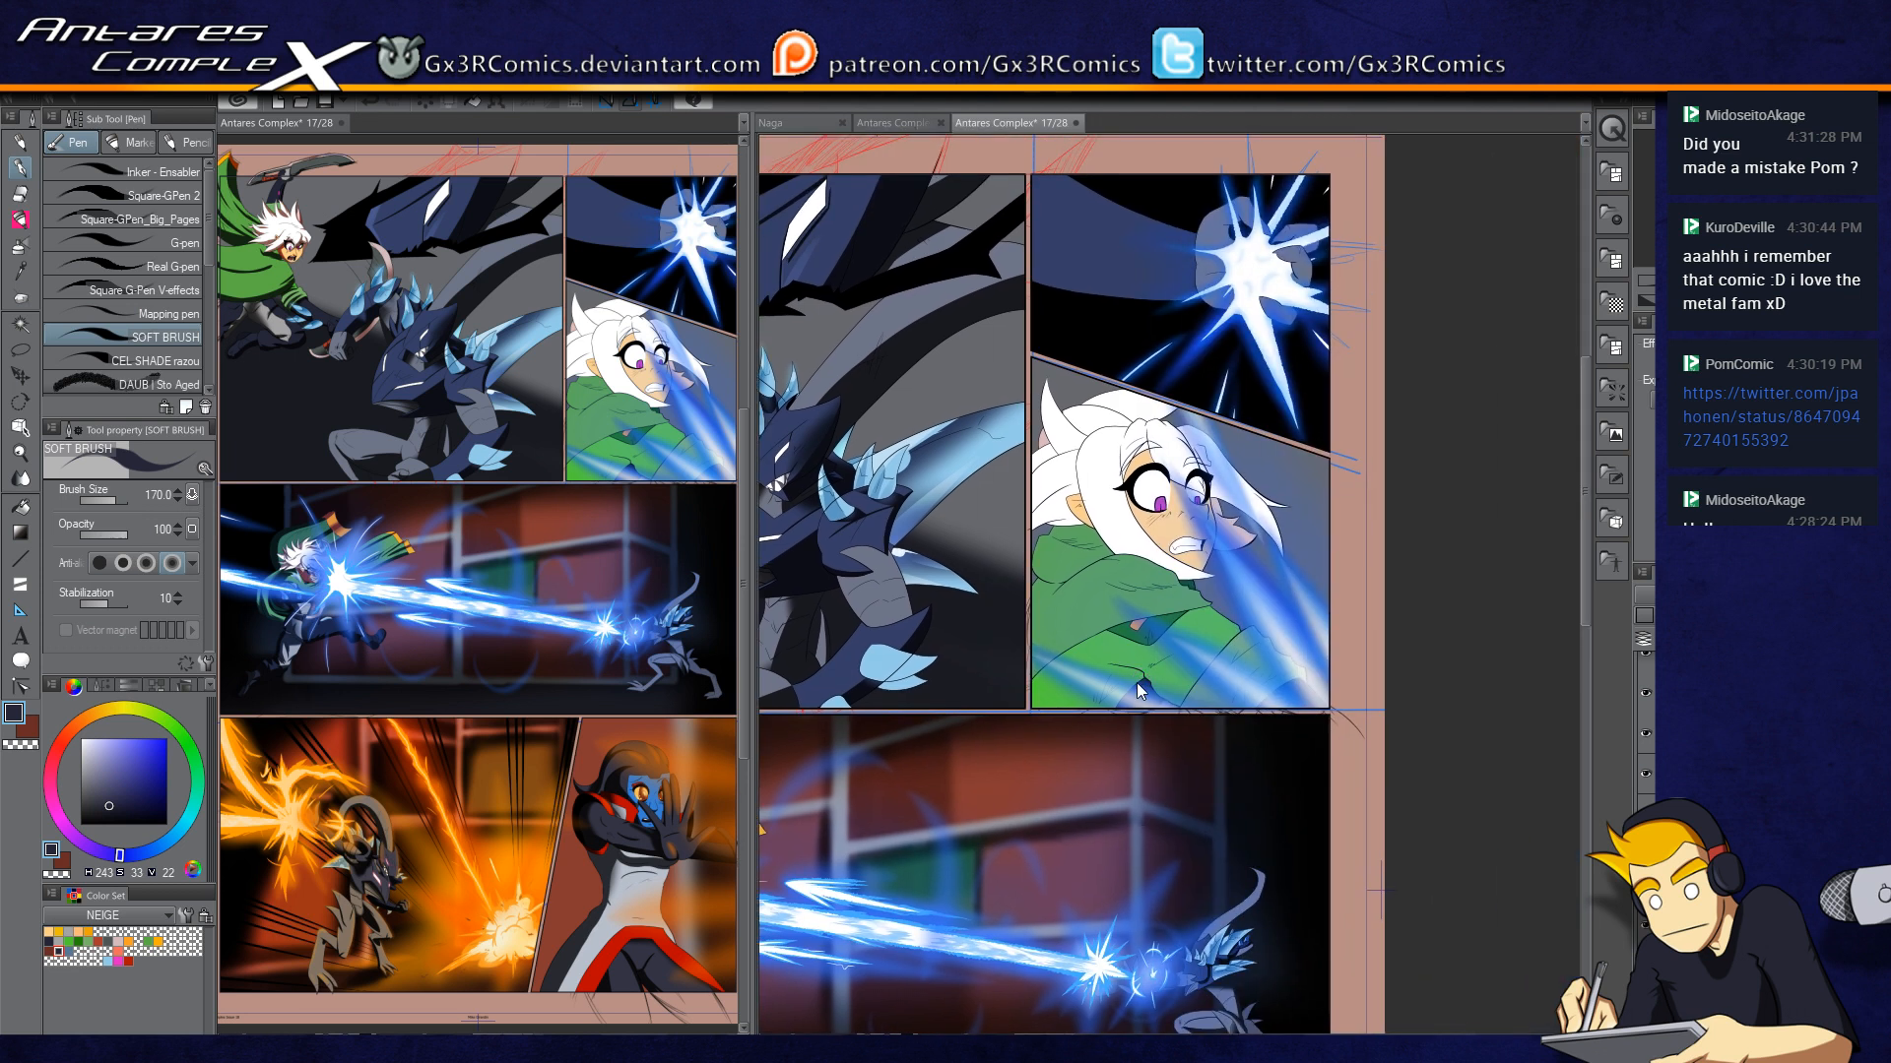
pyautogui.scroll(5, 1136, 683)
pyautogui.press('w')
pyautogui.click(1106, 693)
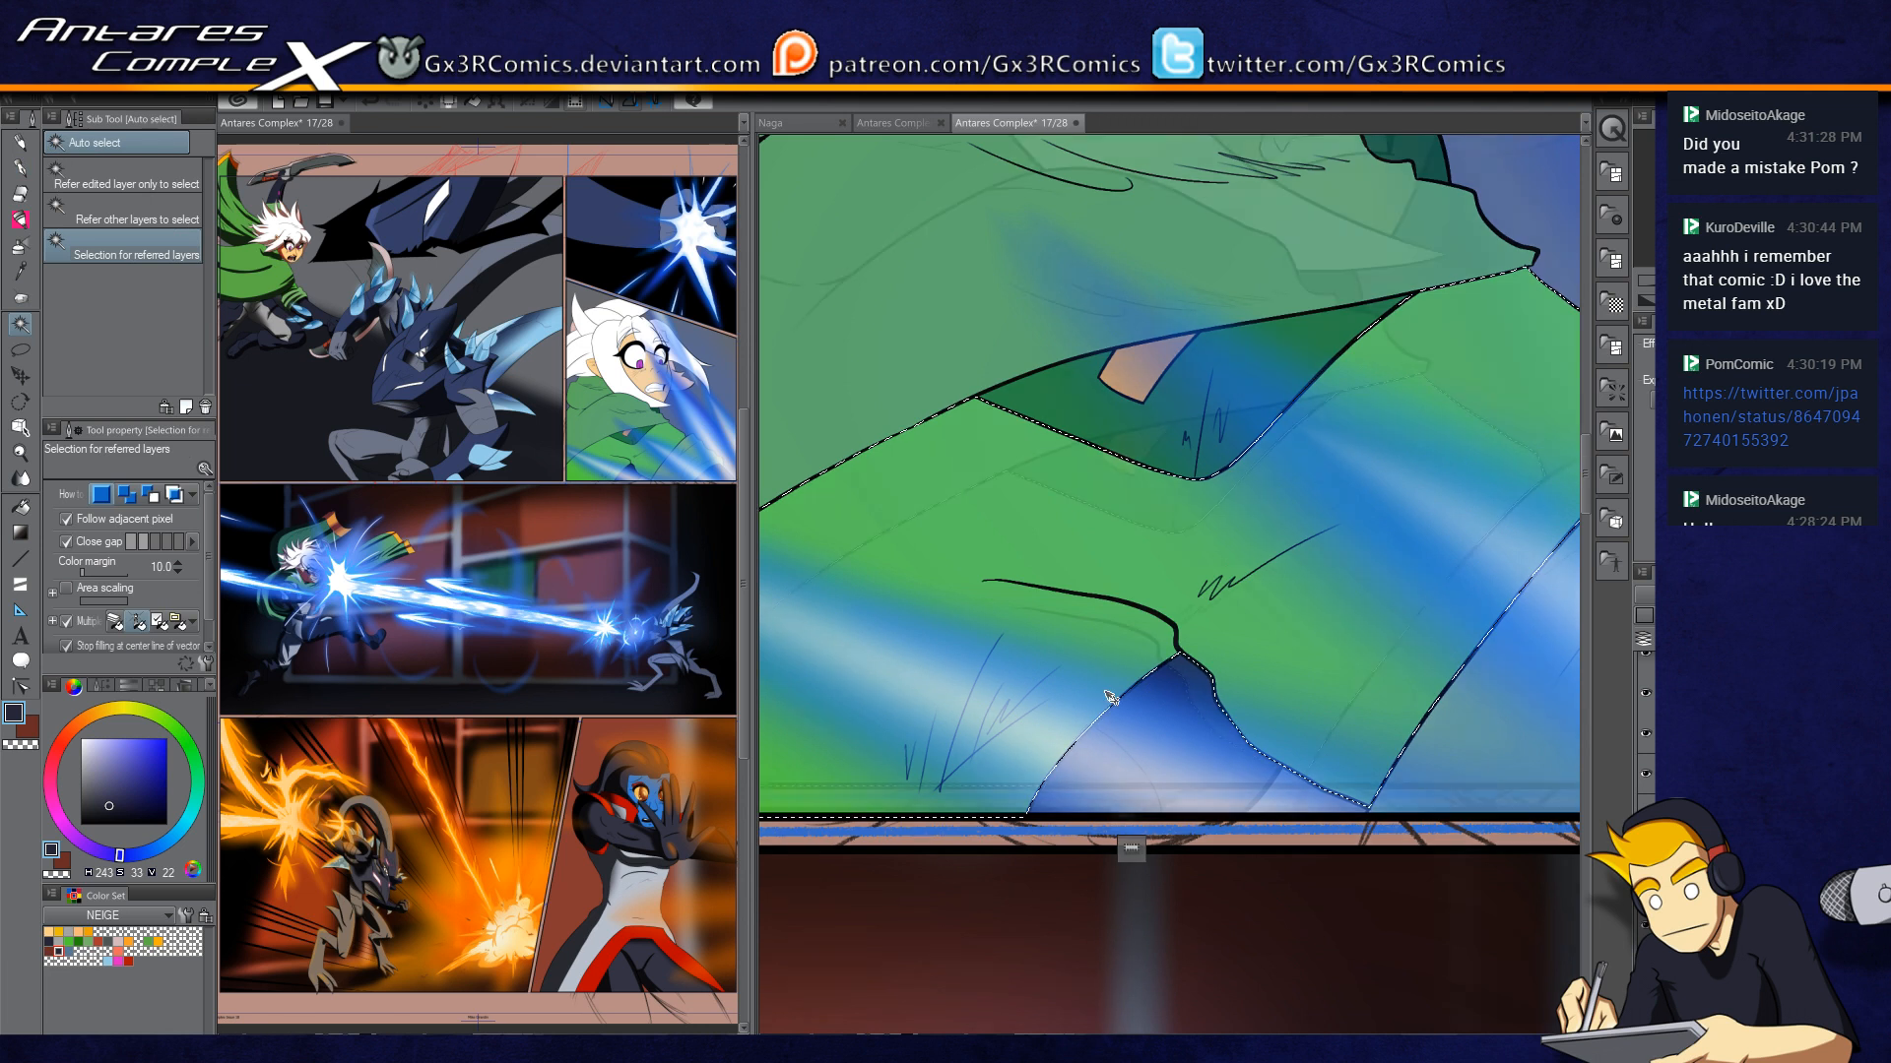
pyautogui.scroll(-3, 1110, 697)
pyautogui.press('p')
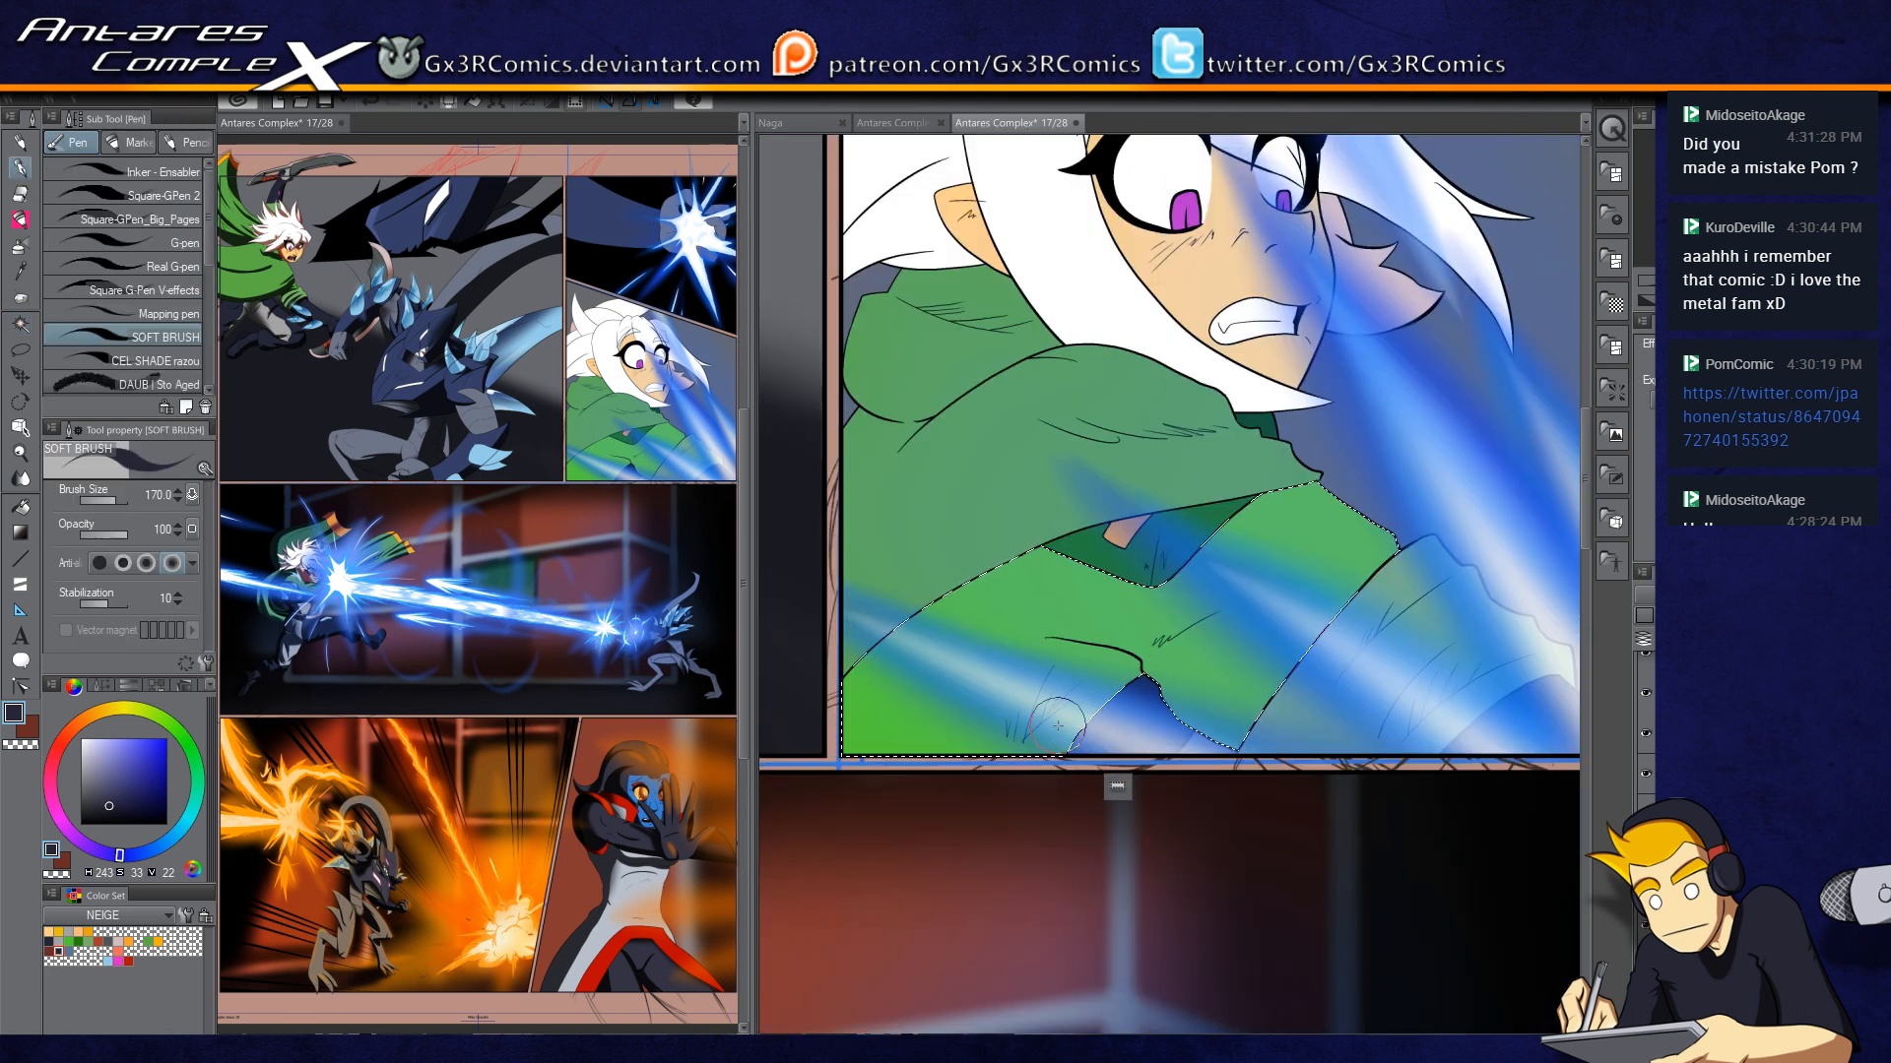
pyautogui.press(']')
pyautogui.press(']')
pyautogui.press(']')
pyautogui.press(']')
pyautogui.scroll(1, 1135, 683)
pyautogui.moveTo(1145, 667); pyautogui.dragTo(898, 606)
pyautogui.moveTo(1123, 707)
pyautogui.mouseDown()
pyautogui.moveTo(1221, 687)
pyautogui.moveTo(1154, 752)
pyautogui.mouseUp()
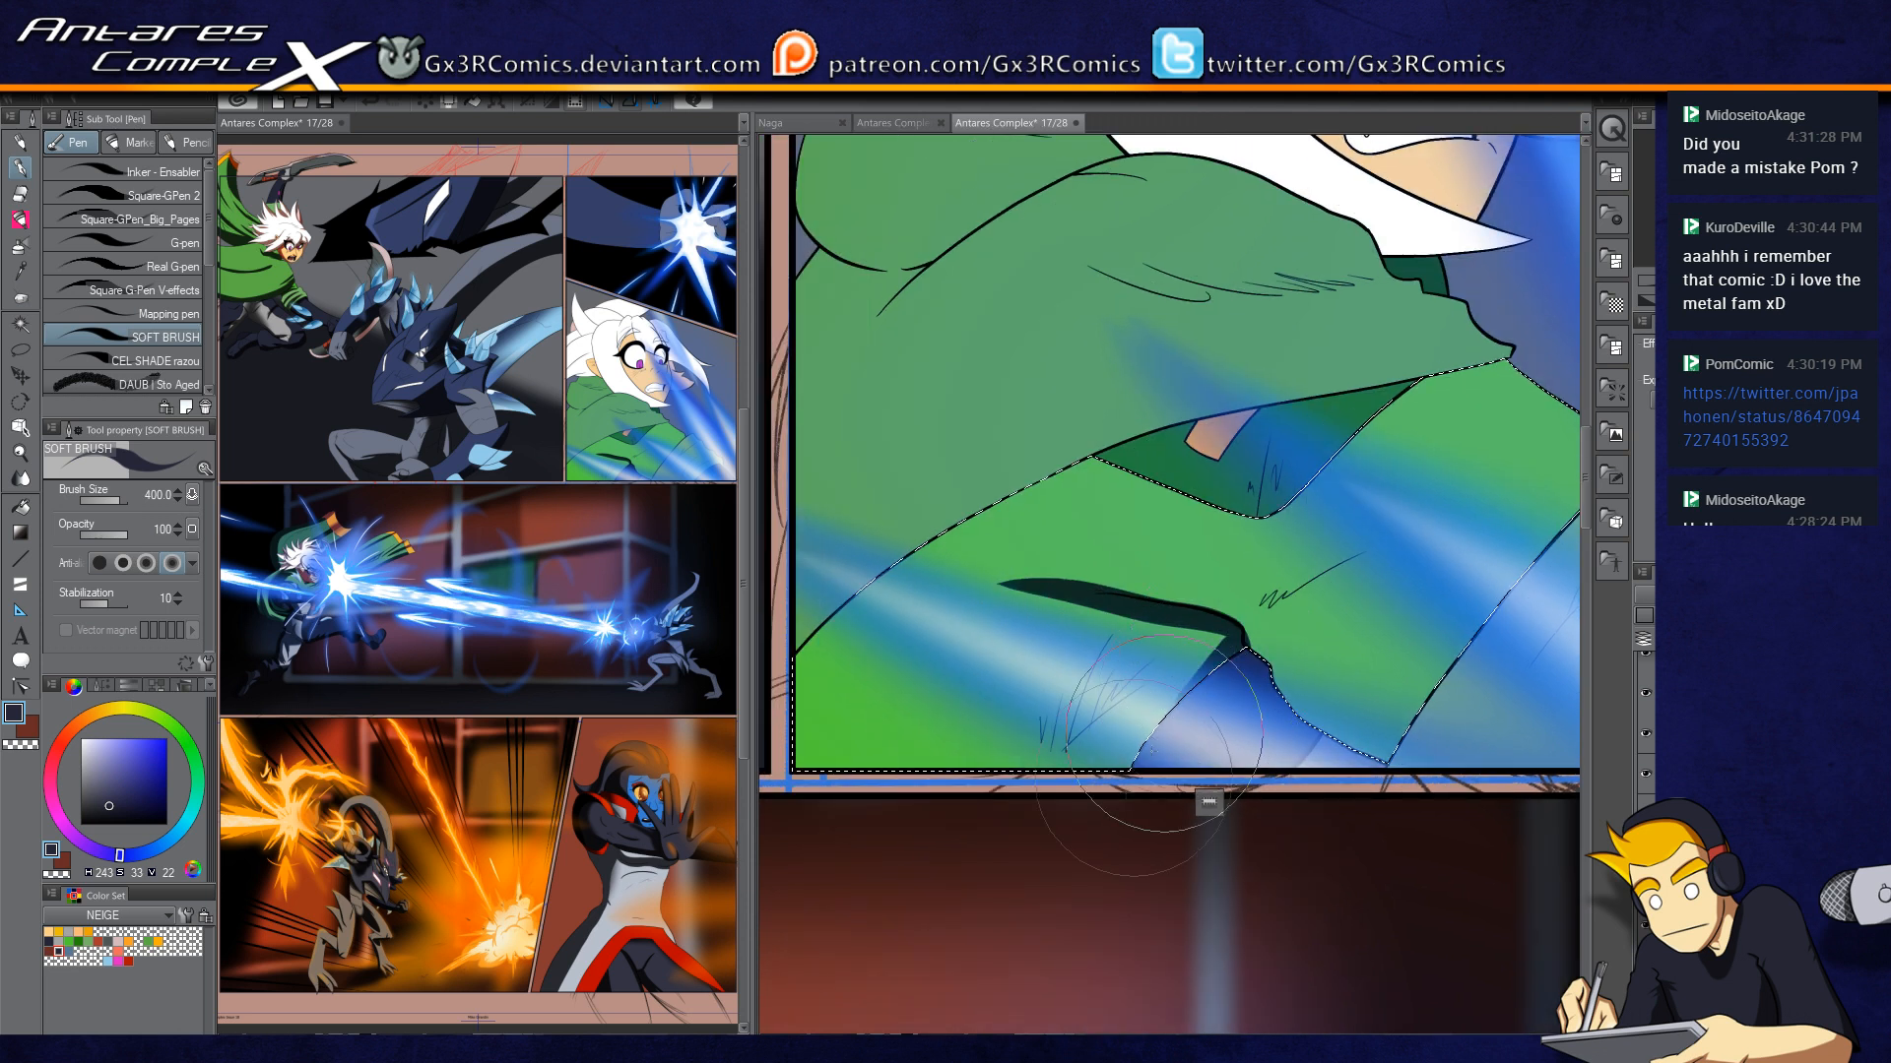
# Step: Undo the unwanted fold strokes and paint a tapered shadow branching from the fold up toward the blue beam
pyautogui.hotkey('ctrl', 'z')
pyautogui.hotkey('ctrl', 'z')
pyautogui.moveTo(1243, 655)
pyautogui.mouseDown()
pyautogui.moveTo(1191, 619)
pyautogui.moveTo(1047, 601)
pyautogui.moveTo(1106, 630)
pyautogui.moveTo(1177, 531)
pyautogui.mouseUp()
pyautogui.hotkey('ctrl', 'z')
pyautogui.moveTo(1055, 601); pyautogui.dragTo(1210, 513)
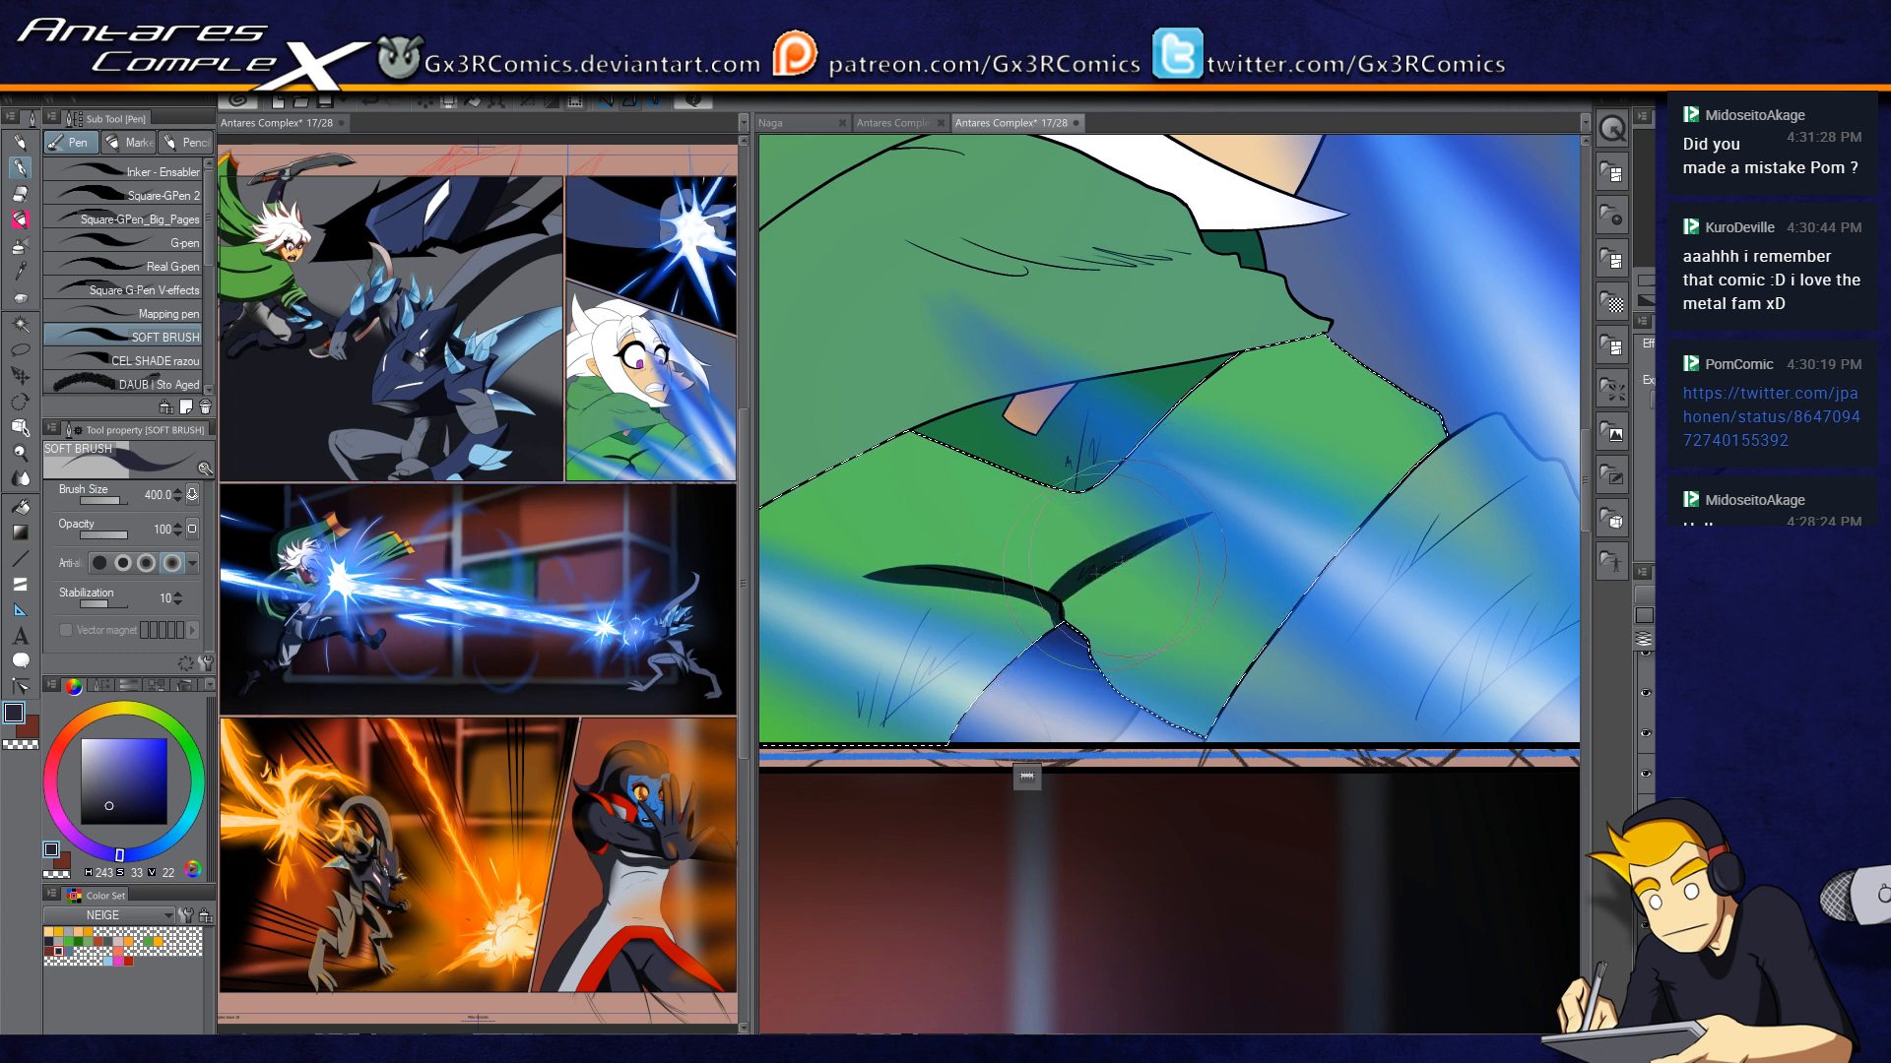
pyautogui.moveTo(1046, 586); pyautogui.dragTo(1204, 508)
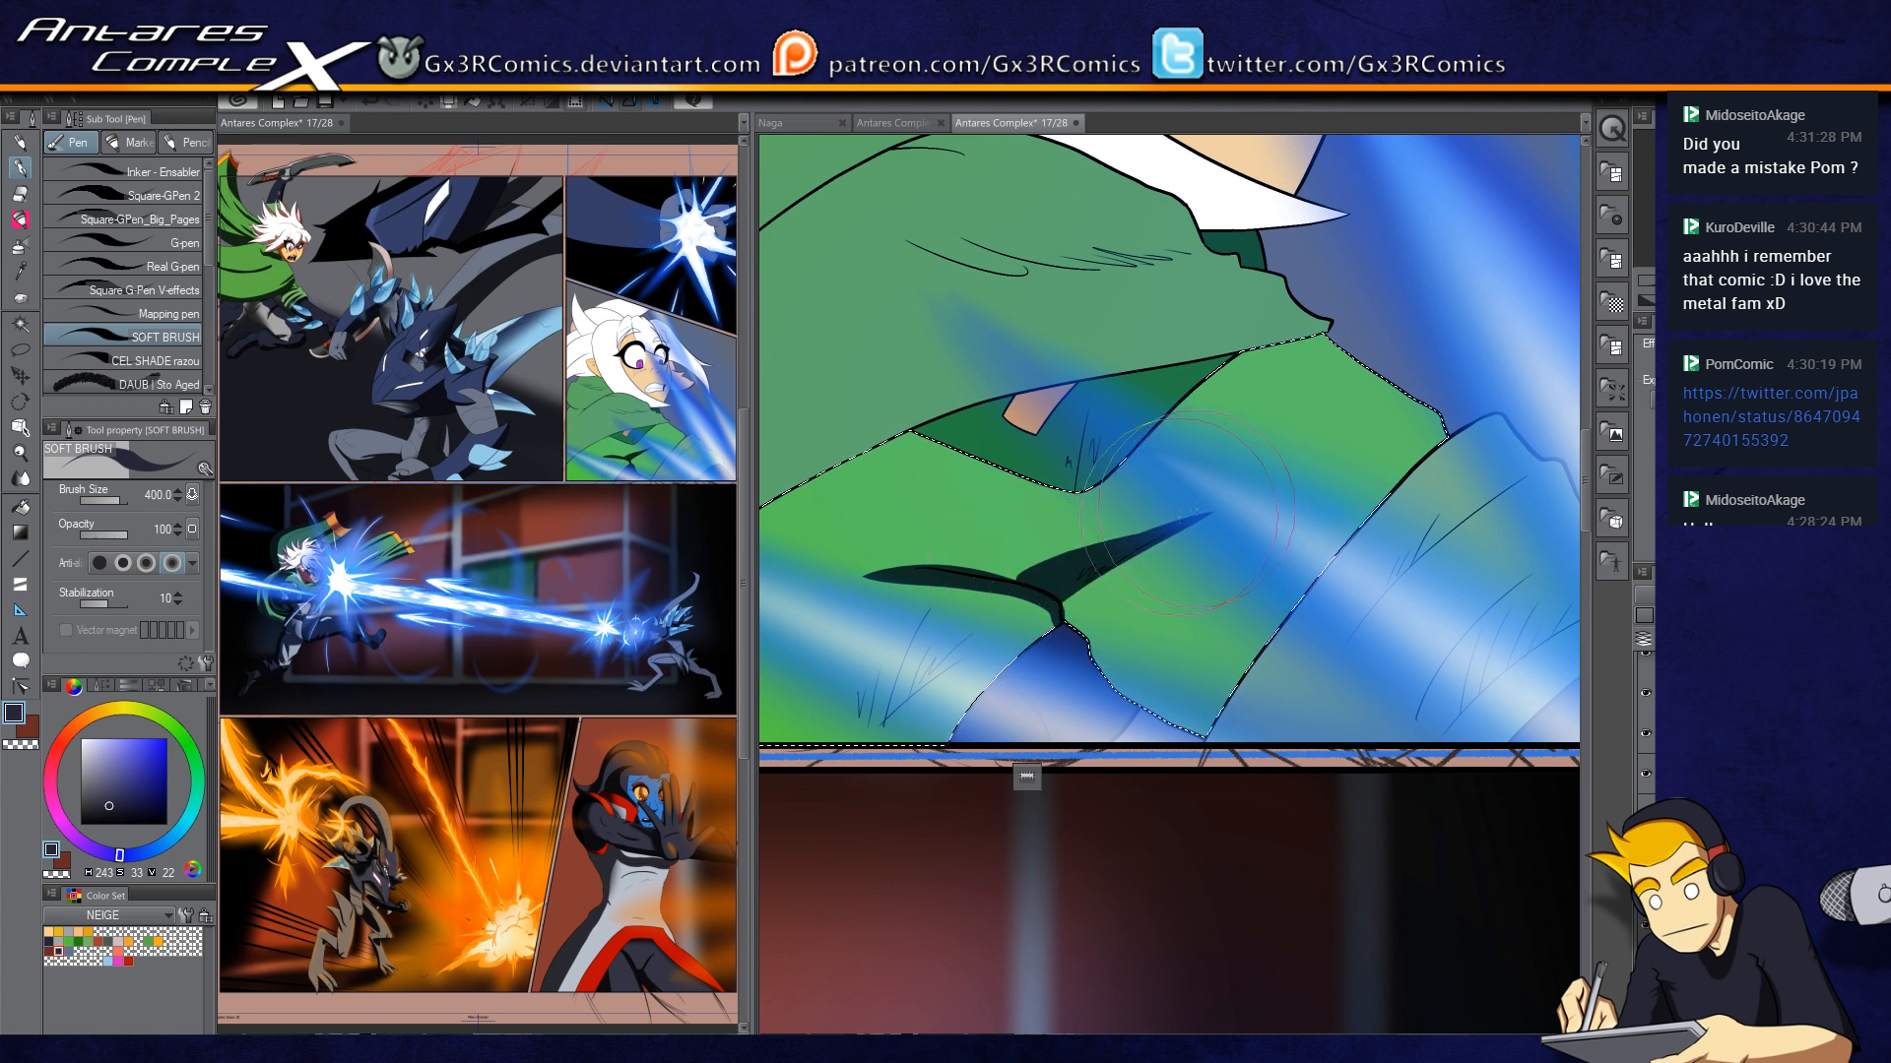
# Step: Paint dark shadows beneath the cloak's edge and pointed crease shadows on the selected lower green clothing
pyautogui.moveTo(997, 576)
pyautogui.mouseDown()
pyautogui.moveTo(1132, 552)
pyautogui.moveTo(1073, 562)
pyautogui.moveTo(1269, 428)
pyautogui.mouseUp()
pyautogui.moveTo(1022, 402); pyautogui.dragTo(1116, 539)
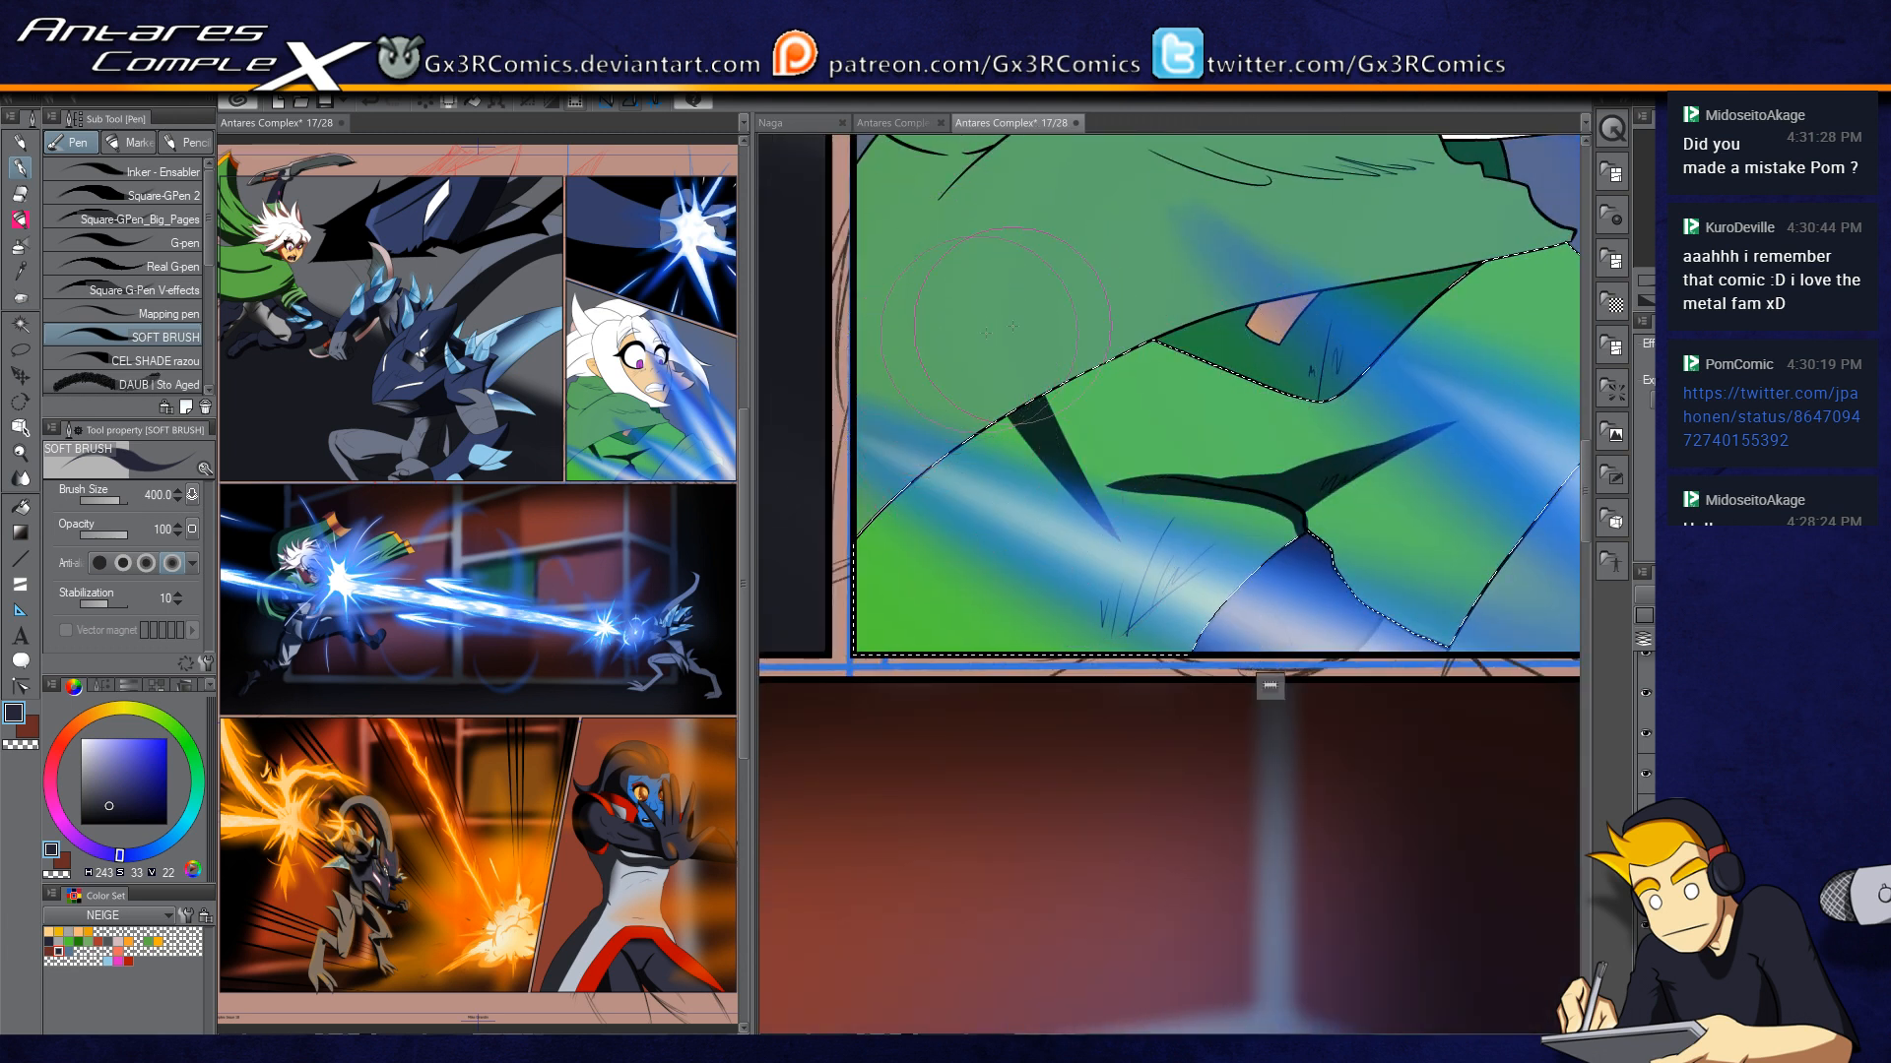
pyautogui.moveTo(1038, 412)
pyautogui.mouseDown()
pyautogui.moveTo(837, 548)
pyautogui.moveTo(915, 545)
pyautogui.moveTo(1113, 388)
pyautogui.mouseUp()
pyautogui.hotkey('ctrl', 'z')
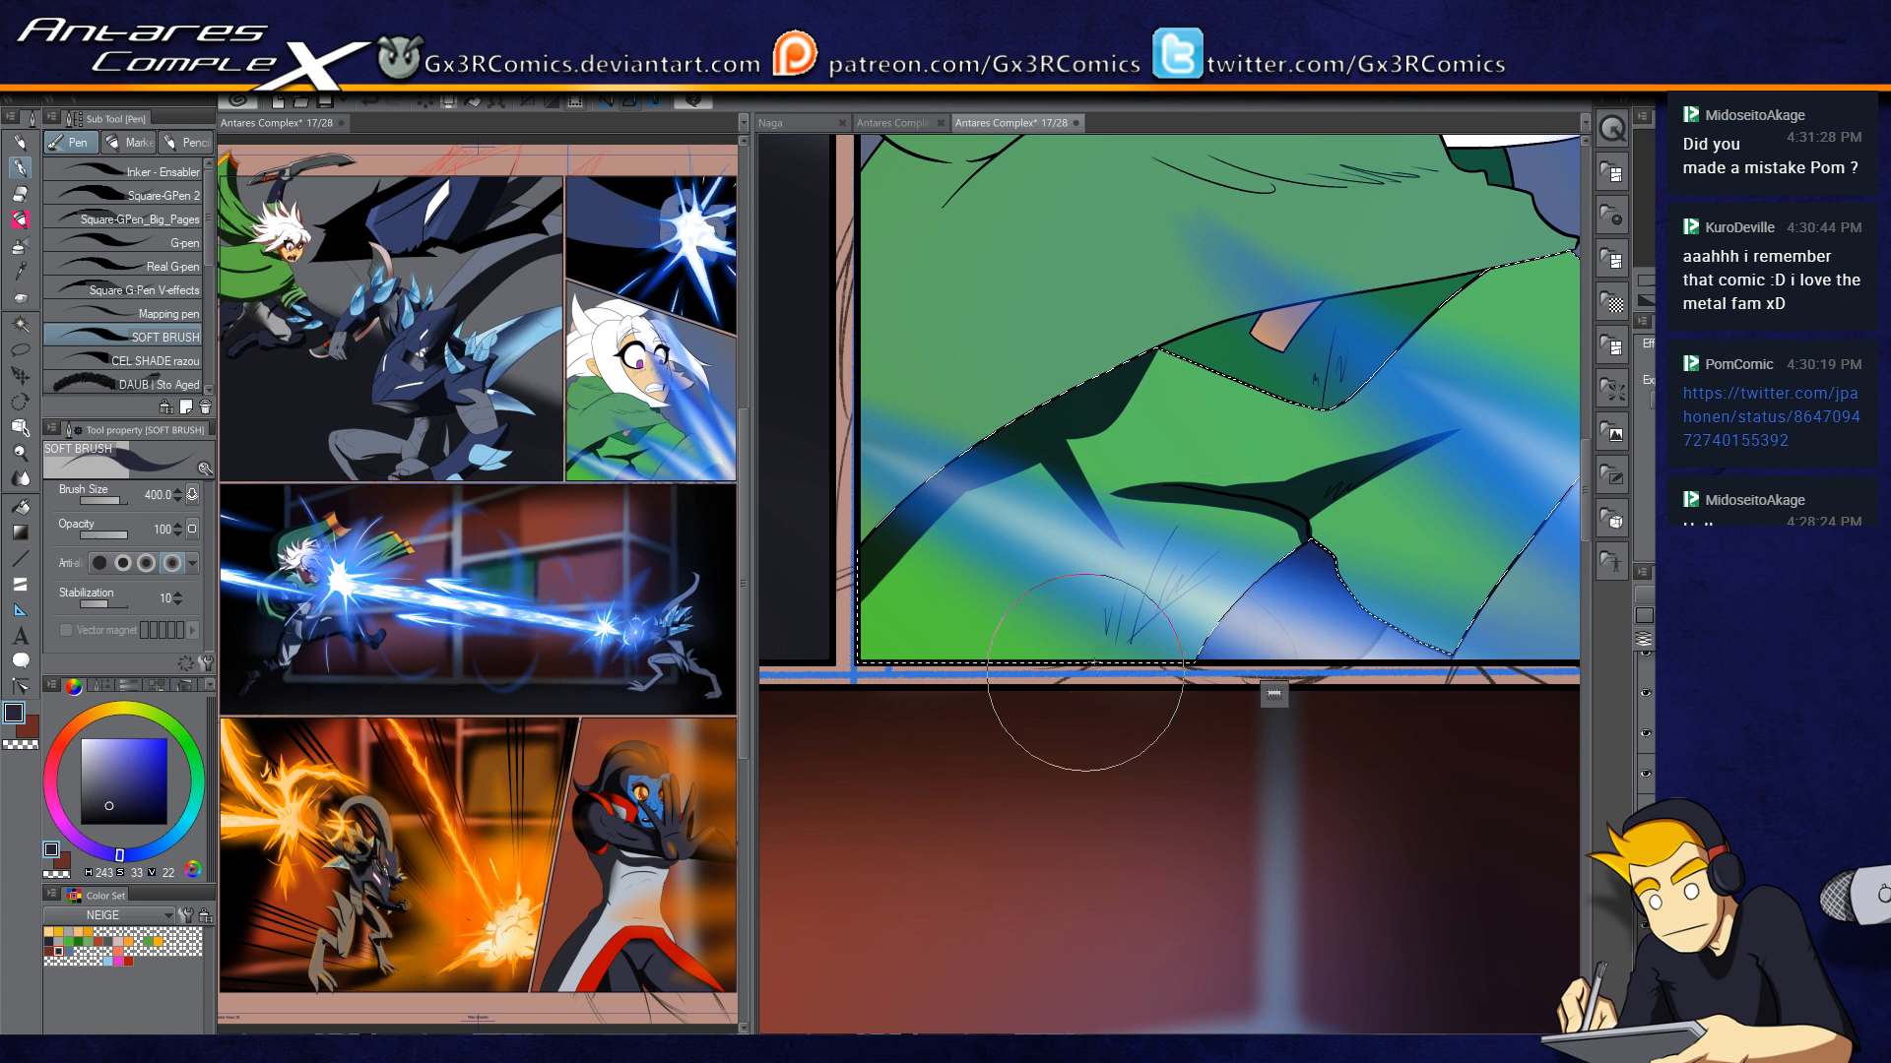
pyautogui.moveTo(1253, 540)
pyautogui.mouseDown()
pyautogui.moveTo(1100, 629)
pyautogui.moveTo(1100, 495)
pyautogui.mouseUp()
pyautogui.moveTo(1135, 586); pyautogui.dragTo(1054, 537)
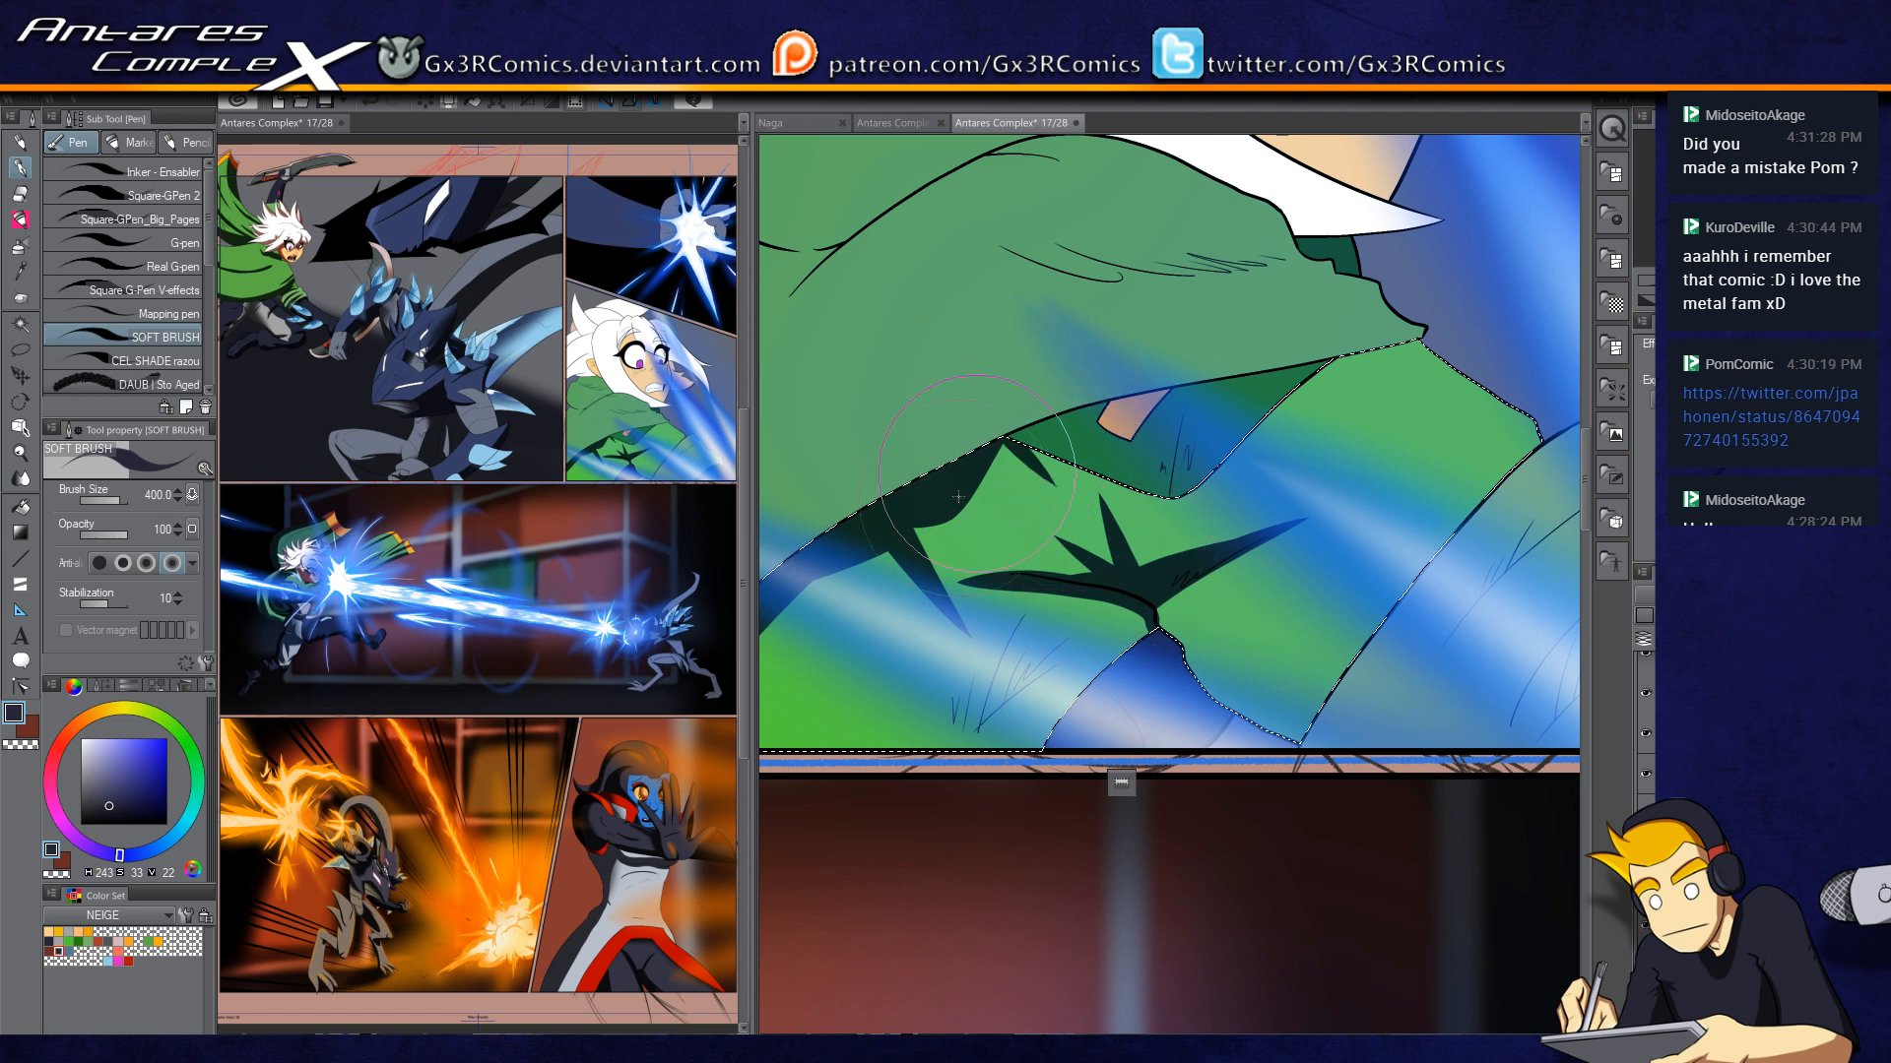
pyautogui.moveTo(1127, 466); pyautogui.dragTo(984, 599)
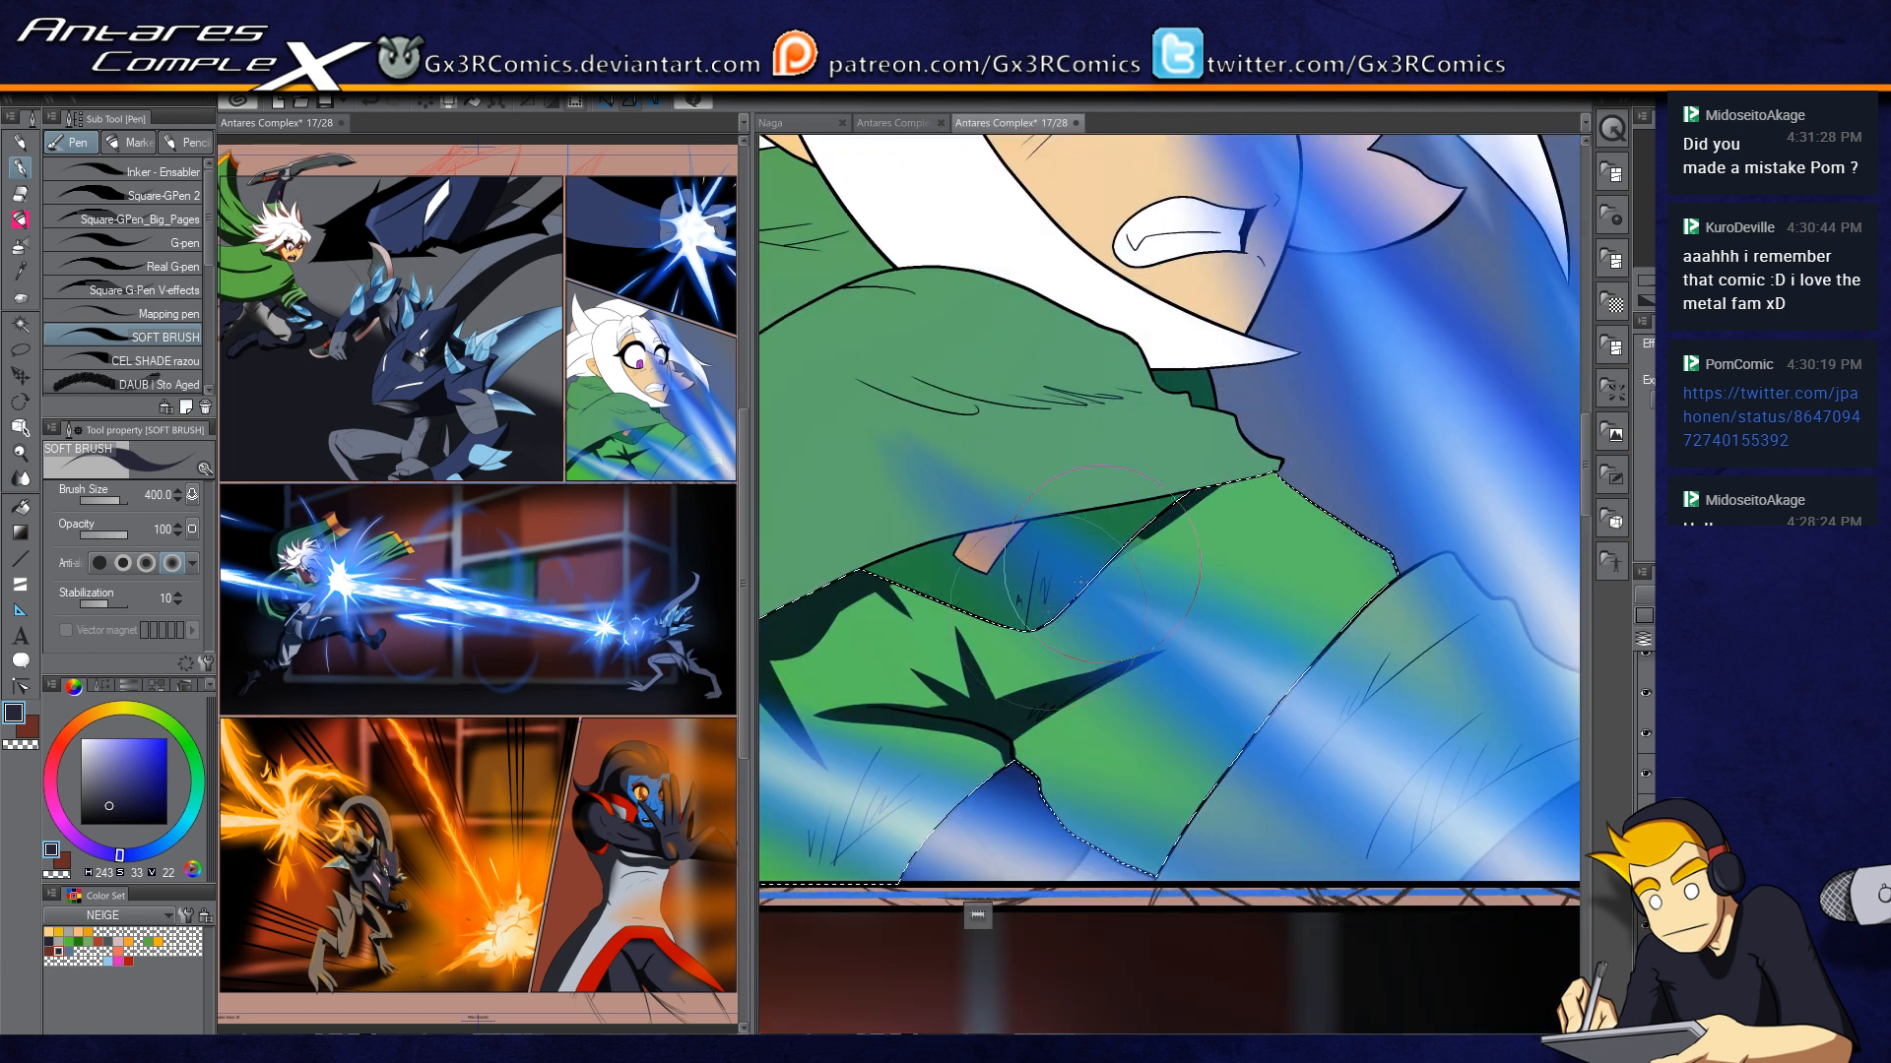
# Step: Select the green cloak over the character's shoulder and paint a dark shadow along its long crease with SOFT BRUSH
pyautogui.moveTo(1054, 492); pyautogui.dragTo(1298, 604)
pyautogui.press('w')
pyautogui.click(1187, 448)
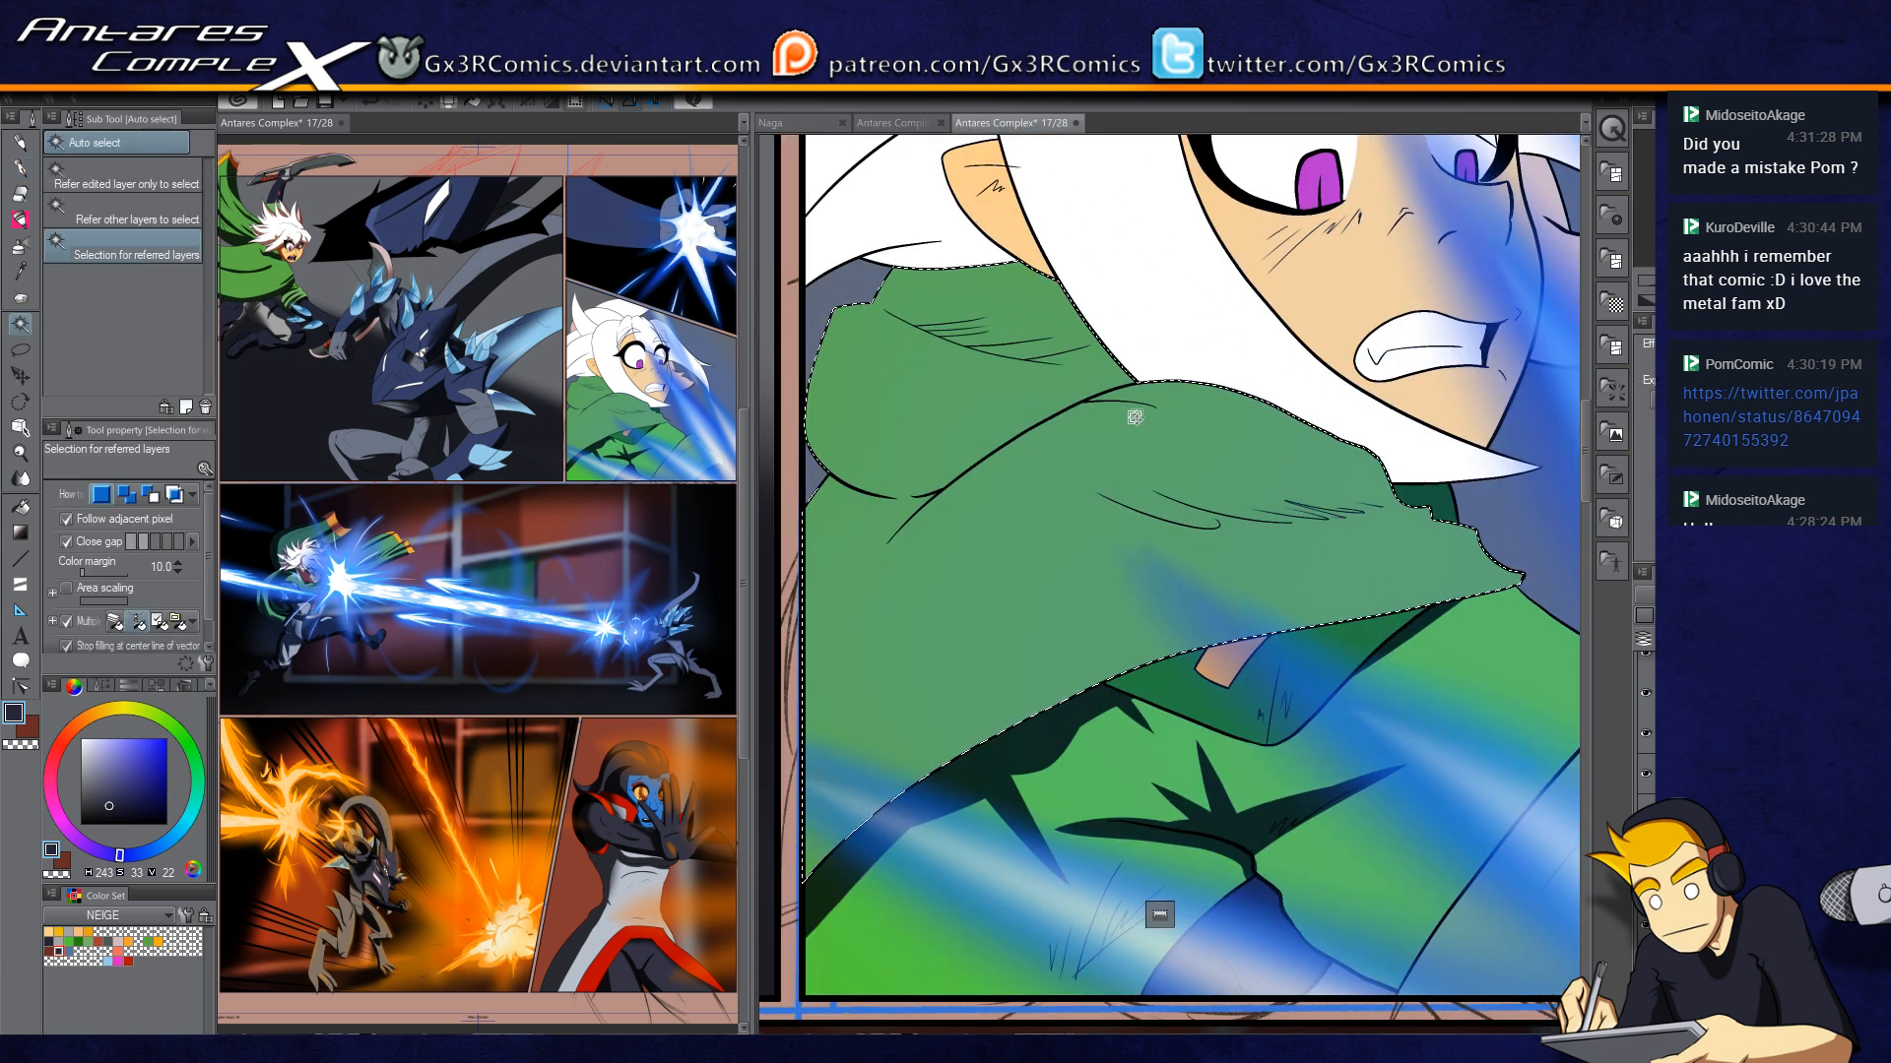
pyautogui.press('p')
pyautogui.moveTo(1172, 376); pyautogui.dragTo(769, 775)
pyautogui.moveTo(1060, 488); pyautogui.dragTo(1206, 469)
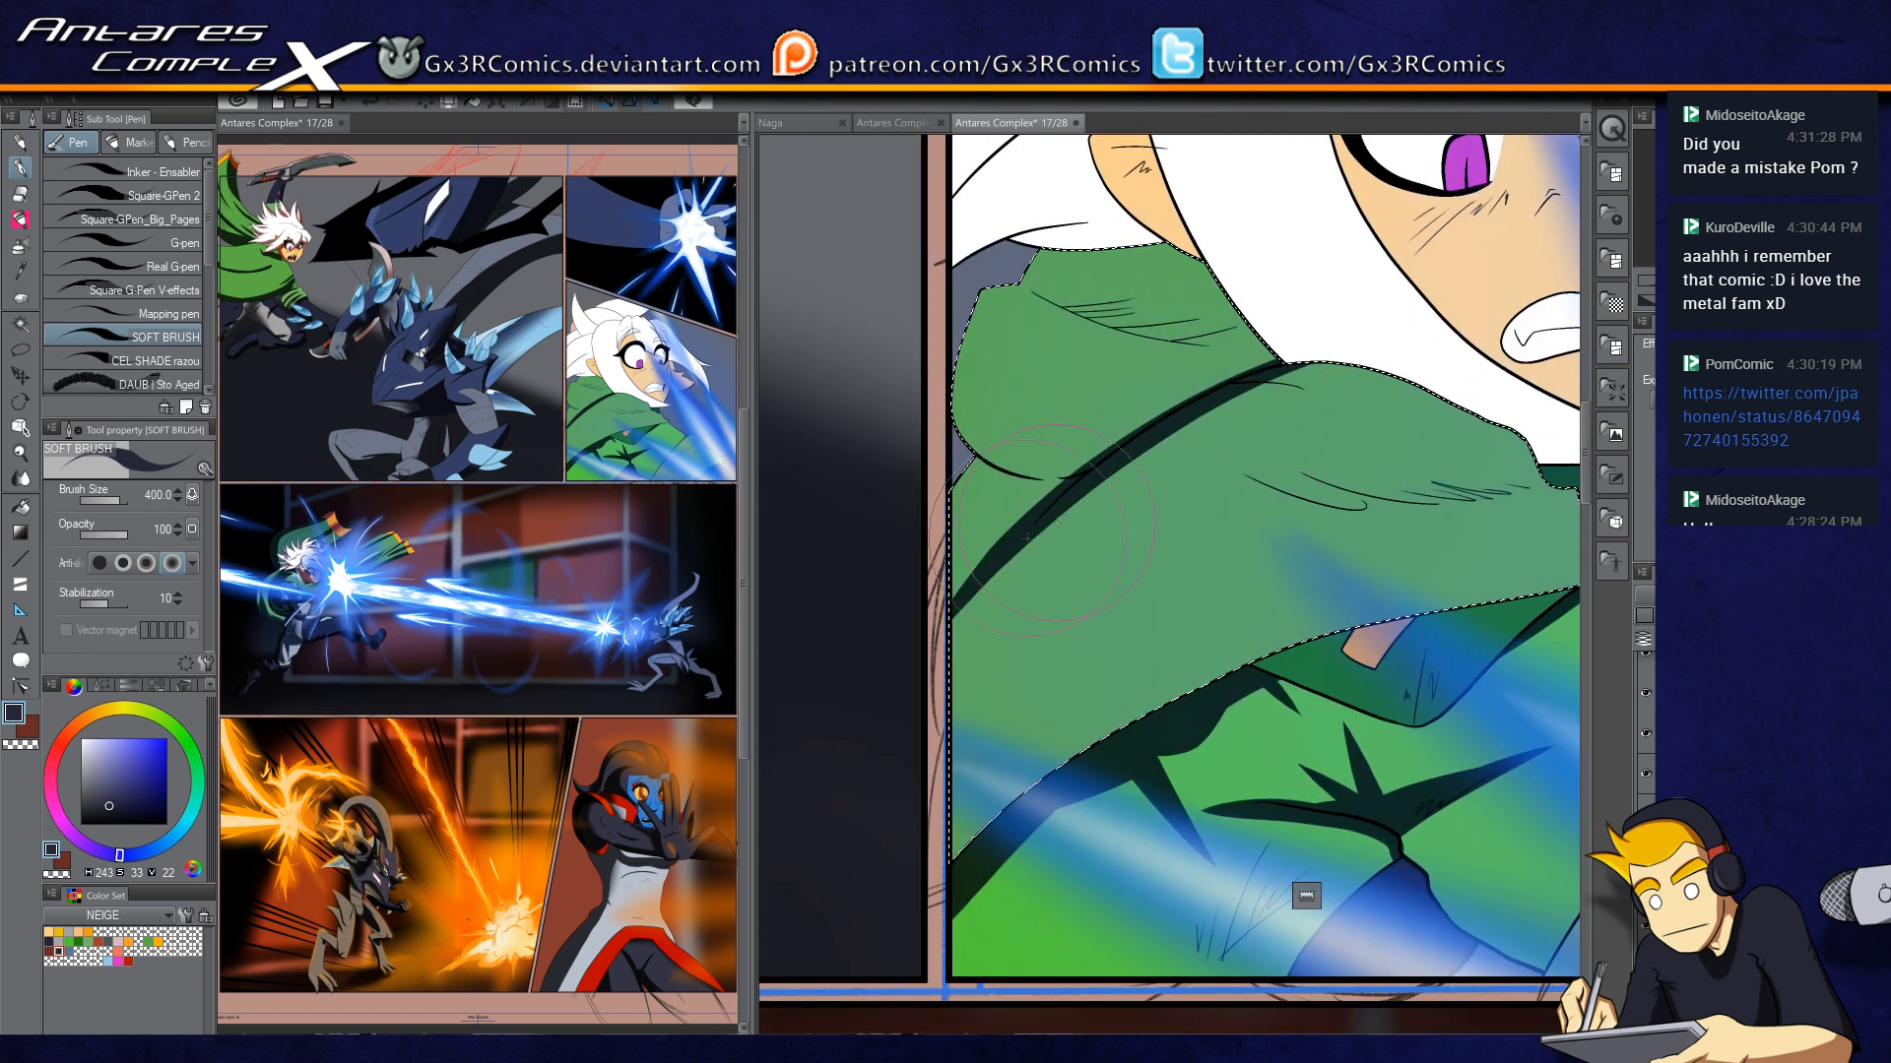
# Step: Paint dark soft-brush shadows along the lower fold and outer edge of the green hood, refining their shape with transparent strokes
pyautogui.moveTo(1055, 391)
pyautogui.mouseDown()
pyautogui.moveTo(971, 472)
pyautogui.moveTo(865, 661)
pyautogui.mouseUp()
pyautogui.moveTo(1032, 390); pyautogui.dragTo(924, 554)
pyautogui.press('c')
pyautogui.moveTo(967, 434); pyautogui.dragTo(1025, 467)
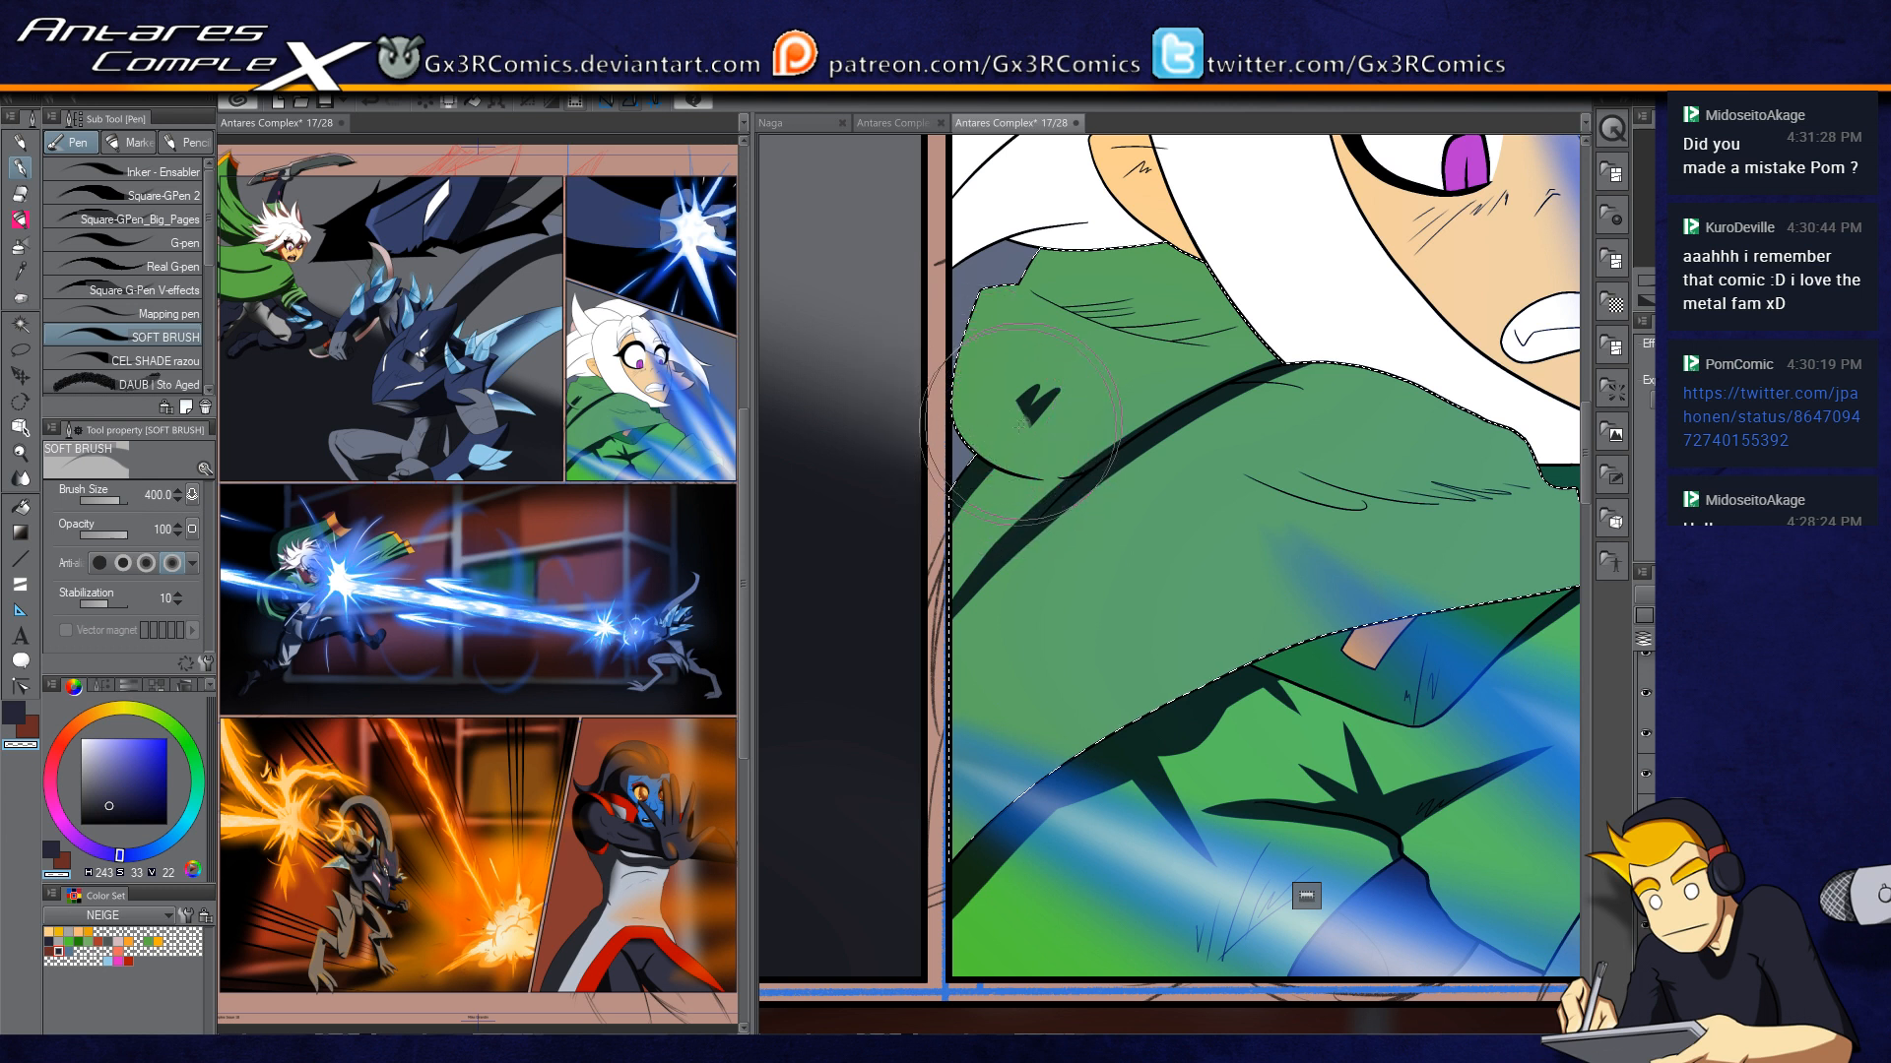
pyautogui.press('c')
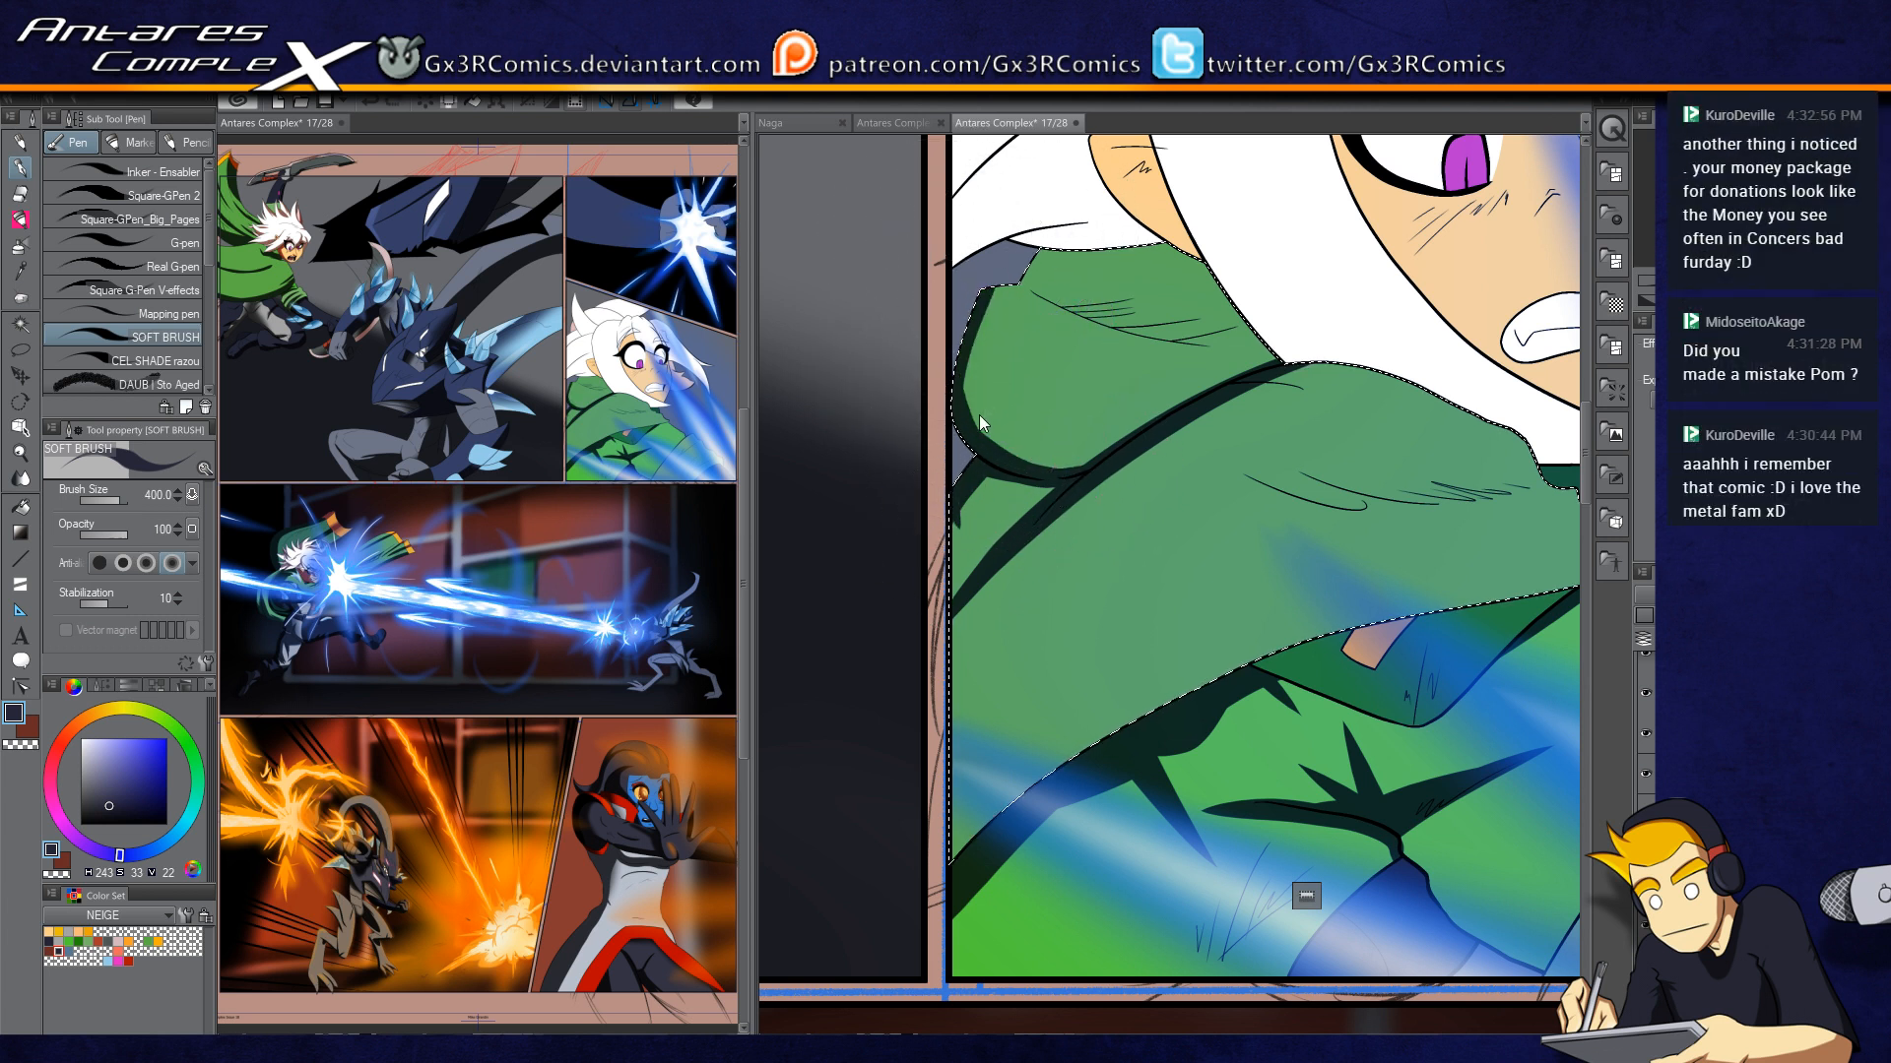
pyautogui.moveTo(970, 444); pyautogui.dragTo(1018, 267)
pyautogui.moveTo(983, 444); pyautogui.dragTo(1014, 220)
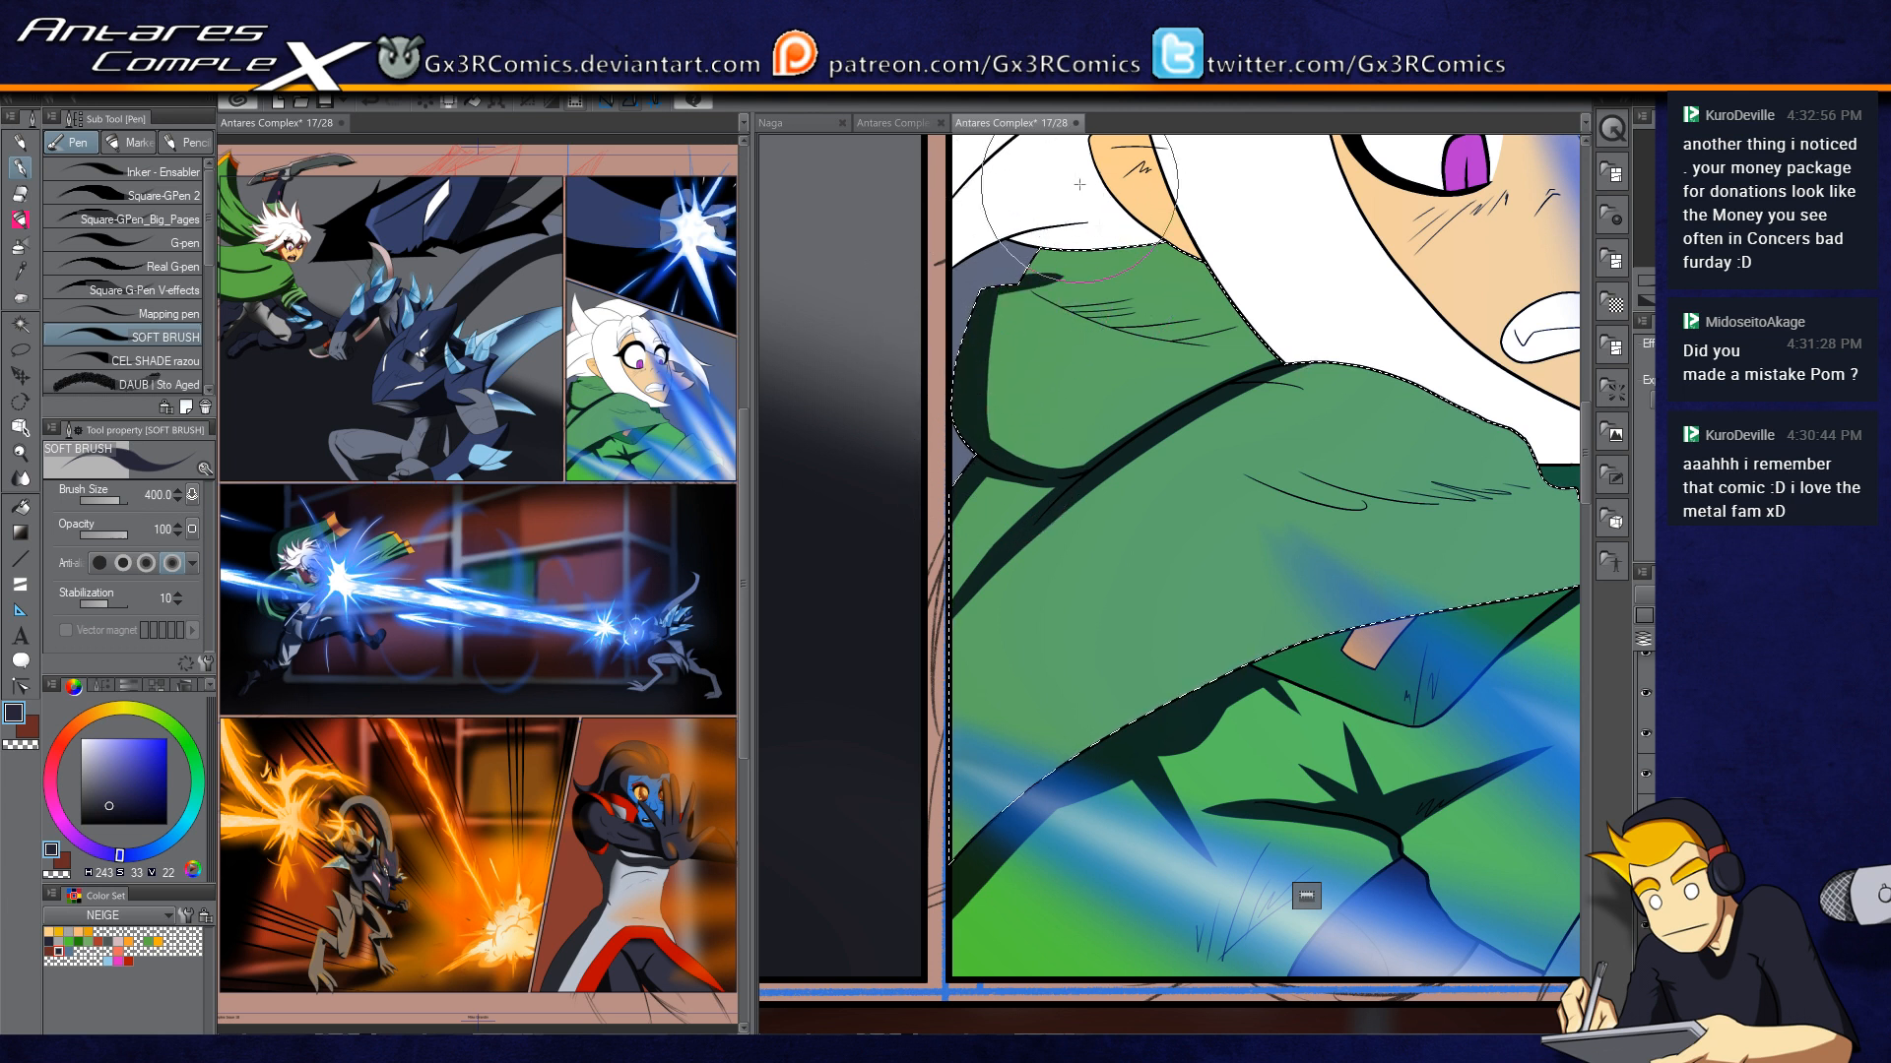
# Step: Shade the creases on the upper part of the green hood and refine the shadow beneath the hair
pyautogui.moveTo(1045, 310); pyautogui.dragTo(999, 279)
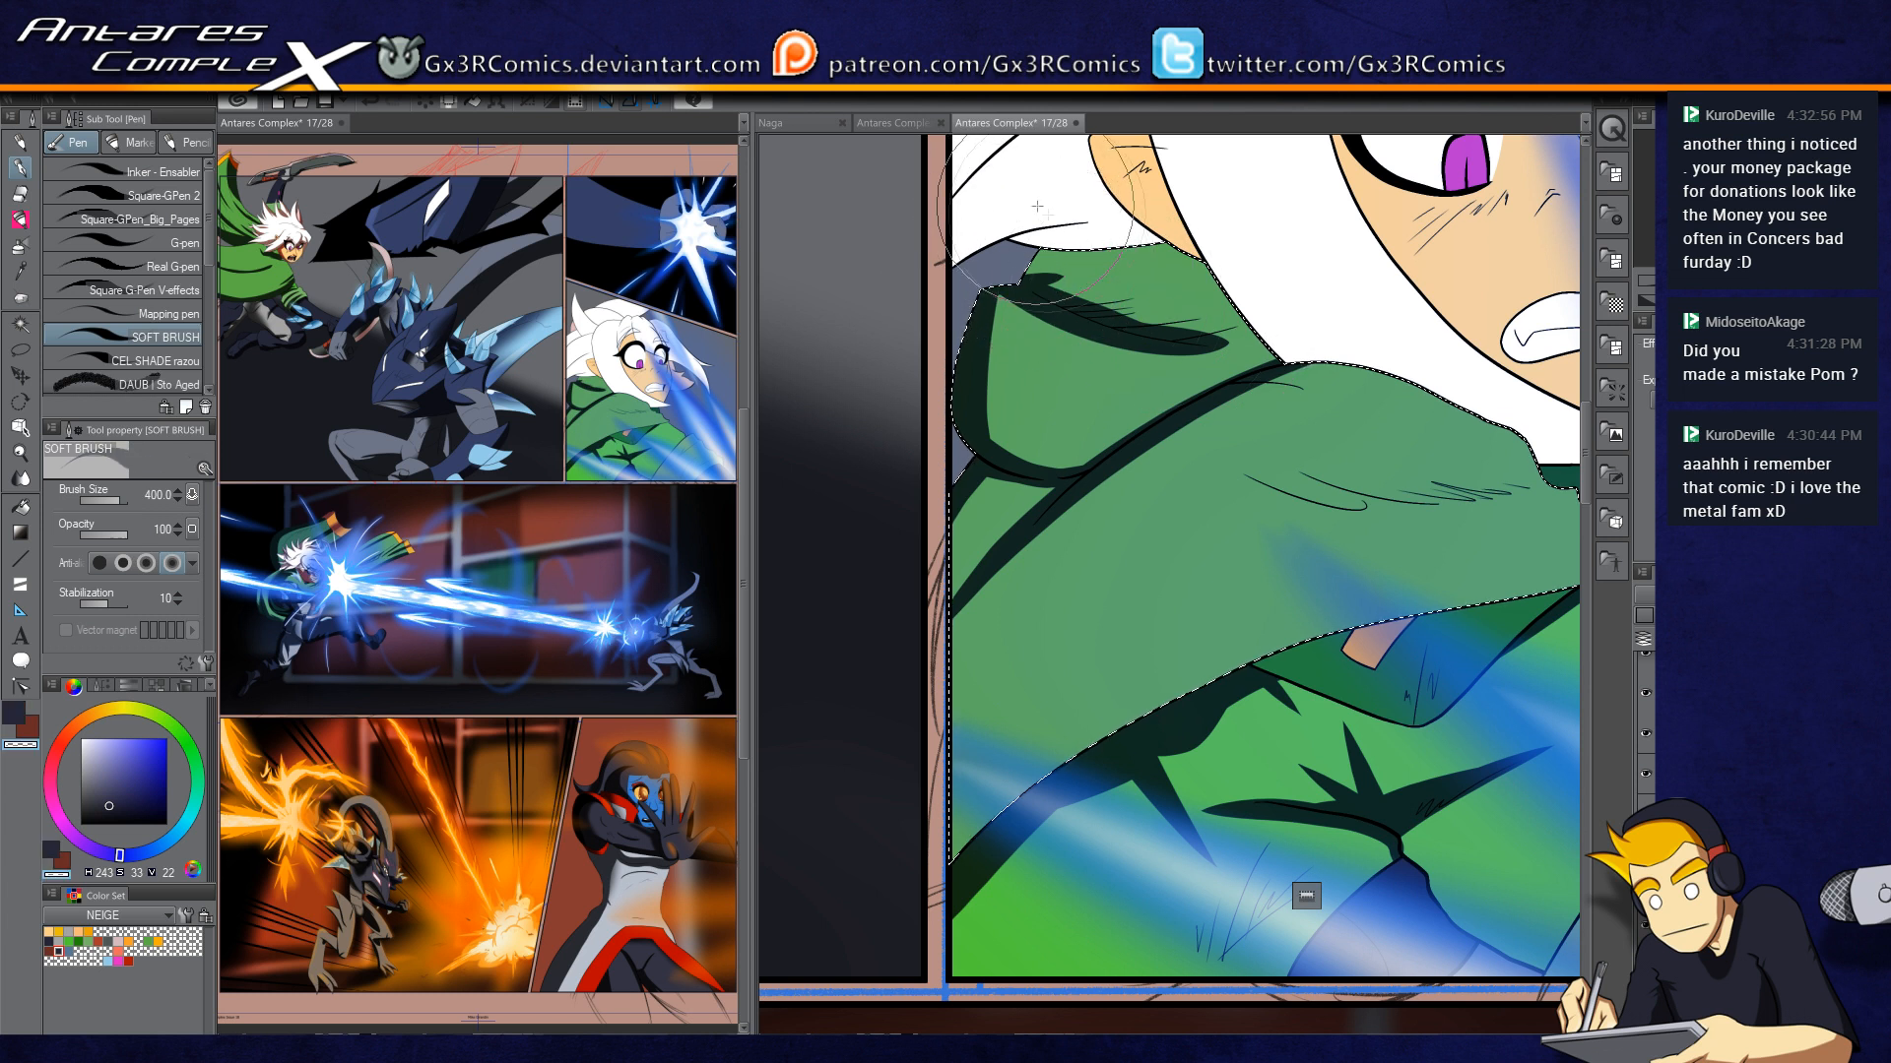
pyautogui.press('c')
pyautogui.press('c')
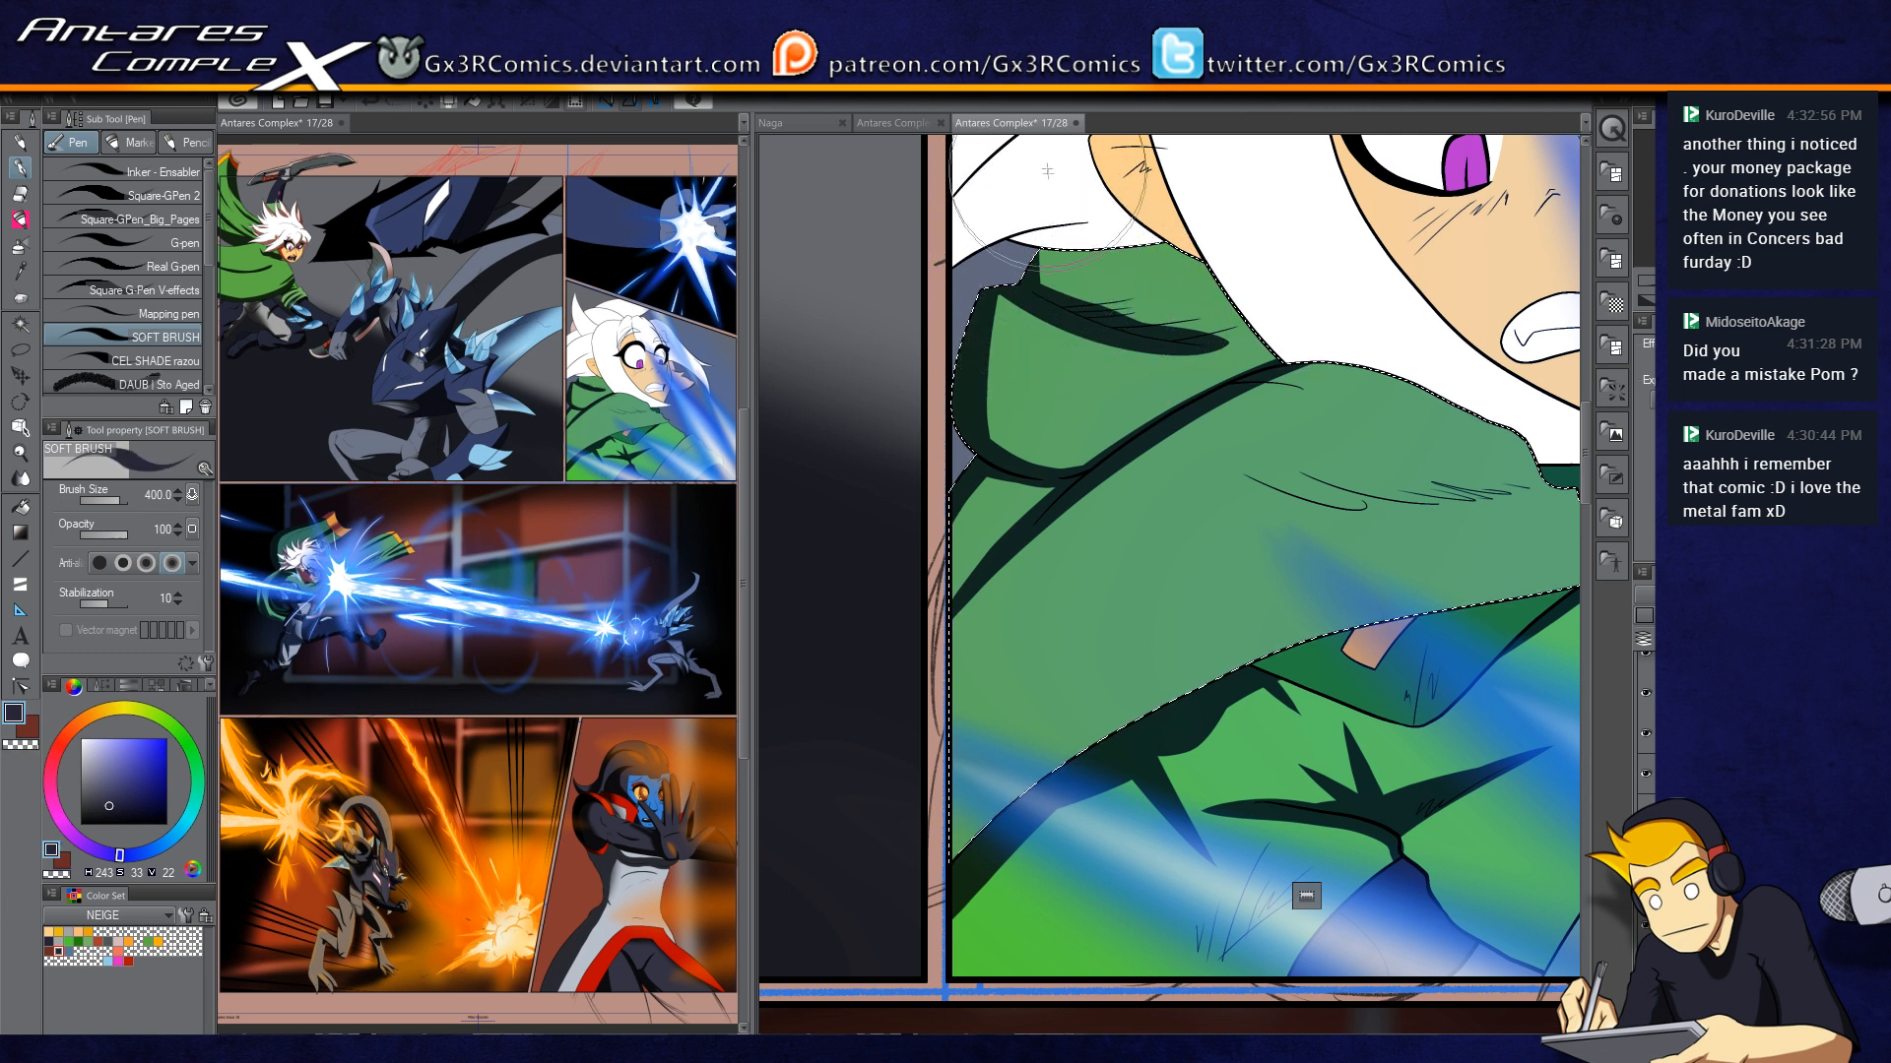
pyautogui.moveTo(1060, 258); pyautogui.dragTo(1034, 260)
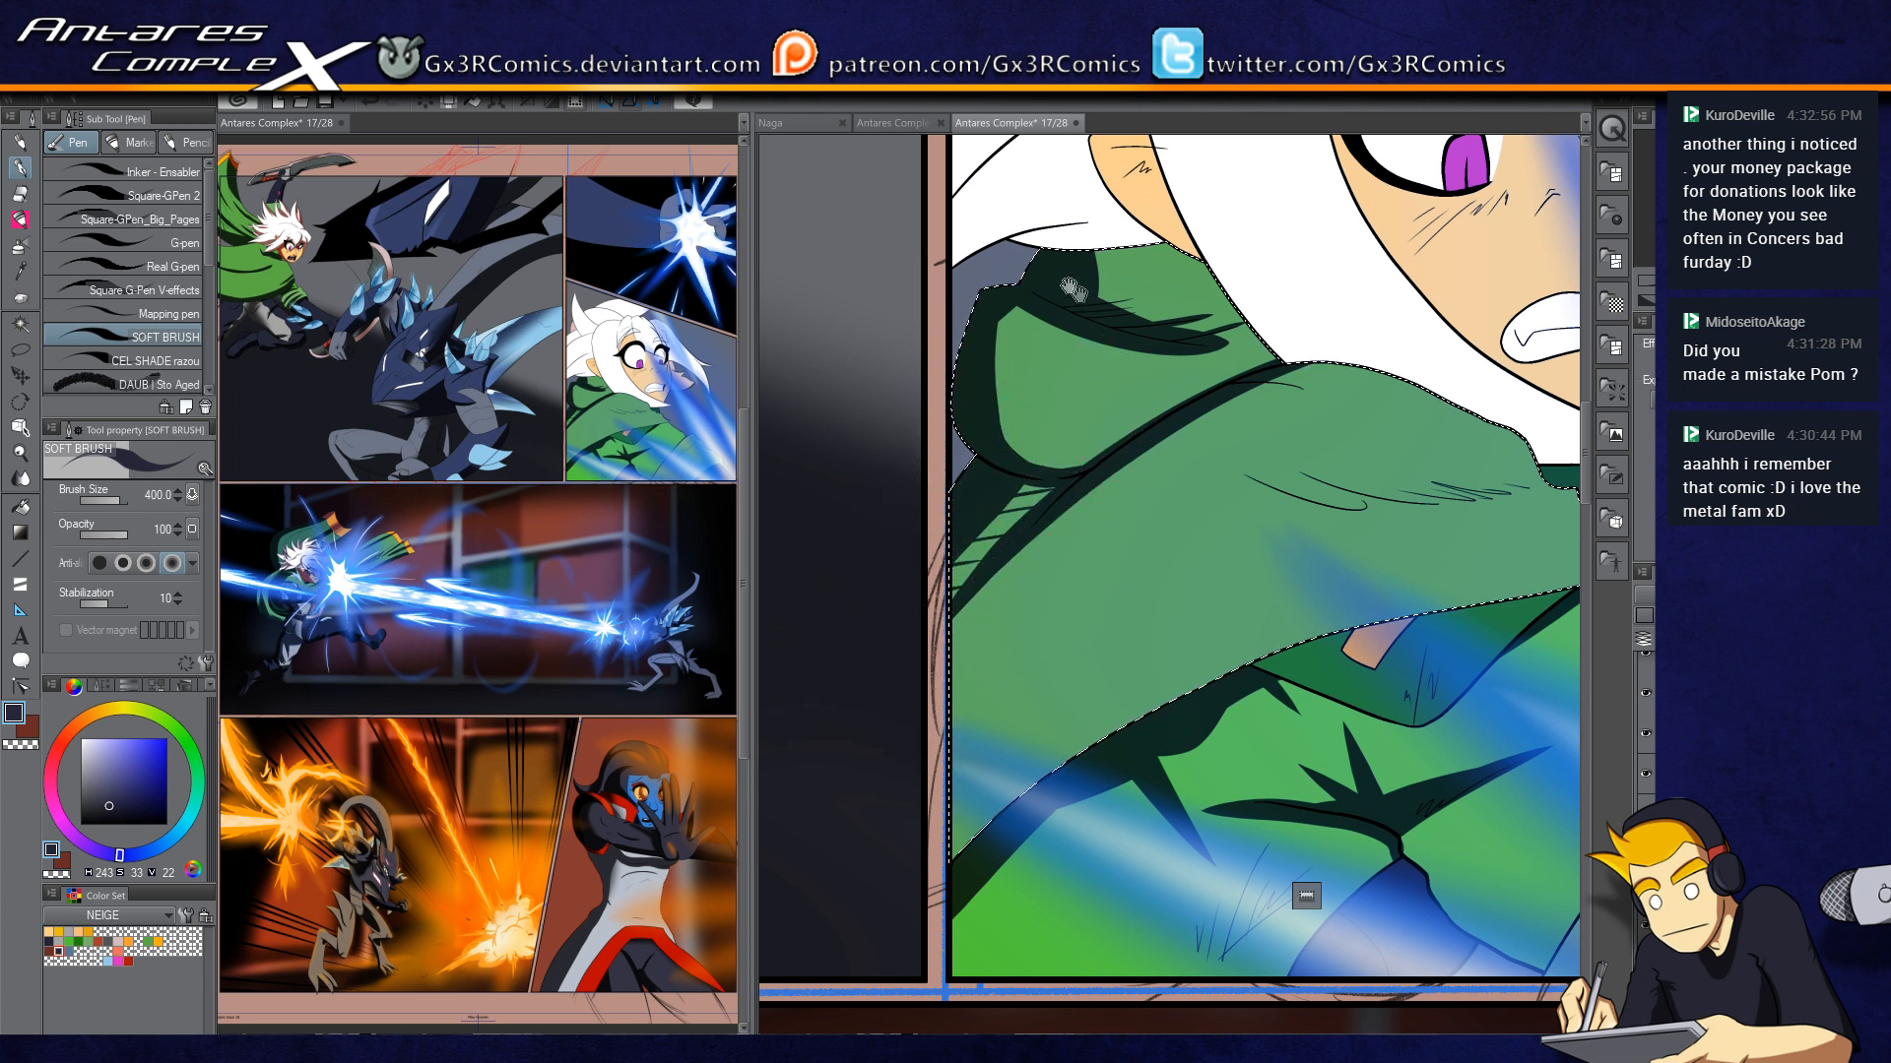
# Step: Auto-select the white hair at the back of the head and shade its upper tip with the reddish-brown colour
pyautogui.moveTo(1133, 202); pyautogui.dragTo(1086, 394)
pyautogui.press('w')
pyautogui.press('x')
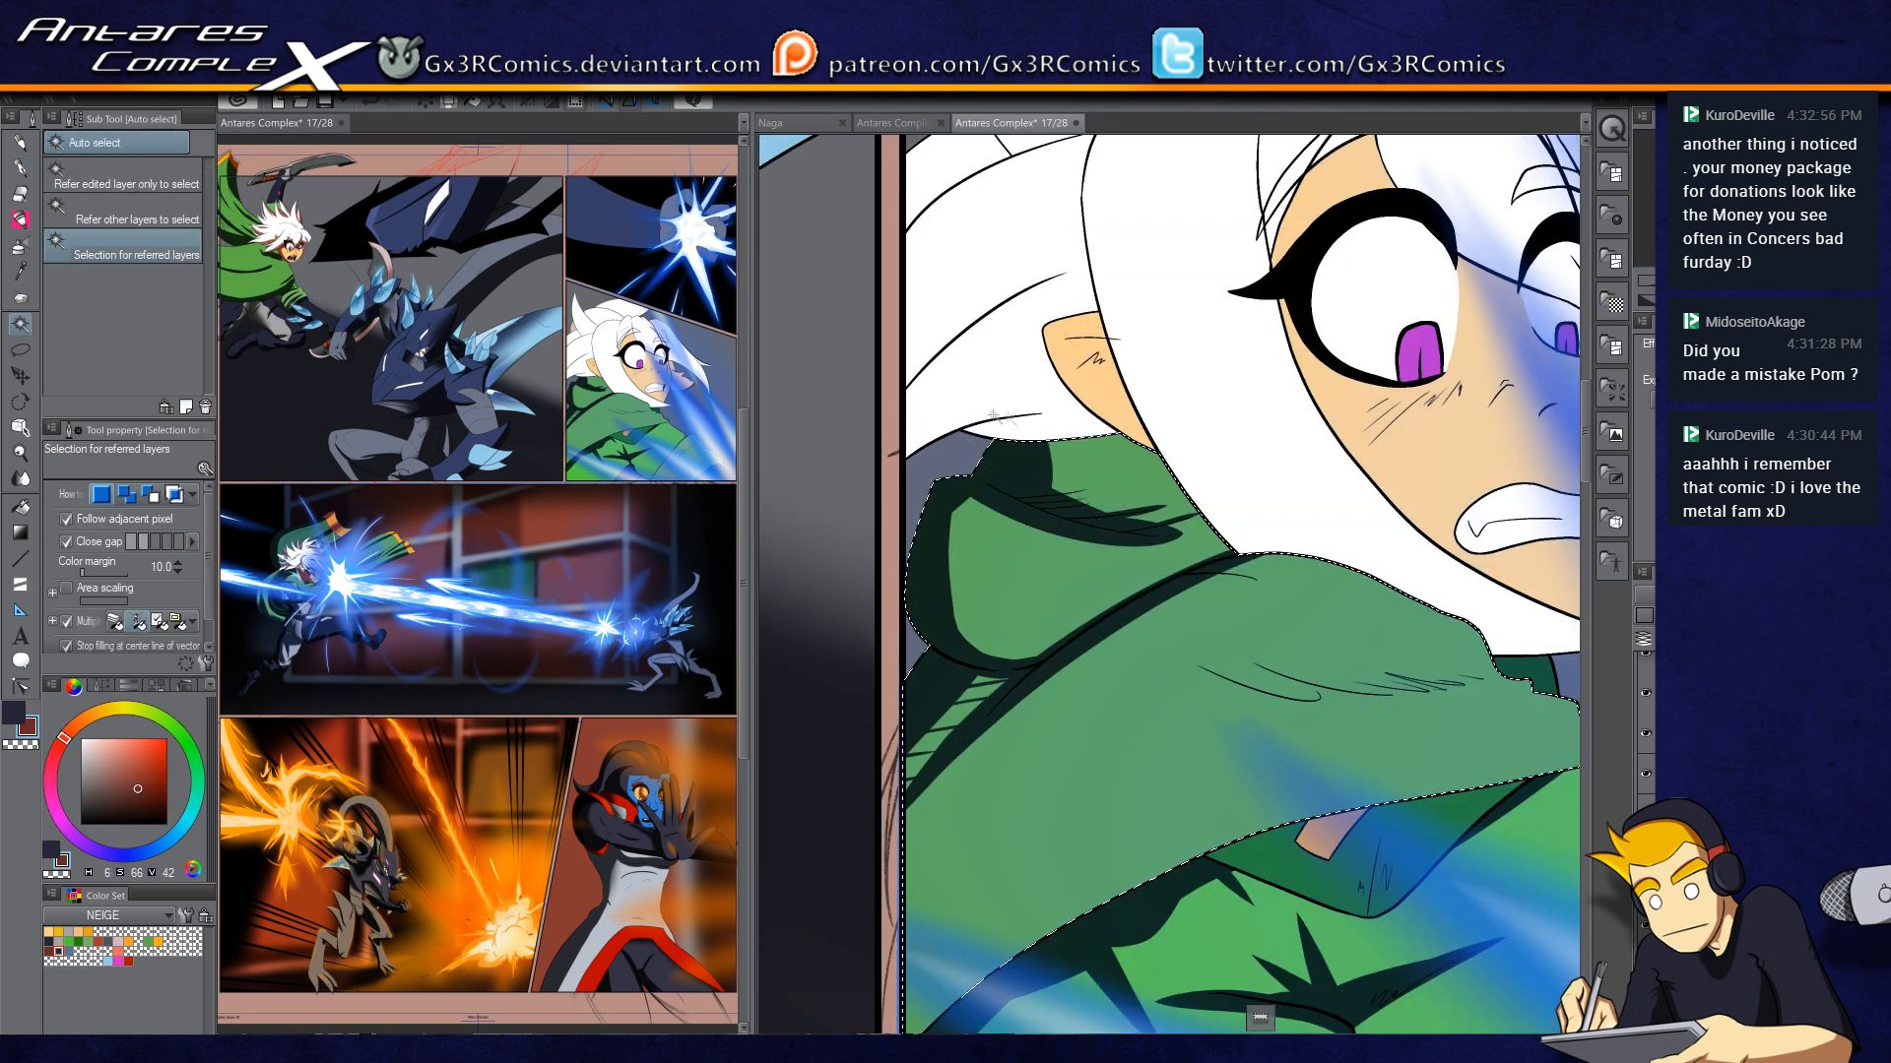
pyautogui.moveTo(956, 386); pyautogui.dragTo(917, 573)
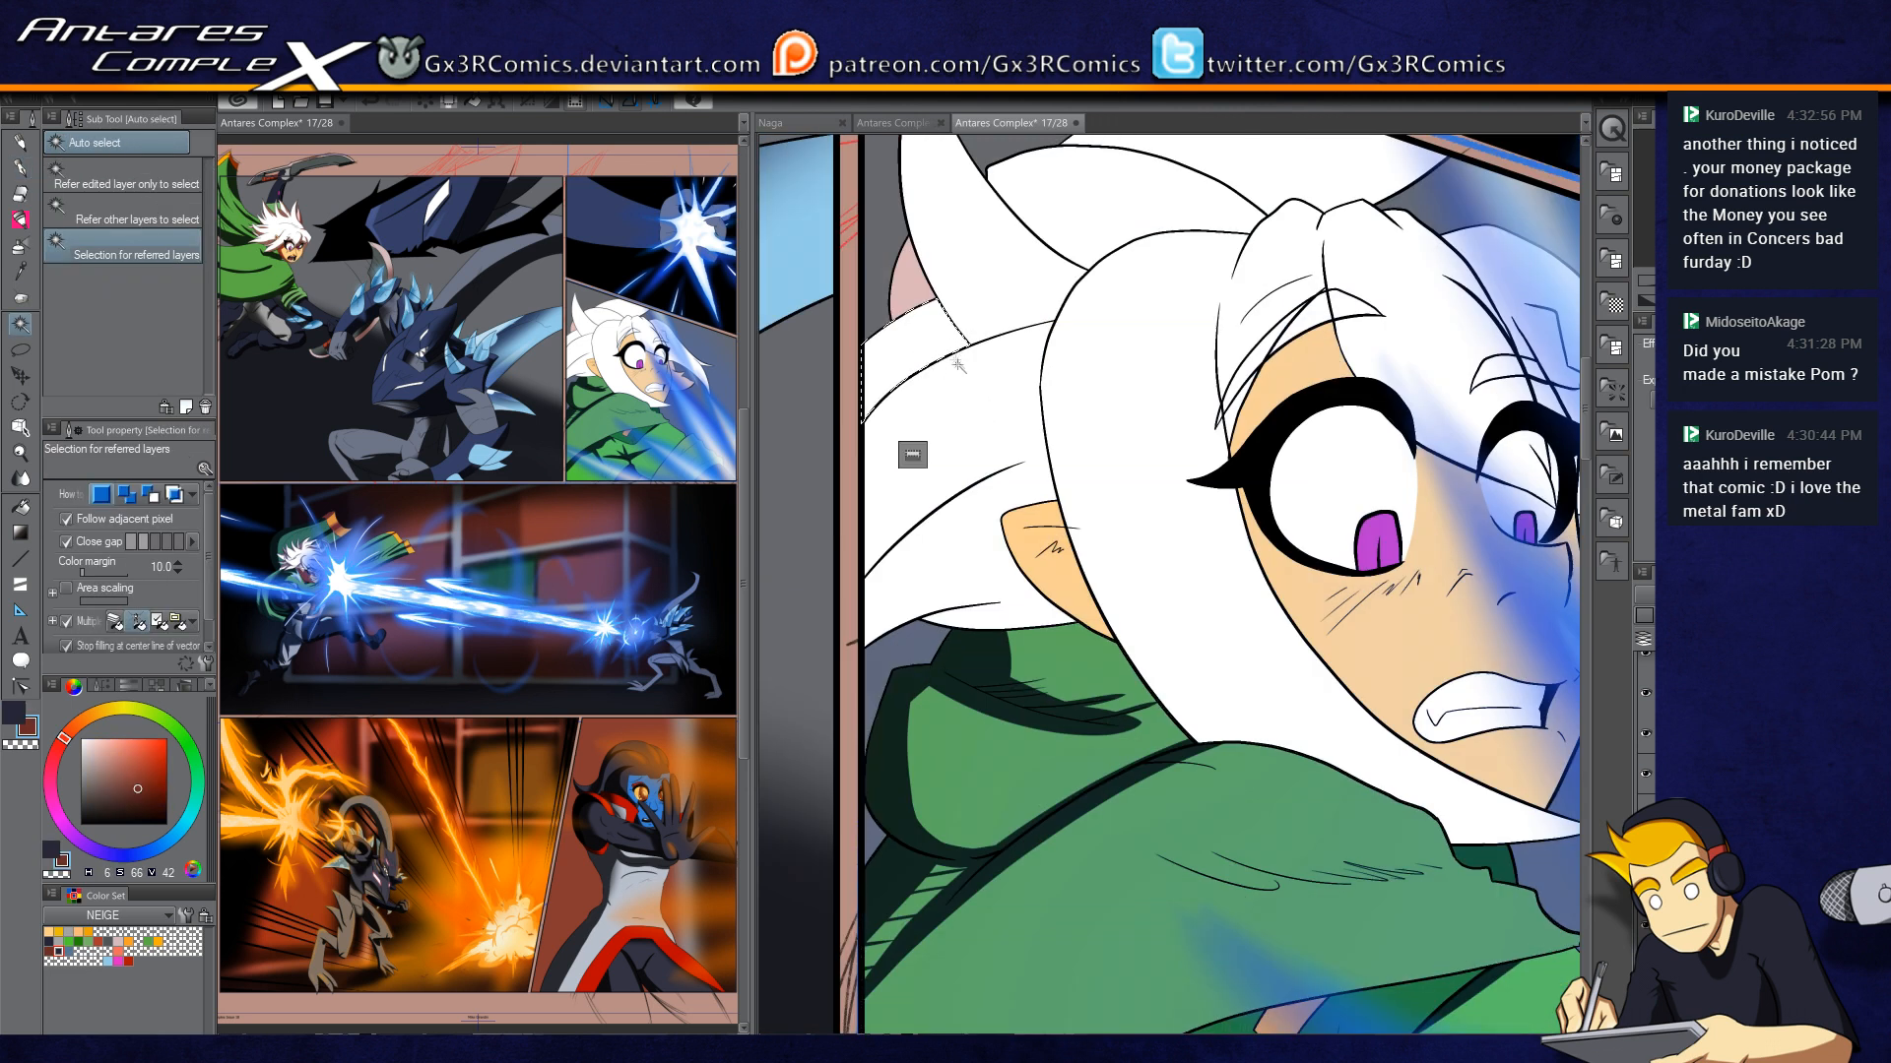
pyautogui.press('p')
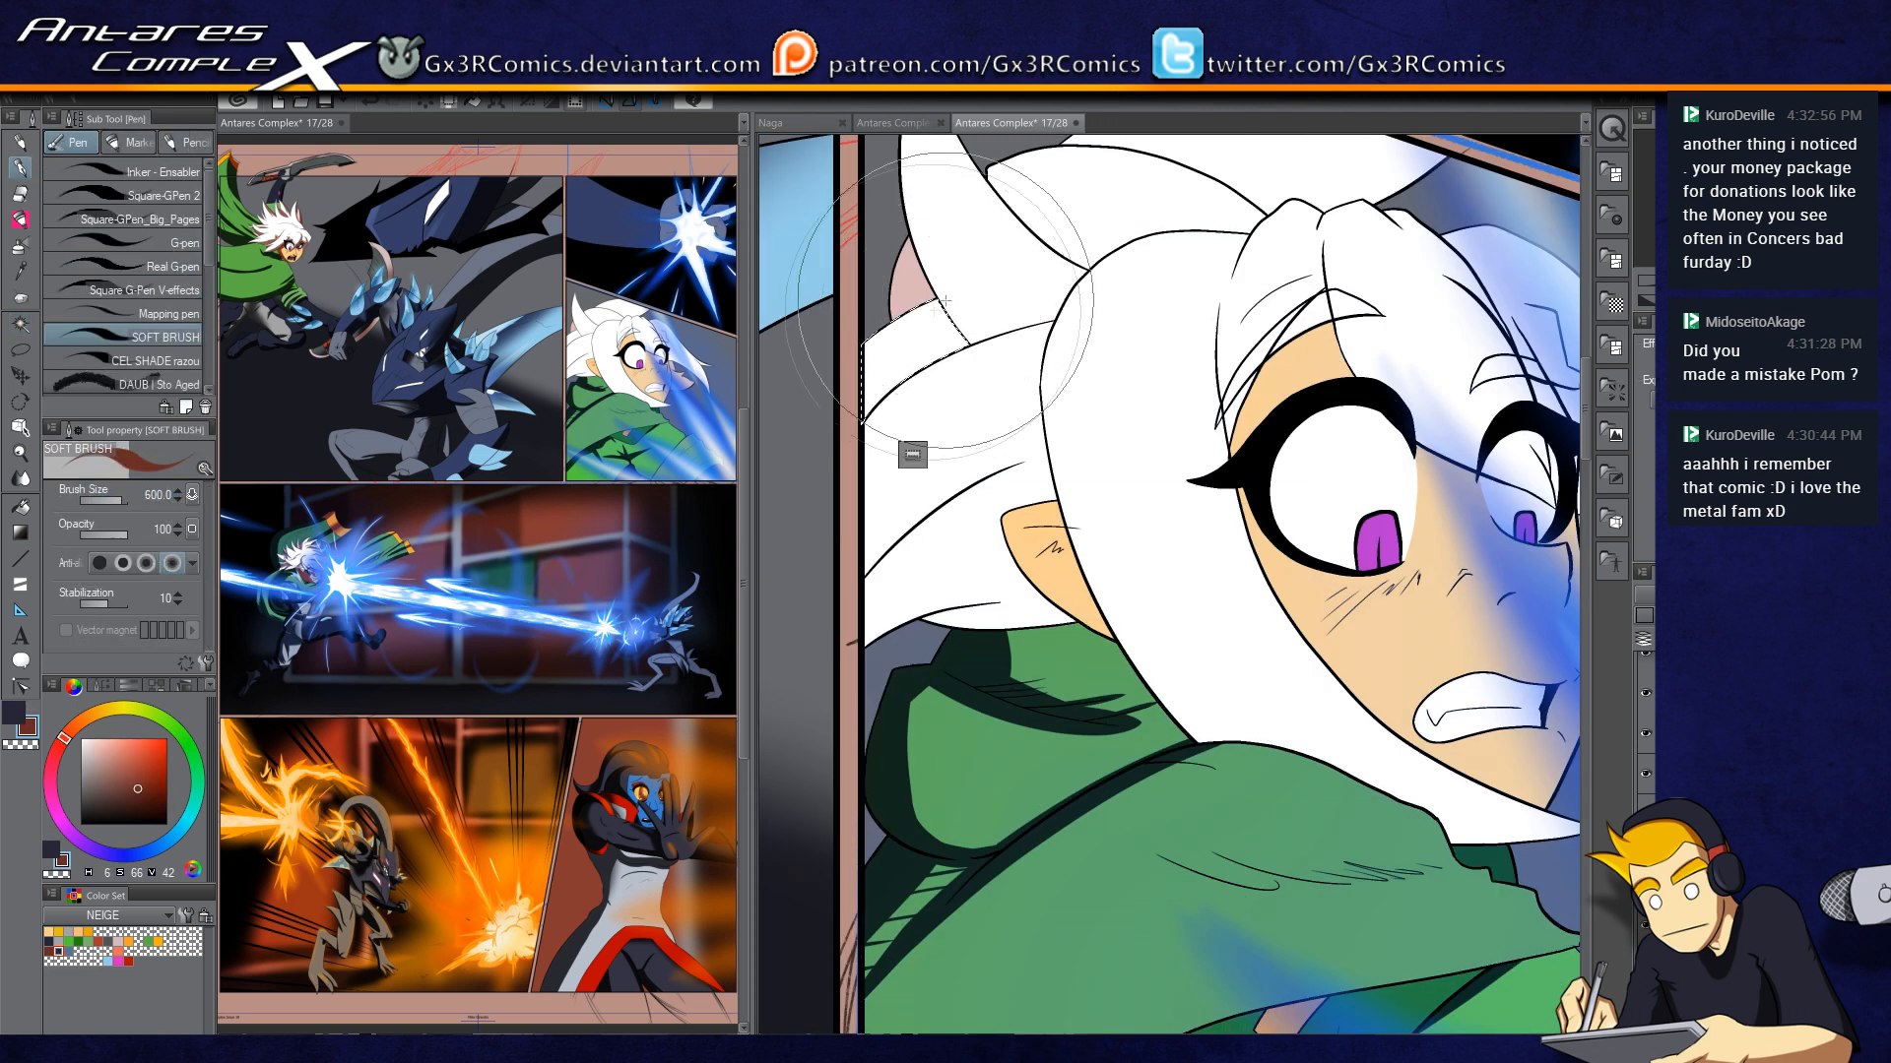
pyautogui.moveTo(1008, 295); pyautogui.dragTo(879, 365)
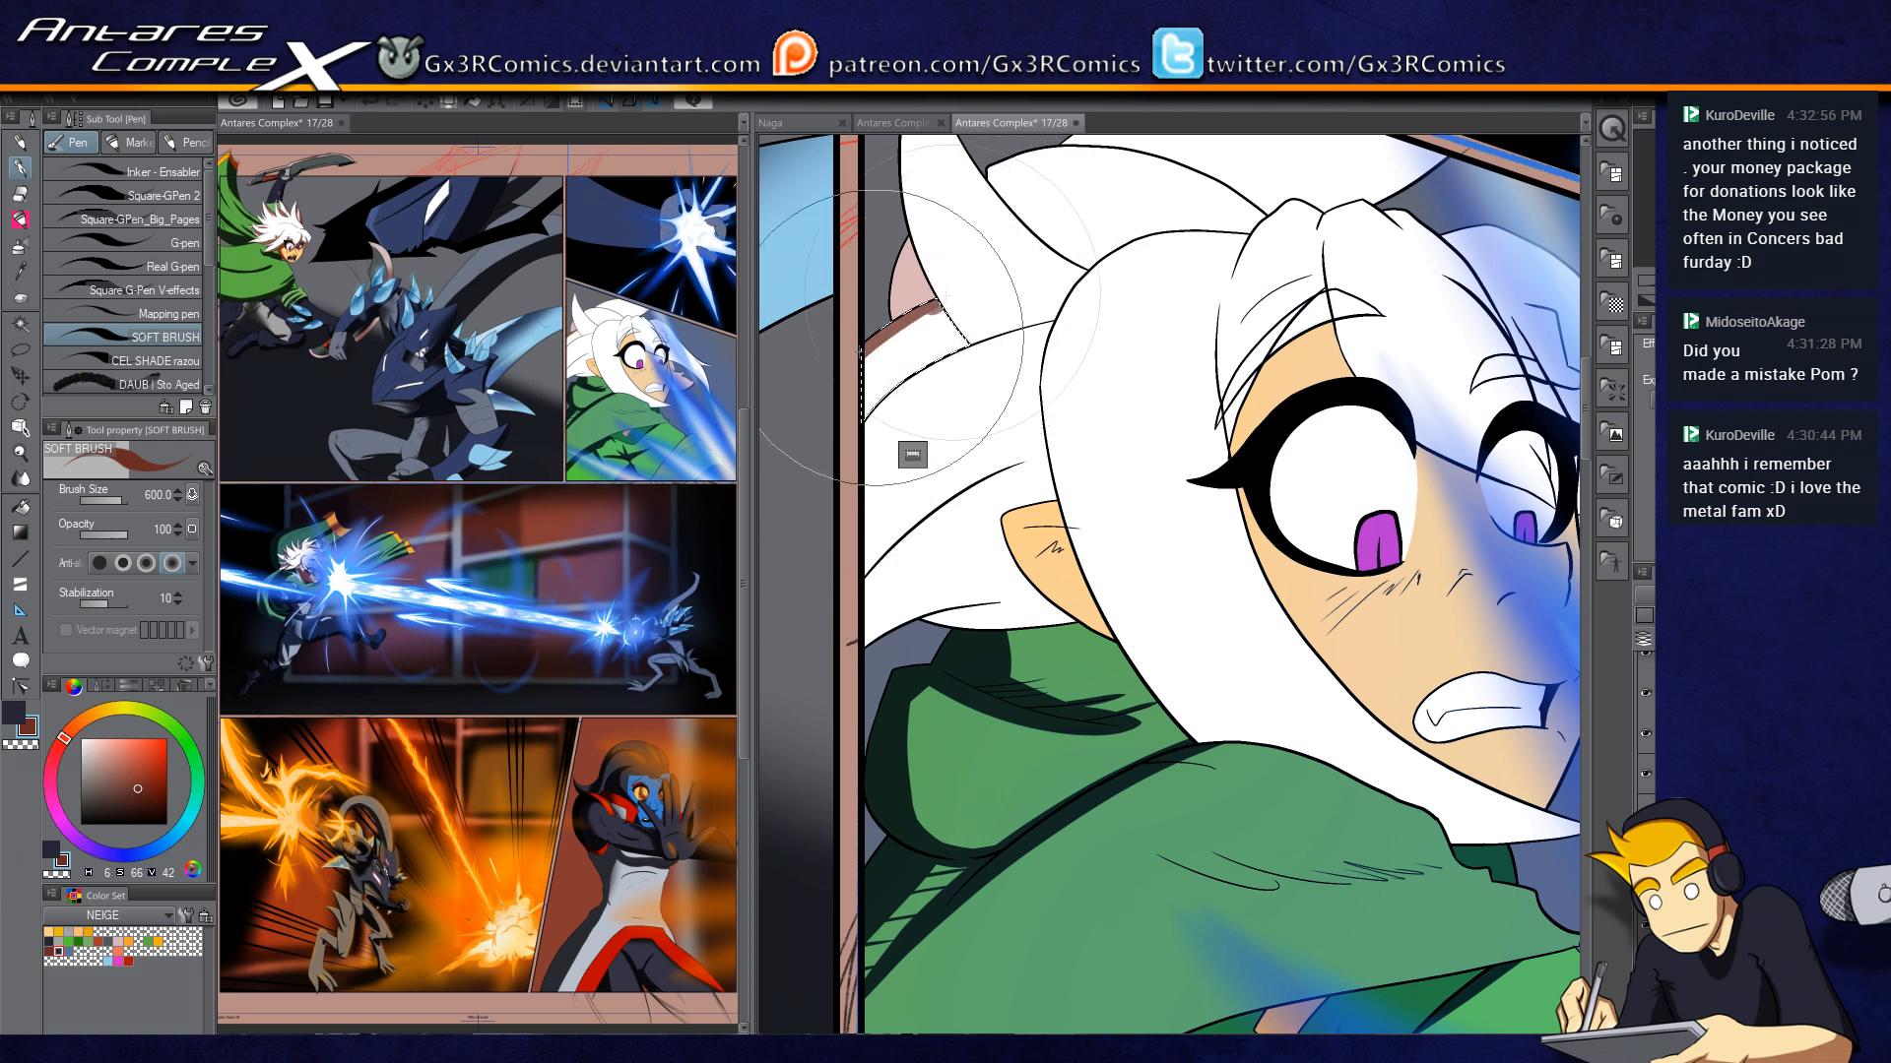
pyautogui.moveTo(1029, 319)
pyautogui.mouseDown()
pyautogui.moveTo(807, 498)
pyautogui.moveTo(988, 336)
pyautogui.moveTo(992, 269)
pyautogui.moveTo(983, 315)
pyautogui.moveTo(922, 278)
pyautogui.moveTo(1039, 343)
pyautogui.moveTo(898, 303)
pyautogui.moveTo(968, 339)
pyautogui.moveTo(922, 358)
pyautogui.moveTo(906, 333)
pyautogui.moveTo(989, 422)
pyautogui.moveTo(945, 319)
pyautogui.moveTo(1006, 346)
pyautogui.moveTo(1022, 322)
pyautogui.moveTo(841, 414)
pyautogui.moveTo(945, 370)
pyautogui.moveTo(989, 303)
pyautogui.moveTo(788, 478)
pyautogui.moveTo(1013, 295)
pyautogui.moveTo(872, 352)
pyautogui.moveTo(818, 425)
pyautogui.moveTo(827, 399)
pyautogui.moveTo(1047, 308)
pyautogui.moveTo(896, 398)
pyautogui.moveTo(799, 507)
pyautogui.mouseUp()
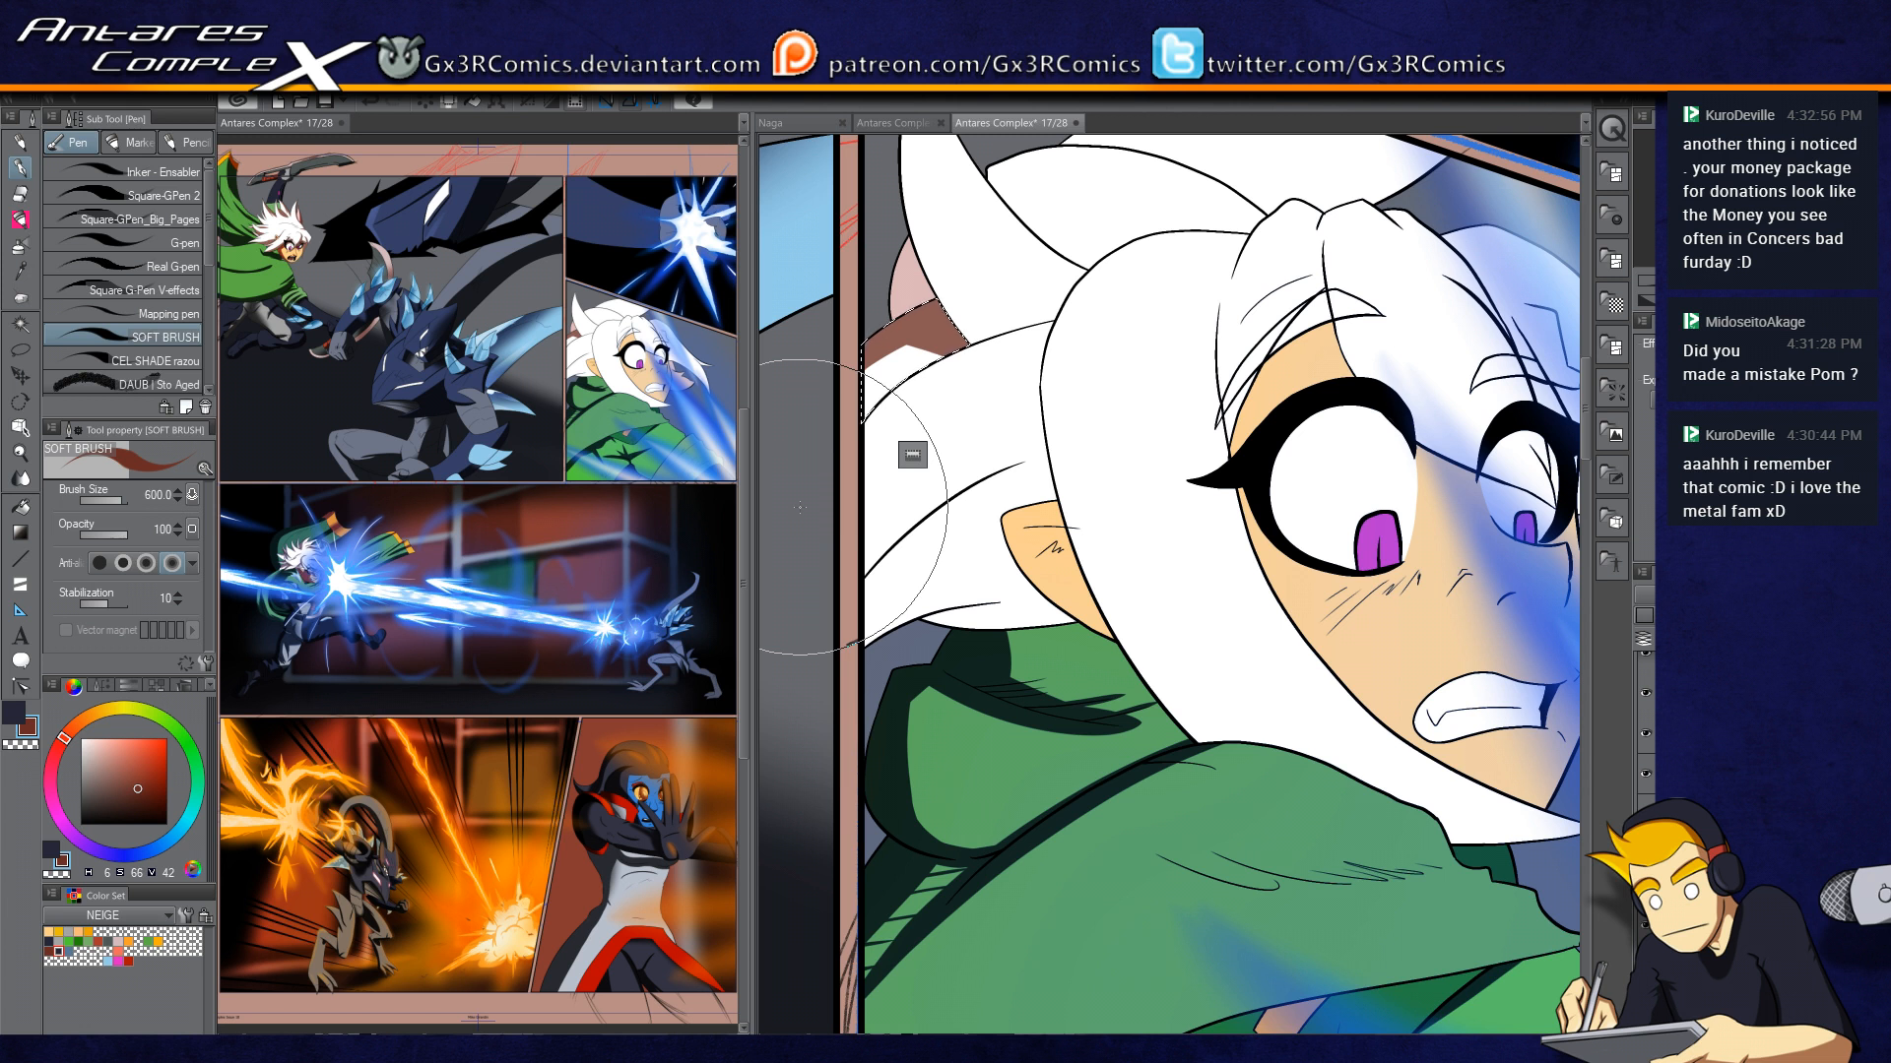
# Step: Select the small pink patch behind the upright hair spike and shade it reddish-brown
pyautogui.press('w')
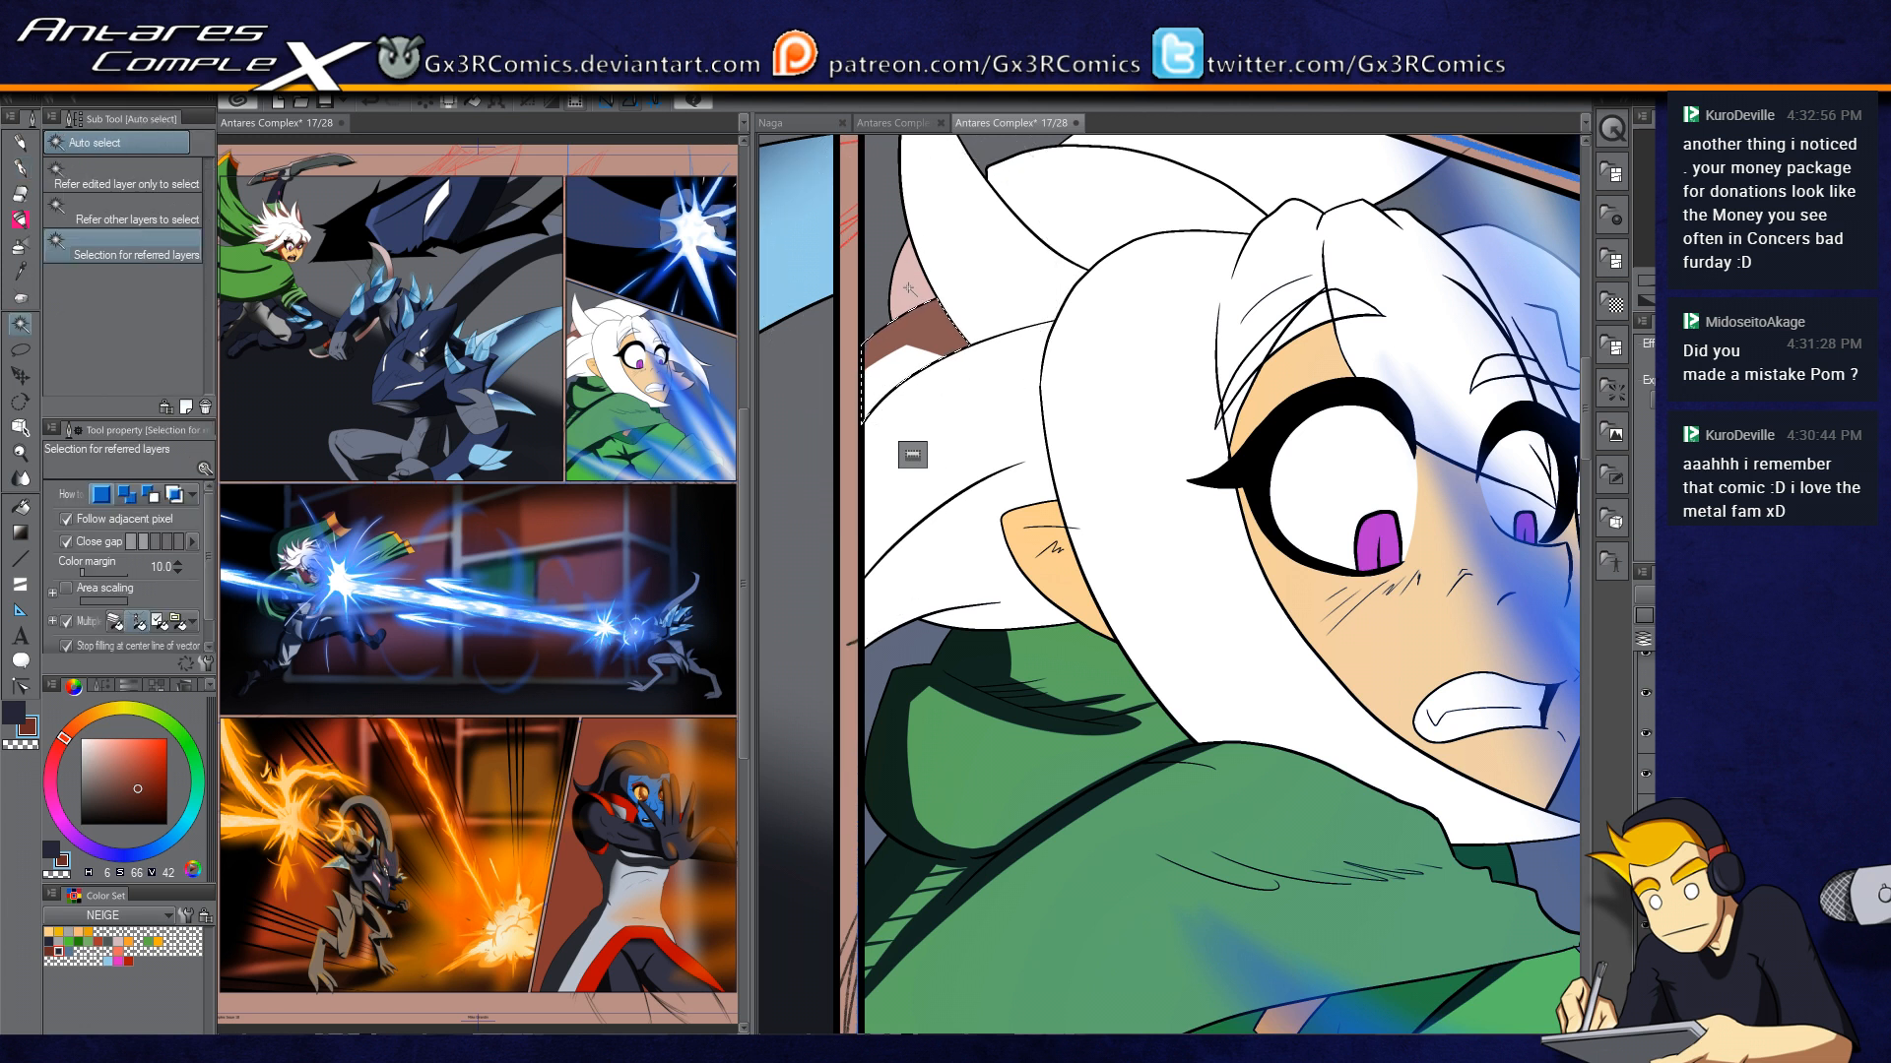
pyautogui.press('p')
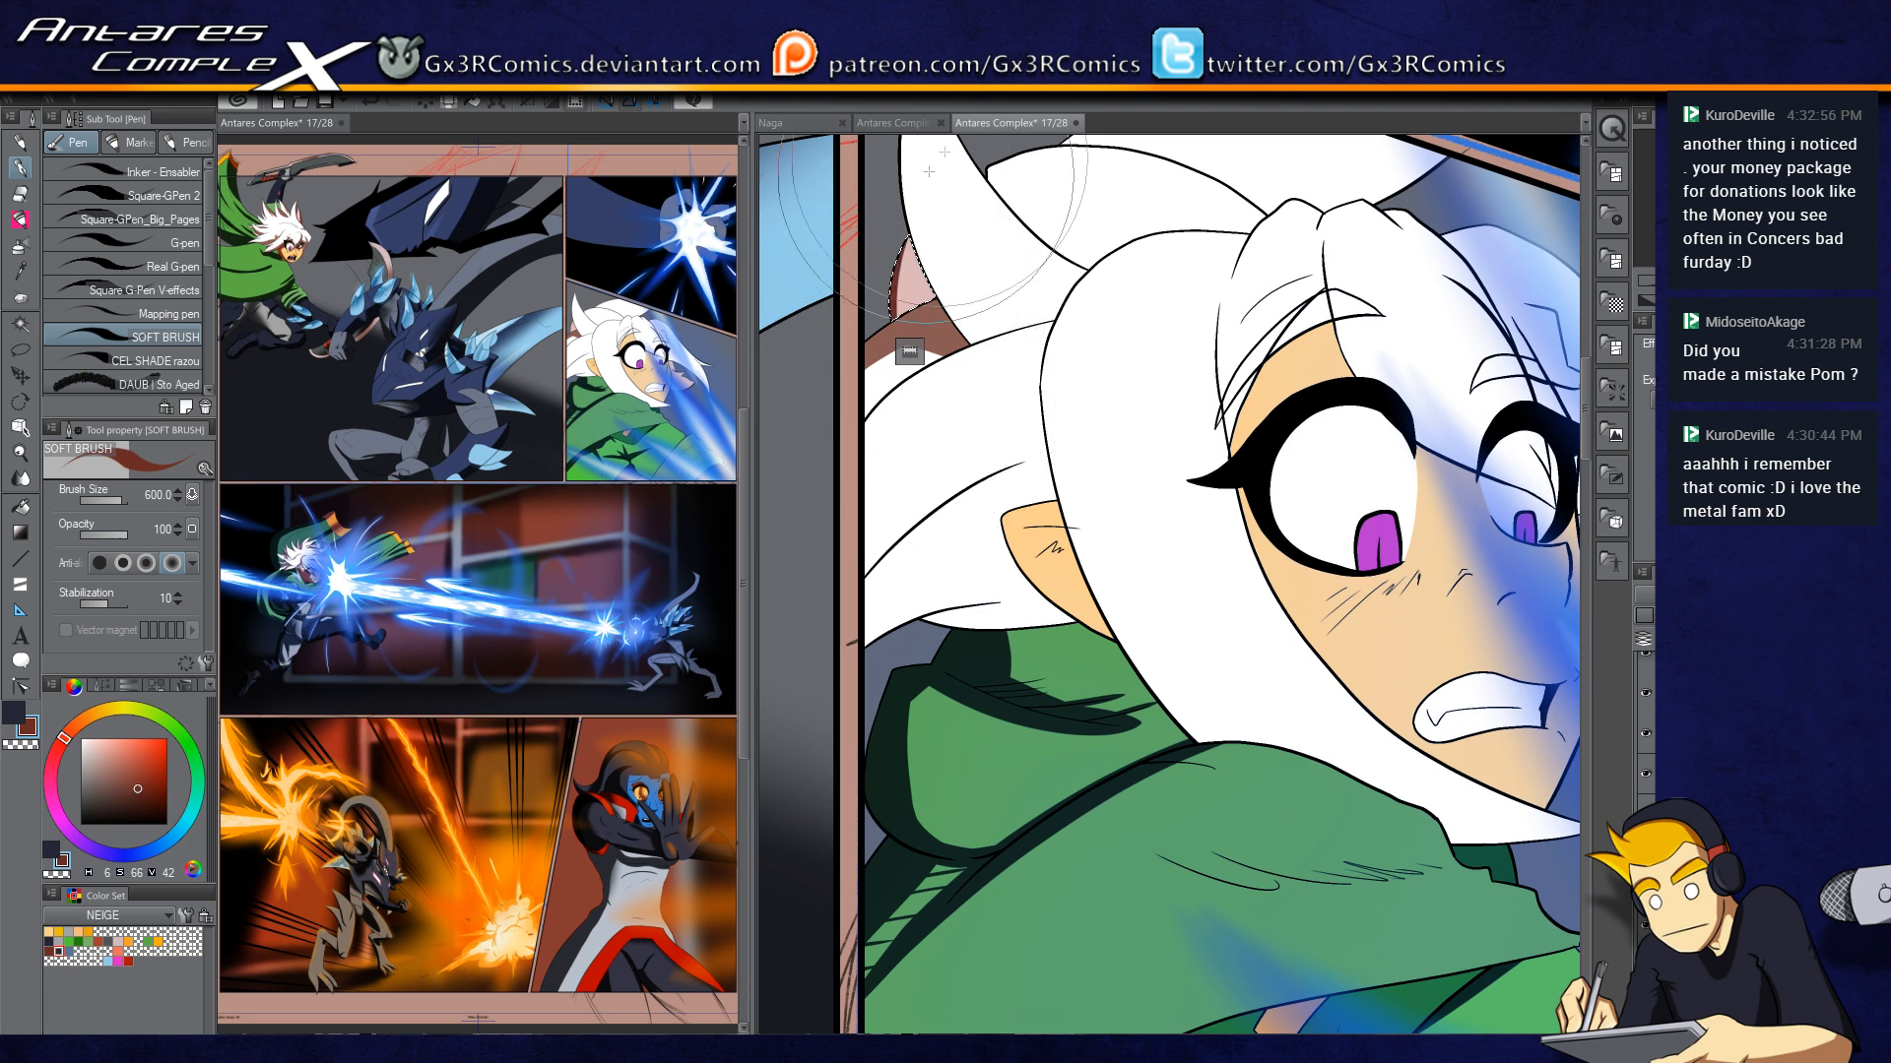
pyautogui.moveTo(898, 313)
pyautogui.mouseDown()
pyautogui.moveTo(912, 254)
pyautogui.moveTo(931, 295)
pyautogui.moveTo(857, 416)
pyautogui.moveTo(920, 285)
pyautogui.mouseUp()
# Step: Select the hair tuft on top of the head and paint a reddish-brown shadow along its upper edge
pyautogui.press('w')
pyautogui.click(886, 356)
pyautogui.press('p')
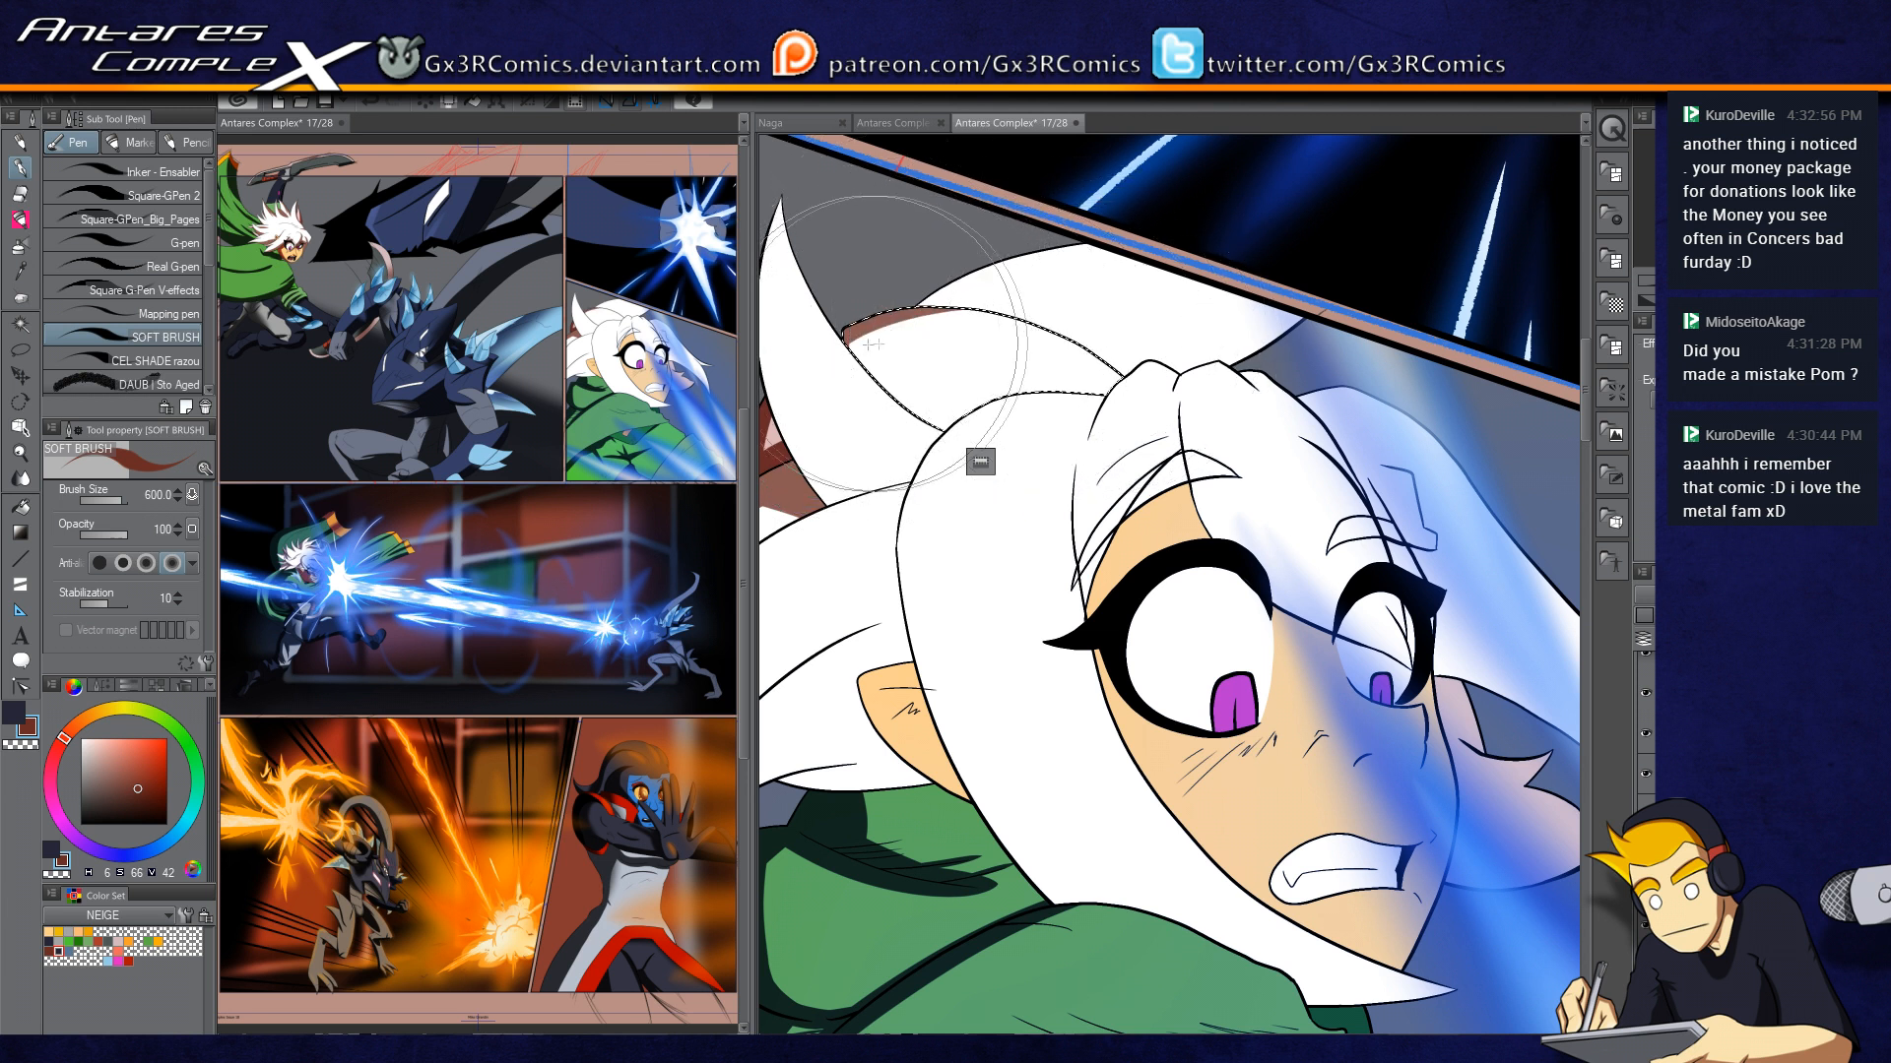
pyautogui.moveTo(851, 344); pyautogui.dragTo(1150, 378)
pyautogui.moveTo(904, 320); pyautogui.dragTo(1153, 401)
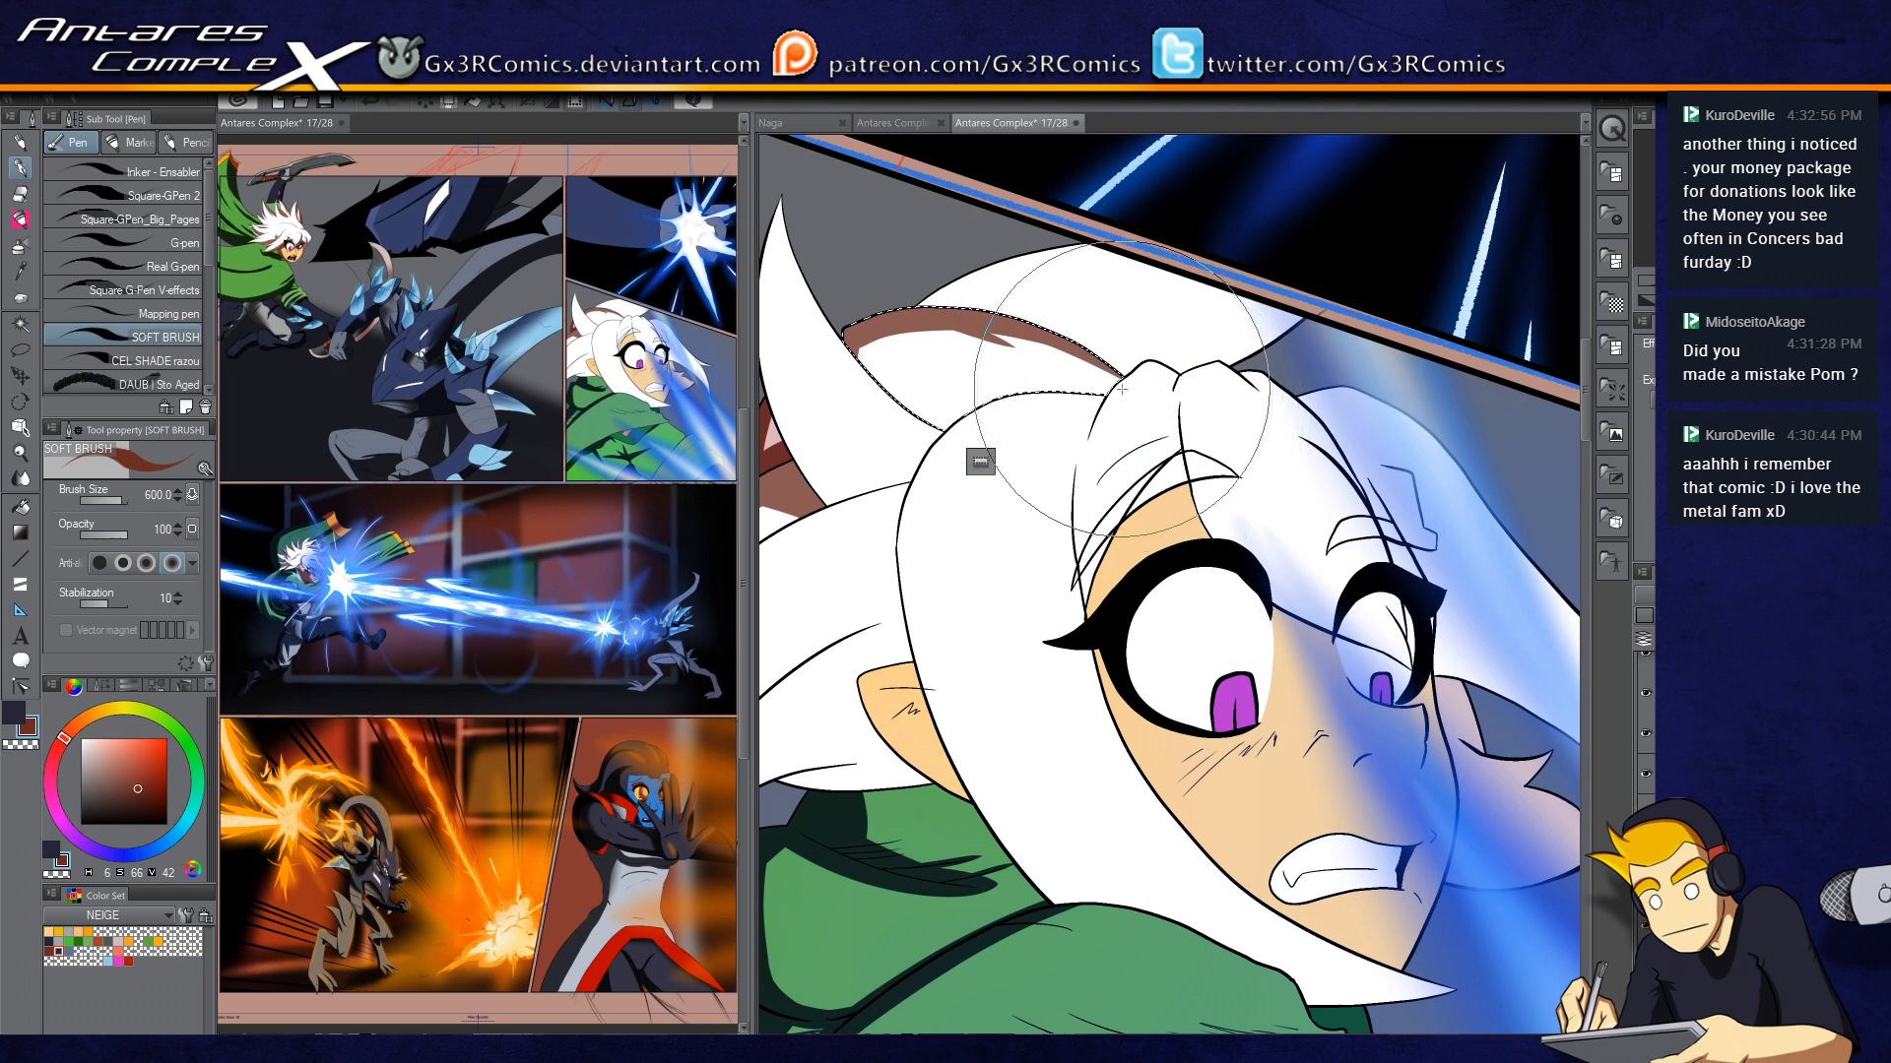
# Step: Select the upright hair spike at the back of the head and shade its inner side and base reddish-brown
pyautogui.moveTo(1038, 445); pyautogui.dragTo(1076, 549)
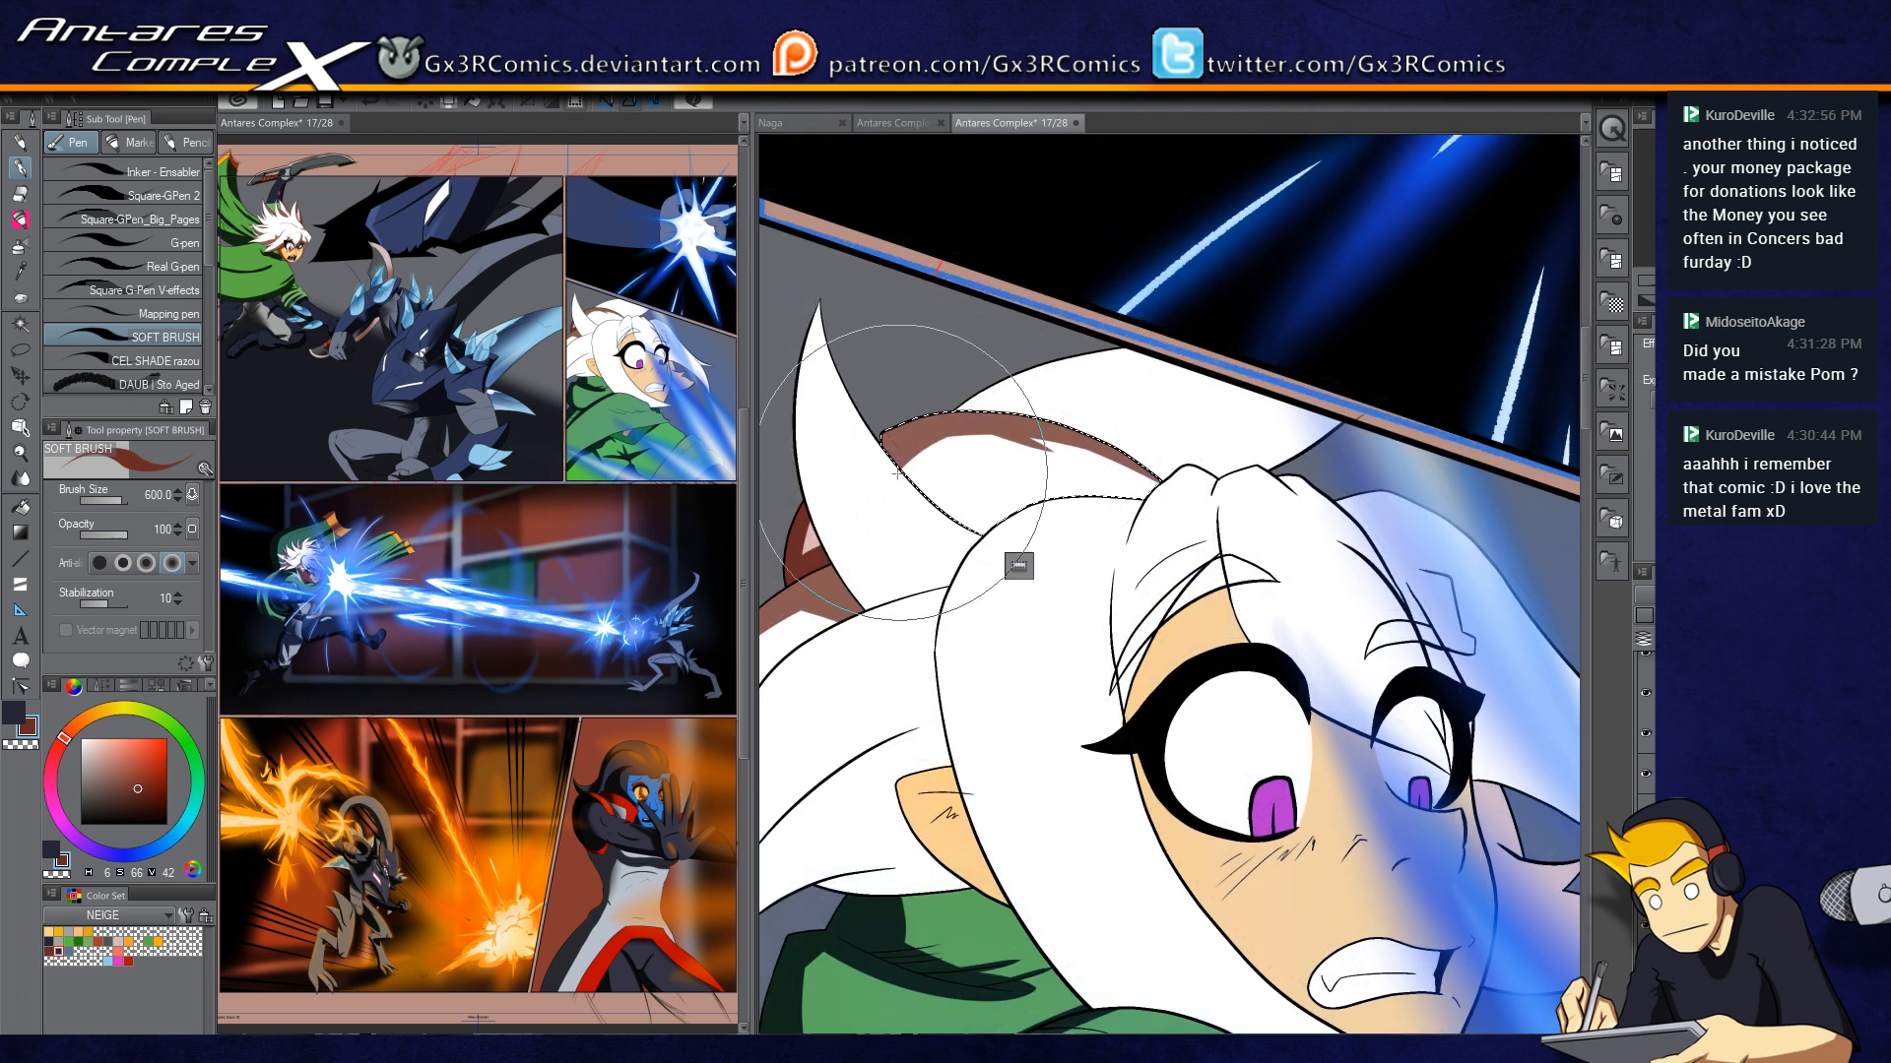
pyautogui.moveTo(1022, 667)
pyautogui.mouseDown()
pyautogui.moveTo(1088, 445)
pyautogui.moveTo(1142, 364)
pyautogui.mouseUp()
pyautogui.moveTo(991, 405); pyautogui.dragTo(958, 603)
pyautogui.press('w')
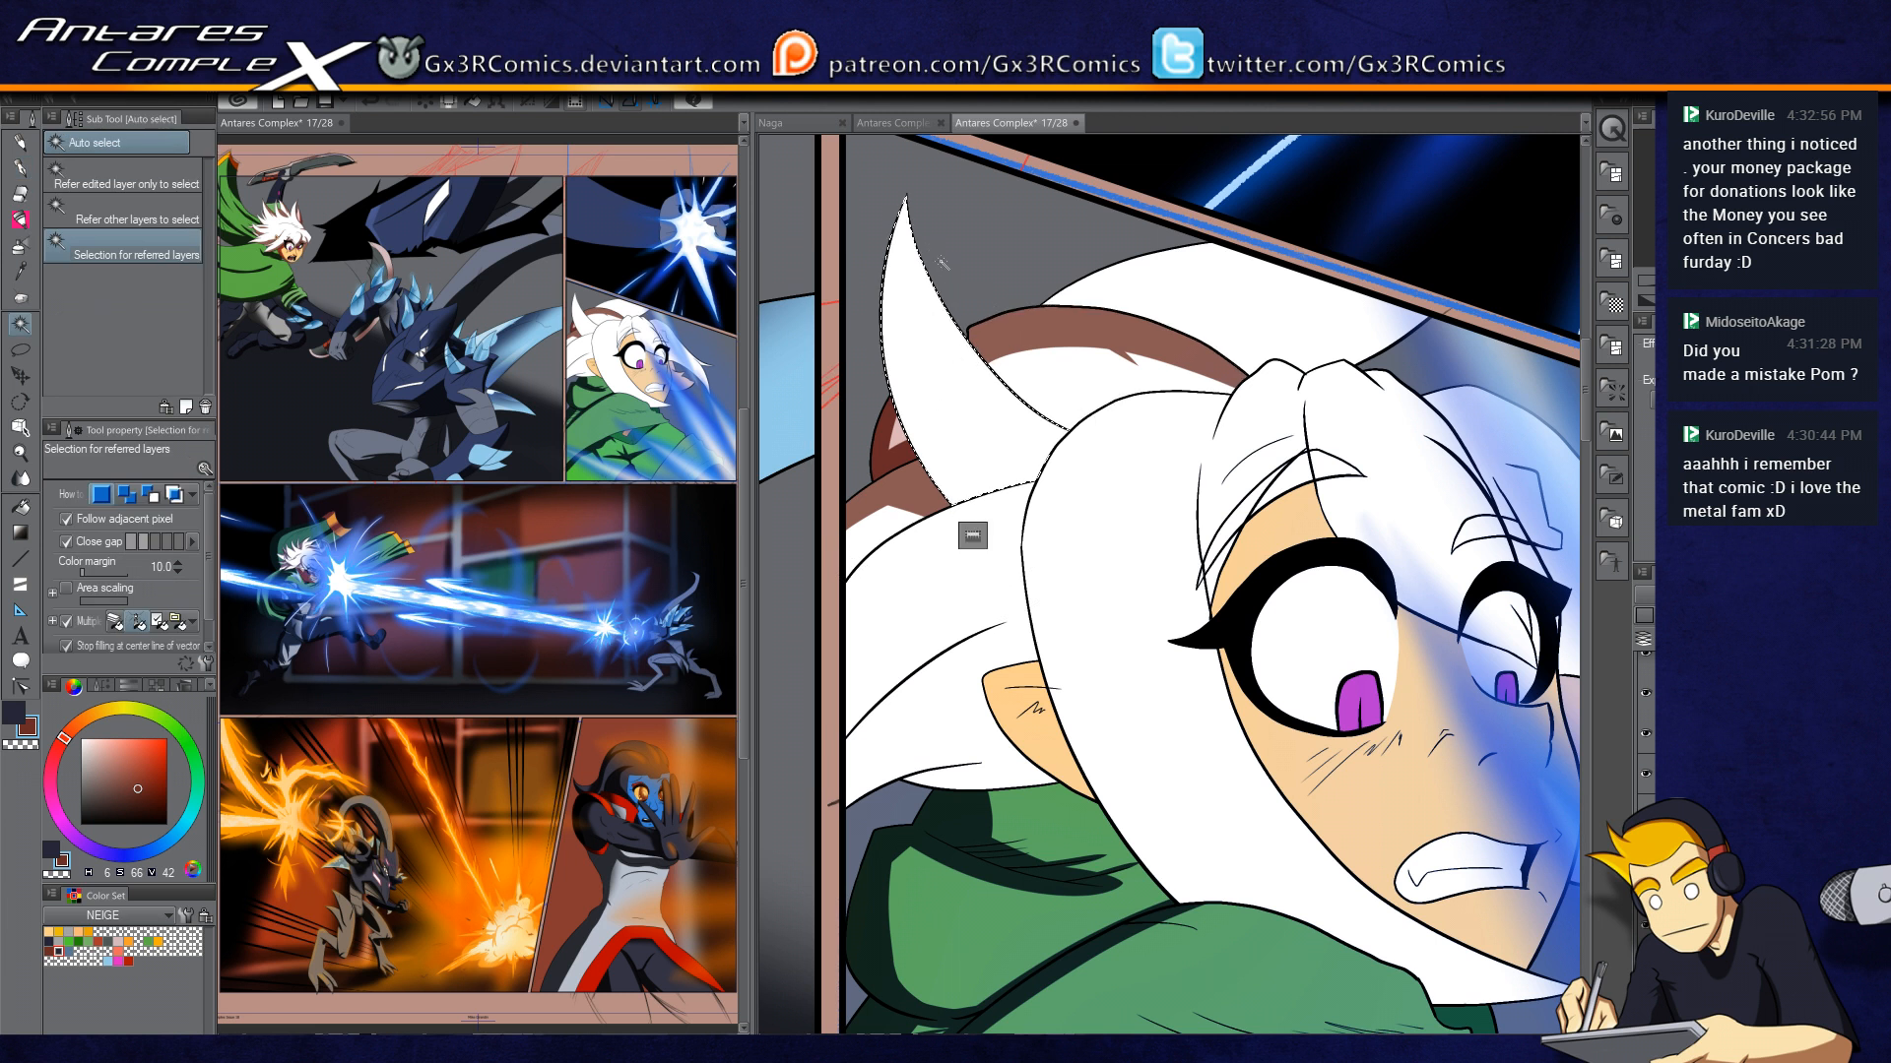
pyautogui.press('p')
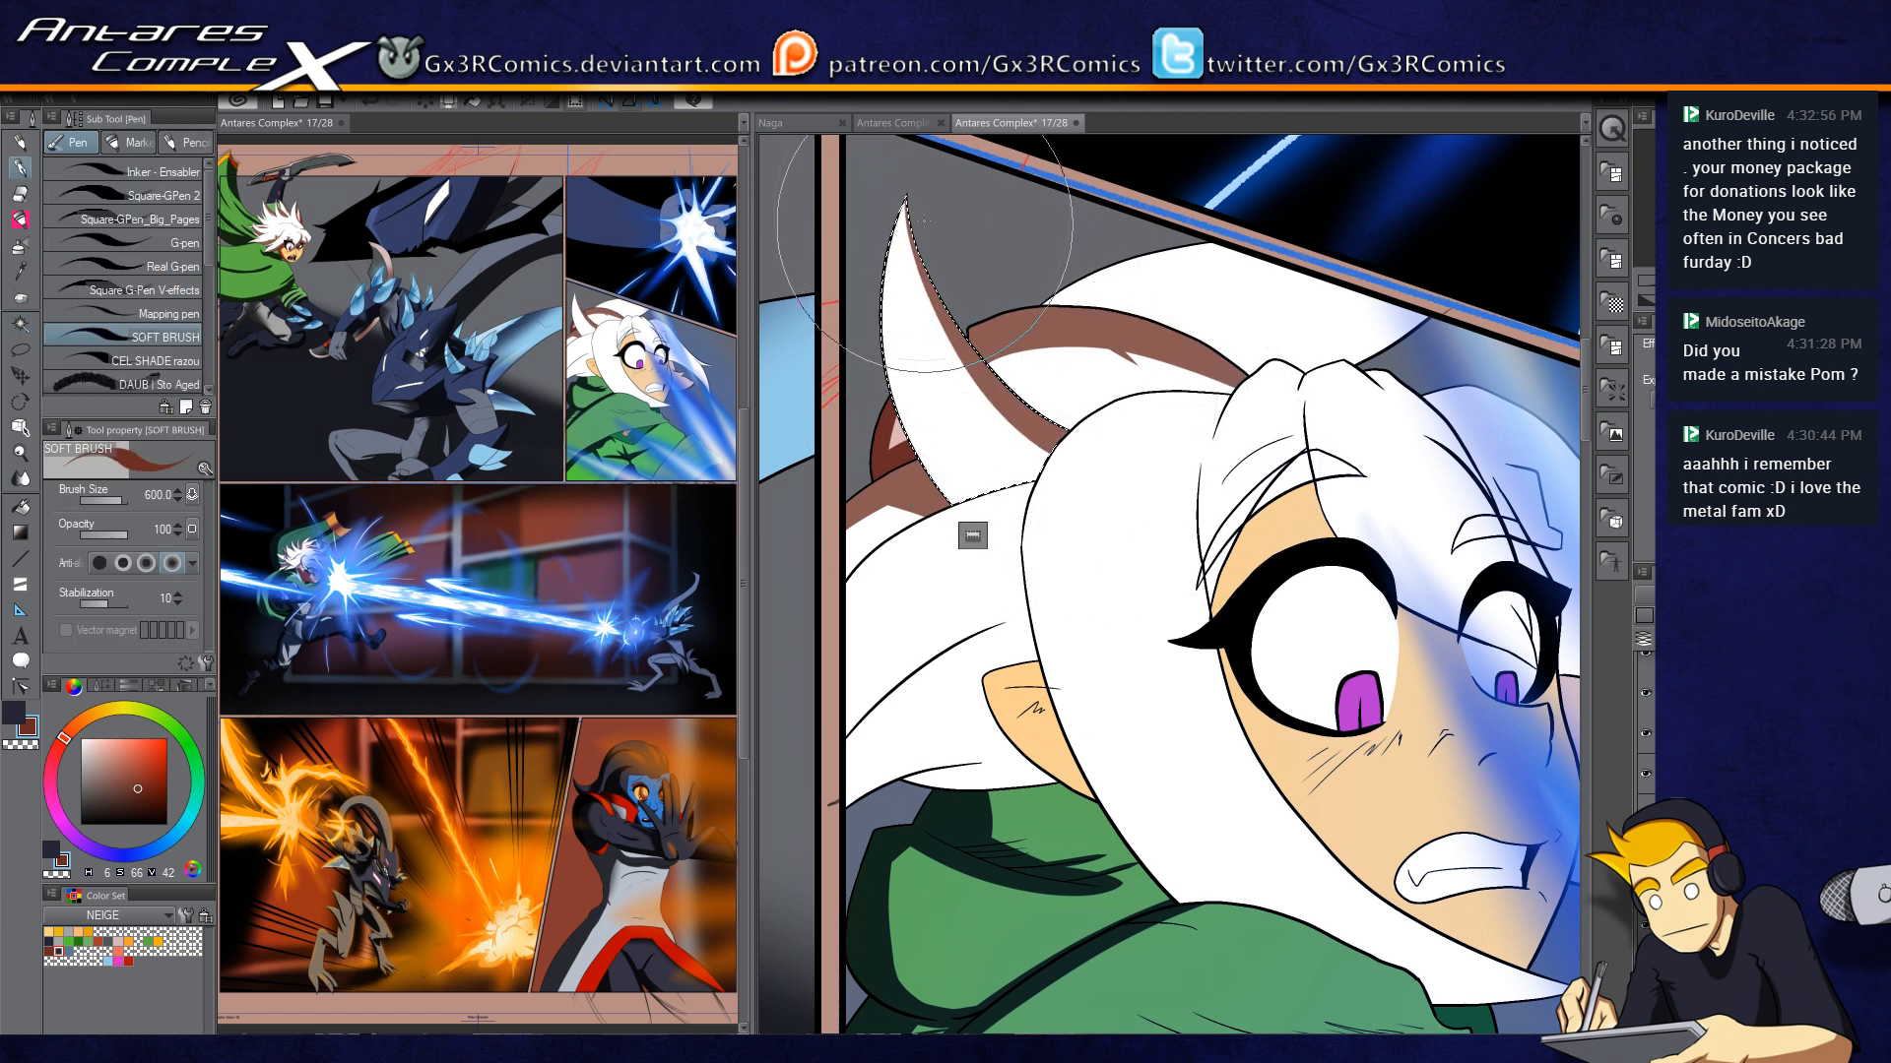
pyautogui.moveTo(910, 298); pyautogui.dragTo(1108, 499)
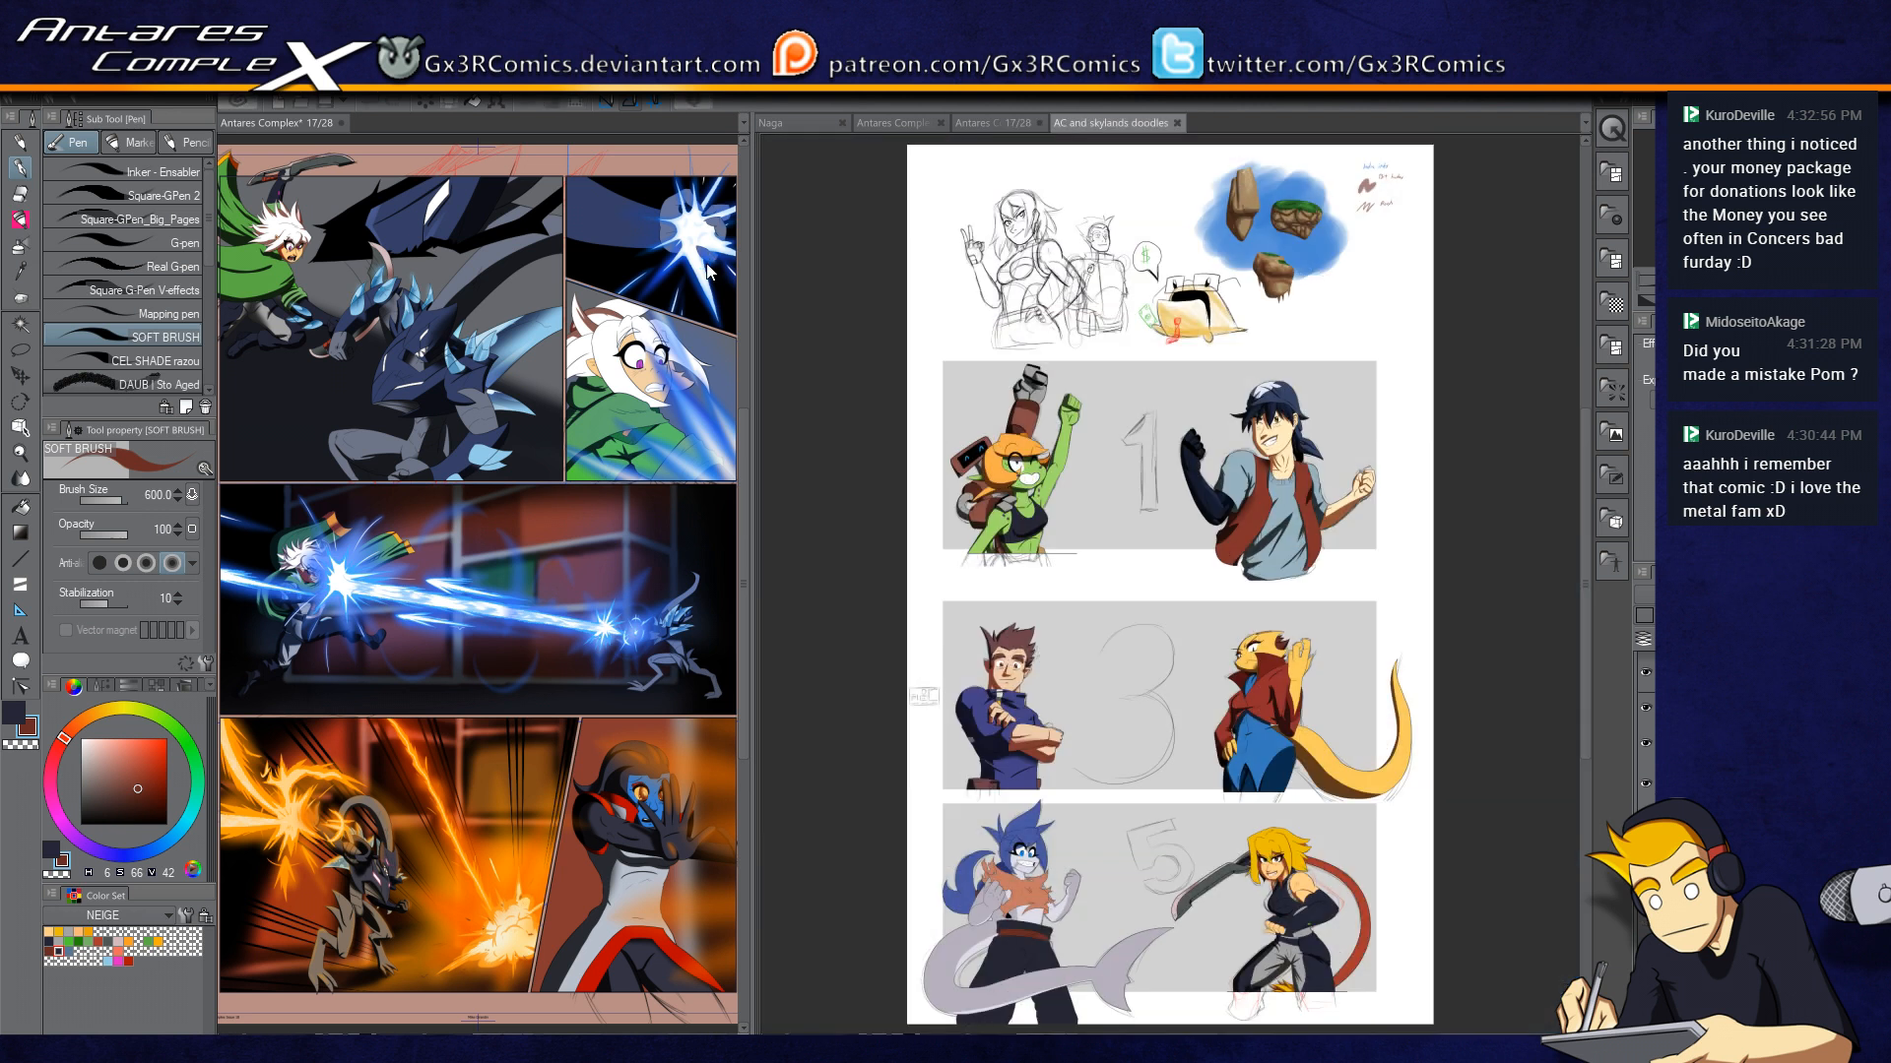
# Step: Examine the character sketches and the money creature in the AC and skylands doodles document, and close it
pyautogui.scroll(4, 1329, 591)
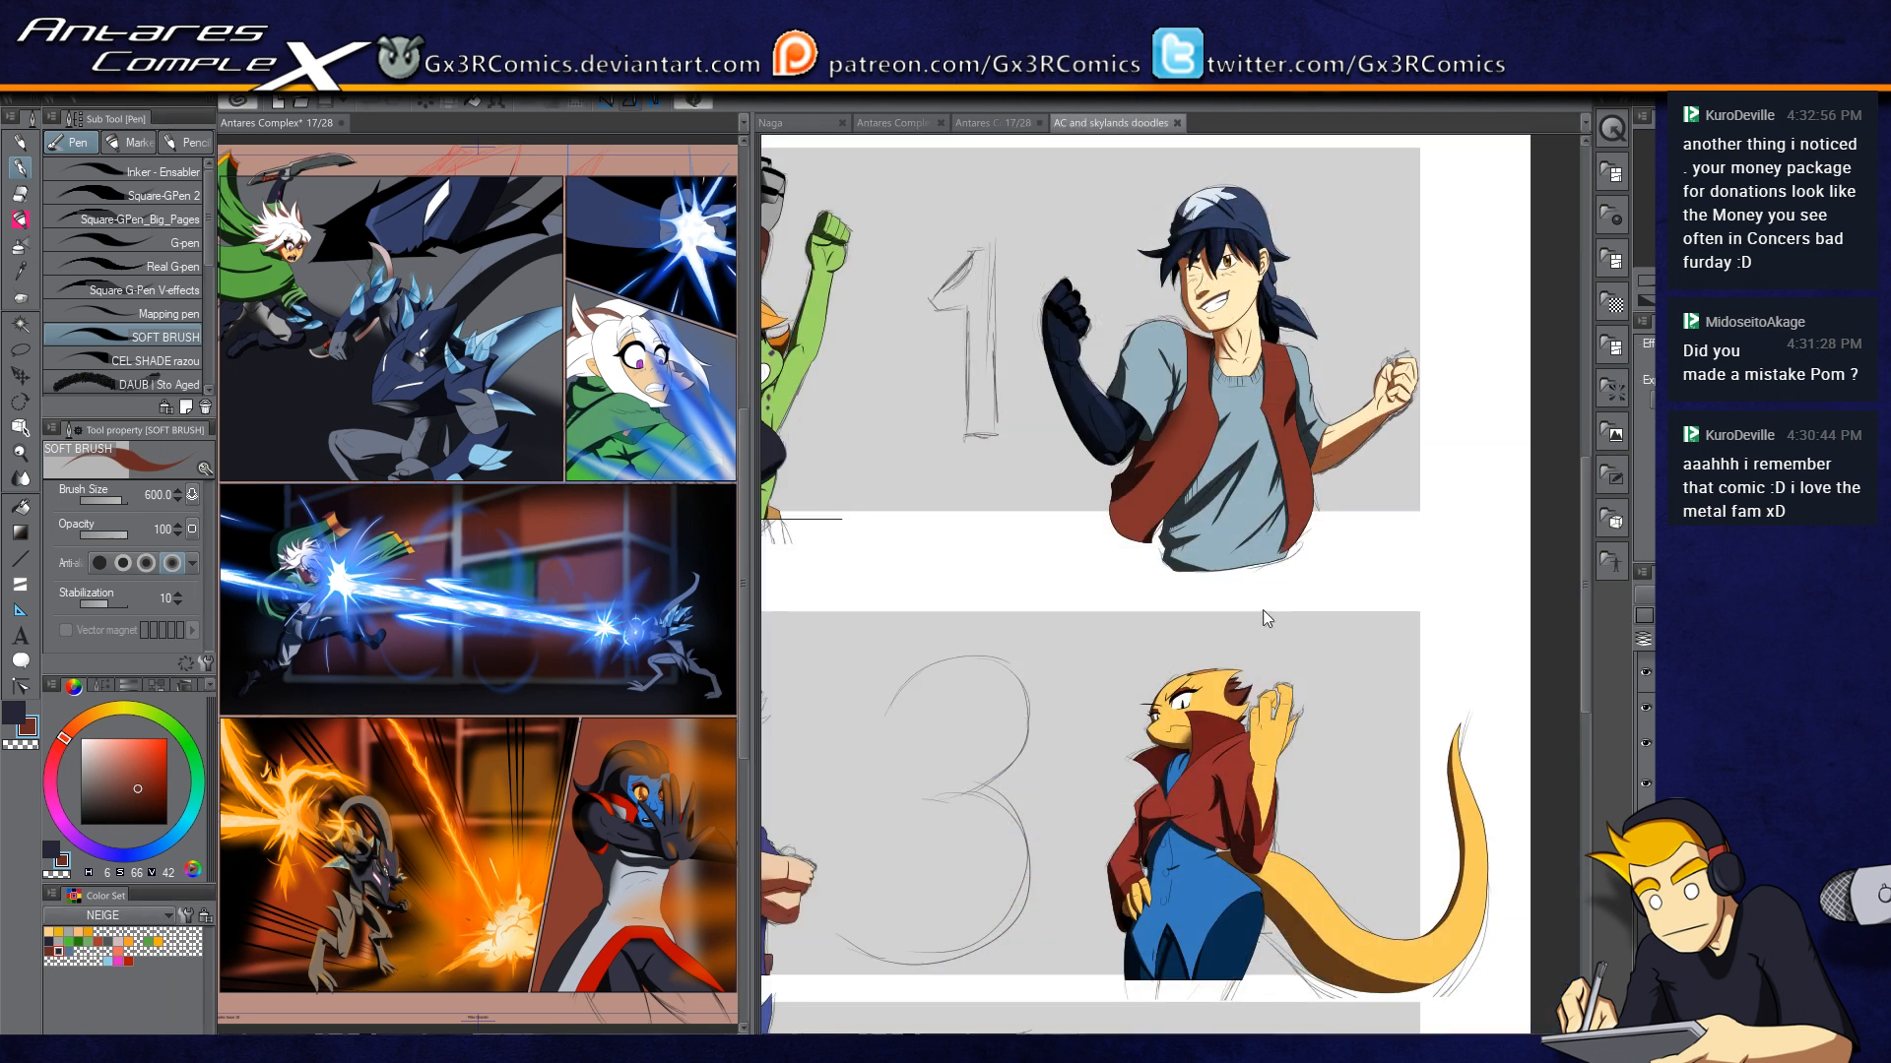
pyautogui.scroll(-2, 1126, 678)
pyautogui.moveTo(1005, 830); pyautogui.dragTo(1145, 463)
pyautogui.moveTo(1026, 258); pyautogui.dragTo(1025, 620)
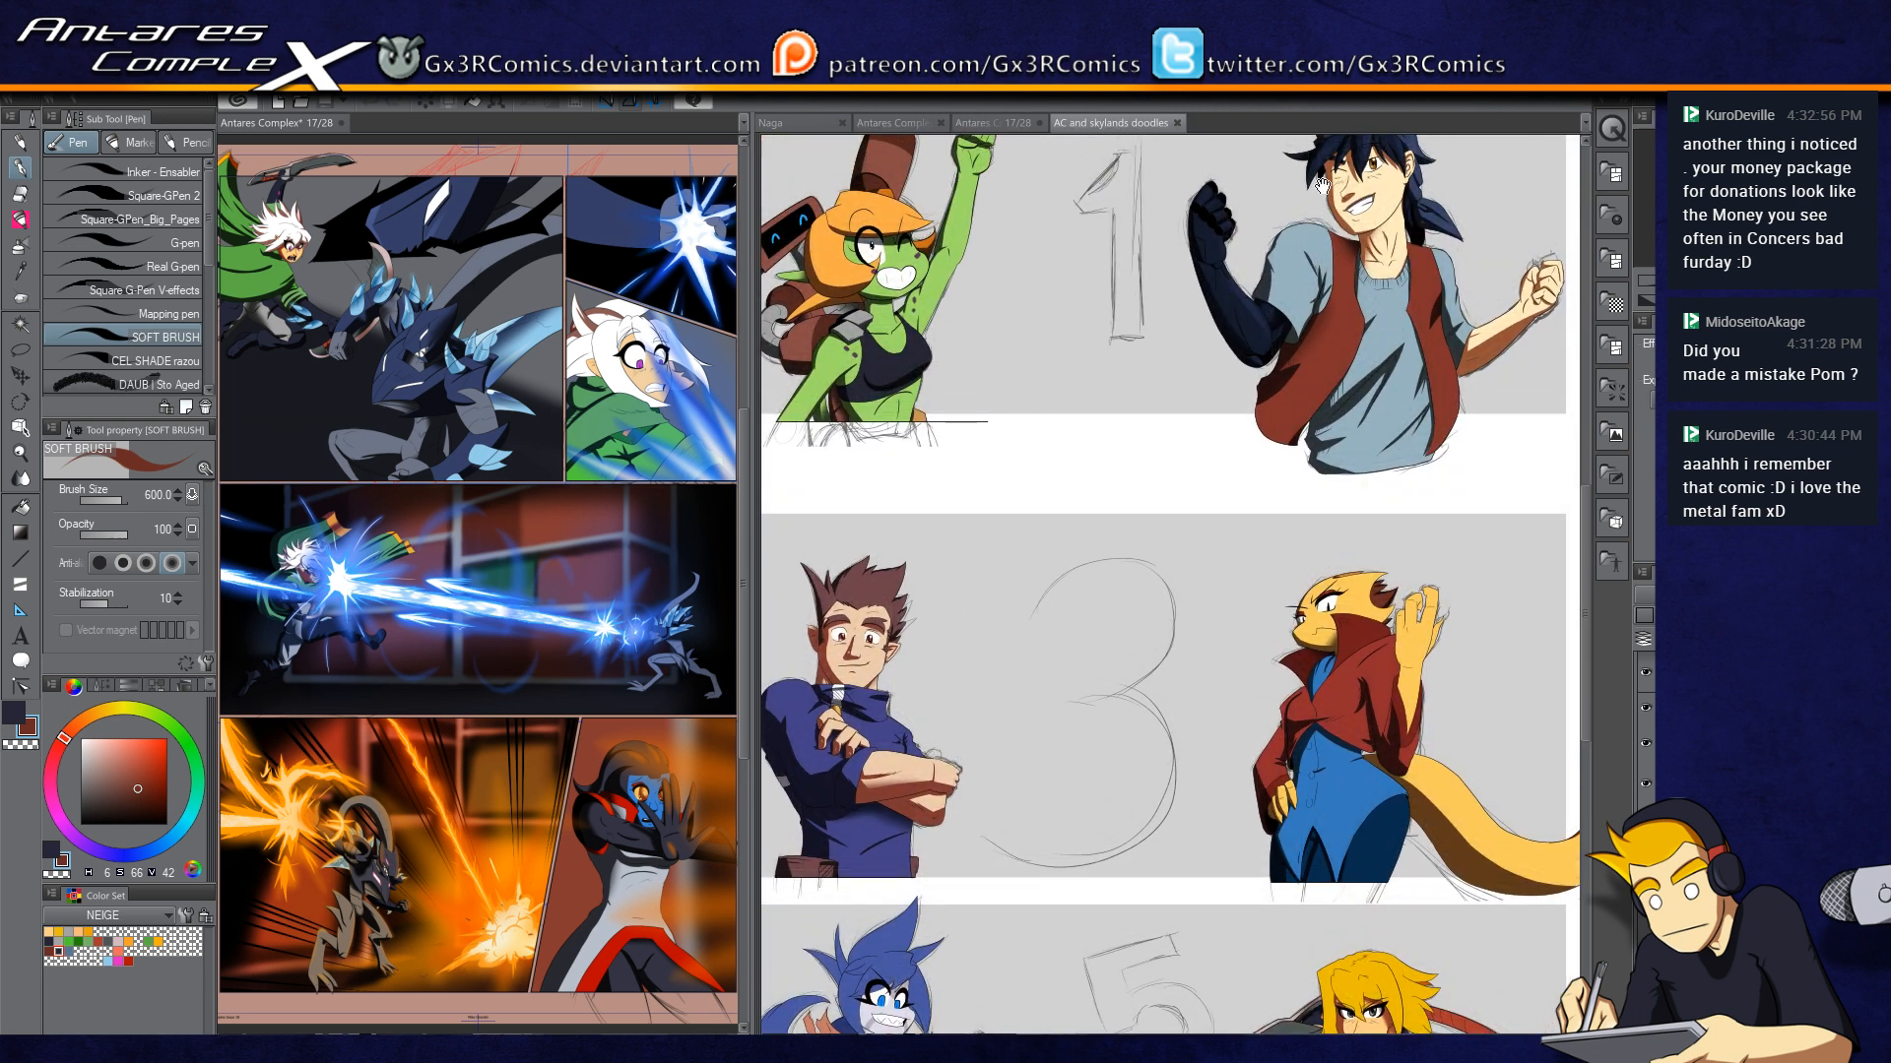
pyautogui.moveTo(1453, 183)
pyautogui.mouseDown()
pyautogui.moveTo(1426, 630)
pyautogui.moveTo(1403, 703)
pyautogui.mouseUp()
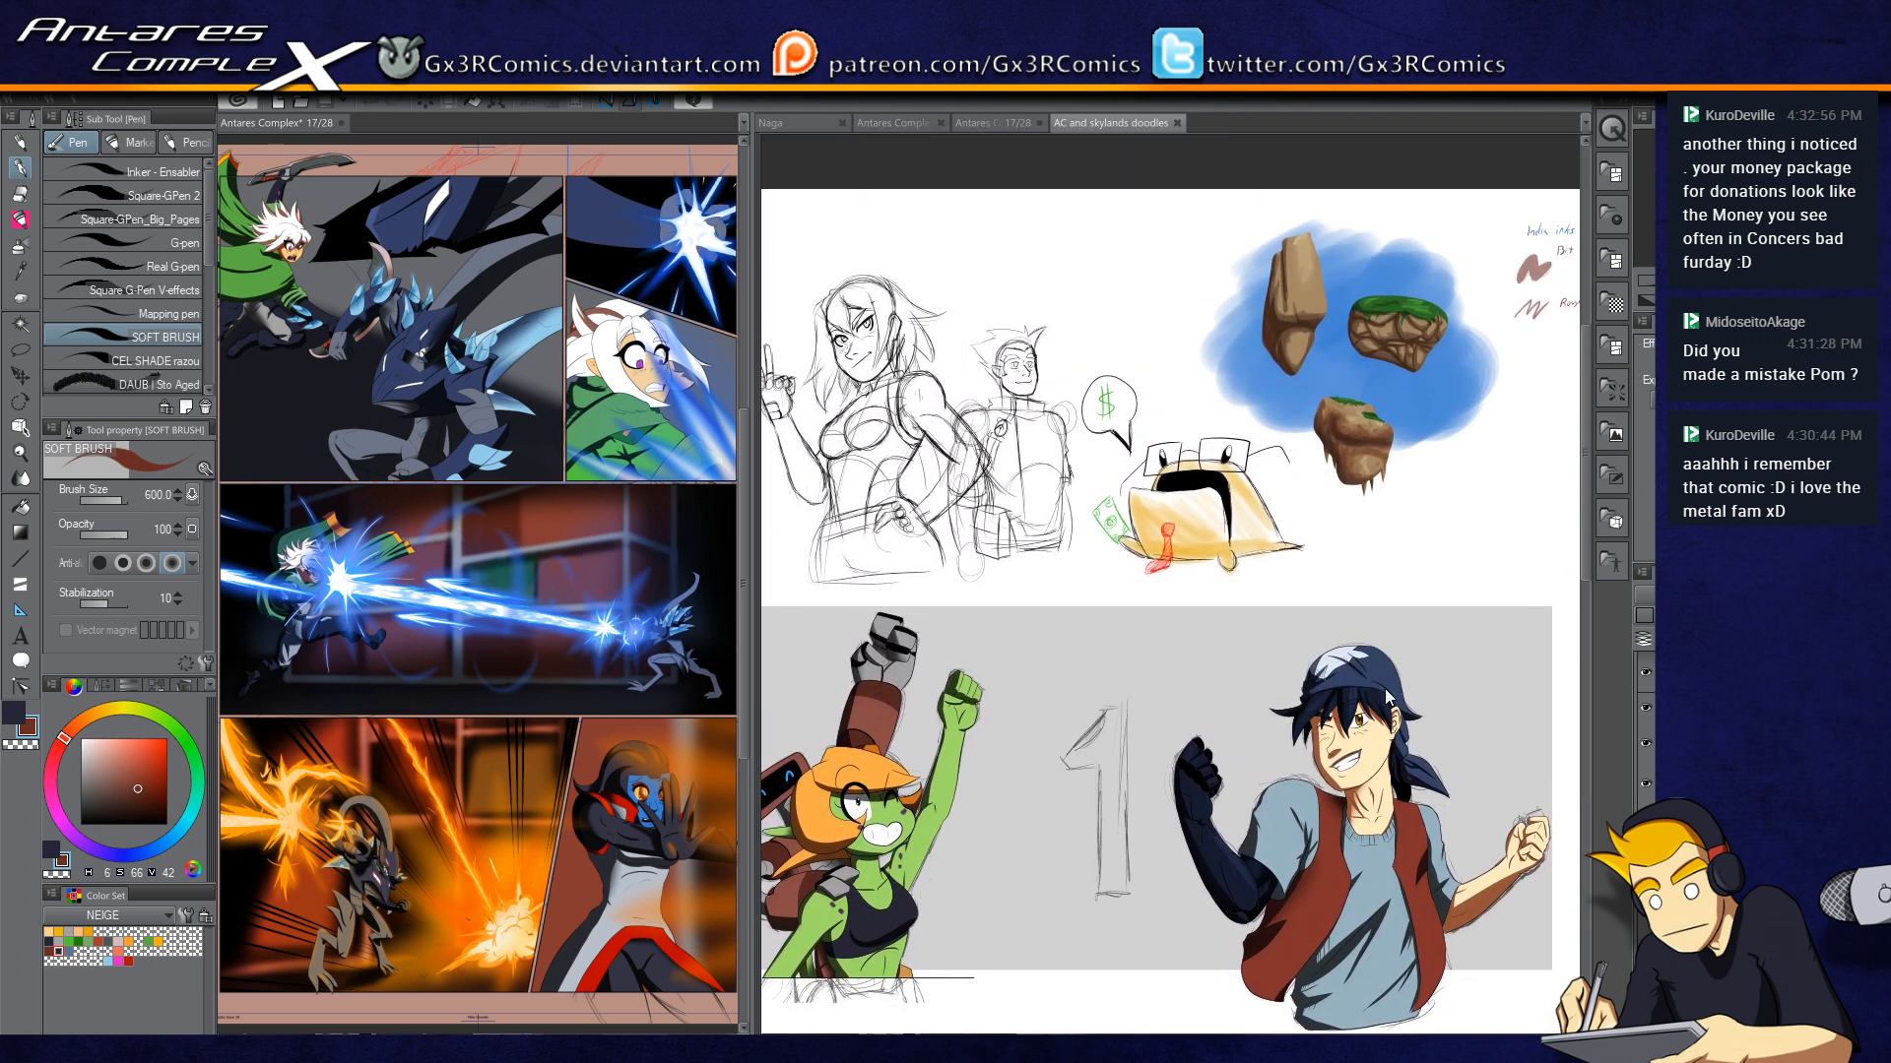
pyautogui.scroll(2, 1391, 693)
pyautogui.moveTo(1029, 511); pyautogui.dragTo(1086, 845)
pyautogui.scroll(1, 1185, 743)
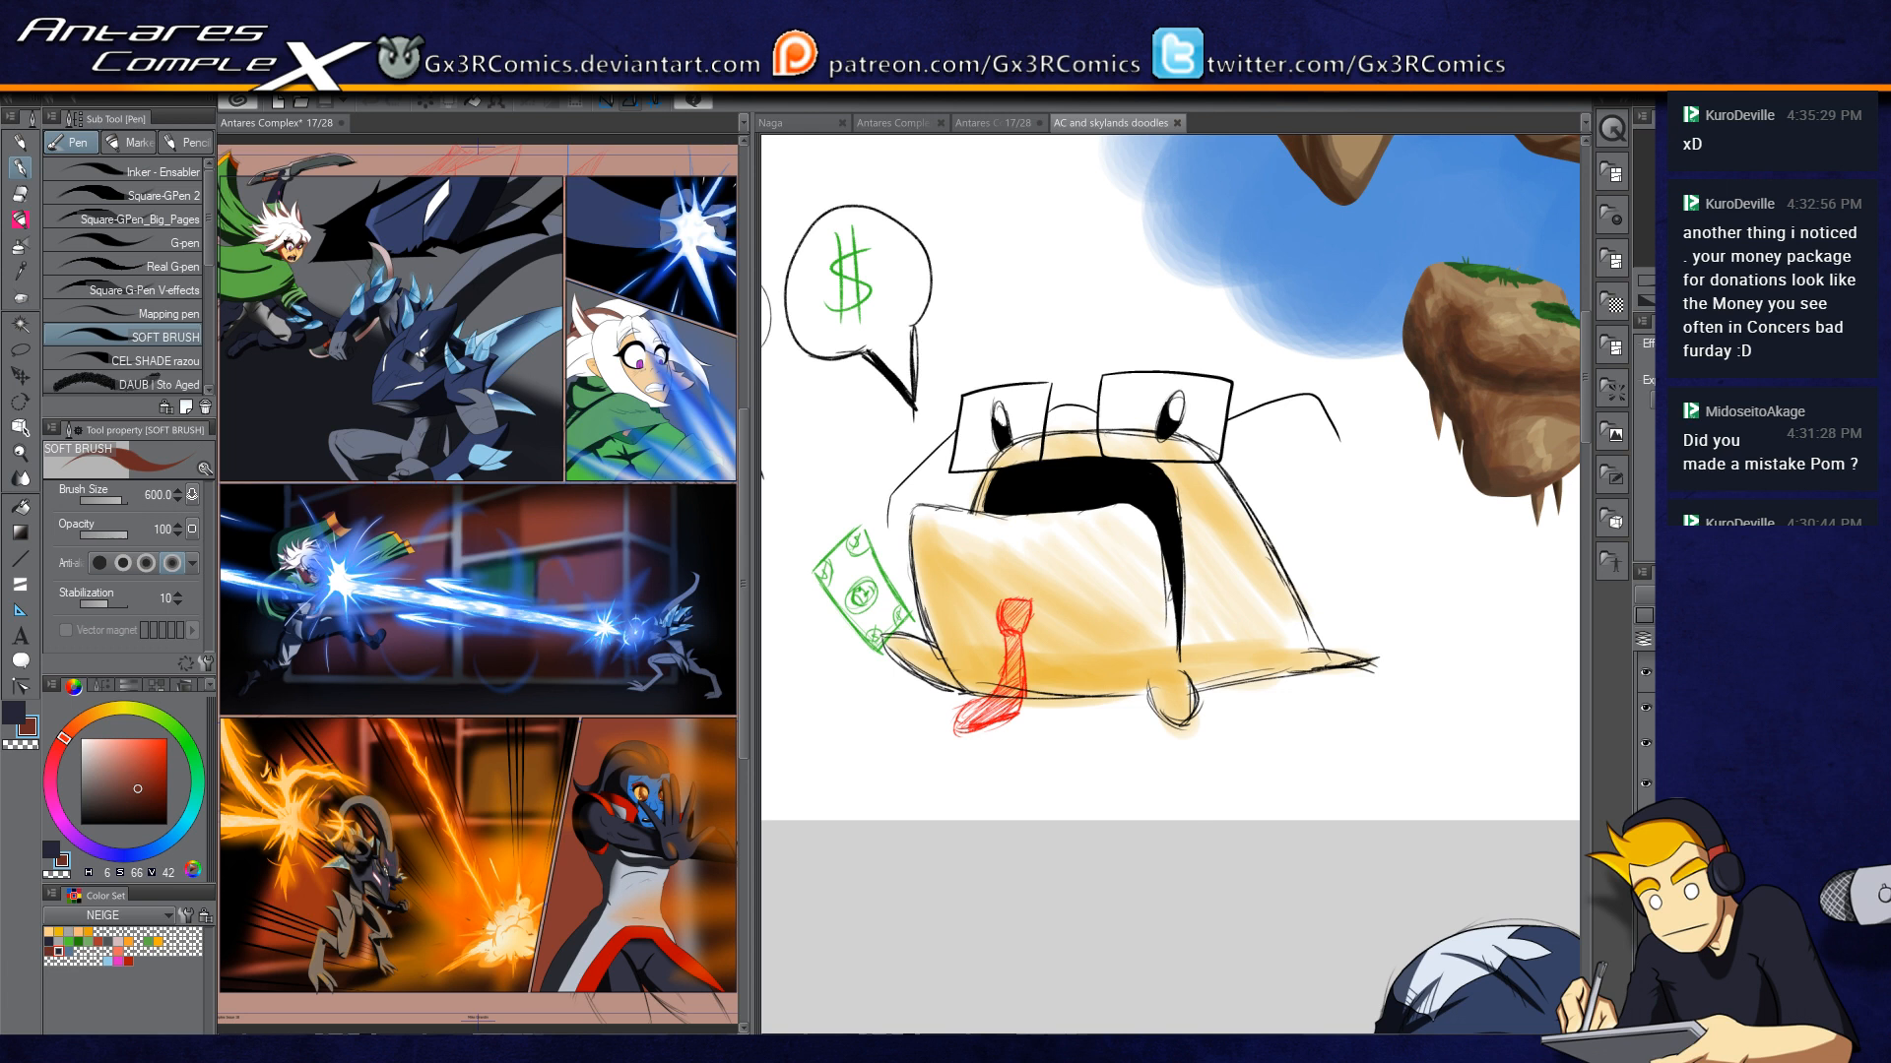
pyautogui.scroll(-3, 1364, 617)
pyautogui.moveTo(1433, 448); pyautogui.dragTo(1236, 444)
pyautogui.moveTo(1030, 640); pyautogui.dragTo(1251, 435)
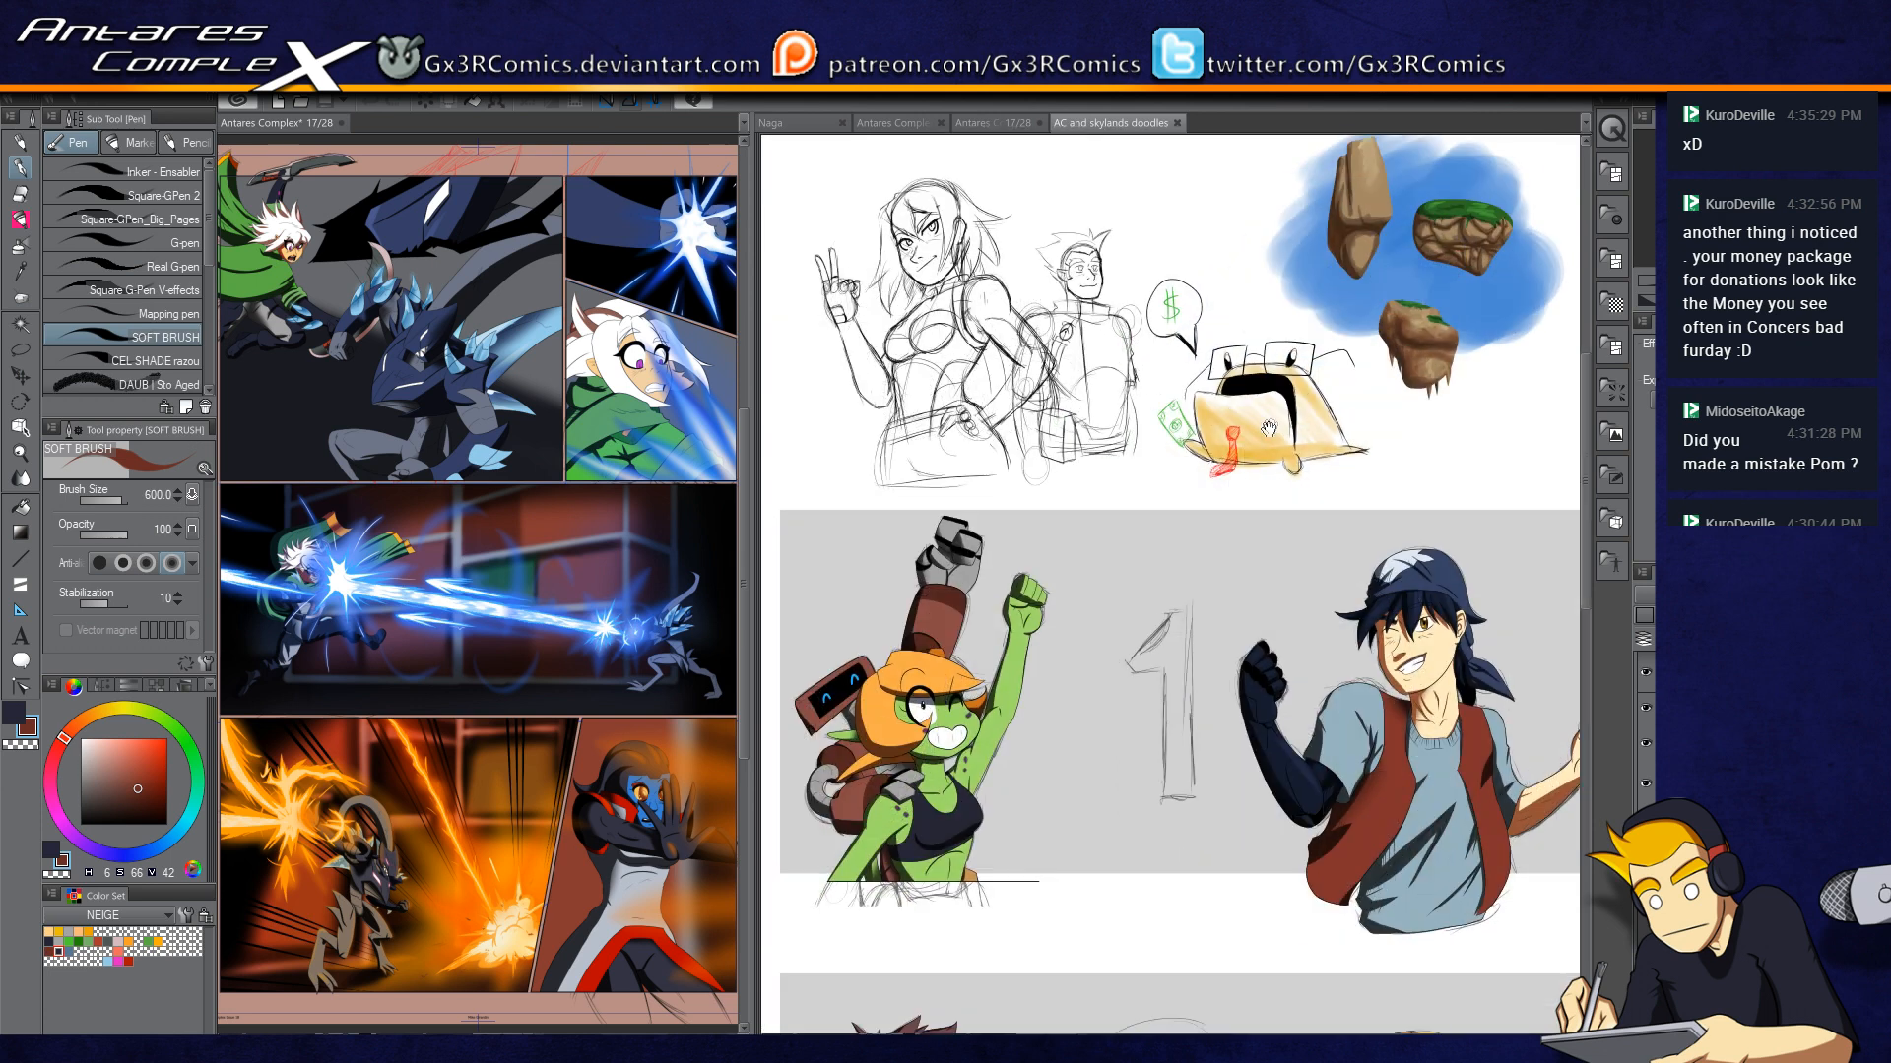
pyautogui.moveTo(1167, 817); pyautogui.dragTo(1133, 512)
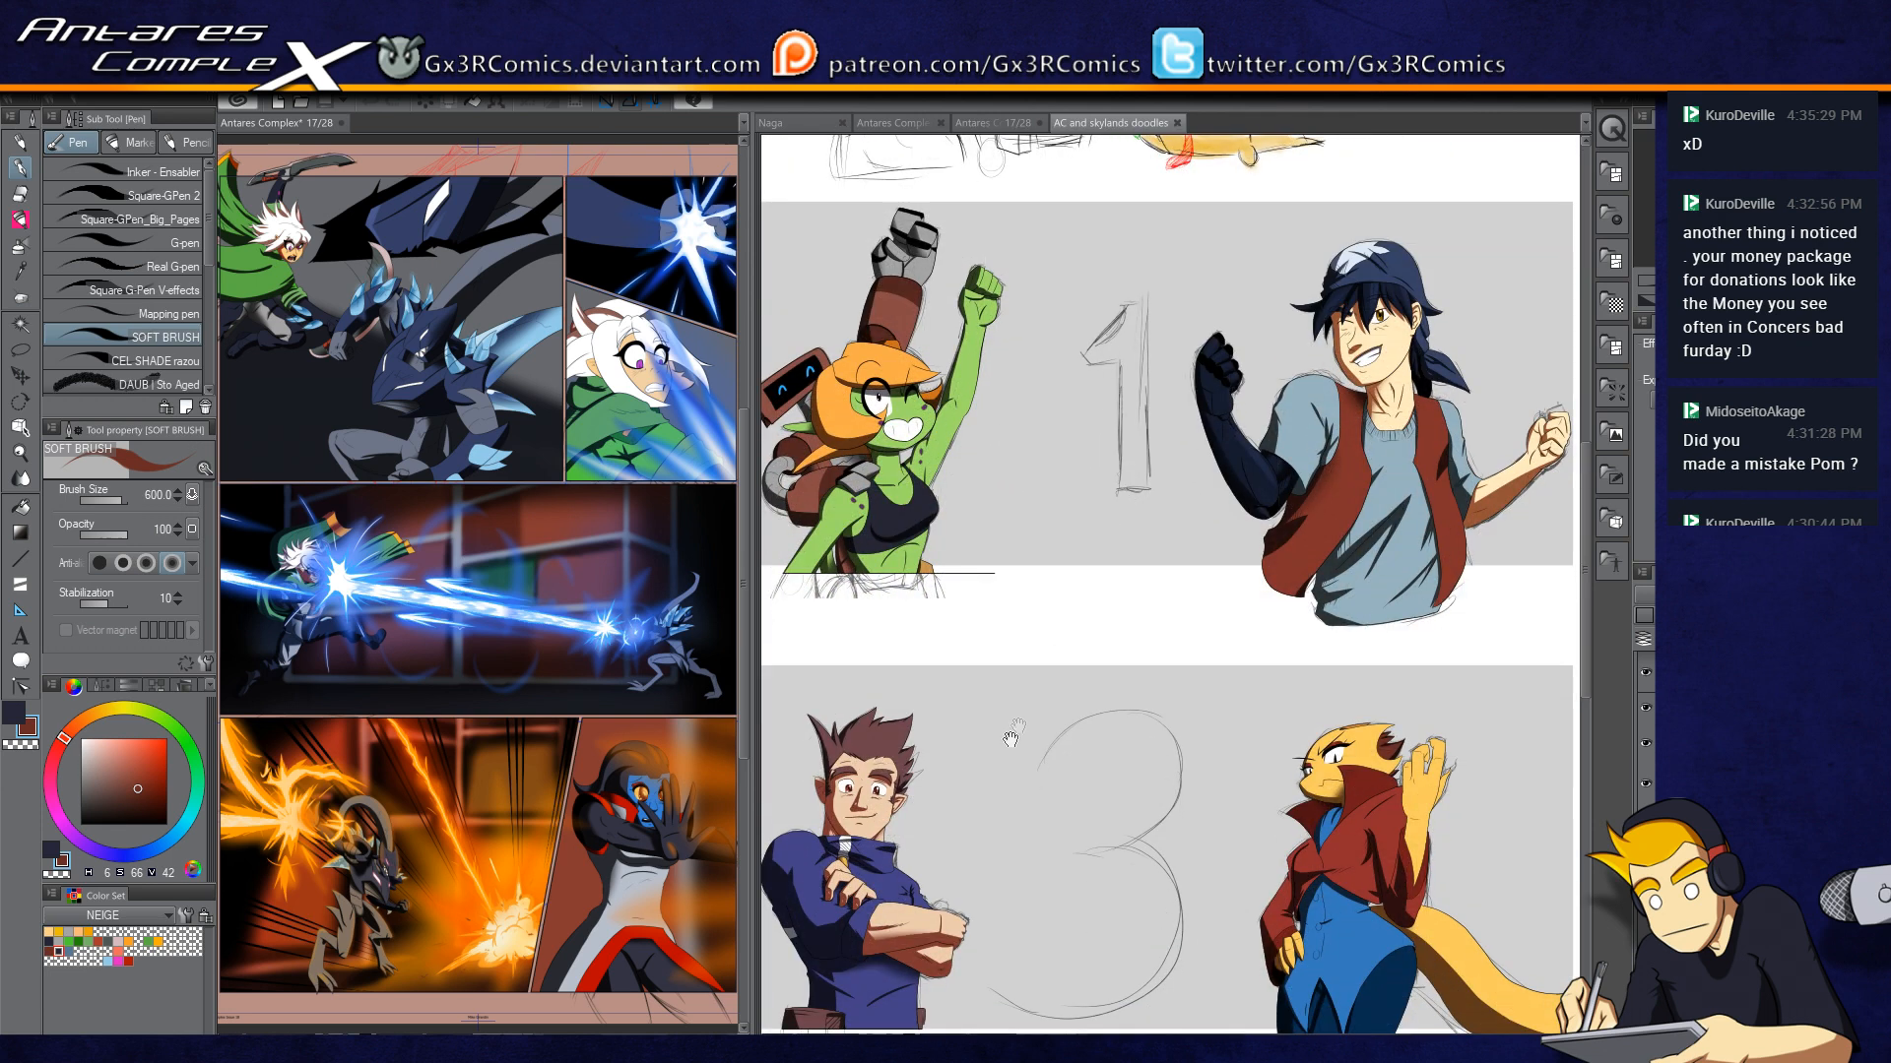
pyautogui.moveTo(1019, 753); pyautogui.dragTo(1076, 437)
pyautogui.moveTo(1097, 615)
pyautogui.mouseDown()
pyautogui.moveTo(1099, 423)
pyautogui.moveTo(1076, 831)
pyautogui.mouseUp()
pyautogui.moveTo(1108, 406); pyautogui.dragTo(1076, 765)
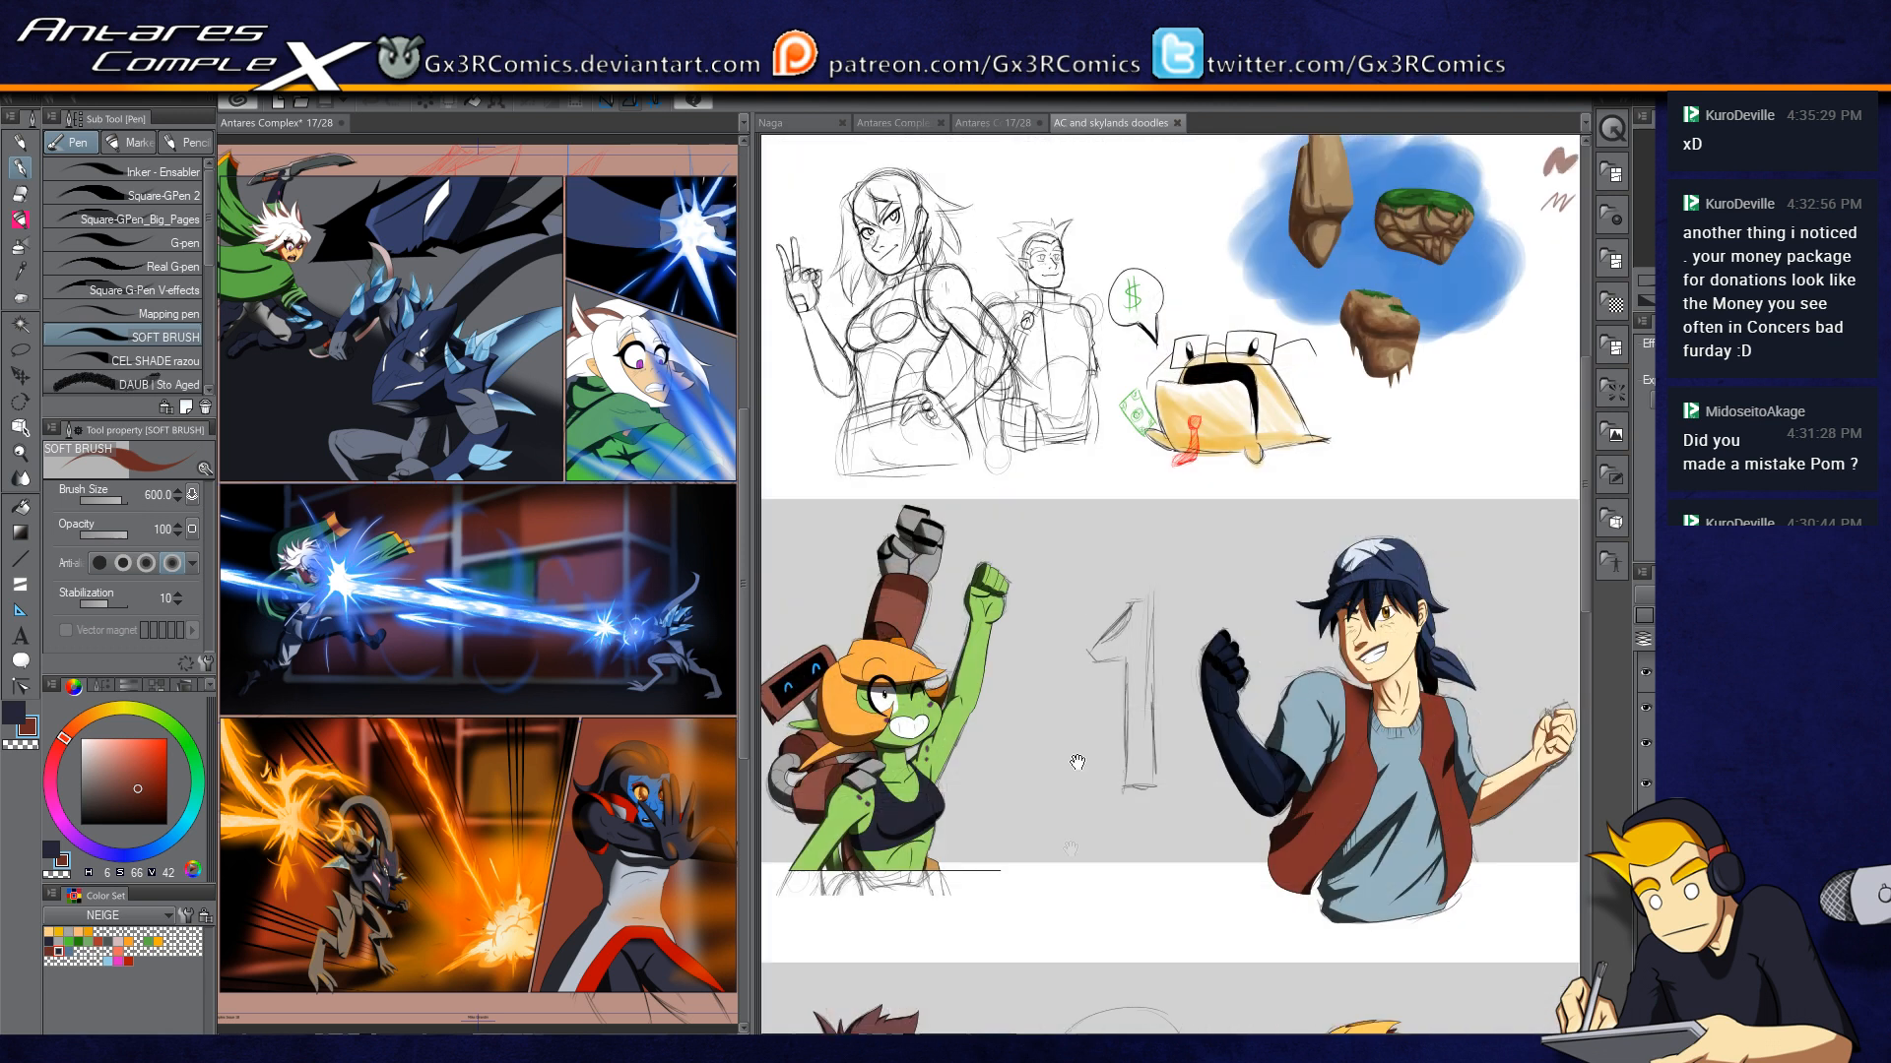
pyautogui.scroll(3, 1282, 450)
pyautogui.moveTo(1234, 479); pyautogui.dragTo(1220, 674)
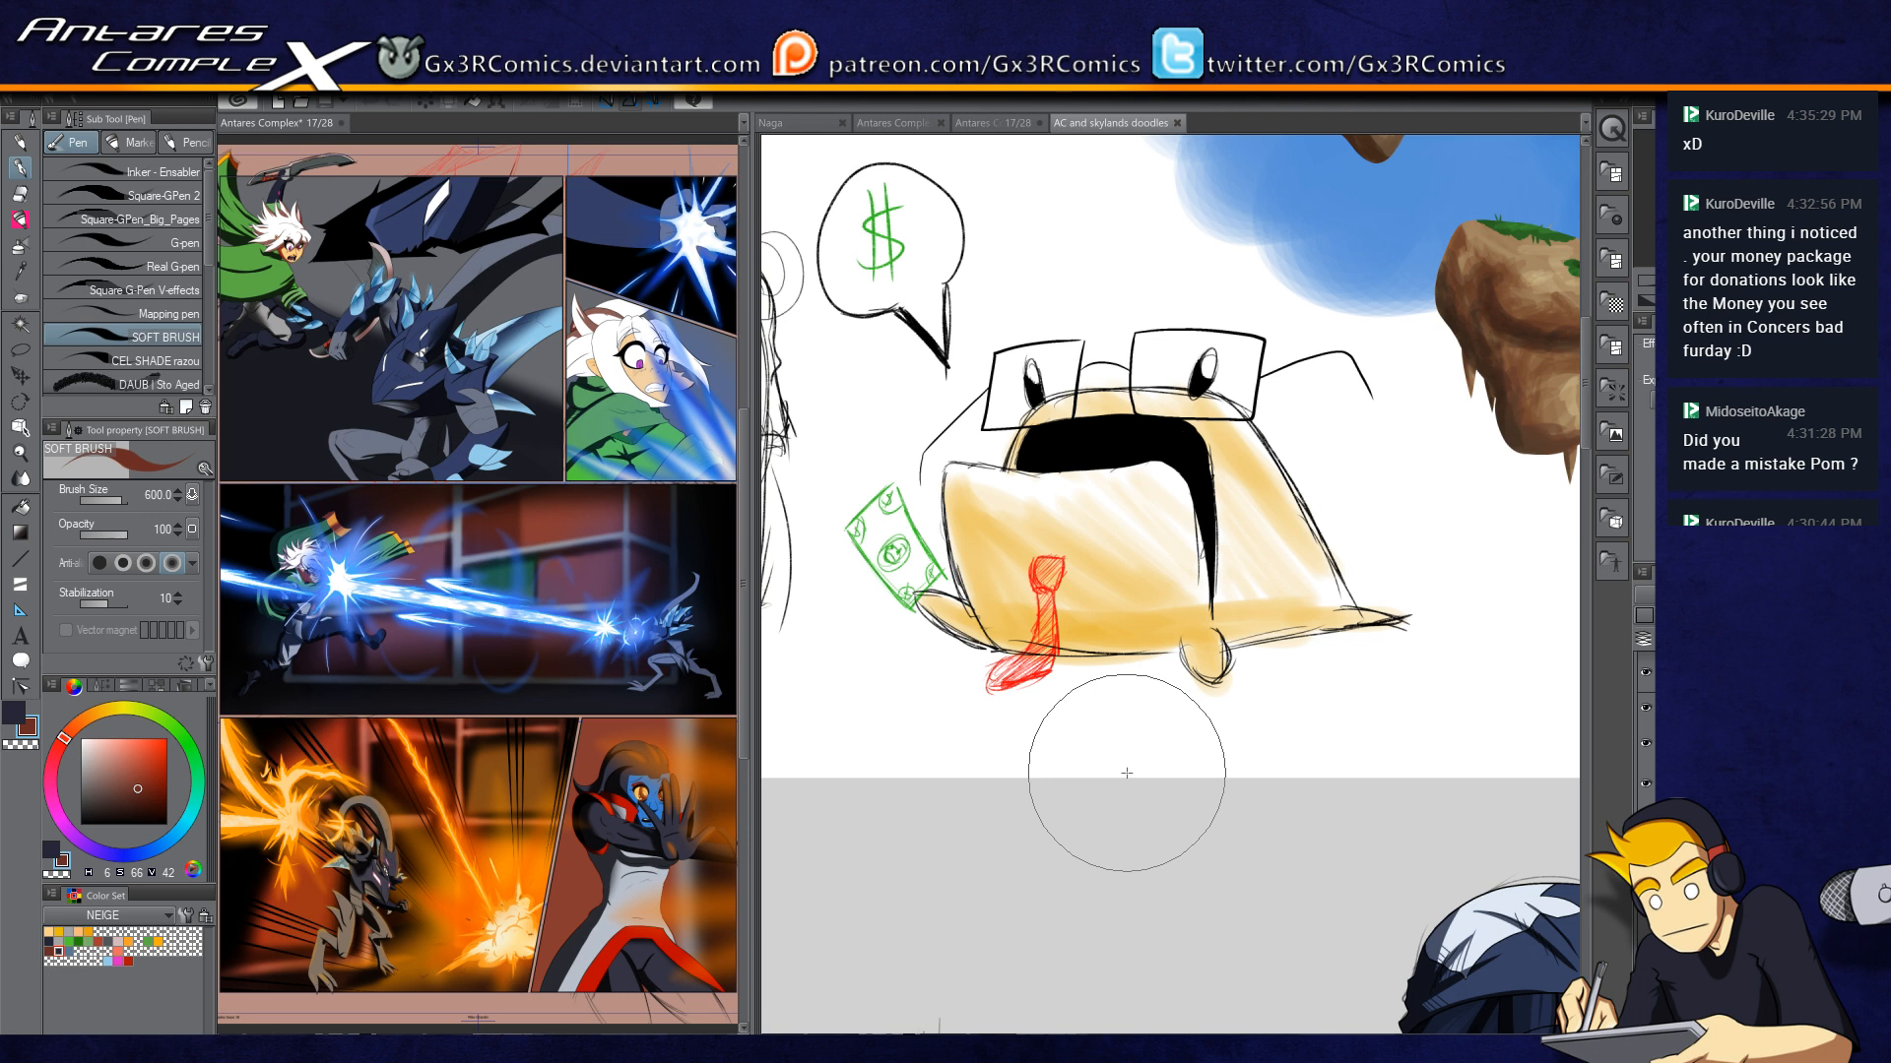
pyautogui.click(1177, 122)
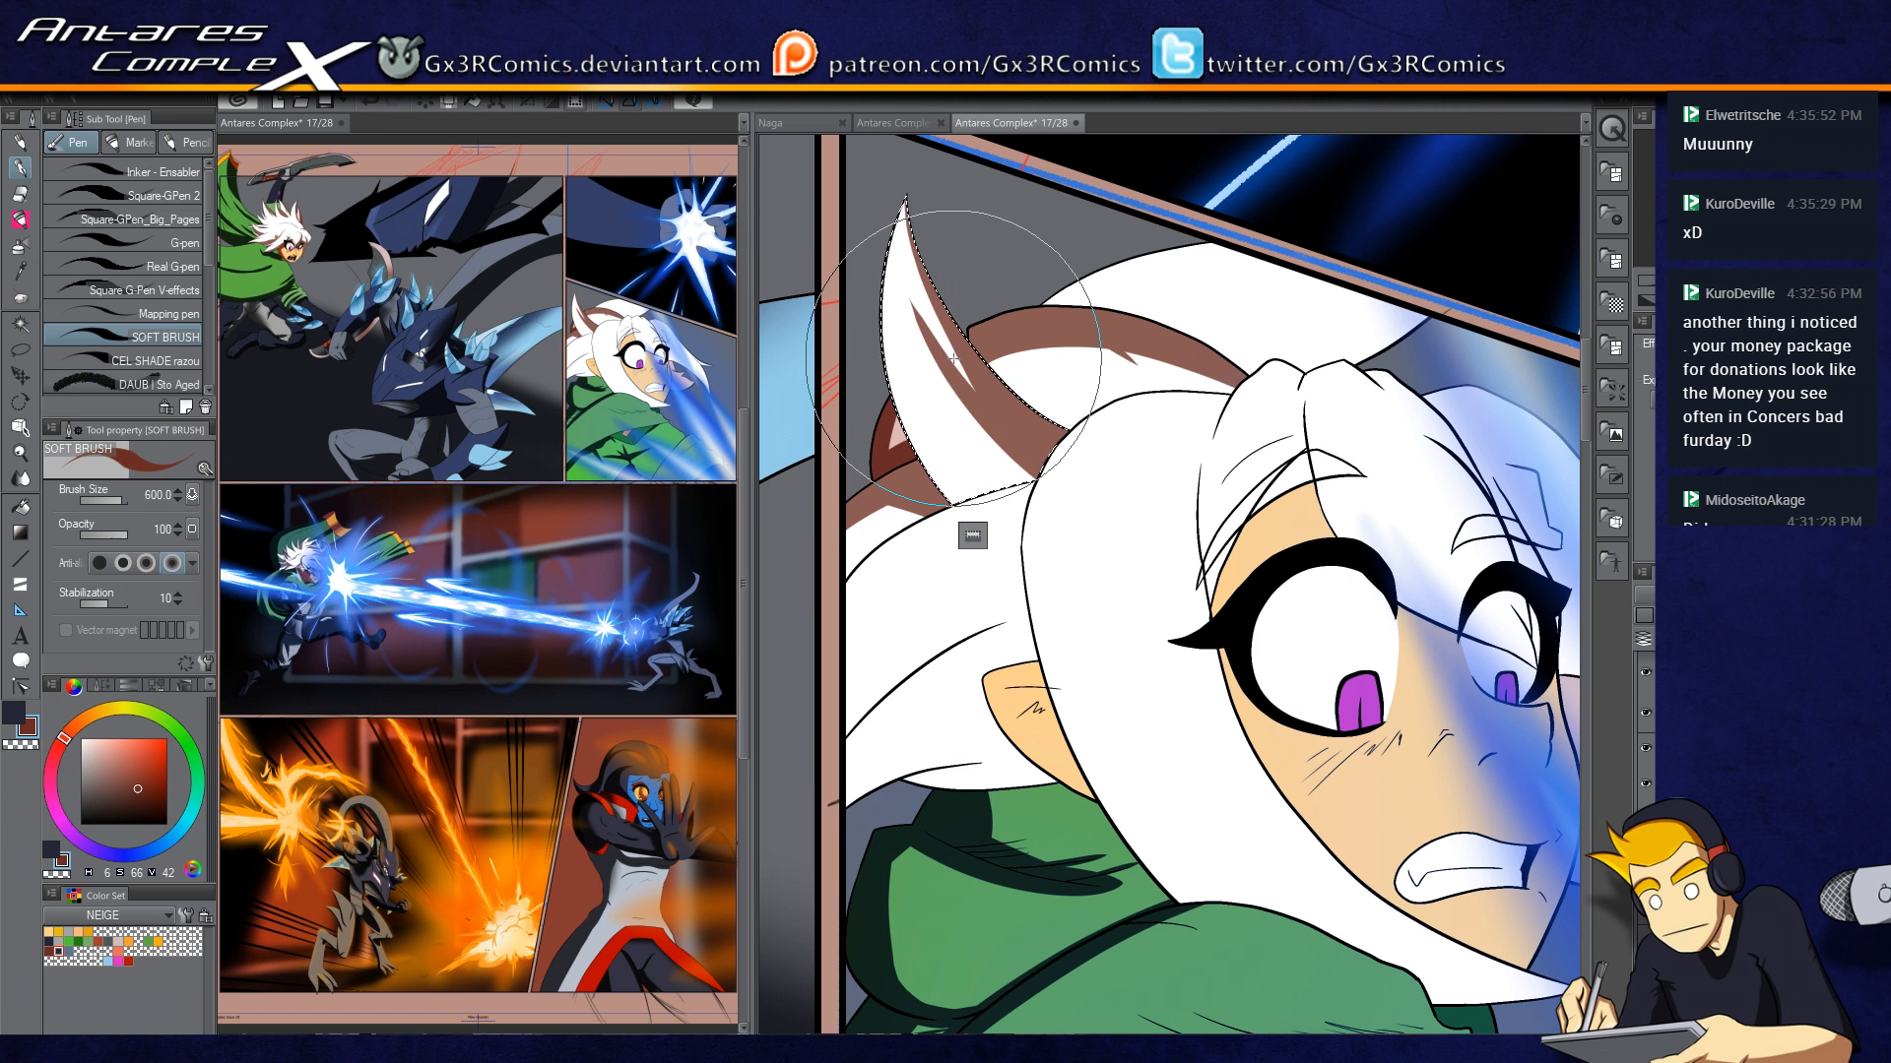
# Step: Select the large hair mass behind the ear and paint broad reddish-brown shadow streaks following its strands
pyautogui.press('w')
pyautogui.click(946, 553)
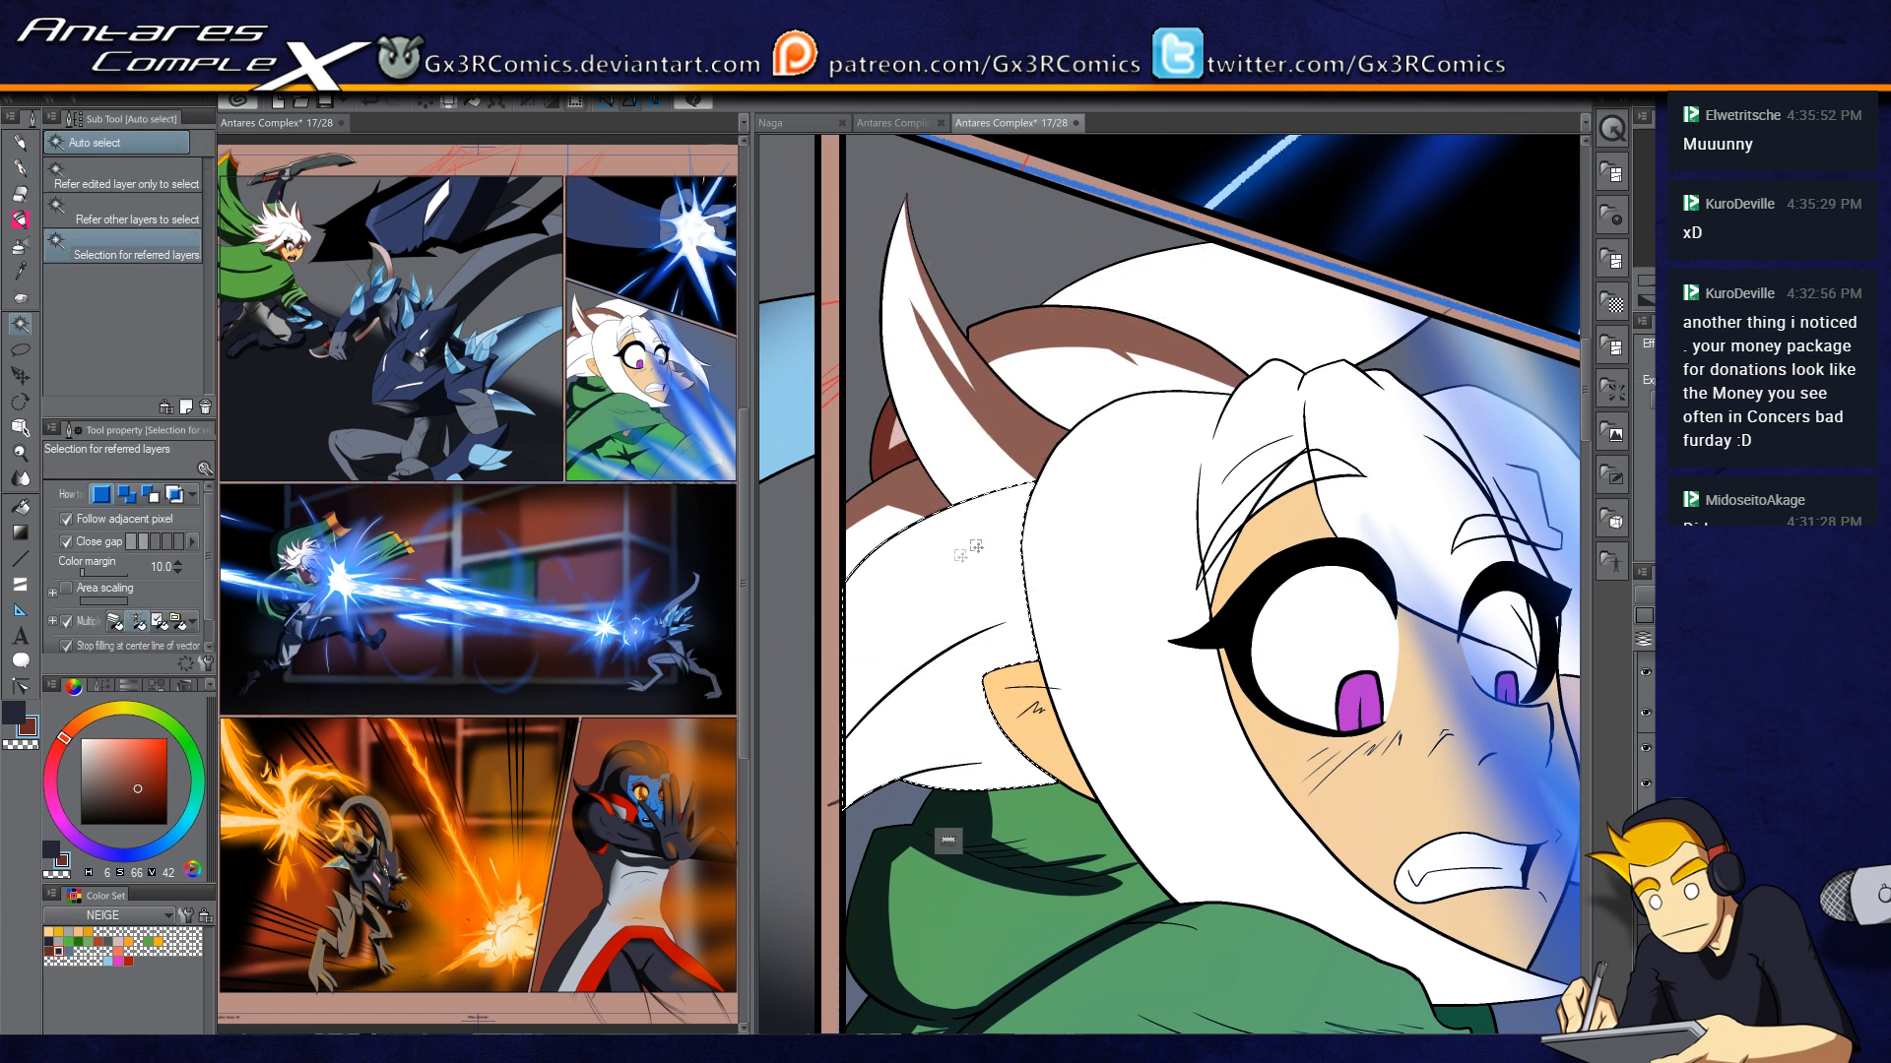
pyautogui.press('p')
pyautogui.moveTo(843, 612); pyautogui.dragTo(1219, 433)
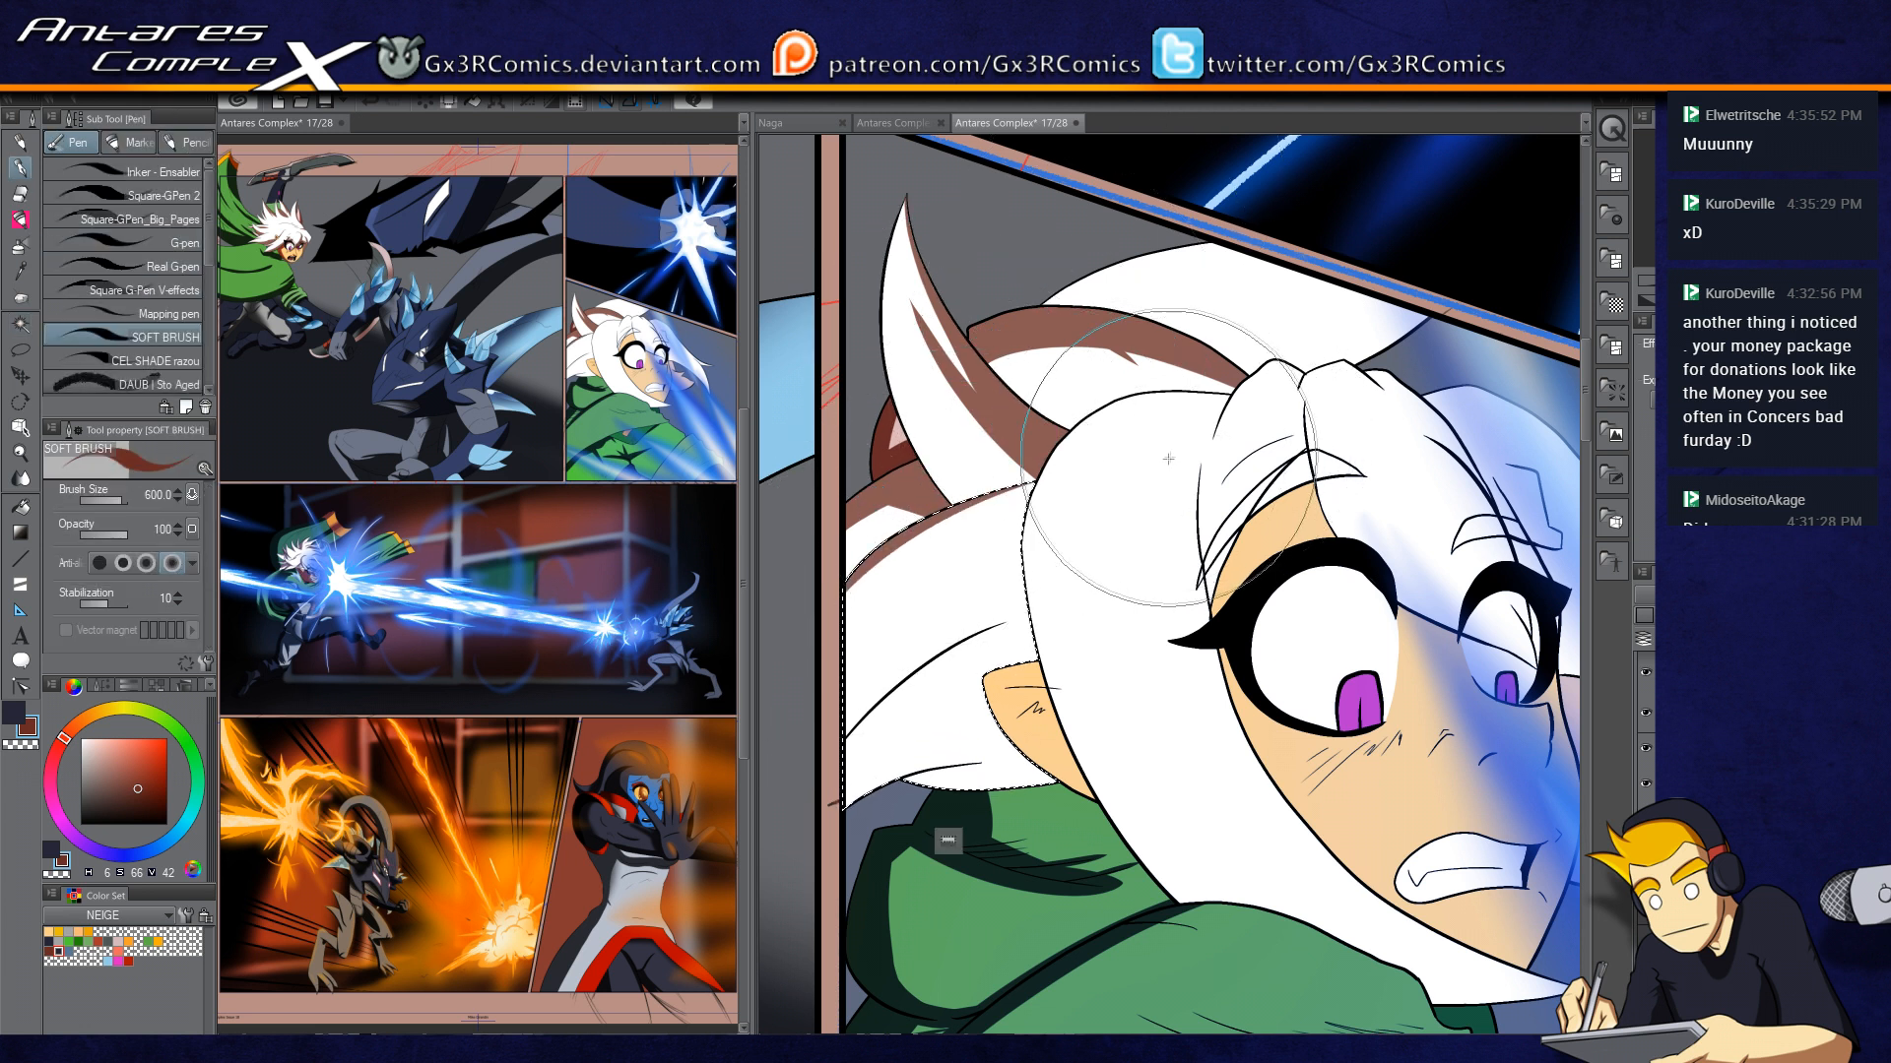
pyautogui.moveTo(859, 624)
pyautogui.mouseDown()
pyautogui.moveTo(1194, 496)
pyautogui.moveTo(970, 628)
pyautogui.moveTo(950, 620)
pyautogui.moveTo(1090, 564)
pyautogui.moveTo(934, 621)
pyautogui.moveTo(1064, 552)
pyautogui.moveTo(1083, 561)
pyautogui.moveTo(891, 687)
pyautogui.moveTo(1040, 622)
pyautogui.mouseUp()
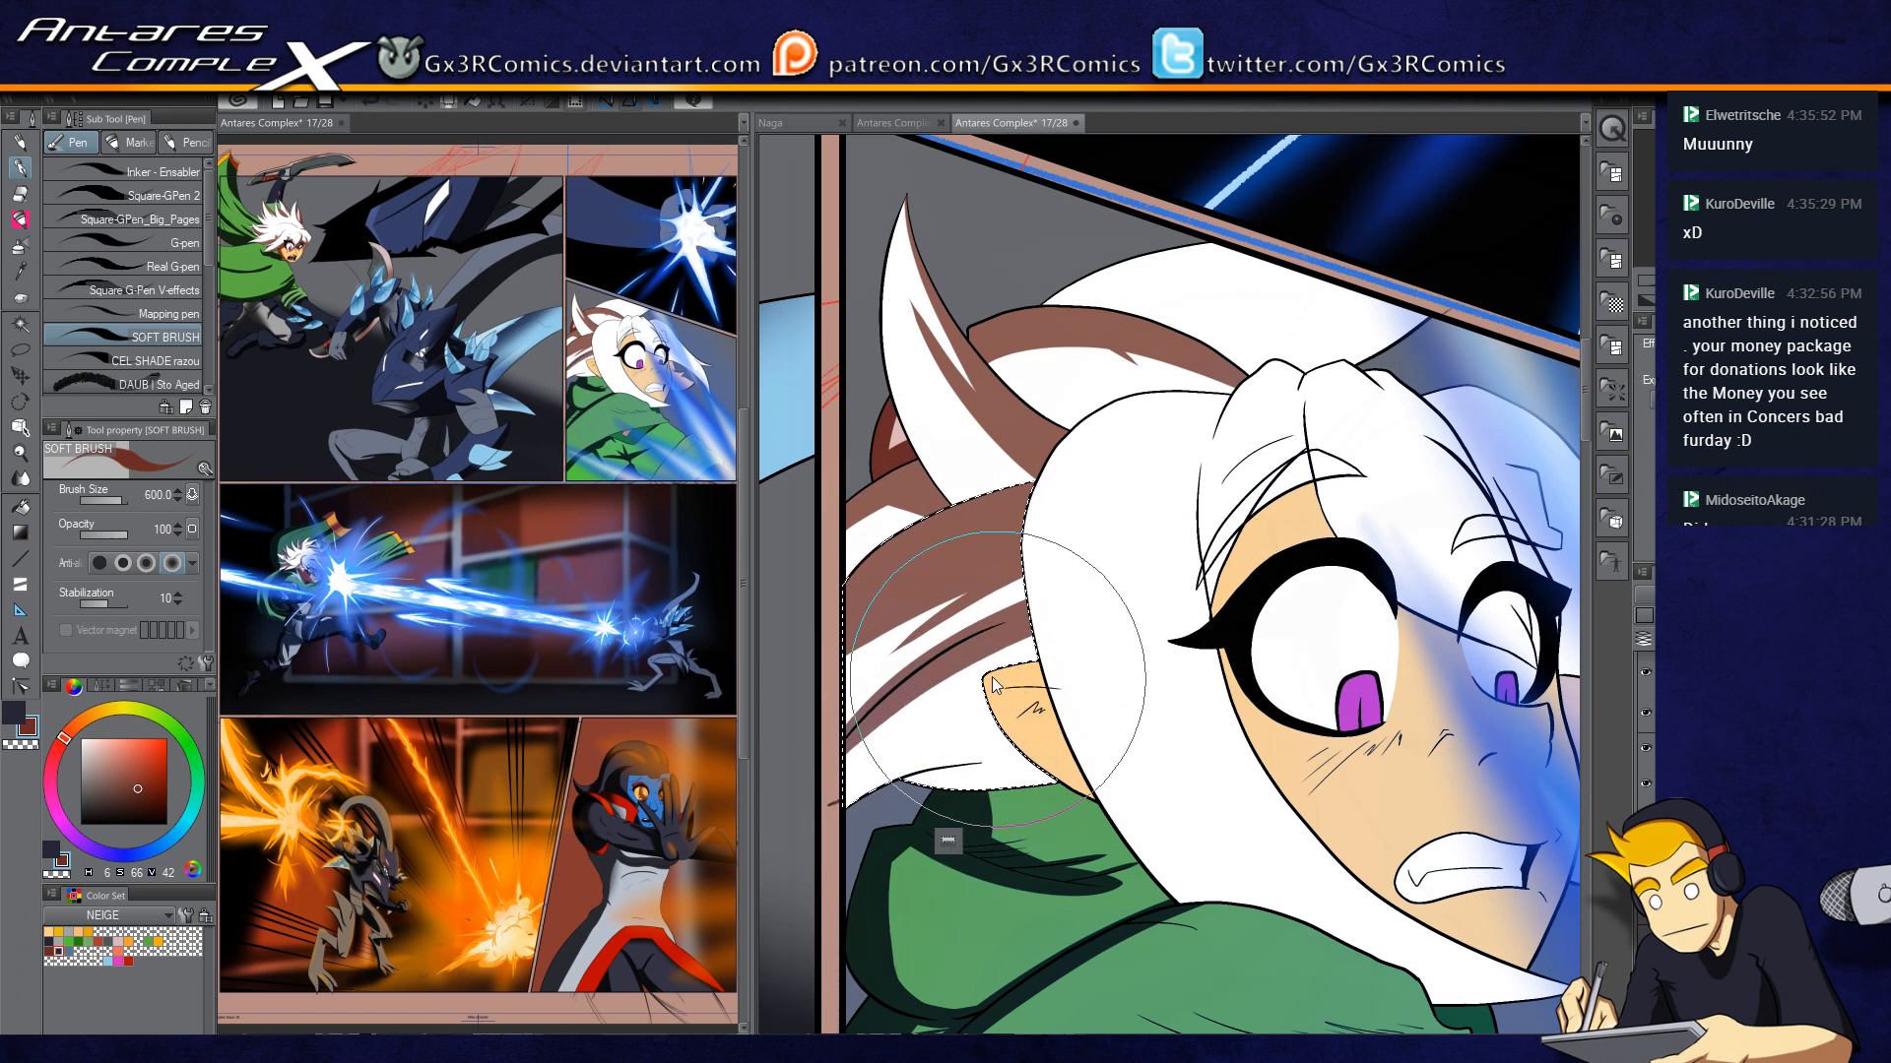
pyautogui.scroll(2, 983, 736)
pyautogui.moveTo(983, 737)
pyautogui.mouseDown()
pyautogui.moveTo(1093, 586)
pyautogui.moveTo(1102, 512)
pyautogui.mouseUp()
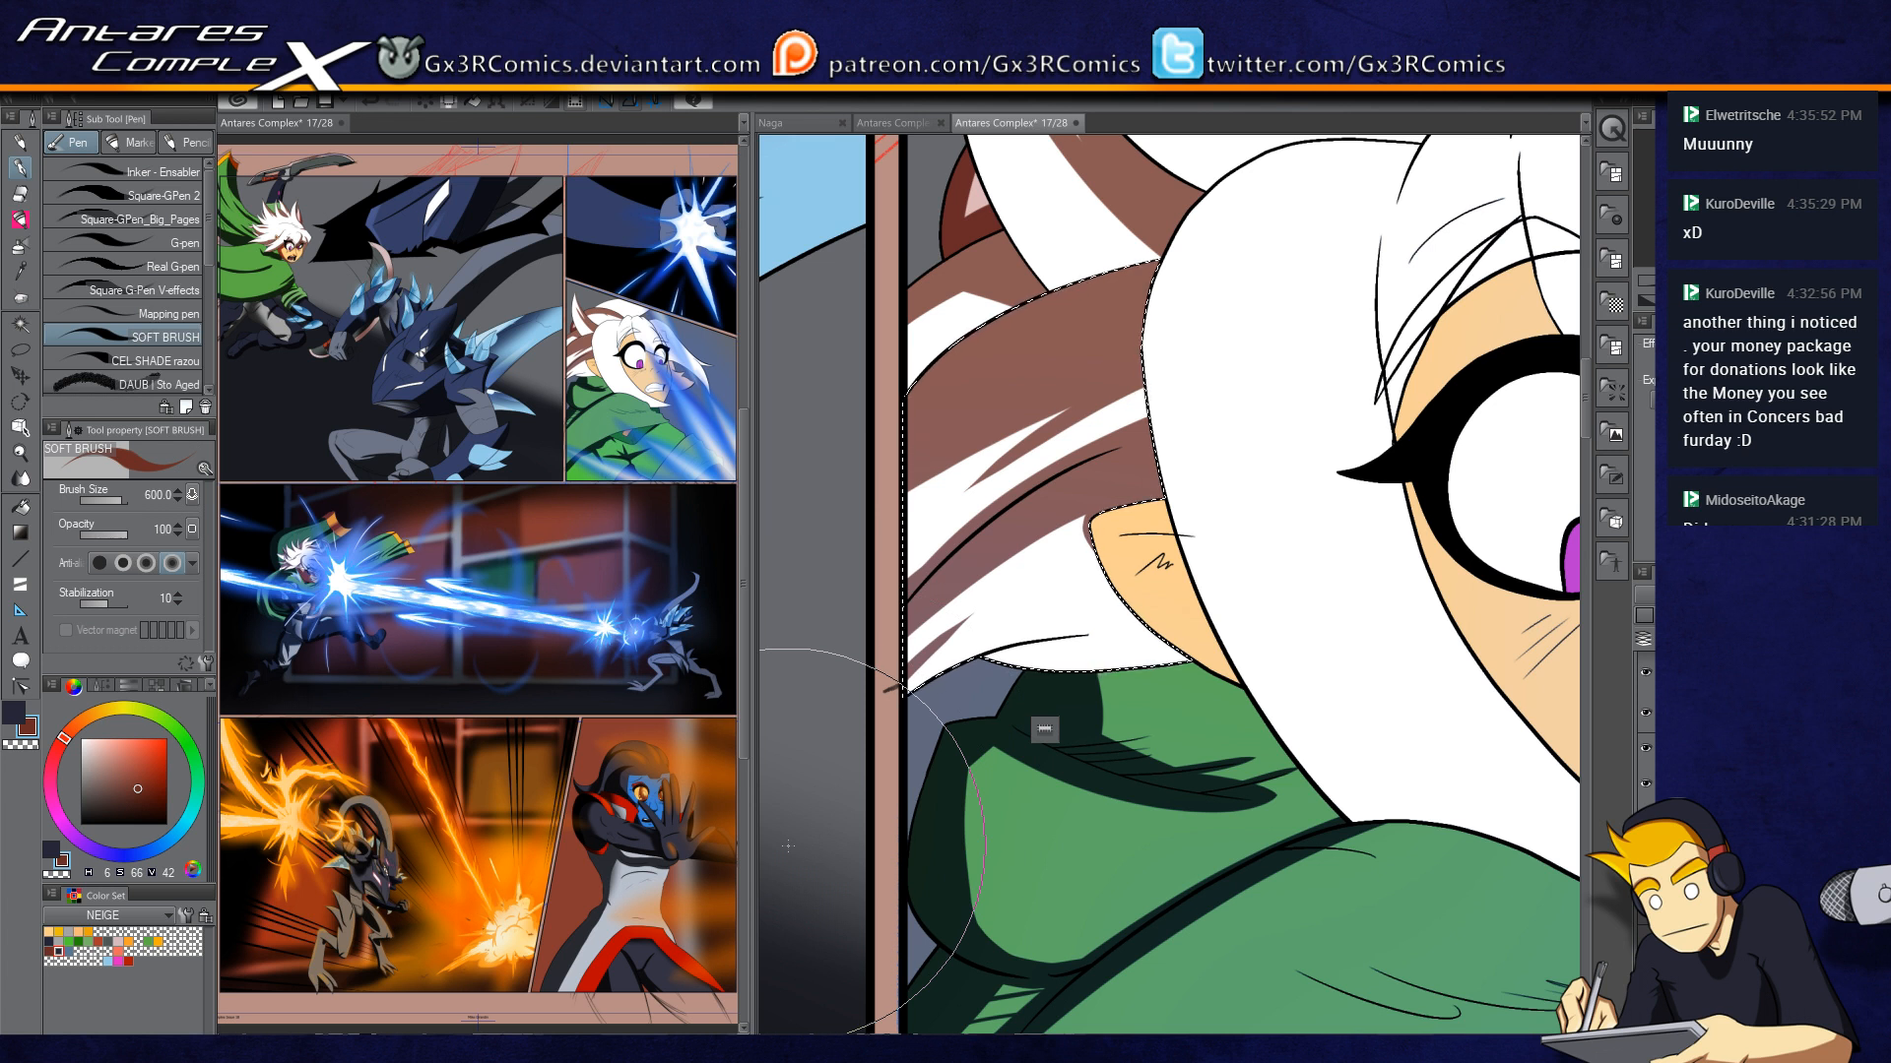
# Step: Clear the hair selection, select the ear, and shade its upper edge and inner fold reddish-brown
pyautogui.hotkey('ctrl', 'd')
pyautogui.press('w')
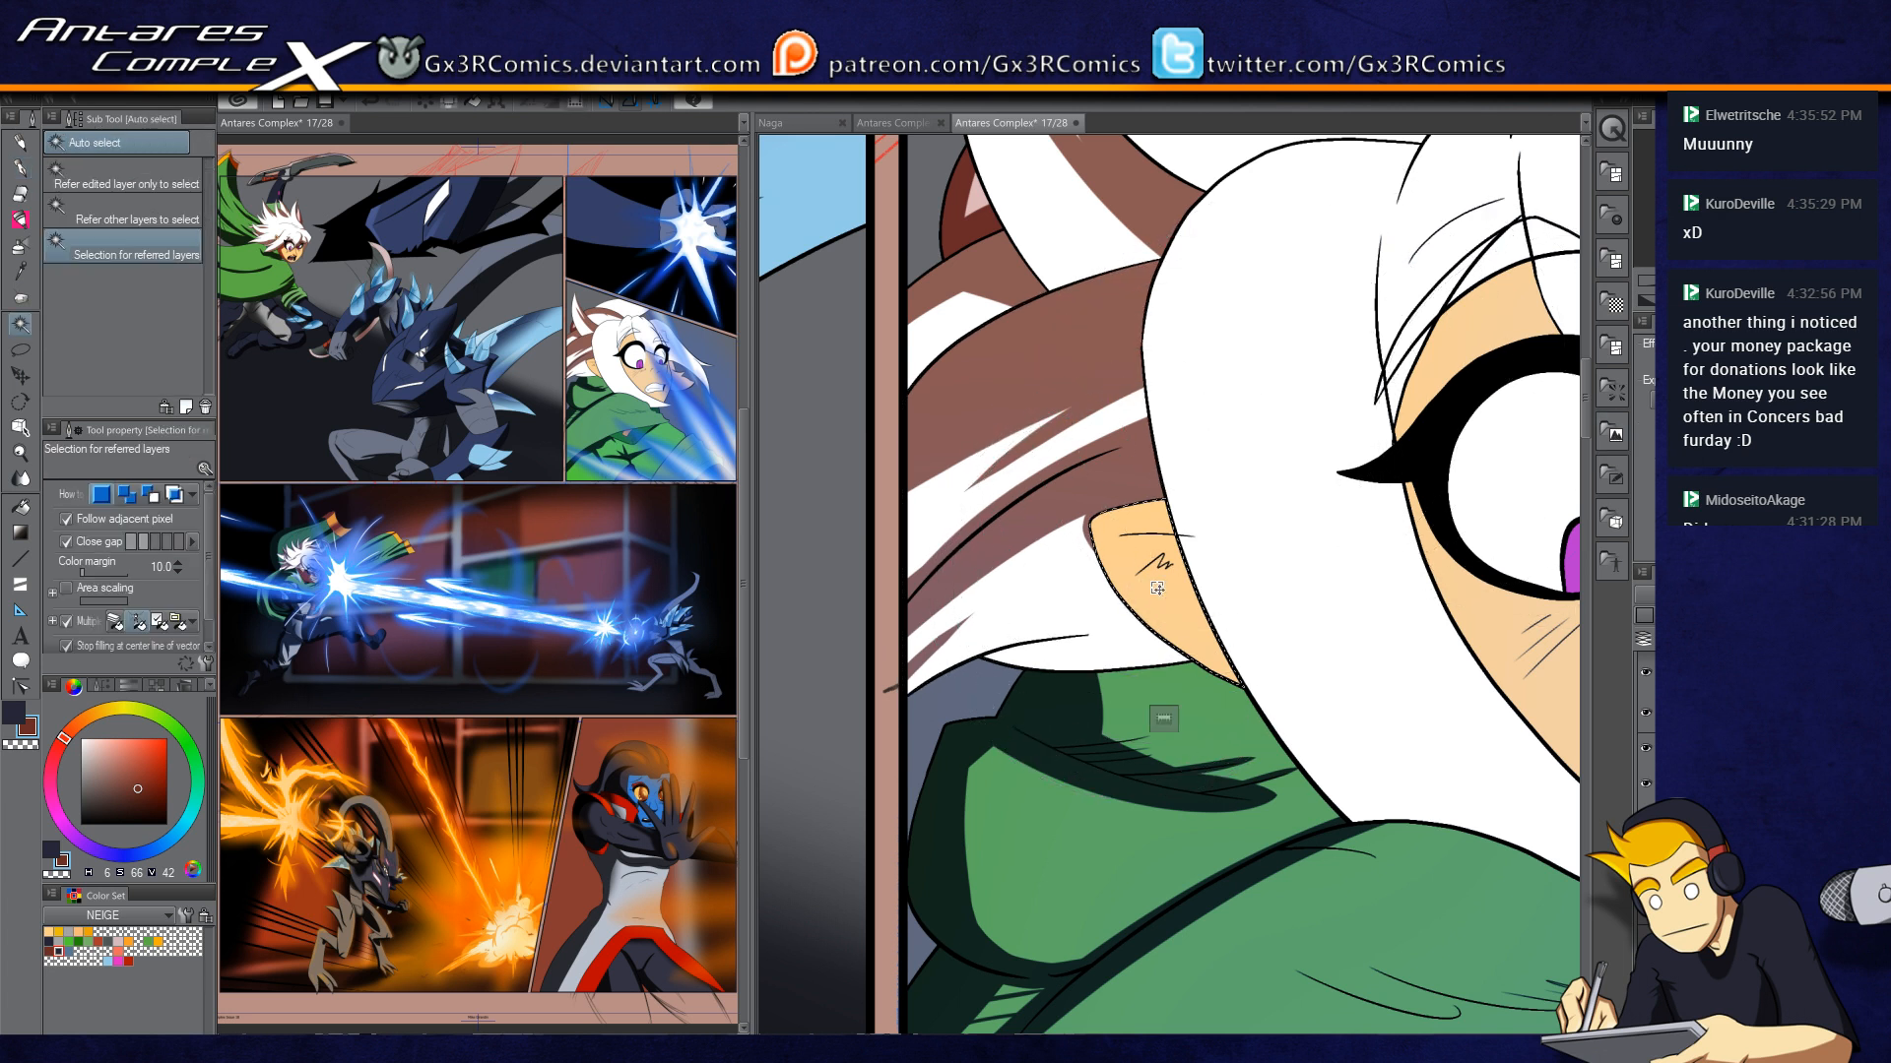
pyautogui.press('p')
pyautogui.moveTo(1091, 548); pyautogui.dragTo(1178, 543)
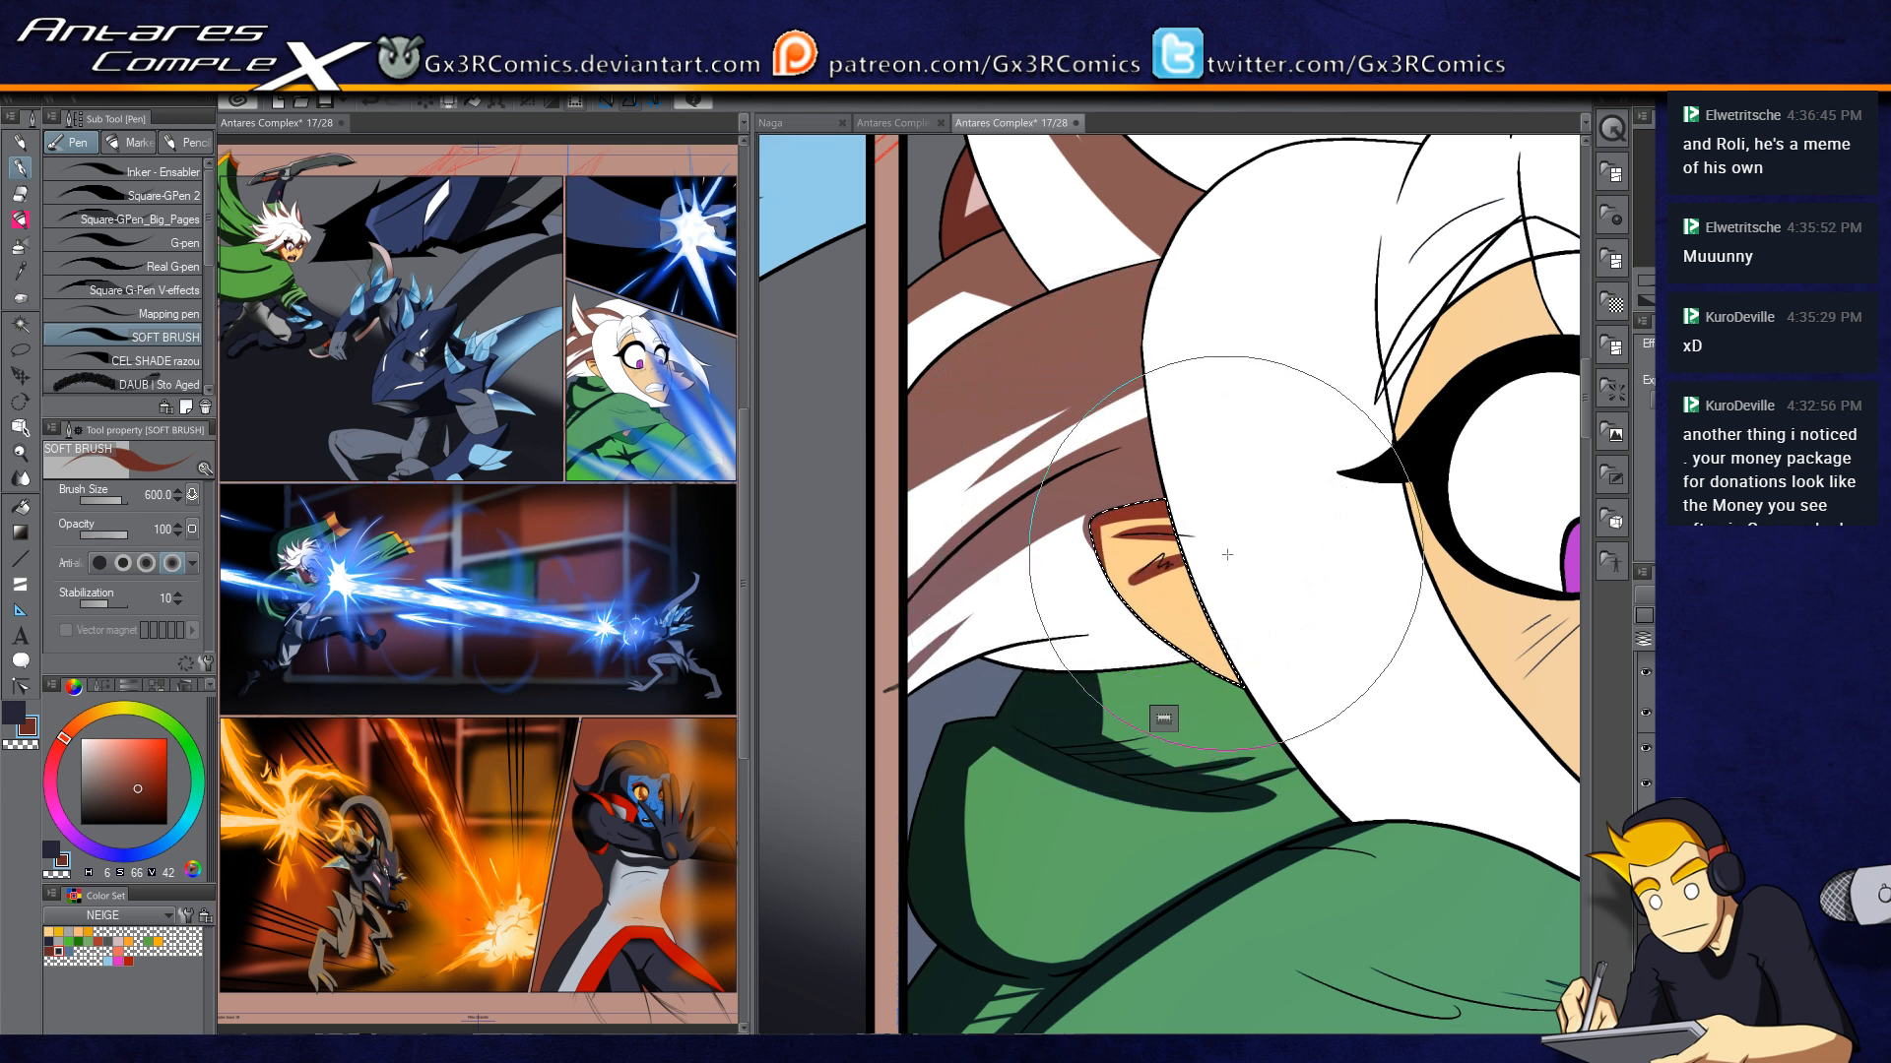
pyautogui.moveTo(1131, 578); pyautogui.dragTo(1184, 560)
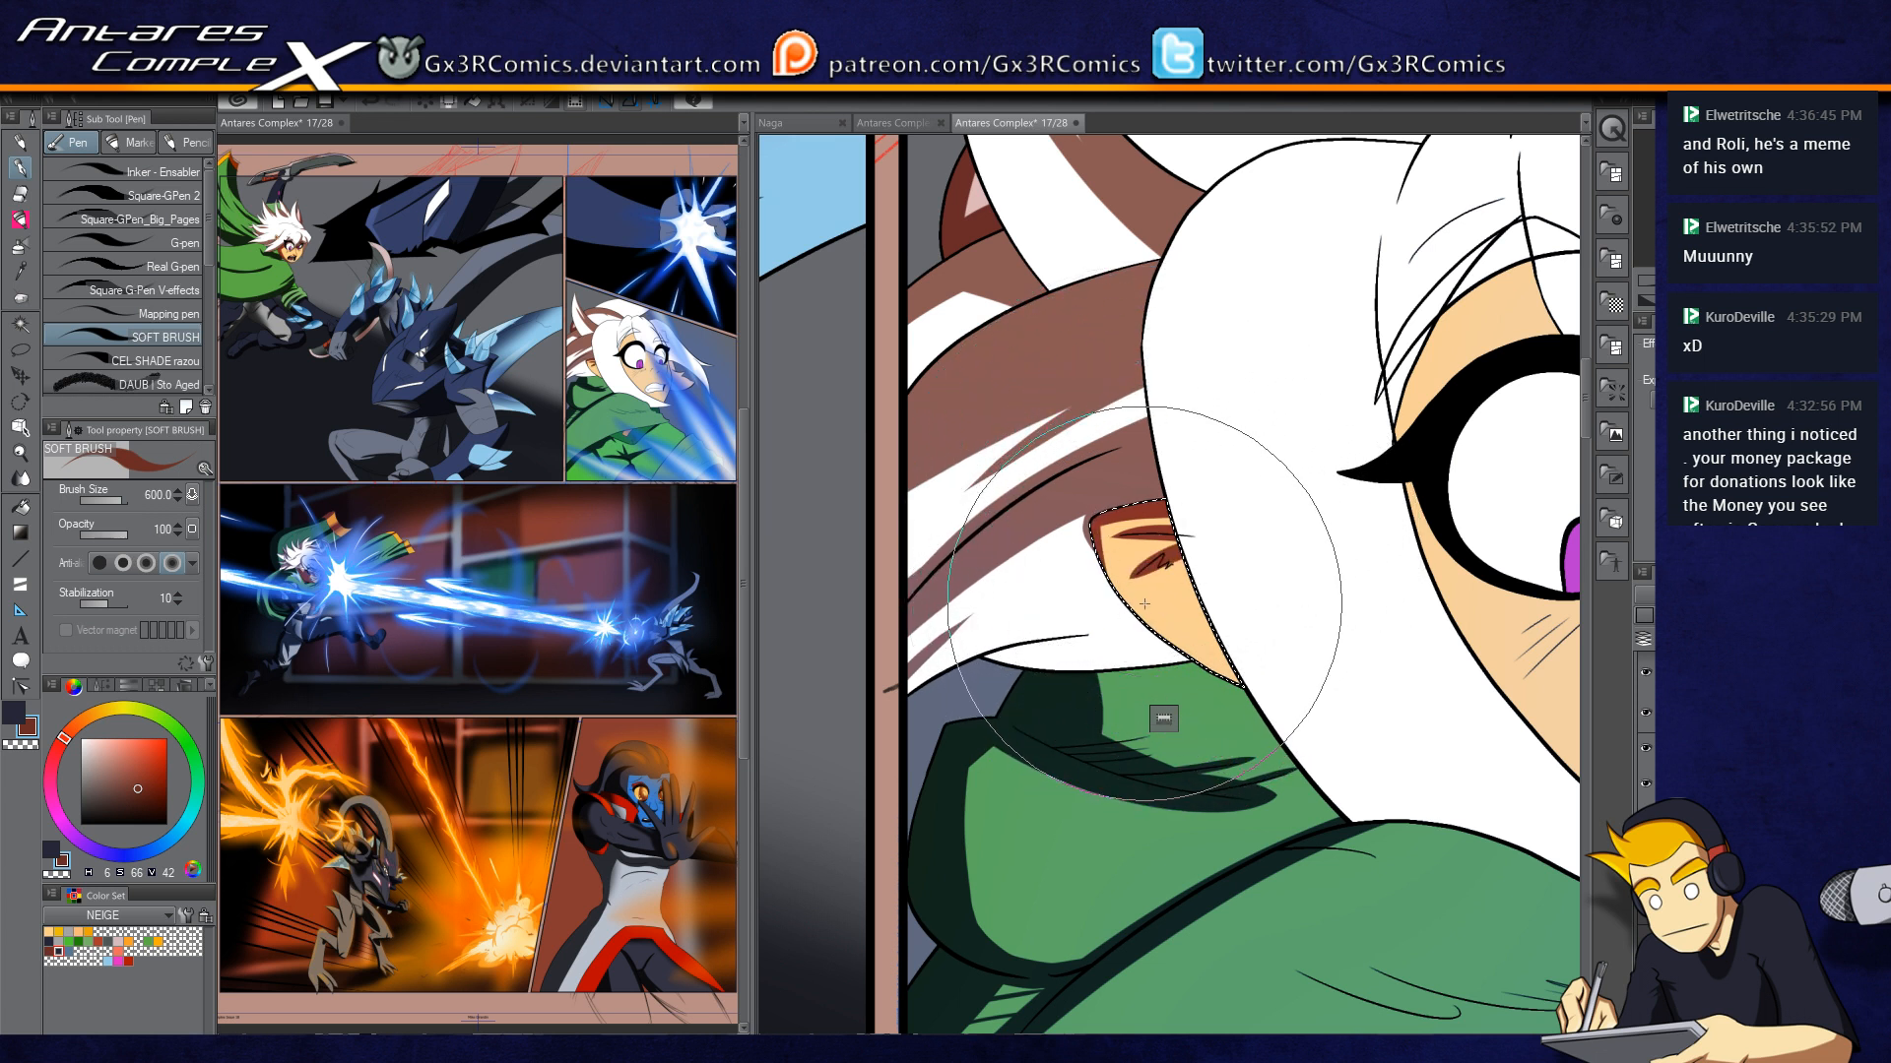
# Step: Shade the ear's lower tip reddish-brown and soften the shadow along its inner edge with the 250 Soft airbrush
pyautogui.moveTo(1190, 636); pyautogui.dragTo(1286, 679)
pyautogui.moveTo(1187, 639); pyautogui.dragTo(1286, 681)
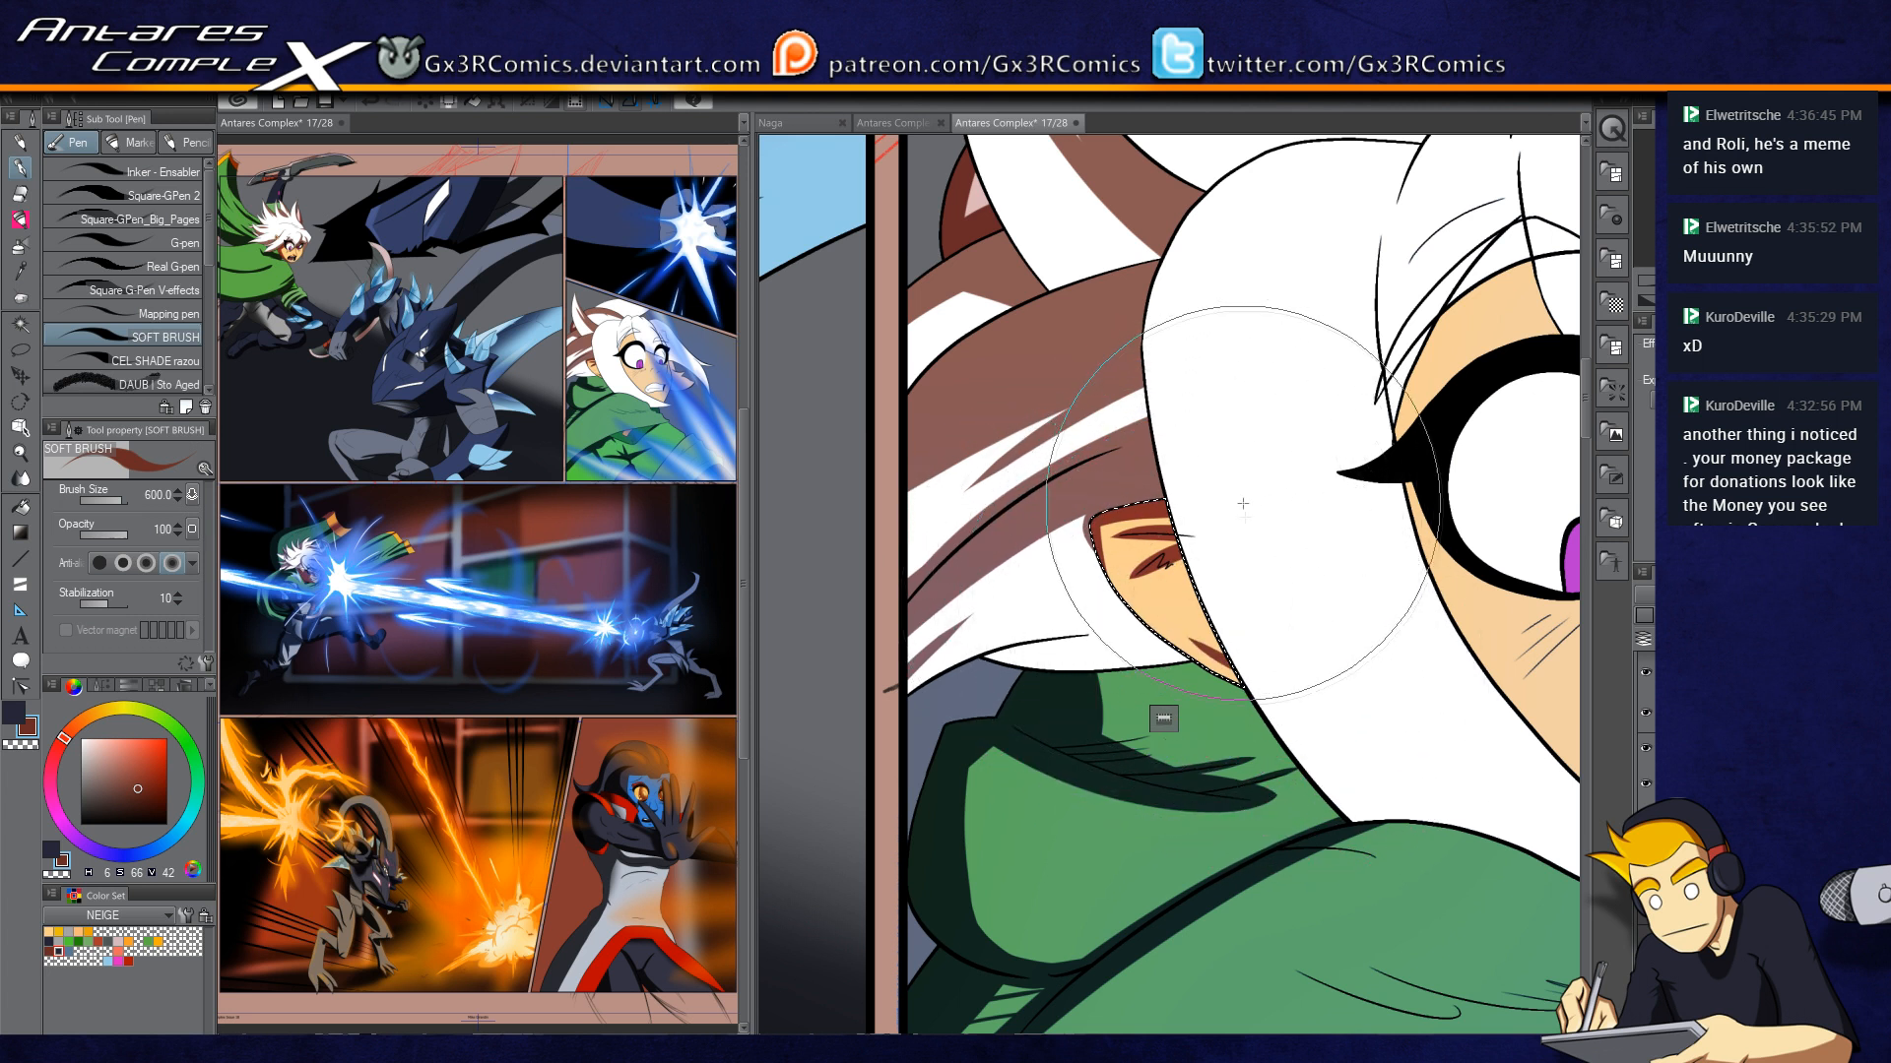
pyautogui.press('b')
pyautogui.press('b')
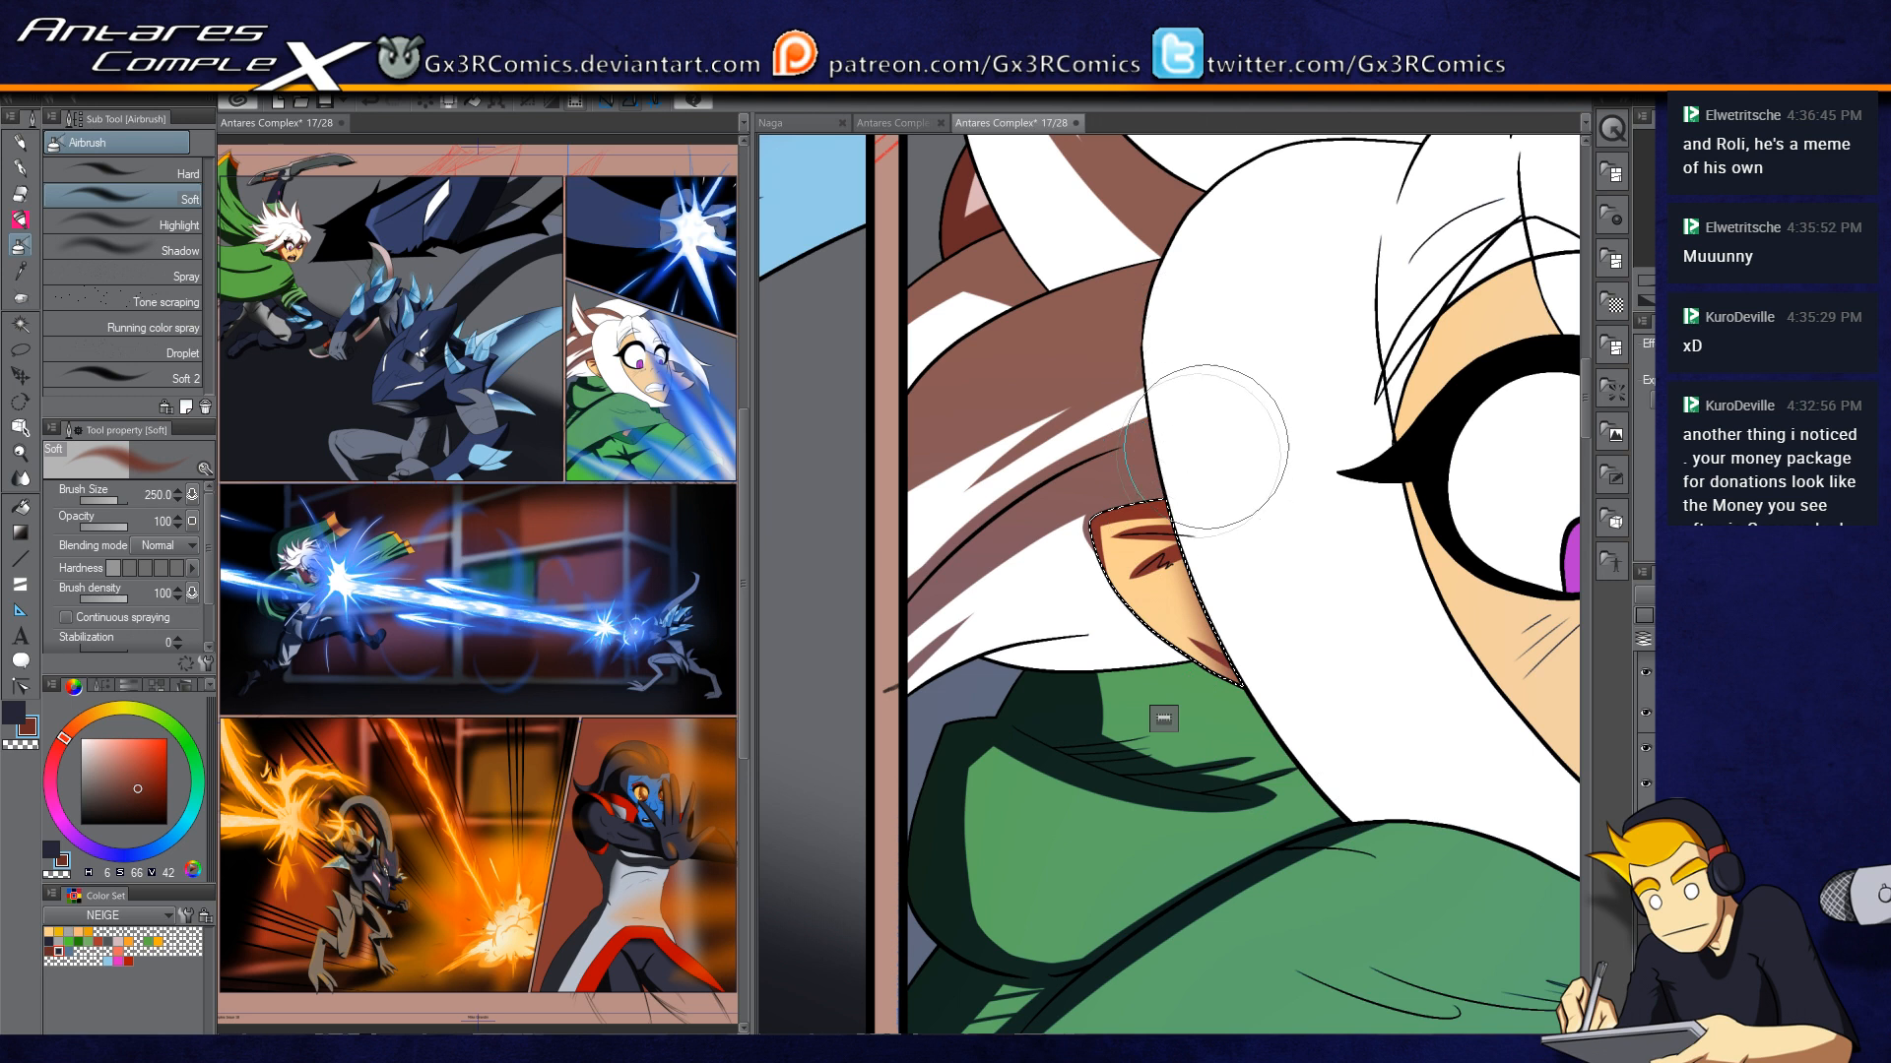
pyautogui.moveTo(1264, 547); pyautogui.dragTo(965, 749)
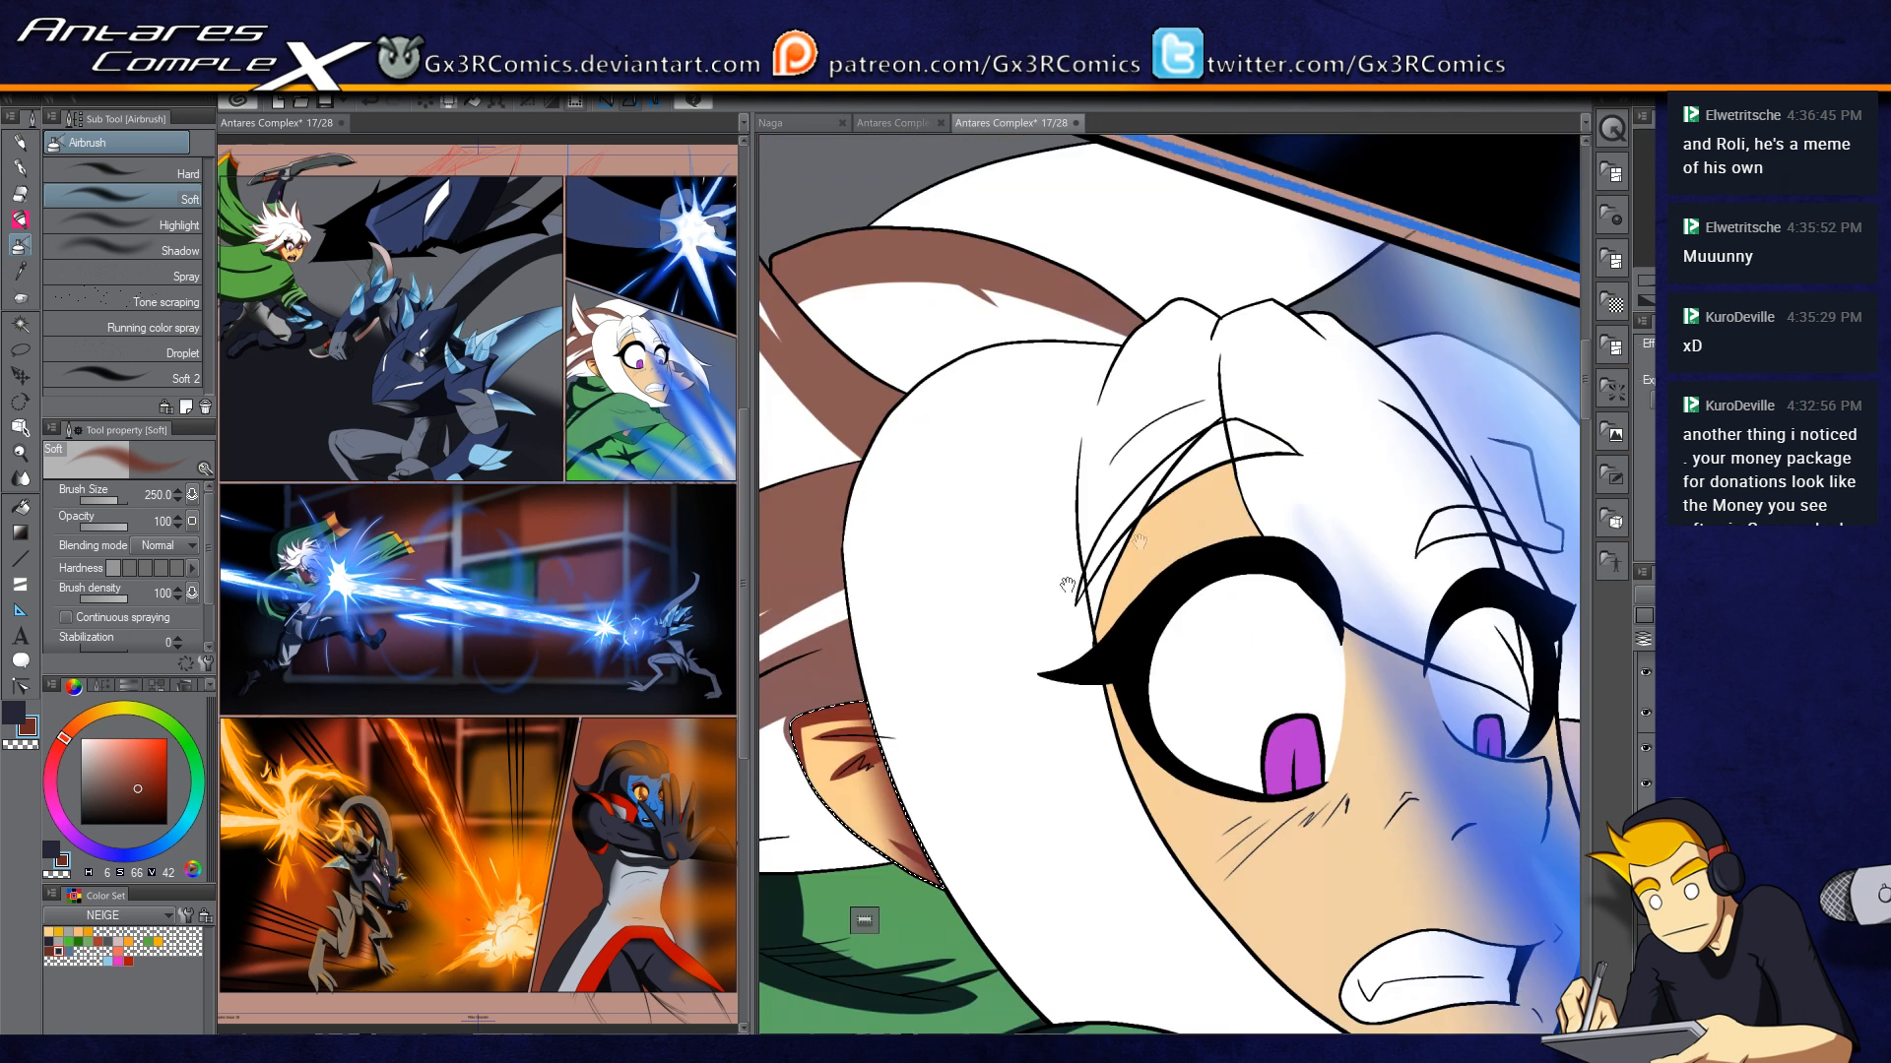
# Step: Select the forehead skin between the fringe and the near eye and paint a thin reddish-brown crease with the 400 SOFT BRUSH
pyautogui.press('w')
pyautogui.click(1145, 577)
pyautogui.press('p')
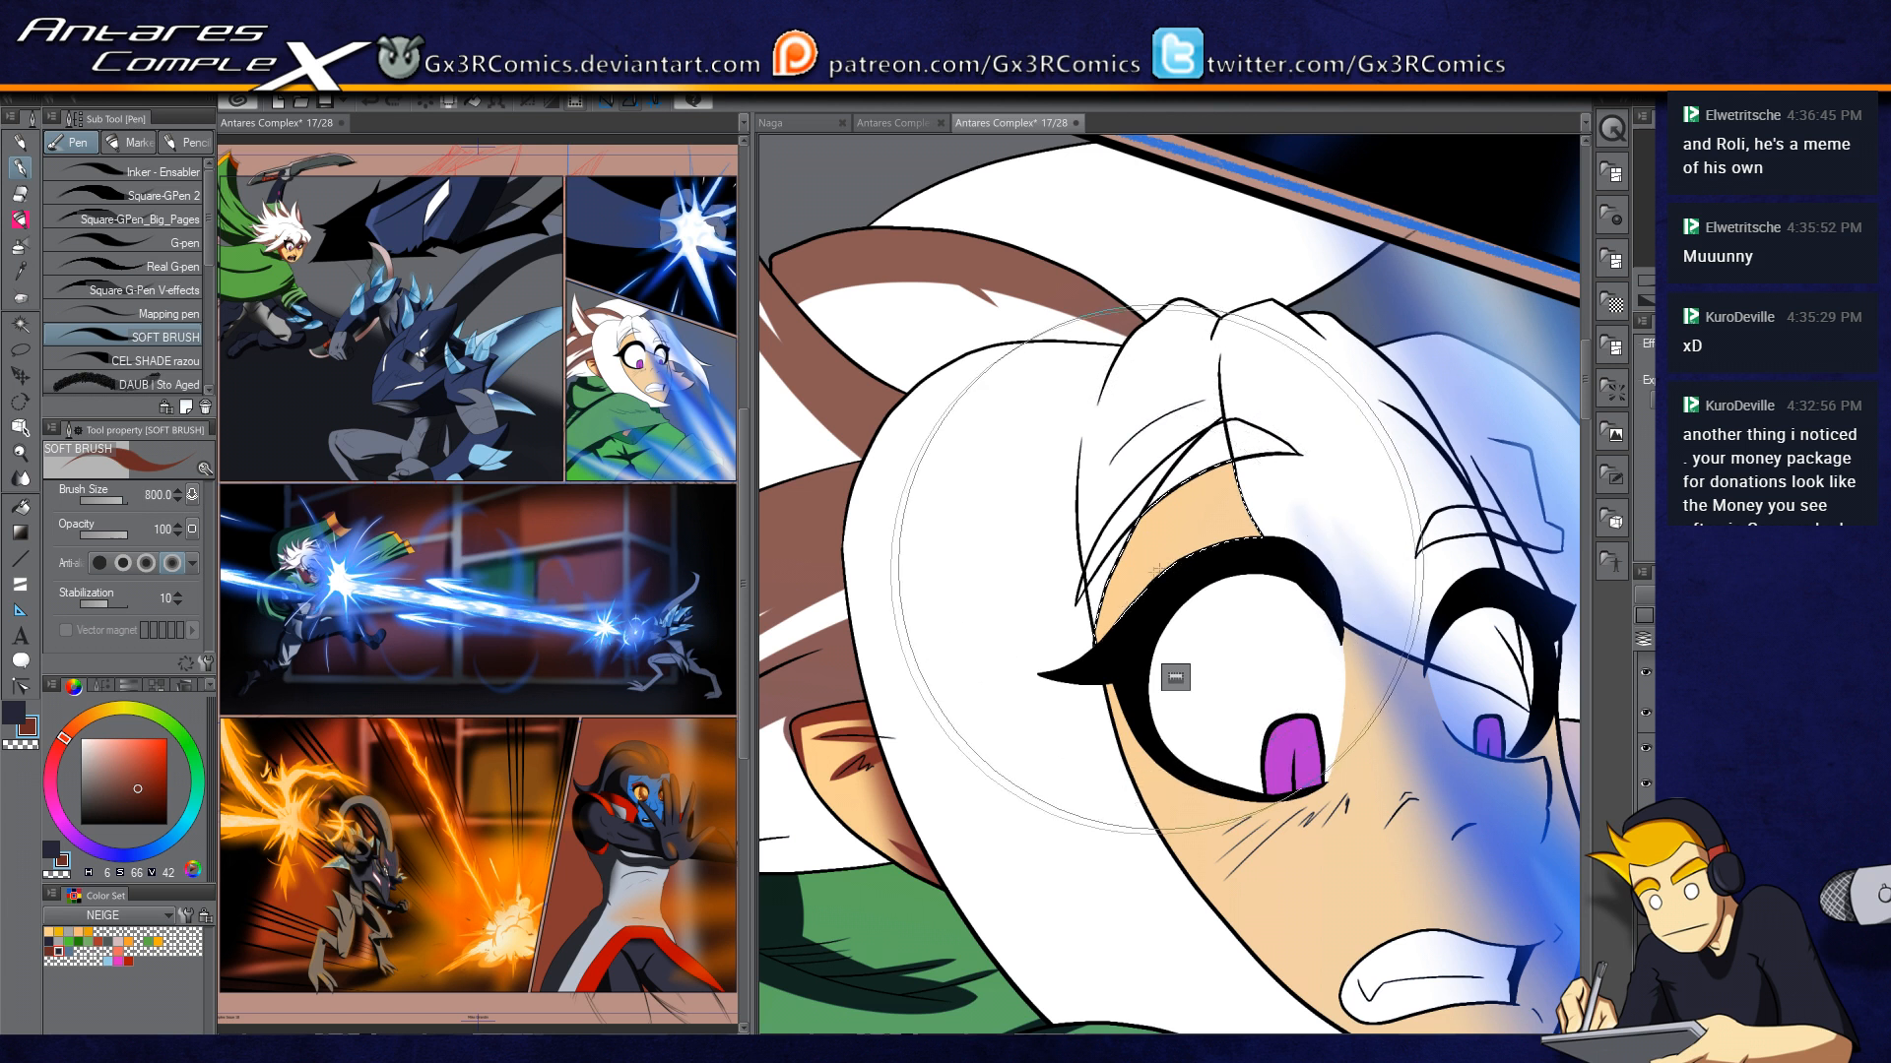
pyautogui.press('[')
pyautogui.press('[')
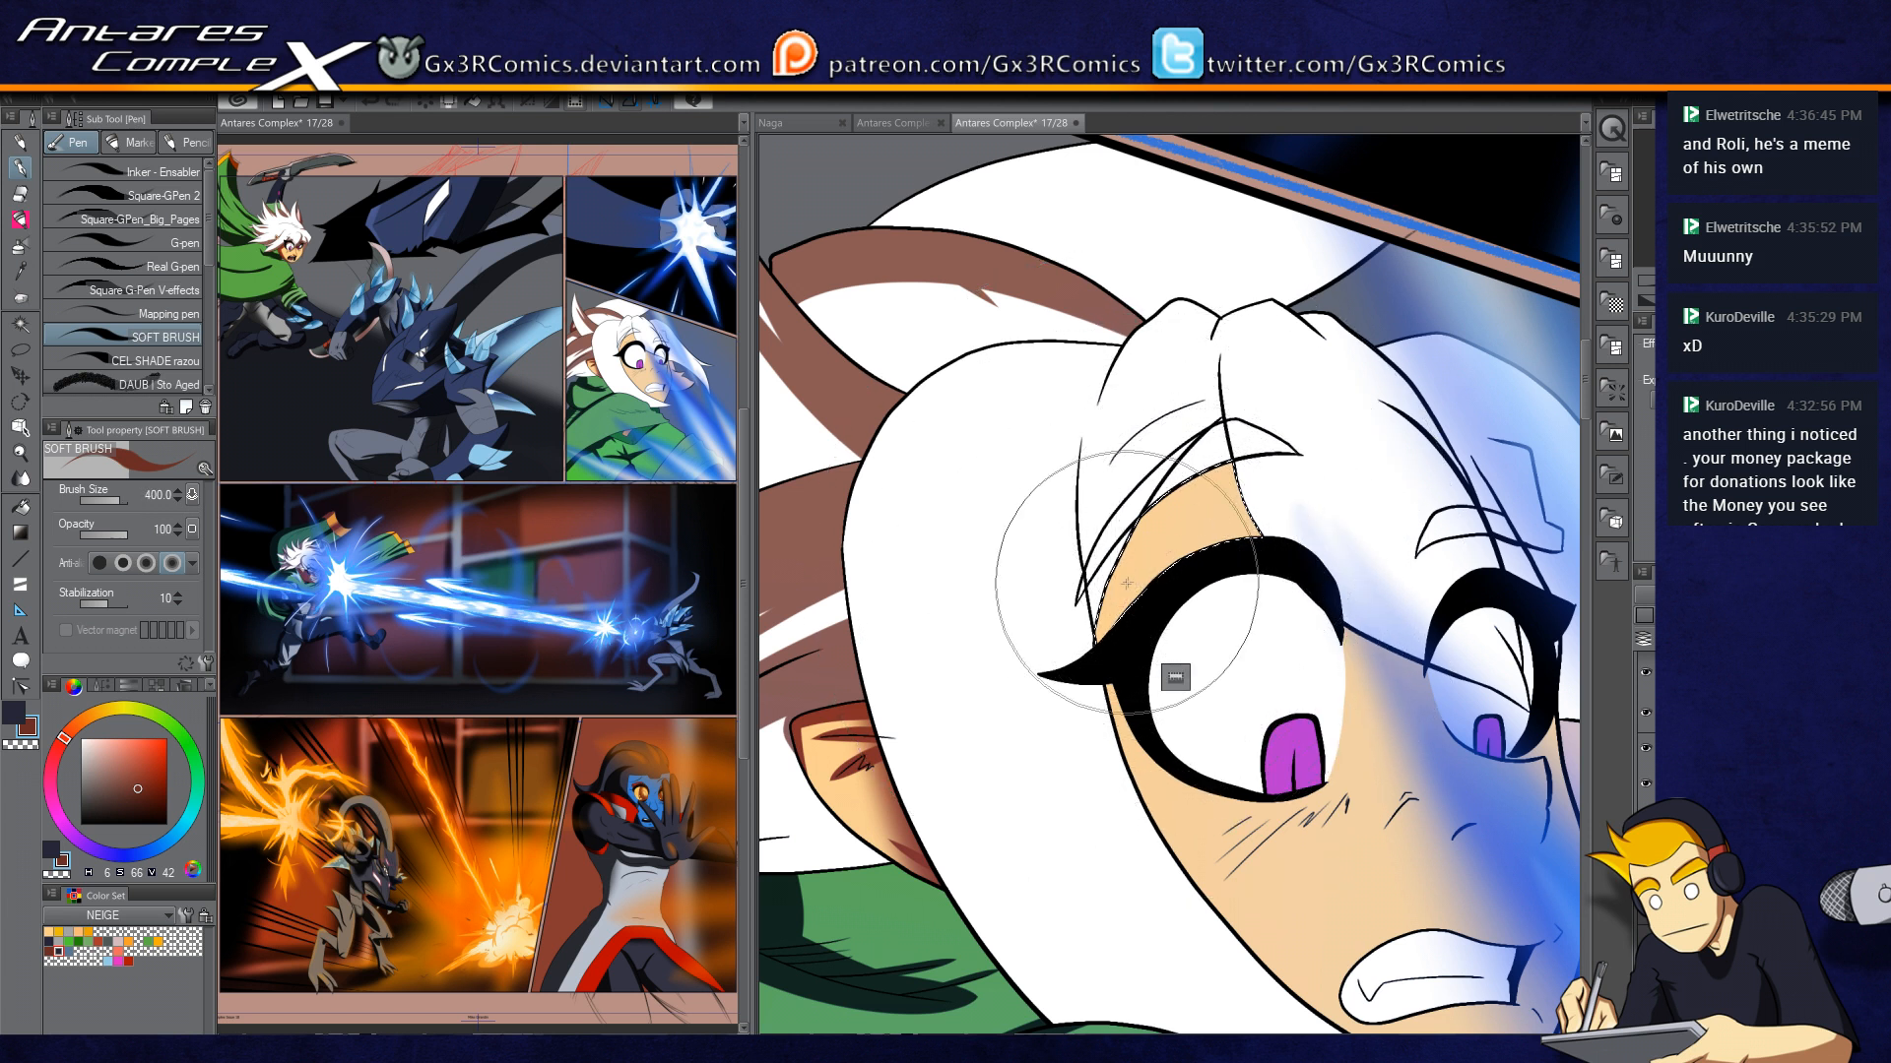
pyautogui.press('b')
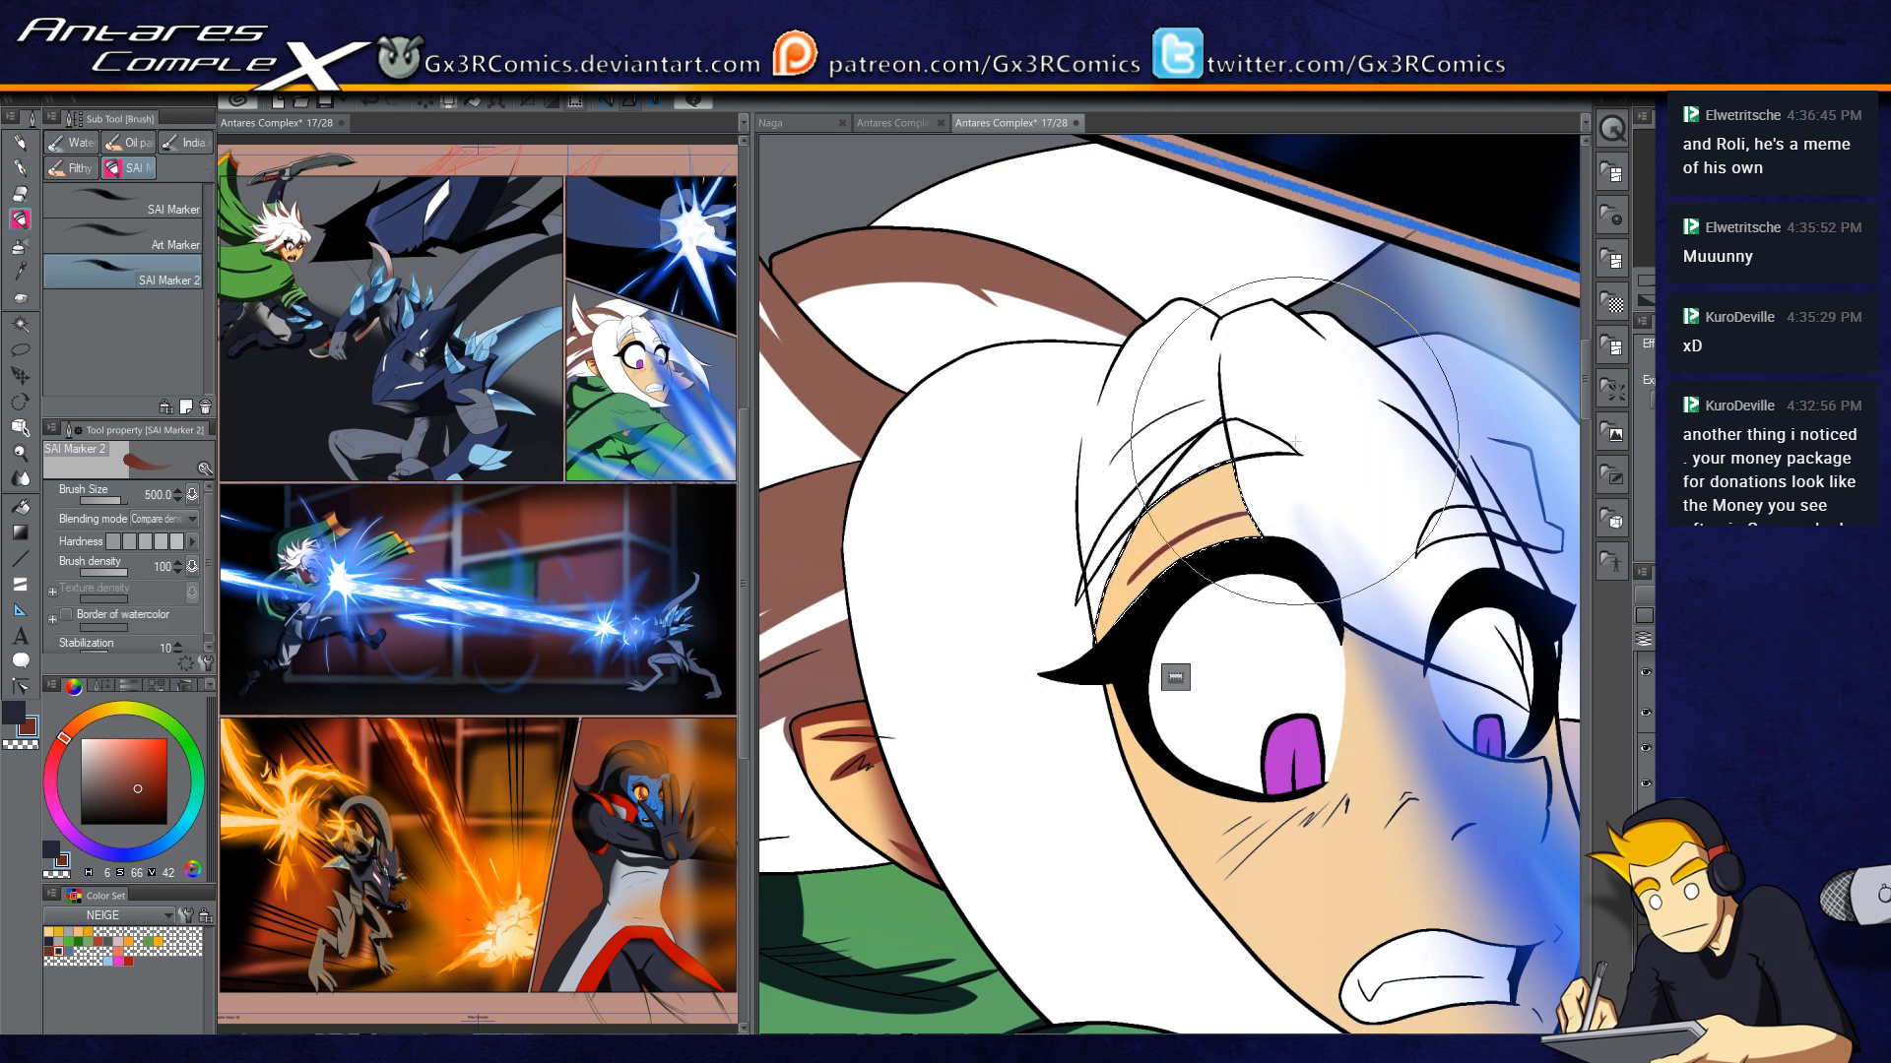
pyautogui.press('b')
pyautogui.press('b')
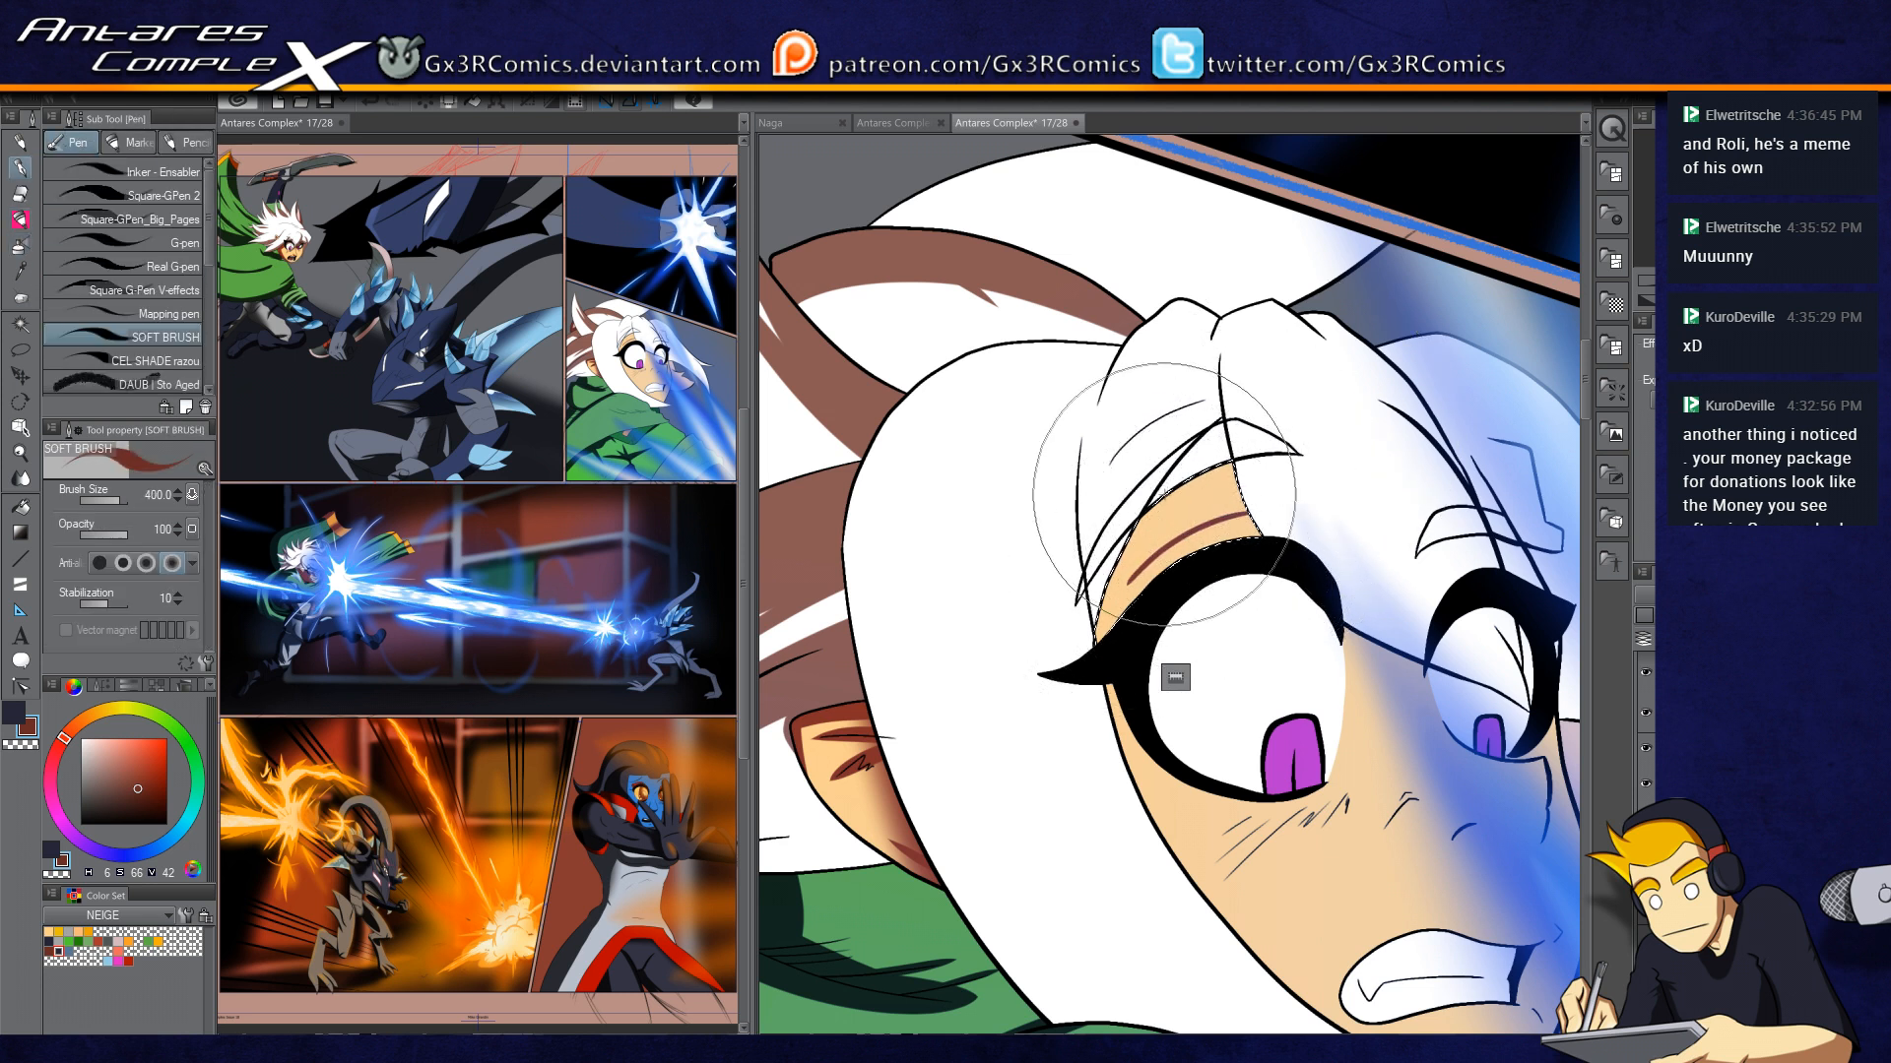
pyautogui.press('e')
pyautogui.press('w')
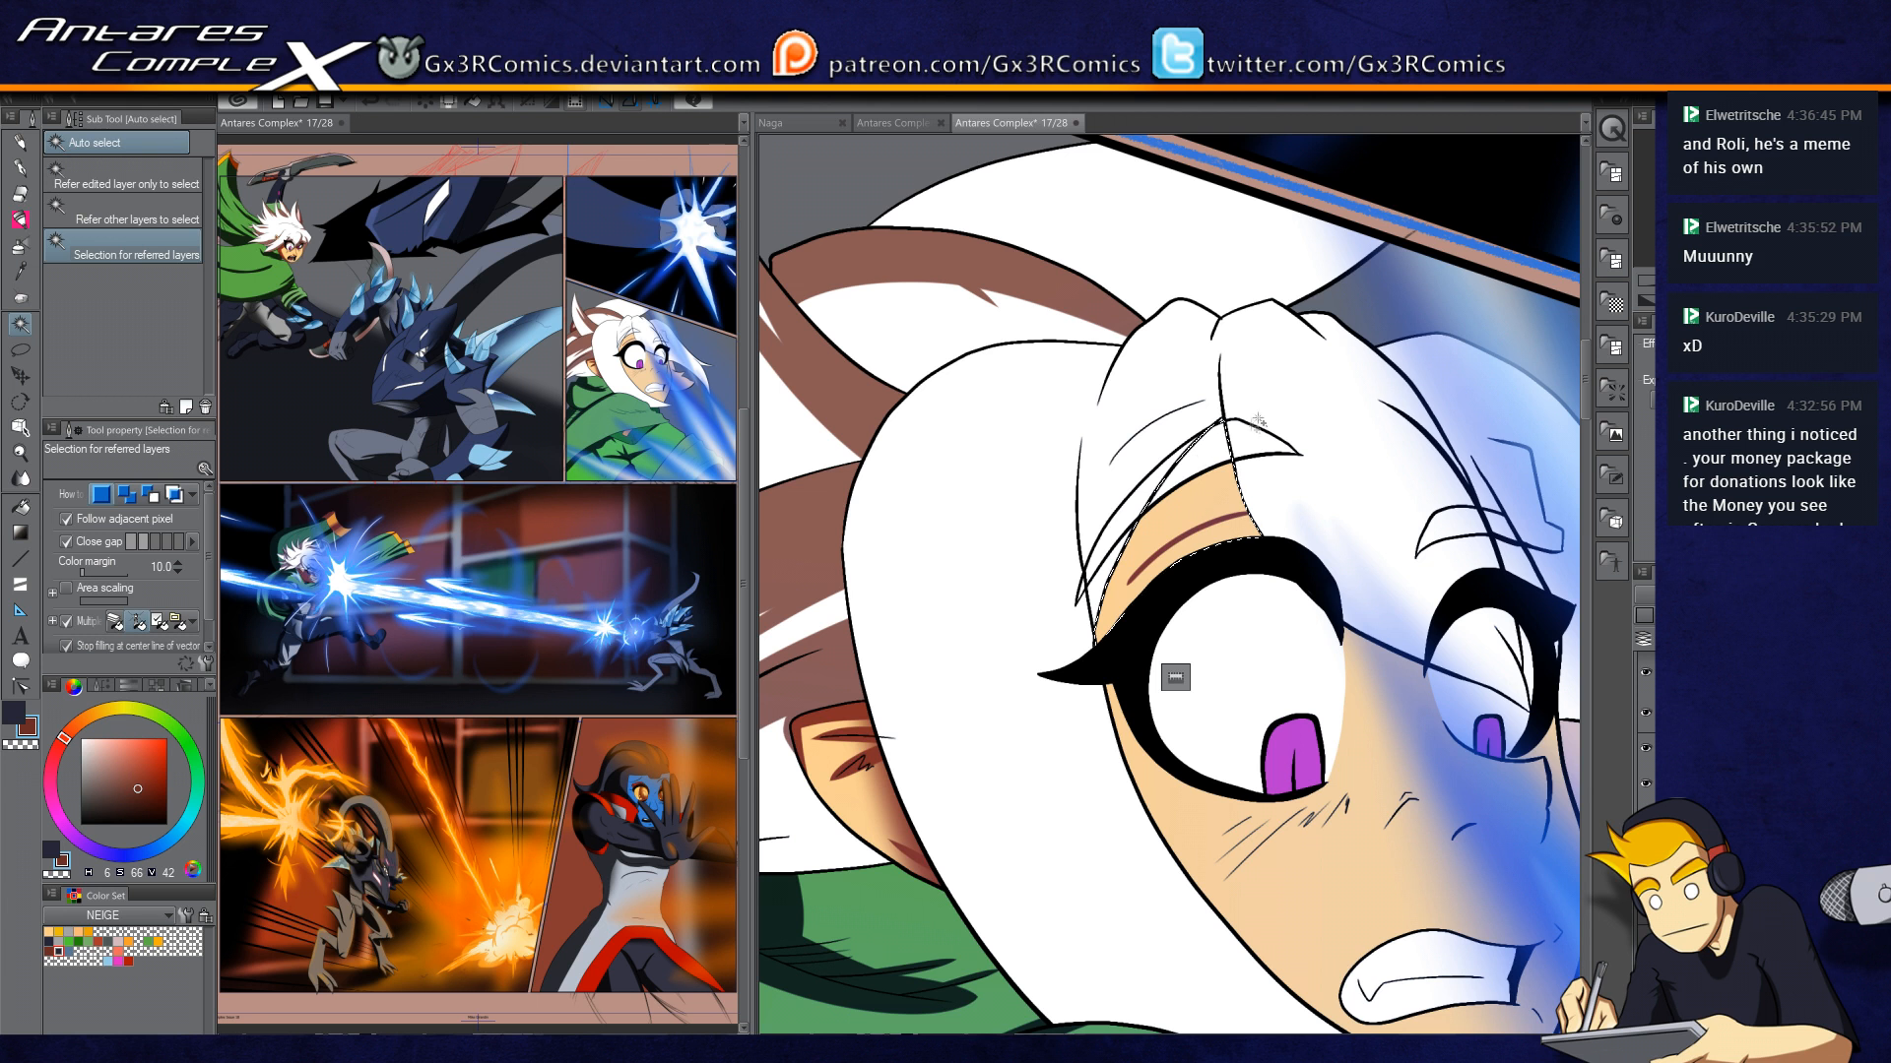
# Step: Paint the fringe's cast shadow along the forehead's hairline and blend it into the skin with the Soft airbrush
pyautogui.press('p')
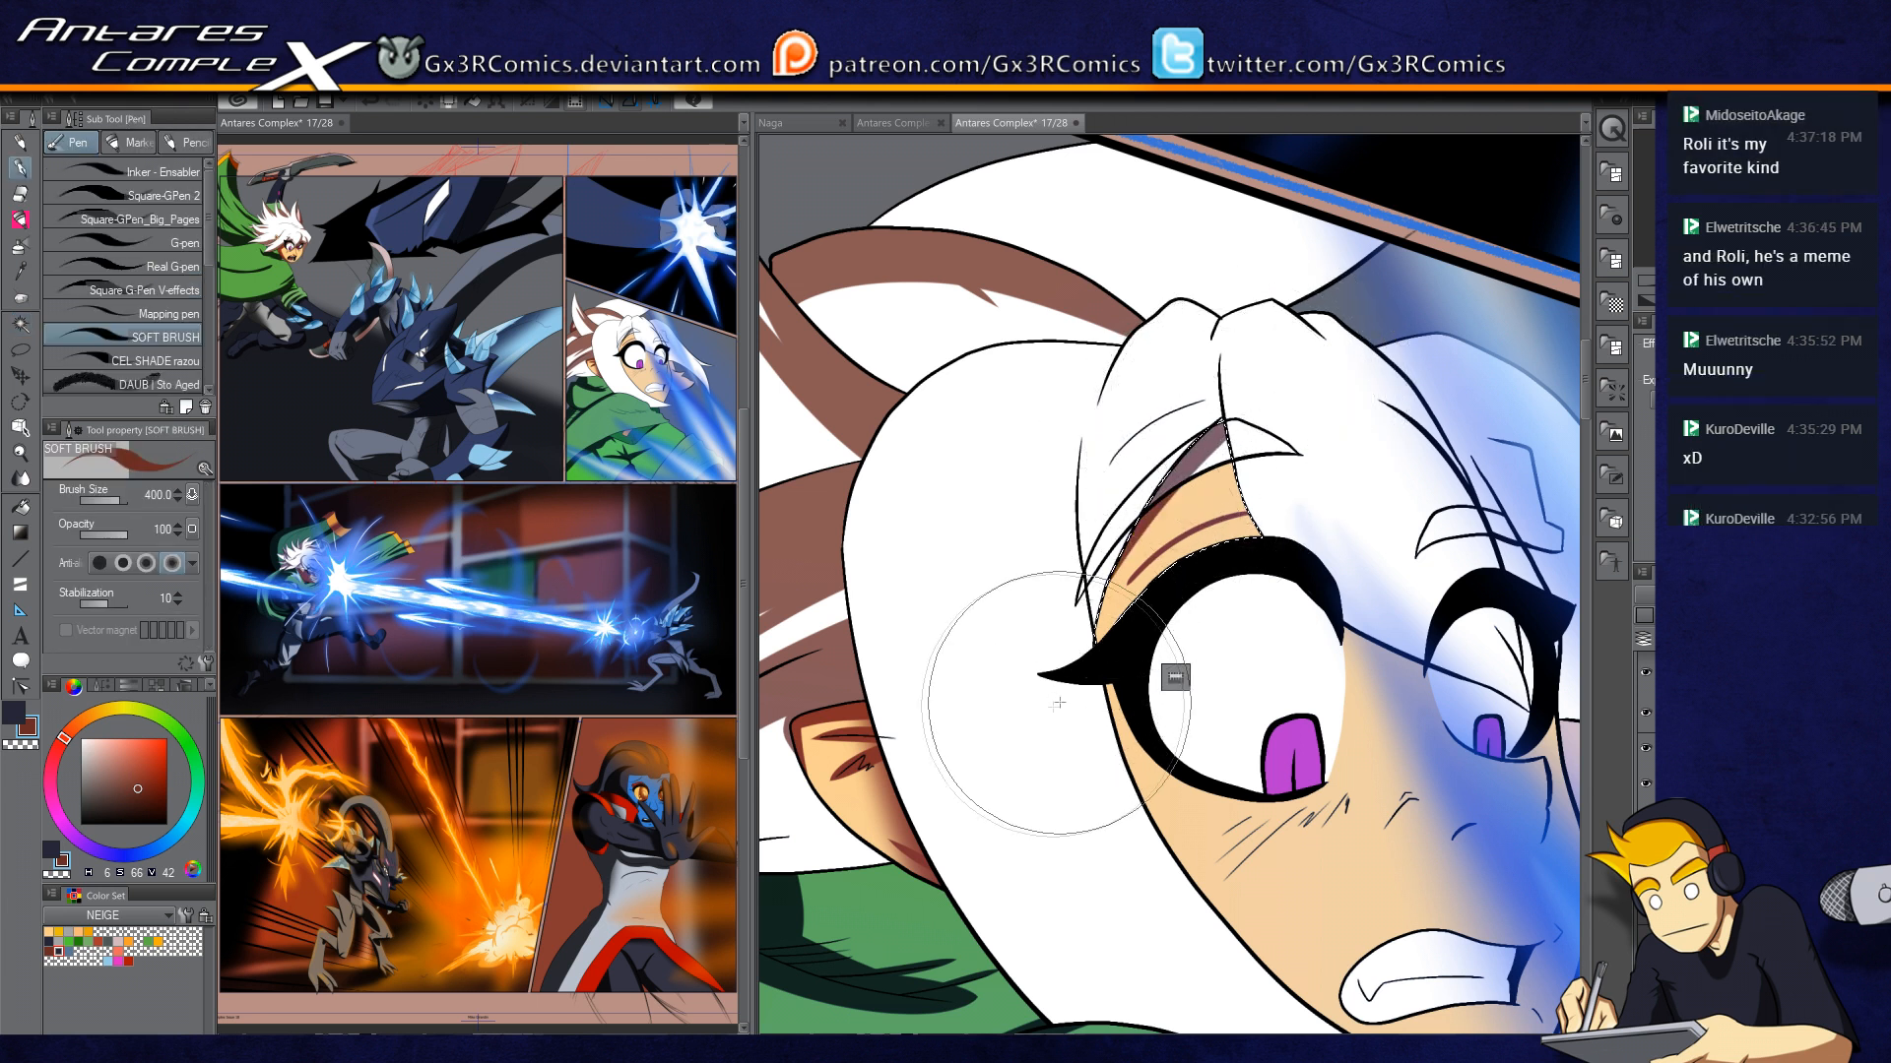
pyautogui.moveTo(1292, 399); pyautogui.dragTo(1046, 744)
pyautogui.moveTo(1286, 400); pyautogui.dragTo(1067, 778)
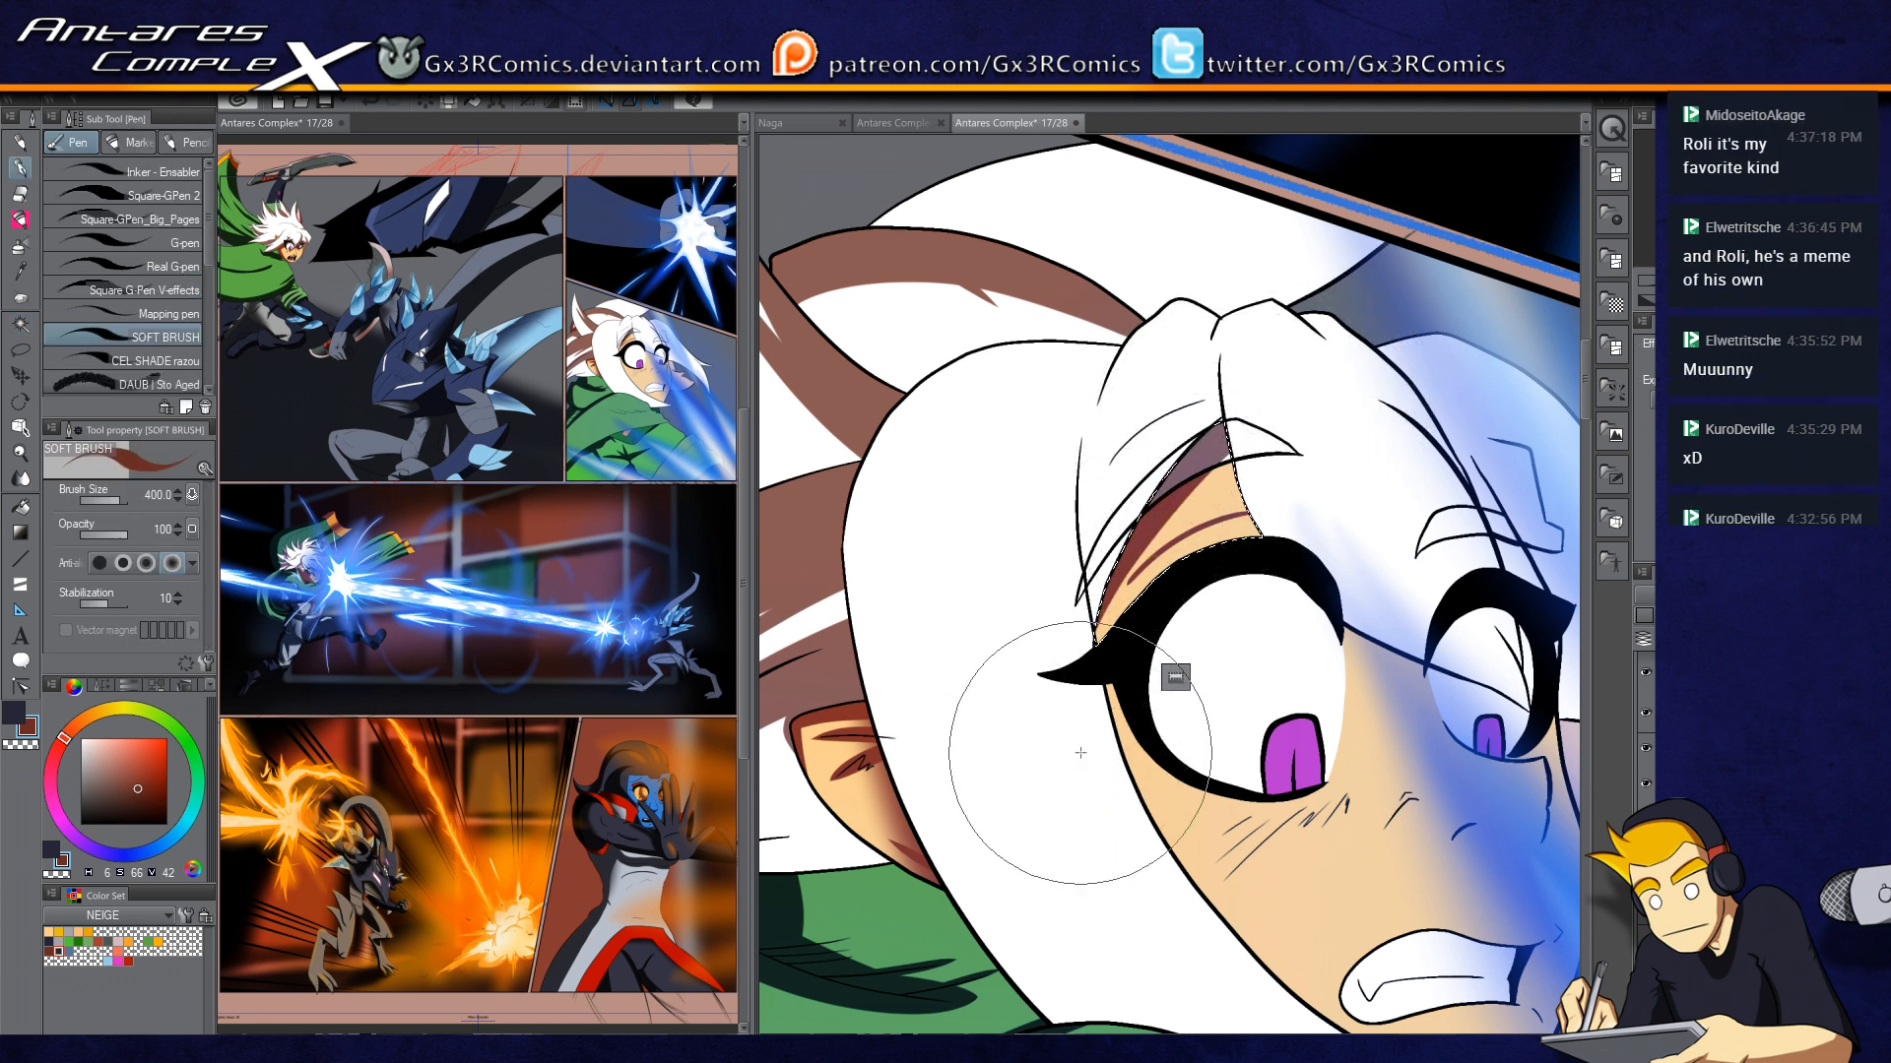
pyautogui.moveTo(1131, 559); pyautogui.dragTo(1088, 716)
pyautogui.moveTo(1158, 504)
pyautogui.mouseDown()
pyautogui.moveTo(1100, 788)
pyautogui.moveTo(868, 784)
pyautogui.mouseUp()
pyautogui.press('b')
pyautogui.press('e')
pyautogui.moveTo(1138, 409)
pyautogui.mouseDown()
pyautogui.moveTo(905, 630)
pyautogui.moveTo(865, 859)
pyautogui.mouseUp()
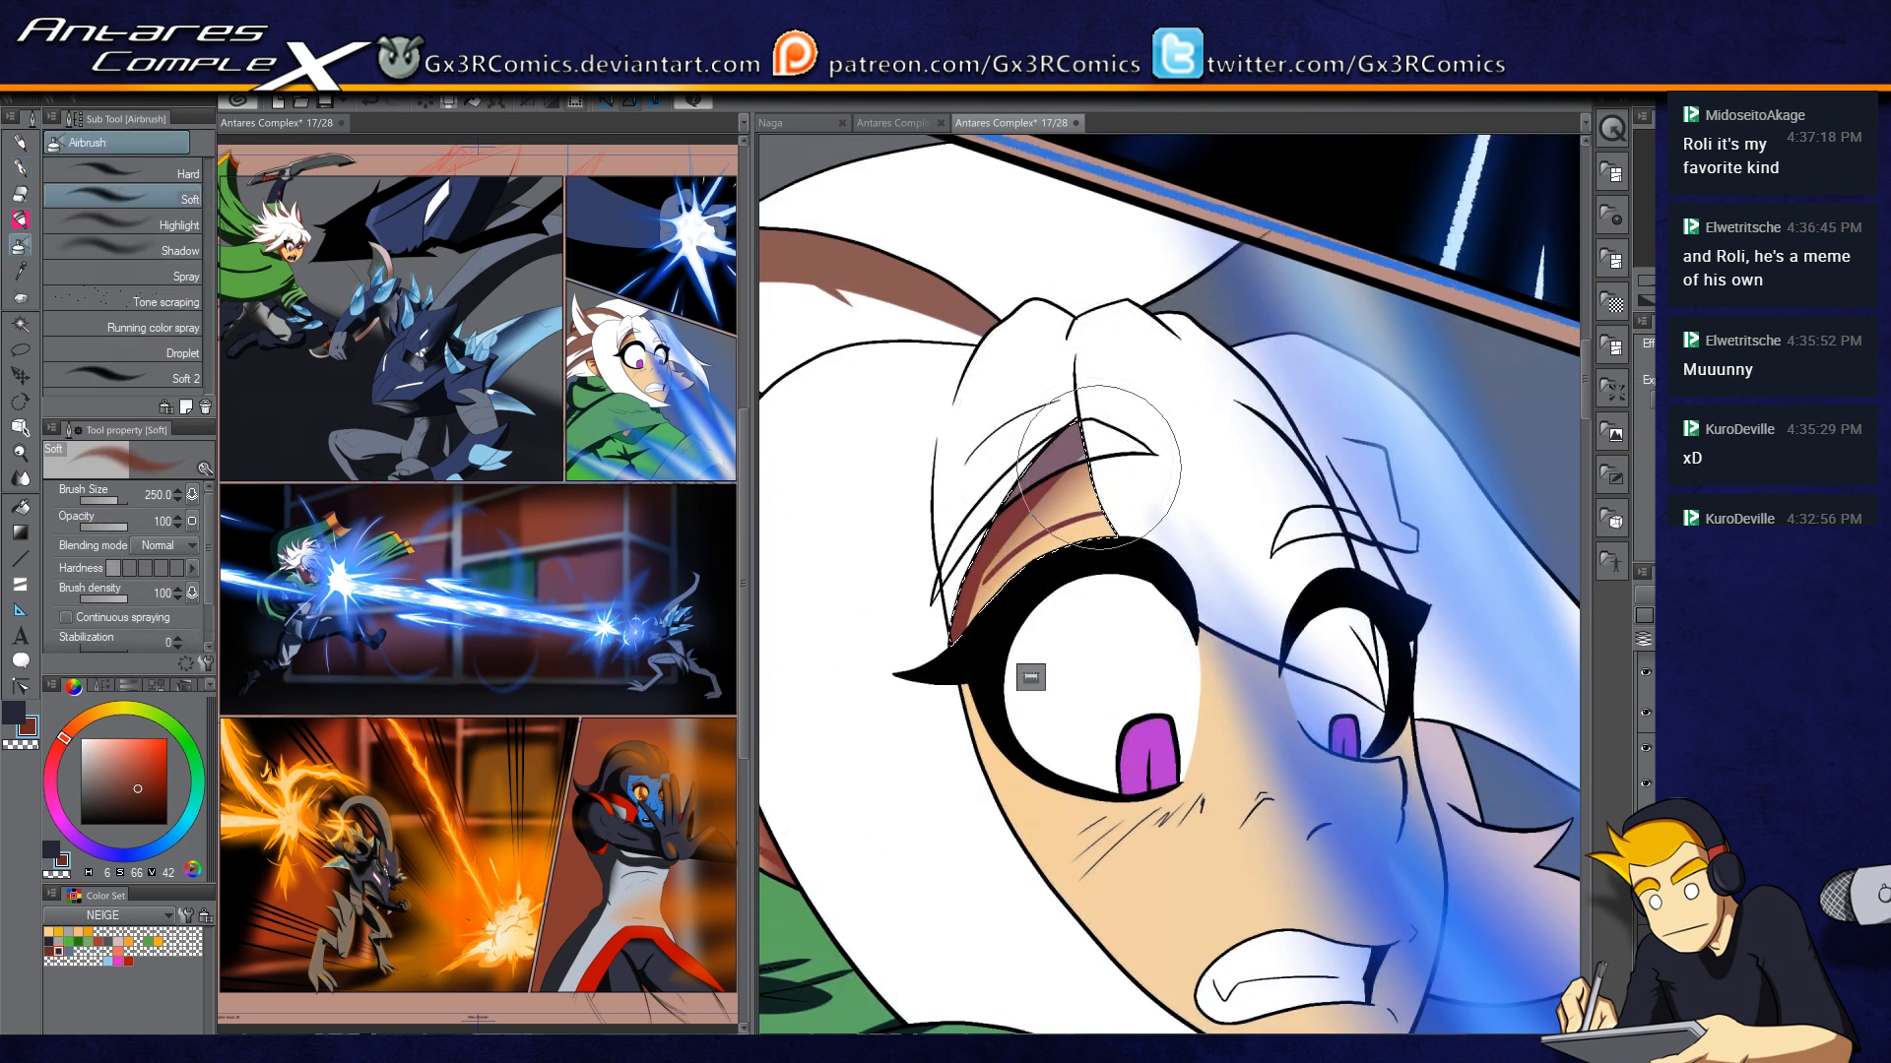
# Step: Select the front hair mass and paint narrow reddish-brown shadows along the central parting and the crown's far edge
pyautogui.press('p')
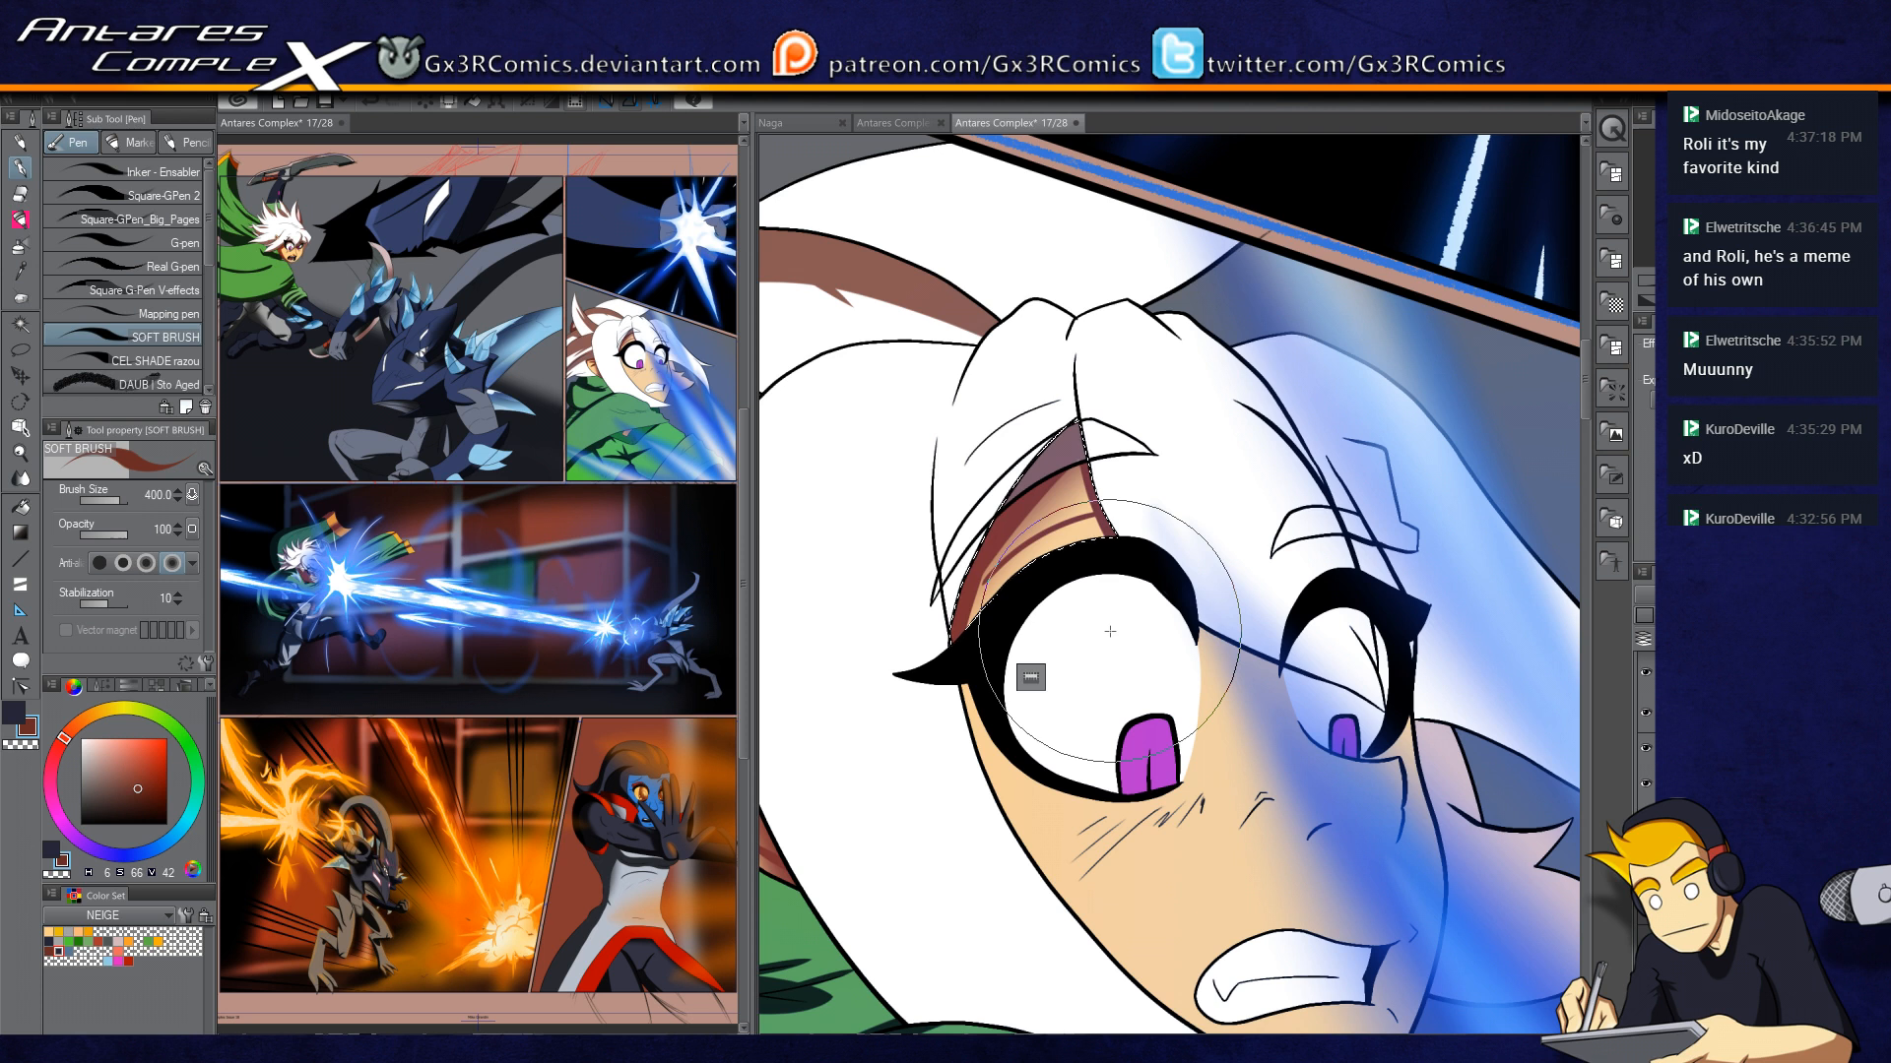
pyautogui.press('w')
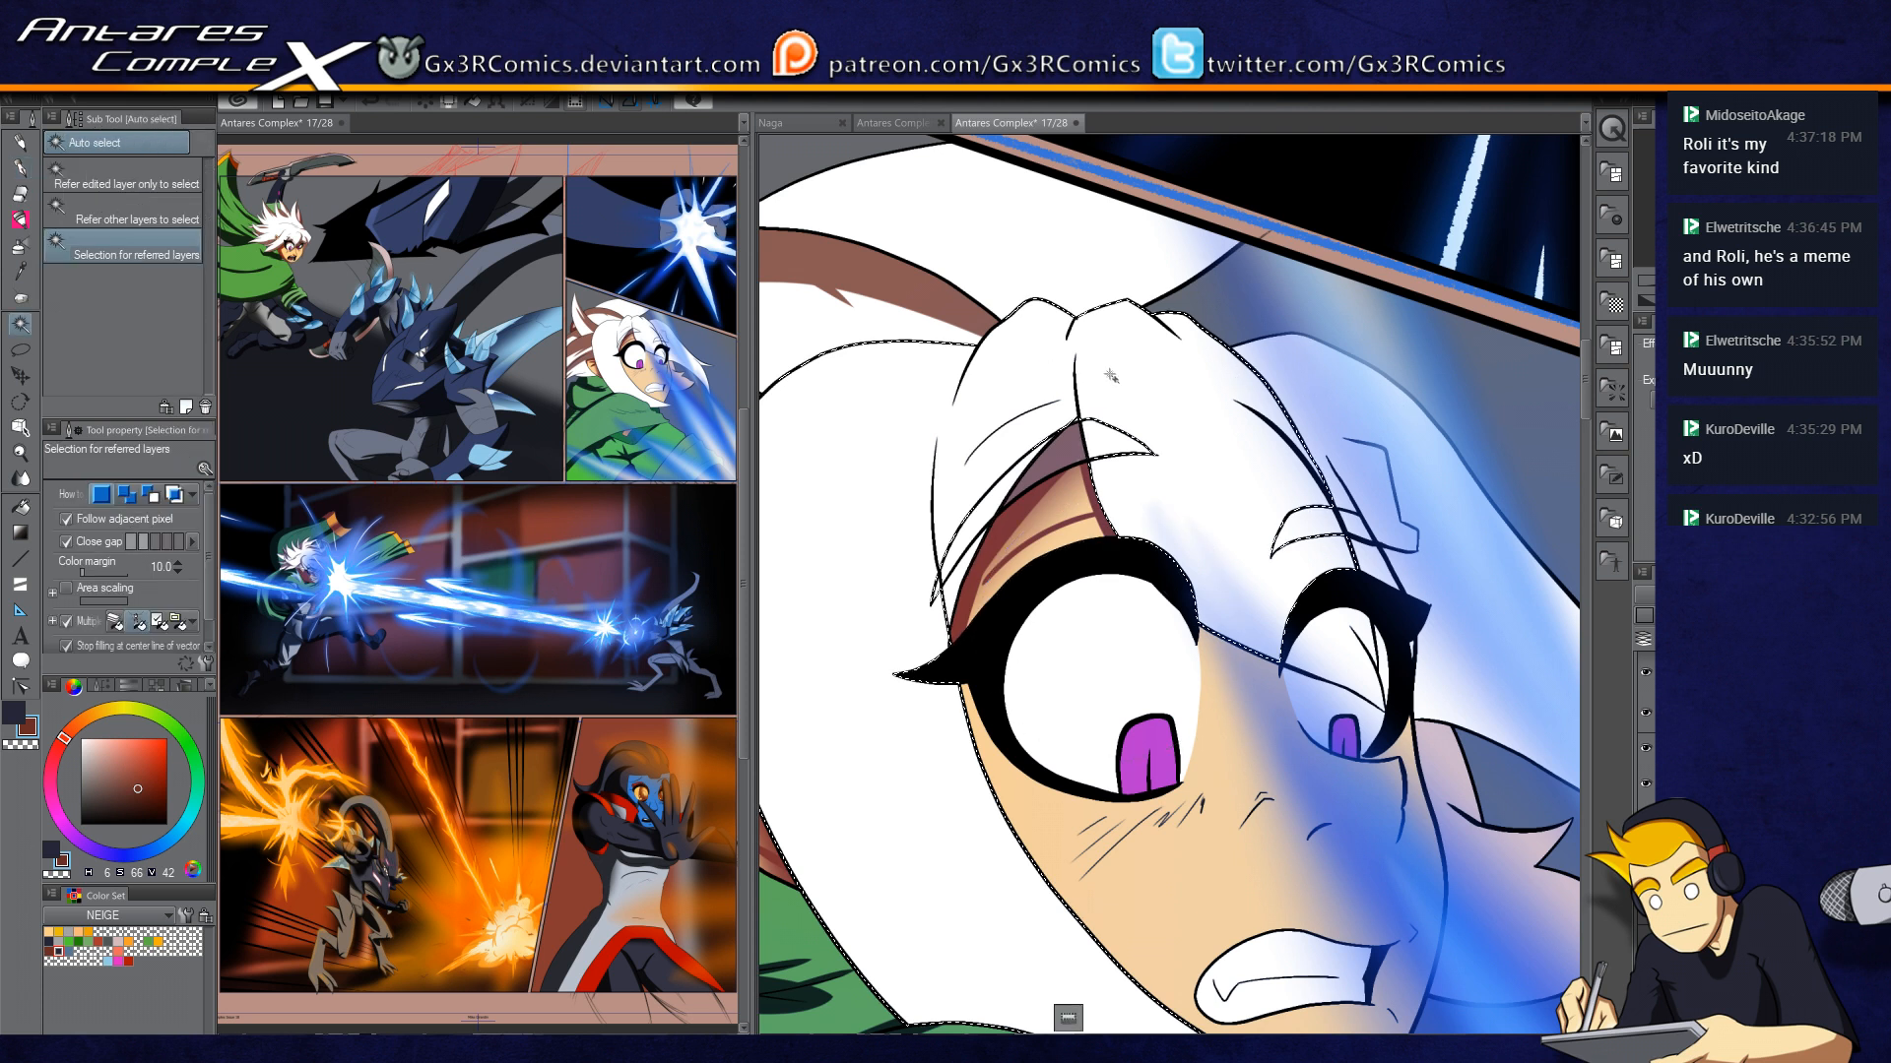
pyautogui.press('p')
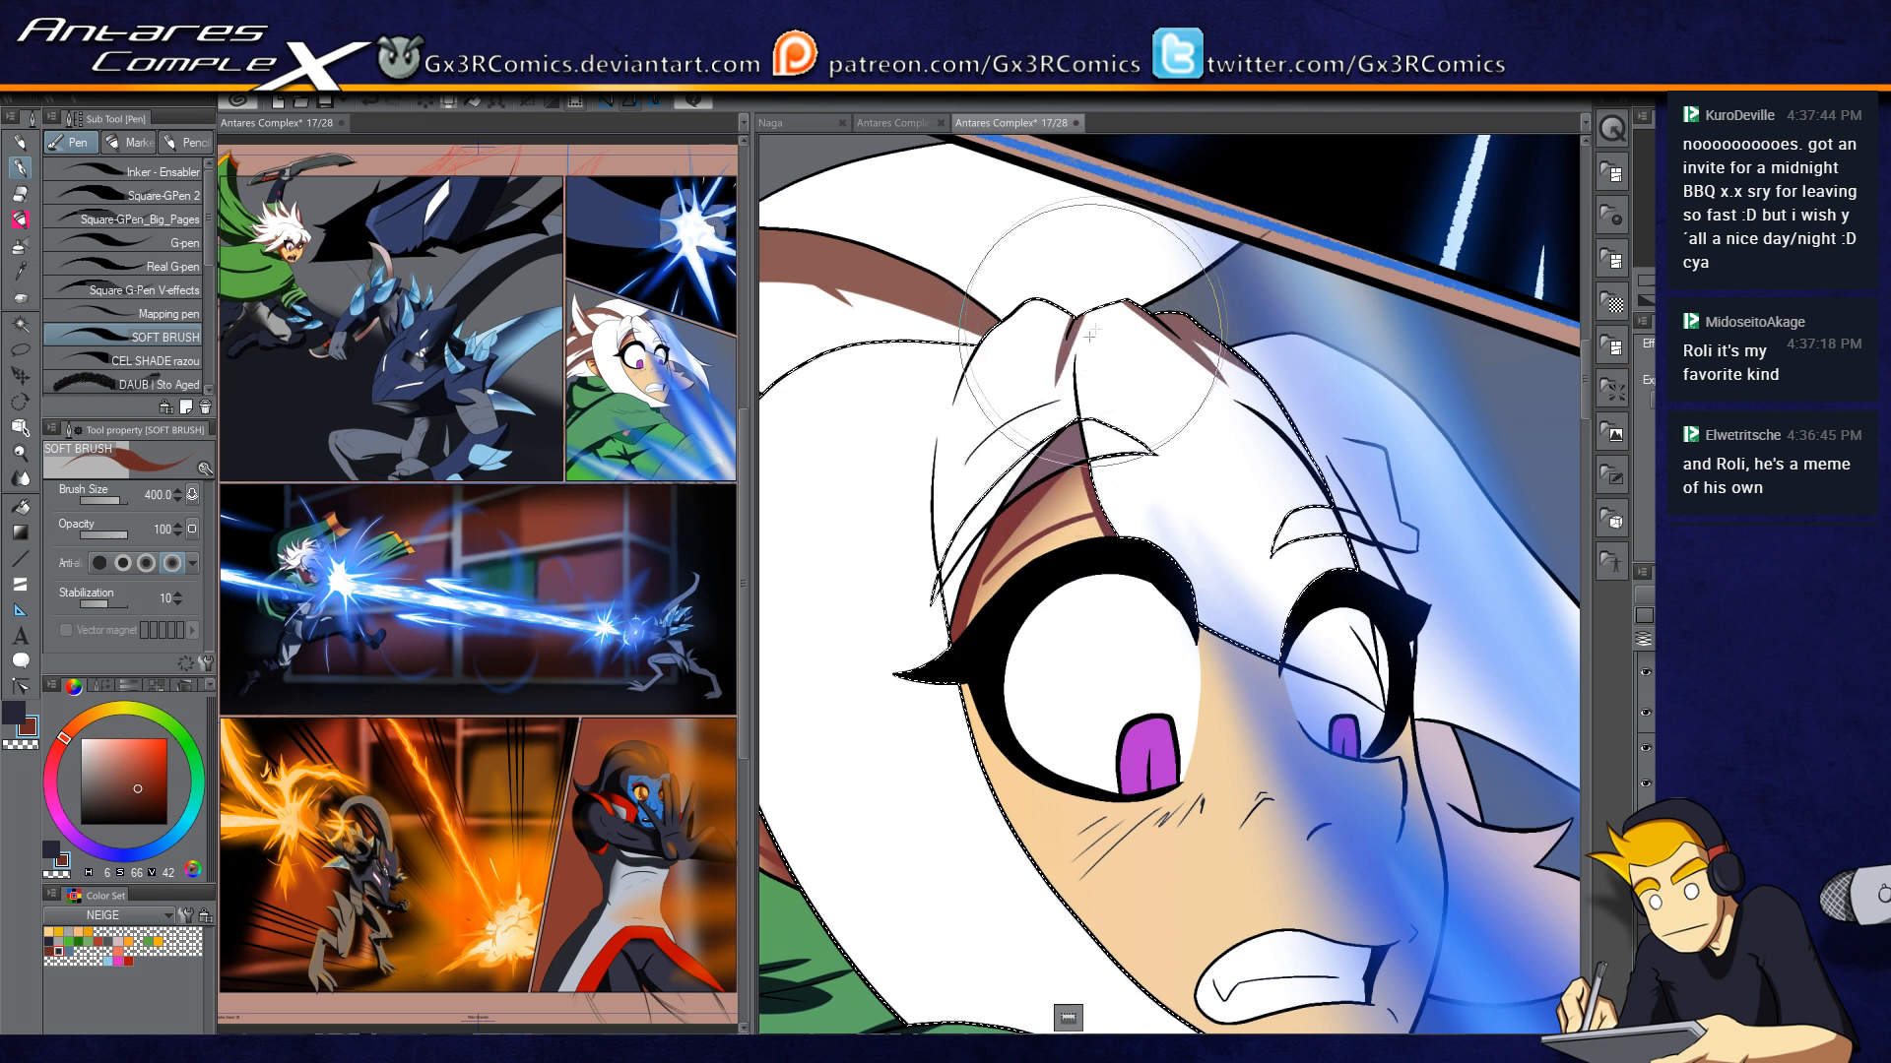
pyautogui.press('w')
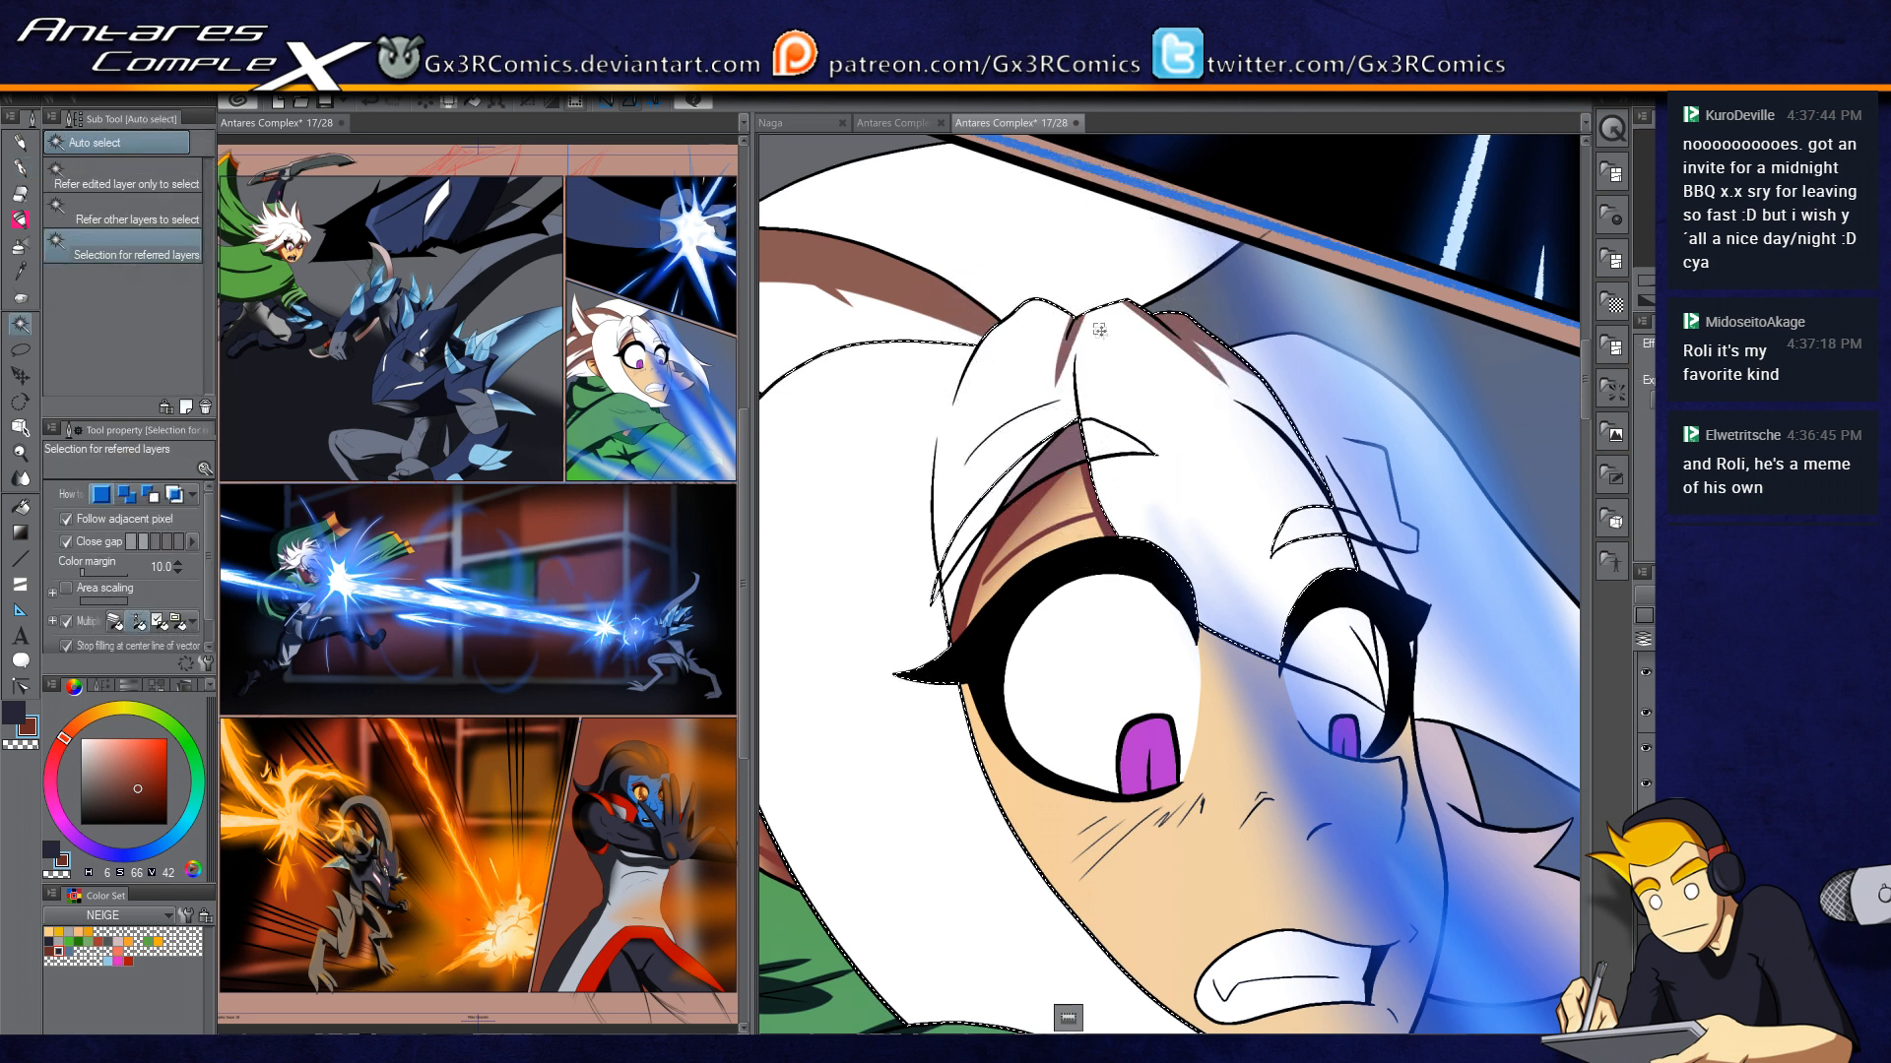
pyautogui.press('m')
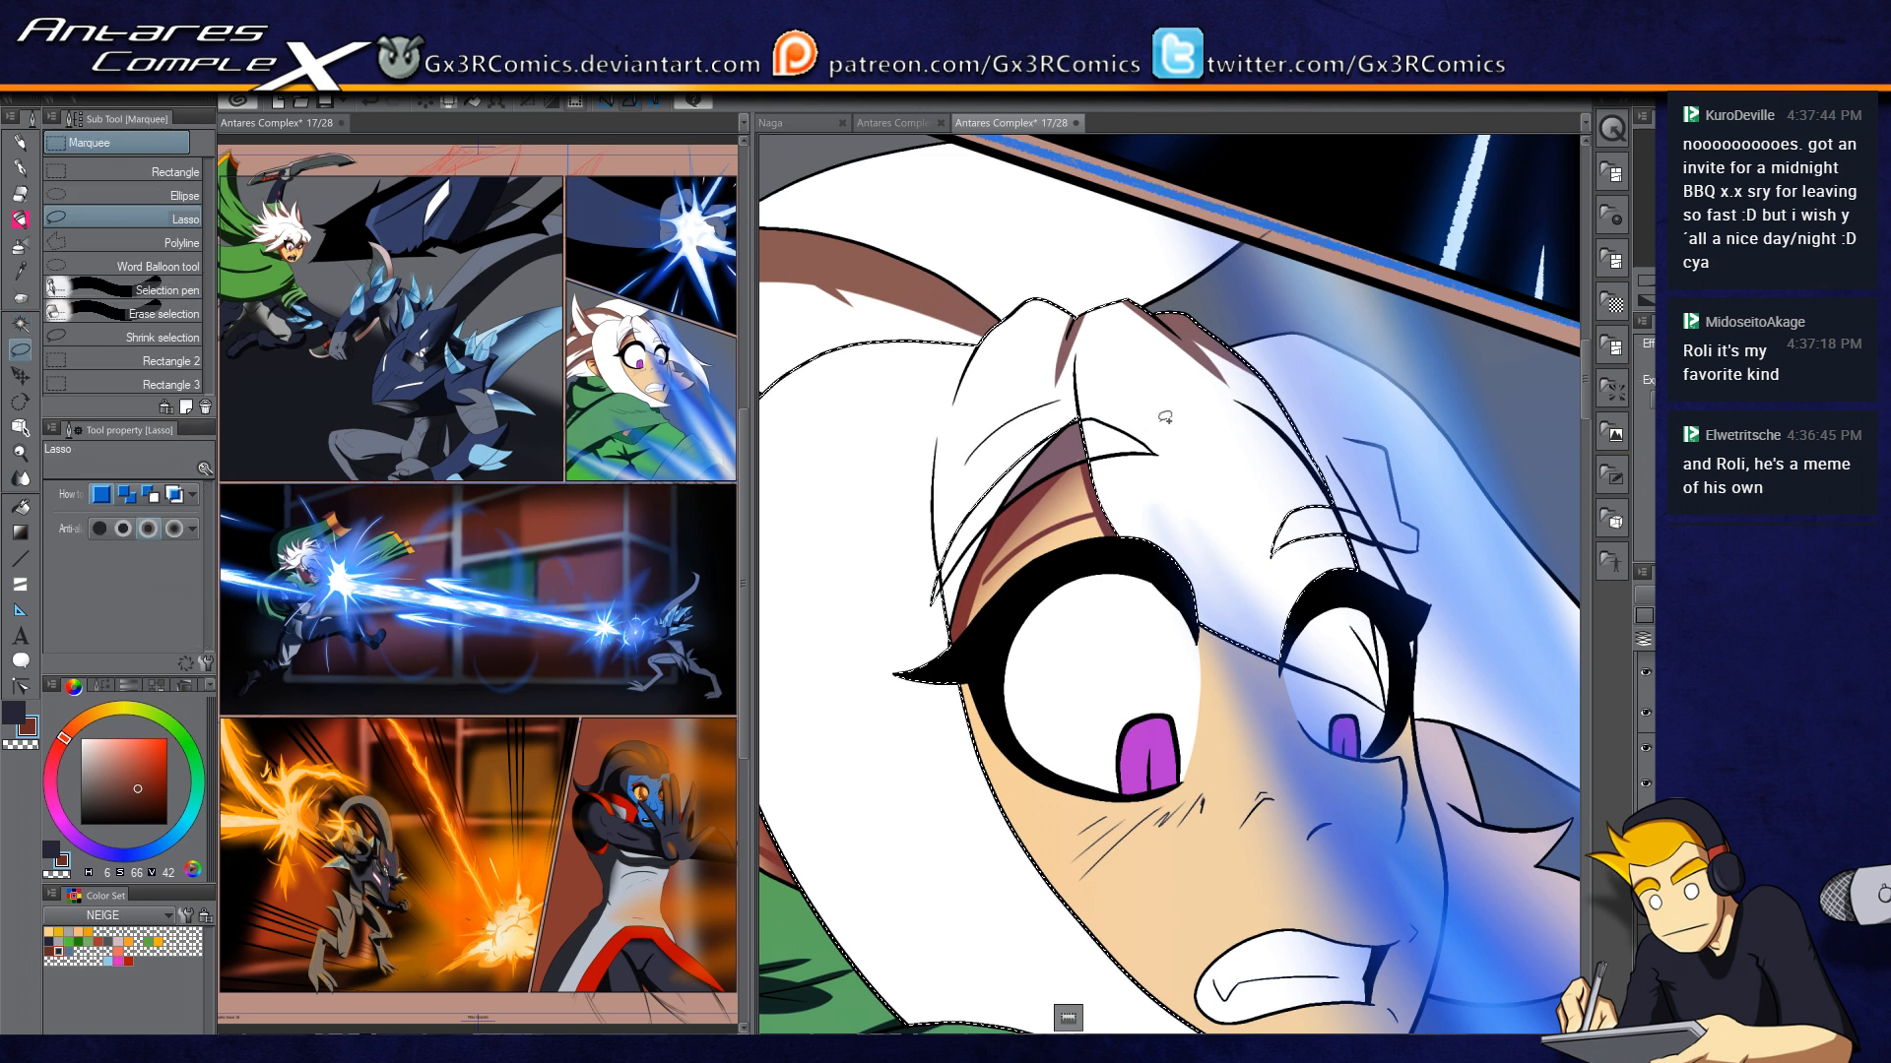
pyautogui.press('p')
pyautogui.hotkey('ctrl', 'z')
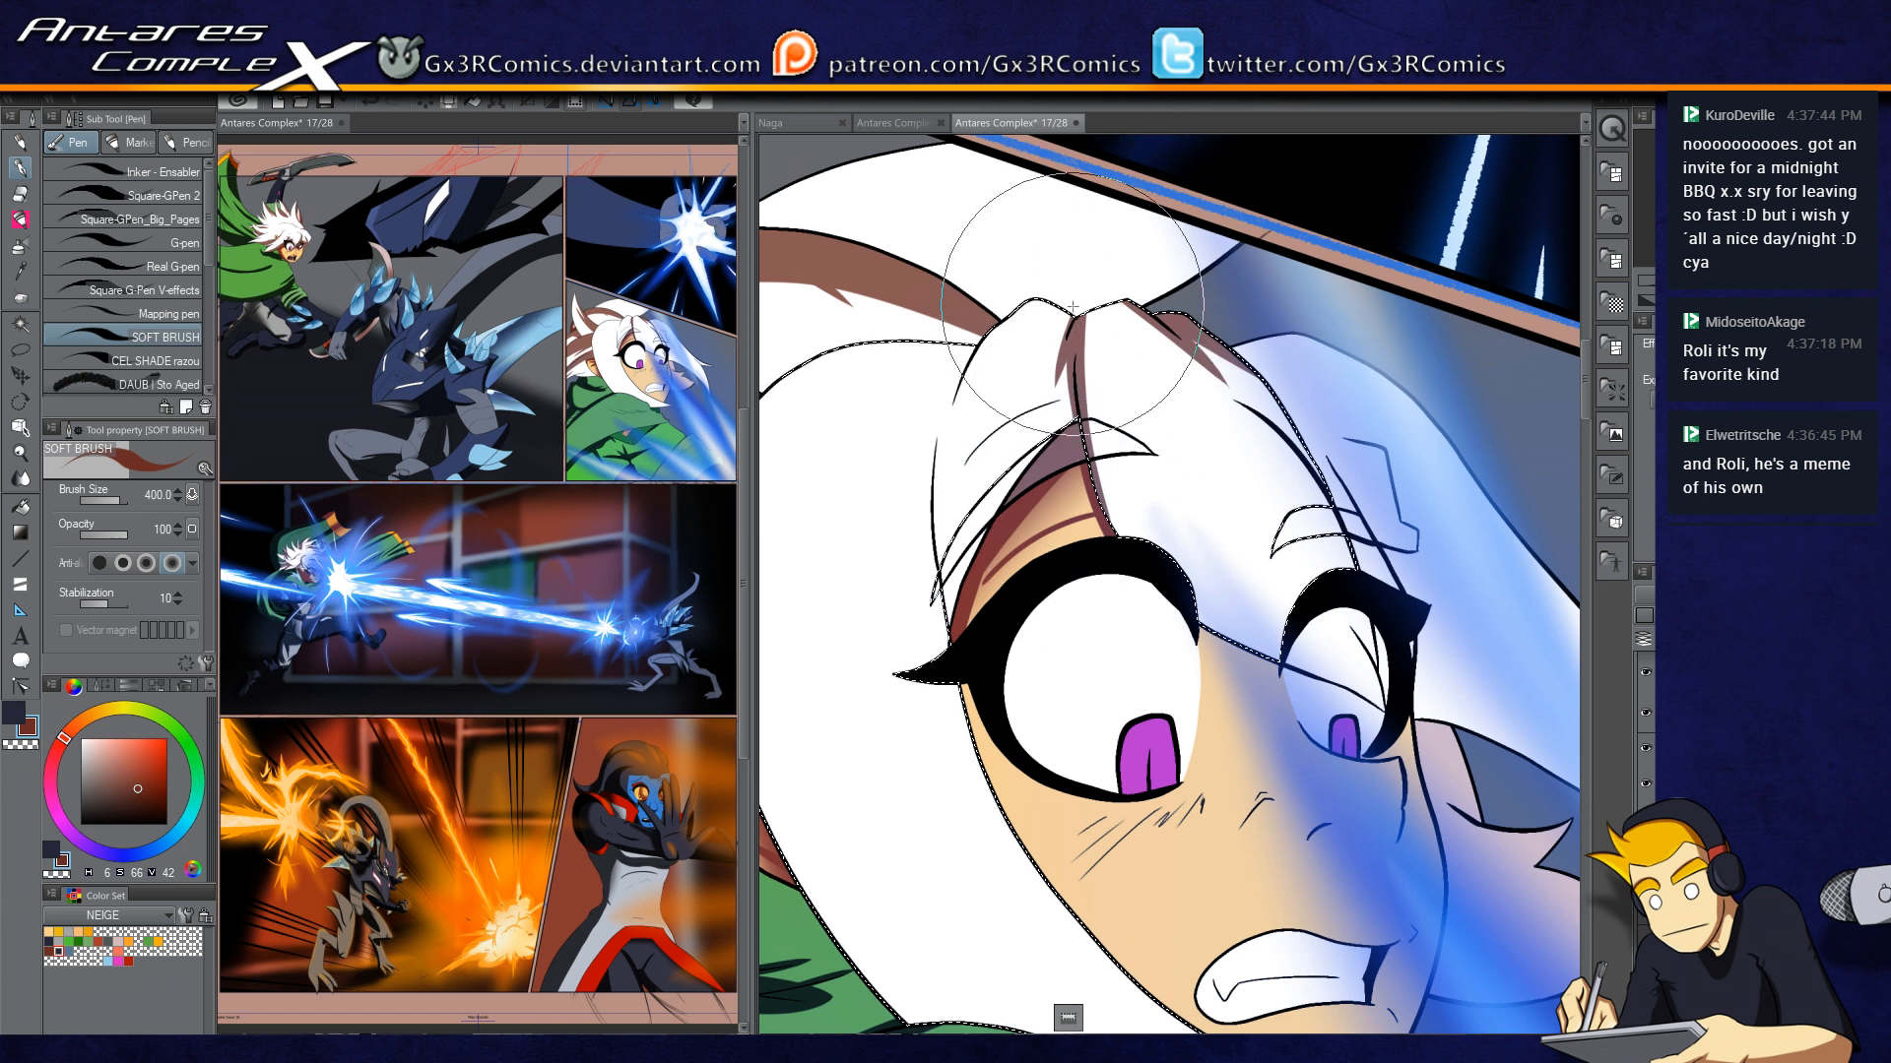
# Step: Shade the outer edge of the fringe strand reddish-brown from the crown peak down toward the eyebrow
pyautogui.moveTo(1029, 309)
pyautogui.mouseDown()
pyautogui.moveTo(942, 400)
pyautogui.moveTo(1022, 314)
pyautogui.moveTo(933, 466)
pyautogui.moveTo(983, 351)
pyautogui.moveTo(928, 494)
pyautogui.moveTo(979, 330)
pyautogui.moveTo(922, 530)
pyautogui.mouseUp()
pyautogui.moveTo(977, 330); pyautogui.dragTo(929, 501)
pyautogui.moveTo(962, 394); pyautogui.dragTo(937, 508)
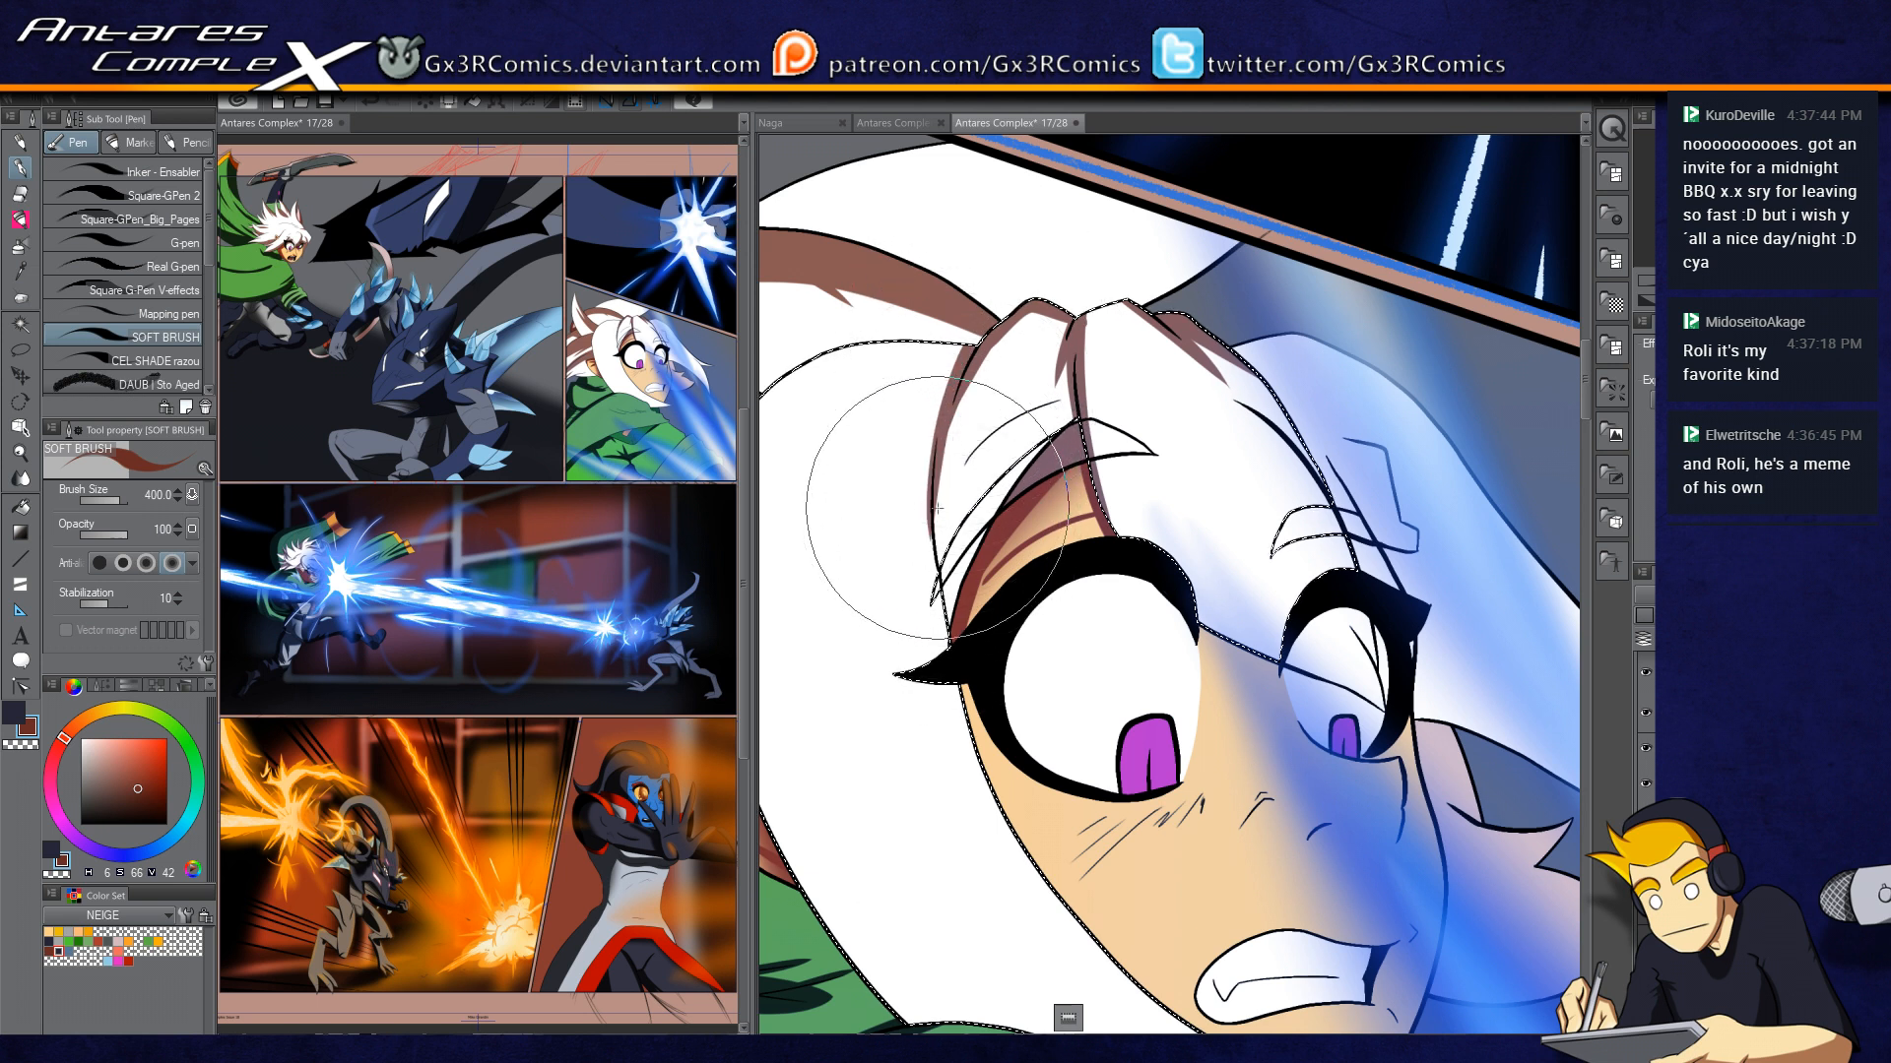
pyautogui.press('w')
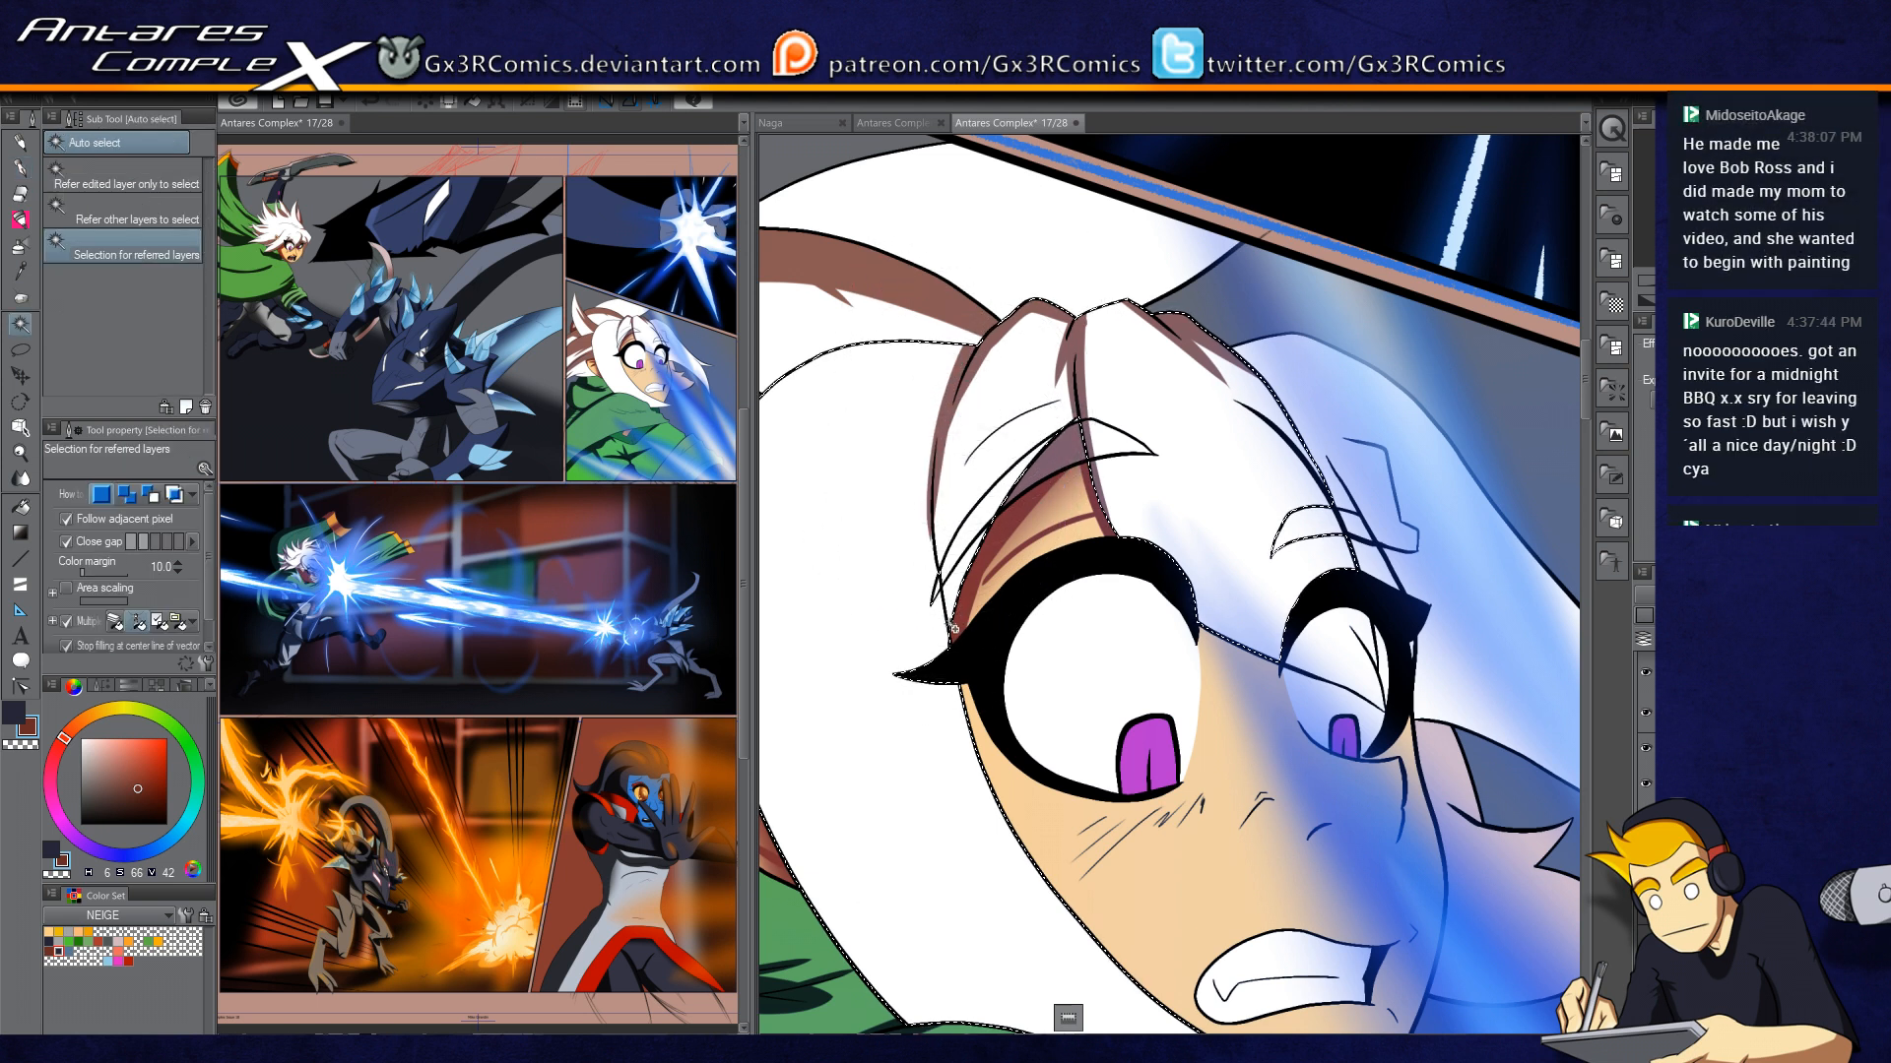
pyautogui.press('m')
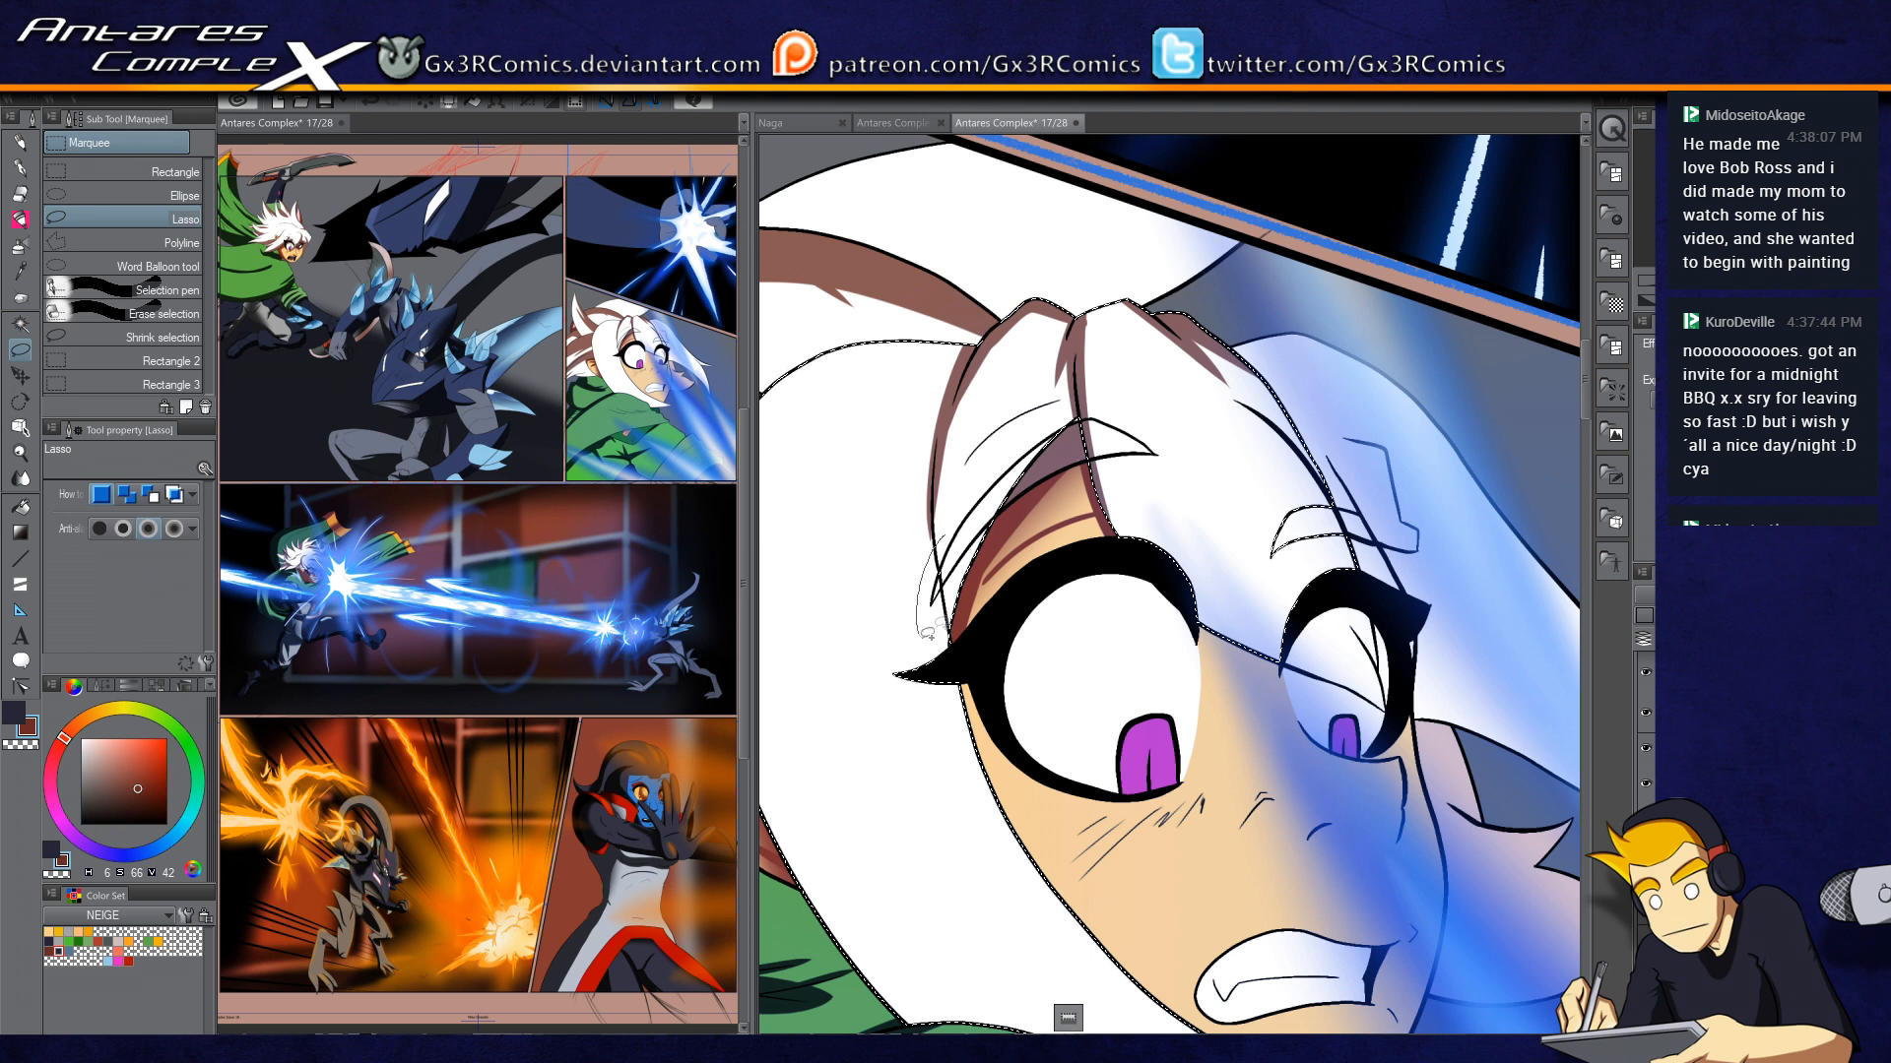
pyautogui.press('p')
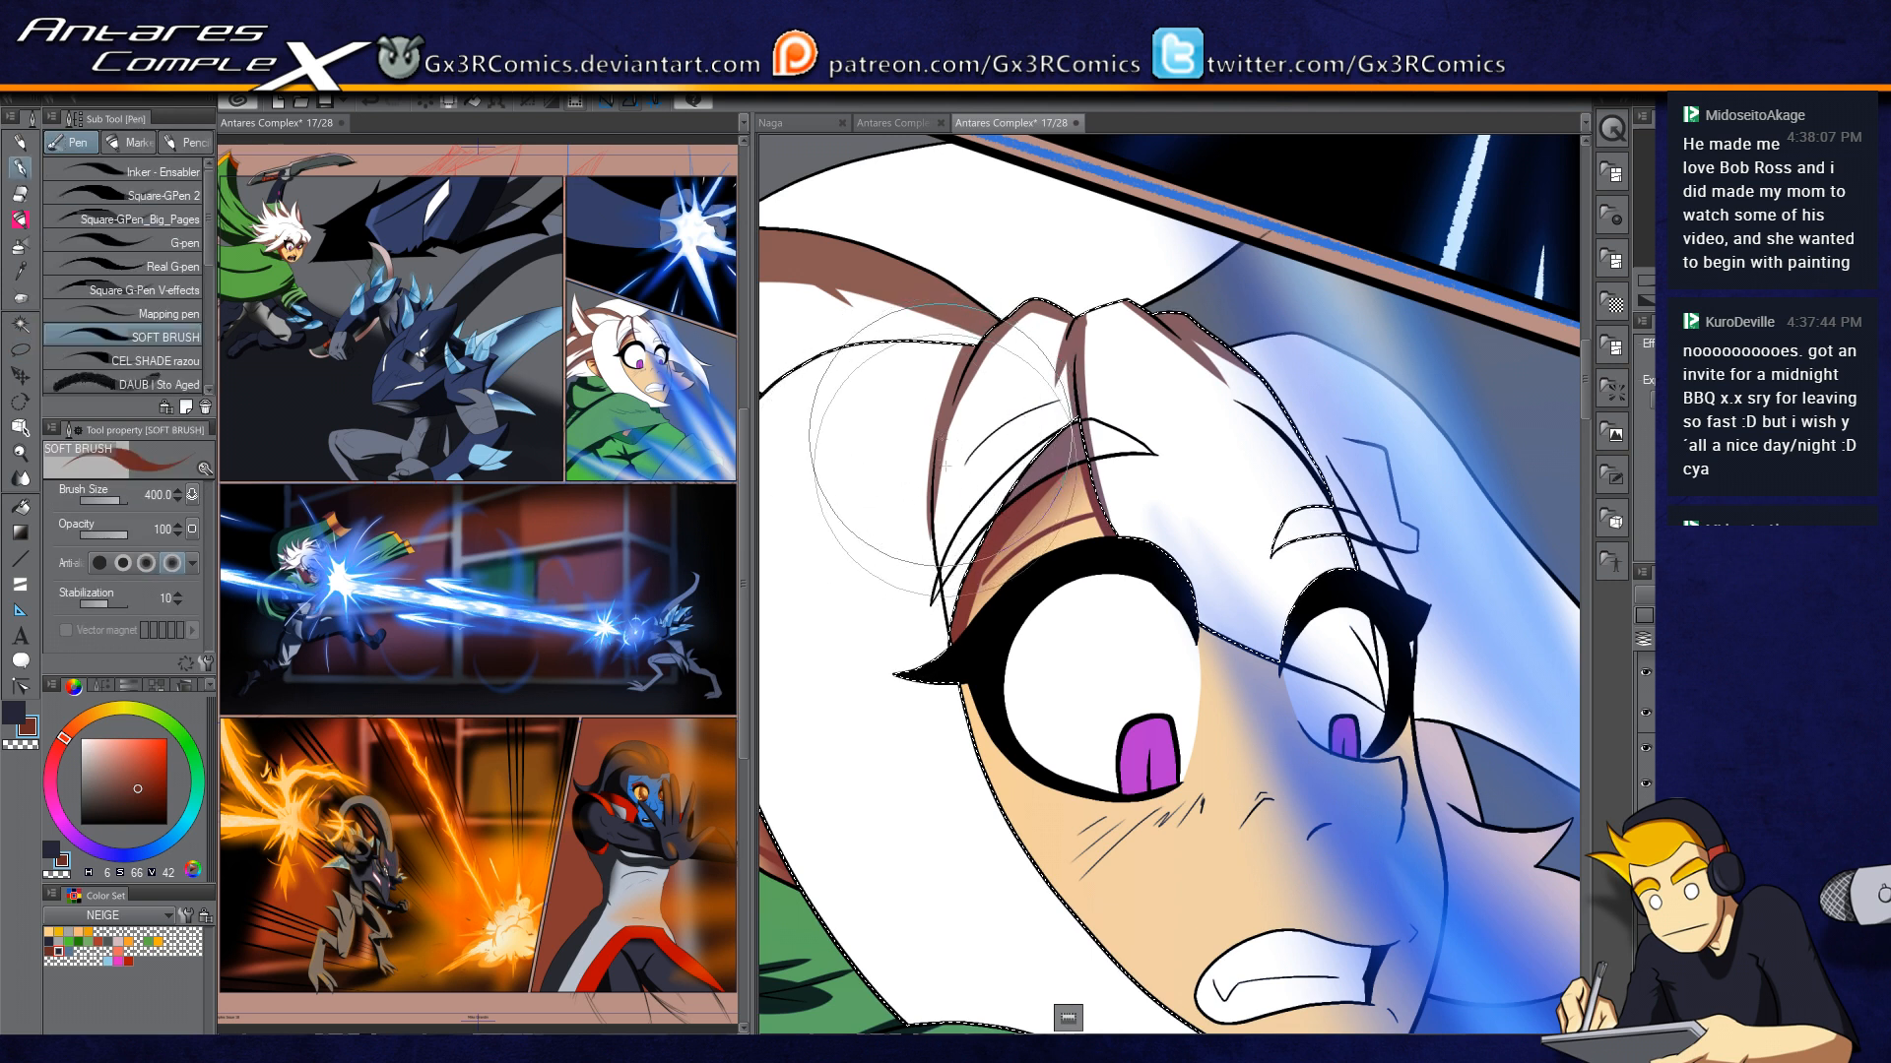
# Step: Paint a reddish-brown shadow band along the upper contour of the long side lock, with a tapered streak following its strands
pyautogui.moveTo(894, 388)
pyautogui.mouseDown()
pyautogui.moveTo(1096, 375)
pyautogui.moveTo(1006, 363)
pyautogui.moveTo(935, 492)
pyautogui.mouseUp()
pyautogui.moveTo(1164, 335)
pyautogui.mouseDown()
pyautogui.moveTo(1102, 353)
pyautogui.moveTo(930, 502)
pyautogui.moveTo(898, 640)
pyautogui.mouseUp()
pyautogui.moveTo(1018, 339); pyautogui.dragTo(916, 680)
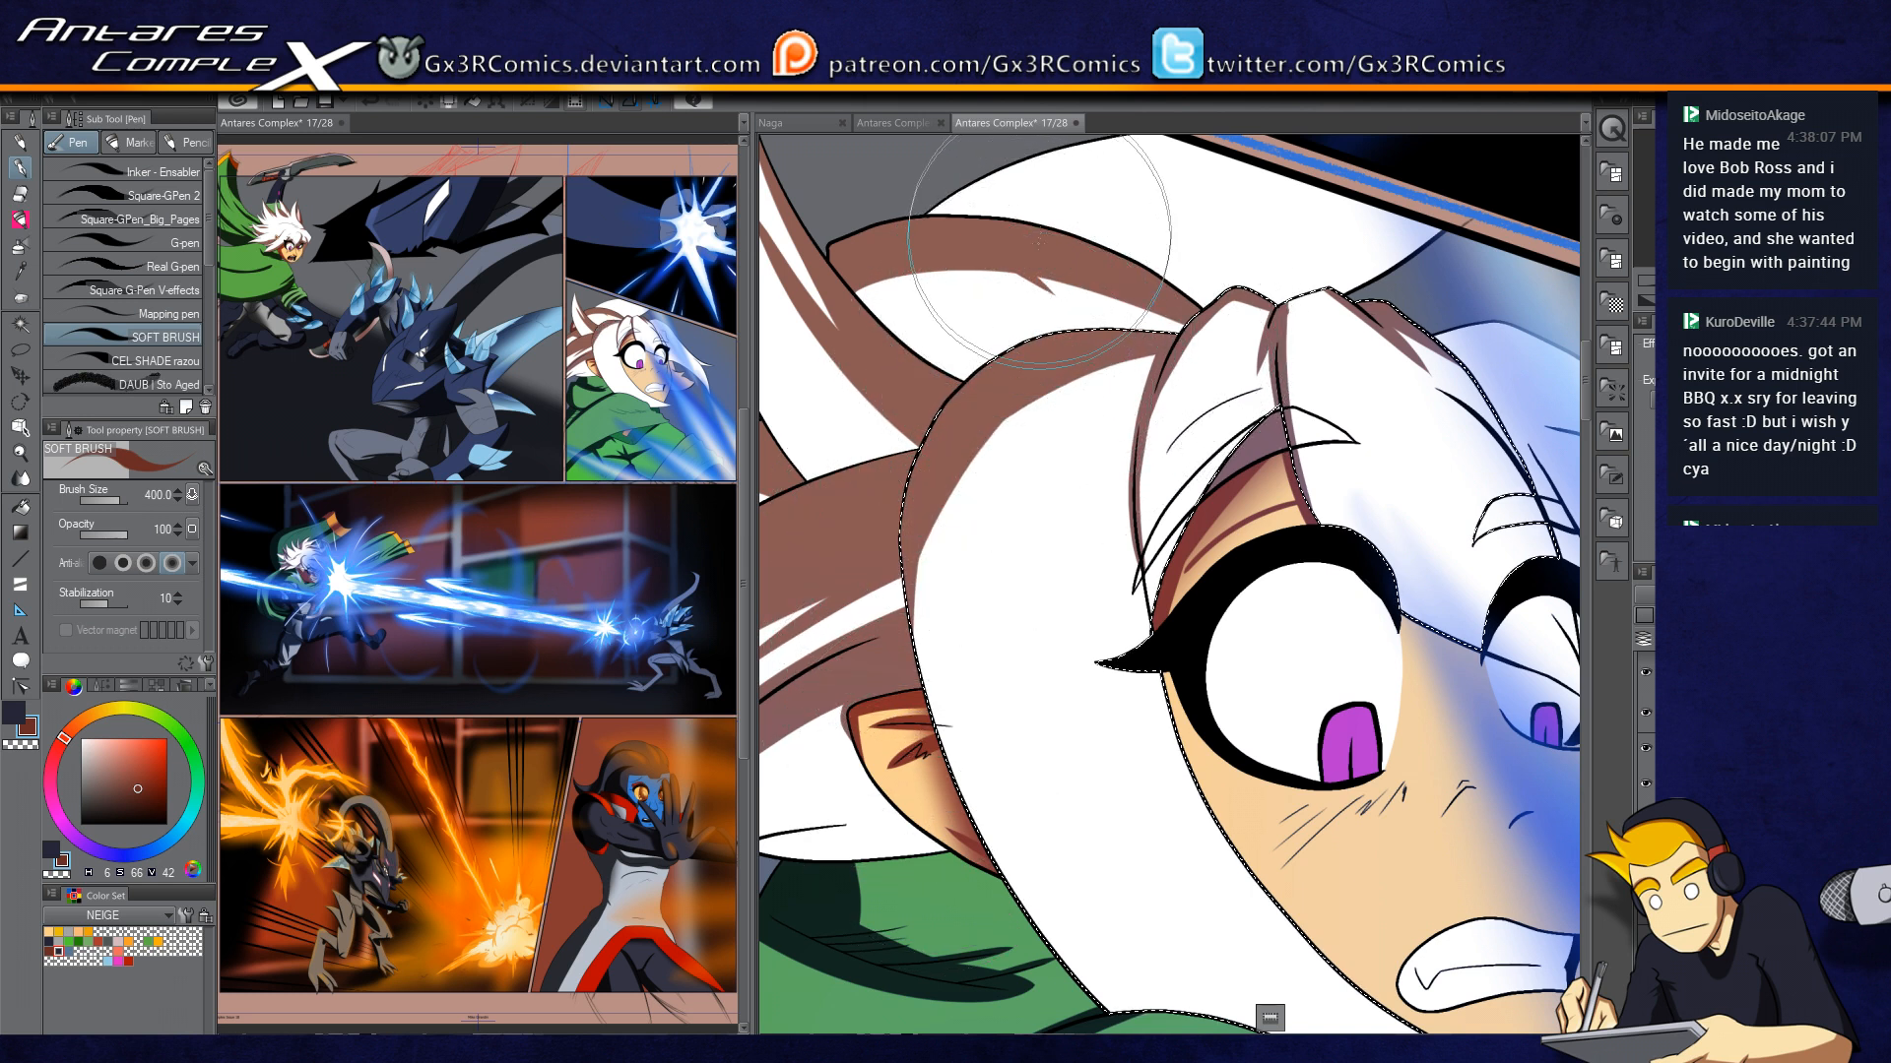
pyautogui.moveTo(1006, 365)
pyautogui.mouseDown()
pyautogui.moveTo(985, 447)
pyautogui.moveTo(1053, 519)
pyautogui.moveTo(1054, 729)
pyautogui.mouseUp()
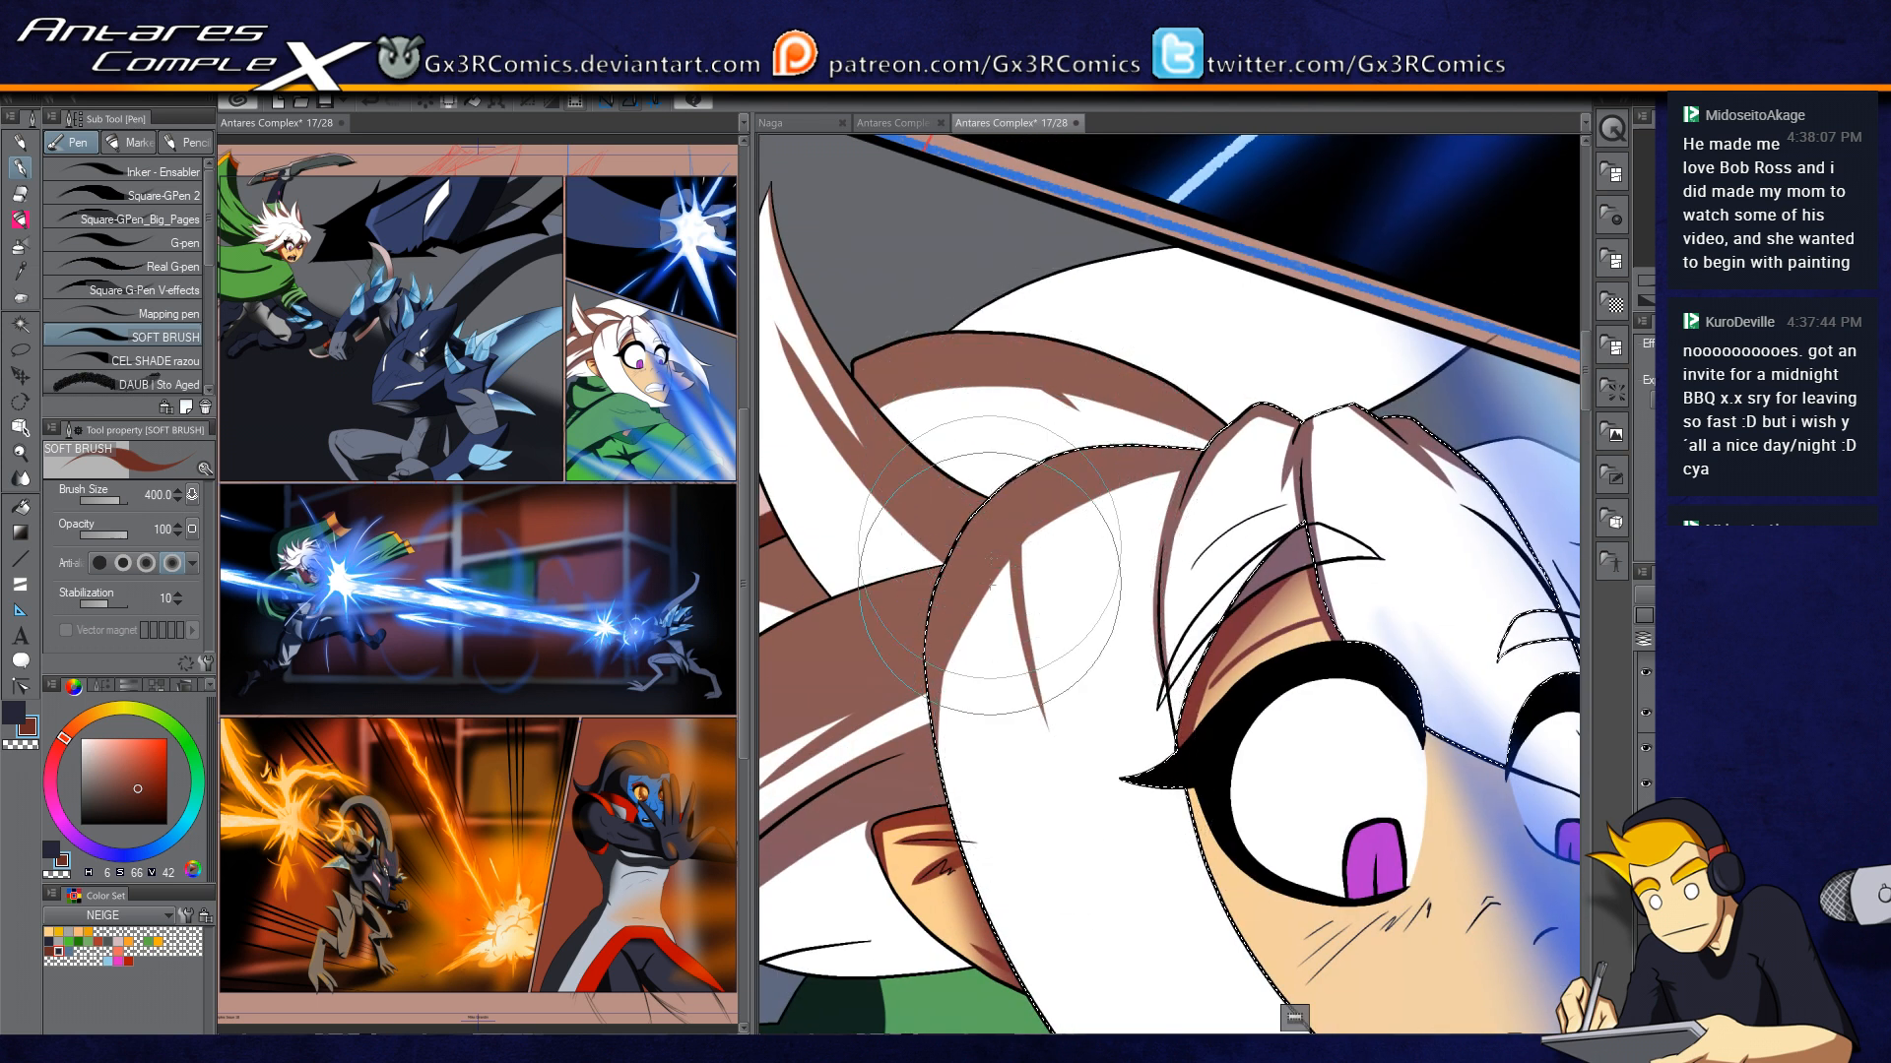
# Step: Fill the side lock's back edge with a broad reddish-brown shadow down to the hood, adding tapered streaks near its top
pyautogui.moveTo(1034, 611); pyautogui.dragTo(1006, 290)
pyautogui.moveTo(901, 217)
pyautogui.mouseDown()
pyautogui.moveTo(1018, 735)
pyautogui.moveTo(1101, 810)
pyautogui.mouseUp()
pyautogui.moveTo(921, 261)
pyautogui.mouseDown()
pyautogui.moveTo(1044, 724)
pyautogui.moveTo(1130, 778)
pyautogui.mouseUp()
pyautogui.moveTo(947, 271); pyautogui.dragTo(1014, 674)
pyautogui.moveTo(972, 464); pyautogui.dragTo(1206, 901)
pyautogui.moveTo(1007, 550); pyautogui.dragTo(1261, 921)
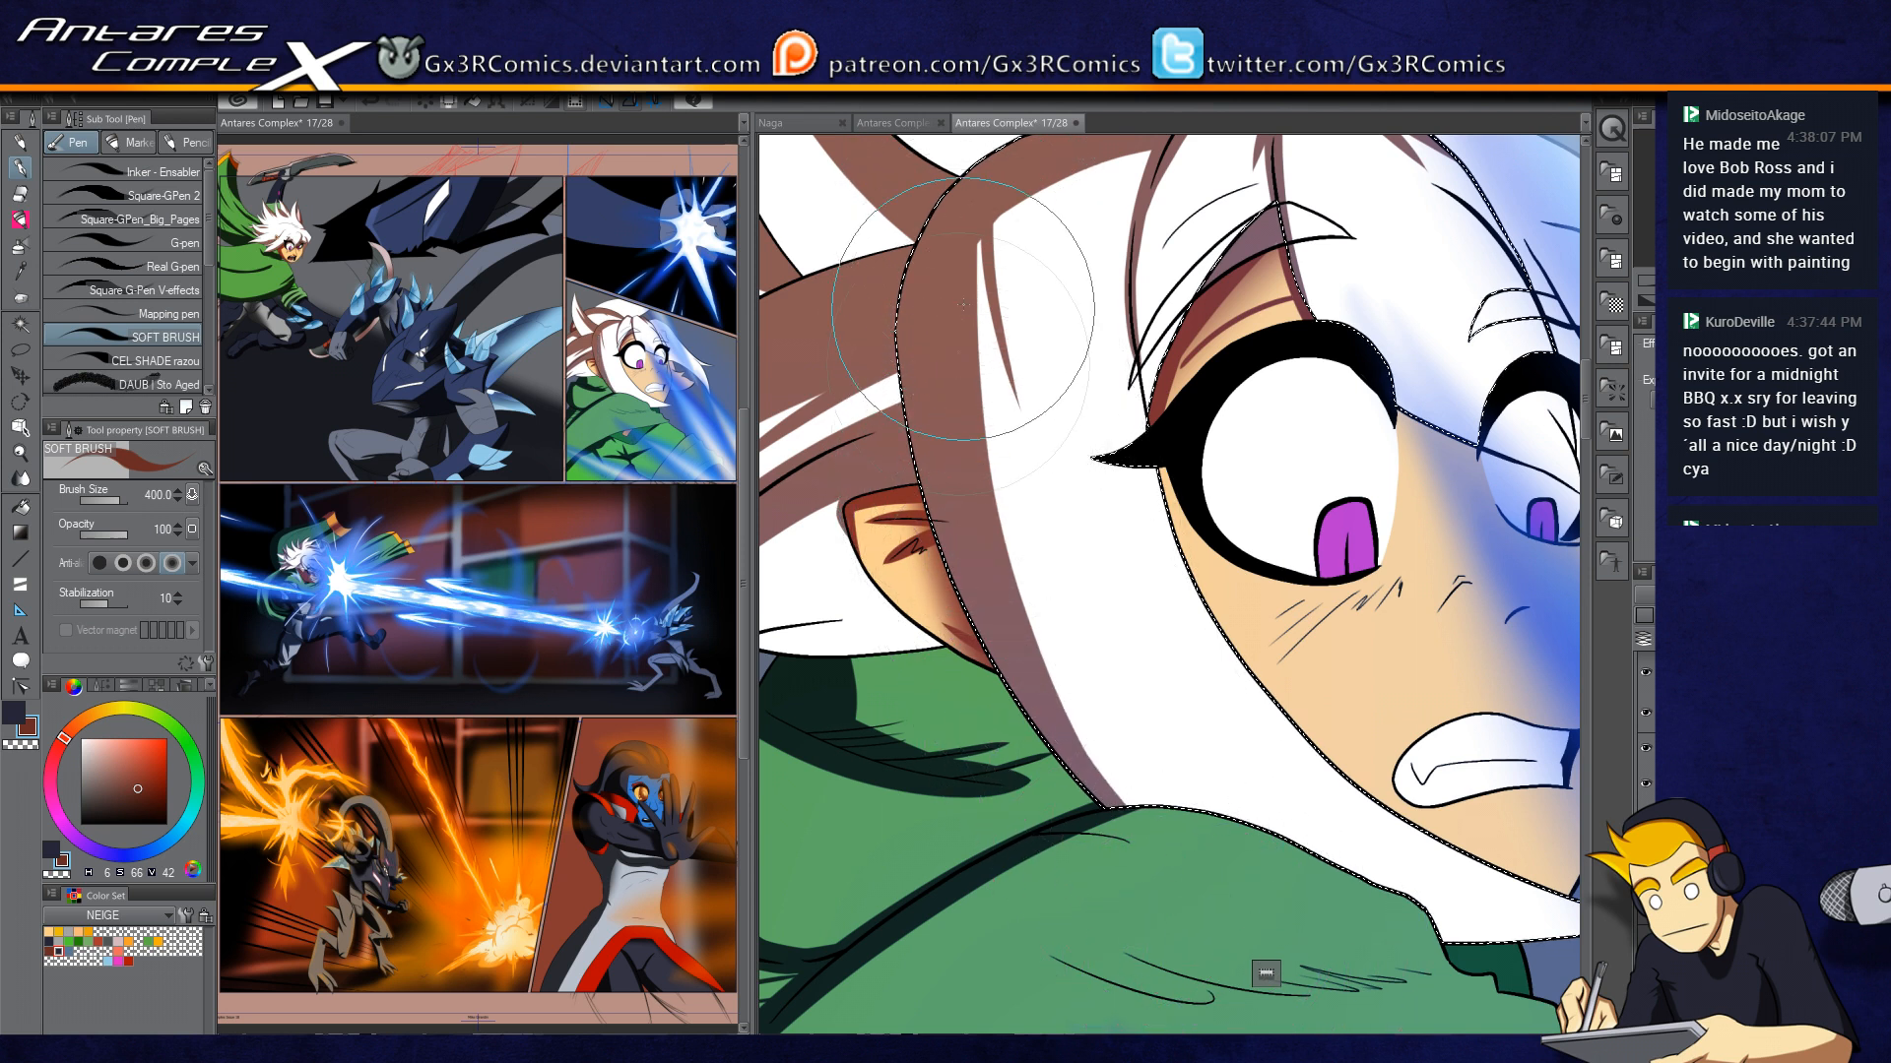
pyautogui.moveTo(963, 309); pyautogui.dragTo(1161, 815)
pyautogui.moveTo(958, 367); pyautogui.dragTo(1172, 817)
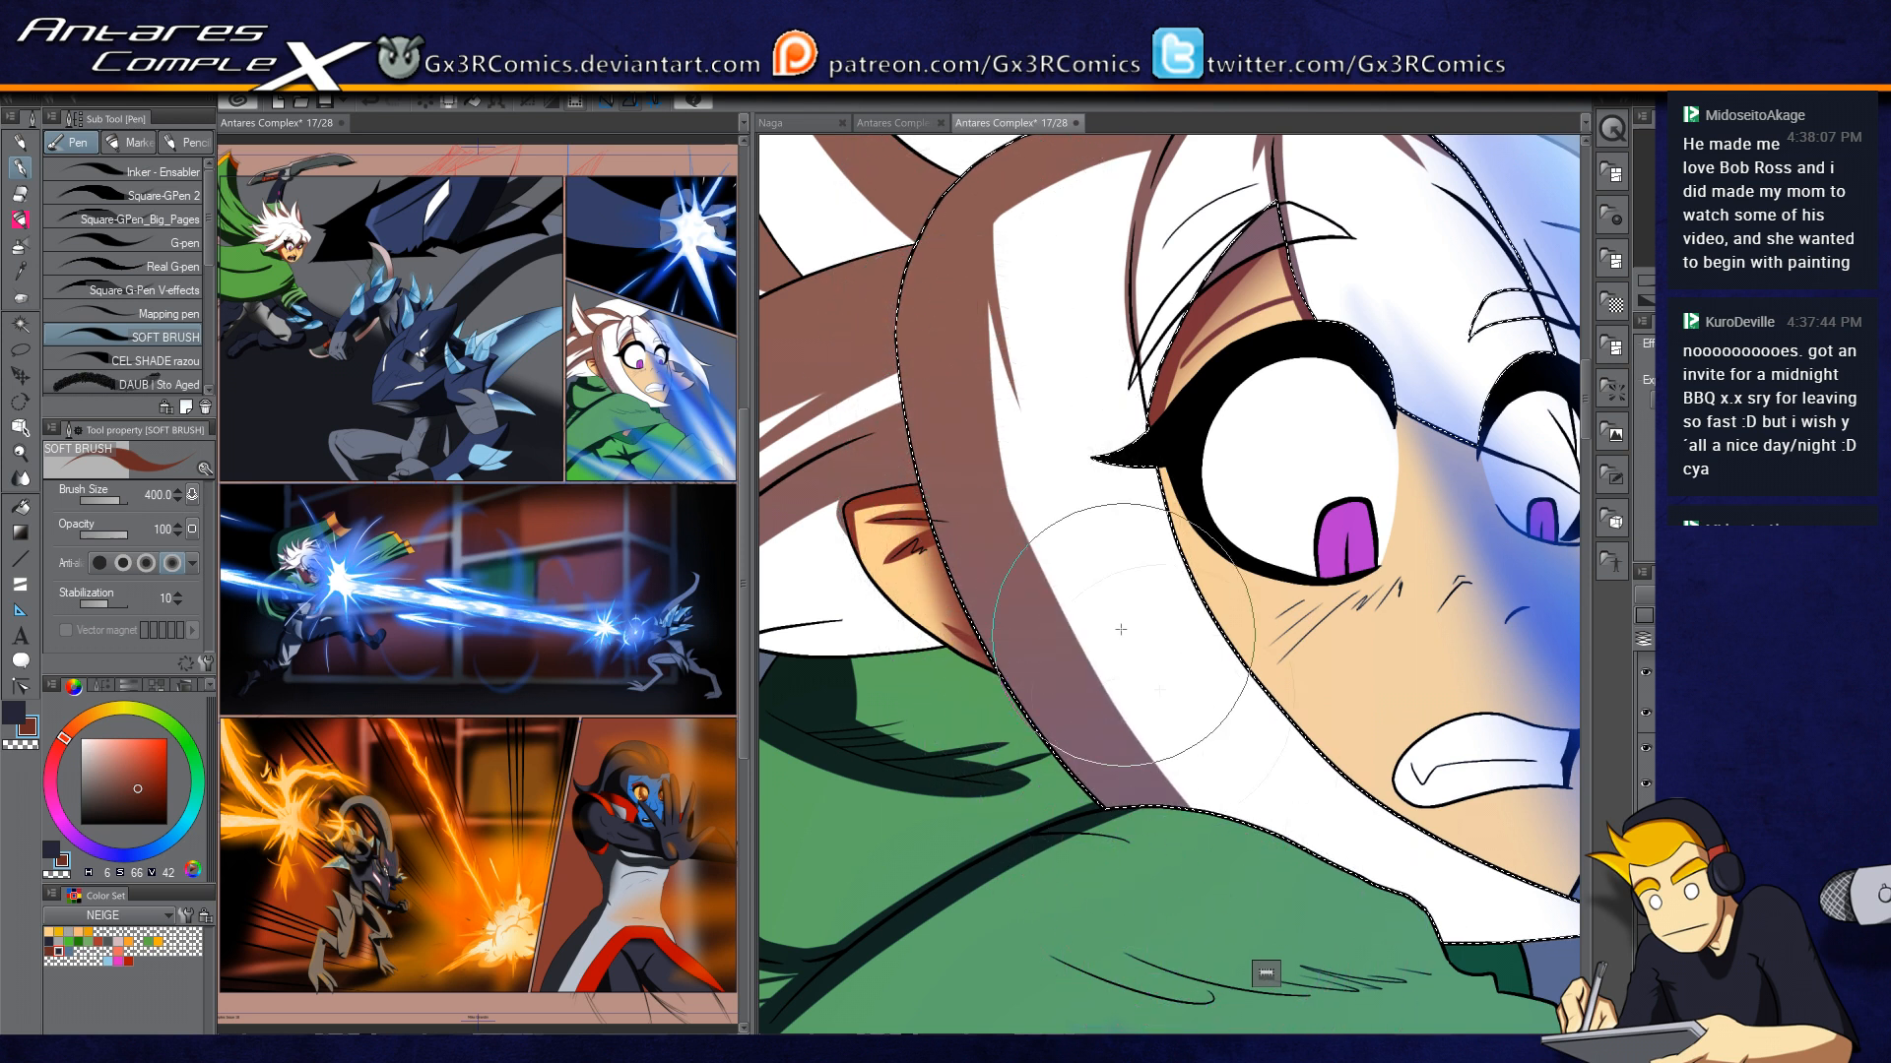
pyautogui.moveTo(967, 438); pyautogui.dragTo(1255, 835)
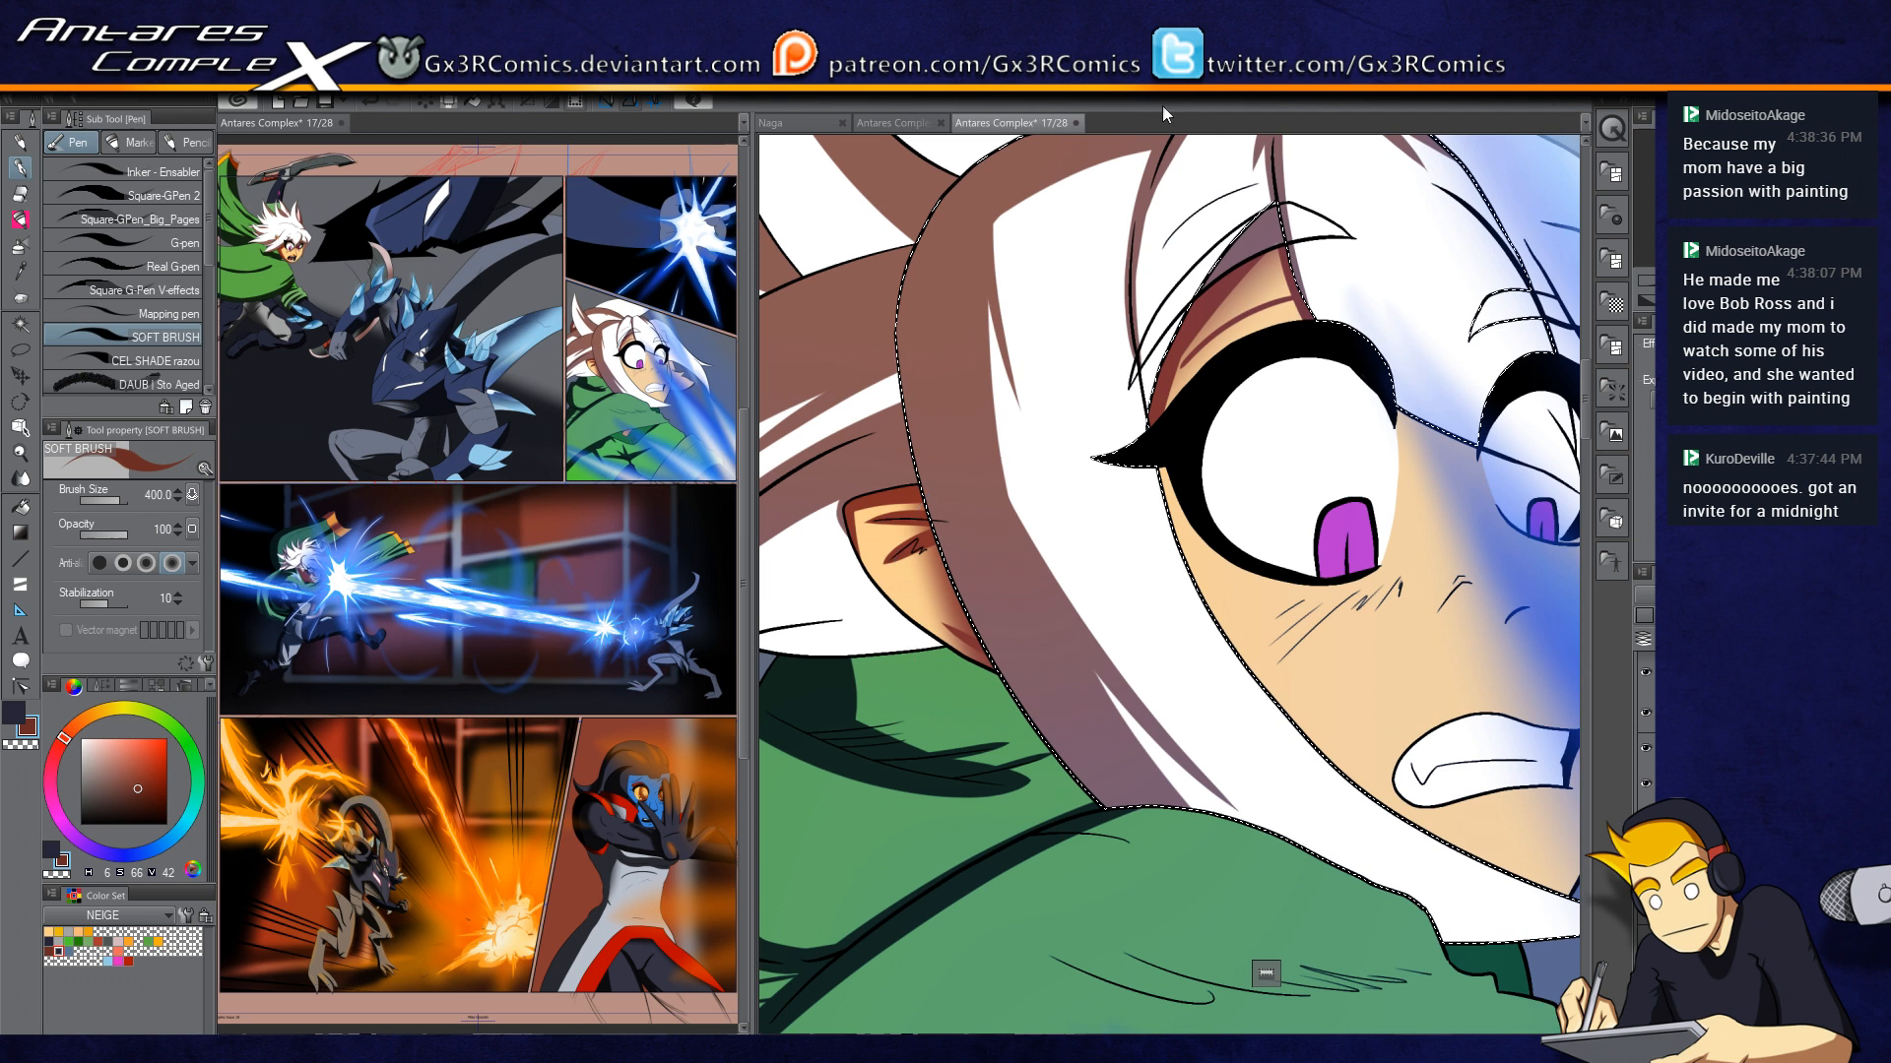
pyautogui.moveTo(1026, 472); pyautogui.dragTo(995, 648)
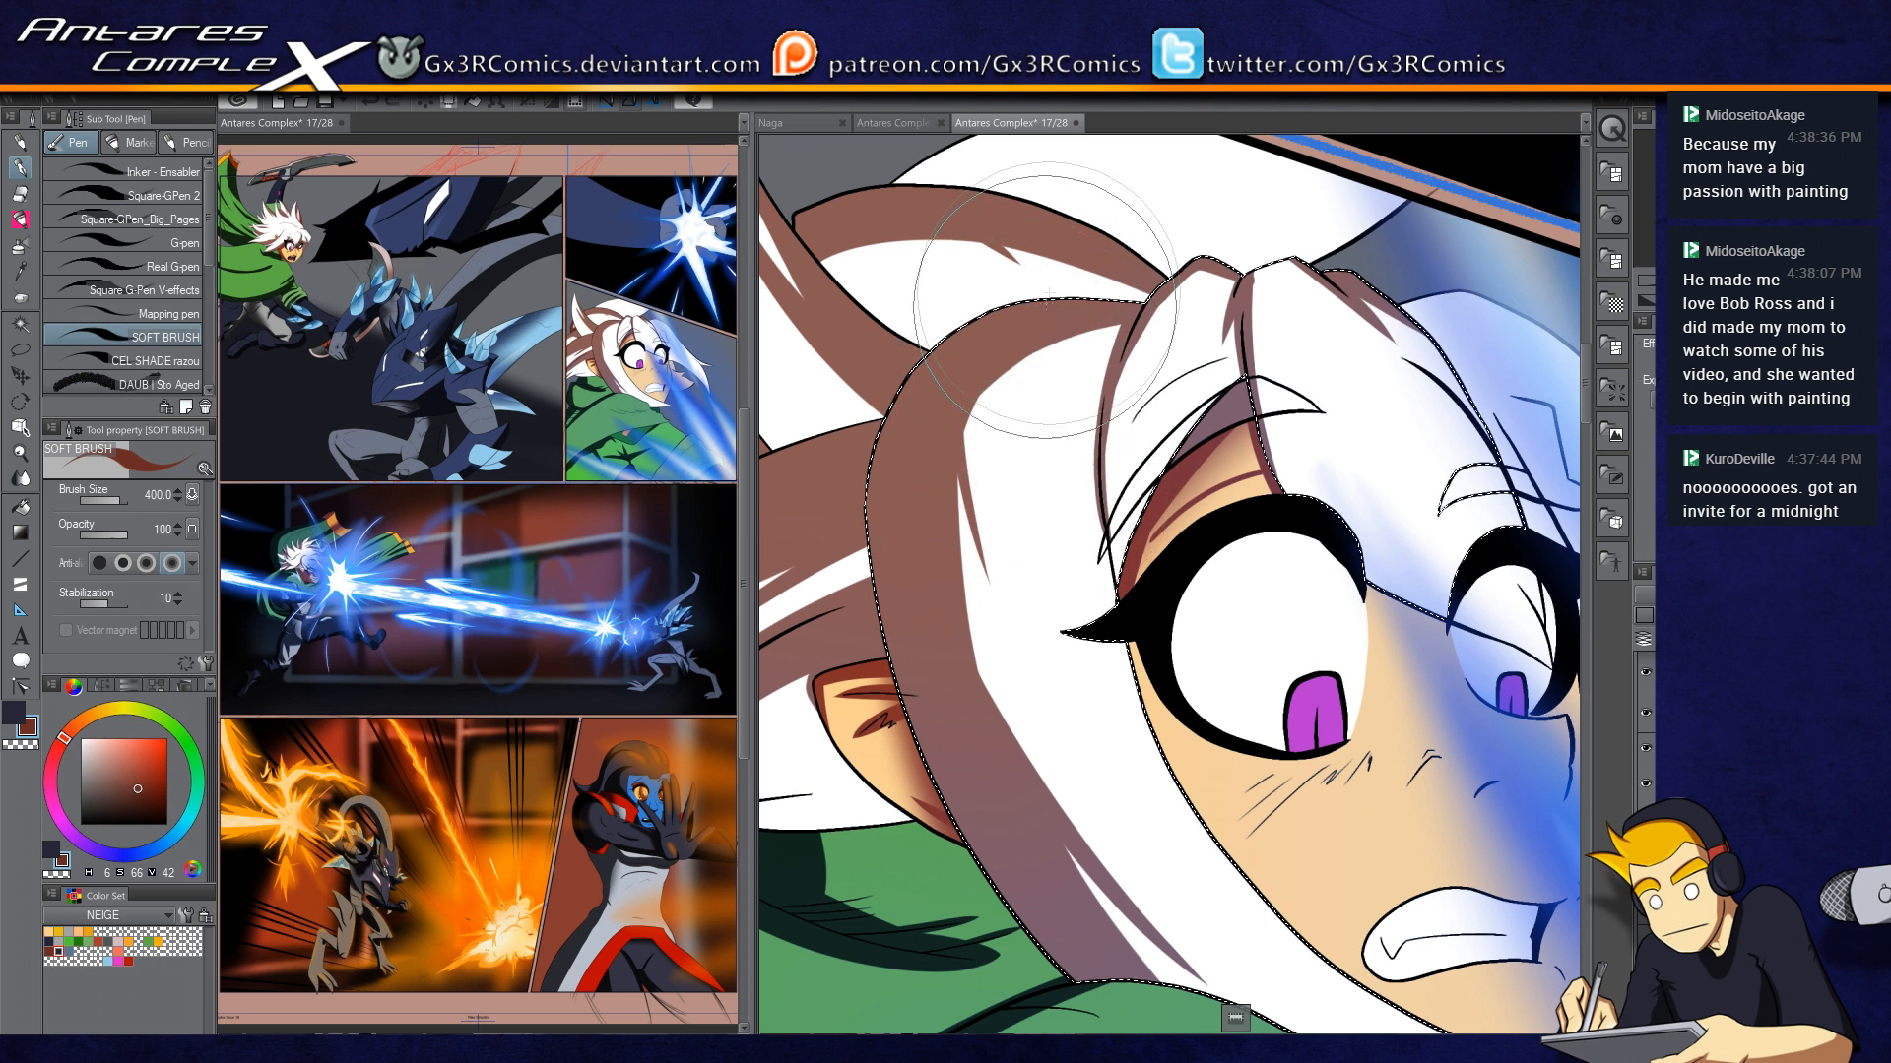
pyautogui.moveTo(910, 421); pyautogui.dragTo(1013, 568)
# Step: Select the hair tuft between the upright spike and the crown and refine its reddish-brown shadow streaks with the SOFT BRUSH
pyautogui.press('w')
pyautogui.click(1070, 356)
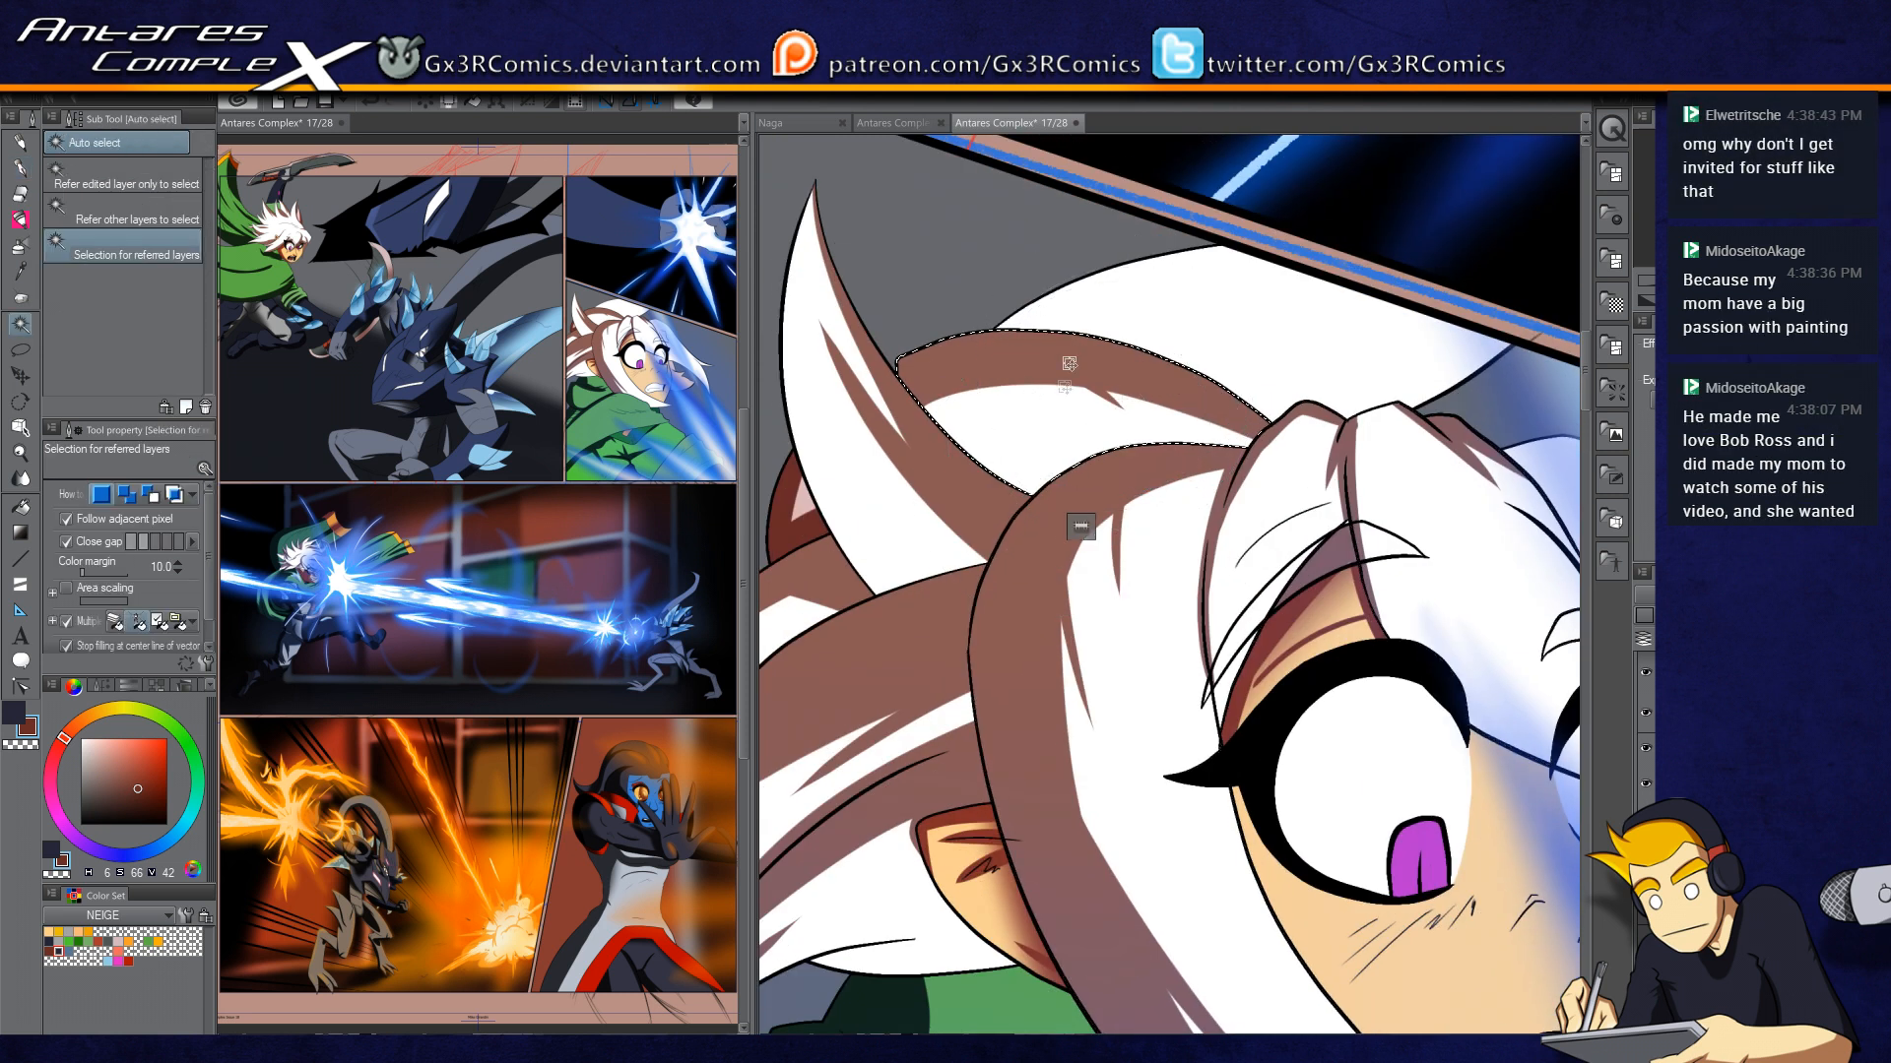
pyautogui.press('p')
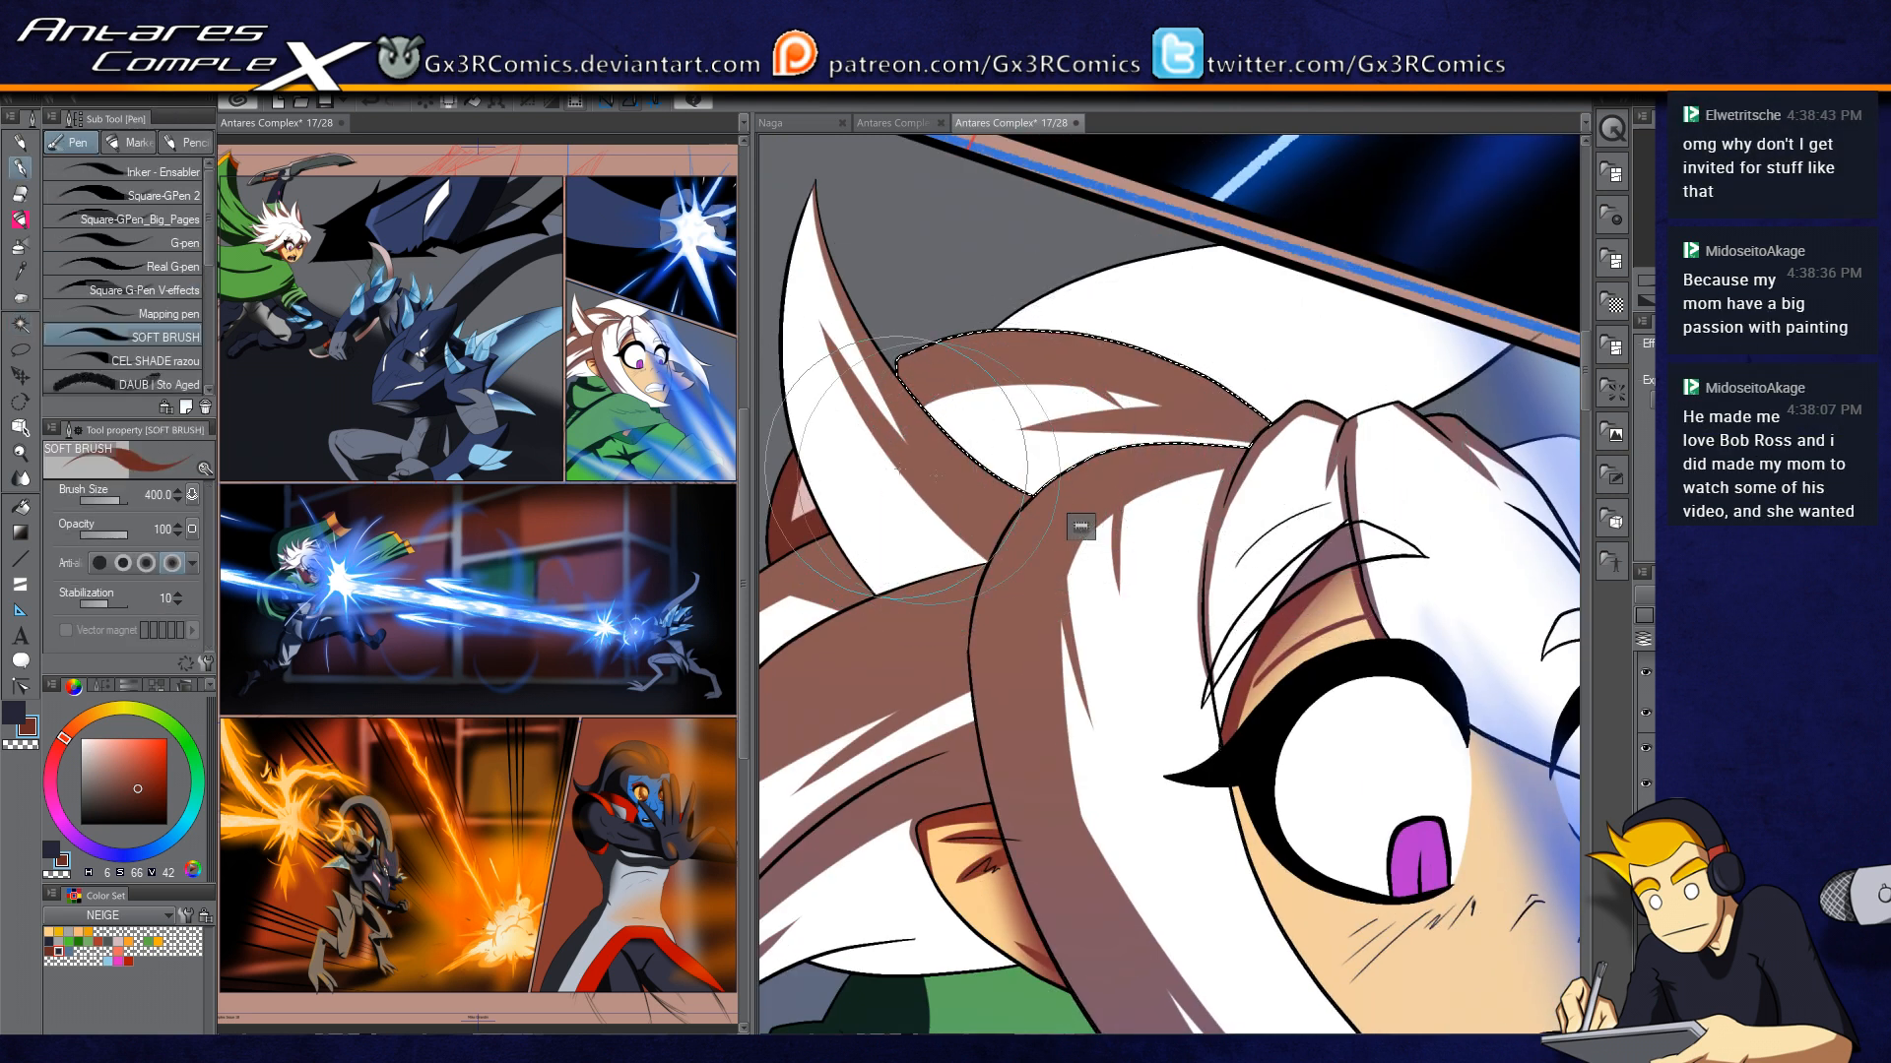
pyautogui.press('c')
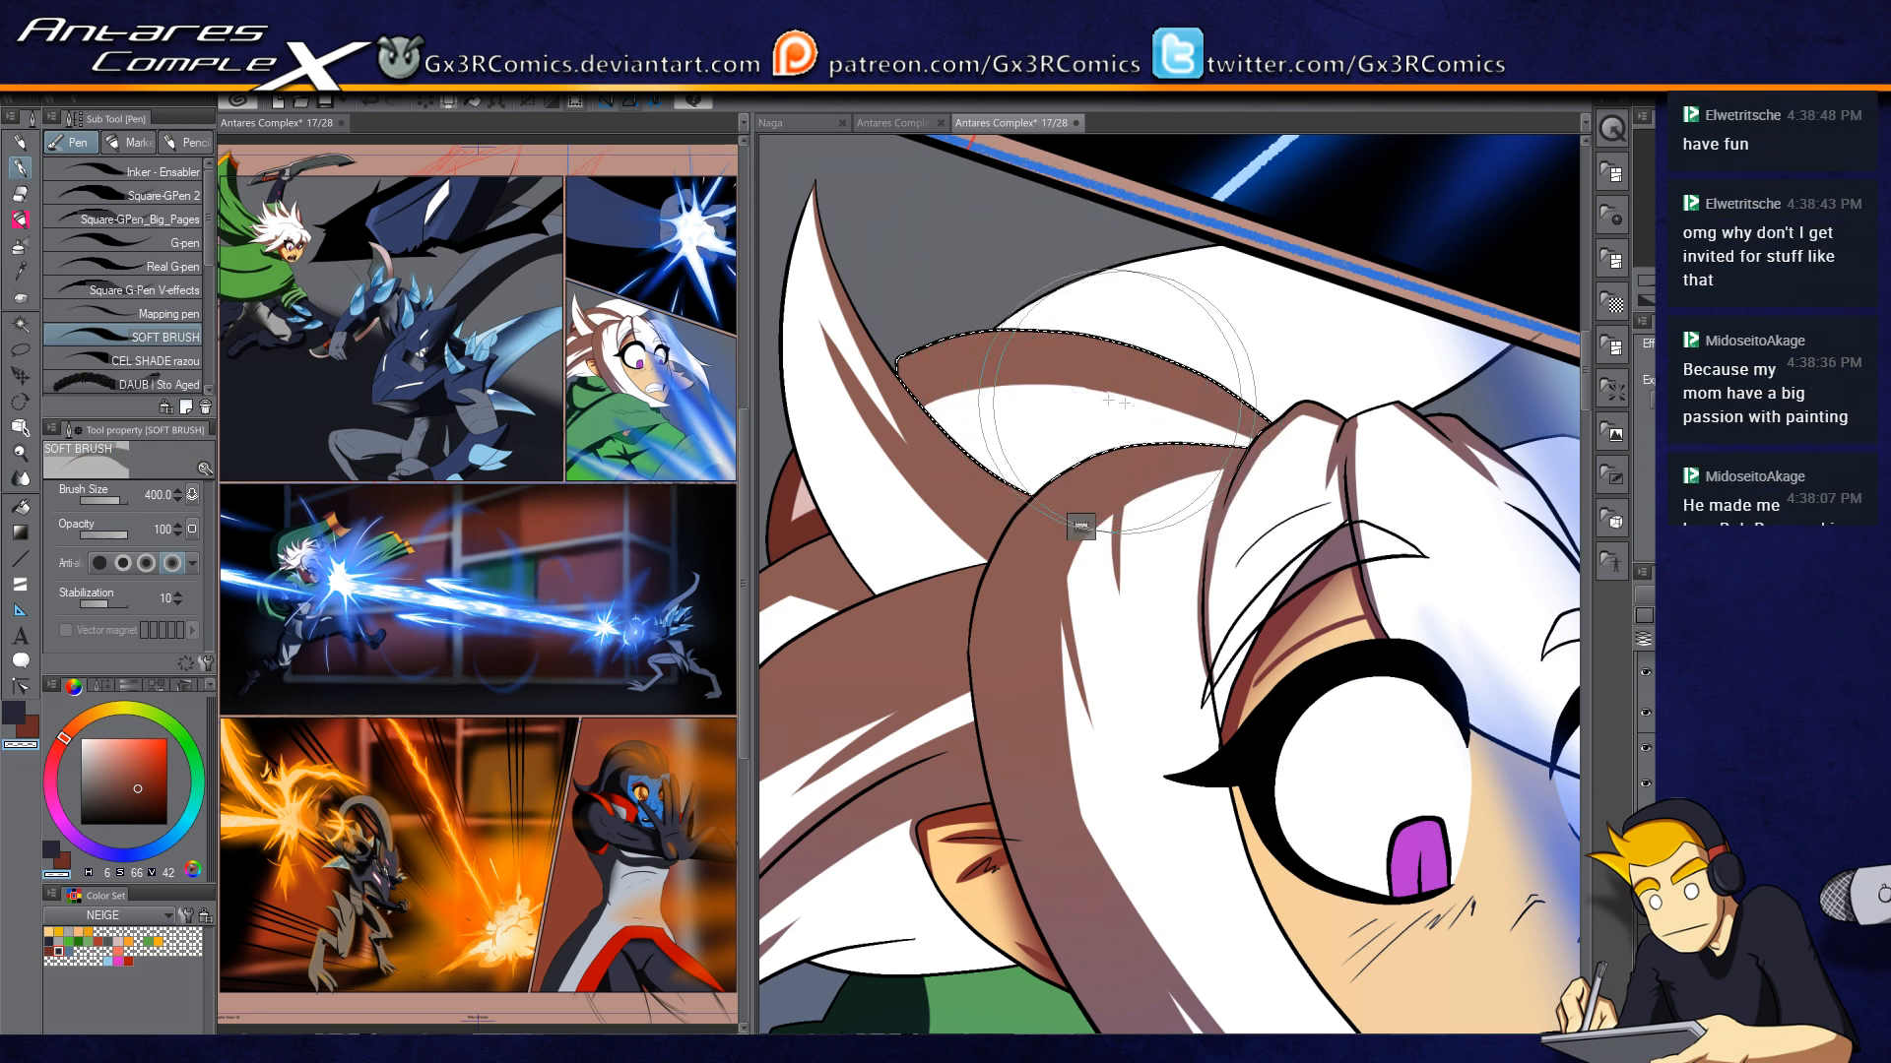
pyautogui.press('x')
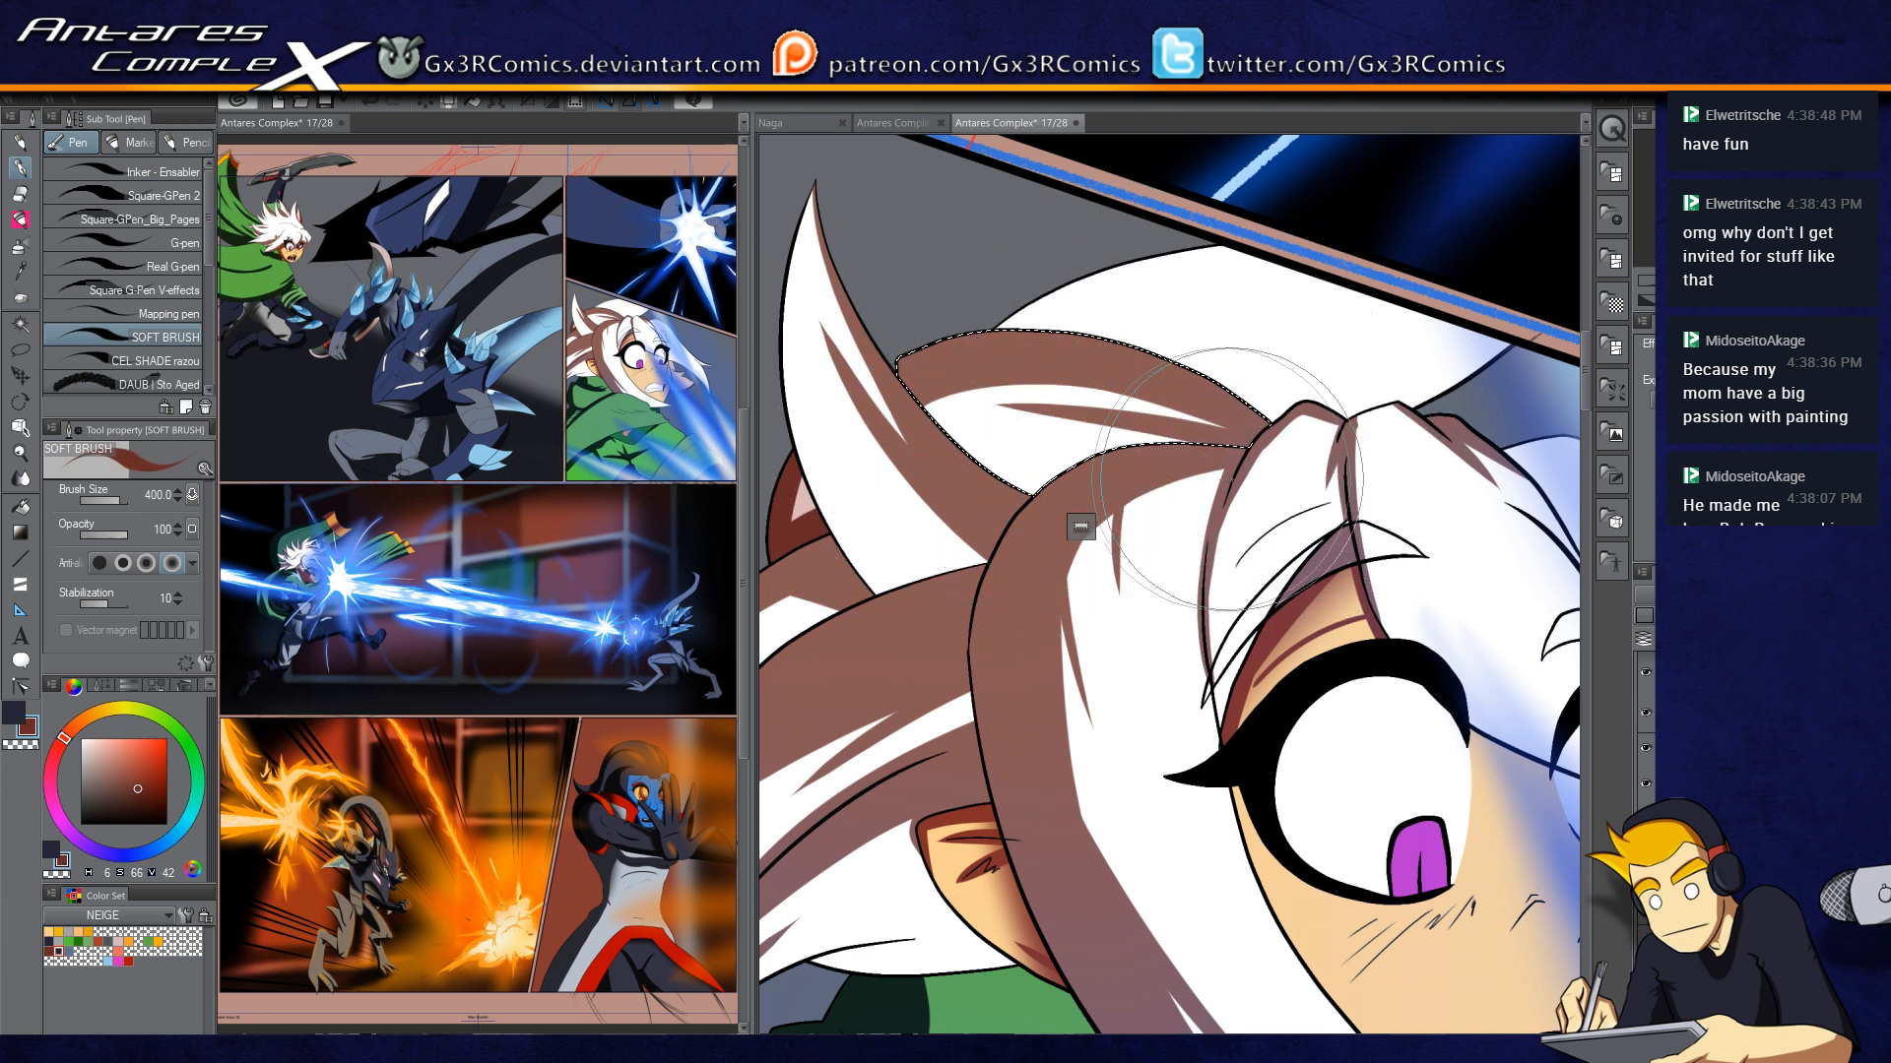
# Step: Add soft reddish-brown gradients along the base and edges of the selected hair tuft with the 250 Soft airbrush
pyautogui.press('b')
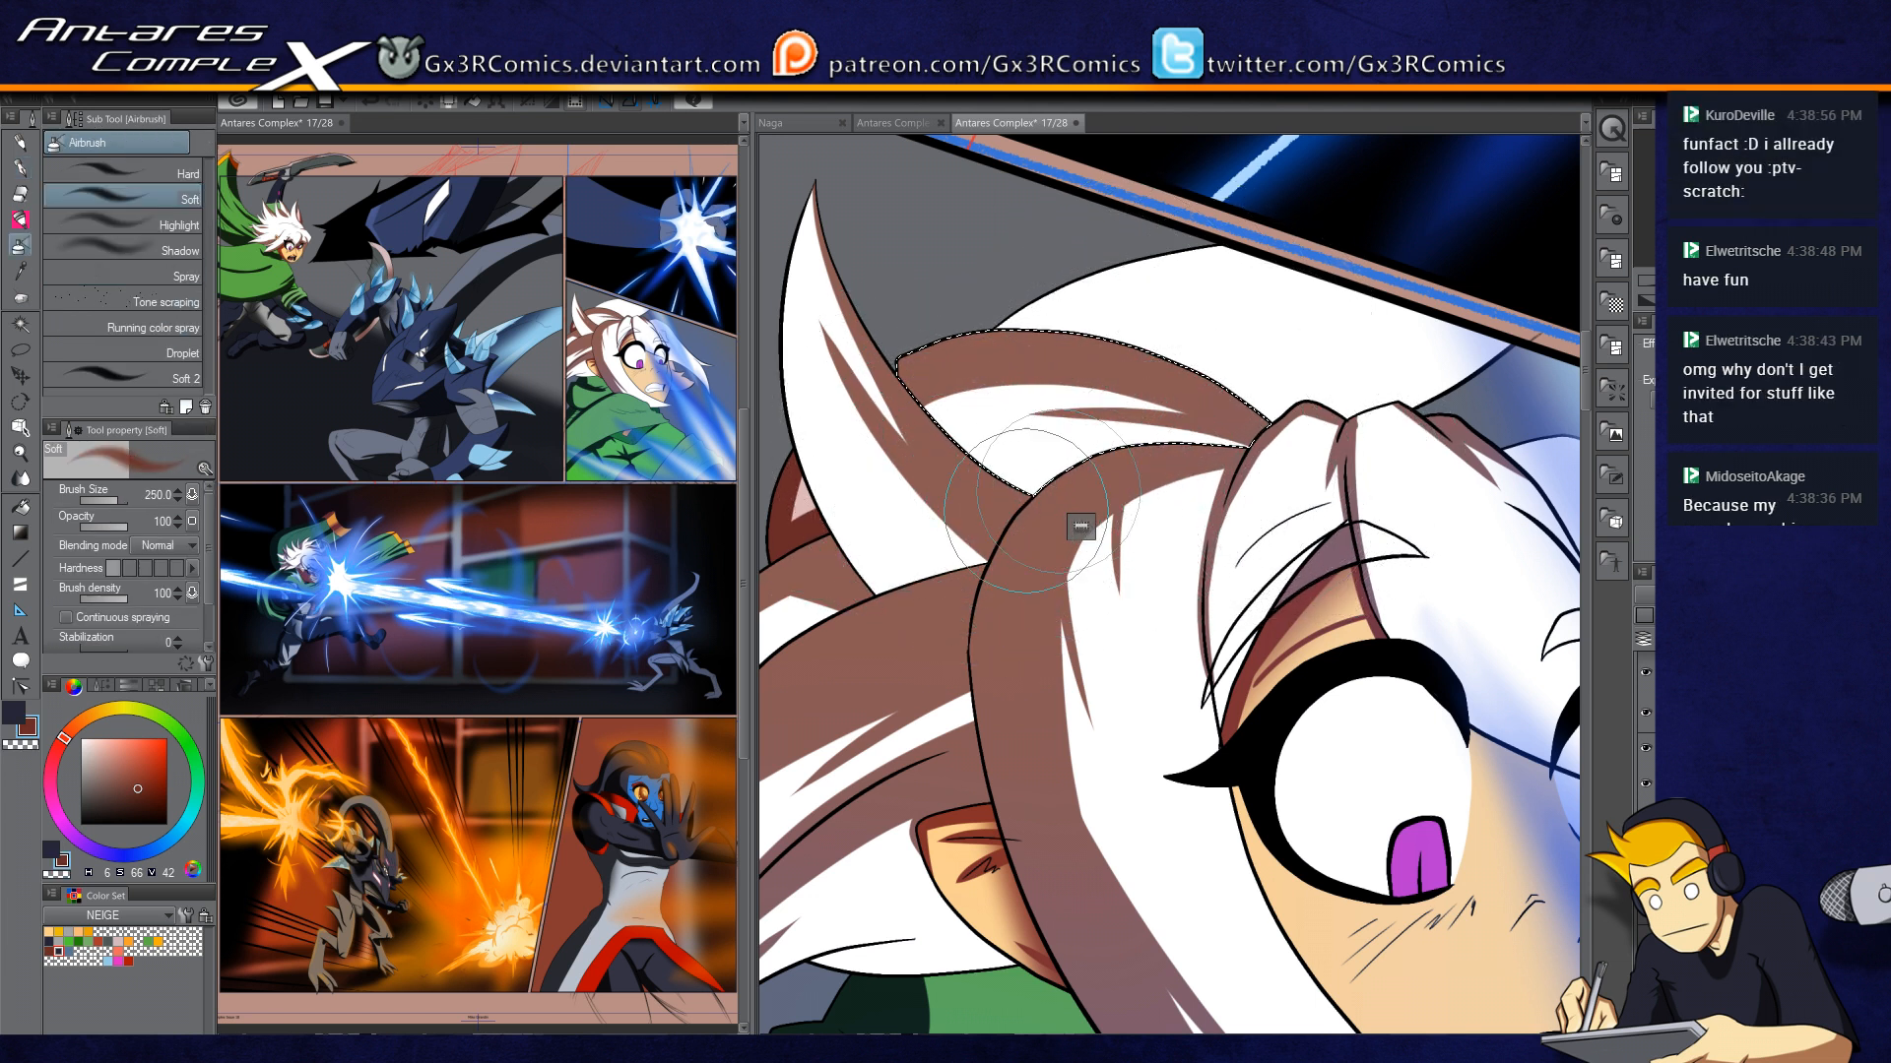
pyautogui.moveTo(927, 576)
pyautogui.mouseDown()
pyautogui.moveTo(1084, 463)
pyautogui.moveTo(1155, 473)
pyautogui.mouseUp()
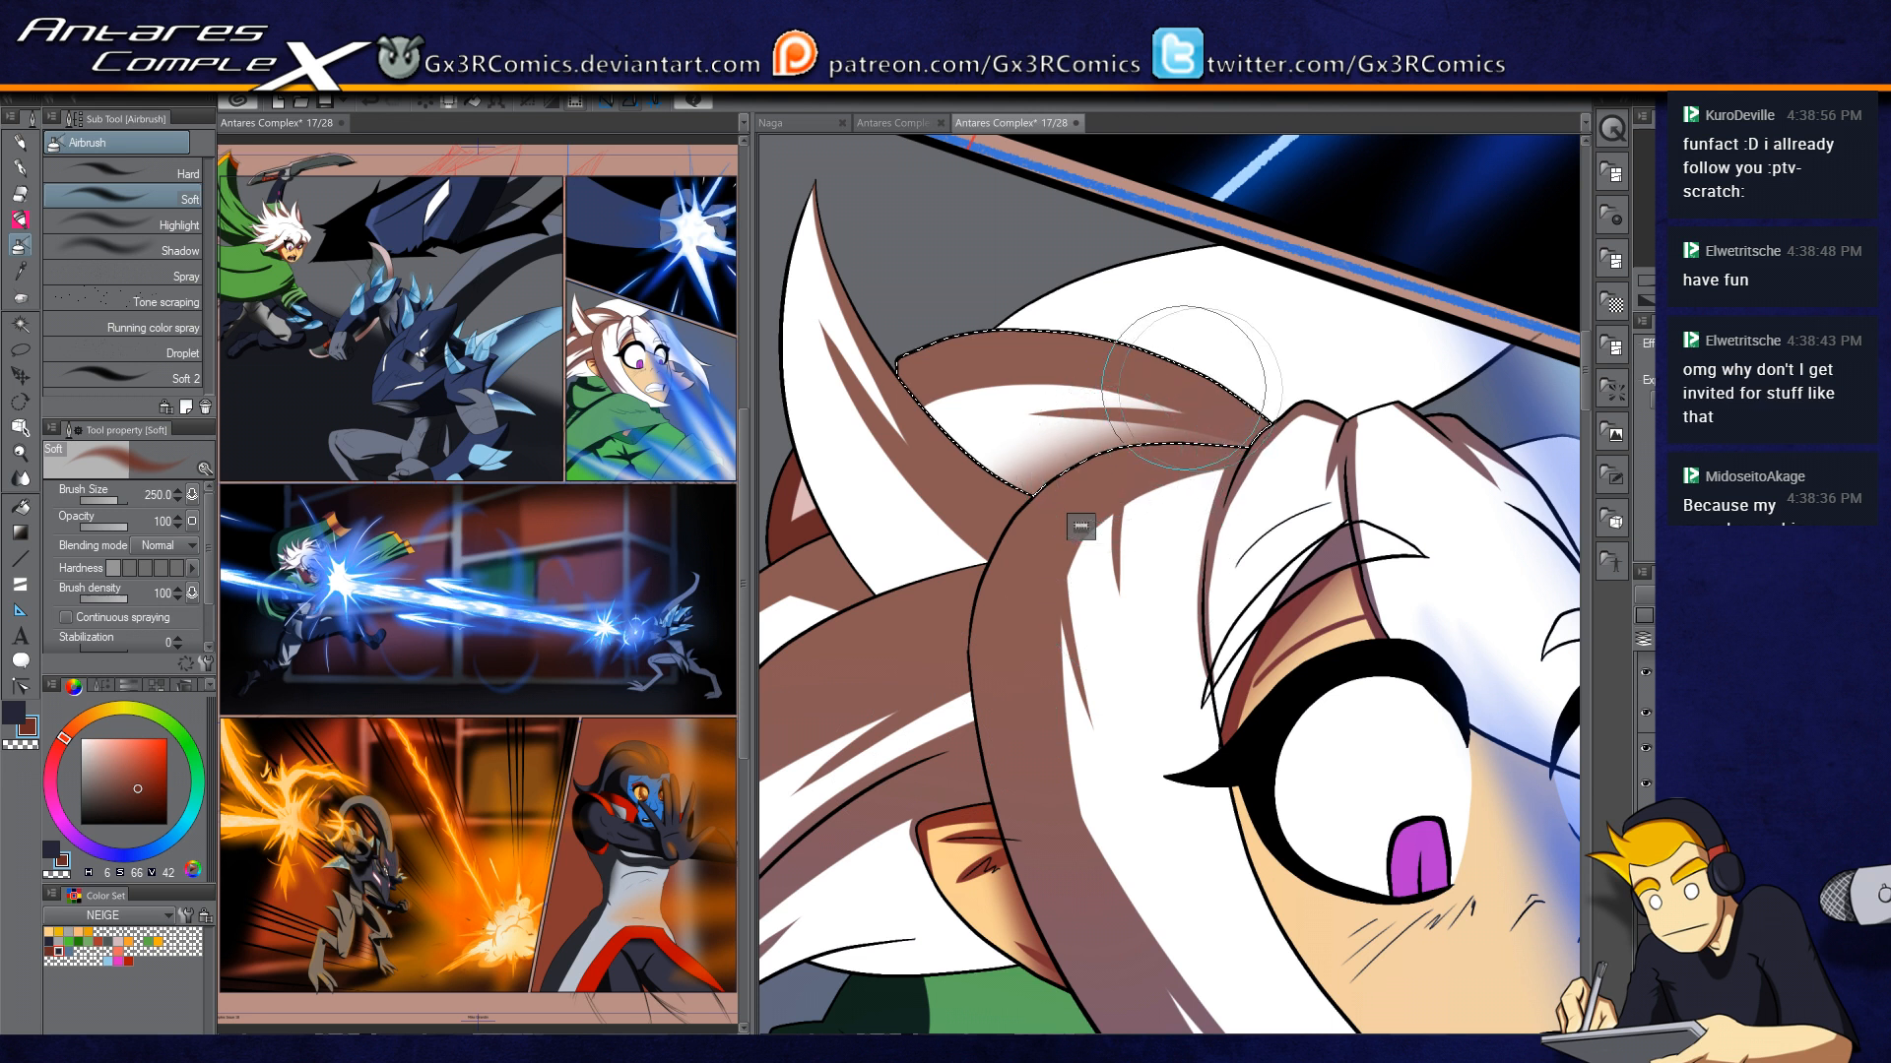
pyautogui.moveTo(882, 441); pyautogui.dragTo(1451, 497)
pyautogui.moveTo(870, 434); pyautogui.dragTo(1315, 431)
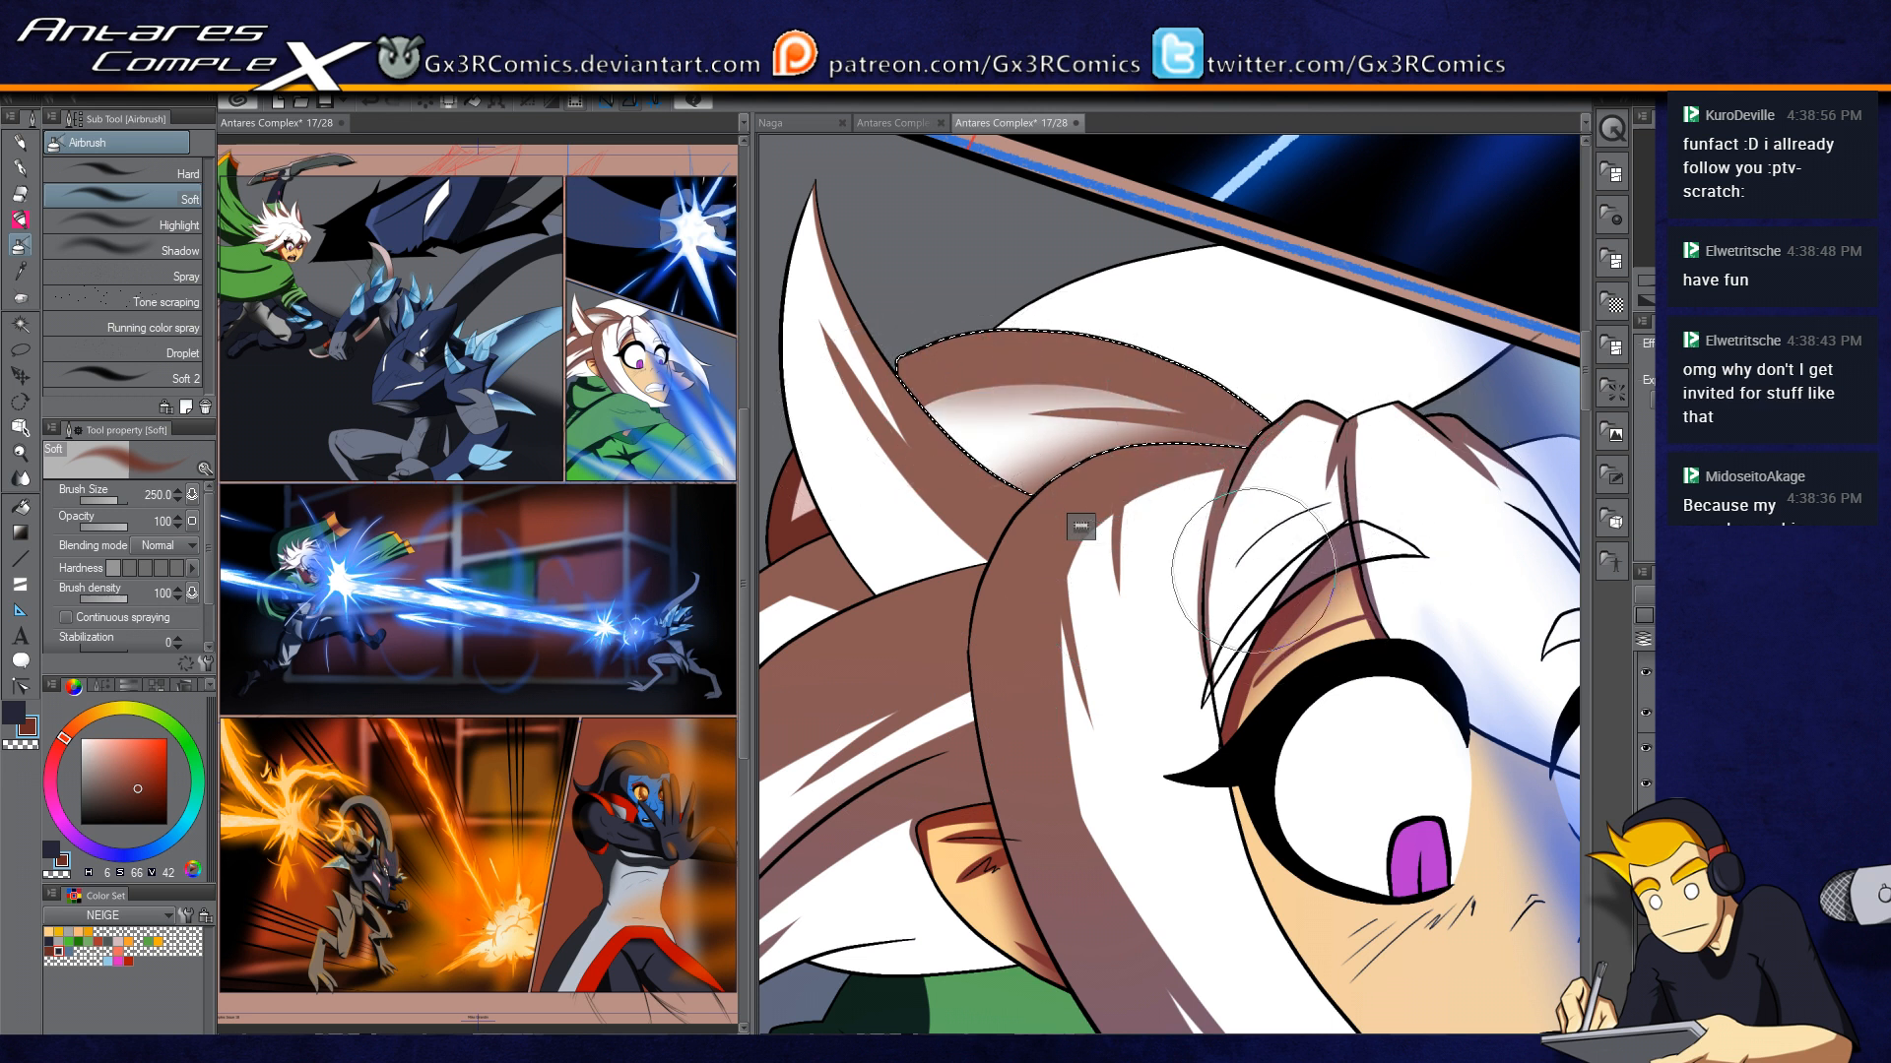
pyautogui.moveTo(904, 405); pyautogui.dragTo(1340, 481)
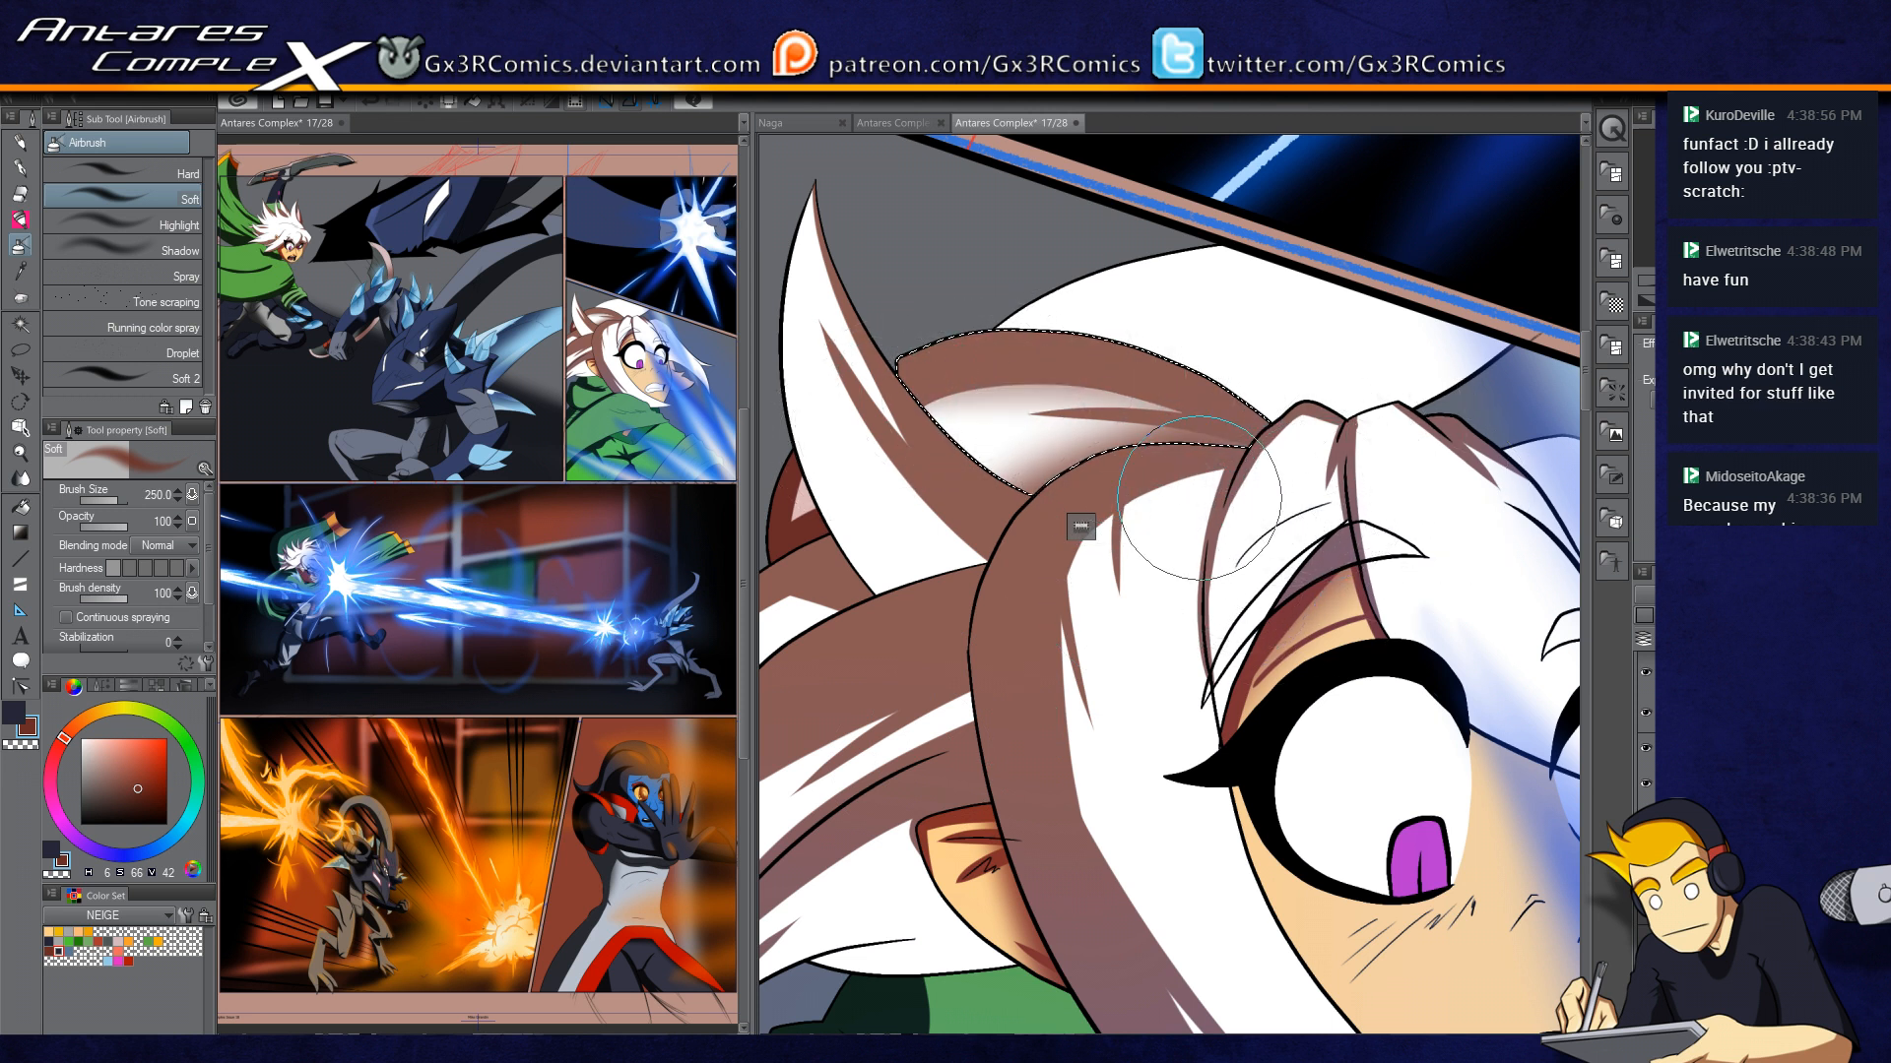
pyautogui.moveTo(1280, 669); pyautogui.dragTo(1113, 571)
pyautogui.press('w')
pyautogui.click(1054, 558)
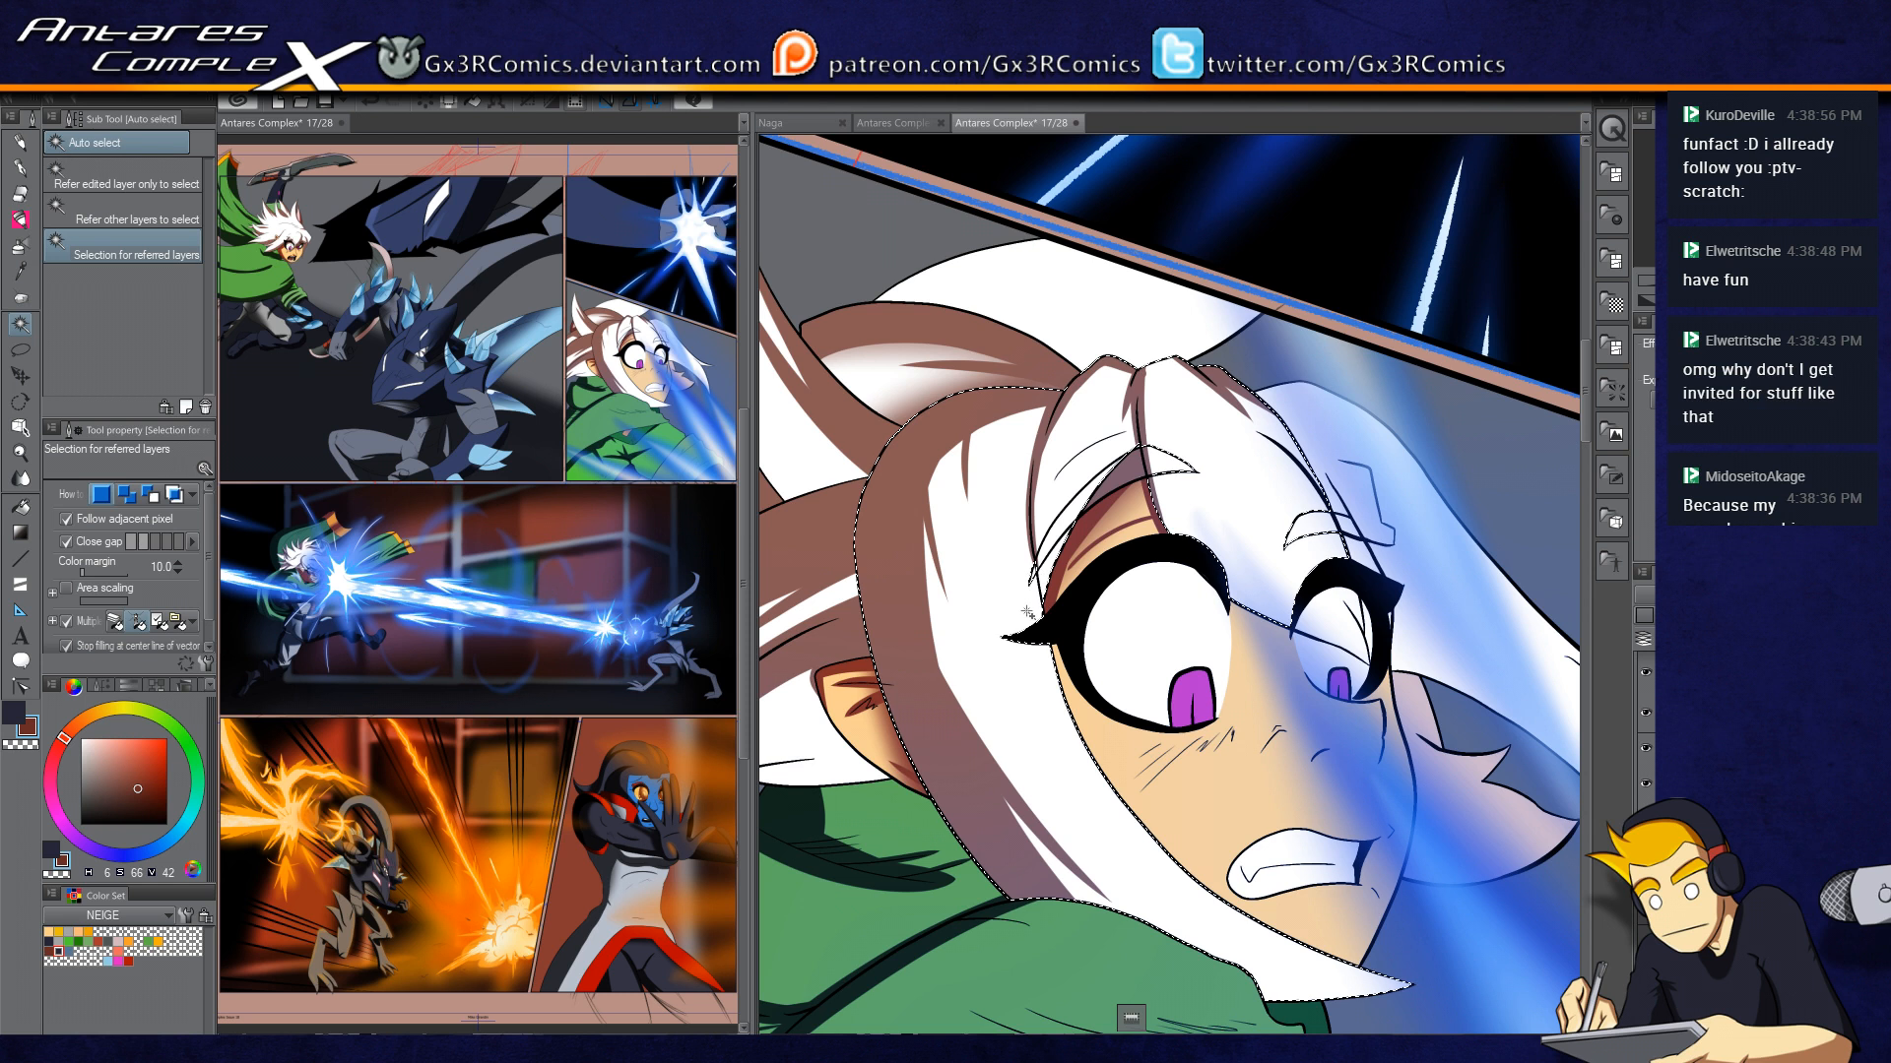
pyautogui.press('m')
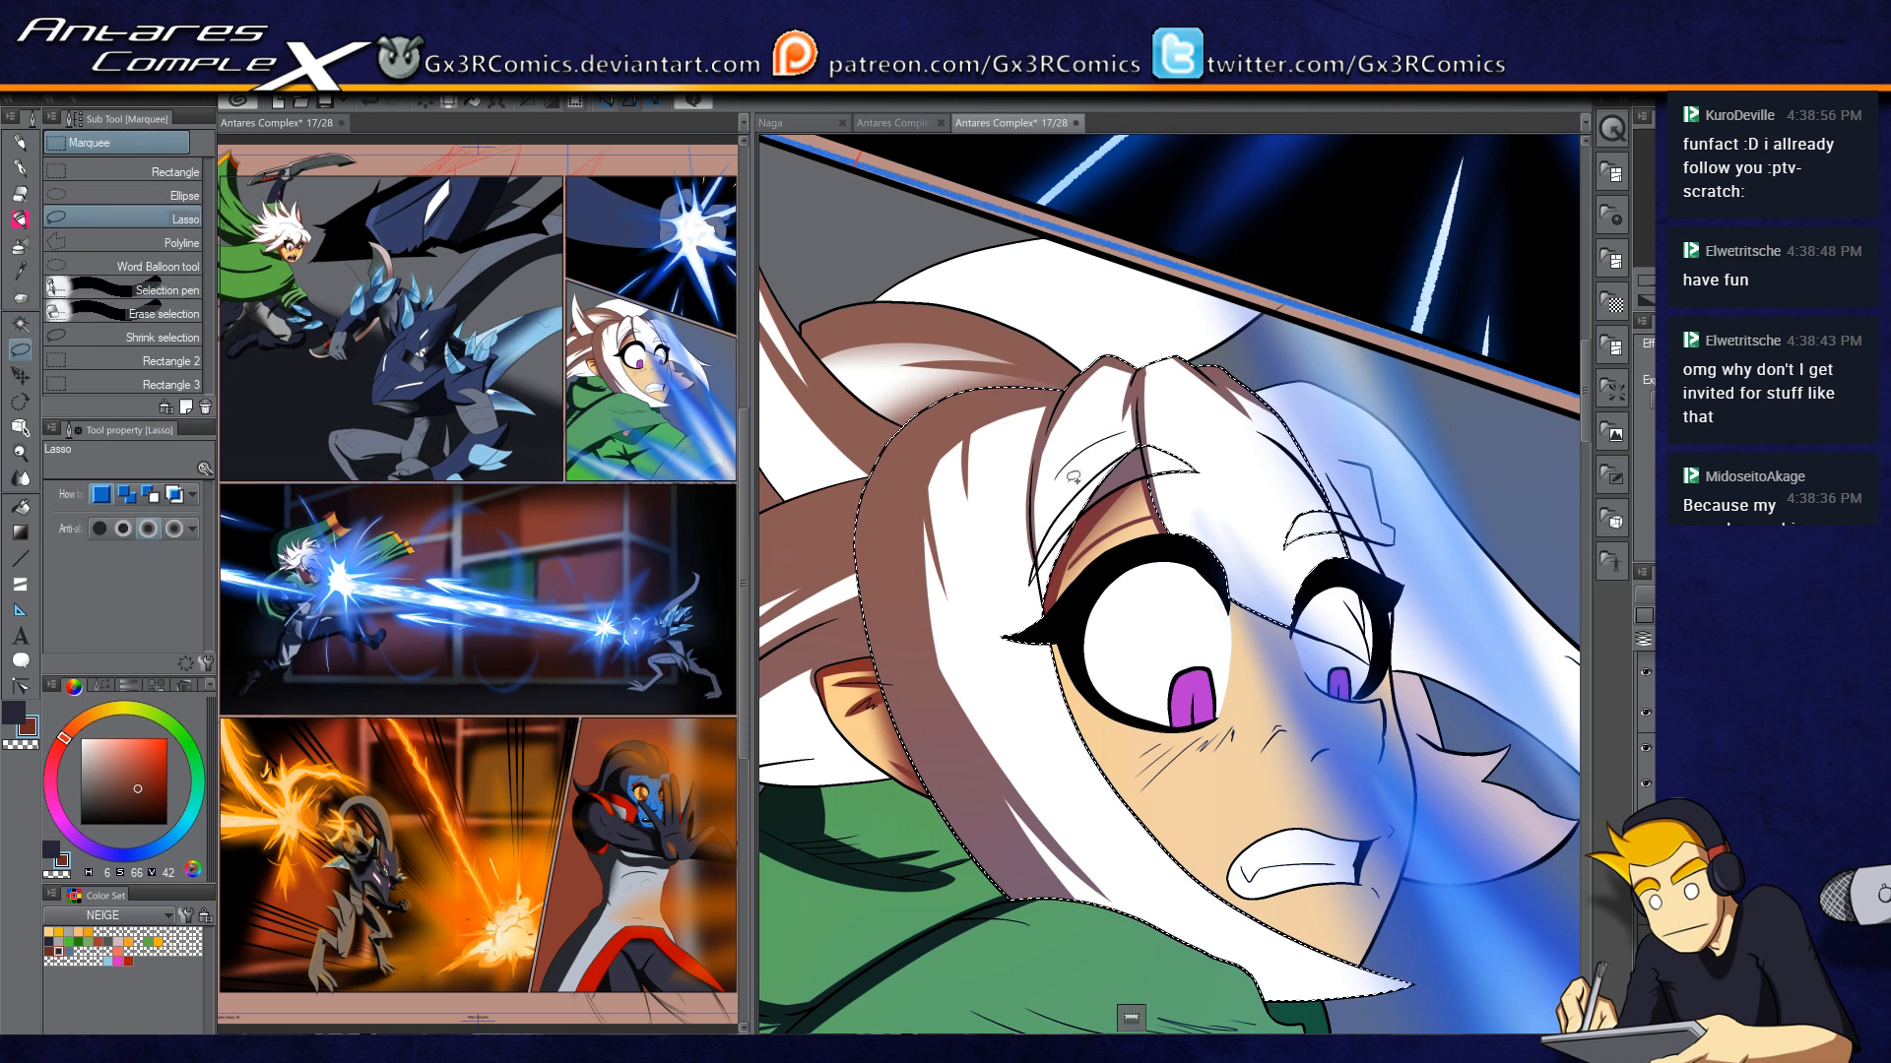
pyautogui.scroll(3, 1073, 478)
pyautogui.press('p')
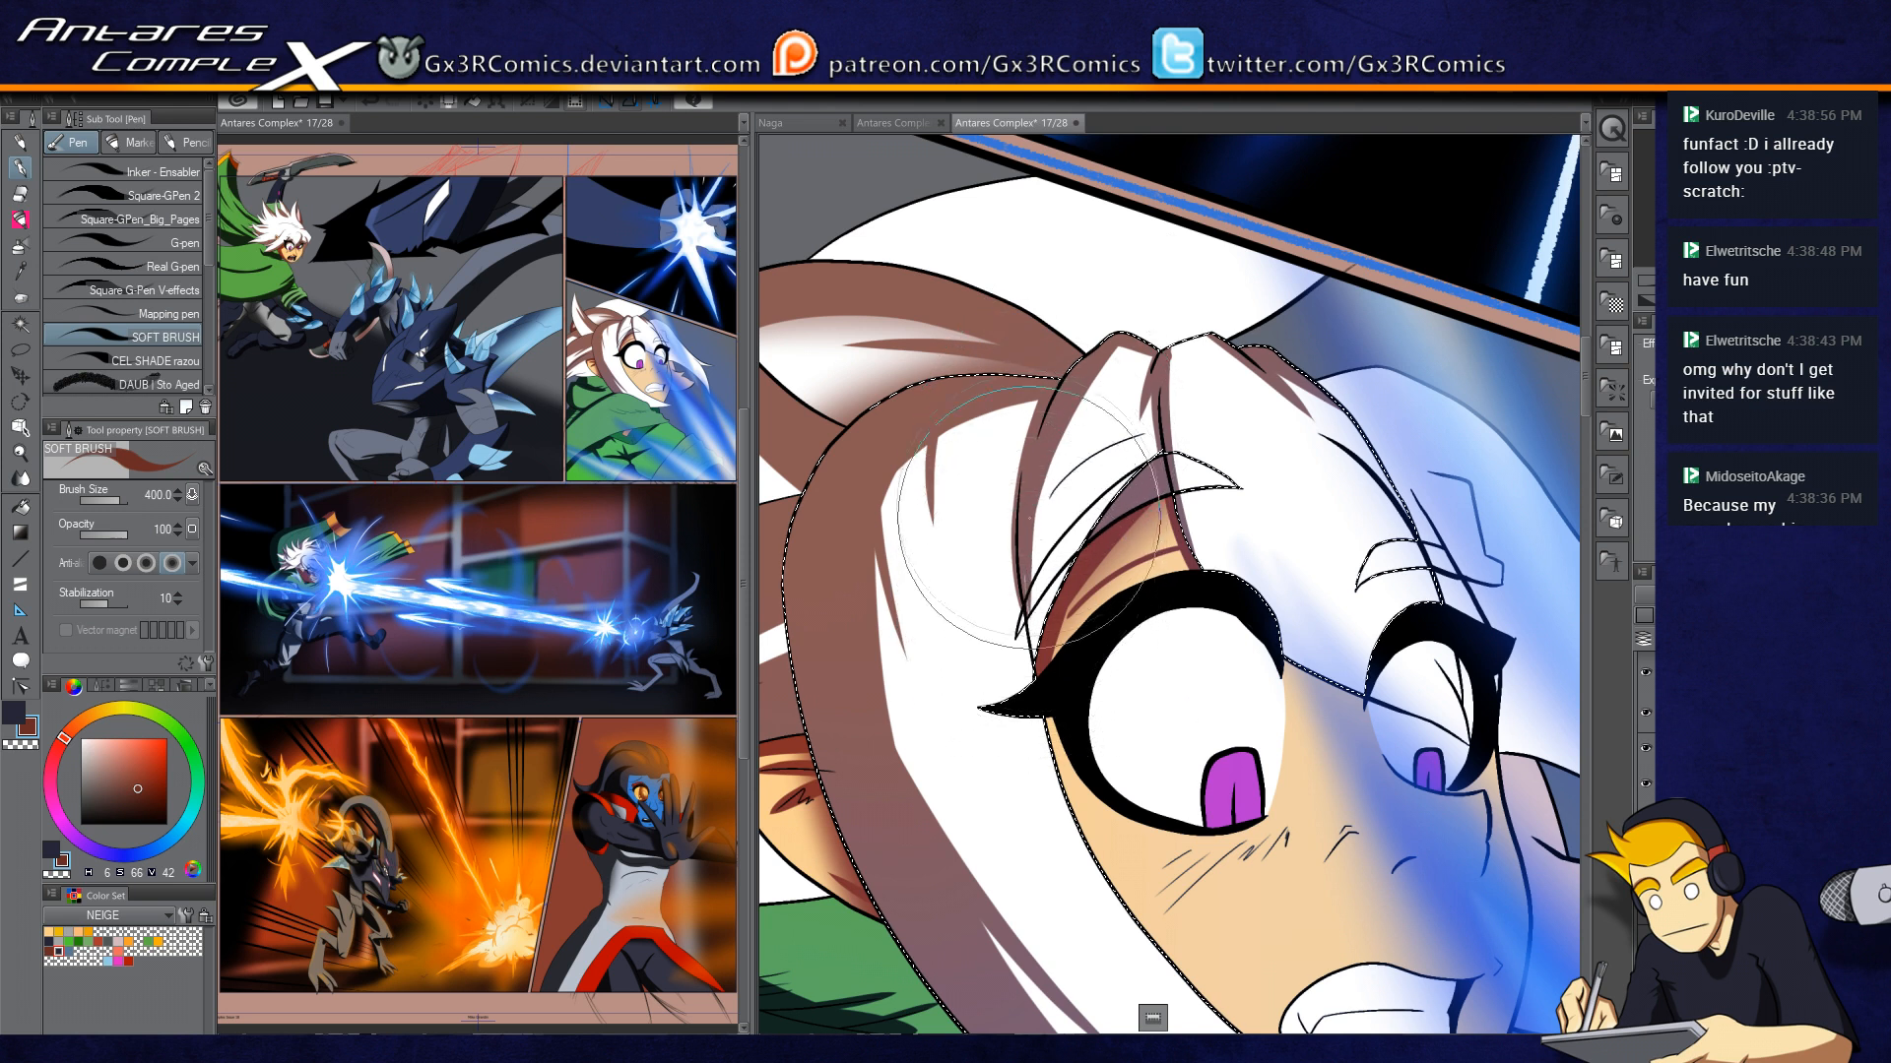
pyautogui.moveTo(891, 614); pyautogui.dragTo(876, 494)
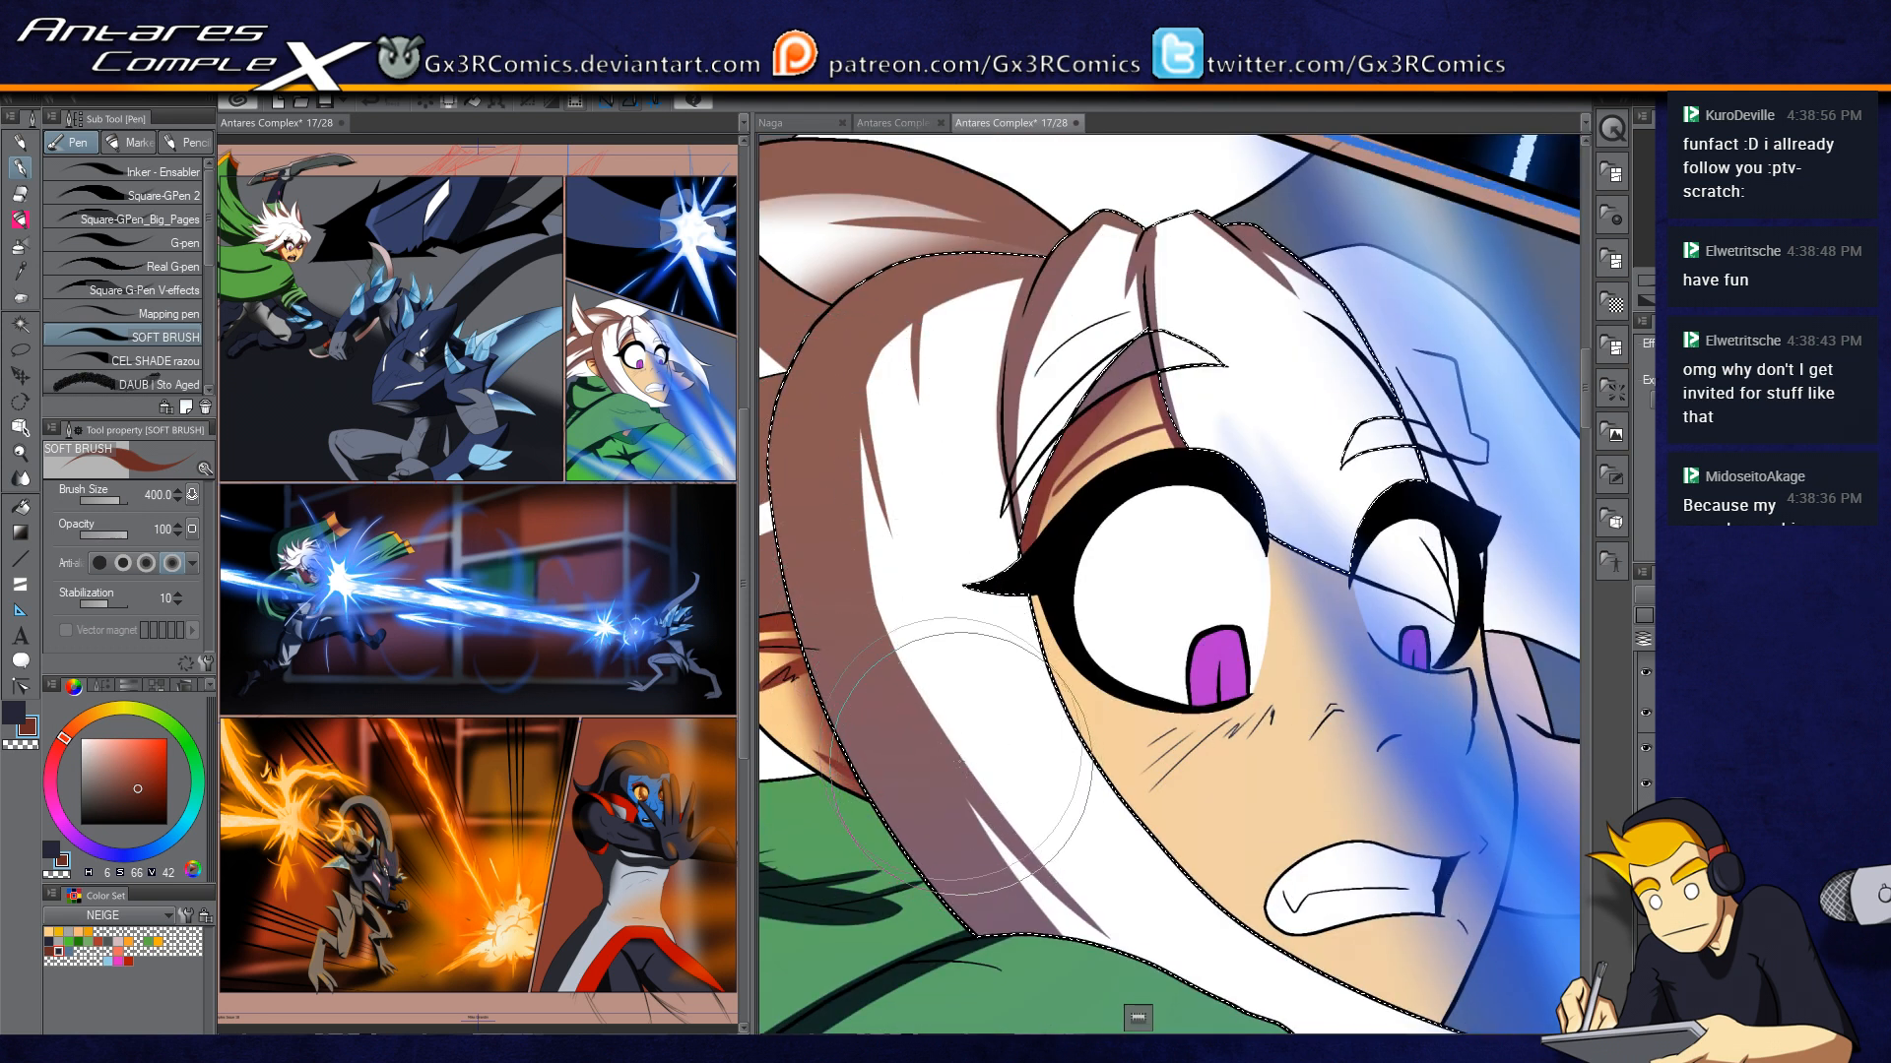
pyautogui.moveTo(1201, 862); pyautogui.dragTo(1024, 626)
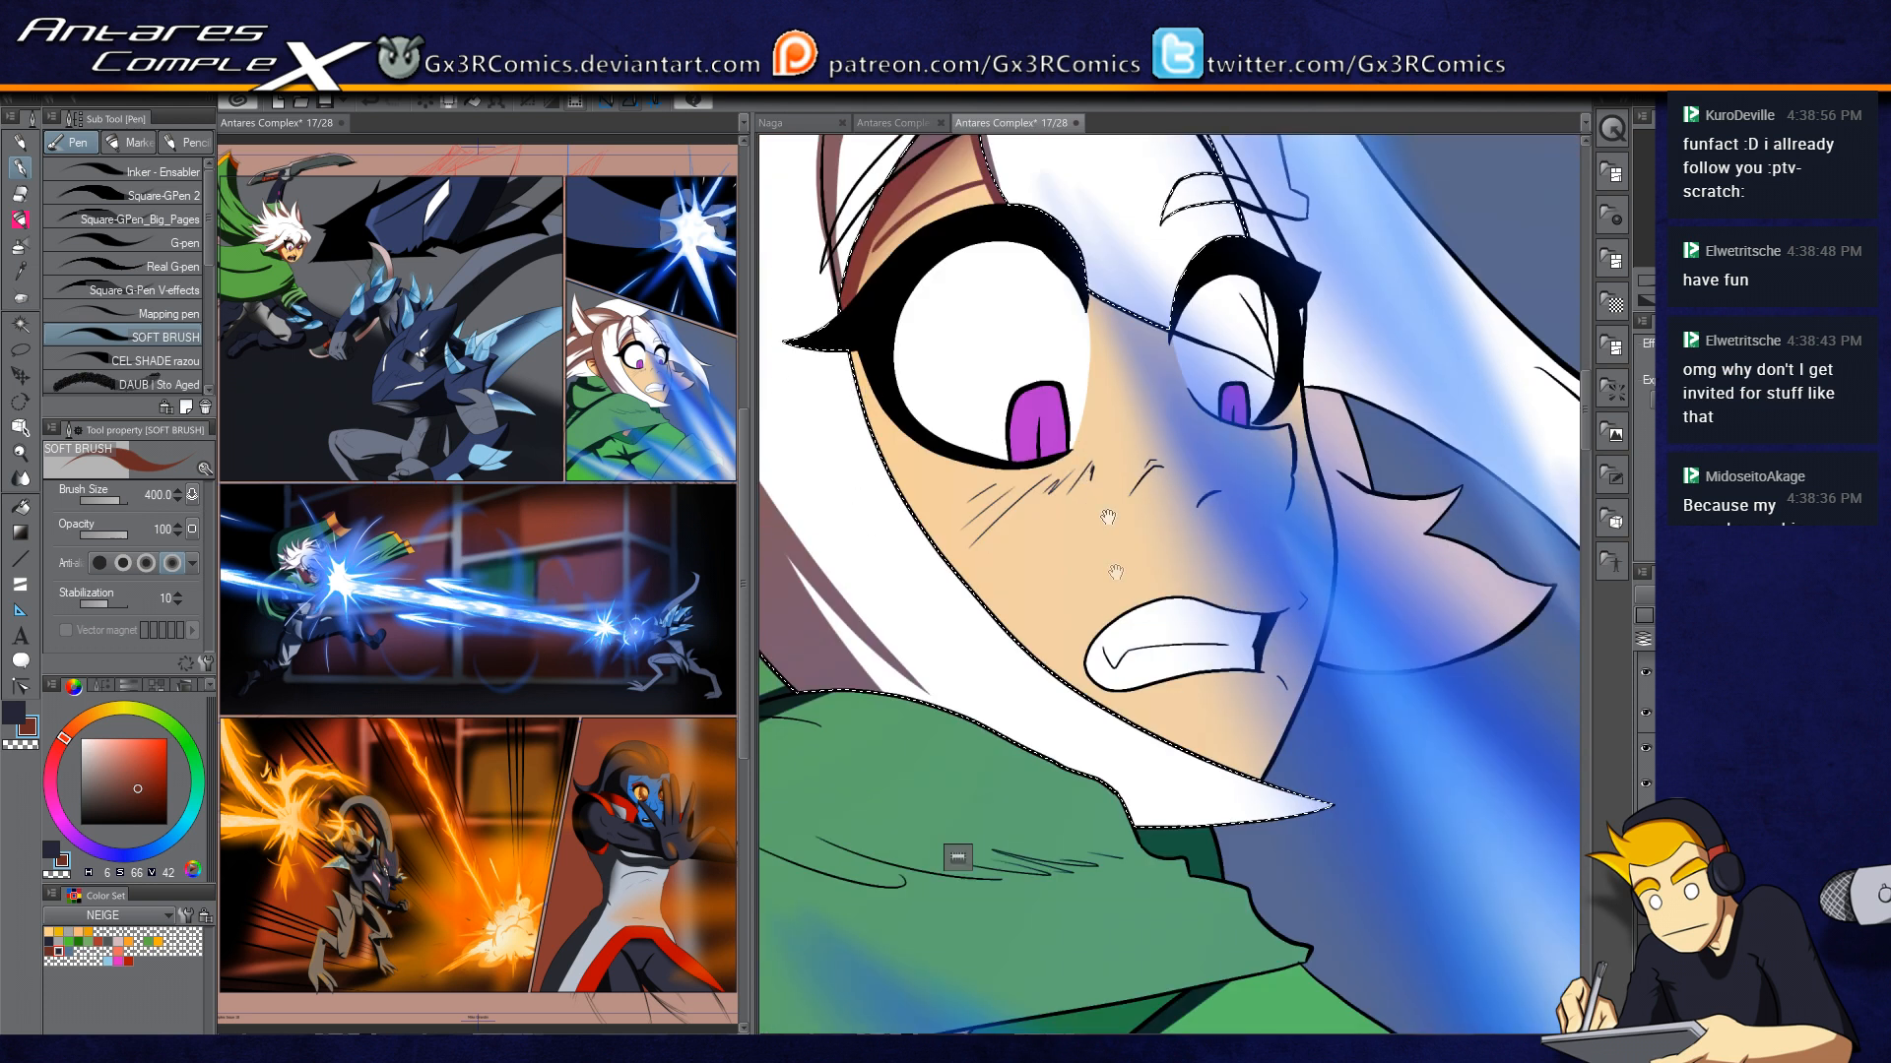
pyautogui.moveTo(1037, 538); pyautogui.dragTo(1120, 731)
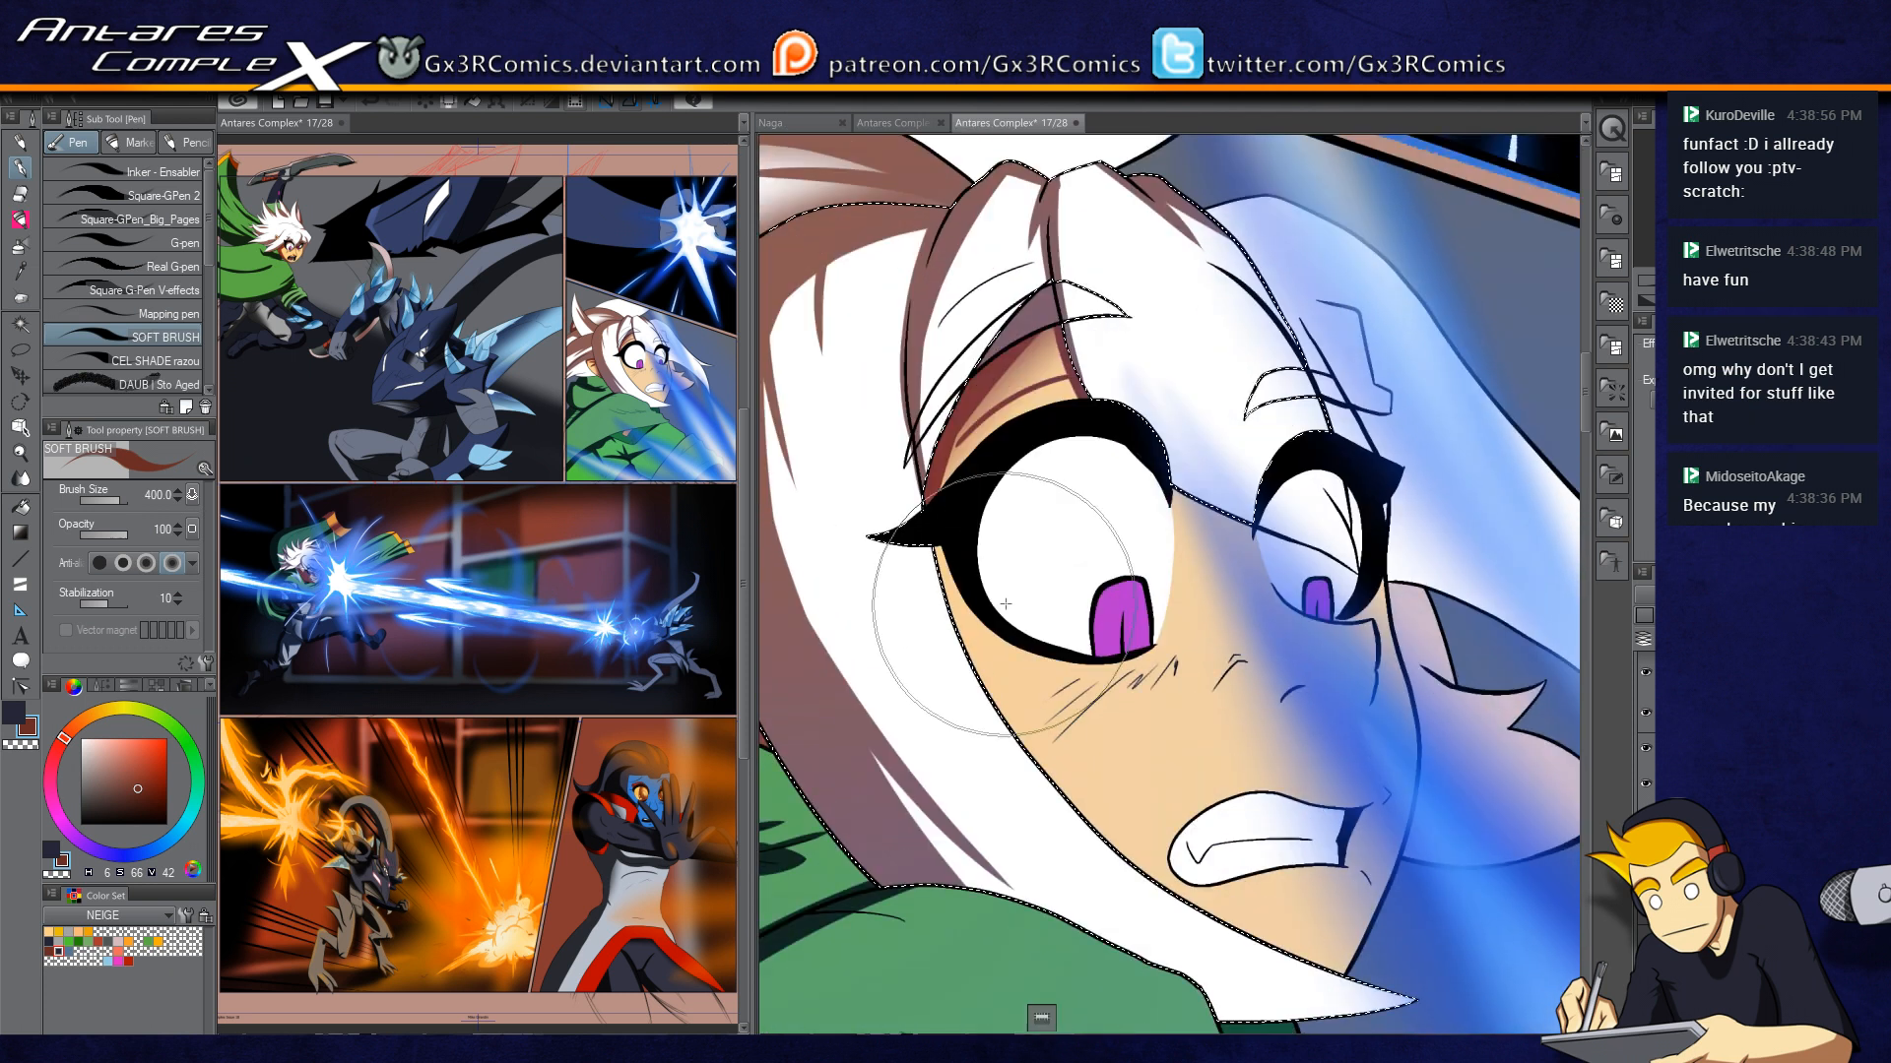
# Step: Select the face skin and paint a reddish-brown SOFT BRUSH shadow along the outer cheek, tapering to a point beneath the near eye
pyautogui.press('w')
pyautogui.click(1121, 730)
pyautogui.scroll(2, 1120, 730)
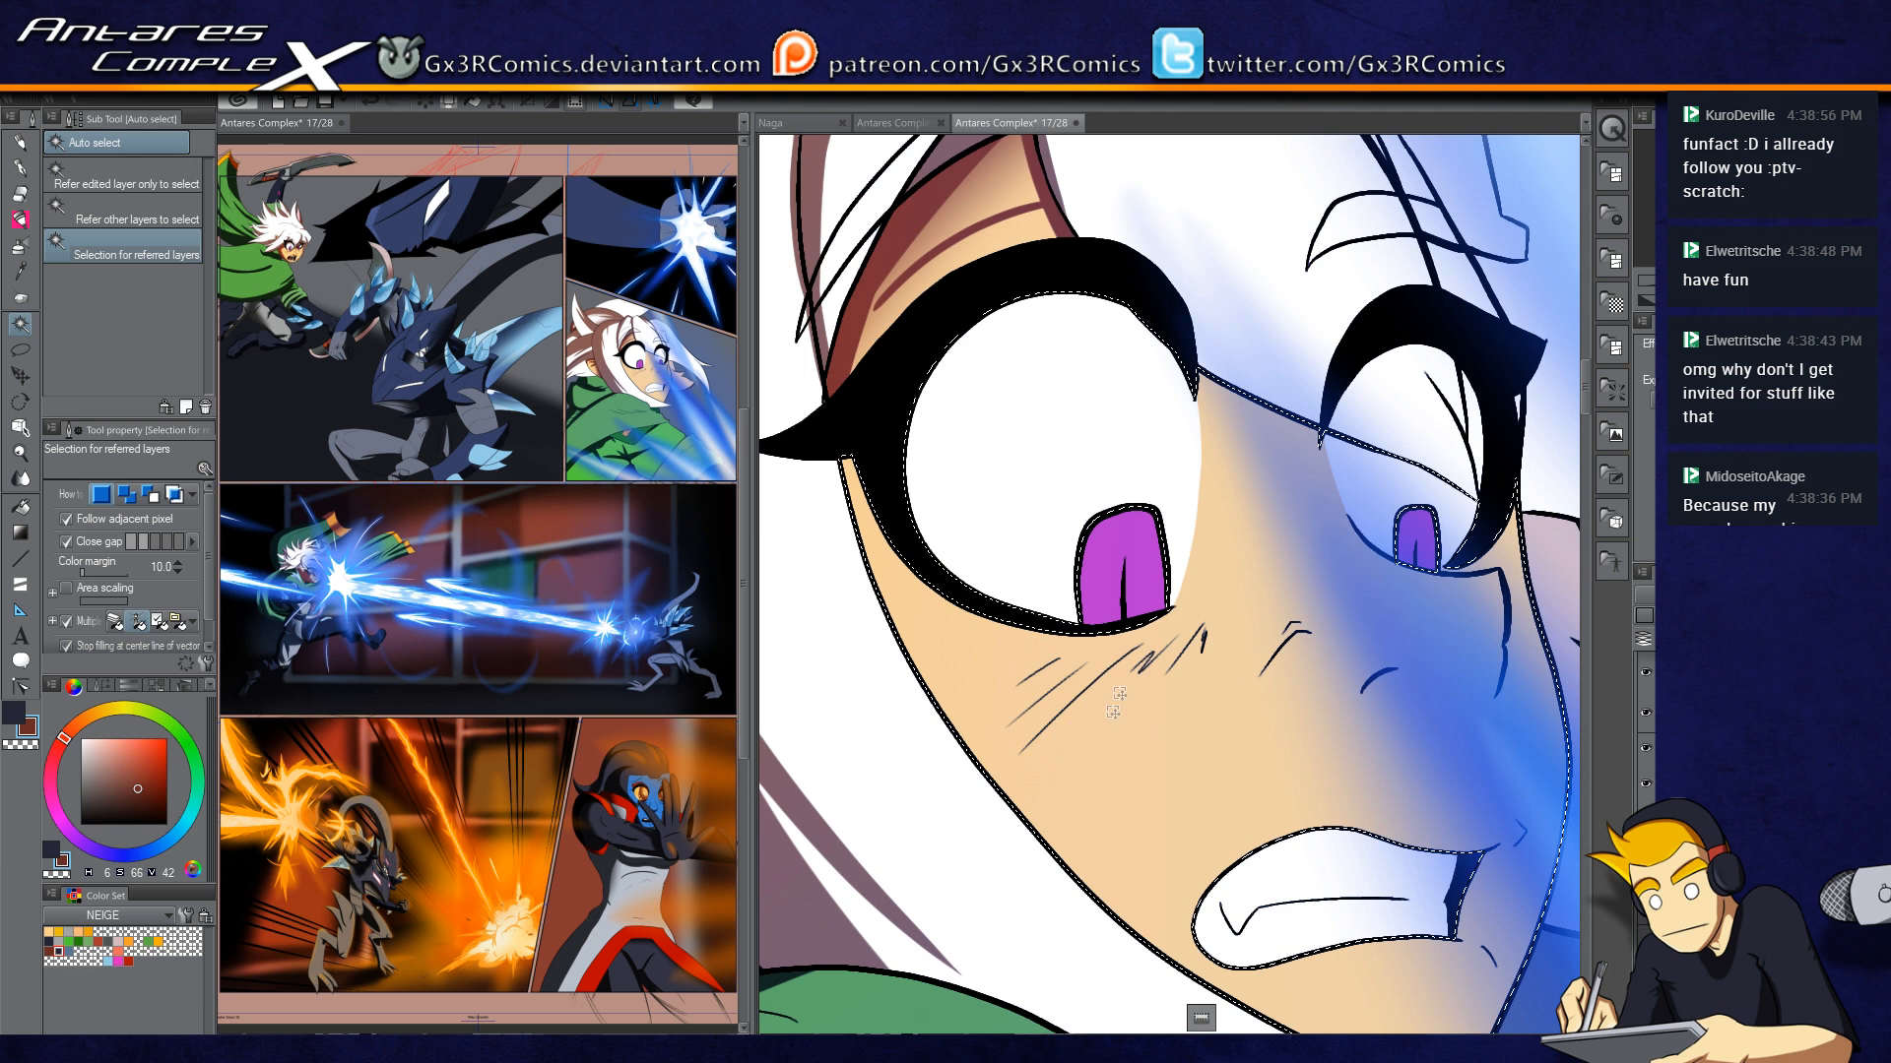
pyautogui.press('p')
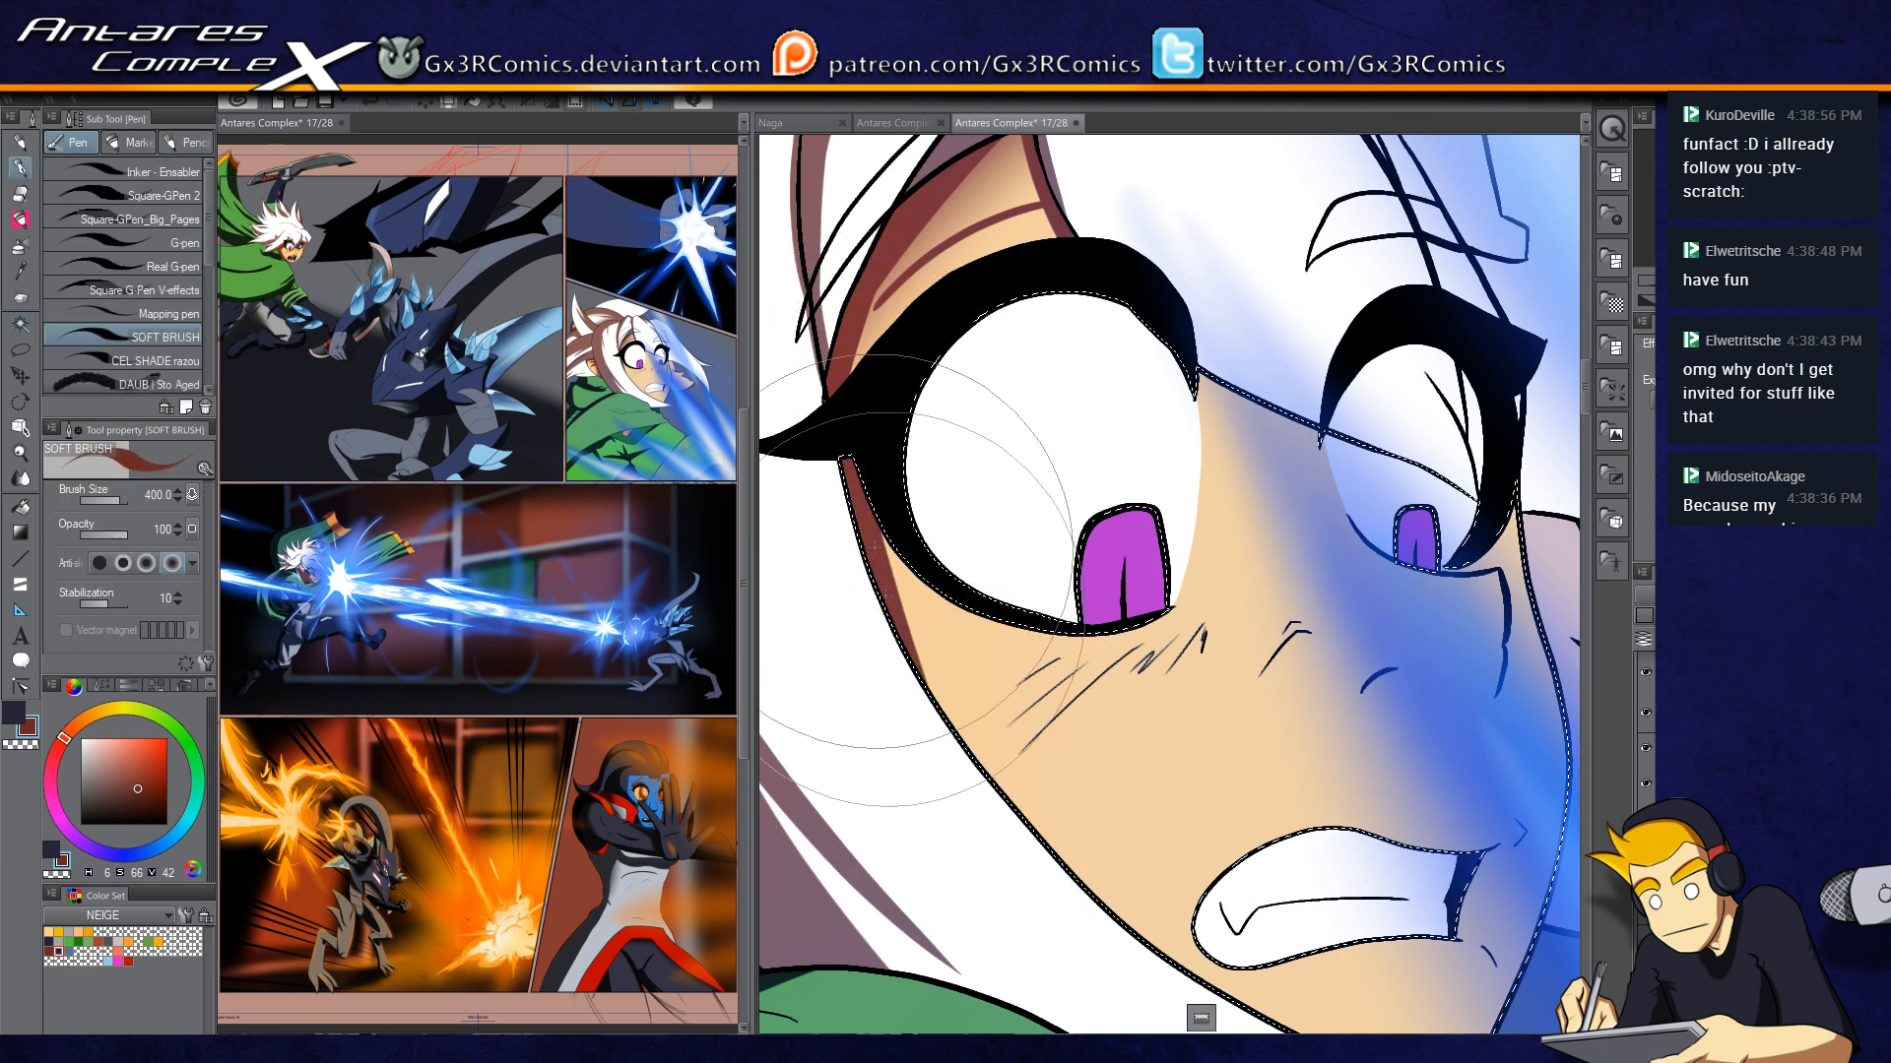
pyautogui.moveTo(995, 782); pyautogui.dragTo(1177, 647)
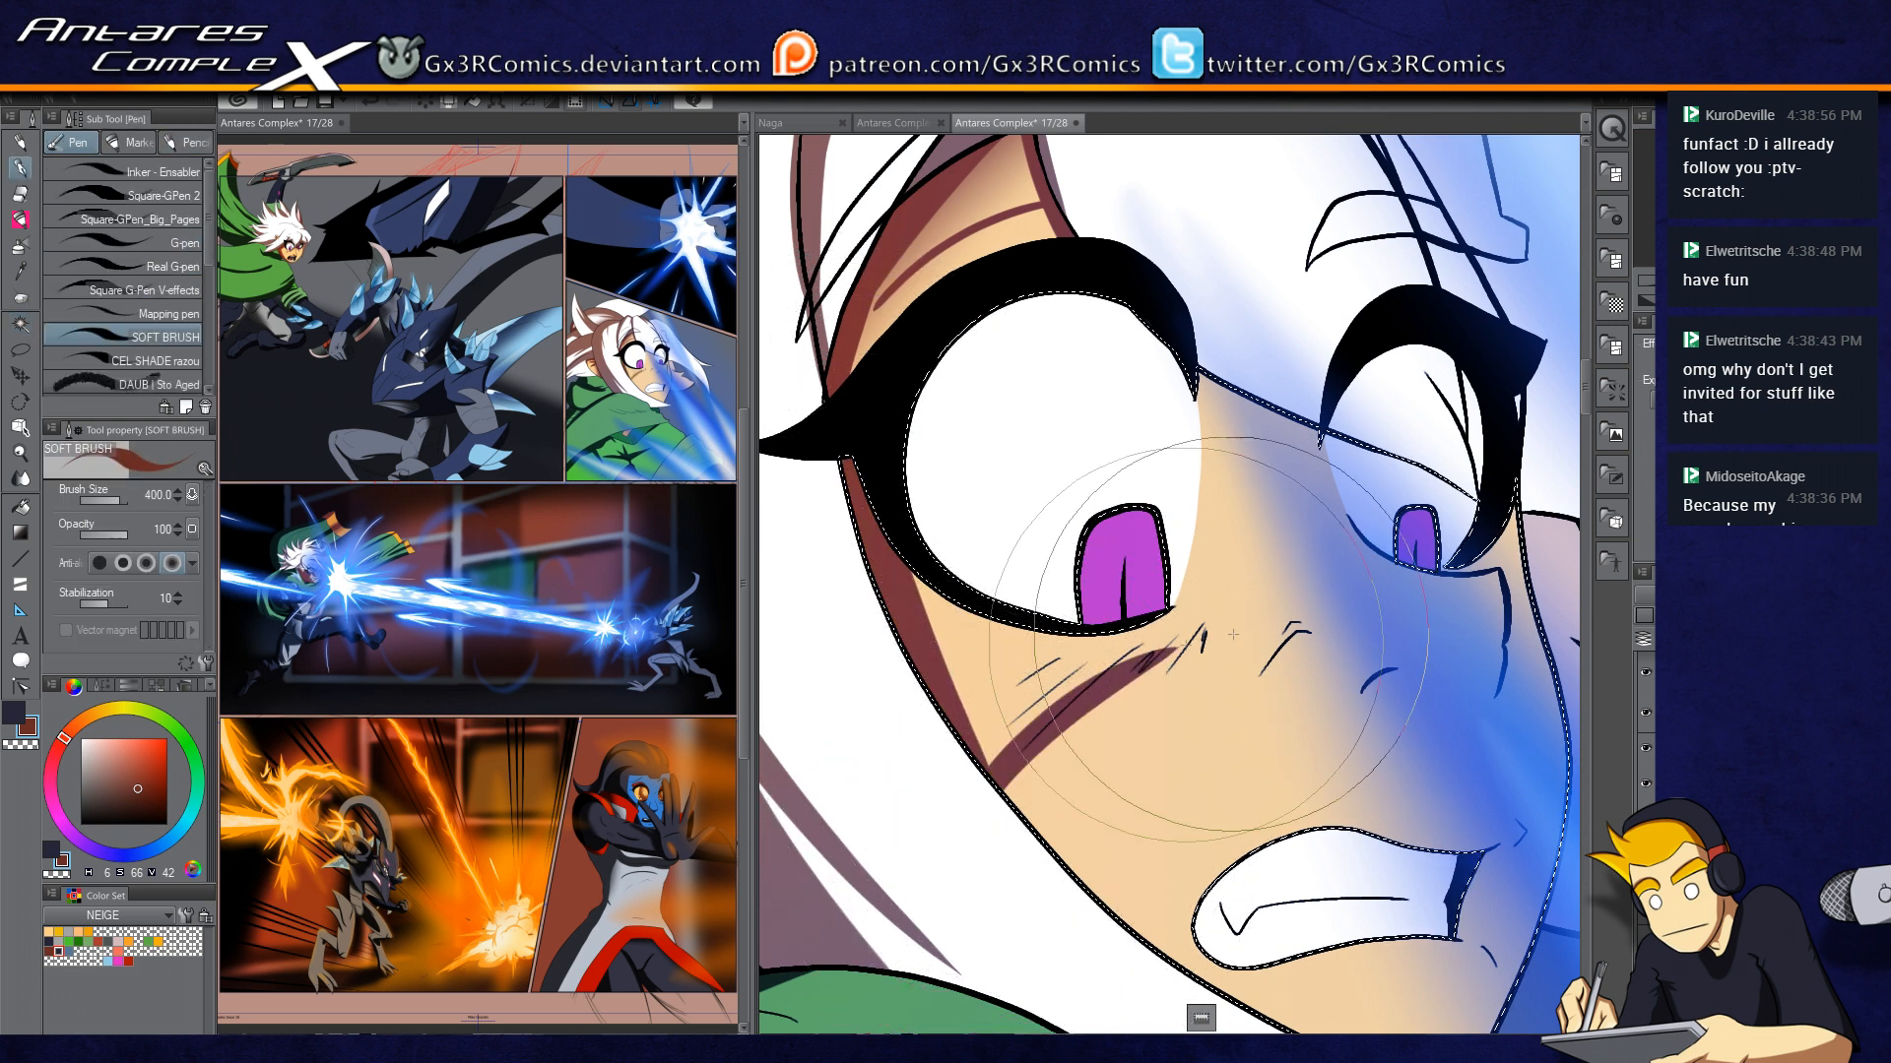
pyautogui.hotkey('ctrl', 'z')
pyautogui.moveTo(983, 787); pyautogui.dragTo(1190, 640)
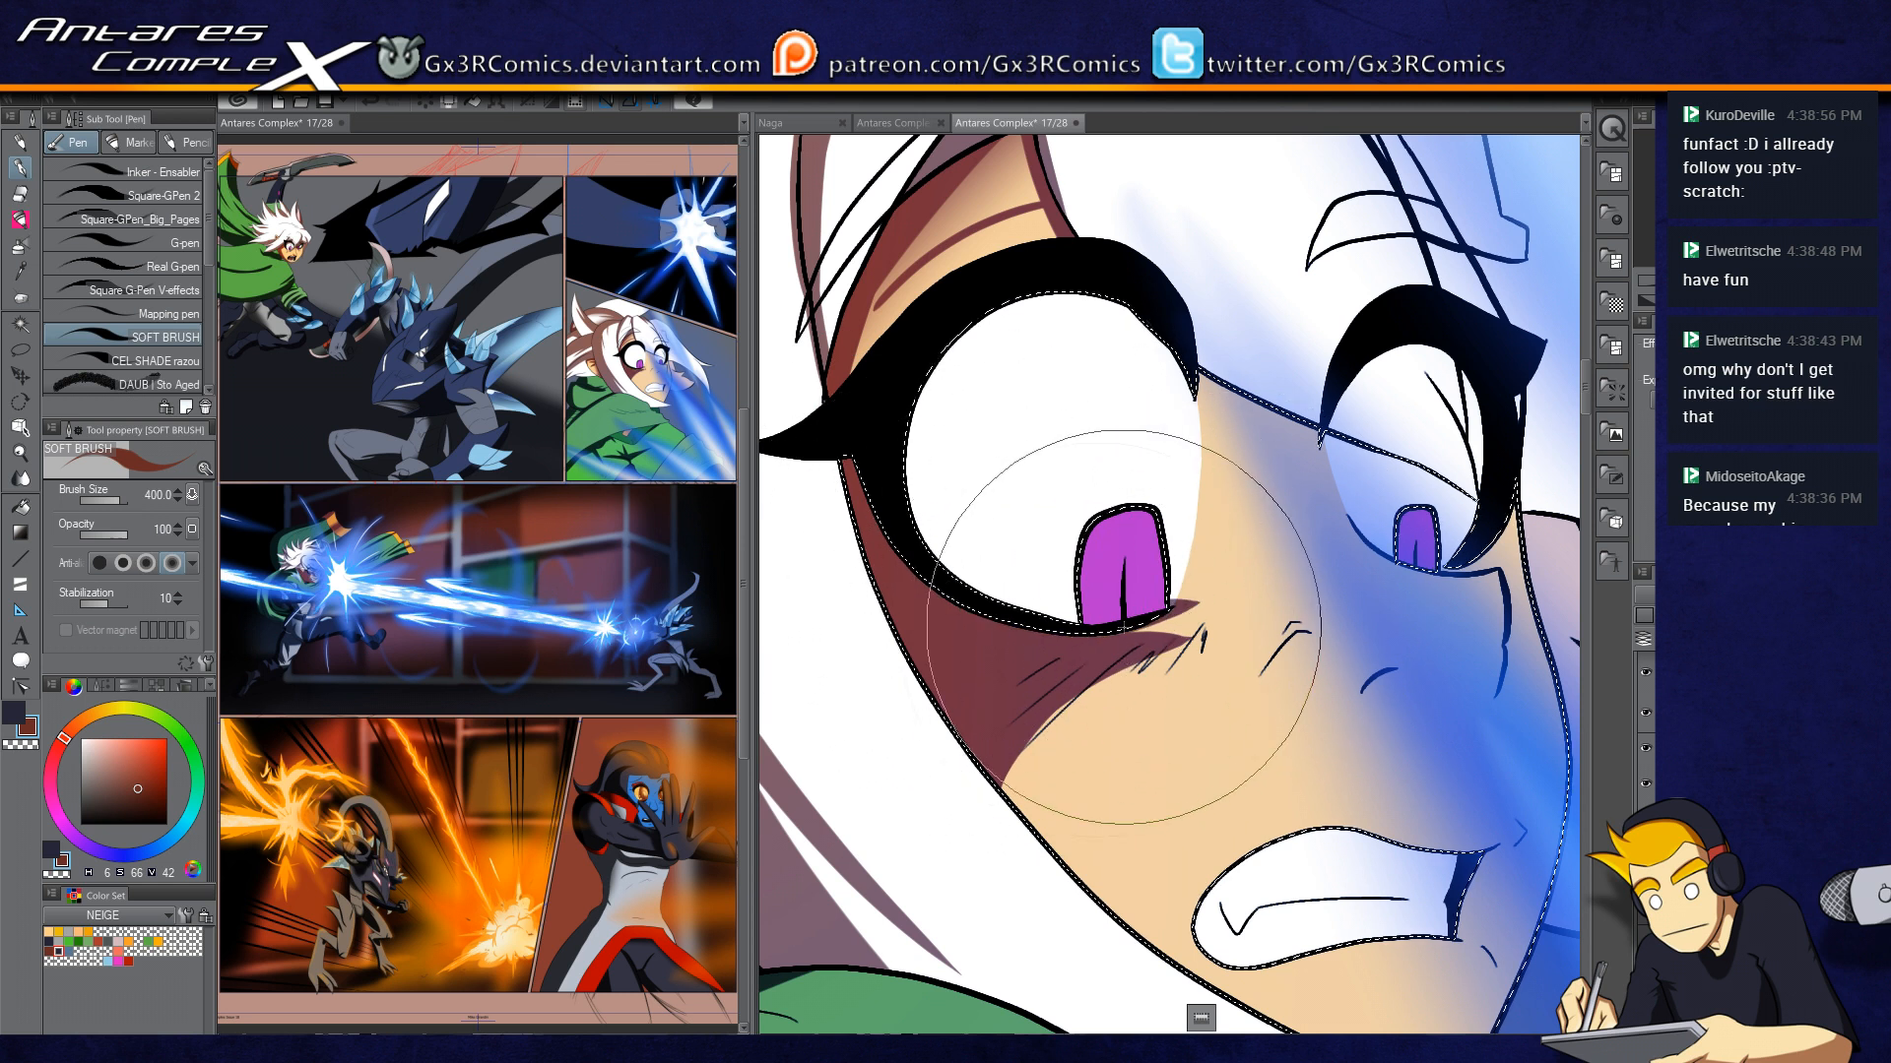
# Step: Trim the edge and tip of the cheek shadow with transparent colour, and reduce the SOFT BRUSH size to 150
pyautogui.press('c')
pyautogui.moveTo(1193, 635)
pyautogui.mouseDown()
pyautogui.moveTo(1077, 763)
pyautogui.moveTo(1228, 613)
pyautogui.moveTo(1105, 655)
pyautogui.moveTo(1218, 614)
pyautogui.moveTo(1133, 640)
pyautogui.mouseUp()
pyautogui.press('c')
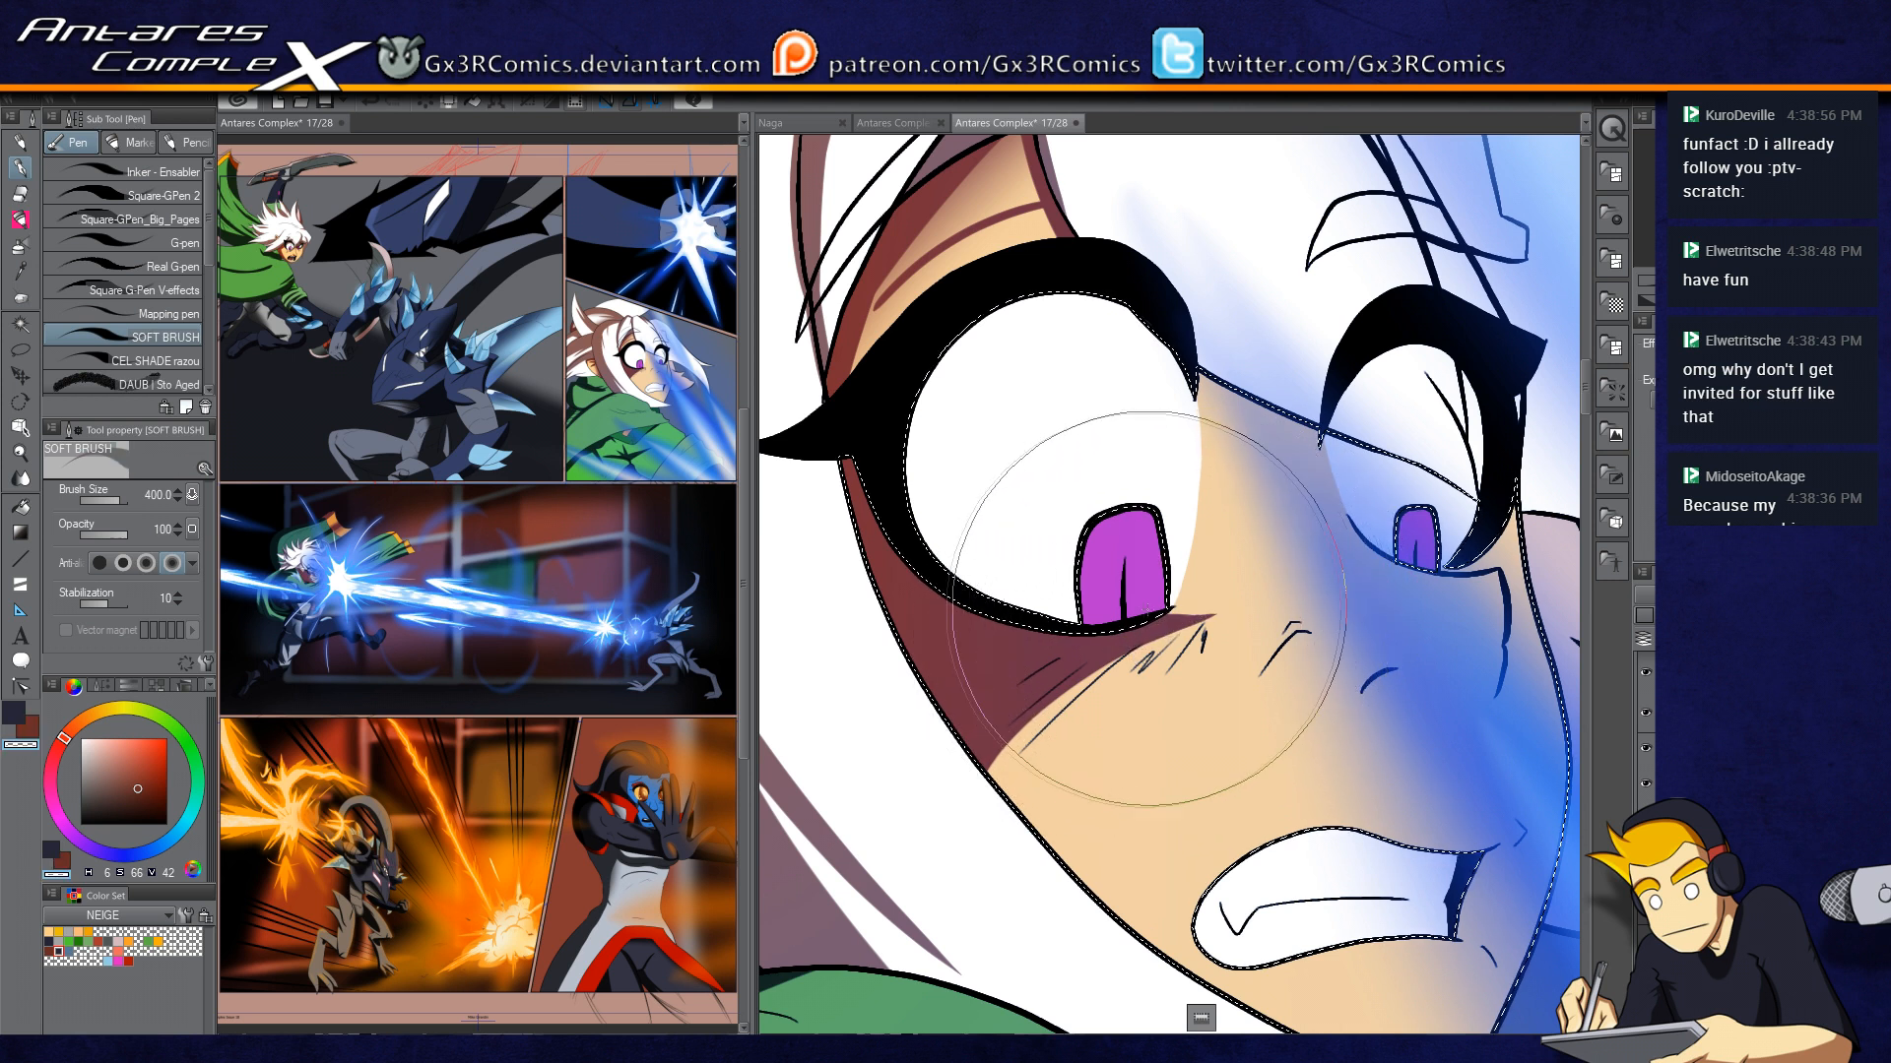
pyautogui.moveTo(1285, 652)
pyautogui.mouseDown()
pyautogui.moveTo(1098, 647)
pyautogui.moveTo(1073, 665)
pyautogui.mouseUp()
pyautogui.press('[')
pyautogui.press('[')
pyautogui.press('[')
pyautogui.press('[')
pyautogui.press('[')
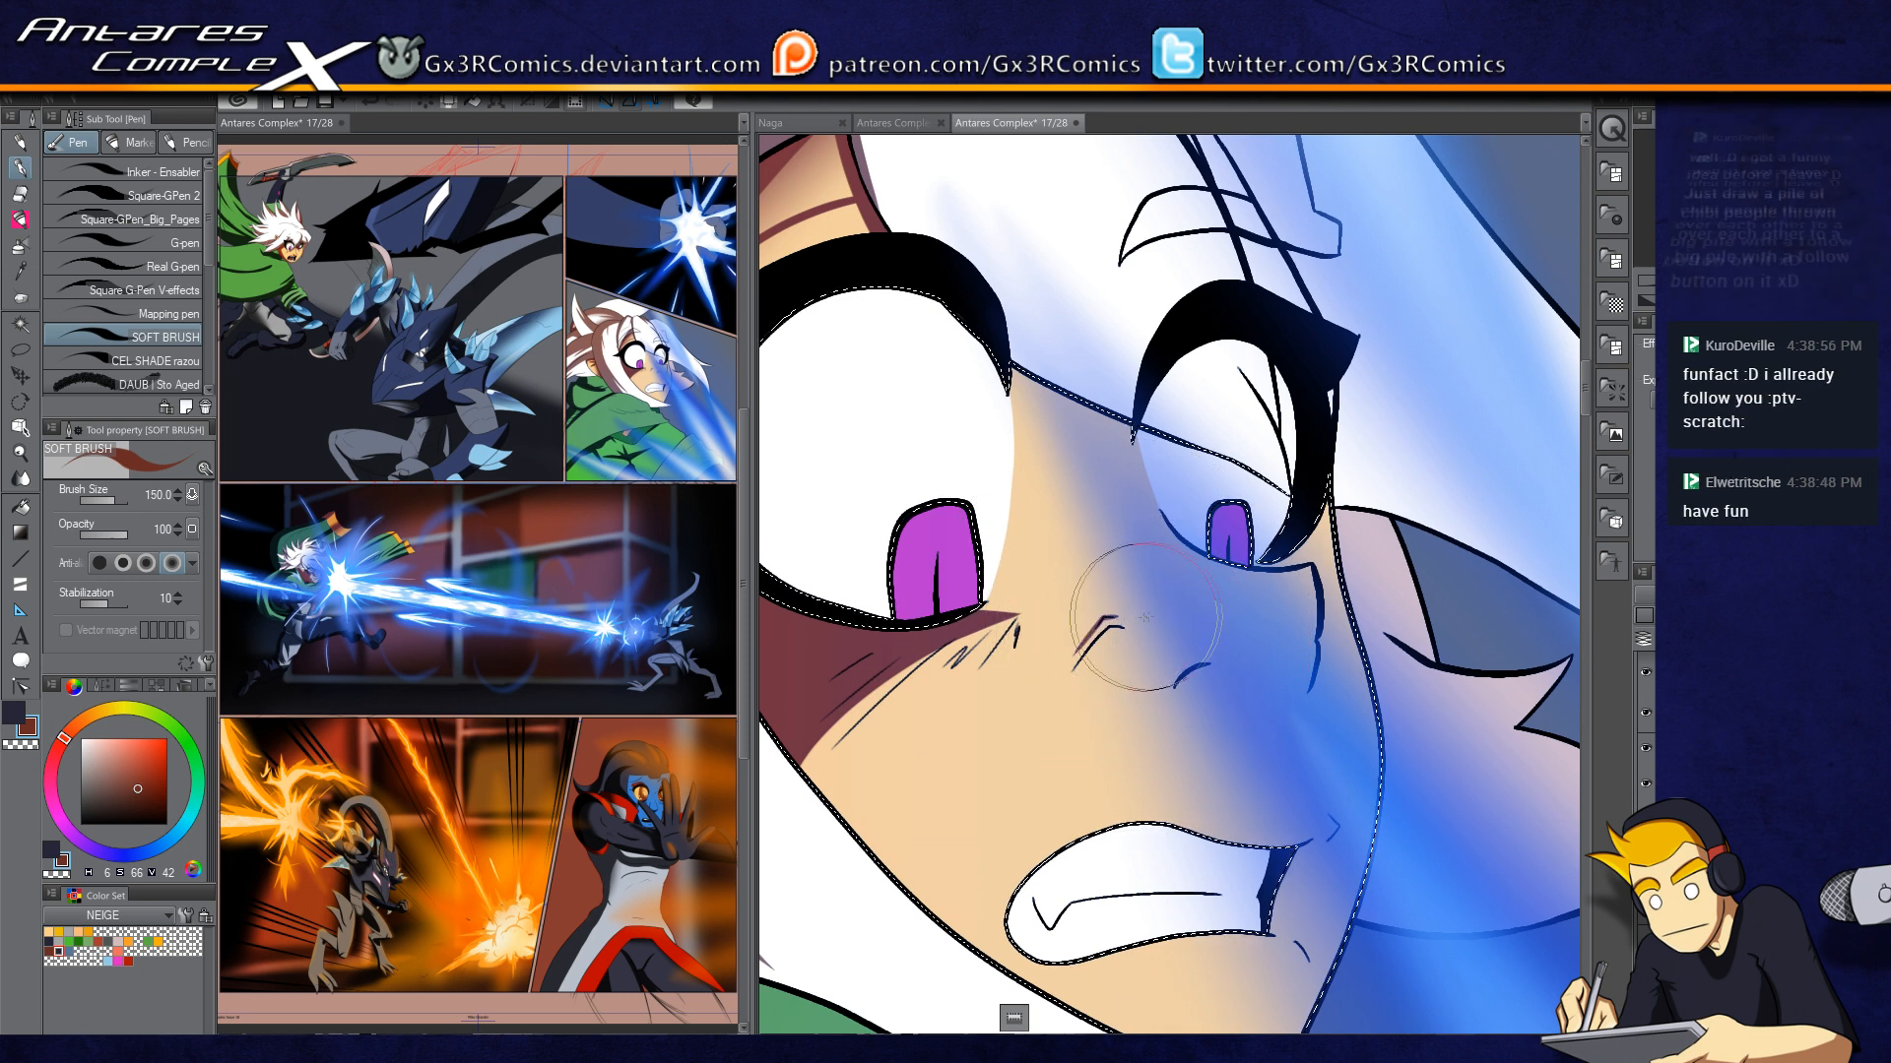
# Step: Shade the upper outer part of the near eye's white with a soft gradient using the 250 Soft airbrush, redoing the first attempt
pyautogui.moveTo(966, 414); pyautogui.dragTo(967, 546)
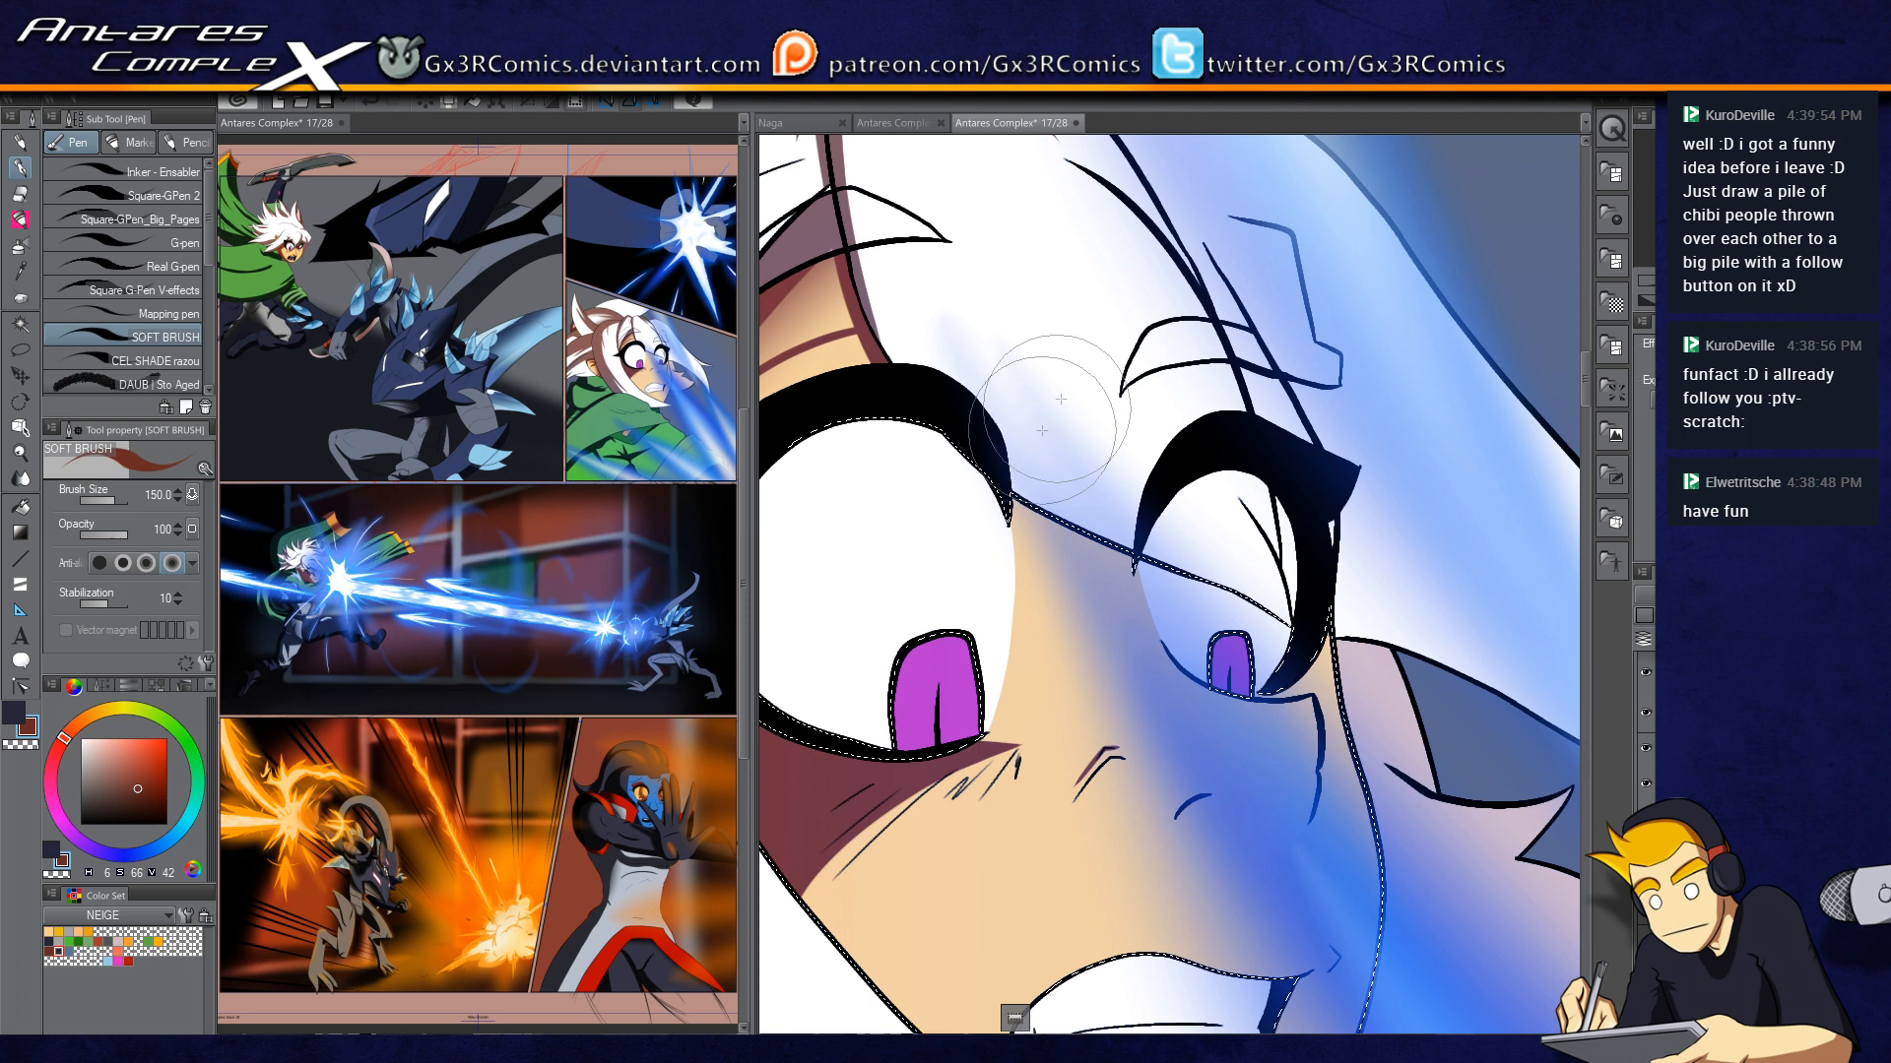
pyautogui.press('b')
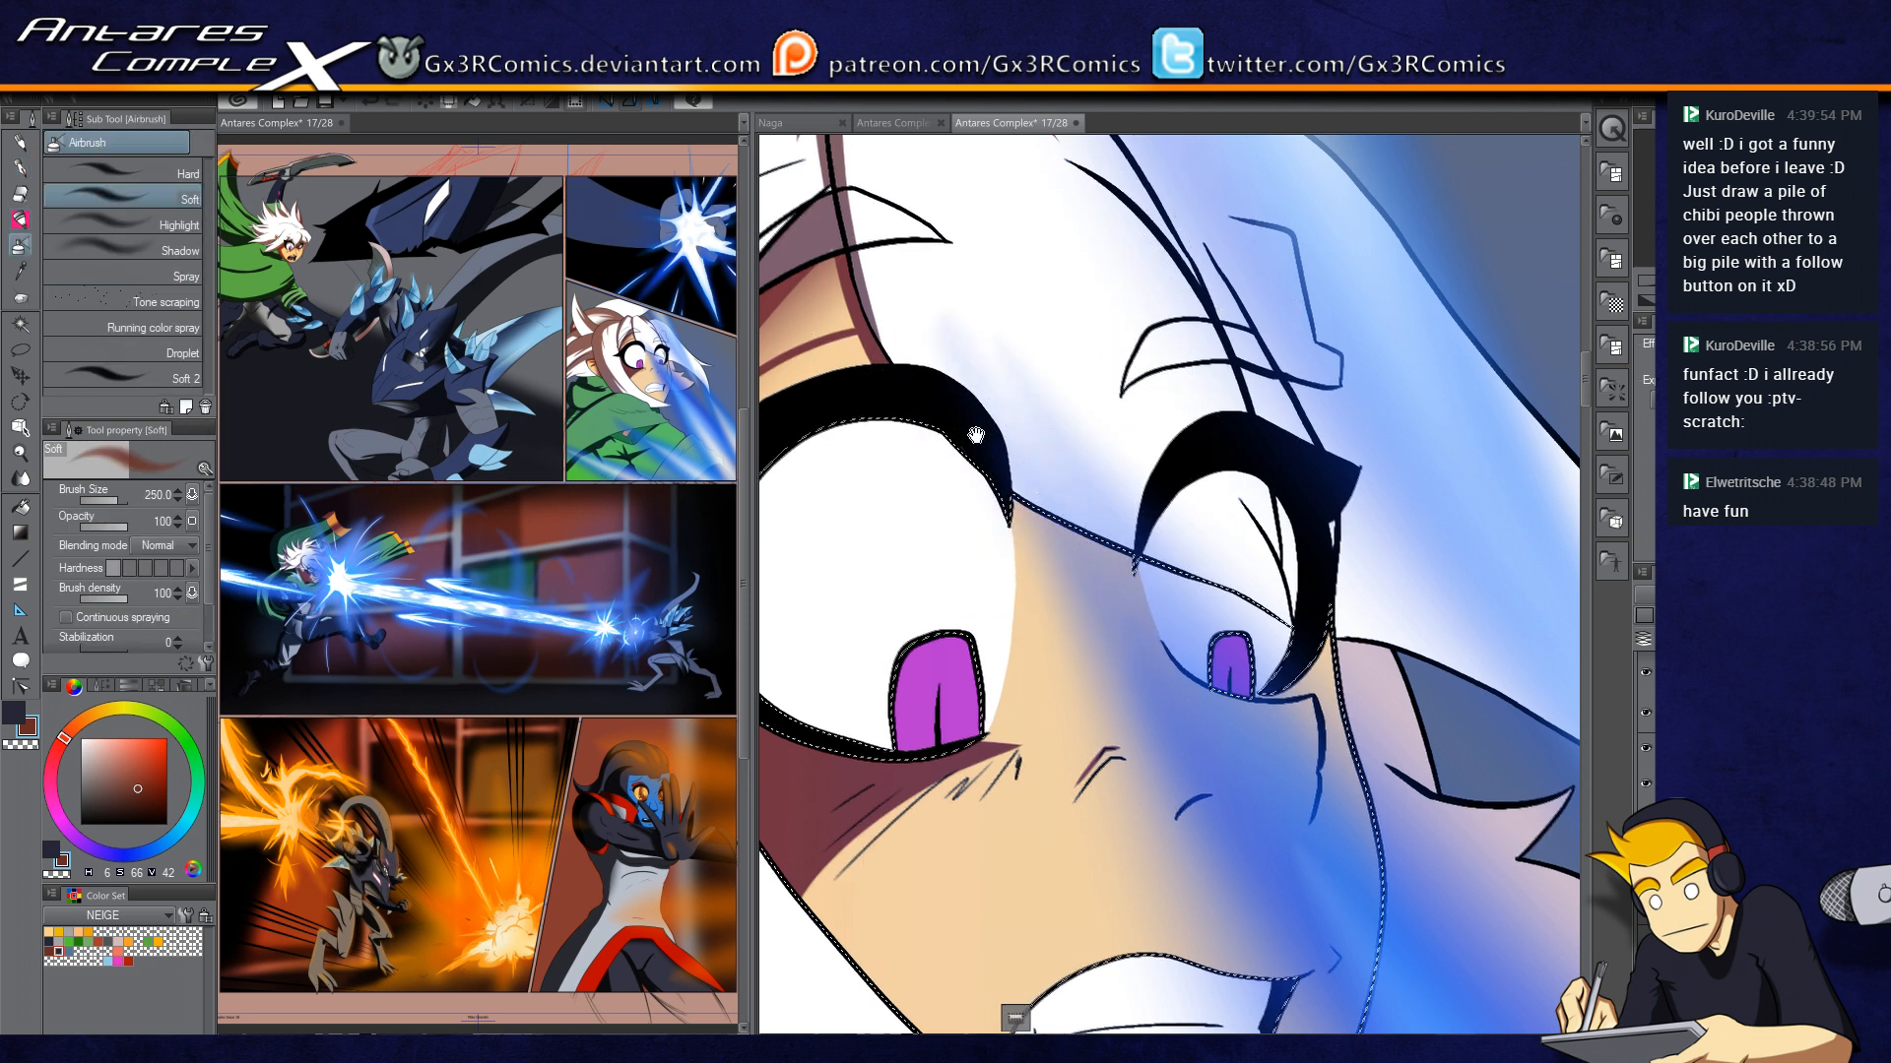
pyautogui.moveTo(977, 430); pyautogui.dragTo(1223, 423)
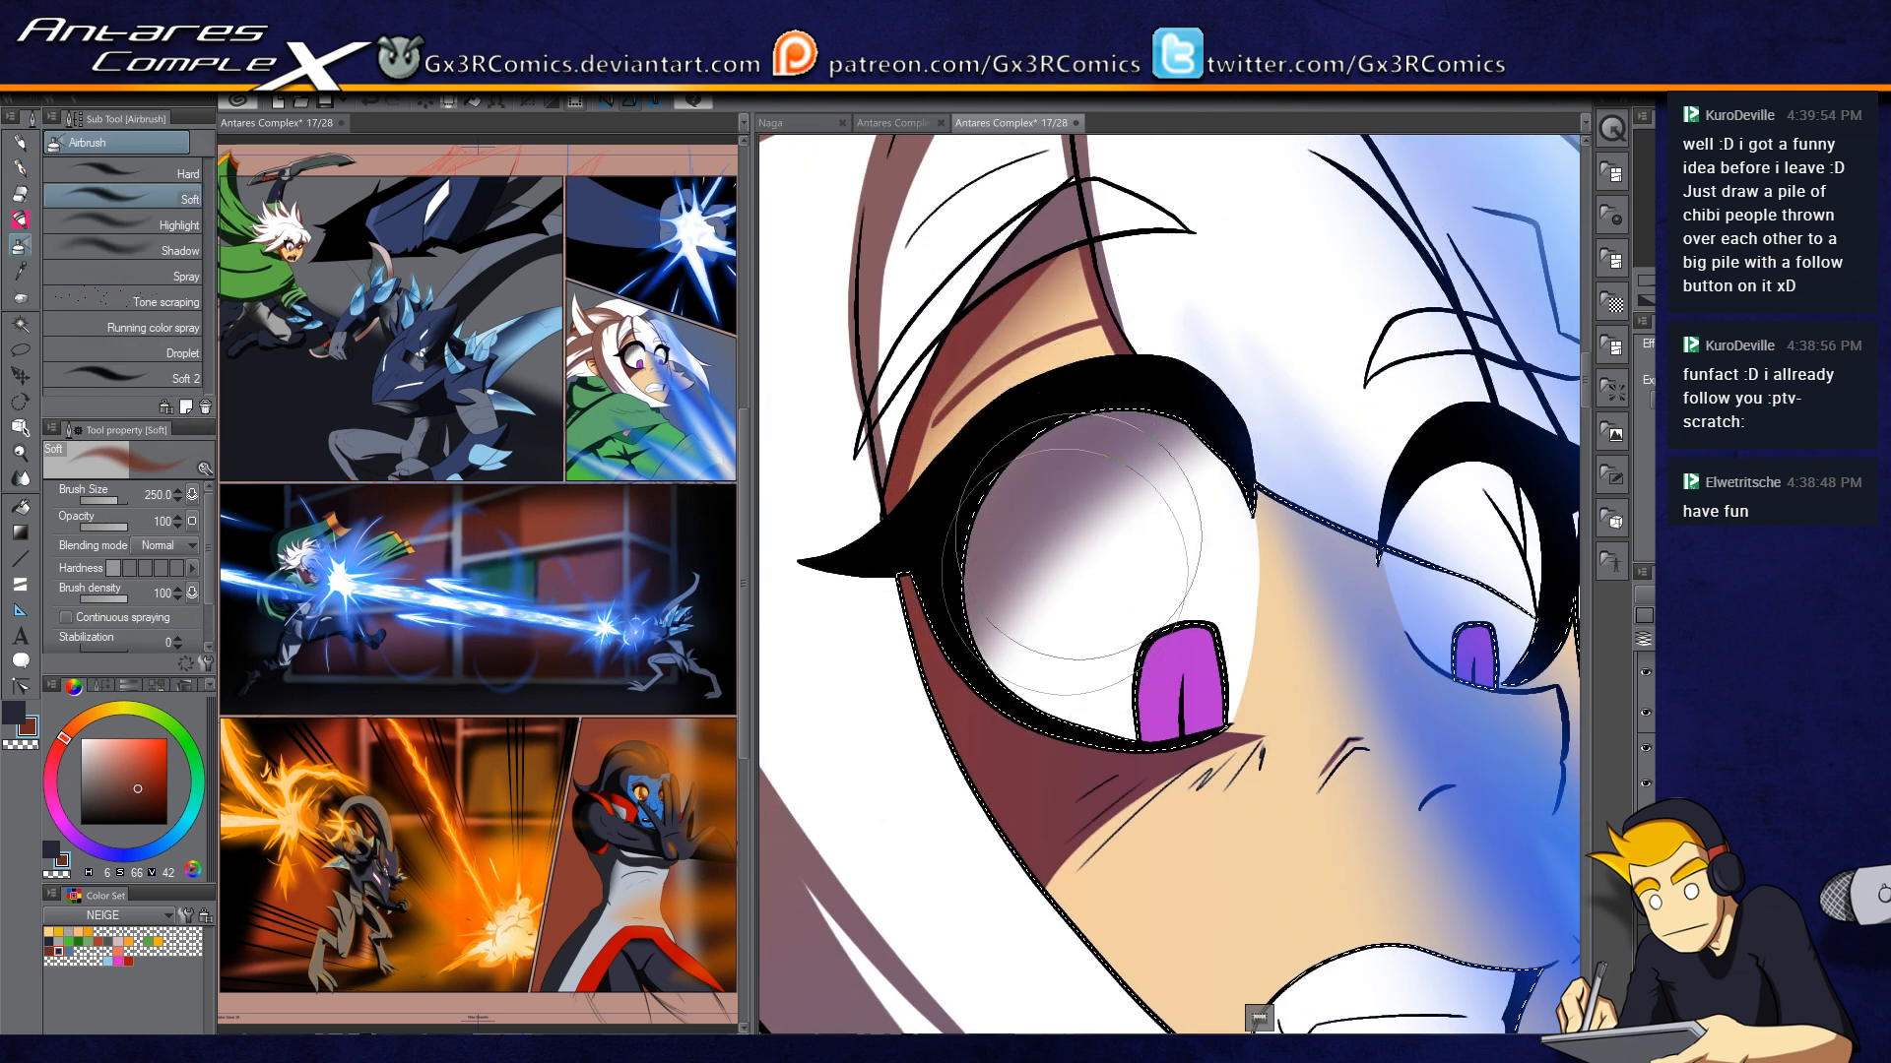
pyautogui.hotkey('ctrl', 'z')
pyautogui.moveTo(1239, 351); pyautogui.dragTo(938, 581)
pyautogui.moveTo(1191, 366); pyautogui.dragTo(883, 814)
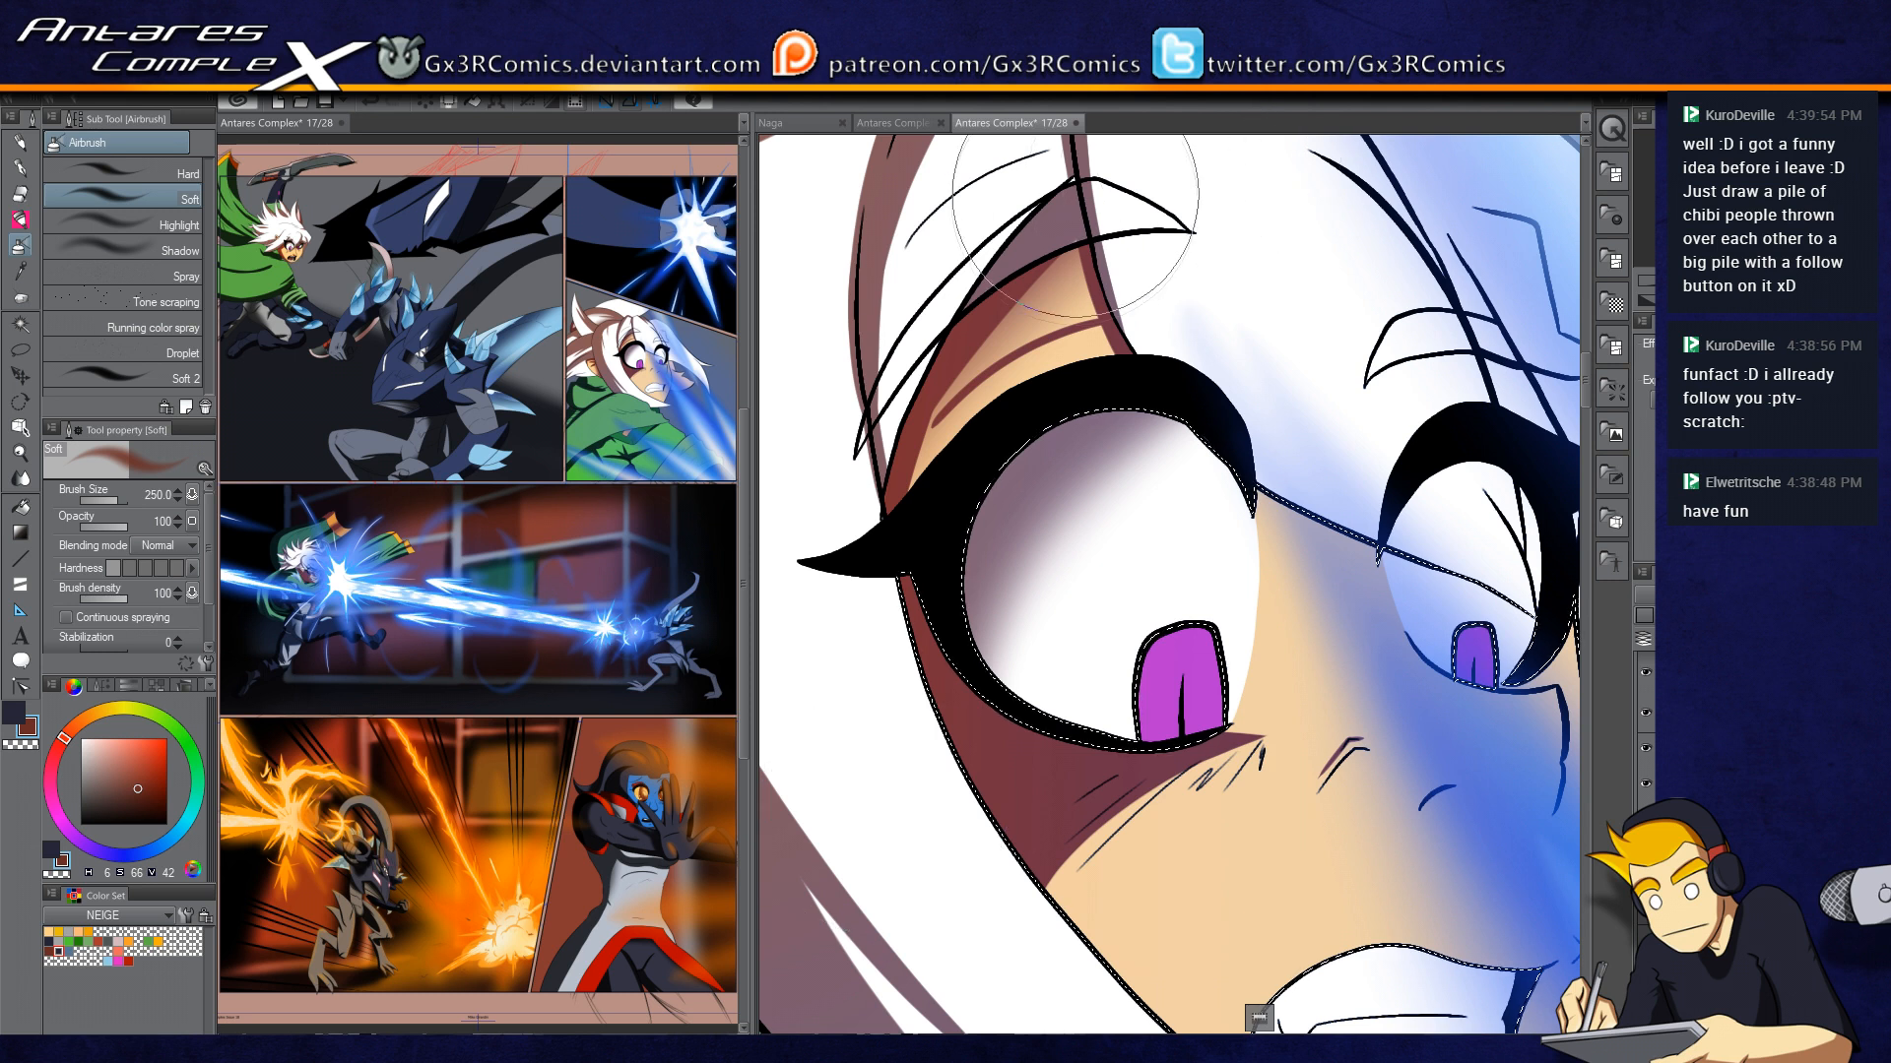
# Step: Select the outer sliver of the far eye's white and airbrush soft shadows over it, the upper eye area and the skin between the eyes
pyautogui.press('w')
pyautogui.press('p')
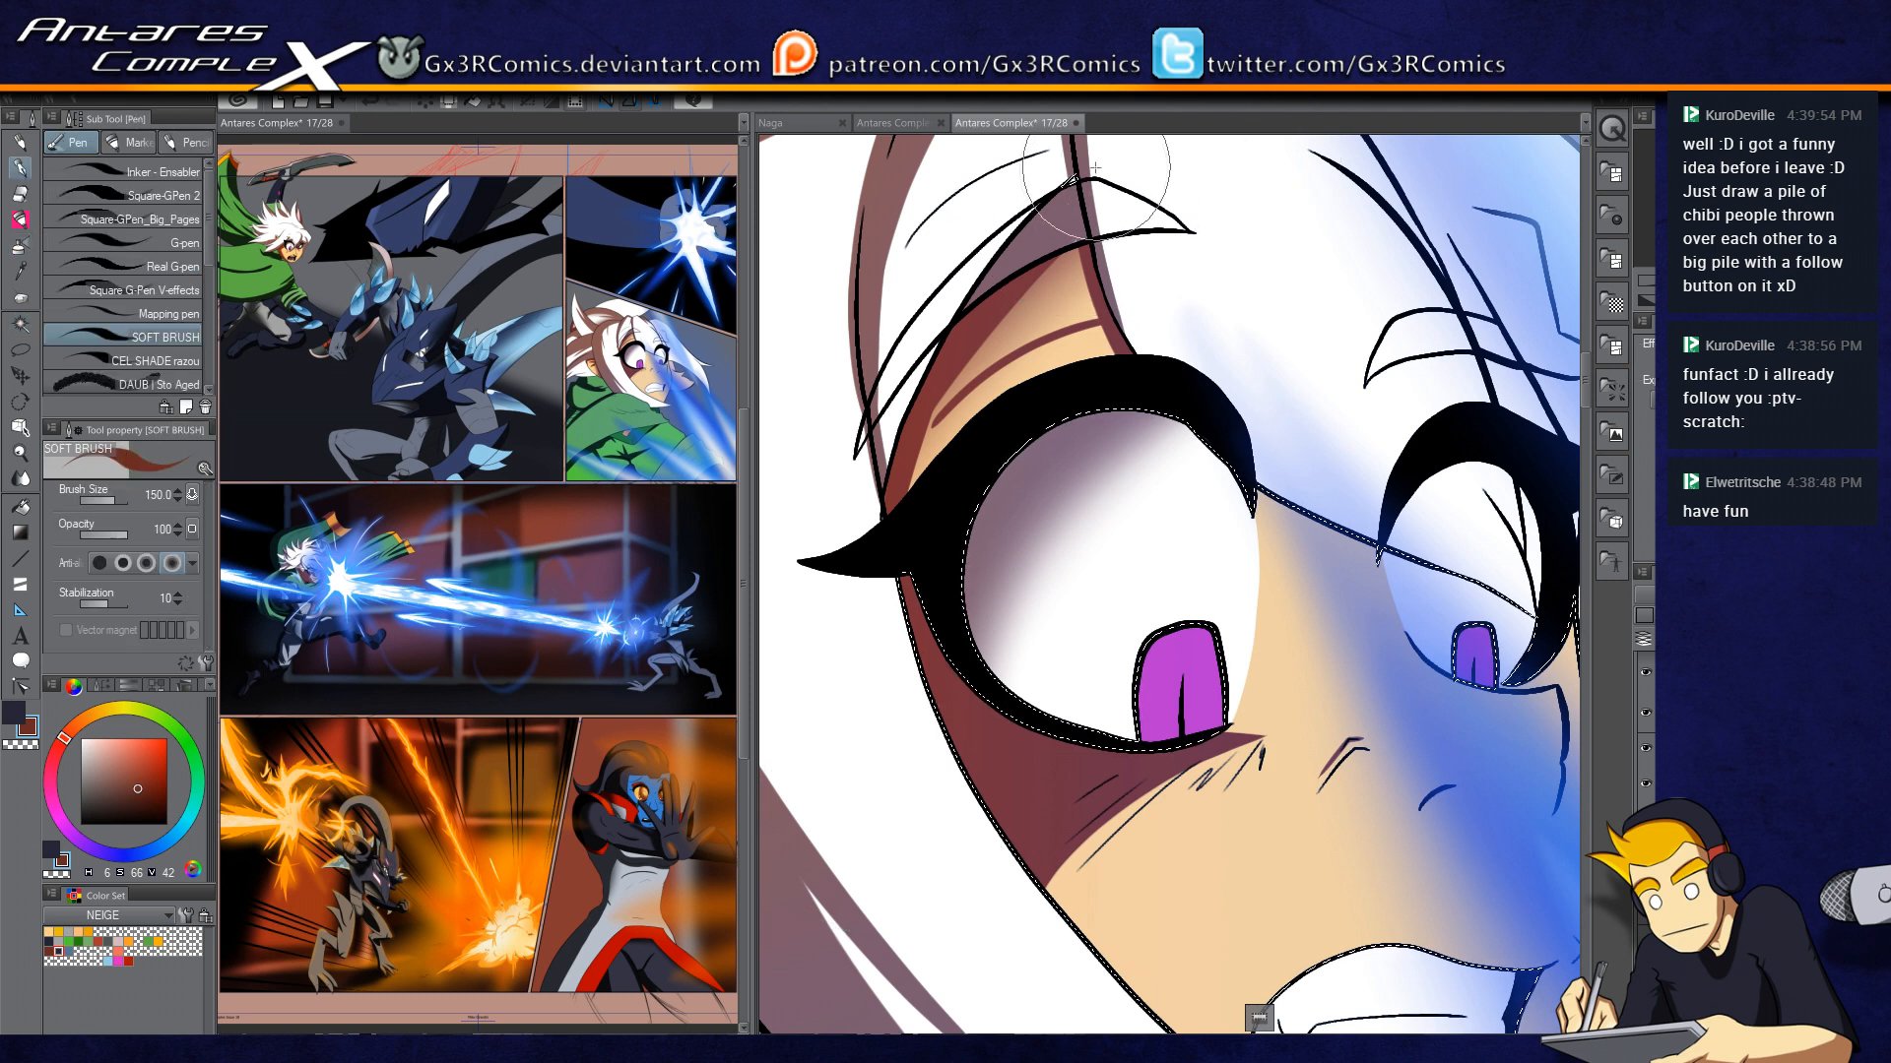
pyautogui.moveTo(1534, 500)
pyautogui.mouseDown()
pyautogui.moveTo(1187, 508)
pyautogui.moveTo(1200, 397)
pyautogui.mouseUp()
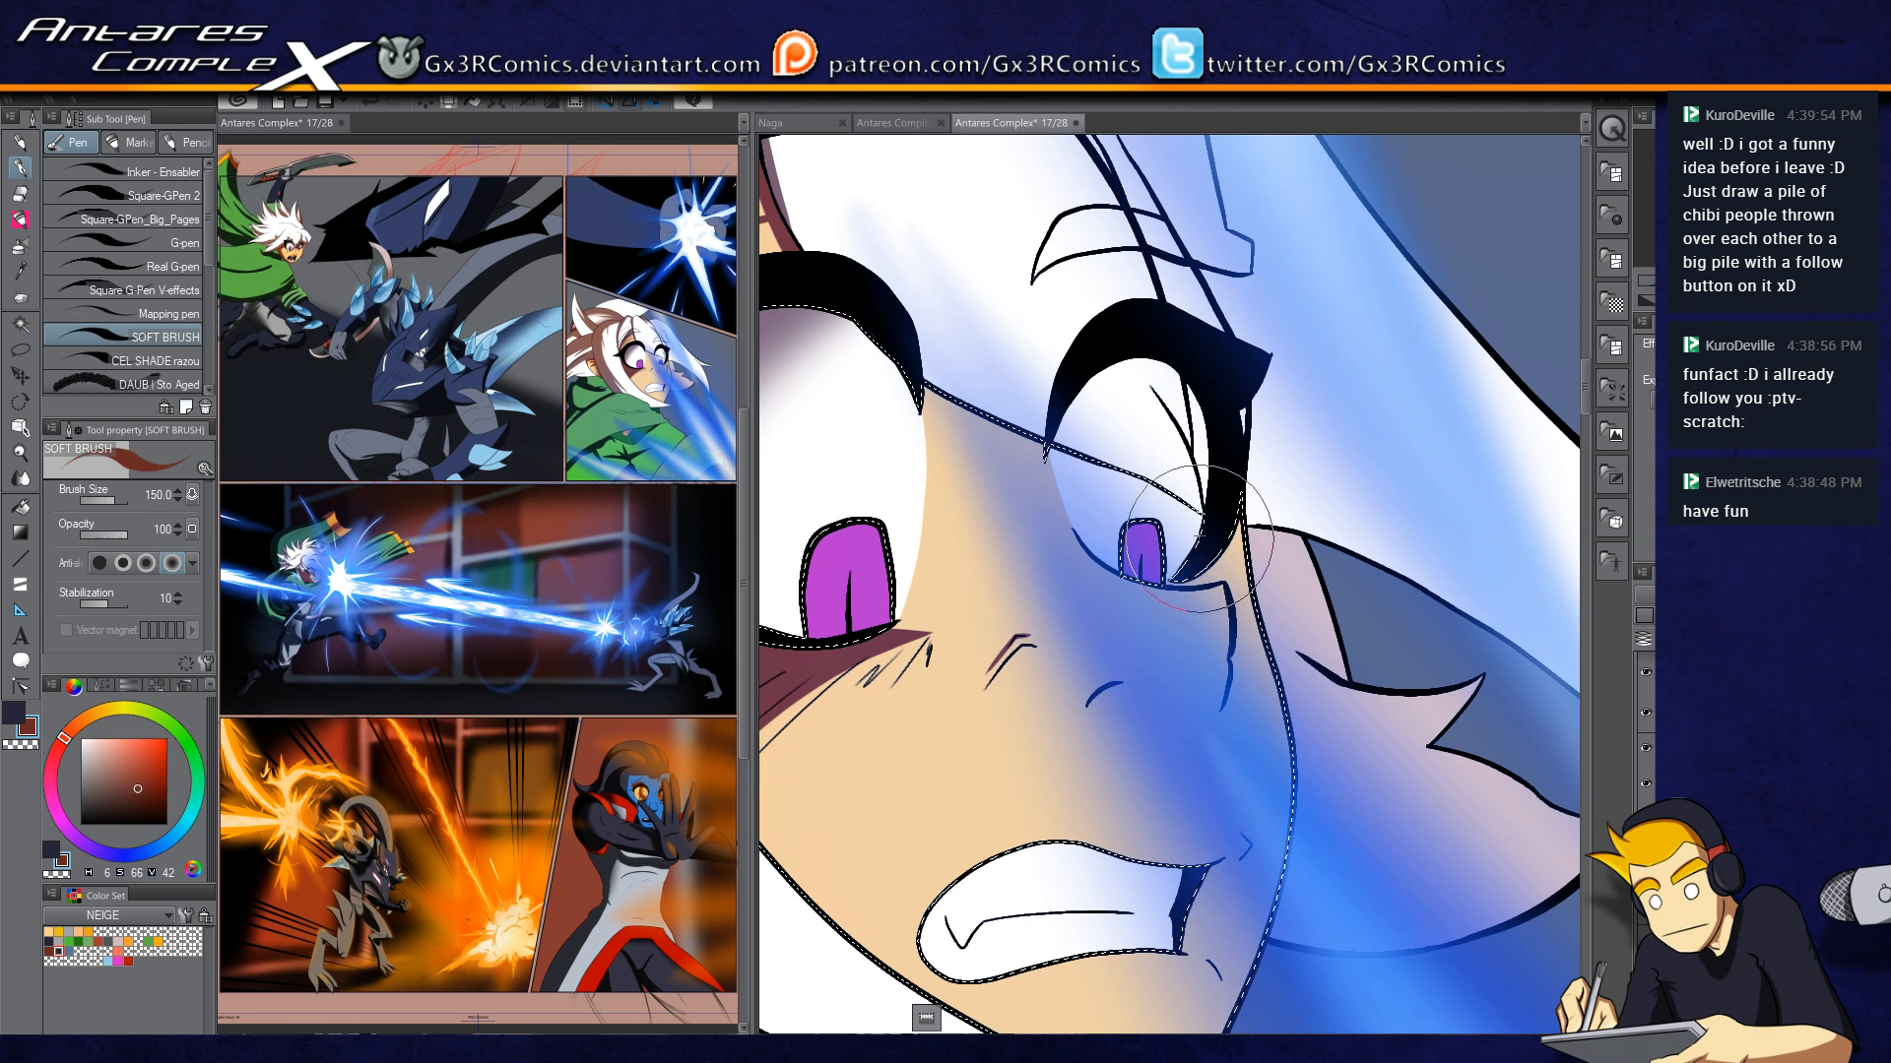
pyautogui.press('w')
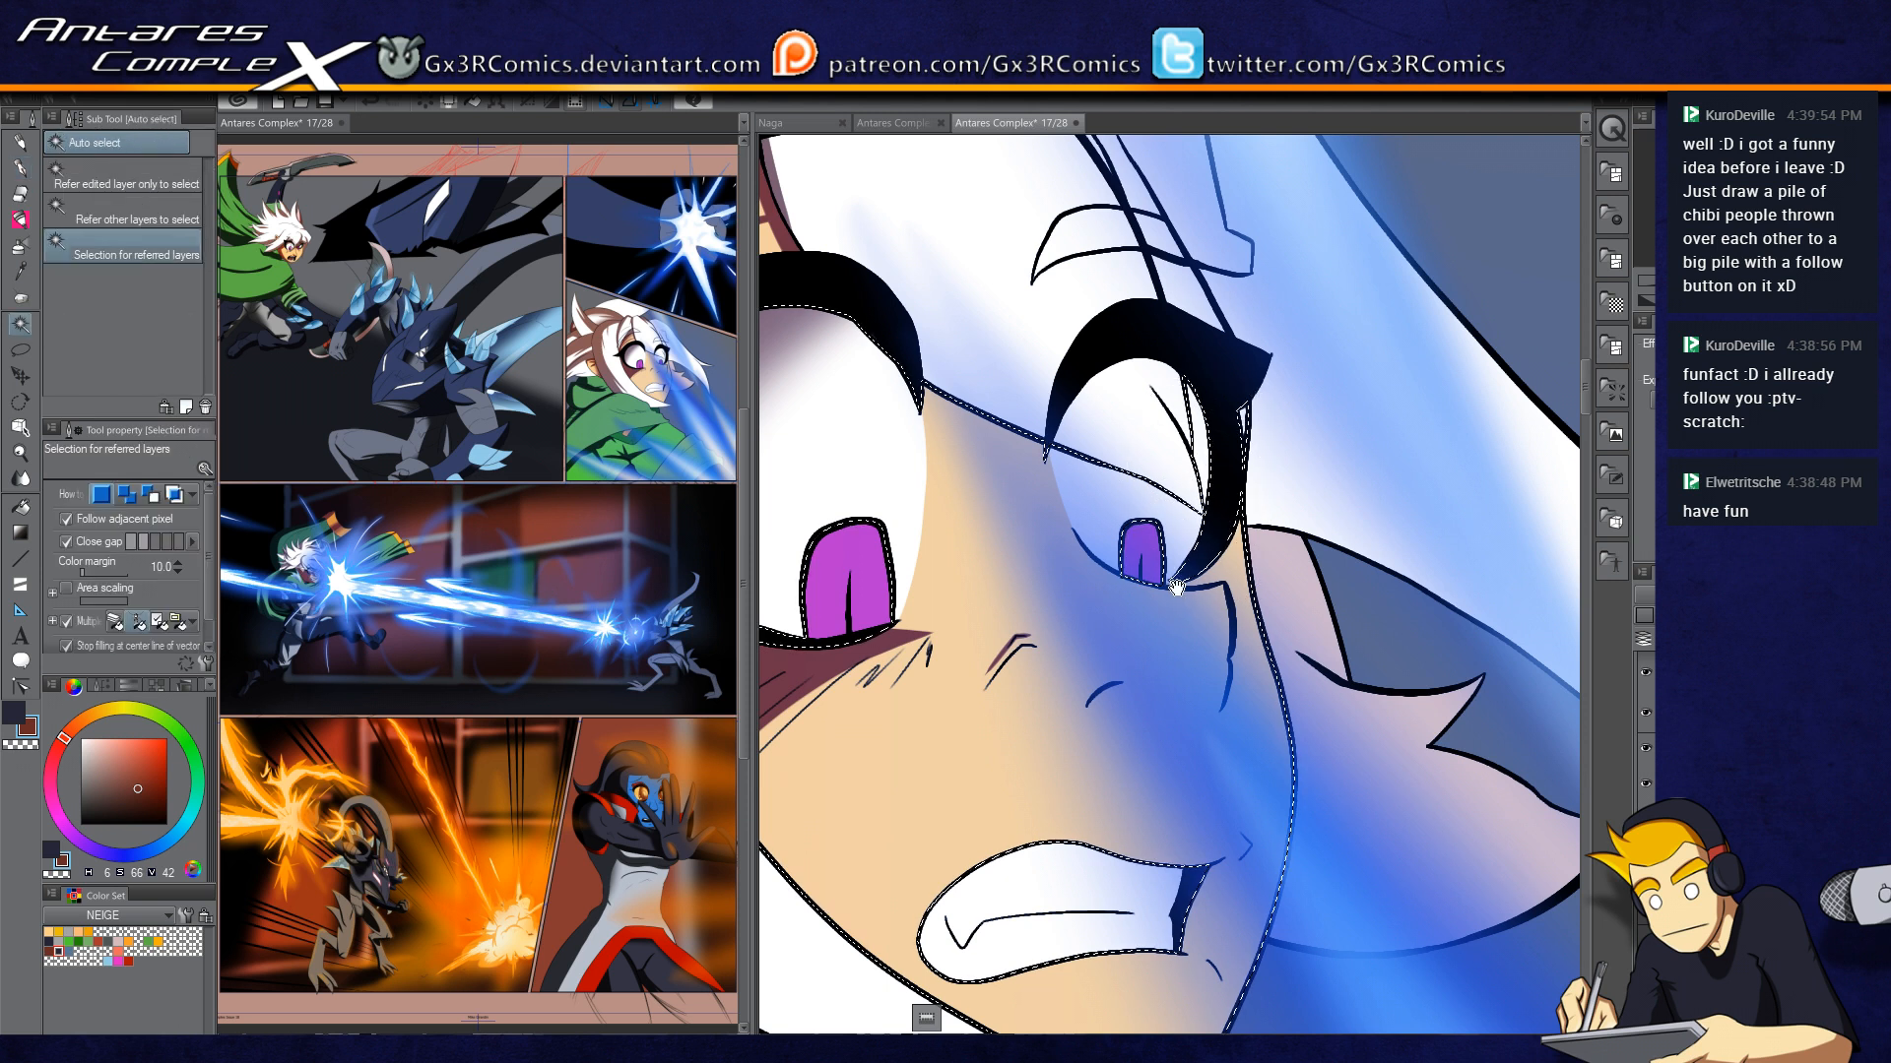
pyautogui.moveTo(1177, 588); pyautogui.dragTo(1198, 703)
pyautogui.press('b')
pyautogui.press('b')
pyautogui.press('b')
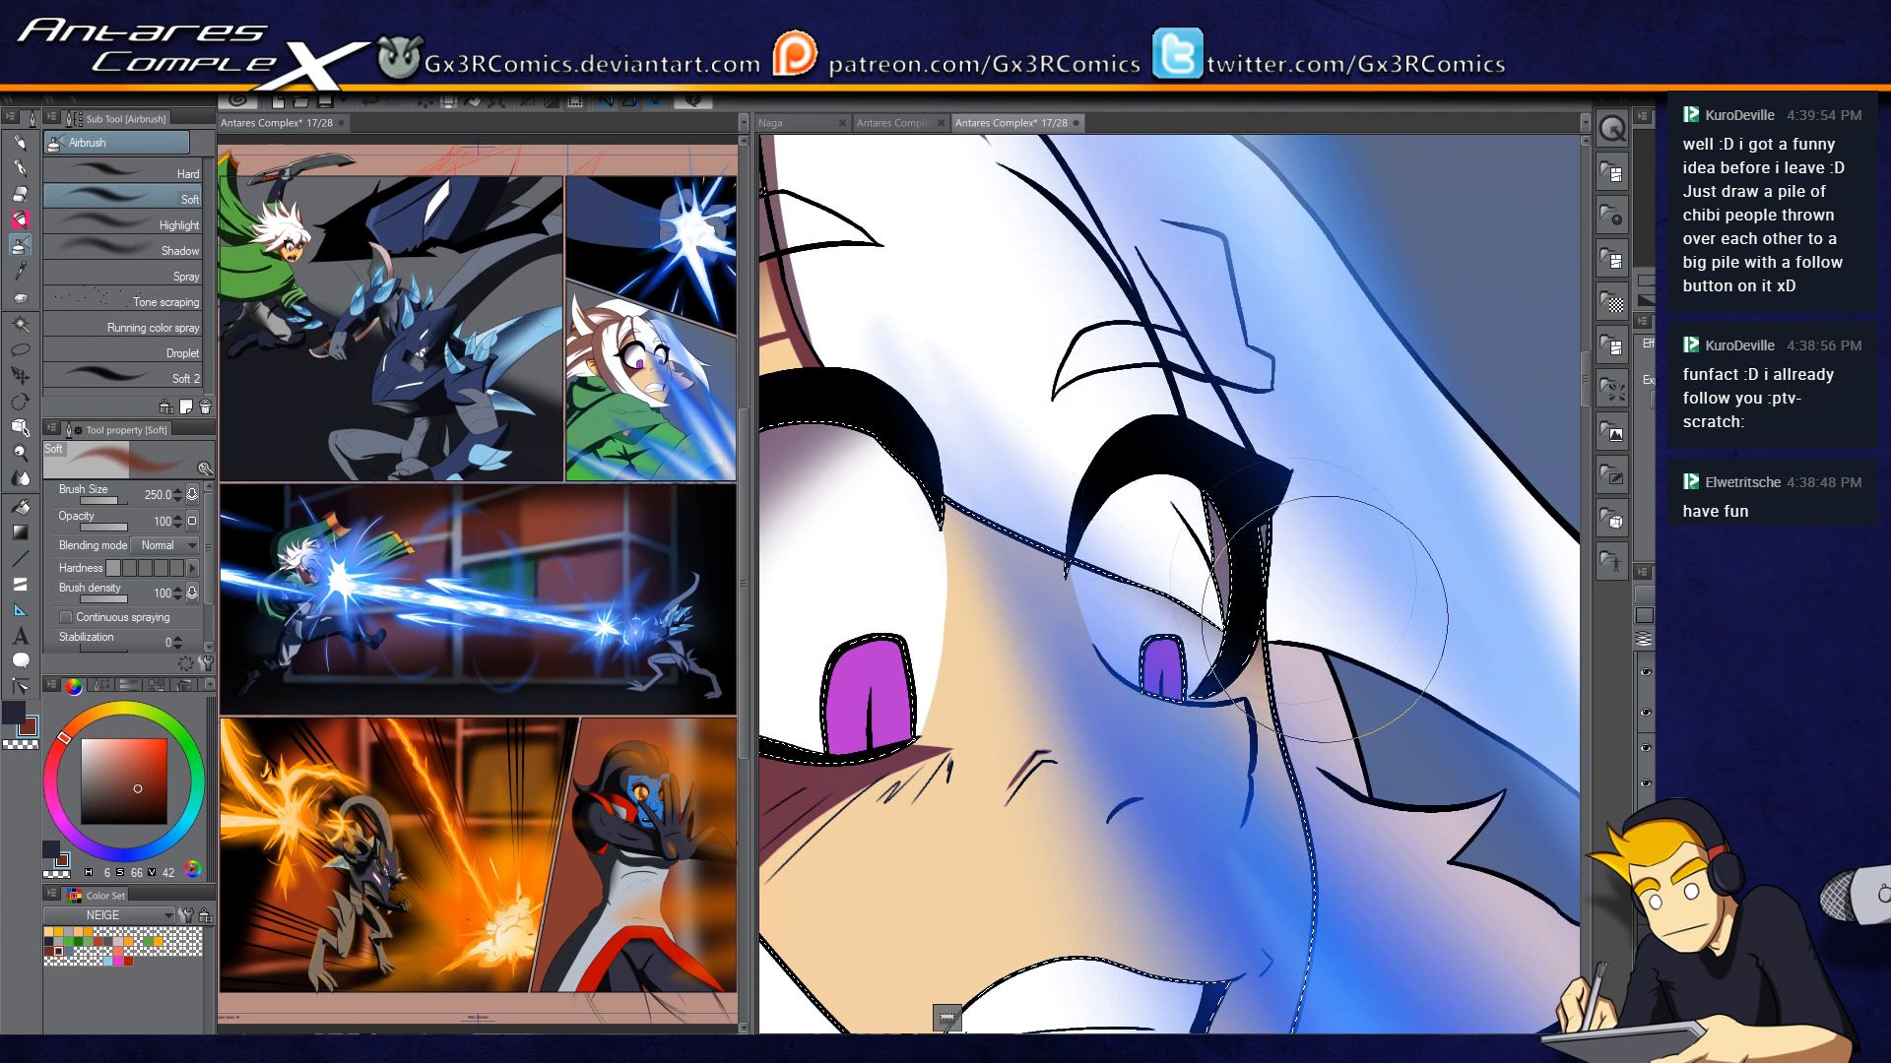
pyautogui.moveTo(1227, 567); pyautogui.dragTo(1296, 402)
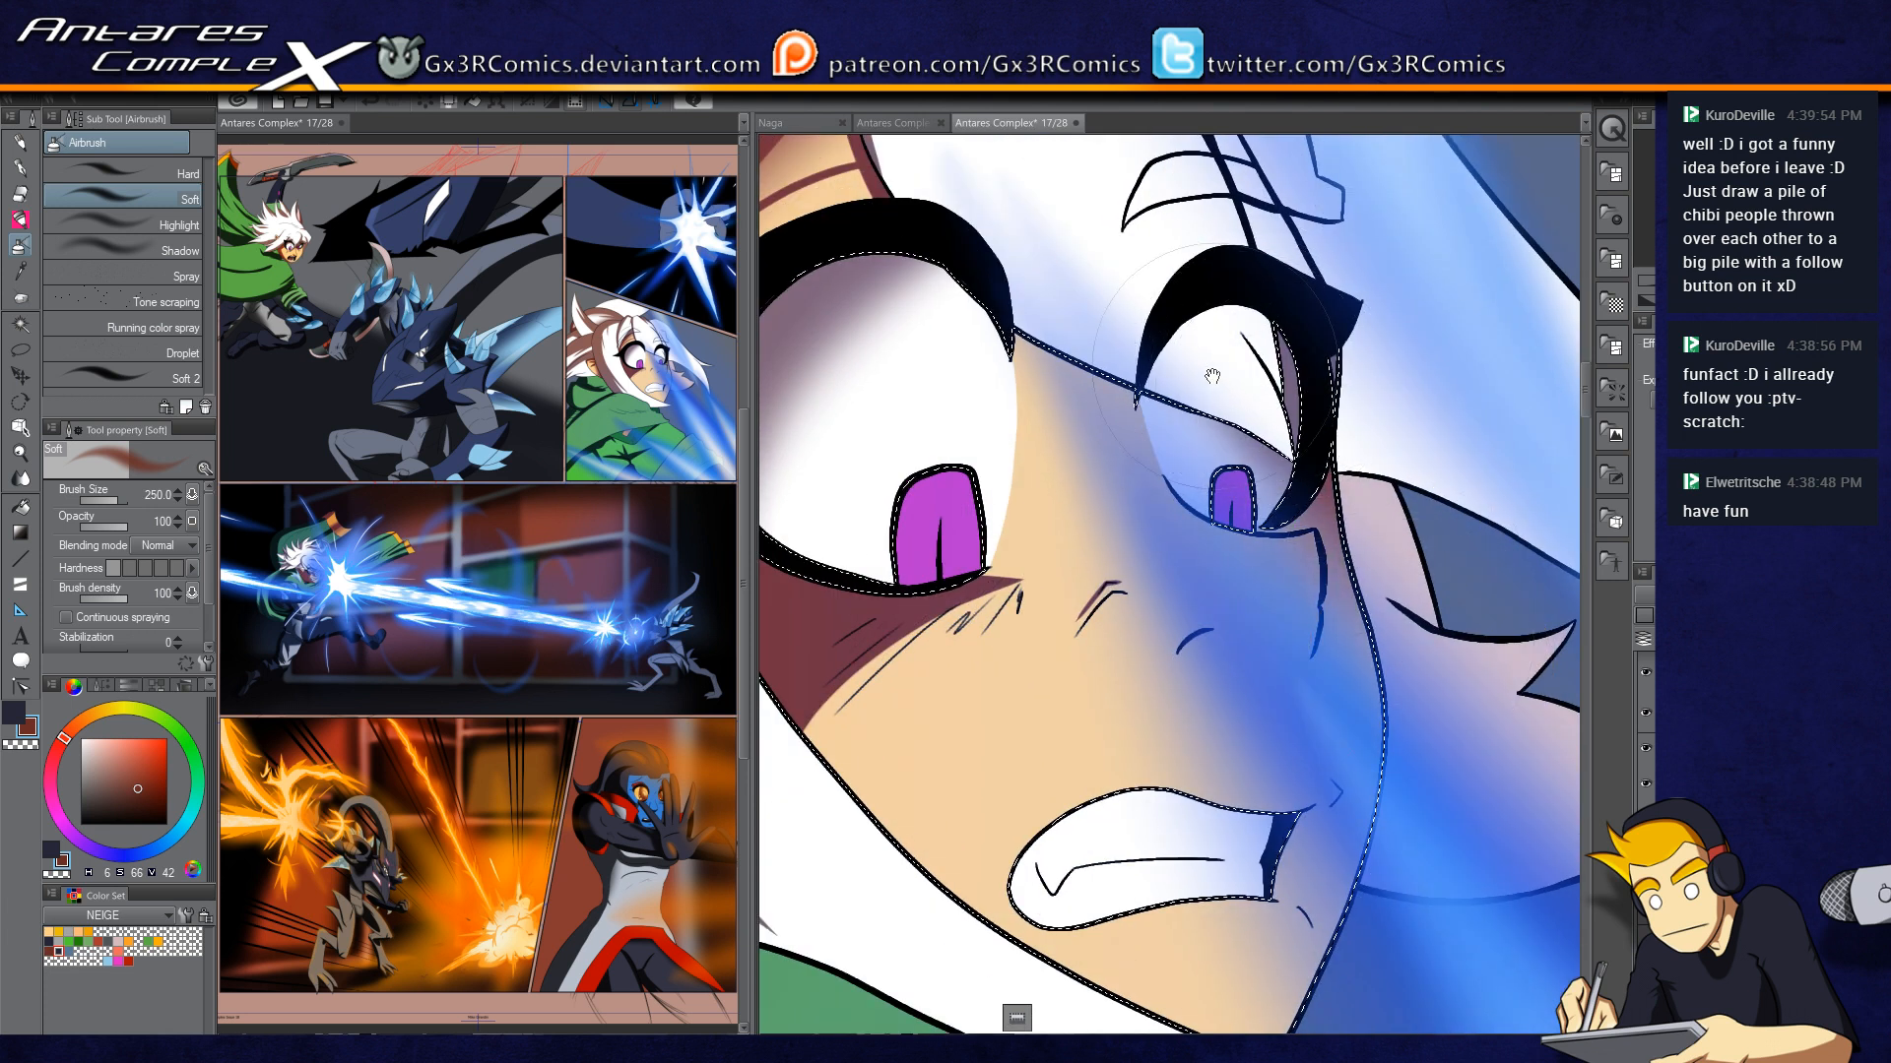
pyautogui.moveTo(1016, 242)
pyautogui.mouseDown()
pyautogui.moveTo(1088, 305)
pyautogui.moveTo(1357, 373)
pyautogui.mouseUp()
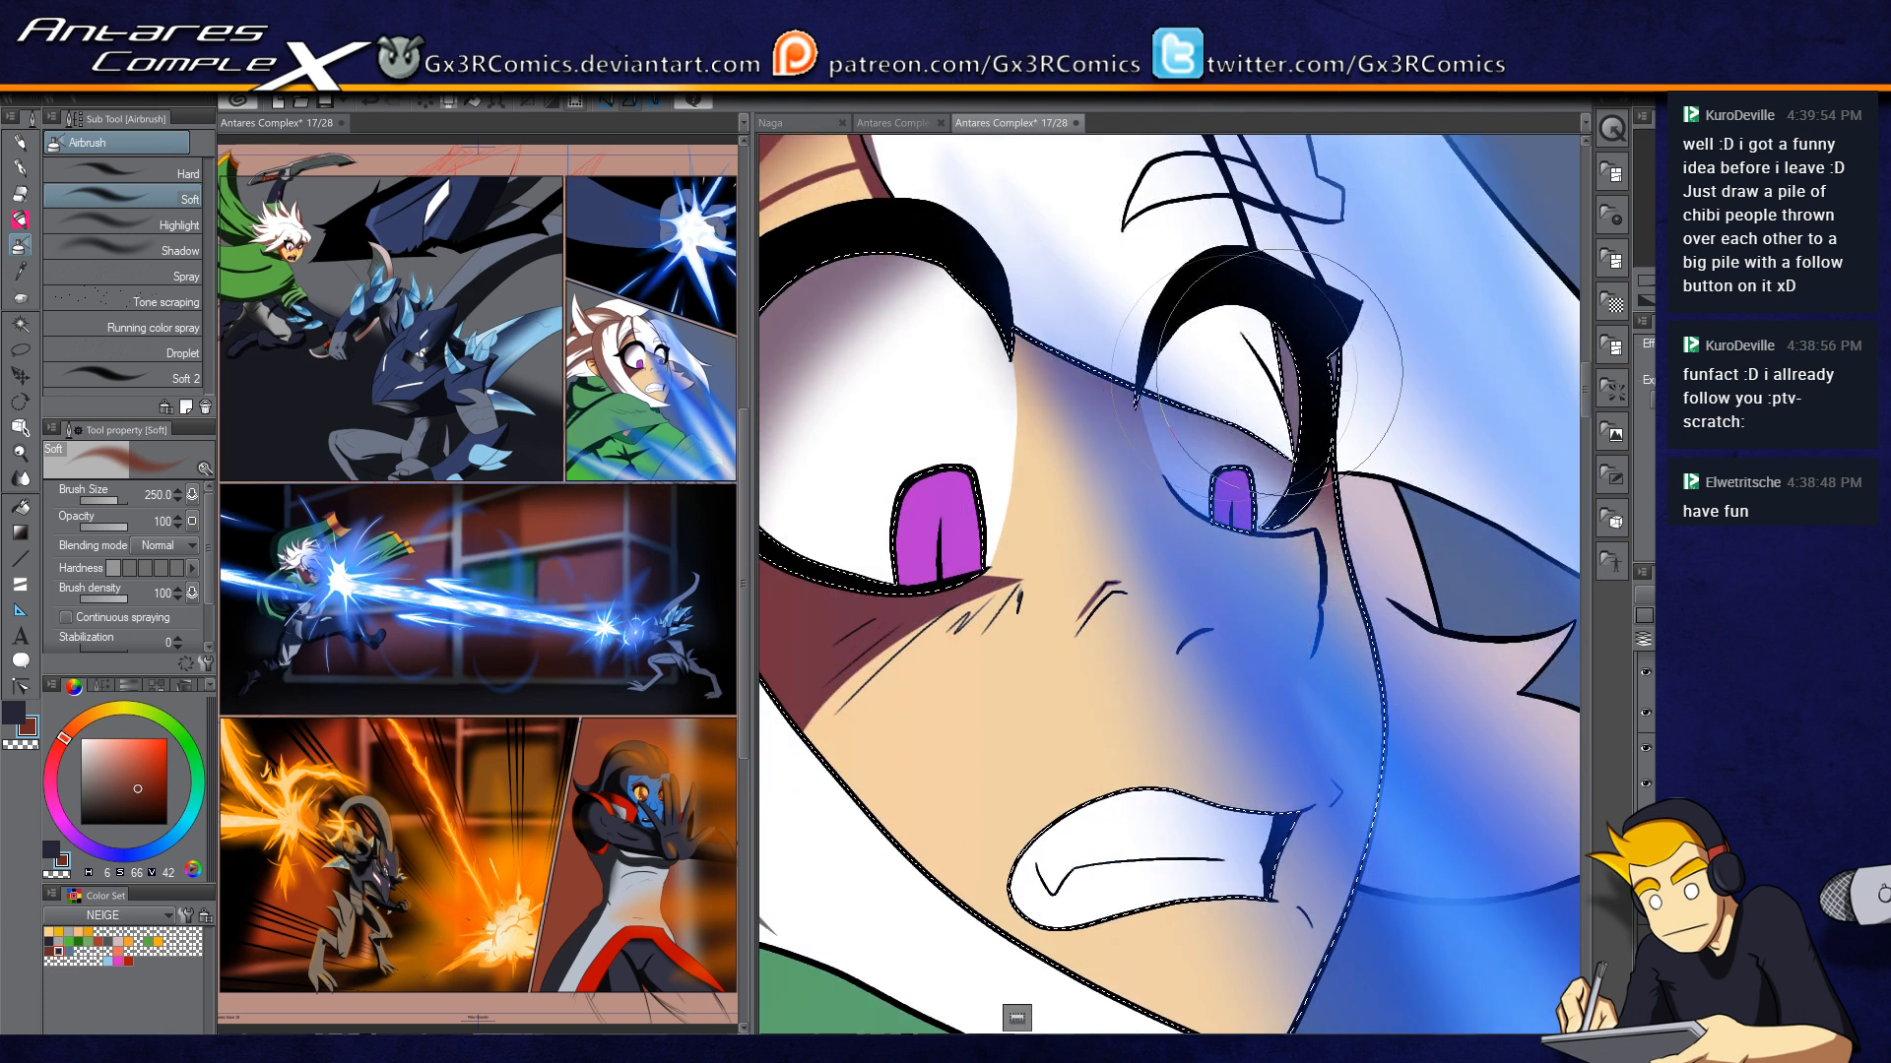
pyautogui.moveTo(1080, 319); pyautogui.dragTo(1336, 488)
# Step: Clear a soft highlight in the near eye's shaded white using the Soft airbrush with transparent colour at size 120
pyautogui.moveTo(1233, 409)
pyautogui.mouseDown()
pyautogui.moveTo(1064, 621)
pyautogui.moveTo(1167, 483)
pyautogui.mouseUp()
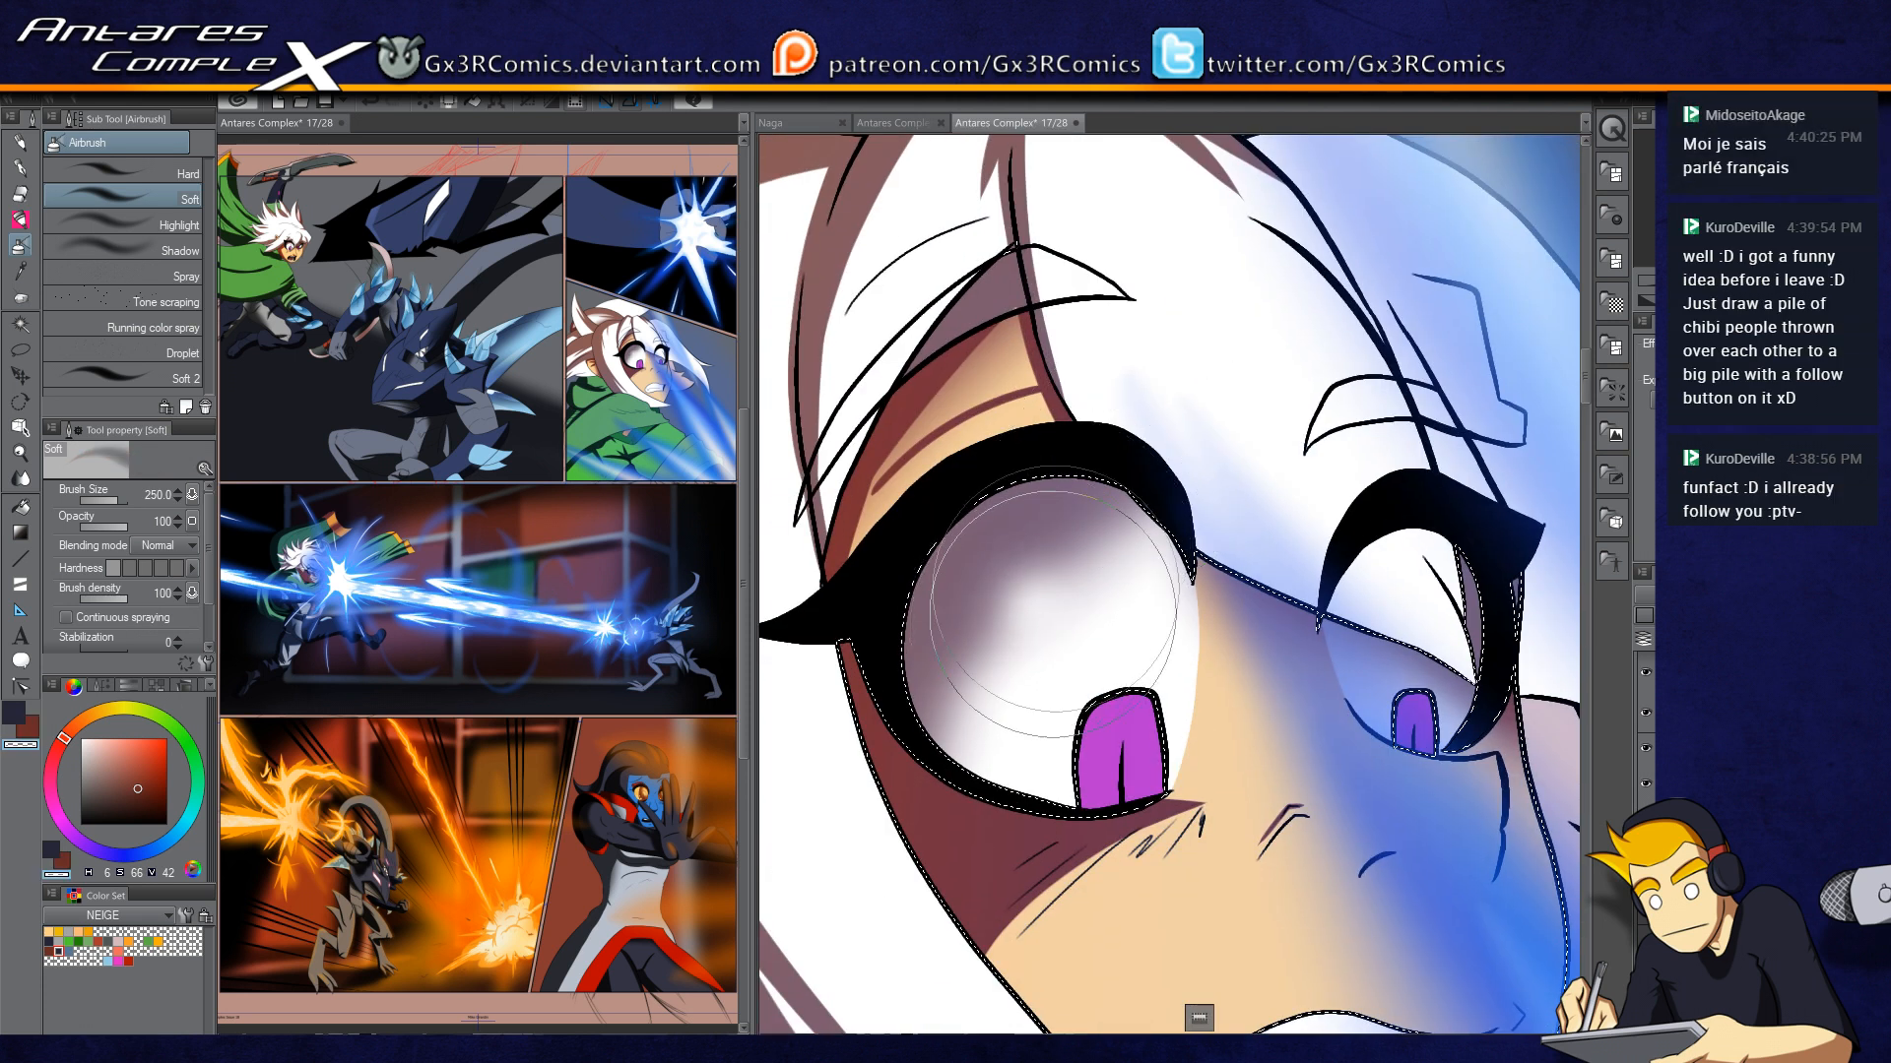
pyautogui.press('[')
pyautogui.press('[')
pyautogui.press('[')
pyautogui.press('[')
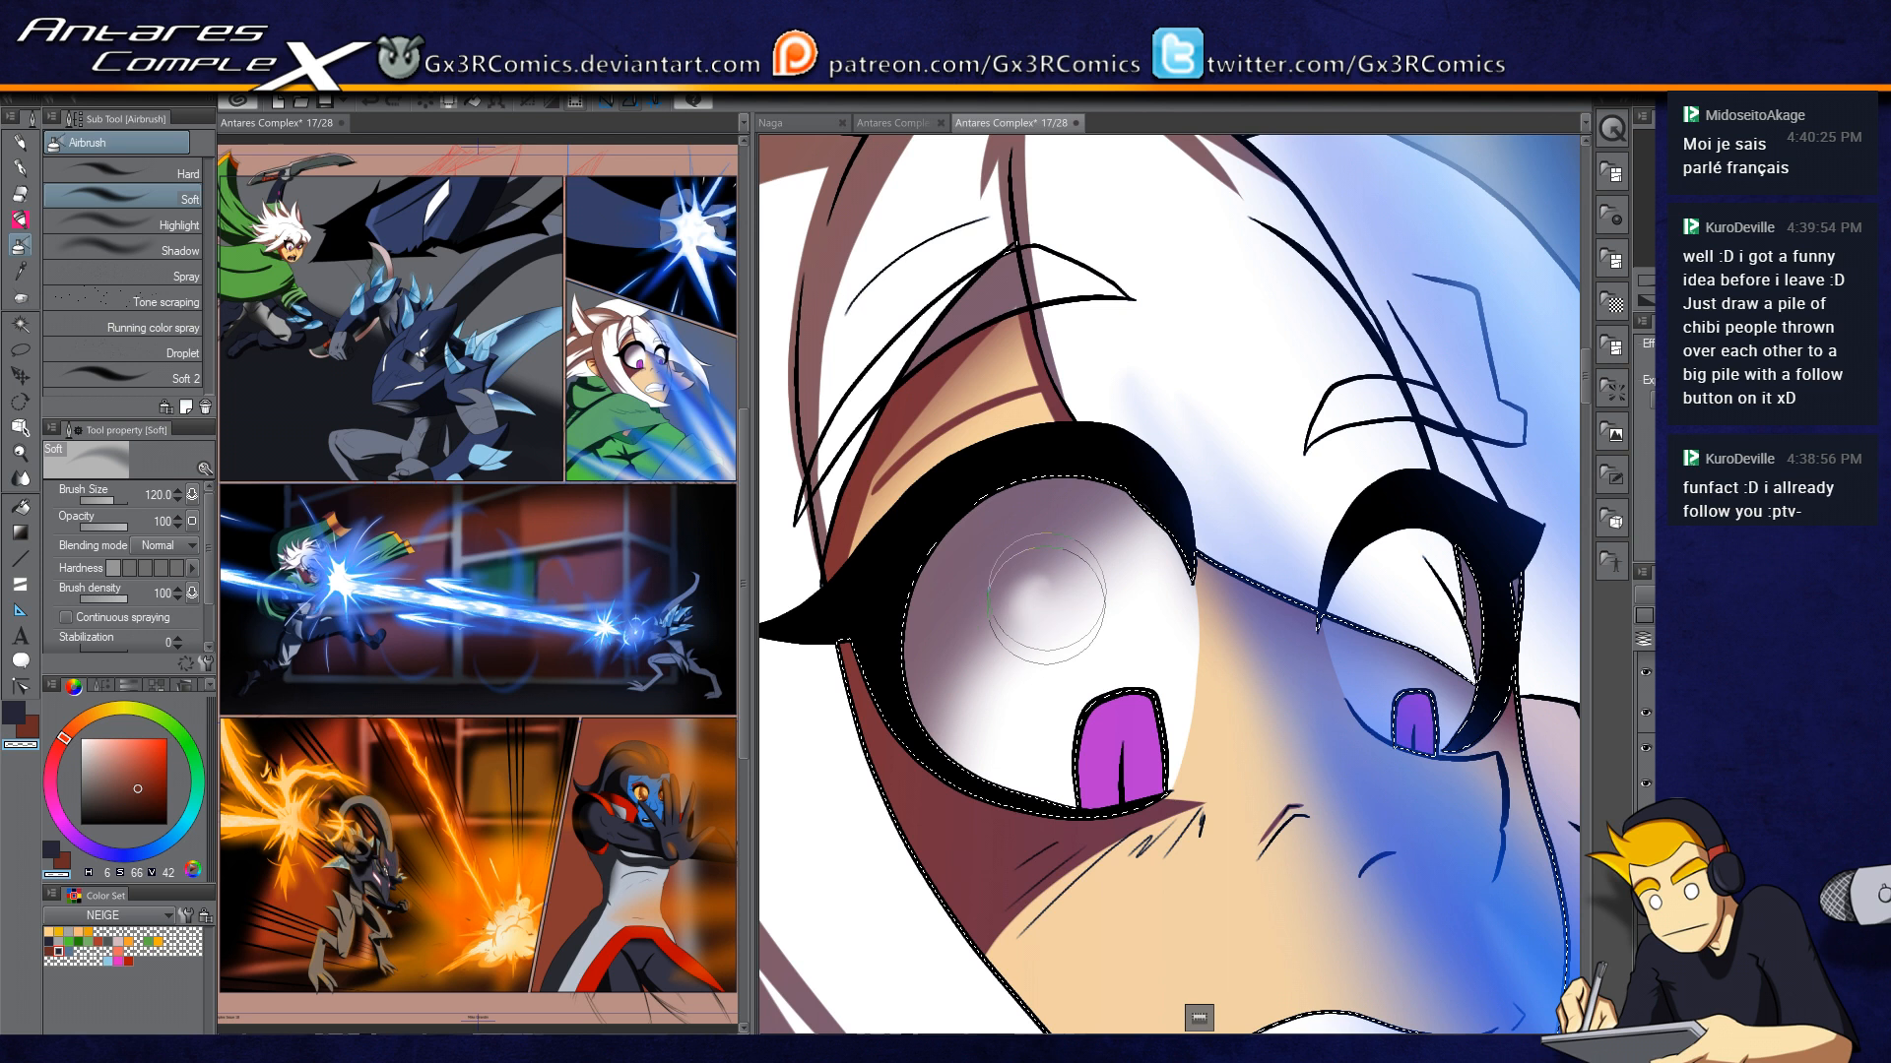
pyautogui.moveTo(1418, 680)
pyautogui.mouseDown()
pyautogui.moveTo(1255, 760)
pyautogui.moveTo(1222, 820)
pyautogui.mouseUp()
pyautogui.press('w')
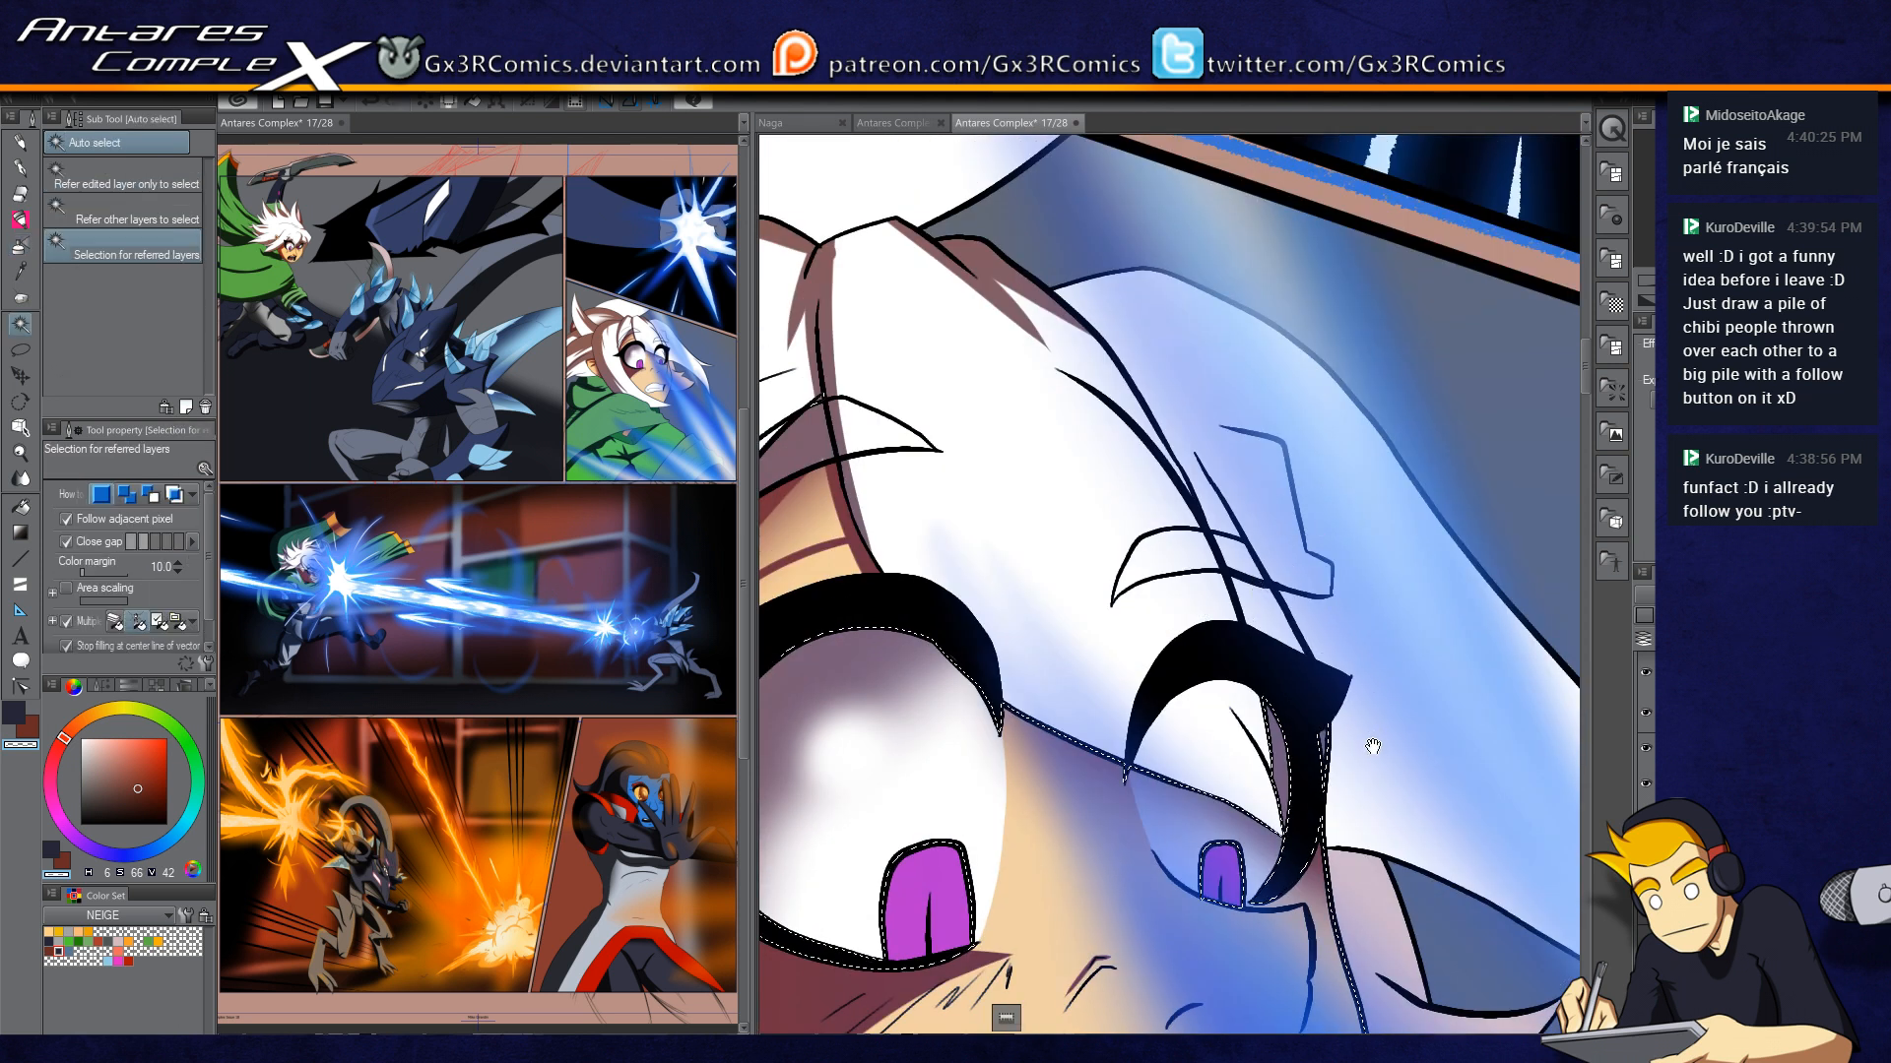
pyautogui.moveTo(1371, 751); pyautogui.dragTo(1278, 768)
pyautogui.click(975, 469)
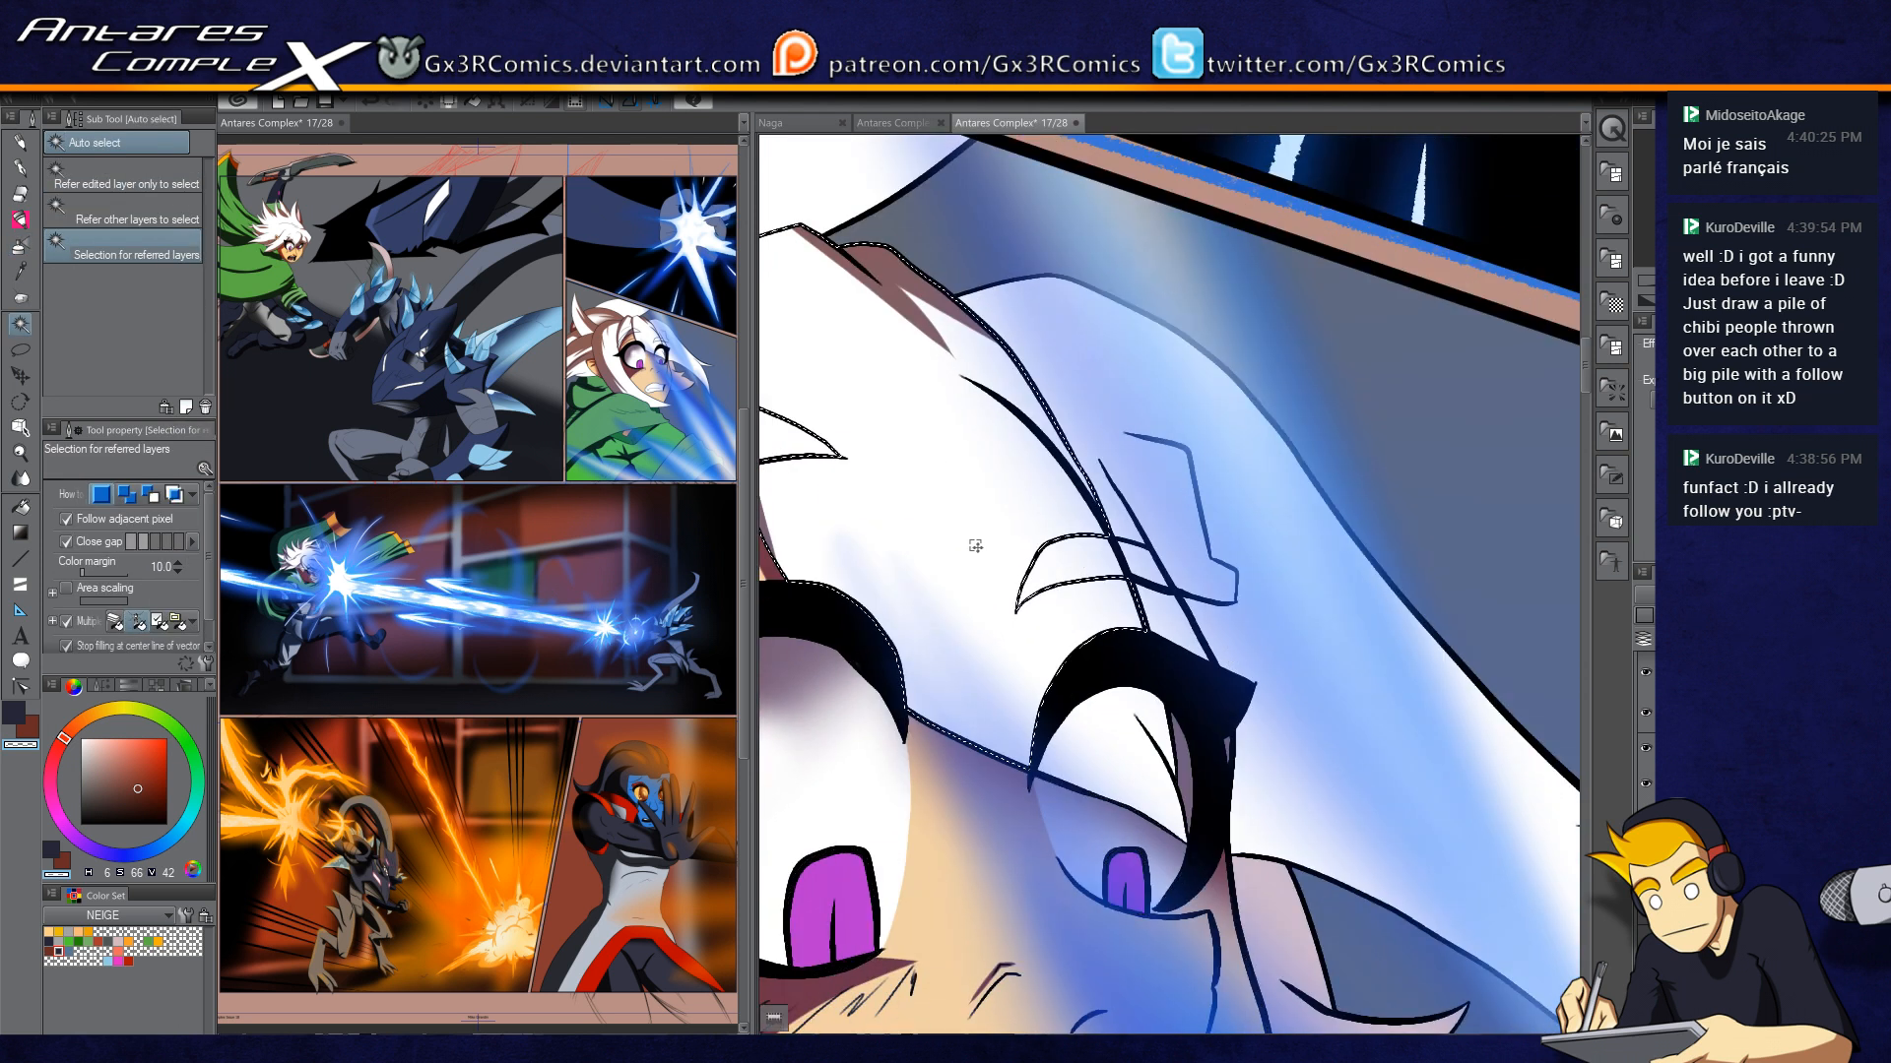
pyautogui.press('p')
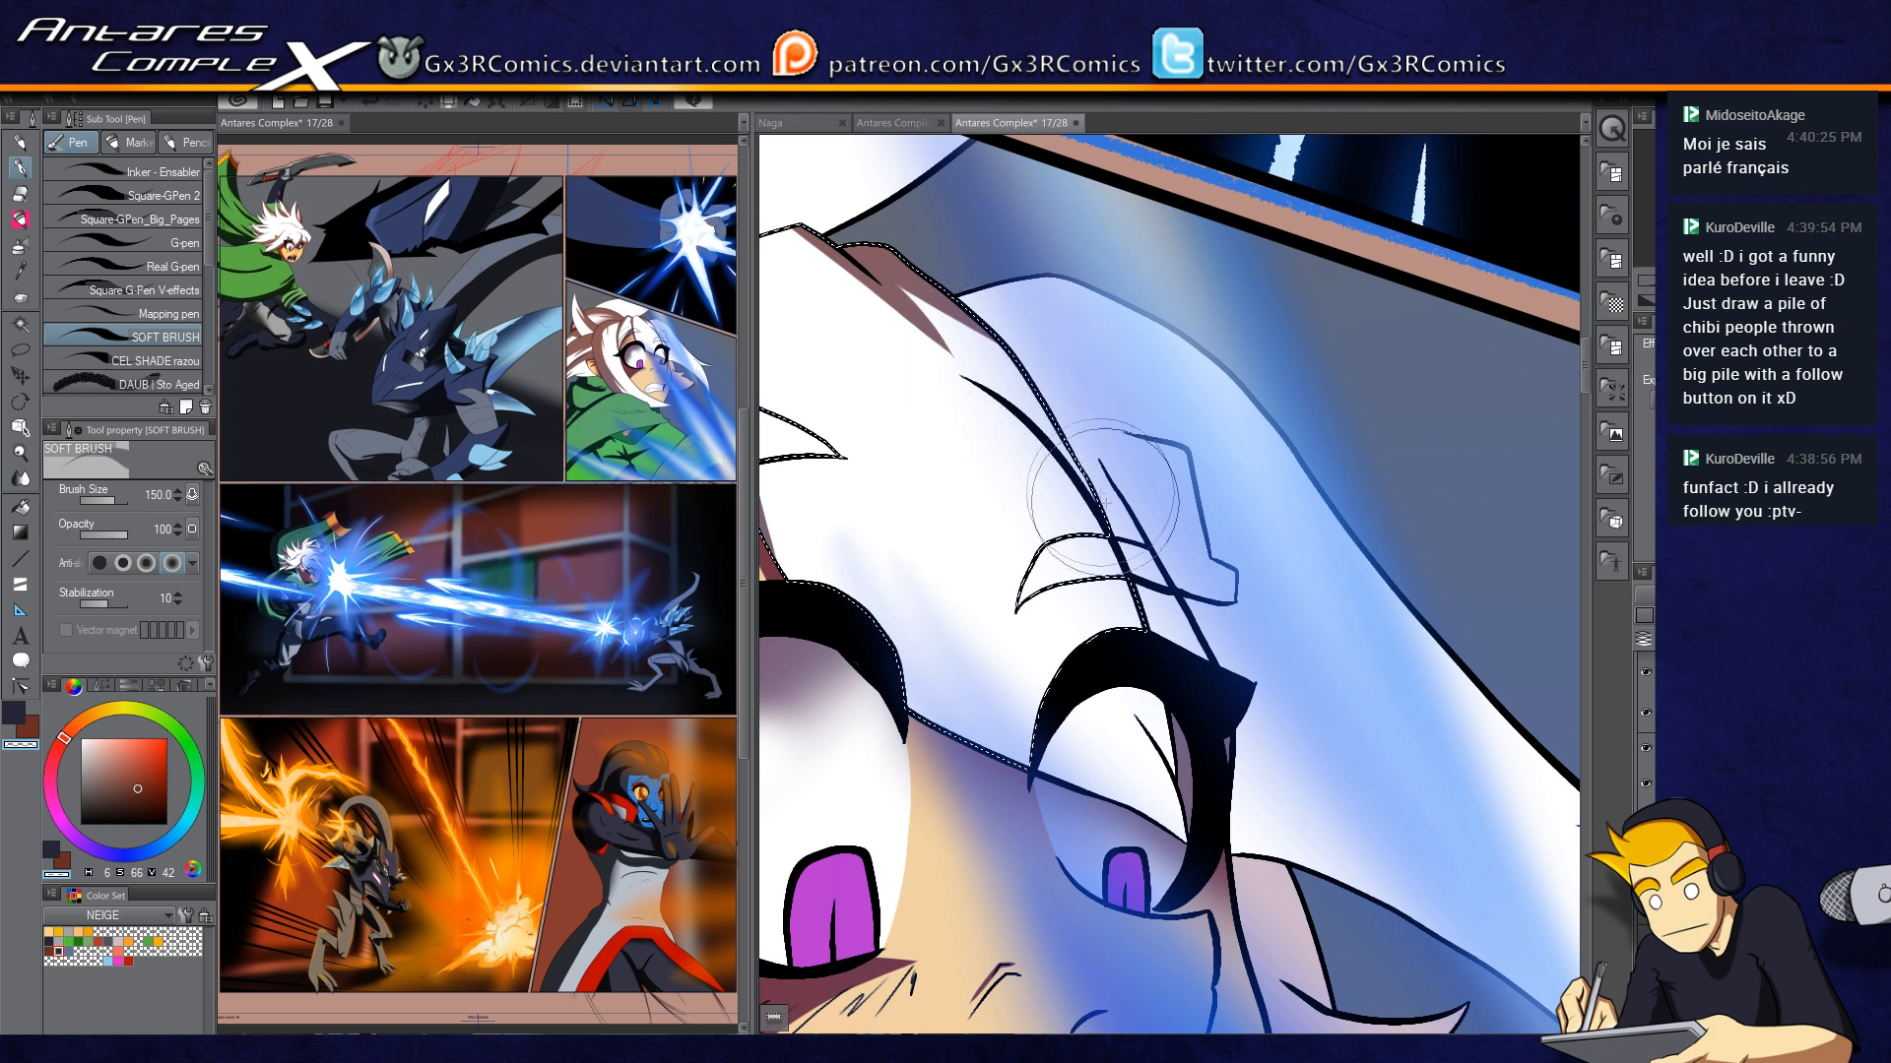
pyautogui.press('w')
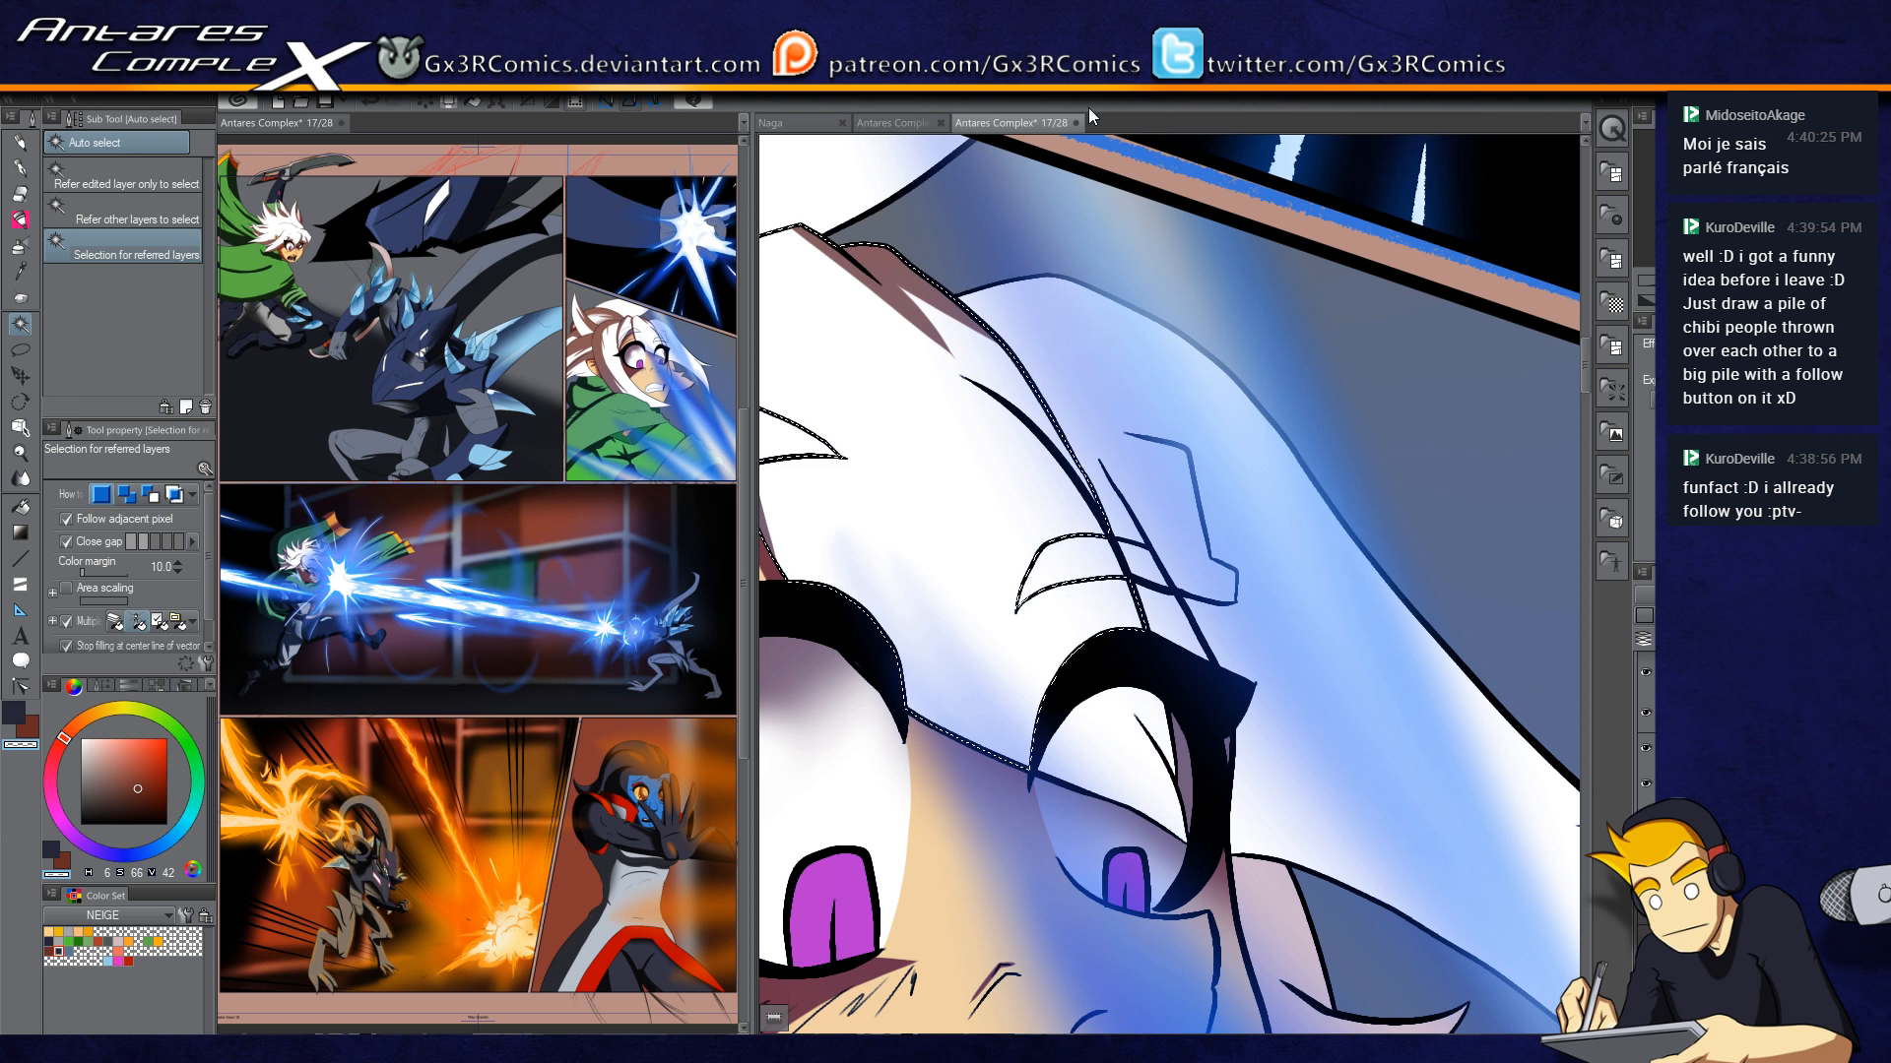
pyautogui.press('p')
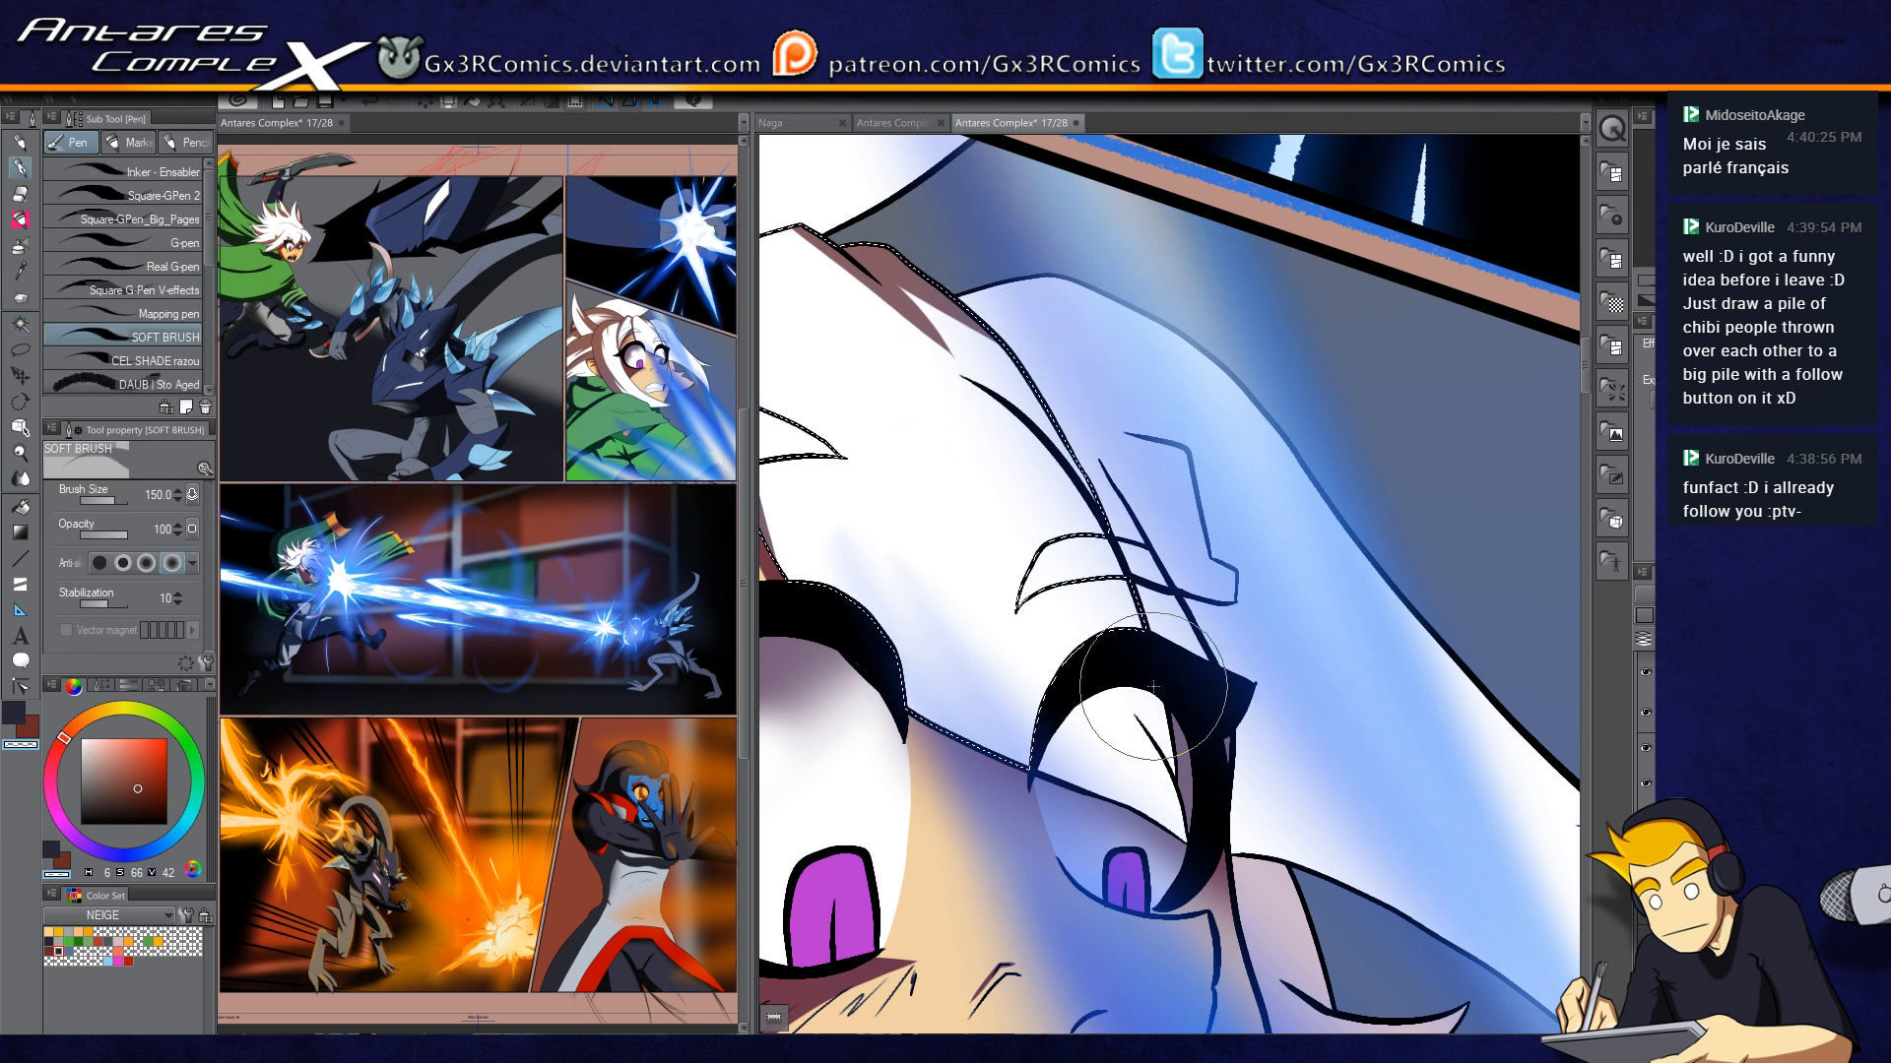
pyautogui.press('w')
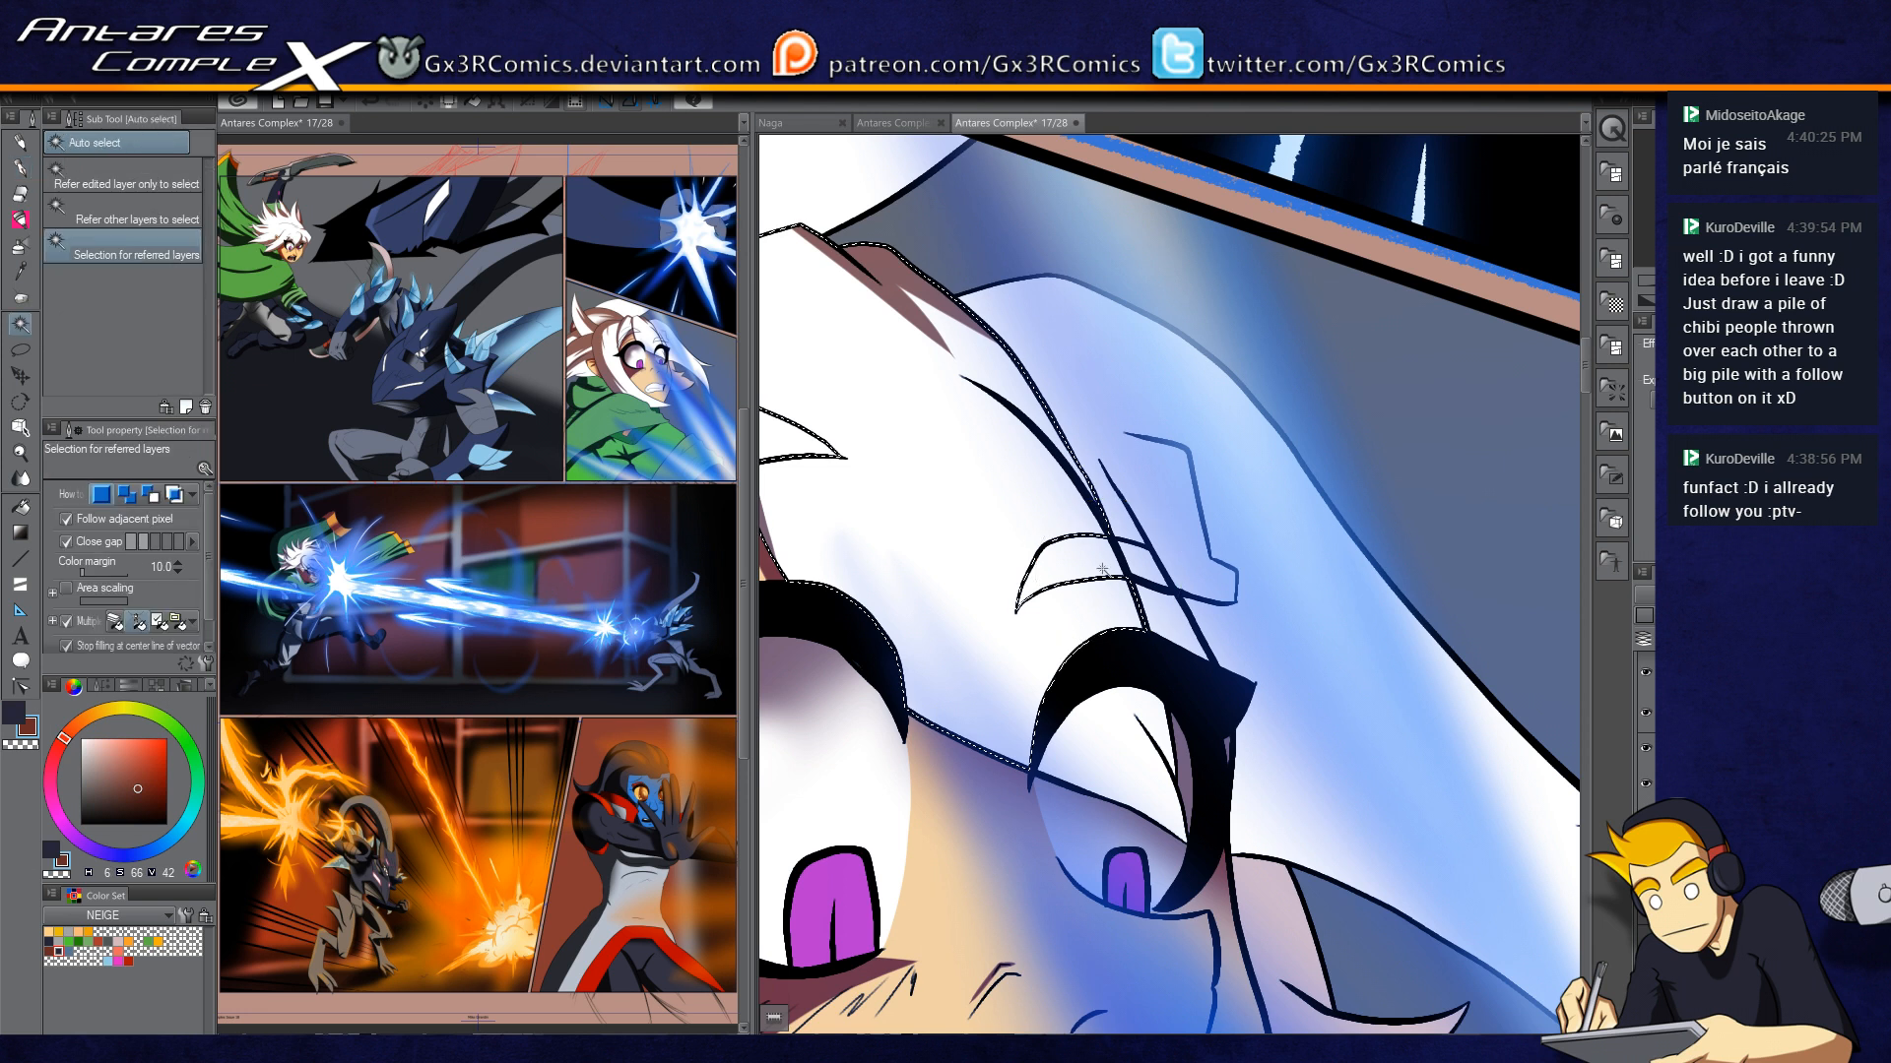
# Step: Select the hair lock beyond the far eye and paint a shadow across its upper end with the SOFT BRUSH at size 250
pyautogui.moveTo(1156, 543); pyautogui.dragTo(997, 554)
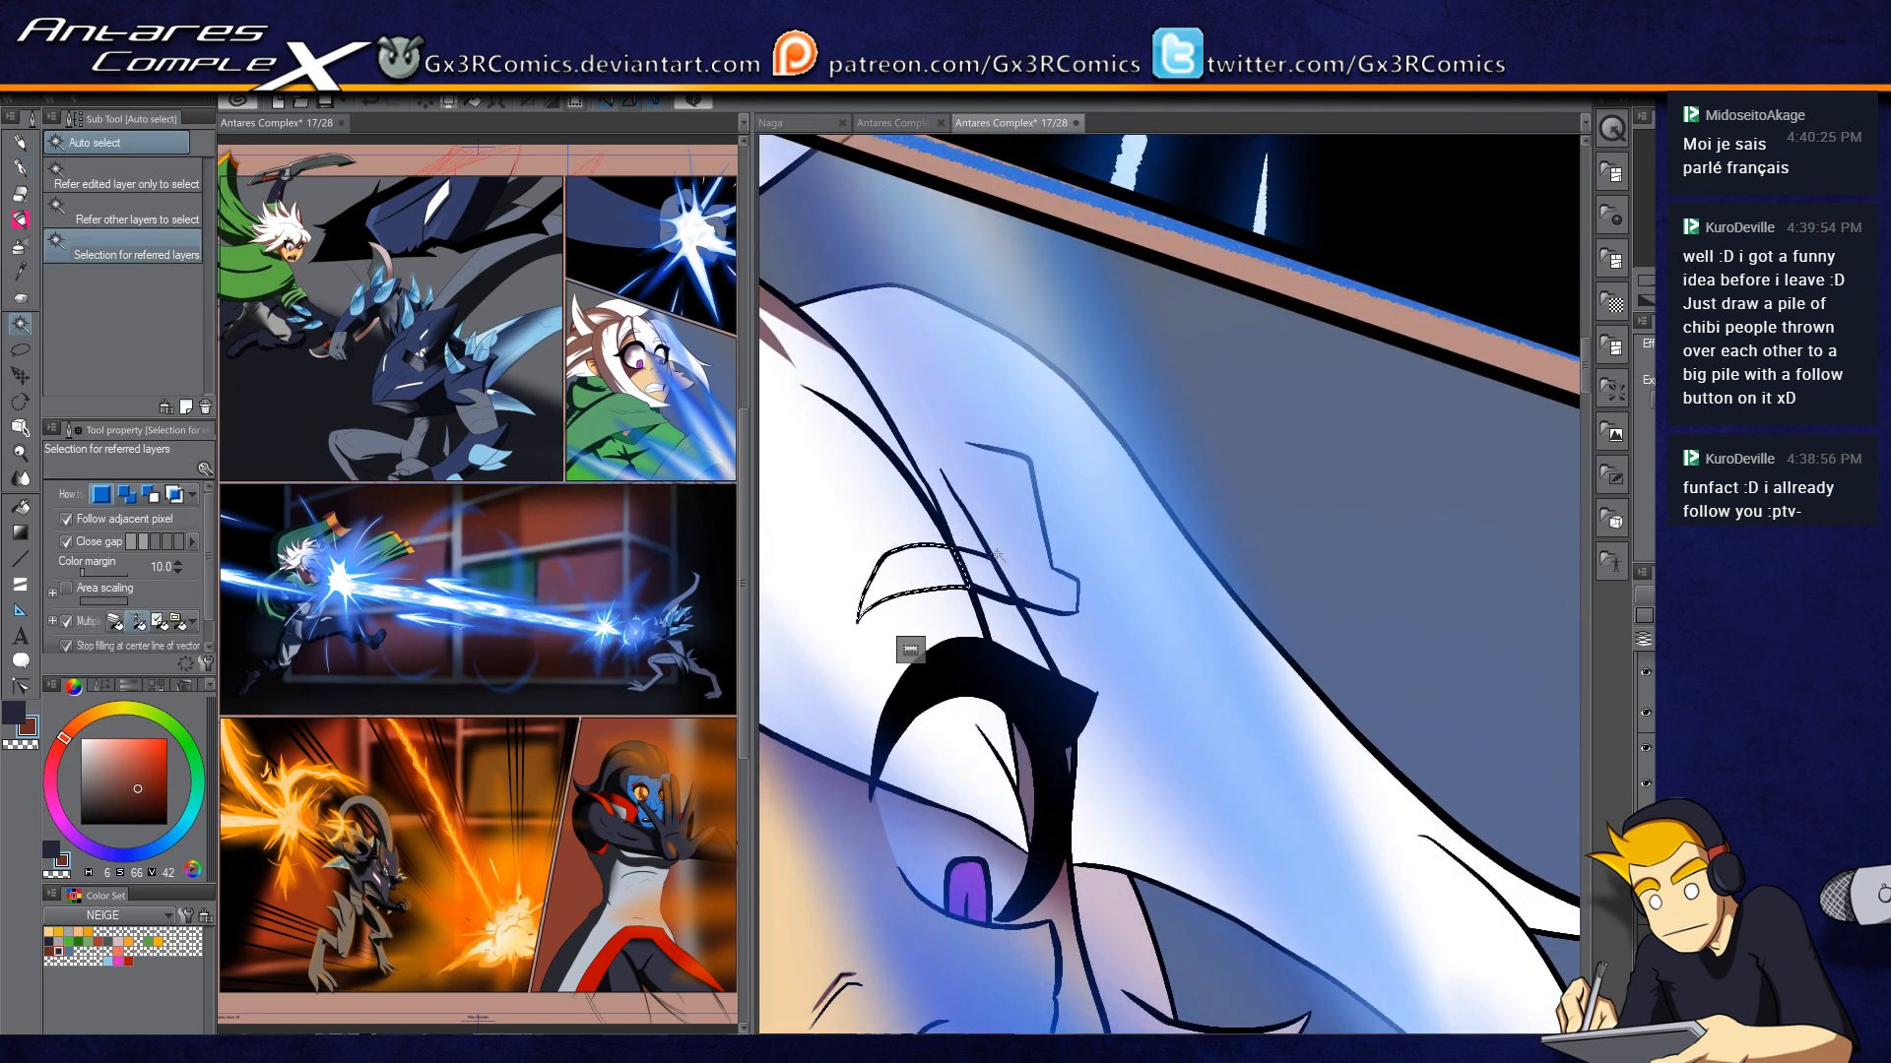
pyautogui.click(1069, 658)
pyautogui.press('p')
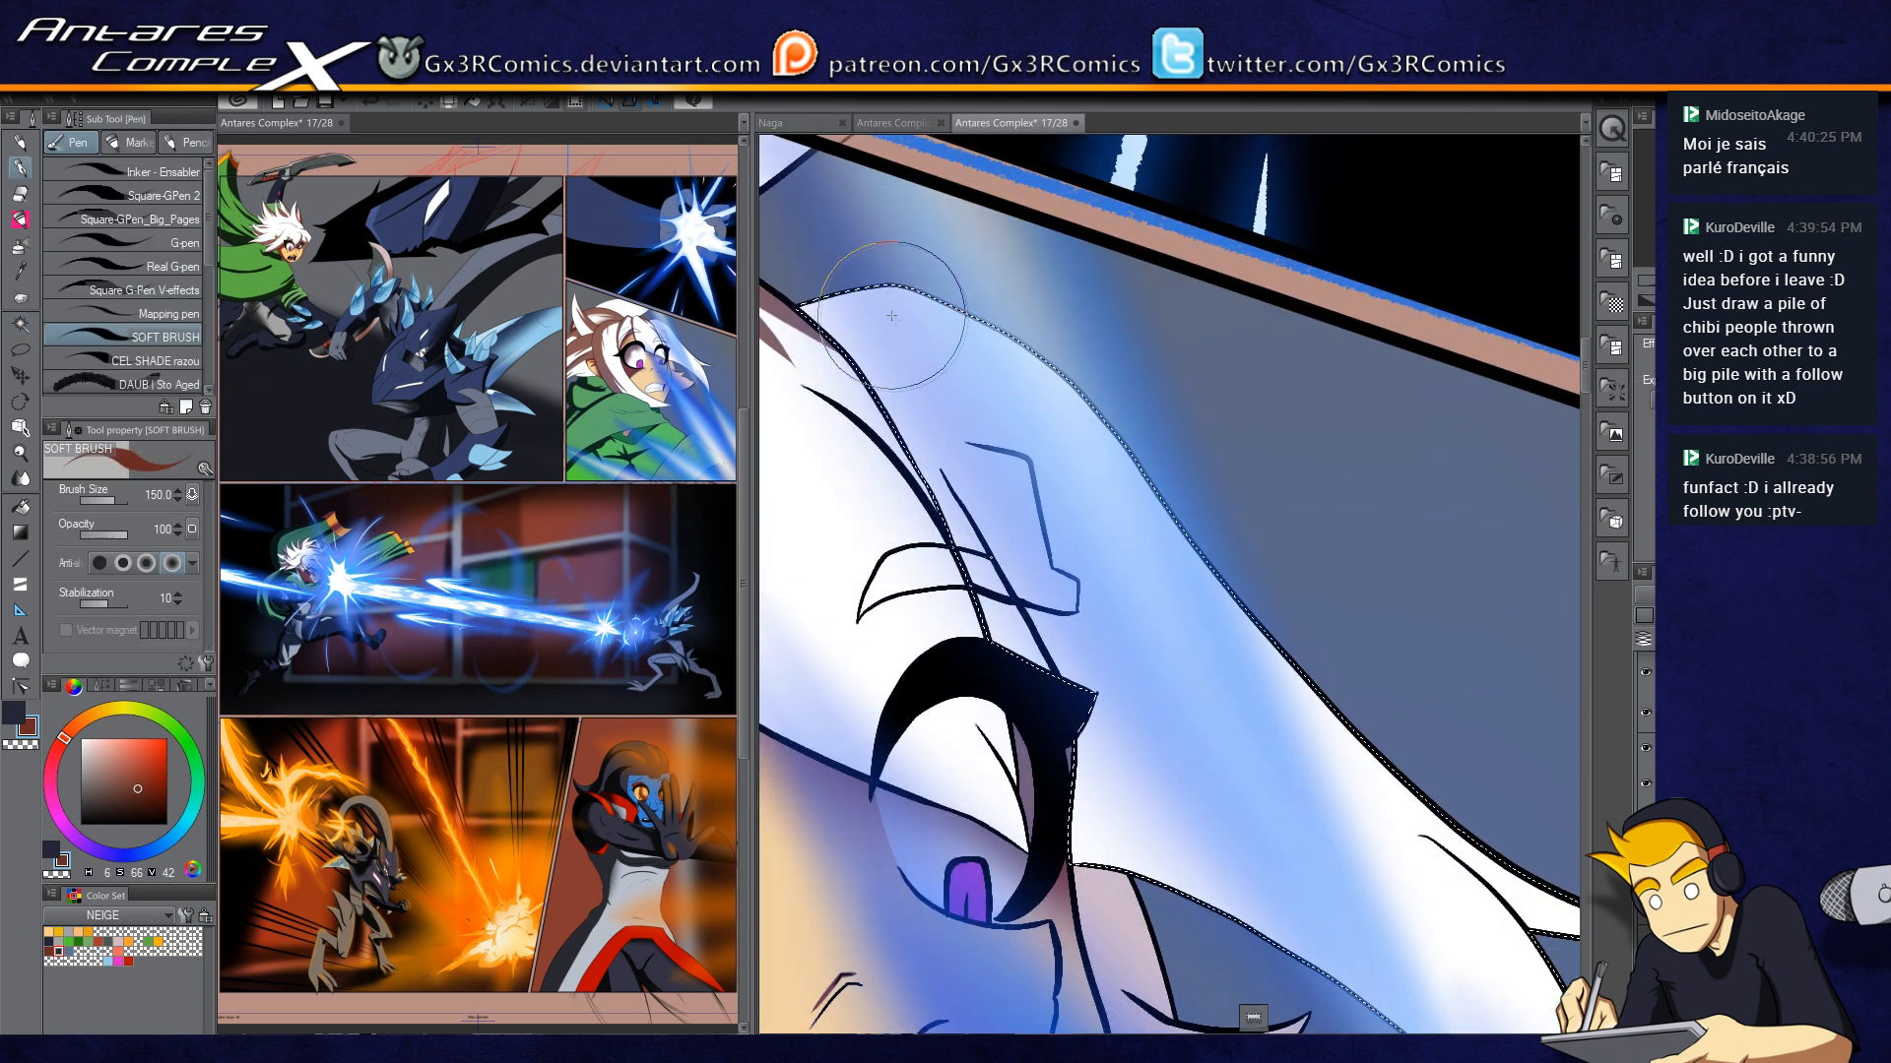
pyautogui.moveTo(793, 317)
pyautogui.mouseDown()
pyautogui.moveTo(1044, 282)
pyautogui.moveTo(1015, 275)
pyautogui.moveTo(1049, 287)
pyautogui.moveTo(928, 324)
pyautogui.moveTo(1227, 351)
pyautogui.mouseUp()
pyautogui.press(']')
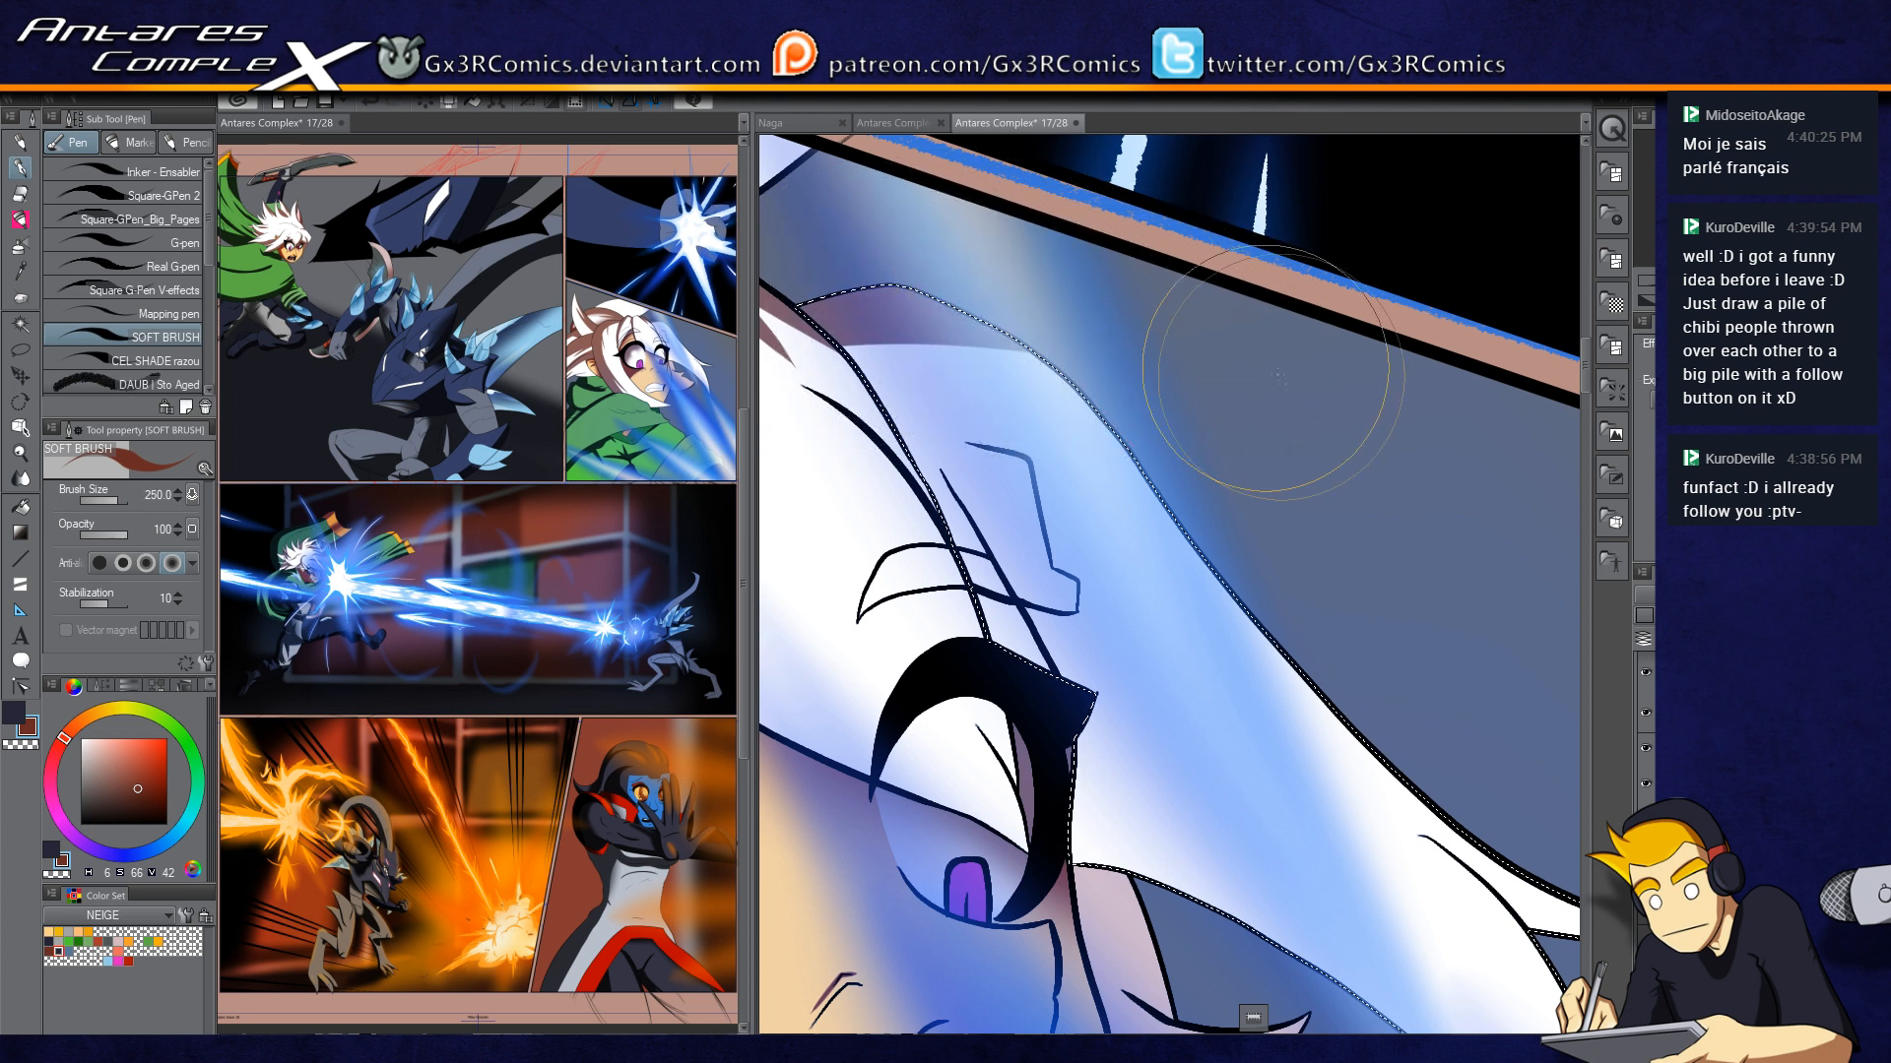
pyautogui.moveTo(812, 376); pyautogui.dragTo(1310, 459)
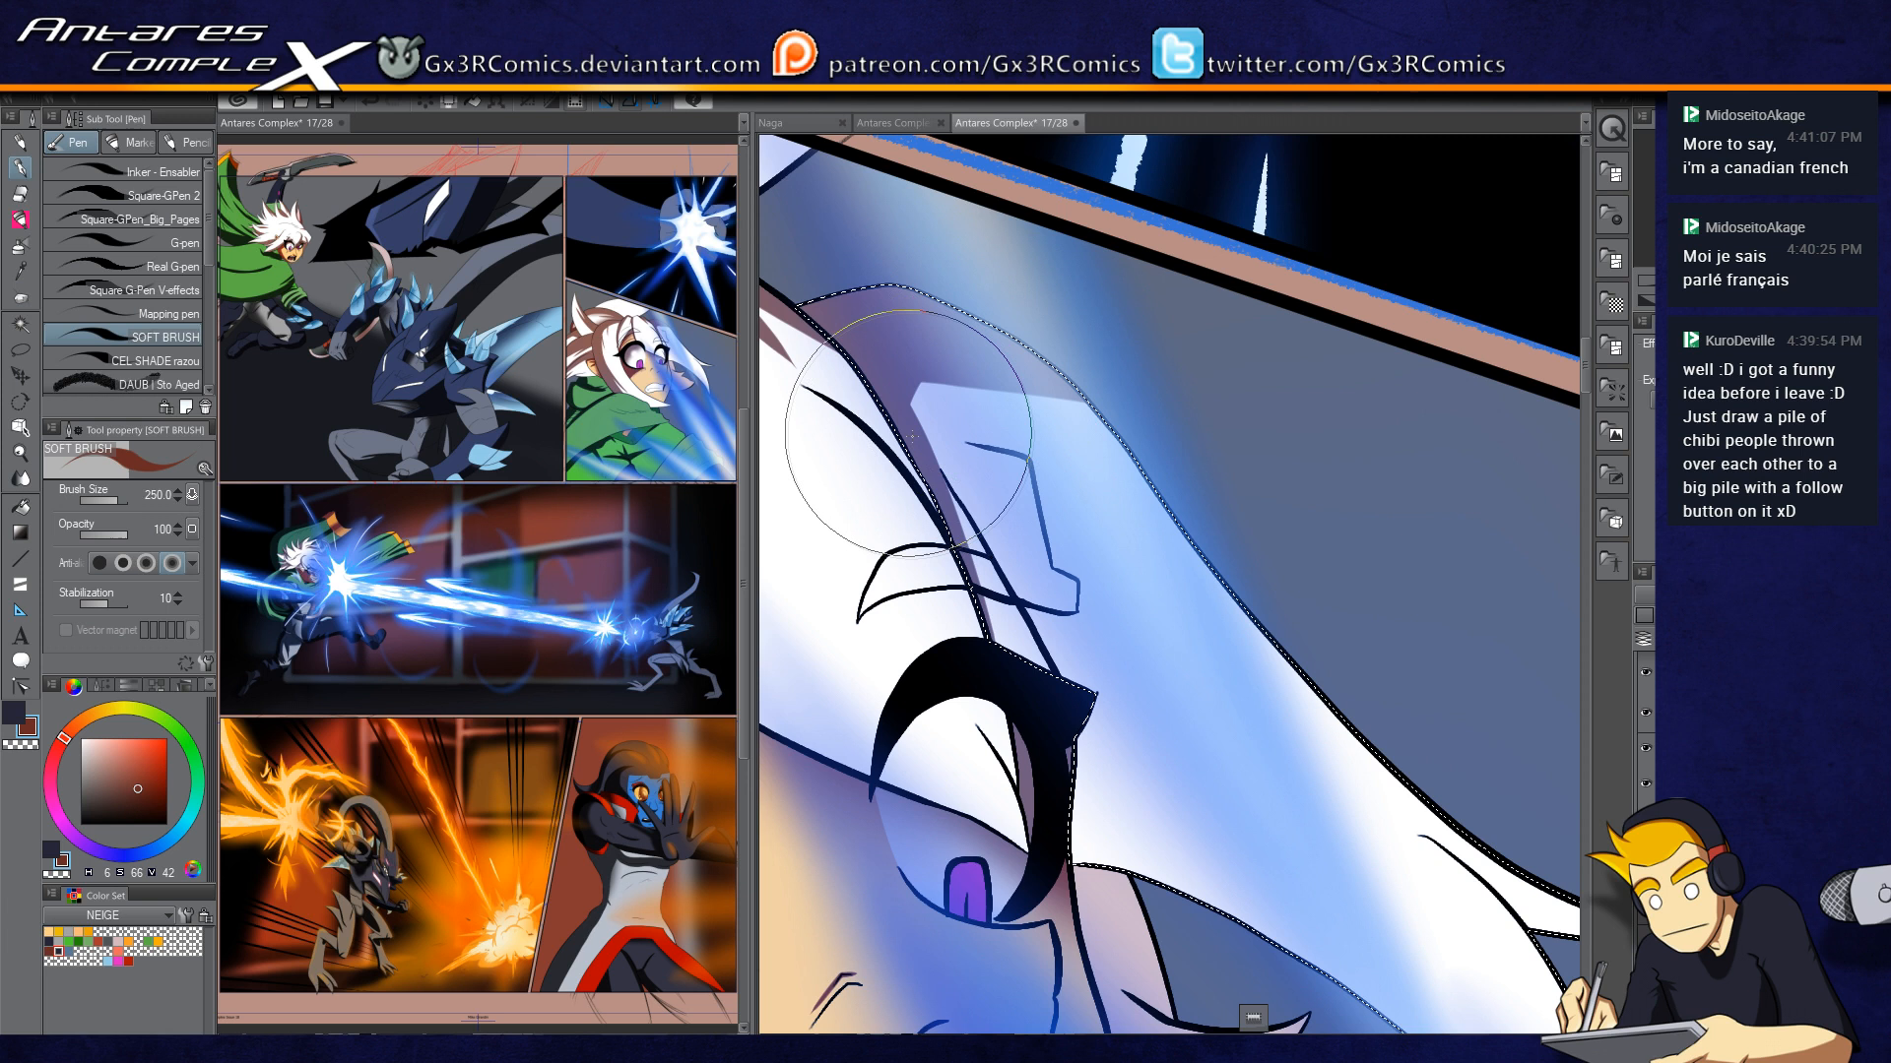
pyautogui.moveTo(918, 431); pyautogui.dragTo(1044, 344)
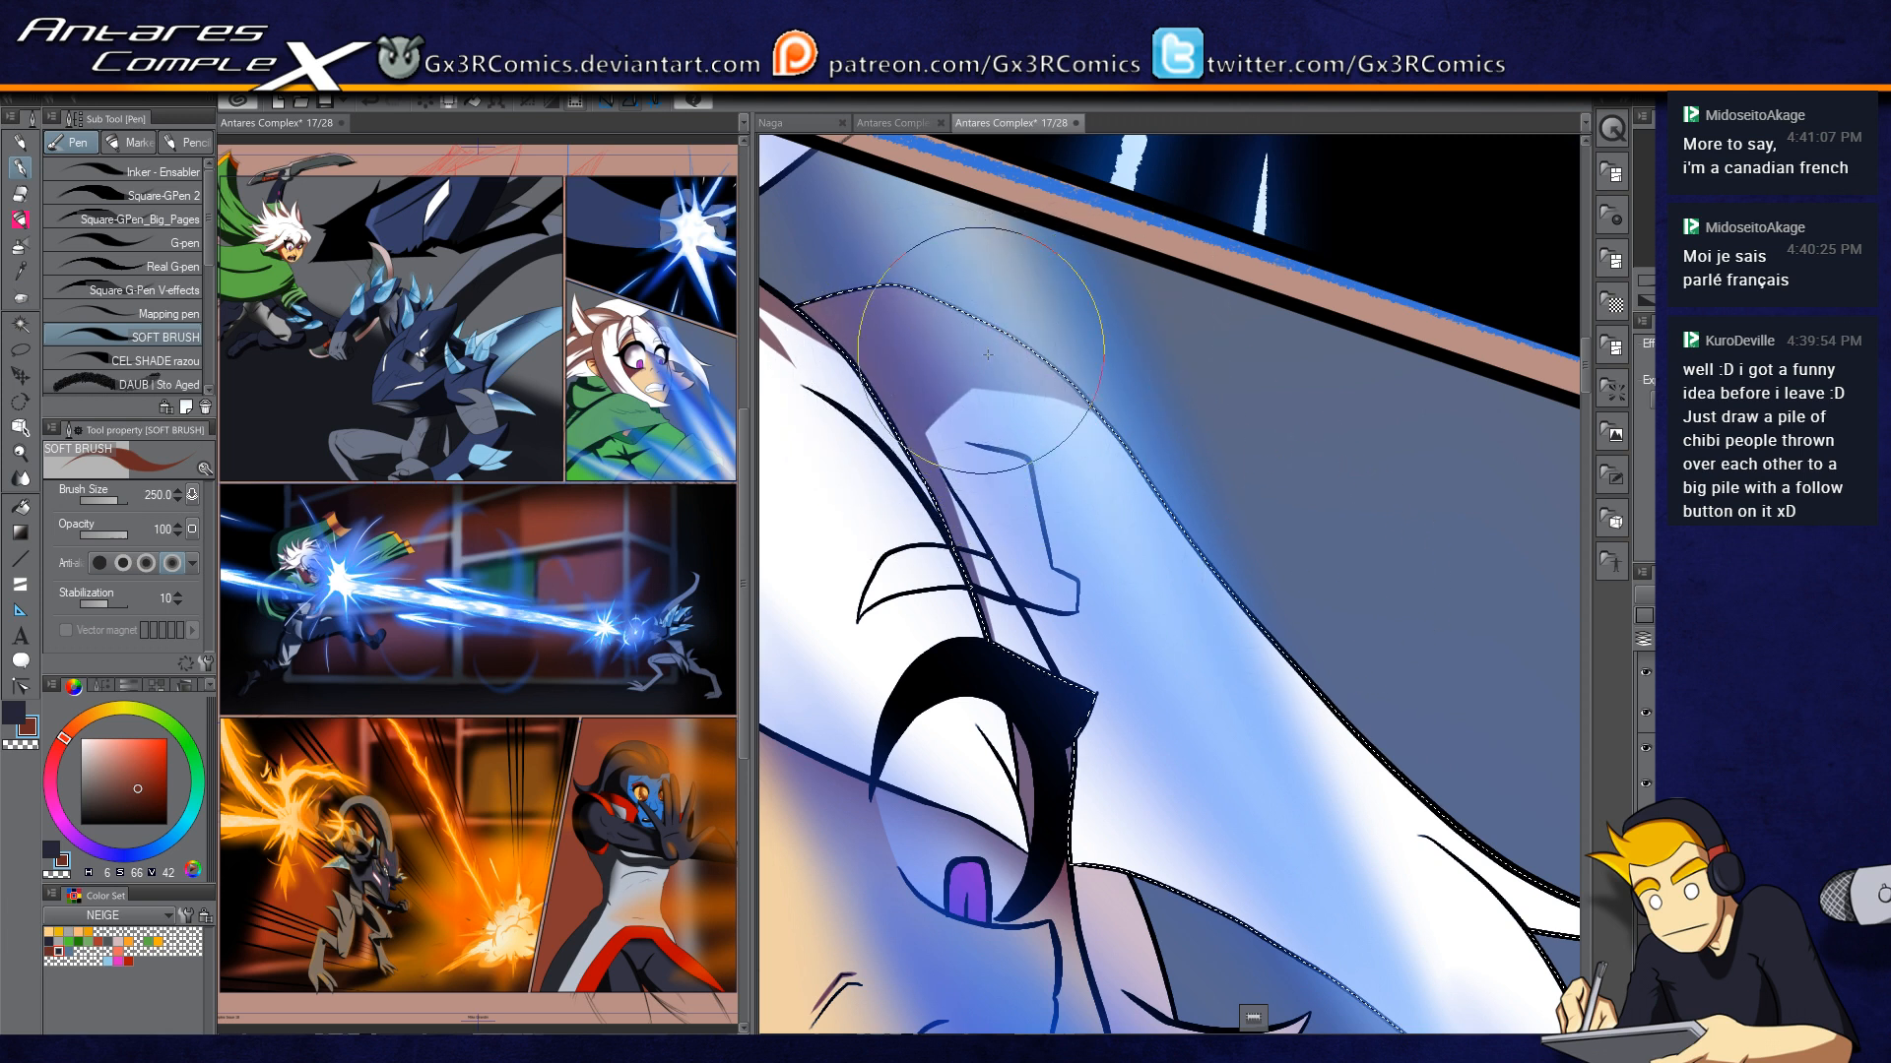
# Step: Extend the shadow along the selected lock's outer edge and deepen it around the pale highlight near its upper end
pyautogui.moveTo(1309, 676); pyautogui.dragTo(1175, 598)
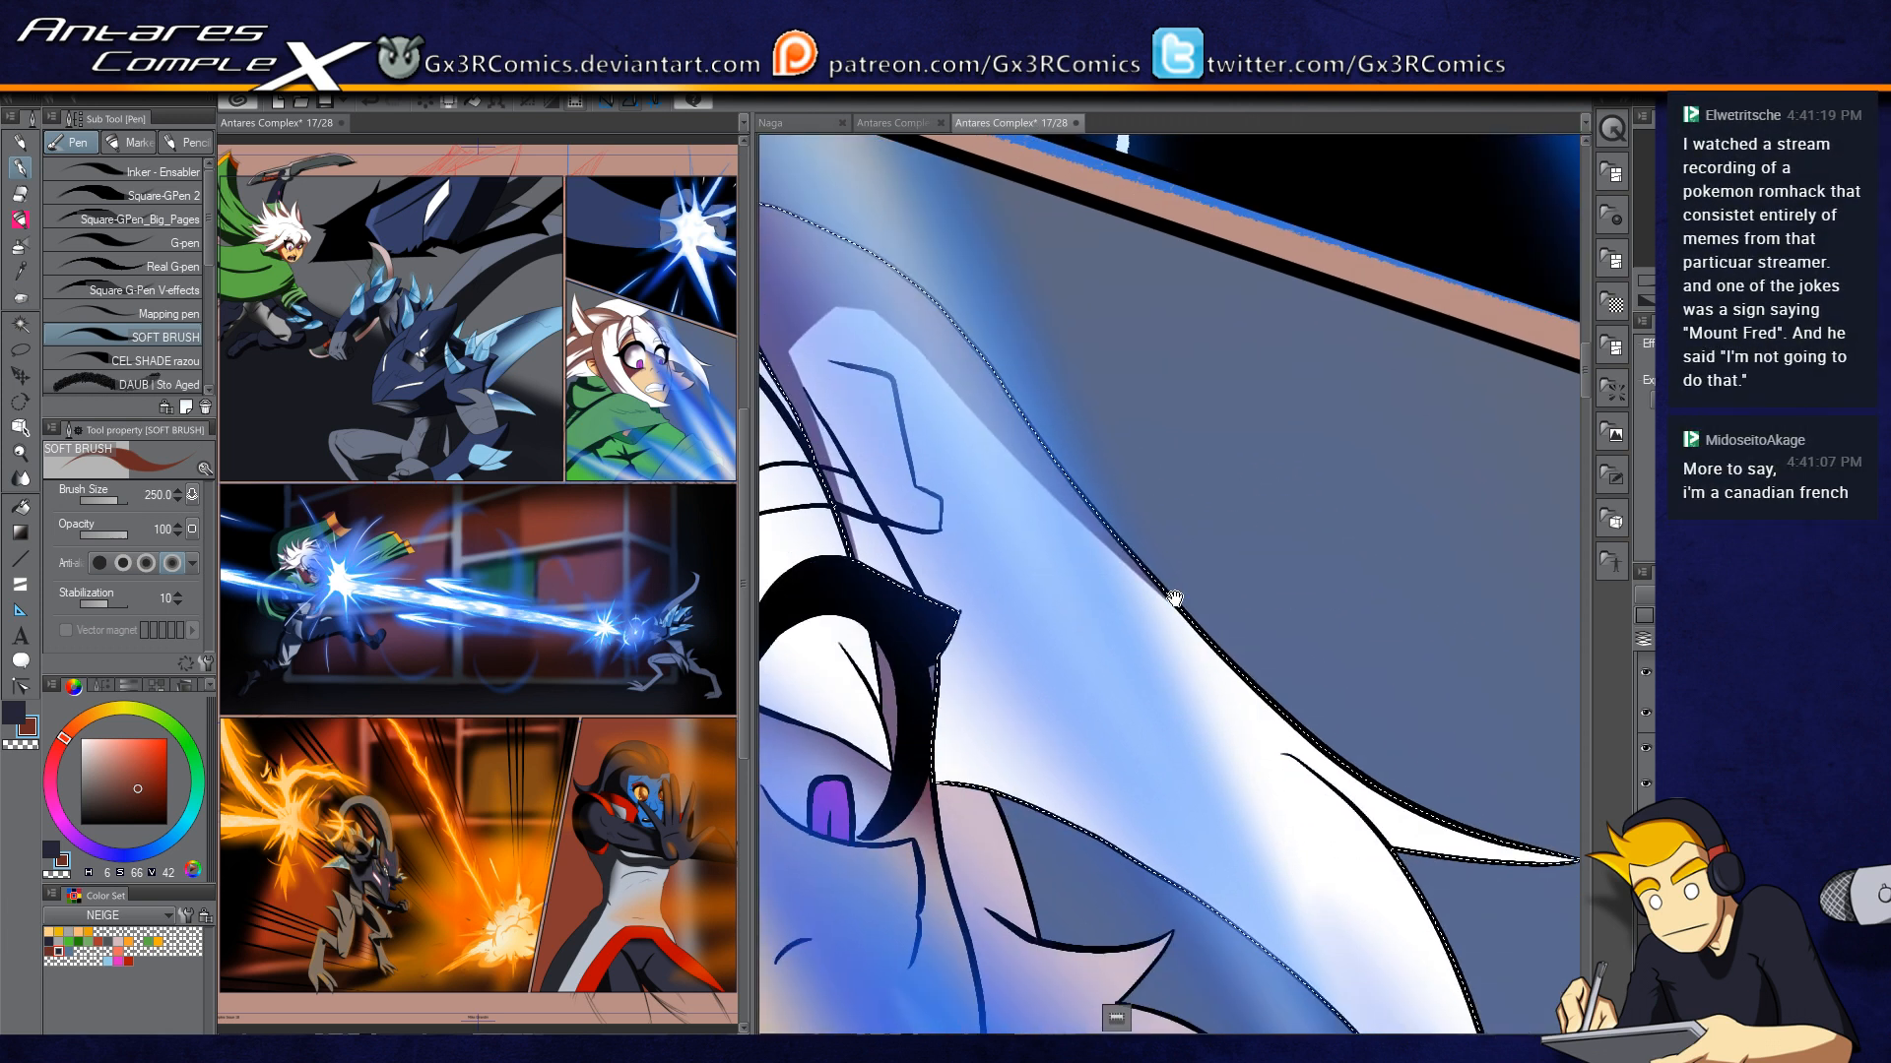
pyautogui.moveTo(1054, 467); pyautogui.dragTo(1335, 755)
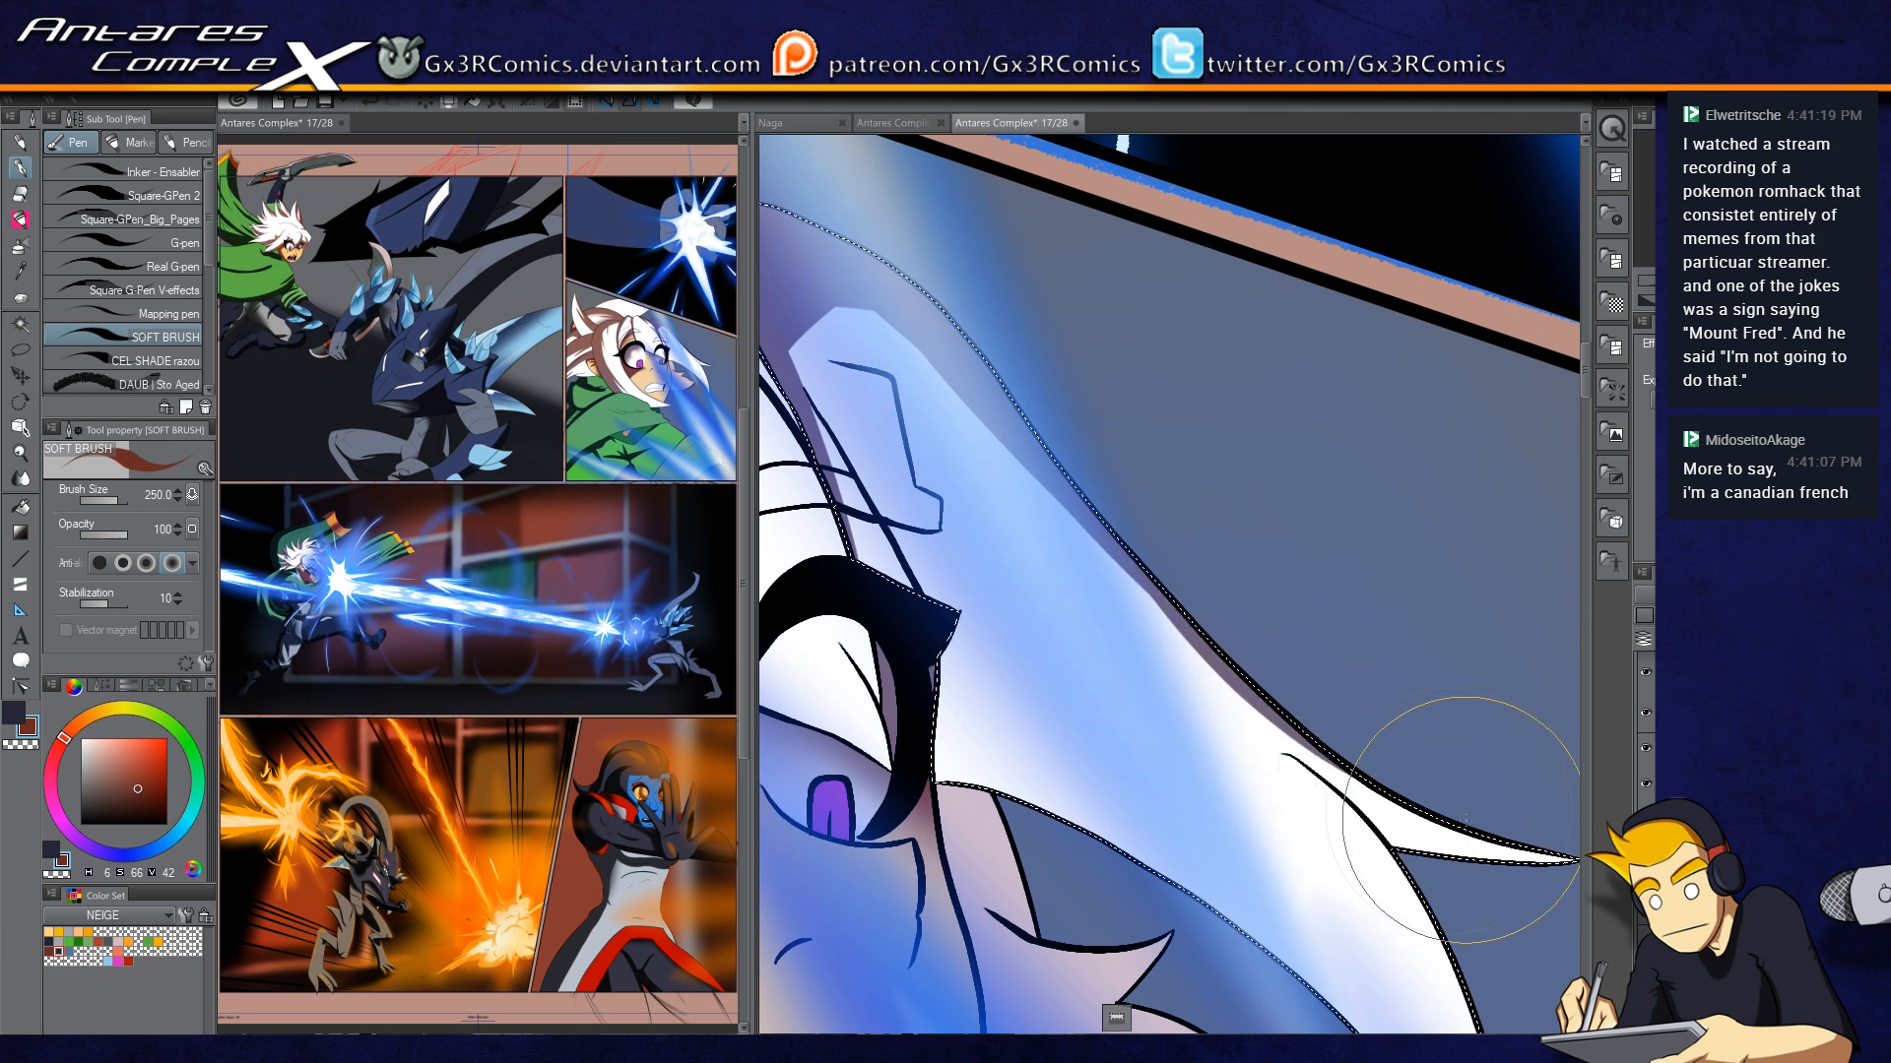
pyautogui.moveTo(871, 399); pyautogui.dragTo(1012, 472)
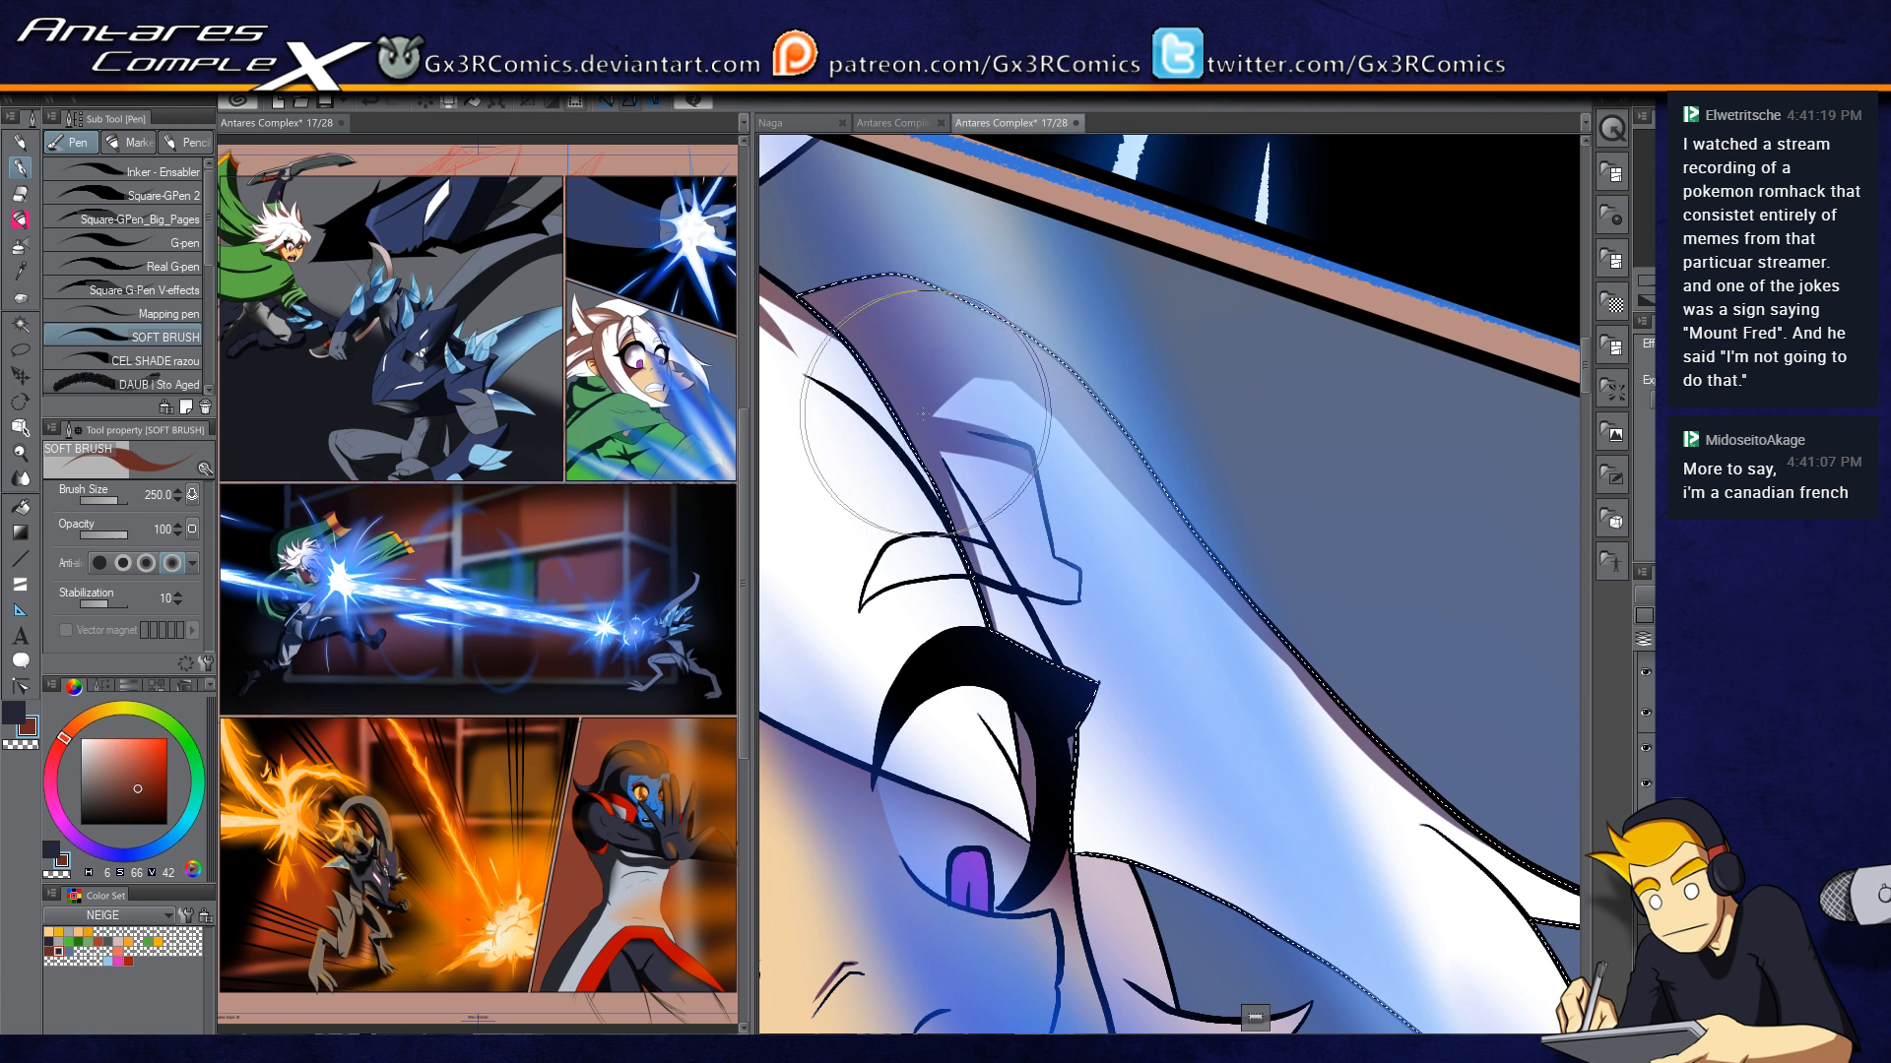
pyautogui.moveTo(999, 389); pyautogui.dragTo(1114, 450)
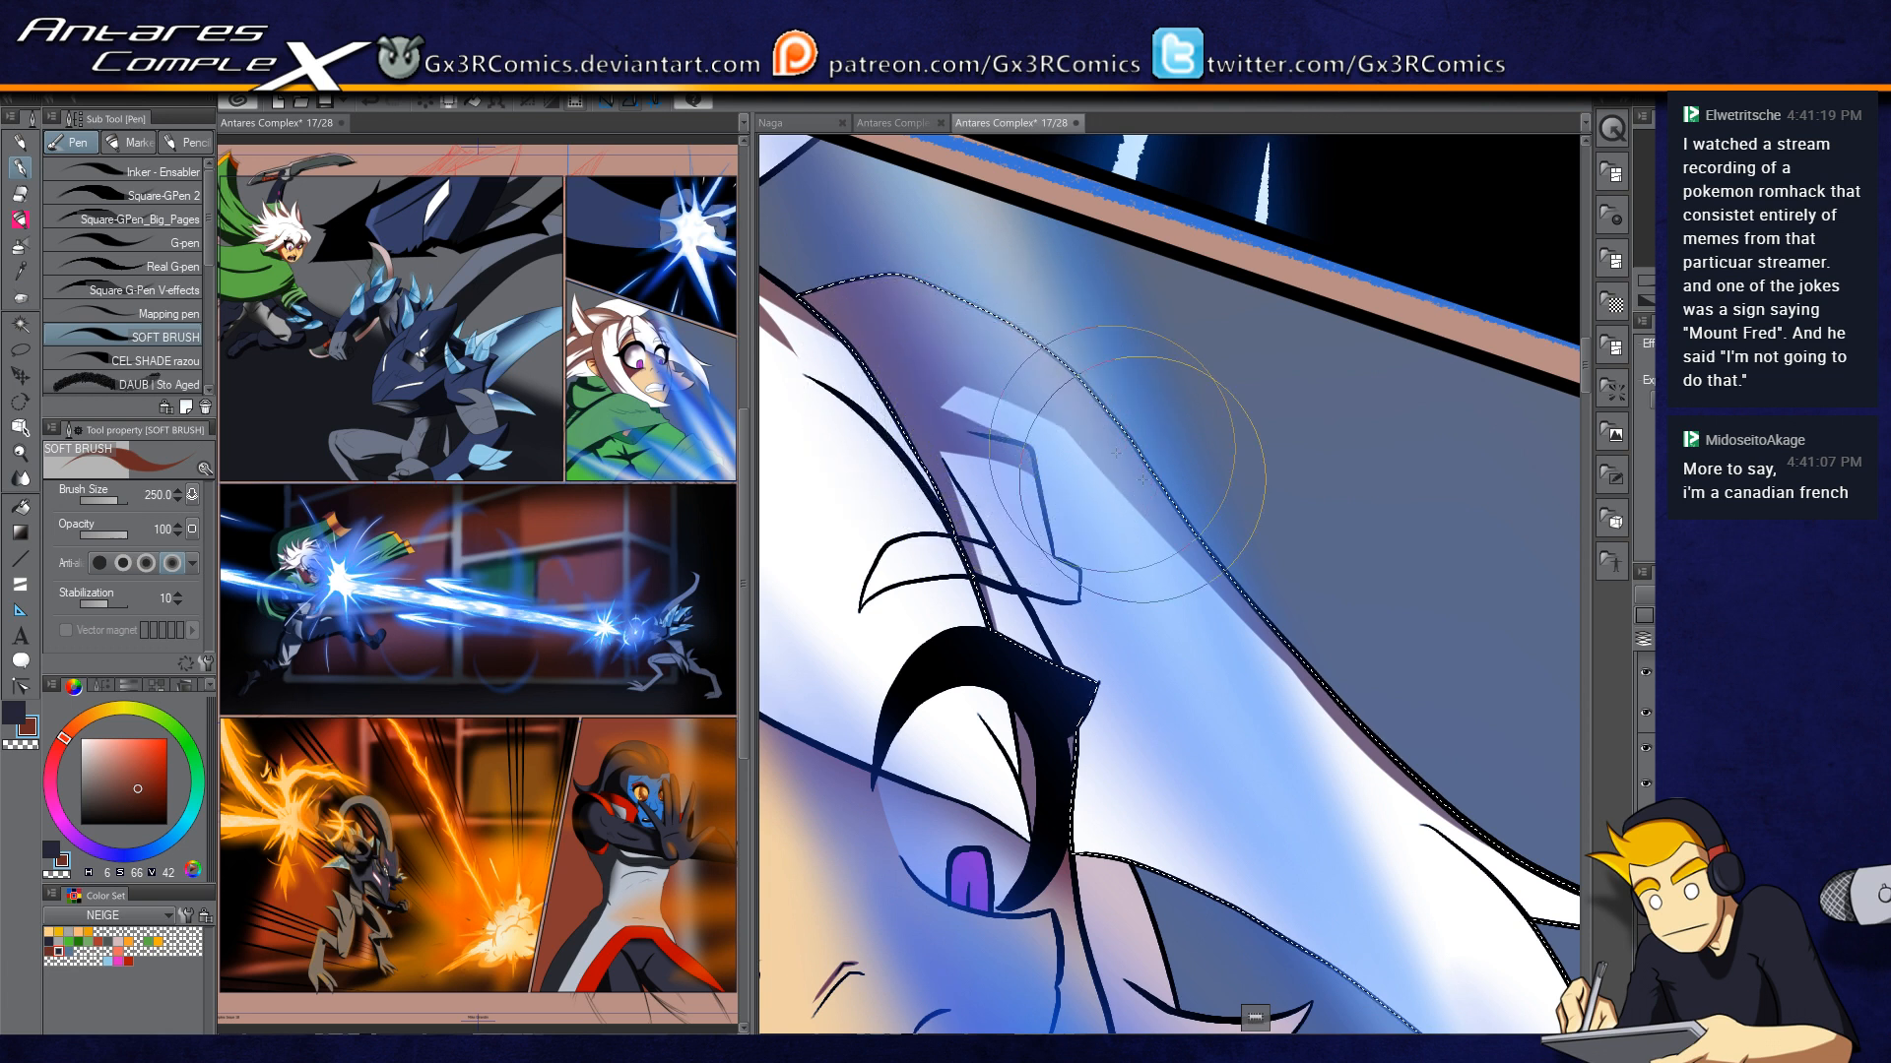
pyautogui.moveTo(1142, 518); pyautogui.dragTo(1290, 722)
# Step: Paint tapered shadow strokes farther down the selected lock, undoing and redrawing the strokes that miss
pyautogui.moveTo(1292, 787); pyautogui.dragTo(1176, 720)
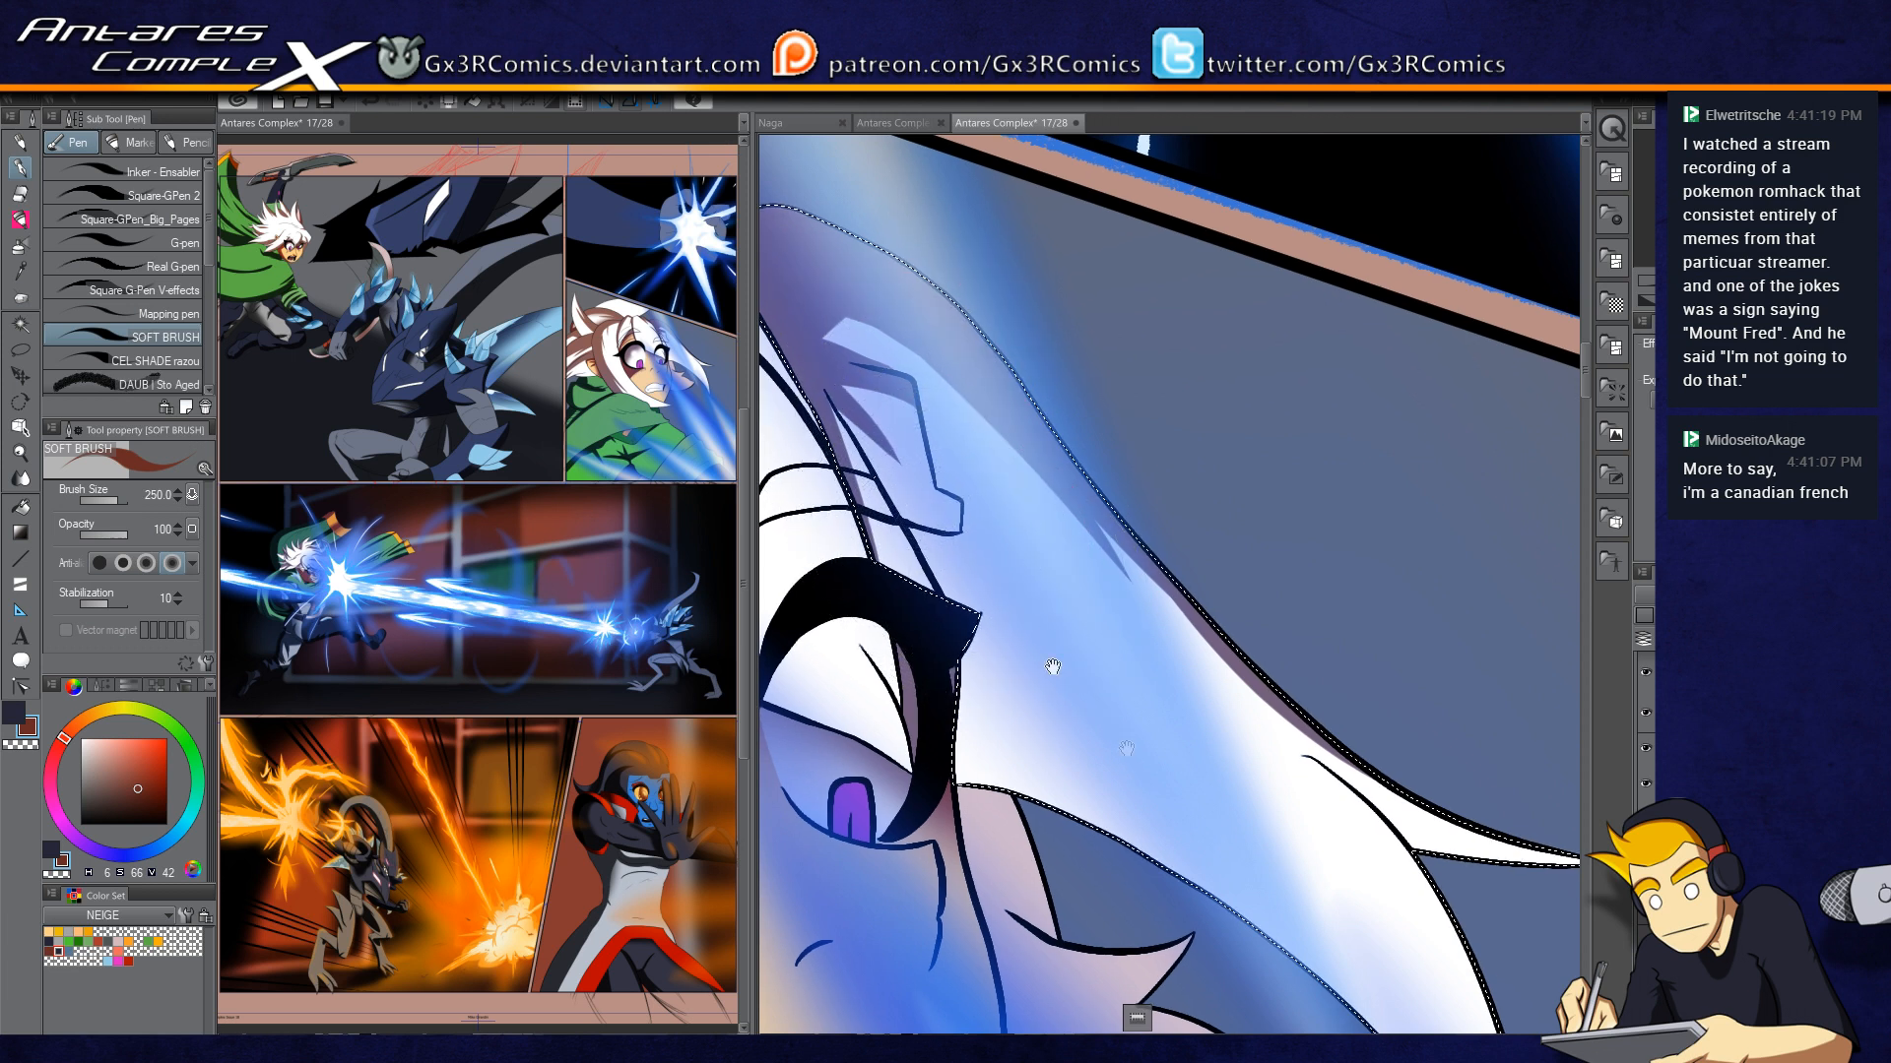
pyautogui.moveTo(1126, 752); pyautogui.dragTo(1019, 614)
pyautogui.moveTo(1166, 597); pyautogui.dragTo(1313, 709)
pyautogui.hotkey('ctrl', 'z')
pyautogui.moveTo(1174, 600); pyautogui.dragTo(1316, 724)
pyautogui.moveTo(1132, 680); pyautogui.dragTo(1383, 696)
pyautogui.hotkey('ctrl', 'z')
pyautogui.moveTo(1106, 534); pyautogui.dragTo(1250, 641)
pyautogui.moveTo(1162, 721); pyautogui.dragTo(1391, 834)
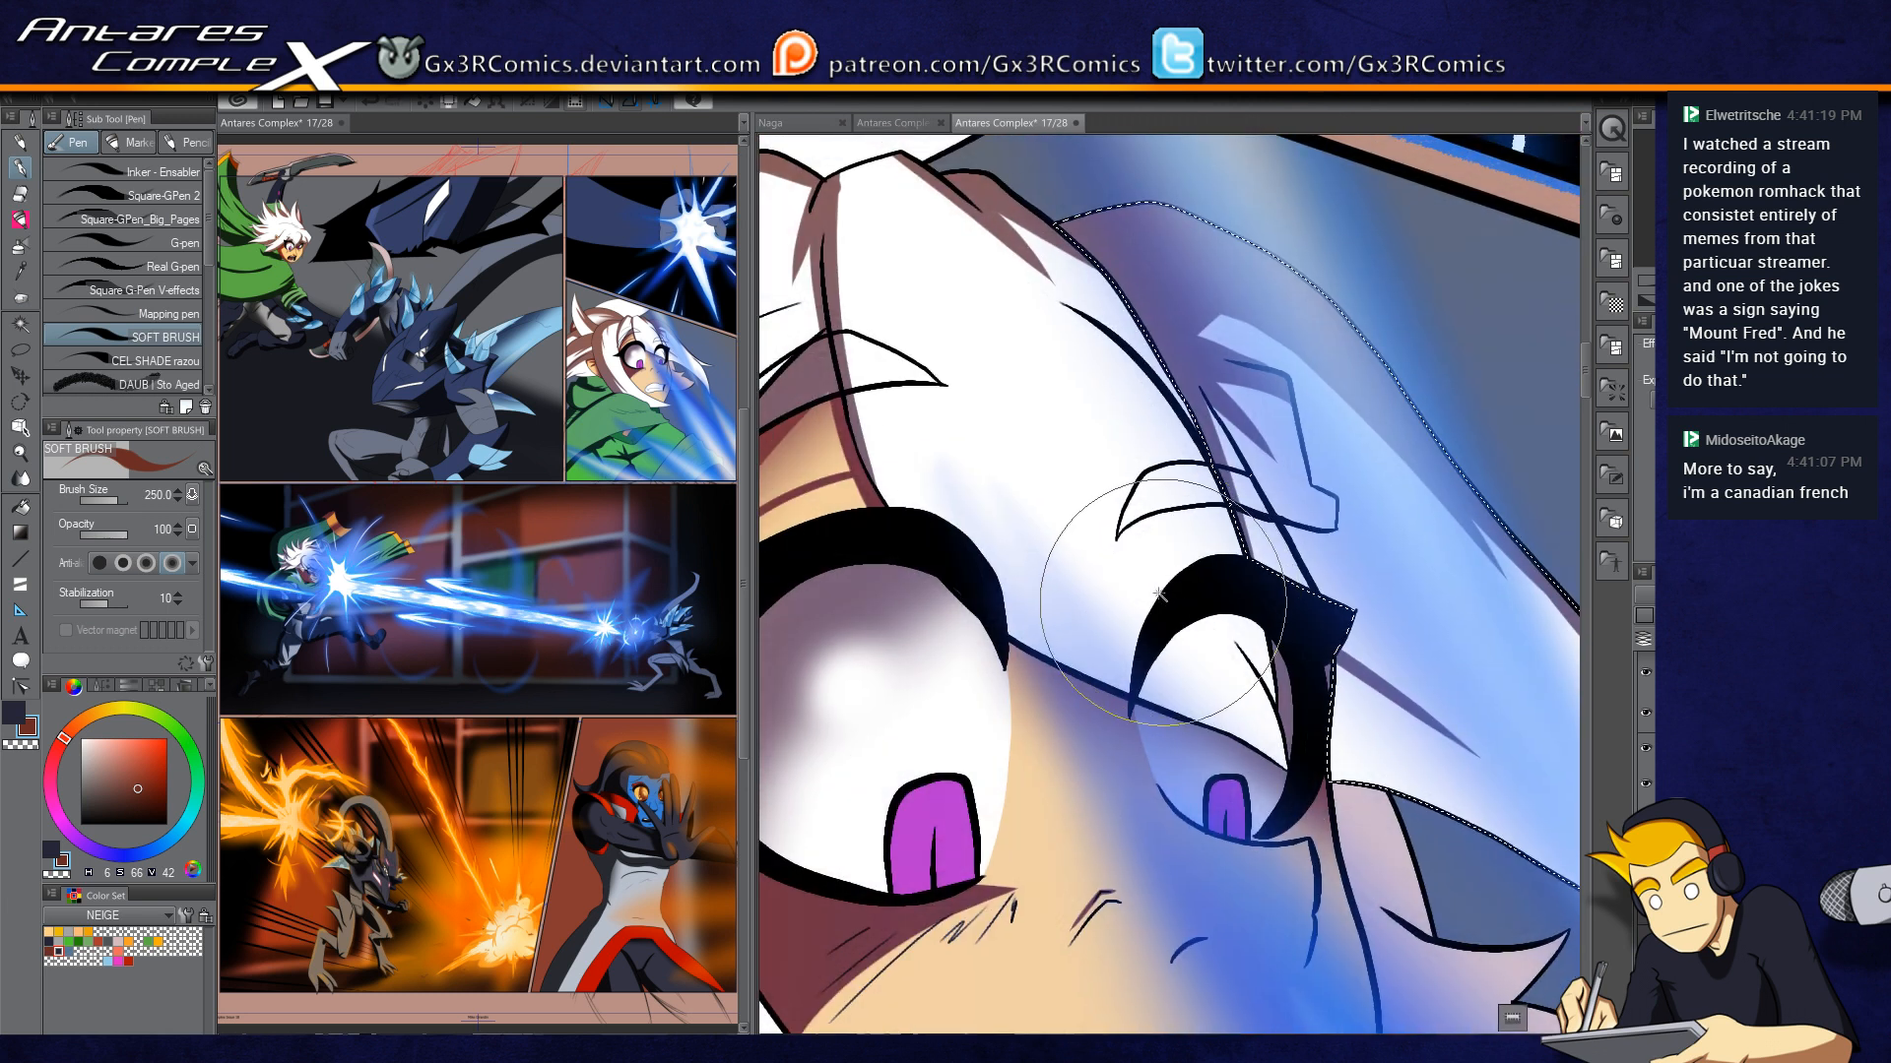
# Step: Select the large forehead hair lock, paint tapered shadows down its outer edge and inner crease line, and clear the selection
pyautogui.press('w')
pyautogui.click(1259, 688)
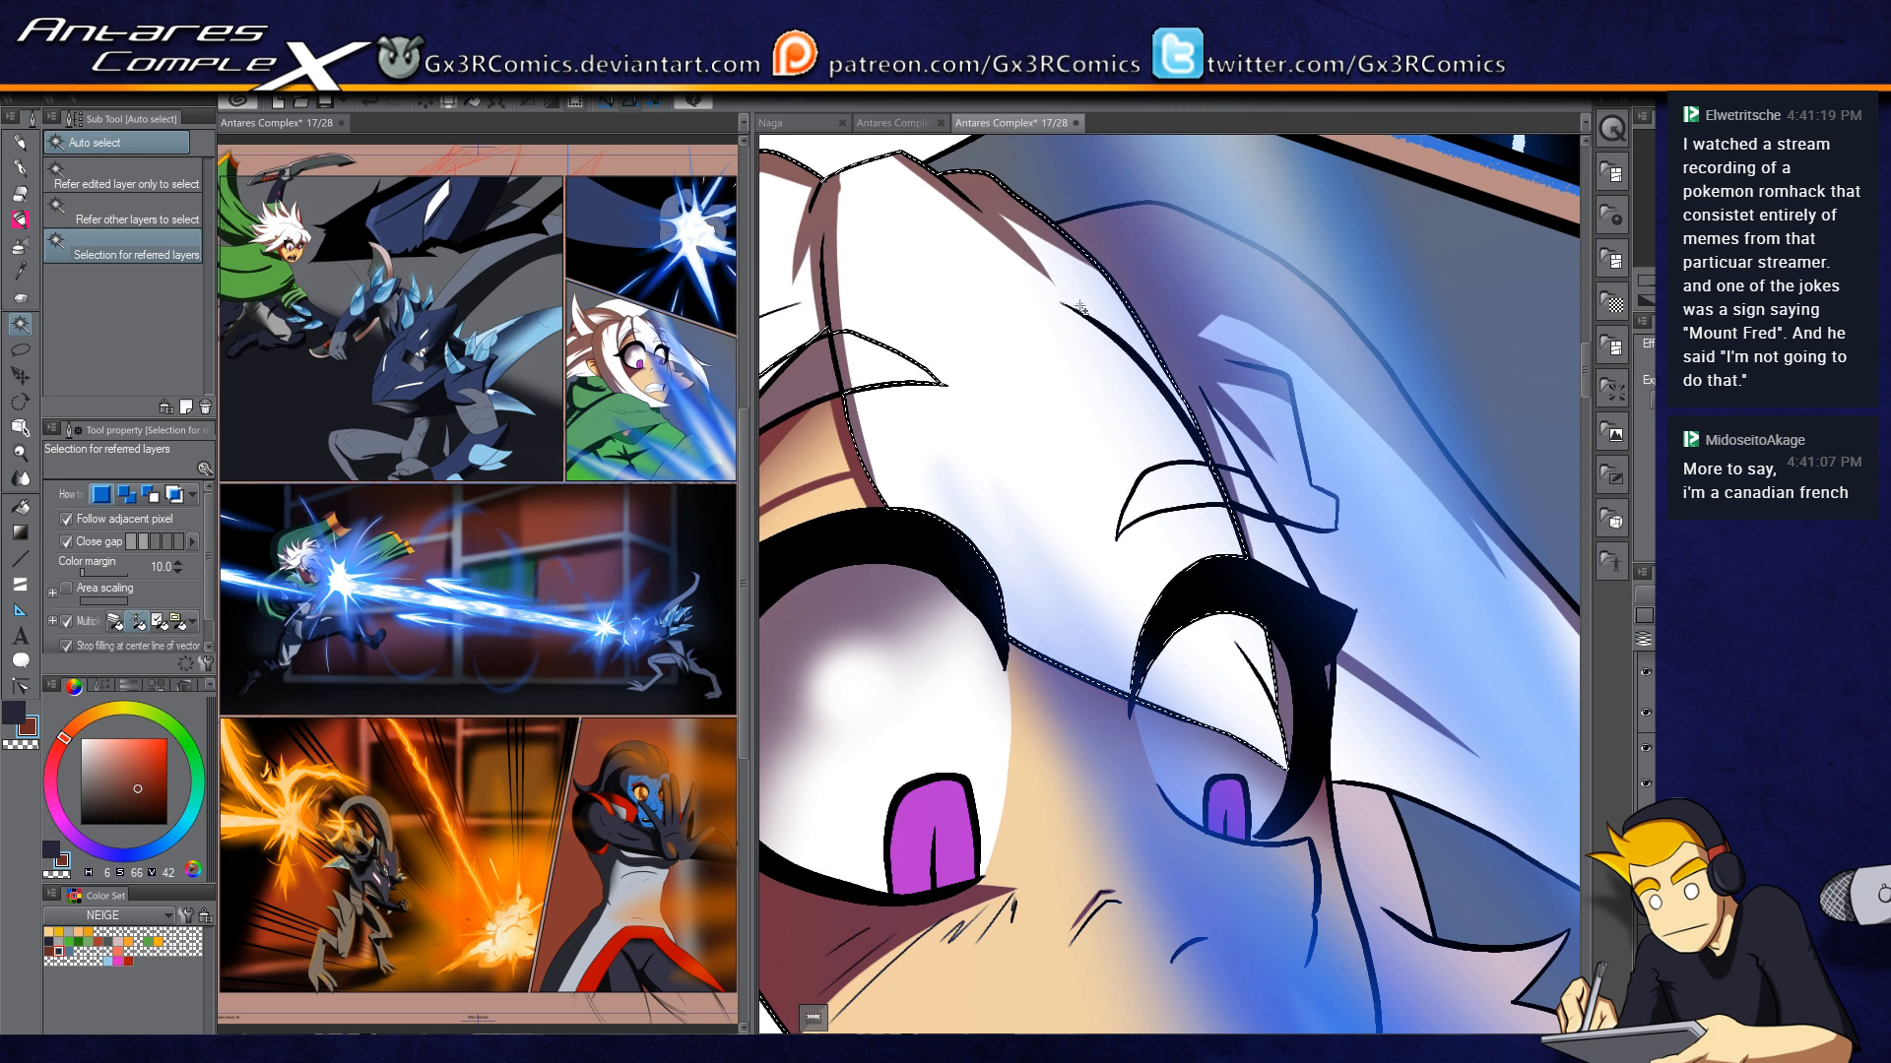
pyautogui.press('p')
pyautogui.moveTo(908, 165); pyautogui.dragTo(1136, 424)
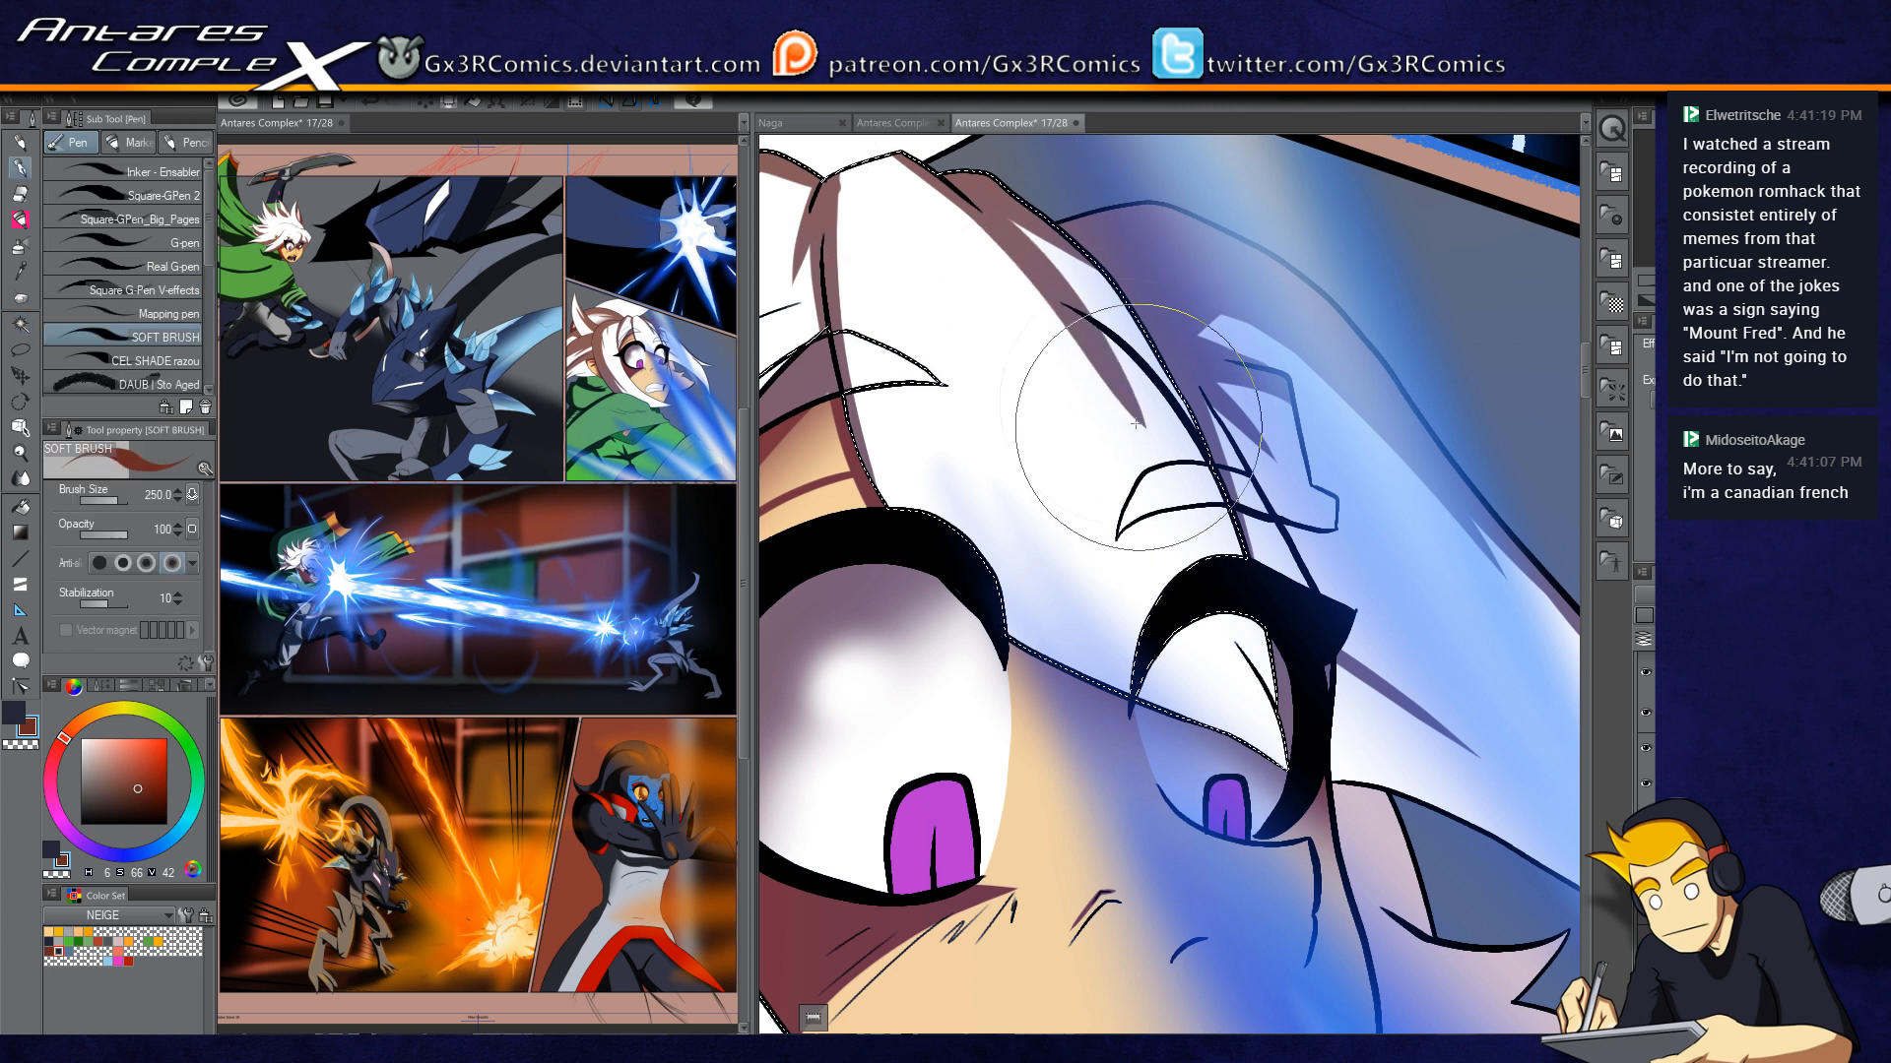
pyautogui.moveTo(987, 215); pyautogui.dragTo(1200, 524)
pyautogui.moveTo(1029, 258); pyautogui.dragTo(1186, 521)
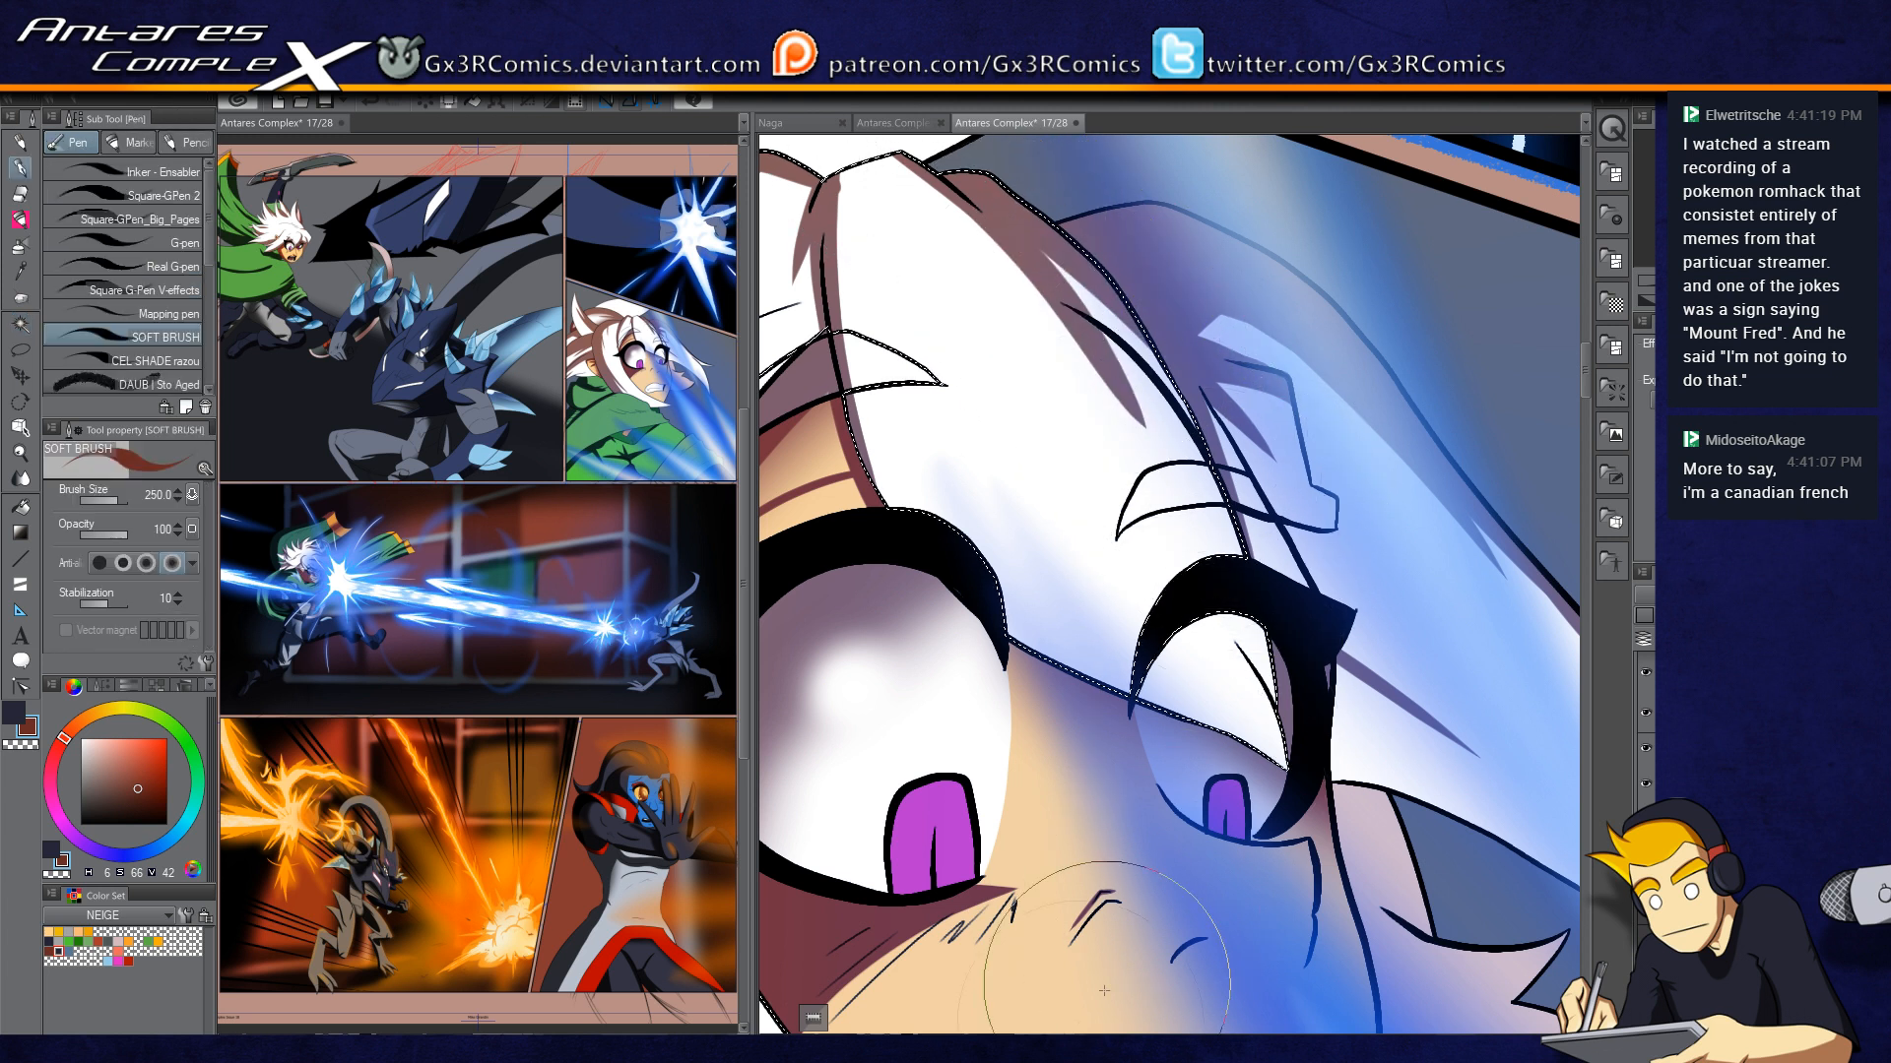
pyautogui.hotkey('ctrl', 'd')
# Step: Select the near eye's purple iris, shade its lower part, redoing the first stroke, and clear small highlights with transparent colour
pyautogui.moveTo(1266, 874); pyautogui.dragTo(1168, 747)
pyautogui.moveTo(1006, 907); pyautogui.dragTo(1198, 695)
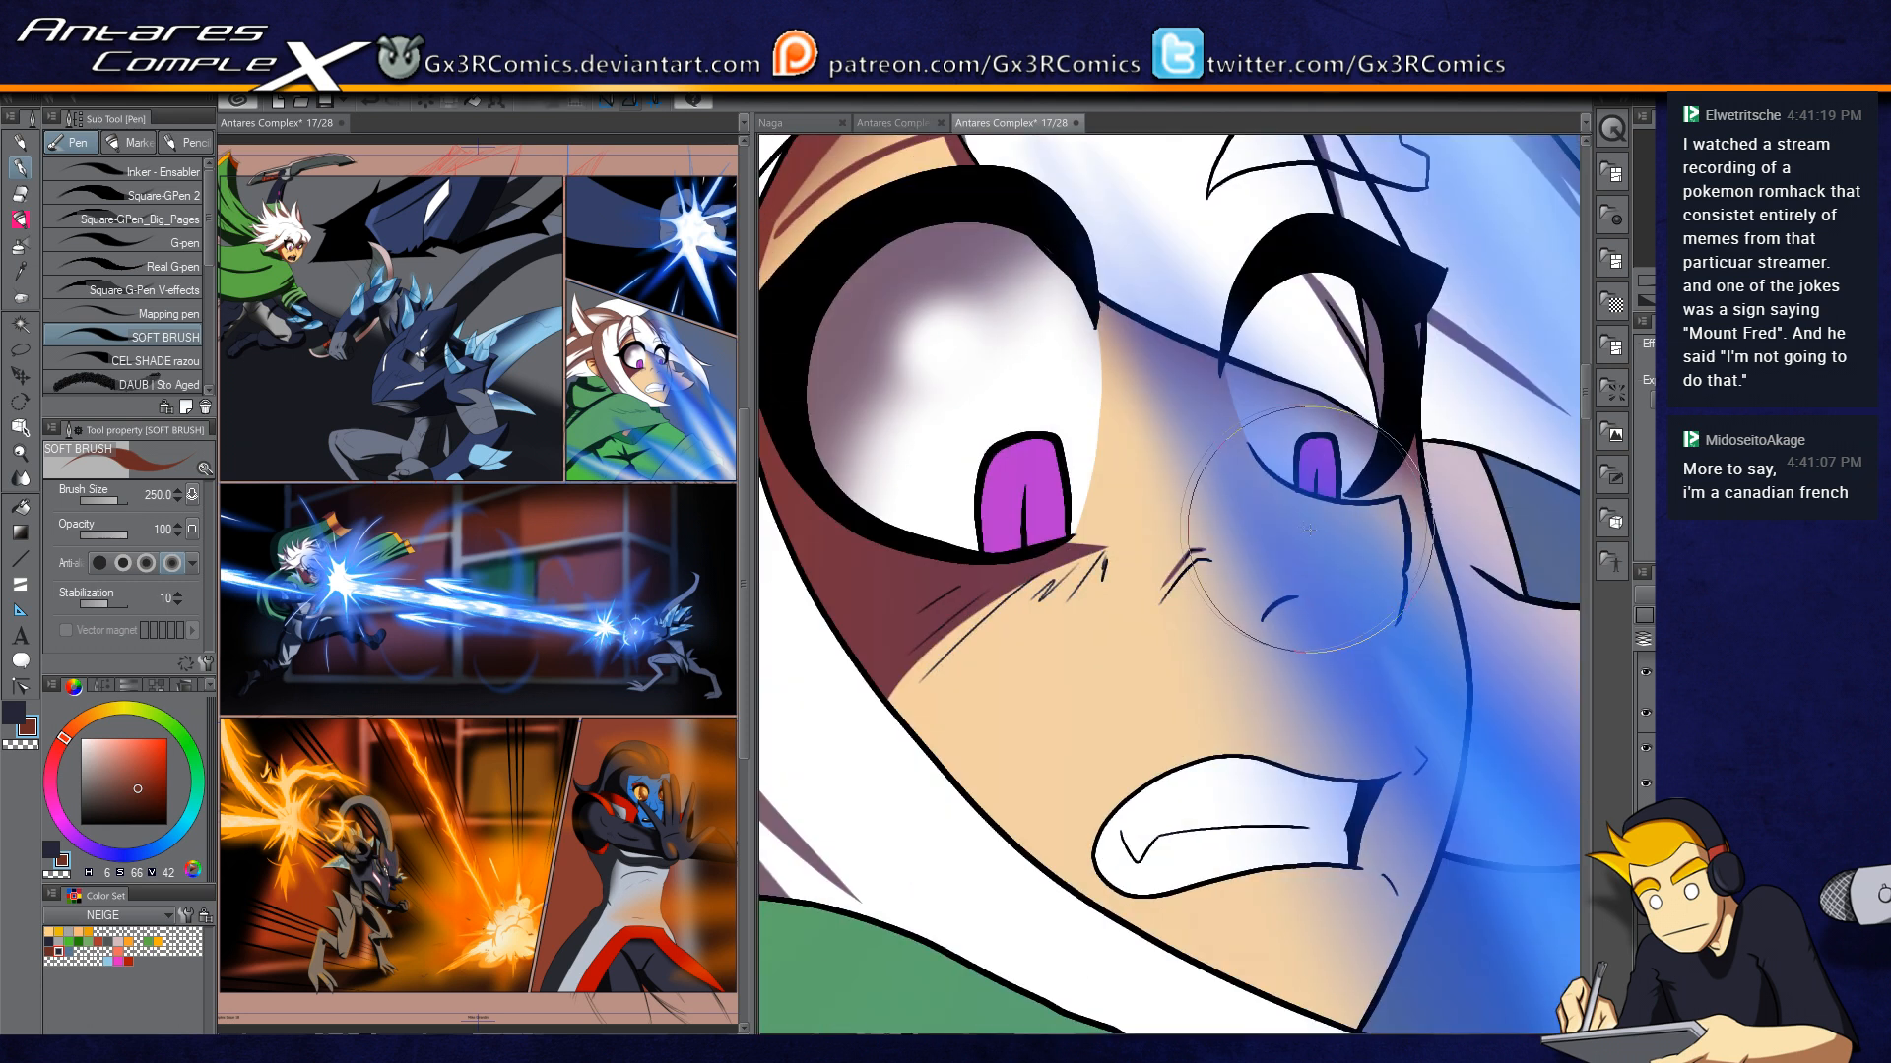
pyautogui.press('w')
pyautogui.click(1056, 455)
pyautogui.press('p')
pyautogui.moveTo(1022, 575)
pyautogui.mouseDown()
pyautogui.moveTo(1069, 571)
pyautogui.moveTo(998, 567)
pyautogui.moveTo(1059, 505)
pyautogui.mouseUp()
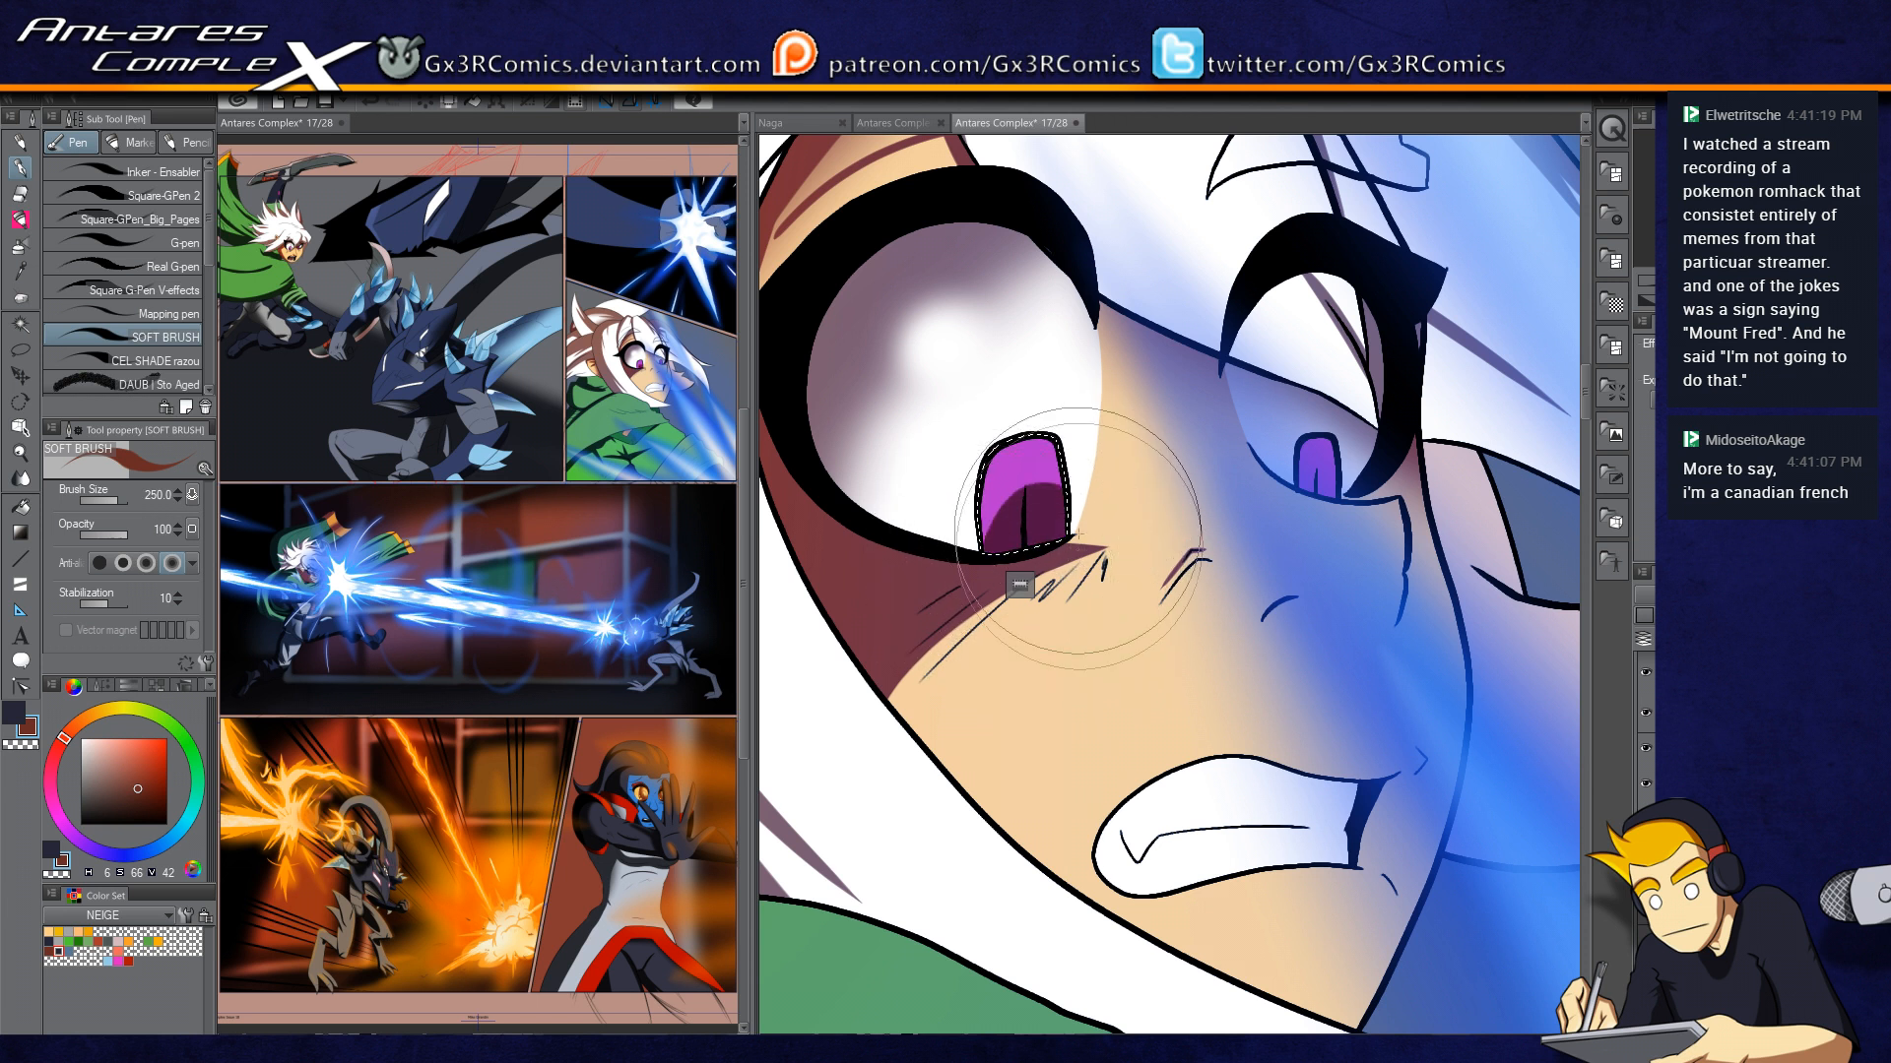
pyautogui.hotkey('ctrl', 'z')
pyautogui.moveTo(988, 539); pyautogui.dragTo(1019, 413)
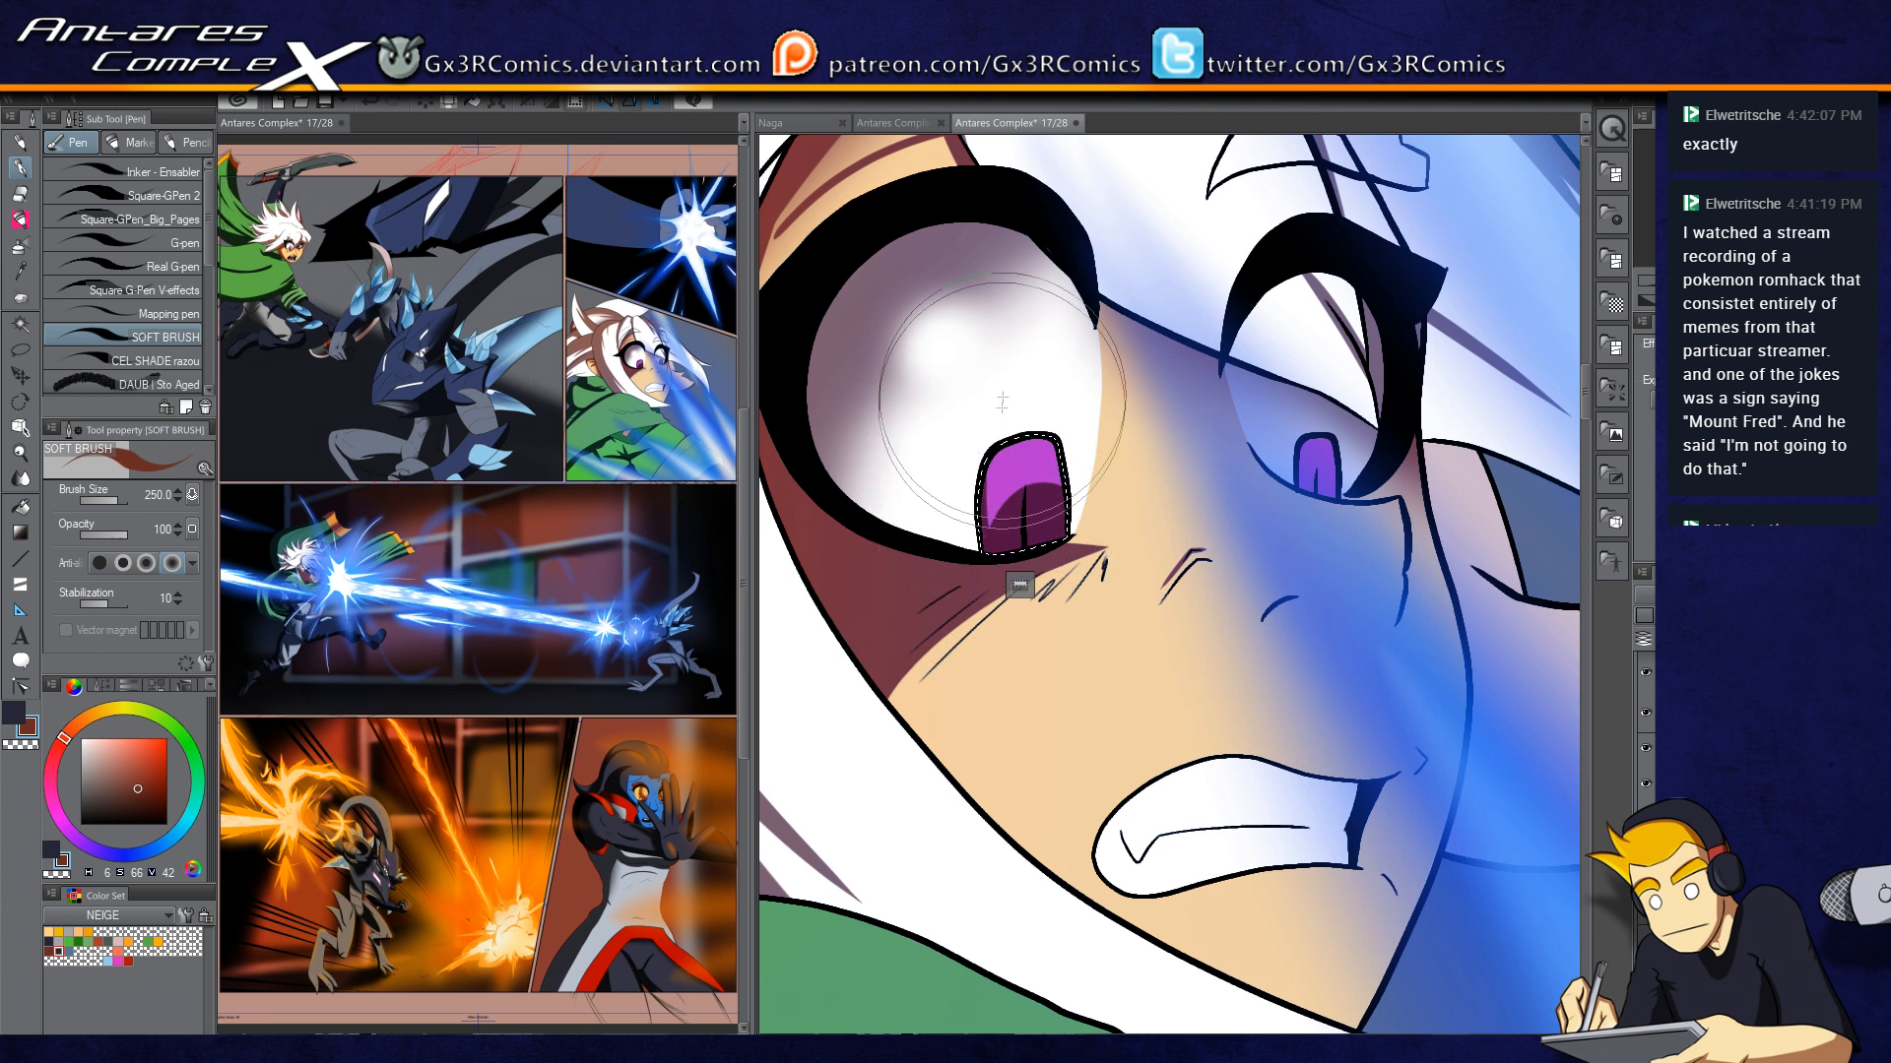
pyautogui.press('c')
pyautogui.moveTo(1052, 538); pyautogui.dragTo(1067, 542)
pyautogui.click(1005, 522)
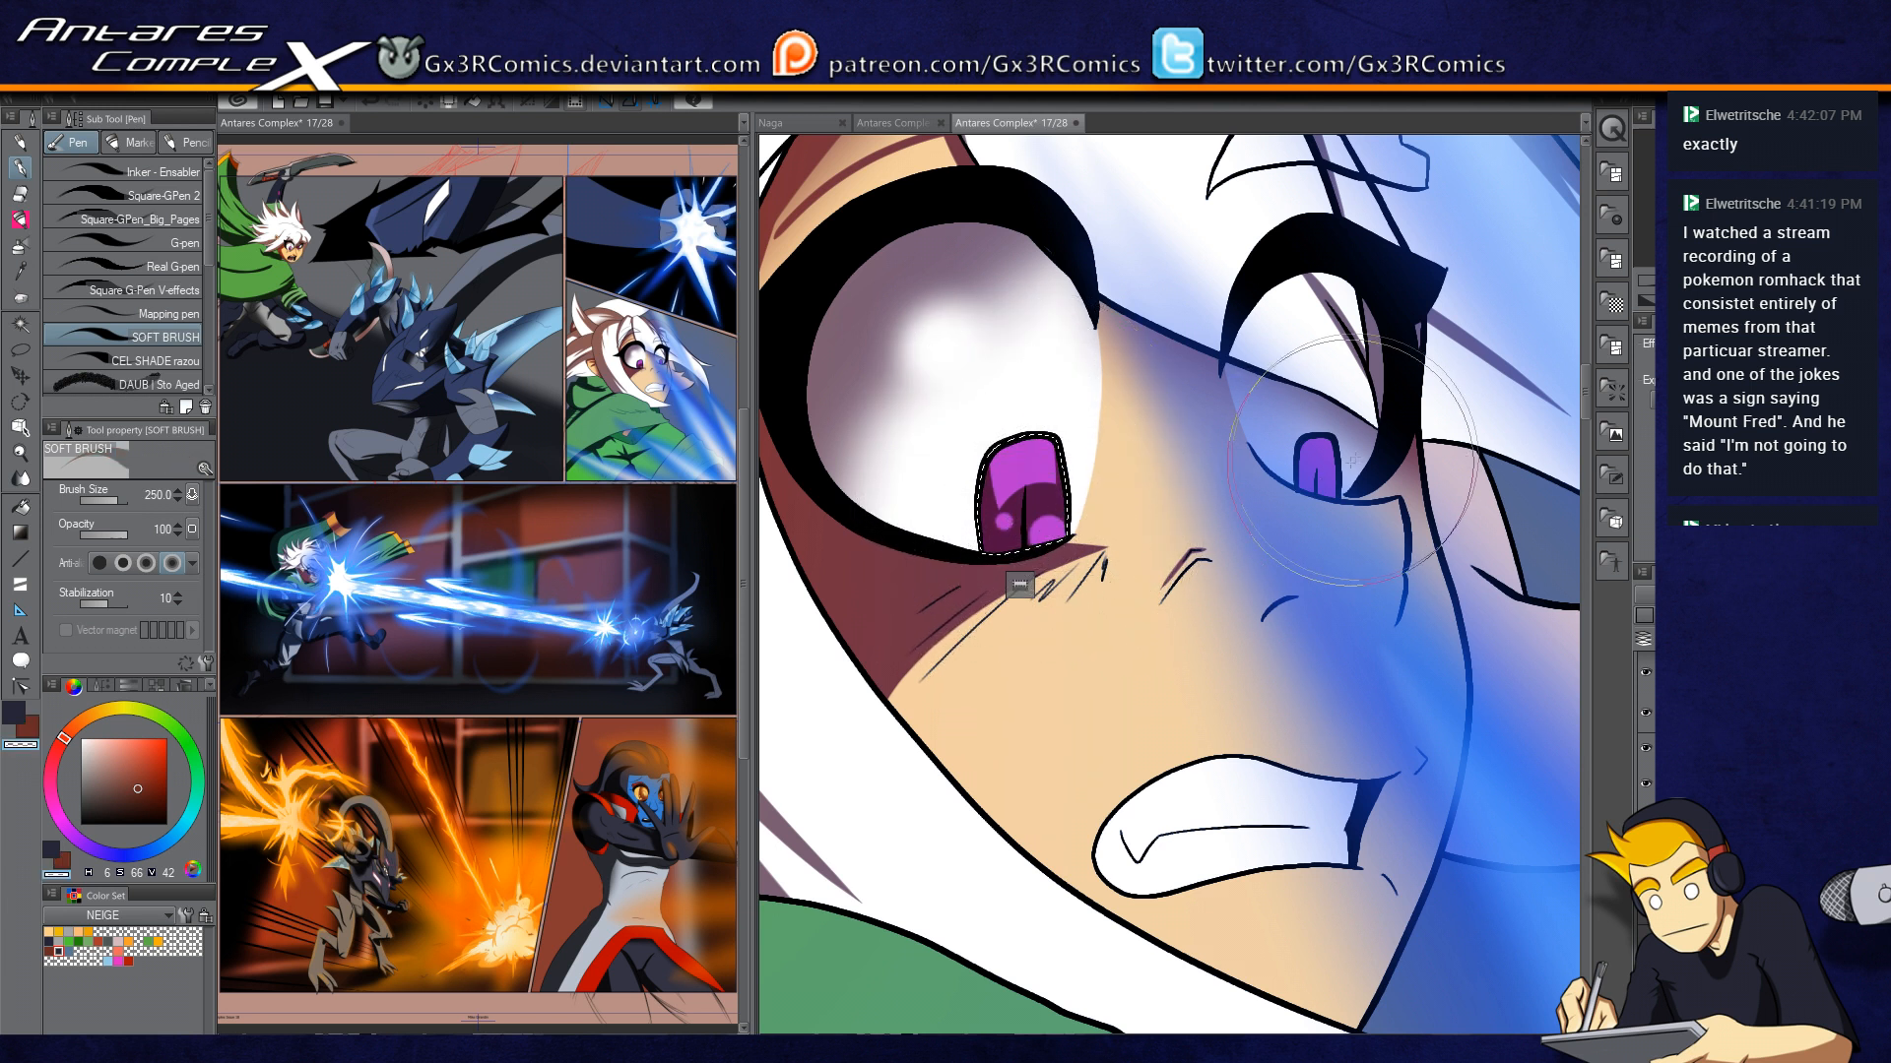
# Step: Select the far eye's purple iris, shade it with the SOFT BRUSH and clear small highlights with transparent colour
pyautogui.press('w')
pyautogui.click(1316, 460)
pyautogui.press('p')
pyautogui.press('x')
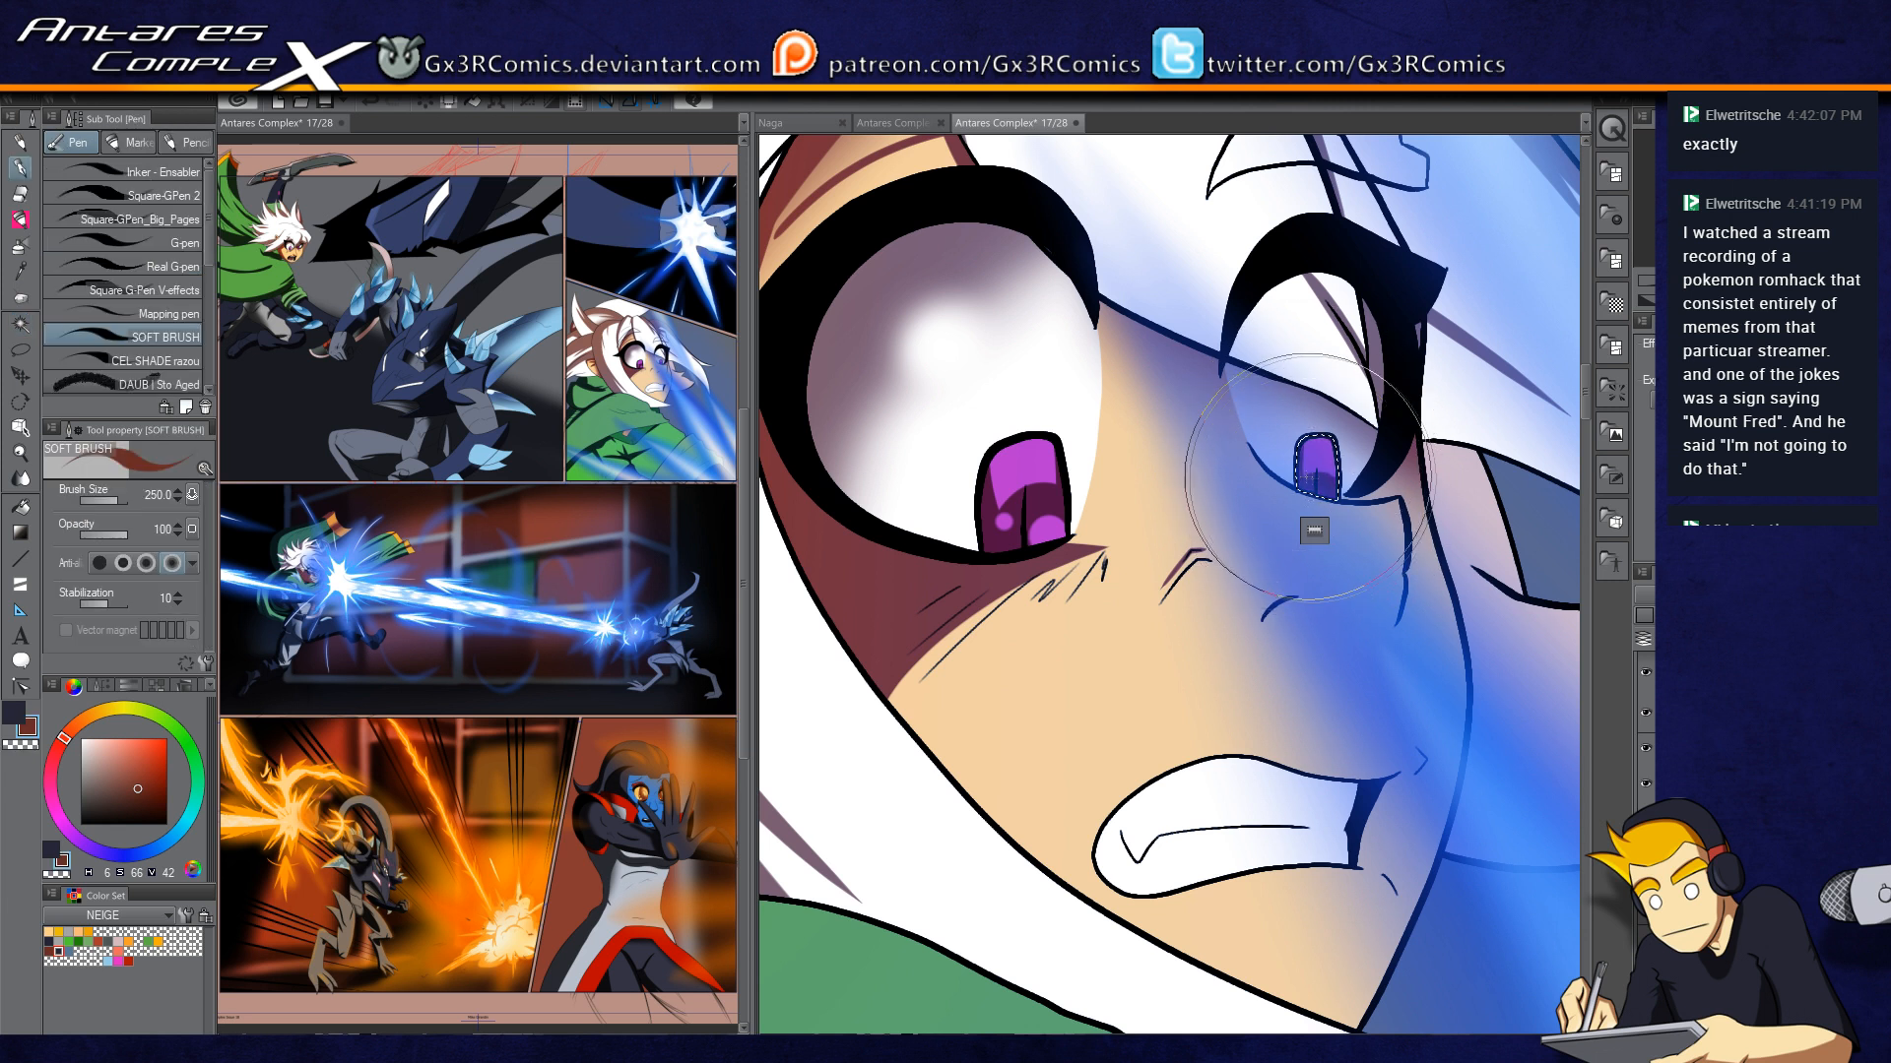
pyautogui.press('c')
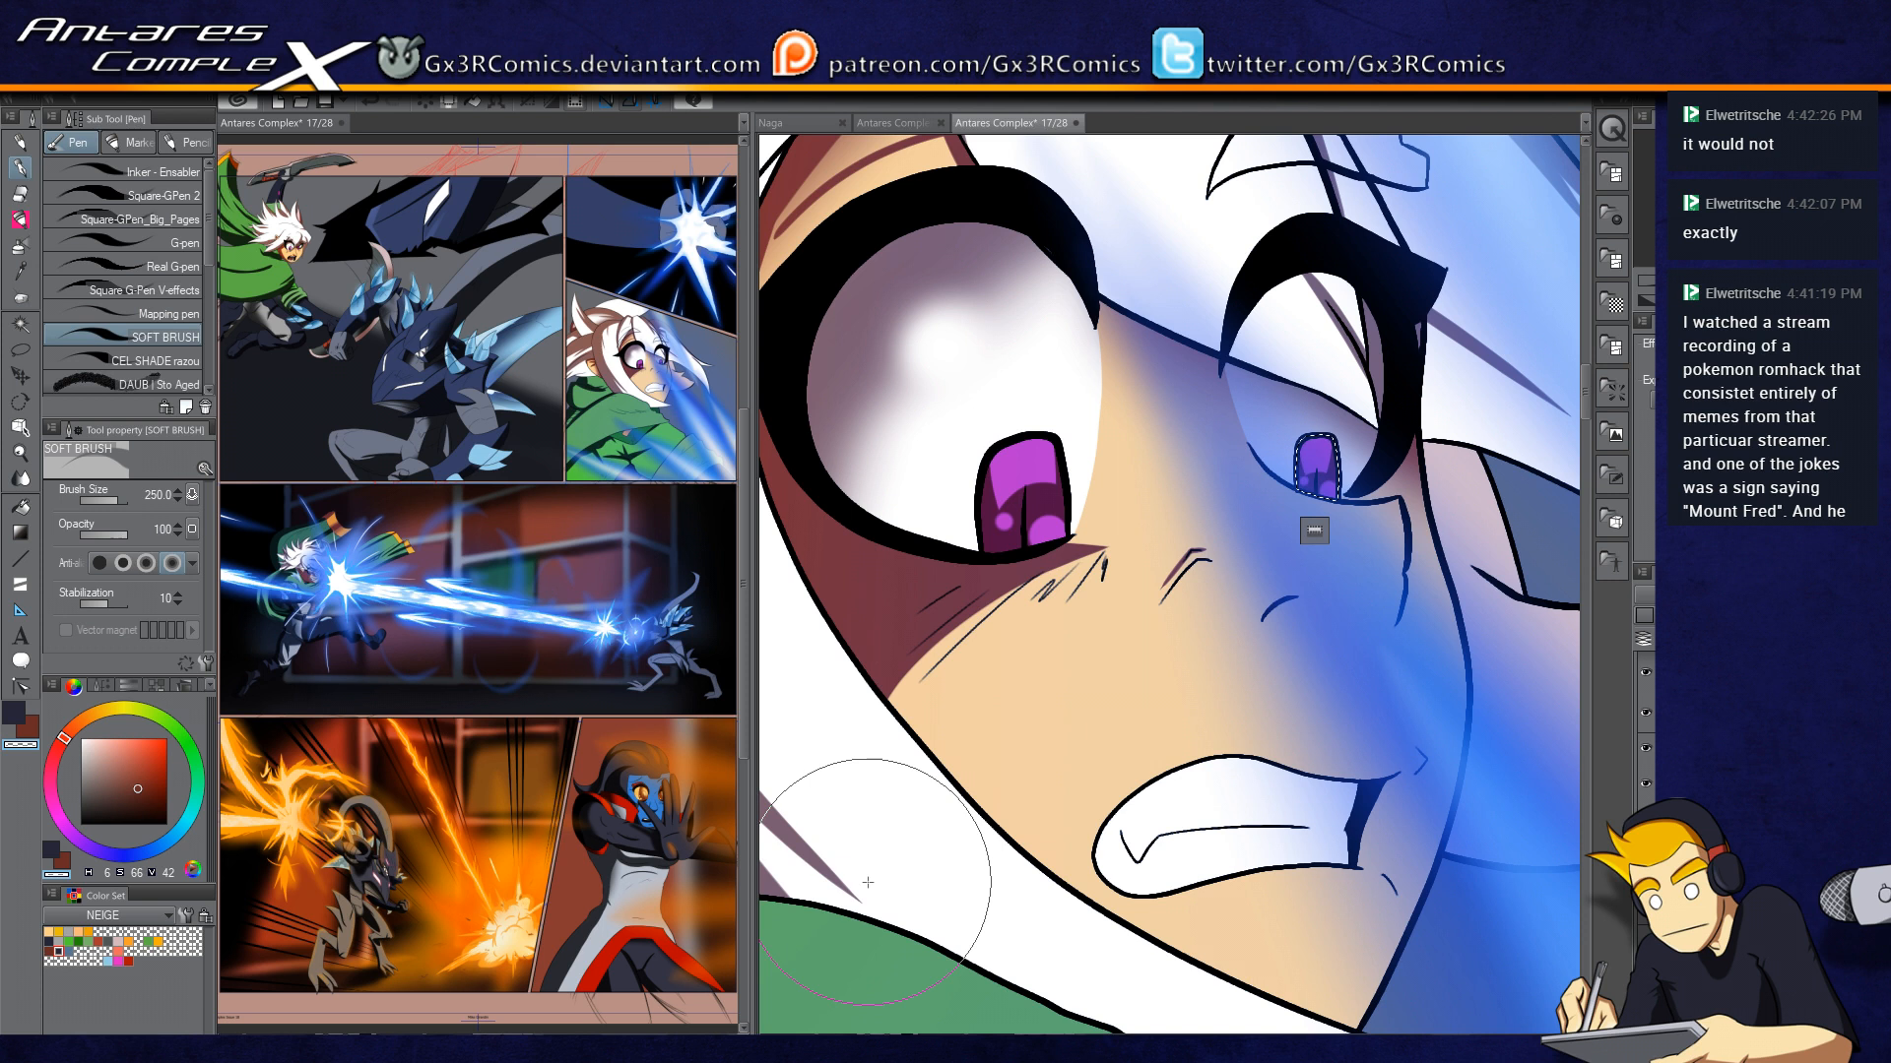
# Step: Select the face skin and paint shadows around the far eye and beside the nose with the SOFT BRUSH at size 300
pyautogui.press('w')
pyautogui.click(1293, 537)
pyautogui.moveTo(1293, 537); pyautogui.dragTo(1077, 557)
pyautogui.press('p')
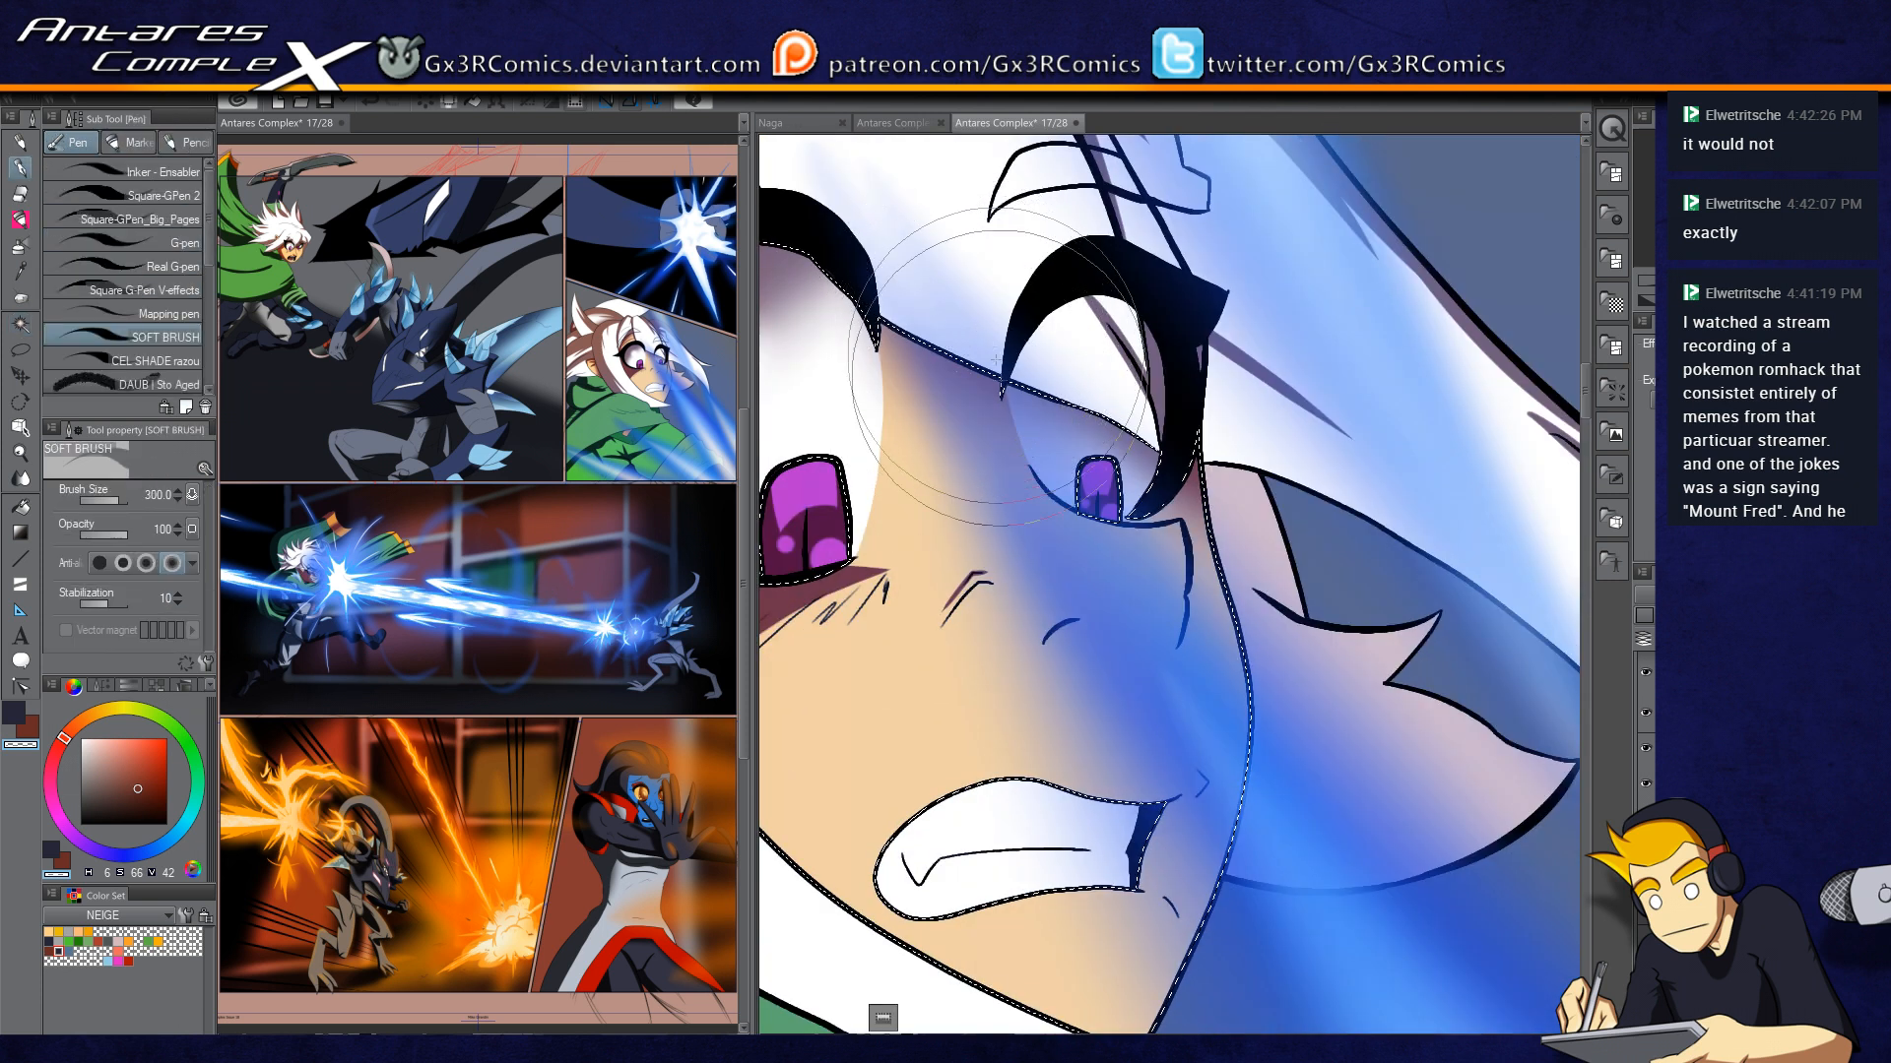
pyautogui.moveTo(978, 337)
pyautogui.mouseDown()
pyautogui.moveTo(1014, 384)
pyautogui.moveTo(985, 394)
pyautogui.moveTo(1004, 404)
pyautogui.moveTo(1000, 389)
pyautogui.moveTo(995, 413)
pyautogui.moveTo(1002, 399)
pyautogui.moveTo(1052, 505)
pyautogui.moveTo(988, 362)
pyautogui.moveTo(1066, 514)
pyautogui.moveTo(1046, 501)
pyautogui.moveTo(1083, 521)
pyautogui.mouseUp()
pyautogui.moveTo(1134, 401)
pyautogui.mouseDown()
pyautogui.moveTo(1112, 521)
pyautogui.moveTo(1087, 529)
pyautogui.moveTo(1188, 519)
pyautogui.moveTo(1213, 539)
pyautogui.moveTo(976, 595)
pyautogui.moveTo(989, 575)
pyautogui.moveTo(1078, 613)
pyautogui.moveTo(1101, 595)
pyautogui.moveTo(1090, 642)
pyautogui.moveTo(1064, 654)
pyautogui.moveTo(1154, 624)
pyautogui.moveTo(1100, 690)
pyautogui.mouseUp()
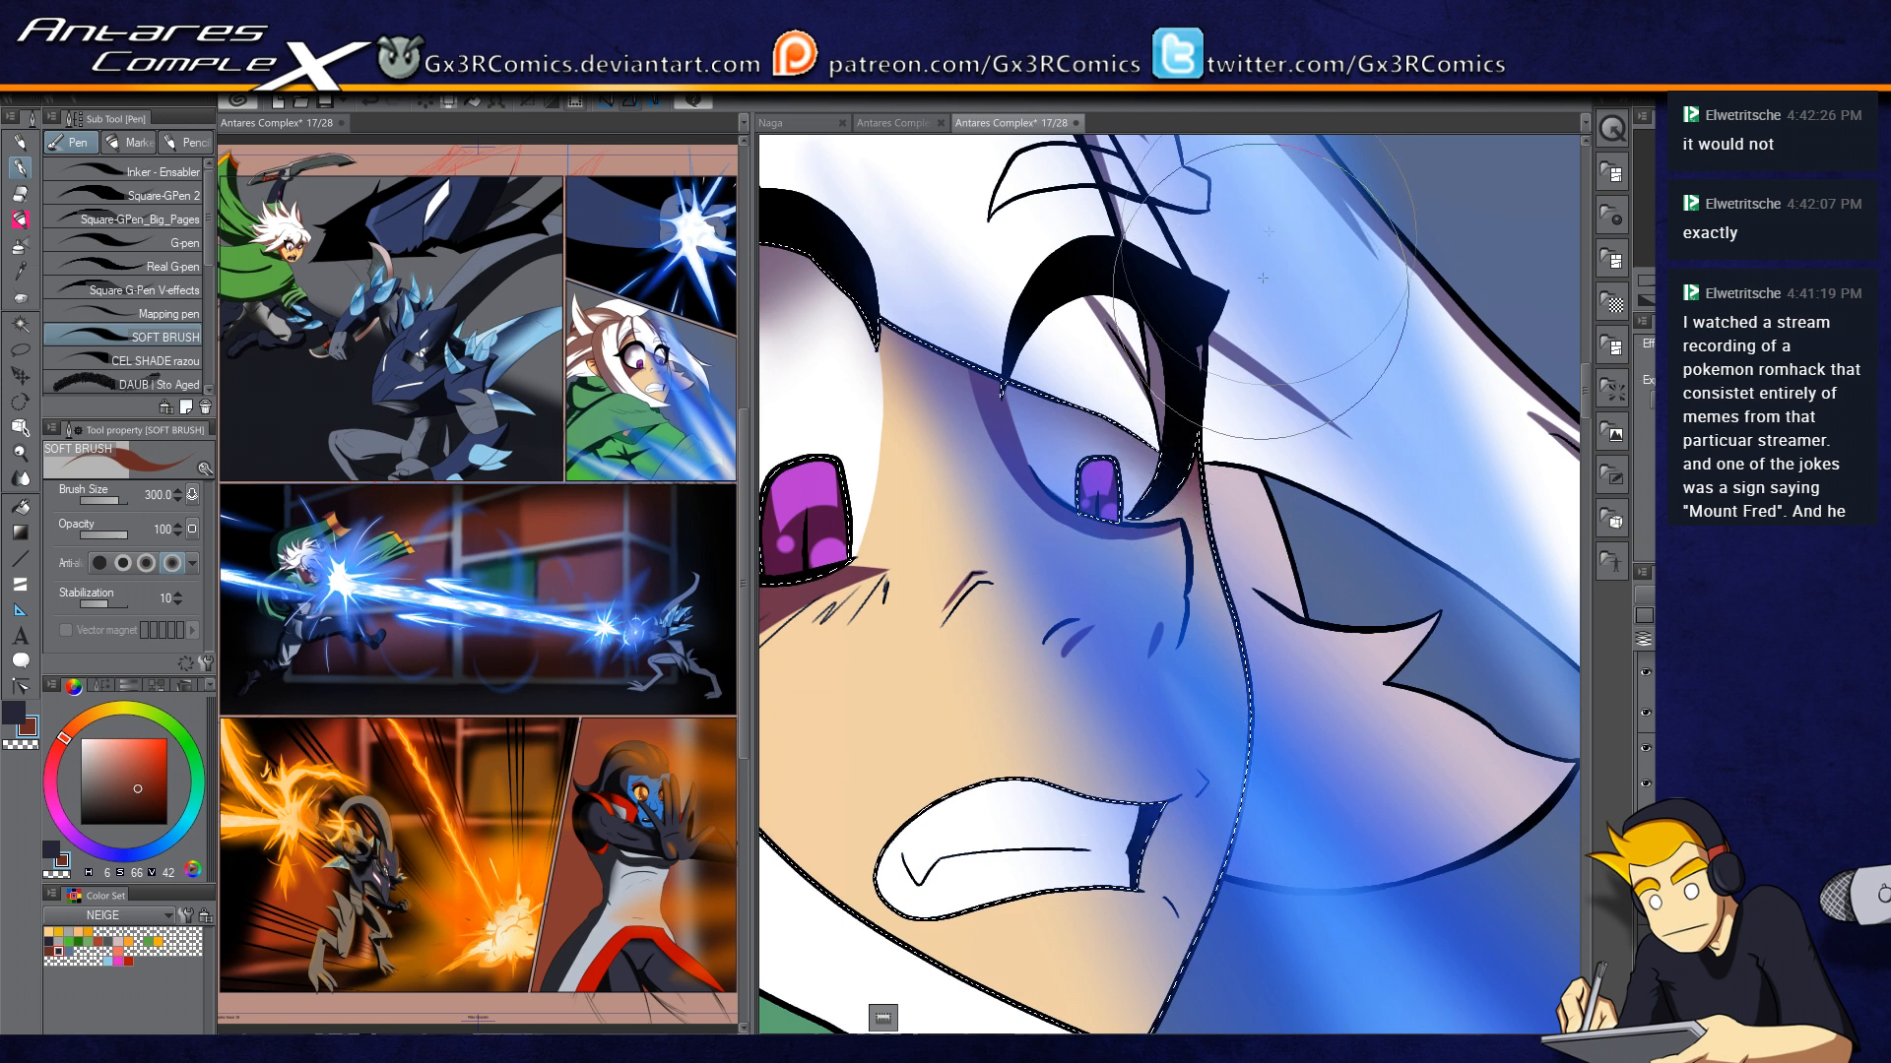
# Step: Select the pointed skin-coloured tuft beside the face and paint a dark shadow over its upper part beneath the hair
pyautogui.moveTo(1275, 576)
pyautogui.mouseDown()
pyautogui.moveTo(1206, 380)
pyautogui.moveTo(1152, 497)
pyautogui.mouseUp()
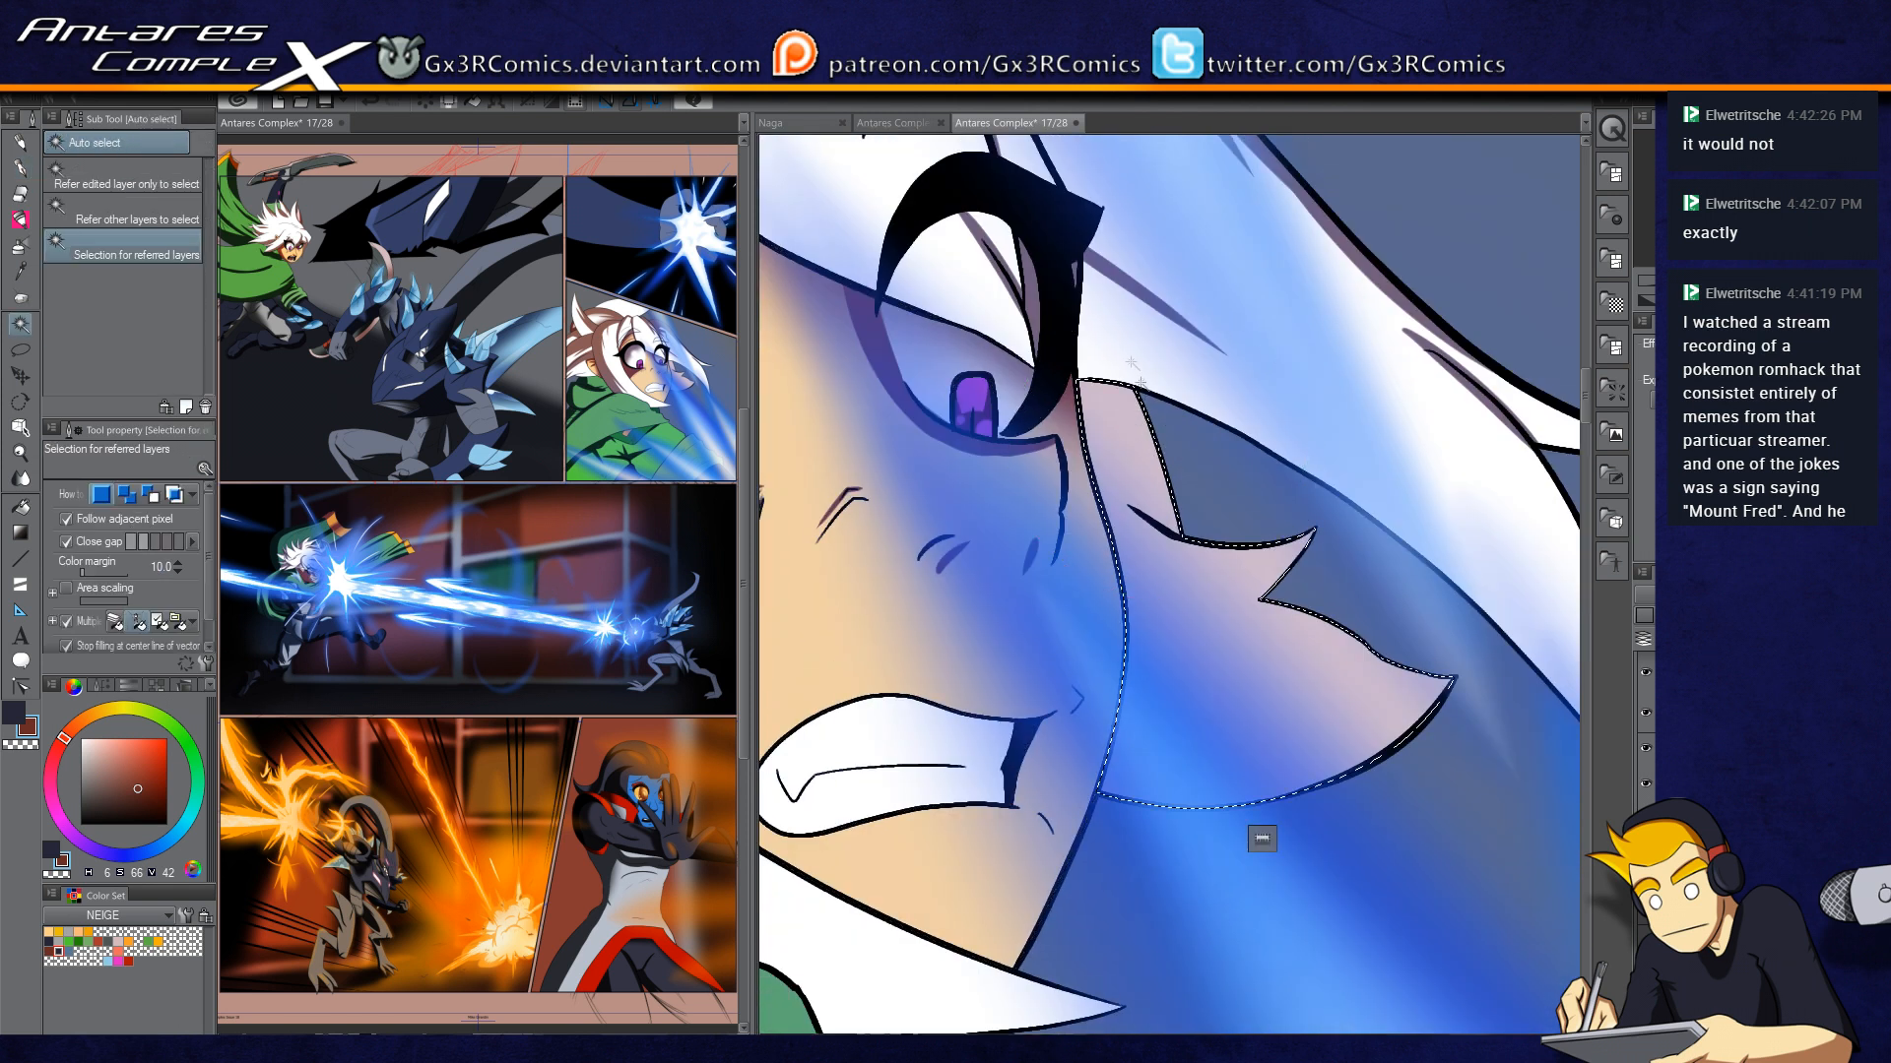
pyautogui.moveTo(1117, 379); pyautogui.dragTo(1196, 628)
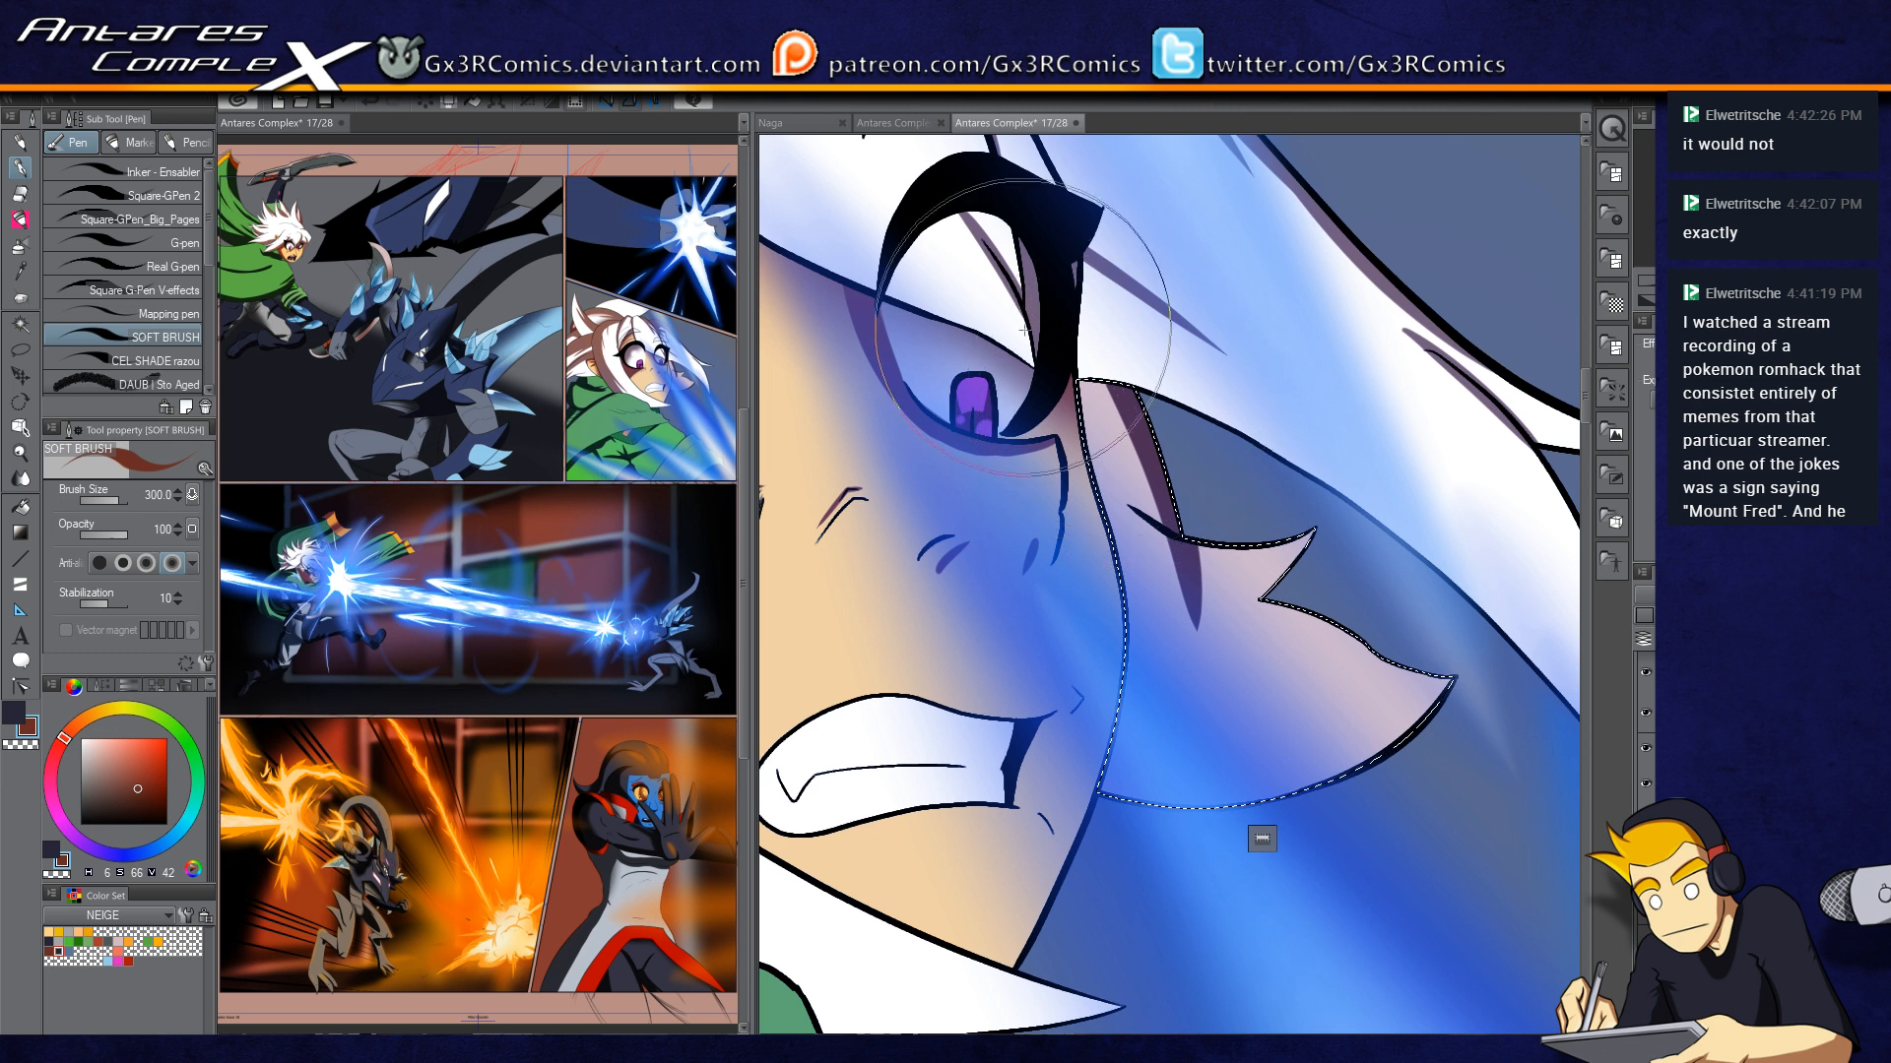
pyautogui.moveTo(1029, 330)
pyautogui.mouseDown()
pyautogui.moveTo(1187, 522)
pyautogui.moveTo(1211, 589)
pyautogui.mouseUp()
pyautogui.moveTo(1035, 344); pyautogui.dragTo(1142, 586)
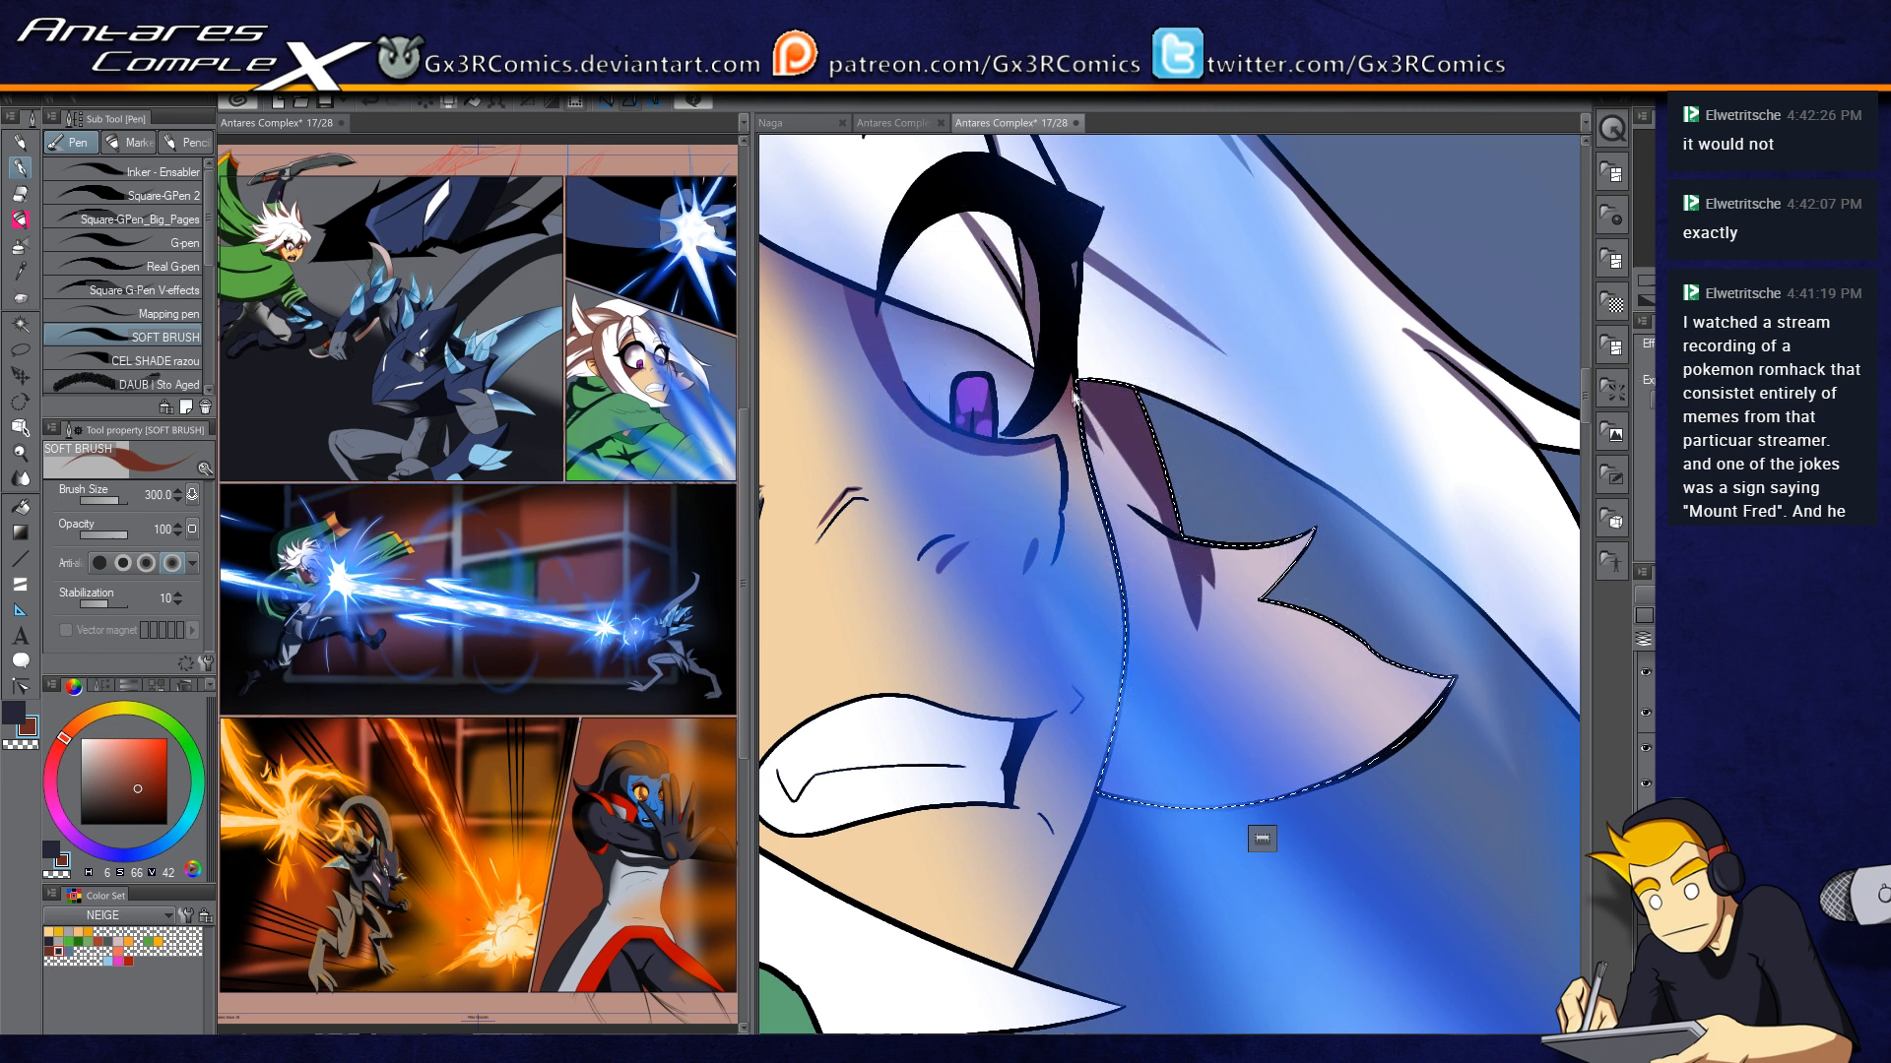
pyautogui.moveTo(1042, 330); pyautogui.dragTo(1160, 575)
# Step: Trim the ragged tips of the tuft shadow with transparent colour and repaint its lower edge in the shadow colour
pyautogui.press('c')
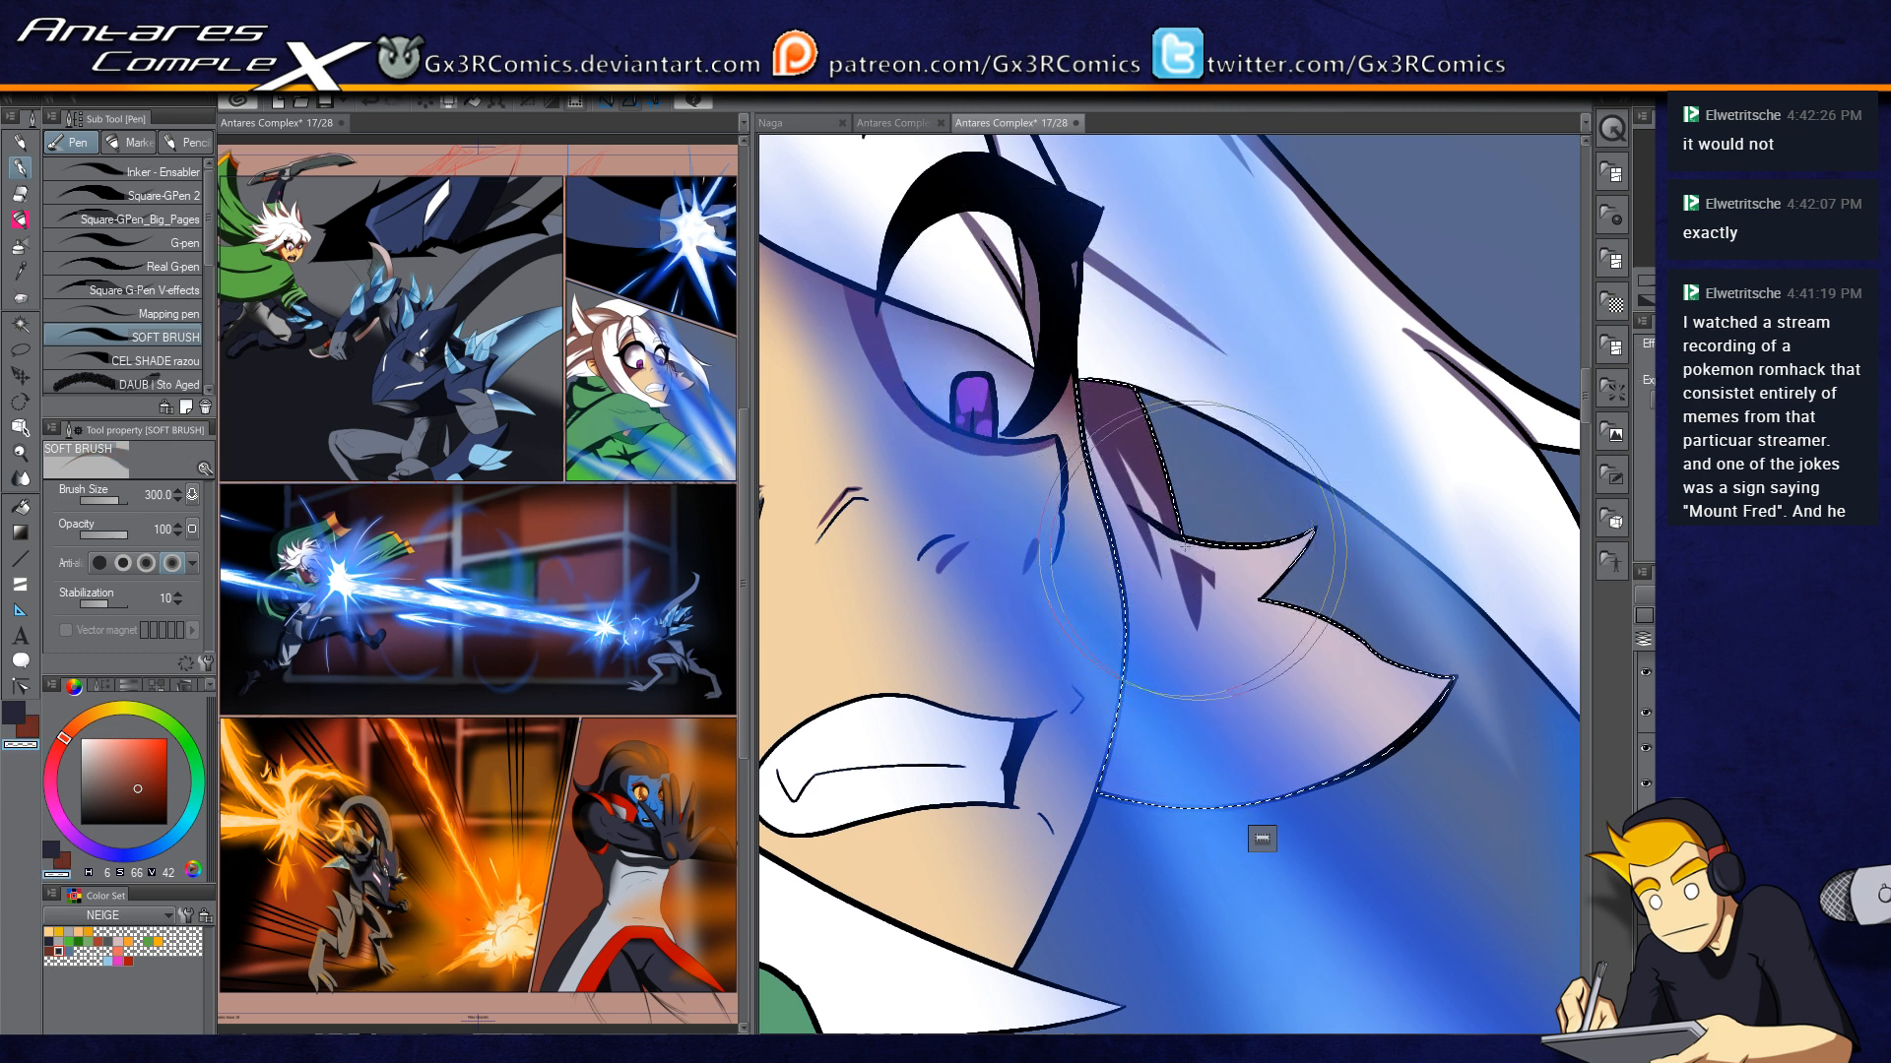
pyautogui.moveTo(1120, 516); pyautogui.dragTo(1189, 573)
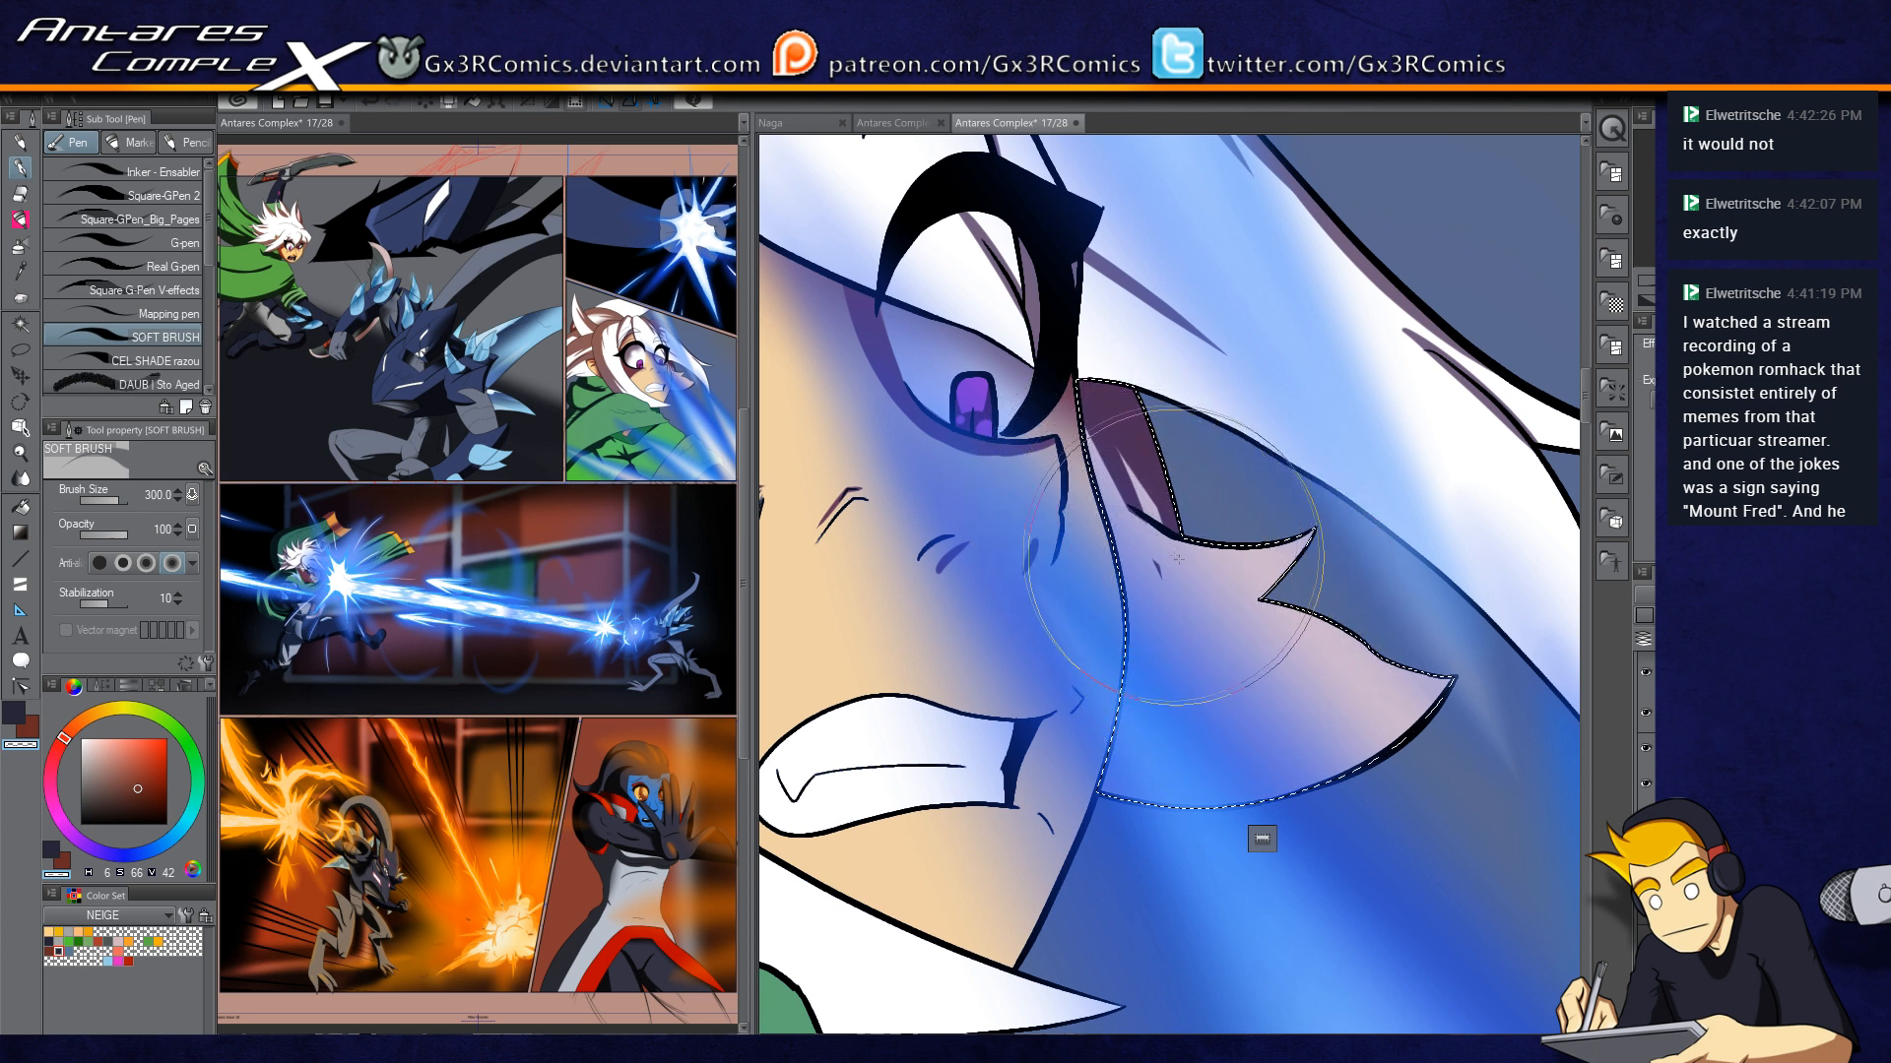
pyautogui.press('c')
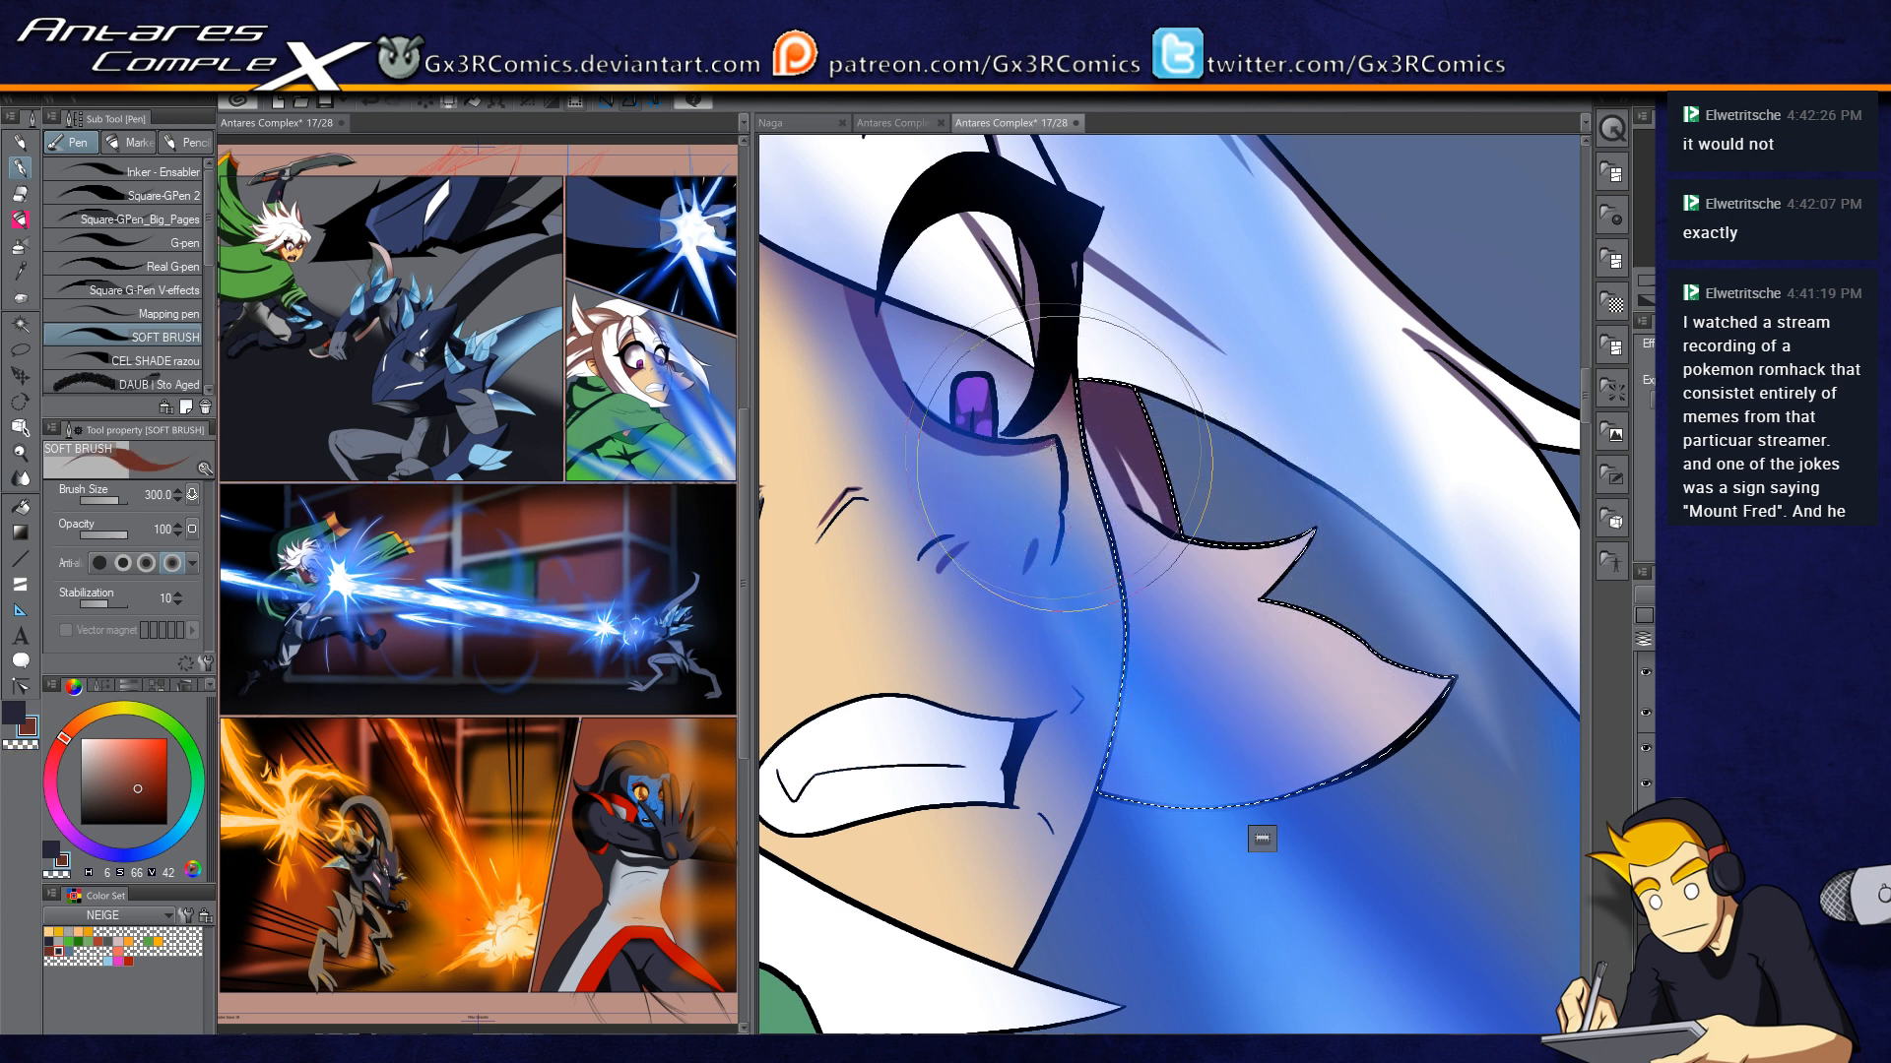
pyautogui.moveTo(1114, 500)
pyautogui.mouseDown()
pyautogui.moveTo(1233, 547)
pyautogui.moveTo(1306, 468)
pyautogui.mouseUp()
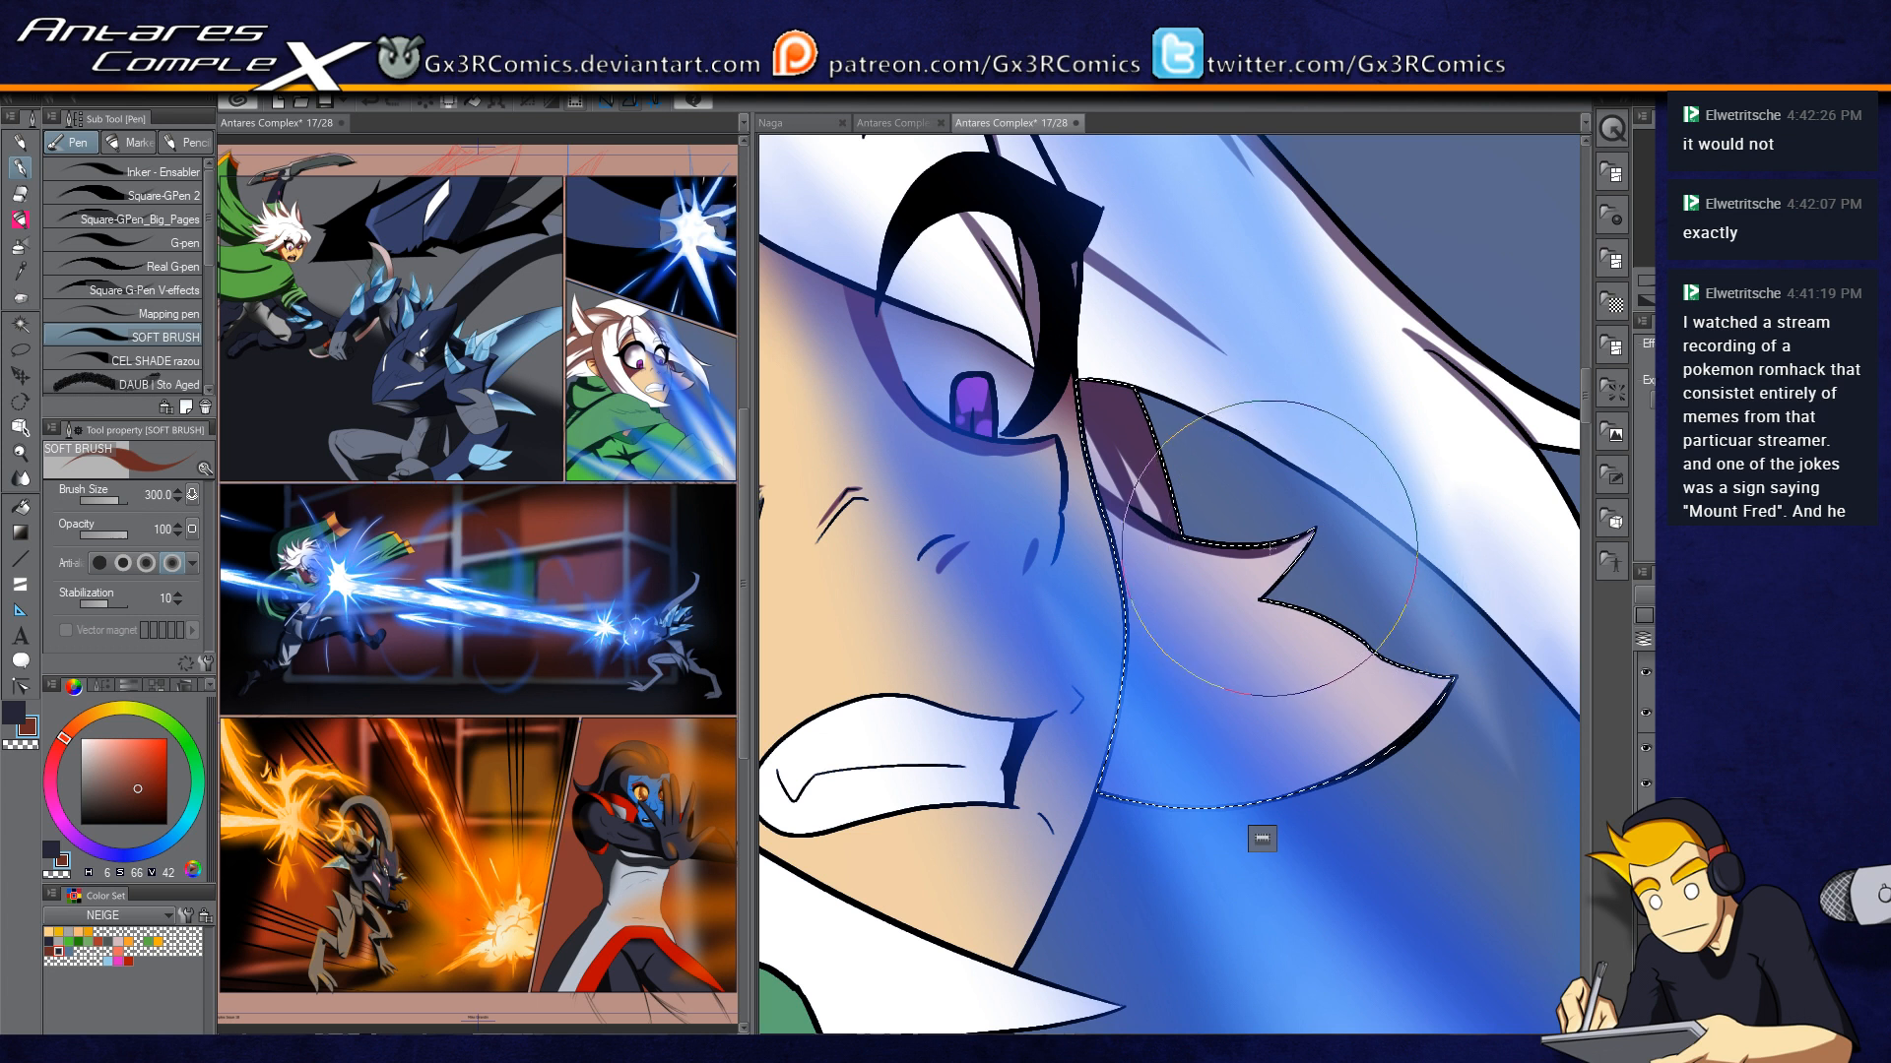
# Step: Paint tapered shadow strokes across the lower part of the tuft beside the face, replacing the first attempt
pyautogui.moveTo(1335, 531); pyautogui.dragTo(1144, 430)
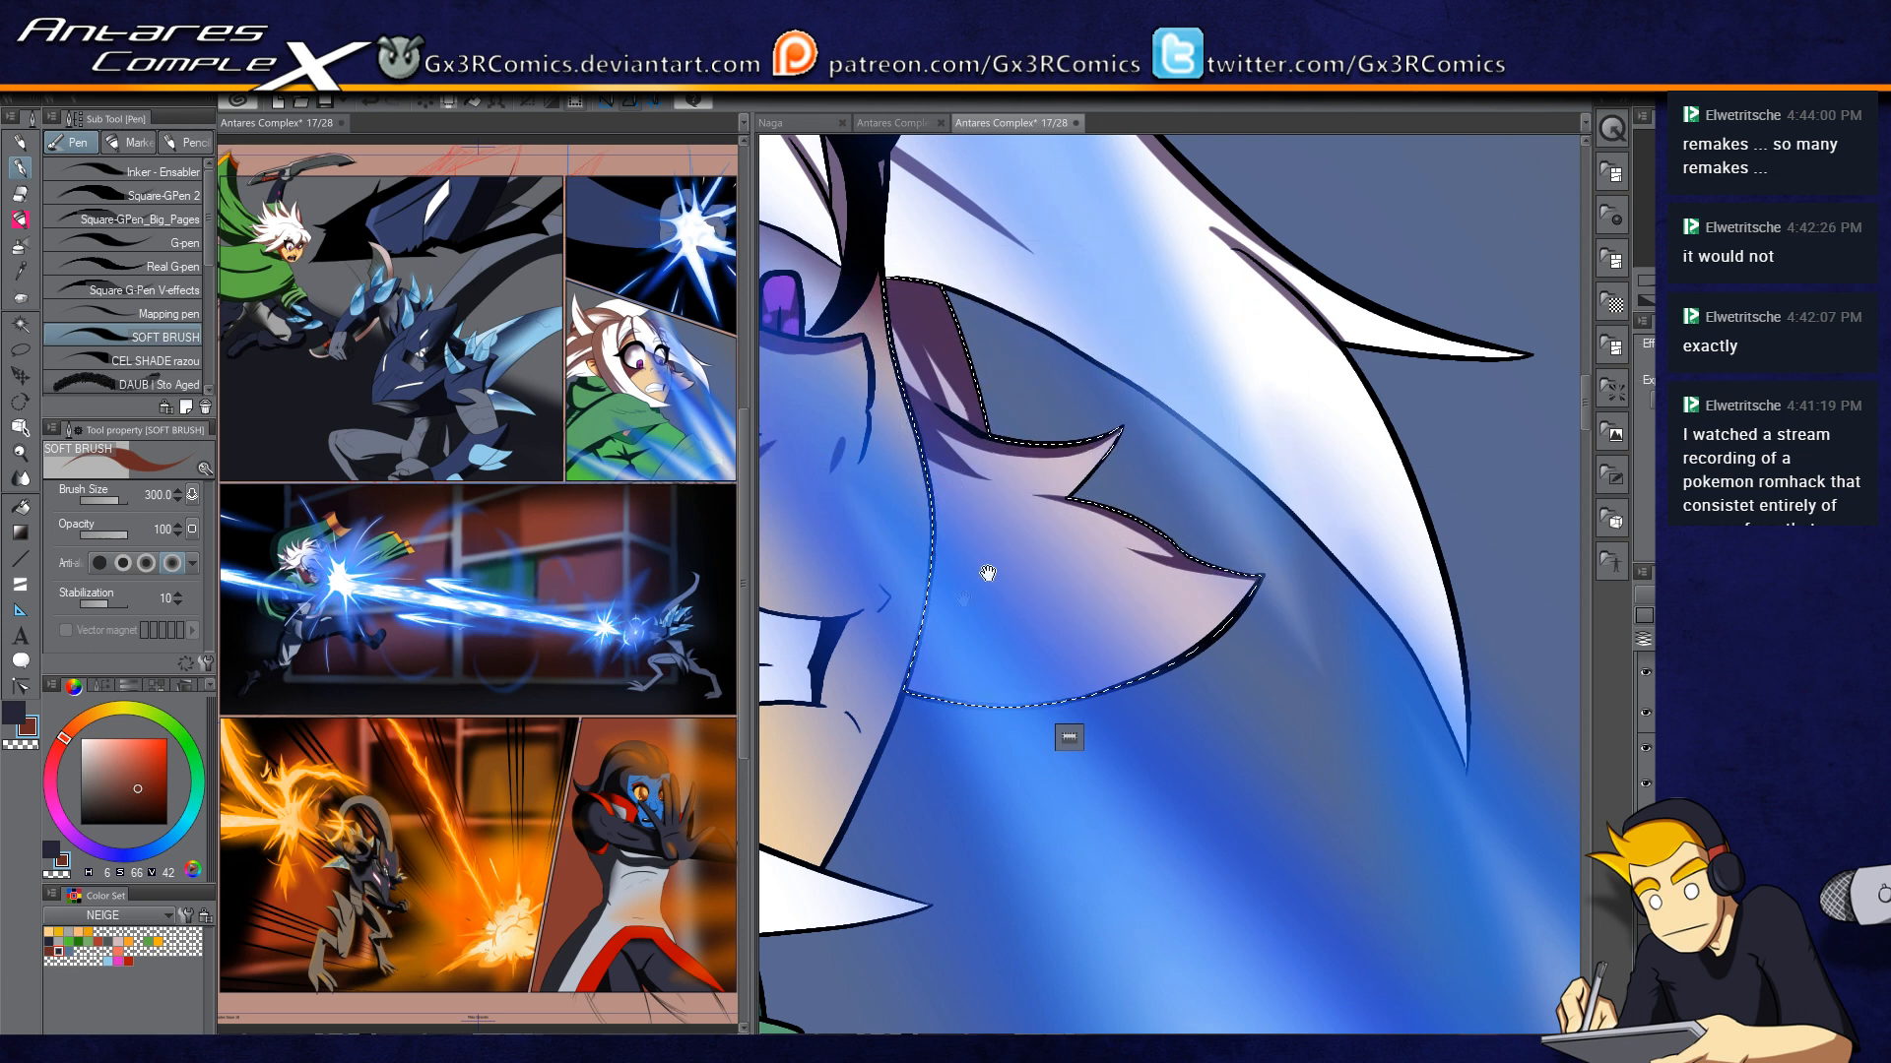
pyautogui.moveTo(1009, 594); pyautogui.dragTo(1290, 504)
pyautogui.moveTo(1187, 540); pyautogui.dragTo(1362, 554)
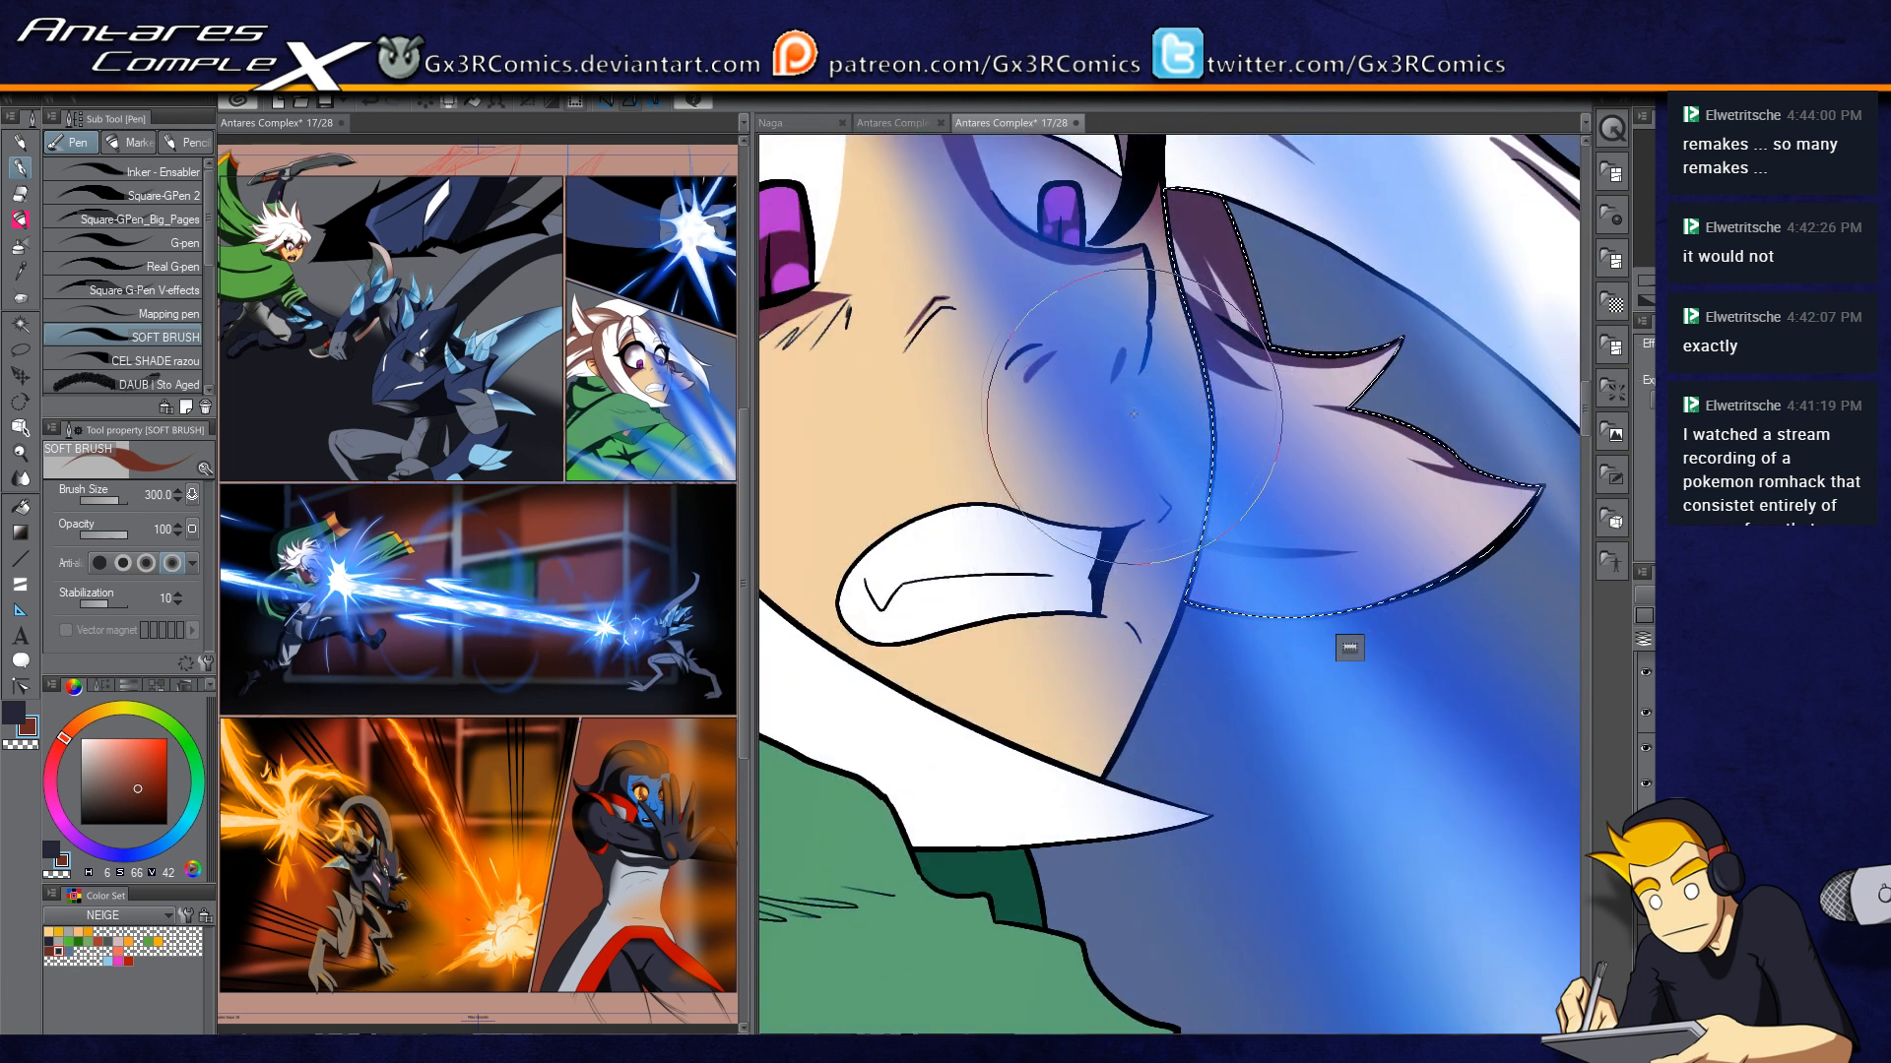
pyautogui.hotkey('ctrl', 'z')
pyautogui.moveTo(1297, 409)
pyautogui.mouseDown()
pyautogui.moveTo(1120, 413)
pyautogui.moveTo(1304, 475)
pyautogui.moveTo(1096, 430)
pyautogui.moveTo(1327, 500)
pyautogui.moveTo(1228, 668)
pyautogui.mouseUp()
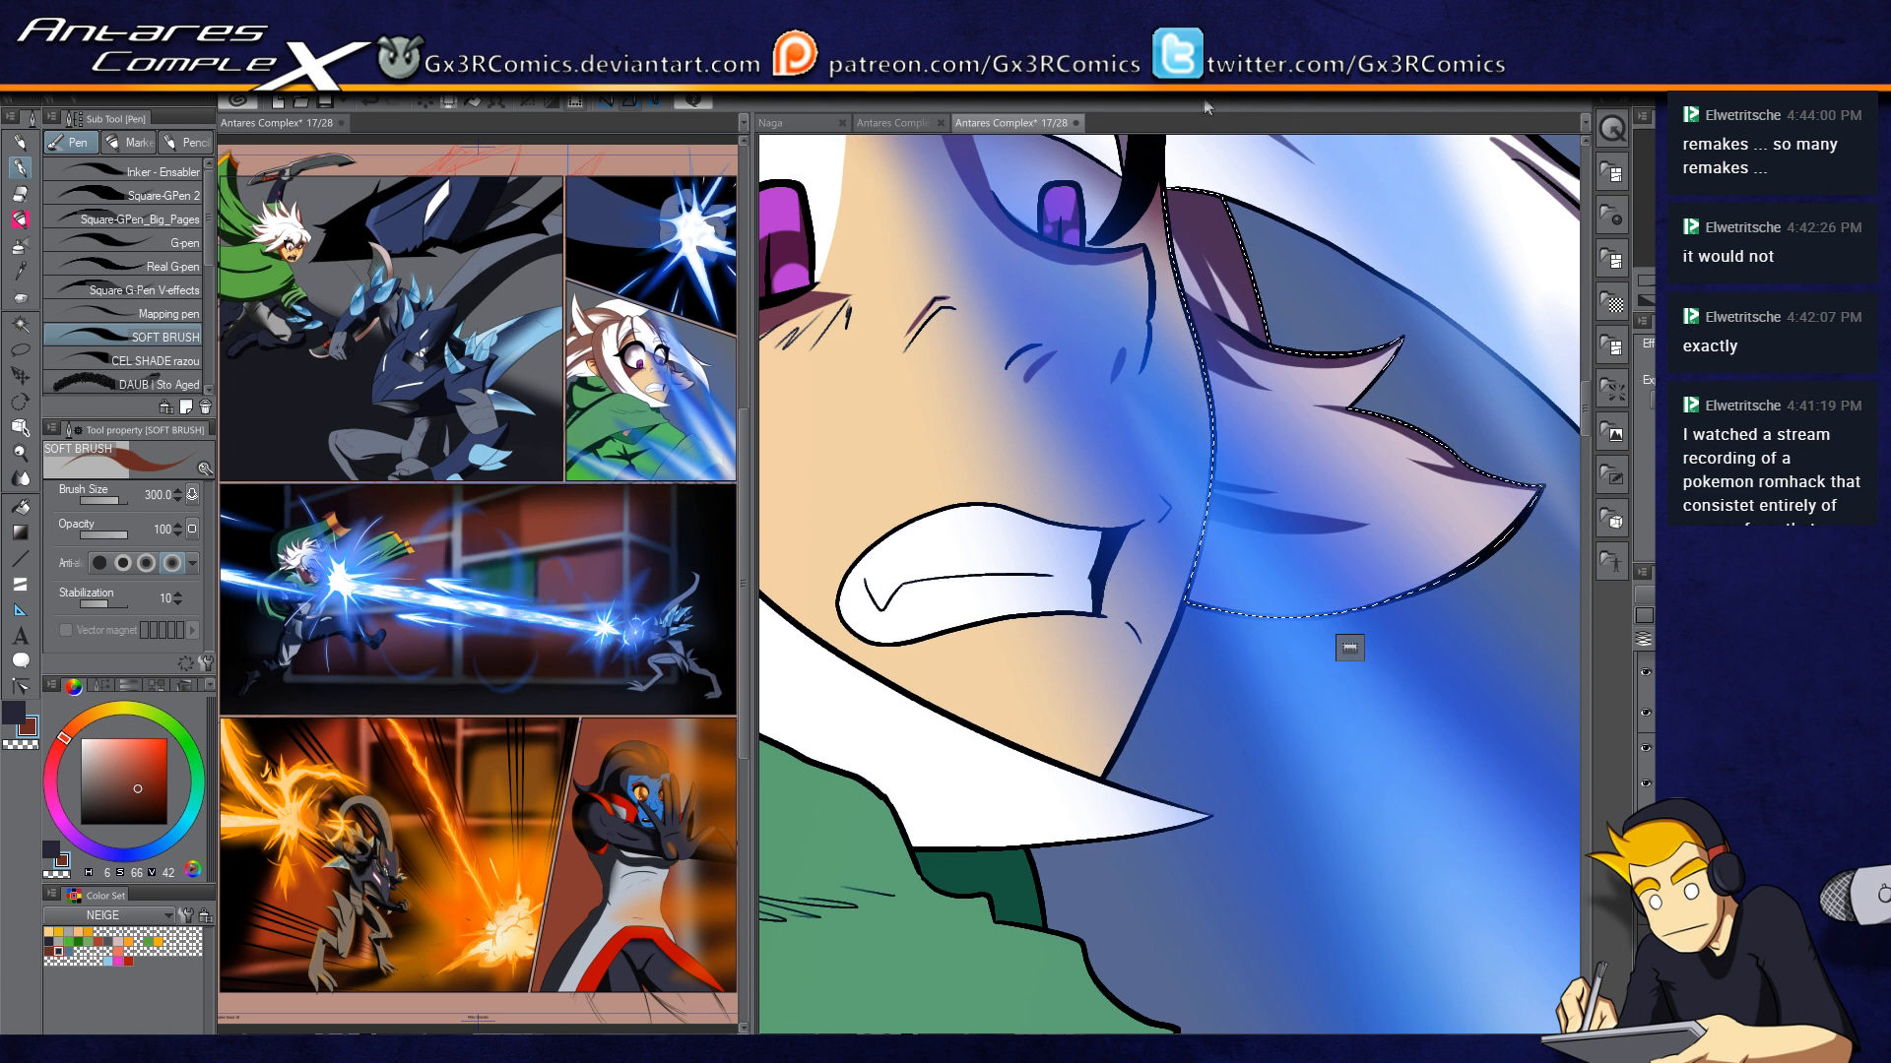
pyautogui.moveTo(1079, 205); pyautogui.dragTo(1080, 629)
pyautogui.moveTo(1016, 337); pyautogui.dragTo(1125, 529)
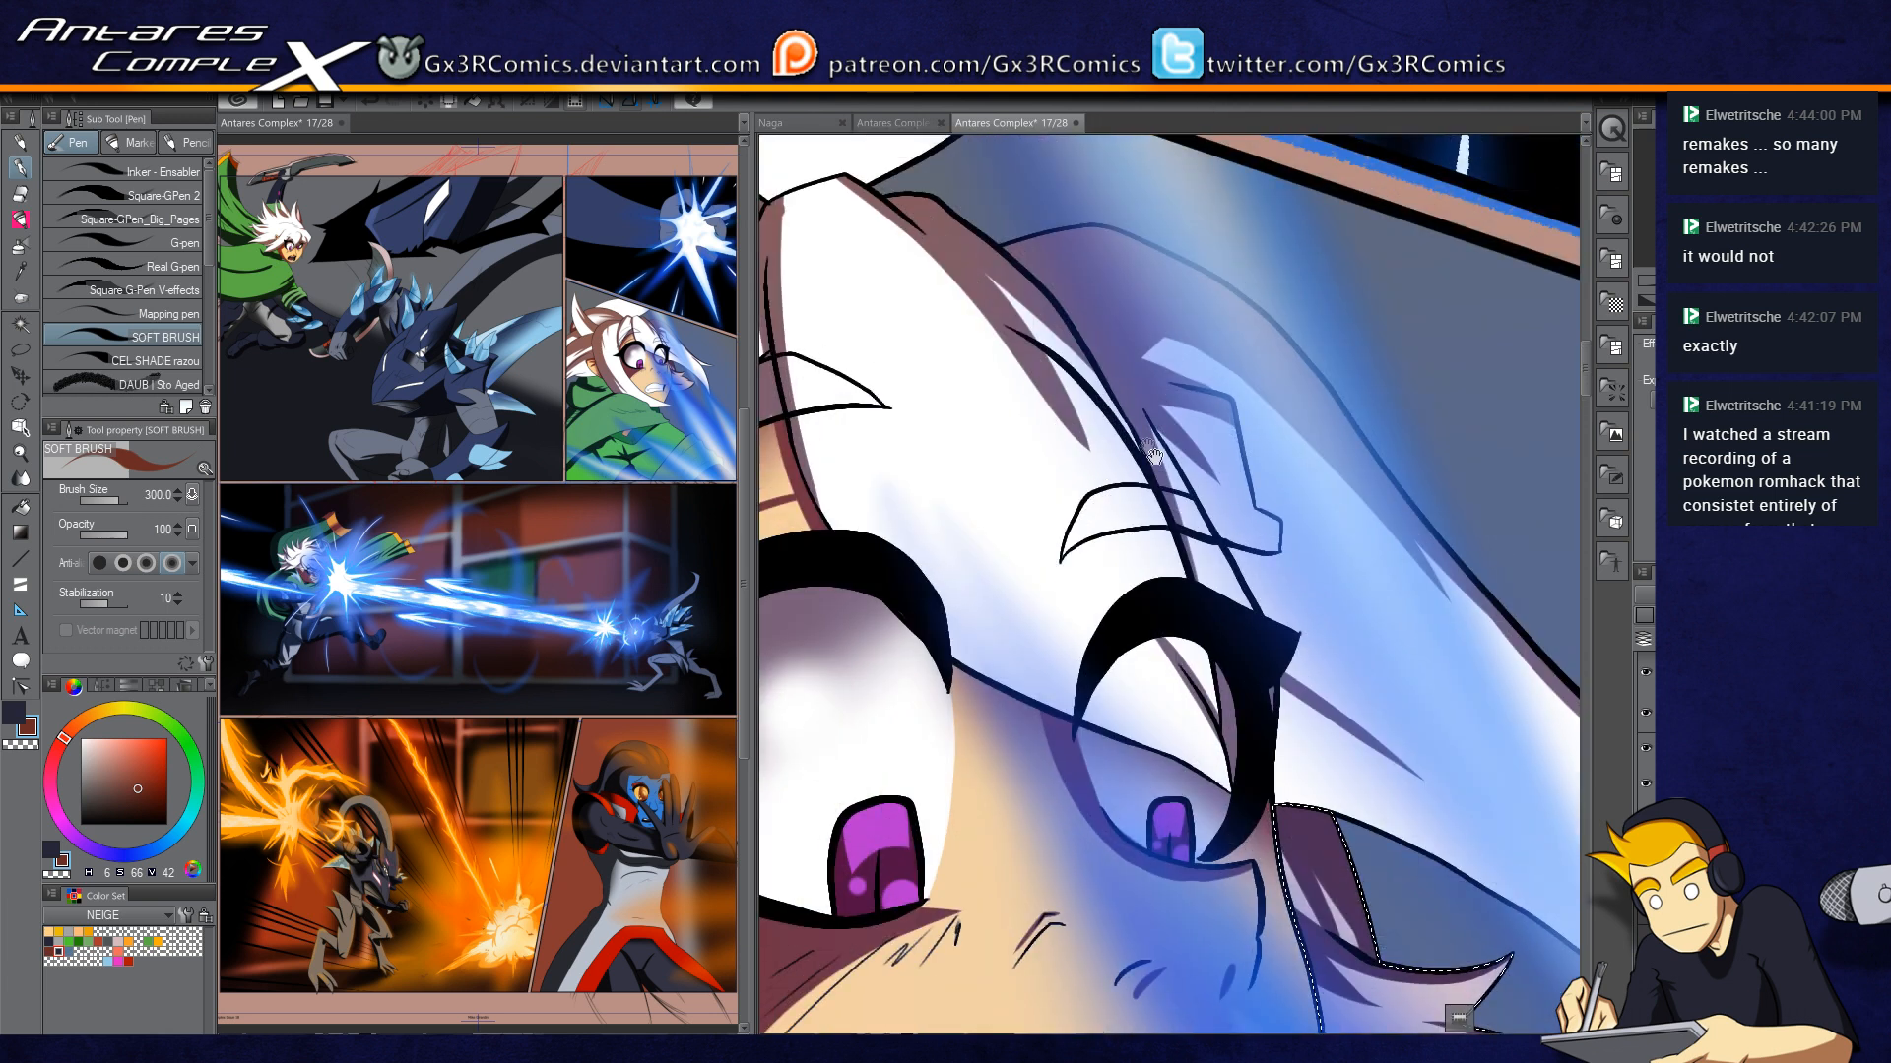
pyautogui.press('w')
pyautogui.click(1131, 510)
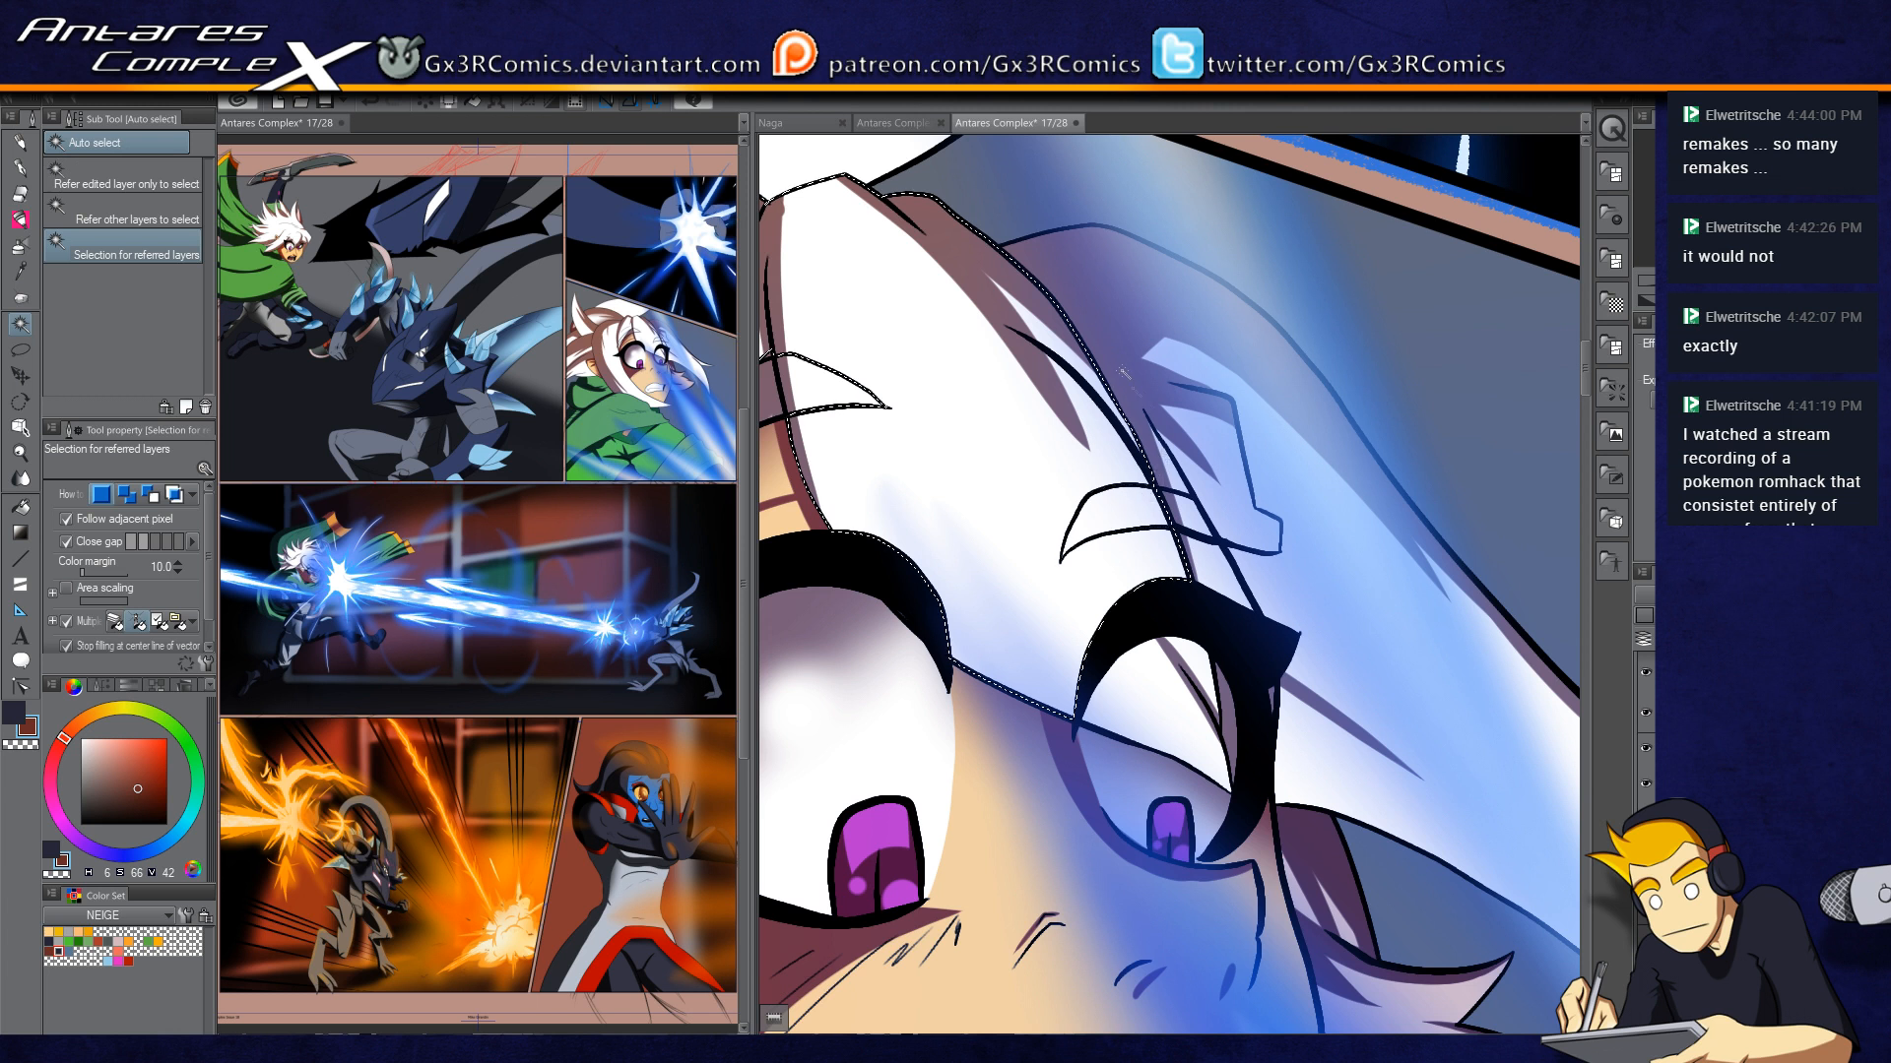
pyautogui.press('p')
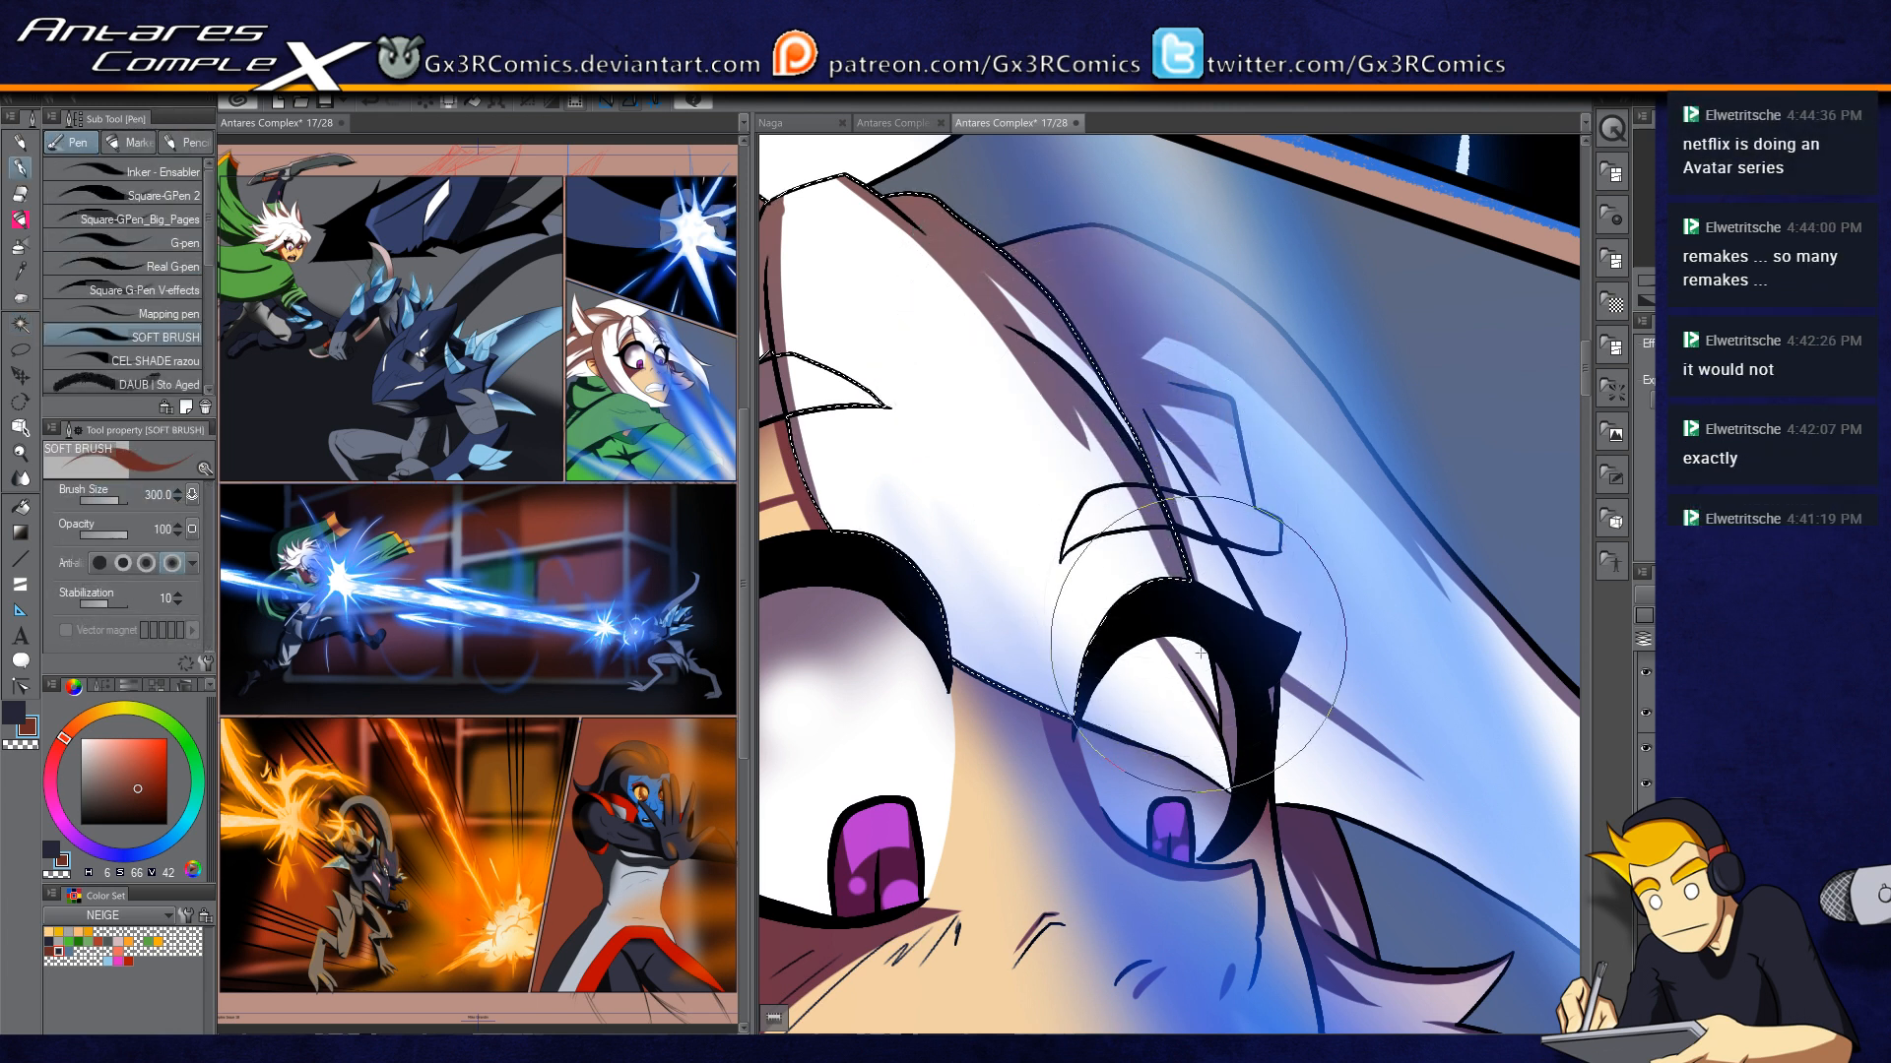
pyautogui.hotkey('ctrl', 'd')
pyautogui.scroll(-3, 1040, 581)
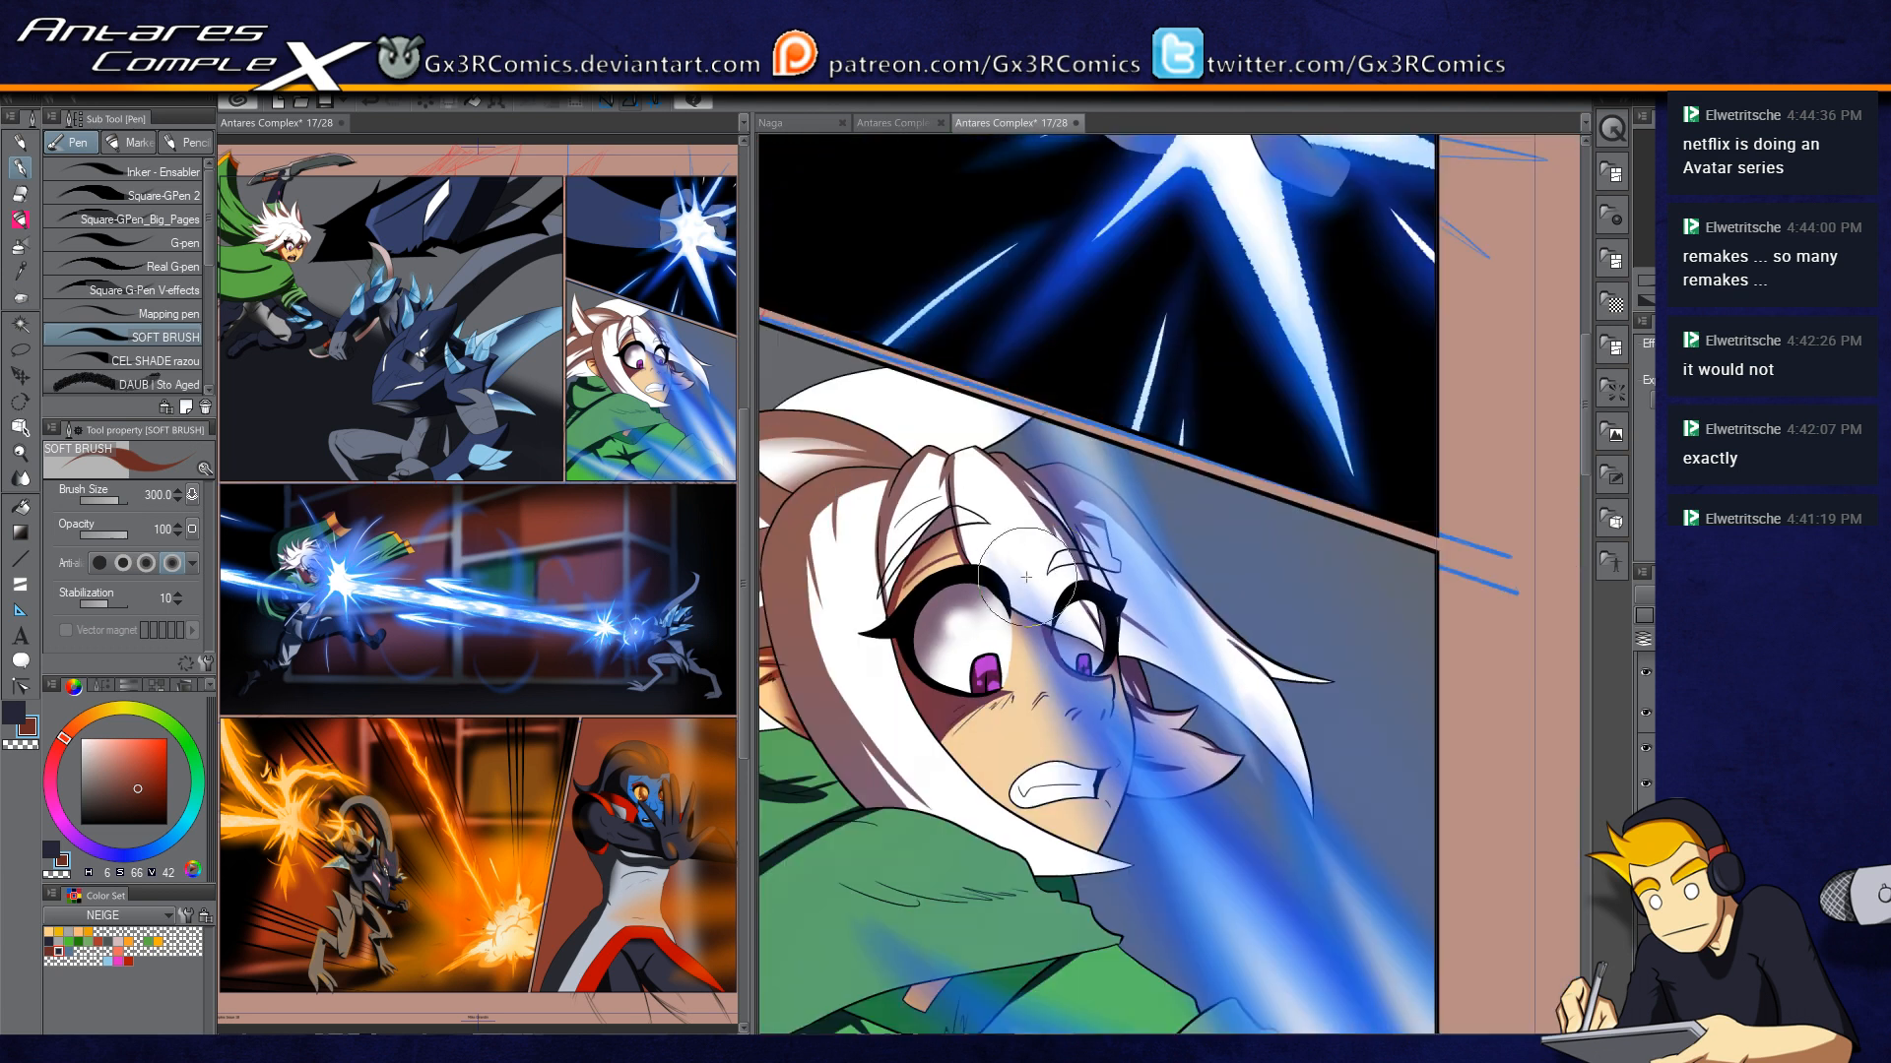
# Step: Select the hair lock at the crown behind the fringe and paint a large shadow over it with the SOFT BRUSH at size 600
pyautogui.press('w')
pyautogui.click(1003, 377)
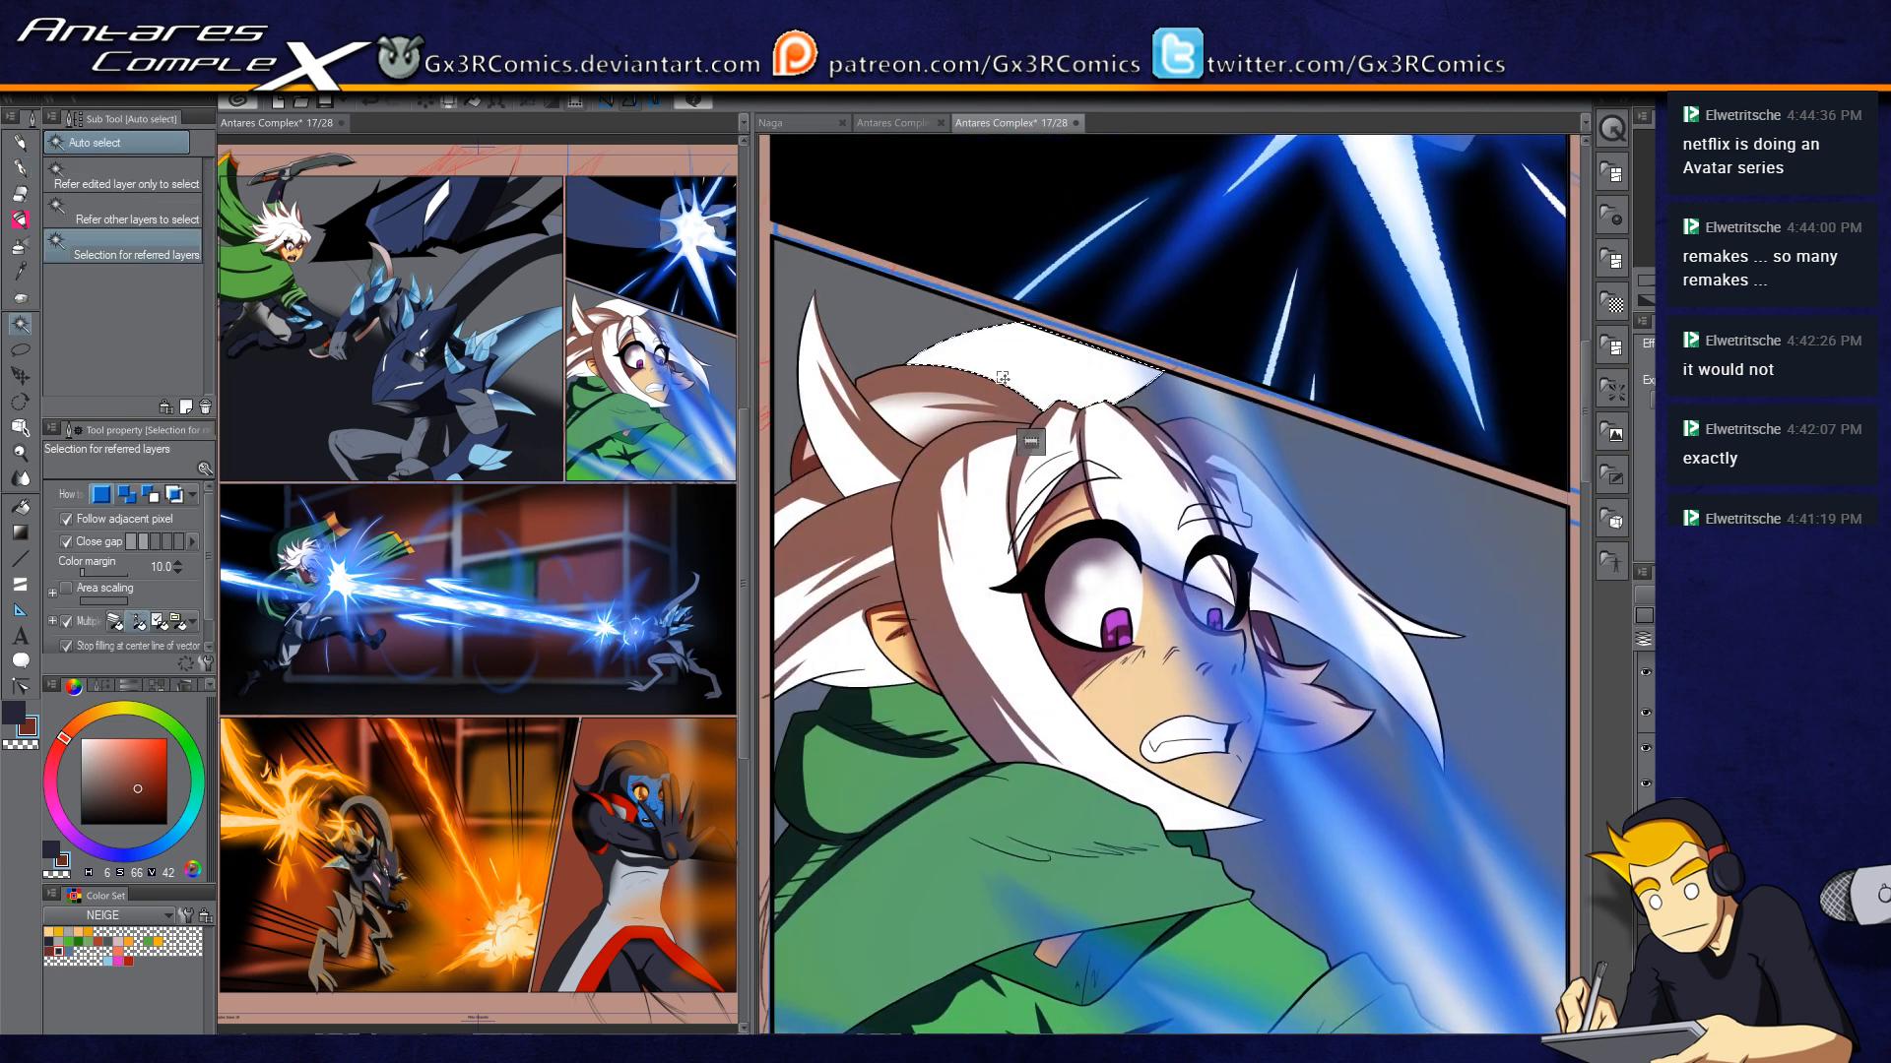
pyautogui.press('p')
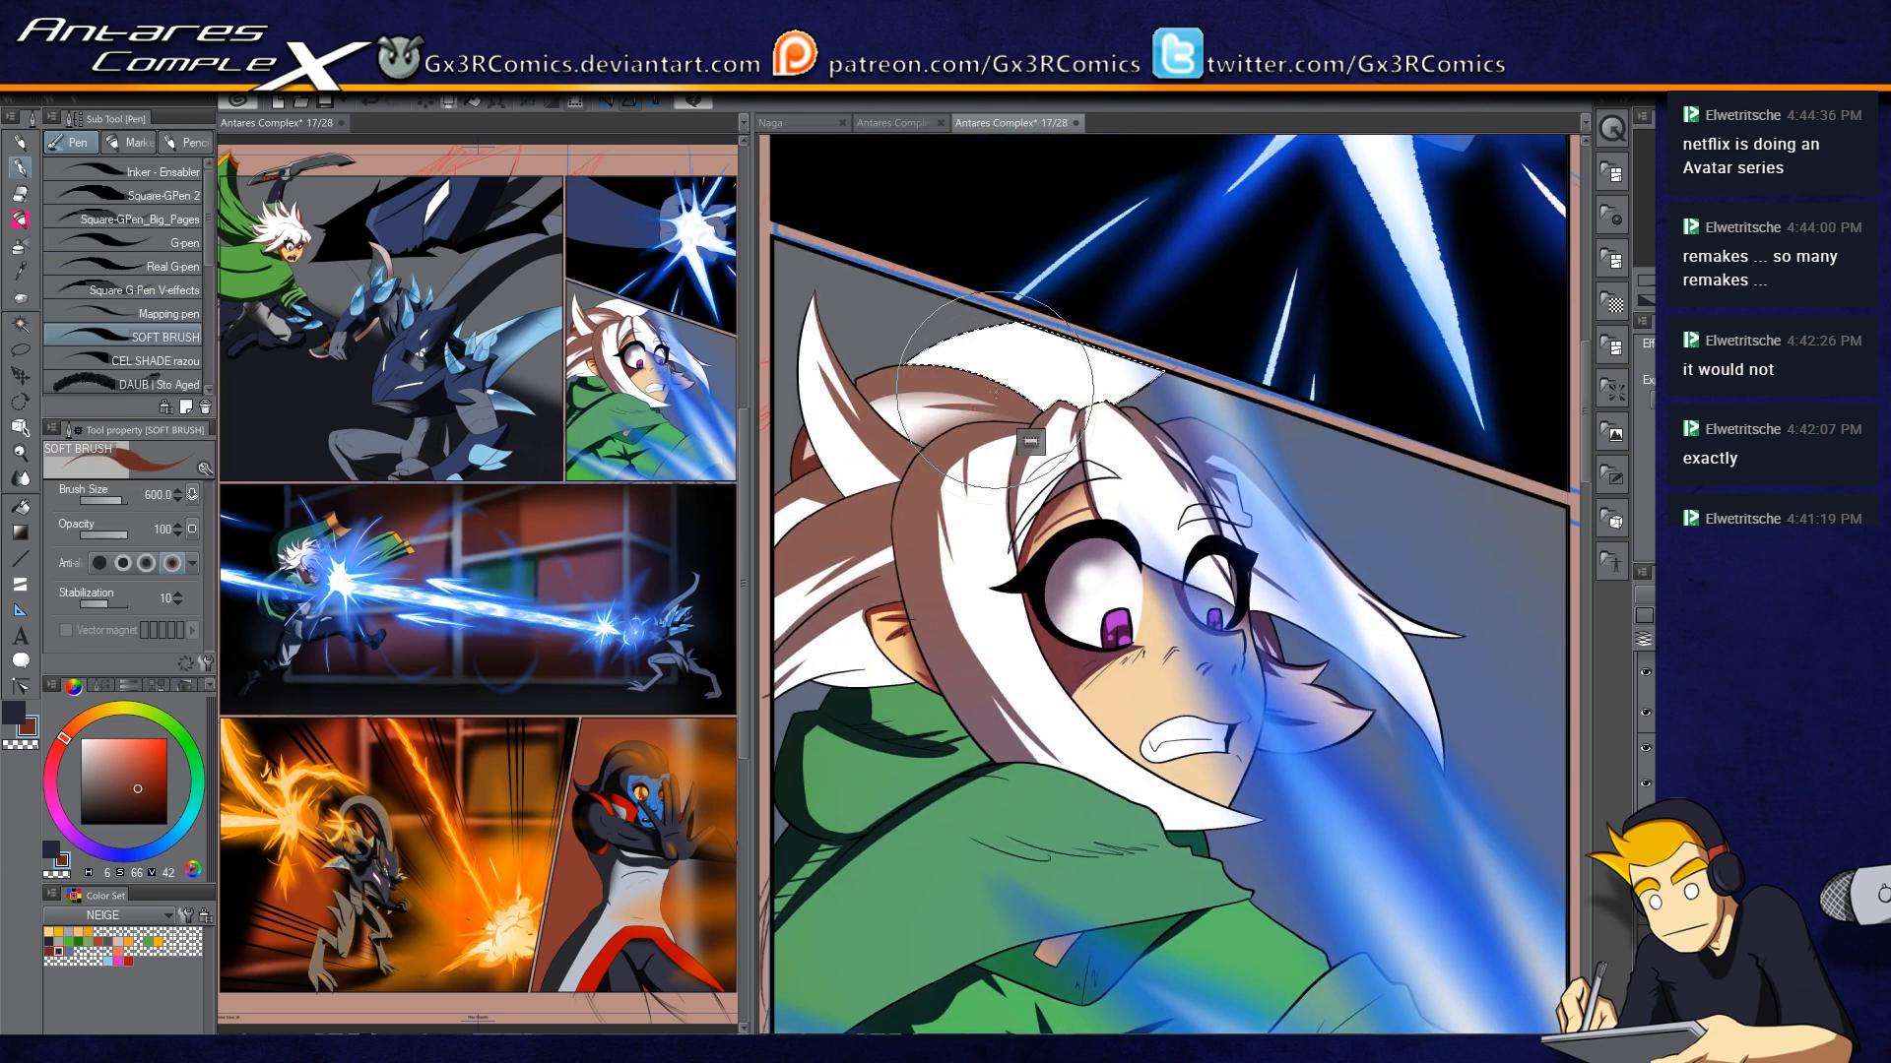
pyautogui.moveTo(983, 518); pyautogui.dragTo(1038, 641)
pyautogui.moveTo(974, 463); pyautogui.dragTo(1113, 419)
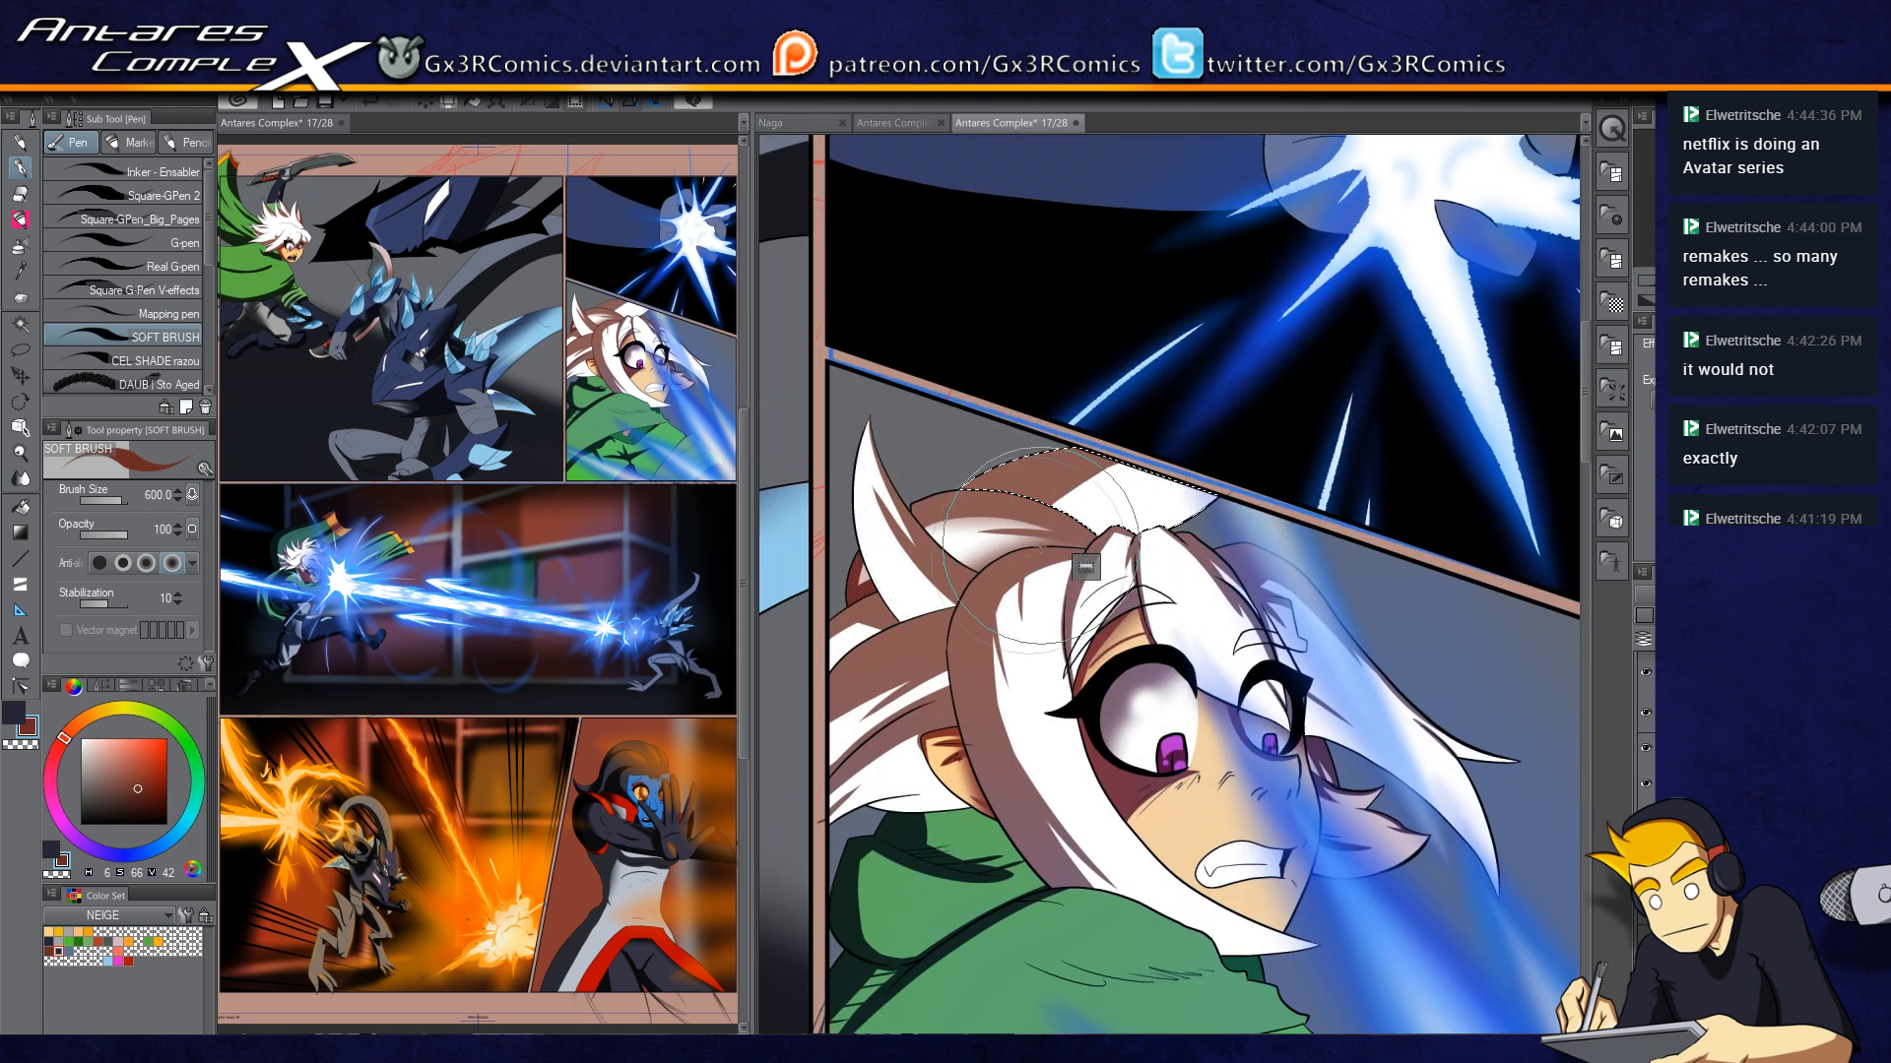
# Step: Cut tapered highlight streaks into the crown lock's shadow with transparent colour and reduce the SOFT BRUSH size to 200
pyautogui.scroll(2, 1168, 443)
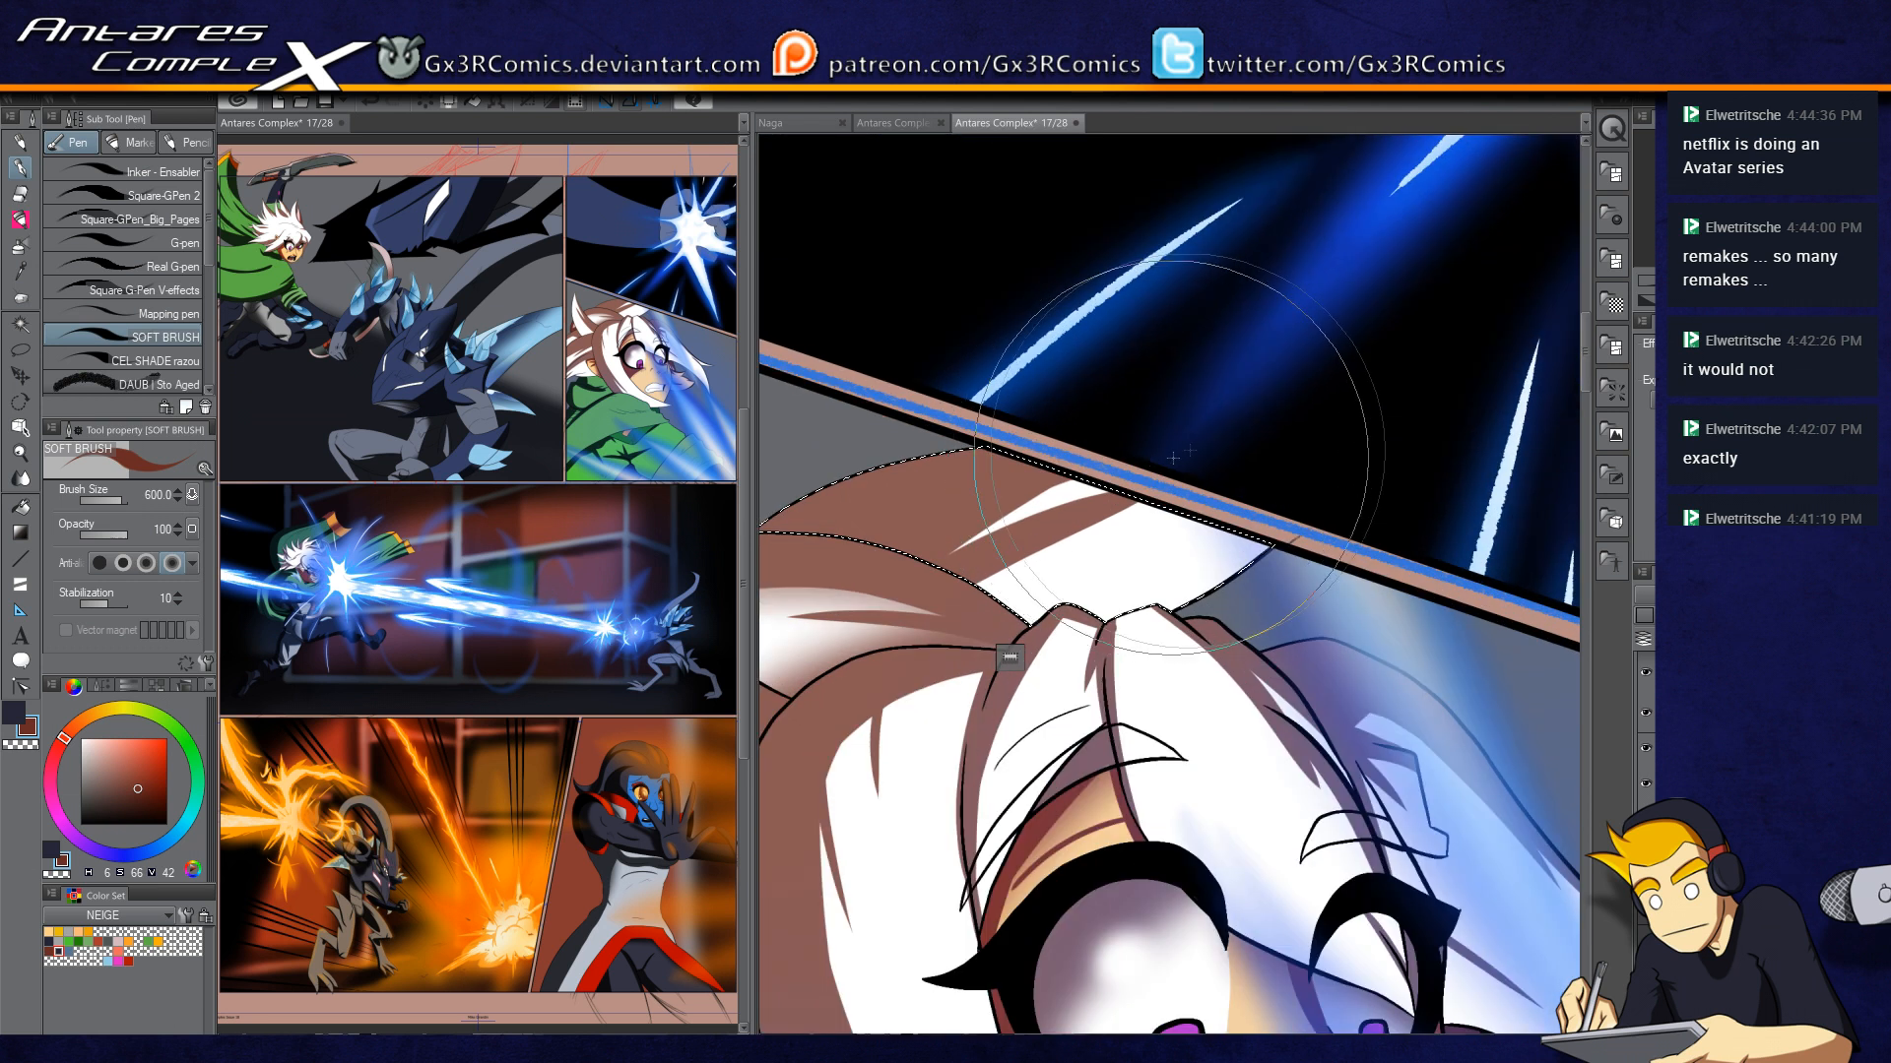
pyautogui.press('c')
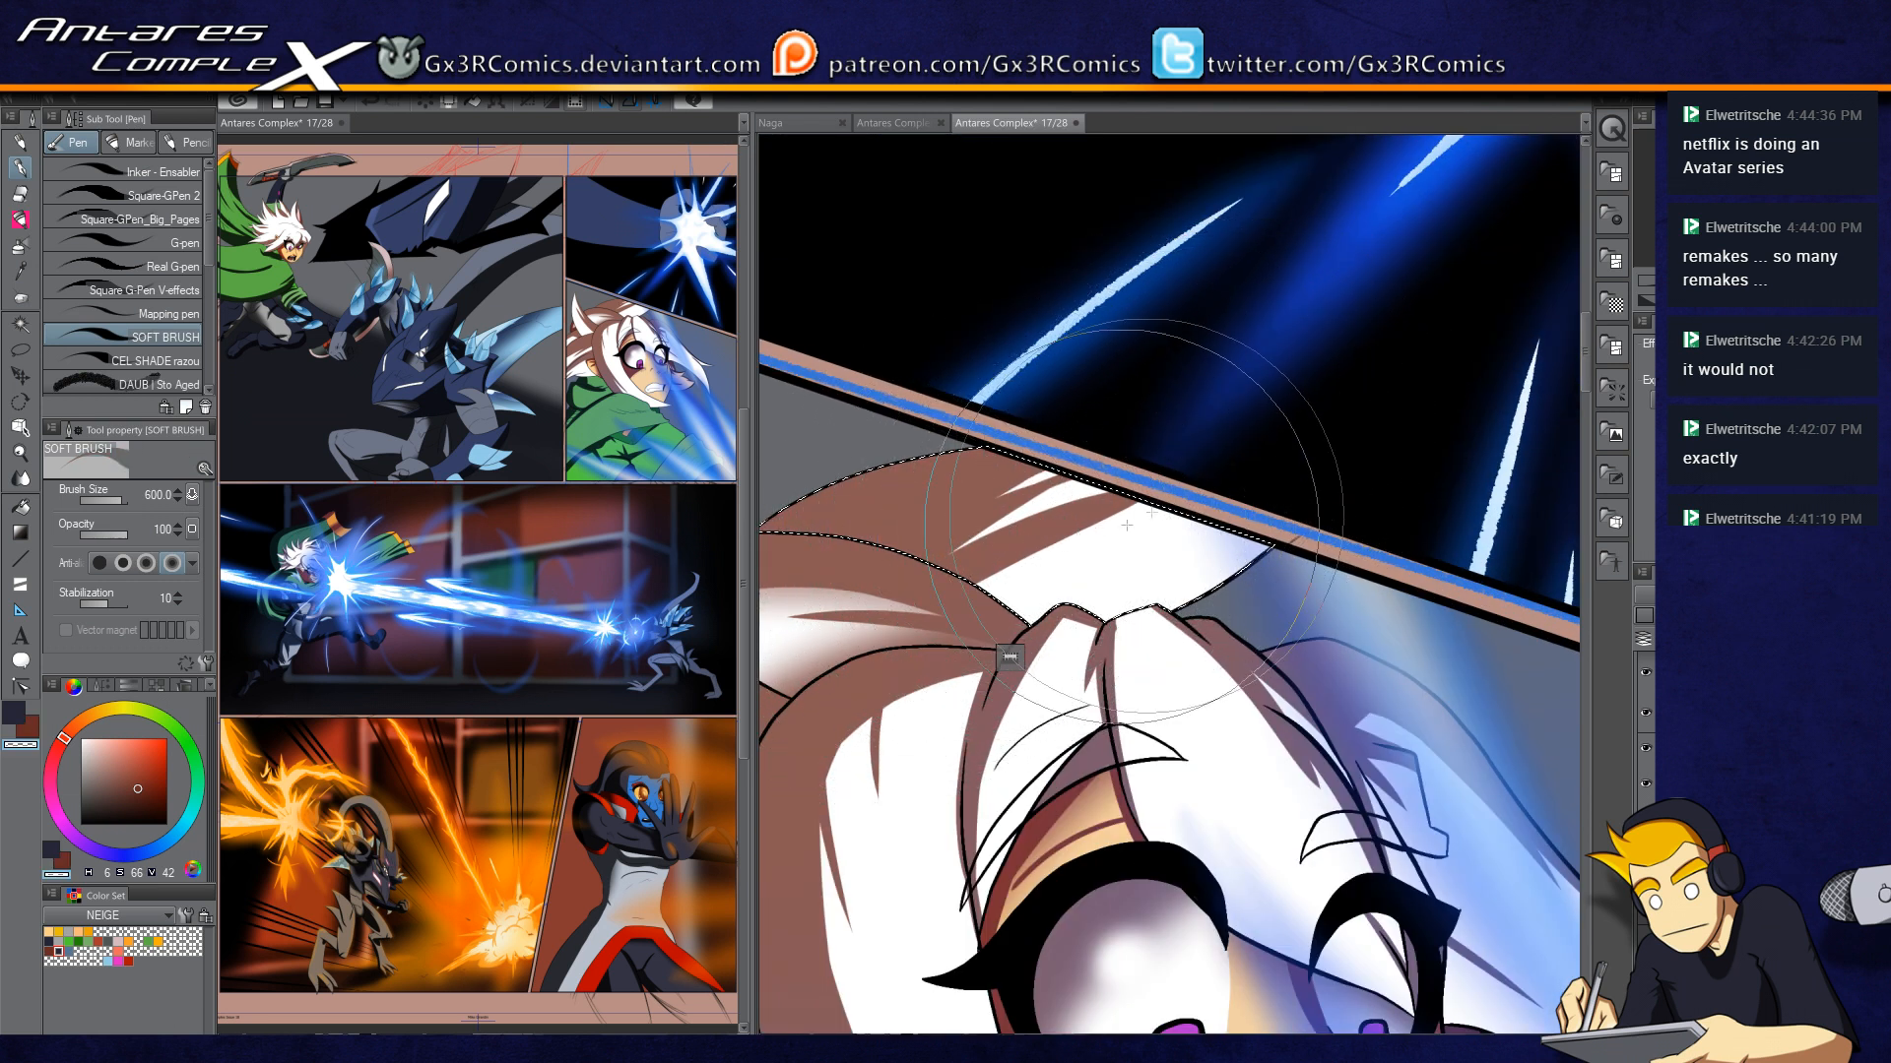
pyautogui.press('[')
pyautogui.press('[')
pyautogui.press('[')
pyautogui.press('[')
pyautogui.press('[')
pyautogui.press('c')
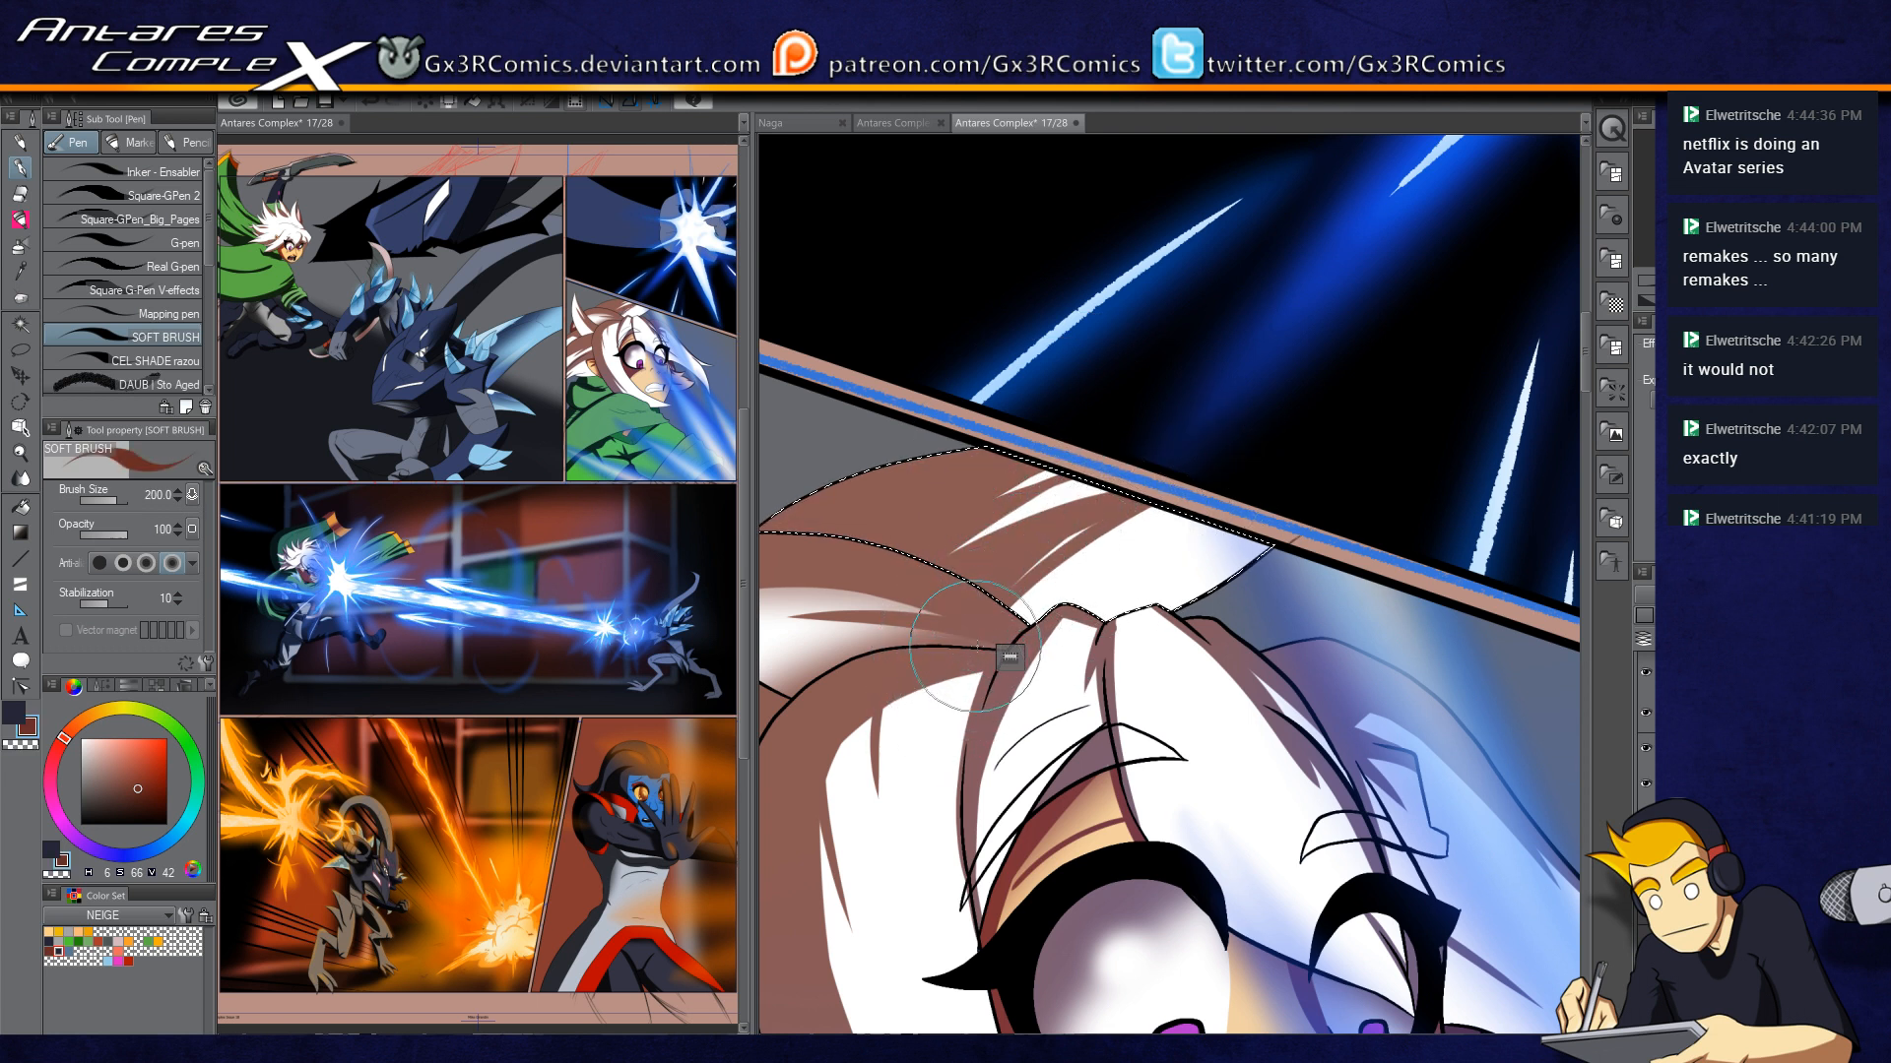
# Step: Paint shadow colour over most of the crown lock's highlight streaks to smooth the shadow's edge
pyautogui.press('c')
pyautogui.press('c')
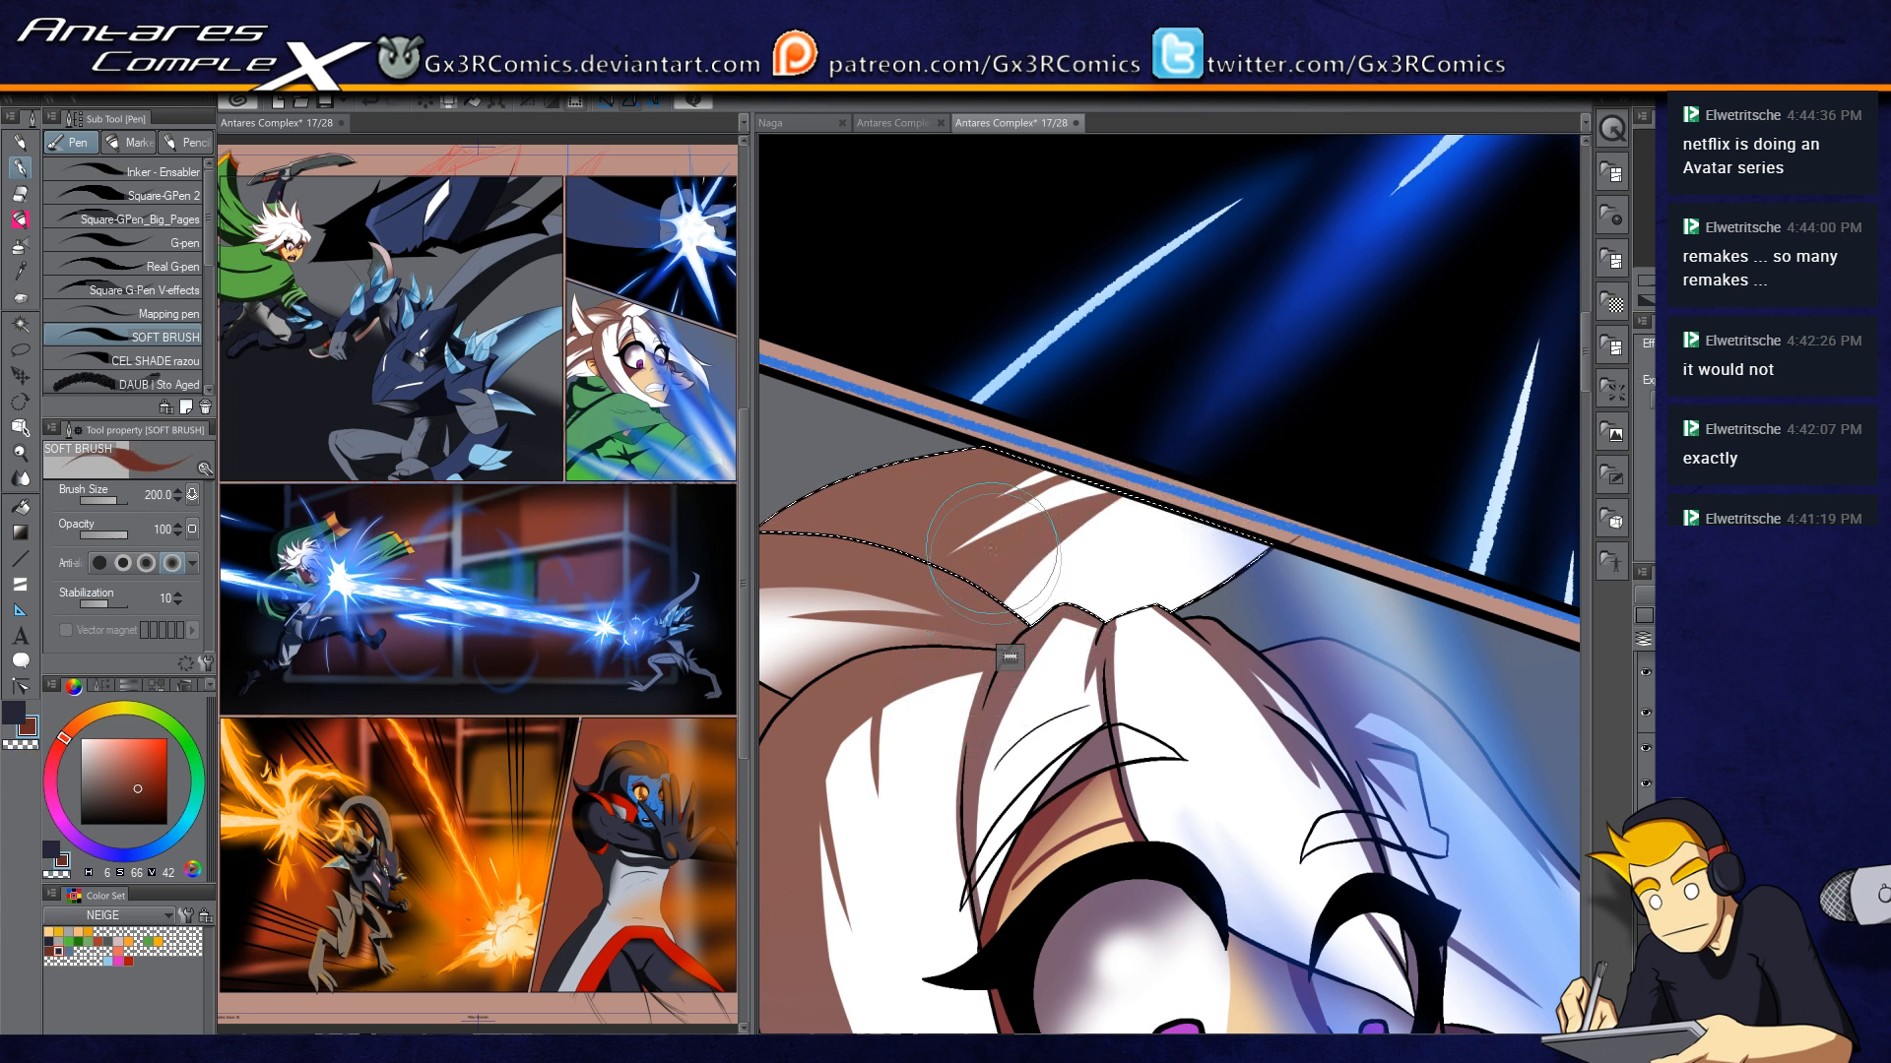
pyautogui.moveTo(953, 556); pyautogui.dragTo(1223, 440)
pyautogui.press('c')
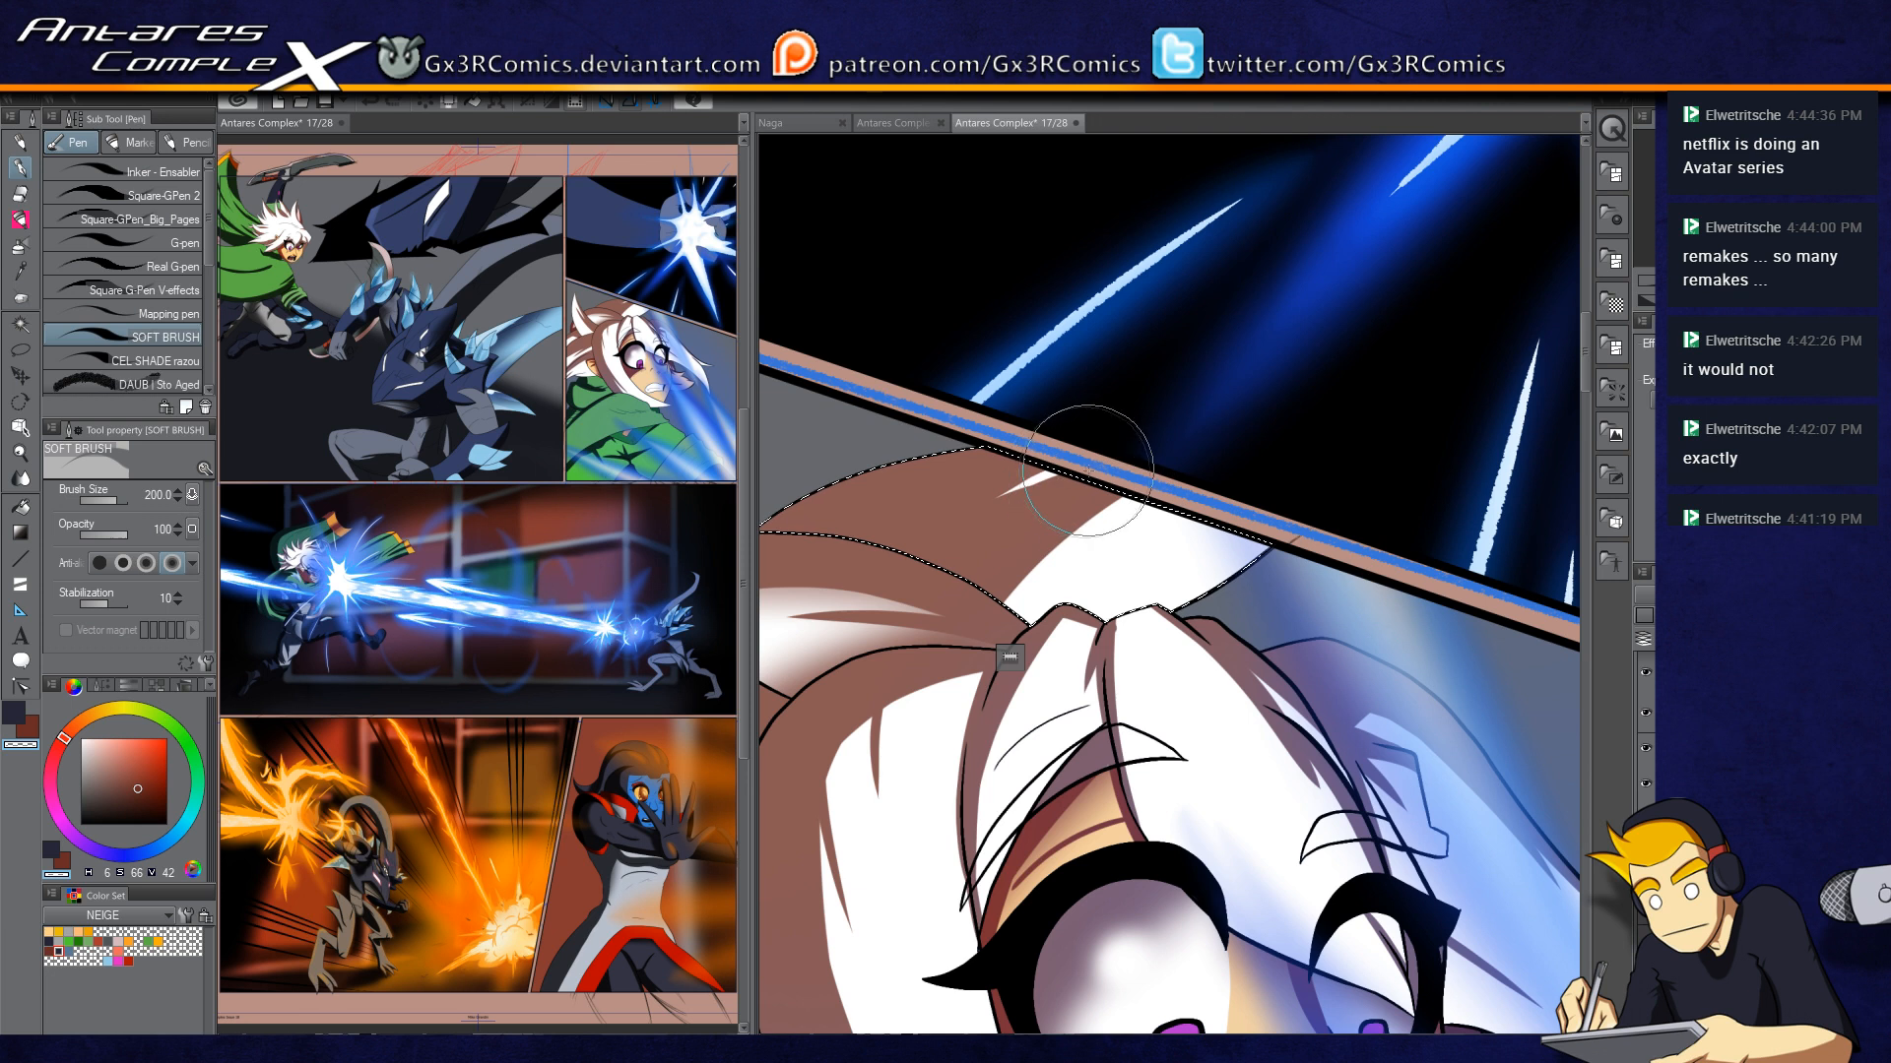
# Step: Carve two tapered highlights into the crown lock's shadow near the panel border with transparent colour and sharpen their tips
pyautogui.scroll(3, 1099, 462)
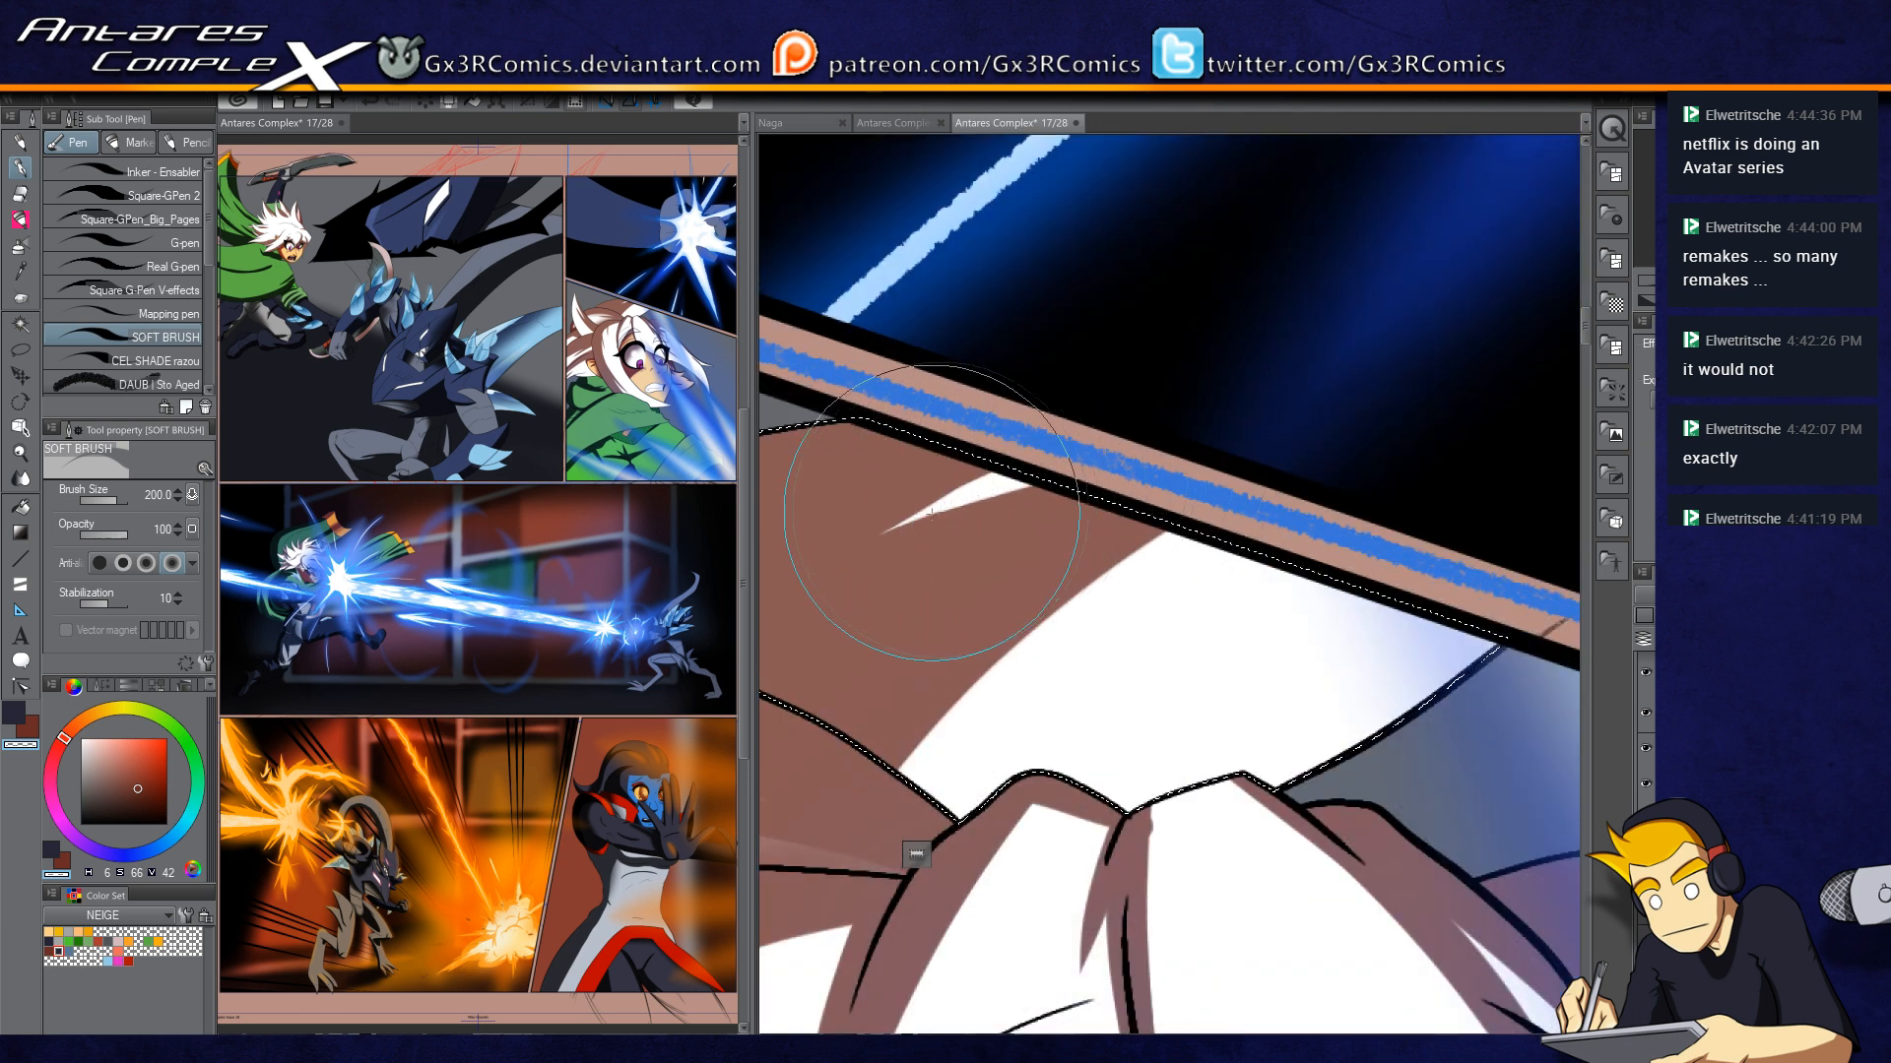
pyautogui.moveTo(1301, 477); pyautogui.dragTo(985, 590)
pyautogui.hotkey('ctrl', 'z')
pyautogui.moveTo(1312, 452)
pyautogui.mouseDown()
pyautogui.moveTo(1022, 569)
pyautogui.moveTo(1126, 549)
pyautogui.mouseUp()
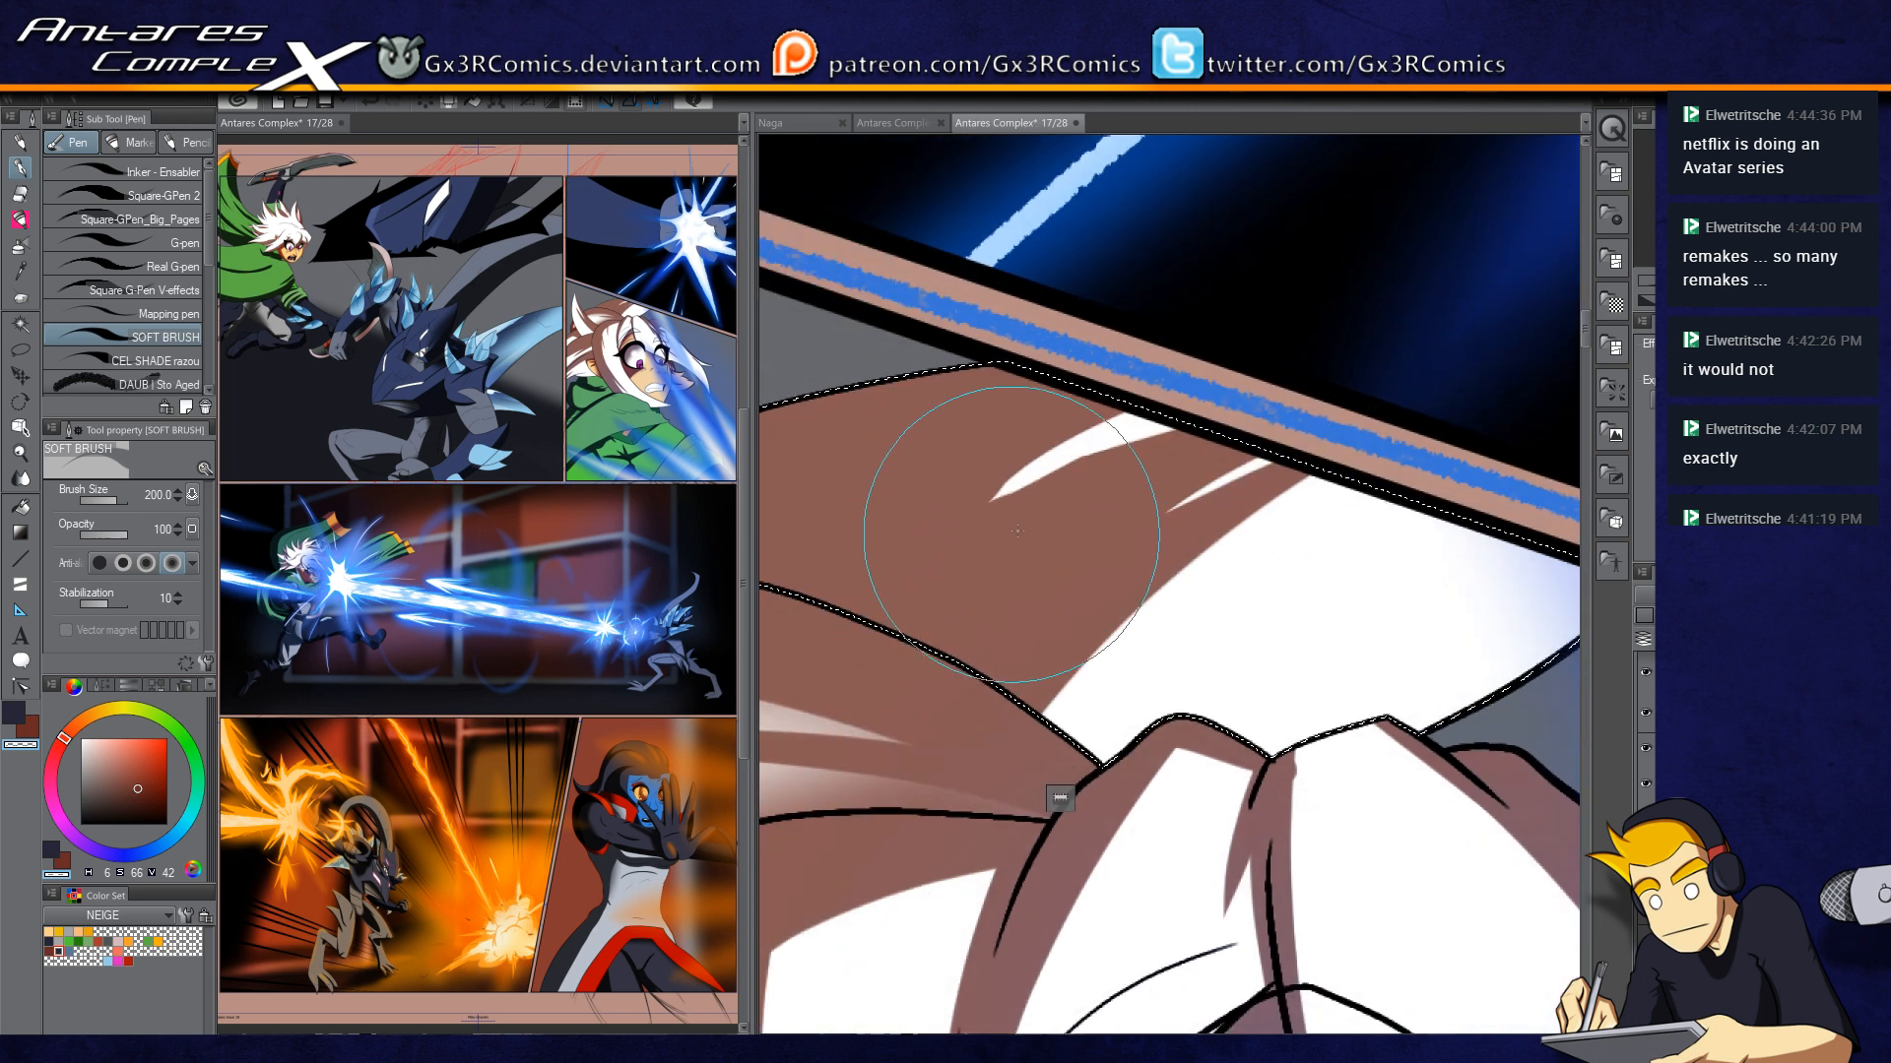
pyautogui.moveTo(992, 500); pyautogui.dragTo(1287, 402)
pyautogui.moveTo(1013, 497); pyautogui.dragTo(974, 516)
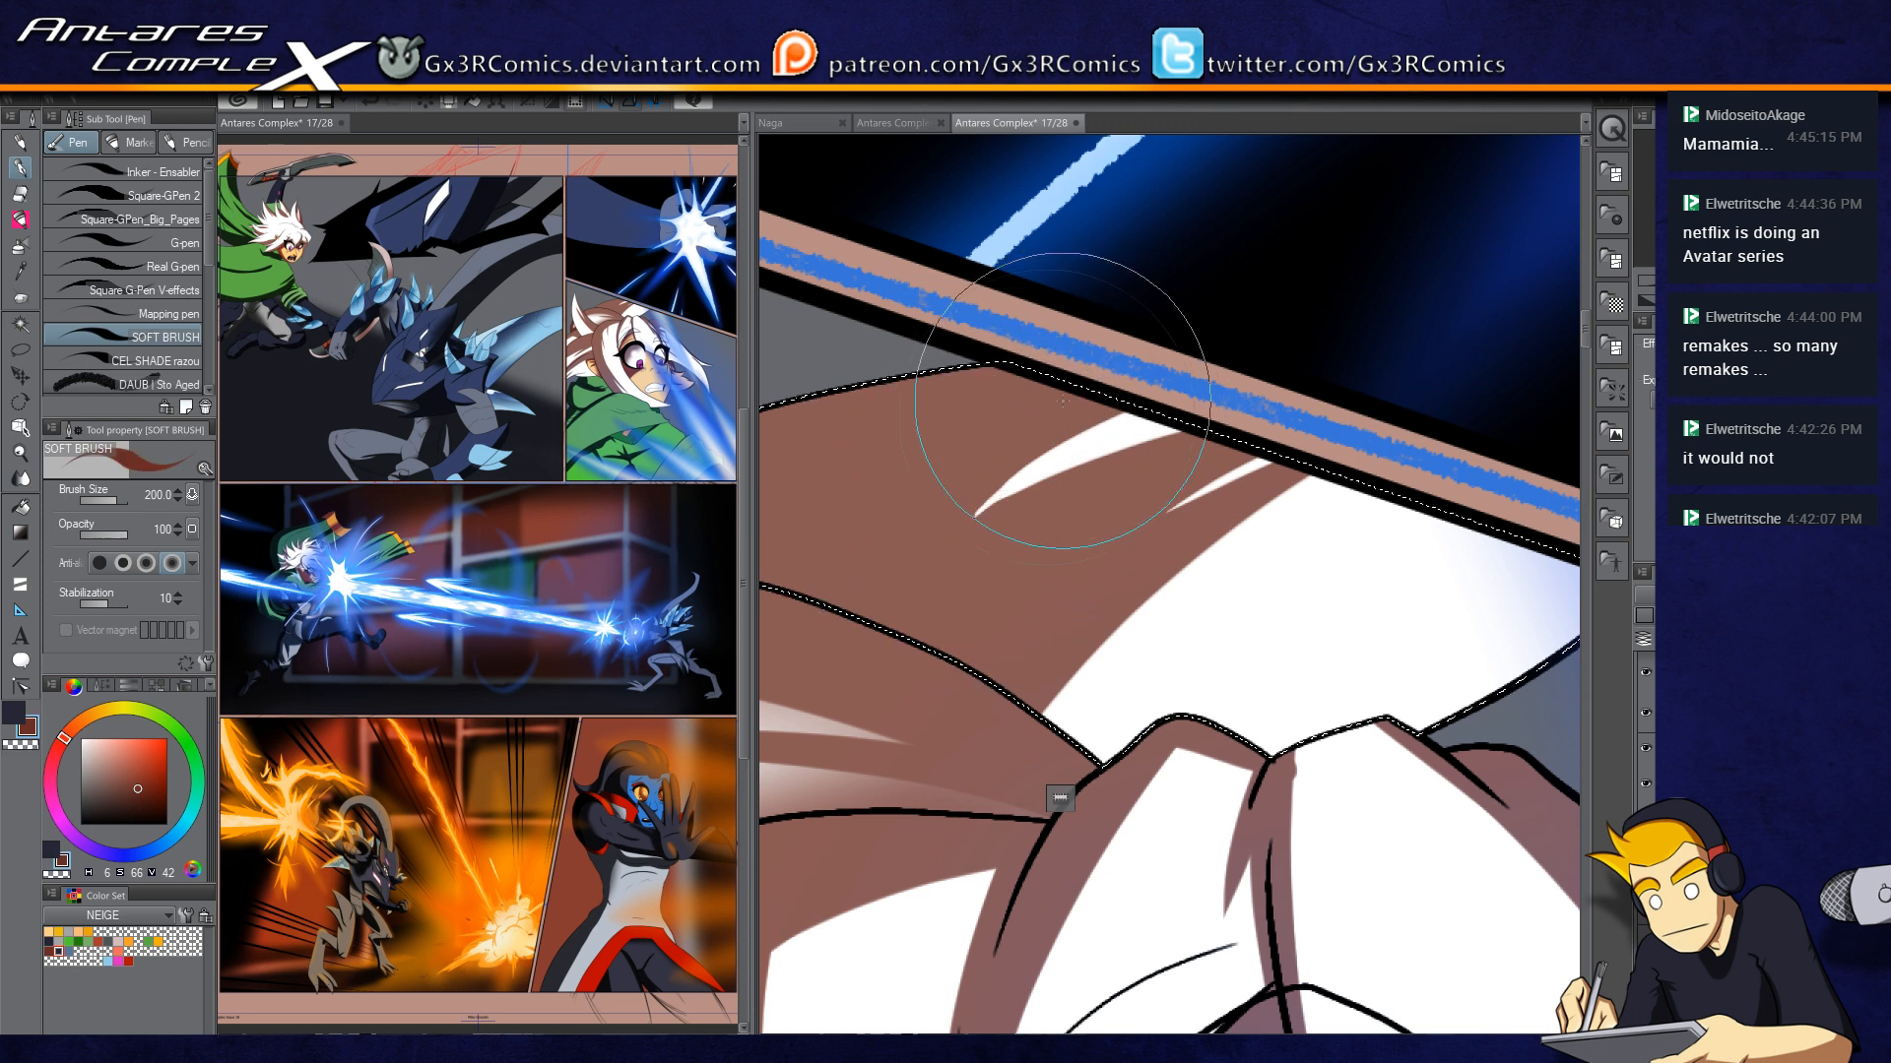
# Step: Select the hair behind the ear and shade it softly around the ear using the Soft airbrush at size 300
pyautogui.scroll(-2, 1000, 531)
pyautogui.scroll(-1, 1000, 532)
pyautogui.moveTo(1004, 540); pyautogui.dragTo(1169, 381)
pyautogui.moveTo(1019, 757); pyautogui.dragTo(1133, 502)
pyautogui.moveTo(1026, 606); pyautogui.dragTo(1176, 606)
pyautogui.press('w')
pyautogui.click(1148, 503)
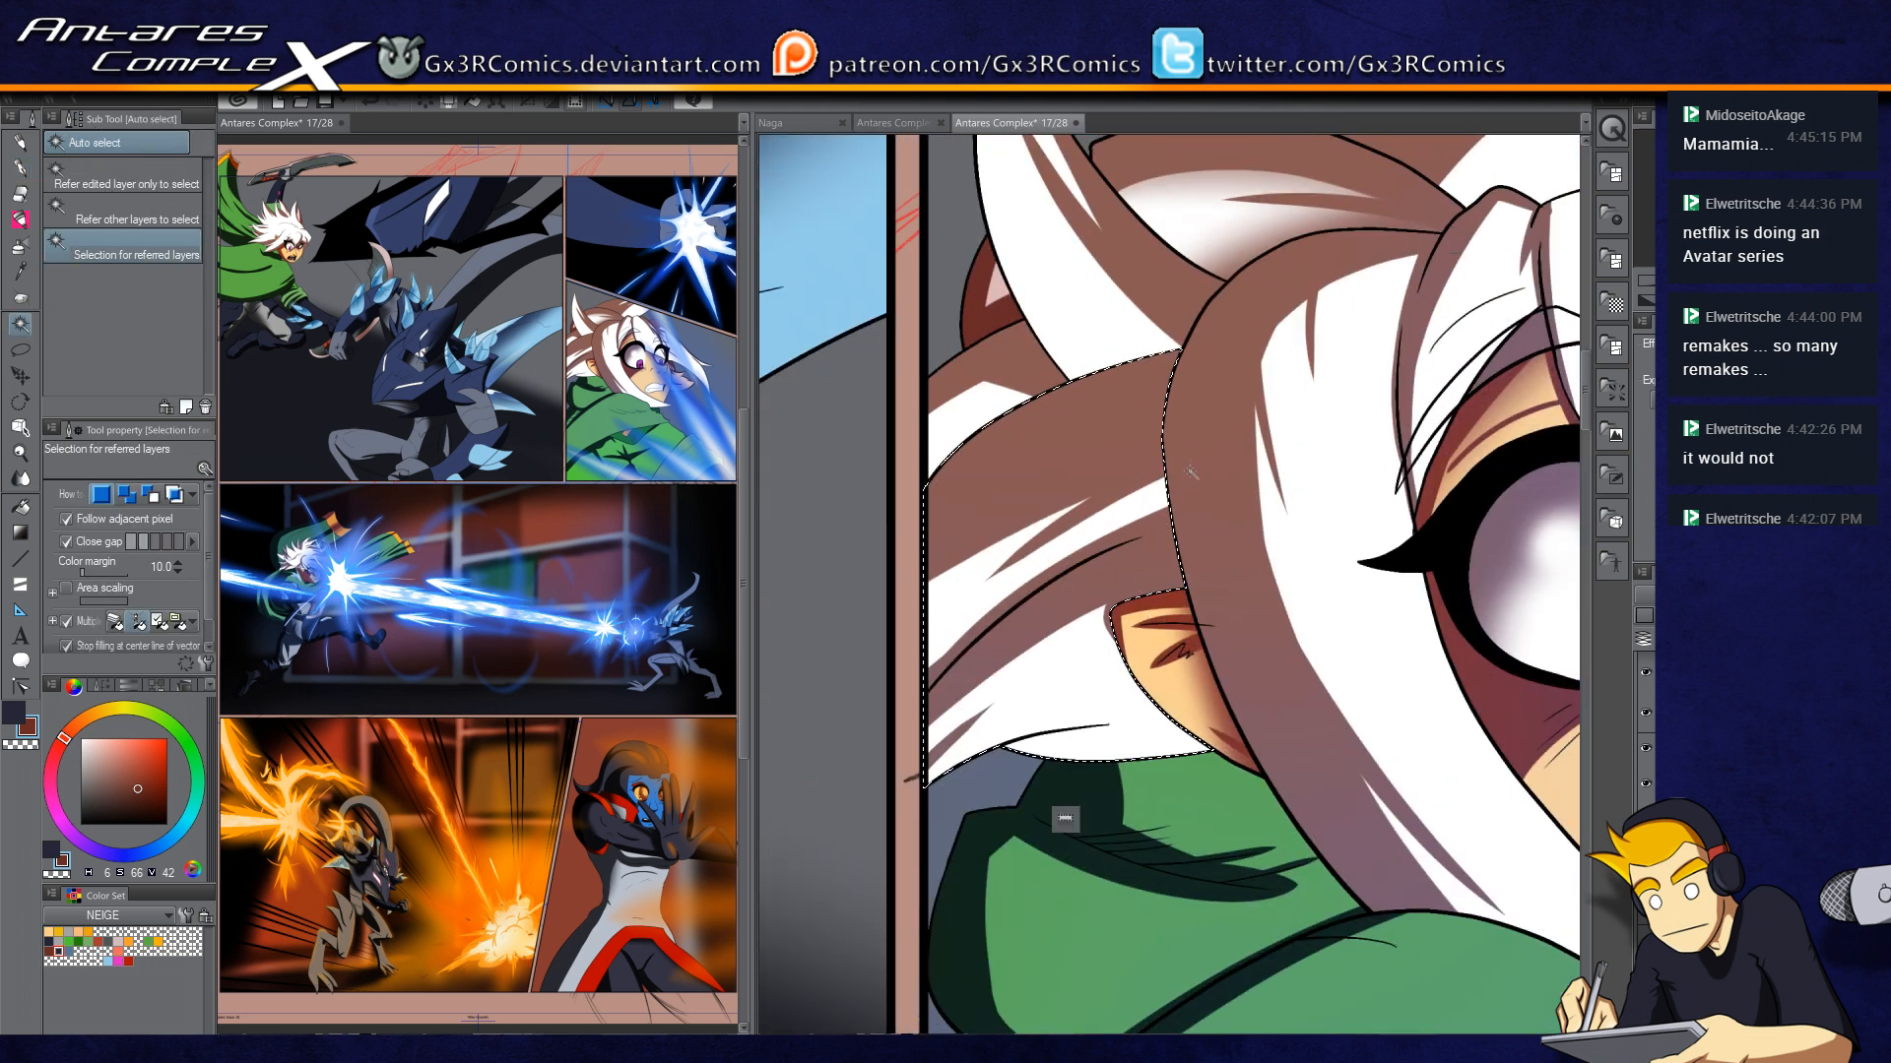
pyautogui.press('b')
pyautogui.press(']')
pyautogui.press(']')
pyautogui.press(']')
pyautogui.press(']')
pyautogui.press(']')
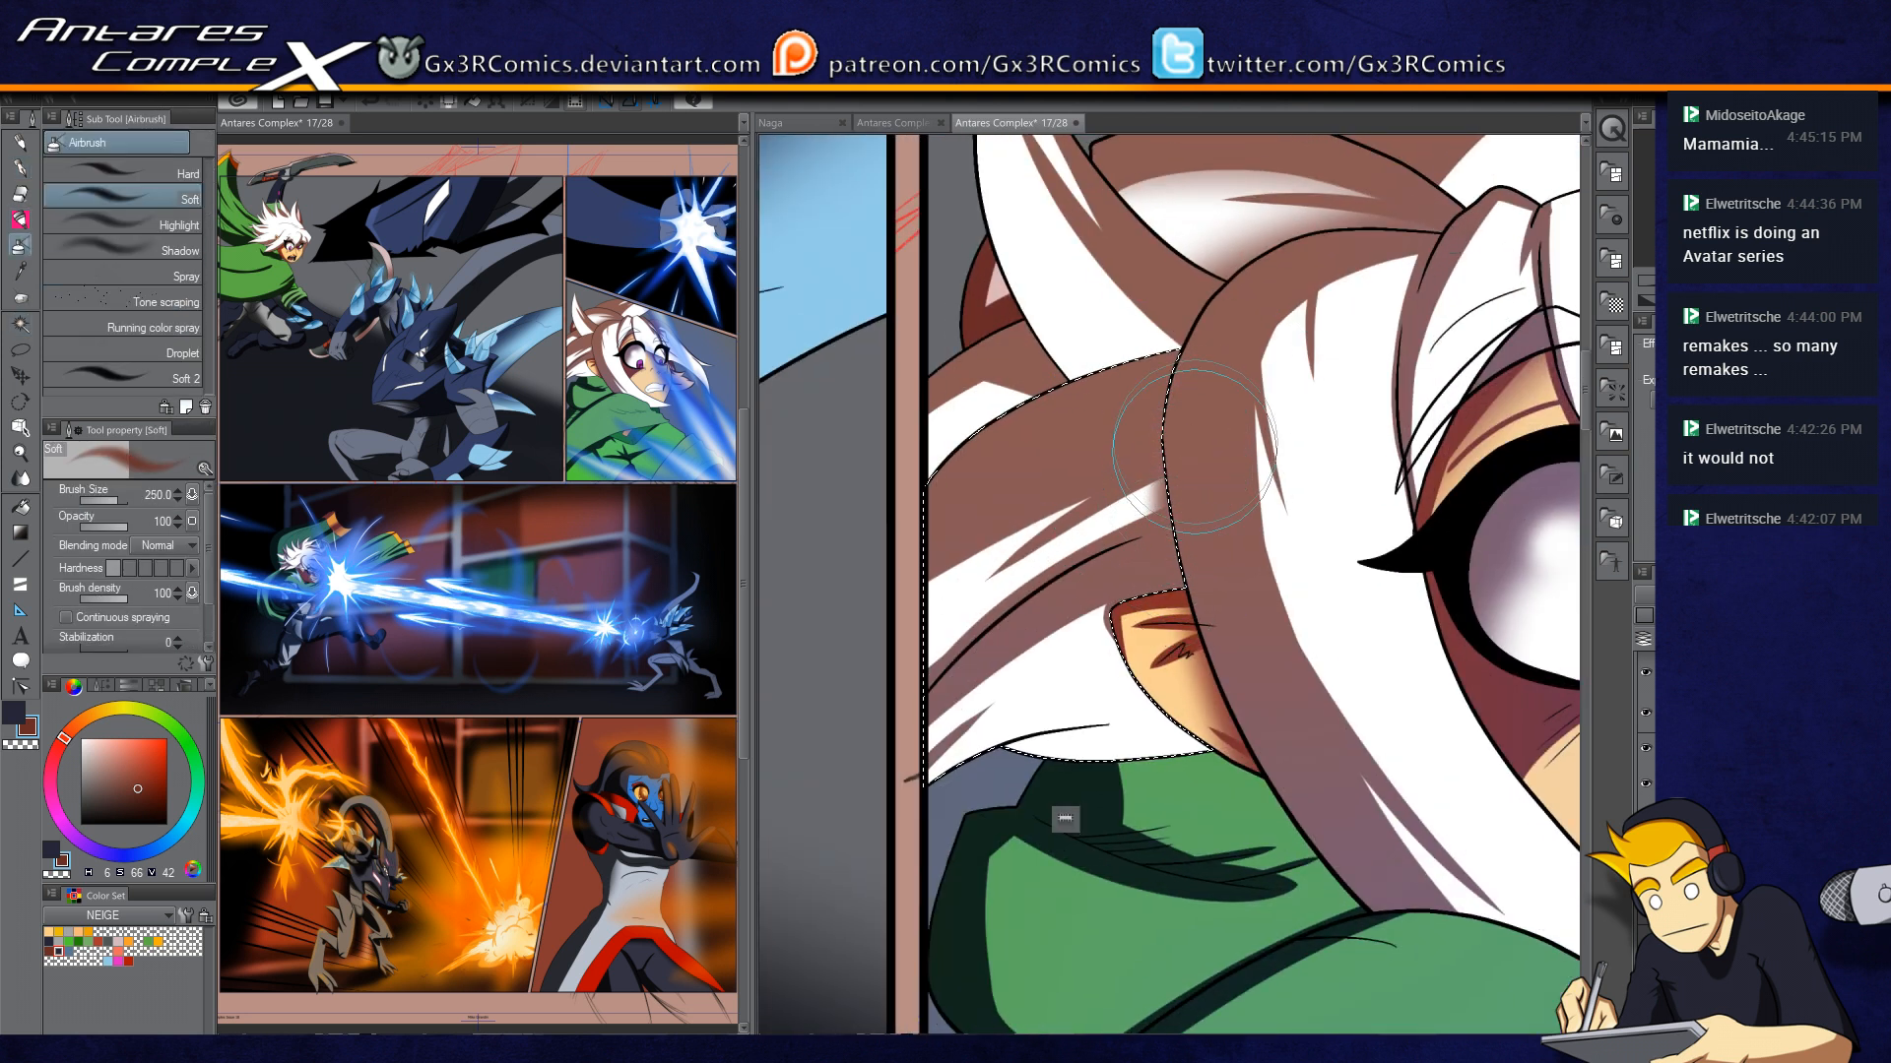
pyautogui.moveTo(1207, 439)
pyautogui.mouseDown()
pyautogui.moveTo(1217, 739)
pyautogui.moveTo(1255, 817)
pyautogui.moveTo(1219, 678)
pyautogui.mouseUp()
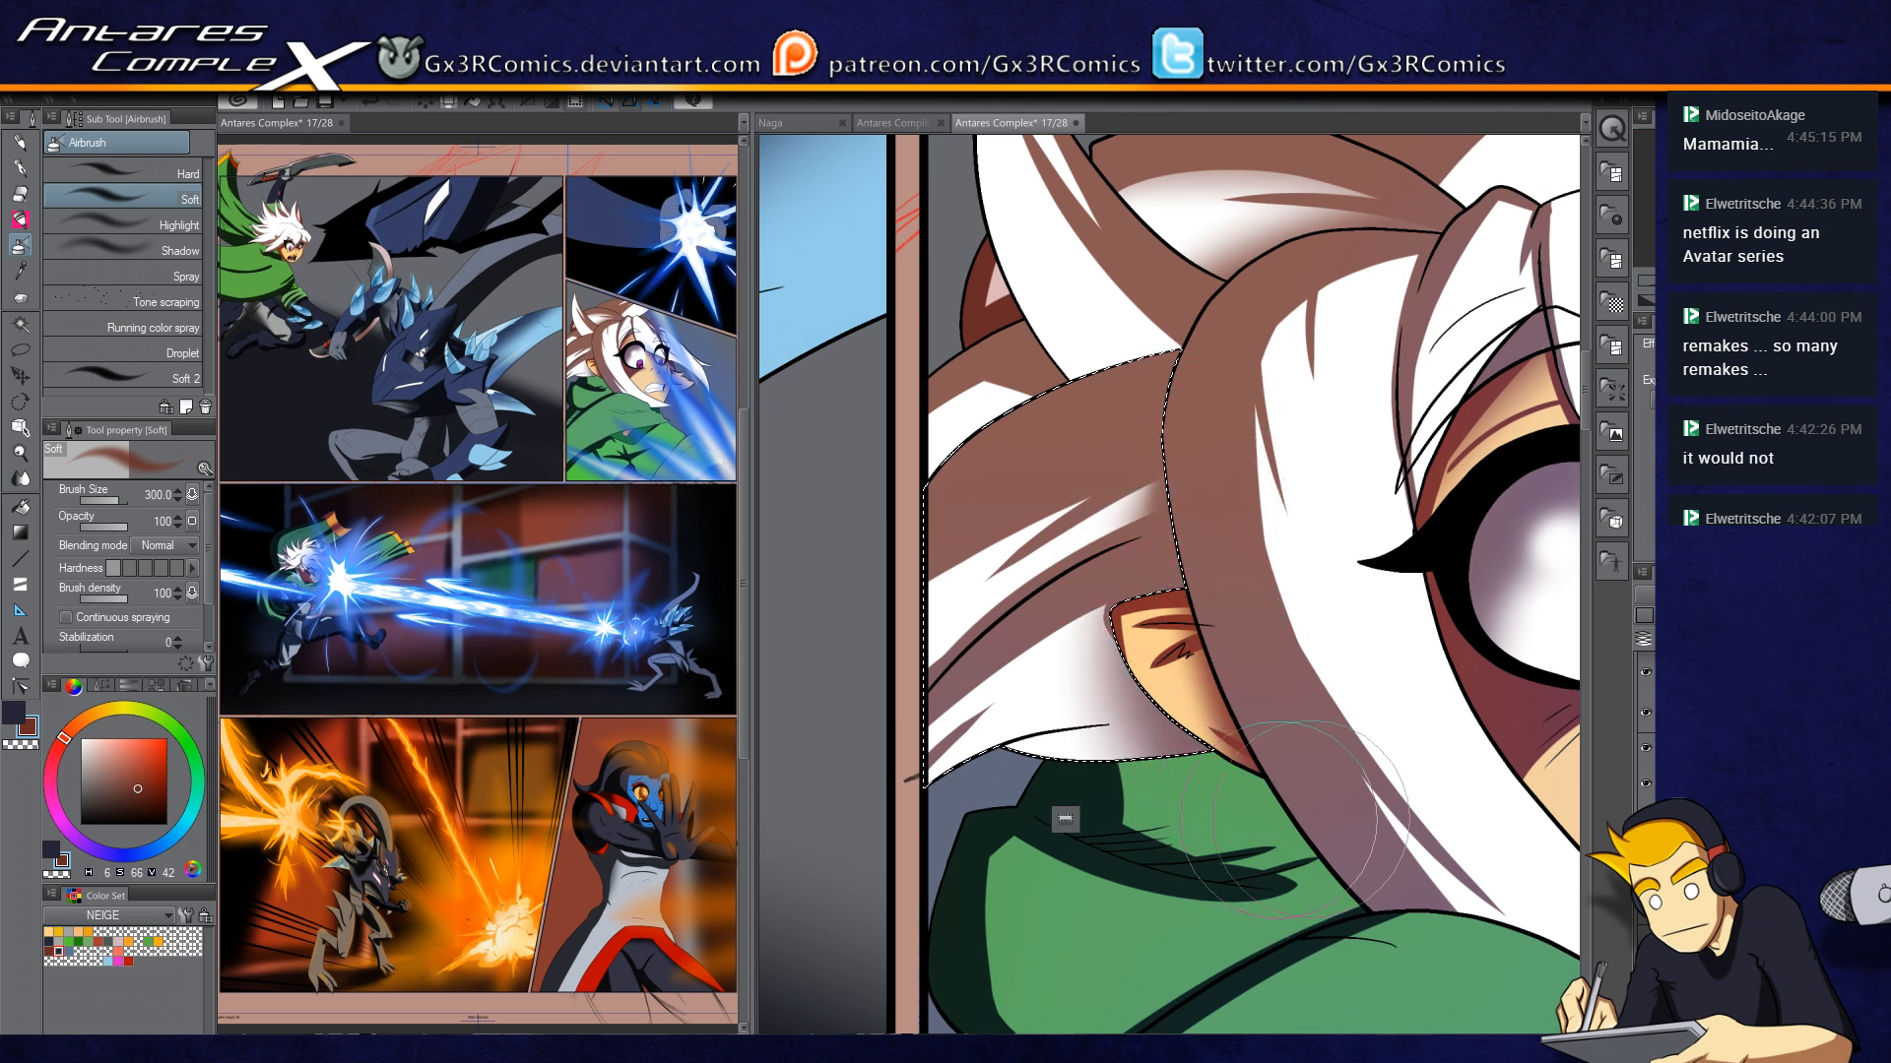
pyautogui.moveTo(1224, 760); pyautogui.dragTo(1174, 673)
# Step: Paint a thin shadow along the crease line in the lower hair behind the ear with the SOFT BRUSH at size 200, and deselect
pyautogui.scroll(1, 1147, 611)
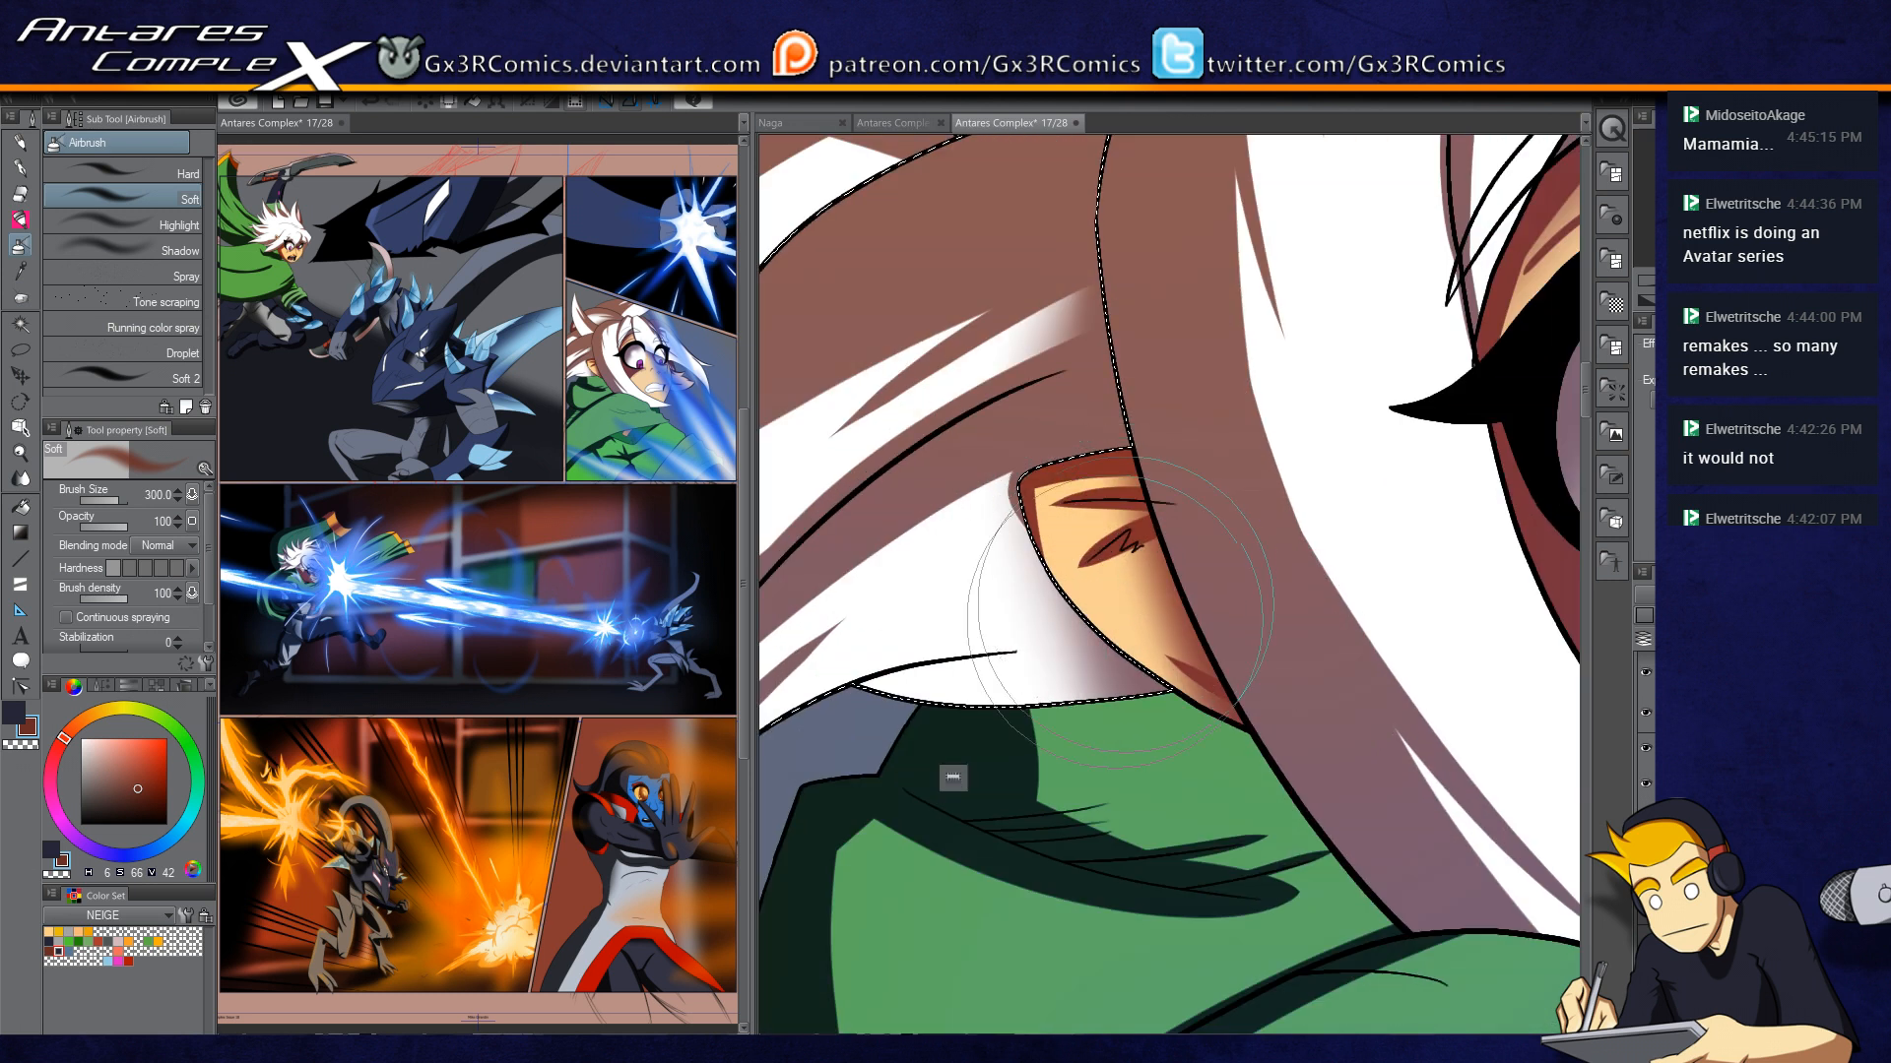
pyautogui.press('p')
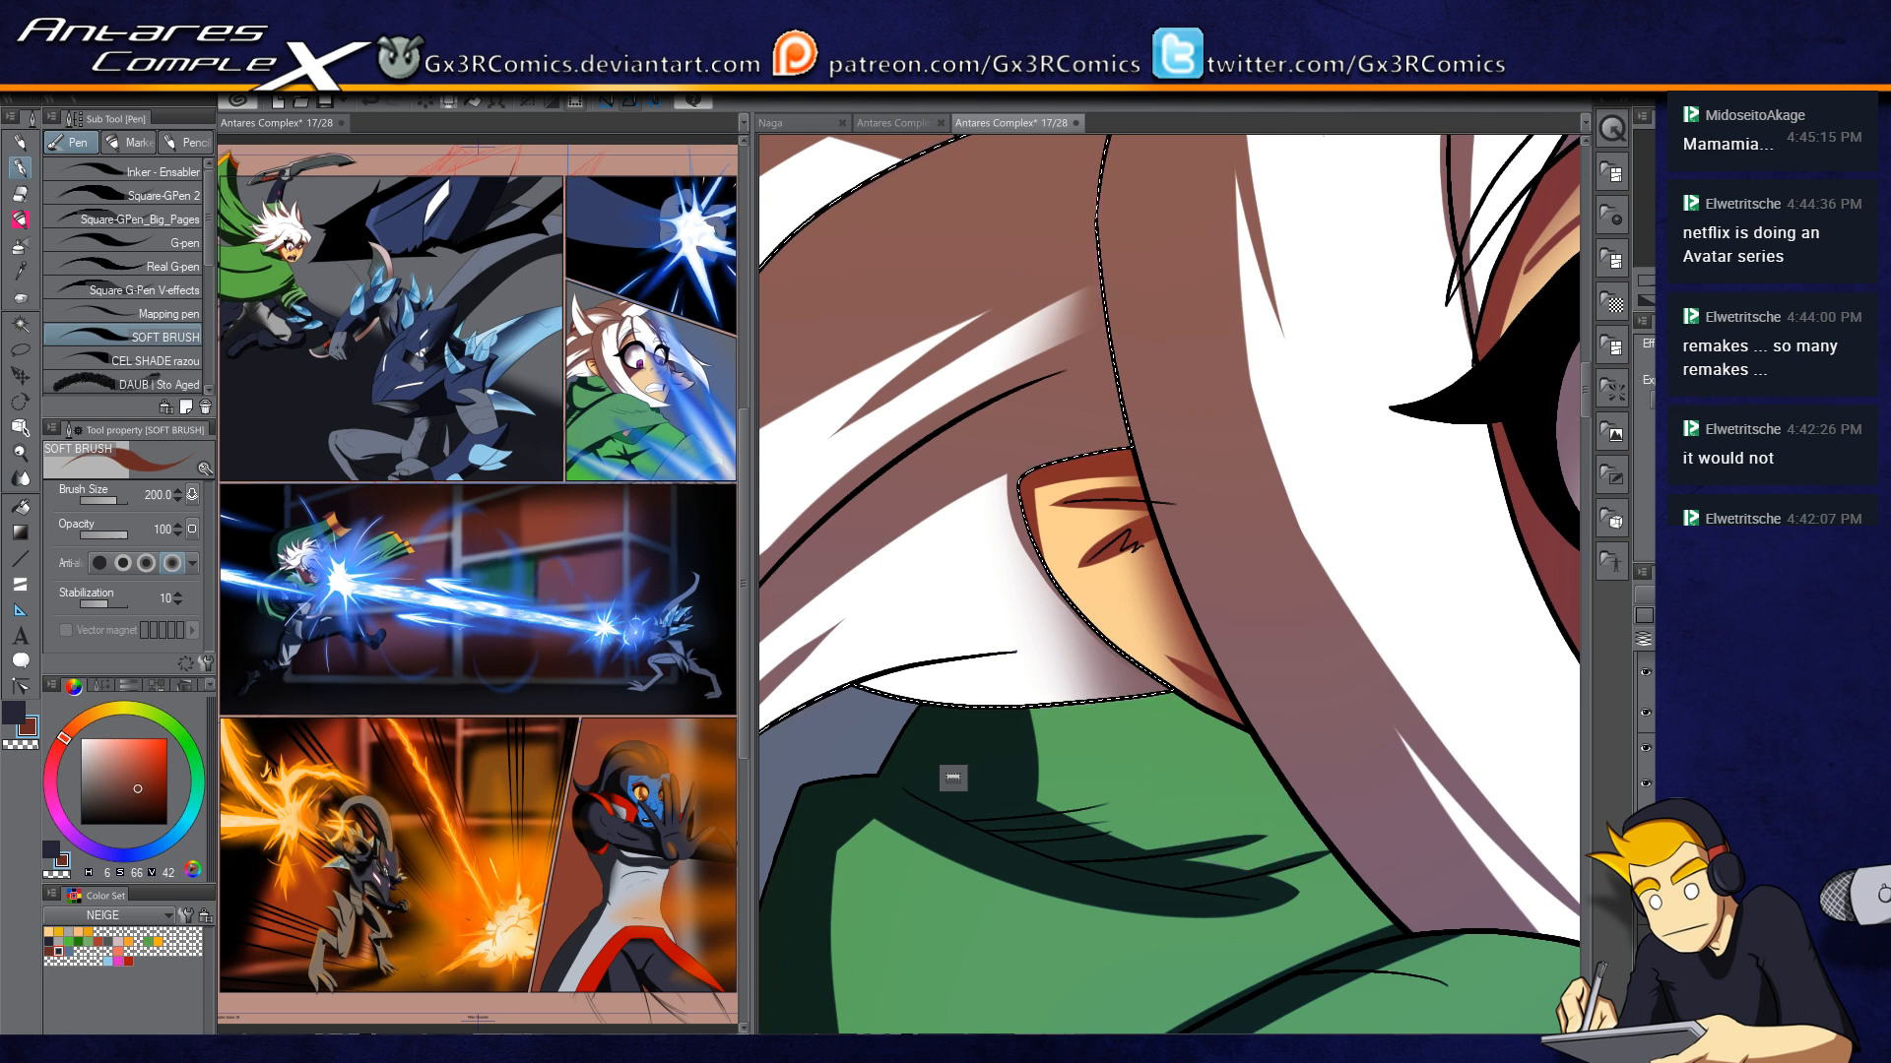
pyautogui.hotkey('ctrl', '-')
pyautogui.scroll(3, 950, 673)
pyautogui.moveTo(1068, 639); pyautogui.dragTo(1160, 625)
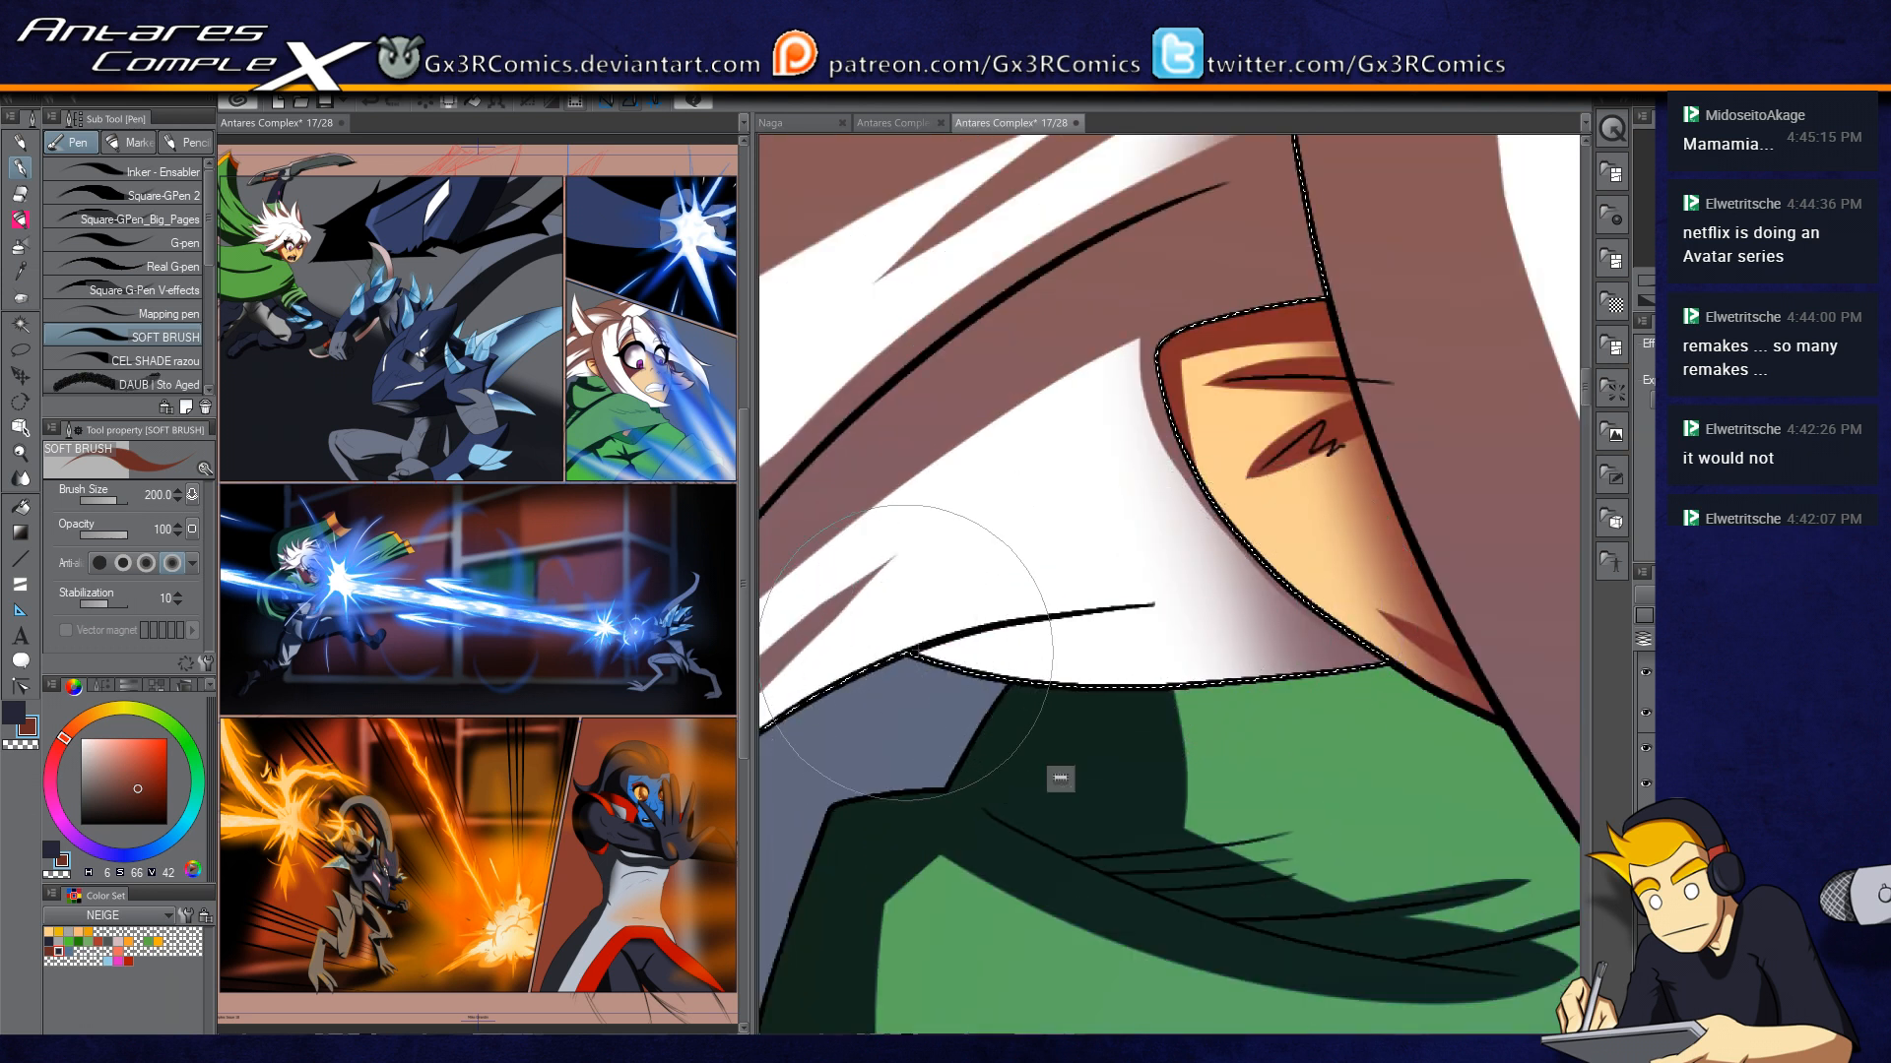
pyautogui.hotkey('ctrl', 'd')
# Step: Extend the tip of the crease line in the lower hair toward the ear by adjusting its vector control points
pyautogui.press('y')
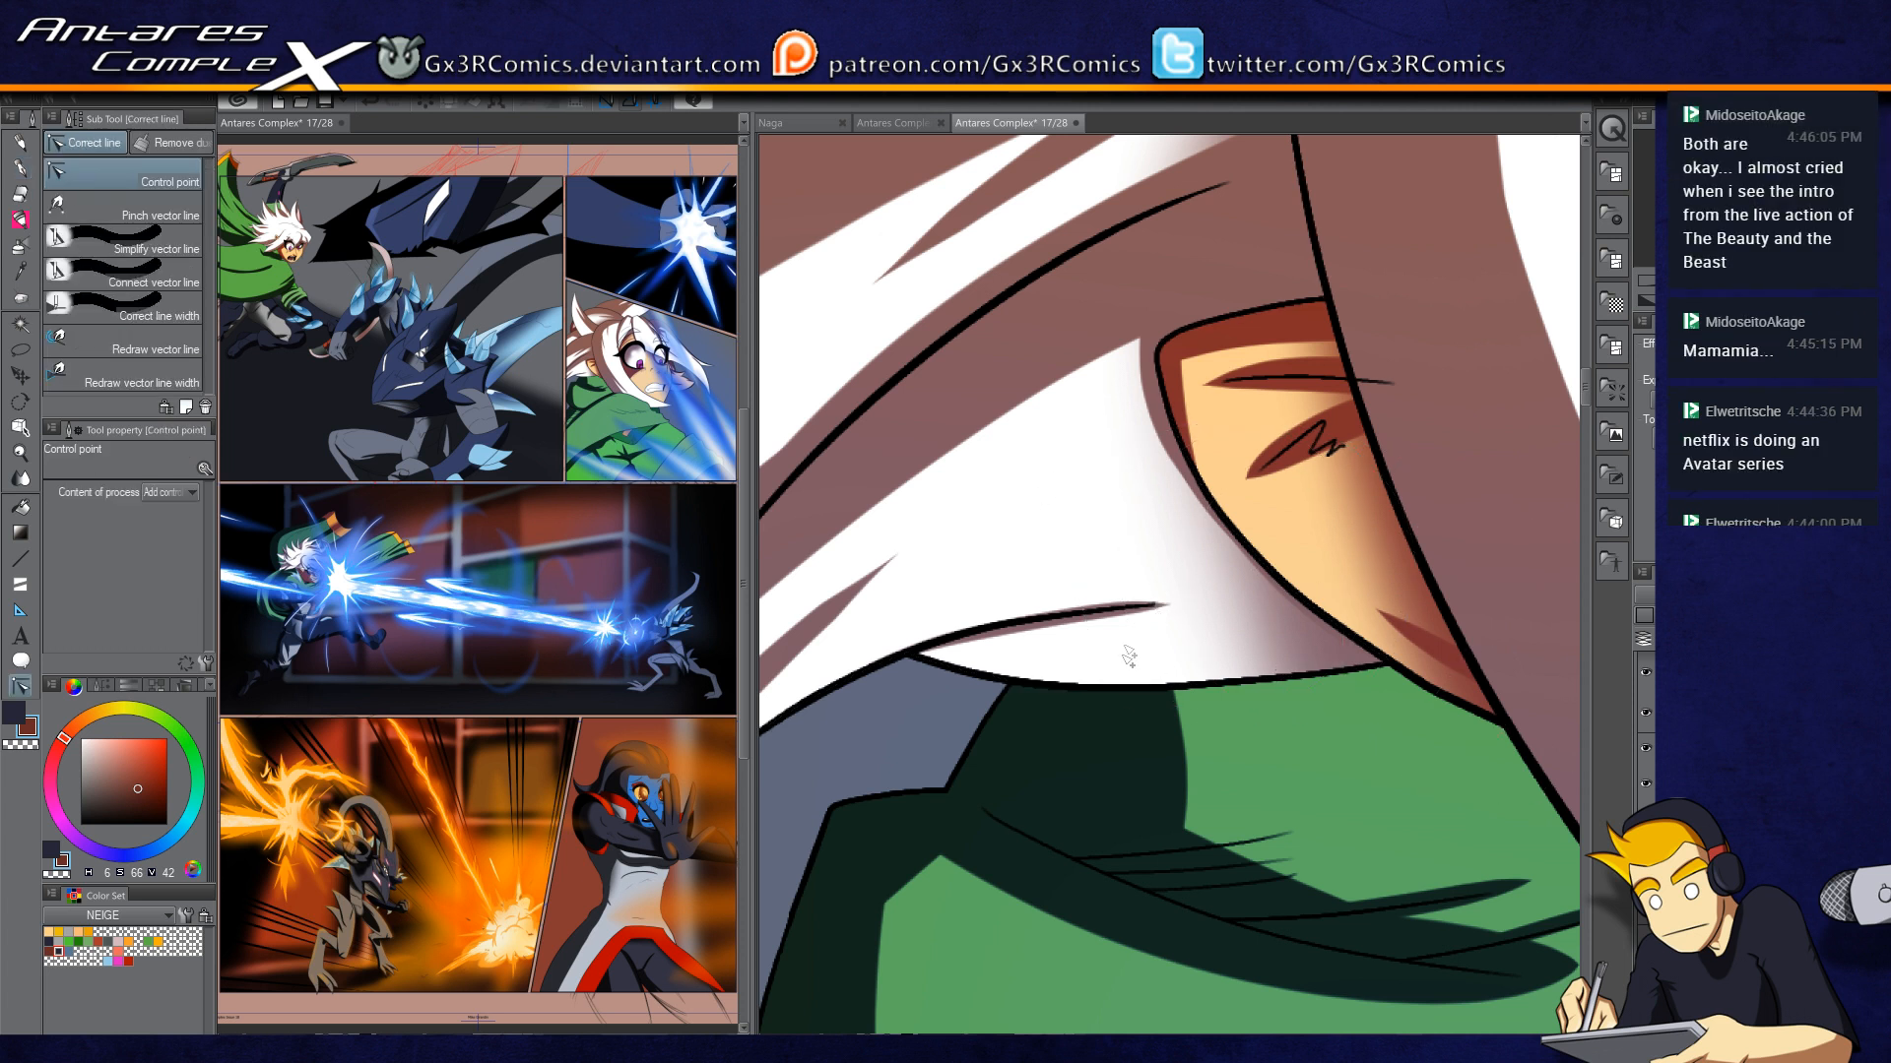
pyautogui.press('p')
pyautogui.press('y')
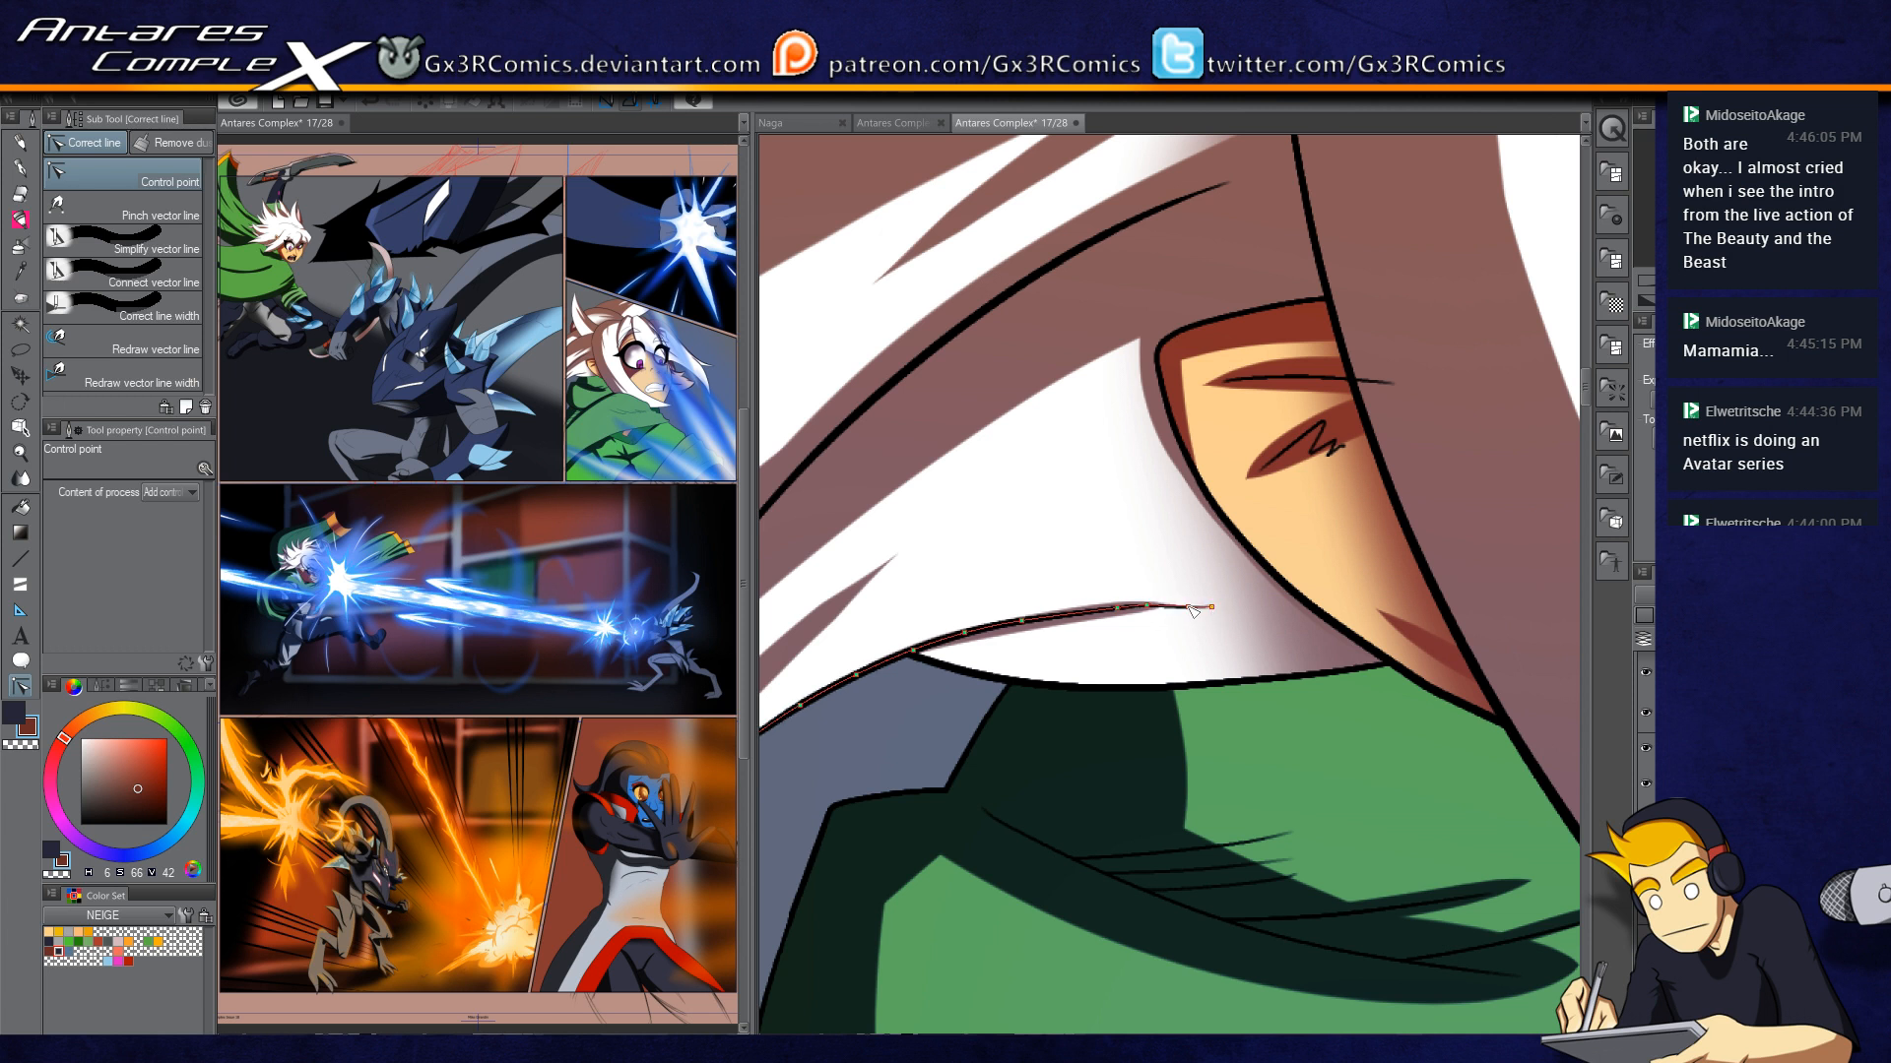
pyautogui.press('p')
pyautogui.scroll(-2, 1182, 630)
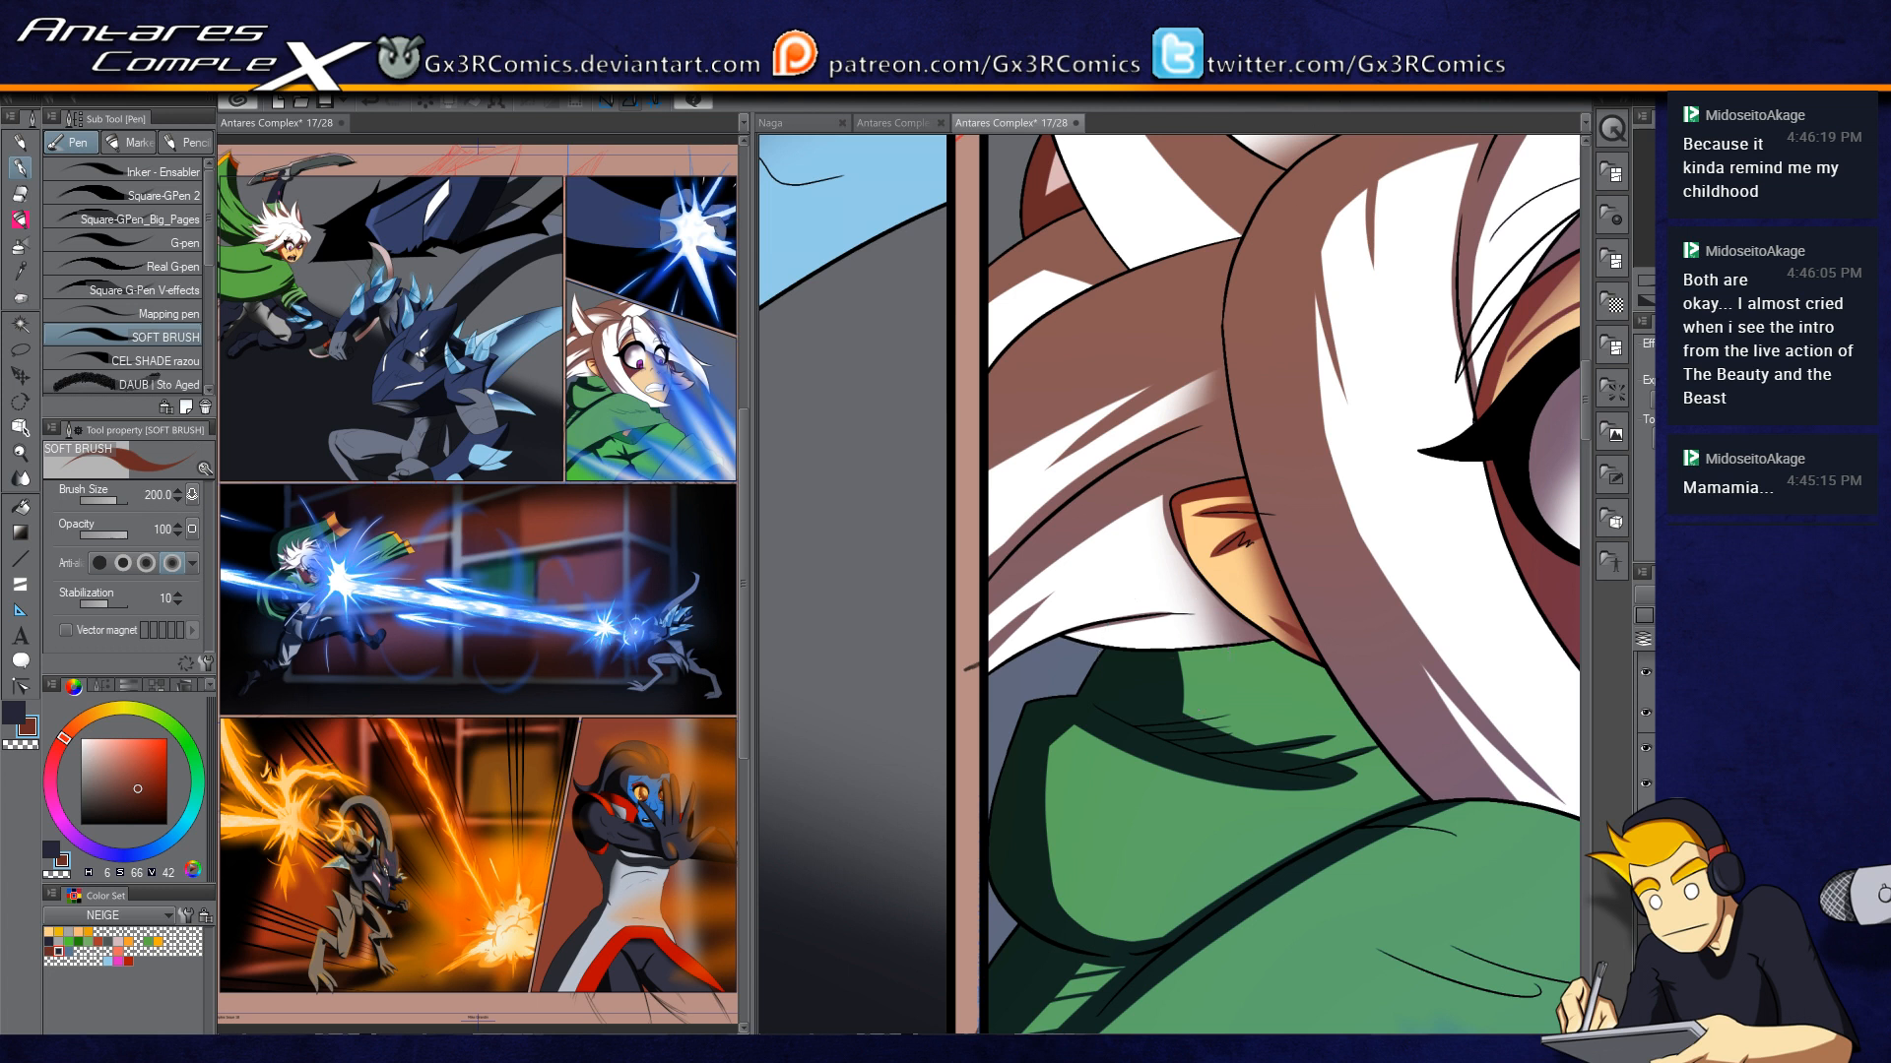
# Step: Select the upright pointed hair tuft and shade its base softly with the Soft airbrush at size 300
pyautogui.click(1714, 729)
pyautogui.moveTo(1129, 310); pyautogui.dragTo(1085, 481)
pyautogui.press('w')
pyautogui.click(1113, 375)
pyautogui.press('b')
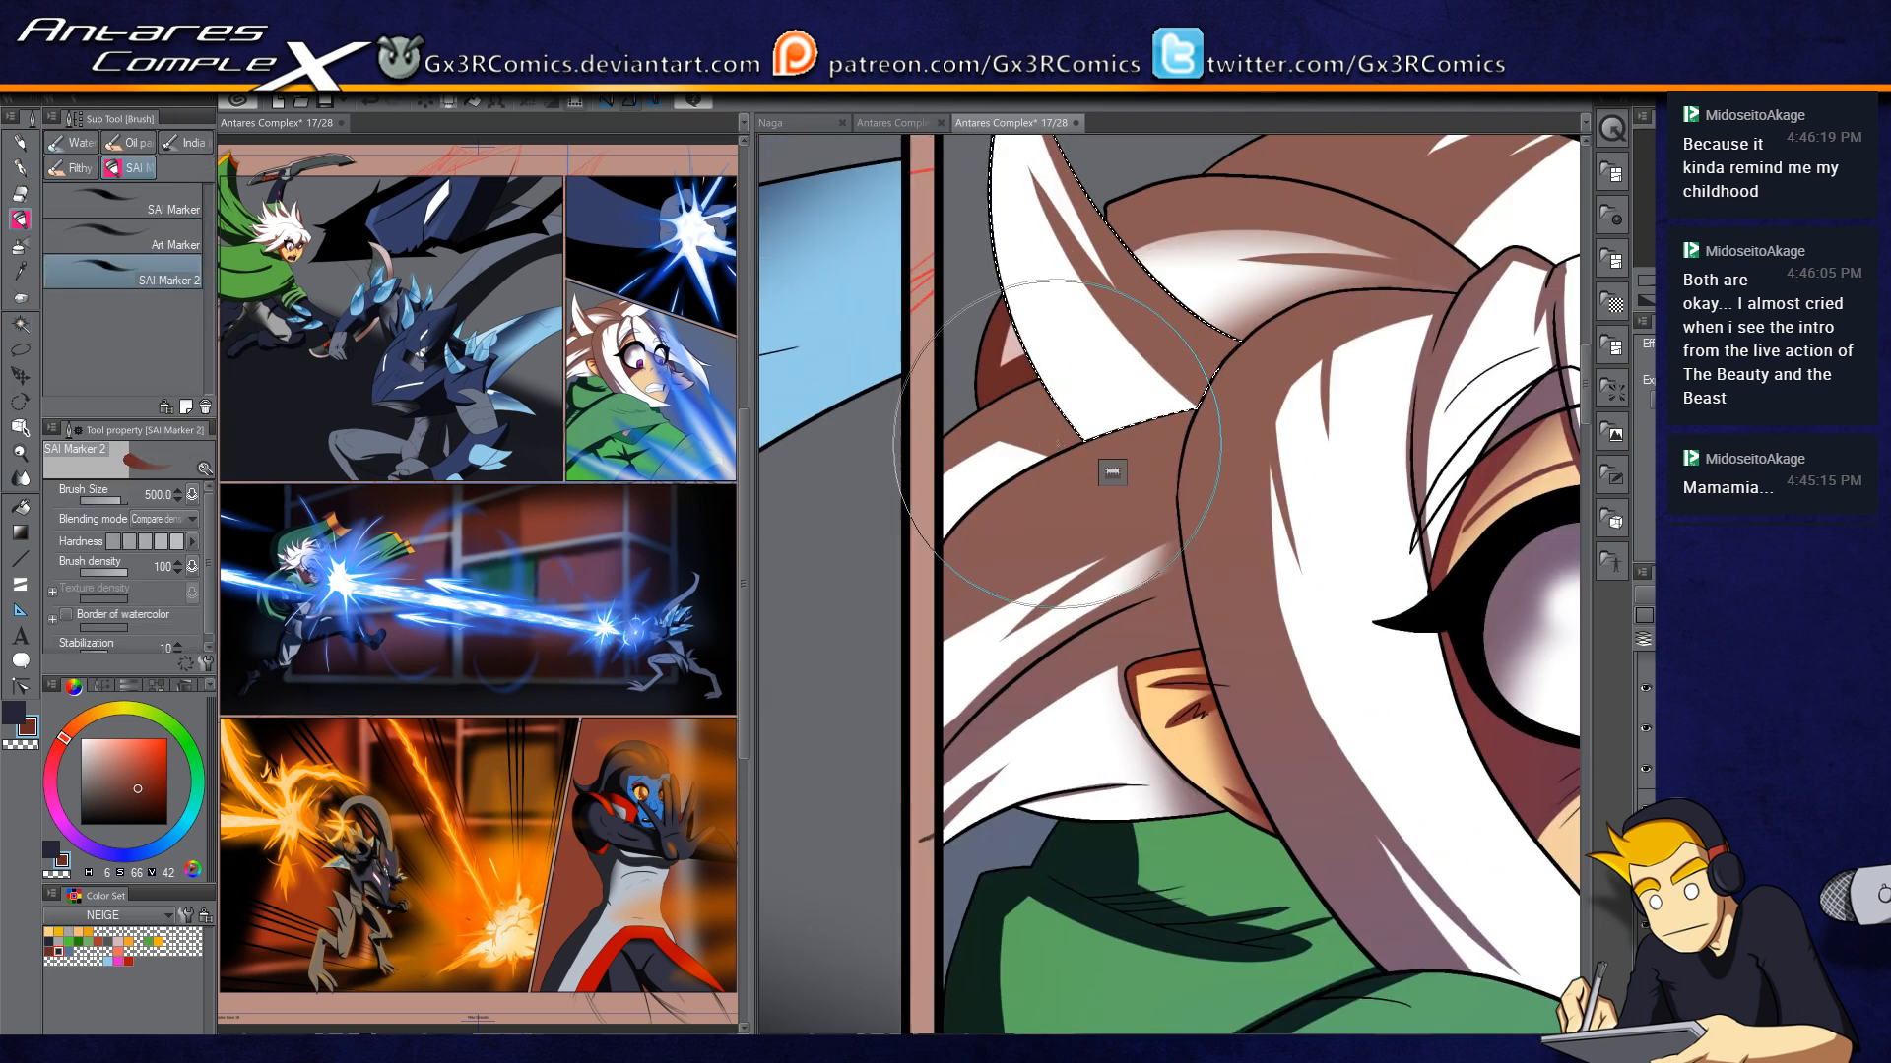
pyautogui.press('b')
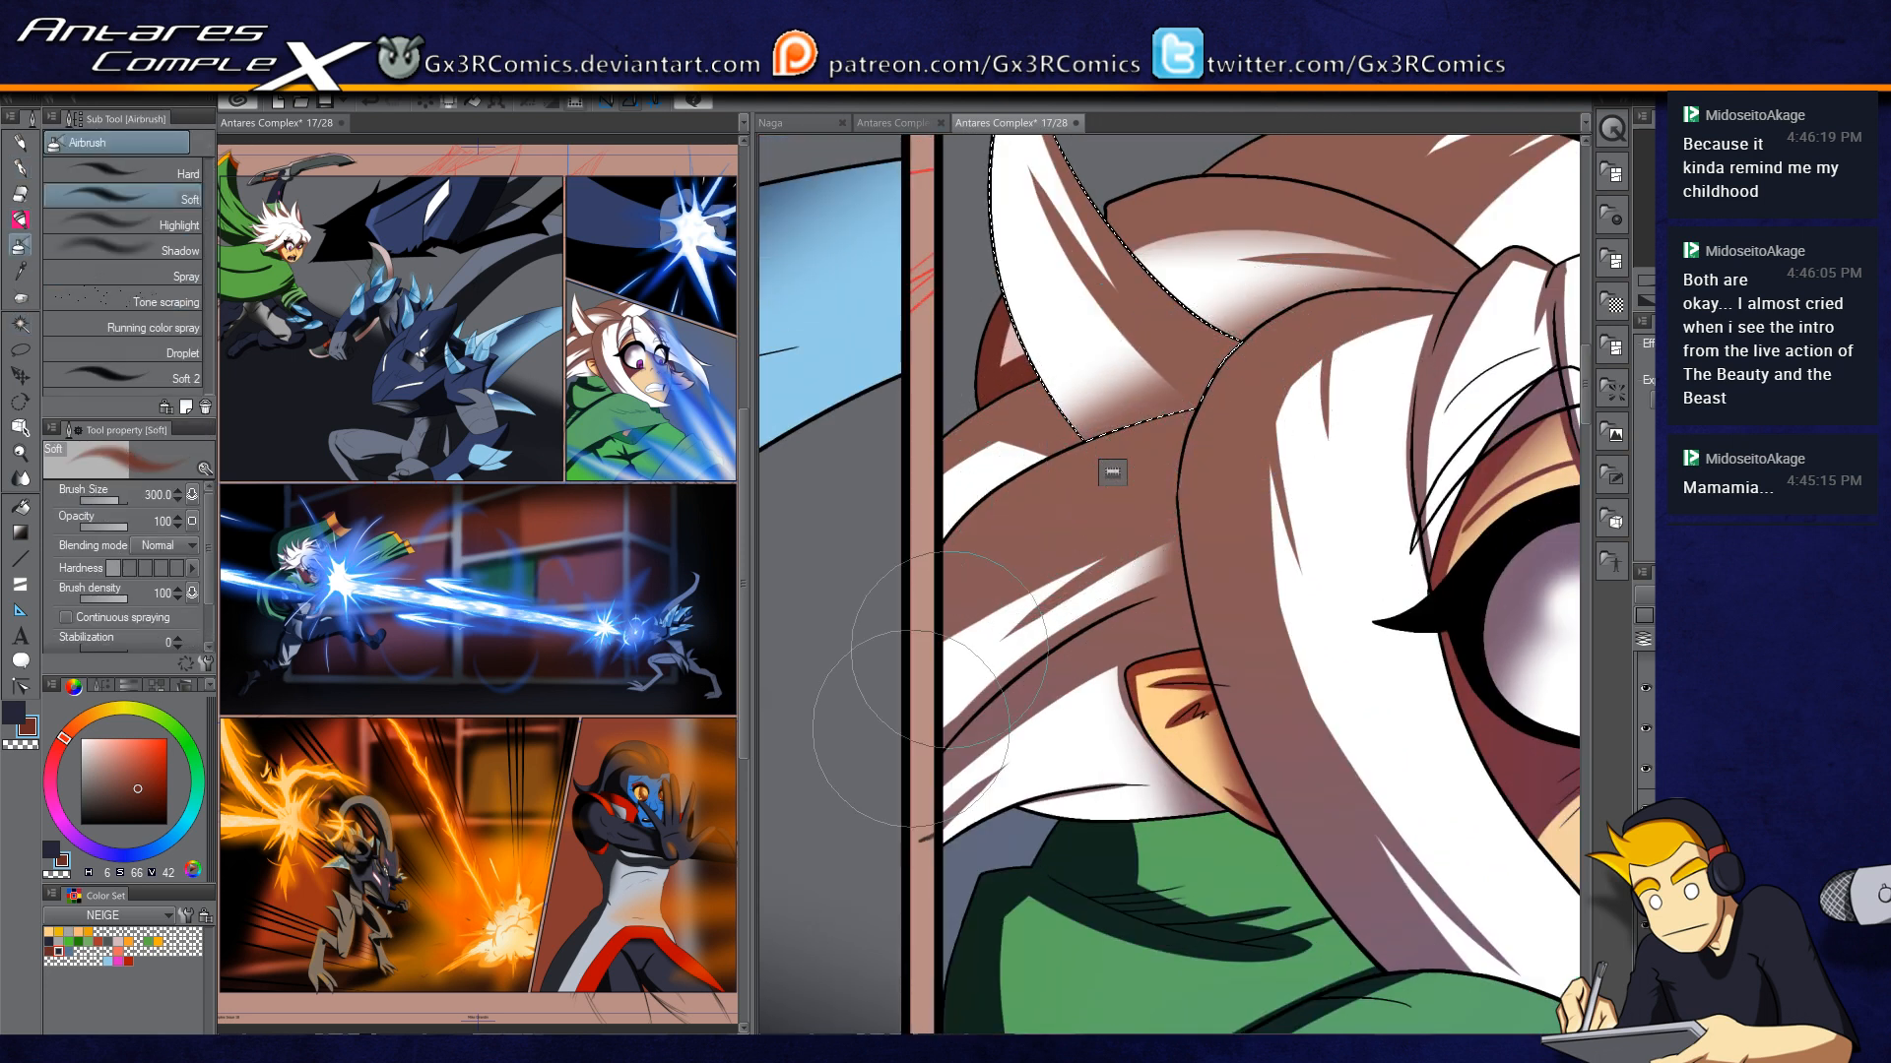
pyautogui.moveTo(1280, 394); pyautogui.dragTo(1014, 561)
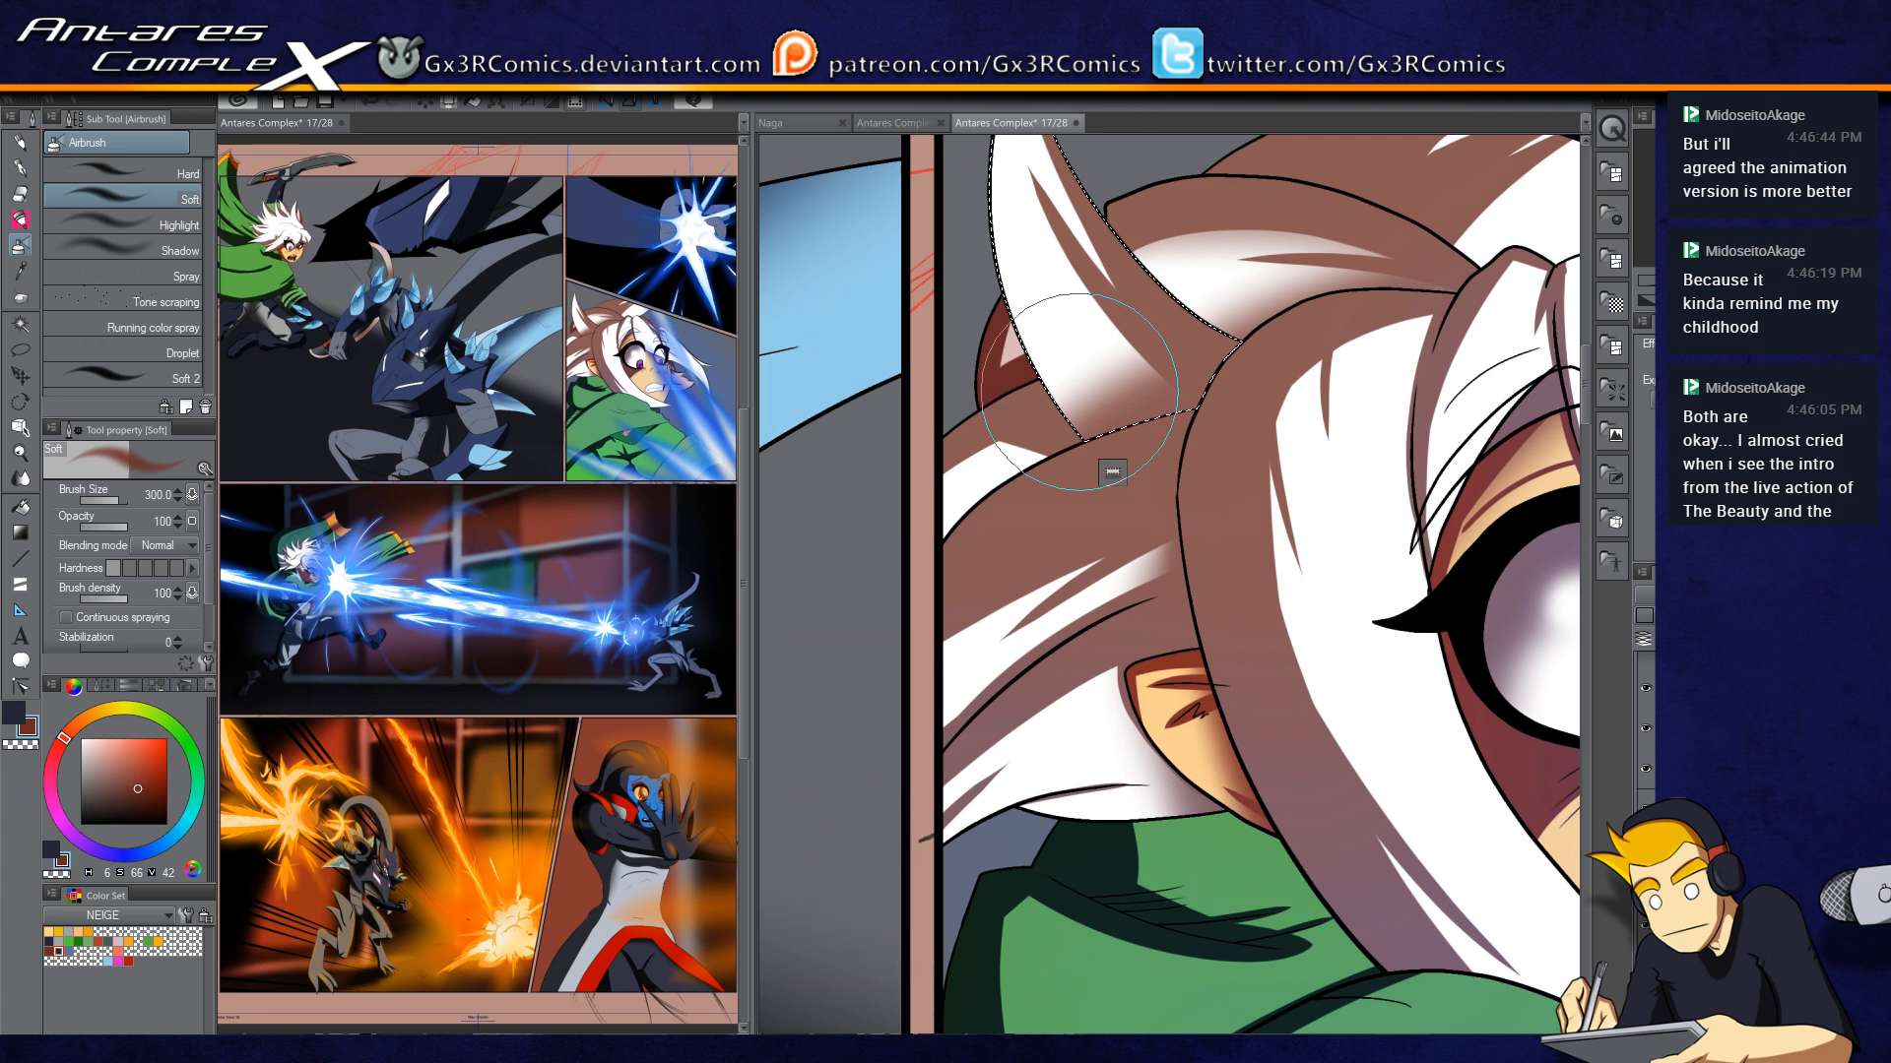
# Step: Paint tapered shadow strokes along the outer edge and base of the upright tuft with the SOFT BRUSH at size 200
pyautogui.press('p')
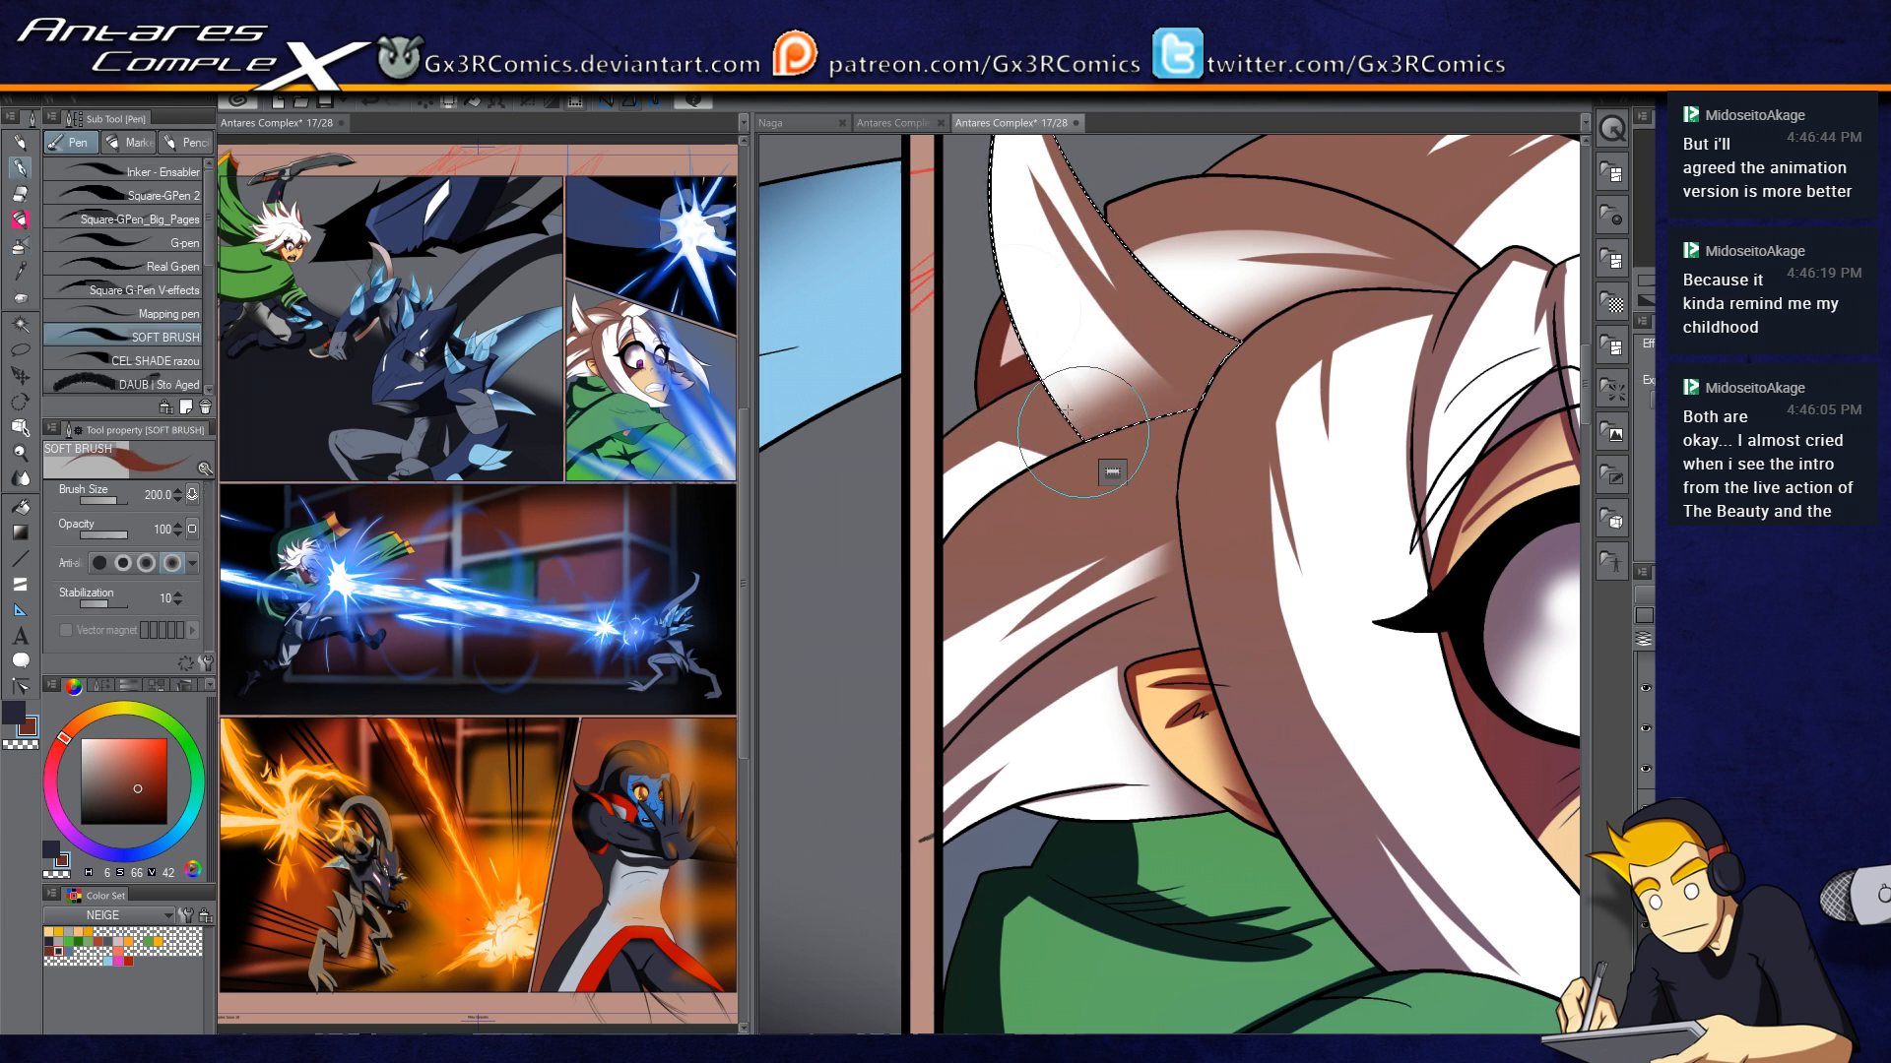
pyautogui.moveTo(1085, 414); pyautogui.dragTo(1211, 540)
pyautogui.moveTo(982, 303)
pyautogui.mouseDown()
pyautogui.moveTo(1237, 473)
pyautogui.moveTo(1158, 567)
pyautogui.mouseUp()
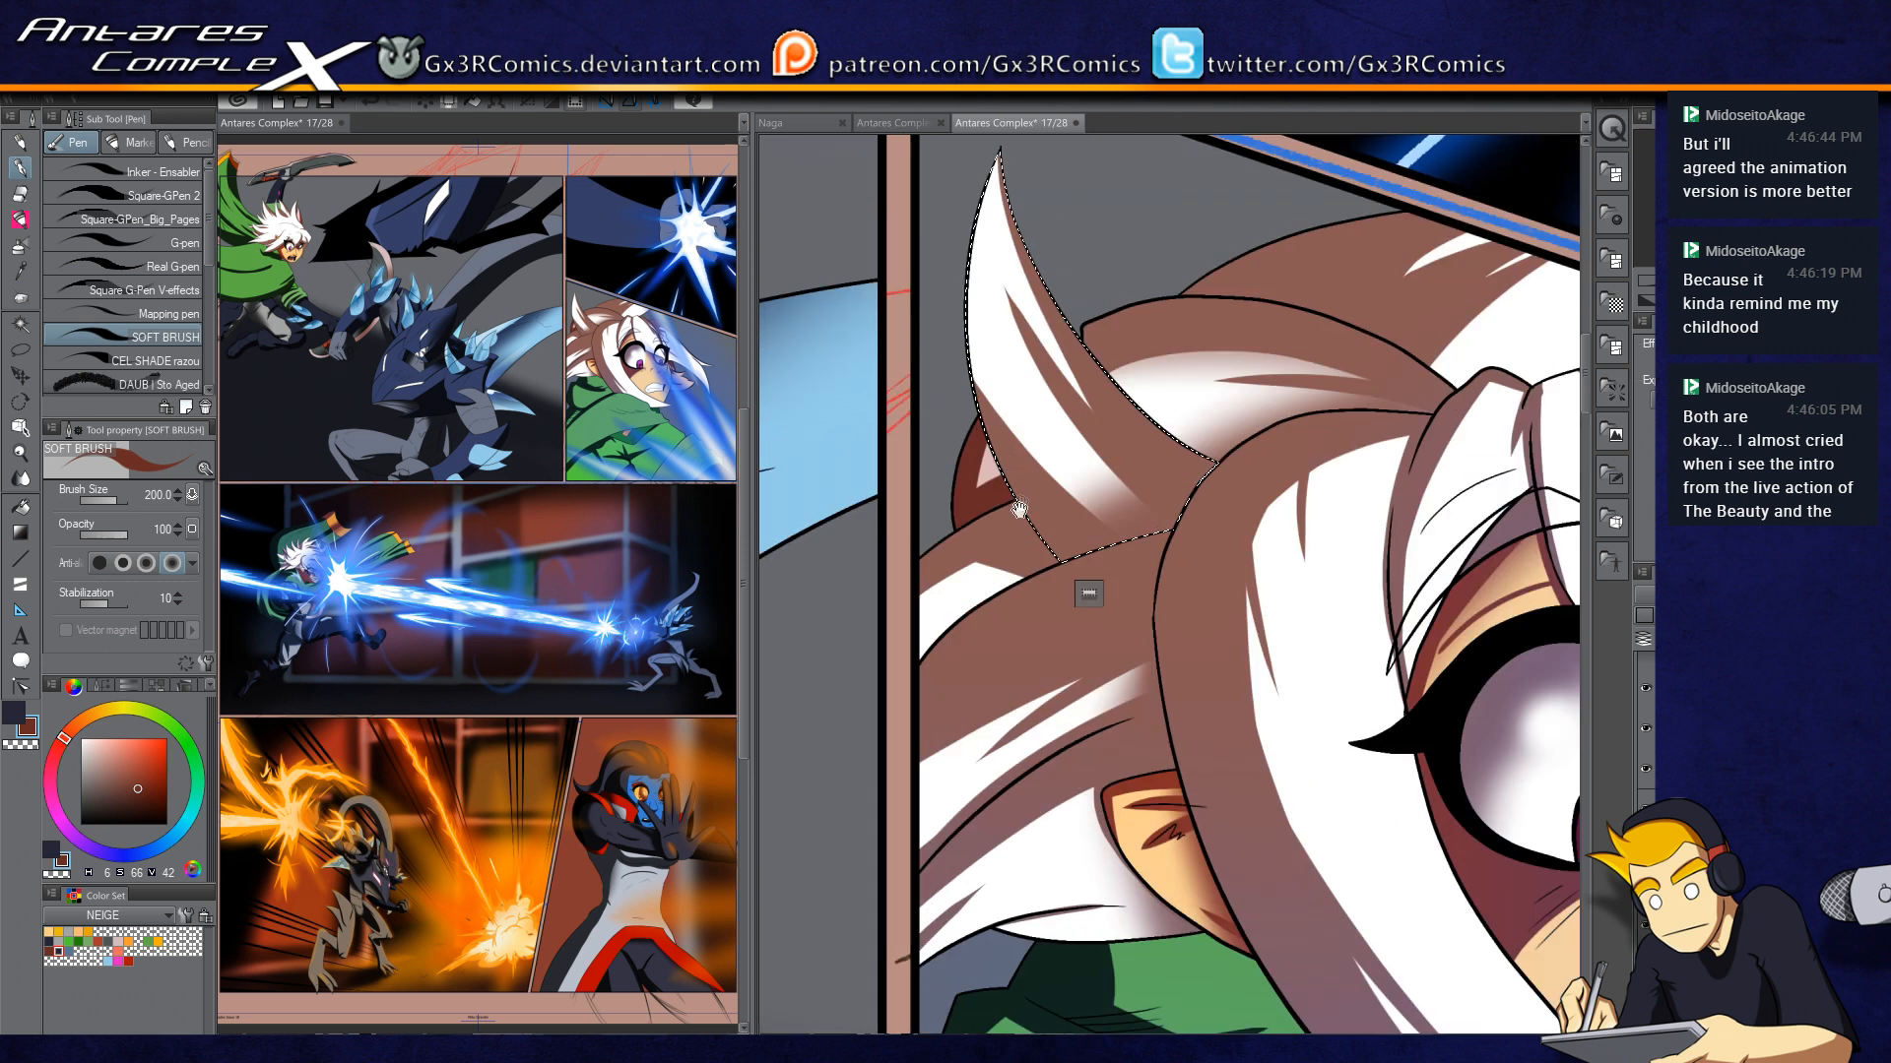
pyautogui.moveTo(975, 339); pyautogui.dragTo(1128, 523)
pyautogui.moveTo(957, 286); pyautogui.dragTo(1128, 559)
pyautogui.moveTo(1024, 433); pyautogui.dragTo(1133, 579)
pyautogui.moveTo(954, 241); pyautogui.dragTo(1078, 547)
pyautogui.moveTo(954, 192)
pyautogui.mouseDown()
pyautogui.moveTo(1058, 509)
pyautogui.moveTo(950, 174)
pyautogui.moveTo(1003, 406)
pyautogui.mouseUp()
# Step: Trim the shadow on the lower part of the upright tuft with transparent colour and clear the selection
pyautogui.moveTo(1185, 634); pyautogui.dragTo(1000, 672)
pyautogui.press('c')
pyautogui.moveTo(910, 433); pyautogui.dragTo(991, 508)
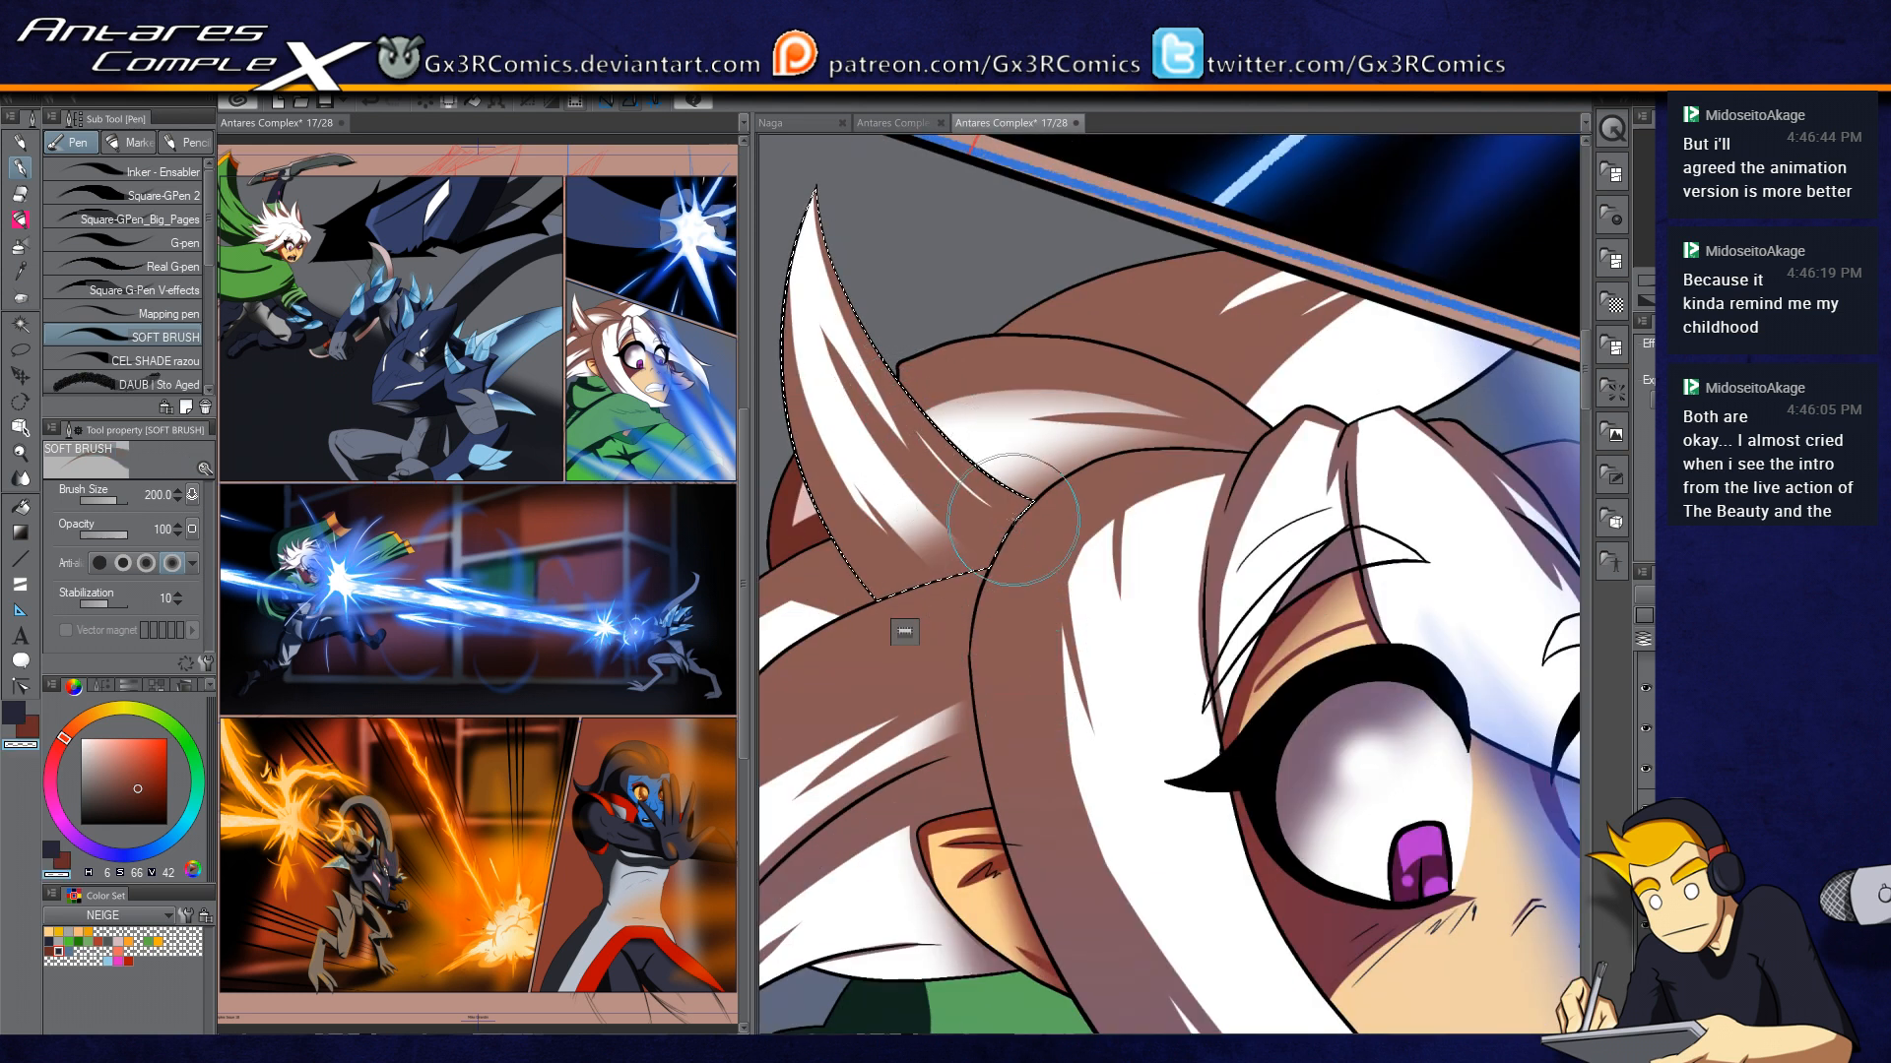
pyautogui.hotkey('ctrl', 'd')
# Step: Select the face skin and paint a tapered reddish-brown shadow beneath the lower lip with the SOFT BRUSH at size 200
pyautogui.moveTo(1103, 667); pyautogui.dragTo(958, 358)
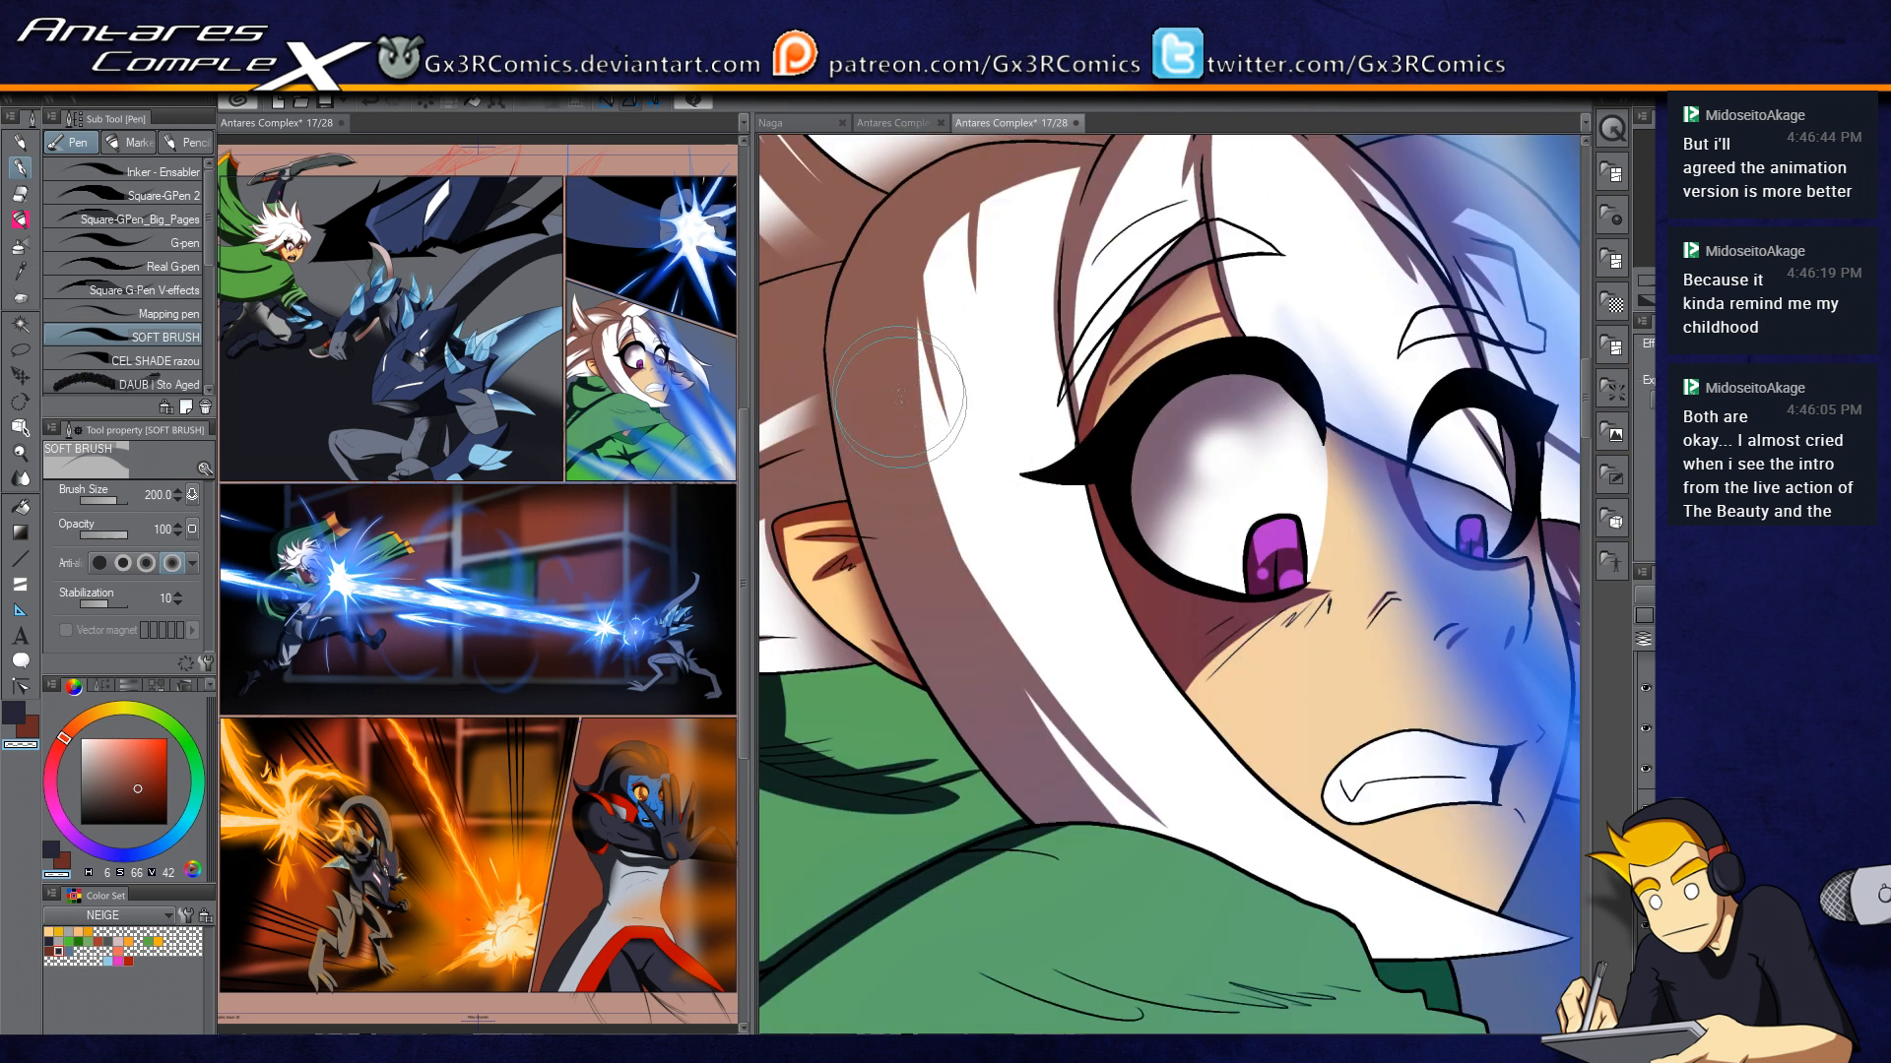
pyautogui.moveTo(1131, 905)
pyautogui.mouseDown()
pyautogui.moveTo(979, 793)
pyautogui.moveTo(880, 811)
pyautogui.mouseUp()
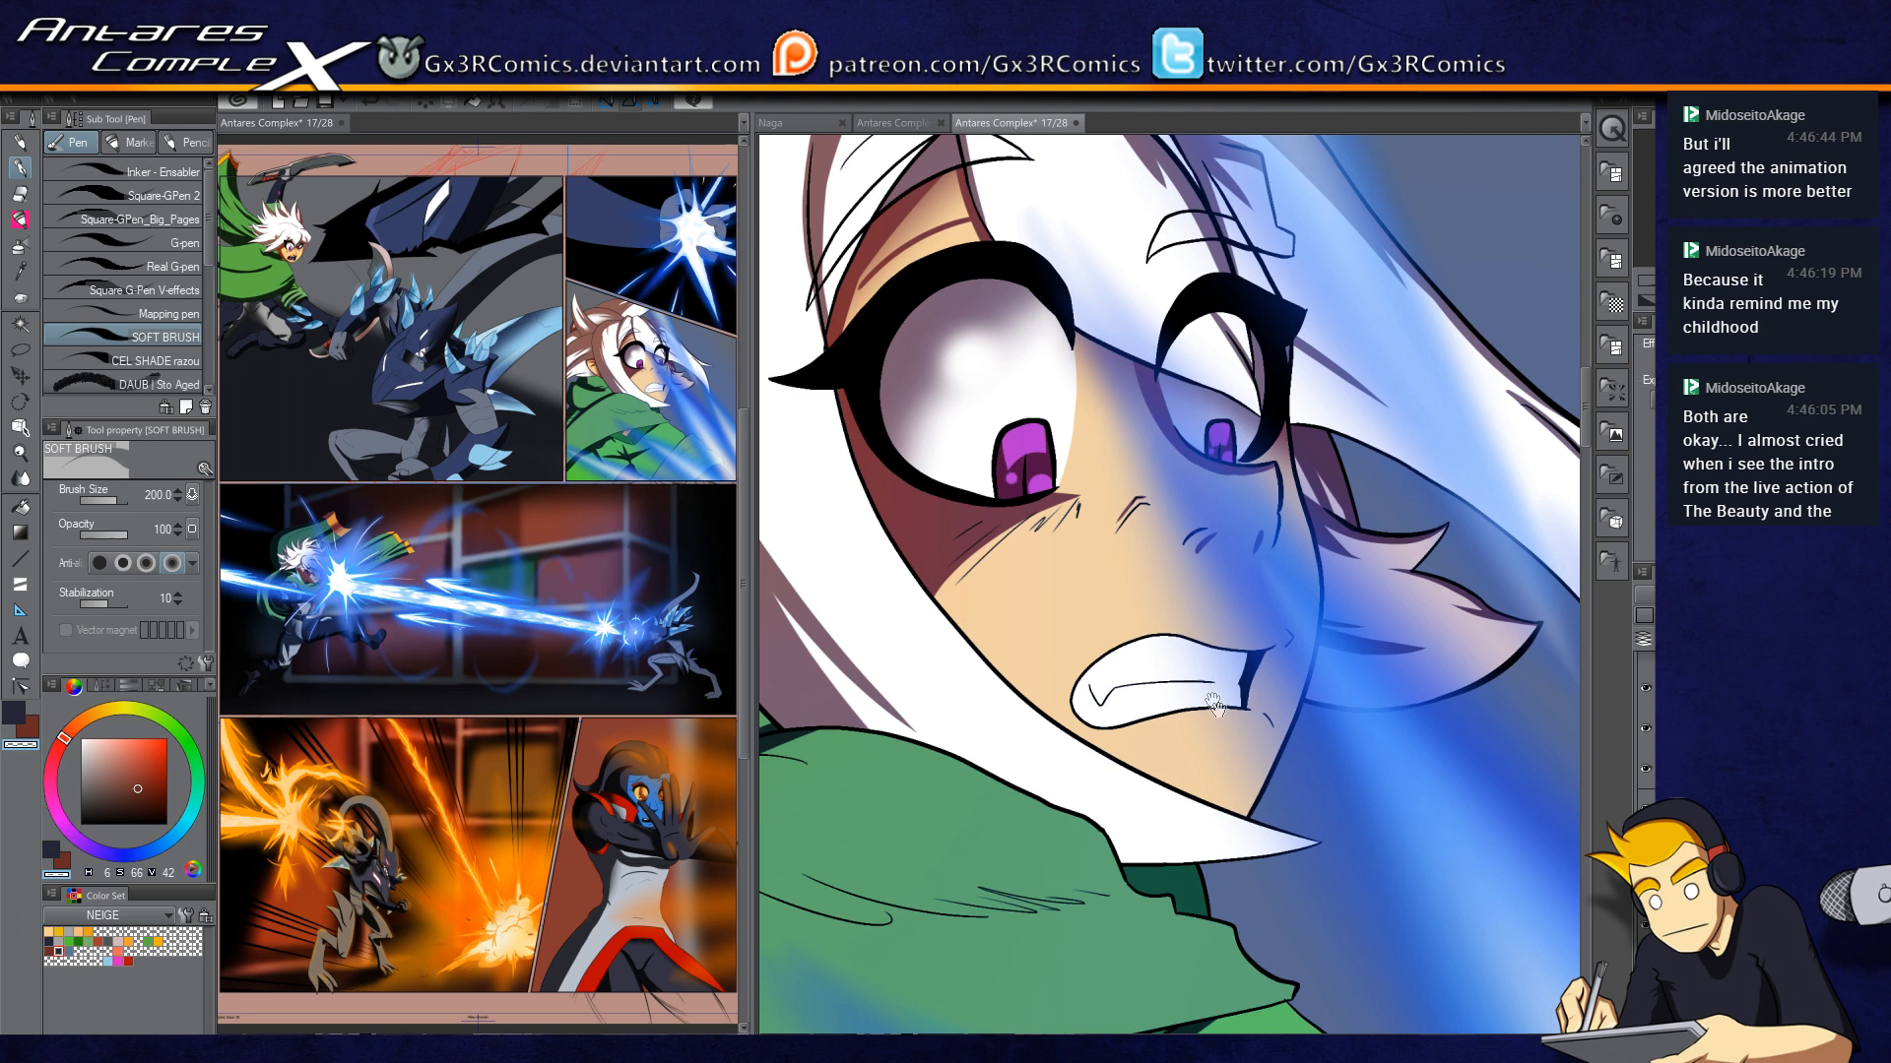
pyautogui.moveTo(1214, 692); pyautogui.dragTo(1190, 556)
pyautogui.press('w')
pyautogui.click(1177, 606)
pyautogui.scroll(1, 1189, 607)
pyautogui.scroll(1, 1143, 605)
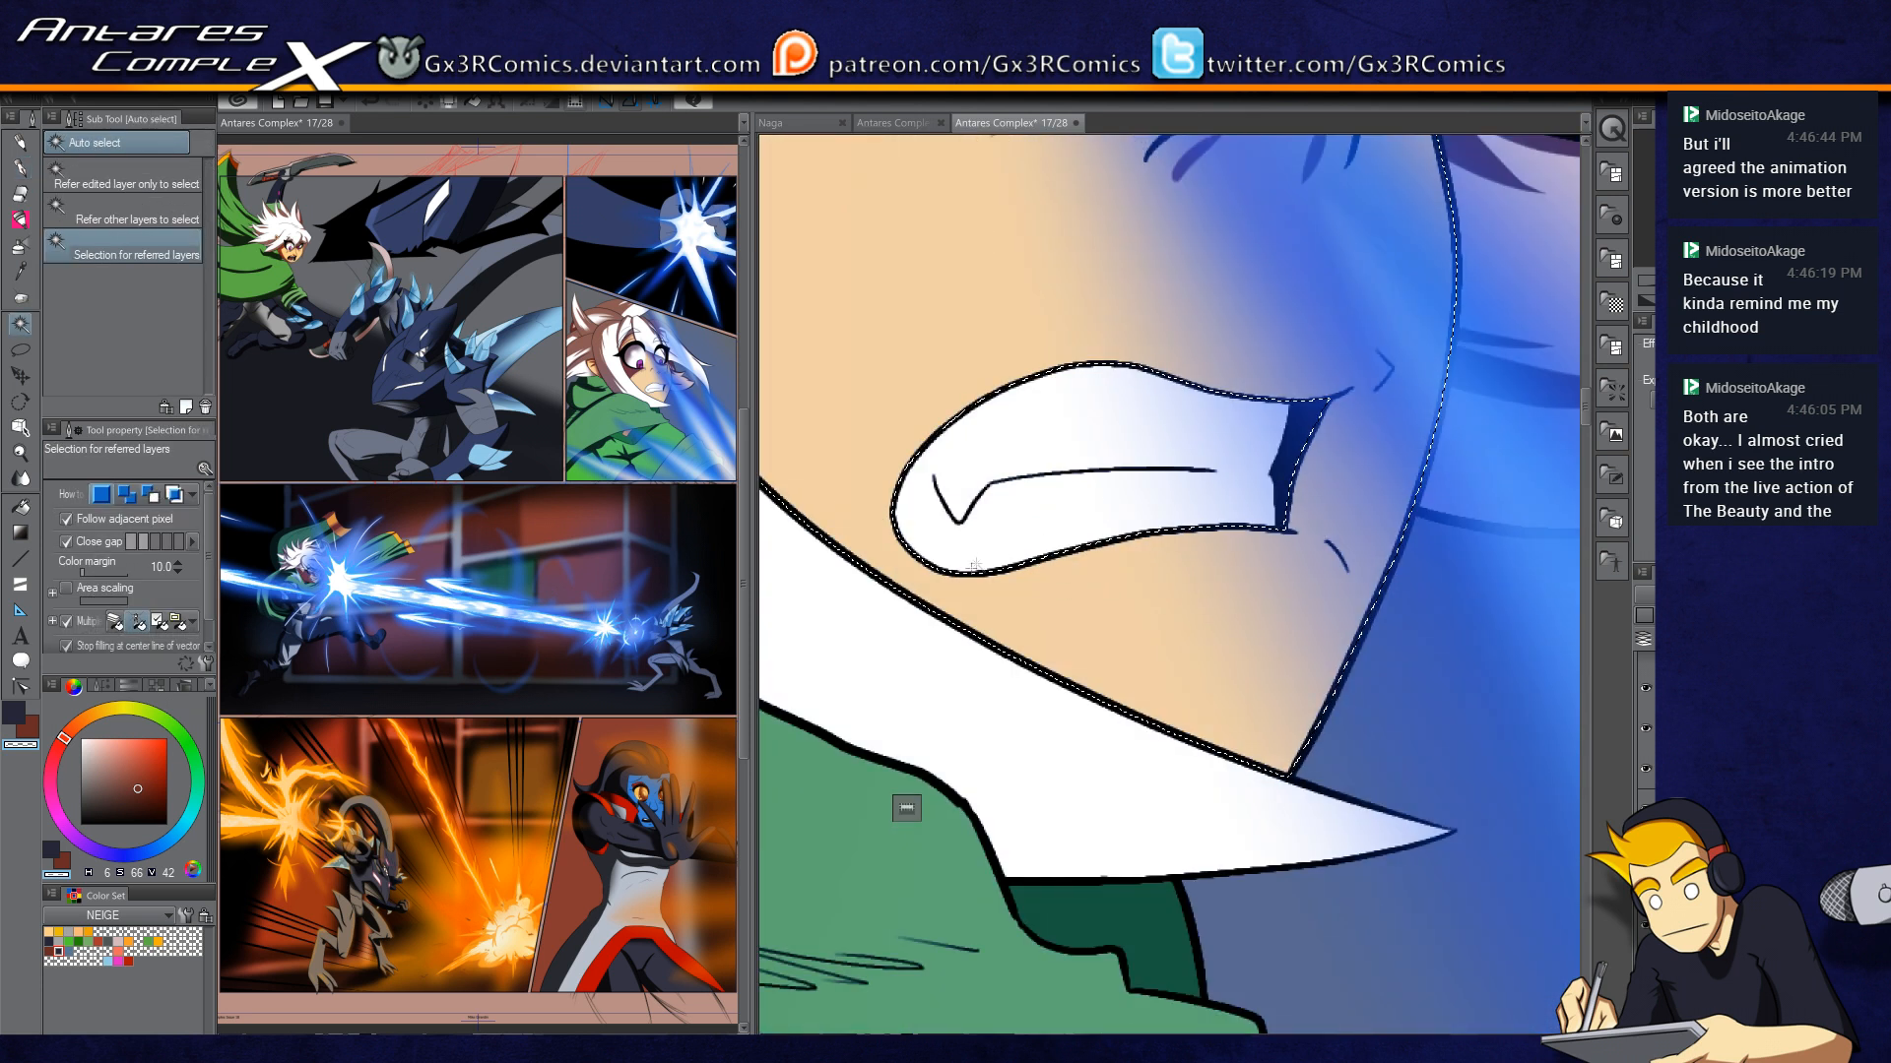
pyautogui.press('p')
pyautogui.moveTo(940, 573)
pyautogui.mouseDown()
pyautogui.moveTo(1236, 517)
pyautogui.moveTo(940, 566)
pyautogui.moveTo(1141, 545)
pyautogui.mouseUp()
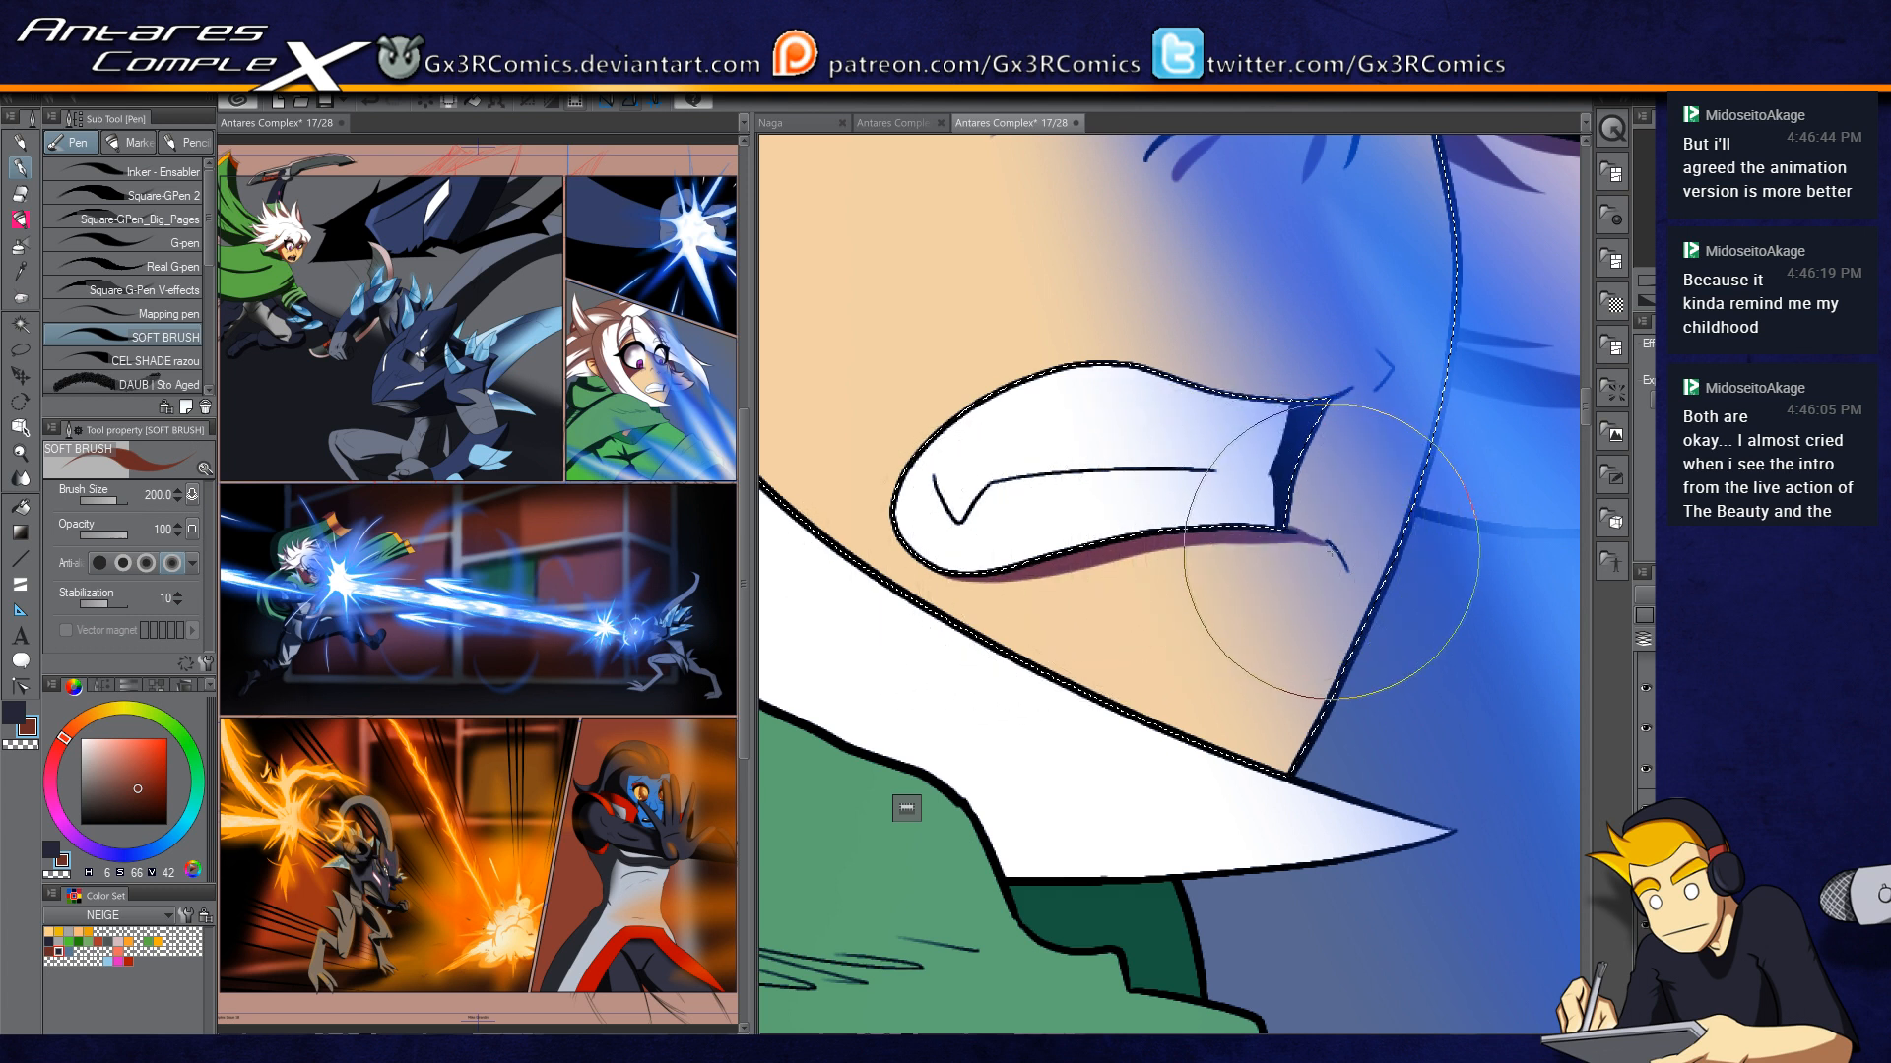
pyautogui.press('c')
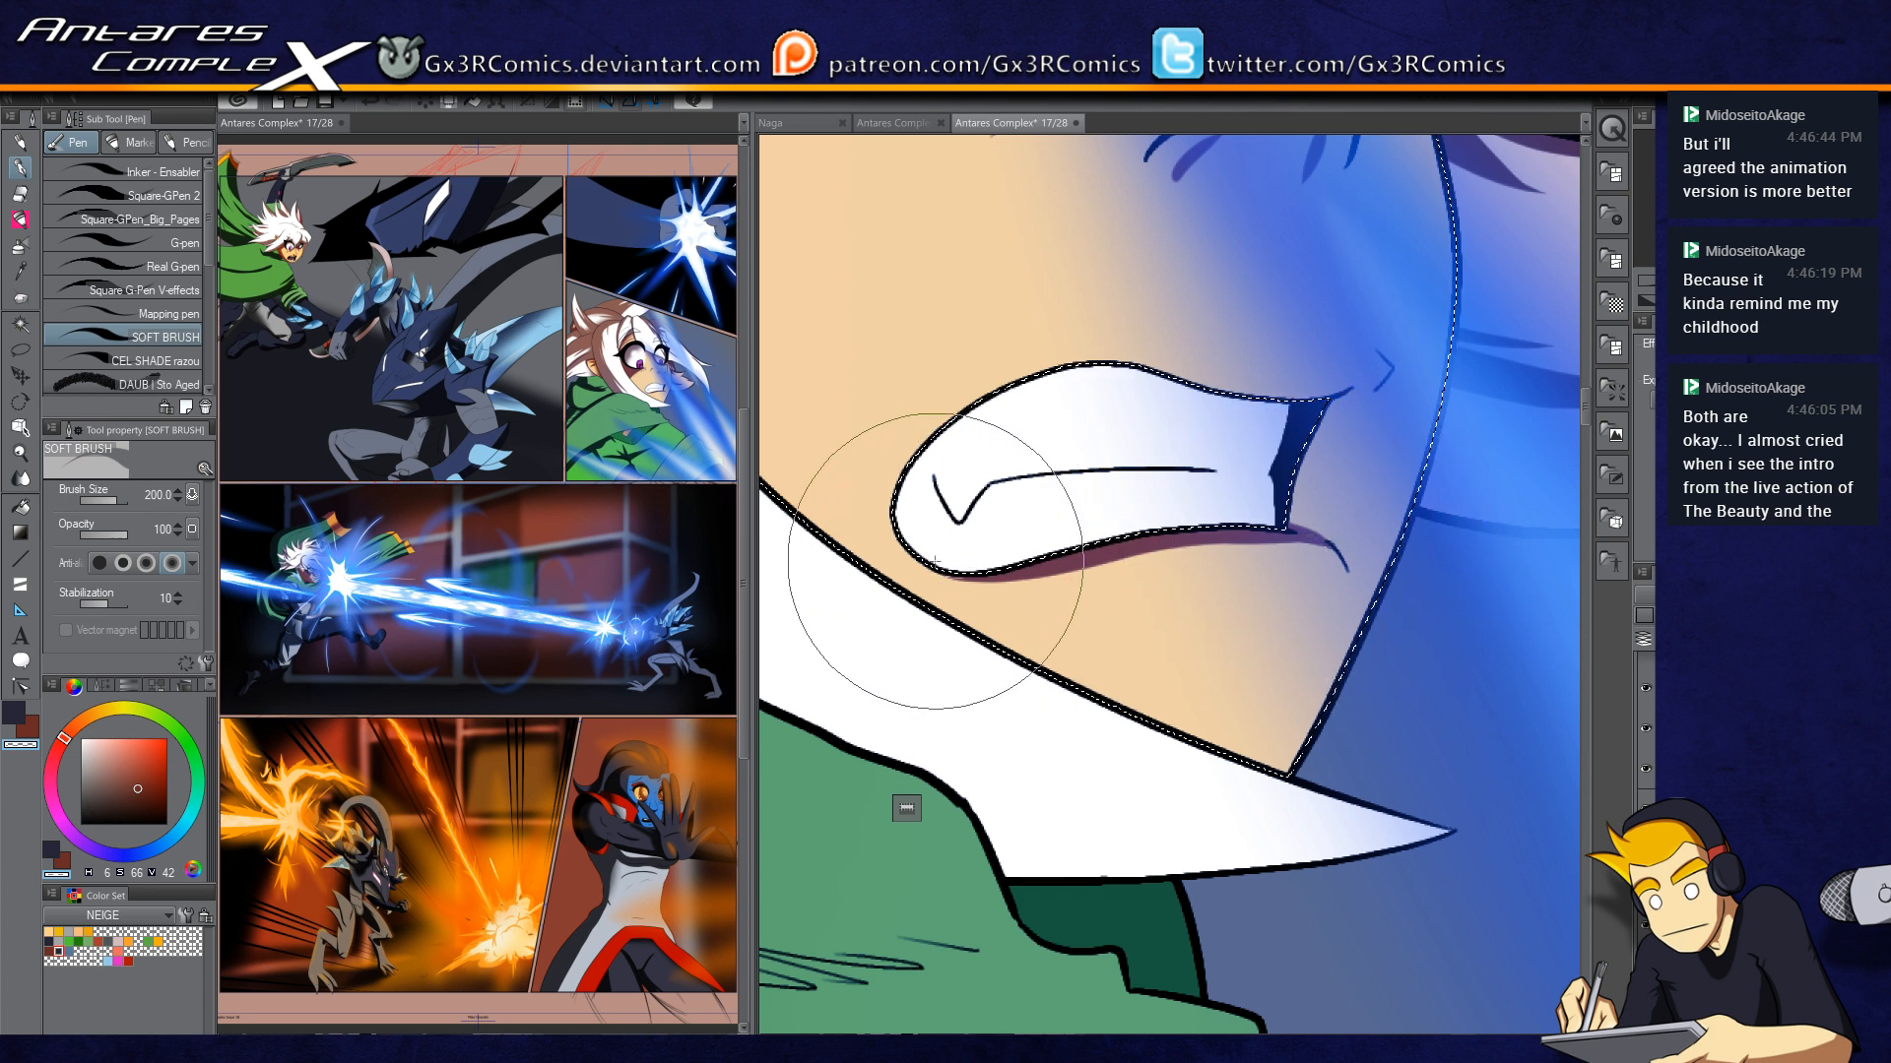
pyautogui.press('c')
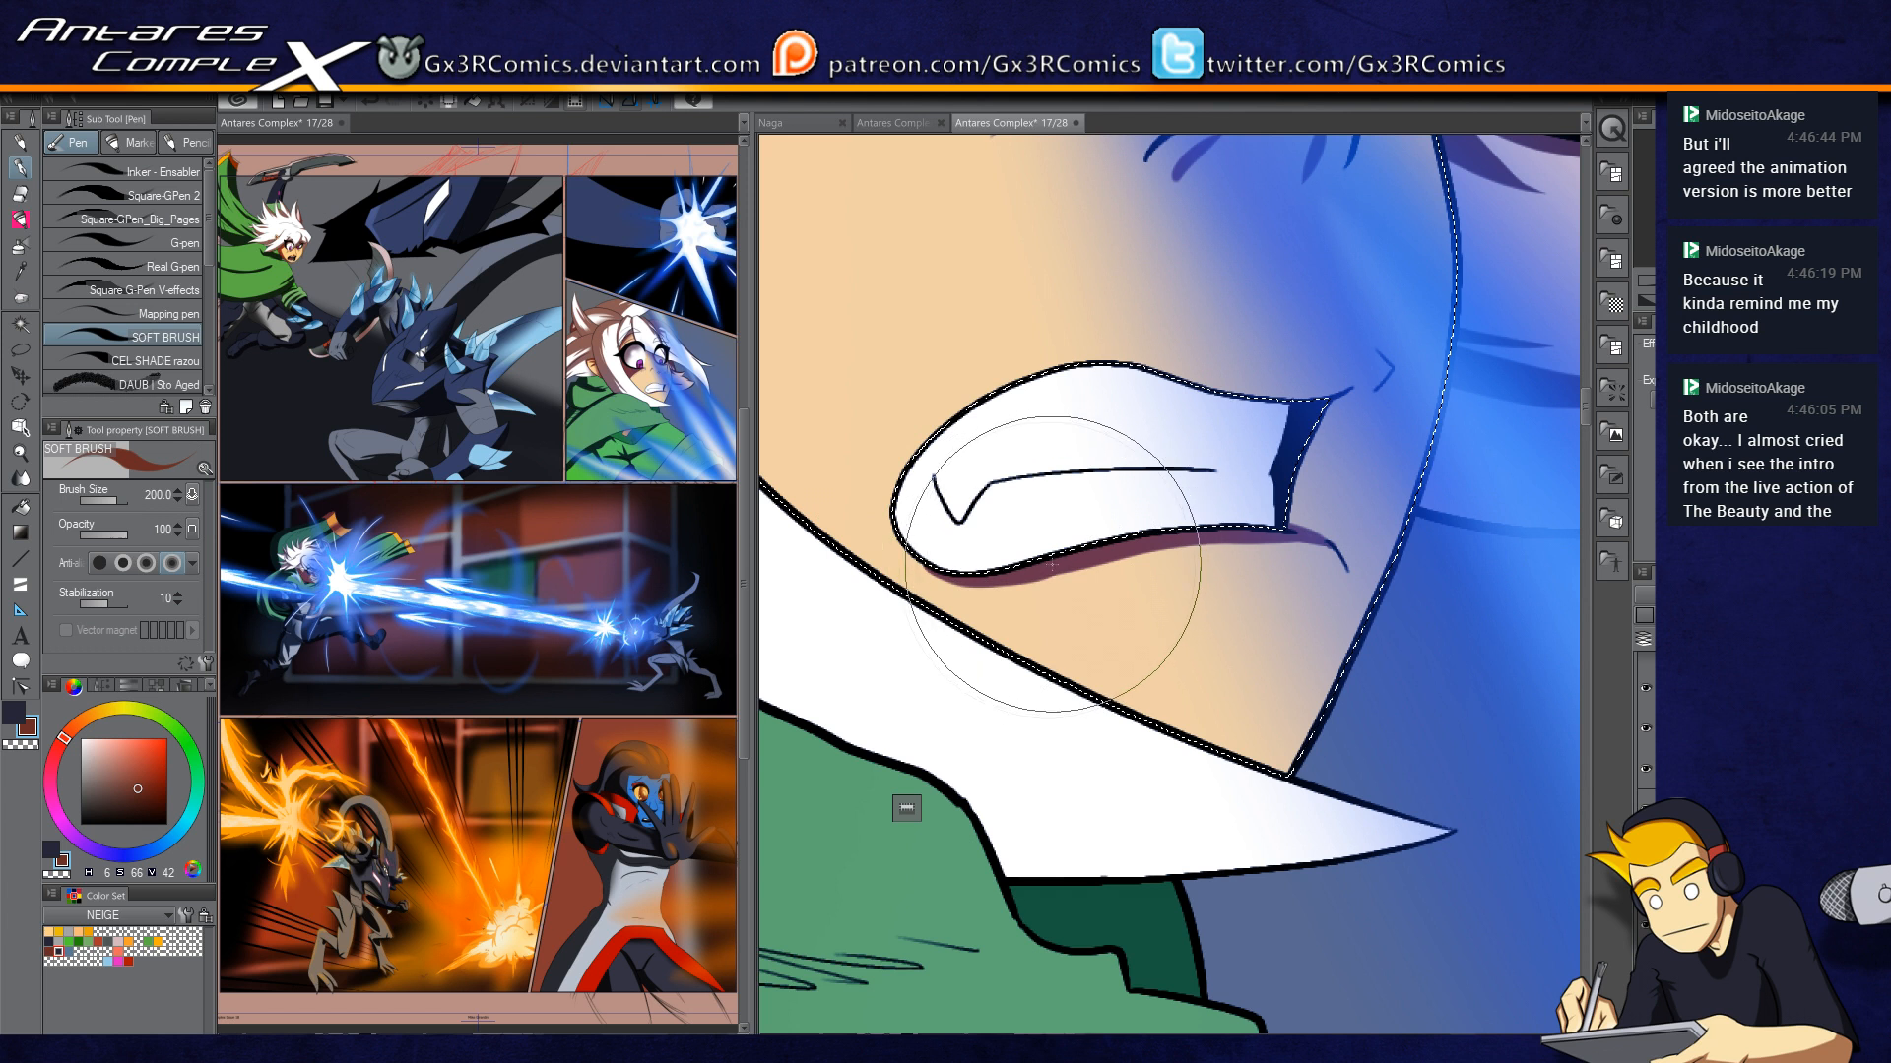
# Step: Select the teeth and paint dark blue tooth divisions and a shaded mouth corner with the SOFT BRUSH at size 200
pyautogui.press('x')
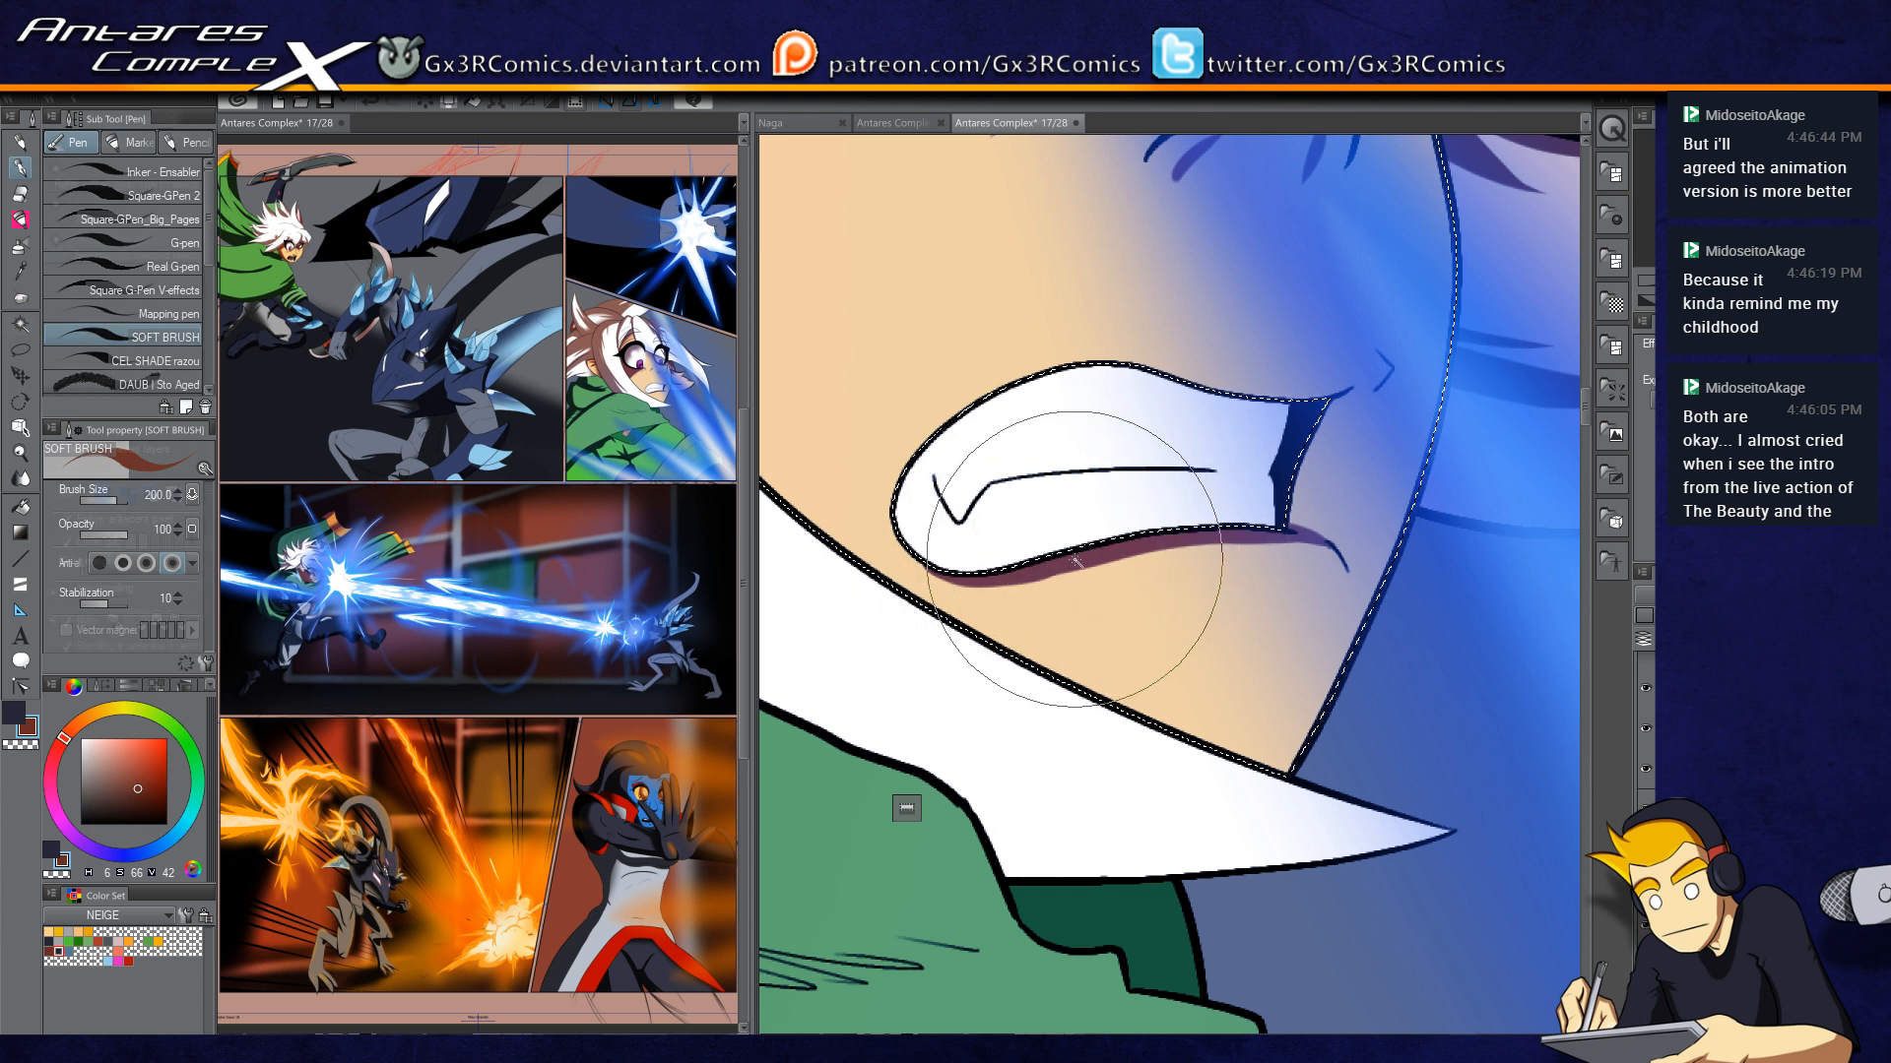
pyautogui.press('w')
pyautogui.click(1013, 460)
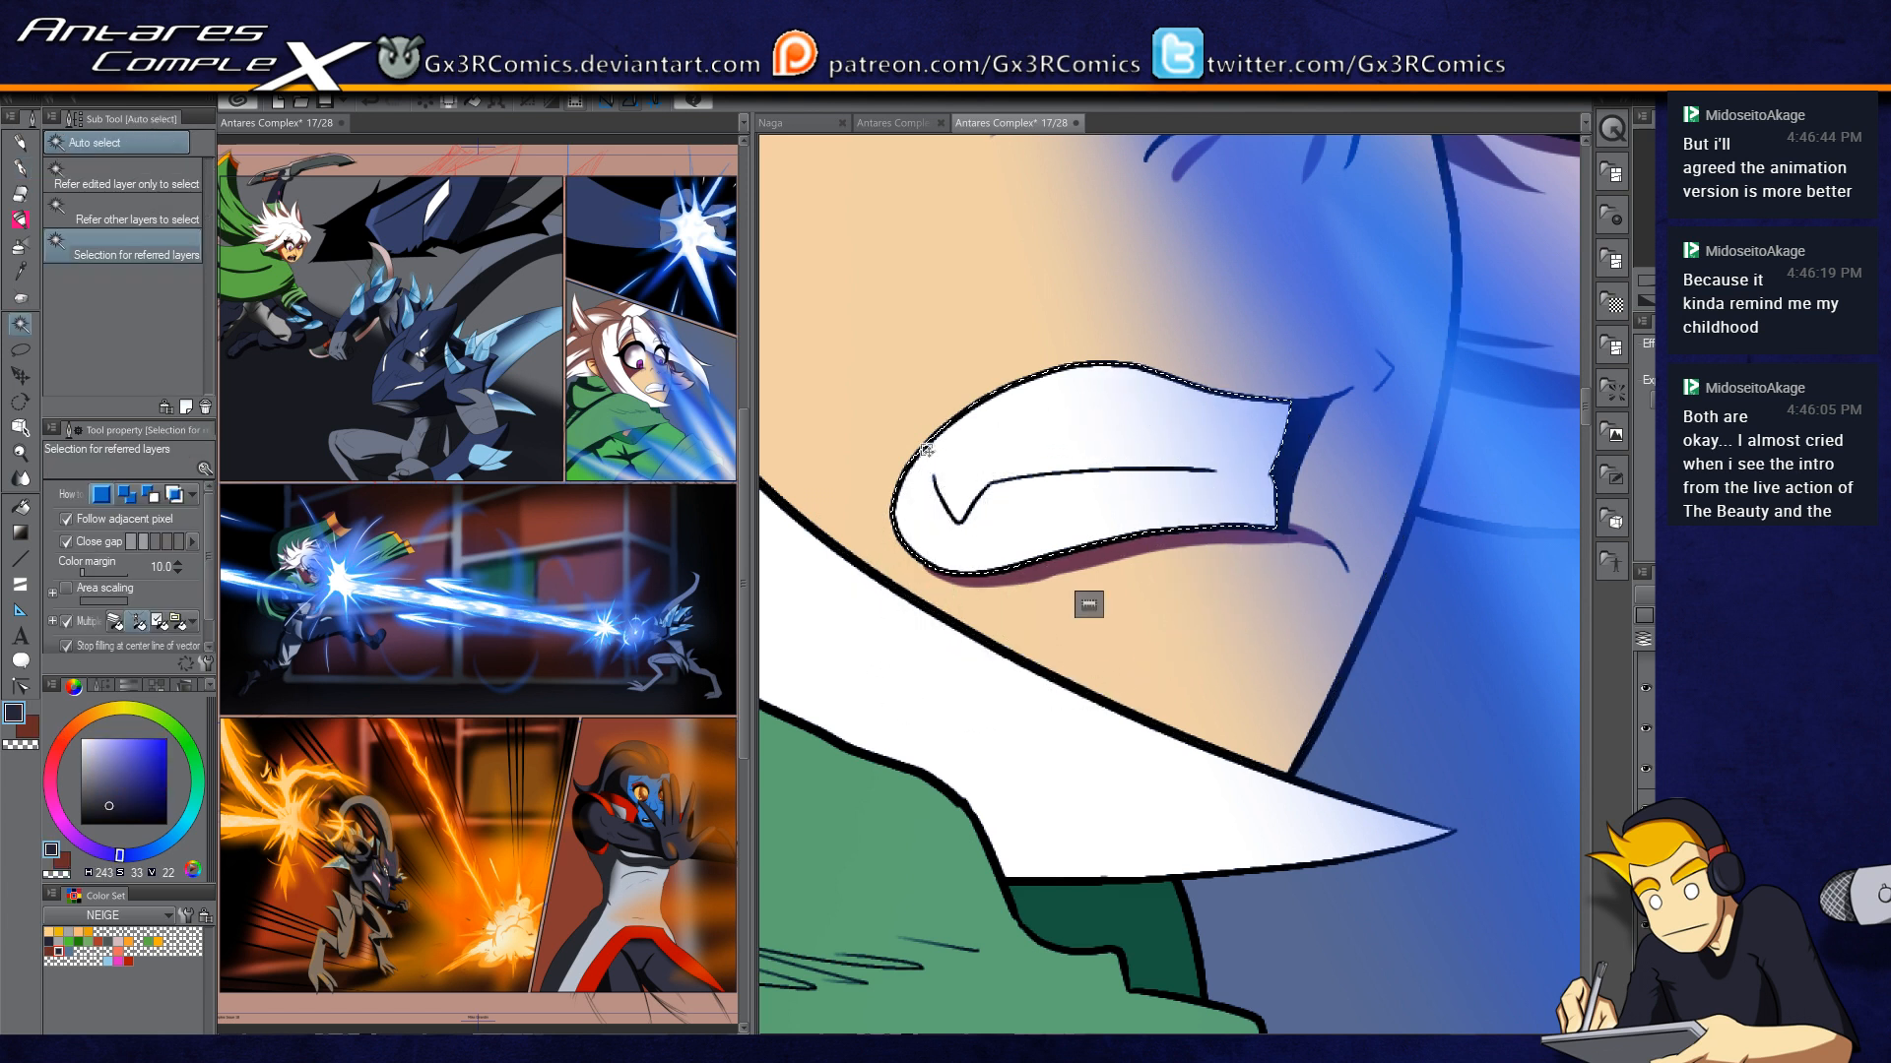
pyautogui.press('p')
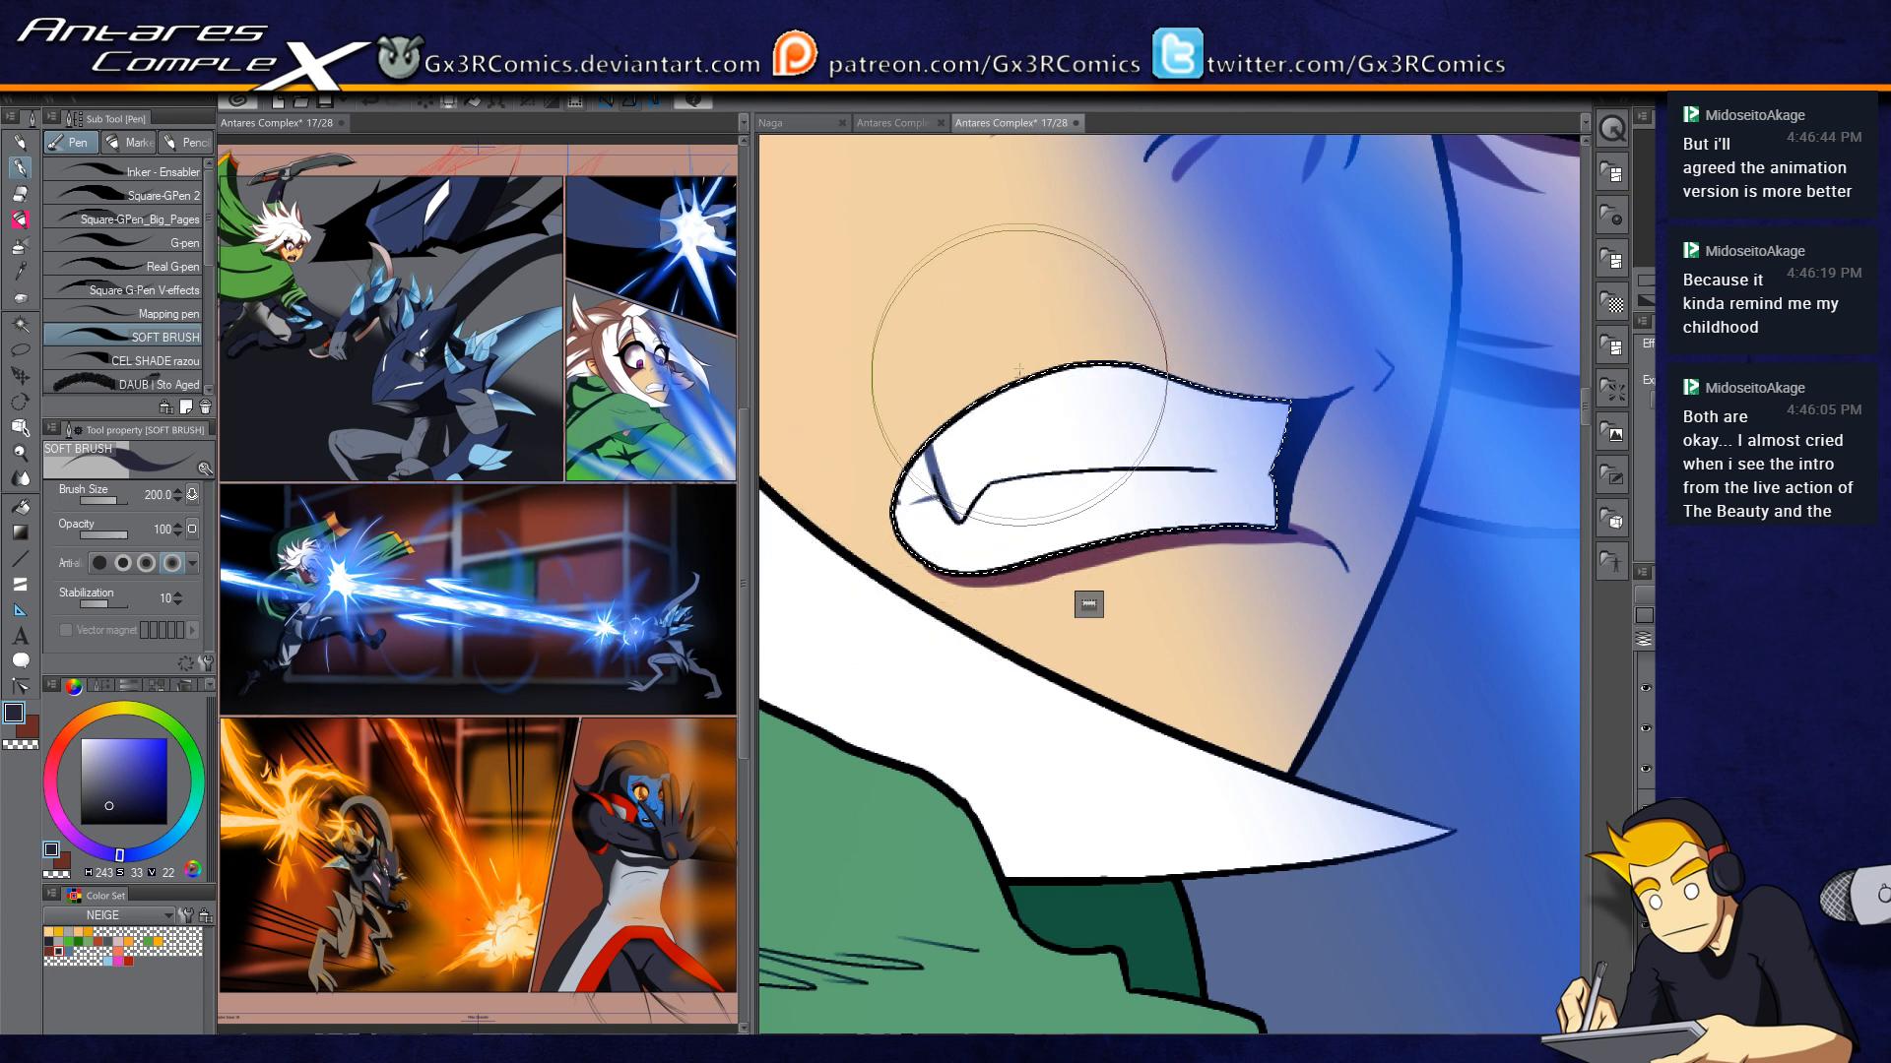
pyautogui.scroll(-2, 1217, 455)
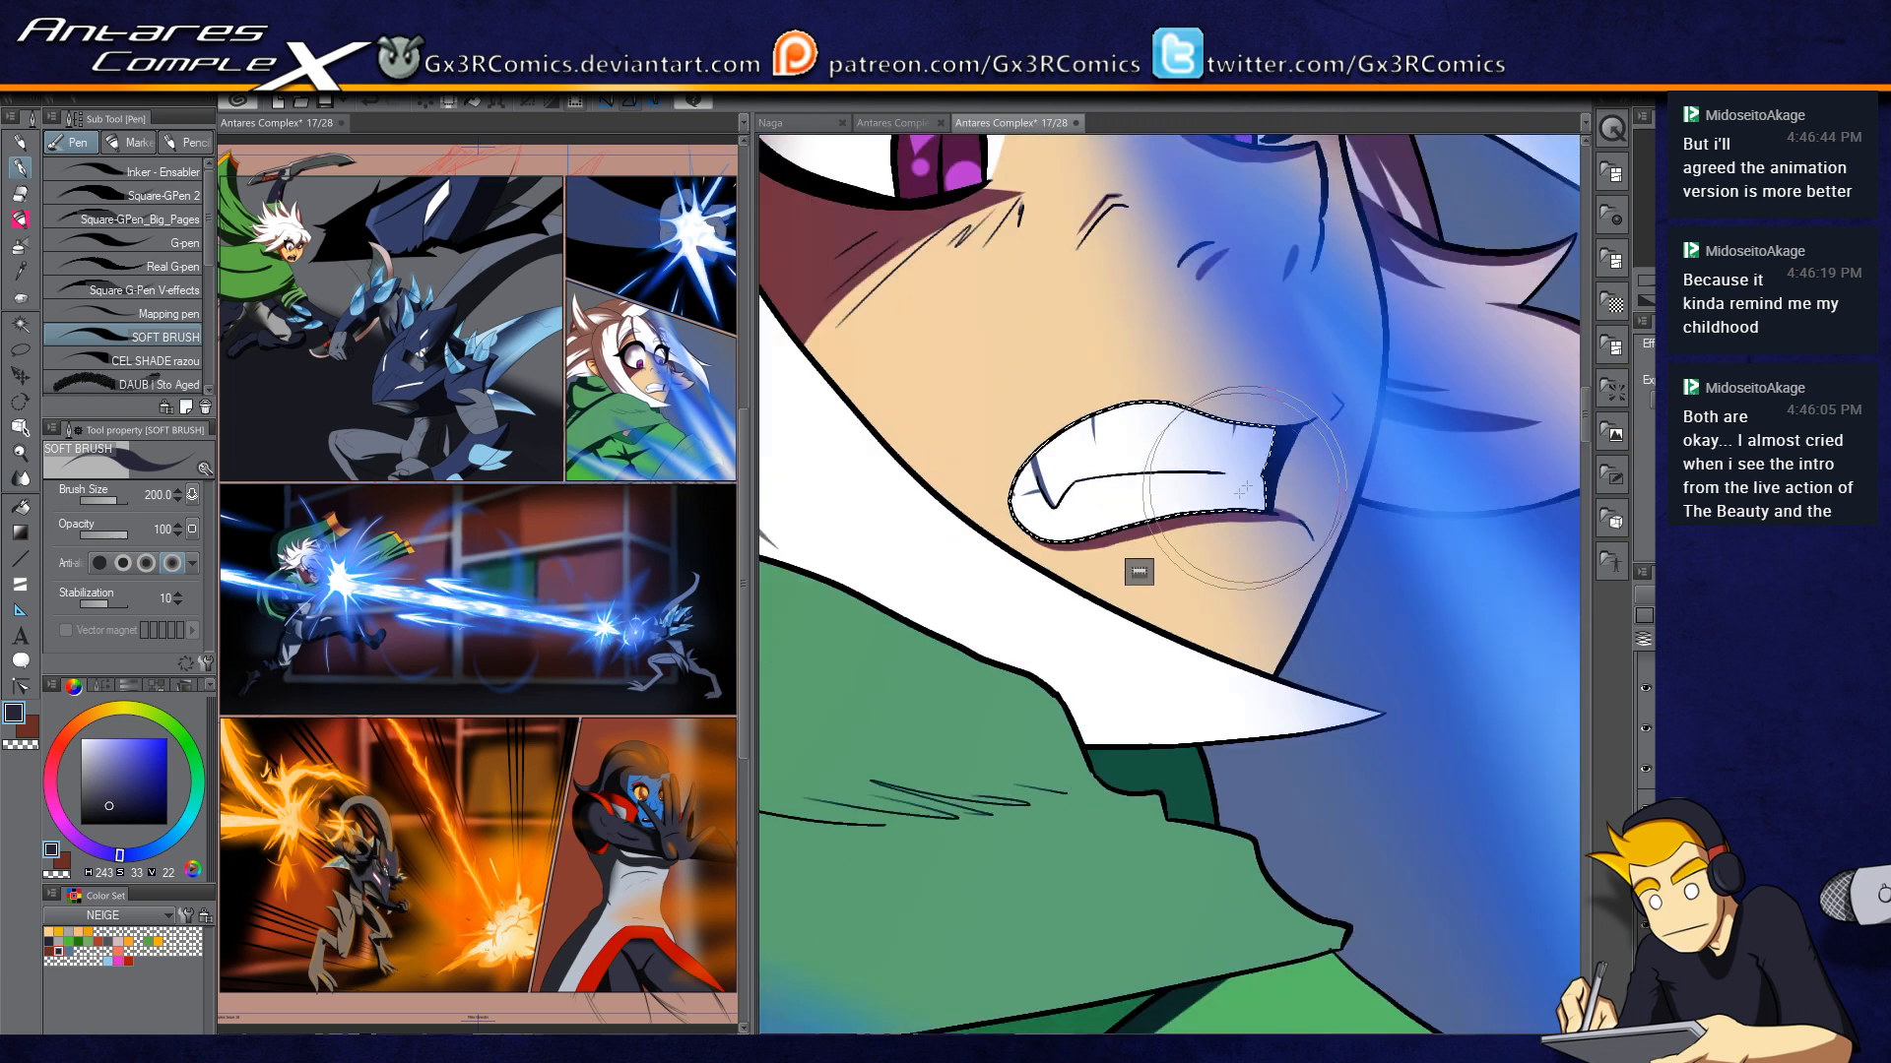
pyautogui.scroll(2, 1170, 494)
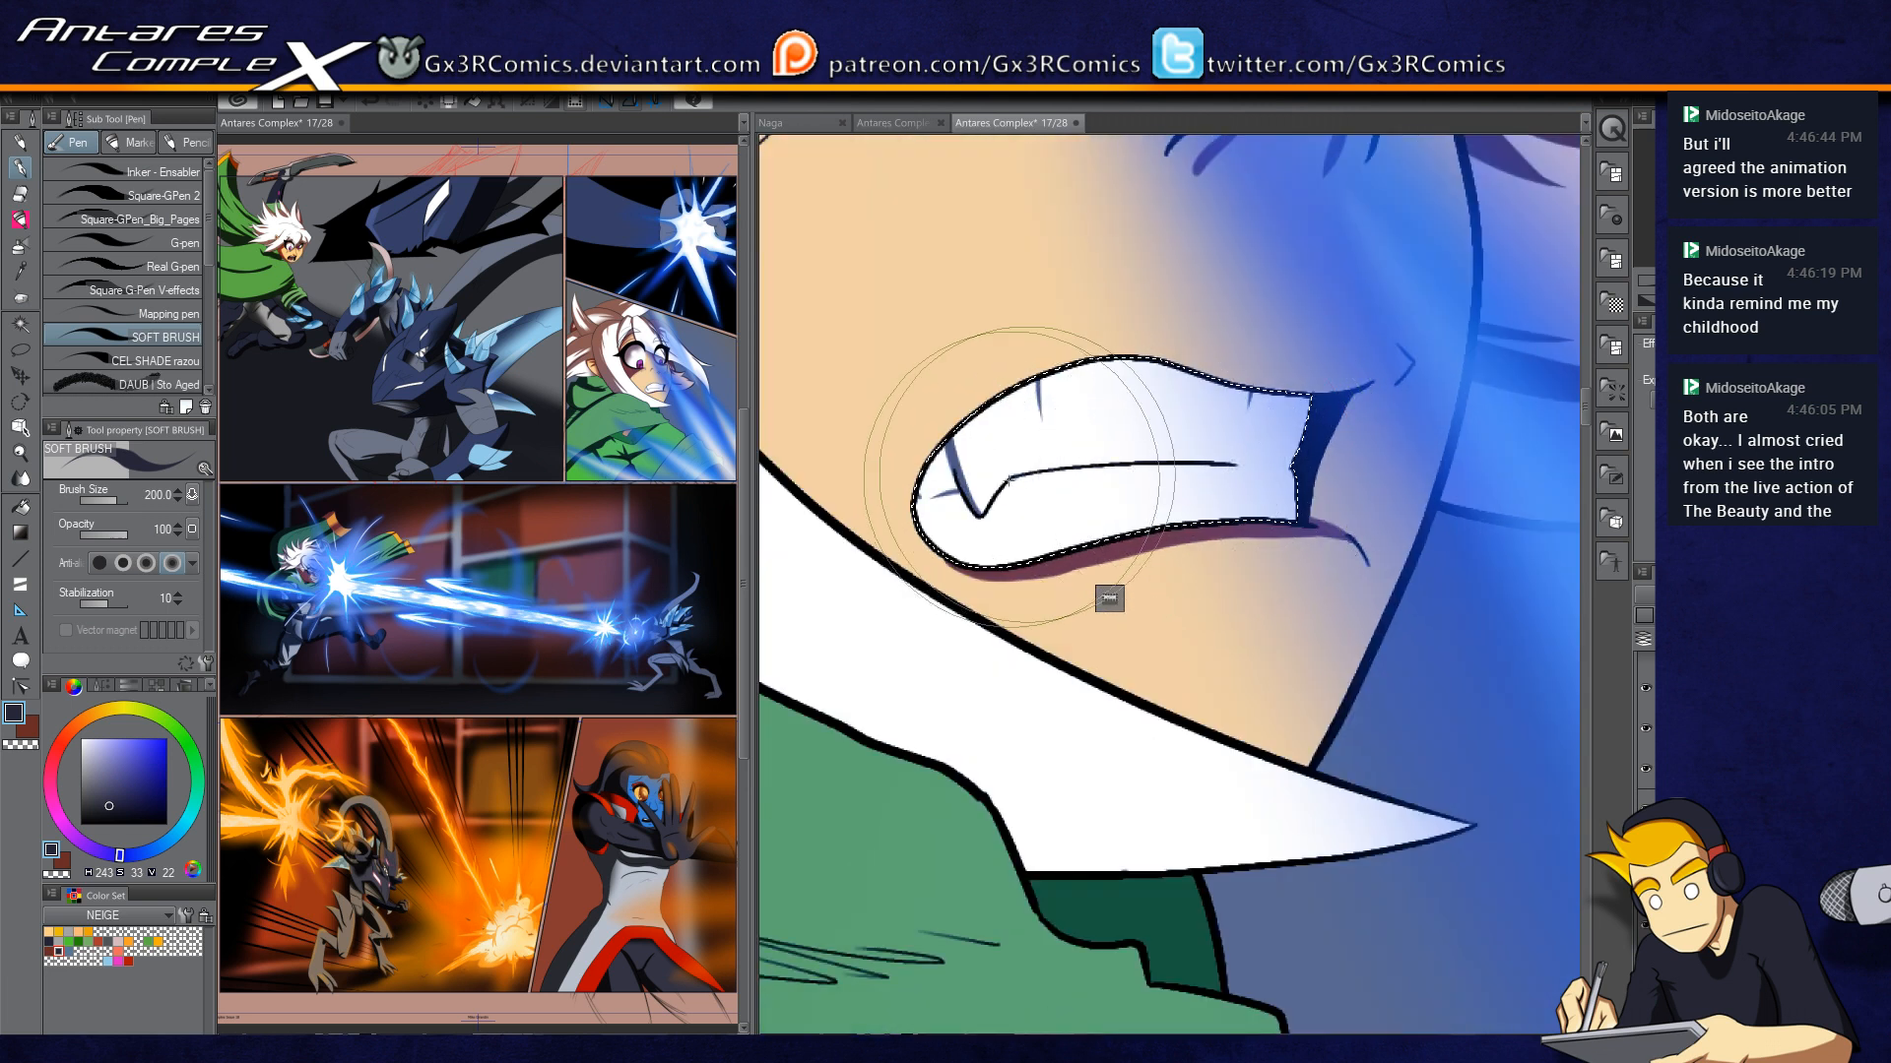
pyautogui.scroll(1, 1083, 479)
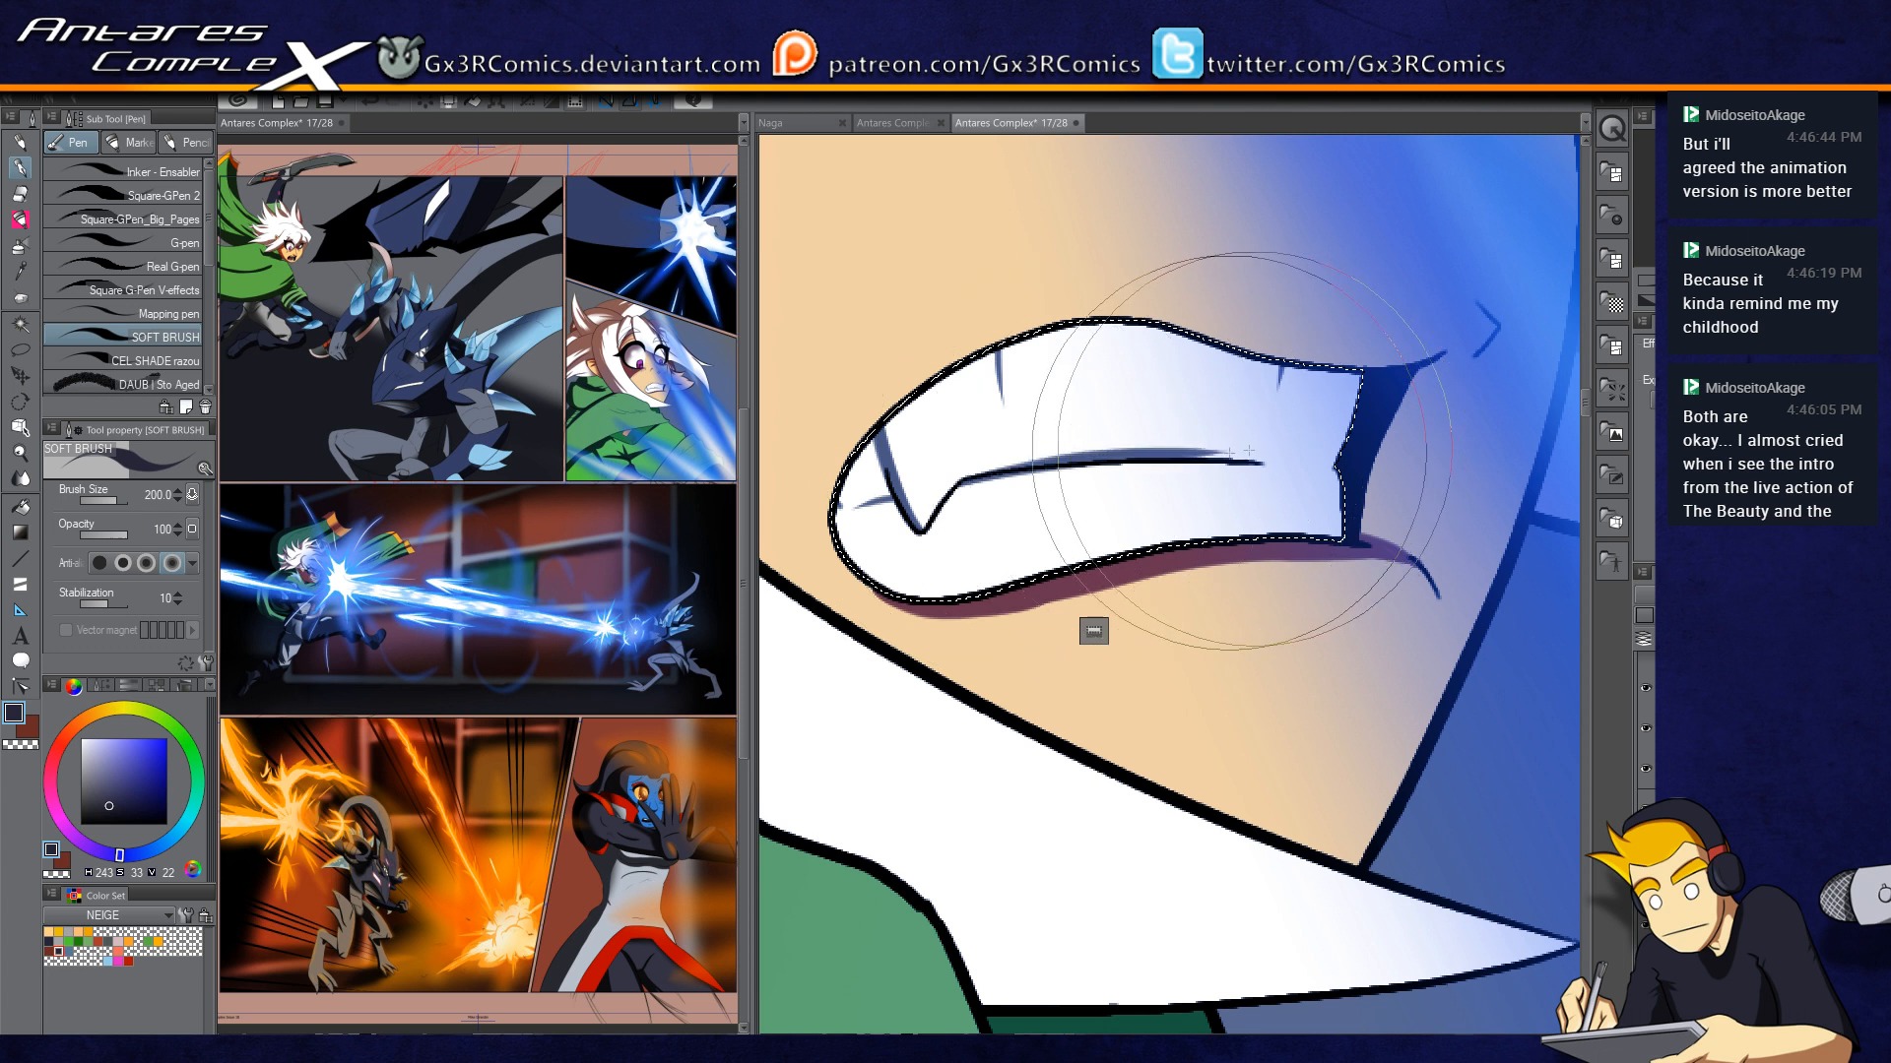
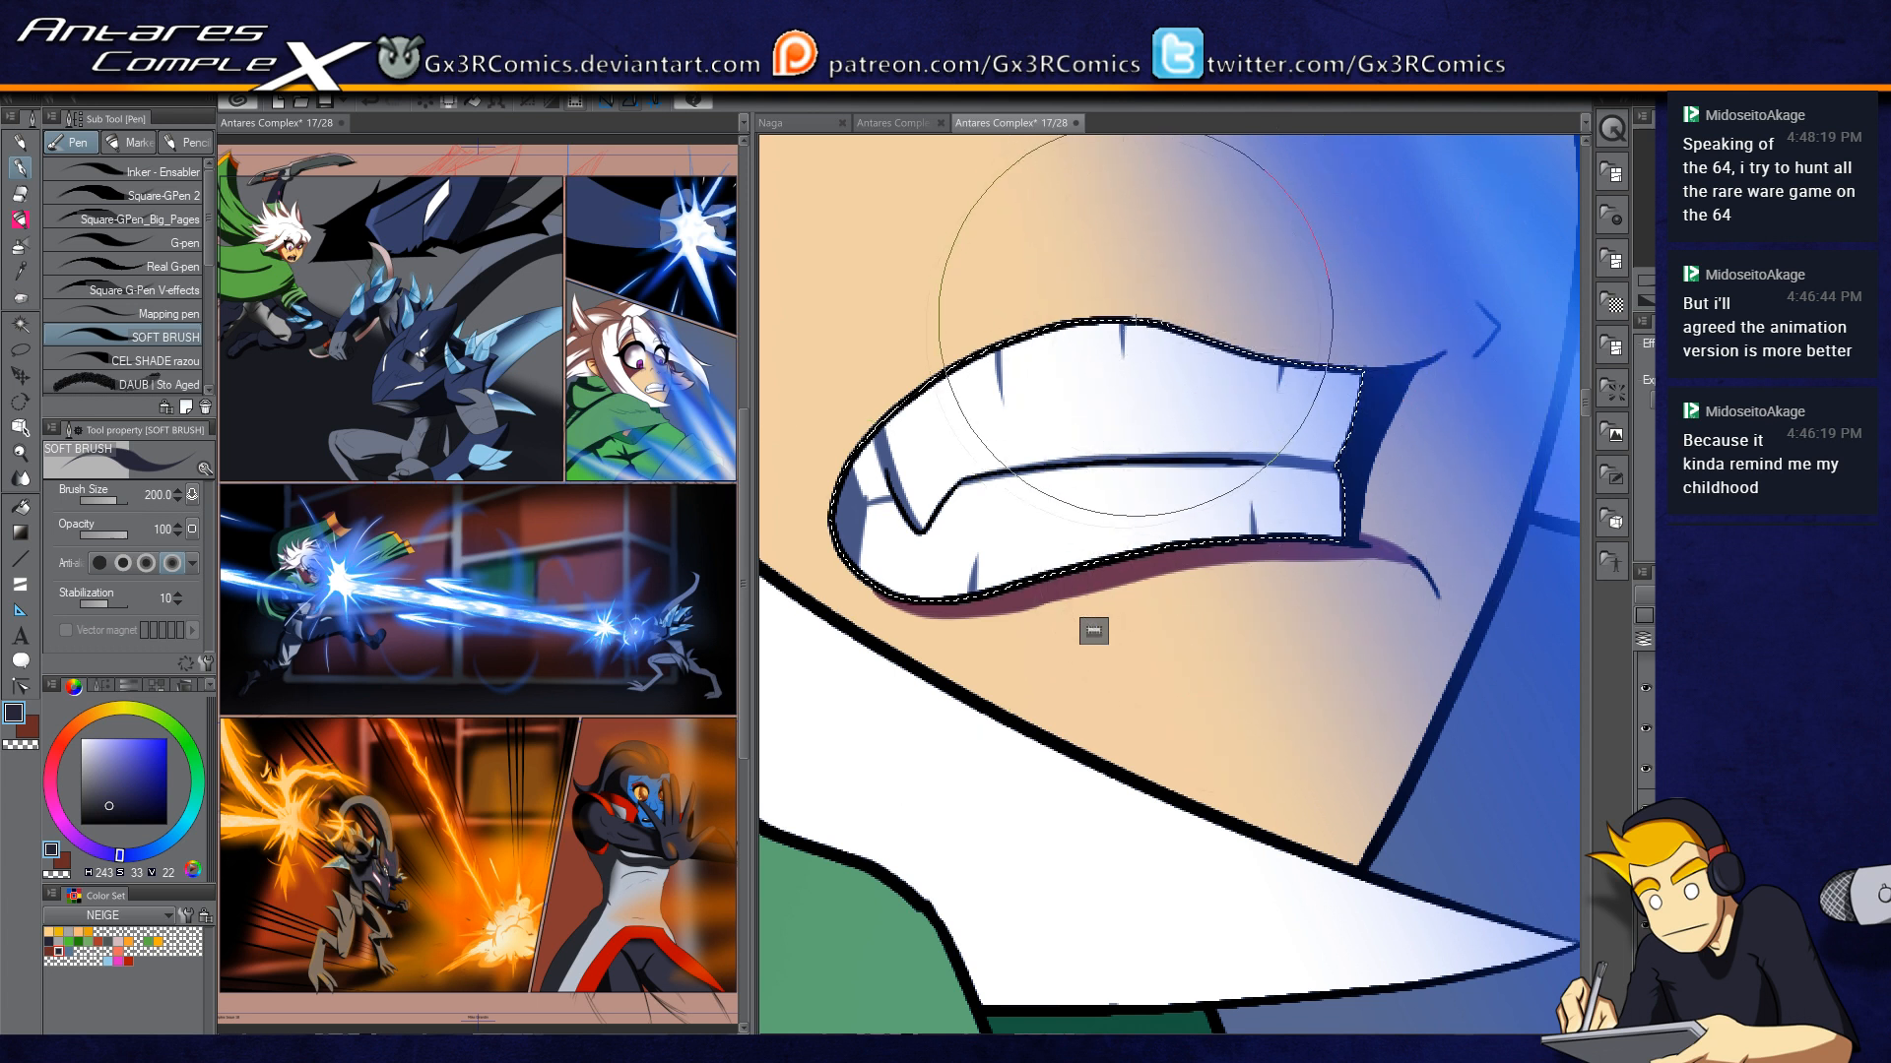
pyautogui.scroll(-1, 1055, 481)
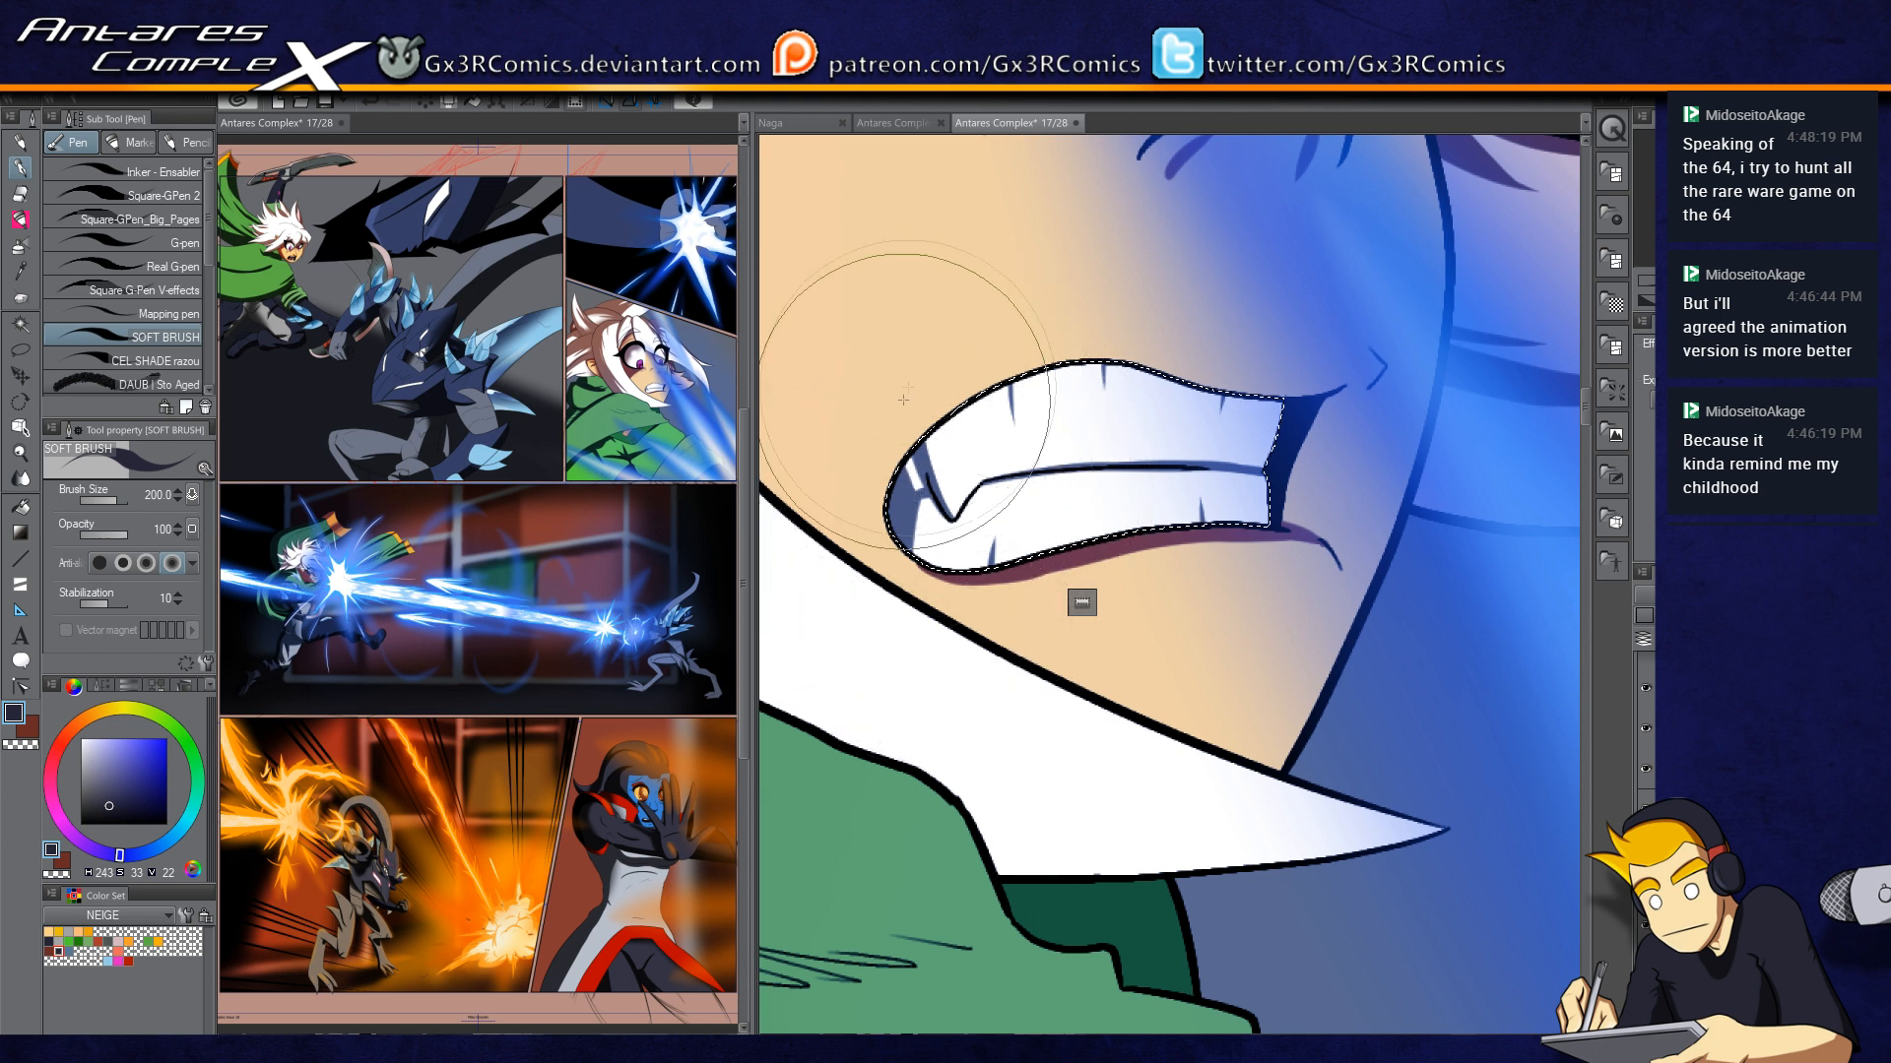
# Step: Shade the lower edge of the teeth with the Soft airbrush, reducing it to size 80, and clear the selection
pyautogui.press('b')
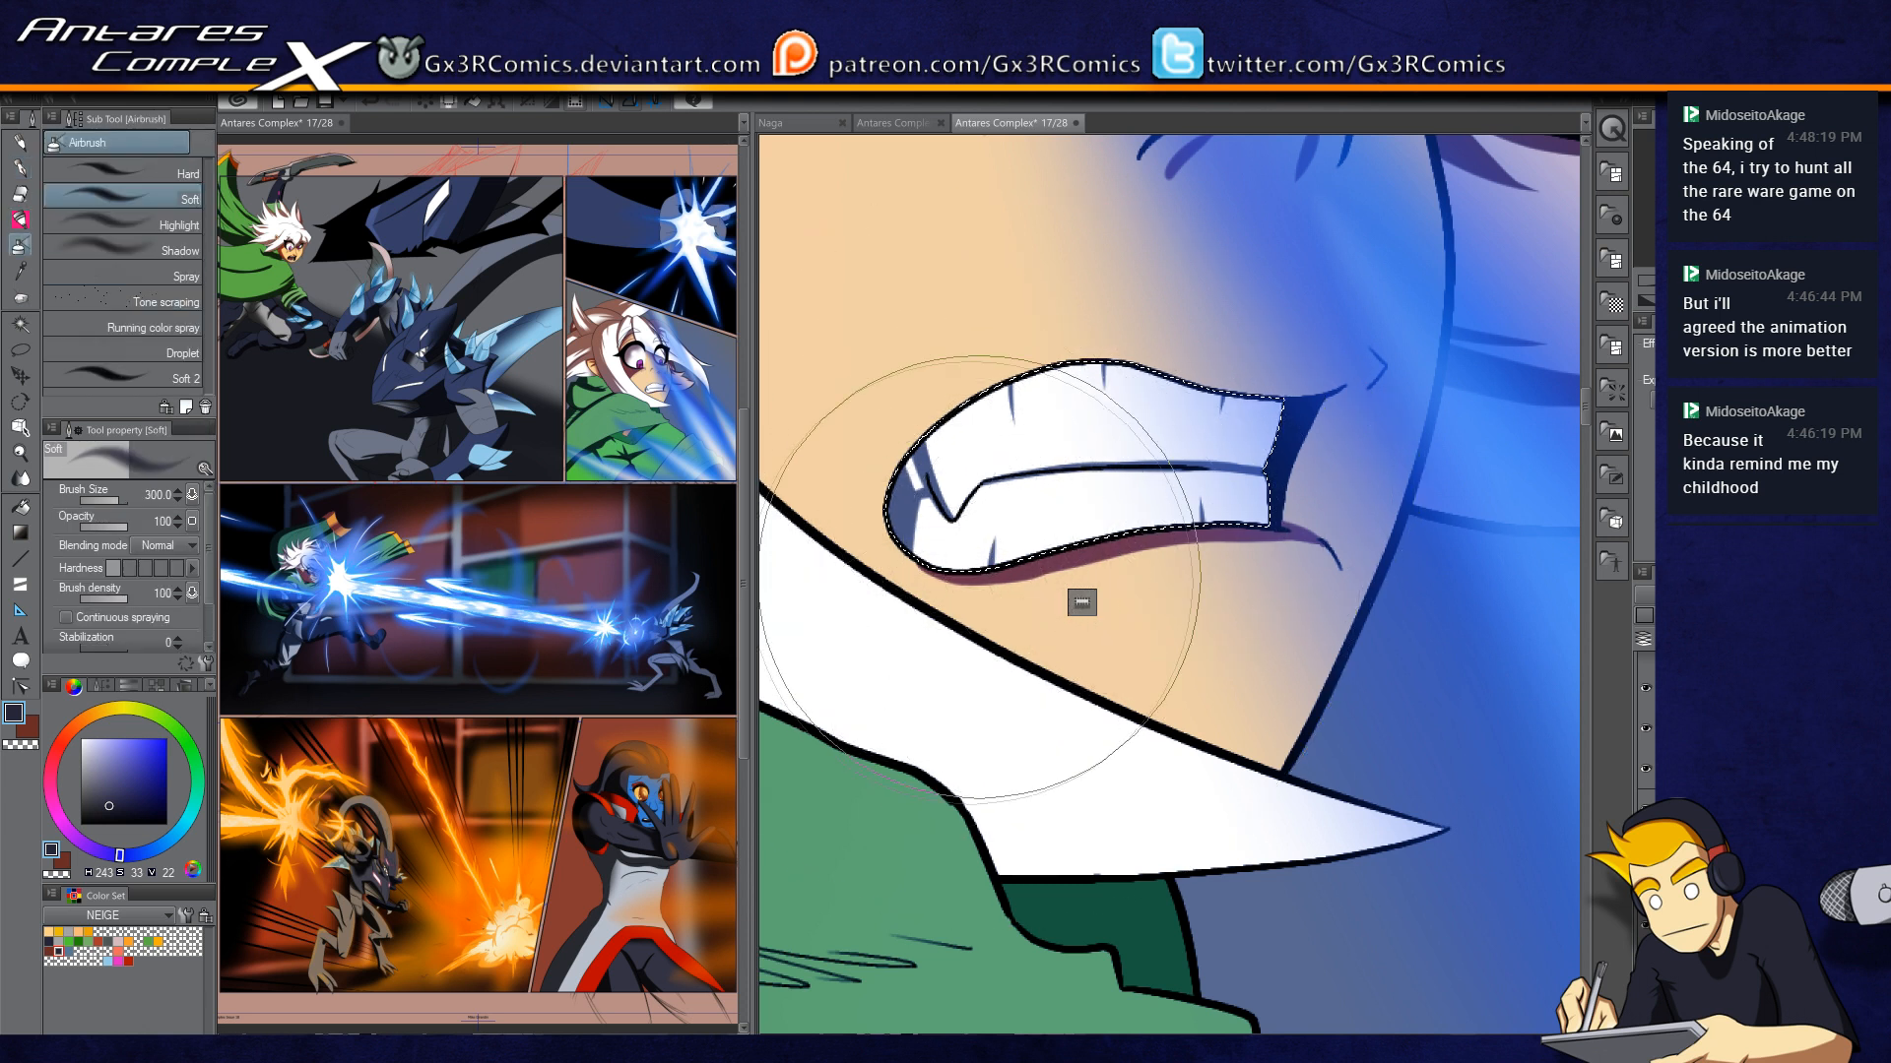
pyautogui.press('[')
pyautogui.press('[')
pyautogui.moveTo(959, 571)
pyautogui.mouseDown()
pyautogui.moveTo(1278, 573)
pyautogui.moveTo(1330, 594)
pyautogui.mouseUp()
pyautogui.press('[')
pyautogui.press('[')
pyautogui.press('[')
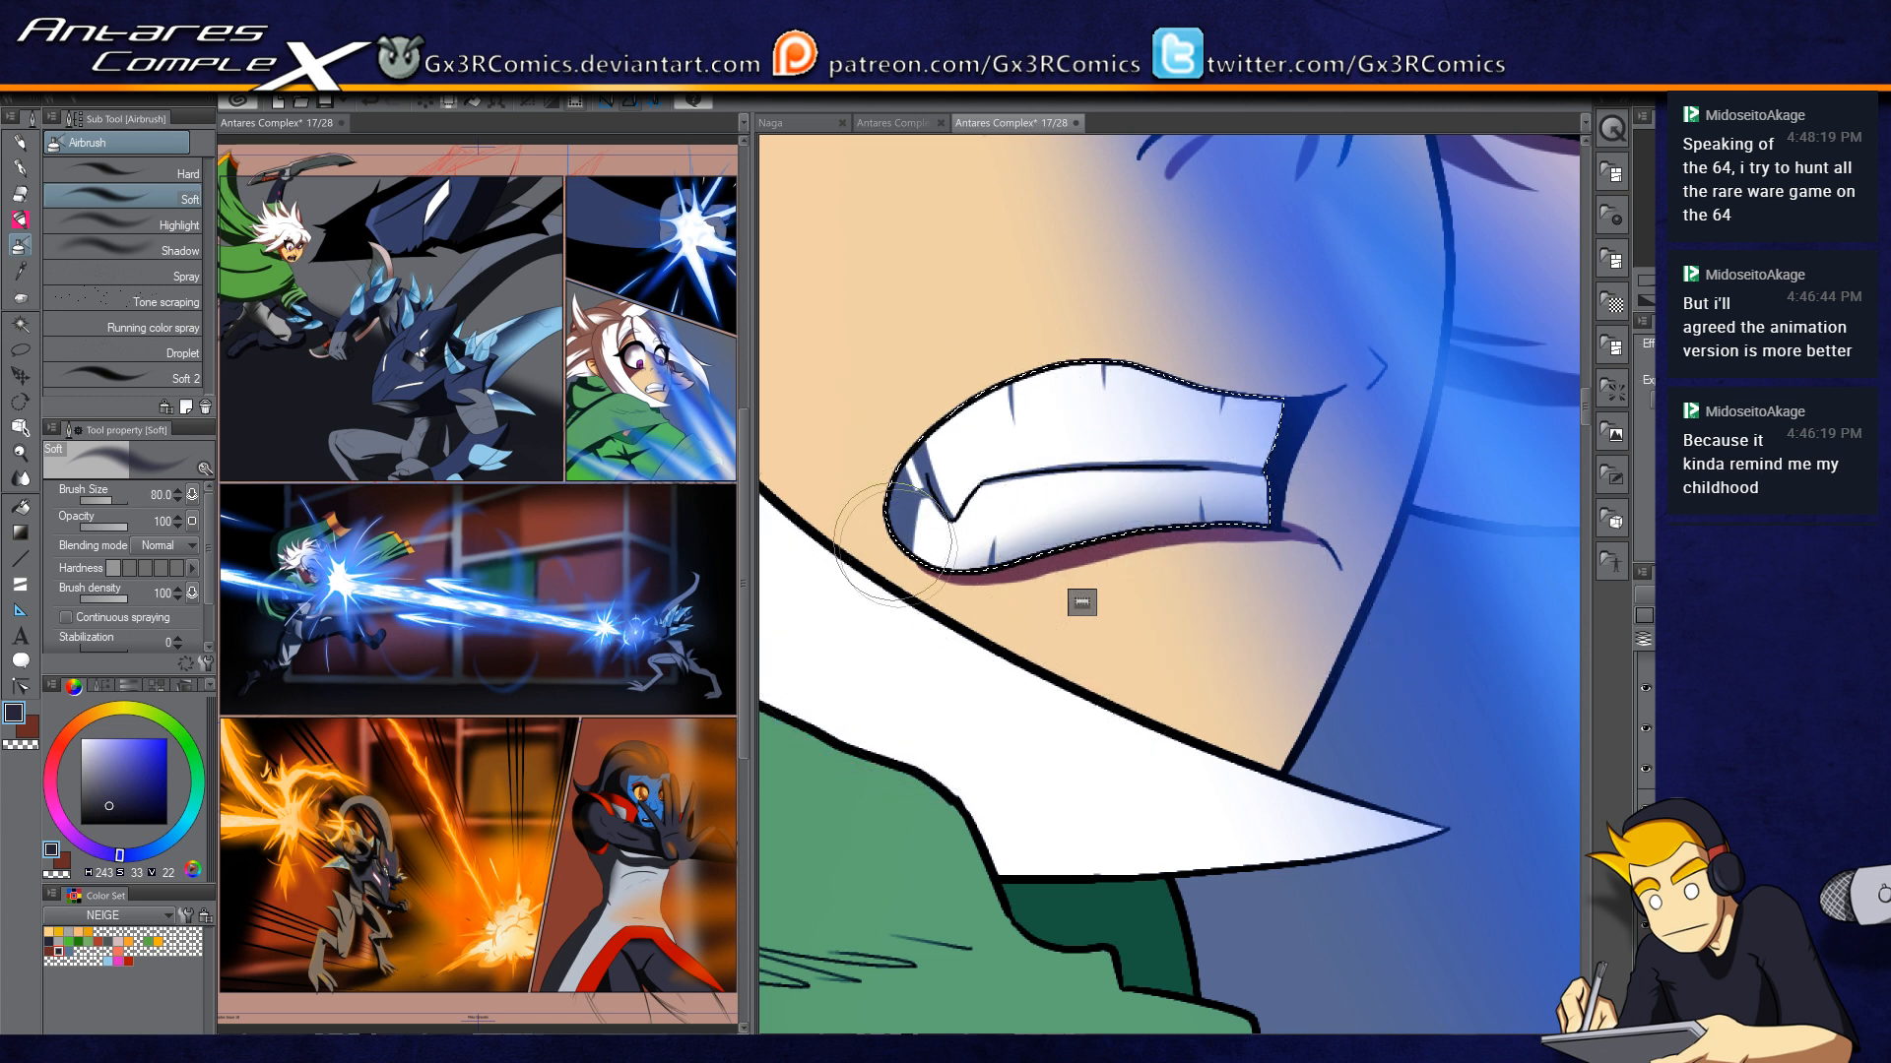
pyautogui.moveTo(892, 548); pyautogui.dragTo(1219, 546)
pyautogui.moveTo(1029, 592); pyautogui.dragTo(1298, 559)
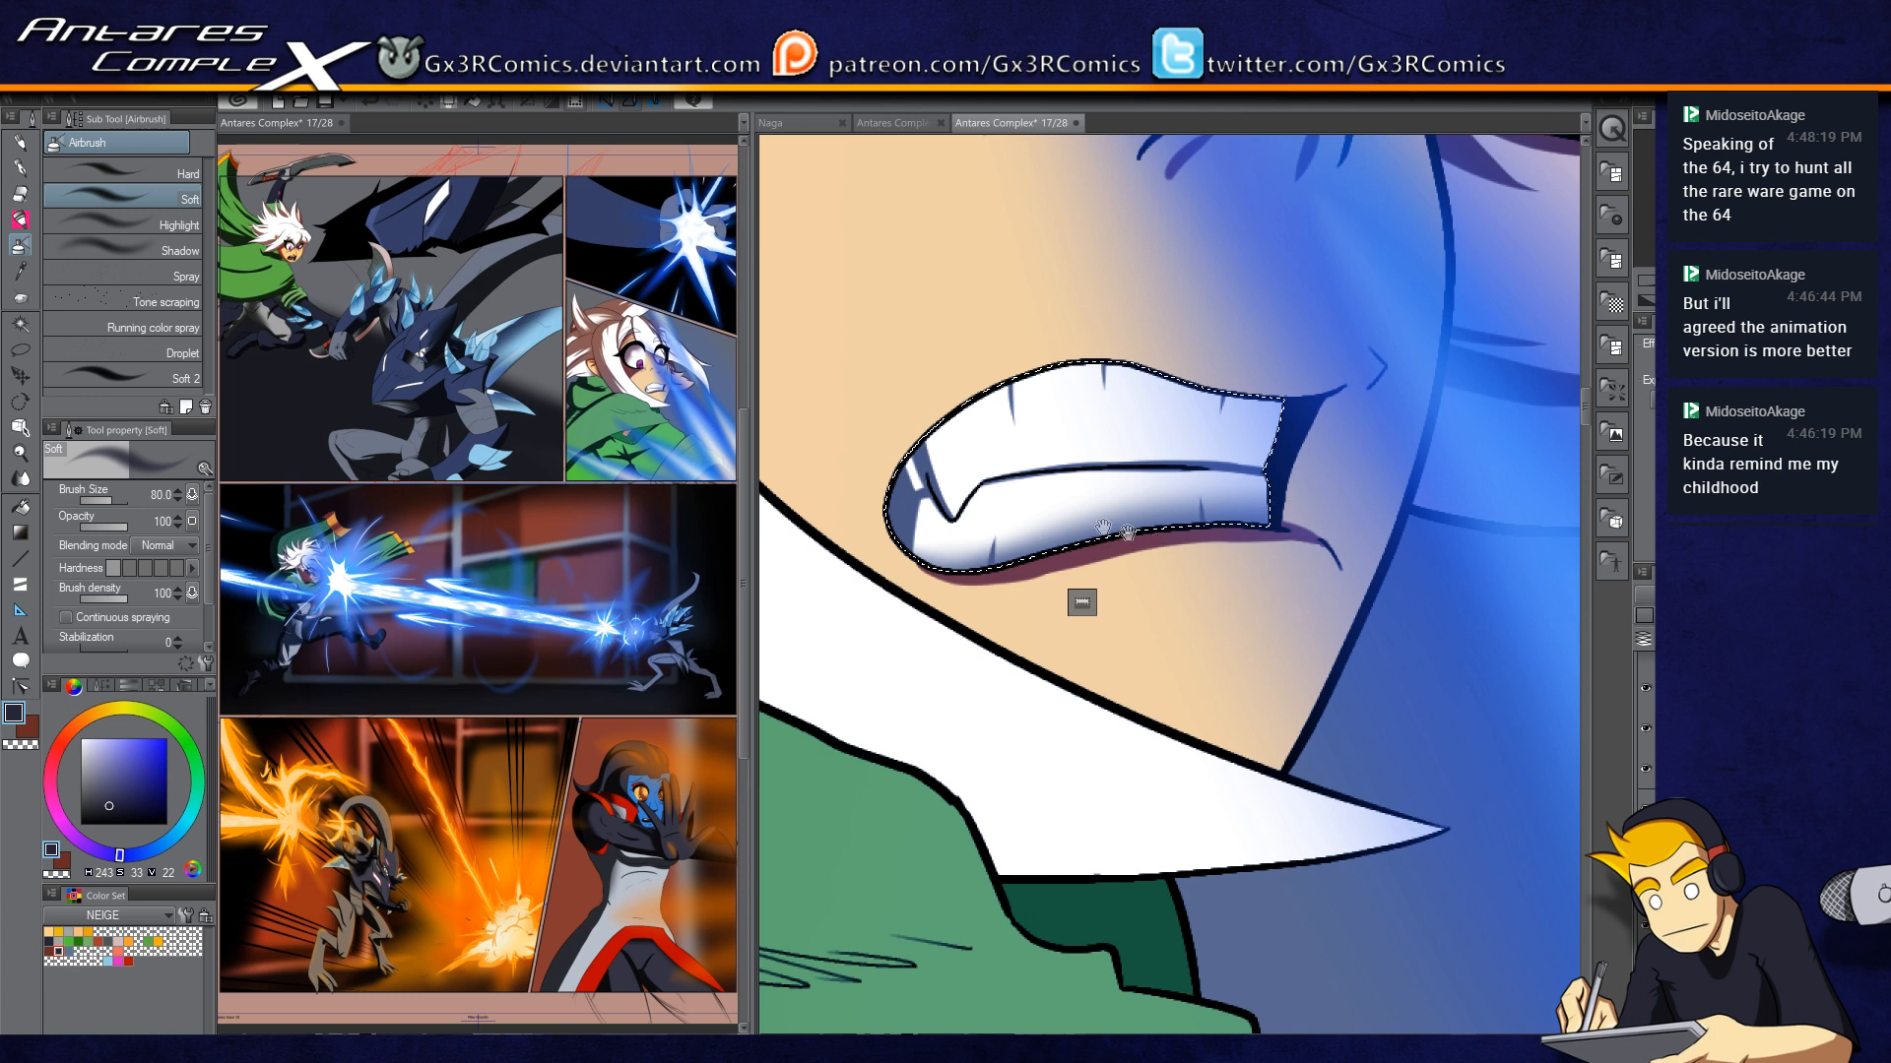
pyautogui.moveTo(1160, 539); pyautogui.dragTo(1063, 649)
pyautogui.press('p')
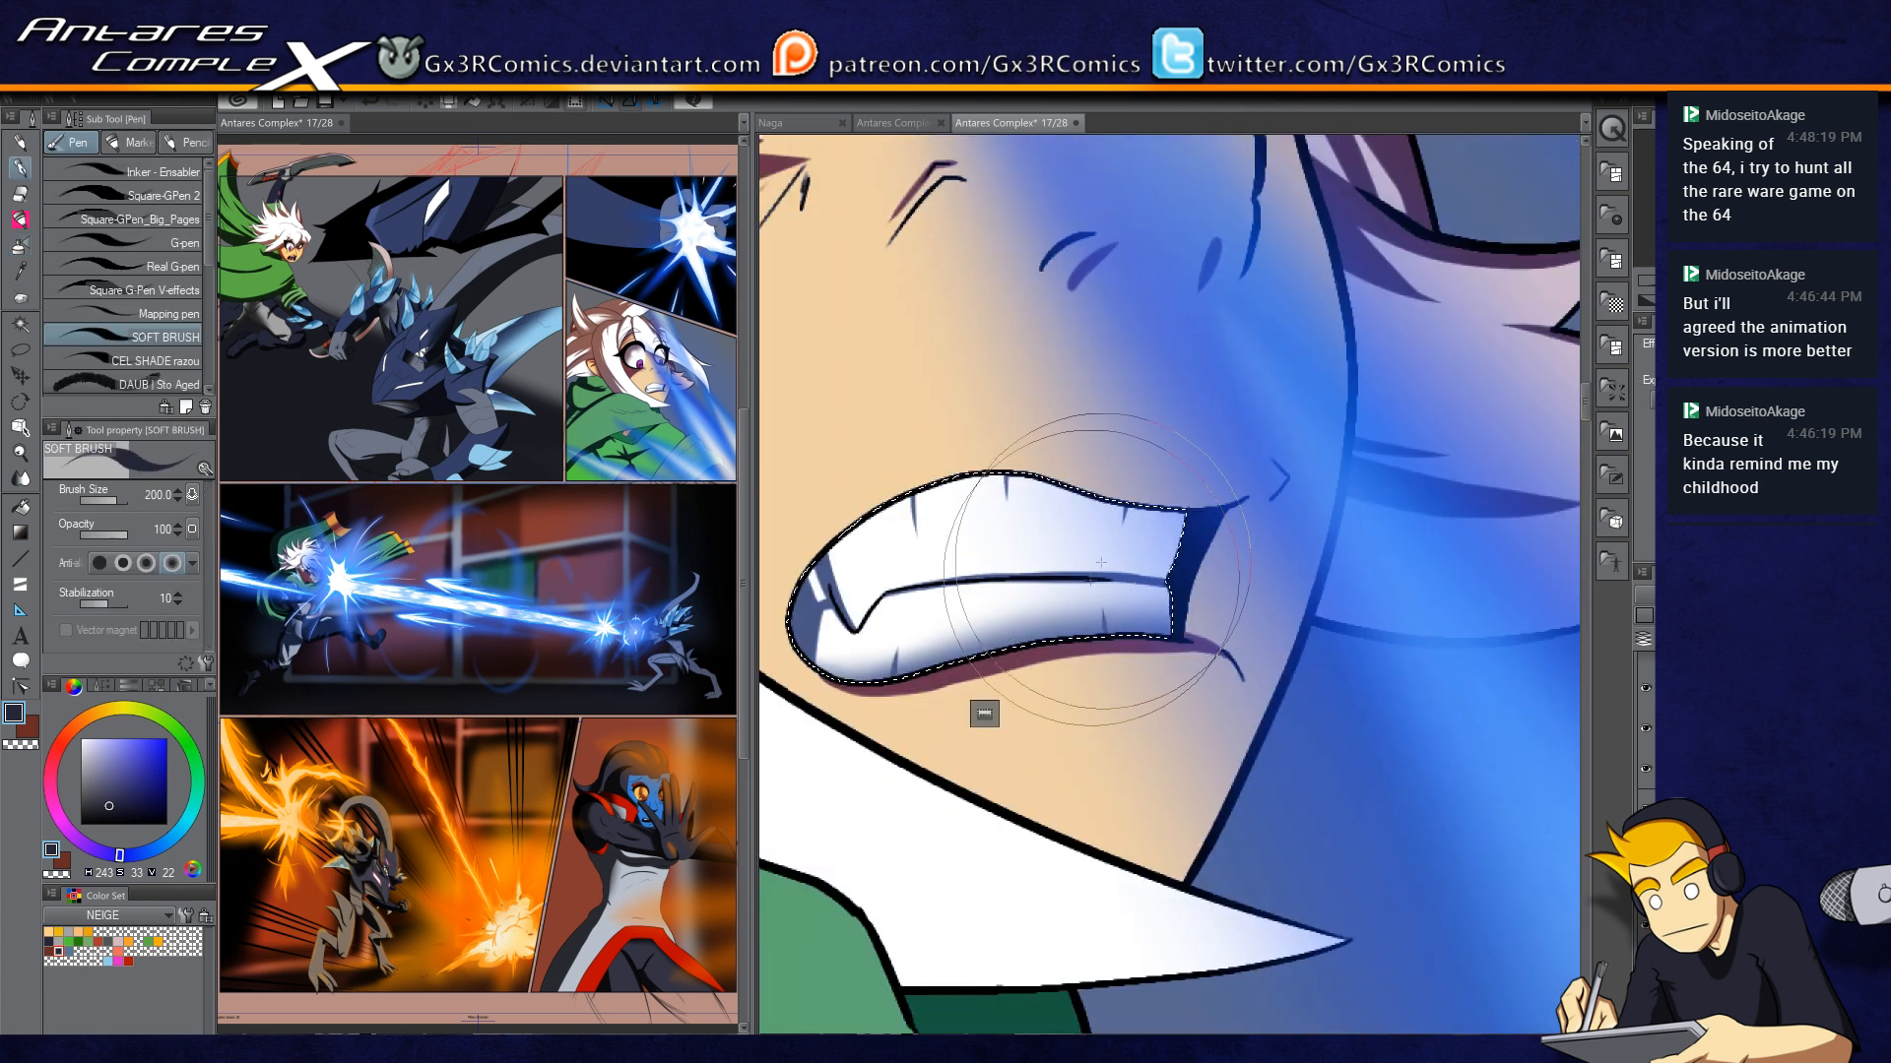
pyautogui.scroll(-3, 1093, 345)
pyautogui.scroll(3, 1083, 350)
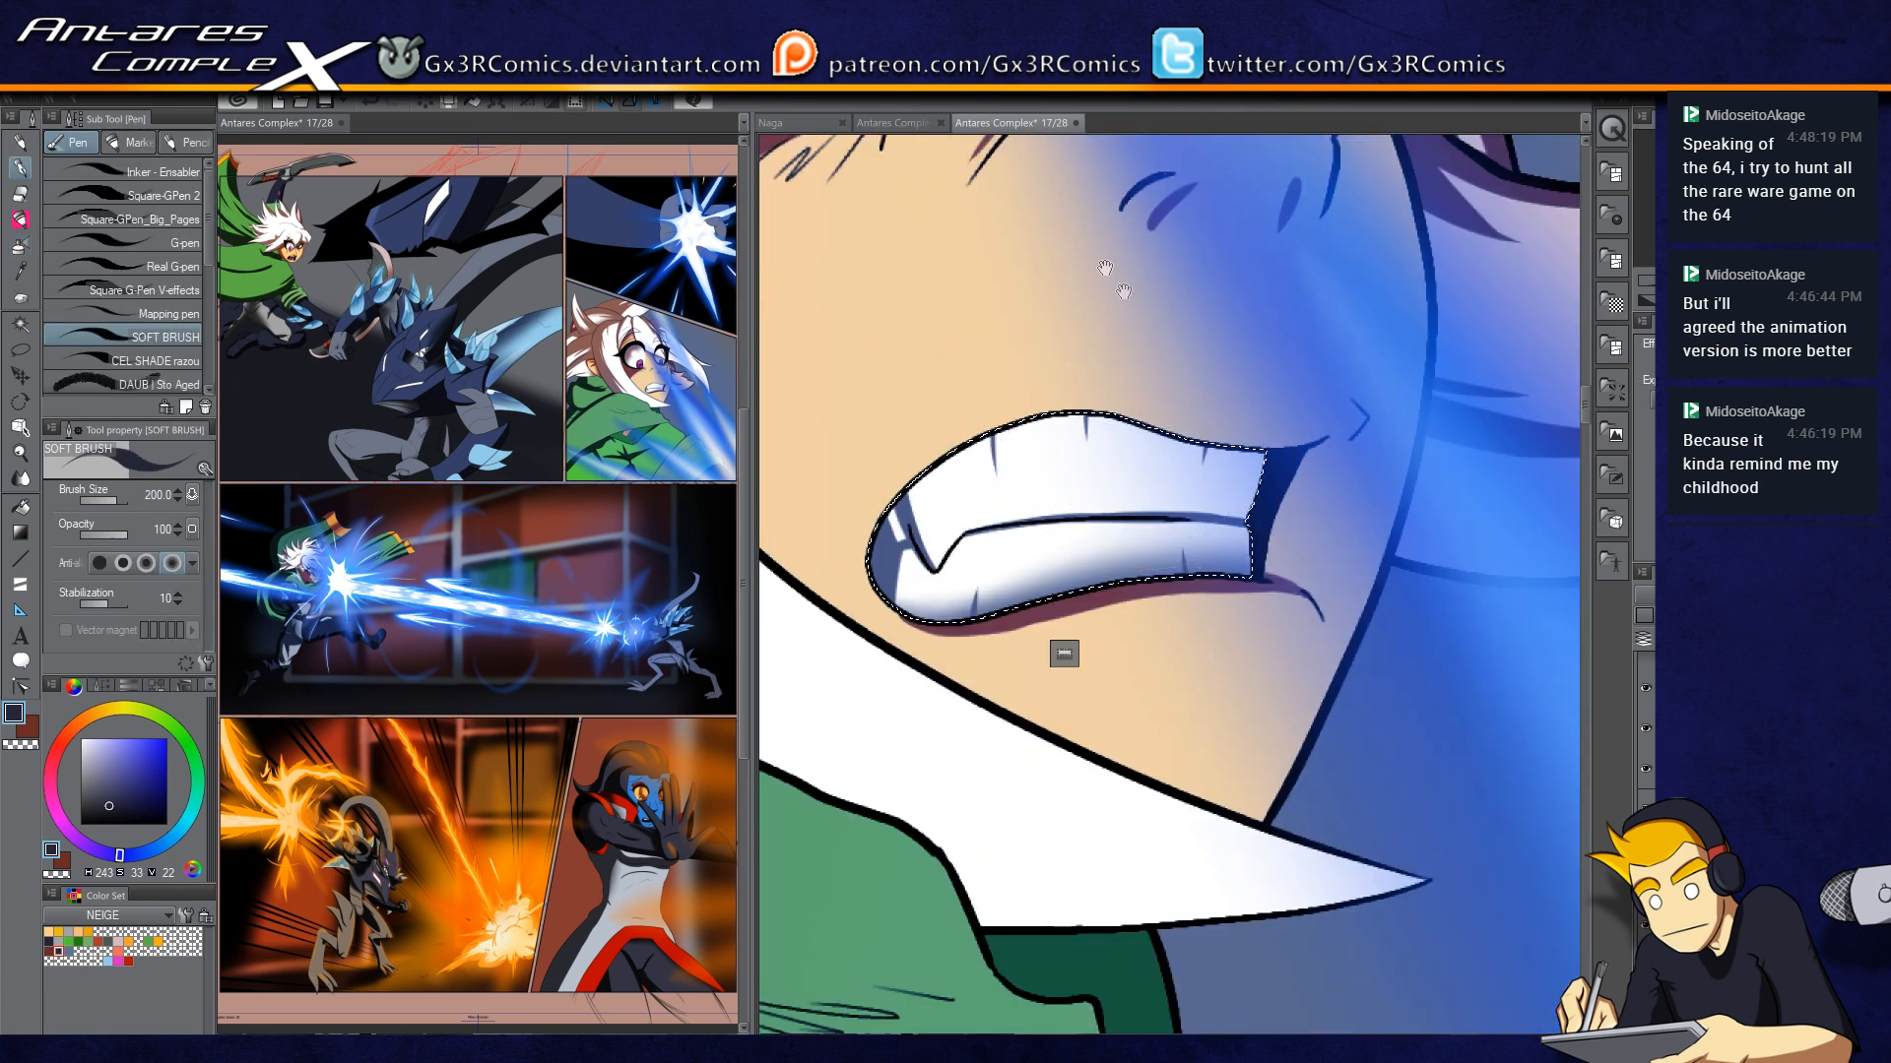
pyautogui.moveTo(1152, 227); pyautogui.dragTo(1156, 590)
pyautogui.hotkey('ctrl', 'd')
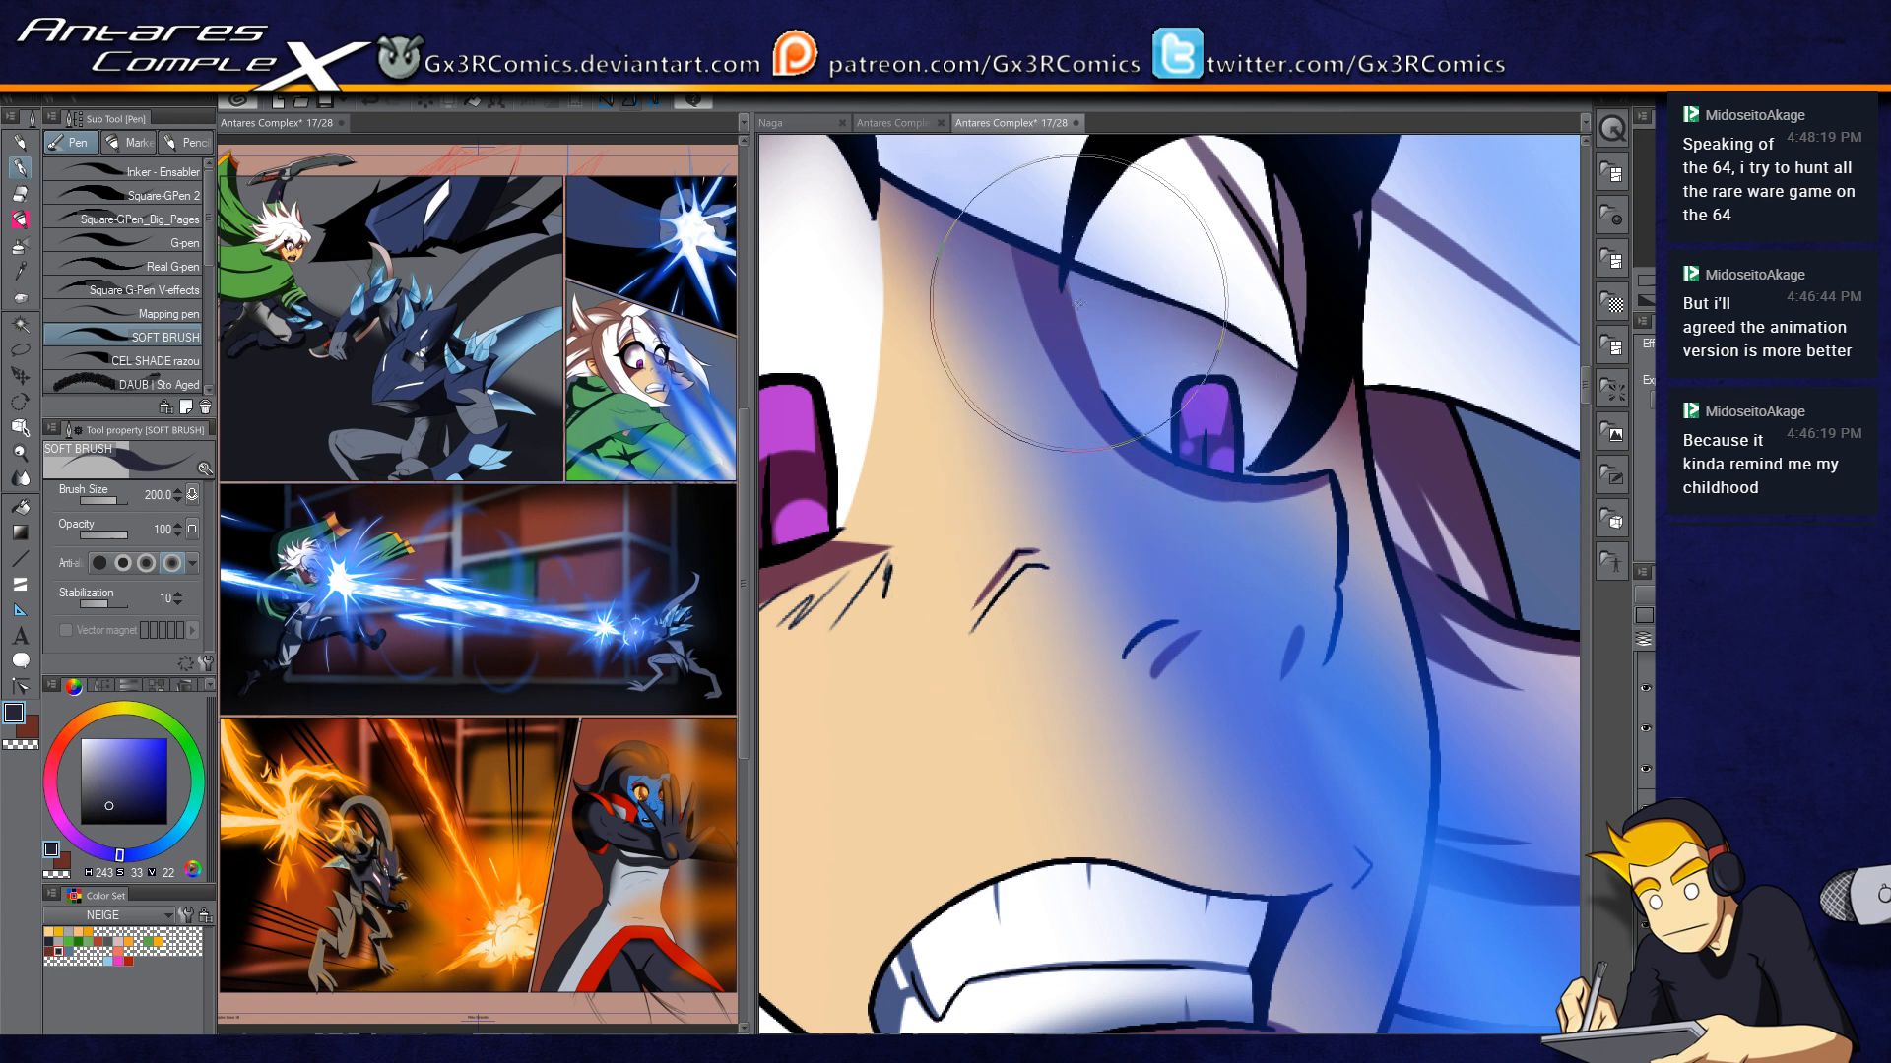
# Step: Select the face skin and touch up the reddish-brown shadow around the far eye with the SOFT BRUSH at size 200
pyautogui.press('x')
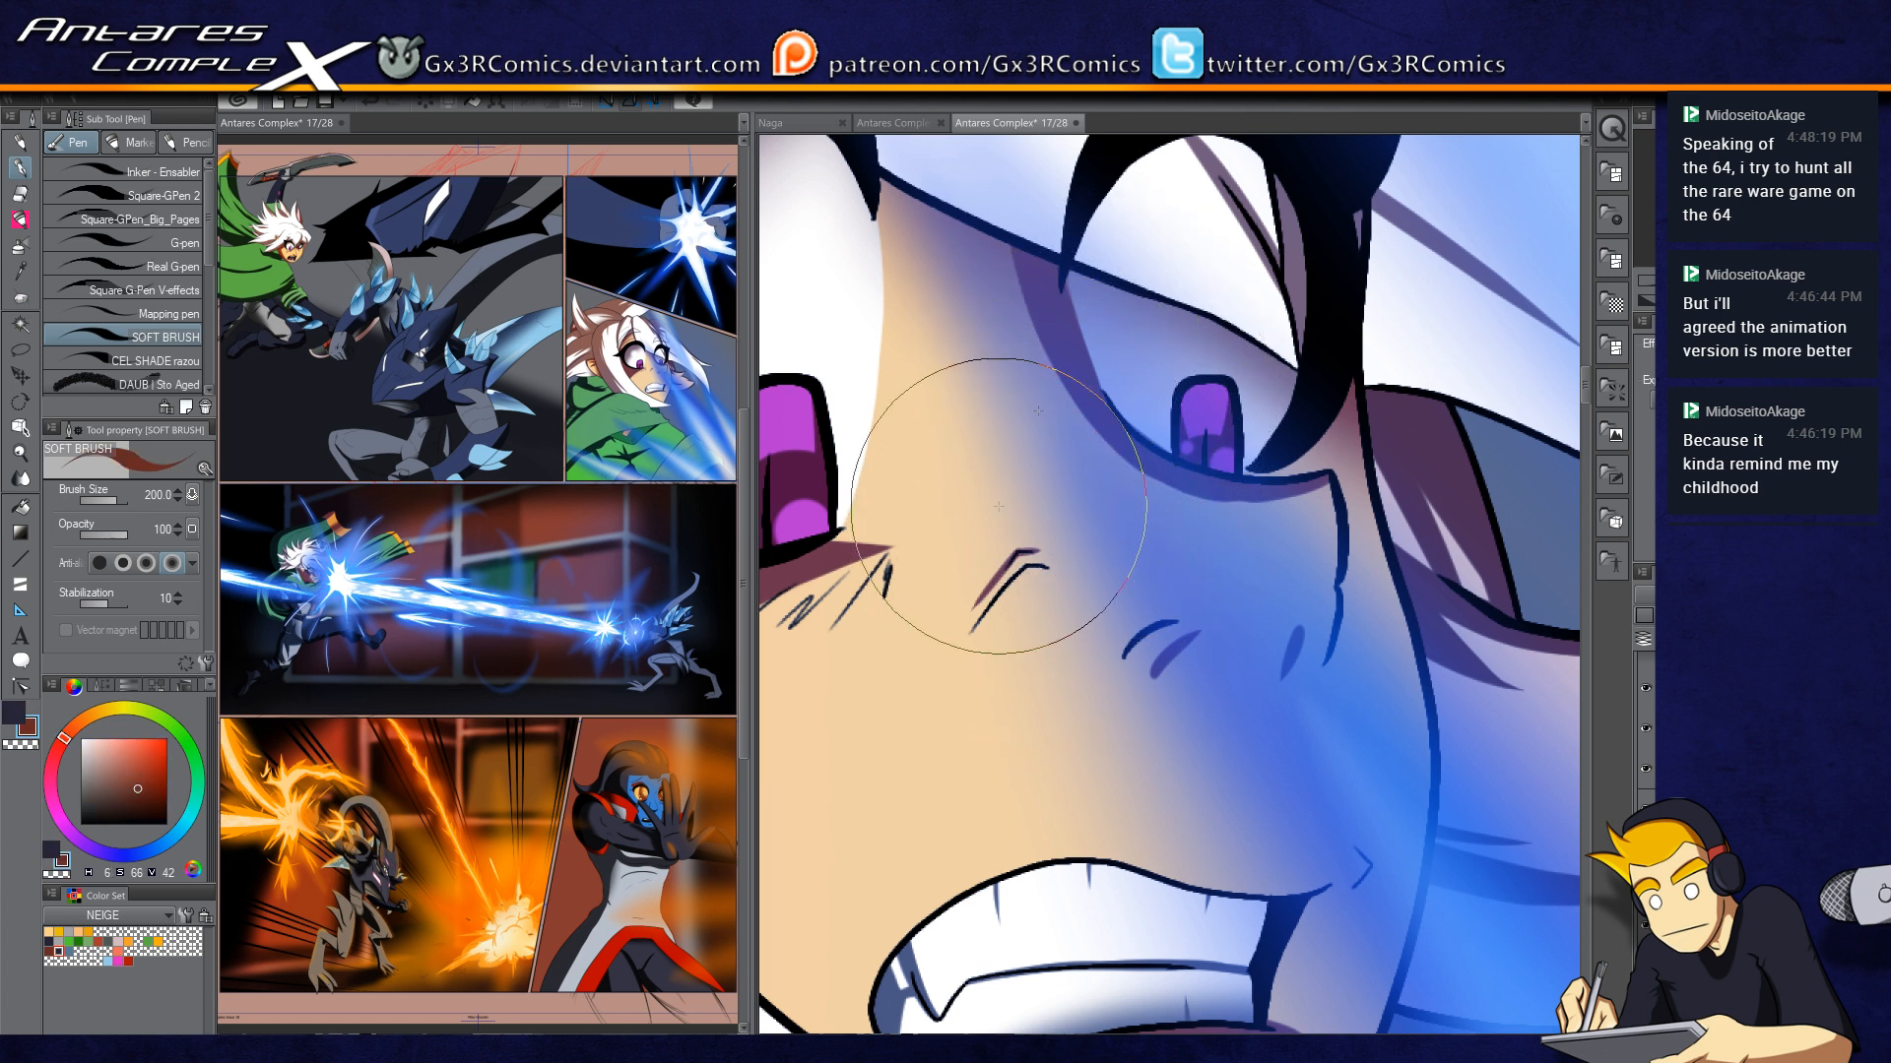
pyautogui.scroll(2, 1051, 320)
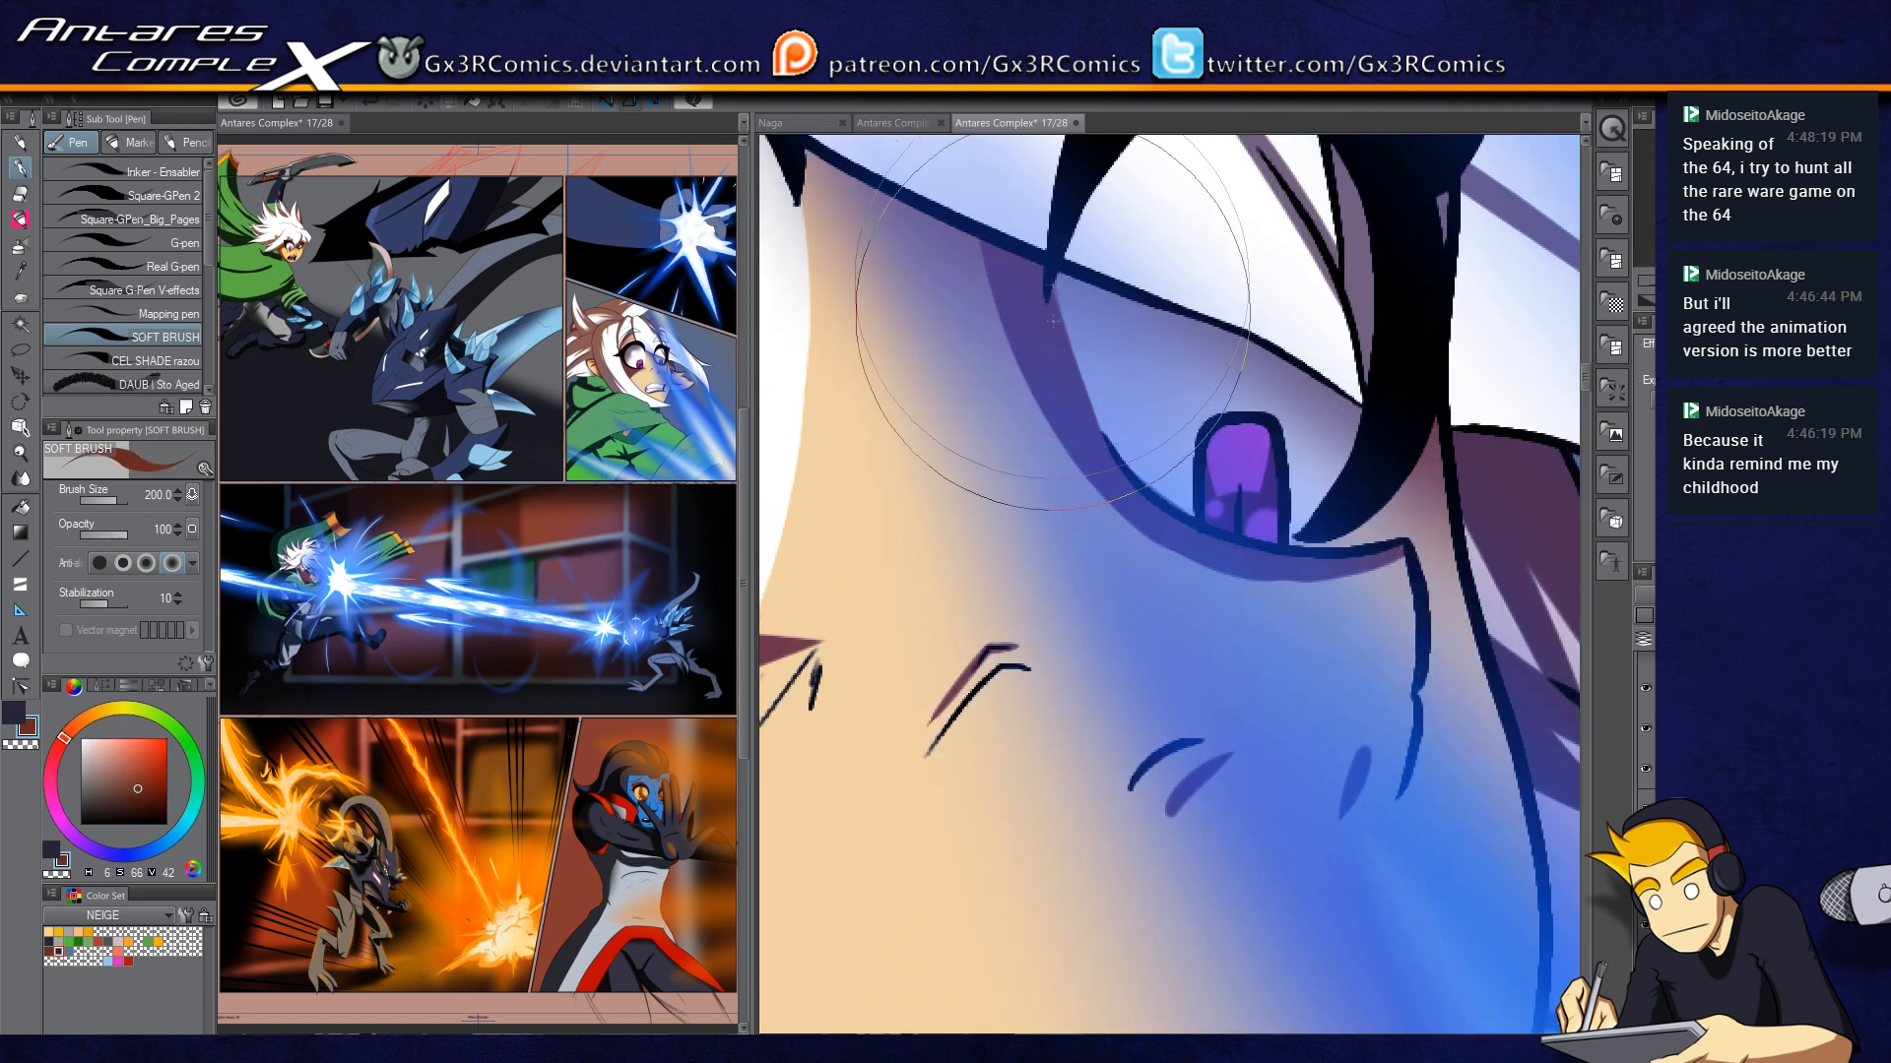
pyautogui.press('w')
pyautogui.click(992, 289)
pyautogui.press('p')
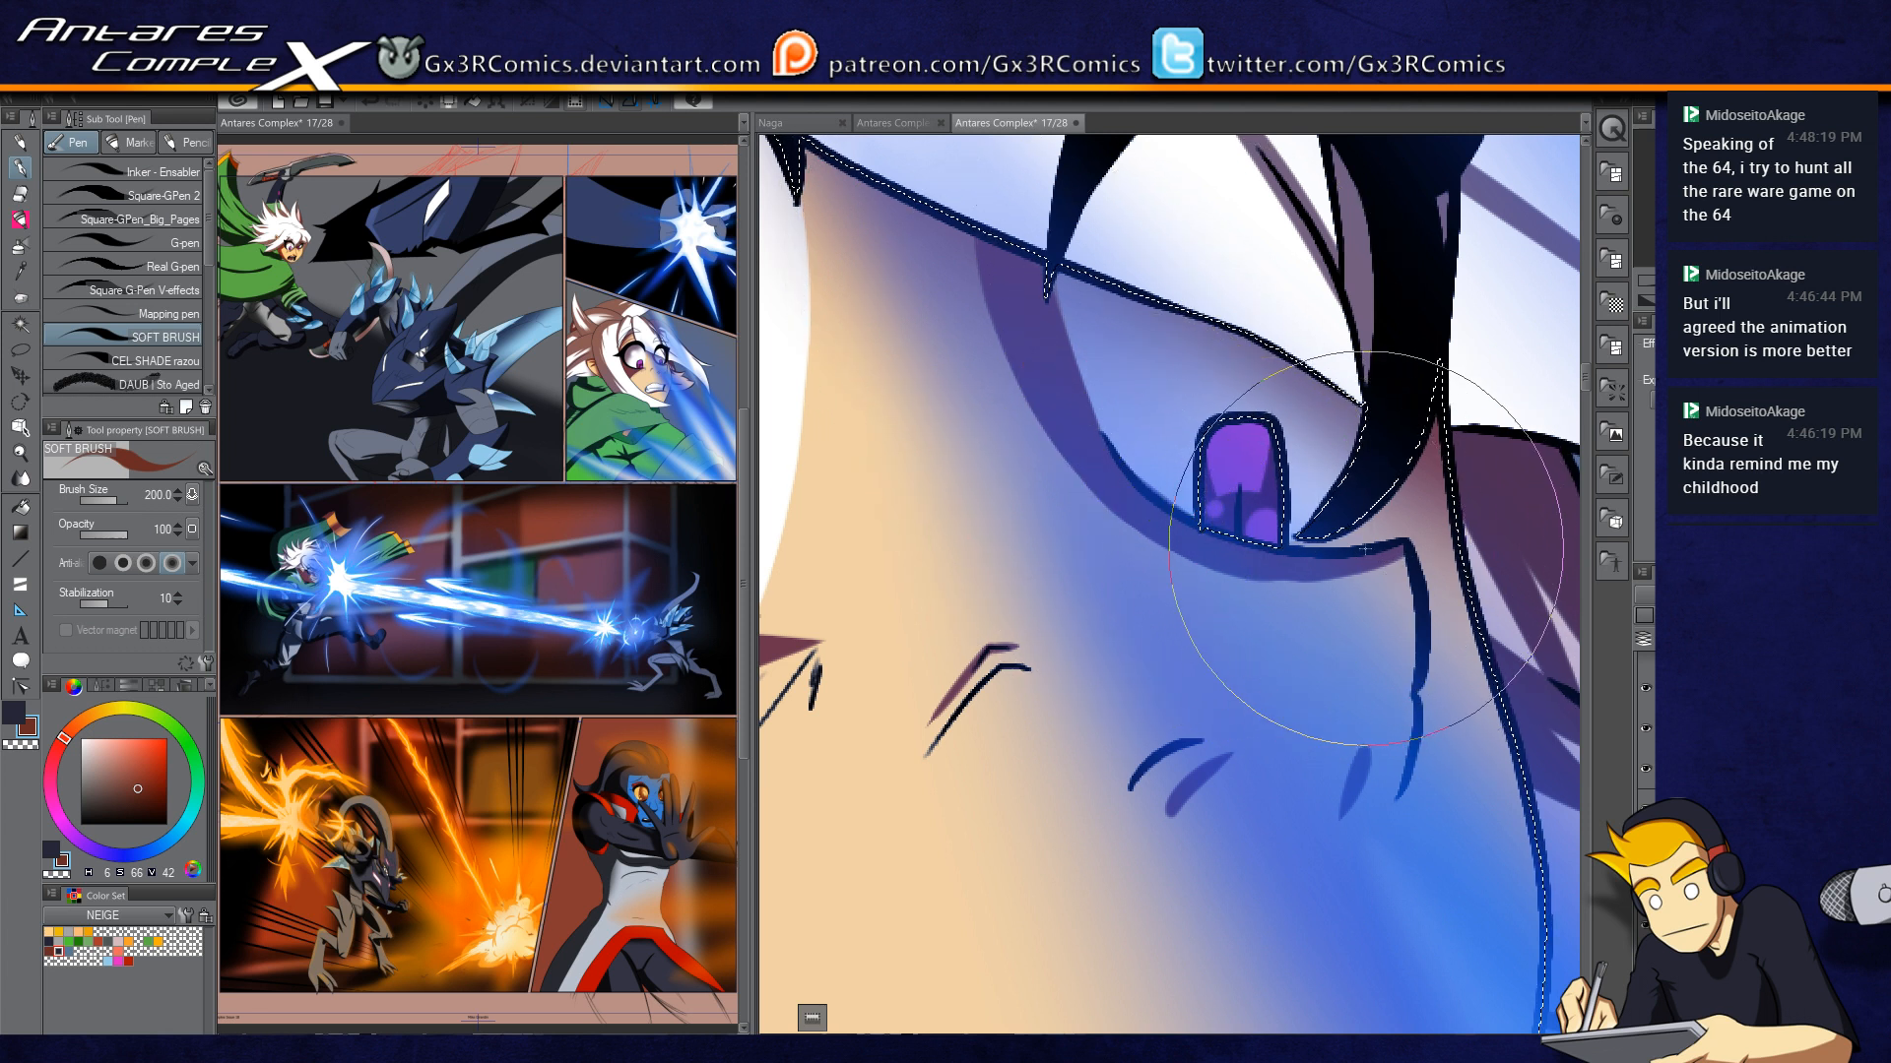
pyautogui.hotkey('ctrl', 'd')
pyautogui.moveTo(1353, 563); pyautogui.dragTo(1020, 637)
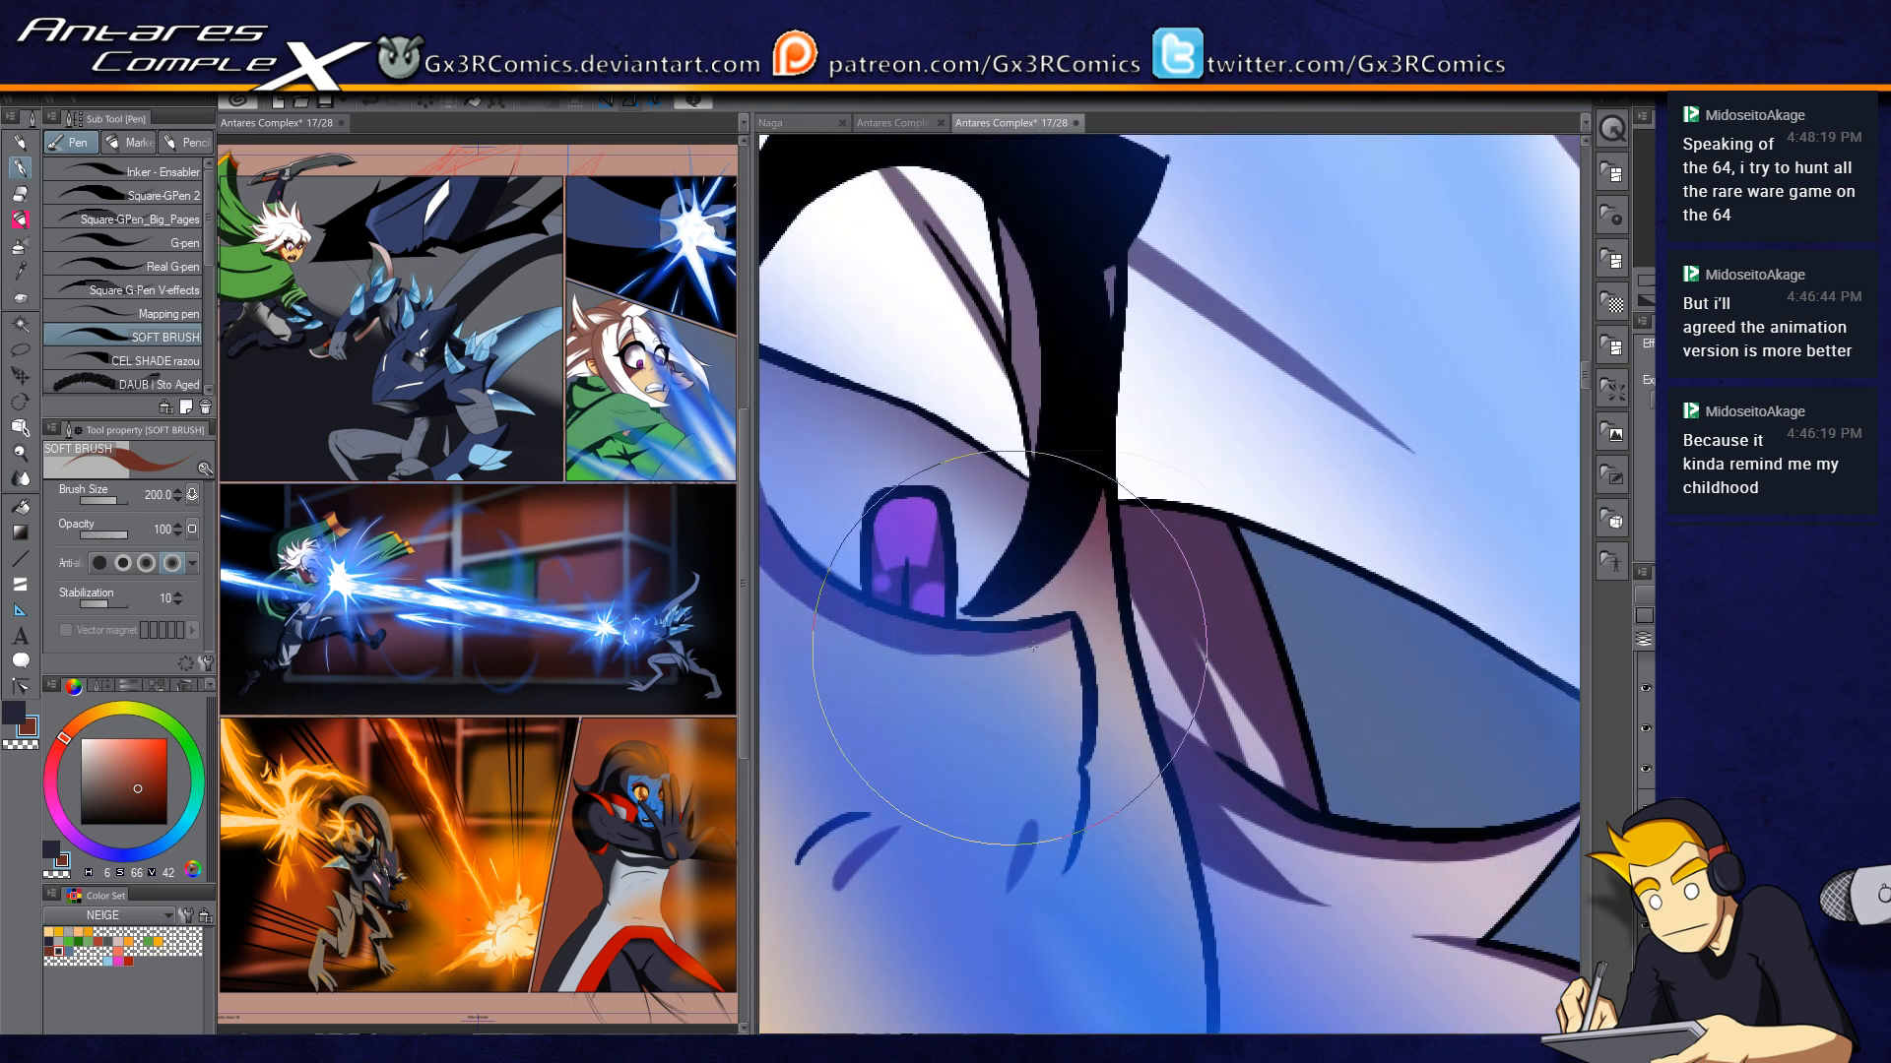
pyautogui.press('w')
pyautogui.click(992, 611)
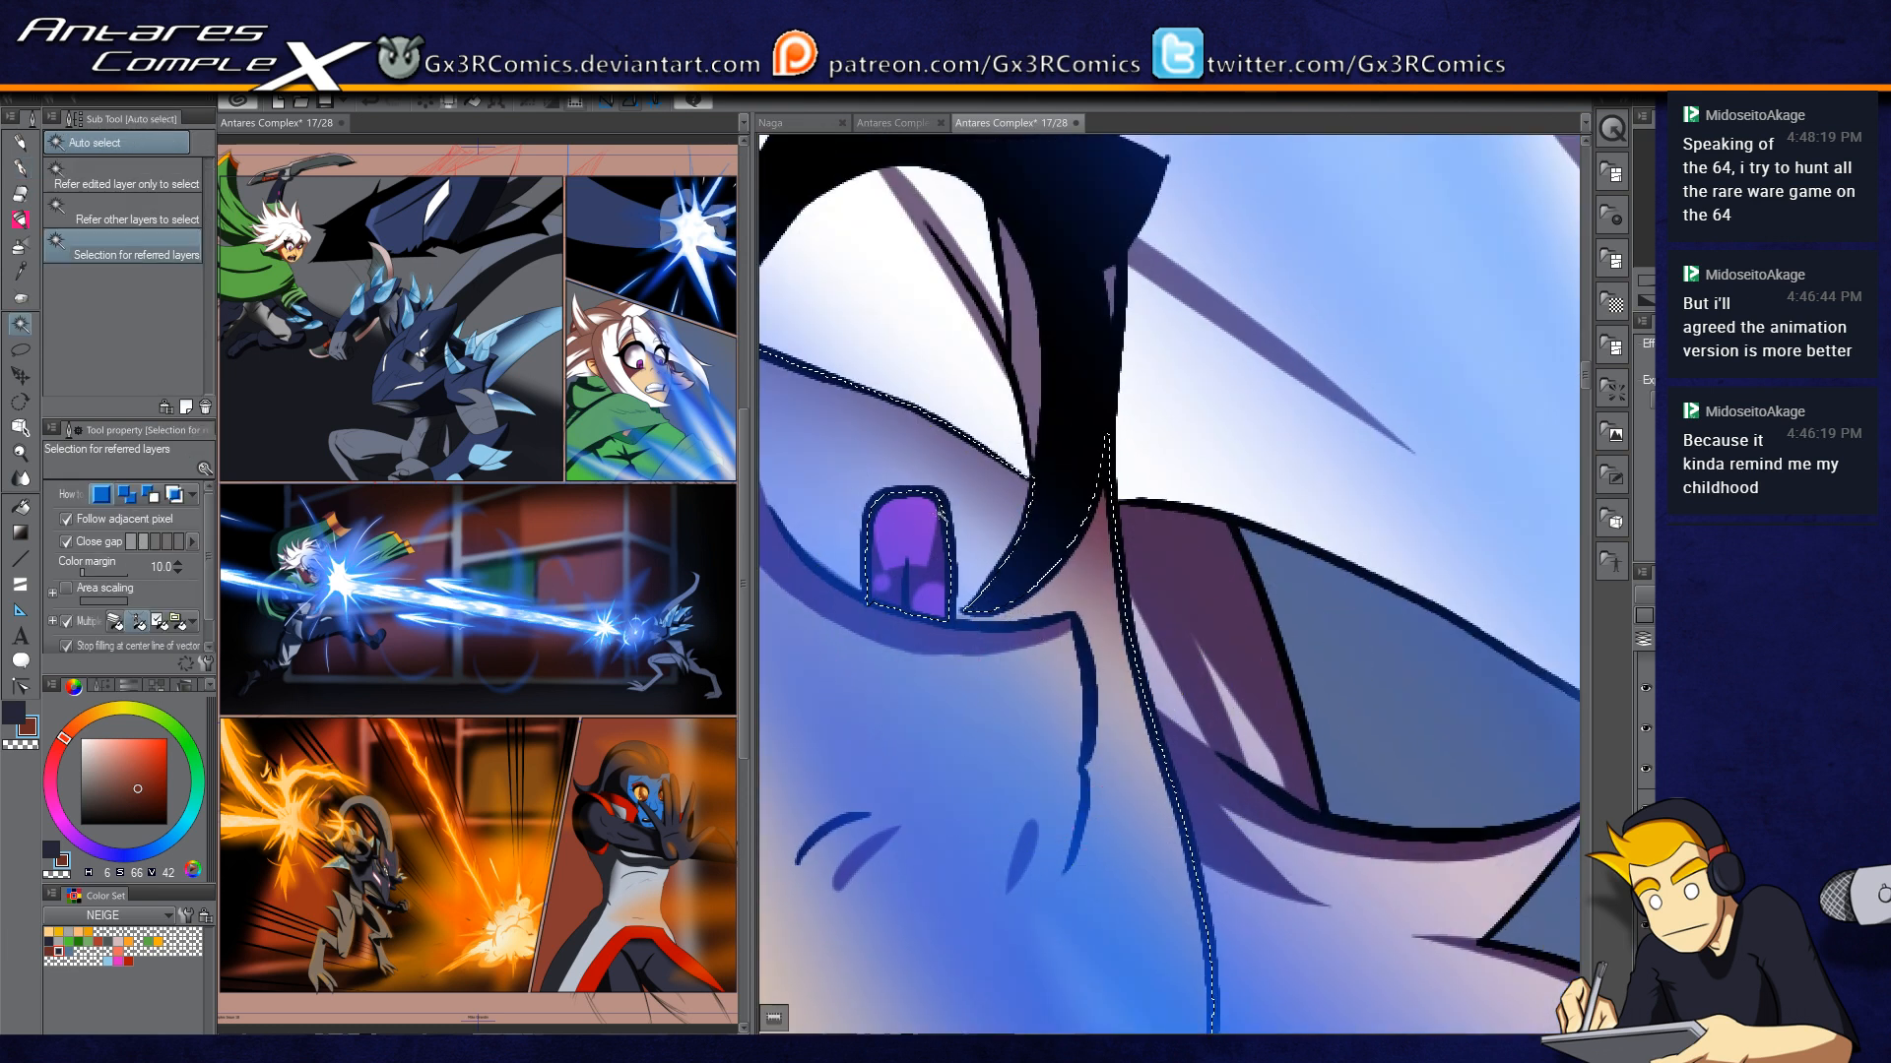
pyautogui.press('p')
pyautogui.moveTo(972, 602)
pyautogui.mouseDown()
pyautogui.moveTo(1122, 657)
pyautogui.moveTo(911, 369)
pyautogui.mouseUp()
pyautogui.moveTo(1044, 655); pyautogui.dragTo(877, 354)
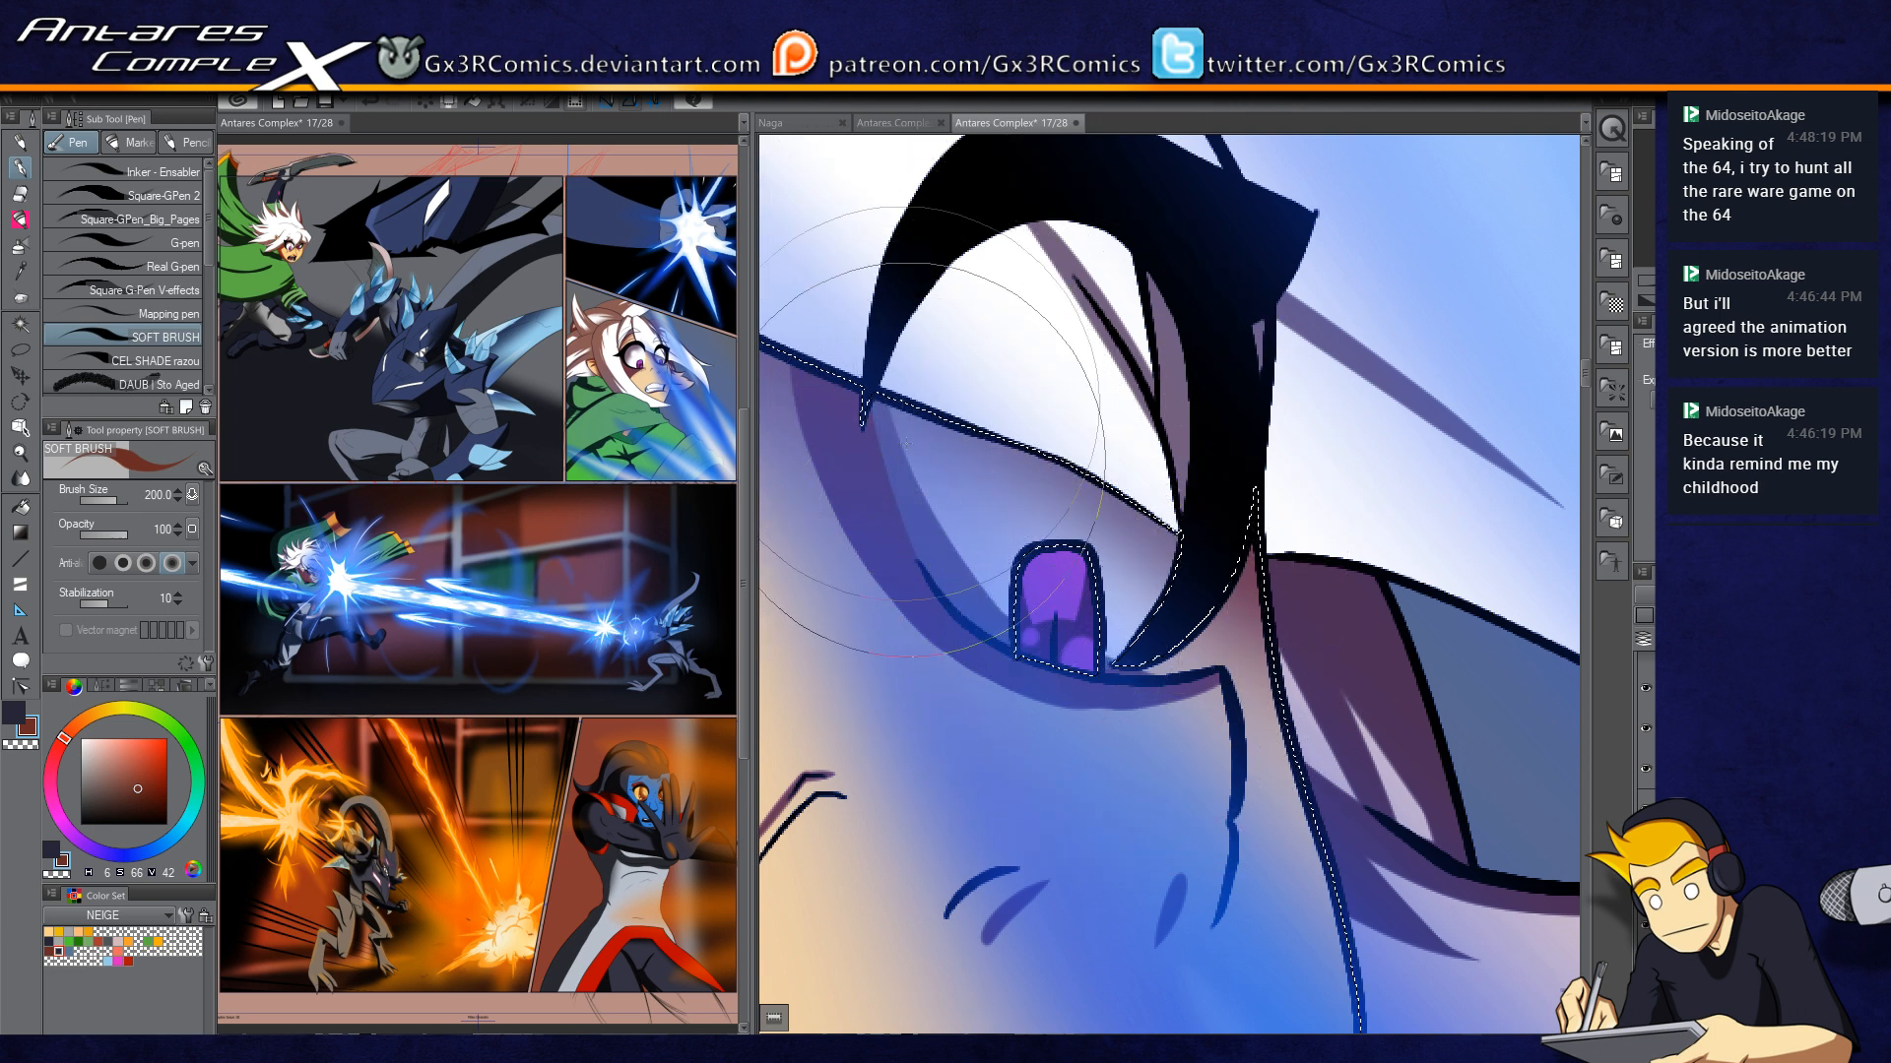
pyautogui.scroll(2, 940, 451)
pyautogui.scroll(-4, 1013, 477)
# Step: Set the drawing colour to white, select the near eye's purple iris and switch to the SAI Marker 2 brush
pyautogui.moveTo(927, 645); pyautogui.dragTo(1084, 631)
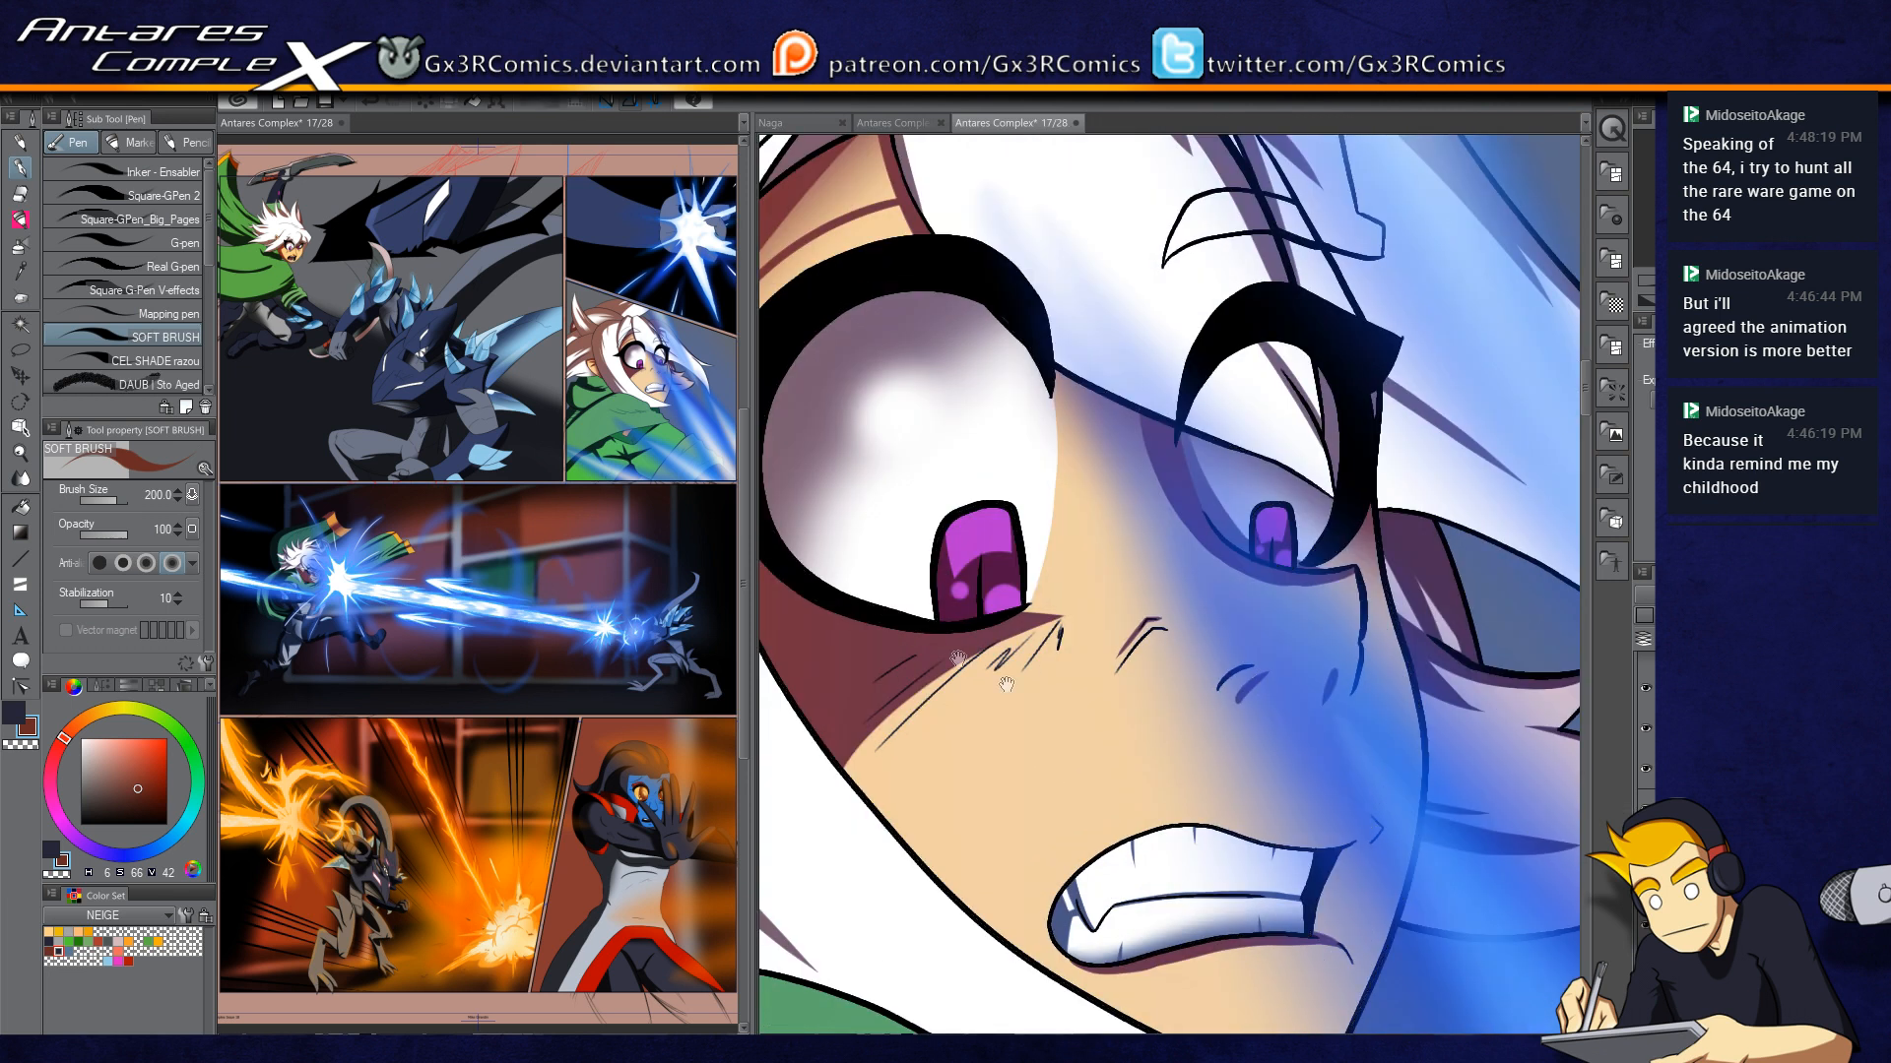
pyautogui.moveTo(945, 583); pyautogui.dragTo(1056, 579)
pyautogui.click(13, 713)
pyautogui.click(81, 740)
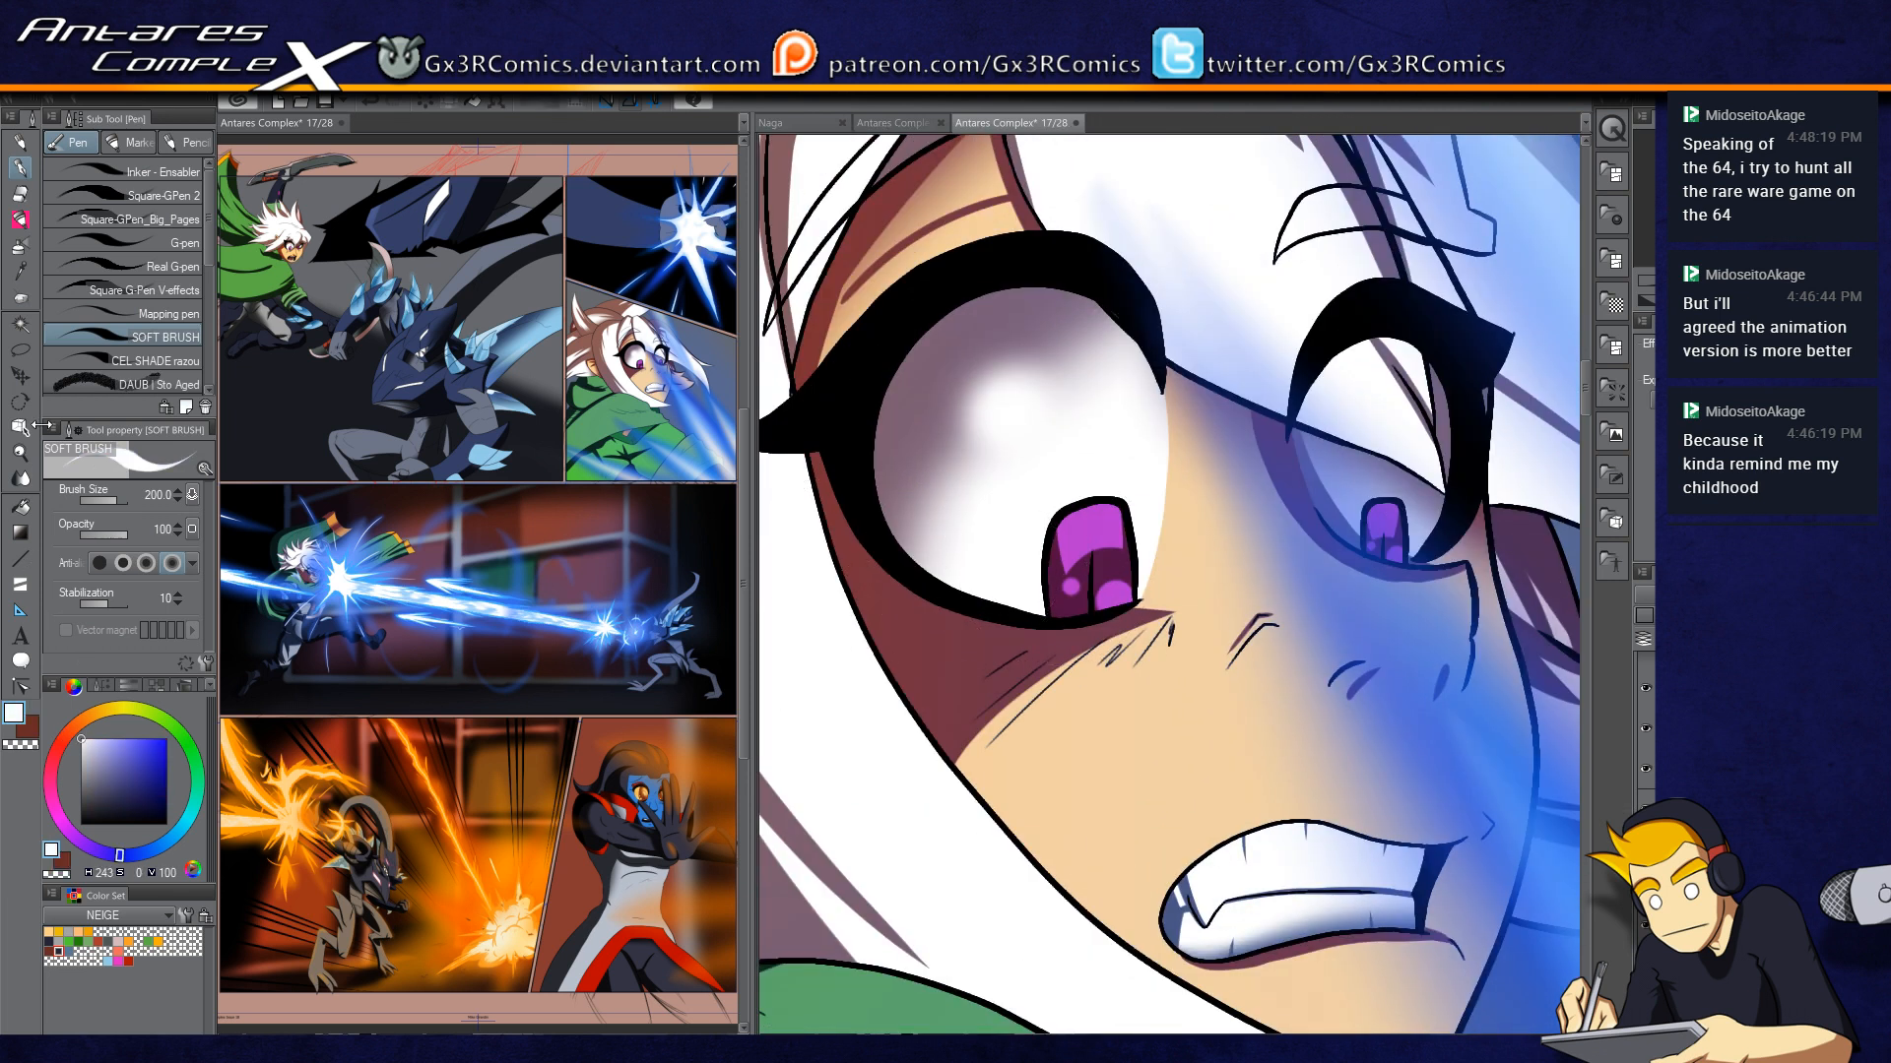
pyautogui.scroll(2, 1114, 569)
pyautogui.press('w')
pyautogui.click(1113, 560)
pyautogui.press('b')
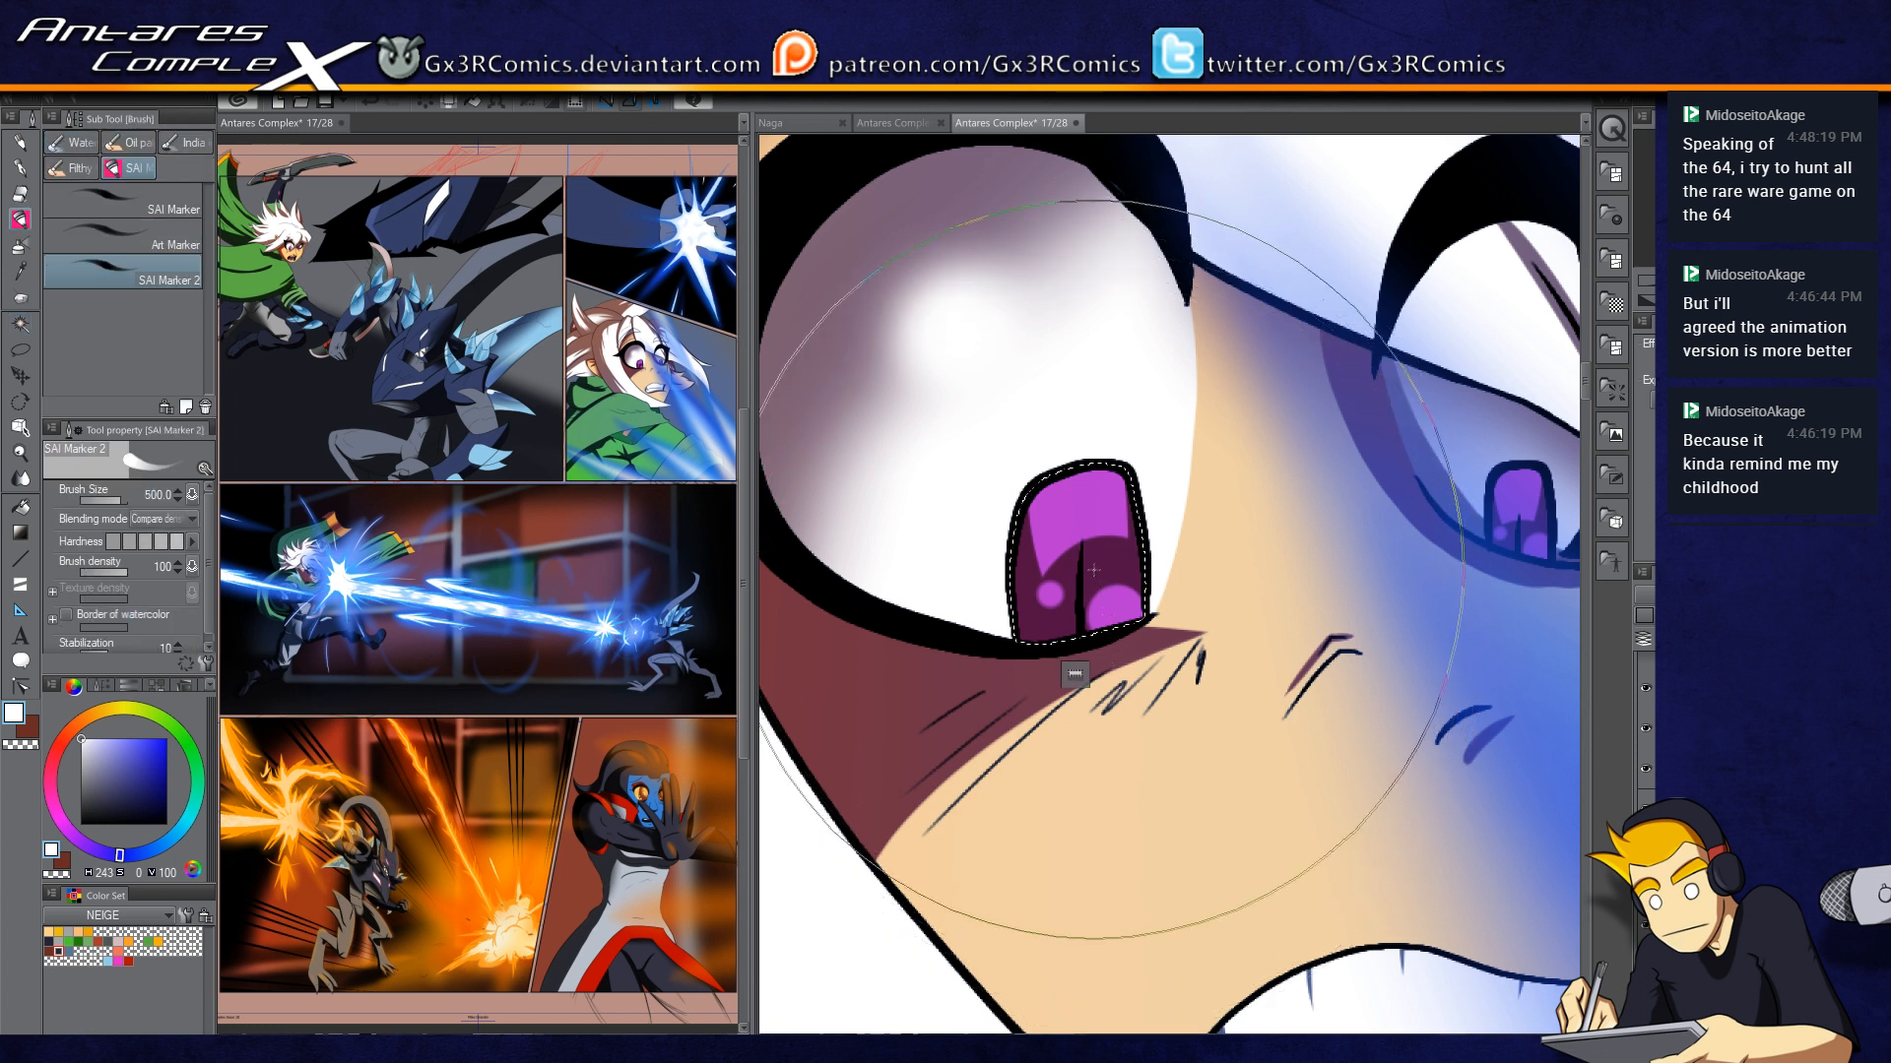
# Step: Try to lighten the near iris with broad white SAI Marker 2 strokes and undo them
pyautogui.moveTo(1113, 489)
pyautogui.mouseDown()
pyautogui.moveTo(1123, 563)
pyautogui.moveTo(1076, 755)
pyautogui.mouseUp()
pyautogui.moveTo(1130, 451)
pyautogui.mouseDown()
pyautogui.moveTo(1100, 682)
pyautogui.moveTo(1070, 757)
pyautogui.mouseUp()
pyautogui.moveTo(1122, 464); pyautogui.dragTo(1071, 758)
pyautogui.moveTo(1166, 487)
pyautogui.mouseDown()
pyautogui.moveTo(1090, 642)
pyautogui.moveTo(1084, 799)
pyautogui.mouseUp()
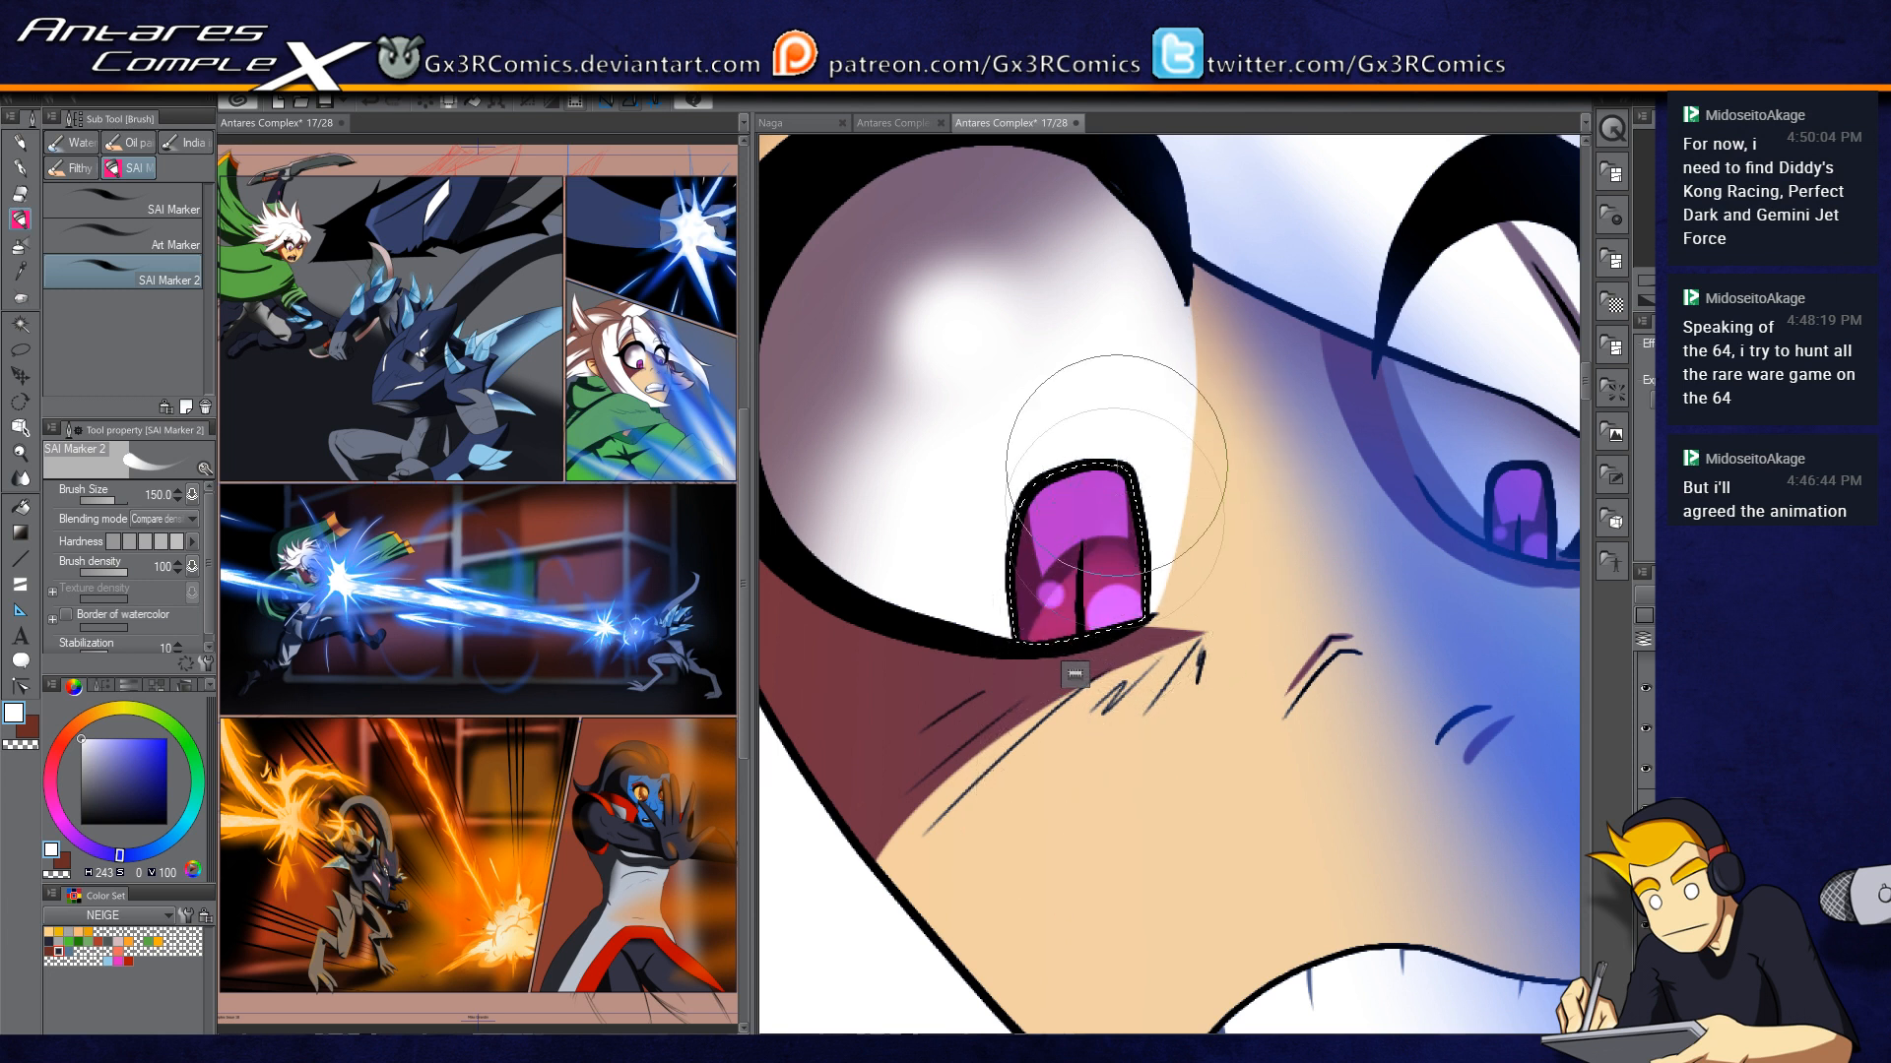
pyautogui.hotkey('ctrl', 'z')
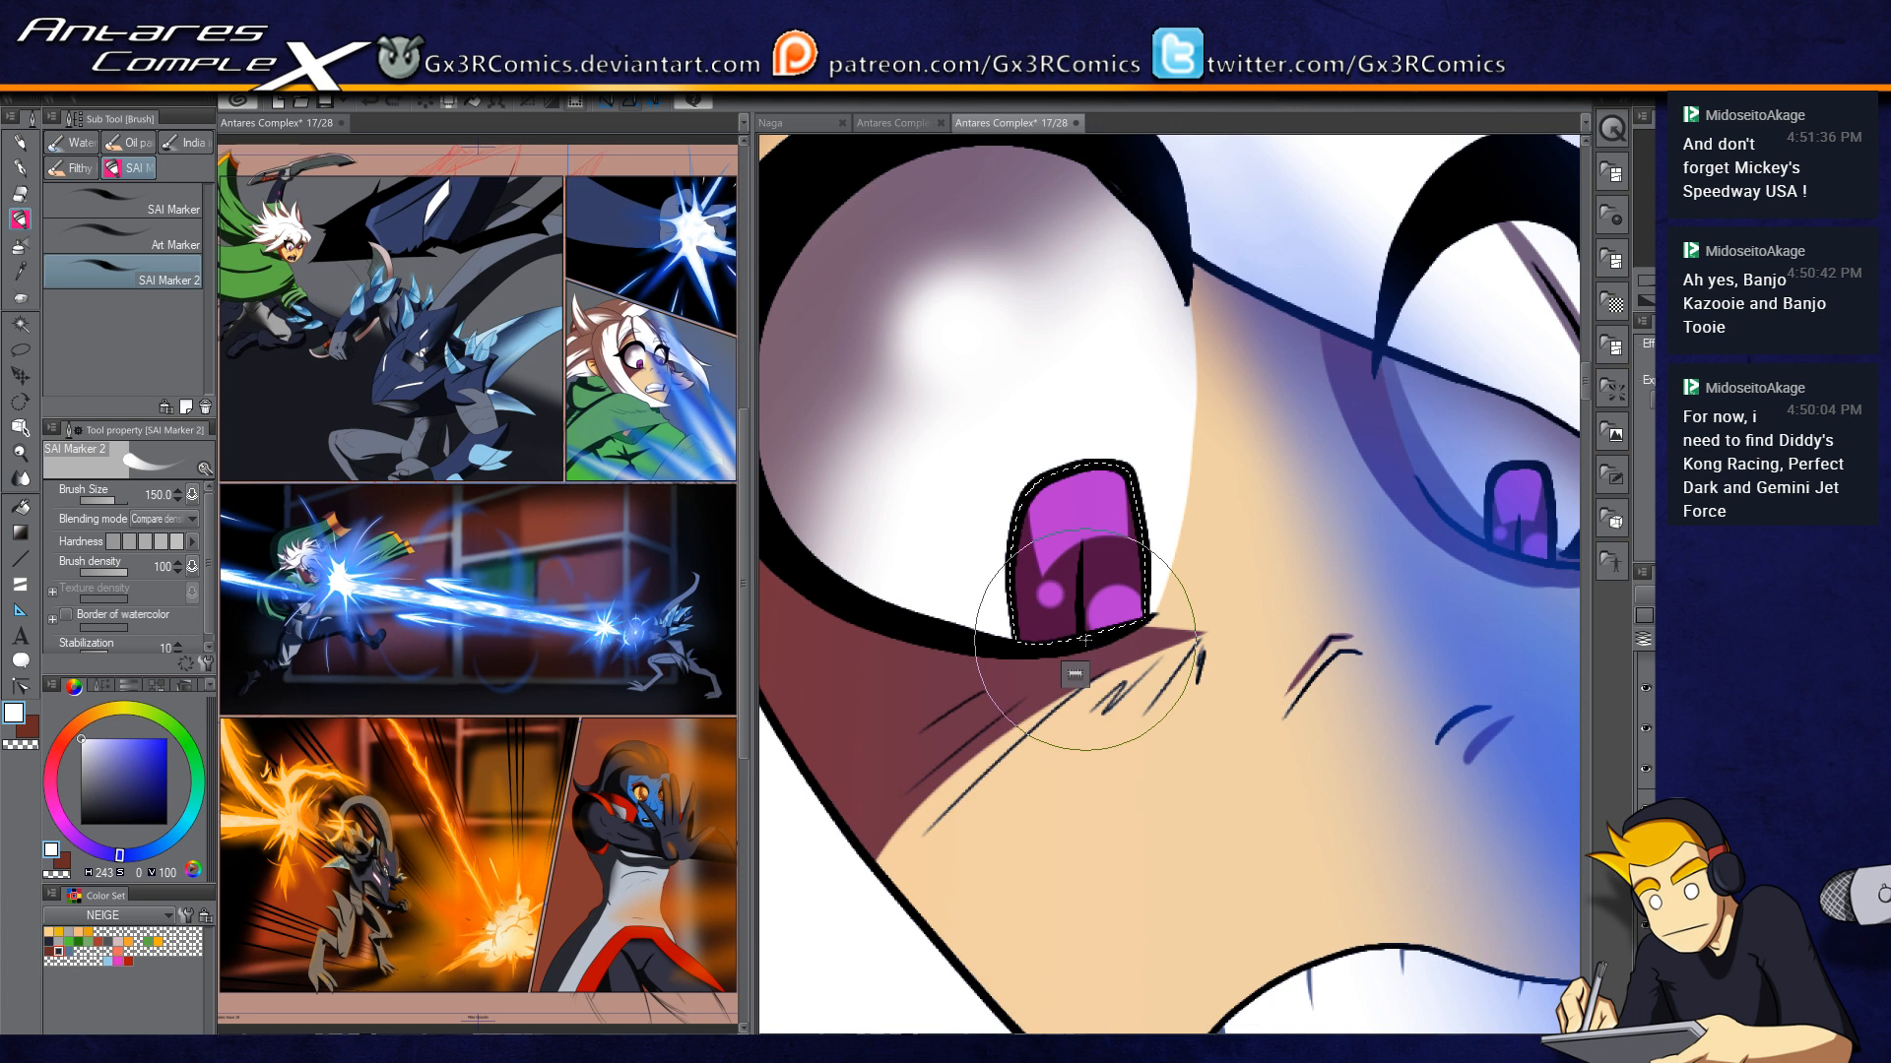
# Step: Brush soft white highlights over the near iris, and select and highlight the far iris with SAI Marker 2 at size 150
pyautogui.moveTo(1113, 385); pyautogui.dragTo(1127, 661)
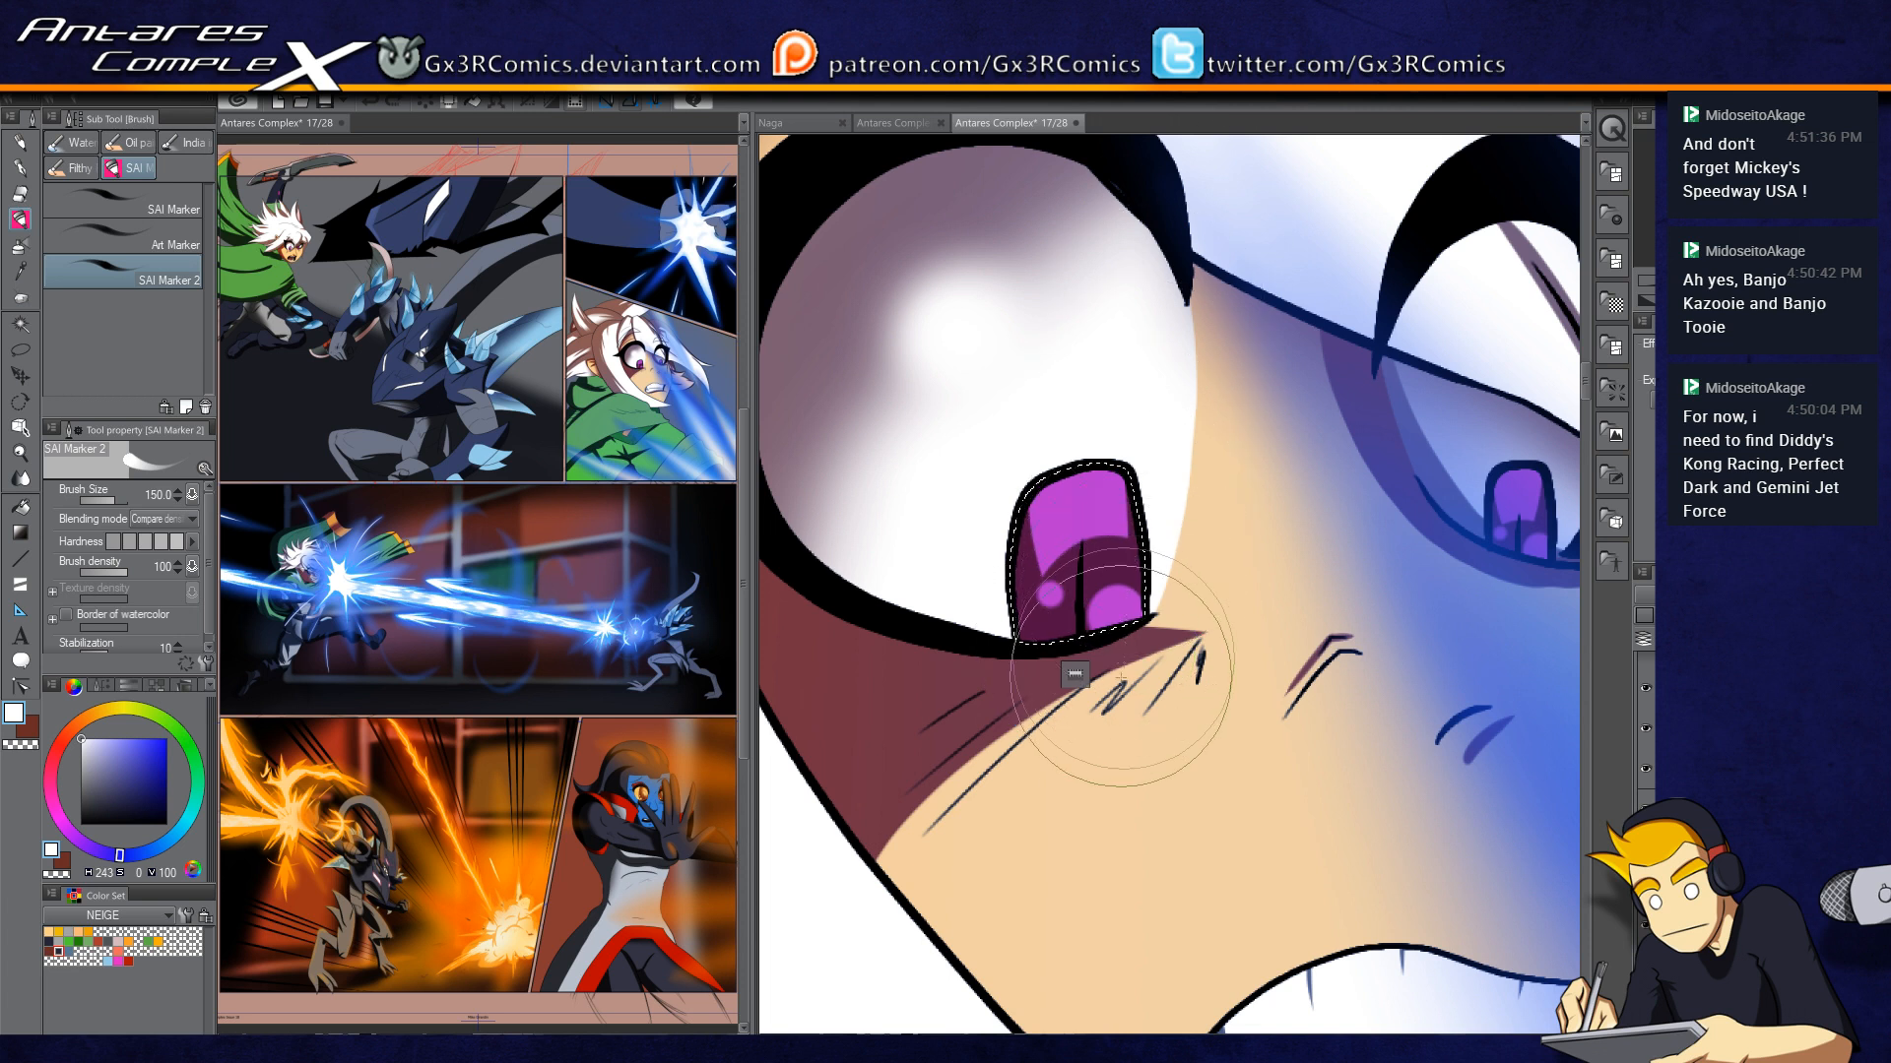
pyautogui.moveTo(1134, 456); pyautogui.dragTo(1107, 725)
pyautogui.moveTo(1274, 651); pyautogui.dragTo(1109, 676)
pyautogui.press('w')
pyautogui.click(1359, 553)
pyautogui.press('b')
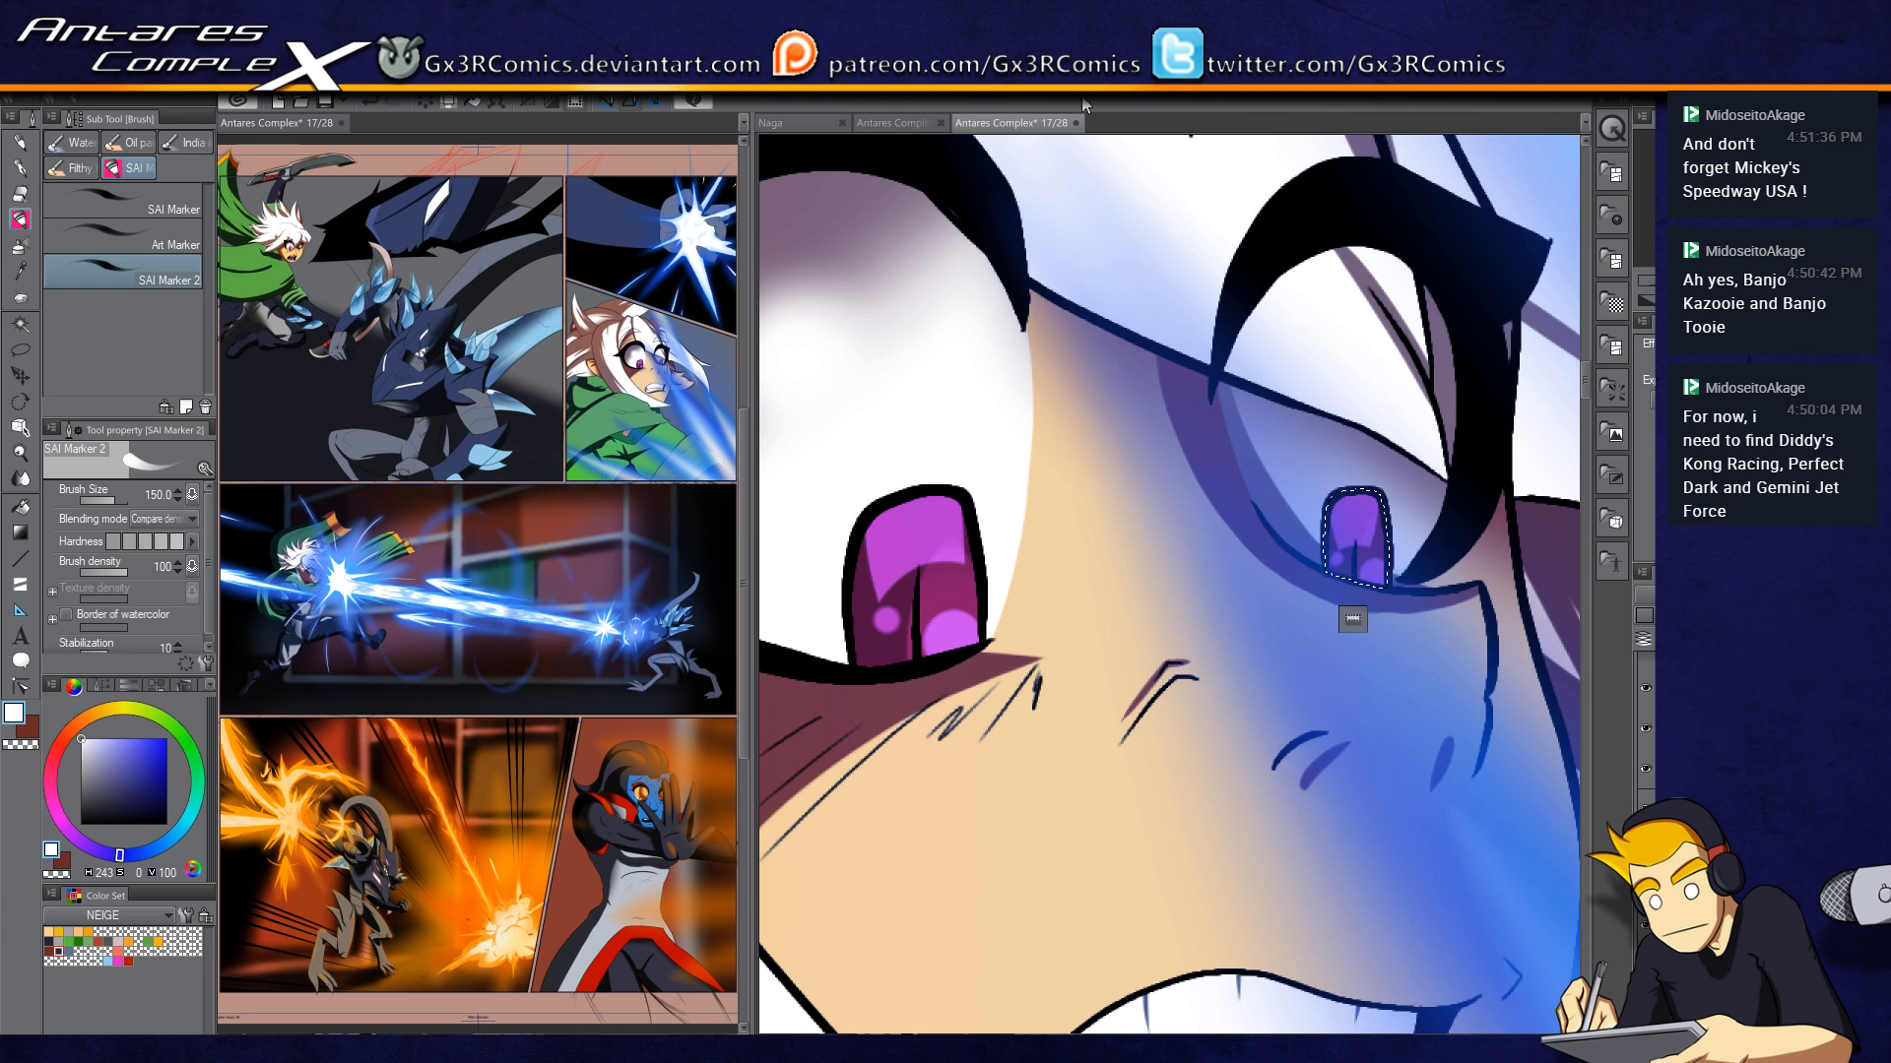
# Step: Select the face skin and brush a soft white highlight above the upper lip with SAI Marker 2 at size 120
pyautogui.moveTo(1201, 845); pyautogui.dragTo(1140, 482)
pyautogui.press('w')
pyautogui.click(1202, 579)
pyautogui.press('b')
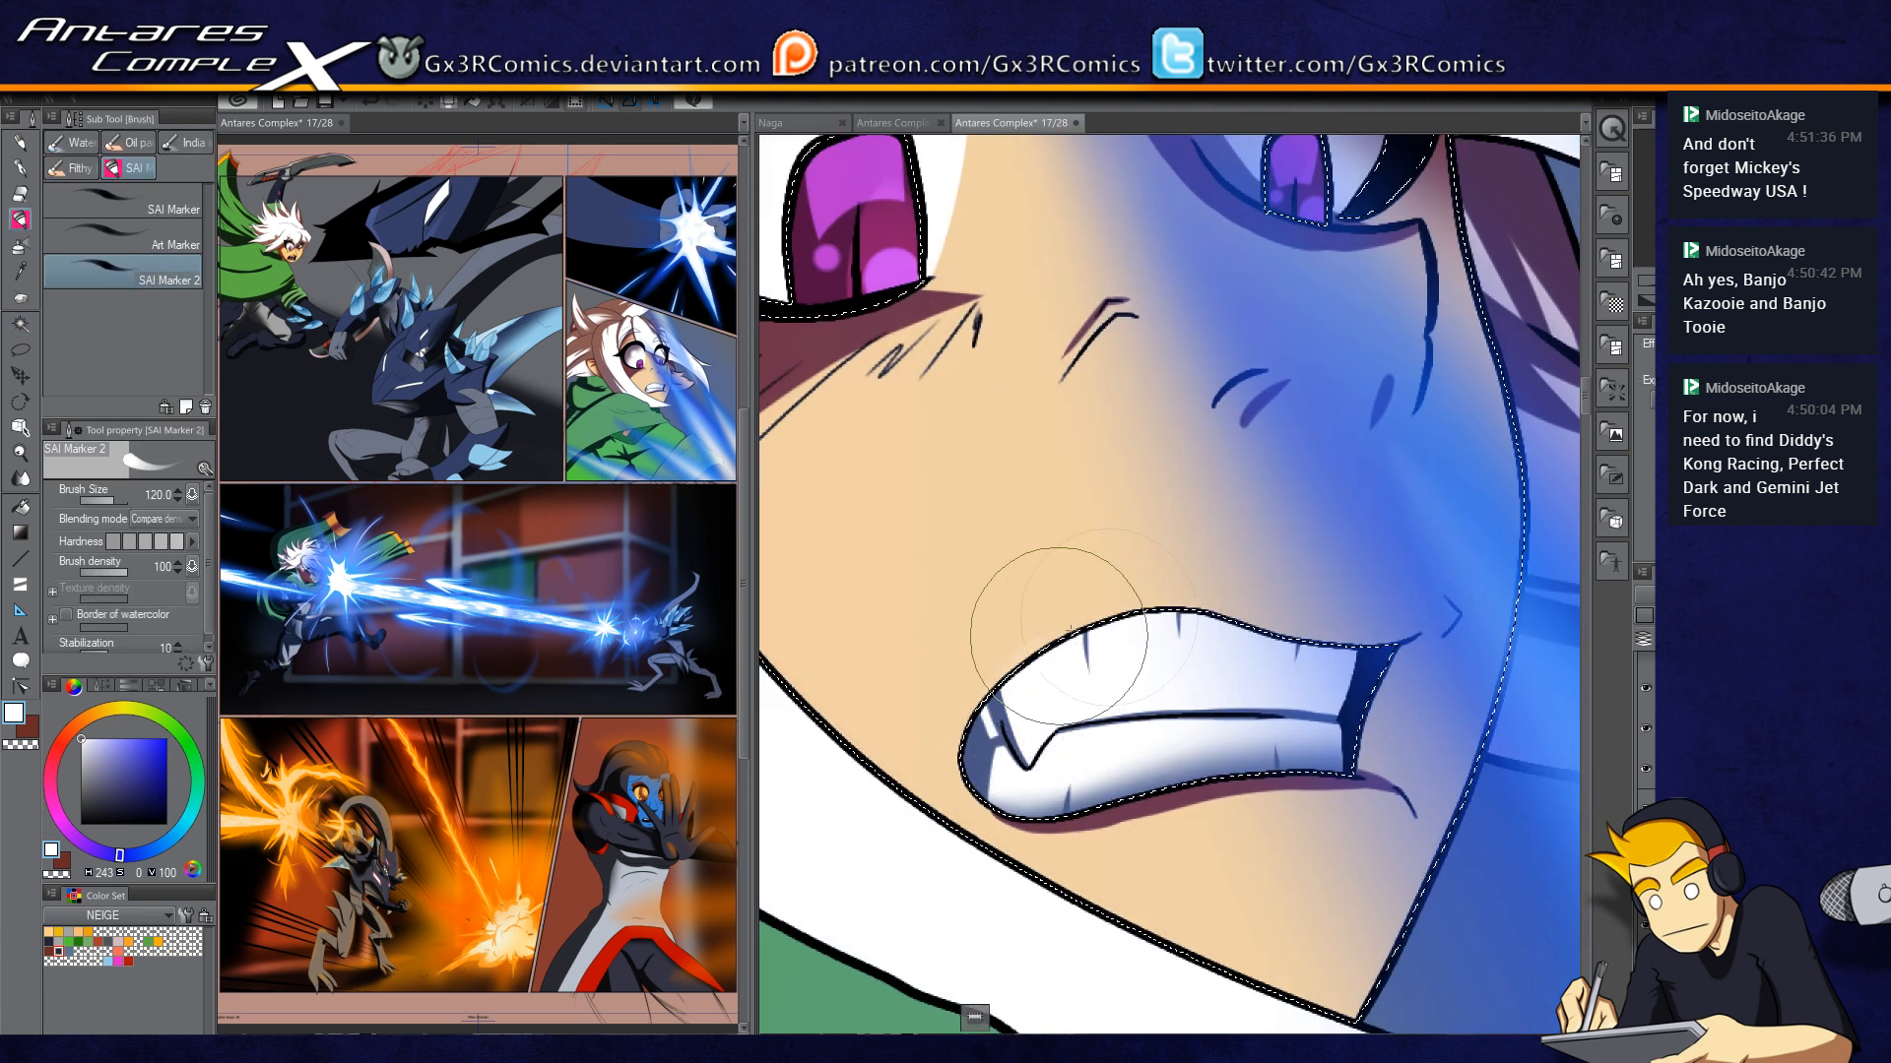
pyautogui.press('[')
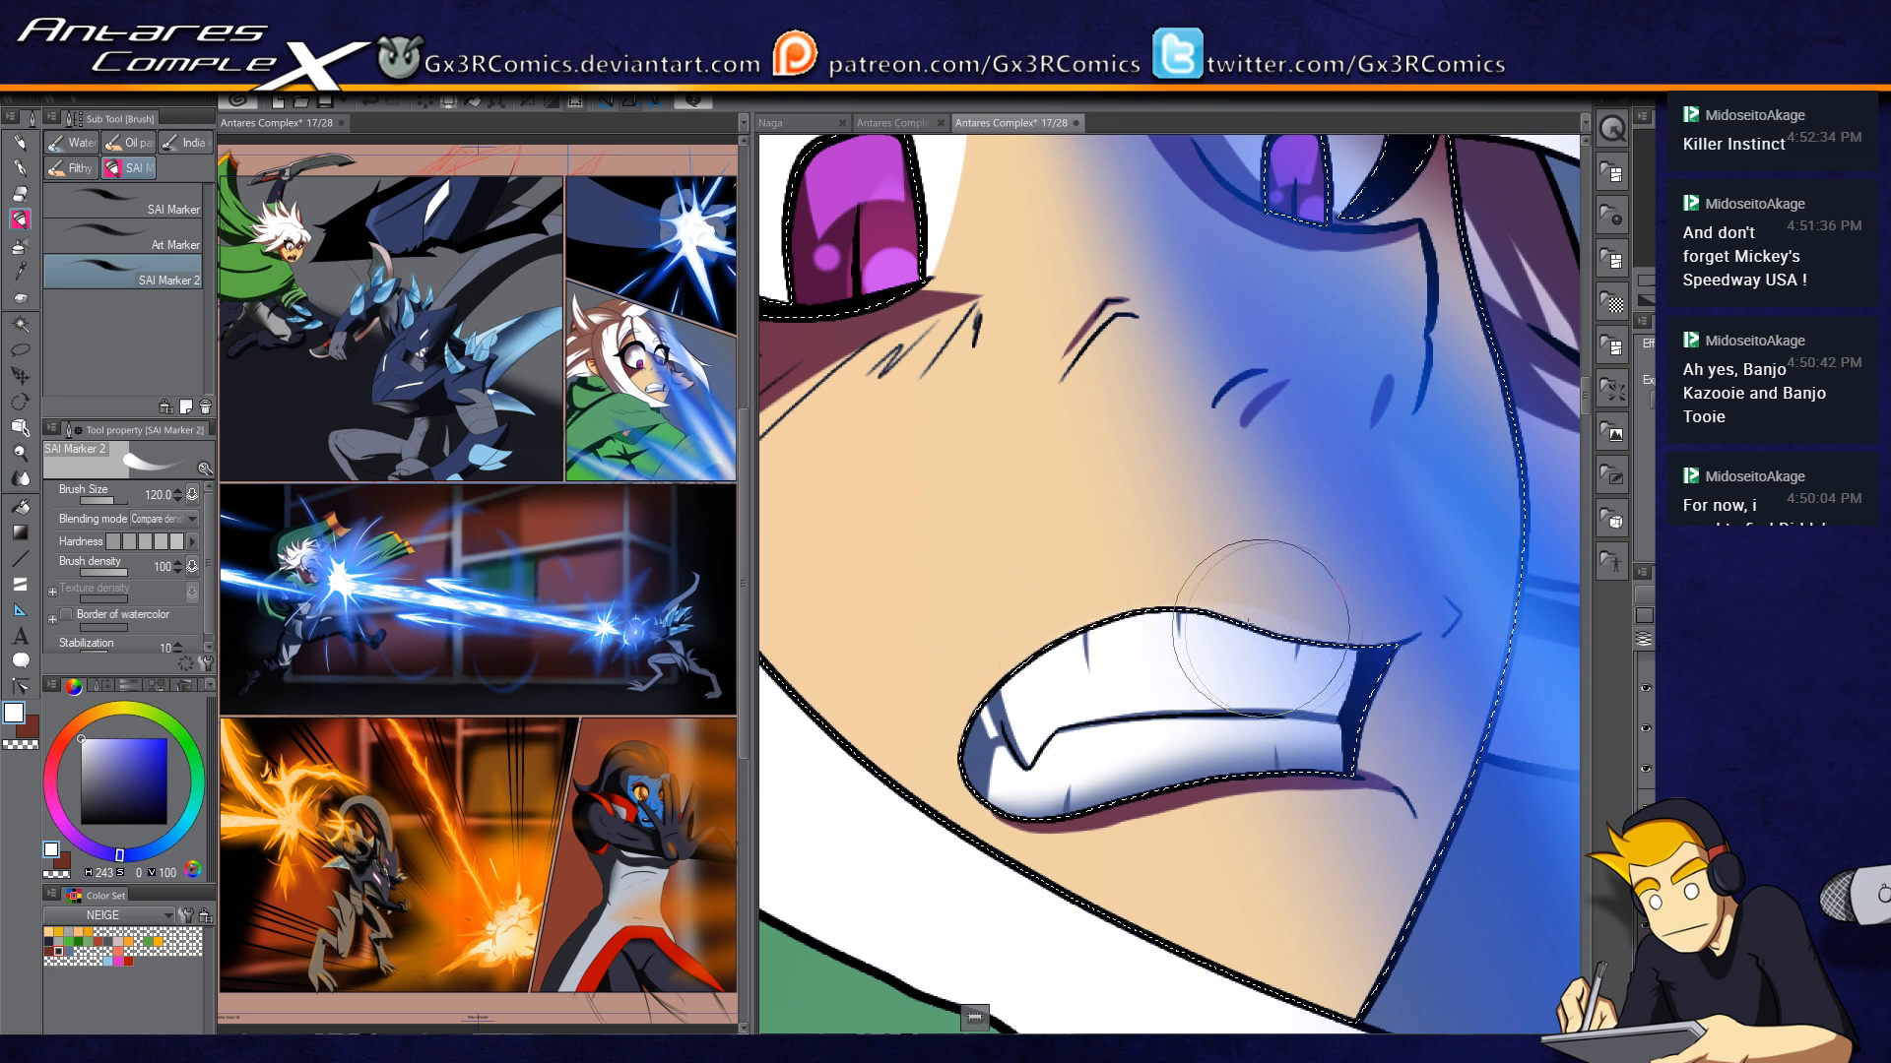
pyautogui.moveTo(1370, 627)
pyautogui.mouseDown()
pyautogui.moveTo(1267, 627)
pyautogui.moveTo(1414, 631)
pyautogui.moveTo(1292, 626)
pyautogui.moveTo(1340, 644)
pyautogui.moveTo(1403, 632)
pyautogui.moveTo(1290, 689)
pyautogui.mouseUp()
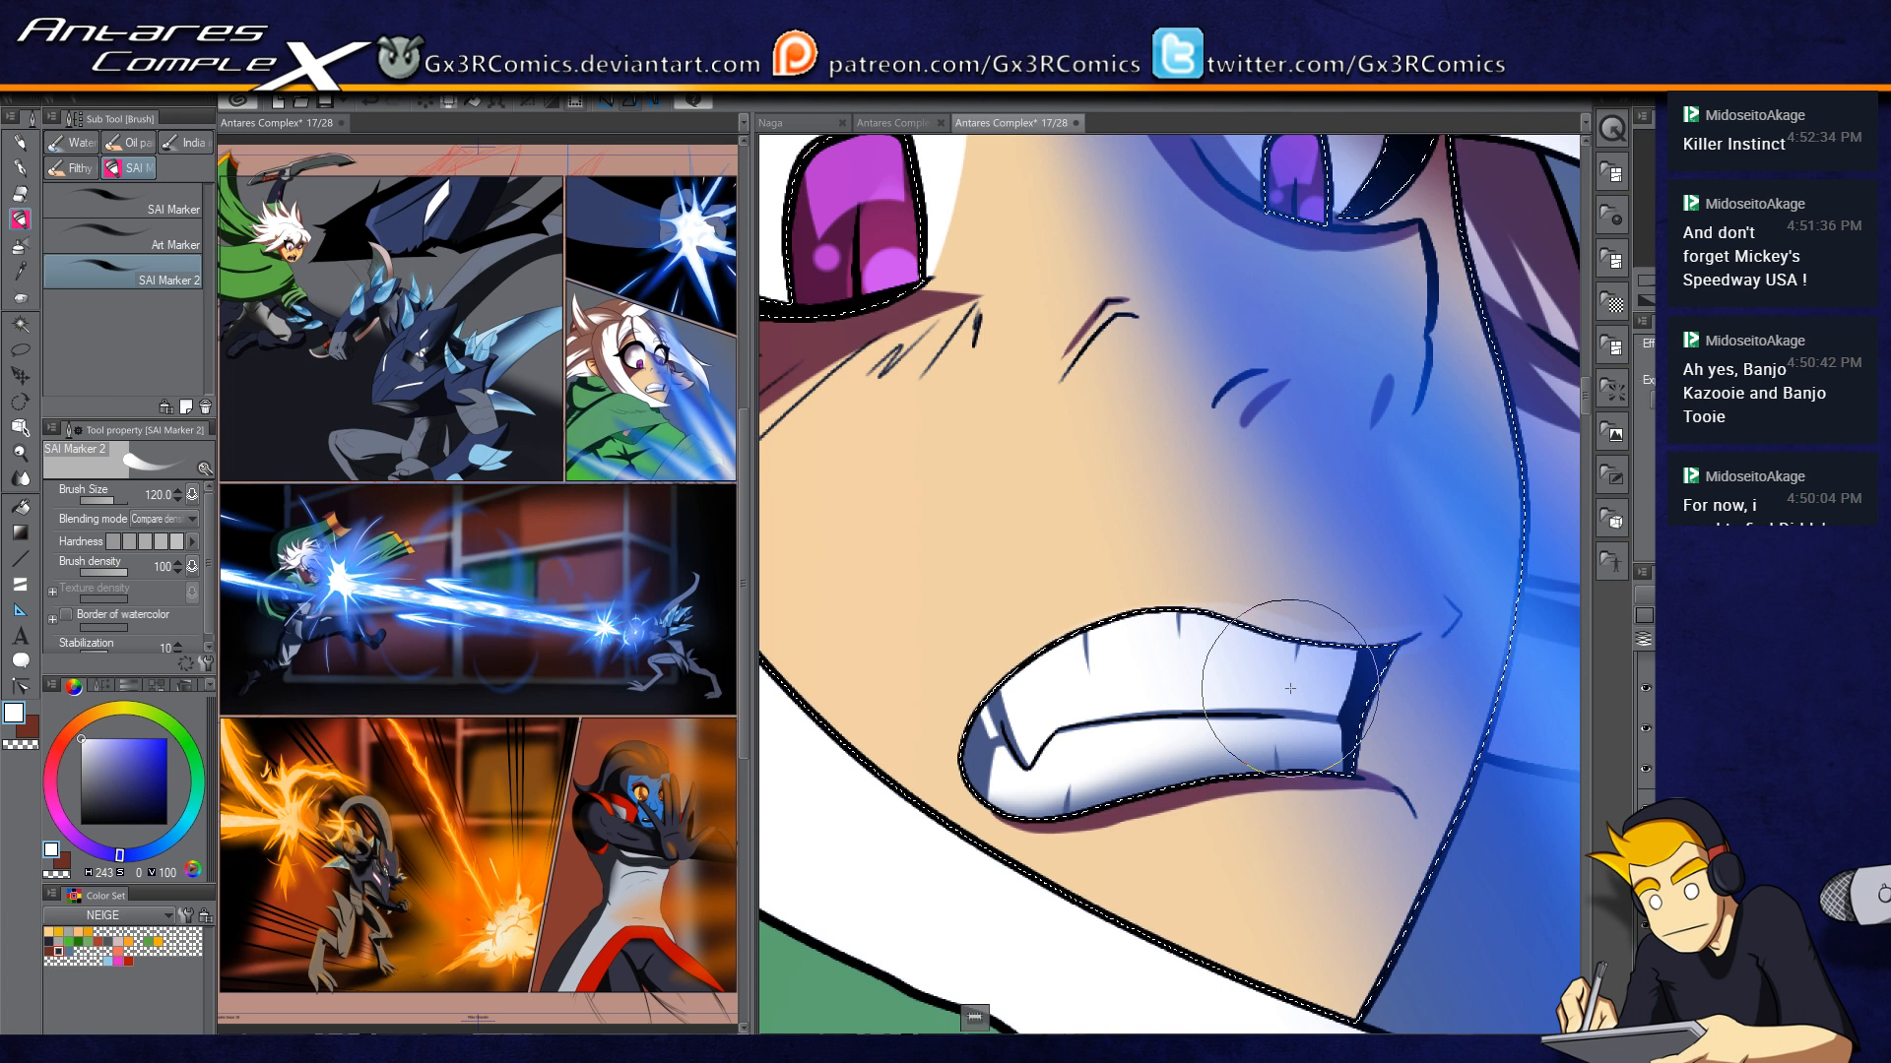
# Step: Deselect the skin, try broad white cheek highlights below the near eye with SAI Marker 2 at sizes 200 and 300, and undo the last stroke
pyautogui.moveTo(915, 468); pyautogui.dragTo(981, 533)
pyautogui.hotkey('ctrl', 'd')
pyautogui.press('[')
pyautogui.press('[')
pyautogui.press('[')
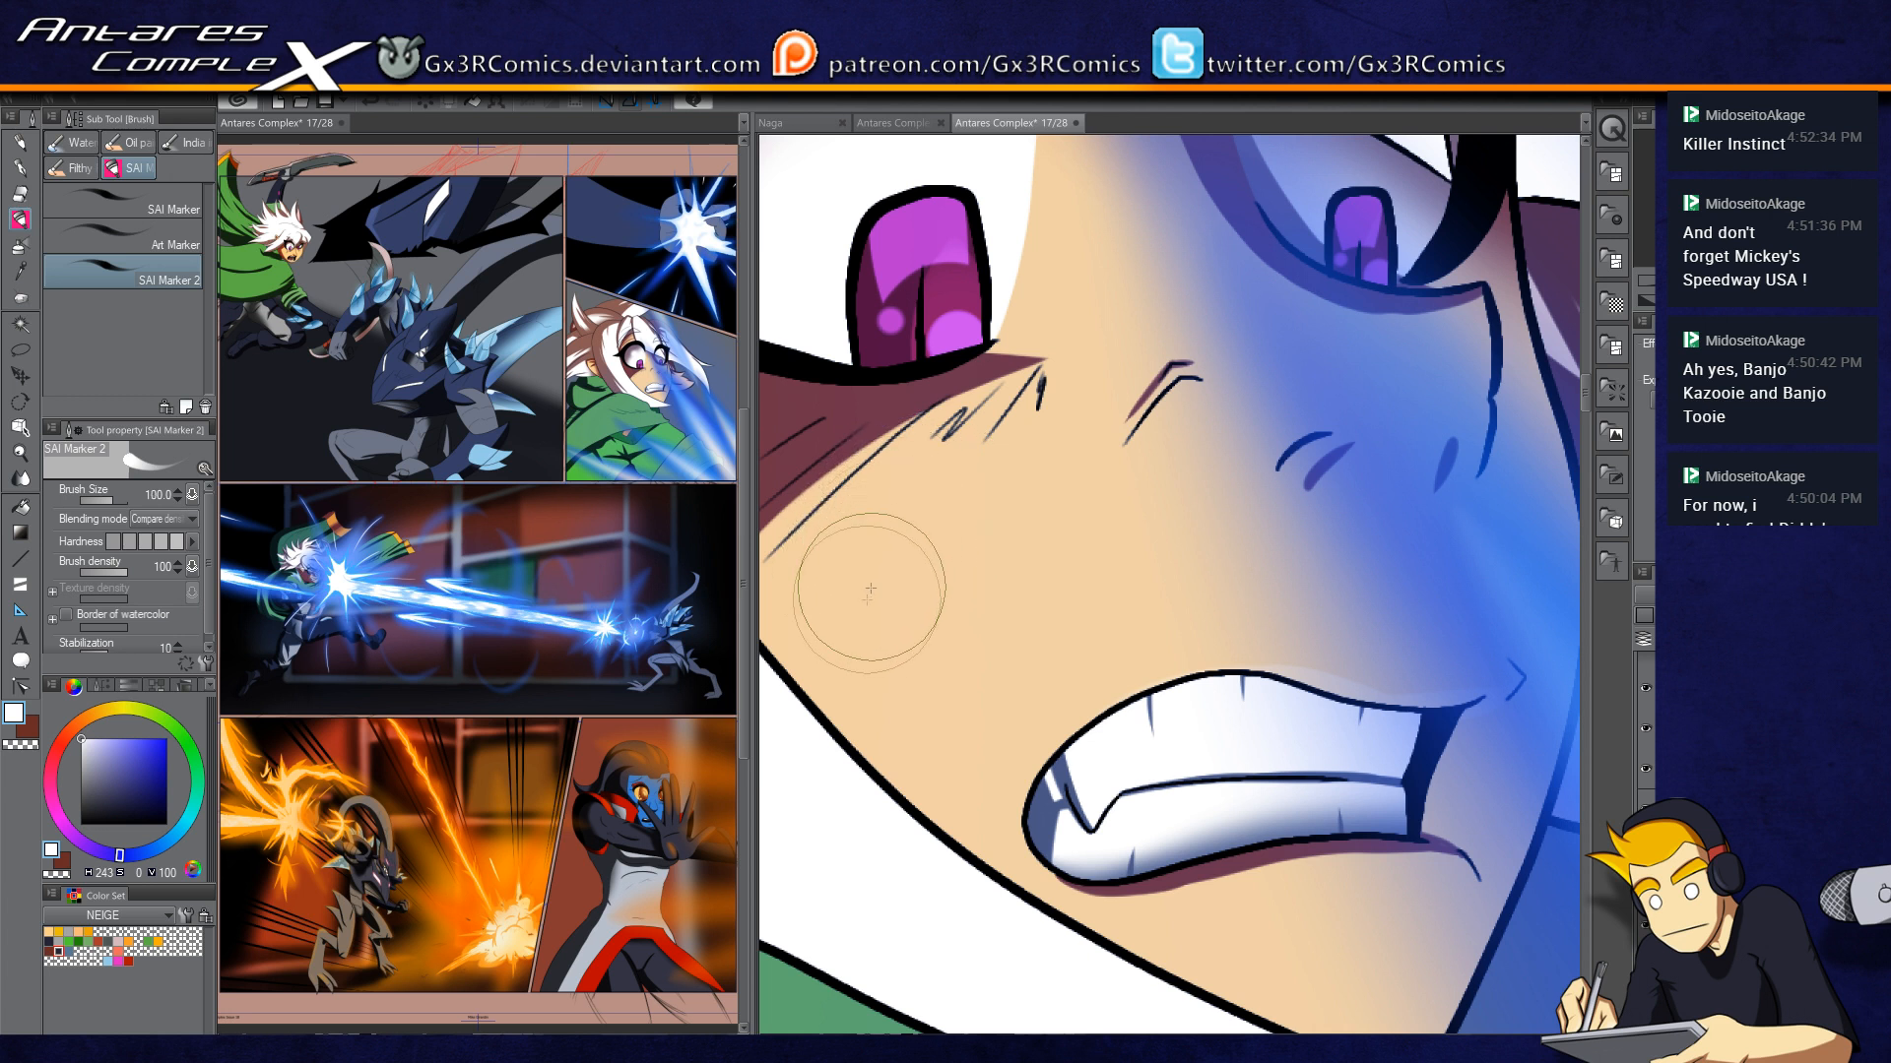
pyautogui.press(']')
pyautogui.press(']')
pyautogui.press(']')
pyautogui.press(']')
pyautogui.press(']')
pyautogui.press(']')
pyautogui.moveTo(851, 652)
pyautogui.mouseDown()
pyautogui.moveTo(993, 444)
pyautogui.moveTo(1034, 433)
pyautogui.mouseUp()
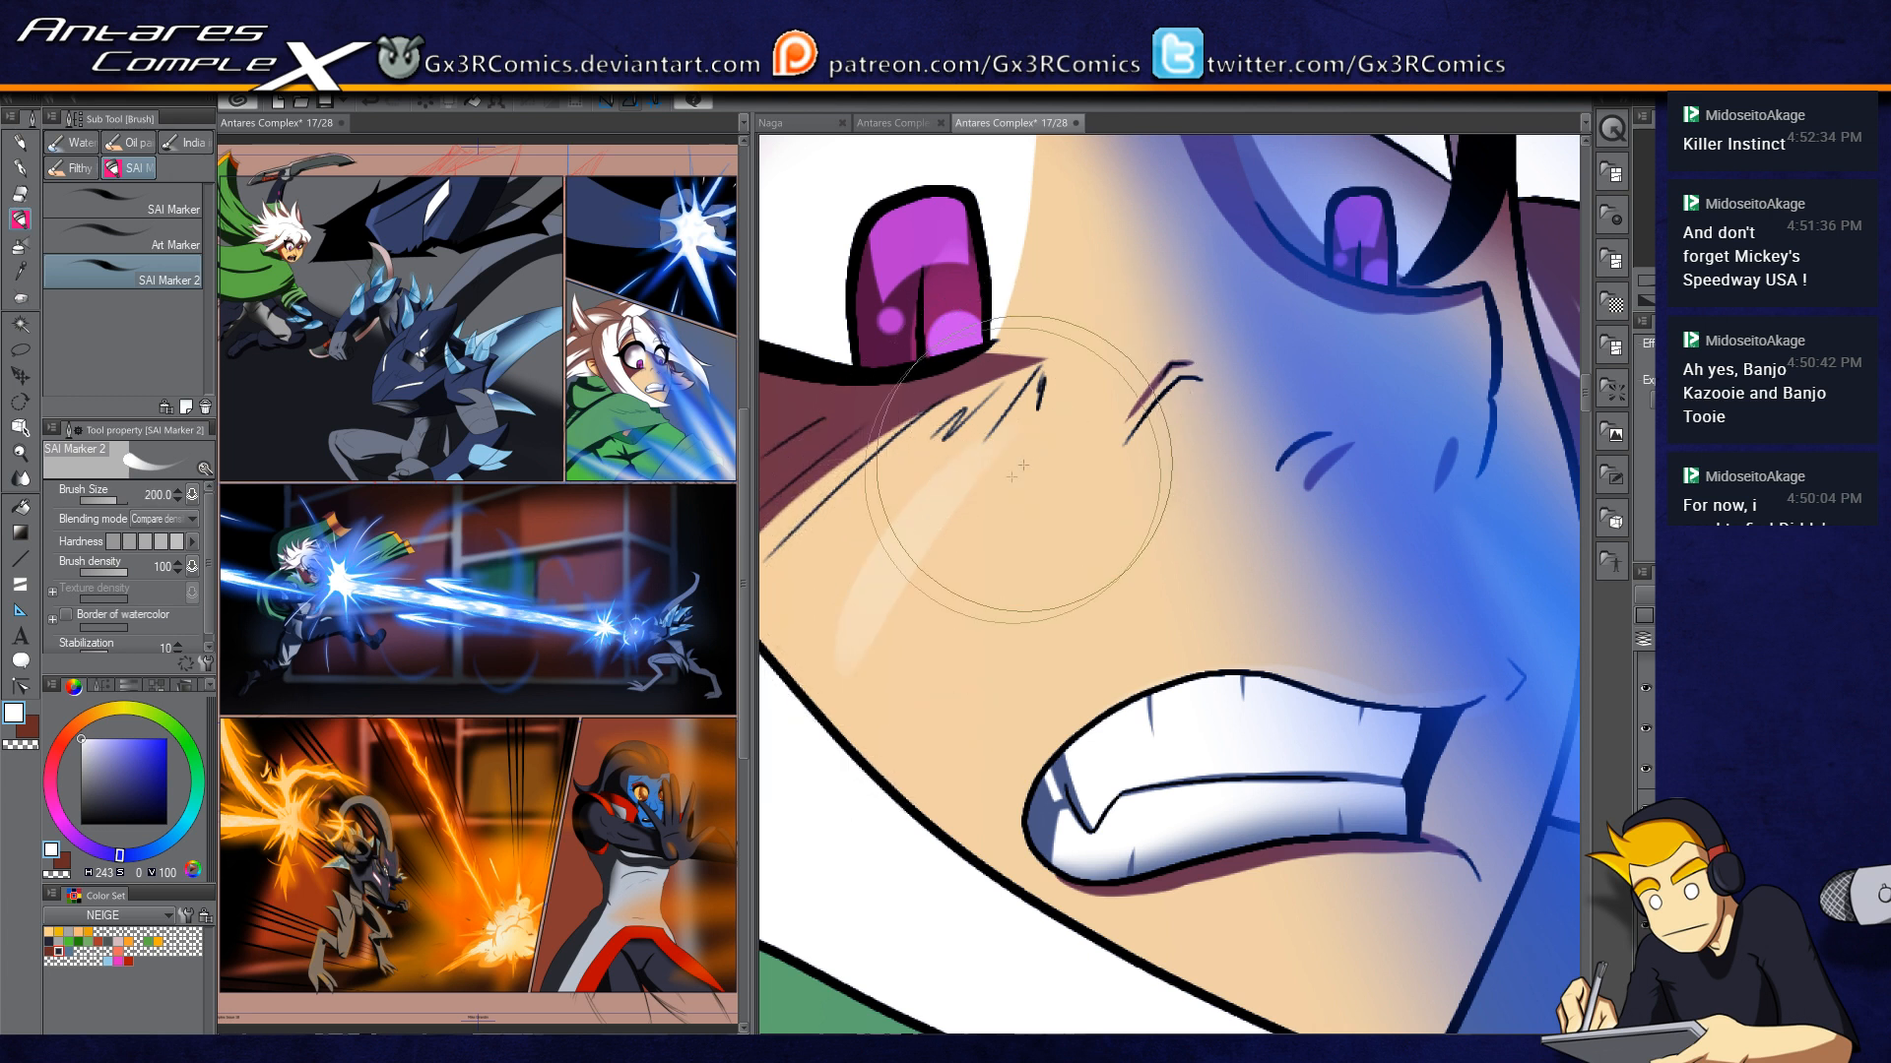
pyautogui.press(']')
pyautogui.press(']')
pyautogui.moveTo(901, 537); pyautogui.dragTo(999, 409)
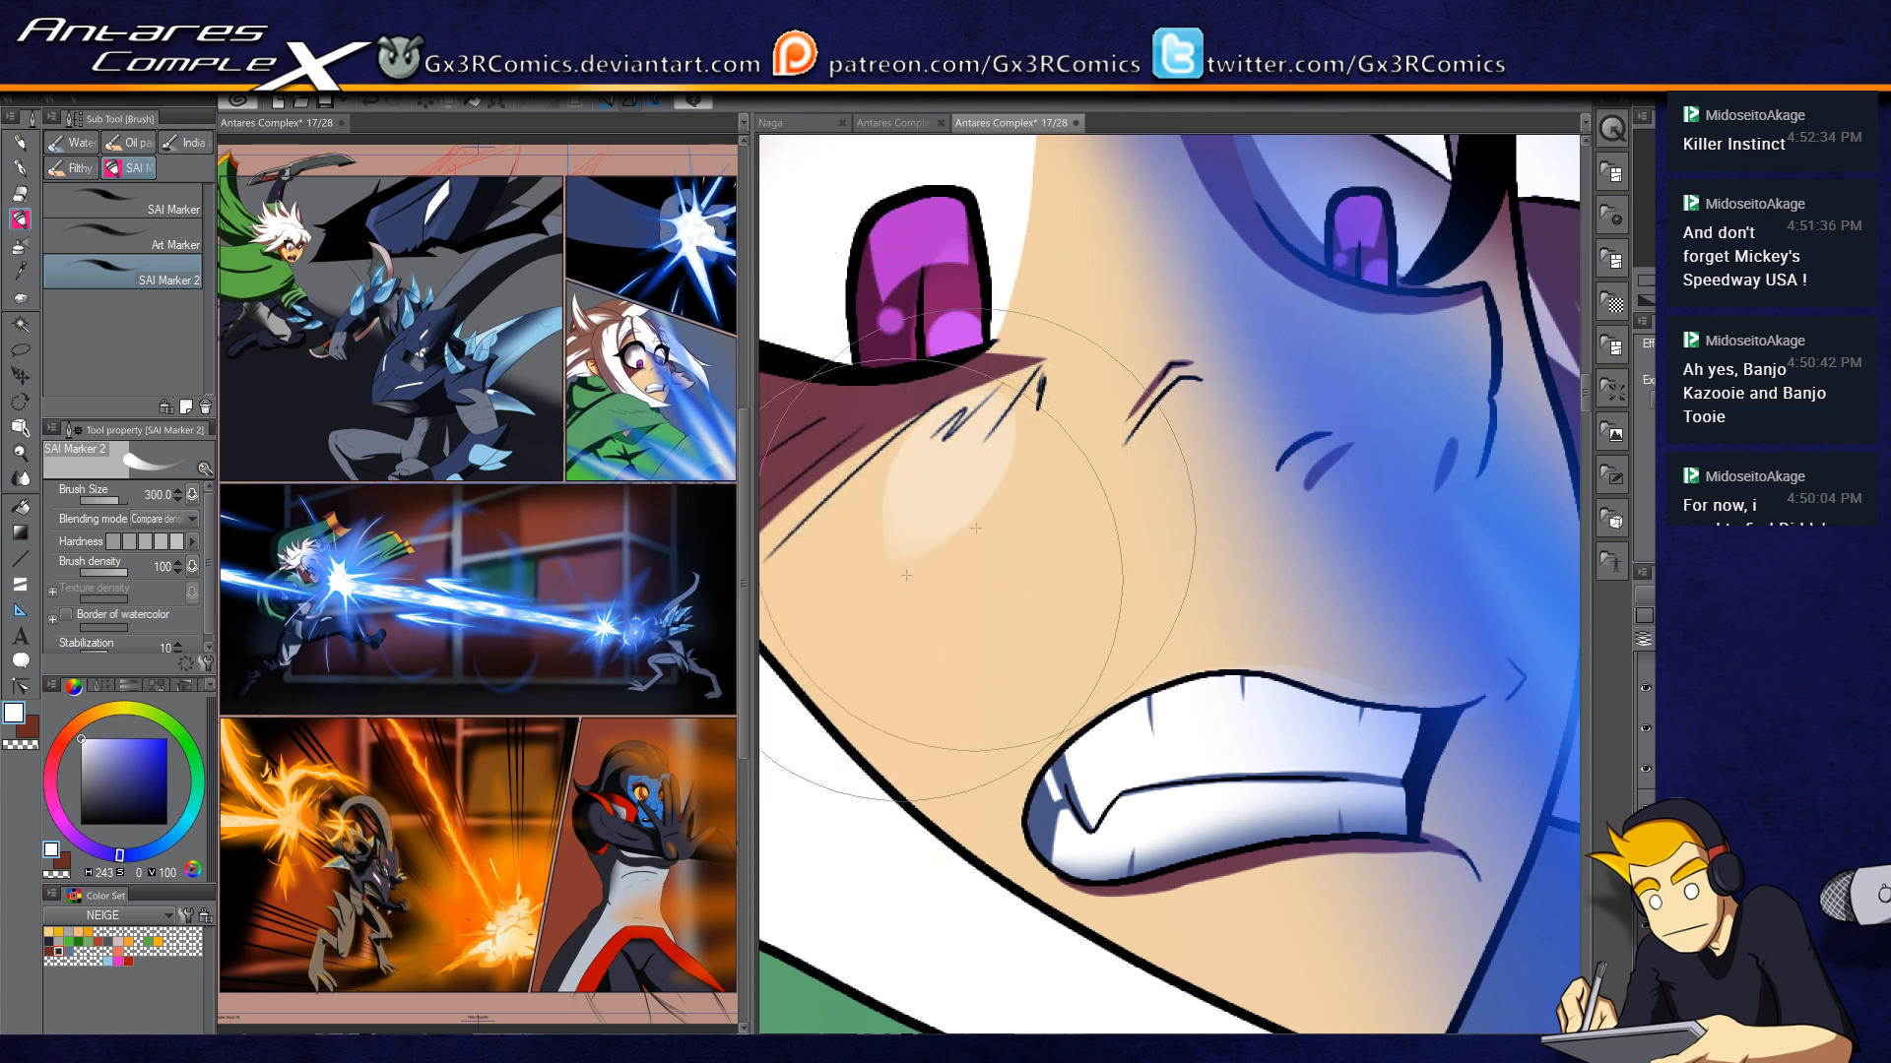
pyautogui.hotkey('ctrl', 'z')
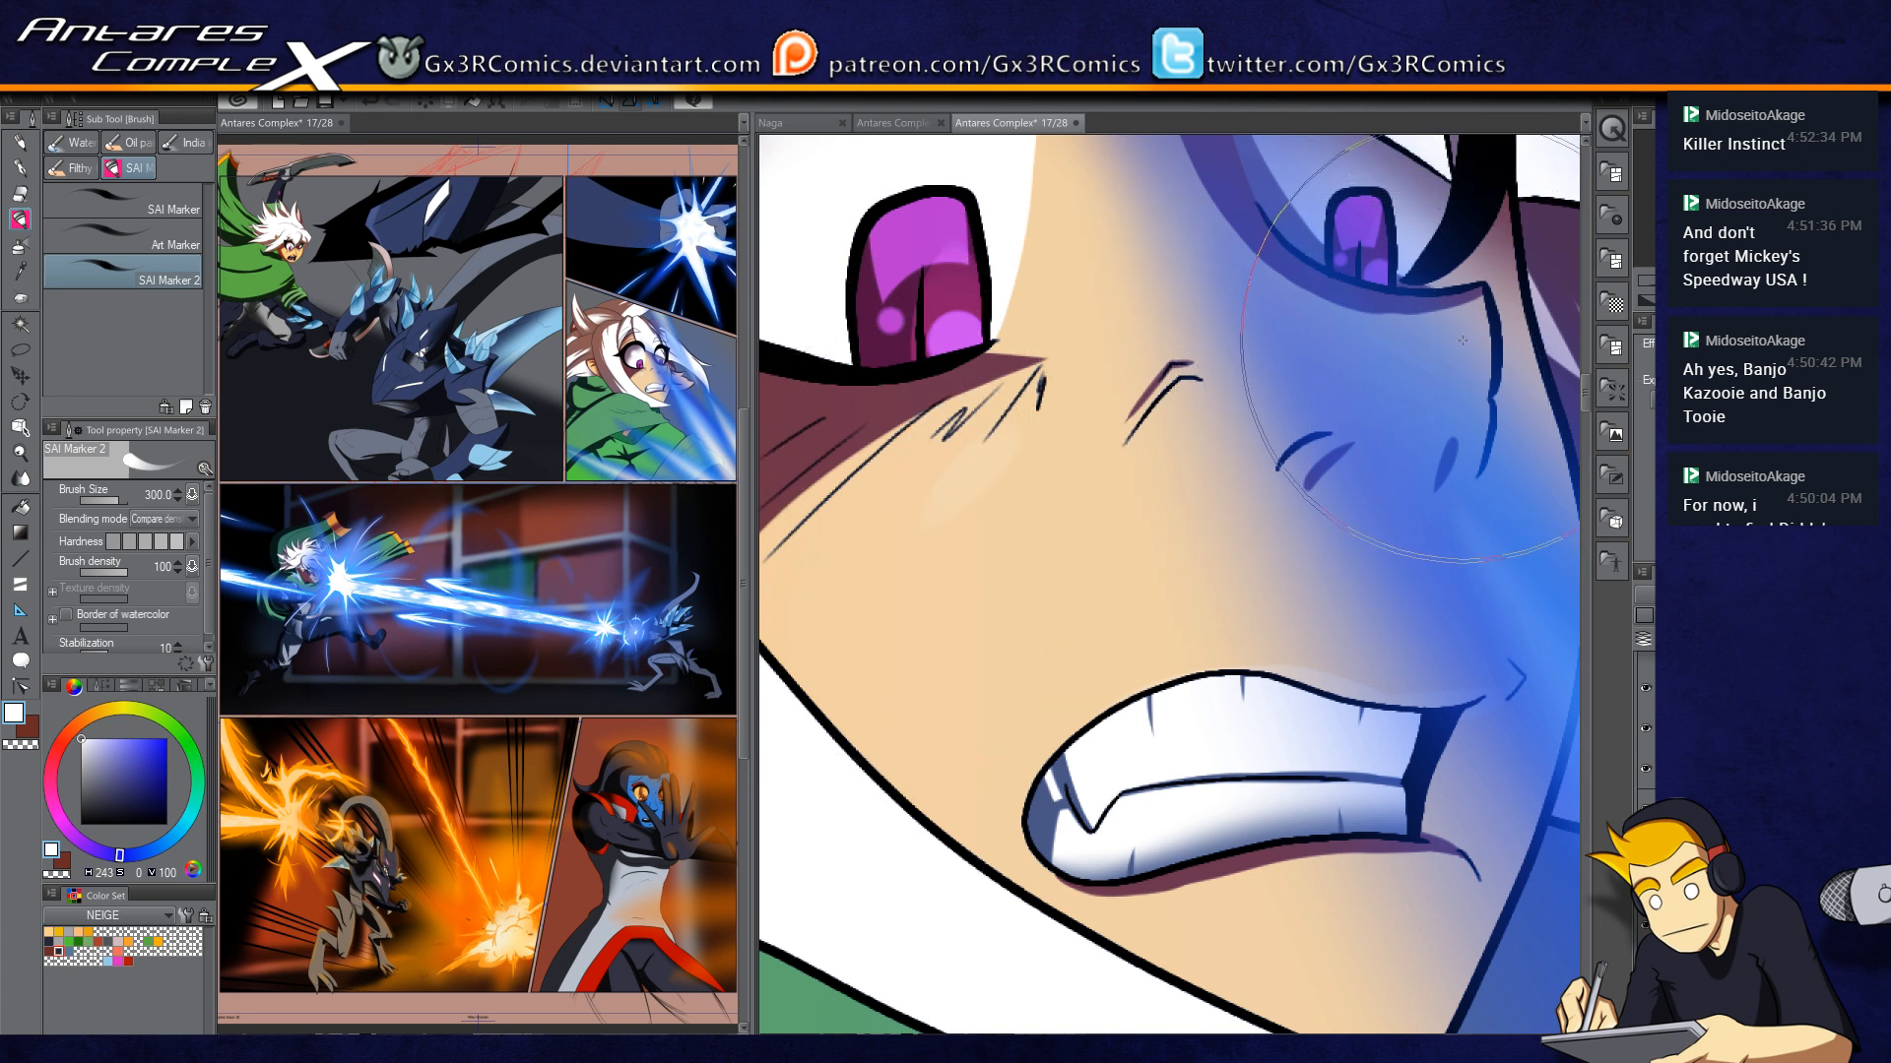
# Step: Select the near eye's purple iris and try a white glow in its lower corner with the Soft airbrush at size 70
pyautogui.moveTo(1412, 440); pyautogui.dragTo(1069, 756)
pyautogui.scroll(-3, 1077, 601)
pyautogui.scroll(4, 1044, 675)
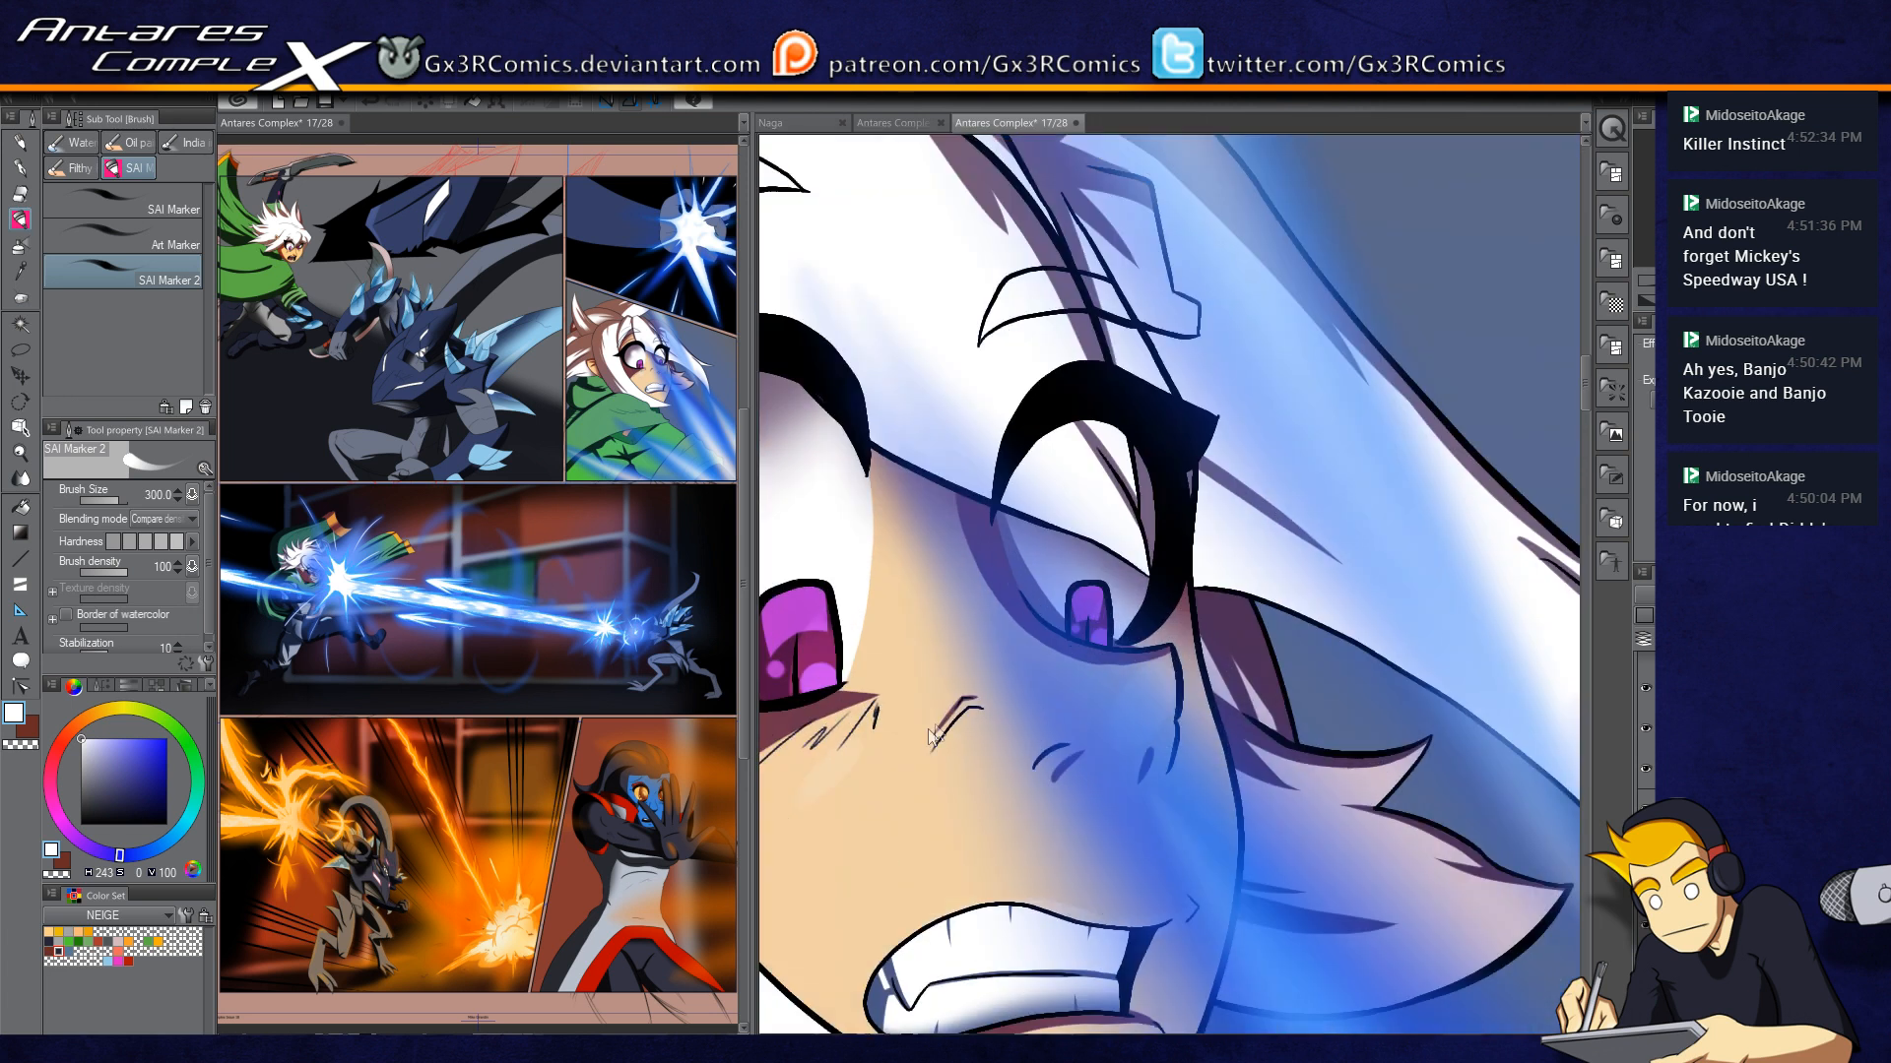
pyautogui.moveTo(933, 668); pyautogui.dragTo(1331, 641)
pyautogui.press('w')
pyautogui.click(1110, 573)
pyautogui.press('b')
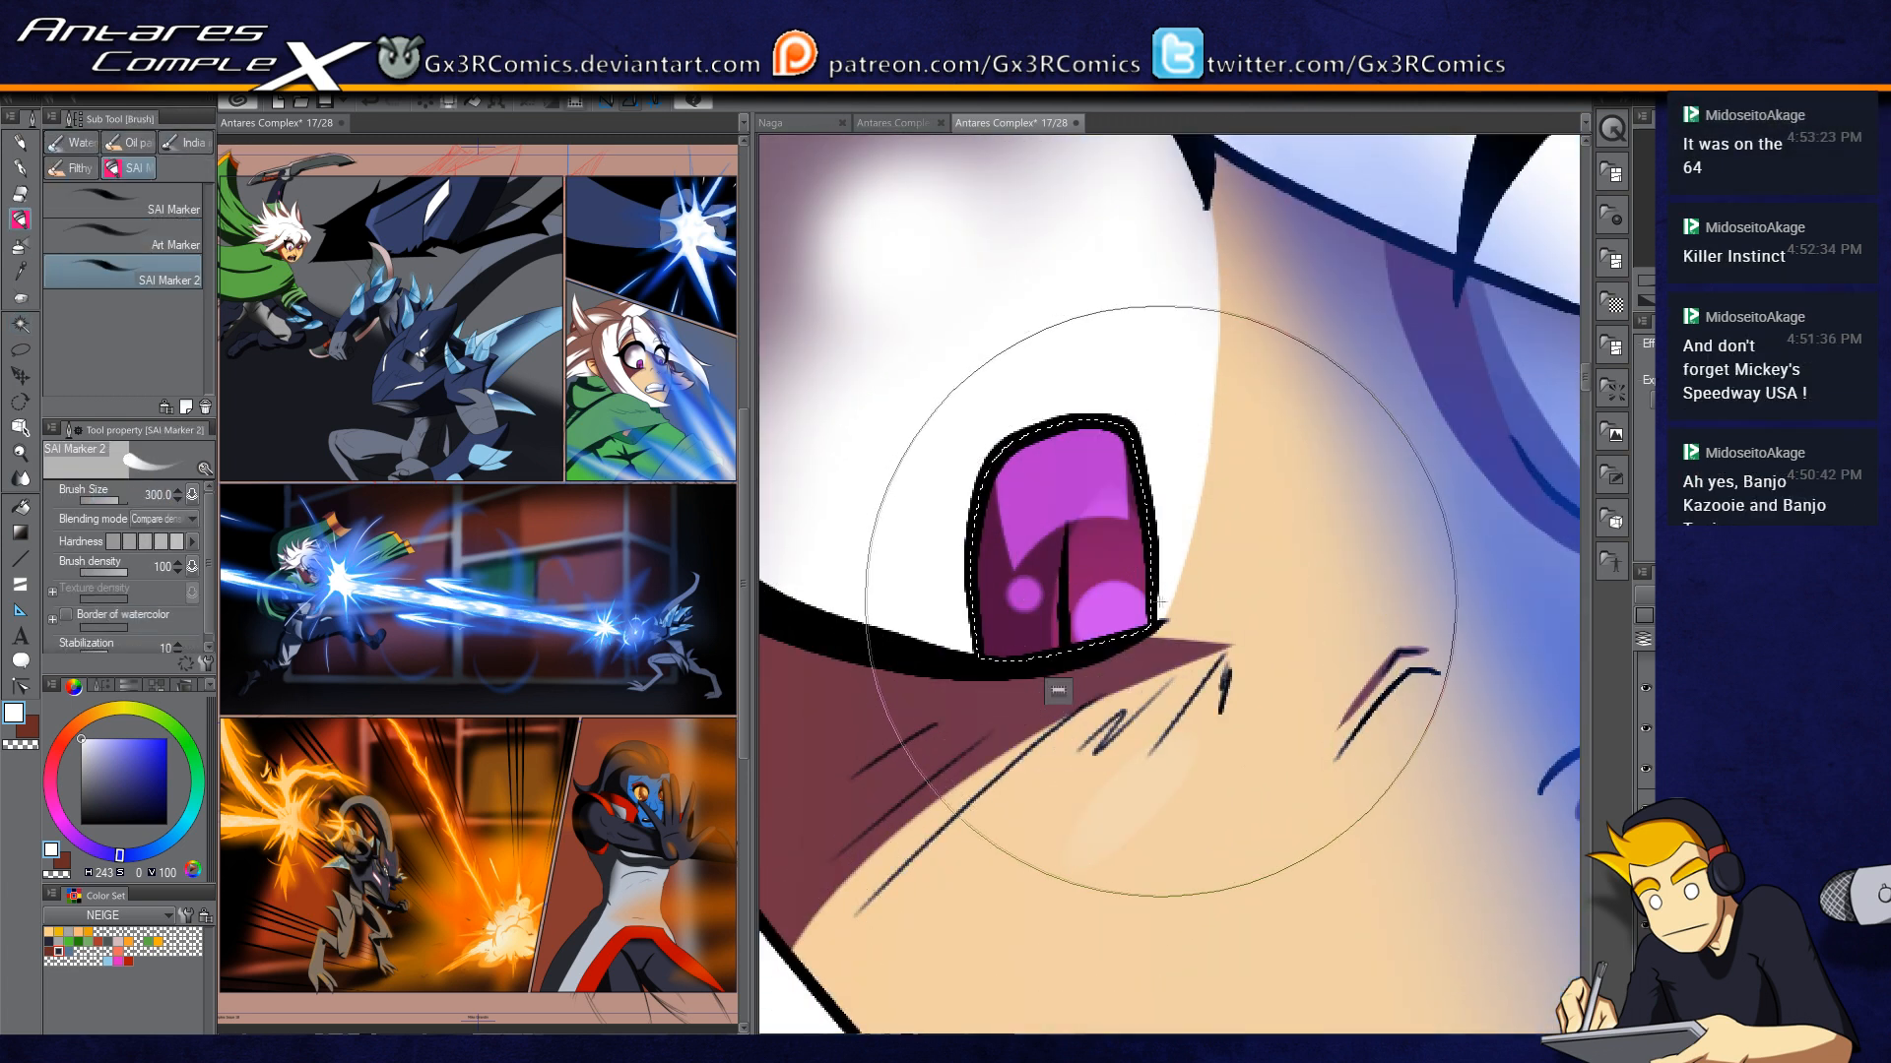
pyautogui.press('b')
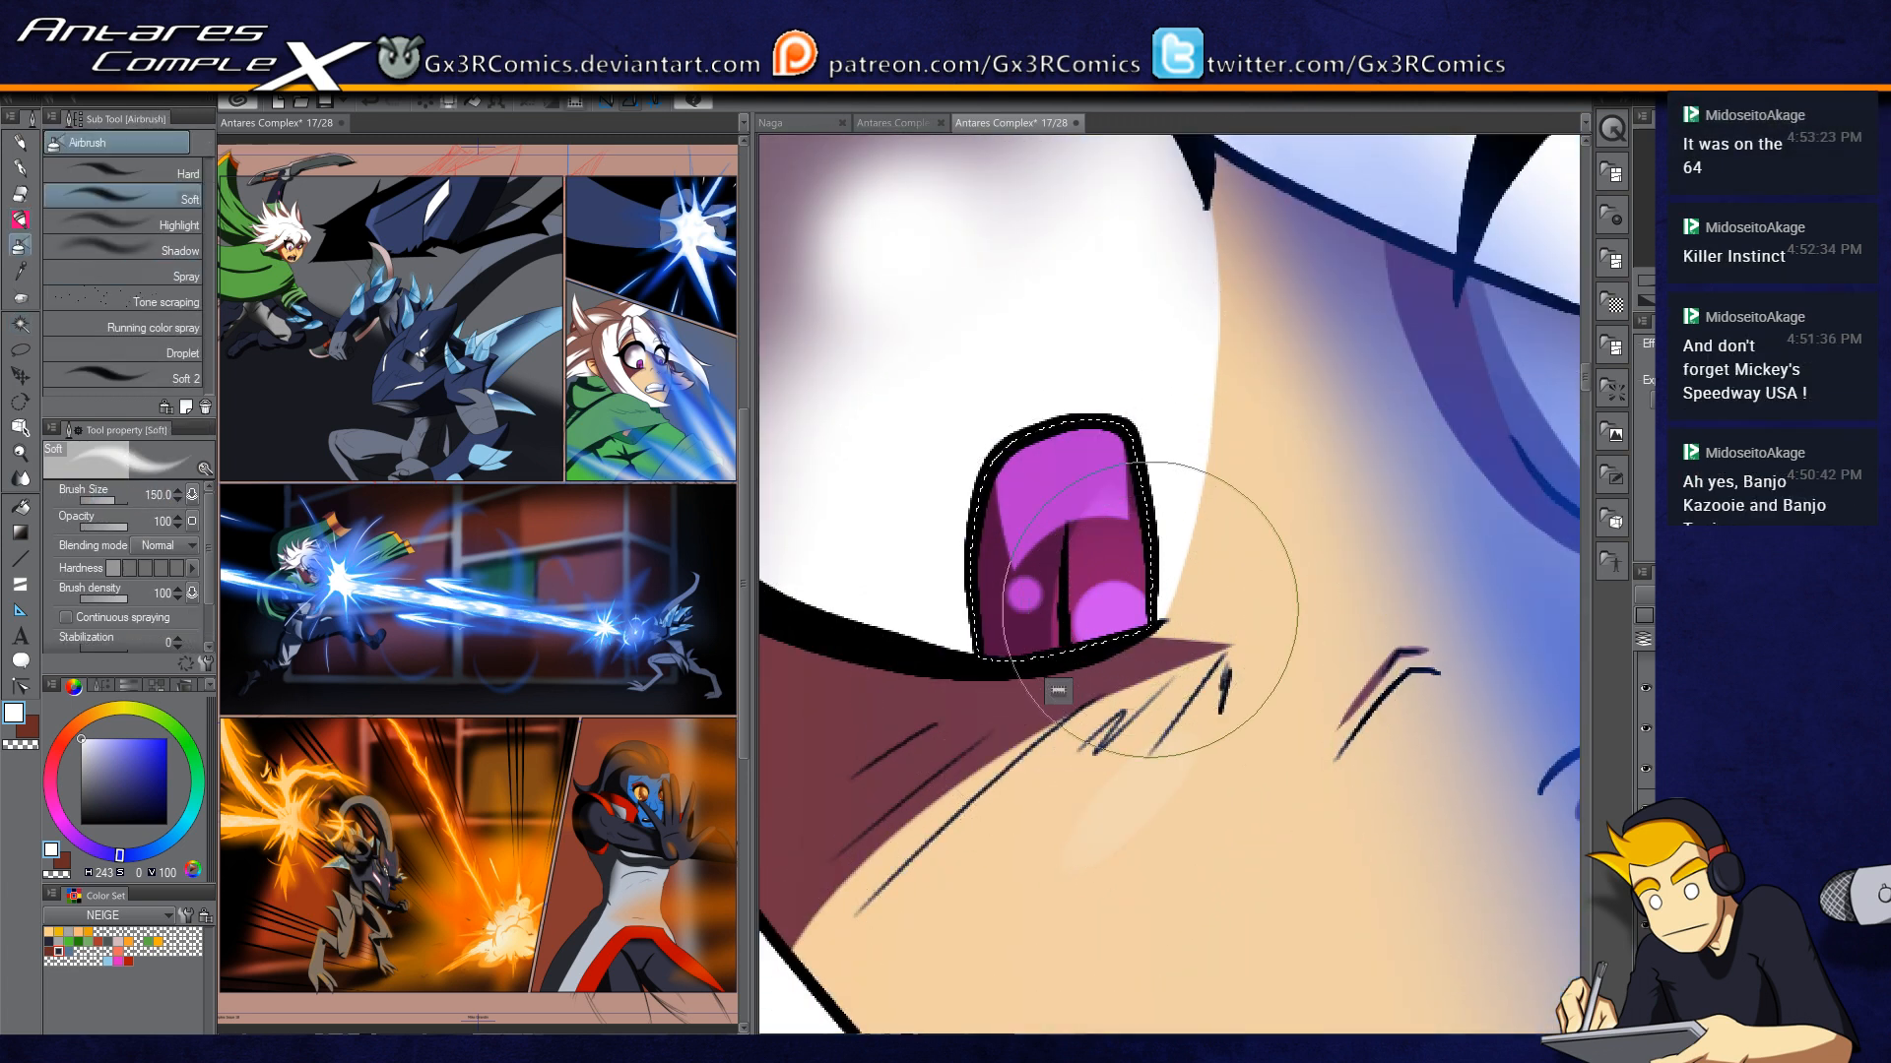
pyautogui.press('[')
pyautogui.press('[')
pyautogui.press('[')
pyautogui.press('[')
pyautogui.moveTo(1106, 610); pyautogui.dragTo(1116, 560)
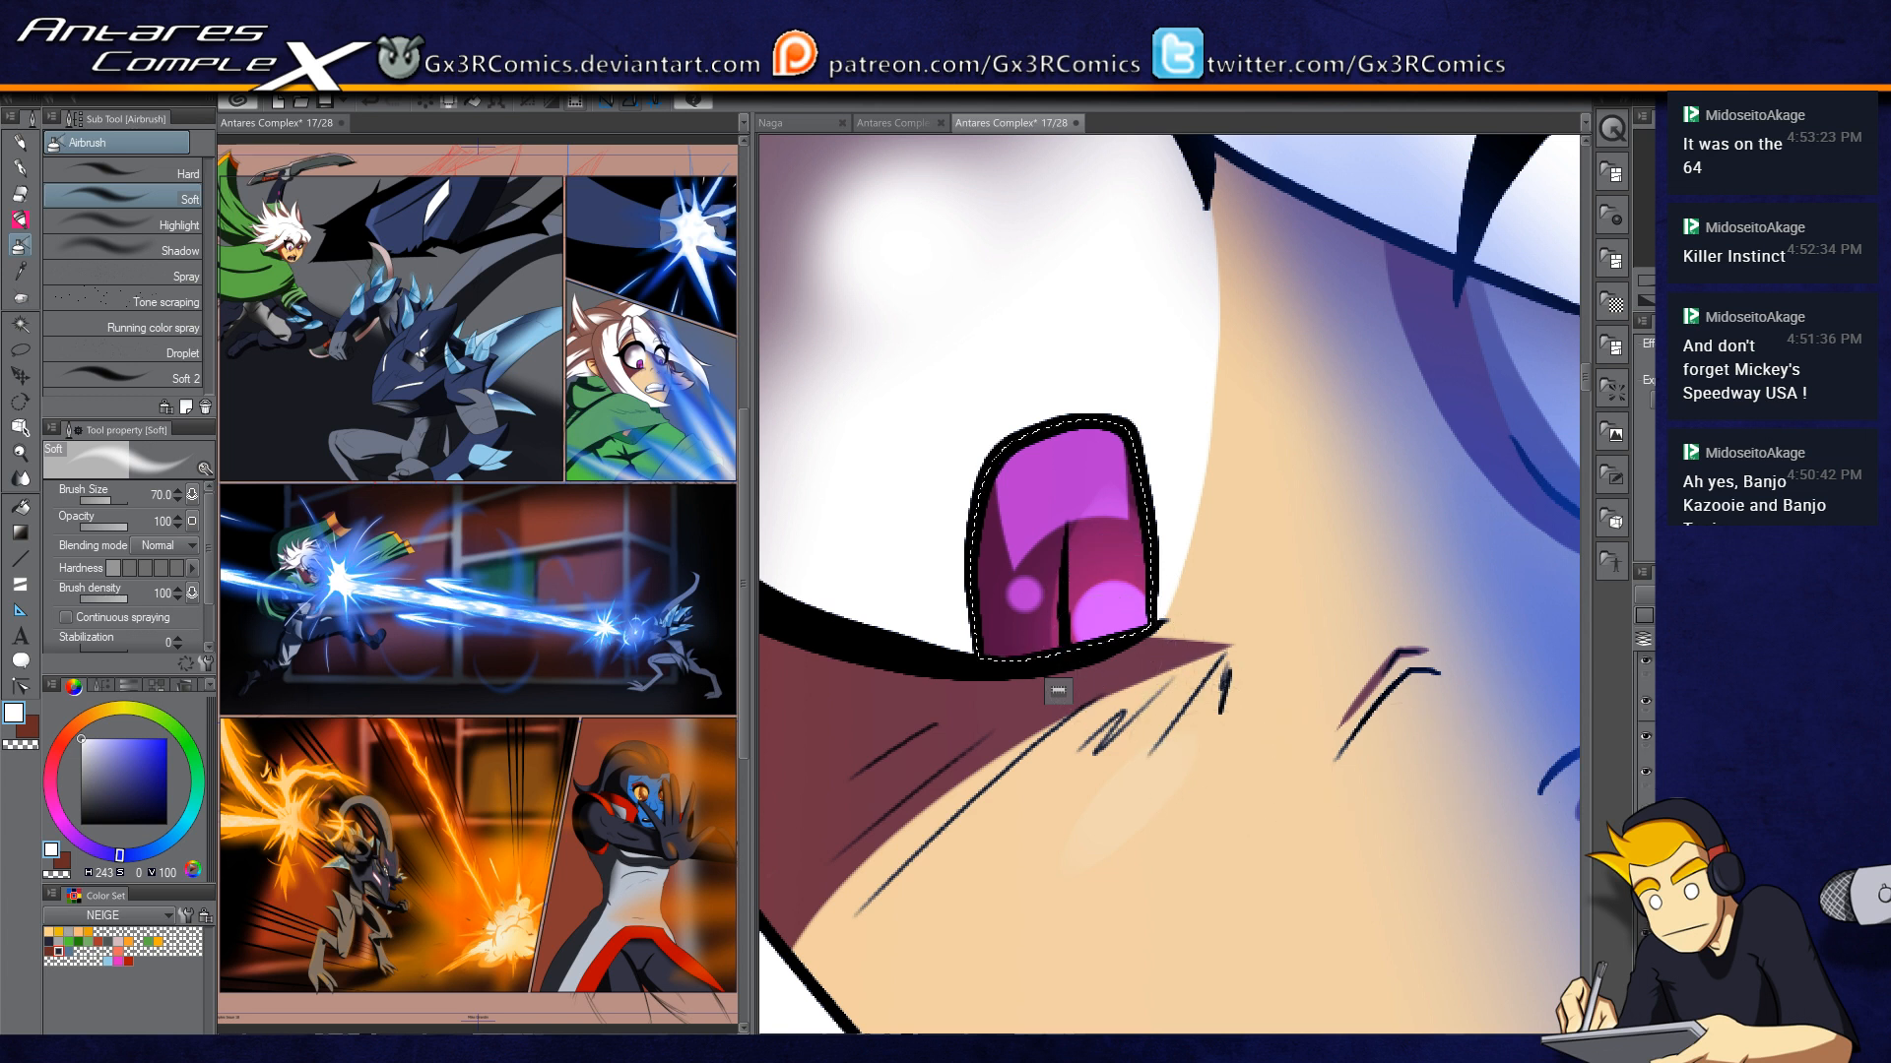
# Step: Paint white catchlights in the near iris's lower inner and upper outer corners with the SOFT BRUSH at size 200
pyautogui.scroll(-5, 1644, 733)
pyautogui.press('p')
pyautogui.moveTo(1110, 625); pyautogui.dragTo(1120, 625)
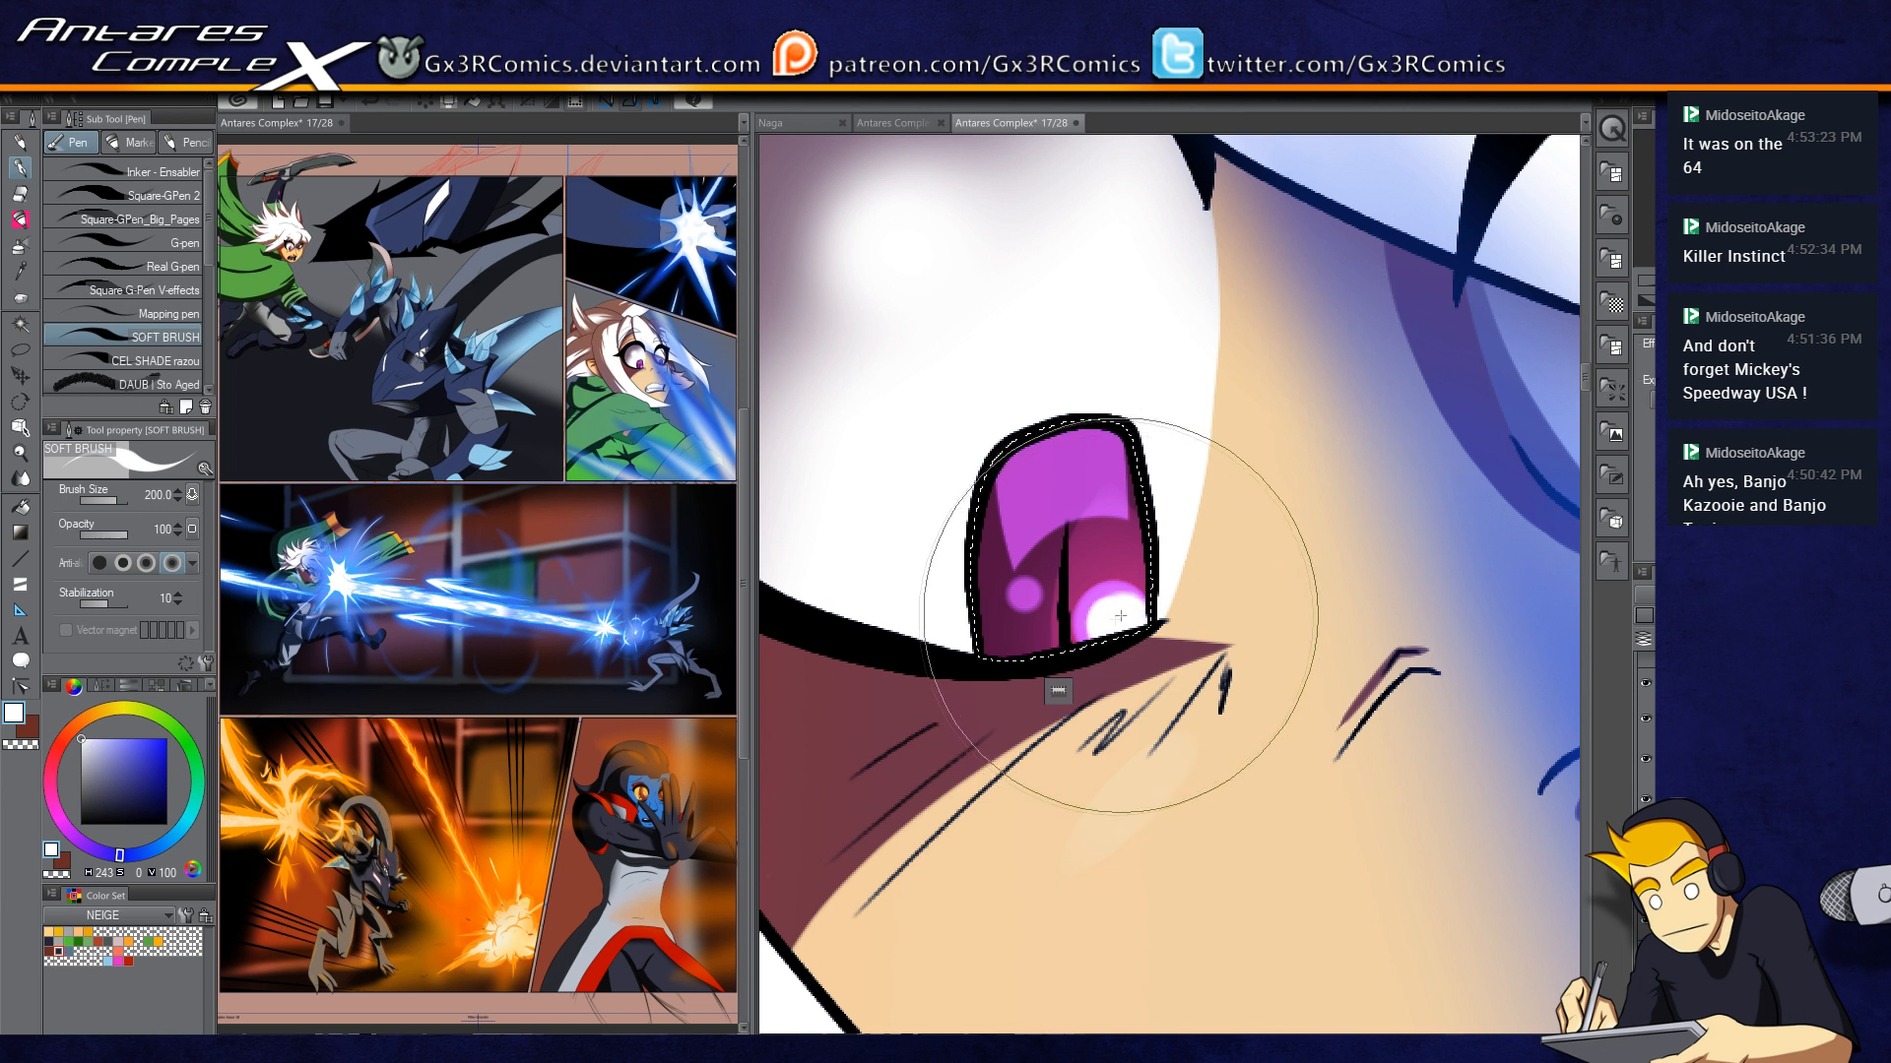
pyautogui.click(1006, 506)
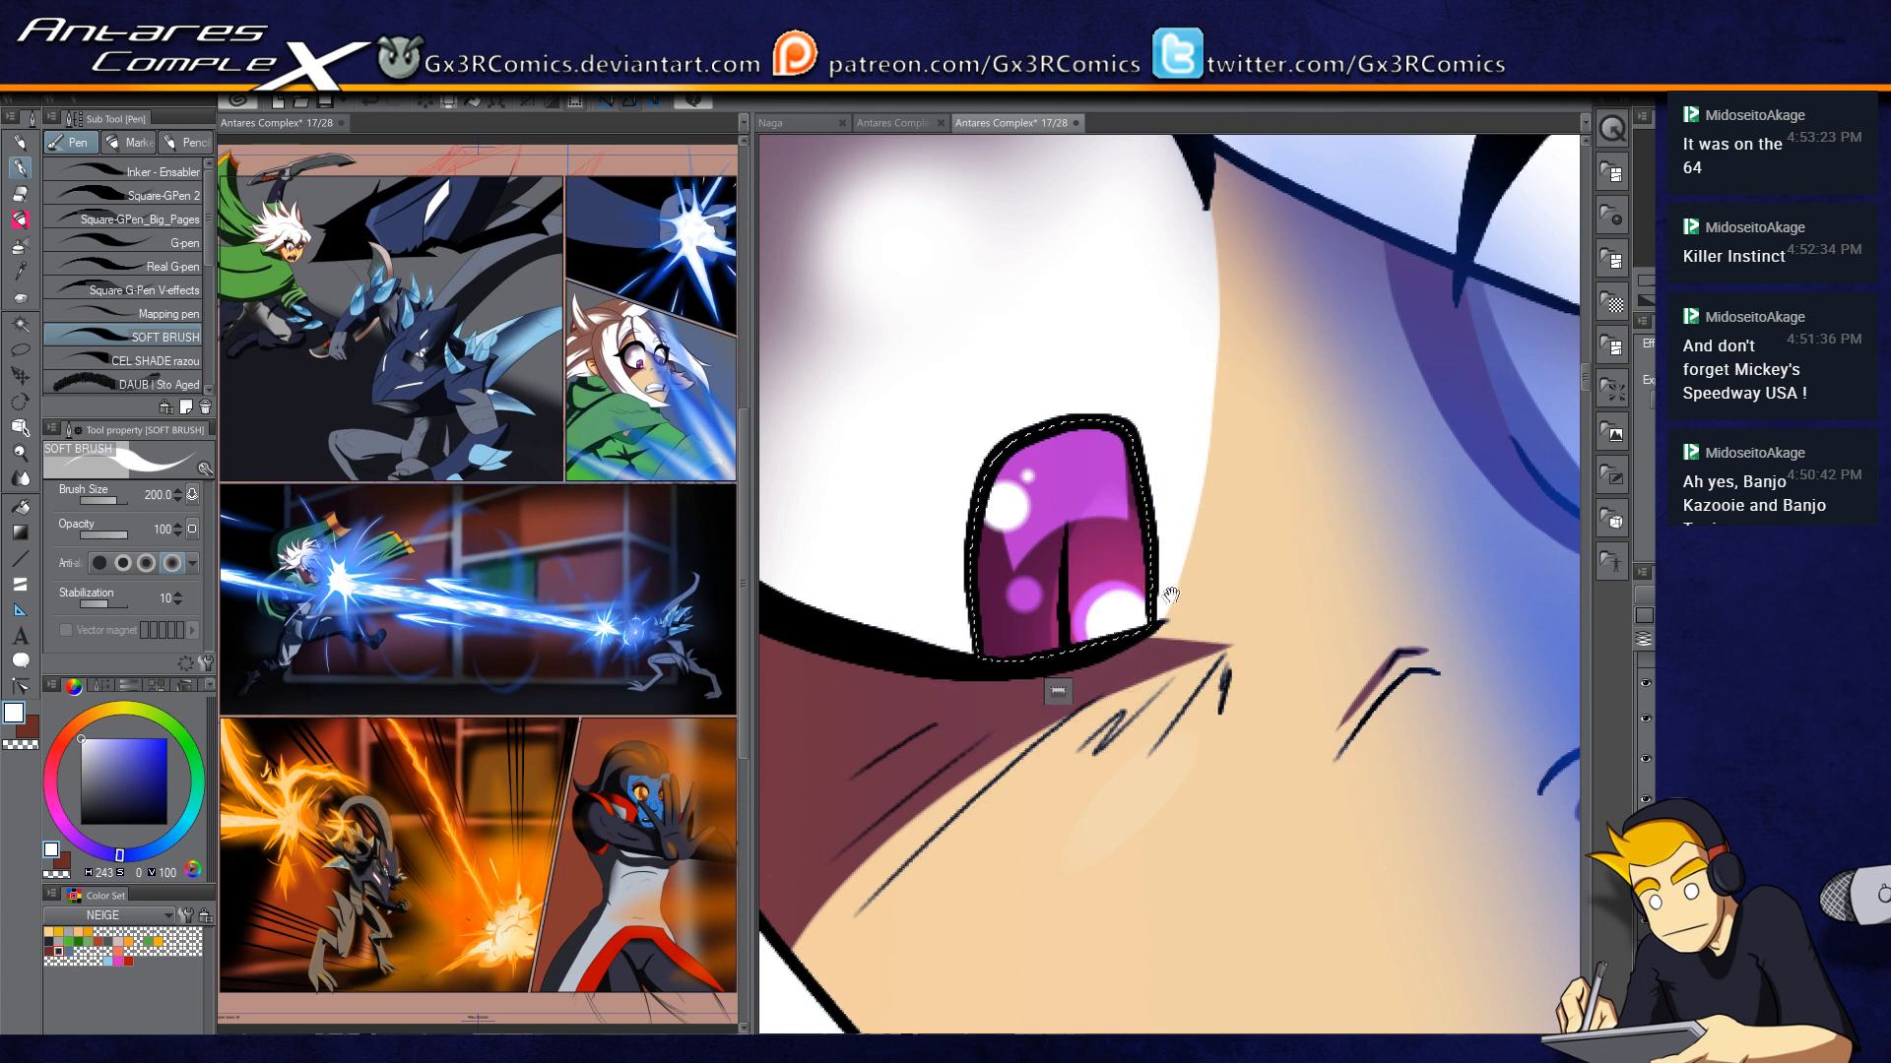
# Step: Dot small white catchlights onto the far eye's purple iris with the SOFT BRUSH, undoing and replacing one dot
pyautogui.moveTo(1397, 566); pyautogui.dragTo(1032, 662)
pyautogui.click(1307, 626)
pyautogui.click(1271, 546)
pyautogui.hotkey('ctrl', 'z')
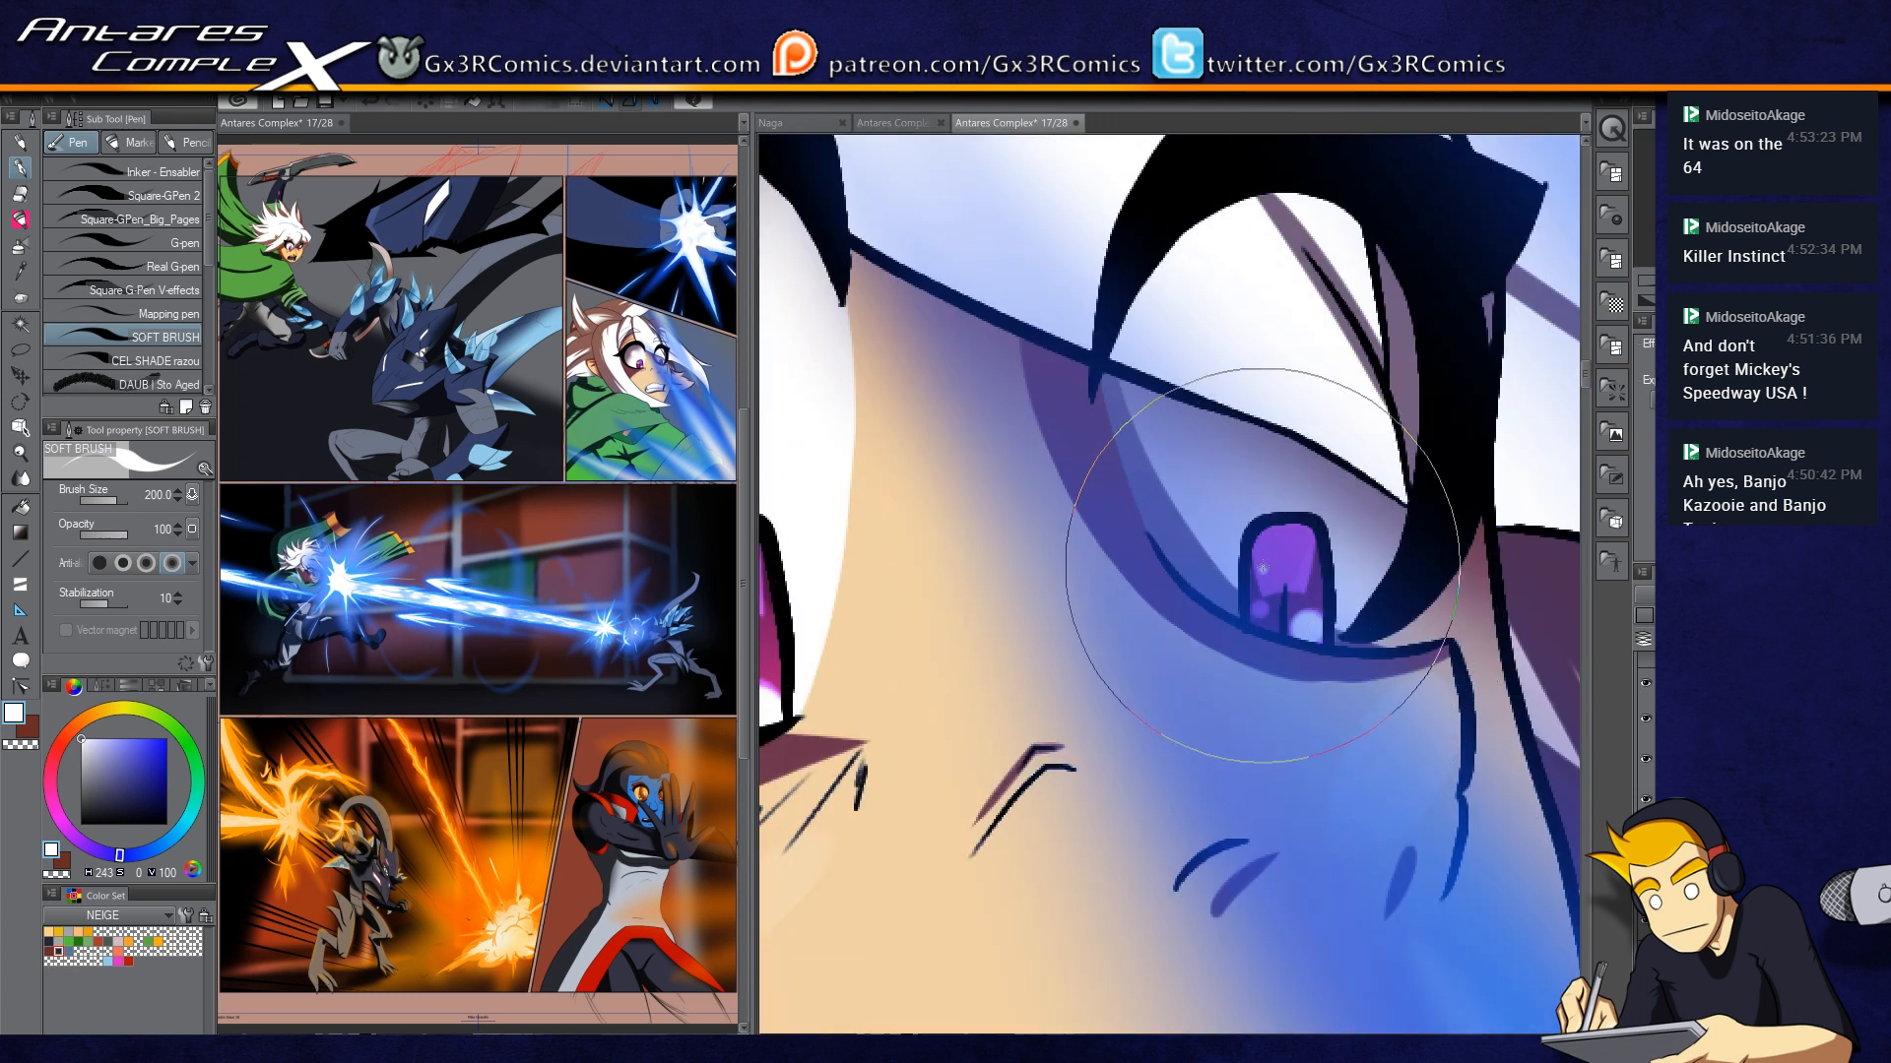
pyautogui.click(1264, 568)
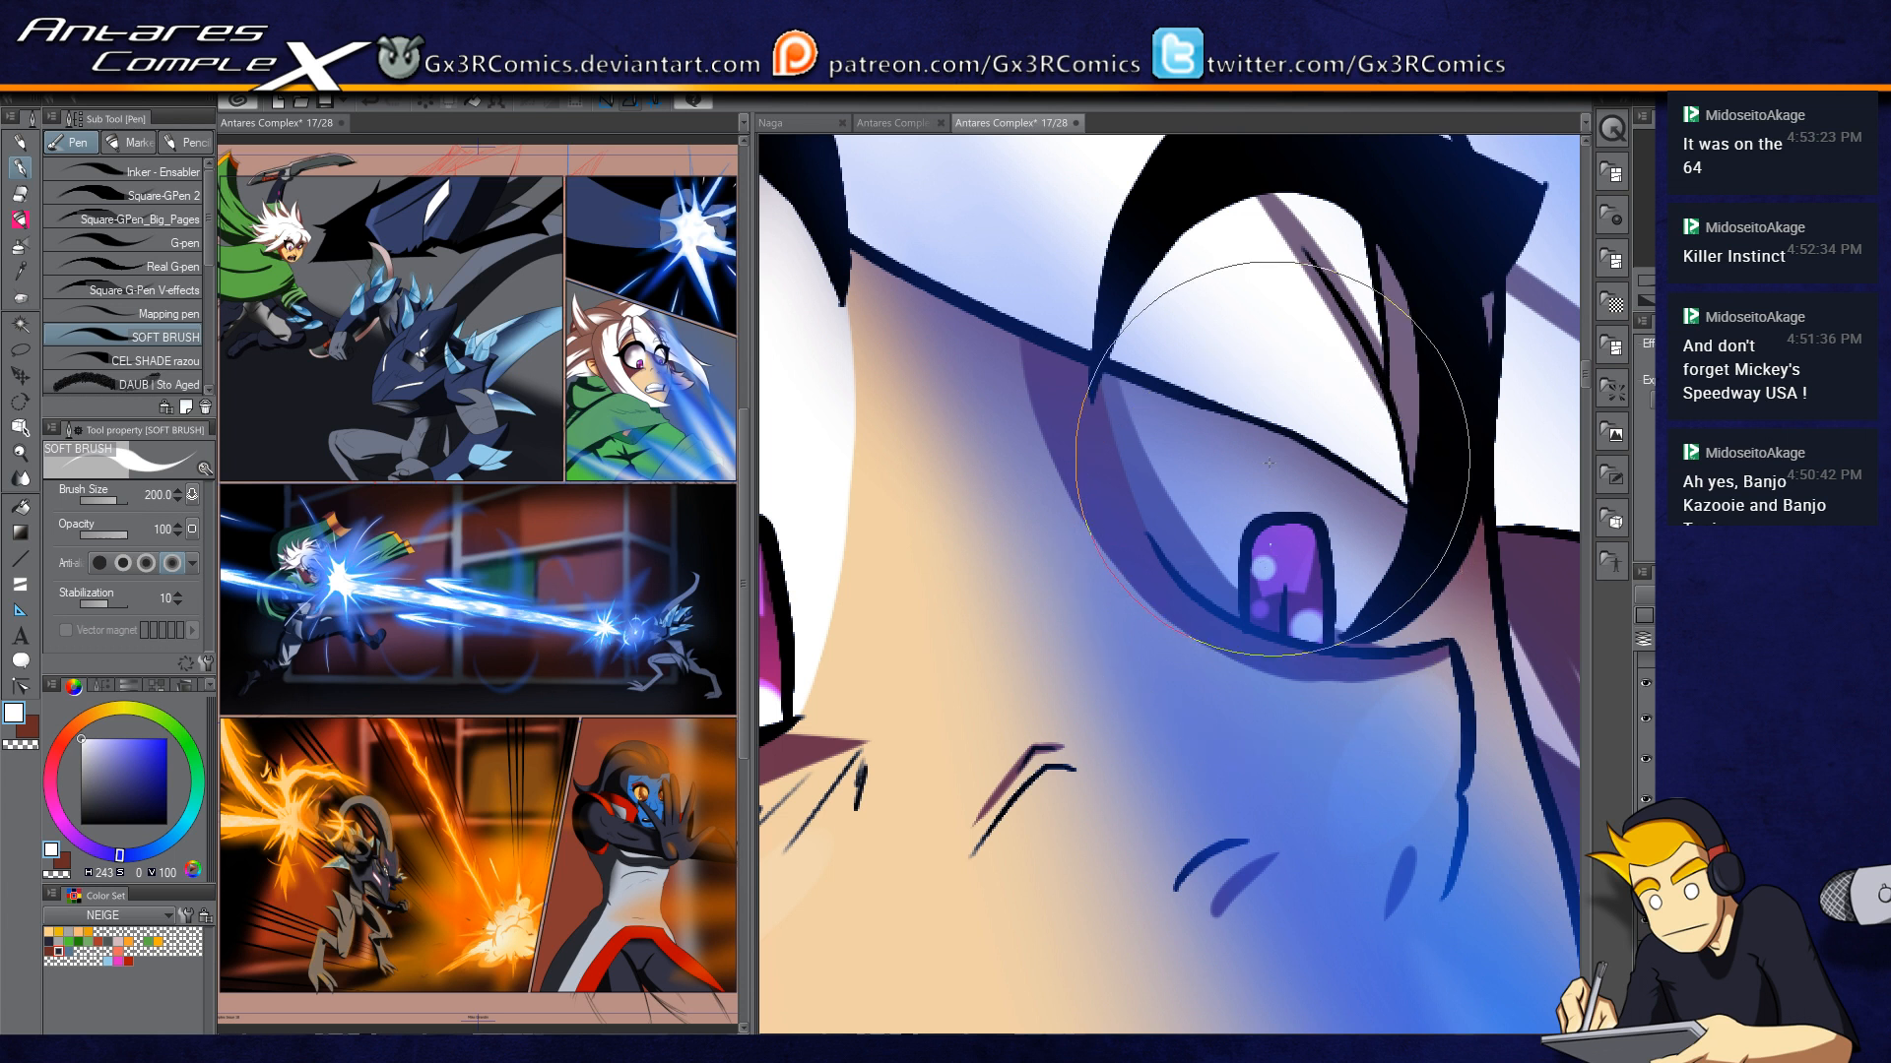
pyautogui.click(1272, 541)
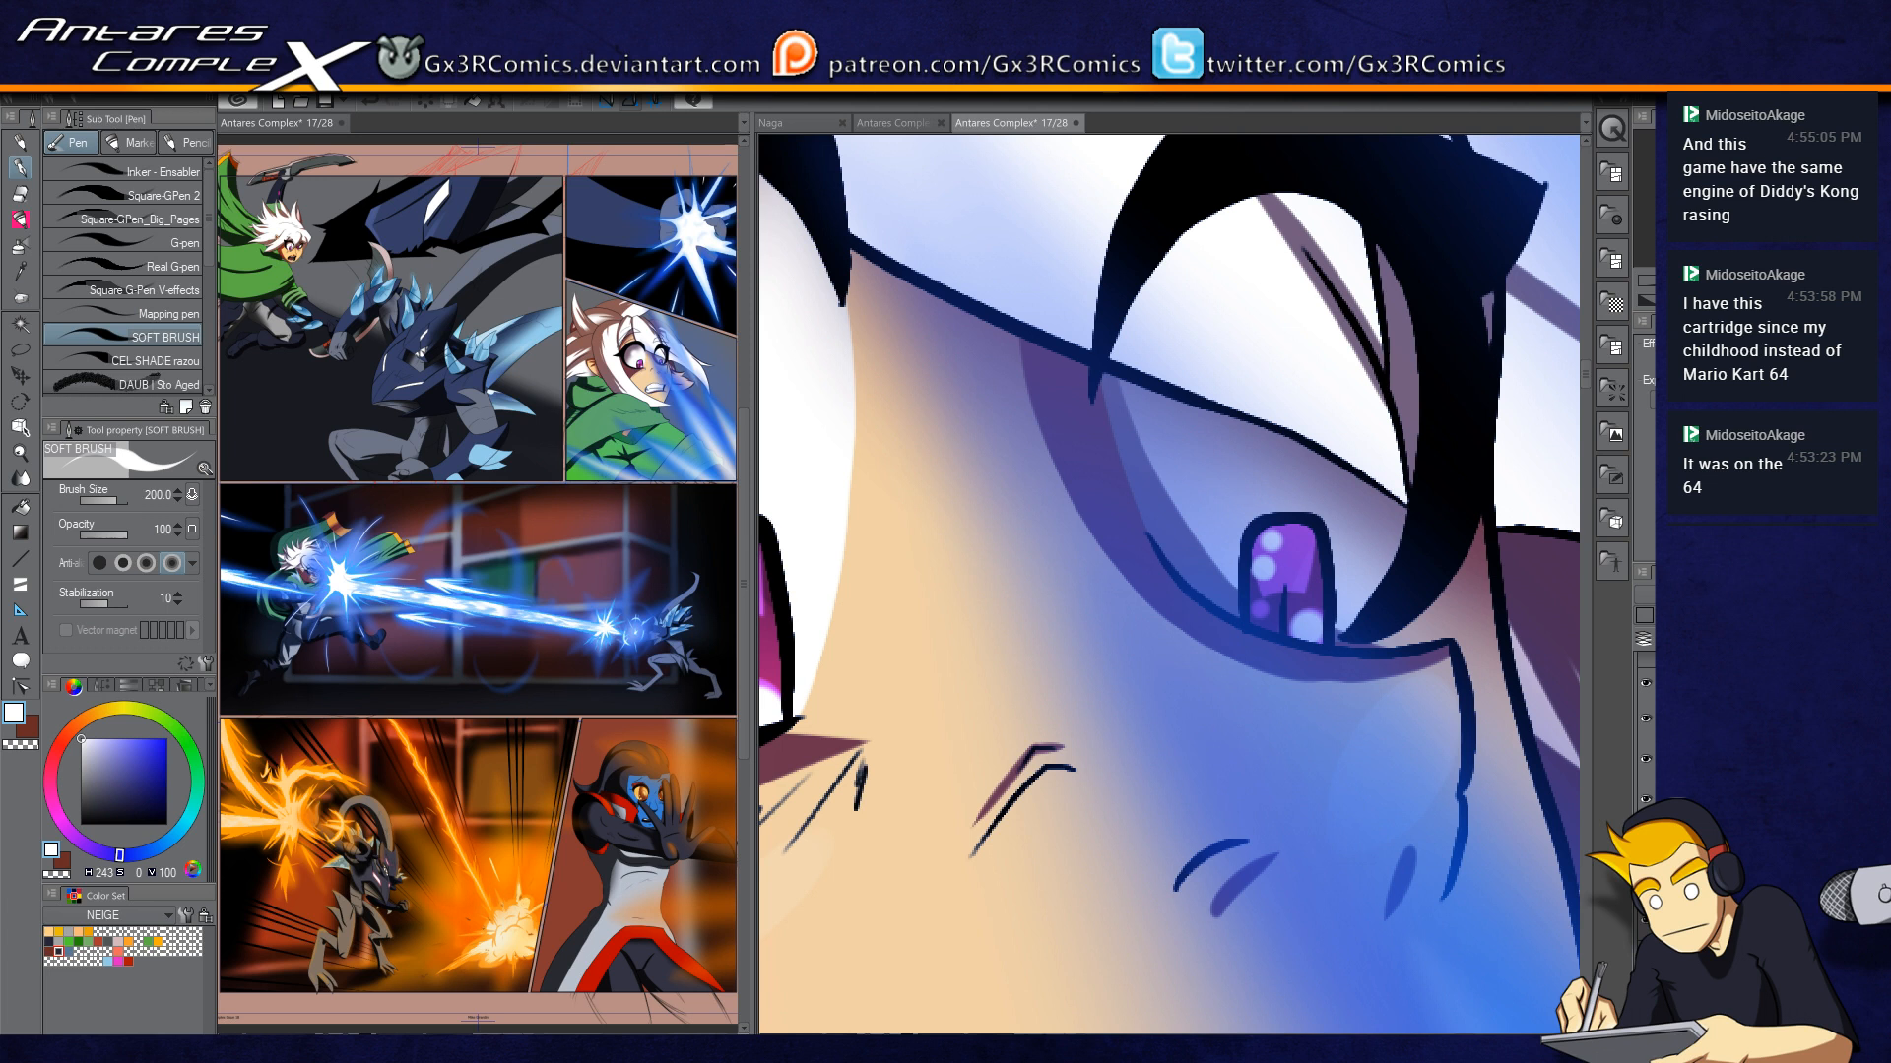
# Step: Examine the highlighted eyes and the face up close and within the whole panel
pyautogui.scroll(-2, 1269, 385)
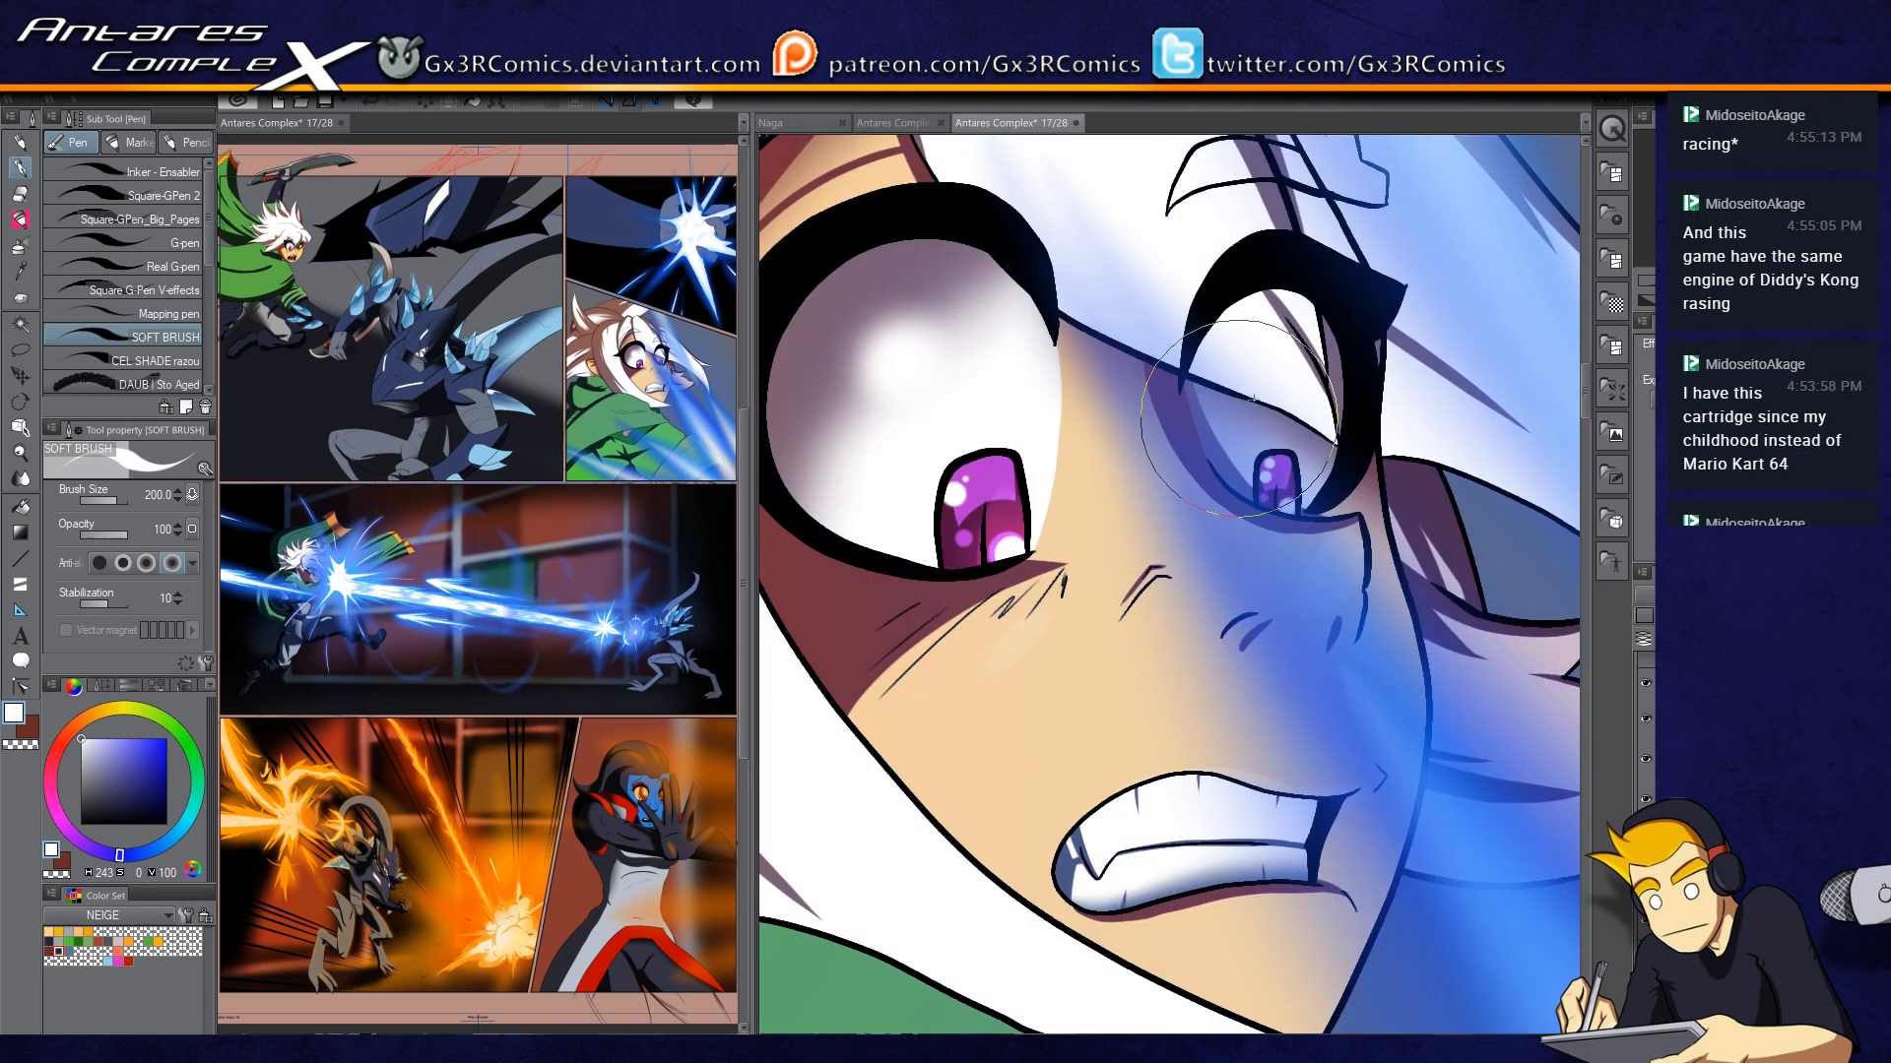
pyautogui.moveTo(940, 615); pyautogui.dragTo(1089, 619)
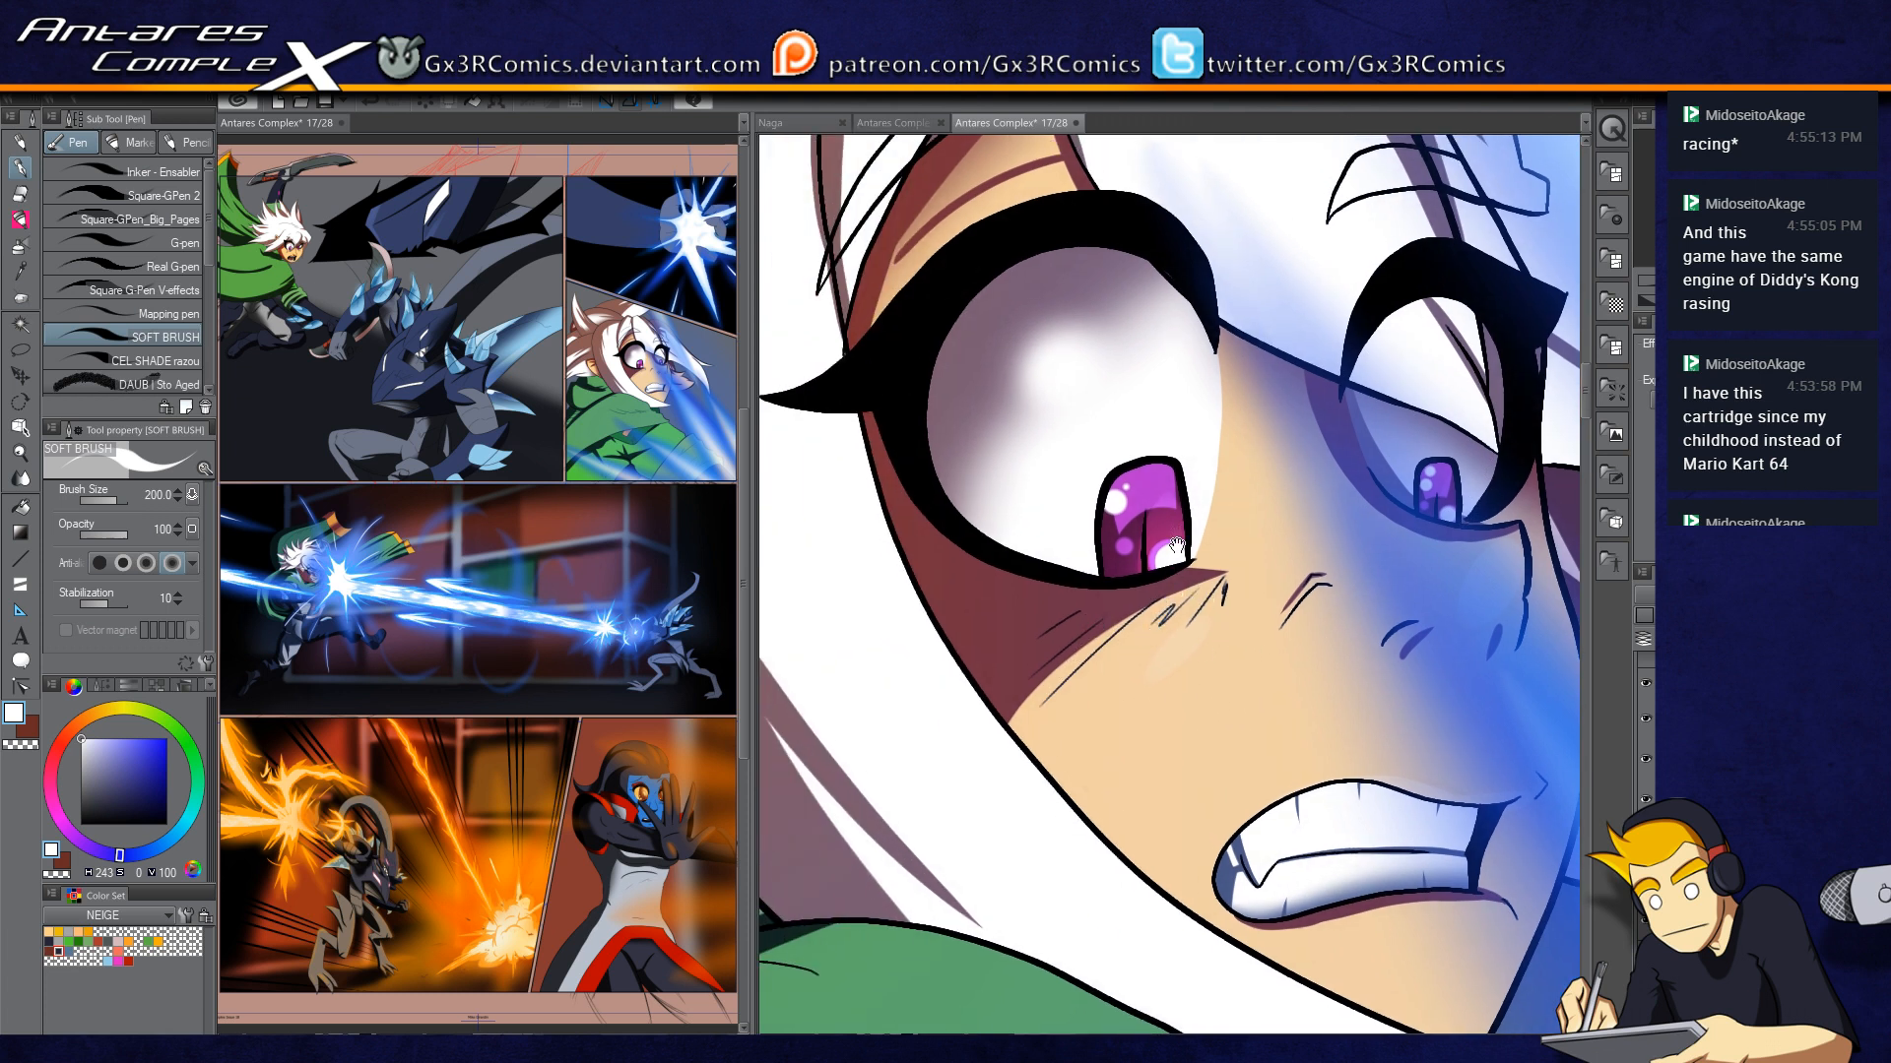
pyautogui.moveTo(1103, 451); pyautogui.dragTo(1066, 598)
pyautogui.moveTo(807, 523); pyautogui.dragTo(994, 565)
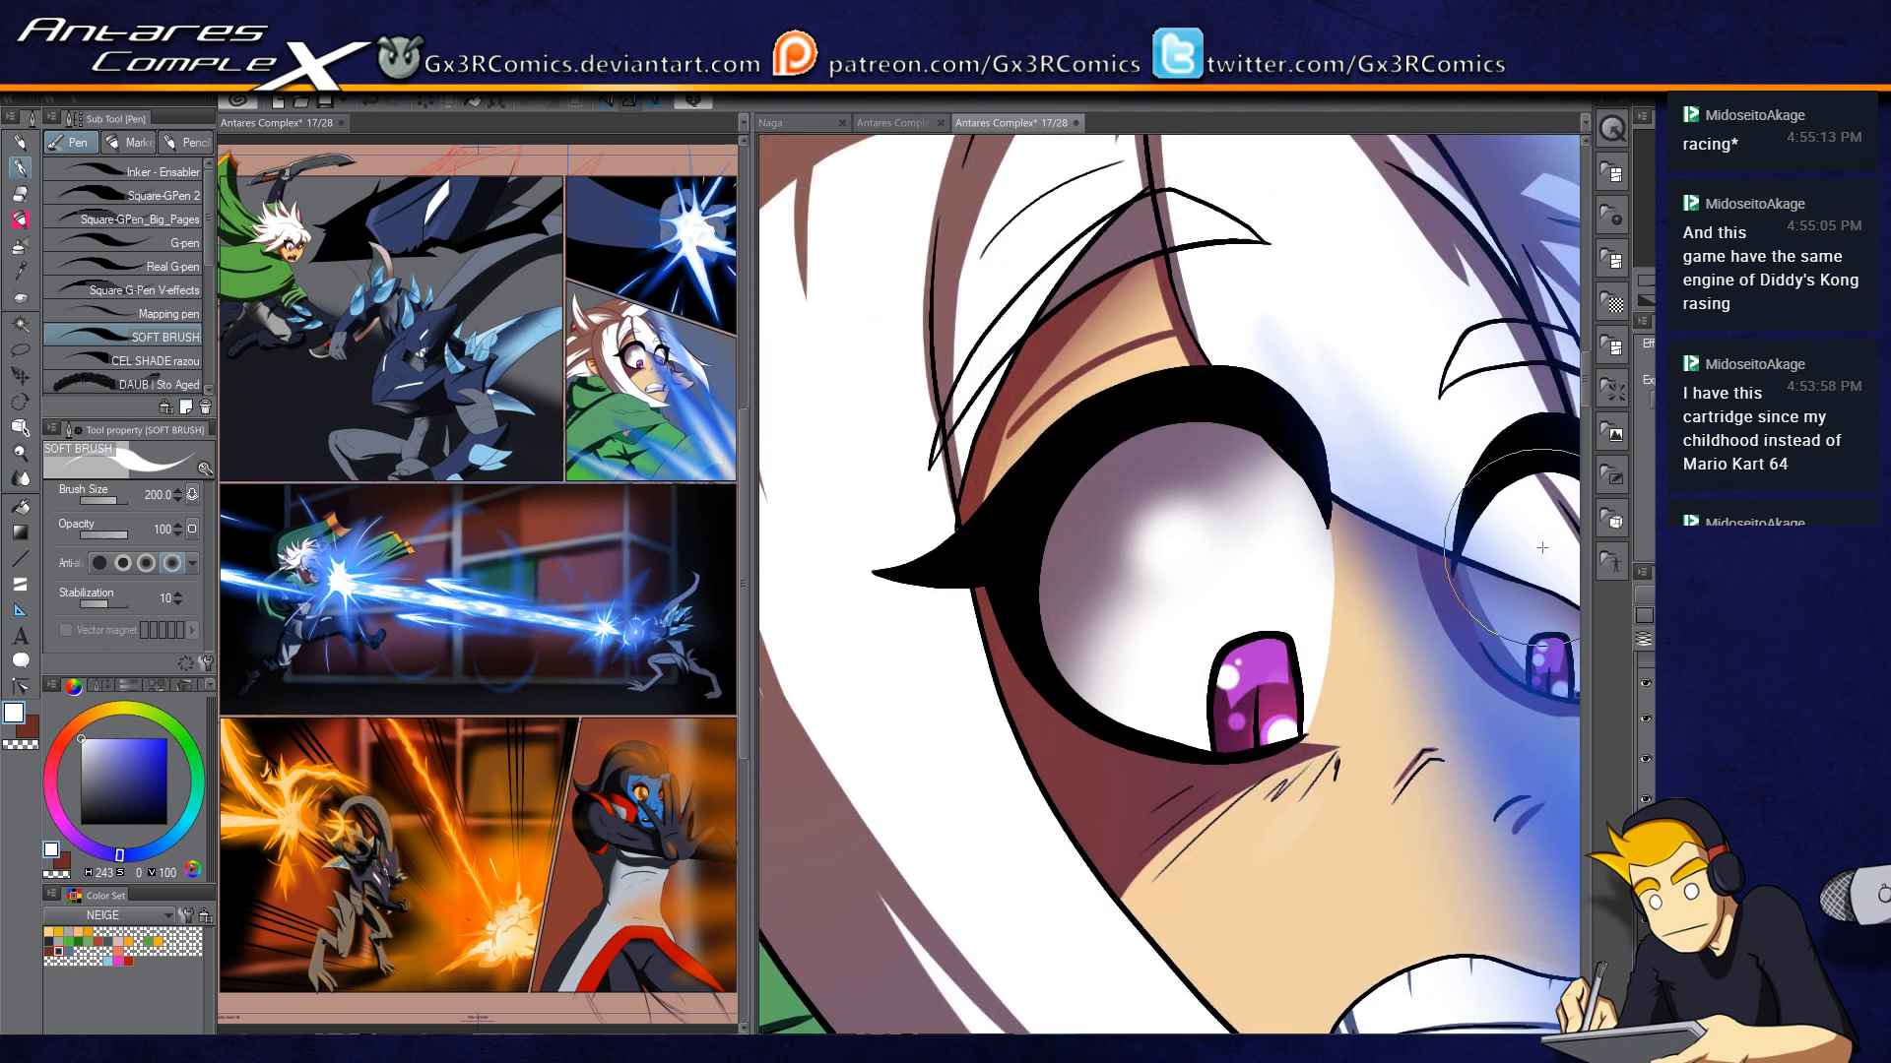
pyautogui.scroll(1, 951, 526)
pyautogui.press('e')
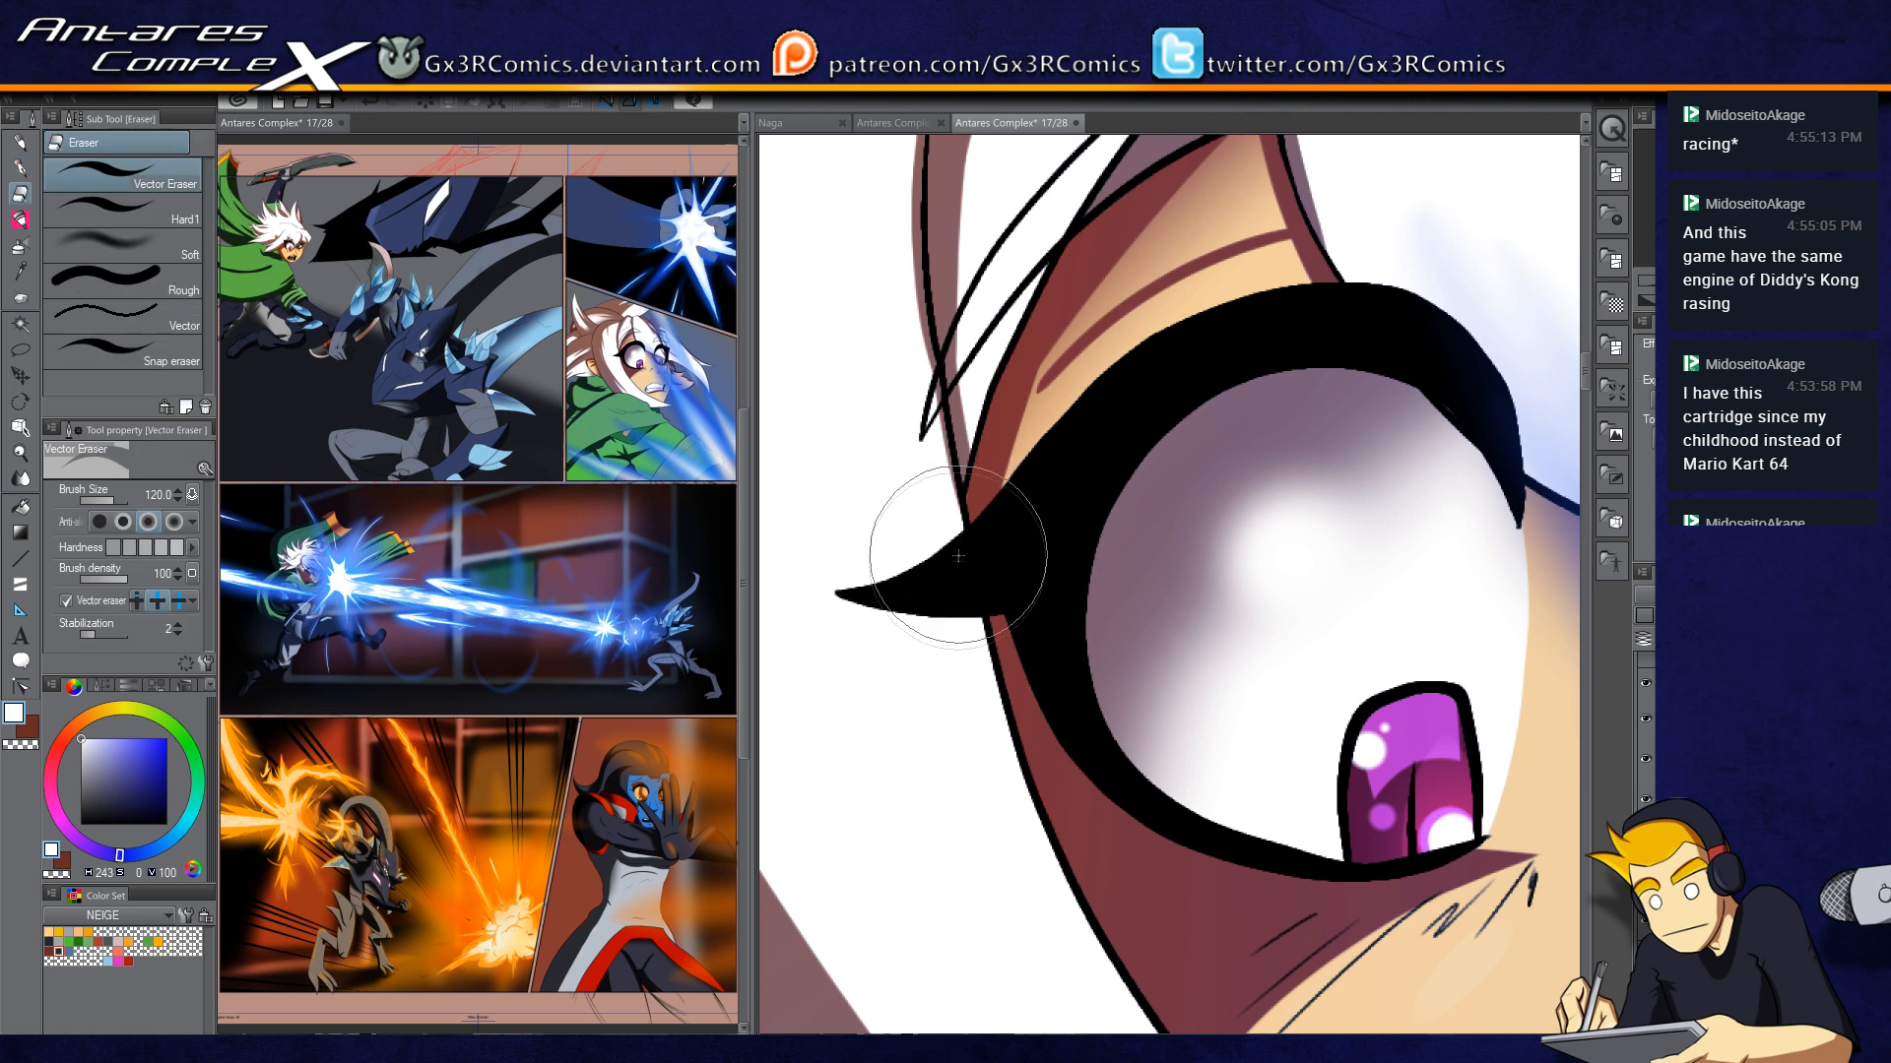
pyautogui.press('p')
pyautogui.scroll(-3, 935, 701)
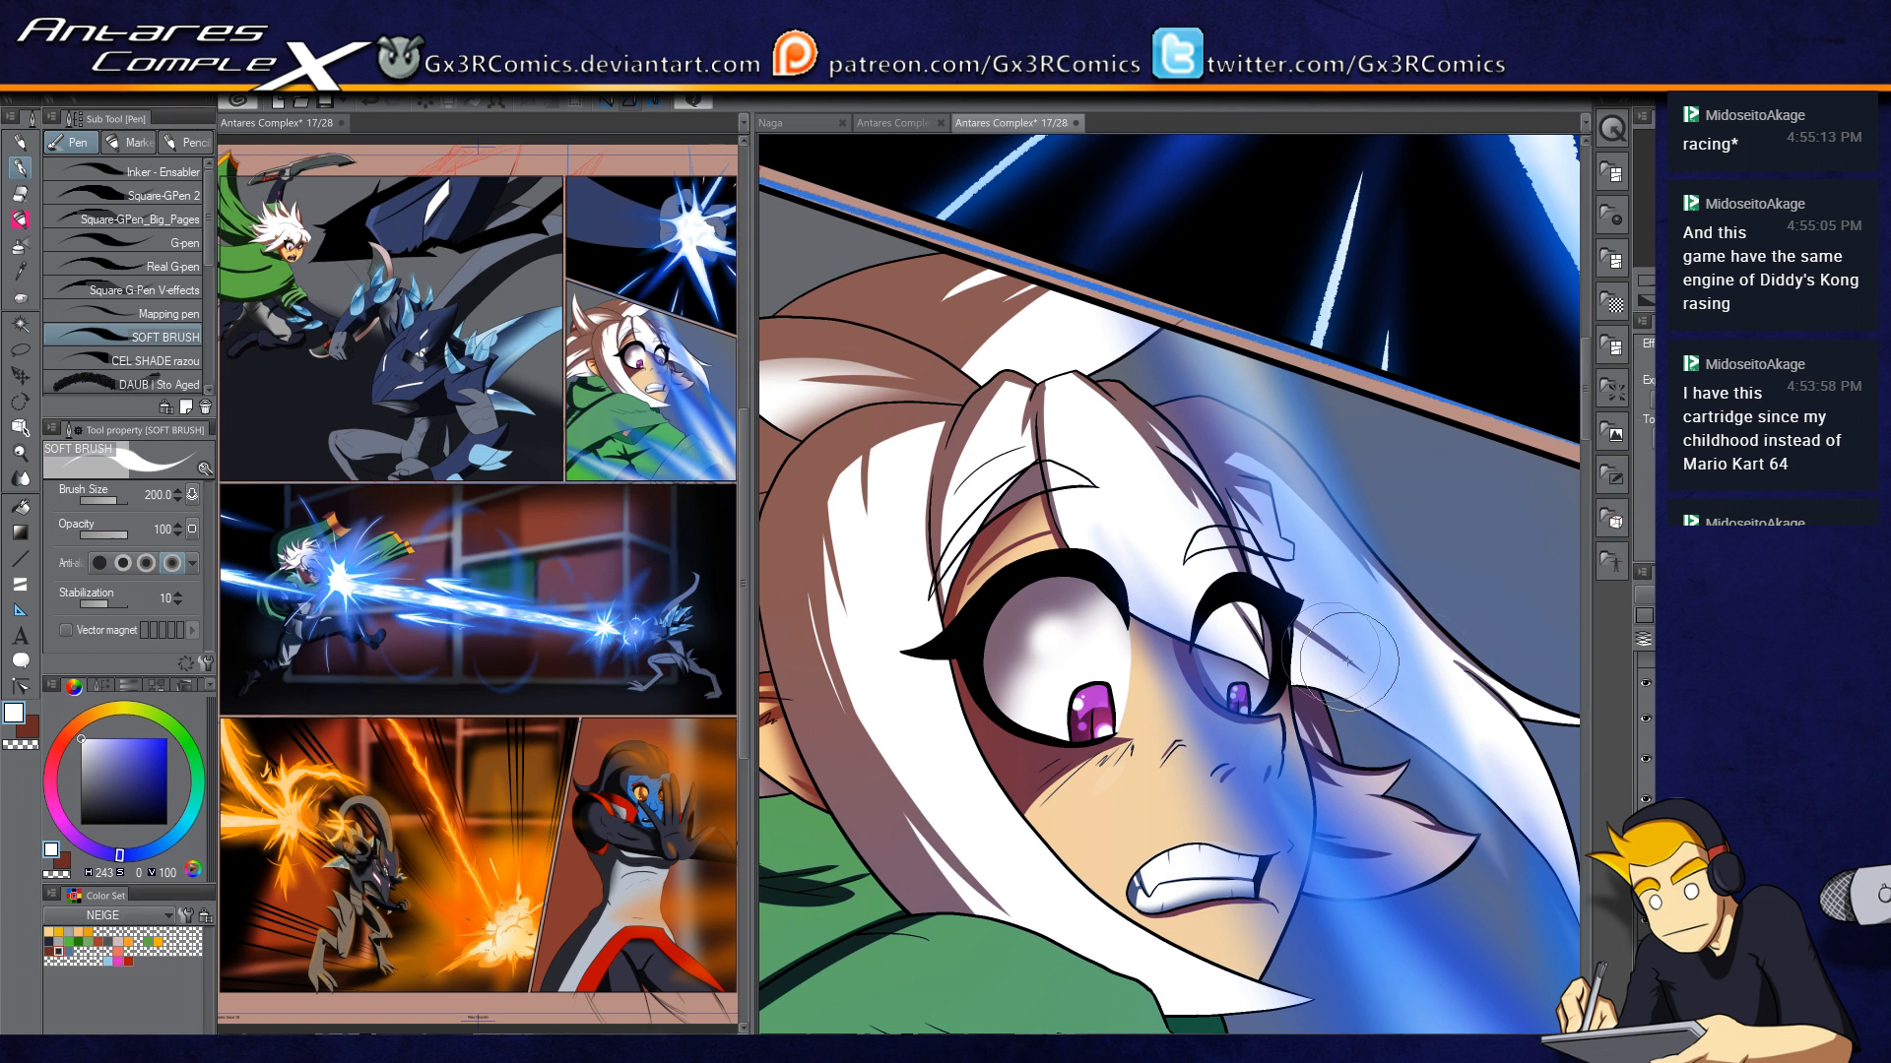
pyautogui.hotkey('ctrl', '-')
pyautogui.hotkey('ctrl', '-')
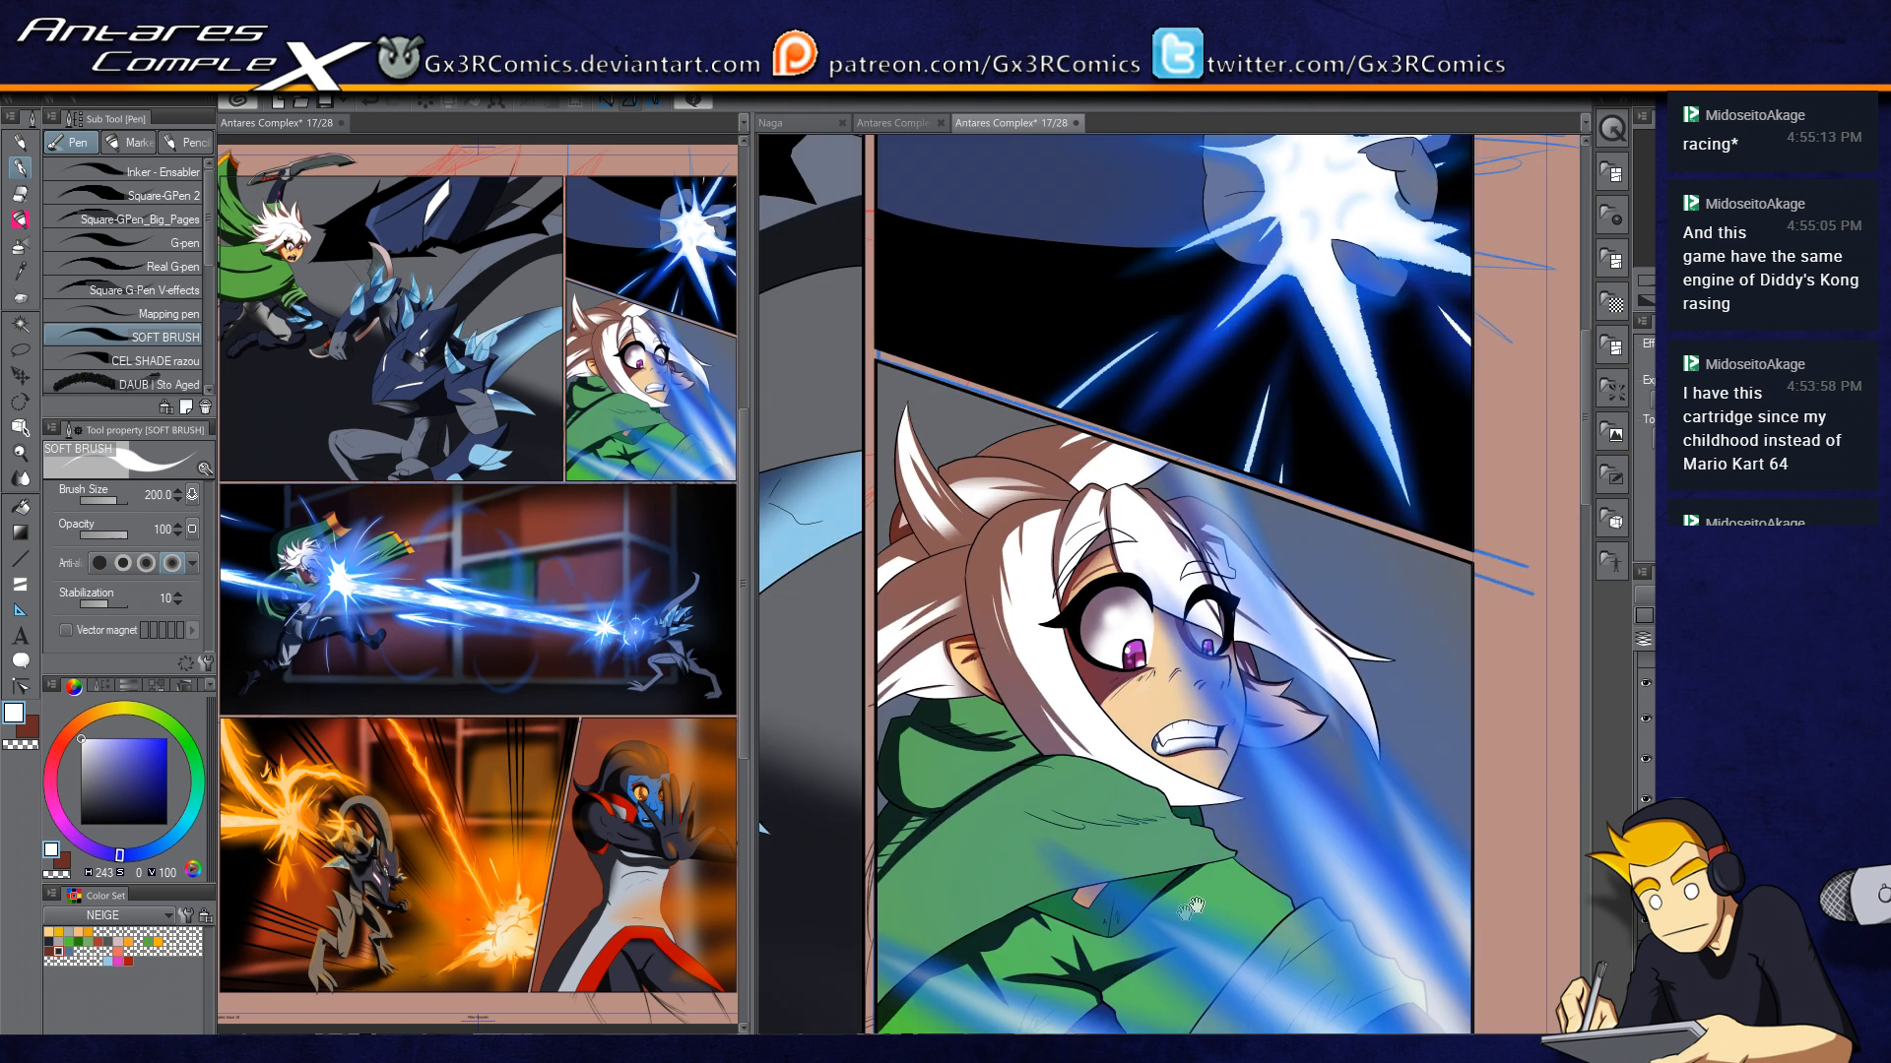
# Step: Select the green cape and paint a pointed dark blue fold shadow near its back edge with the SOFT BRUSH at size 400
pyautogui.moveTo(1167, 871); pyautogui.dragTo(1149, 619)
pyautogui.press('w')
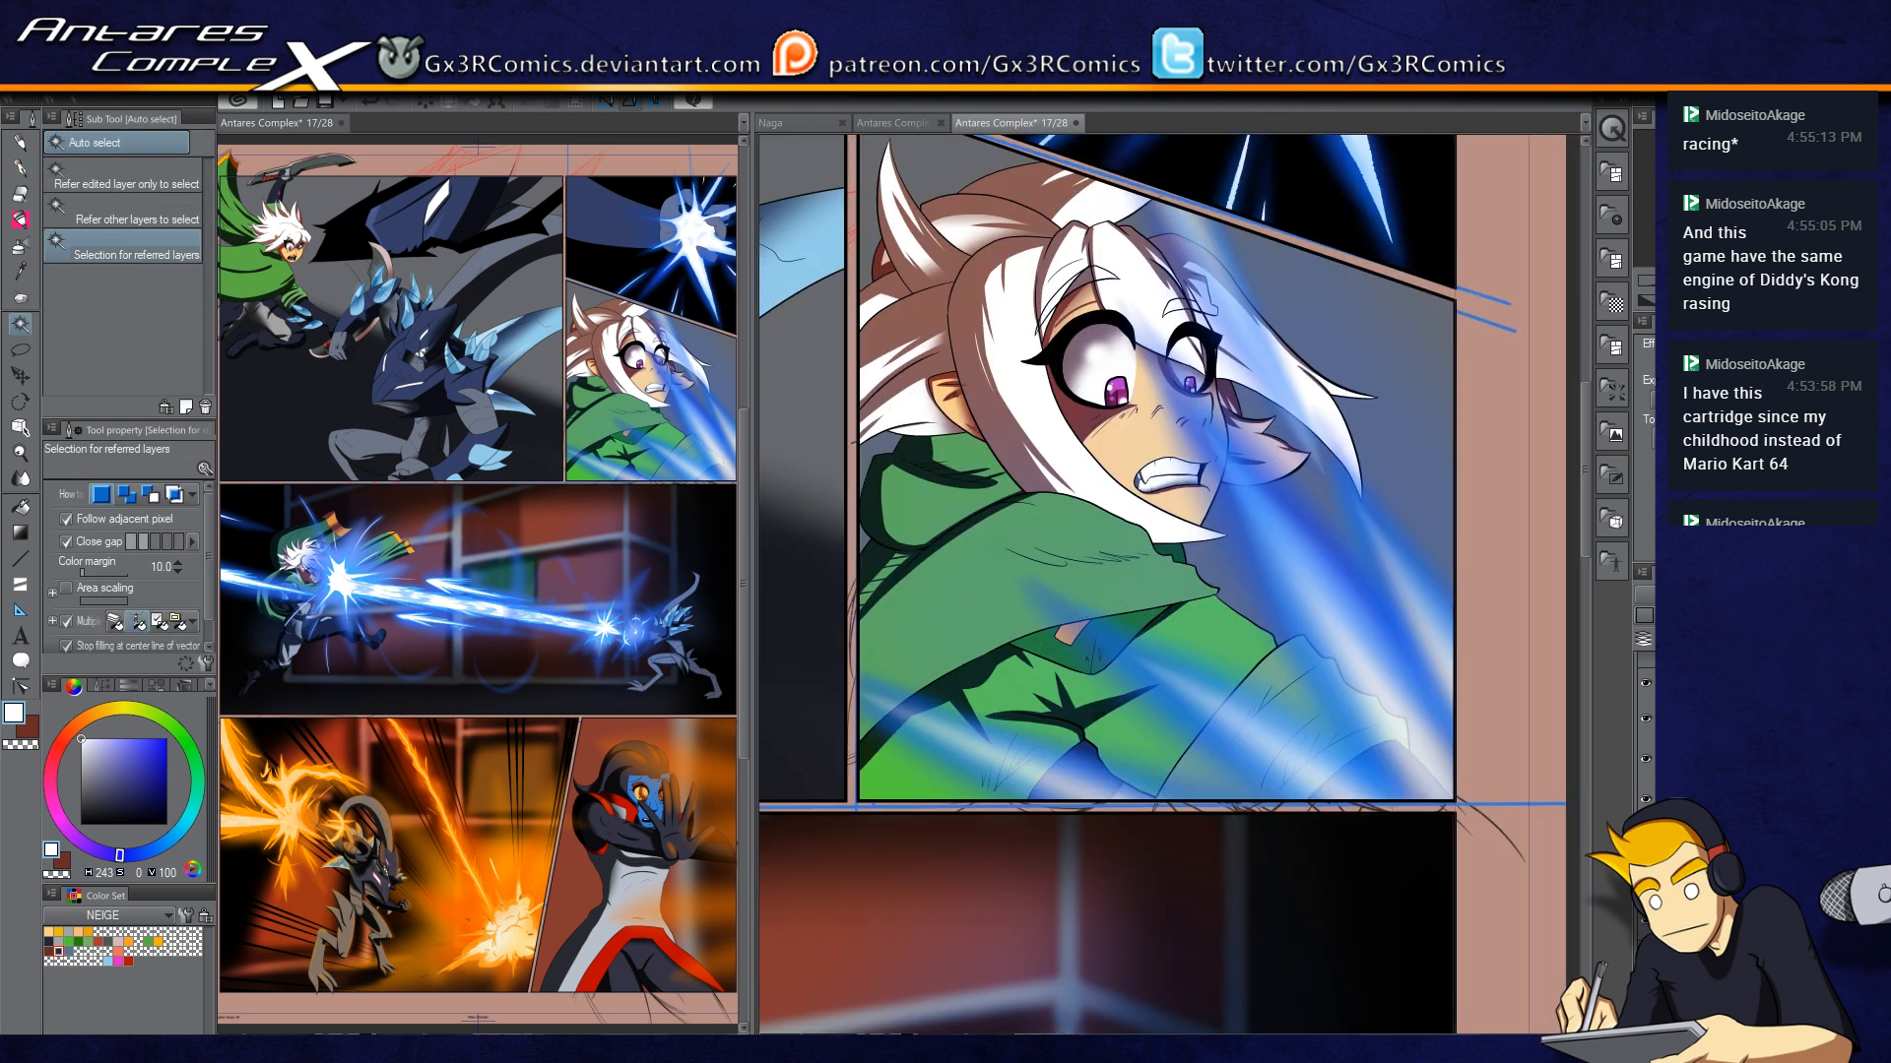
pyautogui.click(59, 945)
pyautogui.scroll(3, 960, 620)
pyautogui.click(874, 640)
pyautogui.press('p')
pyautogui.moveTo(960, 682); pyautogui.dragTo(1178, 552)
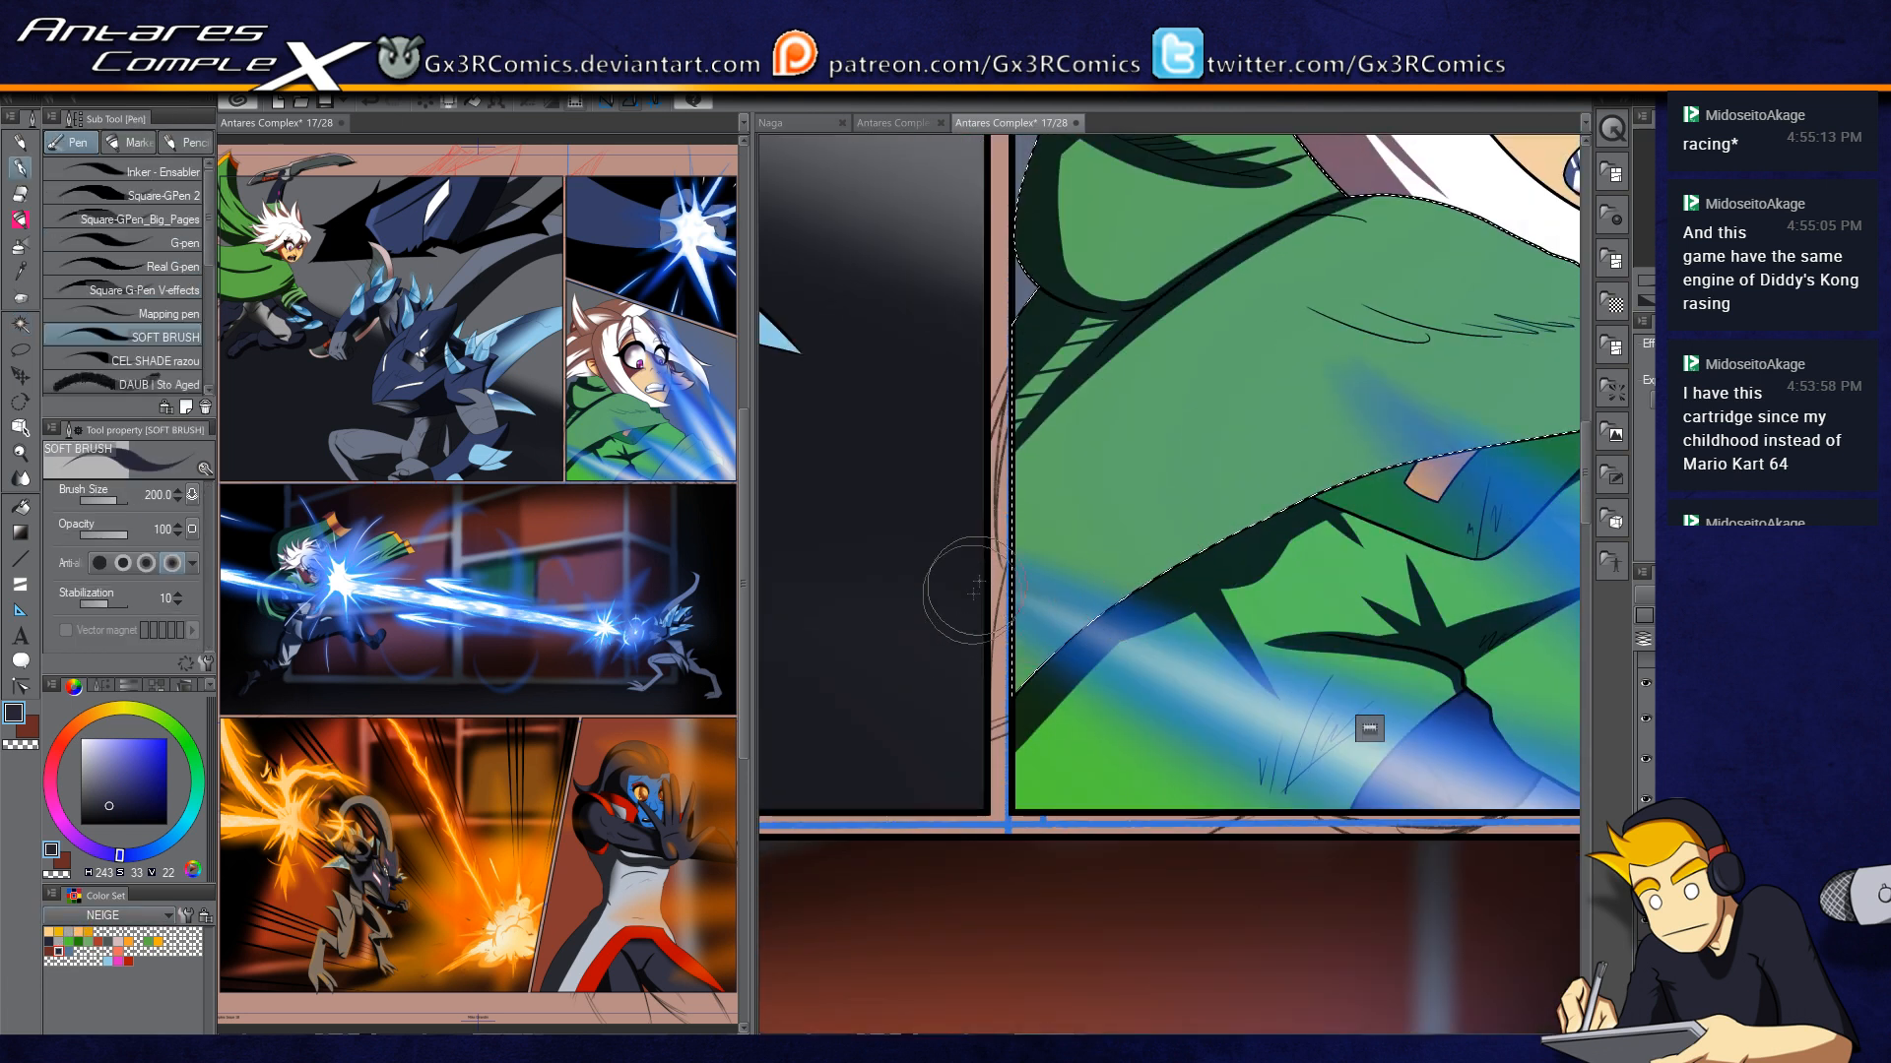
pyautogui.moveTo(1020, 528); pyautogui.dragTo(1224, 436)
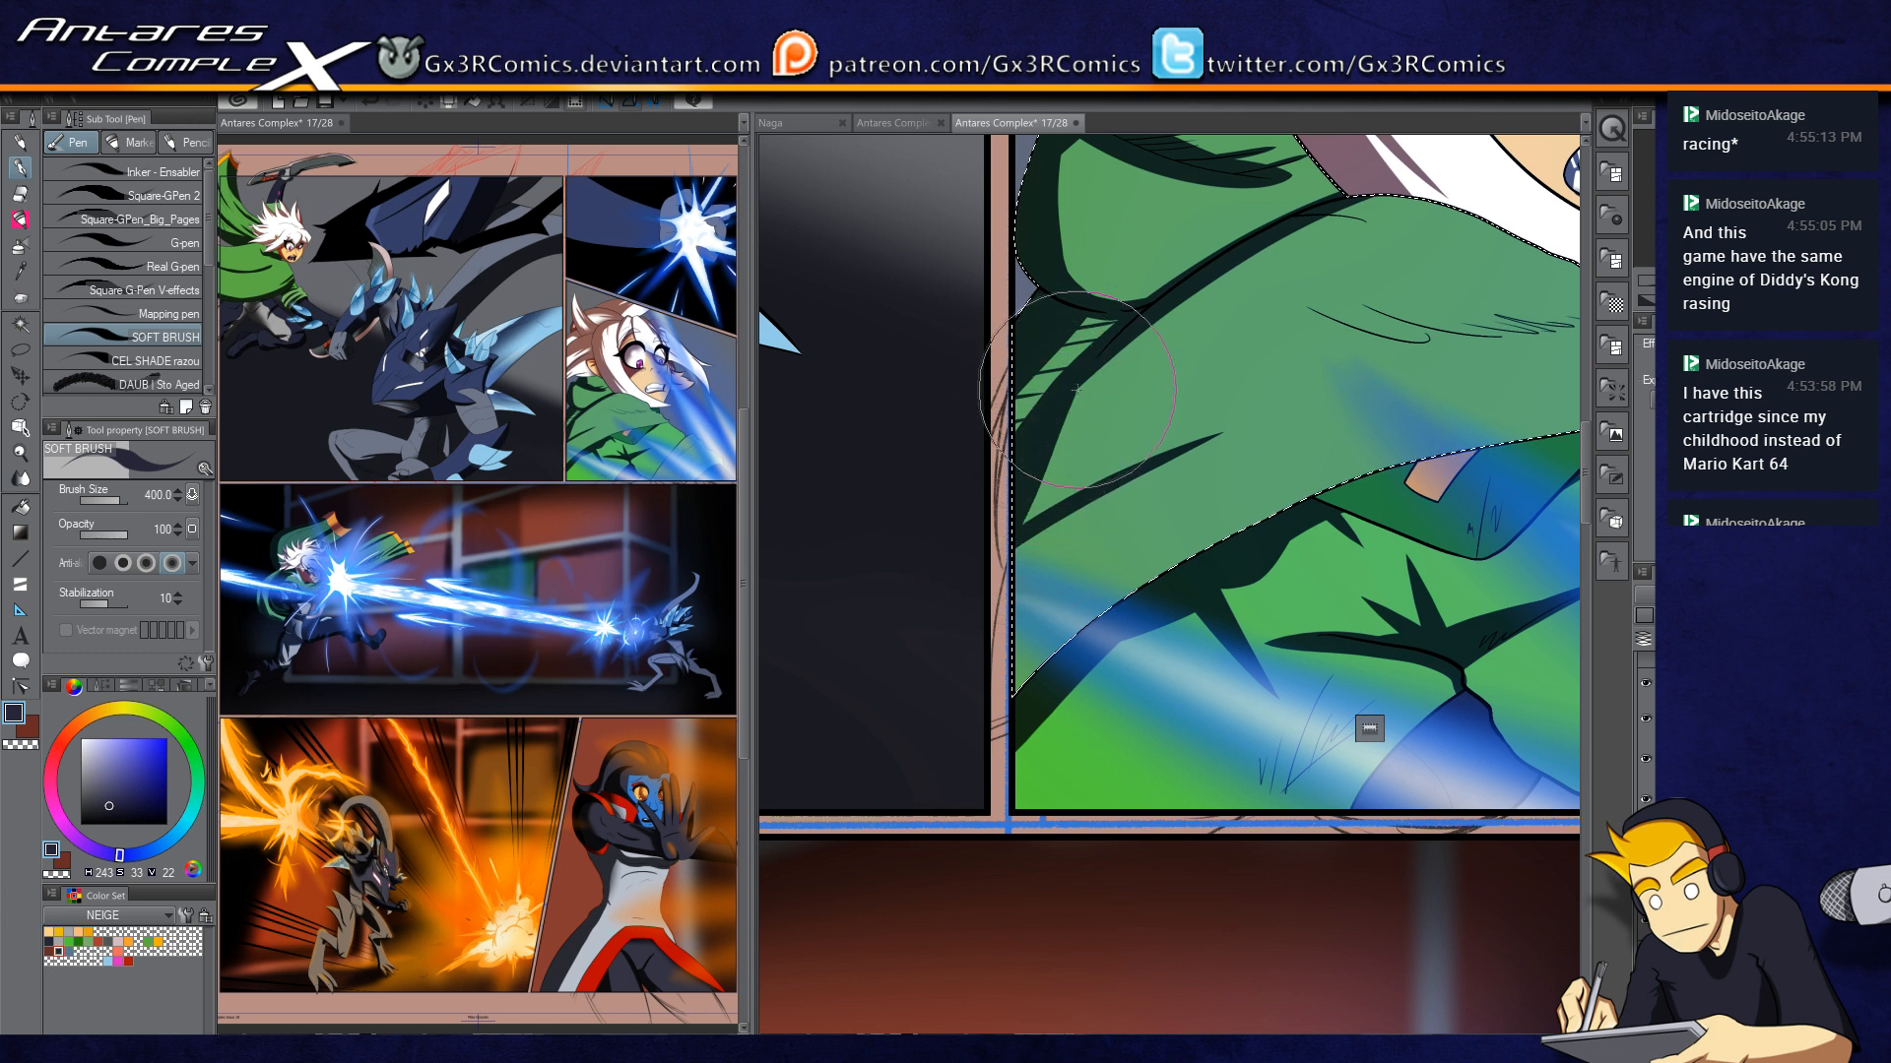
pyautogui.moveTo(1015, 536)
pyautogui.mouseDown()
pyautogui.moveTo(1115, 325)
pyautogui.moveTo(1017, 528)
pyautogui.moveTo(1156, 292)
pyautogui.moveTo(1102, 421)
pyautogui.moveTo(1244, 245)
pyautogui.moveTo(1110, 422)
pyautogui.mouseUp()
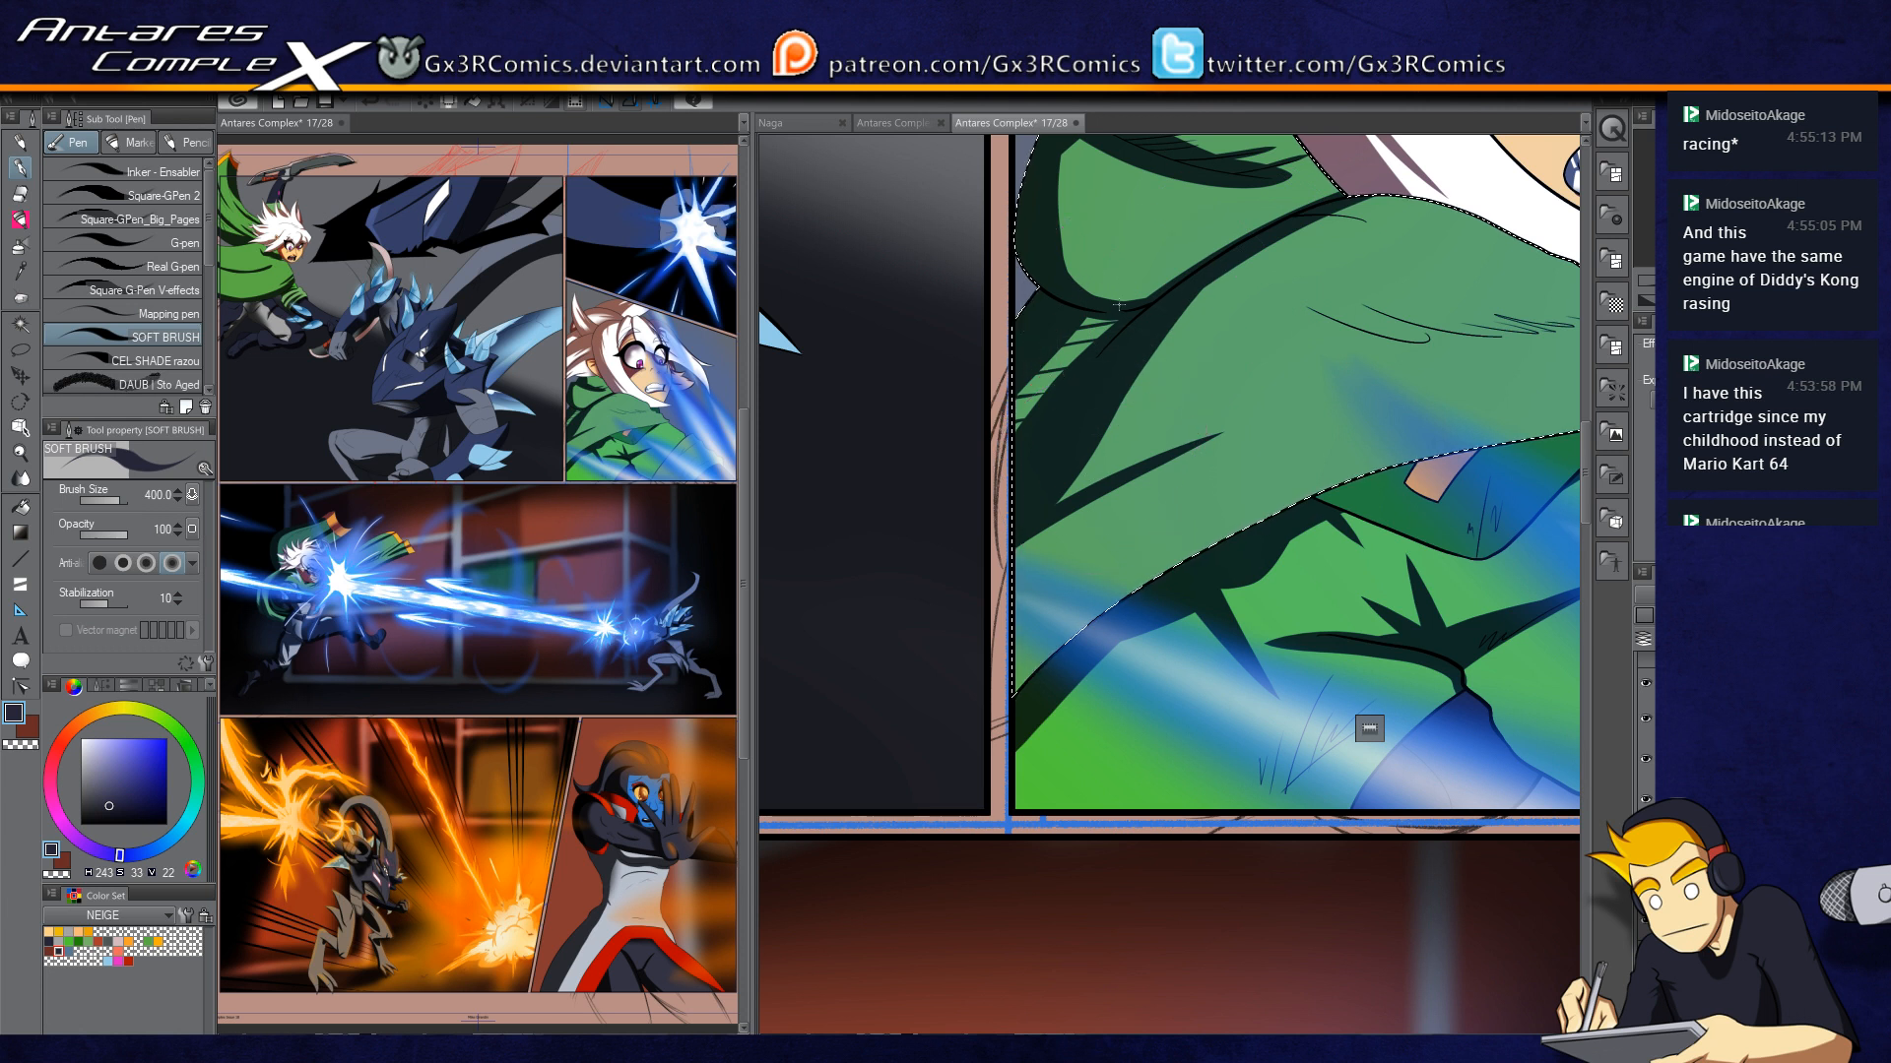
# Step: Paint a long dark shadow from beneath the hood down the back of the cape, and refine the pointed fold with transparent colour
pyautogui.moveTo(1289, 351); pyautogui.dragTo(1195, 425)
pyautogui.moveTo(1320, 260); pyautogui.dragTo(1044, 468)
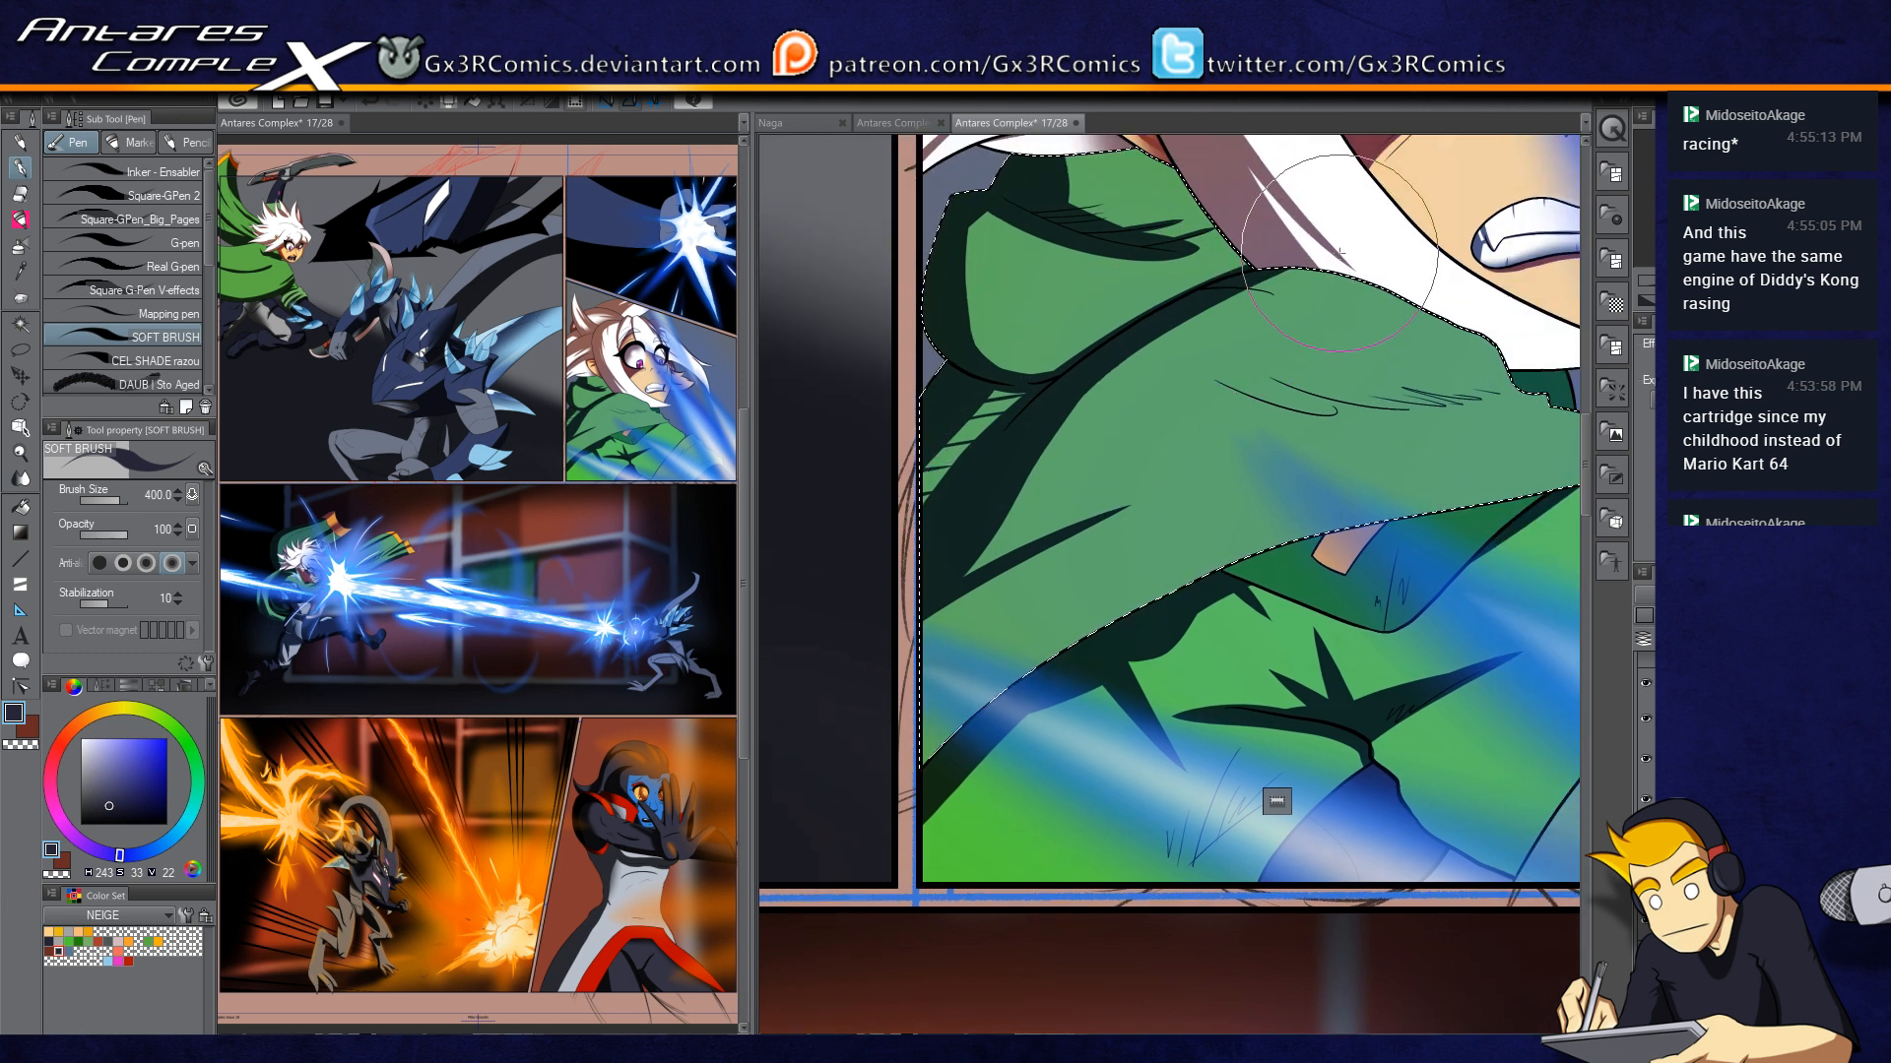
pyautogui.moveTo(1337, 254); pyautogui.dragTo(1027, 501)
pyautogui.moveTo(1107, 428); pyautogui.dragTo(953, 591)
pyautogui.moveTo(1142, 364)
pyautogui.mouseDown()
pyautogui.moveTo(1114, 418)
pyautogui.moveTo(953, 650)
pyautogui.mouseUp()
pyautogui.moveTo(1088, 413)
pyautogui.mouseDown()
pyautogui.moveTo(949, 568)
pyautogui.moveTo(943, 670)
pyautogui.moveTo(950, 610)
pyautogui.moveTo(926, 670)
pyautogui.mouseUp()
pyautogui.moveTo(1088, 519); pyautogui.dragTo(888, 705)
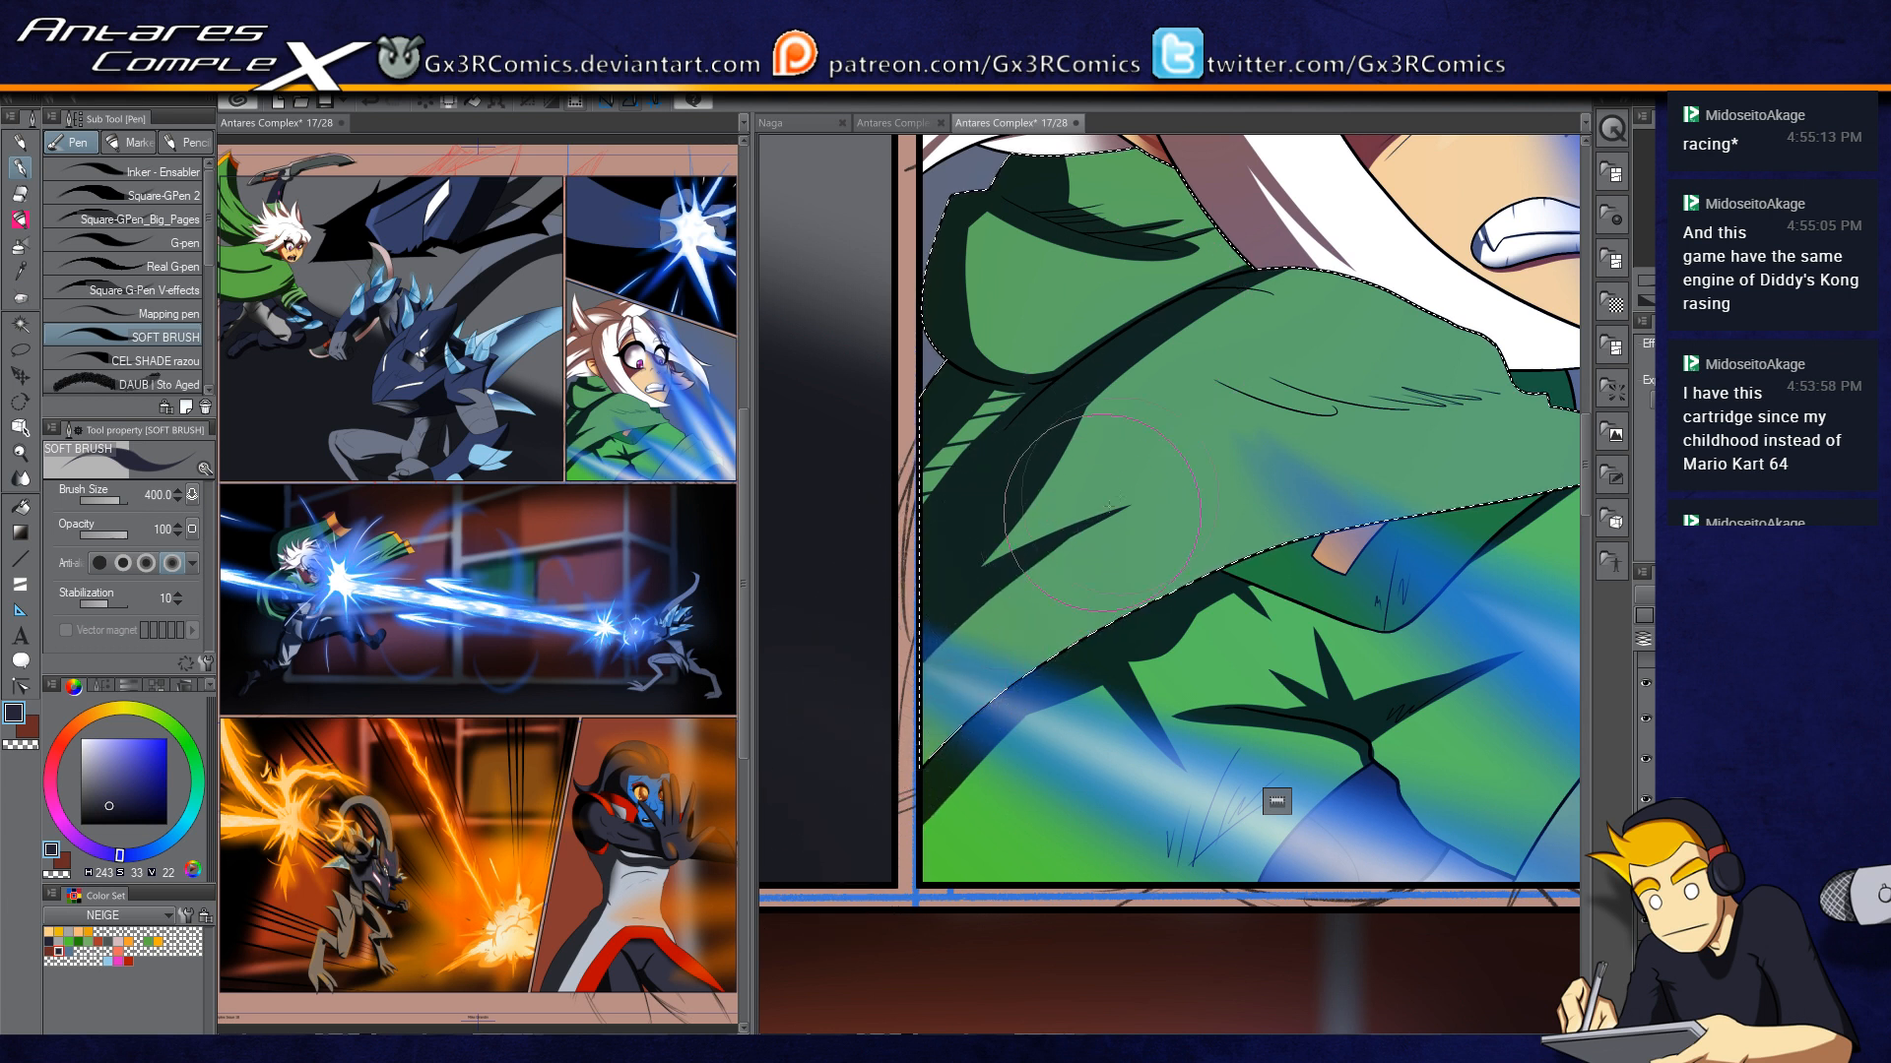
pyautogui.moveTo(1094, 523)
pyautogui.mouseDown()
pyautogui.moveTo(938, 634)
pyautogui.moveTo(1131, 515)
pyautogui.moveTo(907, 688)
pyautogui.mouseUp()
pyautogui.moveTo(1026, 549); pyautogui.dragTo(1163, 492)
pyautogui.press('c')
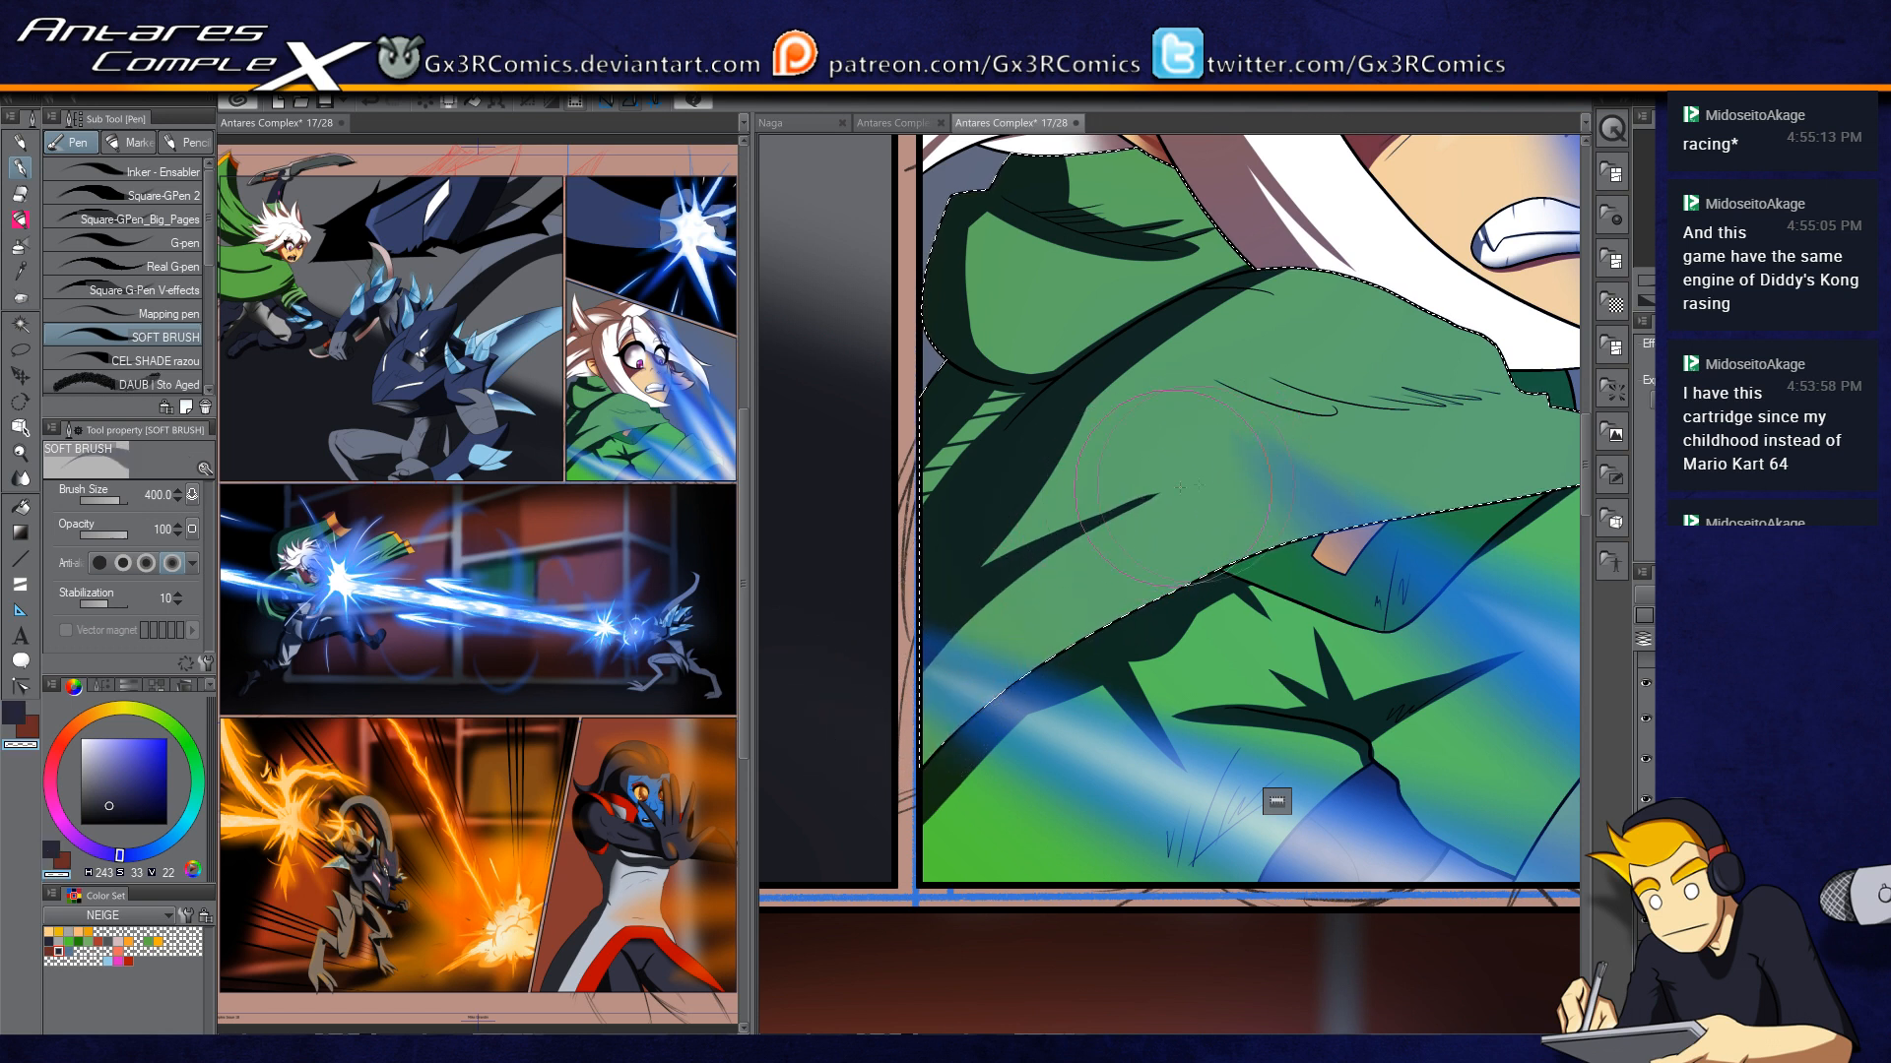
pyautogui.moveTo(1510, 417)
pyautogui.mouseDown()
pyautogui.moveTo(1288, 482)
pyautogui.moveTo(1108, 488)
pyautogui.mouseUp()
pyautogui.press('c')
pyautogui.hotkey('ctrl', 'z')
pyautogui.moveTo(1313, 425); pyautogui.dragTo(1028, 485)
pyautogui.hotkey('ctrl', 'z')
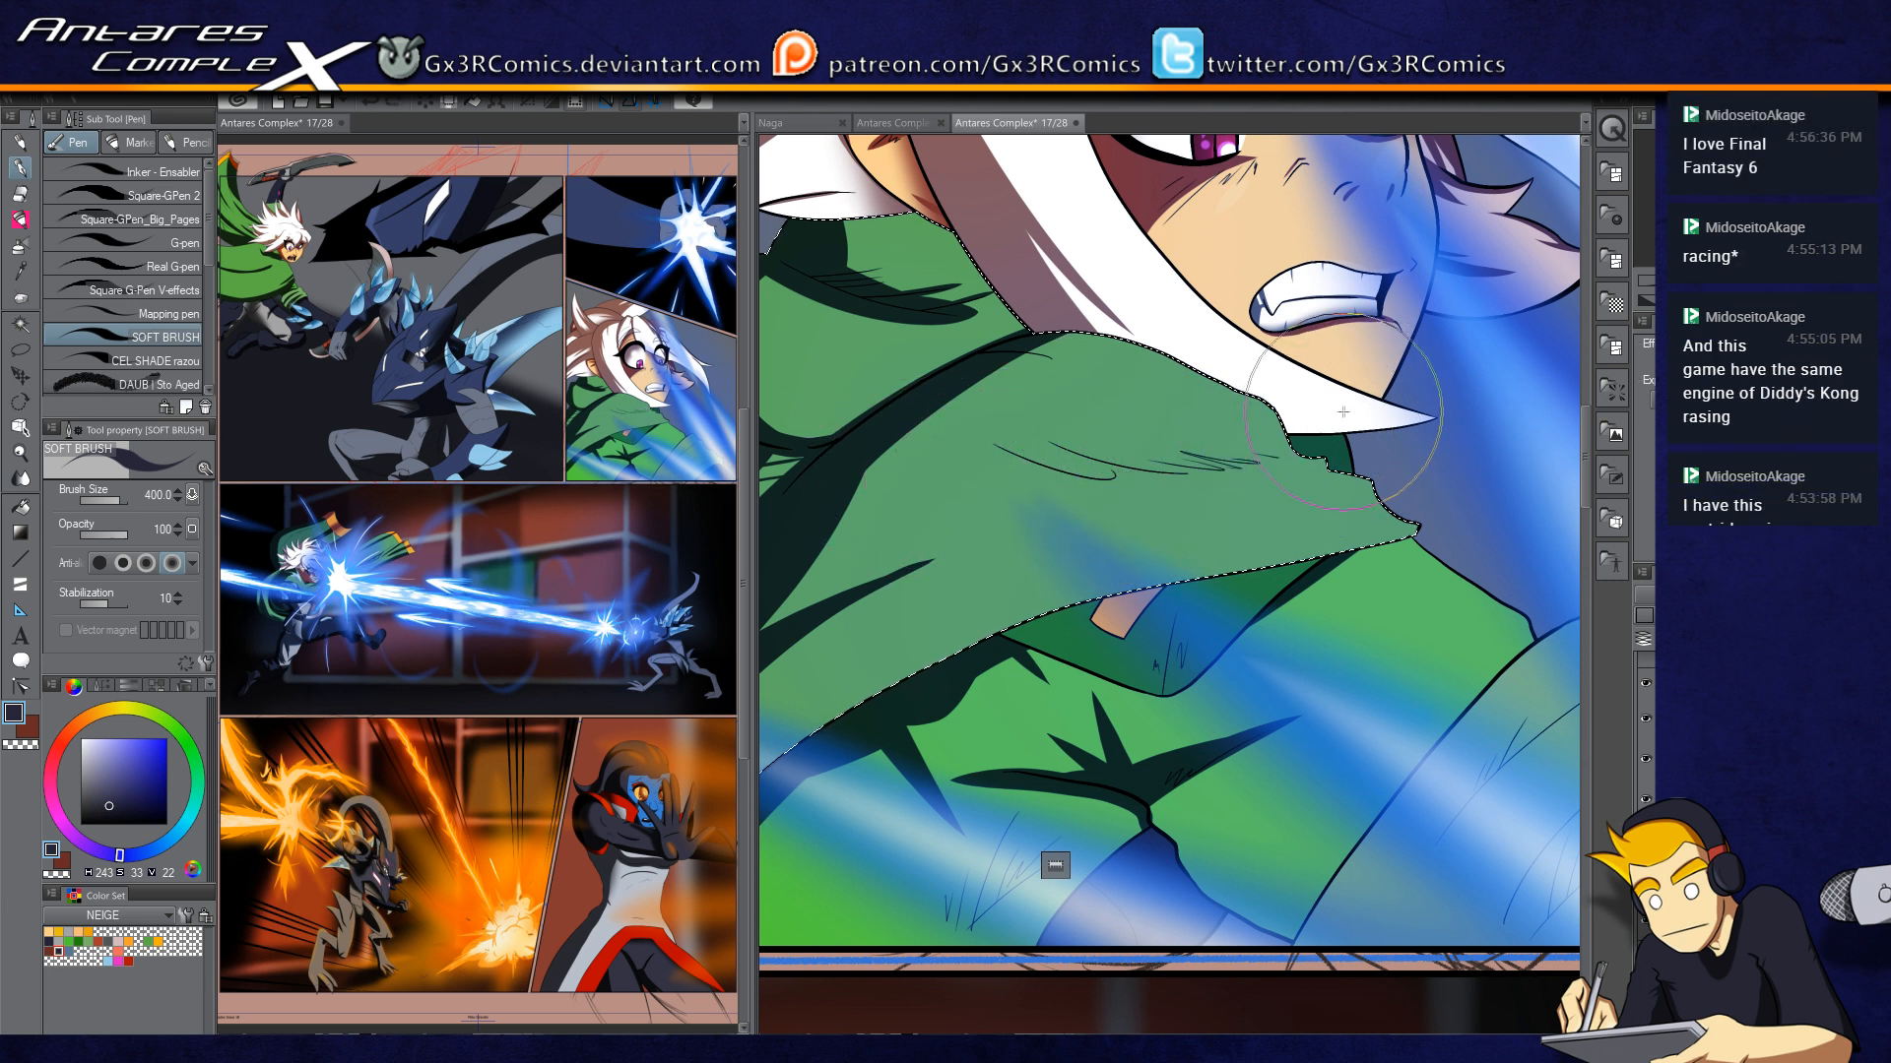
# Step: Paint two long tapering fold shadows on the front of the cape below the chin, trimming them with transparent colour
pyautogui.moveTo(1315, 431); pyautogui.dragTo(1047, 458)
pyautogui.moveTo(1325, 475)
pyautogui.mouseDown()
pyautogui.moveTo(1191, 499)
pyautogui.moveTo(1367, 477)
pyautogui.mouseUp()
pyautogui.hotkey('ctrl', 'z')
pyautogui.moveTo(1190, 501); pyautogui.dragTo(1354, 482)
pyautogui.press('c')
pyautogui.moveTo(1121, 506)
pyautogui.mouseDown()
pyautogui.moveTo(1165, 507)
pyautogui.moveTo(1374, 483)
pyautogui.moveTo(1101, 482)
pyautogui.moveTo(1209, 499)
pyautogui.moveTo(1414, 459)
pyautogui.mouseUp()
pyautogui.scroll(1, 1351, 495)
pyautogui.moveTo(1199, 488); pyautogui.dragTo(1318, 478)
pyautogui.press('c')
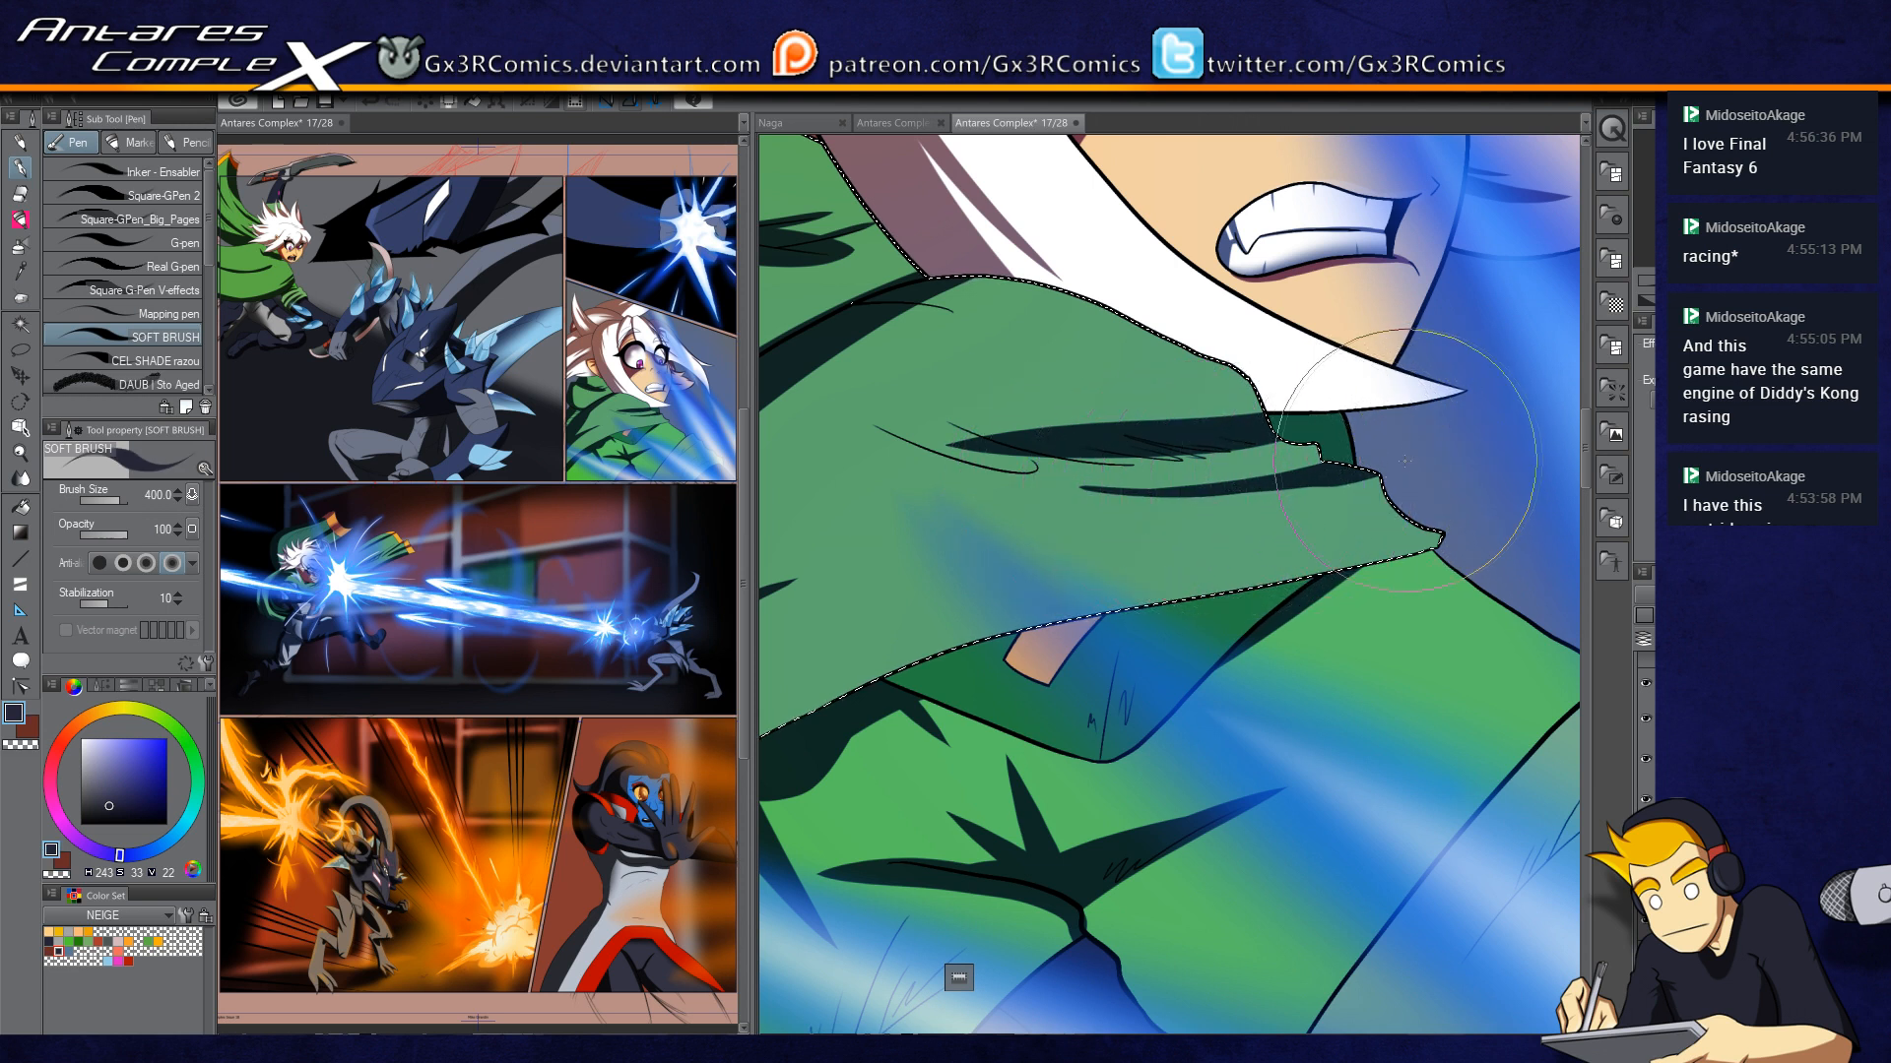
# Step: Paint soft dark shadows along the hood's lower edge and the cape's top fold with the Soft airbrush at size 120
pyautogui.moveTo(1080, 460); pyautogui.dragTo(1160, 531)
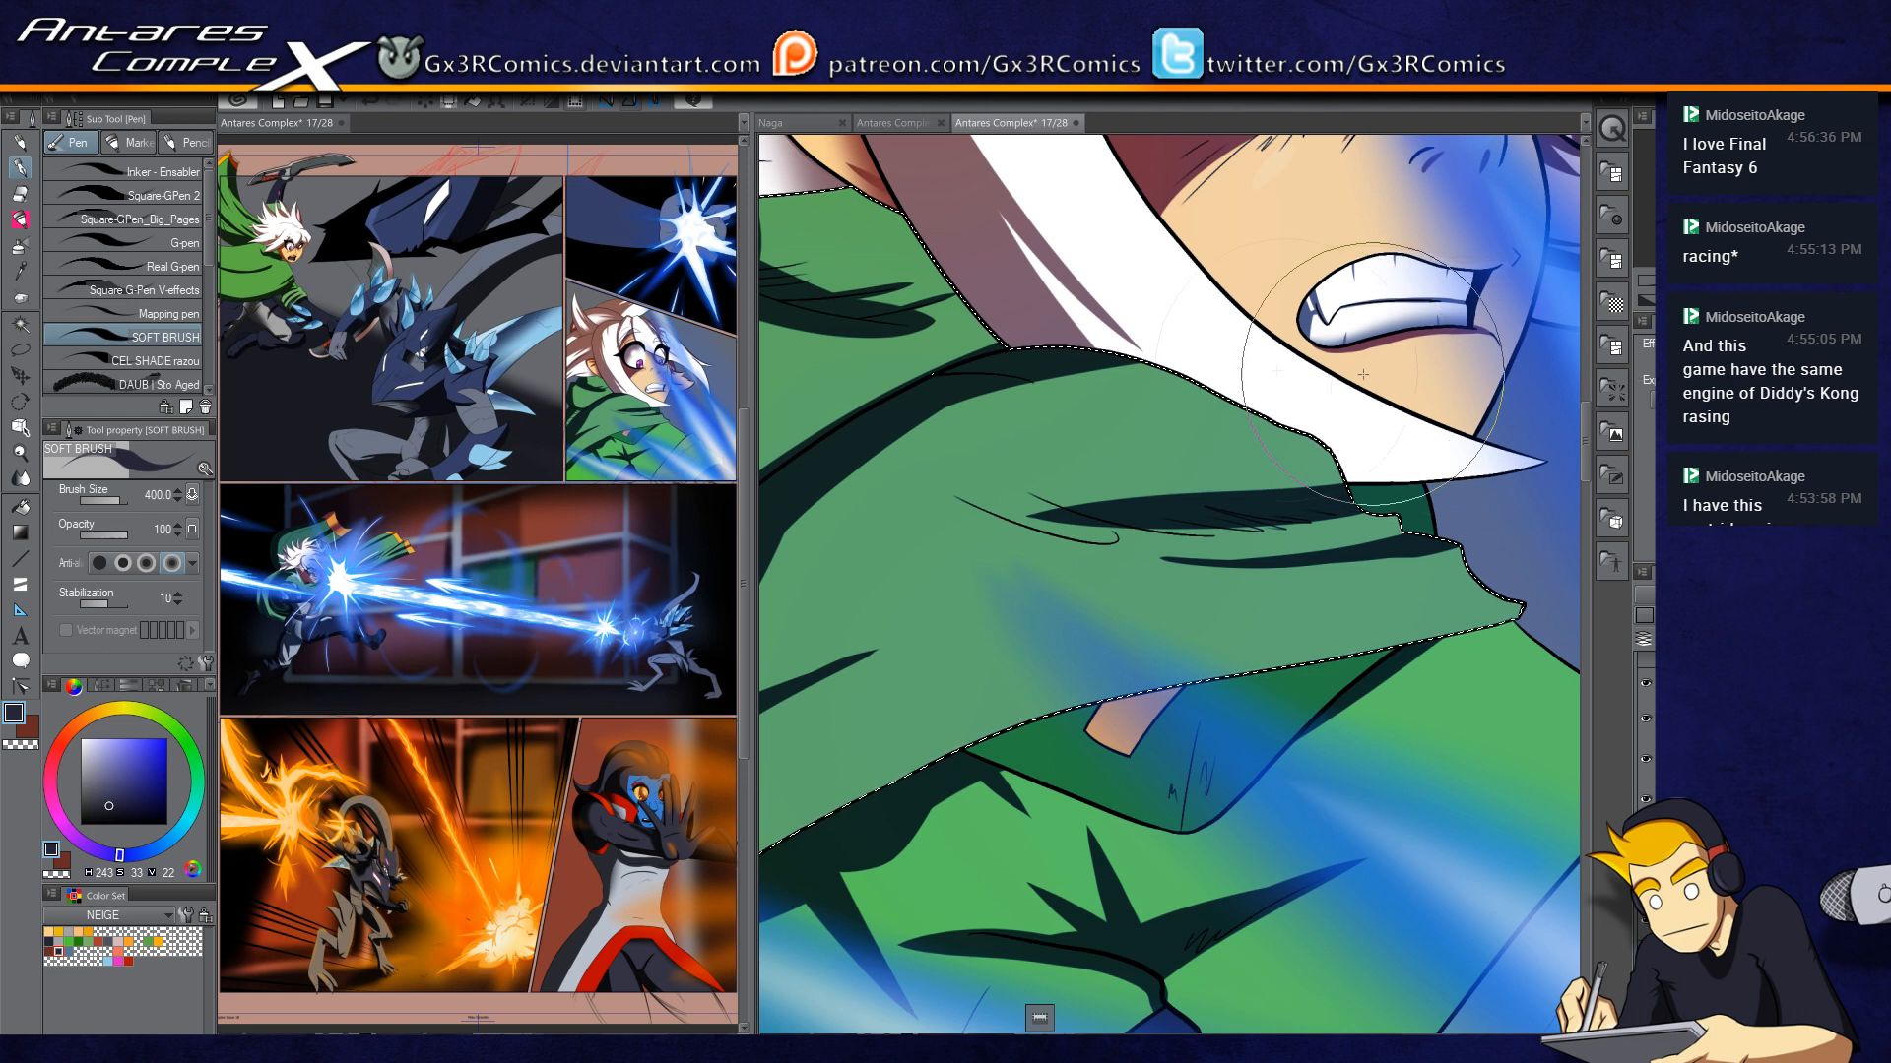
pyautogui.moveTo(979, 510); pyautogui.dragTo(1072, 553)
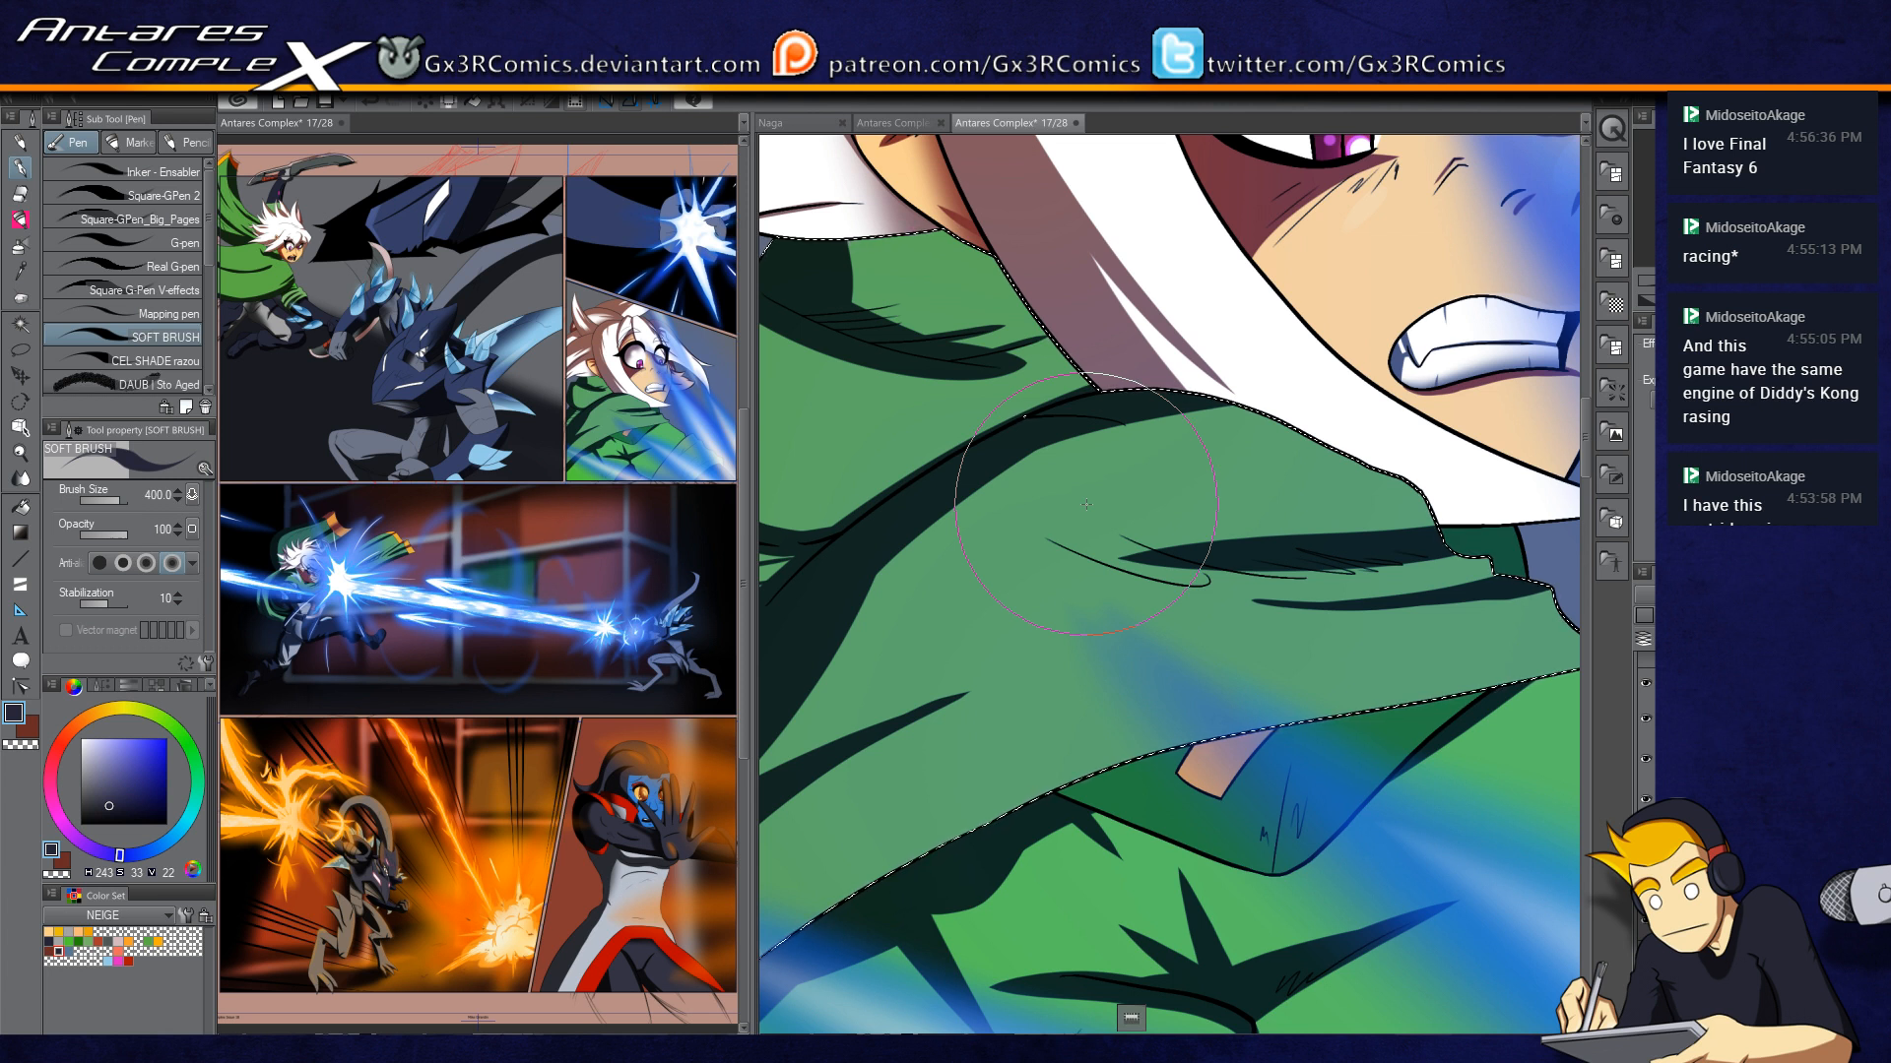
pyautogui.moveTo(987, 415); pyautogui.dragTo(1116, 458)
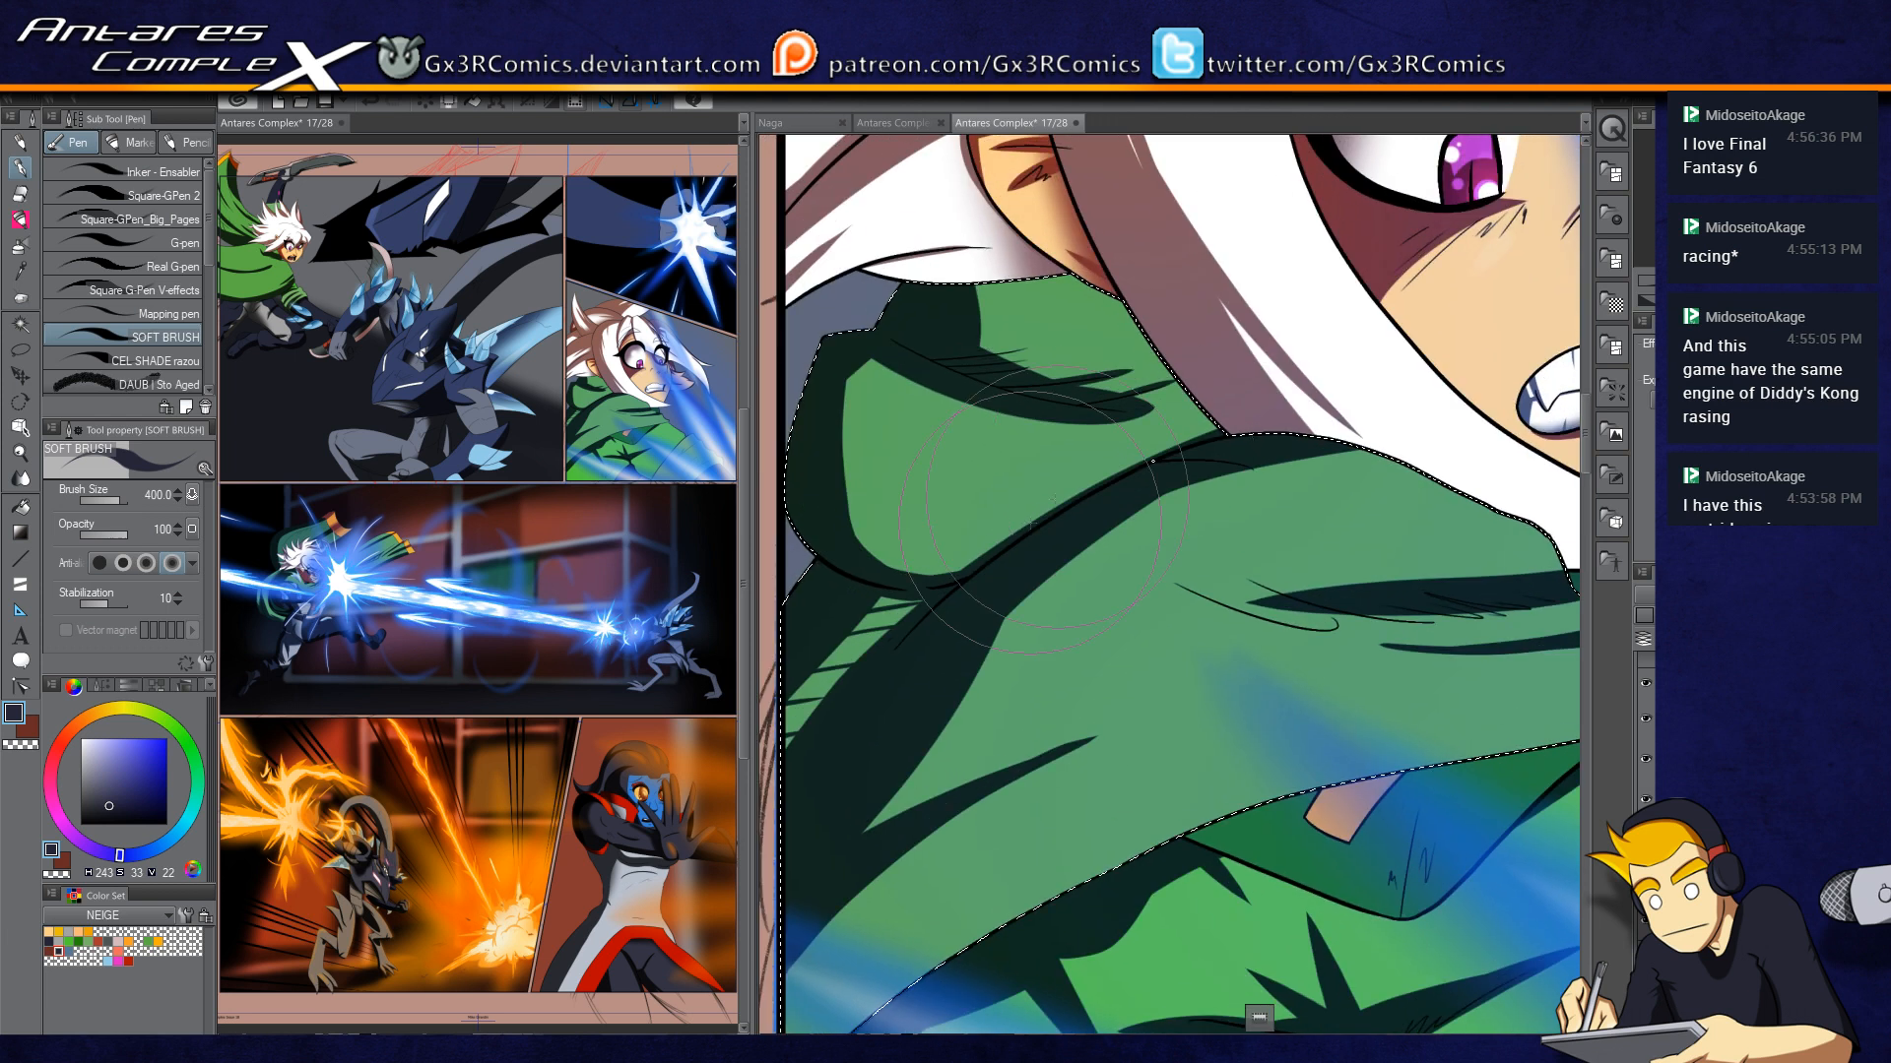
pyautogui.press('b')
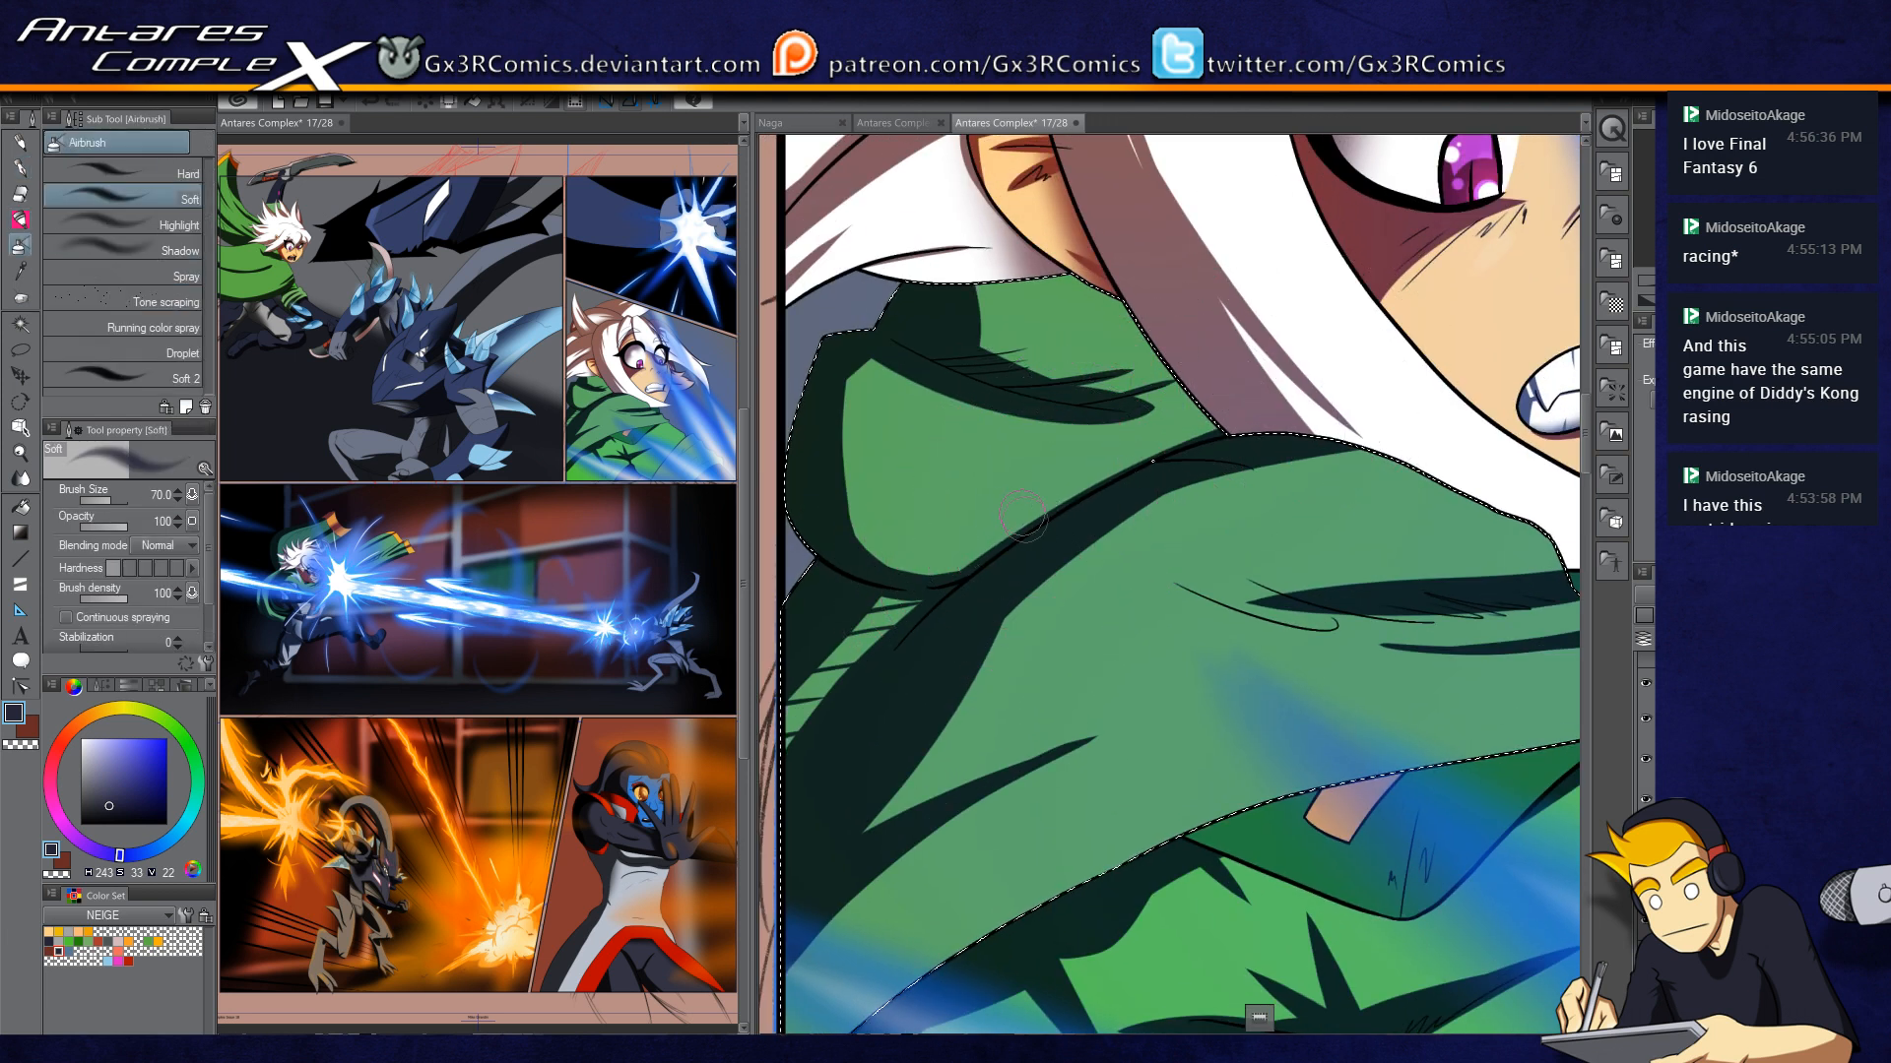
pyautogui.press(']')
pyautogui.press(']')
pyautogui.press(']')
pyautogui.moveTo(943, 581); pyautogui.dragTo(1111, 485)
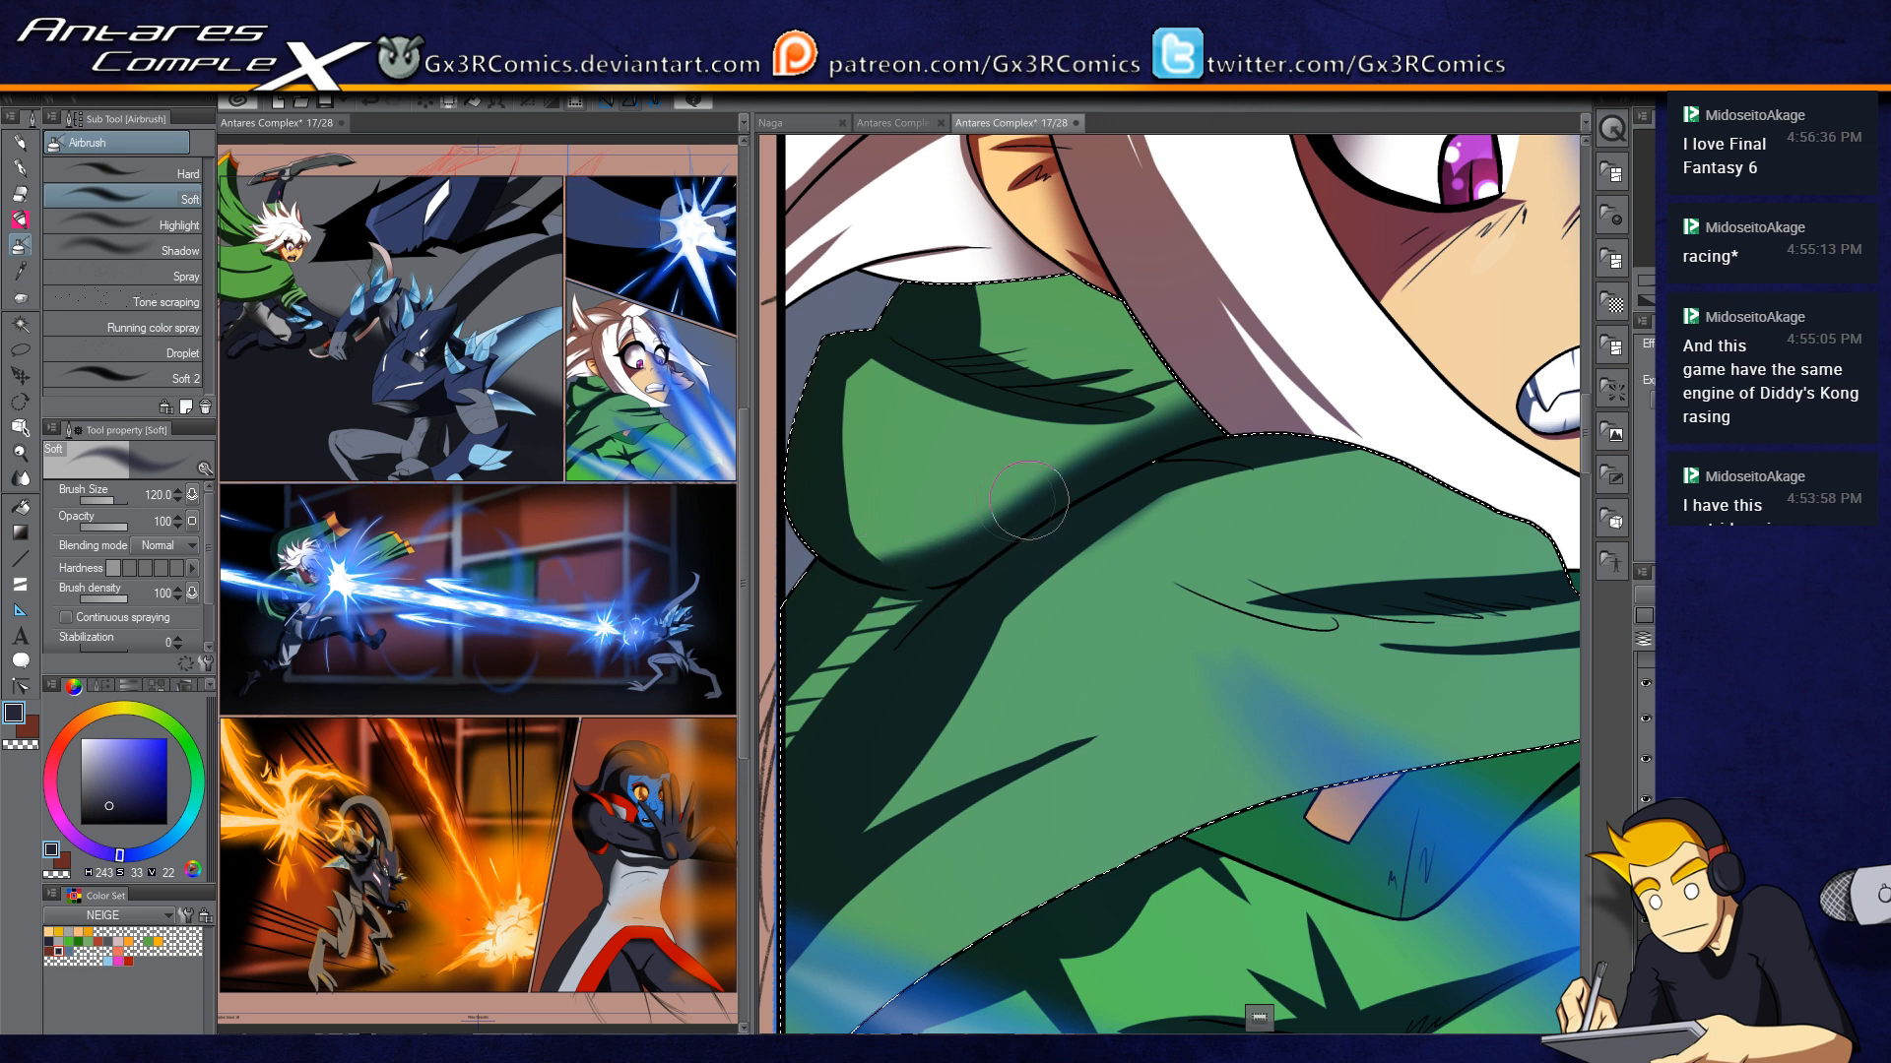
pyautogui.moveTo(890, 616)
pyautogui.mouseDown()
pyautogui.moveTo(1063, 437)
pyautogui.moveTo(875, 603)
pyautogui.mouseUp()
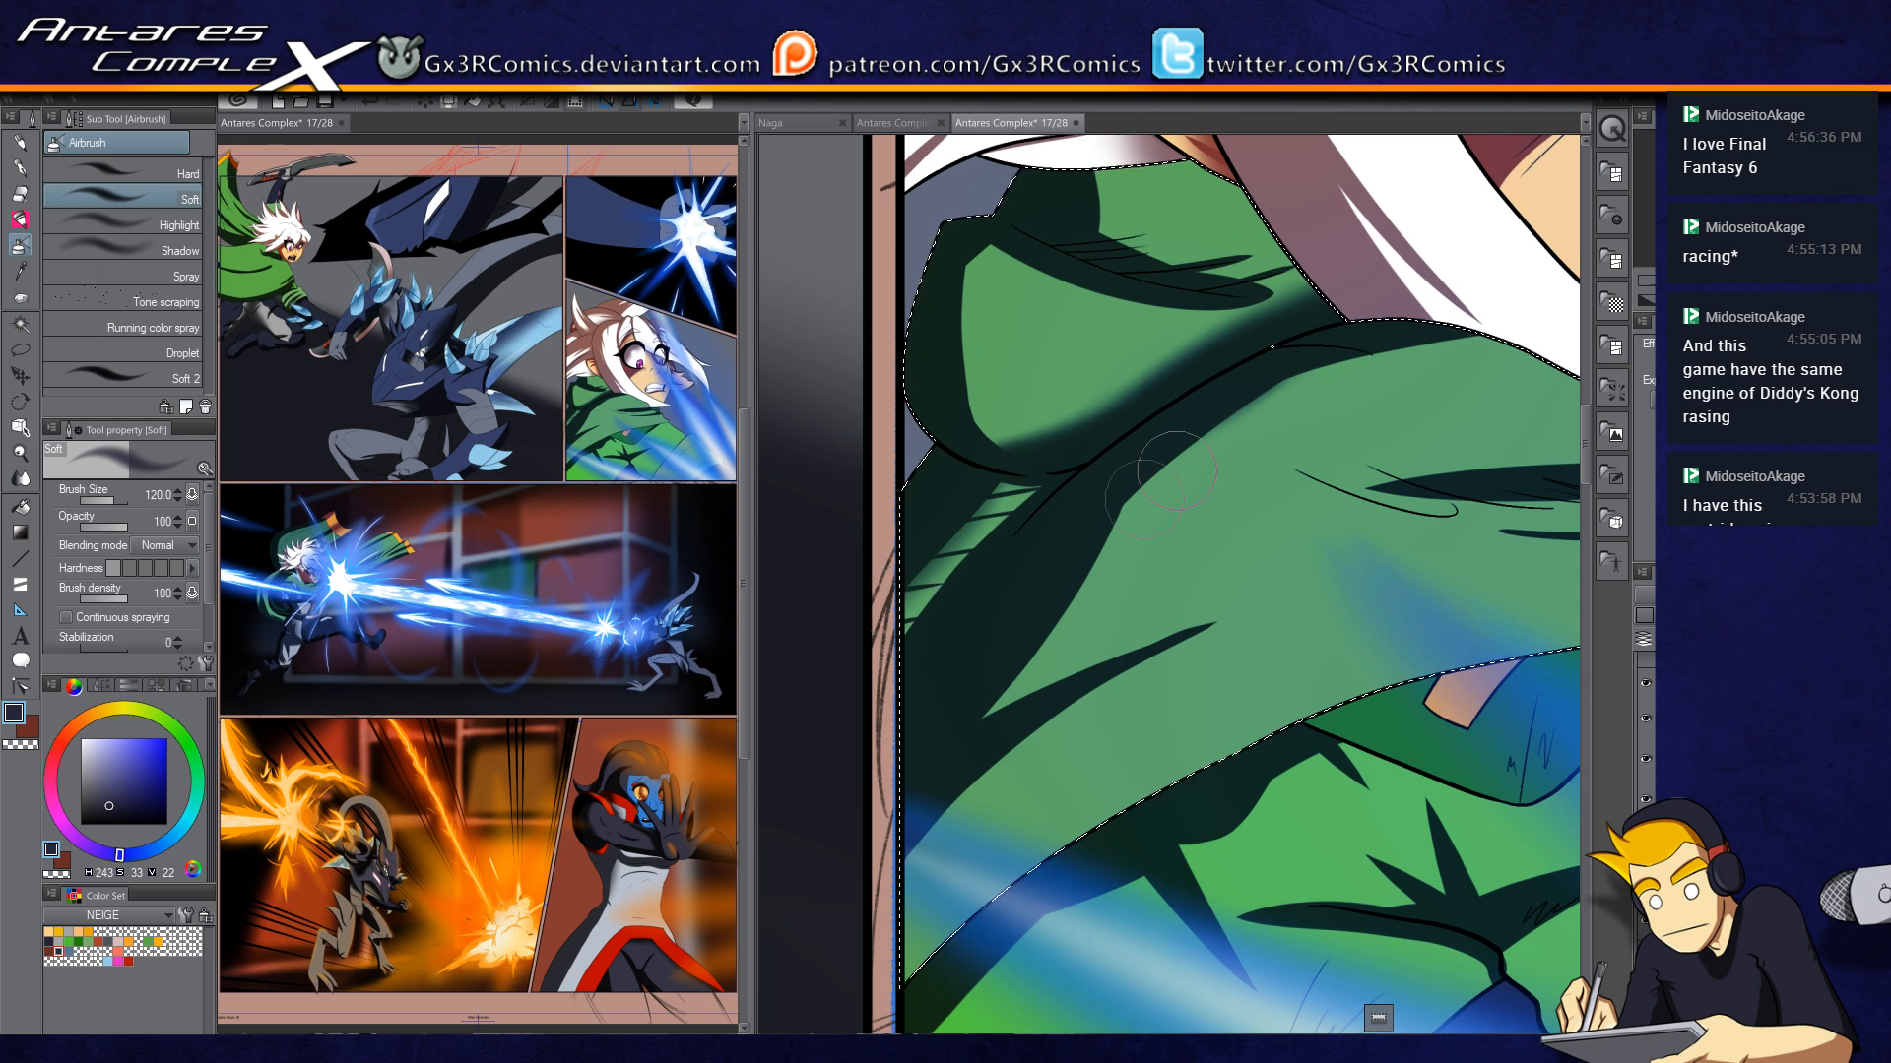
pyautogui.moveTo(1106, 499)
pyautogui.mouseDown()
pyautogui.moveTo(1431, 330)
pyautogui.moveTo(1549, 304)
pyautogui.mouseUp()
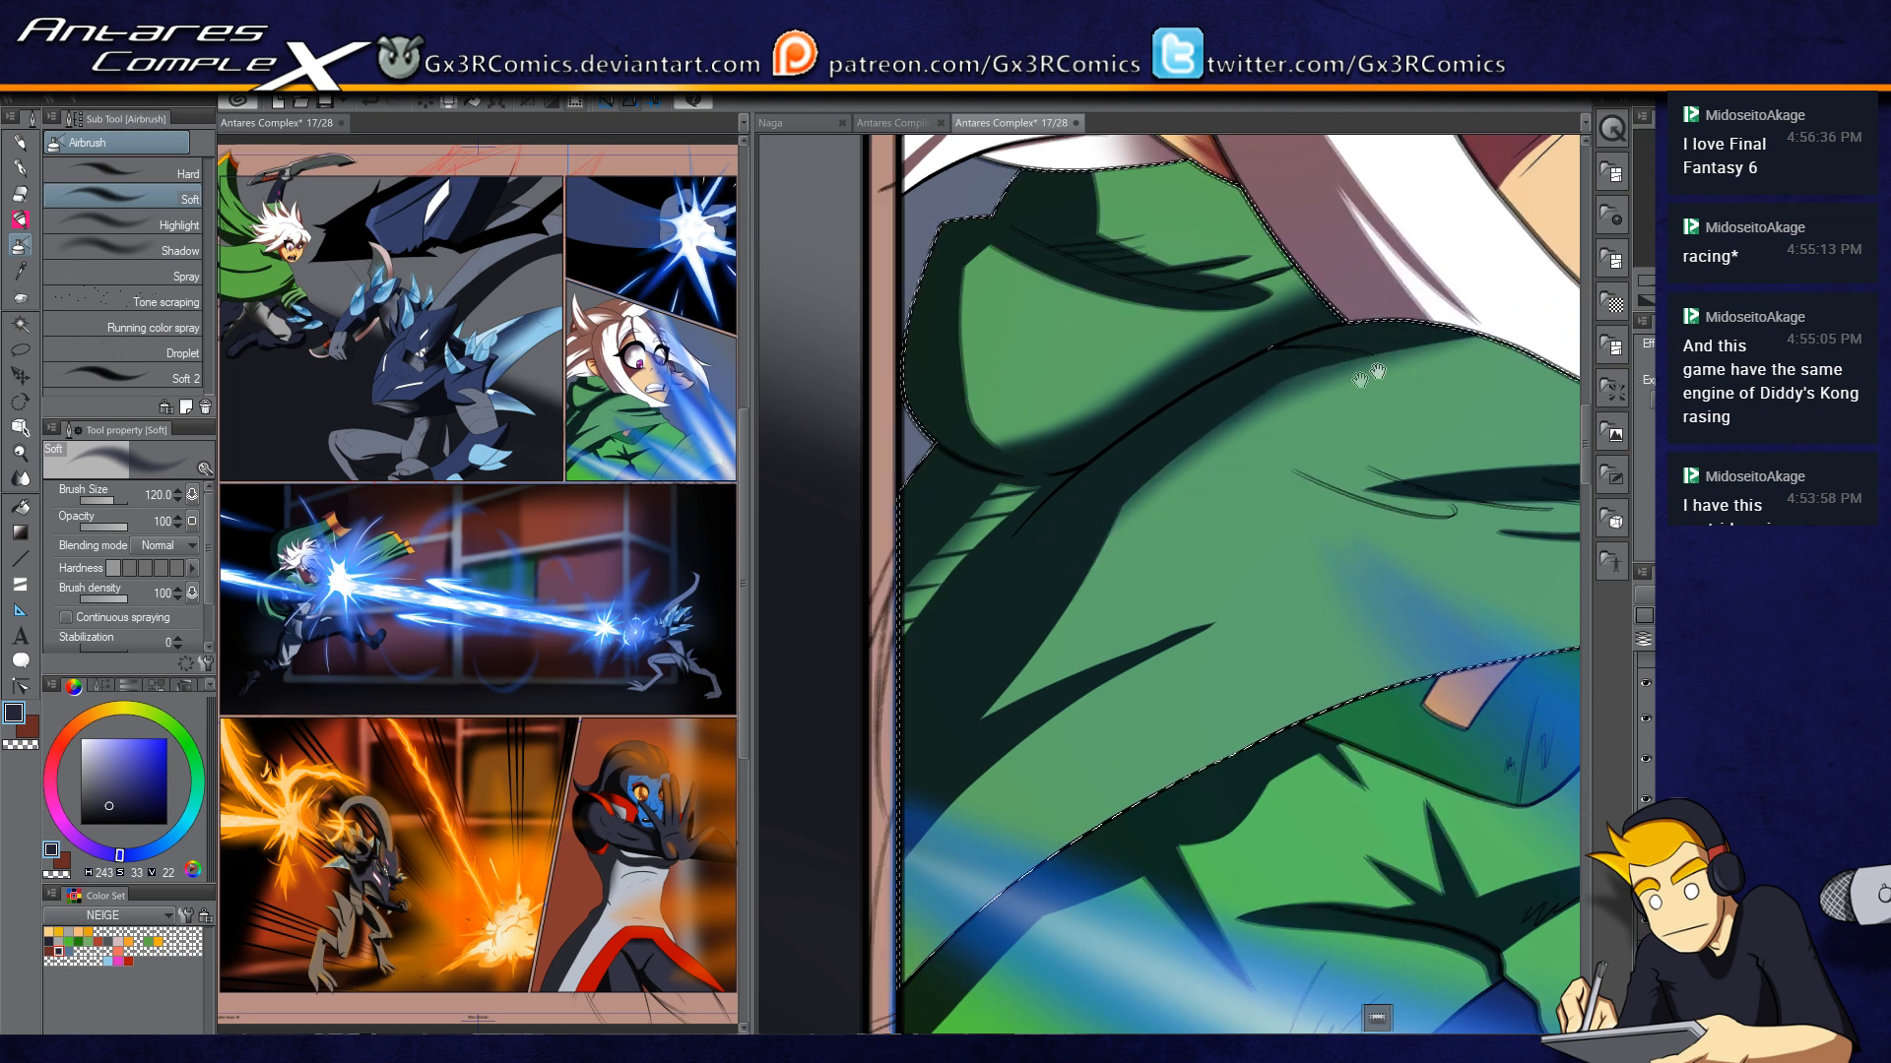
pyautogui.moveTo(1408, 361); pyautogui.dragTo(1228, 672)
# Step: Select the green sleeve below the cape and airbrush a soft dark blue shadow along its cuff edge at size 150
pyautogui.press('x')
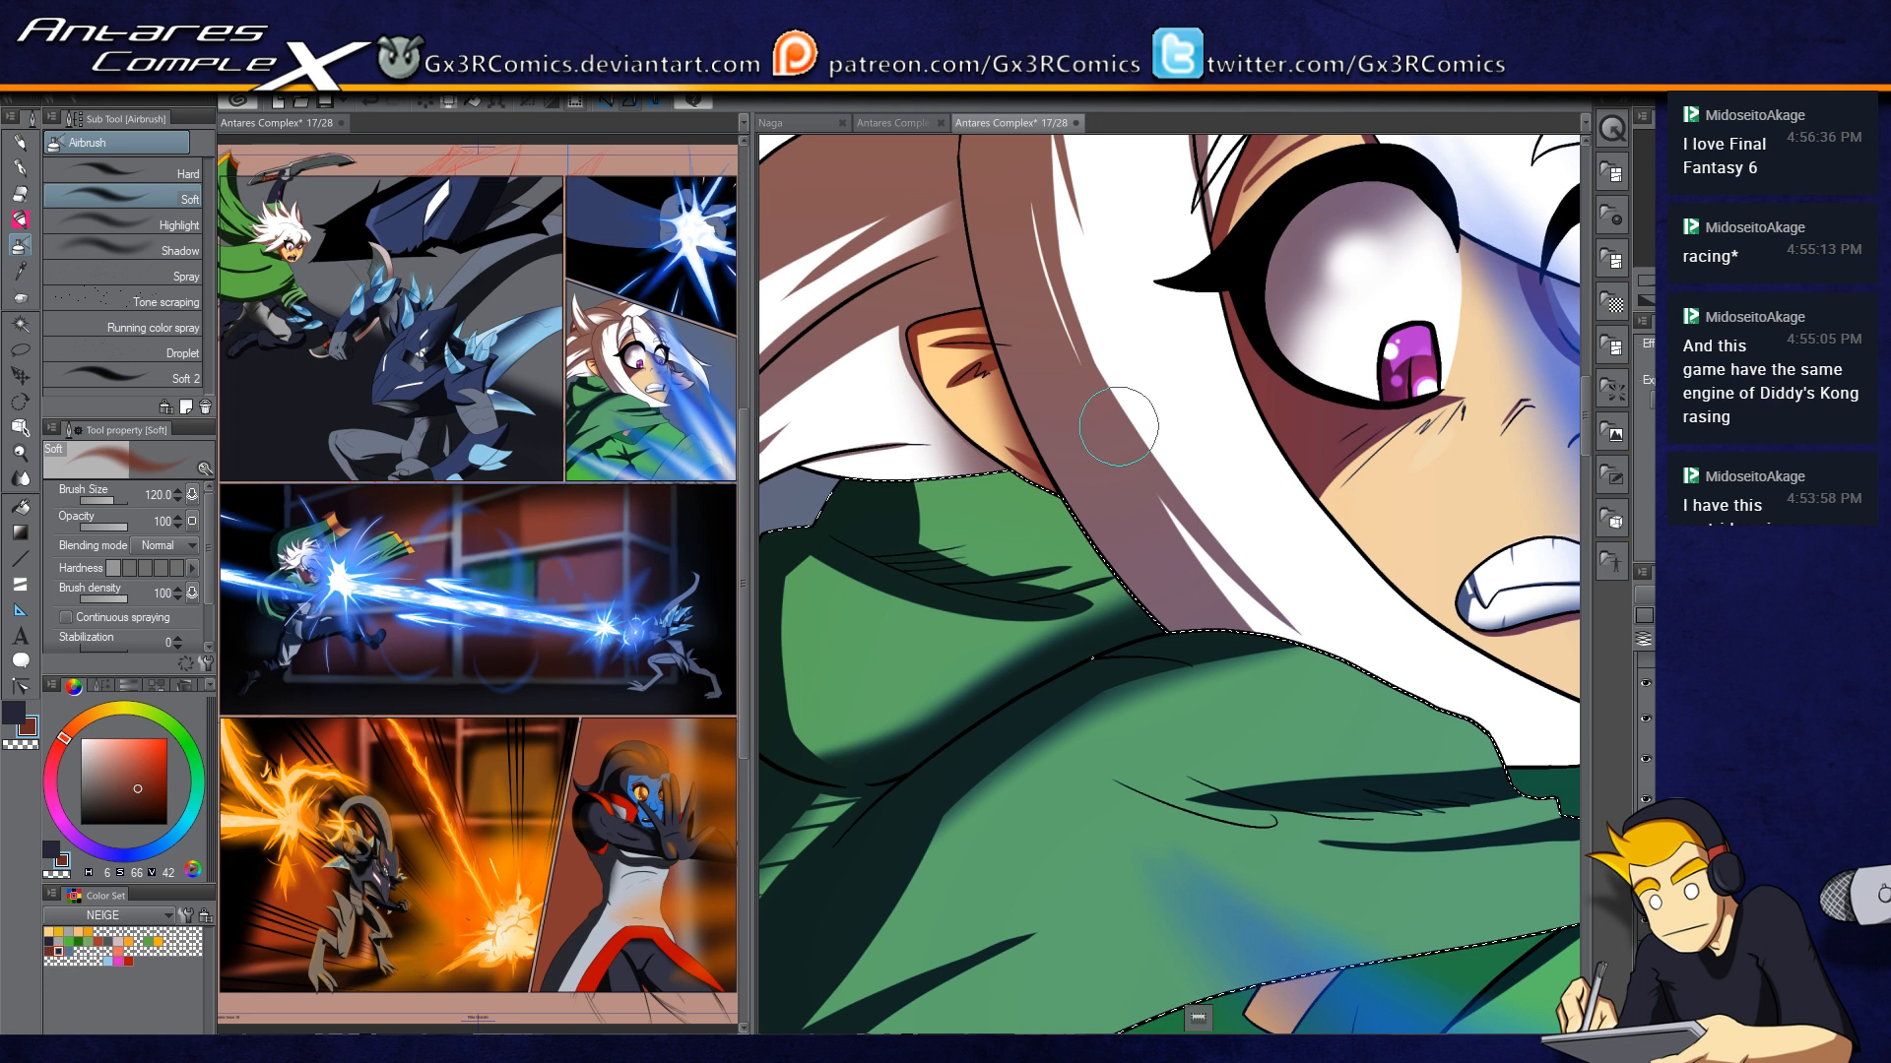
pyautogui.hotkey('ctrl', '-')
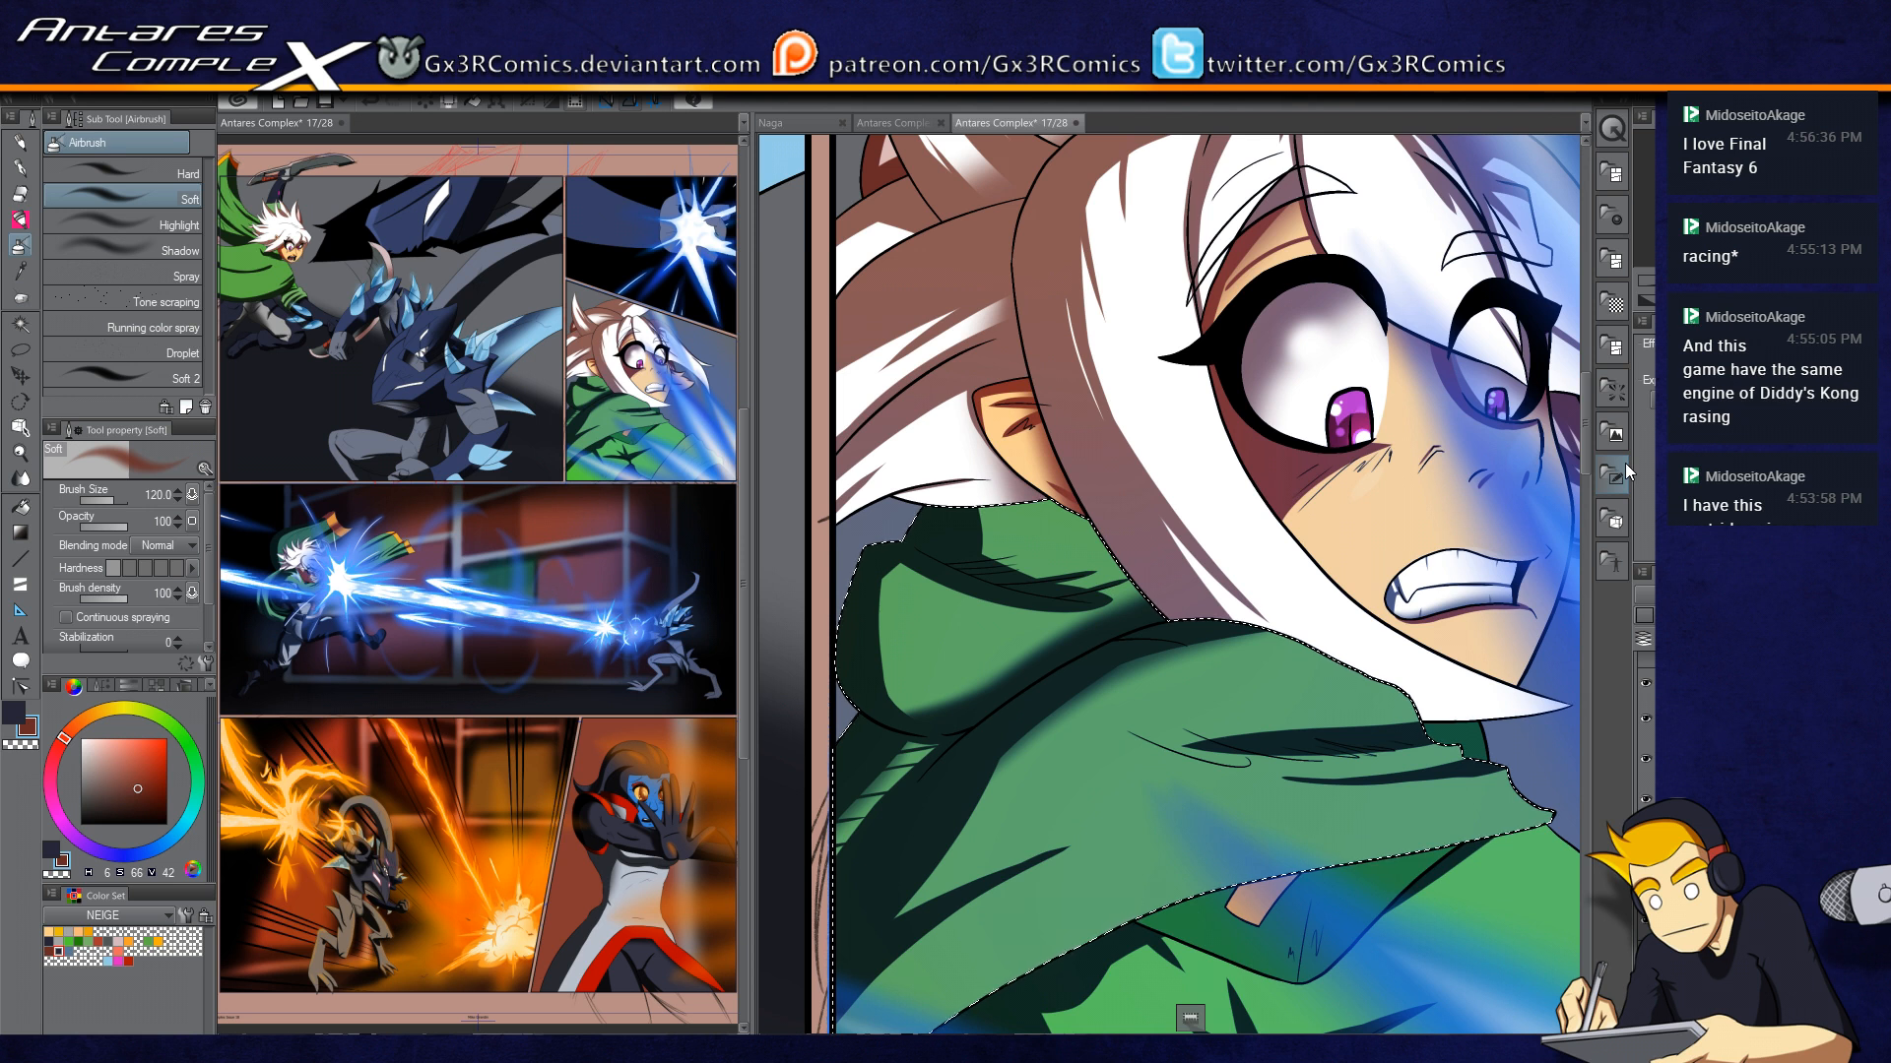
pyautogui.moveTo(983, 324); pyautogui.dragTo(965, 571)
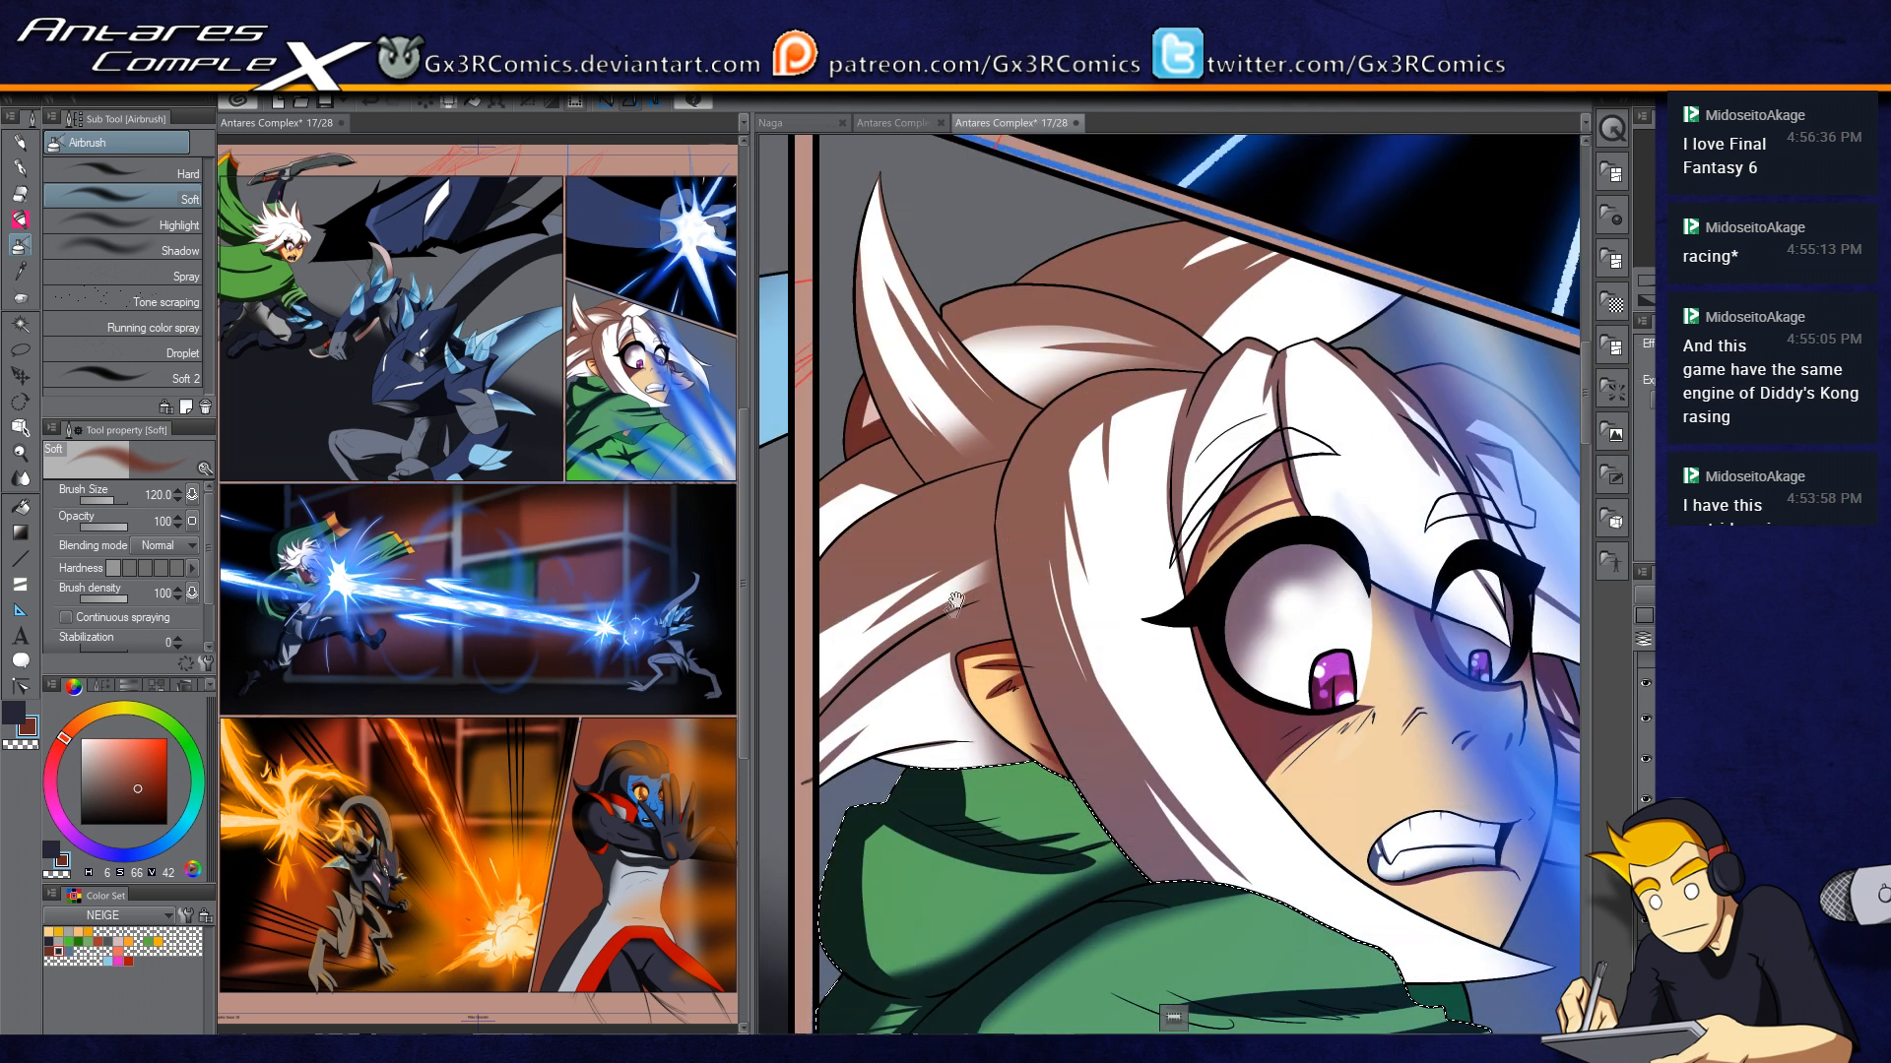
pyautogui.moveTo(1201, 735); pyautogui.dragTo(1038, 690)
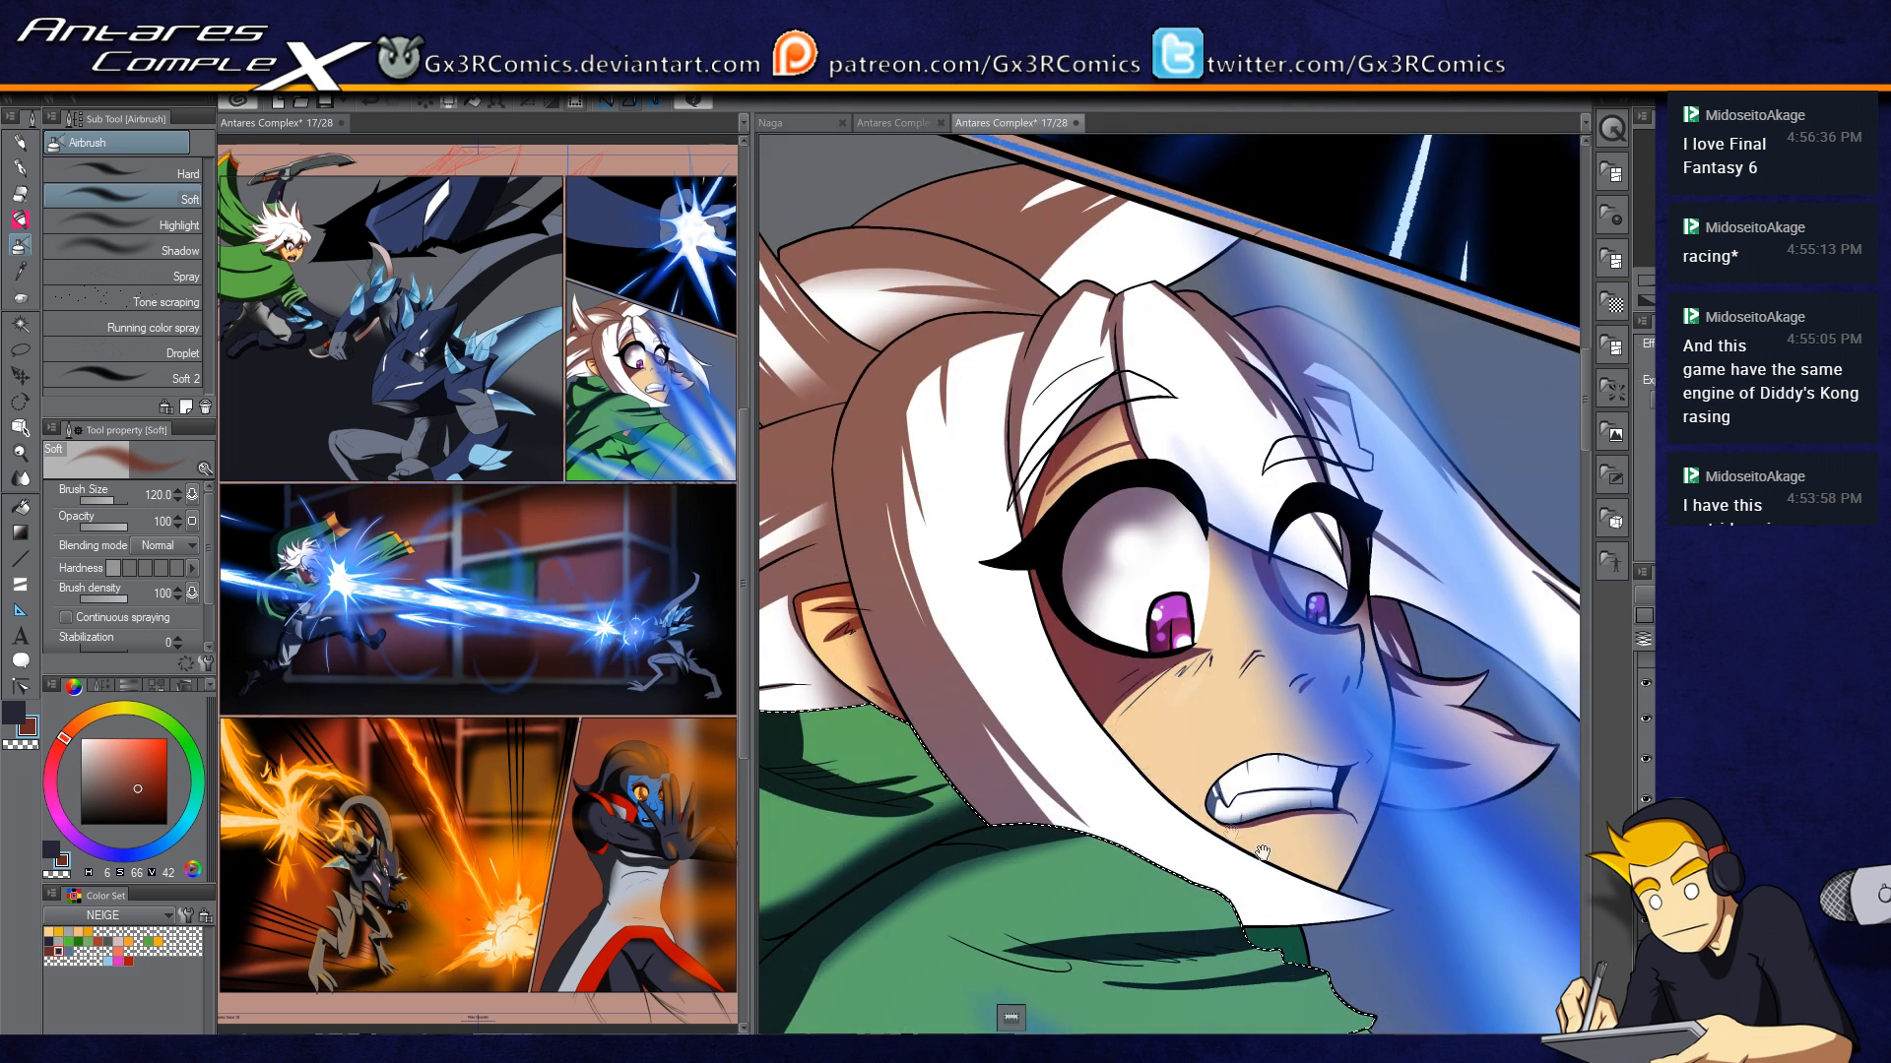
pyautogui.moveTo(1232, 833); pyautogui.dragTo(1011, 640)
pyautogui.moveTo(1187, 779)
pyautogui.mouseDown()
pyautogui.moveTo(1098, 645)
pyautogui.moveTo(1222, 453)
pyautogui.mouseUp()
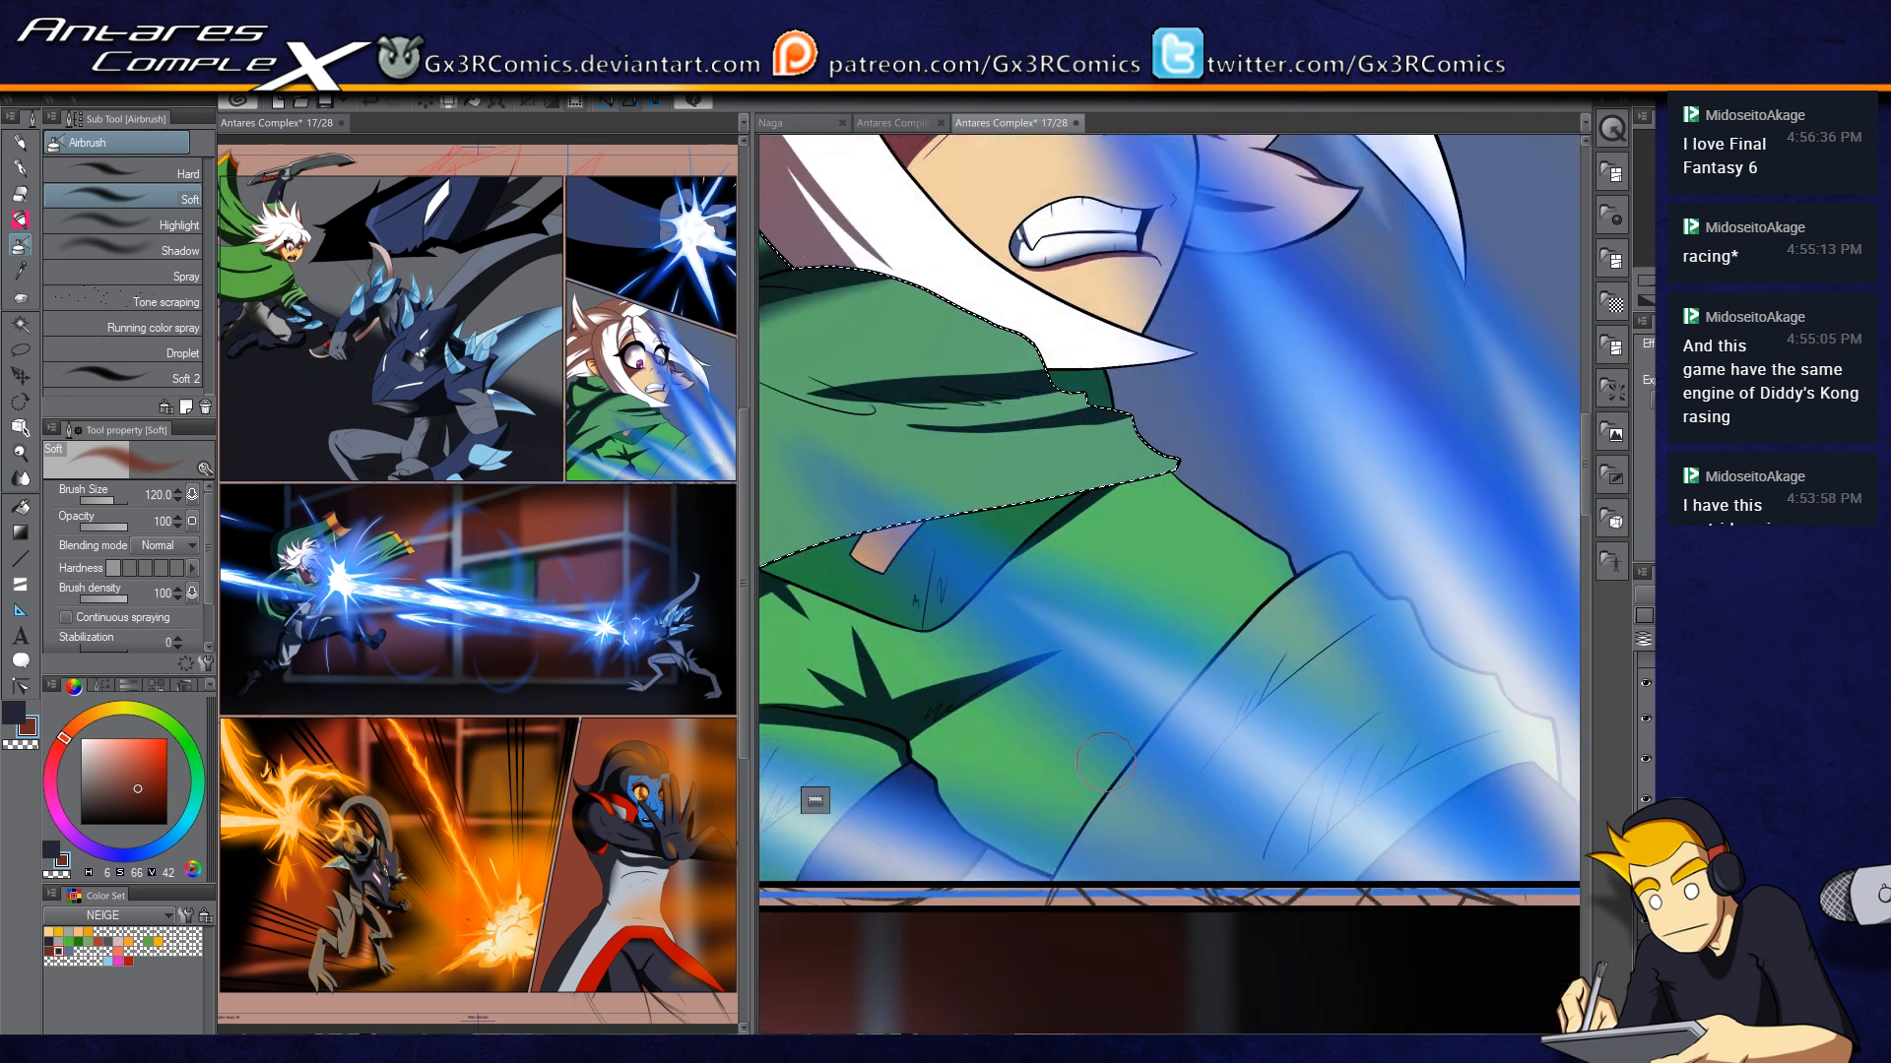
pyautogui.press('w')
pyautogui.press('x')
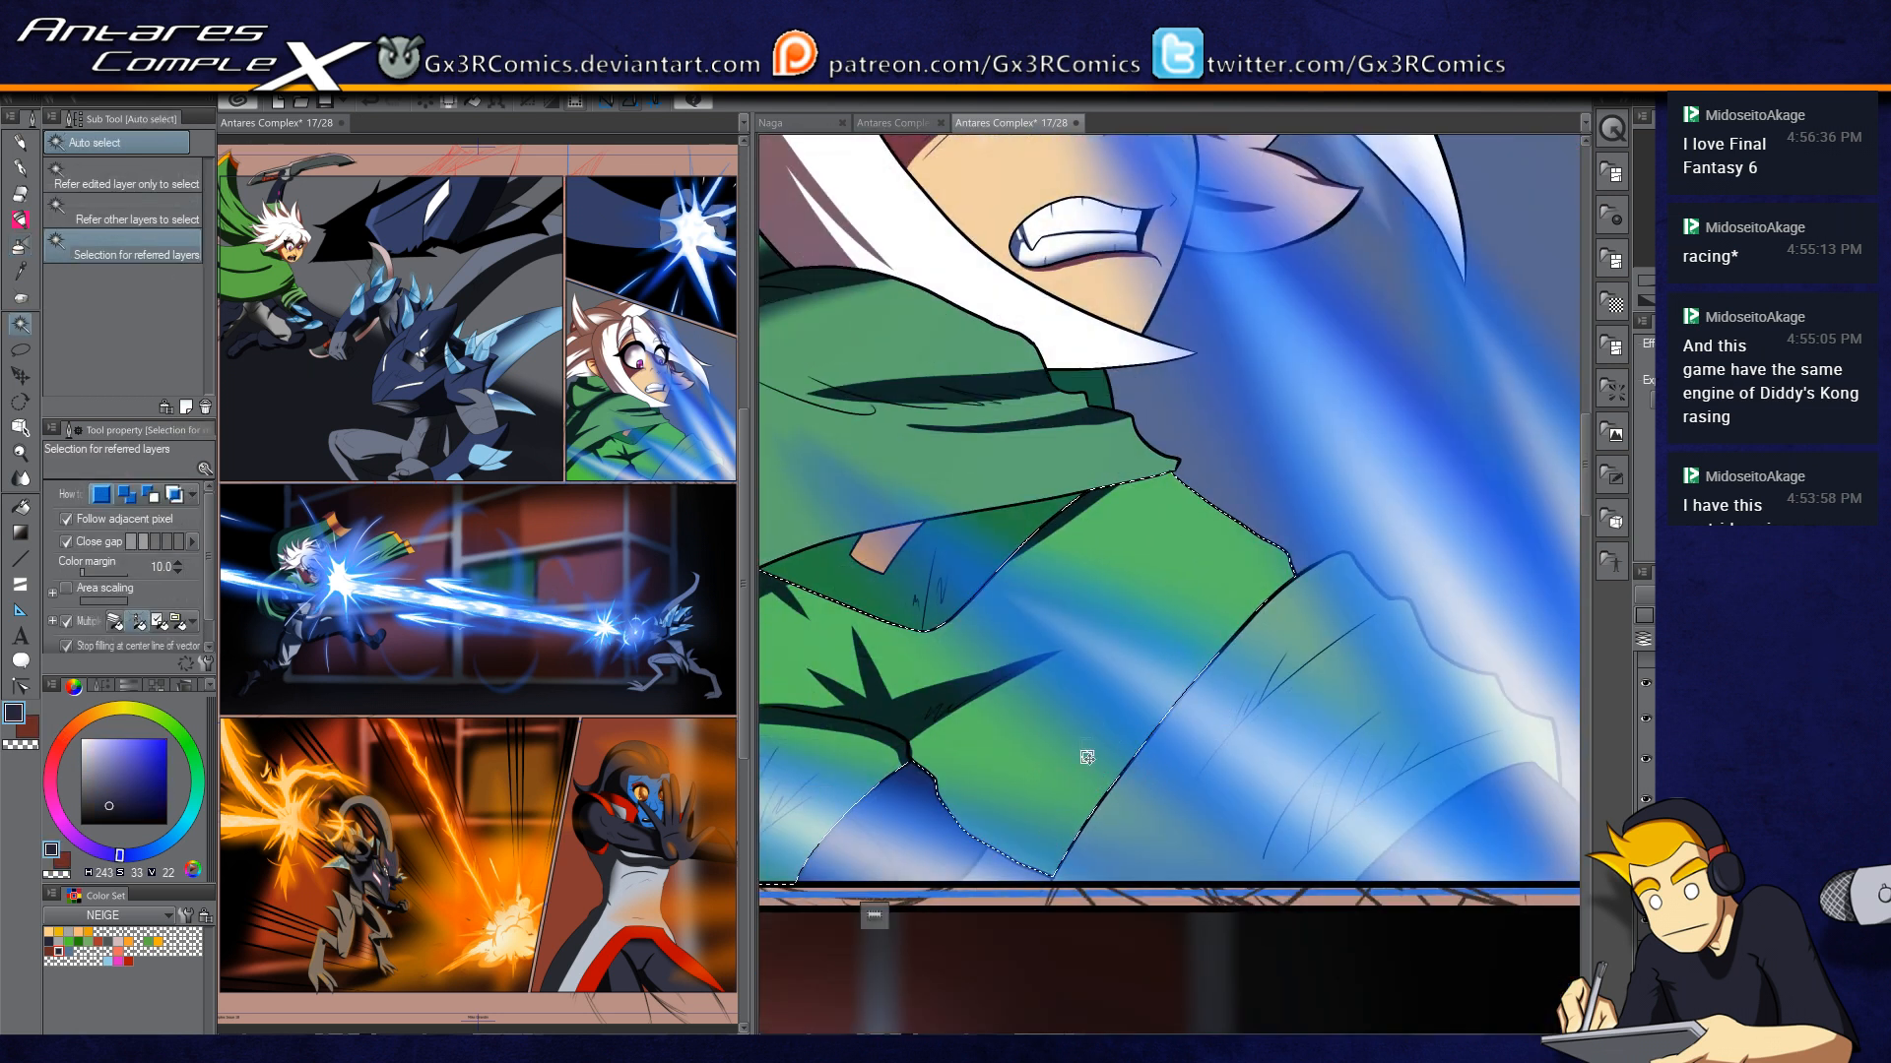
pyautogui.press('b')
pyautogui.press(']')
pyautogui.moveTo(1016, 937)
pyautogui.mouseDown()
pyautogui.moveTo(1228, 663)
pyautogui.moveTo(1050, 864)
pyautogui.moveTo(1252, 603)
pyautogui.mouseUp()
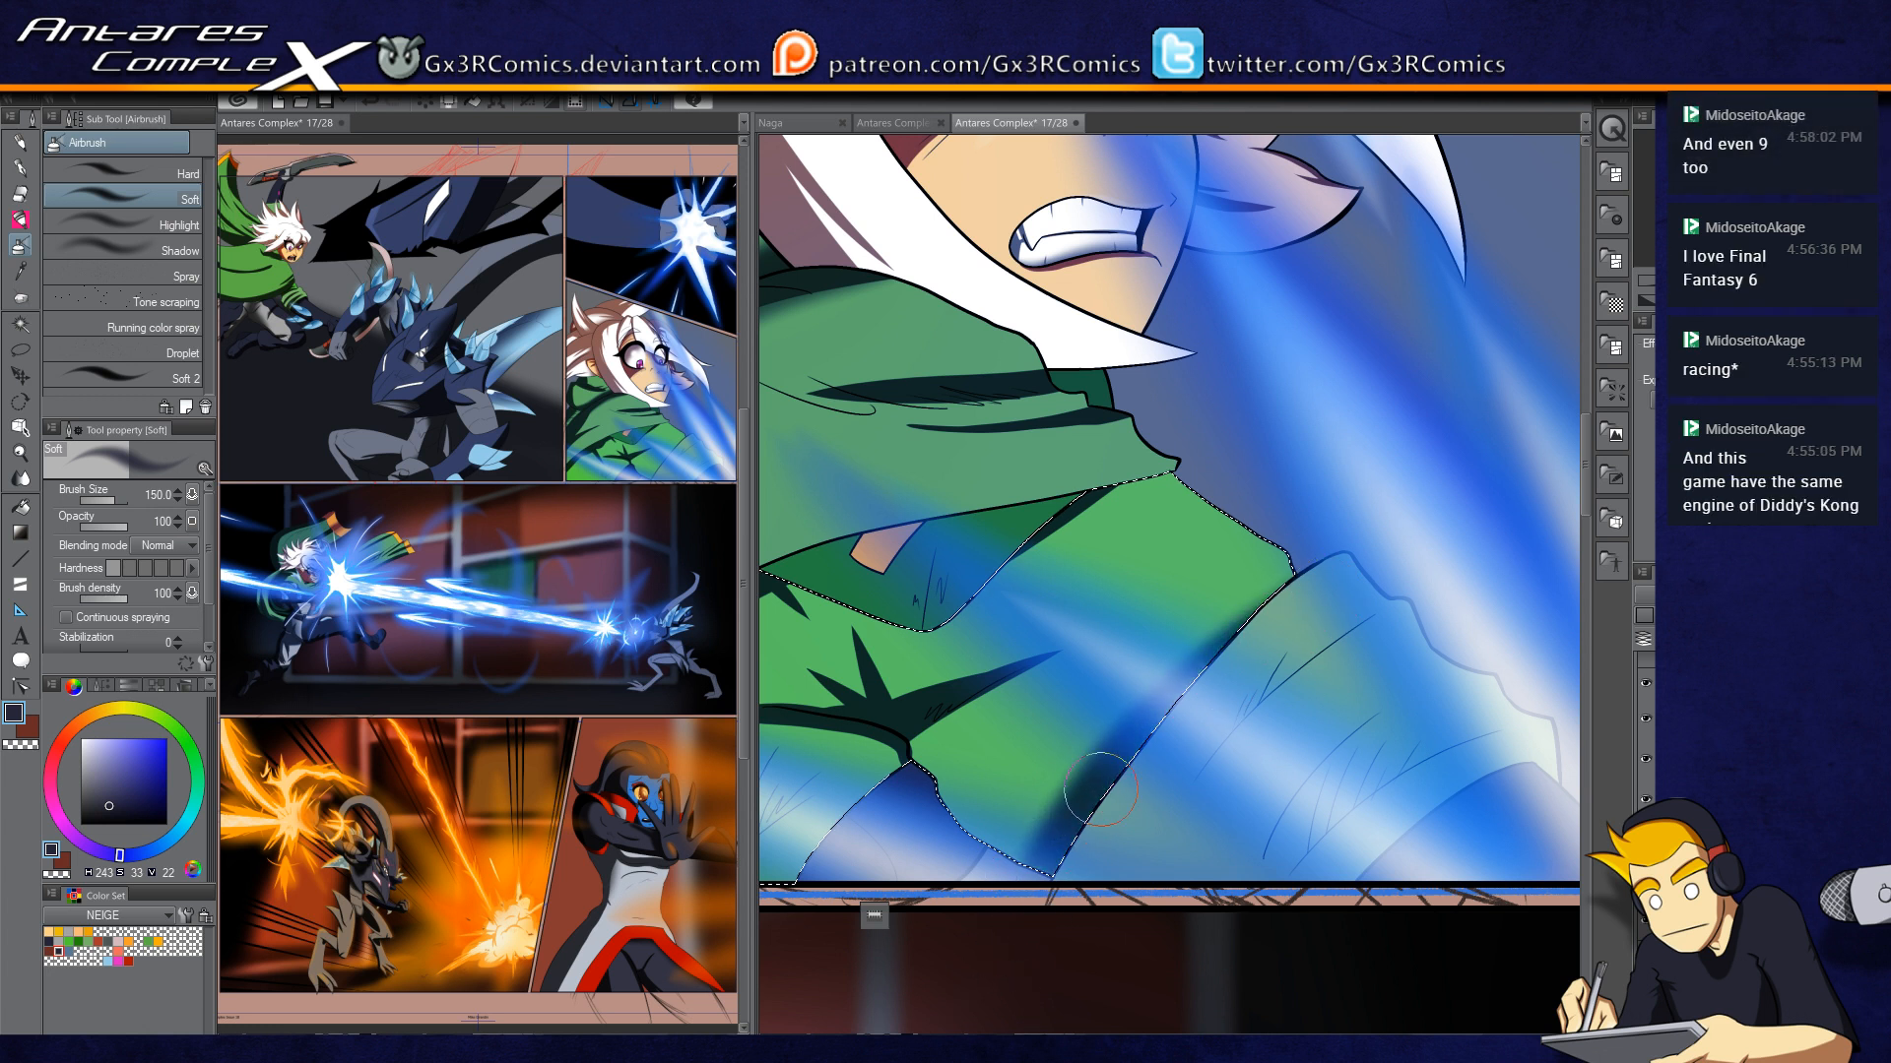
pyautogui.moveTo(1054, 723); pyautogui.dragTo(1128, 682)
pyautogui.press('[')
pyautogui.press(']')
pyautogui.press(']')
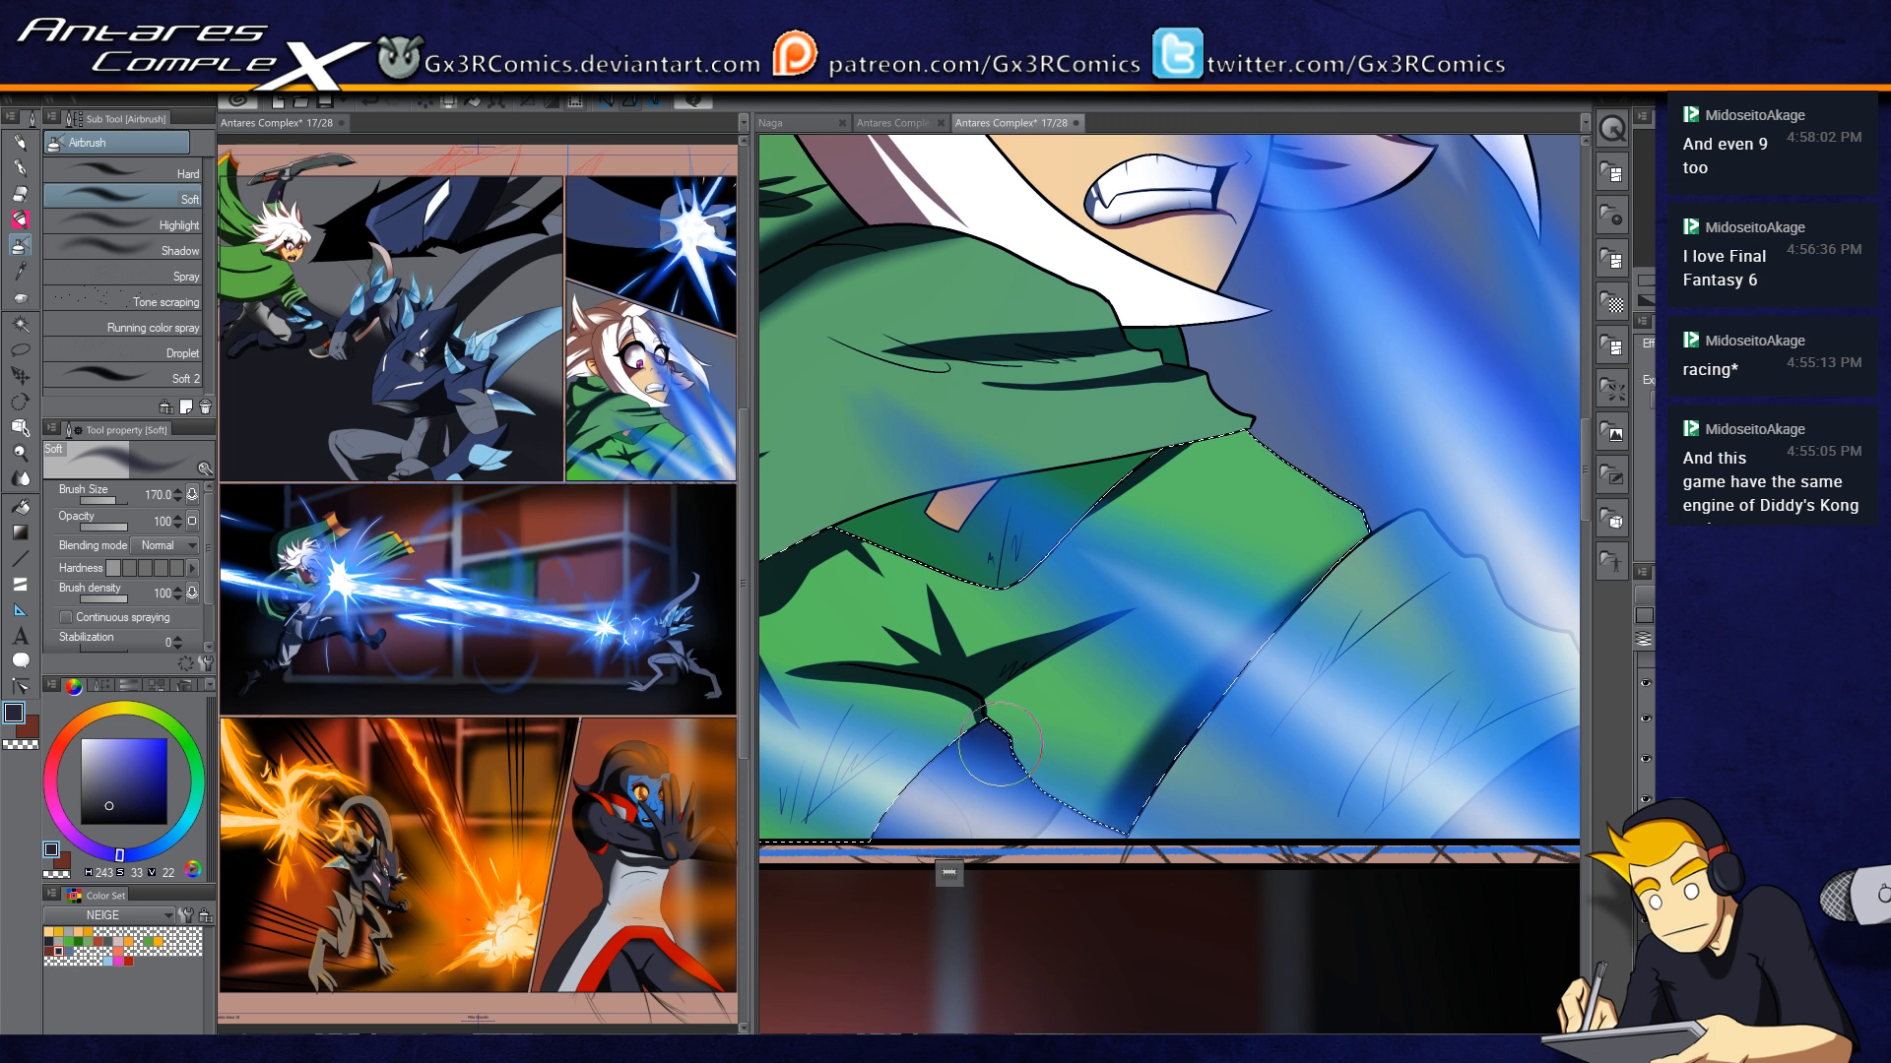
# Step: Extend the sleeve's star-shaped crease shadow with pointed spikes below and beside it, using the SOFT BRUSH at sizes 400 and 250
pyautogui.press('p')
pyautogui.scroll(2, 997, 761)
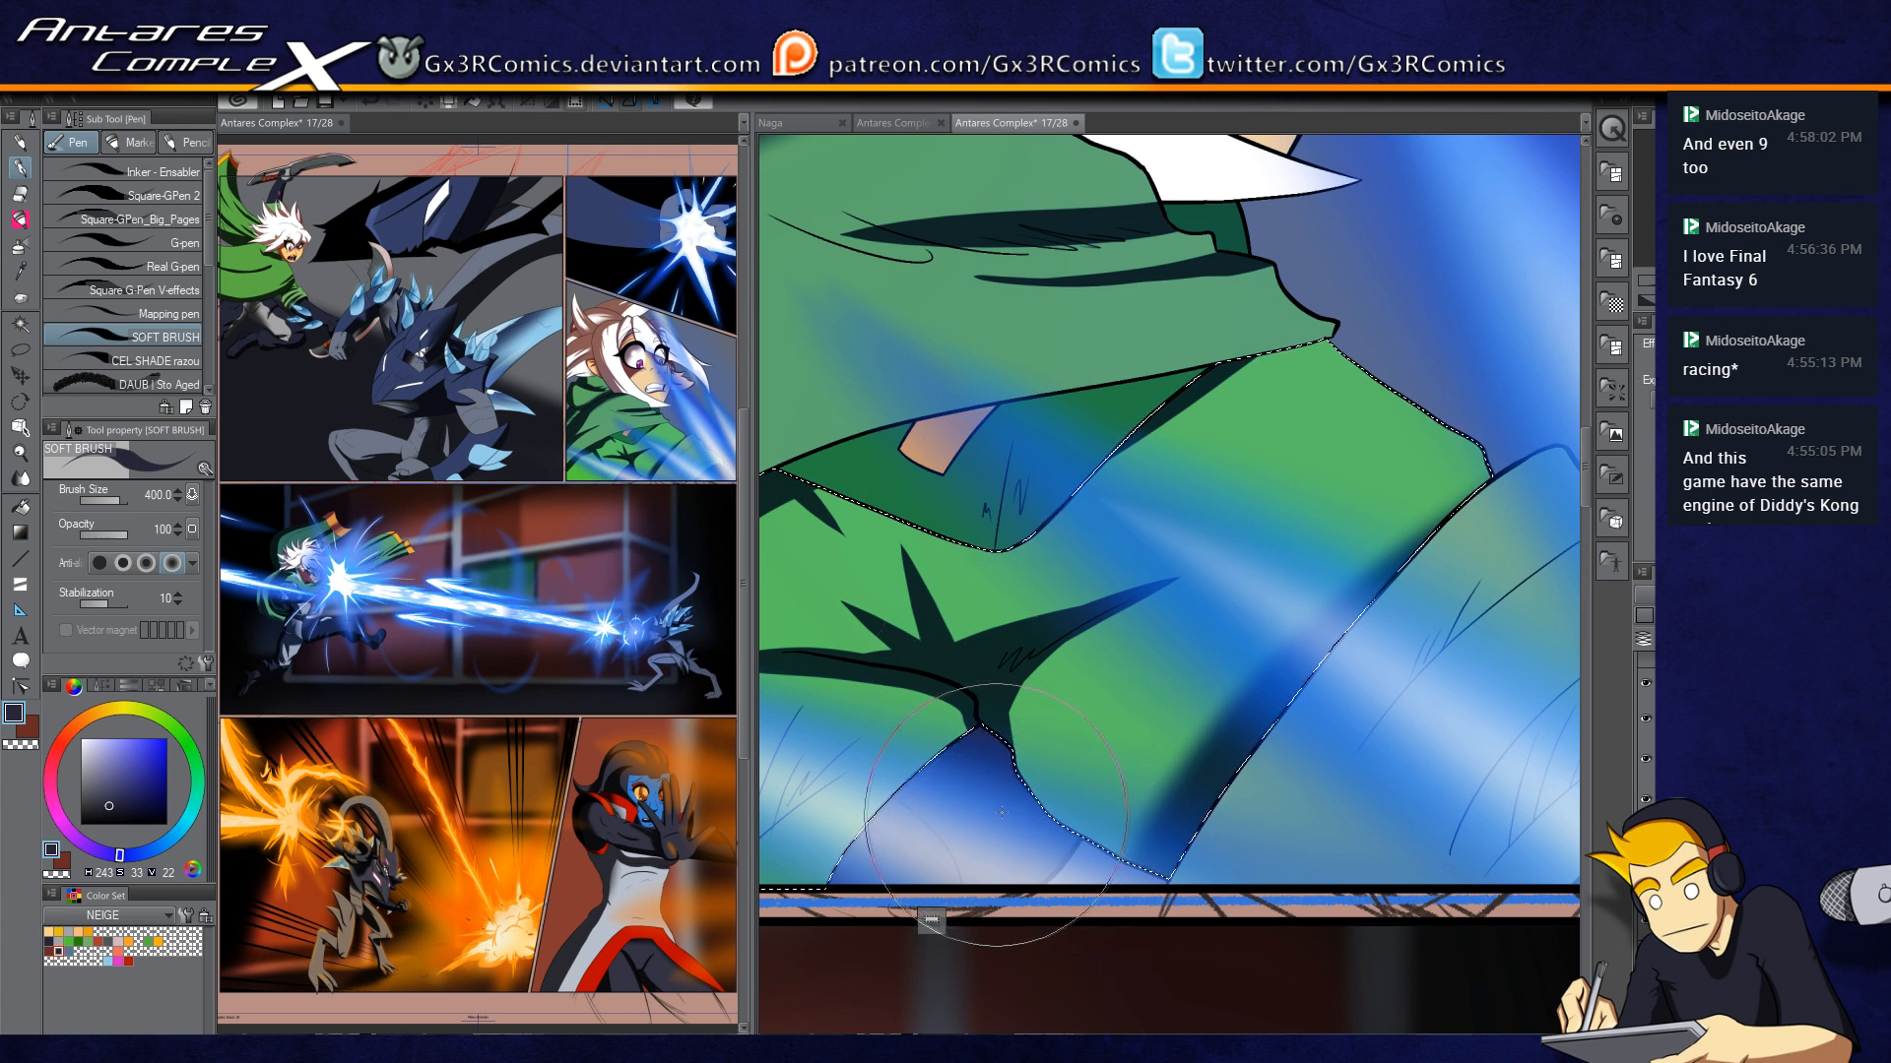
pyautogui.moveTo(971, 816); pyautogui.dragTo(1111, 645)
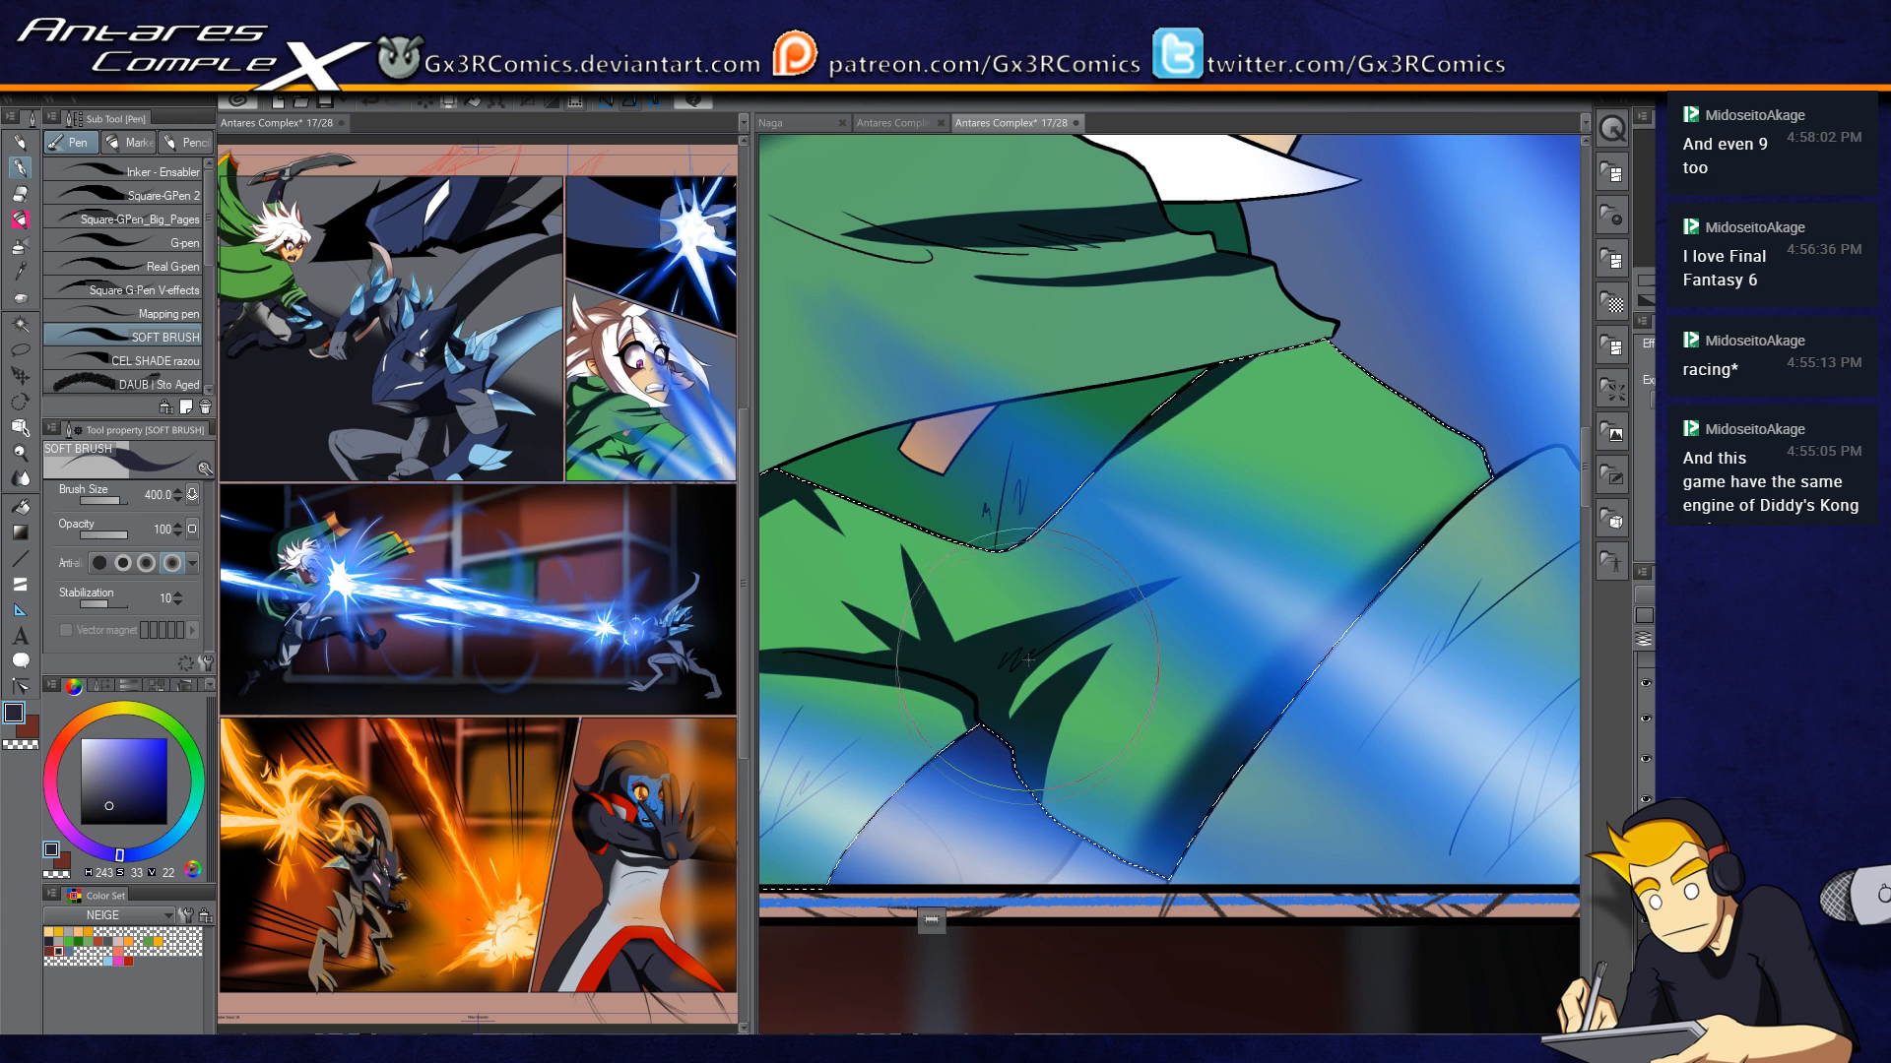
pyautogui.press('[')
pyautogui.press('[')
pyautogui.moveTo(1048, 661)
pyautogui.mouseDown()
pyautogui.moveTo(1039, 697)
pyautogui.moveTo(1095, 655)
pyautogui.mouseUp()
pyautogui.moveTo(929, 510); pyautogui.dragTo(989, 496)
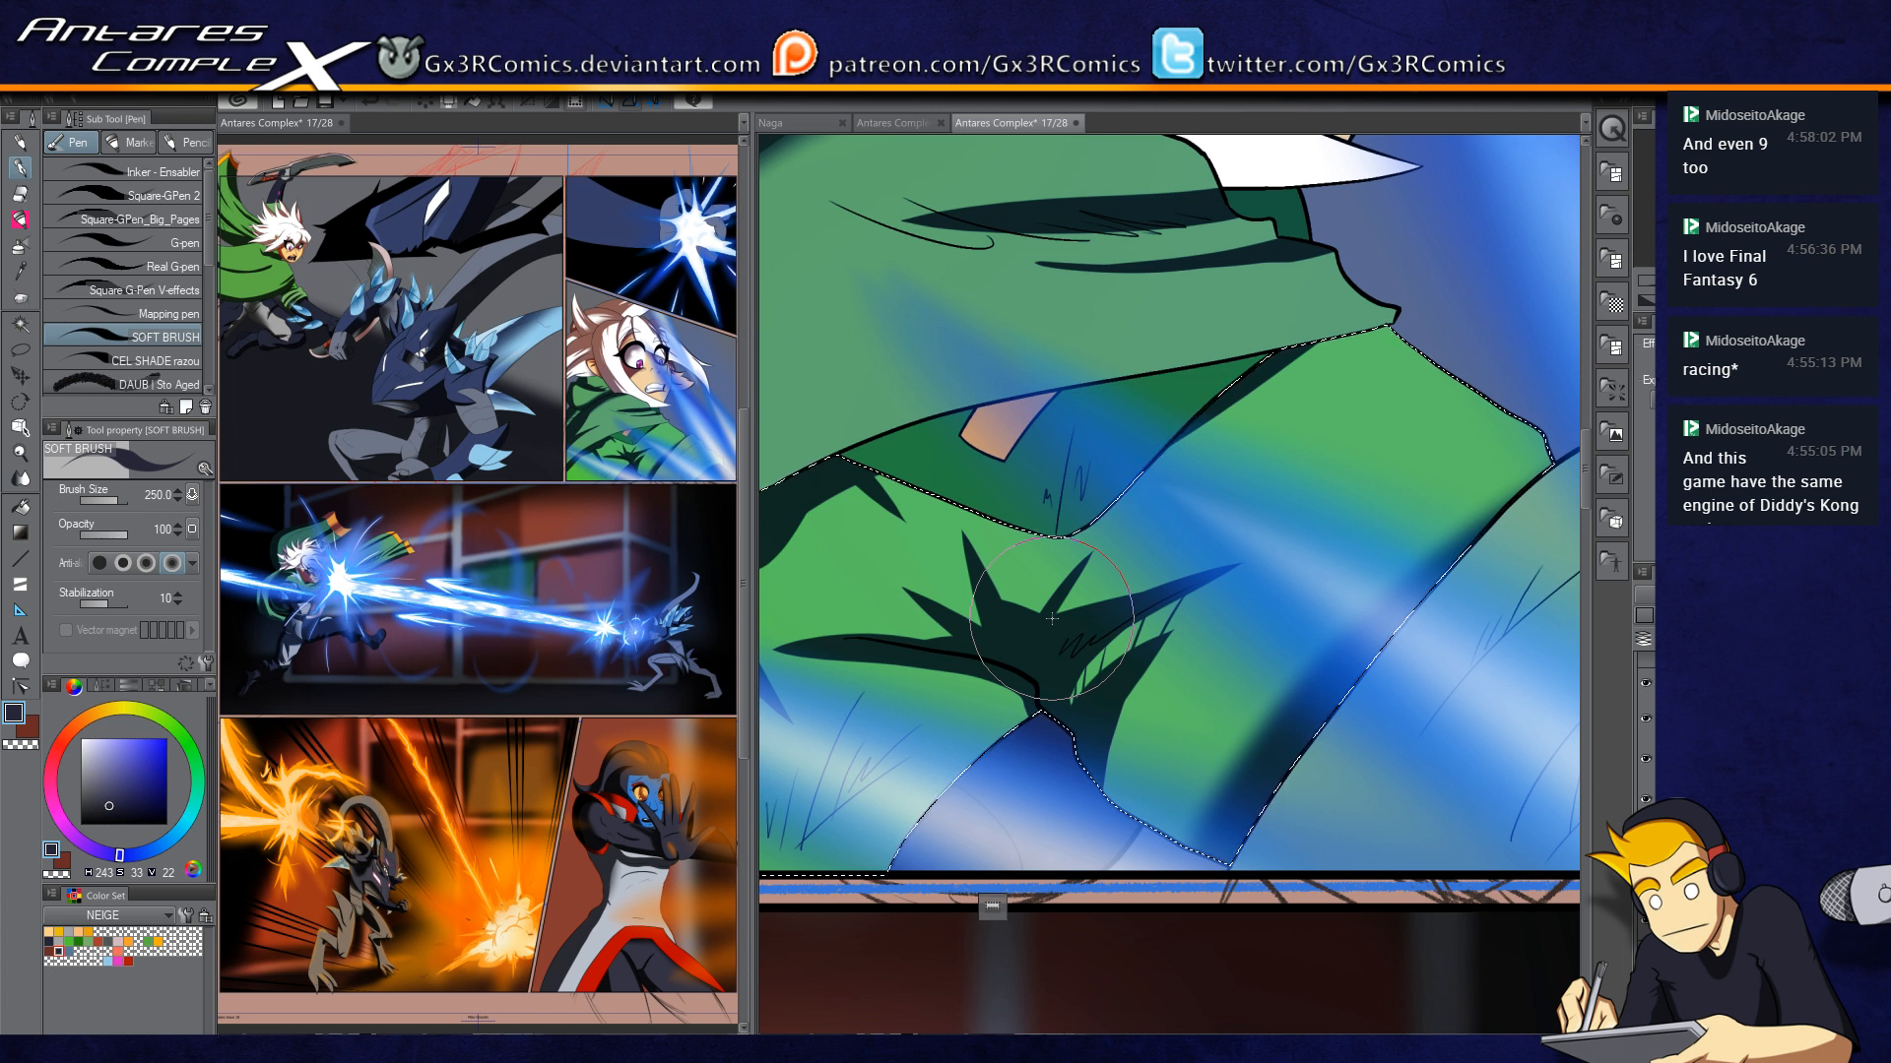
pyautogui.moveTo(1068, 636); pyautogui.dragTo(1300, 540)
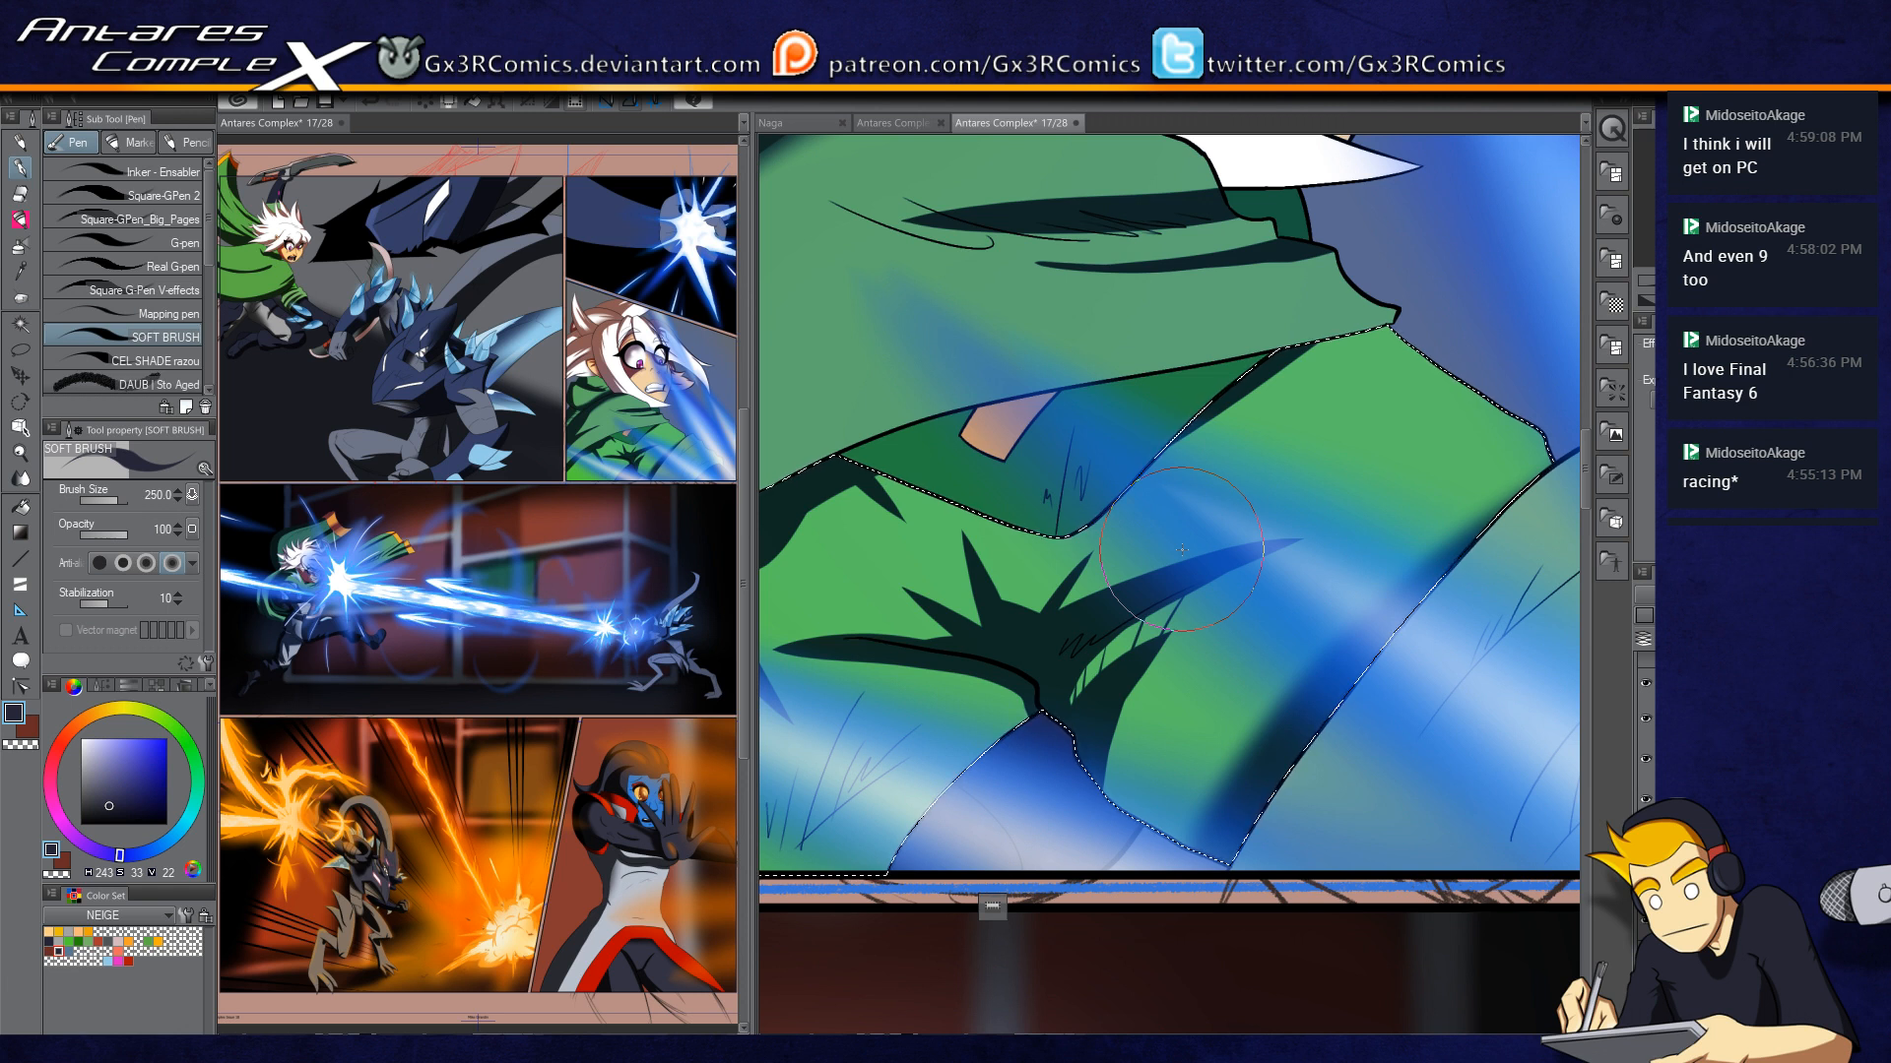
pyautogui.moveTo(920, 756); pyautogui.dragTo(1099, 629)
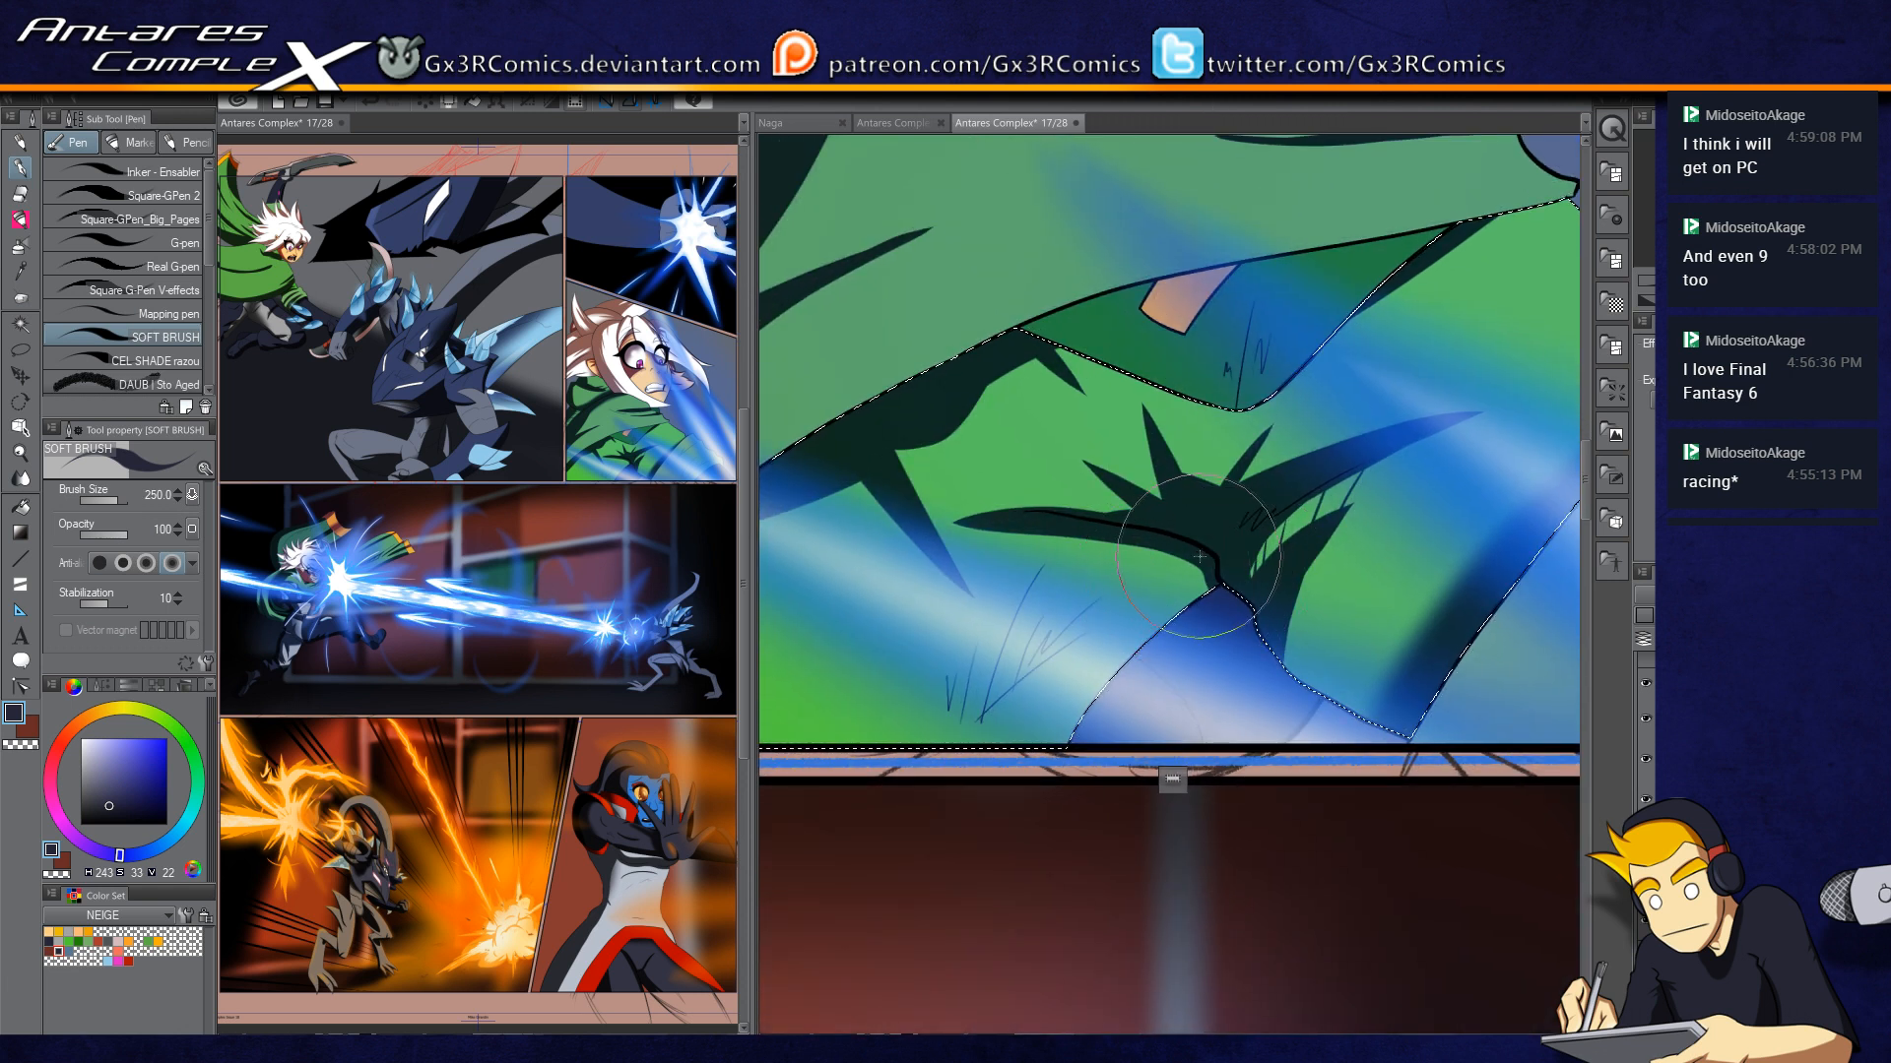
pyautogui.moveTo(1203, 564); pyautogui.dragTo(910, 770)
pyautogui.hotkey('ctrl', 'z')
pyautogui.moveTo(1203, 564)
pyautogui.mouseDown()
pyautogui.moveTo(954, 743)
pyautogui.moveTo(1216, 553)
pyautogui.moveTo(985, 699)
pyautogui.moveTo(958, 743)
pyautogui.mouseUp()
pyautogui.hotkey('ctrl', 'z')
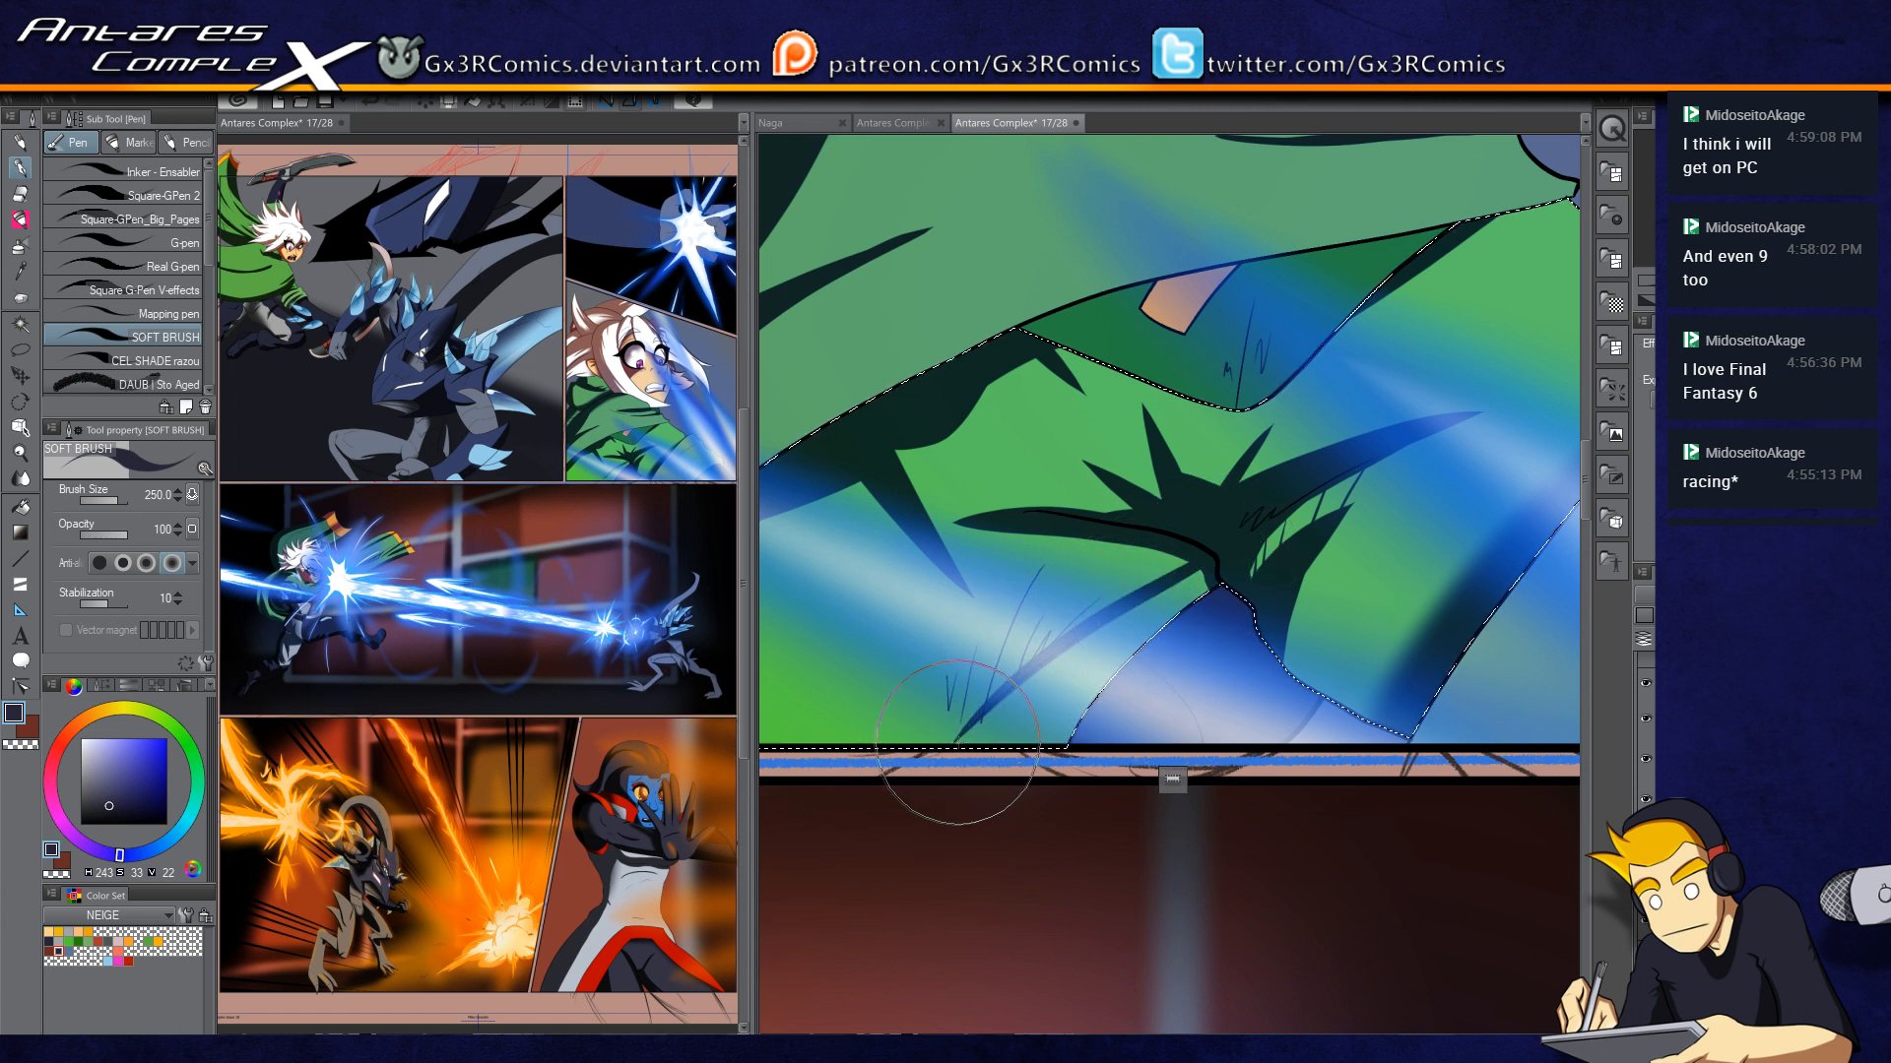
pyautogui.hotkey('ctrl', 'z')
# Step: Paint a long tapering fold shadow from the sleeve's crease diagonally down to the panel's lower border with the SOFT BRUSH at size 250
pyautogui.moveTo(1199, 566); pyautogui.dragTo(957, 750)
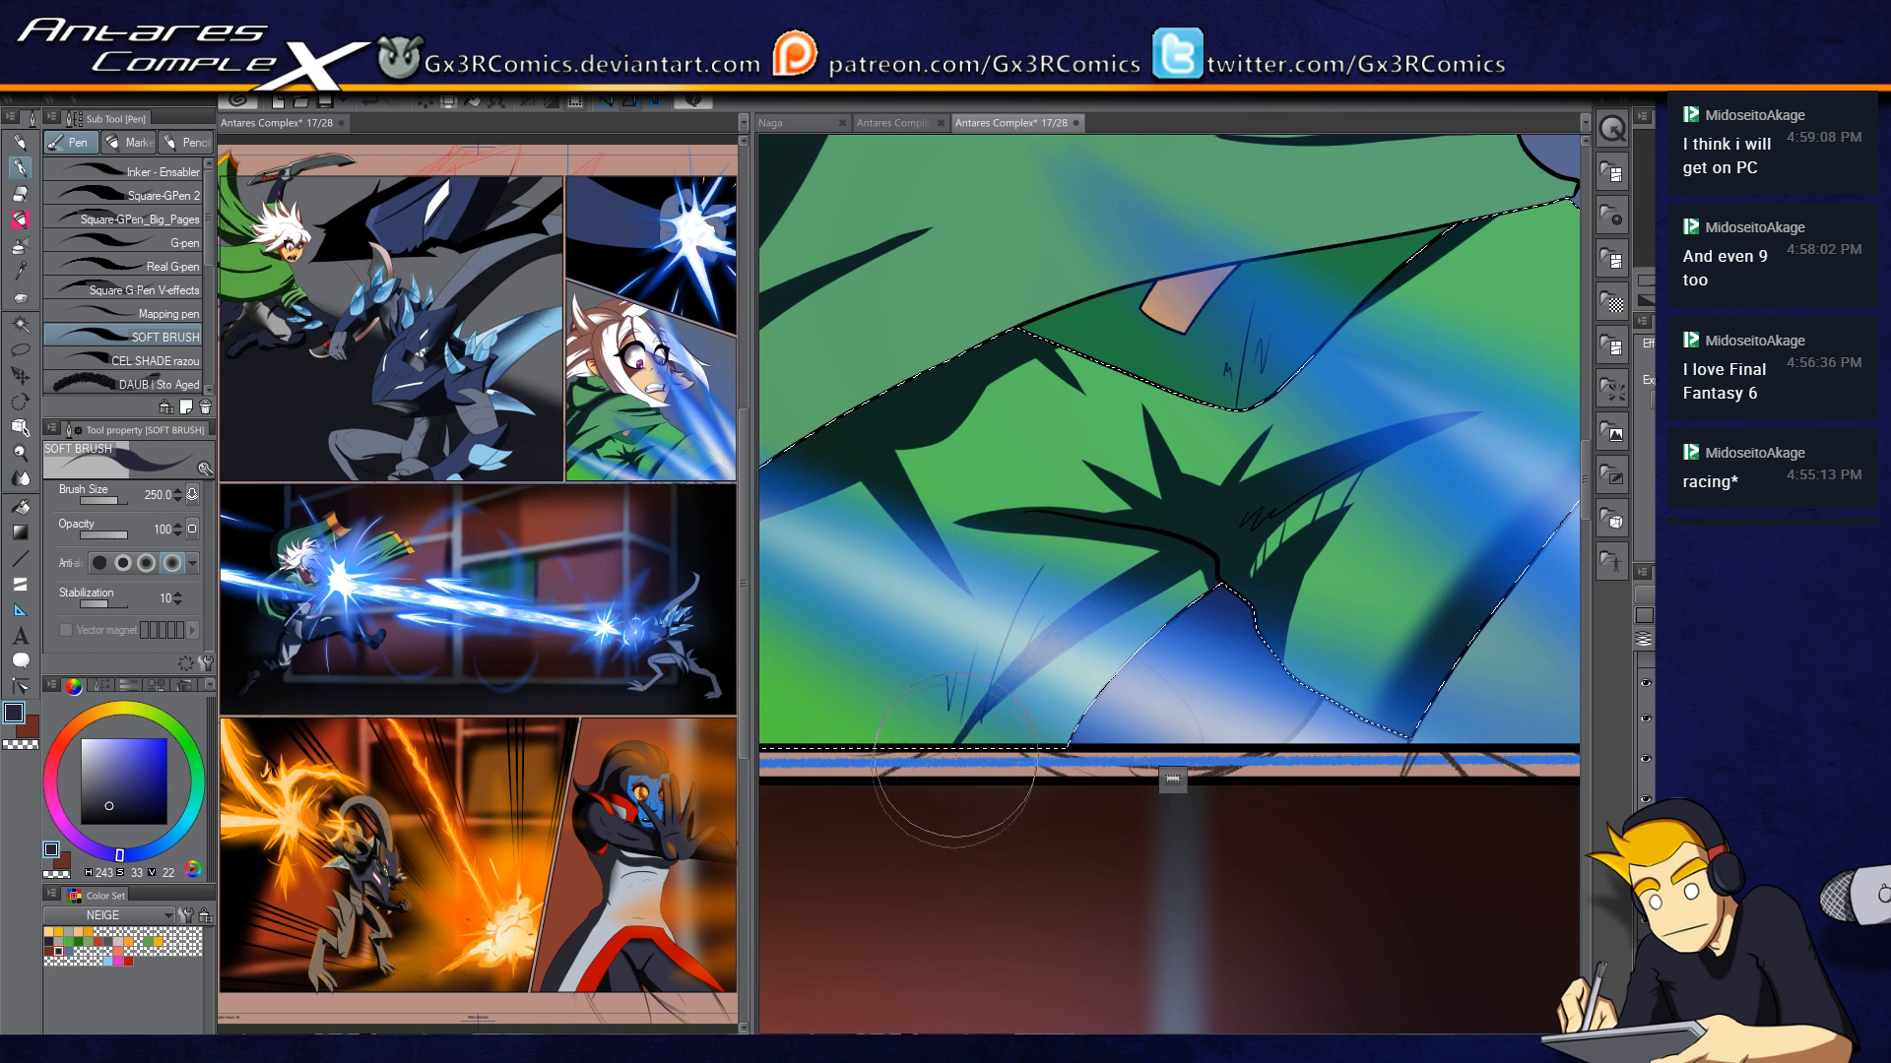
pyautogui.hotkey('ctrl', 'z')
pyautogui.moveTo(1181, 568); pyautogui.dragTo(950, 756)
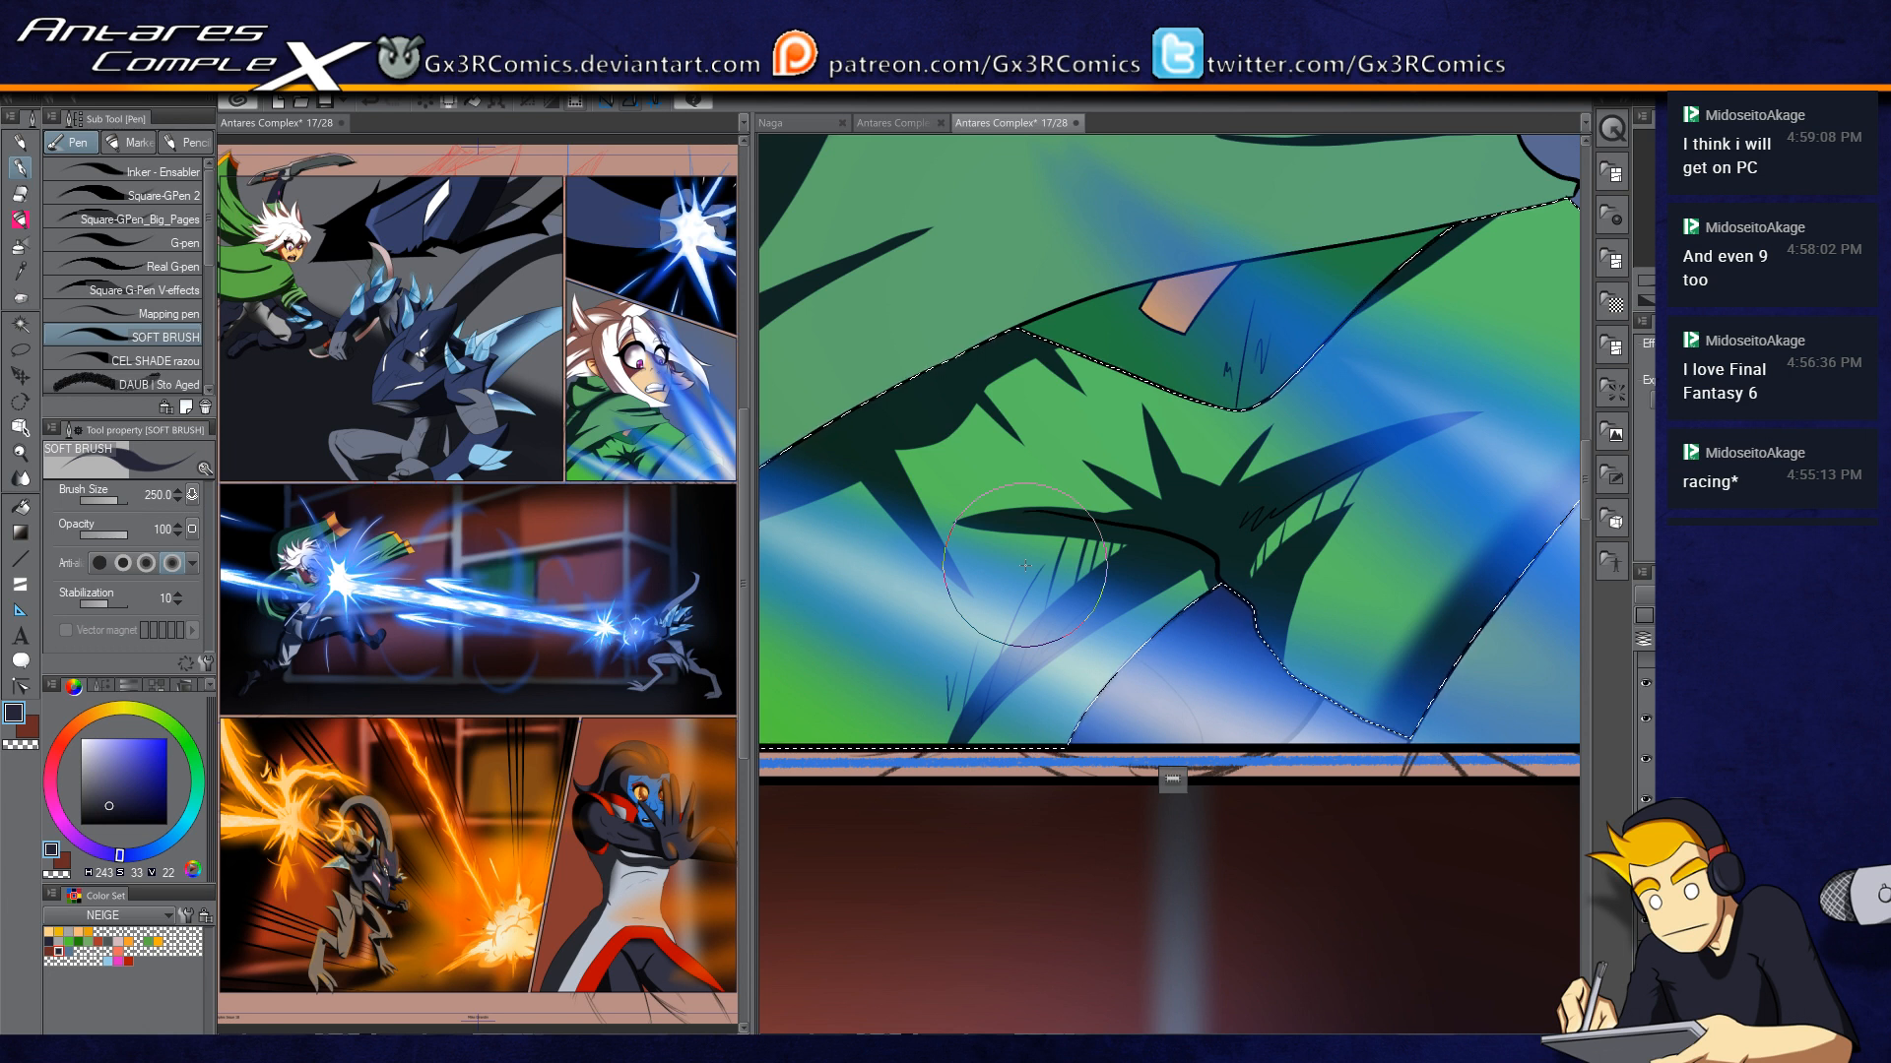
# Step: Replace the sleeve selection with the dark green area under the cape's hem and shade its upper edge using the SOFT BRUSH at size 500
pyautogui.hotkey('ctrl', 'd')
pyautogui.press('w')
pyautogui.click(1115, 317)
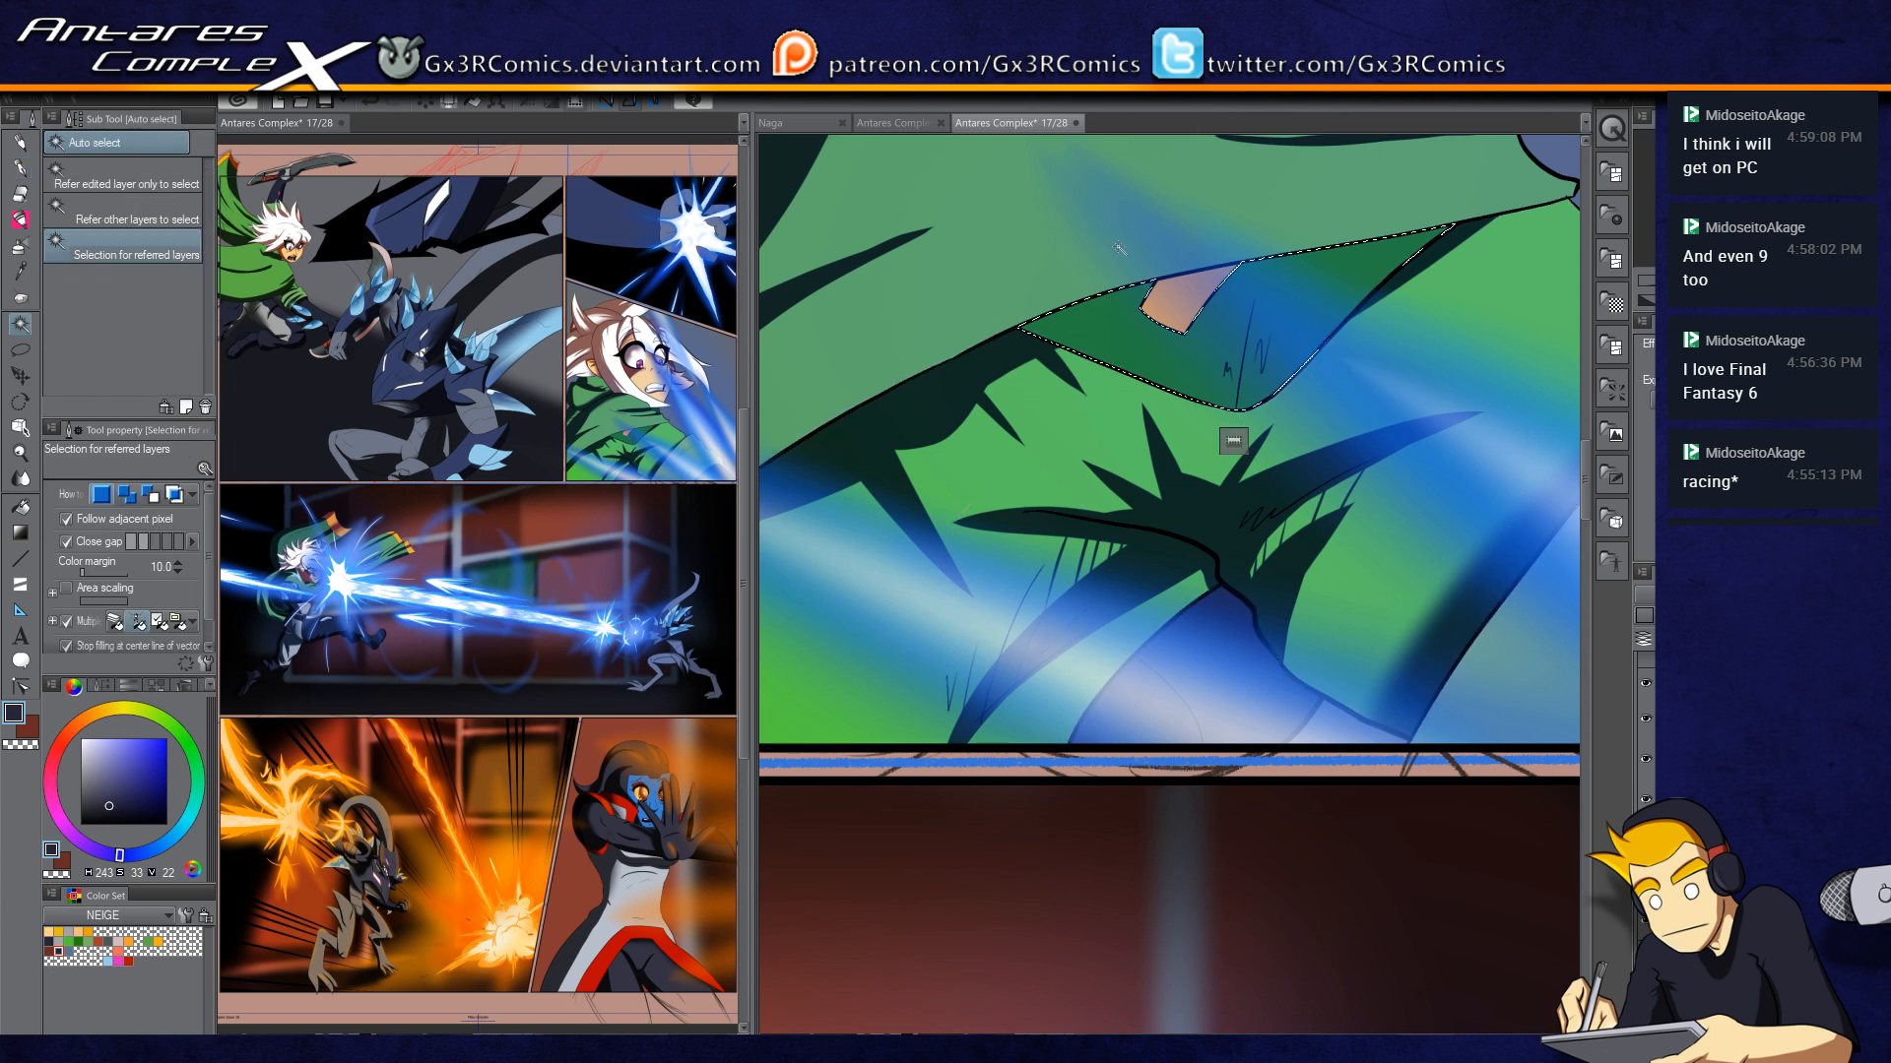
pyautogui.press('p')
pyautogui.press(']')
pyautogui.moveTo(1042, 224); pyautogui.dragTo(1093, 461)
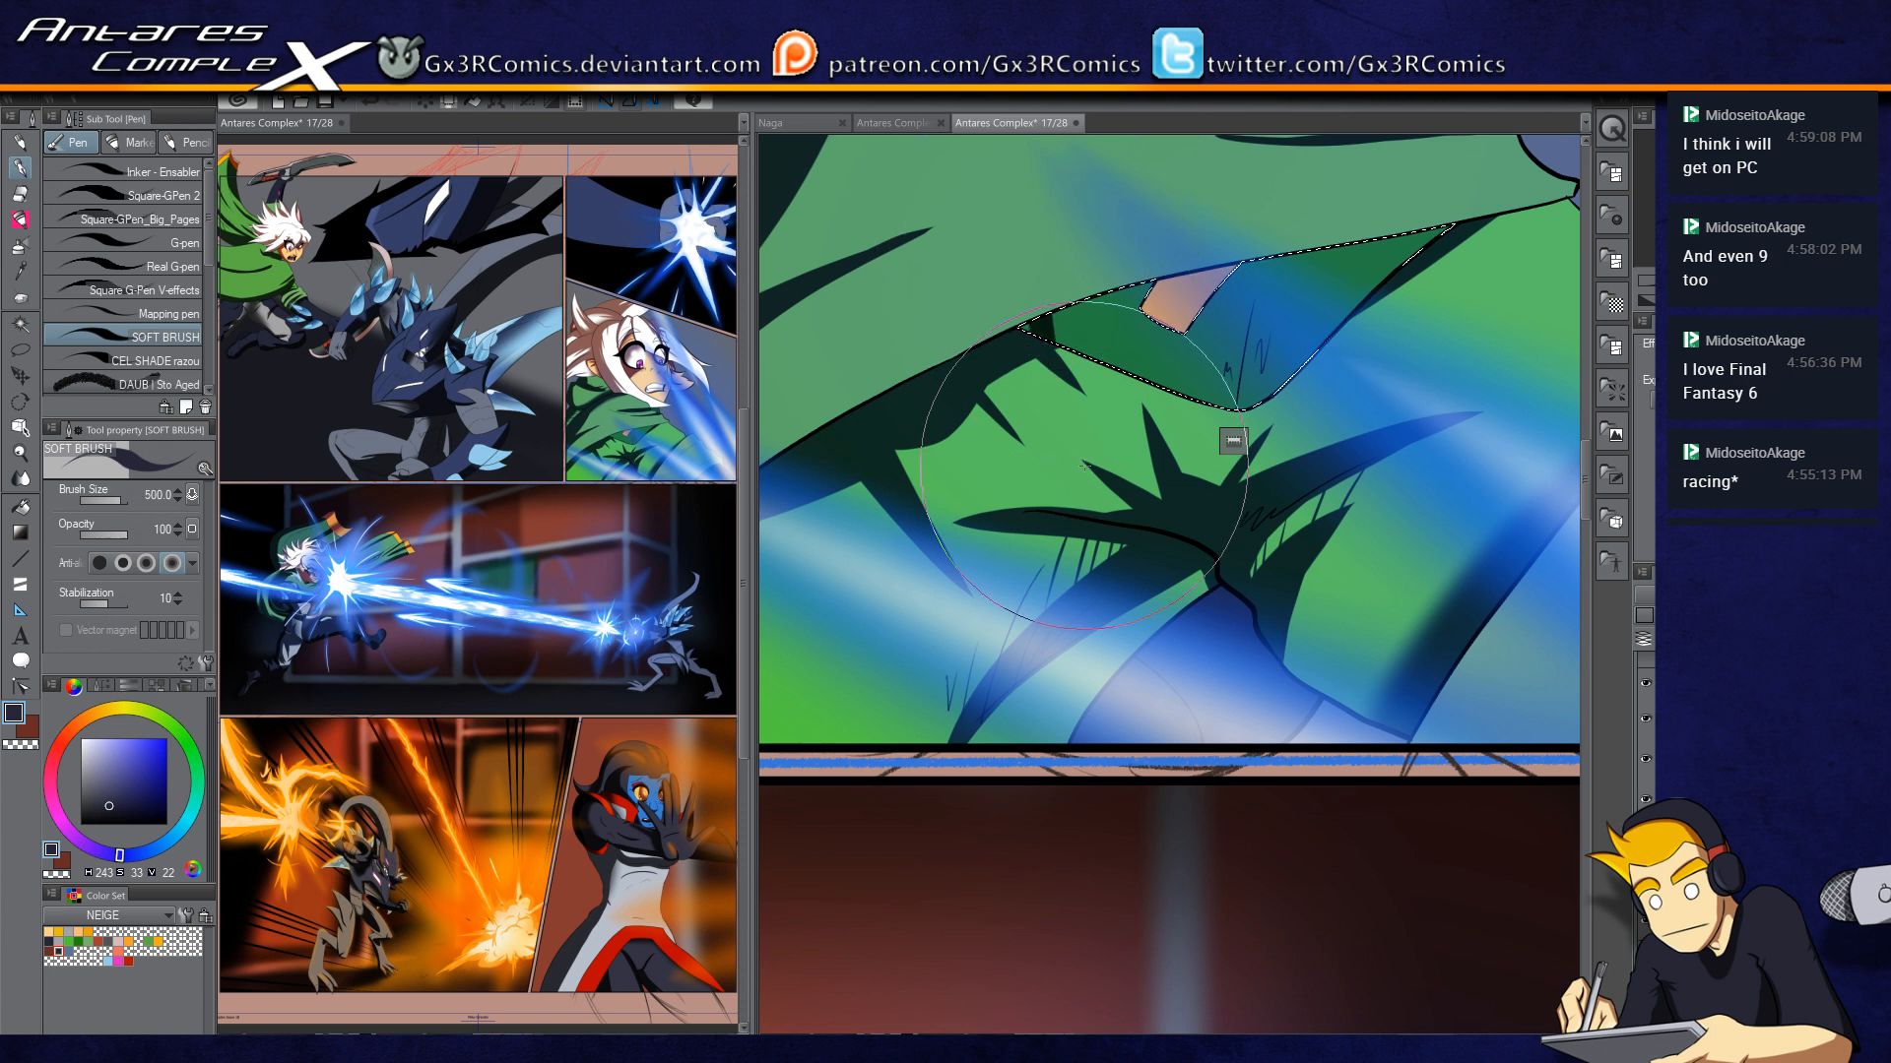
pyautogui.moveTo(1016, 224); pyautogui.dragTo(1099, 502)
pyautogui.moveTo(972, 408)
pyautogui.mouseDown()
pyautogui.moveTo(1283, 203)
pyautogui.moveTo(1152, 286)
pyautogui.mouseUp()
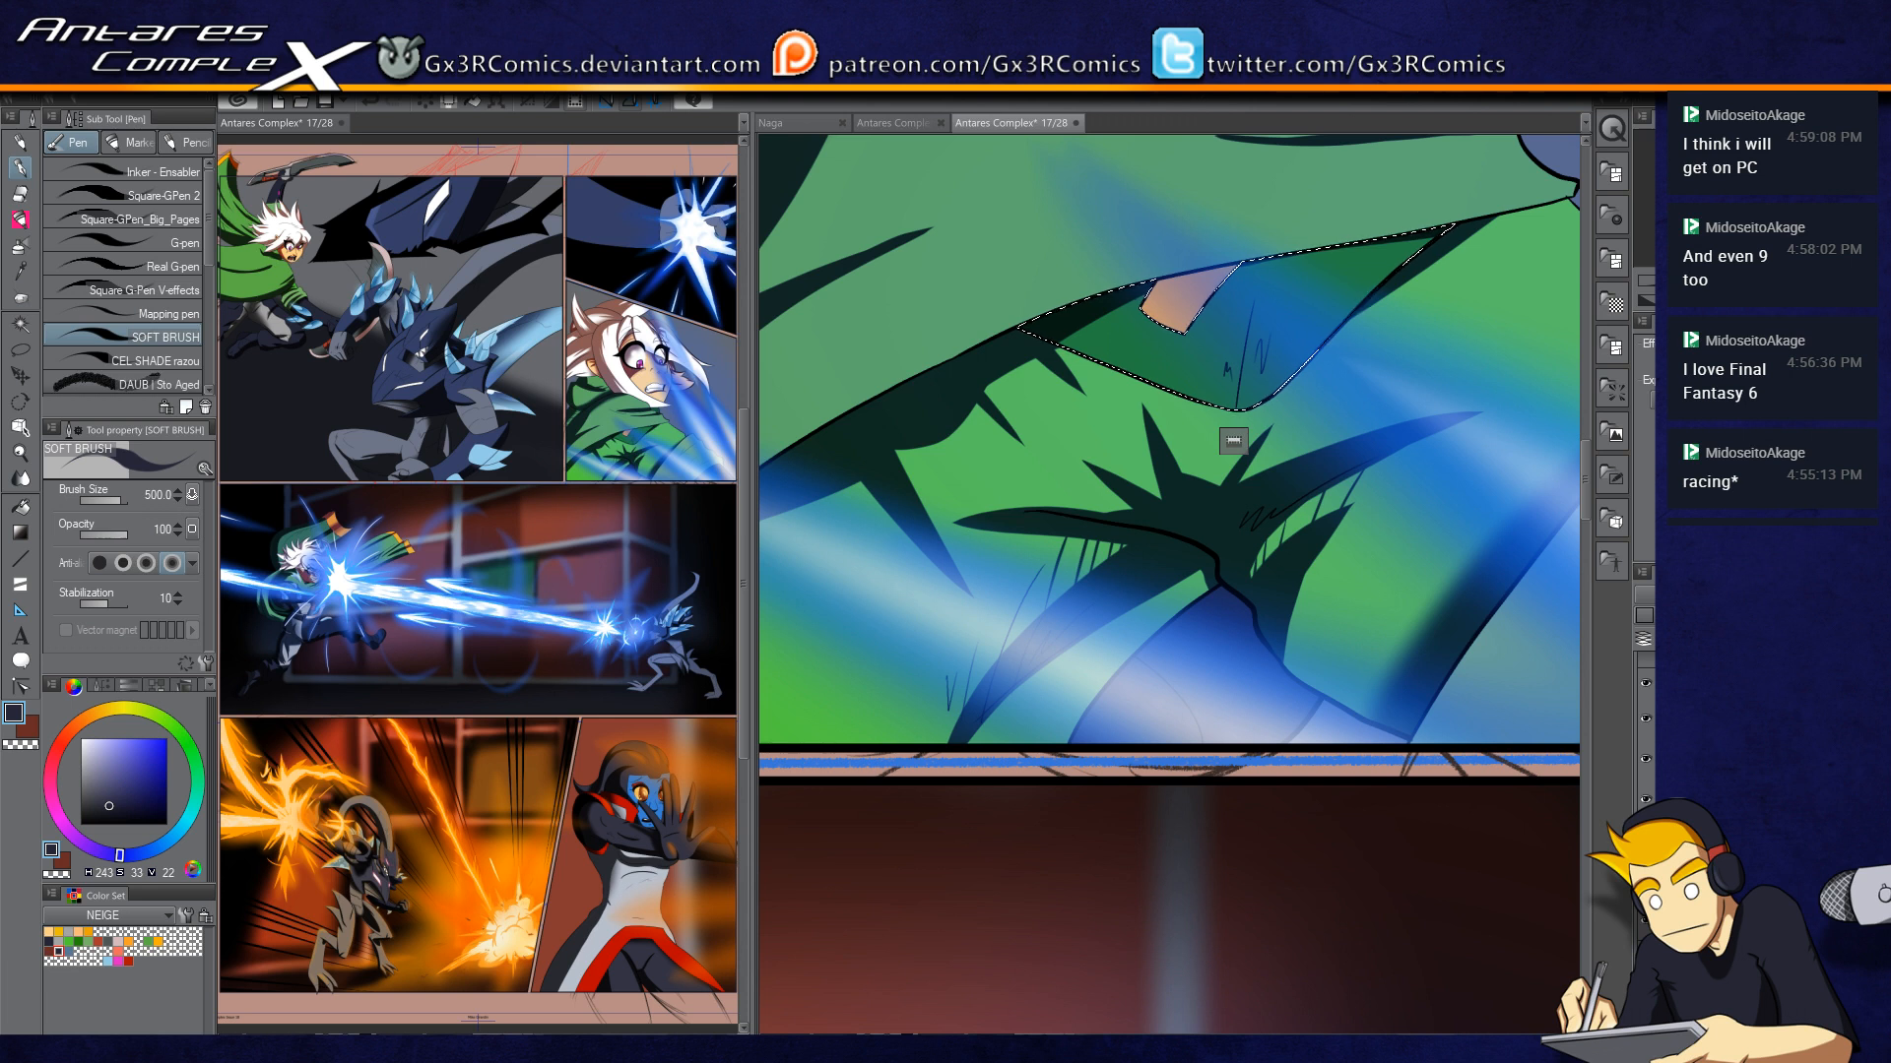
pyautogui.moveTo(1021, 292); pyautogui.dragTo(957, 522)
# Step: Select the blue arm in the glowing fist panel and paint a dark shadow band along its upper edge with the SOFT BRUSH at size 600
pyautogui.moveTo(1093, 157)
pyautogui.mouseDown()
pyautogui.moveTo(1145, 387)
pyautogui.moveTo(1248, 481)
pyautogui.mouseUp()
pyautogui.press('w')
pyautogui.scroll(2, 1148, 546)
pyautogui.scroll(-3, 1148, 546)
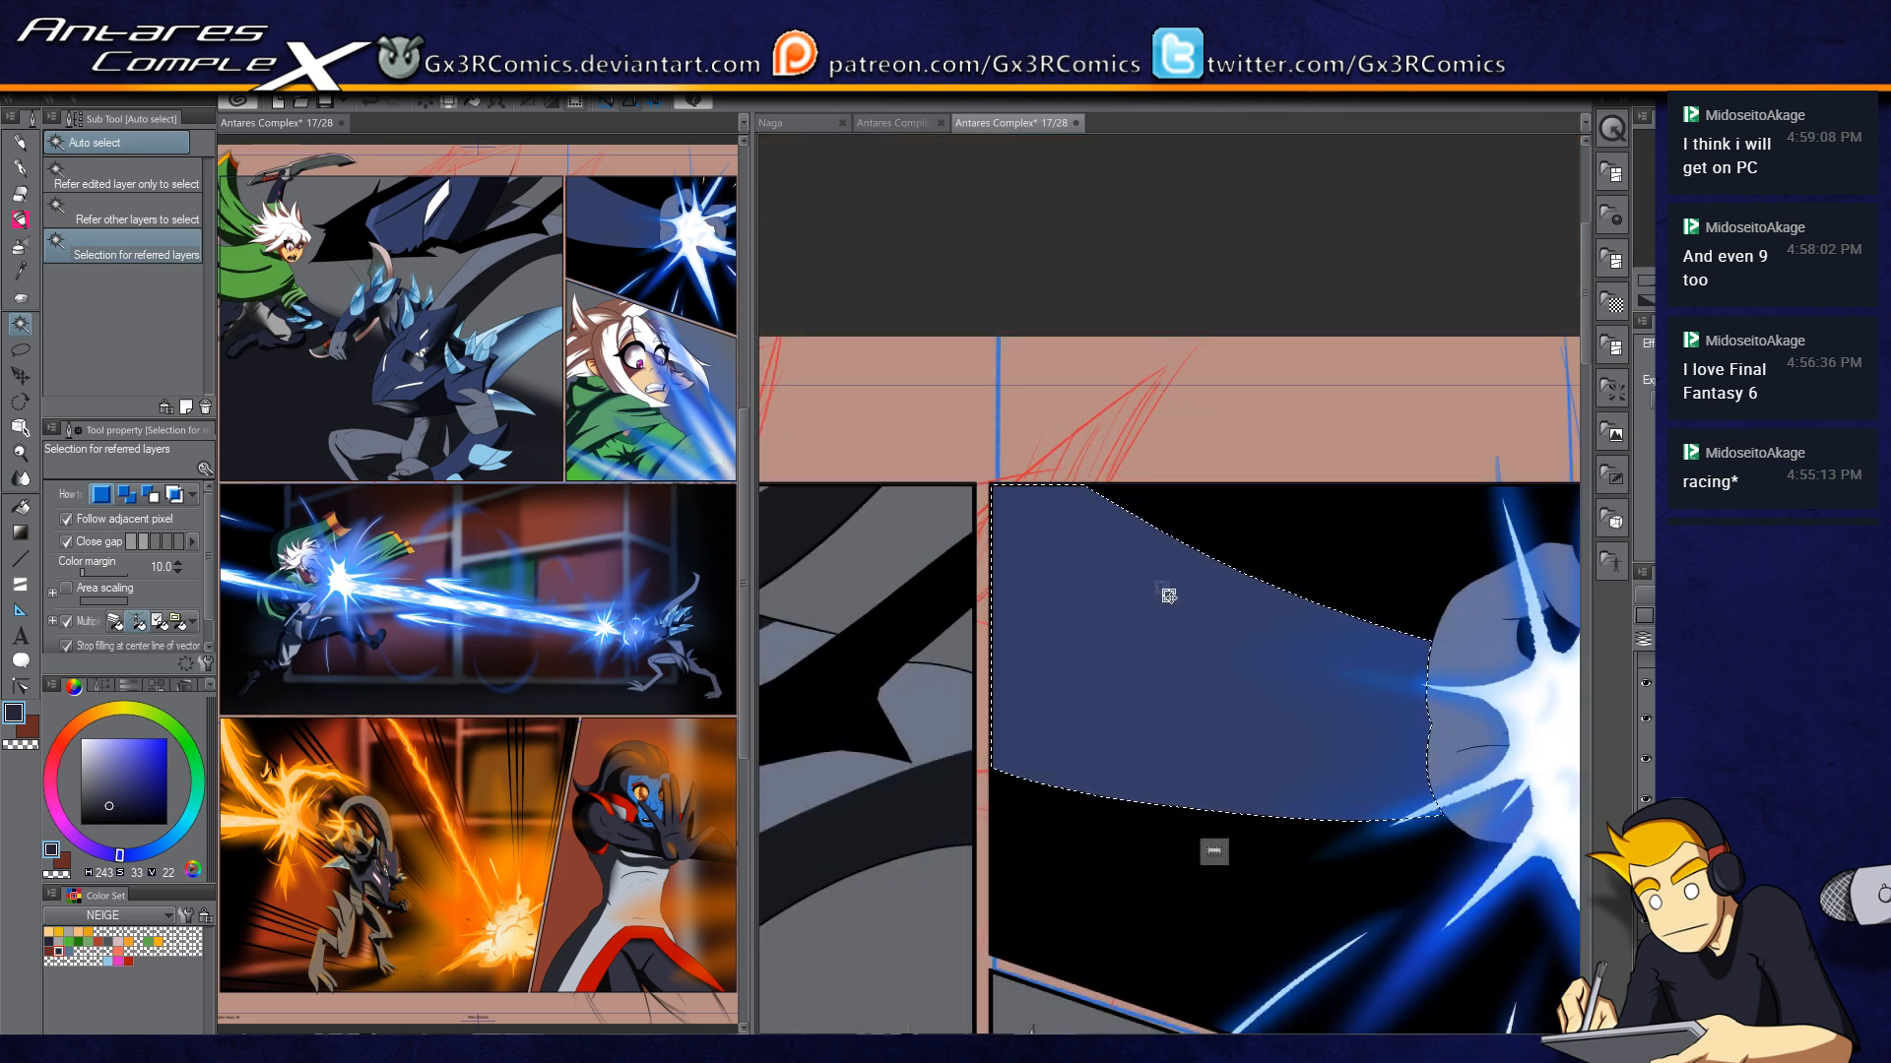
pyautogui.moveTo(1165, 590); pyautogui.dragTo(933, 475)
pyautogui.press('p')
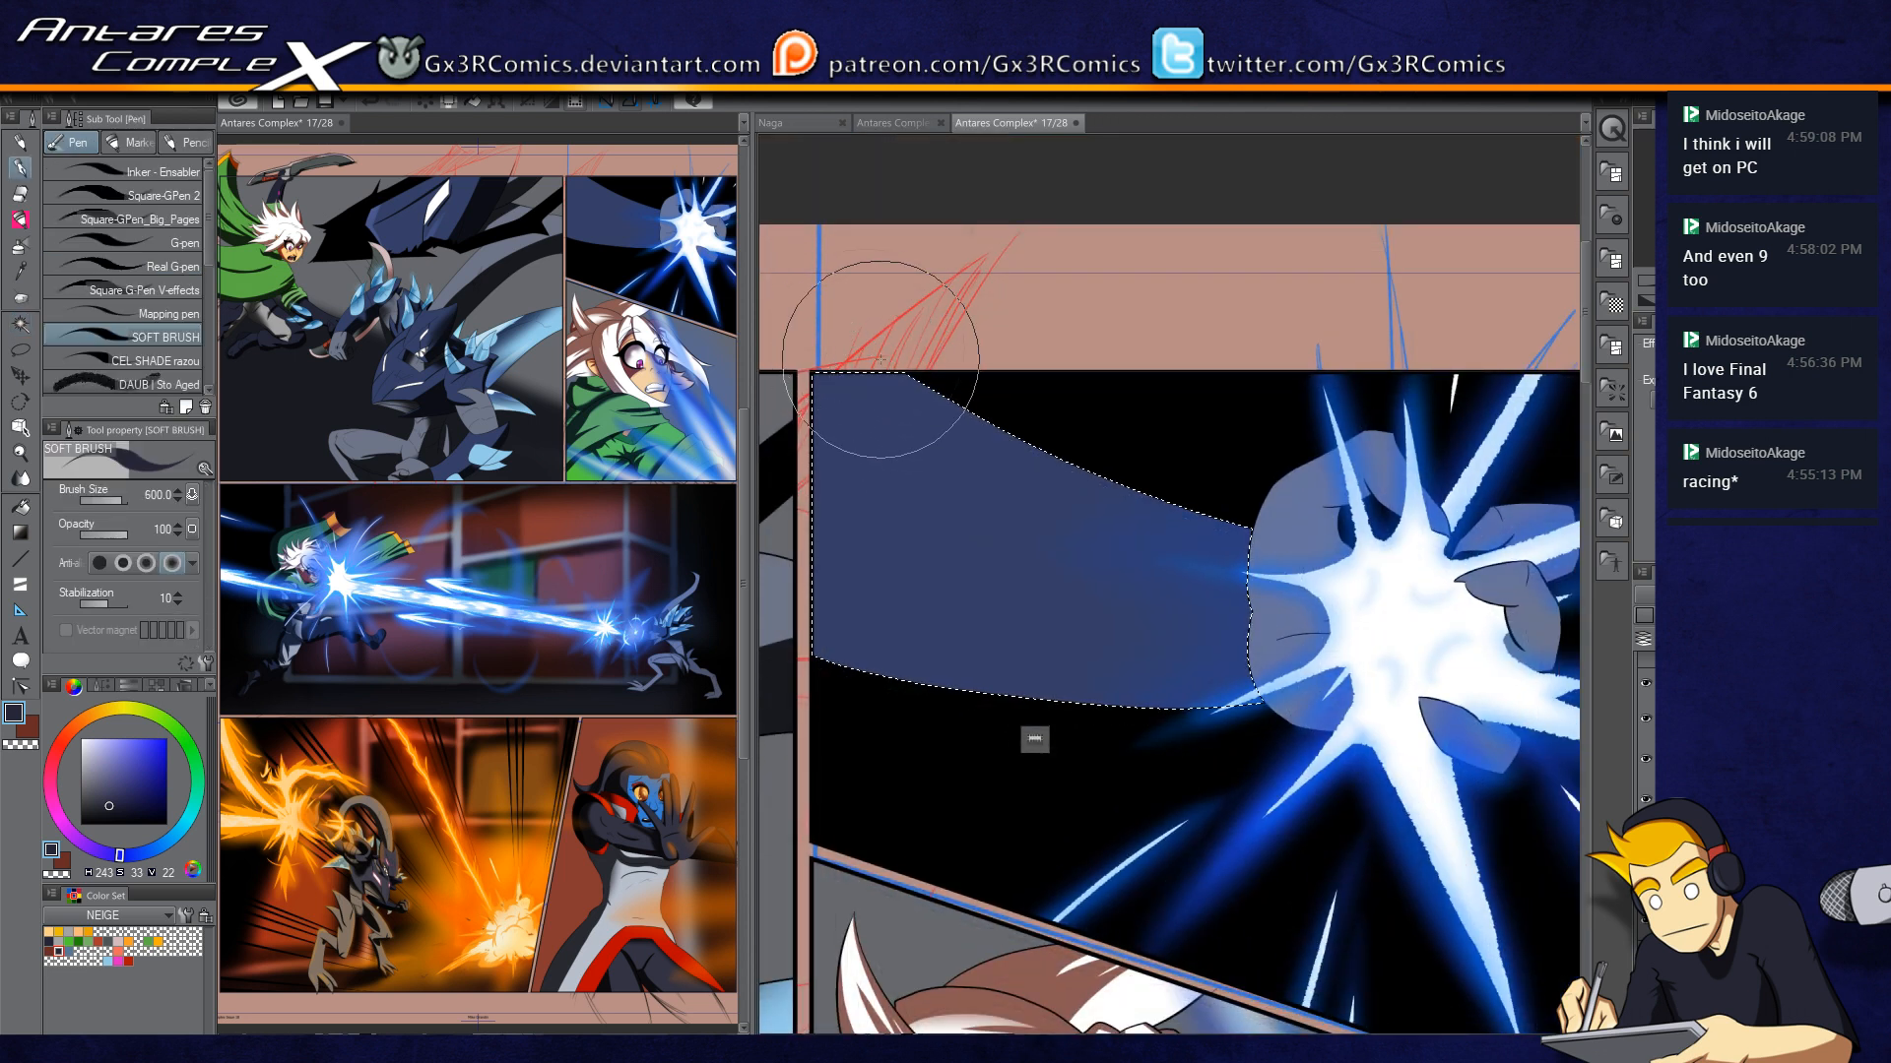
pyautogui.moveTo(821, 323)
pyautogui.mouseDown()
pyautogui.moveTo(982, 435)
pyautogui.moveTo(1369, 547)
pyautogui.mouseUp()
pyautogui.moveTo(835, 297); pyautogui.dragTo(1235, 524)
# Step: Widen the arm's dark shadow downward past the middle of the arm with the SOFT BRUSH at size 700
pyautogui.moveTo(835, 364)
pyautogui.mouseDown()
pyautogui.moveTo(892, 414)
pyautogui.moveTo(1415, 597)
pyautogui.moveTo(1333, 579)
pyautogui.mouseUp()
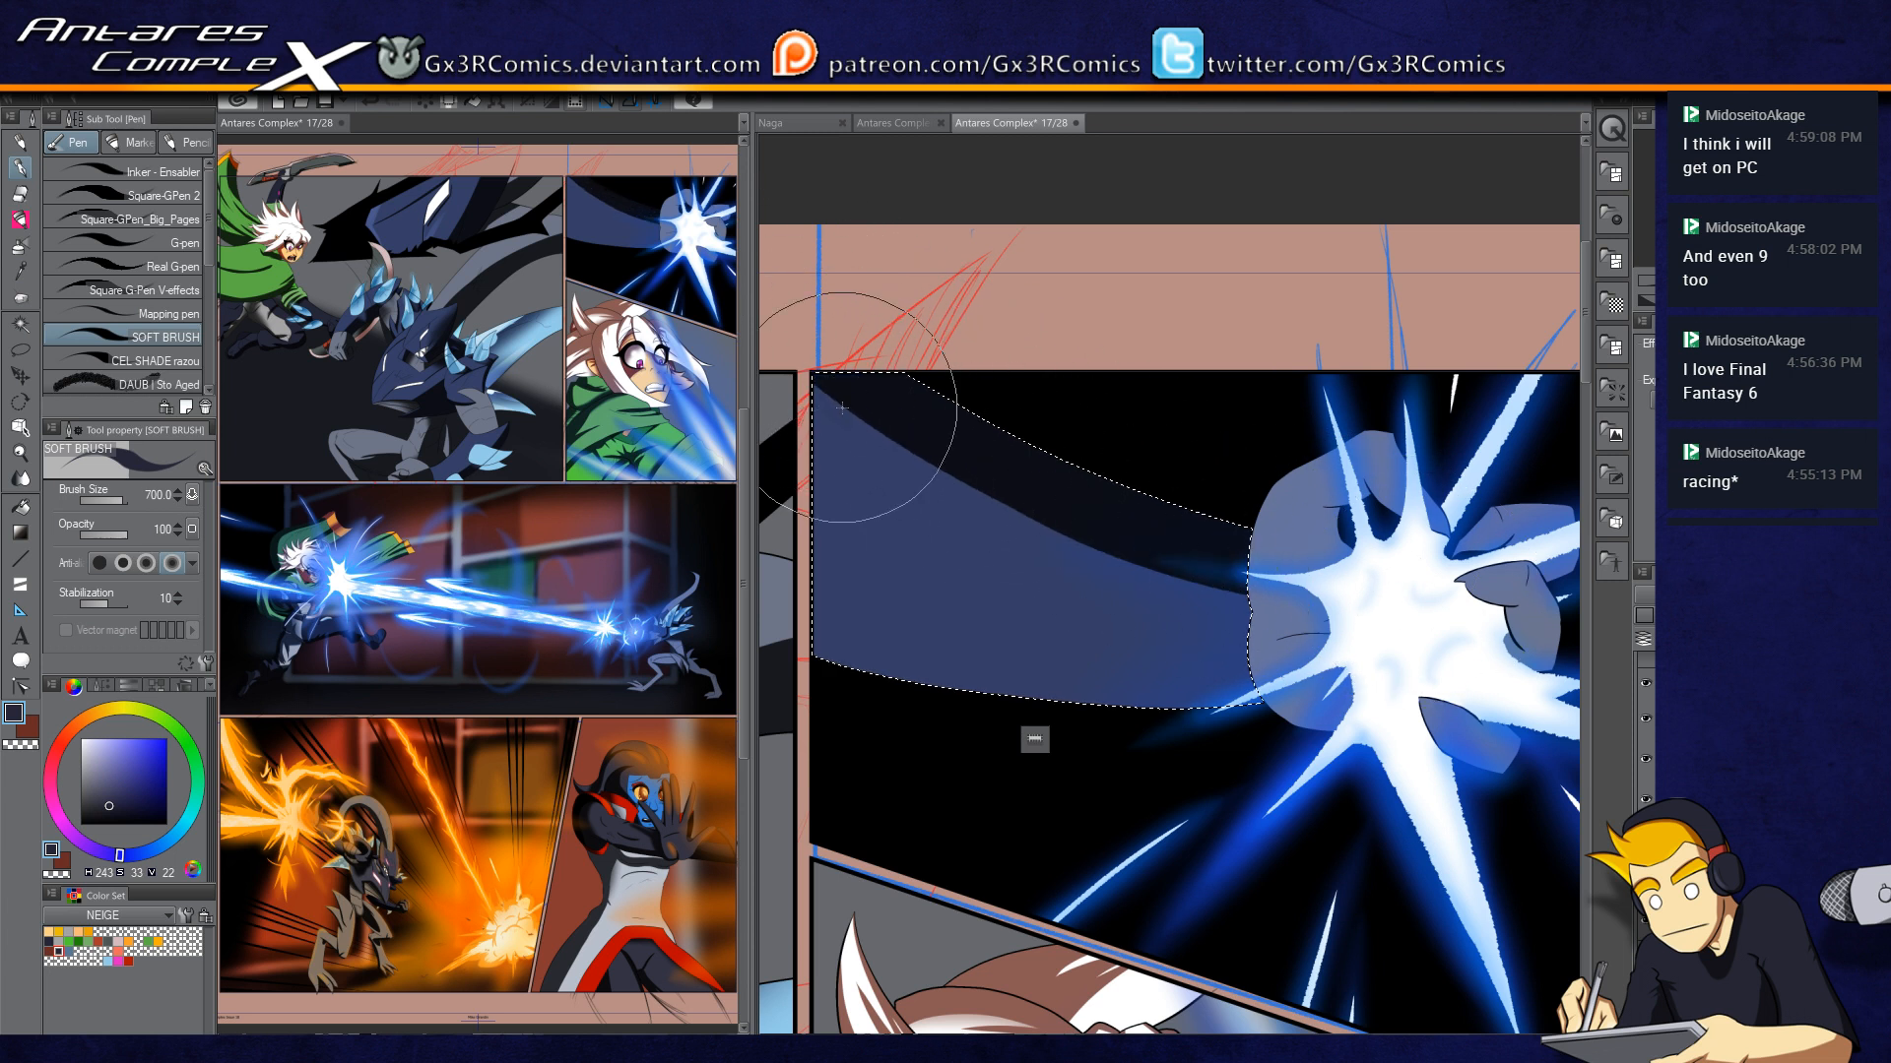
pyautogui.moveTo(1151, 563); pyautogui.dragTo(1408, 604)
pyautogui.moveTo(790, 390)
pyautogui.mouseDown()
pyautogui.moveTo(1409, 620)
pyautogui.moveTo(1412, 638)
pyautogui.mouseUp()
pyautogui.moveTo(802, 448)
pyautogui.mouseDown()
pyautogui.moveTo(992, 552)
pyautogui.moveTo(1421, 643)
pyautogui.mouseUp()
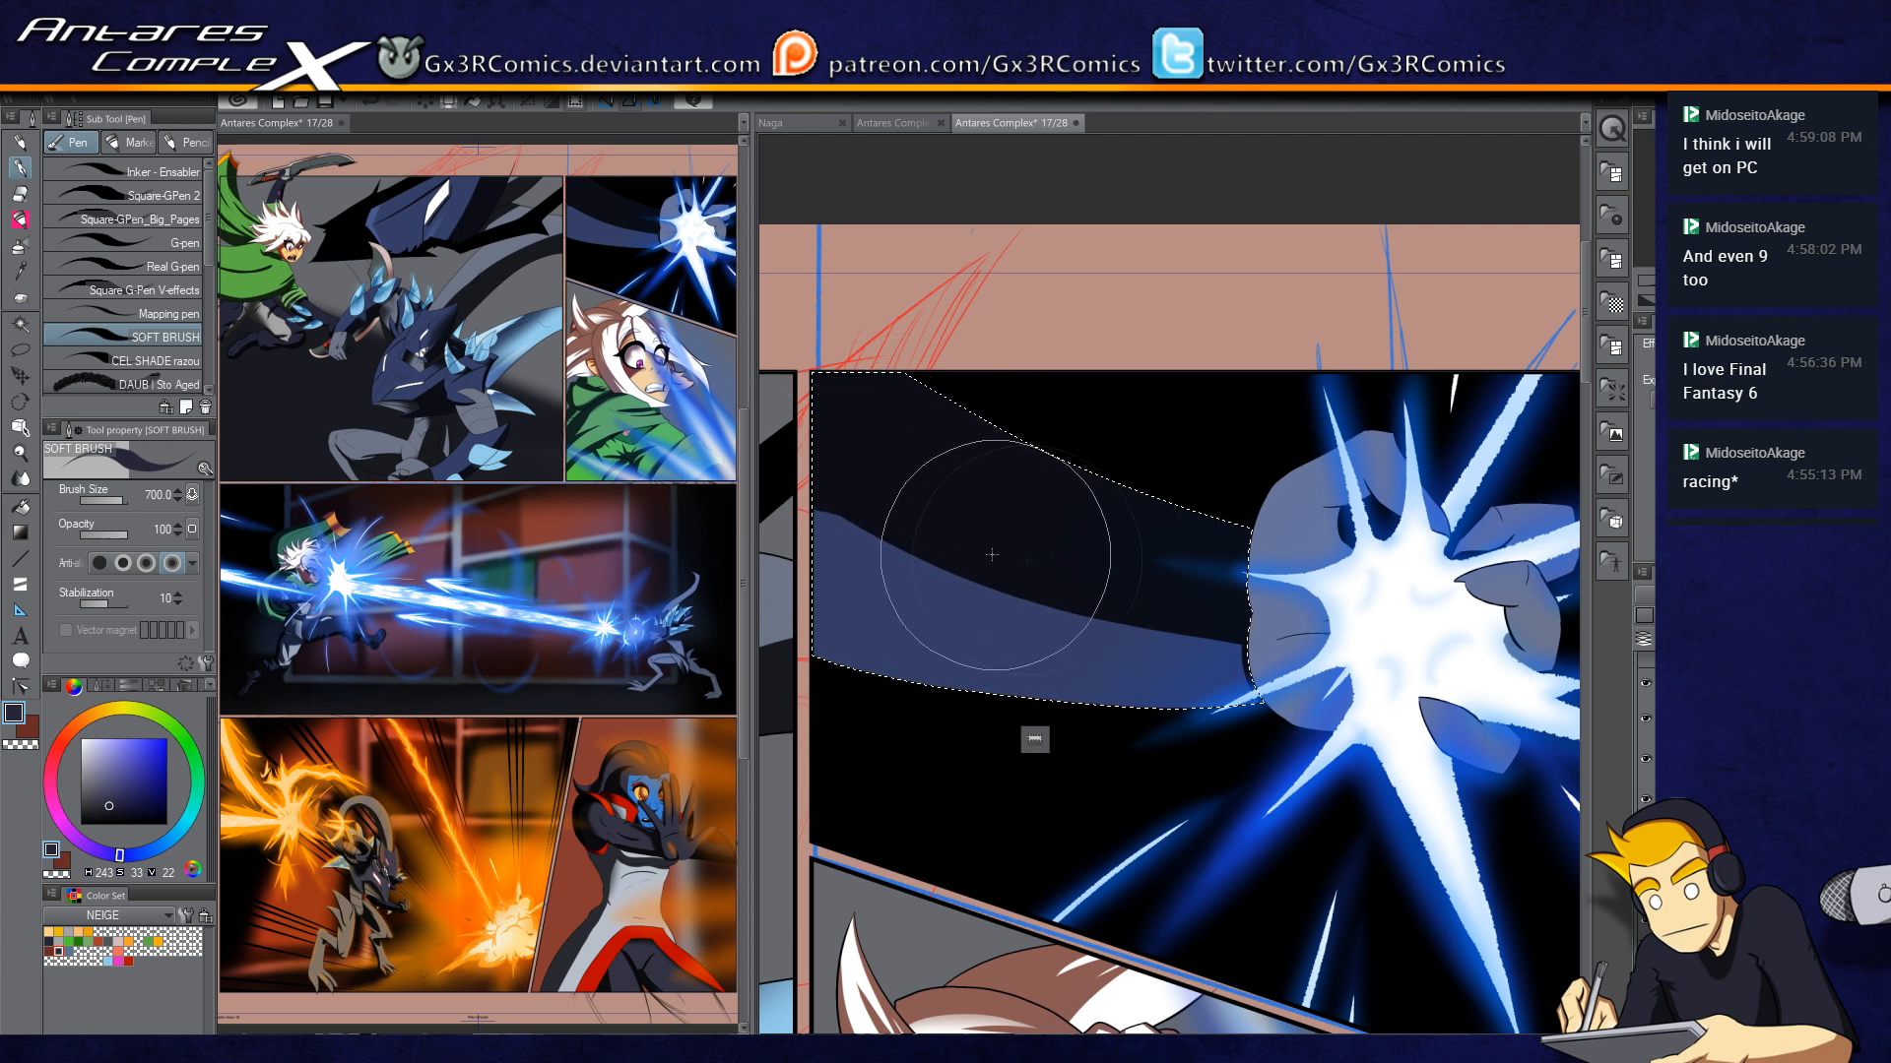
# Step: Select the glowing fist and paint a dark rim shadow along its wrist-side edge with the SOFT BRUSH at size 700
pyautogui.moveTo(888, 644); pyautogui.dragTo(980, 647)
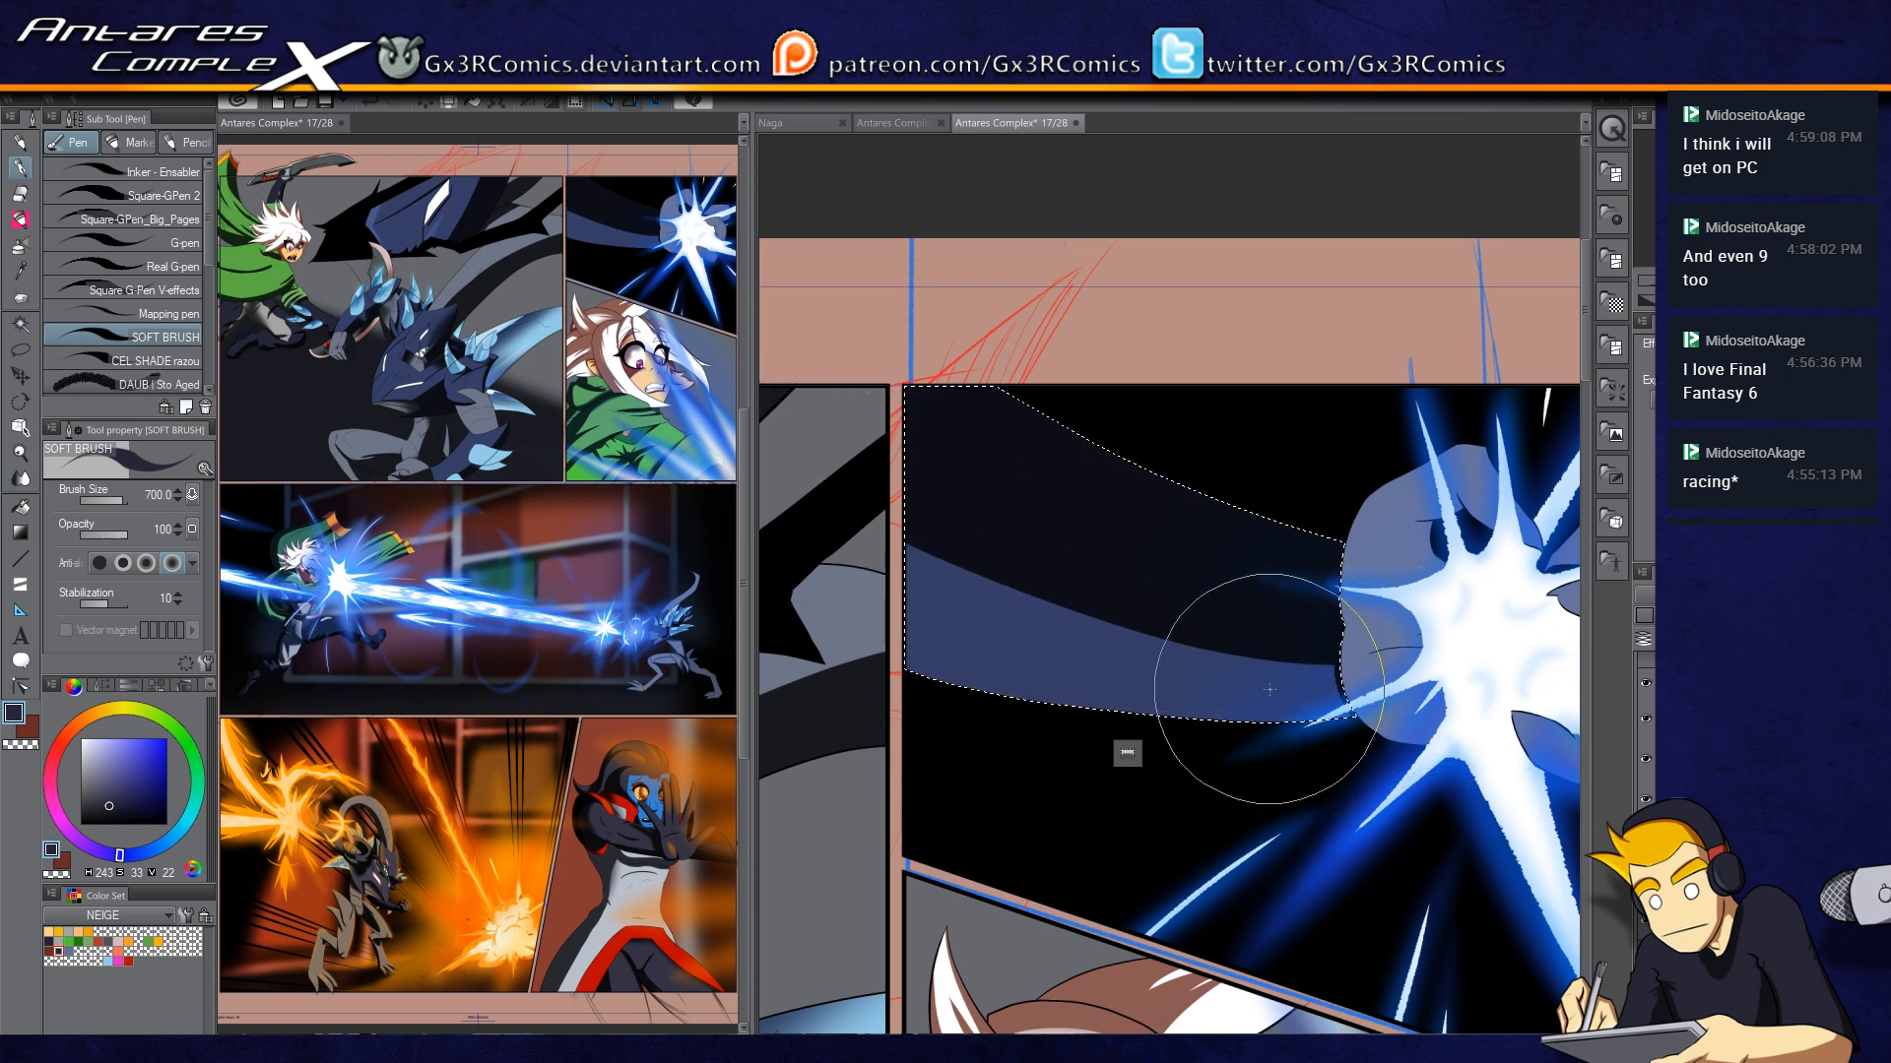
pyautogui.press('w')
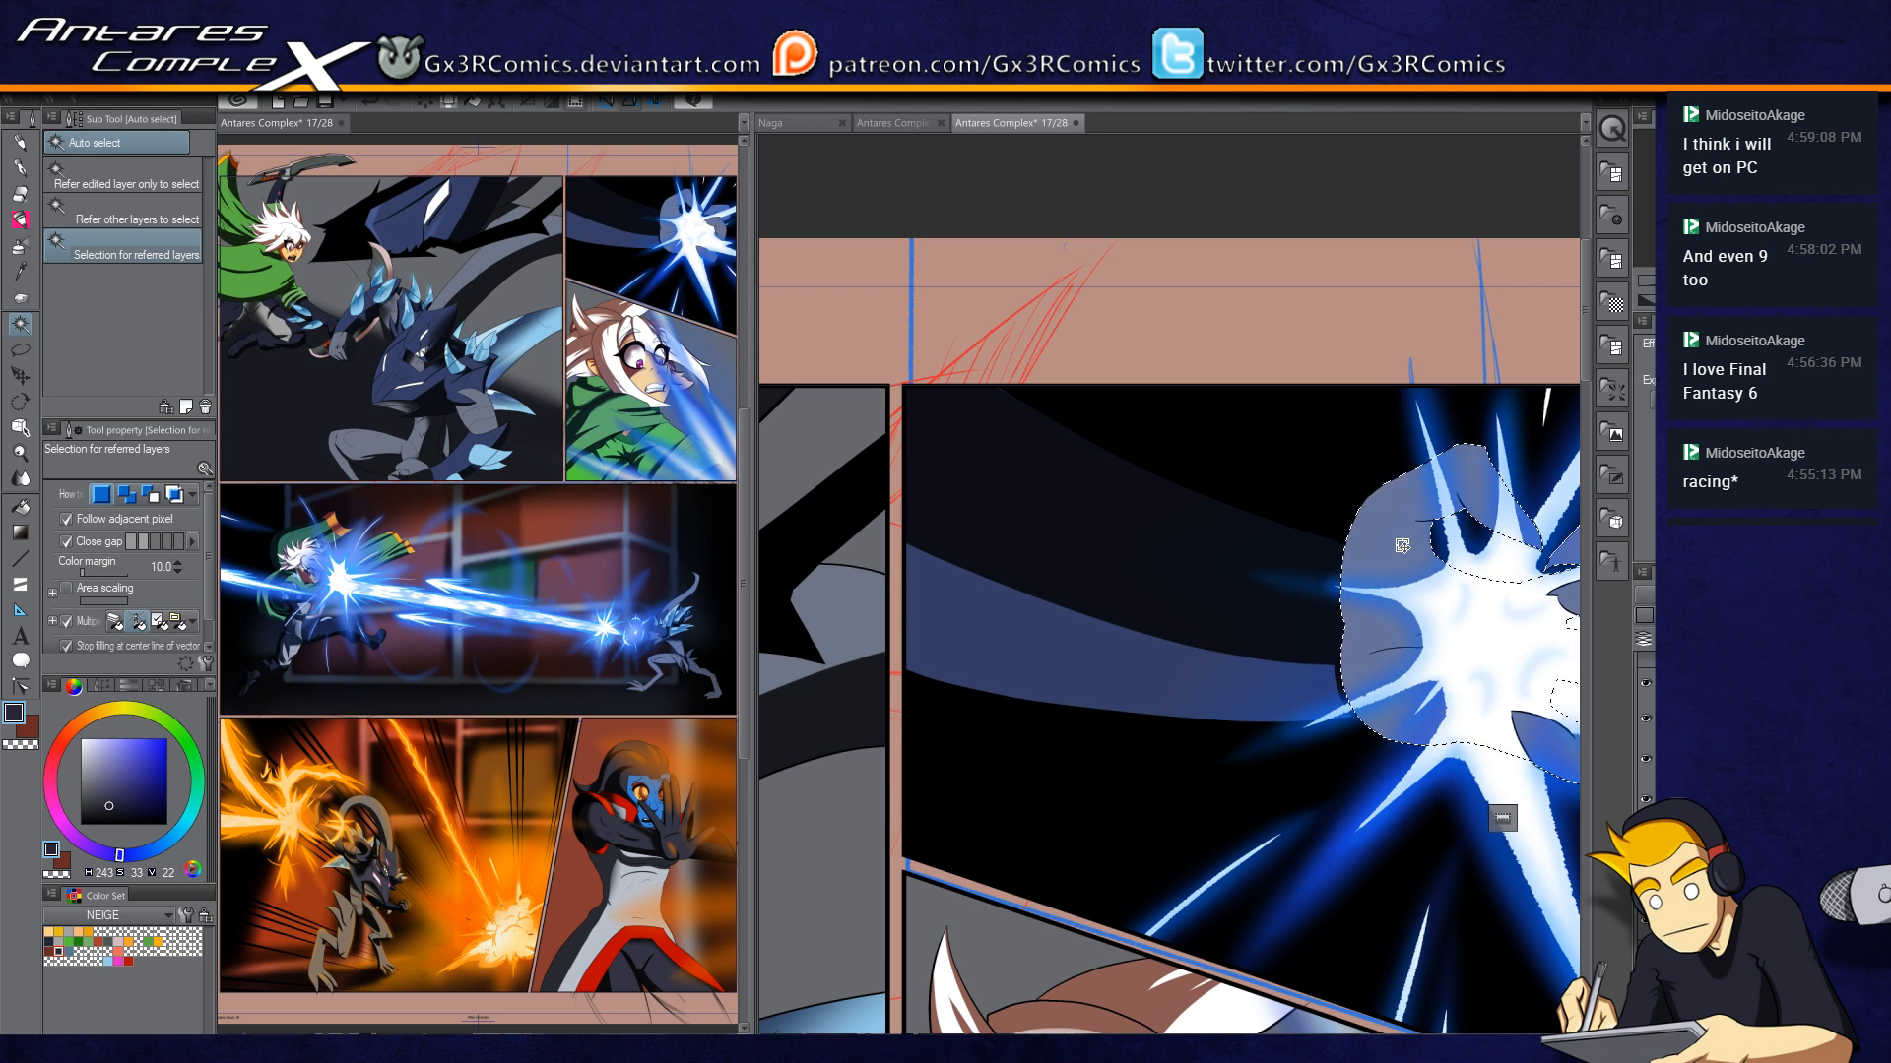
pyautogui.press('p')
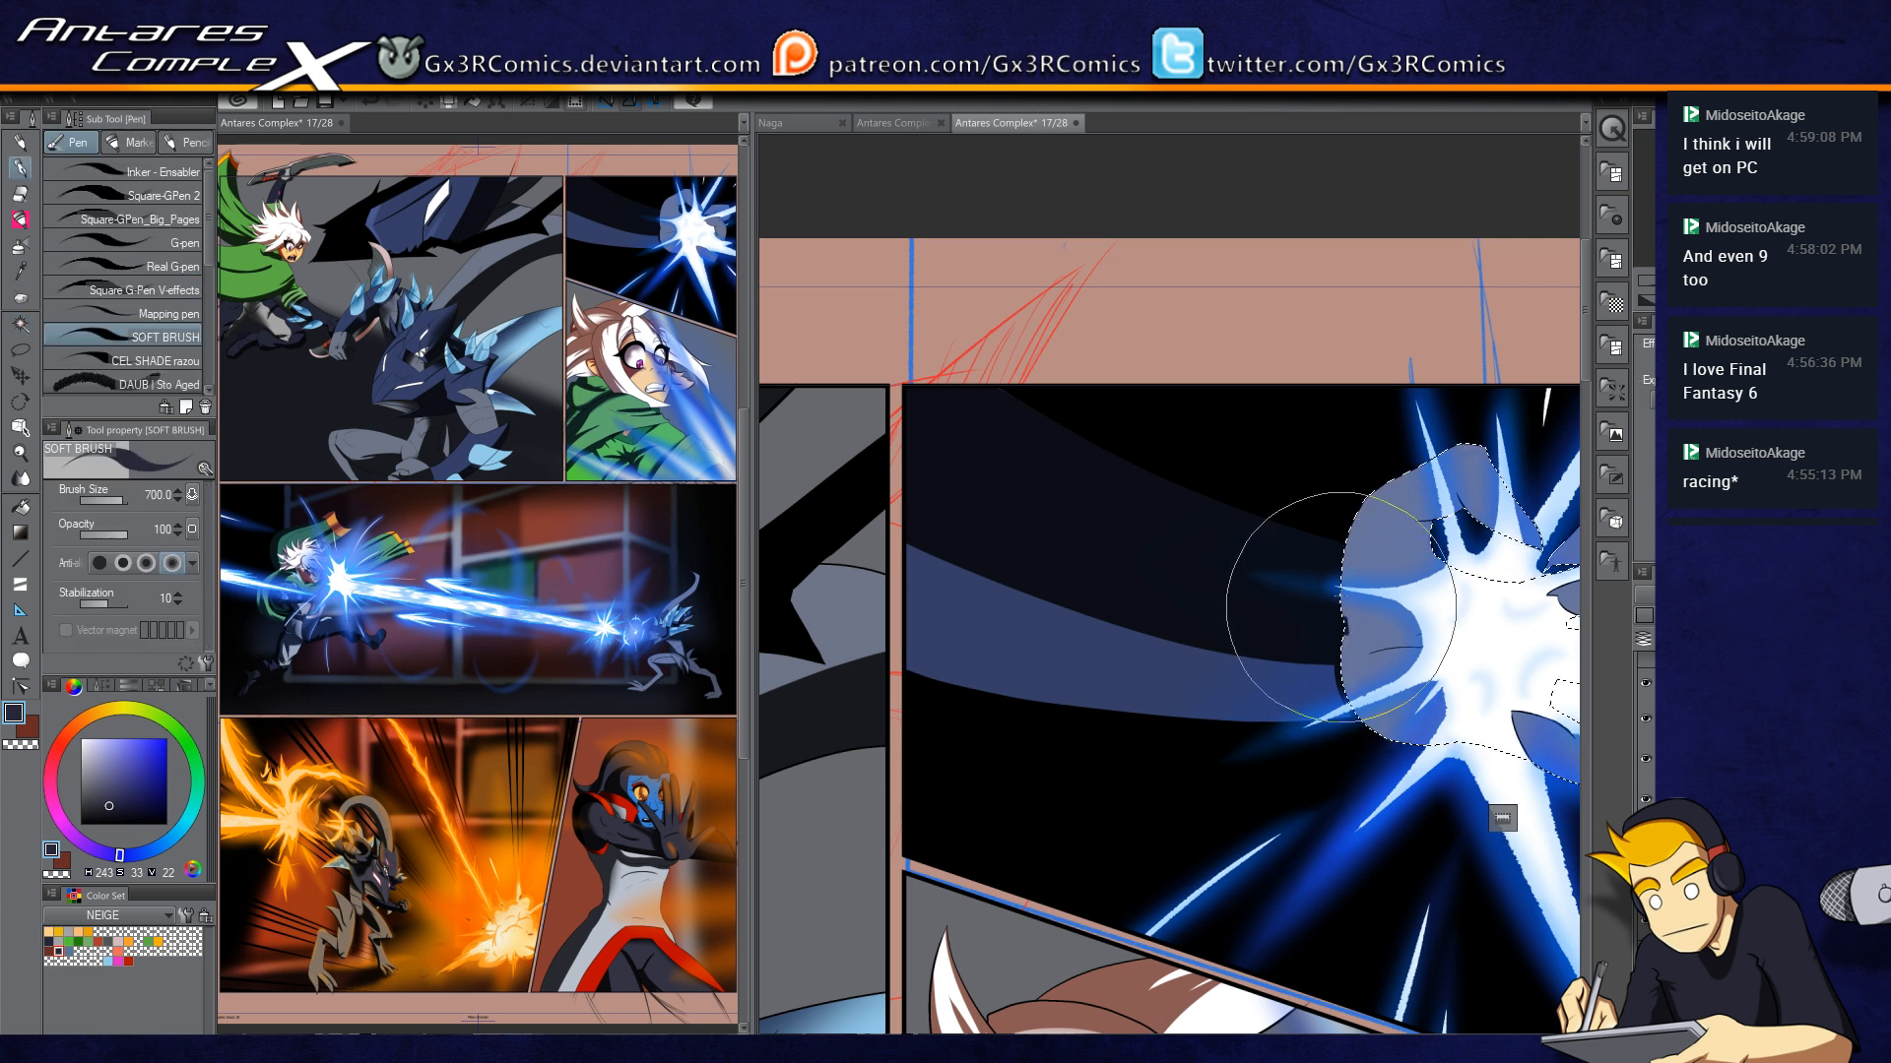
pyautogui.scroll(2, 1341, 608)
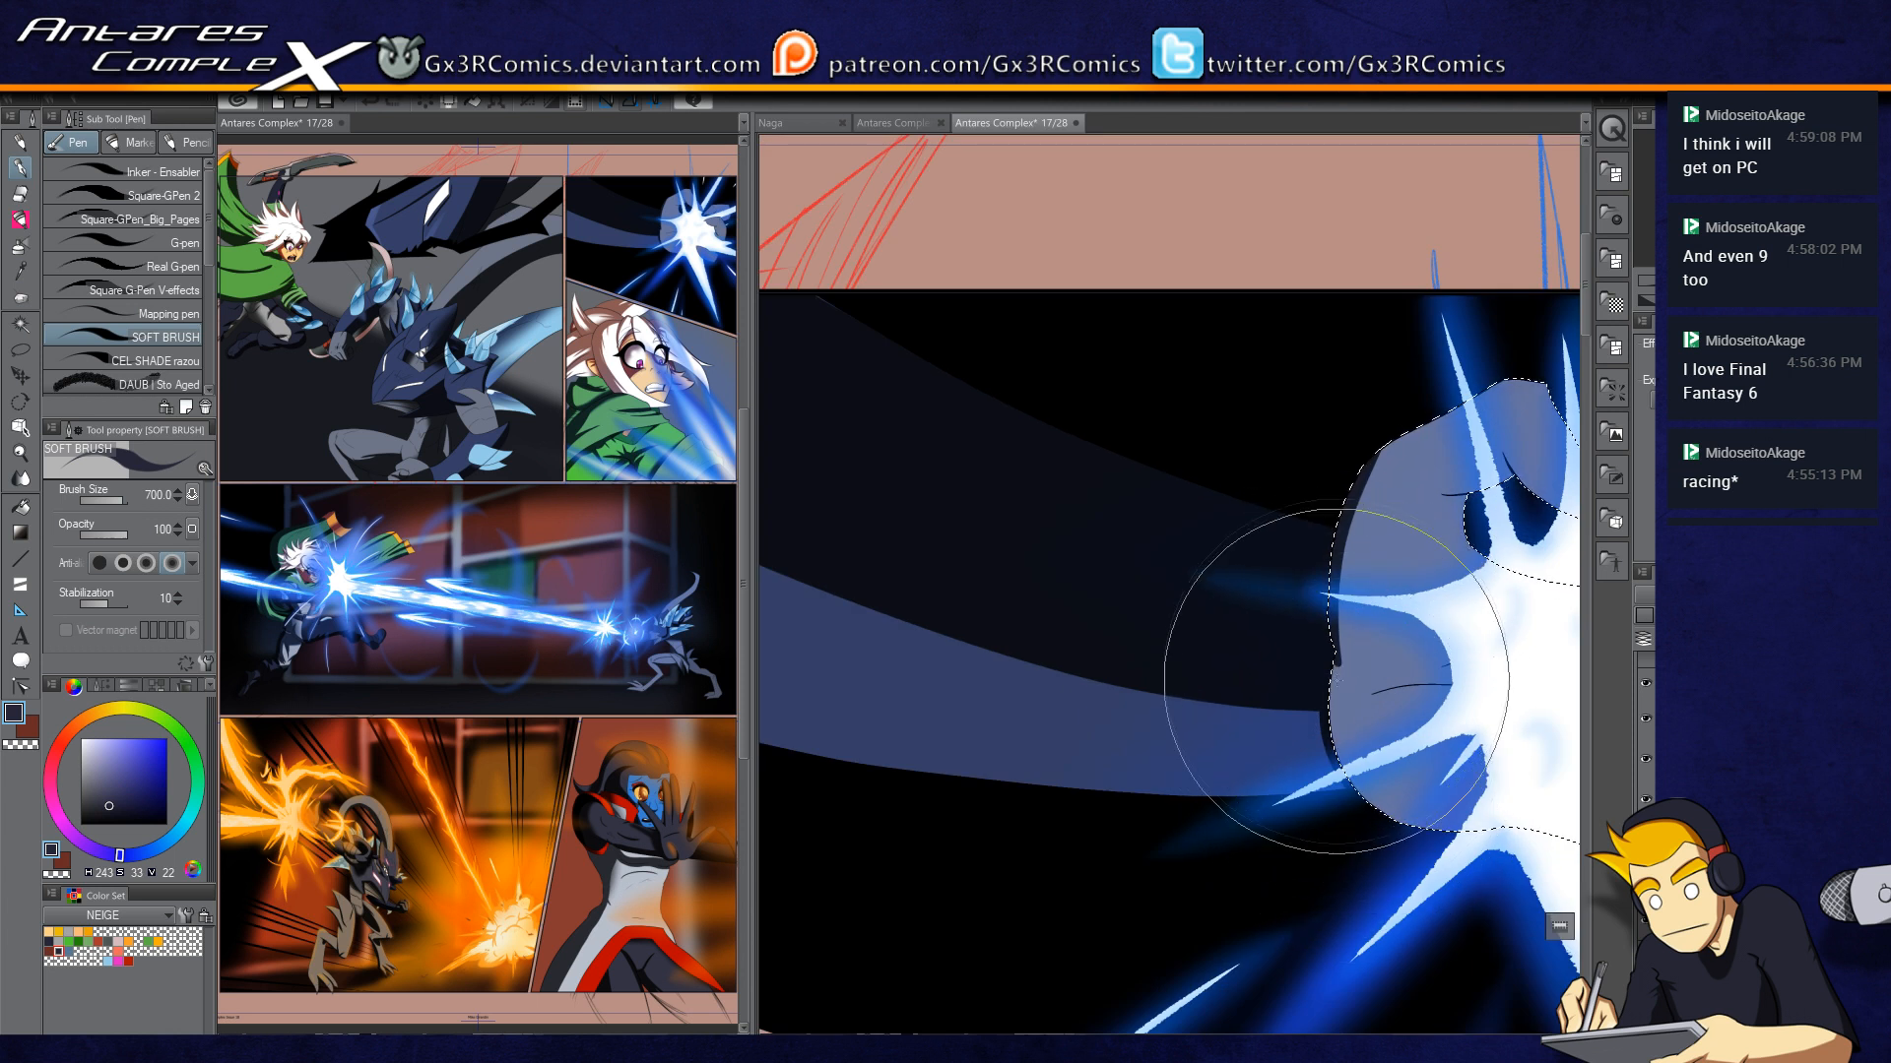
pyautogui.press('c')
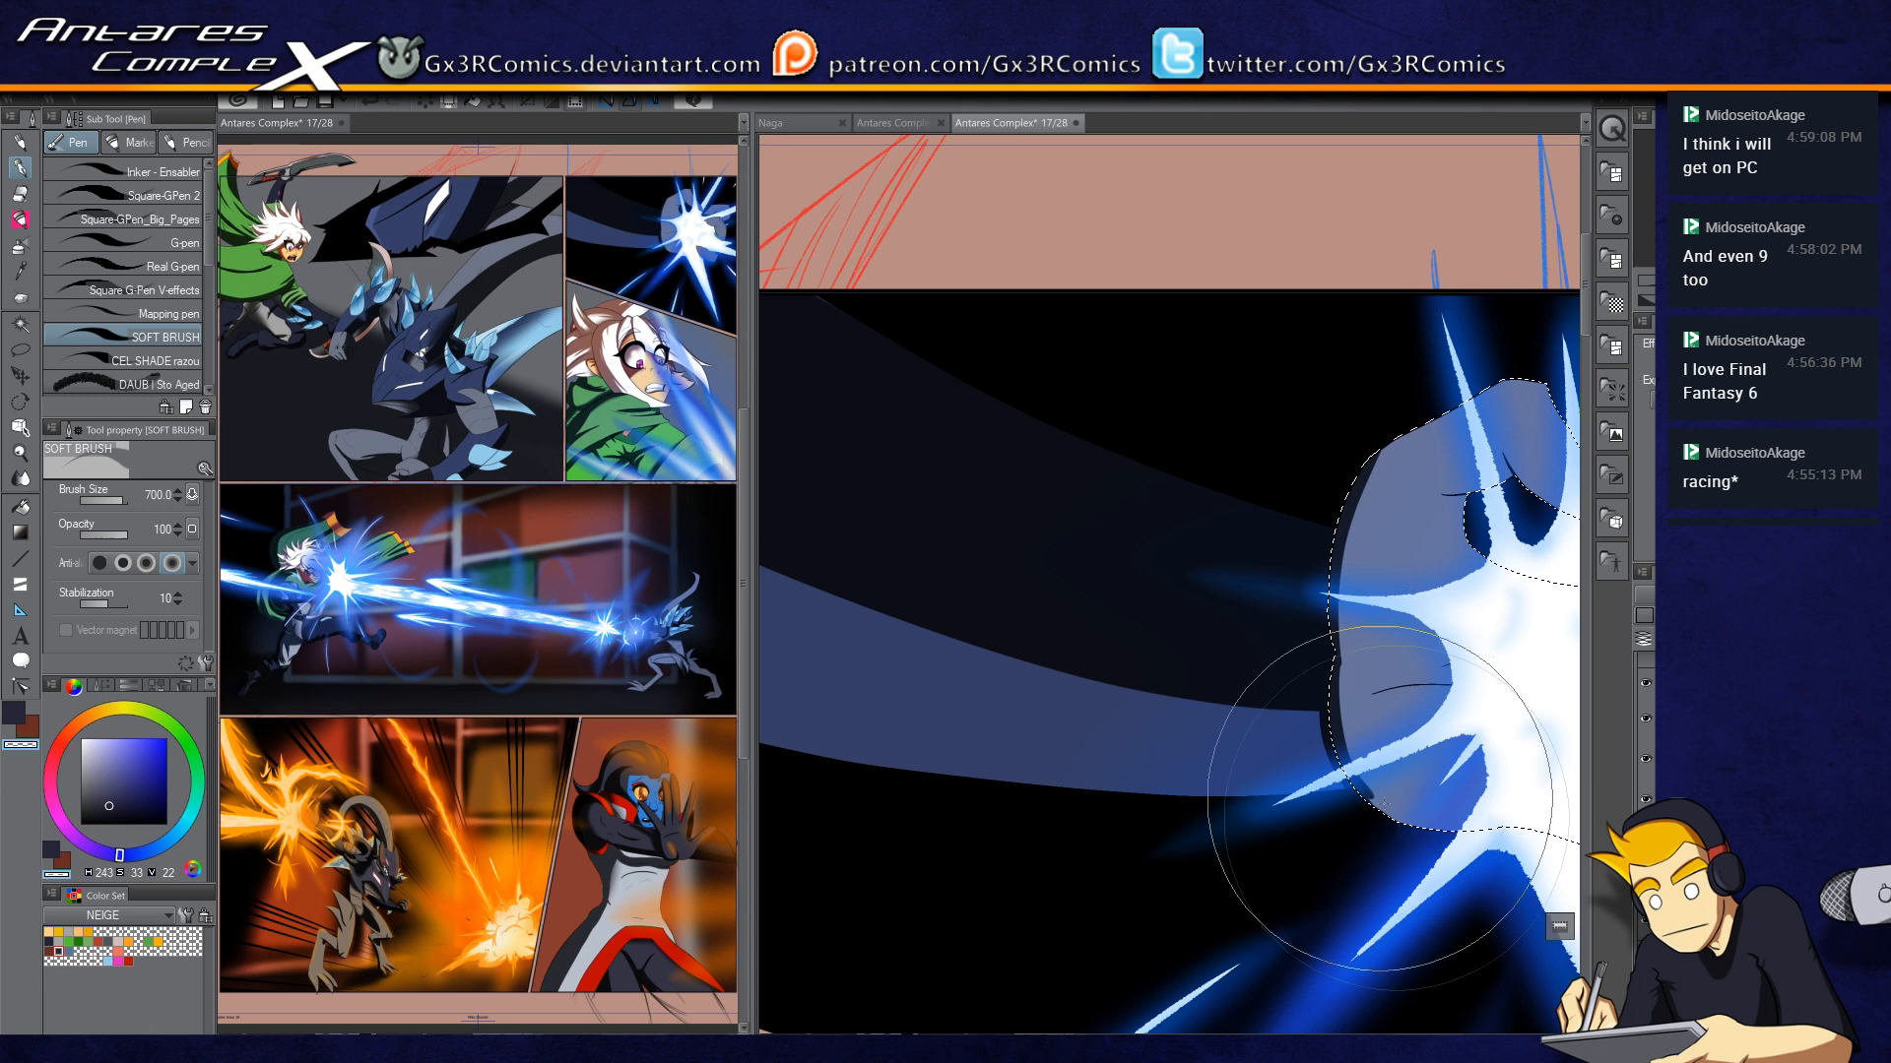
pyautogui.press('c')
pyautogui.moveTo(1383, 821); pyautogui.dragTo(1175, 734)
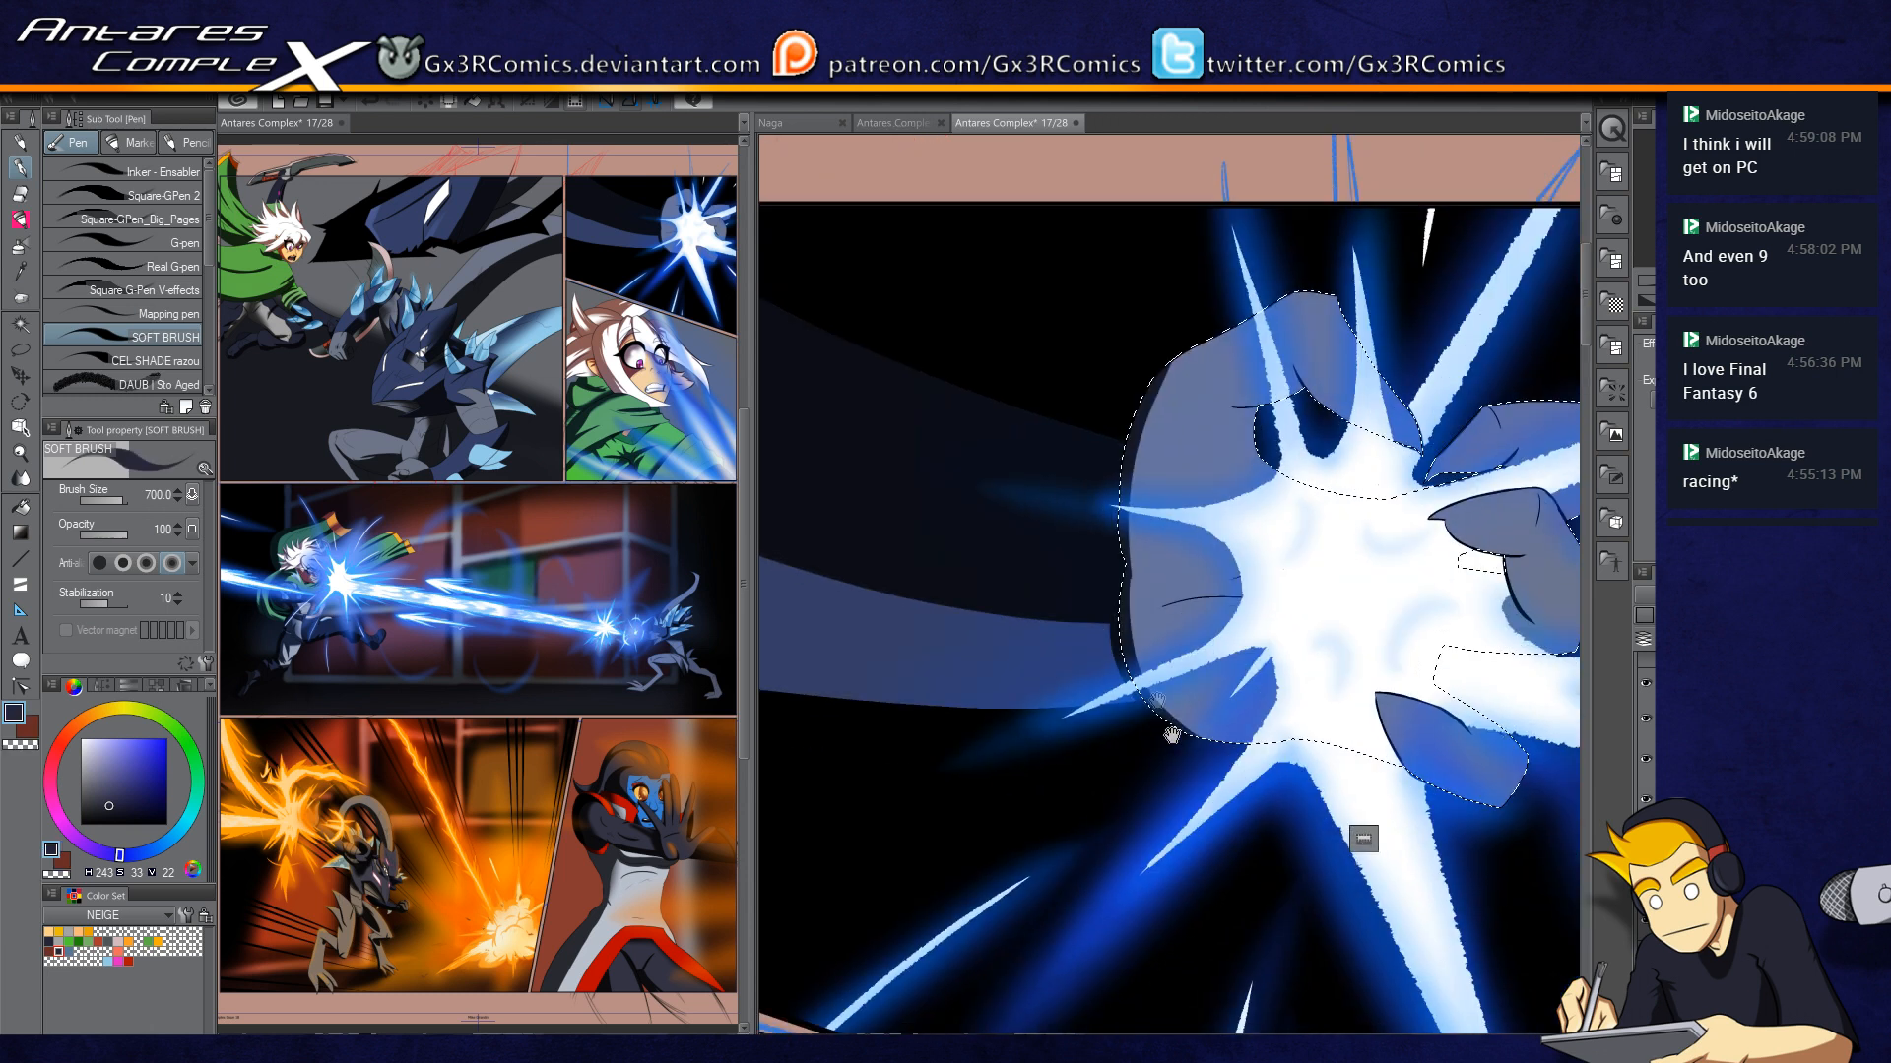
pyautogui.moveTo(1131, 581); pyautogui.dragTo(1230, 774)
pyautogui.moveTo(1114, 628); pyautogui.dragTo(1288, 764)
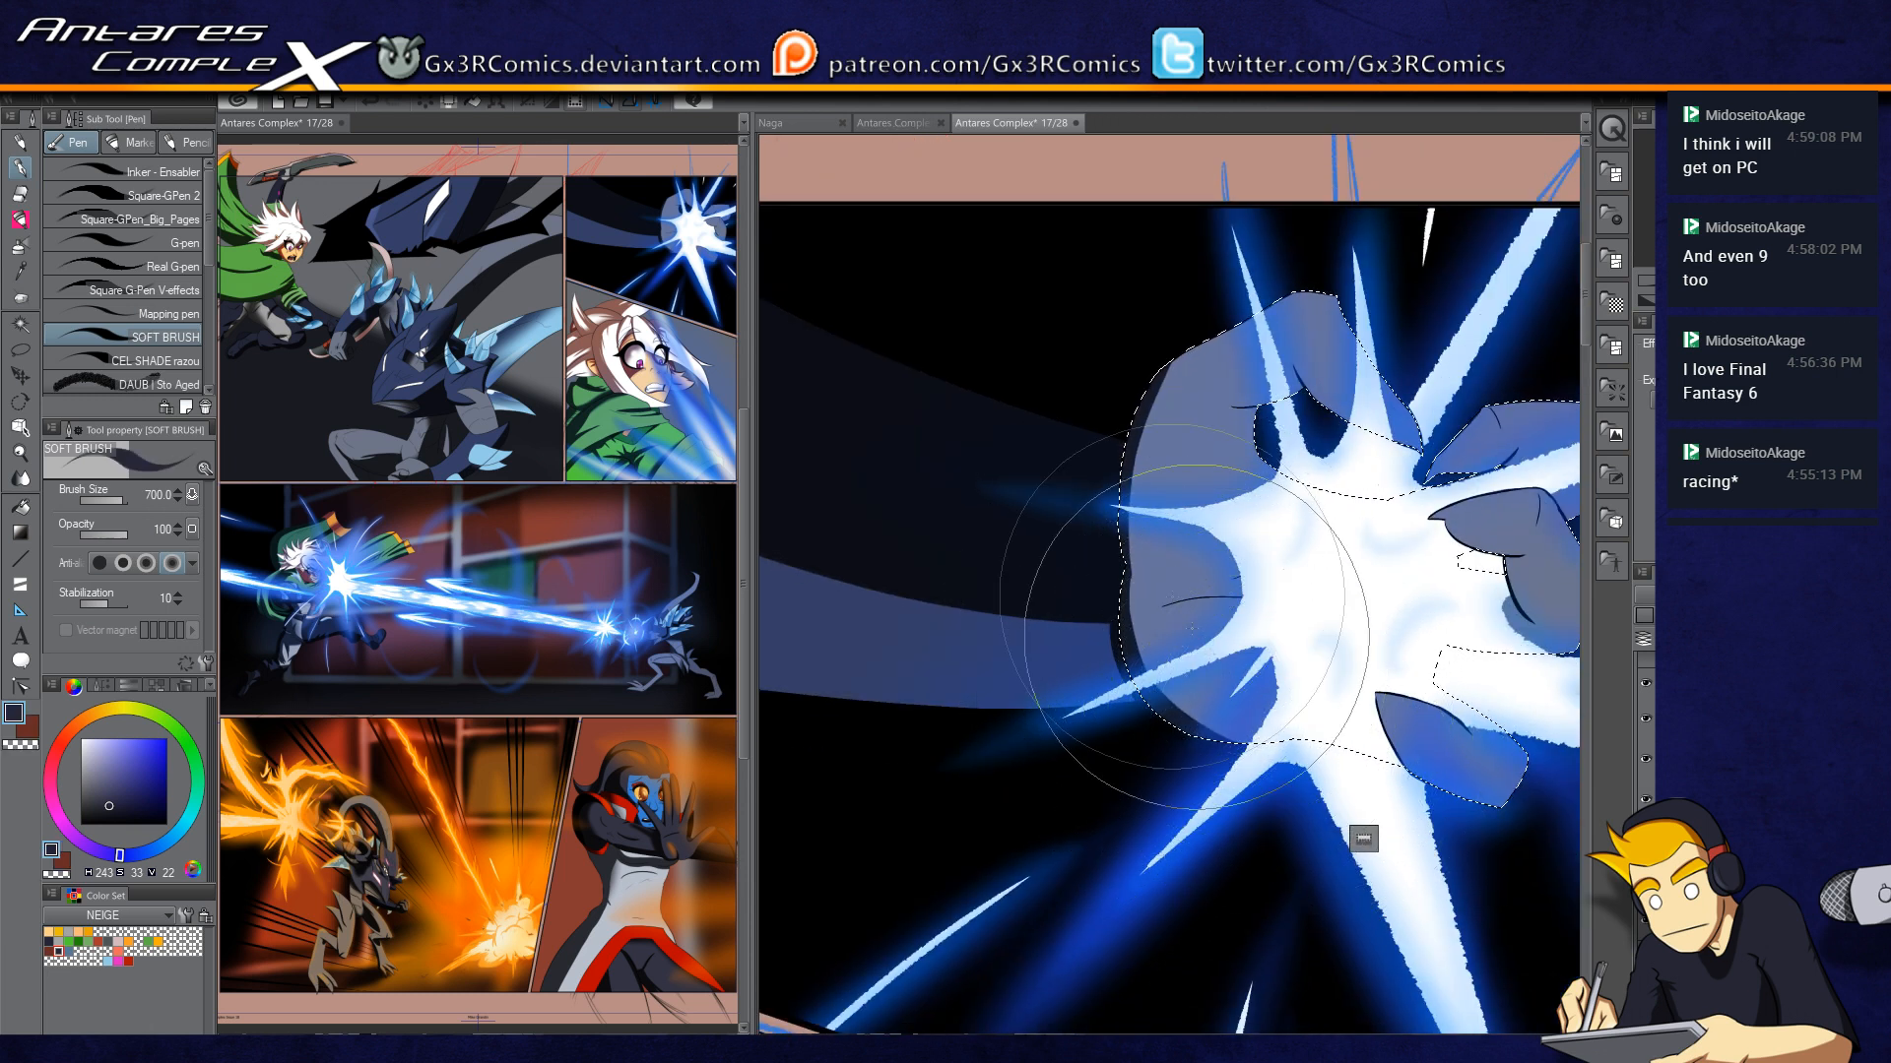
# Step: Paint the shadow where the fist's lower crease meets the wrist, redoing the strokes with the SOFT BRUSH at size 500
pyautogui.moveTo(1132, 626); pyautogui.dragTo(1216, 595)
pyautogui.hotkey('ctrl', 'z')
pyautogui.moveTo(1132, 638); pyautogui.dragTo(1194, 599)
pyautogui.hotkey('ctrl', 'z')
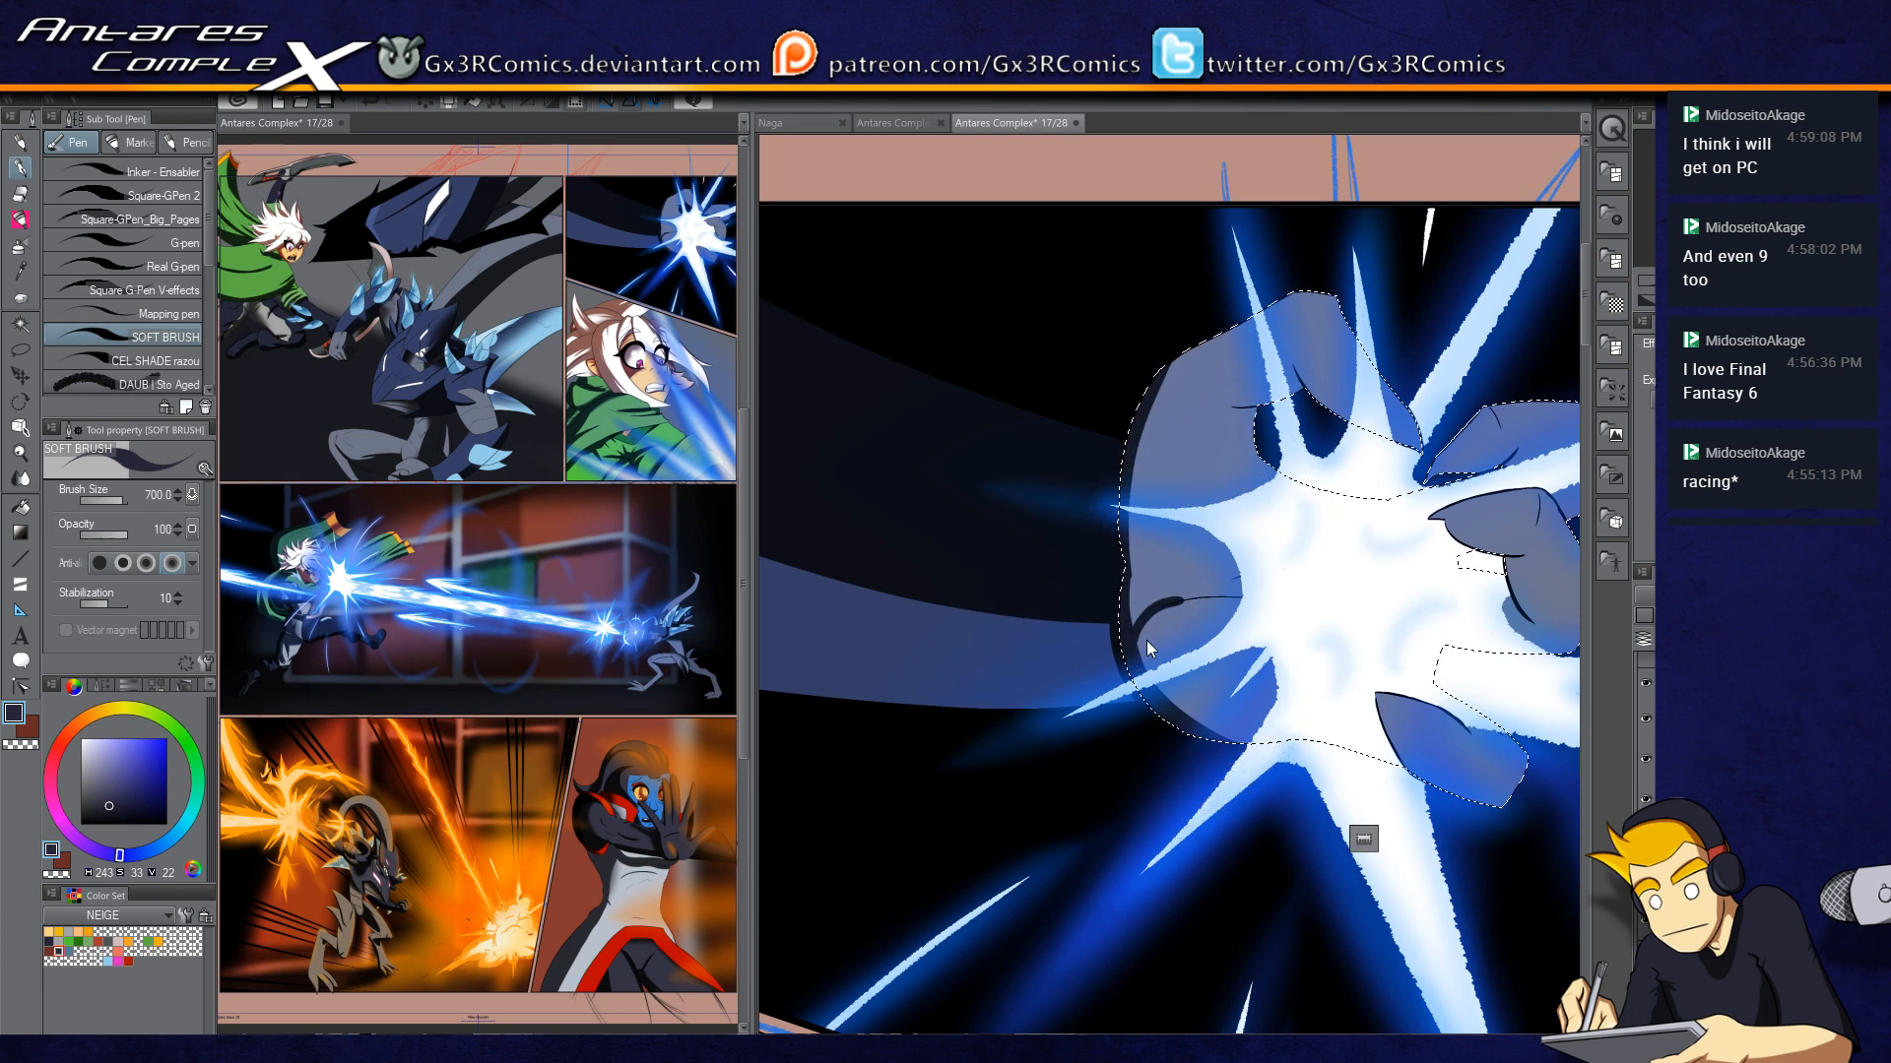
pyautogui.scroll(1, 1148, 641)
pyautogui.press('[')
pyautogui.press('[')
pyautogui.hotkey('ctrl', 'z')
pyautogui.moveTo(1133, 643)
pyautogui.mouseDown()
pyautogui.moveTo(1189, 589)
pyautogui.moveTo(1145, 618)
pyautogui.moveTo(1174, 594)
pyautogui.moveTo(1125, 536)
pyautogui.mouseUp()
pyautogui.hotkey('ctrl', 'z')
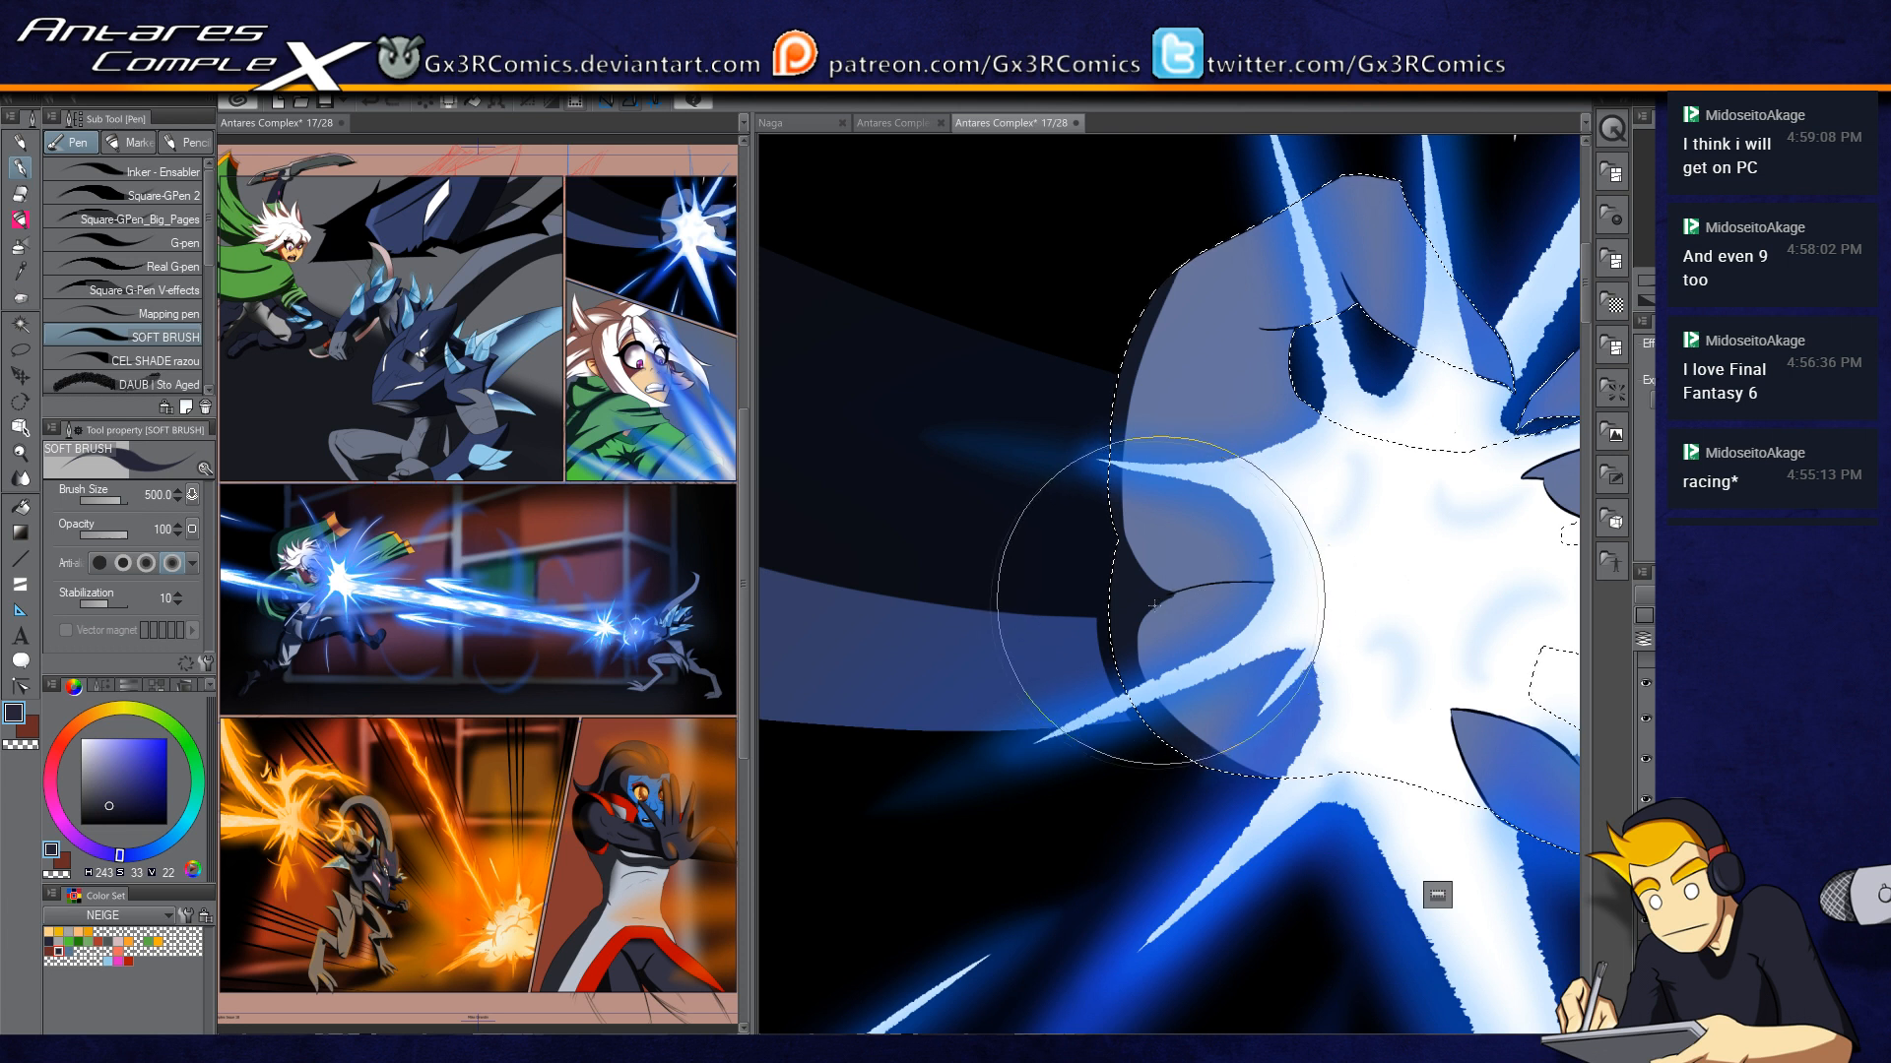
pyautogui.press('c')
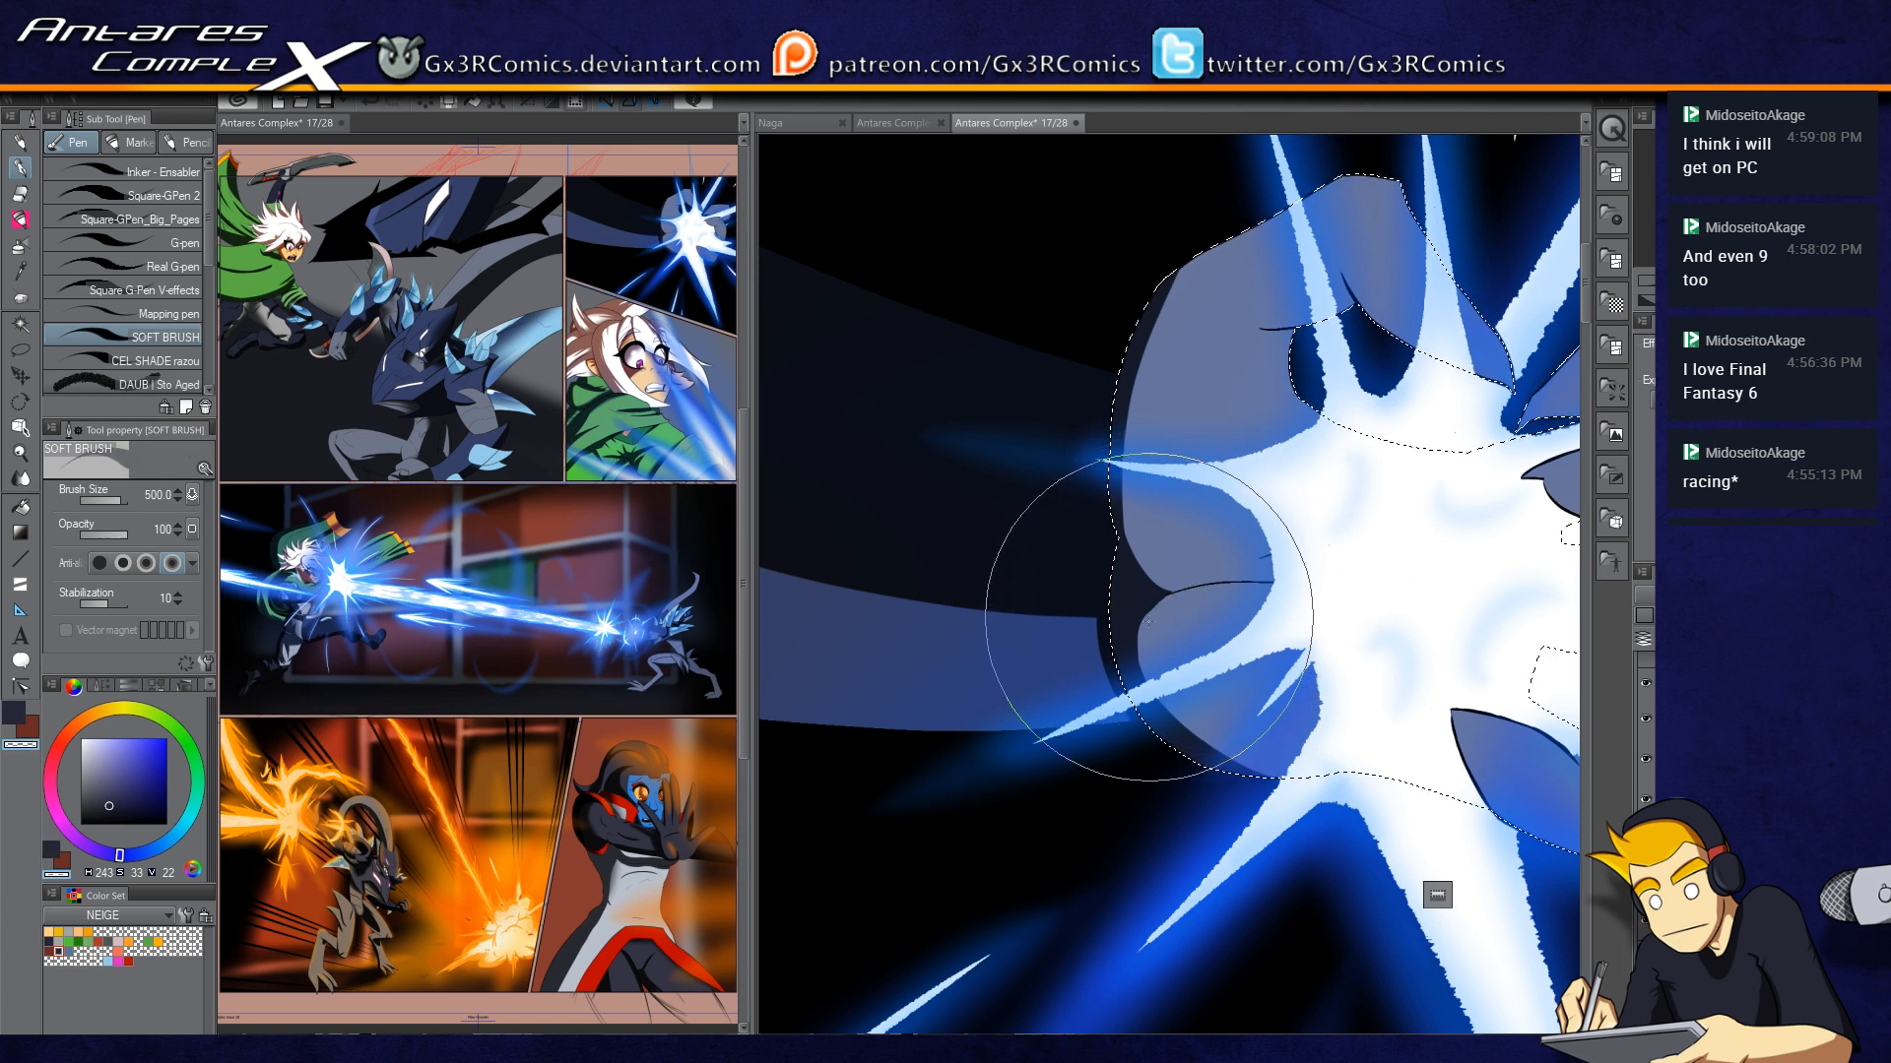
pyautogui.press('c')
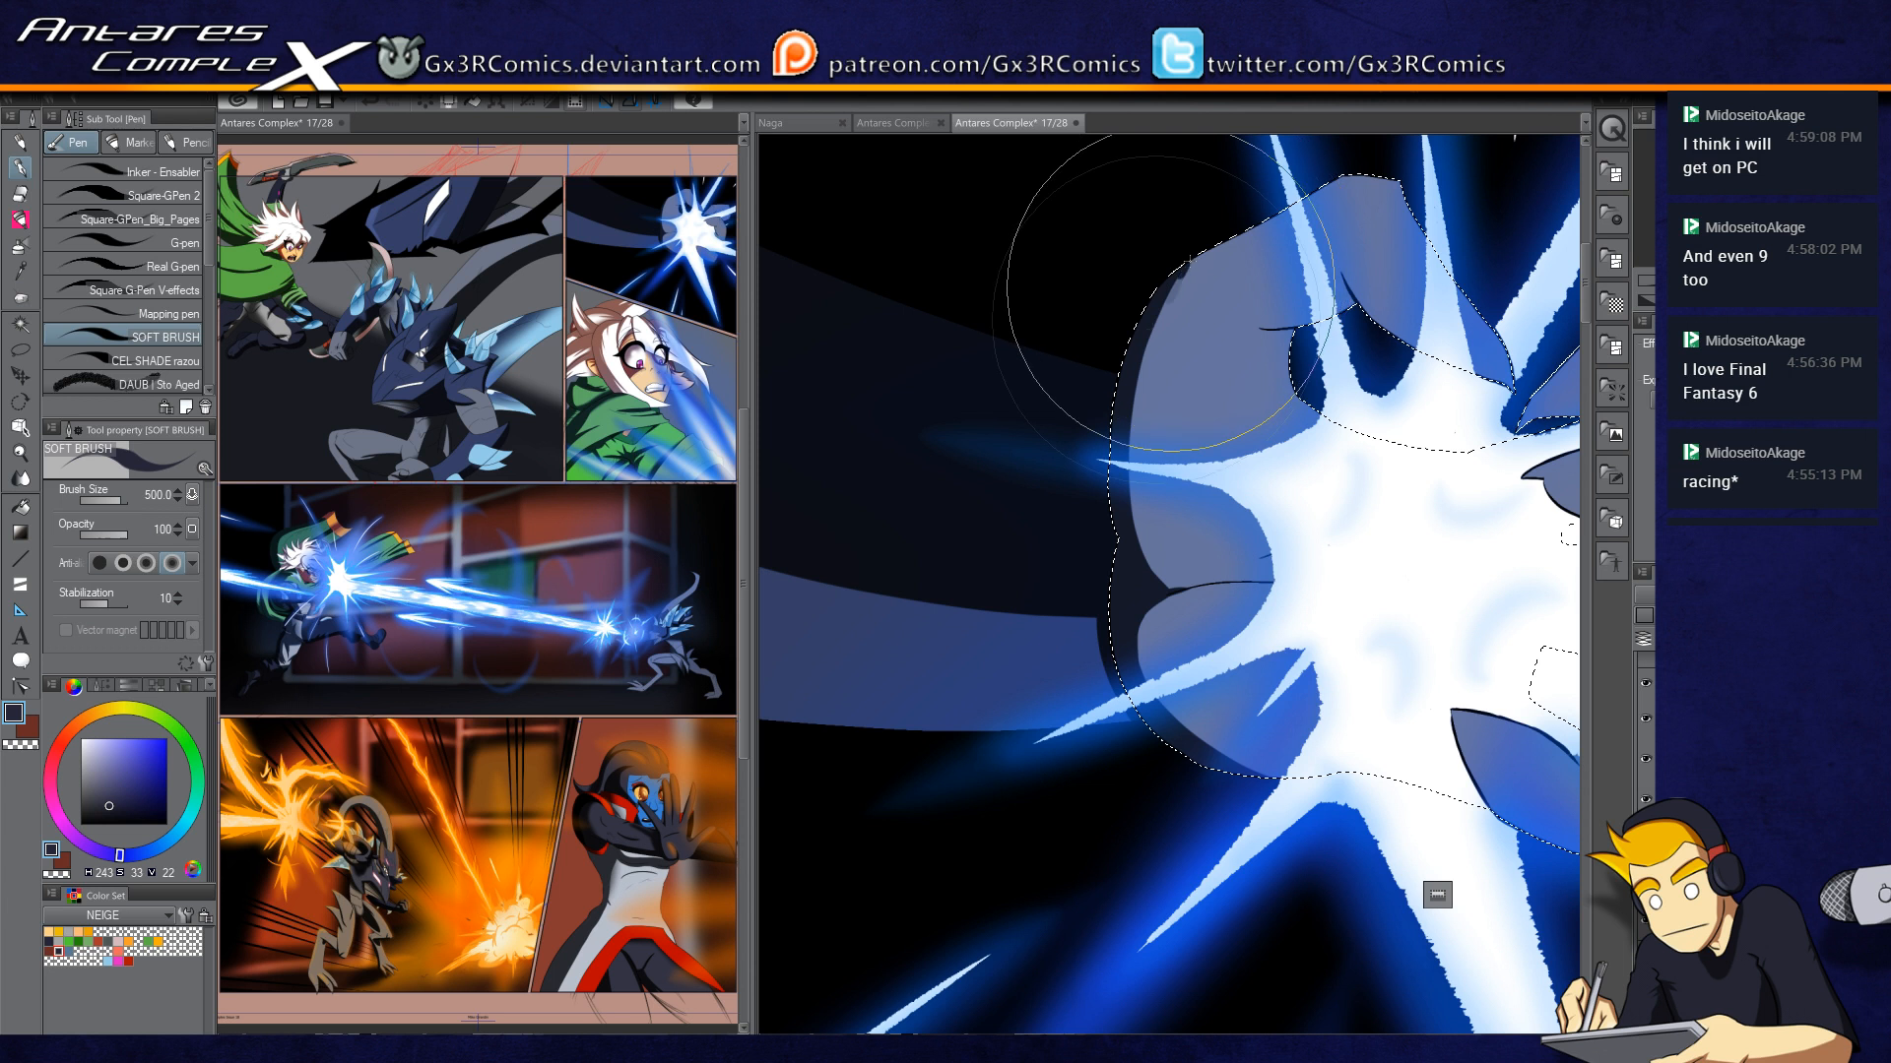
# Step: Widen the fist's rim shadow down to the crease and shade the uppermost knuckle with the SOFT BRUSH at size 500
pyautogui.moveTo(1171, 288); pyautogui.dragTo(1155, 545)
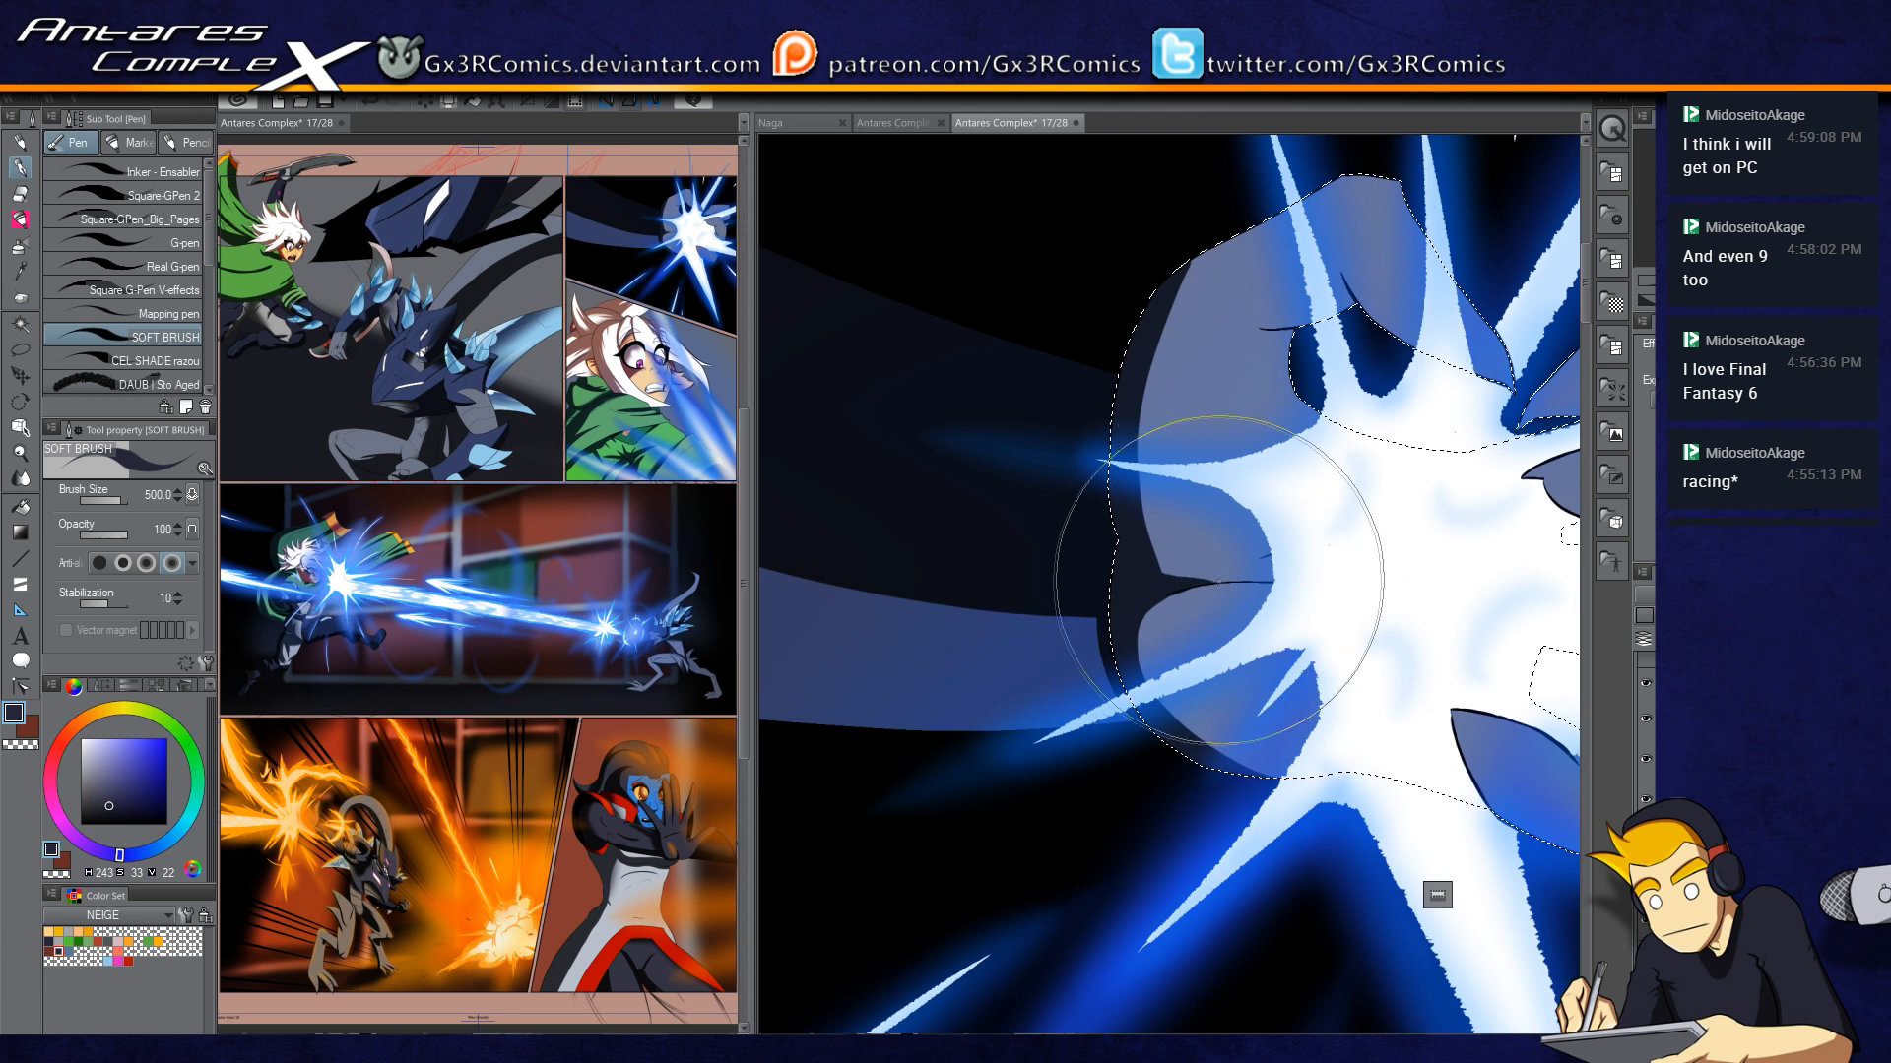
pyautogui.moveTo(1231, 282)
pyautogui.mouseDown()
pyautogui.moveTo(1084, 490)
pyautogui.moveTo(1317, 314)
pyautogui.mouseUp()
pyautogui.moveTo(1015, 486); pyautogui.dragTo(1335, 332)
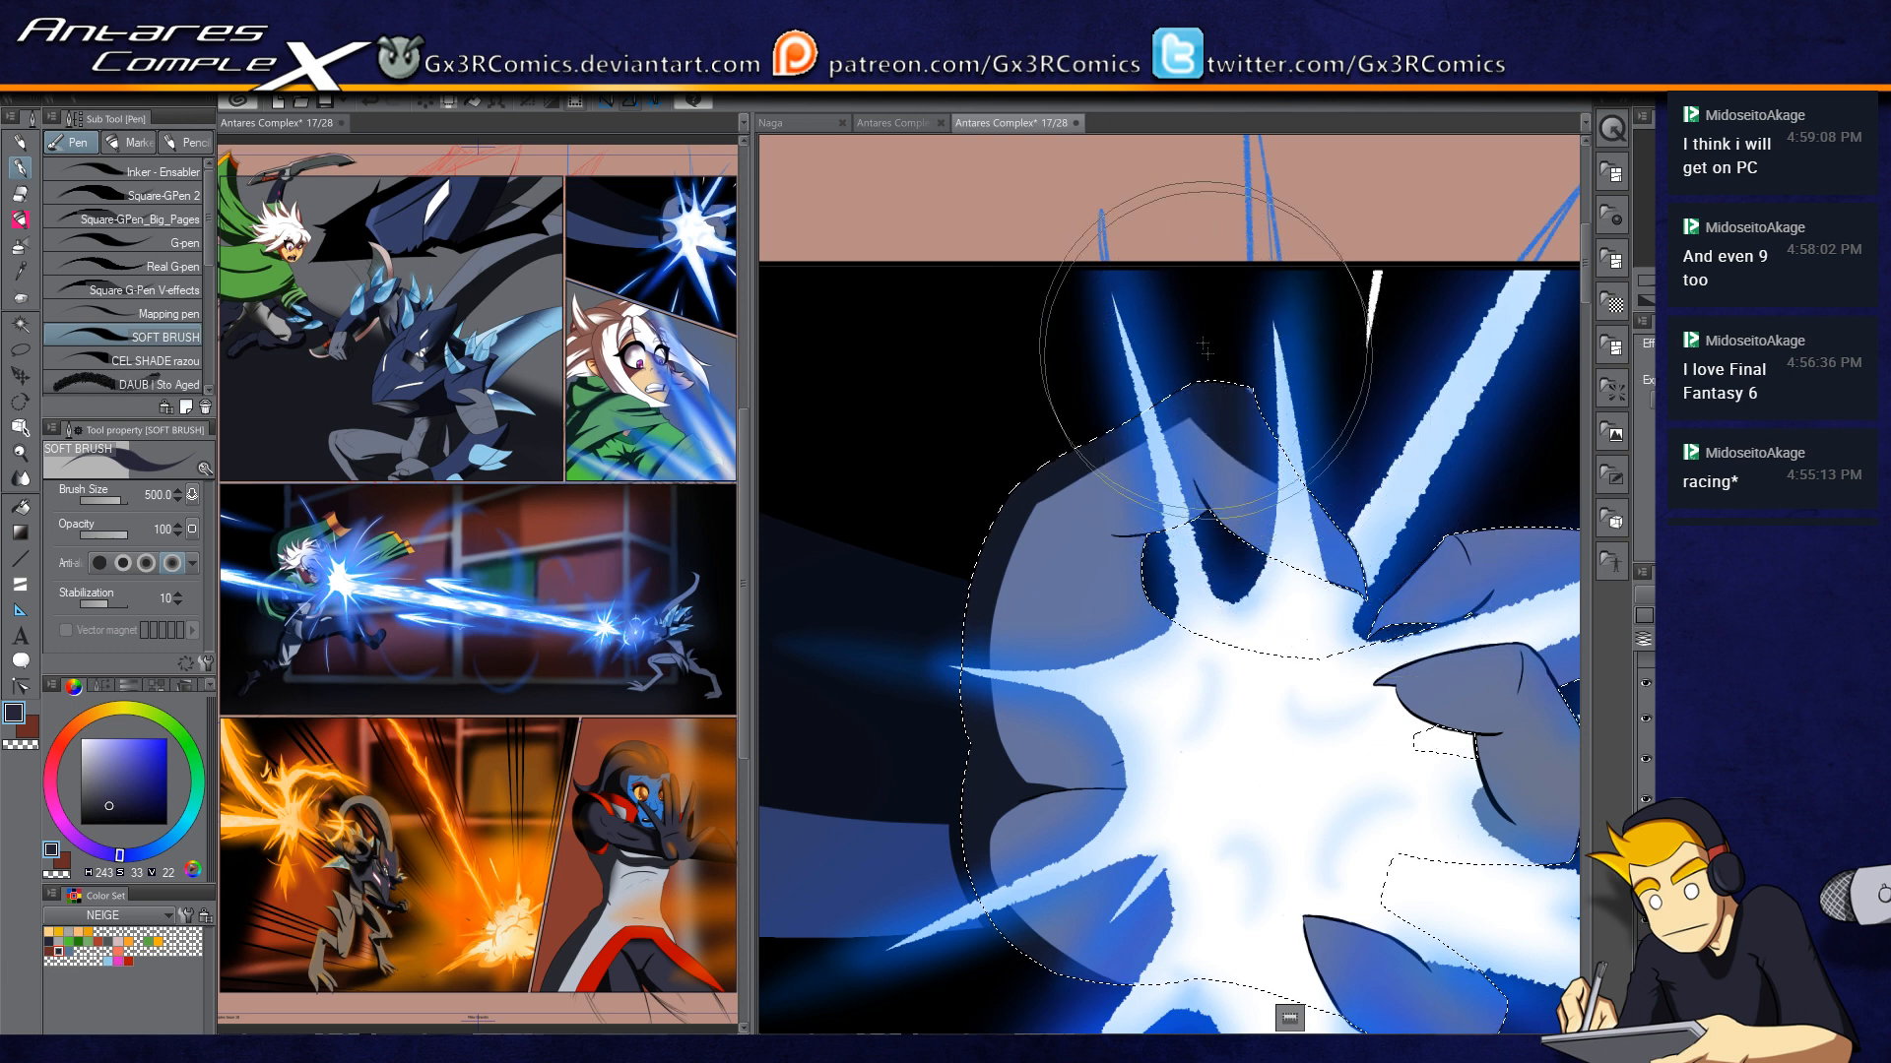
# Step: Shade the outer sides of the fingers on the far side of the energy burst with the SOFT BRUSH at size 500
pyautogui.moveTo(1415, 618); pyautogui.dragTo(1038, 573)
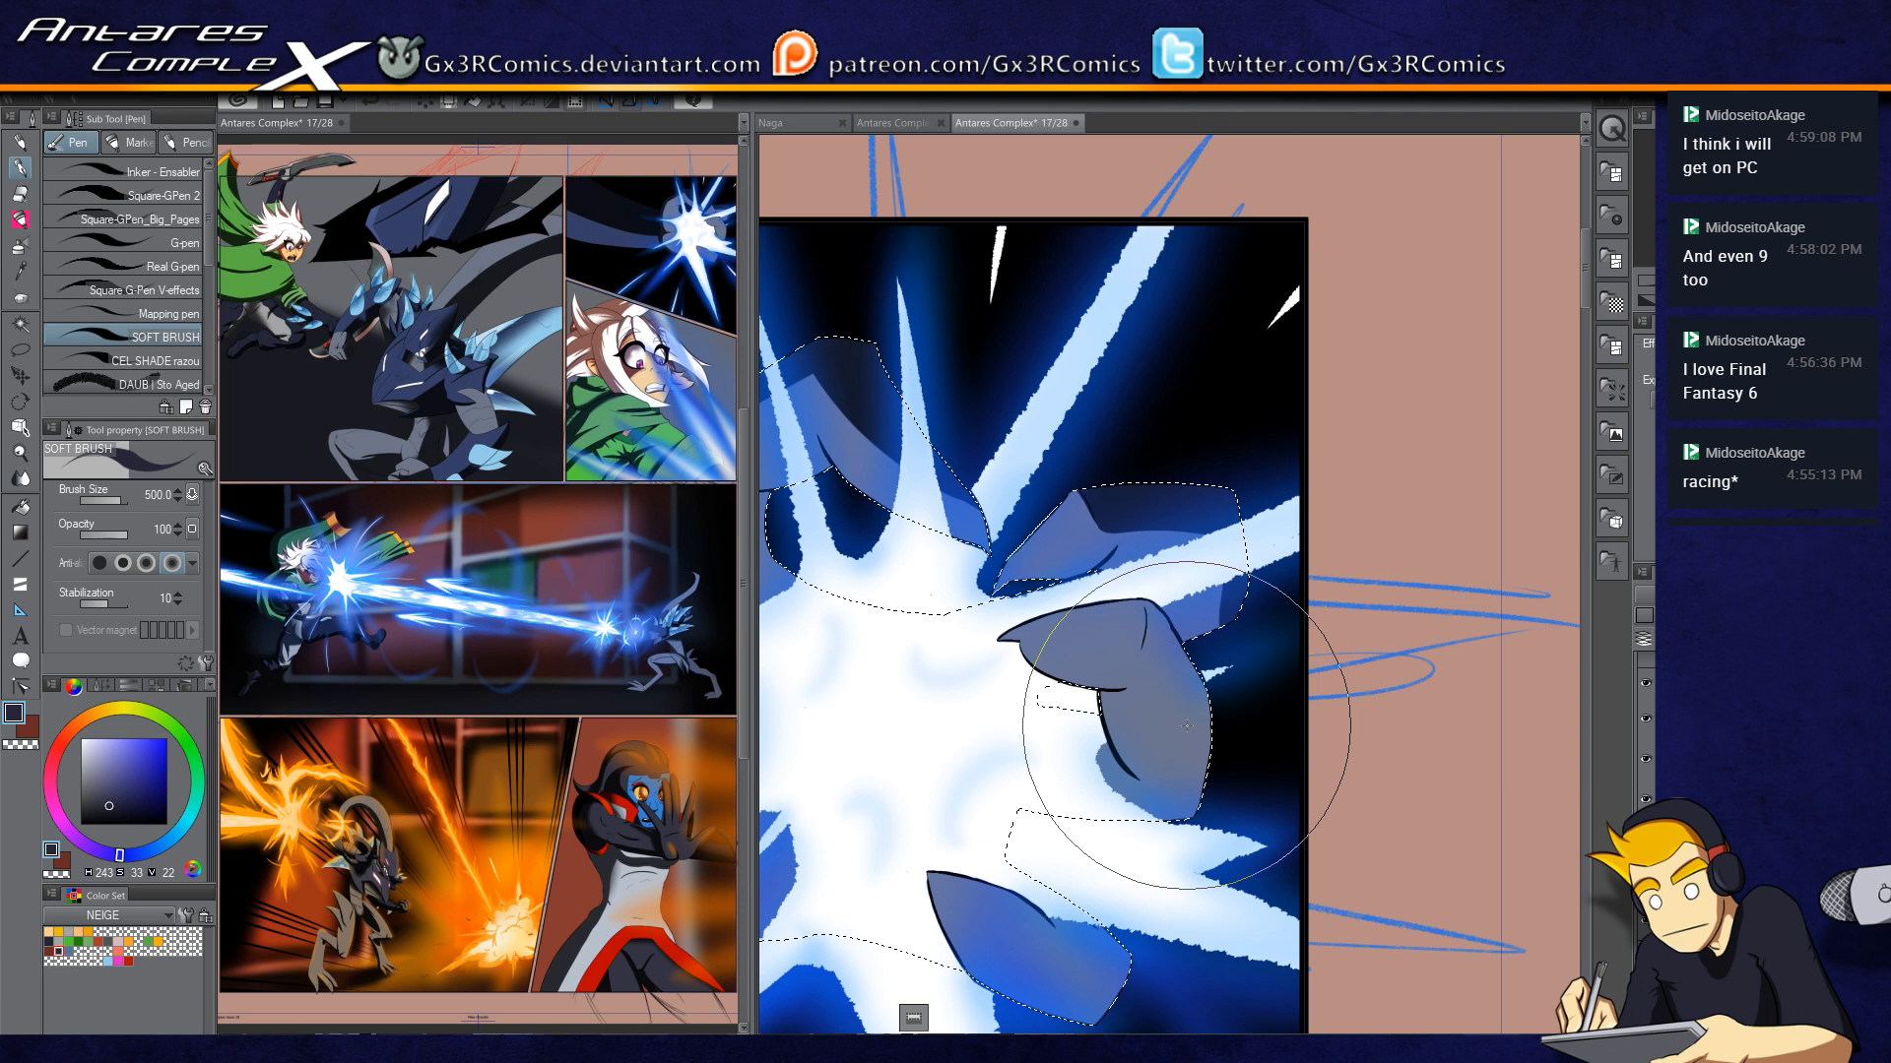
pyautogui.moveTo(1160, 709); pyautogui.dragTo(1181, 593)
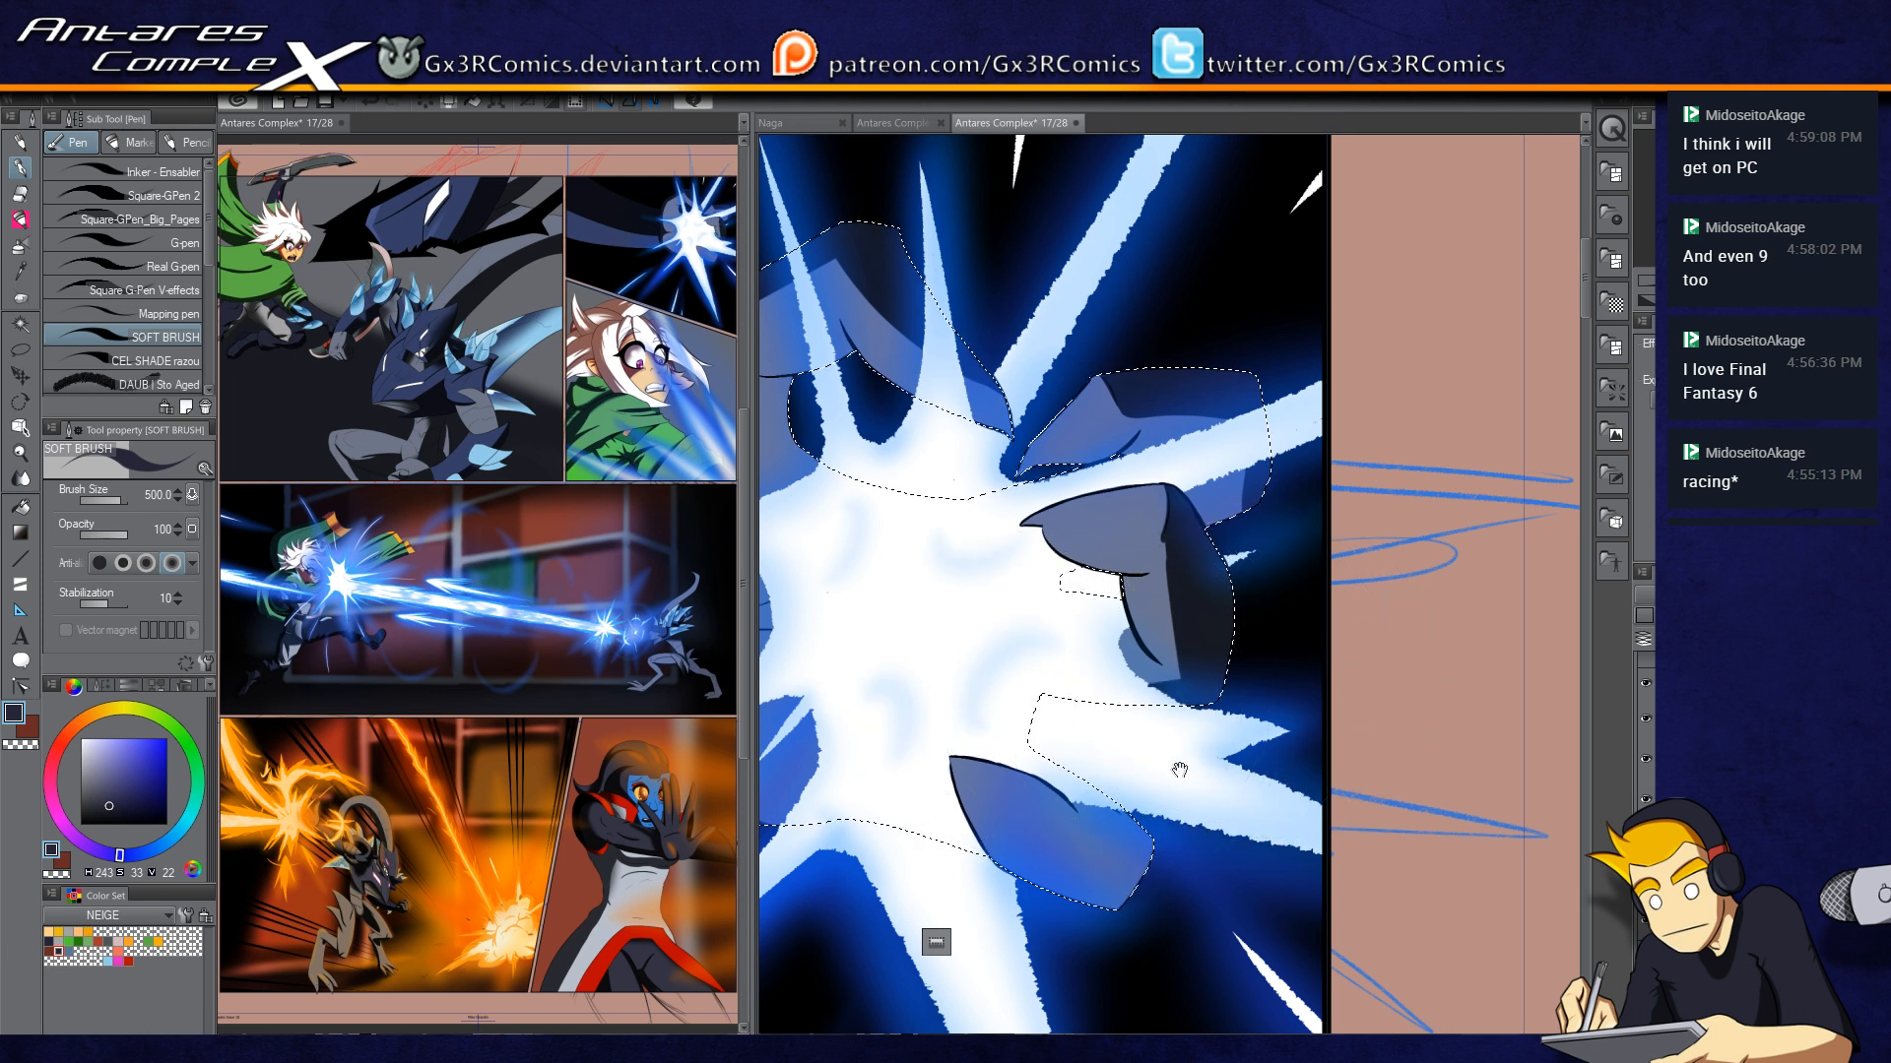
pyautogui.moveTo(1179, 770); pyautogui.dragTo(1228, 573)
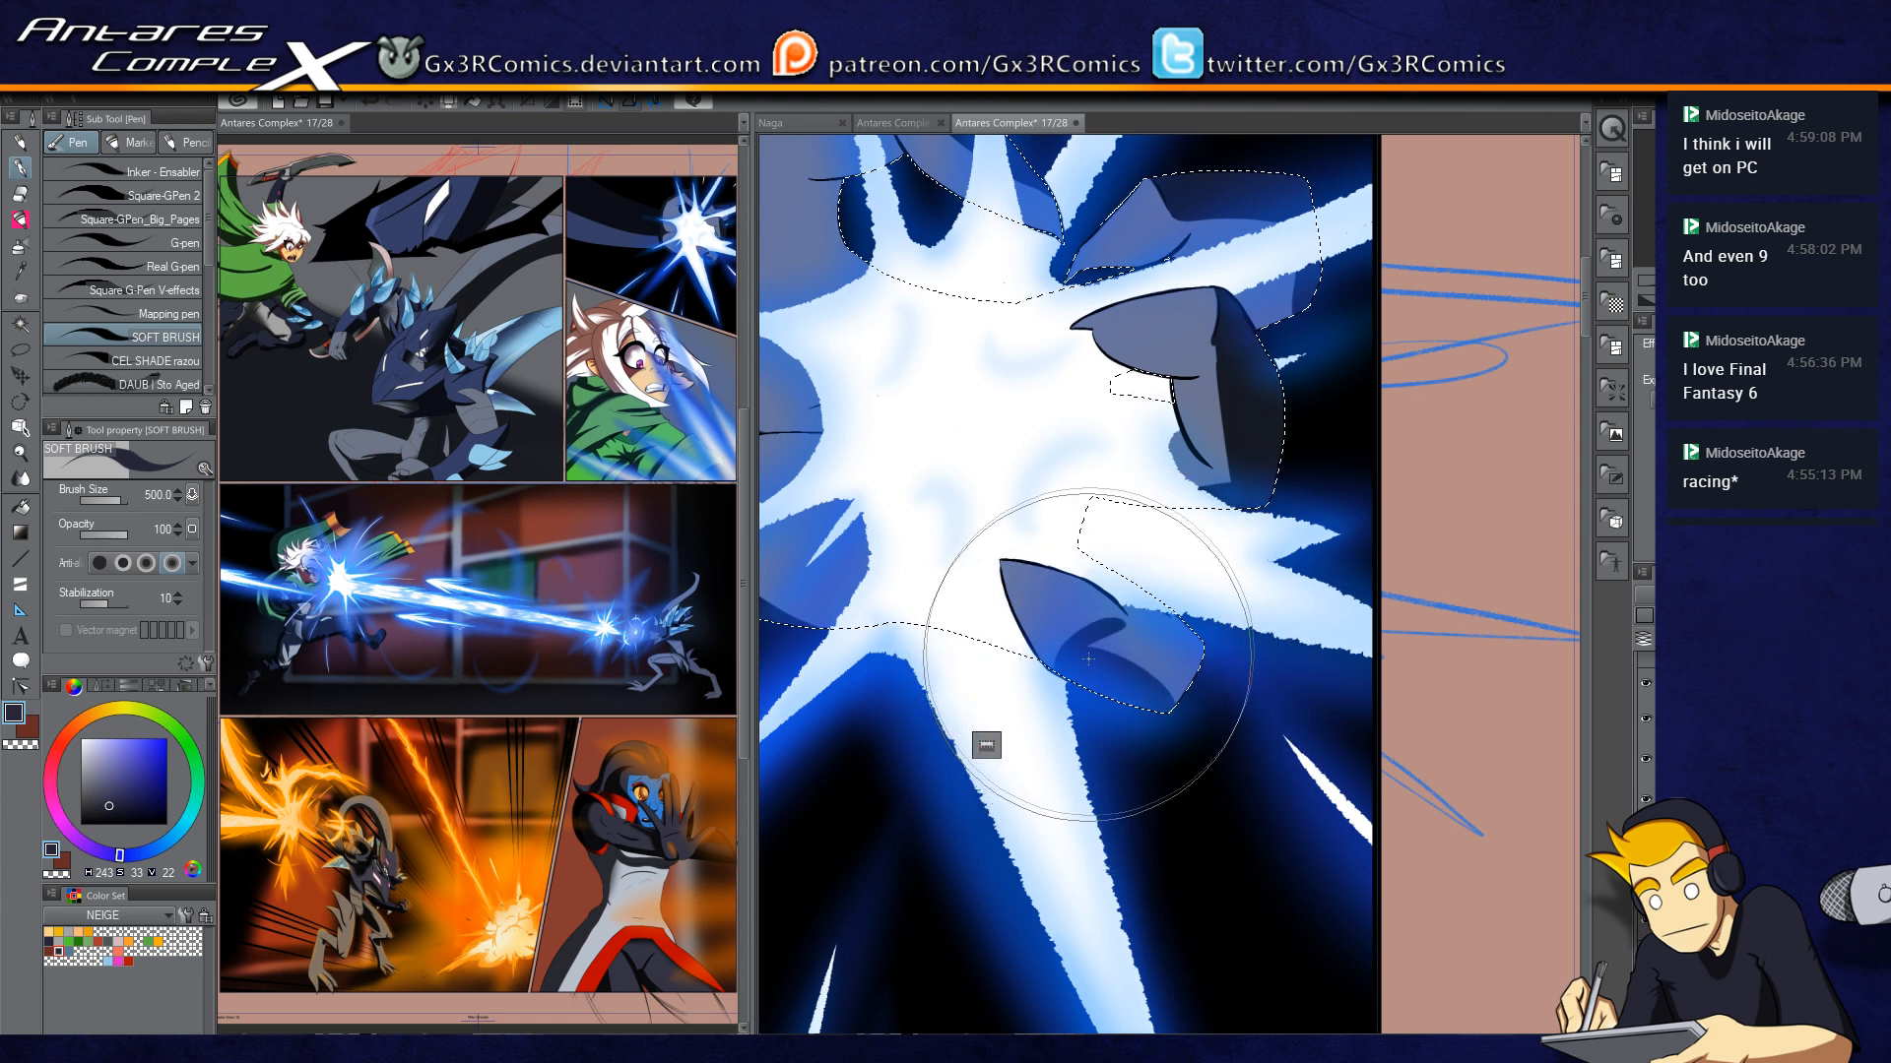
# Step: Refine the lowest finger's shadow edge and darken the fist's lower palm with the SOFT BRUSH at size 500
pyautogui.press('c')
pyautogui.moveTo(999, 635); pyautogui.dragTo(1235, 623)
pyautogui.press('c')
pyautogui.moveTo(966, 603)
pyautogui.mouseDown()
pyautogui.moveTo(1264, 641)
pyautogui.moveTo(1227, 662)
pyautogui.mouseUp()
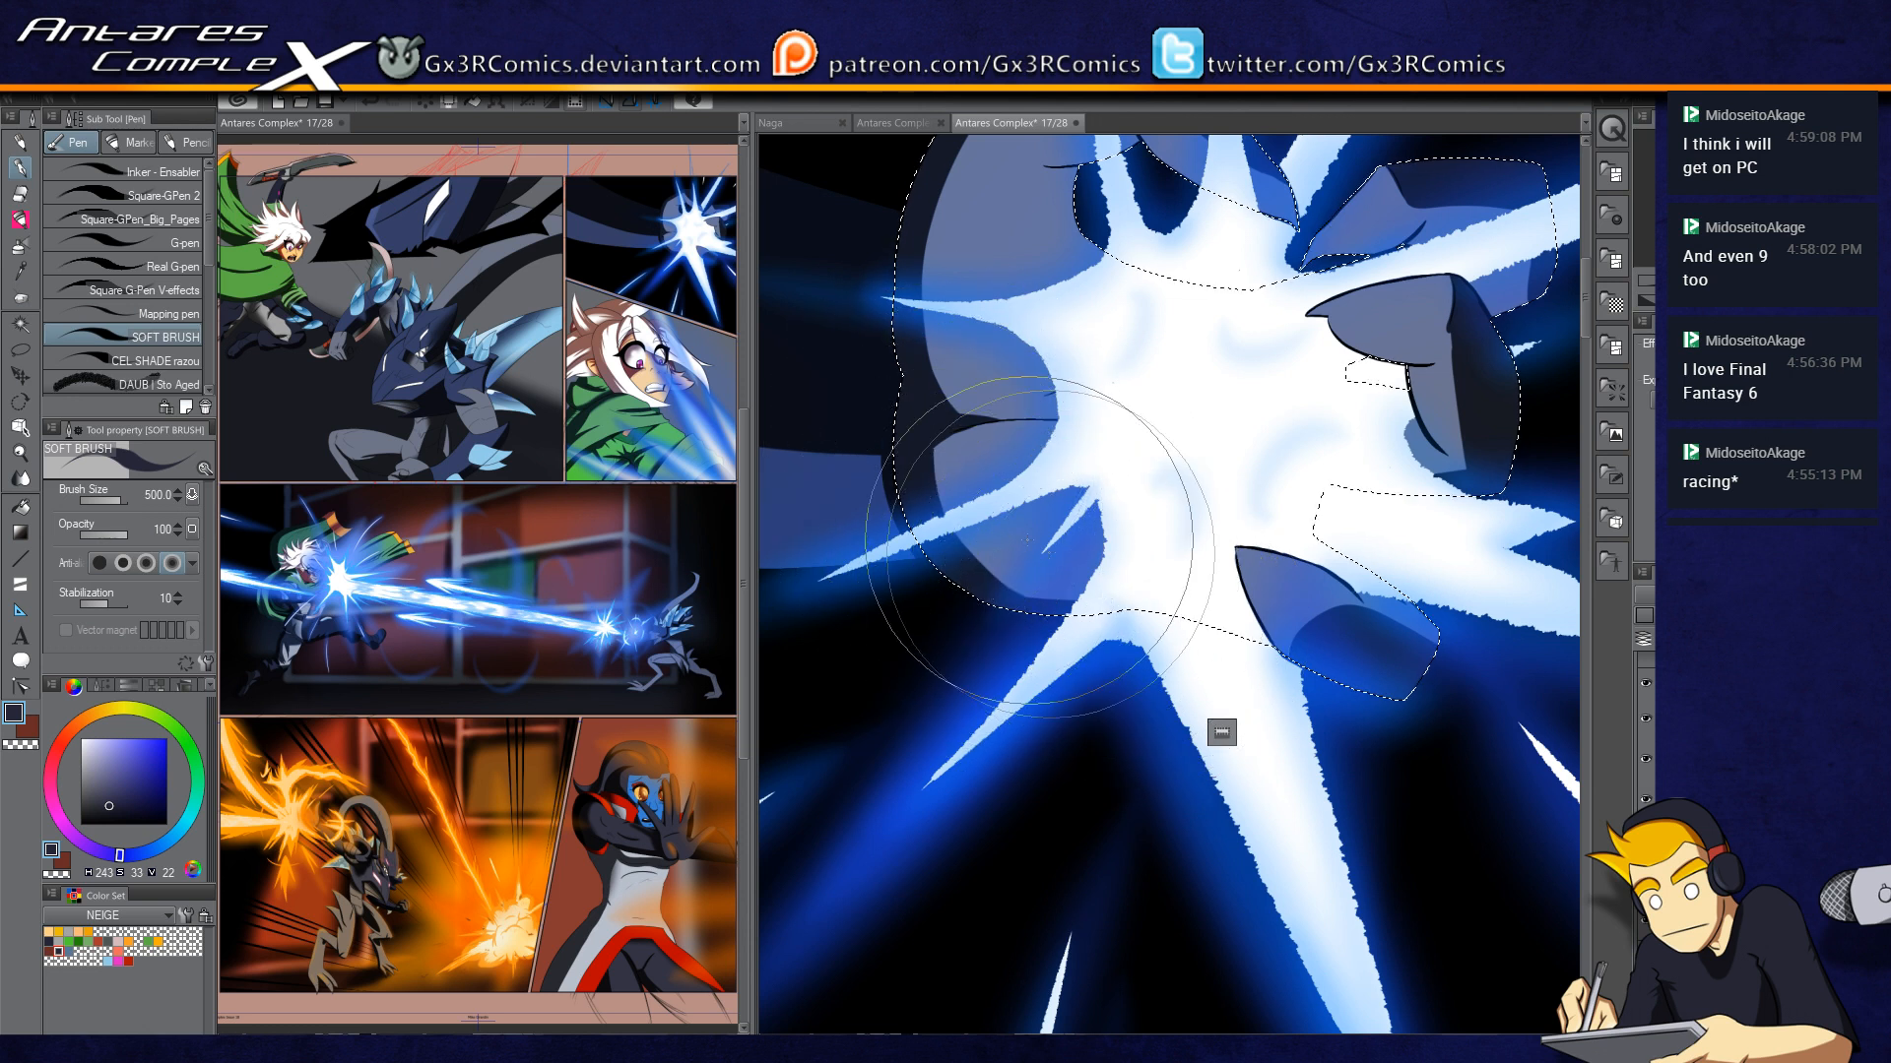
pyautogui.moveTo(967, 626); pyautogui.dragTo(1360, 830)
pyautogui.moveTo(1041, 724)
pyautogui.mouseDown()
pyautogui.moveTo(1203, 676)
pyautogui.moveTo(954, 552)
pyautogui.mouseUp()
# Step: Soften the arm's shadow edge at the end away from the fist using the Soft airbrush at size 500
pyautogui.press('b')
pyautogui.press('b')
pyautogui.press(']')
pyautogui.press(']')
pyautogui.press(']')
pyautogui.press(']')
pyautogui.moveTo(875, 443); pyautogui.dragTo(832, 419)
pyautogui.hotkey('ctrl', '-')
pyautogui.hotkey('ctrl', '-')
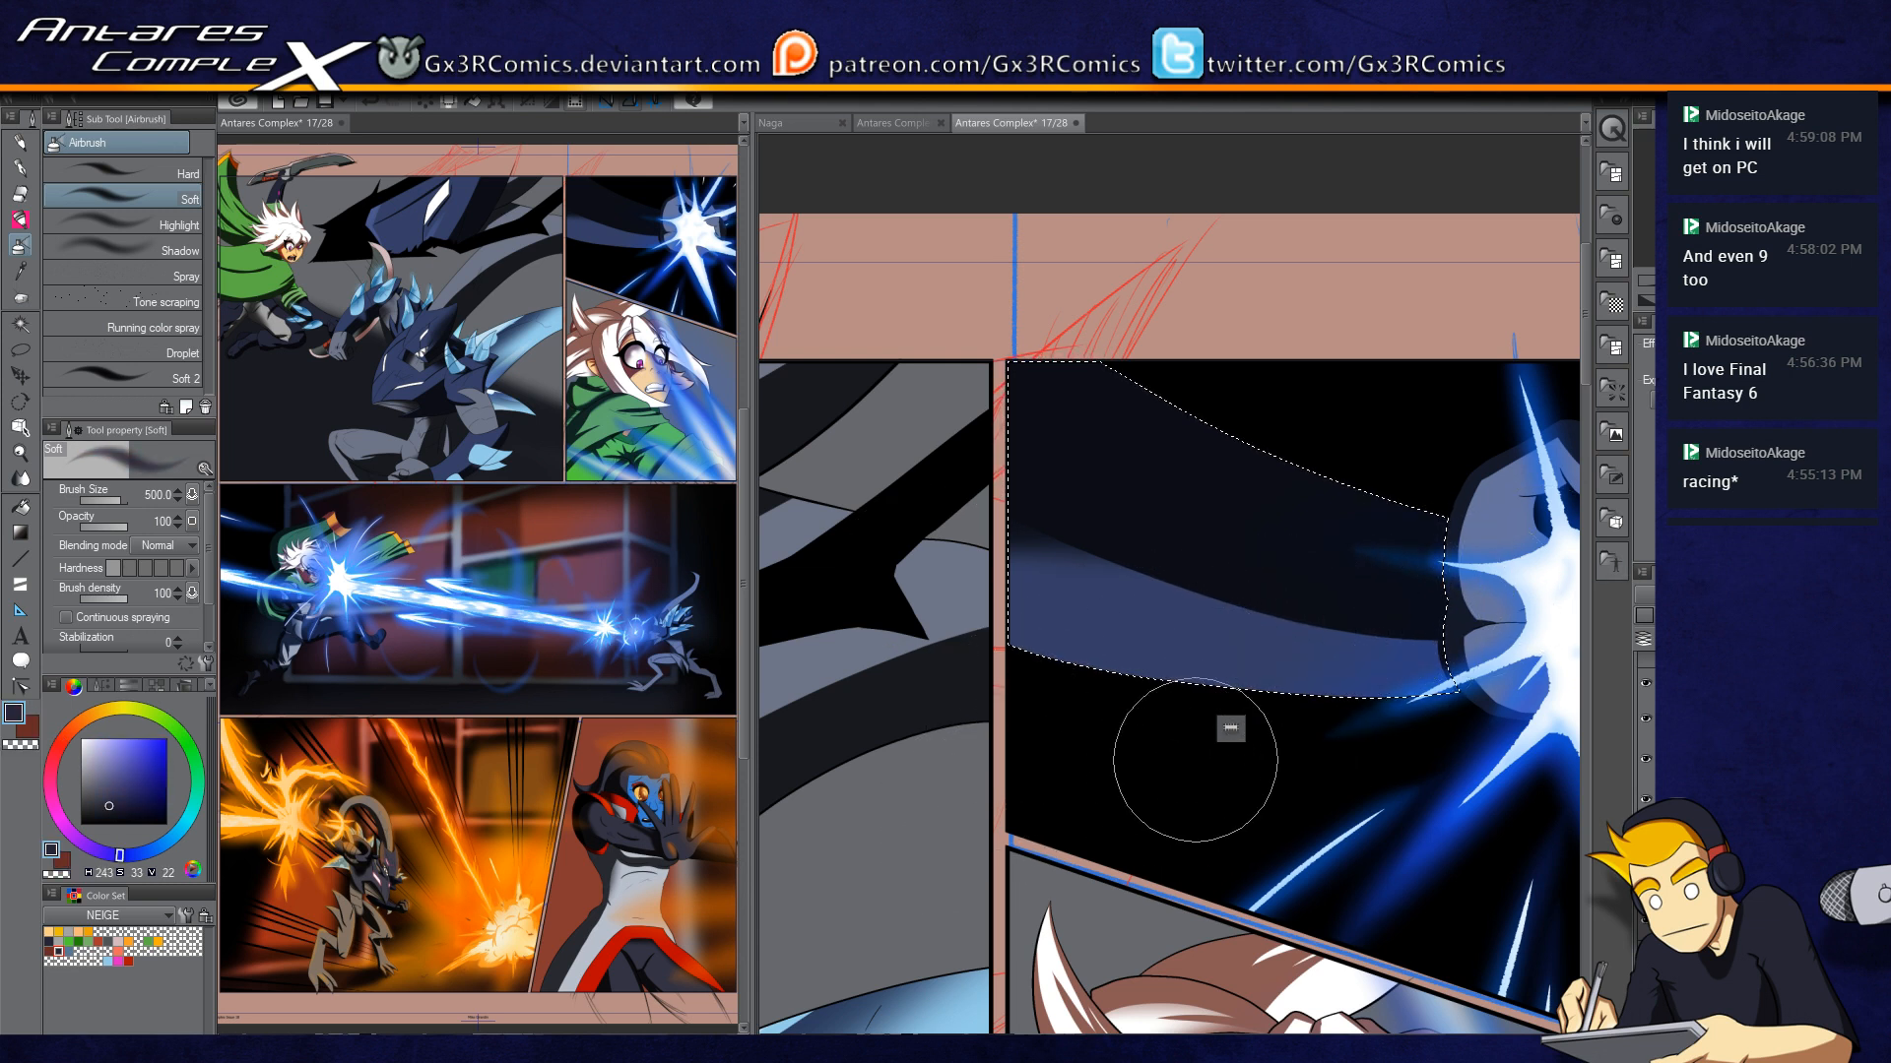
# Step: Select the kicking leg's shin and boot sole in the blue beam panel and darken their underside with the SOFT BRUSH at size 500
pyautogui.scroll(-3, 1181, 759)
pyautogui.moveTo(992, 872); pyautogui.dragTo(1246, 490)
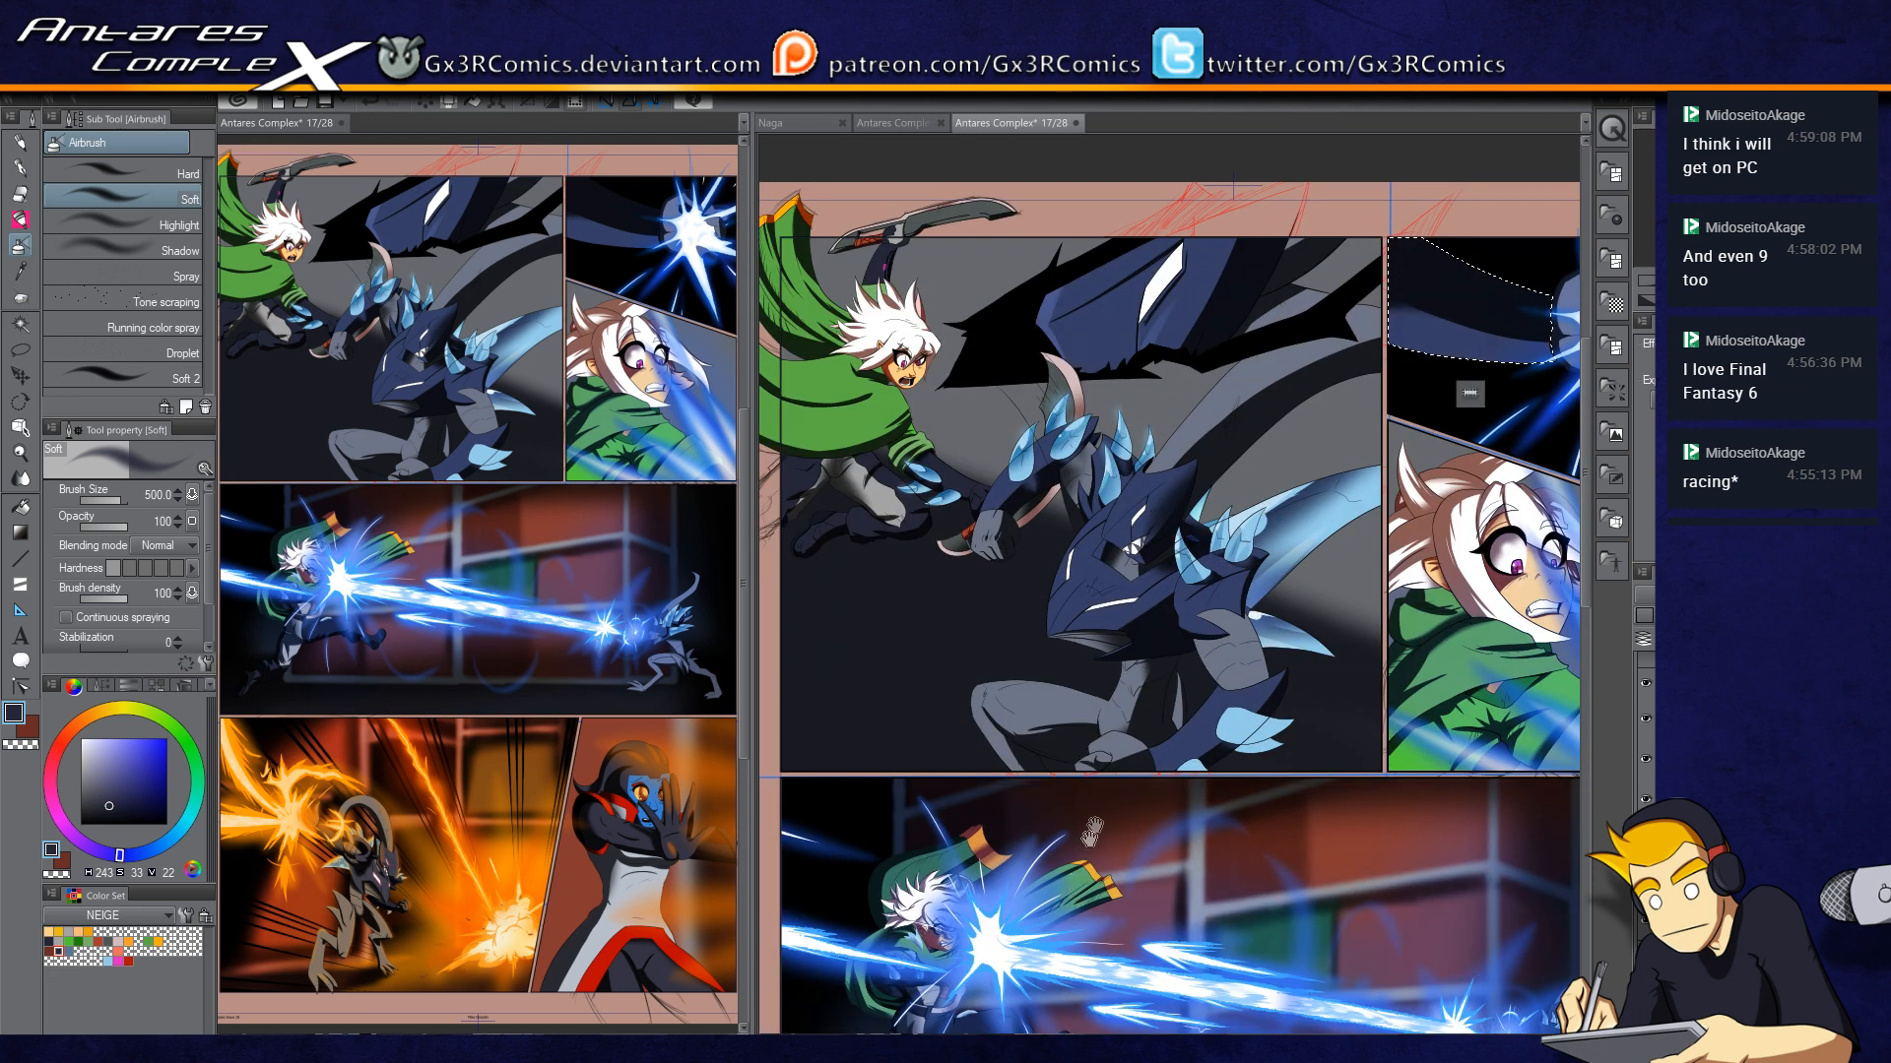
pyautogui.moveTo(1085, 848); pyautogui.dragTo(1142, 560)
pyautogui.moveTo(1194, 854); pyautogui.dragTo(1152, 616)
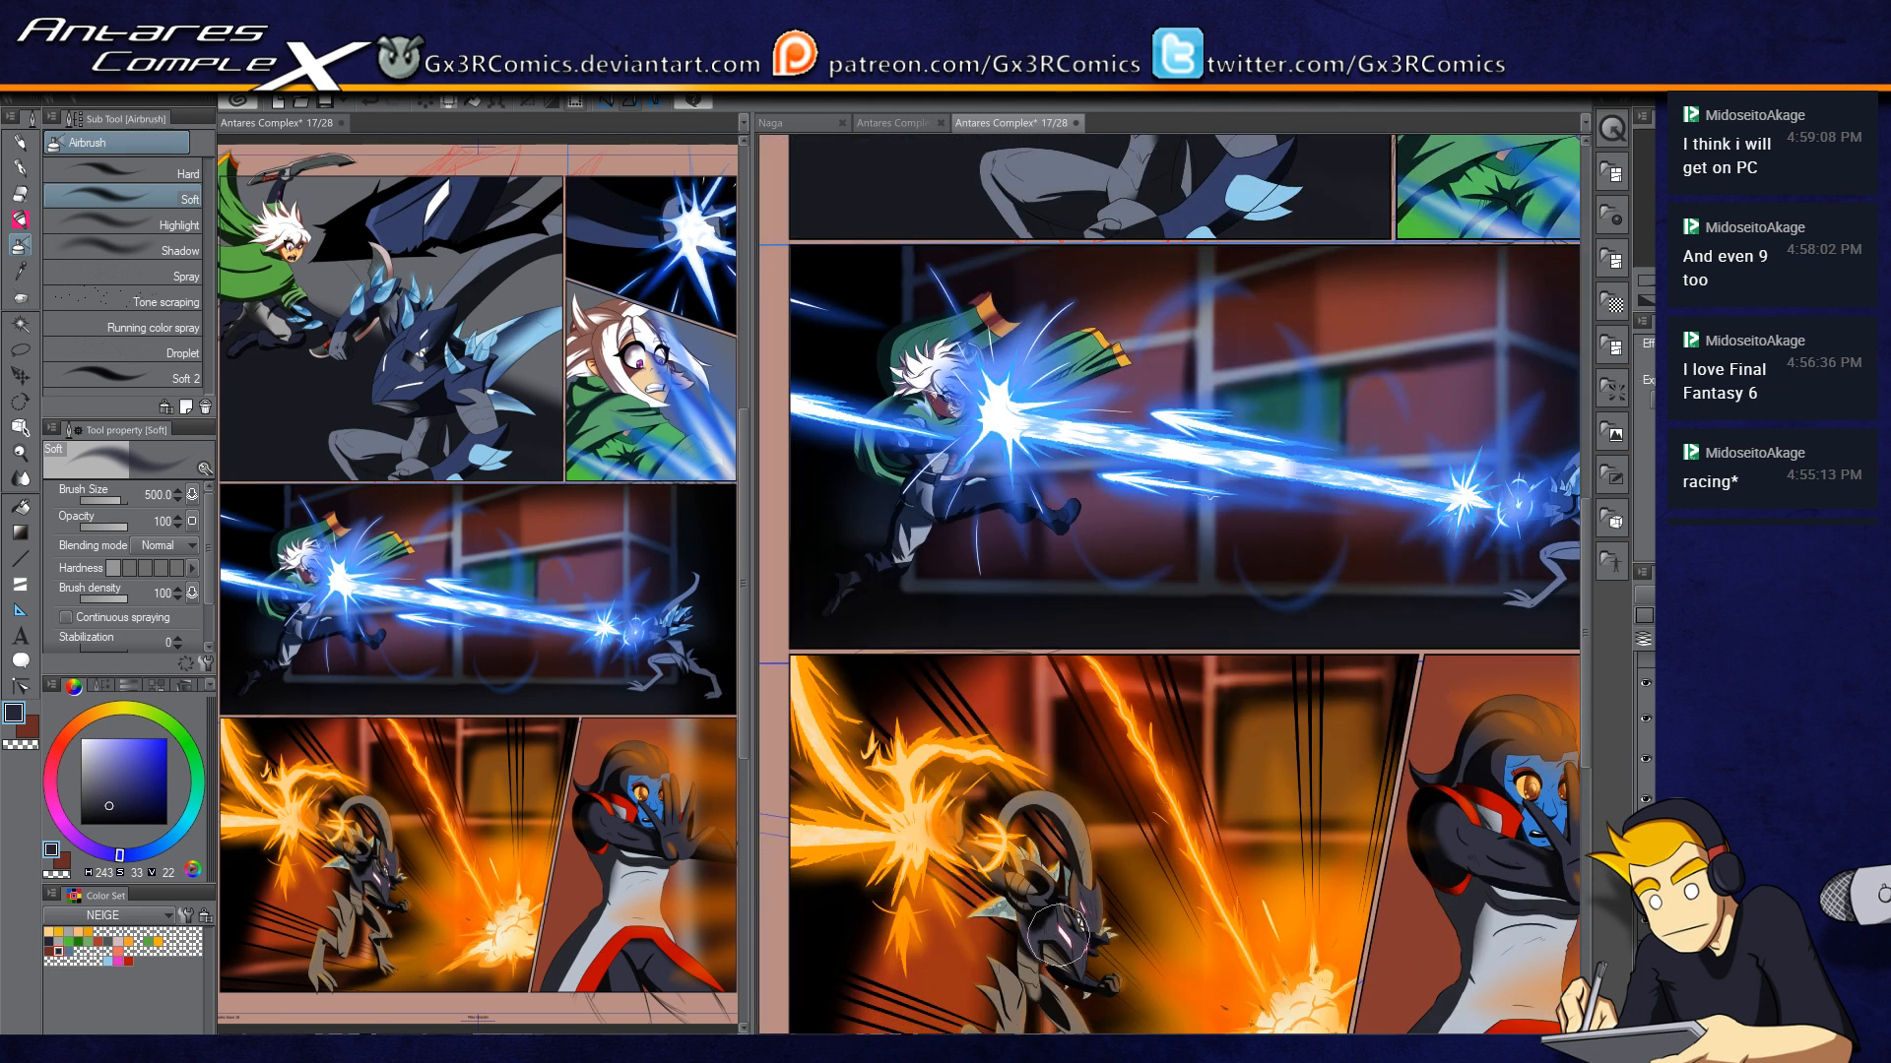
pyautogui.scroll(6, 1058, 935)
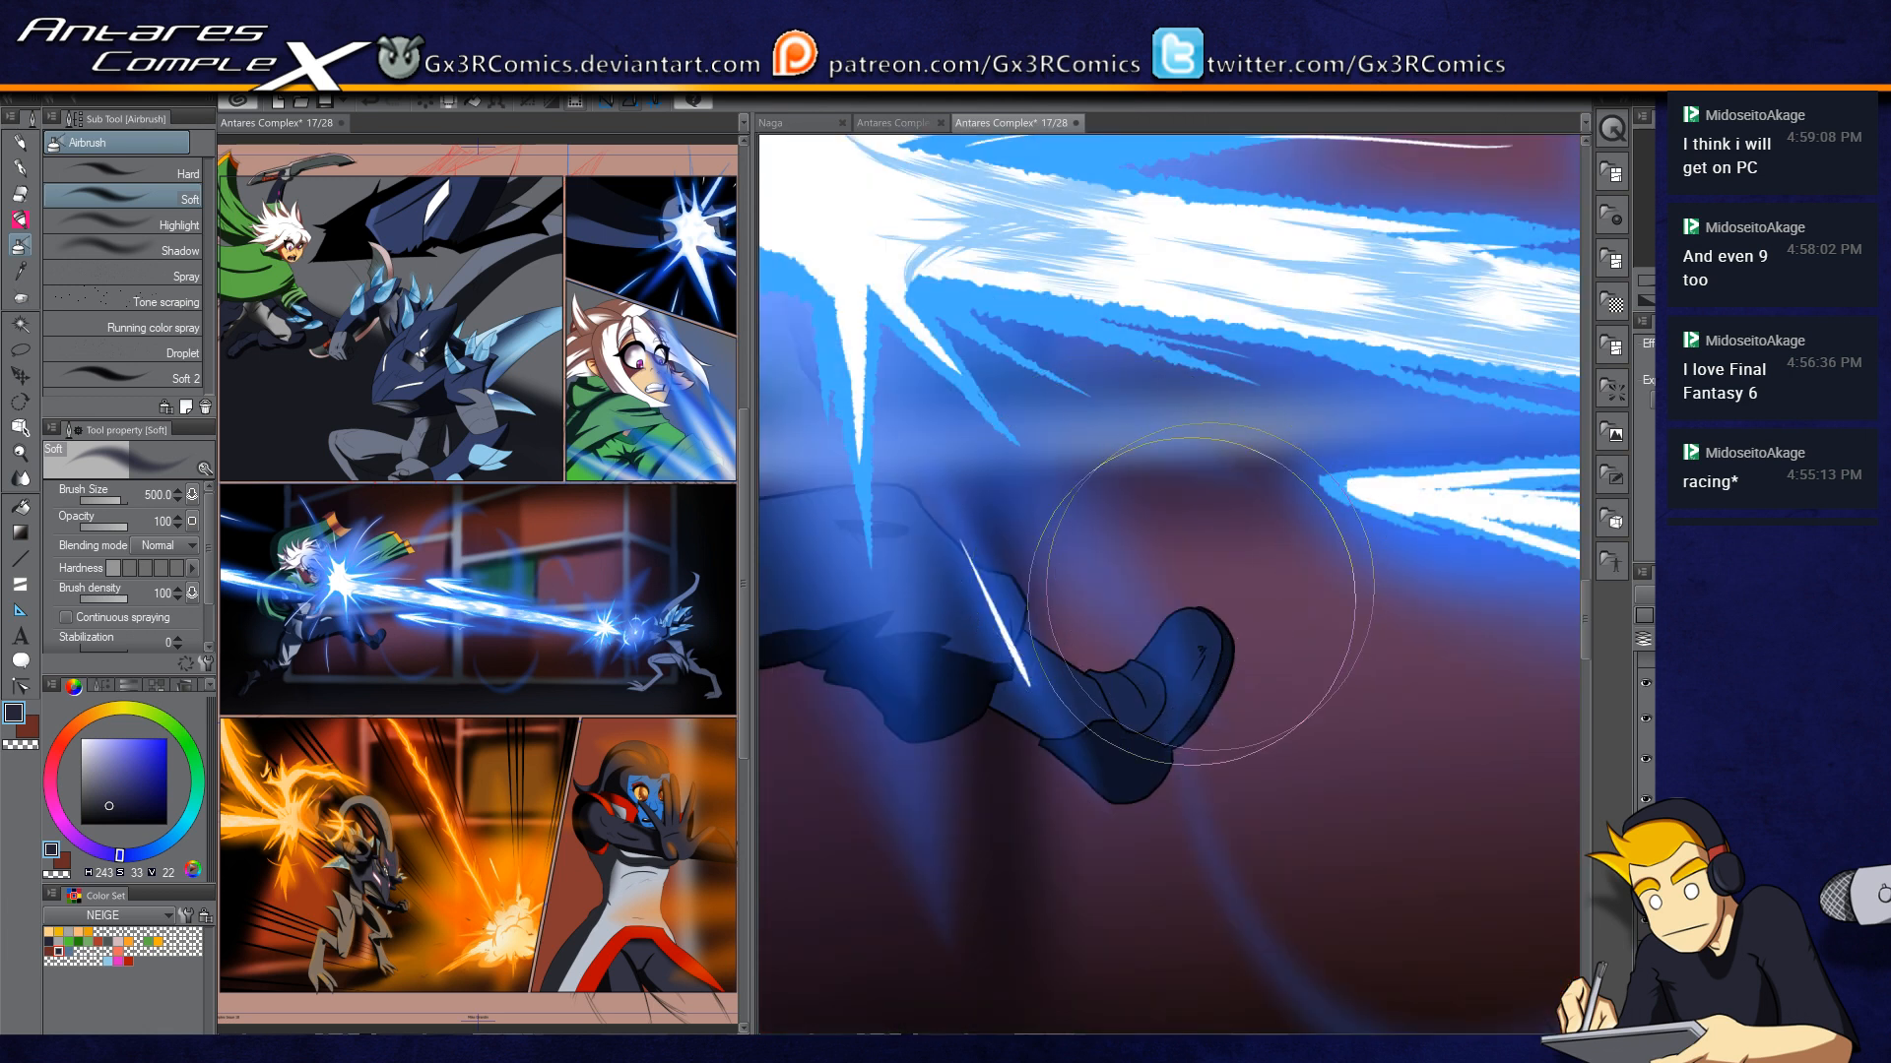
pyautogui.moveTo(1075, 682); pyautogui.dragTo(1160, 638)
pyautogui.press('w')
pyautogui.click(1236, 687)
pyautogui.press('p')
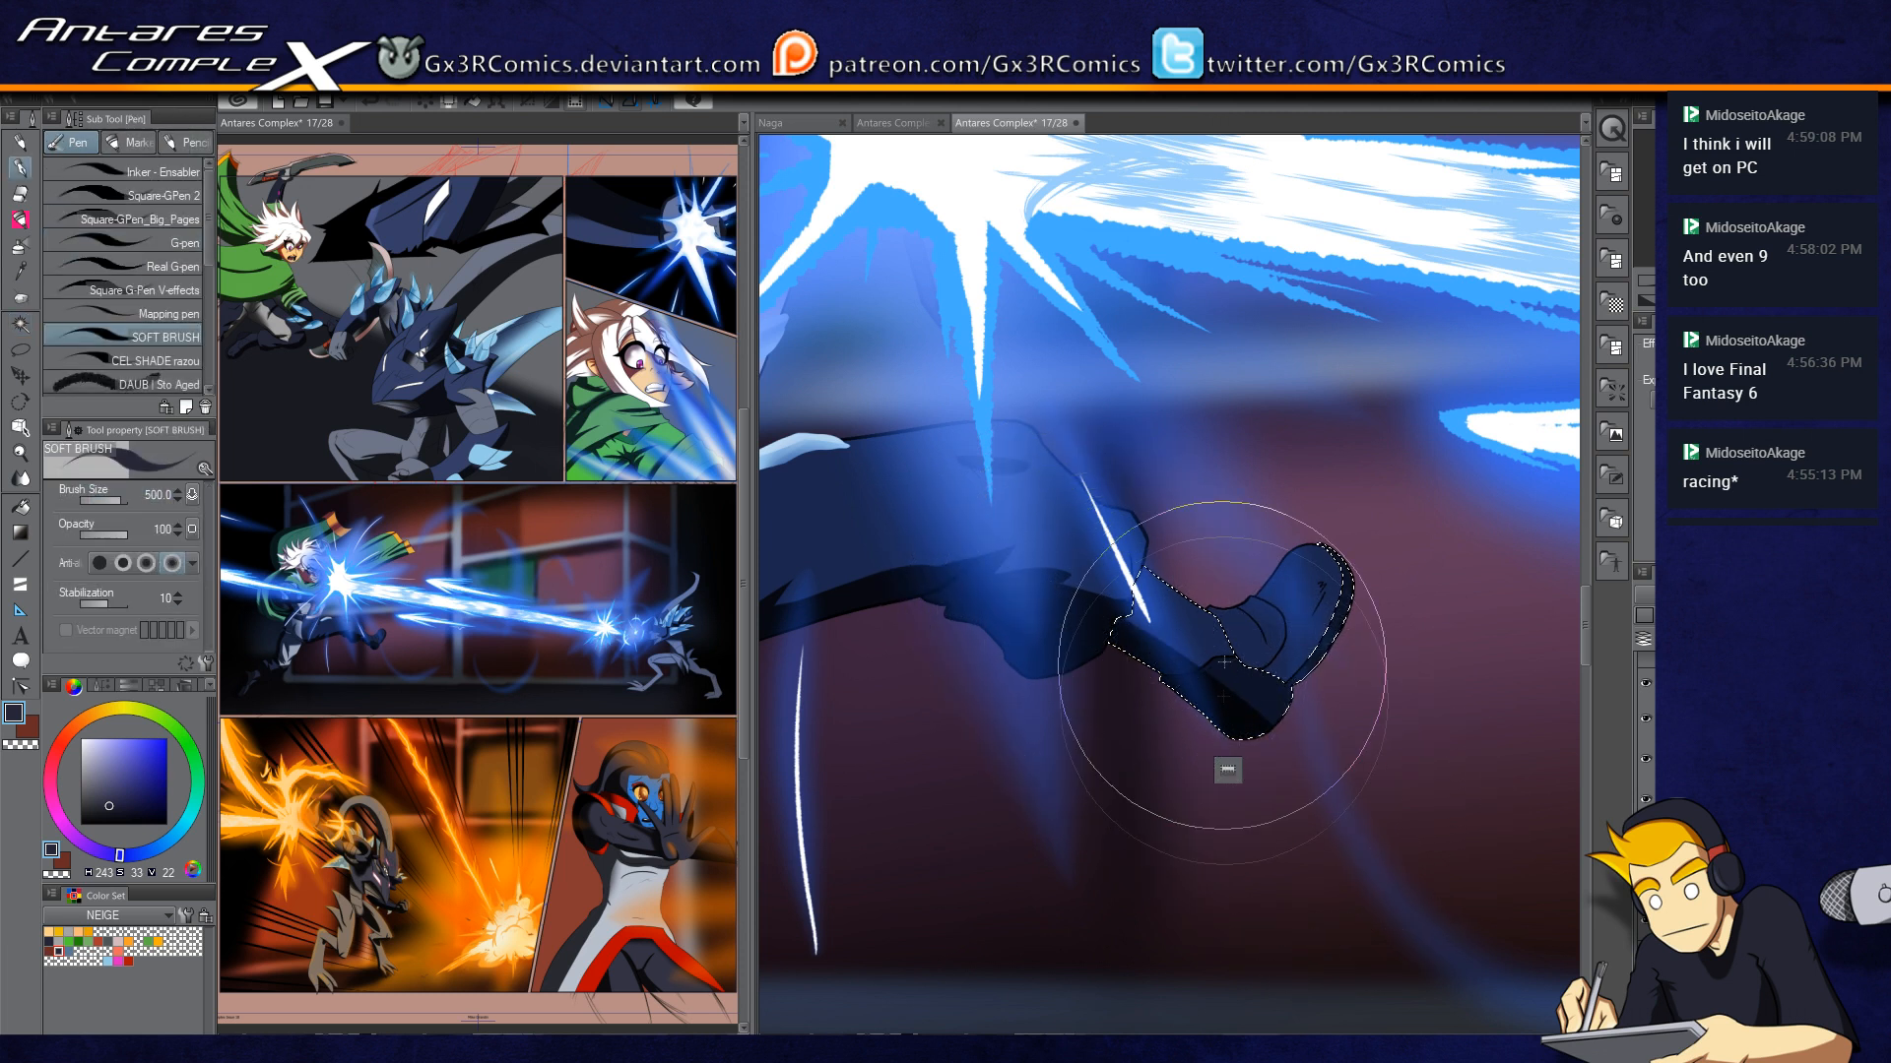
pyautogui.scroll(3, 1094, 620)
pyautogui.moveTo(881, 478); pyautogui.dragTo(1040, 612)
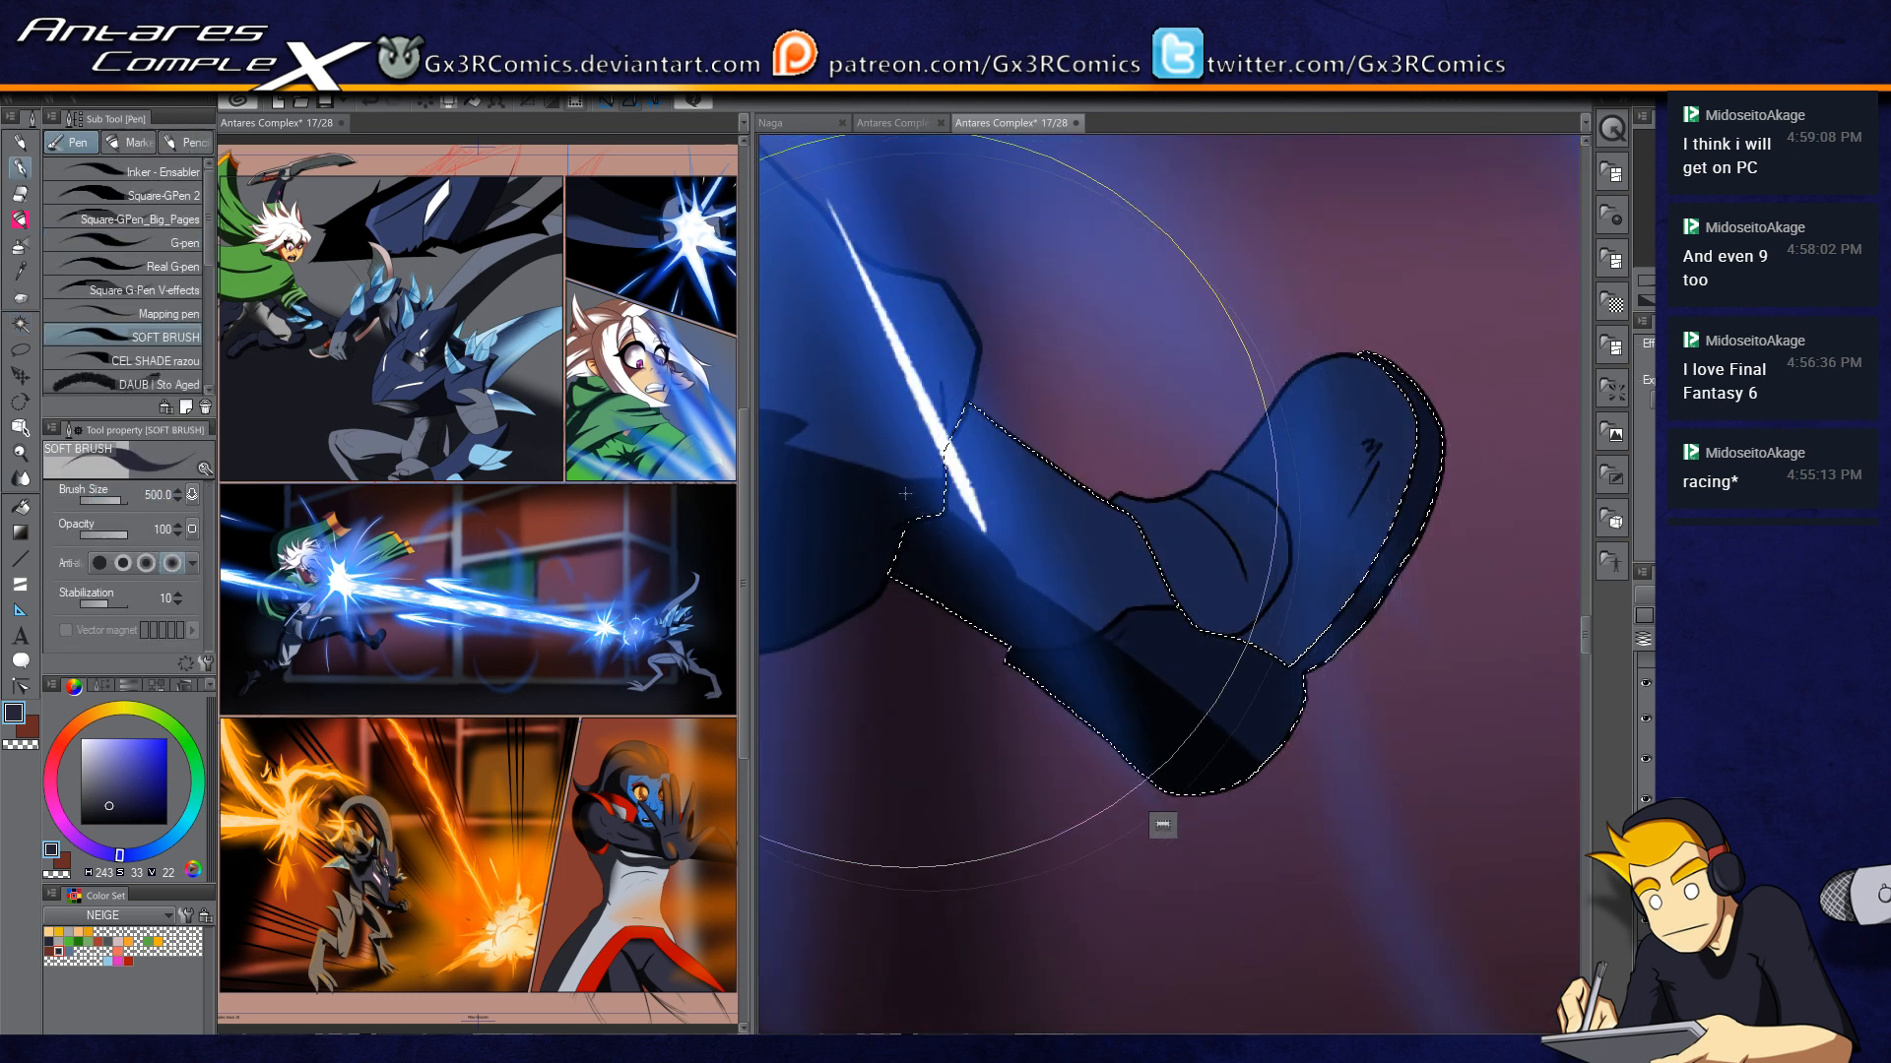
pyautogui.moveTo(915, 496); pyautogui.dragTo(1187, 690)
pyautogui.moveTo(1113, 639)
pyautogui.mouseDown()
pyautogui.moveTo(1158, 699)
pyautogui.moveTo(1120, 650)
pyautogui.moveTo(1301, 777)
pyautogui.moveTo(1136, 675)
pyautogui.moveTo(1401, 734)
pyautogui.moveTo(1297, 612)
pyautogui.moveTo(1201, 600)
pyautogui.moveTo(1261, 630)
pyautogui.moveTo(1170, 641)
pyautogui.moveTo(1004, 515)
pyautogui.mouseUp()
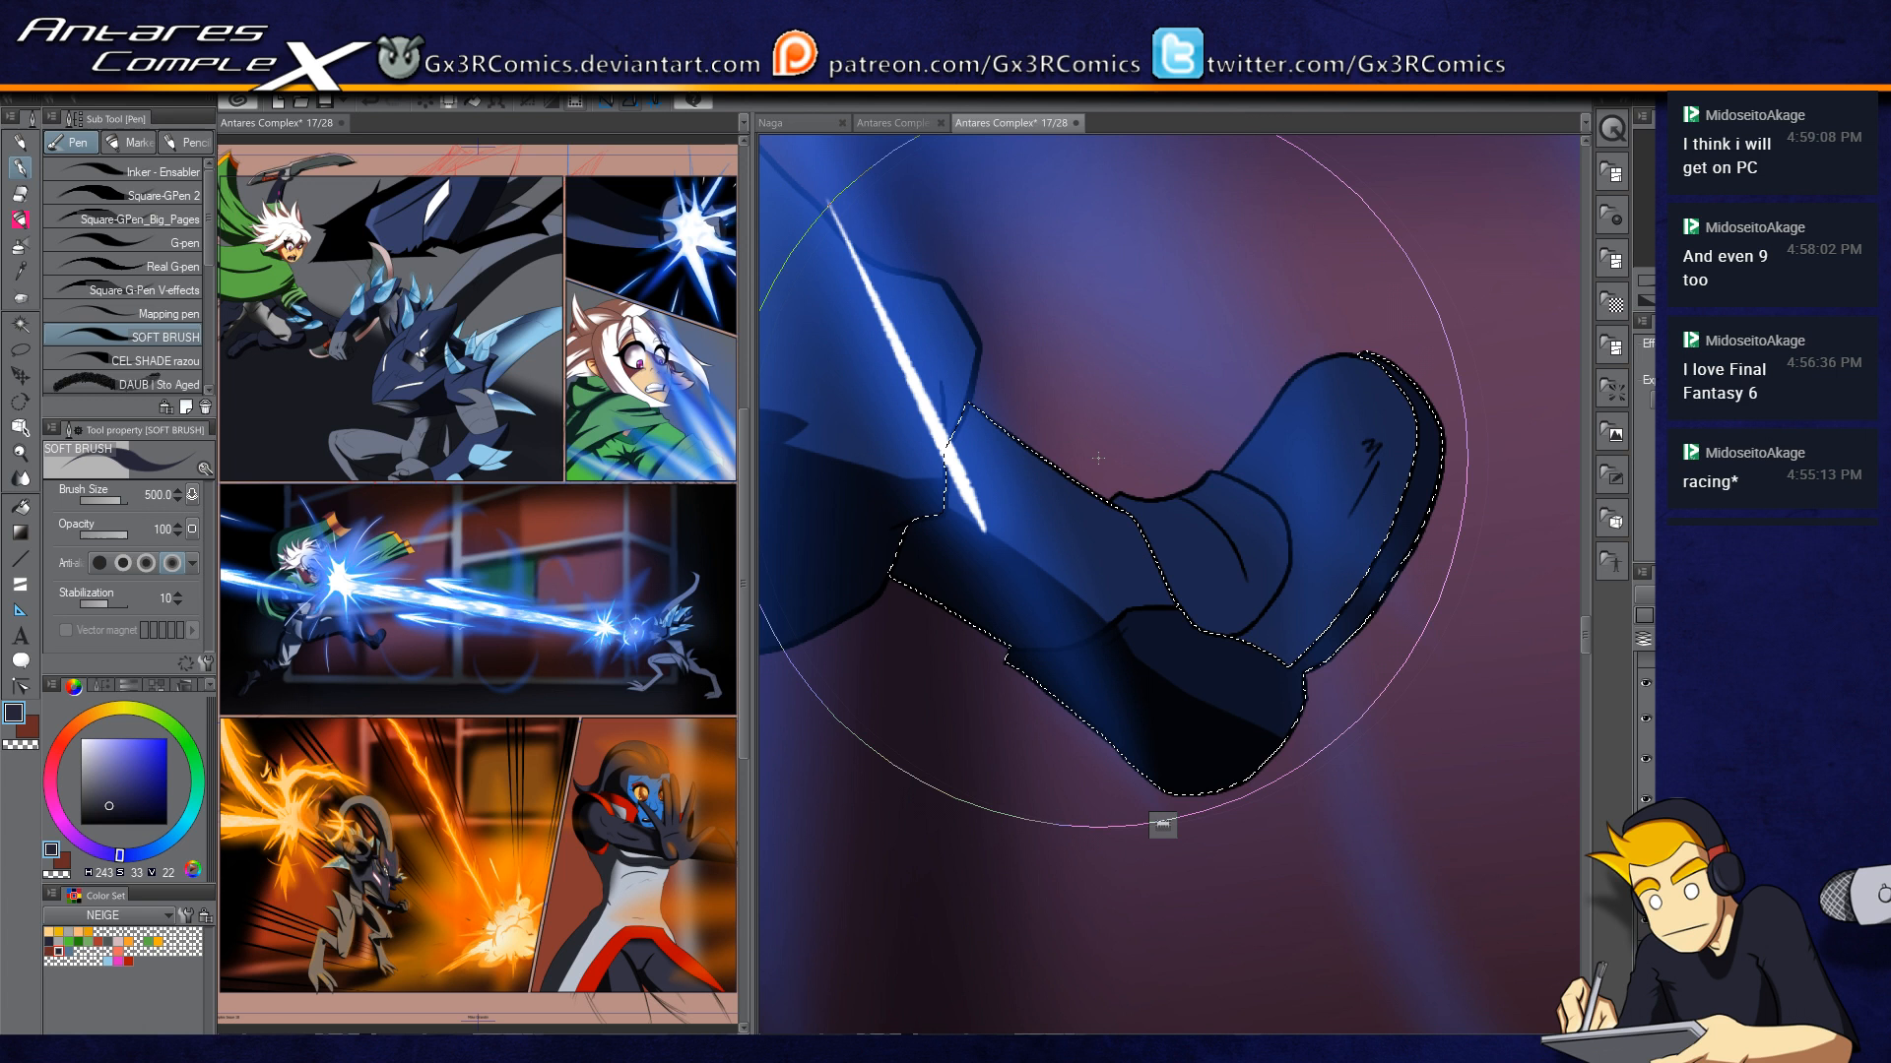
# Step: Select the boot's ankle section, then its upper, and shade their lower edges with the SOFT BRUSH at size 250
pyautogui.press('w')
pyautogui.click(1188, 569)
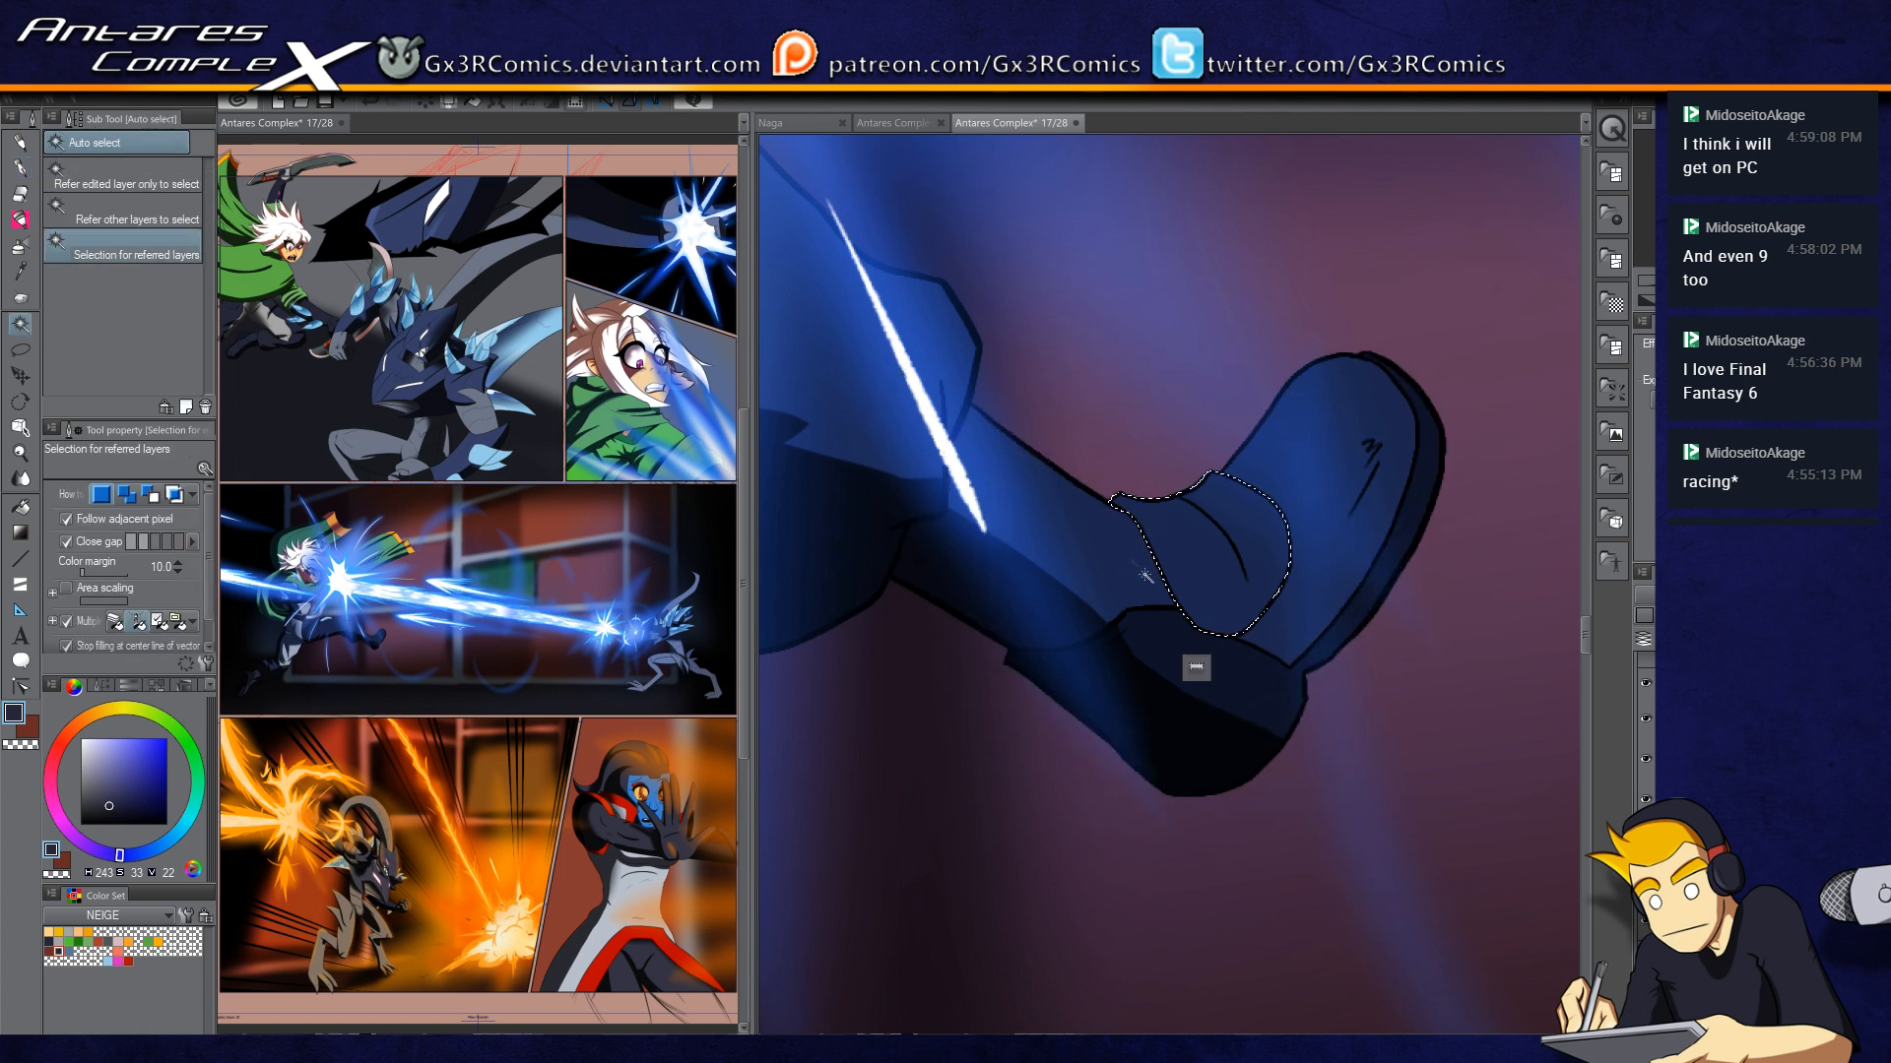
pyautogui.press('p')
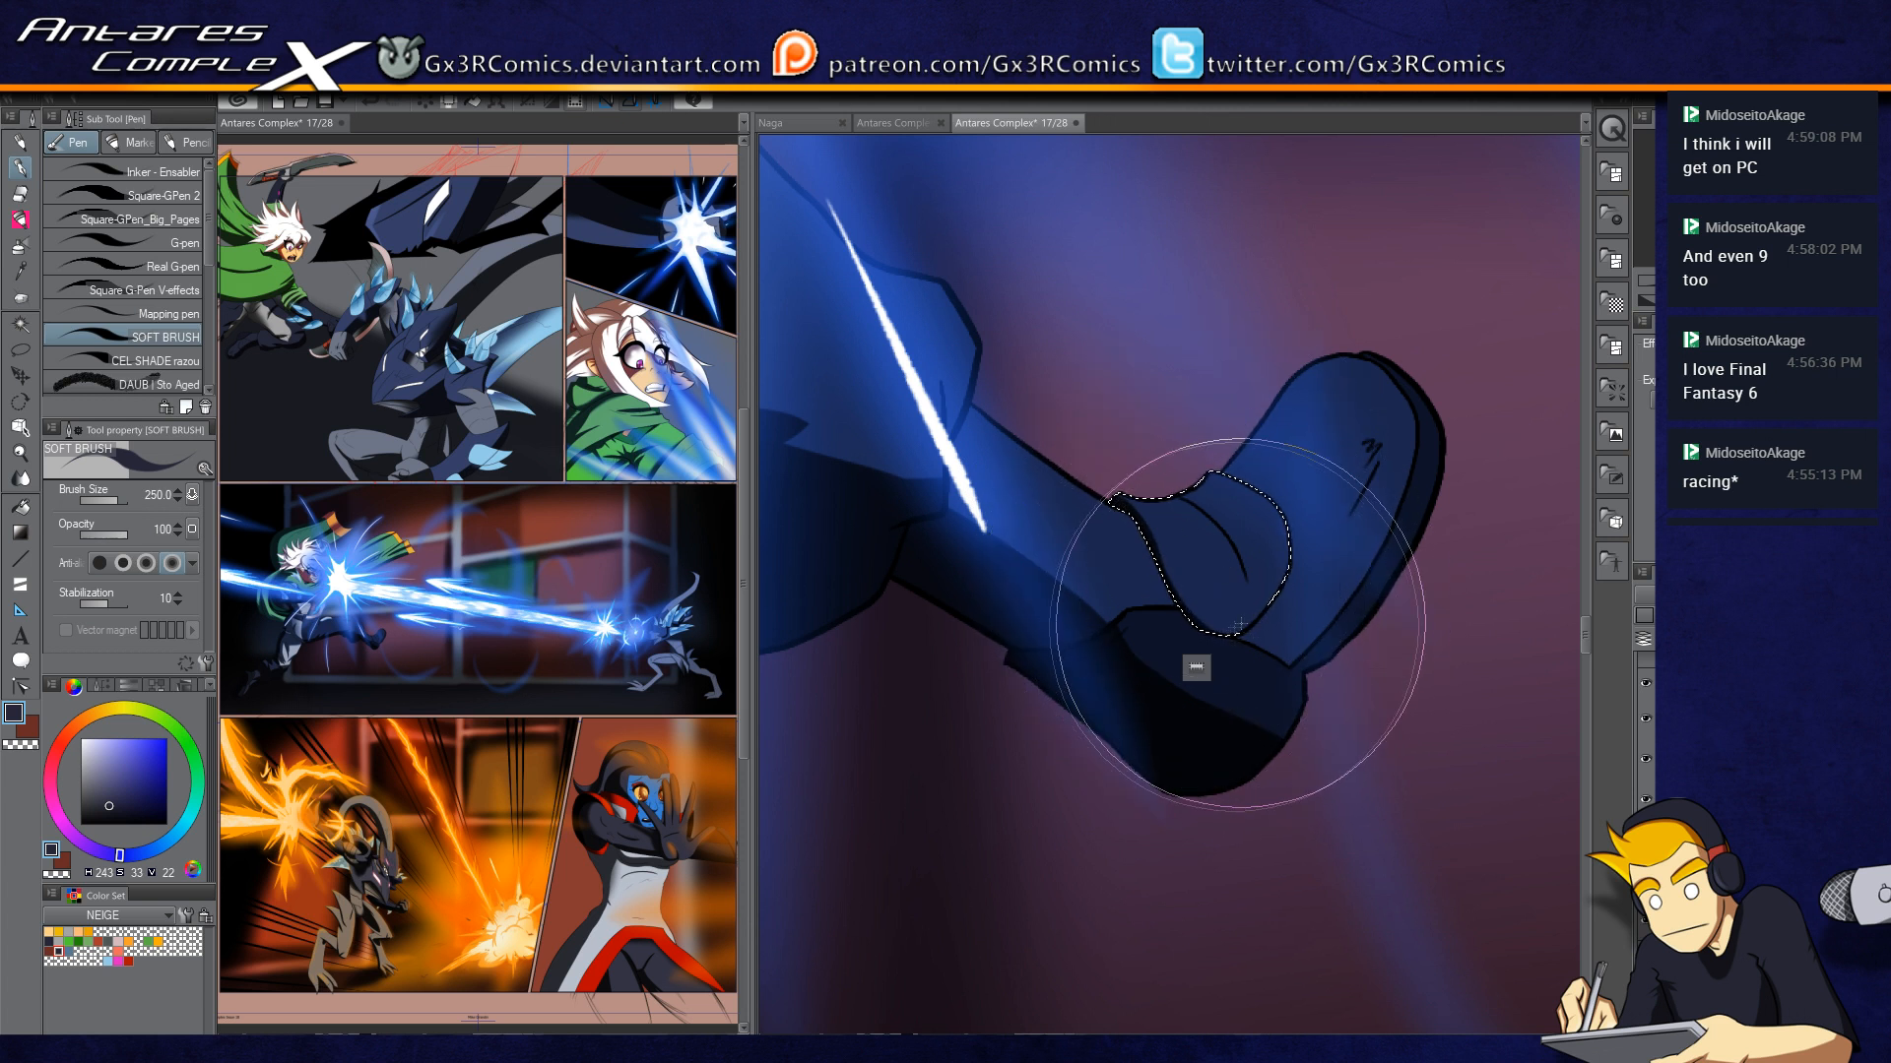
pyautogui.press('w')
pyautogui.click(1308, 578)
pyautogui.press('p')
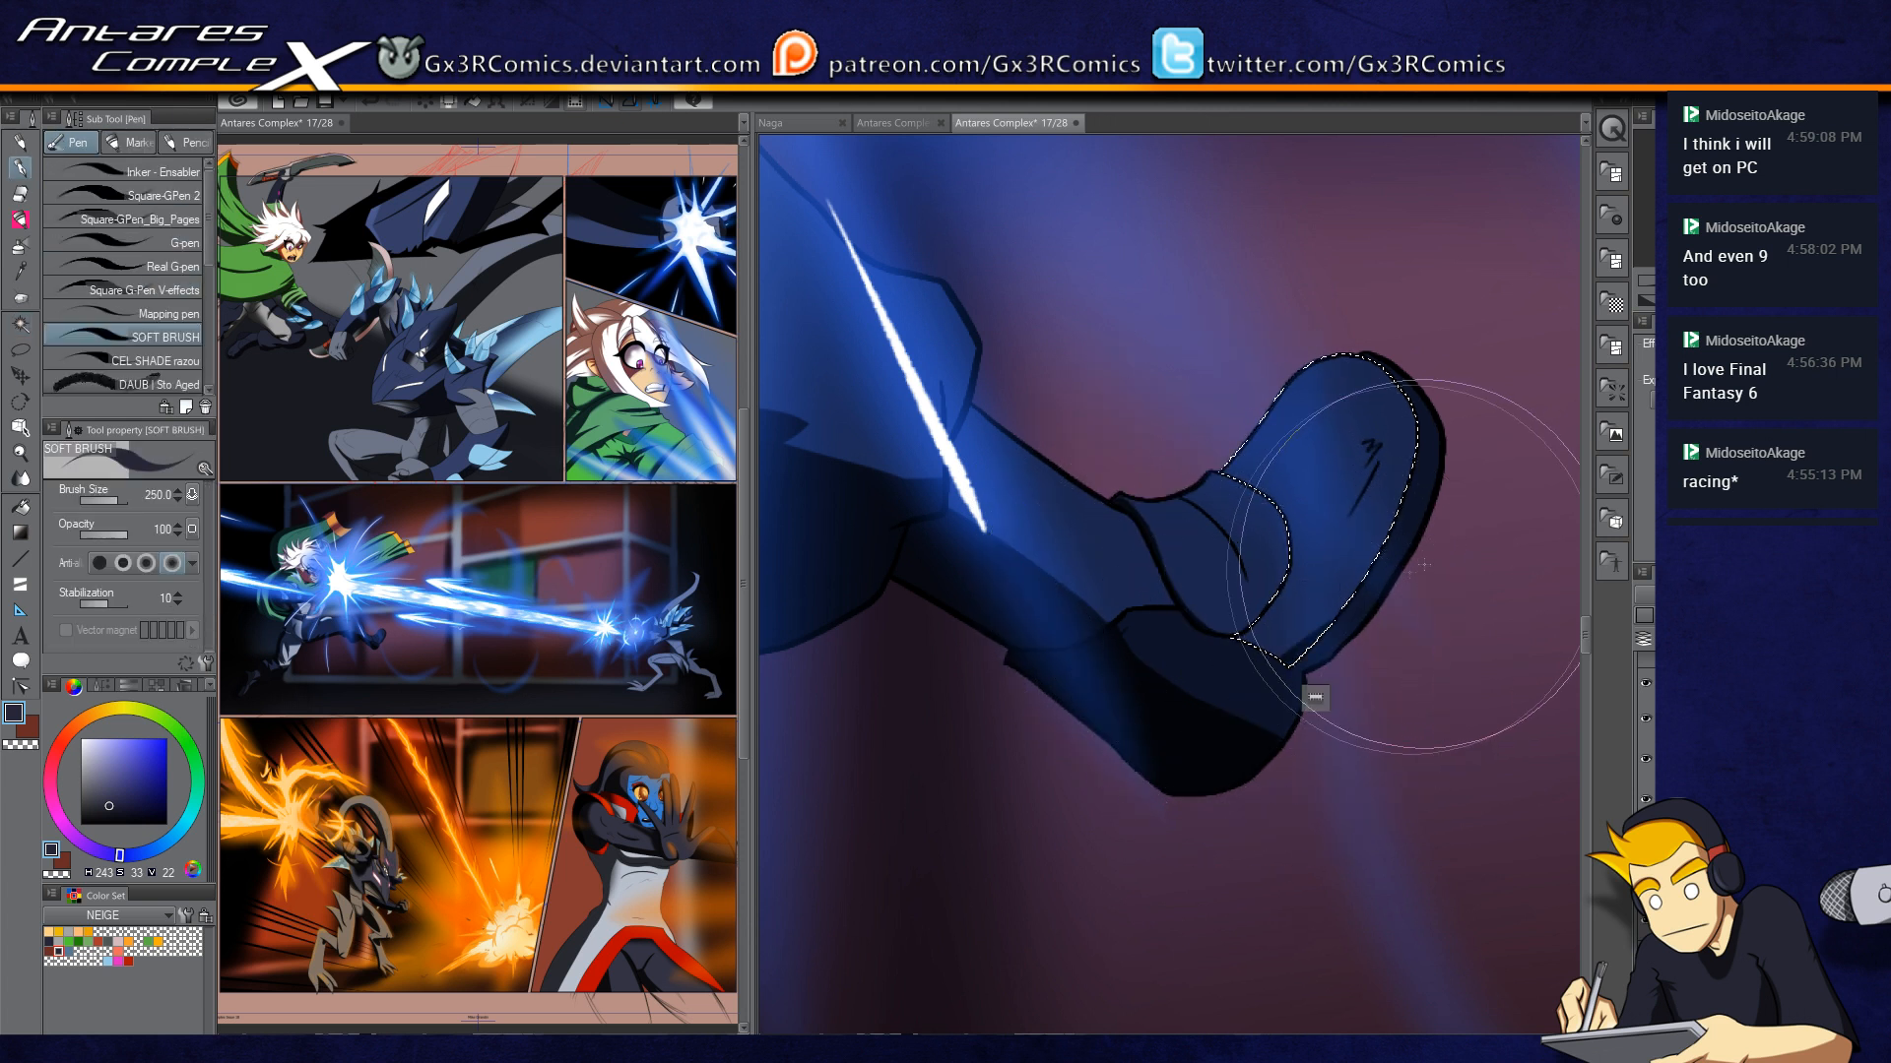
# Step: Select the boot's sole and heel and deepen the heel's shadow with the SOFT BRUSH at size 250, clearing the selection
pyautogui.press('w')
pyautogui.click(1253, 775)
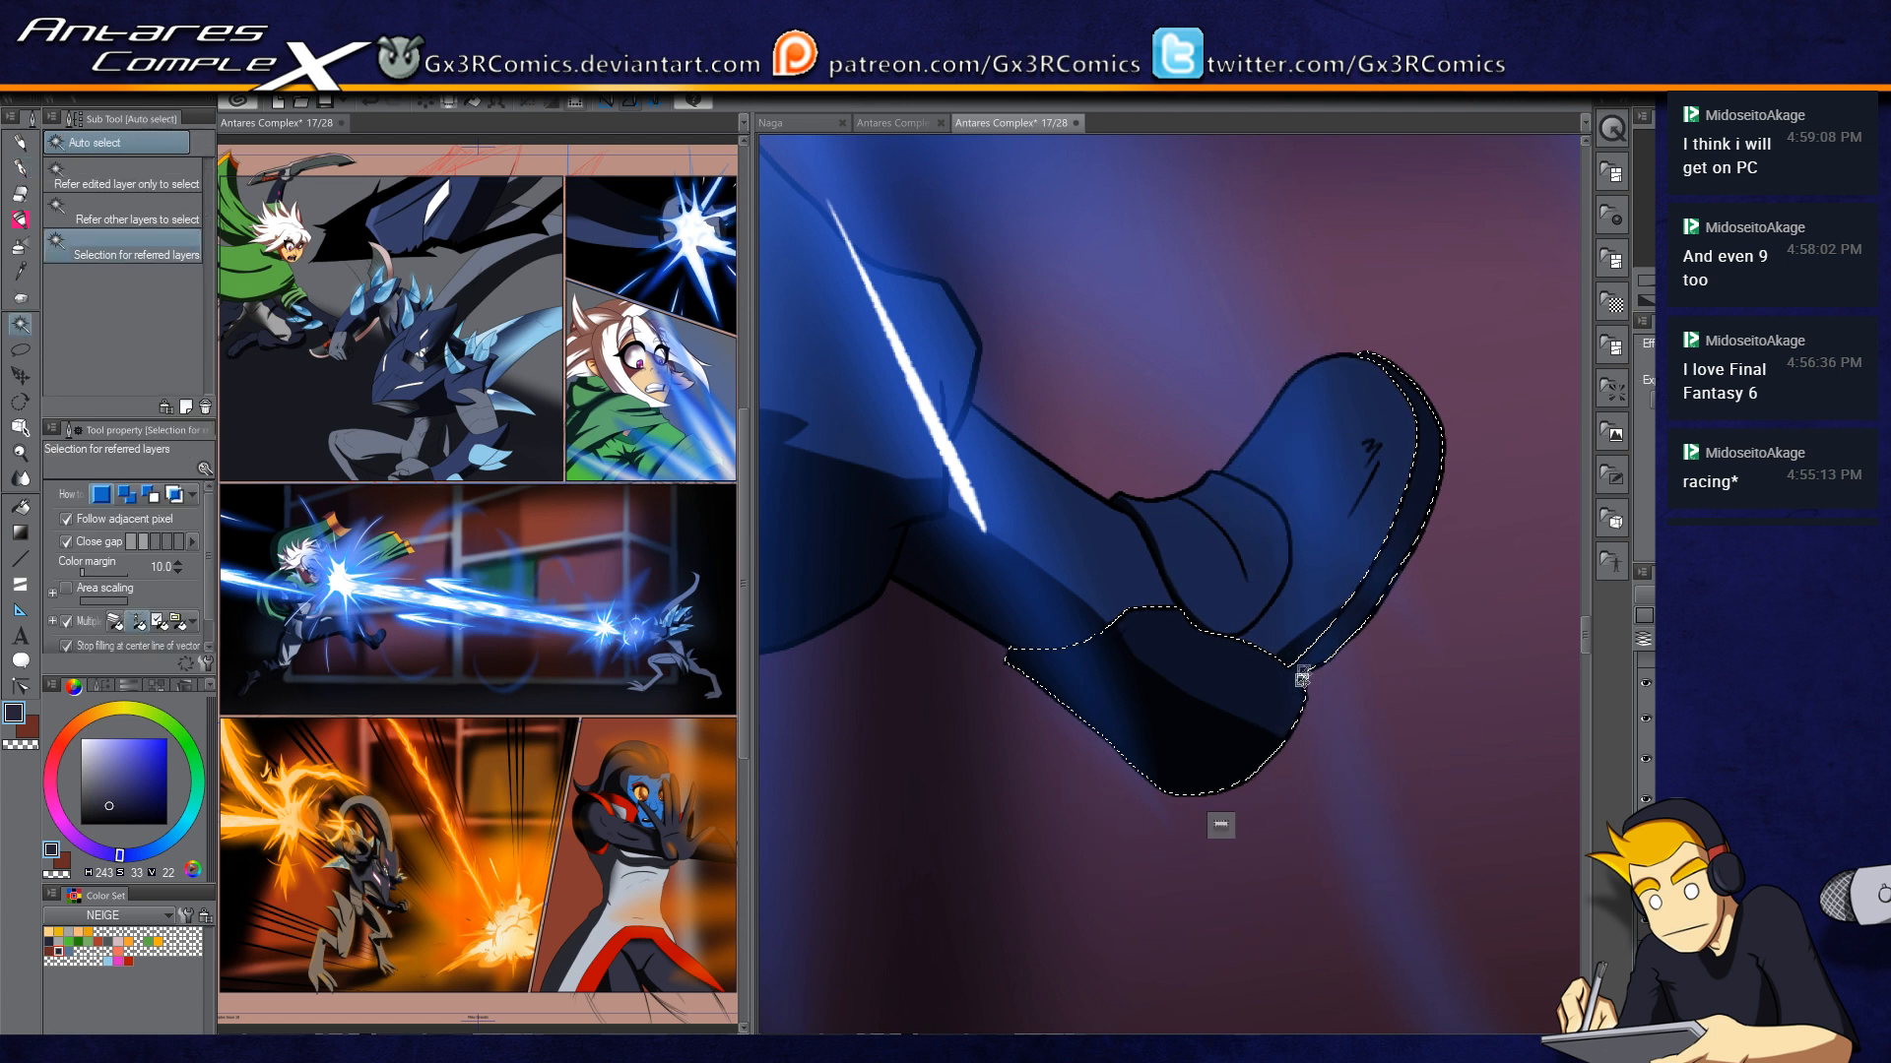
pyautogui.press('p')
pyautogui.moveTo(1278, 732)
pyautogui.mouseDown()
pyautogui.moveTo(1224, 785)
pyautogui.moveTo(1300, 667)
pyautogui.moveTo(1283, 700)
pyautogui.moveTo(1357, 643)
pyautogui.mouseUp()
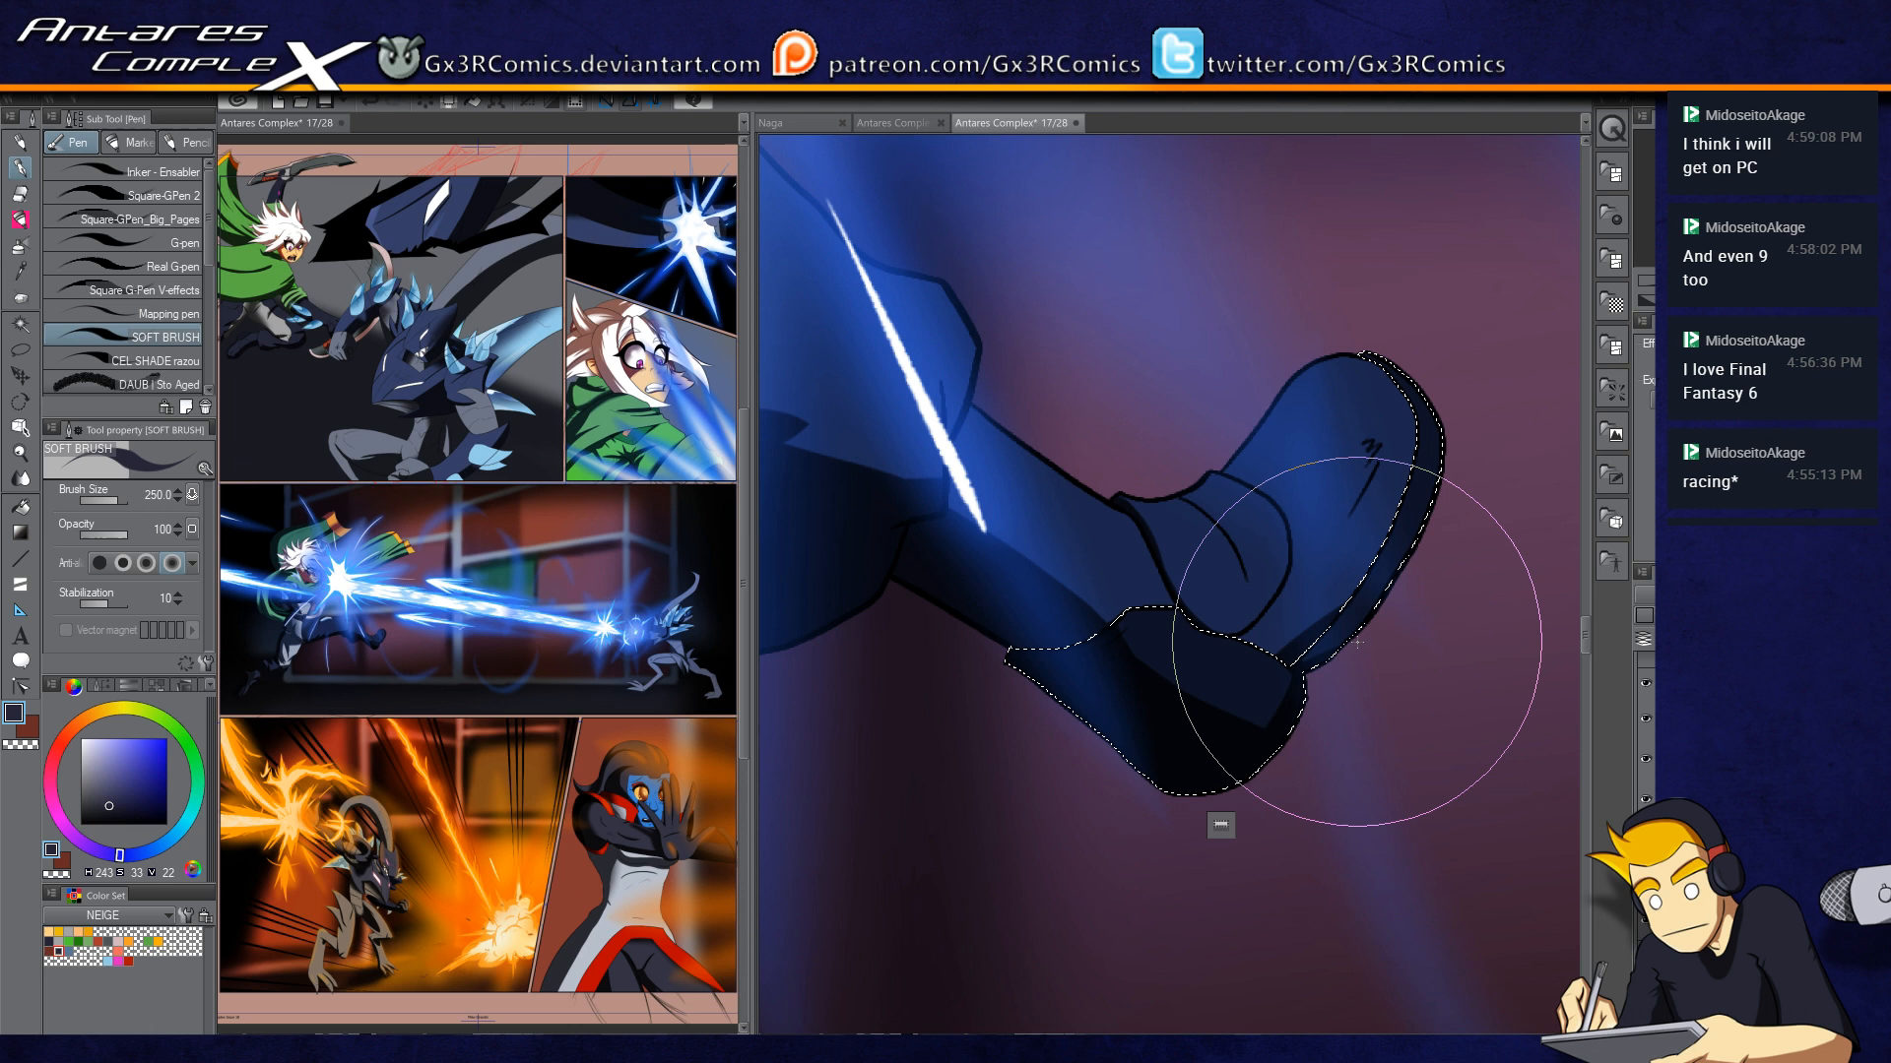
pyautogui.moveTo(1121, 679); pyautogui.dragTo(1221, 802)
pyautogui.hotkey('ctrl', 'd')
# Step: Select the kicking leg's shin and extend the shadow along its underside with the SOFT BRUSH at size 250, then deselect
pyautogui.press('w')
pyautogui.click(1085, 648)
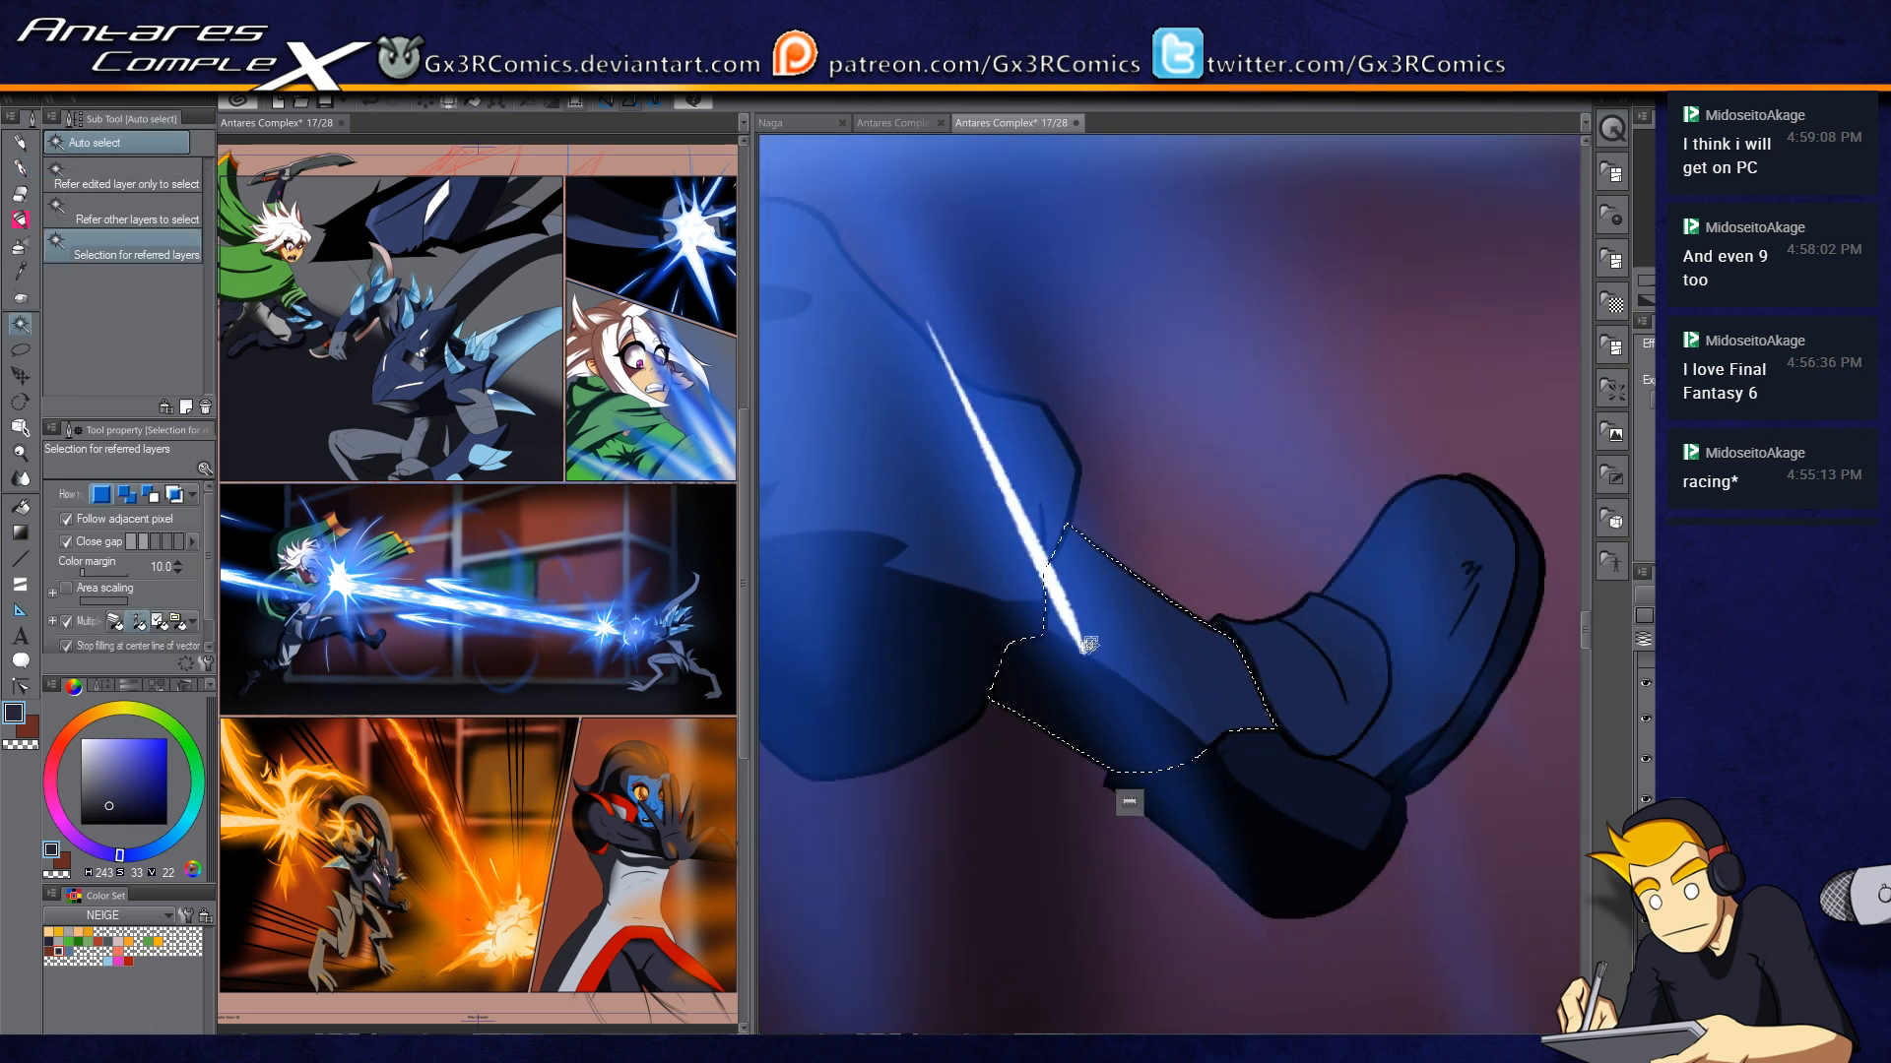
pyautogui.press('p')
pyautogui.moveTo(979, 532)
pyautogui.mouseDown()
pyautogui.moveTo(1154, 712)
pyautogui.moveTo(973, 559)
pyautogui.moveTo(1186, 753)
pyautogui.moveTo(977, 583)
pyautogui.moveTo(1219, 780)
pyautogui.moveTo(1291, 789)
pyautogui.moveTo(998, 640)
pyautogui.moveTo(1282, 743)
pyautogui.mouseUp()
pyautogui.hotkey('ctrl', 'd')
pyautogui.moveTo(936, 680); pyautogui.dragTo(1434, 514)
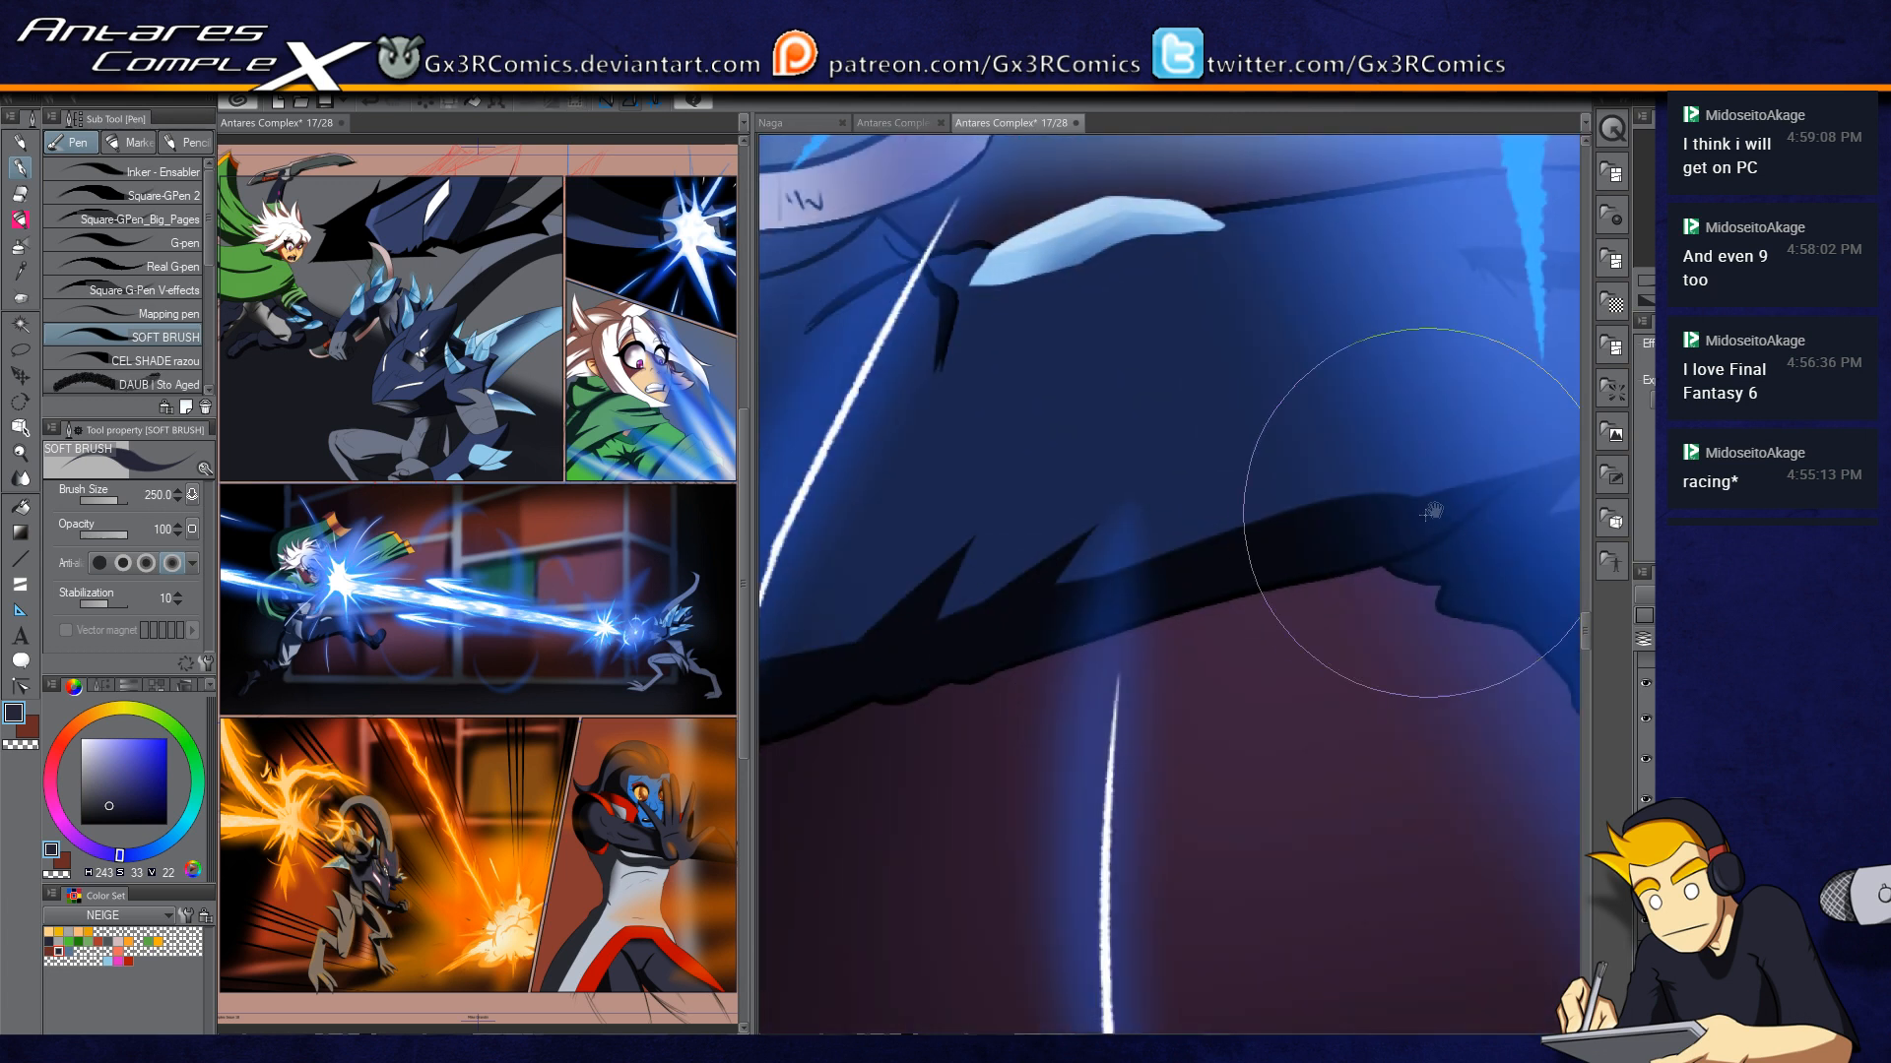
pyautogui.moveTo(1242, 615); pyautogui.dragTo(1513, 556)
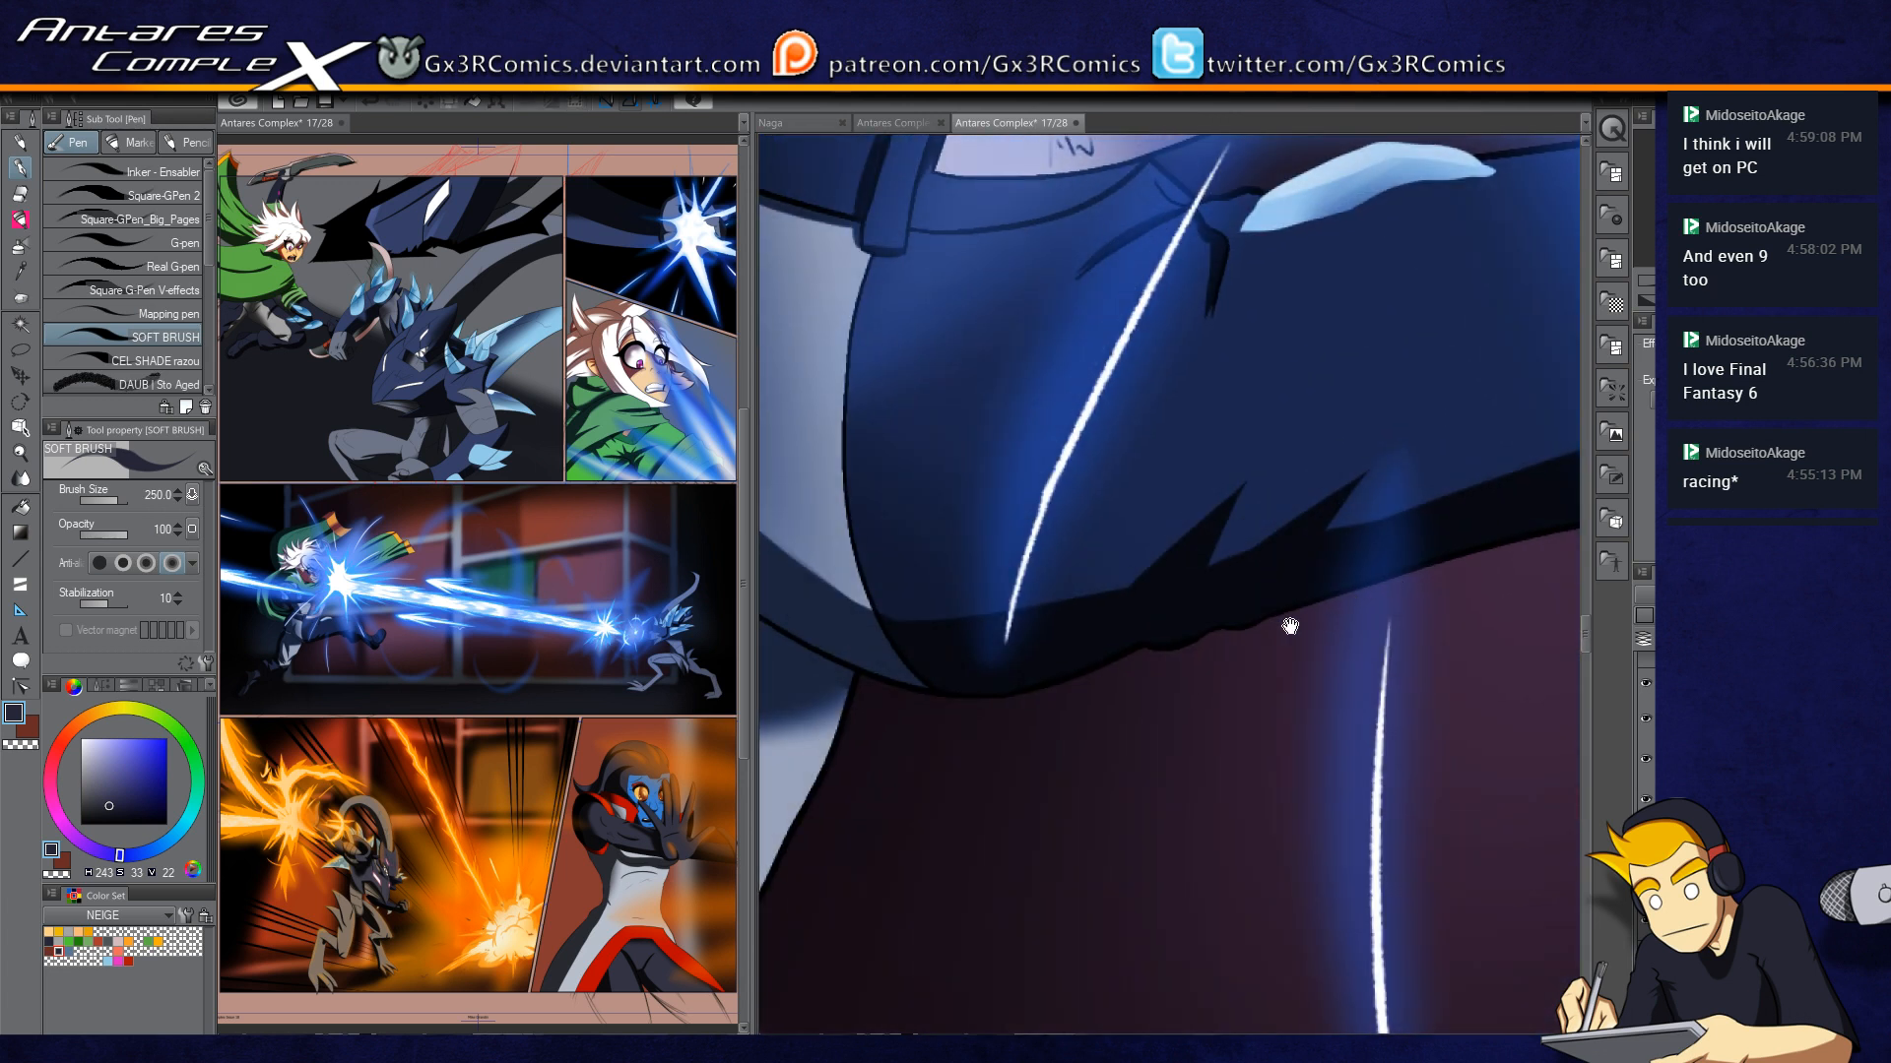
pyautogui.moveTo(1287, 624); pyautogui.dragTo(1503, 871)
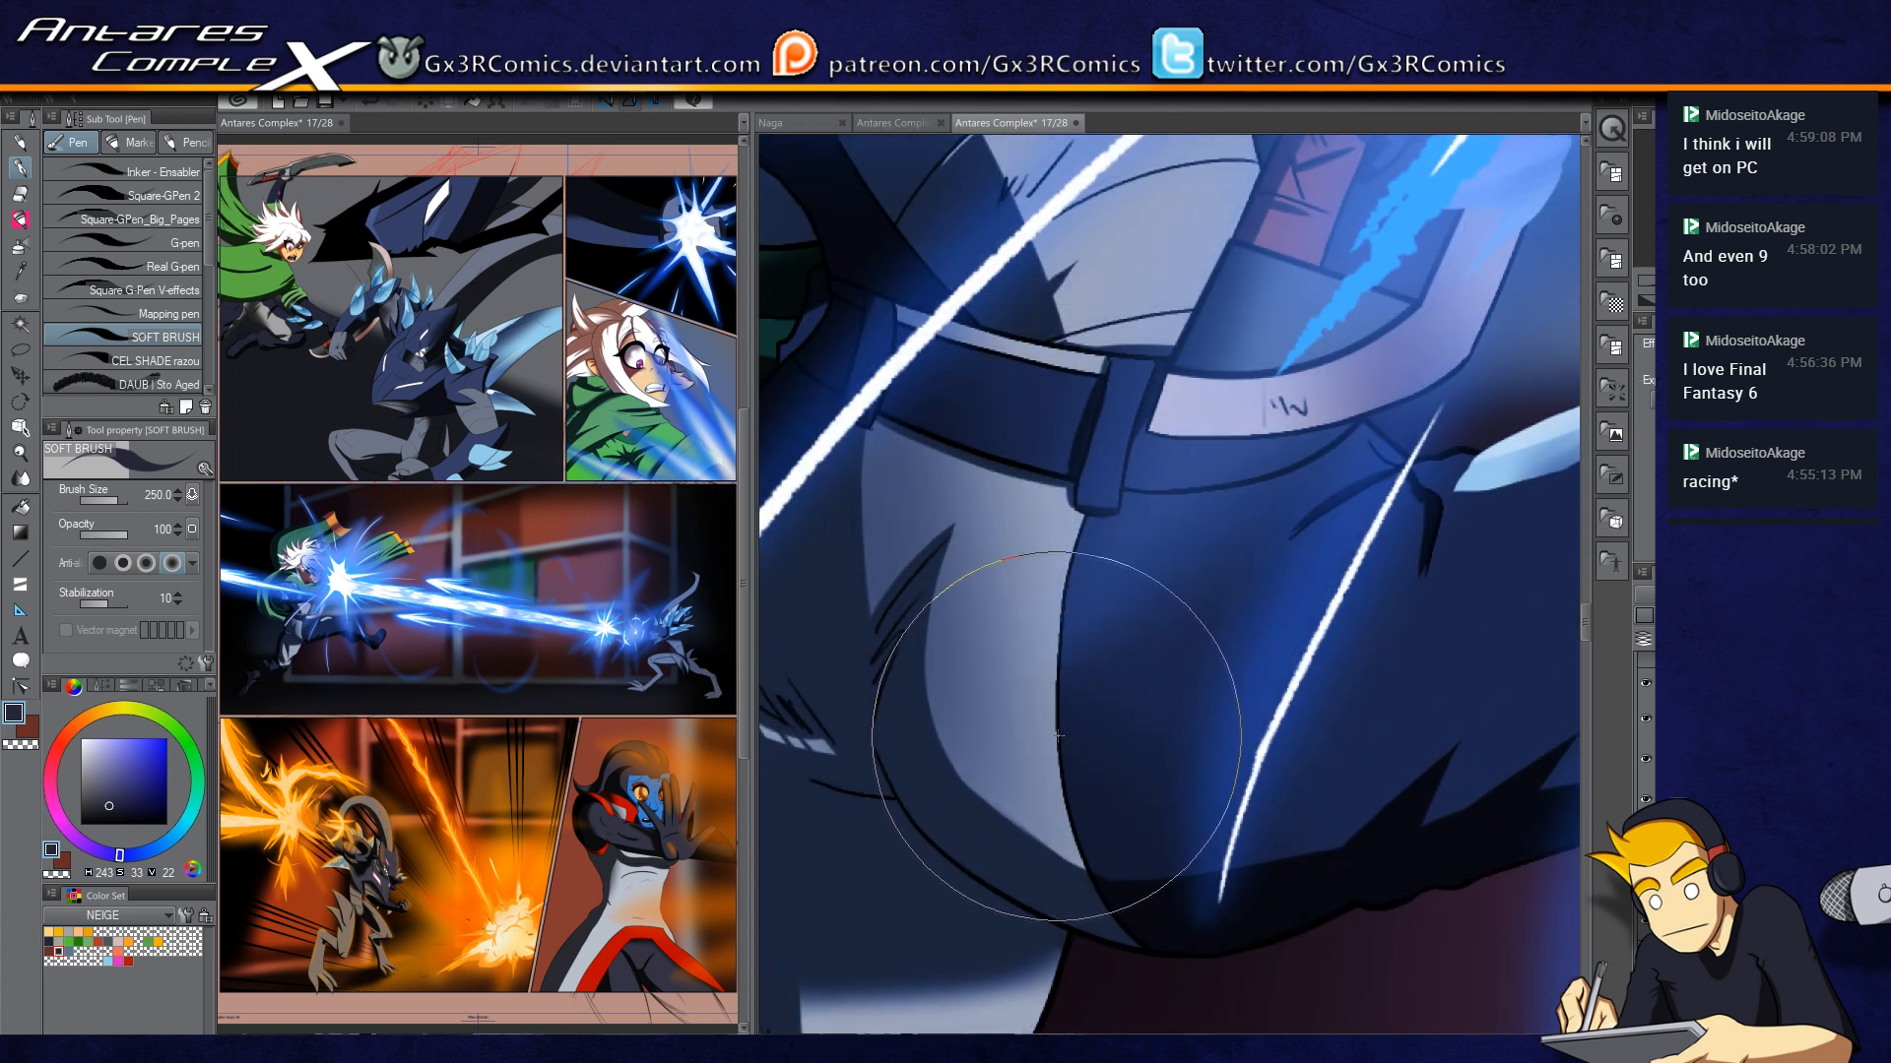
pyautogui.moveTo(1058, 736)
pyautogui.mouseDown()
pyautogui.moveTo(1129, 730)
pyautogui.moveTo(1315, 530)
pyautogui.moveTo(1249, 381)
pyautogui.moveTo(1268, 295)
pyautogui.mouseUp()
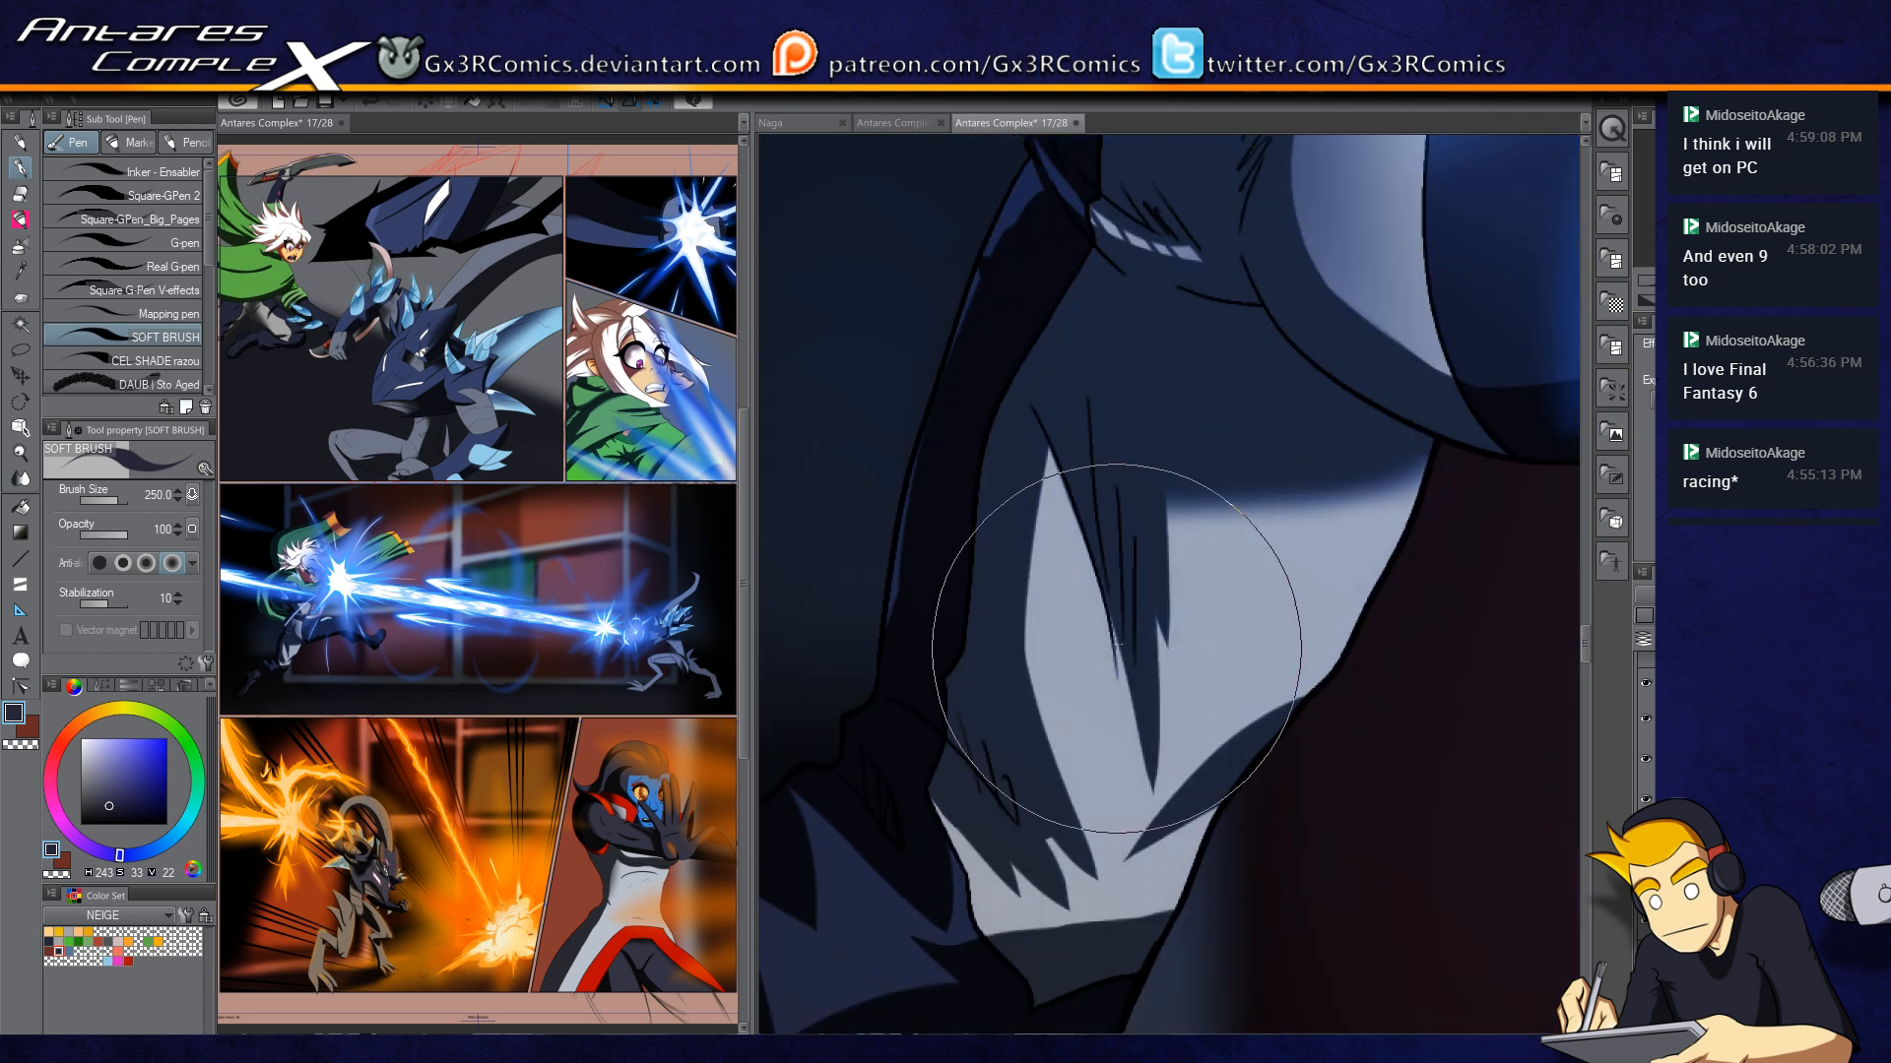
pyautogui.moveTo(921, 751); pyautogui.dragTo(963, 635)
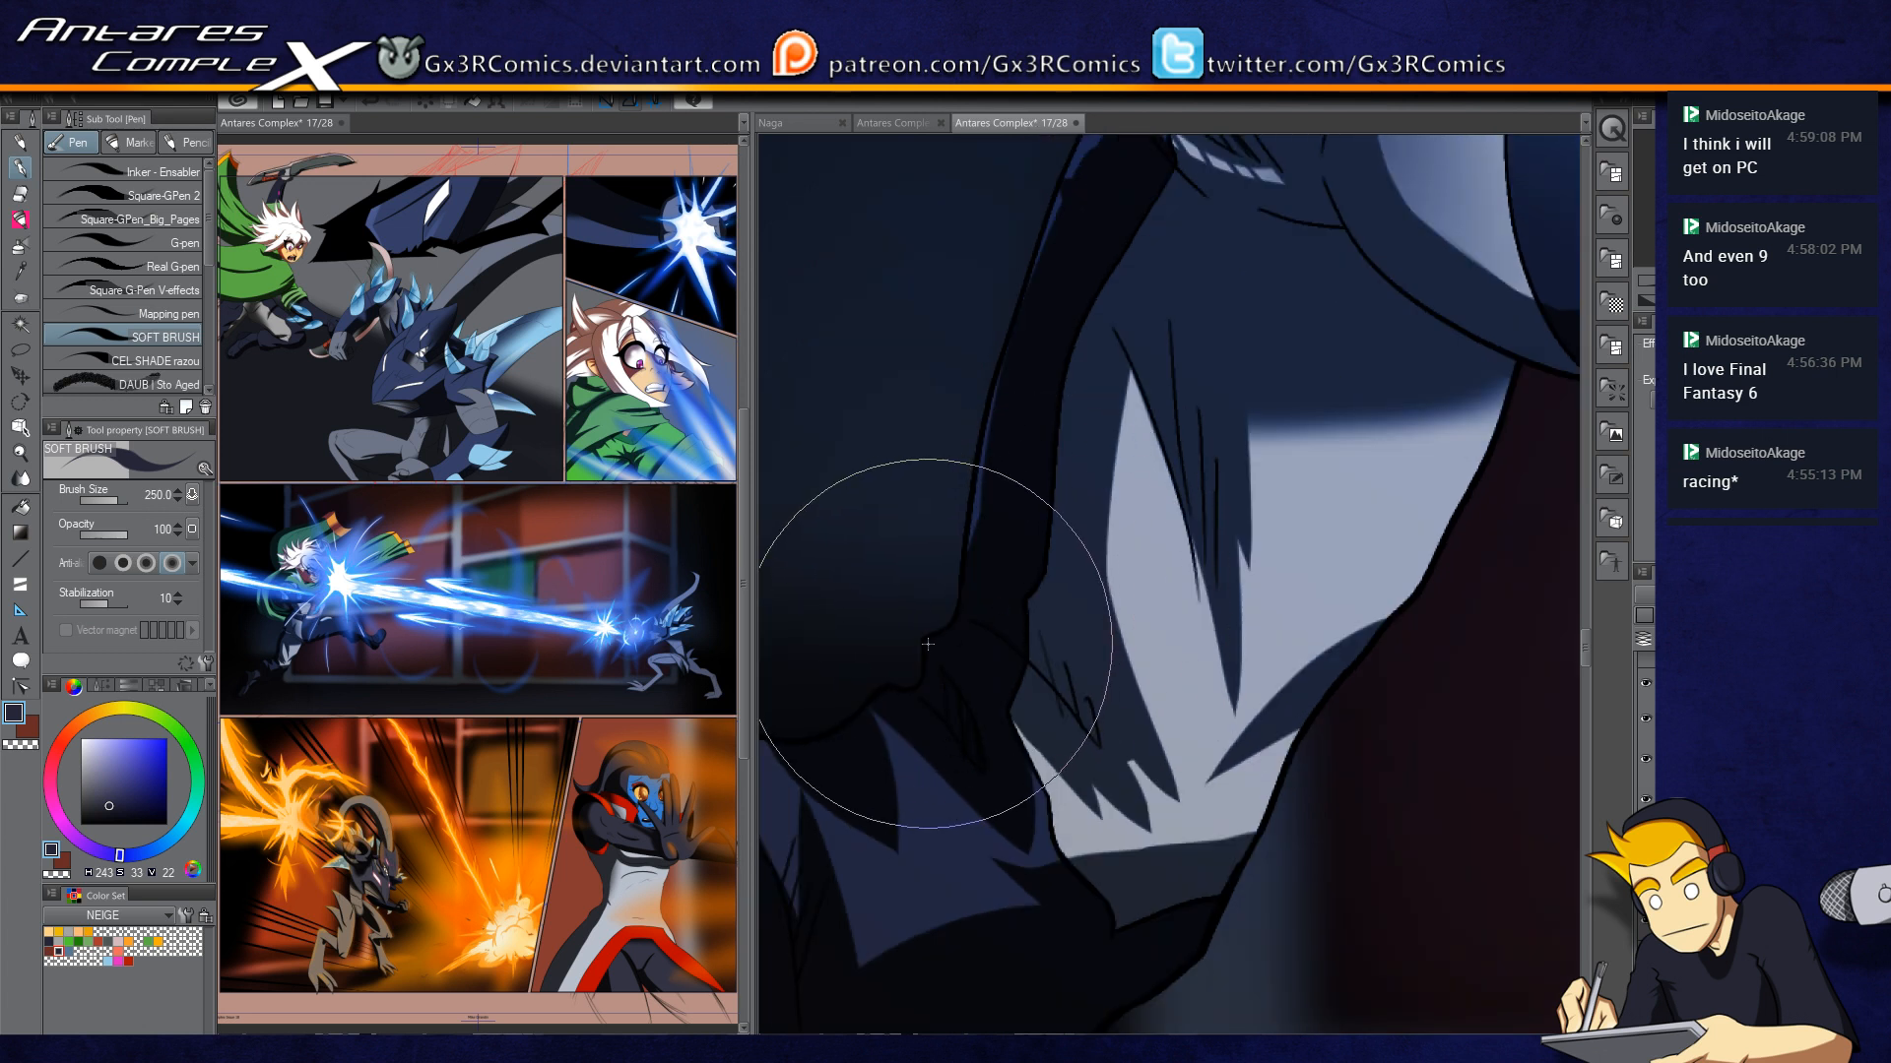
# Step: Erase part of the shadow along the leg's dark edge and boot cuff with the SOFT BRUSH at size 250, then restore the drawing colour
pyautogui.press('c')
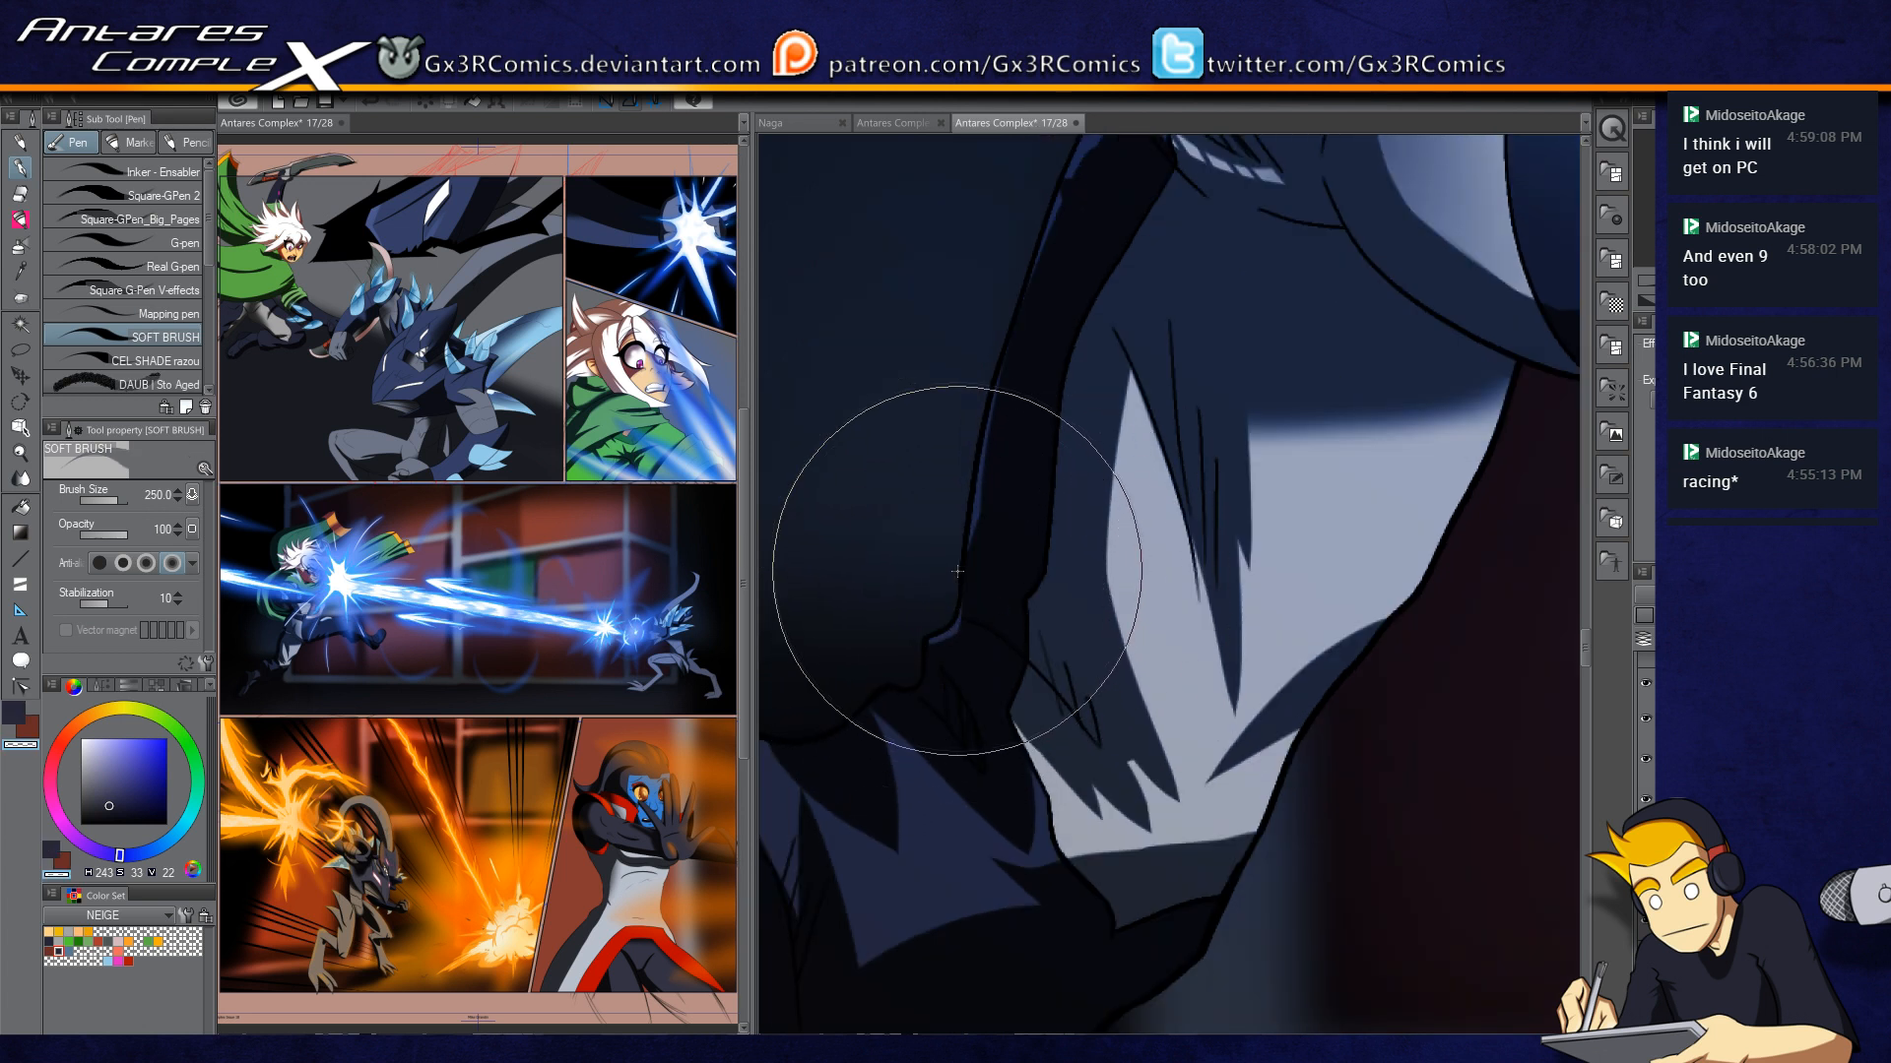
pyautogui.moveTo(973, 509)
pyautogui.mouseDown()
pyautogui.moveTo(948, 644)
pyautogui.moveTo(938, 589)
pyautogui.moveTo(931, 638)
pyautogui.moveTo(964, 679)
pyautogui.mouseUp()
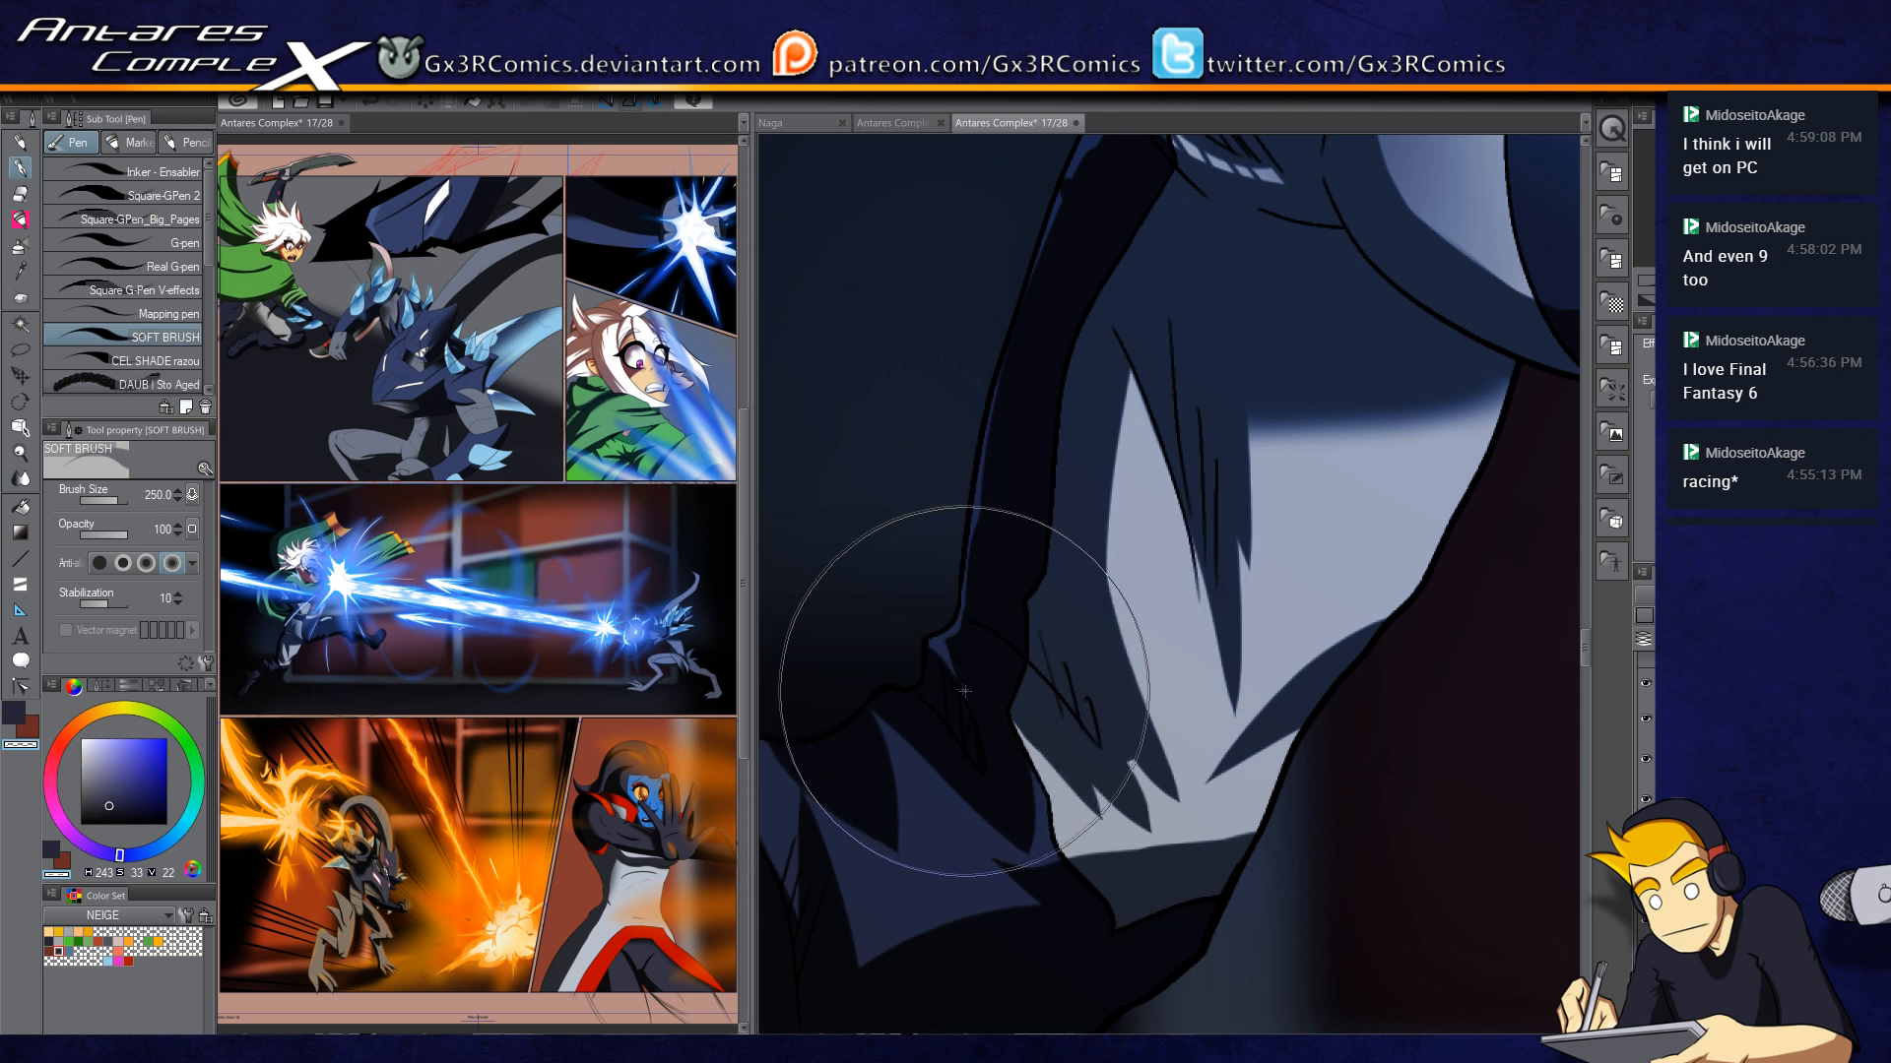
pyautogui.moveTo(1024, 670); pyautogui.dragTo(1212, 603)
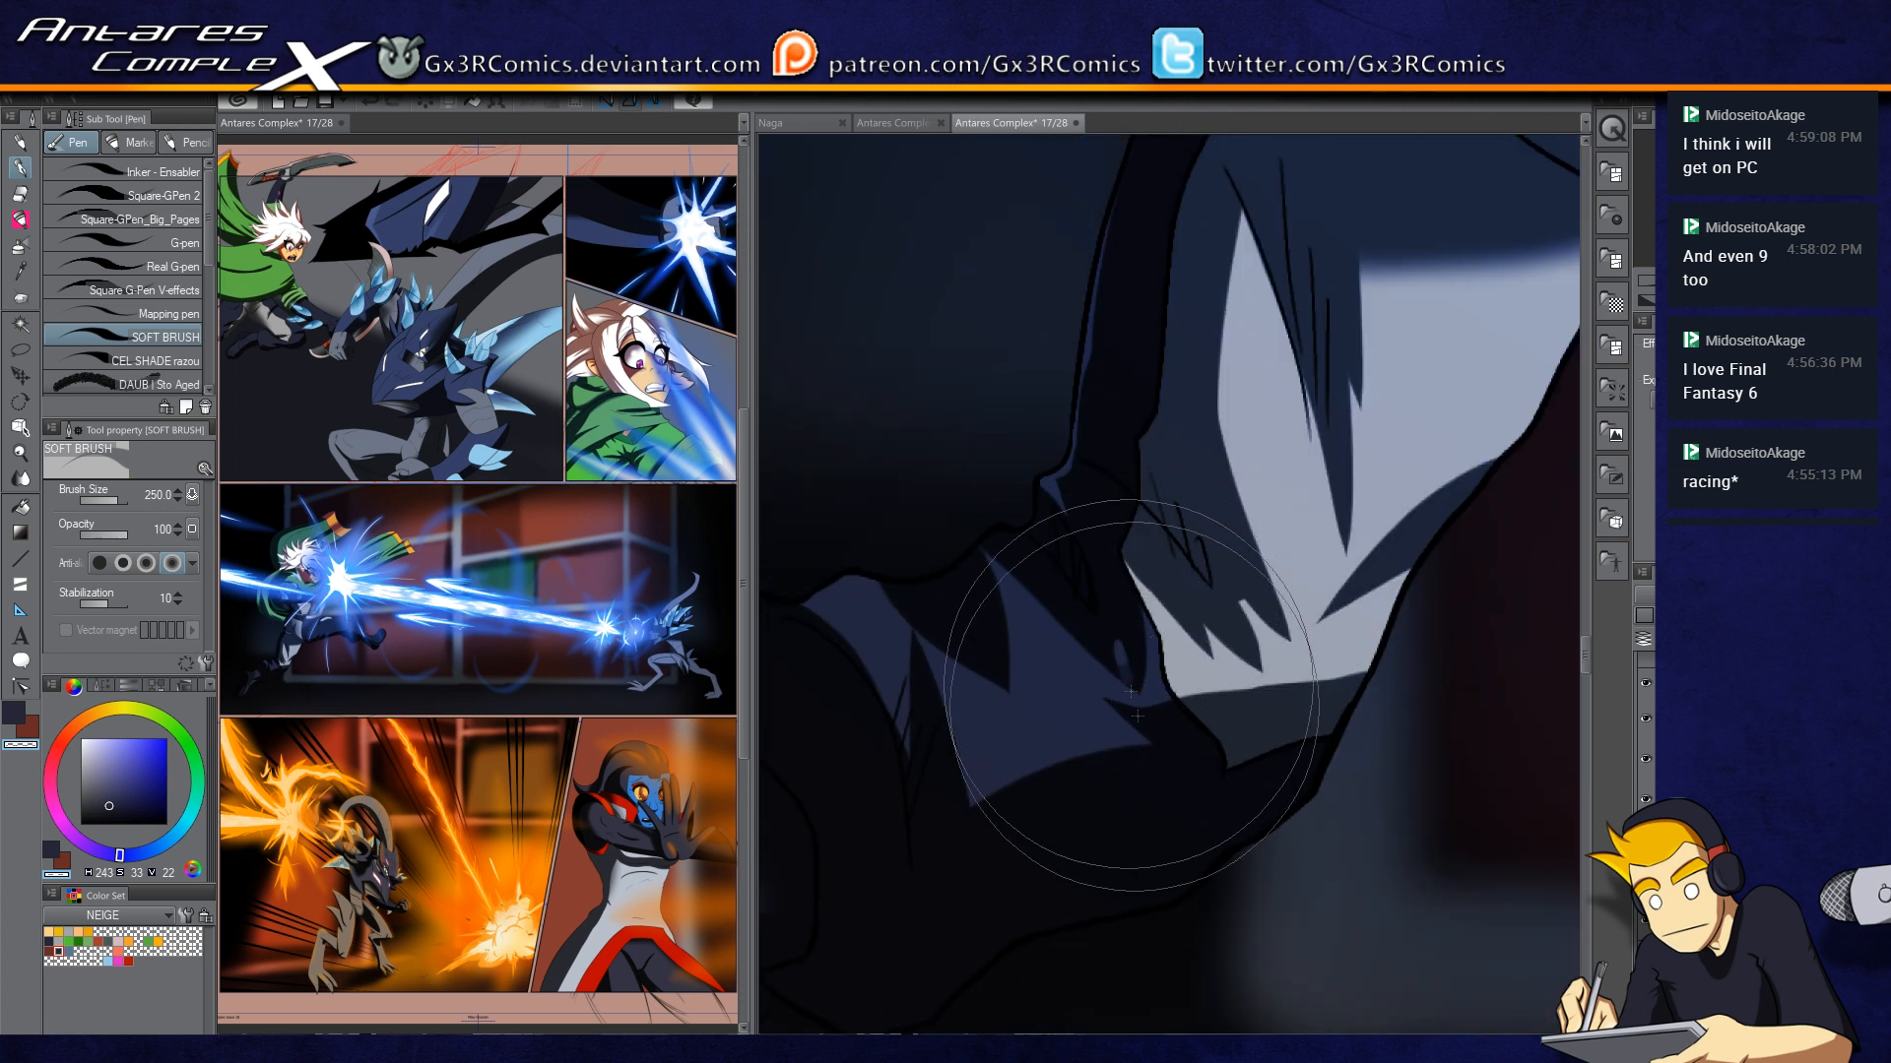
pyautogui.press('c')
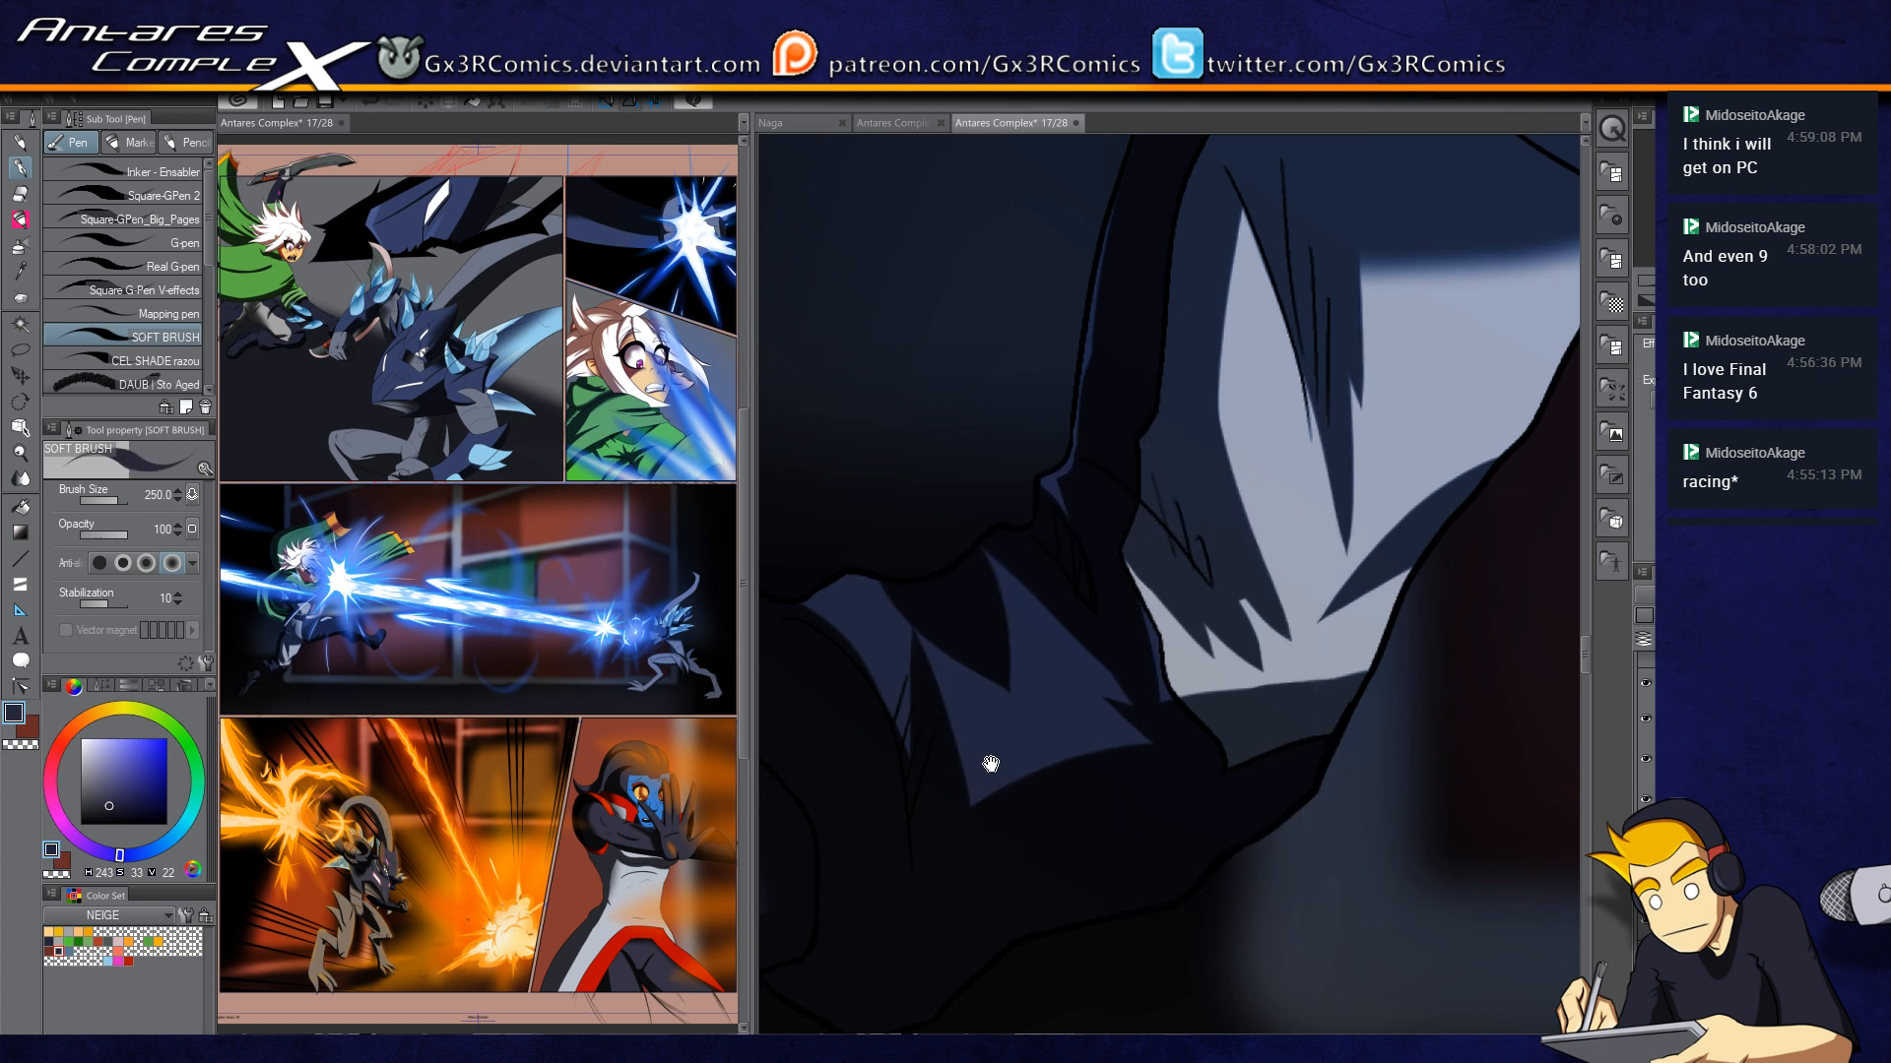
pyautogui.moveTo(988, 764); pyautogui.dragTo(1196, 687)
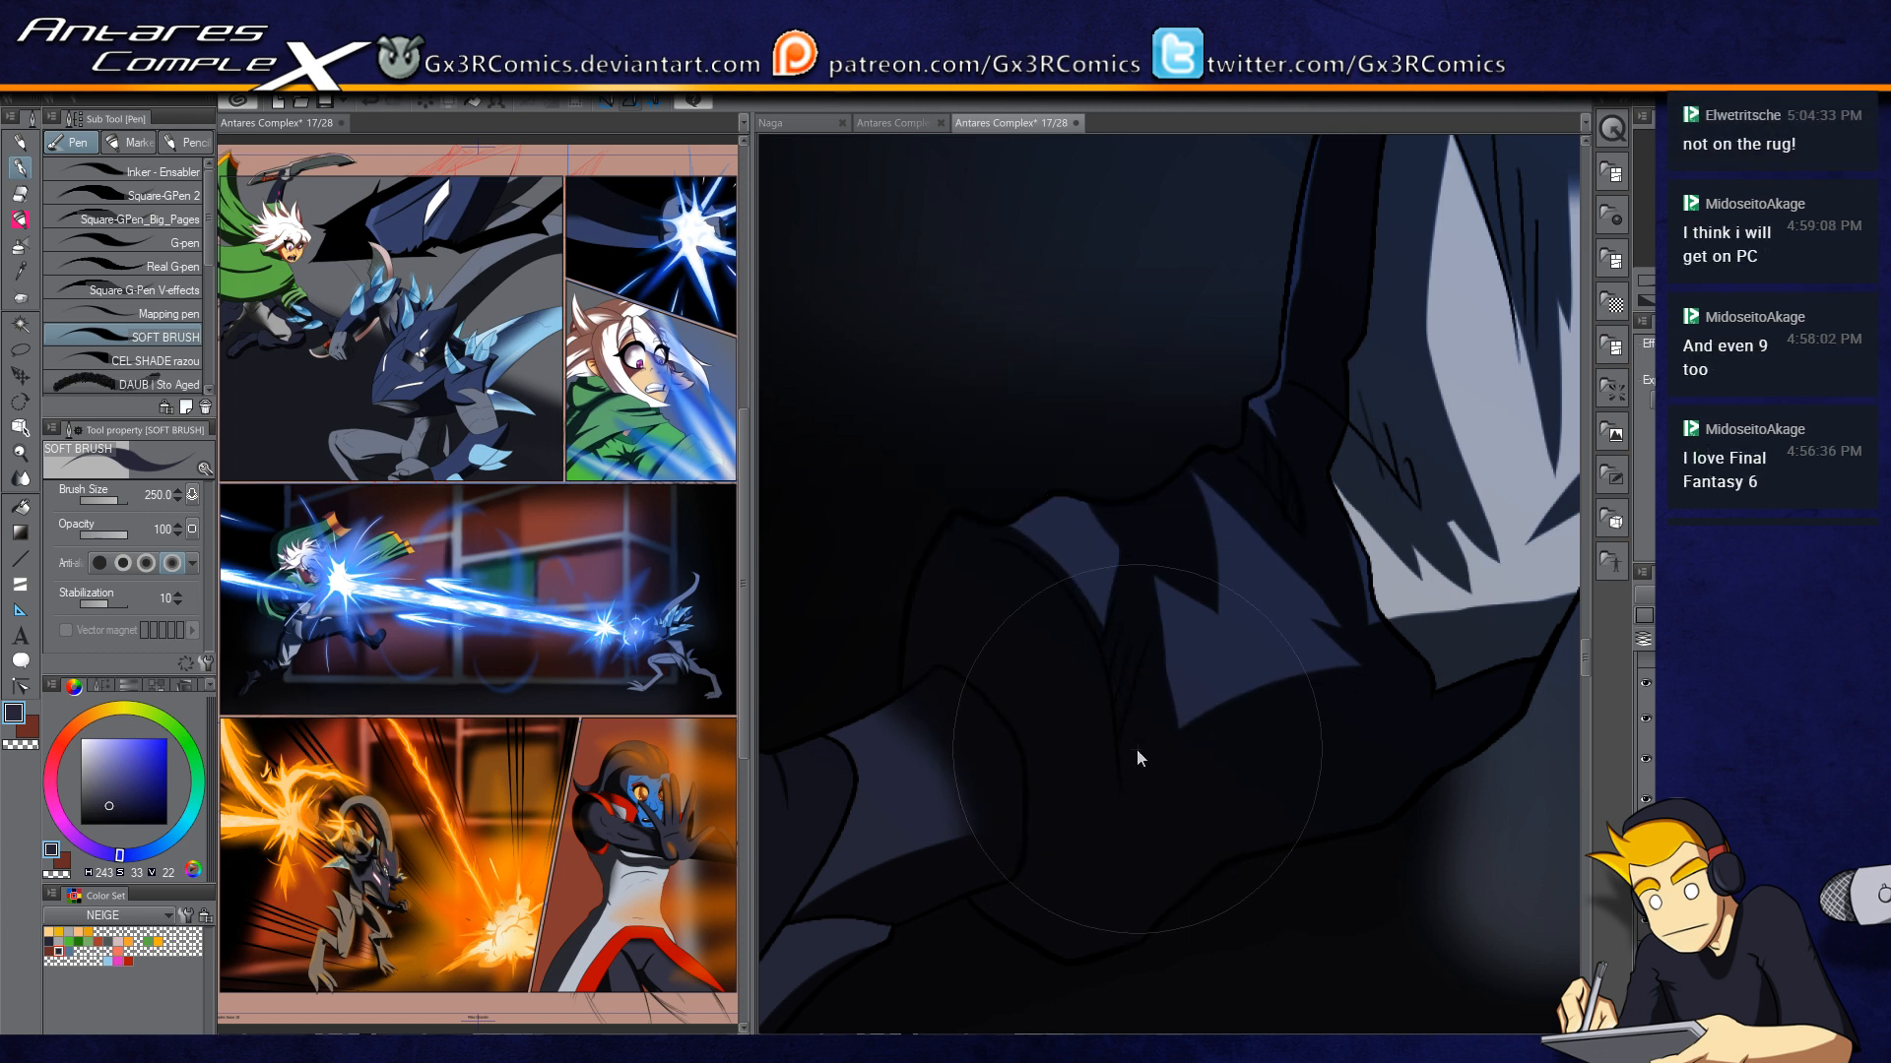
pyautogui.scroll(-1, 1132, 752)
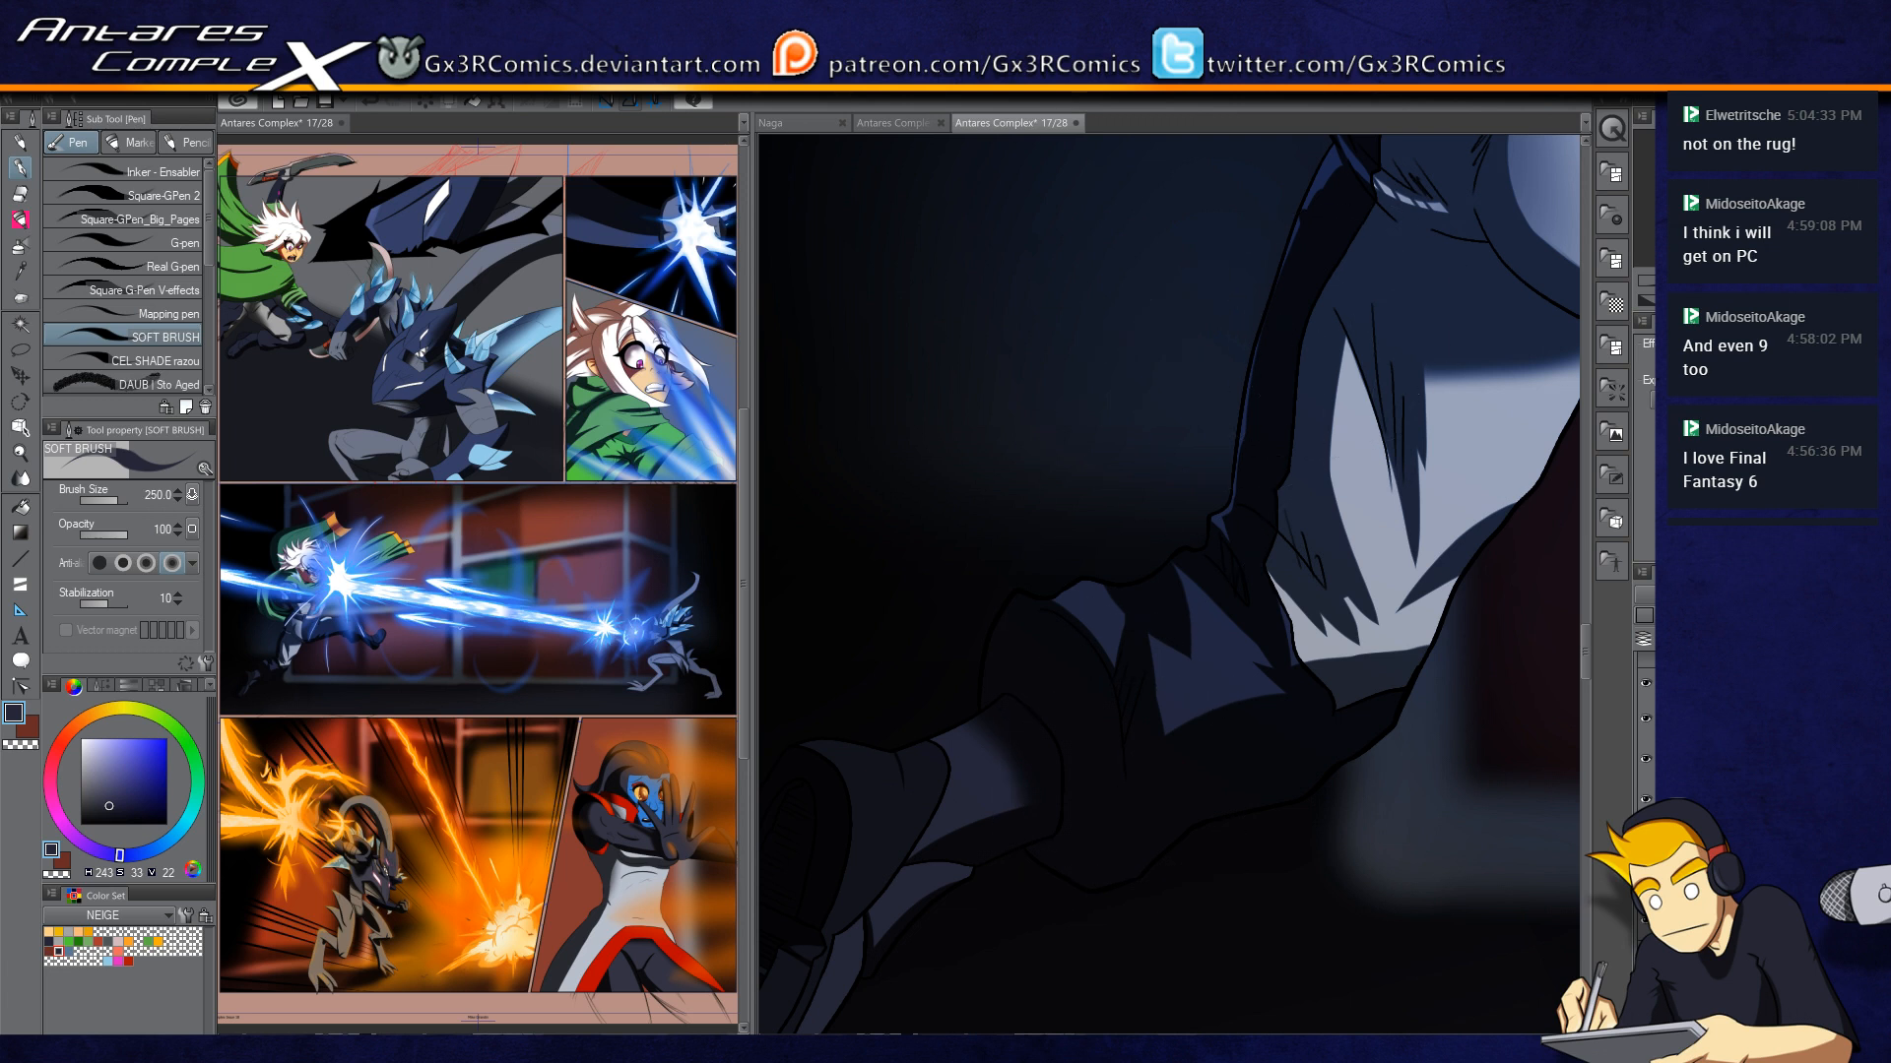
# Step: Shade along the right edge of the horned creature's spiked leg in the orange fire panel with the SOFT BRUSH at size 250
pyautogui.hotkey('ctrl', '-')
pyautogui.hotkey('ctrl', '-')
pyautogui.moveTo(1107, 795); pyautogui.dragTo(1162, 334)
pyautogui.moveTo(1198, 833); pyautogui.dragTo(1200, 433)
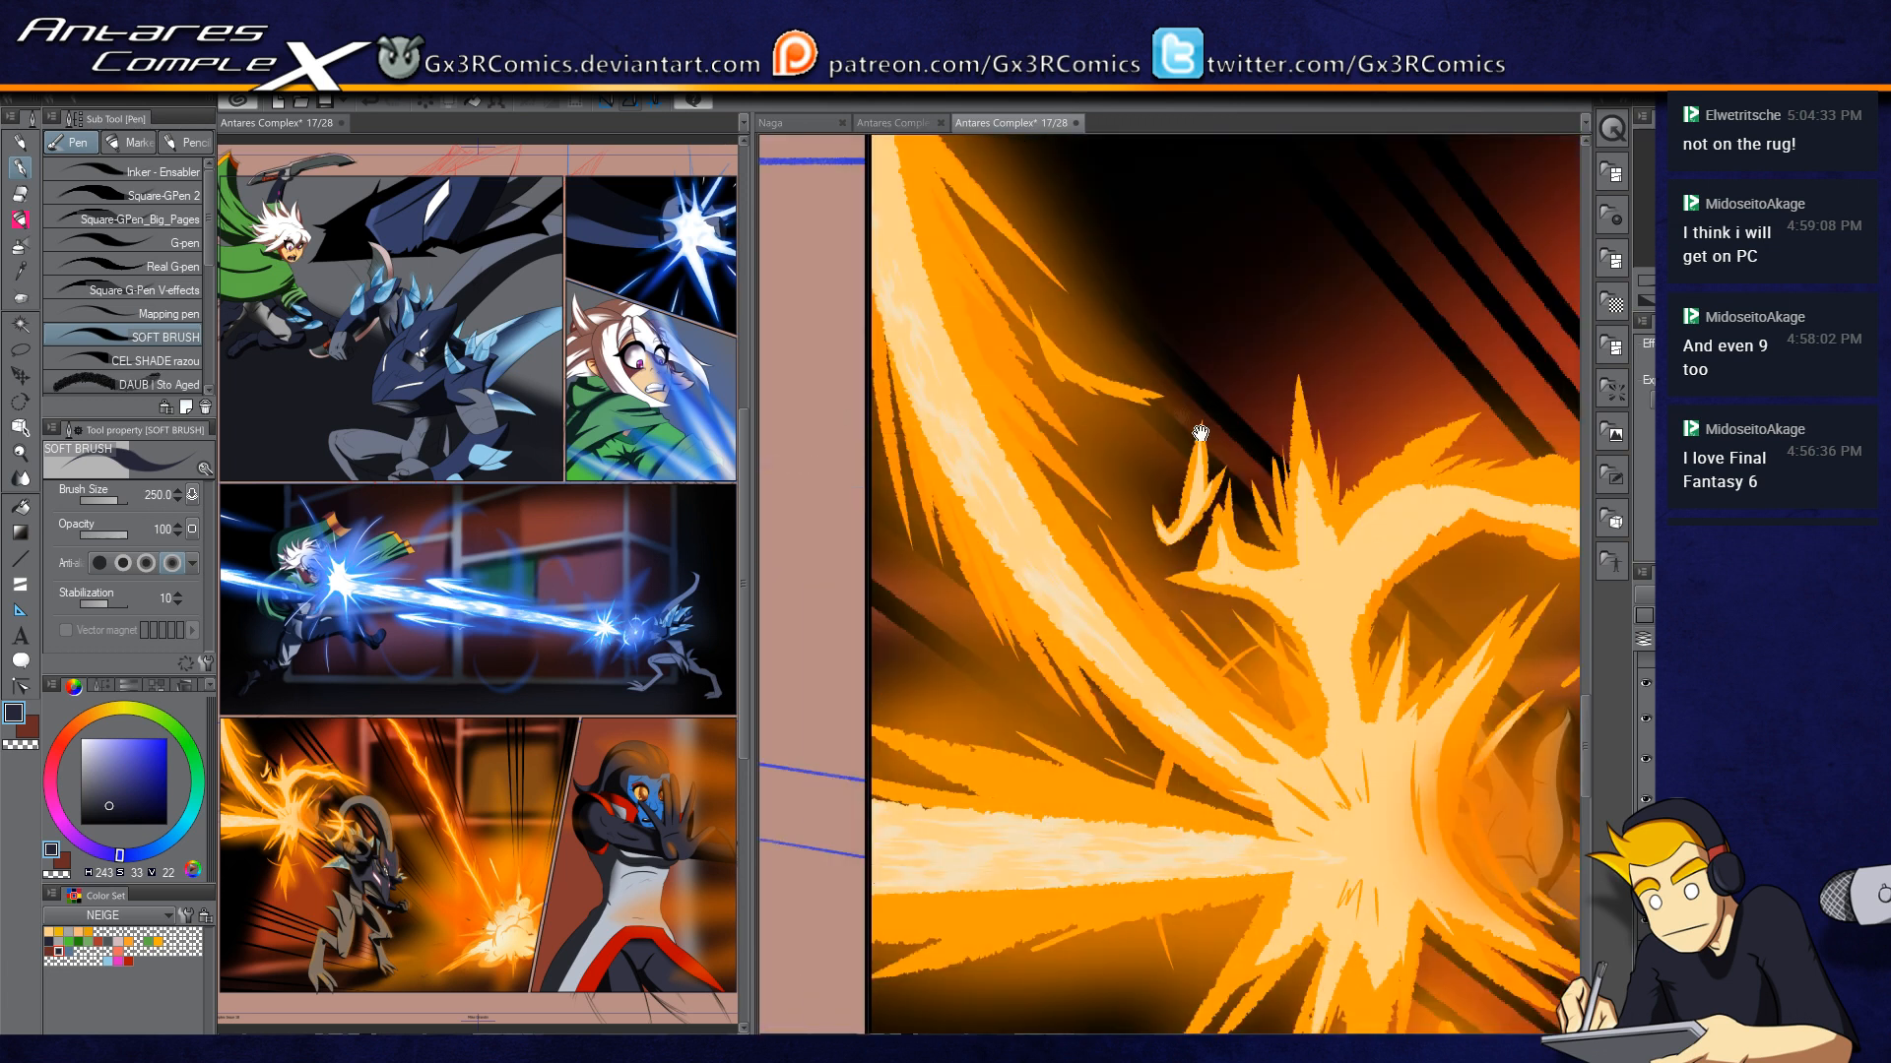
pyautogui.moveTo(1287, 868); pyautogui.dragTo(1053, 814)
pyautogui.hotkey('ctrl', '-')
pyautogui.hotkey('ctrl', '-')
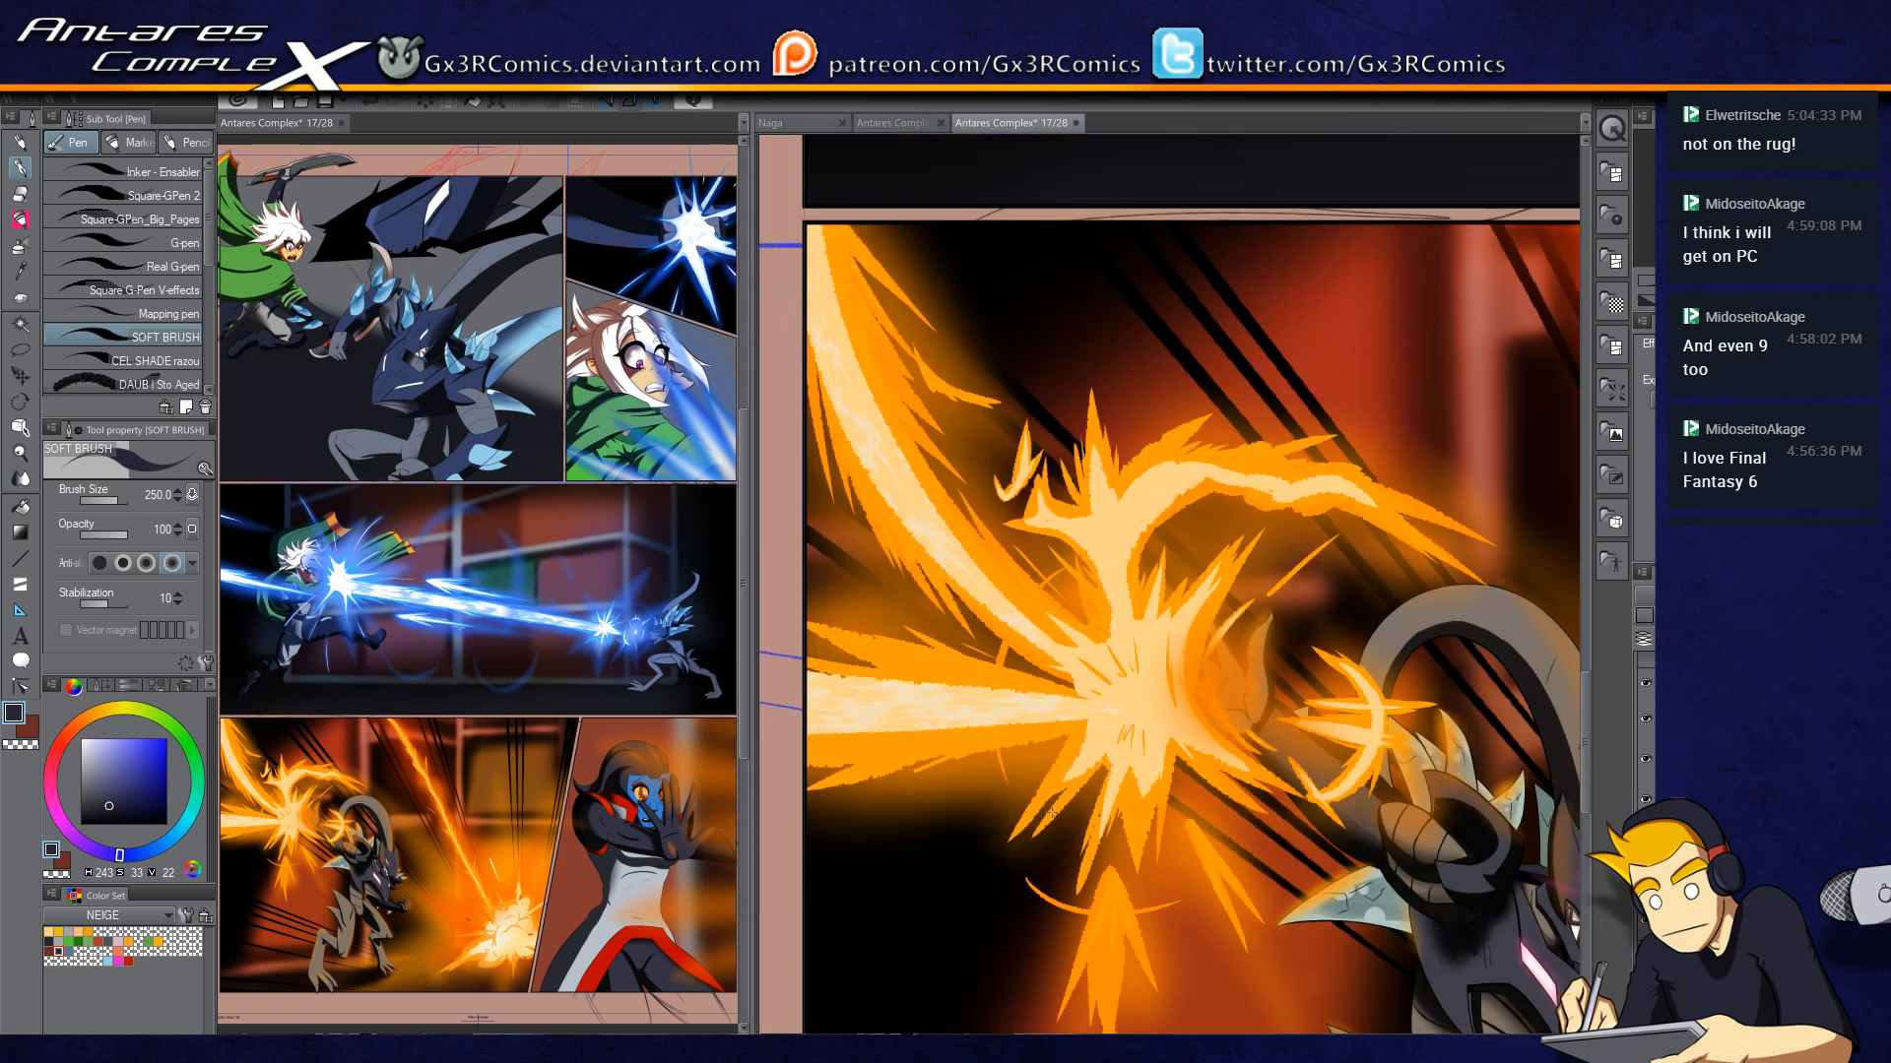
pyautogui.moveTo(1310, 829); pyautogui.dragTo(1206, 436)
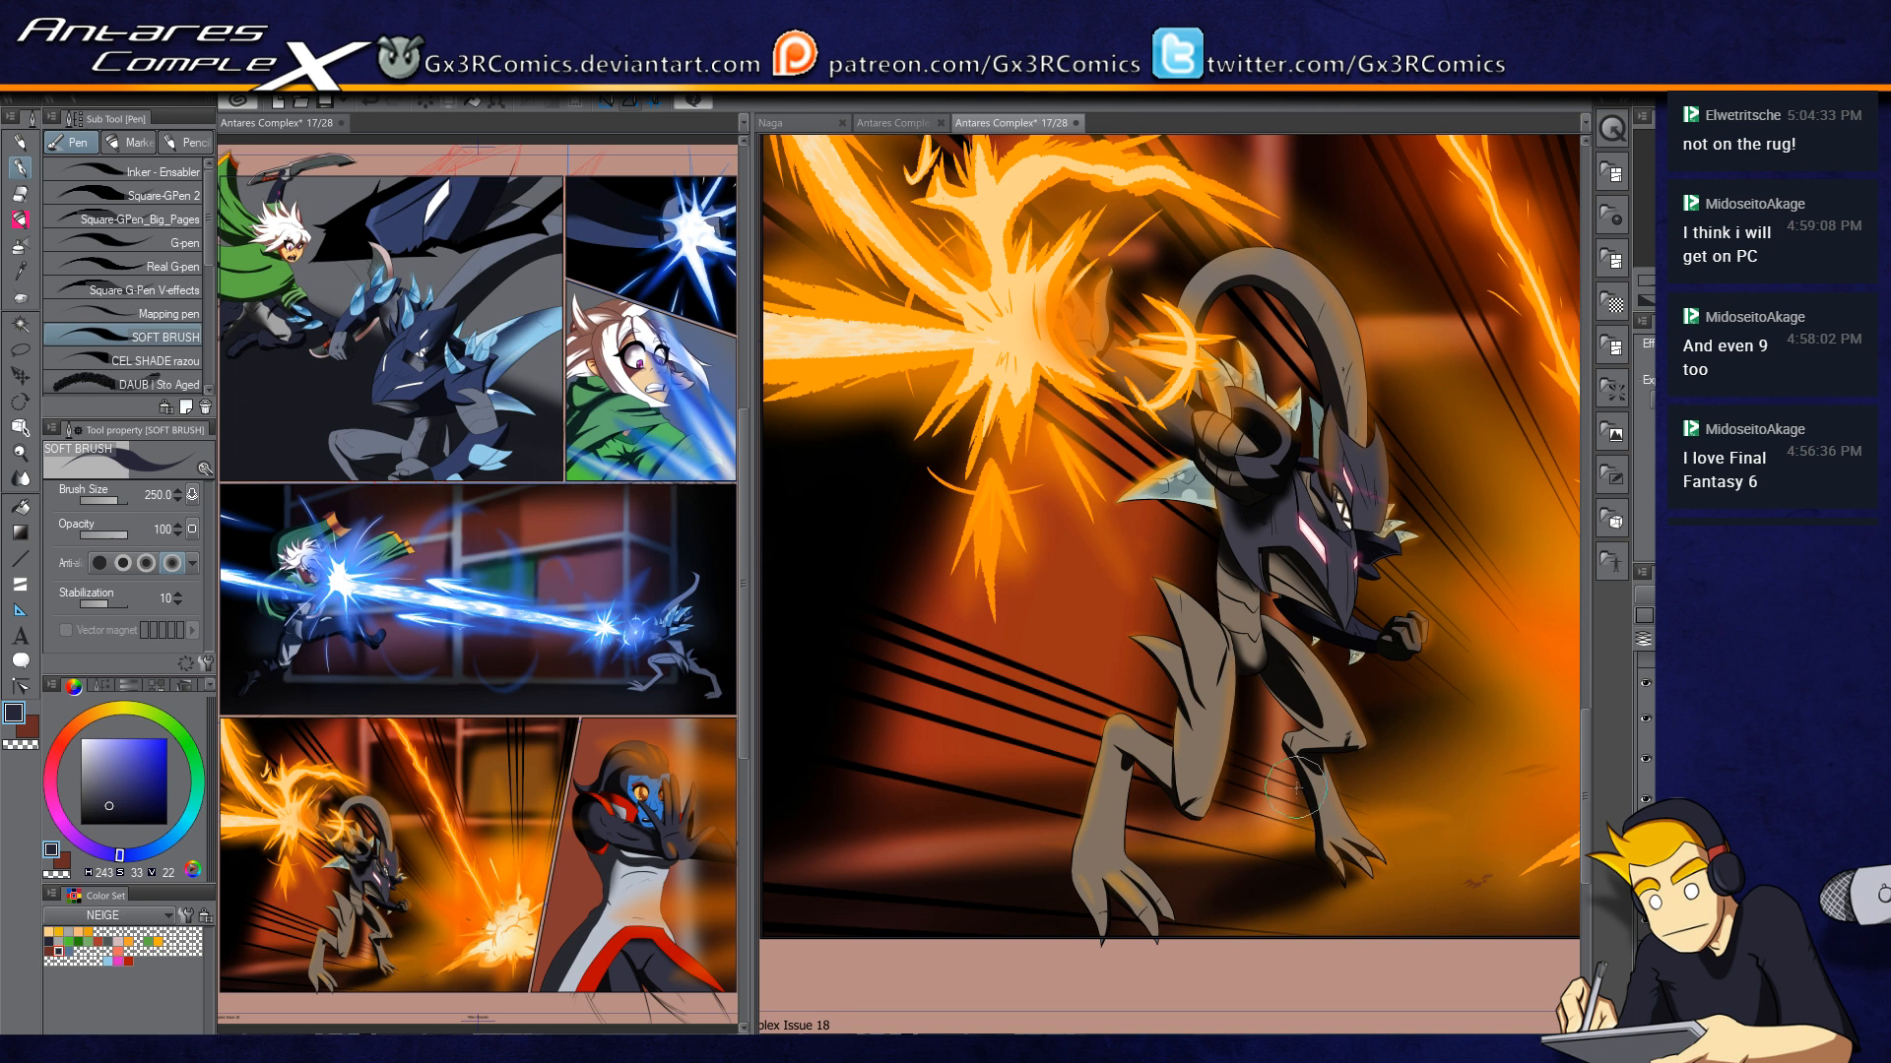
pyautogui.moveTo(1255, 838); pyautogui.dragTo(1019, 812)
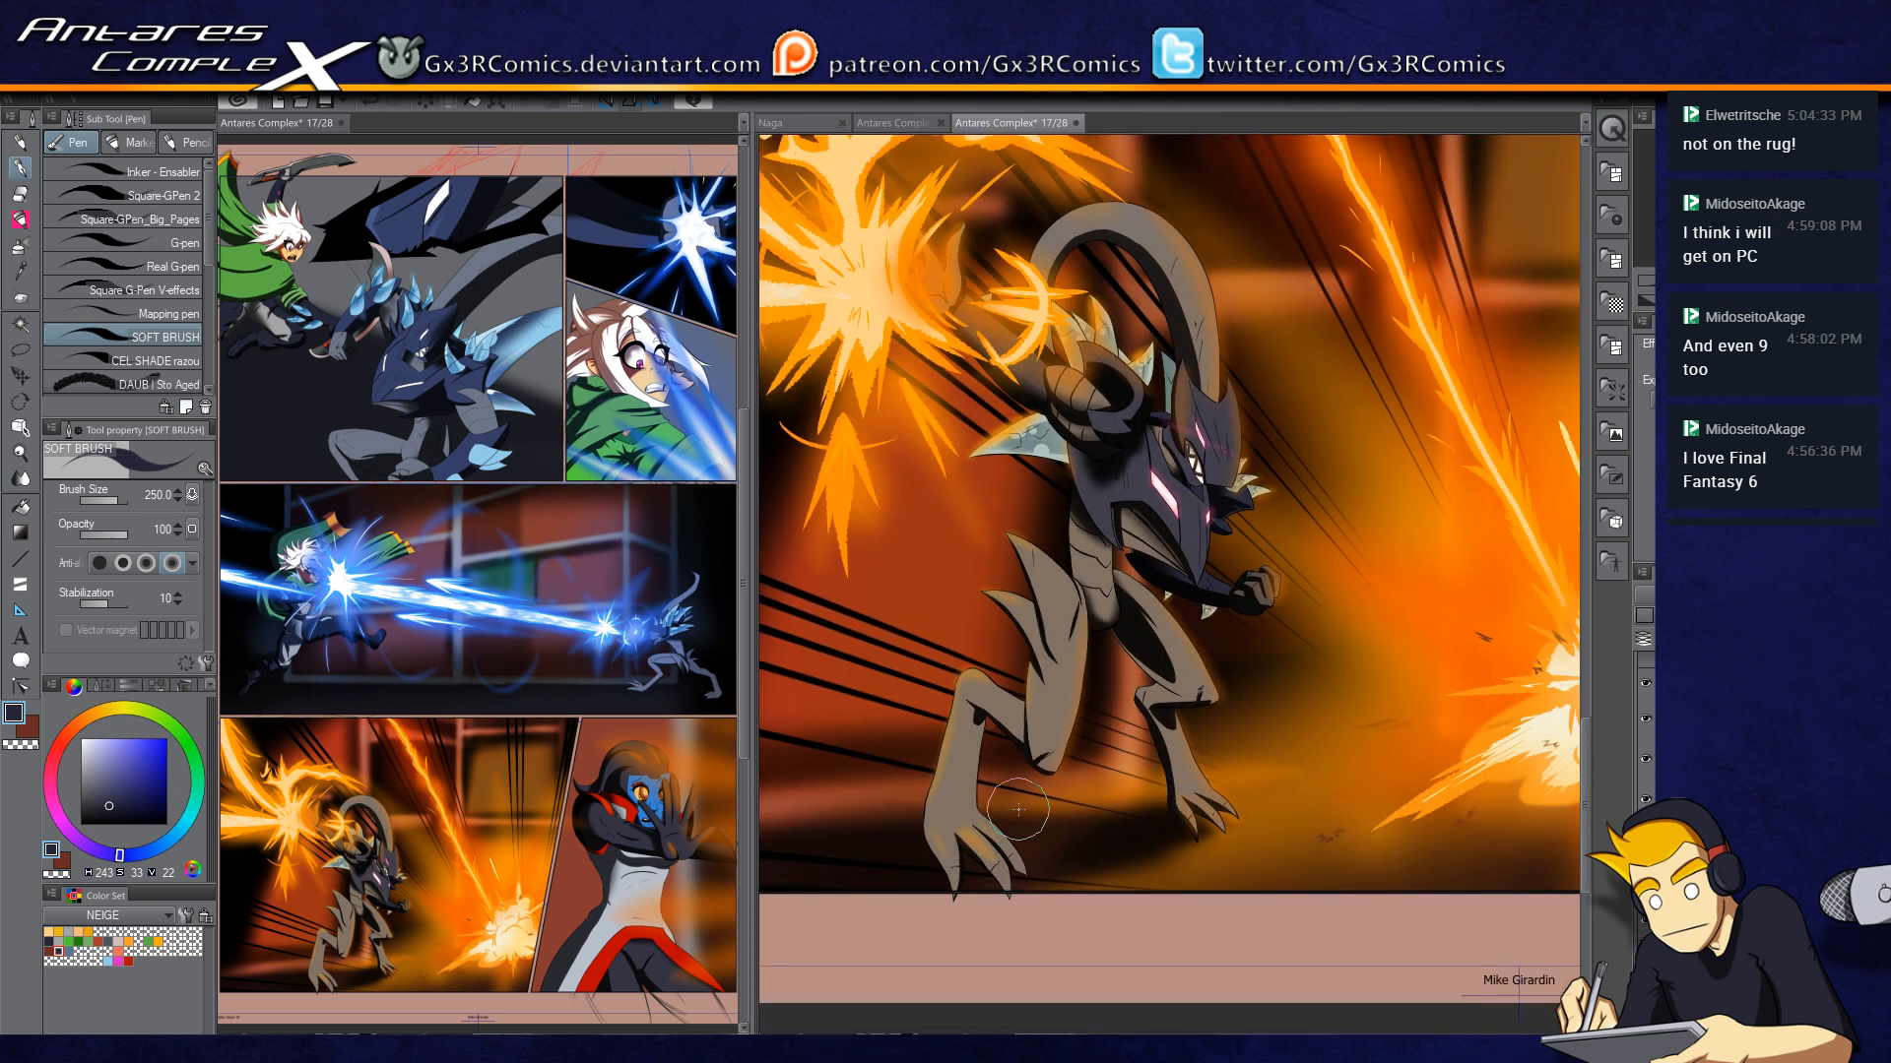
pyautogui.scroll(3, 1018, 809)
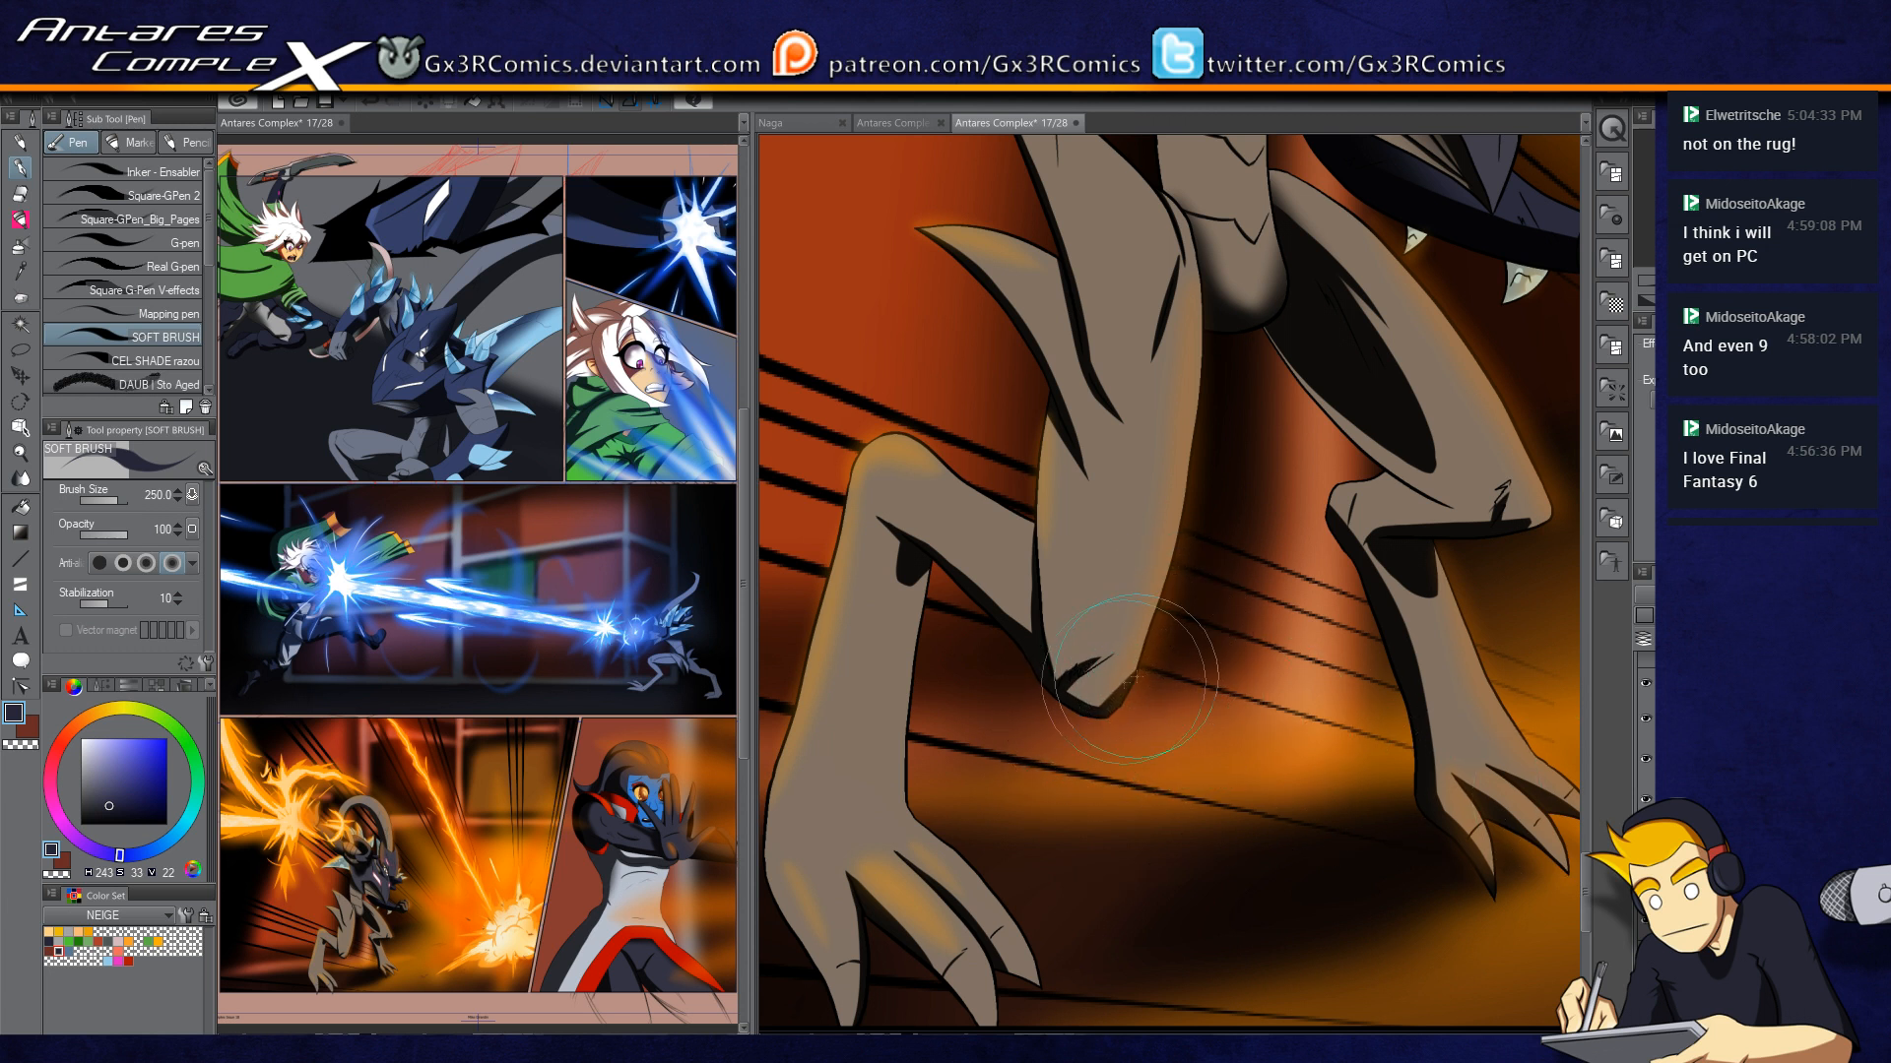
pyautogui.moveTo(1121, 672)
pyautogui.mouseDown()
pyautogui.moveTo(1196, 448)
pyautogui.moveTo(1202, 284)
pyautogui.moveTo(1184, 488)
pyautogui.moveTo(1197, 377)
pyautogui.mouseUp()
pyautogui.hotkey('ctrl', 'z')
pyautogui.moveTo(1184, 485); pyautogui.dragTo(1198, 285)
pyautogui.moveTo(1193, 403)
pyautogui.mouseDown()
pyautogui.moveTo(1196, 245)
pyautogui.moveTo(1204, 347)
pyautogui.mouseUp()
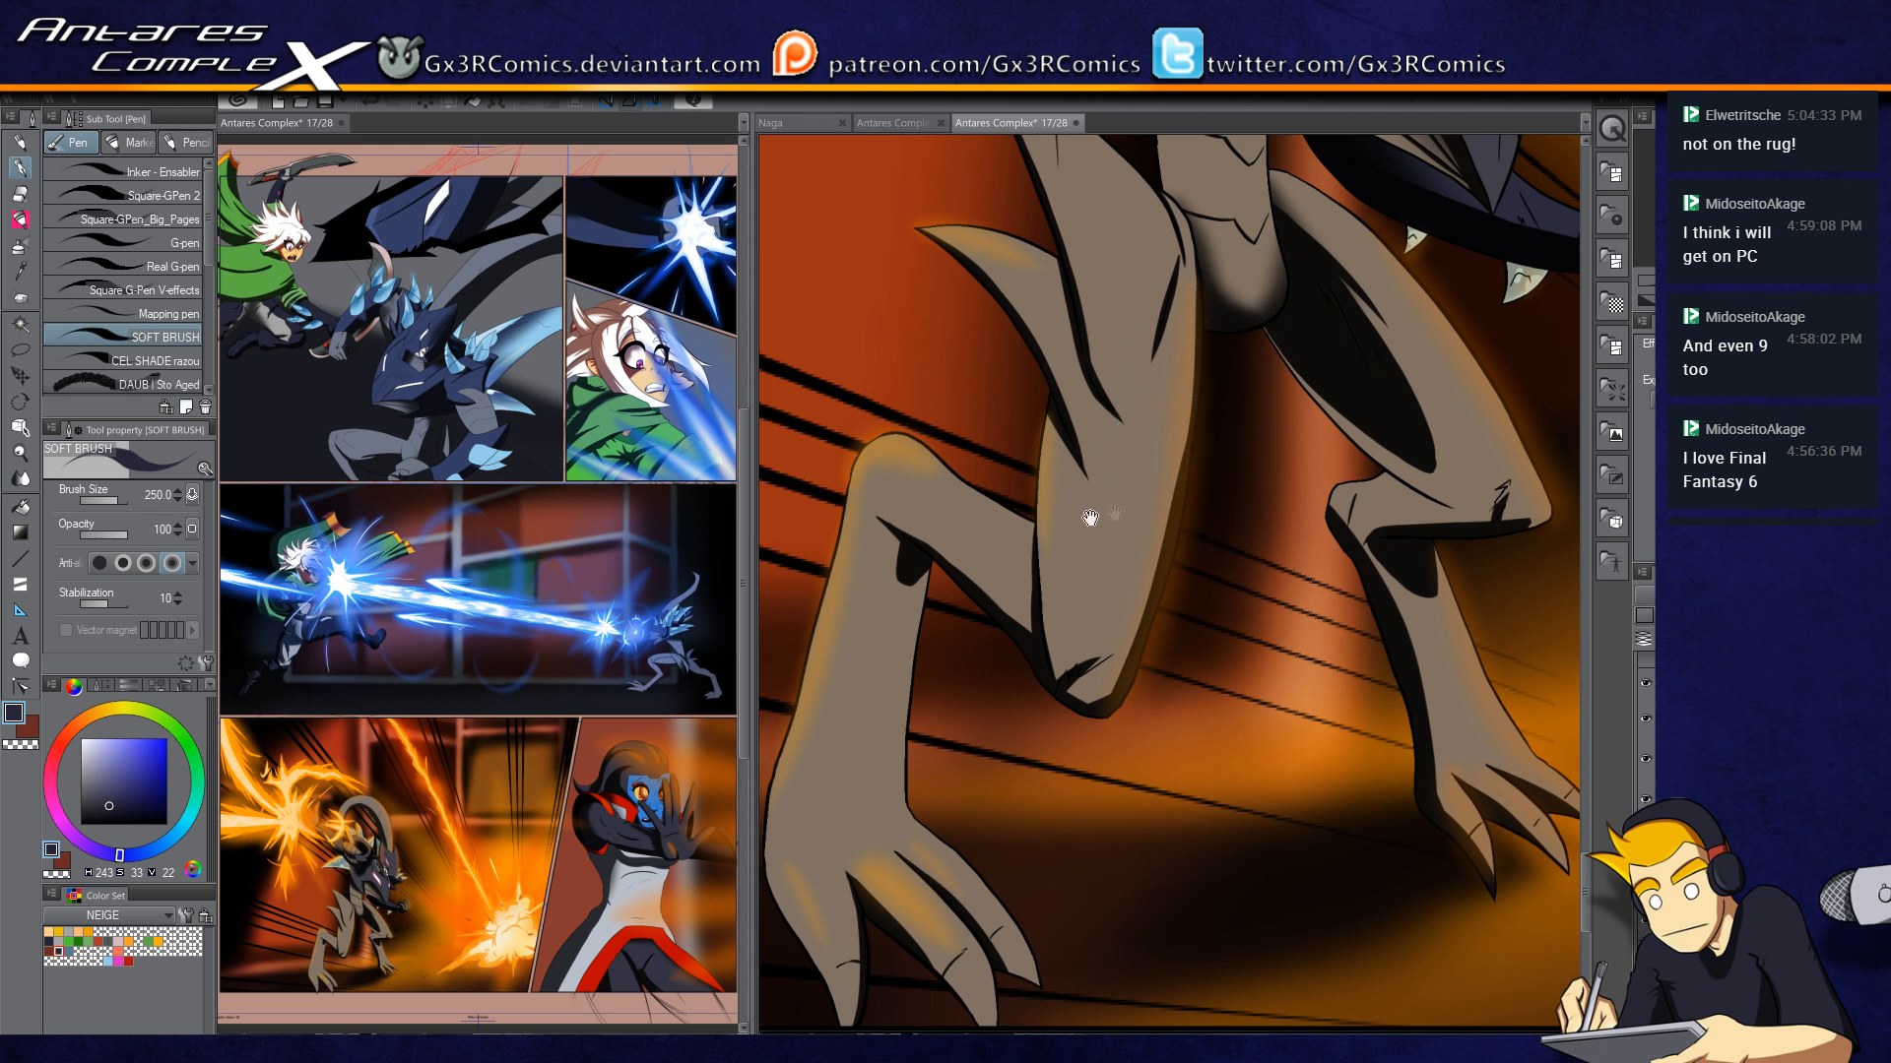
# Step: Check the creature and the surrounding panels, save the page, and review the whole page
pyautogui.moveTo(1061, 599); pyautogui.dragTo(1125, 712)
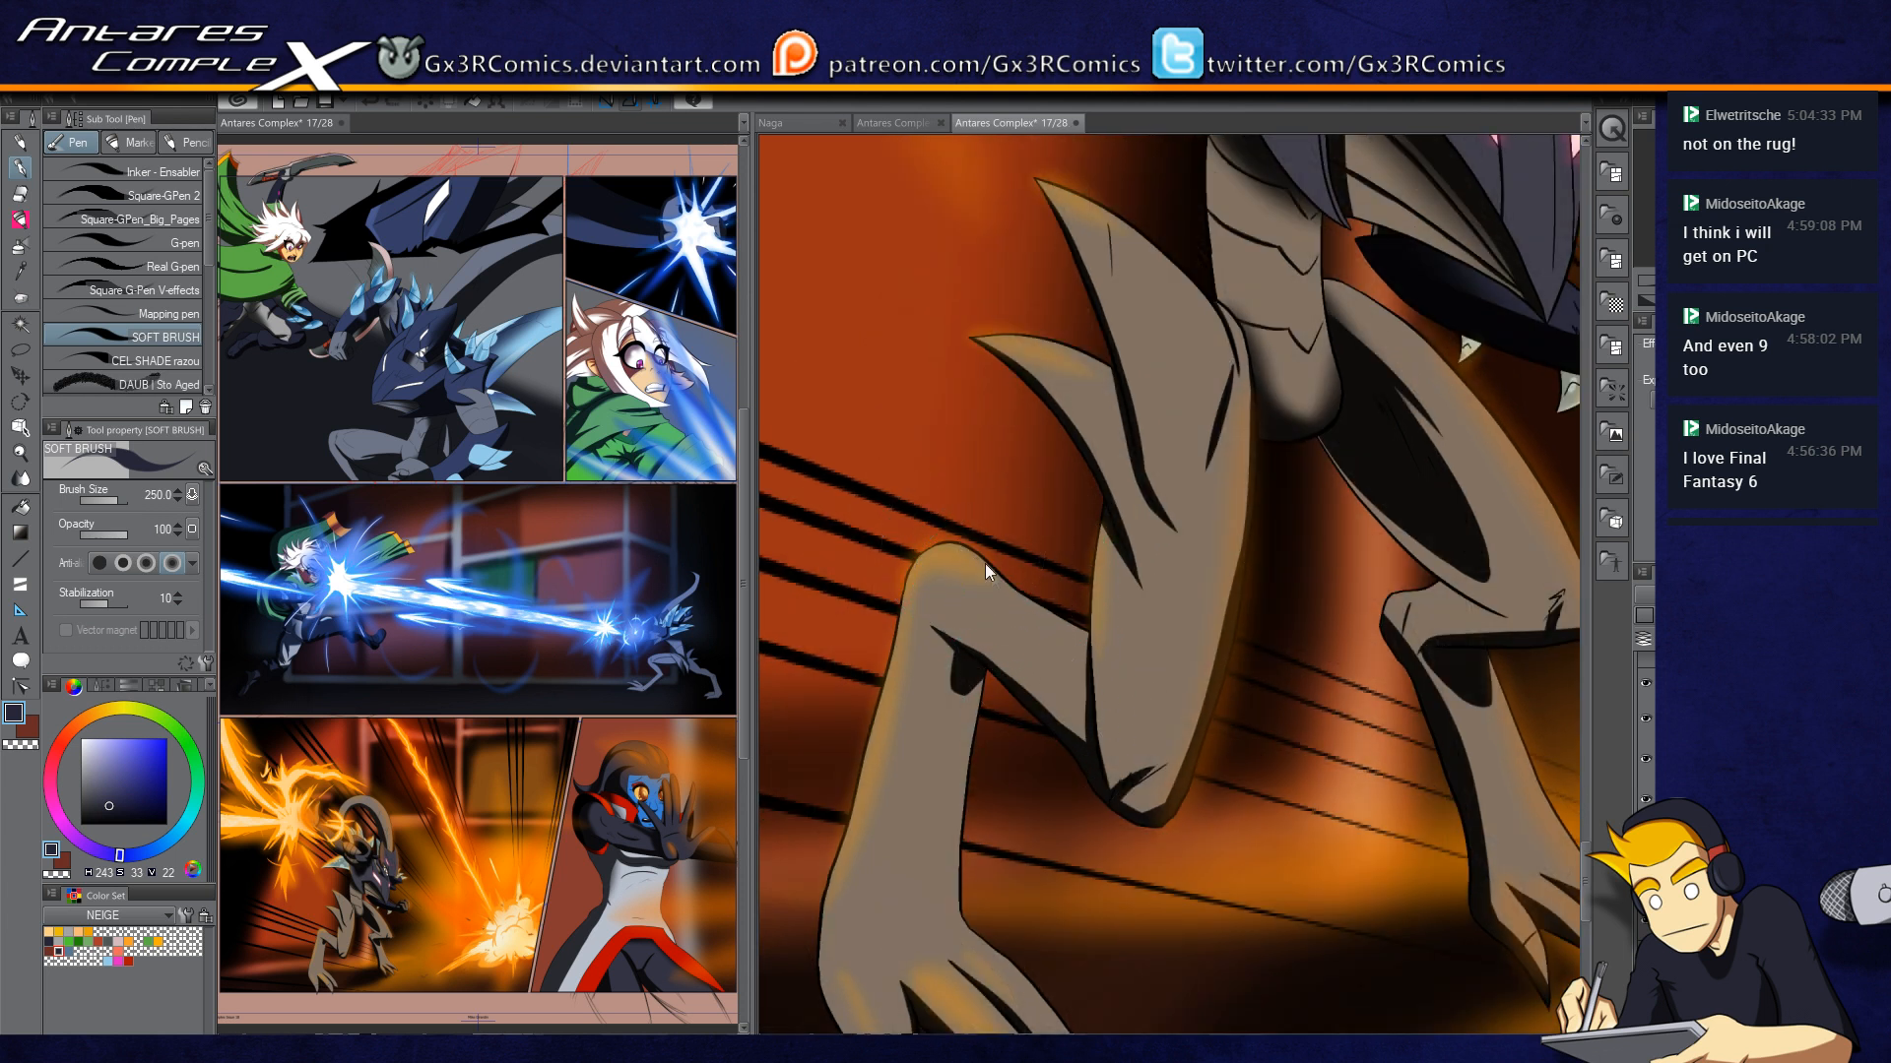
pyautogui.moveTo(1073, 626); pyautogui.dragTo(953, 907)
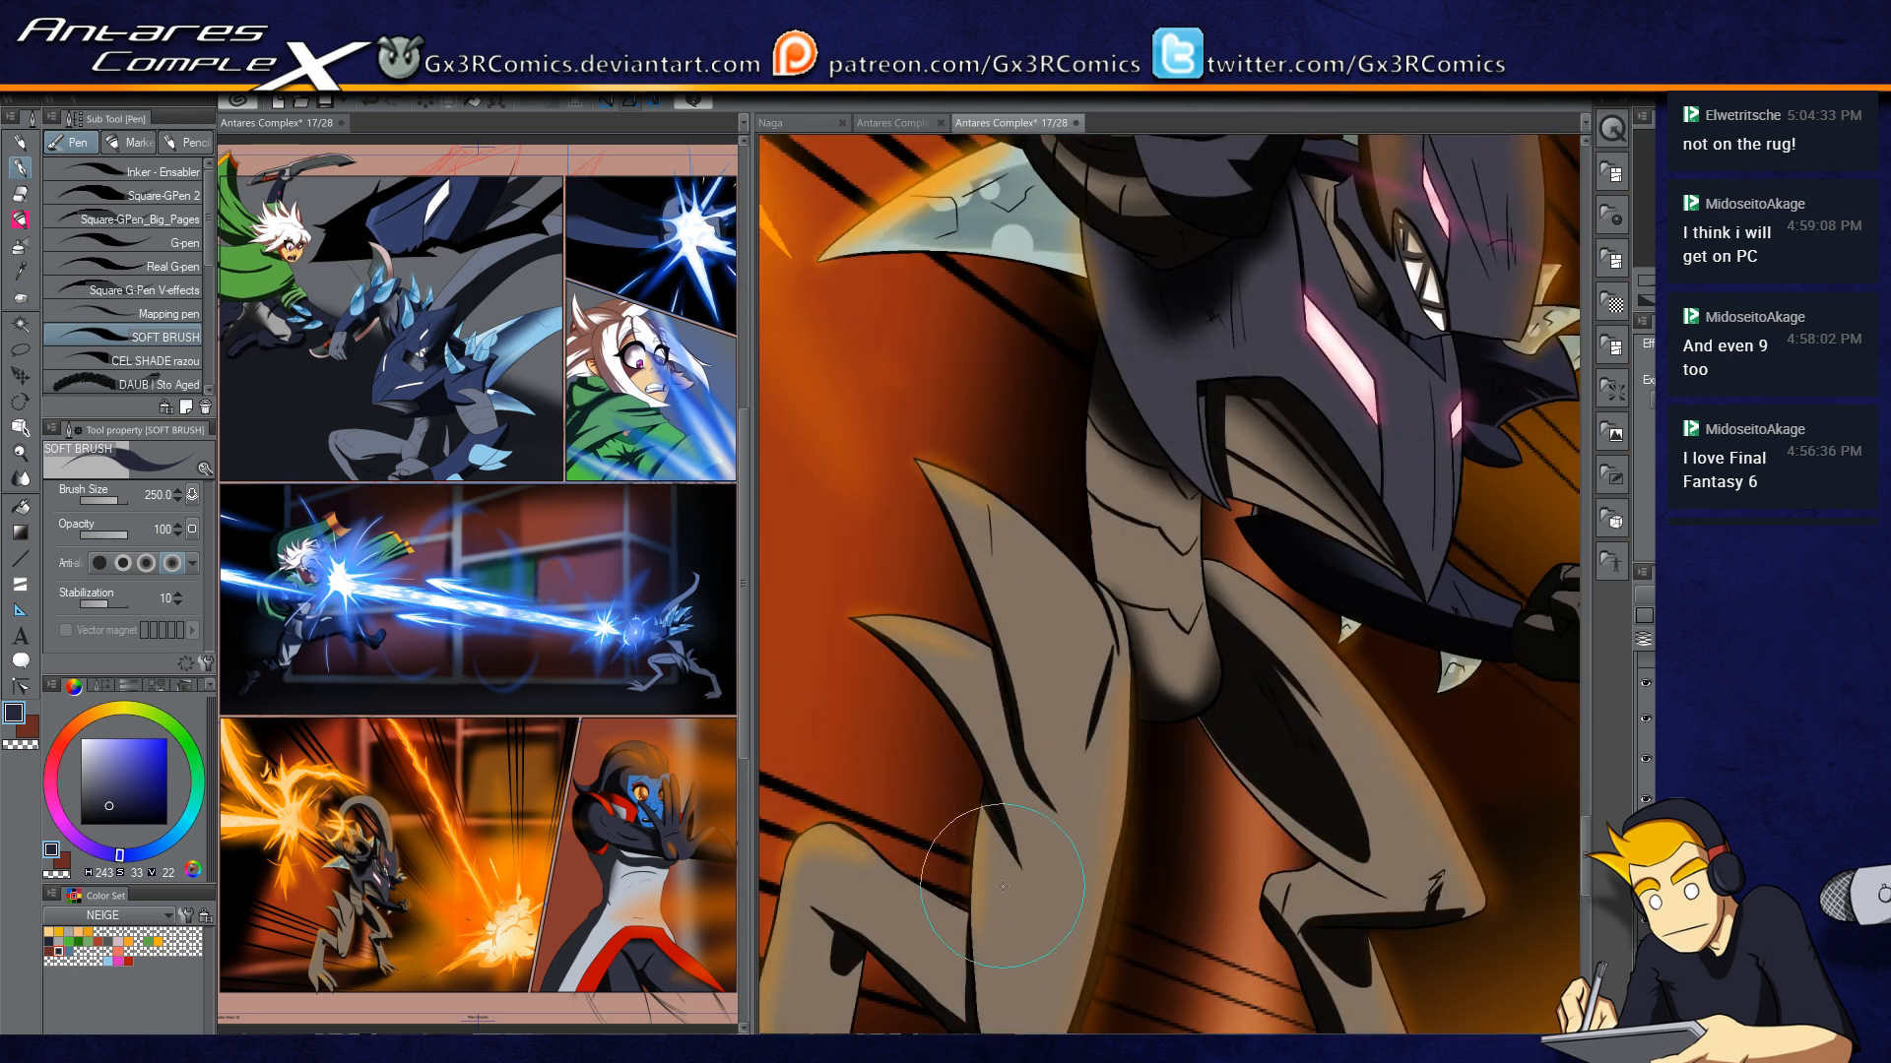
pyautogui.scroll(-5, 1003, 886)
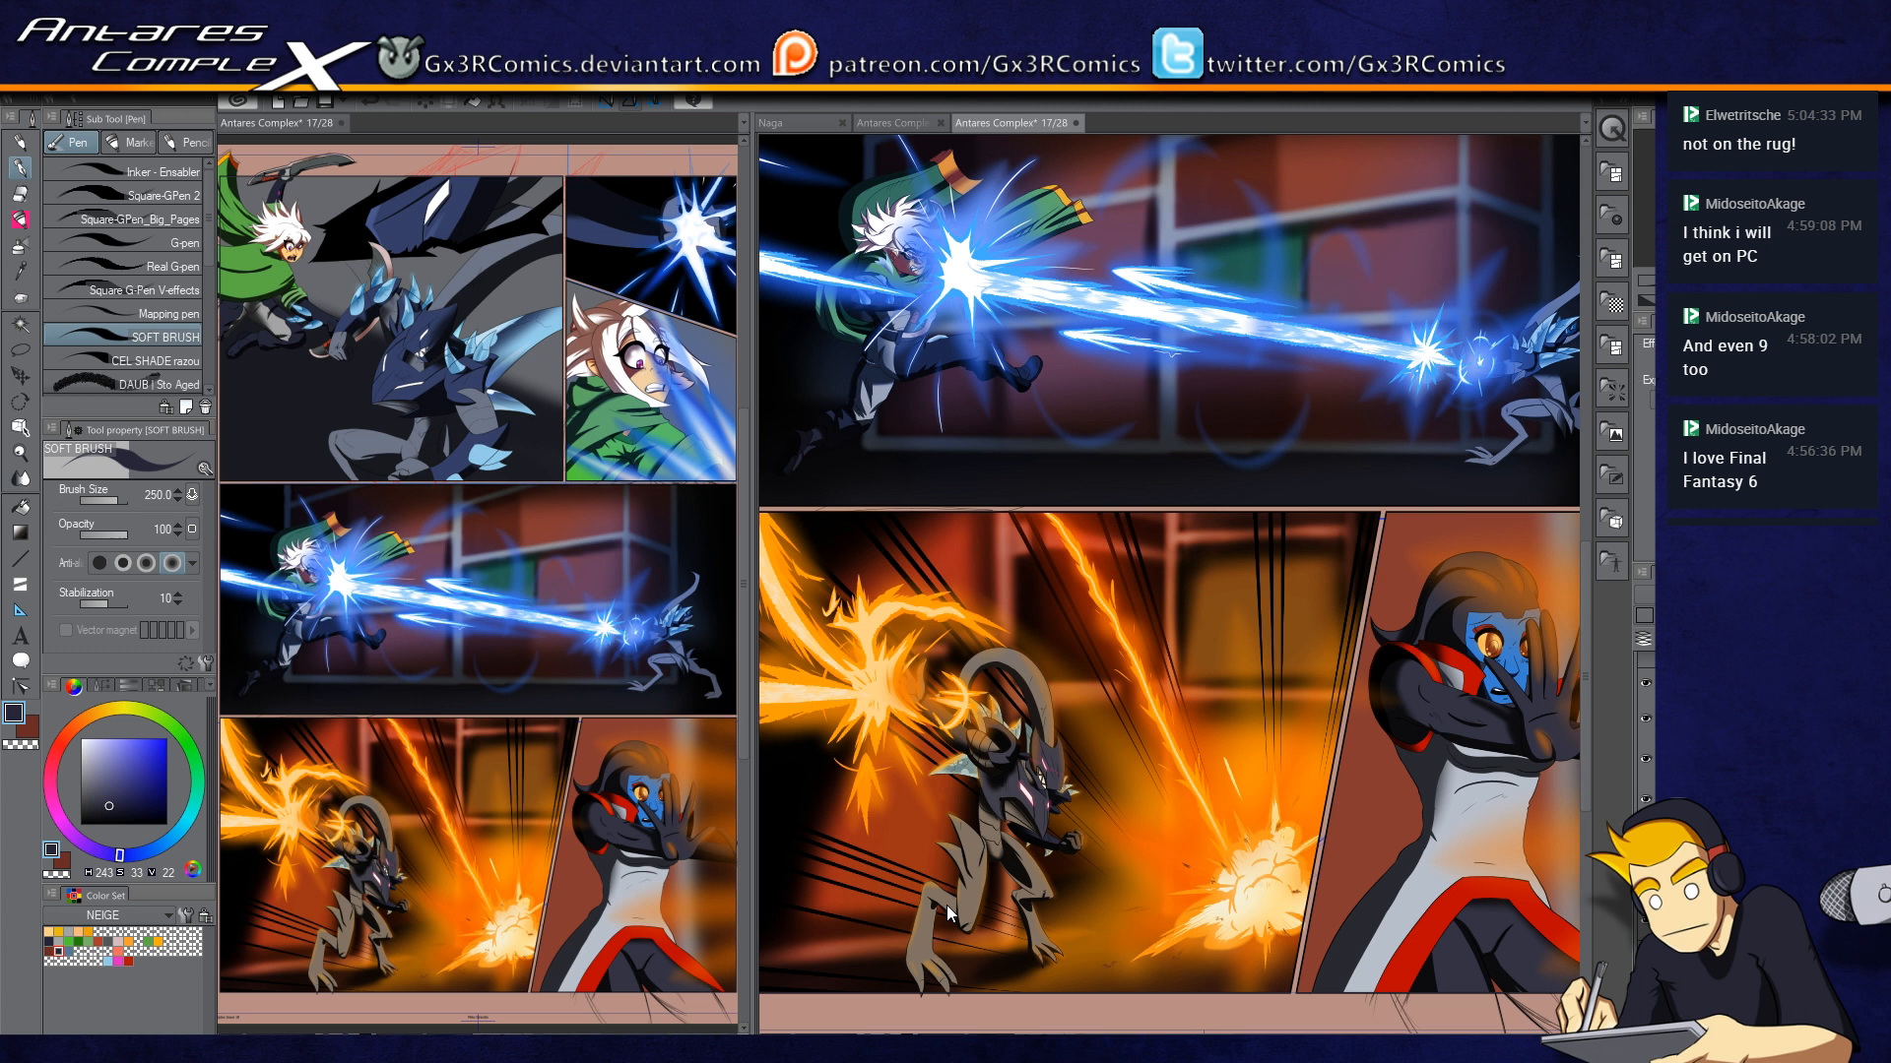
pyautogui.hotkey('ctrl', 's')
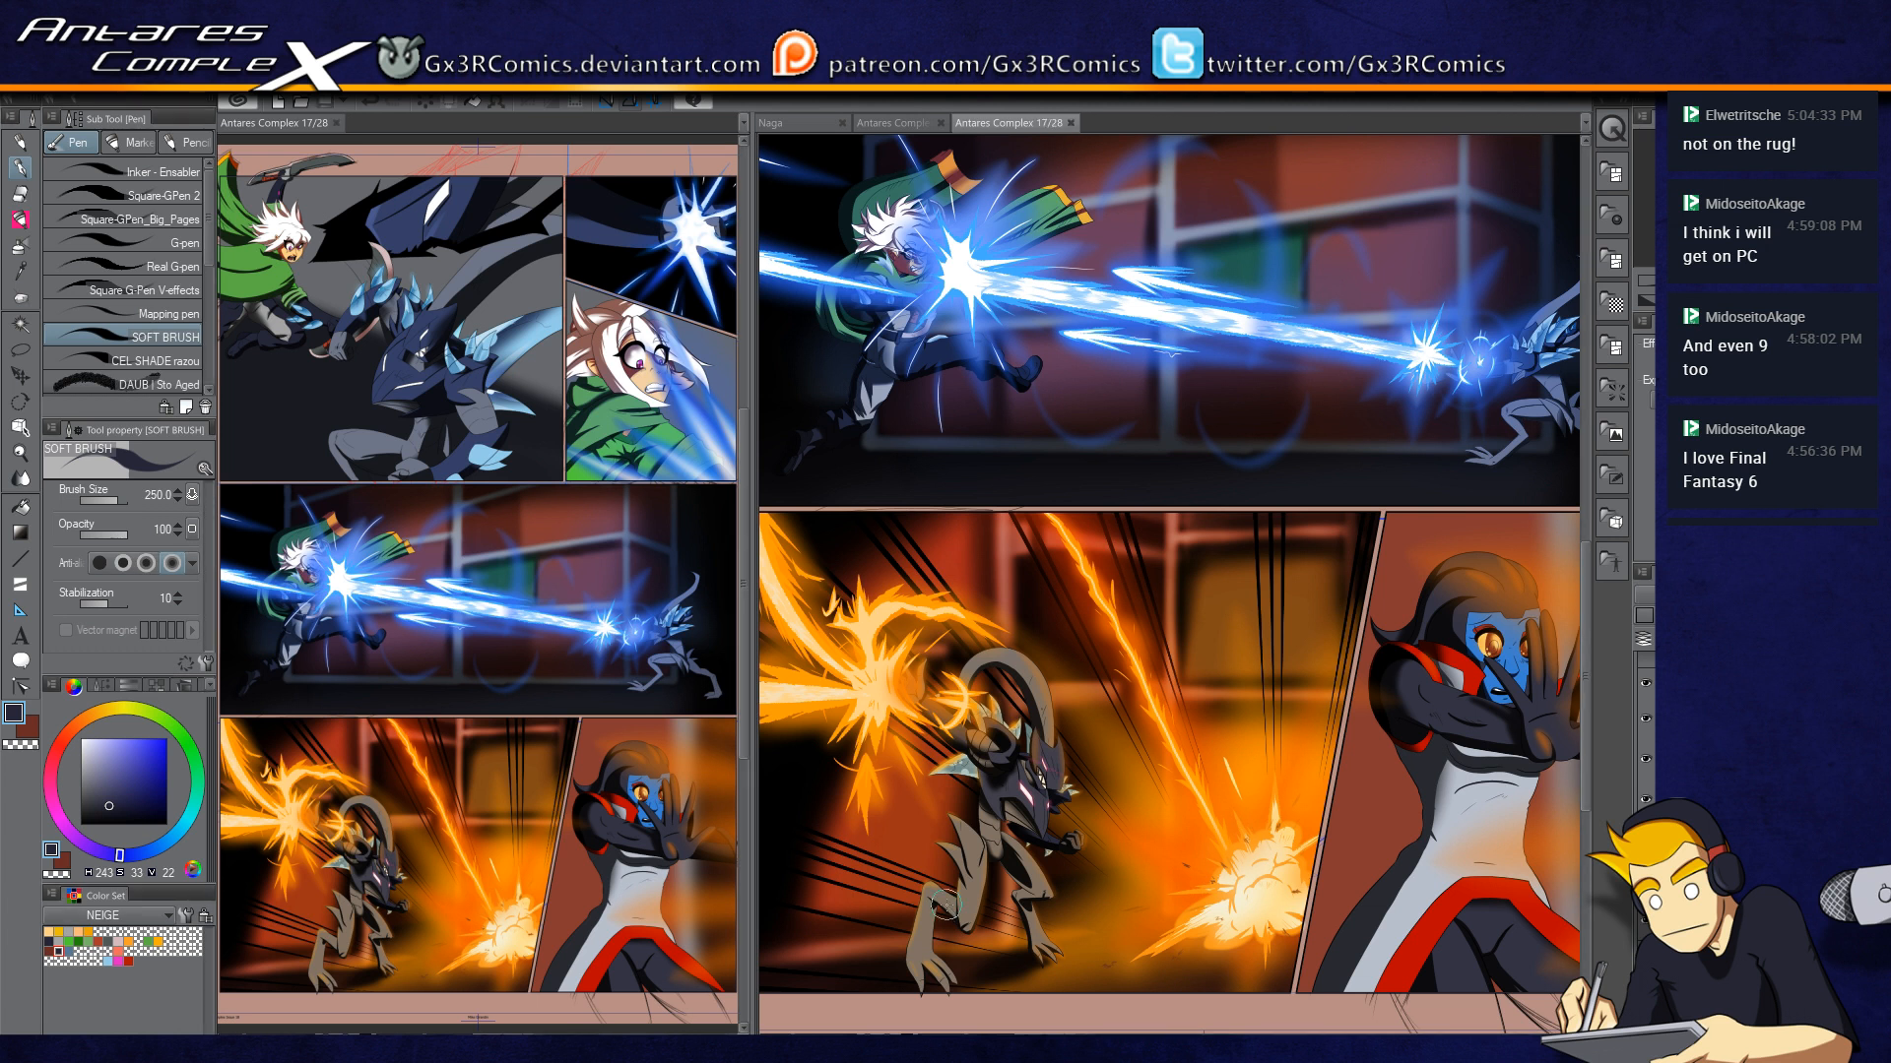
pyautogui.hotkey('ctrl', '0')
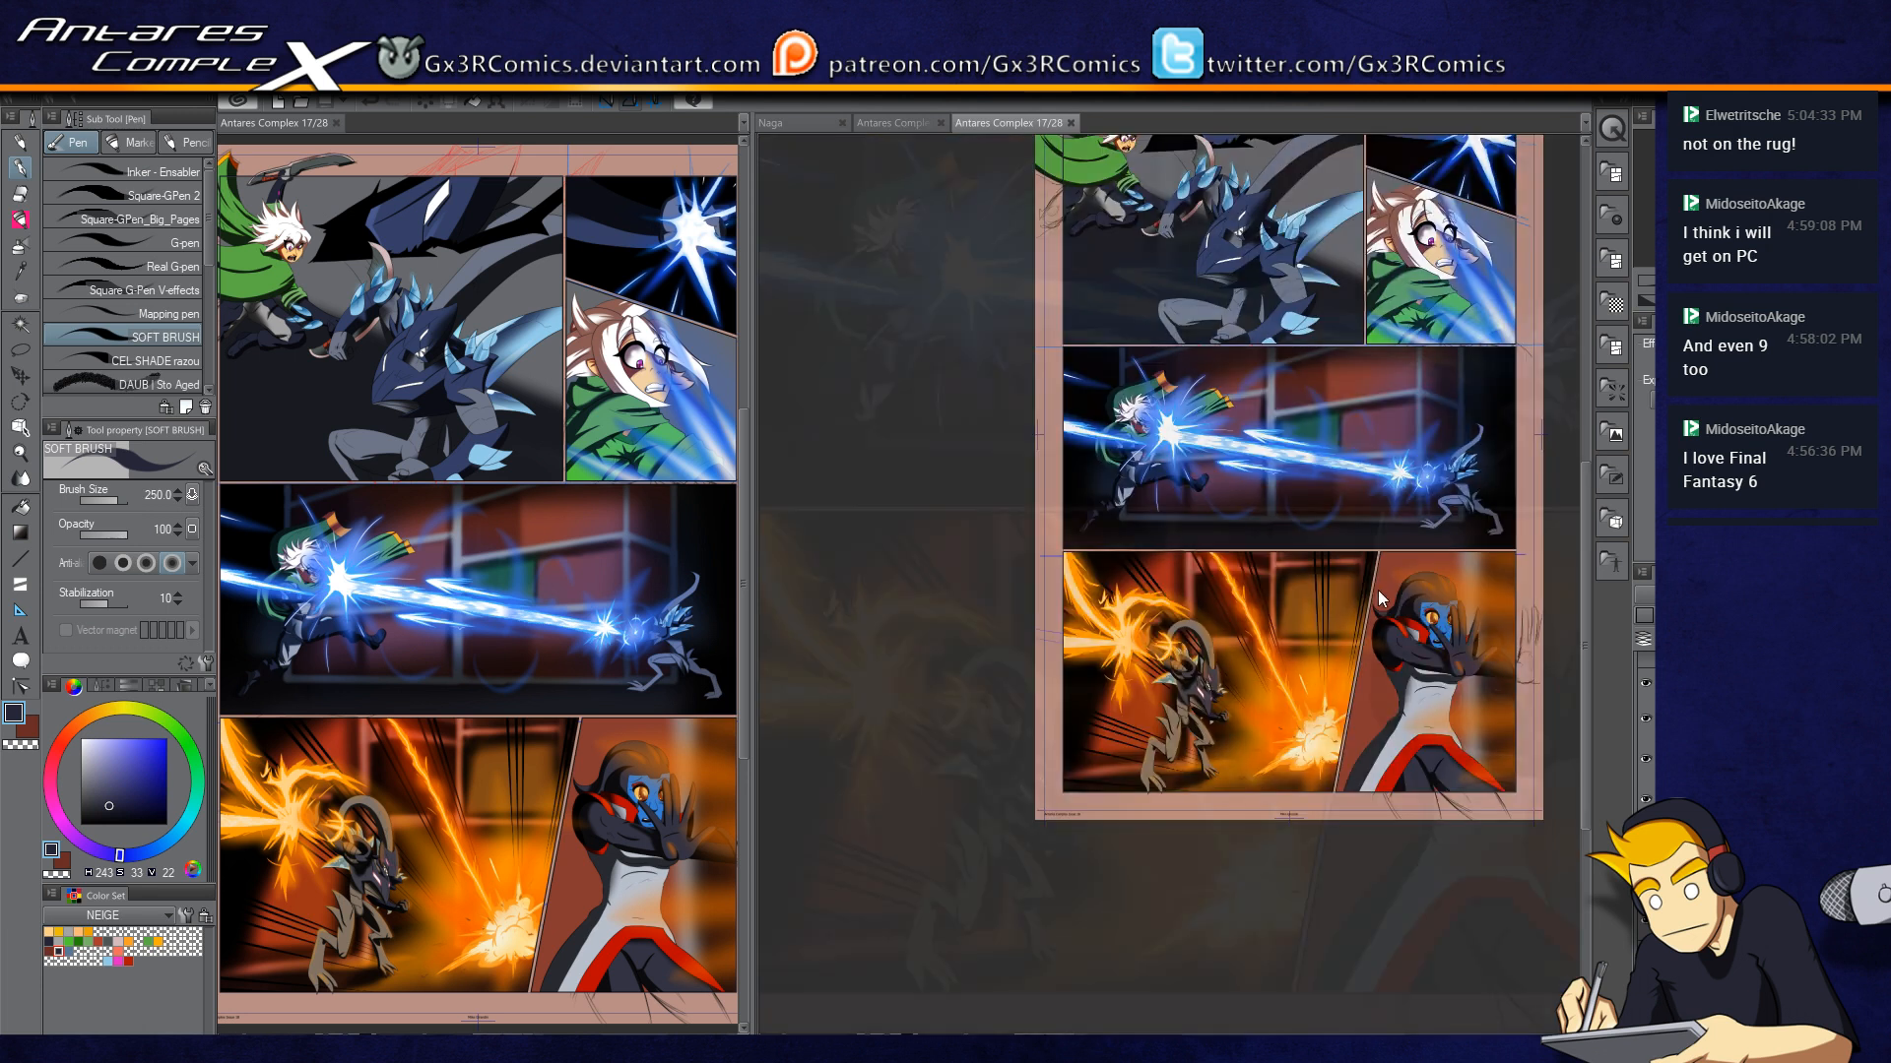
pyautogui.moveTo(1271, 619); pyautogui.dragTo(1212, 759)
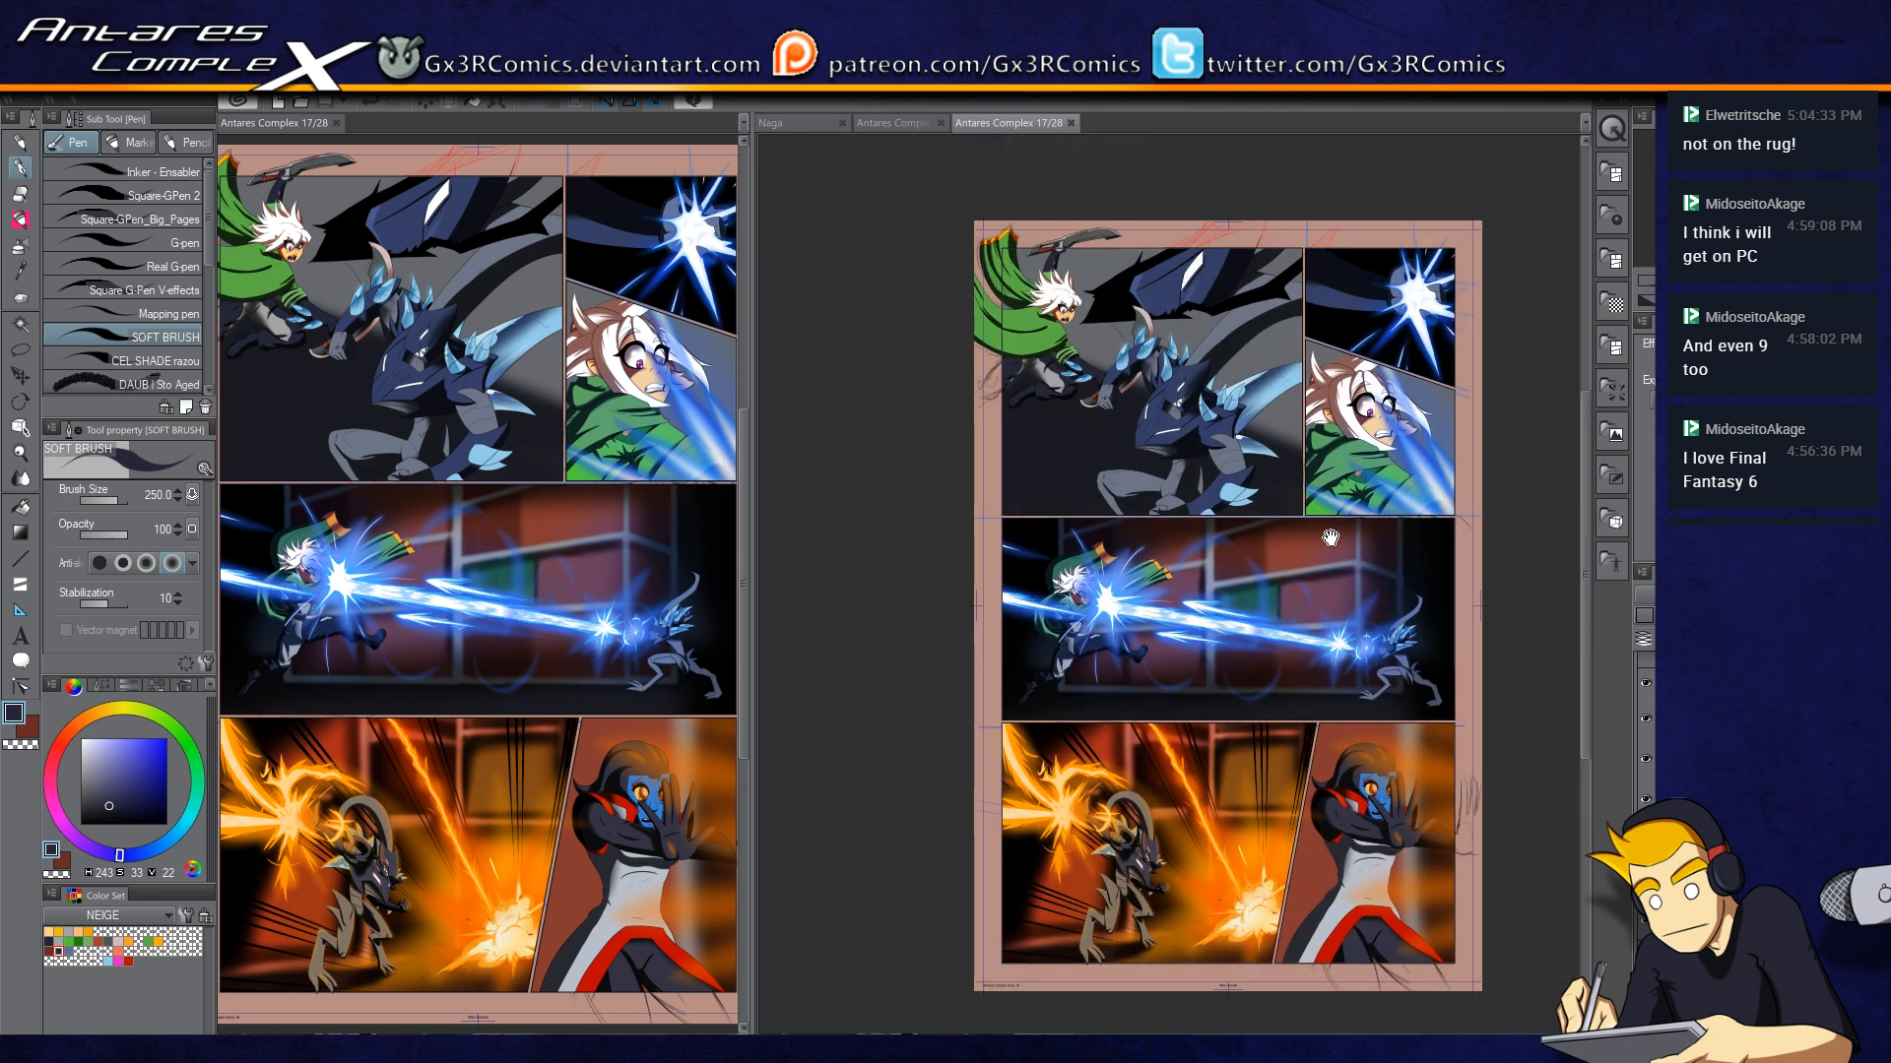
pyautogui.moveTo(1264, 636); pyautogui.dragTo(1202, 812)
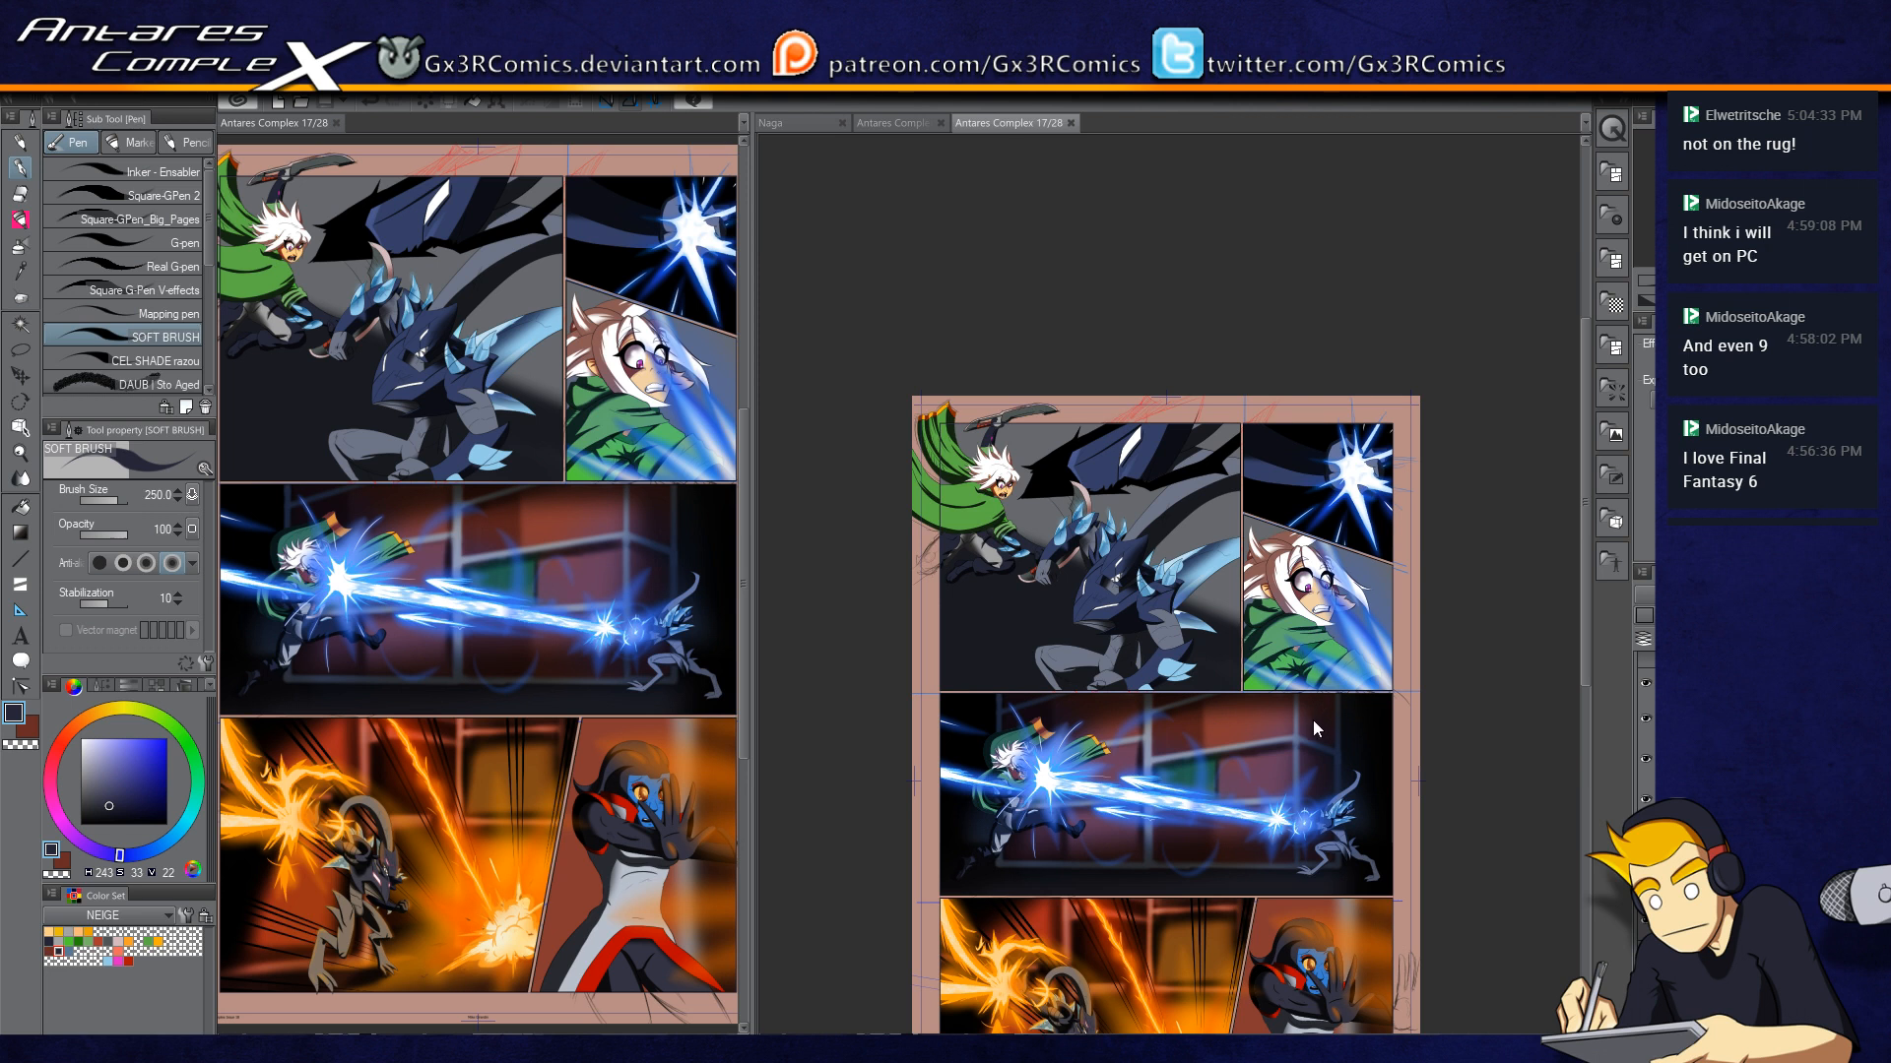
# Step: Select the crouching creature's larger forearm crystal spike in the top panel and shade it blue with the Soft airbrush at size 500
pyautogui.scroll(2, 1313, 722)
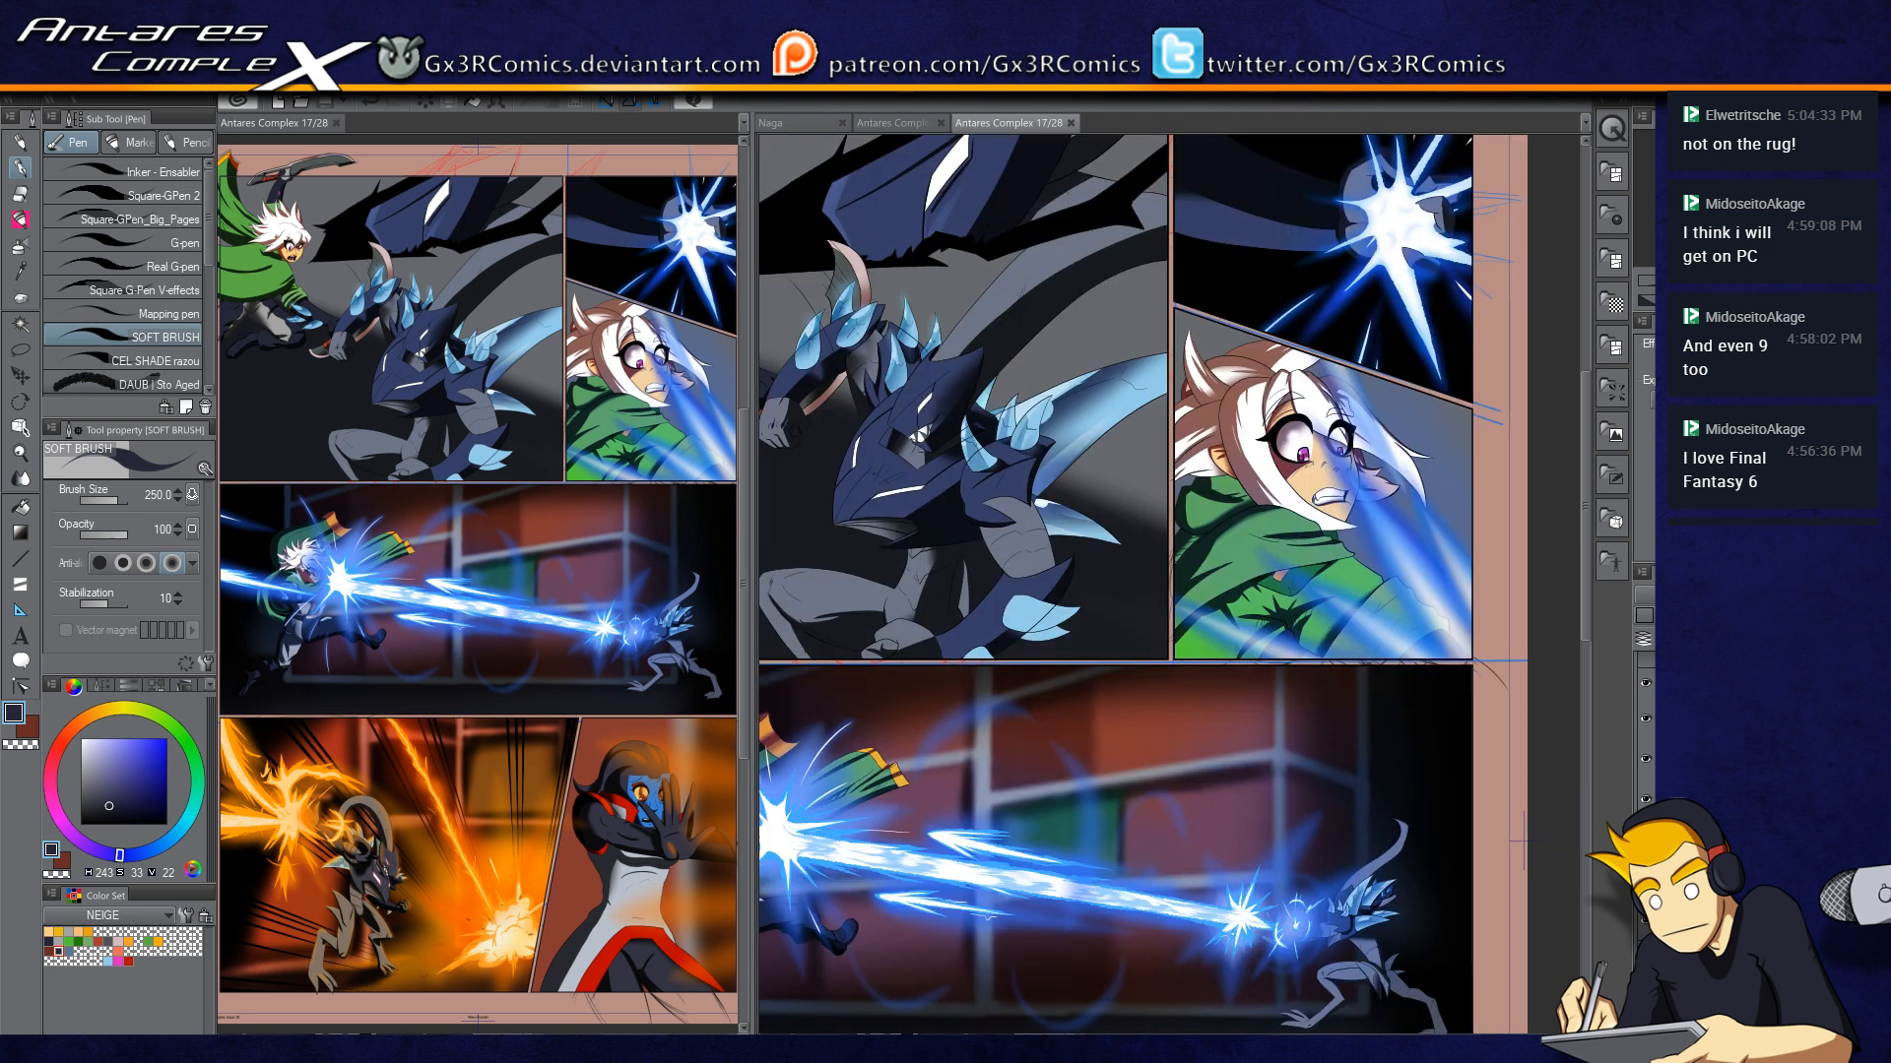
pyautogui.press('w')
pyautogui.scroll(3, 1180, 753)
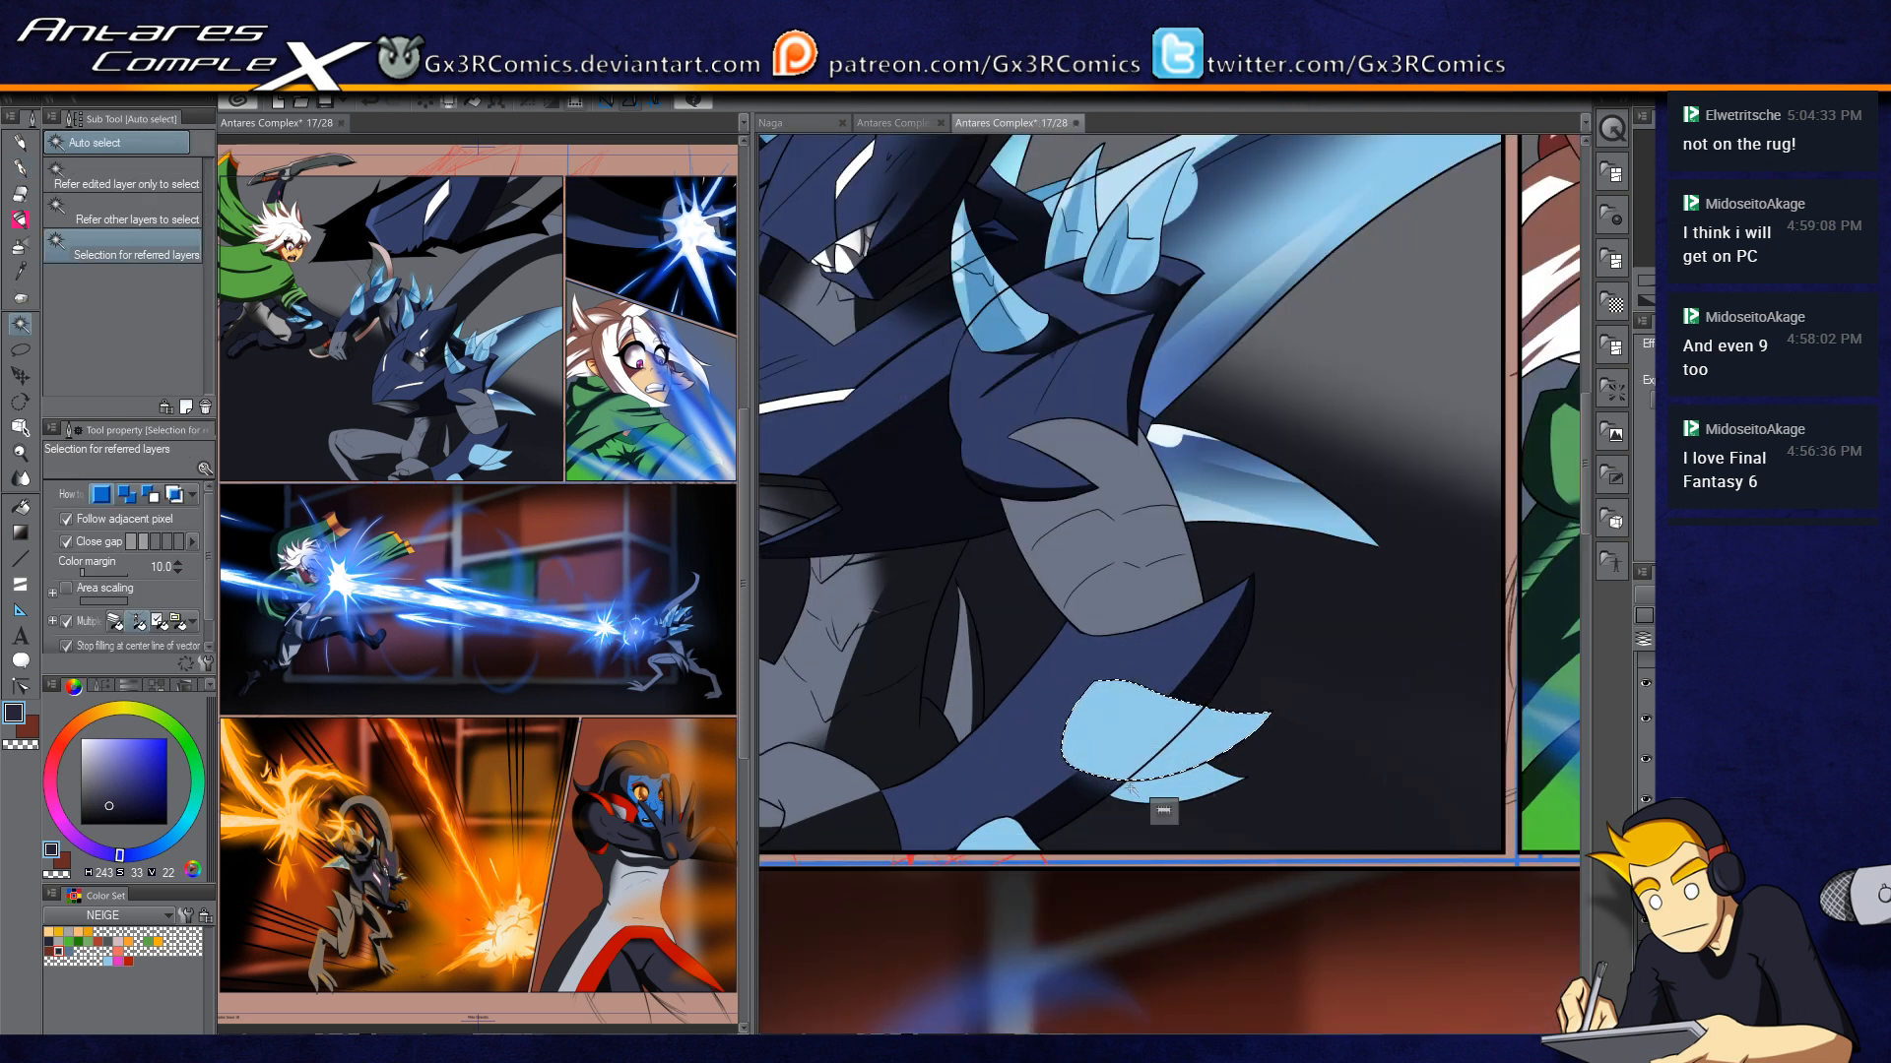
pyautogui.scroll(2, 1130, 789)
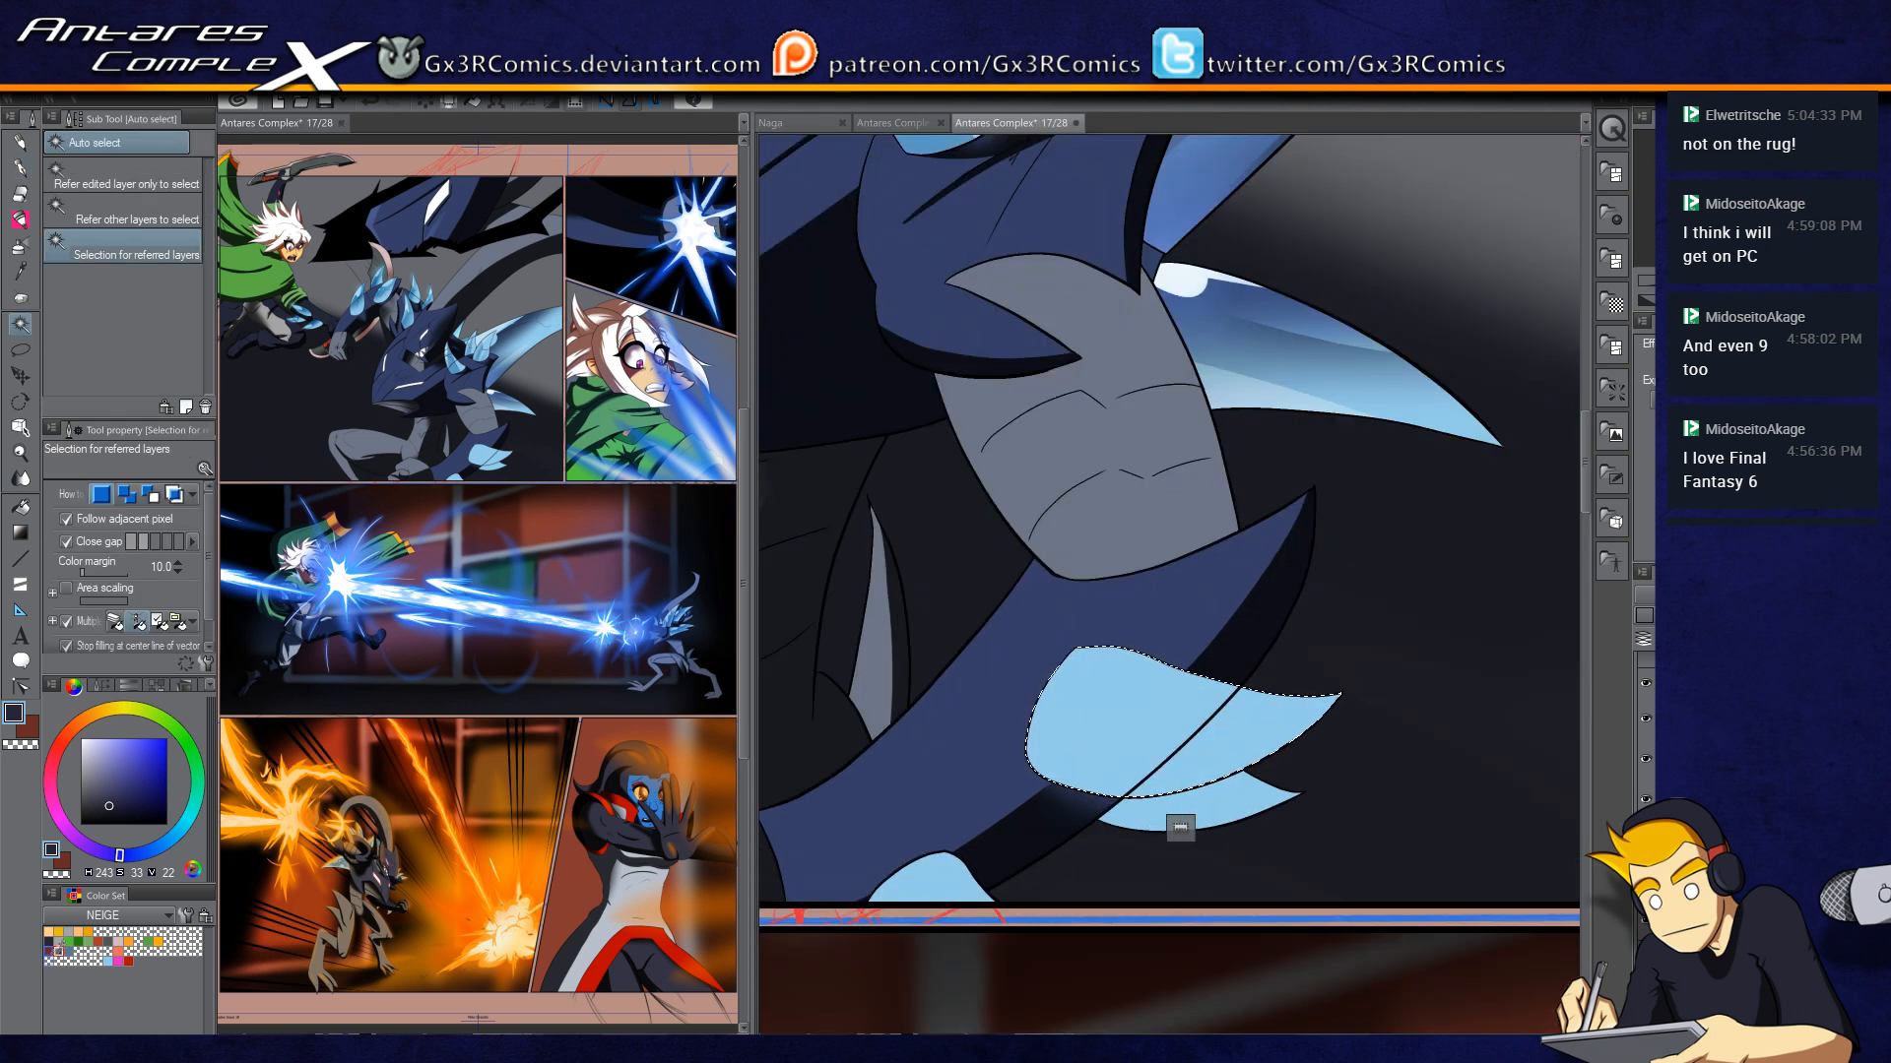
pyautogui.press('b')
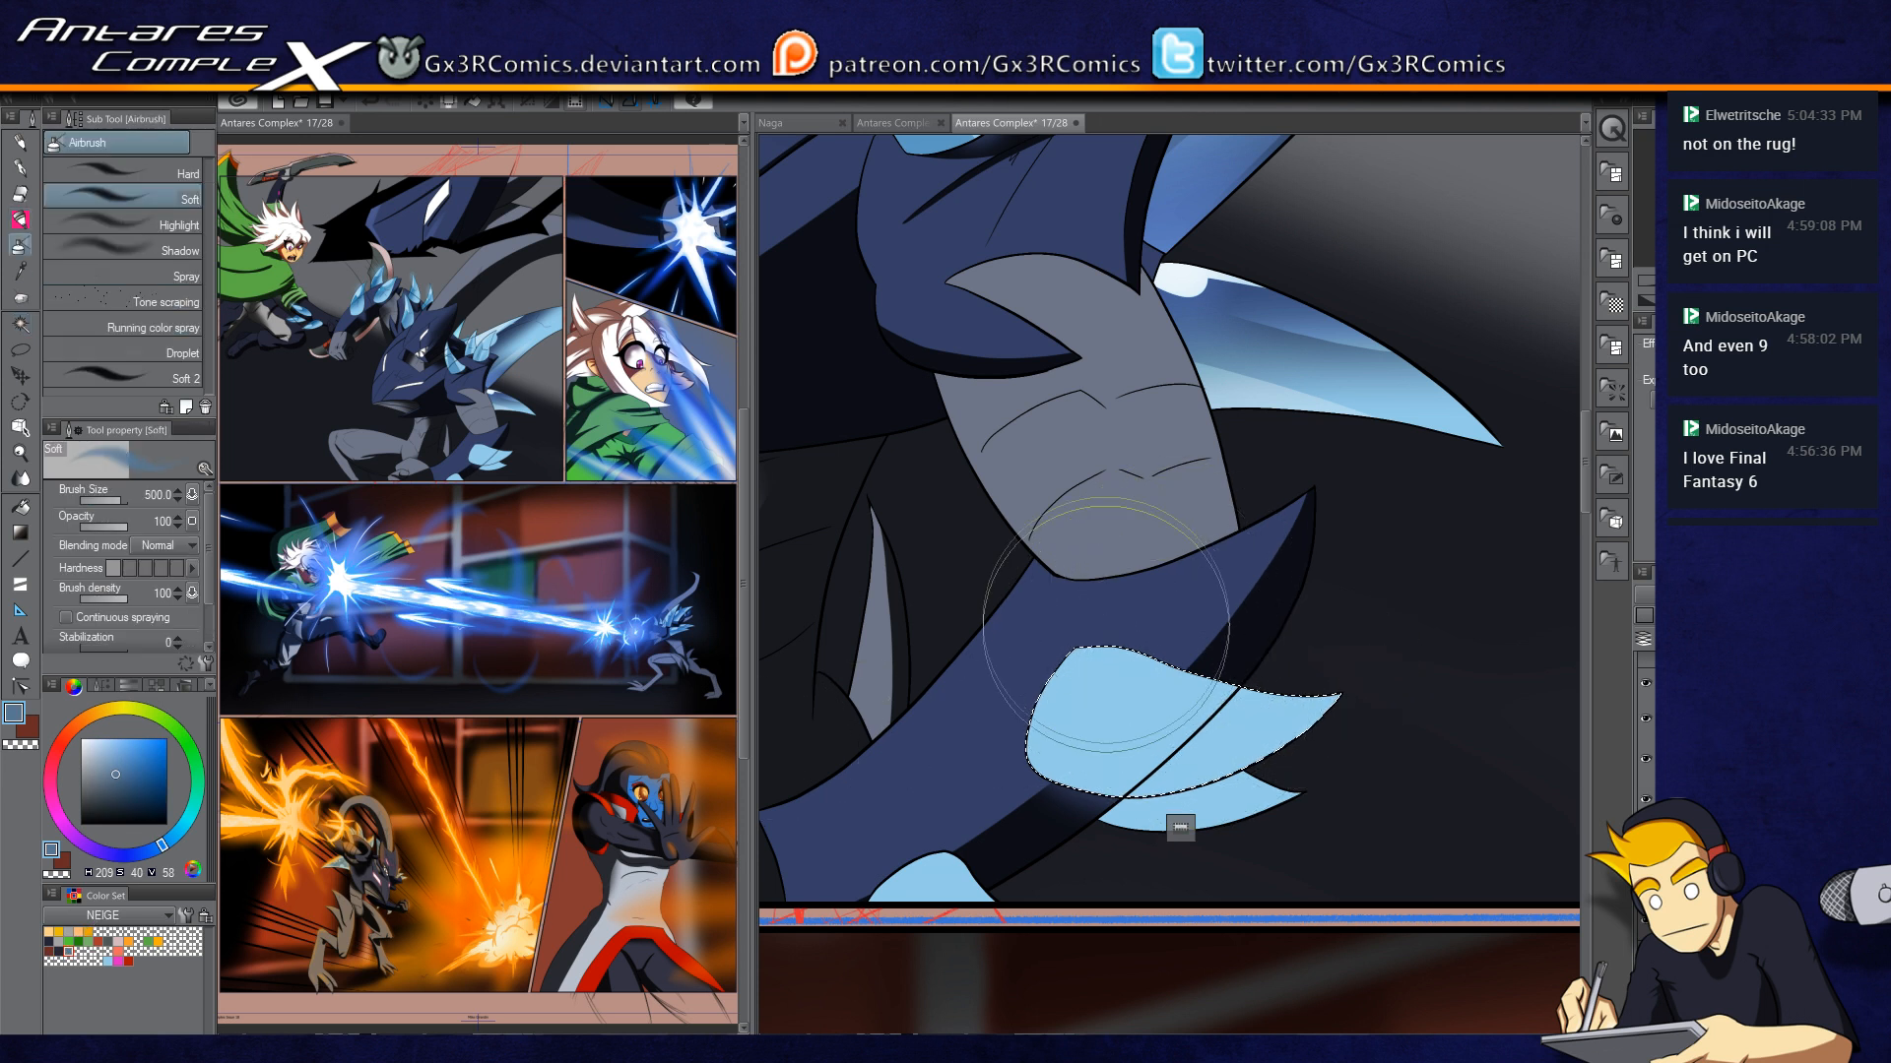
pyautogui.moveTo(1063, 866)
pyautogui.mouseDown()
pyautogui.moveTo(1245, 763)
pyautogui.moveTo(1096, 859)
pyautogui.mouseUp()
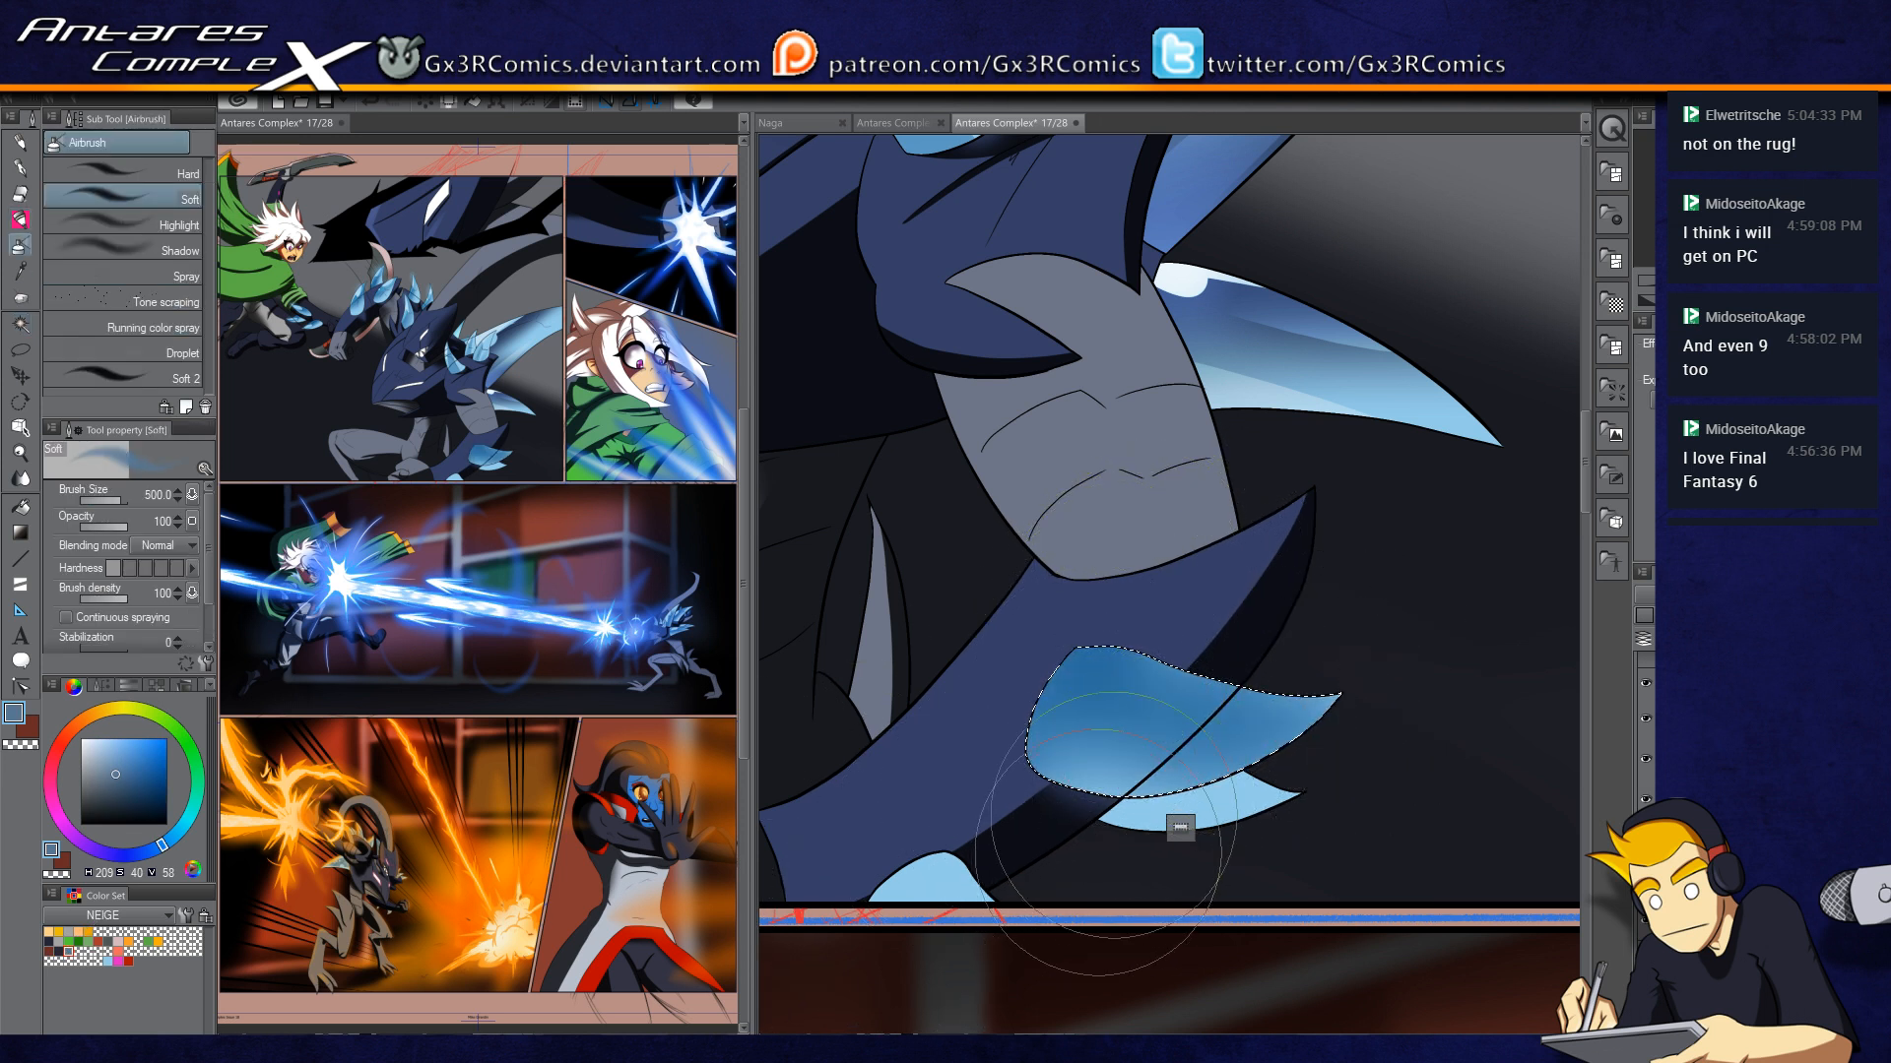
# Step: Erase curved highlights into the selected forearm crystal with the SOFT BRUSH at size 600 in transparent colour, redoing the first attempts
pyautogui.press('p')
pyautogui.press('c')
pyautogui.moveTo(1067, 692); pyautogui.dragTo(1045, 689)
pyautogui.moveTo(1196, 718)
pyautogui.mouseDown()
pyautogui.moveTo(950, 678)
pyautogui.moveTo(1055, 707)
pyautogui.mouseUp()
pyautogui.hotkey('ctrl', 'z')
pyautogui.hotkey('ctrl', 'z')
pyautogui.hotkey('ctrl', 'z')
pyautogui.moveTo(1191, 724); pyautogui.dragTo(990, 683)
pyautogui.moveTo(1132, 733); pyautogui.dragTo(985, 676)
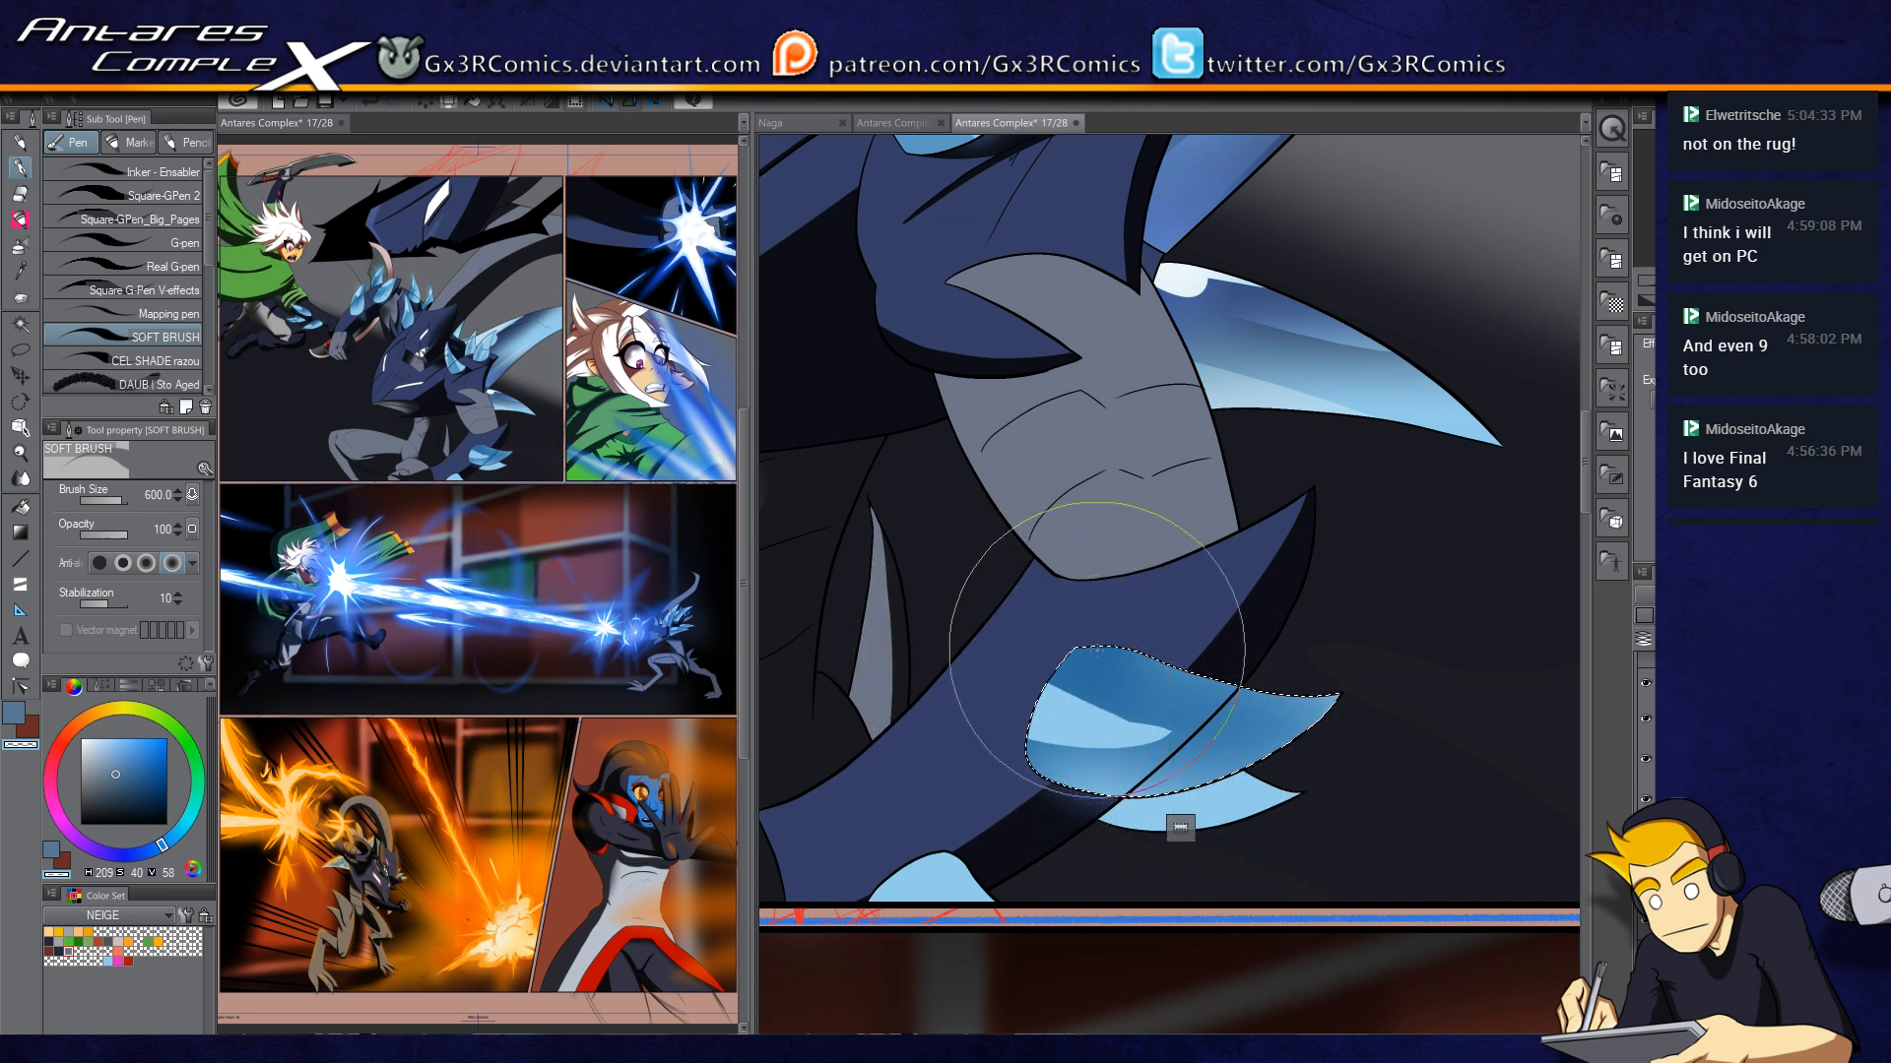
# Step: Select the small crystal at the panel's lower border, shade it blue with the Soft airbrush, and erase a highlight with the SOFT BRUSH
pyautogui.moveTo(978, 877); pyautogui.dragTo(1126, 664)
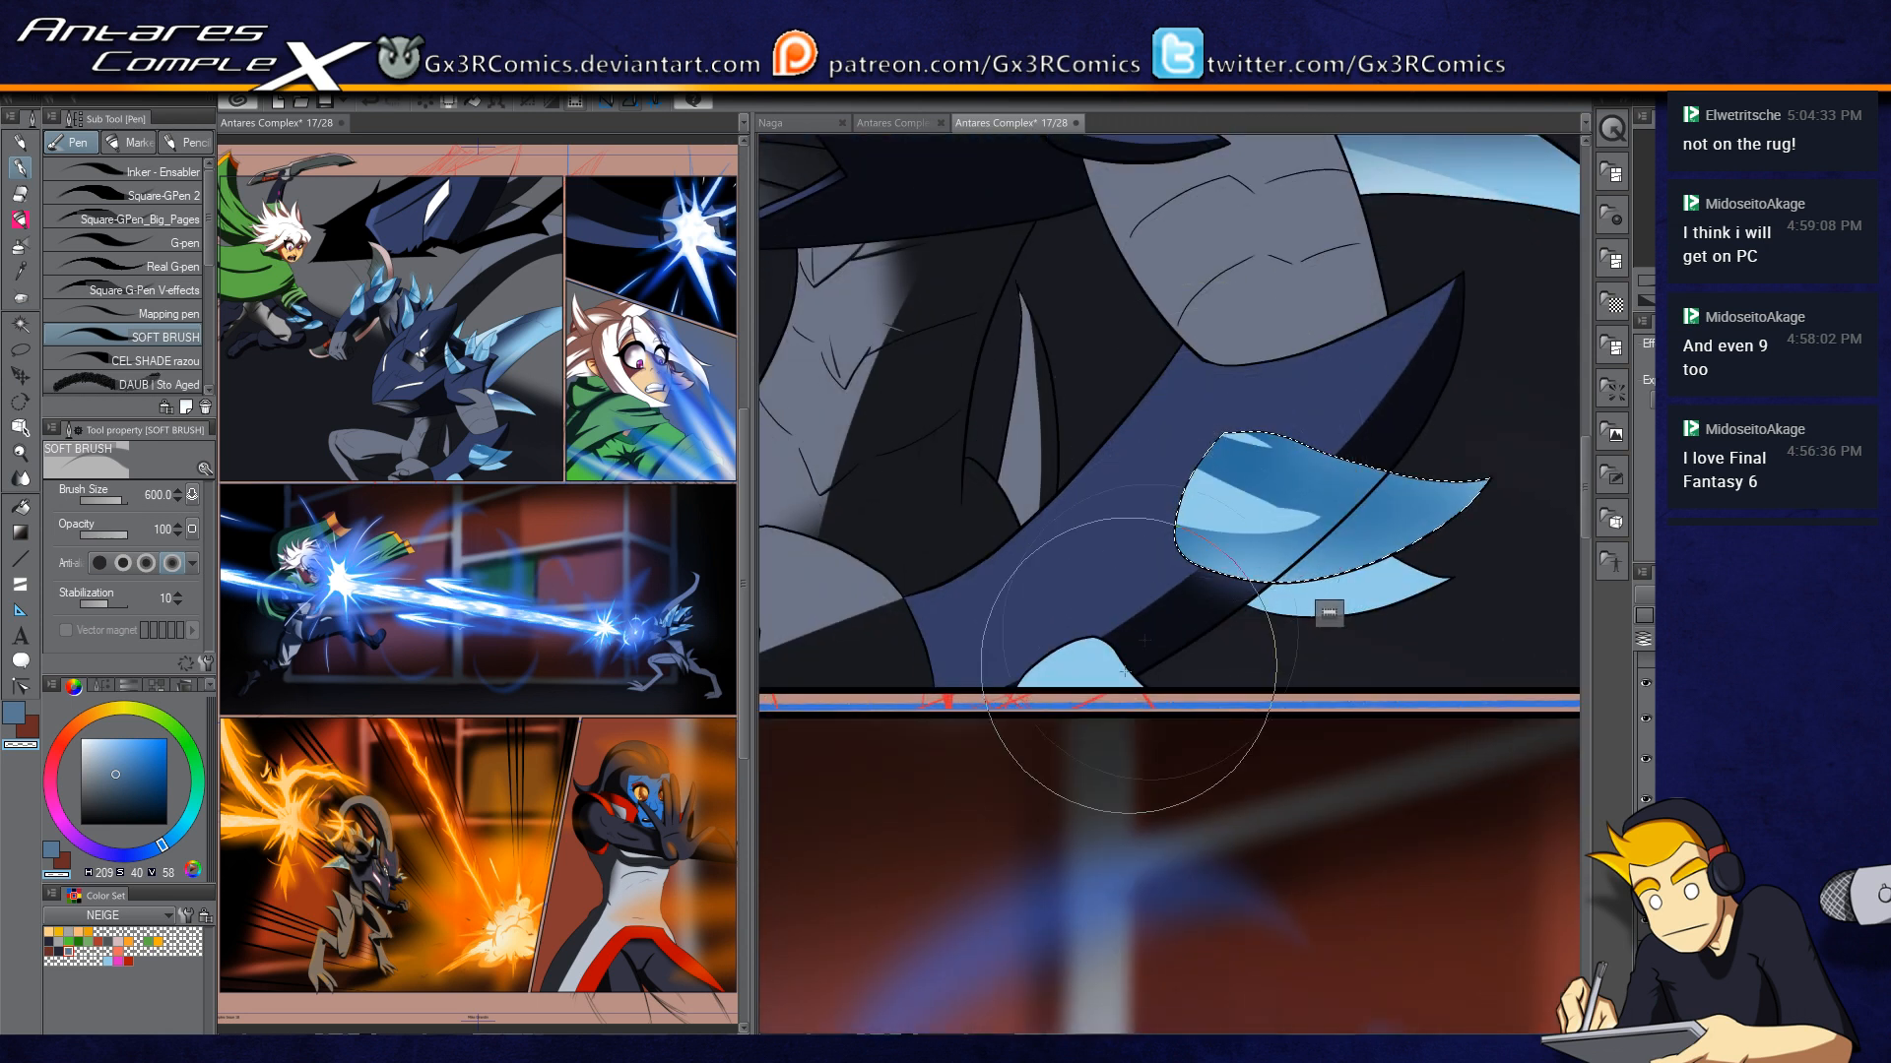
pyautogui.press('w')
pyautogui.click(1081, 668)
pyautogui.press('b')
pyautogui.press('c')
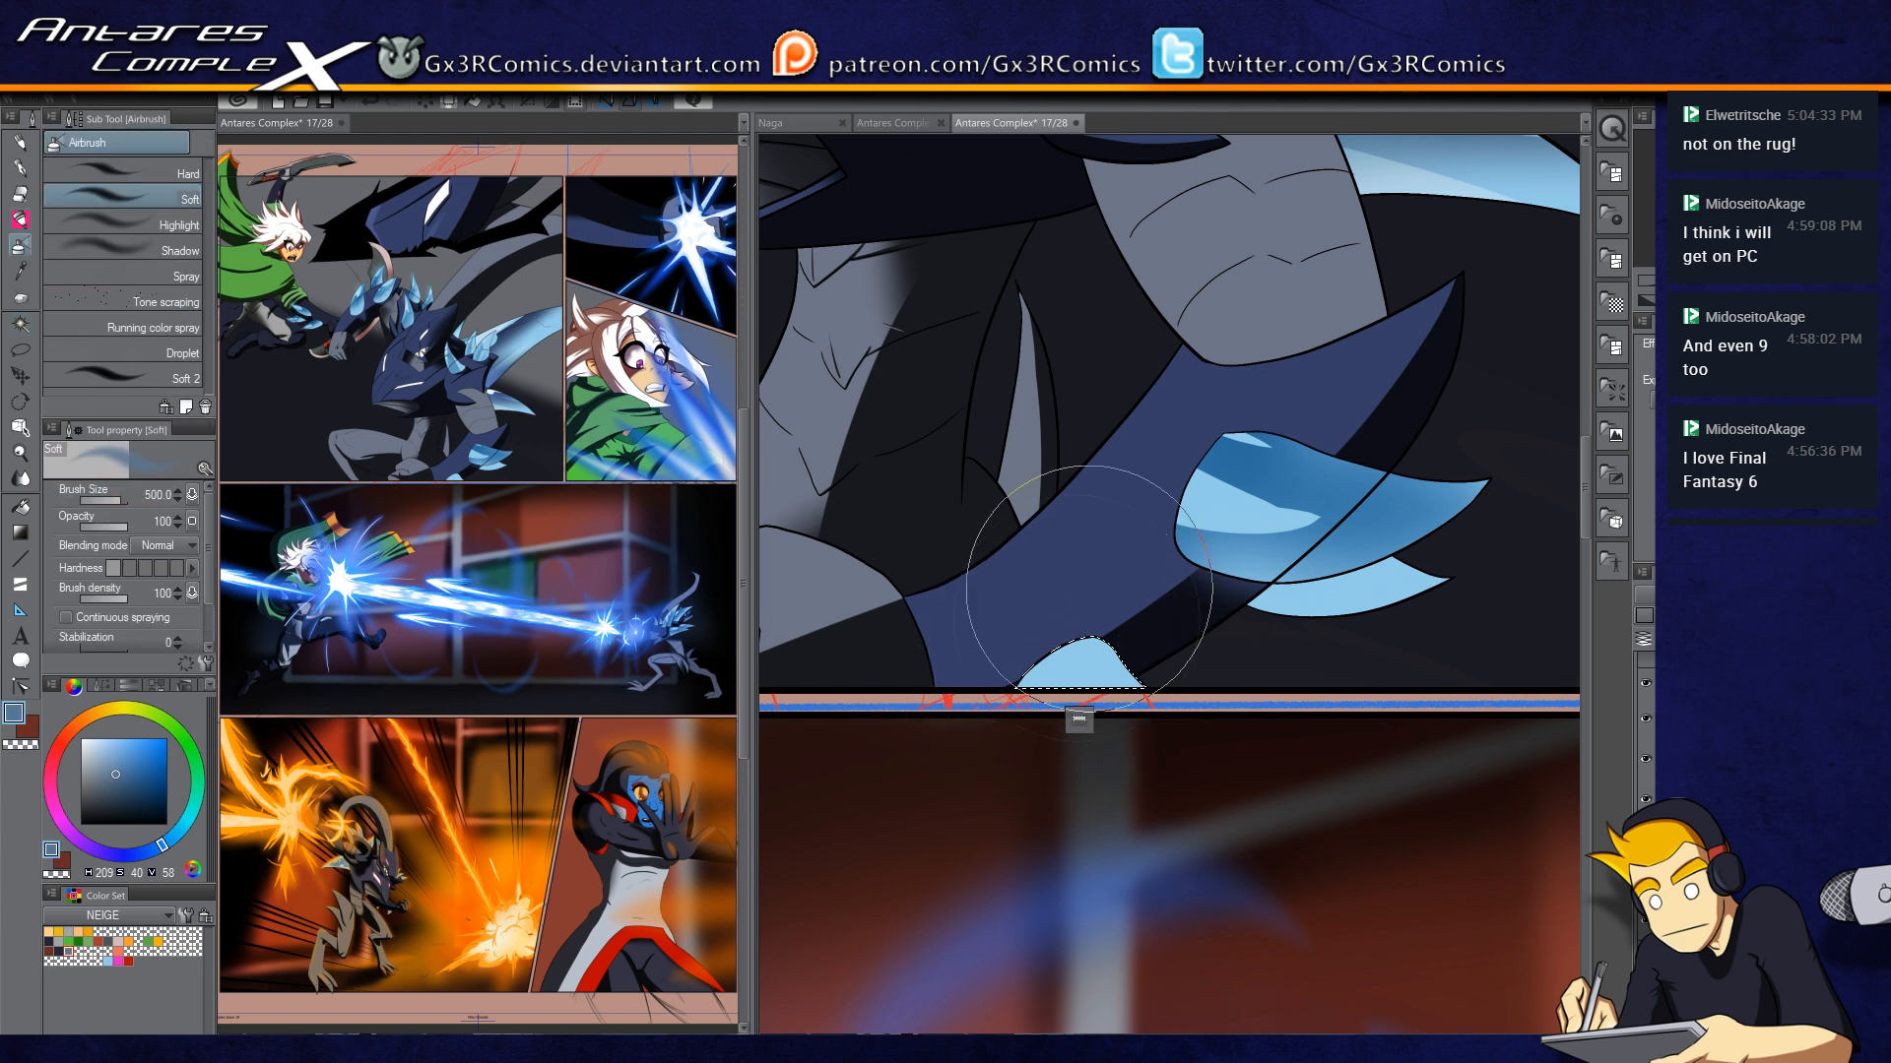
pyautogui.press('p')
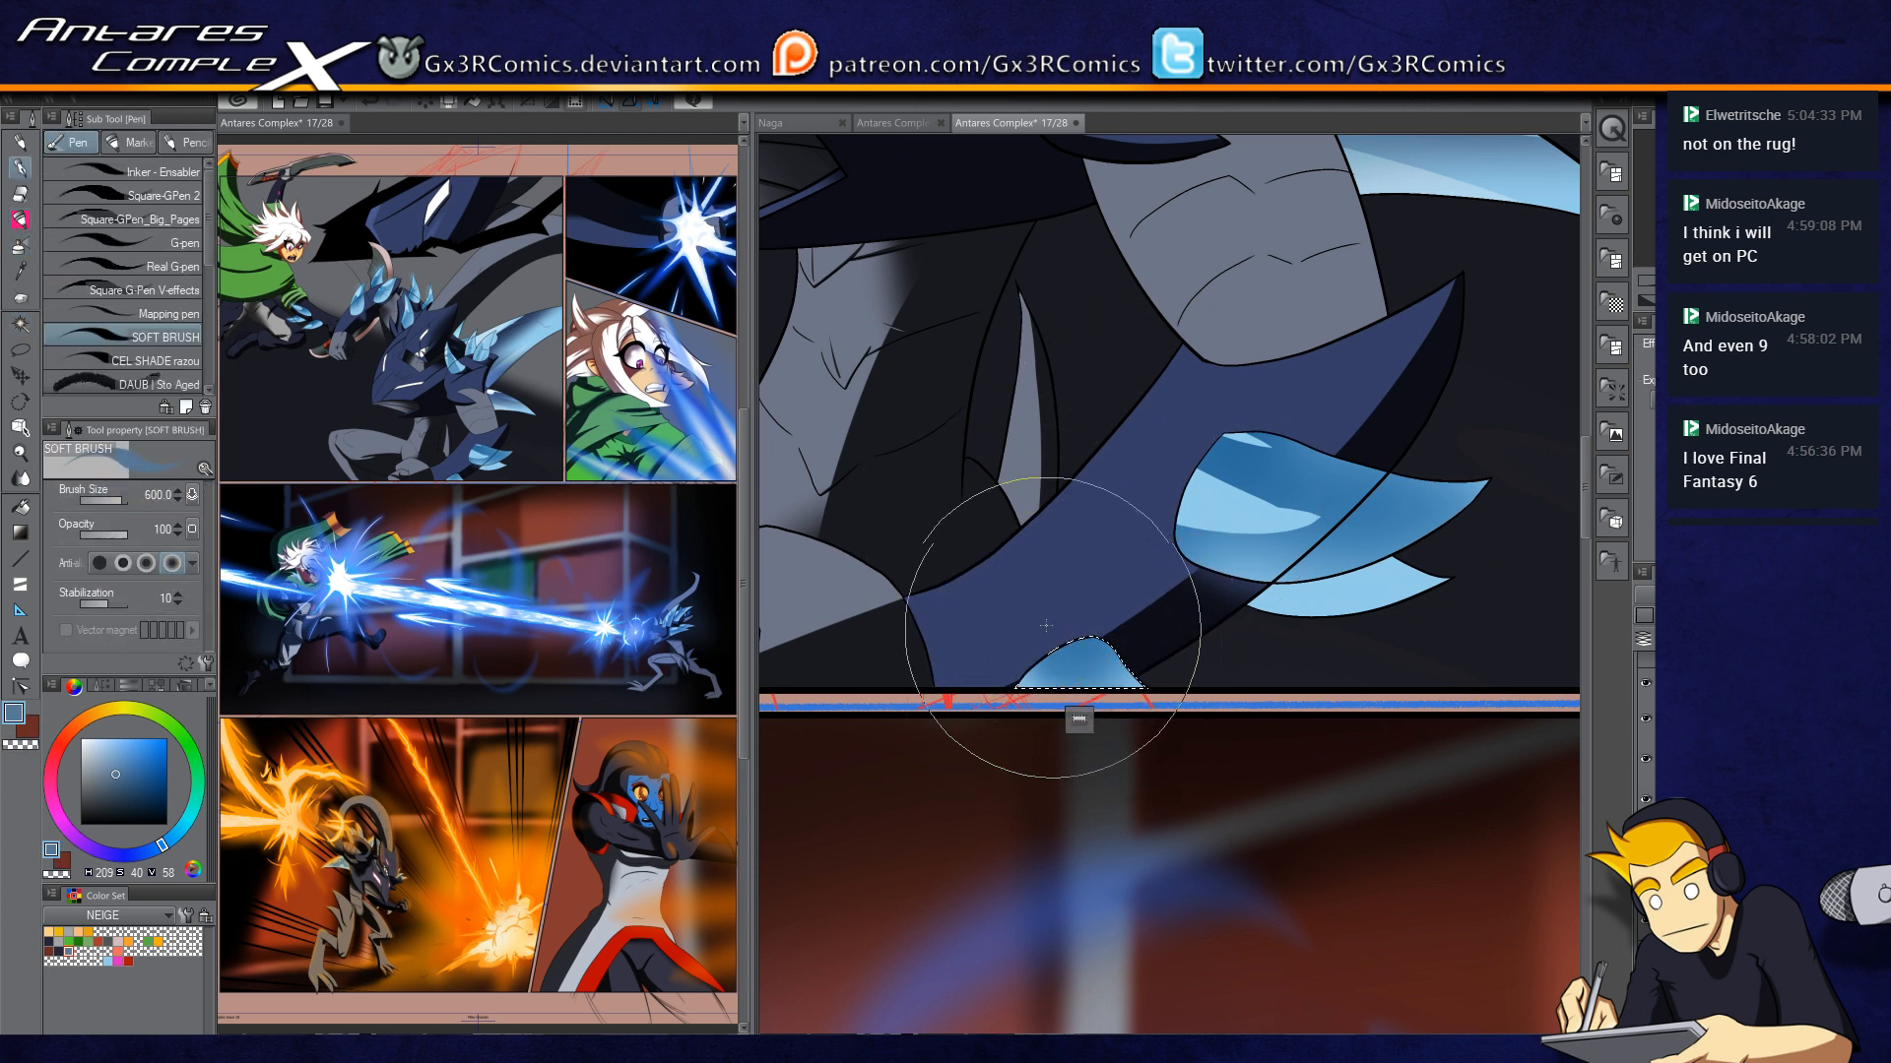
pyautogui.press('c')
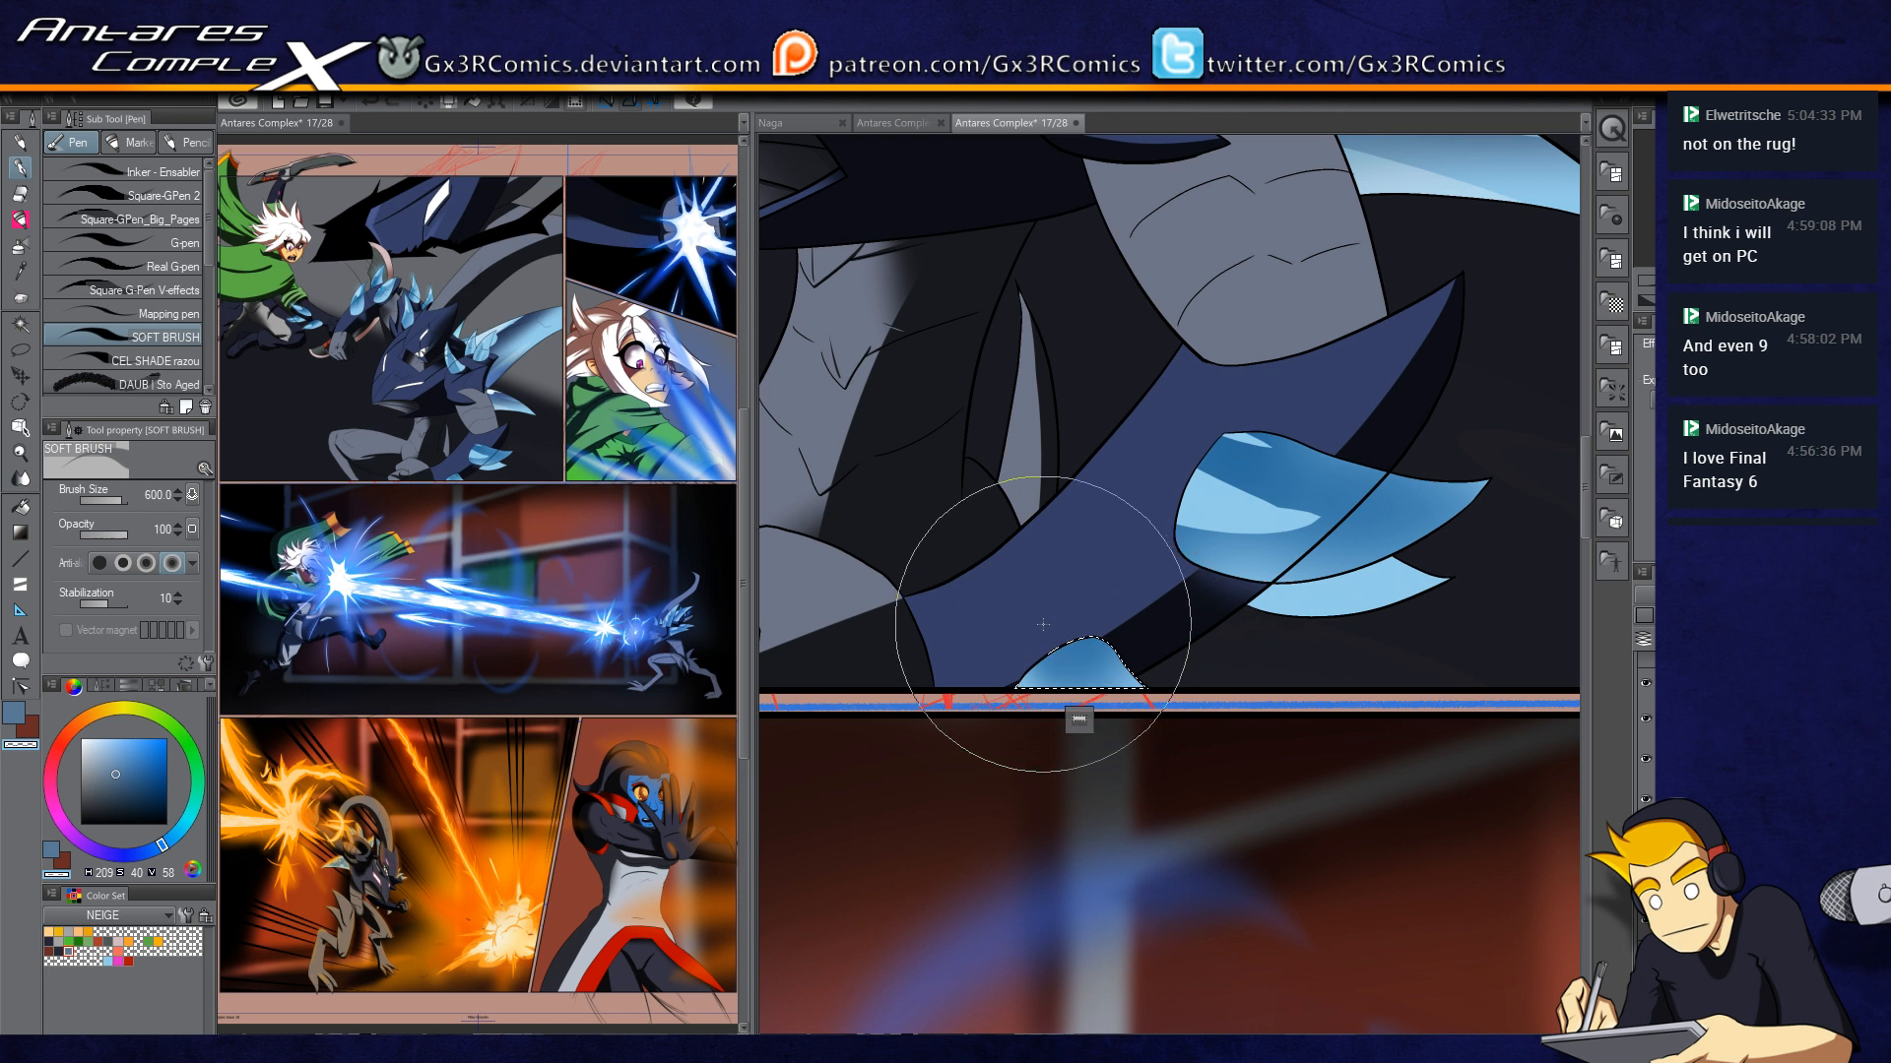
# Step: Select the crystal below the larger forearm spike, shade it blue with the Soft airbrush, and erase a highlight with the SOFT BRUSH
pyautogui.press('b')
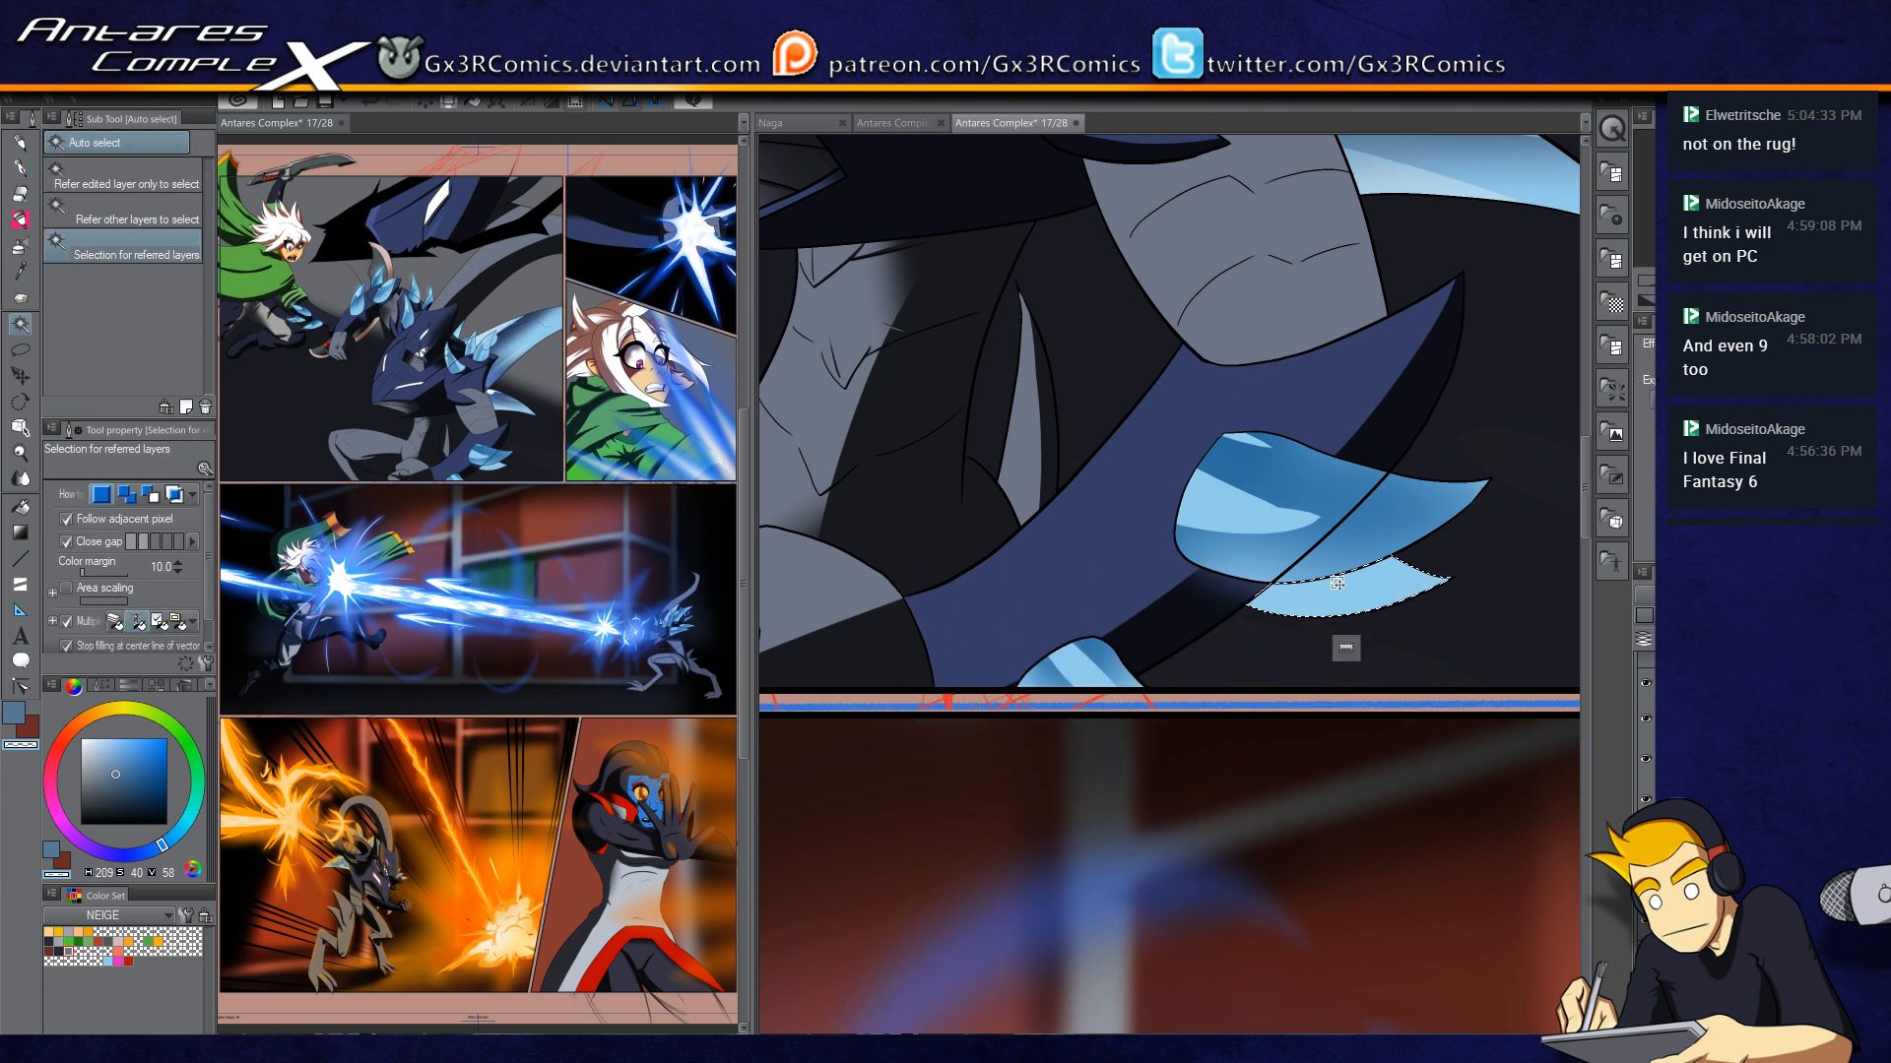
pyautogui.press('c')
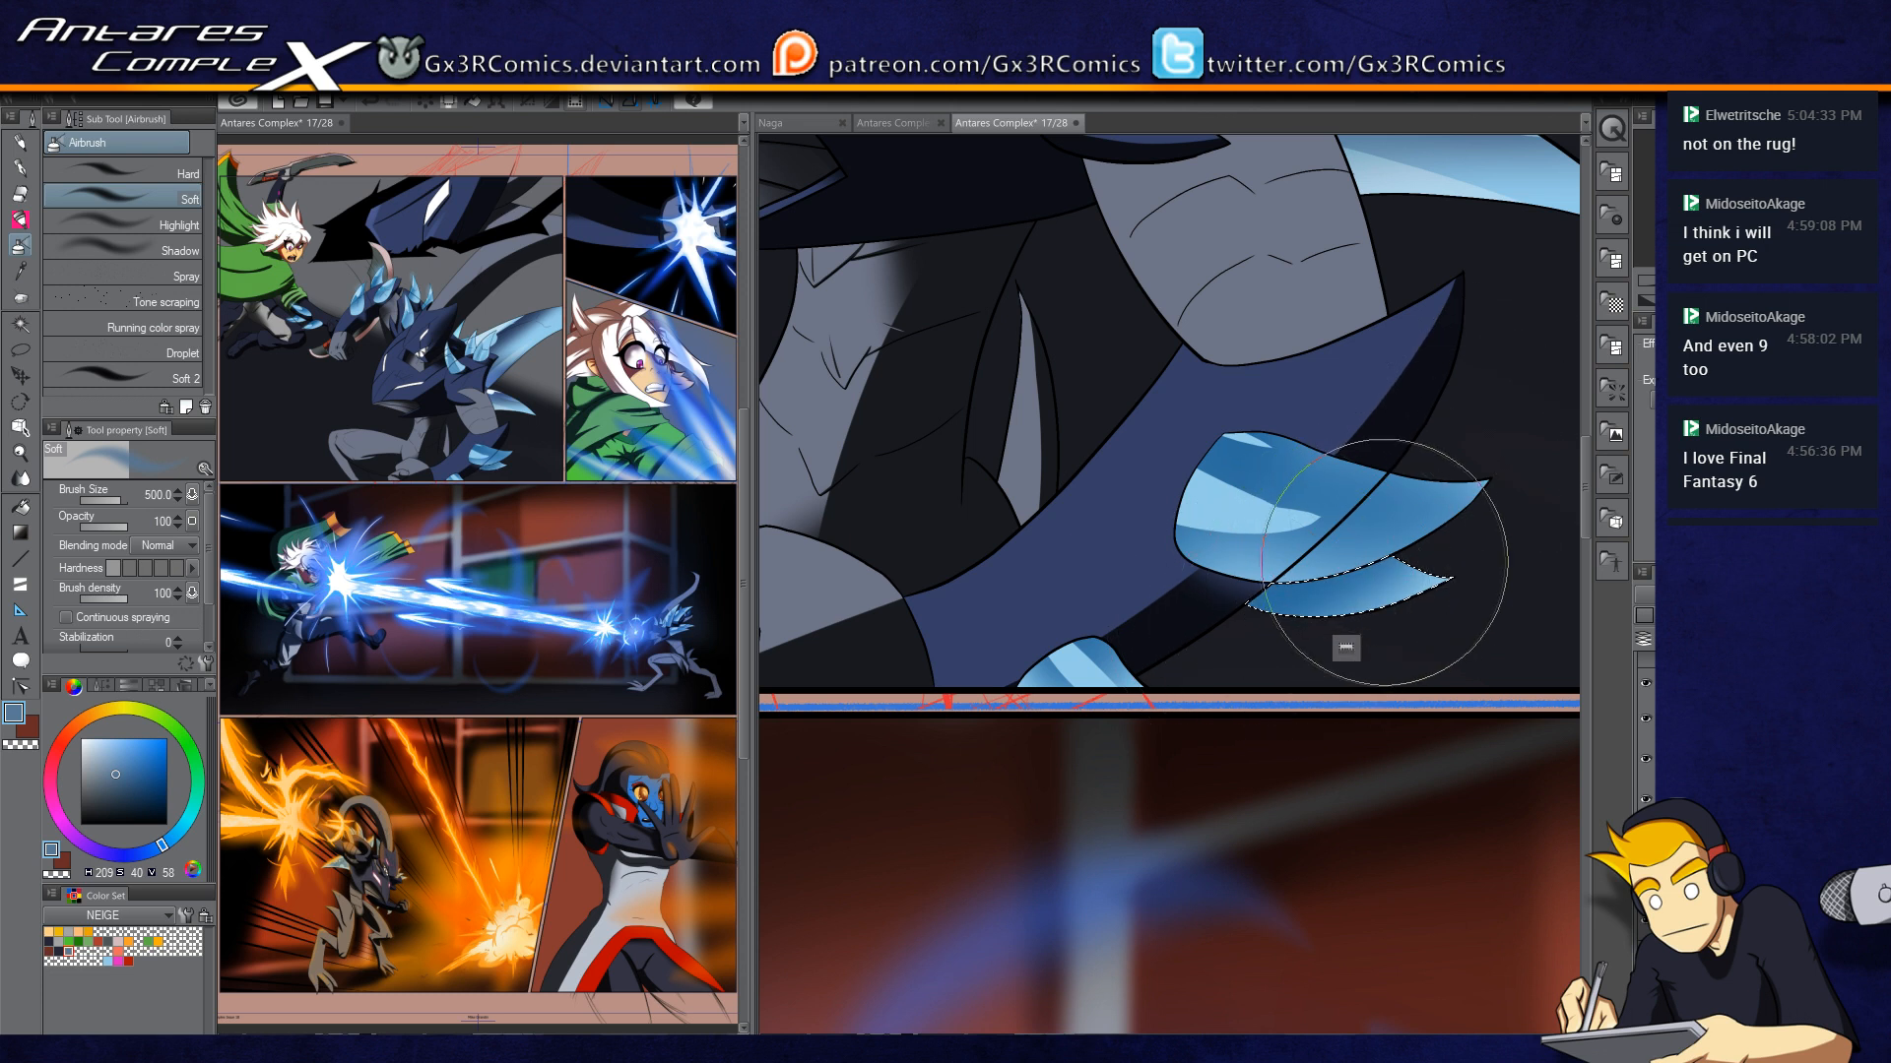
pyautogui.press('p')
pyautogui.press('c')
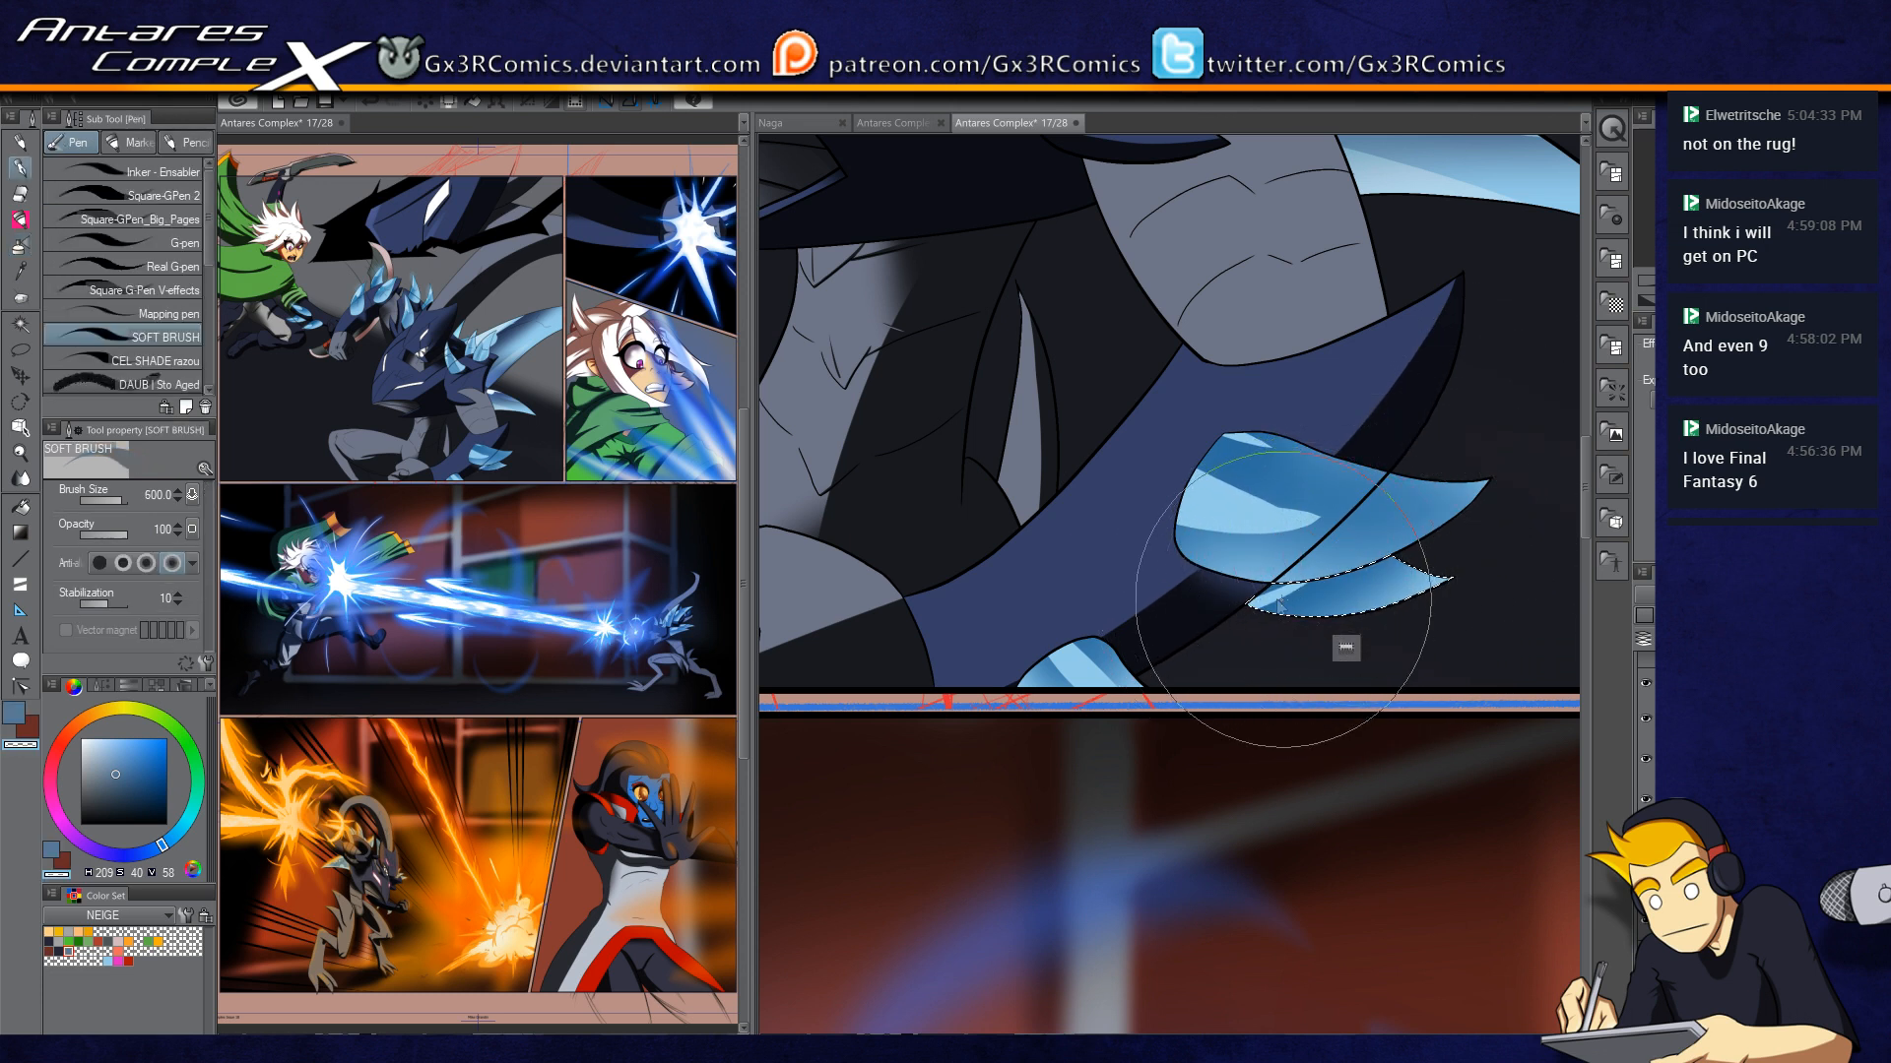
# Step: Switch the drawing colour to magenta for the crouching creature's white body markings in the top panel
pyautogui.scroll(-2, 1071, 508)
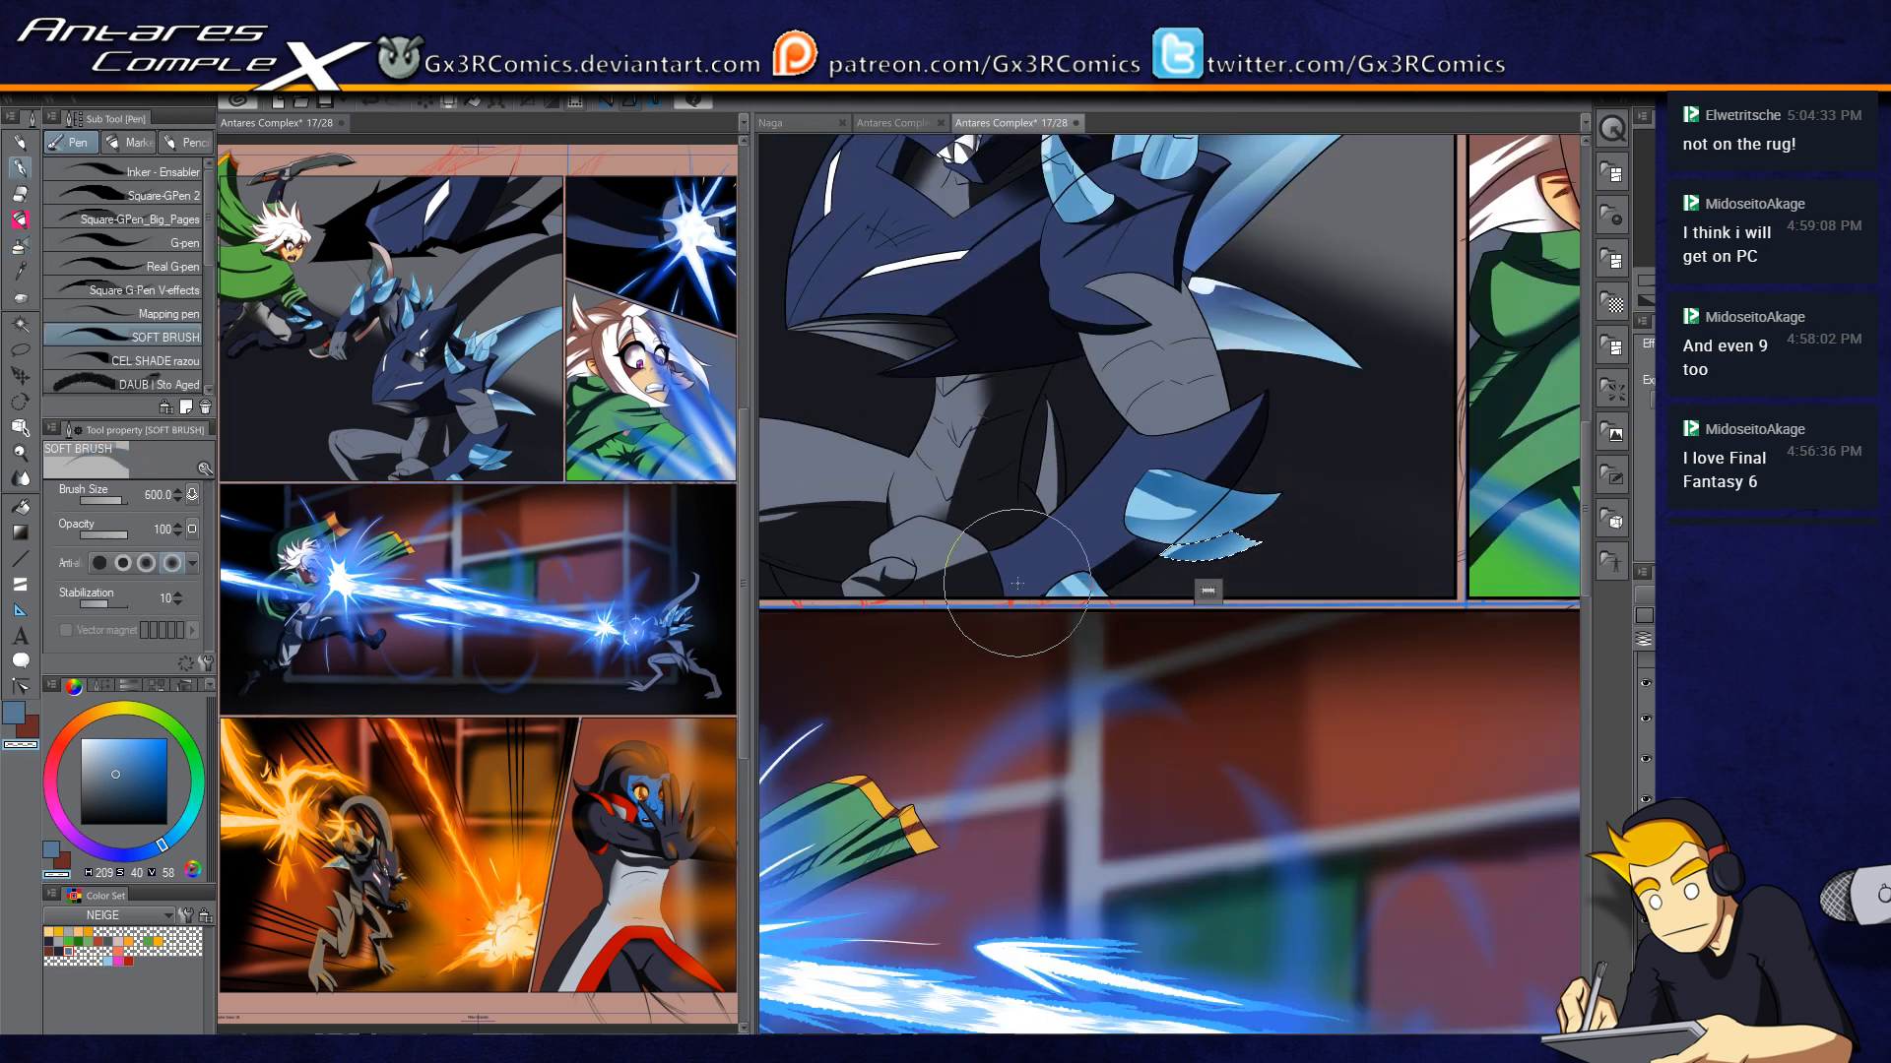
pyautogui.moveTo(963, 529); pyautogui.dragTo(1233, 680)
pyautogui.moveTo(1191, 537); pyautogui.dragTo(1078, 744)
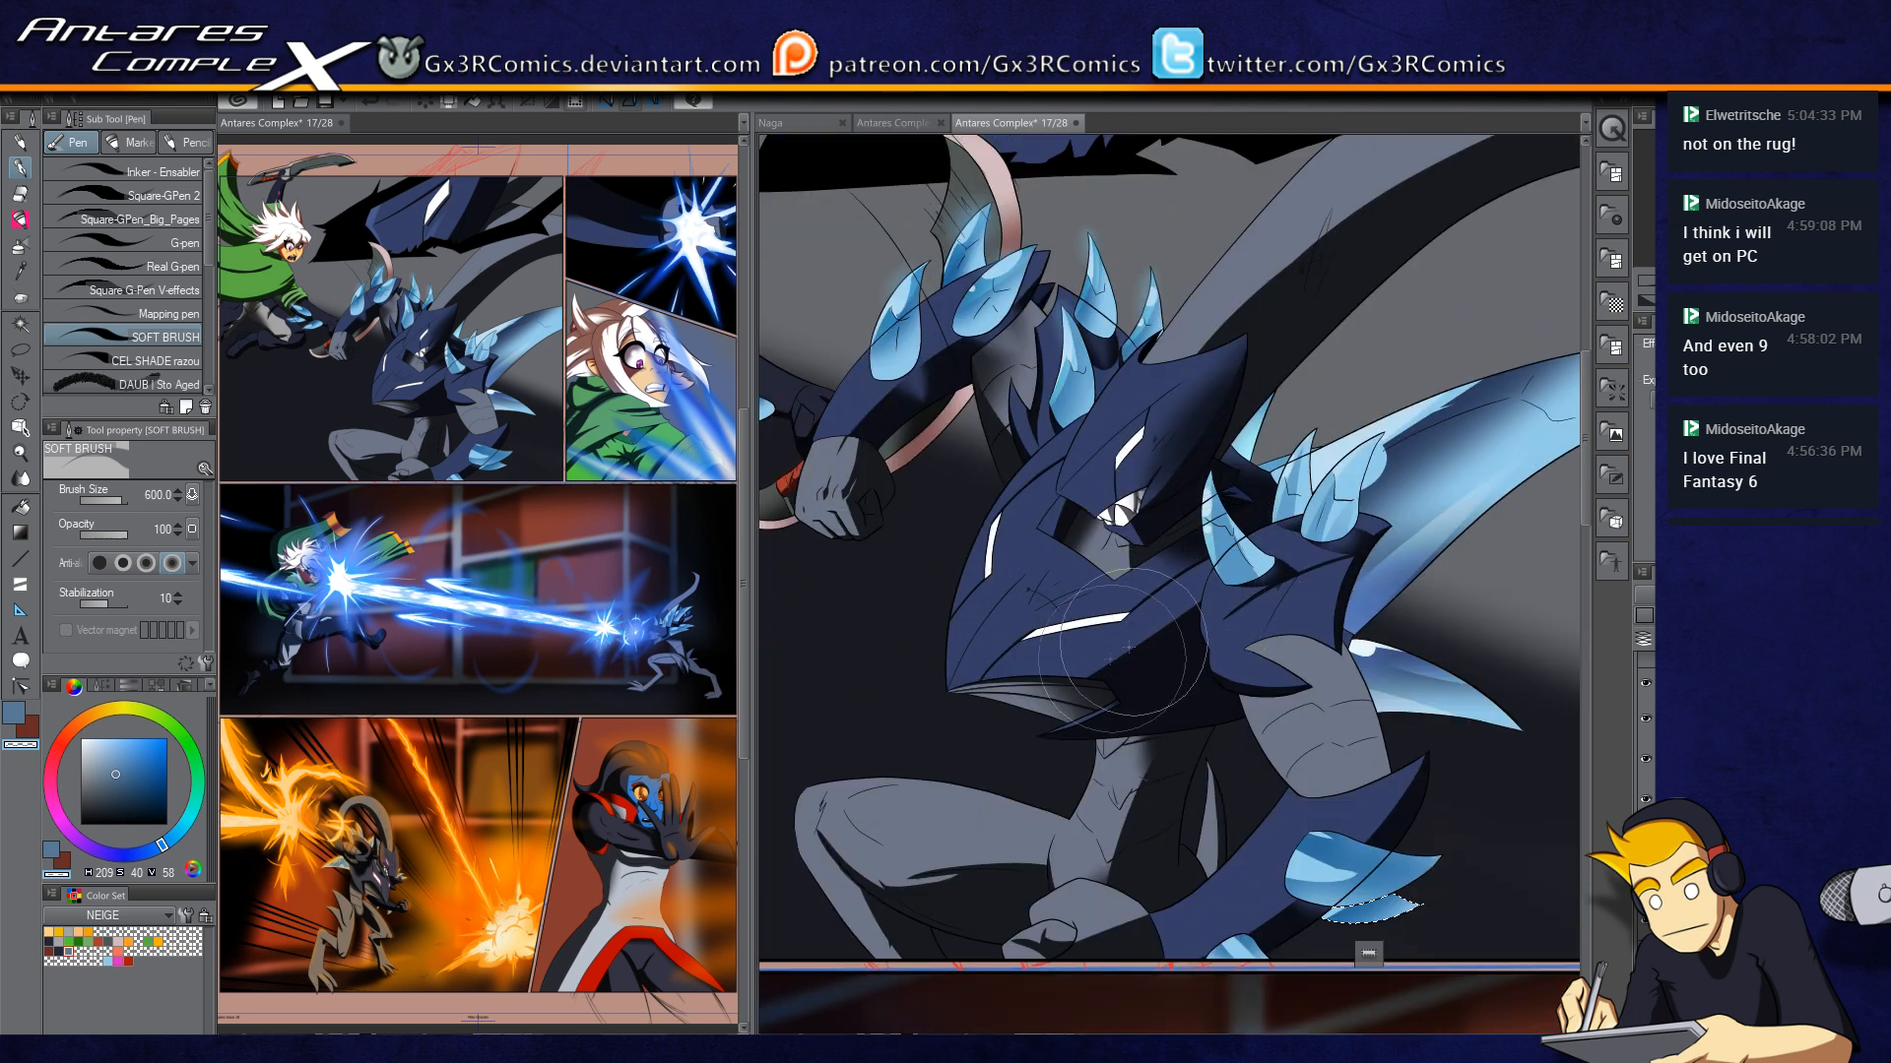
pyautogui.scroll(-2, 1113, 678)
pyautogui.press('x')
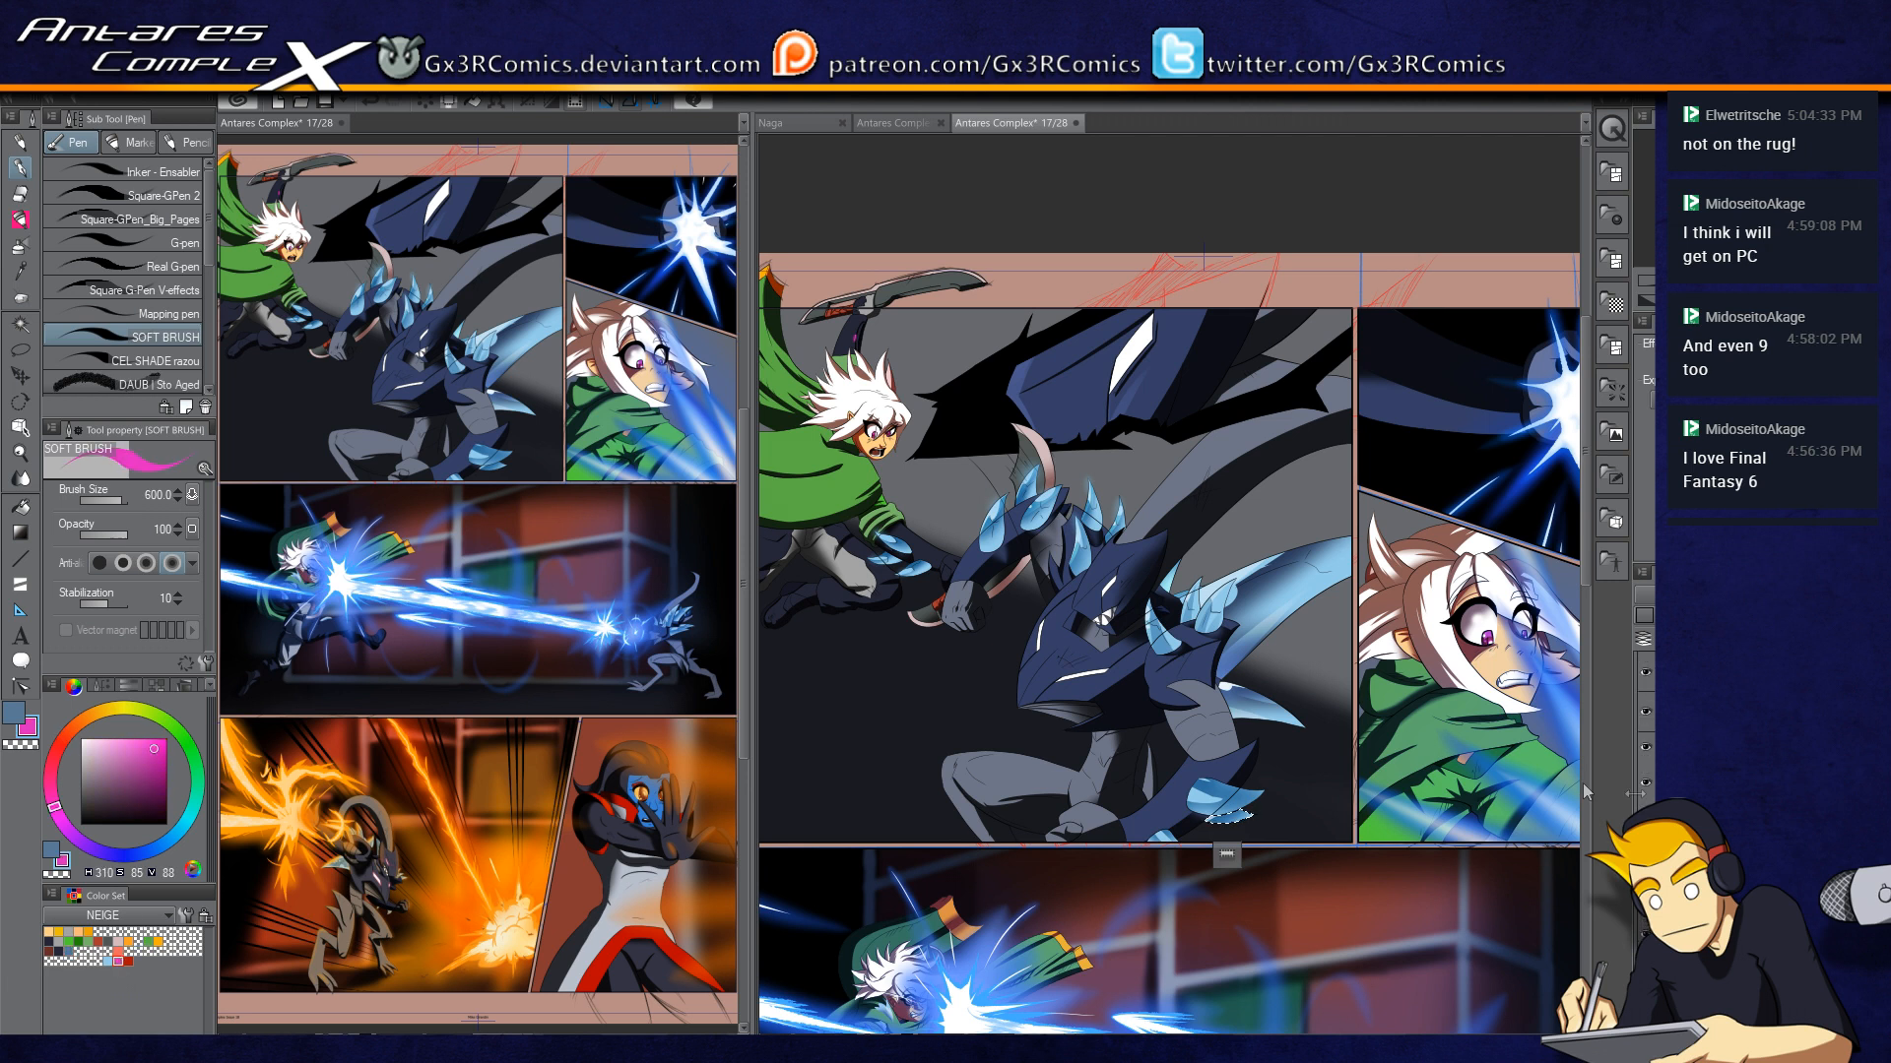
pyautogui.scroll(-4, 1447, 744)
pyautogui.scroll(7, 1324, 734)
pyautogui.moveTo(1388, 822); pyautogui.dragTo(1285, 828)
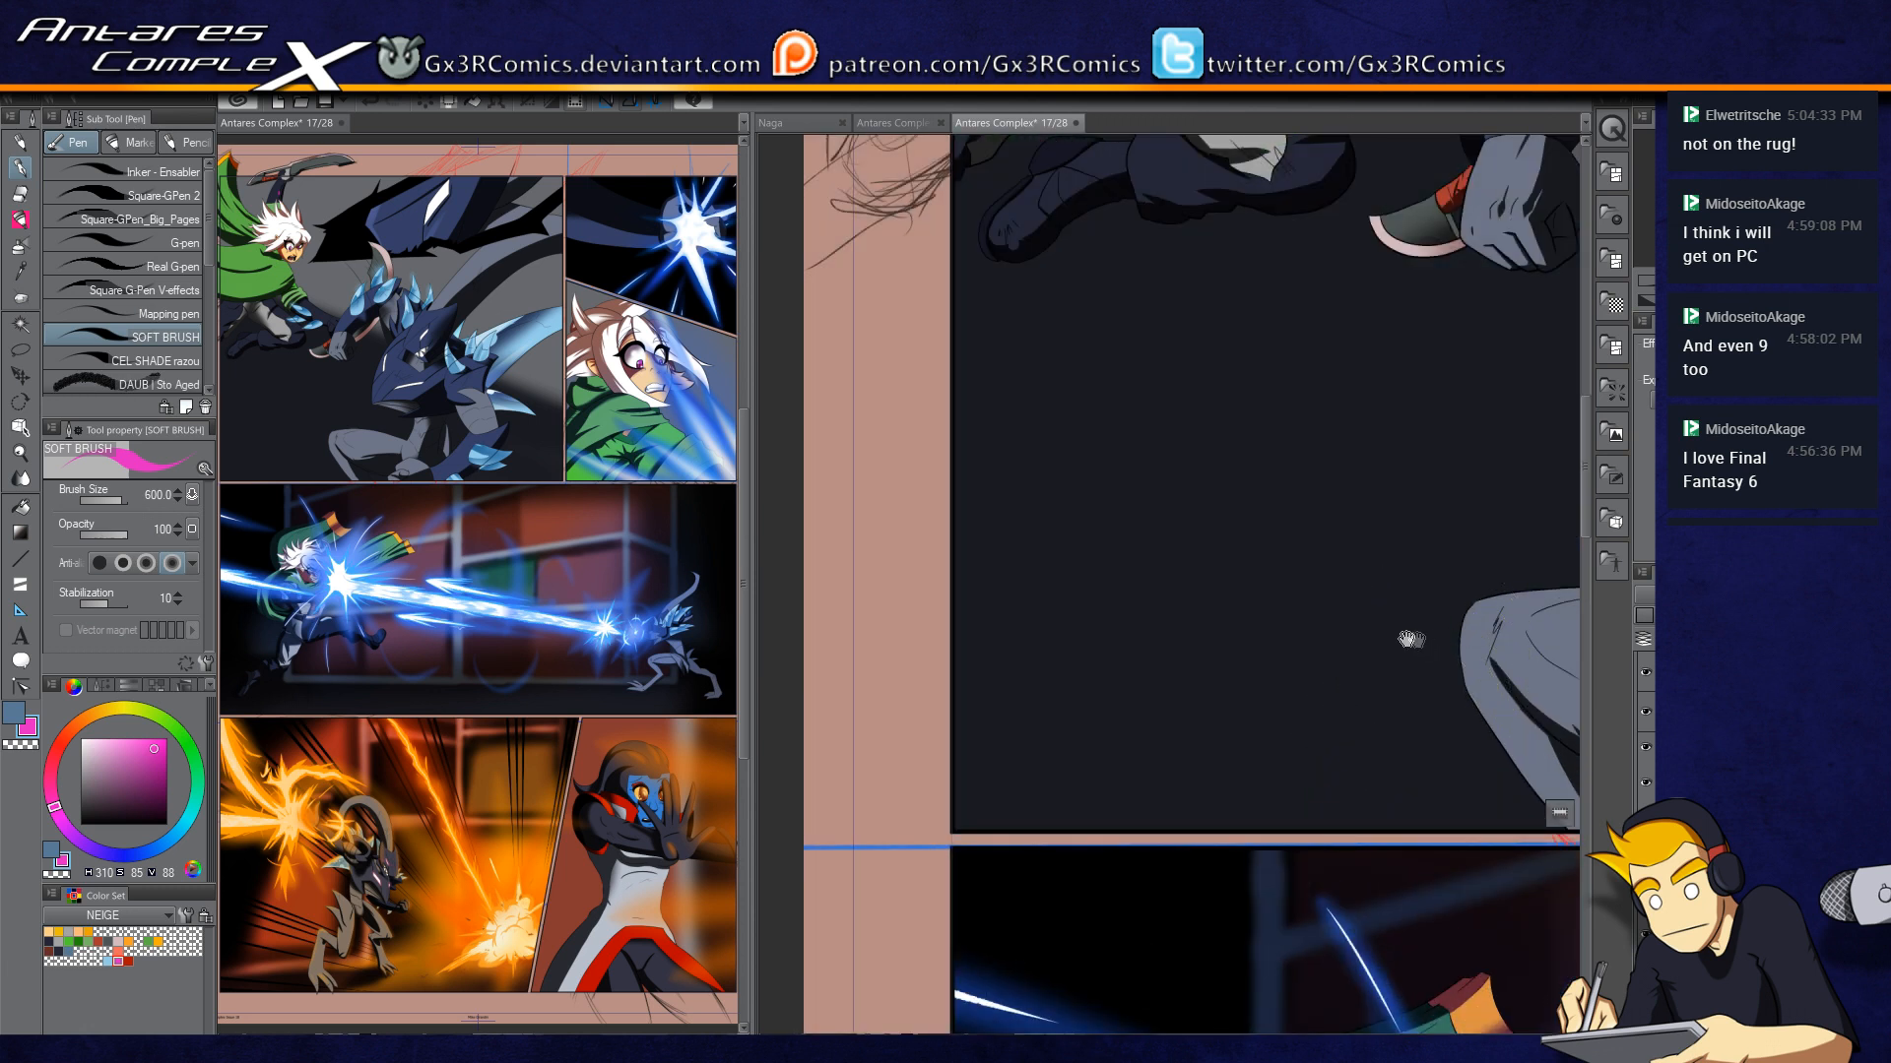
pyautogui.moveTo(1419, 642); pyautogui.dragTo(1088, 828)
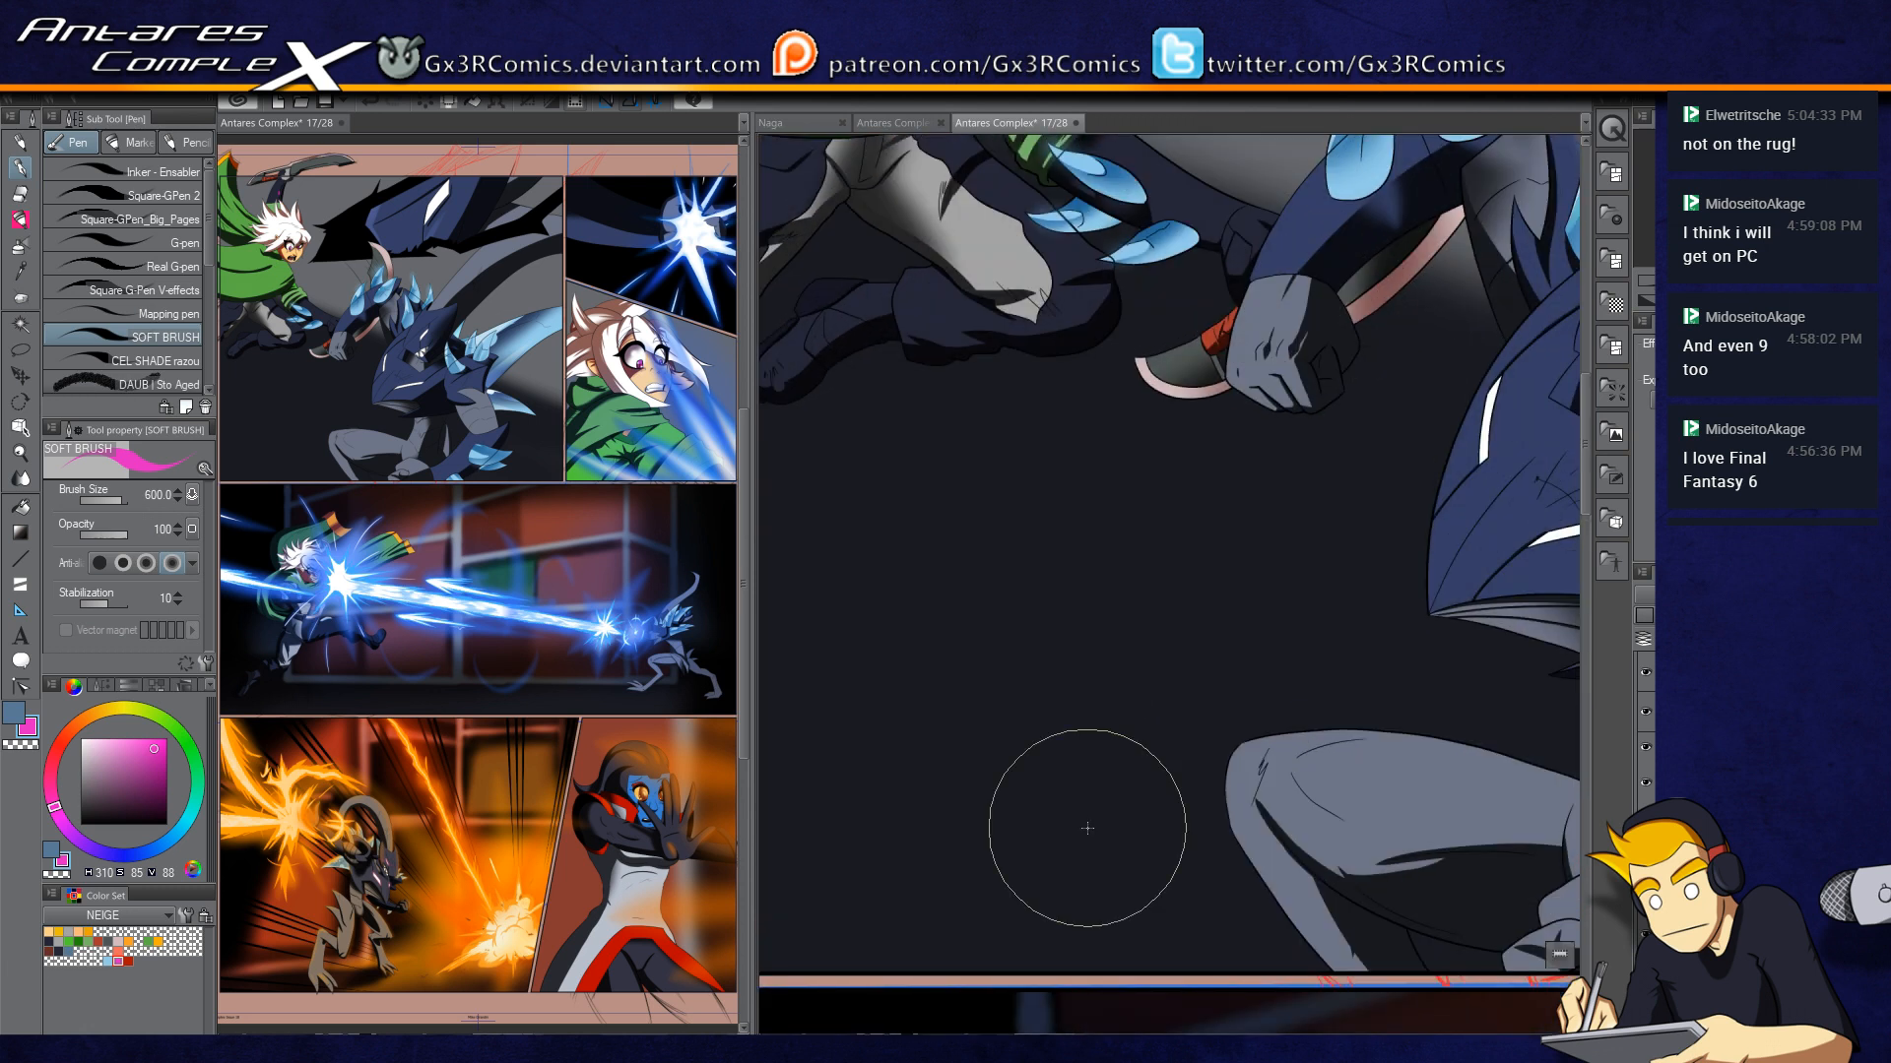
pyautogui.moveTo(1364, 423); pyautogui.dragTo(889, 781)
pyautogui.moveTo(1248, 759); pyautogui.dragTo(1229, 537)
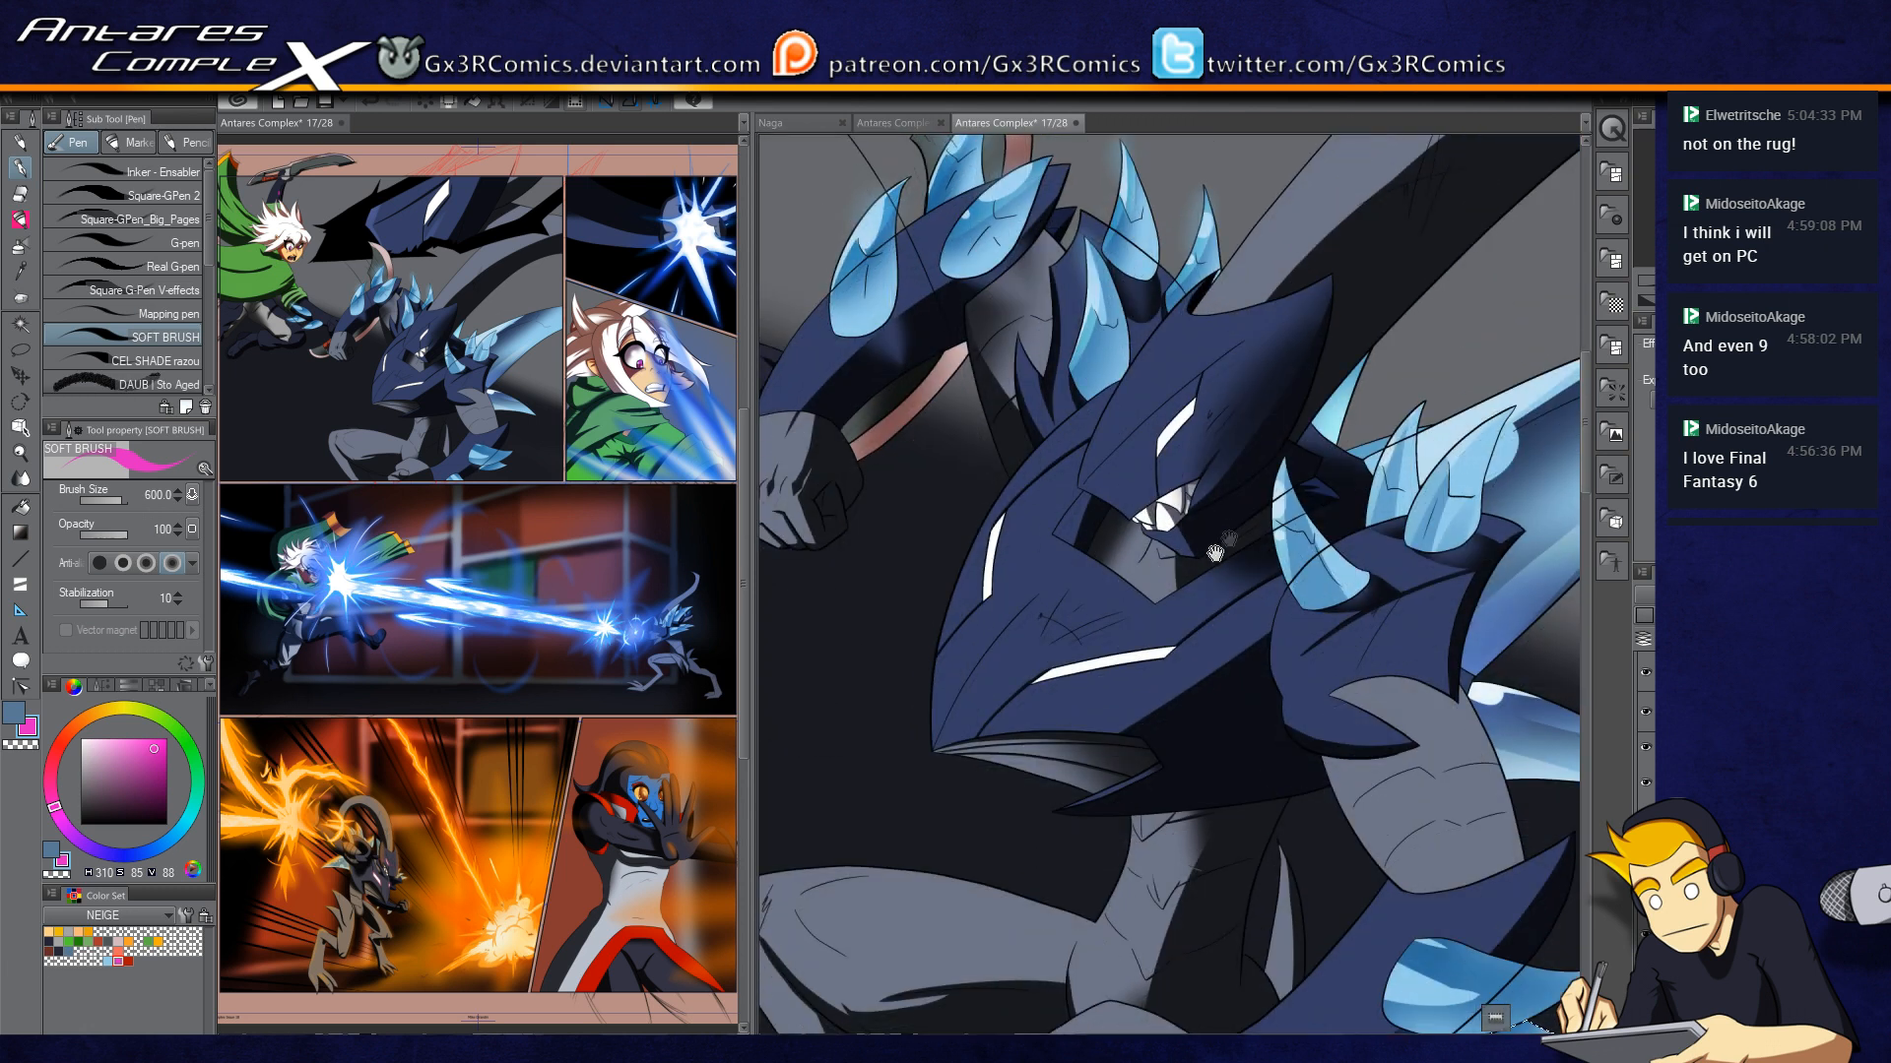
pyautogui.scroll(2, 1115, 671)
# Step: Try painting magenta along the creature's lower white body marking with the SOFT BRUSH at size 200
pyautogui.press('[')
pyautogui.press('[')
pyautogui.press('[')
pyautogui.press('[')
pyautogui.press('[')
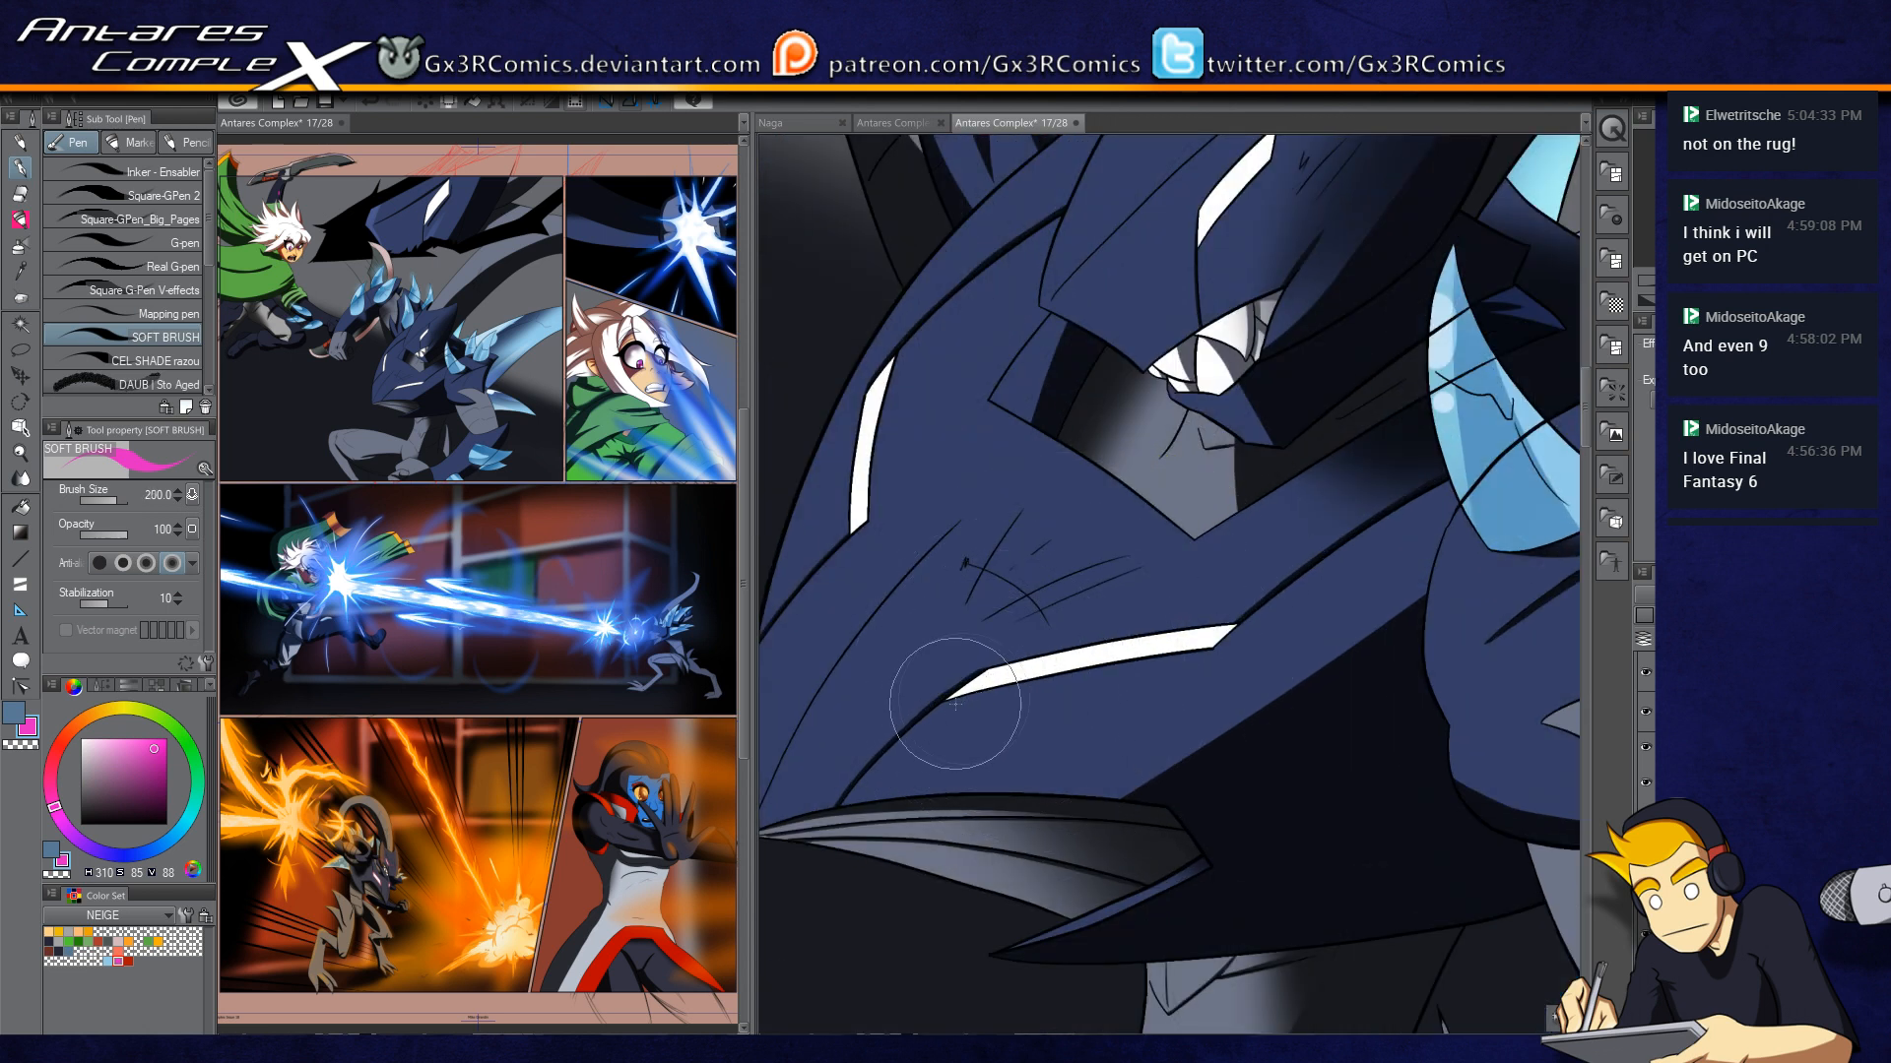
pyautogui.moveTo(943, 705); pyautogui.dragTo(1244, 634)
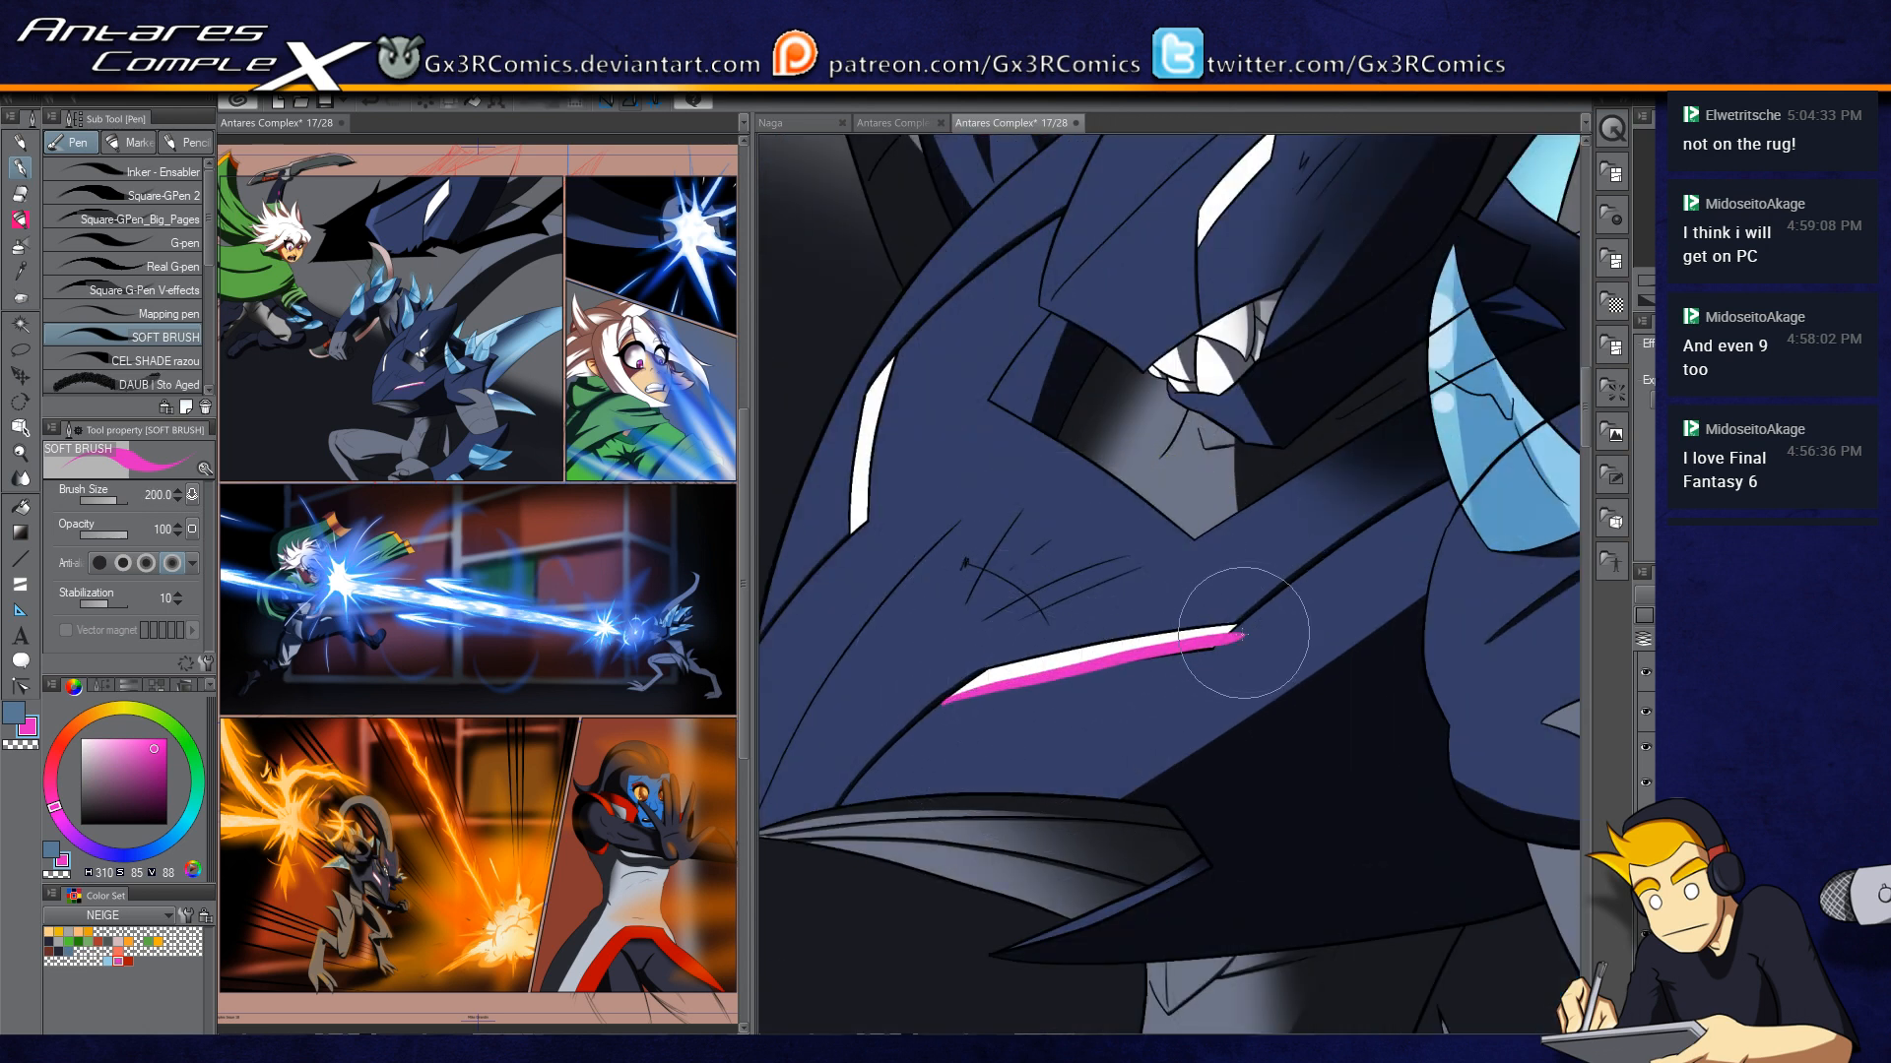
pyautogui.hotkey('ctrl', 'z')
# Step: Tint the creature's two white body markings and its eye magenta with the Soft airbrush at size 250
pyautogui.press('b')
pyautogui.press('b')
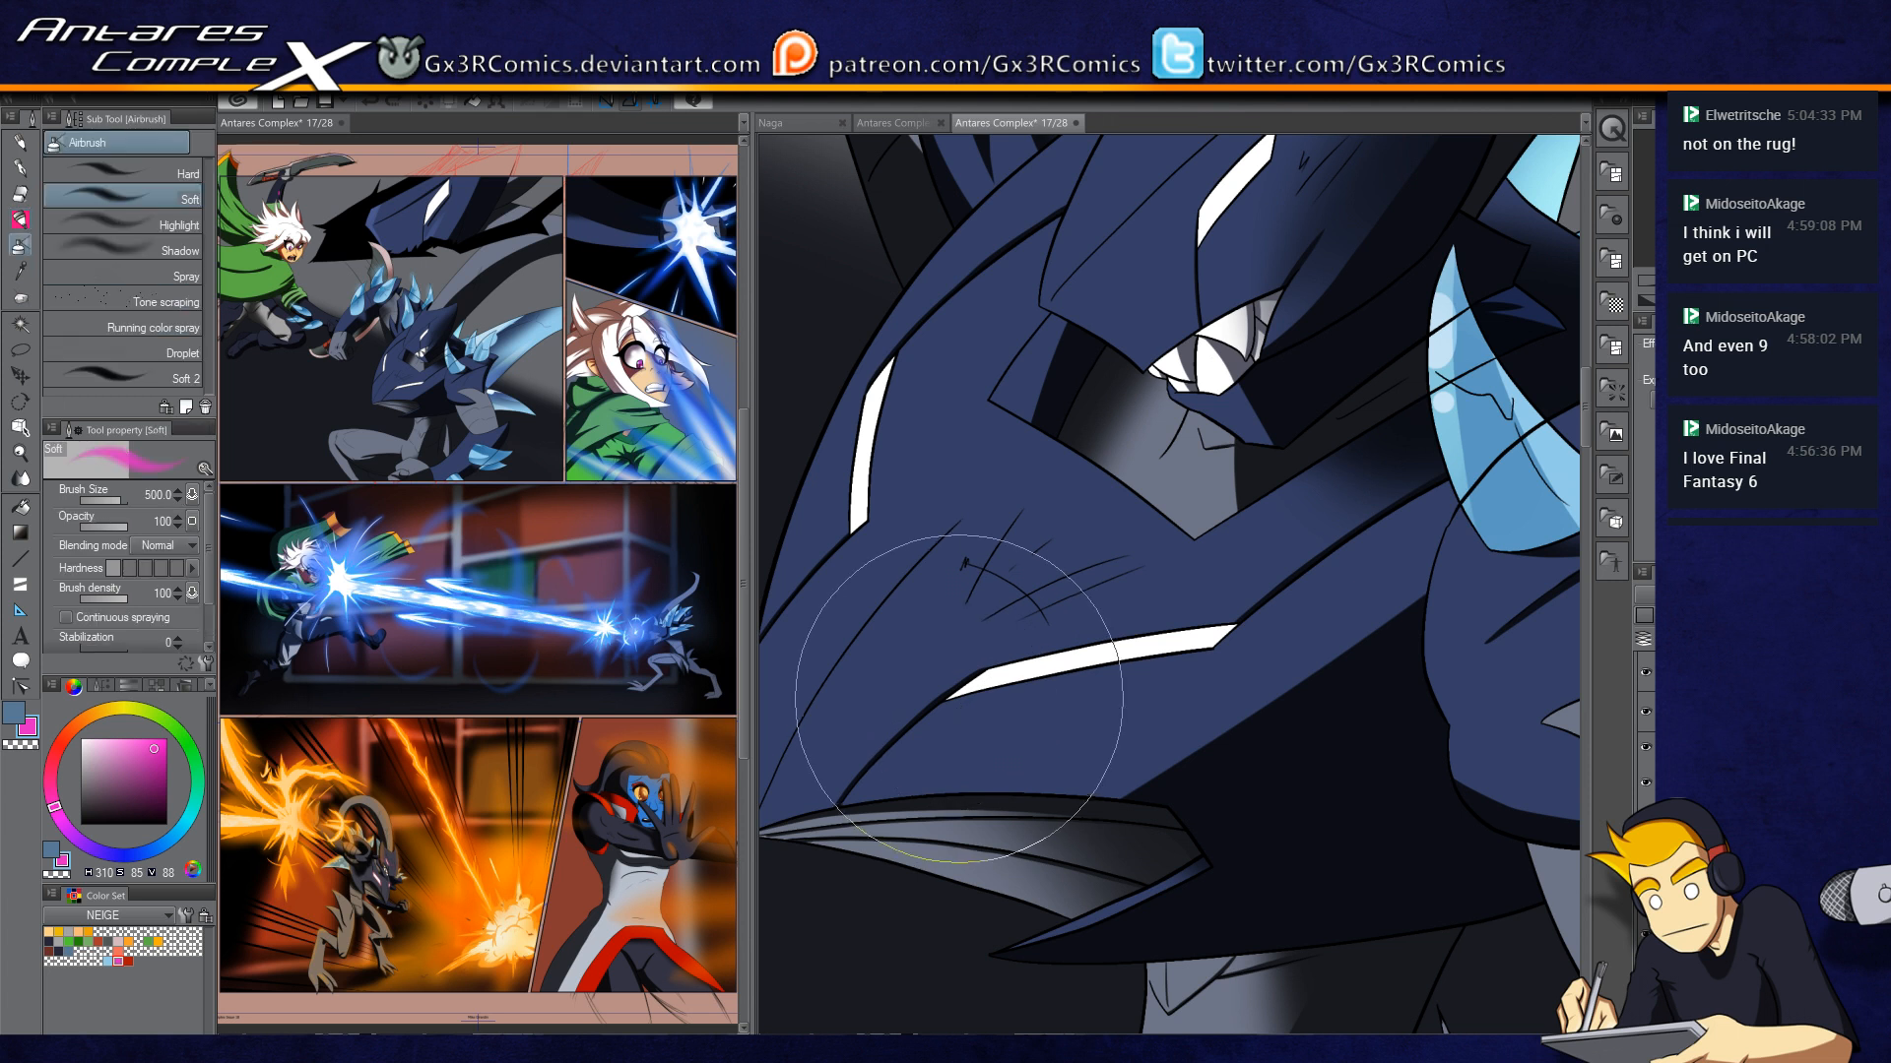
pyautogui.press('[')
pyautogui.press('[')
pyautogui.press('[')
pyautogui.moveTo(931, 689)
pyautogui.mouseDown()
pyautogui.moveTo(1240, 640)
pyautogui.moveTo(1224, 647)
pyautogui.moveTo(1244, 620)
pyautogui.moveTo(972, 680)
pyautogui.mouseUp()
pyautogui.moveTo(907, 612); pyautogui.dragTo(981, 680)
pyautogui.moveTo(939, 591)
pyautogui.mouseDown()
pyautogui.moveTo(945, 447)
pyautogui.moveTo(921, 574)
pyautogui.moveTo(963, 428)
pyautogui.moveTo(909, 607)
pyautogui.mouseUp()
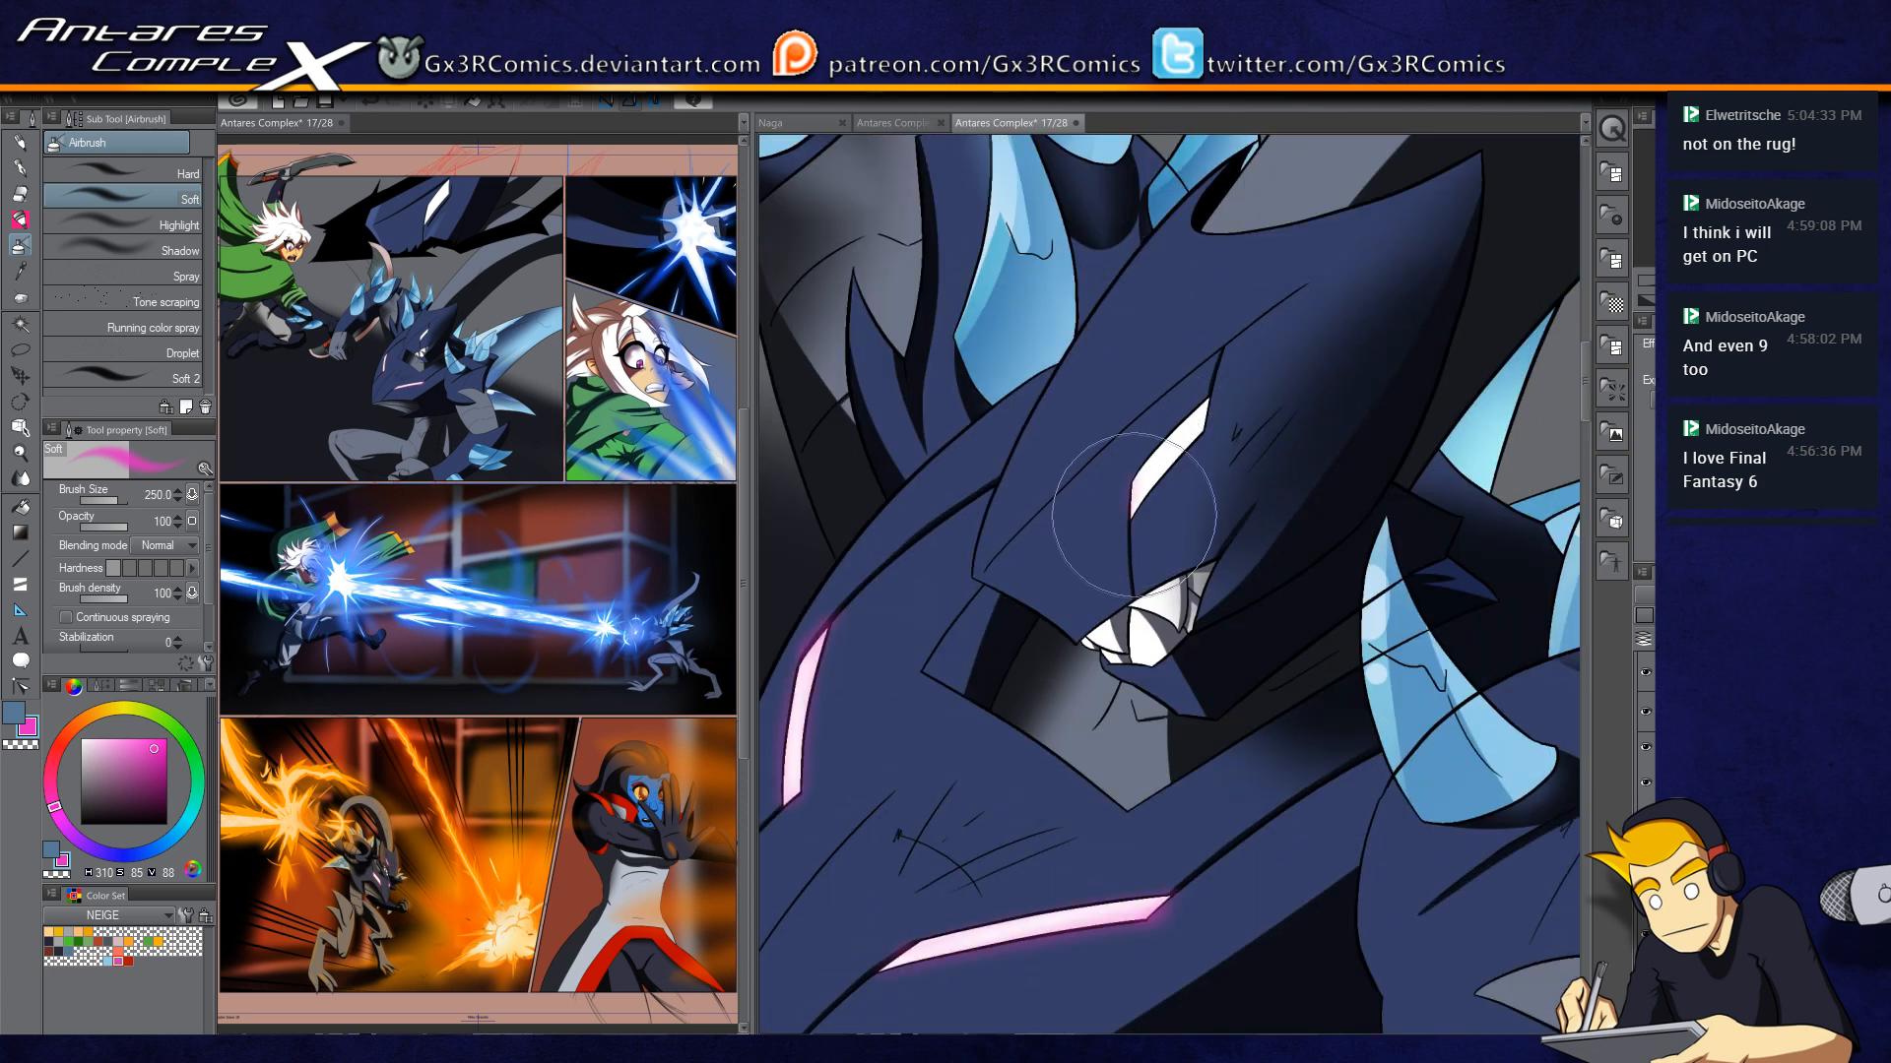
pyautogui.moveTo(1200, 434)
pyautogui.mouseDown()
pyautogui.moveTo(1139, 484)
pyautogui.moveTo(1218, 389)
pyautogui.moveTo(1195, 443)
pyautogui.mouseUp()
pyautogui.moveTo(950, 433); pyautogui.dragTo(1207, 646)
pyautogui.moveTo(1070, 735); pyautogui.dragTo(1126, 566)
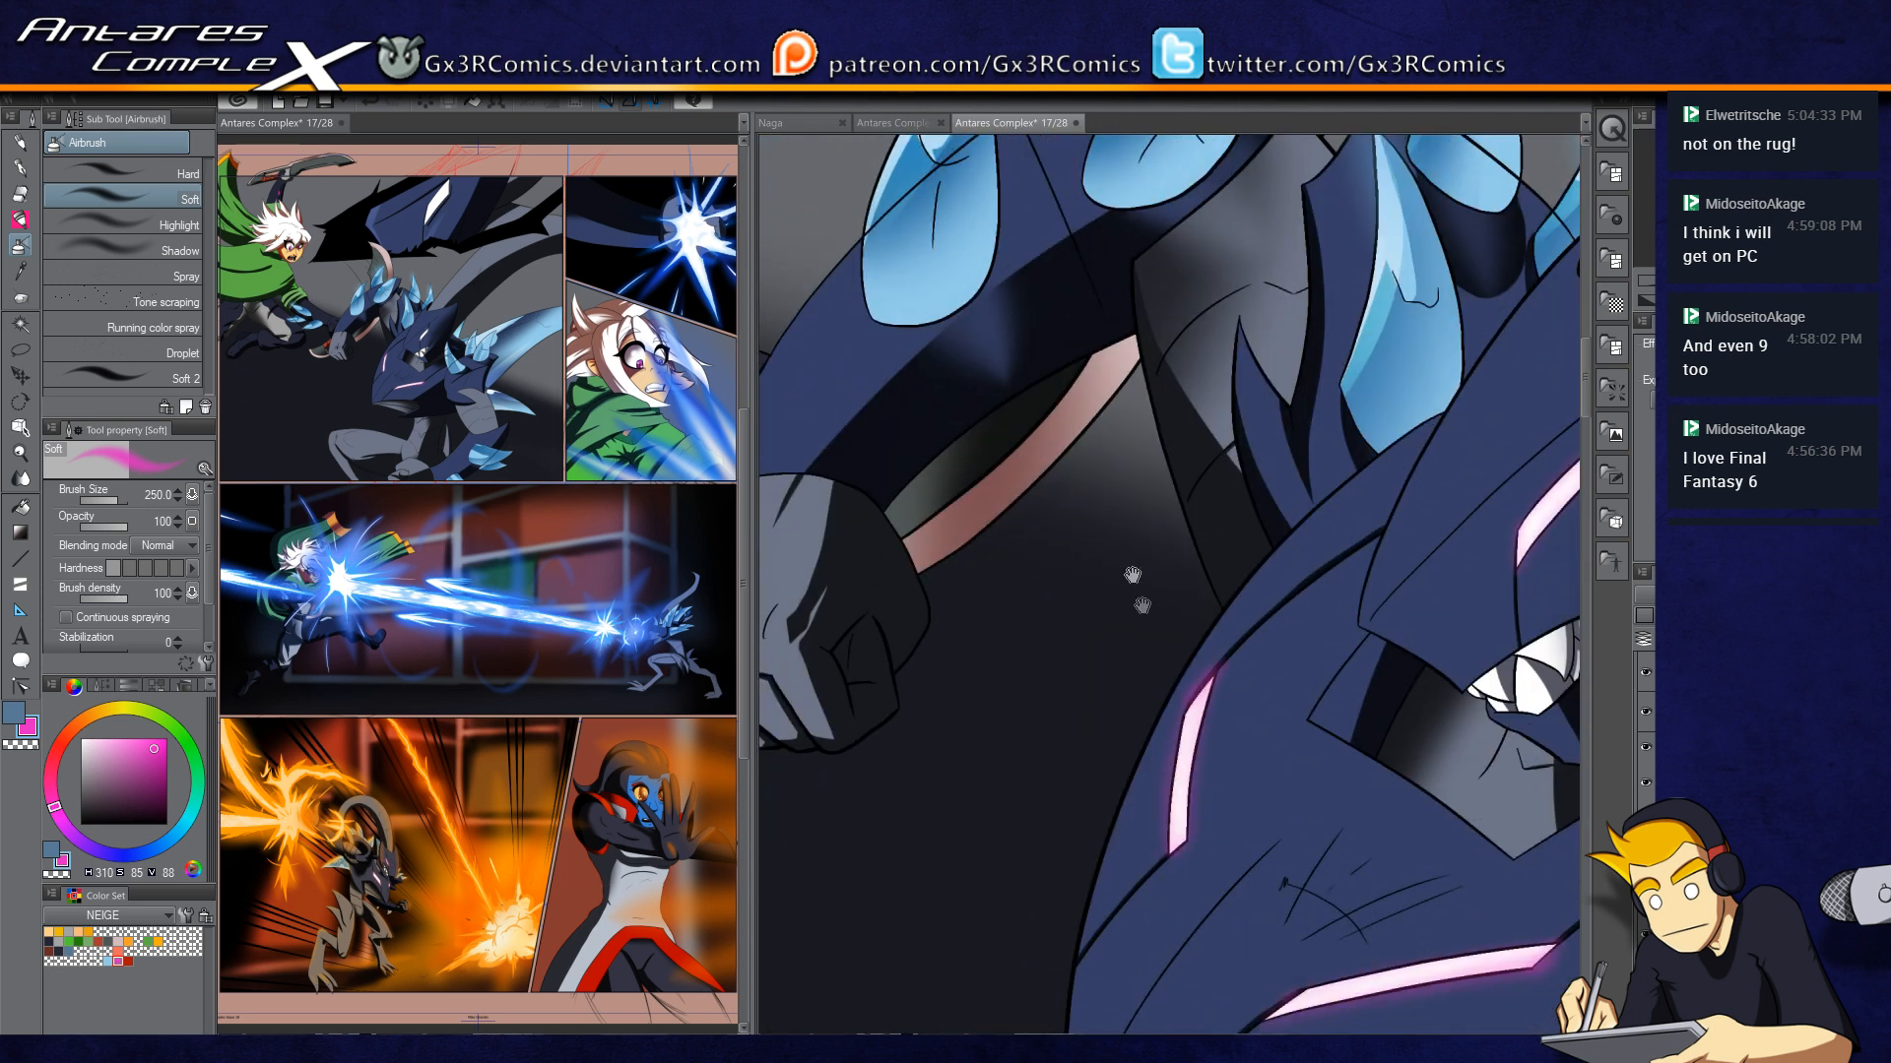
pyautogui.moveTo(1190, 740); pyautogui.dragTo(944, 776)
pyautogui.moveTo(1297, 544)
pyautogui.mouseDown()
pyautogui.moveTo(1272, 565)
pyautogui.moveTo(1359, 464)
pyautogui.mouseUp()
pyautogui.moveTo(1337, 694); pyautogui.dragTo(1175, 357)
pyautogui.moveTo(1269, 650); pyautogui.dragTo(1128, 438)
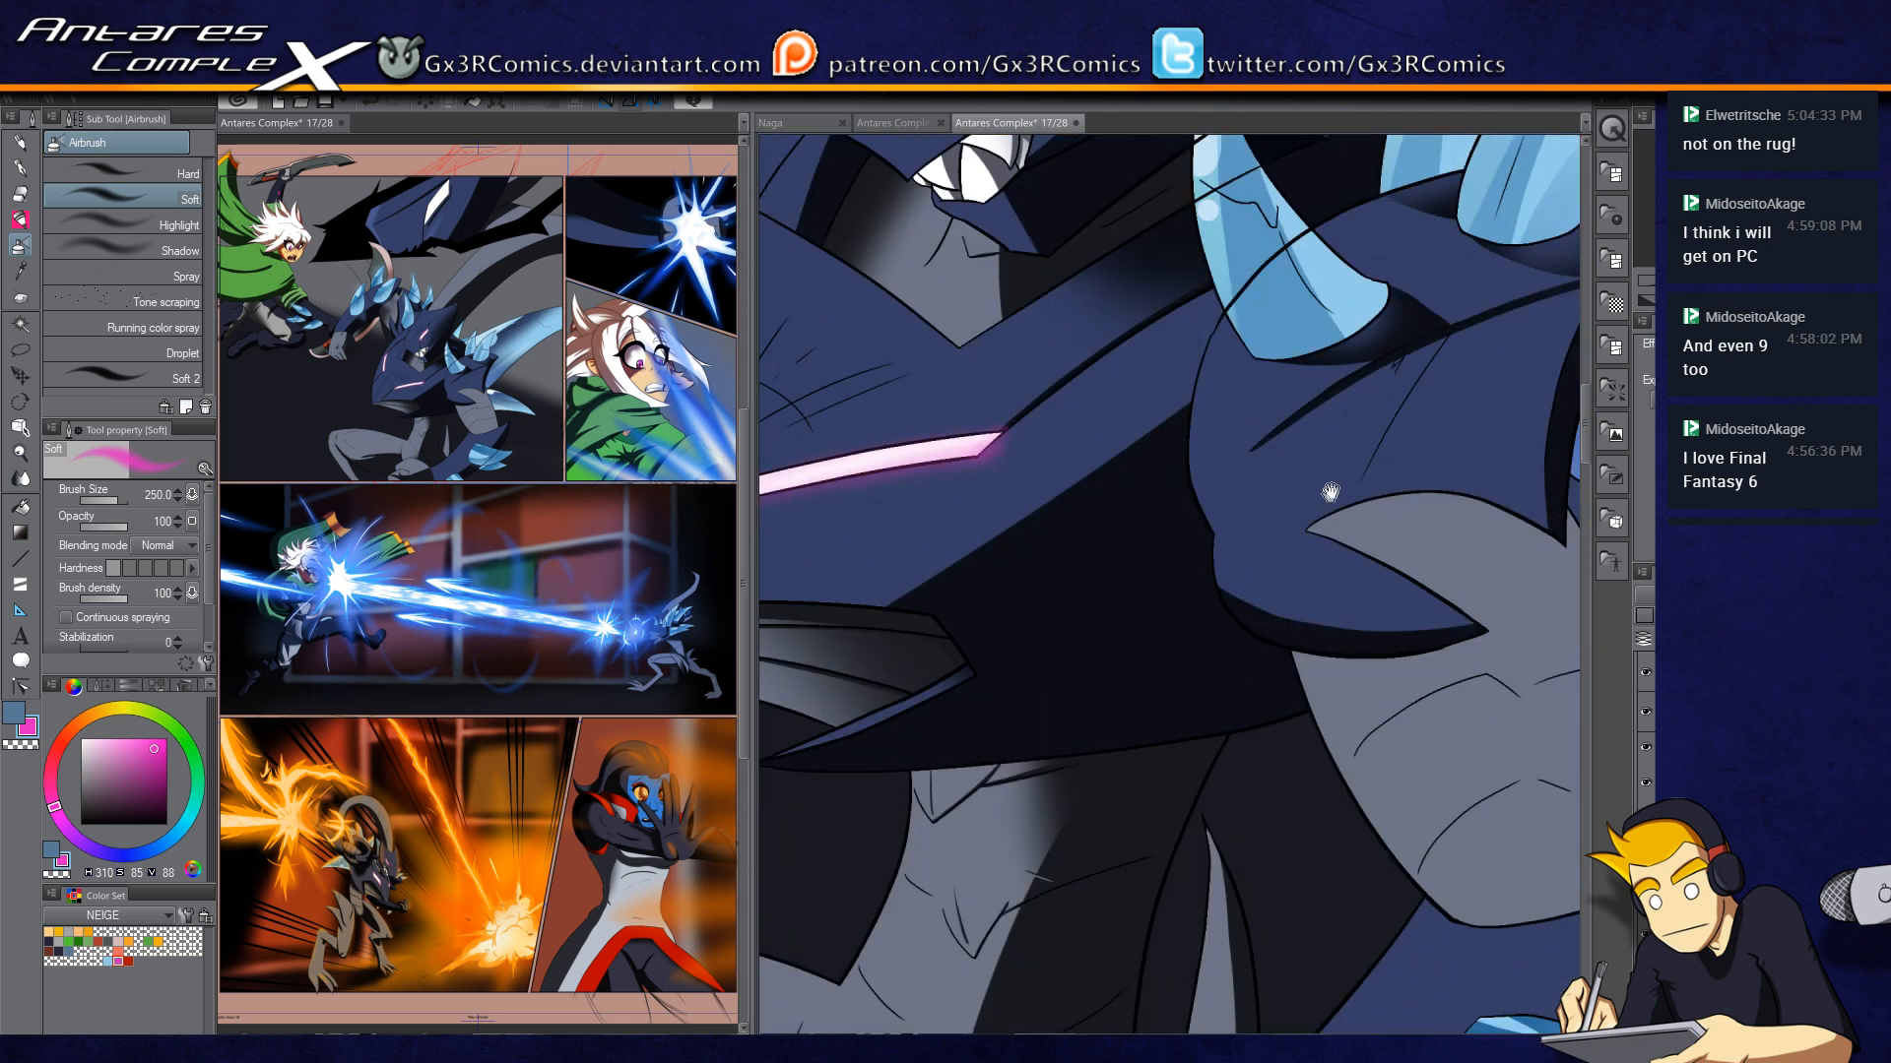
# Step: Make a rectangular selection framing the close-up eye panel at the upper edge of the comic page
pyautogui.moveTo(1217, 598); pyautogui.dragTo(1271, 400)
pyautogui.scroll(-3, 1291, 579)
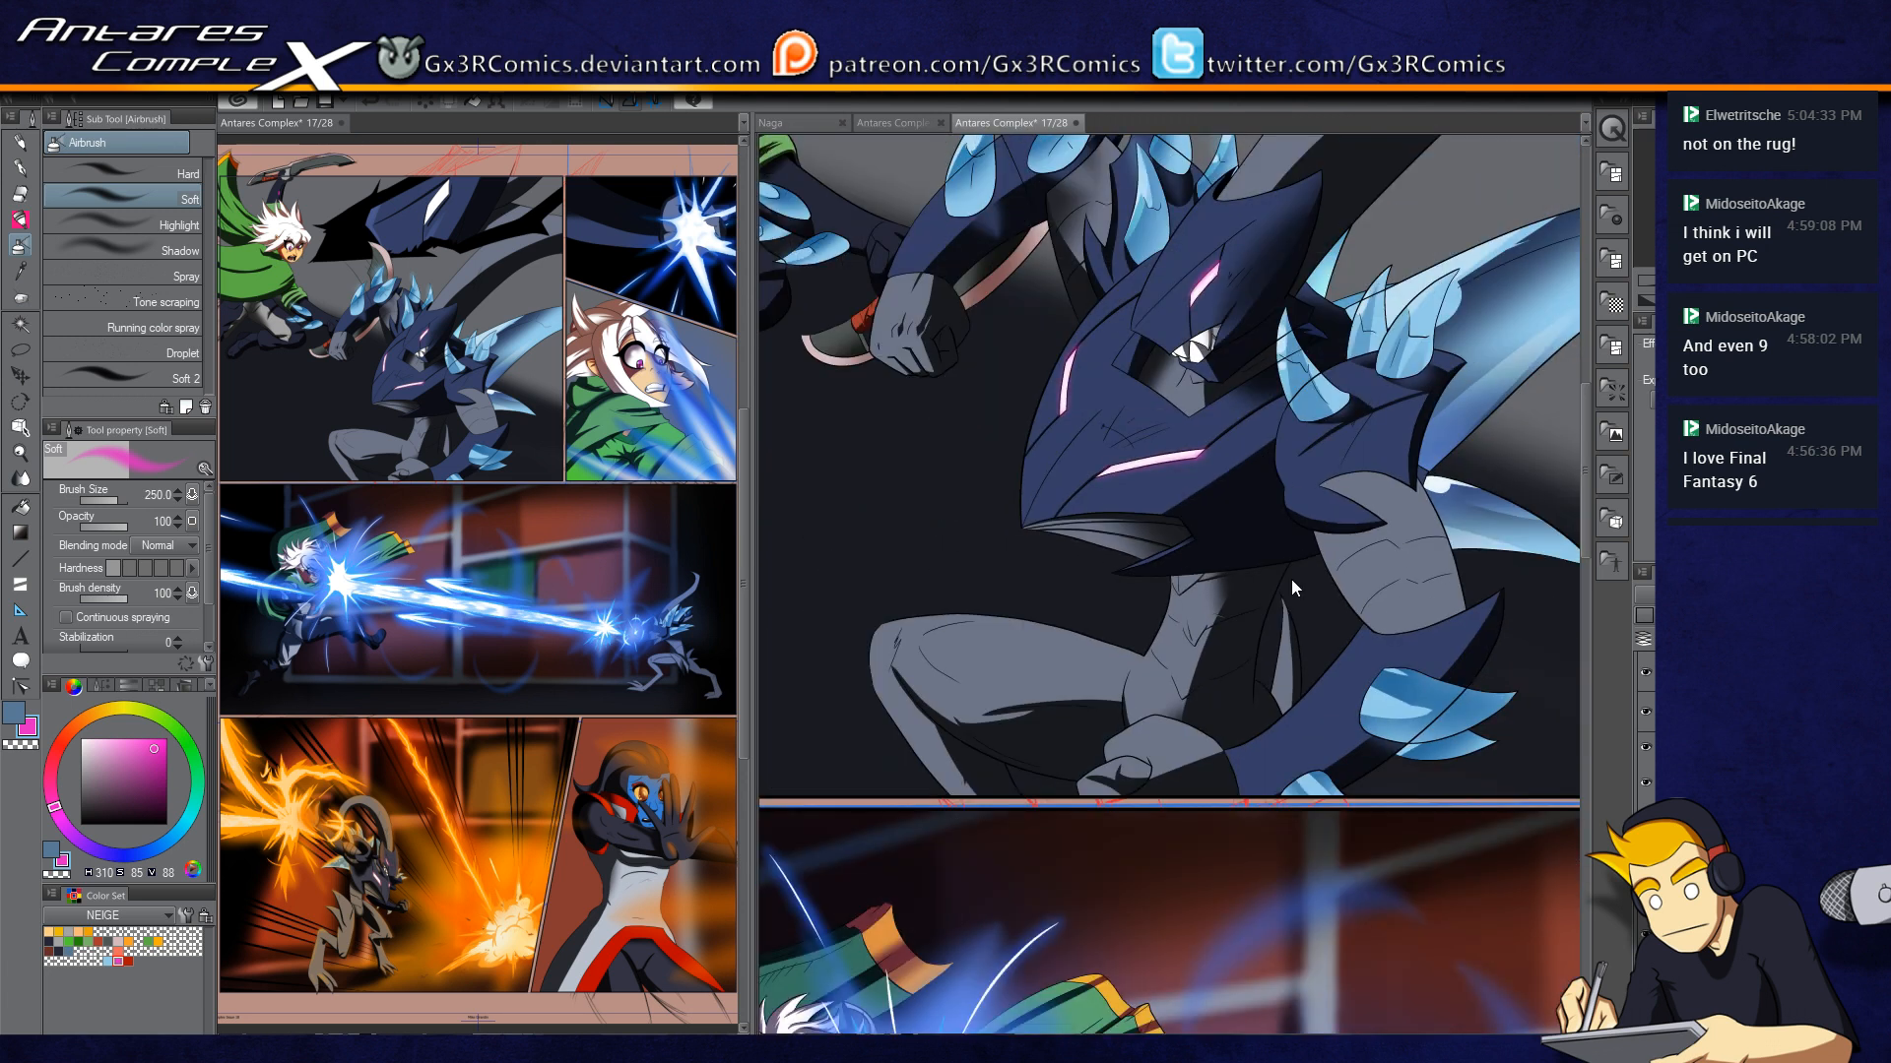
pyautogui.moveTo(1071, 610); pyautogui.dragTo(1051, 867)
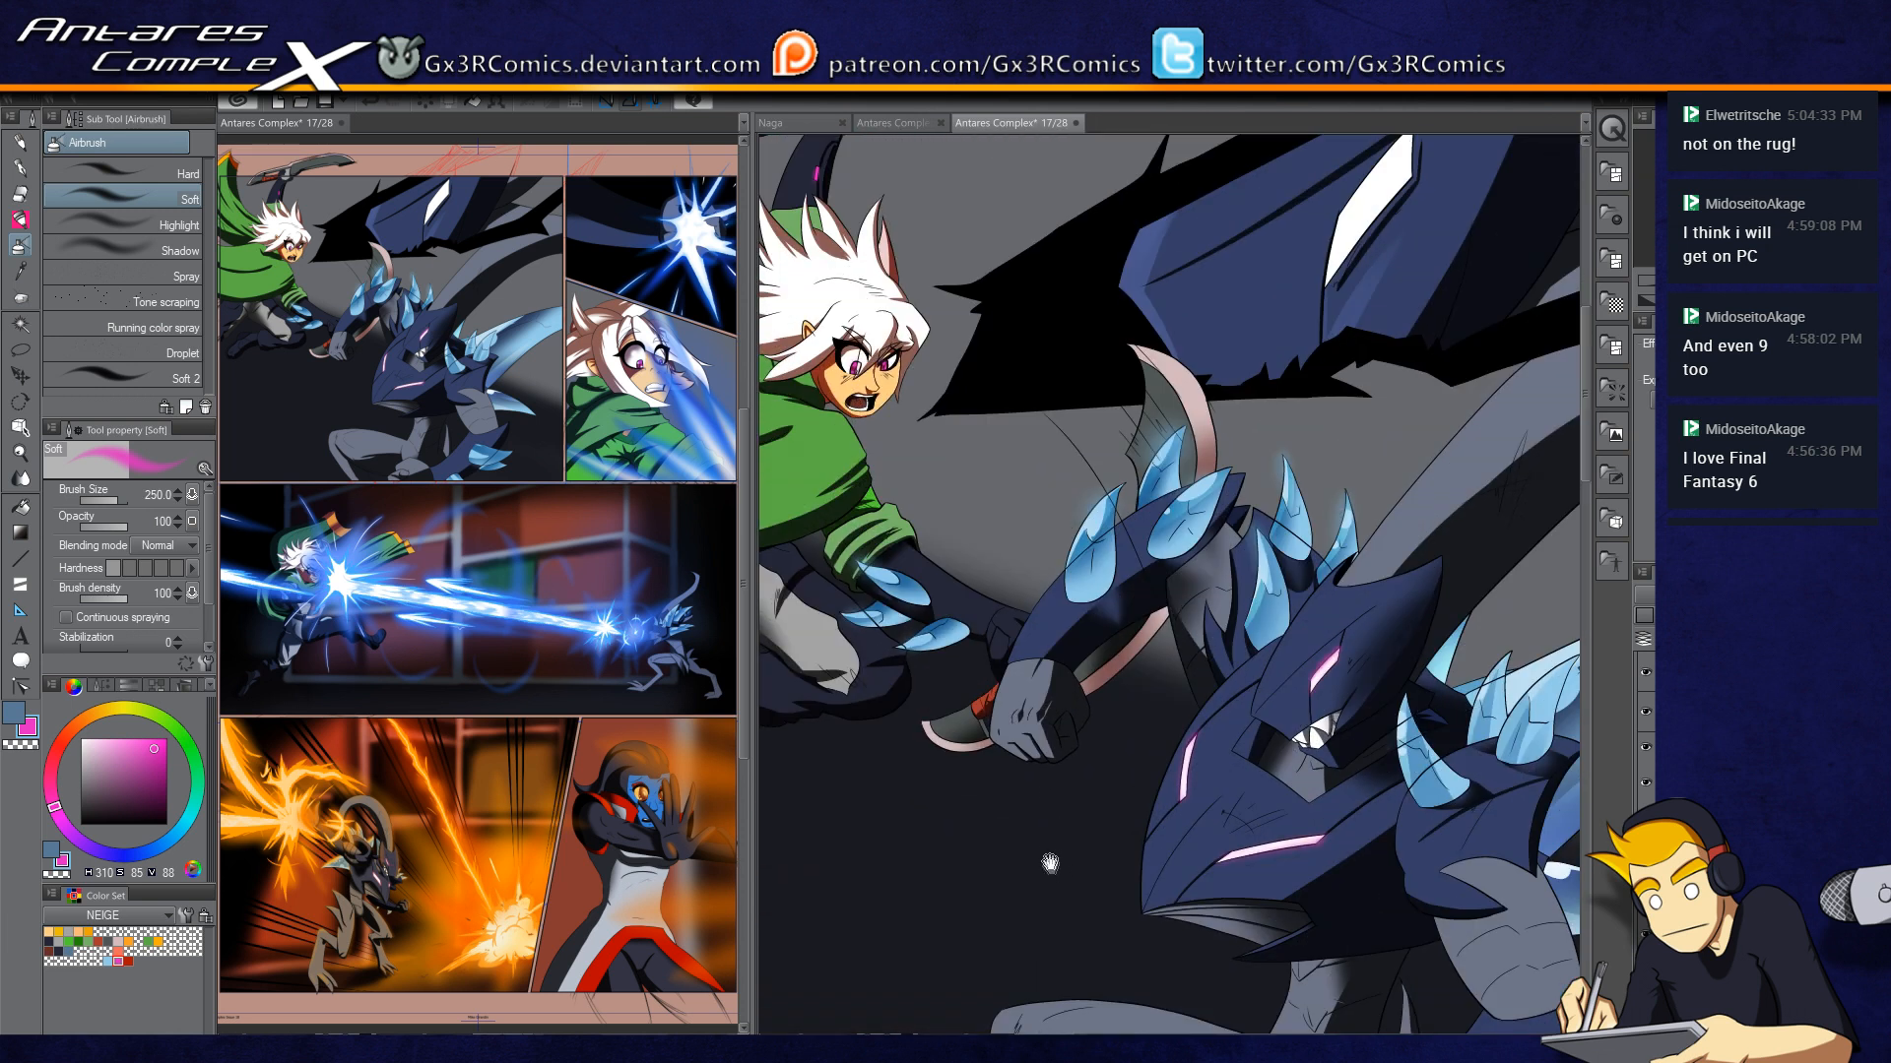
pyautogui.moveTo(1095, 669); pyautogui.dragTo(961, 883)
pyautogui.scroll(2, 1221, 448)
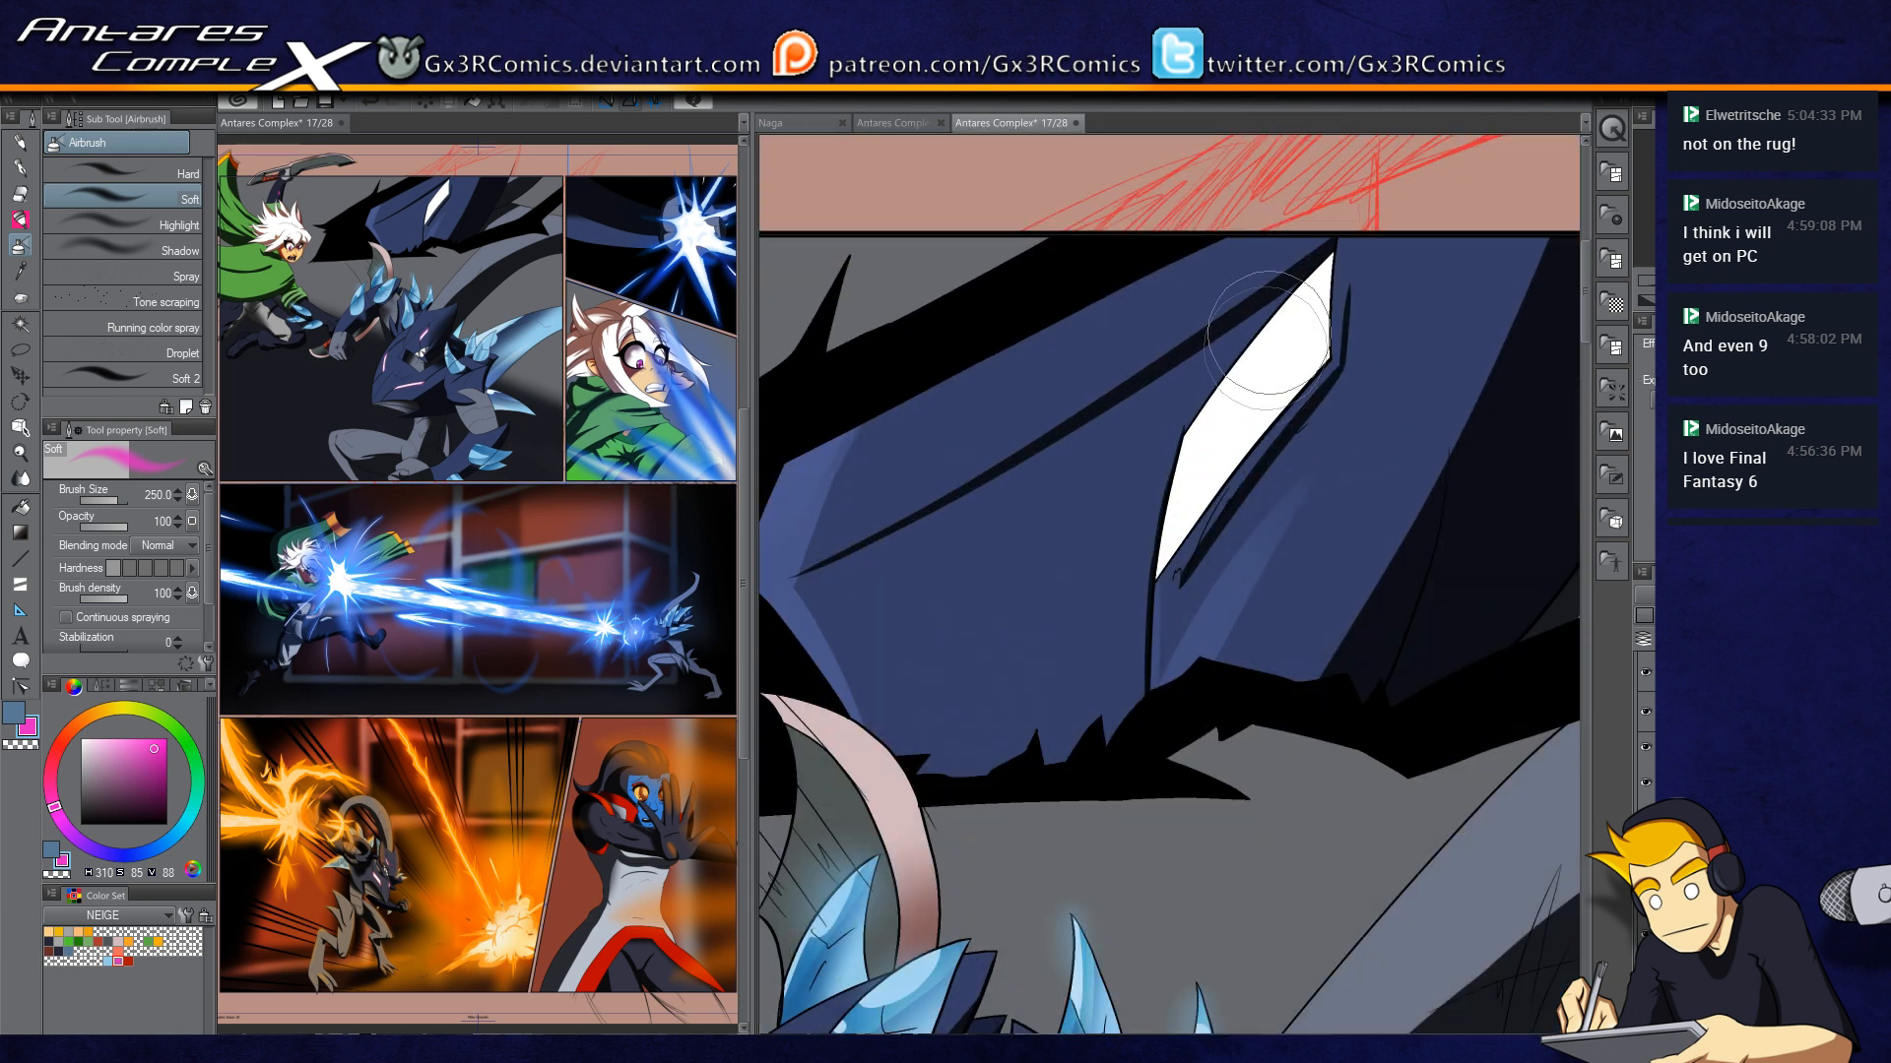
pyautogui.press('m')
pyautogui.click(134, 173)
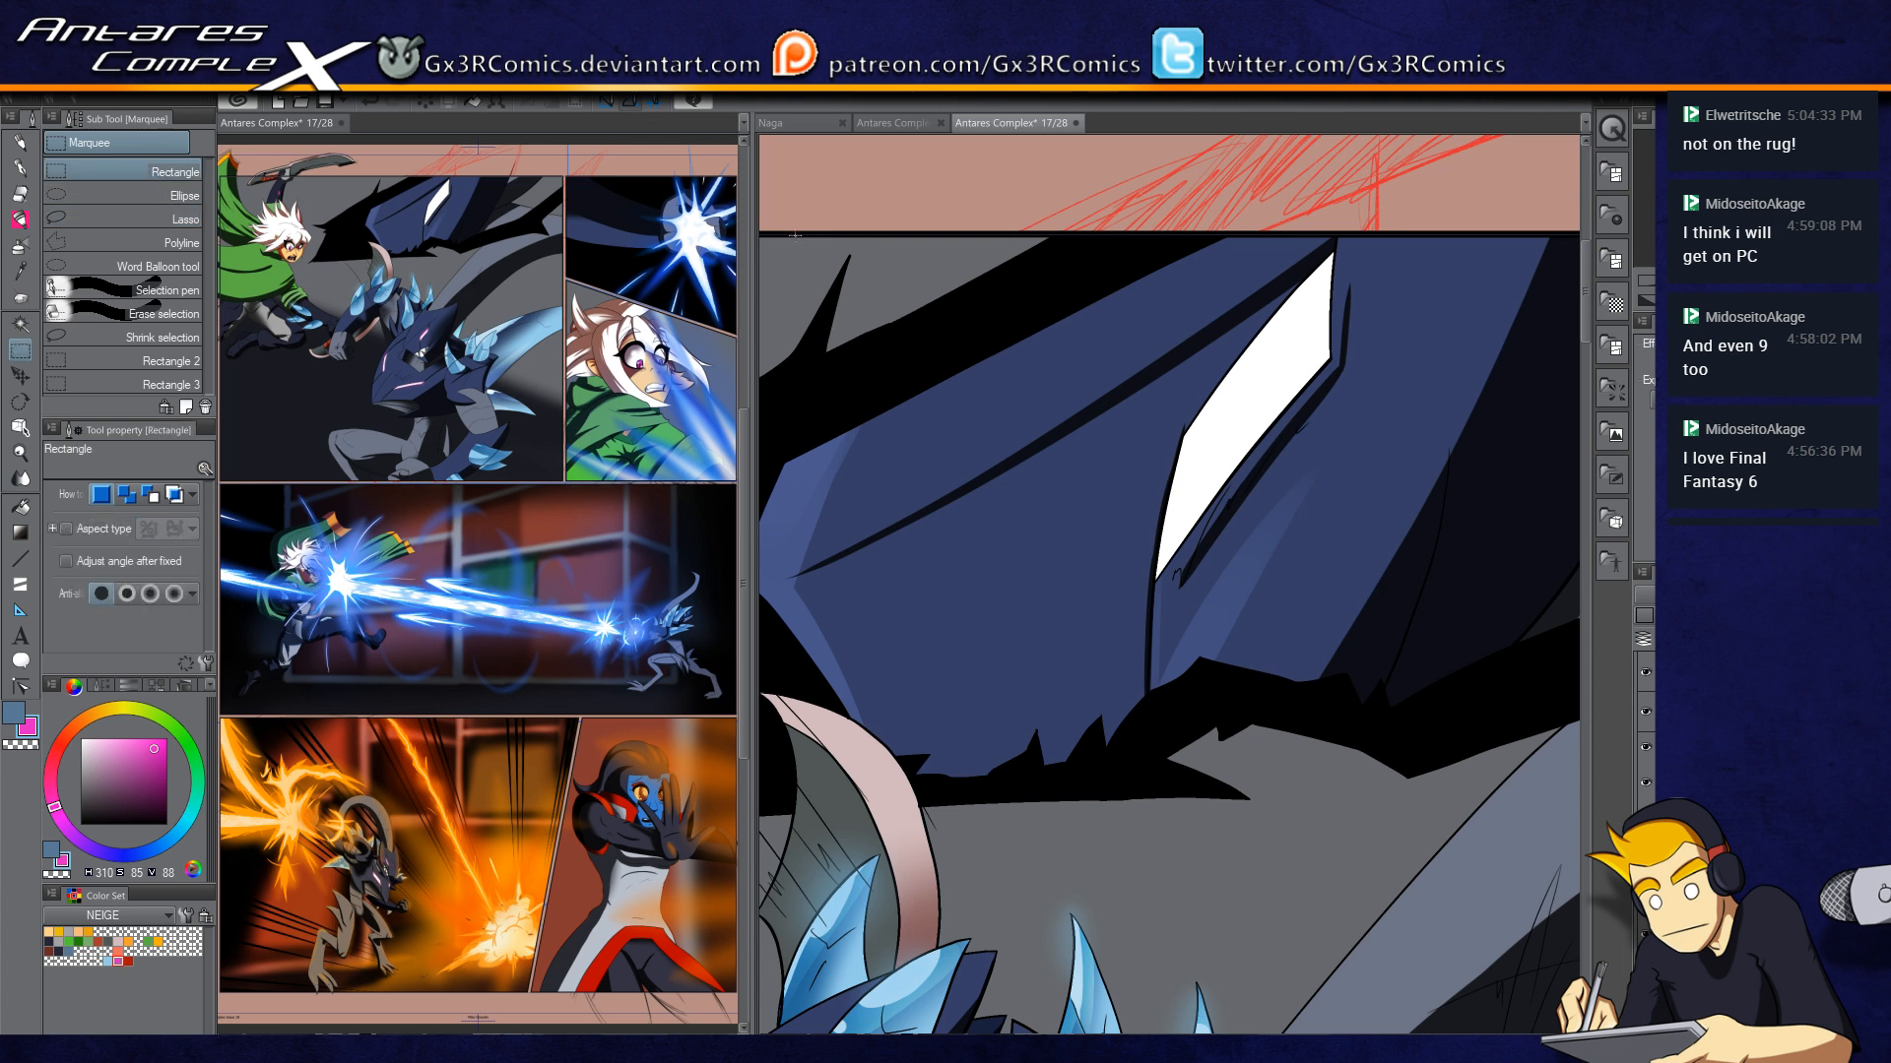
pyautogui.moveTo(996, 393); pyautogui.dragTo(1572, 683)
pyautogui.scroll(-2, 881, 376)
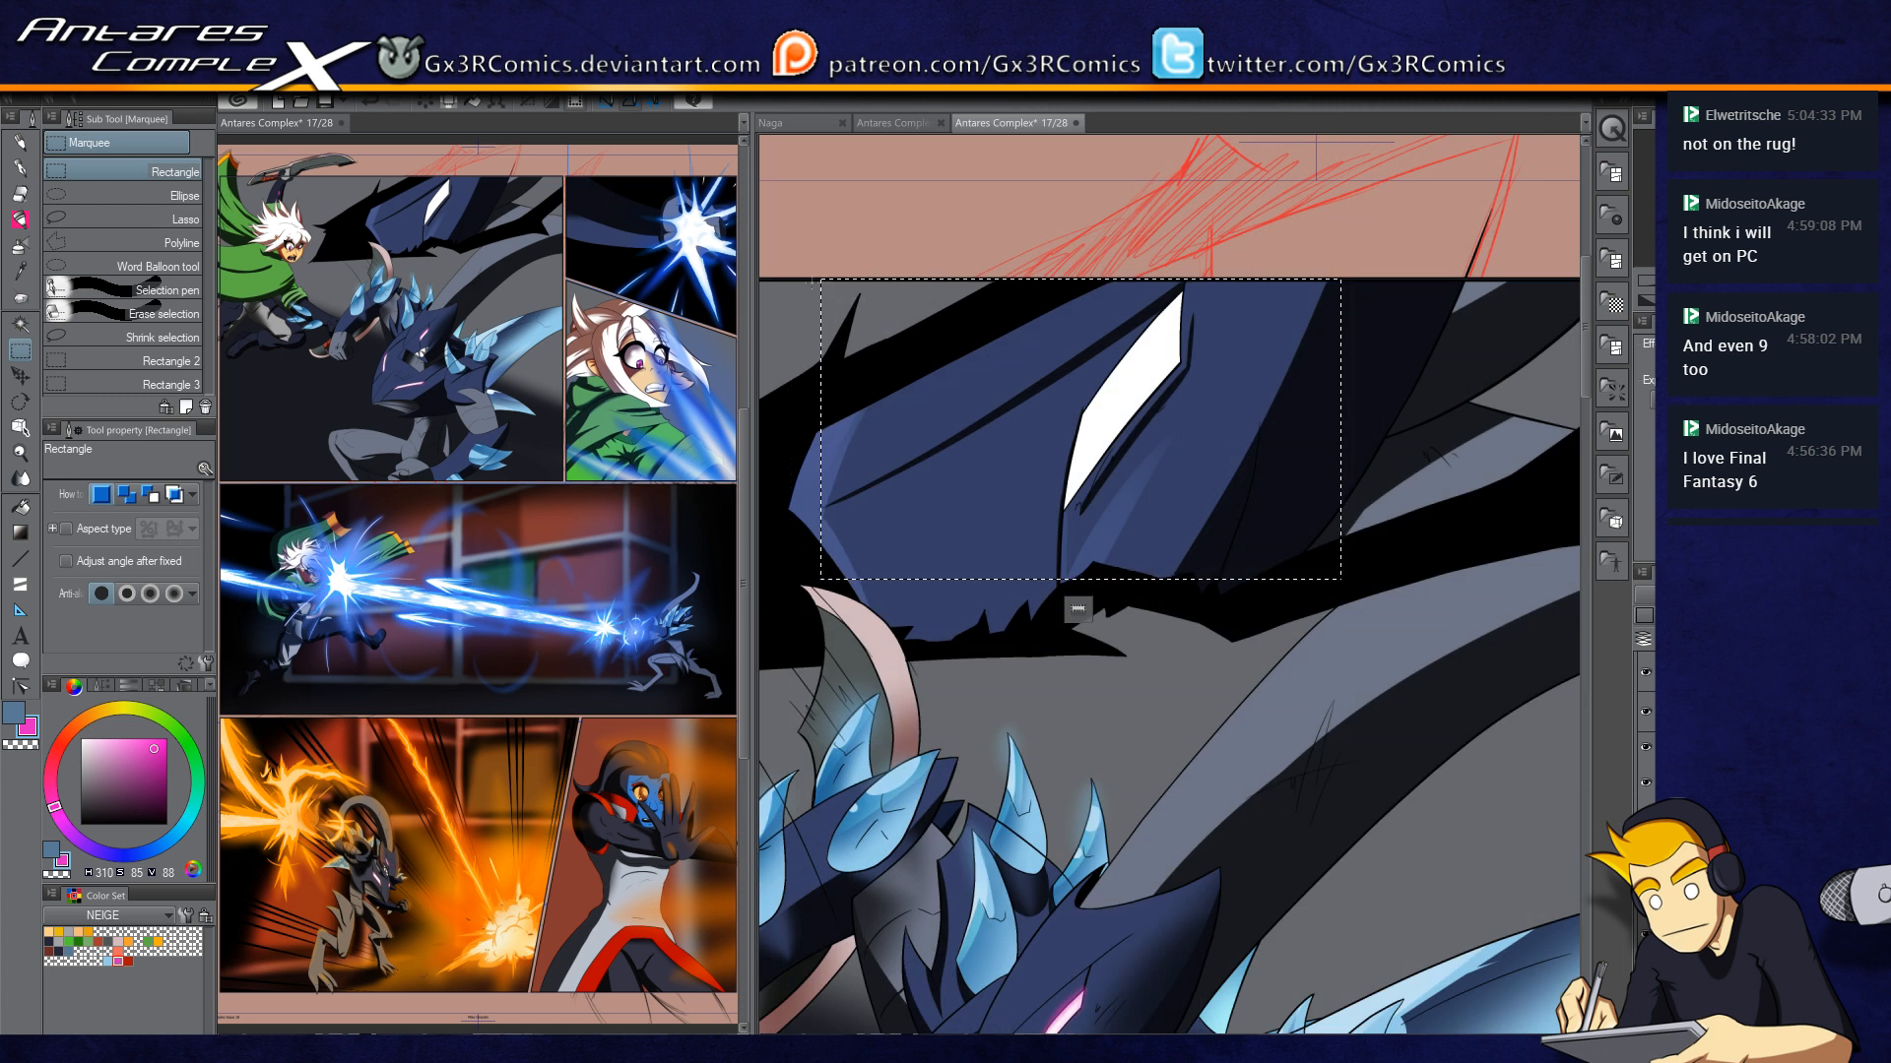
pyautogui.moveTo(782, 283); pyautogui.dragTo(1570, 679)
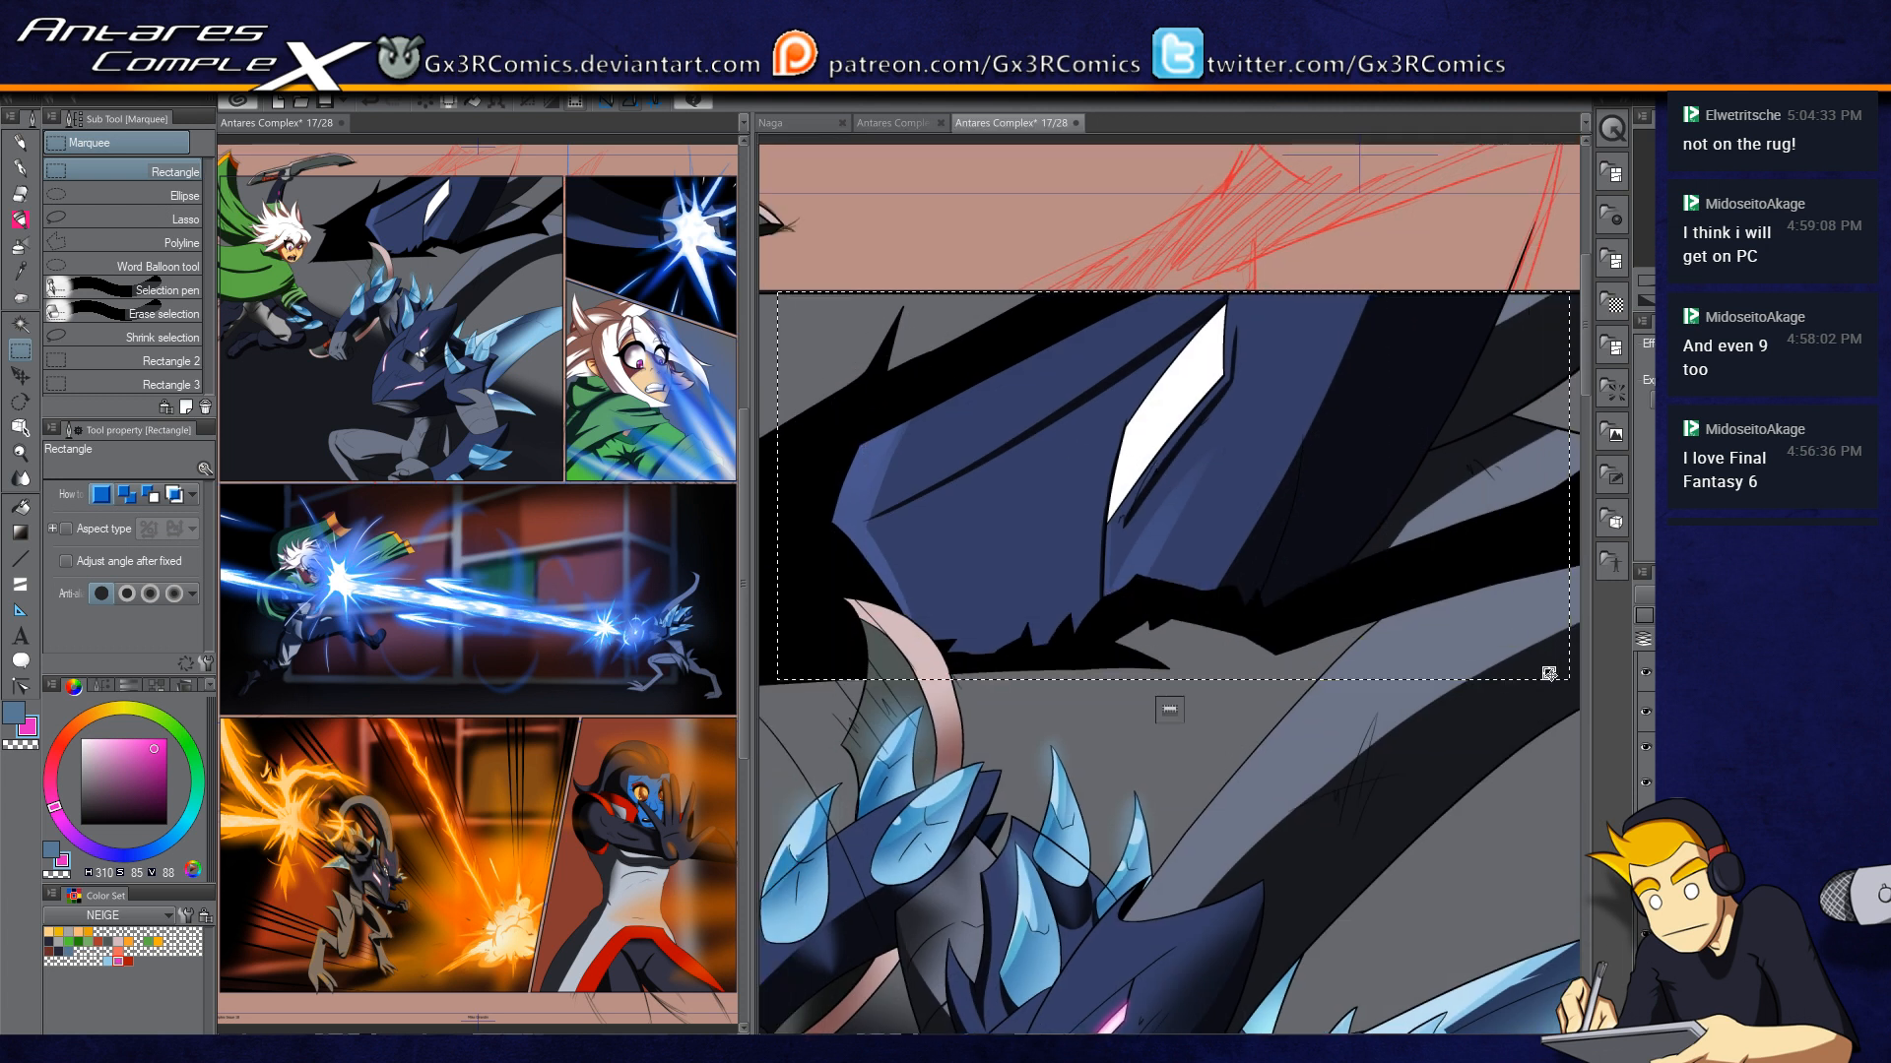
# Step: Airbrush a soft pink glow around the edges of the white eye in the close-up at brush size 500
pyautogui.press('b')
pyautogui.scroll(2, 1081, 471)
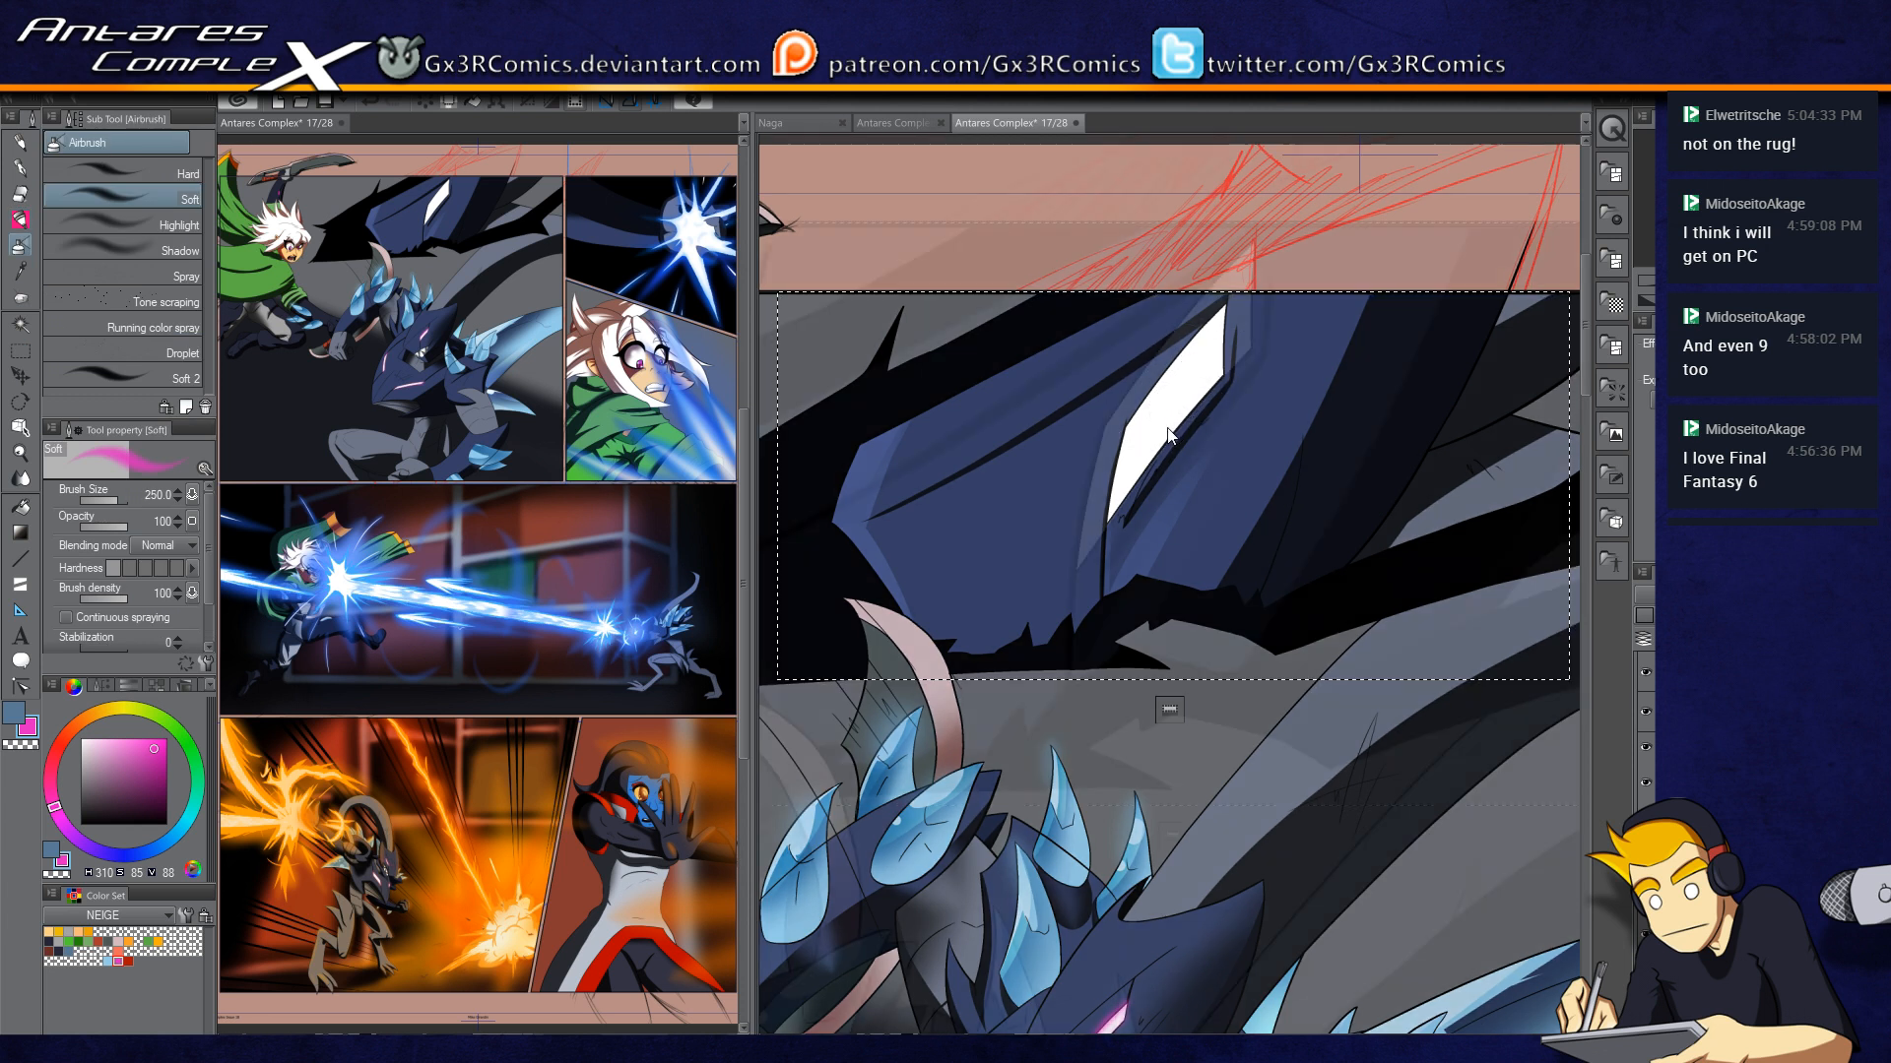
pyautogui.press(']')
pyautogui.press(']')
pyautogui.press(']')
pyautogui.press(']')
pyautogui.moveTo(1086, 519)
pyautogui.mouseDown()
pyautogui.moveTo(1110, 480)
pyautogui.moveTo(1078, 558)
pyautogui.moveTo(1108, 423)
pyautogui.moveTo(1202, 299)
pyautogui.moveTo(1266, 280)
pyautogui.mouseUp()
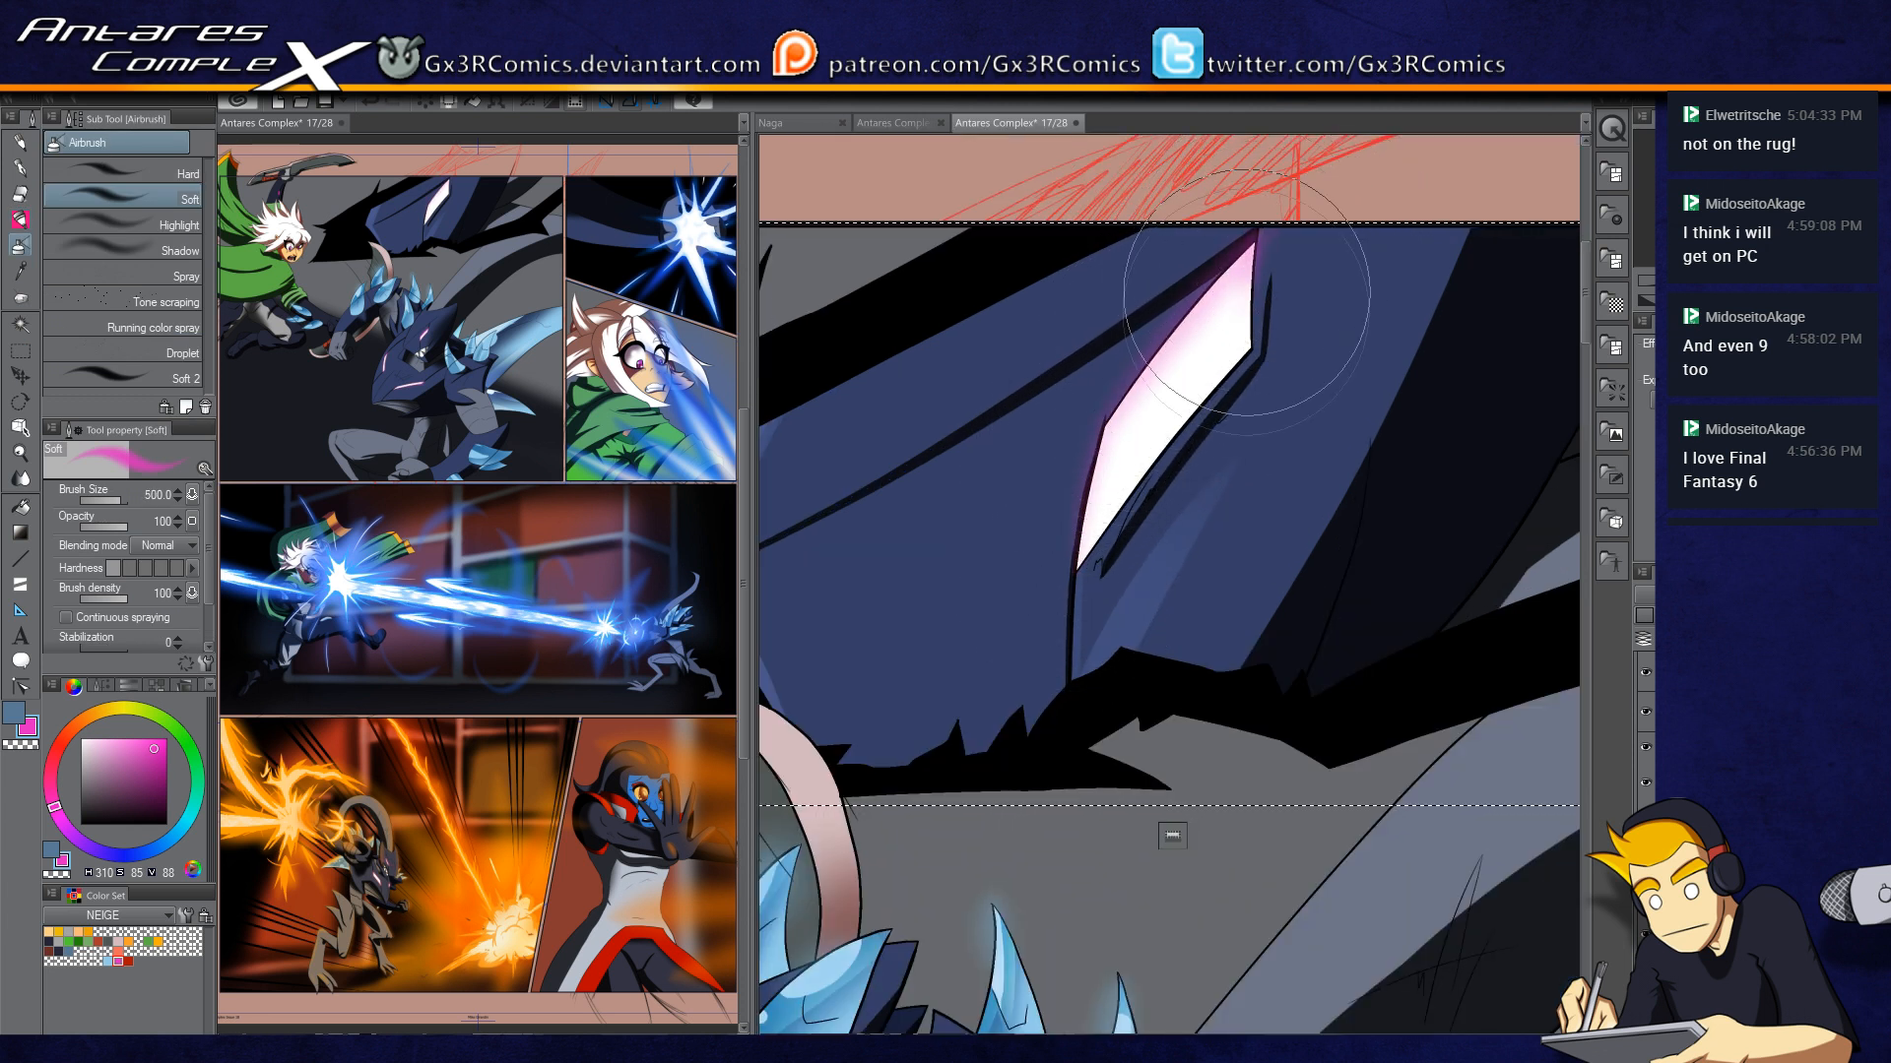
pyautogui.moveTo(1080, 562)
pyautogui.mouseDown()
pyautogui.moveTo(1271, 190)
pyautogui.moveTo(1309, 172)
pyautogui.moveTo(1290, 170)
pyautogui.moveTo(1111, 479)
pyautogui.mouseUp()
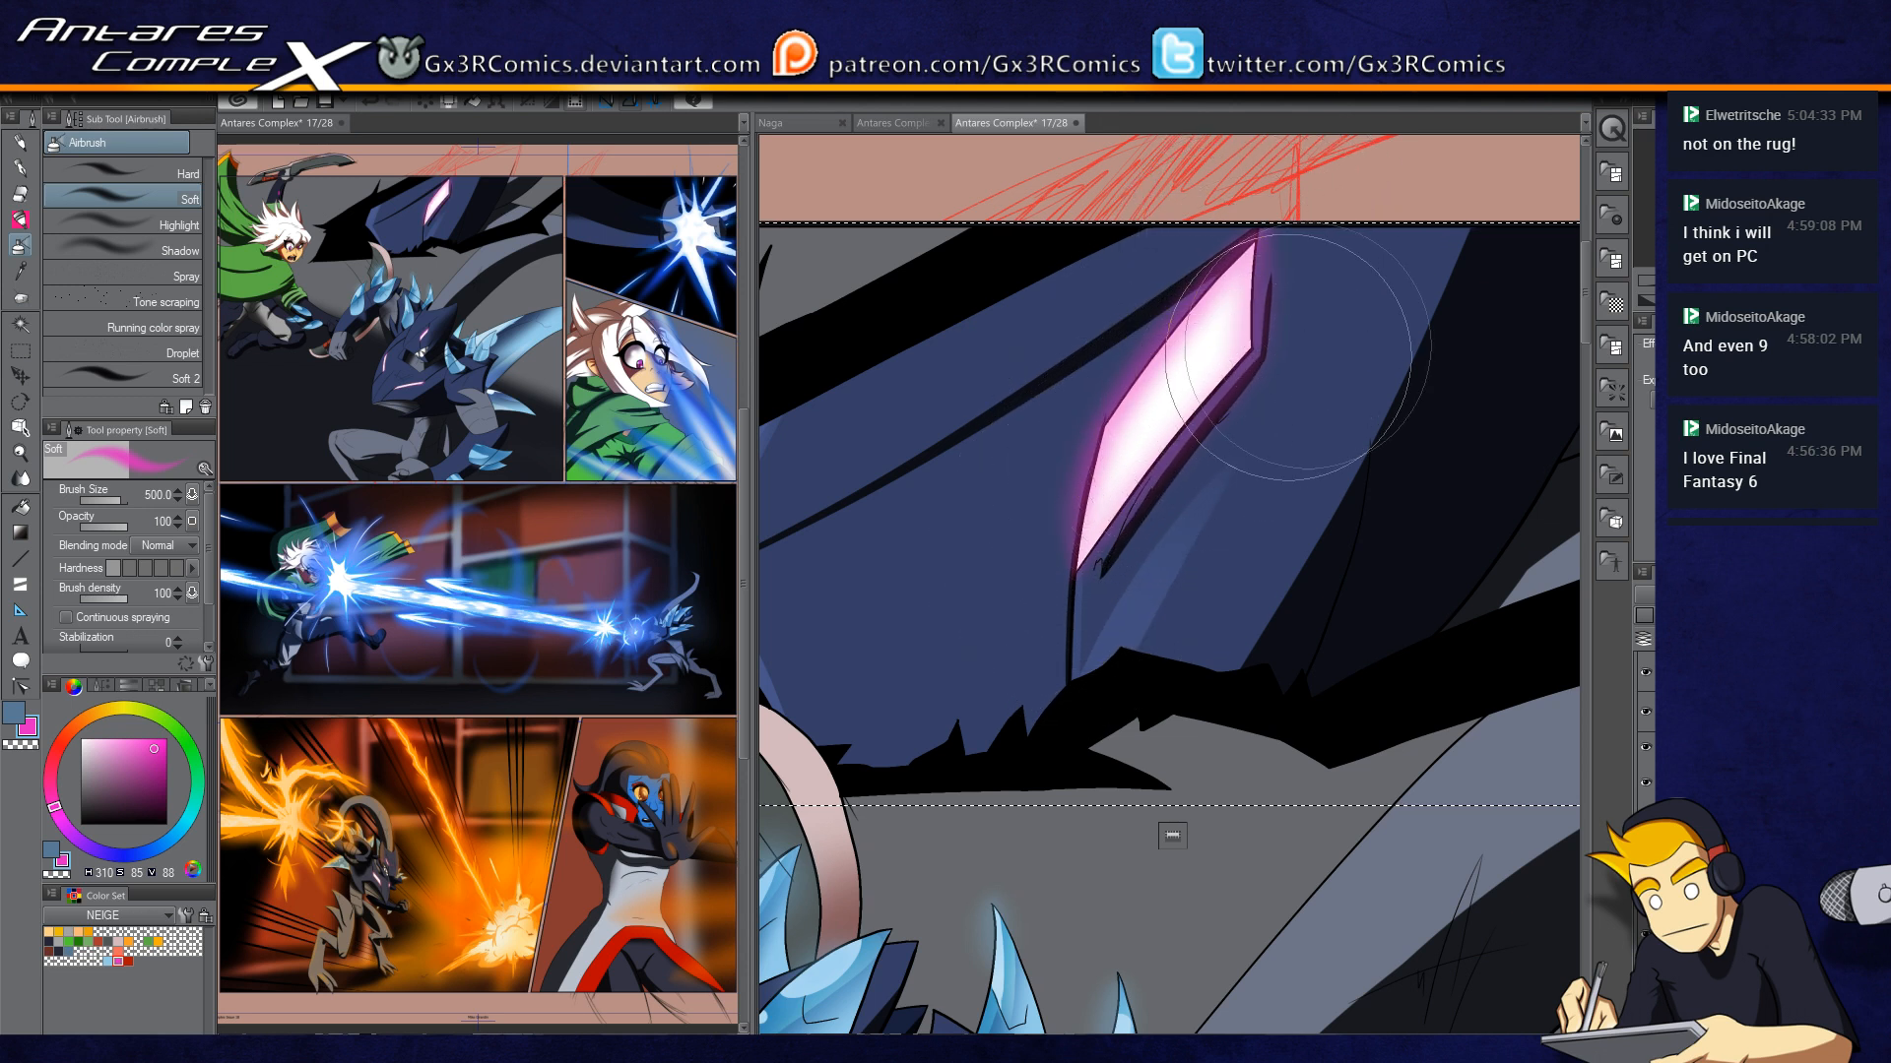
pyautogui.moveTo(1383, 370); pyautogui.dragTo(1204, 409)
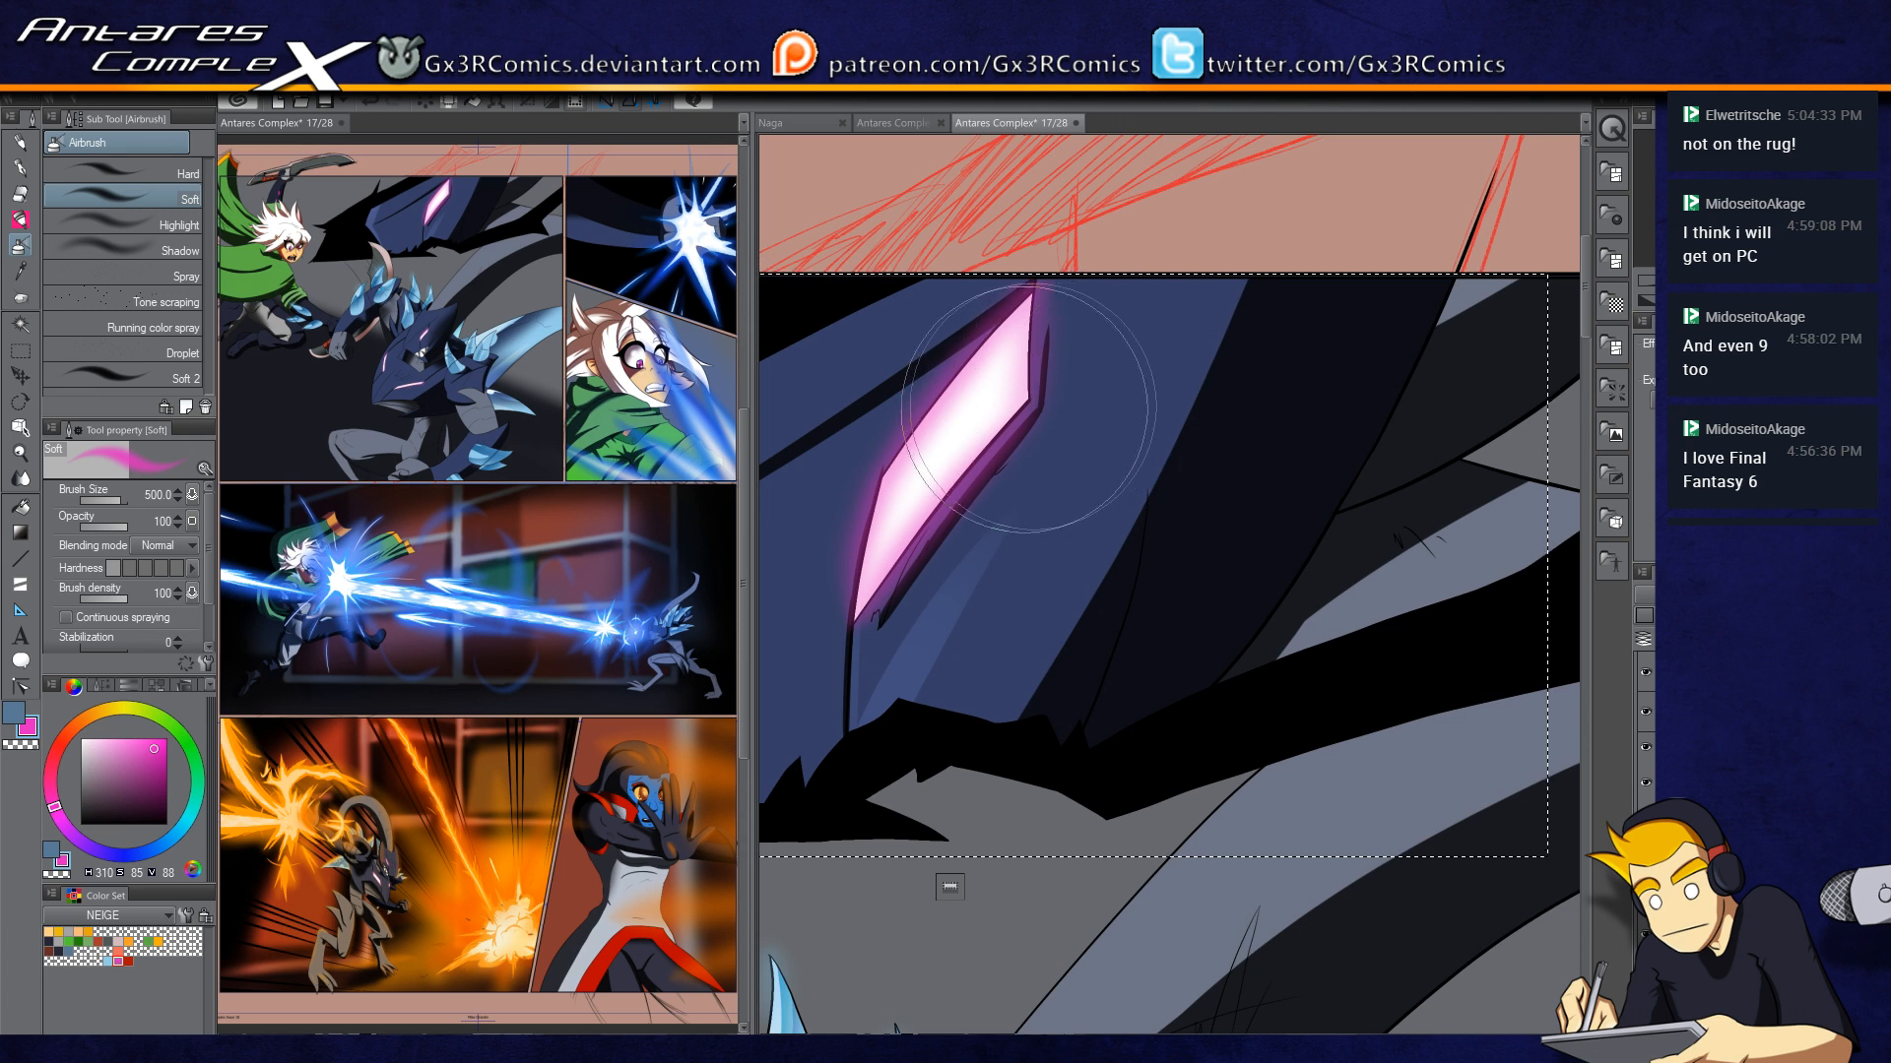
# Step: Paint a pink light streak extending across both sides of the close-up eye at brush size 800 and clear the selection
pyautogui.moveTo(965, 424); pyautogui.dragTo(1354, 335)
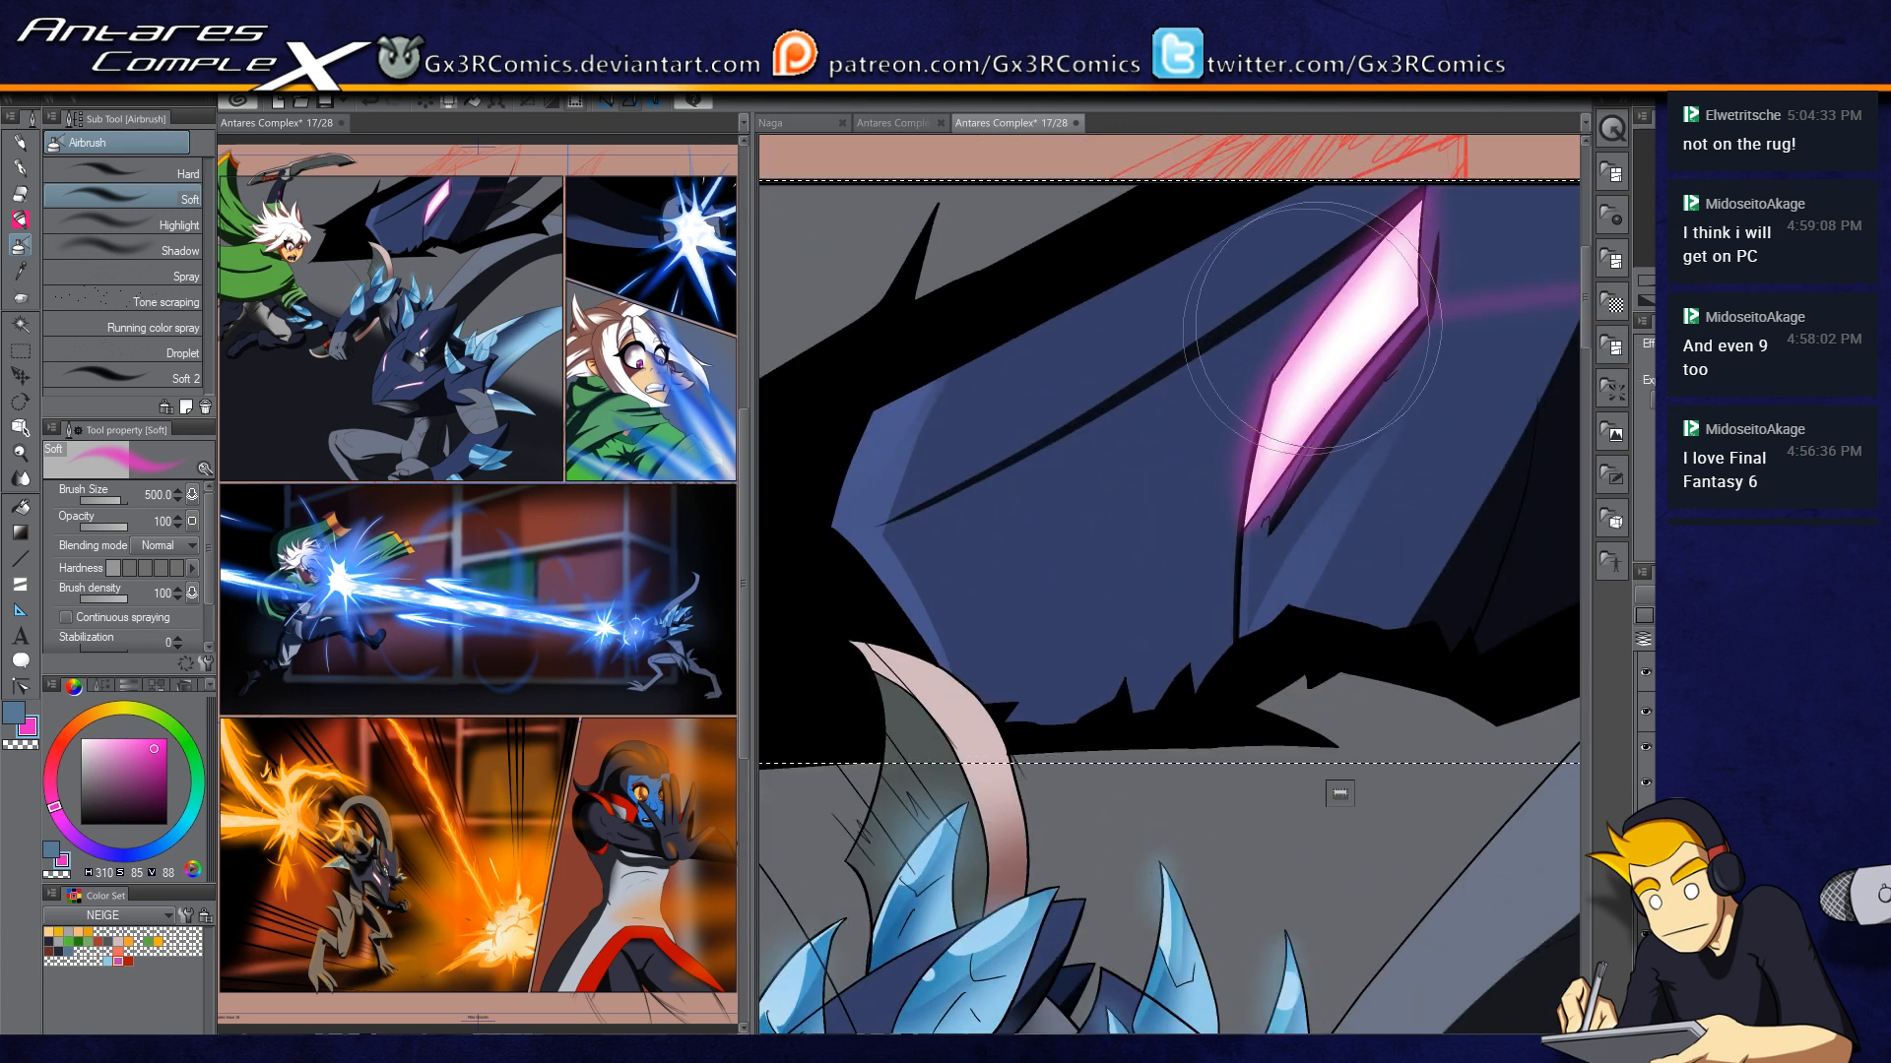
pyautogui.moveTo(1265, 399); pyautogui.dragTo(877, 477)
pyautogui.scroll(-2, 1246, 433)
pyautogui.hotkey('ctrl', 'z')
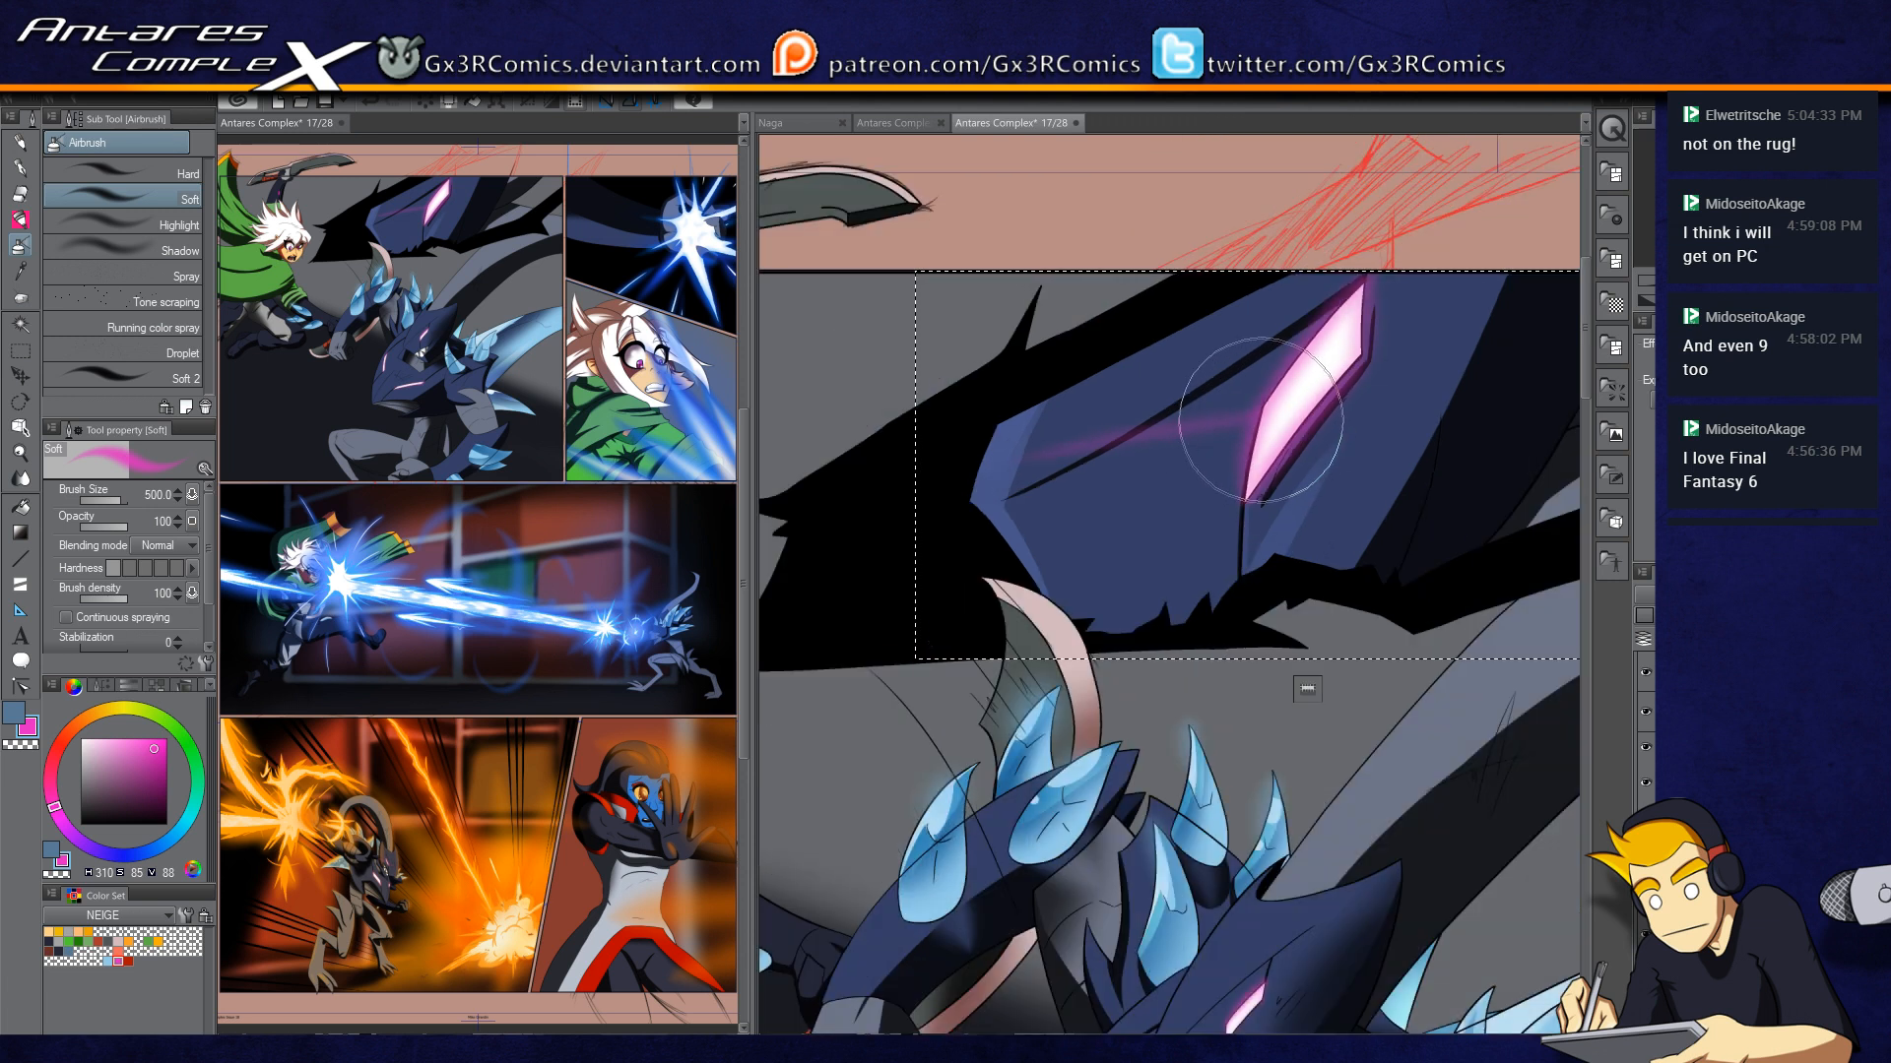
pyautogui.press(']')
pyautogui.press(']')
pyautogui.press(']')
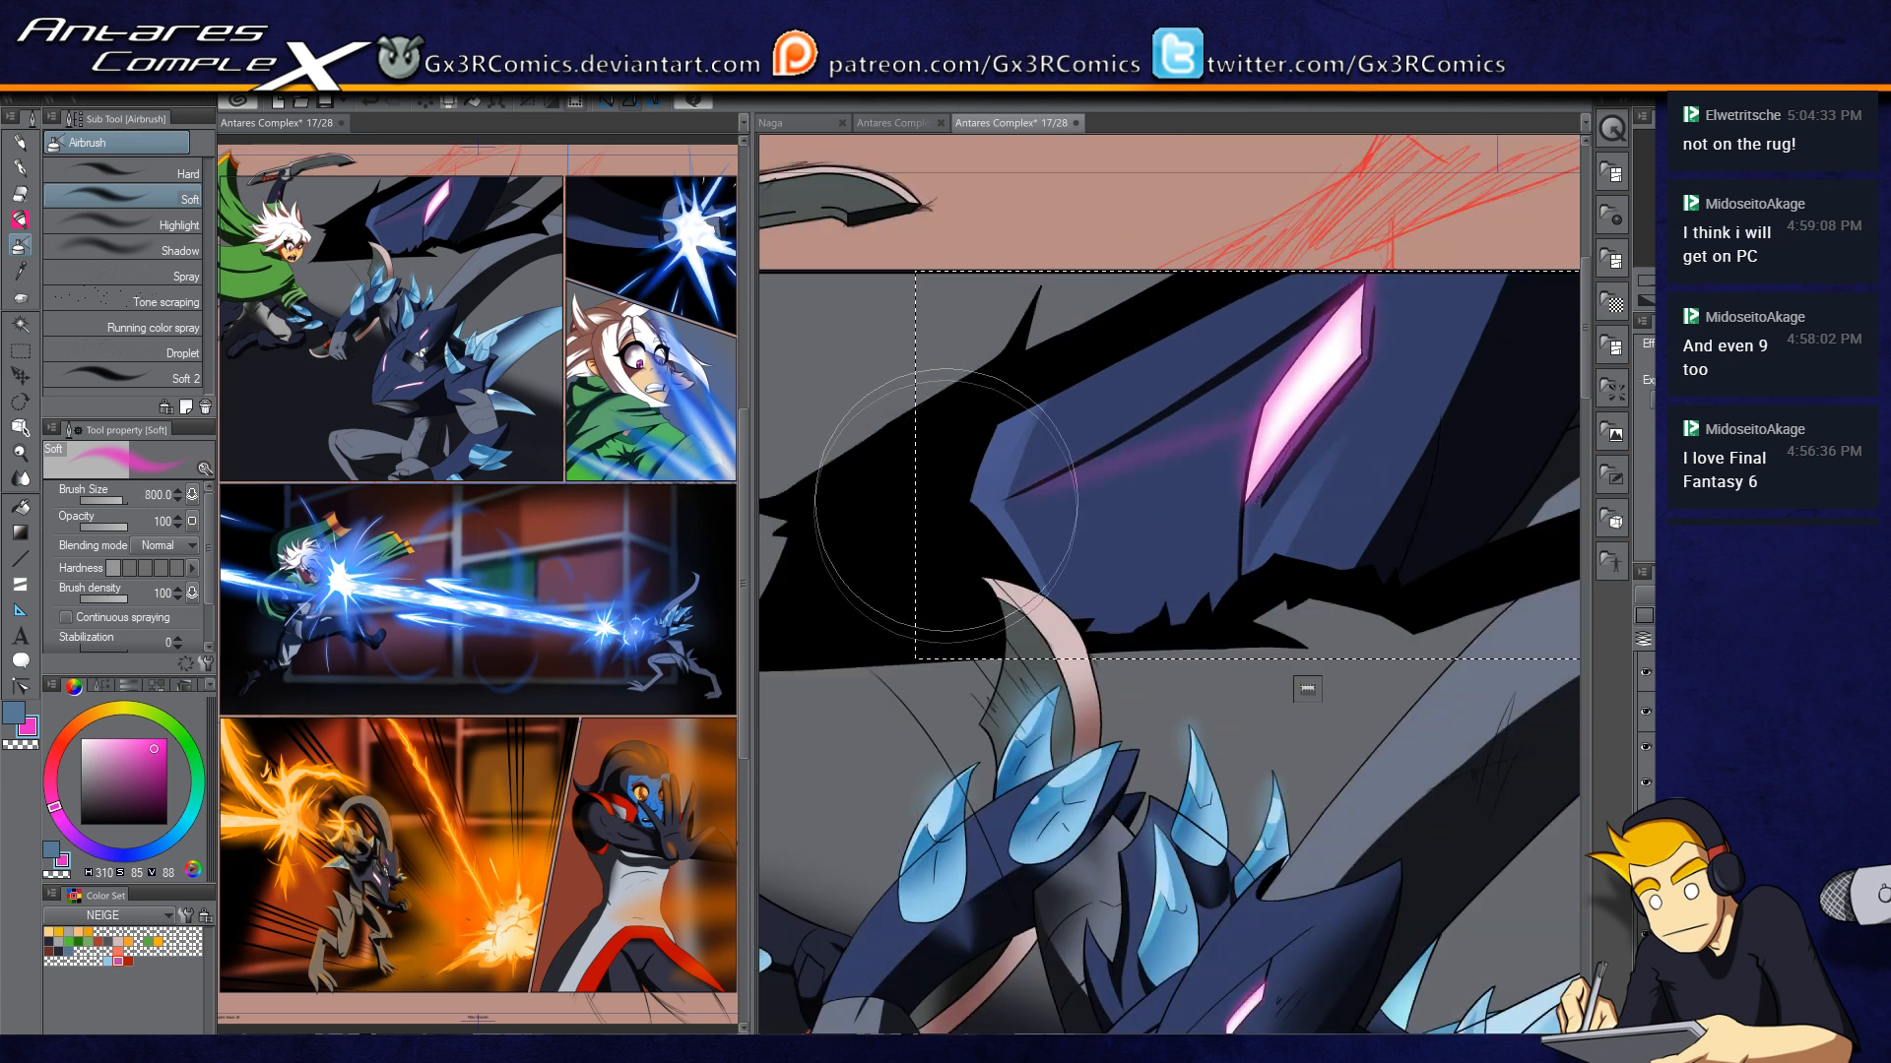
pyautogui.moveTo(1260, 417); pyautogui.dragTo(901, 496)
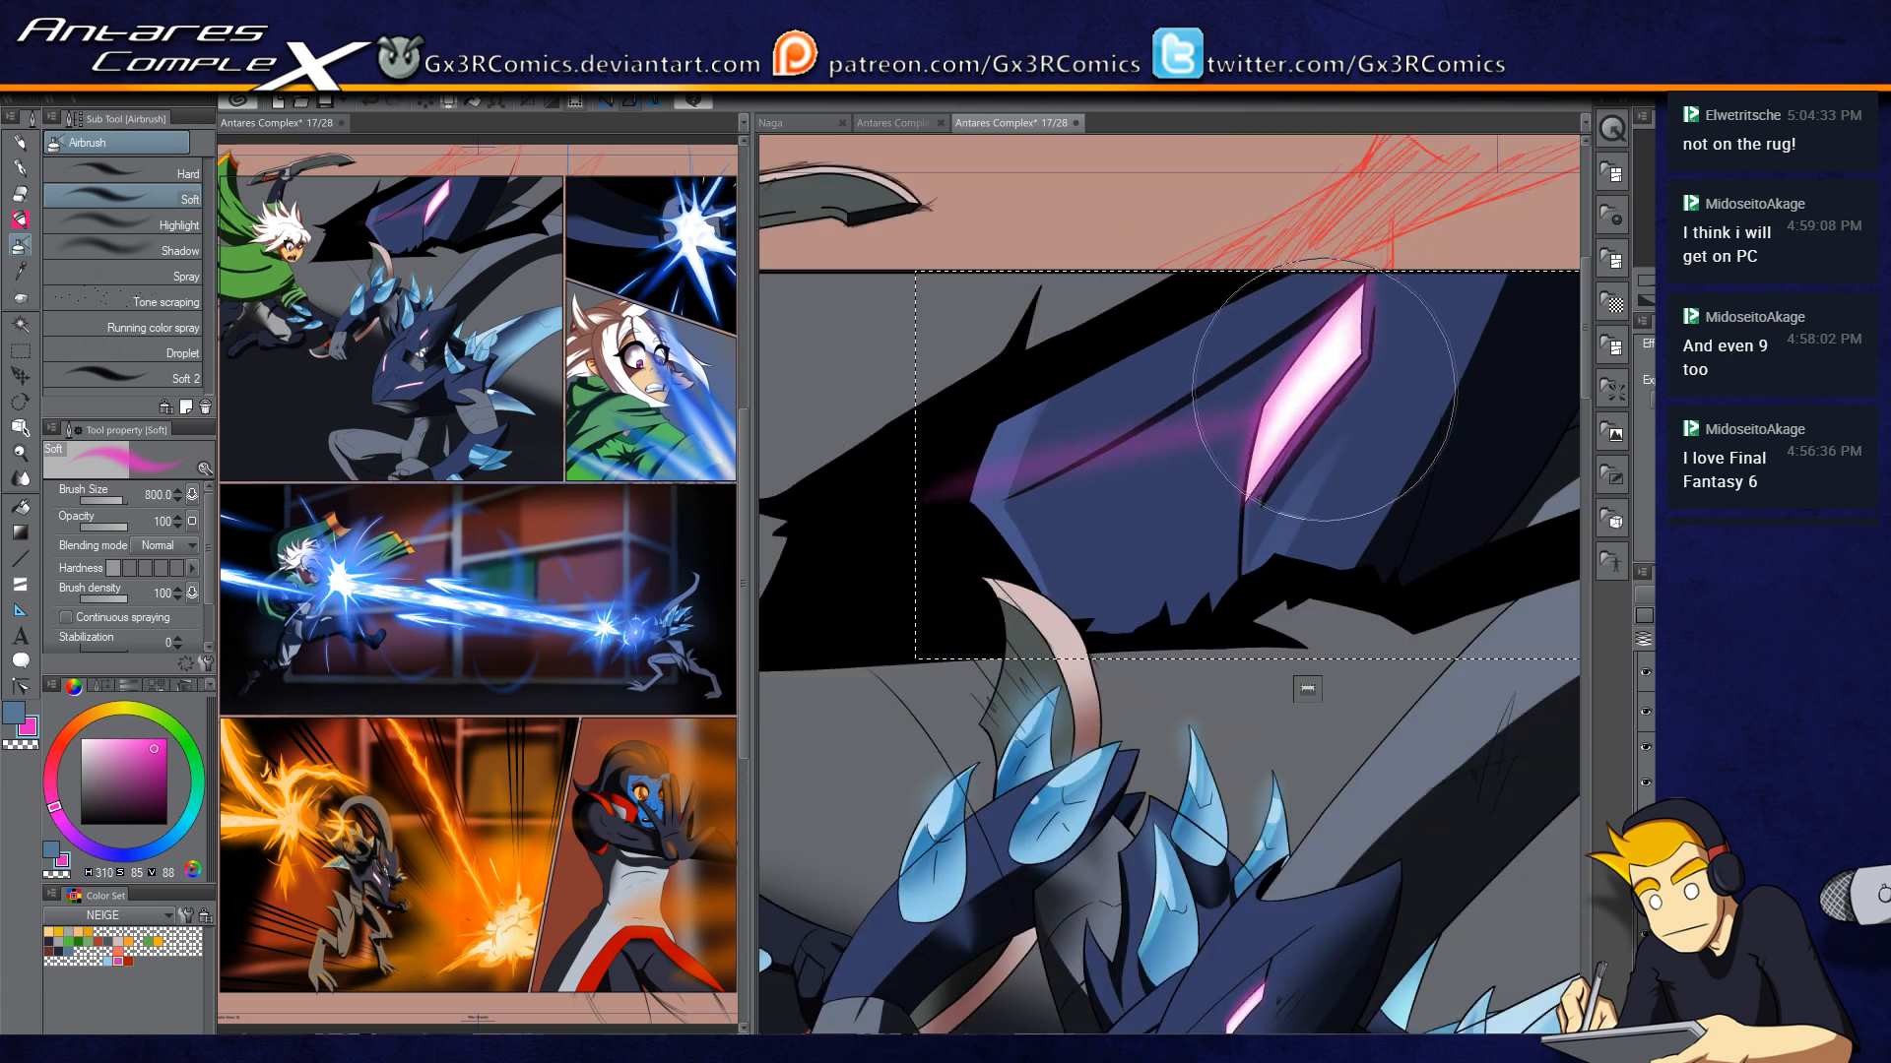
pyautogui.moveTo(1467, 397); pyautogui.dragTo(1271, 441)
pyautogui.moveTo(1125, 441); pyautogui.dragTo(1569, 332)
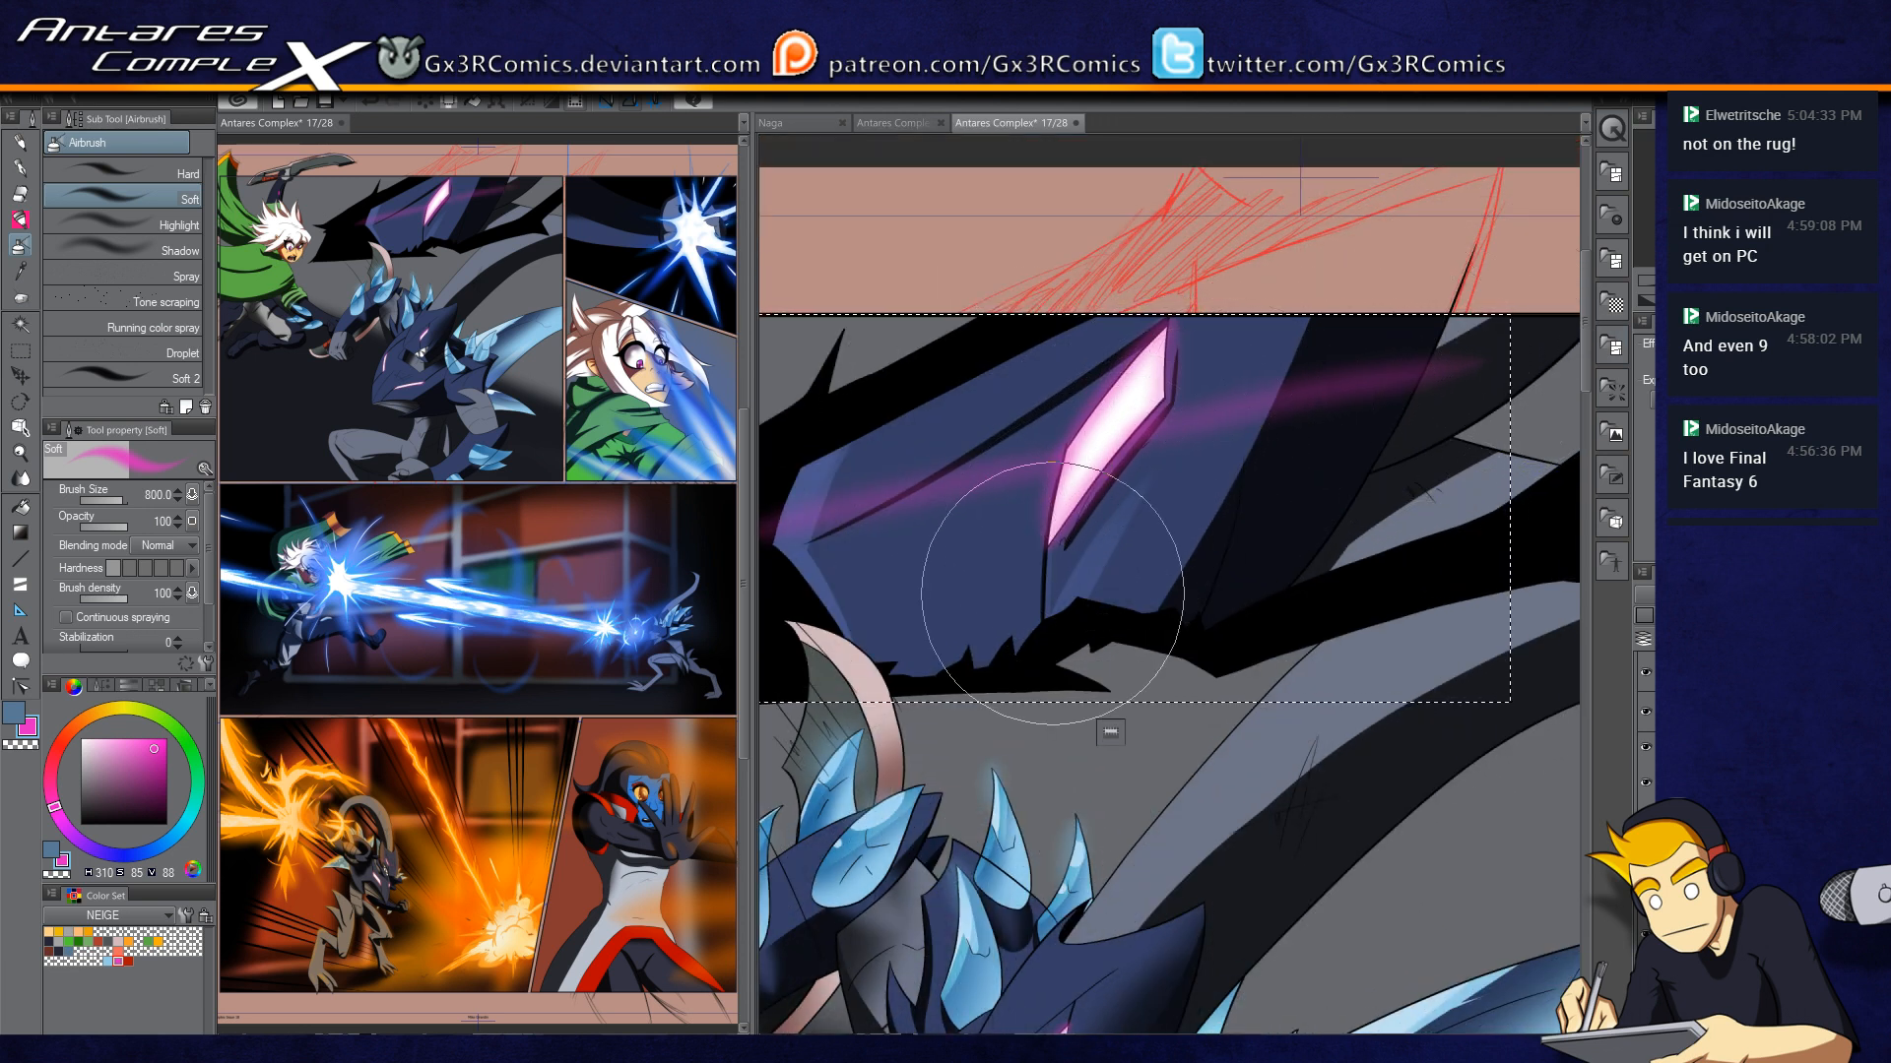
pyautogui.hotkey('ctrl', 'd')
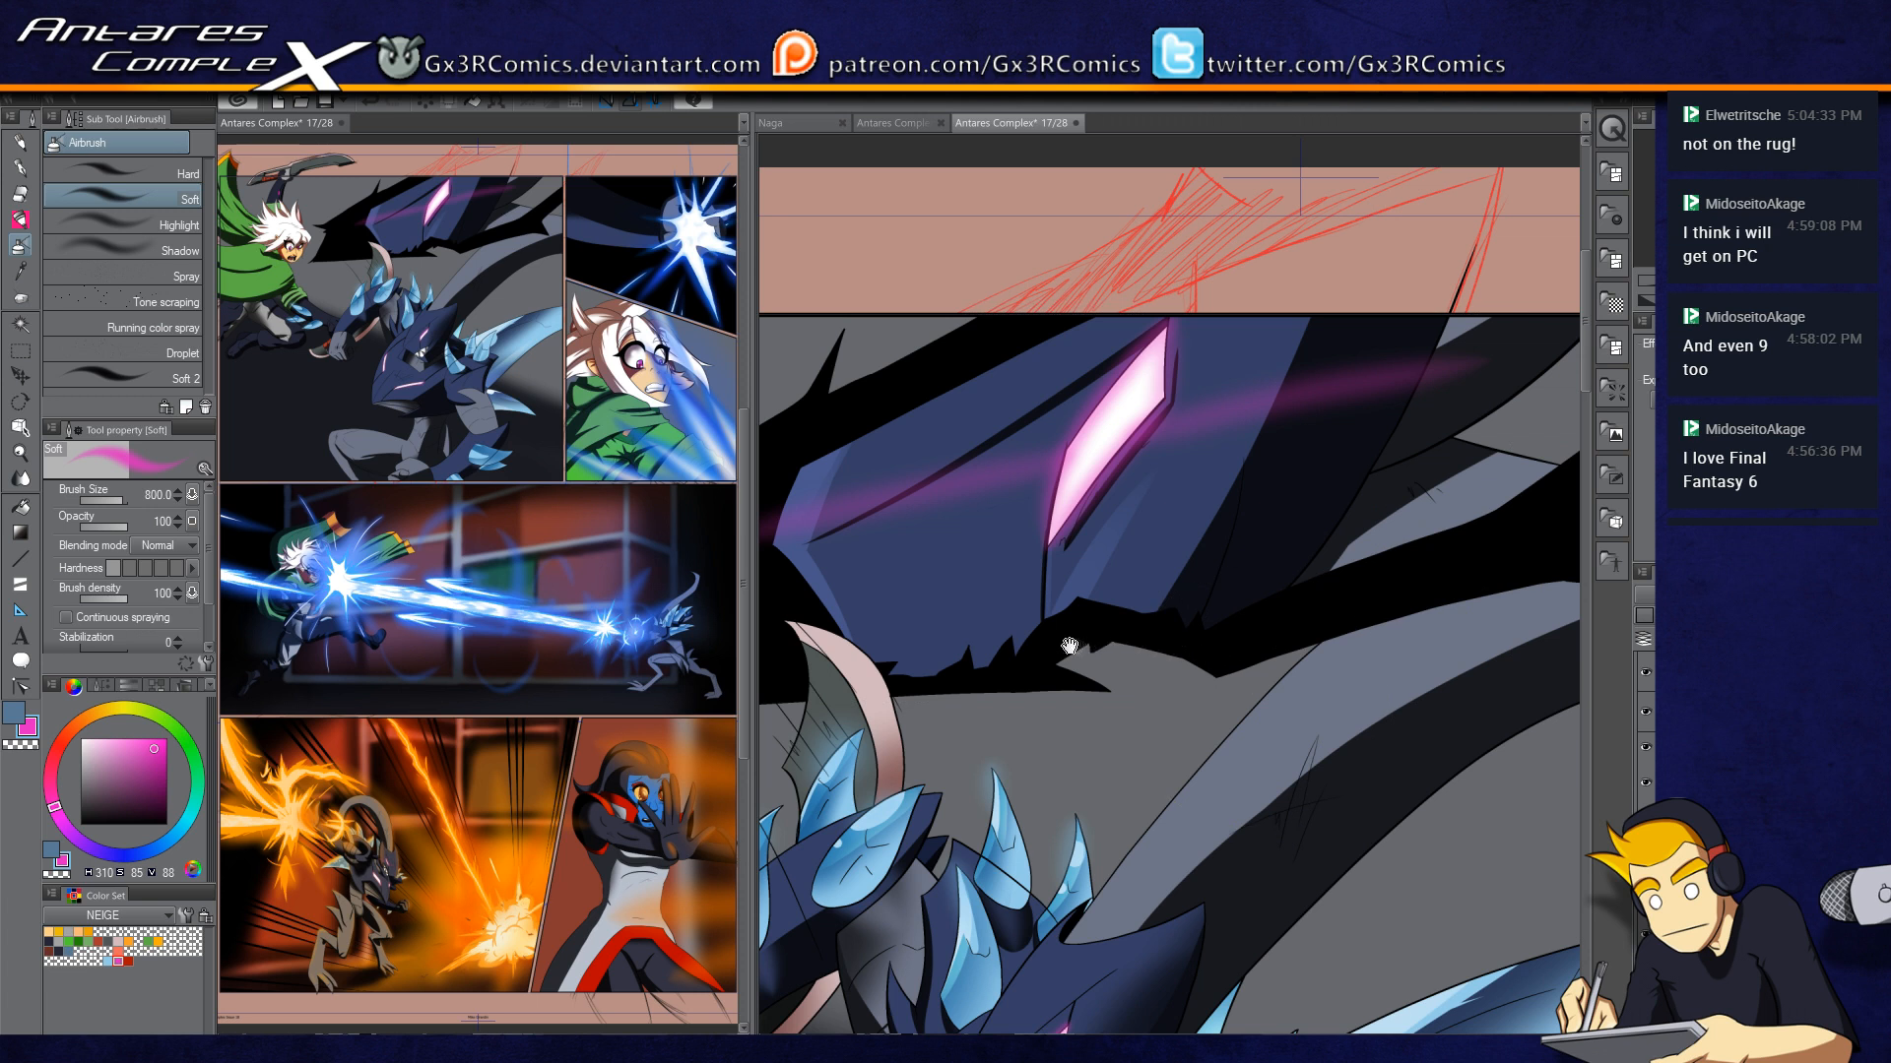
# Step: Choose a more saturated pink and airbrush extra glow along the length of the close-up eye, undoing the overly strong strokes
pyautogui.moveTo(1111, 596); pyautogui.dragTo(1232, 564)
pyautogui.moveTo(1280, 642); pyautogui.dragTo(1263, 606)
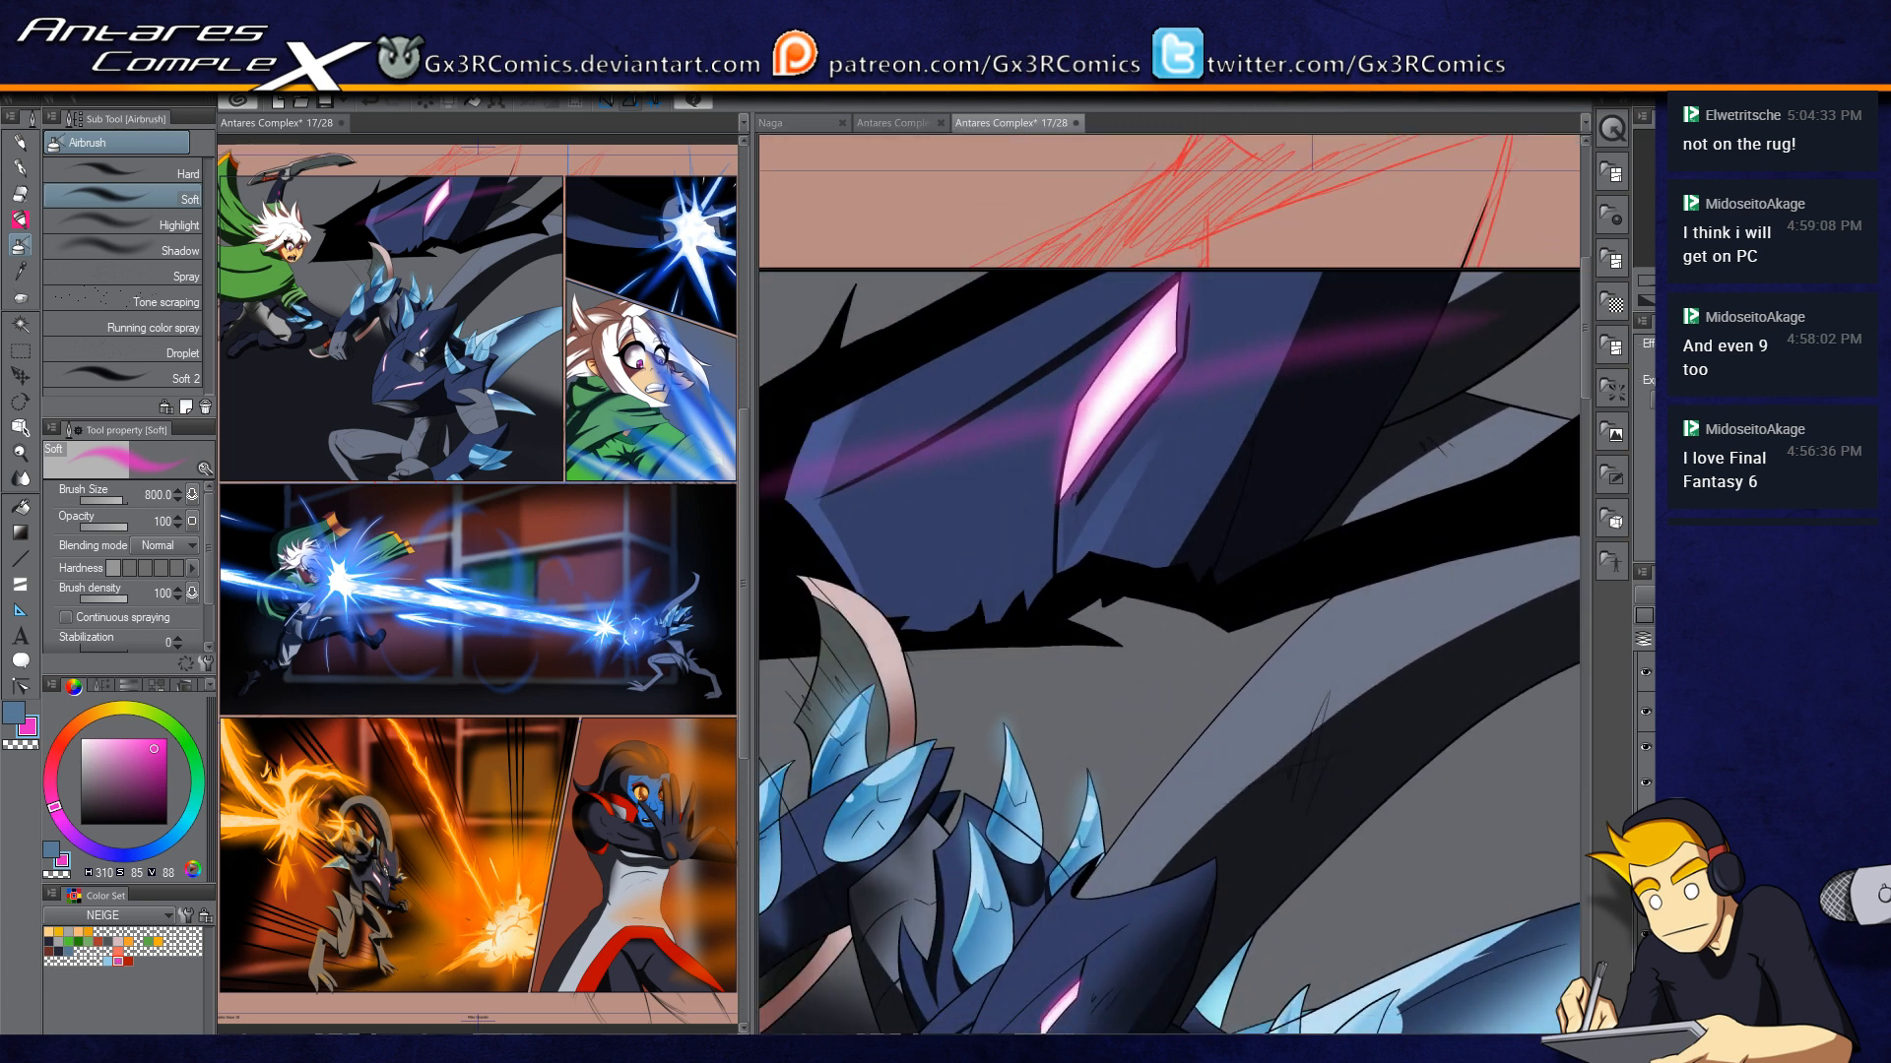
pyautogui.click(163, 745)
pyautogui.moveTo(1152, 416); pyautogui.dragTo(1133, 438)
pyautogui.moveTo(1120, 334); pyautogui.dragTo(1083, 464)
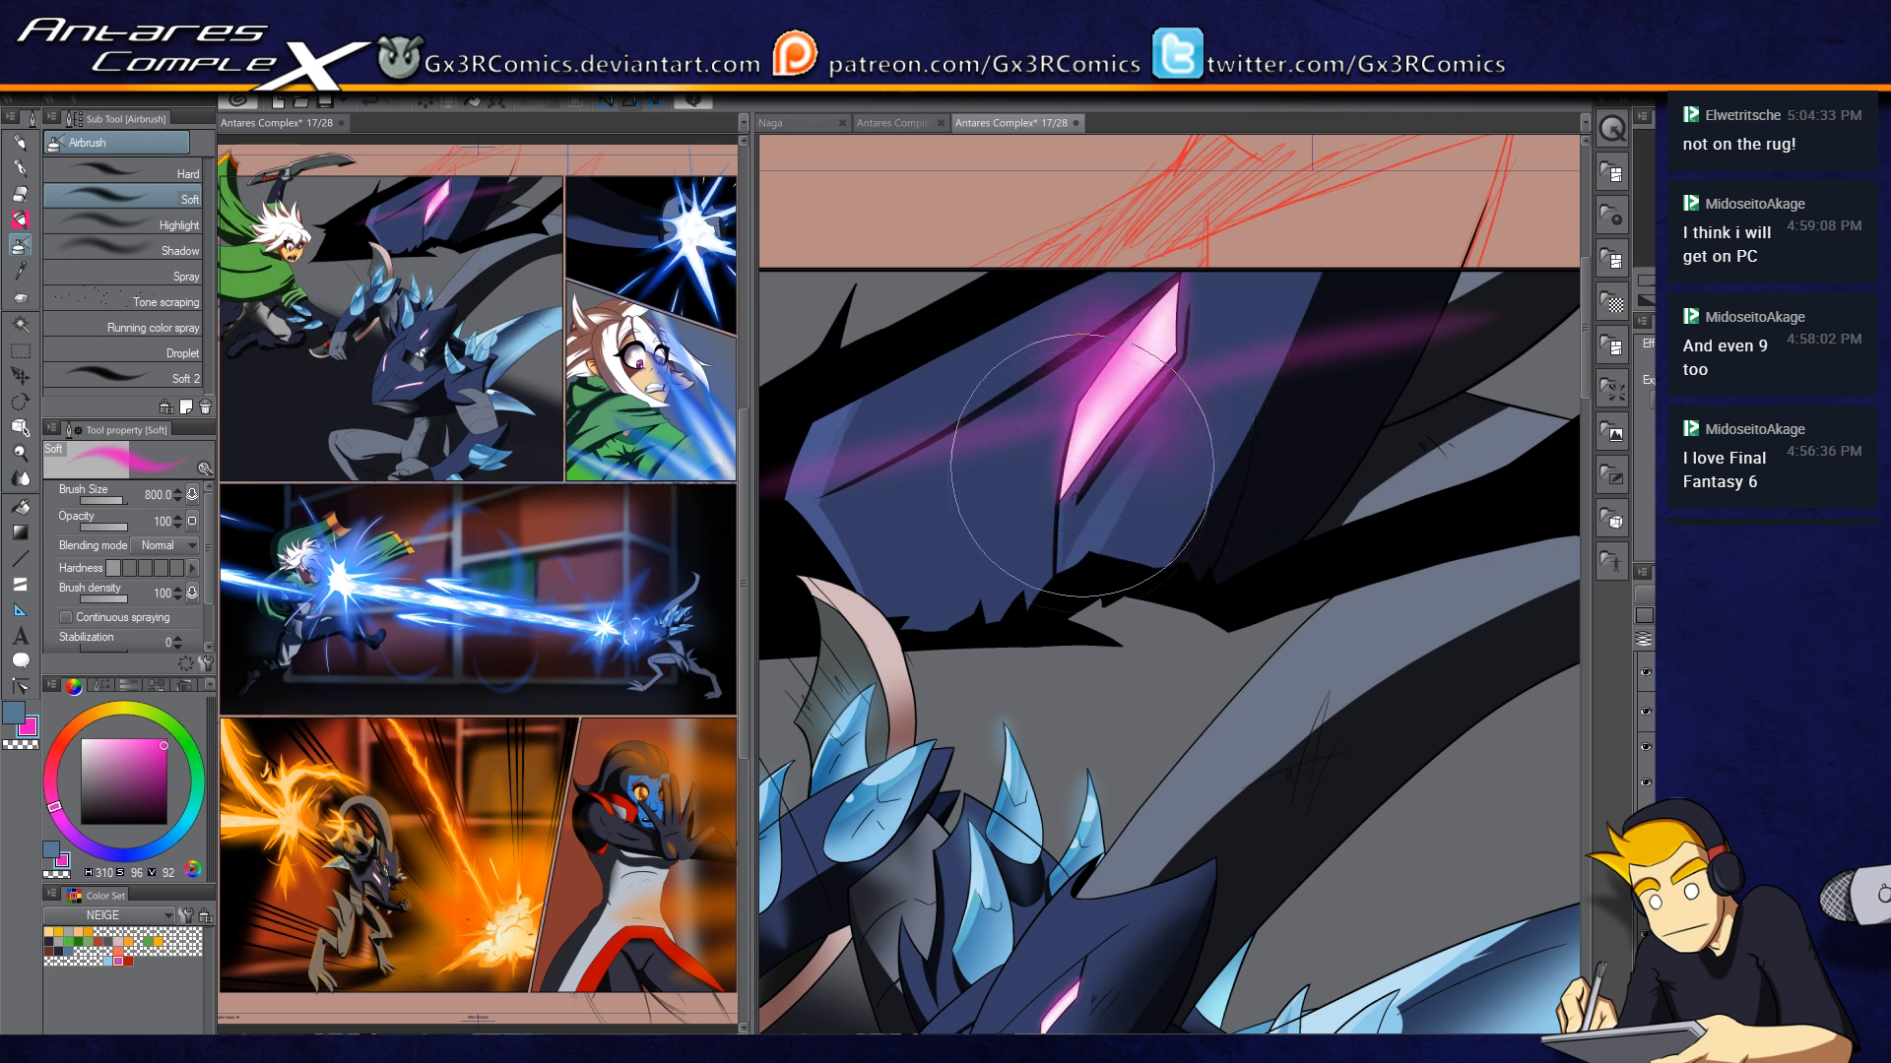
pyautogui.hotkey('ctrl', 'z')
pyautogui.moveTo(1161, 405); pyautogui.dragTo(1133, 439)
pyautogui.hotkey('ctrl', 'z')
pyautogui.moveTo(1187, 361); pyautogui.dragTo(1088, 481)
pyautogui.moveTo(1184, 340); pyautogui.dragTo(1082, 484)
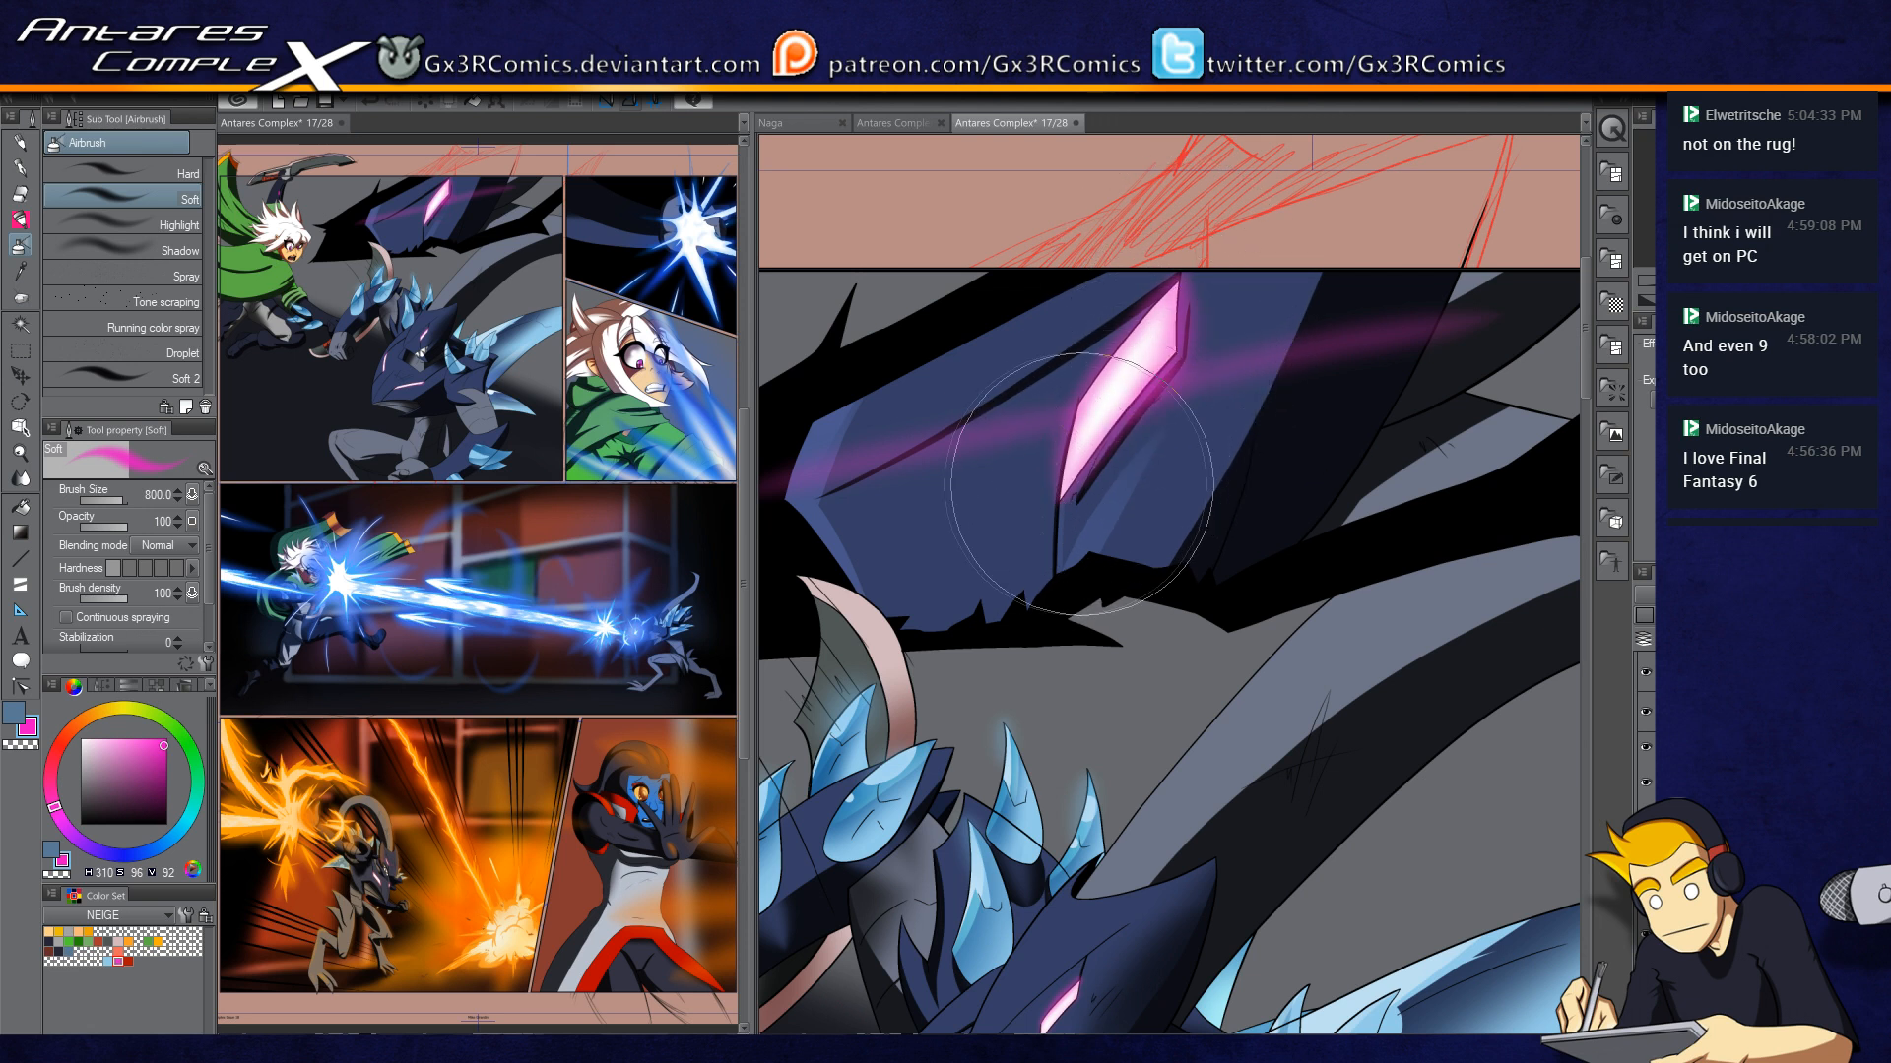
# Step: Close the second window showing the whole comic page
pyautogui.moveTo(929, 794); pyautogui.dragTo(1103, 463)
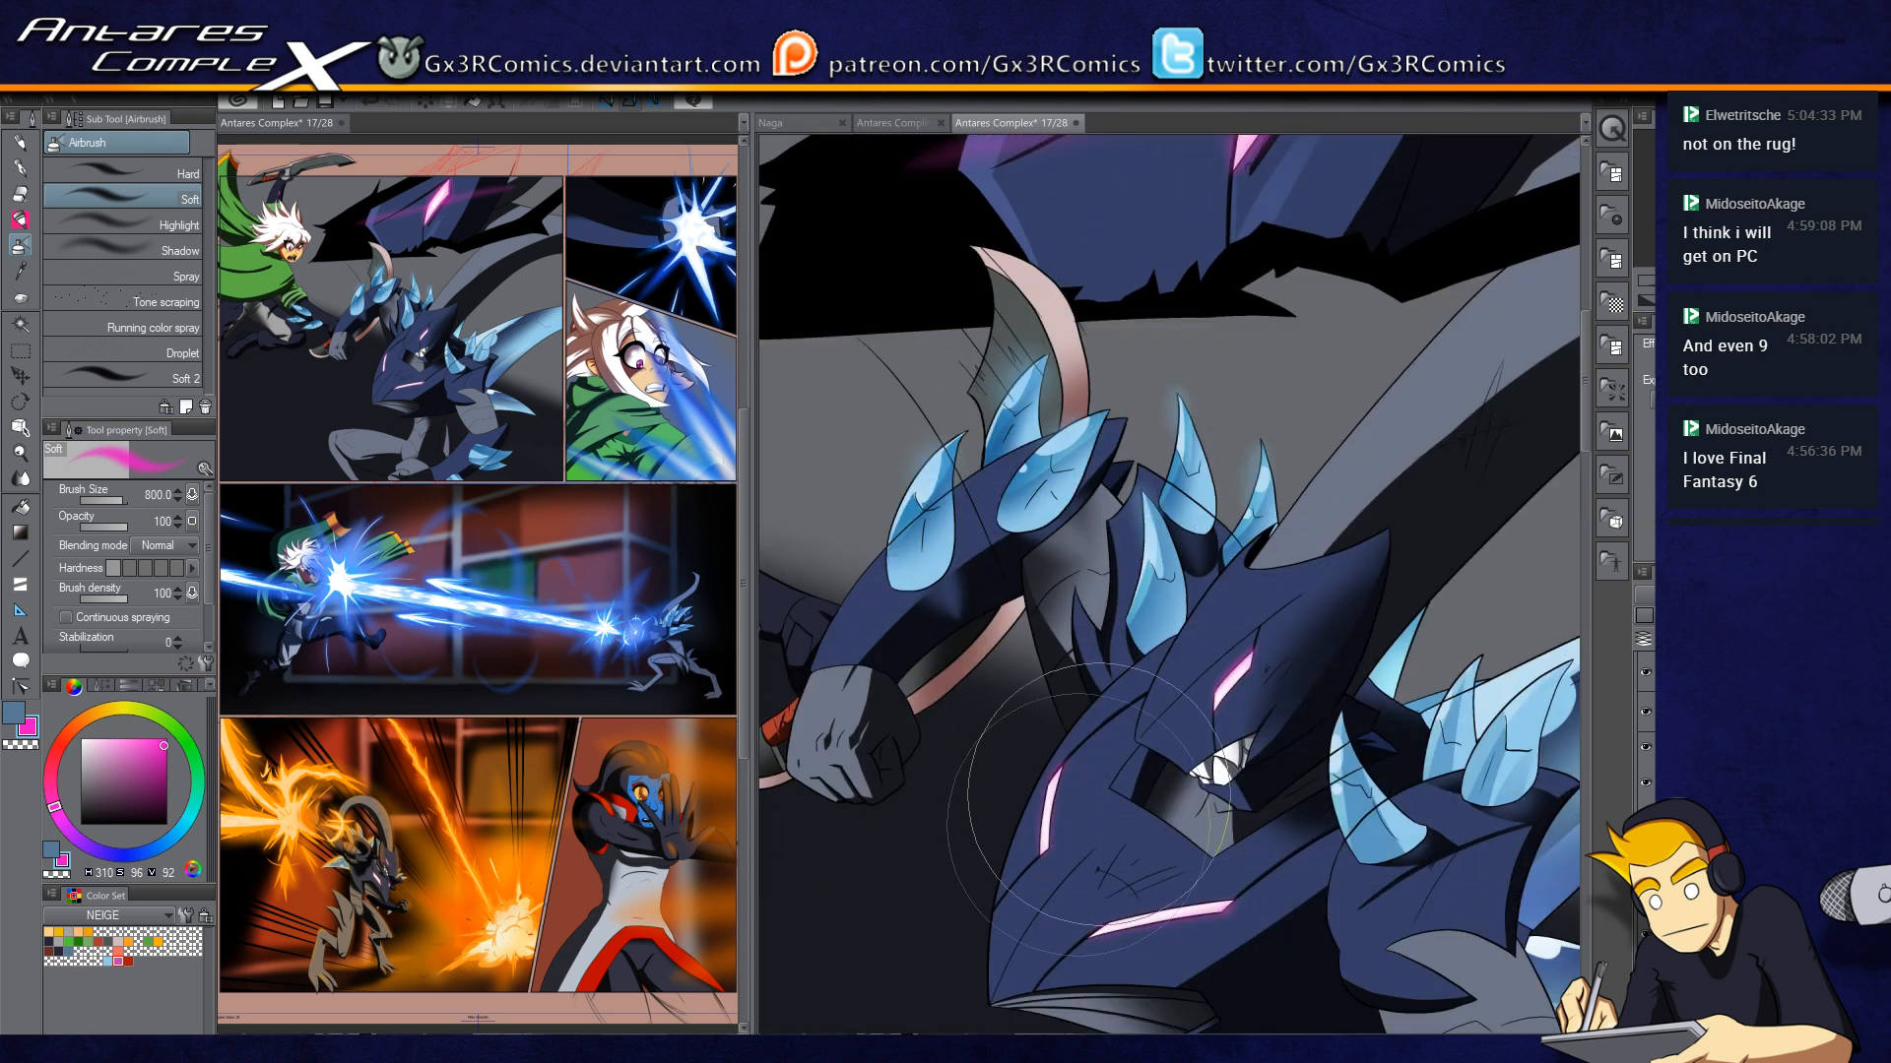
pyautogui.scroll(-1, 1017, 894)
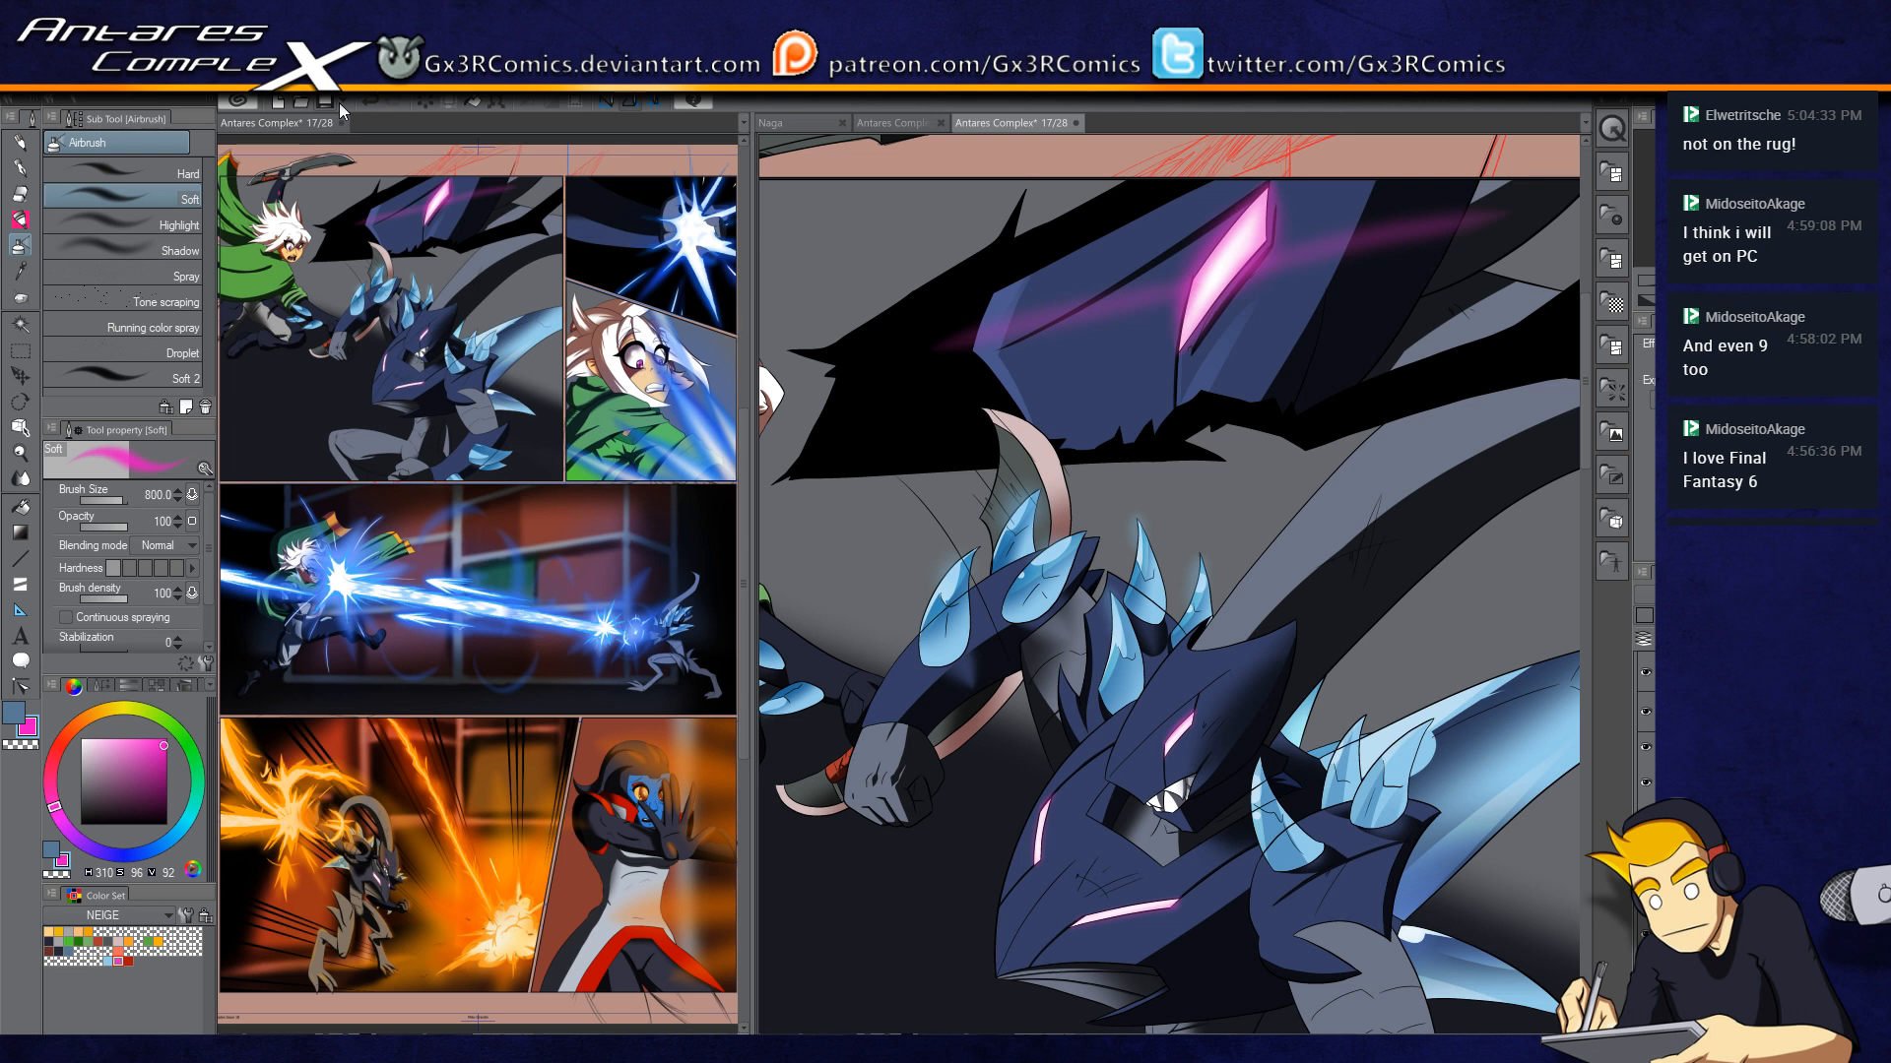
pyautogui.click(338, 121)
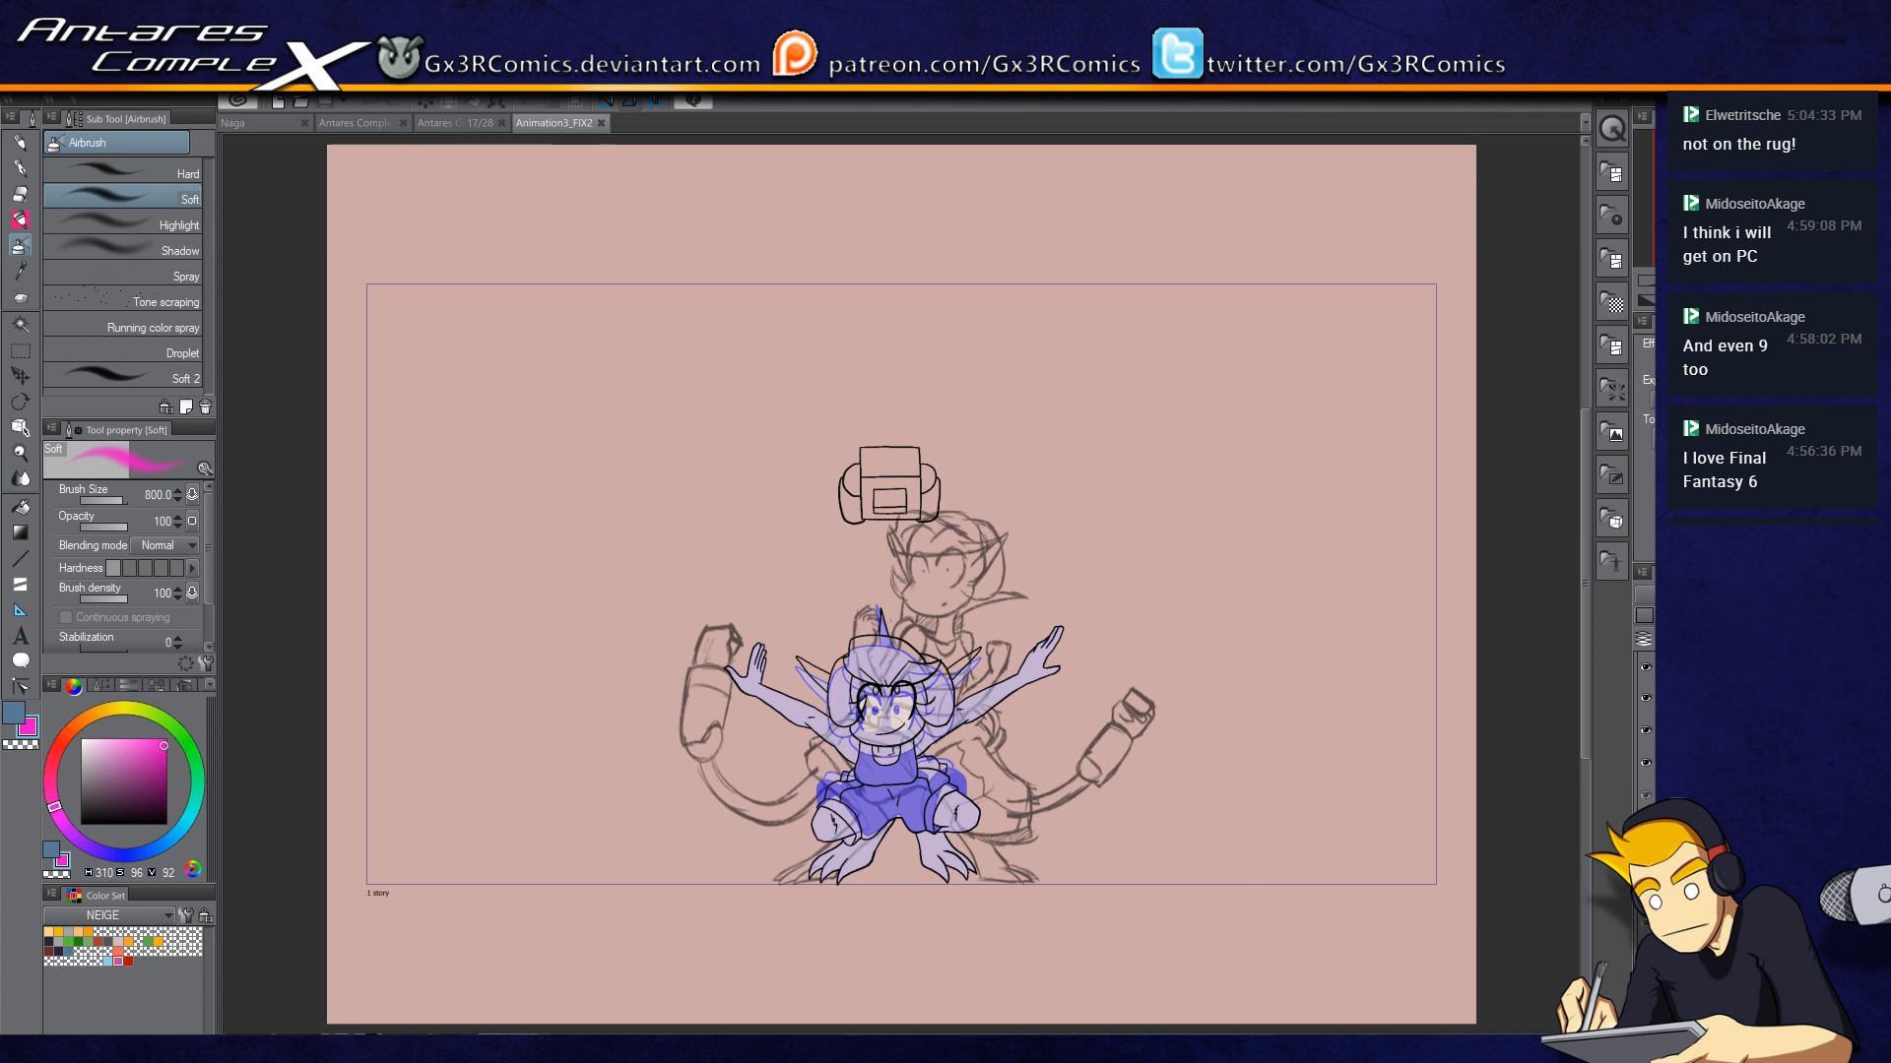
# Step: Show the timeline of the Animation3_FIX2 document and go to frame 1
pyautogui.click(226, 1050)
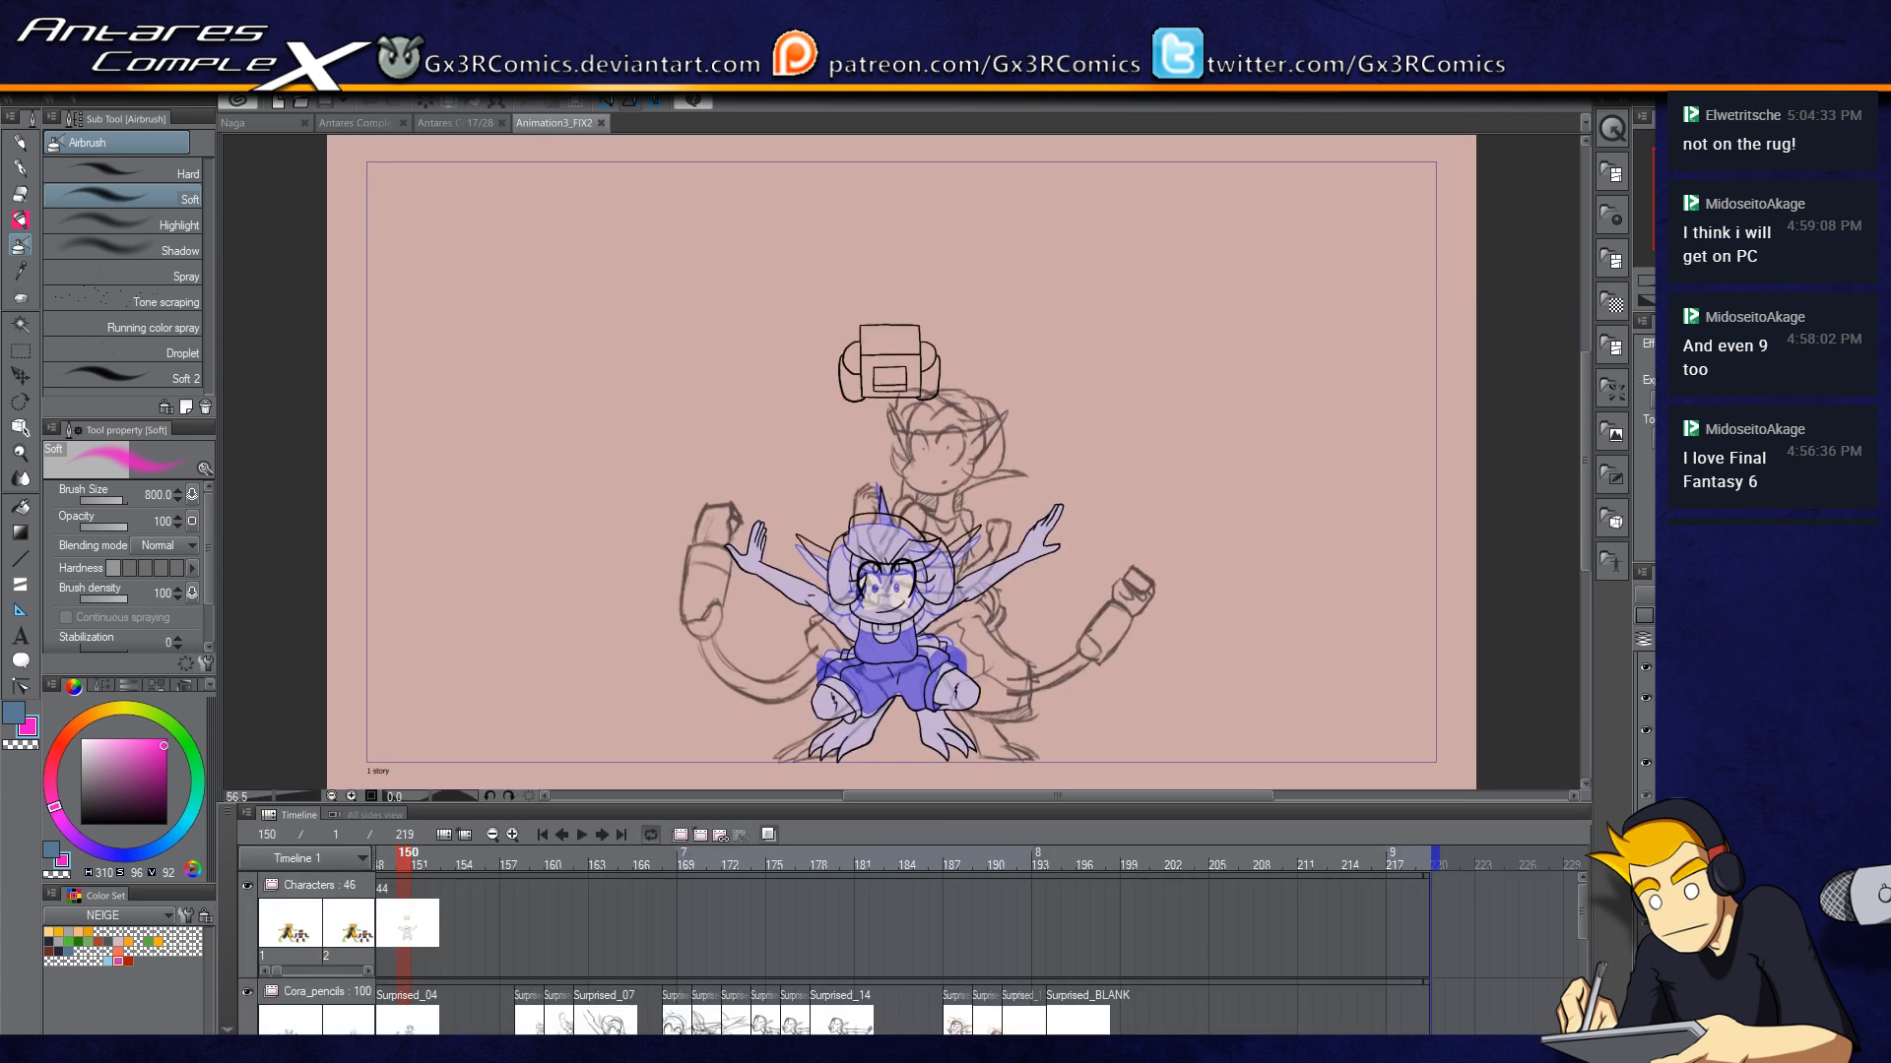
pyautogui.moveTo(1299, 1046)
pyautogui.mouseDown()
pyautogui.moveTo(516, 1046)
pyautogui.moveTo(533, 1046)
pyautogui.mouseUp()
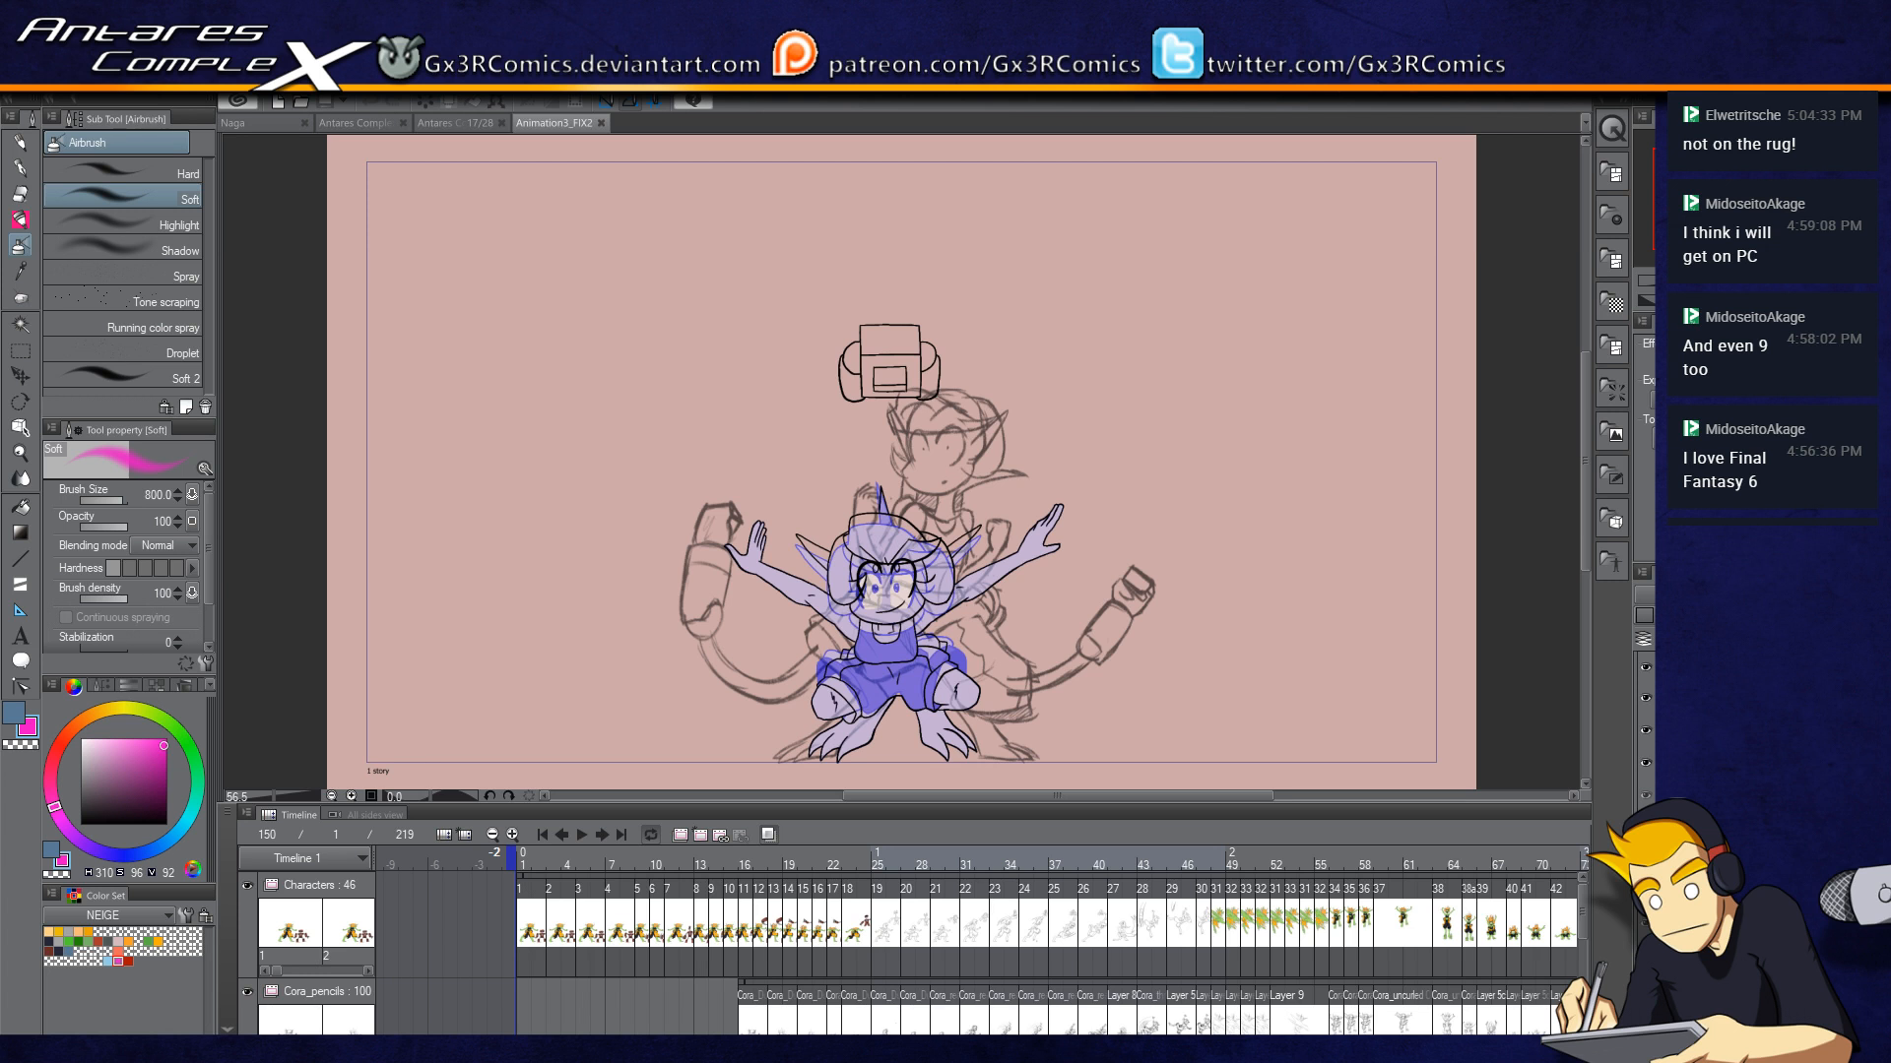
pyautogui.click(525, 867)
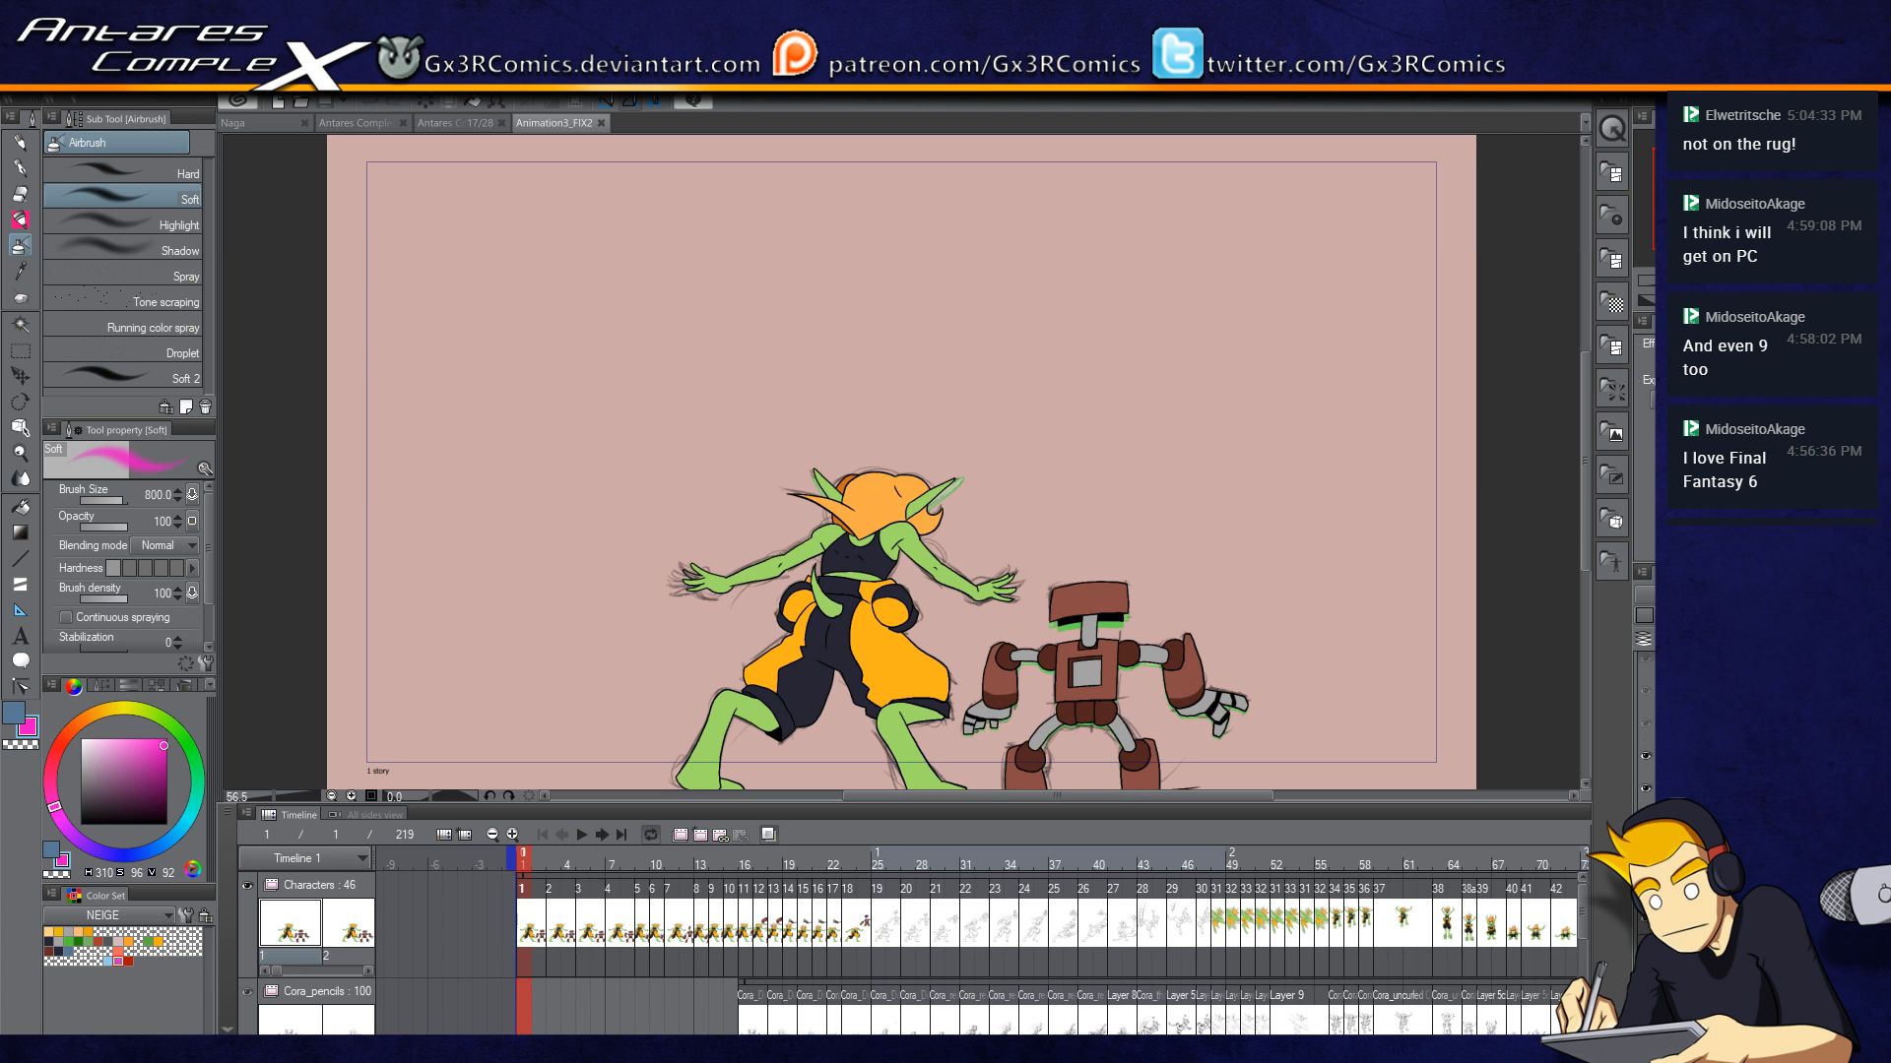
# Step: Paint a dark shadow on the lower part of the goblin's right hip pouch in frame 1 with the SOFT BRUSH at size 200
pyautogui.scroll(1, 869, 628)
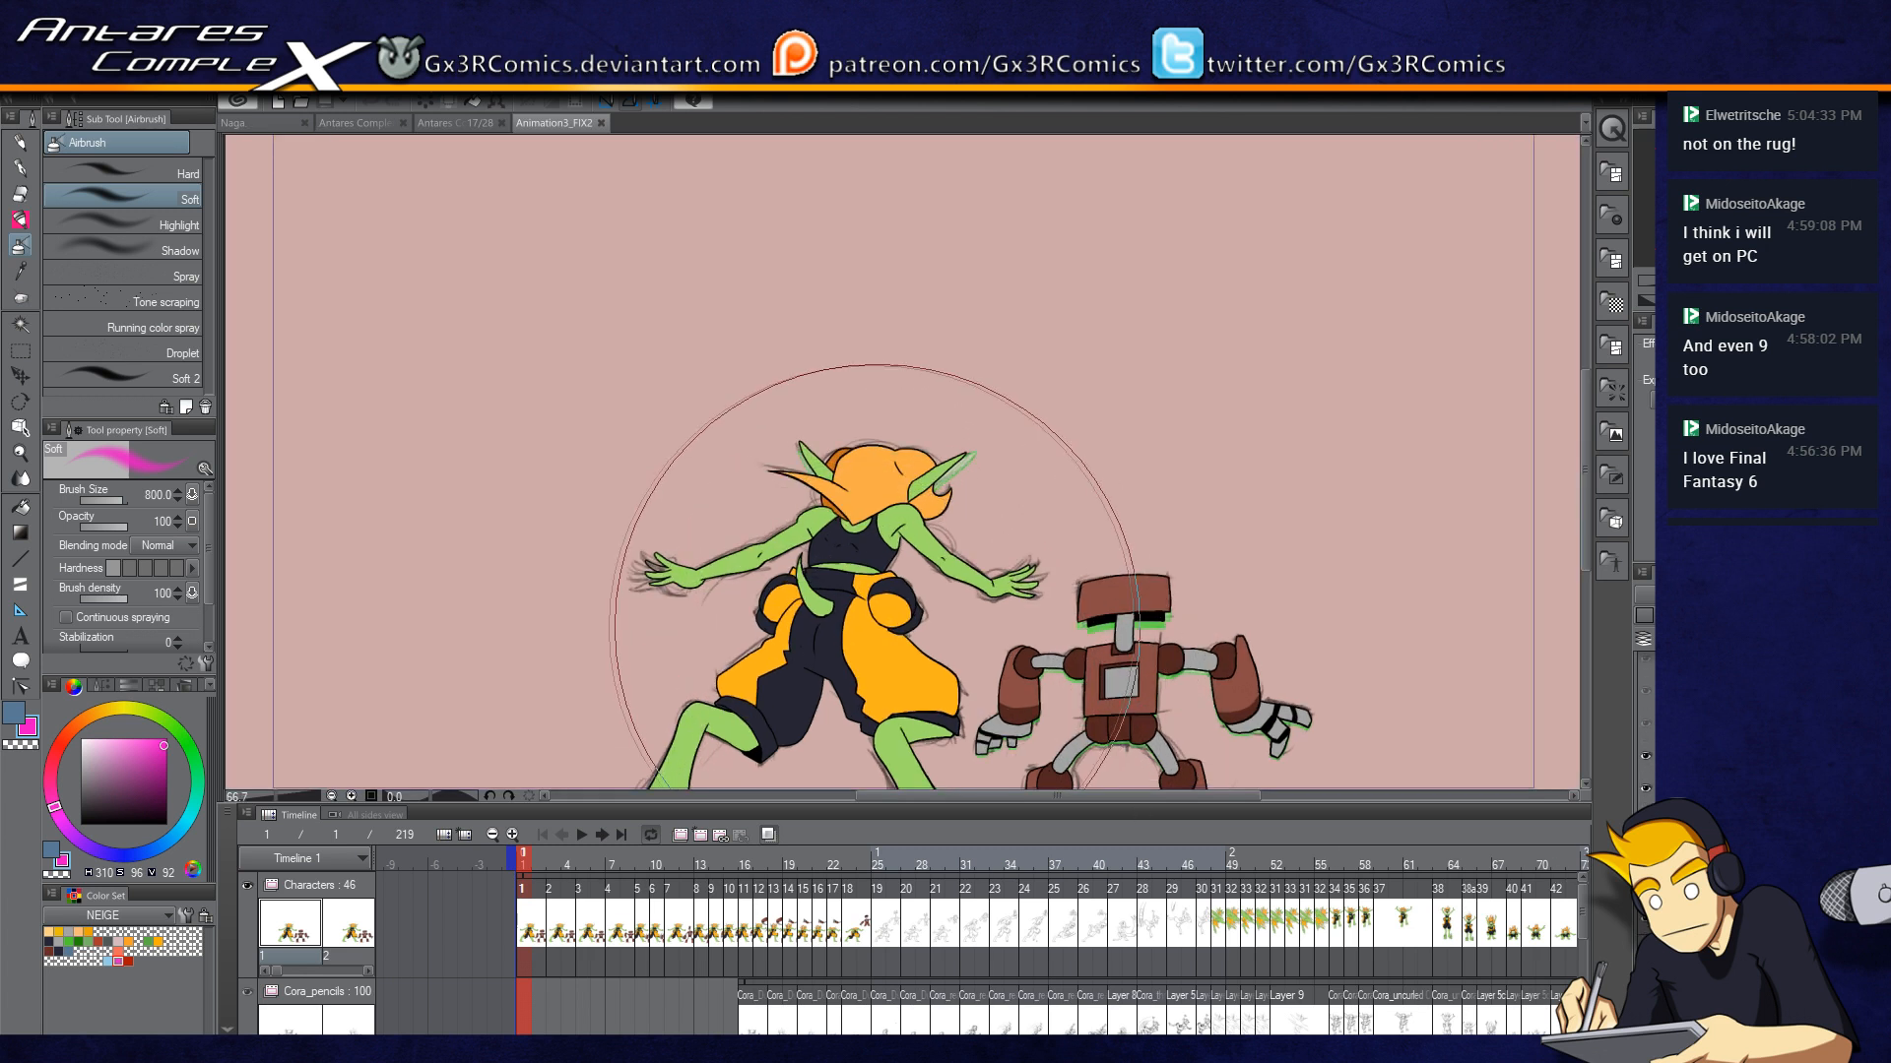
pyautogui.click(59, 951)
pyautogui.press('p')
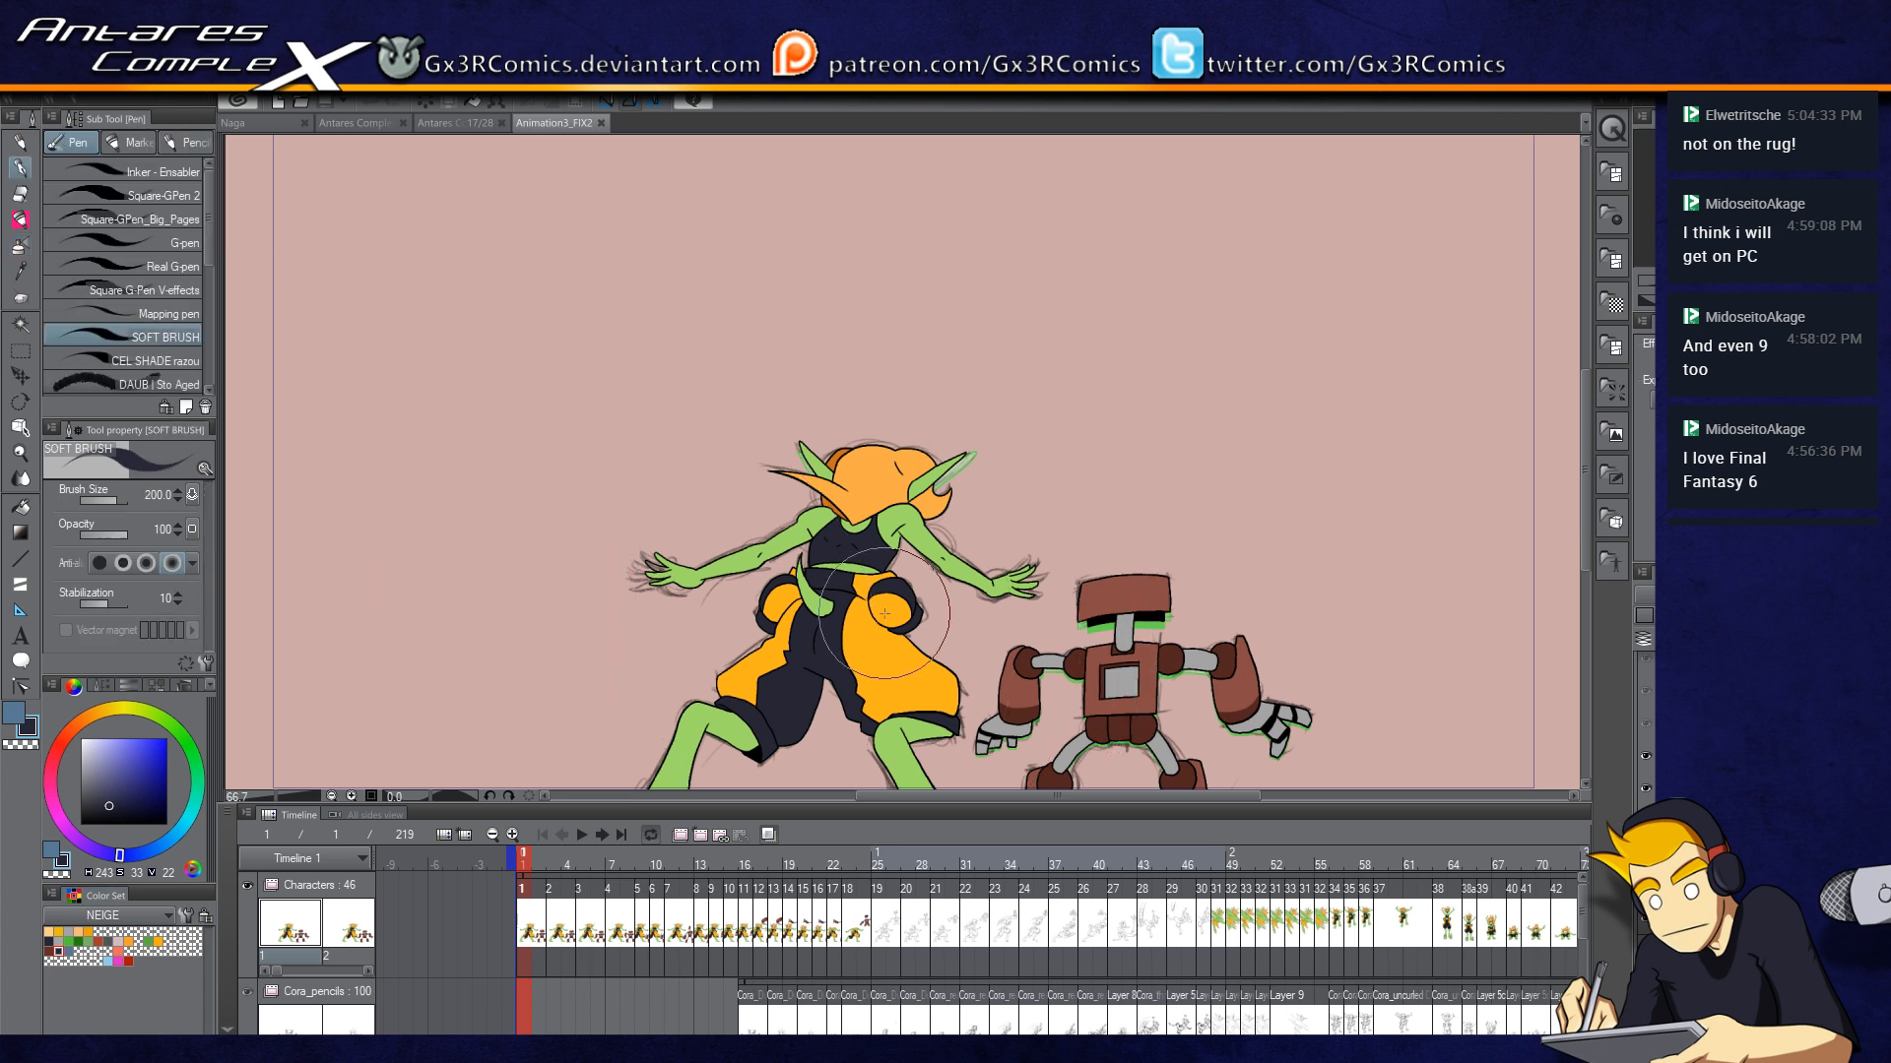
pyautogui.scroll(3, 885, 613)
pyautogui.moveTo(858, 603)
pyautogui.mouseDown()
pyautogui.moveTo(914, 628)
pyautogui.moveTo(941, 580)
pyautogui.moveTo(903, 639)
pyautogui.moveTo(953, 612)
pyautogui.mouseUp()
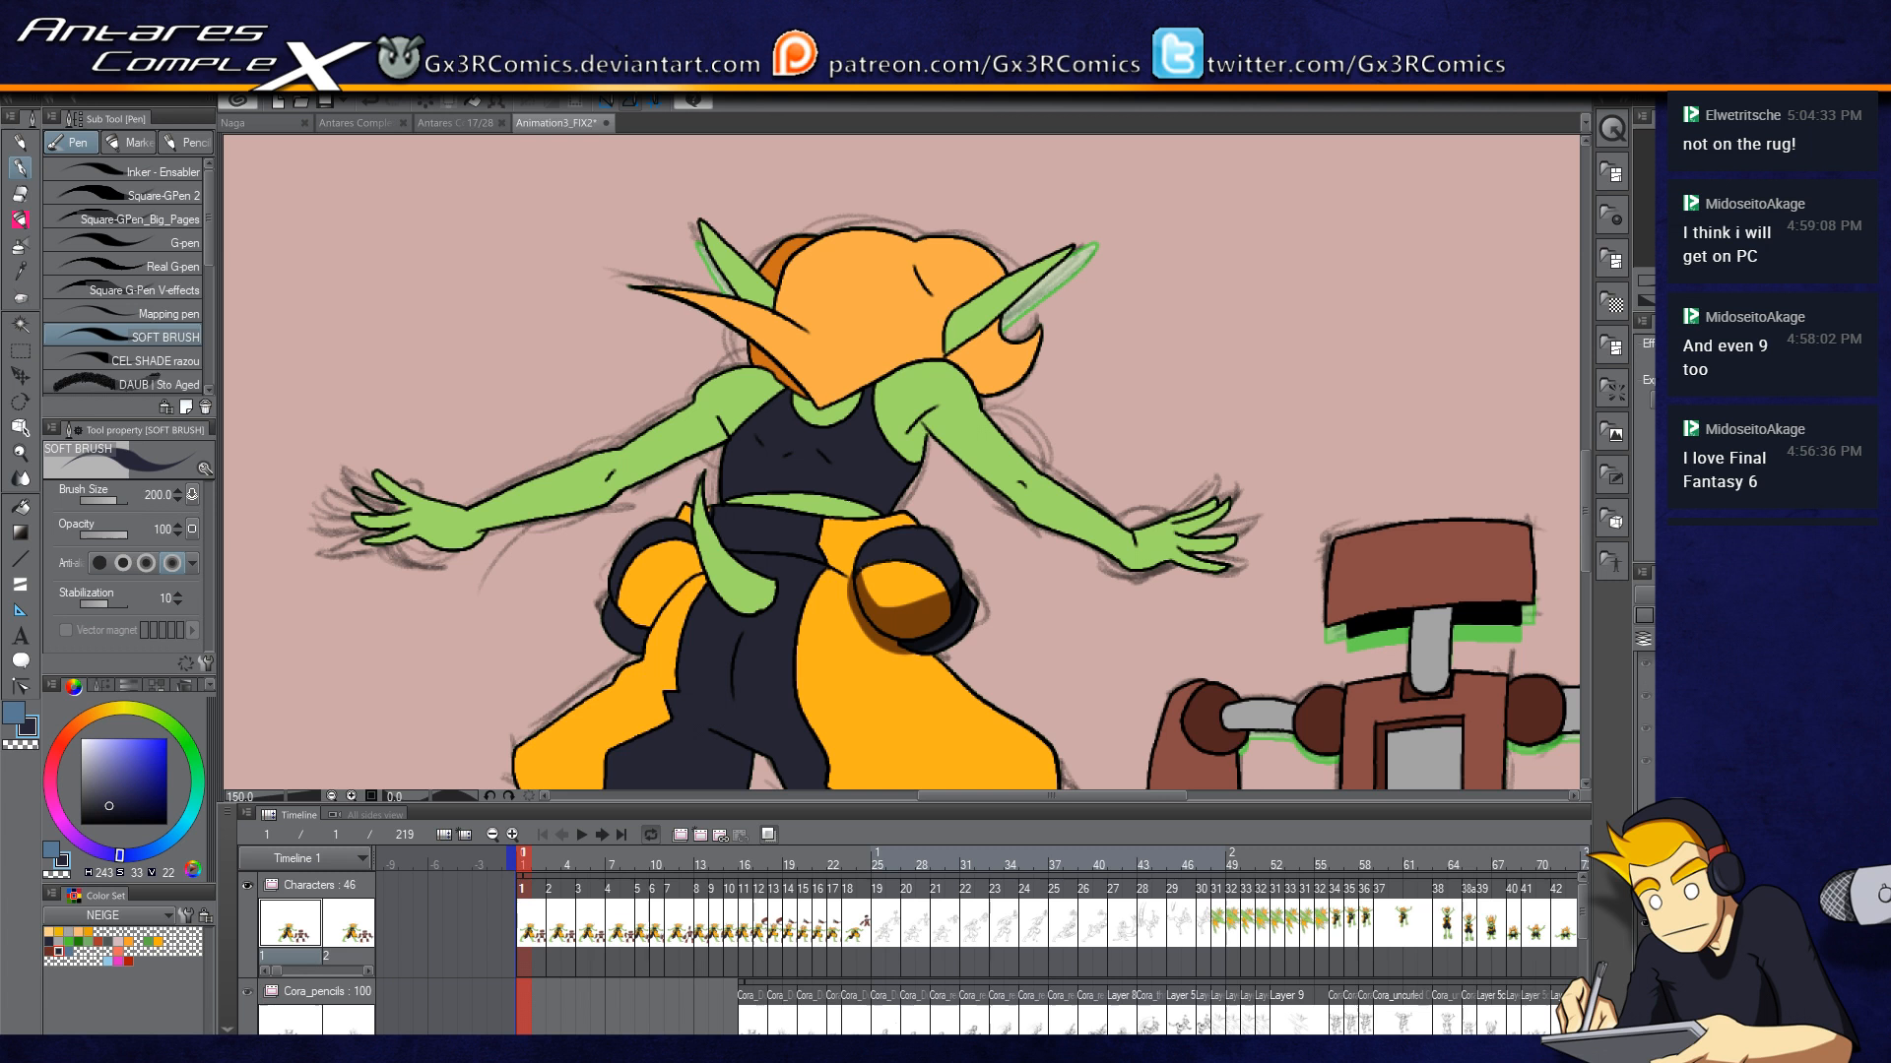
# Step: Compare the second cel at frame 3 with frame 1, trying and undoing a shadow stroke on the right hip pouch
pyautogui.press('.')
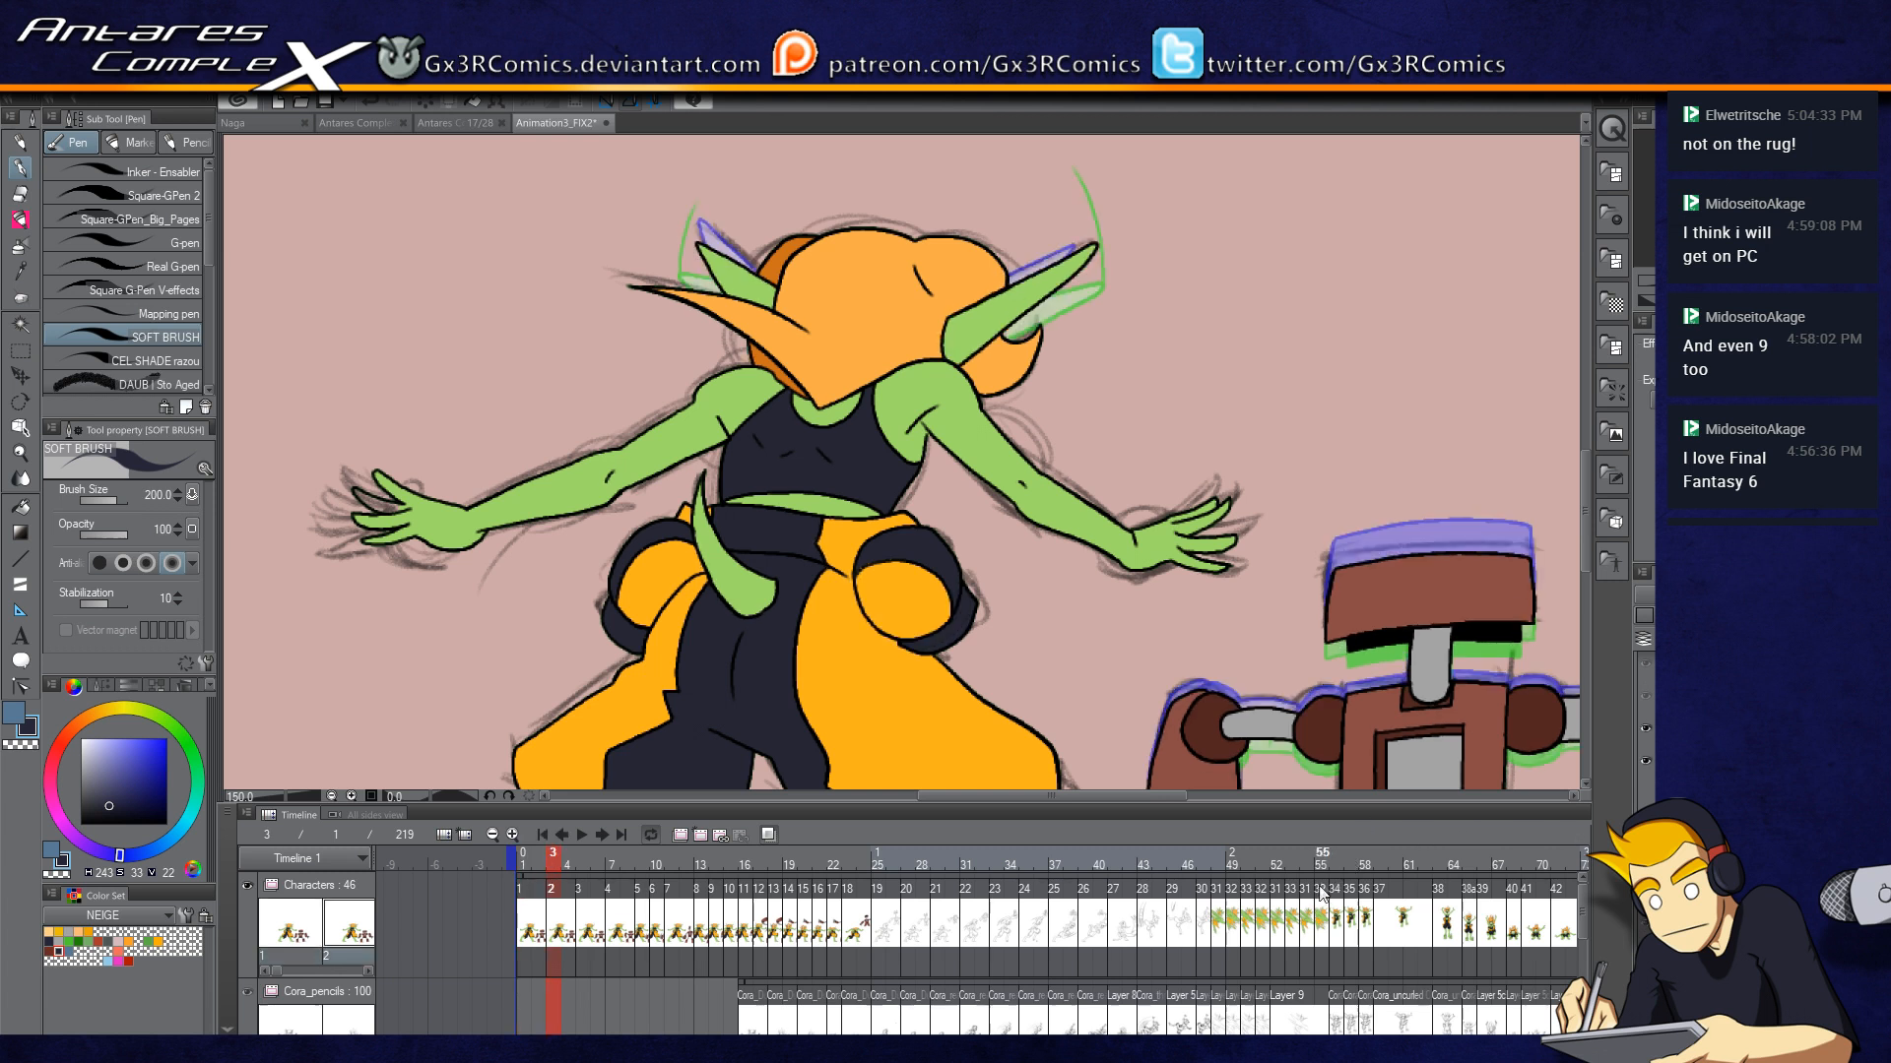
pyautogui.click(769, 835)
pyautogui.click(770, 835)
pyautogui.moveTo(921, 630); pyautogui.dragTo(953, 598)
pyautogui.hotkey('ctrl', 'z')
pyautogui.scroll(3, 1646, 724)
pyautogui.scroll(3, 1645, 724)
pyautogui.press('Left')
pyautogui.press('Left')
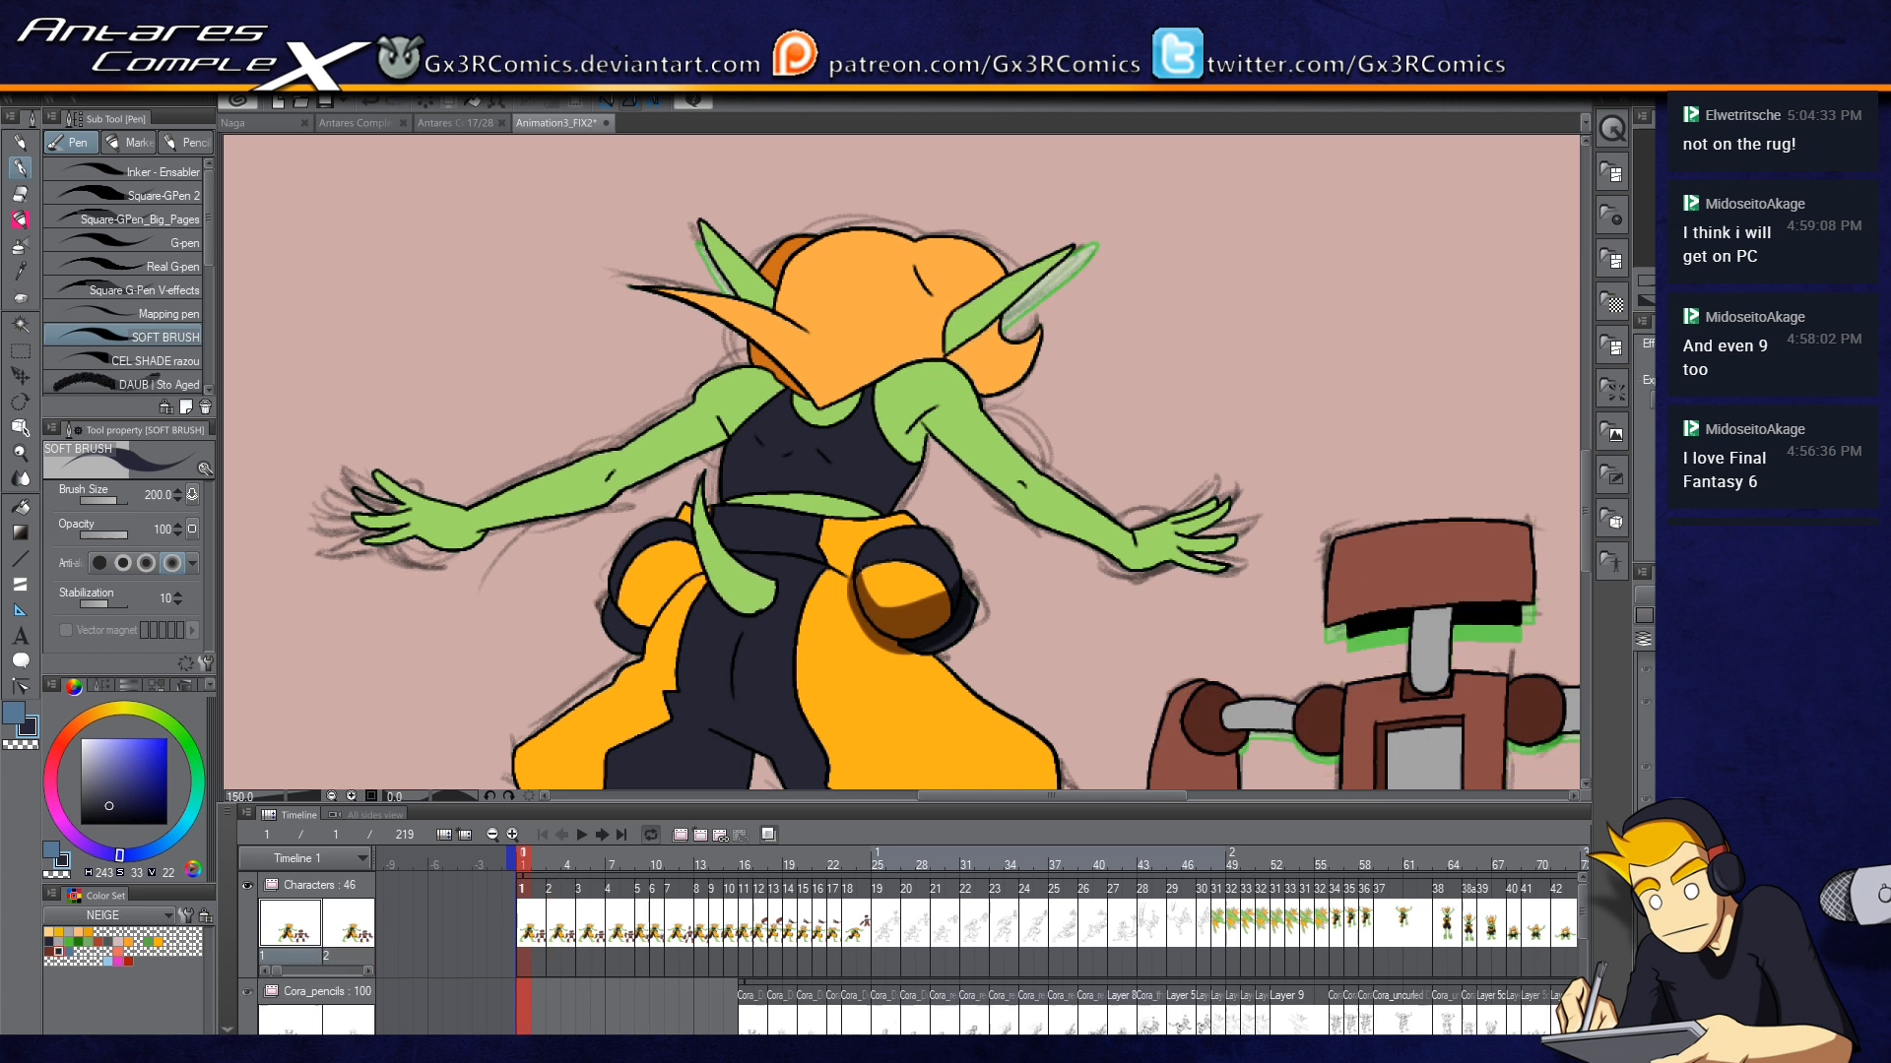
pyautogui.press('Right')
pyautogui.press('Right')
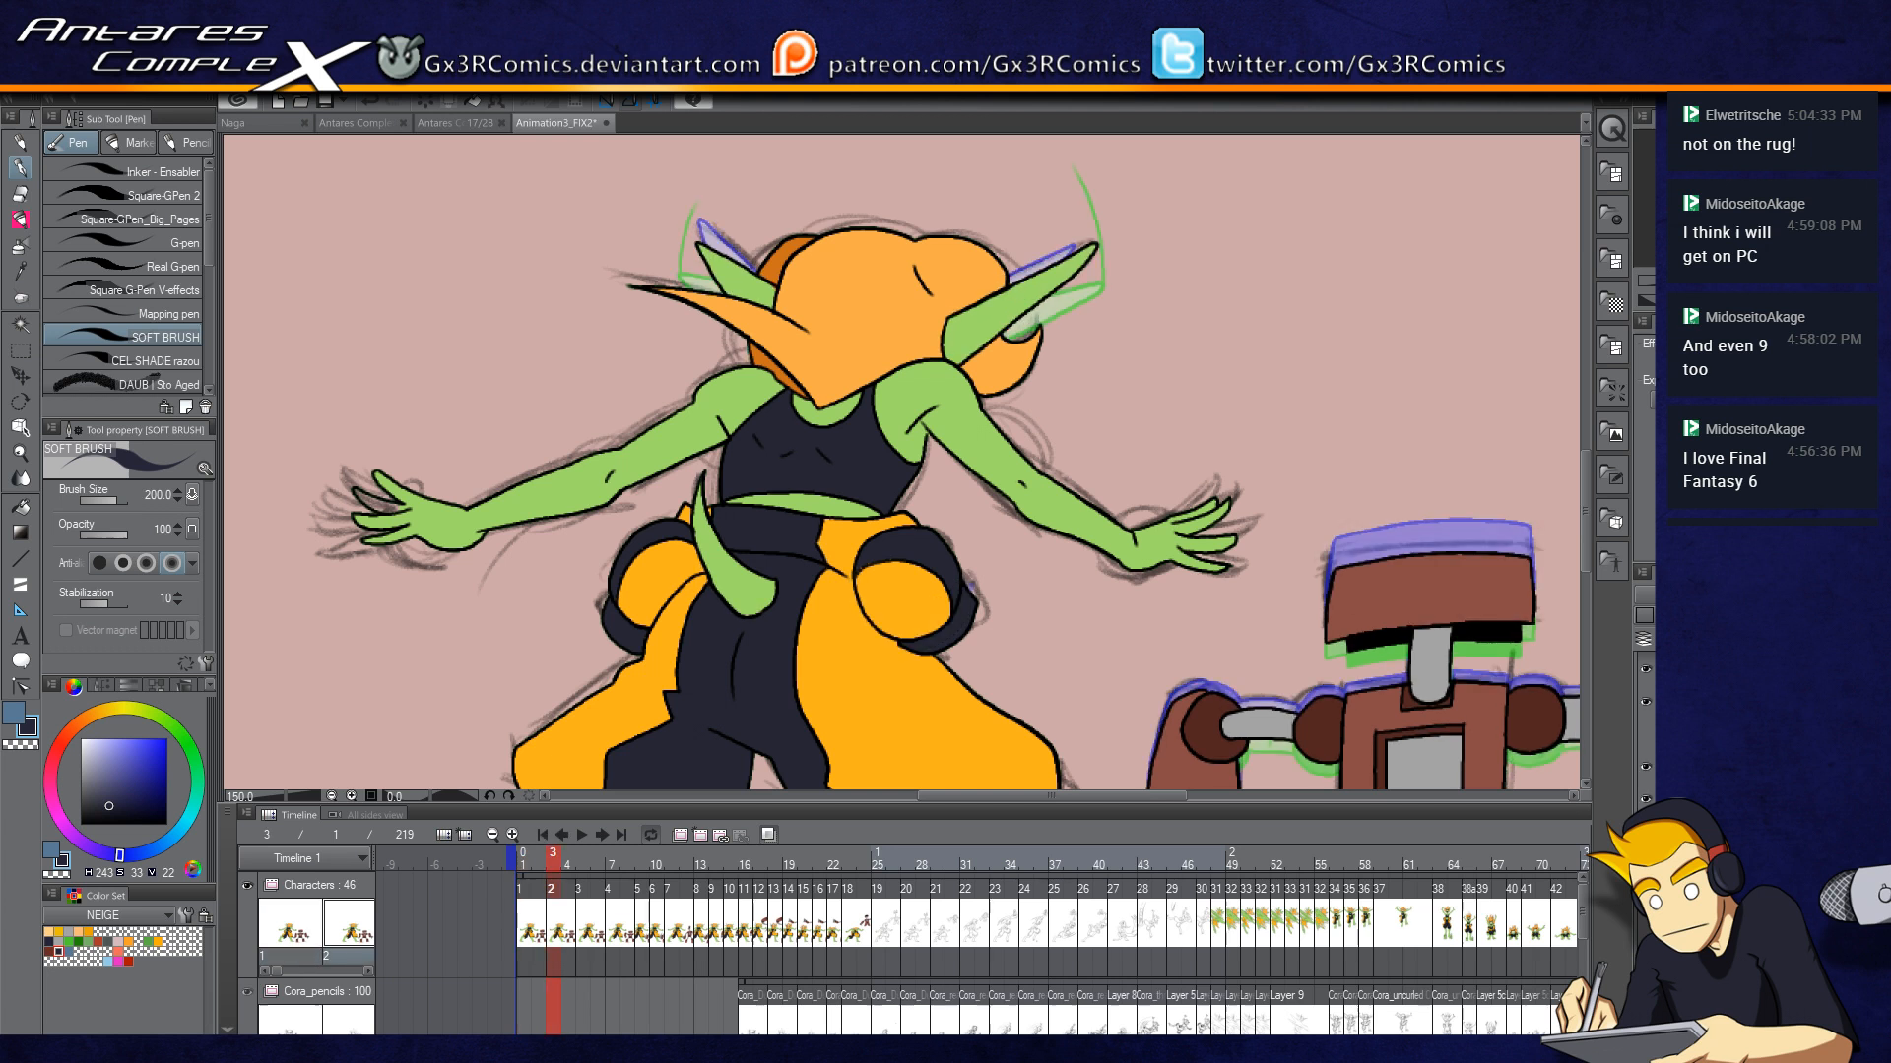
# Step: Remove the colour fill from the second Characters cel, toggling the first cel's fill off and back on
pyautogui.hotkey('ctrl', 'z')
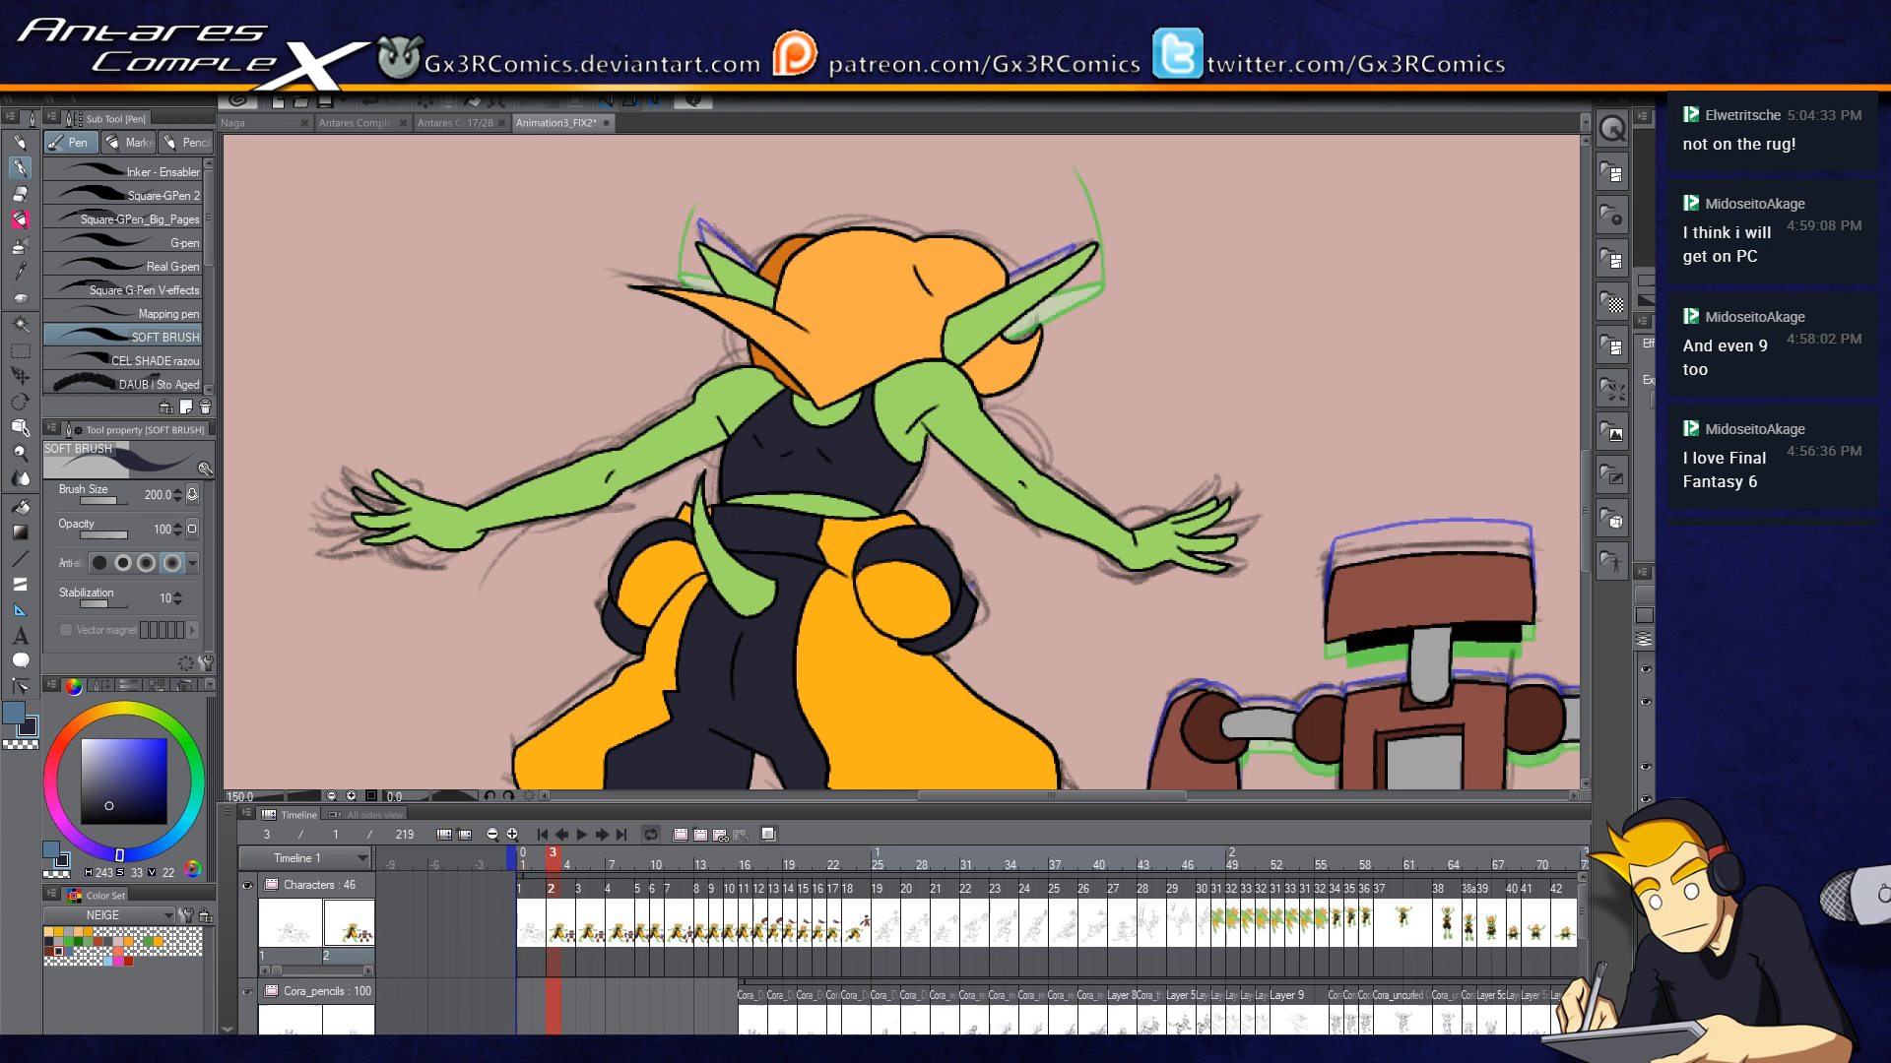
pyautogui.hotkey('ctrl', 'z')
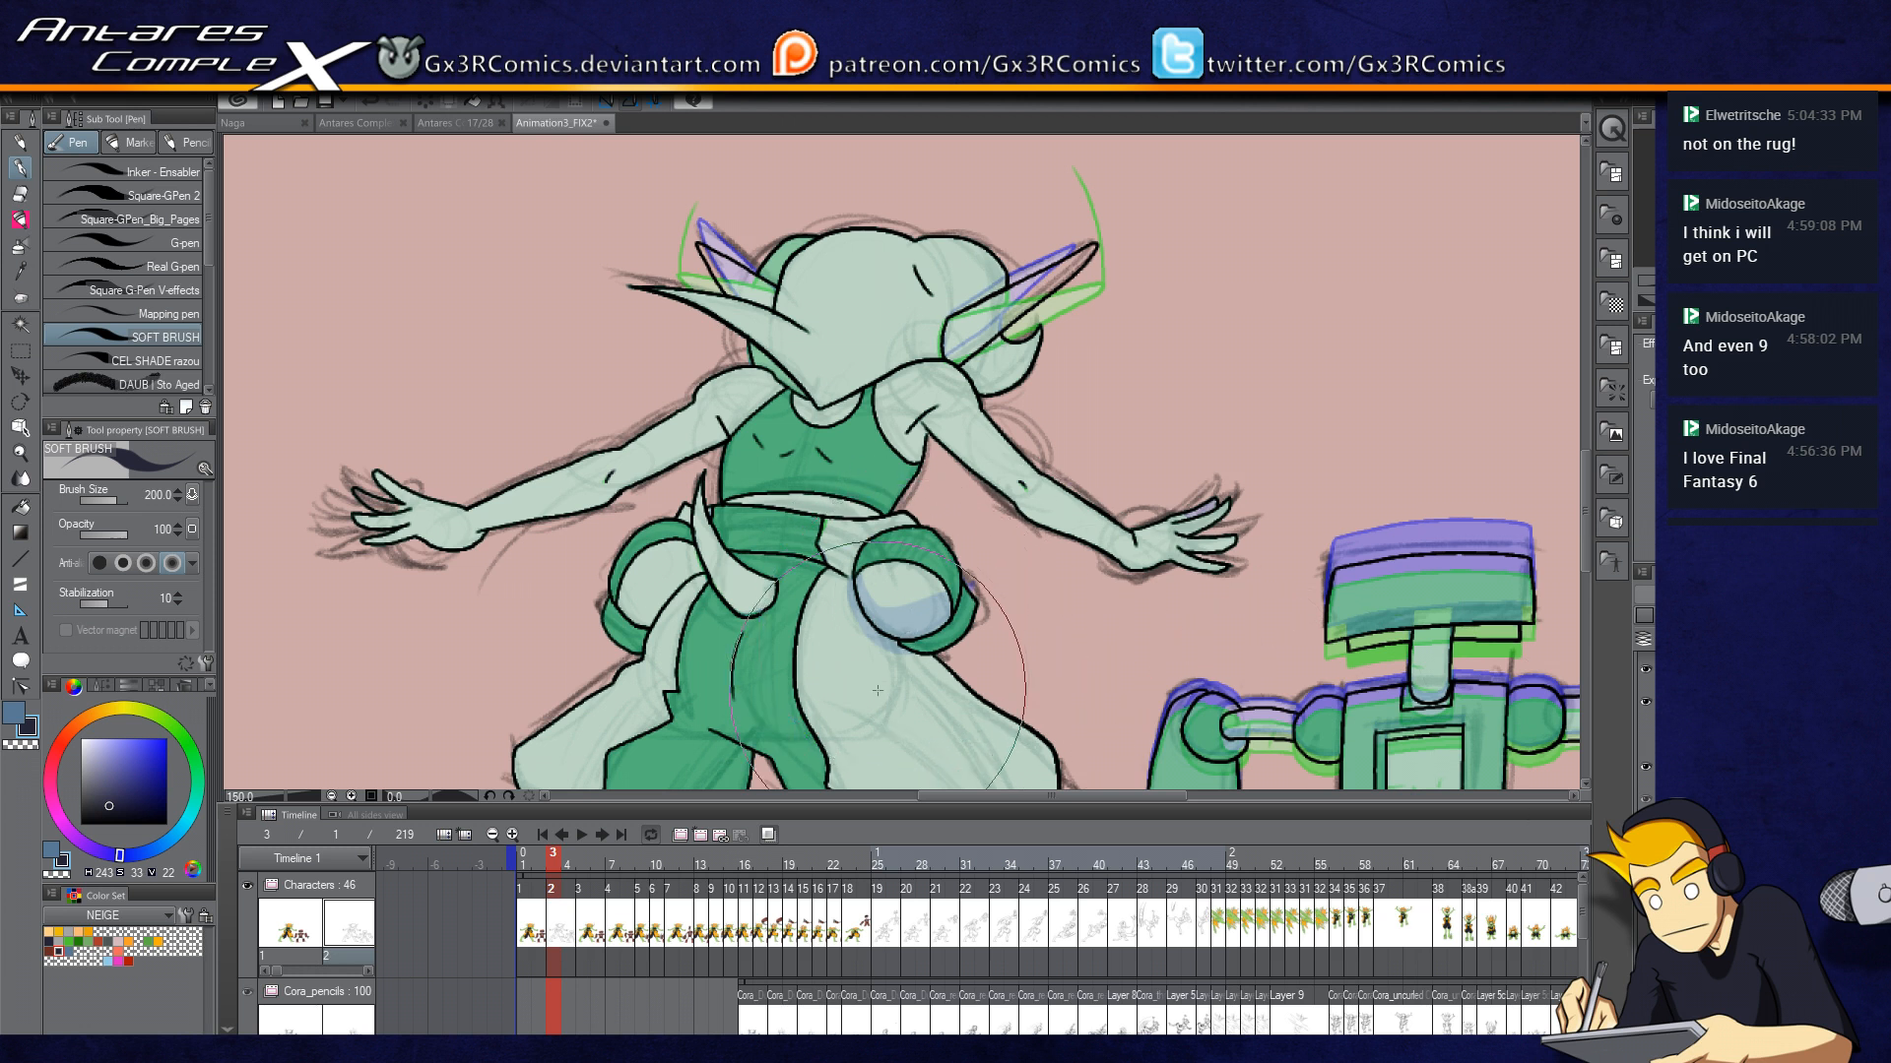
pyautogui.hotkey('ctrl', 'z')
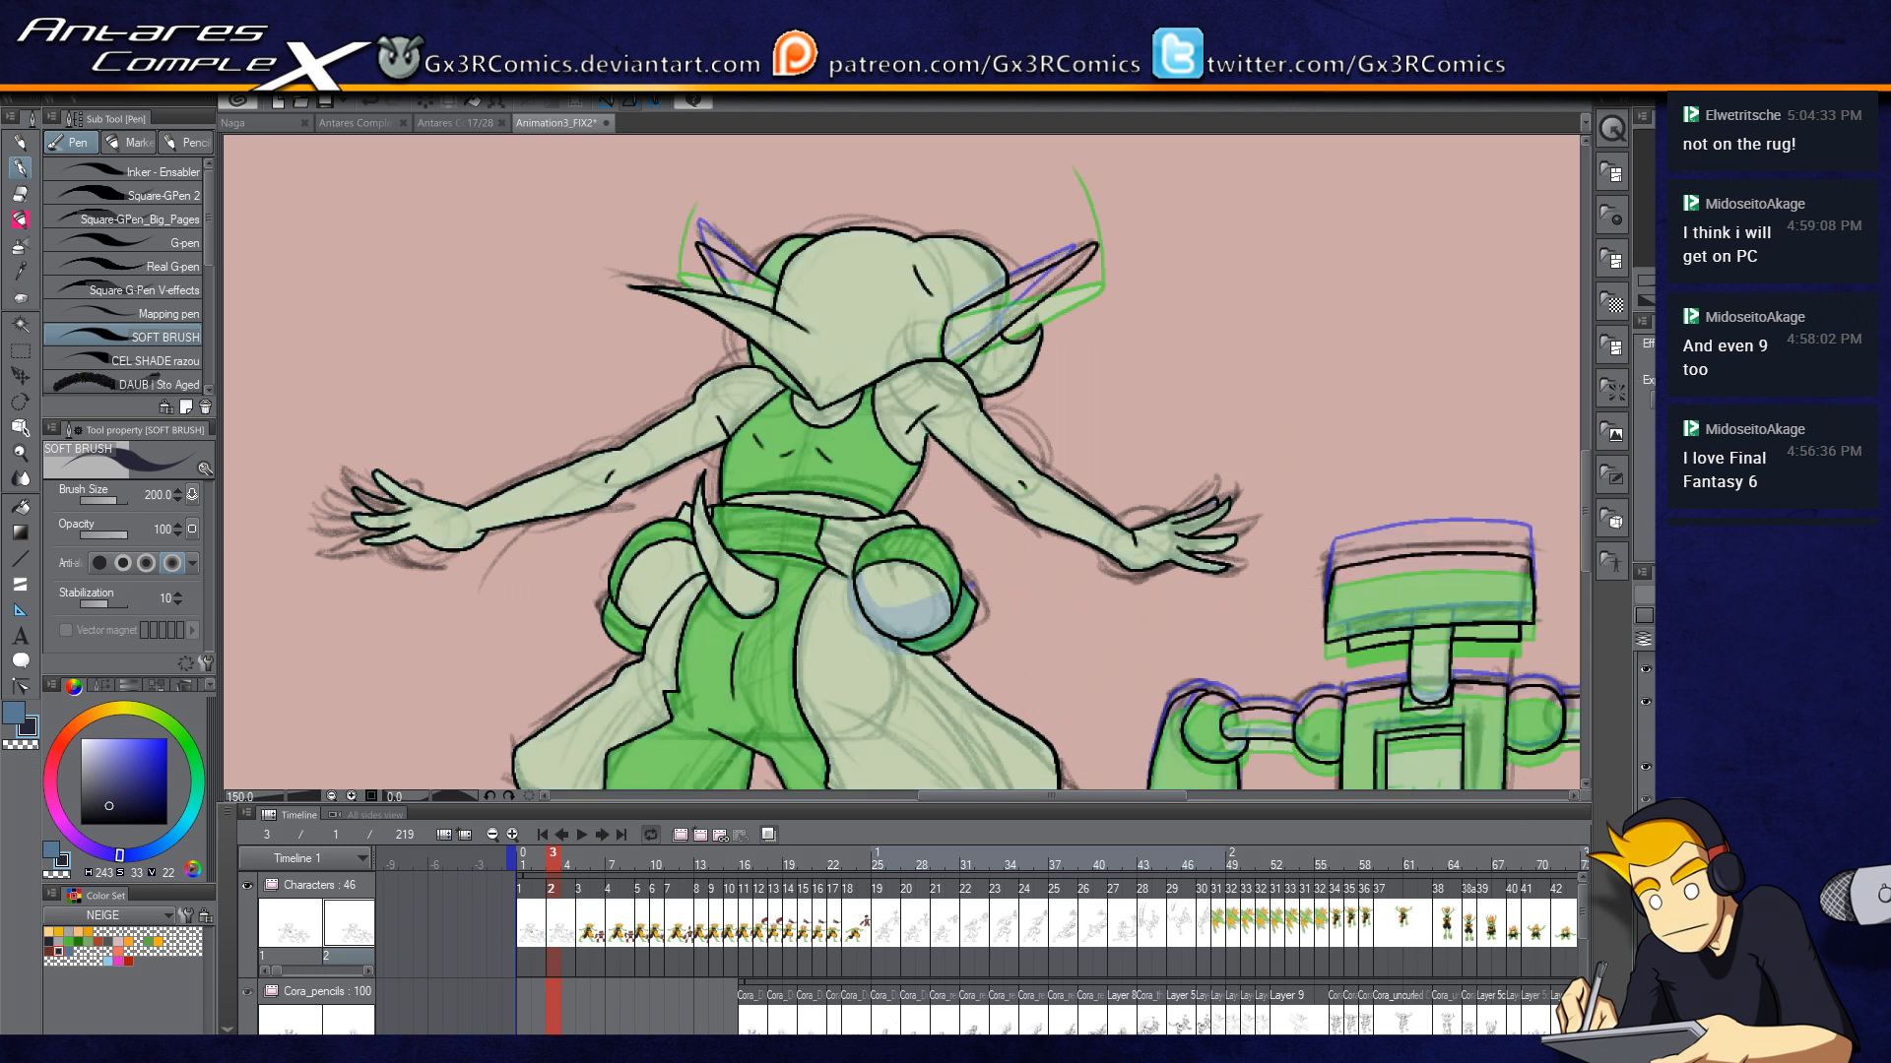
pyautogui.hotkey('ctrl', 'y')
pyautogui.hotkey('ctrl', 'z')
pyautogui.hotkey('ctrl', 'y')
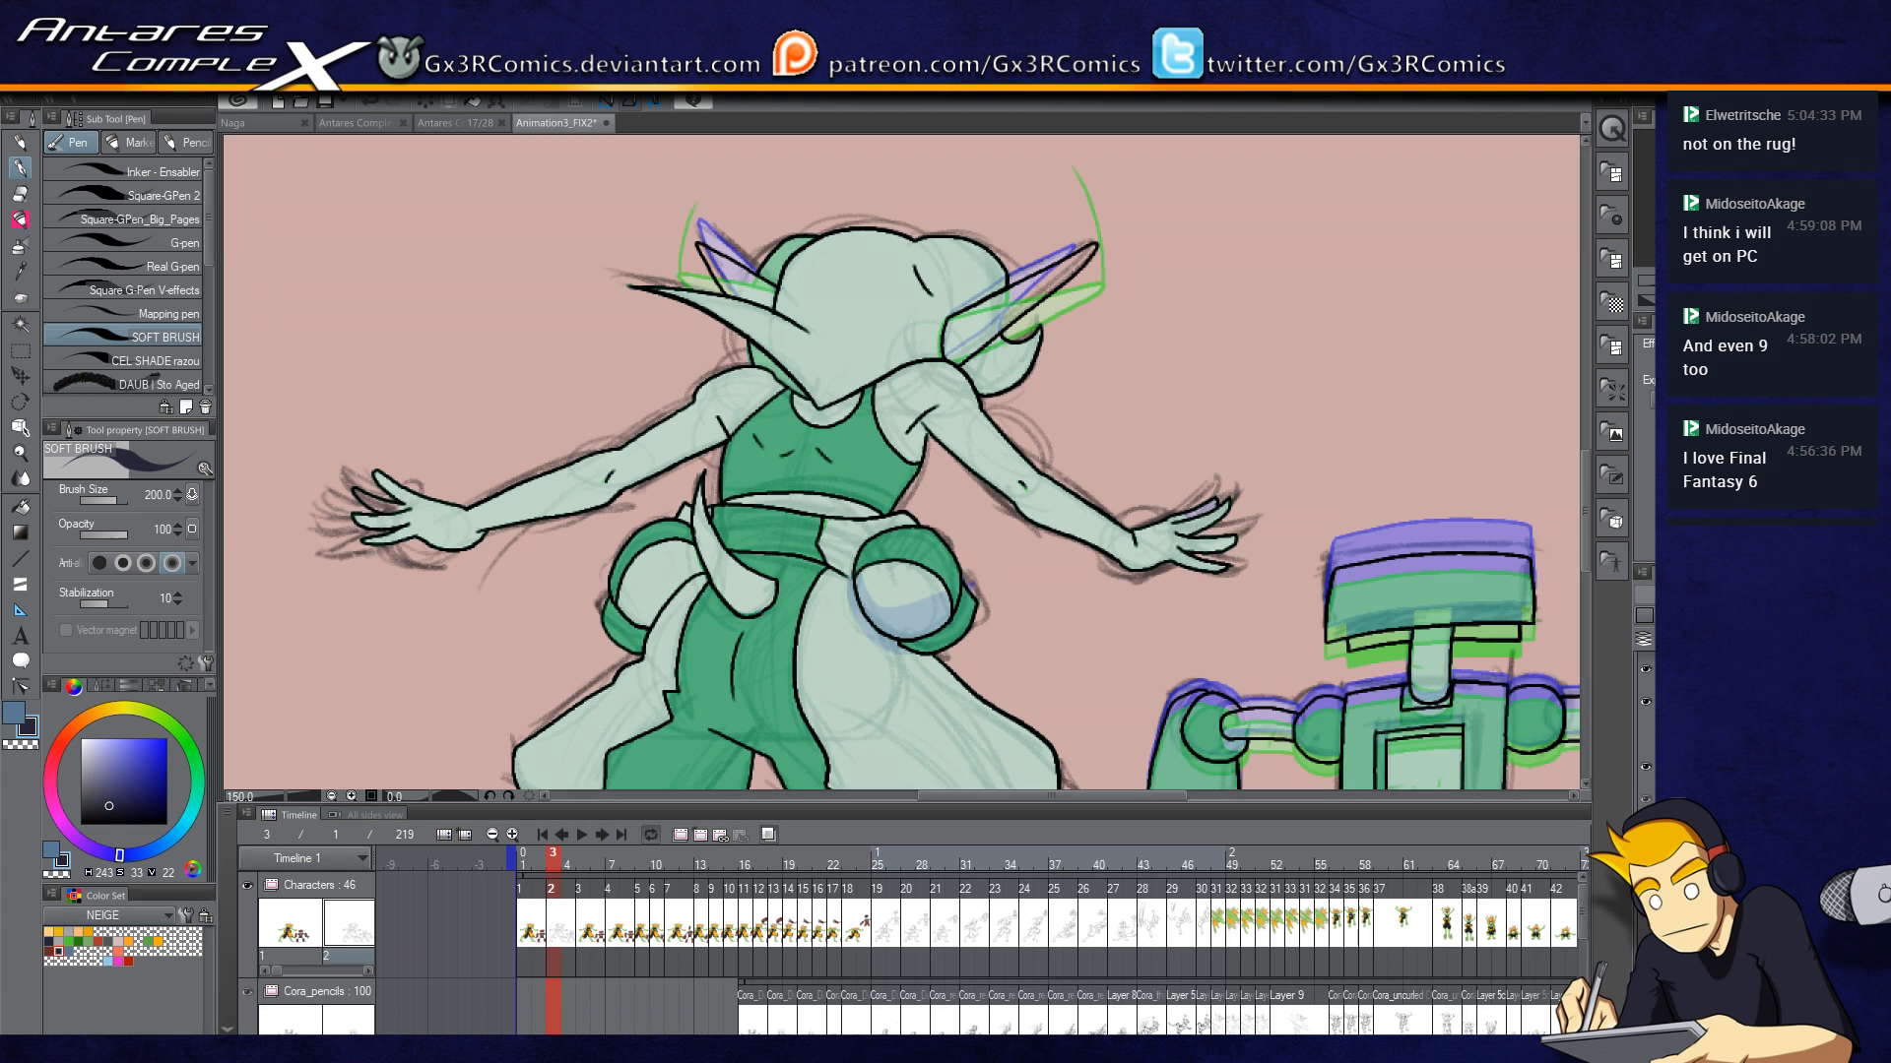
# Step: Show the second Characters cel's colour fill and hide it again to examine the line art around the goblin's hips
pyautogui.click(1645, 799)
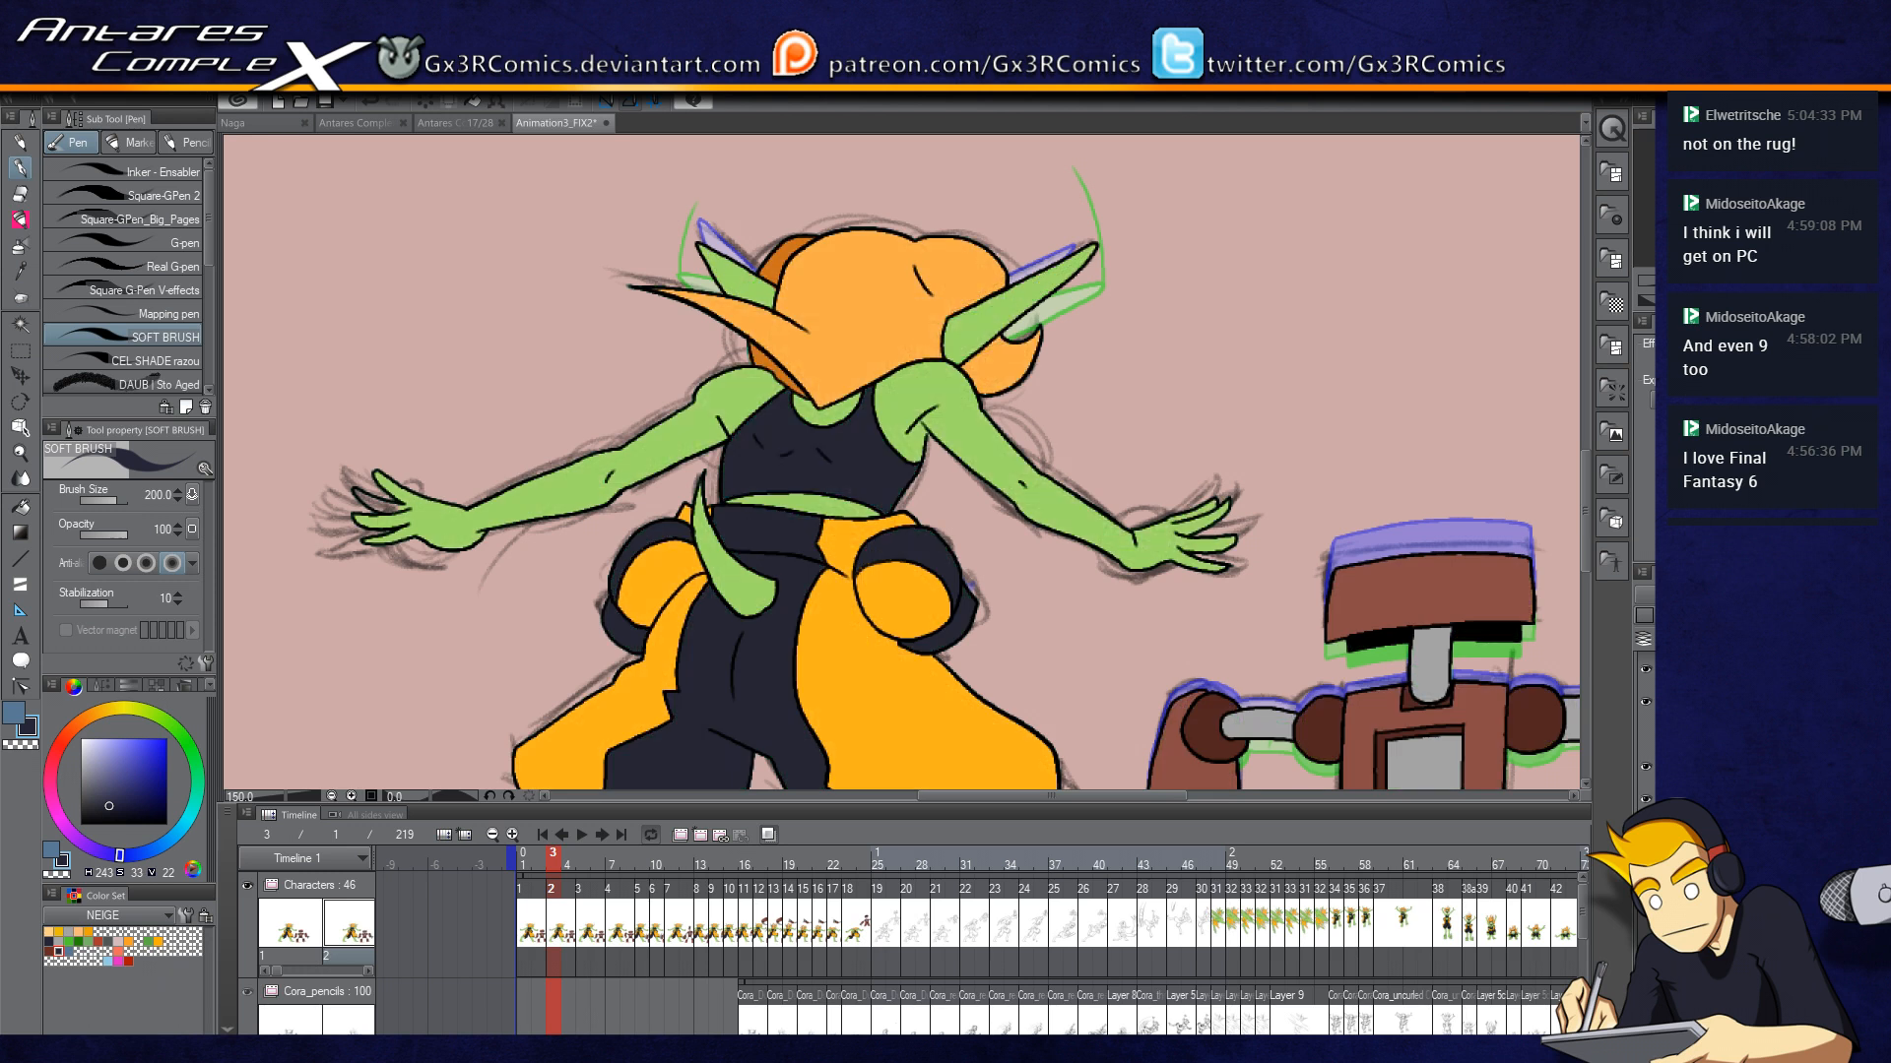
pyautogui.scroll(-2, 1477, 613)
pyautogui.moveTo(1206, 754); pyautogui.dragTo(895, 688)
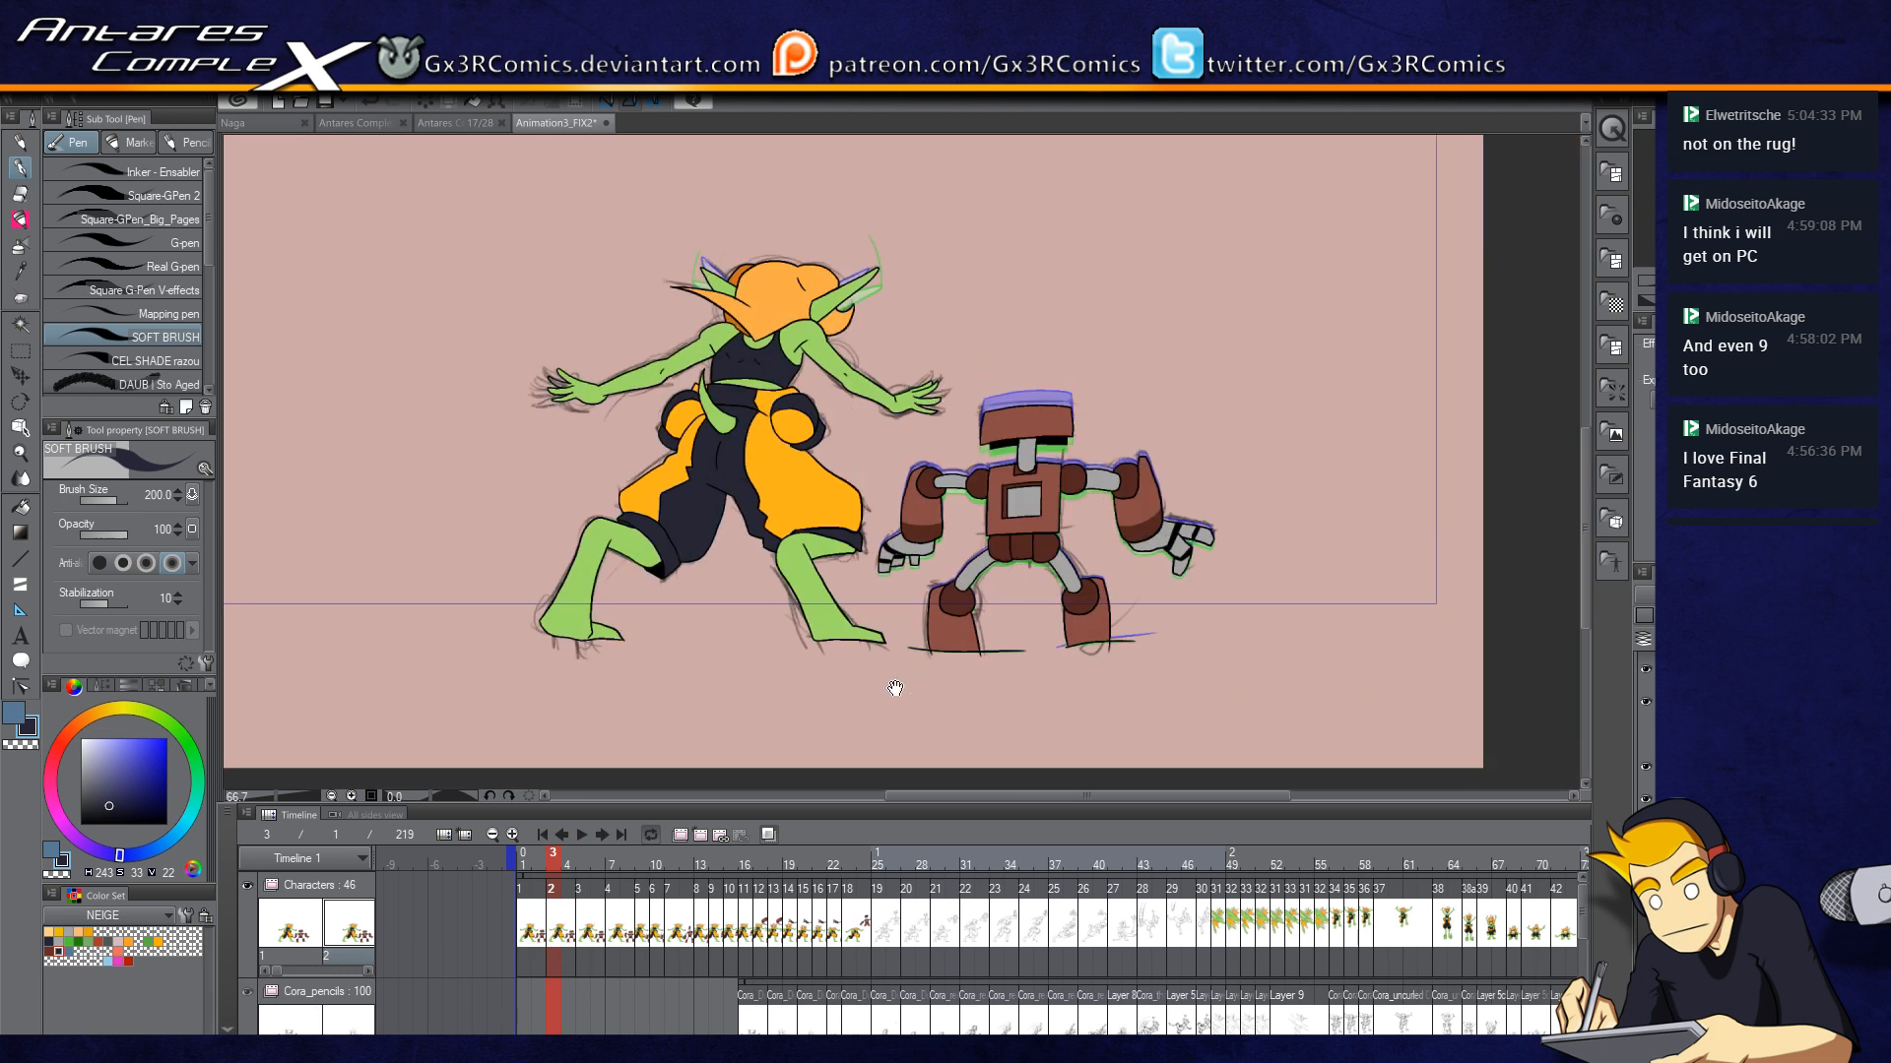
pyautogui.click(1646, 799)
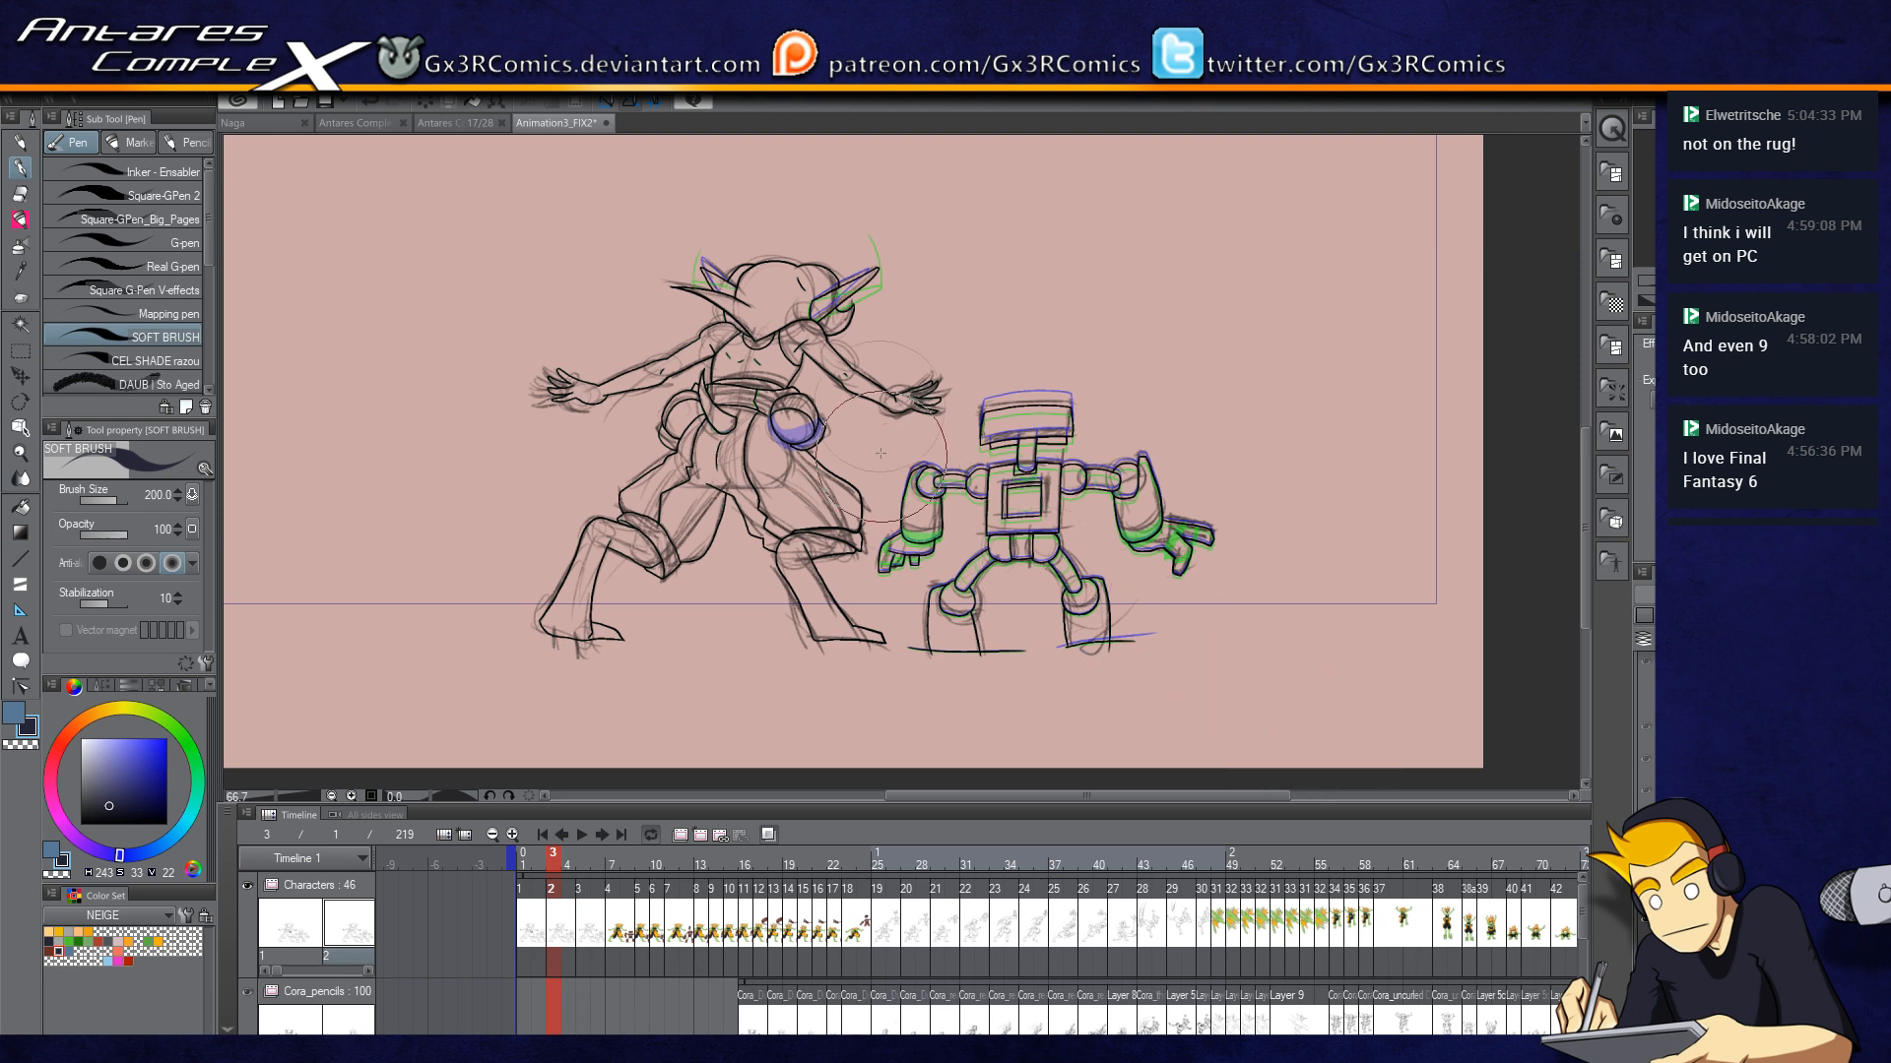
pyautogui.moveTo(759, 503); pyautogui.dragTo(864, 532)
pyautogui.hotkey('ctrl', '+')
pyautogui.hotkey('ctrl', '+')
pyautogui.hotkey('ctrl', '+')
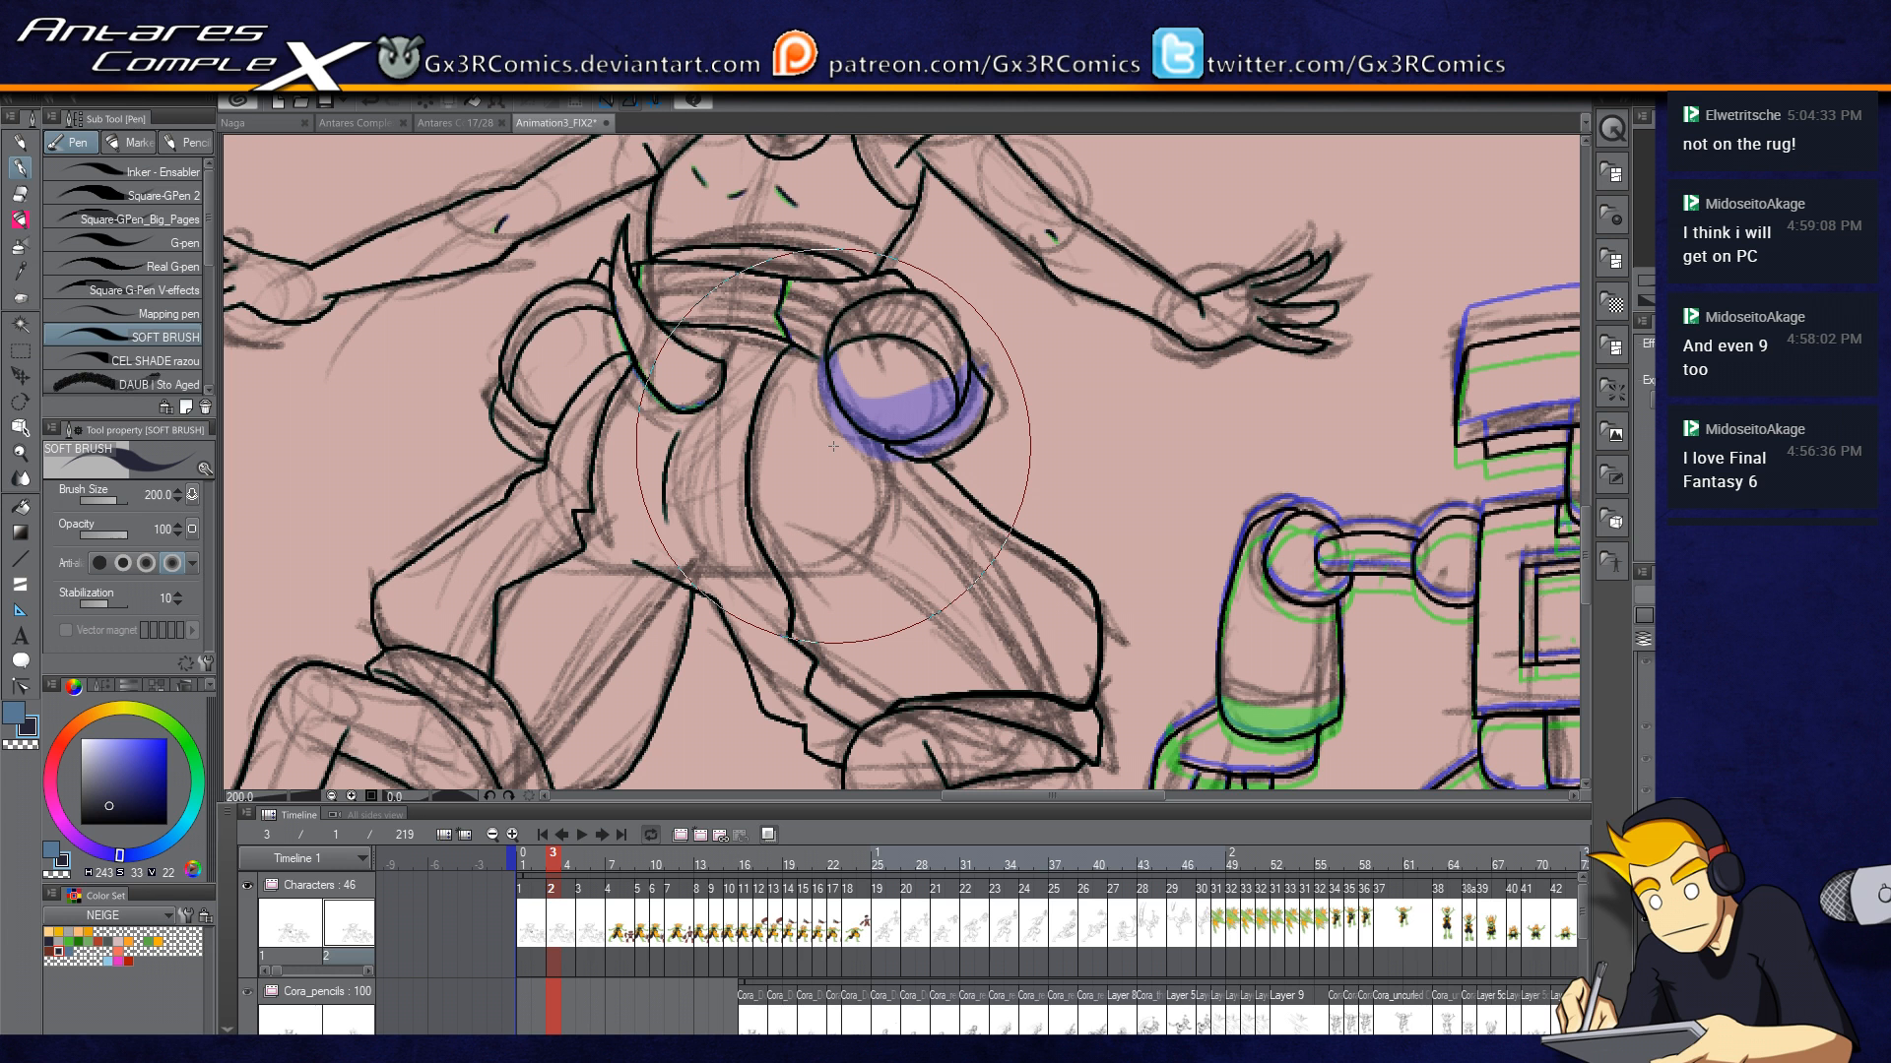
# Step: Look through the timeline up to the Surprised cels, check frame 25 and a later frame, and return to frame 1
pyautogui.hscroll(5, 977, 942)
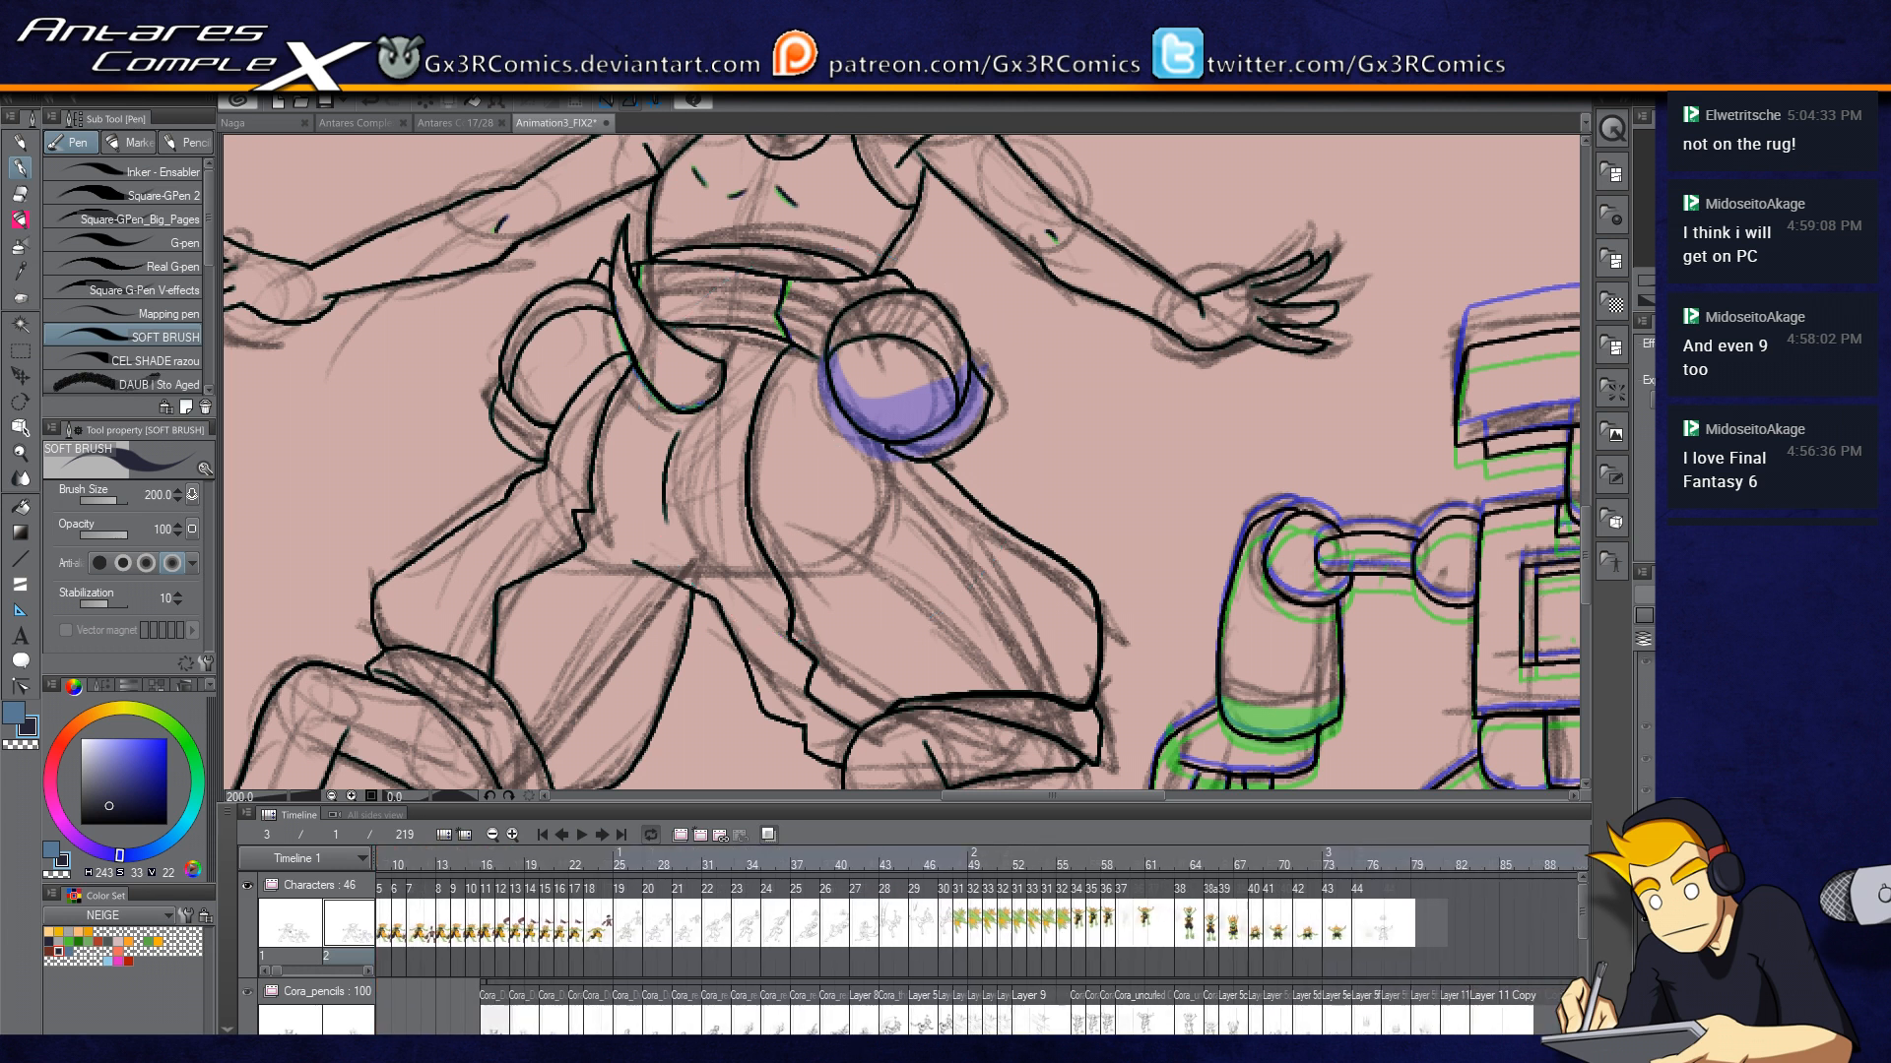
pyautogui.hscroll(12, 977, 943)
pyautogui.hscroll(11, 977, 943)
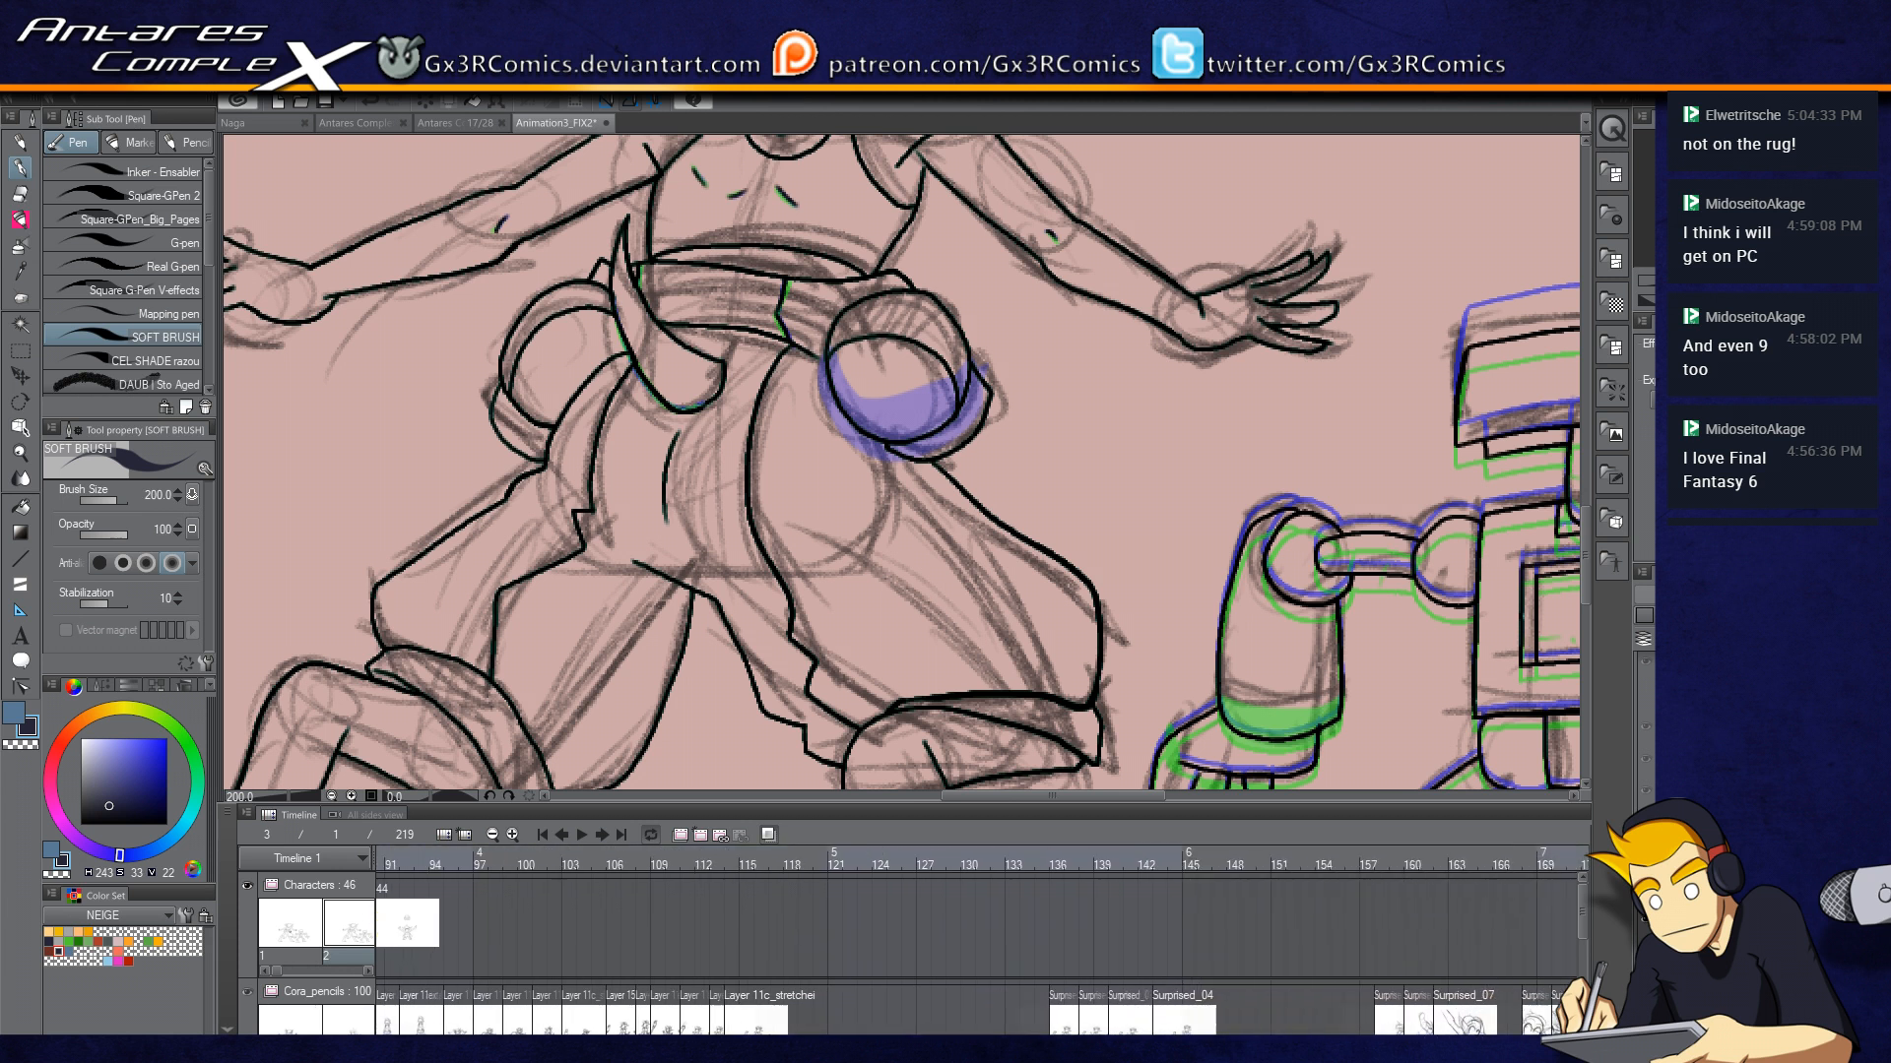
pyautogui.hscroll(7, 1280, 1026)
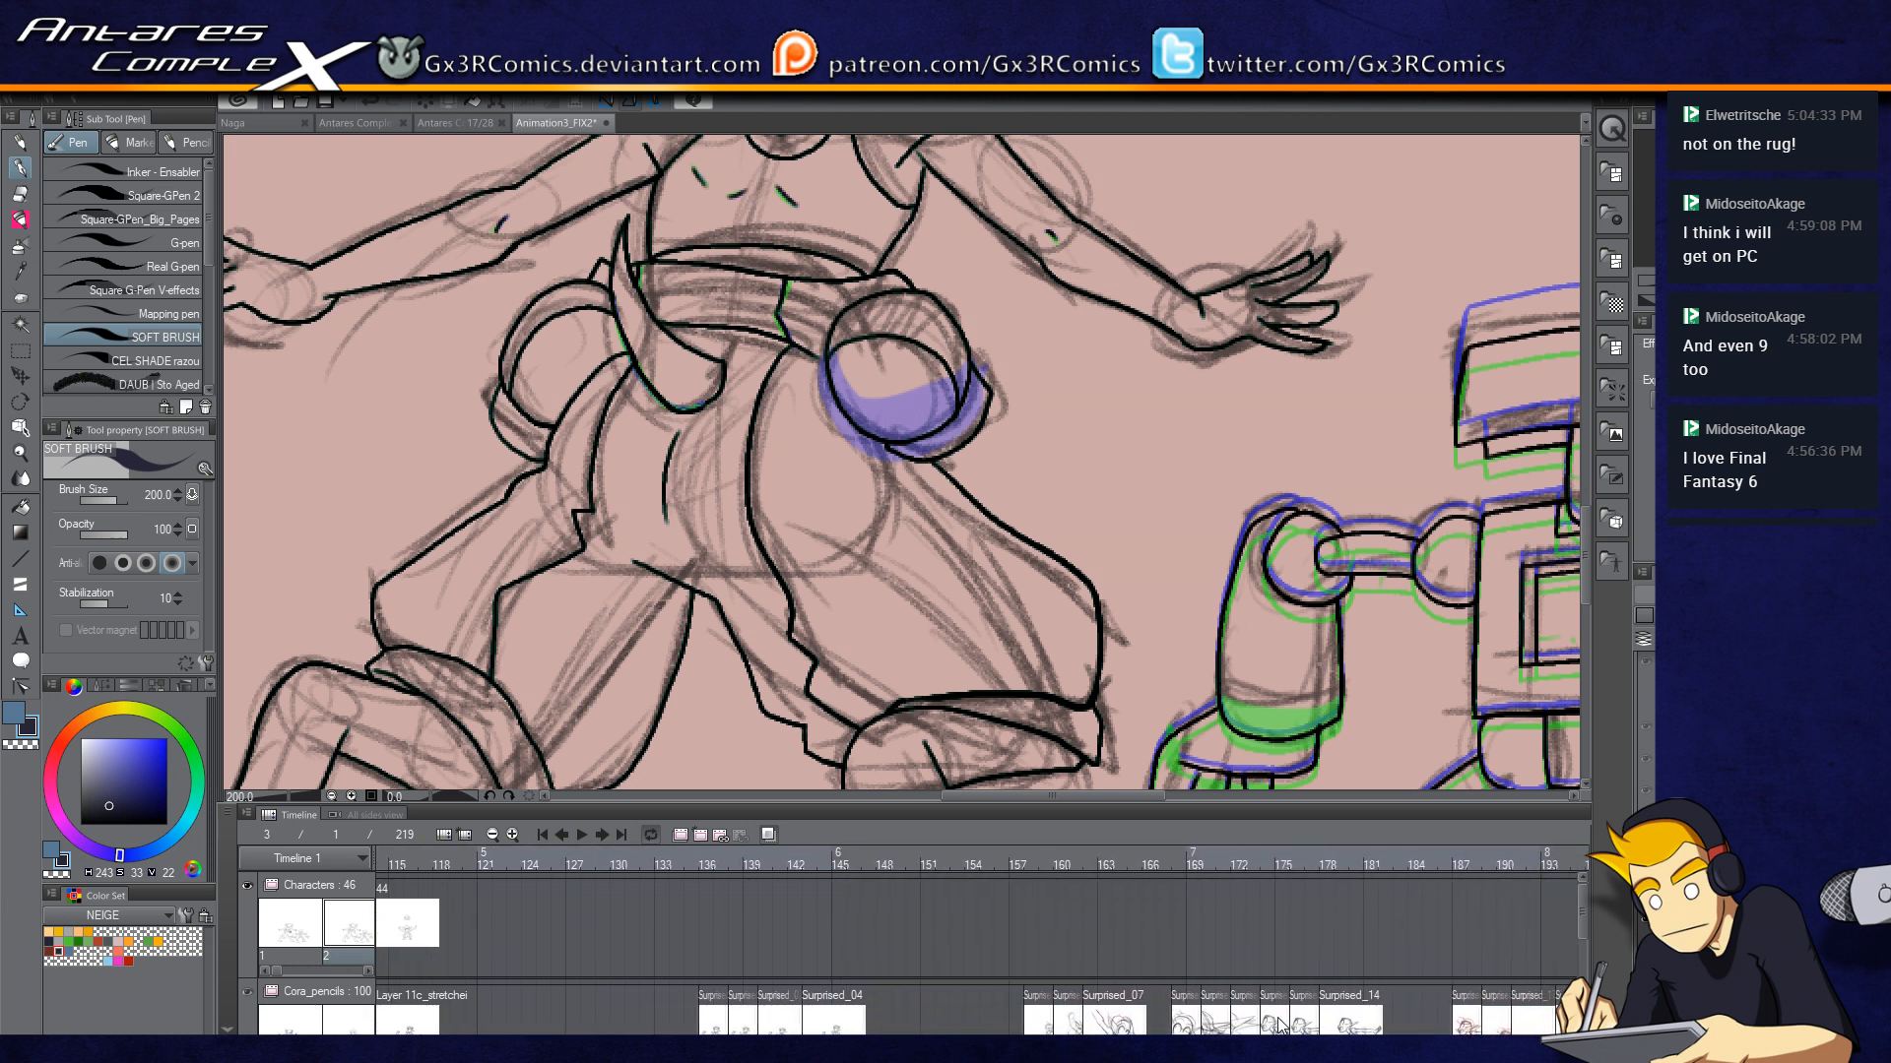
pyautogui.hscroll(-20, 1280, 1026)
pyautogui.hscroll(-9, 770, 1021)
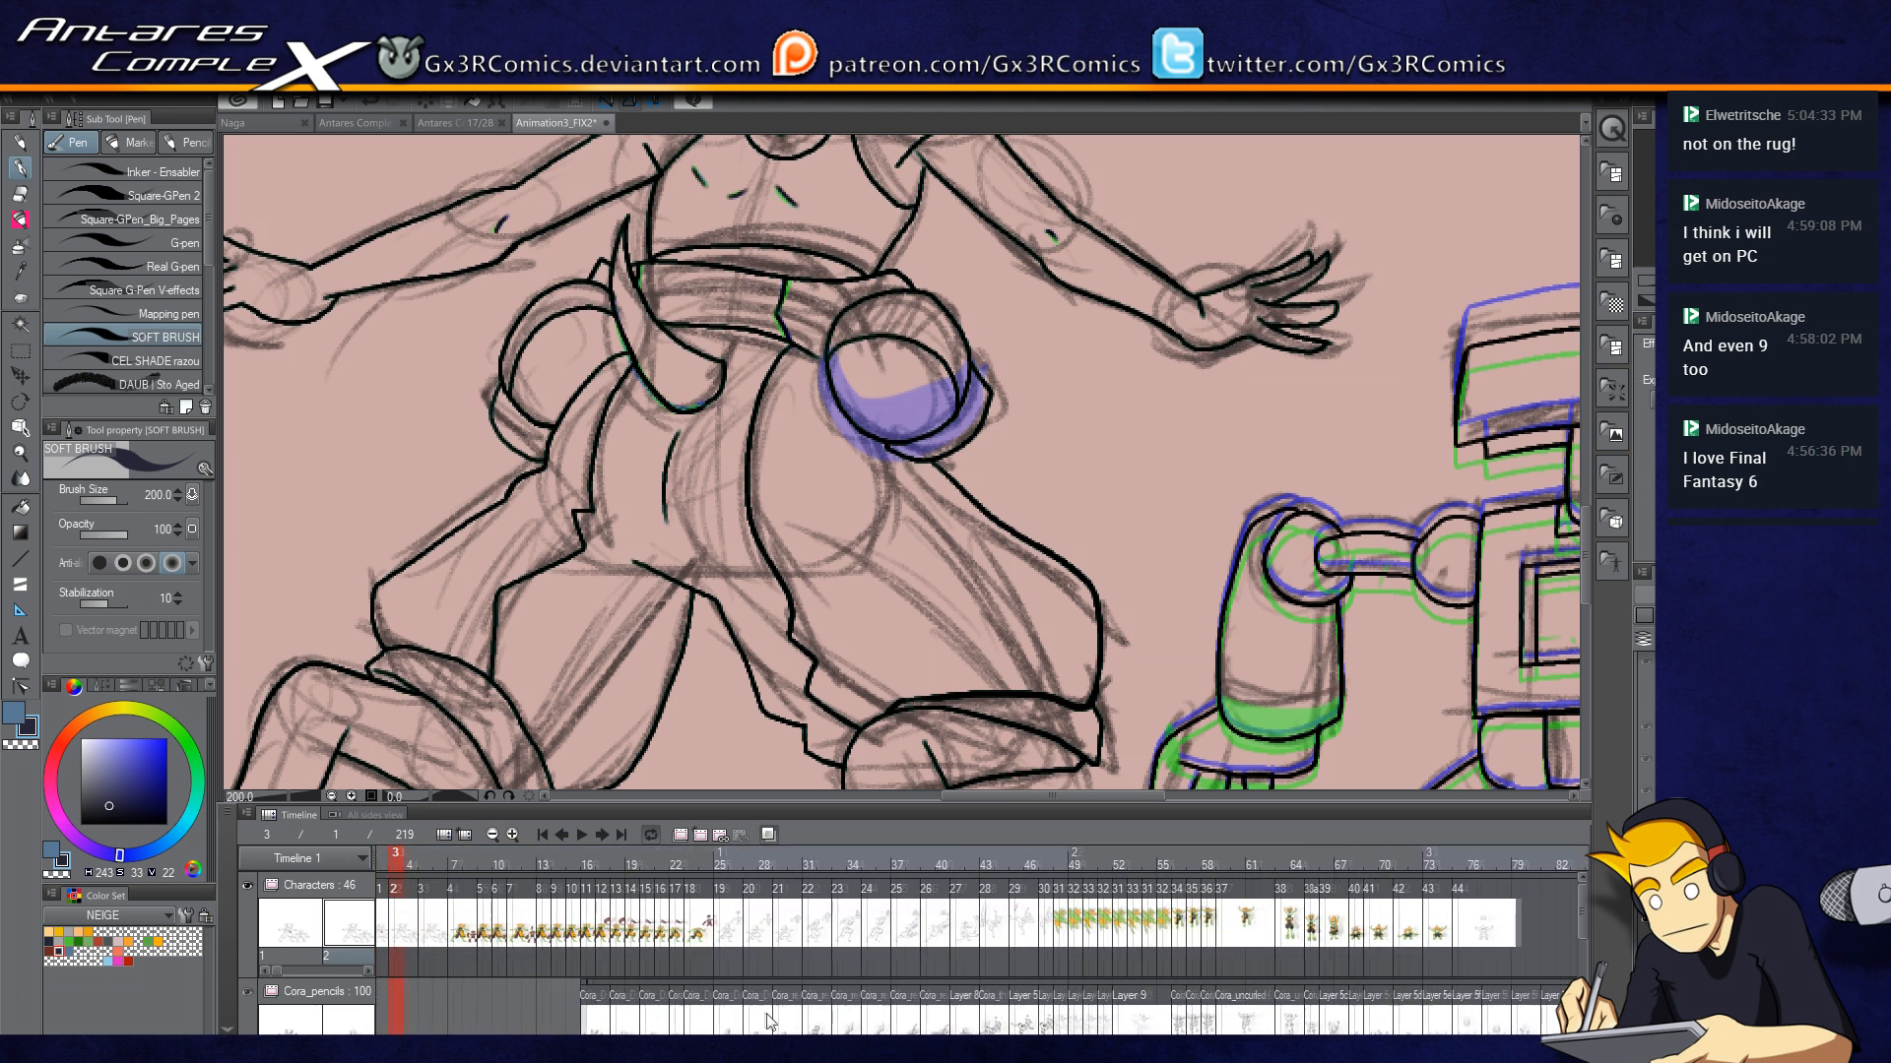
pyautogui.hscroll(-3, 769, 1021)
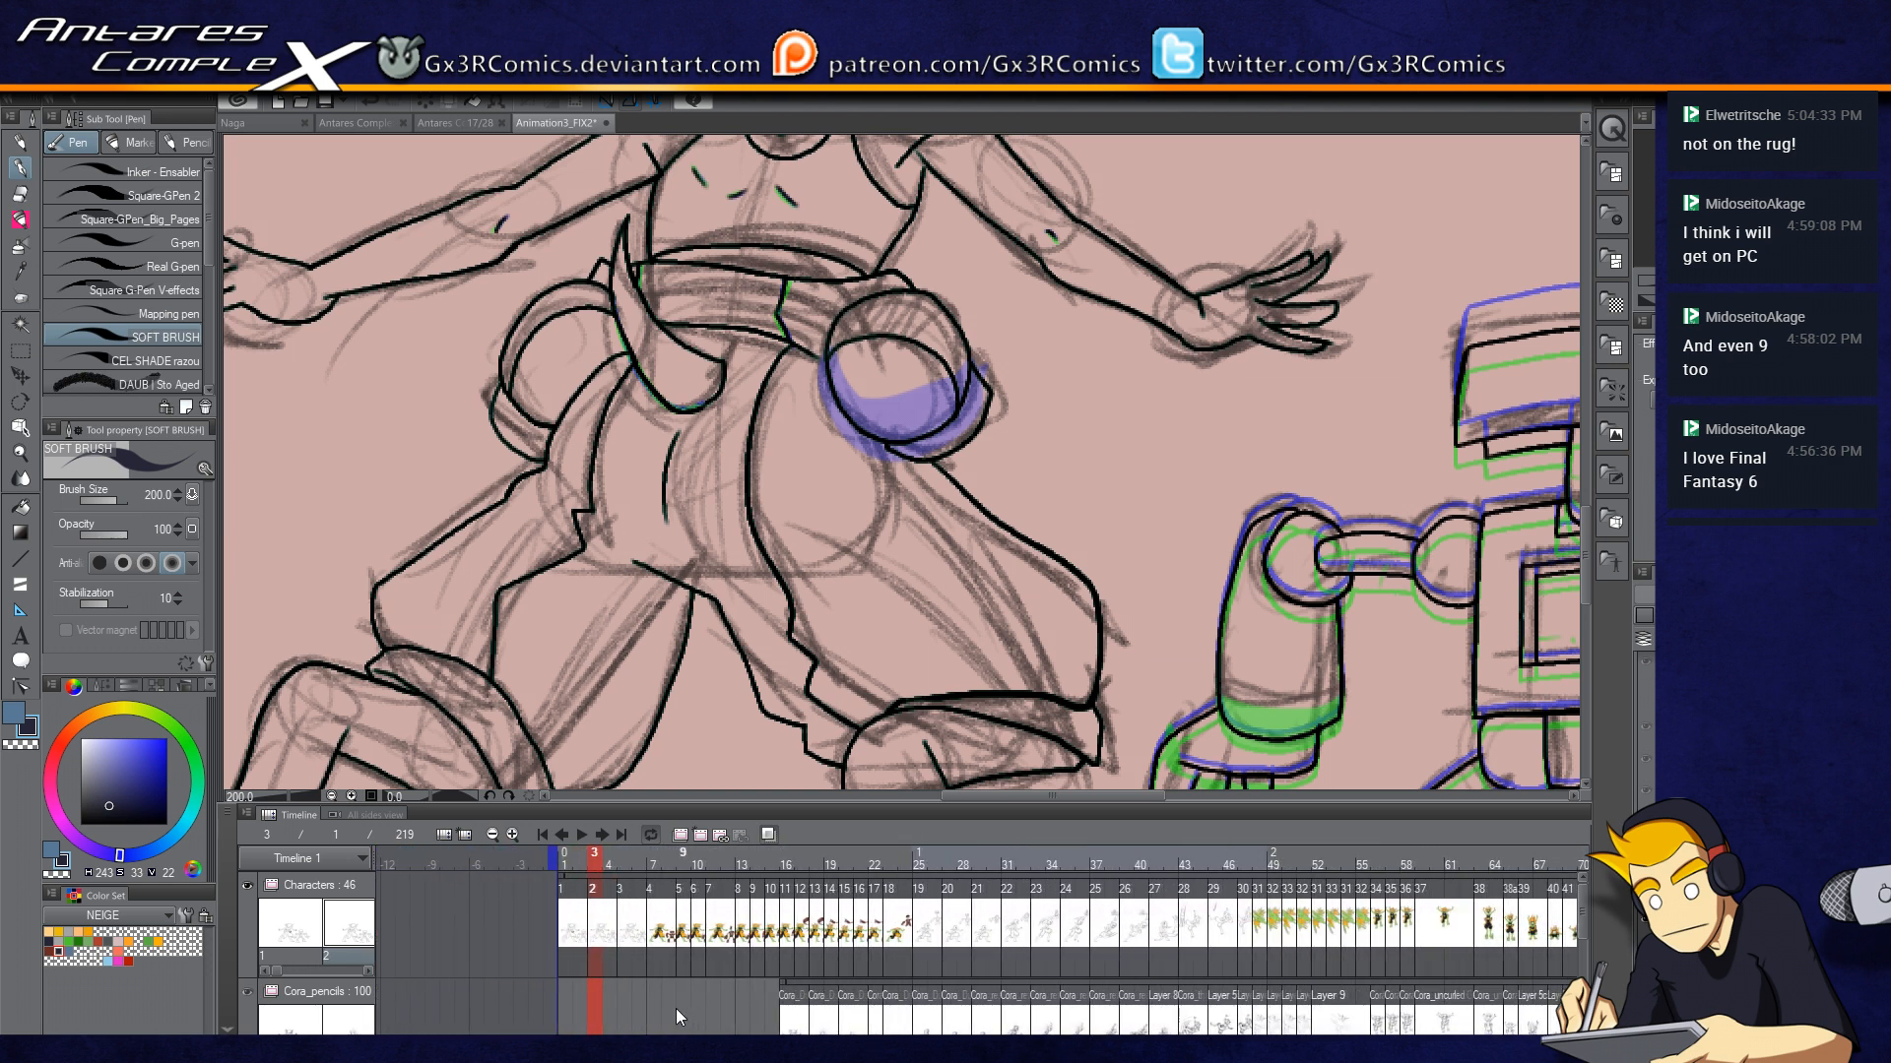
pyautogui.click(921, 865)
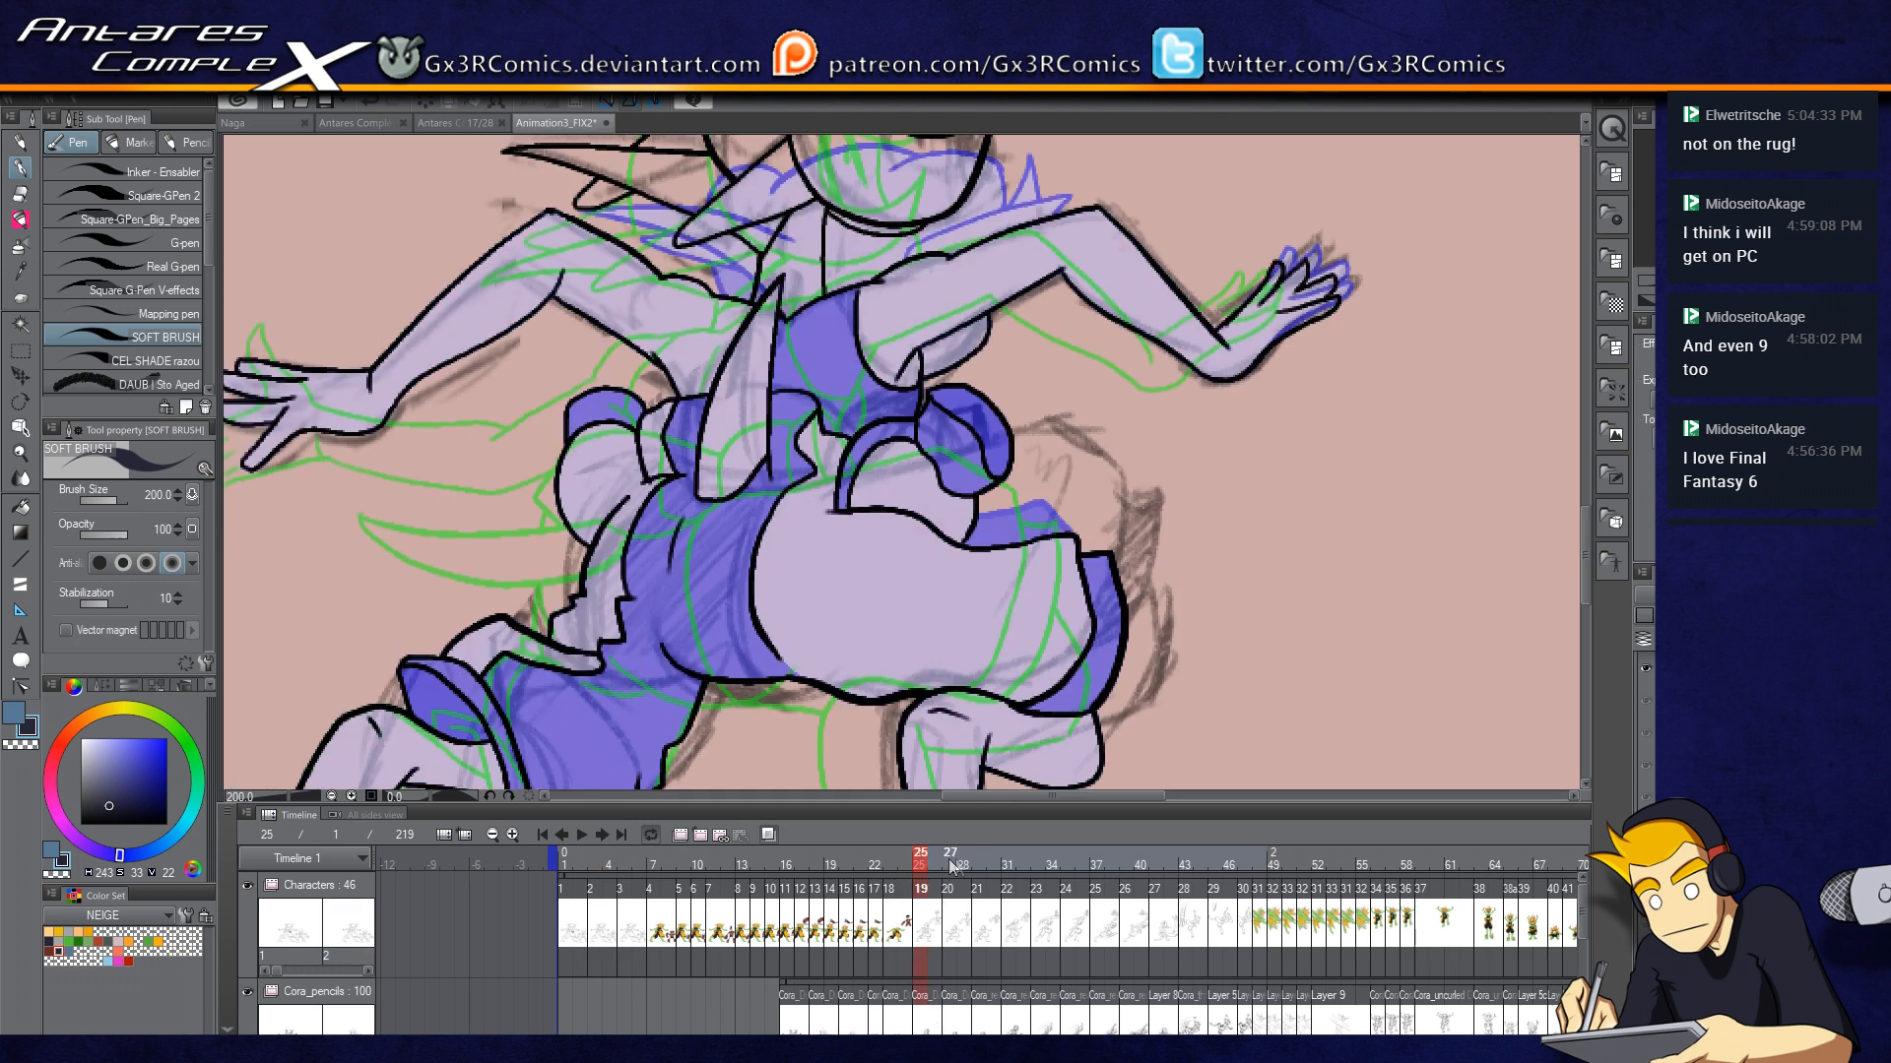
pyautogui.click(997, 863)
pyautogui.click(571, 863)
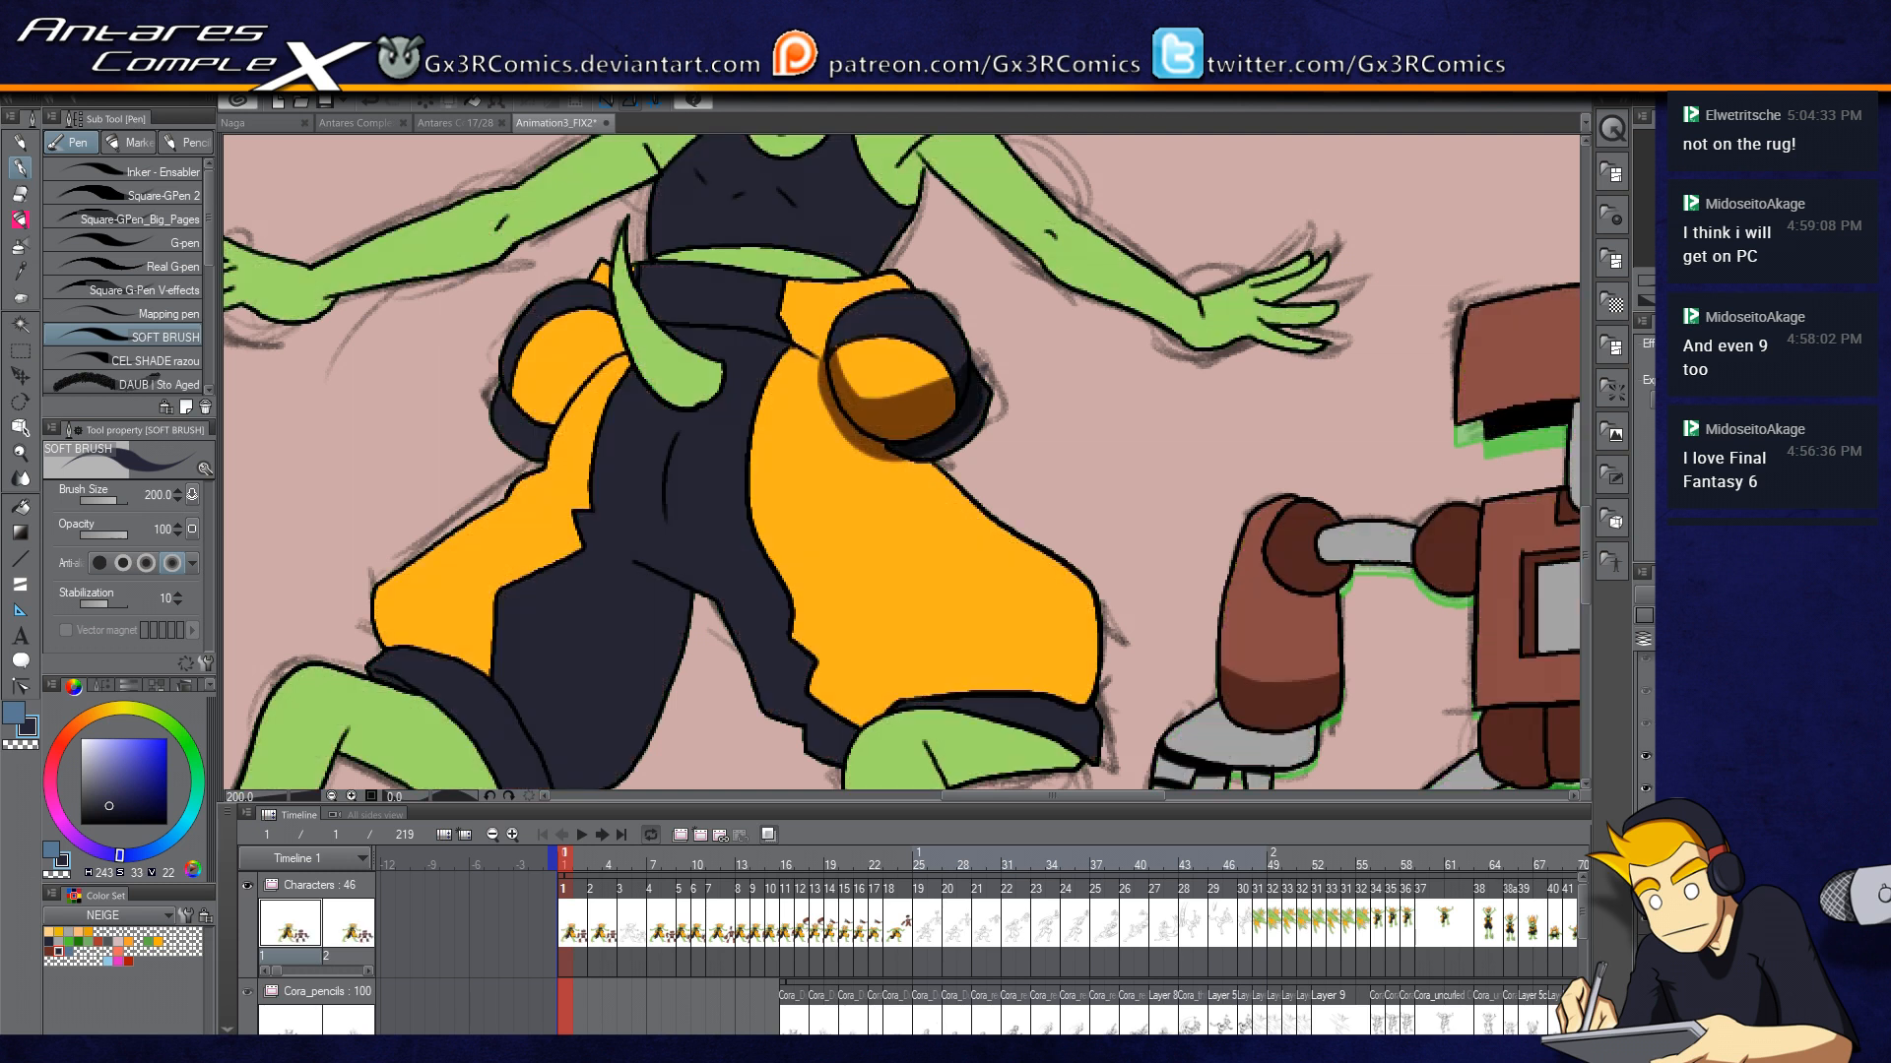
# Step: Go to the third Characters cel at frame 5 with the whole scene in view, and play the animation up to frame 213
pyautogui.scroll(-2, 1528, 776)
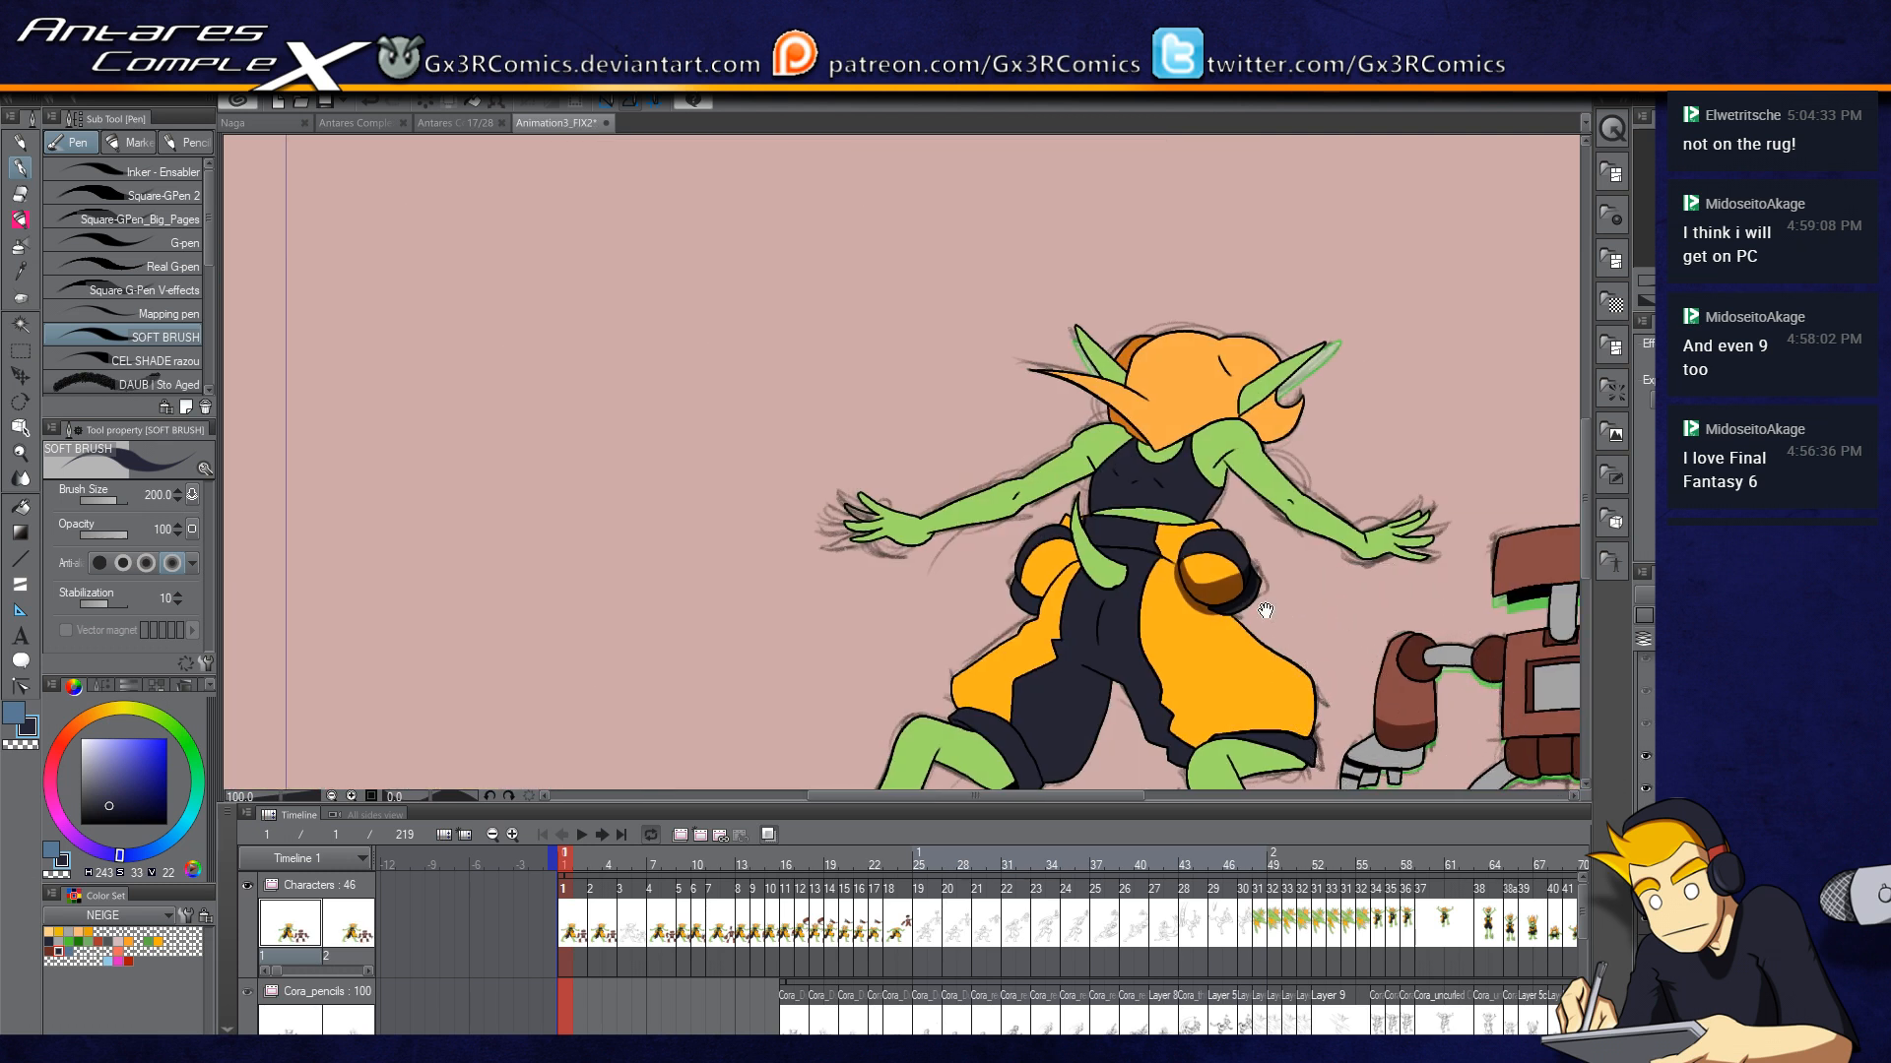
pyautogui.scroll(-2, 1275, 611)
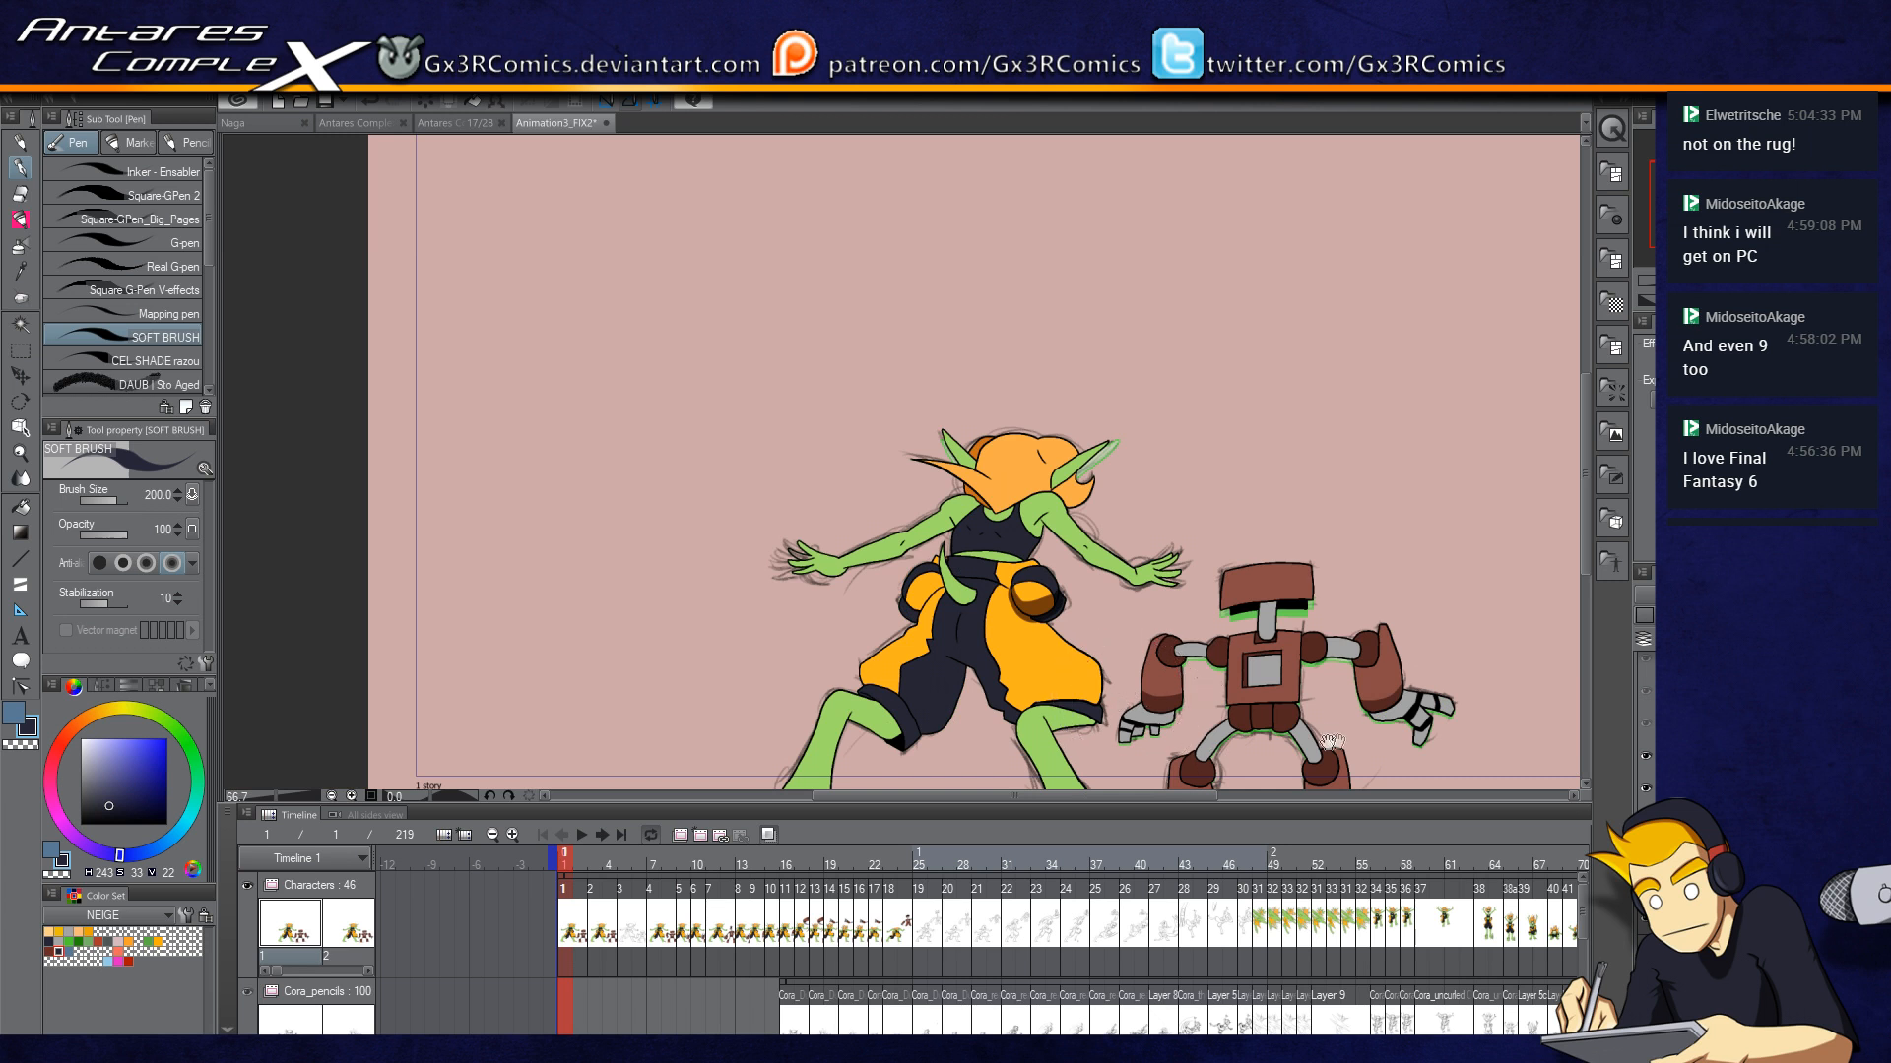
pyautogui.moveTo(1337, 740); pyautogui.dragTo(1175, 608)
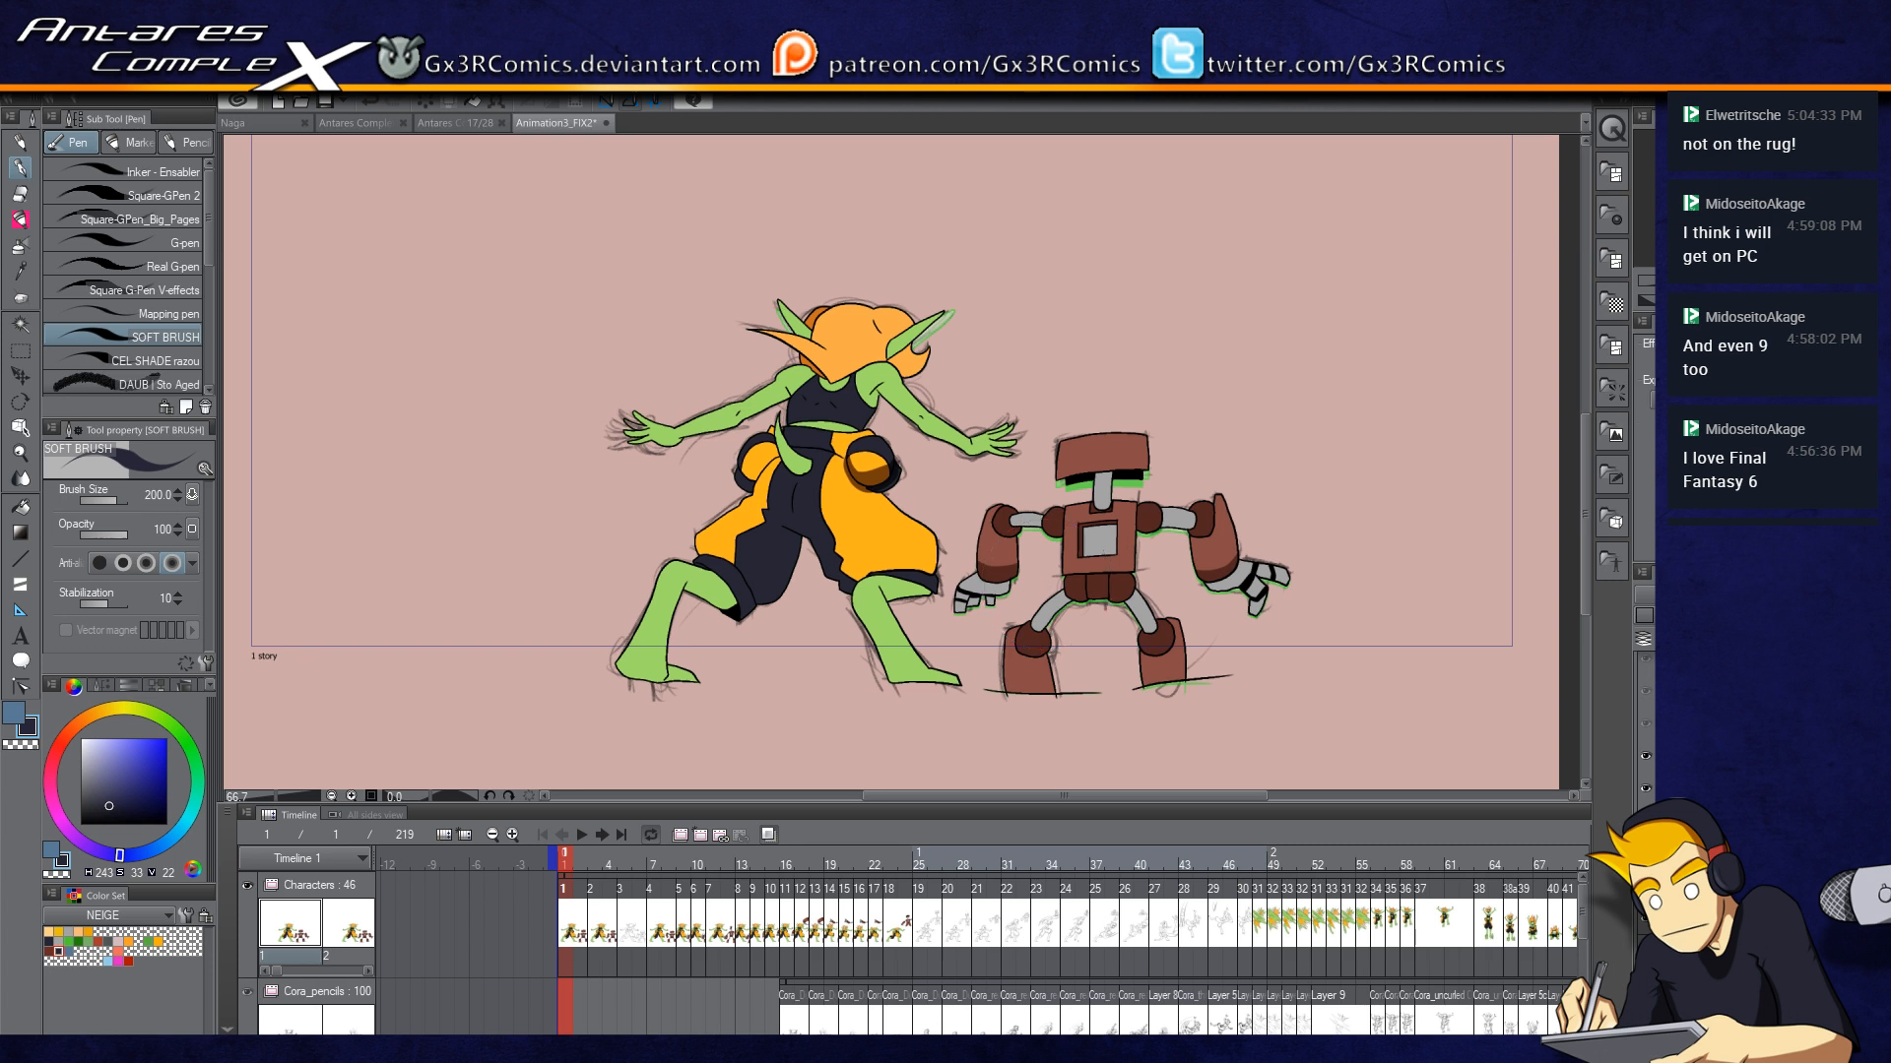
pyautogui.scroll(-1, 1047, 585)
pyautogui.moveTo(932, 350); pyautogui.dragTo(914, 498)
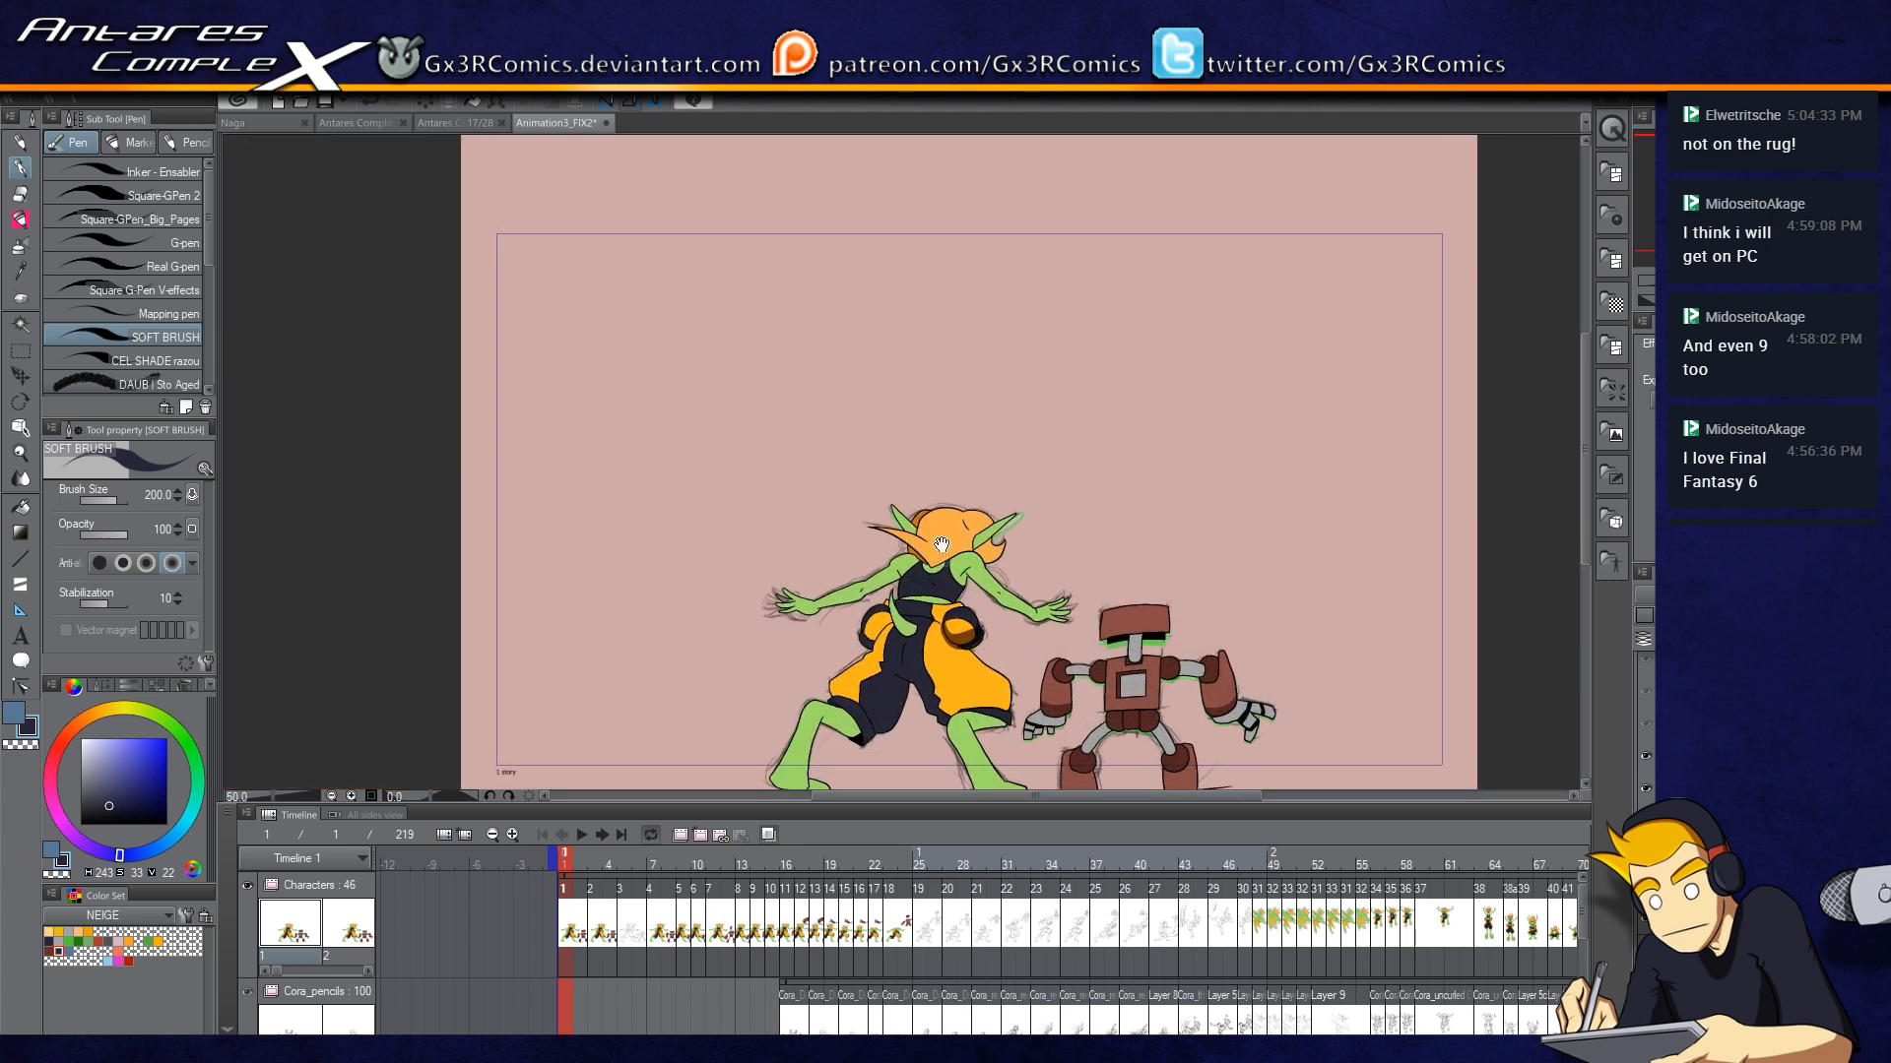
pyautogui.moveTo(1118, 586); pyautogui.dragTo(1112, 556)
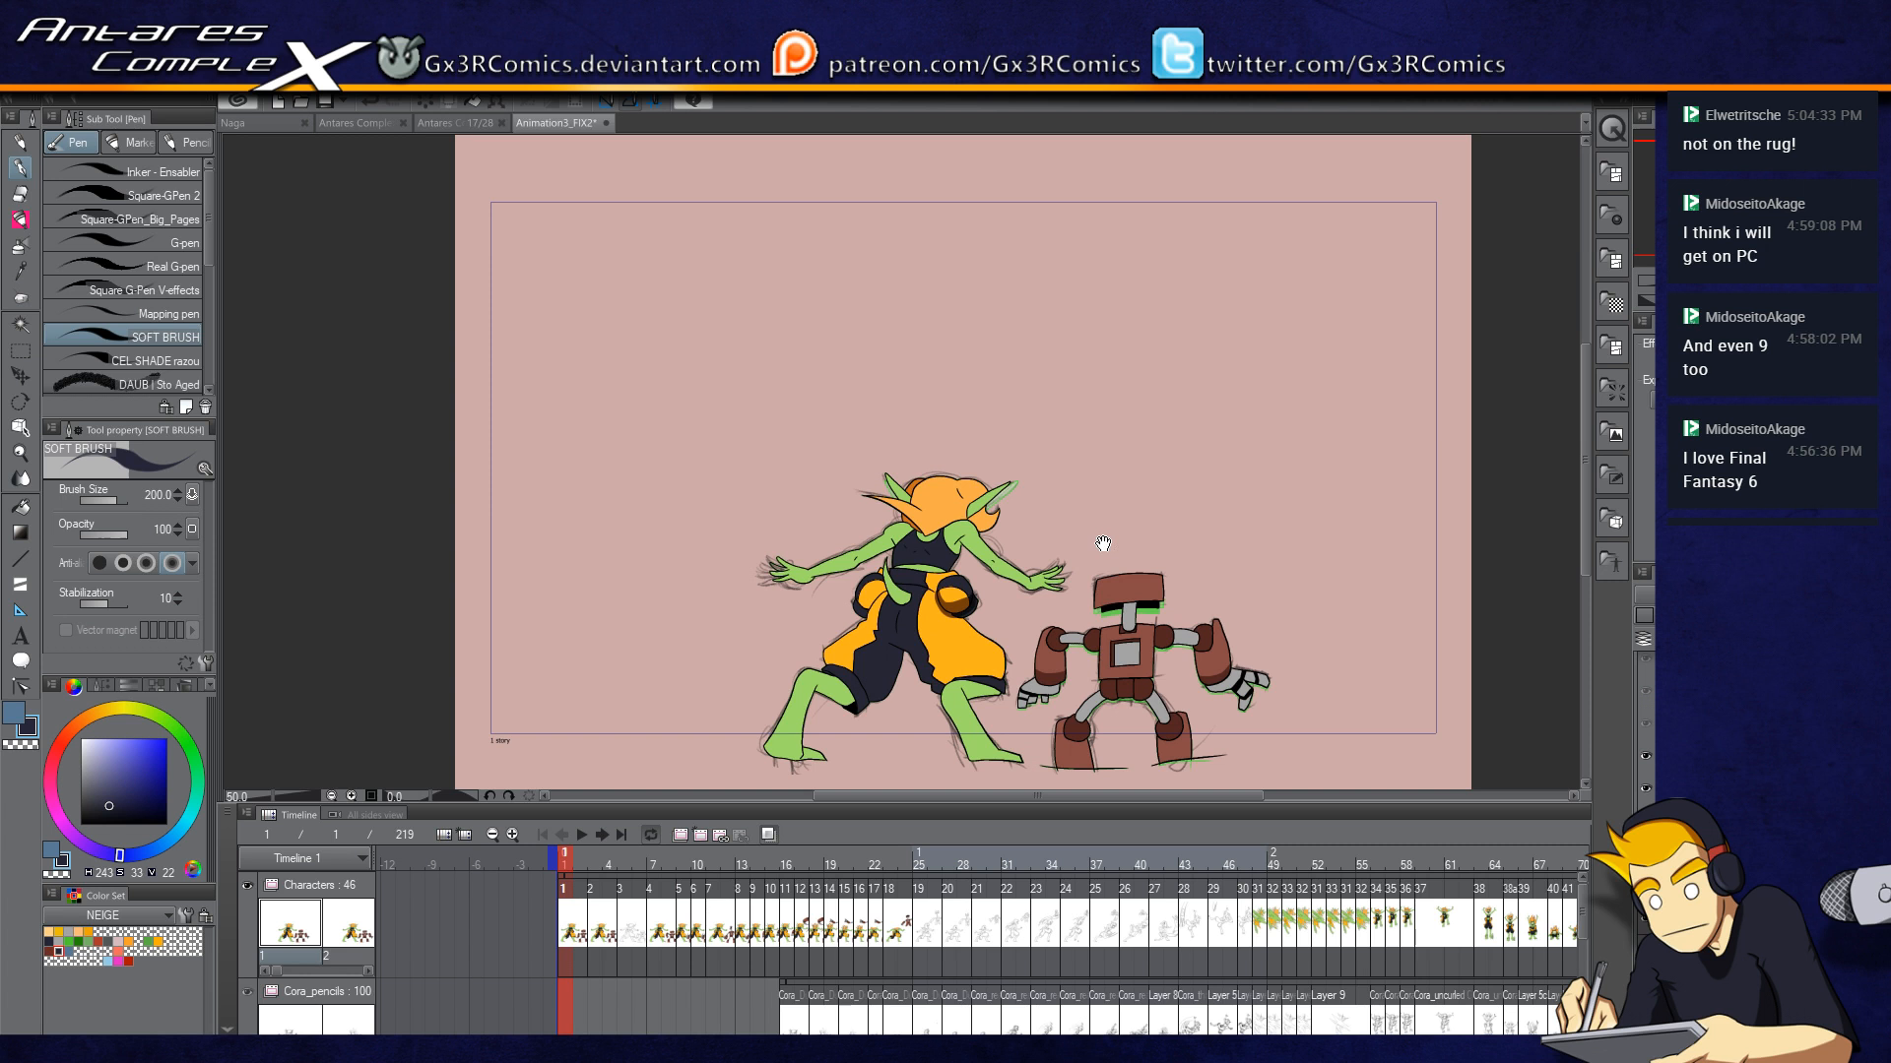
pyautogui.click(630, 948)
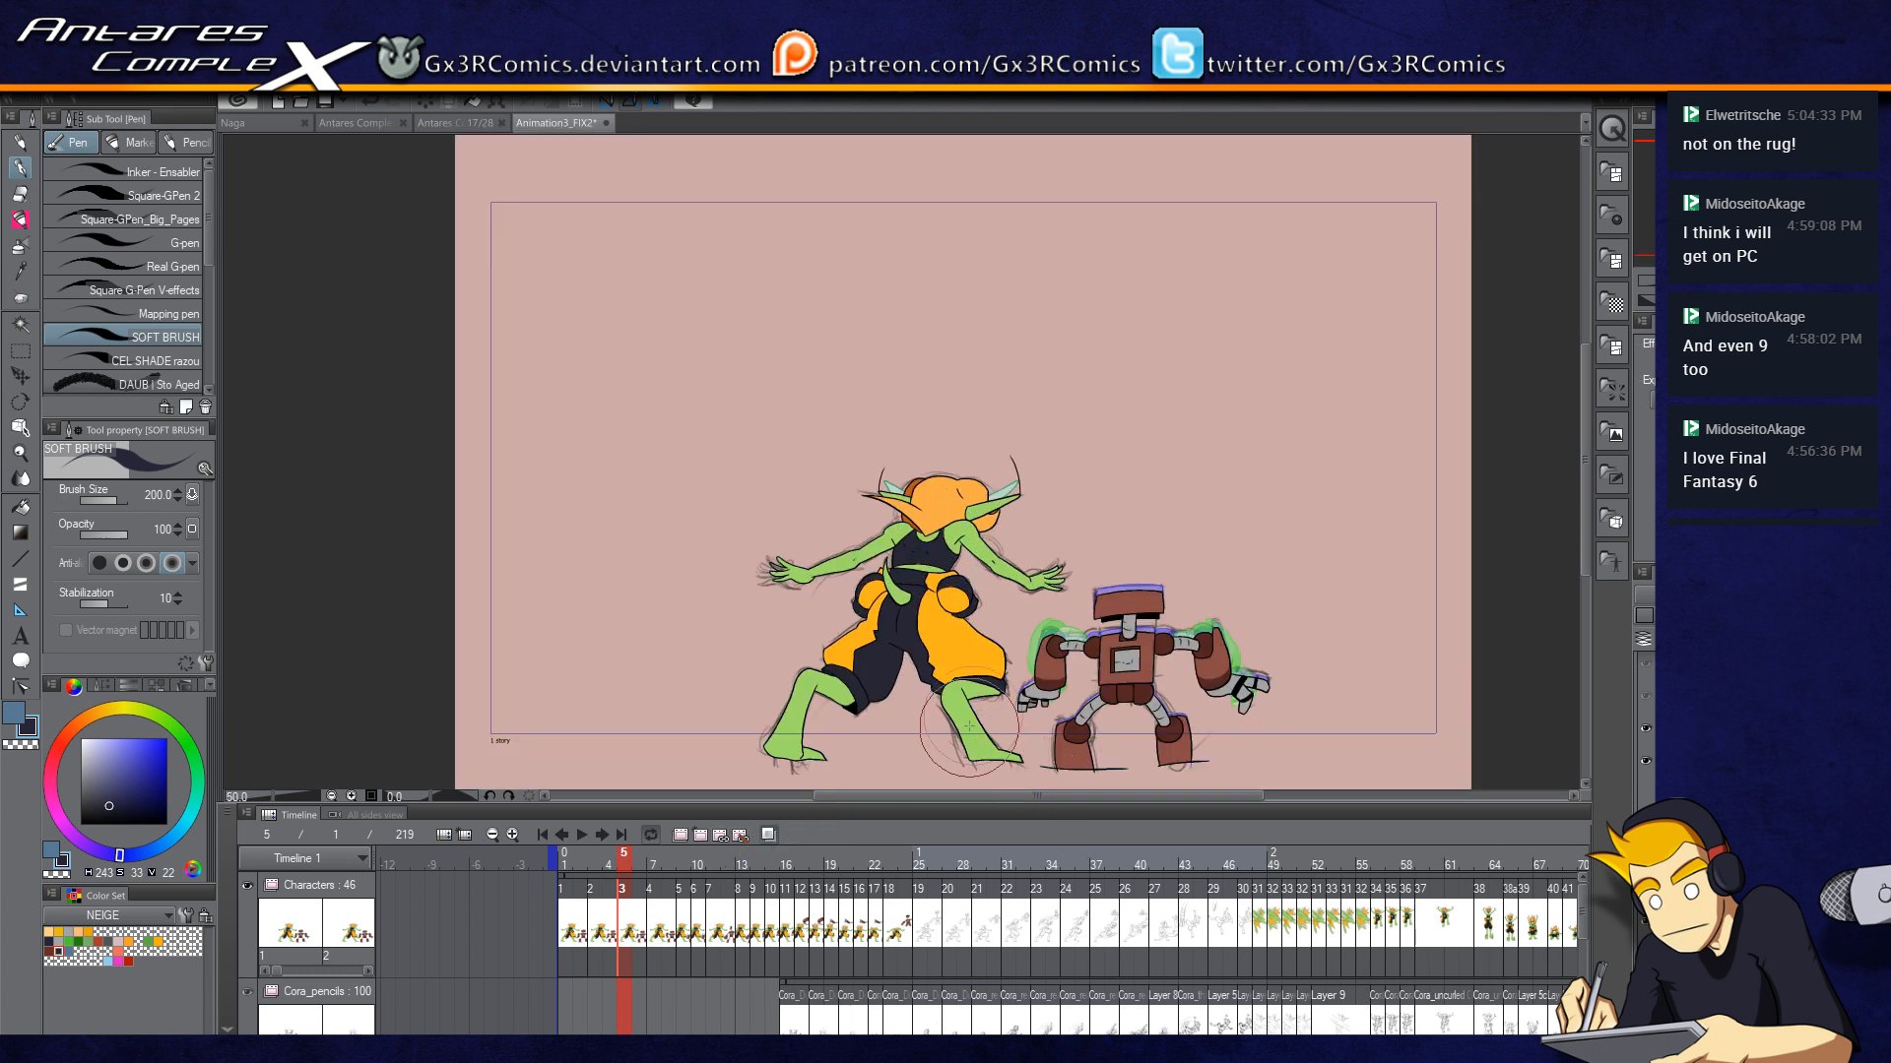
pyautogui.moveTo(1093, 536); pyautogui.dragTo(1051, 523)
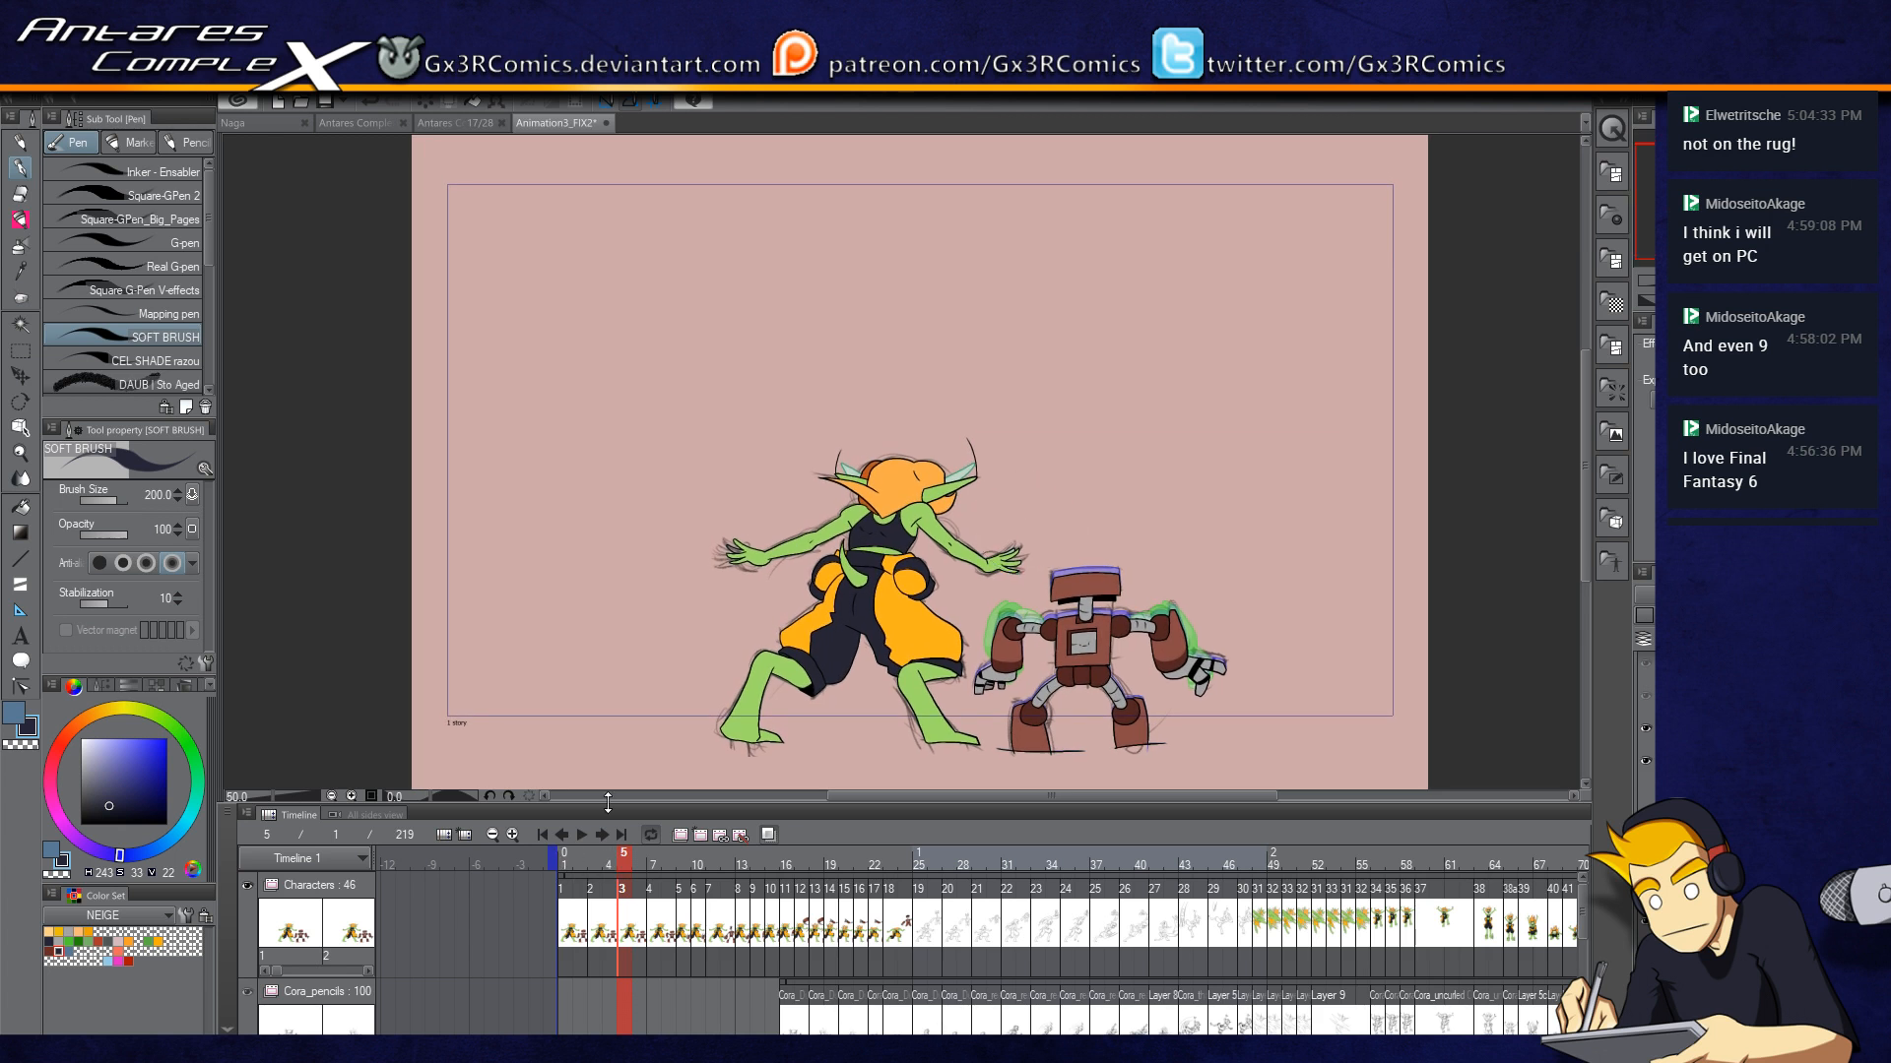
pyautogui.click(581, 836)
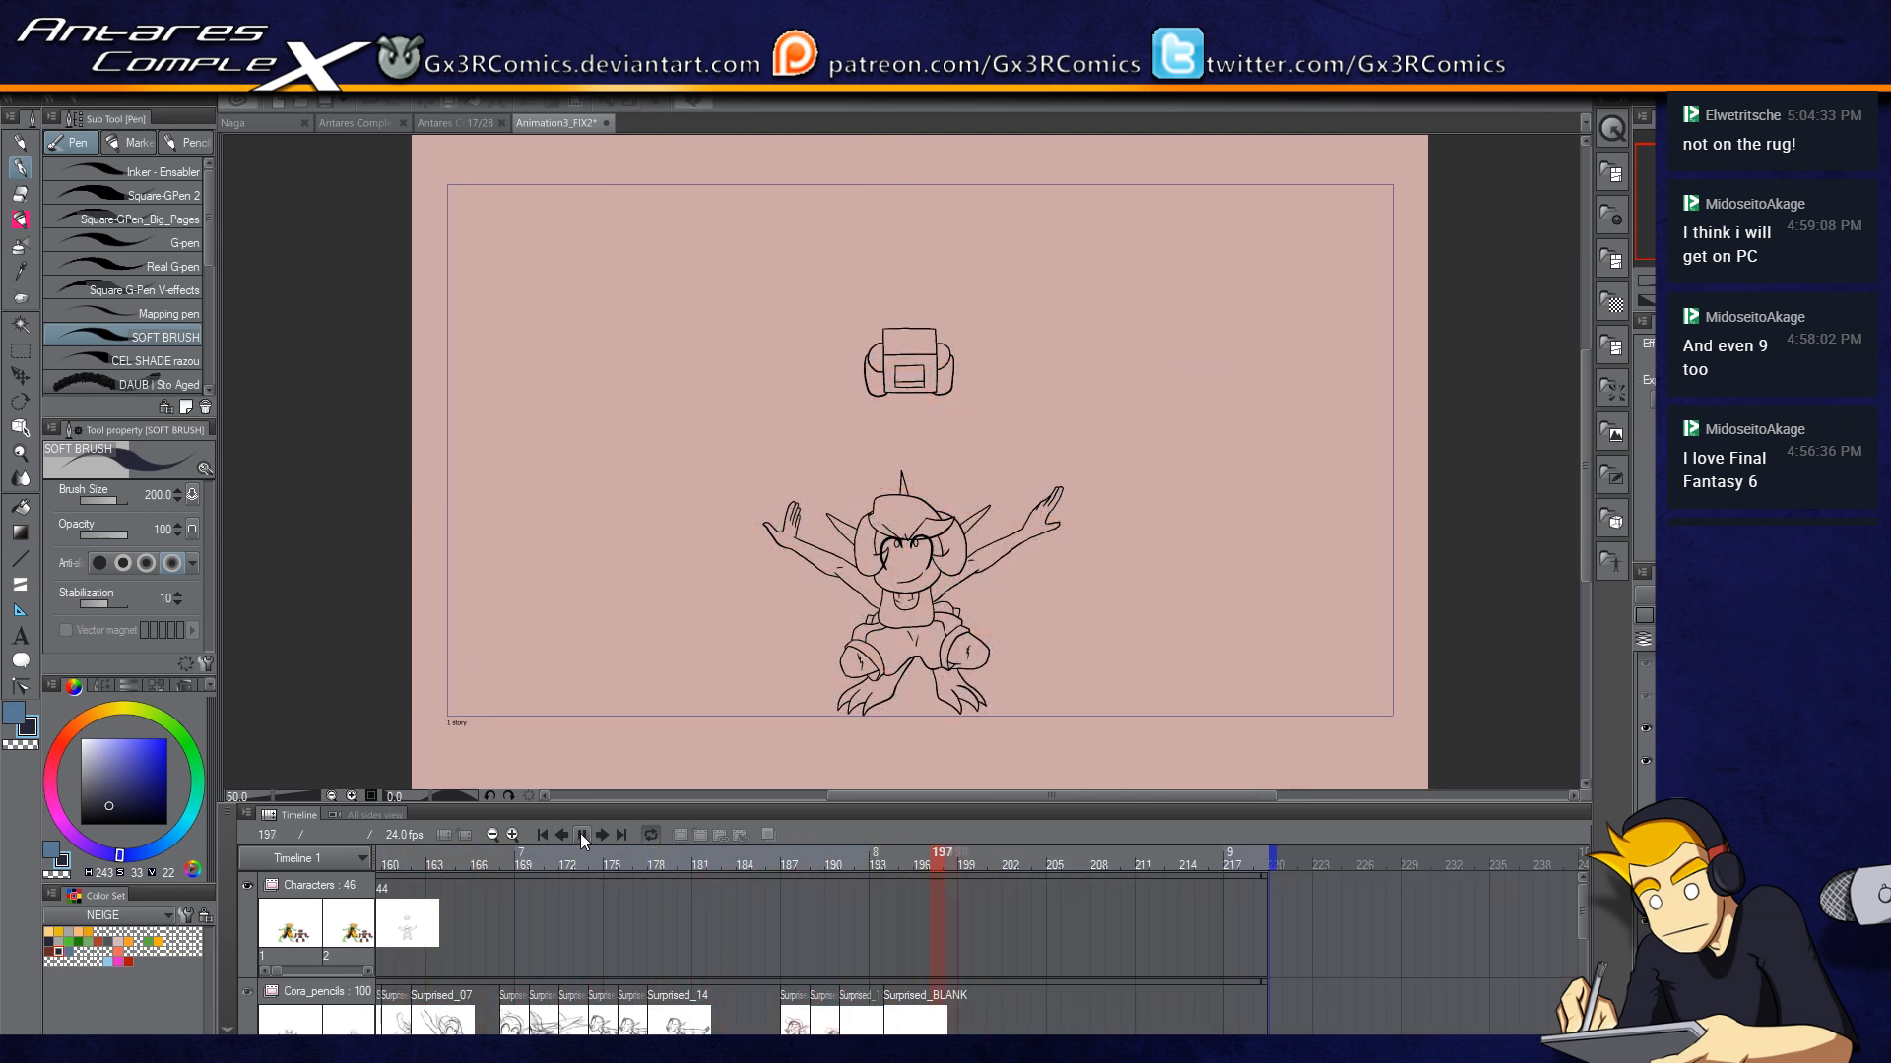
pyautogui.click(583, 834)
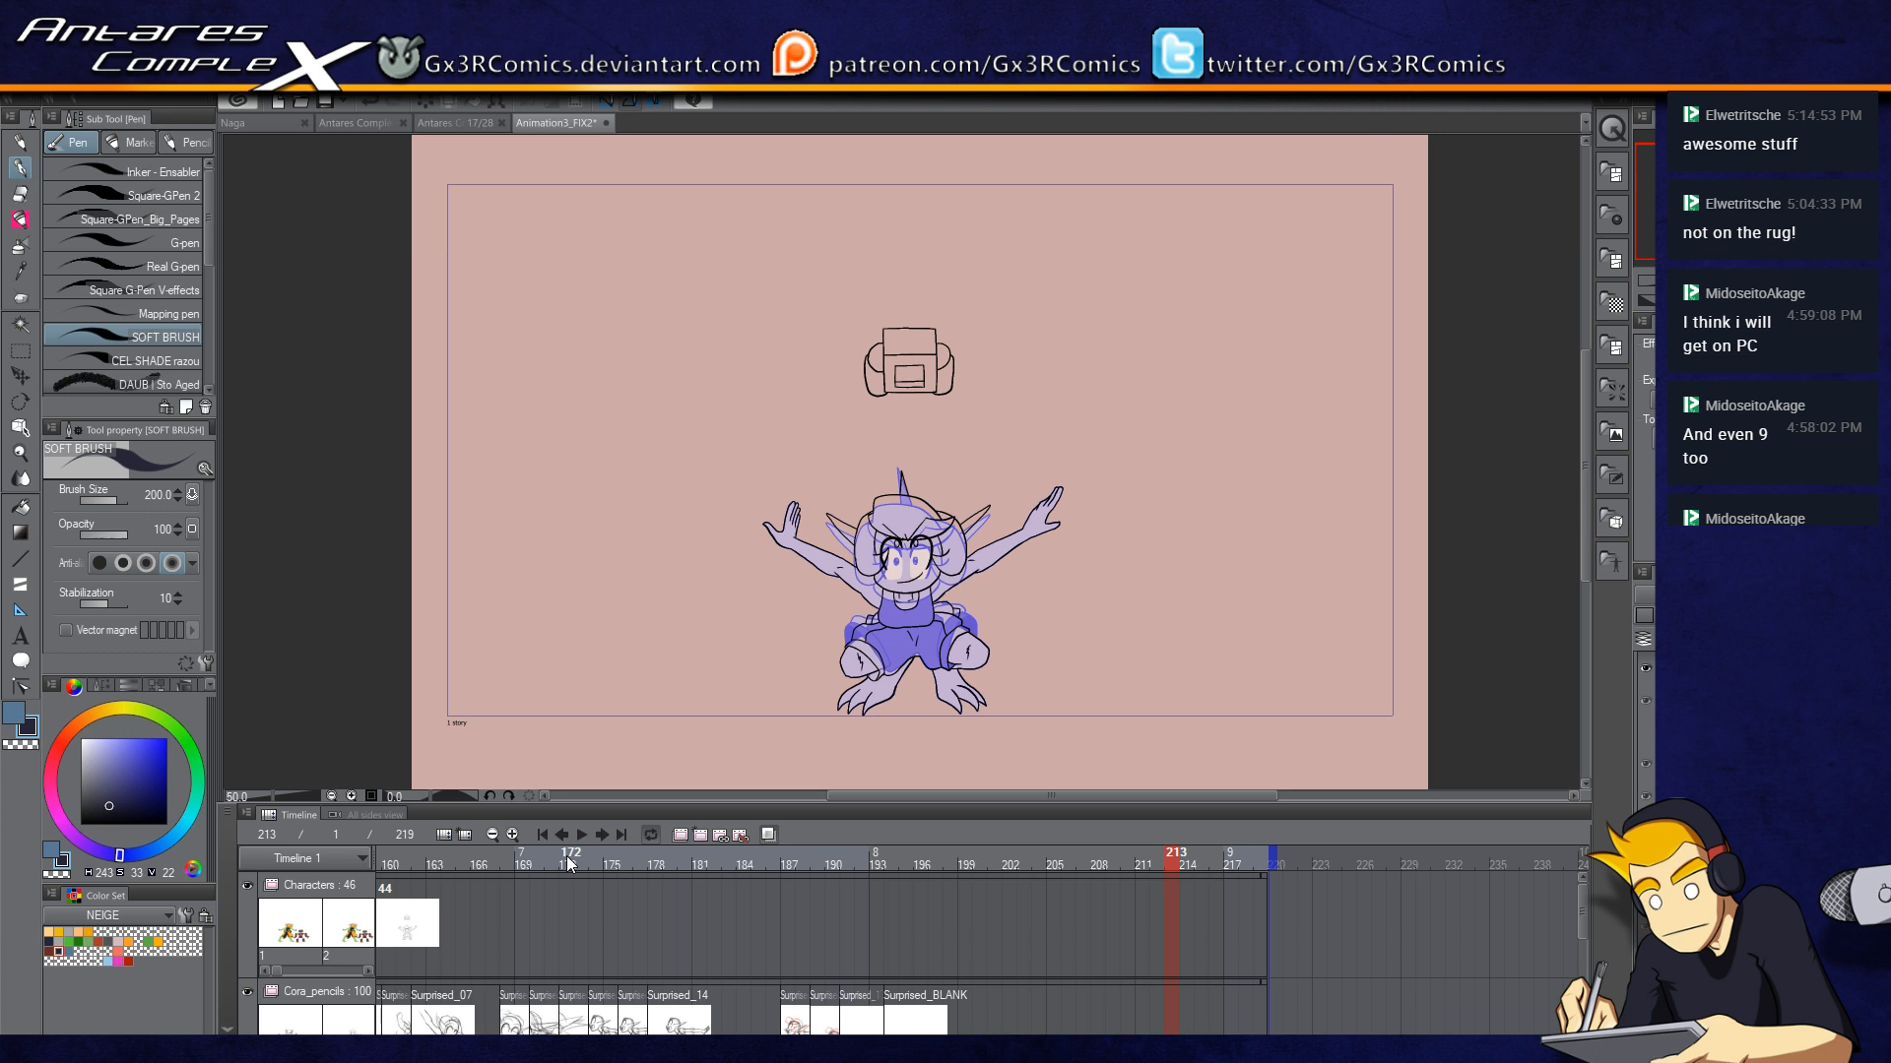
# Step: Close the Animation3_FIX2 document to return to comic page 17/28, and collapse the timeline
pyautogui.click(989, 427)
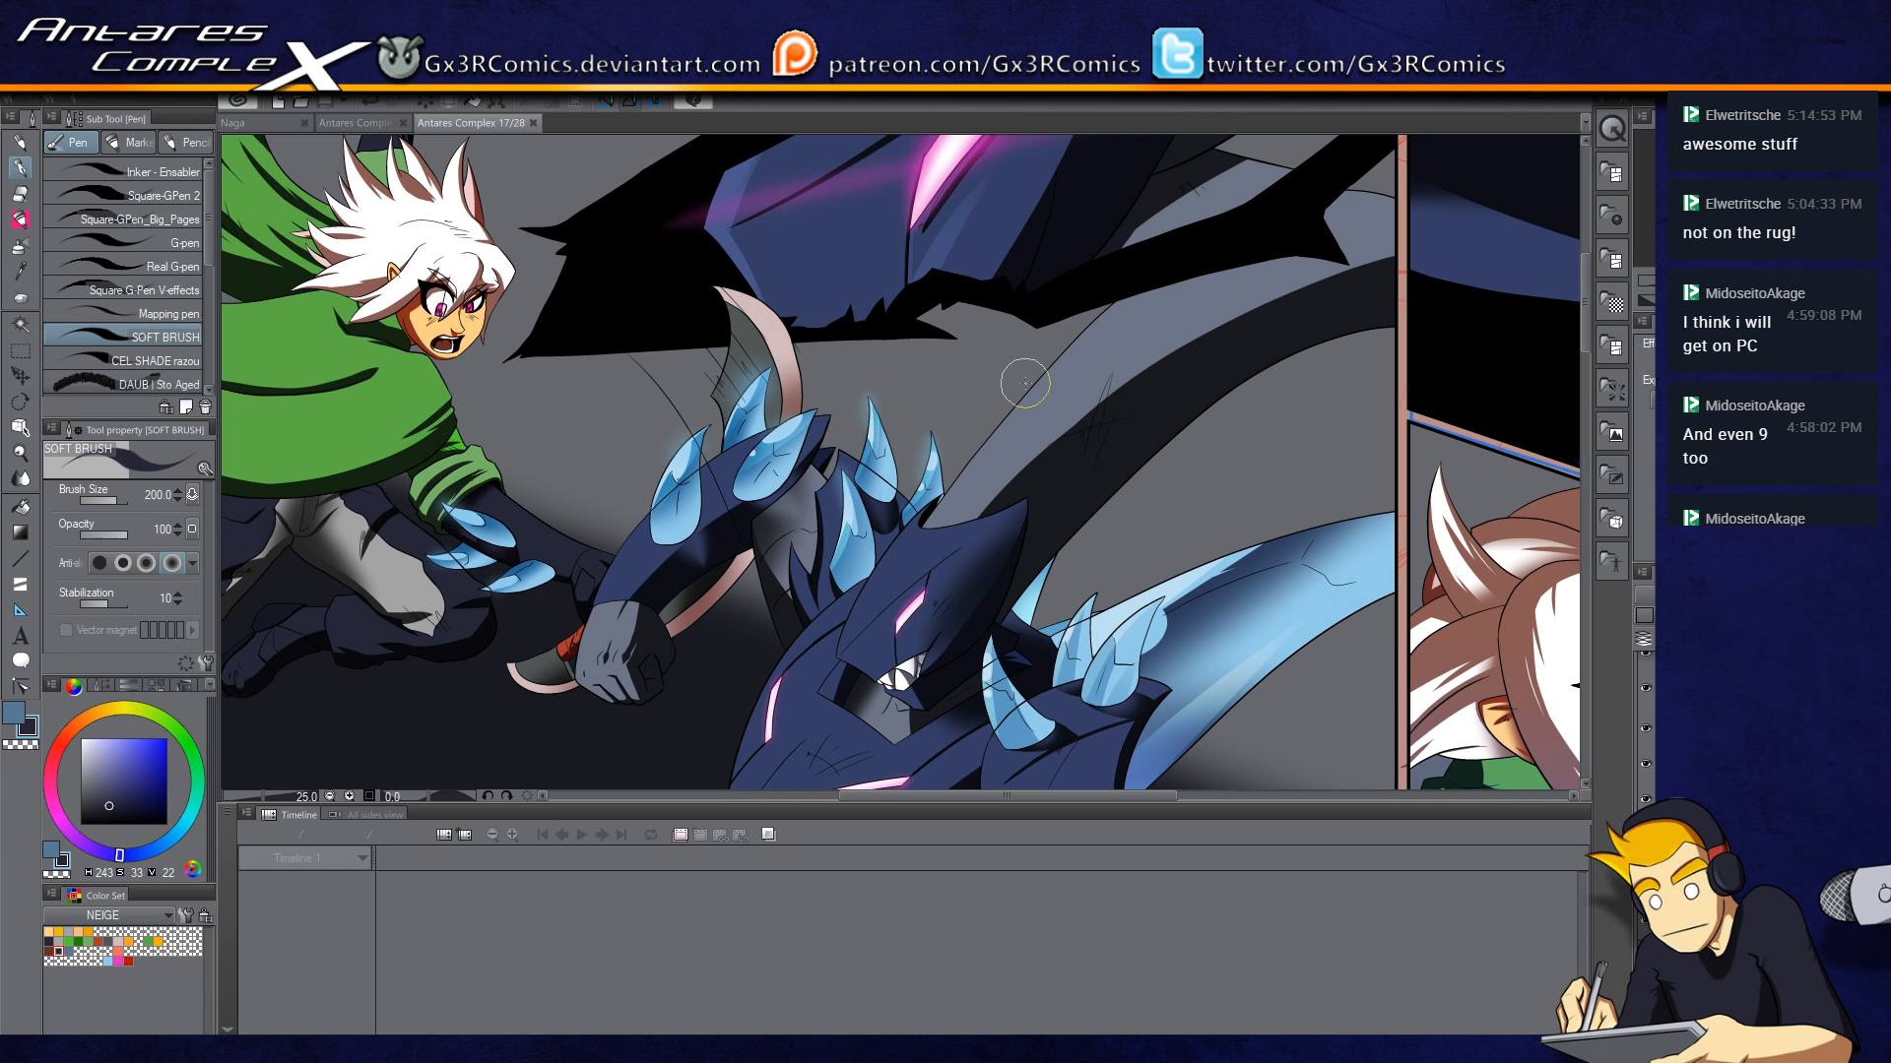
pyautogui.click(227, 1030)
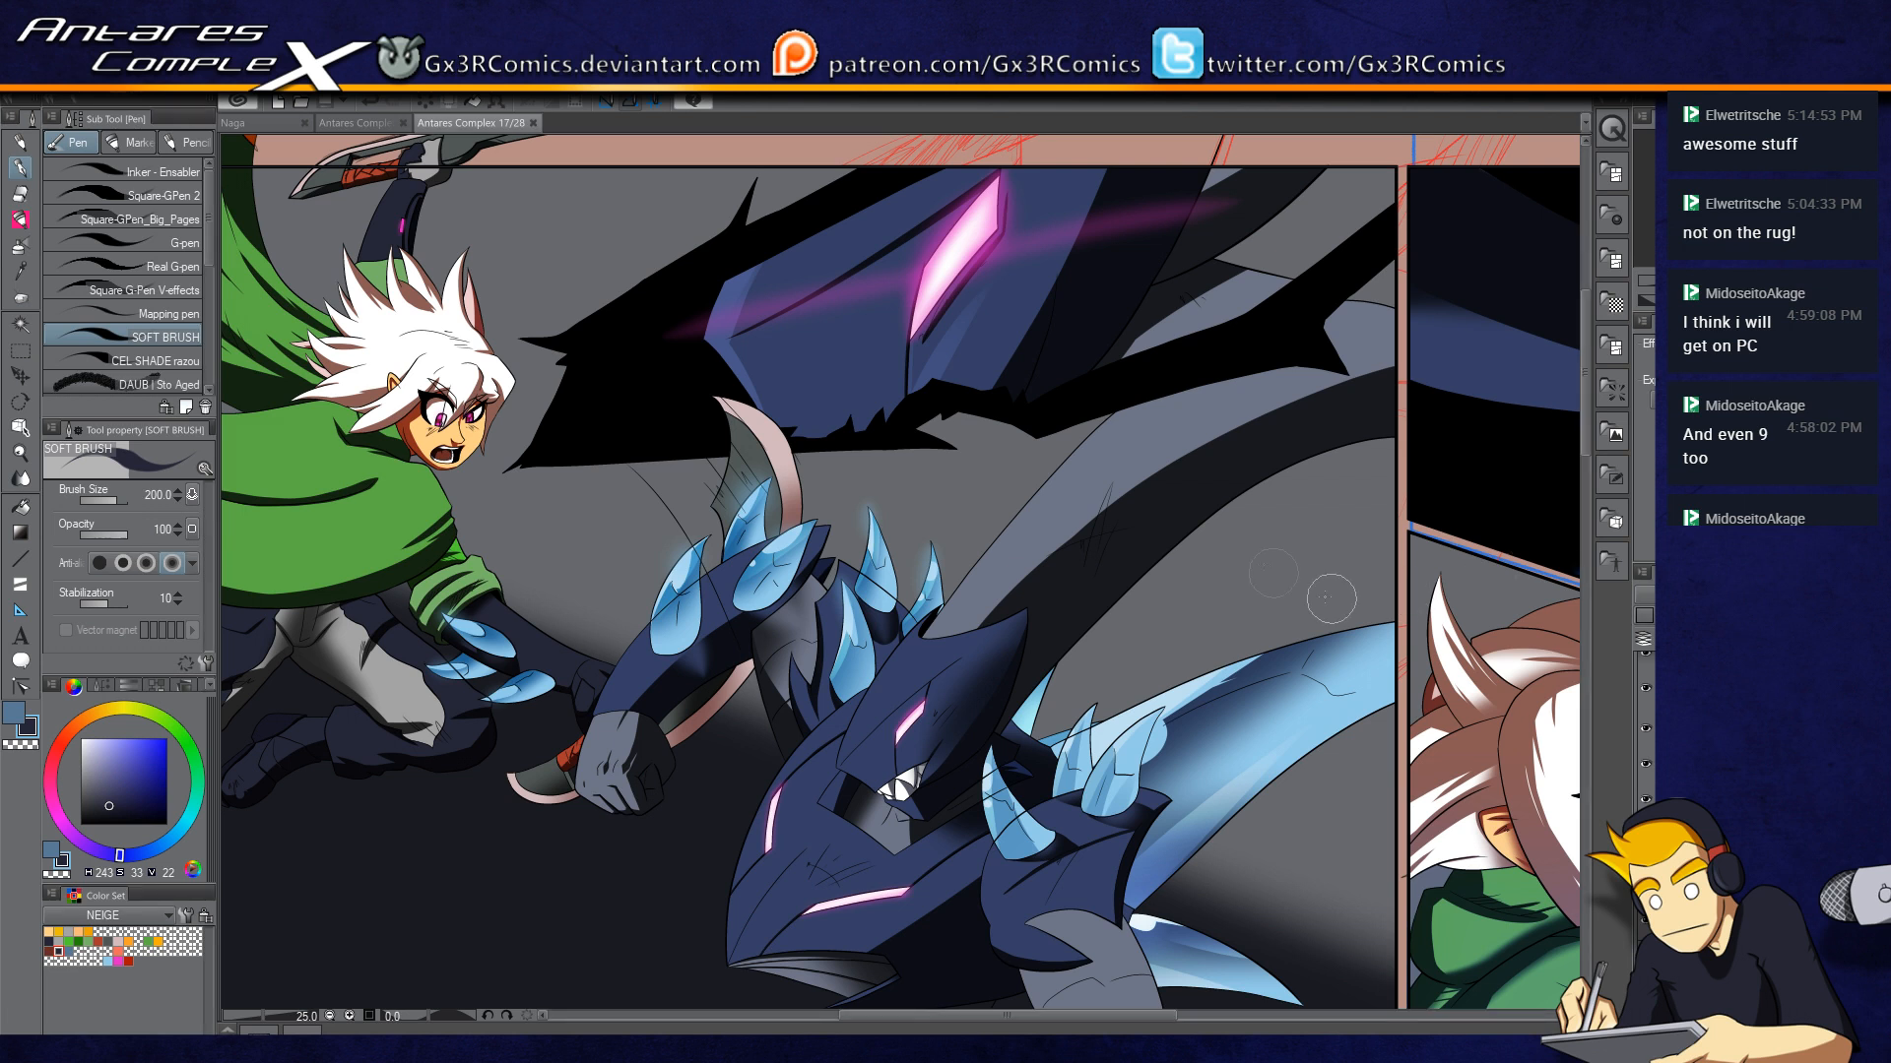
# Step: Review comic page 17, from the creature in the first panel to the full layout and the energy beam panel
pyautogui.moveTo(669, 475); pyautogui.dragTo(944, 477)
pyautogui.moveTo(1054, 775); pyautogui.dragTo(1013, 616)
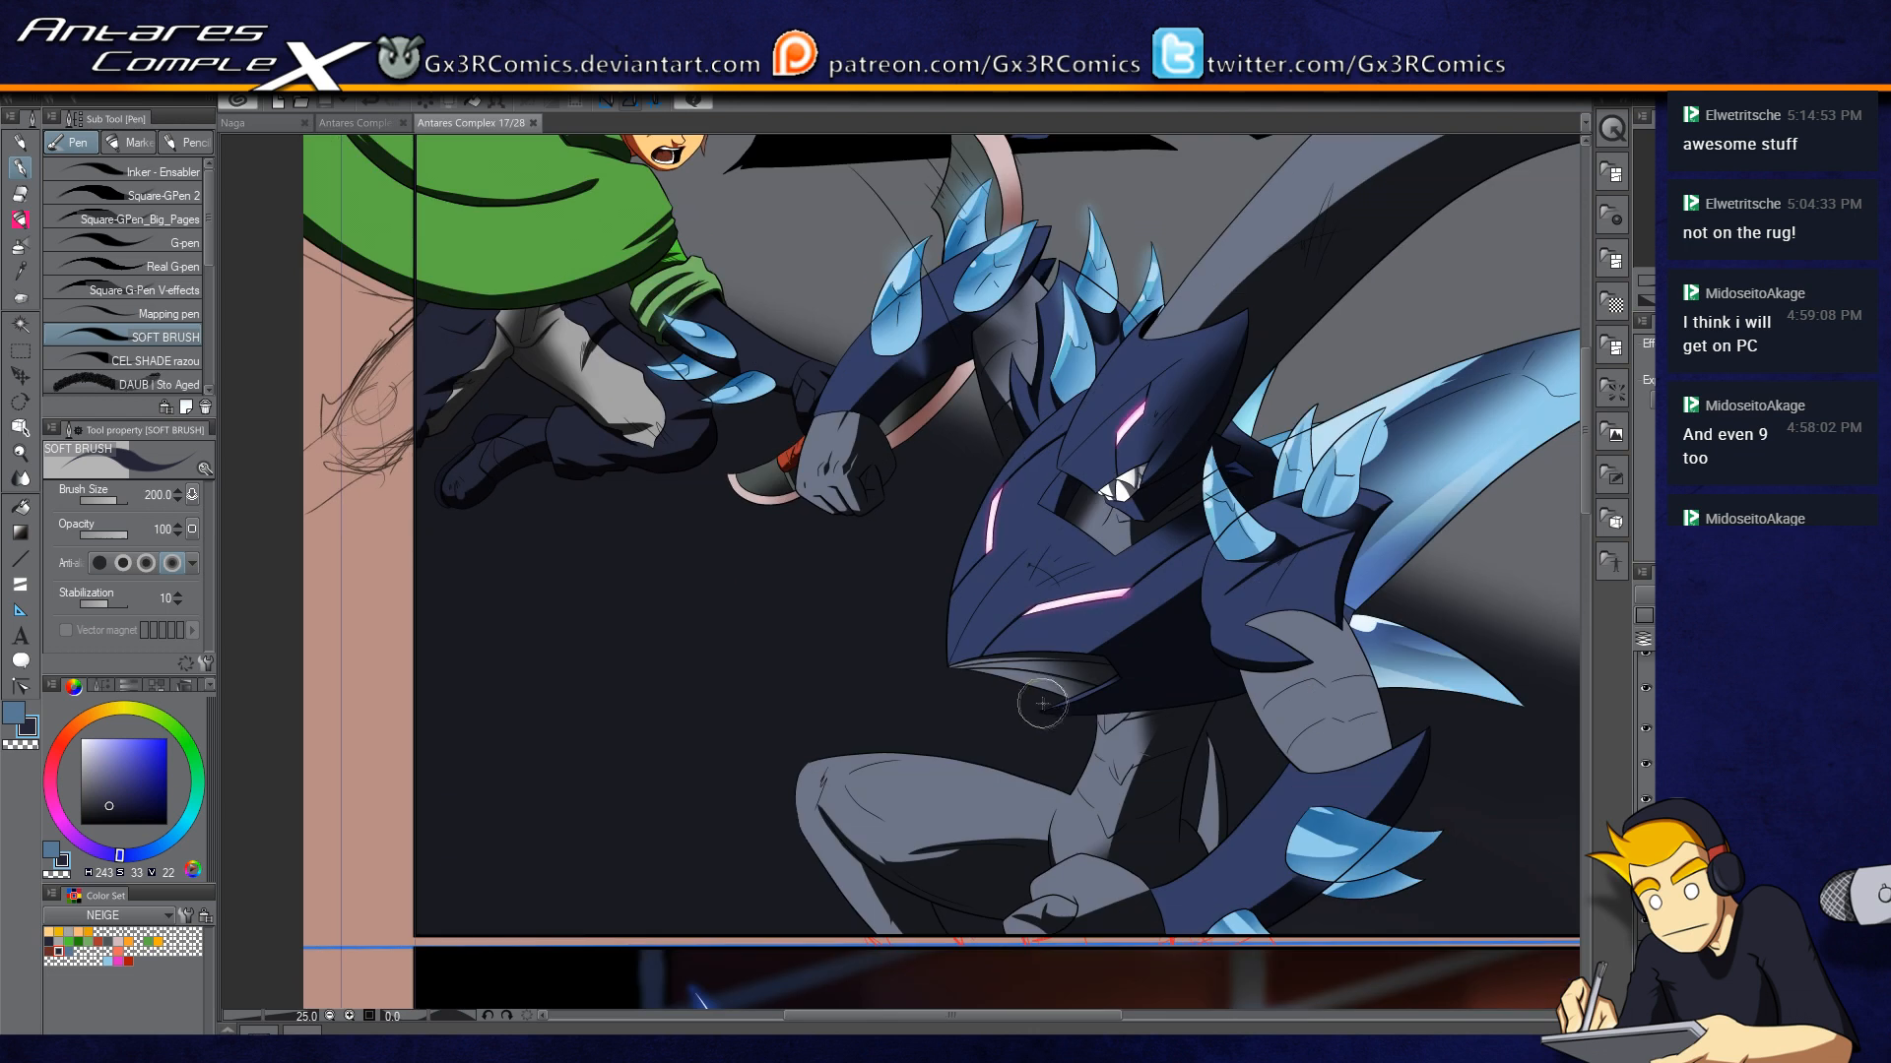
pyautogui.scroll(-5, 1058, 705)
pyautogui.moveTo(1282, 849); pyautogui.dragTo(1288, 594)
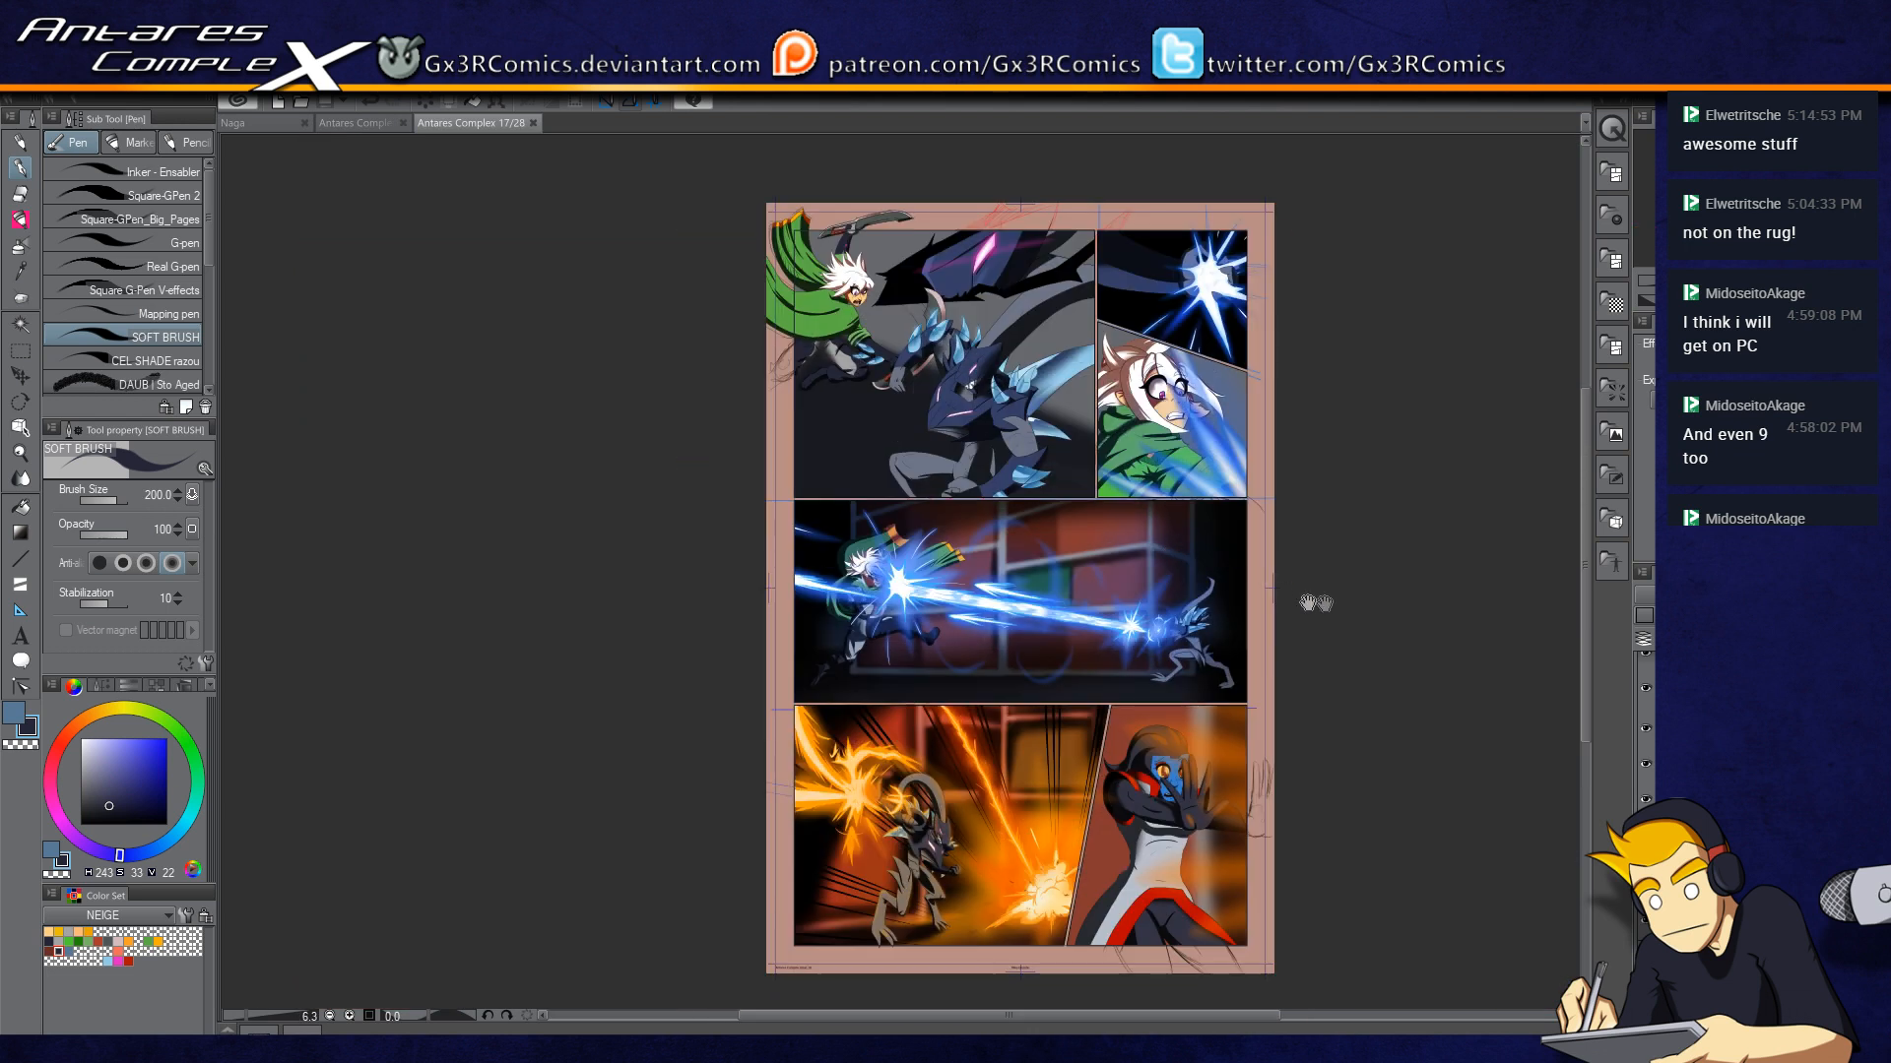
pyautogui.scroll(3, 1645, 729)
pyautogui.scroll(3, 1275, 772)
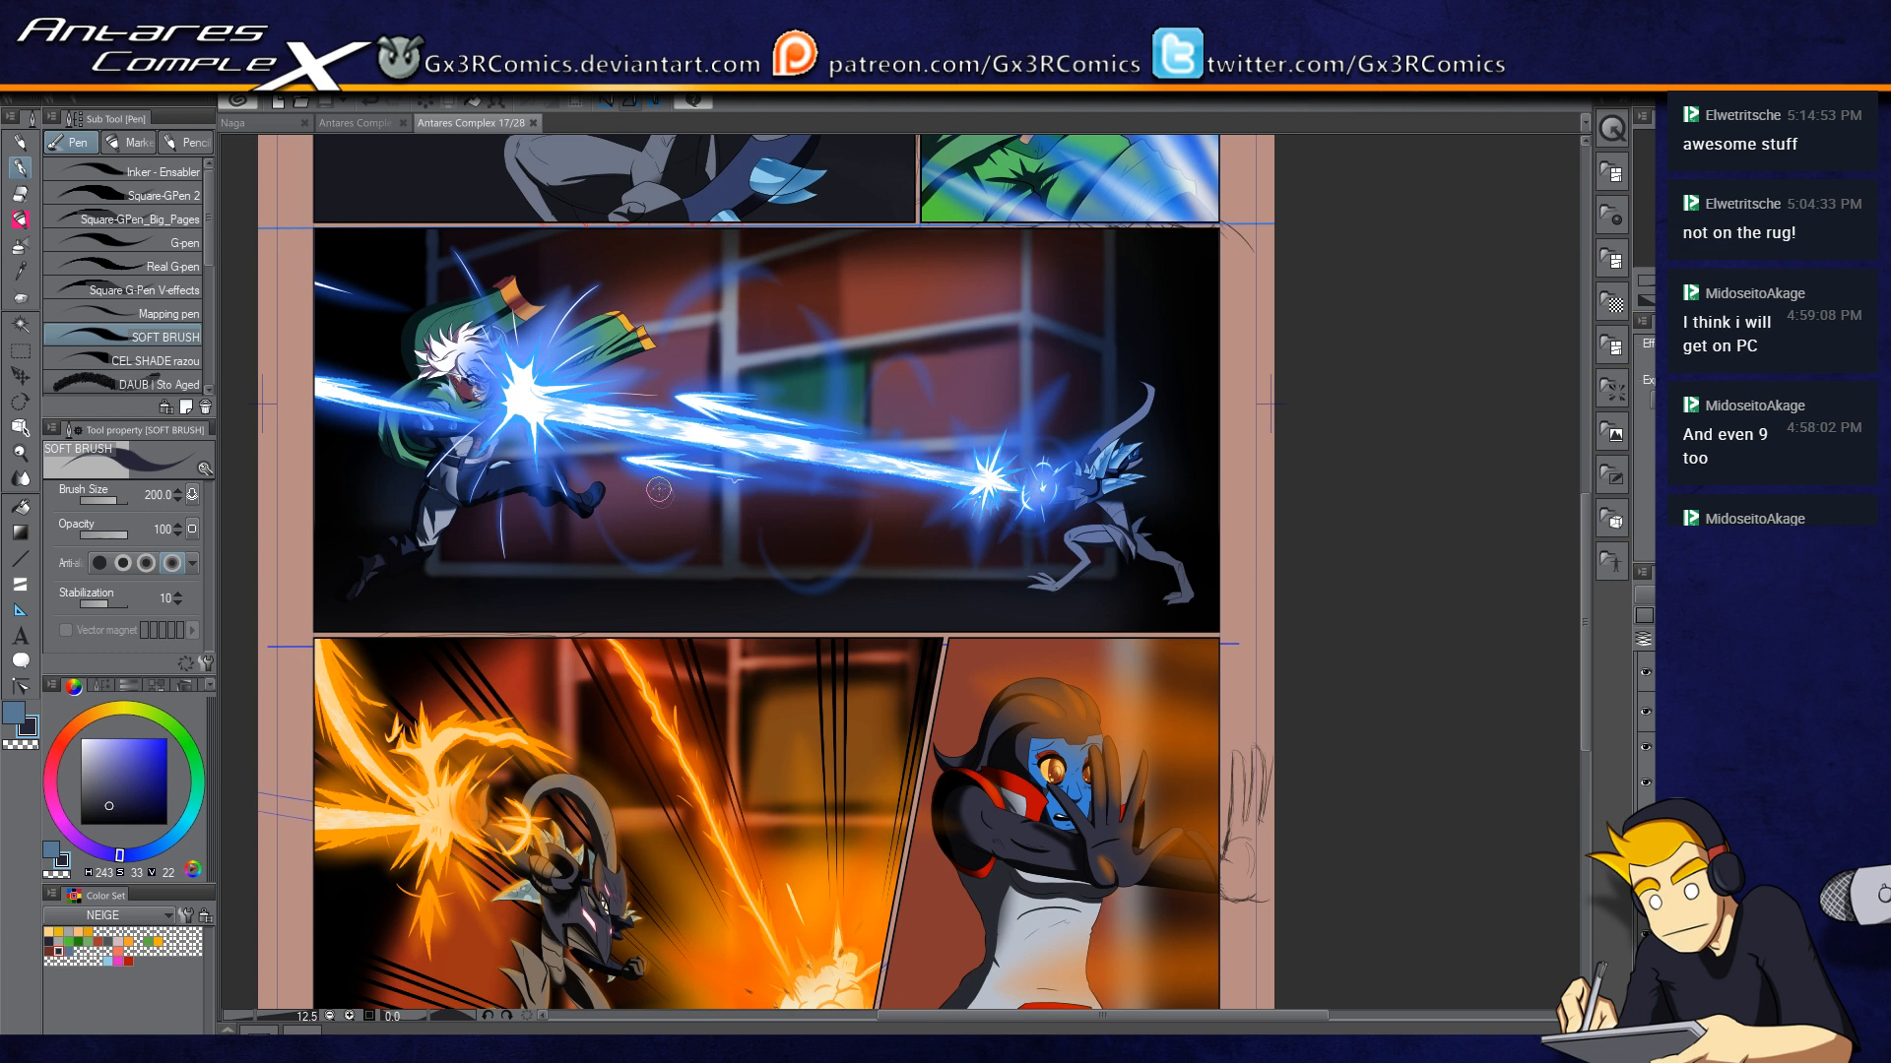
pyautogui.moveTo(387, 578); pyautogui.dragTo(592, 594)
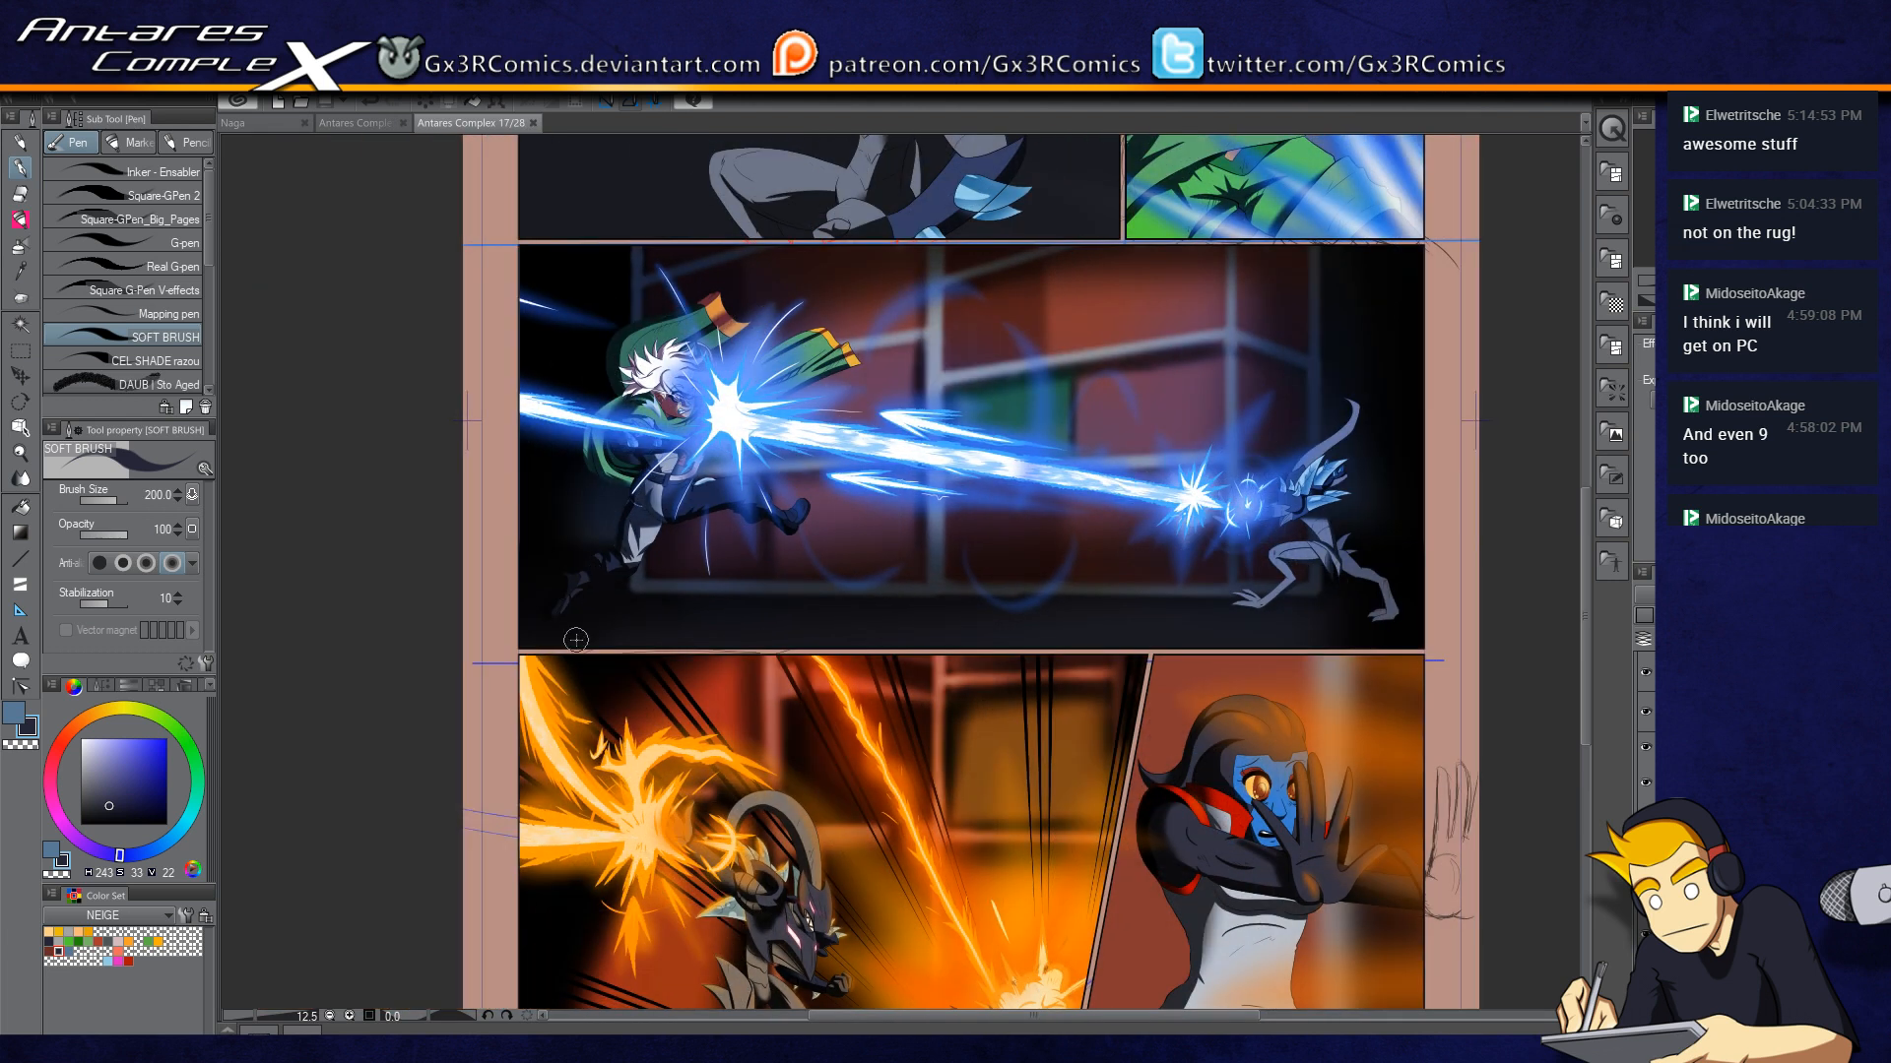
# Step: Fill the margins and gutters around the comic page's panels with black
pyautogui.click(23, 222)
pyautogui.scroll(-2, 1645, 748)
pyautogui.click(1723, 758)
pyautogui.click(166, 824)
pyautogui.press('space')
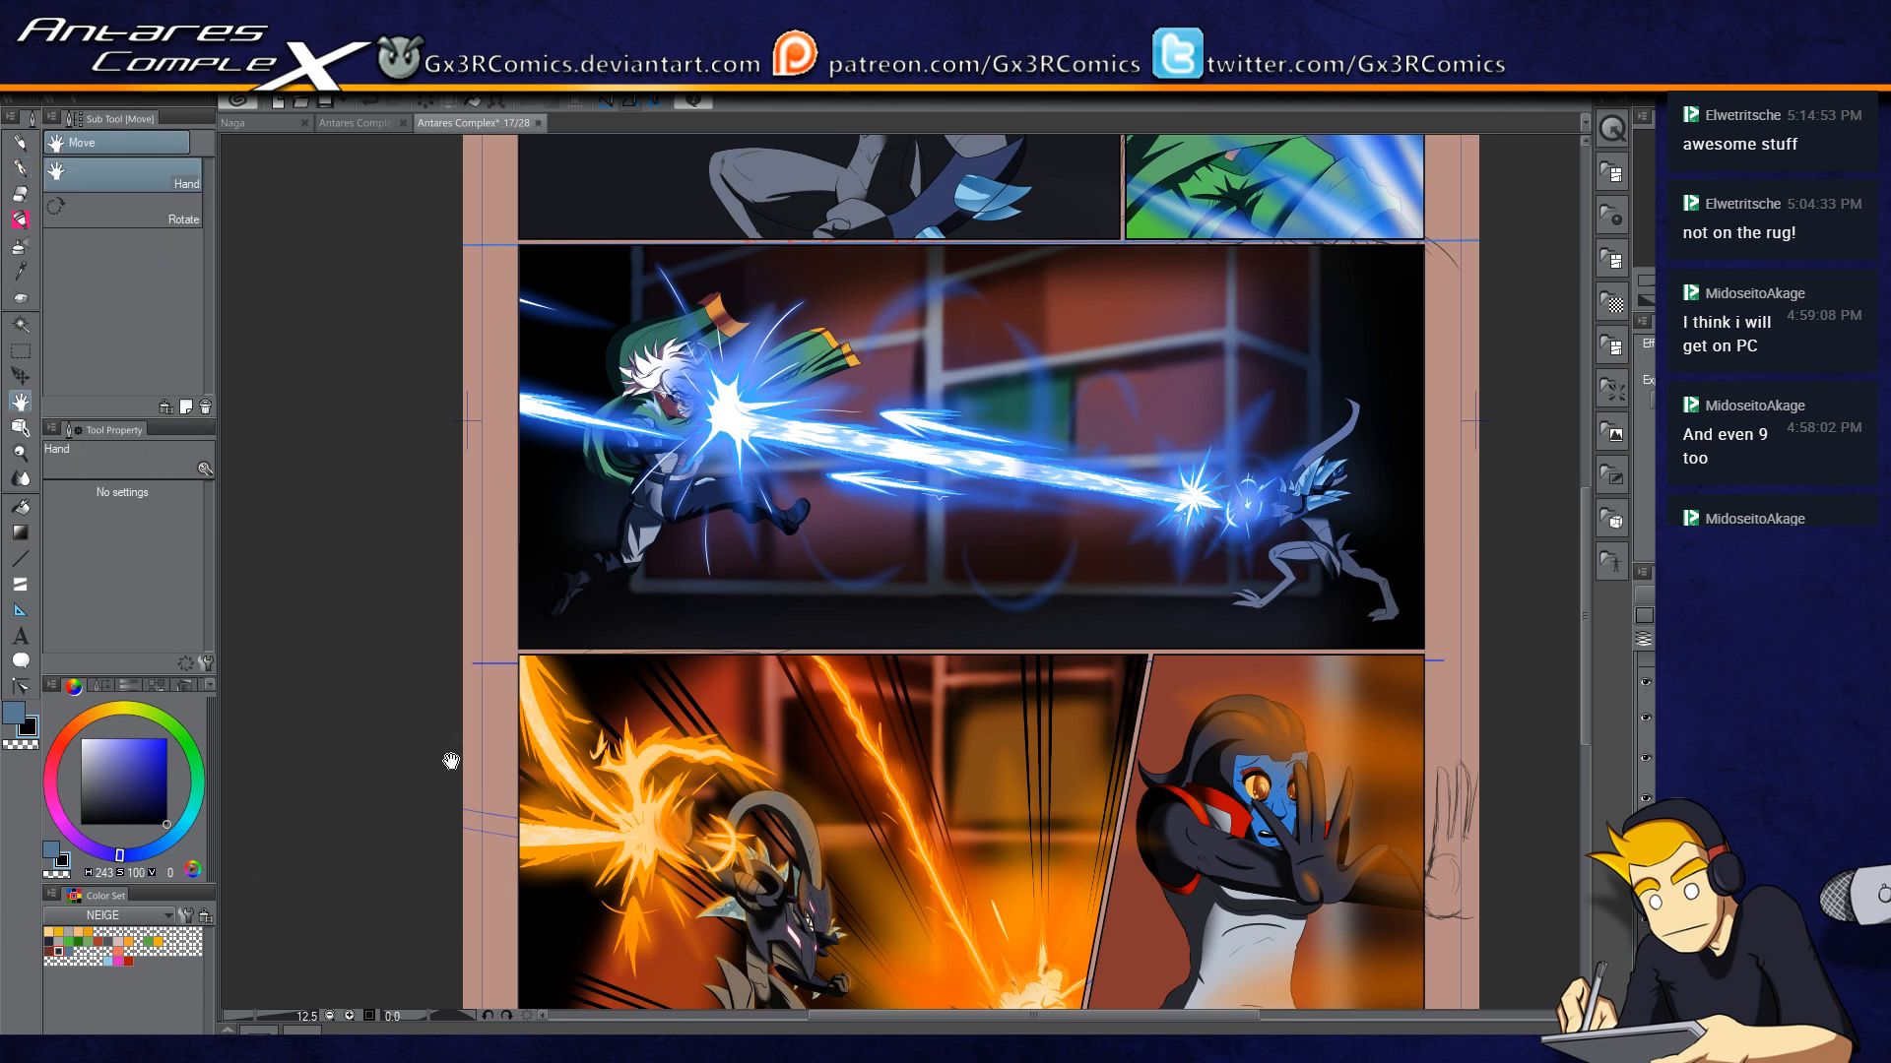
pyautogui.press('g')
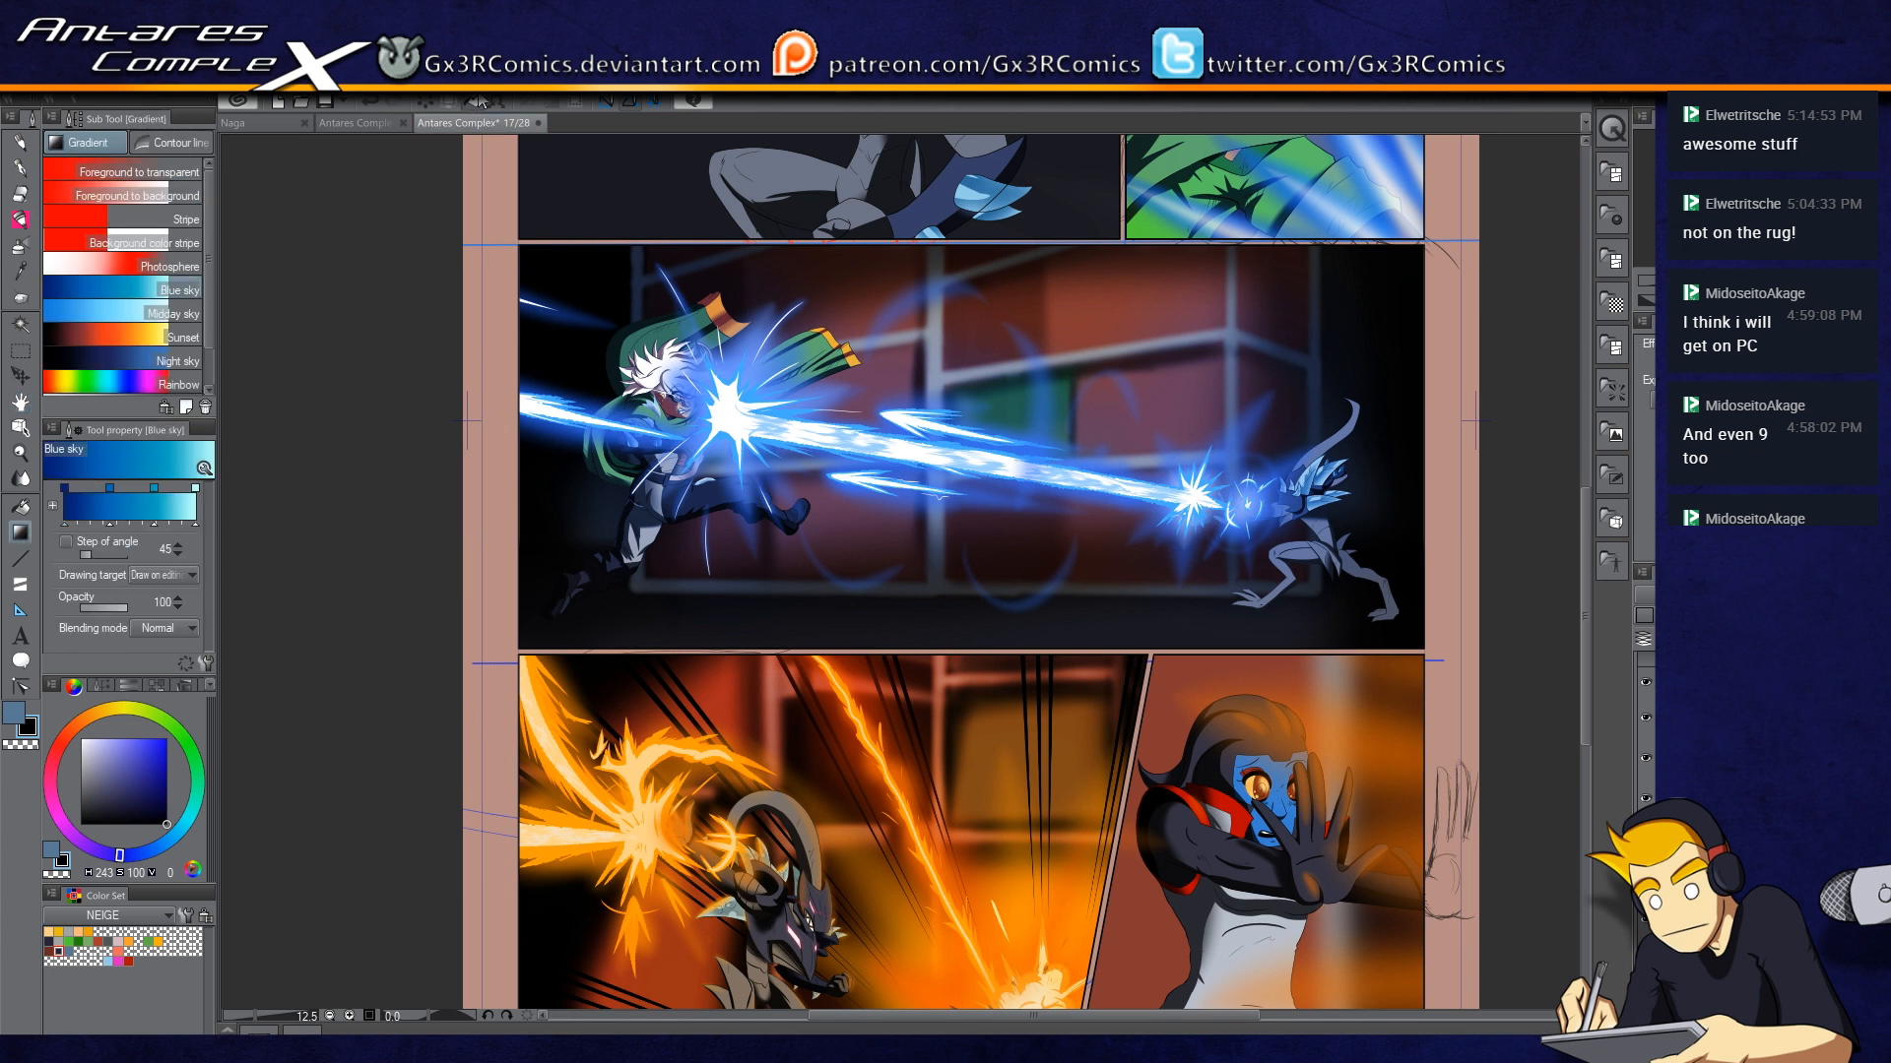
pyautogui.click(478, 101)
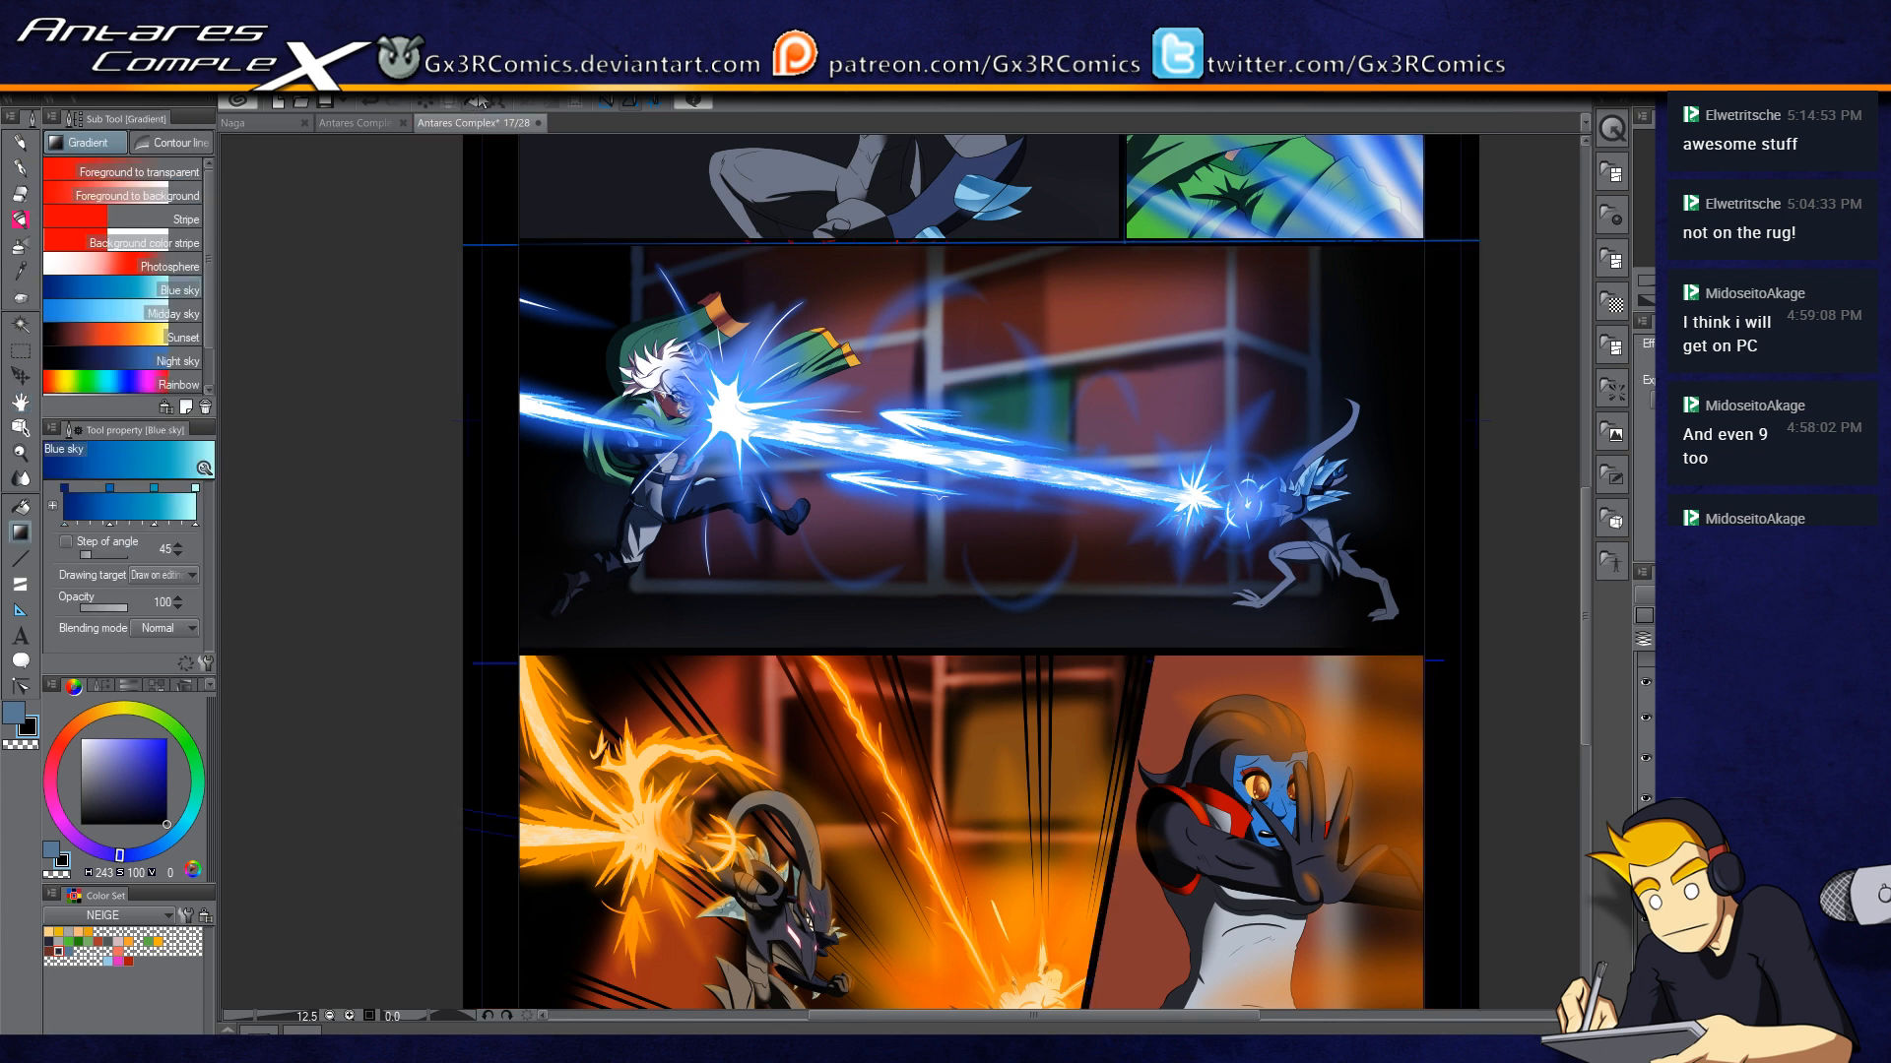
# Step: Hide the blue guide lines in the margins and check the full page against its black borders
pyautogui.click(1646, 682)
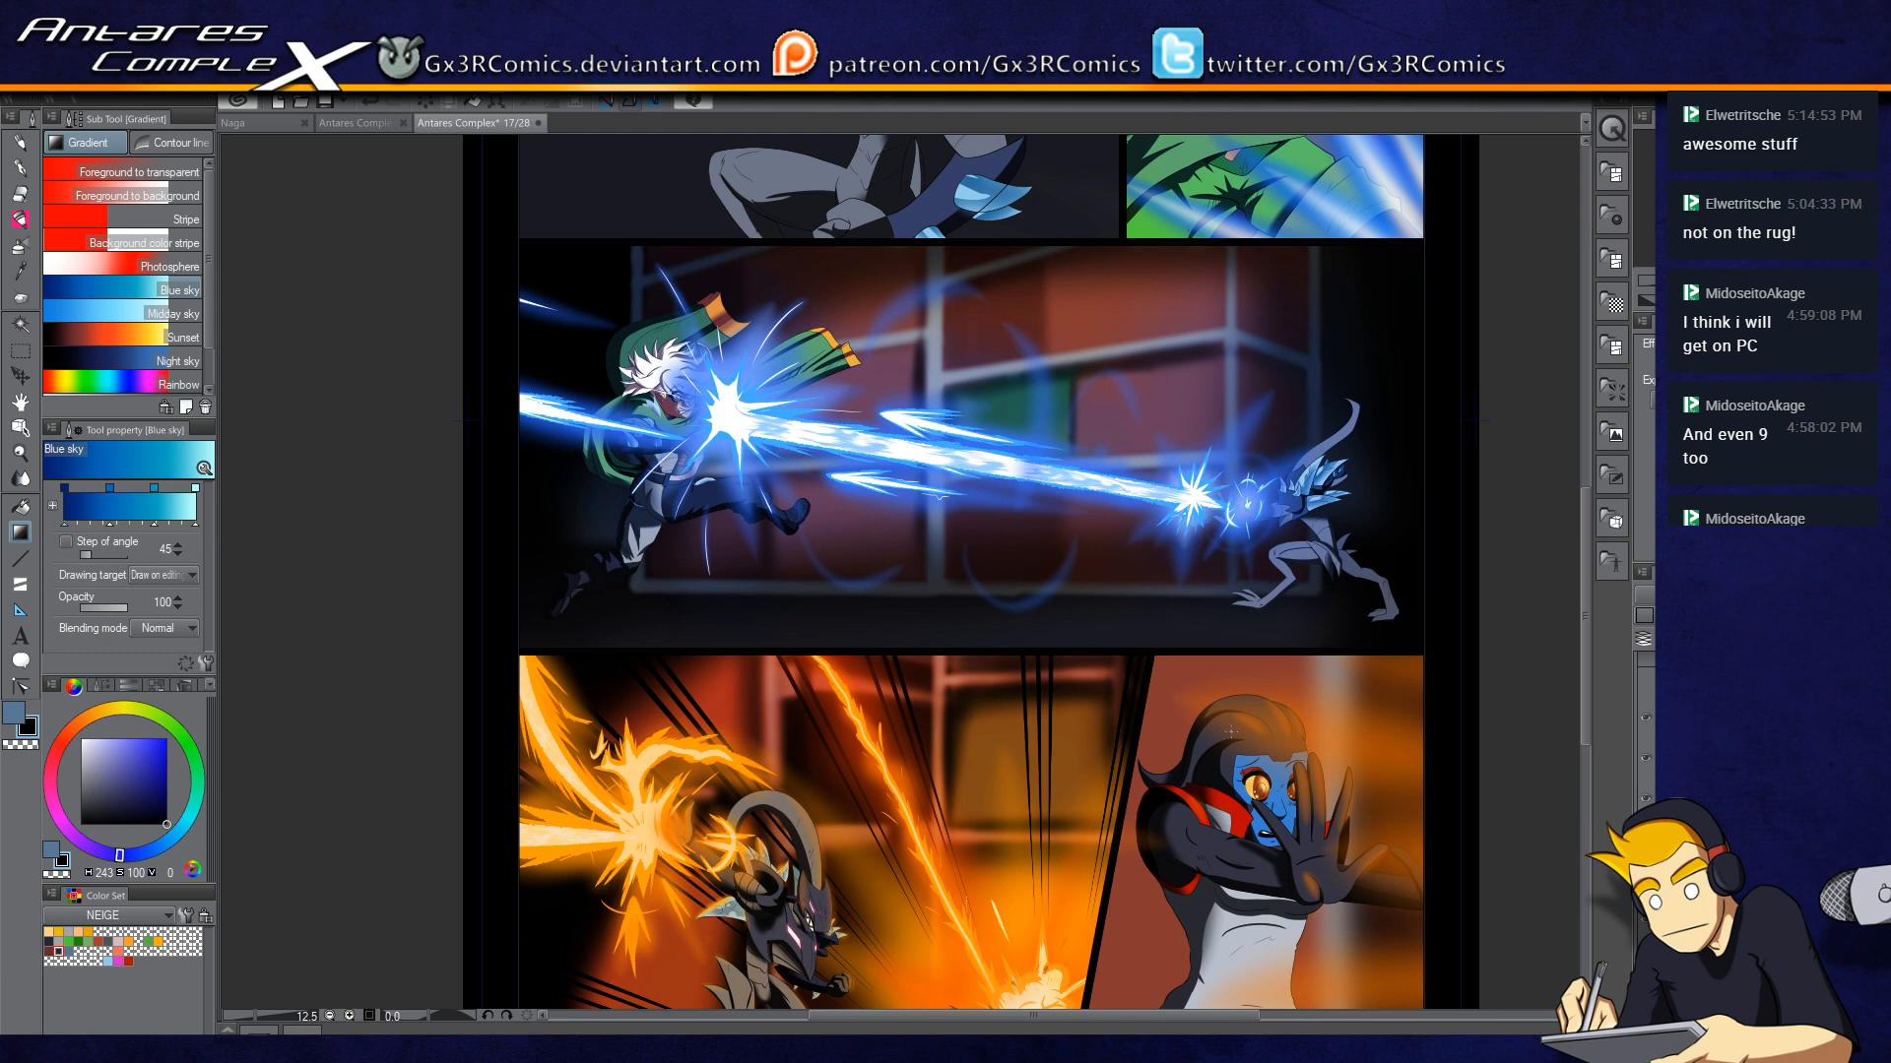
pyautogui.scroll(-2, 1227, 734)
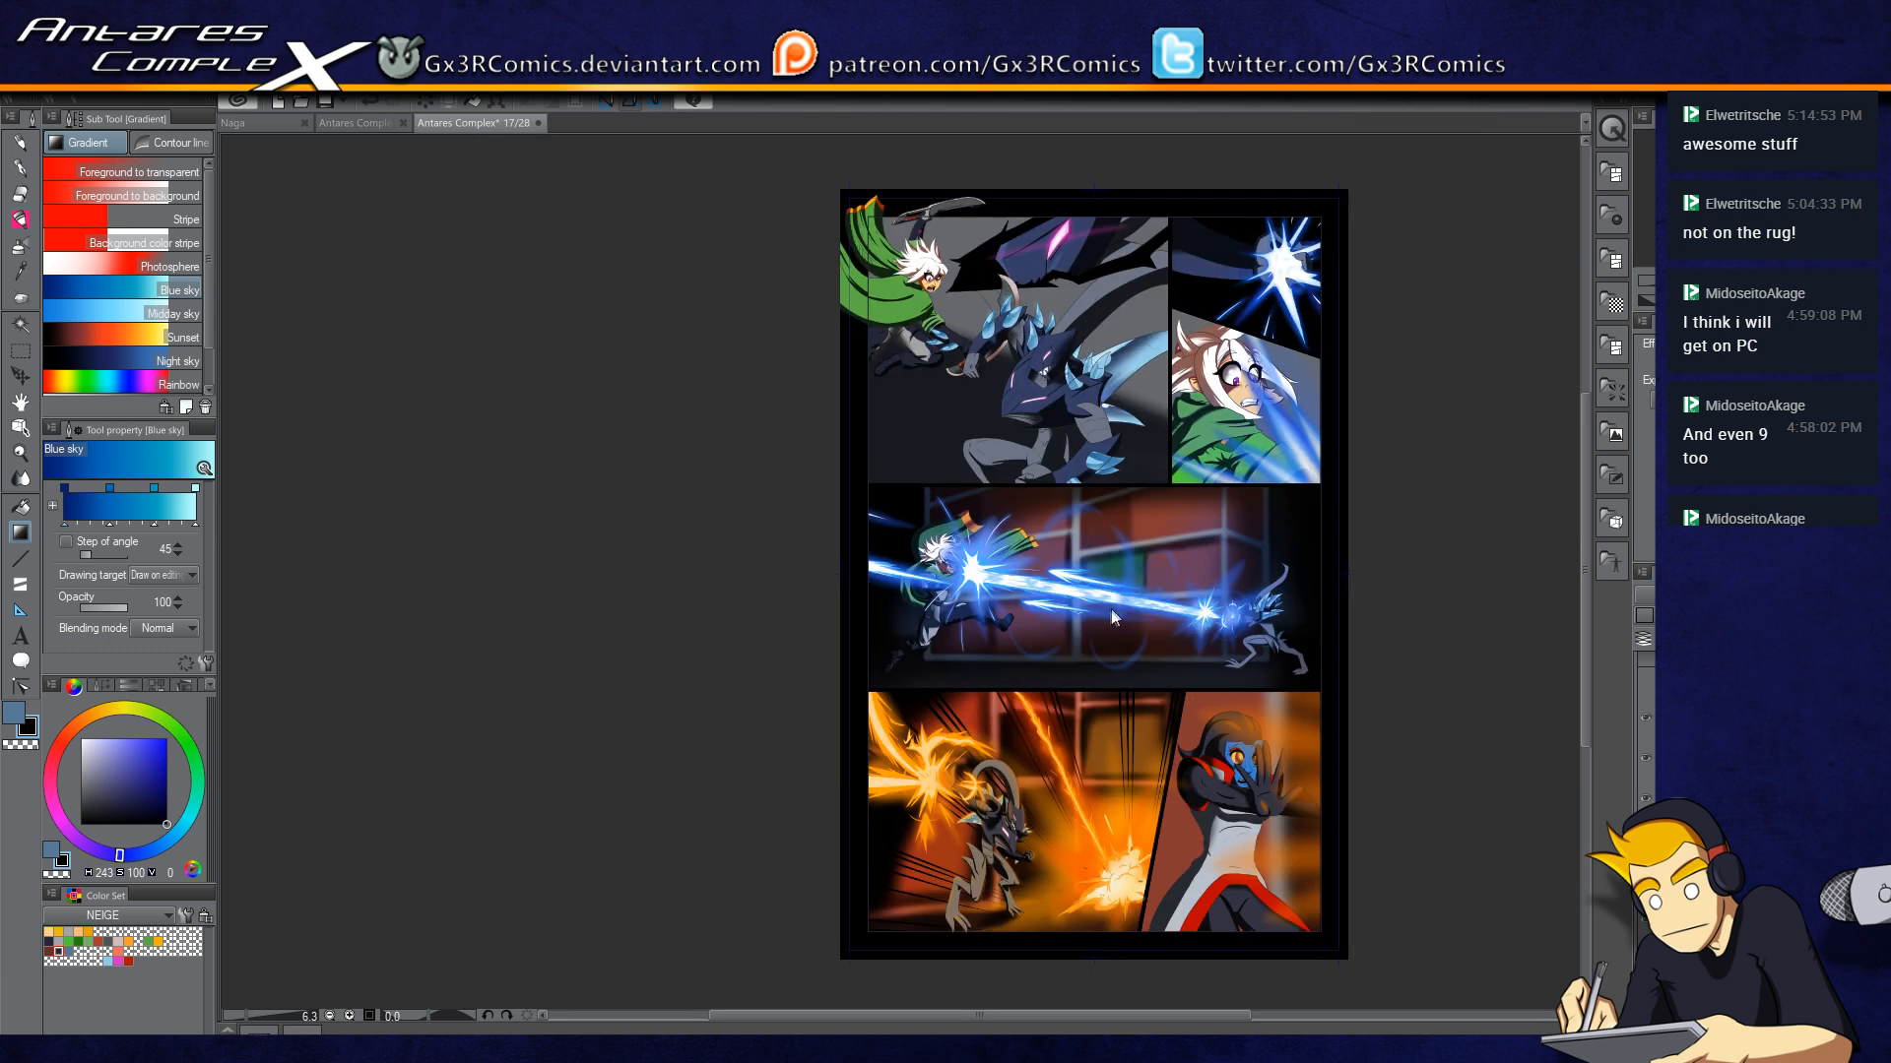
pyautogui.scroll(2, 1111, 609)
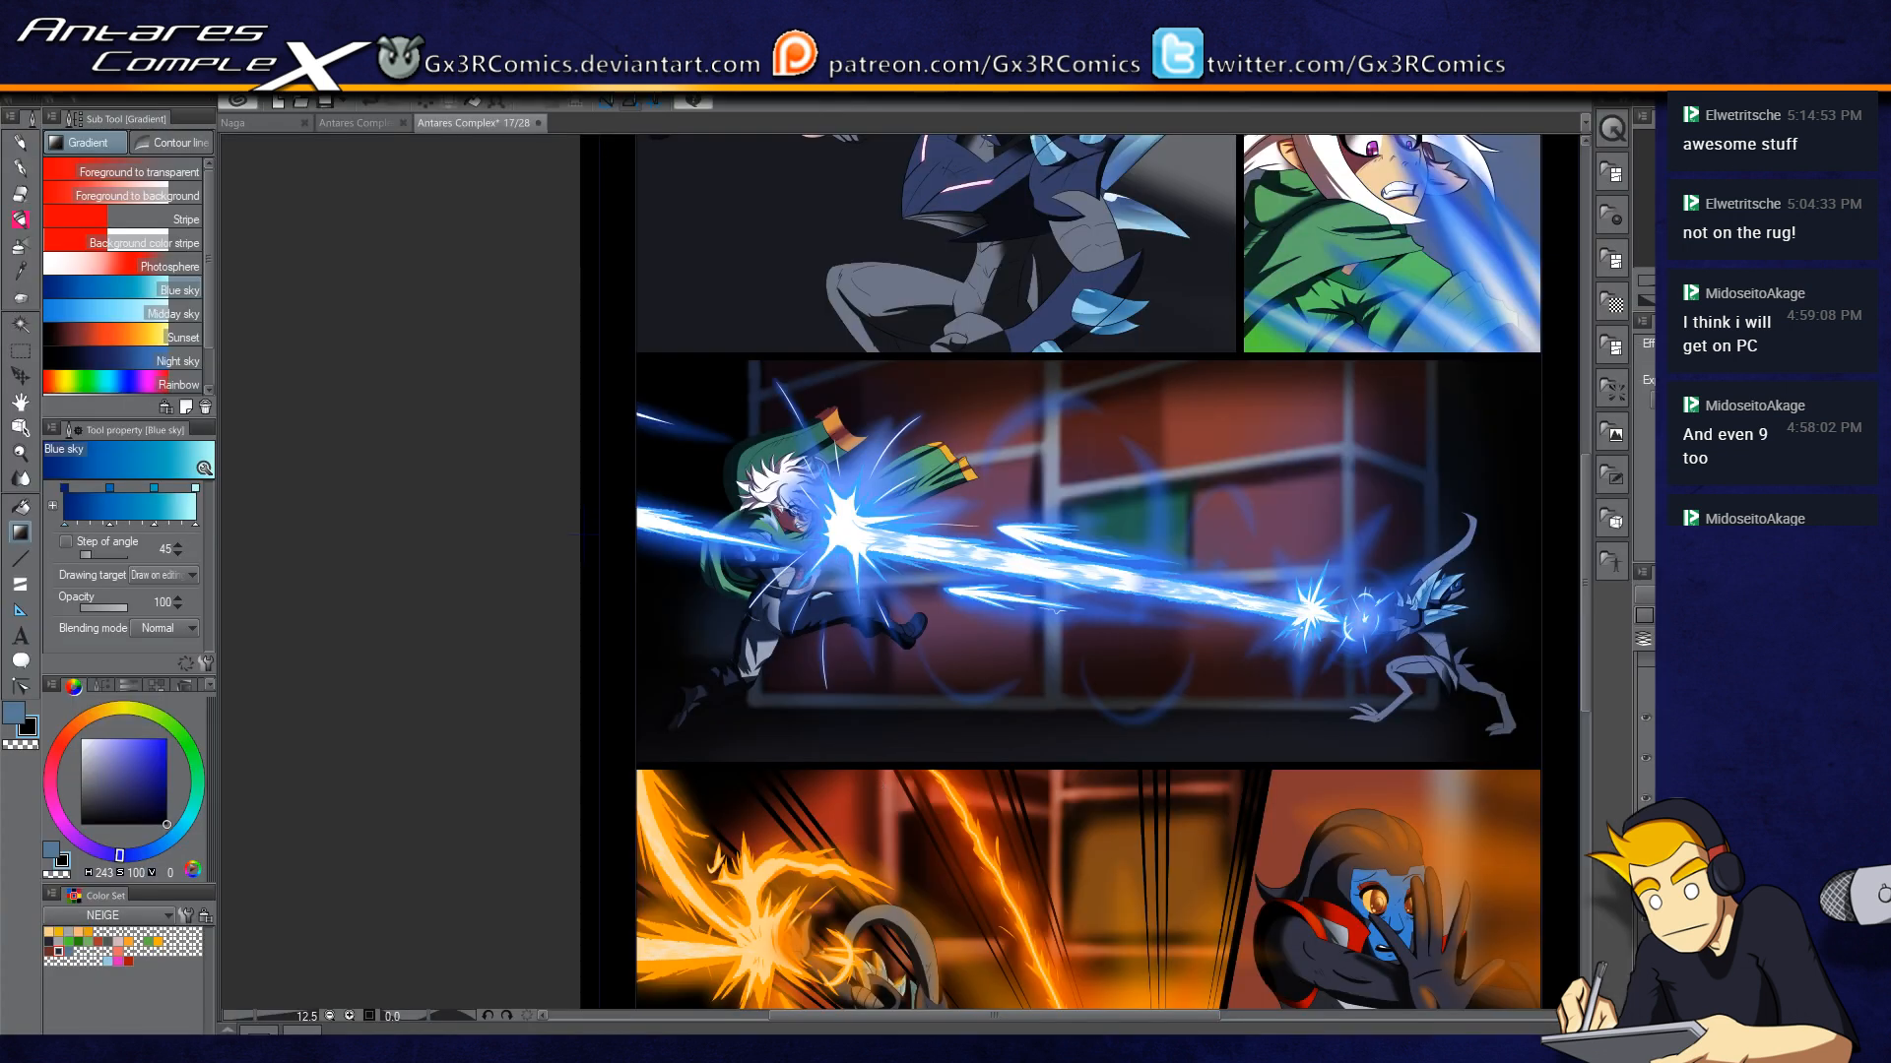
# Step: Save page 17 with its entire canvas selected and switch to the Antares Complex page overview
pyautogui.hotkey('ctrl', 'a')
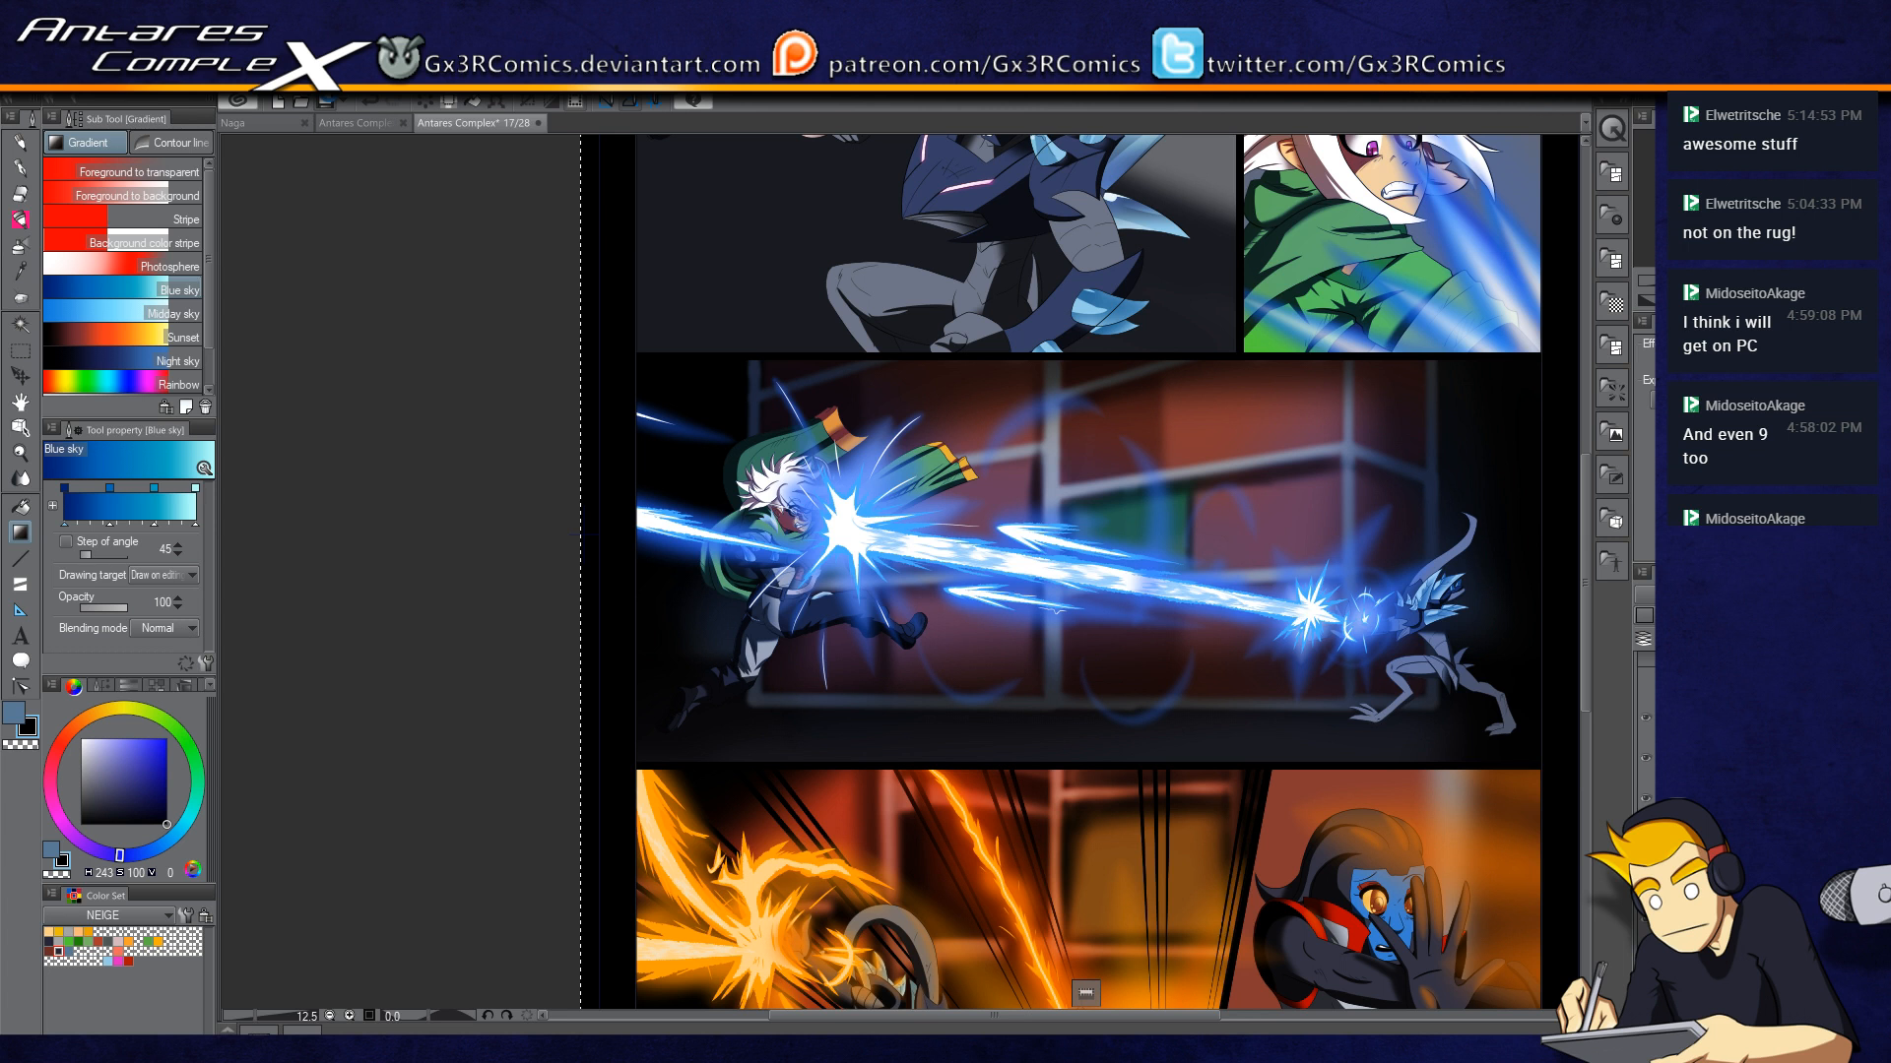
pyautogui.click(330, 100)
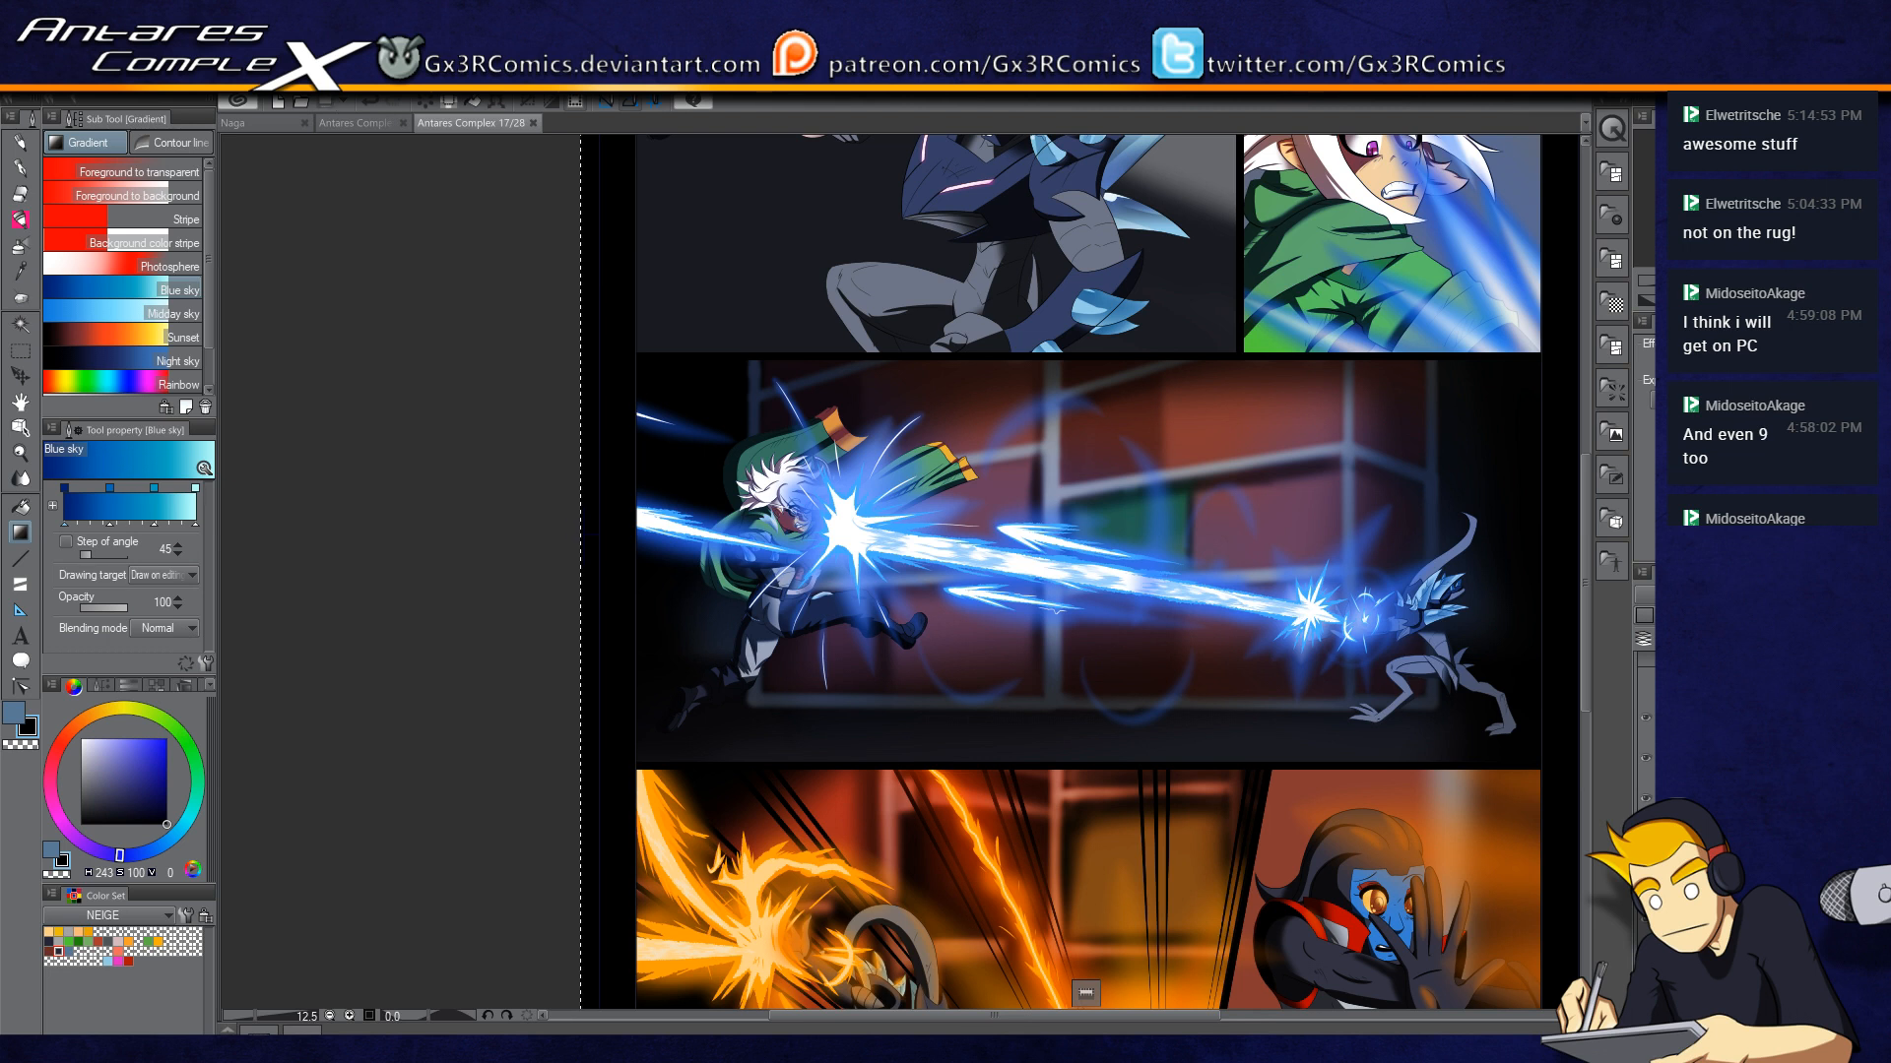
pyautogui.click(346, 125)
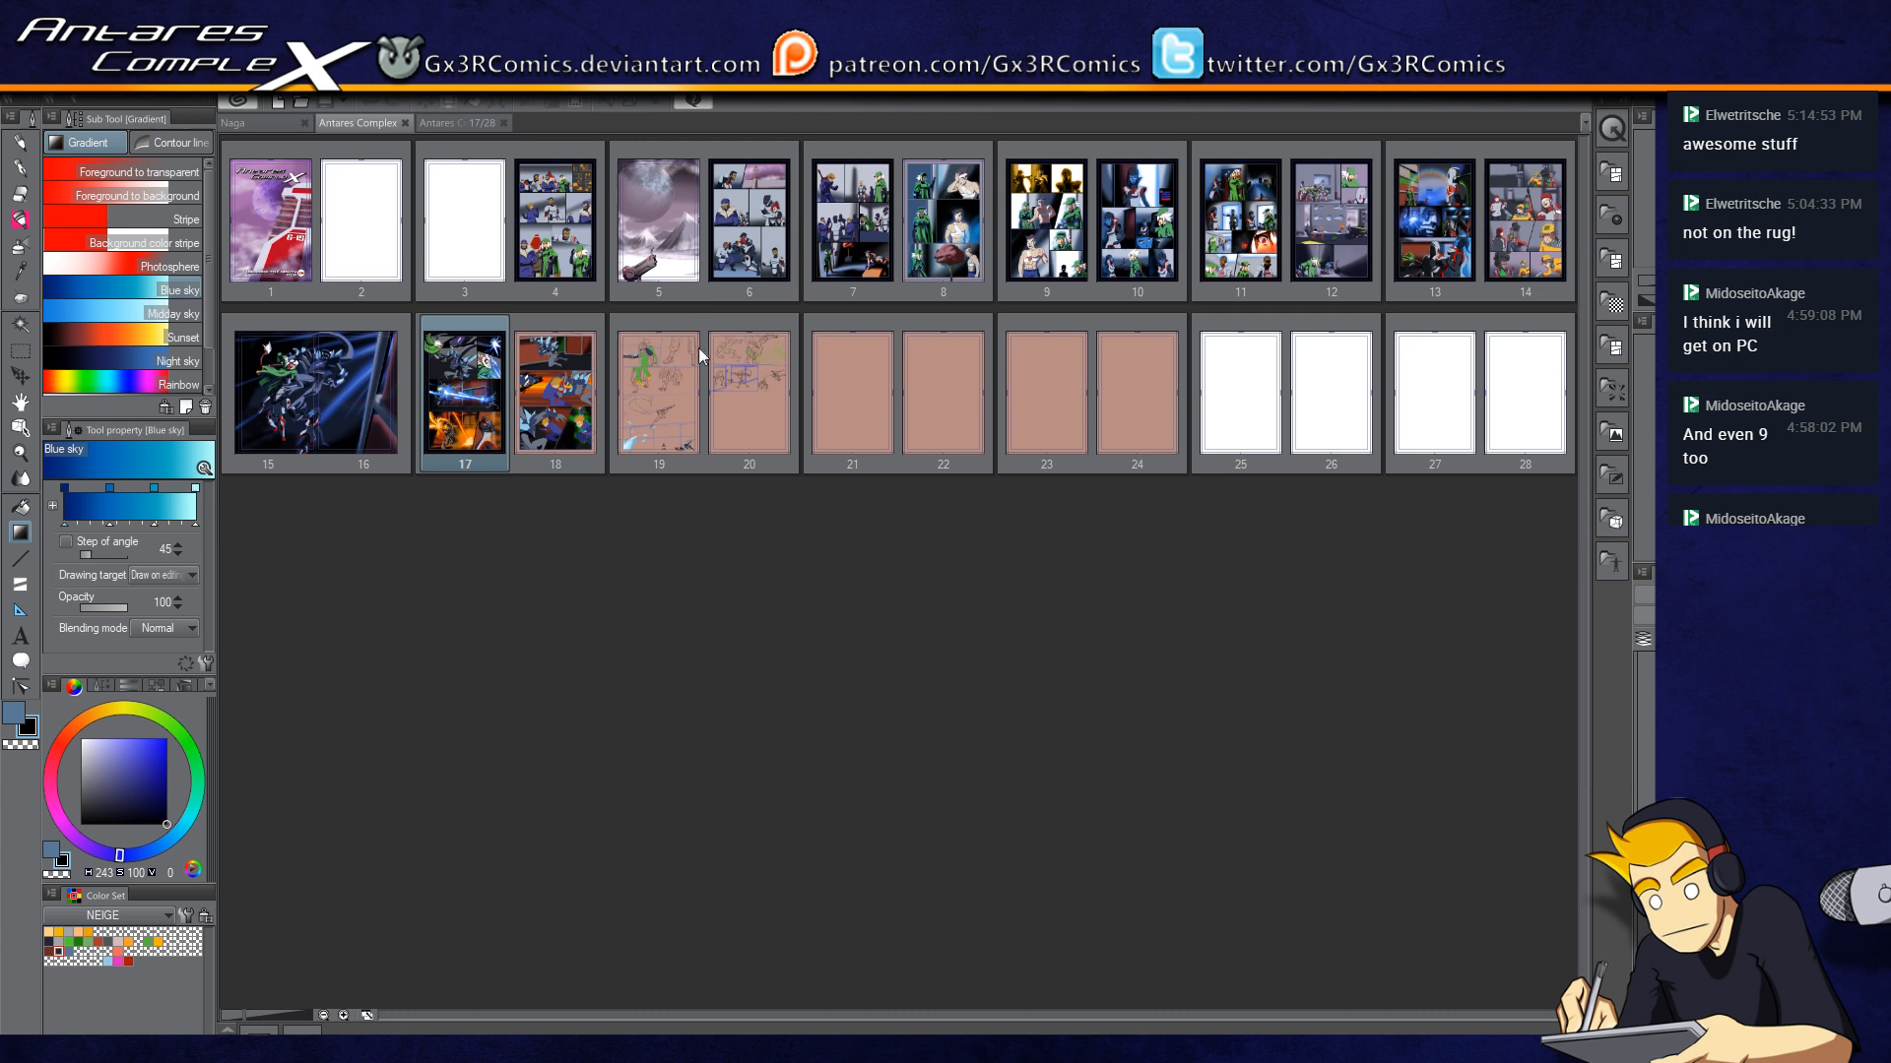
# Step: Switch to the Naga drawing with the Pen tool active and open a second view of it showing the whole figure
pyautogui.click(665, 375)
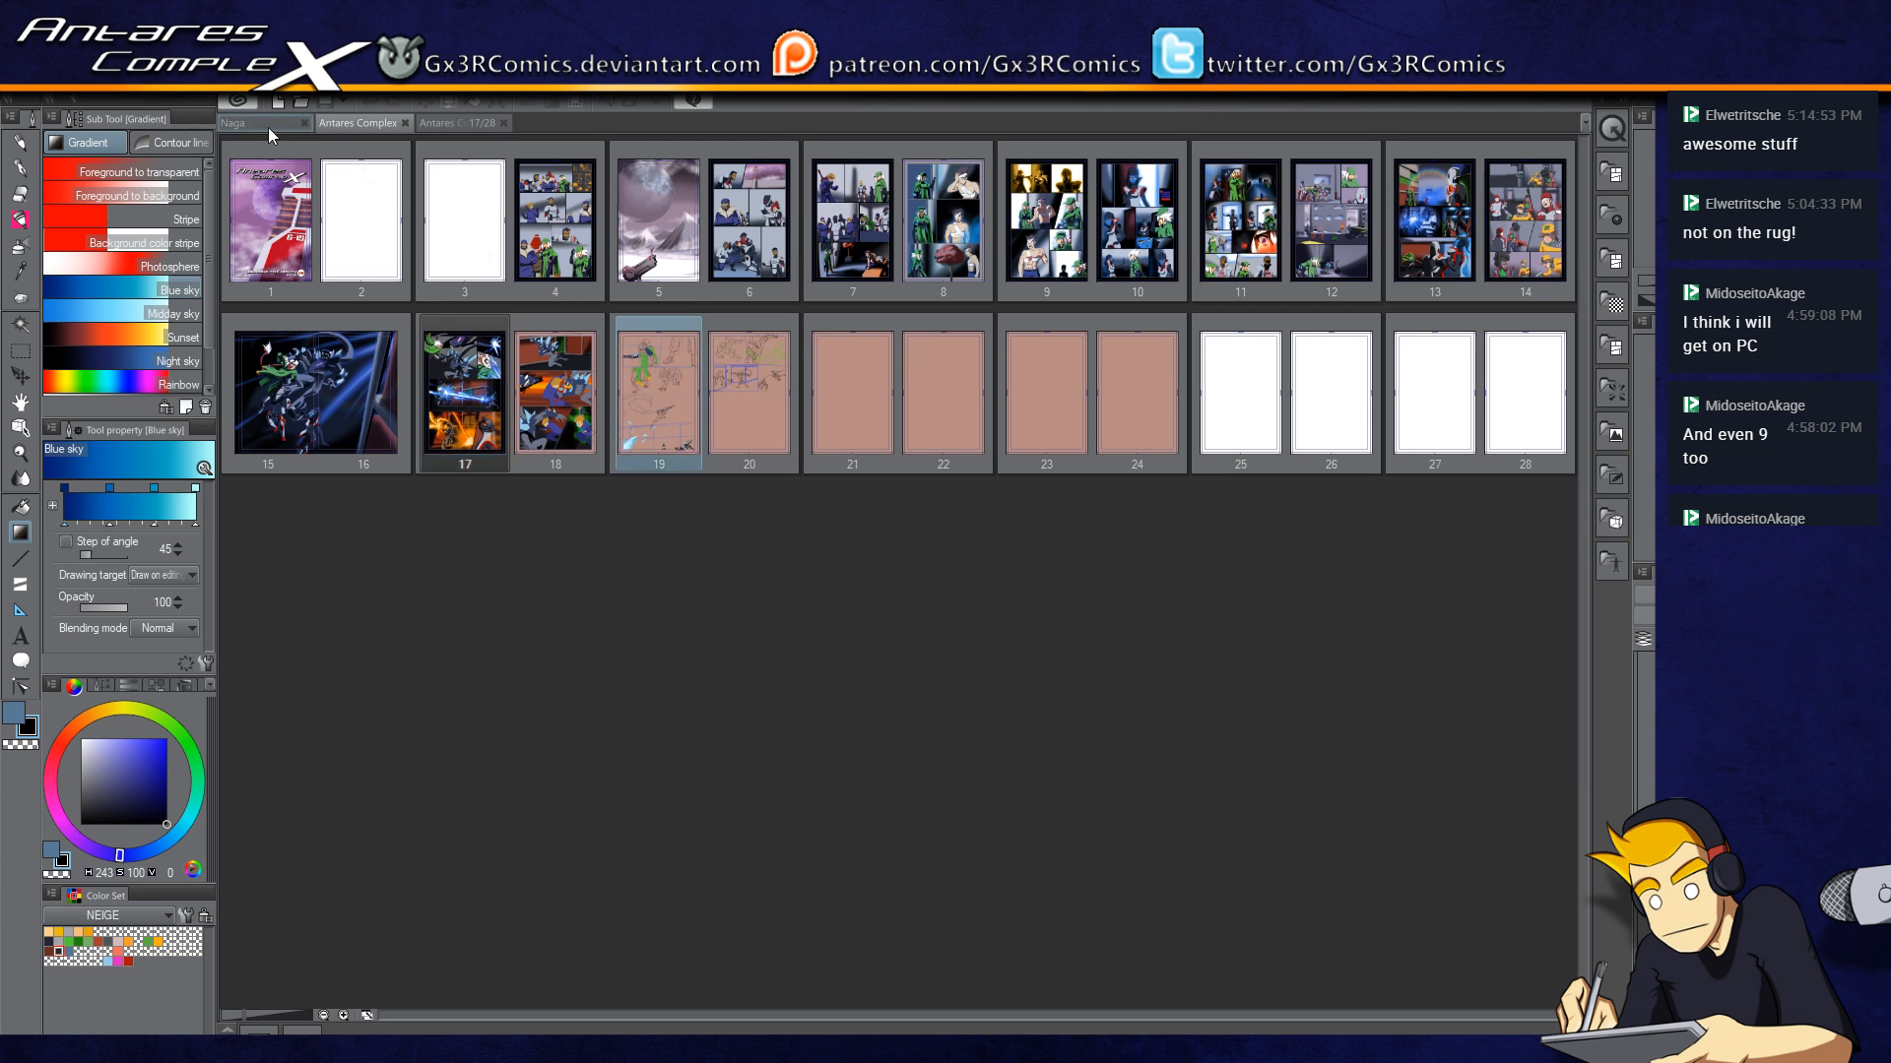
pyautogui.press('p')
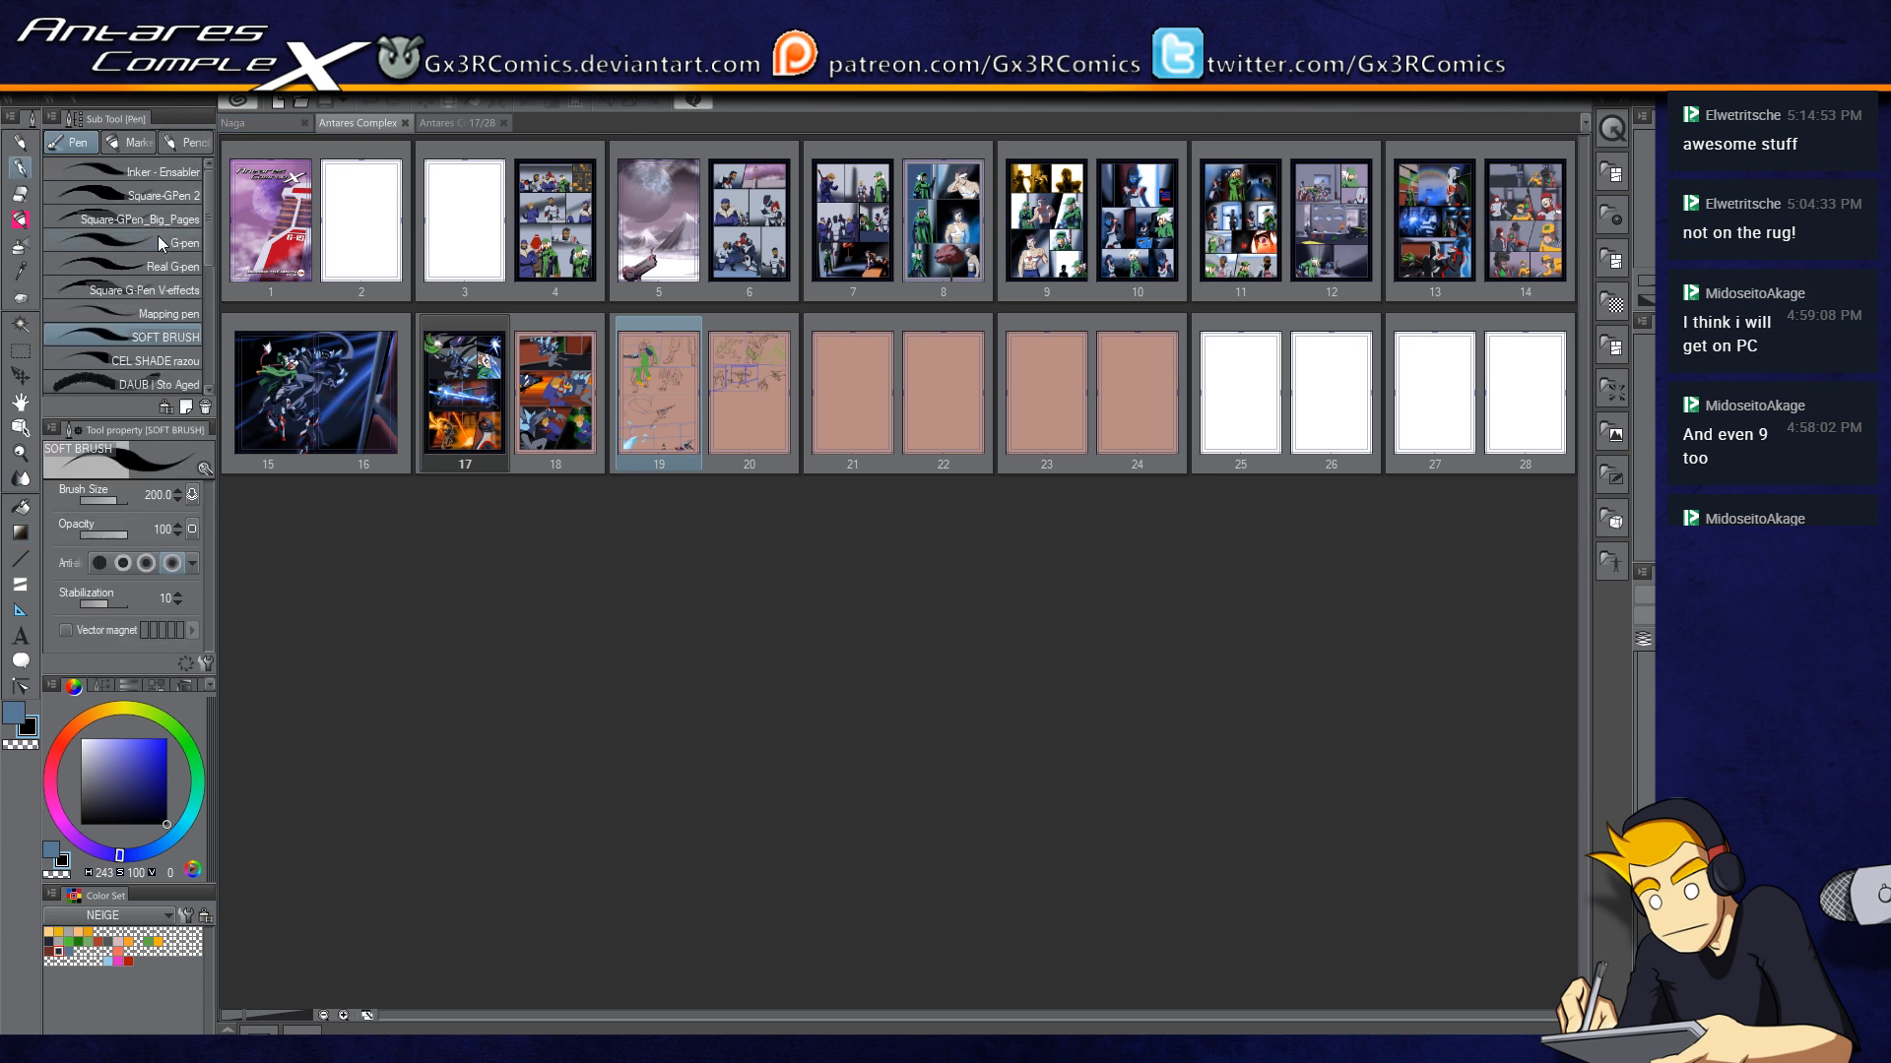
pyautogui.click(268, 120)
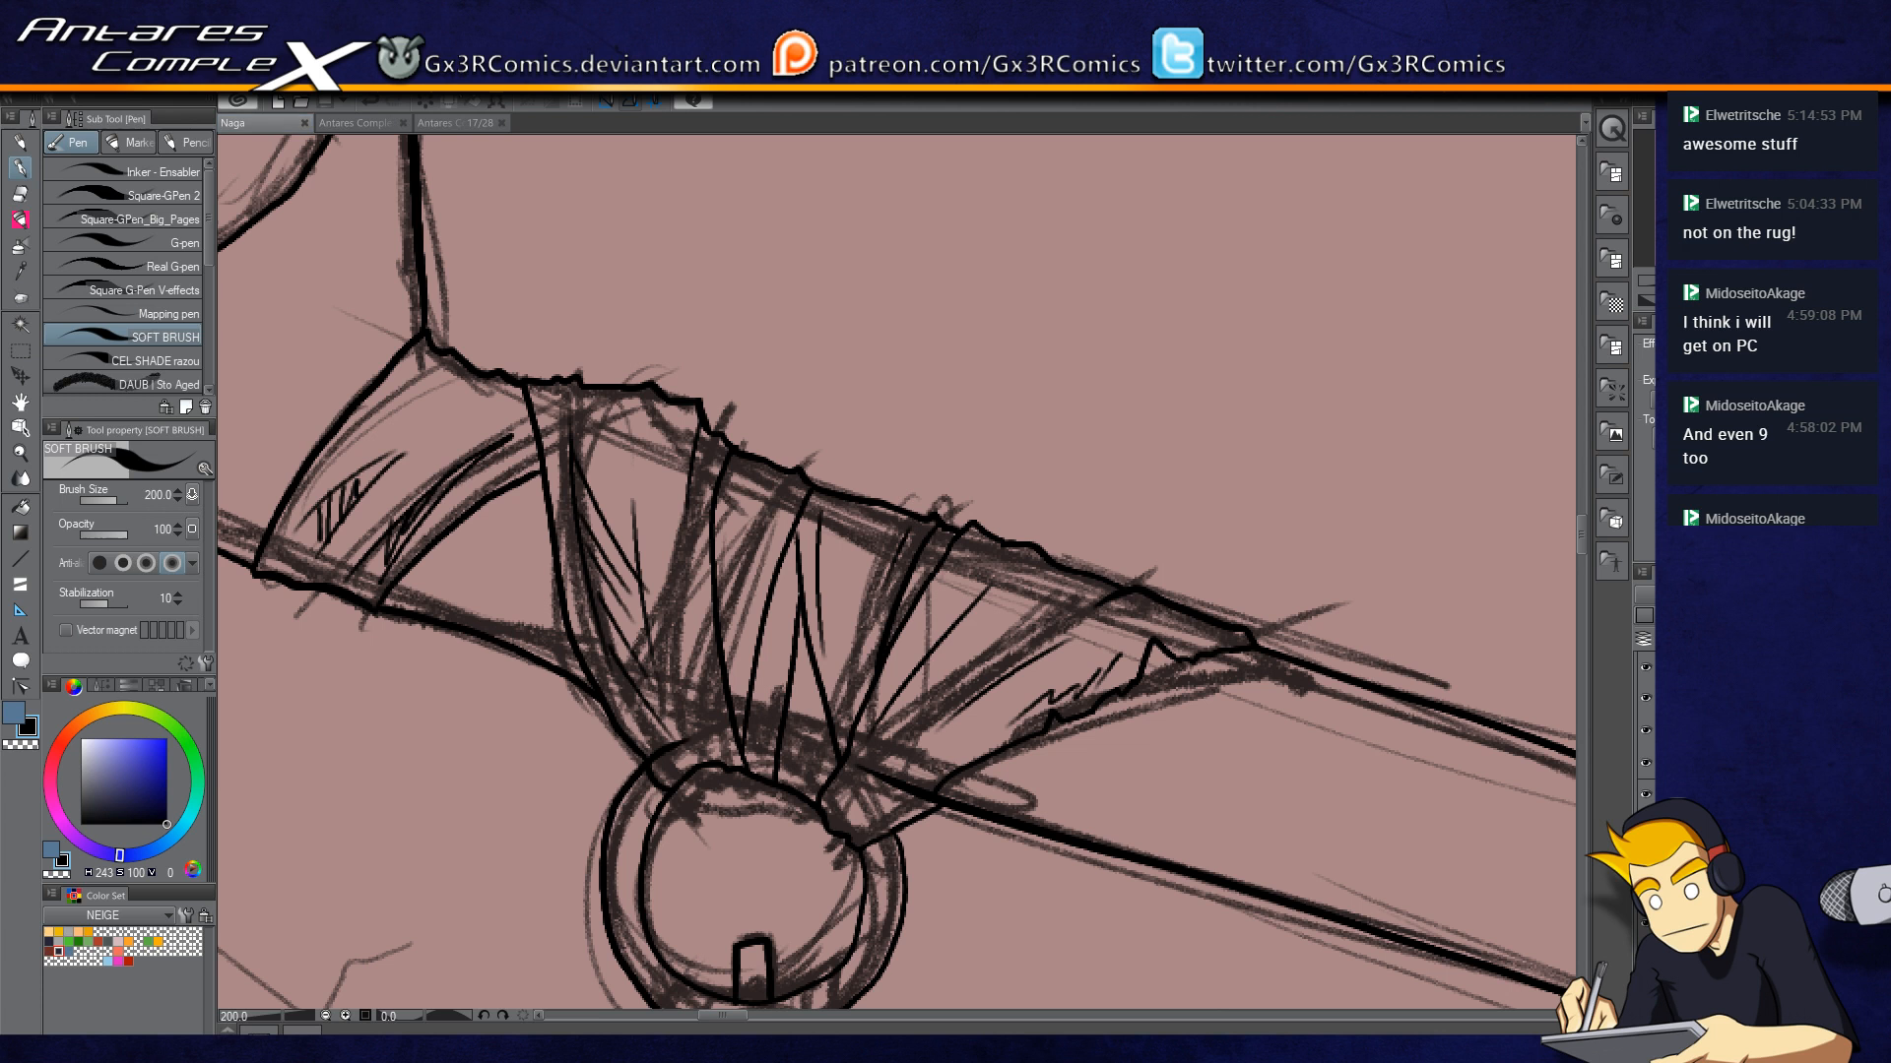
pyautogui.click(813, 108)
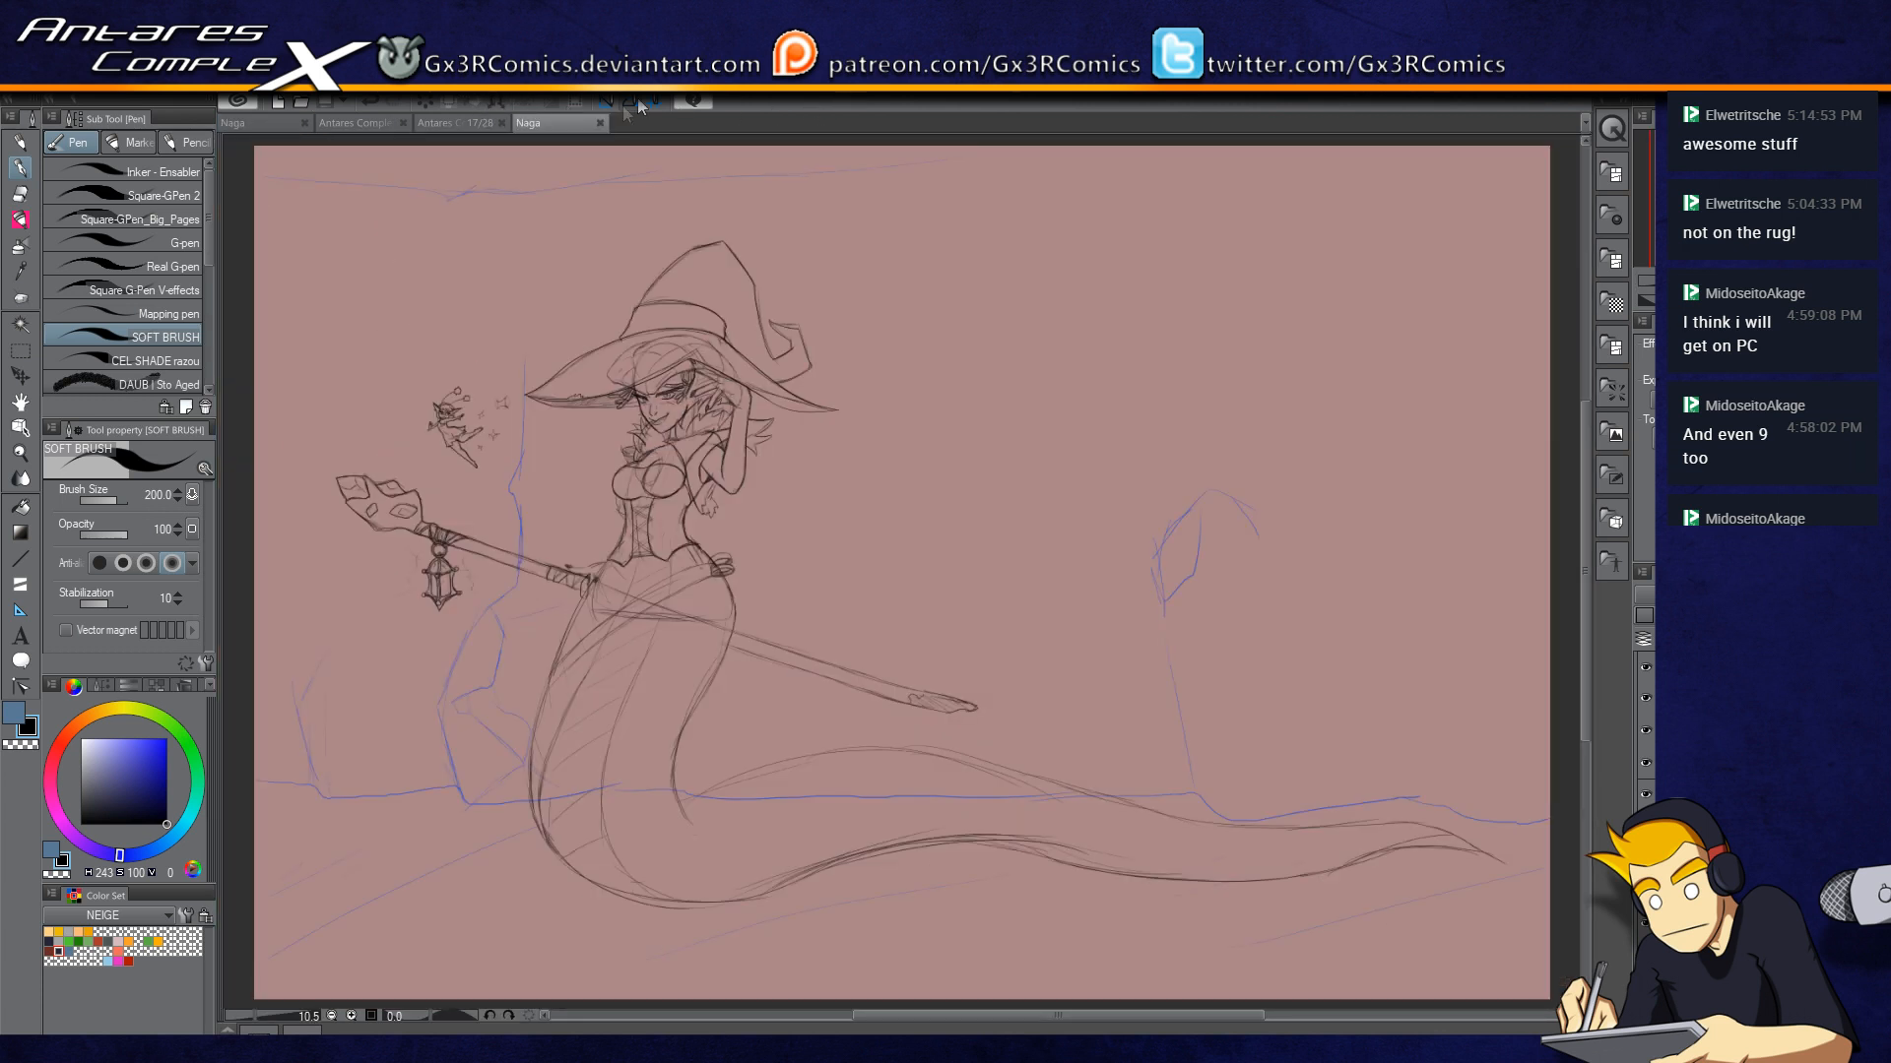
# Step: Dock the full-figure Naga view beside the other documents, narrow its pane, and show the close-up Naga view in the wider pane
pyautogui.moveTo(236, 180); pyautogui.dragTo(230, 169)
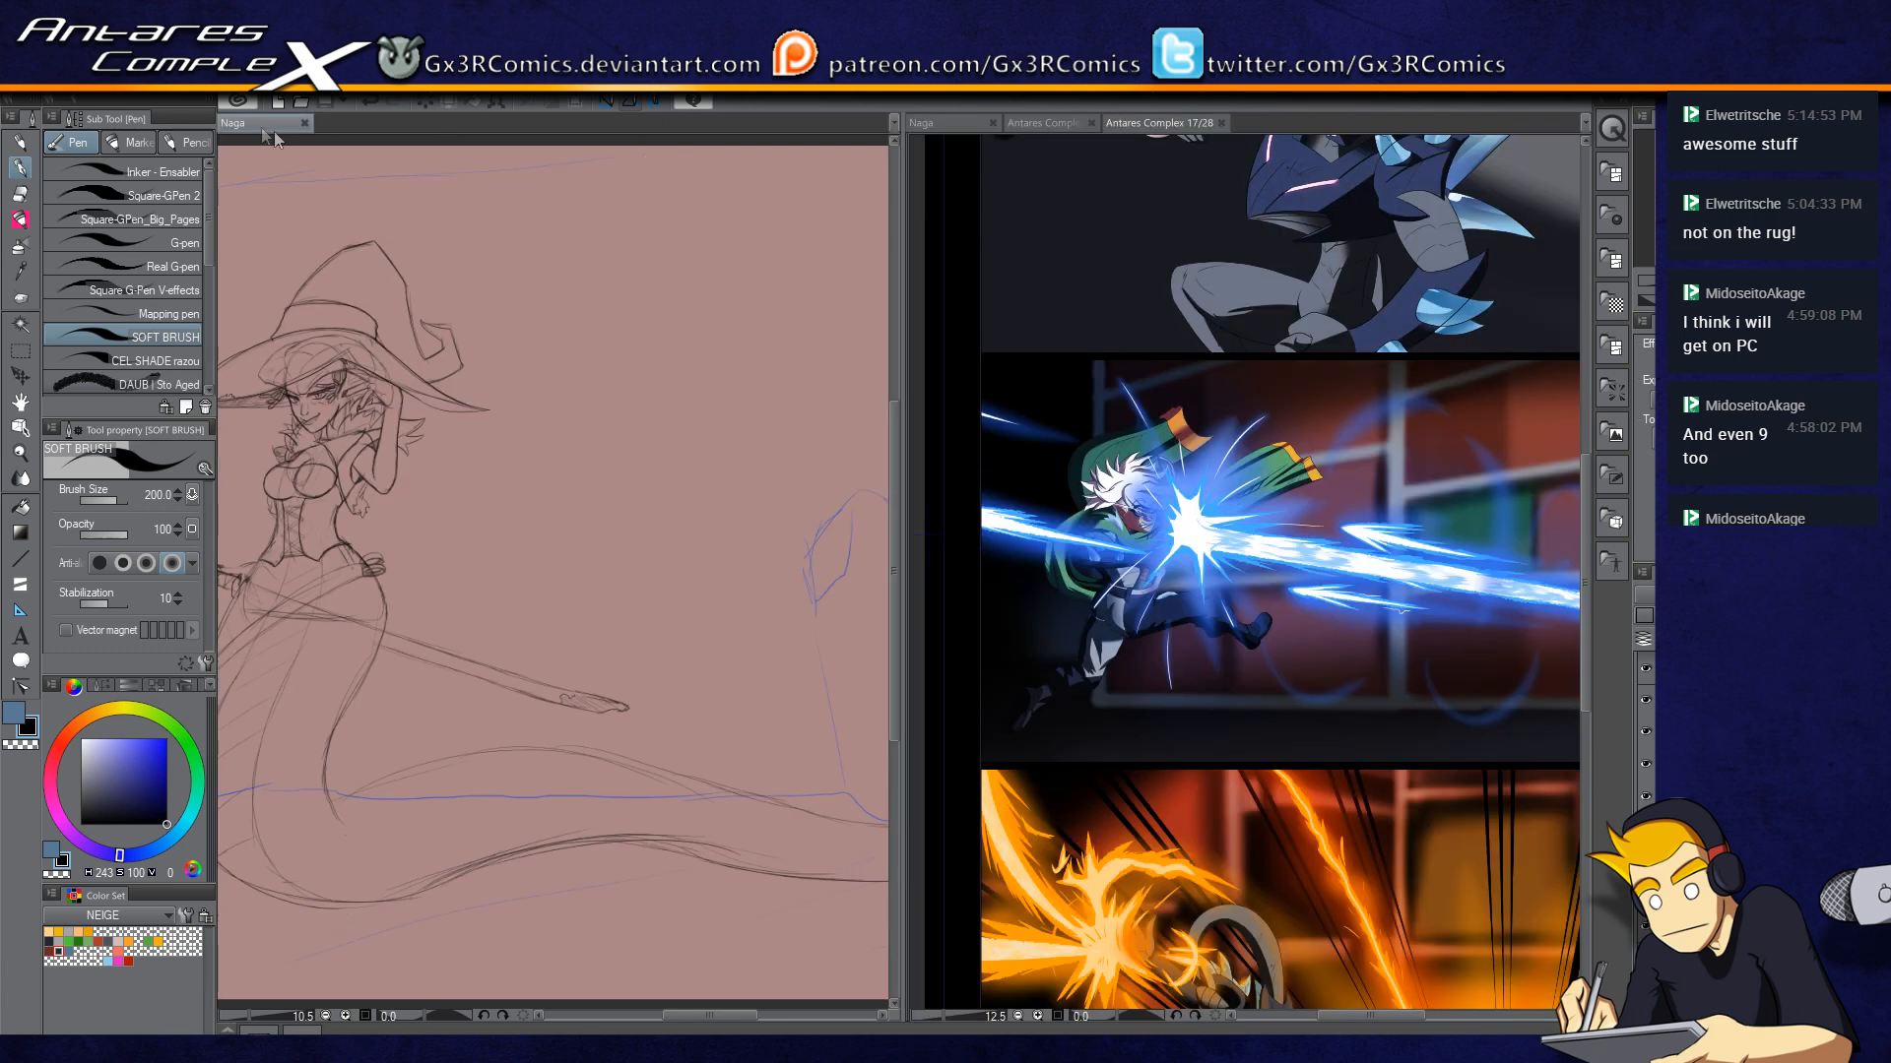
pyautogui.moveTo(361, 441); pyautogui.dragTo(510, 448)
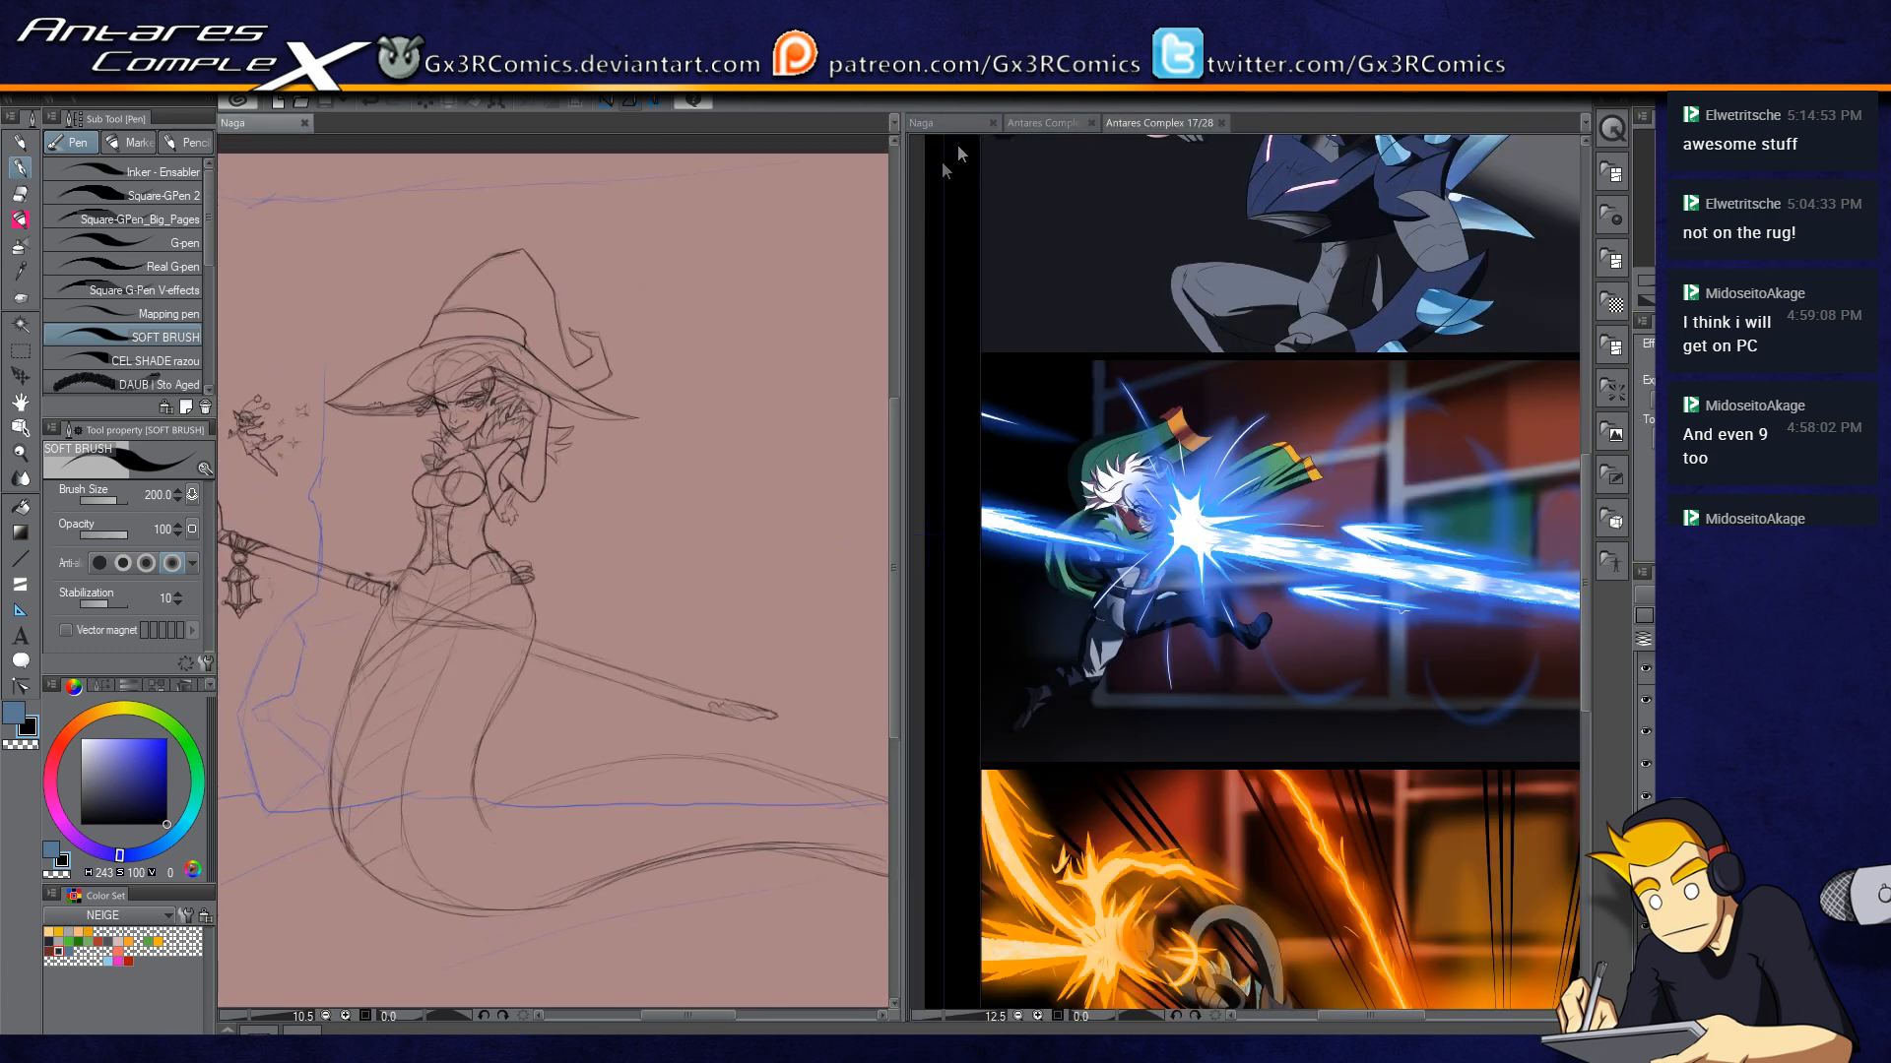
pyautogui.moveTo(904, 430); pyautogui.dragTo(798, 234)
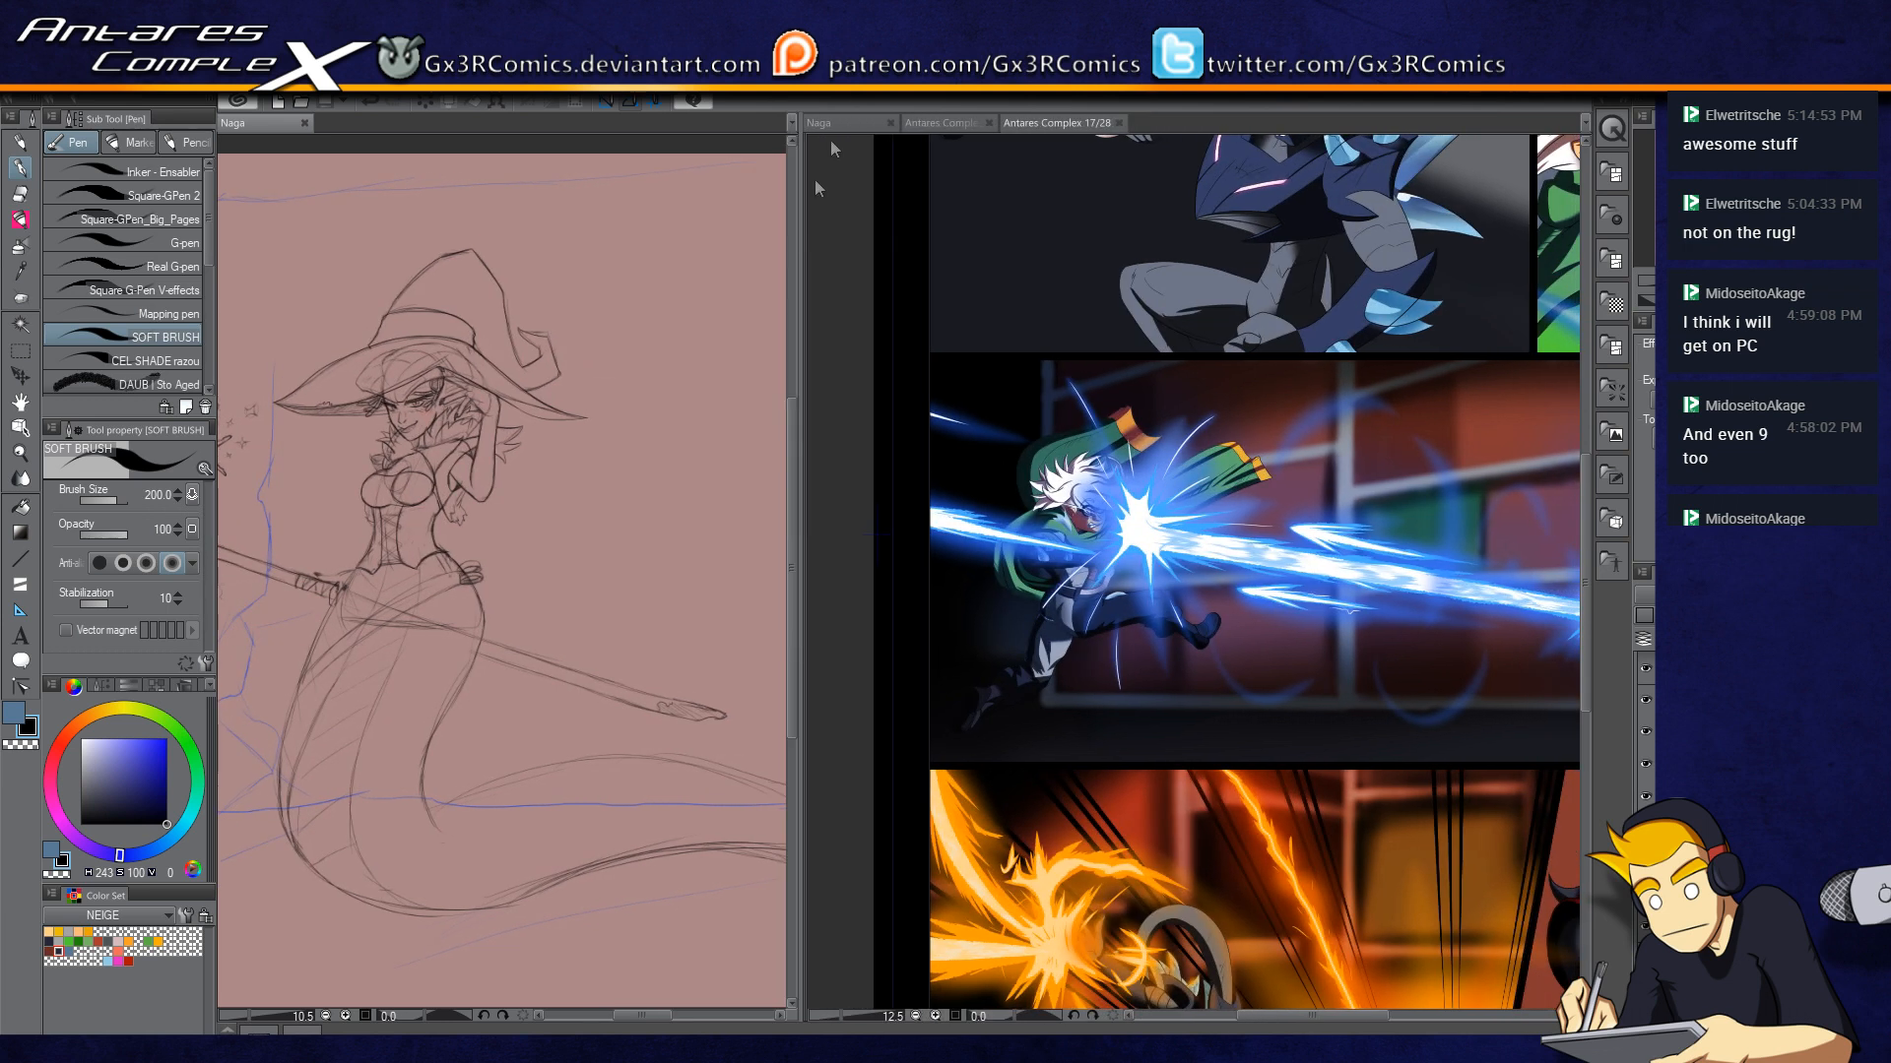
pyautogui.click(827, 122)
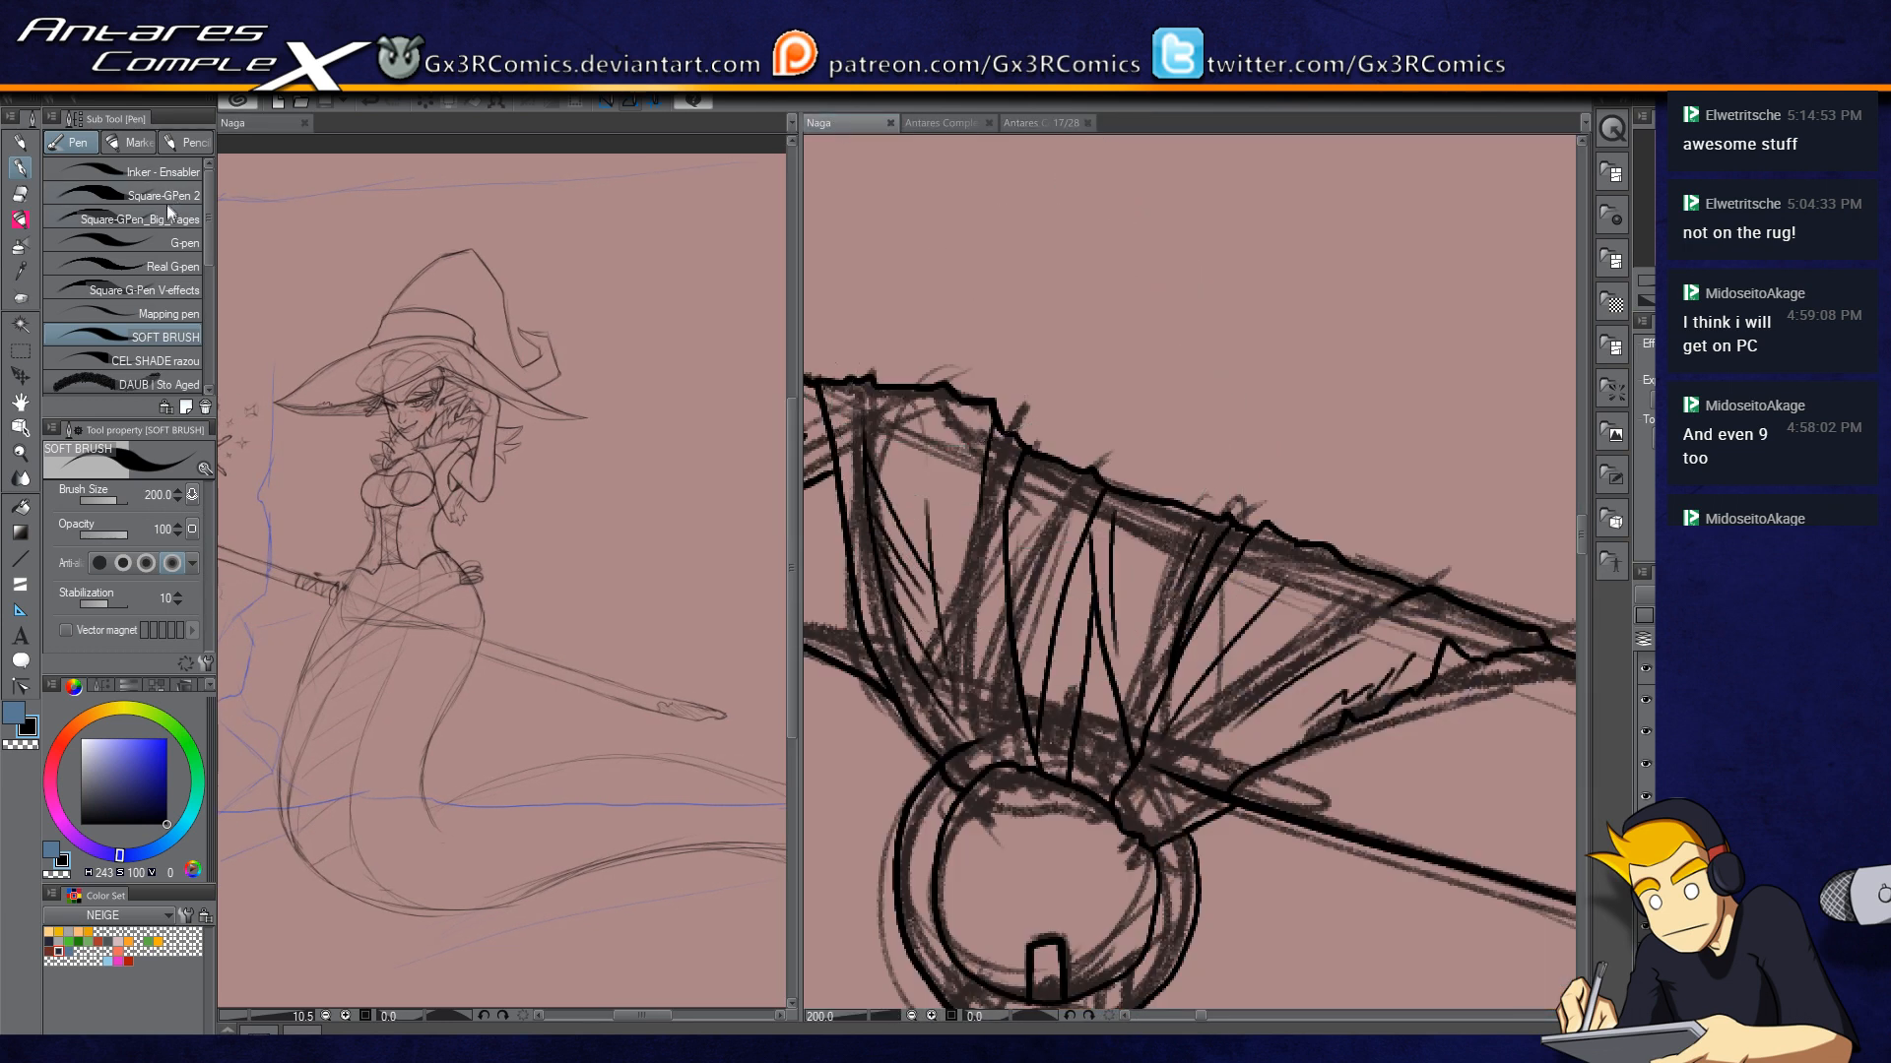
# Step: Ink short texture marks on the staff's head around its gems with the Square-GPen_Big_Pages pen
pyautogui.click(138, 219)
pyautogui.scroll(-2, 1143, 449)
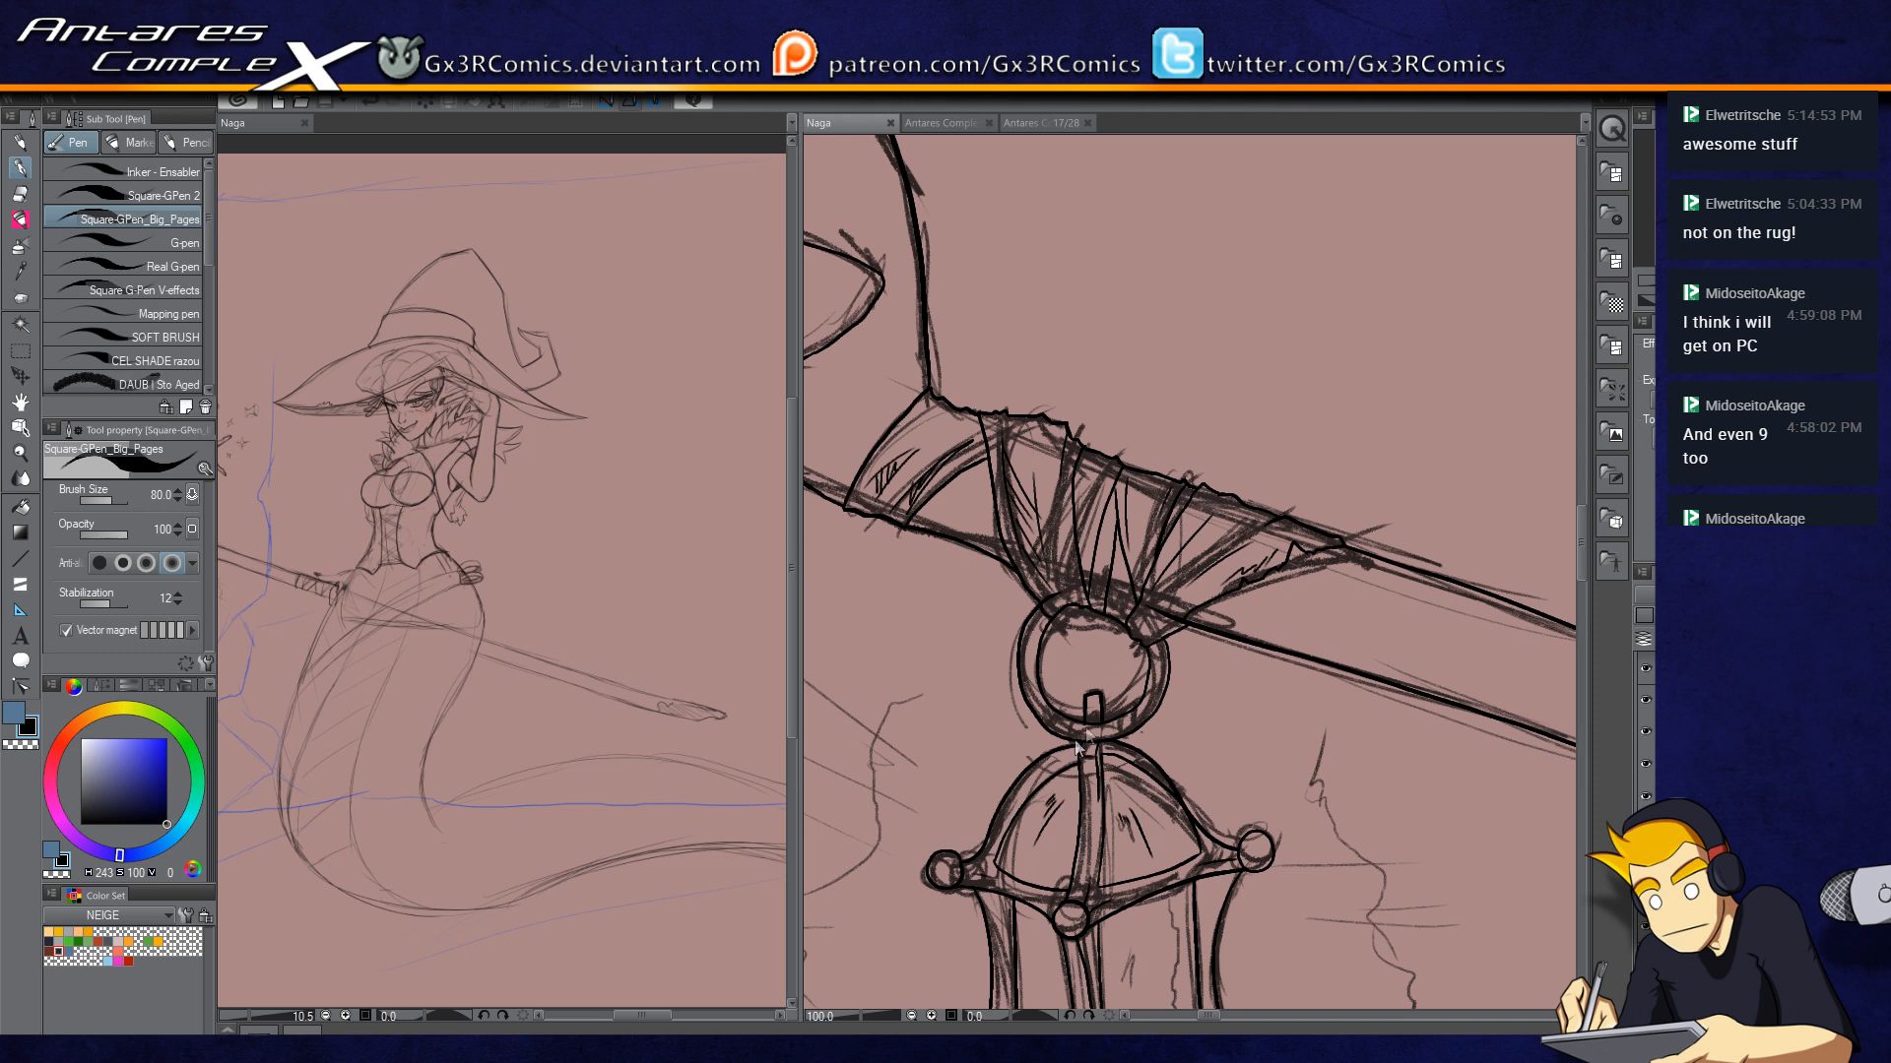
pyautogui.moveTo(906, 348); pyautogui.dragTo(1107, 691)
pyautogui.moveTo(1009, 599); pyautogui.dragTo(1129, 627)
pyautogui.moveTo(1201, 822); pyautogui.dragTo(1311, 539)
pyautogui.moveTo(1012, 607); pyautogui.dragTo(1028, 732)
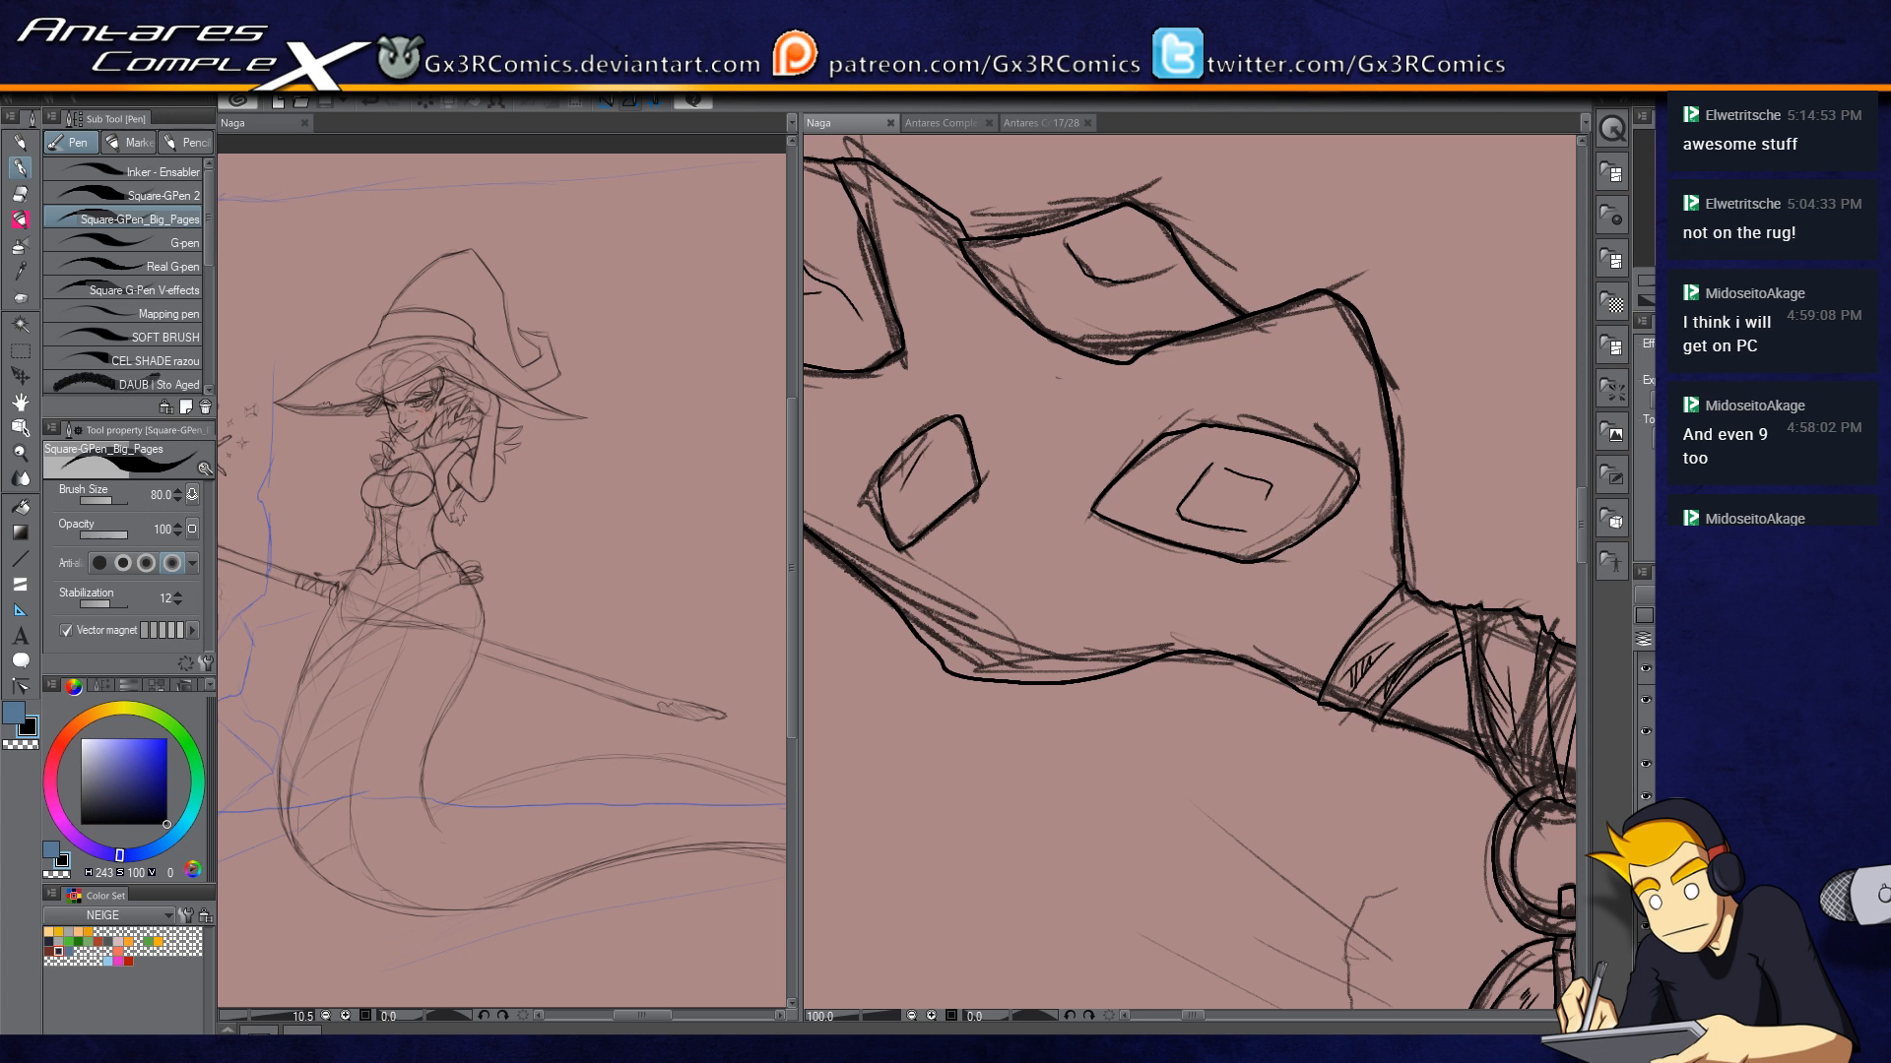
pyautogui.moveTo(942, 455)
pyautogui.mouseDown()
pyautogui.moveTo(951, 490)
pyautogui.moveTo(924, 503)
pyautogui.mouseUp()
pyautogui.hotkey('ctrl', 'z')
pyautogui.moveTo(952, 441); pyautogui.dragTo(948, 488)
pyautogui.moveTo(1207, 497); pyautogui.dragTo(1068, 567)
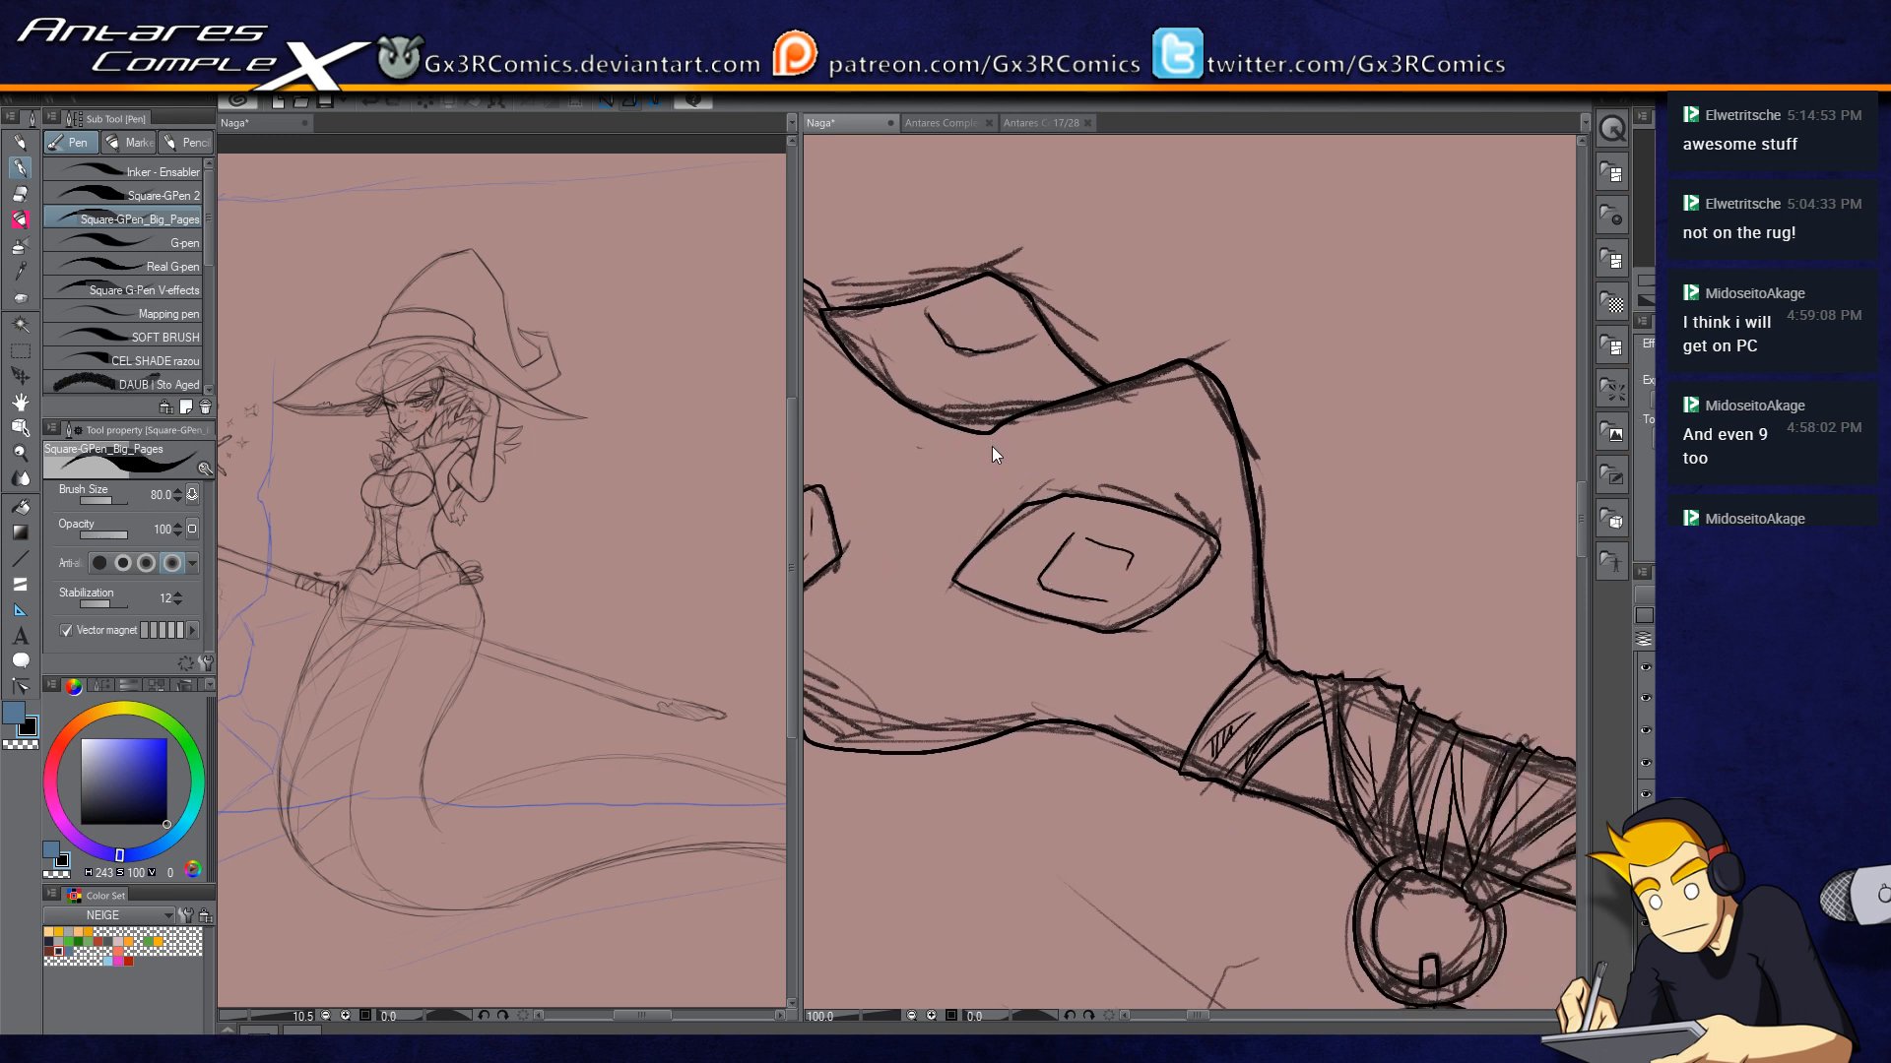
pyautogui.moveTo(1200, 500); pyautogui.dragTo(1116, 427)
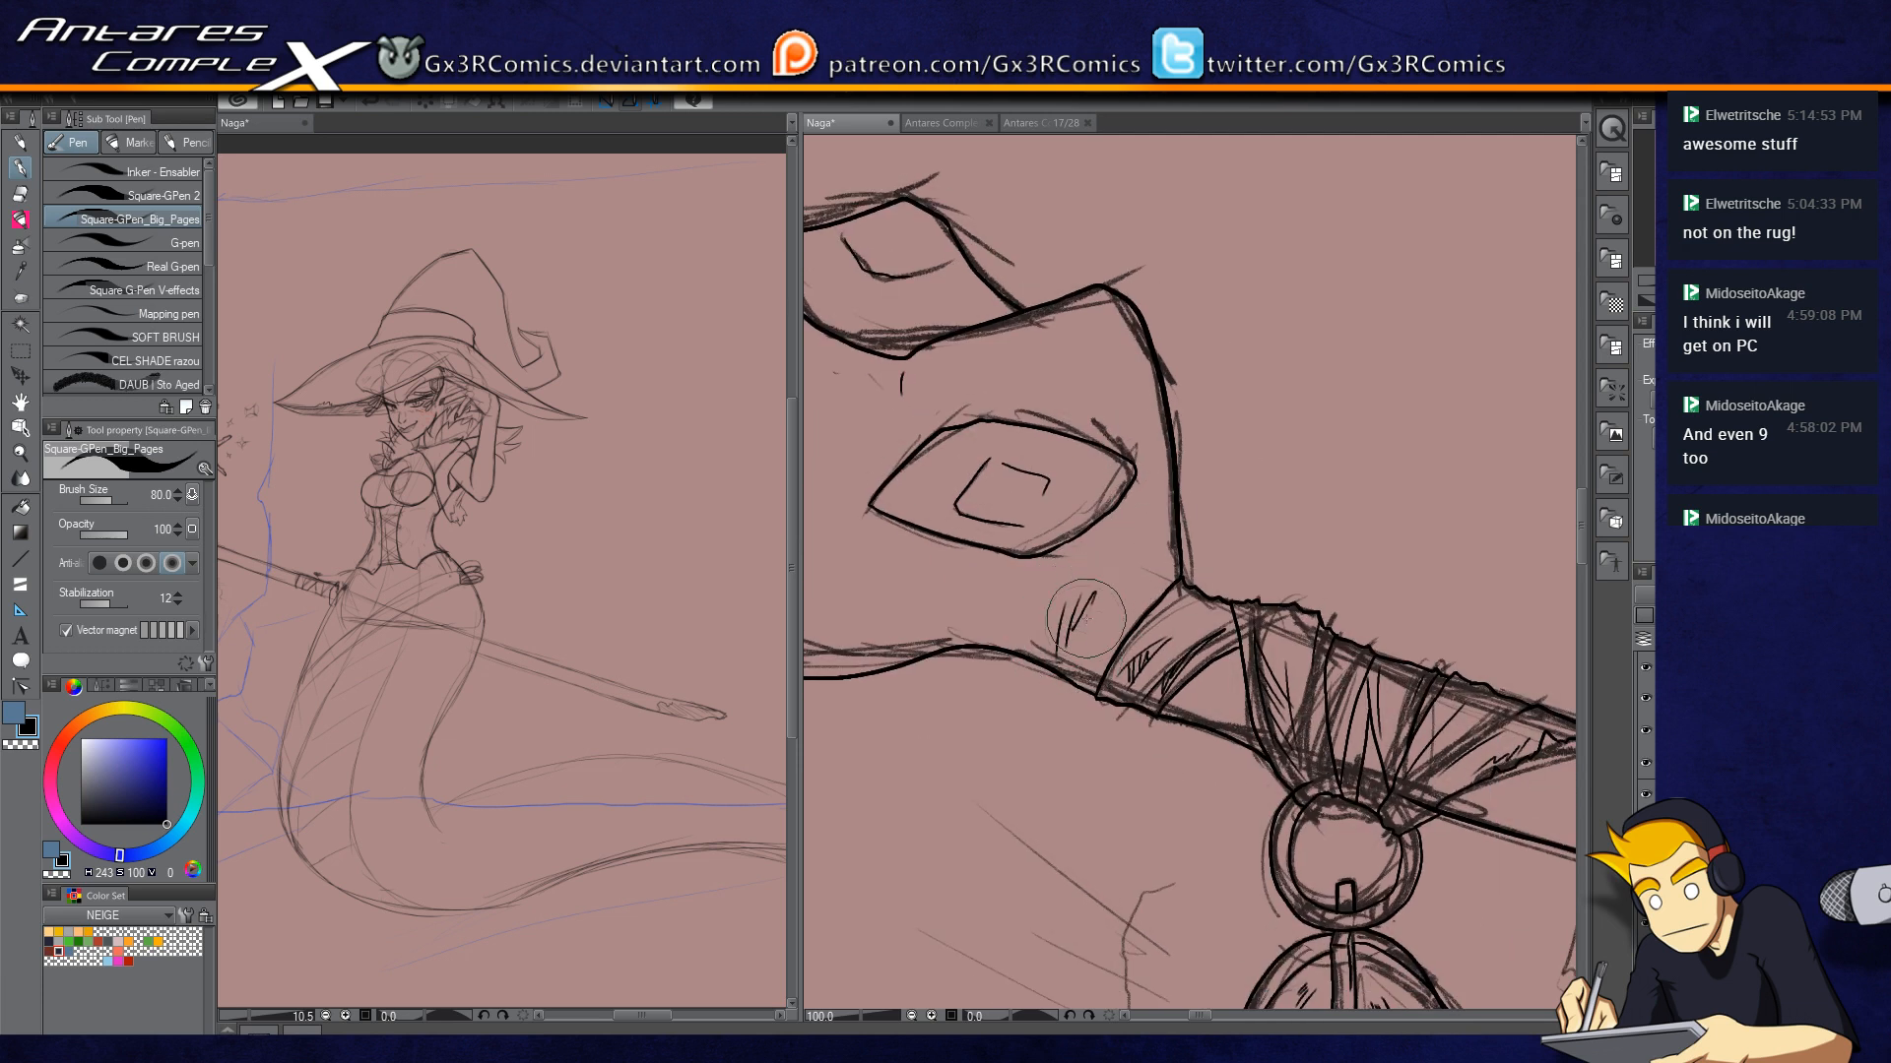
# Step: Ink reflection strokes and a jagged crack on the glass panes of the hanging lantern
pyautogui.scroll(-2, 1118, 547)
pyautogui.moveTo(1324, 752); pyautogui.dragTo(1160, 554)
pyautogui.scroll(2, 1096, 665)
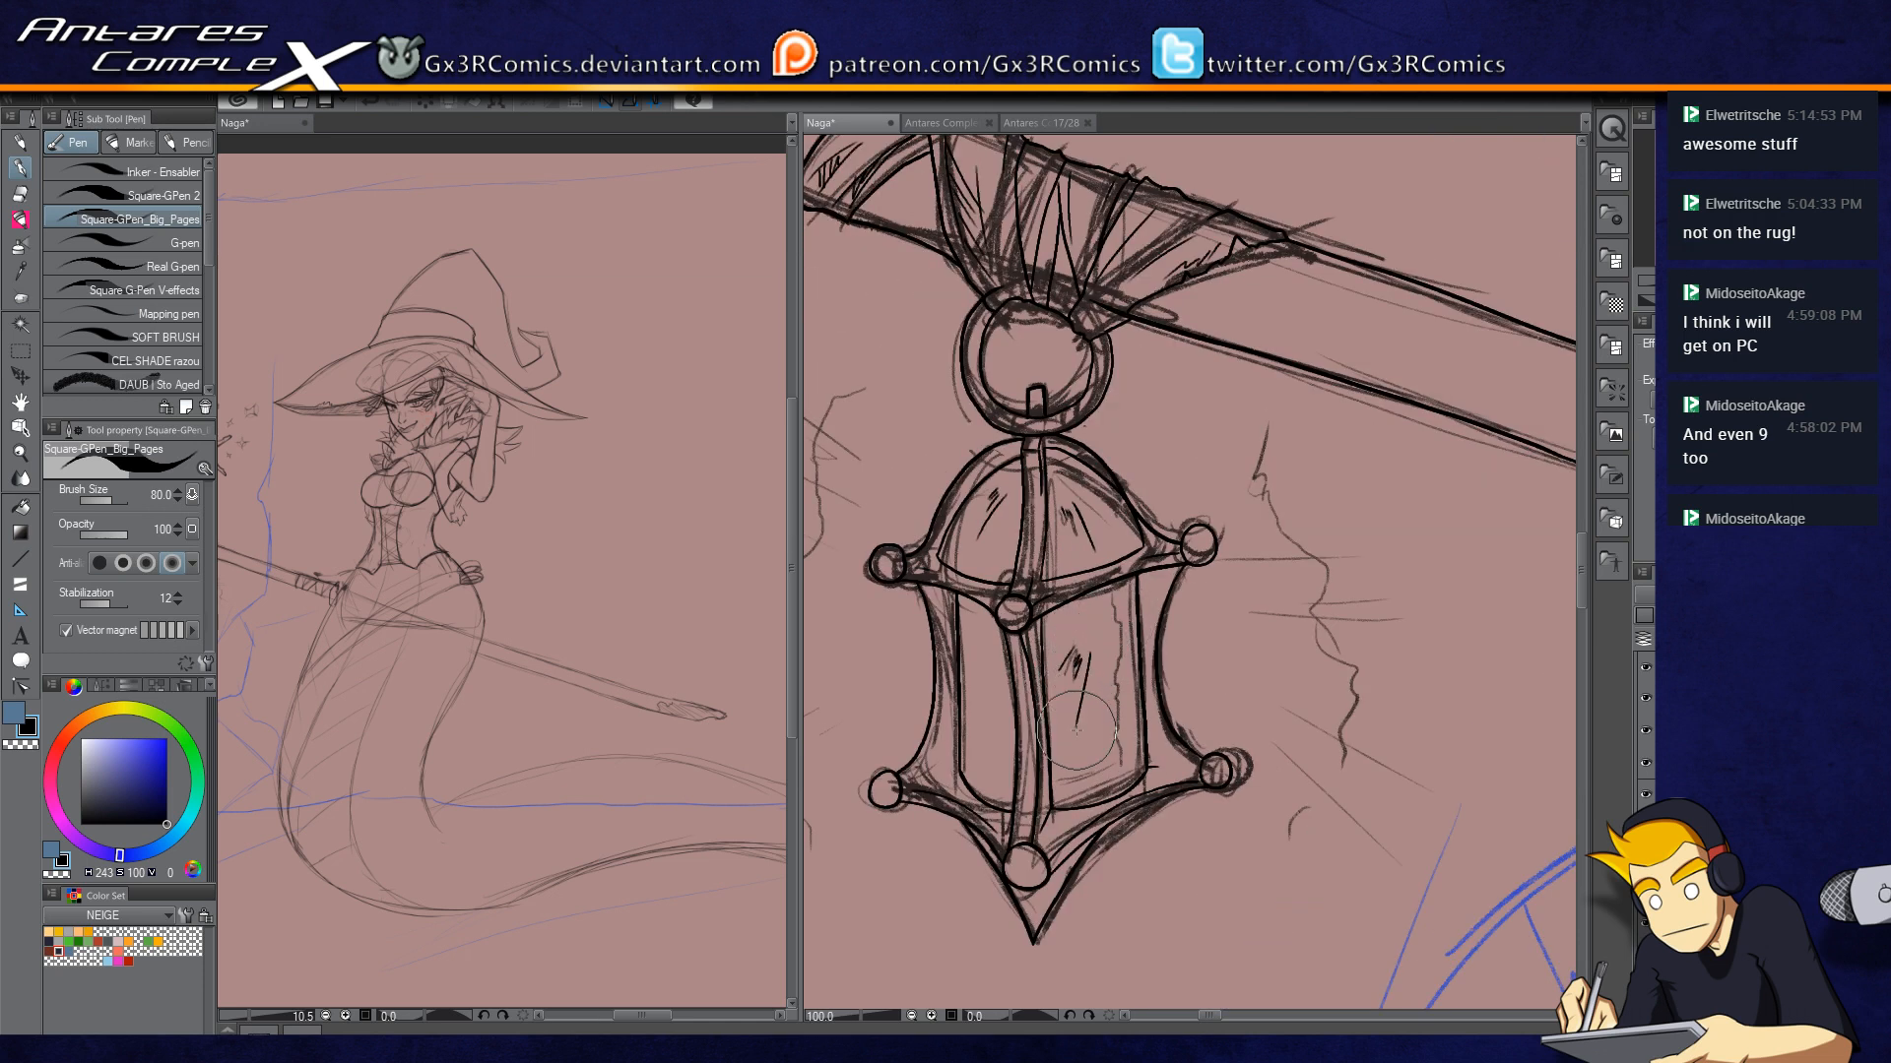
pyautogui.scroll(1, 1098, 724)
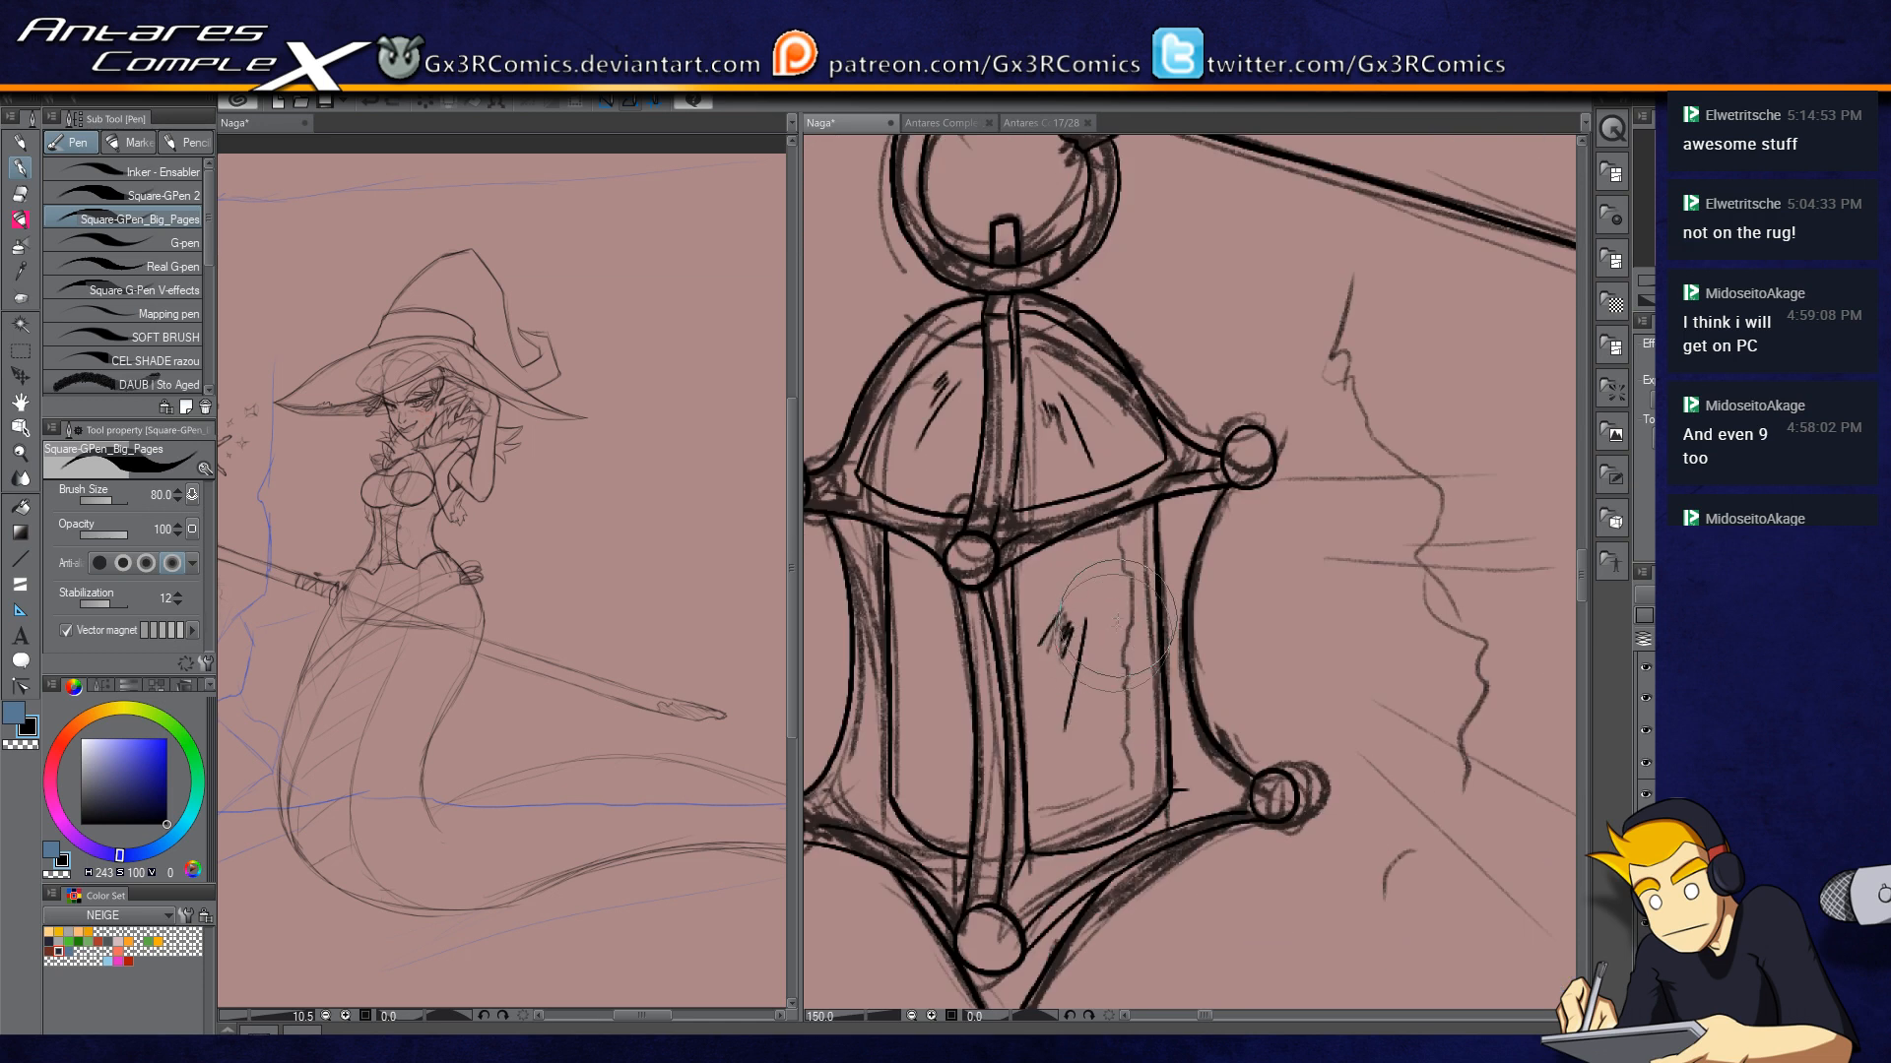
pyautogui.moveTo(1098, 682); pyautogui.dragTo(1081, 716)
pyautogui.moveTo(892, 636)
pyautogui.mouseDown()
pyautogui.moveTo(924, 646)
pyautogui.moveTo(904, 656)
pyautogui.moveTo(962, 717)
pyautogui.mouseUp()
pyautogui.scroll(-2, 1138, 449)
pyautogui.scroll(2, 1139, 449)
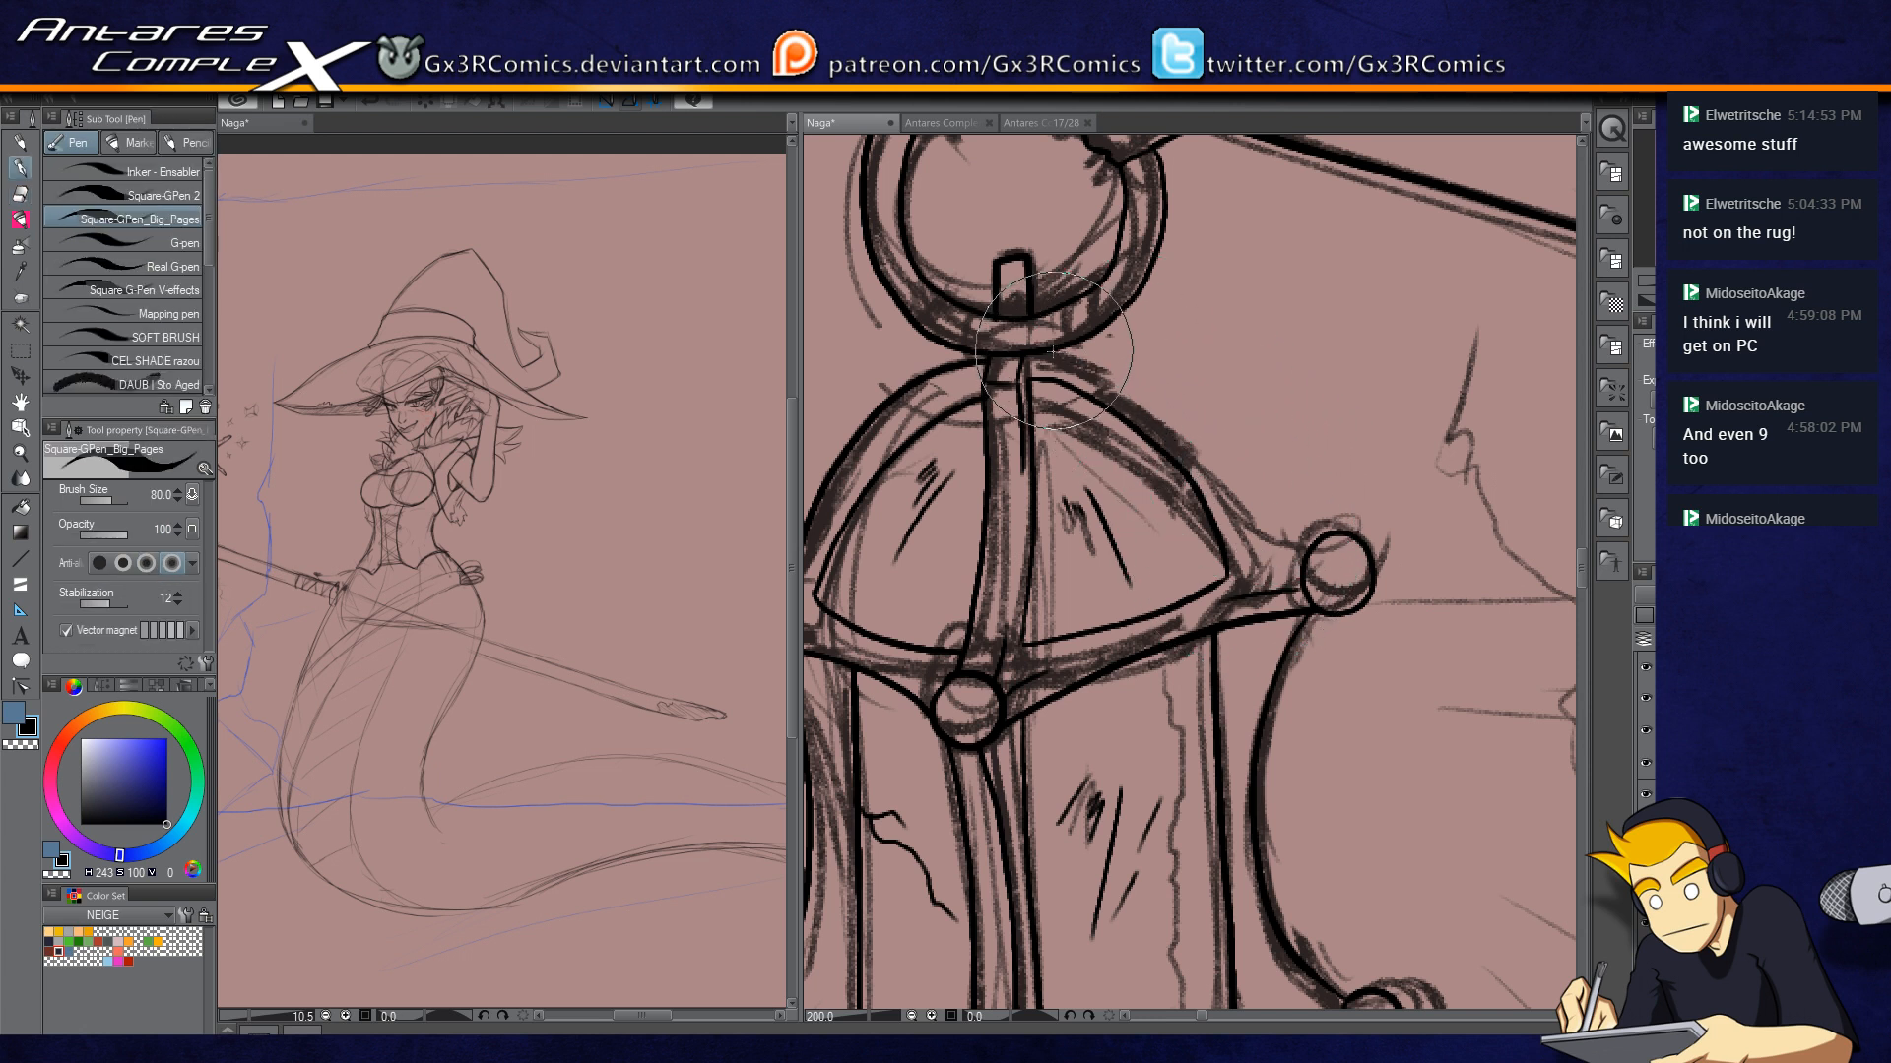
# Step: Ink the outer edge of the lantern's dome from the ring down to the corner knob
pyautogui.moveTo(1044, 353)
pyautogui.mouseDown()
pyautogui.moveTo(1160, 402)
pyautogui.moveTo(1315, 559)
pyautogui.mouseUp()
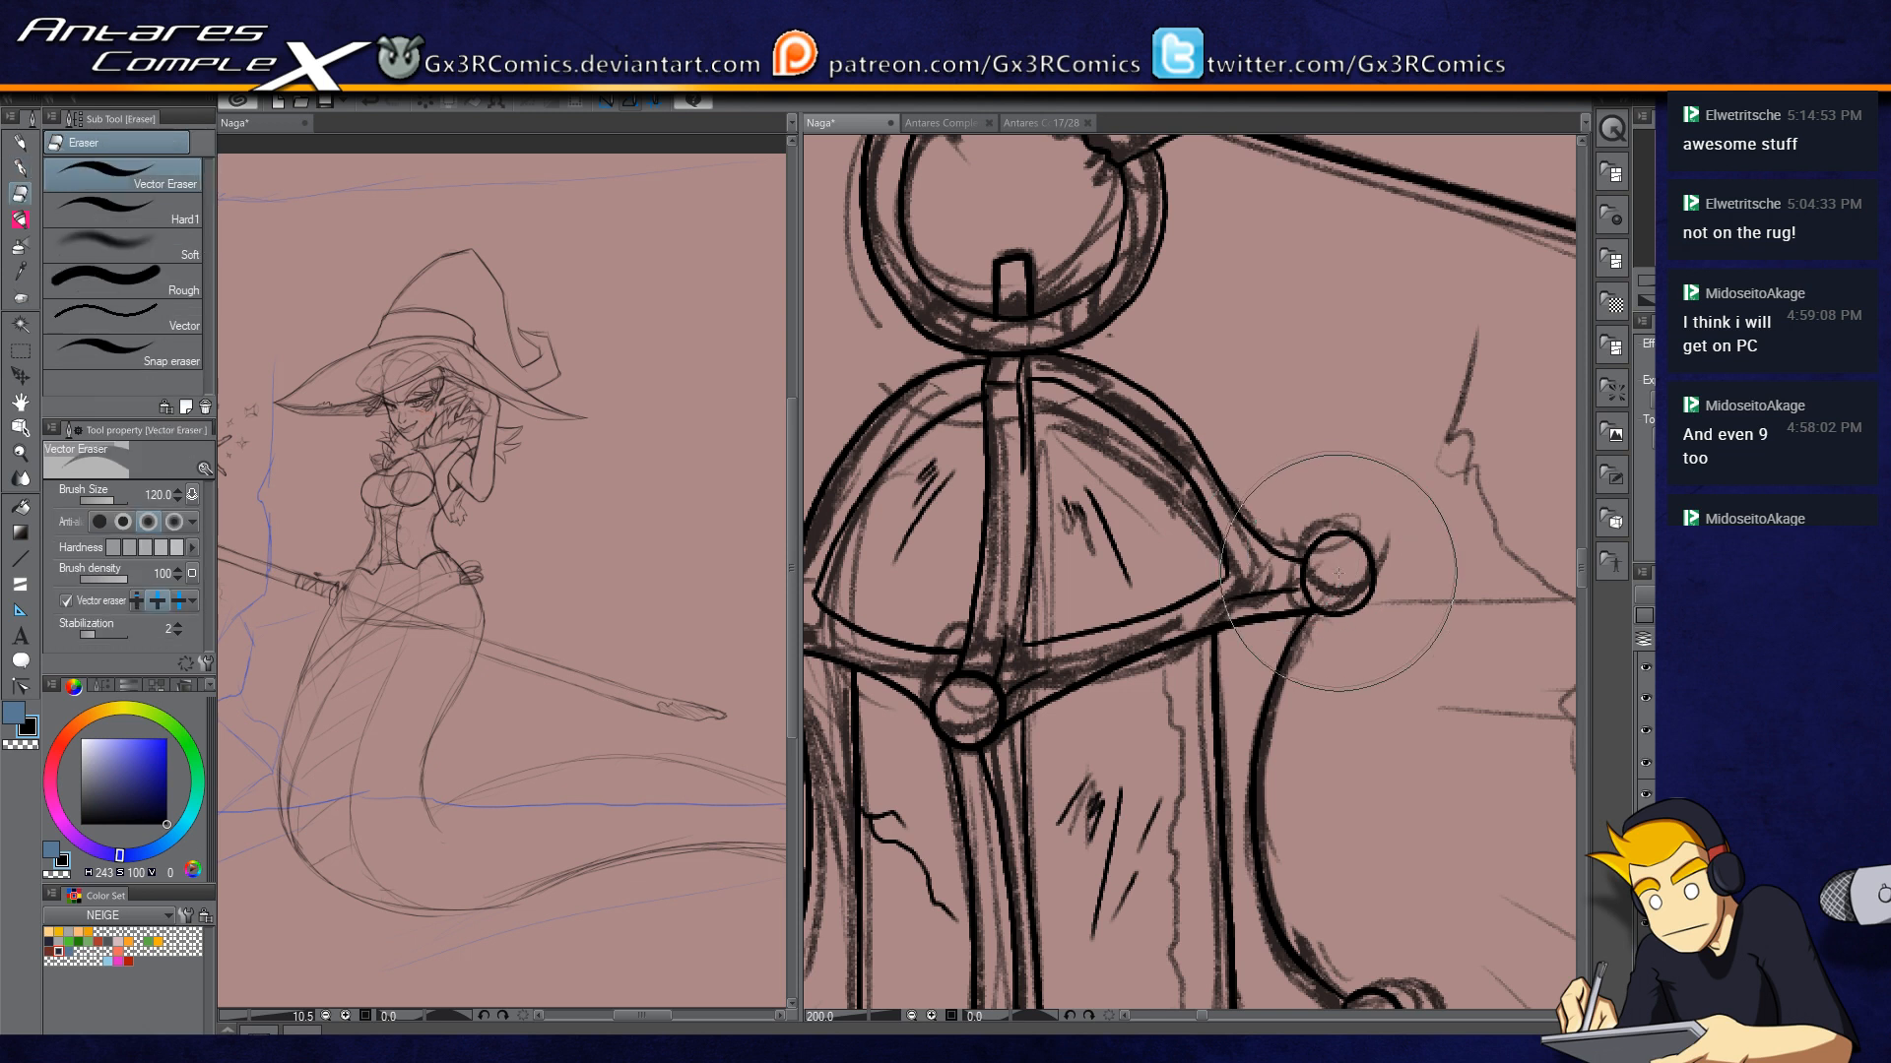
pyautogui.scroll(-1, 989, 613)
pyautogui.scroll(-1, 989, 612)
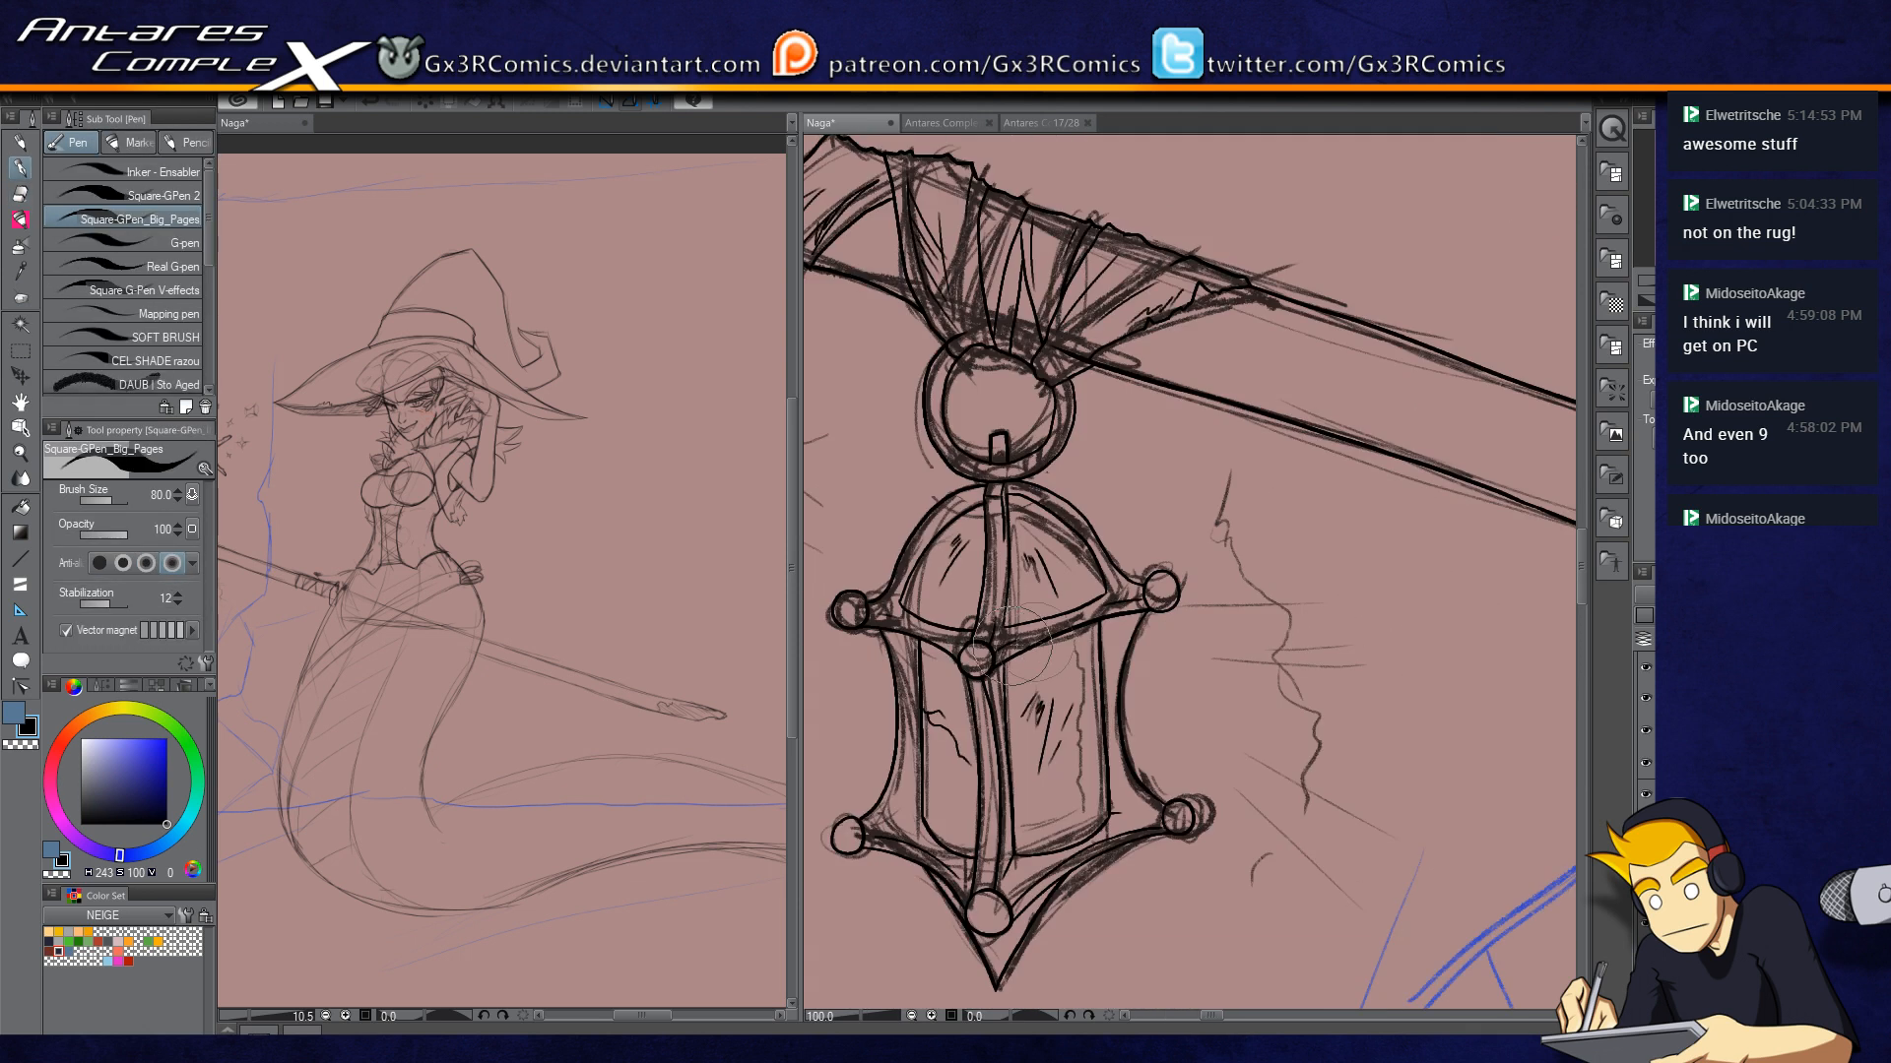
pyautogui.moveTo(1202, 707); pyautogui.dragTo(1170, 608)
pyautogui.moveTo(1063, 642); pyautogui.dragTo(993, 845)
pyautogui.moveTo(1069, 537); pyautogui.dragTo(1011, 632)
# Step: Ink the upper contour of the hand at the hip and its pointed thumb claw resting on the staff
pyautogui.moveTo(1187, 594); pyautogui.dragTo(923, 592)
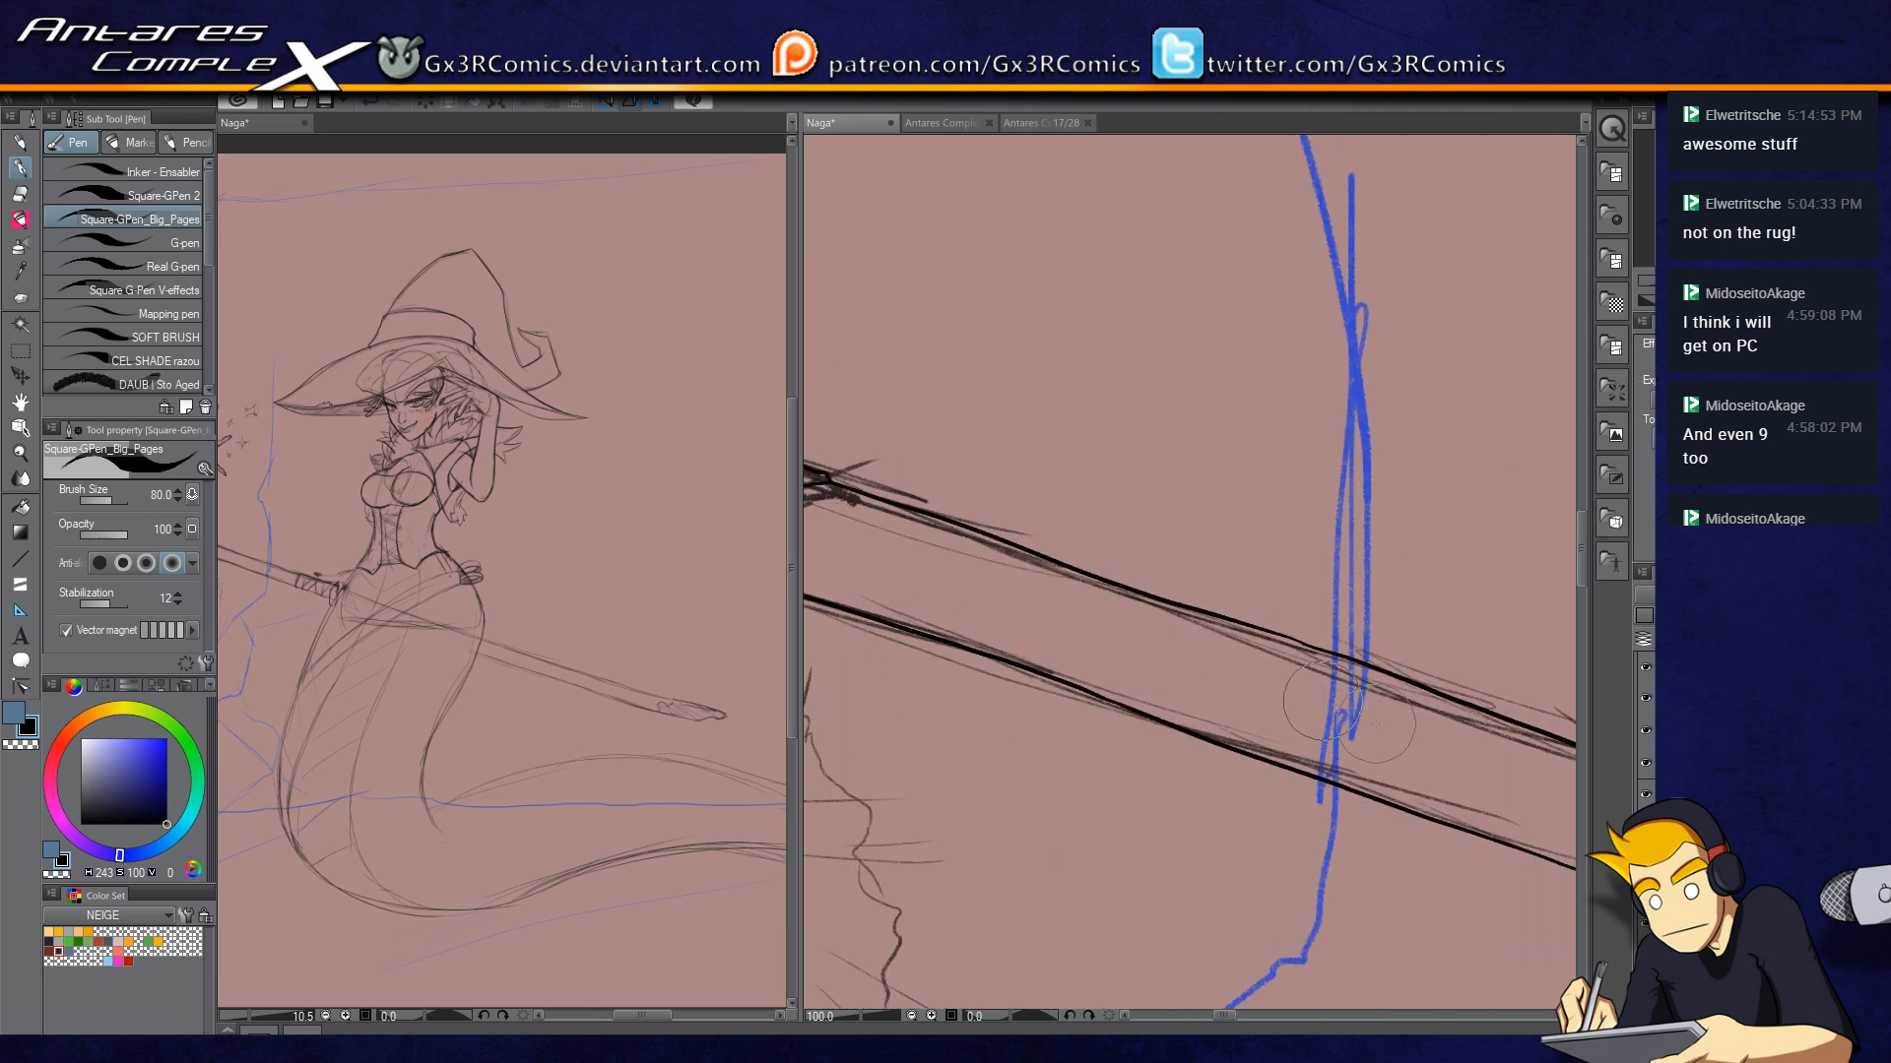
pyautogui.scroll(-3, 1408, 706)
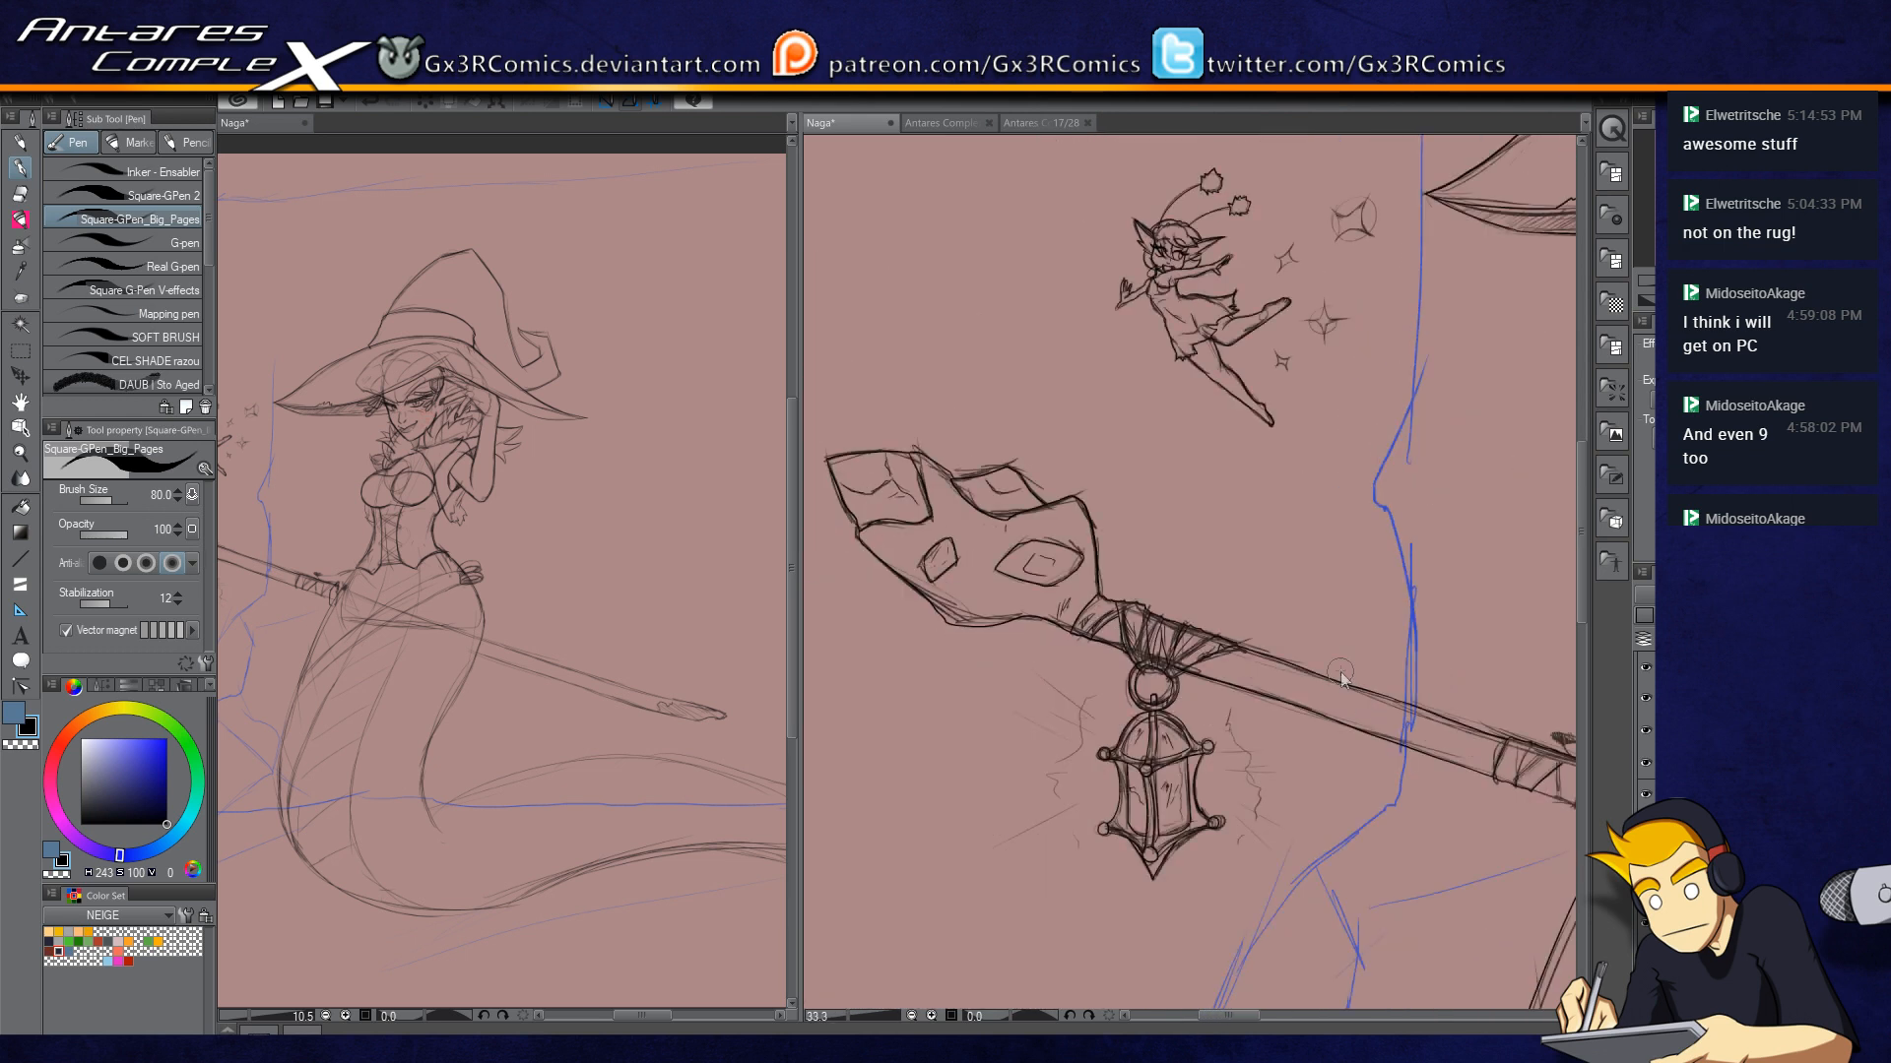
pyautogui.moveTo(1362, 690); pyautogui.dragTo(936, 709)
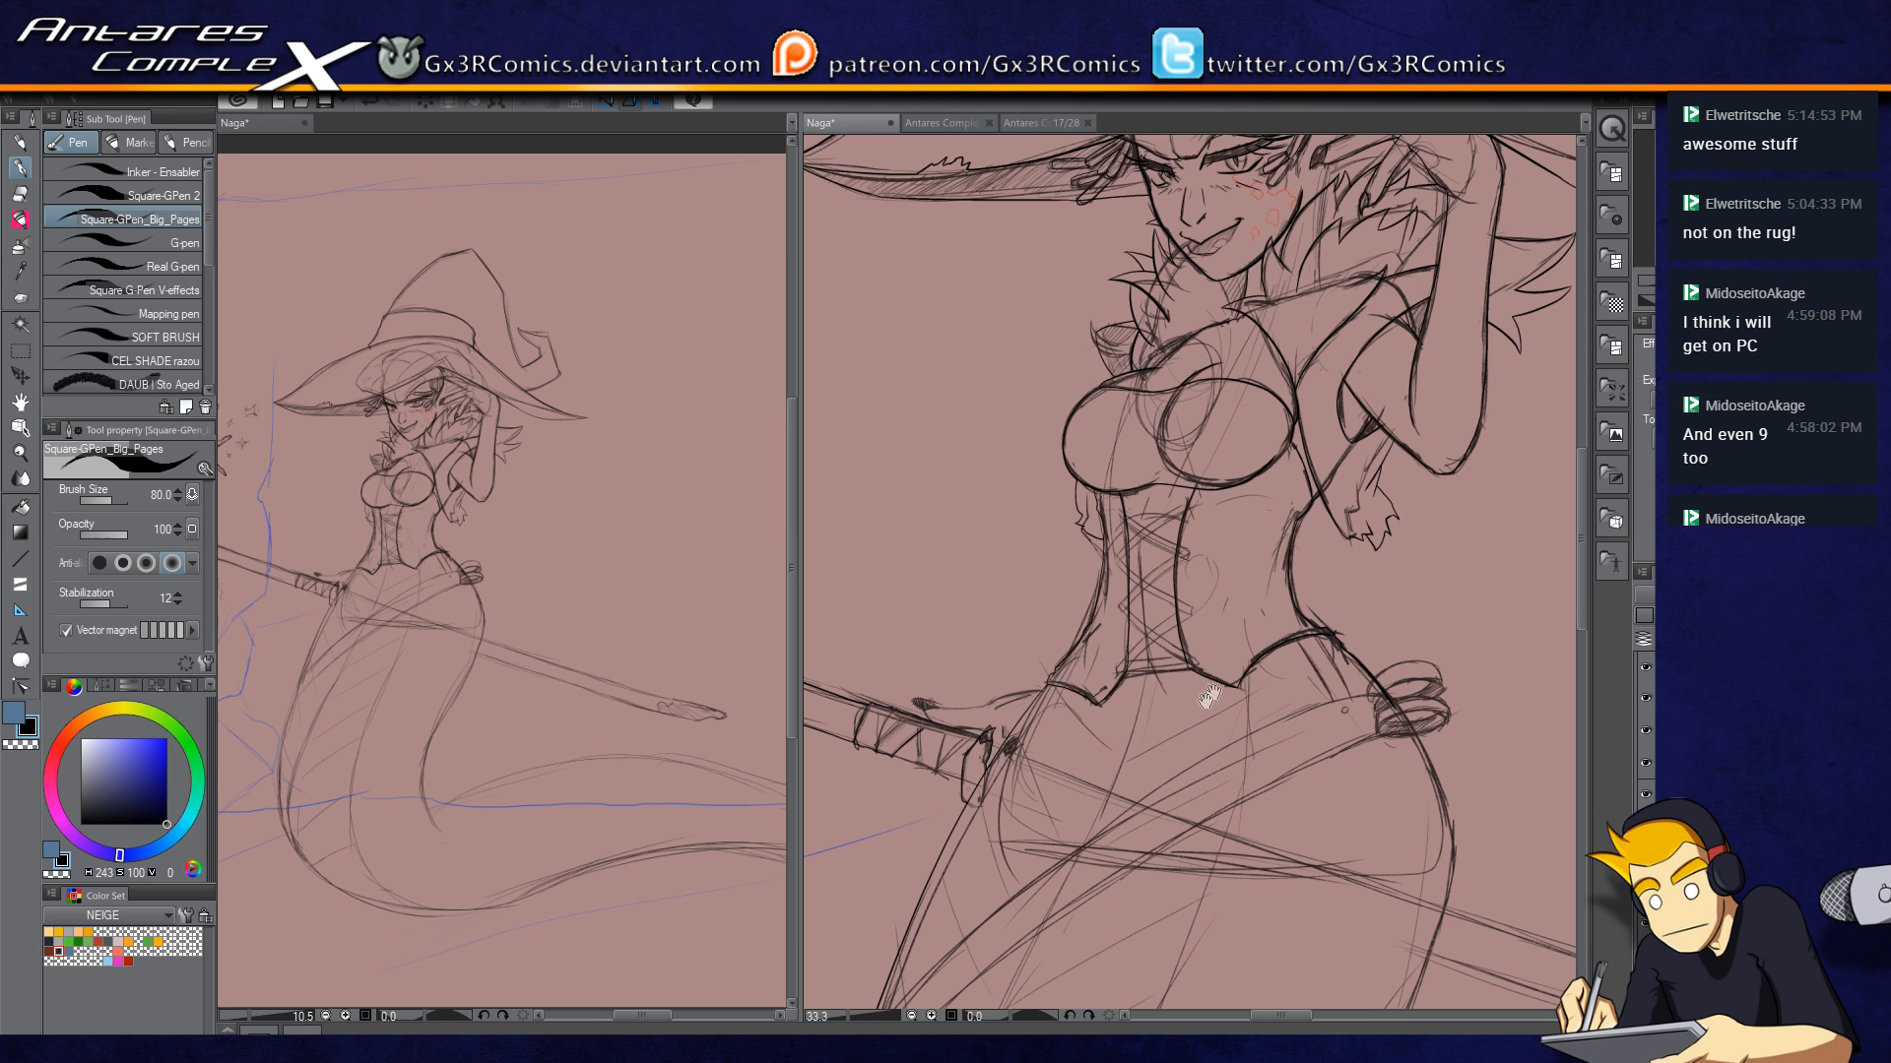
pyautogui.moveTo(1217, 684); pyautogui.dragTo(1162, 527)
pyautogui.moveTo(1107, 753); pyautogui.dragTo(1099, 509)
pyautogui.scroll(1, 1005, 372)
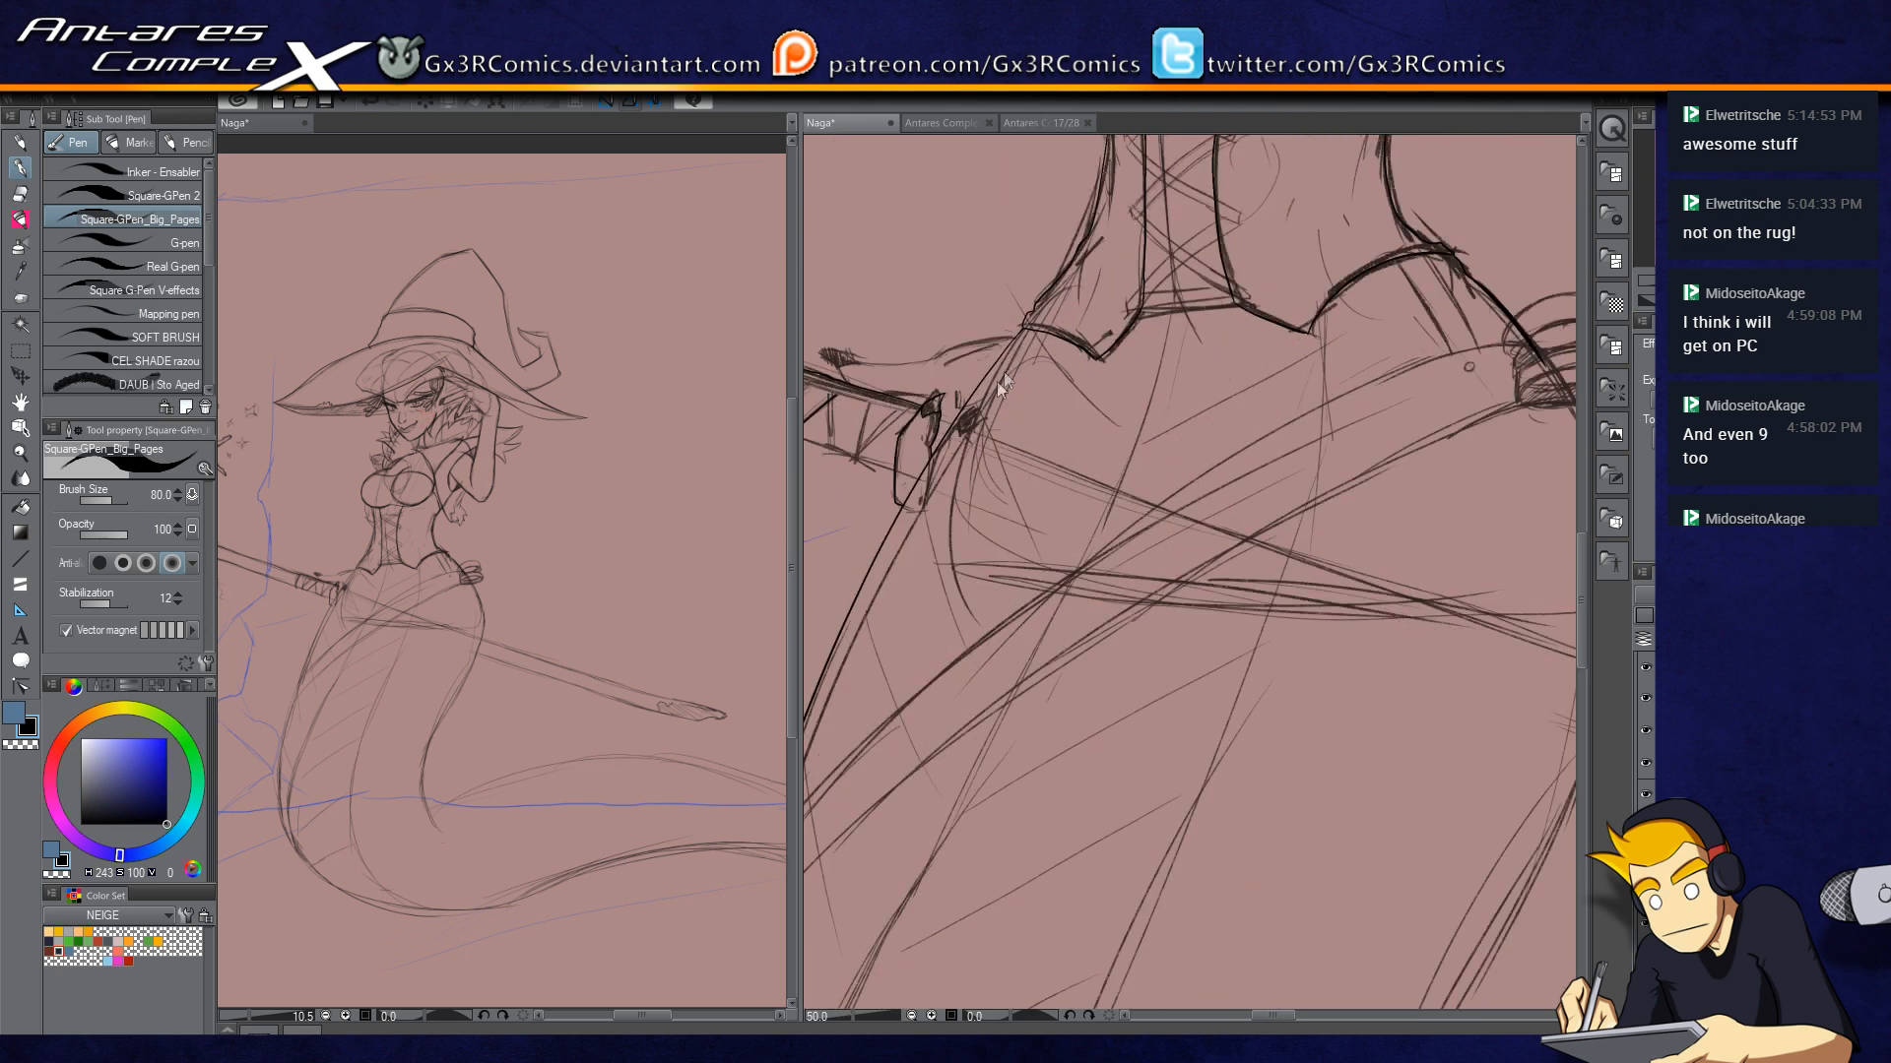
pyautogui.scroll(1, 1002, 370)
pyautogui.scroll(1, 1222, 535)
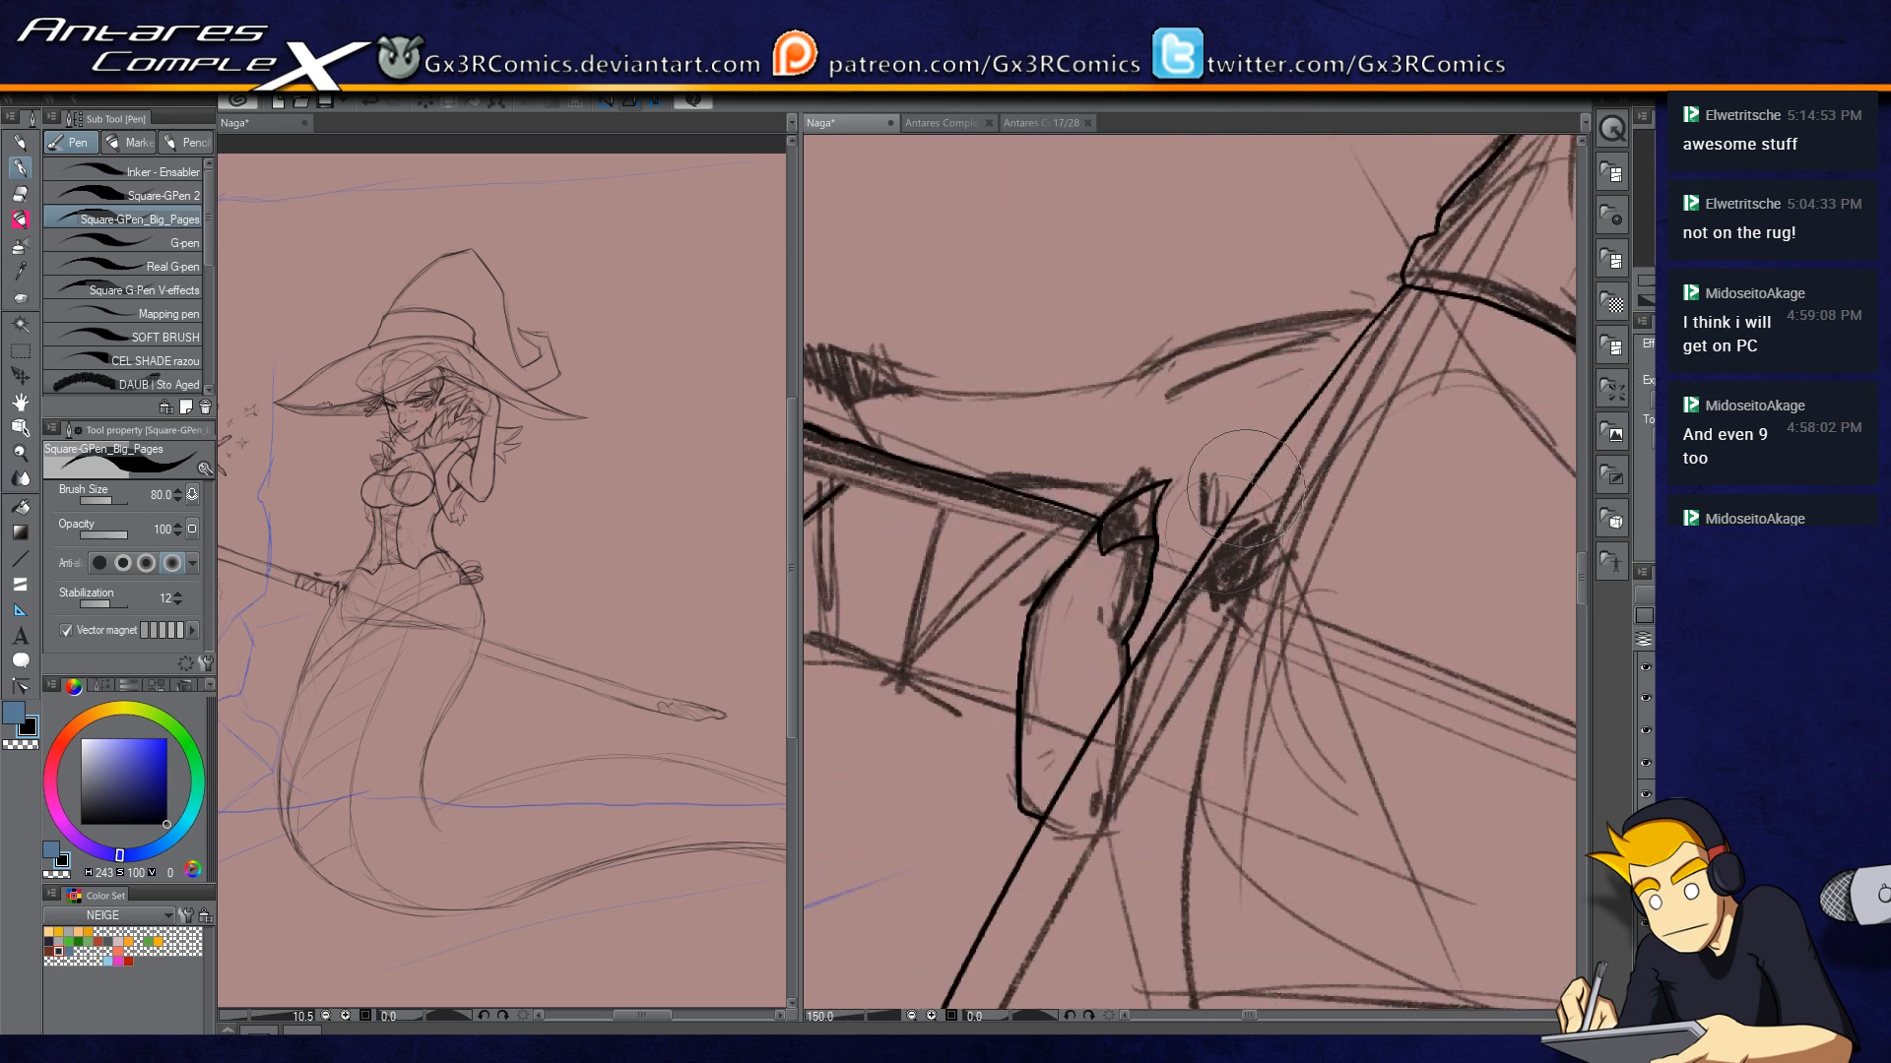
pyautogui.moveTo(1292, 361); pyautogui.dragTo(1330, 439)
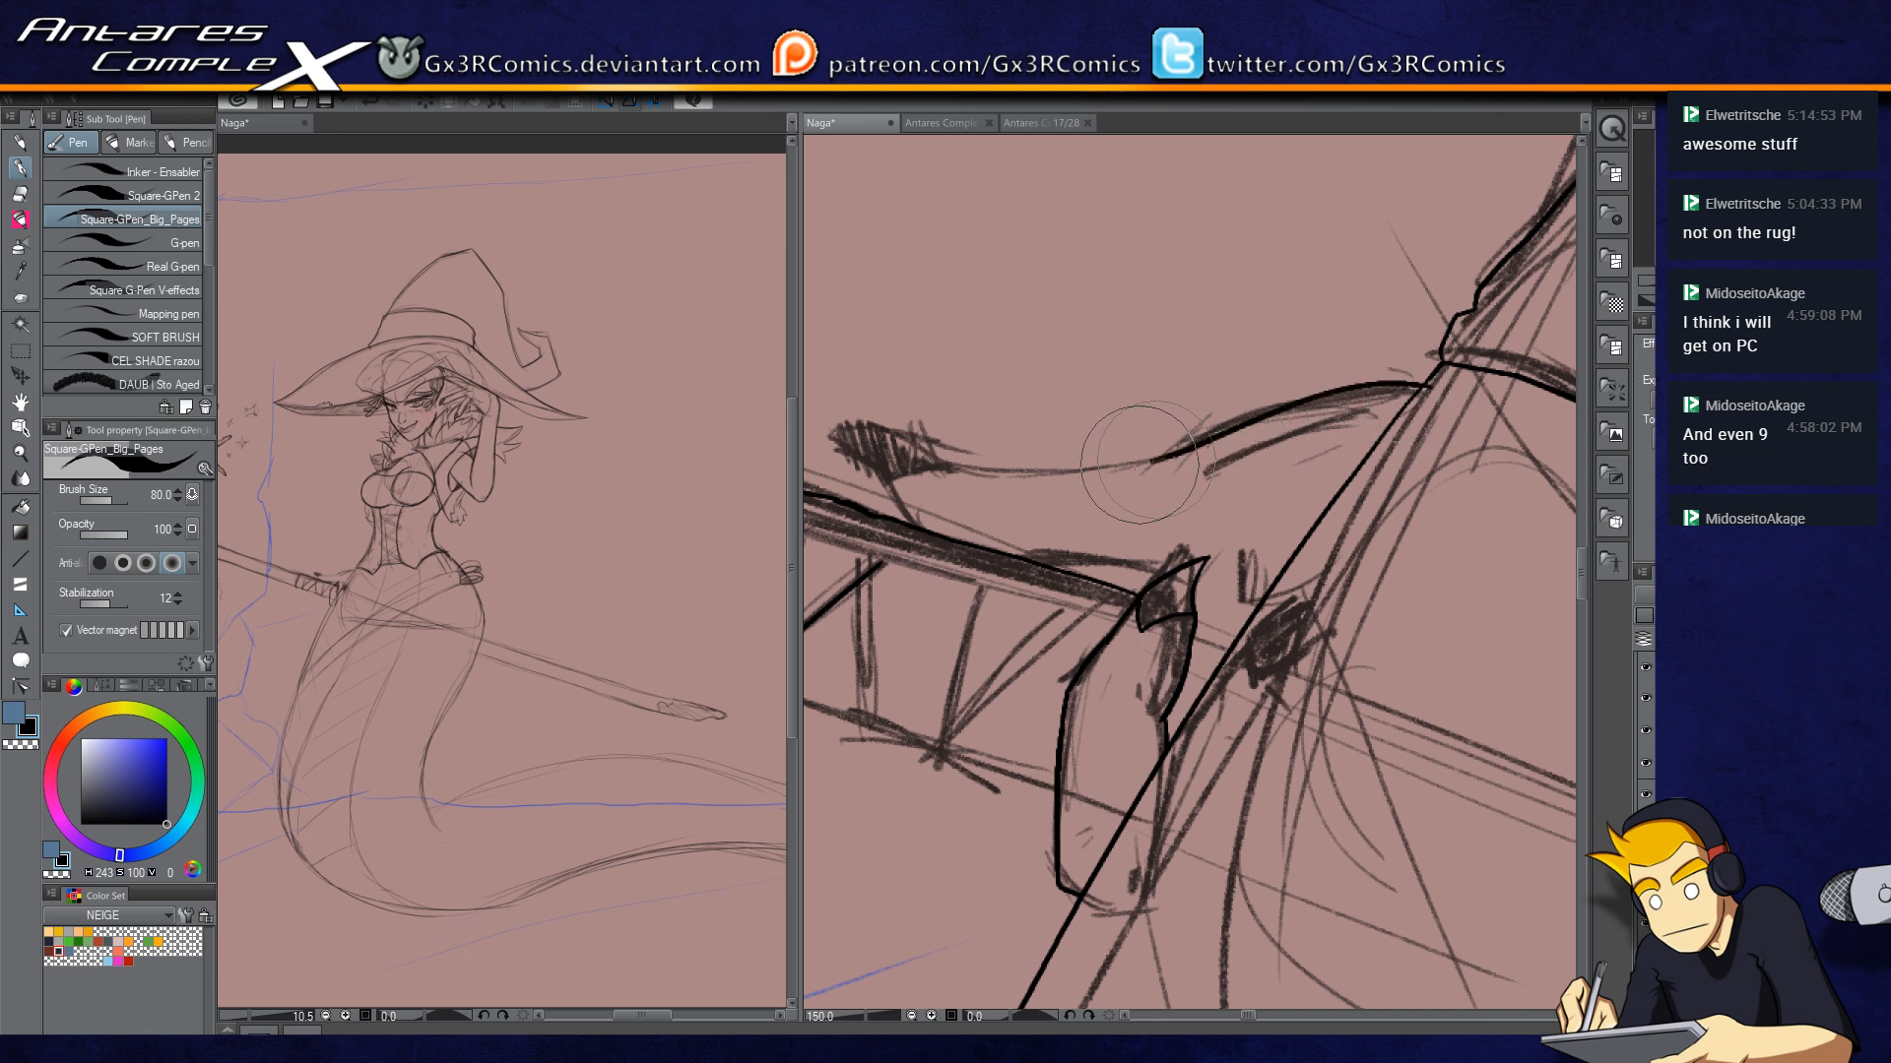
pyautogui.moveTo(1110, 494)
pyautogui.mouseDown()
pyautogui.moveTo(1213, 502)
pyautogui.moveTo(979, 419)
pyautogui.moveTo(934, 436)
pyautogui.moveTo(1031, 535)
pyautogui.mouseUp()
pyautogui.moveTo(1054, 847); pyautogui.dragTo(1121, 687)
# Step: Ink the lower edge and crossing bands of the staff's grip wrapping beside the hand, redrawing the bumpy edge stroke
pyautogui.moveTo(915, 525); pyautogui.dragTo(1026, 570)
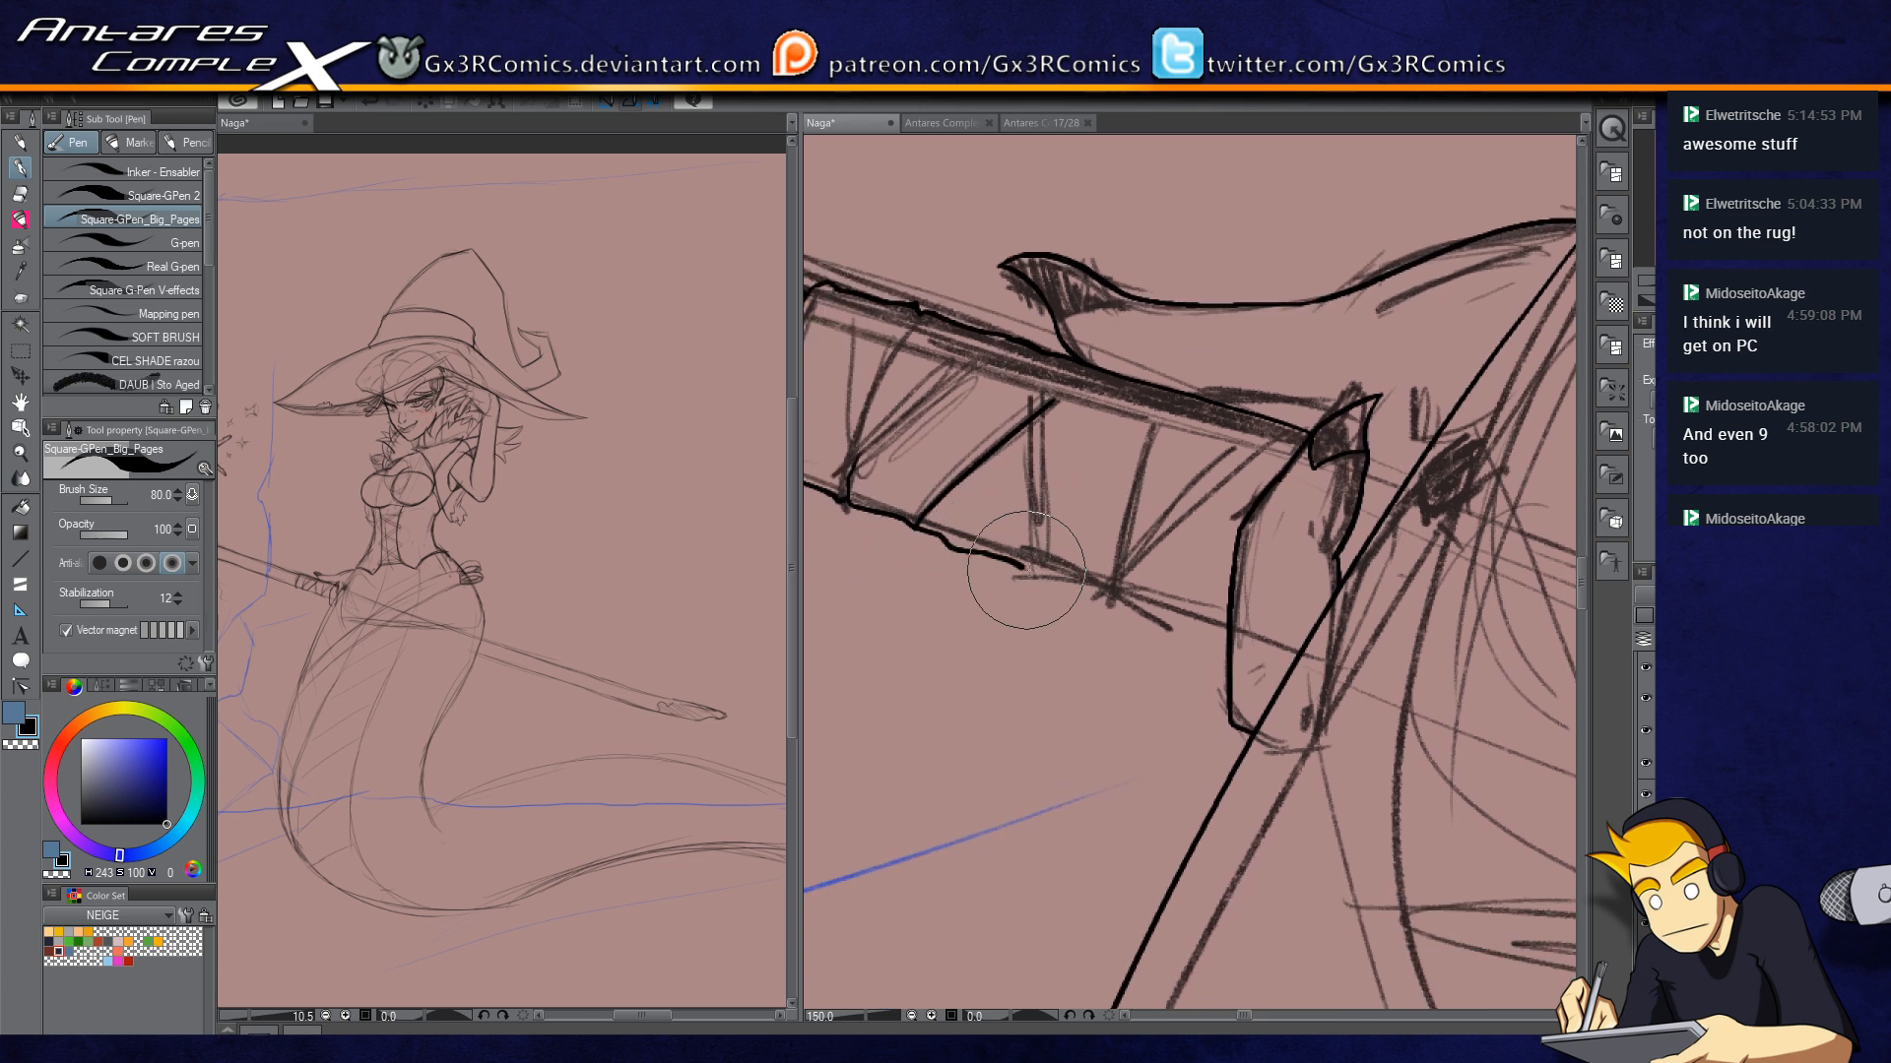
pyautogui.hotkey('ctrl', 'z')
pyautogui.moveTo(916, 523); pyautogui.dragTo(1009, 553)
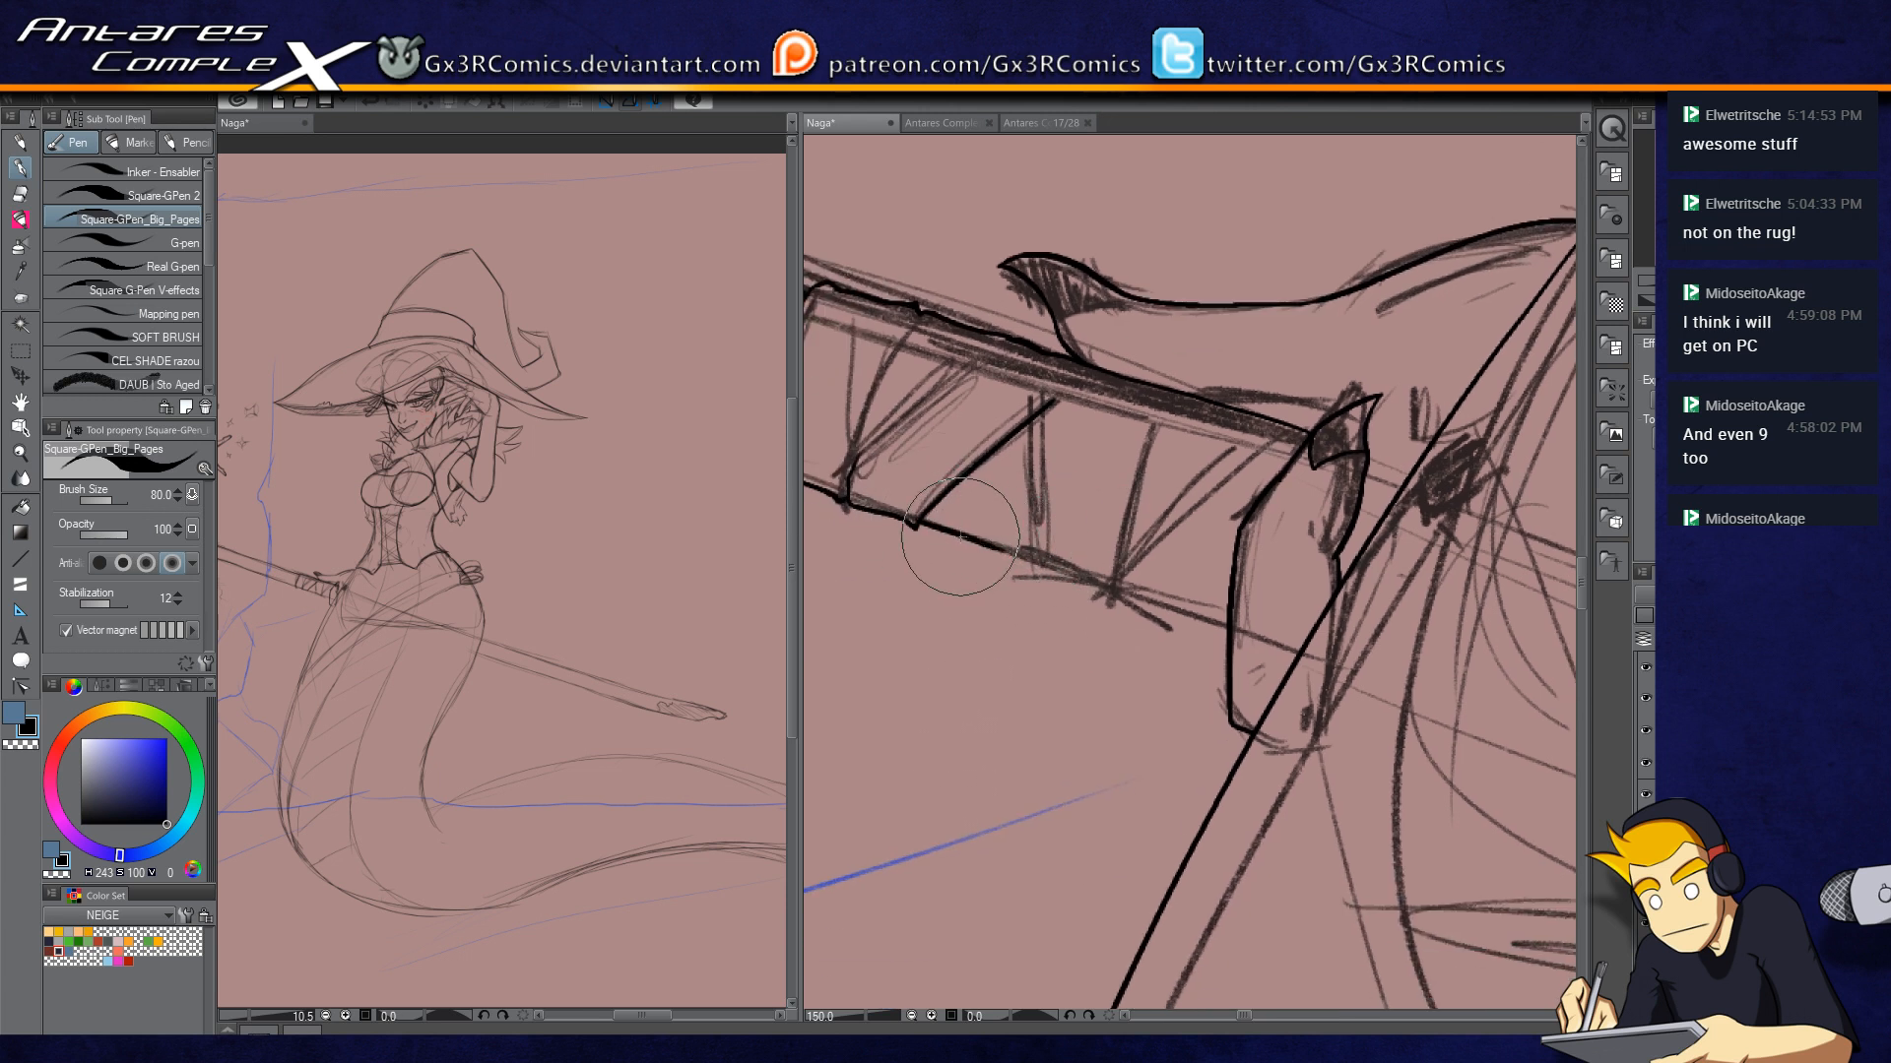
pyautogui.moveTo(1031, 399)
pyautogui.mouseDown()
pyautogui.moveTo(1033, 568)
pyautogui.moveTo(1250, 650)
pyautogui.mouseUp()
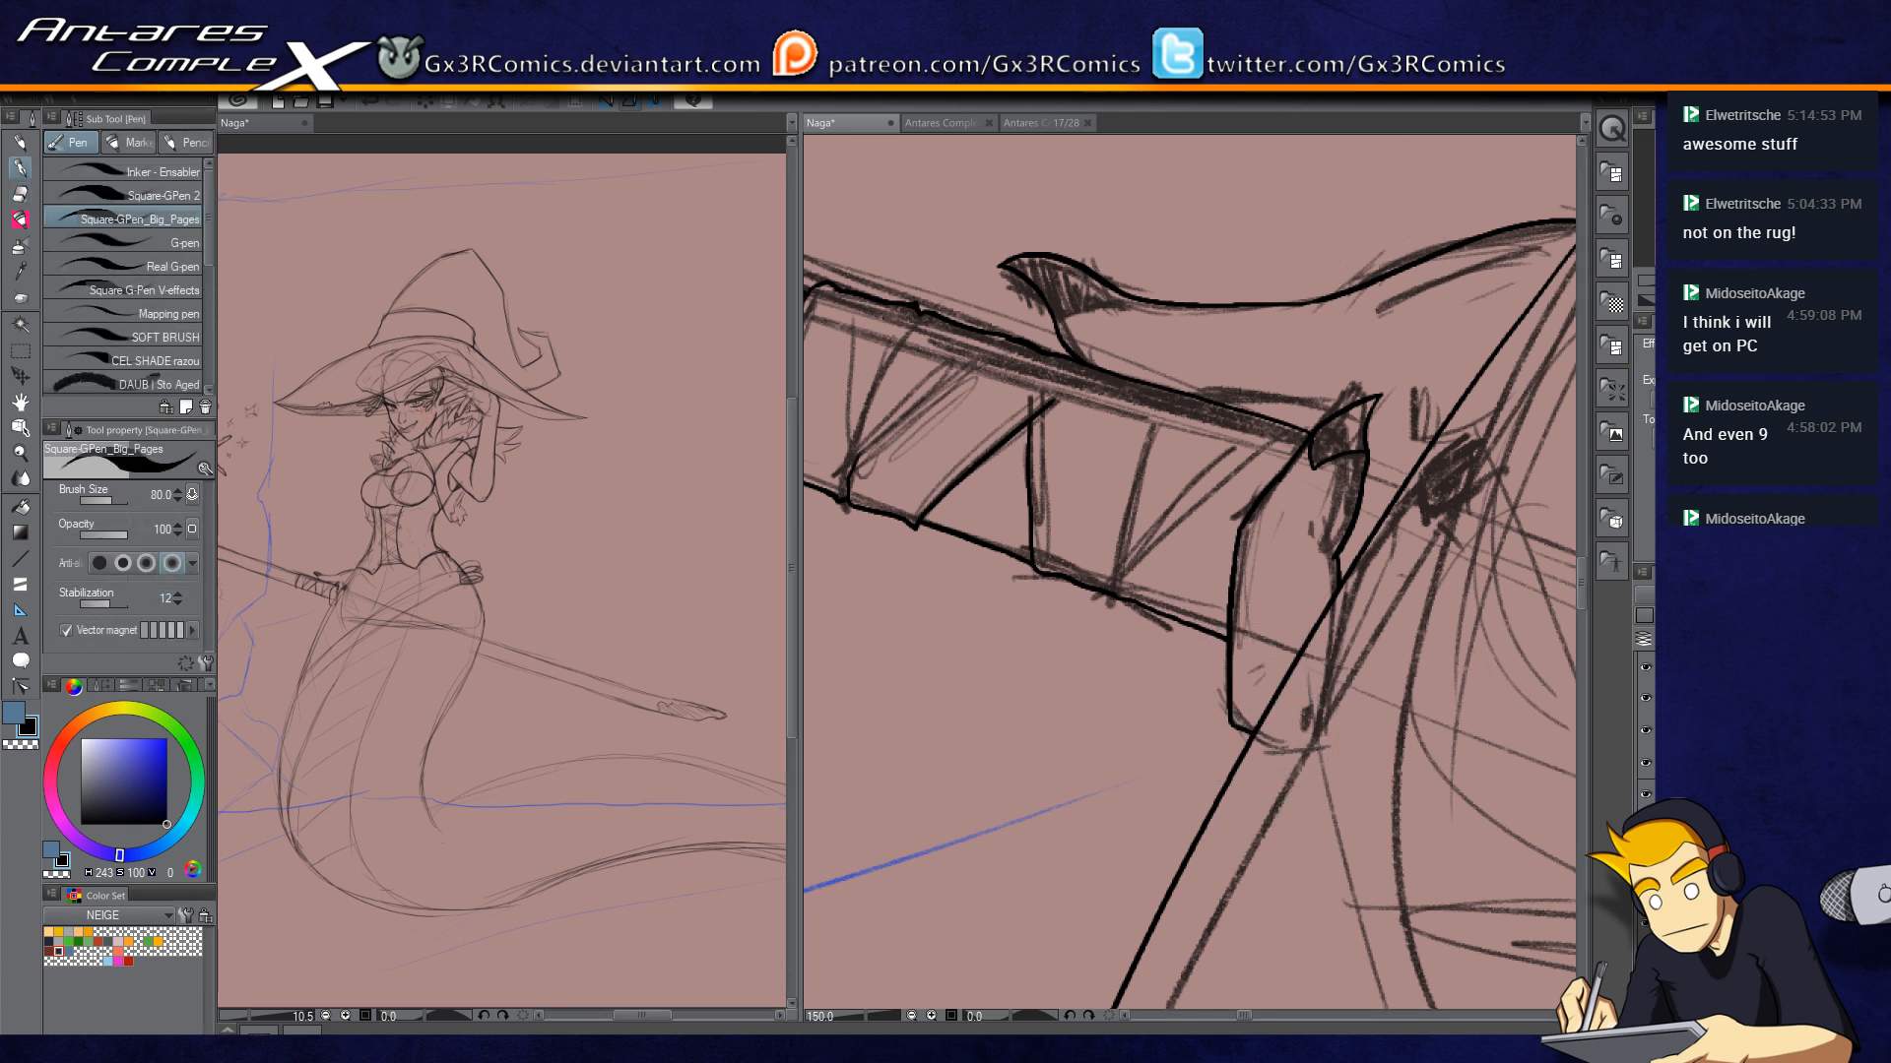
pyautogui.moveTo(1150, 425)
pyautogui.mouseDown()
pyautogui.moveTo(1128, 570)
pyautogui.moveTo(1262, 421)
pyautogui.moveTo(1165, 542)
pyautogui.moveTo(1269, 446)
pyautogui.moveTo(1181, 533)
pyautogui.moveTo(1231, 451)
pyautogui.mouseUp()
pyautogui.moveTo(897, 412); pyautogui.dragTo(991, 496)
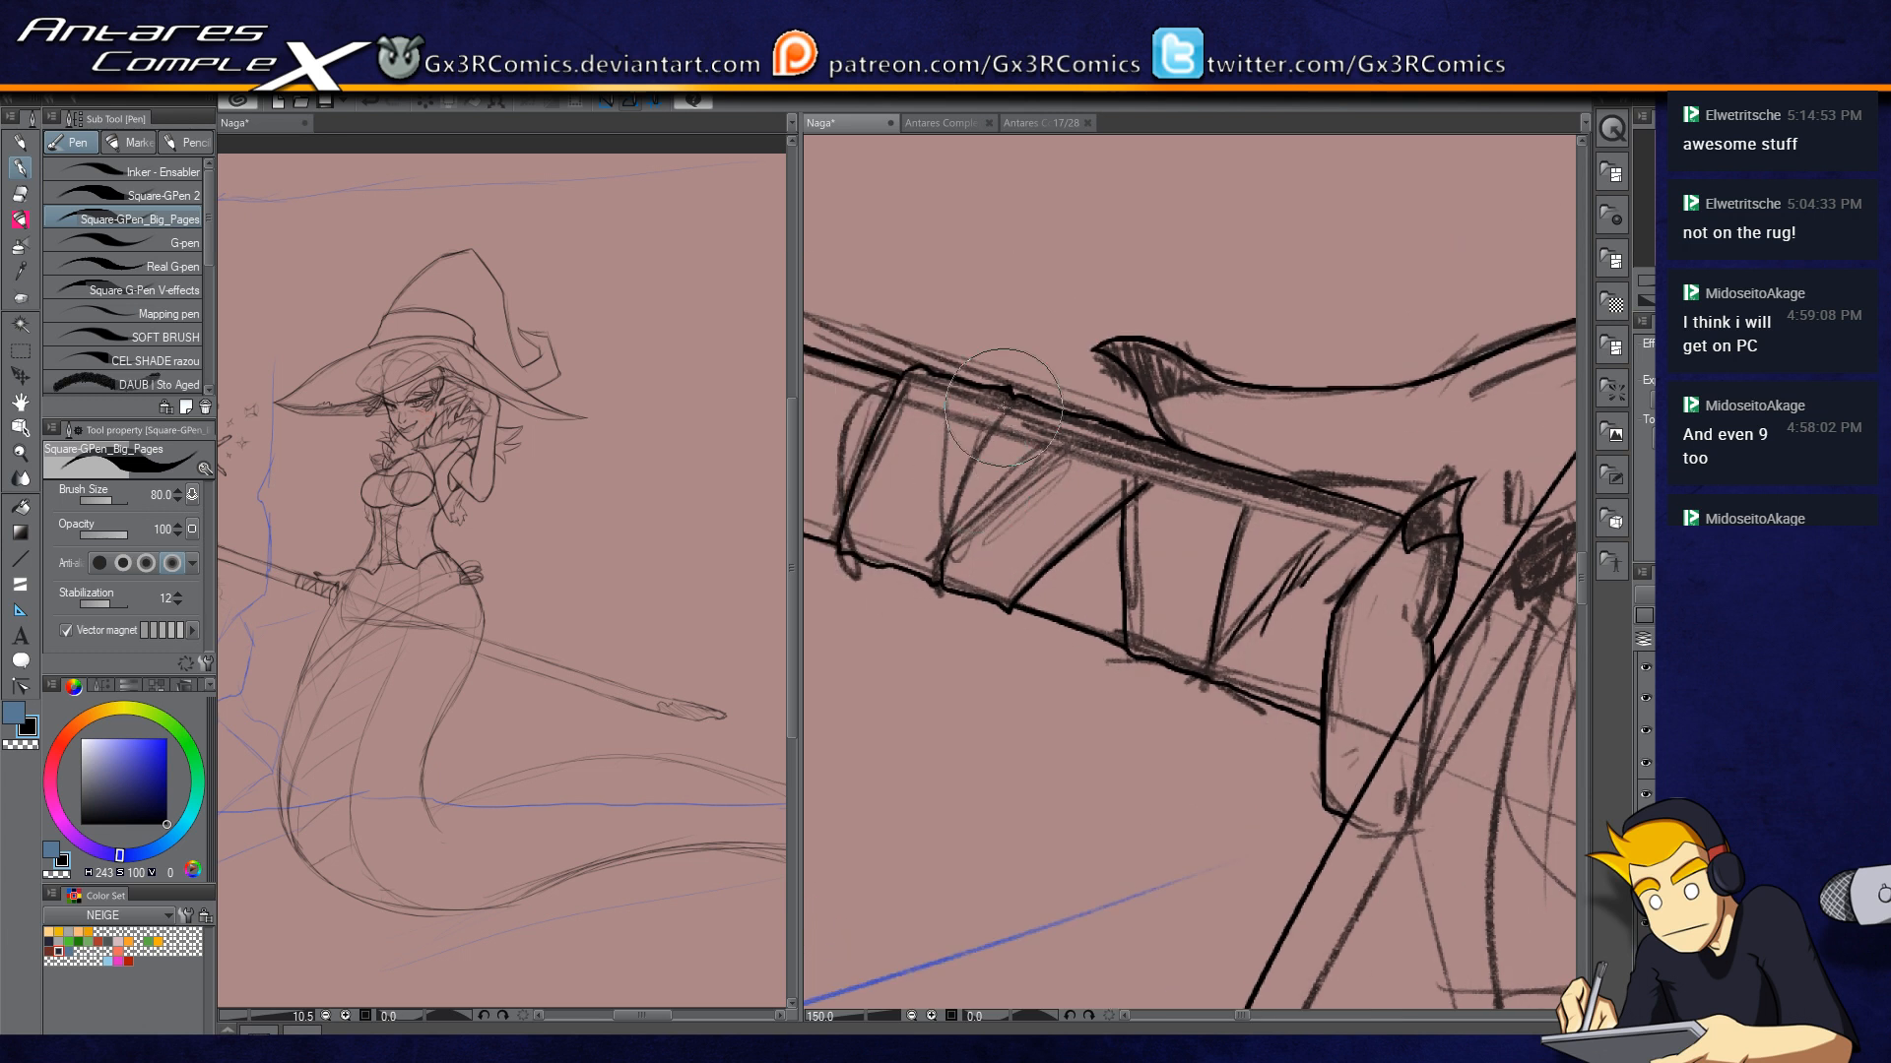
# Step: Add short hatching marks to the bands of the grip wrapping and to the bare staff shaft beside it
pyautogui.moveTo(986, 497); pyautogui.dragTo(1001, 460)
pyautogui.moveTo(993, 485); pyautogui.dragTo(1065, 436)
pyautogui.moveTo(921, 389); pyautogui.dragTo(892, 441)
pyautogui.moveTo(910, 423)
pyautogui.mouseDown()
pyautogui.moveTo(886, 472)
pyautogui.moveTo(1101, 536)
pyautogui.moveTo(1110, 687)
pyautogui.mouseUp()
pyautogui.moveTo(1030, 480); pyautogui.dragTo(1224, 375)
pyautogui.moveTo(1032, 396); pyautogui.dragTo(1103, 461)
pyautogui.moveTo(1063, 378); pyautogui.dragTo(1108, 450)
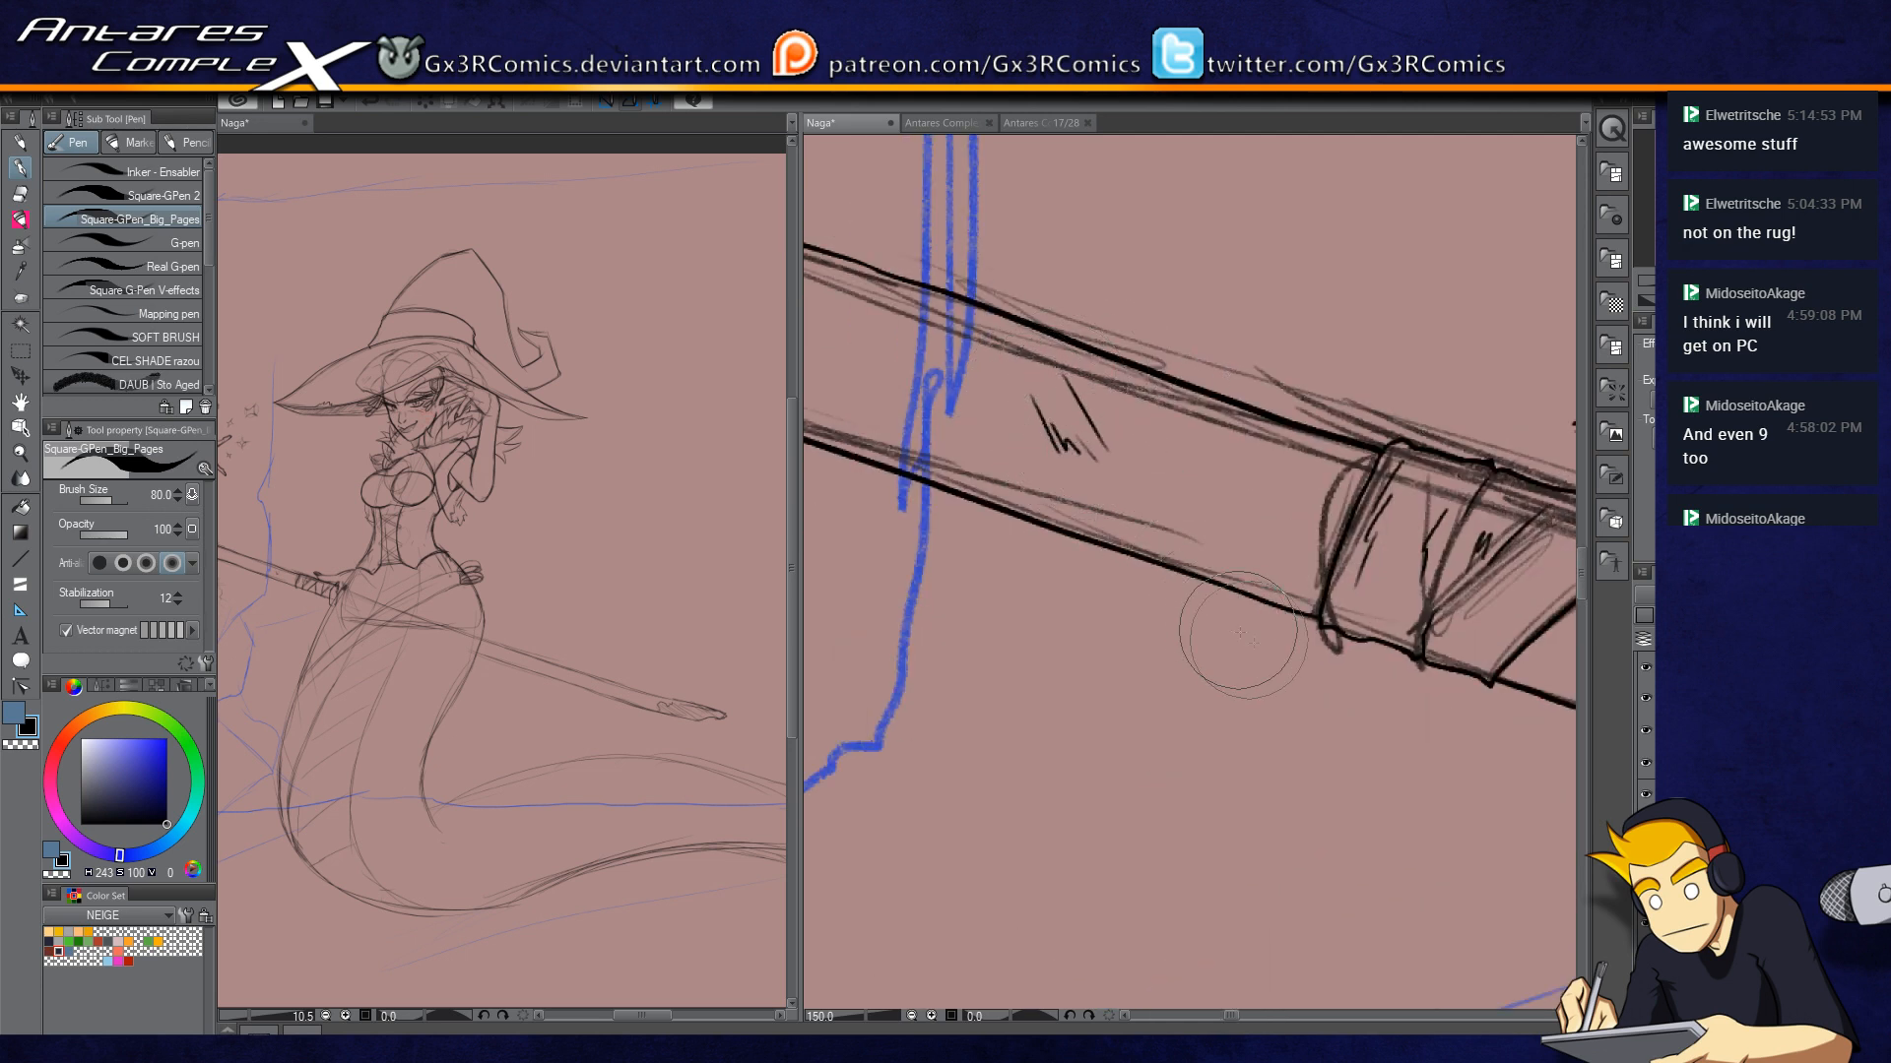
pyautogui.moveTo(1231, 626); pyautogui.dragTo(975, 733)
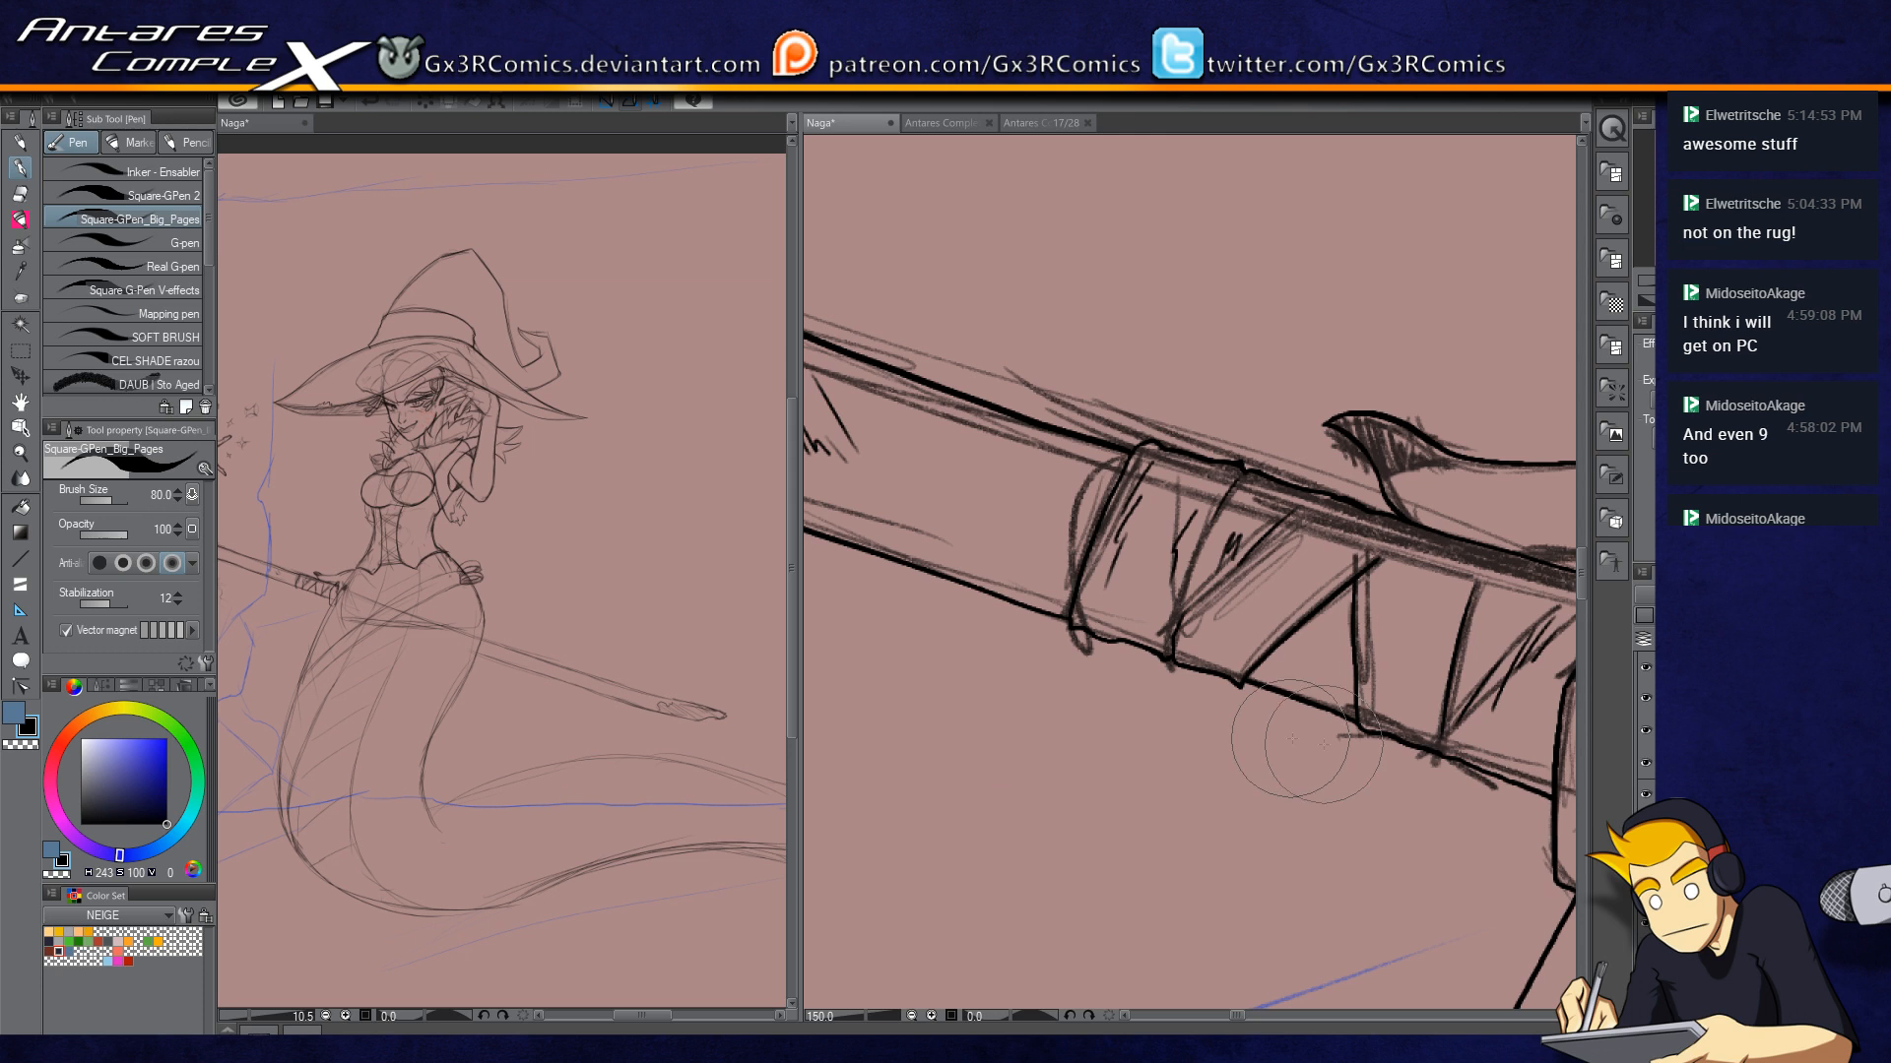
pyautogui.moveTo(1237, 742); pyautogui.dragTo(1000, 659)
pyautogui.moveTo(1130, 483)
pyautogui.mouseDown()
pyautogui.moveTo(1136, 528)
pyautogui.moveTo(1141, 646)
pyautogui.moveTo(1137, 568)
pyautogui.mouseUp()
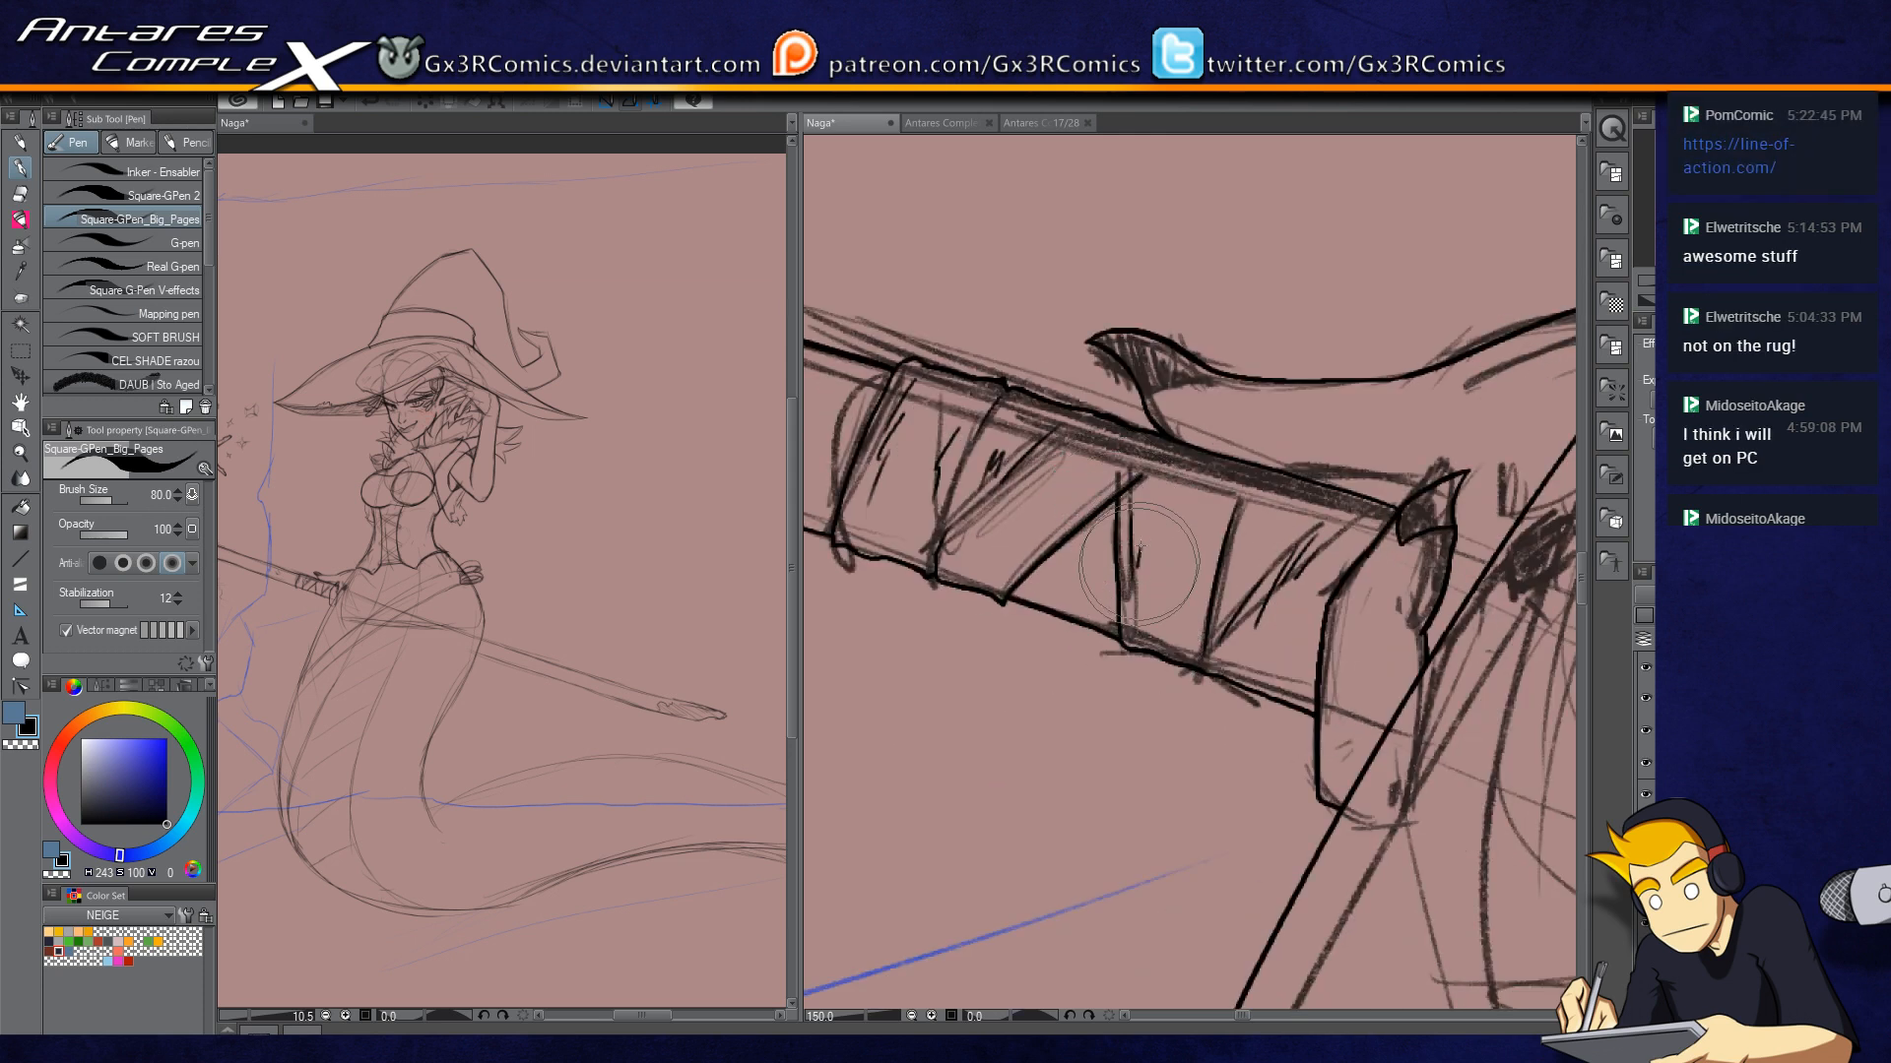
# Step: Ink the finger's crease and the hand's lower edge along the staff, trimming the excess line with the Vector Eraser
pyautogui.moveTo(1321, 683); pyautogui.dragTo(1188, 559)
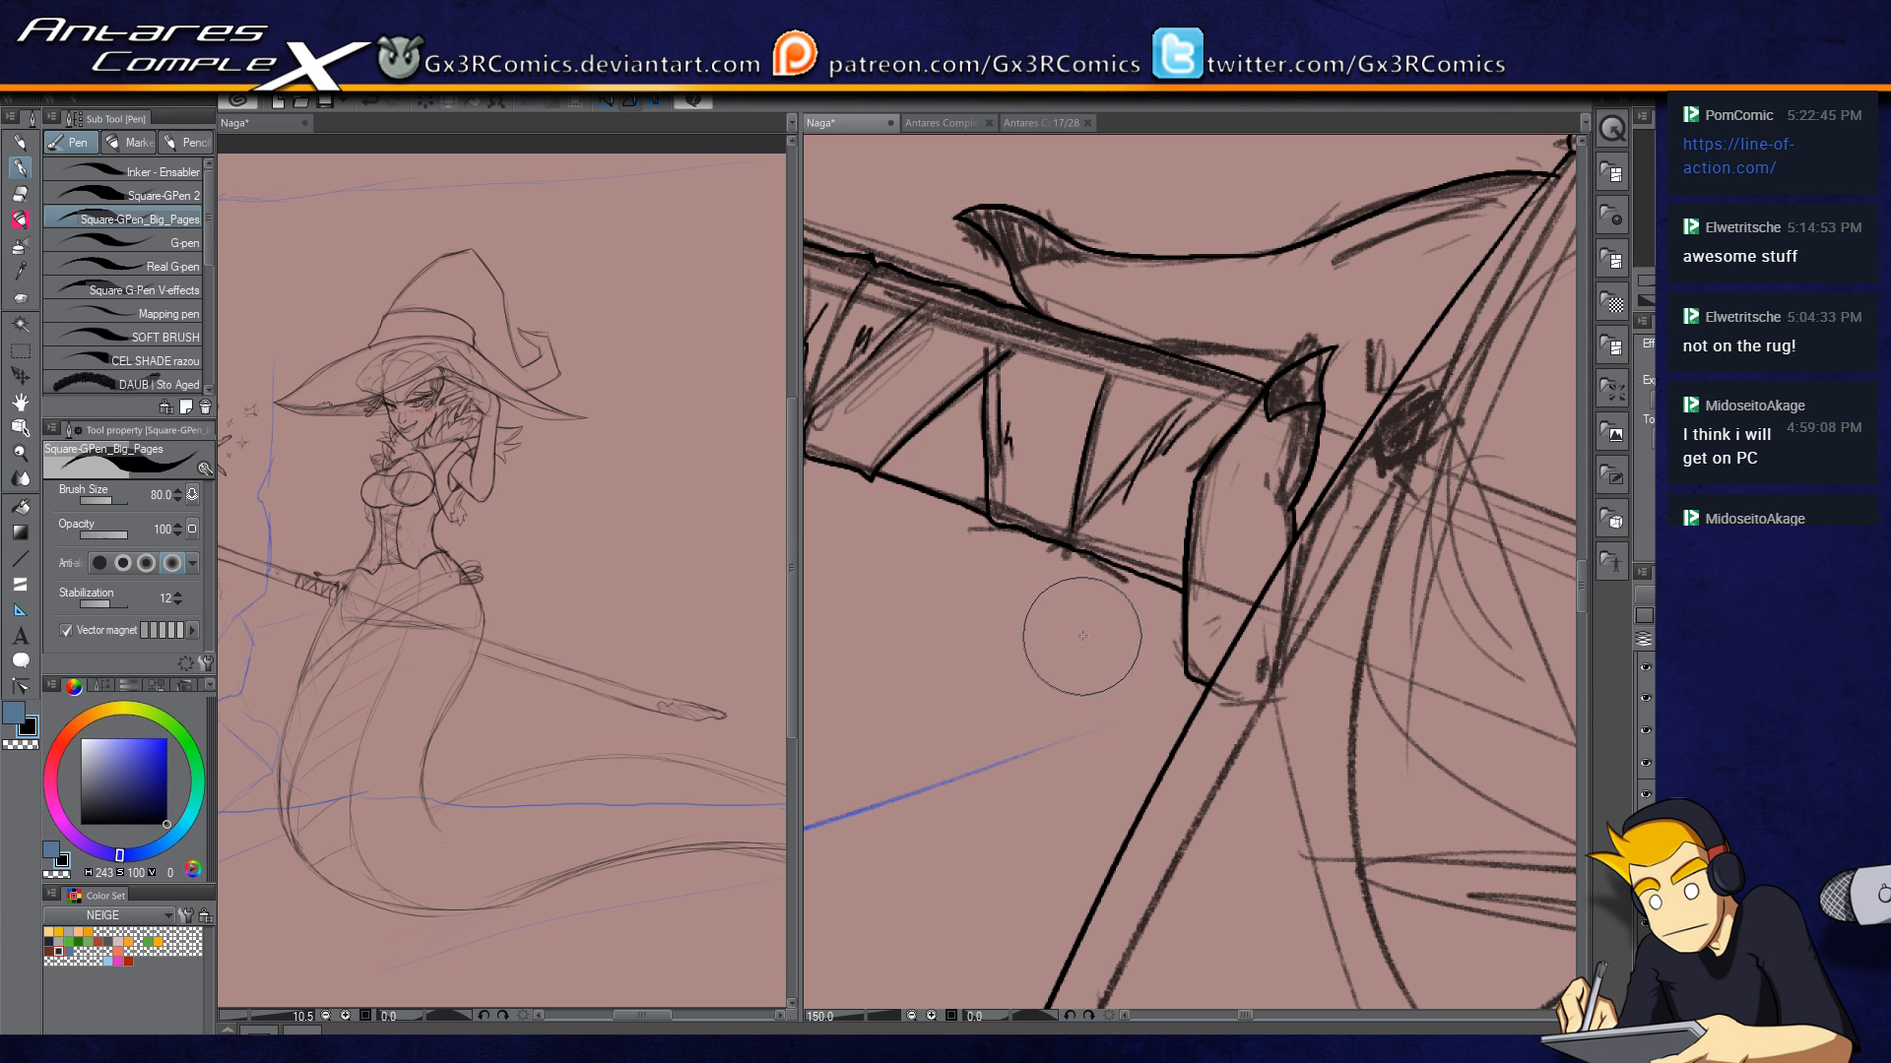
pyautogui.moveTo(1157, 553)
pyautogui.mouseDown()
pyautogui.moveTo(1193, 465)
pyautogui.moveTo(1266, 436)
pyautogui.moveTo(1206, 484)
pyautogui.moveTo(1255, 512)
pyautogui.mouseUp()
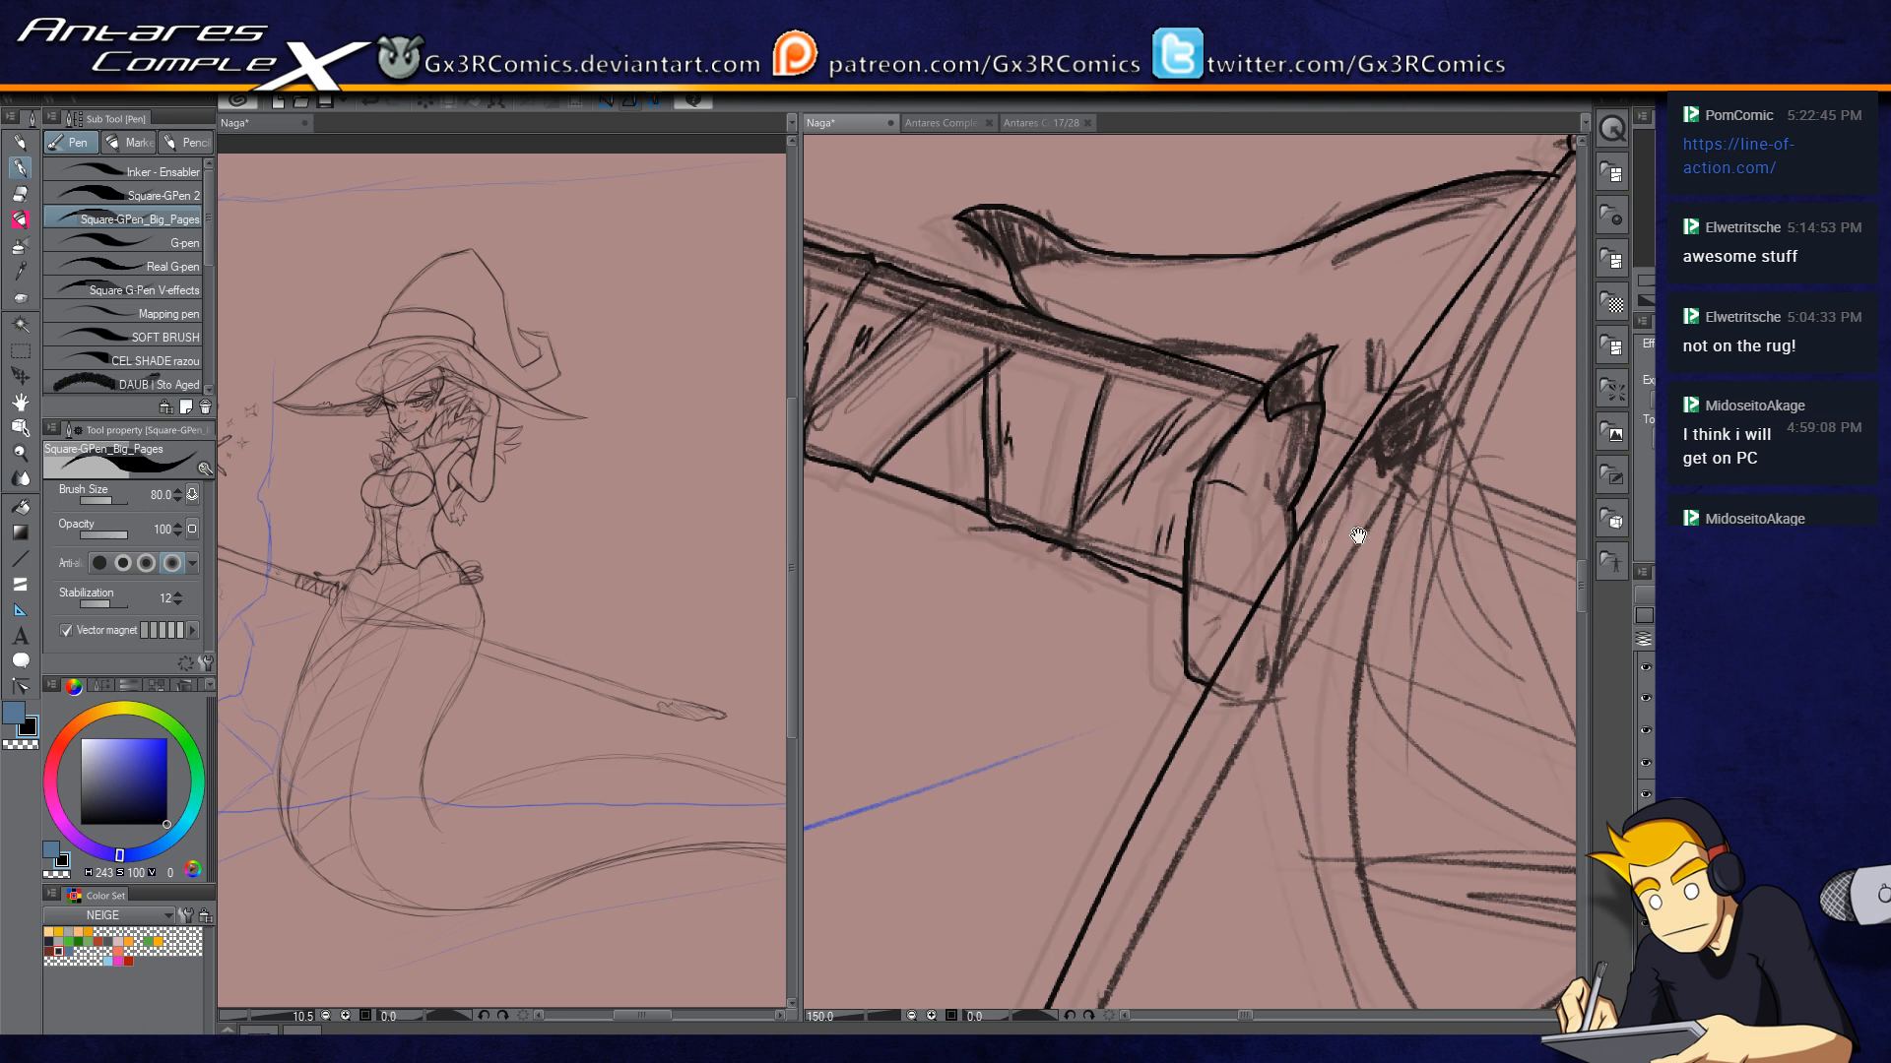
pyautogui.moveTo(1358, 536); pyautogui.dragTo(1214, 584)
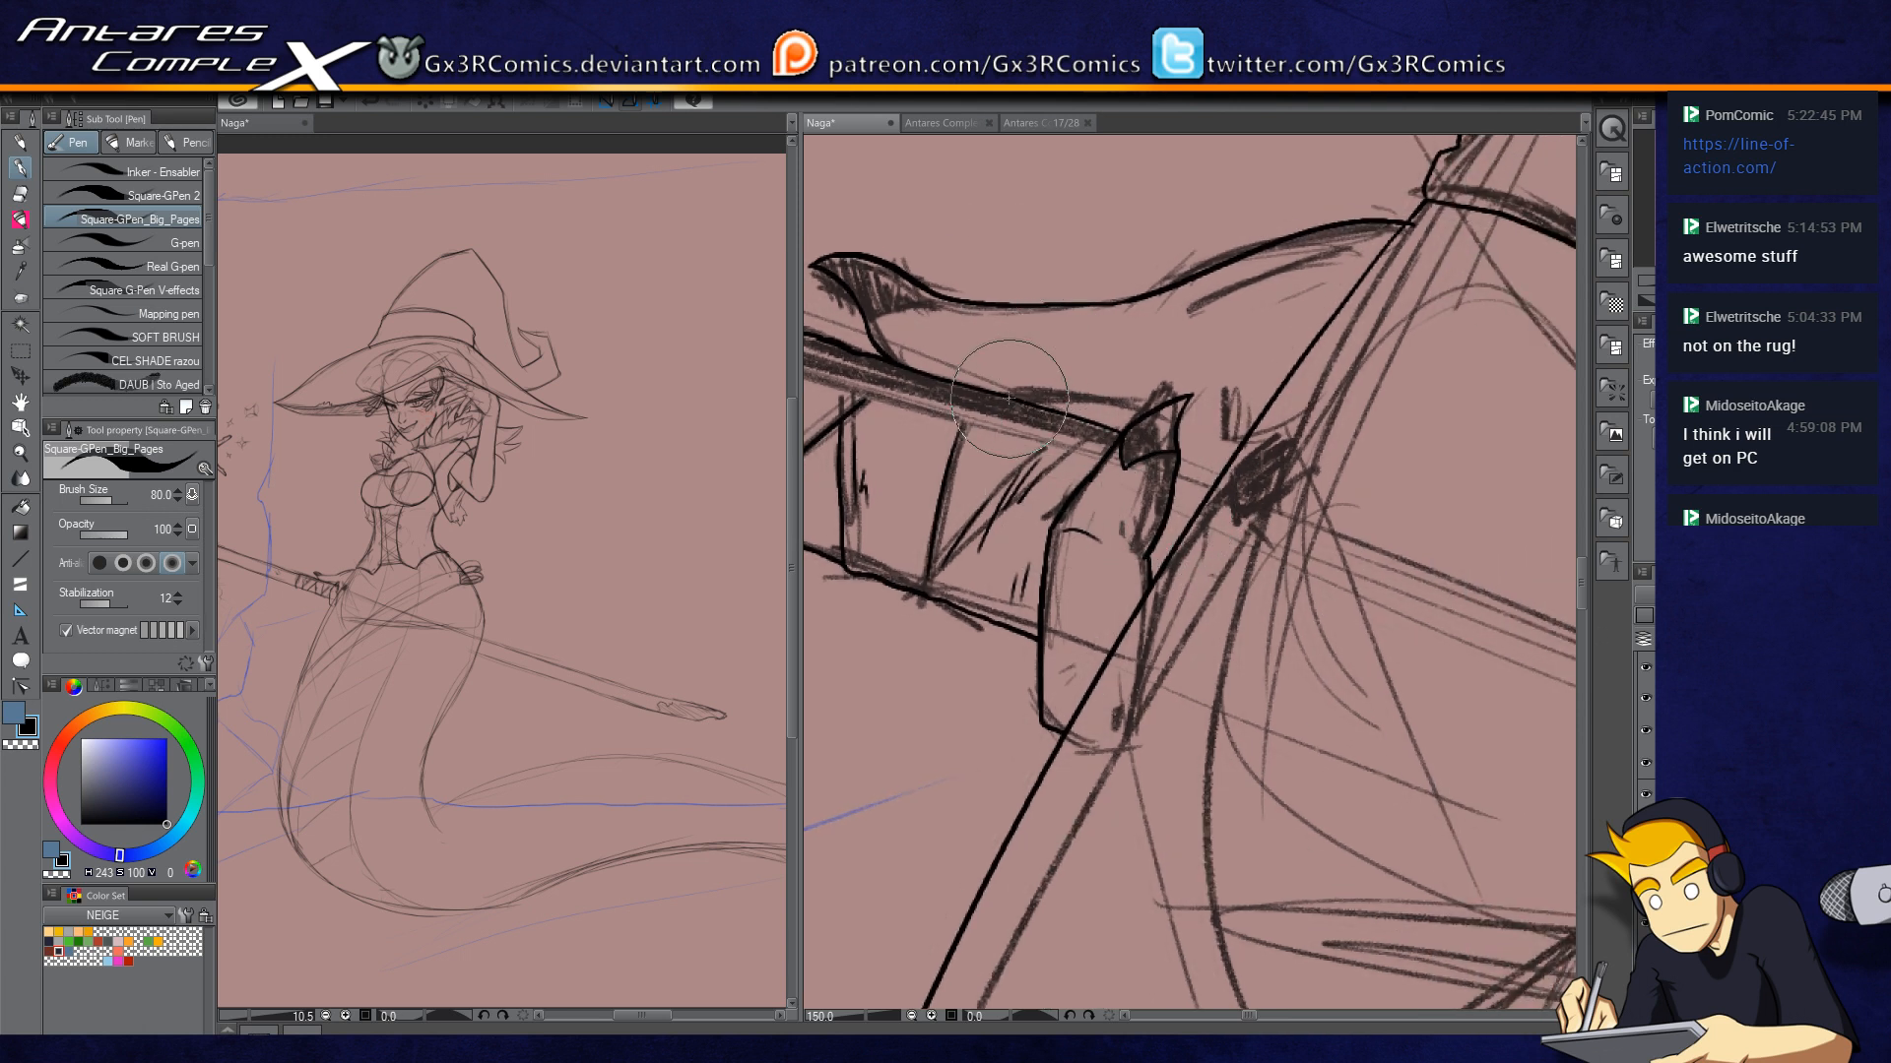
pyautogui.moveTo(1005, 389)
pyautogui.mouseDown()
pyautogui.moveTo(1129, 400)
pyautogui.moveTo(1152, 421)
pyautogui.moveTo(1034, 402)
pyautogui.mouseUp()
pyautogui.hotkey('ctrl', 'z')
pyautogui.press('e')
pyautogui.moveTo(989, 442); pyautogui.dragTo(1047, 386)
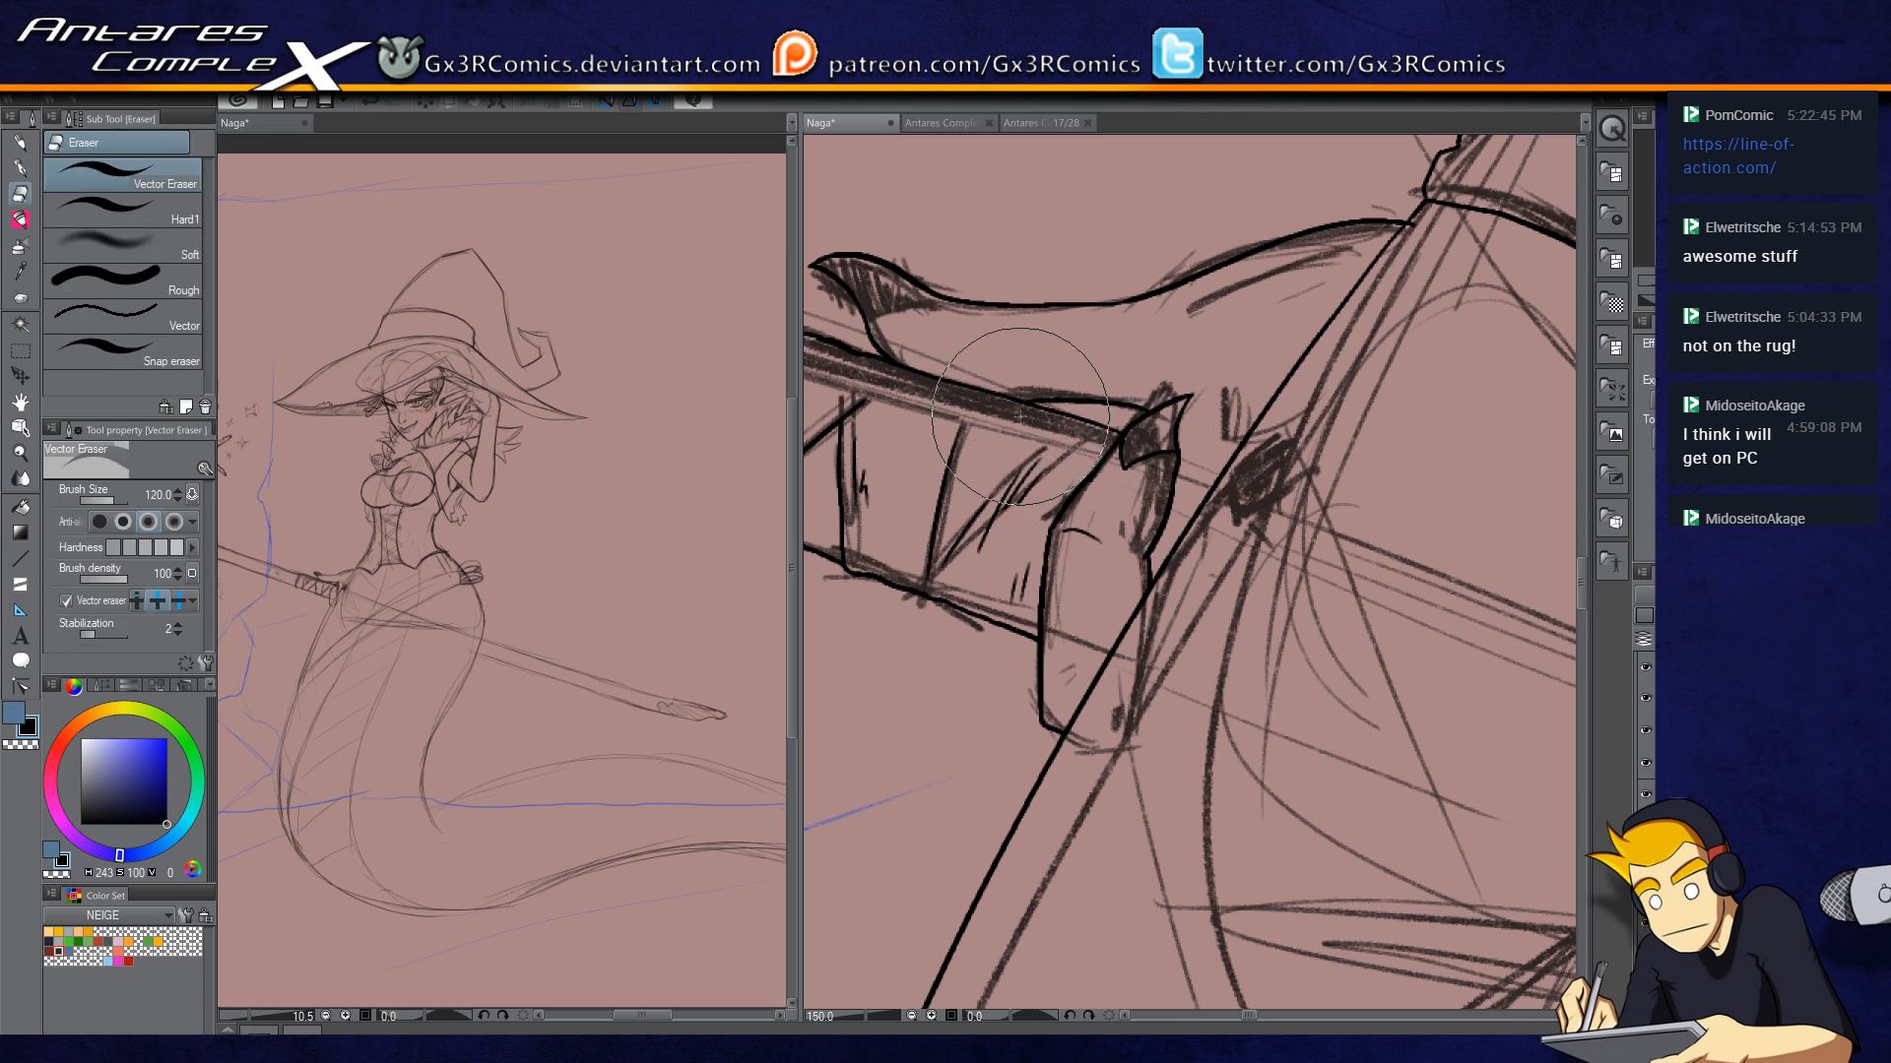
pyautogui.press('p')
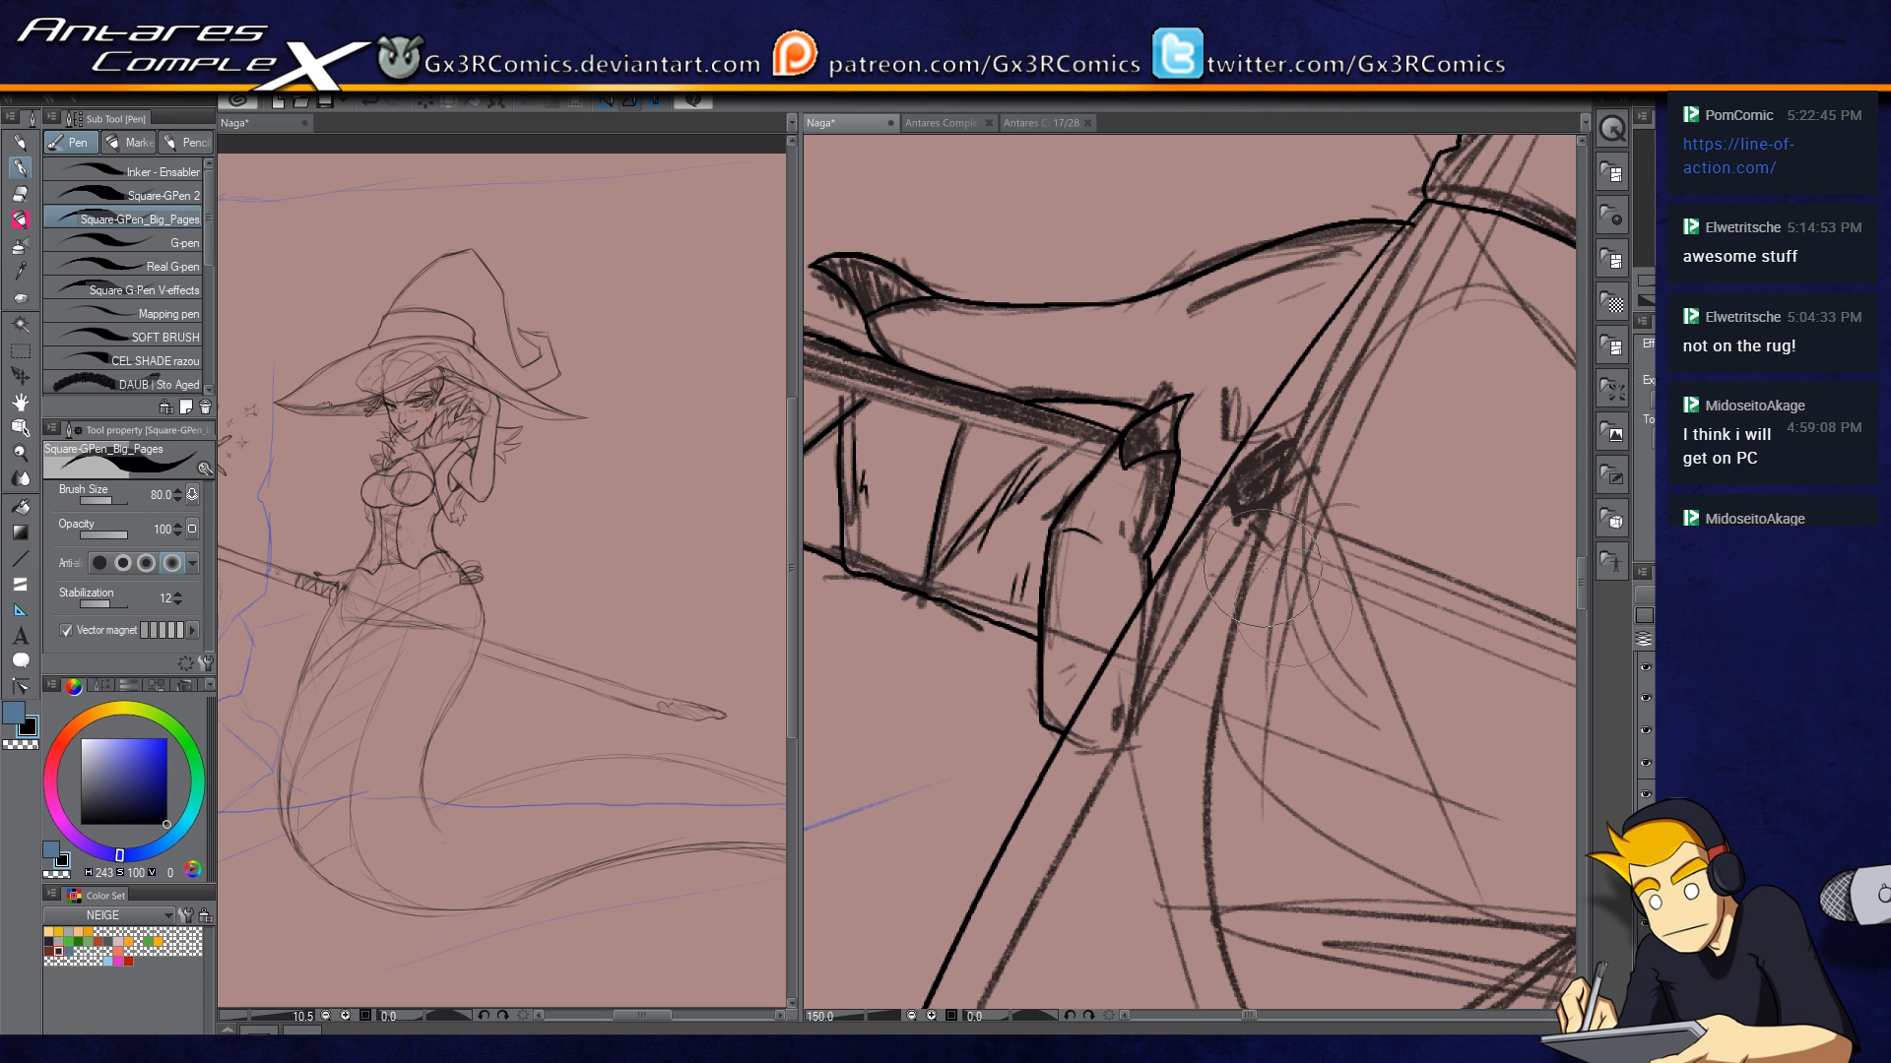
# Step: Ink the short stretch of staff edge between the thumb claw and the hip contour, redrawing it, and reduce the Vector Eraser's size to 100
pyautogui.moveTo(1177, 455); pyautogui.dragTo(1315, 482)
pyautogui.hotkey('ctrl', 'z')
pyautogui.hotkey('ctrl', 'z')
pyautogui.moveTo(1179, 456); pyautogui.dragTo(1315, 492)
pyautogui.press('e')
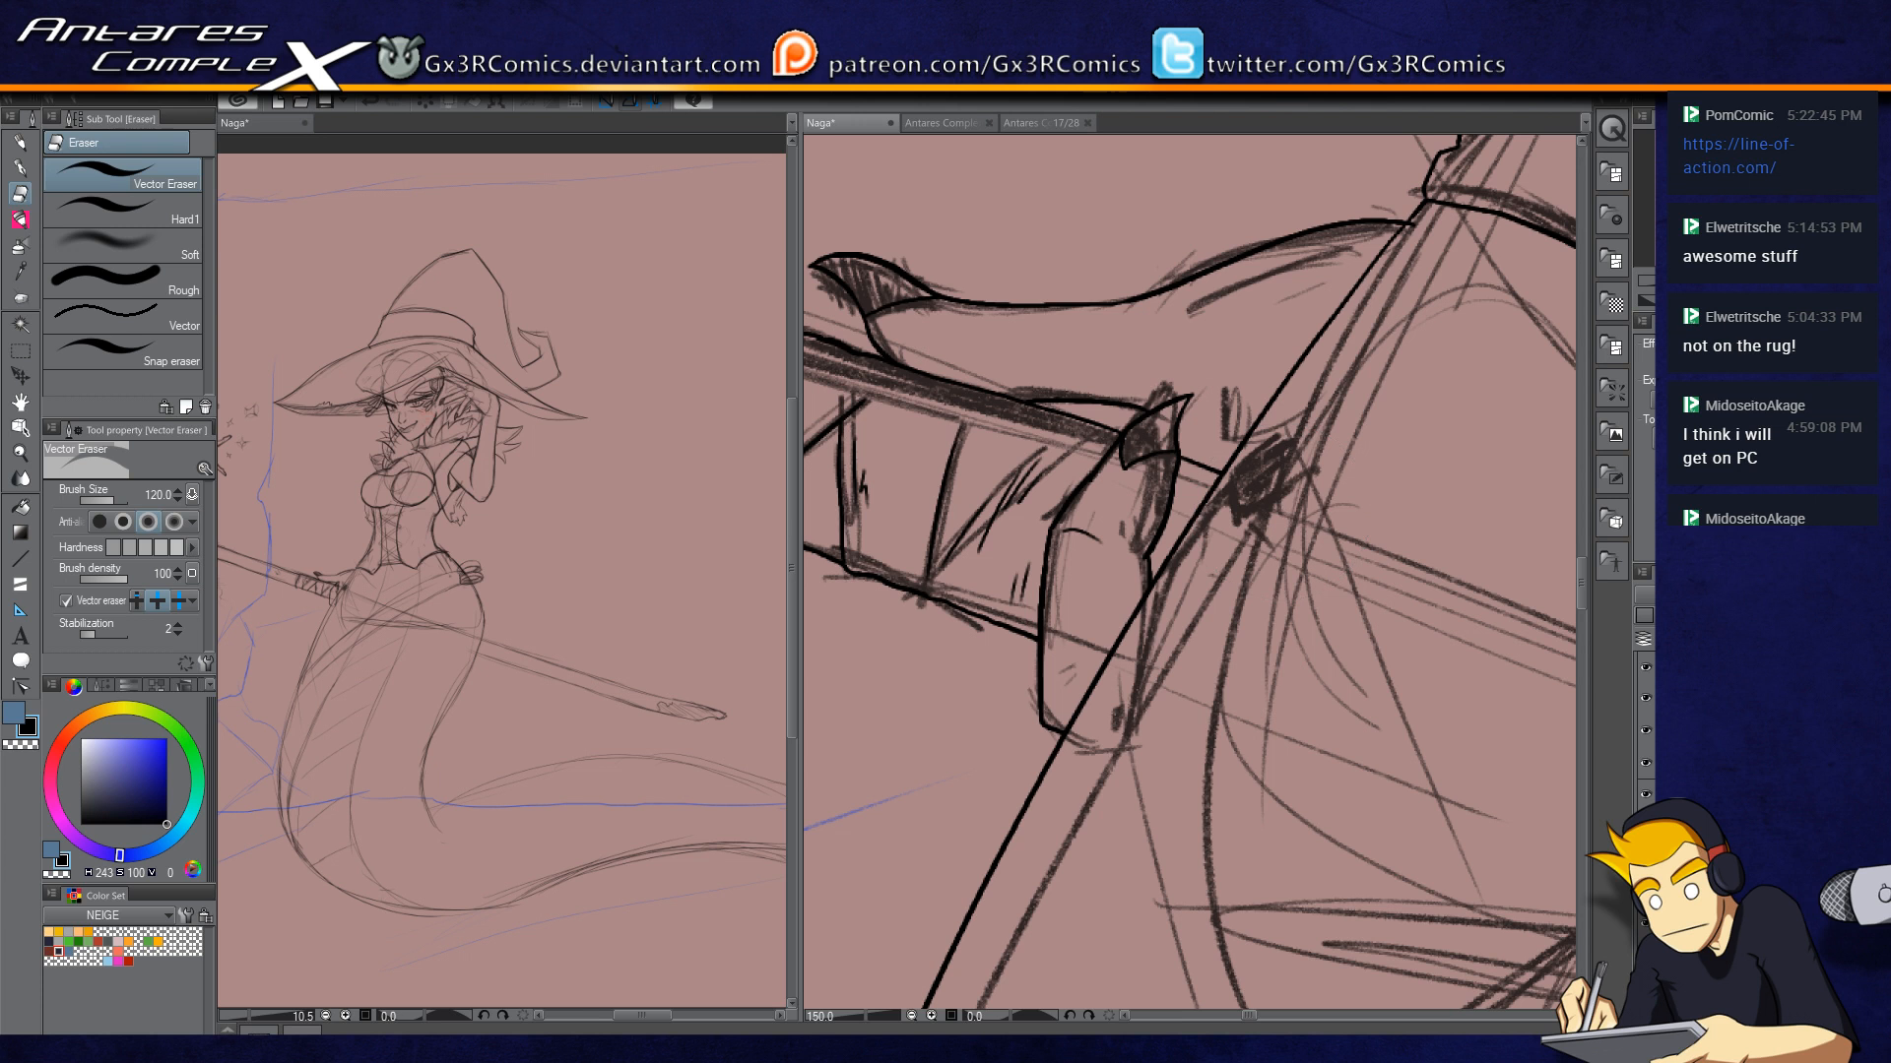
pyautogui.press('[')
pyautogui.press('p')
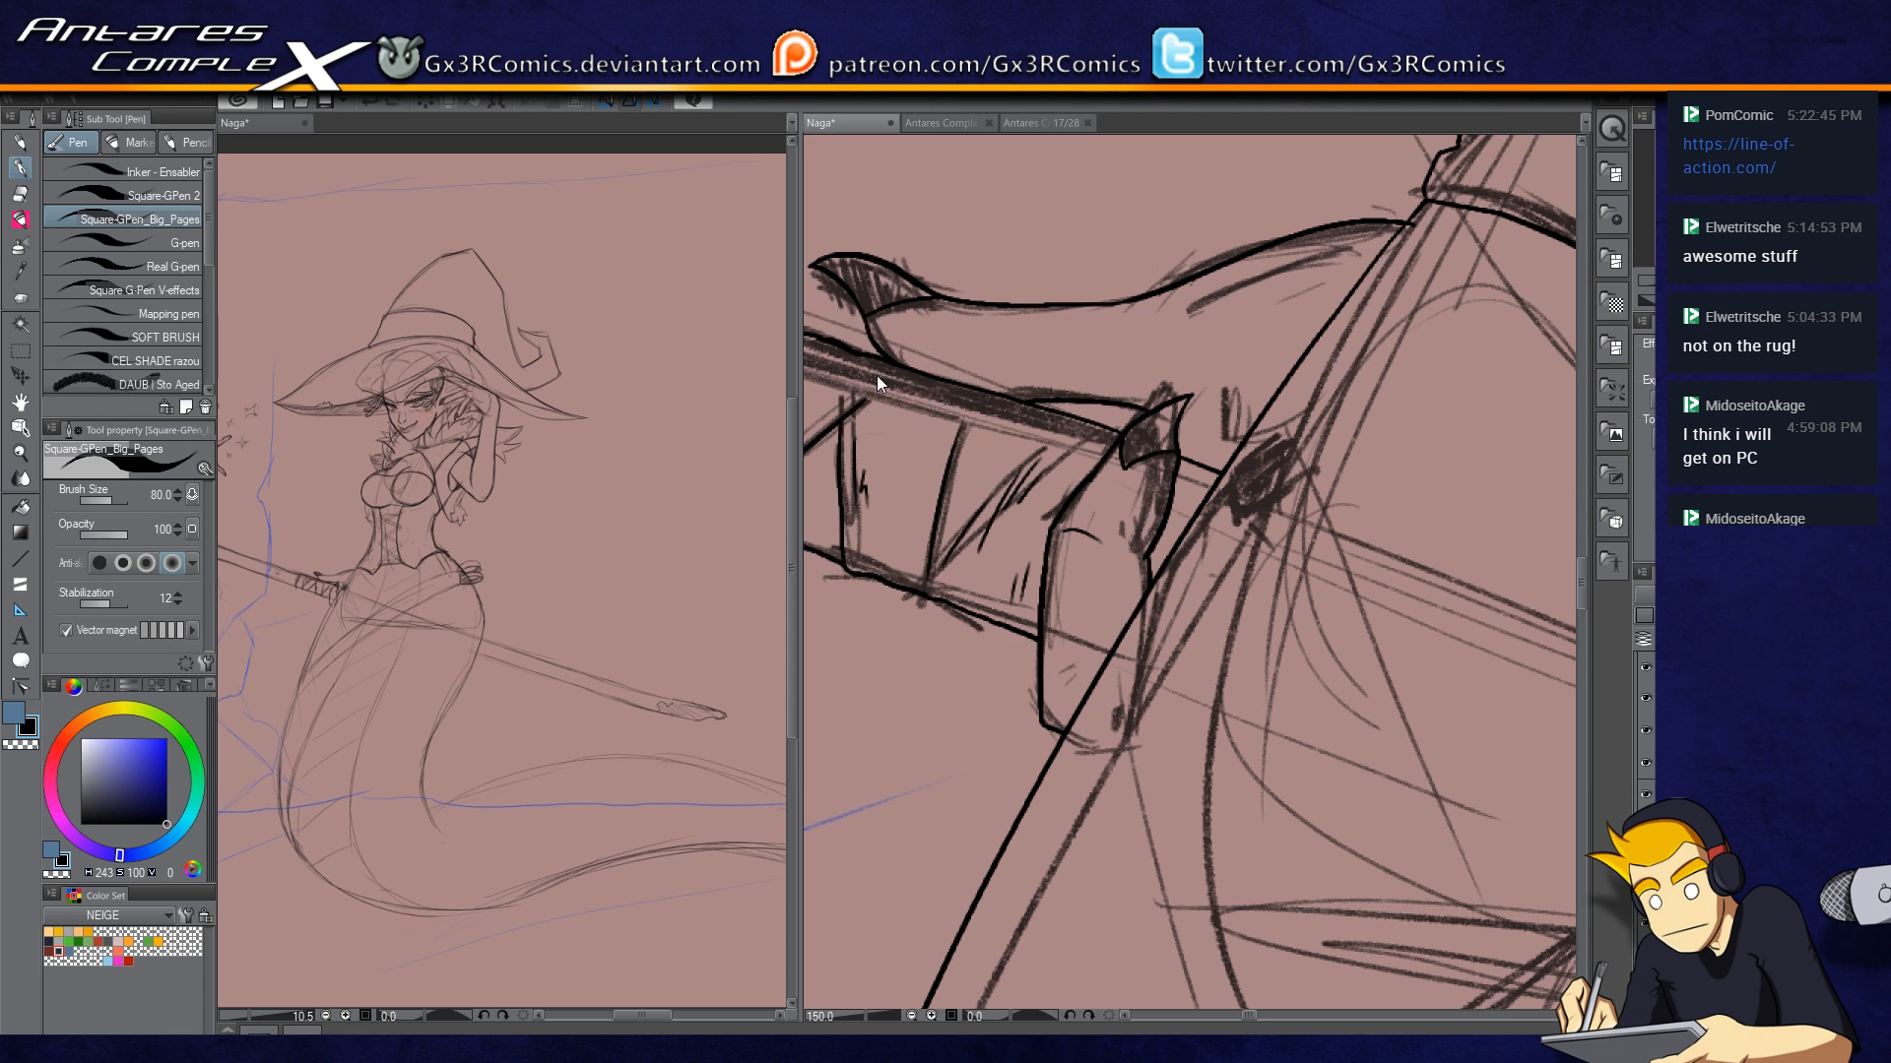
# Step: Ink the curved trim line just above the corset's pointed hem beside the hand, redrawing the stroke
pyautogui.moveTo(1140, 360); pyautogui.dragTo(962, 460)
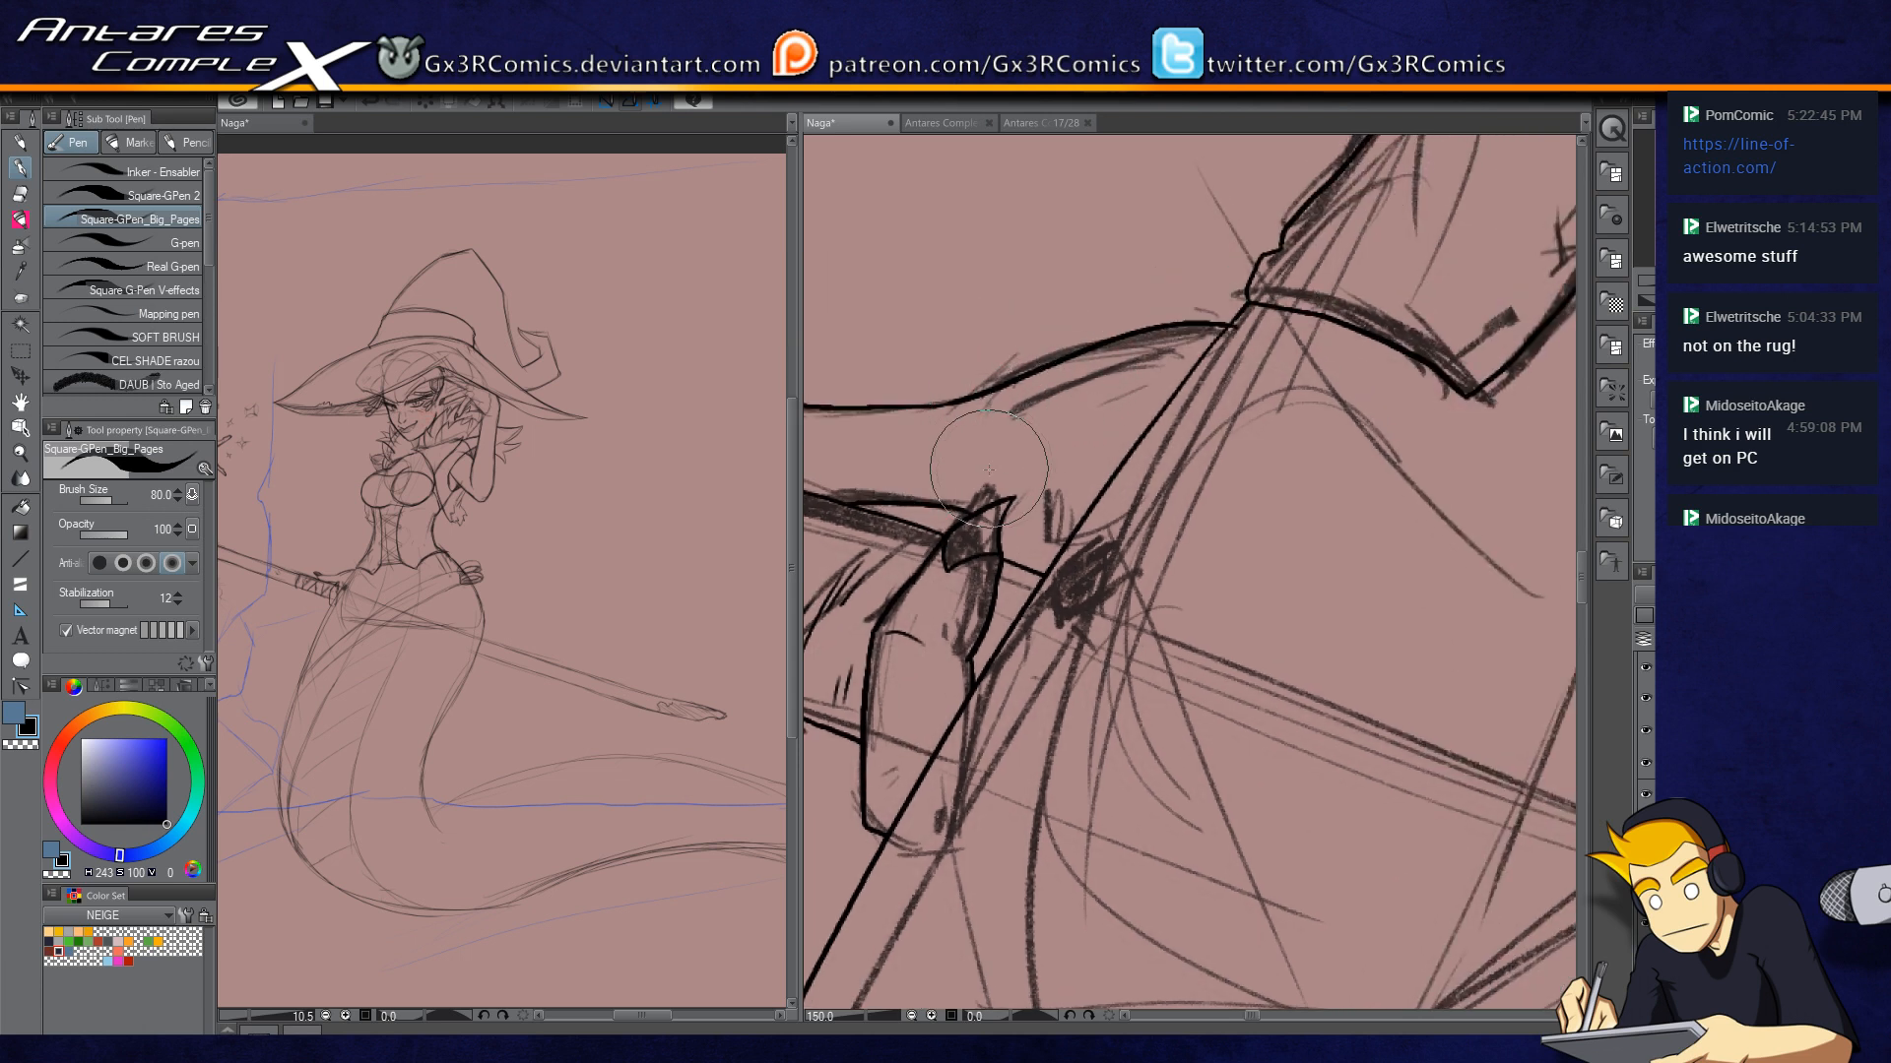
pyautogui.moveTo(1147, 478); pyautogui.dragTo(875, 641)
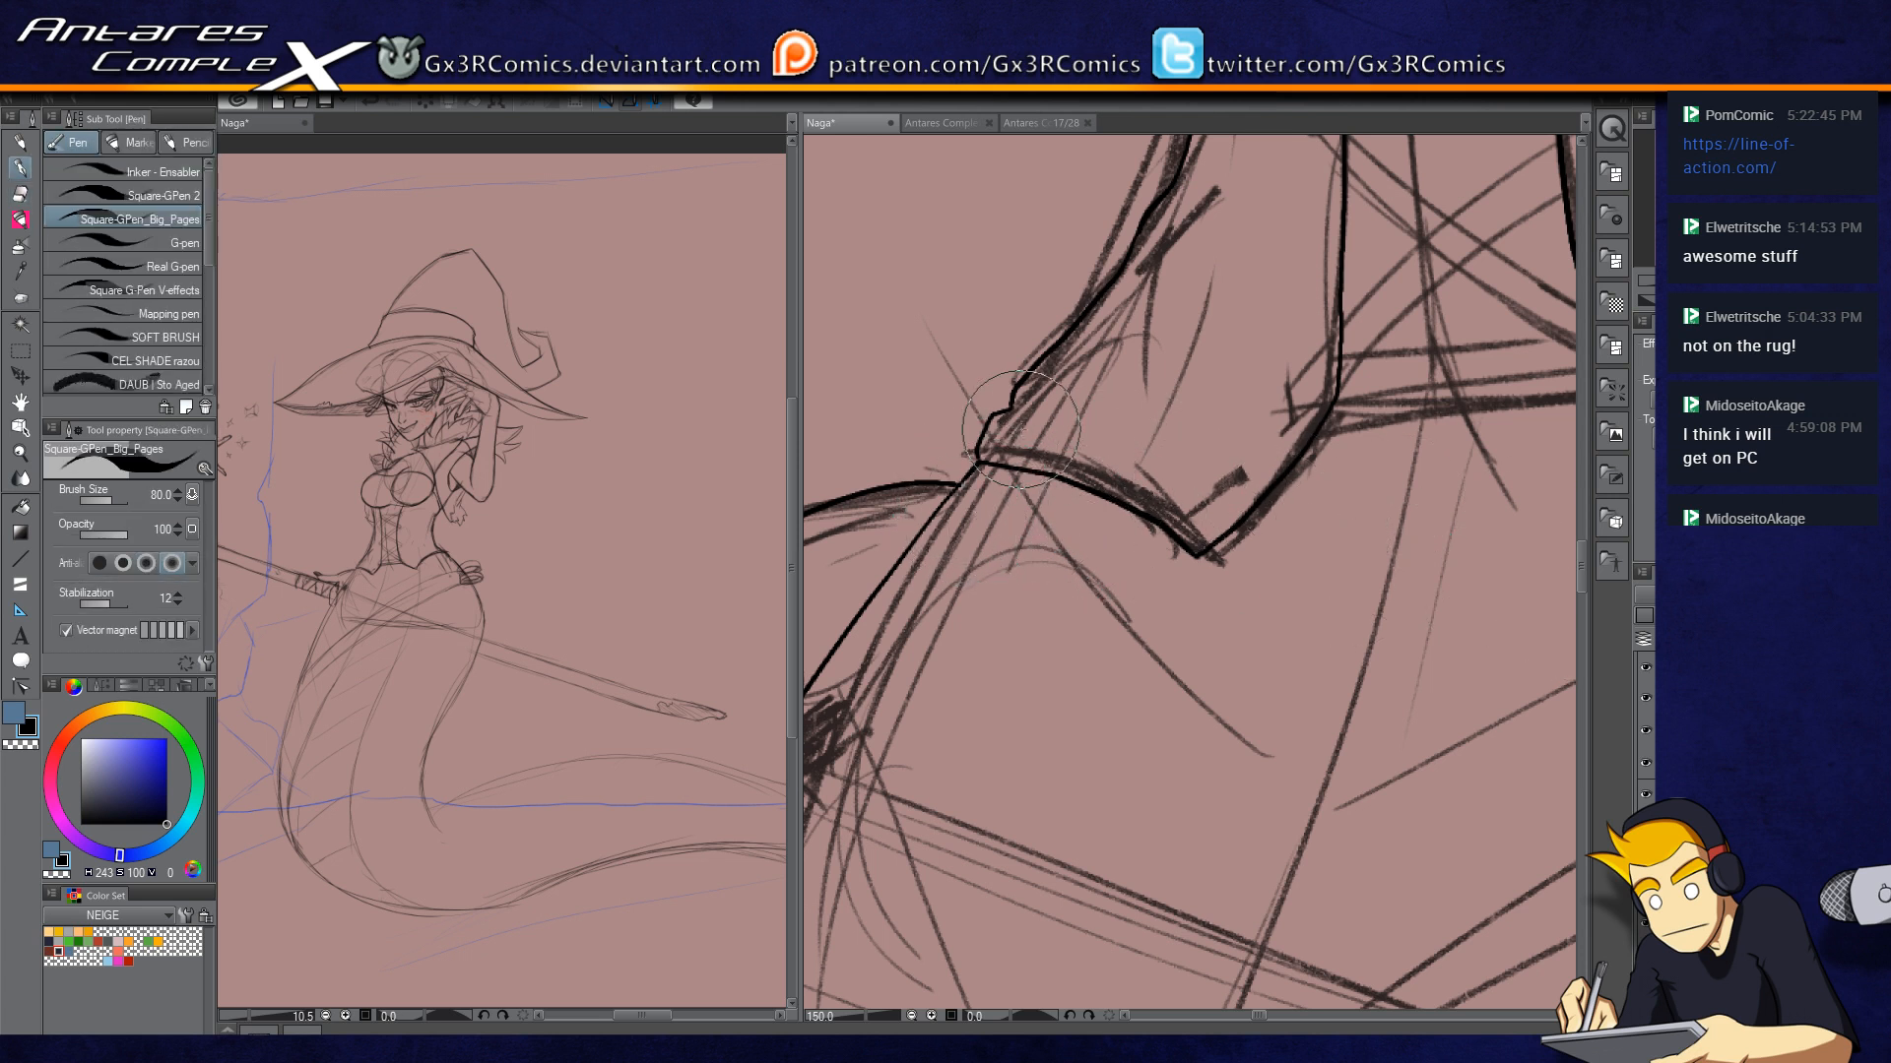
pyautogui.moveTo(1034, 411); pyautogui.dragTo(1132, 443)
pyautogui.moveTo(1027, 412)
pyautogui.mouseDown()
pyautogui.moveTo(1160, 458)
pyautogui.moveTo(1107, 432)
pyautogui.mouseUp()
pyautogui.moveTo(1102, 415); pyautogui.dragTo(1141, 445)
pyautogui.moveTo(1136, 425)
pyautogui.mouseDown()
pyautogui.moveTo(1159, 457)
pyautogui.moveTo(1065, 637)
pyautogui.moveTo(1091, 555)
pyautogui.moveTo(976, 701)
pyautogui.moveTo(1158, 473)
pyautogui.mouseUp()
pyautogui.moveTo(952, 560); pyautogui.dragTo(1062, 593)
pyautogui.hotkey('ctrl', 'z')
pyautogui.moveTo(950, 559); pyautogui.dragTo(1057, 586)
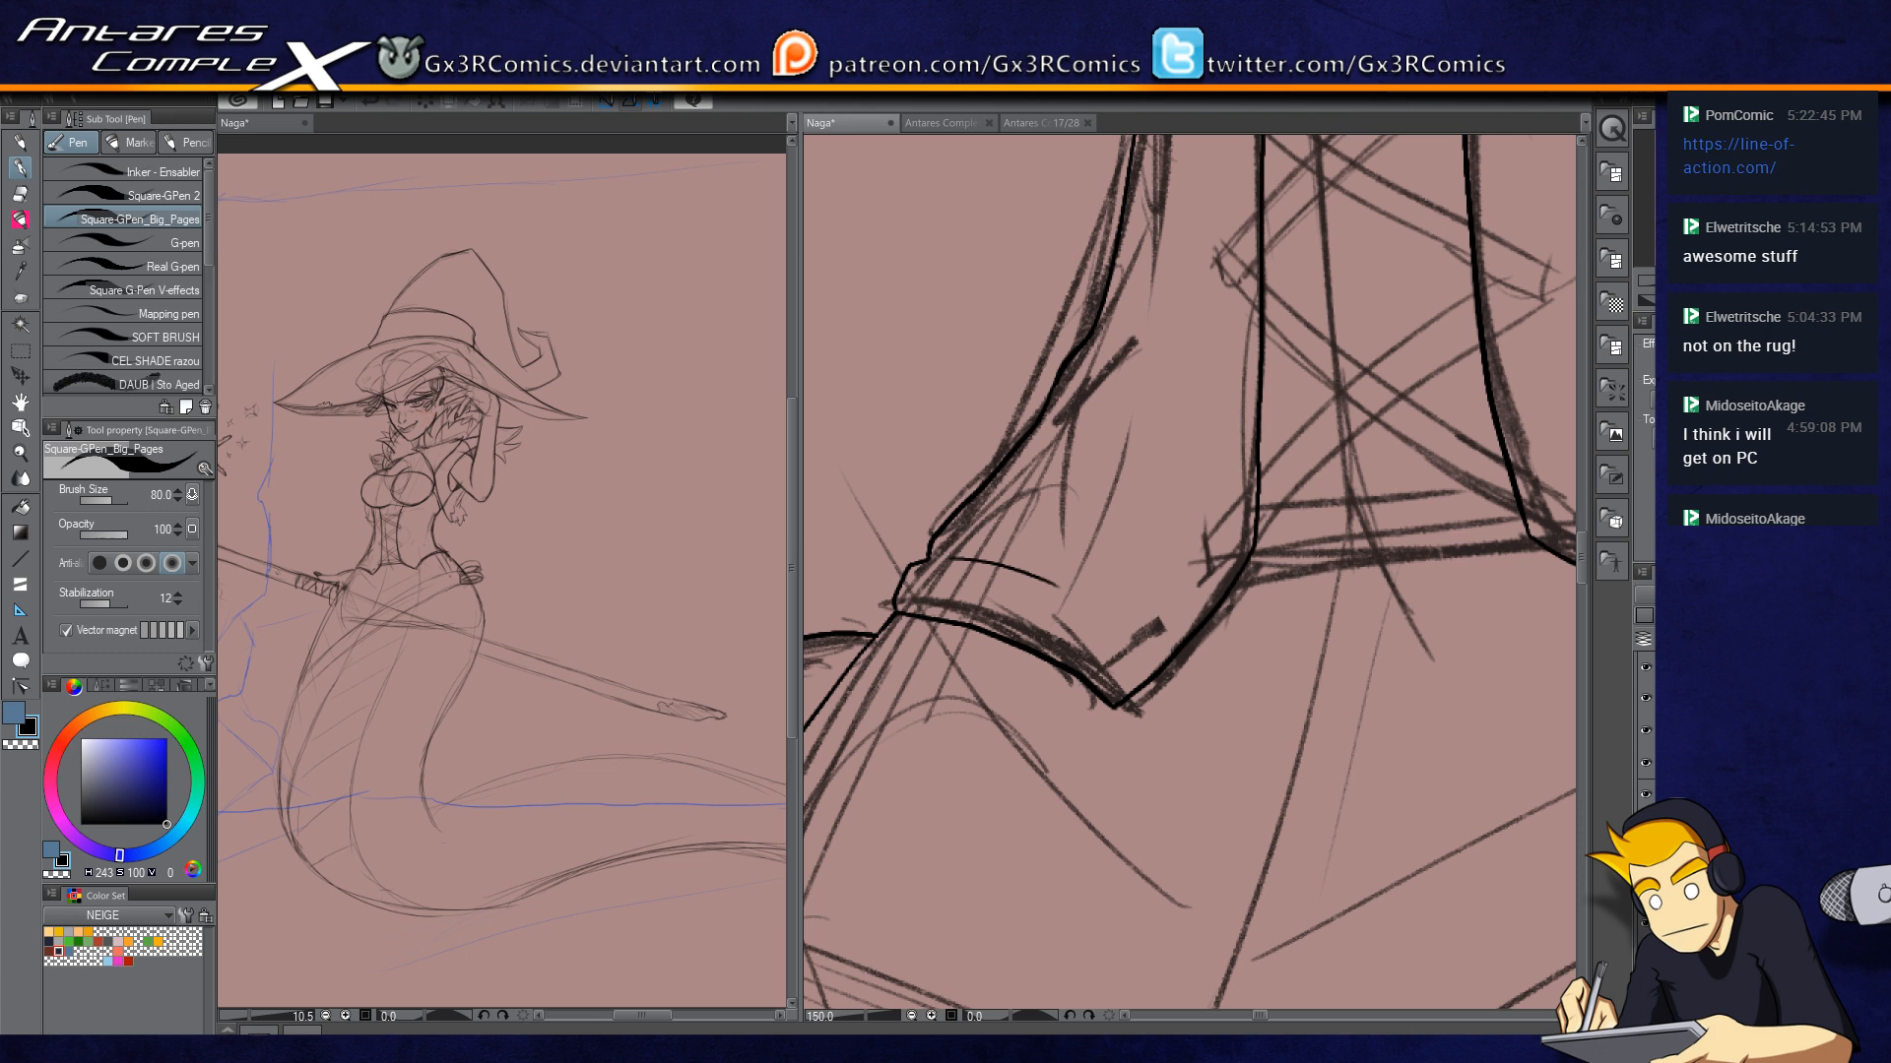
# Step: Ink the upper part of the tail's outer contour, continuing the hip line down past the staff and redrawing the long stroke
pyautogui.moveTo(1318, 660)
pyautogui.mouseDown()
pyautogui.moveTo(1083, 689)
pyautogui.moveTo(1044, 793)
pyautogui.mouseUp()
pyautogui.press('r')
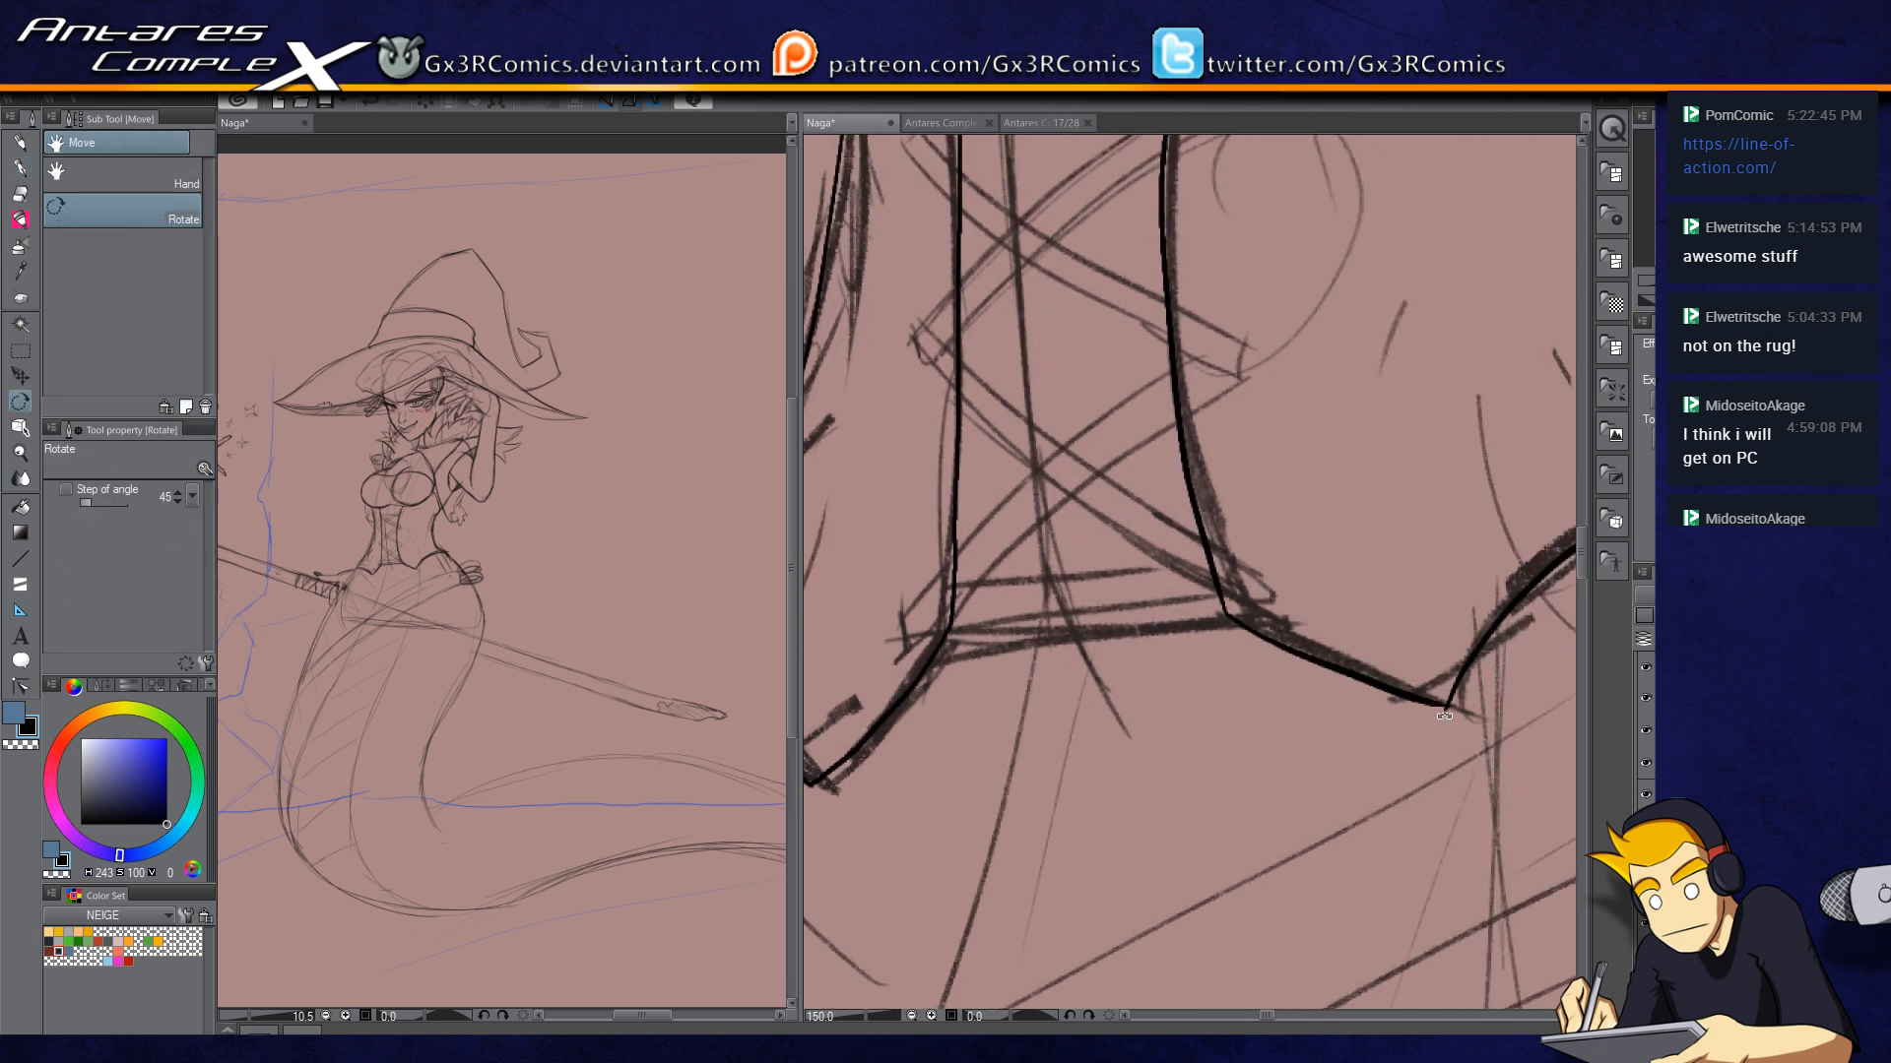
pyautogui.press('p')
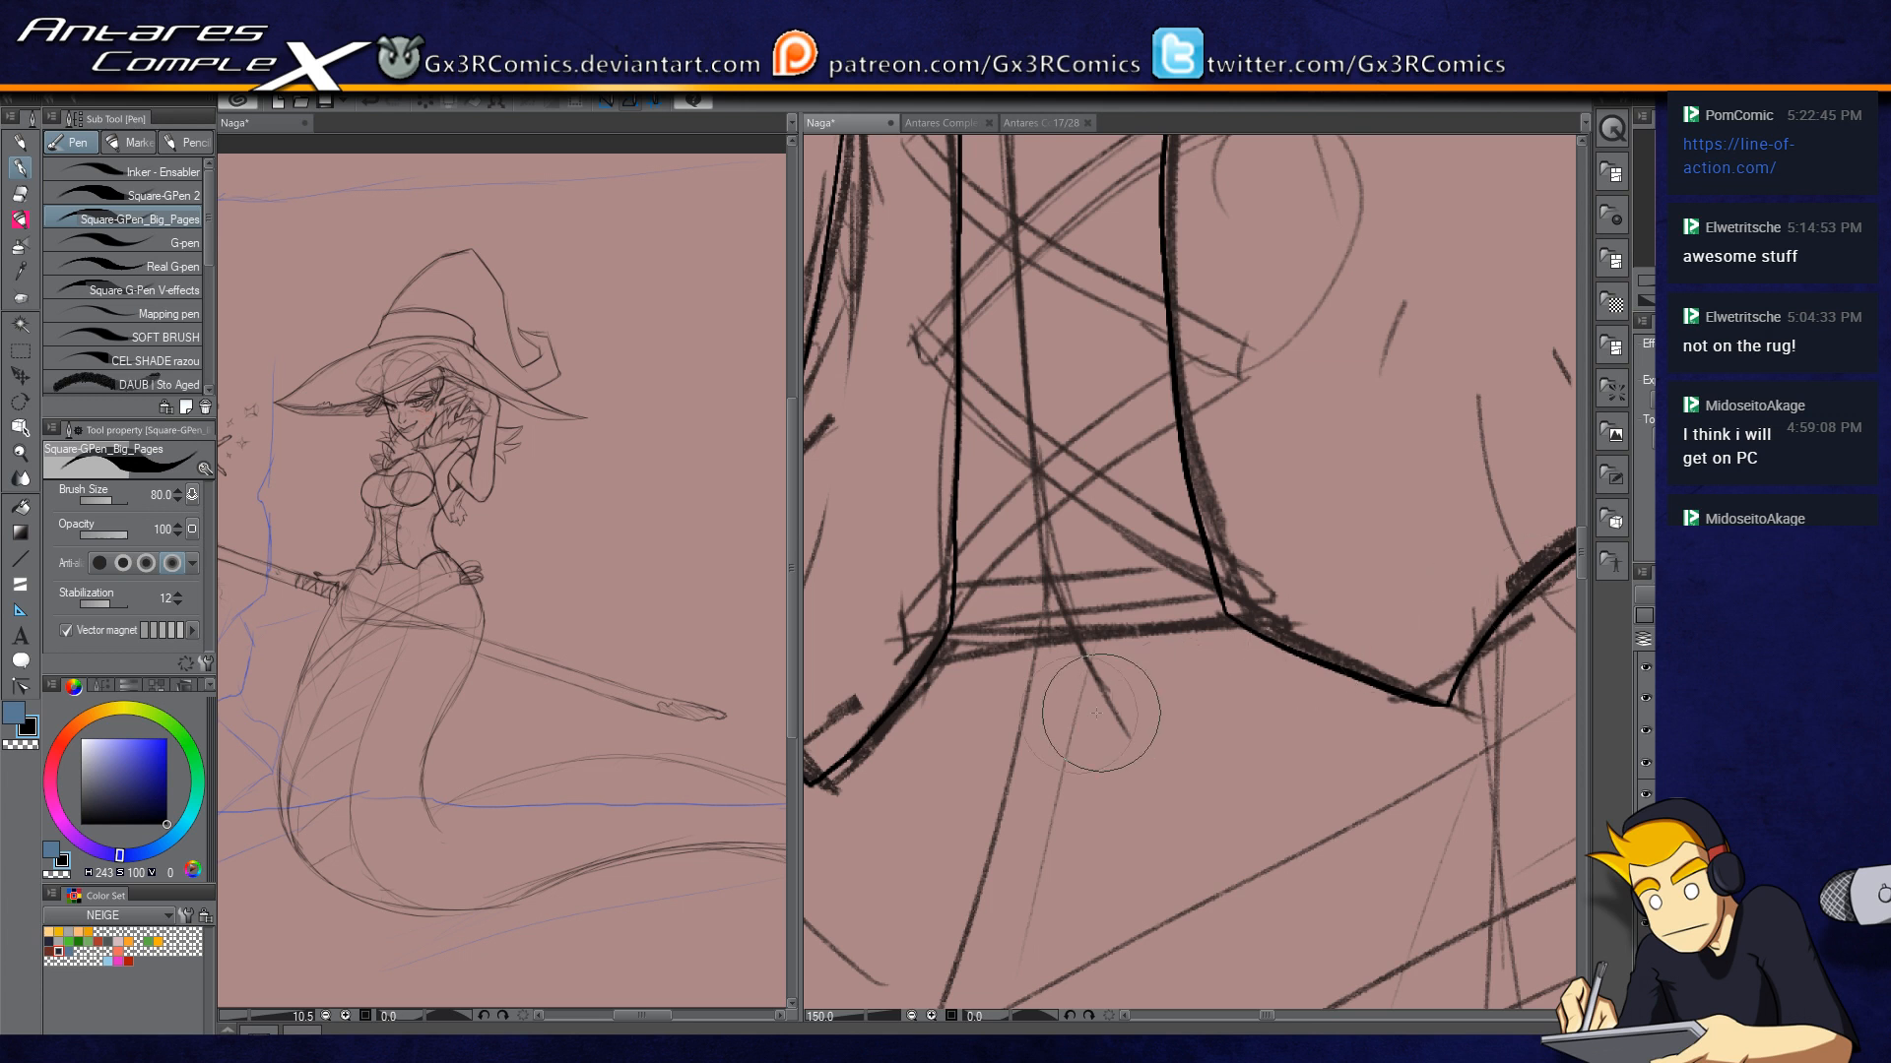
pyautogui.scroll(-1, 1150, 229)
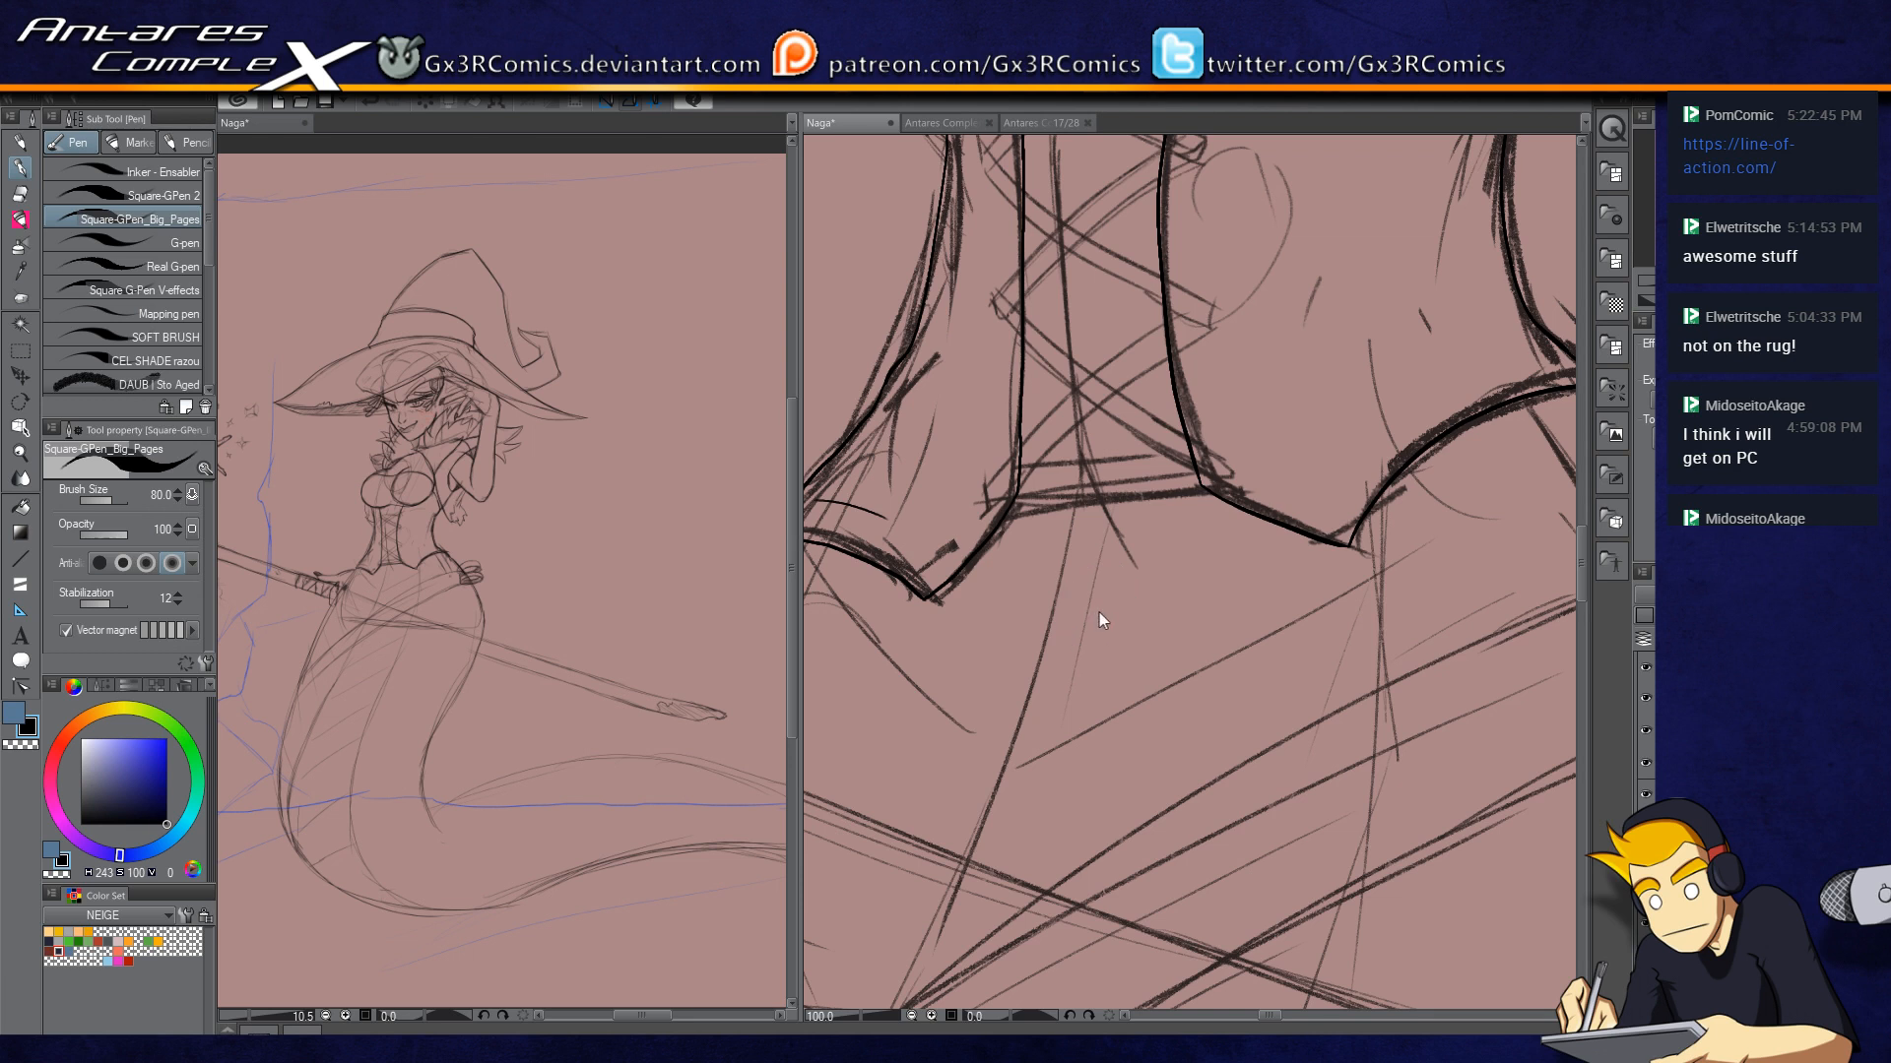
pyautogui.scroll(-2, 1099, 621)
pyautogui.scroll(-1, 1093, 635)
pyautogui.moveTo(1049, 832); pyautogui.dragTo(1110, 409)
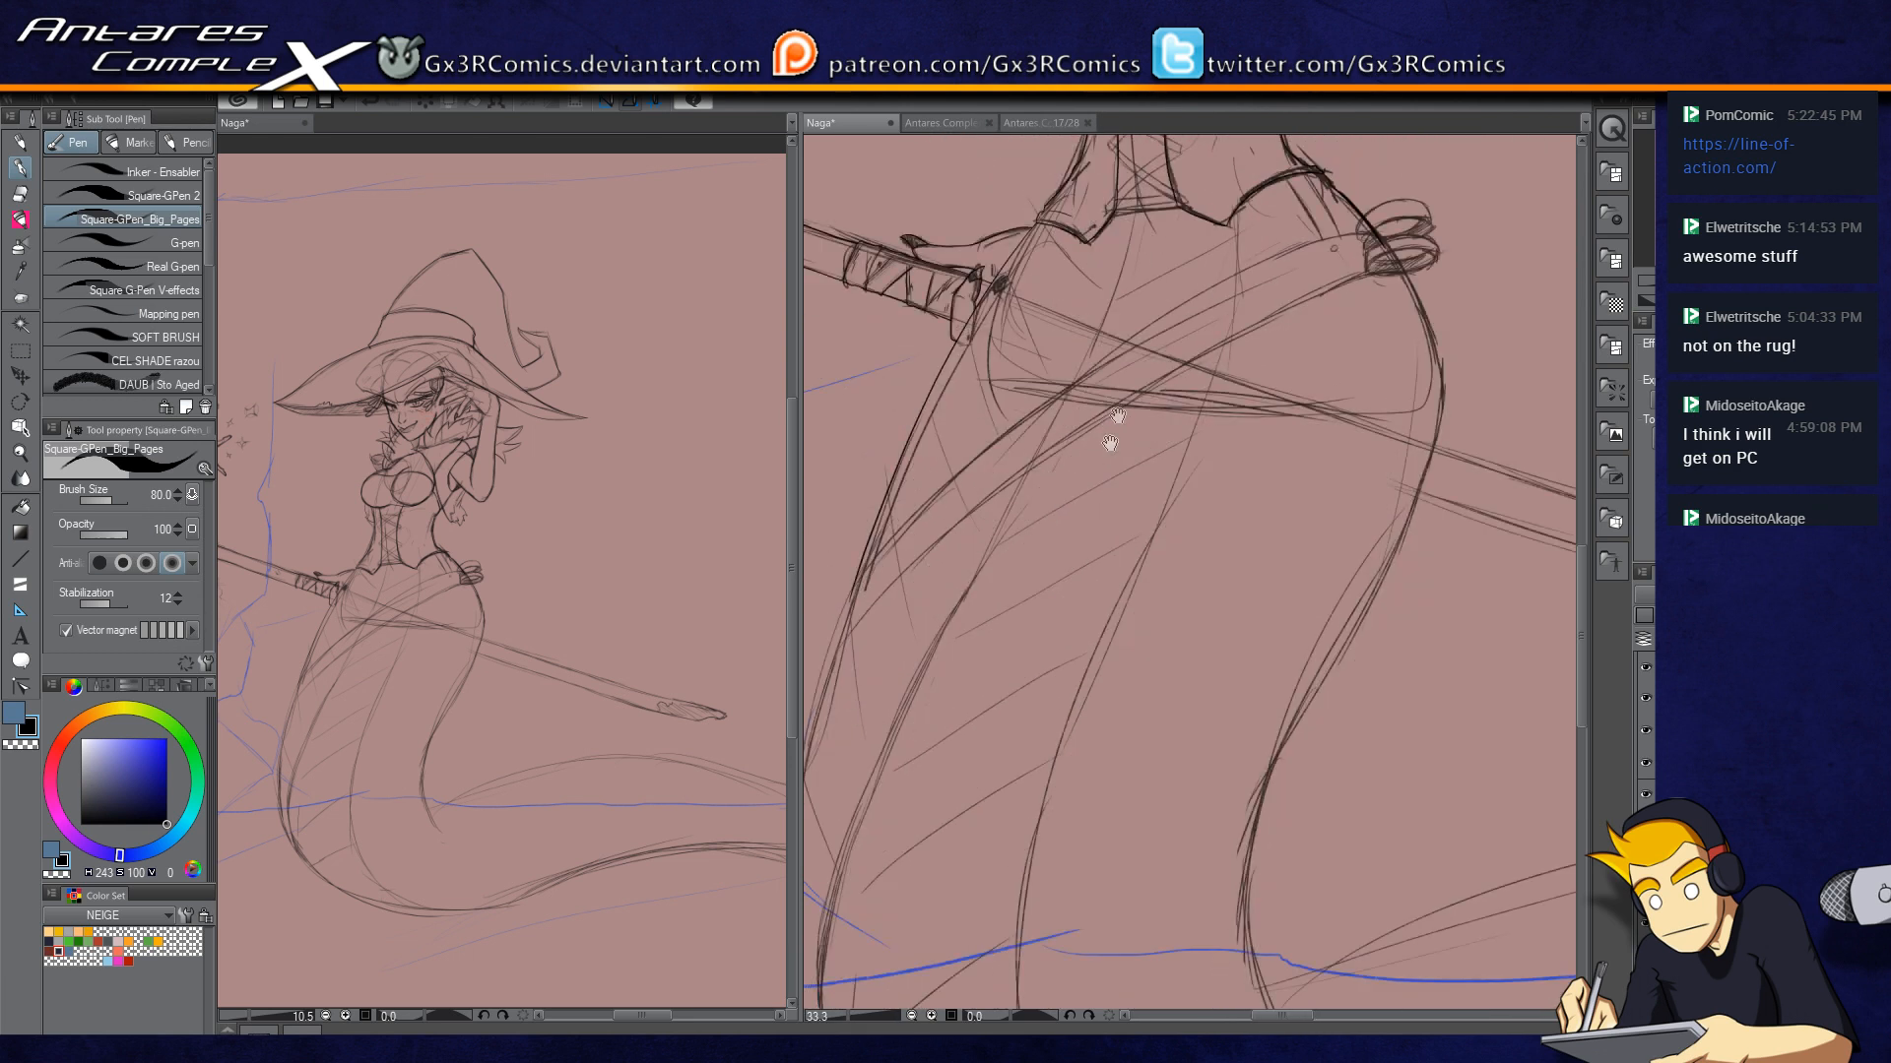
pyautogui.scroll(2, 977, 707)
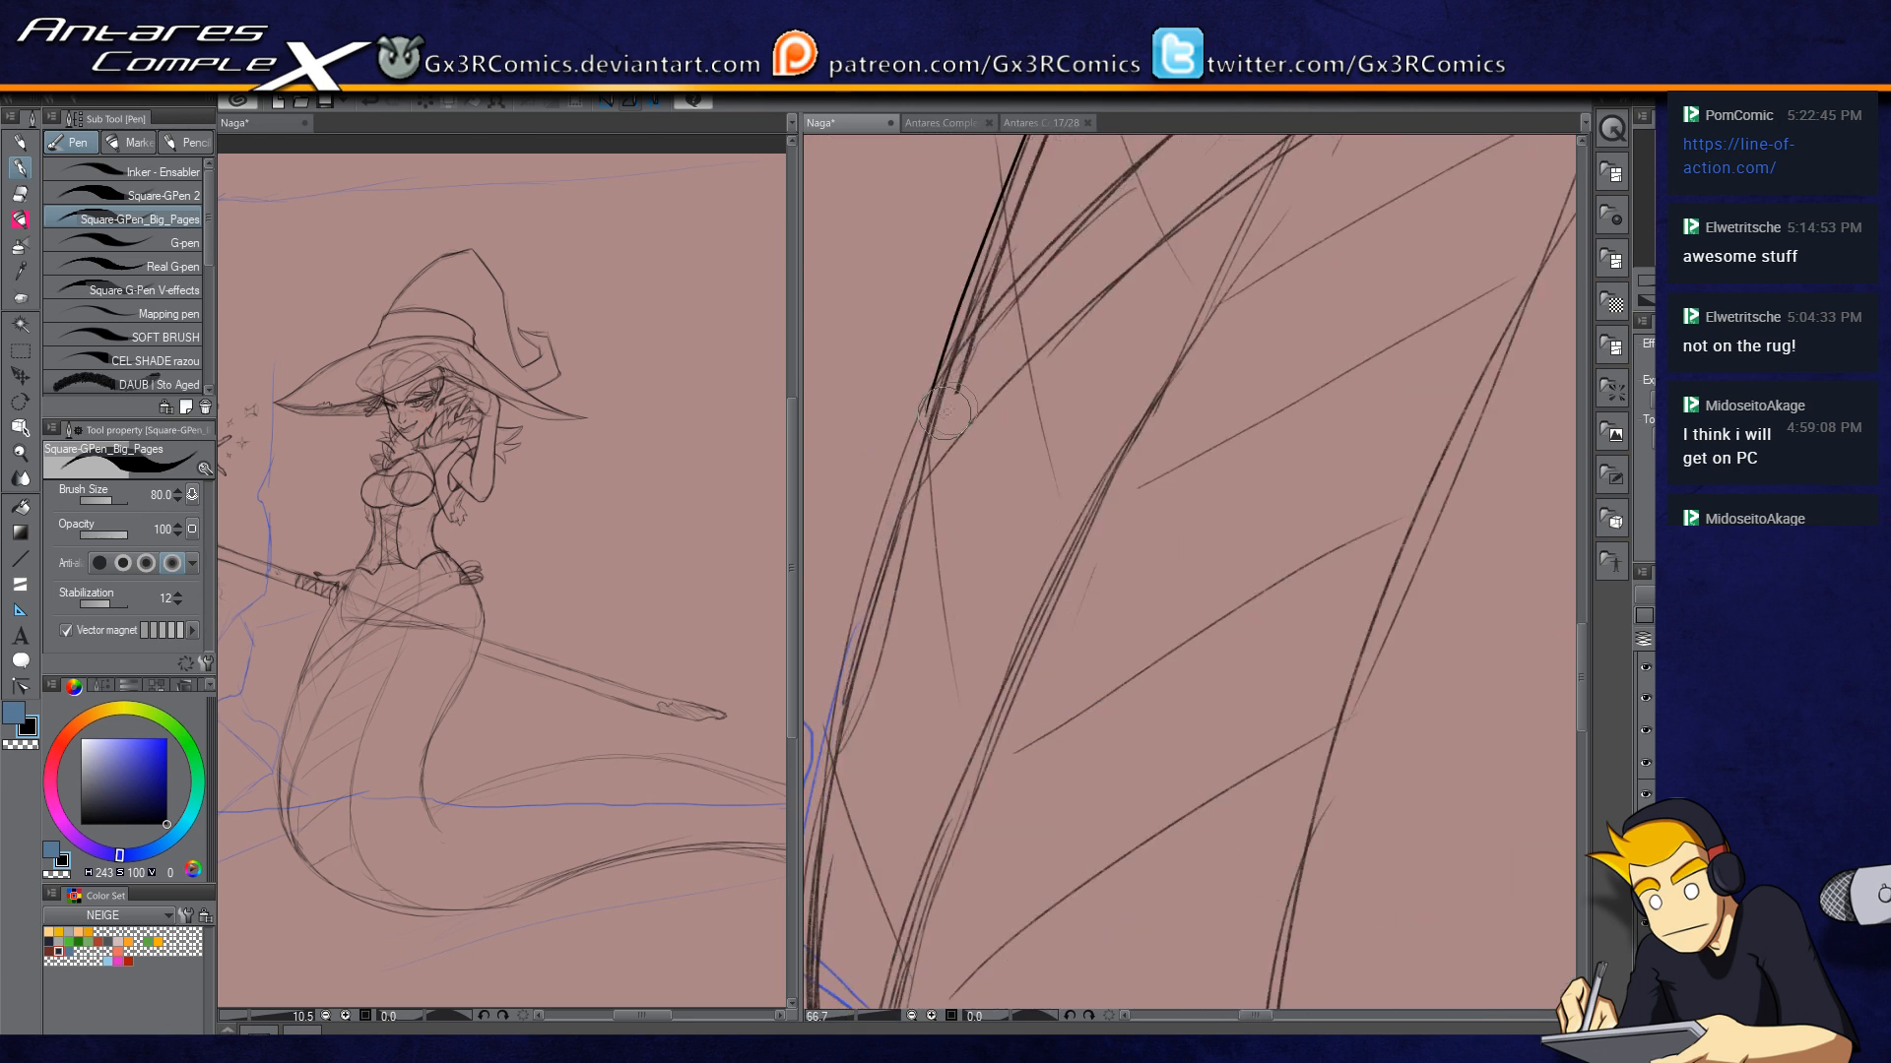
pyautogui.moveTo(1034, 195)
pyautogui.mouseDown()
pyautogui.moveTo(915, 472)
pyautogui.moveTo(896, 718)
pyautogui.mouseUp()
pyautogui.hotkey('ctrl', 'z')
pyautogui.moveTo(1032, 212)
pyautogui.mouseDown()
pyautogui.moveTo(907, 630)
pyautogui.moveTo(904, 975)
pyautogui.mouseUp()
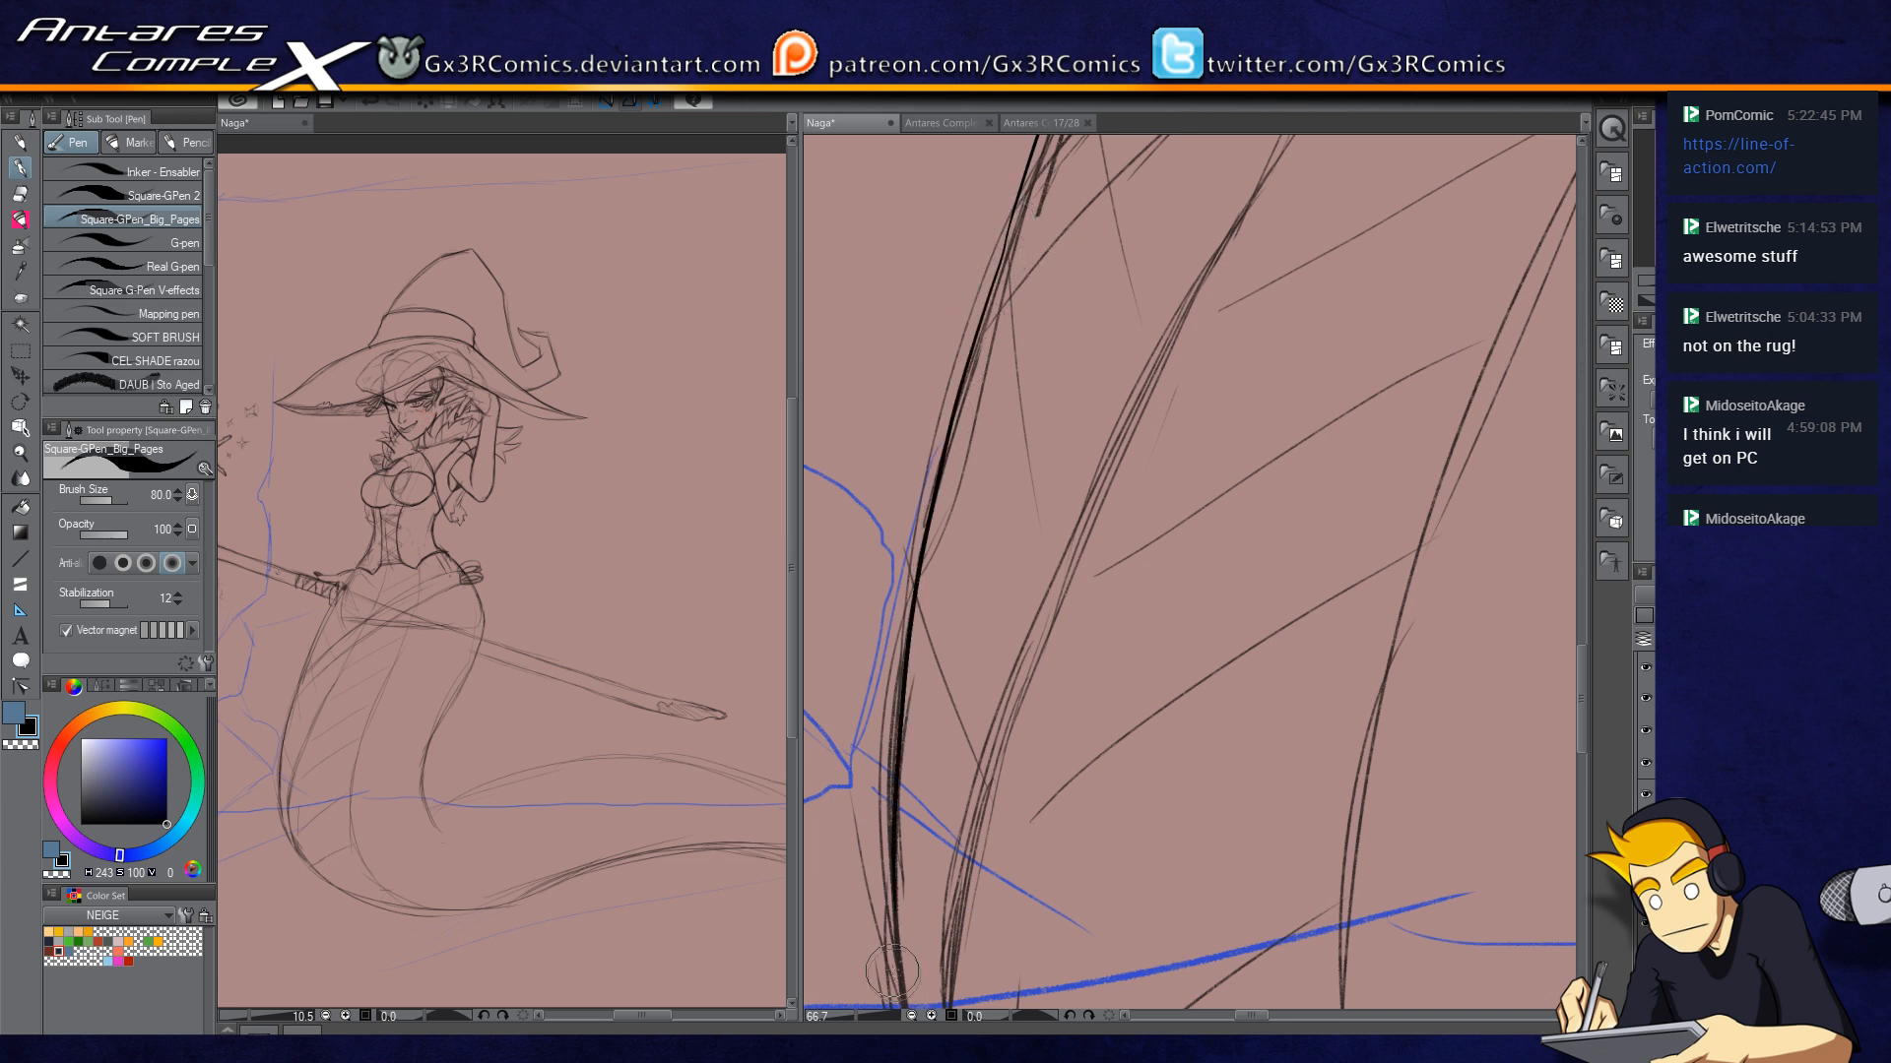
pyautogui.hotkey('ctrl', 'z')
pyautogui.moveTo(1009, 237)
pyautogui.mouseDown()
pyautogui.moveTo(935, 472)
pyautogui.moveTo(896, 953)
pyautogui.mouseUp()
# Step: Continue the tail's outer contour around its lower bend to the ground, redoing strokes that miss the sketch
pyautogui.moveTo(894, 788); pyautogui.dragTo(880, 396)
pyautogui.moveTo(879, 511); pyautogui.dragTo(899, 677)
pyautogui.hotkey('ctrl', 'z')
pyautogui.moveTo(880, 526)
pyautogui.mouseDown()
pyautogui.moveTo(946, 788)
pyautogui.moveTo(996, 879)
pyautogui.mouseUp()
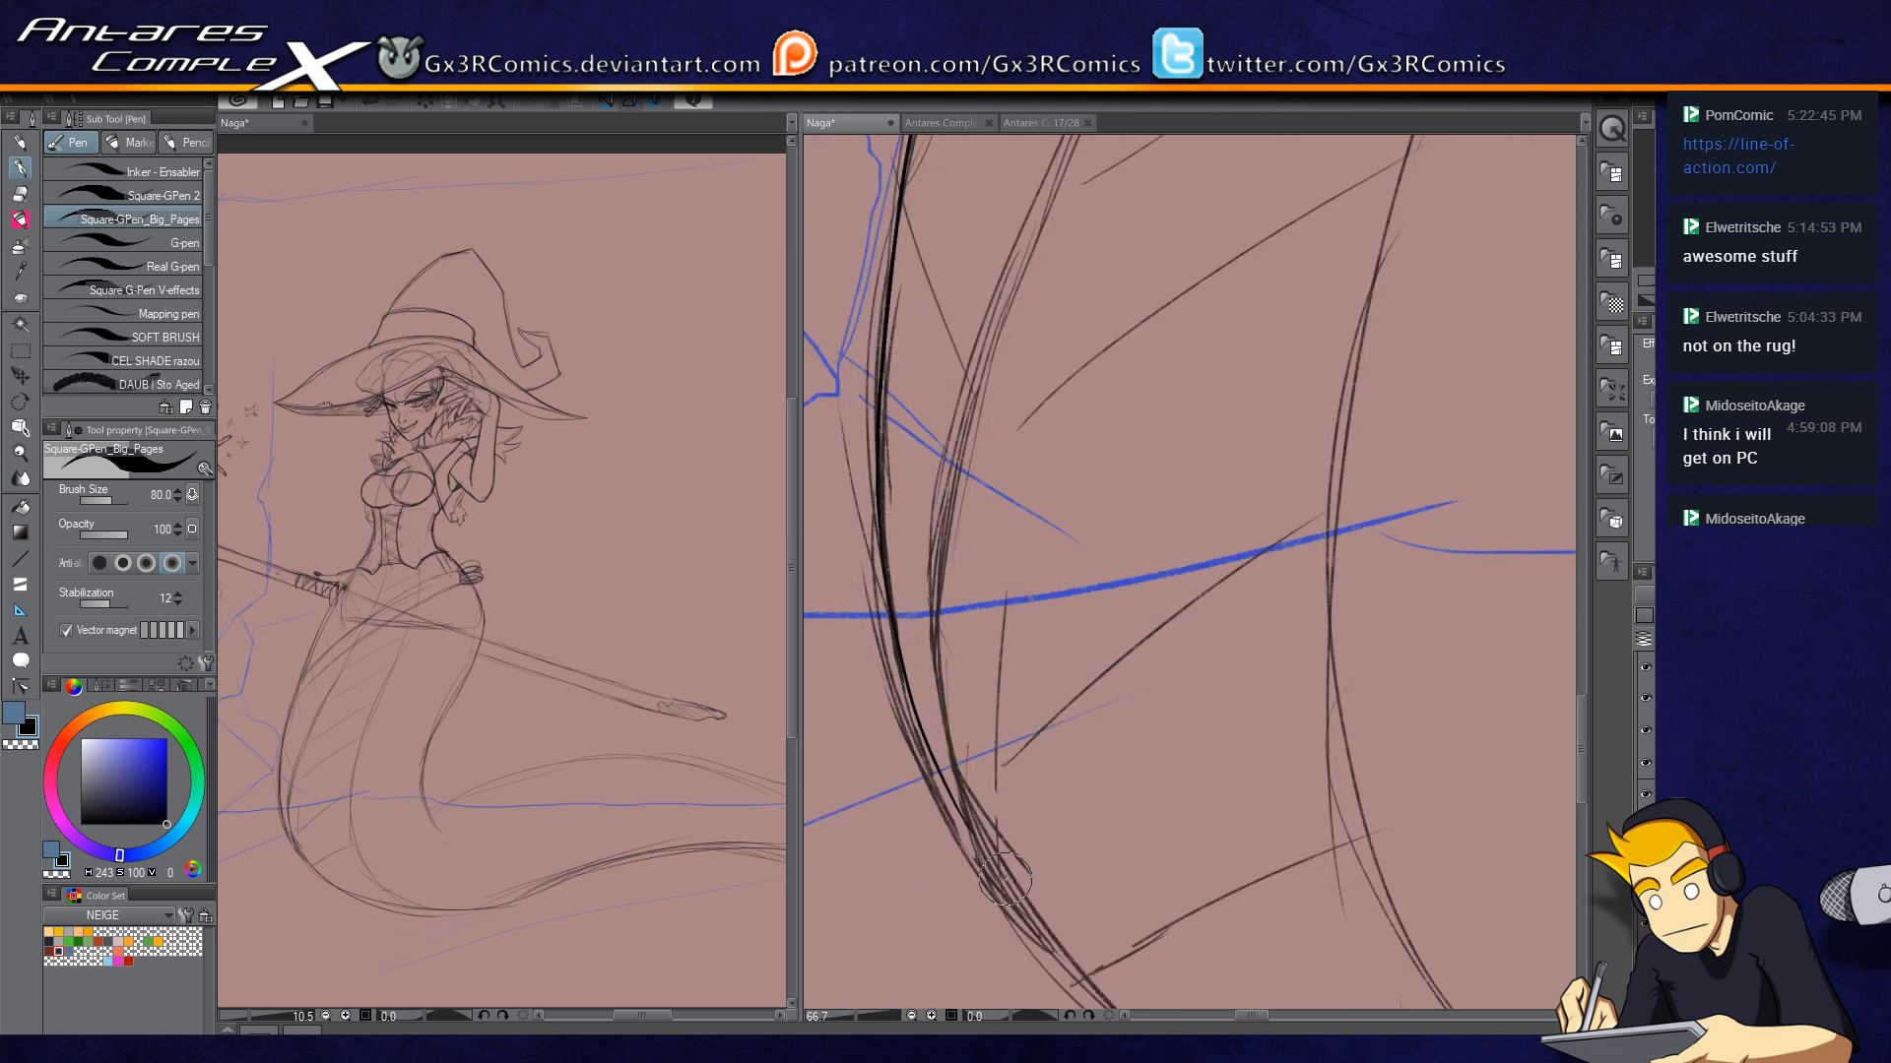
pyautogui.moveTo(963, 807); pyautogui.dragTo(809, 506)
pyautogui.moveTo(862, 583); pyautogui.dragTo(943, 602)
pyautogui.moveTo(859, 499)
pyautogui.mouseDown()
pyautogui.moveTo(997, 679)
pyautogui.moveTo(1127, 784)
pyautogui.mouseUp()
pyautogui.hotkey('ctrl', 'z')
pyautogui.moveTo(886, 522)
pyautogui.mouseDown()
pyautogui.moveTo(1045, 743)
pyautogui.moveTo(1307, 914)
pyautogui.moveTo(831, 533)
pyautogui.mouseUp()
pyautogui.moveTo(931, 645); pyautogui.dragTo(1196, 763)
pyautogui.hotkey('ctrl', 'z')
pyautogui.moveTo(887, 615)
pyautogui.mouseDown()
pyautogui.moveTo(1017, 693)
pyautogui.moveTo(1339, 789)
pyautogui.moveTo(1426, 768)
pyautogui.mouseUp()
# Step: Ink the tail's underside along its rising curve beyond the bend, redrawing the stroke until it follows the sketch
pyautogui.moveTo(1398, 832); pyautogui.dragTo(1157, 764)
pyautogui.moveTo(1025, 717)
pyautogui.mouseDown()
pyautogui.moveTo(1378, 714)
pyautogui.moveTo(1191, 719)
pyautogui.mouseUp()
pyautogui.hotkey('ctrl', 'z')
pyautogui.moveTo(925, 692)
pyautogui.mouseDown()
pyautogui.moveTo(1470, 692)
pyautogui.moveTo(999, 716)
pyautogui.moveTo(1428, 558)
pyautogui.mouseUp()
pyautogui.hotkey('ctrl', 'z')
pyautogui.moveTo(1024, 684); pyautogui.dragTo(1255, 625)
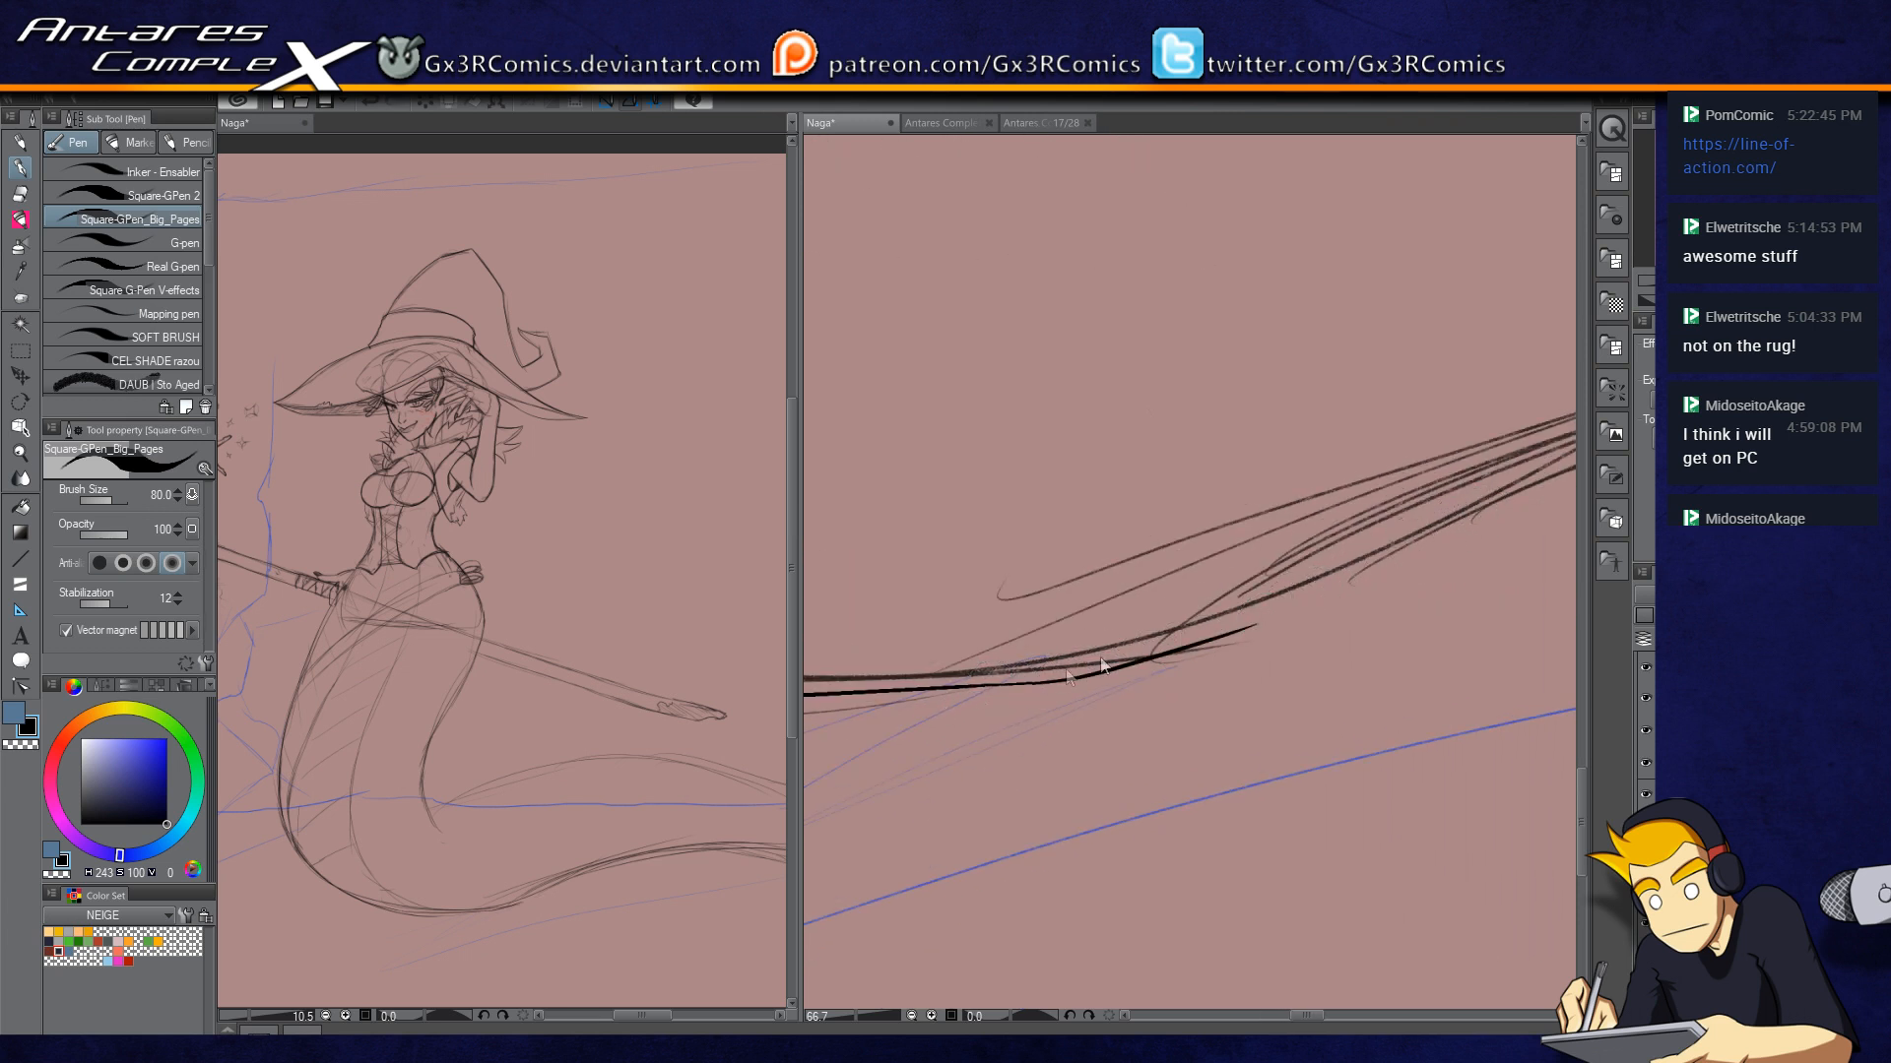
pyautogui.hotkey('ctrl', 'z')
pyautogui.moveTo(1003, 686); pyautogui.dragTo(1408, 545)
pyautogui.moveTo(1392, 556)
pyautogui.mouseDown()
pyautogui.moveTo(911, 771)
pyautogui.moveTo(1456, 558)
pyautogui.mouseUp()
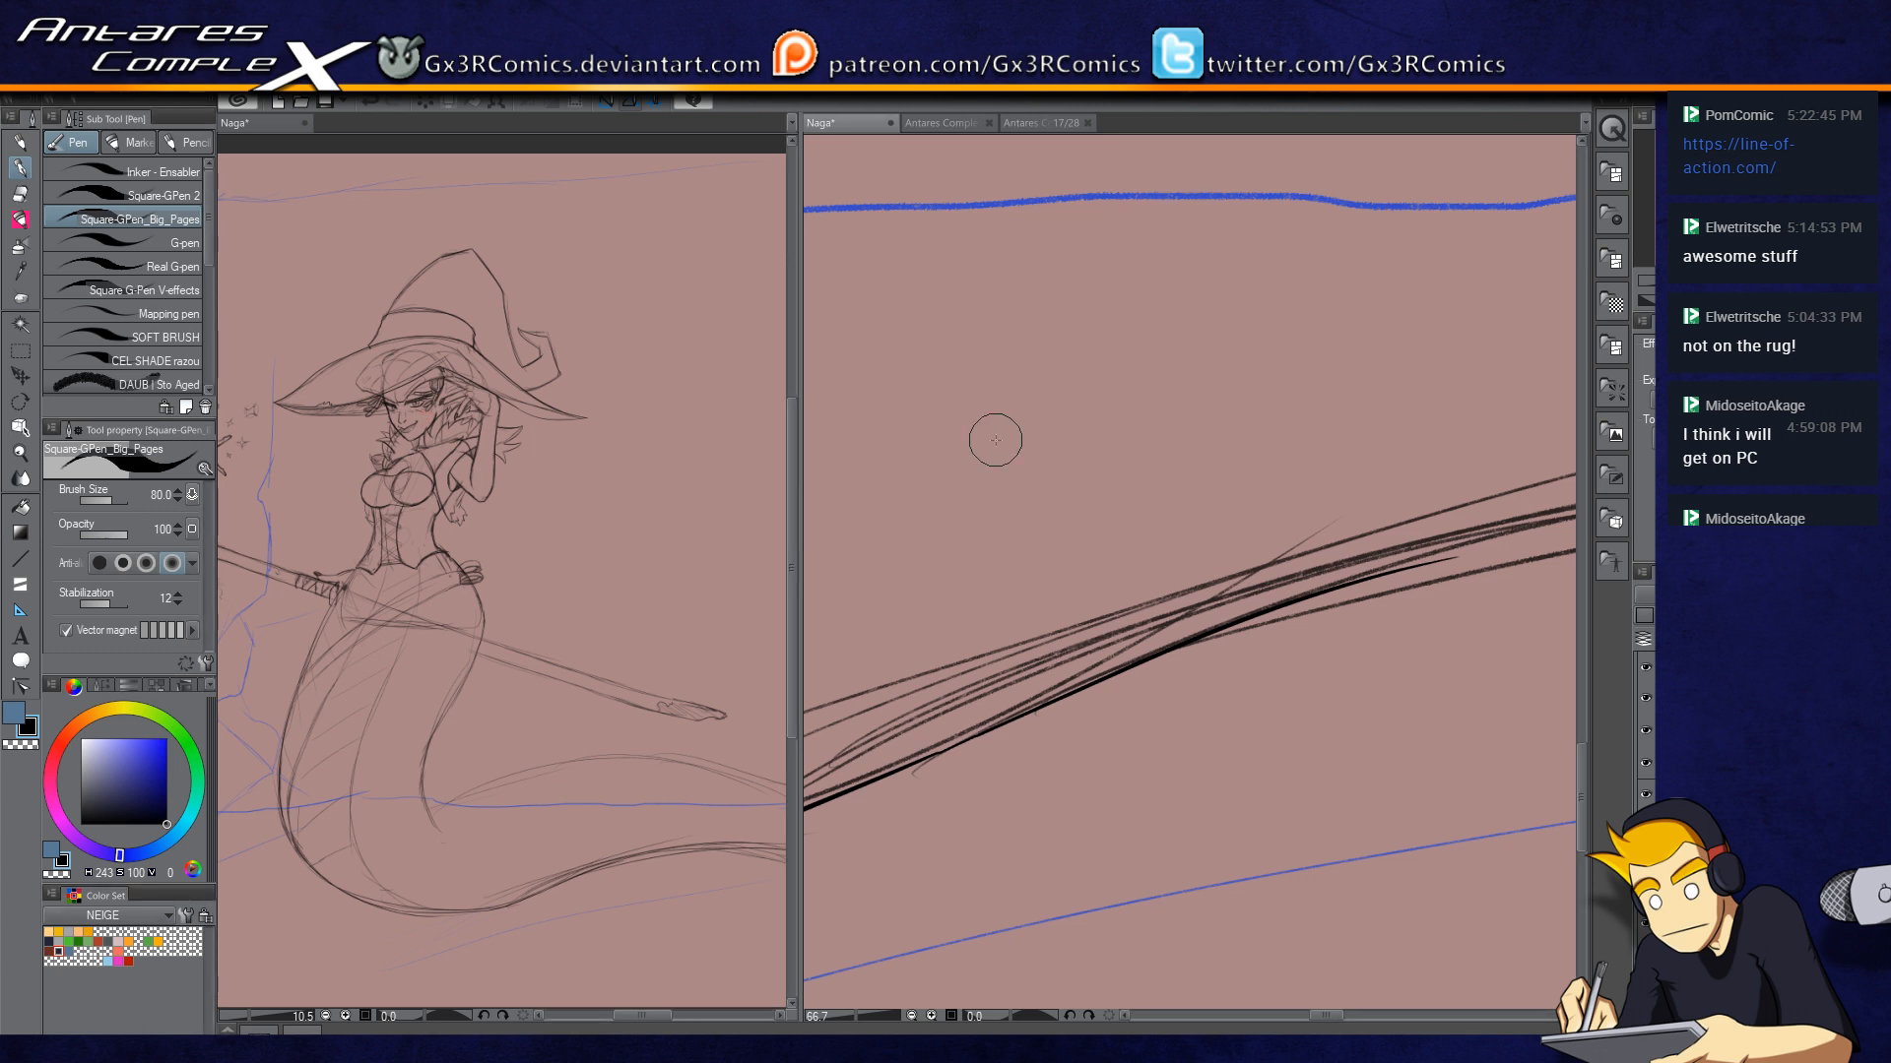
# Step: Ink the lower edge of the belt slung across the hips, from the tail's outer contour diagonally up past the staff
pyautogui.scroll(-3, 996, 440)
pyautogui.scroll(-1, 996, 440)
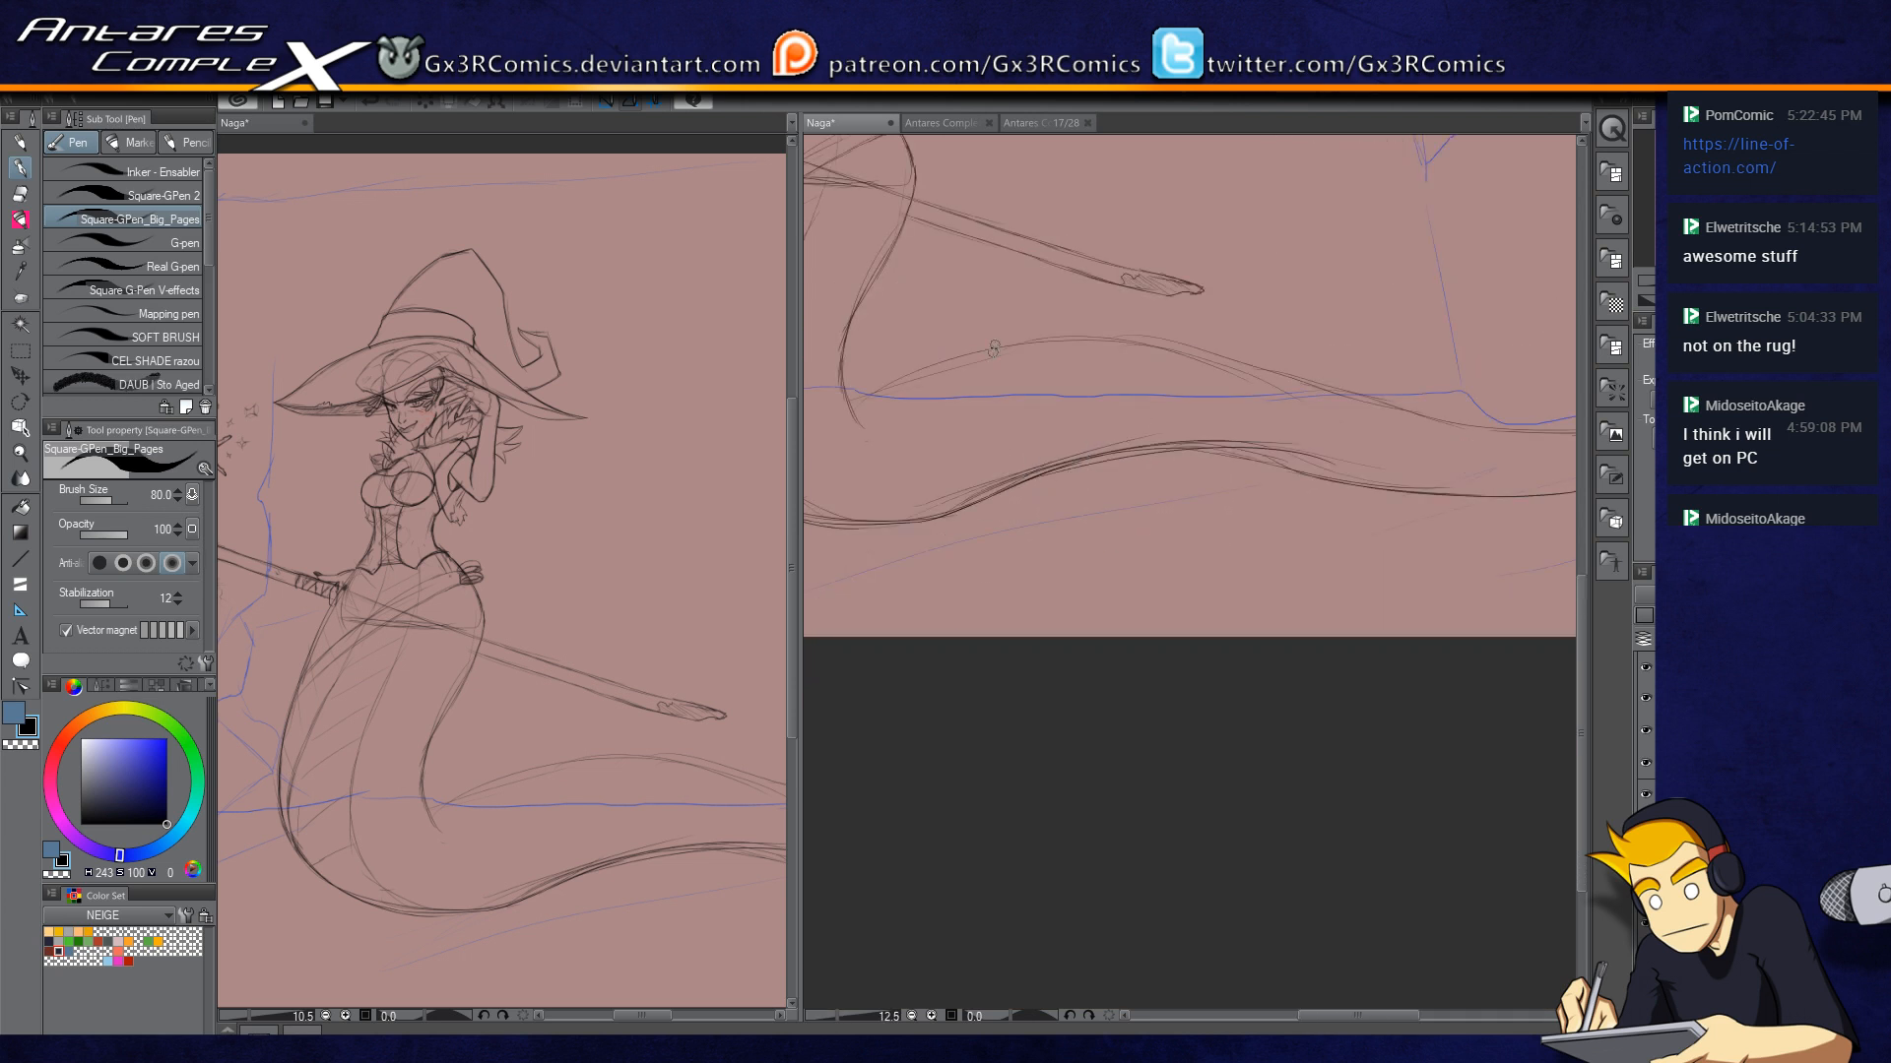
pyautogui.moveTo(954, 291); pyautogui.dragTo(1120, 462)
pyautogui.scroll(2, 1121, 453)
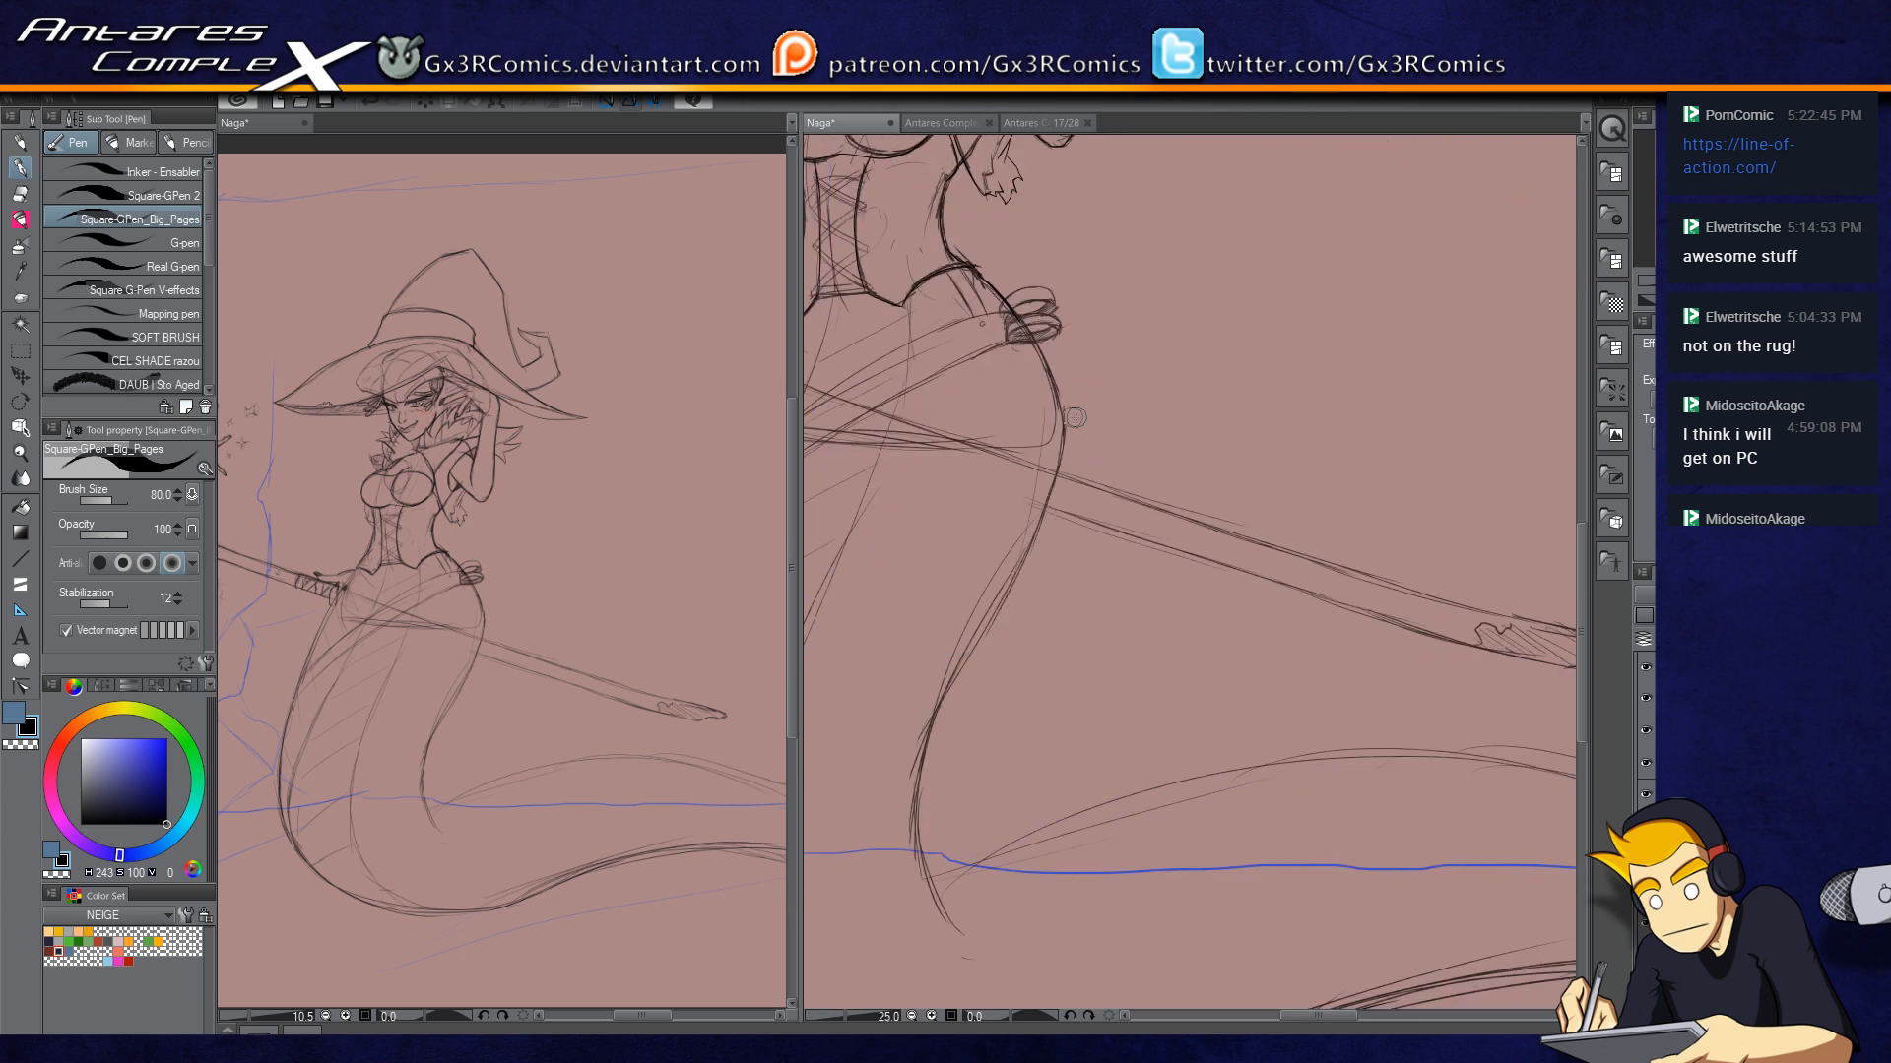
pyautogui.scroll(1, 1060, 414)
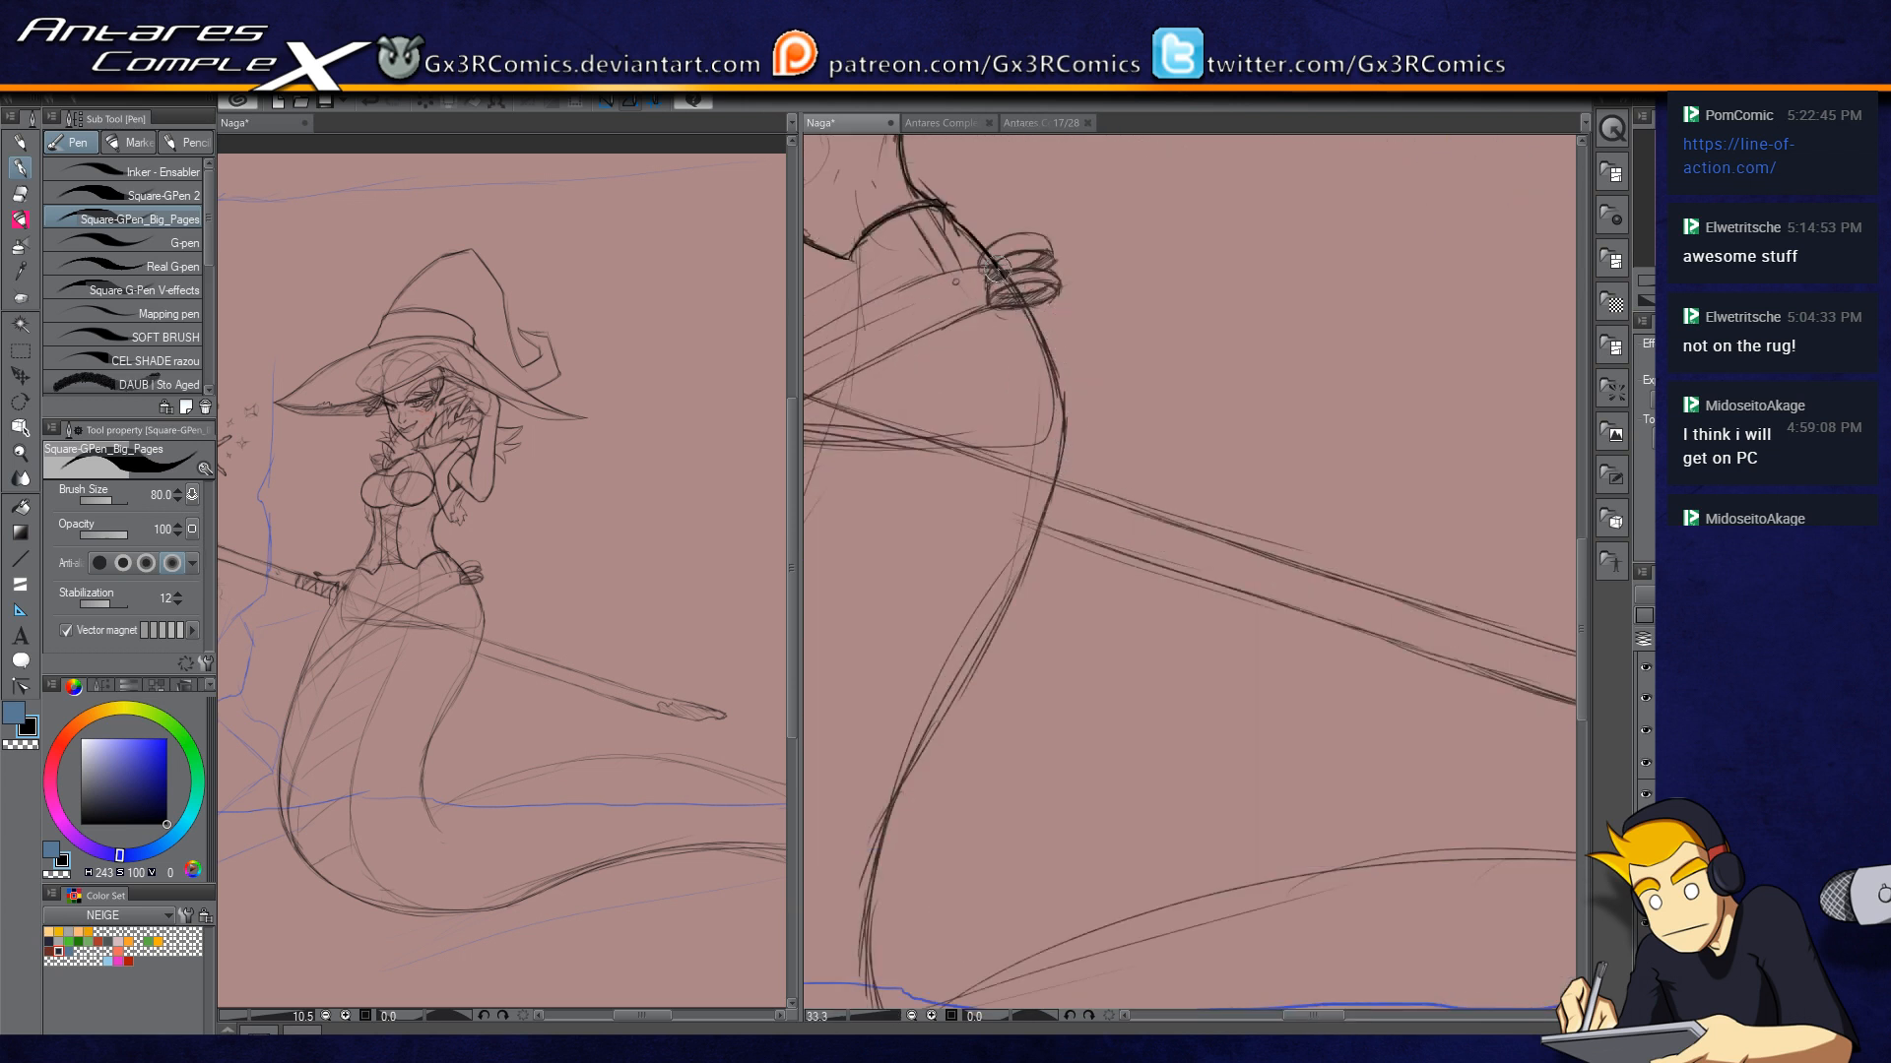
pyautogui.moveTo(987, 296); pyautogui.dragTo(1155, 434)
pyautogui.scroll(4, 1061, 543)
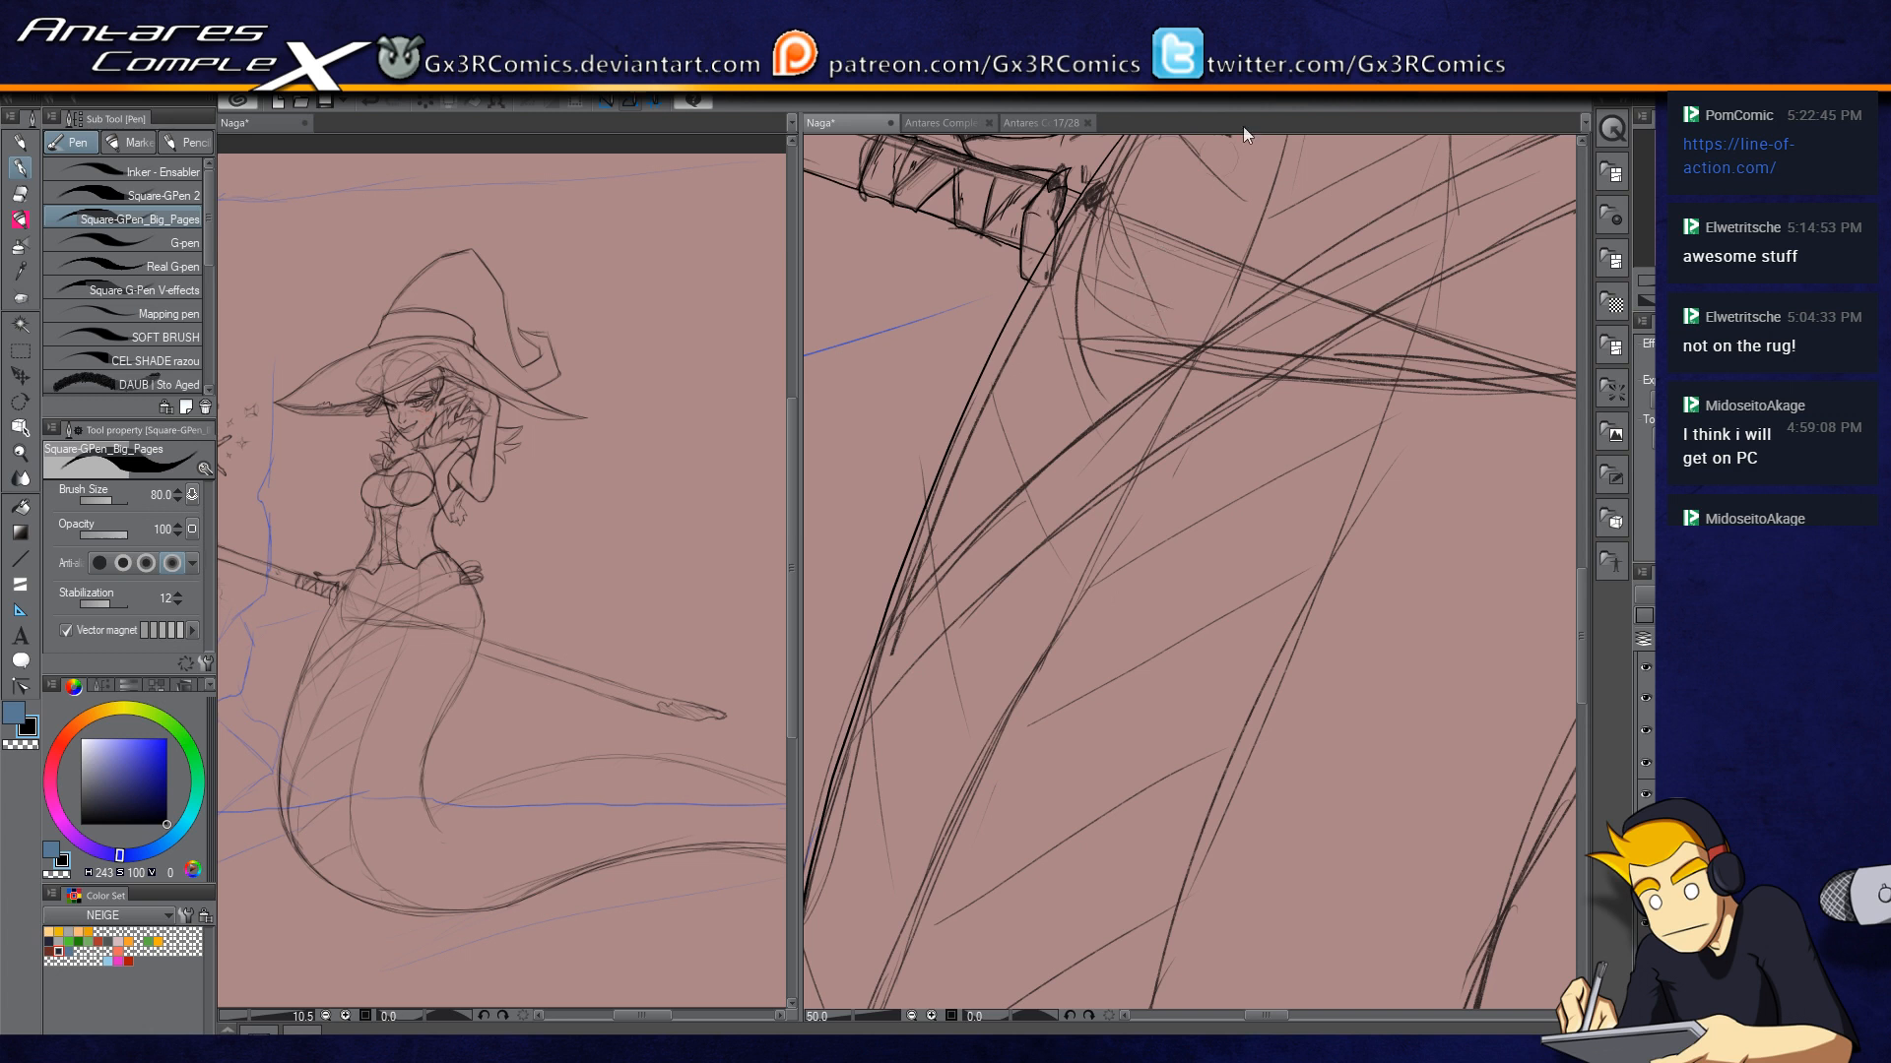
pyautogui.moveTo(1203, 333); pyautogui.dragTo(975, 536)
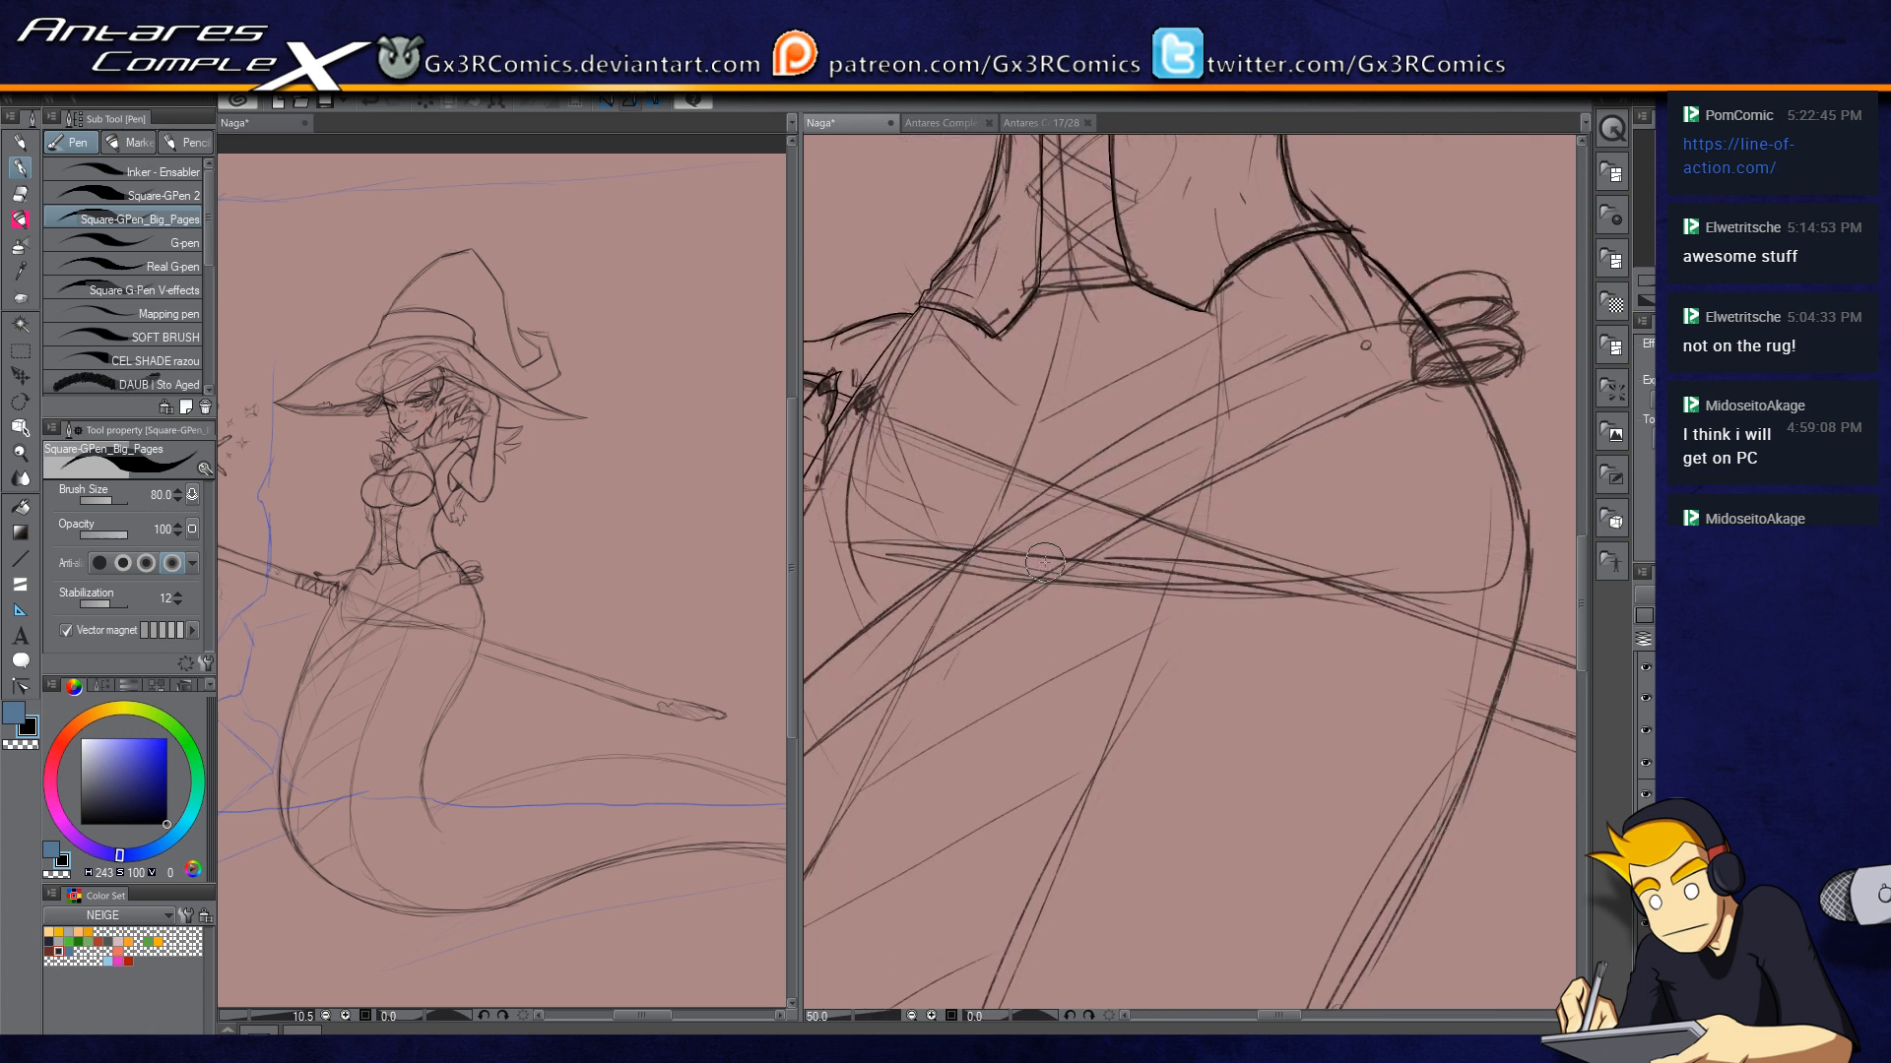
pyautogui.scroll(1, 1044, 562)
pyautogui.moveTo(1014, 630); pyautogui.dragTo(1172, 445)
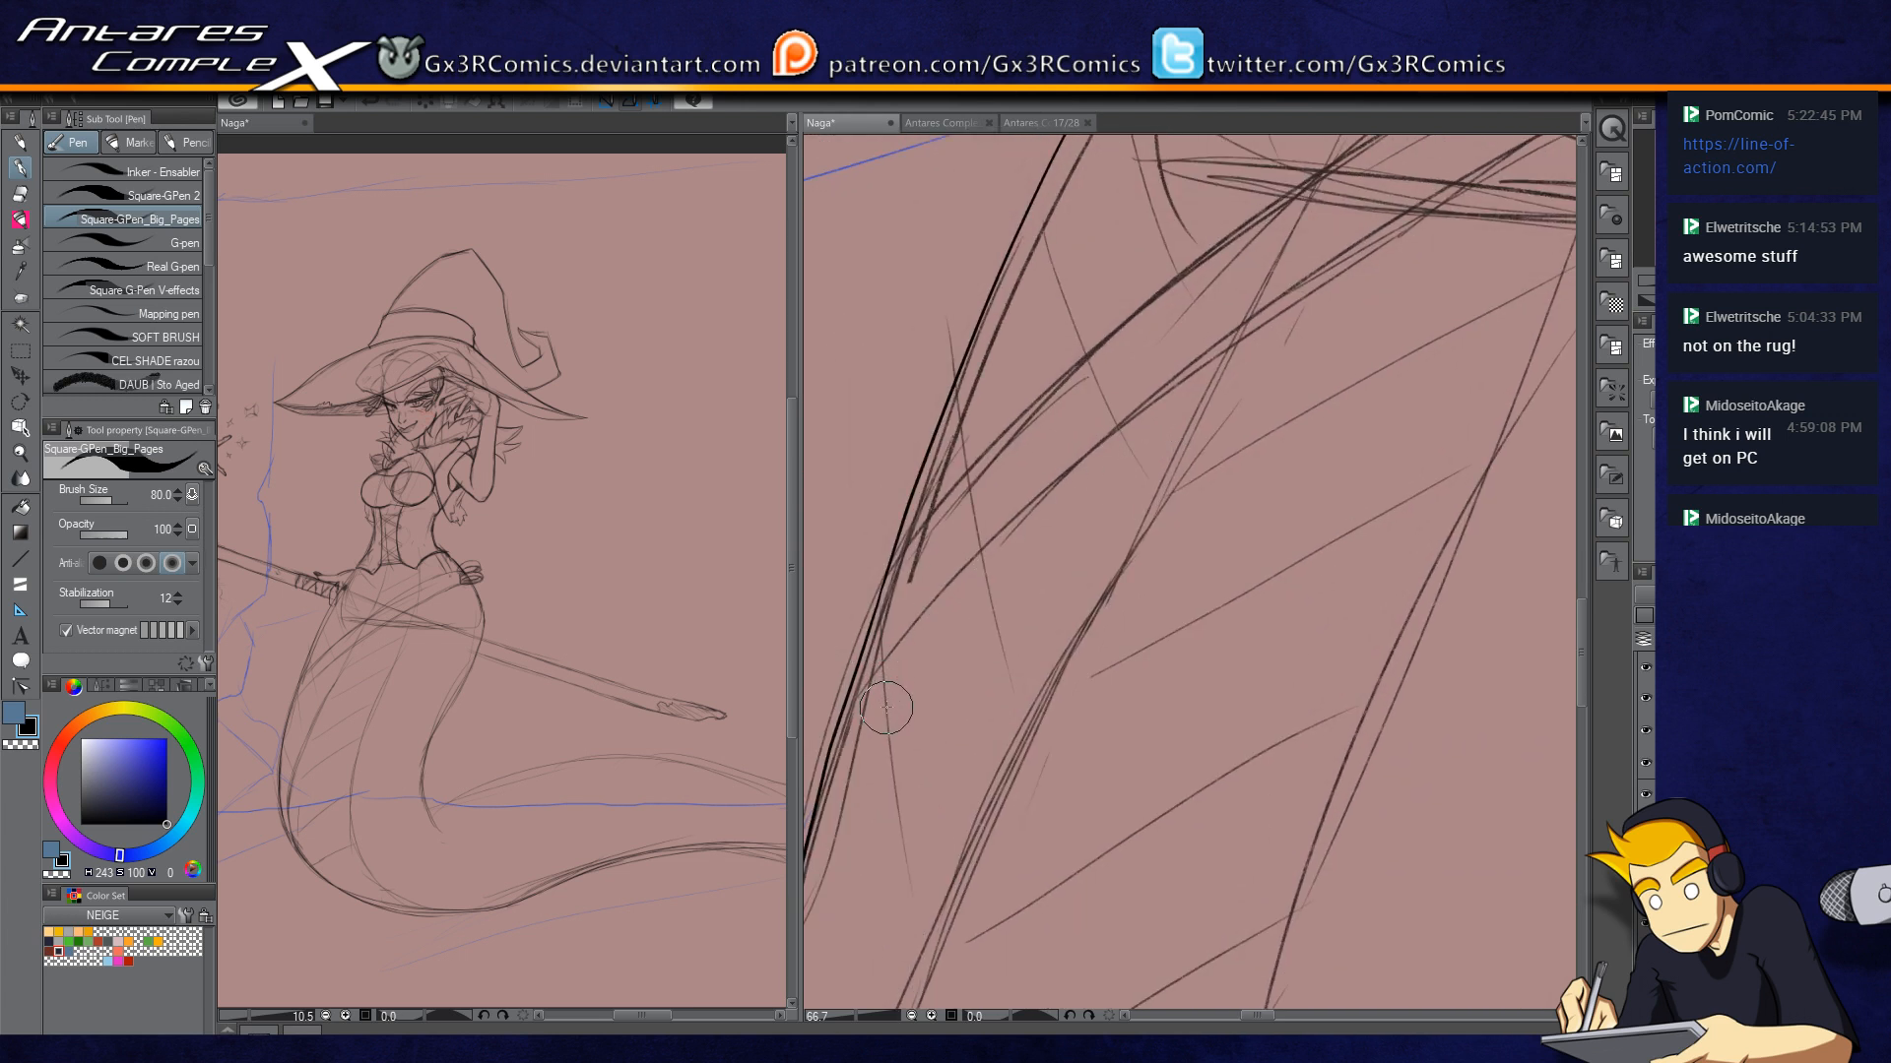
pyautogui.moveTo(848, 702)
pyautogui.mouseDown()
pyautogui.moveTo(1059, 477)
pyautogui.moveTo(1446, 236)
pyautogui.mouseUp()
pyautogui.scroll(2, 1097, 505)
pyautogui.scroll(-3, 1095, 506)
pyautogui.moveTo(1004, 591); pyautogui.dragTo(1298, 409)
pyautogui.hotkey('ctrl', 'z')
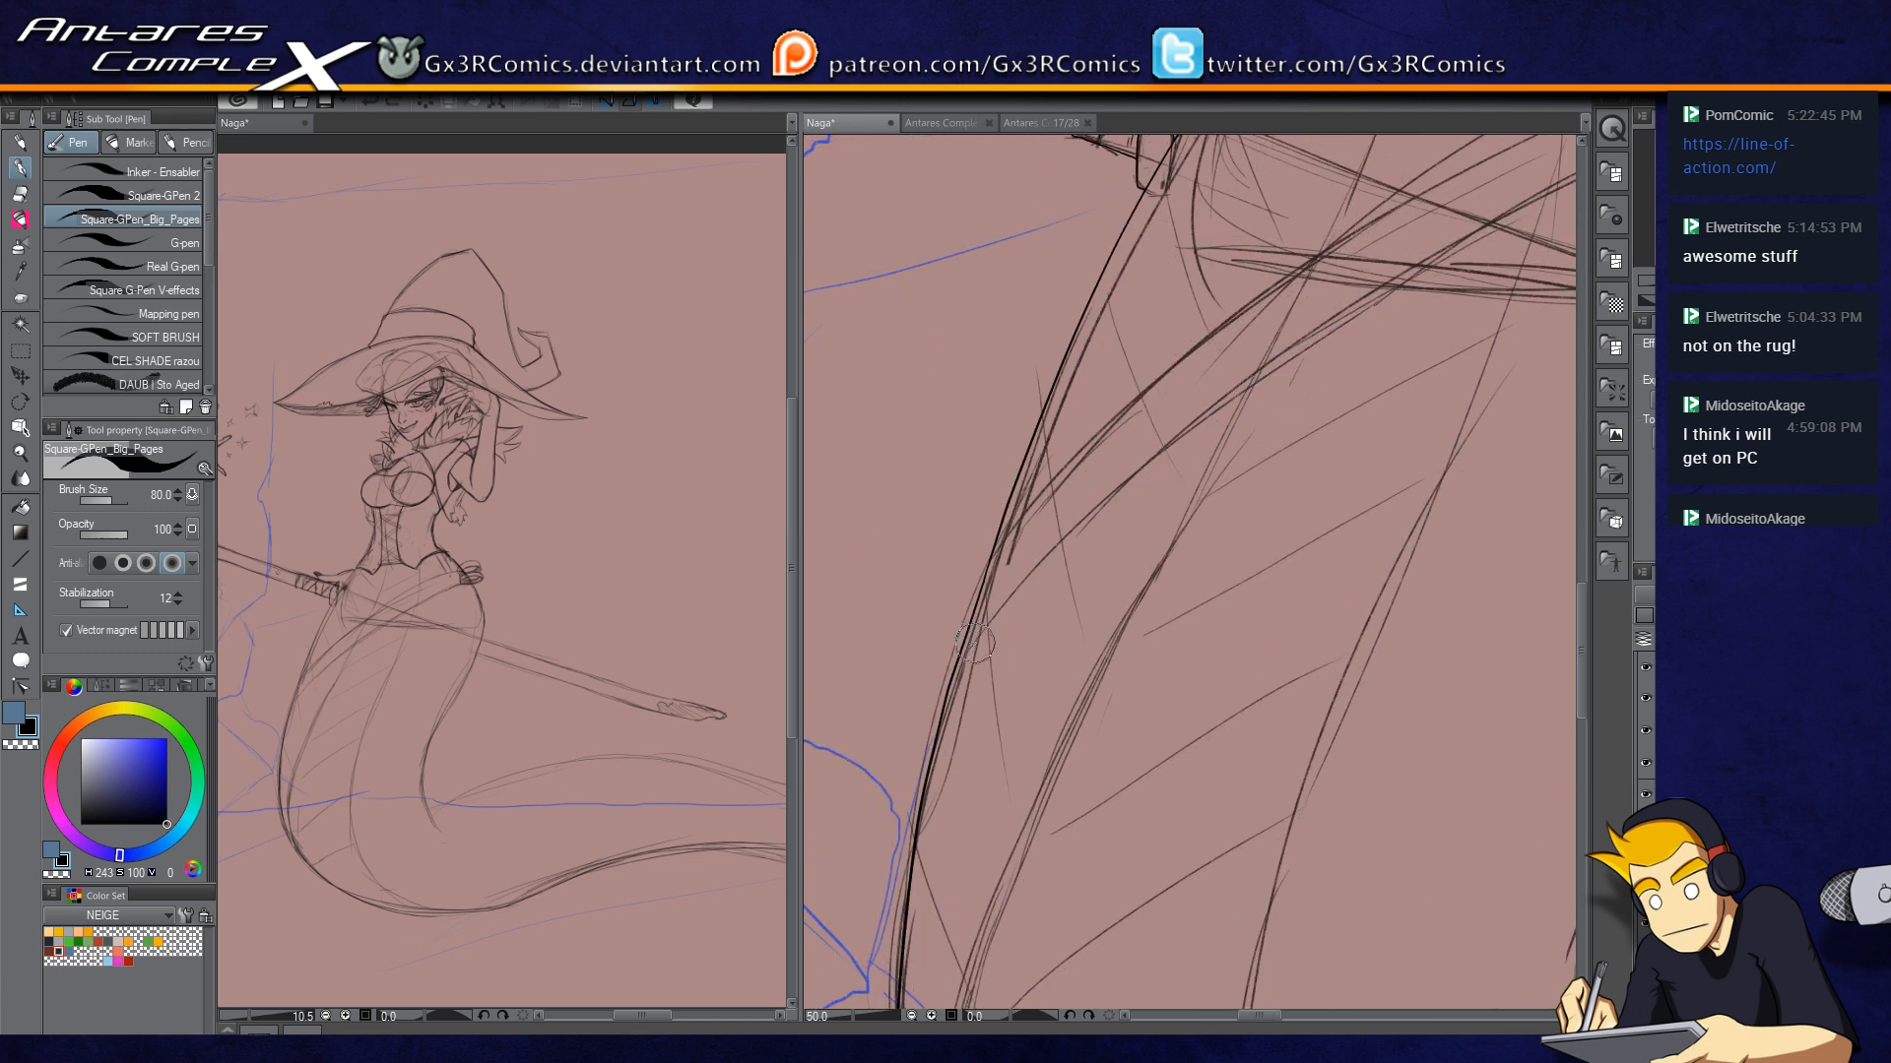
pyautogui.moveTo(960, 662)
pyautogui.mouseDown()
pyautogui.moveTo(1176, 443)
pyautogui.moveTo(1511, 212)
pyautogui.mouseUp()
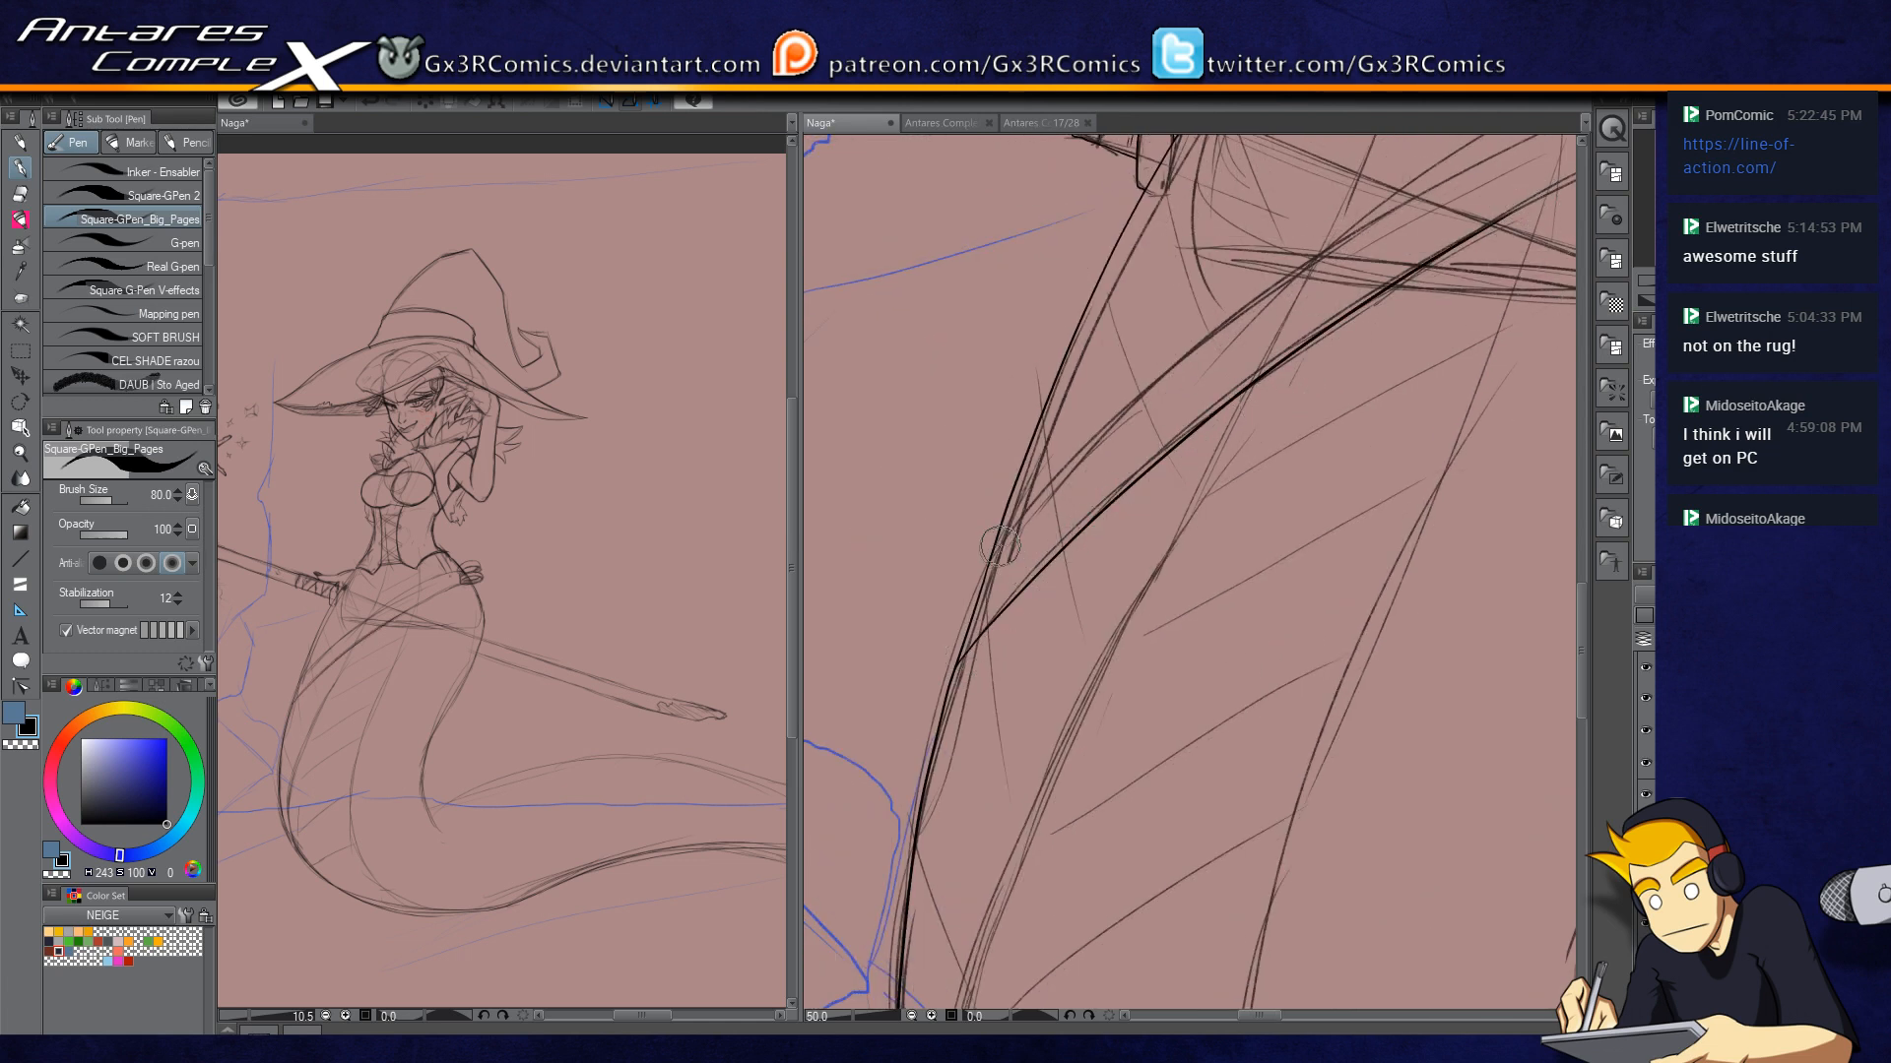
# Step: Ink the belt's upper edge from the tail contour up towards the loops at the hip, redrawing the end stroke
pyautogui.moveTo(989, 564)
pyautogui.mouseDown()
pyautogui.moveTo(1199, 350)
pyautogui.moveTo(1453, 175)
pyautogui.mouseUp()
pyautogui.moveTo(1298, 313); pyautogui.dragTo(994, 564)
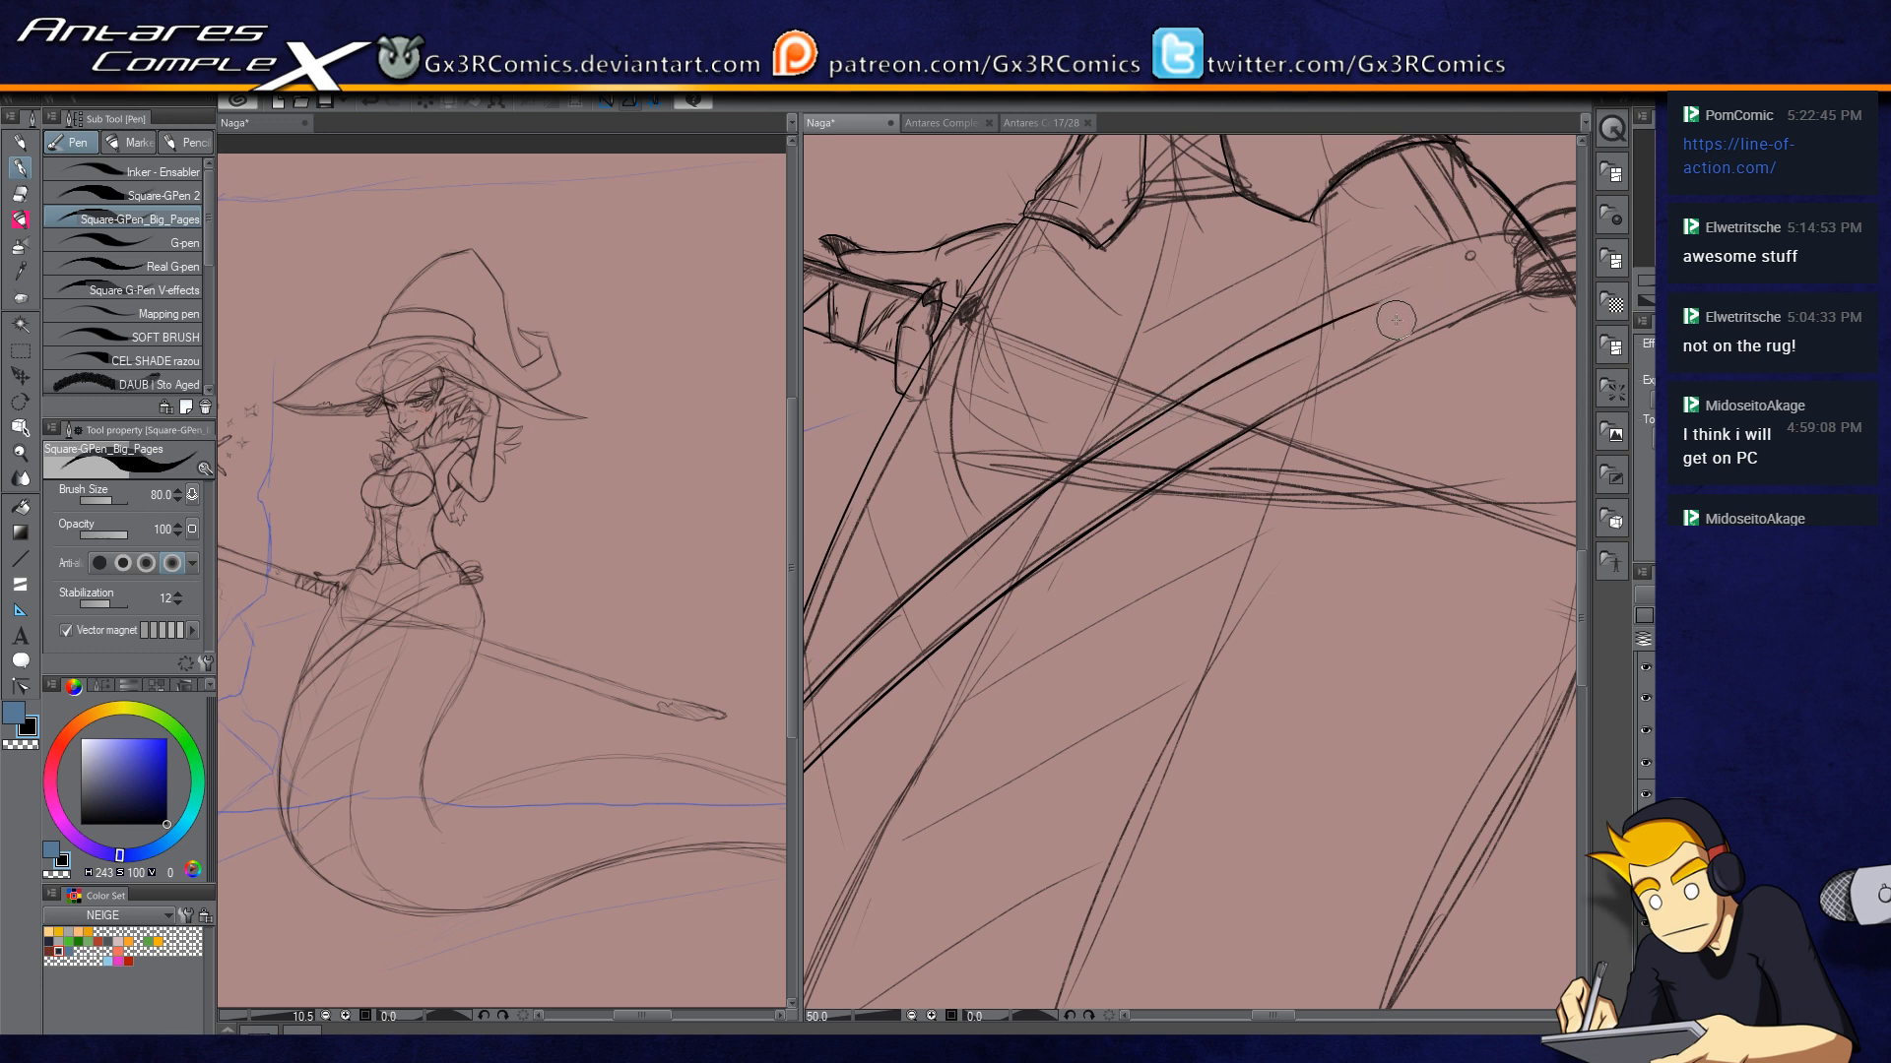
pyautogui.scroll(2, 1397, 319)
pyautogui.moveTo(1449, 412); pyautogui.dragTo(1150, 488)
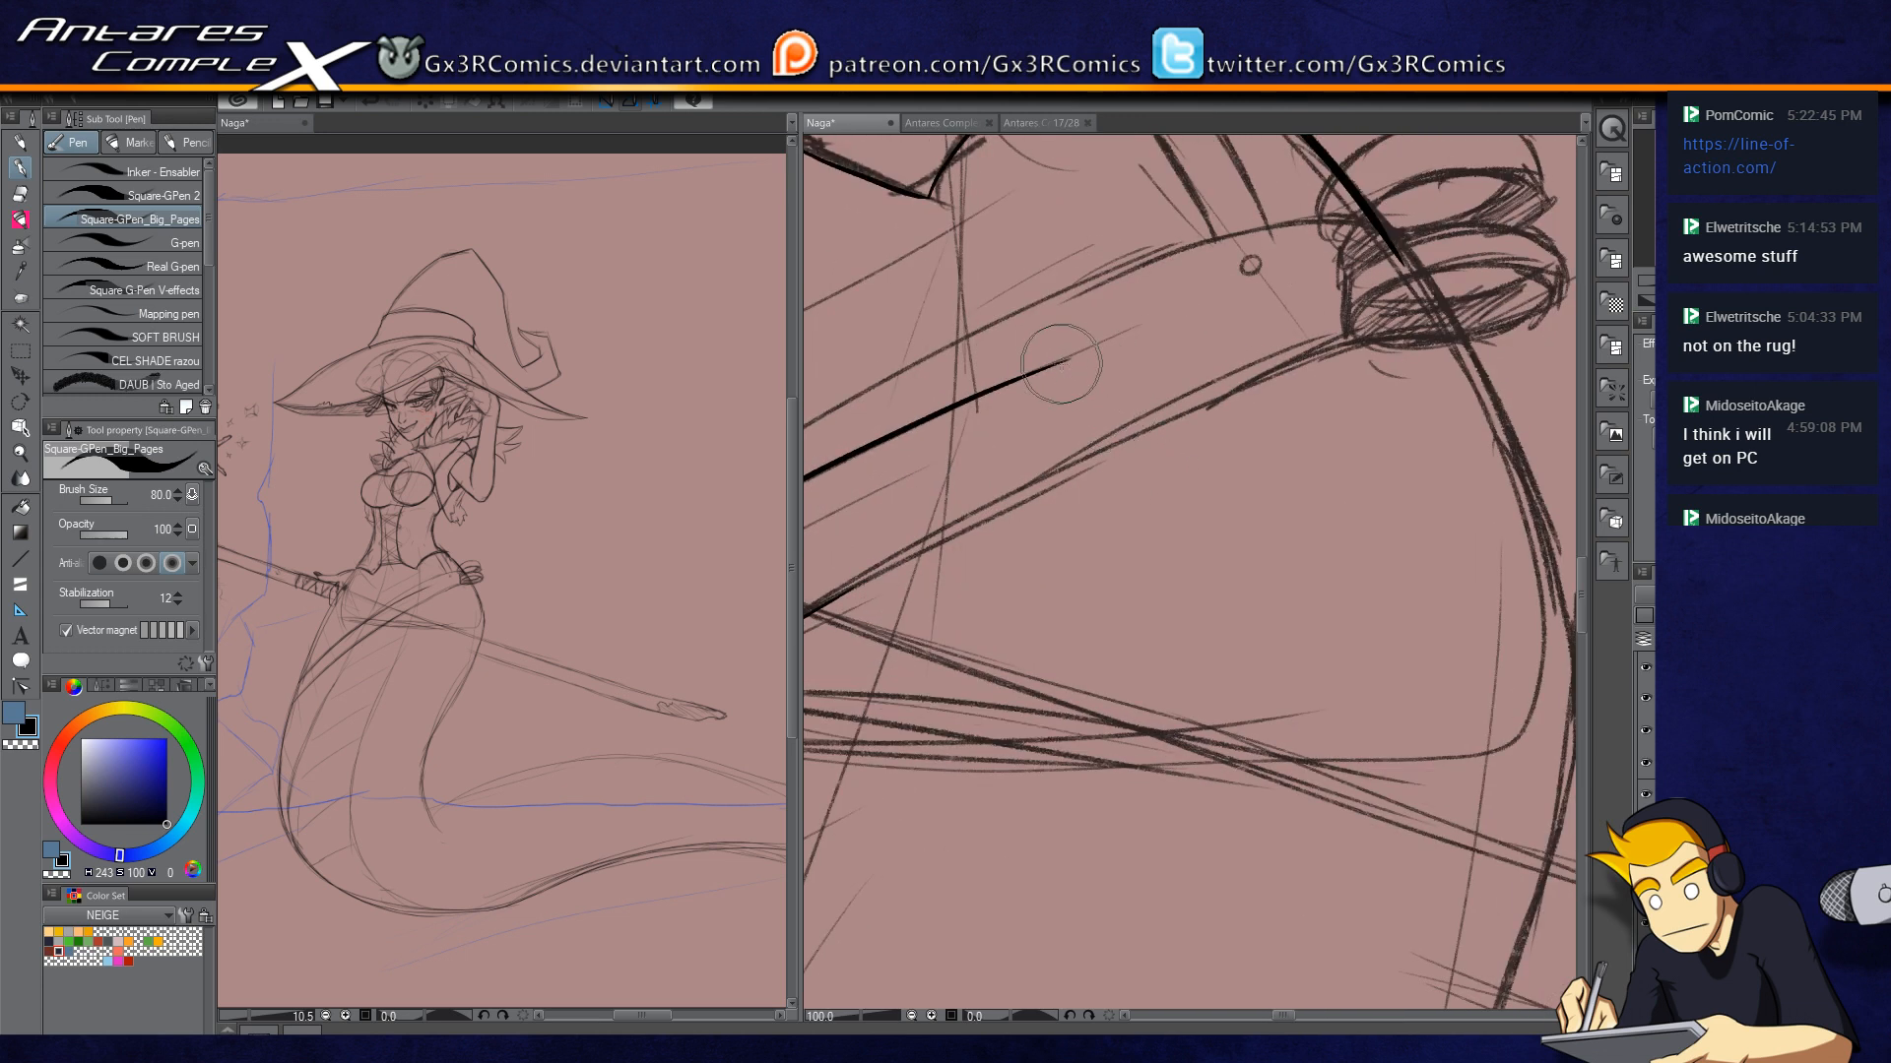
pyautogui.moveTo(1044, 370)
pyautogui.mouseDown()
pyautogui.moveTo(1201, 305)
pyautogui.moveTo(1415, 252)
pyautogui.mouseUp()
pyautogui.hotkey('ctrl', 'z')
pyautogui.moveTo(1042, 371)
pyautogui.mouseDown()
pyautogui.moveTo(1298, 290)
pyautogui.moveTo(1465, 286)
pyautogui.mouseUp()
pyautogui.moveTo(1111, 389); pyautogui.dragTo(1218, 491)
pyautogui.hotkey('ctrl', 'z')
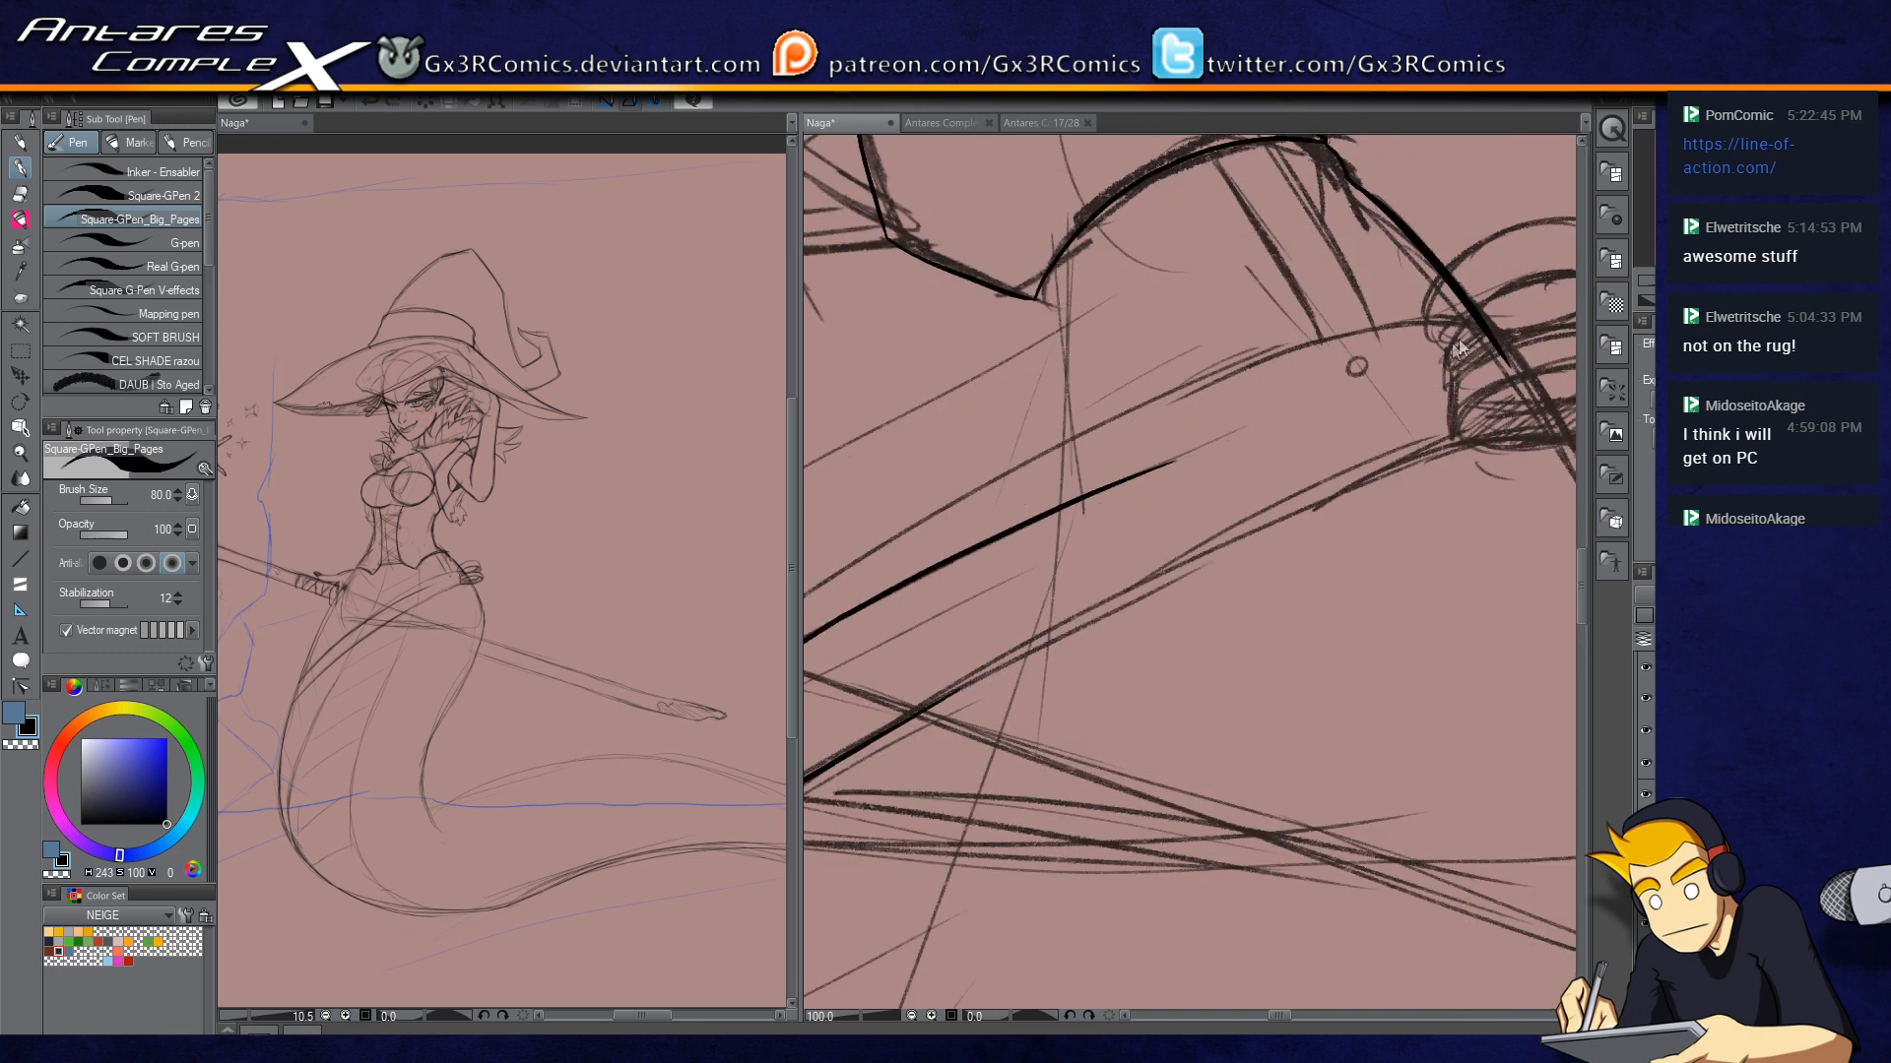
pyautogui.moveTo(1487, 323)
pyautogui.mouseDown()
pyautogui.moveTo(1266, 362)
pyautogui.moveTo(926, 518)
pyautogui.moveTo(1398, 307)
pyautogui.mouseUp()
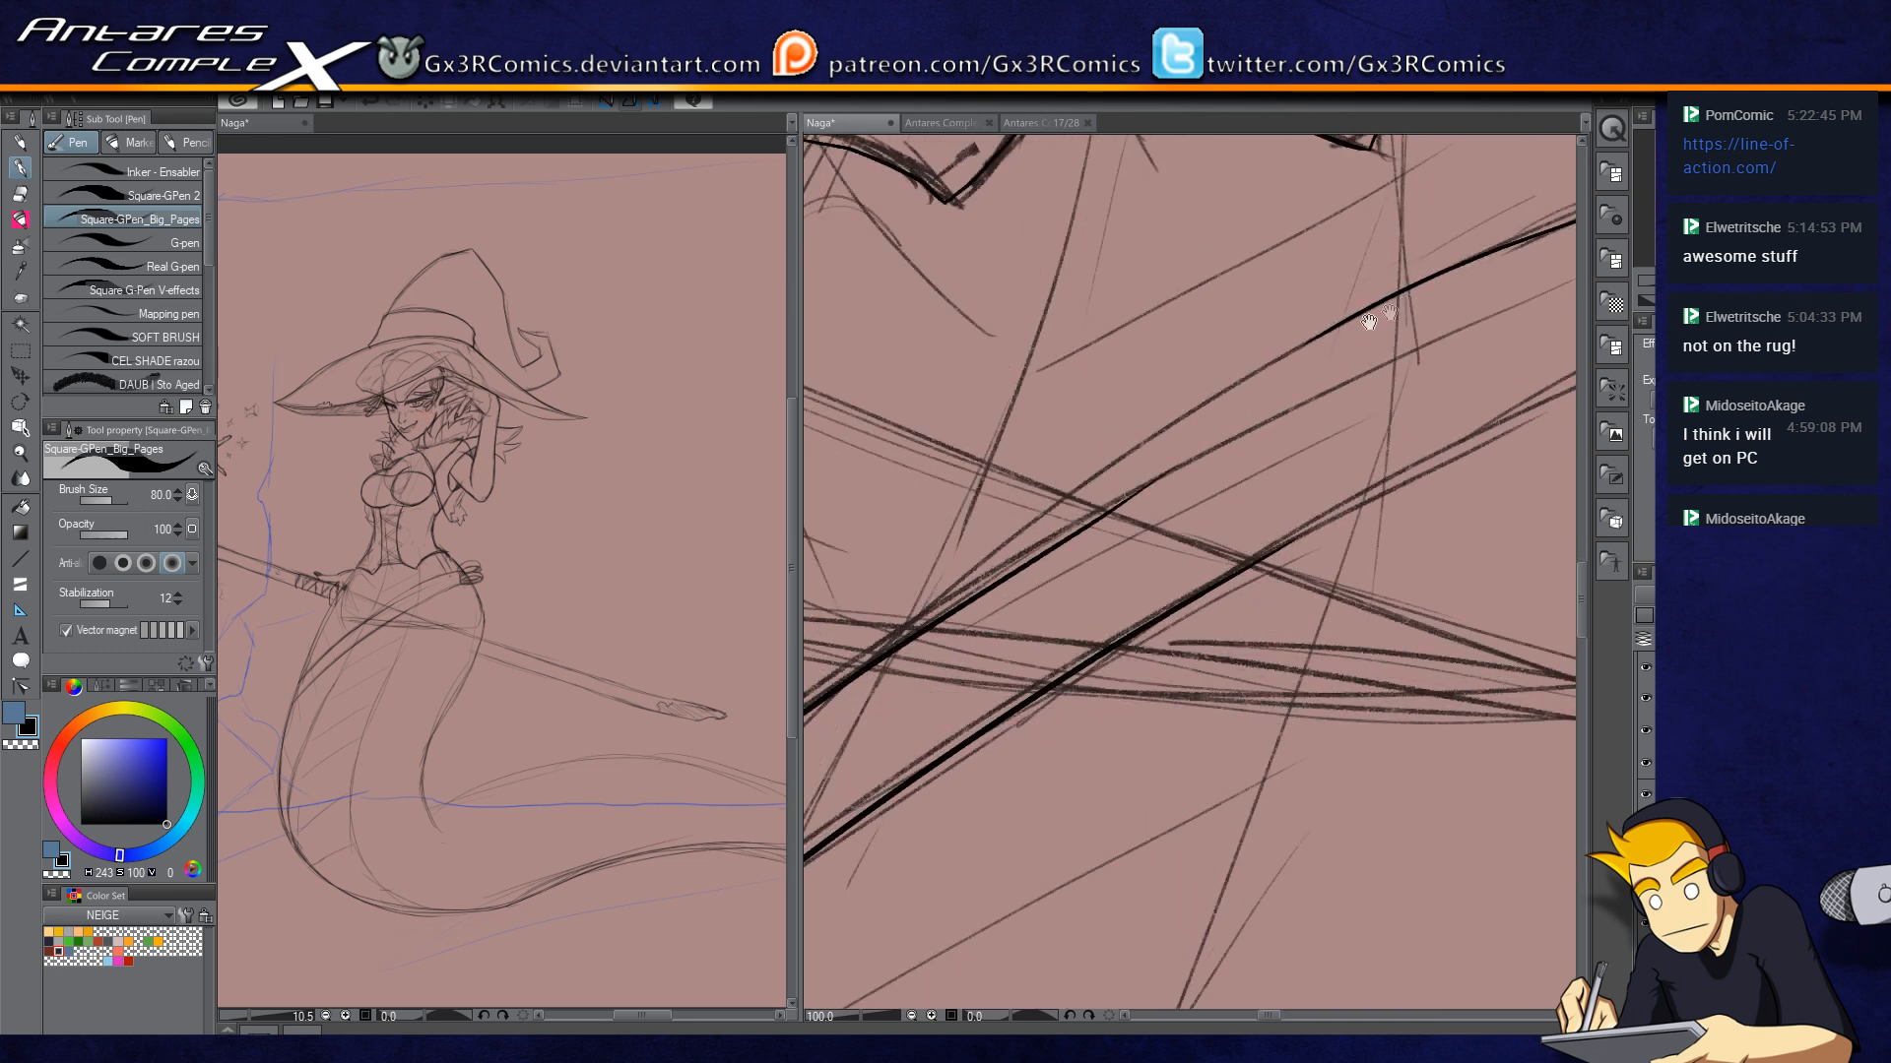
# Step: Join the middle of the belt's upper edge with a new stroke and trim the overlapping line with the Vector Eraser
pyautogui.moveTo(1209, 402); pyautogui.dragTo(849, 675)
pyautogui.moveTo(1183, 432); pyautogui.dragTo(1287, 355)
pyautogui.hotkey('ctrl', 'z')
pyautogui.moveTo(1474, 230)
pyautogui.mouseDown()
pyautogui.moveTo(959, 569)
pyautogui.moveTo(867, 655)
pyautogui.mouseUp()
pyautogui.hotkey('ctrl', 'z')
pyautogui.moveTo(1429, 256)
pyautogui.mouseDown()
pyautogui.moveTo(1162, 413)
pyautogui.moveTo(818, 709)
pyautogui.mouseUp()
pyautogui.moveTo(1182, 423); pyautogui.dragTo(1289, 345)
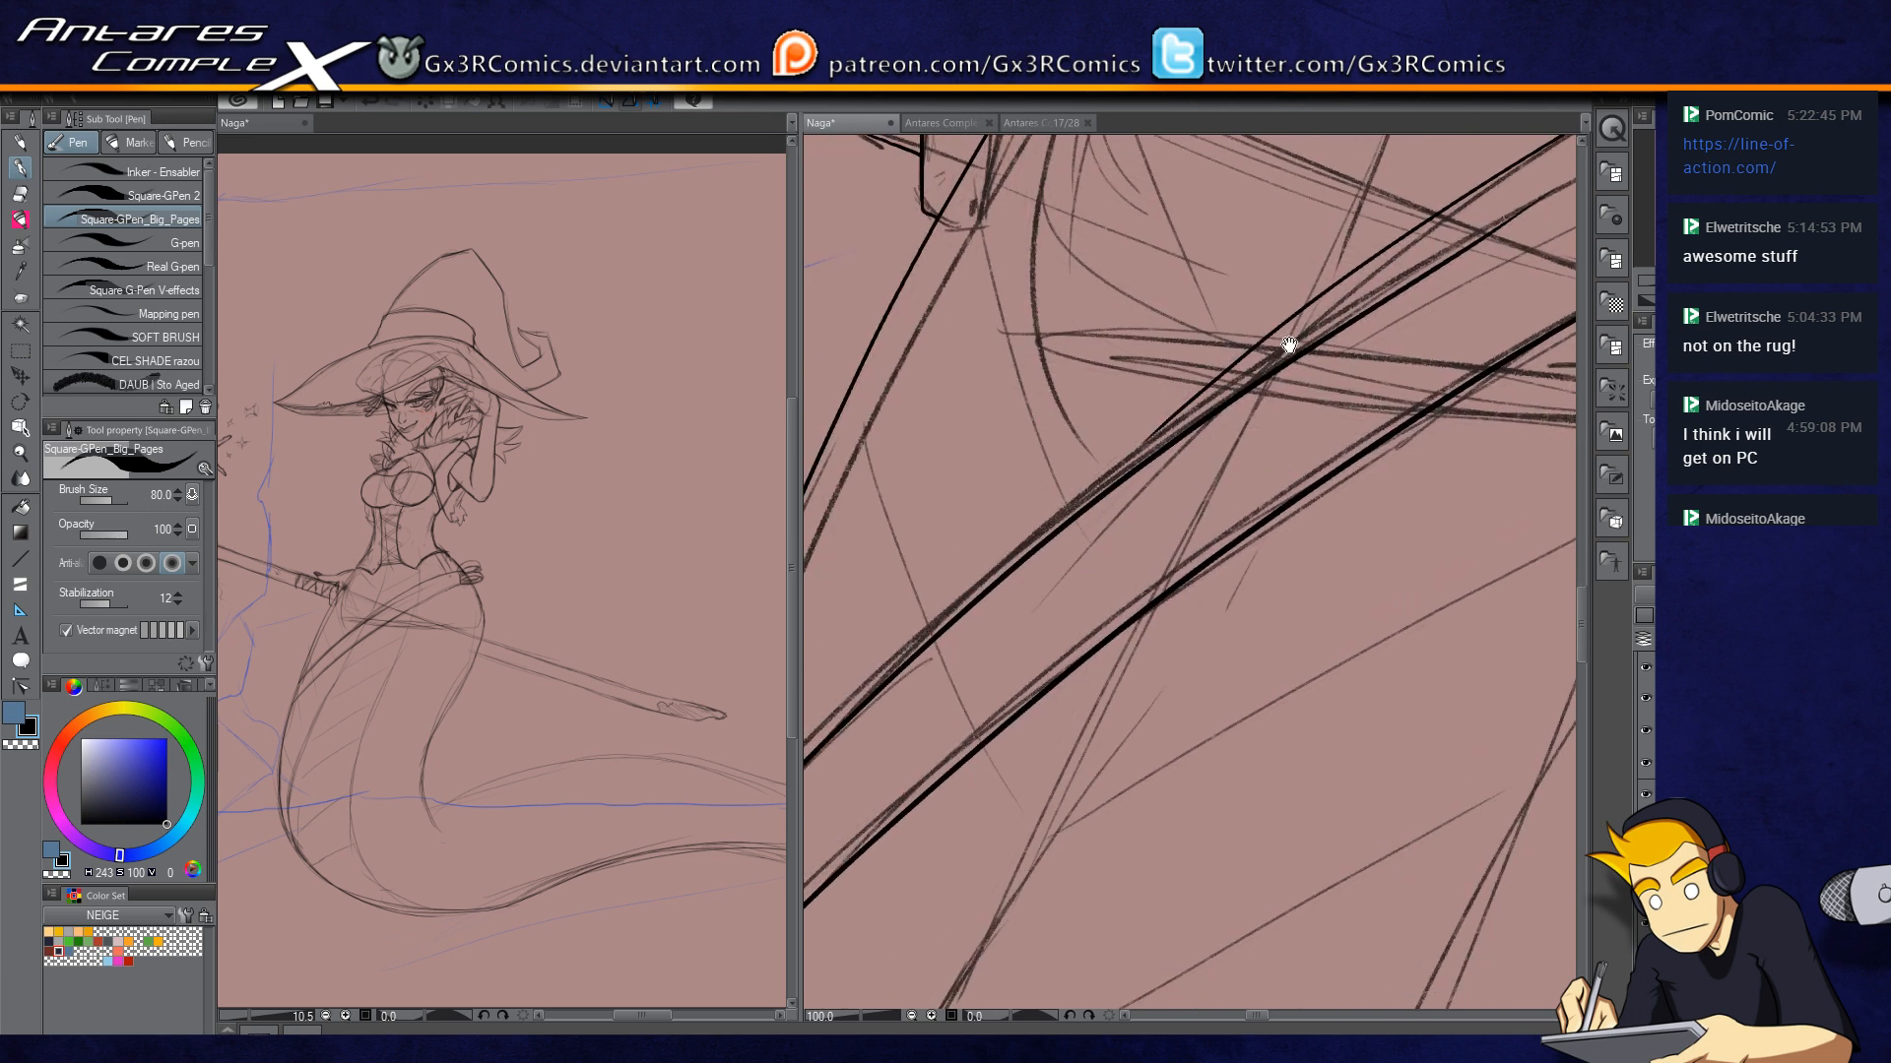
pyautogui.press('e')
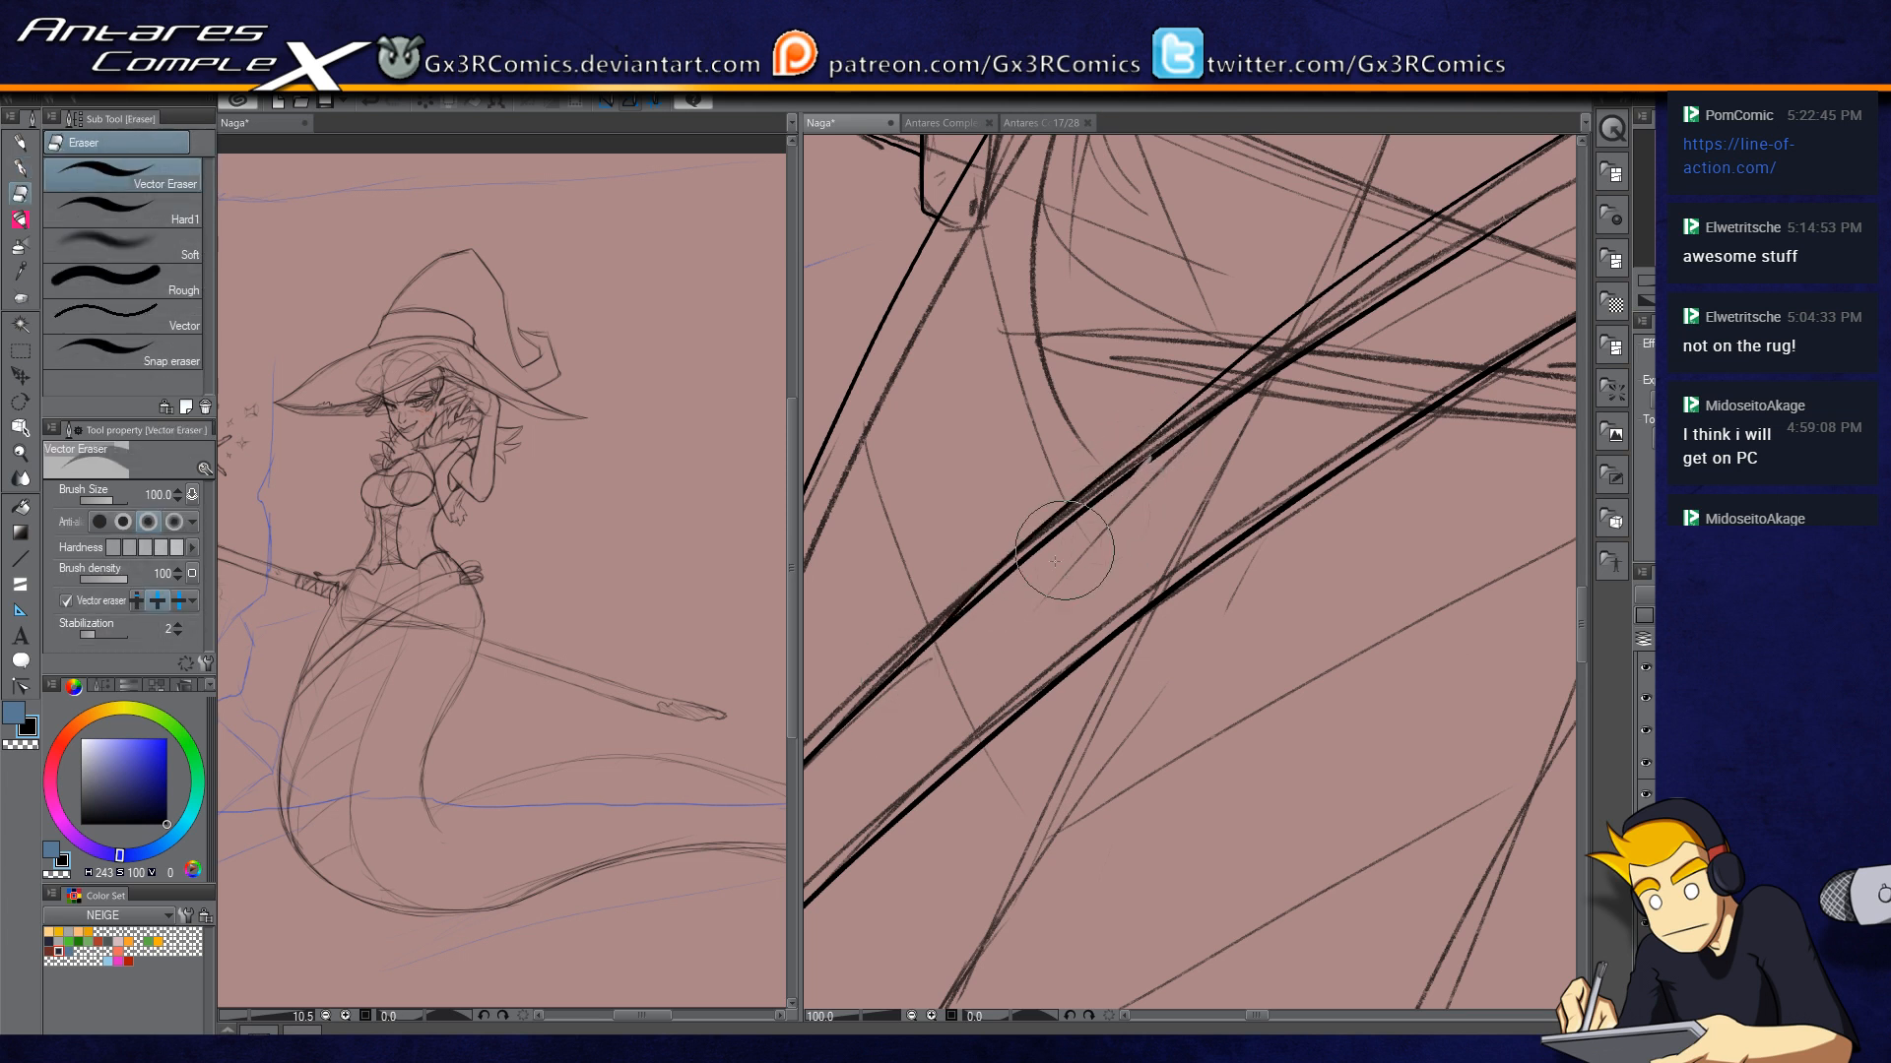
pyautogui.moveTo(1084, 513); pyautogui.dragTo(935, 660)
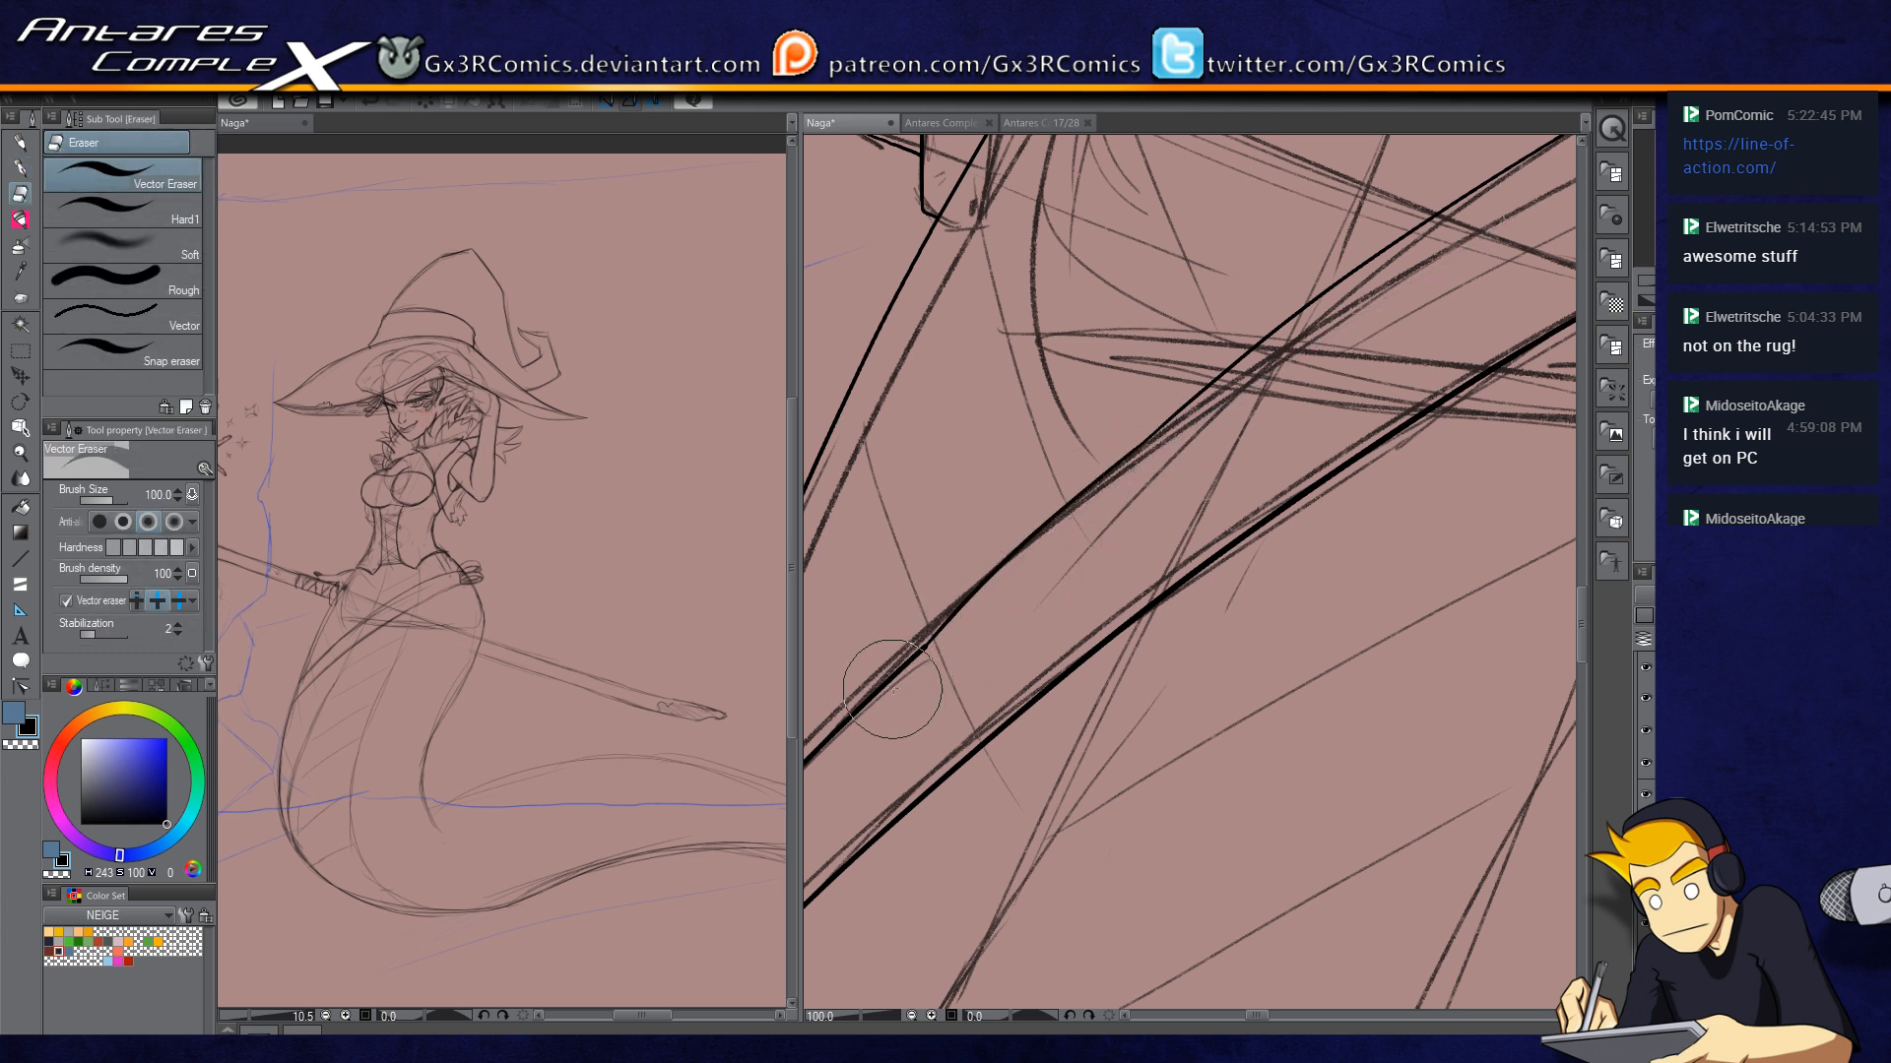
pyautogui.press('p')
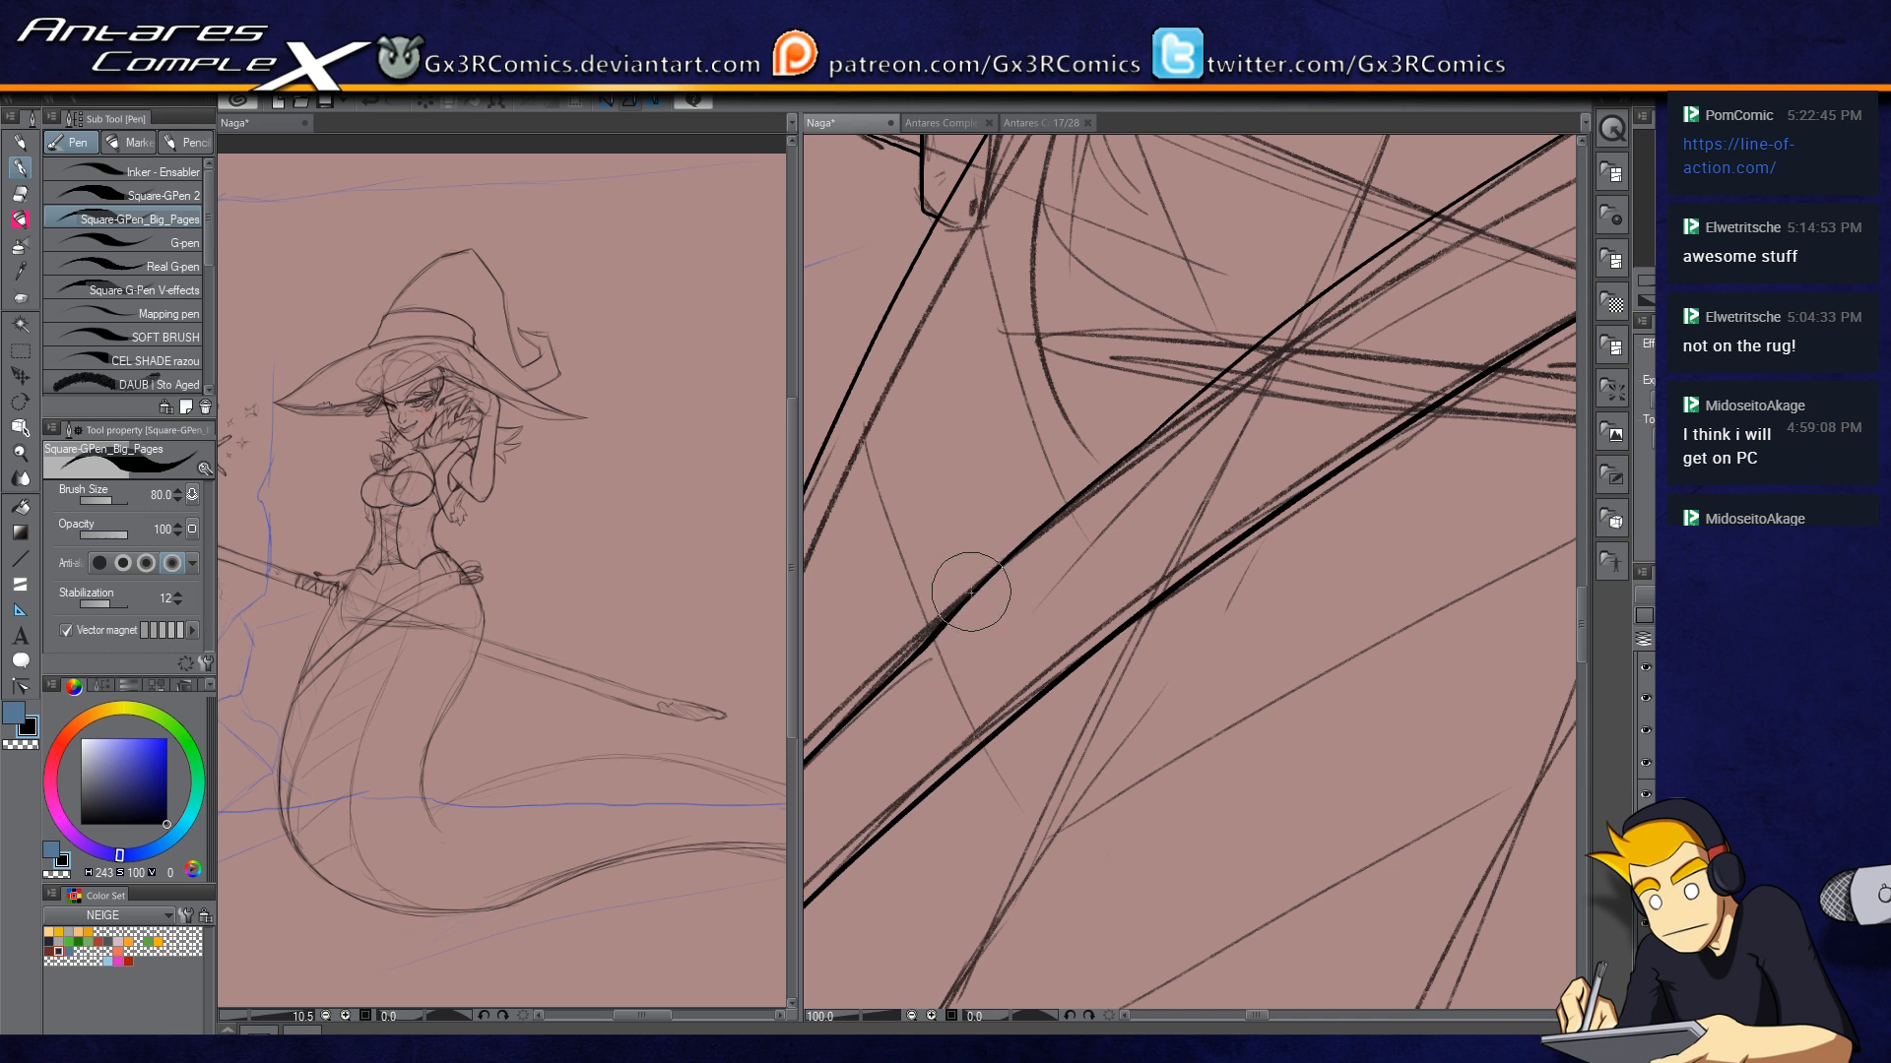
# Step: Extend the belt's lower edge up to the bundled loops at the hip, redrawing the stroke to follow the sketch
pyautogui.scroll(-1, 1261, 407)
pyautogui.moveTo(1378, 402); pyautogui.dragTo(1025, 603)
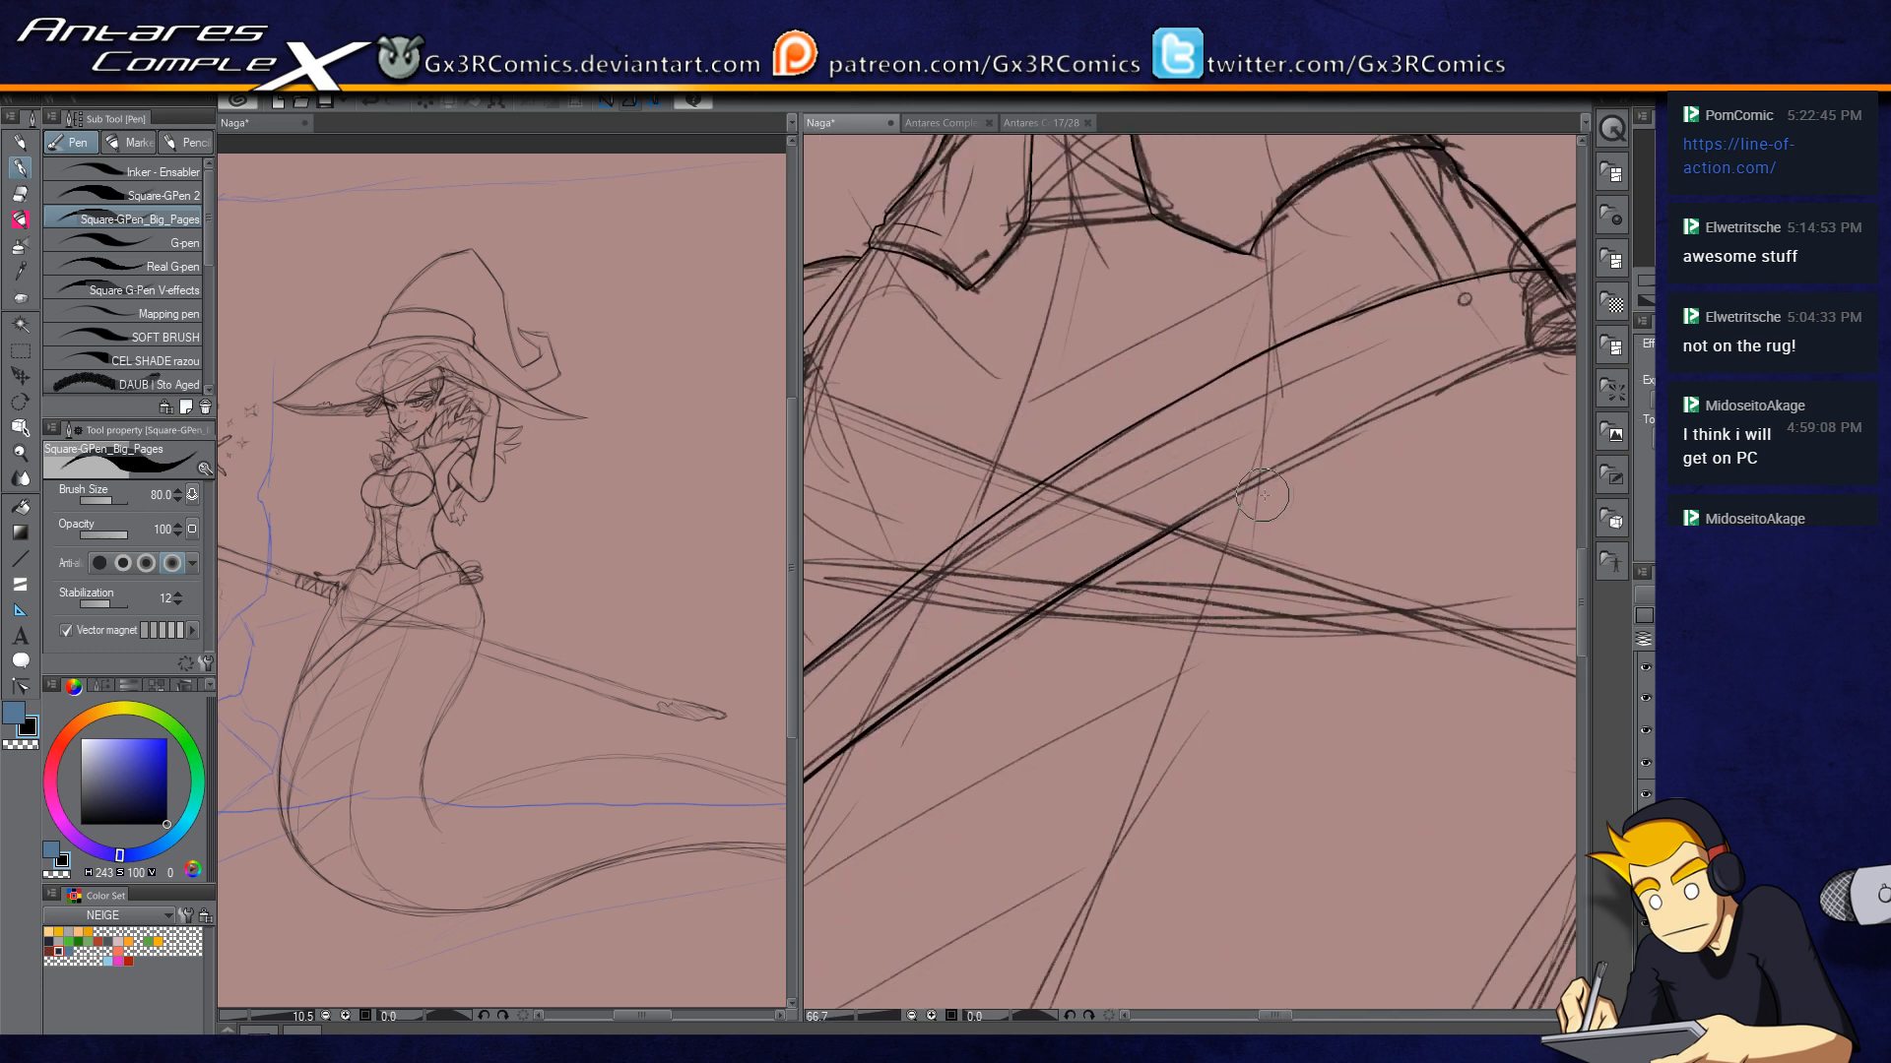
pyautogui.scroll(3, 1211, 528)
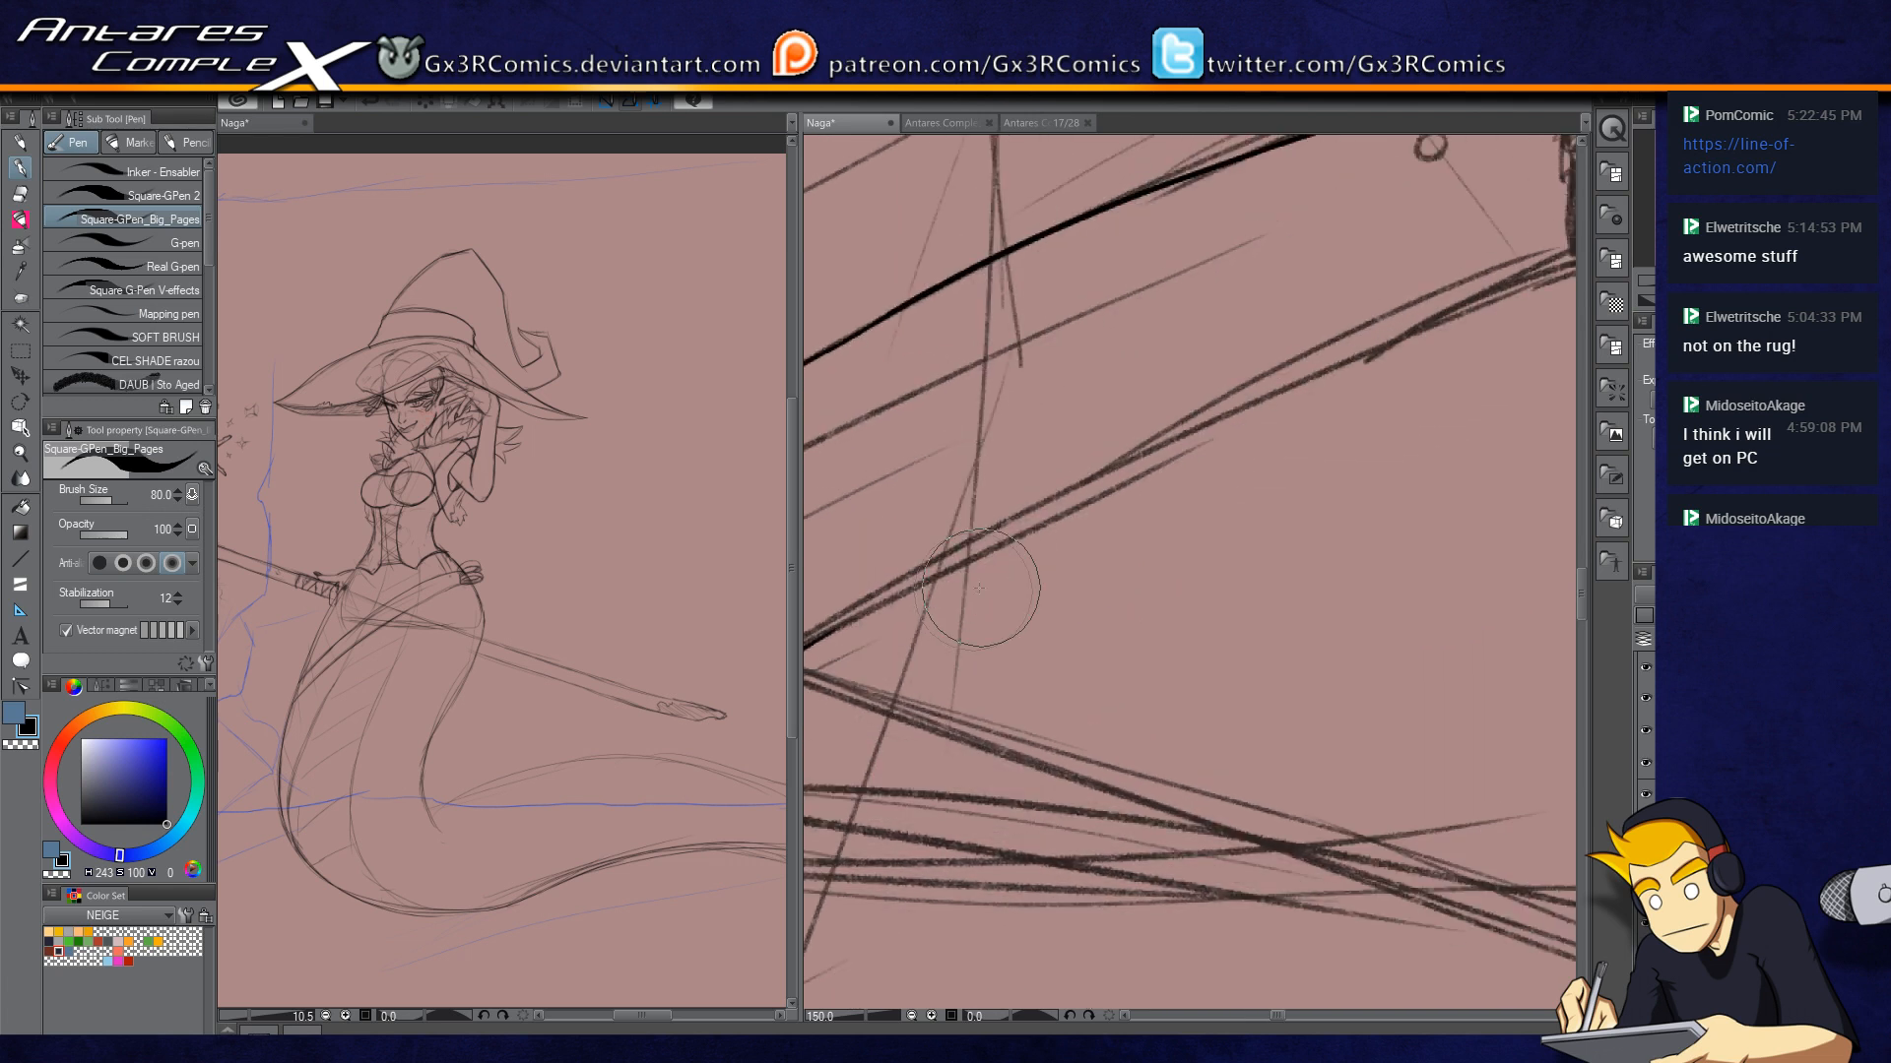
pyautogui.moveTo(813, 640)
pyautogui.mouseDown()
pyautogui.moveTo(1092, 472)
pyautogui.moveTo(1574, 268)
pyautogui.mouseUp()
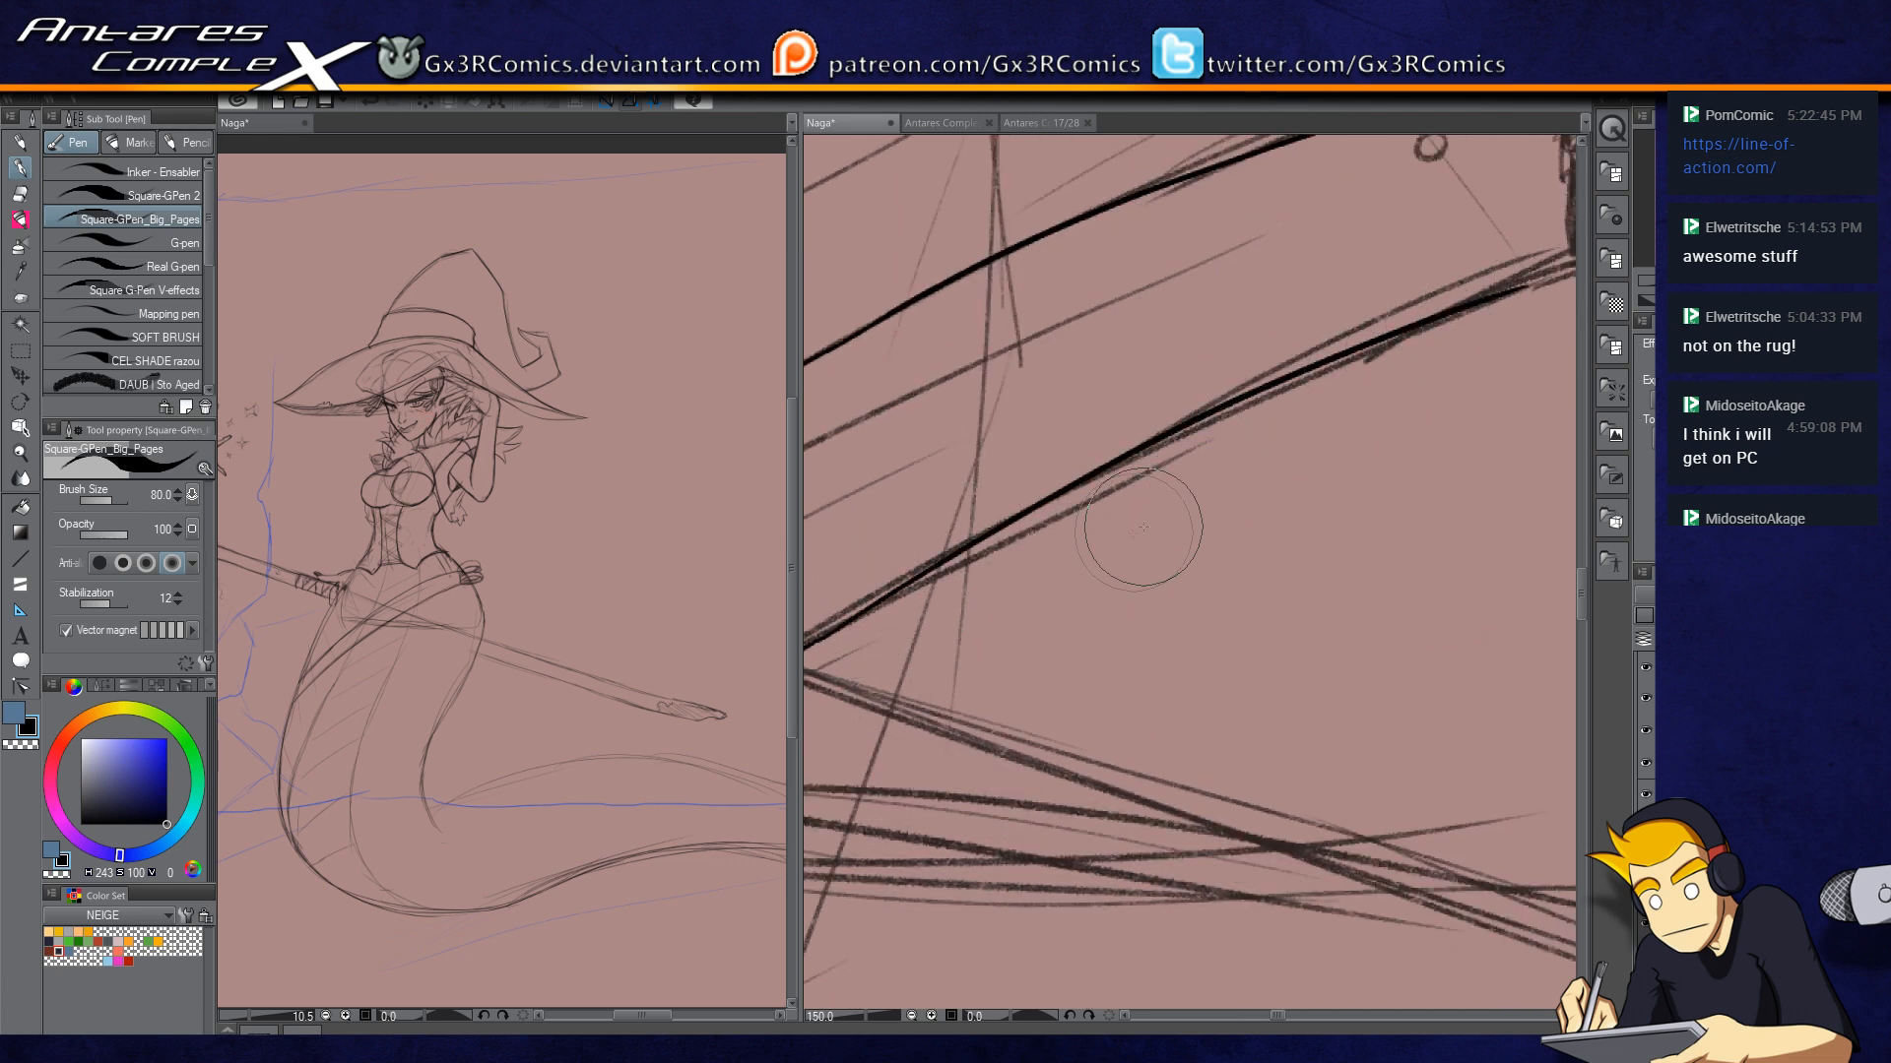
pyautogui.scroll(-1, 1142, 527)
pyautogui.hotkey('ctrl', 'z')
pyautogui.moveTo(908, 611)
pyautogui.mouseDown()
pyautogui.moveTo(1288, 409)
pyautogui.moveTo(1554, 320)
pyautogui.mouseUp()
pyautogui.moveTo(994, 586); pyautogui.dragTo(928, 652)
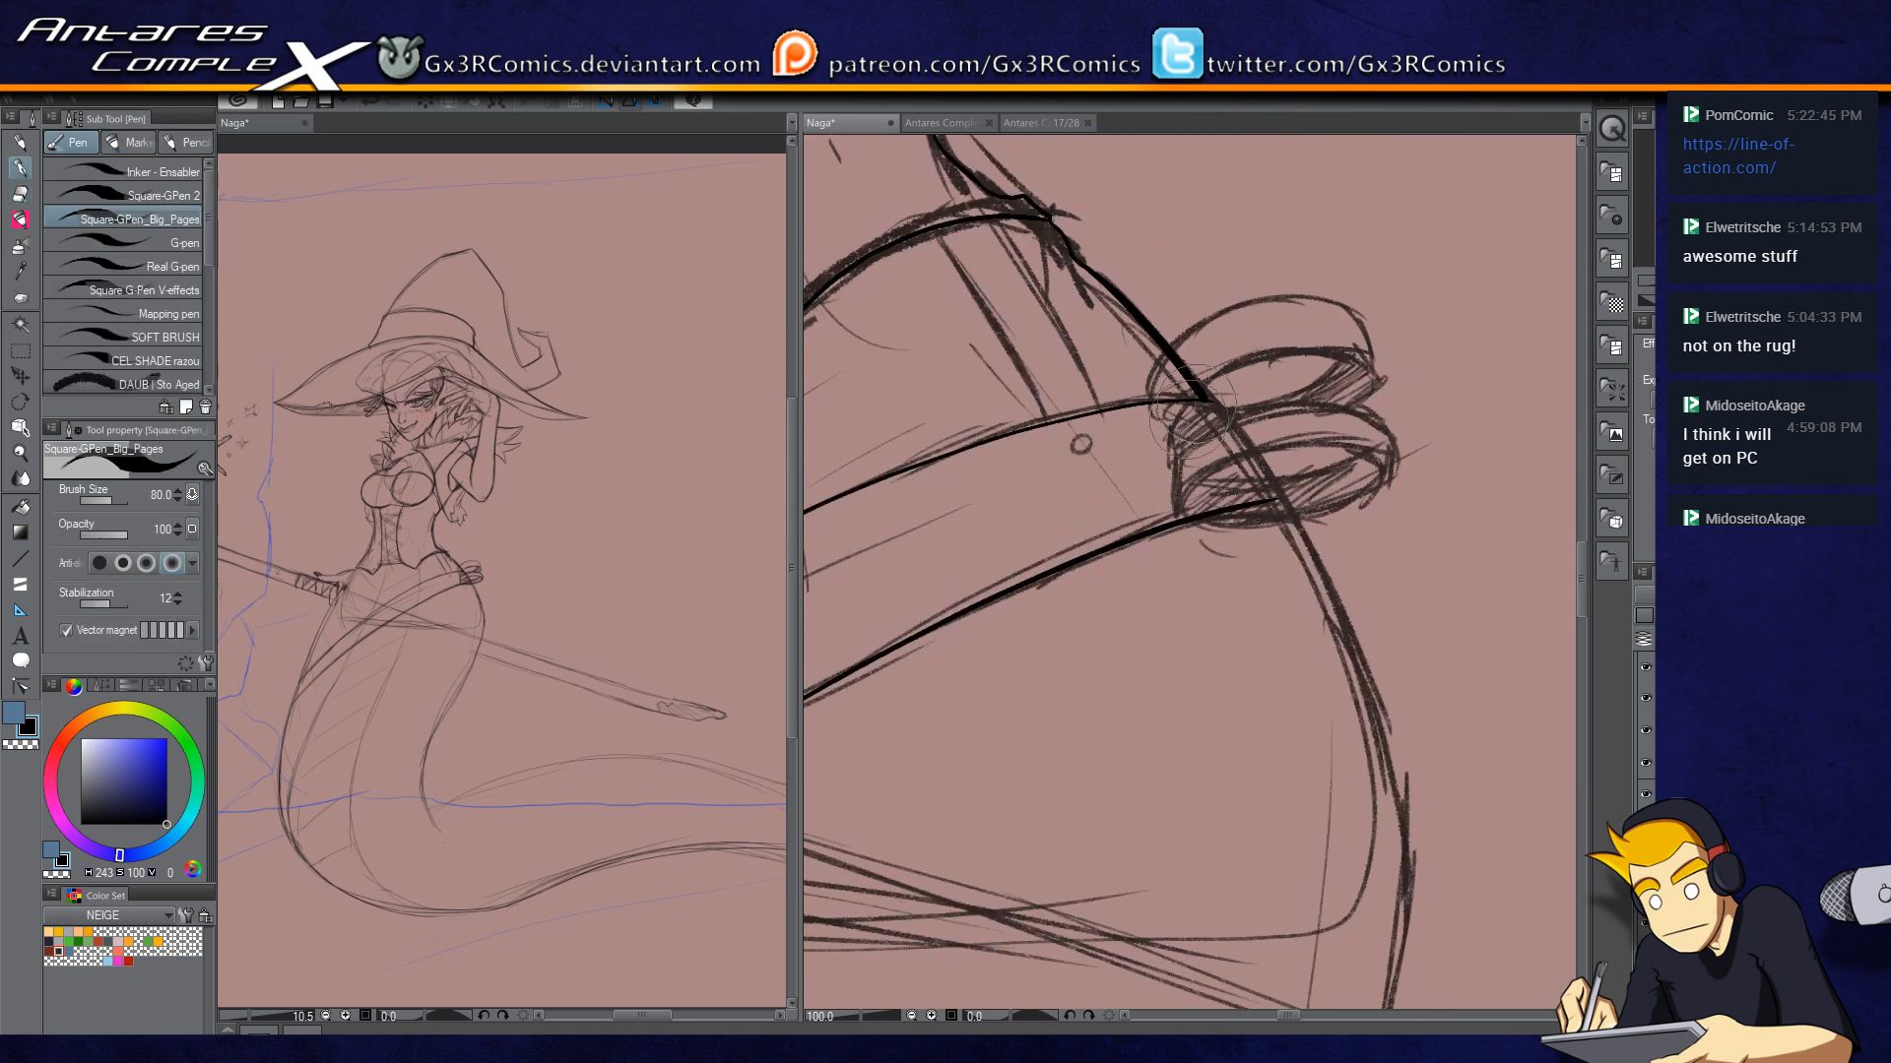
pyautogui.scroll(1, 1201, 413)
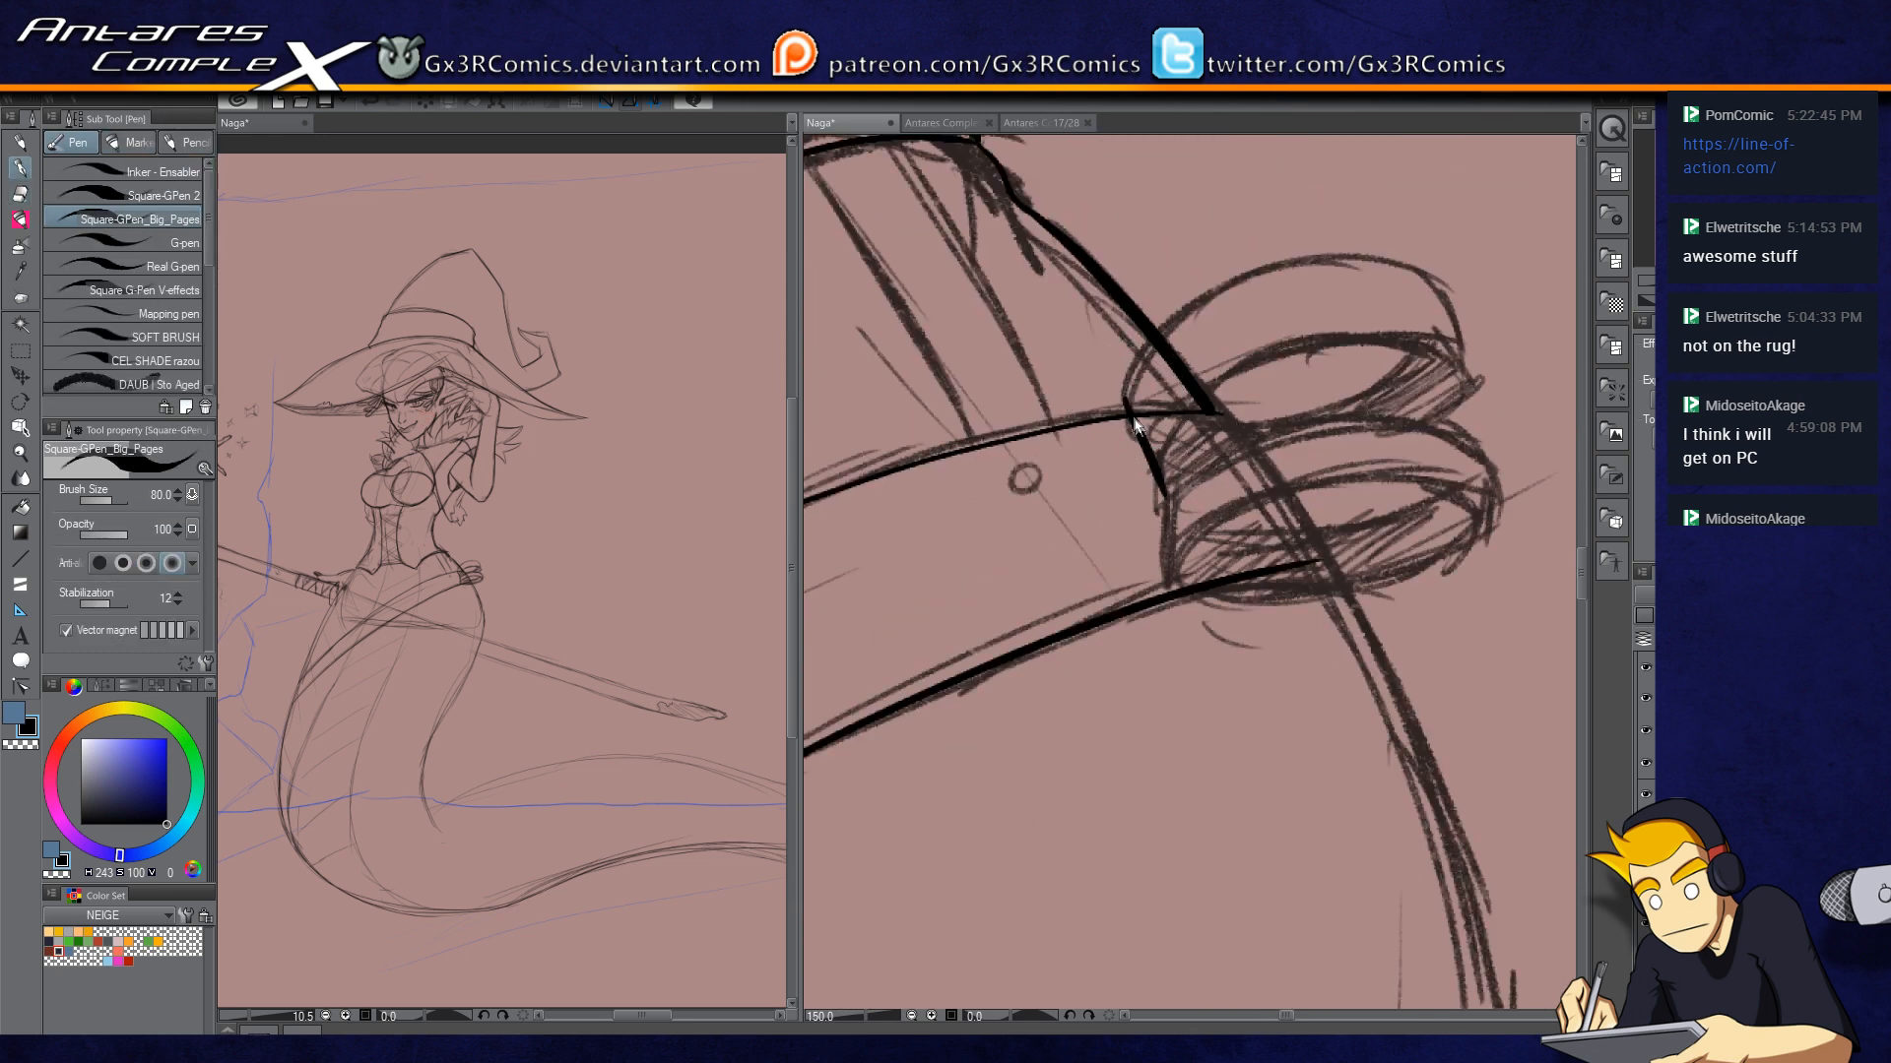
# Step: Ink the belt's end edge and the lower loop's outline at the hip, trimming the belt line that runs into it
pyautogui.moveTo(1133, 419)
pyautogui.mouseDown()
pyautogui.moveTo(1163, 572)
pyautogui.moveTo(1188, 570)
pyautogui.moveTo(1164, 578)
pyautogui.moveTo(1174, 601)
pyautogui.moveTo(1265, 613)
pyautogui.moveTo(1446, 572)
pyautogui.moveTo(1492, 503)
pyautogui.moveTo(1377, 468)
pyautogui.moveTo(1172, 537)
pyautogui.mouseUp()
pyautogui.press('e')
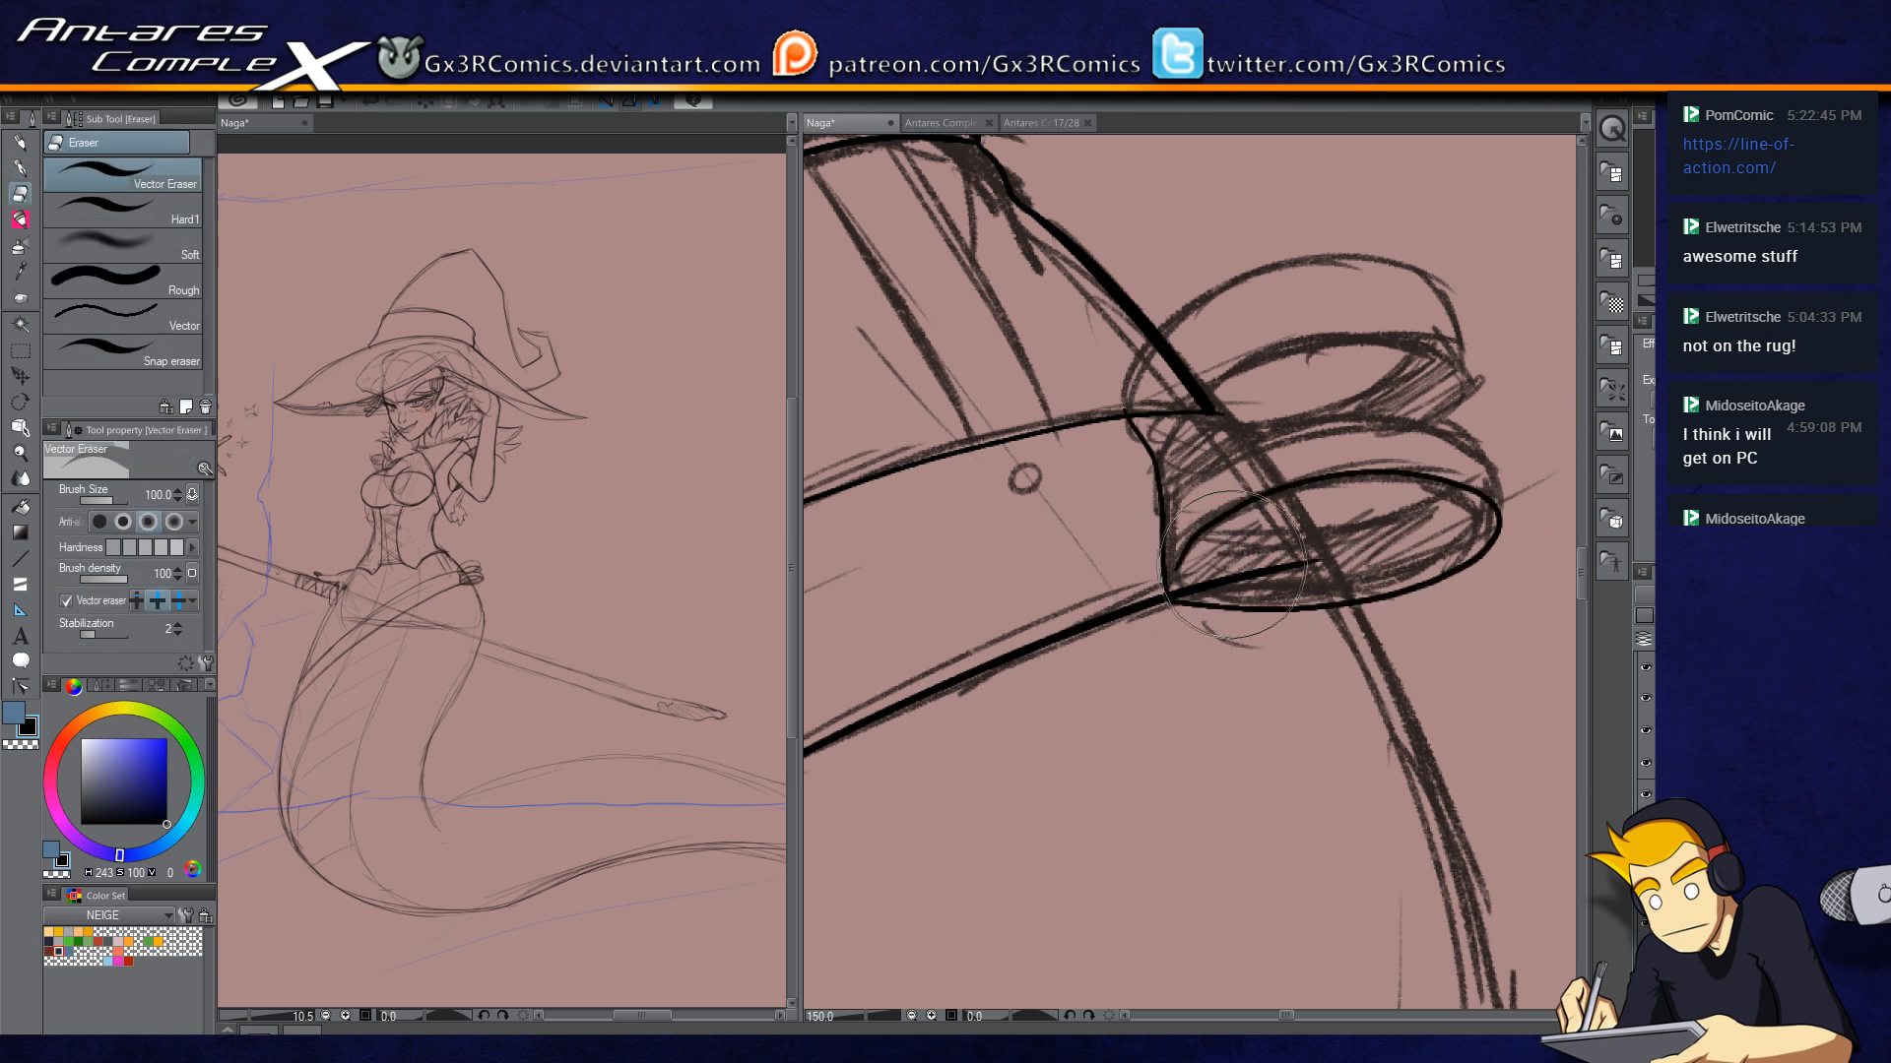
pyautogui.press('p')
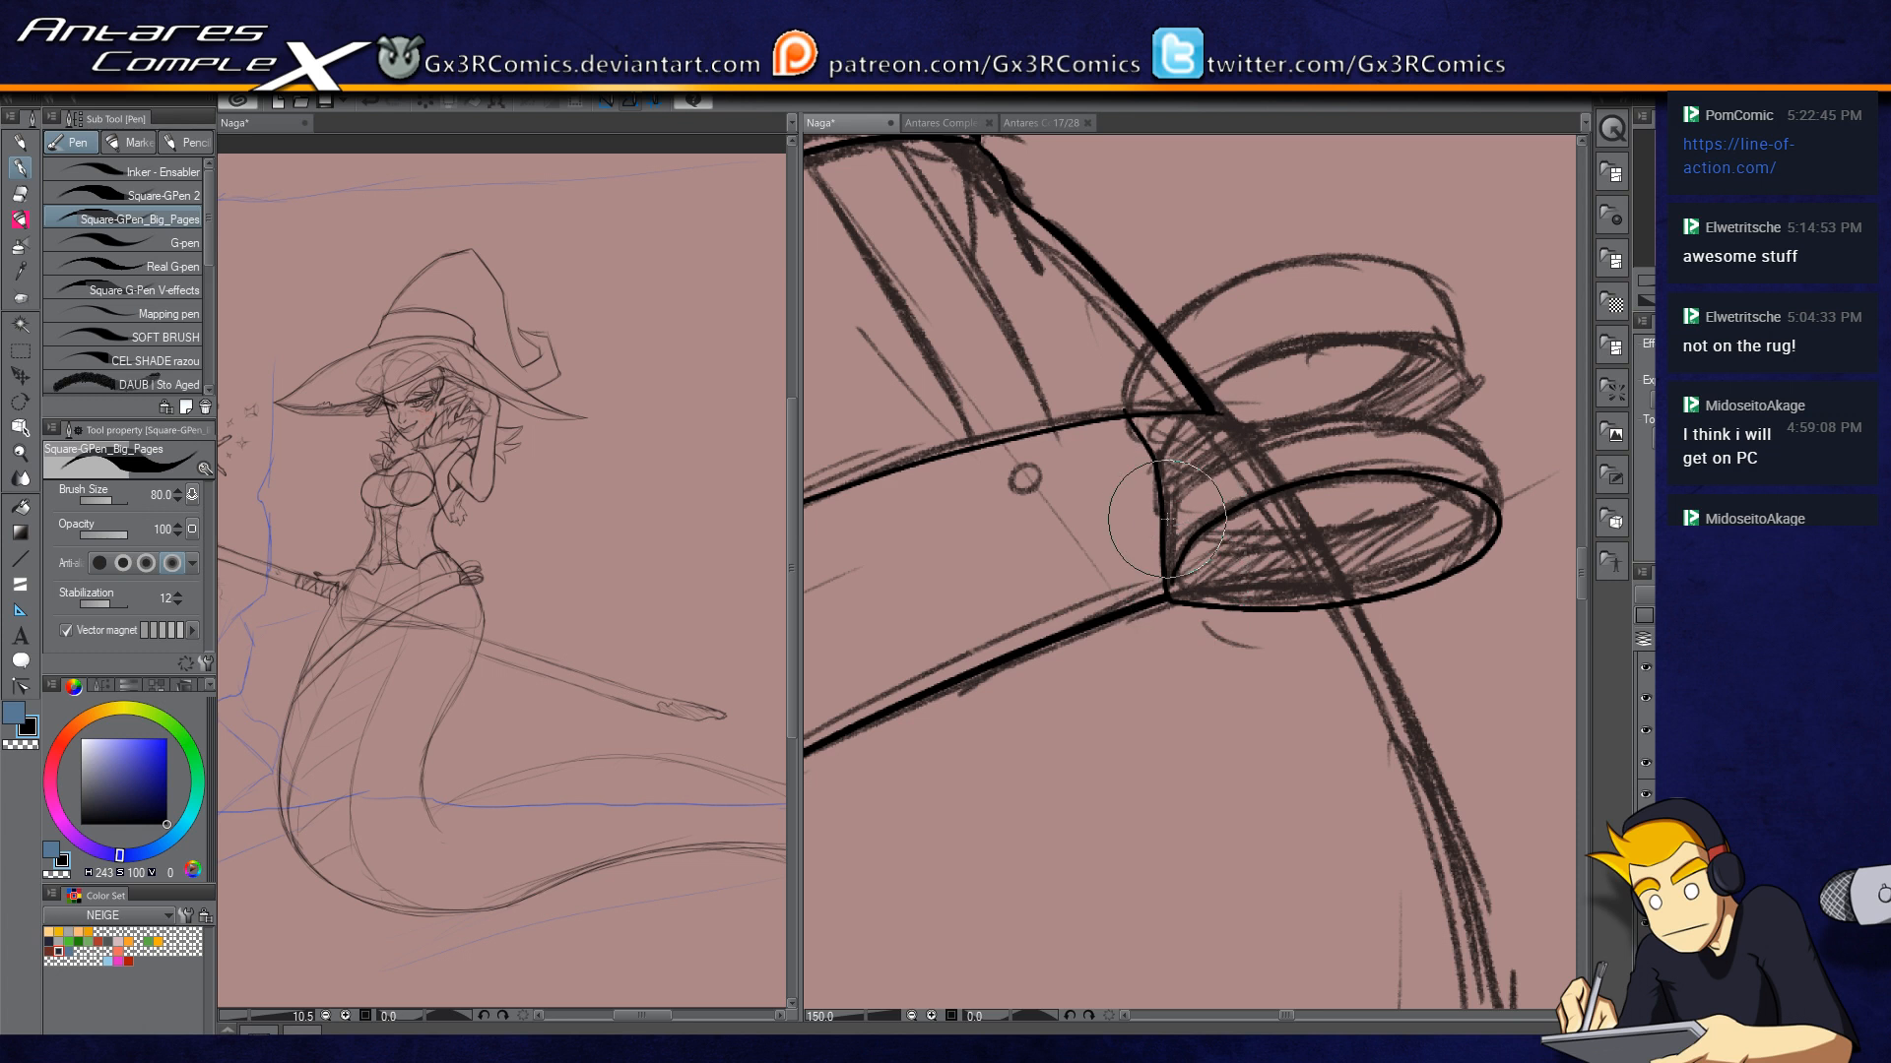
pyautogui.moveTo(1308, 412)
pyautogui.mouseDown()
pyautogui.moveTo(1482, 438)
pyautogui.moveTo(1502, 497)
pyautogui.mouseUp()
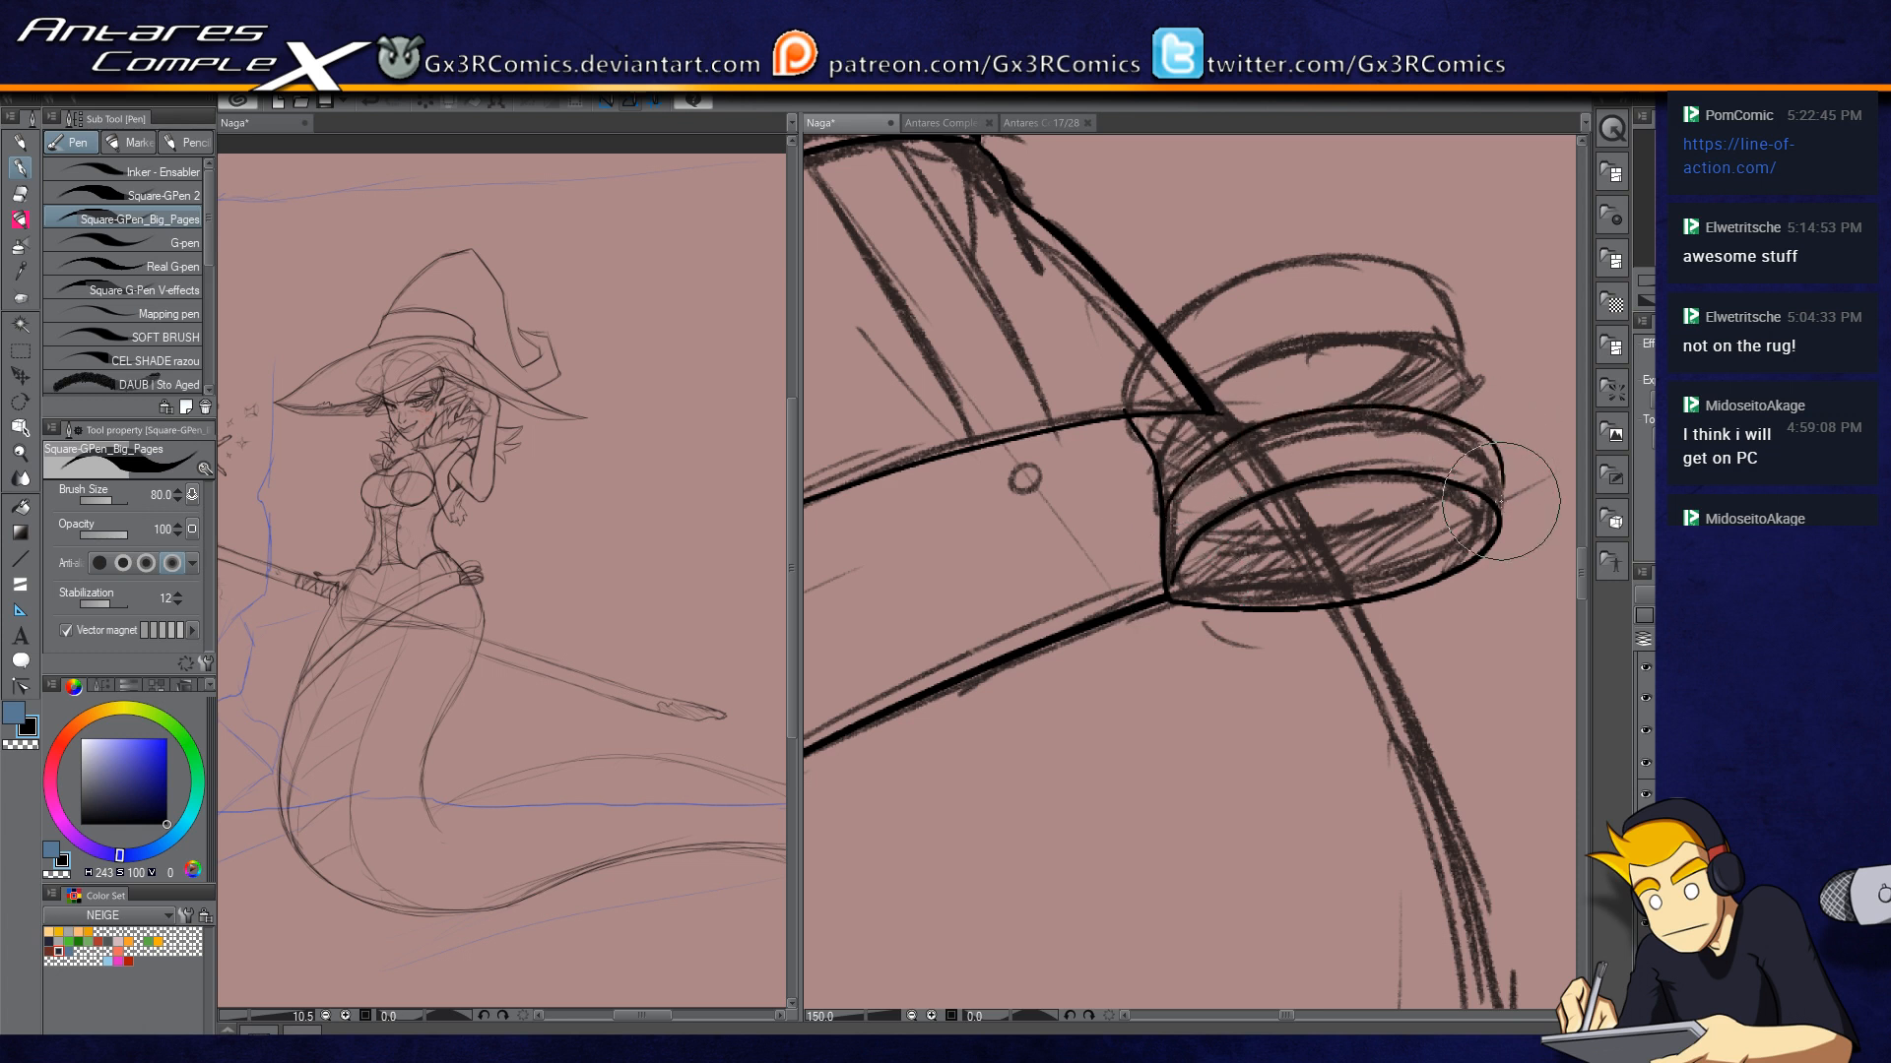
# Step: Ink the upper hip loop's outer contour and opening, trimming the belt and hip lines that overlap it with the Vector Eraser
pyautogui.moveTo(1234, 497)
pyautogui.mouseDown()
pyautogui.moveTo(1231, 571)
pyautogui.moveTo(1378, 394)
pyautogui.moveTo(1418, 509)
pyautogui.mouseUp()
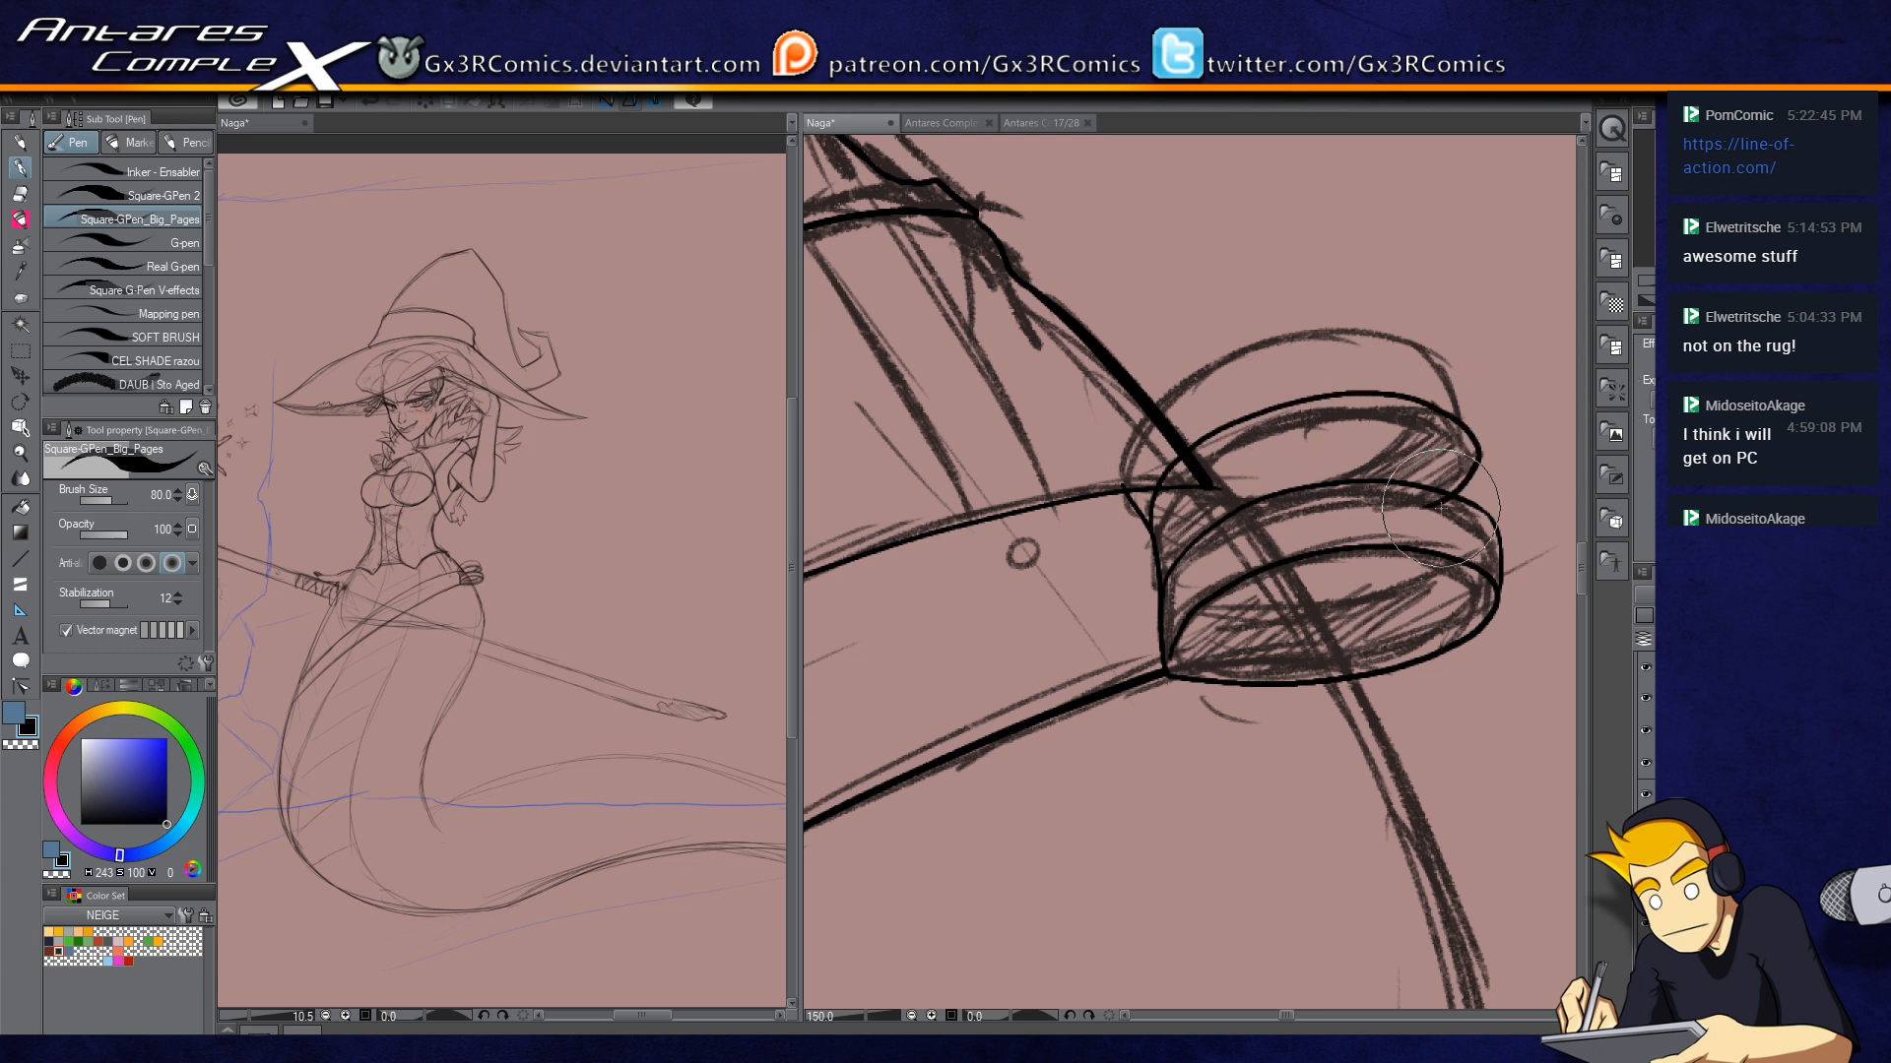
pyautogui.moveTo(1454, 373)
pyautogui.mouseDown()
pyautogui.moveTo(1285, 338)
pyautogui.moveTo(1156, 417)
pyautogui.moveTo(1139, 505)
pyautogui.moveTo(1178, 422)
pyautogui.moveTo(1157, 488)
pyautogui.moveTo(1215, 458)
pyautogui.moveTo(1194, 518)
pyautogui.moveTo(1196, 460)
pyautogui.moveTo(1139, 495)
pyautogui.mouseUp()
pyautogui.press('e')
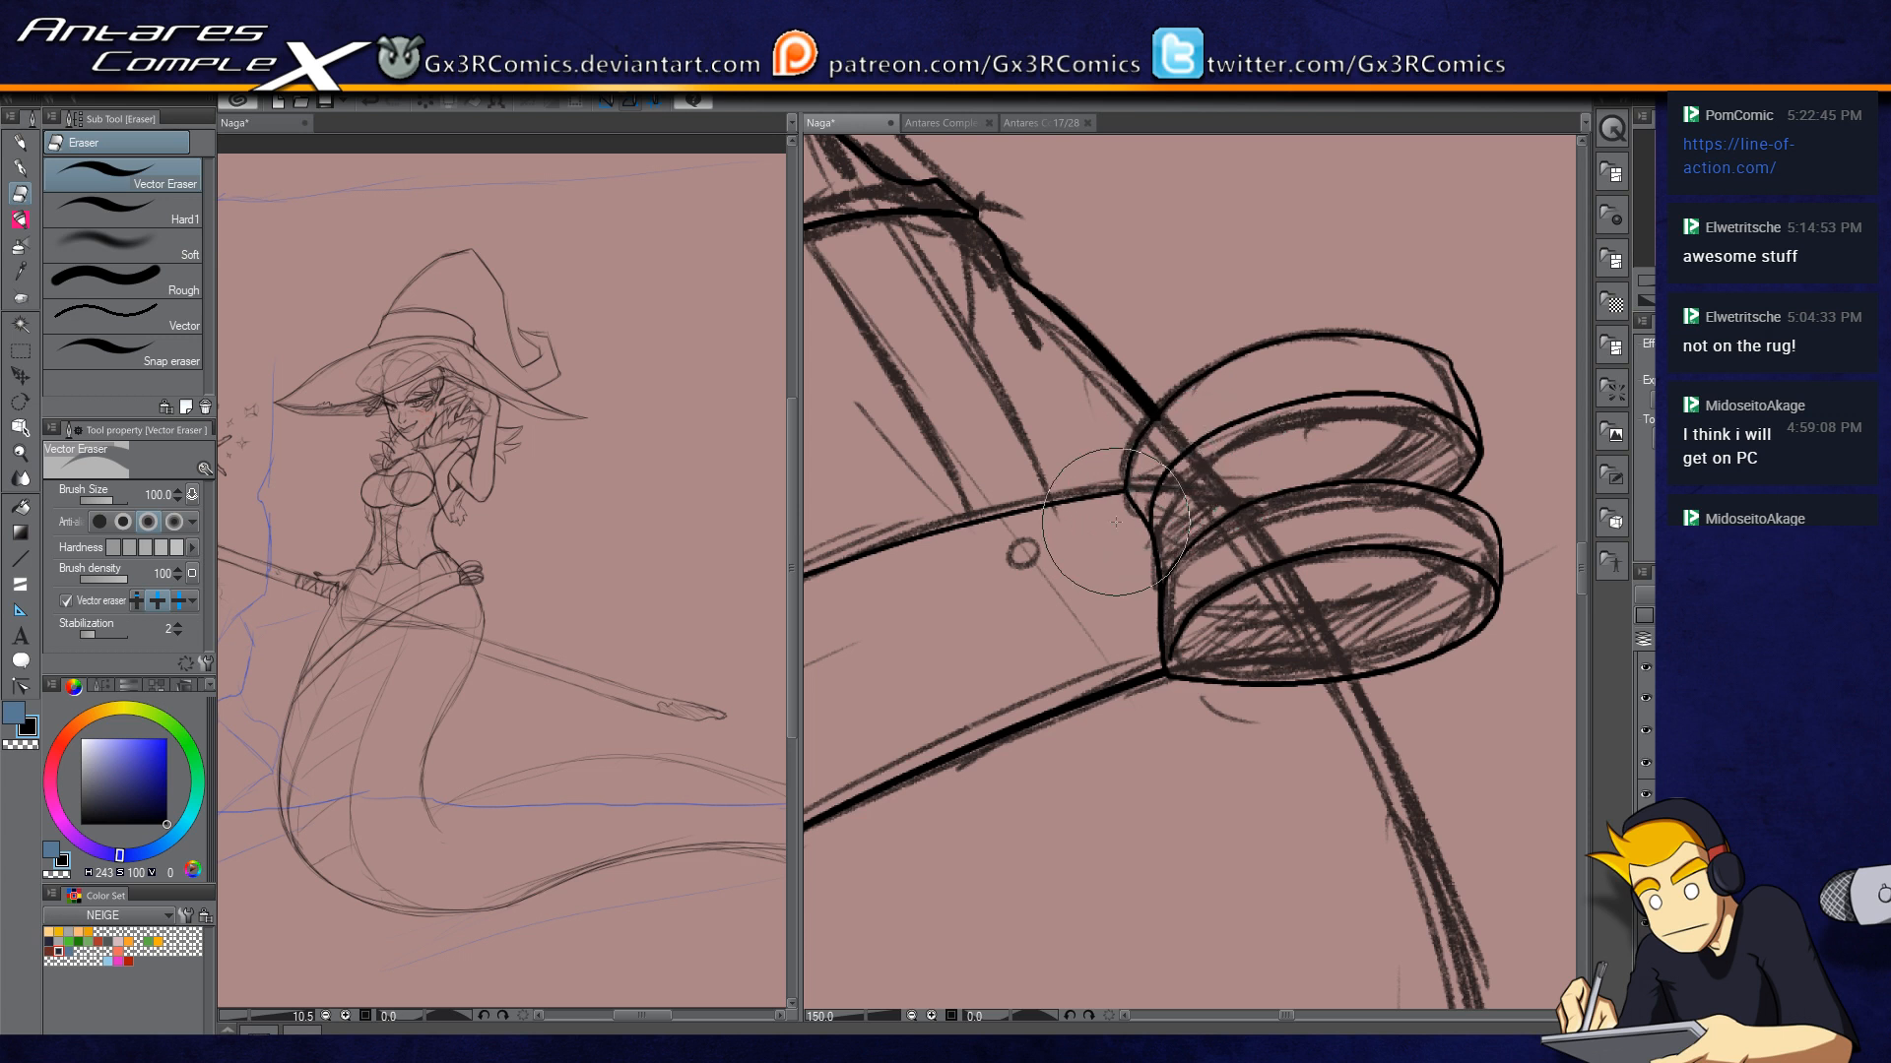
pyautogui.press('p')
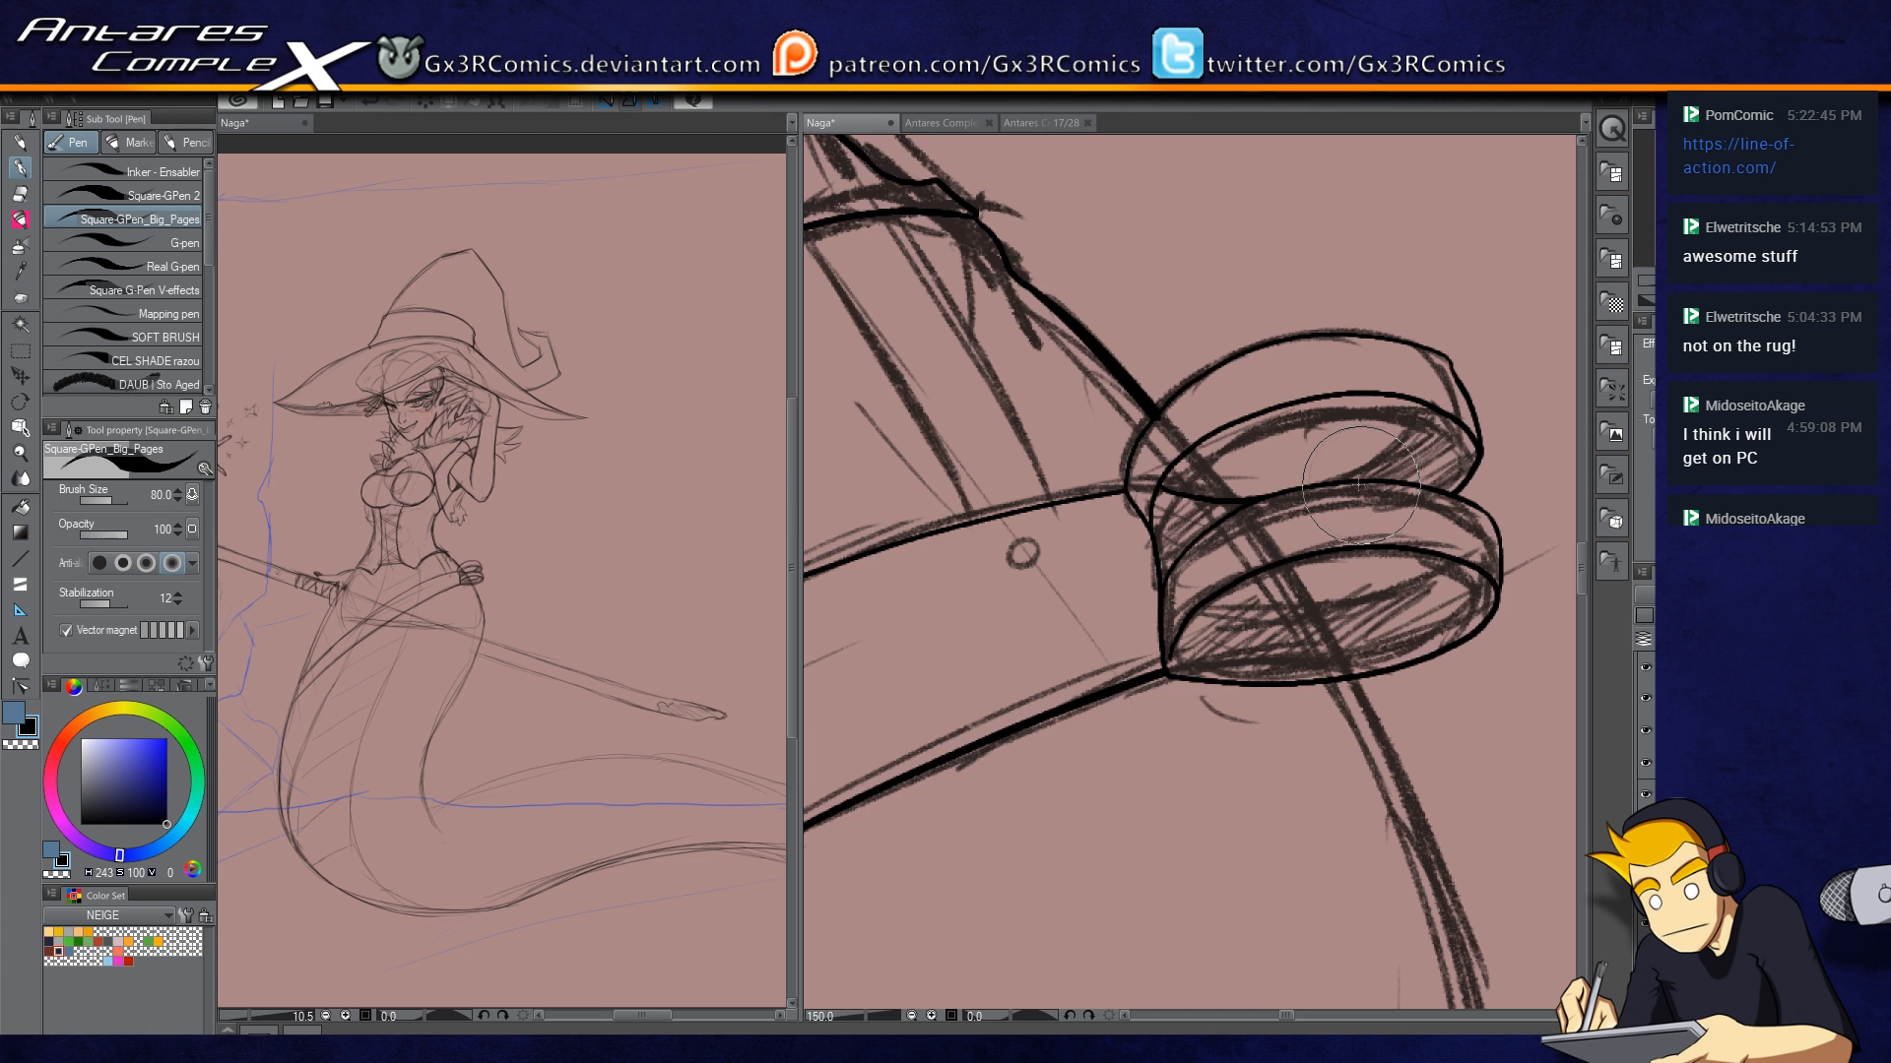
pyautogui.press('e')
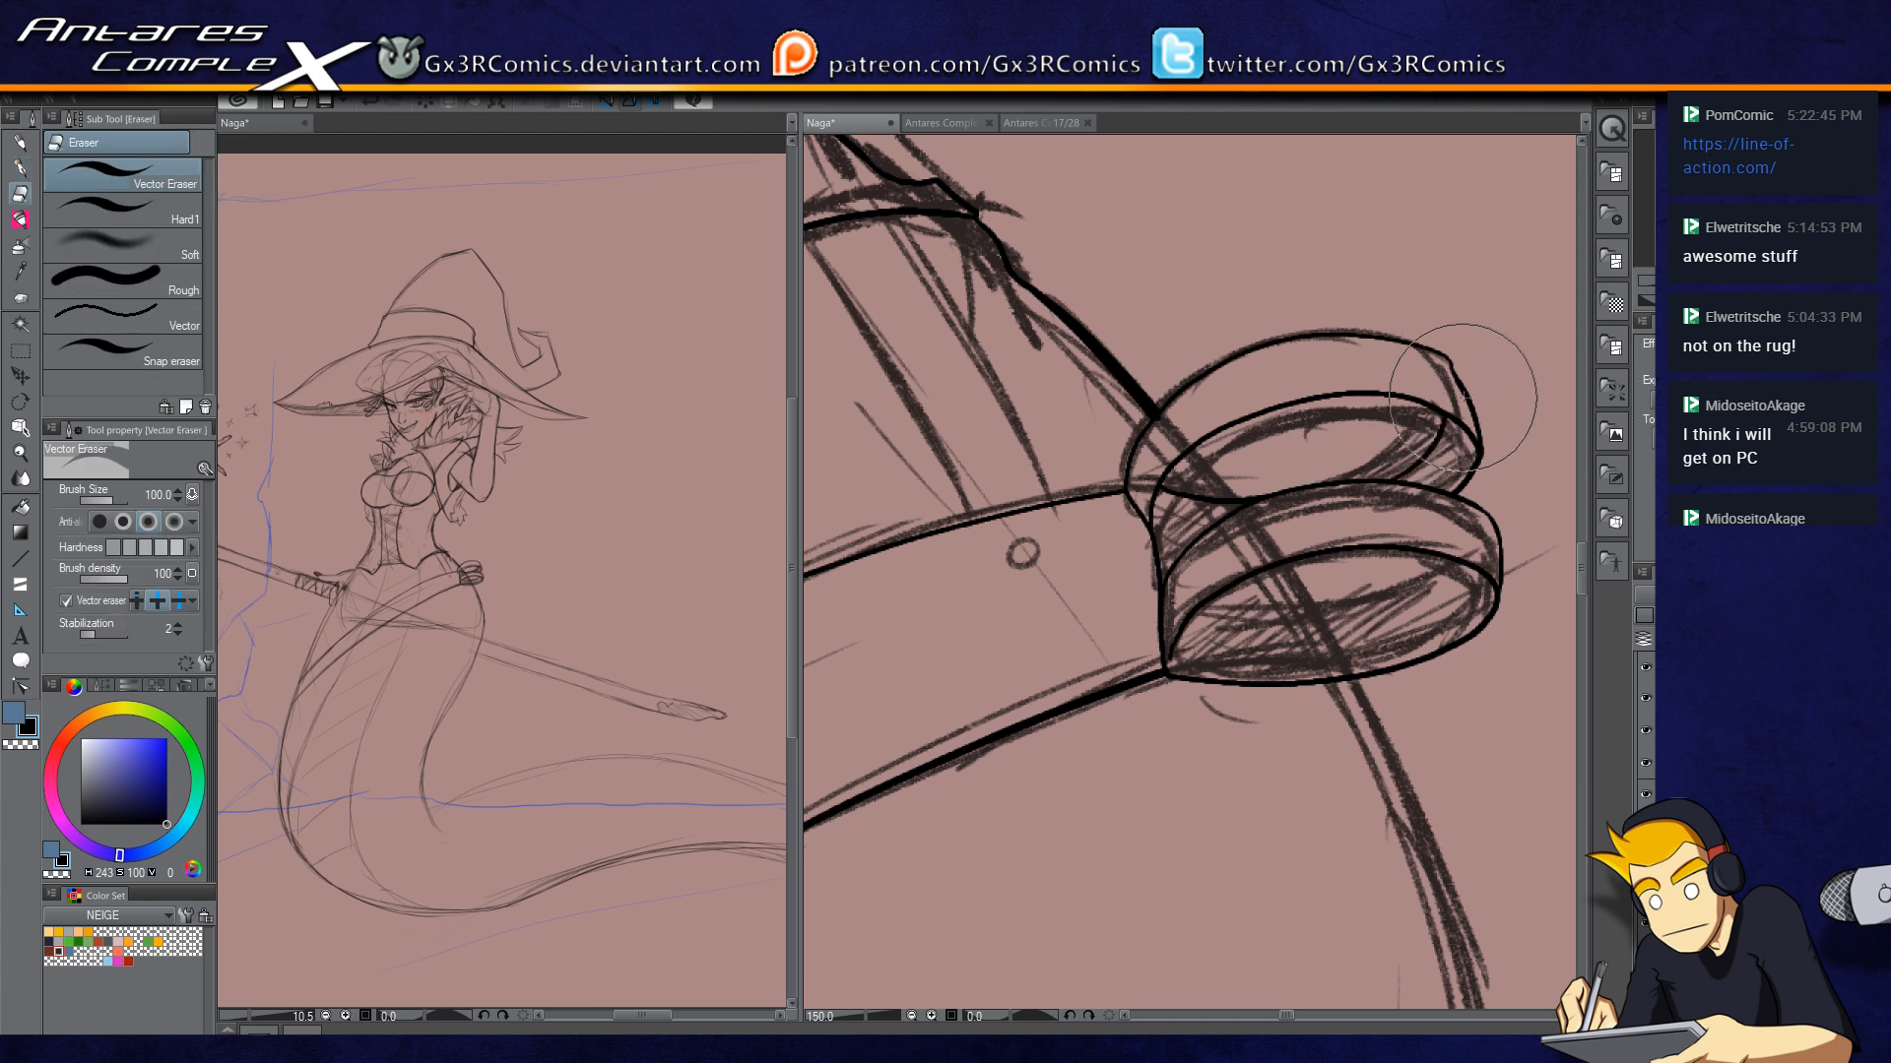
pyautogui.press('p')
# Step: Ink the inner opening of the lower hip loop, redrawing the curve to follow the sketch and cleaning its ends
pyautogui.moveTo(1200, 610)
pyautogui.mouseDown()
pyautogui.moveTo(1245, 628)
pyautogui.moveTo(1453, 575)
pyautogui.mouseUp()
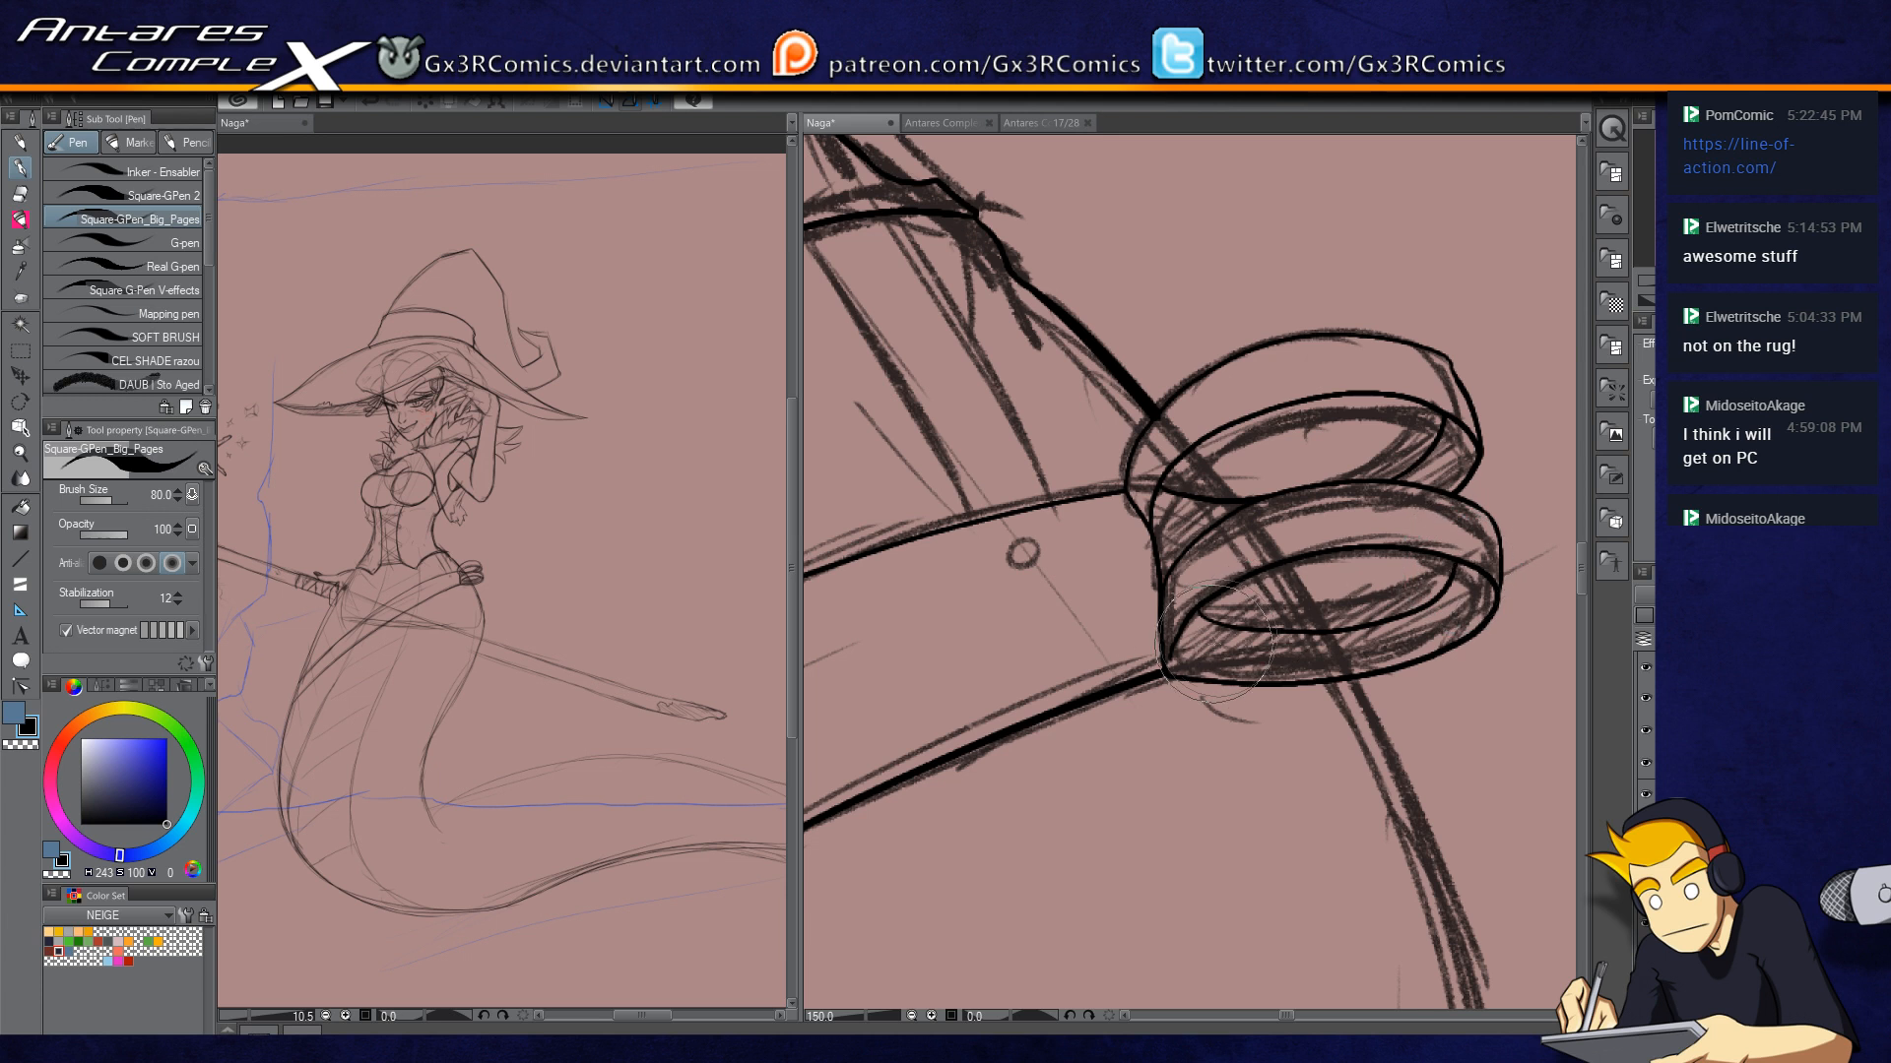
pyautogui.hotkey('ctrl', 'z')
pyautogui.moveTo(1184, 631)
pyautogui.mouseDown()
pyautogui.moveTo(1278, 627)
pyautogui.moveTo(1454, 557)
pyautogui.mouseUp()
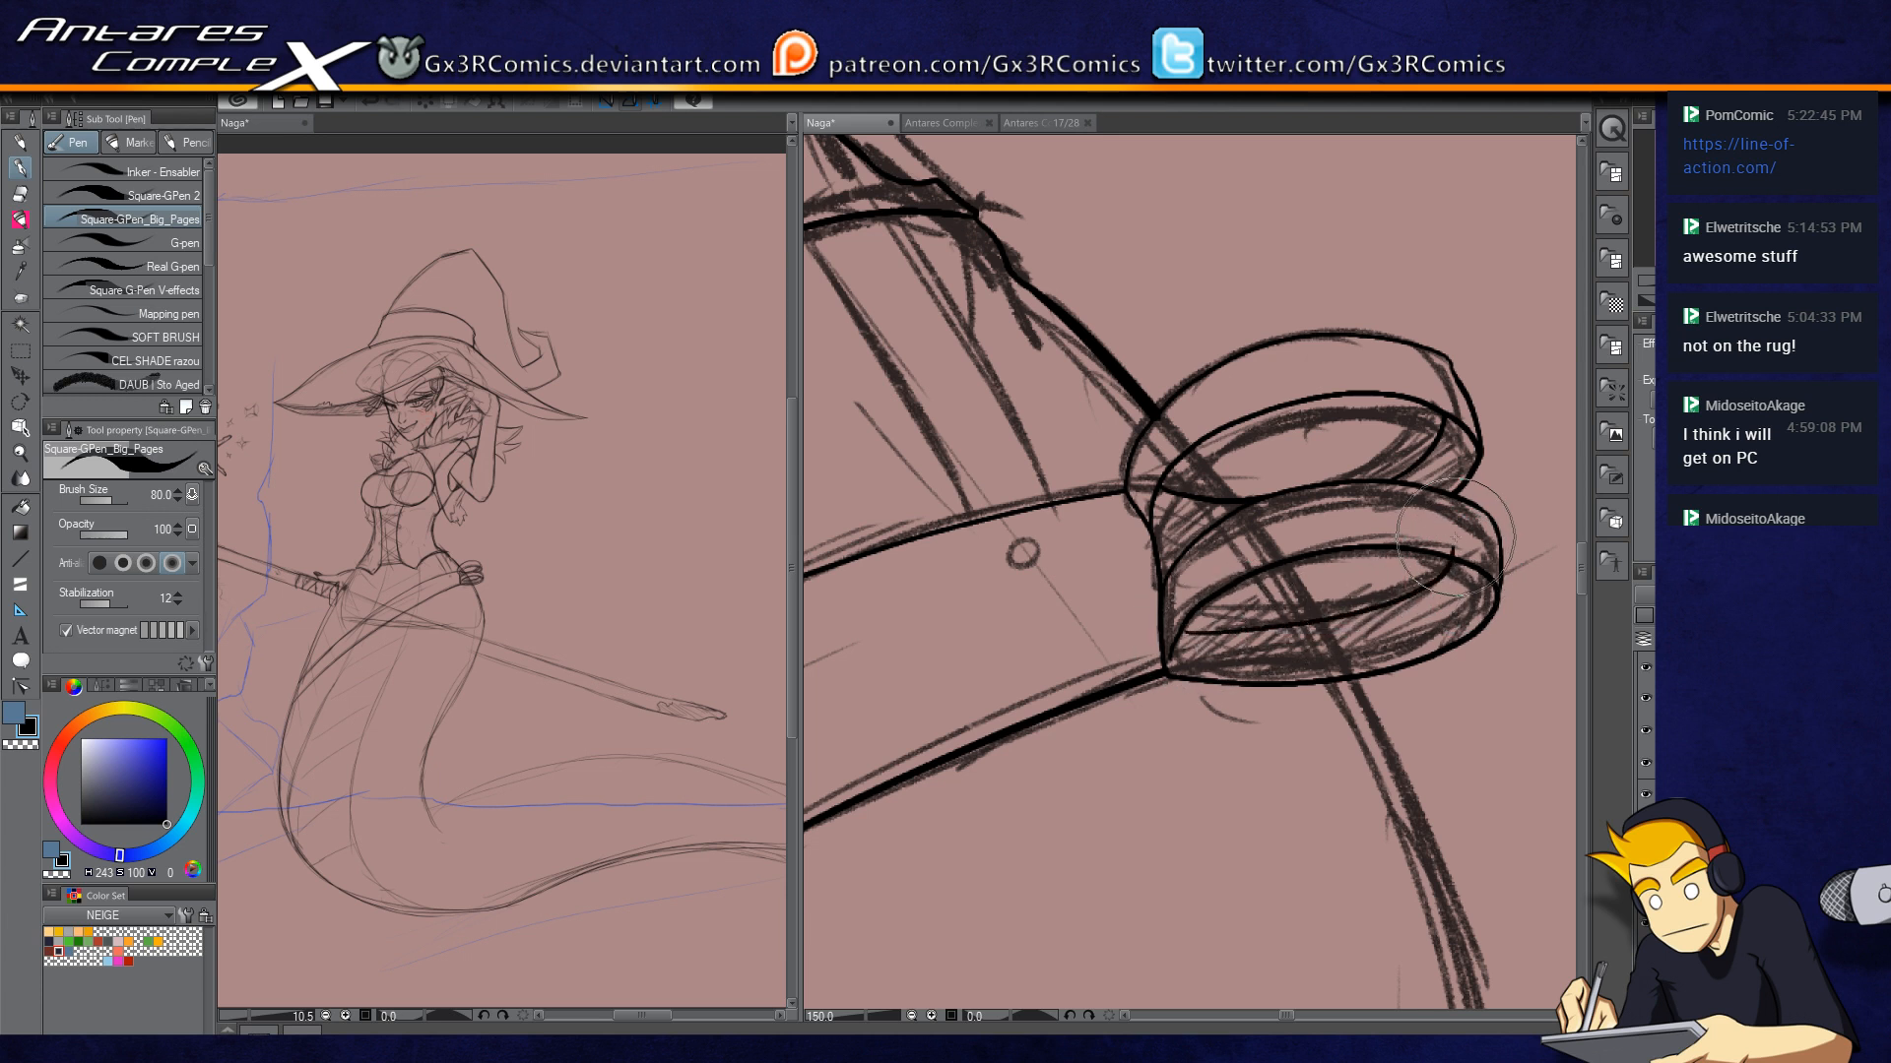
pyautogui.press('e')
pyautogui.press('p')
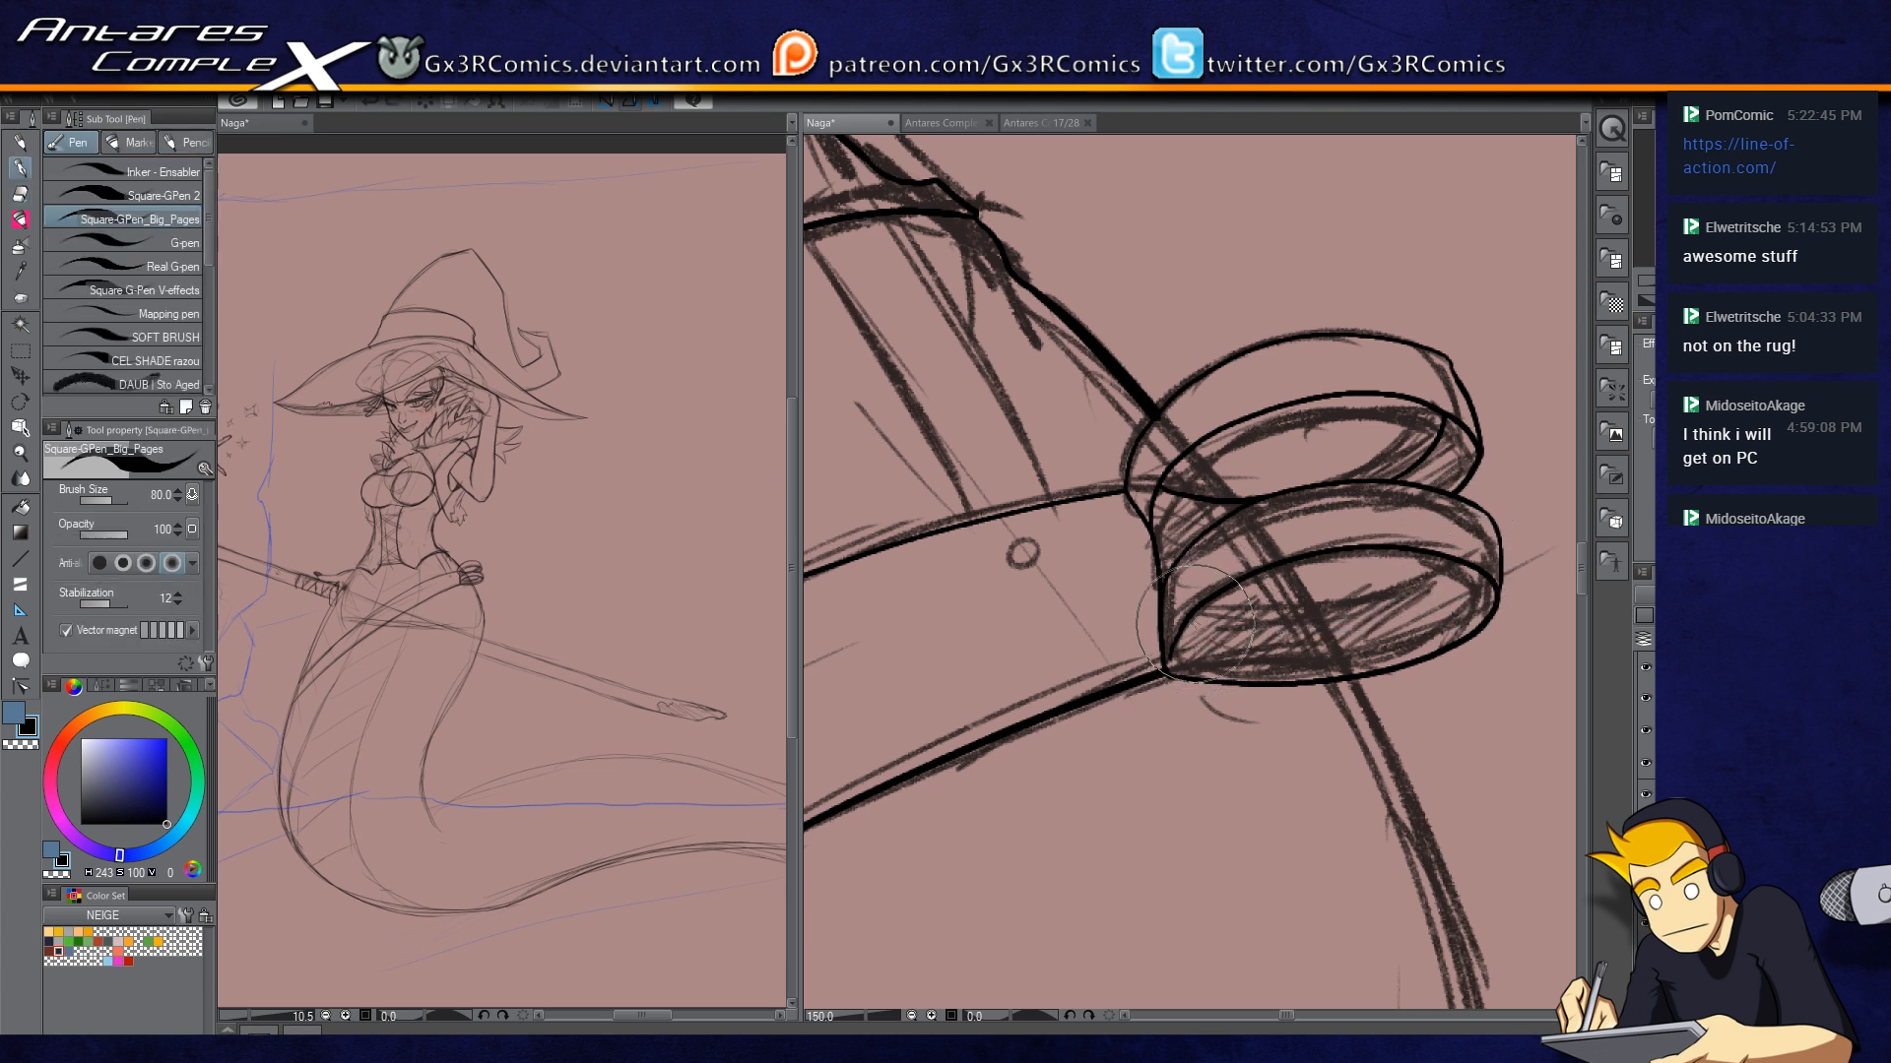
pyautogui.moveTo(1190, 617)
pyautogui.mouseDown()
pyautogui.moveTo(1379, 609)
pyautogui.moveTo(1461, 562)
pyautogui.mouseUp()
pyautogui.press('e')
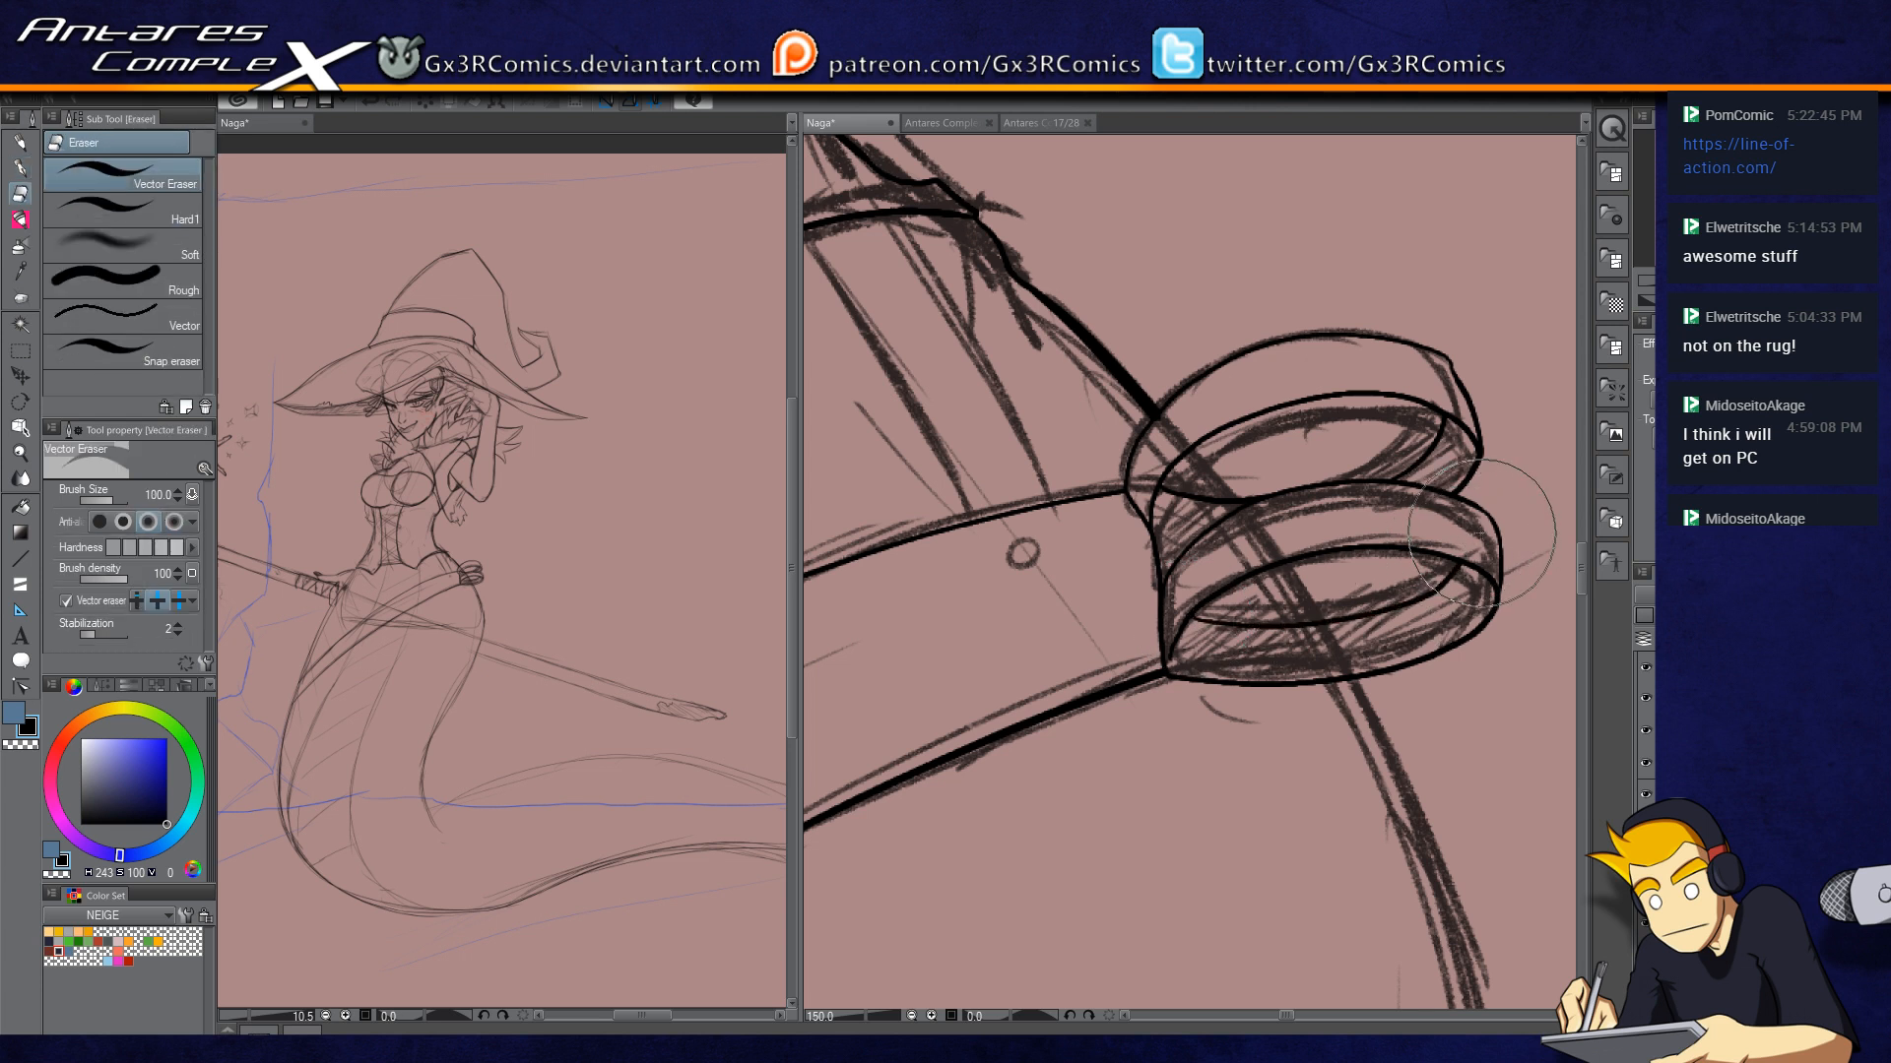
pyautogui.press('p')
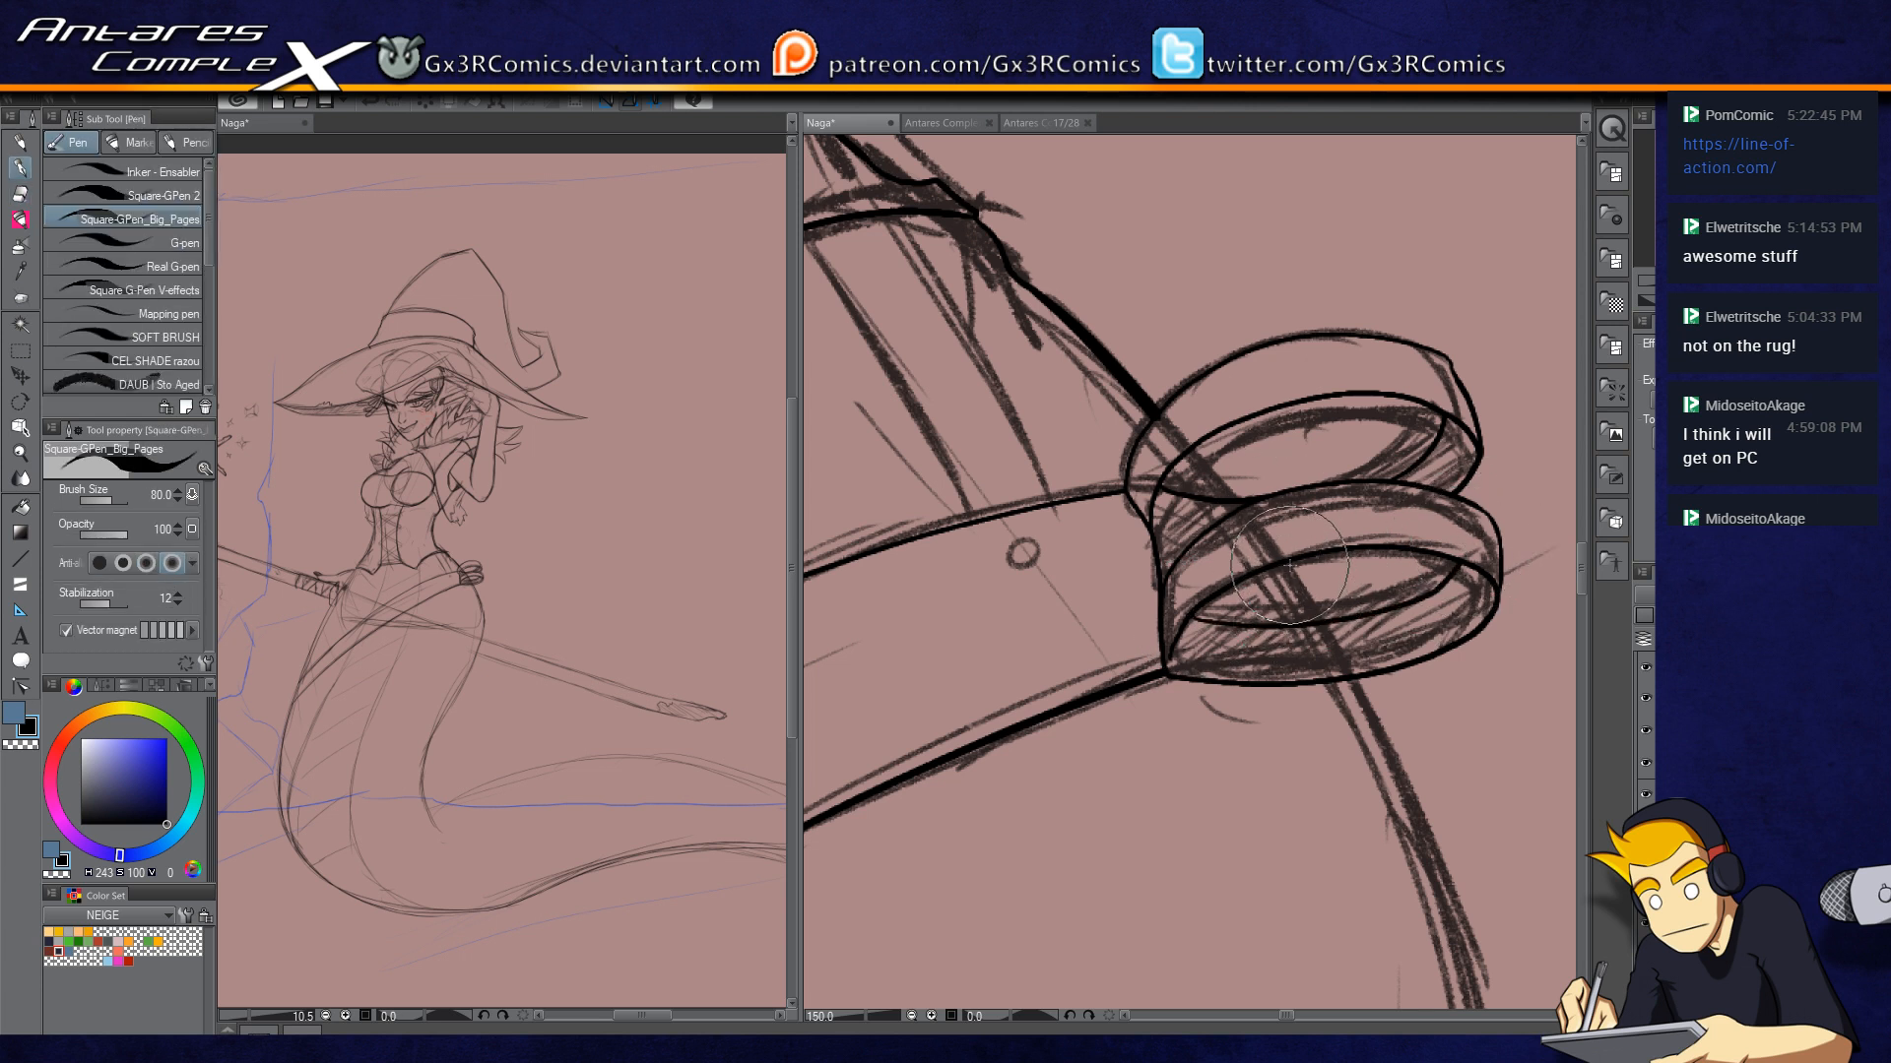
pyautogui.moveTo(1317, 610); pyautogui.dragTo(1325, 624)
pyautogui.moveTo(1189, 448); pyautogui.dragTo(1248, 502)
# Step: Ink the tail's inner contour from beneath the hip loops down past the staff, redoing the first stroke
pyautogui.moveTo(1387, 673)
pyautogui.mouseDown()
pyautogui.moveTo(1225, 411)
pyautogui.moveTo(1195, 335)
pyautogui.mouseUp()
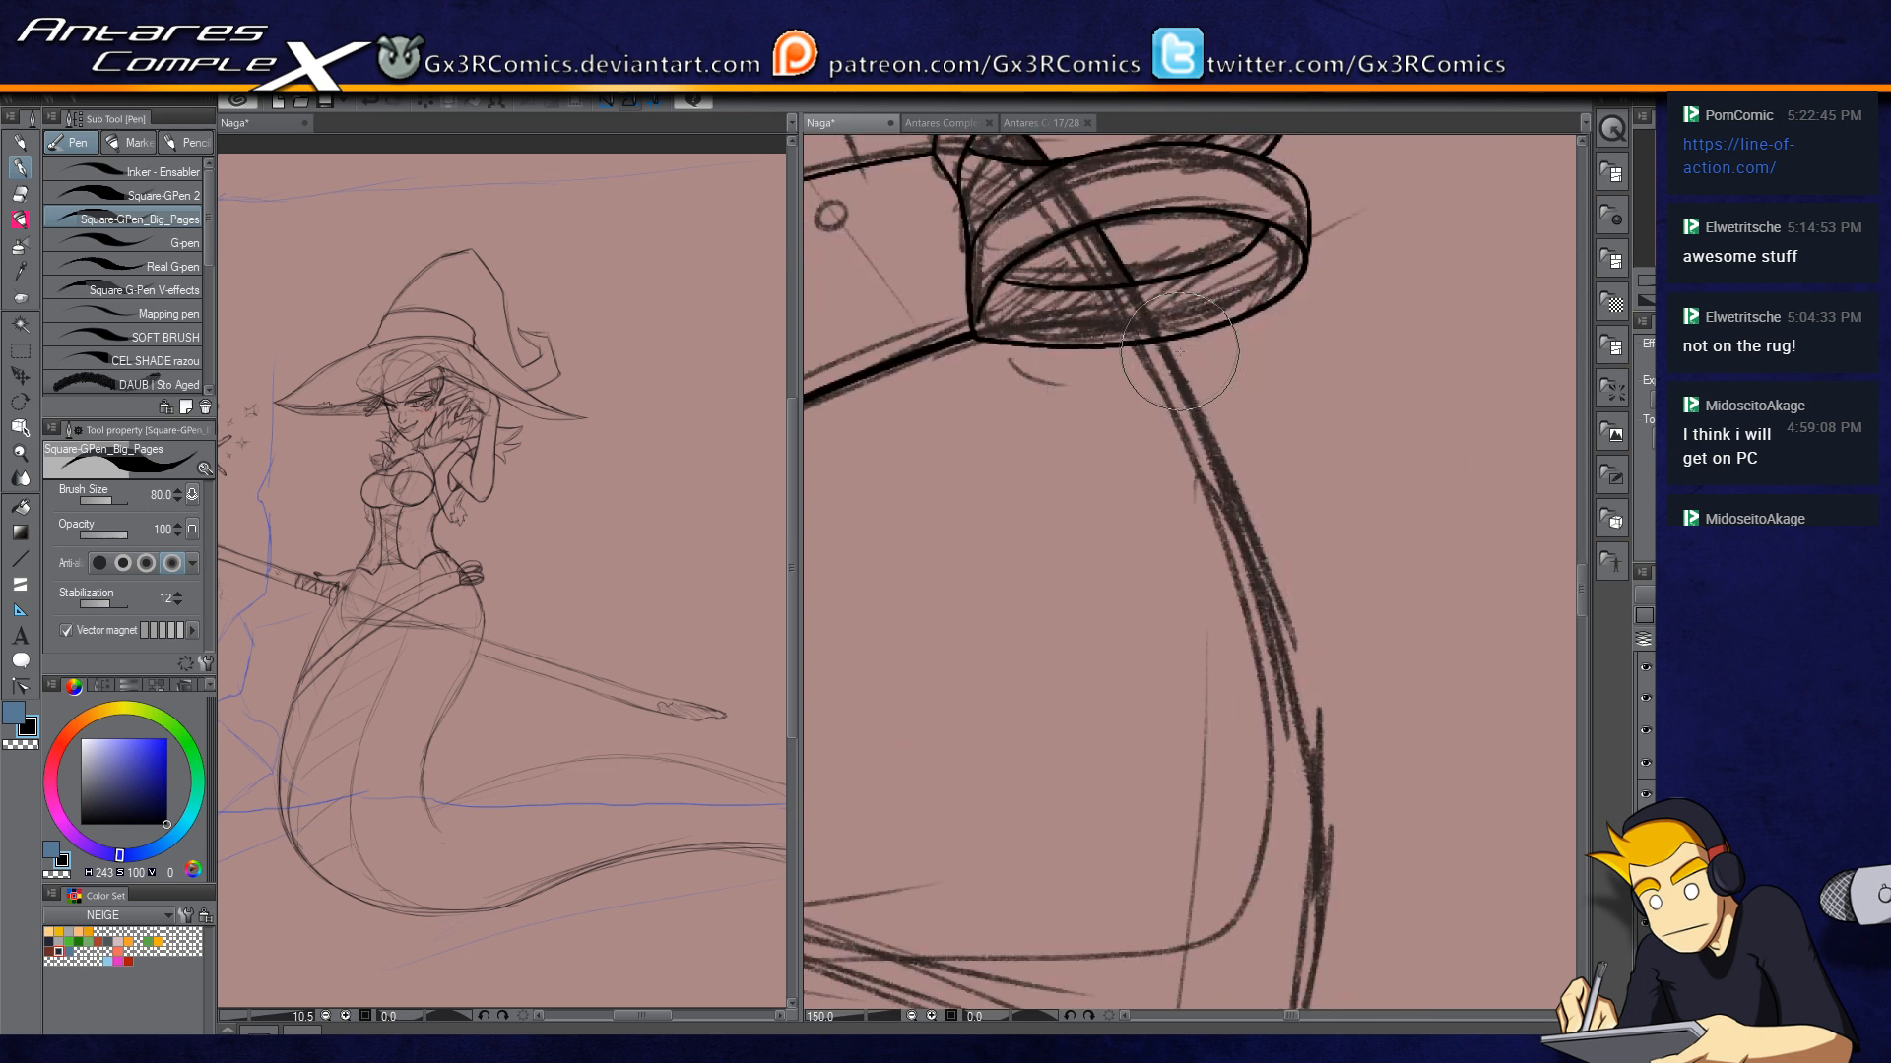
pyautogui.scroll(-2, 1190, 350)
pyautogui.moveTo(1203, 409)
pyautogui.mouseDown()
pyautogui.moveTo(1253, 598)
pyautogui.moveTo(1253, 738)
pyautogui.mouseUp()
pyautogui.hotkey('ctrl', 'z')
pyautogui.moveTo(1165, 344)
pyautogui.mouseDown()
pyautogui.moveTo(1233, 490)
pyautogui.moveTo(1259, 789)
pyautogui.moveTo(1274, 308)
pyautogui.moveTo(1177, 646)
pyautogui.moveTo(994, 970)
pyautogui.mouseUp()
# Step: Continue the tail's inner contour downward along the sketch to the hooked end at the bend
pyautogui.moveTo(1089, 802); pyautogui.dragTo(1339, 315)
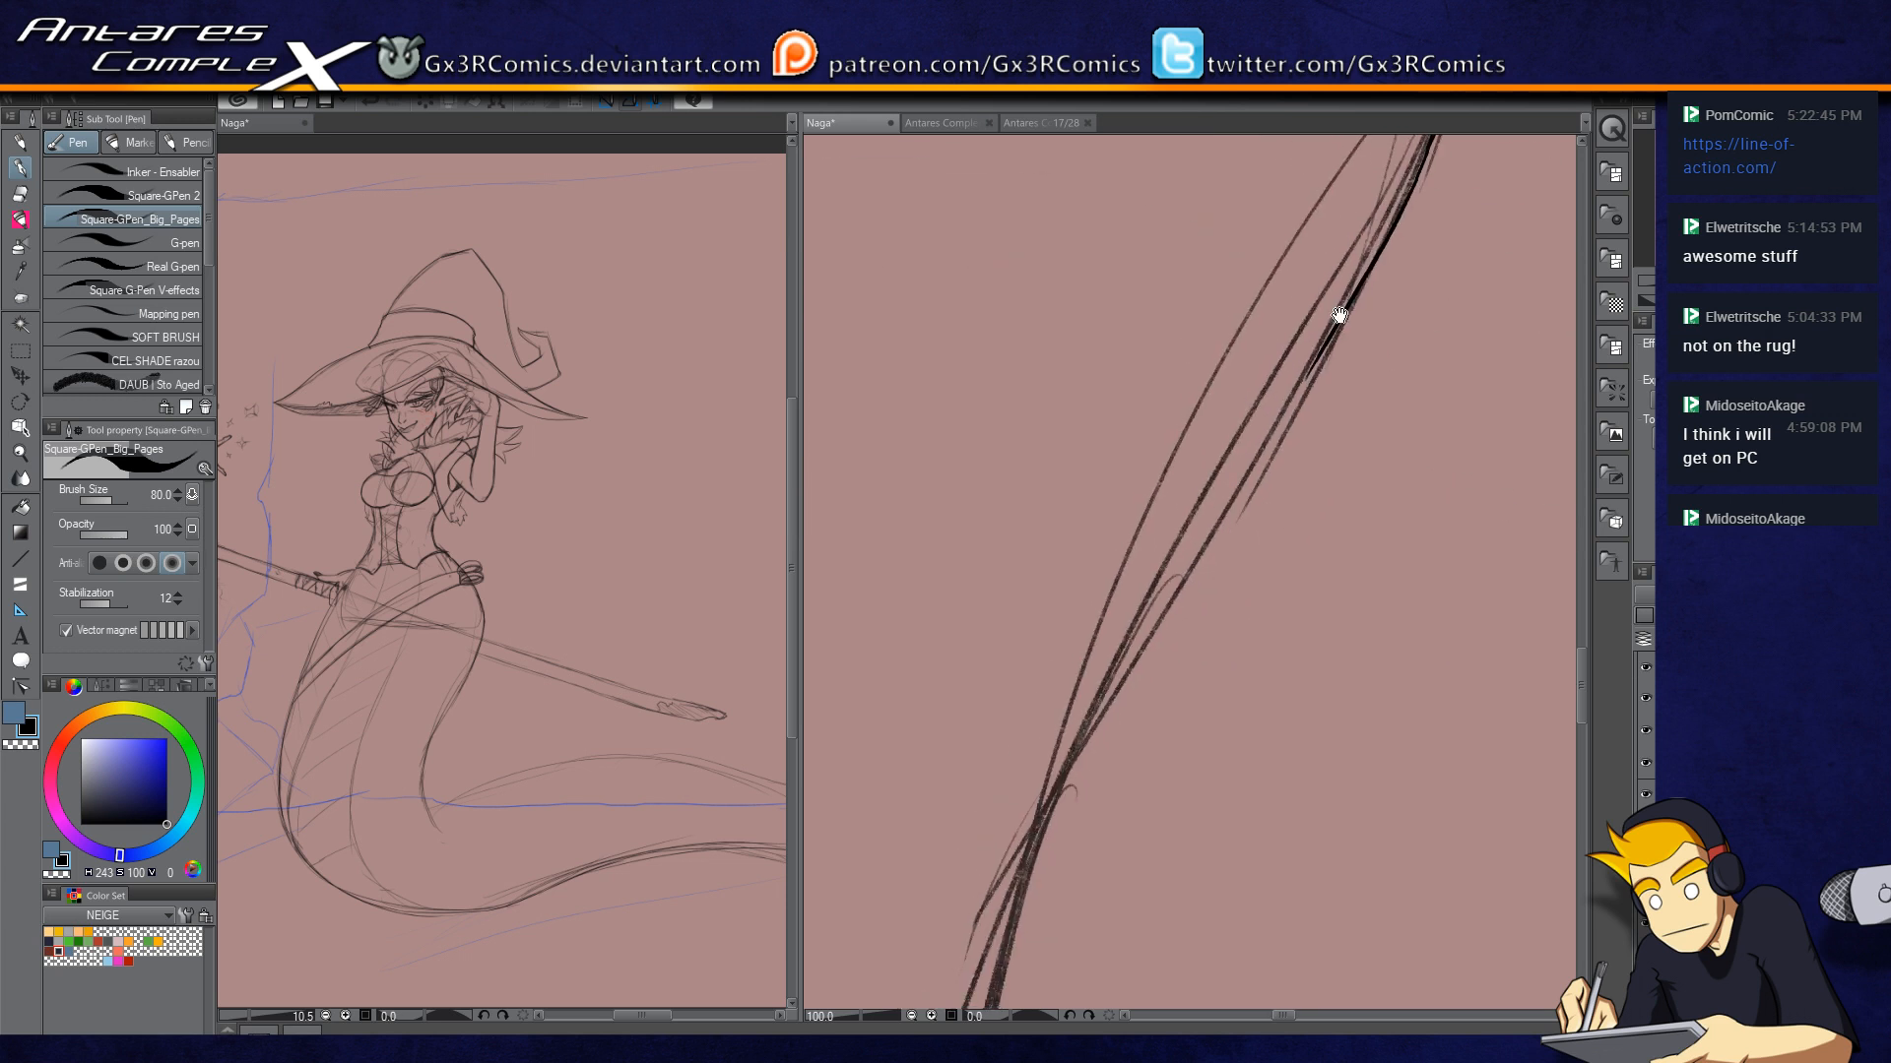
pyautogui.moveTo(1263, 456); pyautogui.dragTo(1014, 945)
pyautogui.moveTo(1063, 853)
pyautogui.mouseDown()
pyautogui.moveTo(1131, 500)
pyautogui.moveTo(1152, 945)
pyautogui.mouseUp()
pyautogui.moveTo(1112, 874)
pyautogui.mouseDown()
pyautogui.moveTo(1019, 431)
pyautogui.moveTo(1131, 696)
pyautogui.moveTo(1195, 756)
pyautogui.mouseUp()
pyautogui.scroll(-3, 1081, 653)
pyautogui.moveTo(1293, 844); pyautogui.dragTo(1083, 672)
pyautogui.moveTo(1400, 678)
pyautogui.mouseDown()
pyautogui.moveTo(1008, 705)
pyautogui.moveTo(1389, 751)
pyautogui.mouseUp()
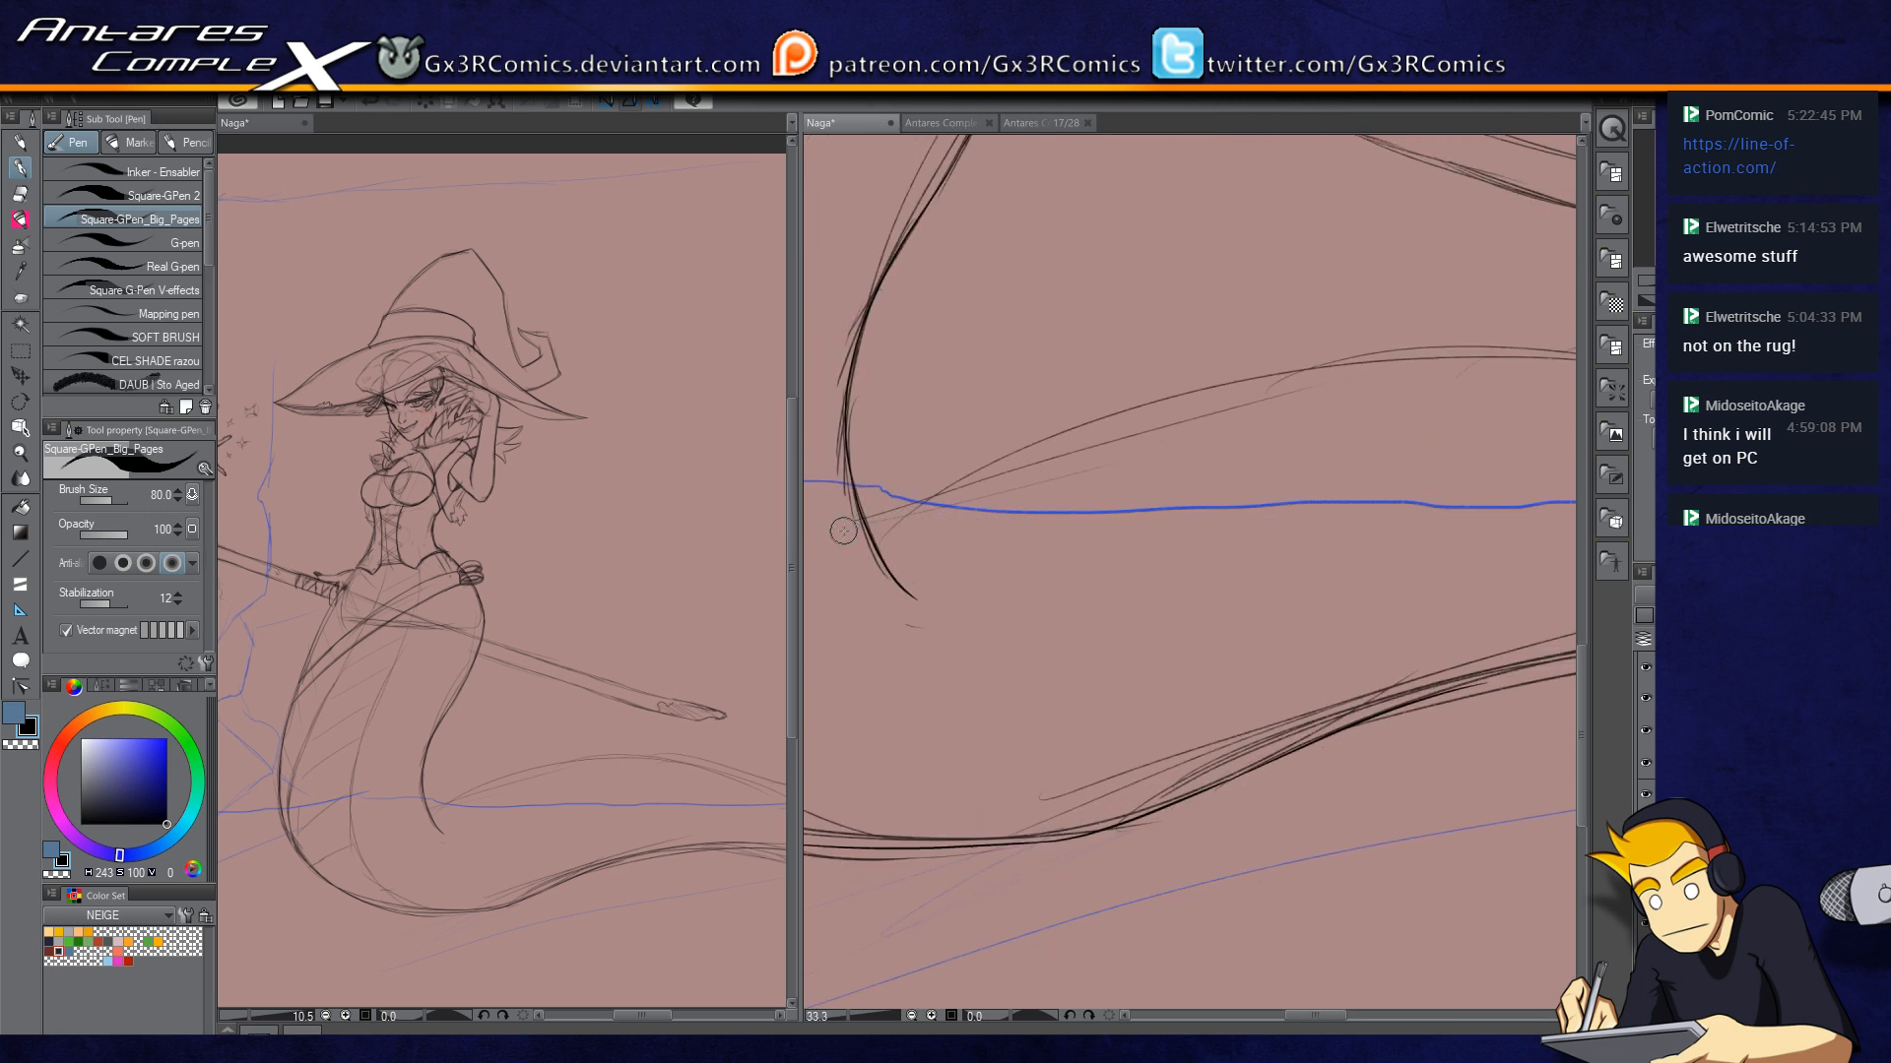
# Step: Ink the upper contour of the tail's horizontal stretch from the bend outward, redrawing the stroke and trimming its start
pyautogui.moveTo(985, 492); pyautogui.dragTo(1519, 372)
pyautogui.press('e')
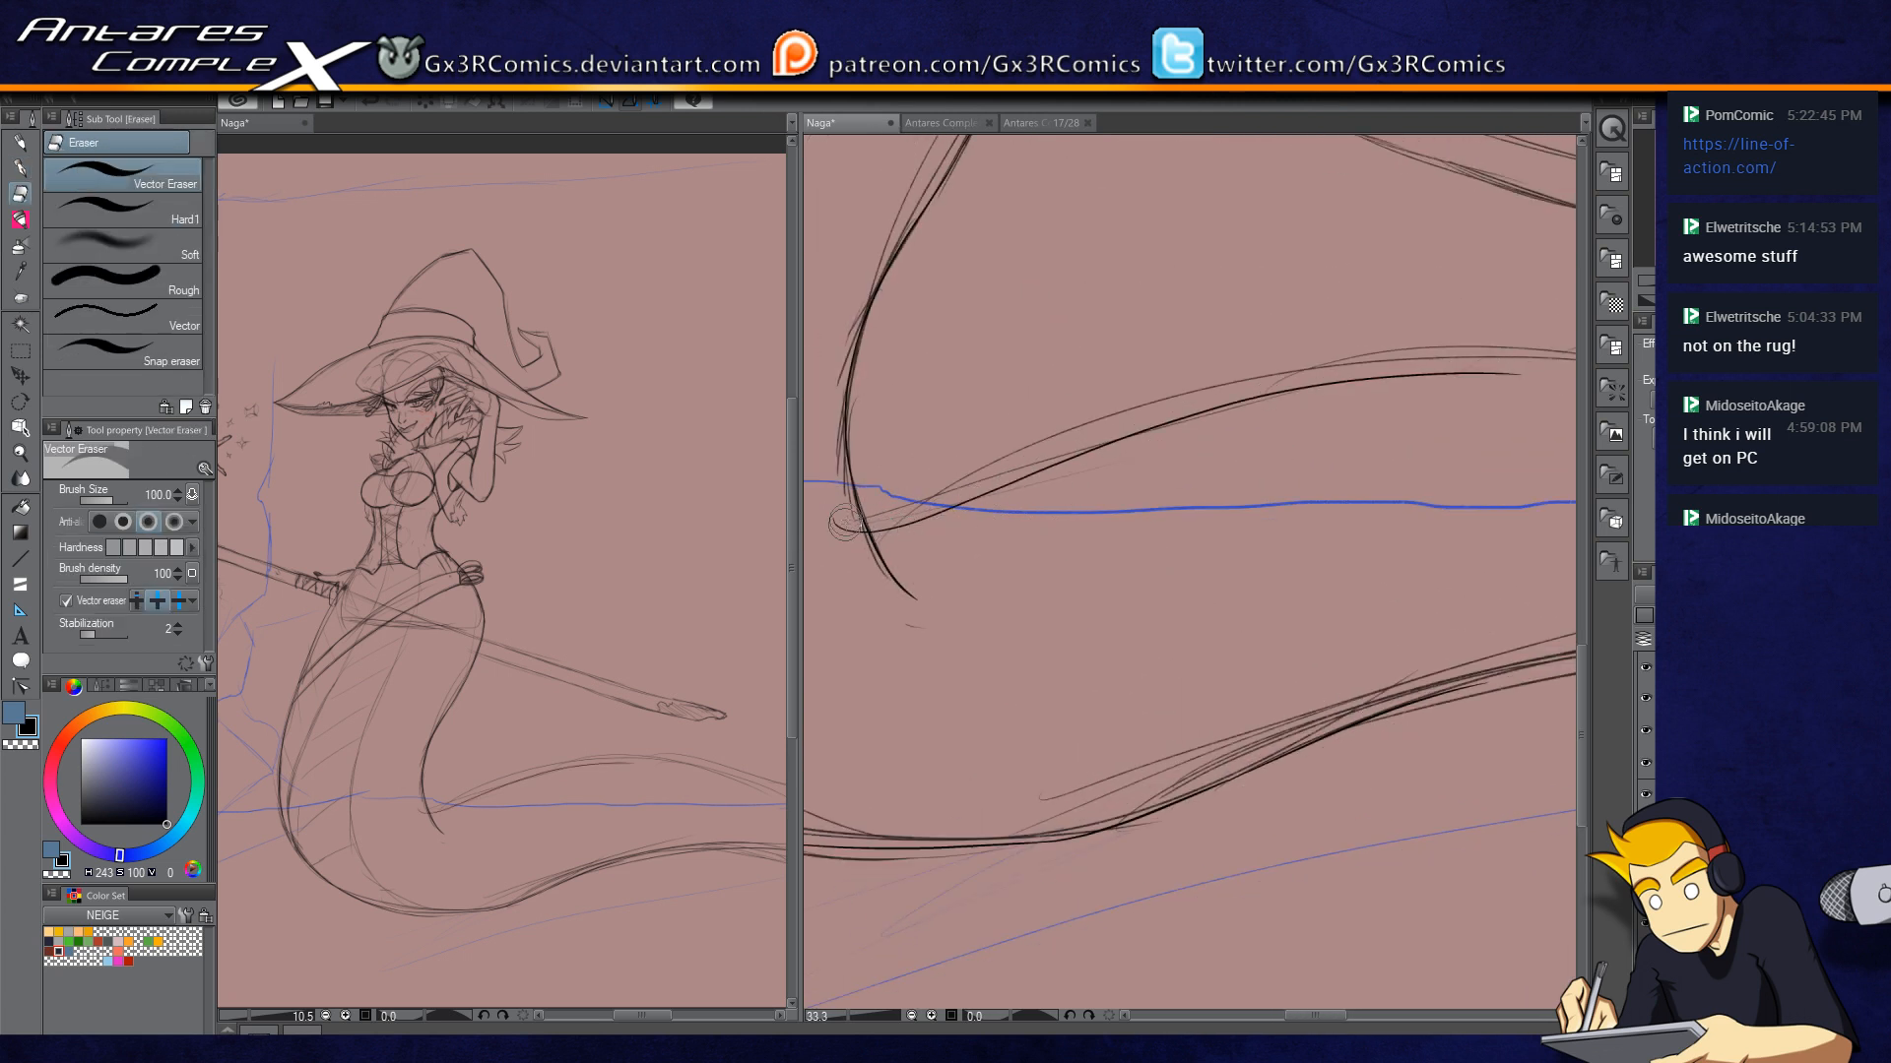
pyautogui.press('p')
pyautogui.moveTo(1426, 527)
pyautogui.mouseDown()
pyautogui.moveTo(1012, 569)
pyautogui.moveTo(1414, 570)
pyautogui.mouseUp()
pyautogui.hotkey('ctrl', 'z')
pyautogui.moveTo(946, 538)
pyautogui.mouseDown()
pyautogui.moveTo(1293, 415)
pyautogui.moveTo(1603, 397)
pyautogui.mouseUp()
pyautogui.press('e')
pyautogui.moveTo(825, 547); pyautogui.dragTo(837, 571)
pyautogui.press('p')
# Step: Extend the tail's upper contour over the crest below the staff's tip, replacing the first attempt
pyautogui.moveTo(1406, 597); pyautogui.dragTo(789, 573)
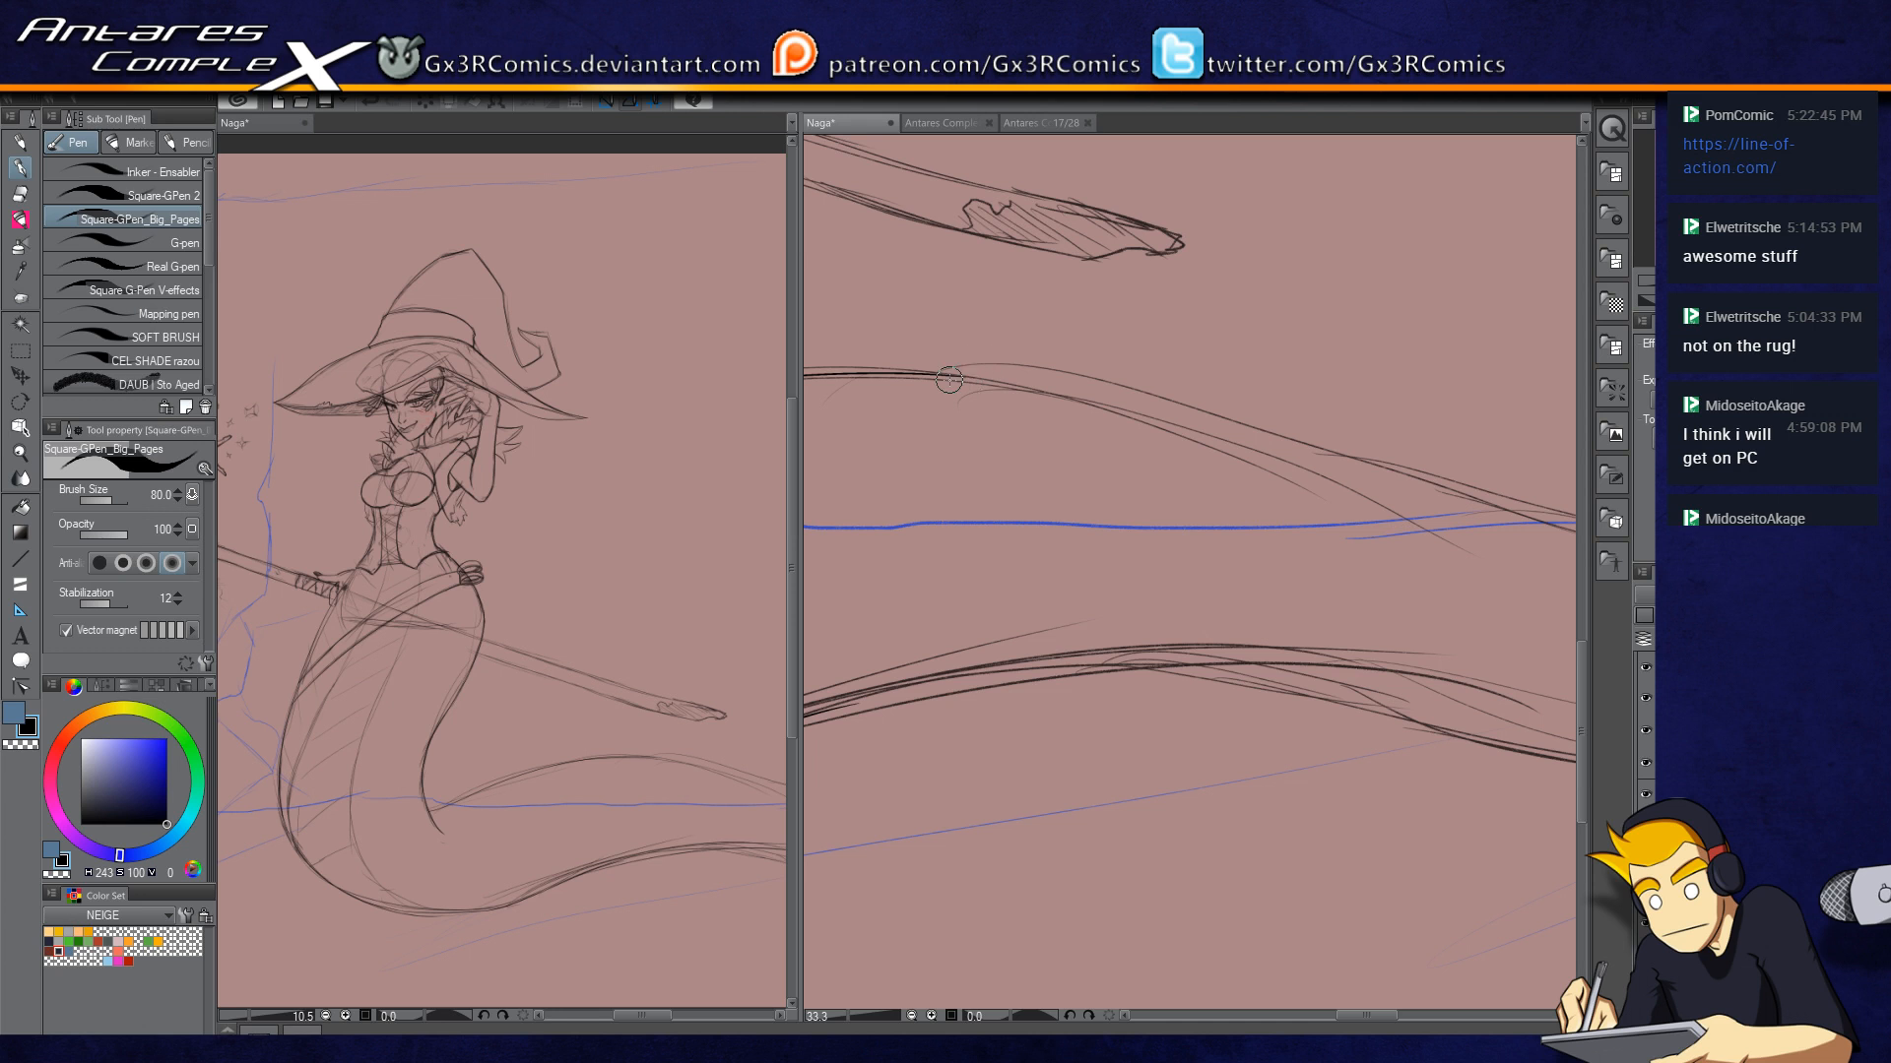
pyautogui.scroll(2, 978, 375)
pyautogui.moveTo(895, 370); pyautogui.dragTo(1324, 439)
pyautogui.hotkey('ctrl', 'z')
pyautogui.moveTo(889, 370)
pyautogui.mouseDown()
pyautogui.moveTo(1215, 412)
pyautogui.moveTo(1390, 477)
pyautogui.moveTo(887, 364)
pyautogui.mouseUp()
pyautogui.scroll(-3, 952, 607)
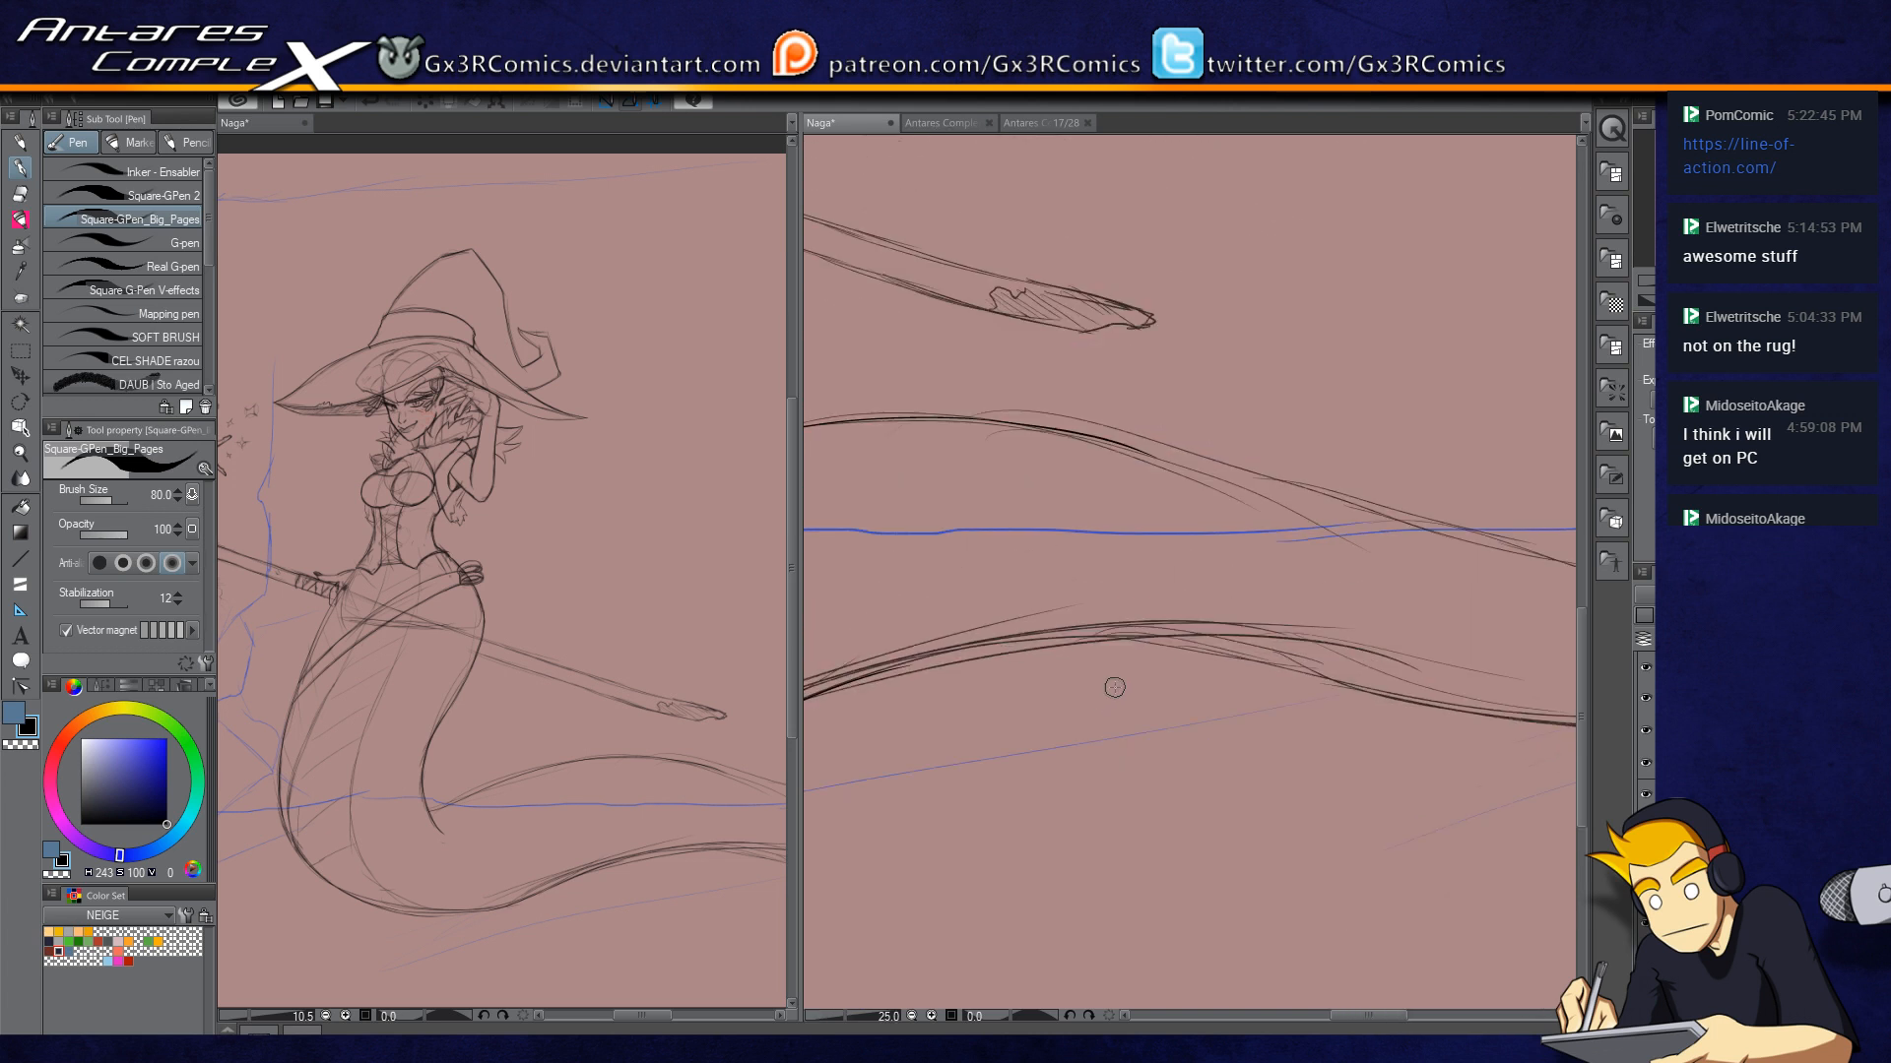
# Step: Ink the ragged lower edge of the torn cloth between the waist and the hanging fringe, redoing the first stroke
pyautogui.moveTo(1020, 460); pyautogui.dragTo(1297, 688)
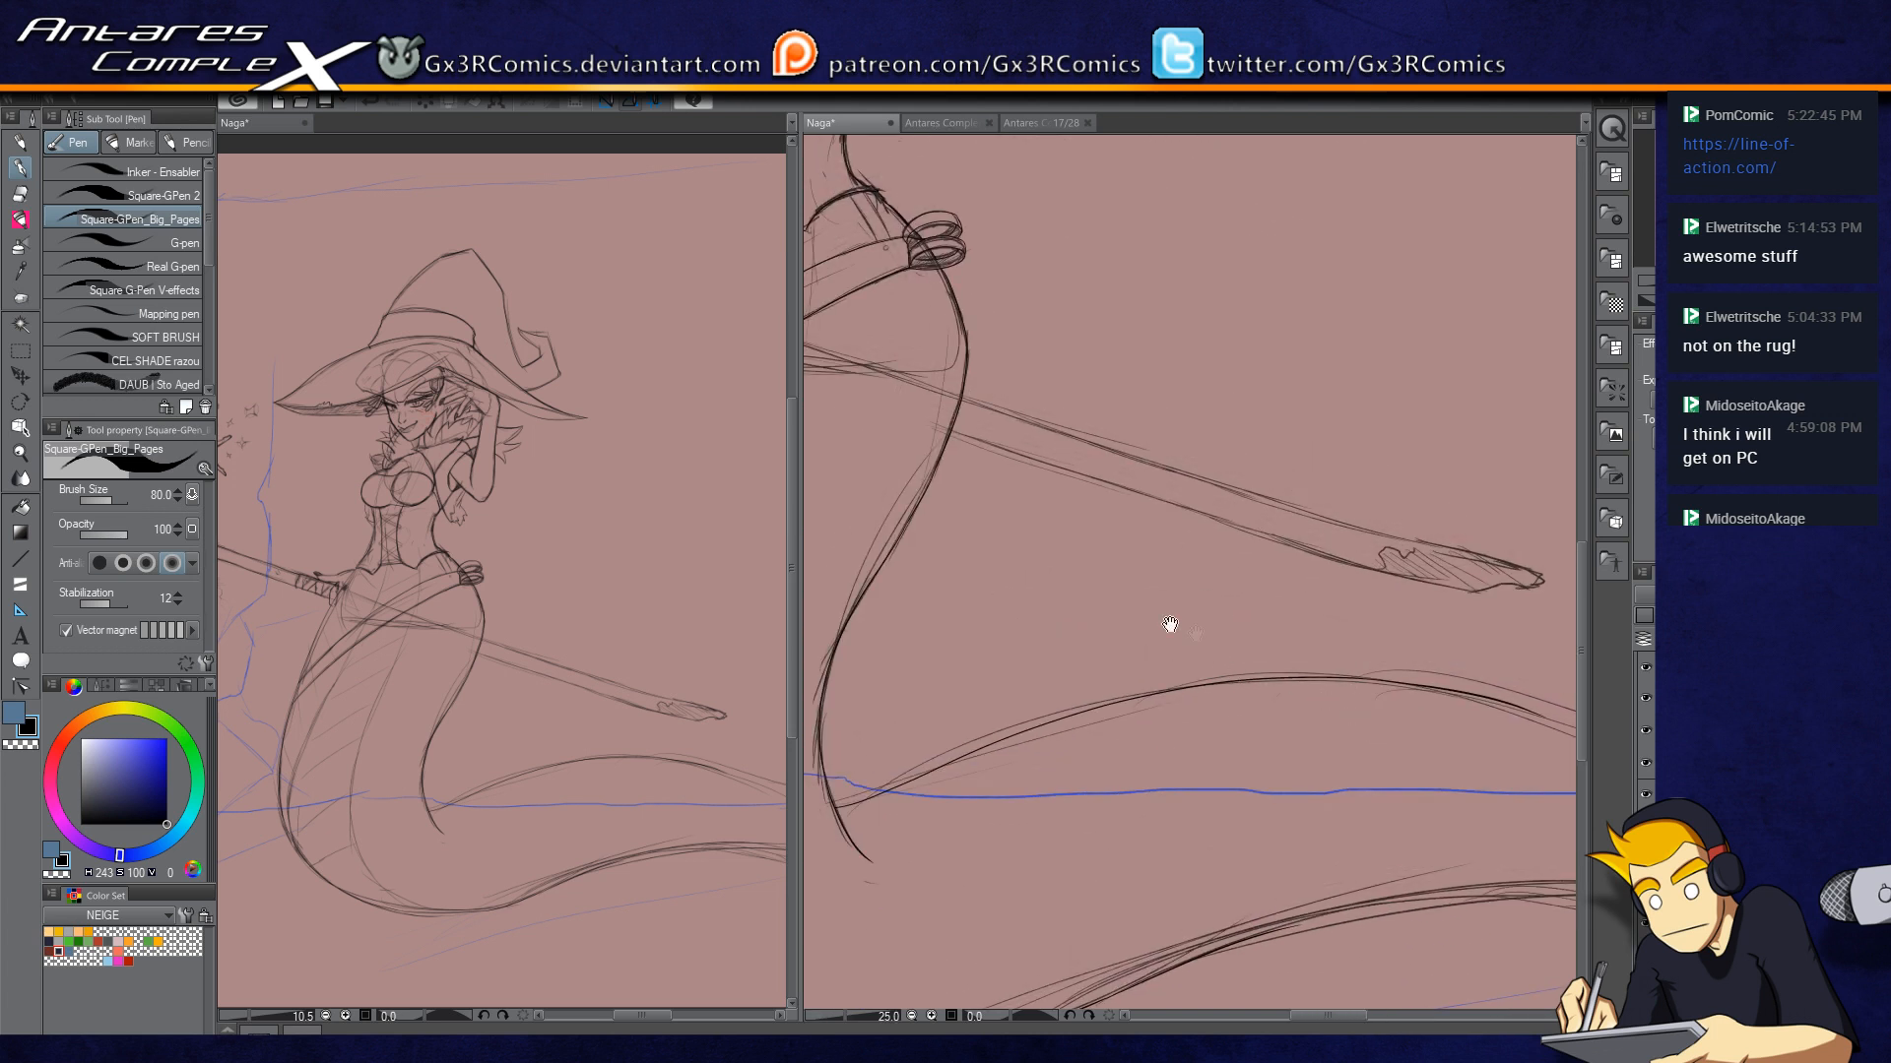
pyautogui.moveTo(1169, 626); pyautogui.dragTo(1189, 820)
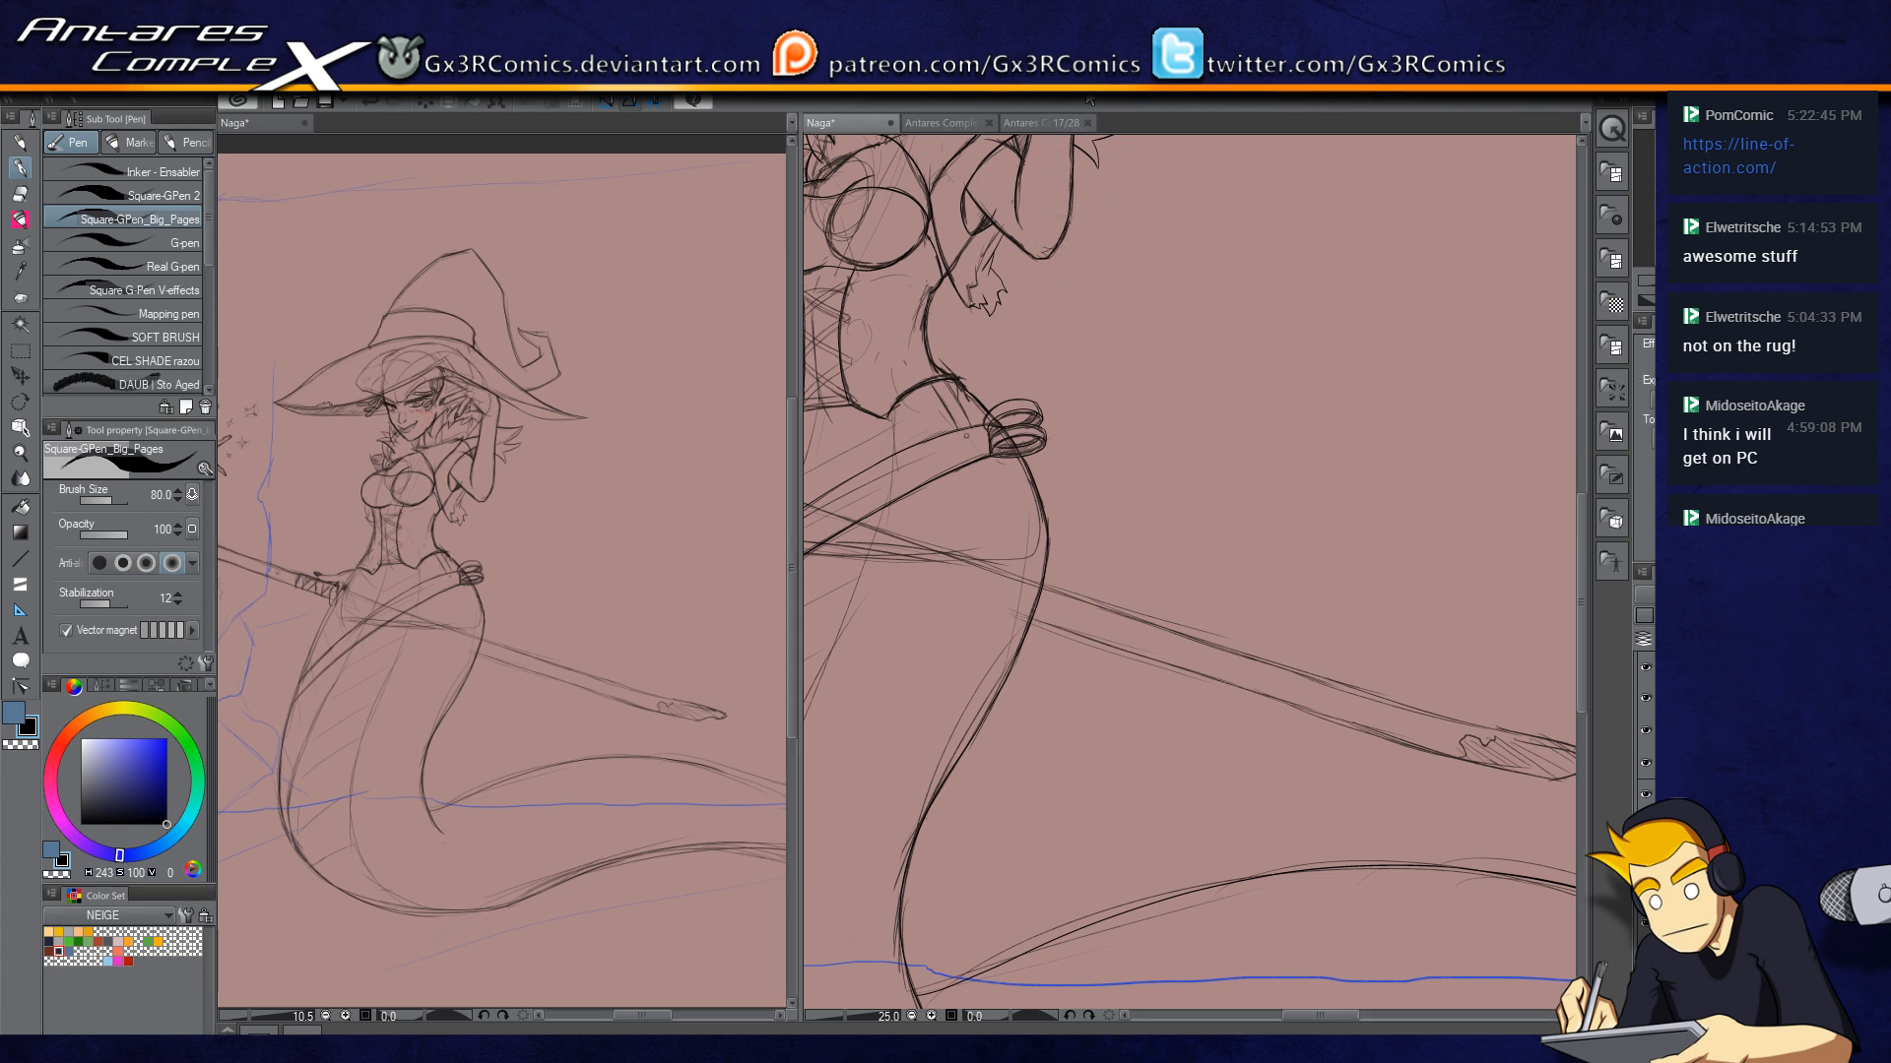
pyautogui.scroll(5, 966, 351)
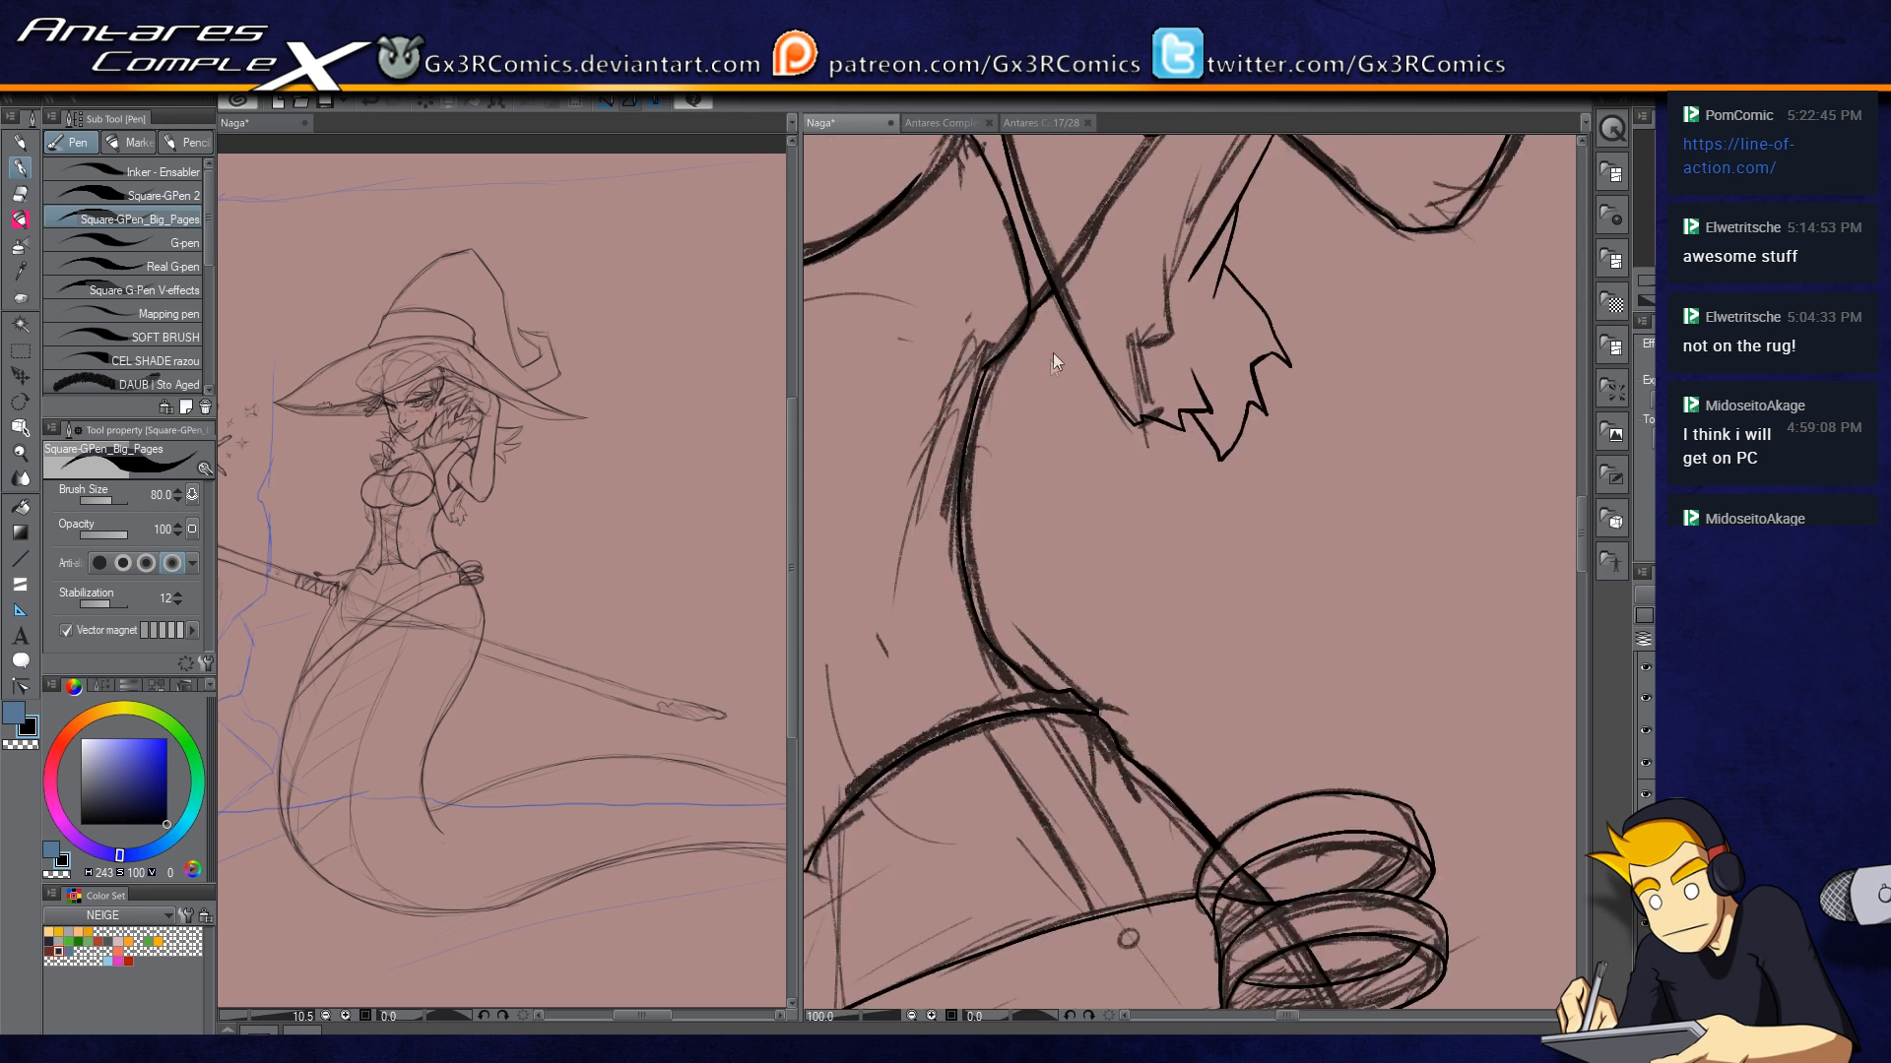
pyautogui.scroll(1, 1053, 352)
pyautogui.moveTo(937, 440); pyautogui.dragTo(1046, 421)
pyautogui.hotkey('ctrl', 'z')
pyautogui.moveTo(926, 483)
pyautogui.mouseDown()
pyautogui.moveTo(1083, 454)
pyautogui.moveTo(1126, 468)
pyautogui.moveTo(1162, 421)
pyautogui.mouseUp()
pyautogui.press('e')
pyautogui.press('p')
# Step: Draw one larger and one smaller tear hole in the ragged cloth beside the waist
pyautogui.moveTo(1065, 350)
pyautogui.mouseDown()
pyautogui.moveTo(1051, 413)
pyautogui.moveTo(1092, 419)
pyautogui.moveTo(1074, 336)
pyautogui.moveTo(1109, 370)
pyautogui.moveTo(1102, 416)
pyautogui.mouseUp()
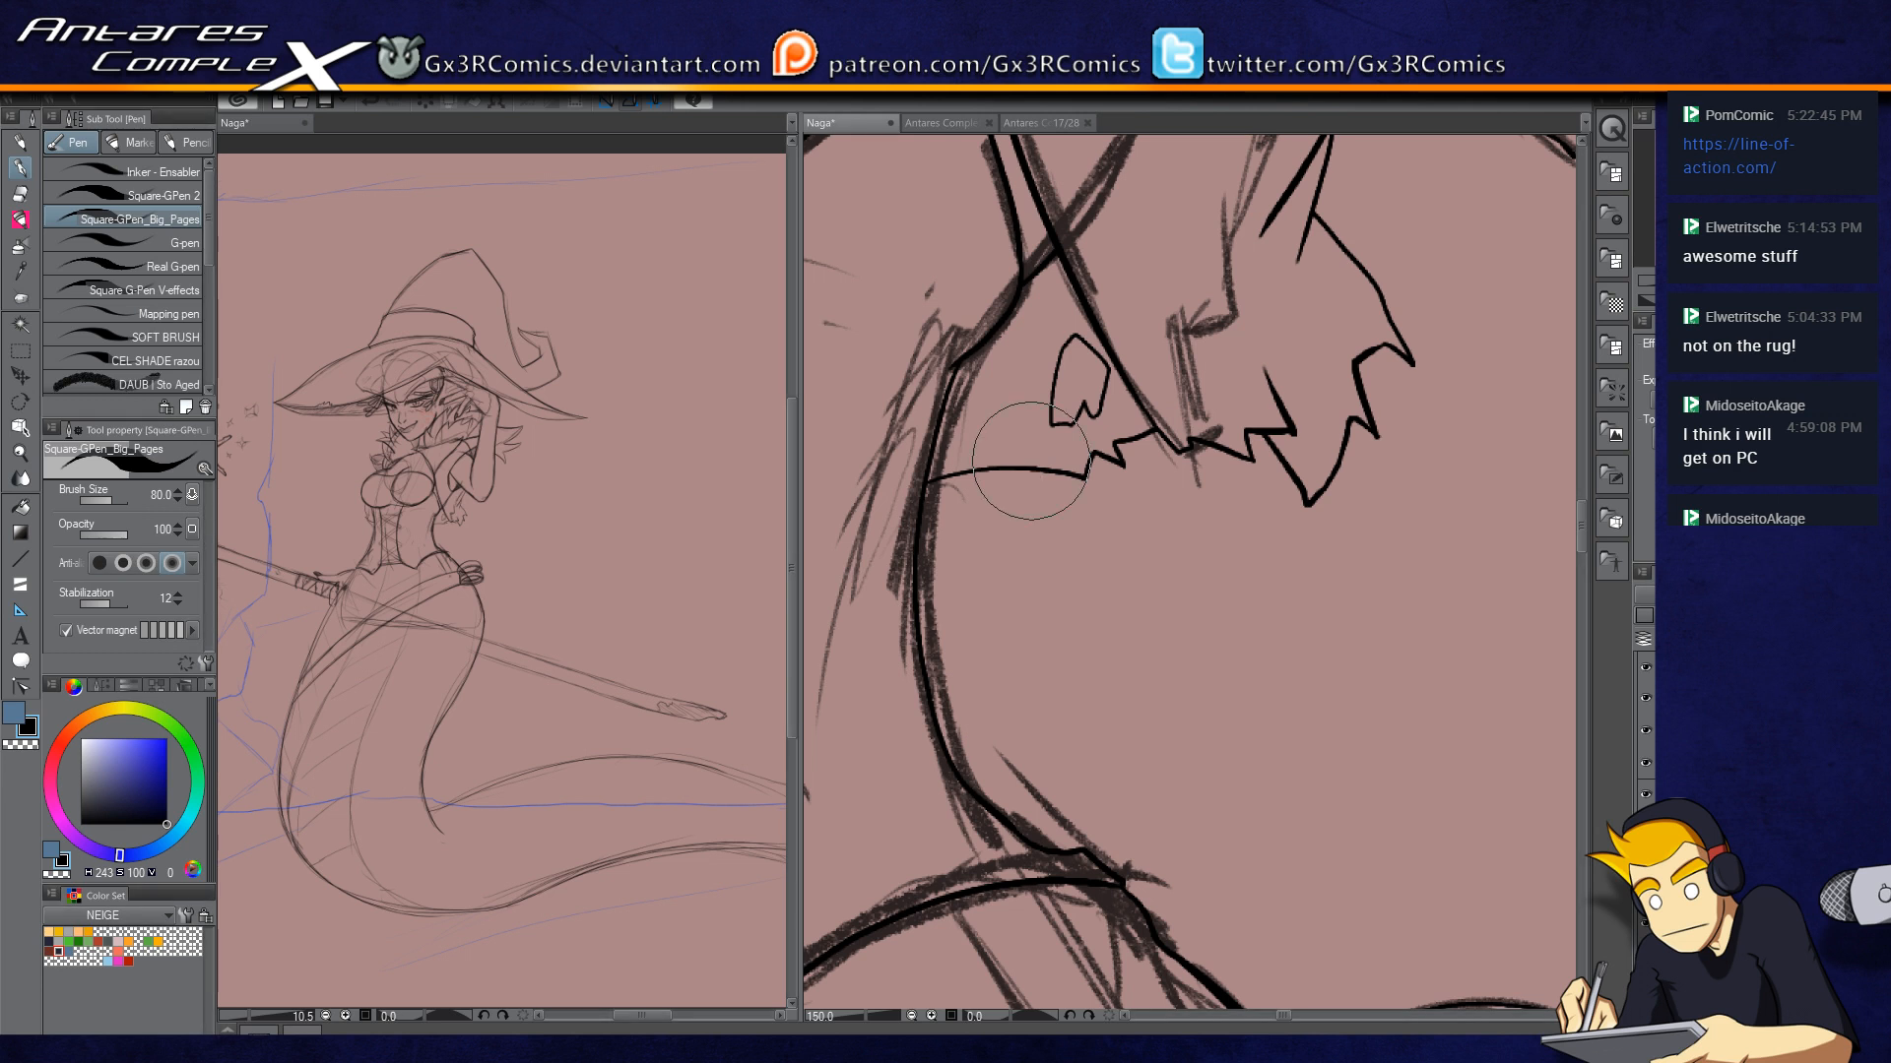
pyautogui.moveTo(1033, 340); pyautogui.dragTo(1028, 349)
pyautogui.moveTo(1019, 284); pyautogui.dragTo(951, 367)
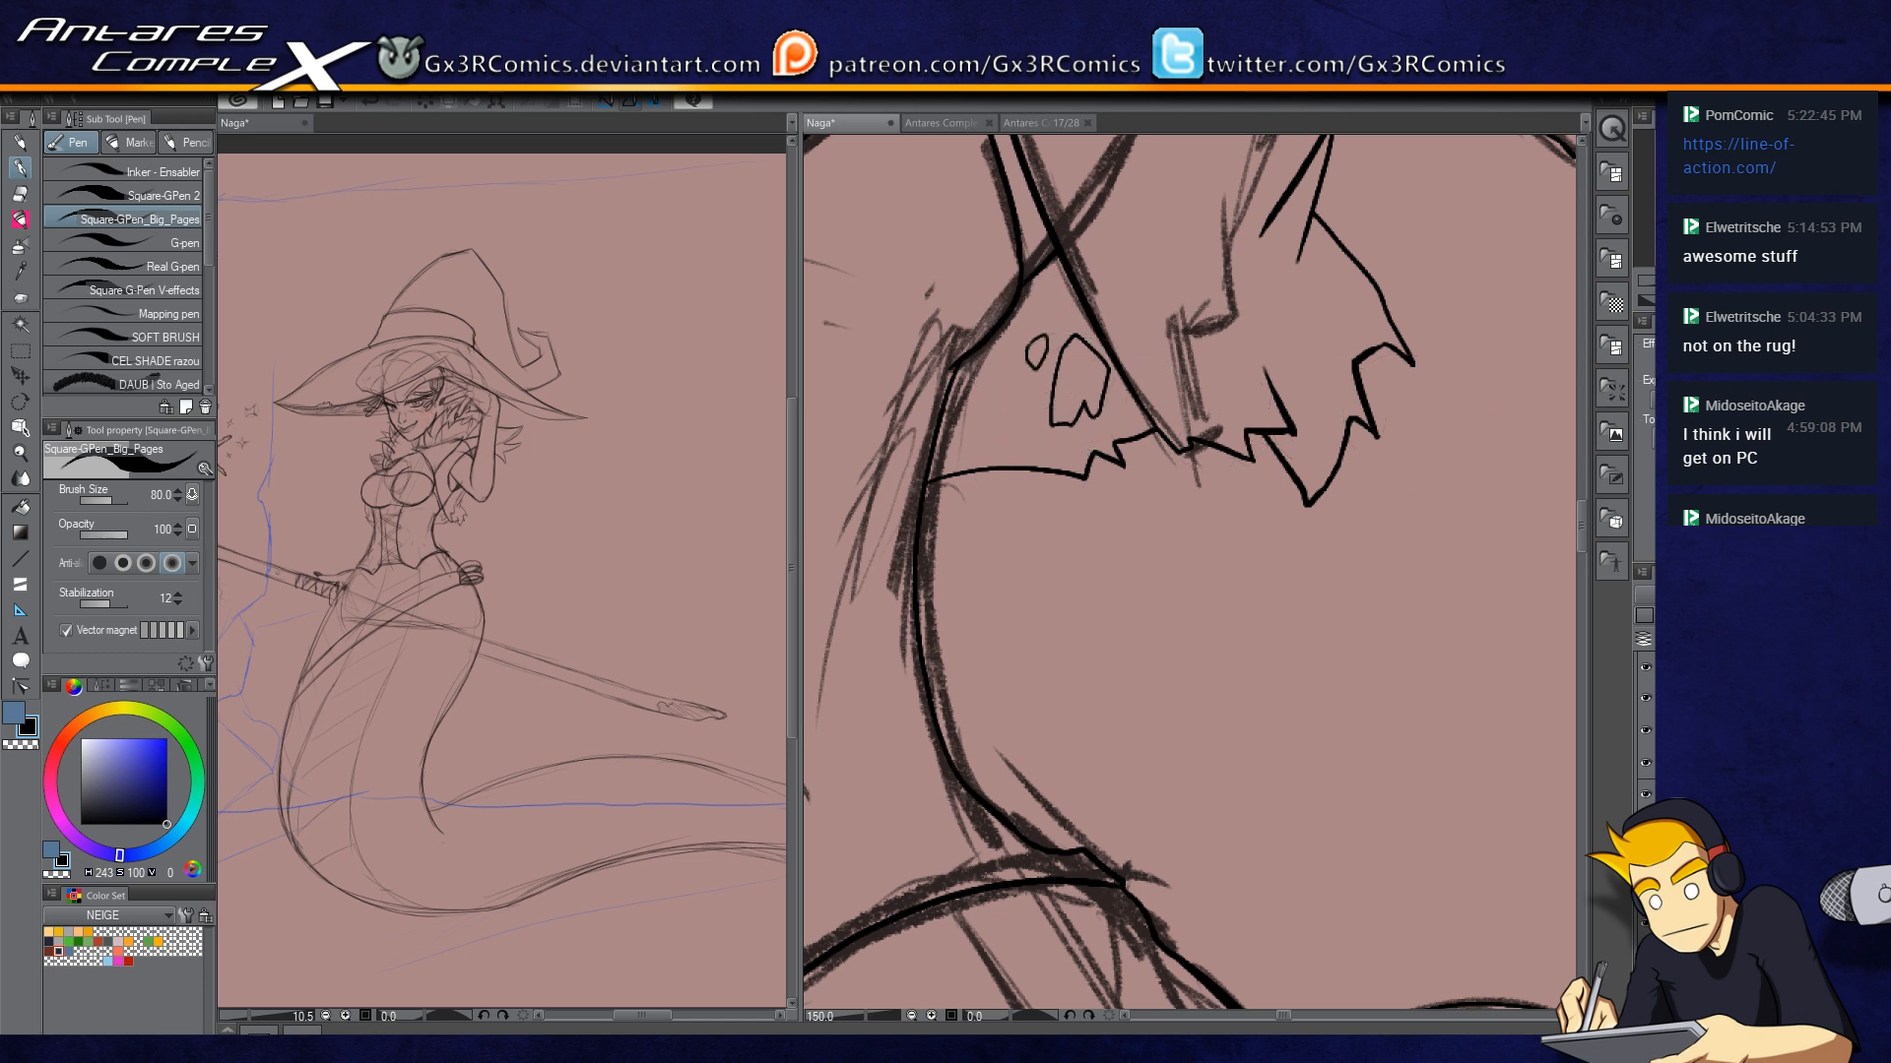
# Step: Ink the two edges of the strap from the corset hem to the belt, trim their overshoots, and outline the belt's rivet
pyautogui.scroll(-4, 1410, 577)
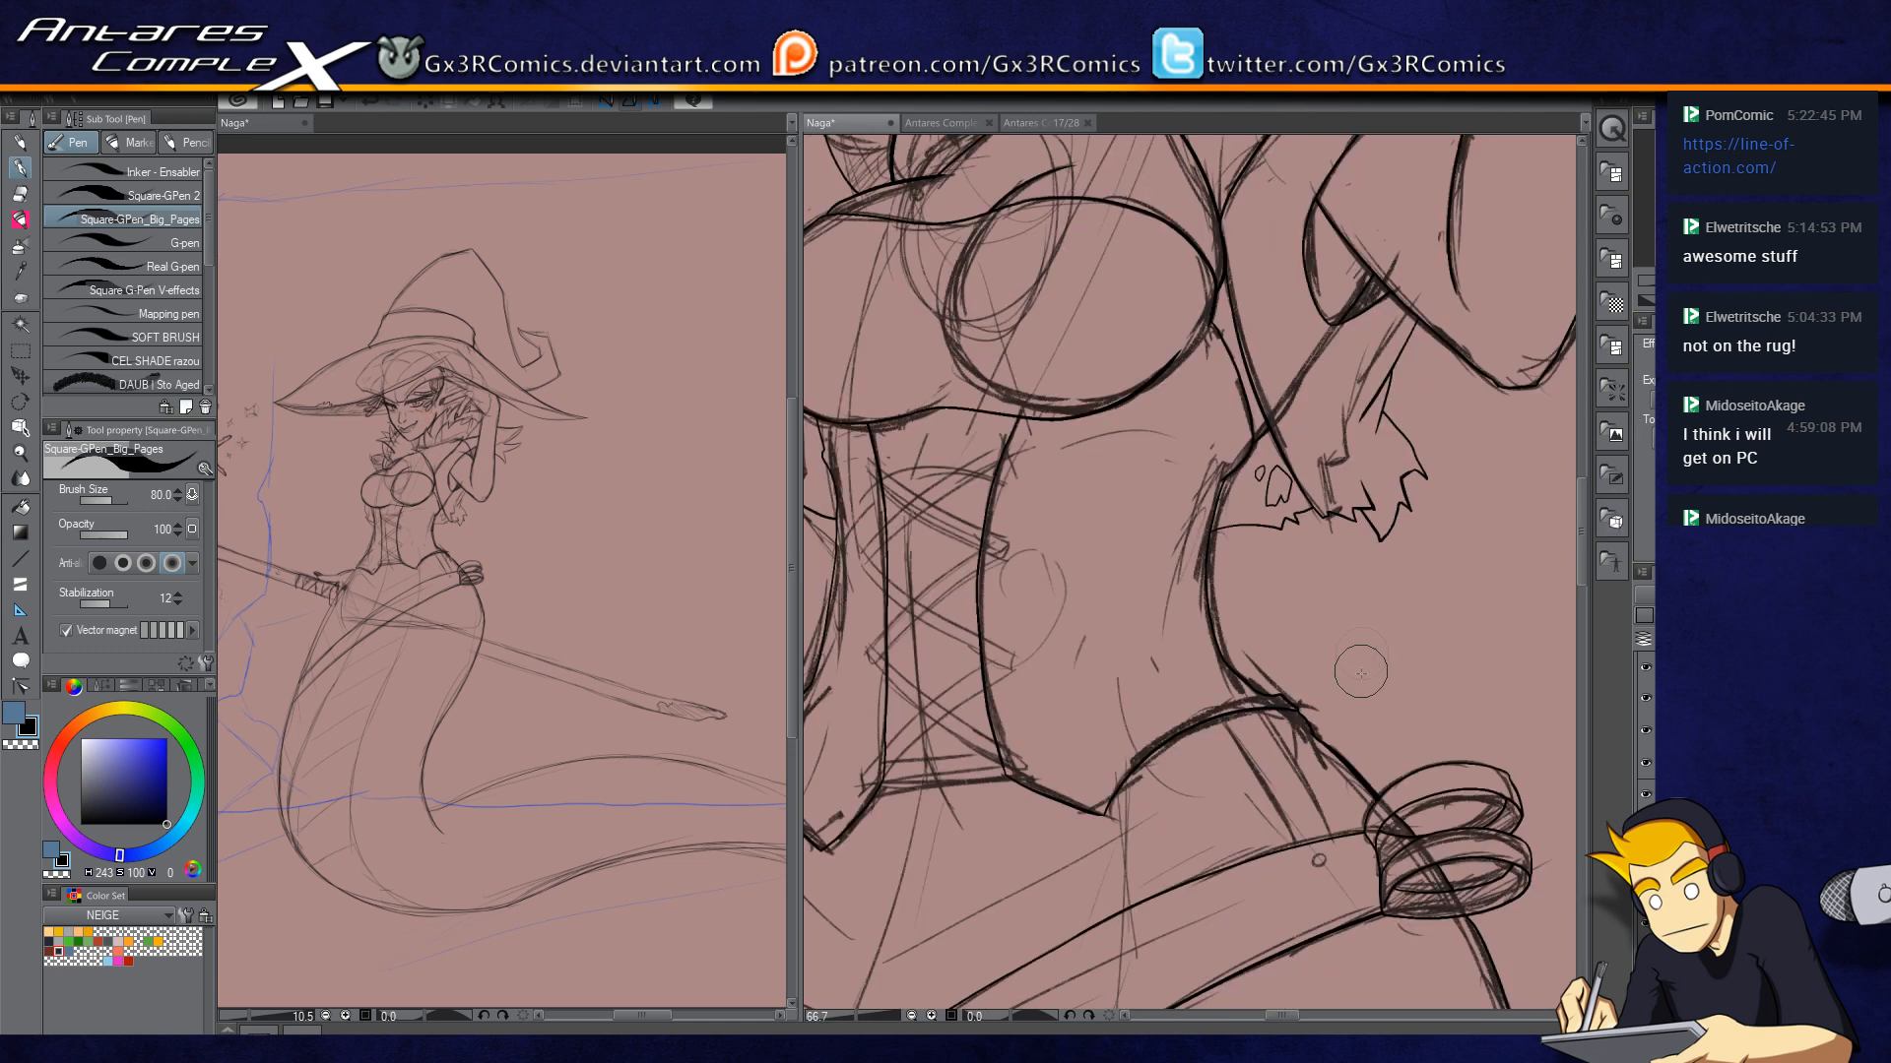
pyautogui.moveTo(1203, 734); pyautogui.dragTo(1172, 641)
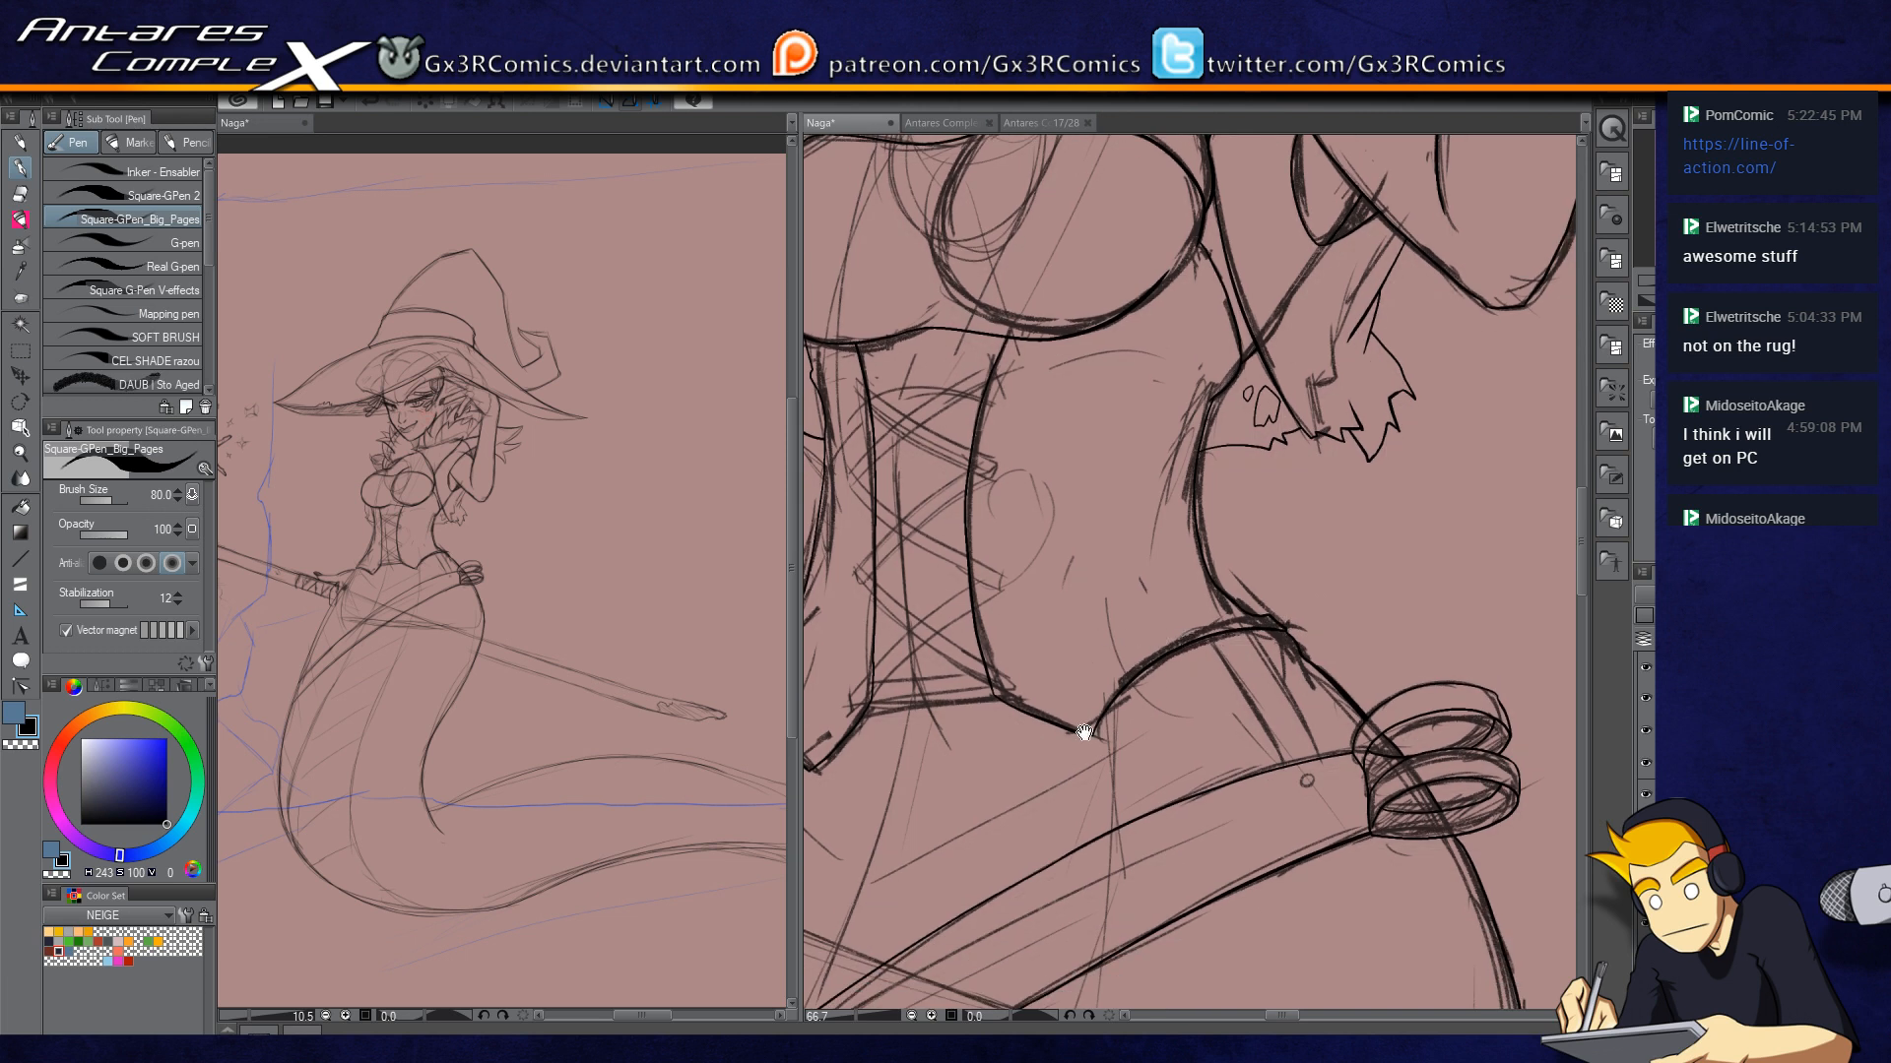
pyautogui.moveTo(1084, 733); pyautogui.dragTo(1067, 616)
pyautogui.moveTo(1021, 798); pyautogui.dragTo(951, 540)
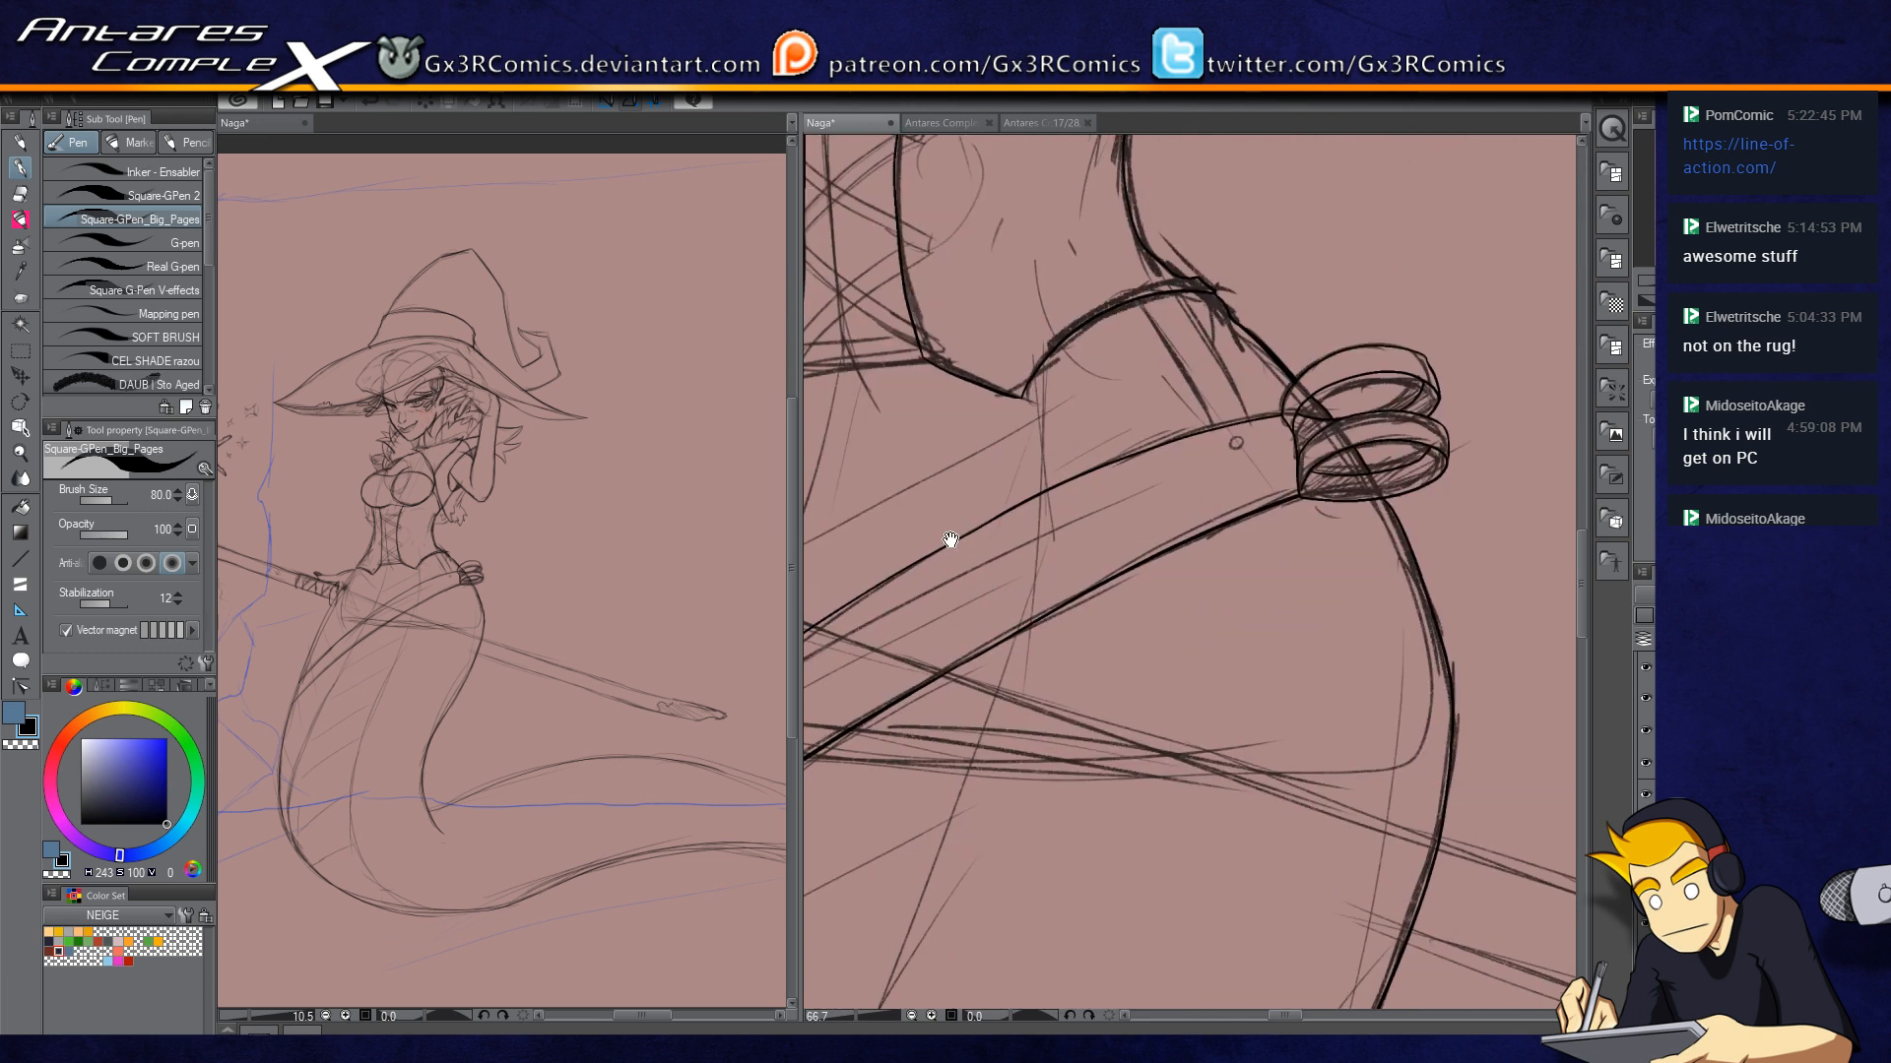
pyautogui.moveTo(1047, 595); pyautogui.dragTo(1165, 729)
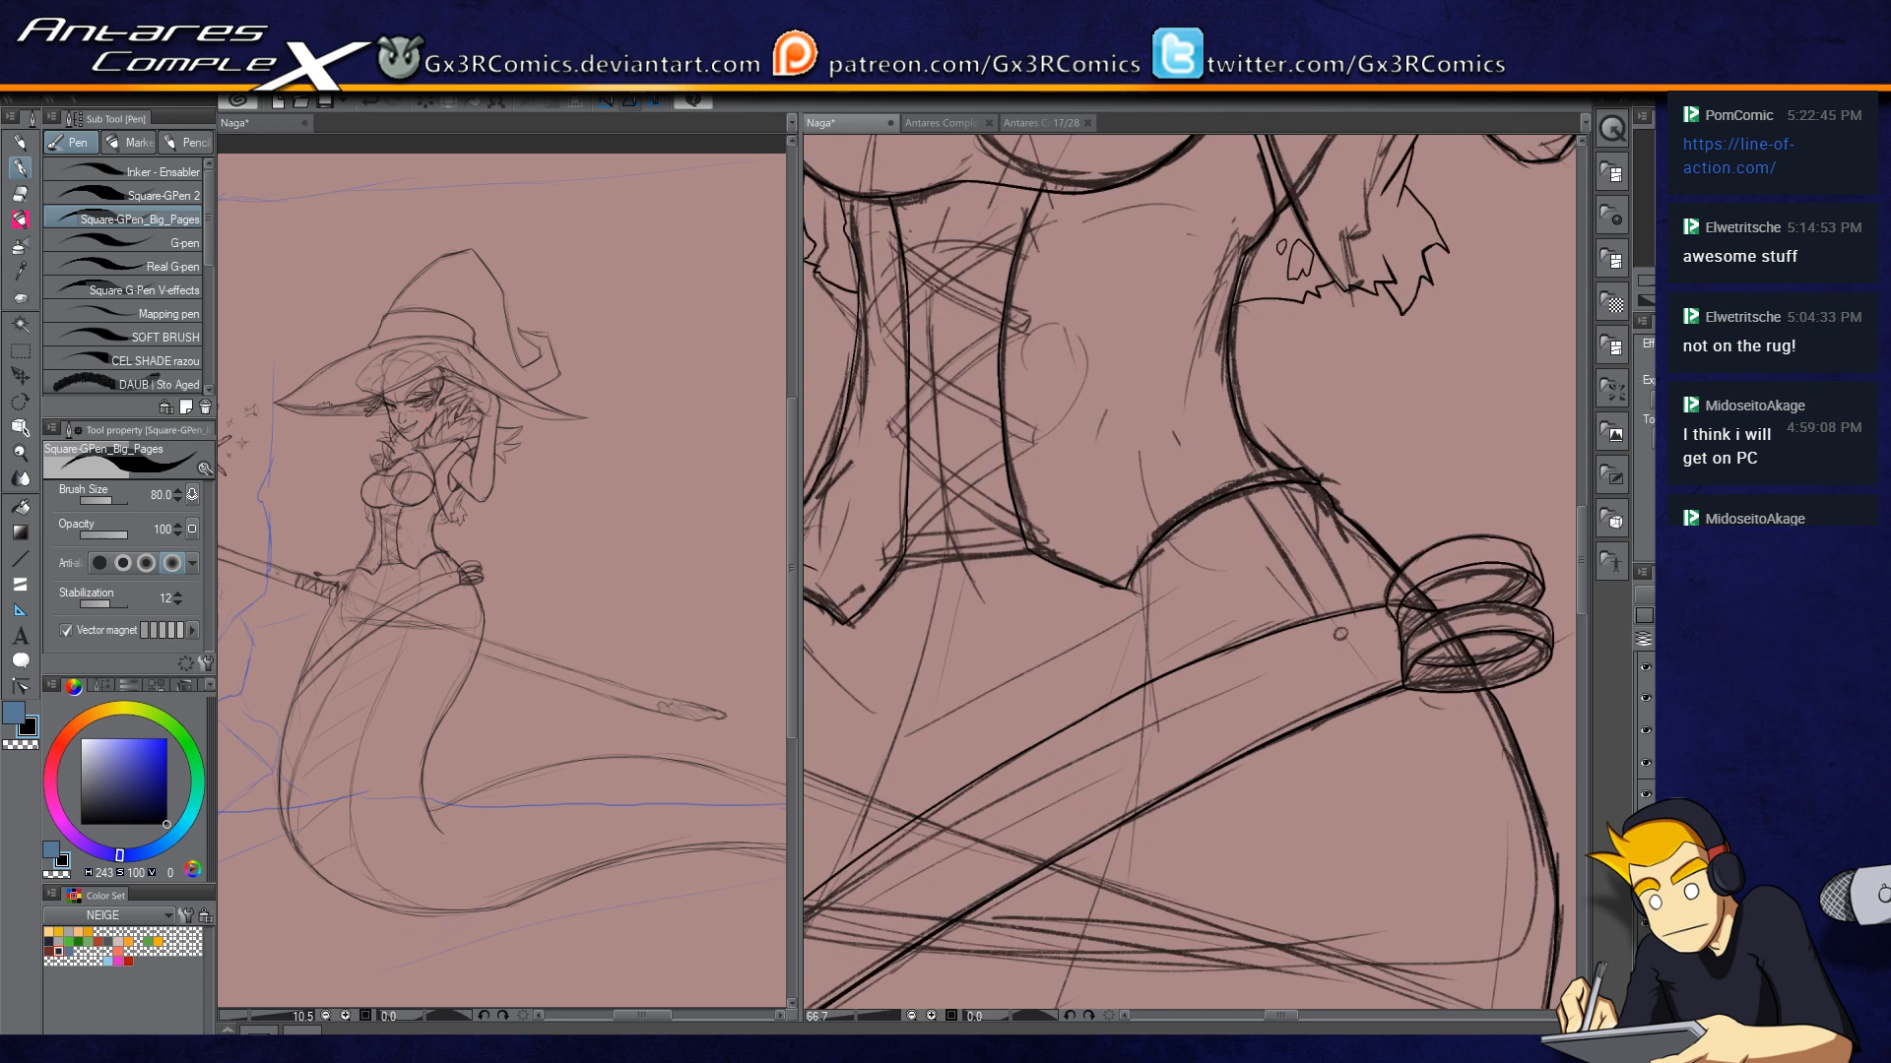
pyautogui.moveTo(1386, 760); pyautogui.dragTo(1270, 602)
pyautogui.click(1166, 372)
pyautogui.click(1162, 375)
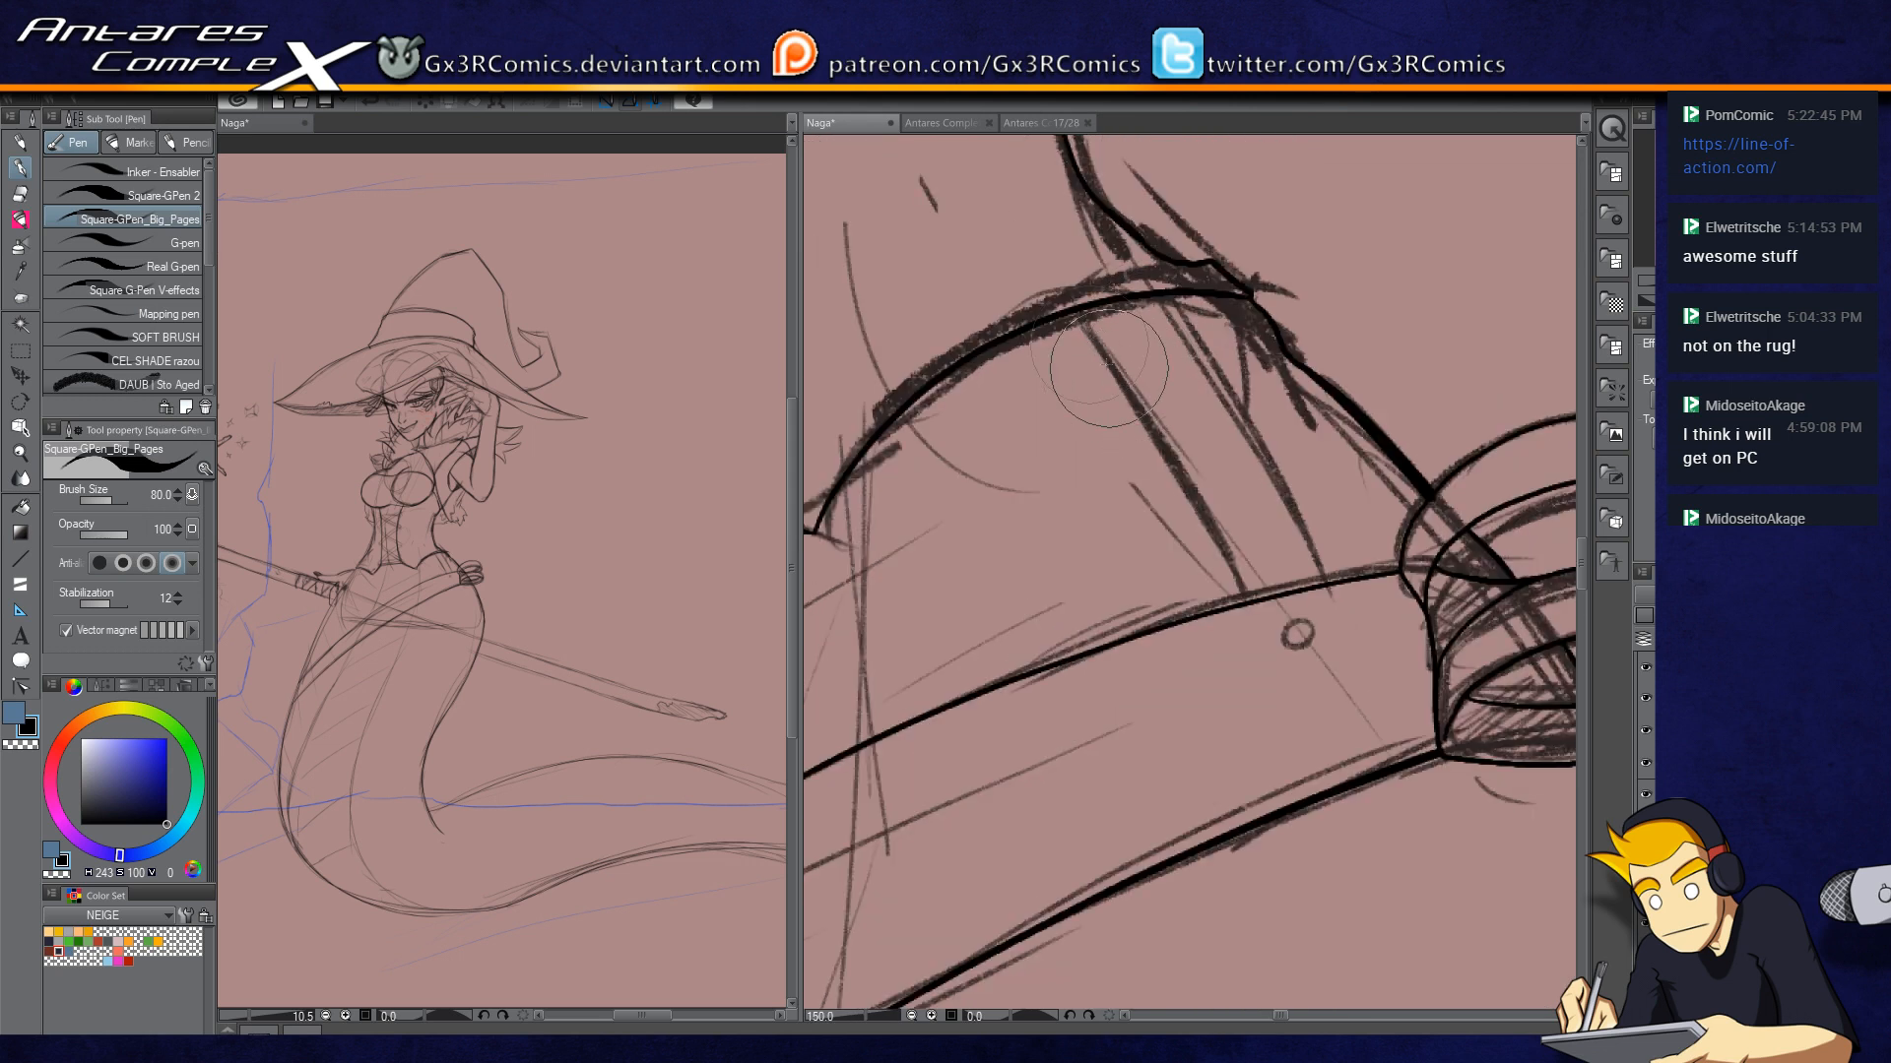
pyautogui.moveTo(1046, 273); pyautogui.dragTo(1283, 694)
pyautogui.moveTo(1145, 268)
pyautogui.mouseDown()
pyautogui.moveTo(1349, 648)
pyautogui.moveTo(1246, 681)
pyautogui.mouseUp()
pyautogui.press('e')
pyautogui.moveTo(1086, 288)
pyautogui.mouseDown()
pyautogui.moveTo(1133, 295)
pyautogui.moveTo(1212, 266)
pyautogui.mouseUp()
pyautogui.press('p')
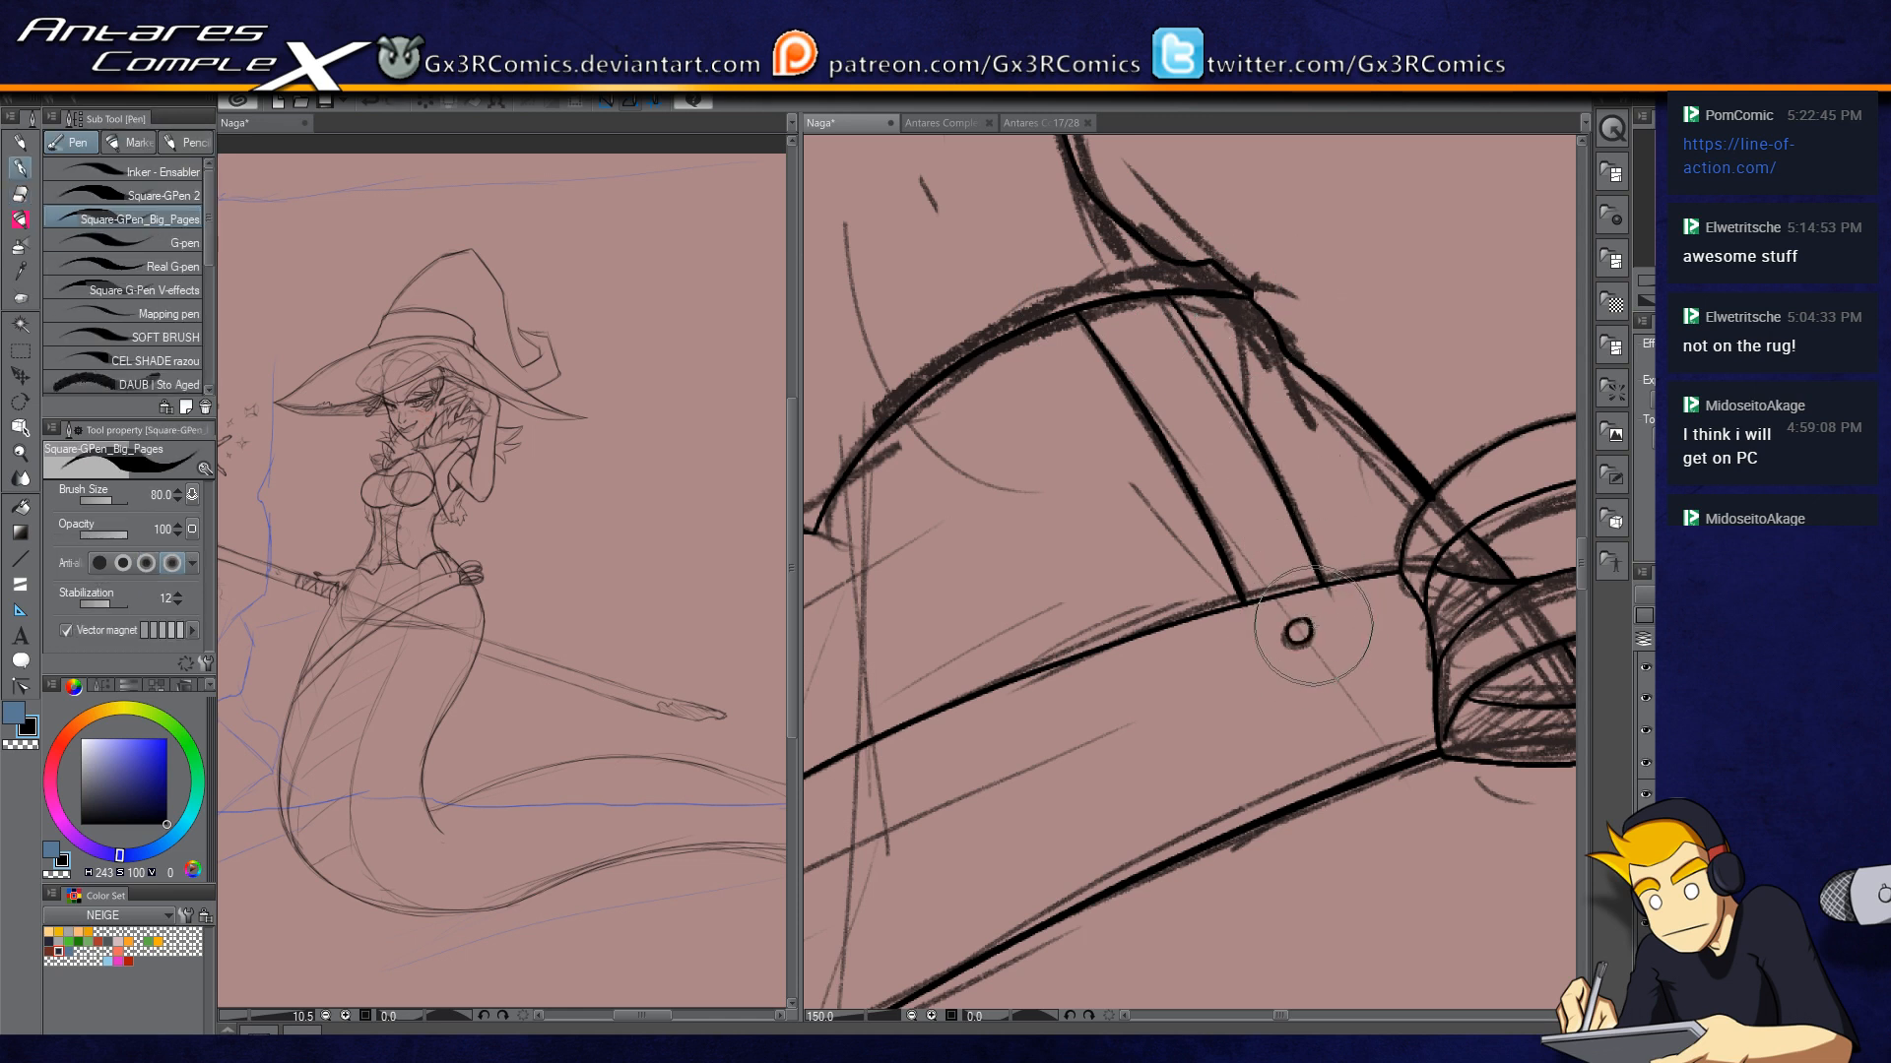
# Step: Add a short inner line within the lower hip loop's opening and clean up around it
pyautogui.scroll(-3, 1303, 620)
pyautogui.scroll(3, 1413, 641)
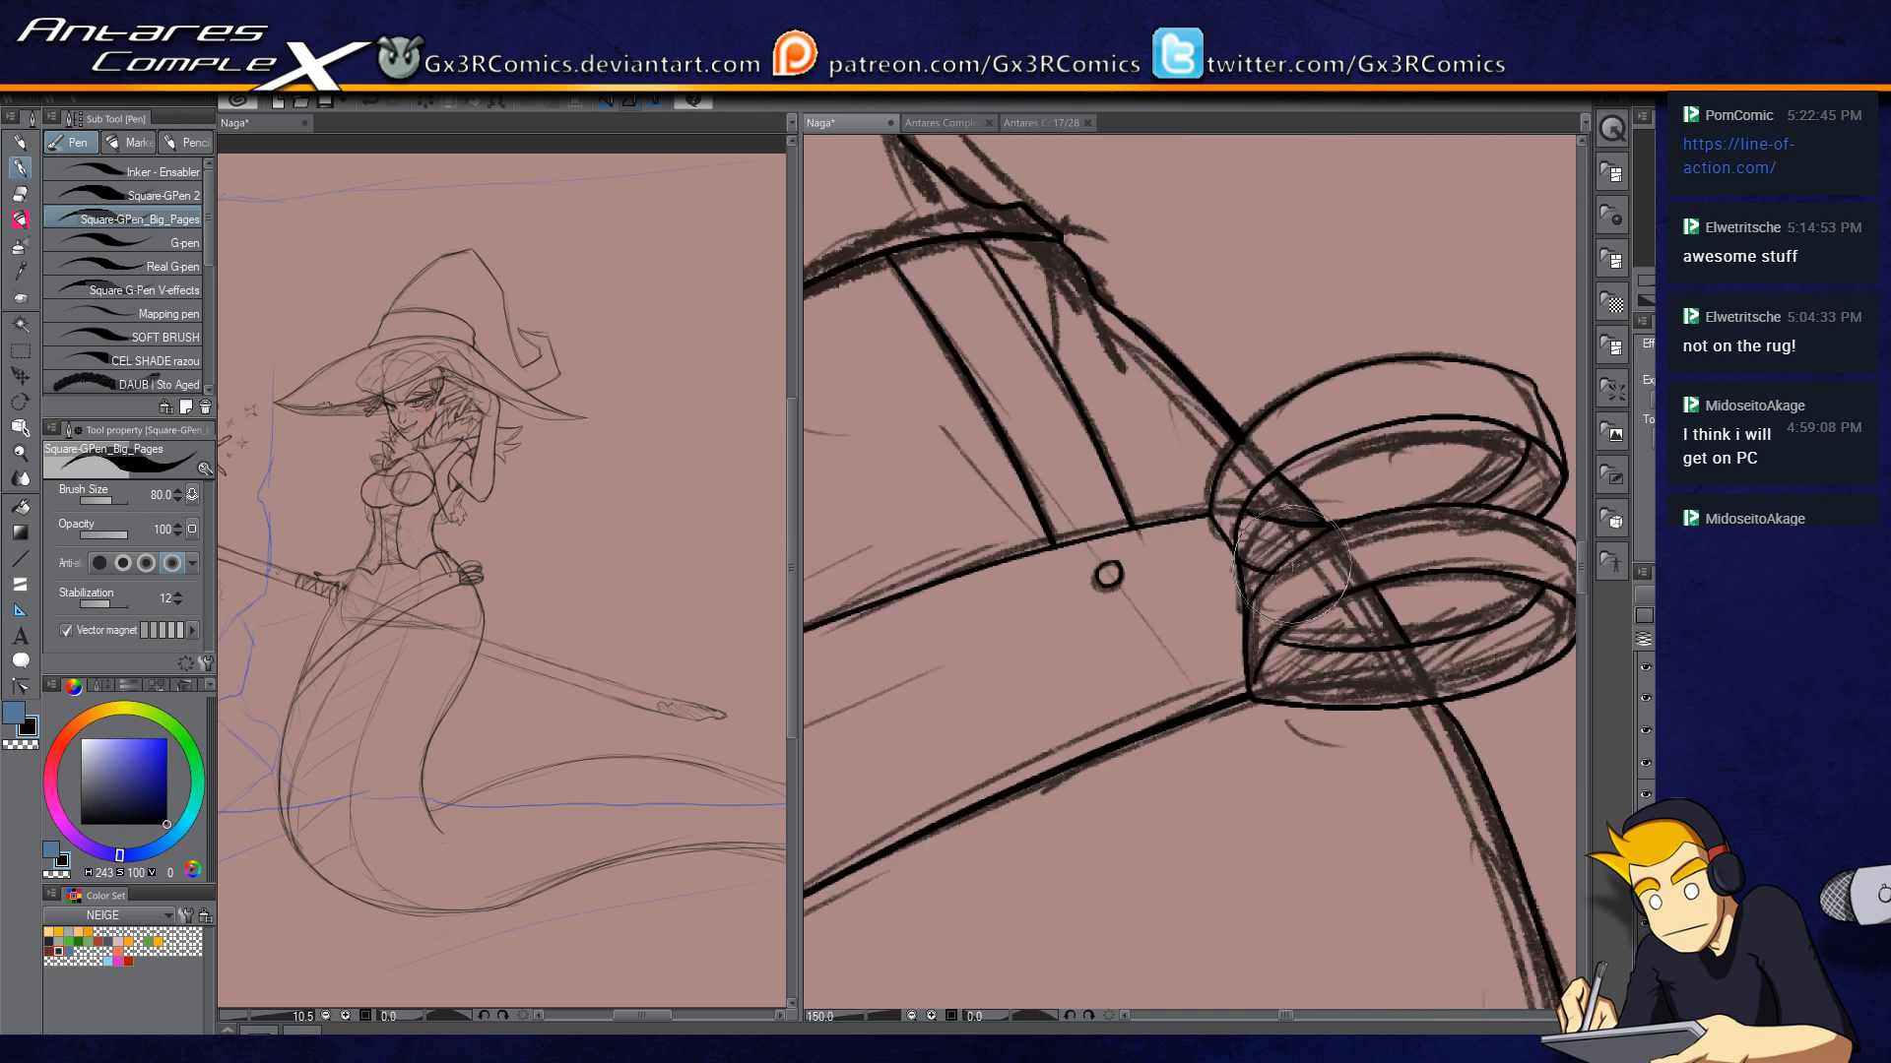
pyautogui.press('e')
pyautogui.press('p')
pyautogui.moveTo(1308, 617); pyautogui.dragTo(1314, 648)
pyautogui.press('e')
pyautogui.press('p')
# Step: Add short hatch strokes along the upper surface of the upper hip loop
pyautogui.moveTo(1395, 768)
pyautogui.mouseDown()
pyautogui.moveTo(1169, 676)
pyautogui.moveTo(1004, 665)
pyautogui.mouseUp()
pyautogui.moveTo(1051, 603); pyautogui.dragTo(1092, 736)
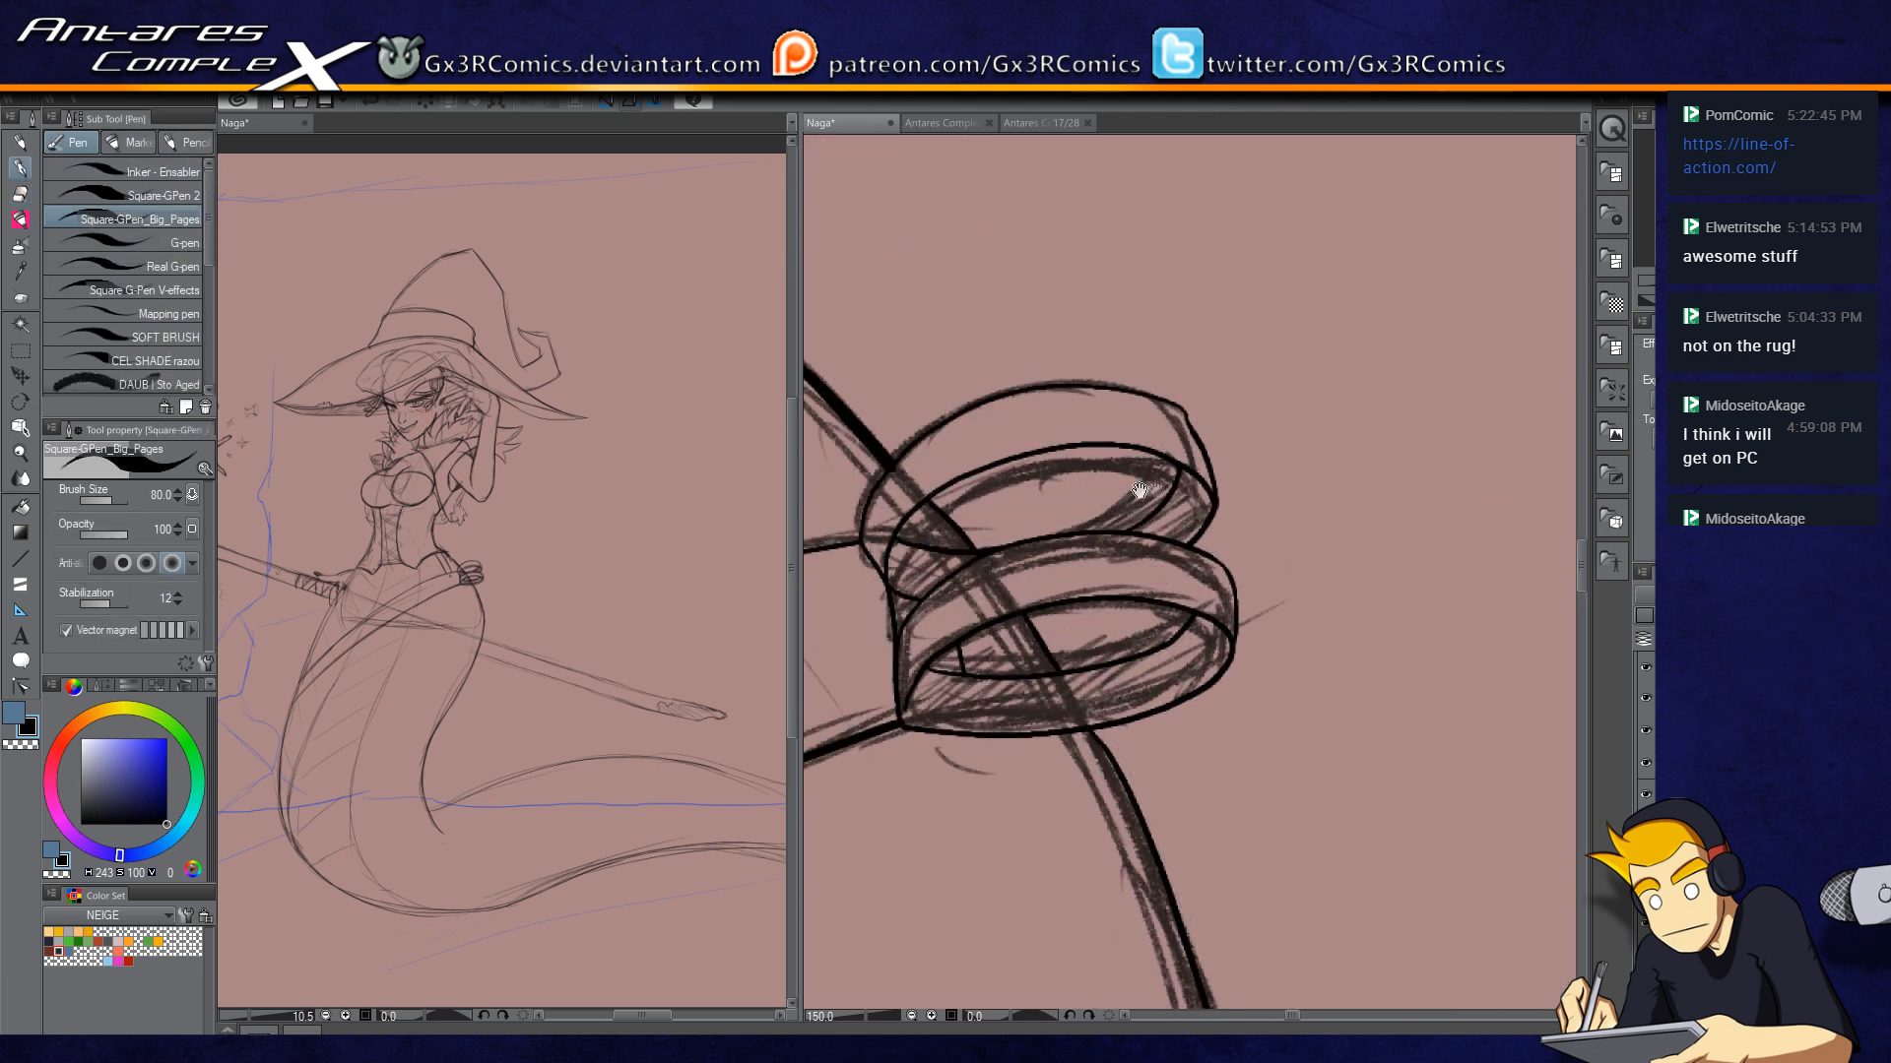
pyautogui.moveTo(1157, 489); pyautogui.dragTo(1209, 490)
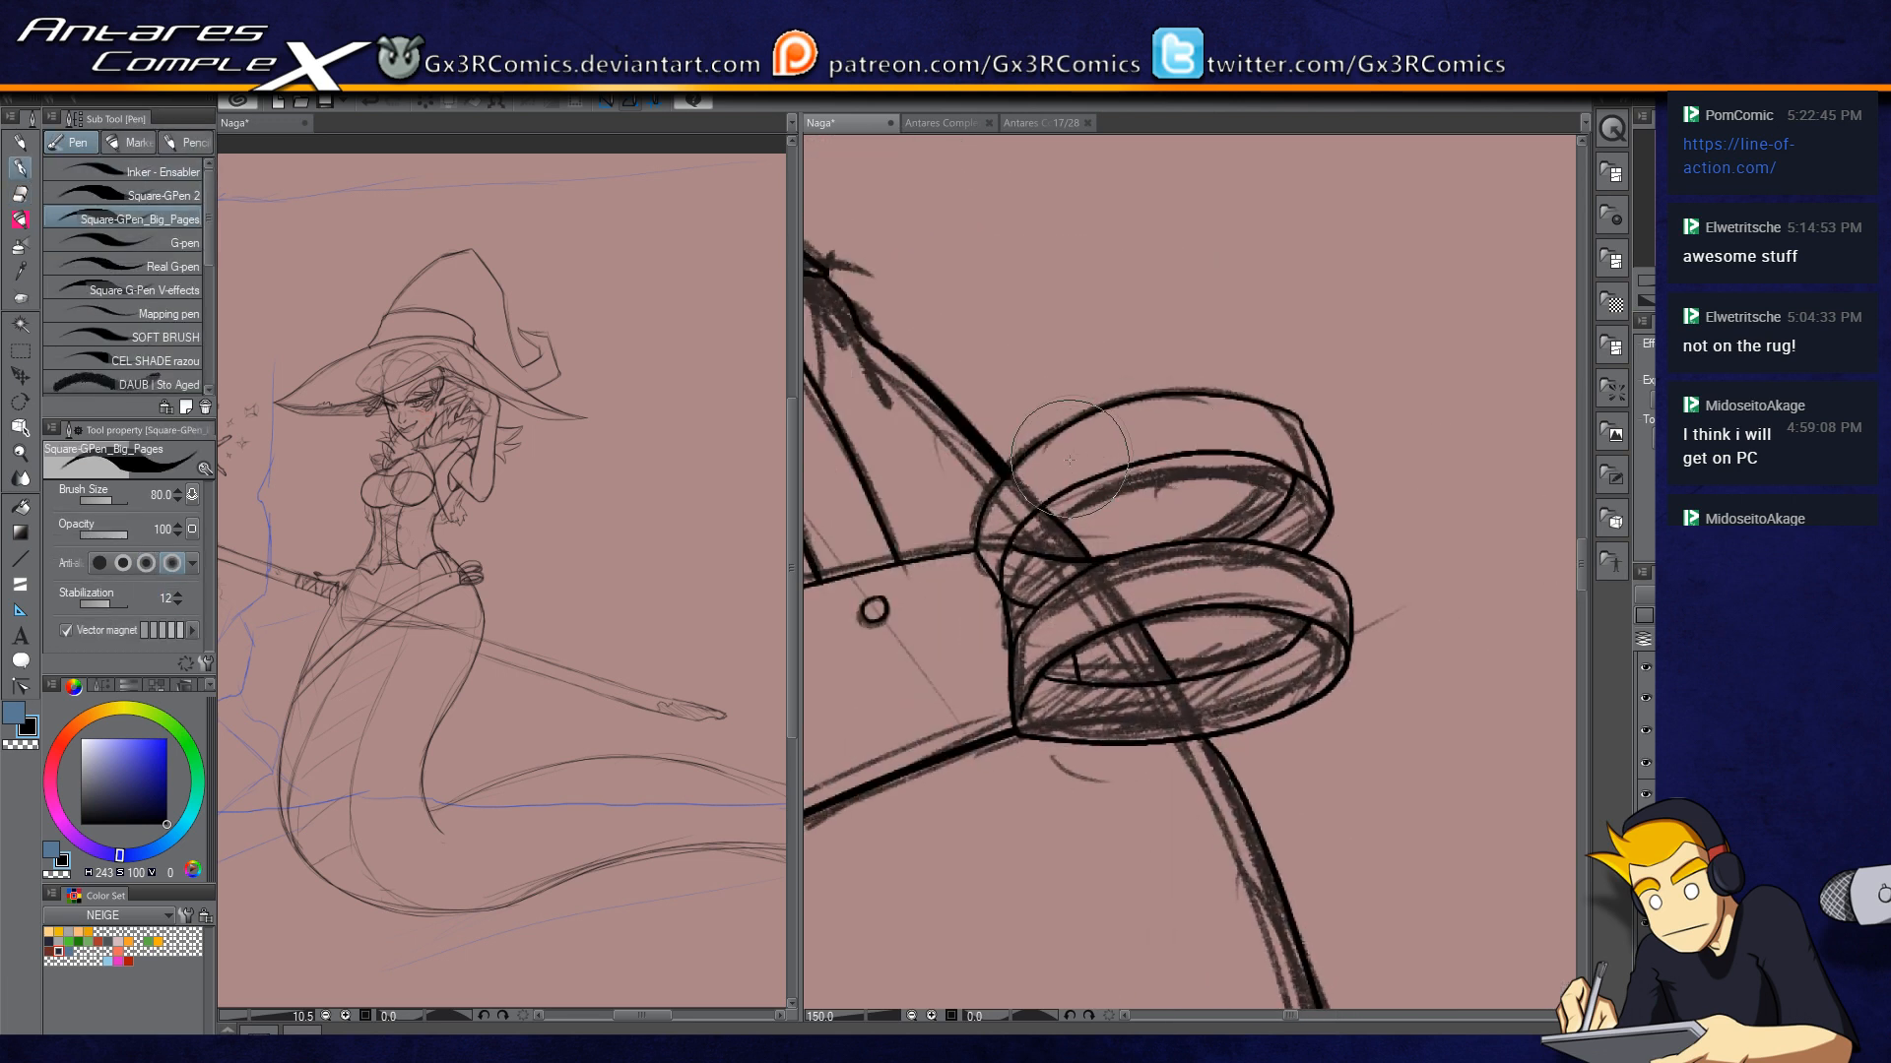
pyautogui.moveTo(1063, 472); pyautogui.dragTo(1095, 435)
pyautogui.moveTo(1097, 463); pyautogui.dragTo(1161, 423)
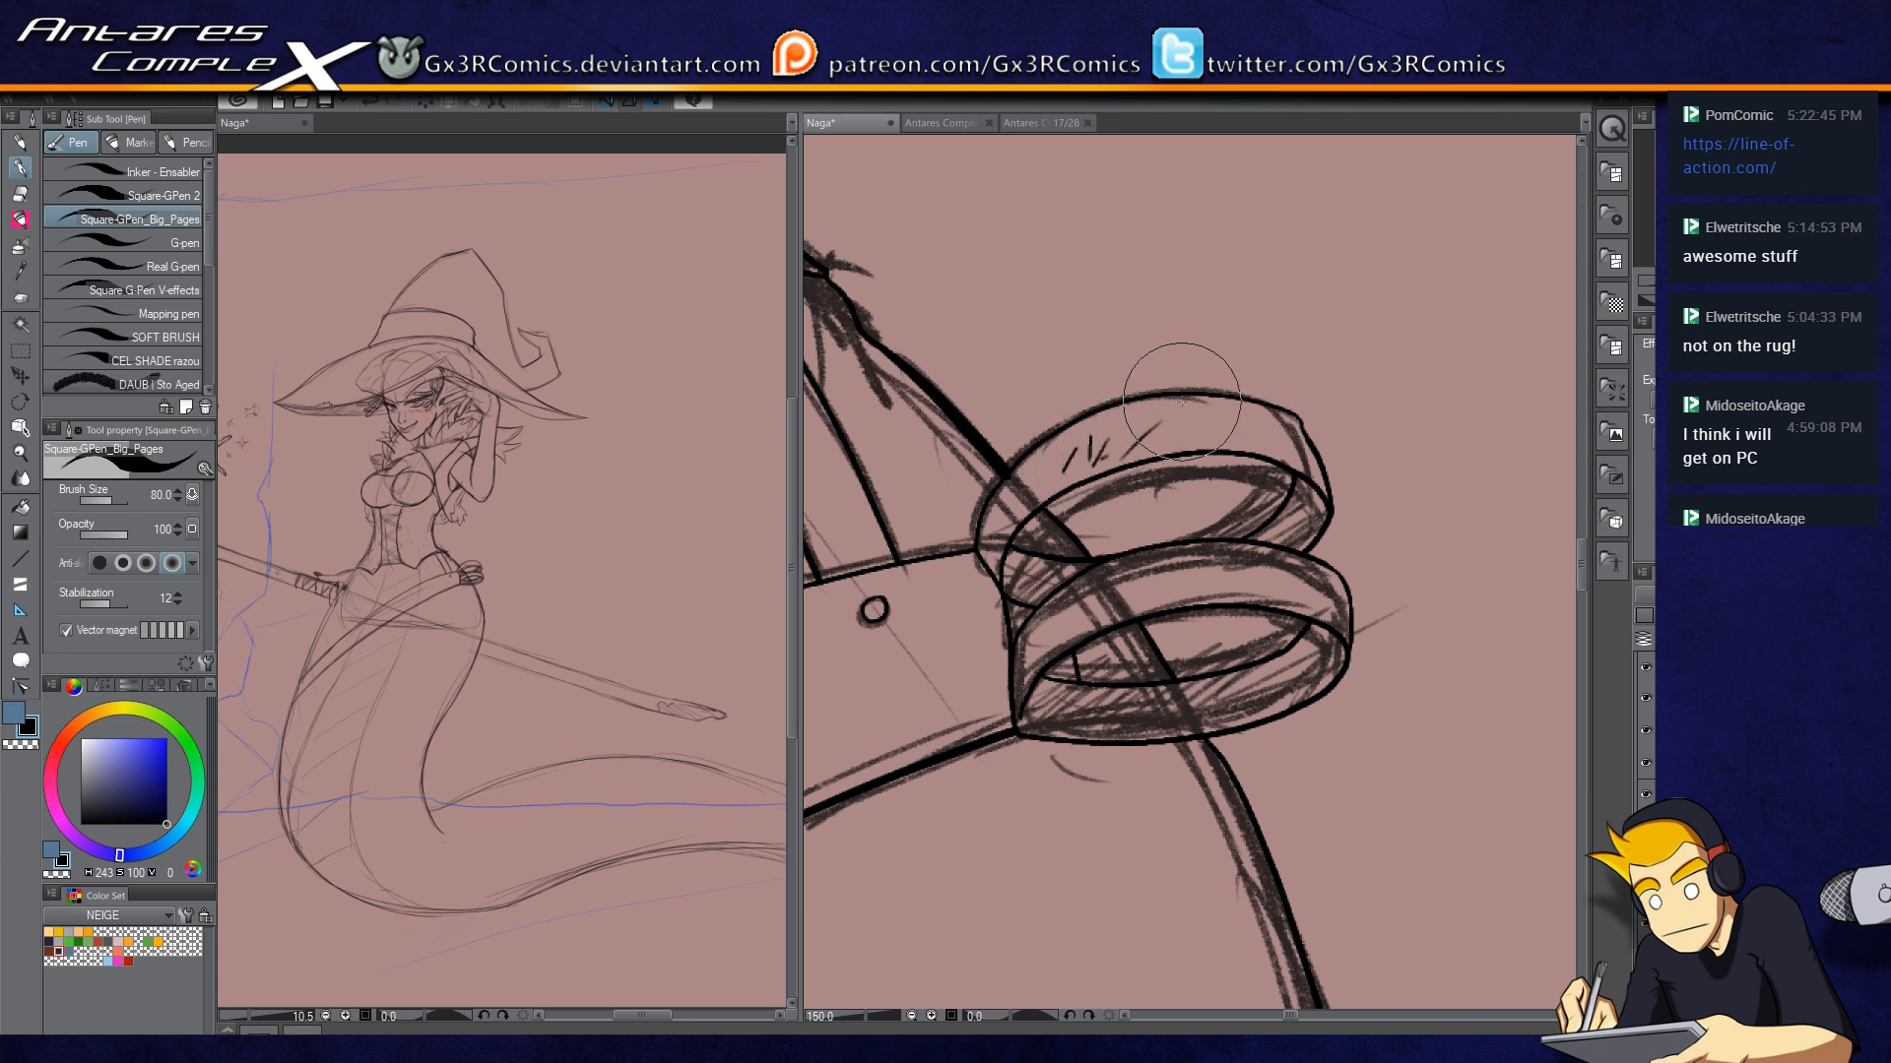
pyautogui.scroll(-5, 1083, 618)
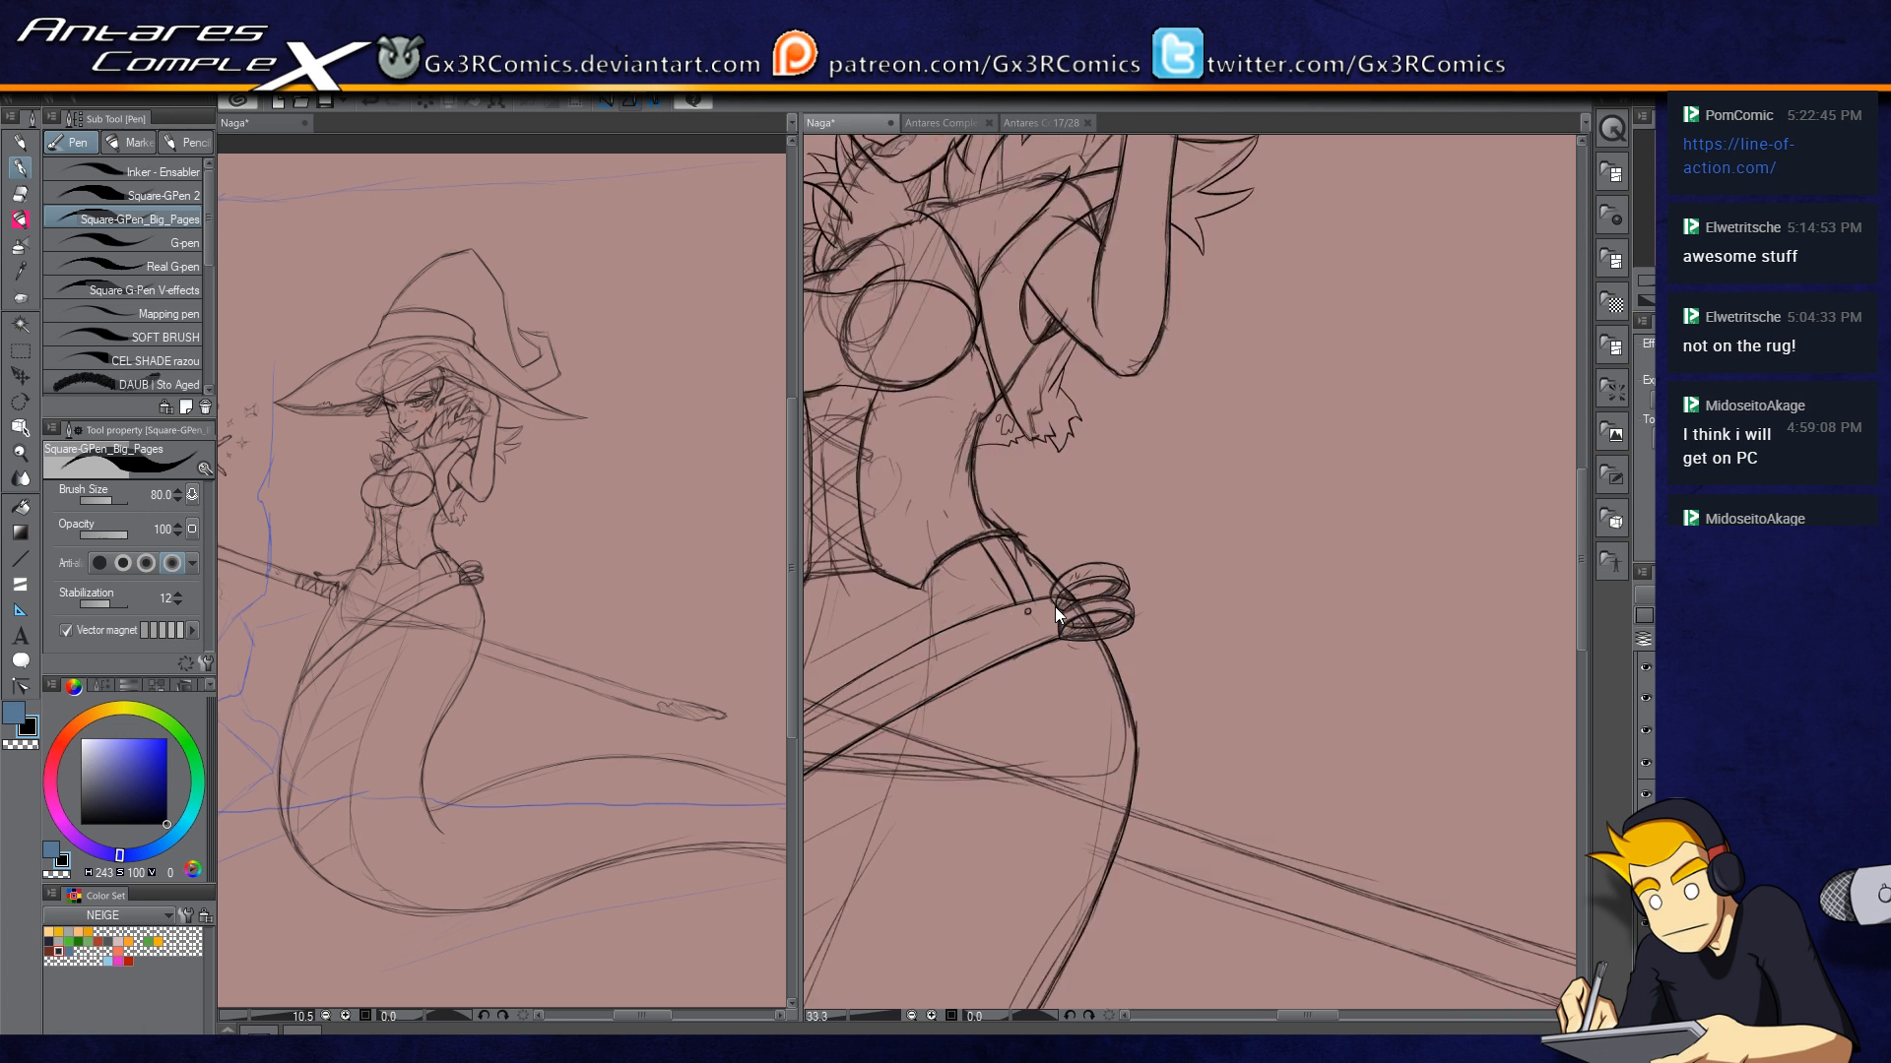
pyautogui.moveTo(1016, 788); pyautogui.dragTo(1011, 616)
pyautogui.moveTo(931, 795); pyautogui.dragTo(1100, 552)
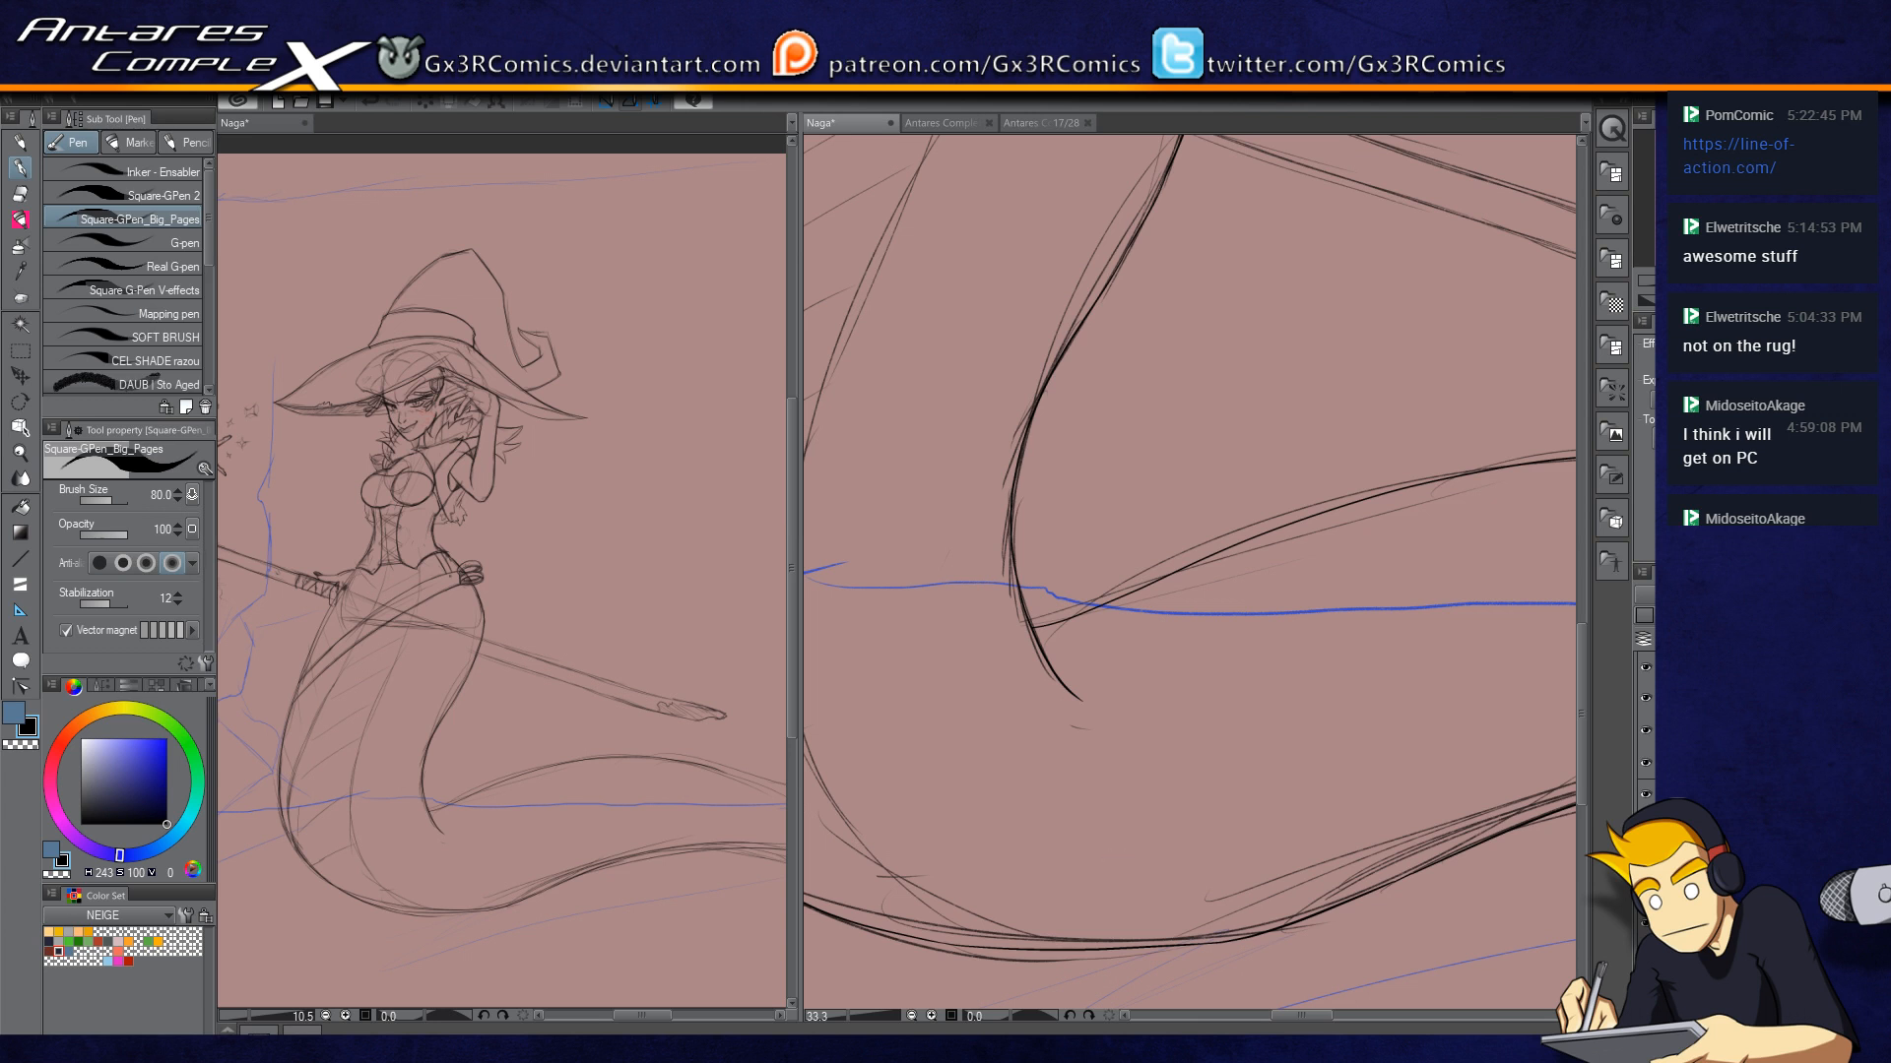
# Step: Ink the belly line running from the hip belt down through the middle of the tail
pyautogui.scroll(-1, 1401, 707)
pyautogui.scroll(-2, 1296, 749)
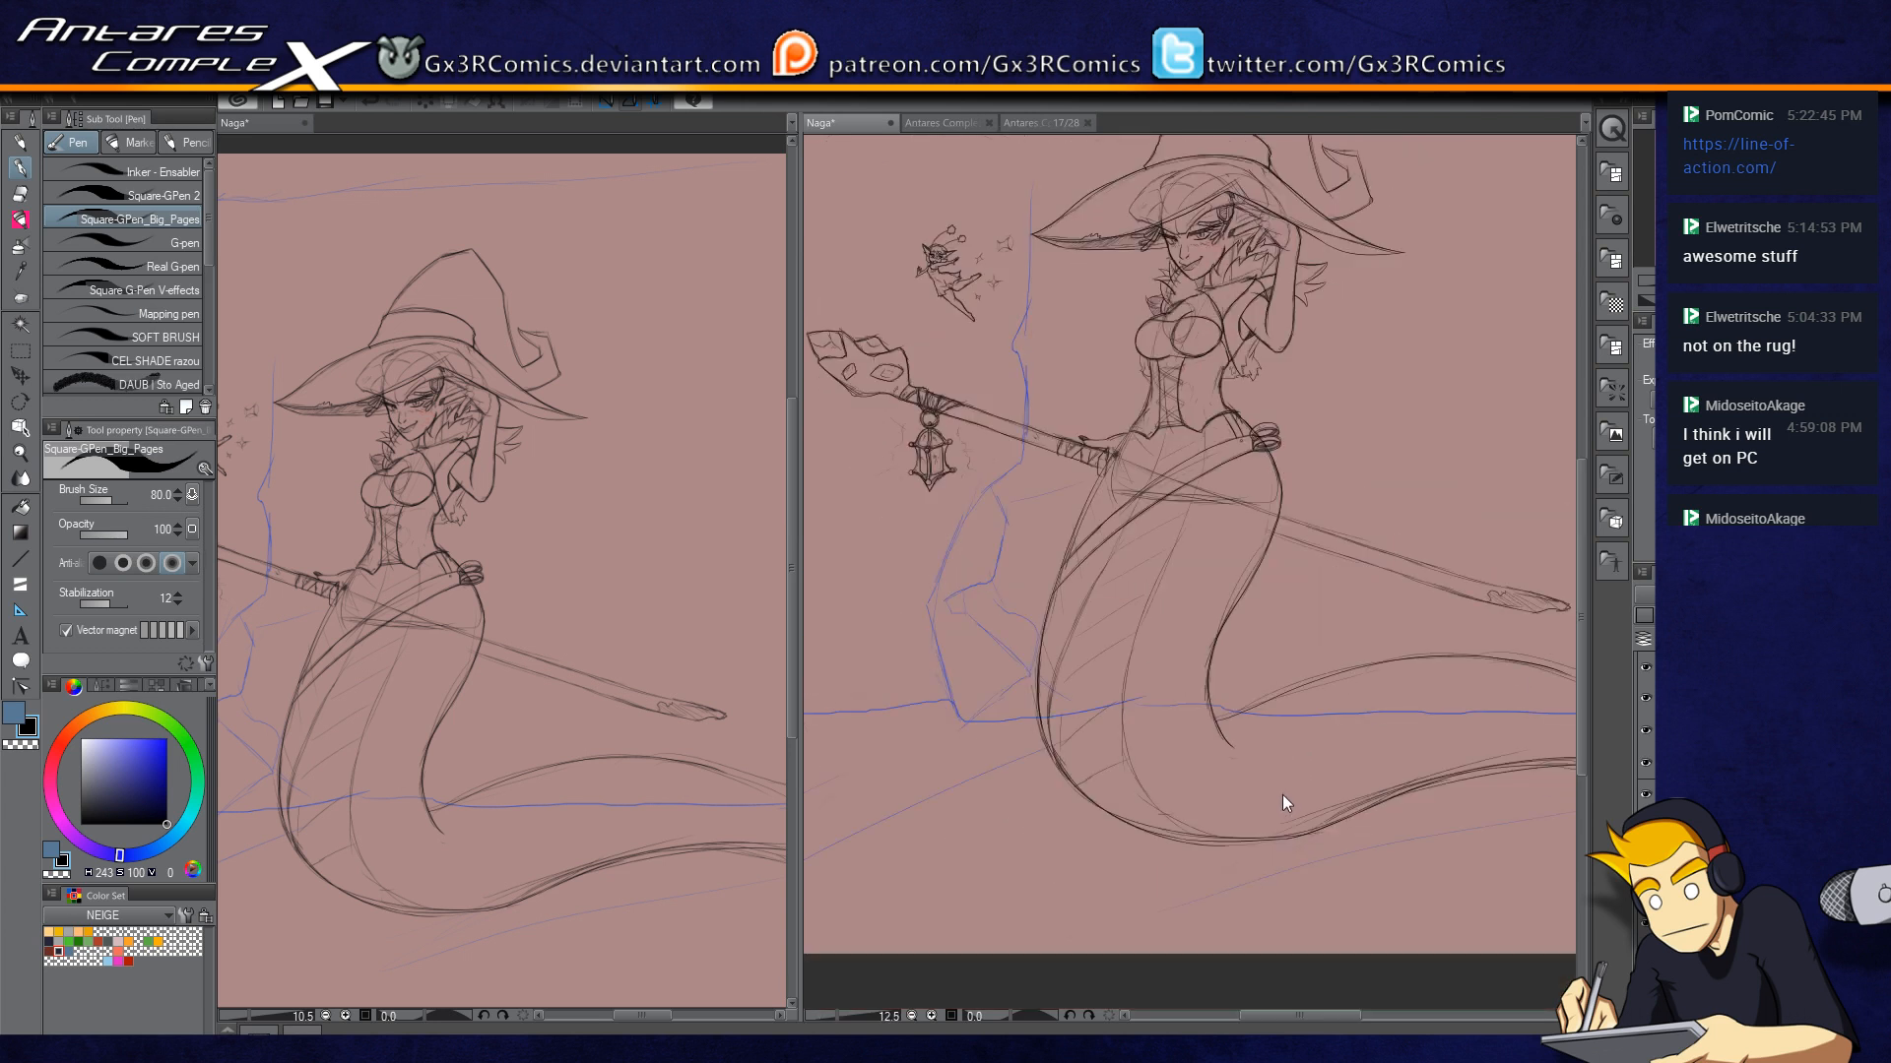
pyautogui.scroll(3, 1131, 611)
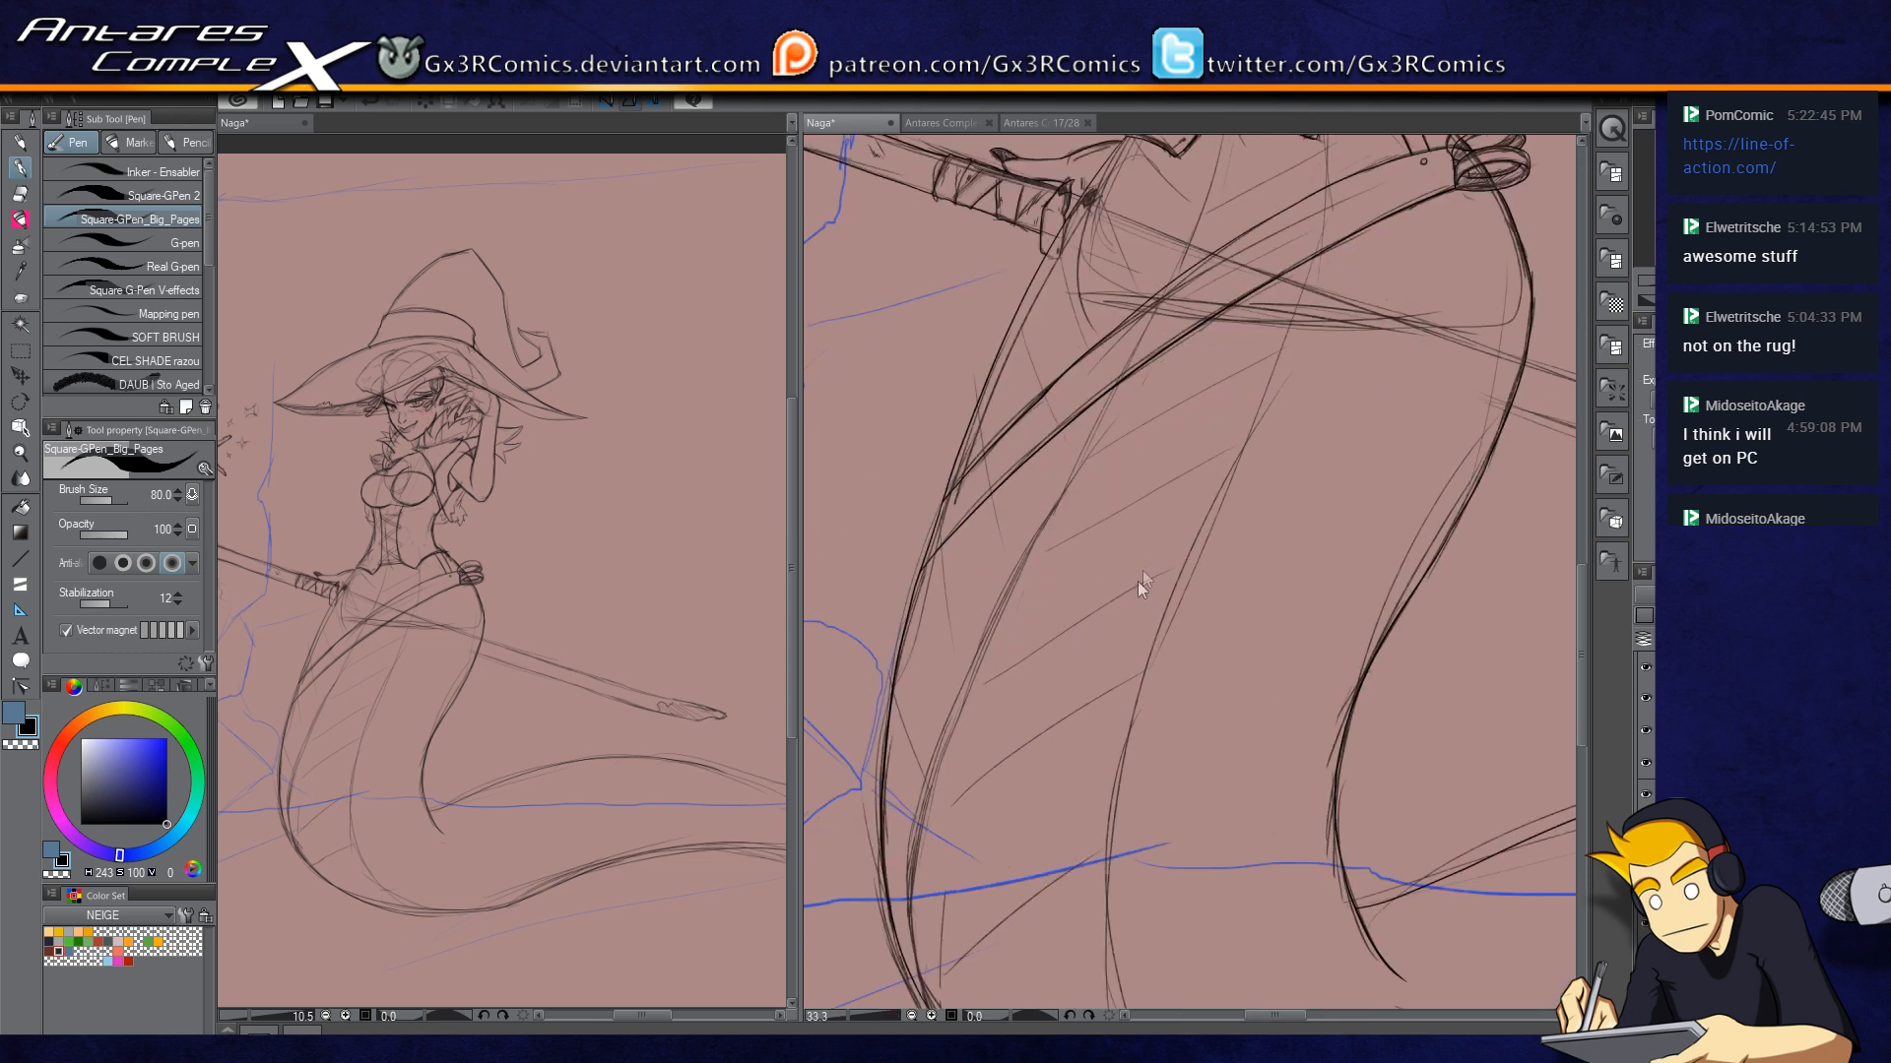
pyautogui.moveTo(1297, 428); pyautogui.dragTo(1254, 546)
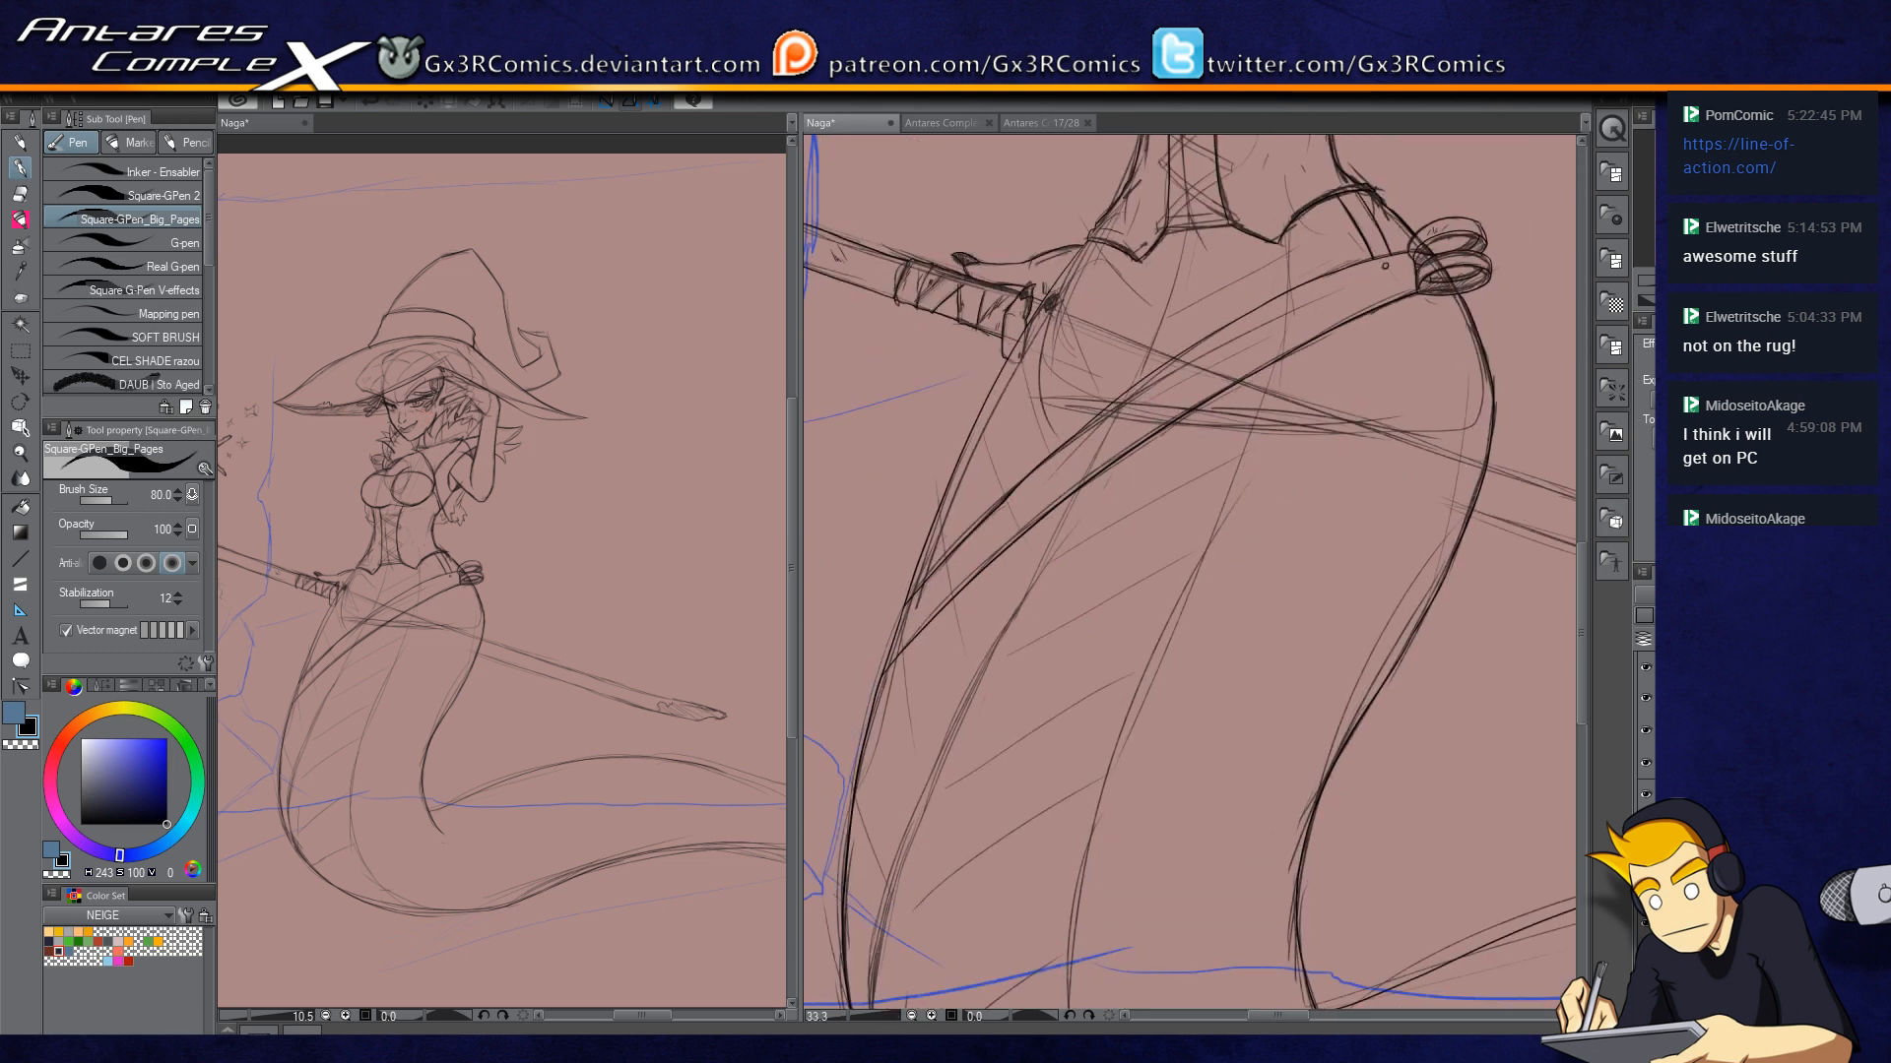
pyautogui.moveTo(1283, 208)
pyautogui.mouseDown()
pyautogui.moveTo(1225, 462)
pyautogui.moveTo(1129, 690)
pyautogui.moveTo(1288, 315)
pyautogui.moveTo(1087, 823)
pyautogui.moveTo(1056, 941)
pyautogui.mouseUp()
pyautogui.hotkey('ctrl', 'z')
pyautogui.moveTo(1131, 725)
pyautogui.mouseDown()
pyautogui.moveTo(1187, 229)
pyautogui.moveTo(1118, 374)
pyautogui.moveTo(1113, 493)
pyautogui.moveTo(1182, 738)
pyautogui.moveTo(1193, 749)
pyautogui.moveTo(1037, 453)
pyautogui.moveTo(1114, 551)
pyautogui.moveTo(1418, 679)
pyautogui.mouseUp()
# Step: Continue the belly line around the tail's lower bend until it meets the underside contour
pyautogui.scroll(2, 1041, 421)
pyautogui.hotkey('ctrl', 'z')
pyautogui.moveTo(1022, 452)
pyautogui.mouseDown()
pyautogui.moveTo(1078, 513)
pyautogui.moveTo(1467, 691)
pyautogui.mouseUp()
pyautogui.press('e')
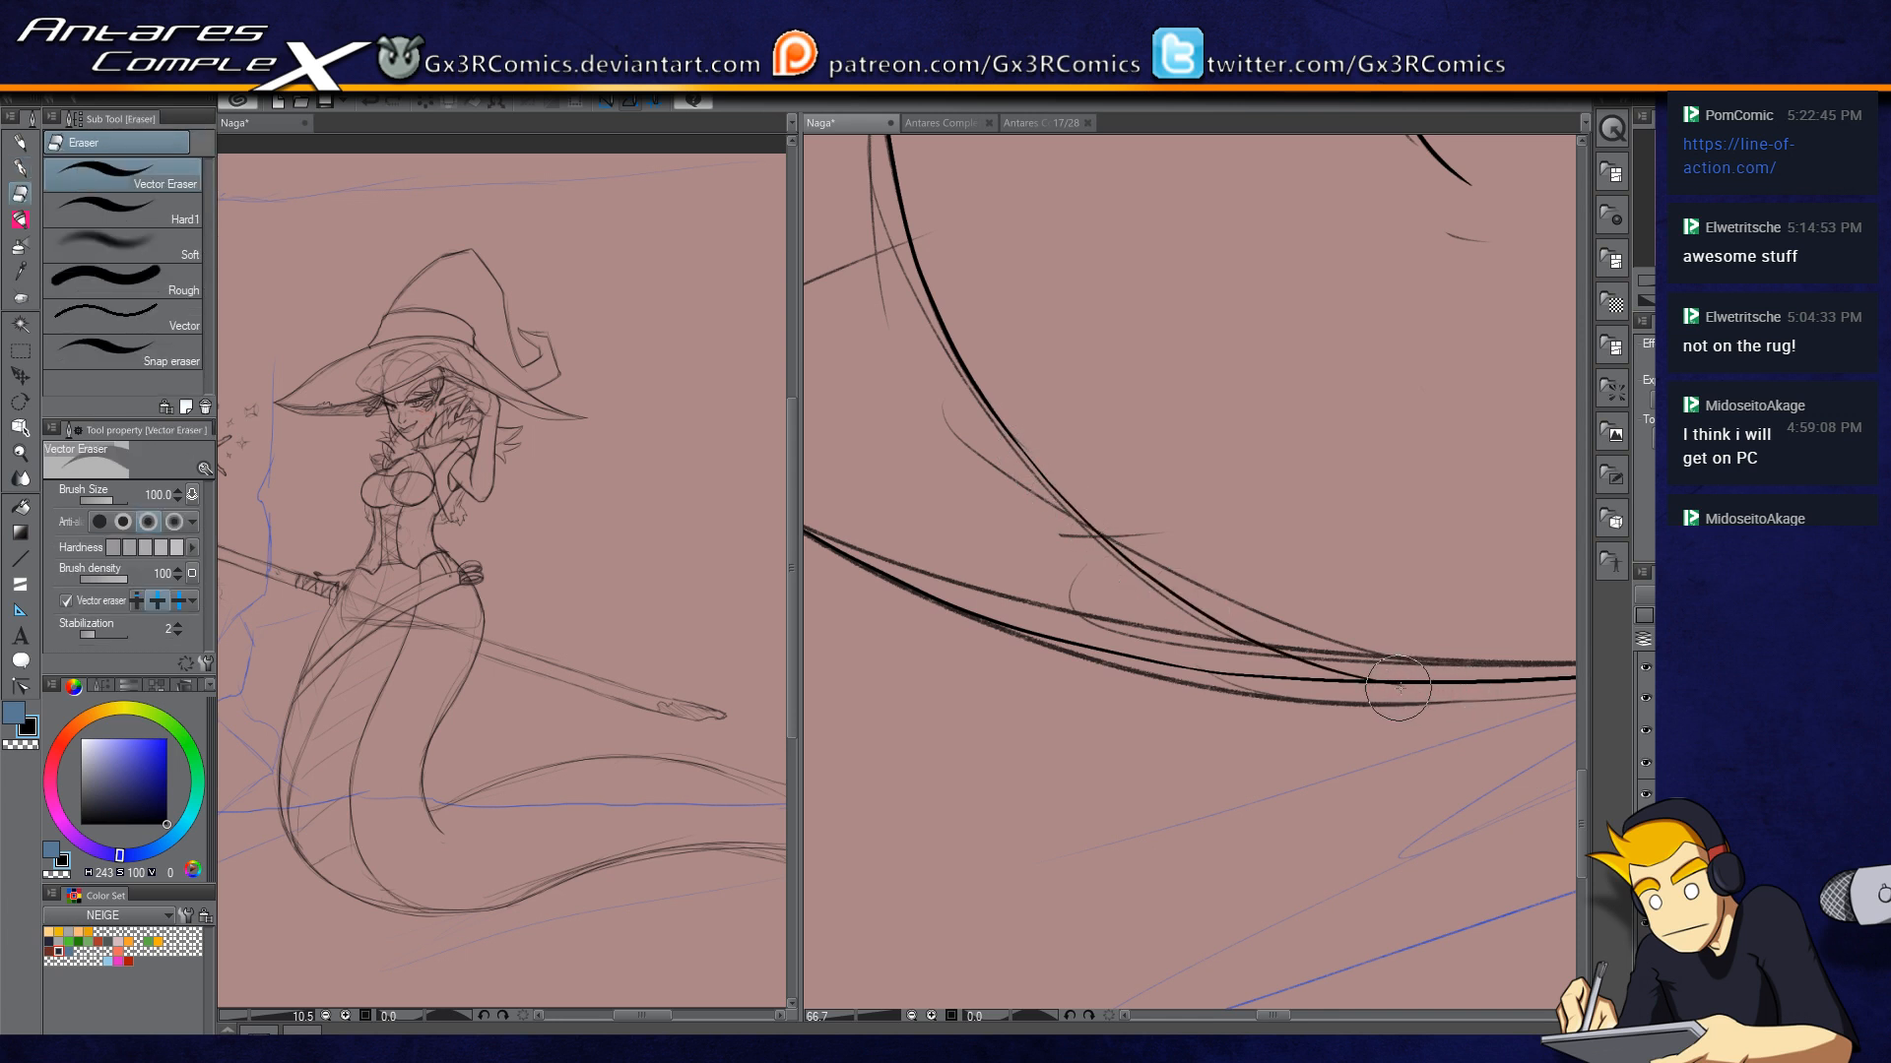
pyautogui.click(1413, 689)
pyautogui.hotkey('ctrl', 'z')
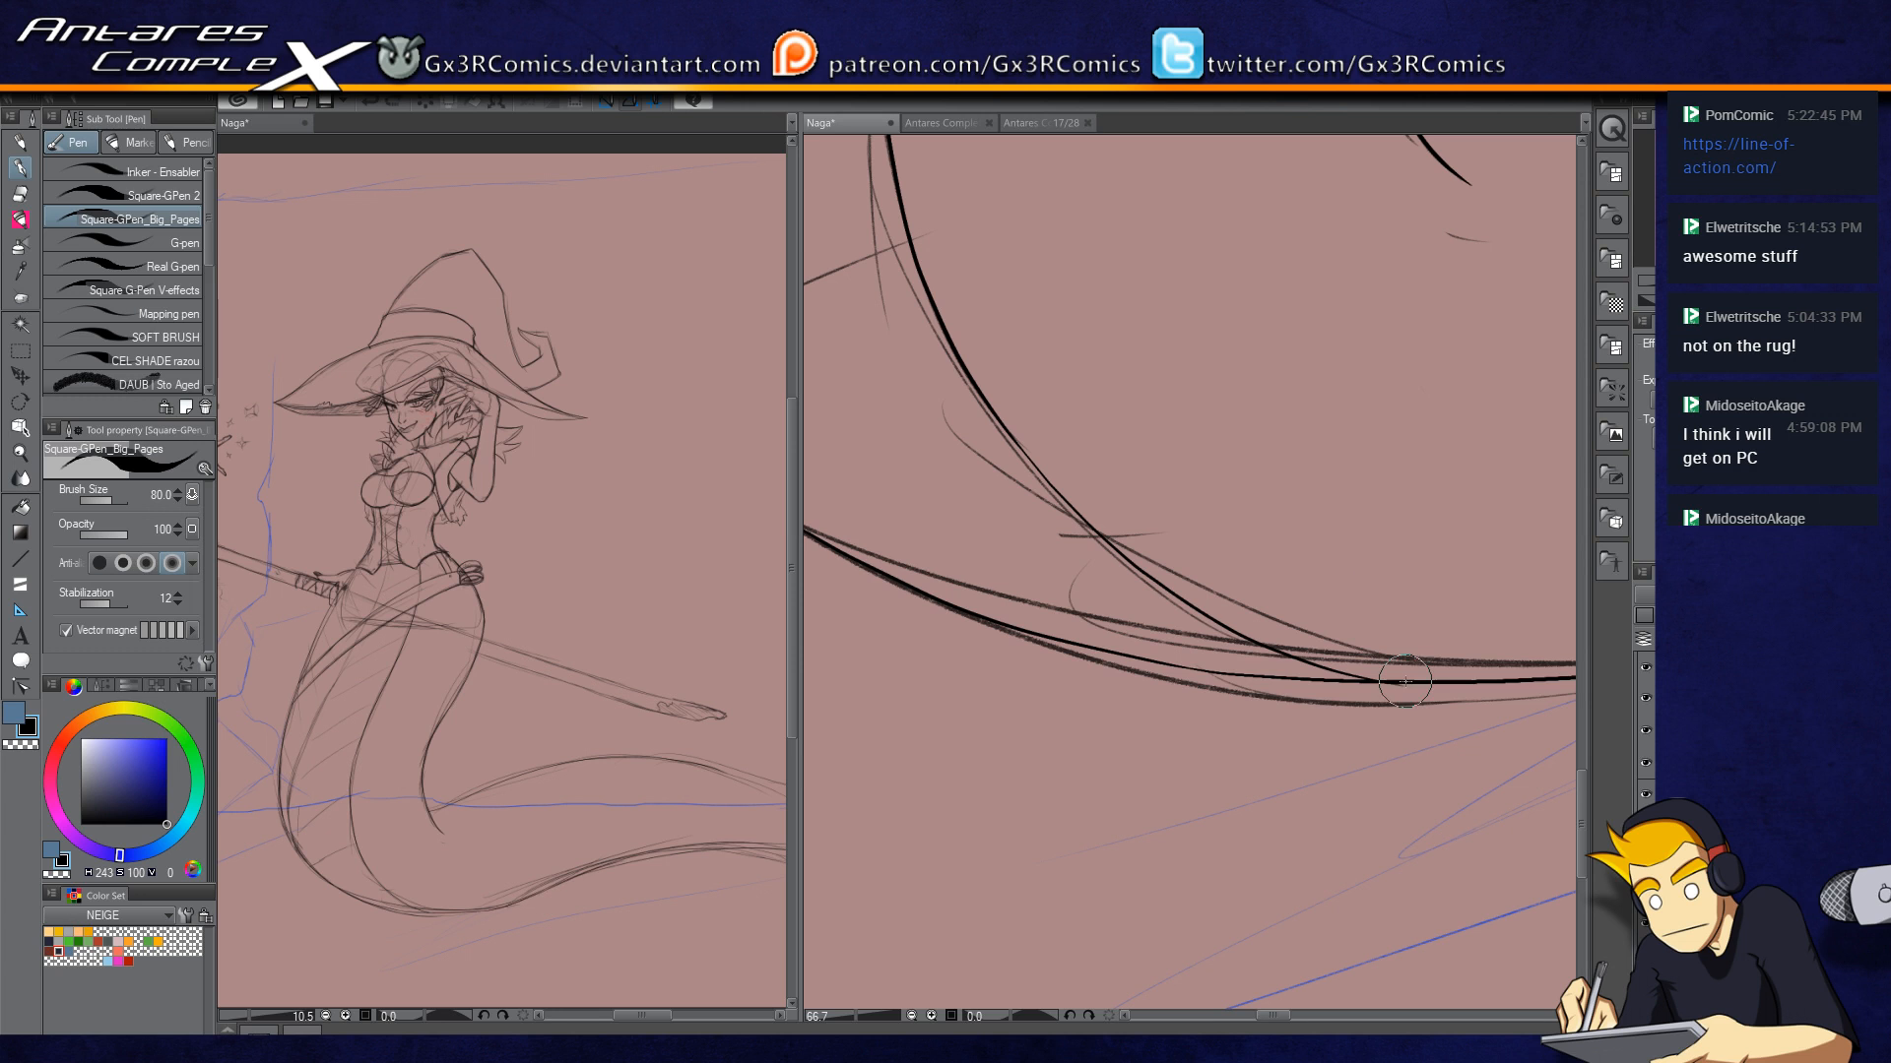
pyautogui.press('p')
pyautogui.scroll(-3, 876, 490)
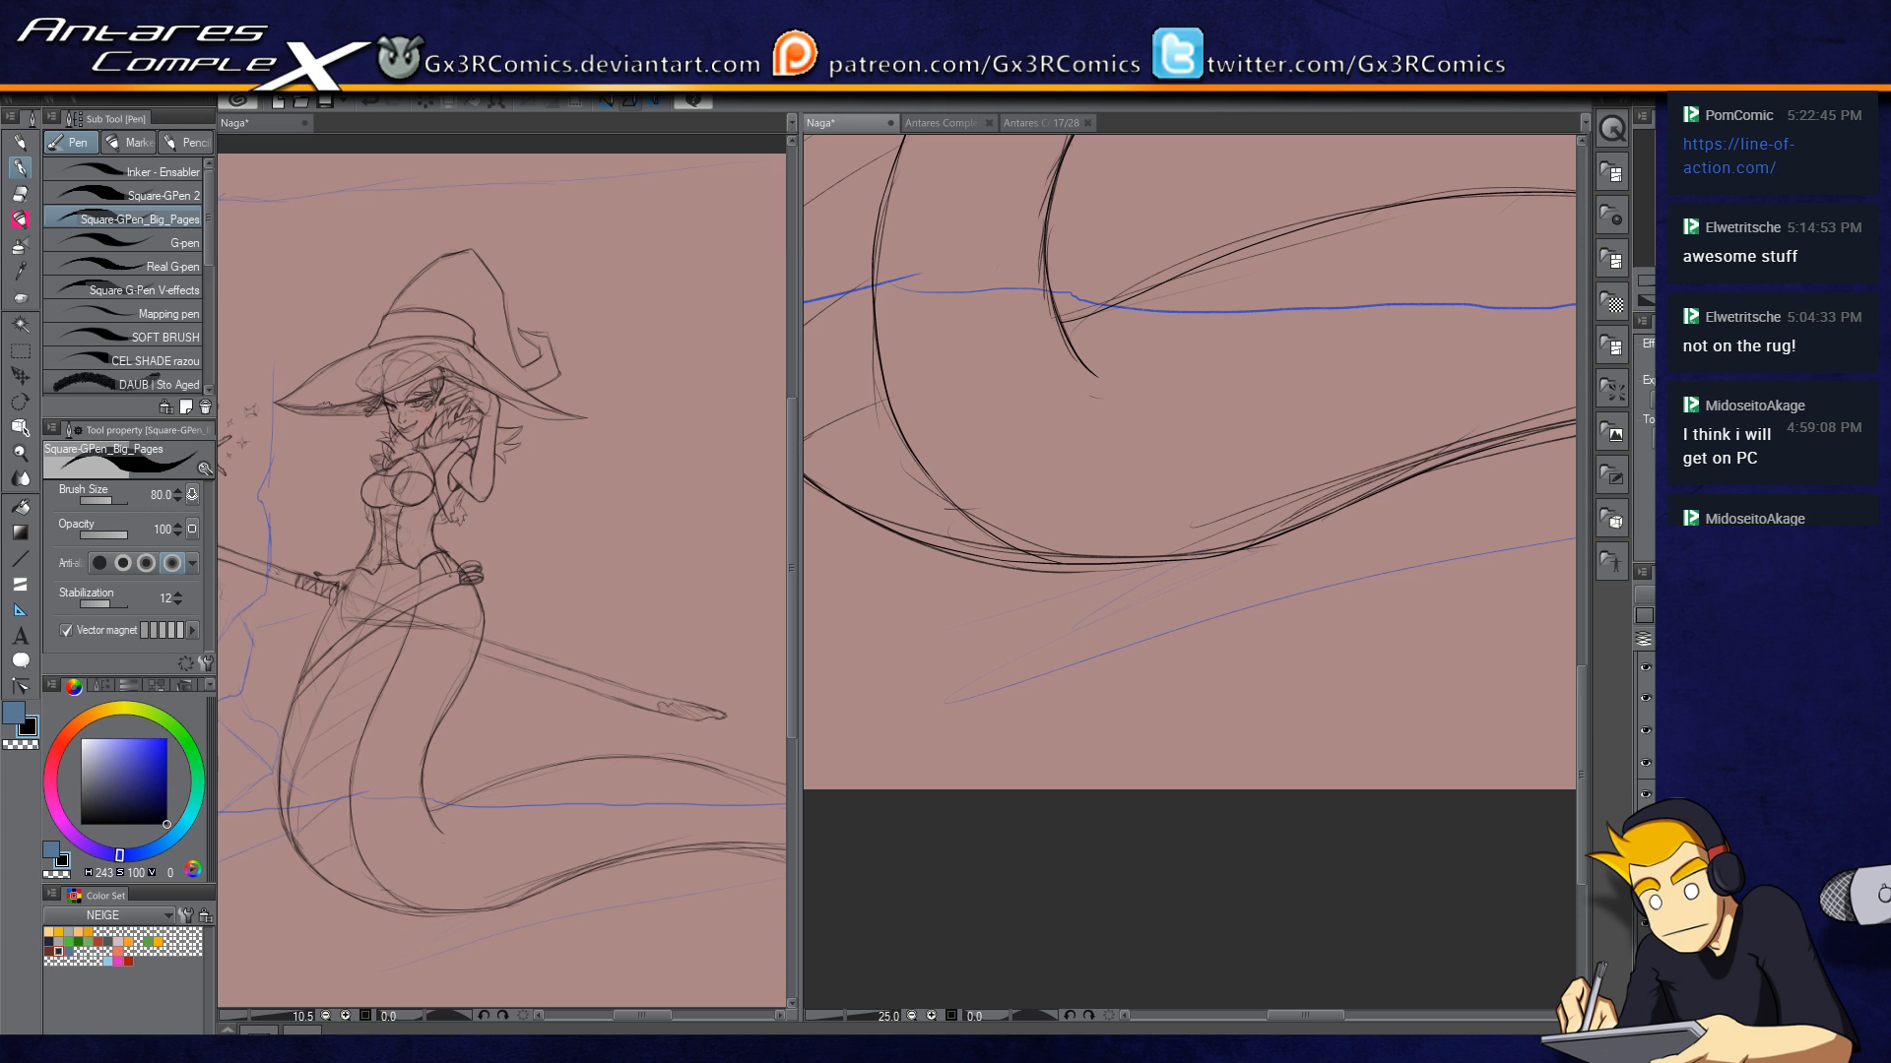
# Step: Ink the tail's upper contour over the hump behind the witch and down its far slope
pyautogui.scroll(-4, 1215, 379)
pyautogui.scroll(5, 1211, 371)
pyautogui.moveTo(1378, 389); pyautogui.dragTo(921, 509)
pyautogui.moveTo(1350, 552); pyautogui.dragTo(1106, 534)
pyautogui.moveTo(1057, 371); pyautogui.dragTo(1230, 428)
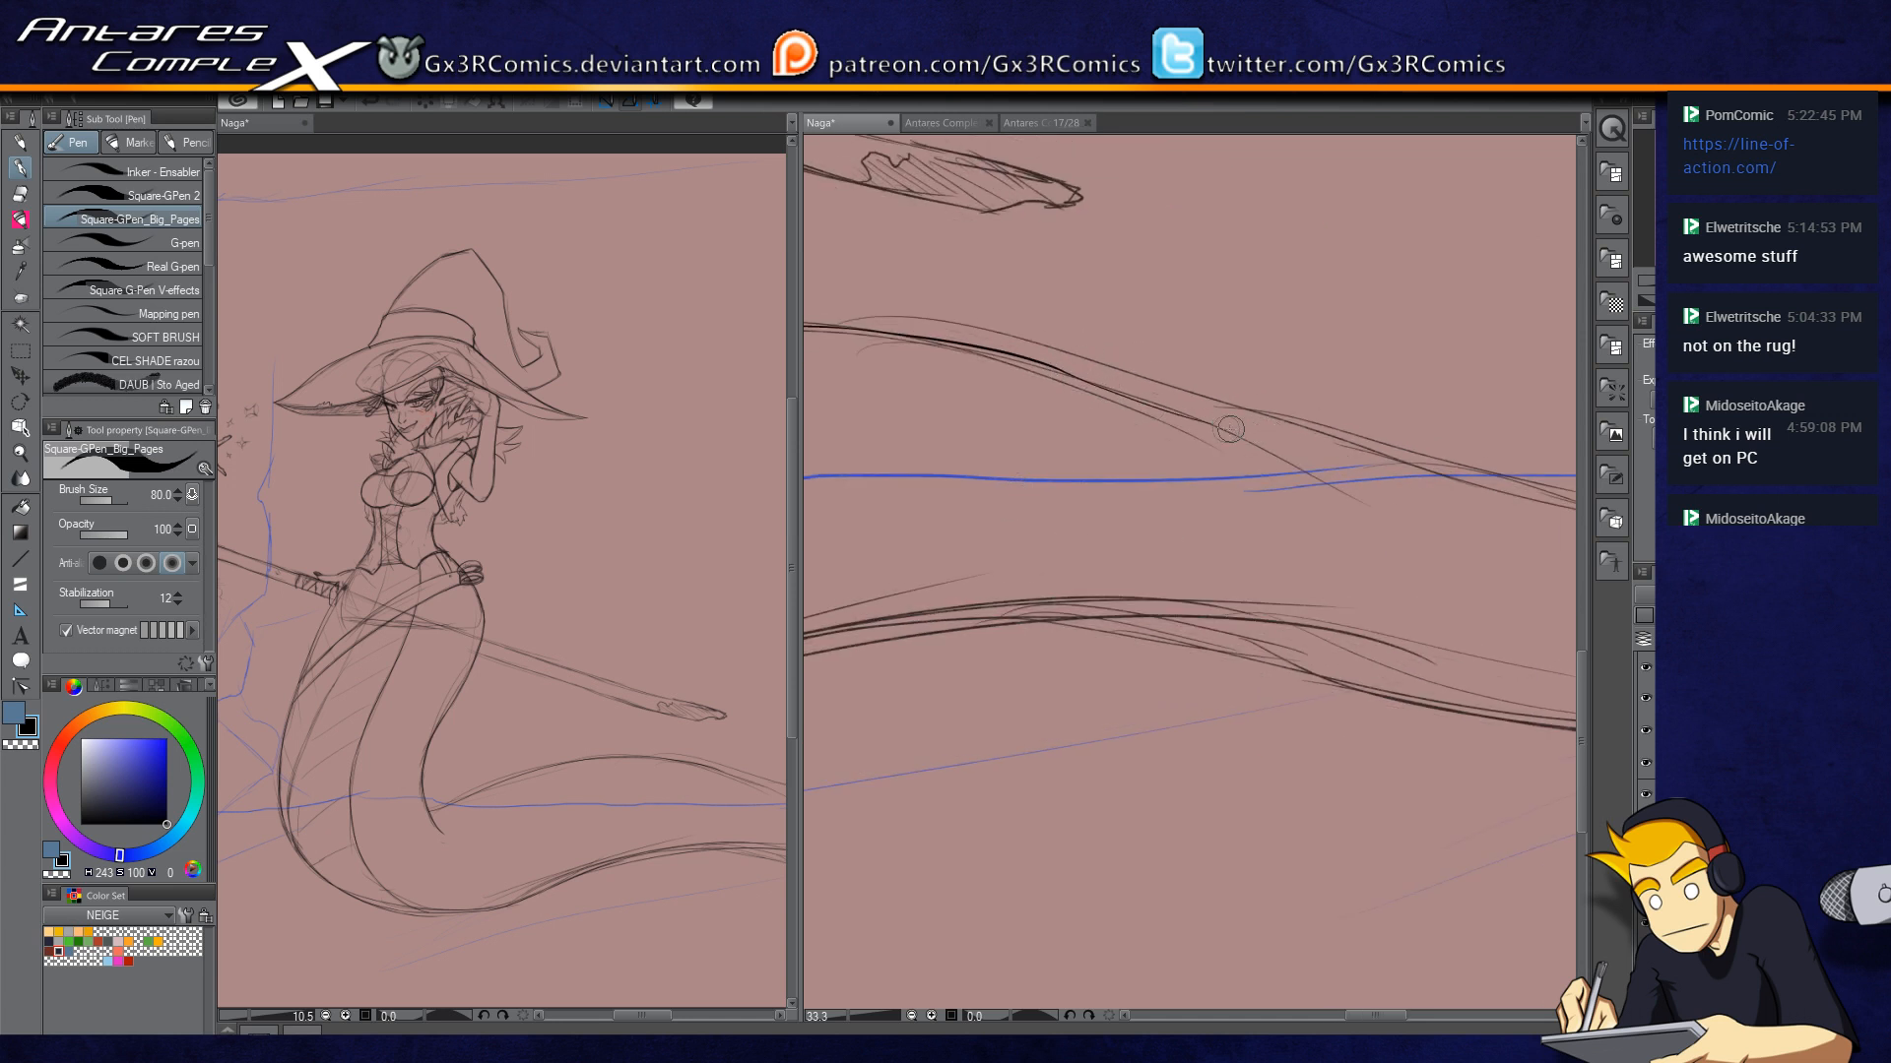
pyautogui.hotkey('ctrl', 'z')
pyautogui.moveTo(1066, 374)
pyautogui.mouseDown()
pyautogui.moveTo(1378, 447)
pyautogui.moveTo(1211, 468)
pyautogui.mouseUp()
pyautogui.hotkey('ctrl', 'z')
pyautogui.moveTo(901, 367); pyautogui.dragTo(1013, 398)
pyautogui.hotkey('ctrl', 'z')
pyautogui.moveTo(904, 366); pyautogui.dragTo(1310, 441)
pyautogui.hotkey('ctrl', 'z')
pyautogui.moveTo(920, 384); pyautogui.dragTo(1458, 514)
# Step: Ink the tail's lower contour across the arch beneath the hump
pyautogui.moveTo(1183, 589); pyautogui.dragTo(1422, 524)
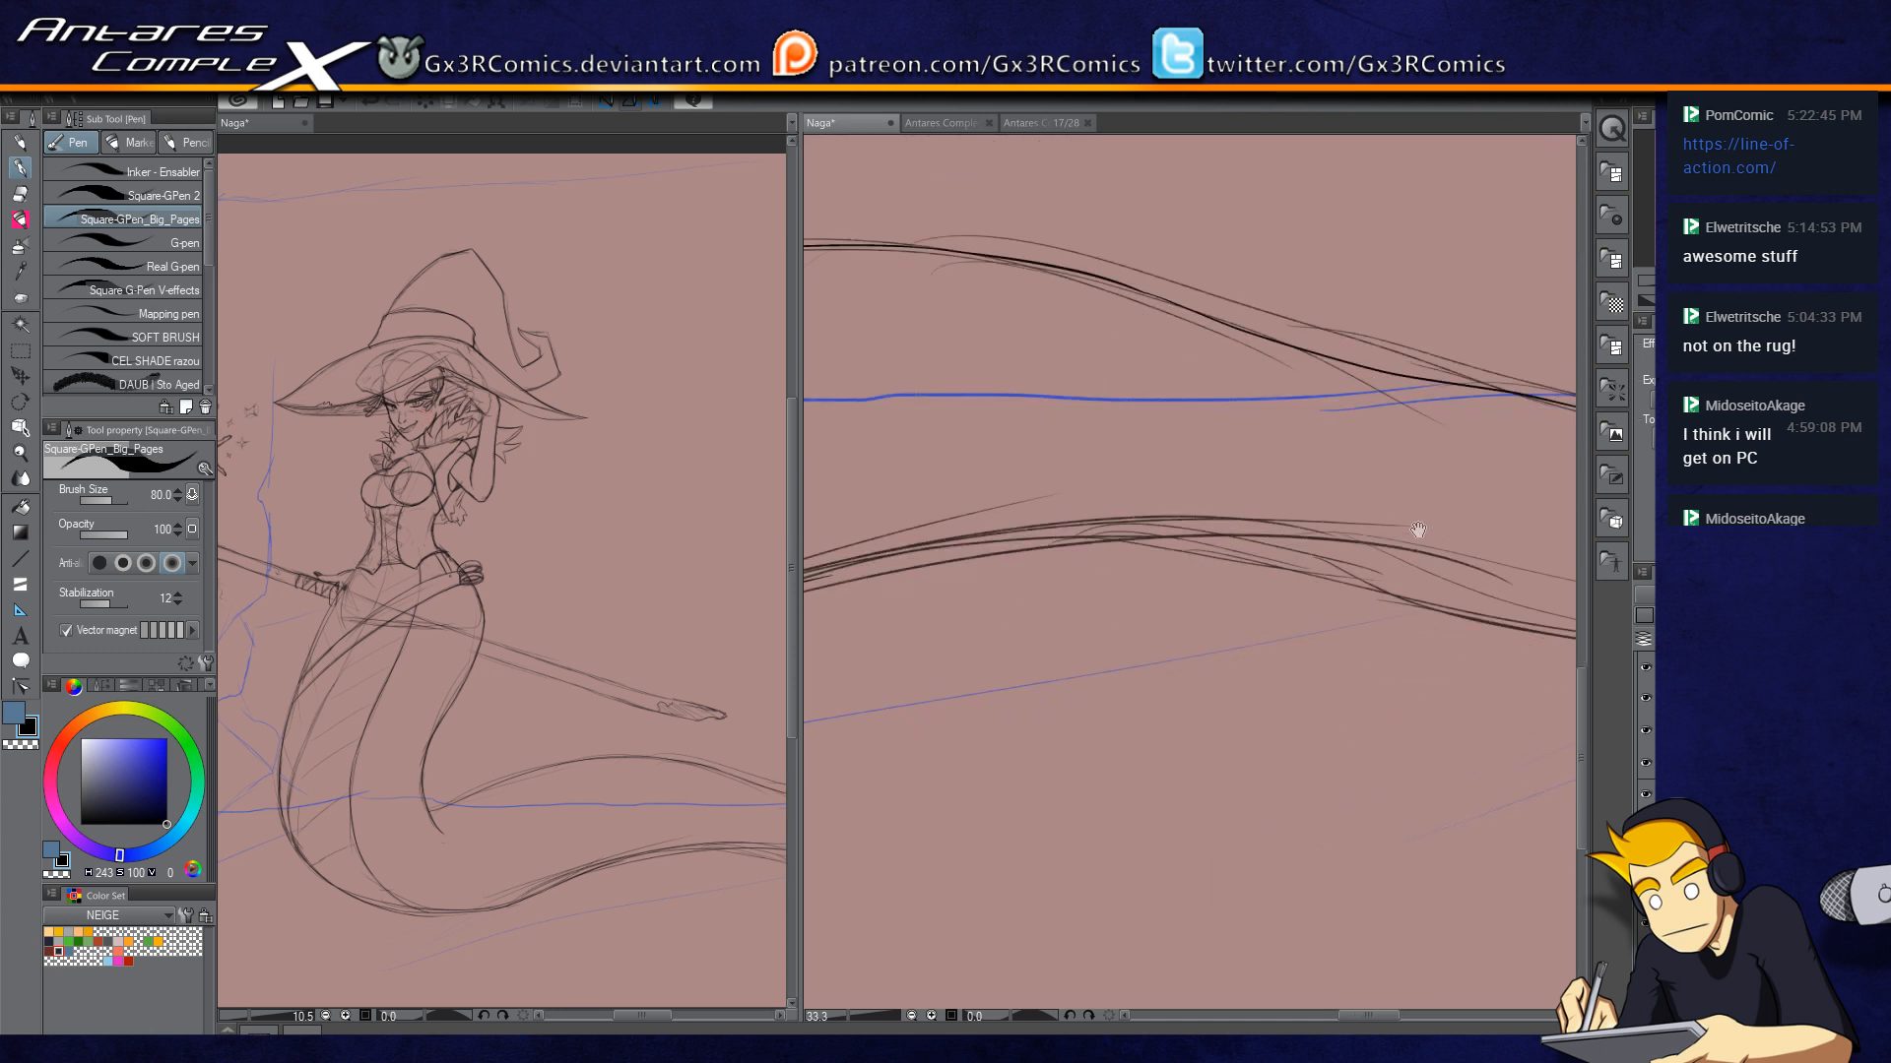
pyautogui.moveTo(1006, 583)
pyautogui.mouseDown()
pyautogui.moveTo(1462, 489)
pyautogui.moveTo(1296, 511)
pyautogui.moveTo(1157, 496)
pyautogui.mouseUp()
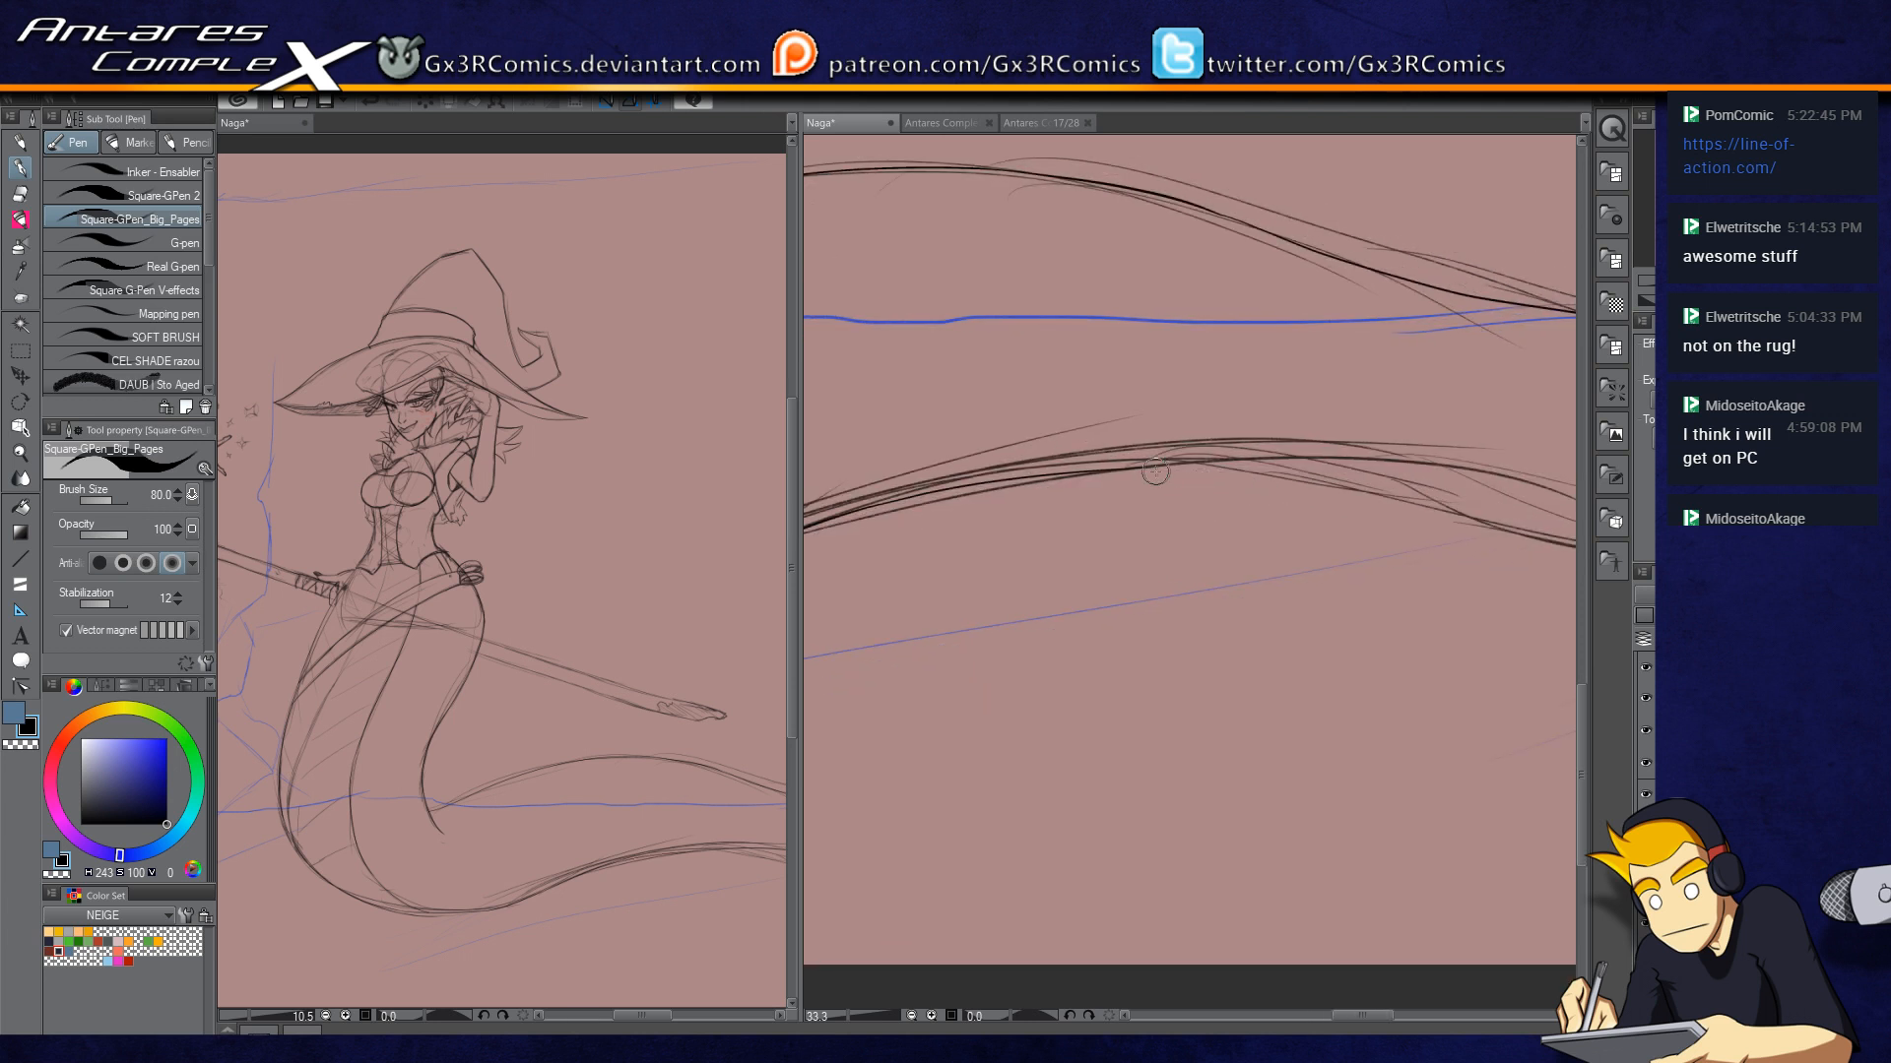
pyautogui.click(1723, 731)
pyautogui.click(1723, 595)
pyautogui.click(1723, 699)
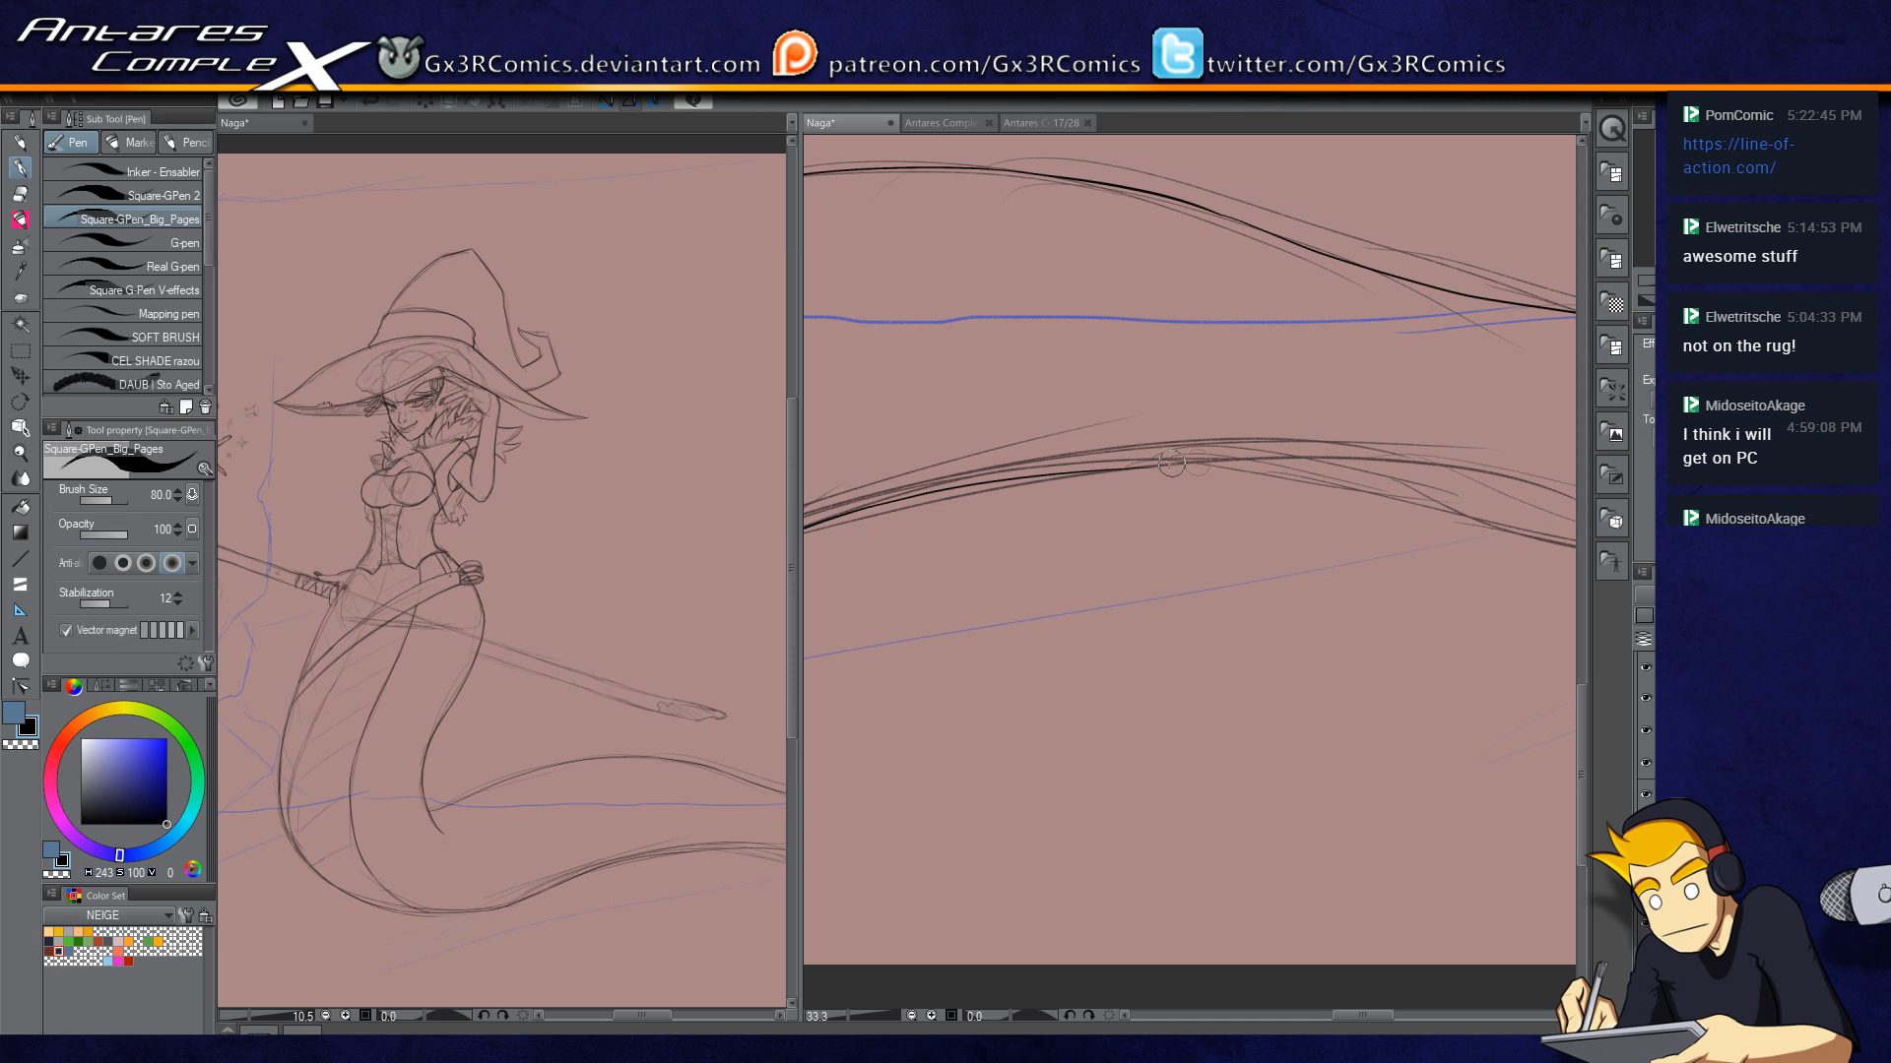
pyautogui.moveTo(1102, 473); pyautogui.dragTo(1406, 491)
pyautogui.moveTo(1443, 562); pyautogui.dragTo(1278, 515)
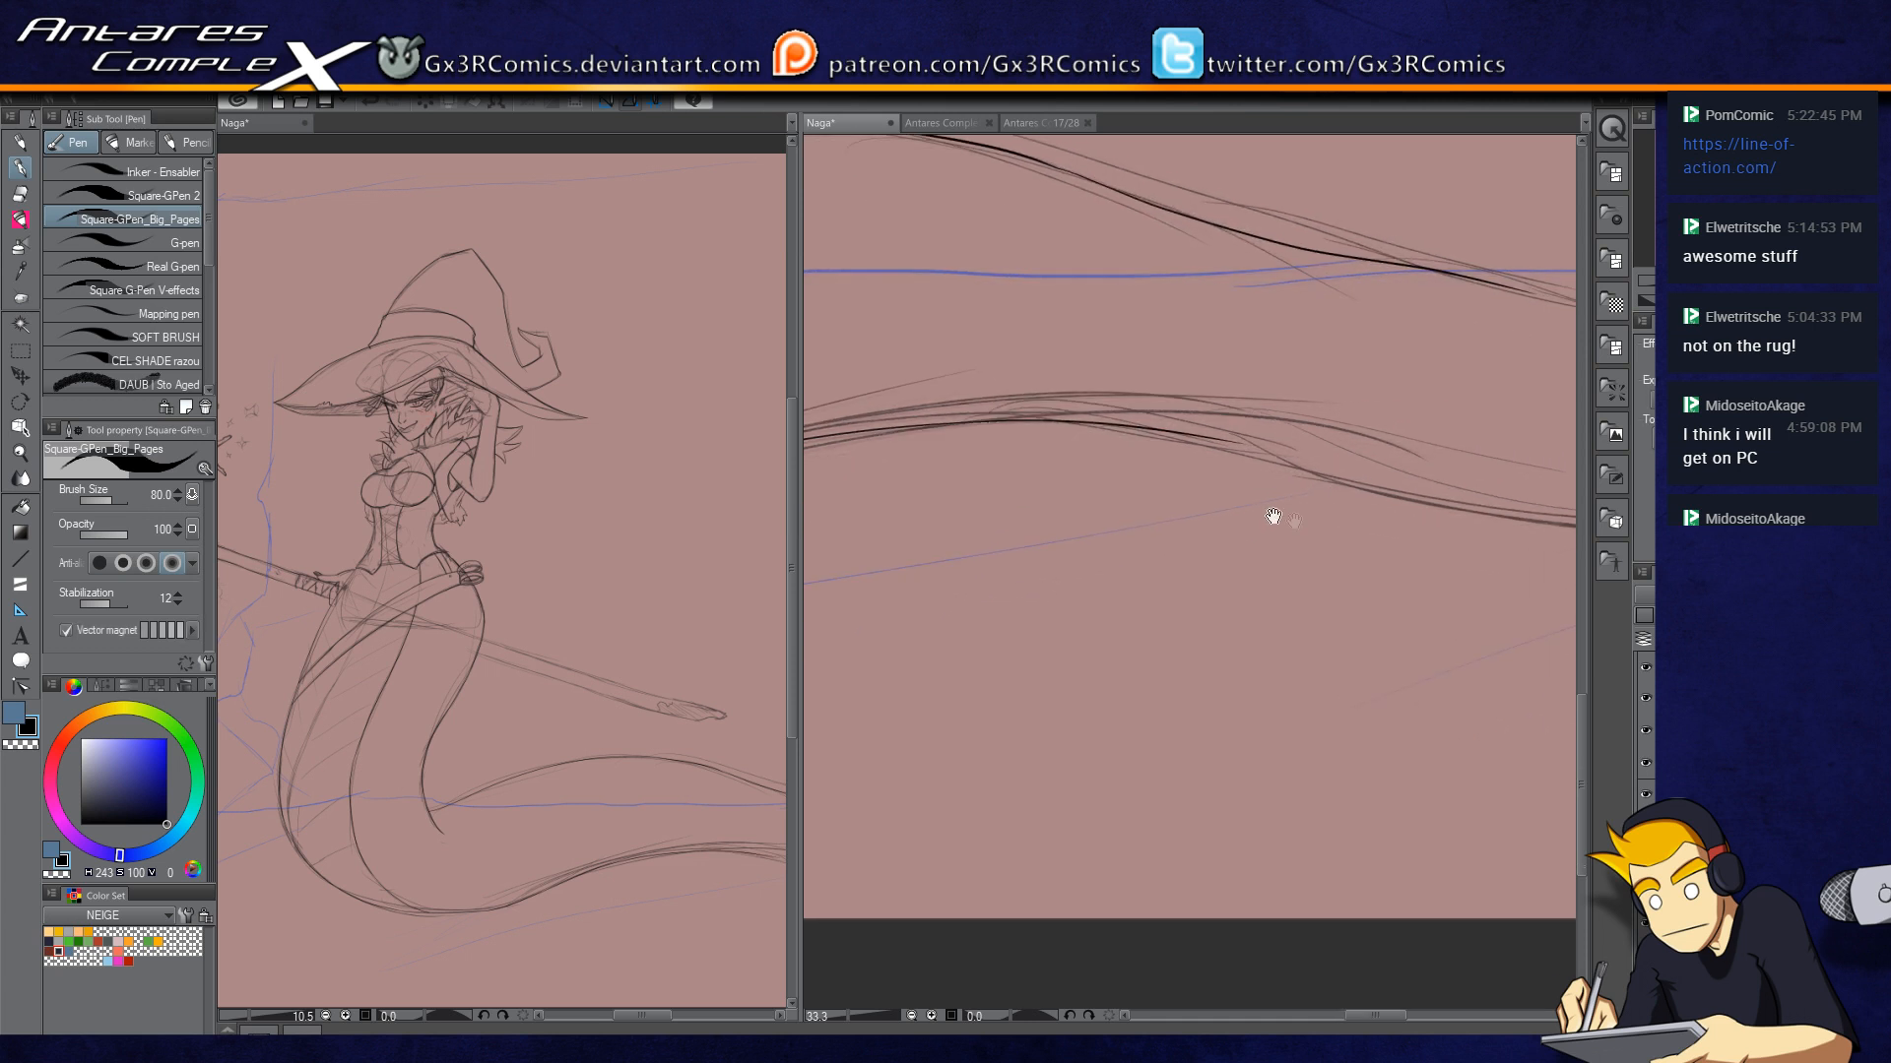
pyautogui.hotkey('ctrl', 'z')
pyautogui.moveTo(913, 427)
pyautogui.mouseDown()
pyautogui.moveTo(1024, 420)
pyautogui.moveTo(1285, 471)
pyautogui.mouseUp()
# Step: Trim the end of the upper contour on the far slope of the hump
pyautogui.moveTo(1319, 562)
pyautogui.mouseDown()
pyautogui.moveTo(1063, 624)
pyautogui.moveTo(1035, 680)
pyautogui.mouseUp()
pyautogui.press('m')
pyautogui.moveTo(999, 386); pyautogui.dragTo(1032, 453)
pyautogui.press('p')
pyautogui.hotkey('ctrl', 'd')
pyautogui.press('e')
pyautogui.moveTo(1133, 360); pyautogui.dragTo(1142, 401)
# Step: Redraw the upper contour's descent past the hump as one smooth line
pyautogui.press('p')
pyautogui.moveTo(942, 339); pyautogui.dragTo(1128, 381)
pyautogui.hotkey('ctrl', 'z')
pyautogui.moveTo(943, 338); pyautogui.dragTo(1233, 397)
pyautogui.hotkey('ctrl', 'z')
pyautogui.moveTo(951, 339); pyautogui.dragTo(1249, 425)
# Step: Extend the tail's upper contour into the shallow dip beyond the hump
pyautogui.moveTo(948, 559)
pyautogui.mouseDown()
pyautogui.moveTo(1229, 628)
pyautogui.moveTo(950, 532)
pyautogui.moveTo(1134, 565)
pyautogui.mouseUp()
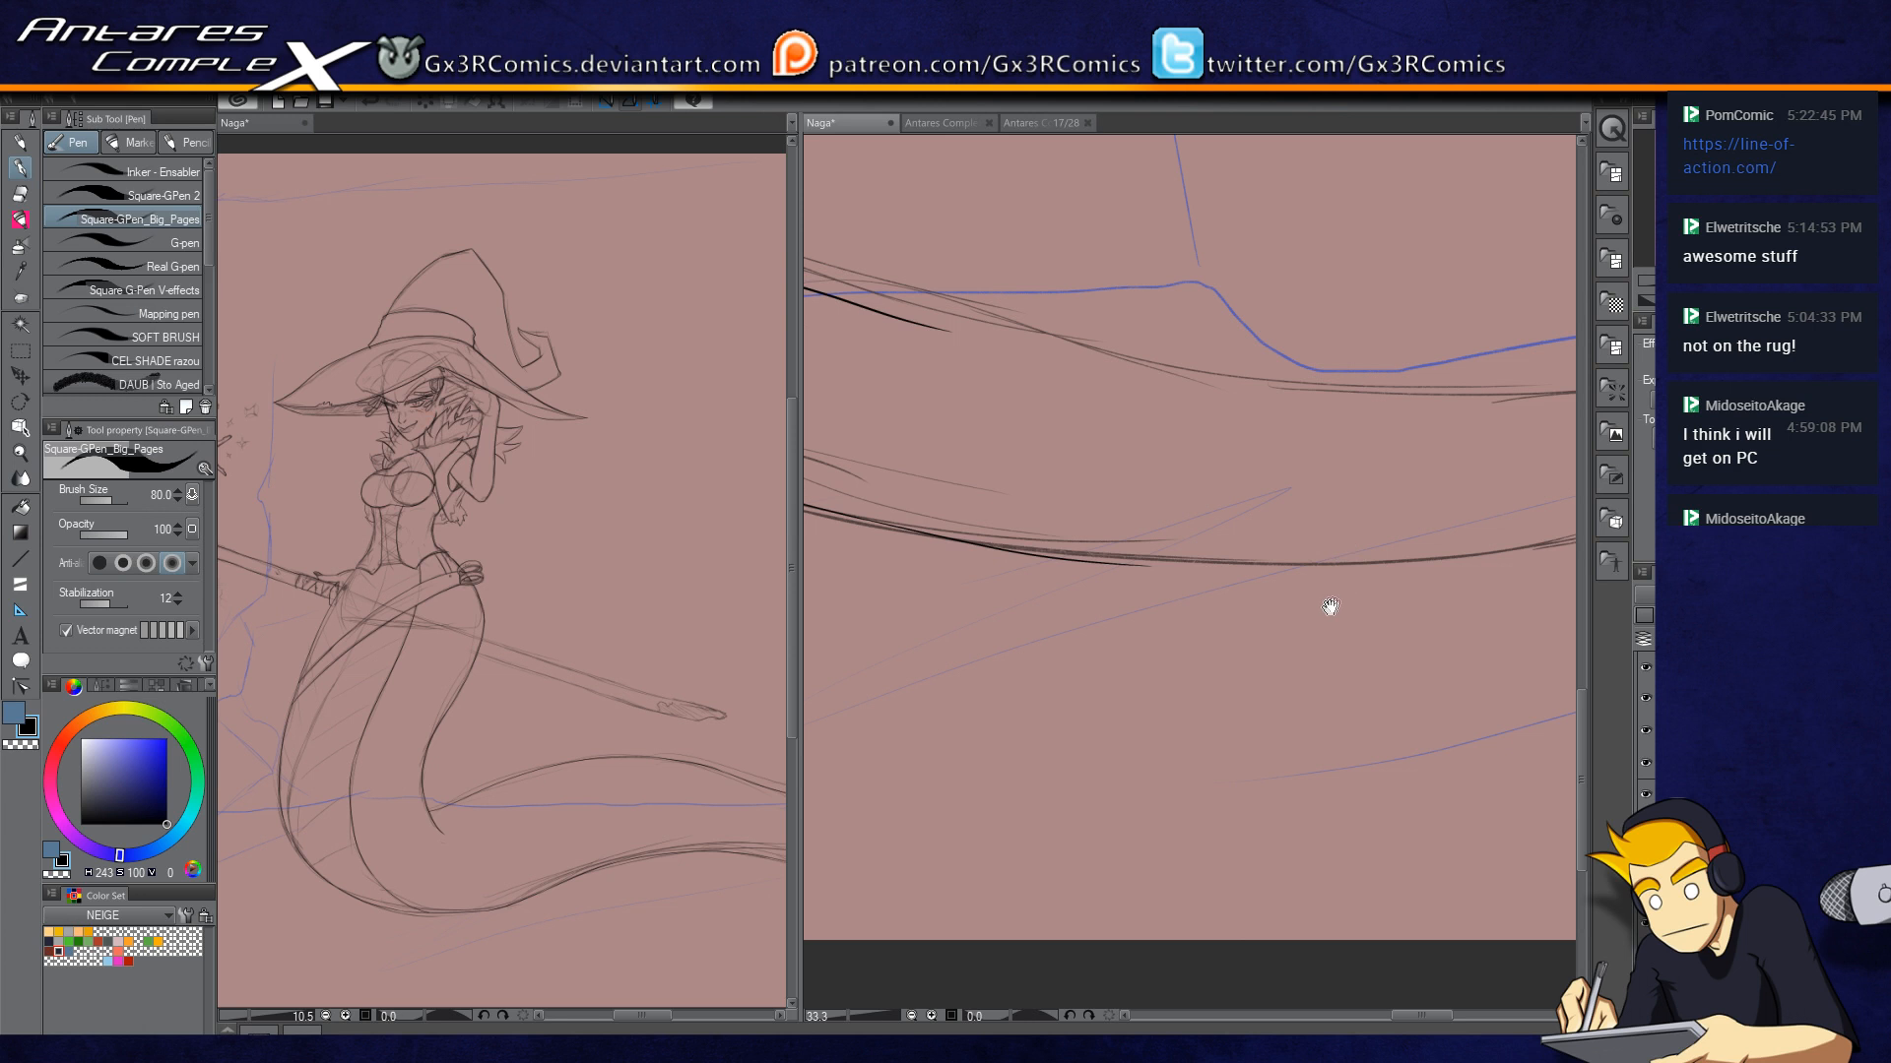
pyautogui.moveTo(1330, 610); pyautogui.dragTo(1209, 649)
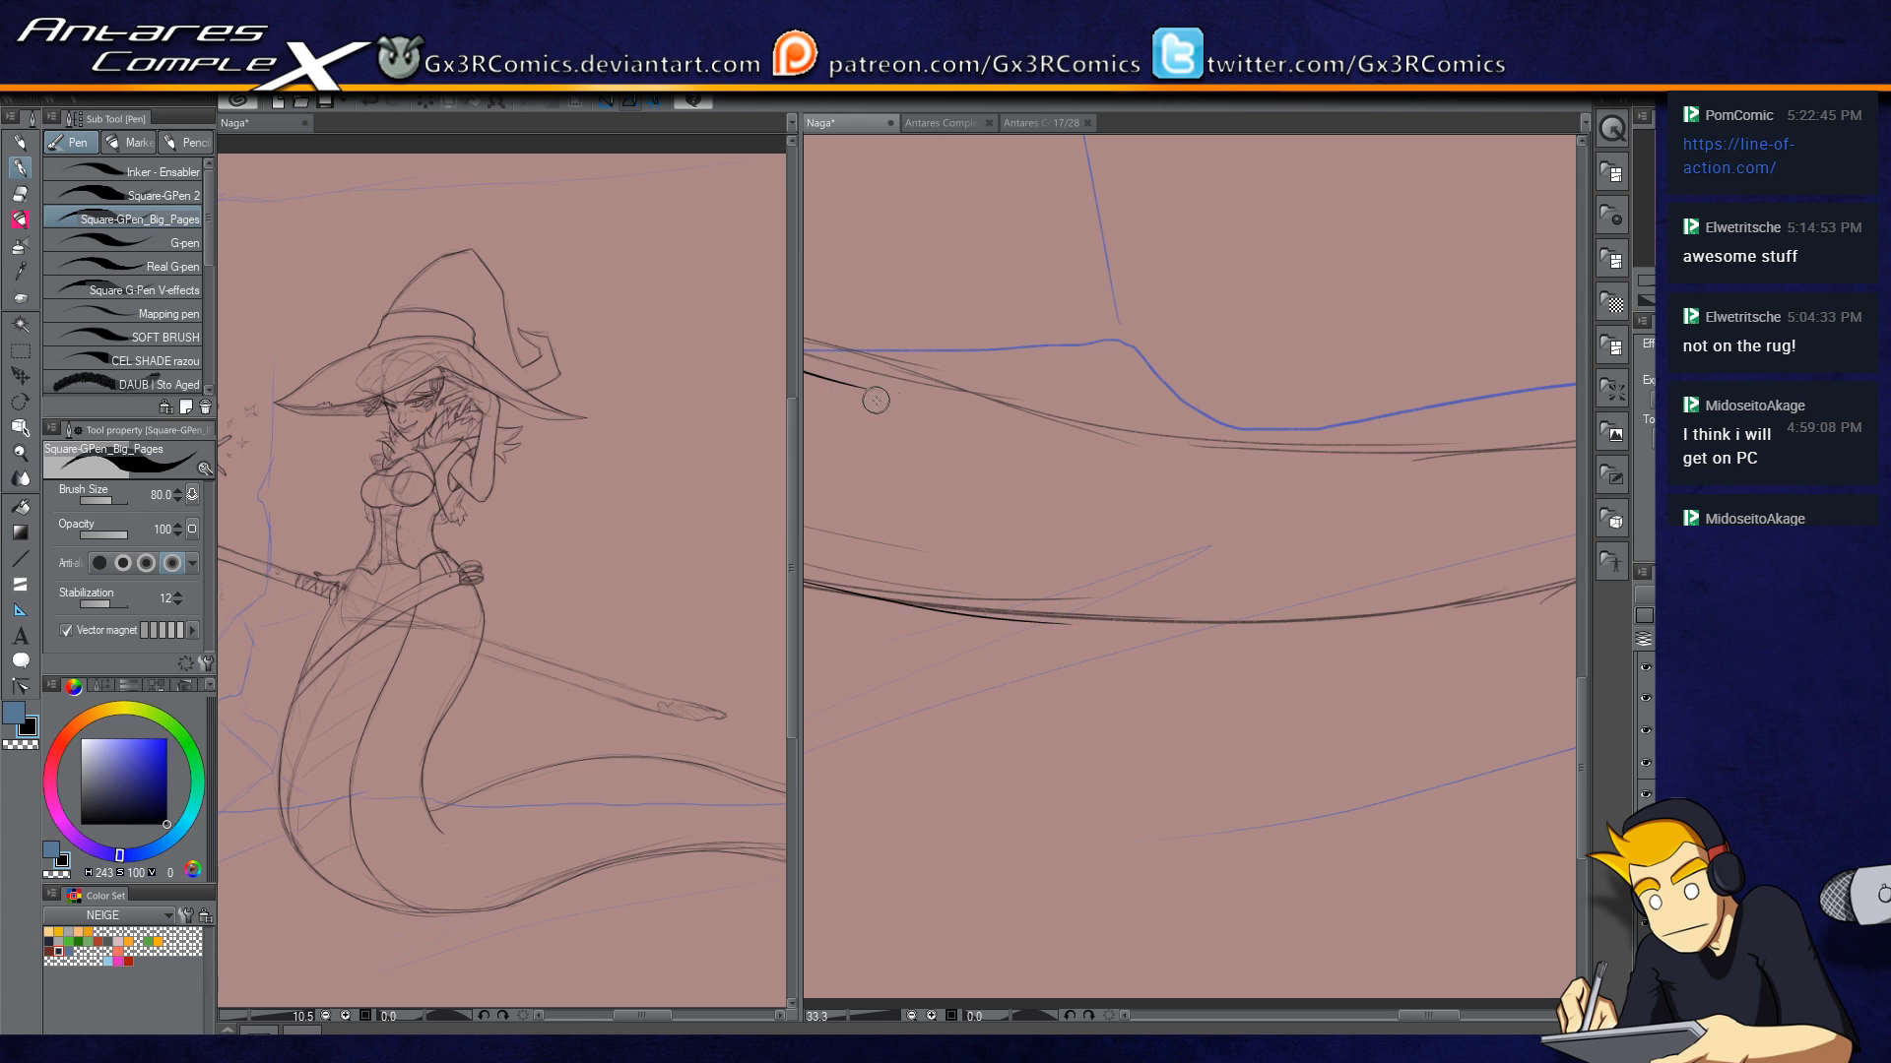
pyautogui.moveTo(932, 408); pyautogui.dragTo(1171, 456)
pyautogui.hotkey('ctrl', 'z')
pyautogui.moveTo(843, 384); pyautogui.dragTo(1365, 448)
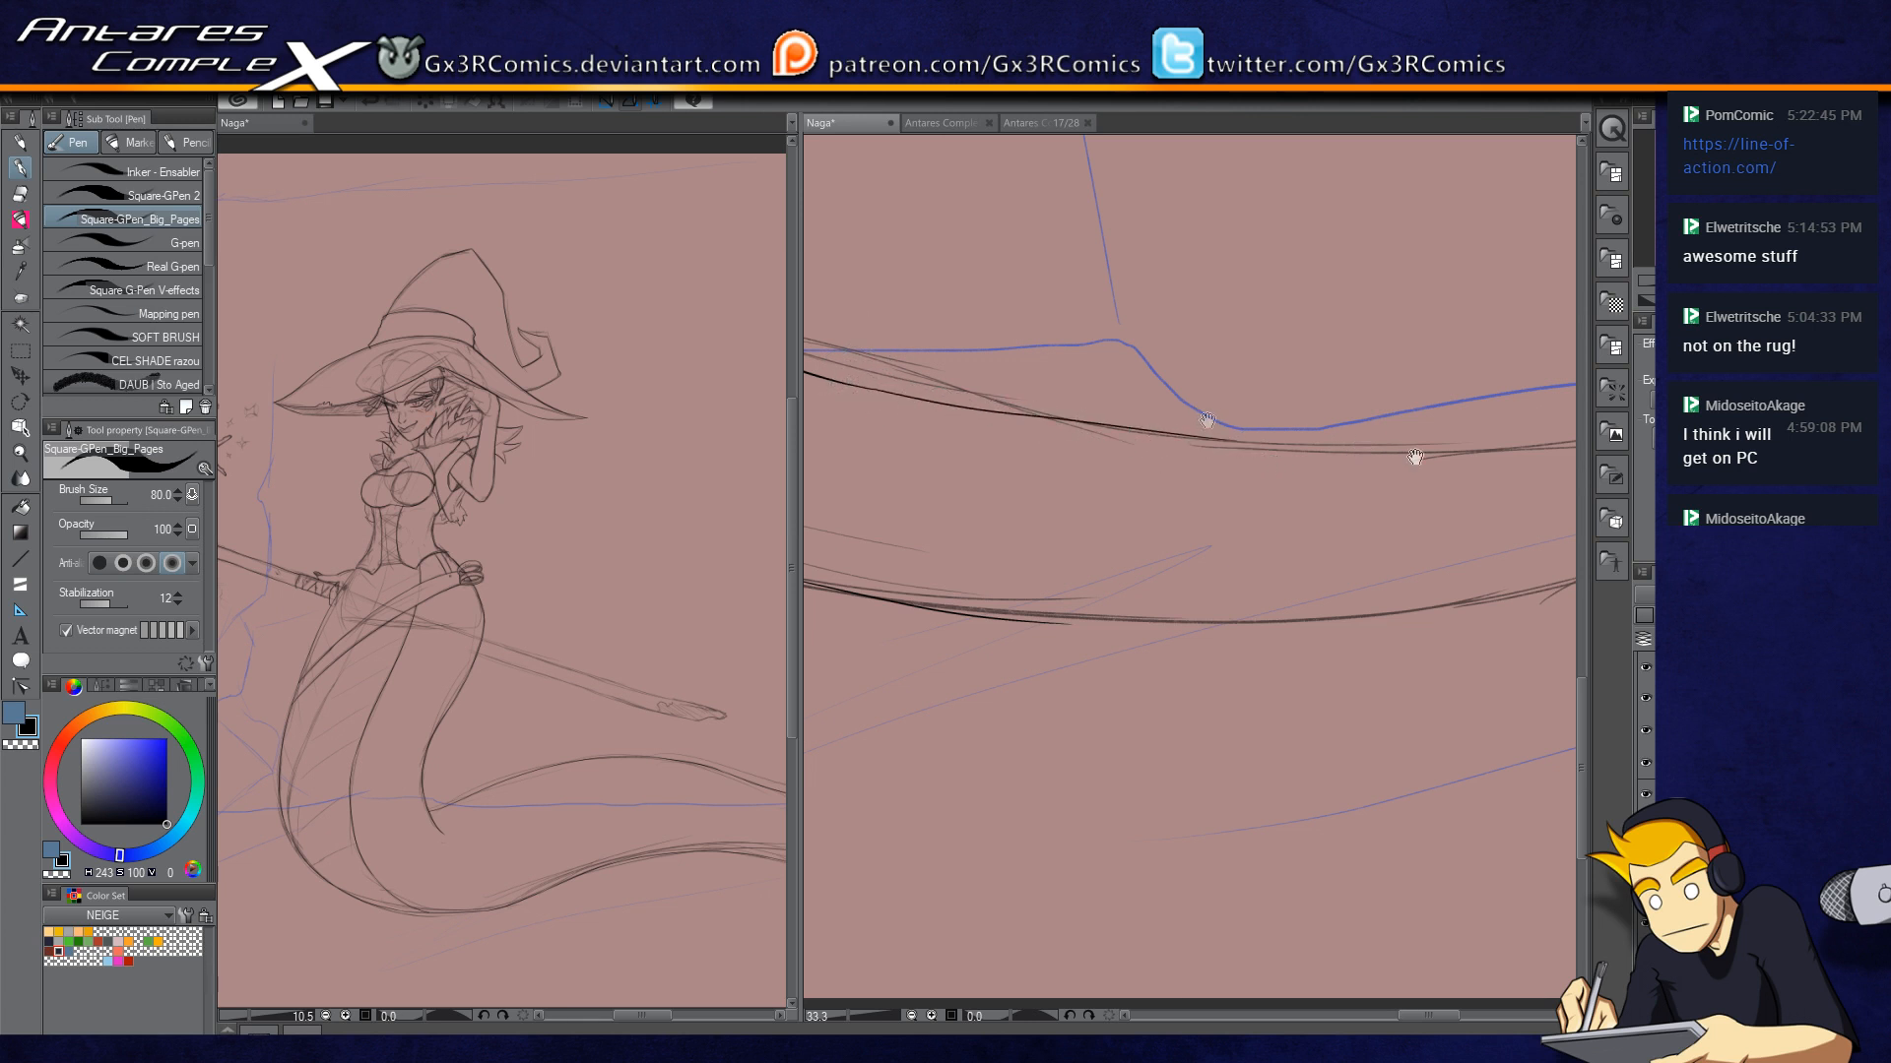
pyautogui.moveTo(1207, 421); pyautogui.dragTo(1153, 436)
# Step: Ink the tail's lower contour through the dip and up its rising curve
pyautogui.moveTo(970, 636); pyautogui.dragTo(1293, 630)
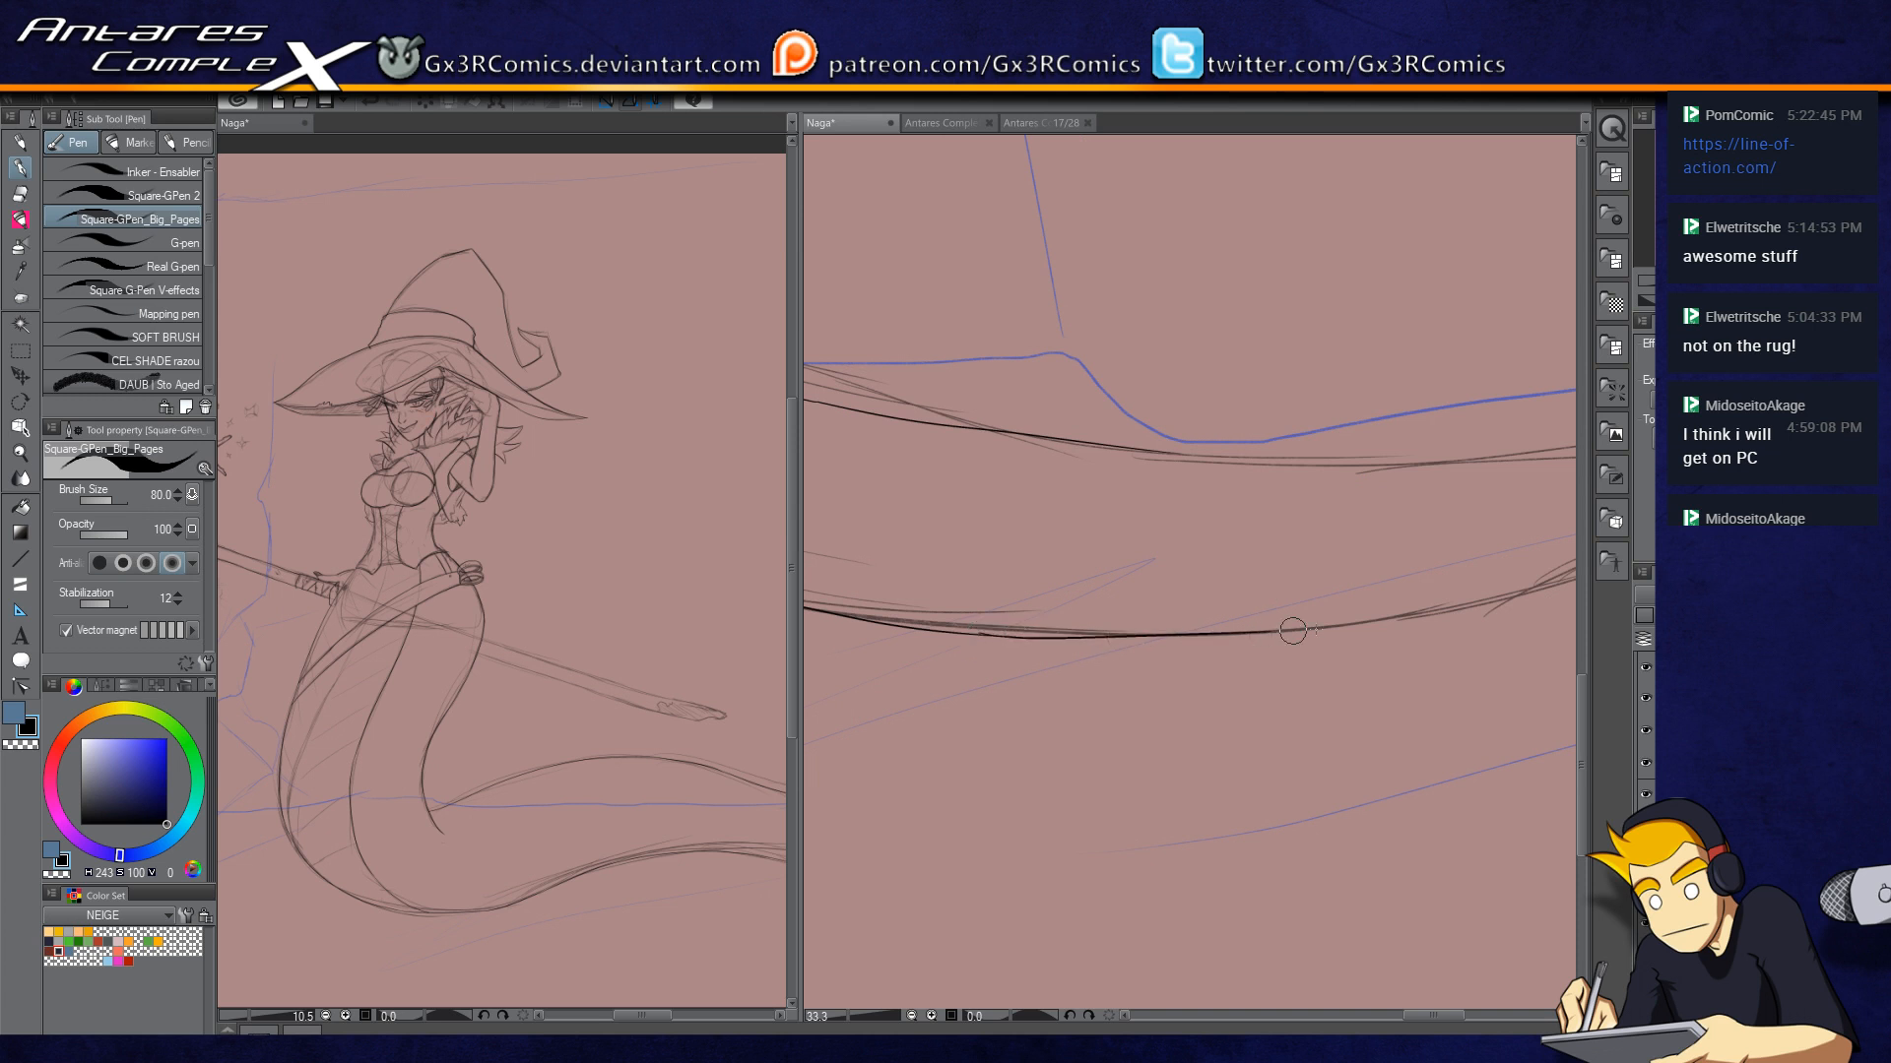
pyautogui.hotkey('ctrl', 'z')
pyautogui.moveTo(977, 638); pyautogui.dragTo(1482, 623)
pyautogui.moveTo(1321, 661); pyautogui.dragTo(1189, 697)
pyautogui.hotkey('ctrl', 'z')
pyautogui.moveTo(851, 670); pyautogui.dragTo(1463, 605)
# Step: Carry both tail contours from the dip toward the tapering end
pyautogui.moveTo(1002, 485); pyautogui.dragTo(1412, 477)
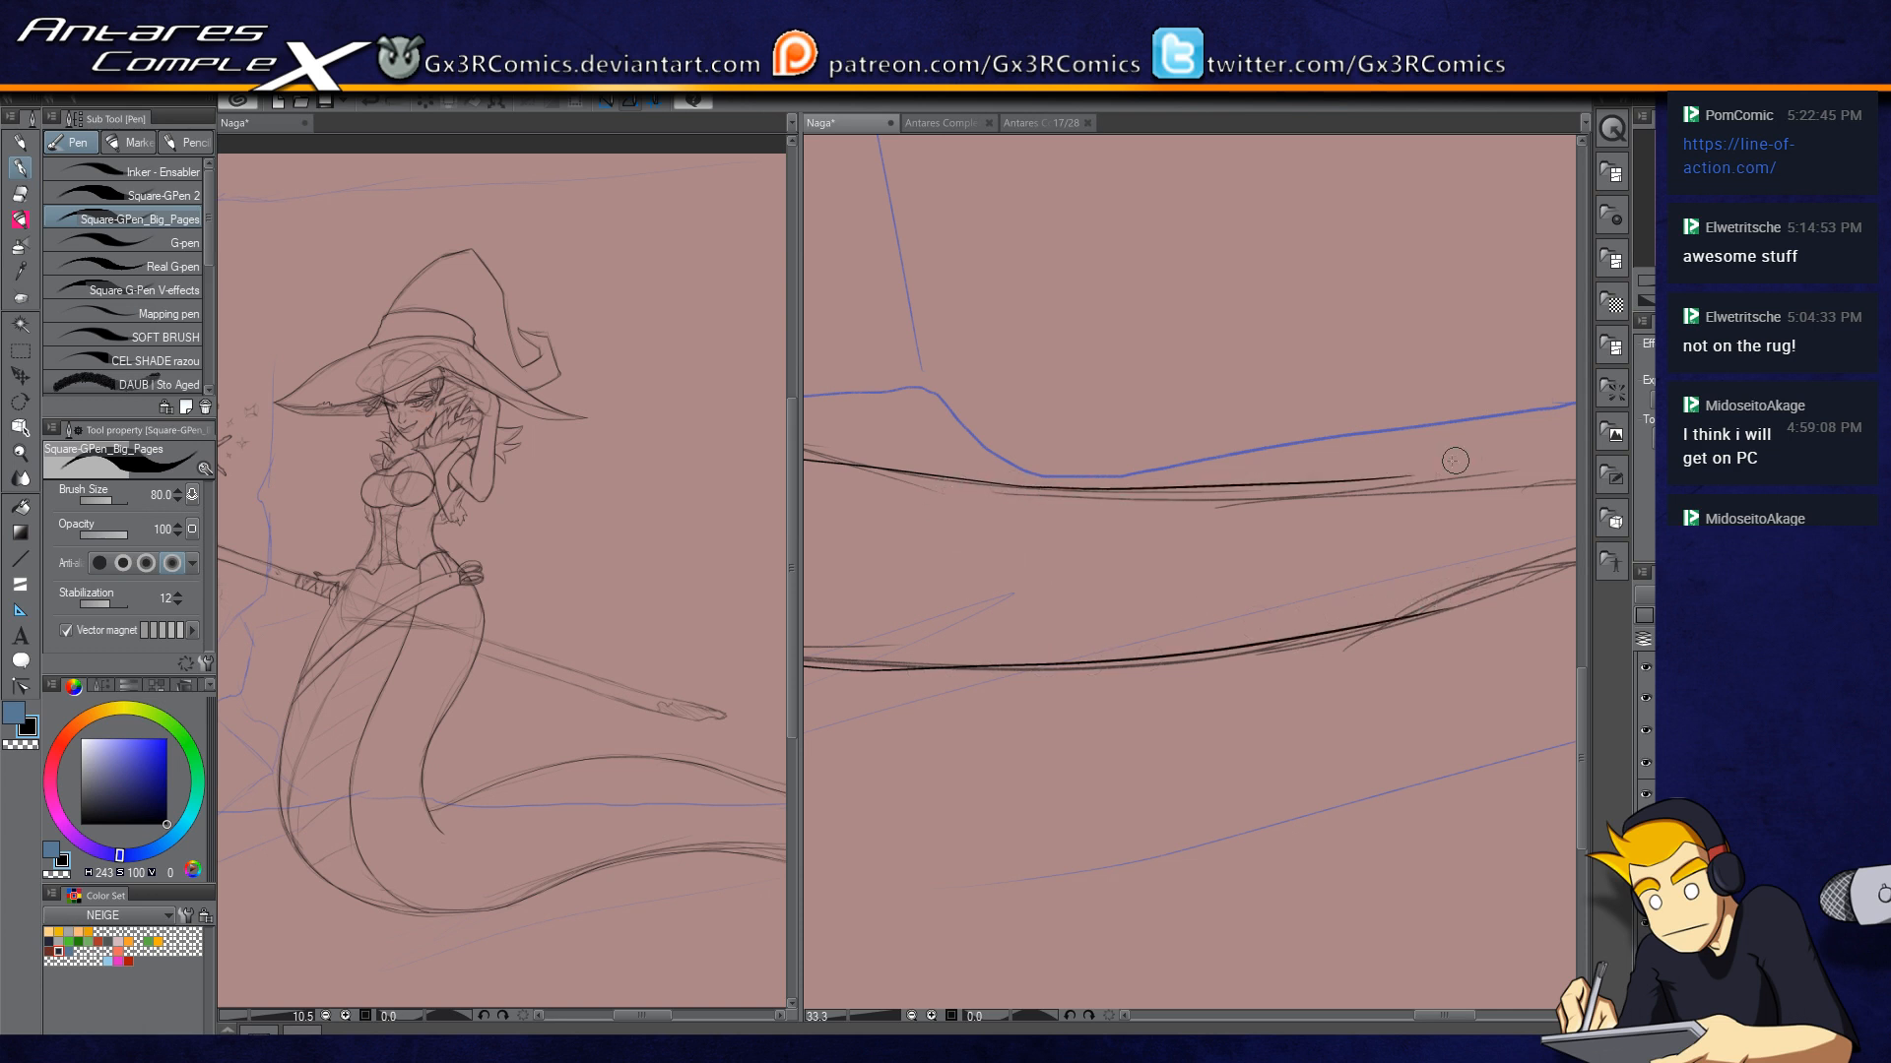
pyautogui.hotkey('ctrl', 'z')
pyautogui.moveTo(956, 482)
pyautogui.mouseDown()
pyautogui.moveTo(1392, 486)
pyautogui.moveTo(1108, 550)
pyautogui.moveTo(1383, 504)
pyautogui.moveTo(1581, 572)
pyautogui.mouseUp()
pyautogui.moveTo(1148, 626)
pyautogui.mouseDown()
pyautogui.moveTo(1459, 582)
pyautogui.moveTo(1576, 585)
pyautogui.mouseUp()
pyautogui.moveTo(1368, 654); pyautogui.dragTo(1218, 597)
pyautogui.moveTo(1396, 535); pyautogui.dragTo(1474, 560)
# Step: Bring the upper and lower contours together in a pointed tail tip
pyautogui.moveTo(1409, 634); pyautogui.dragTo(1010, 615)
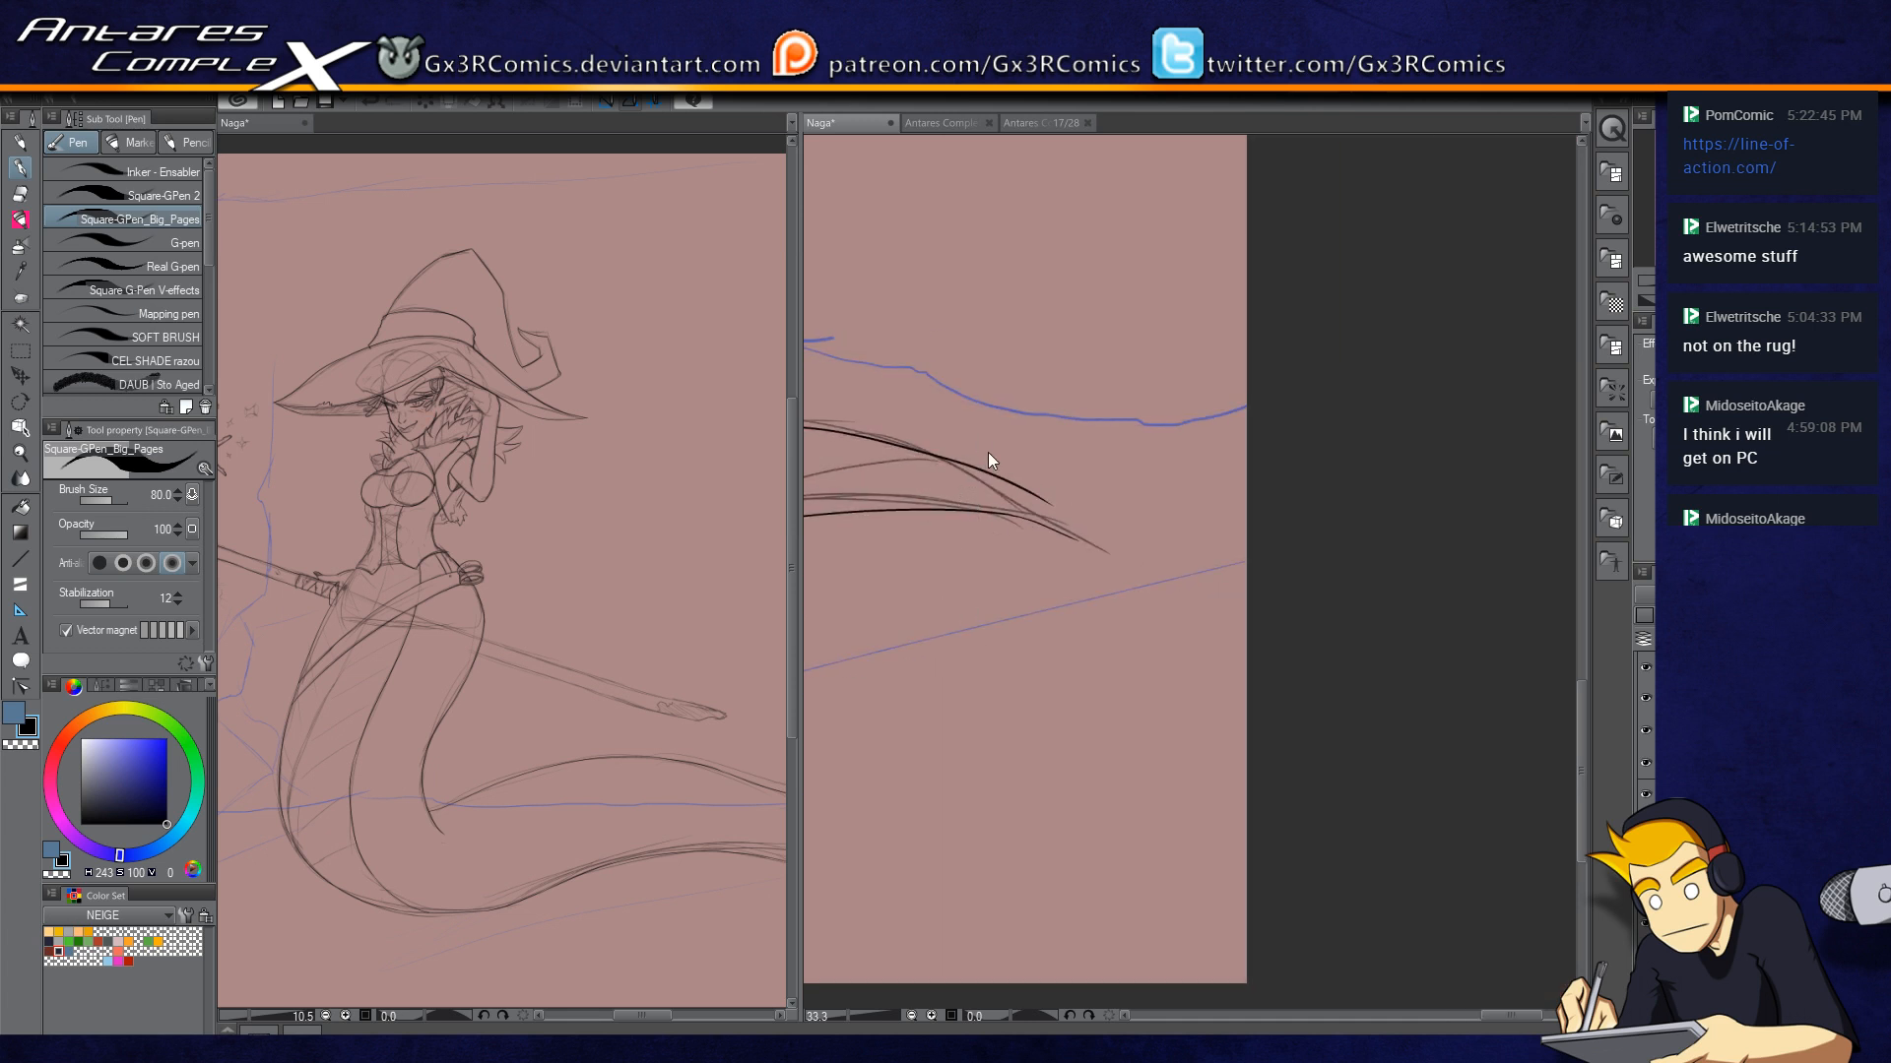
pyautogui.moveTo(1020, 517); pyautogui.dragTo(1108, 553)
pyautogui.moveTo(1042, 500); pyautogui.dragTo(1108, 548)
pyautogui.moveTo(907, 414); pyautogui.dragTo(1185, 612)
pyautogui.scroll(-3, 963, 776)
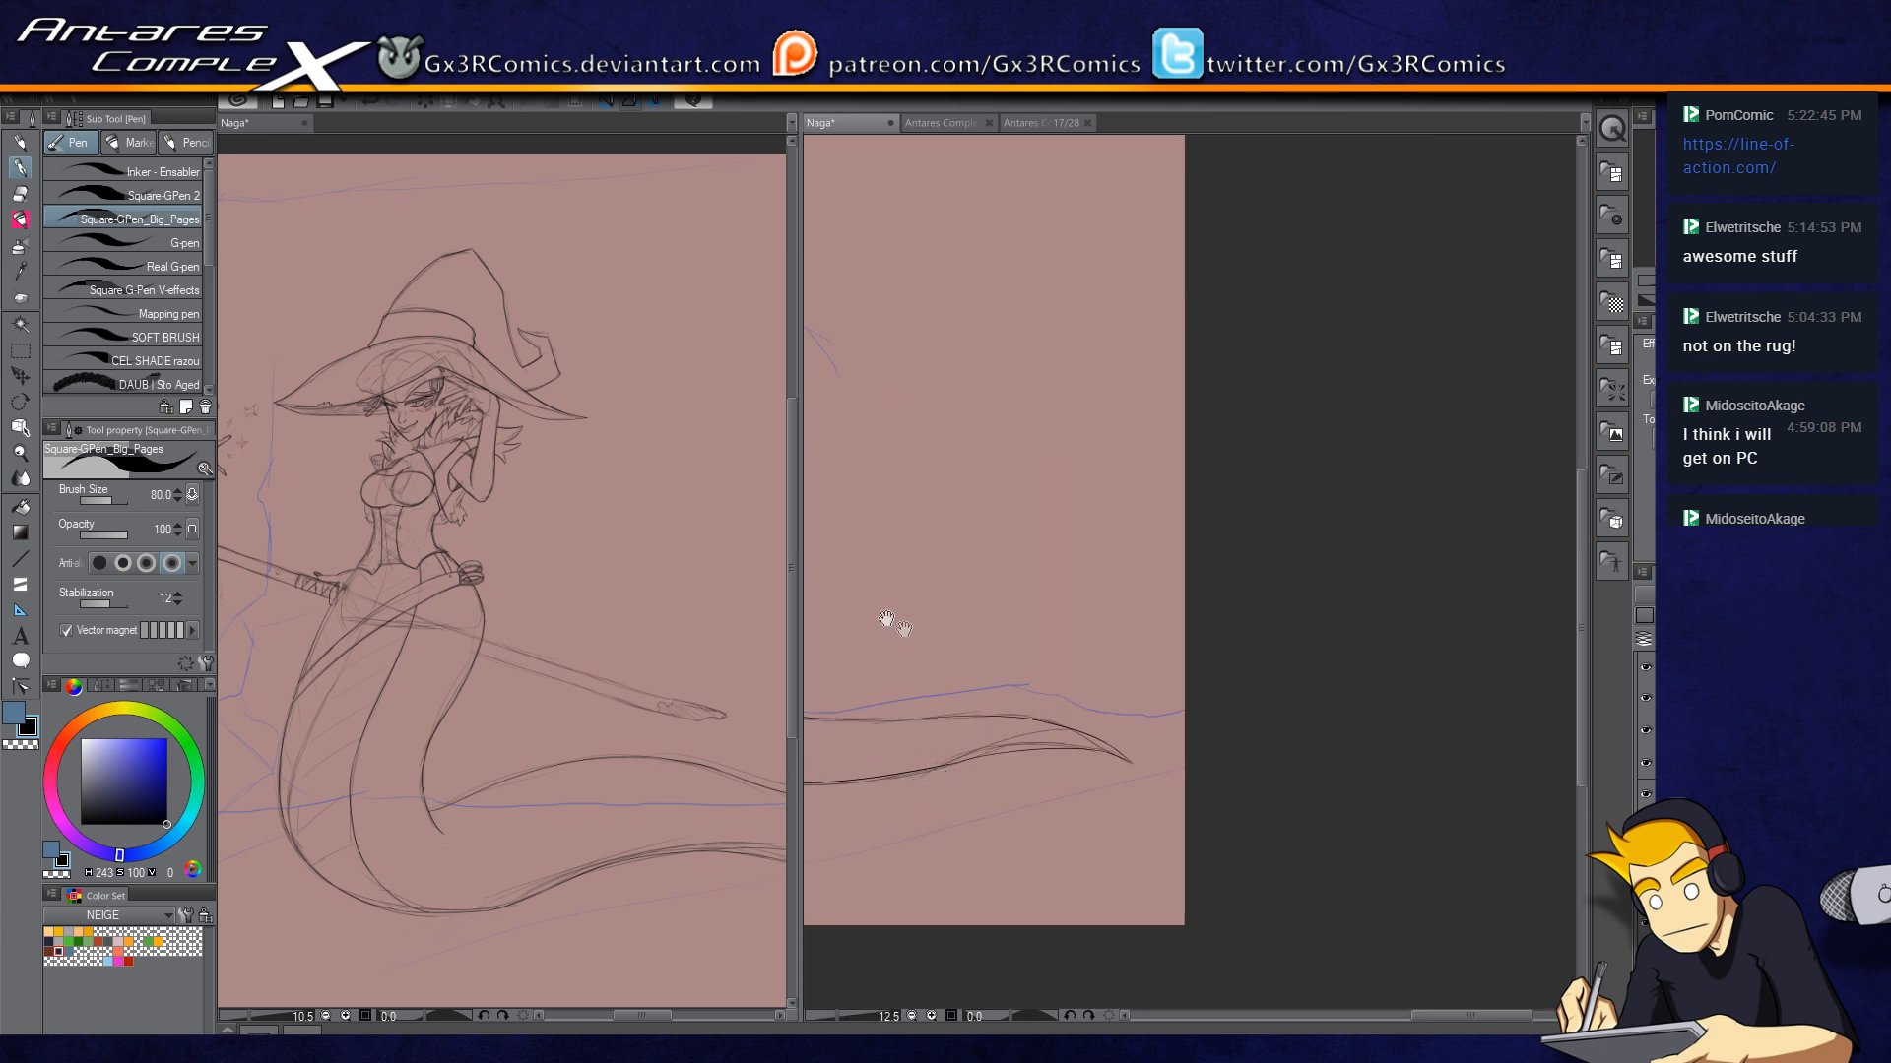
# Step: Ink both long edges of the staff's shaft from behind the hip toward its lower end
pyautogui.moveTo(908, 632); pyautogui.dragTo(1325, 616)
pyautogui.moveTo(1054, 717); pyautogui.dragTo(1267, 664)
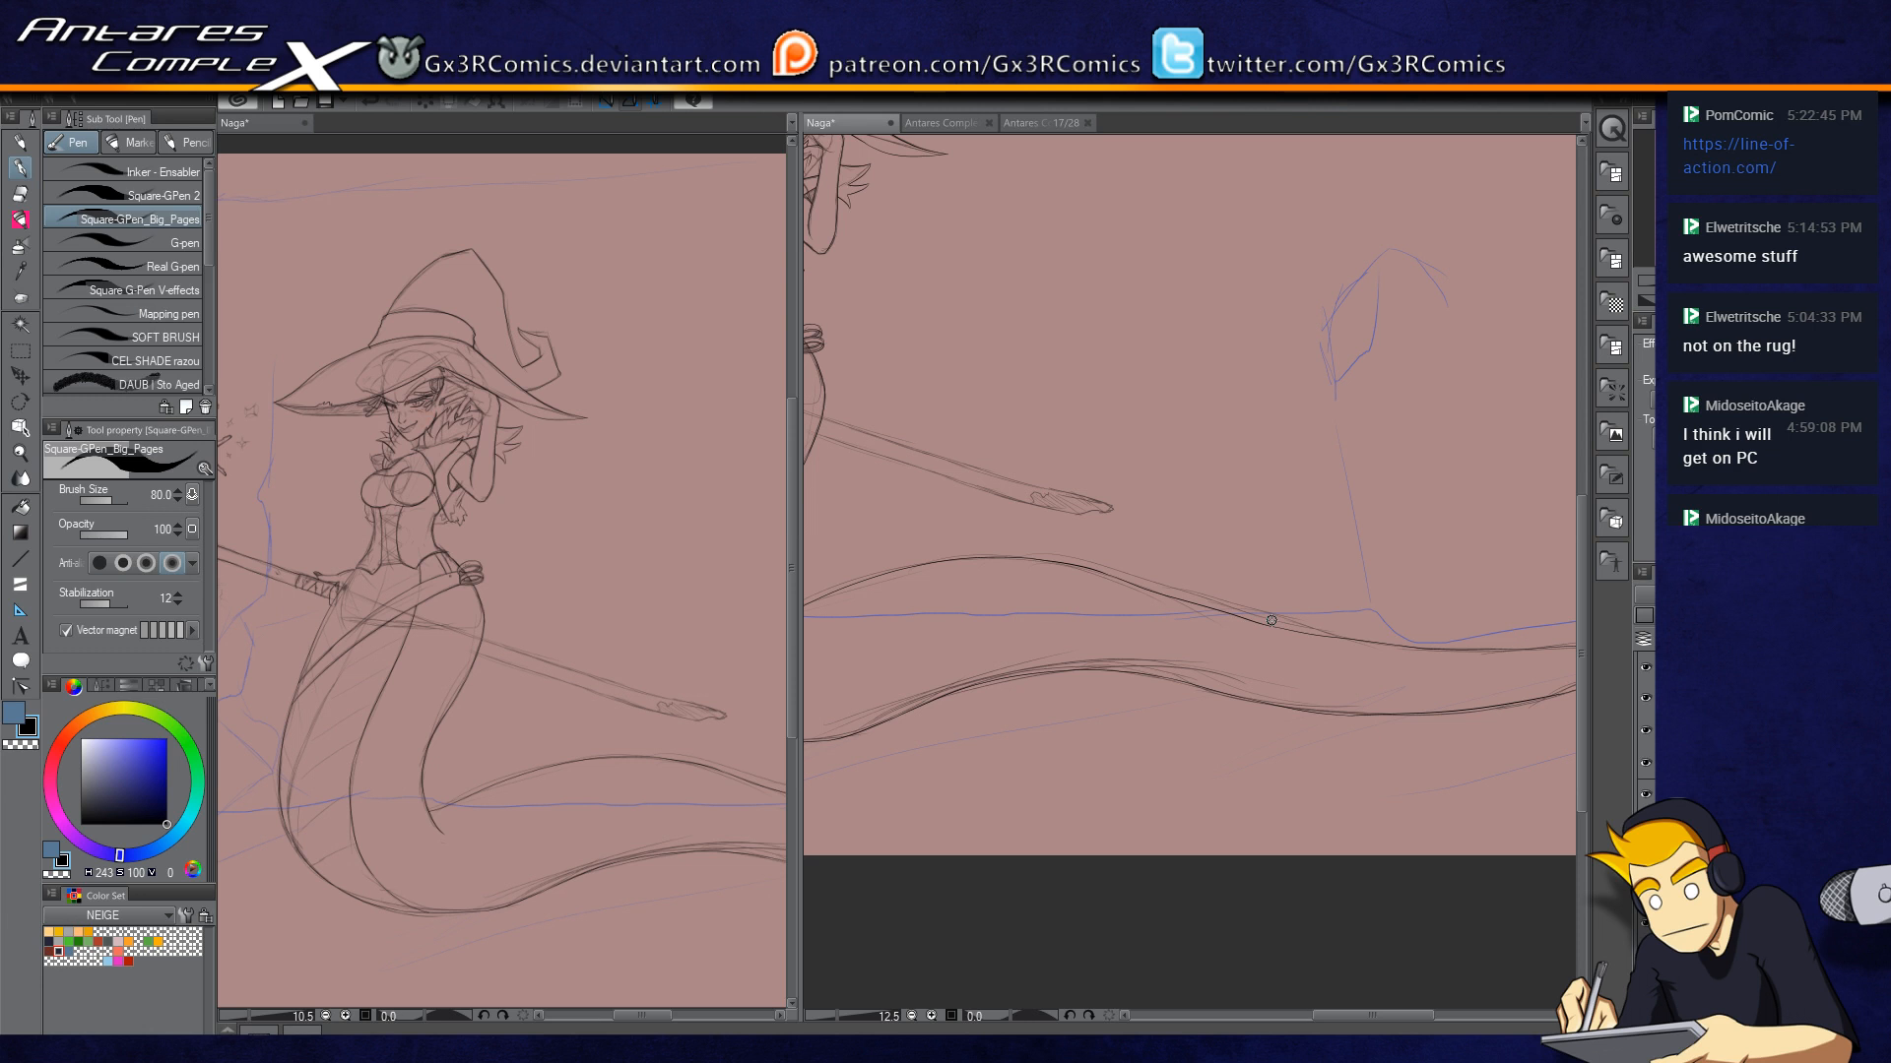
pyautogui.scroll(4, 916, 421)
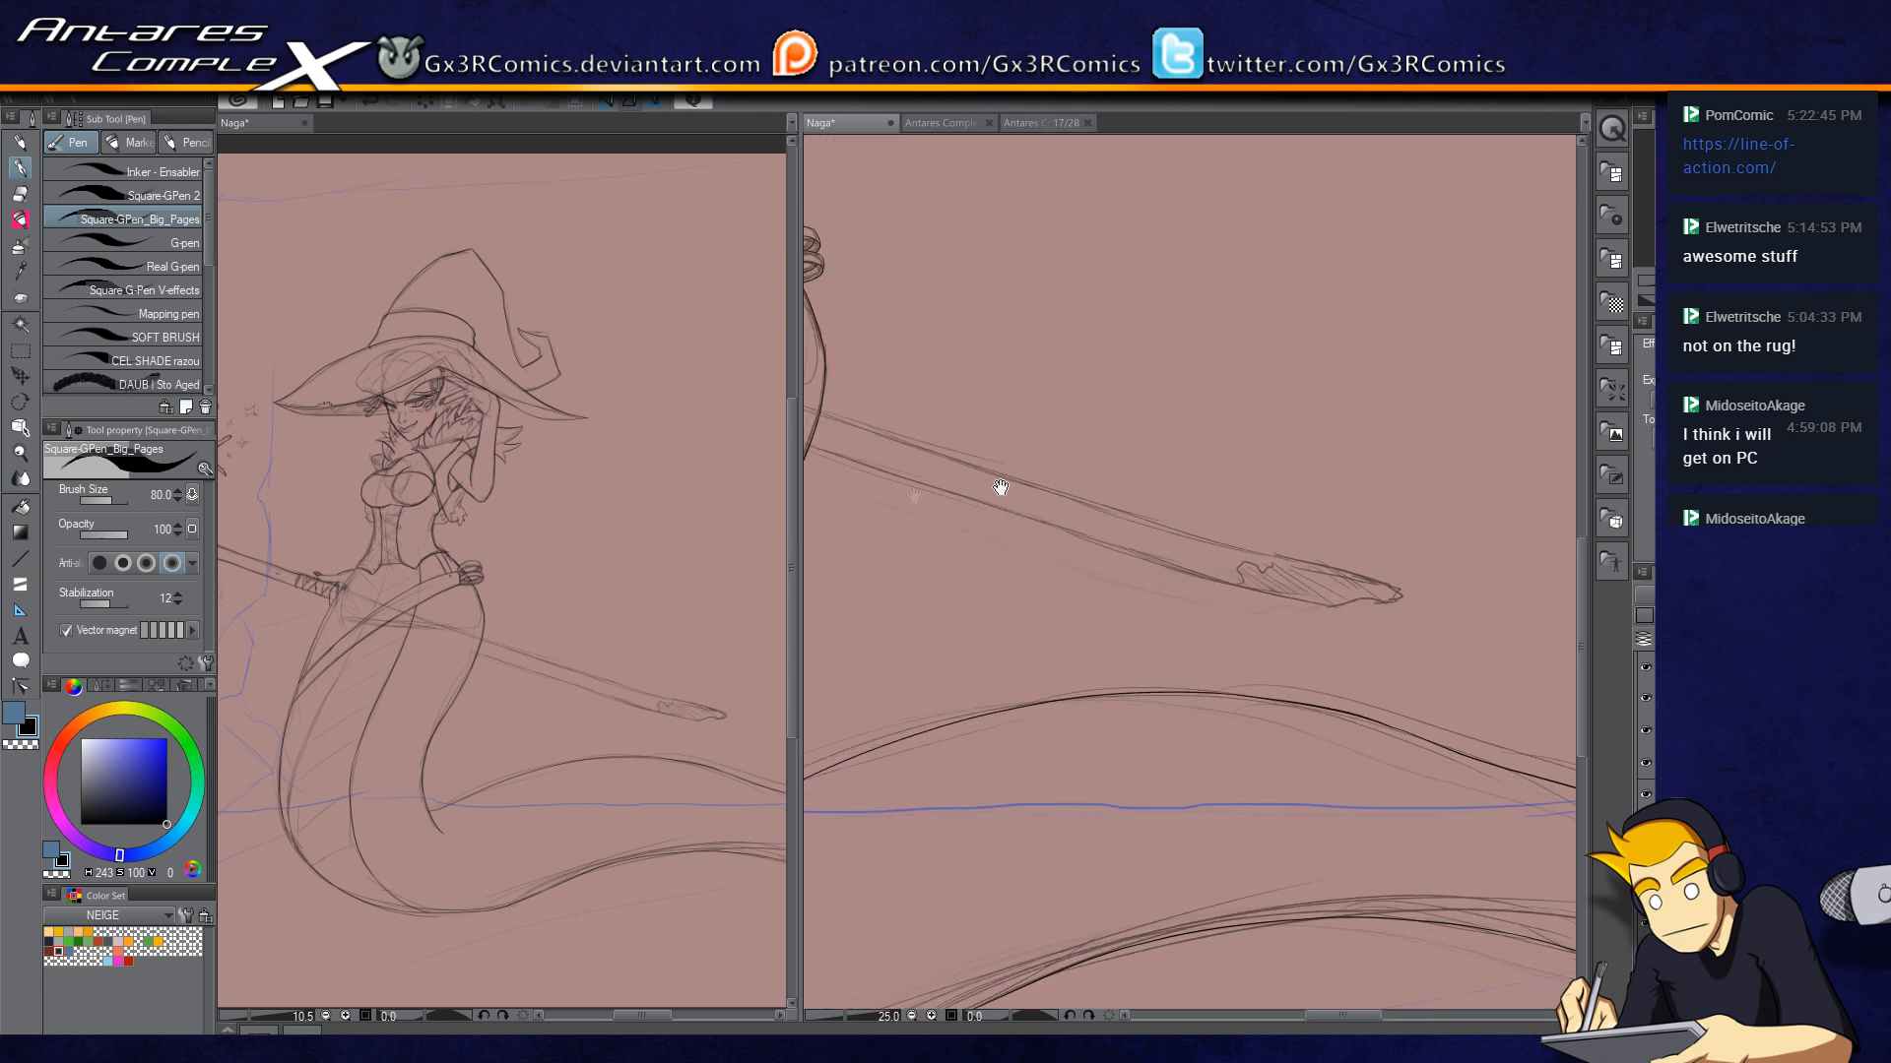
pyautogui.moveTo(840, 404); pyautogui.dragTo(1408, 588)
pyautogui.moveTo(871, 381)
pyautogui.mouseDown()
pyautogui.moveTo(1236, 497)
pyautogui.moveTo(1331, 505)
pyautogui.mouseUp()
pyautogui.scroll(3, 1396, 535)
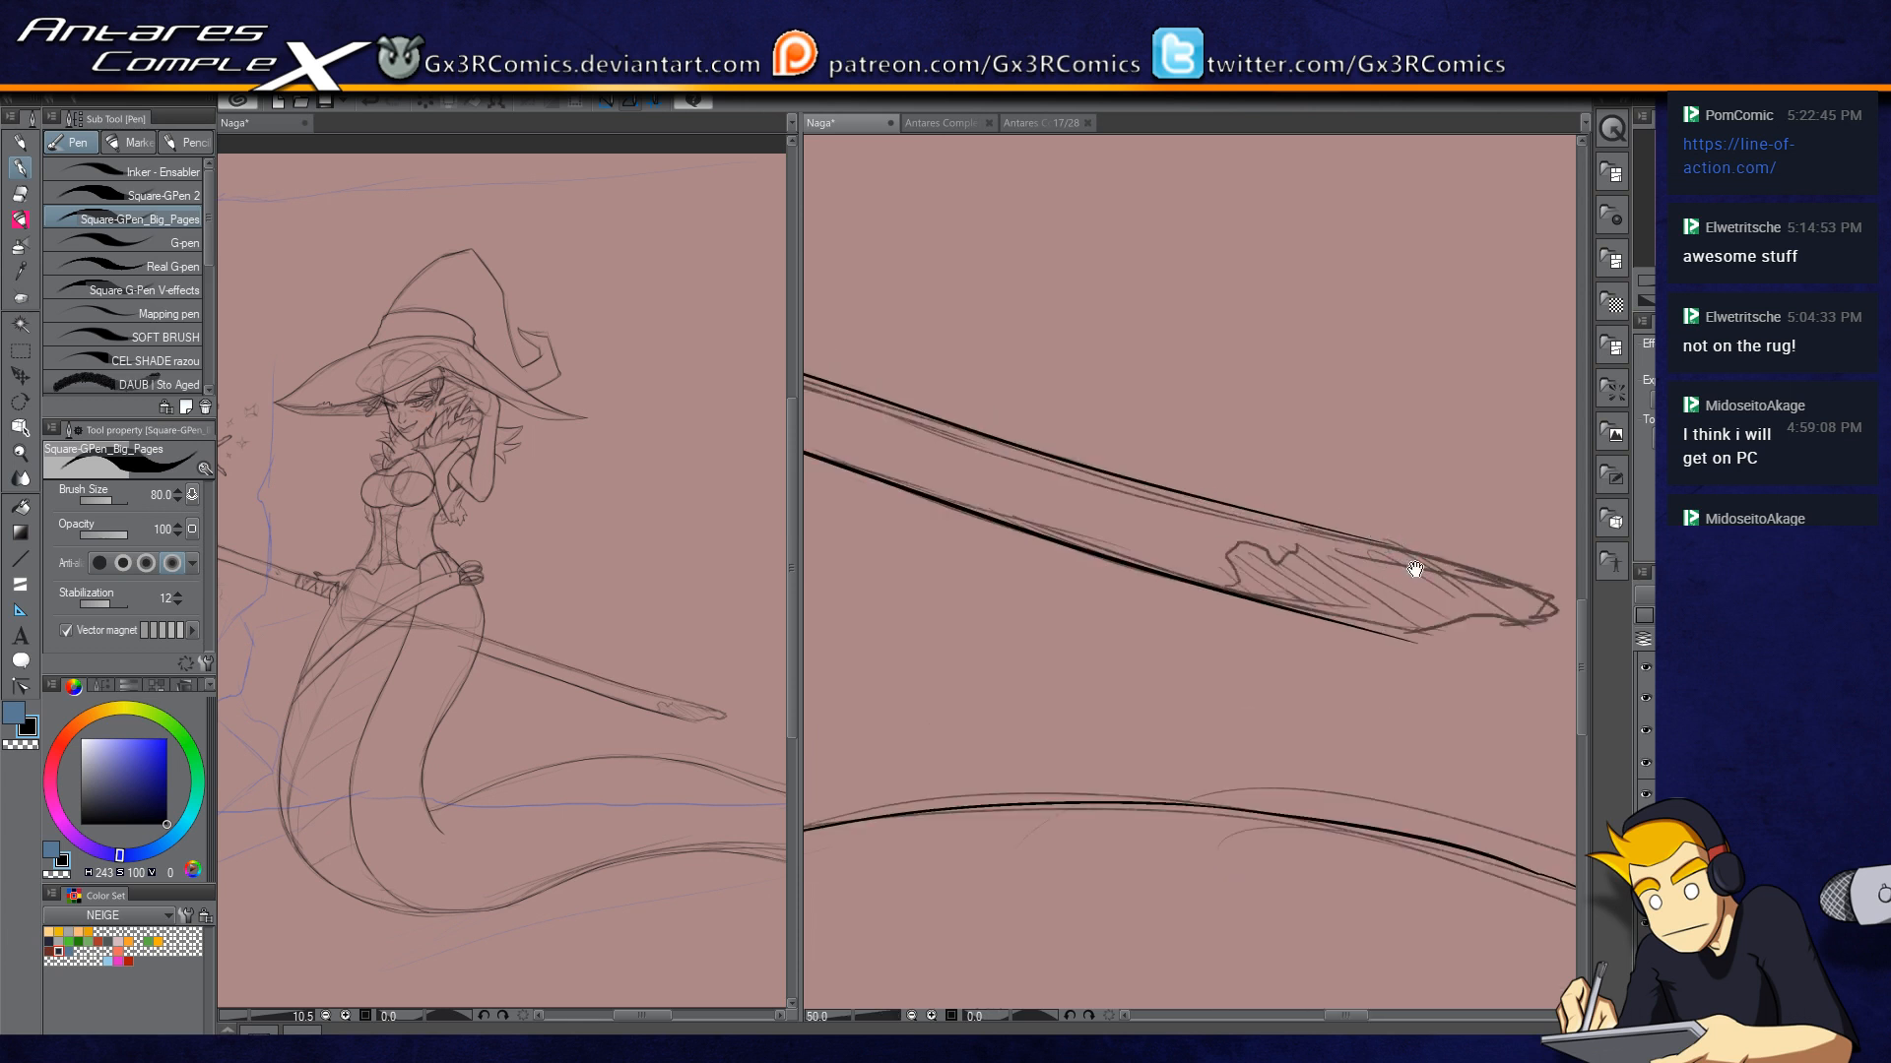
# Step: Outline the worn, ragged lower end of the staff and tidy its lines
pyautogui.moveTo(1007, 432); pyautogui.dragTo(1188, 481)
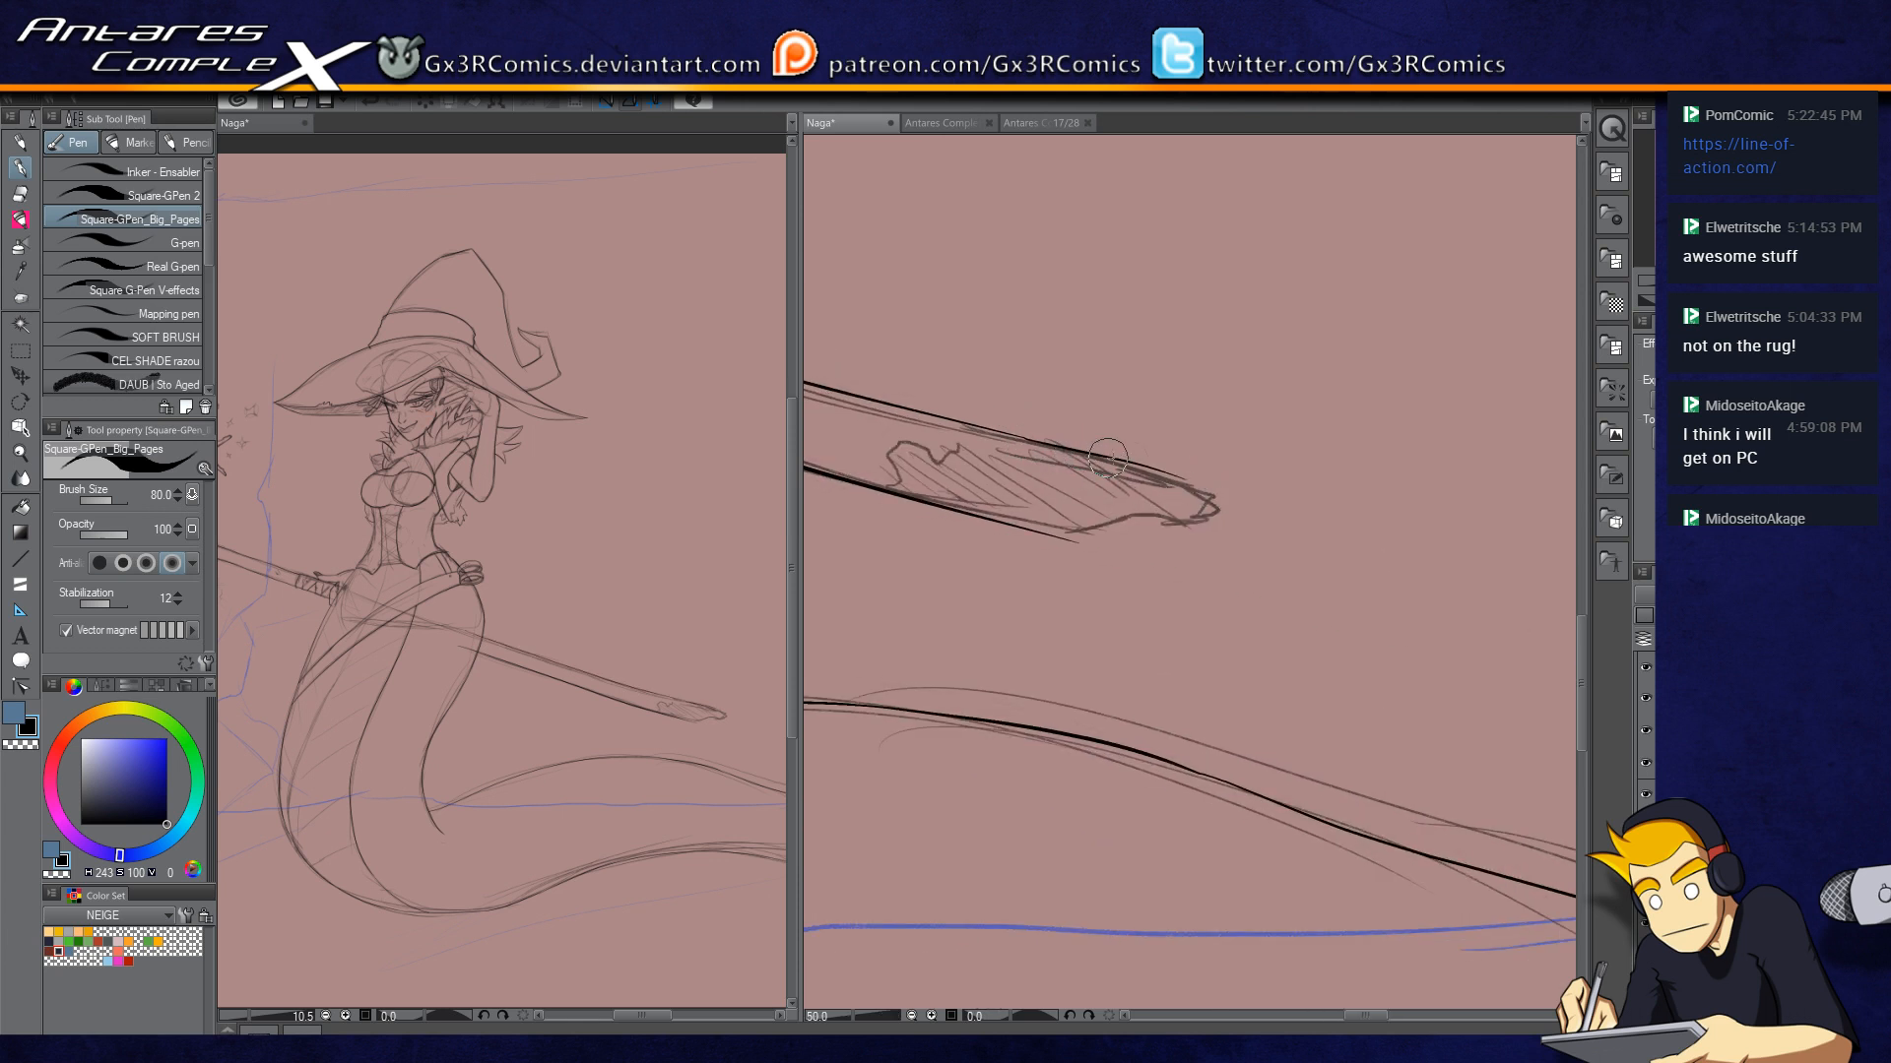
pyautogui.hotkey('ctrl', 'z')
pyautogui.moveTo(1008, 434); pyautogui.dragTo(1155, 476)
pyautogui.hotkey('ctrl', 'z')
pyautogui.moveTo(1007, 434); pyautogui.dragTo(1184, 489)
pyautogui.moveTo(1095, 540)
pyautogui.mouseDown()
pyautogui.moveTo(1201, 508)
pyautogui.moveTo(1153, 479)
pyautogui.mouseUp()
pyautogui.moveTo(1059, 541); pyautogui.dragTo(1290, 578)
pyautogui.moveTo(1119, 537)
pyautogui.mouseDown()
pyautogui.moveTo(1132, 479)
pyautogui.moveTo(1174, 489)
pyautogui.moveTo(1226, 448)
pyautogui.moveTo(1293, 570)
pyautogui.mouseUp()
pyautogui.press('e')
pyautogui.press('p')
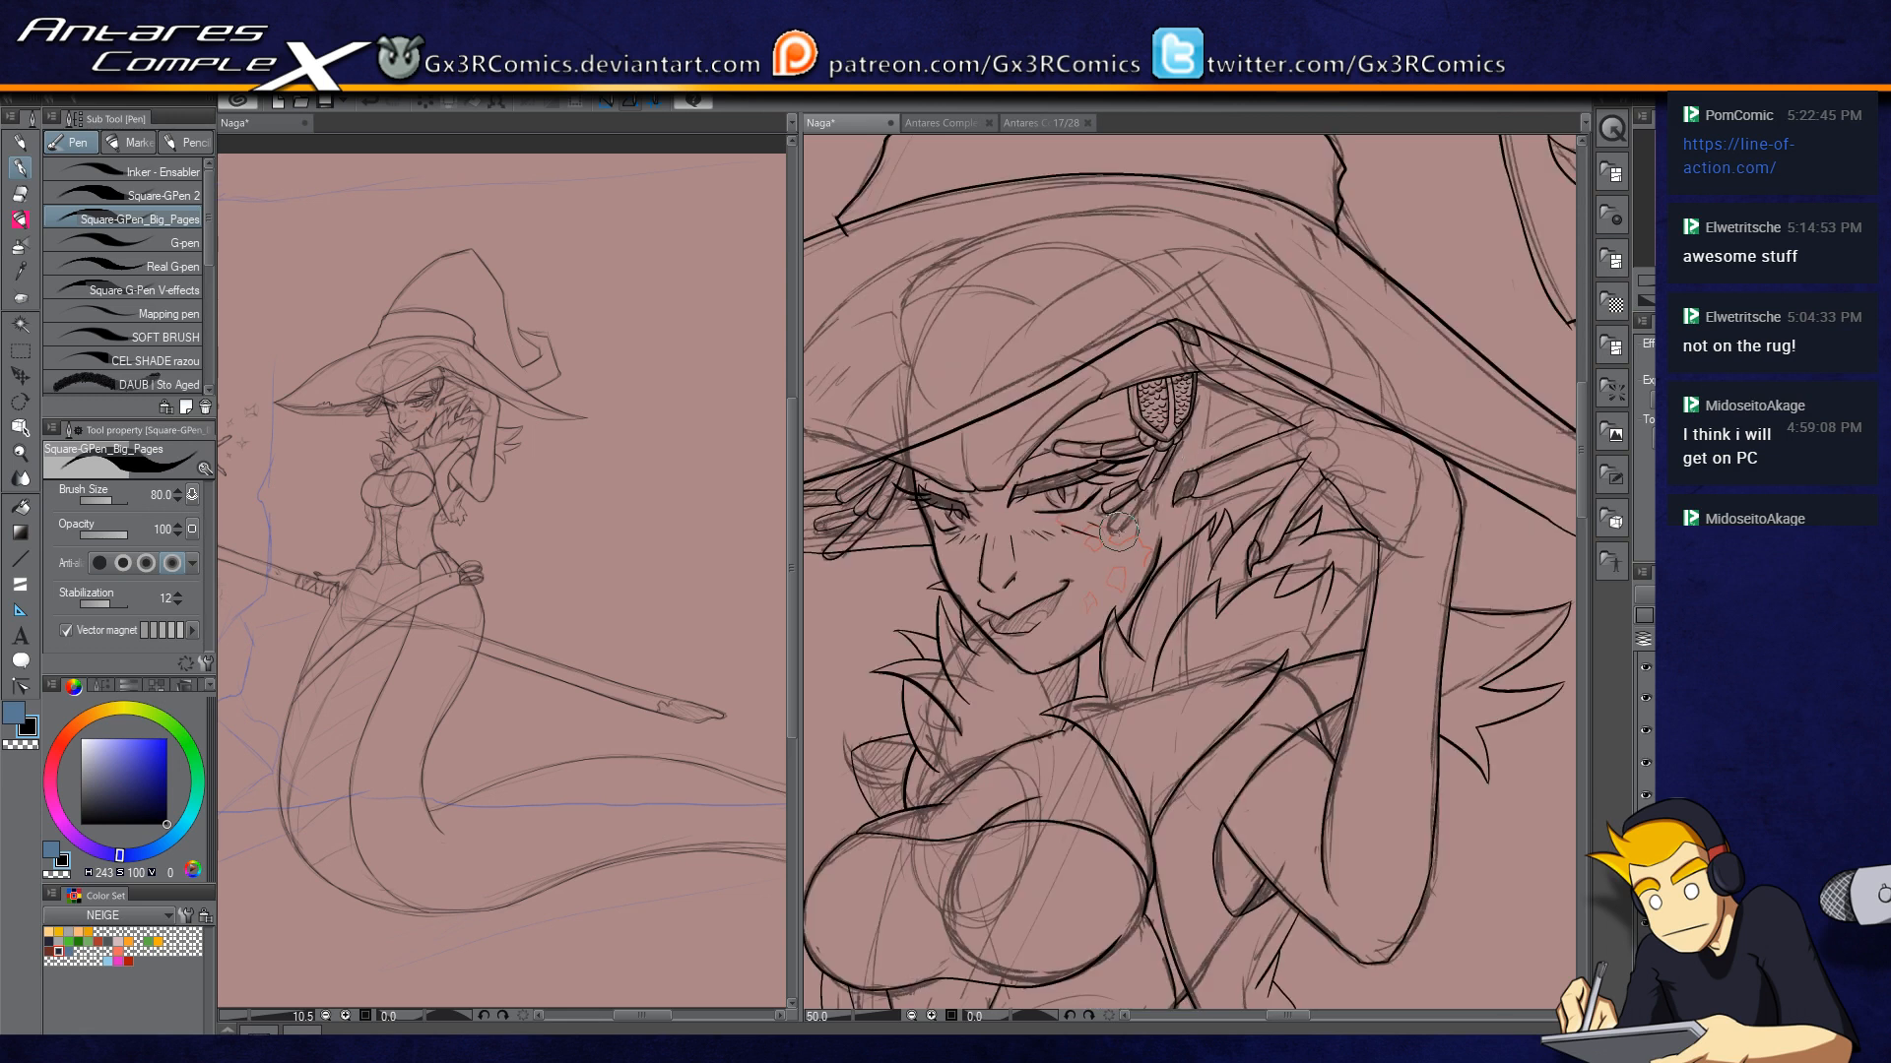
# Step: Ink the irregular scale patch edge and a scale on the cheek beside the hand, plus the scales by the brow
pyautogui.scroll(2, 1133, 579)
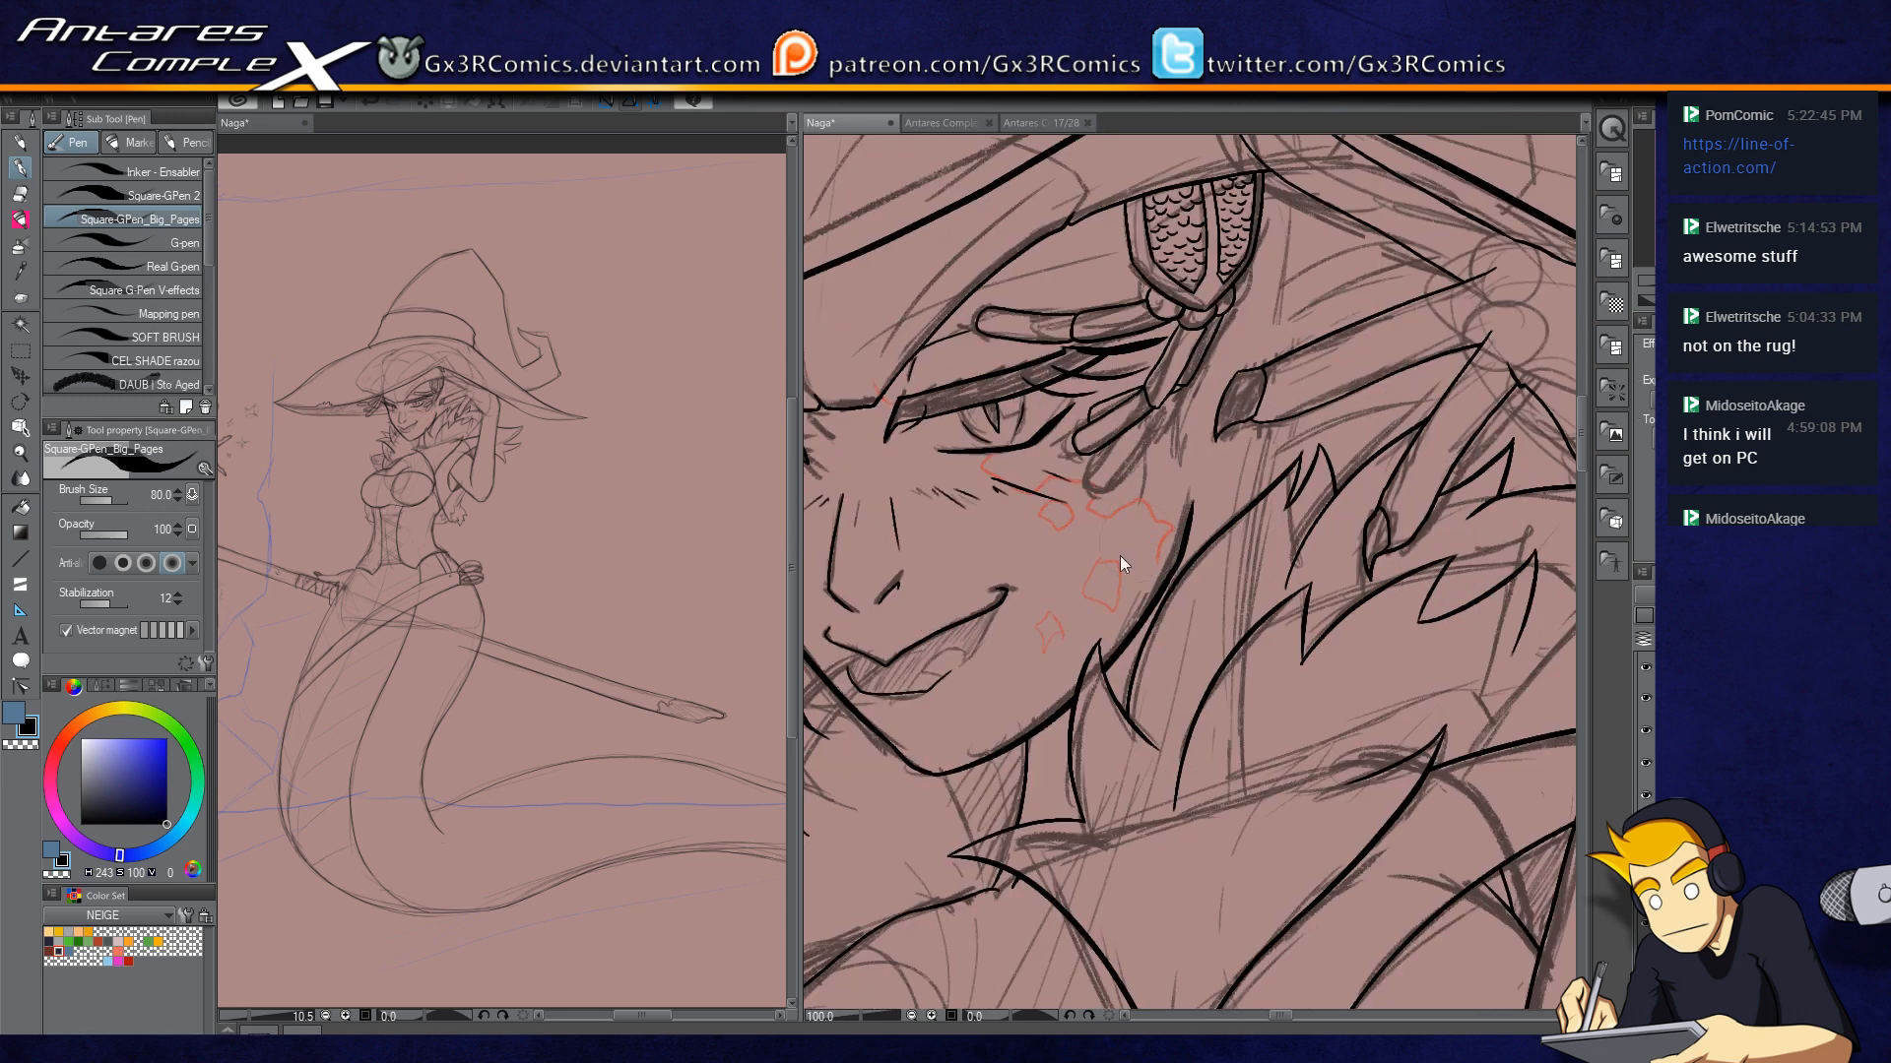
pyautogui.moveTo(1096, 564)
pyautogui.mouseDown()
pyautogui.moveTo(1089, 596)
pyautogui.moveTo(1110, 610)
pyautogui.moveTo(1123, 586)
pyautogui.moveTo(1091, 565)
pyautogui.moveTo(1152, 602)
pyautogui.moveTo(1166, 539)
pyautogui.moveTo(1123, 502)
pyautogui.moveTo(1094, 506)
pyautogui.mouseUp()
pyautogui.moveTo(1093, 507)
pyautogui.mouseDown()
pyautogui.moveTo(1093, 477)
pyautogui.moveTo(1038, 489)
pyautogui.moveTo(984, 461)
pyautogui.mouseUp()
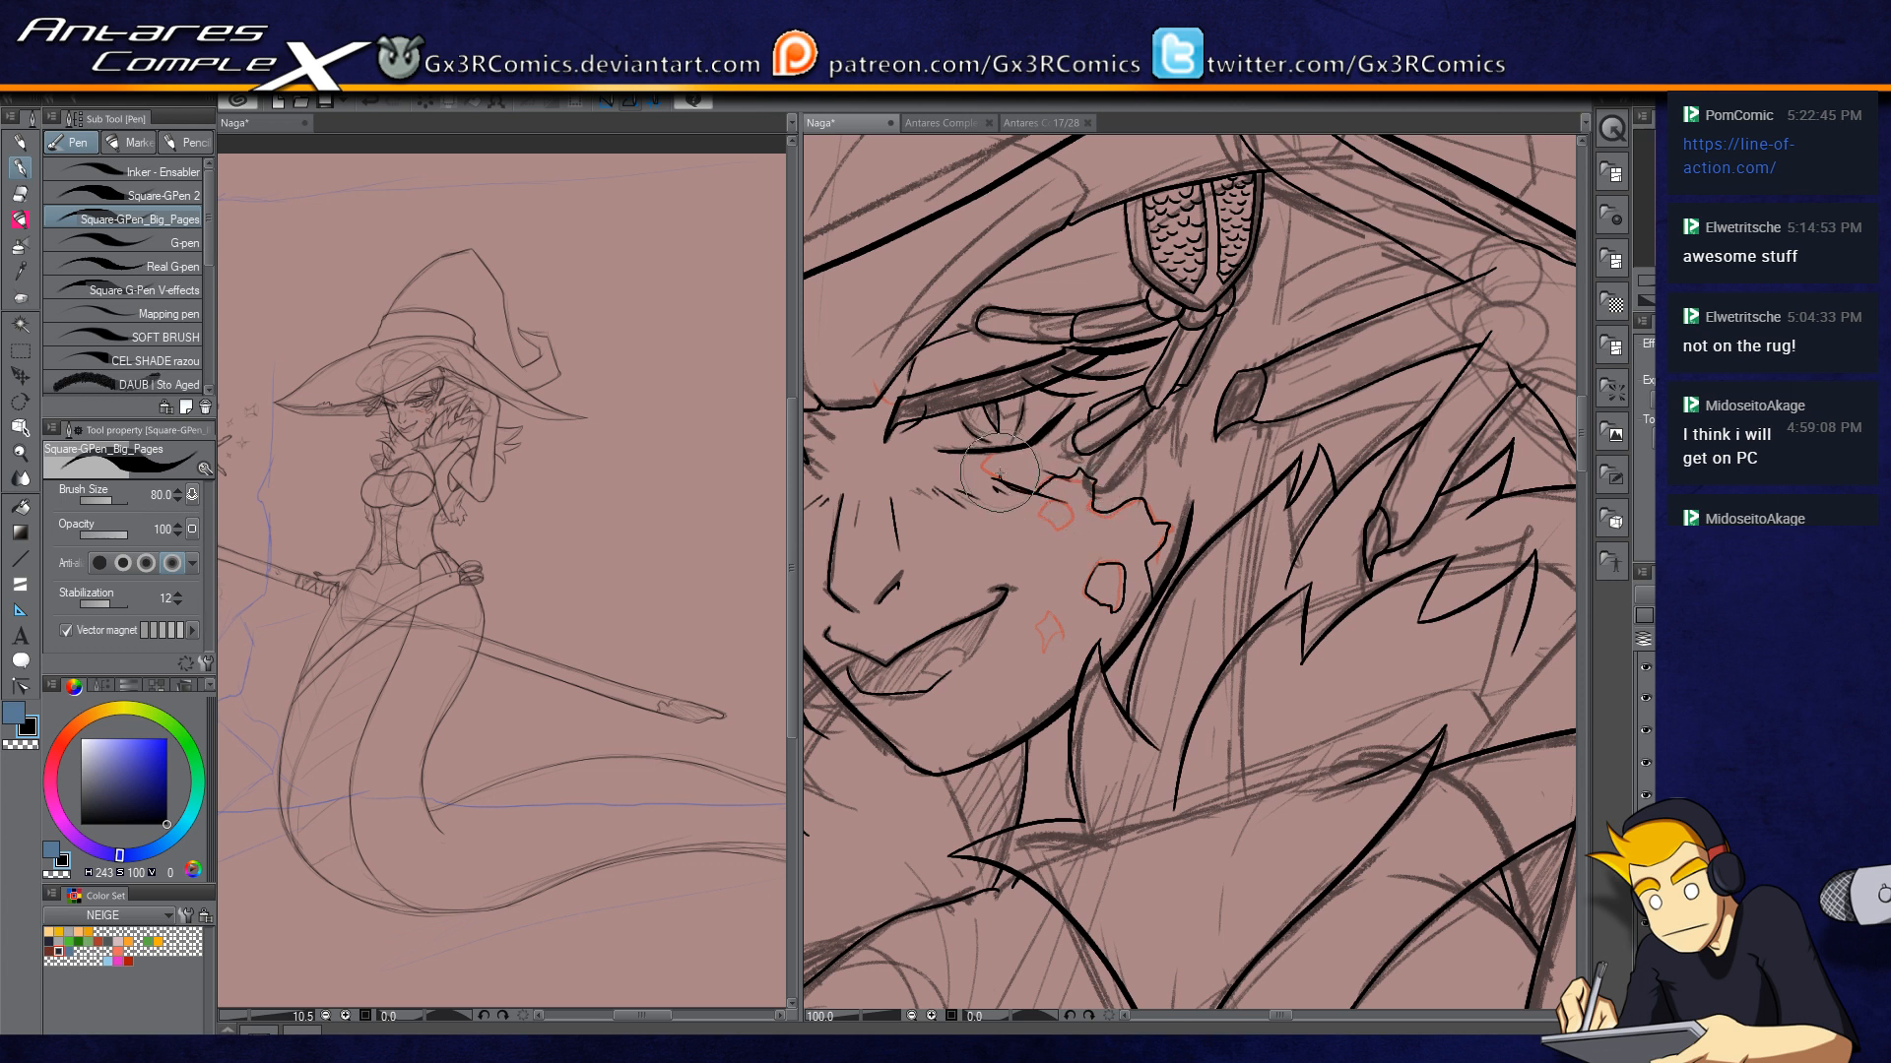
pyautogui.moveTo(957, 383)
pyautogui.mouseDown()
pyautogui.moveTo(937, 370)
pyautogui.moveTo(949, 317)
pyautogui.mouseUp()
pyautogui.press('e')
pyautogui.press('p')
pyautogui.press('space')
# Step: Outline the remaining small scales on the same cheek and beneath the eye
pyautogui.moveTo(949, 507); pyautogui.dragTo(1119, 442)
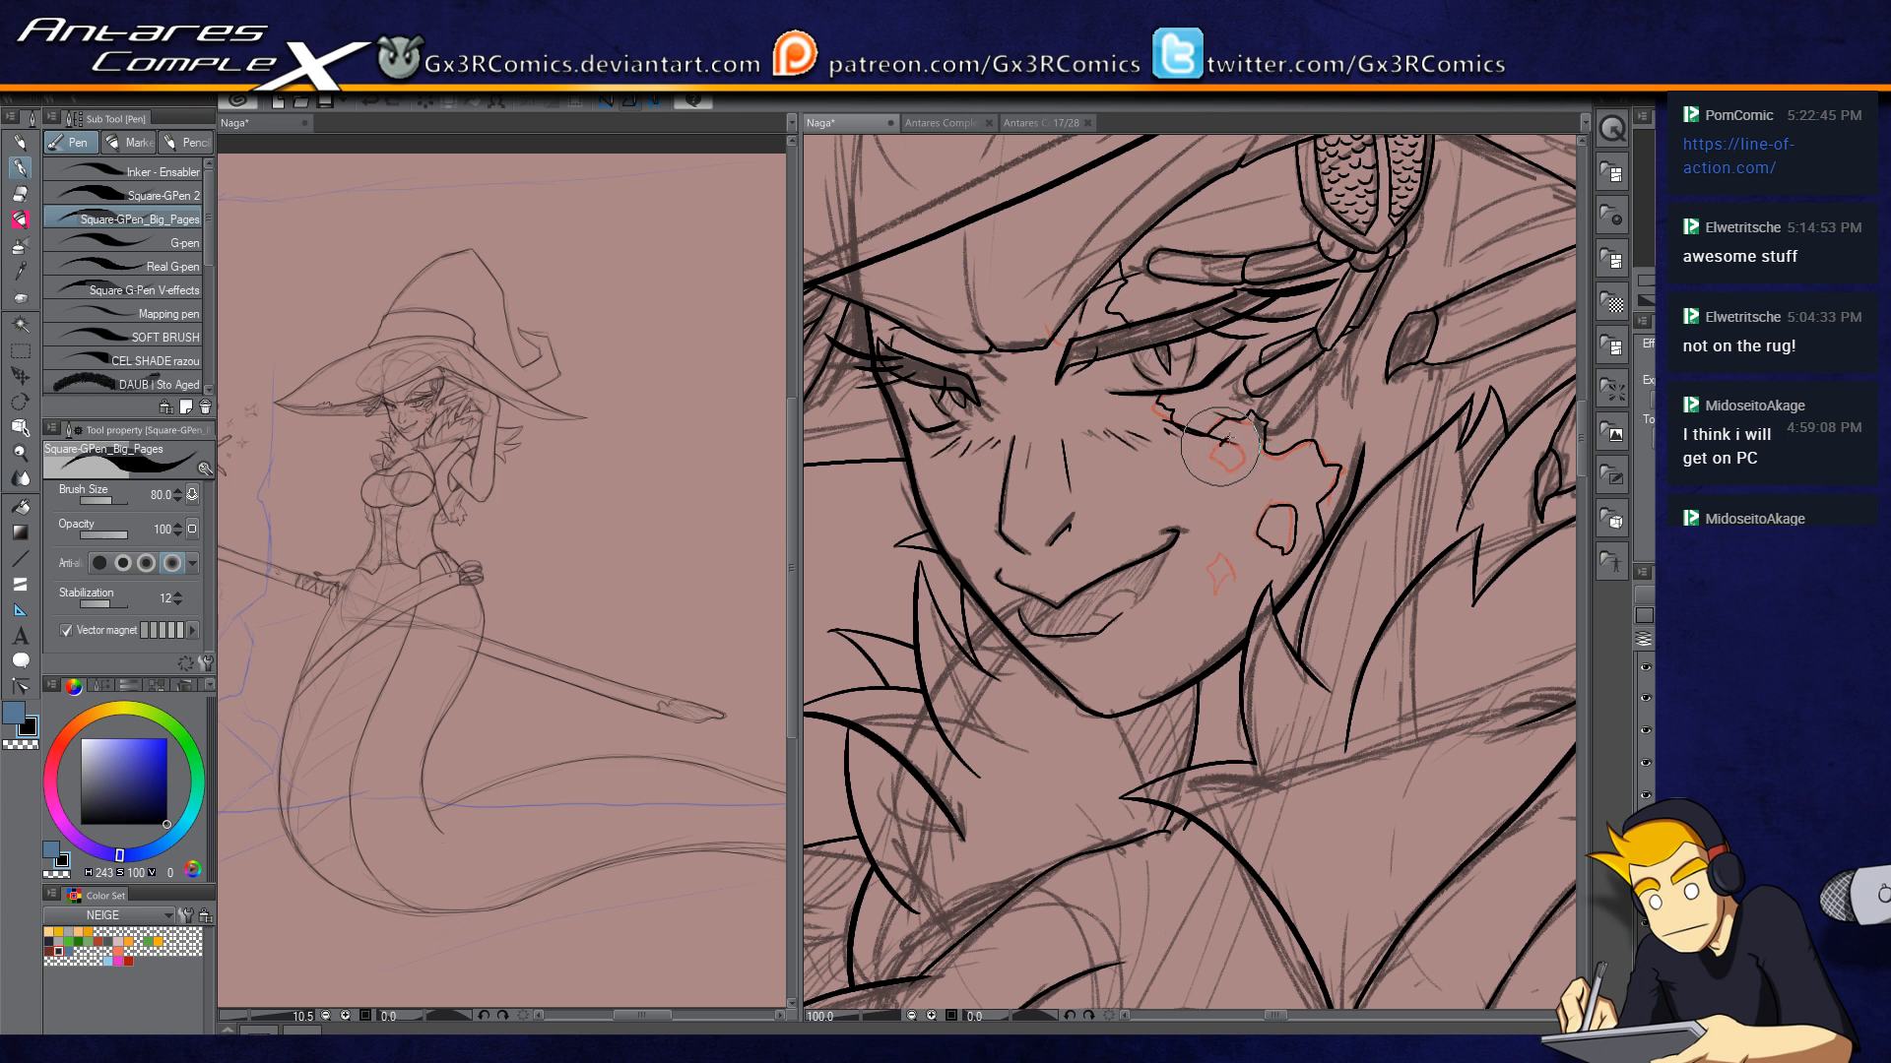
pyautogui.moveTo(1233, 439)
pyautogui.mouseDown()
pyautogui.moveTo(1220, 467)
pyautogui.moveTo(1249, 445)
pyautogui.moveTo(1223, 415)
pyautogui.moveTo(1251, 462)
pyautogui.moveTo(1294, 465)
pyautogui.mouseUp()
pyautogui.moveTo(1217, 568)
pyautogui.mouseDown()
pyautogui.moveTo(1209, 591)
pyautogui.moveTo(1231, 561)
pyautogui.moveTo(1227, 579)
pyautogui.mouseUp()
pyautogui.moveTo(1118, 425)
pyautogui.mouseDown()
pyautogui.moveTo(1151, 420)
pyautogui.moveTo(1120, 406)
pyautogui.mouseUp()
# Step: Draw a matching cluster of small scales on the opposite cheek under the eye
pyautogui.press('space')
pyautogui.moveTo(991, 492); pyautogui.dragTo(993, 493)
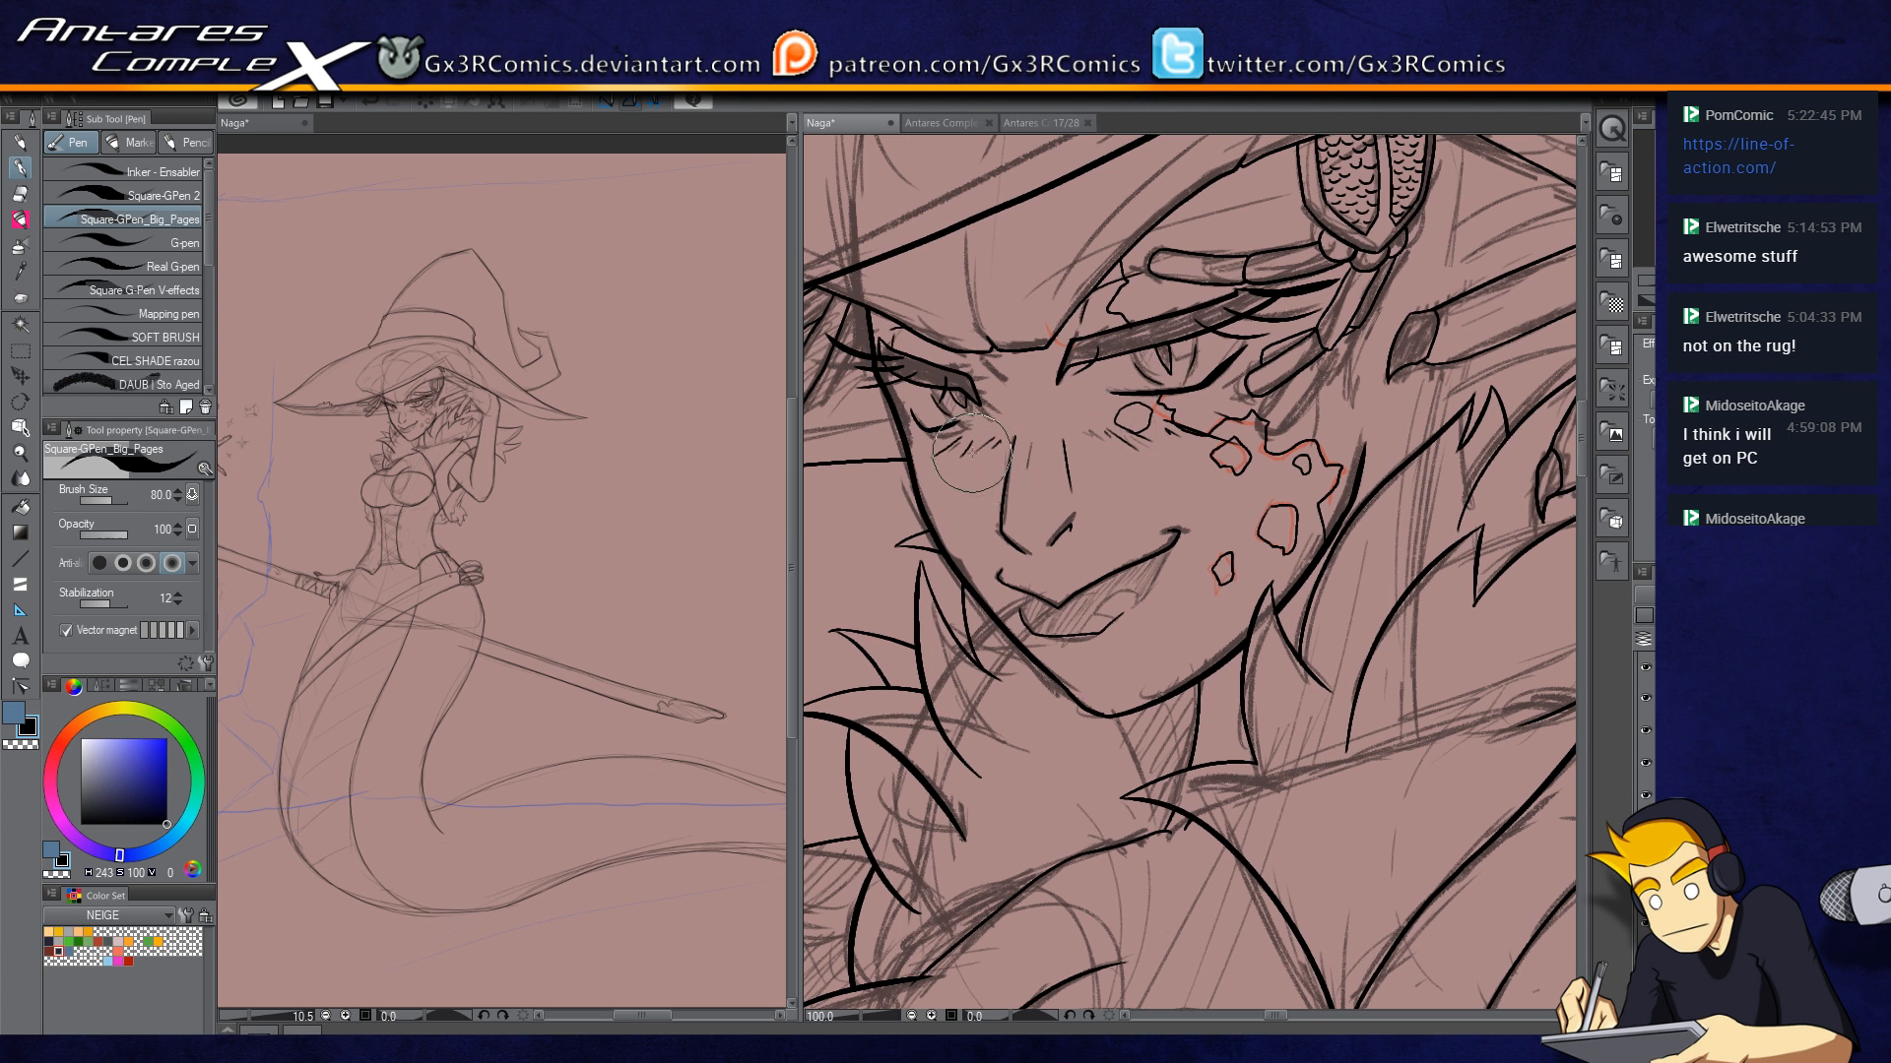
pyautogui.moveTo(947, 445)
pyautogui.mouseDown()
pyautogui.moveTo(977, 449)
pyautogui.moveTo(971, 471)
pyautogui.moveTo(984, 458)
pyautogui.moveTo(980, 503)
pyautogui.moveTo(945, 478)
pyautogui.moveTo(931, 504)
pyautogui.moveTo(960, 472)
pyautogui.moveTo(985, 493)
pyautogui.moveTo(948, 517)
pyautogui.moveTo(957, 551)
pyautogui.moveTo(935, 465)
pyautogui.moveTo(970, 507)
pyautogui.moveTo(920, 527)
pyautogui.moveTo(960, 493)
pyautogui.moveTo(930, 473)
pyautogui.moveTo(946, 522)
pyautogui.moveTo(997, 476)
pyautogui.moveTo(974, 453)
pyautogui.moveTo(1004, 433)
pyautogui.moveTo(960, 522)
pyautogui.mouseUp()
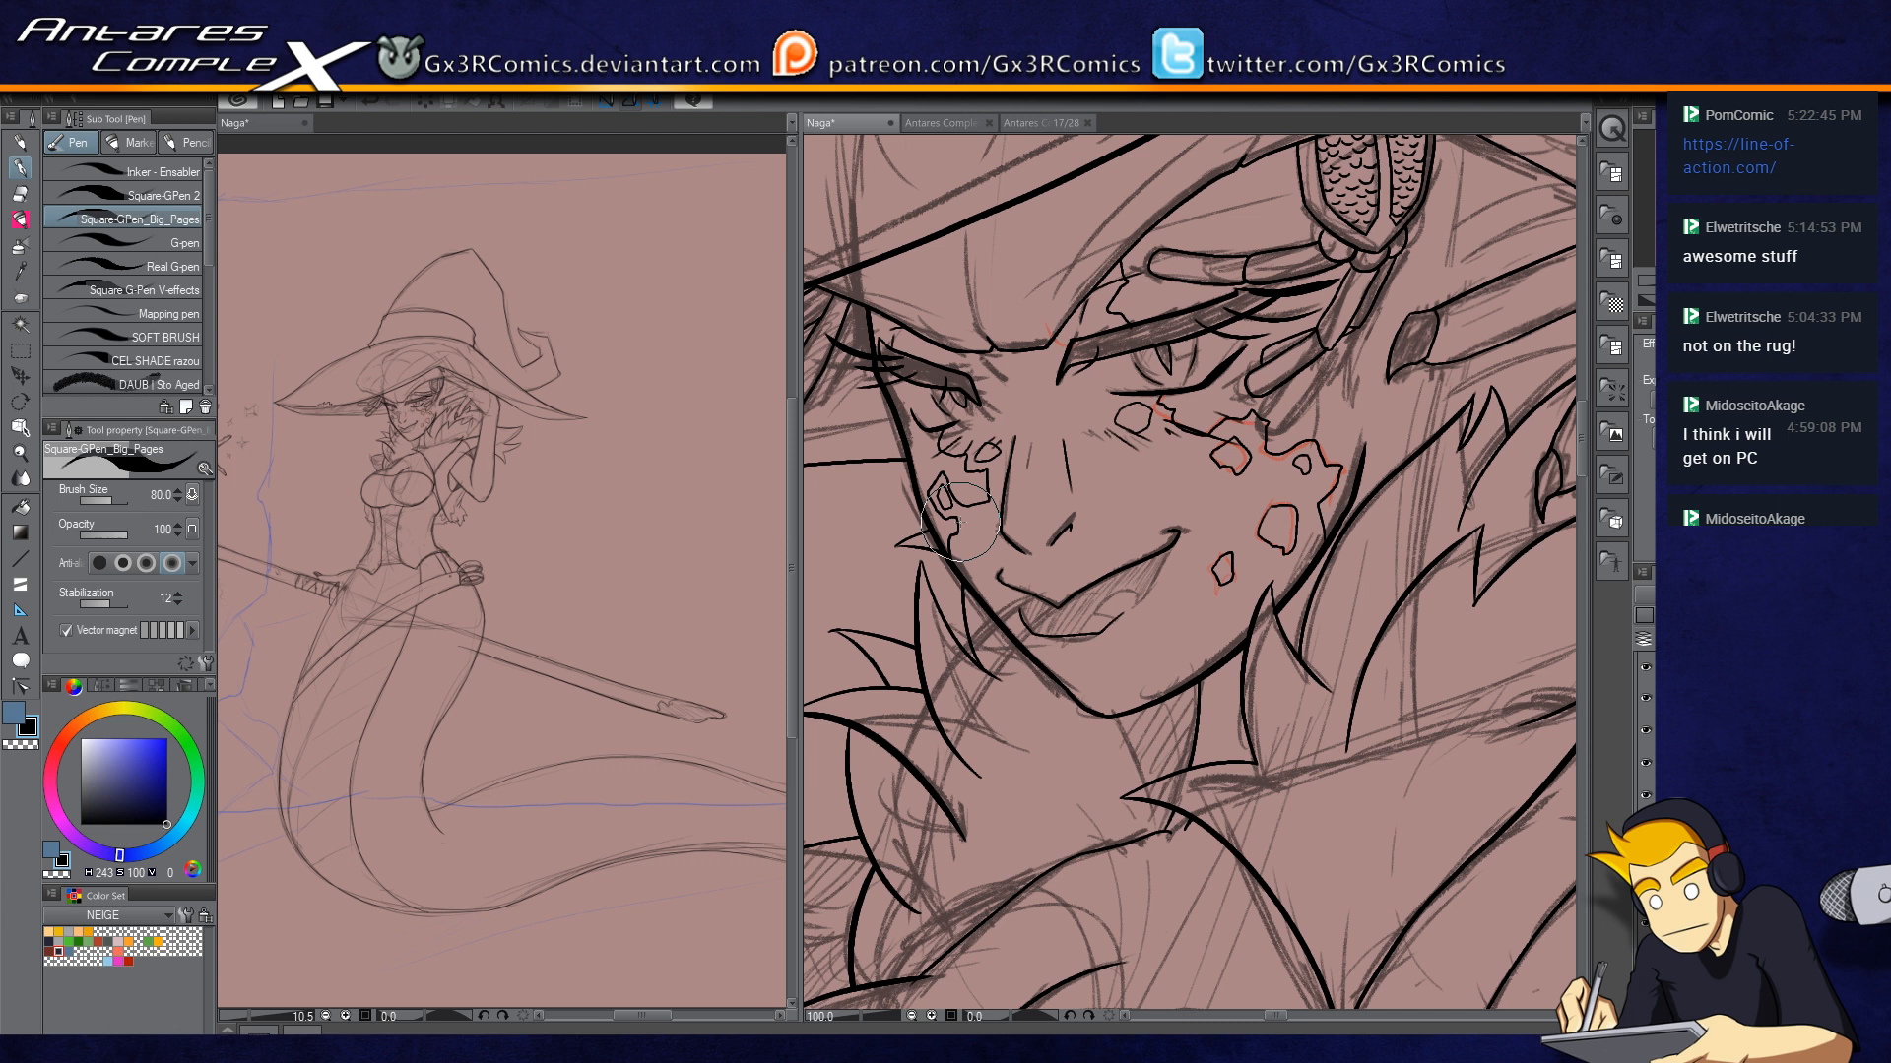
pyautogui.moveTo(991, 366); pyautogui.dragTo(1011, 381)
pyautogui.moveTo(1091, 247); pyautogui.dragTo(1014, 412)
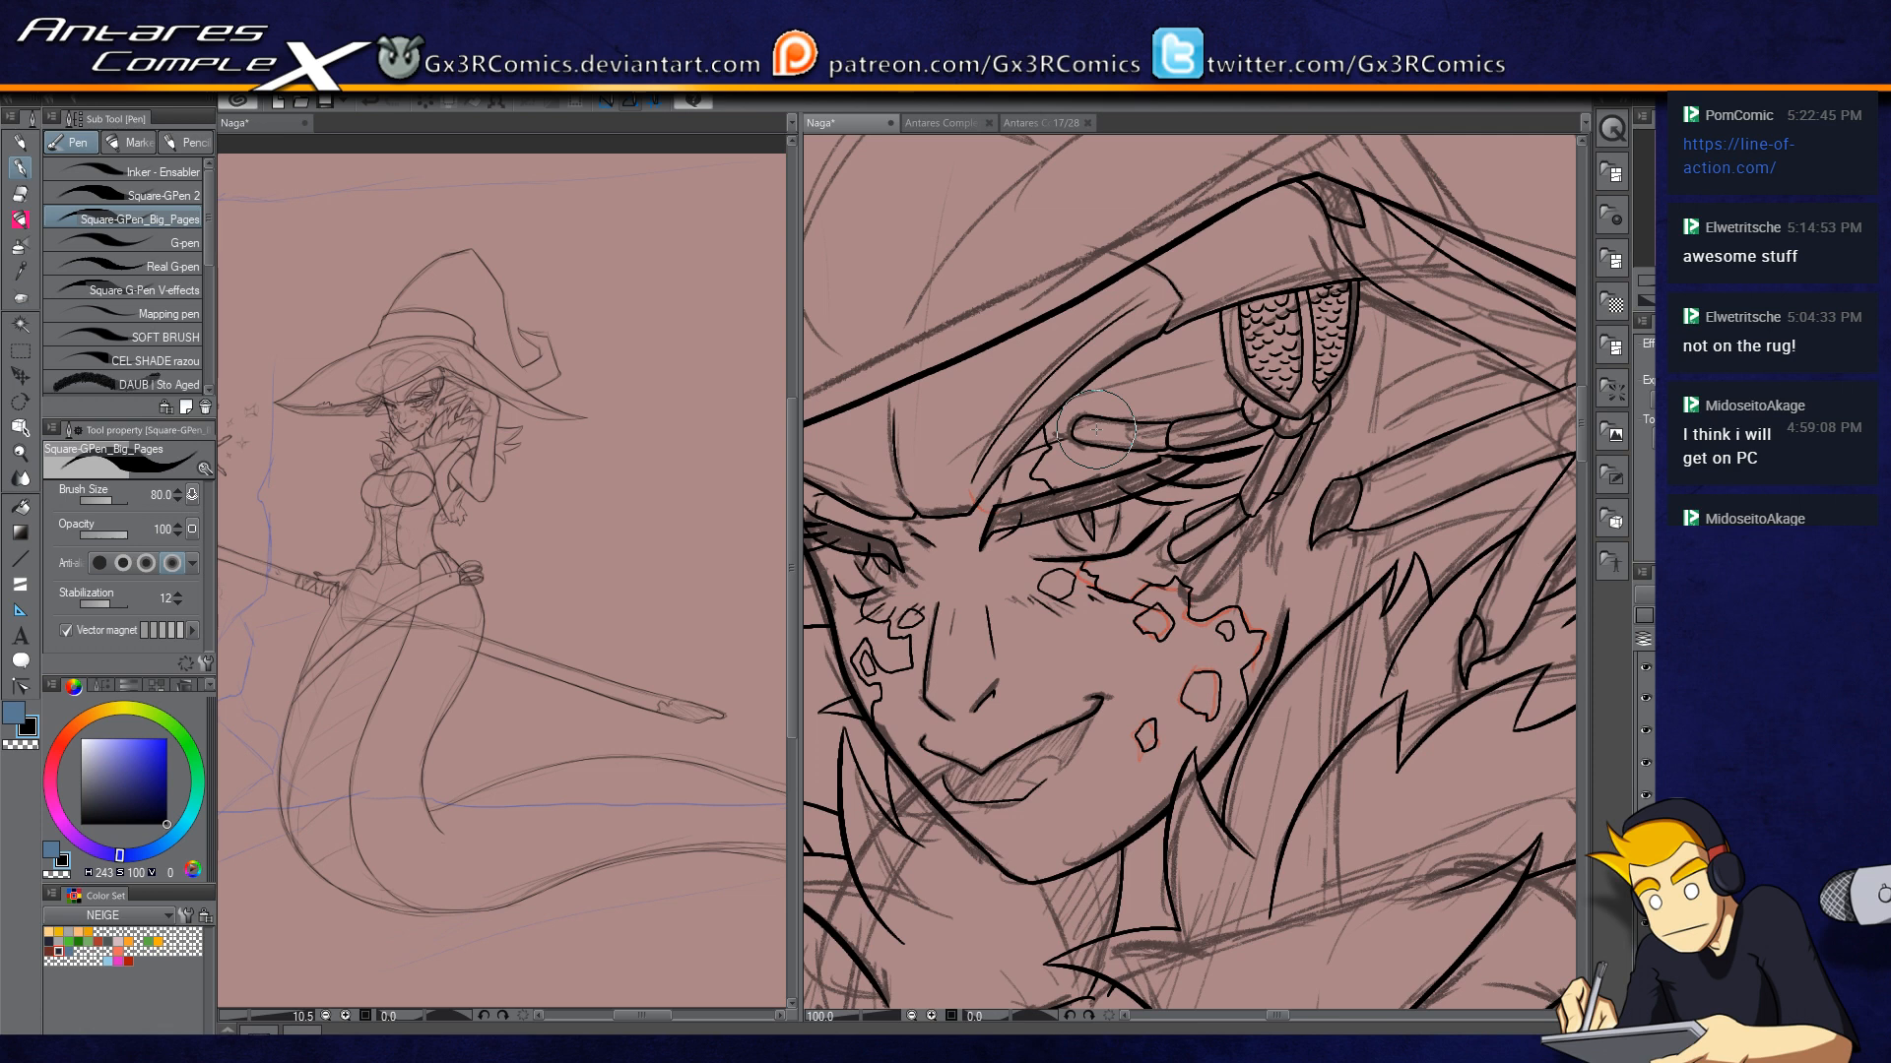
pyautogui.moveTo(1299, 452)
pyautogui.mouseDown()
pyautogui.moveTo(972, 683)
pyautogui.moveTo(957, 719)
pyautogui.mouseUp()
pyautogui.moveTo(1270, 688); pyautogui.dragTo(1150, 652)
pyautogui.moveTo(1096, 710); pyautogui.dragTo(1376, 630)
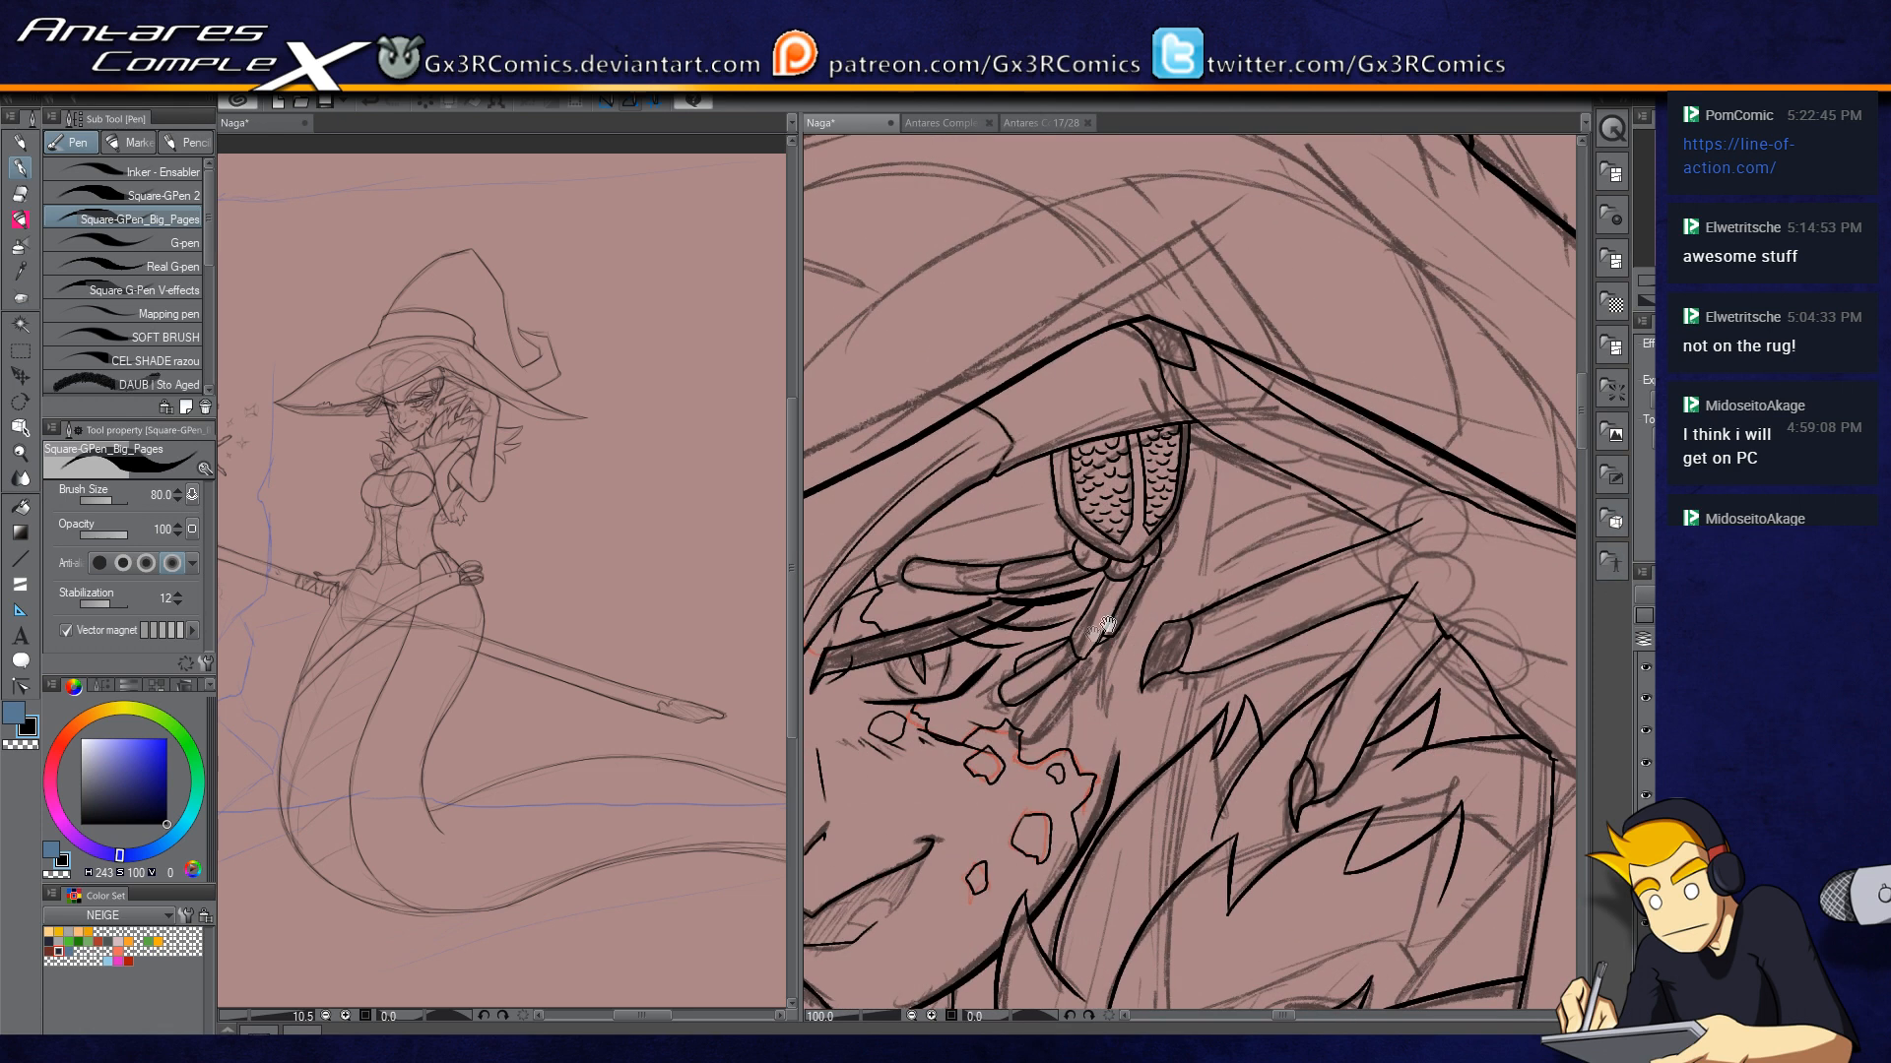
pyautogui.moveTo(1105, 626); pyautogui.dragTo(1189, 724)
pyautogui.moveTo(1005, 389); pyautogui.dragTo(1251, 295)
pyautogui.hotkey('ctrl', 'z')
pyautogui.moveTo(946, 421); pyautogui.dragTo(1179, 275)
pyautogui.hotkey('ctrl', 'z')
pyautogui.moveTo(1105, 397); pyautogui.dragTo(1182, 348)
pyautogui.hotkey('ctrl', 'z')
pyautogui.moveTo(1275, 384)
pyautogui.mouseDown()
pyautogui.moveTo(1187, 372)
pyautogui.moveTo(1138, 441)
pyautogui.moveTo(1177, 383)
pyautogui.moveTo(984, 457)
pyautogui.mouseUp()
pyautogui.hotkey('ctrl', 'z')
pyautogui.hotkey('ctrl', 'z')
pyautogui.moveTo(1172, 387); pyautogui.dragTo(1128, 404)
pyautogui.moveTo(1265, 379); pyautogui.dragTo(1324, 393)
pyautogui.hotkey('ctrl', 'z')
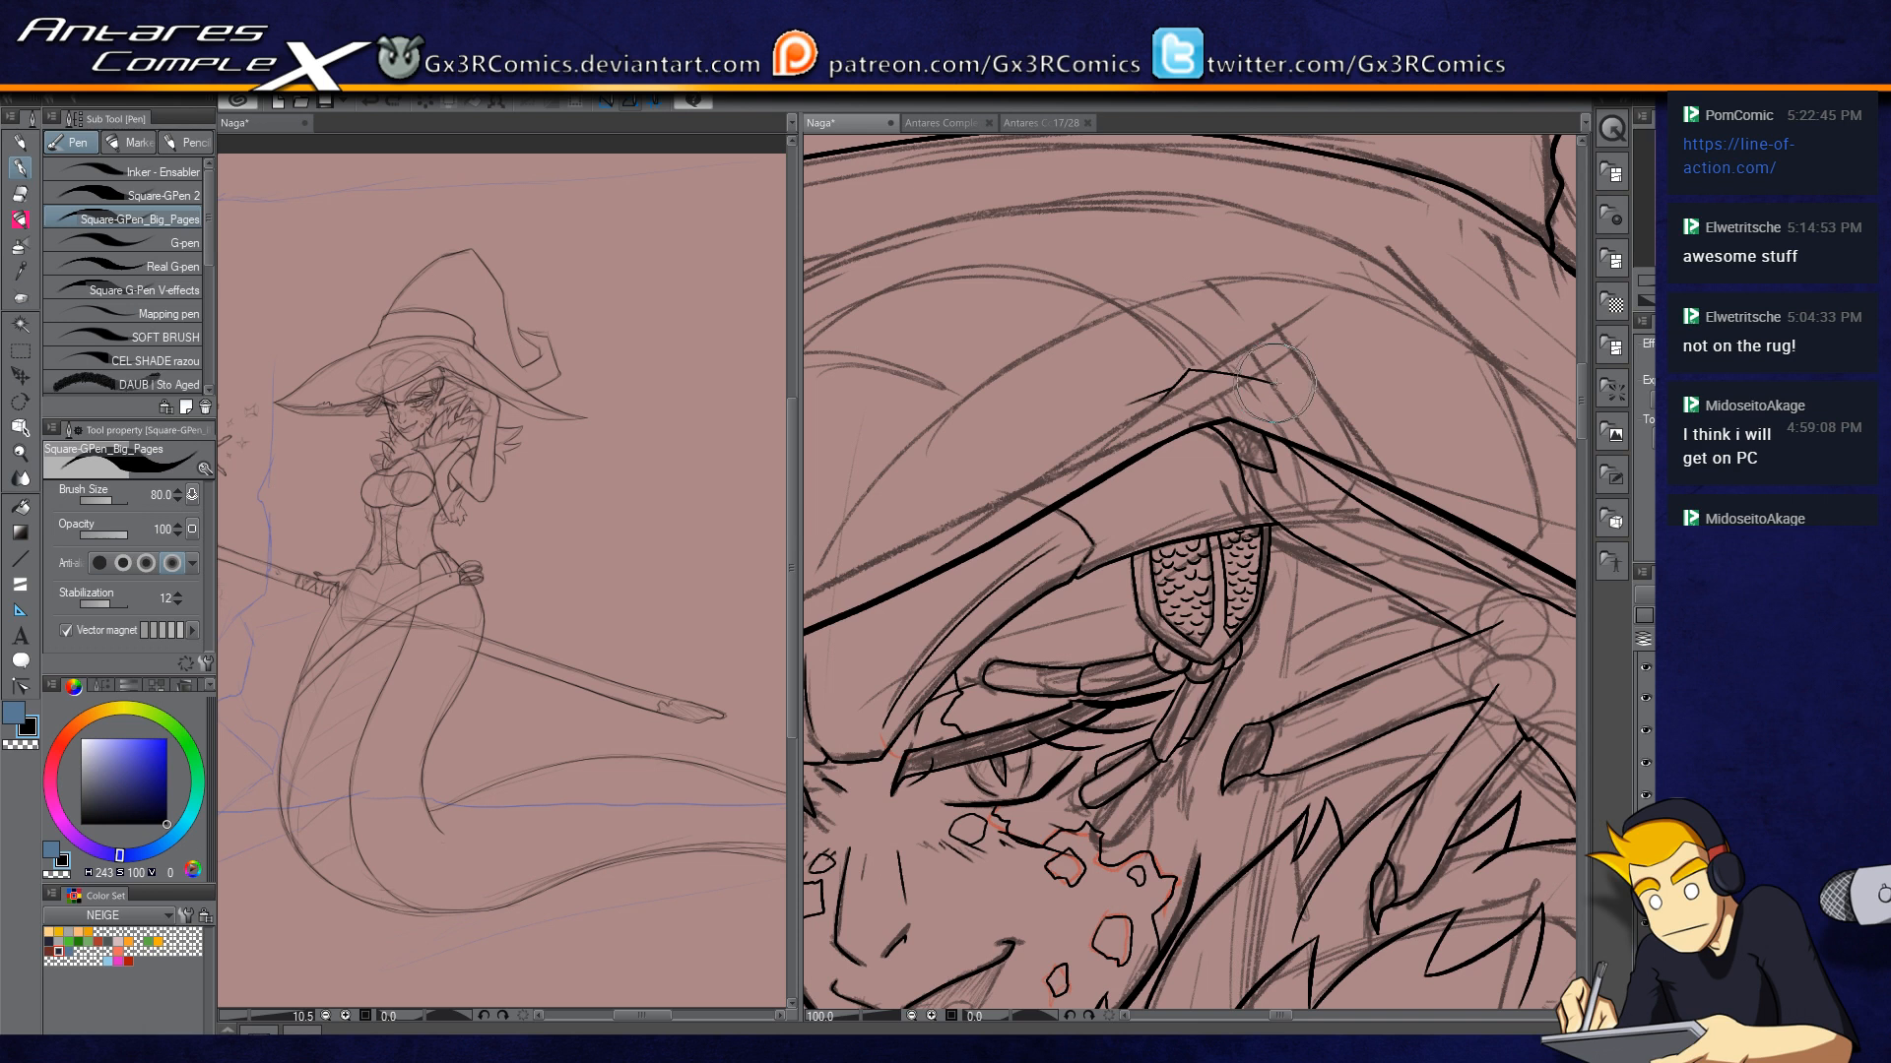
# Step: Review the inked drawing from the face and hat down past the belt to the staff end and tail
pyautogui.moveTo(1273, 652); pyautogui.dragTo(1194, 489)
pyautogui.moveTo(1058, 612); pyautogui.dragTo(1289, 454)
pyautogui.moveTo(1073, 597); pyautogui.dragTo(1156, 586)
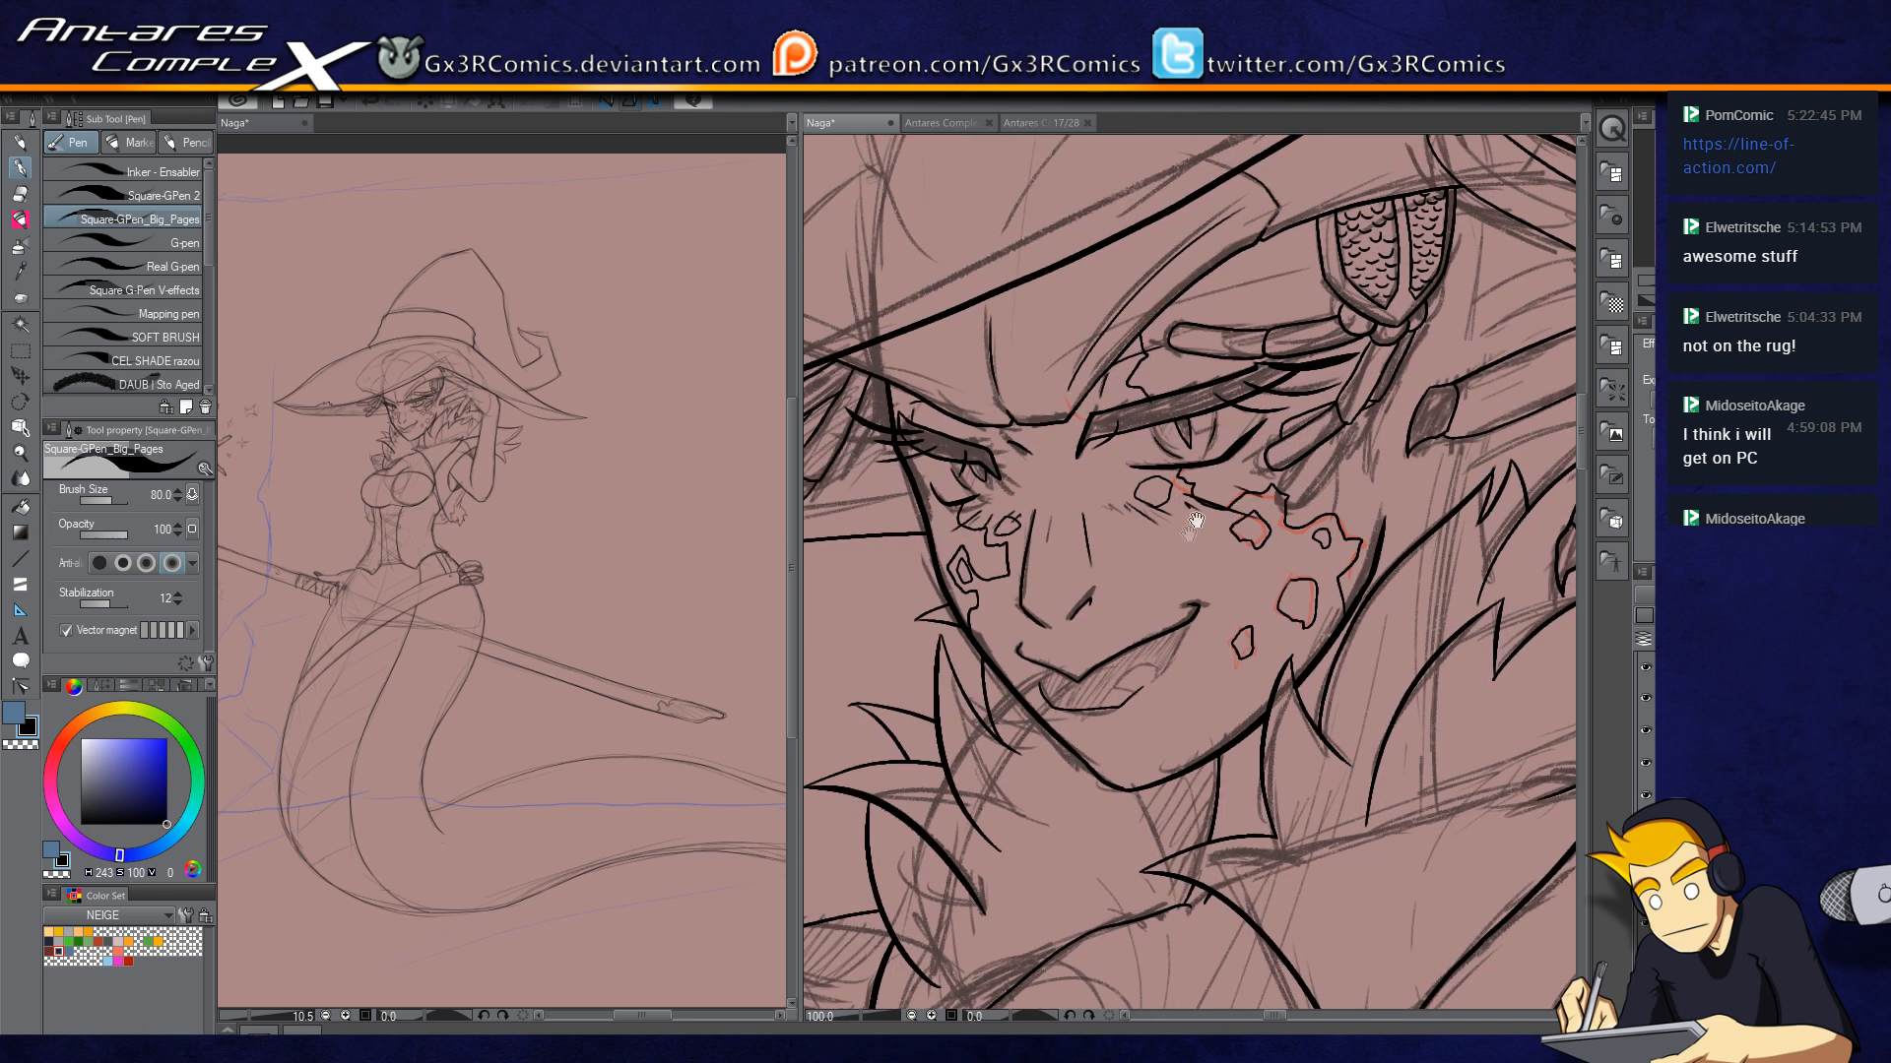
pyautogui.moveTo(1050, 518); pyautogui.dragTo(1046, 591)
pyautogui.scroll(-1, 1329, 803)
pyautogui.scroll(-2, 1329, 800)
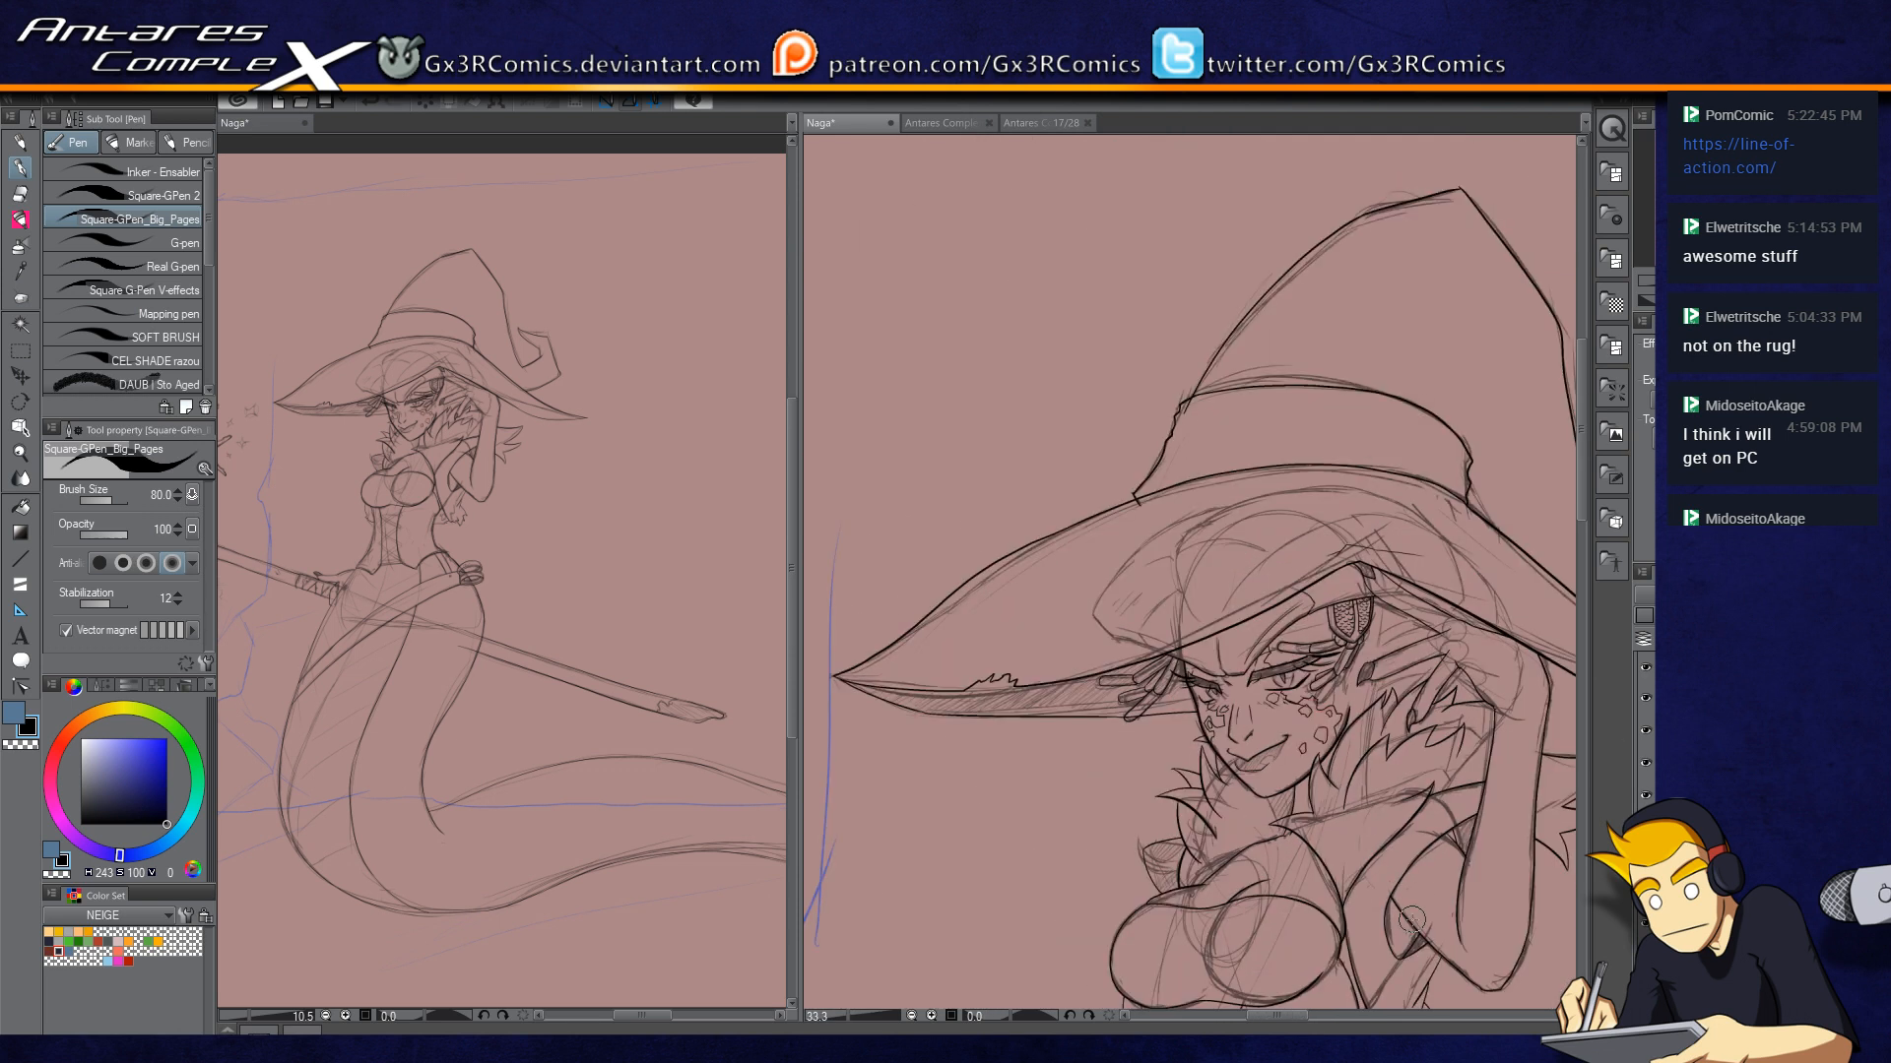
pyautogui.moveTo(1371, 928); pyautogui.dragTo(1329, 717)
pyautogui.moveTo(1295, 813); pyautogui.dragTo(1244, 563)
pyautogui.moveTo(1245, 838); pyautogui.dragTo(1229, 599)
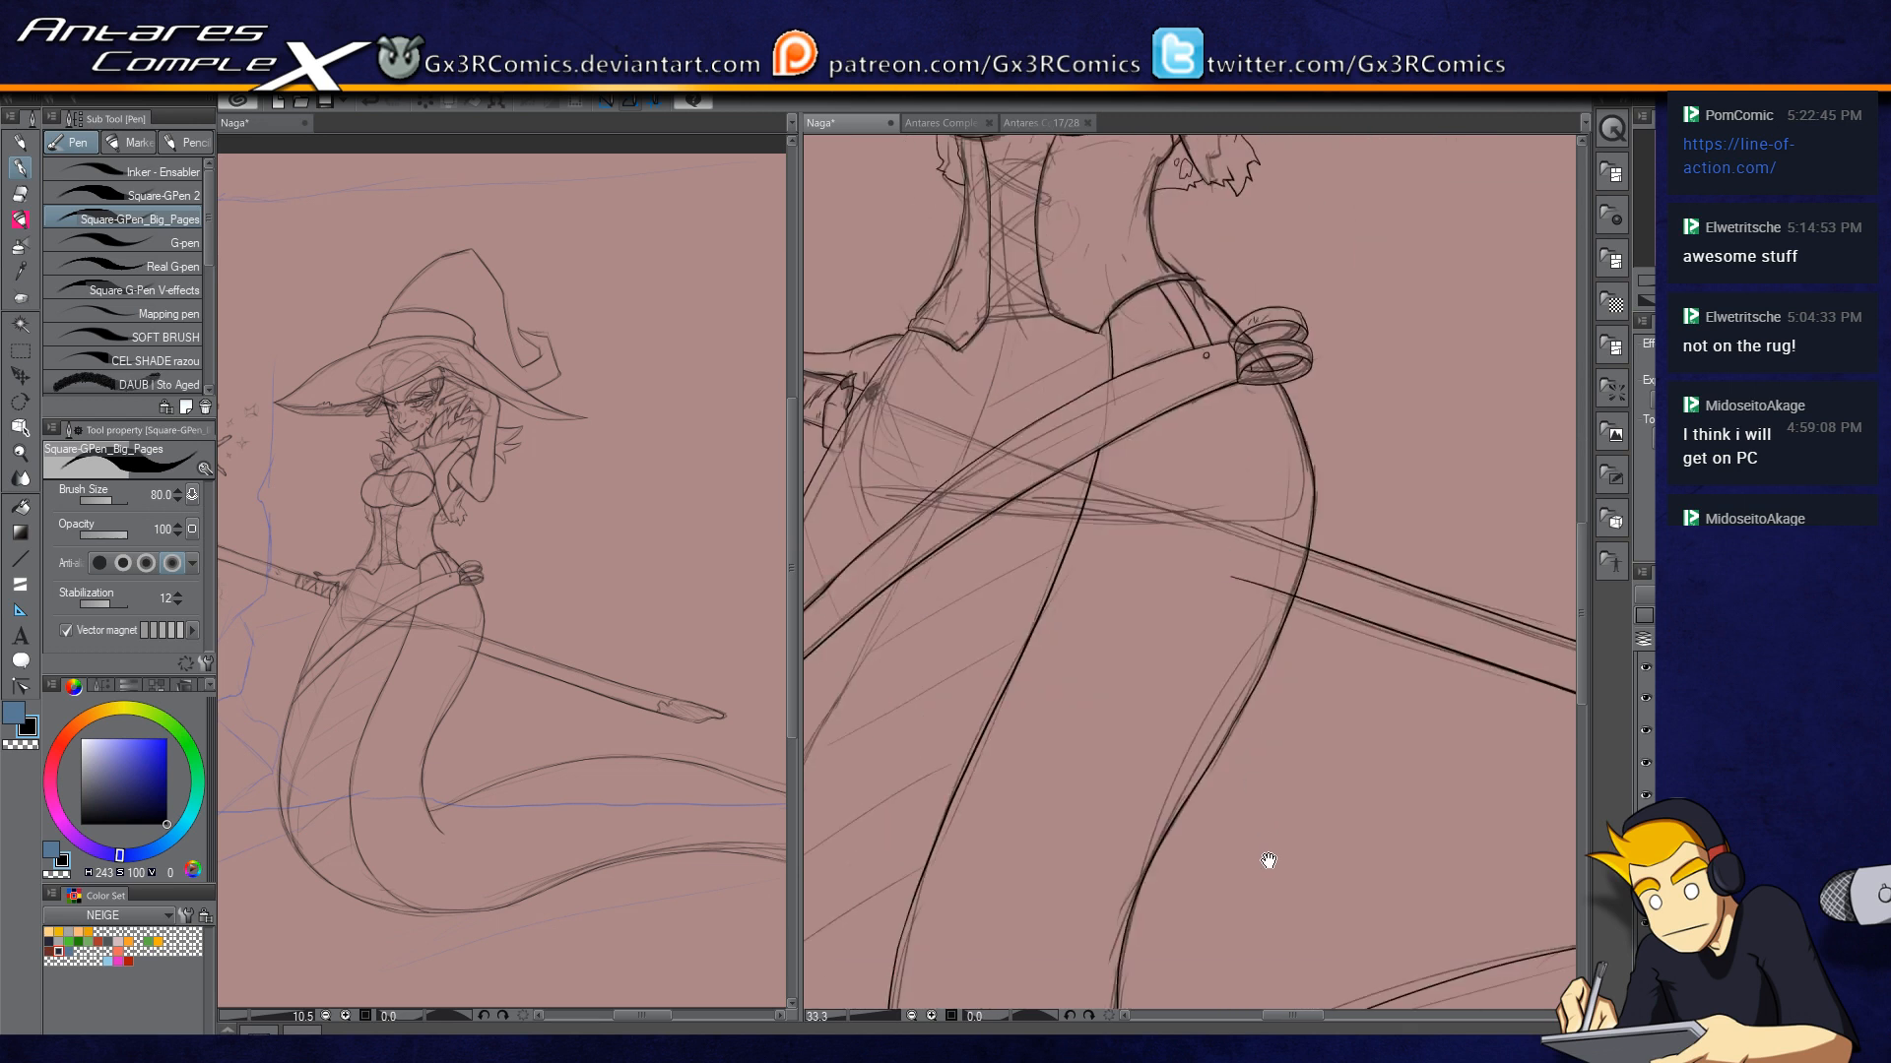
pyautogui.moveTo(1165, 718); pyautogui.dragTo(1097, 570)
pyautogui.moveTo(1249, 893); pyautogui.dragTo(1187, 469)
pyautogui.moveTo(1335, 720)
pyautogui.mouseDown()
pyautogui.moveTo(1221, 714)
pyautogui.moveTo(1060, 789)
pyautogui.moveTo(864, 772)
pyautogui.mouseUp()
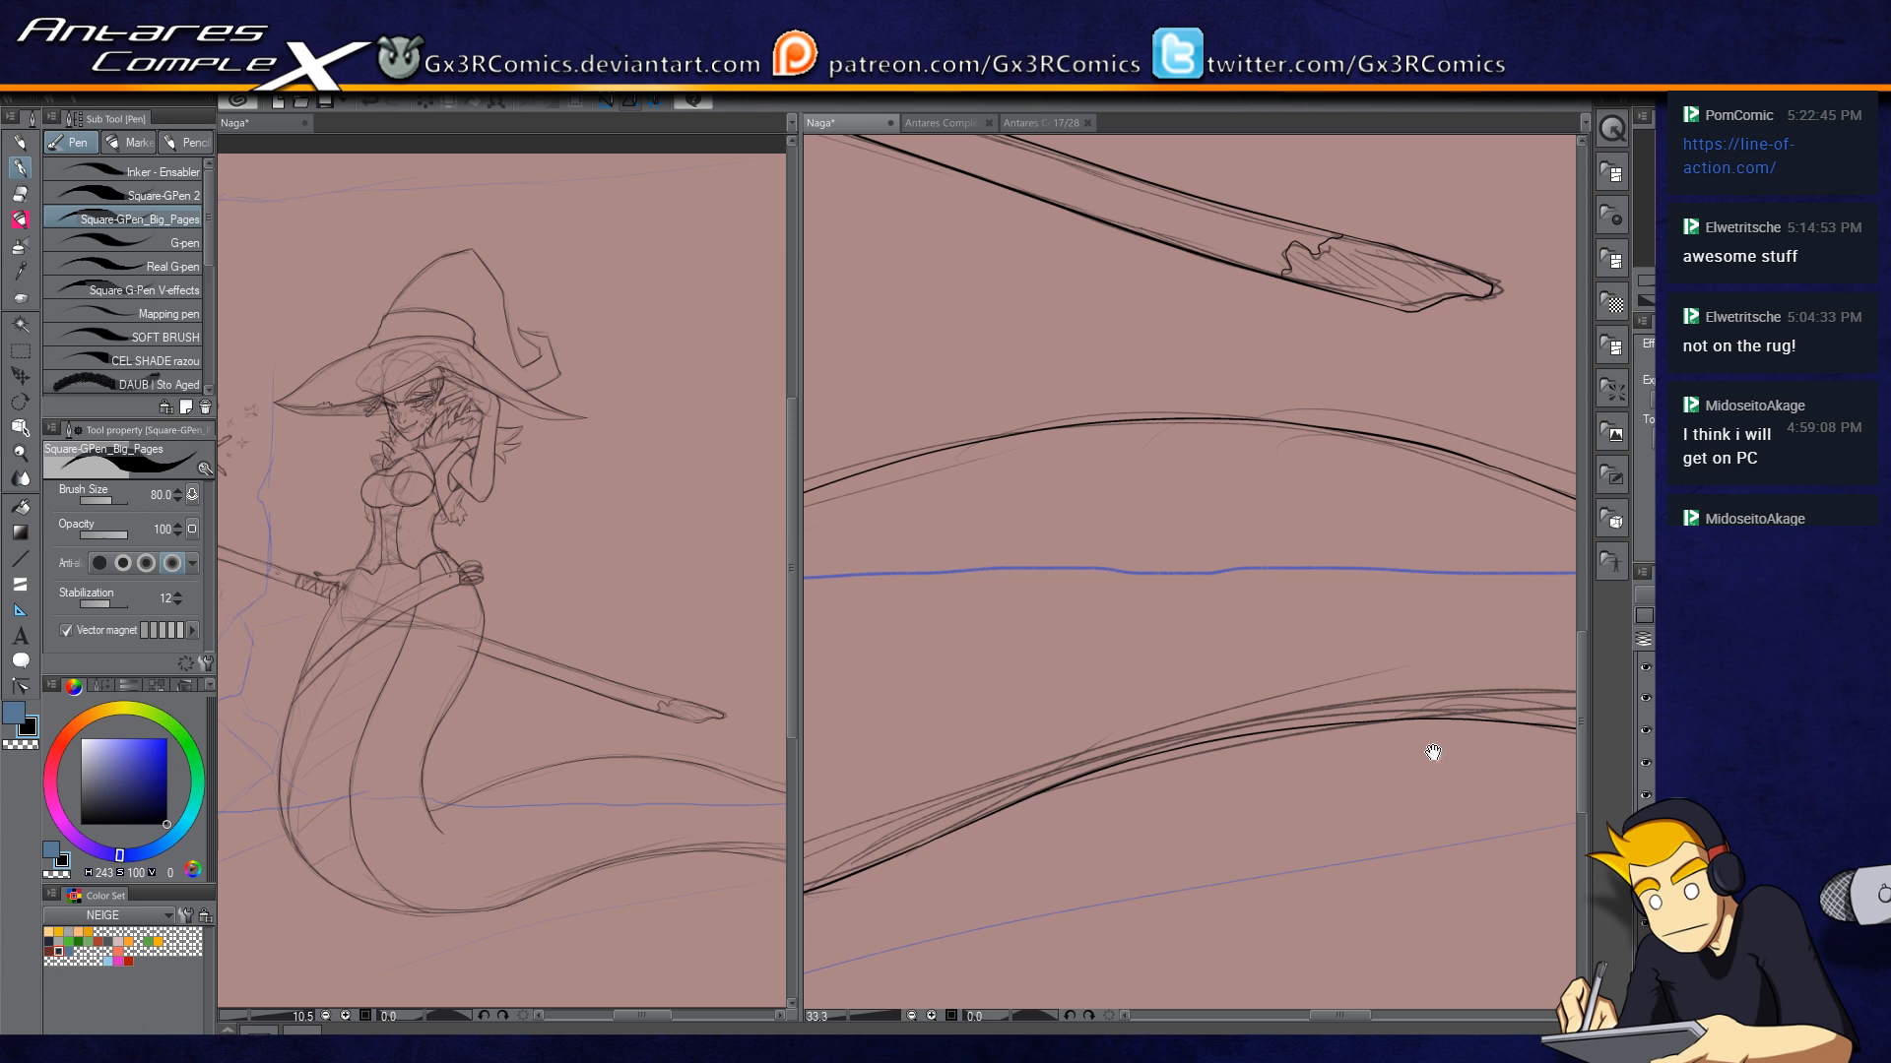
# Step: Clean up the inked lower tail contour where it leaves the body's bend
pyautogui.moveTo(1369, 757); pyautogui.dragTo(1460, 626)
pyautogui.scroll(-4, 1073, 739)
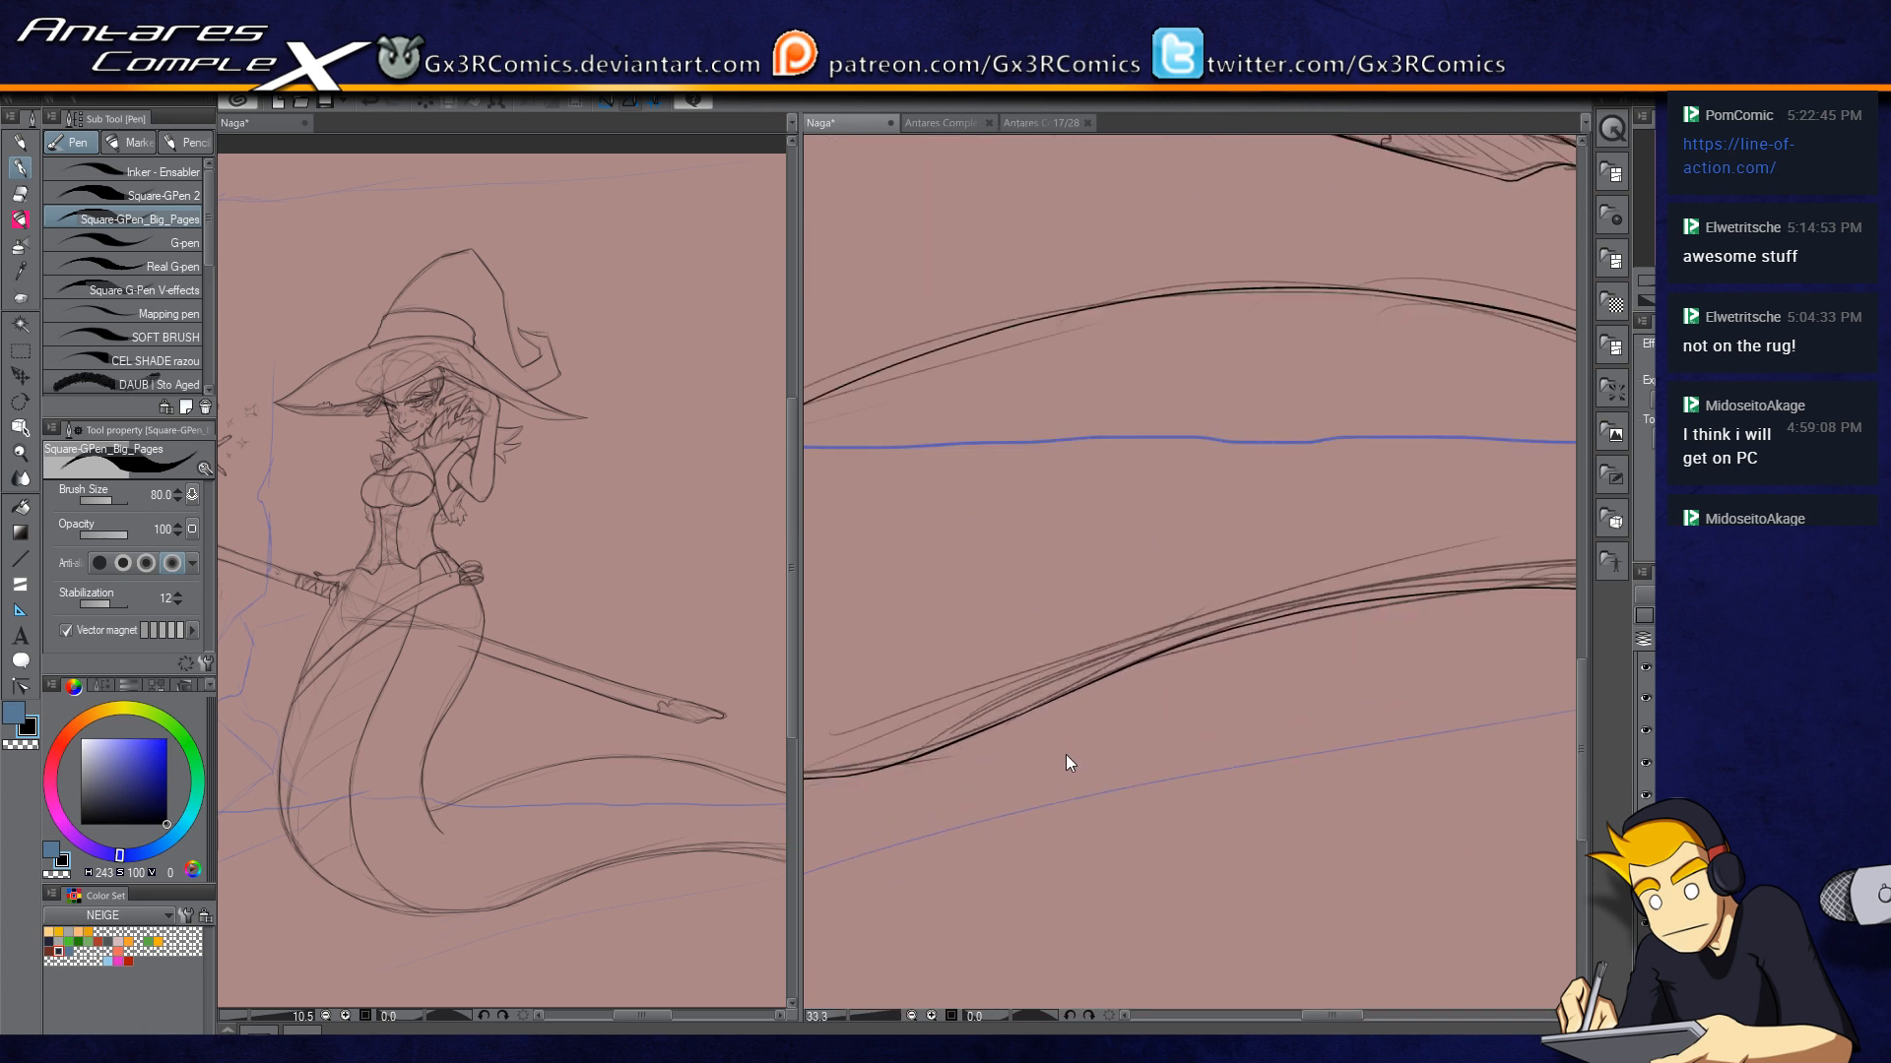
pyautogui.scroll(4, 1266, 802)
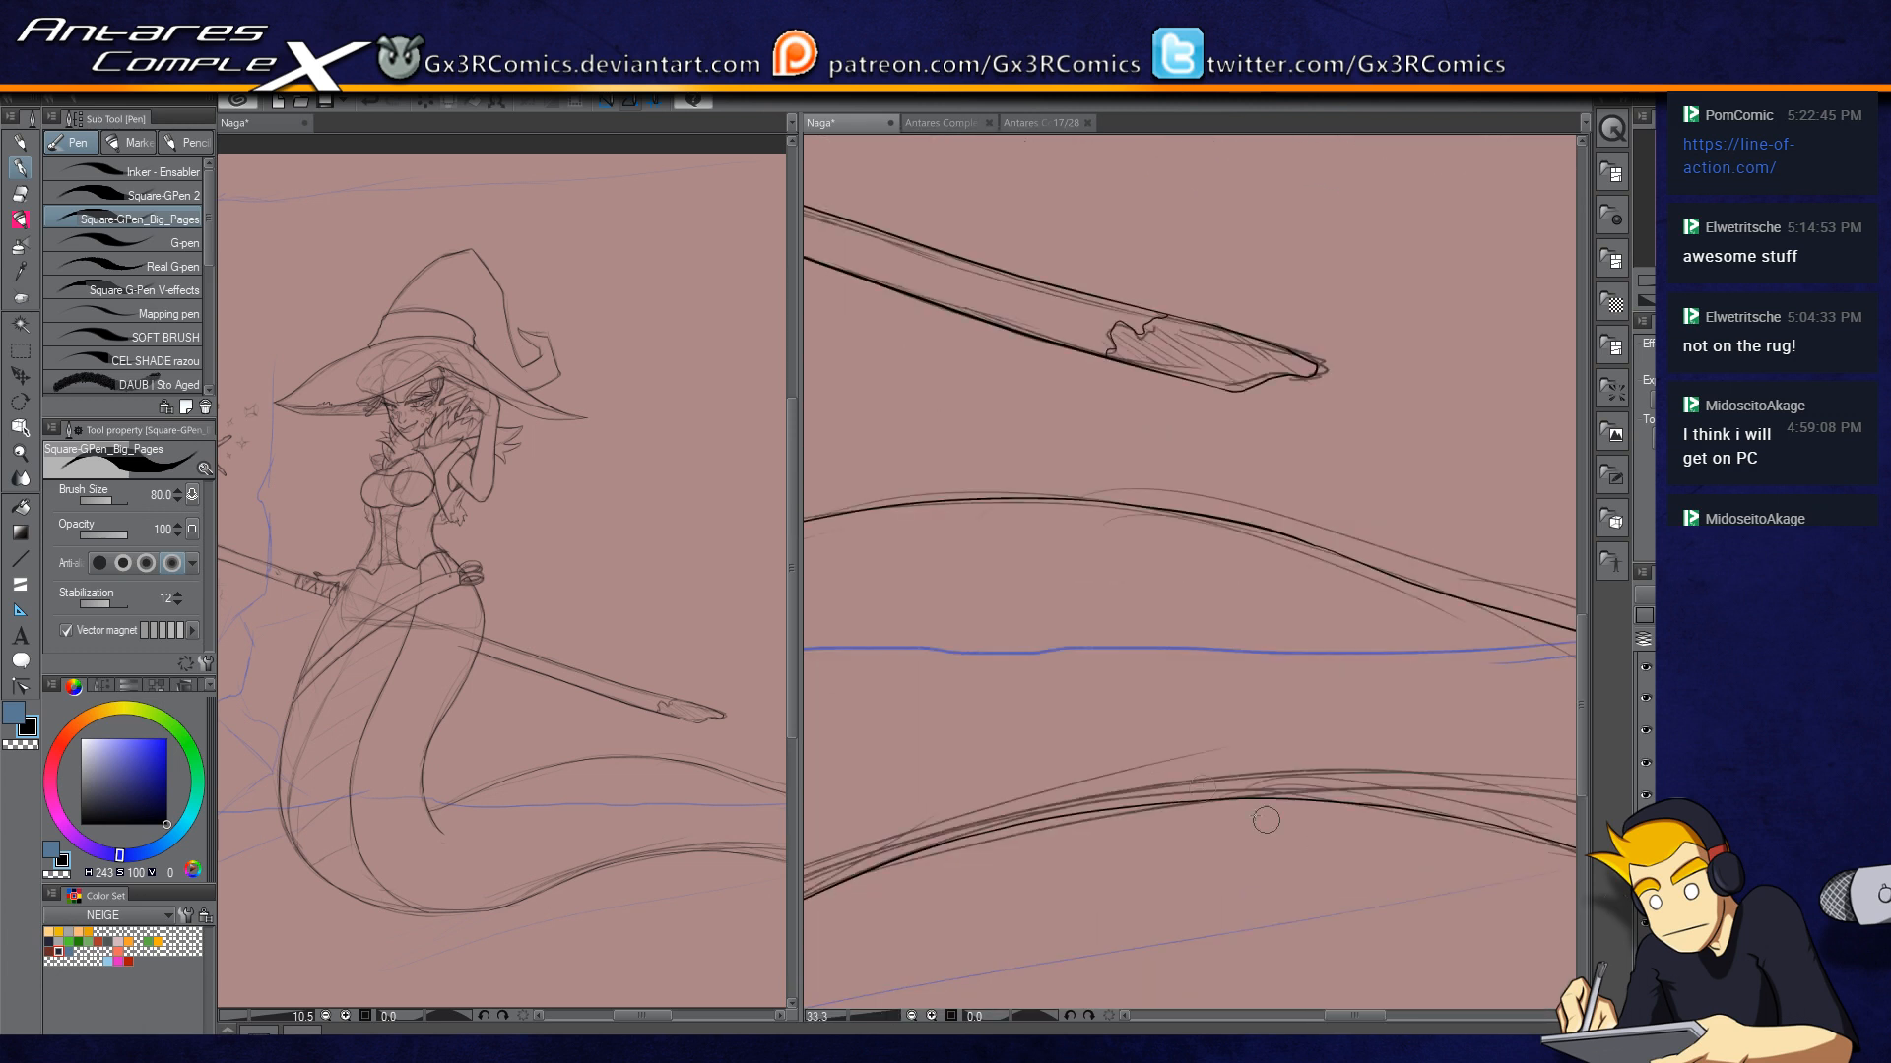
pyautogui.moveTo(958, 827); pyautogui.dragTo(1195, 585)
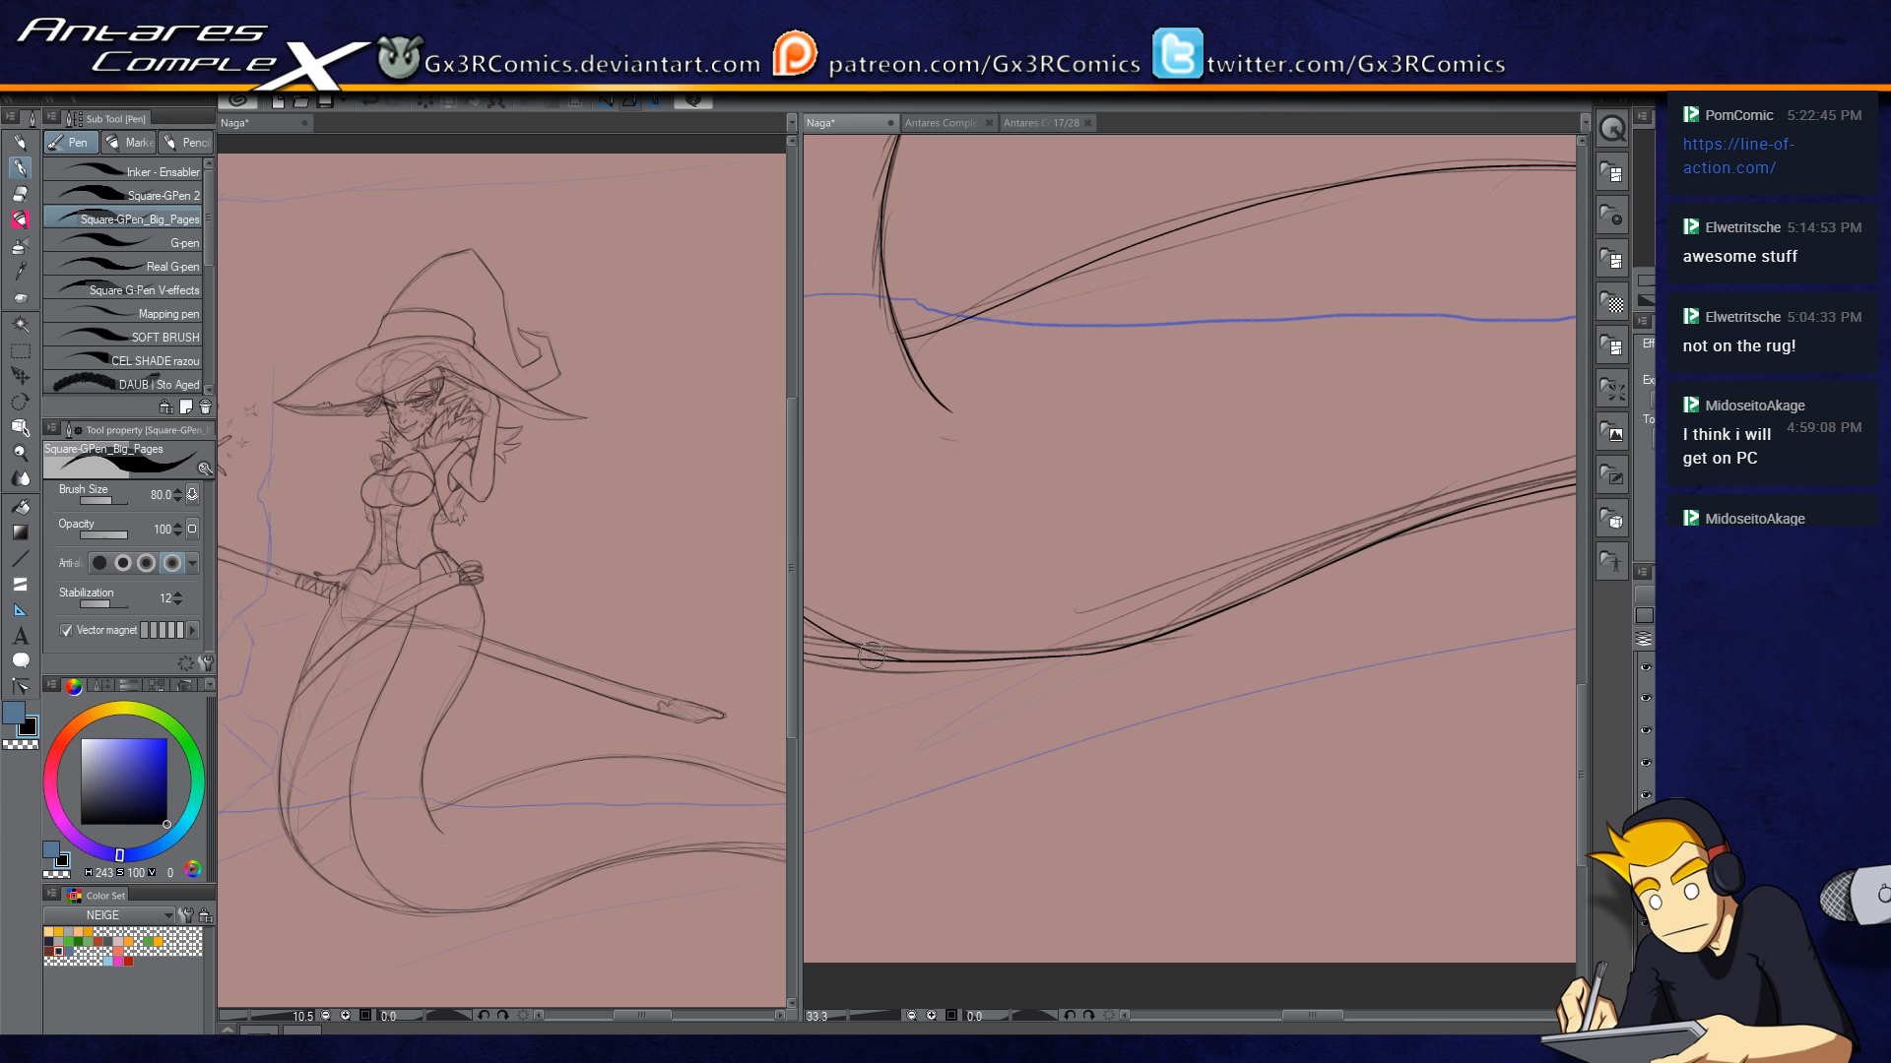
pyautogui.scroll(2, 870, 656)
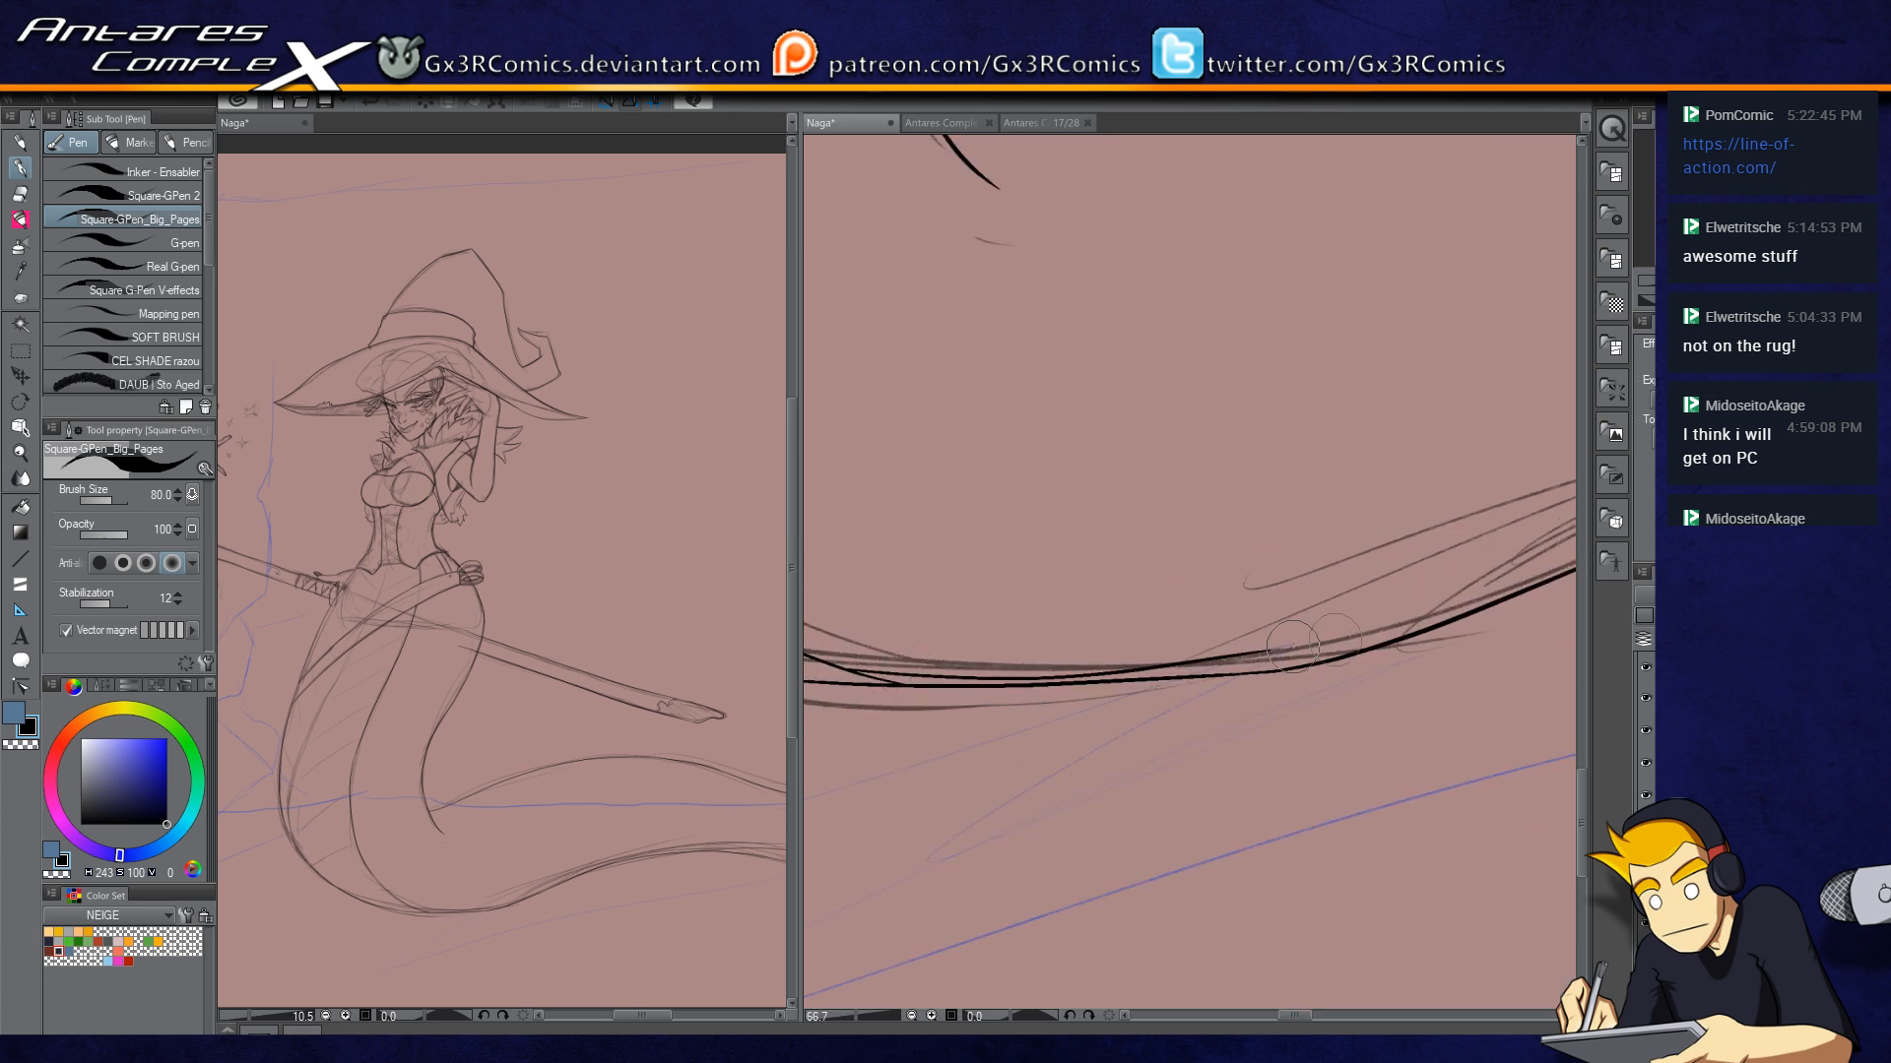
pyautogui.press('r')
pyautogui.press('e')
pyautogui.moveTo(887, 682); pyautogui.dragTo(871, 680)
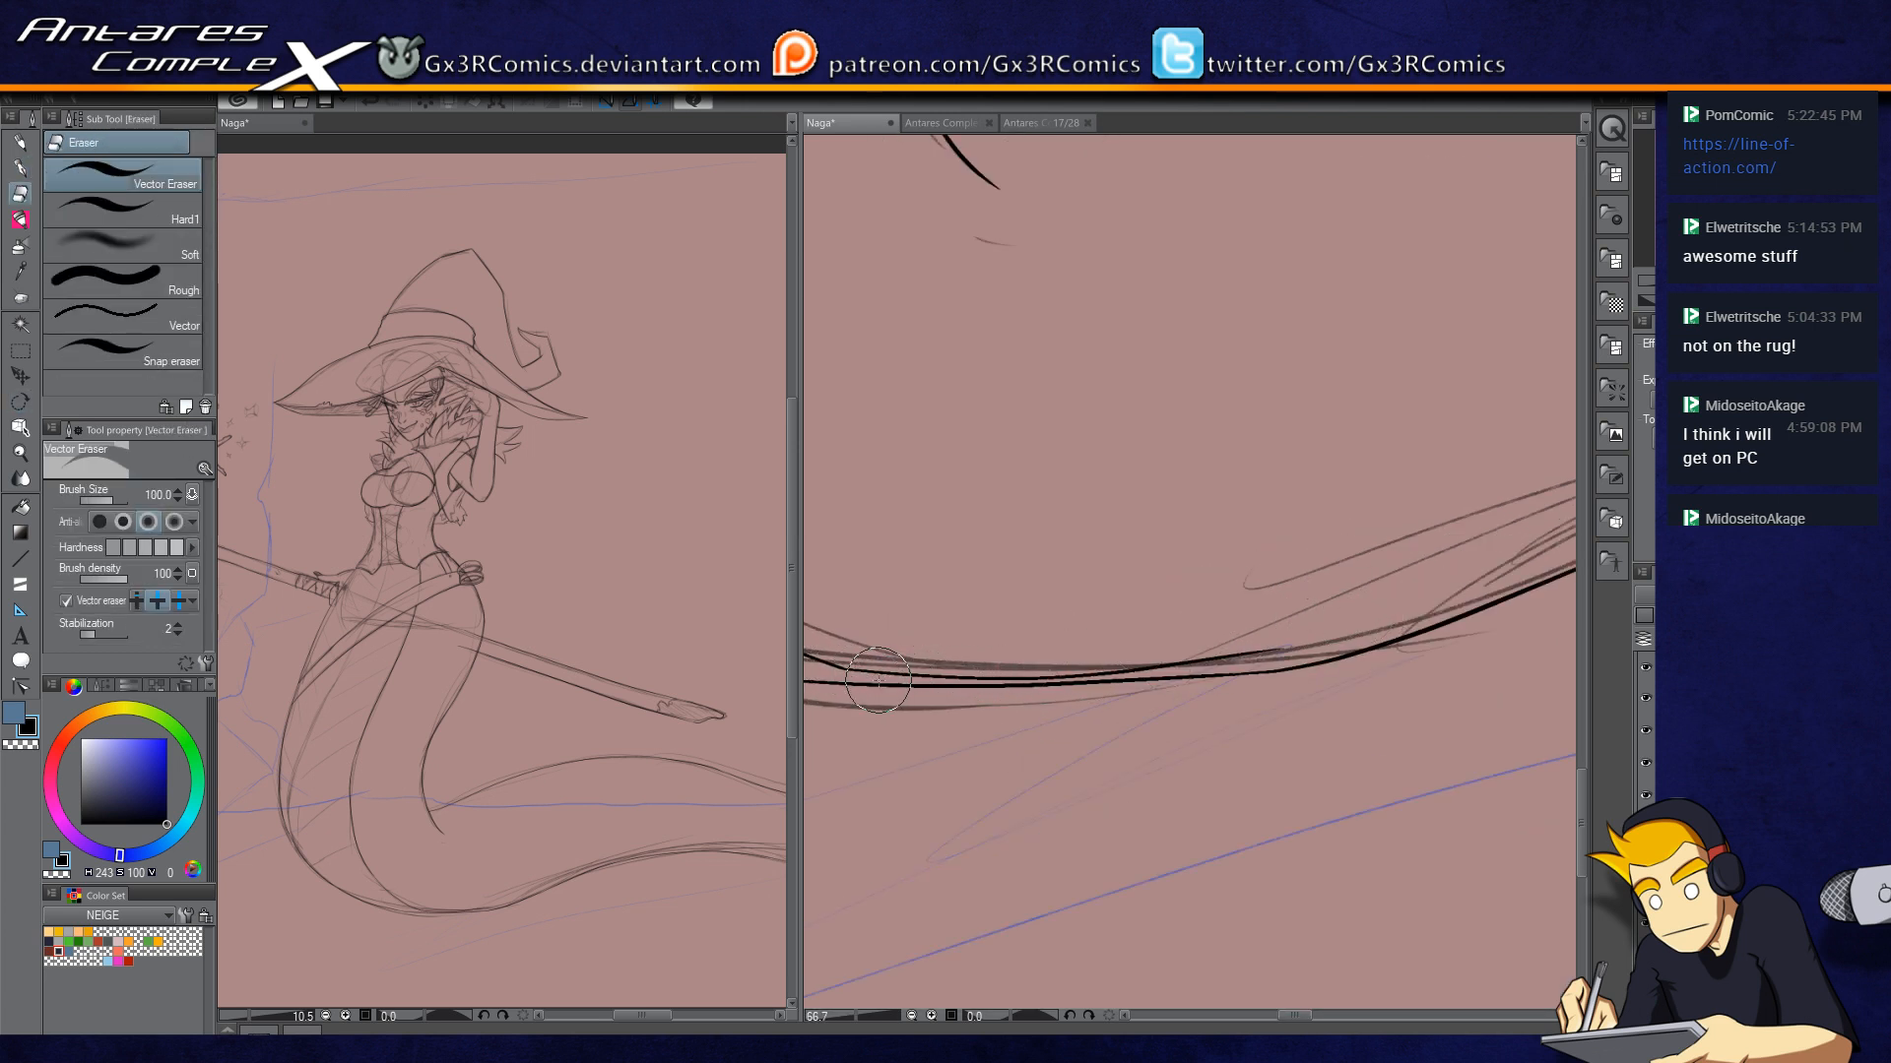
# Step: Try to ink a second line above the lower tail contour where it starts rising from the bend
pyautogui.press('p')
pyautogui.moveTo(1416, 668); pyautogui.dragTo(1129, 658)
pyautogui.moveTo(970, 644); pyautogui.dragTo(1164, 593)
pyautogui.hotkey('ctrl', 'z')
pyautogui.moveTo(967, 644)
pyautogui.mouseDown()
pyautogui.moveTo(1202, 590)
pyautogui.moveTo(1379, 510)
pyautogui.mouseUp()
pyautogui.moveTo(1267, 569); pyautogui.dragTo(1108, 625)
pyautogui.hotkey('ctrl', 'z')
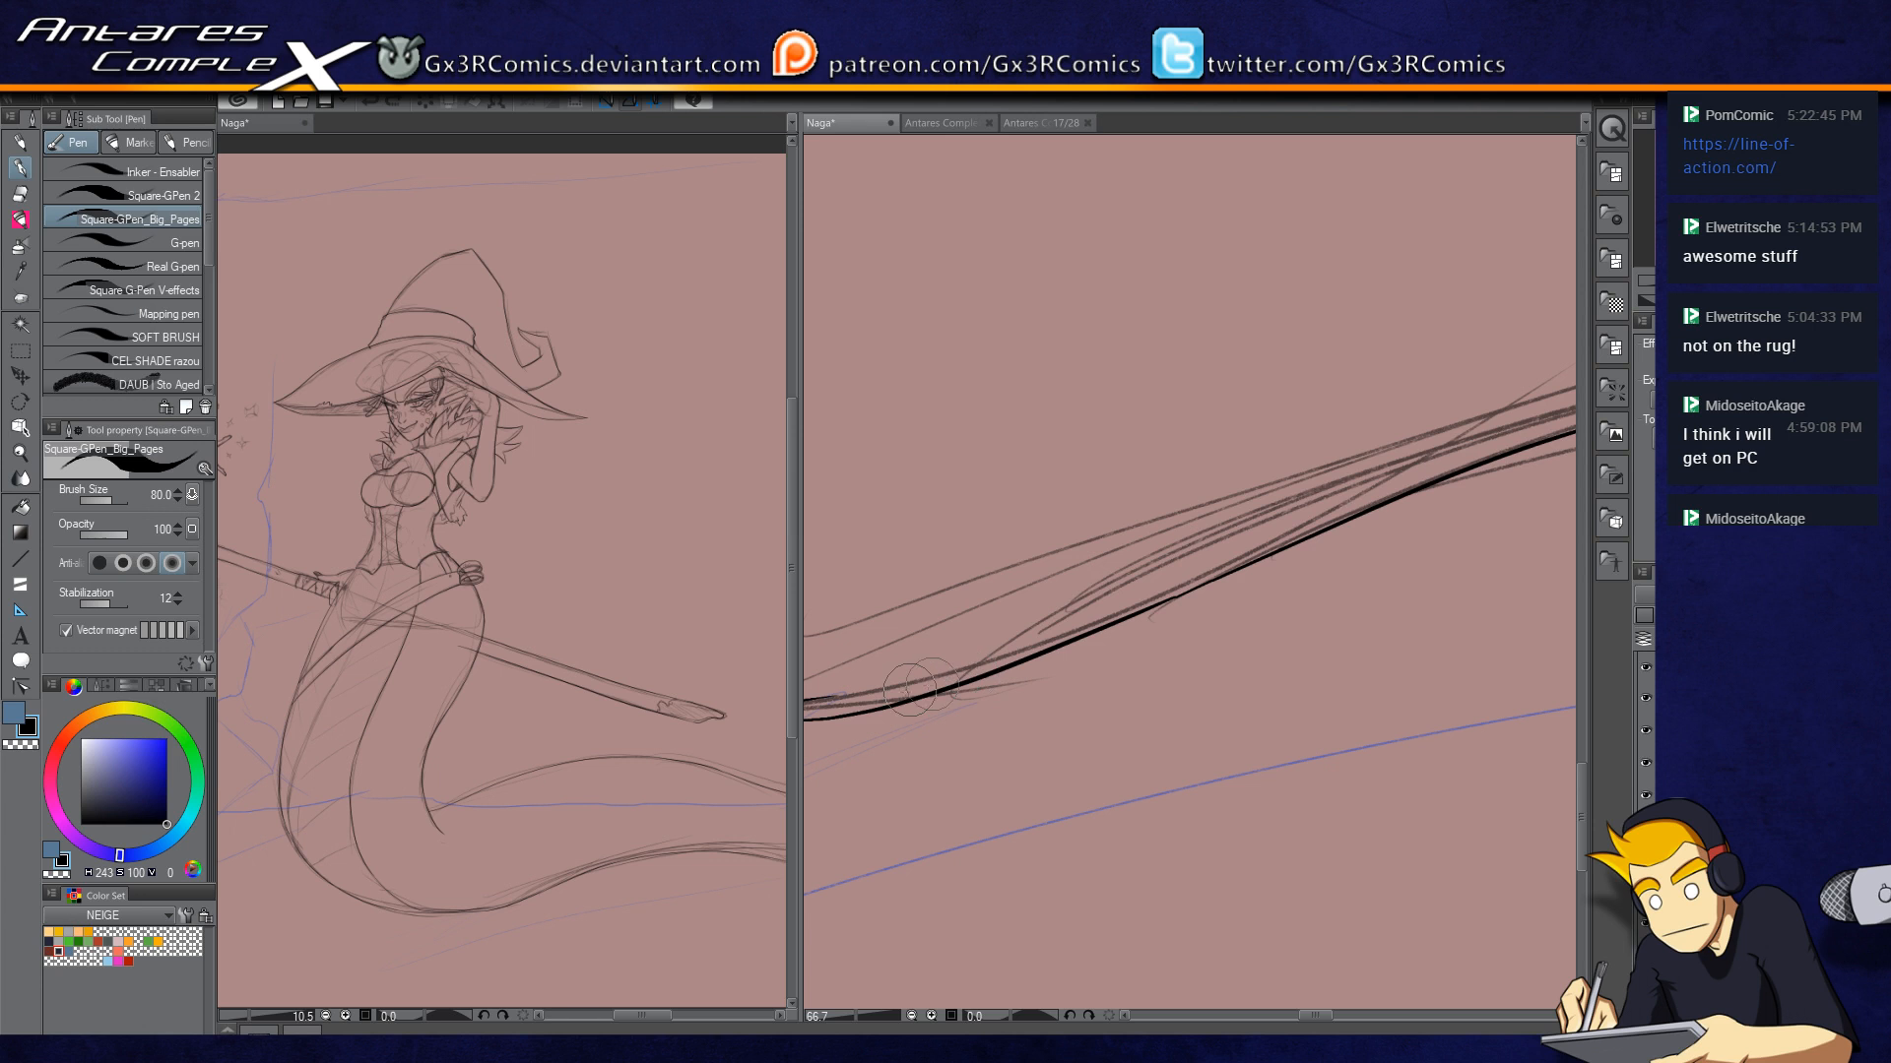
# Step: Ink a second line just inside the lower tail contour, following its rise and passing over the crest
pyautogui.moveTo(827, 699); pyautogui.dragTo(1049, 612)
pyautogui.hotkey('ctrl', 'z')
pyautogui.moveTo(825, 699)
pyautogui.mouseDown()
pyautogui.moveTo(1180, 573)
pyautogui.moveTo(1292, 509)
pyautogui.moveTo(1451, 477)
pyautogui.moveTo(1087, 508)
pyautogui.moveTo(1461, 381)
pyautogui.moveTo(1170, 448)
pyautogui.moveTo(1557, 380)
pyautogui.mouseUp()
pyautogui.hotkey('ctrl', 'z')
pyautogui.moveTo(1173, 418)
pyautogui.mouseDown()
pyautogui.moveTo(1562, 380)
pyautogui.moveTo(994, 429)
pyautogui.mouseUp()
pyautogui.moveTo(1040, 349); pyautogui.dragTo(1471, 382)
pyautogui.moveTo(1381, 489); pyautogui.dragTo(1055, 484)
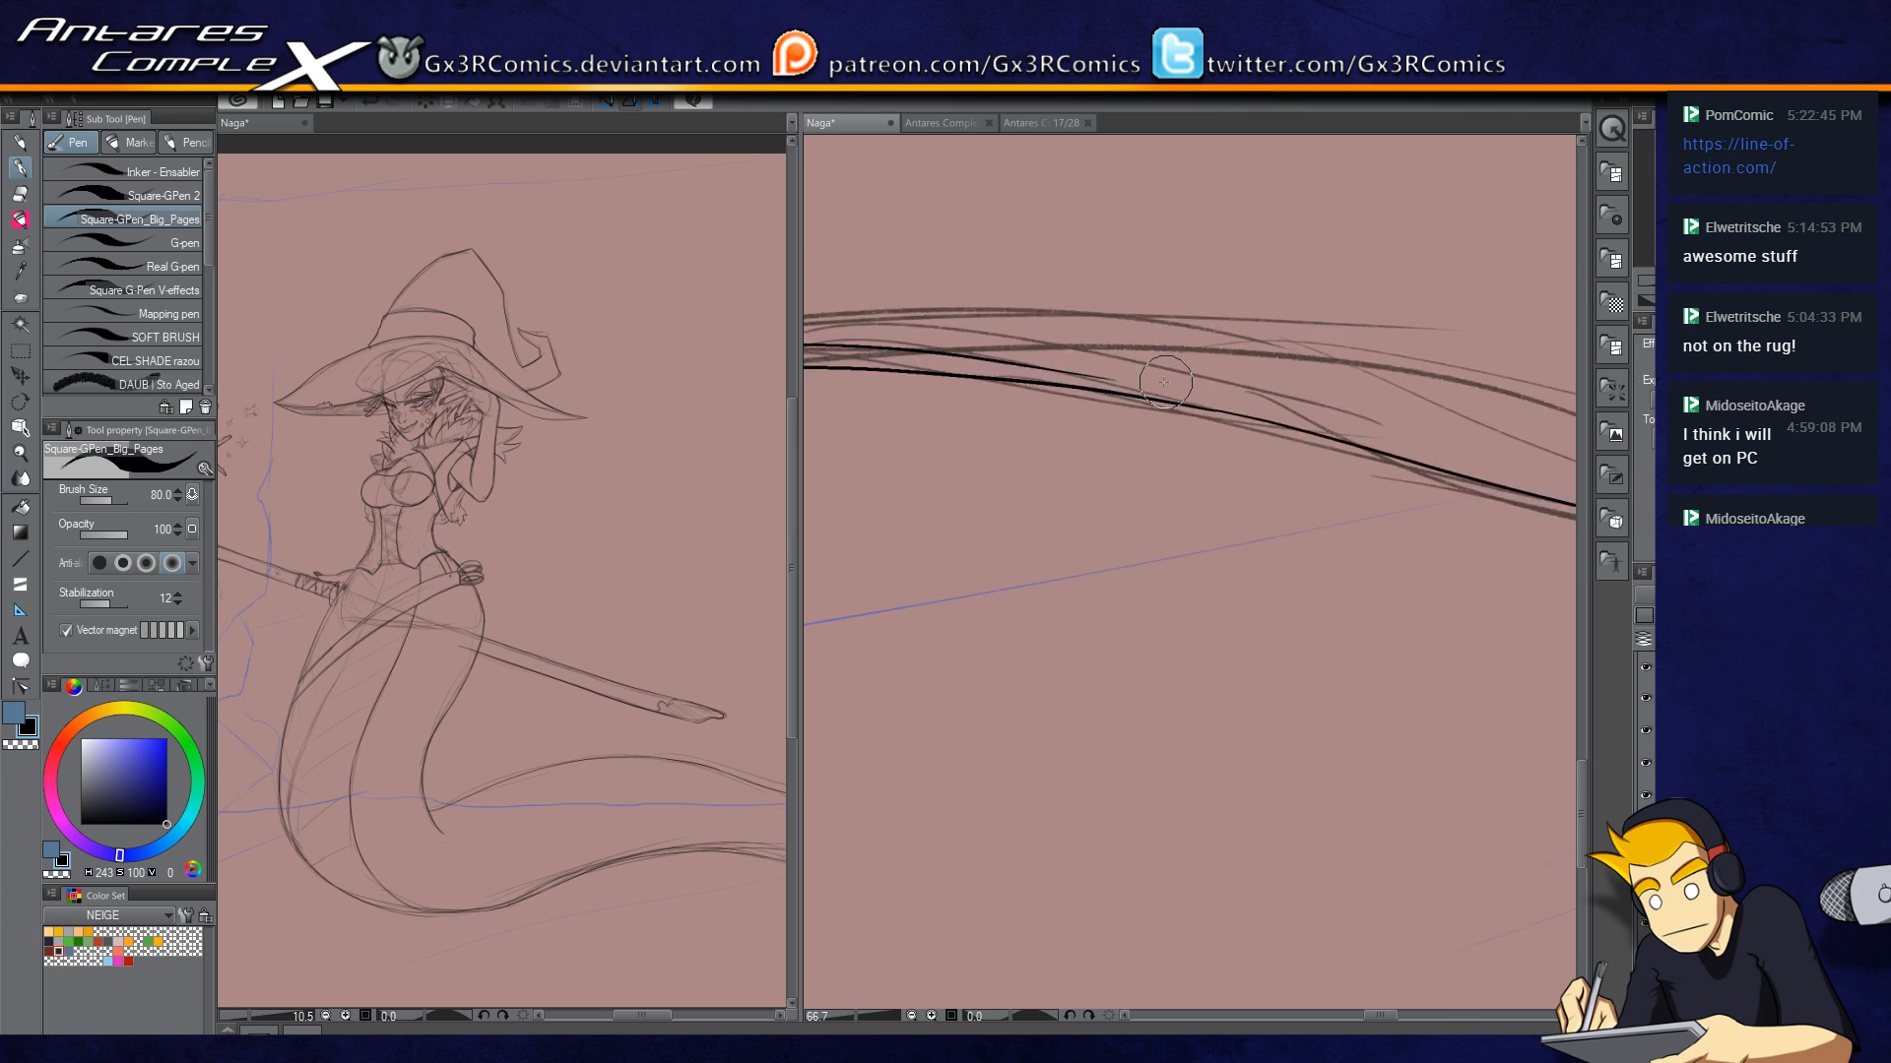
# Step: Continue the inner line down the slope past the crest, keeping it close to the lower tail contour
pyautogui.moveTo(1101, 377); pyautogui.dragTo(1327, 455)
pyautogui.hotkey('ctrl', 'z')
pyautogui.moveTo(1070, 378)
pyautogui.mouseDown()
pyautogui.moveTo(1405, 464)
pyautogui.moveTo(1167, 451)
pyautogui.mouseUp()
pyautogui.hotkey('ctrl', 'z')
pyautogui.moveTo(884, 352); pyautogui.dragTo(1276, 439)
pyautogui.hotkey('ctrl', 'z')
pyautogui.moveTo(908, 355); pyautogui.dragTo(1246, 424)
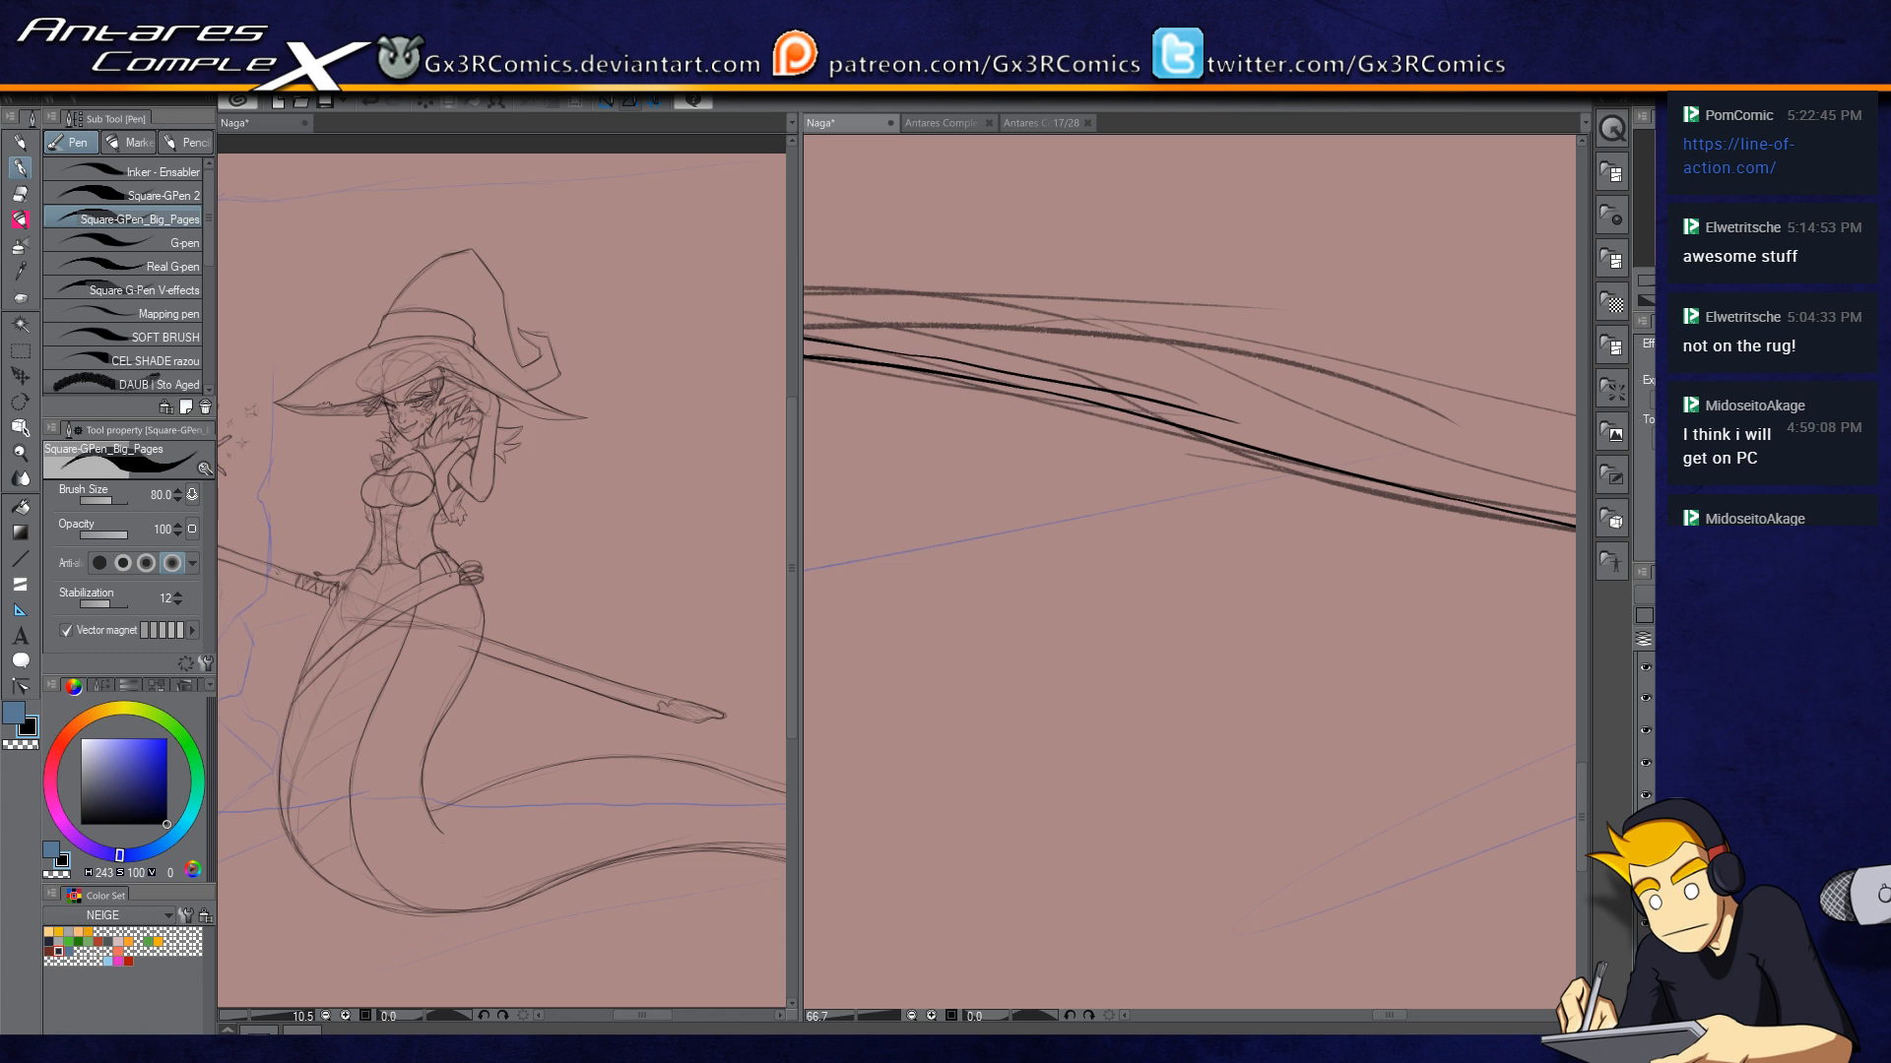
# Step: Extend the inner line further down the slope until it merges with the lower tail contour near the dip
pyautogui.moveTo(1309, 532); pyautogui.dragTo(973, 518)
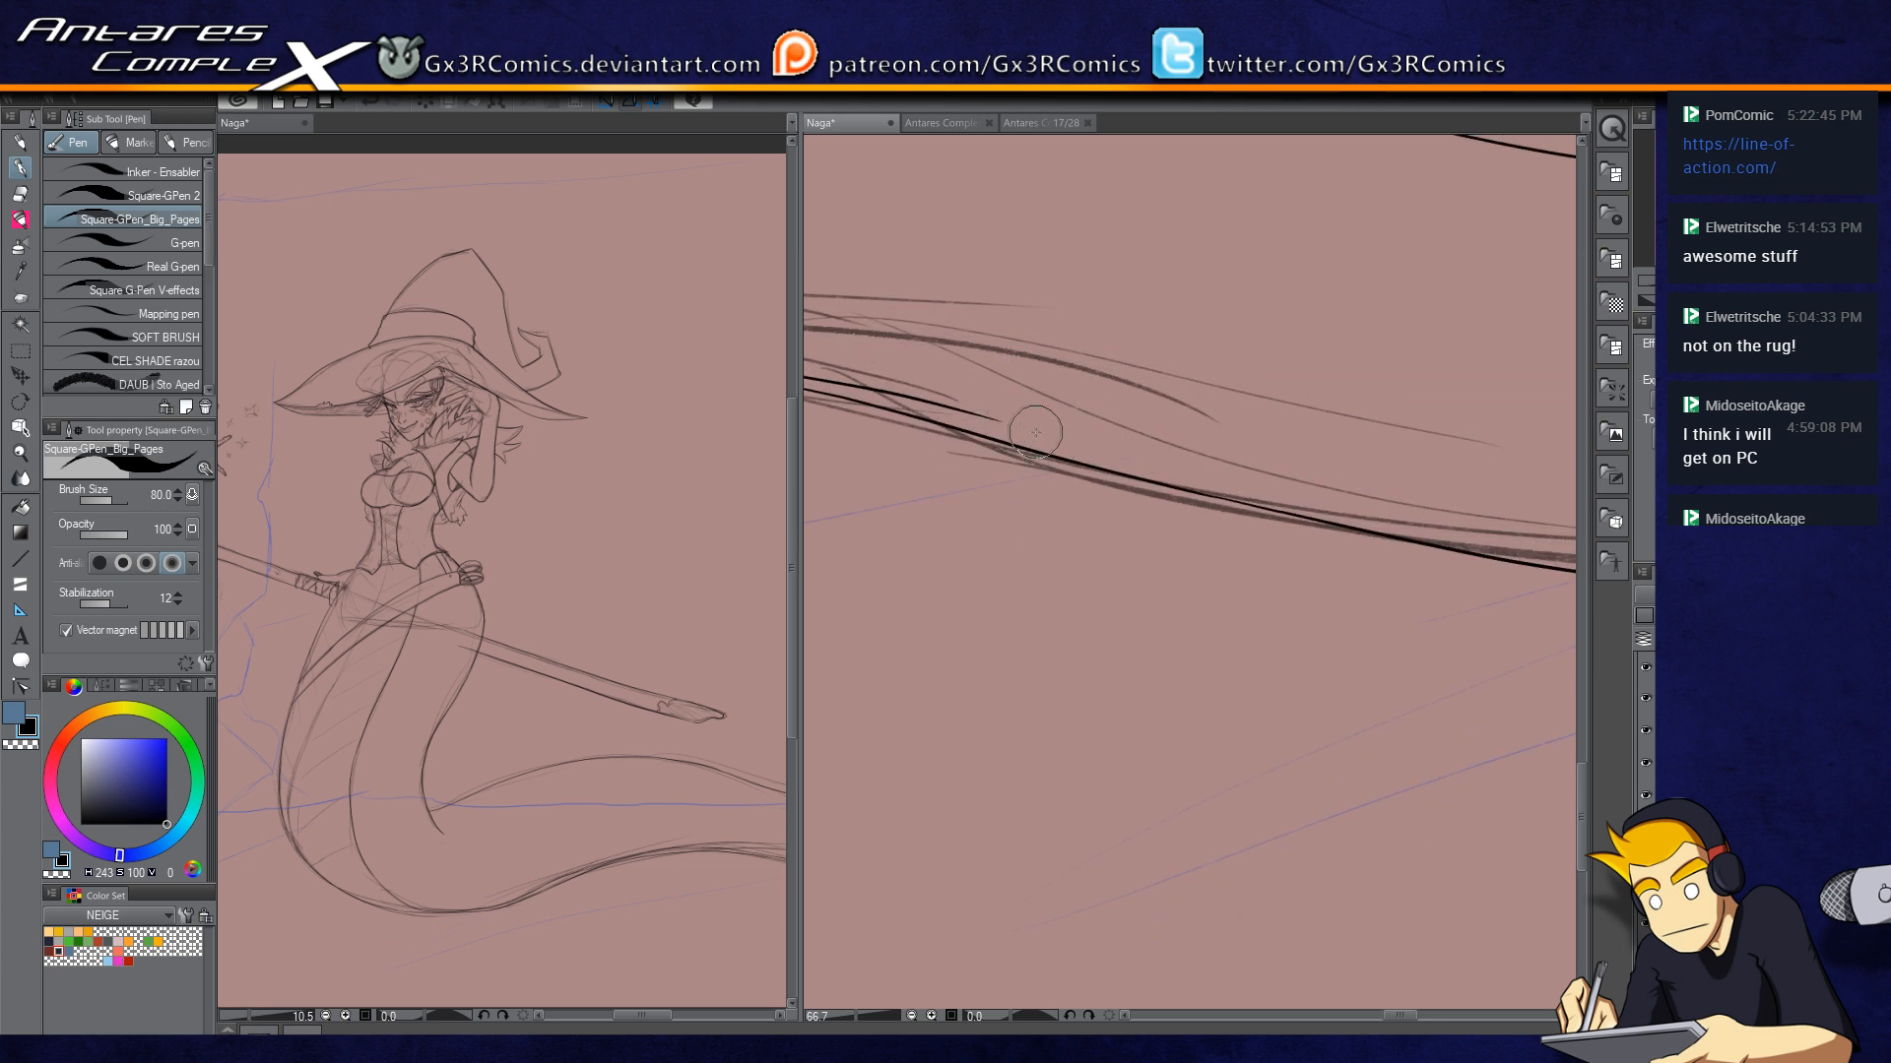
pyautogui.moveTo(975, 414); pyautogui.dragTo(1087, 462)
pyautogui.hotkey('ctrl', 'z')
pyautogui.moveTo(961, 399); pyautogui.dragTo(1159, 467)
pyautogui.moveTo(1272, 505)
pyautogui.mouseDown()
pyautogui.moveTo(912, 404)
pyautogui.moveTo(1191, 489)
pyautogui.mouseUp()
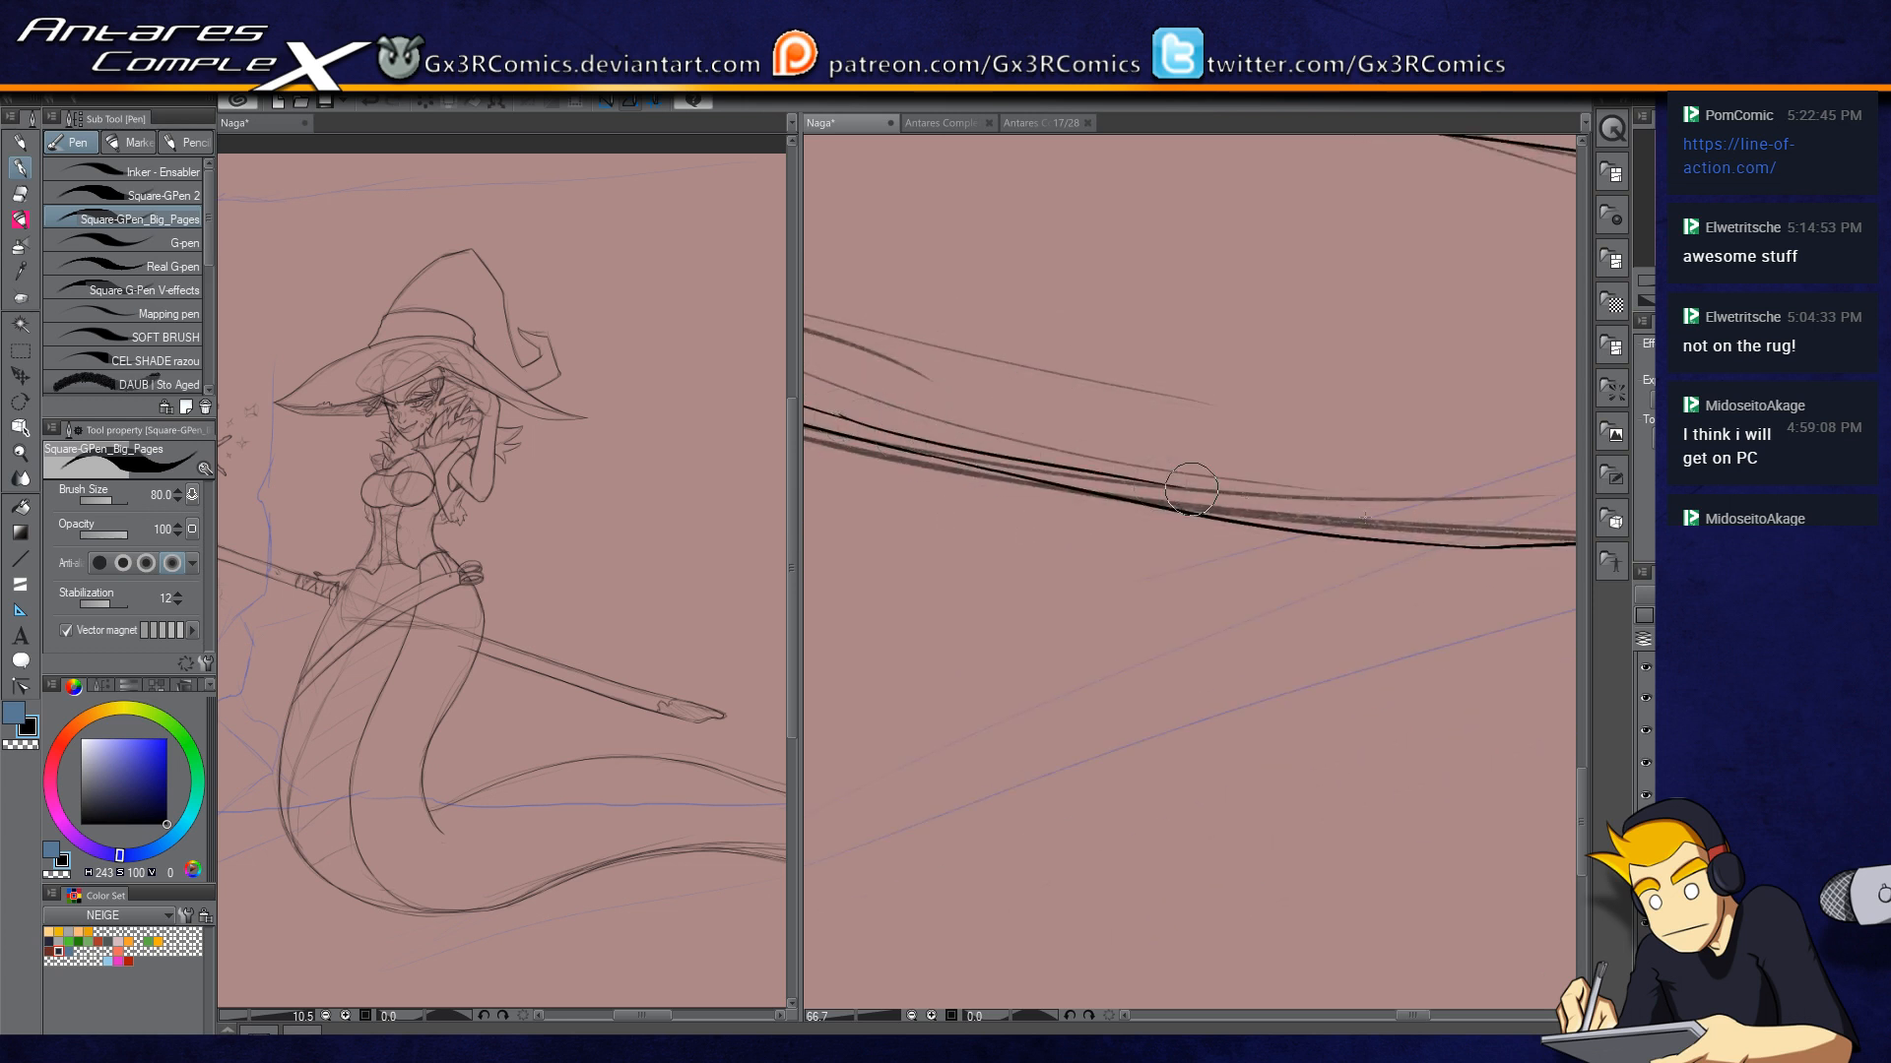
pyautogui.hotkey('ctrl', 'z')
pyautogui.moveTo(853, 420); pyautogui.dragTo(1507, 553)
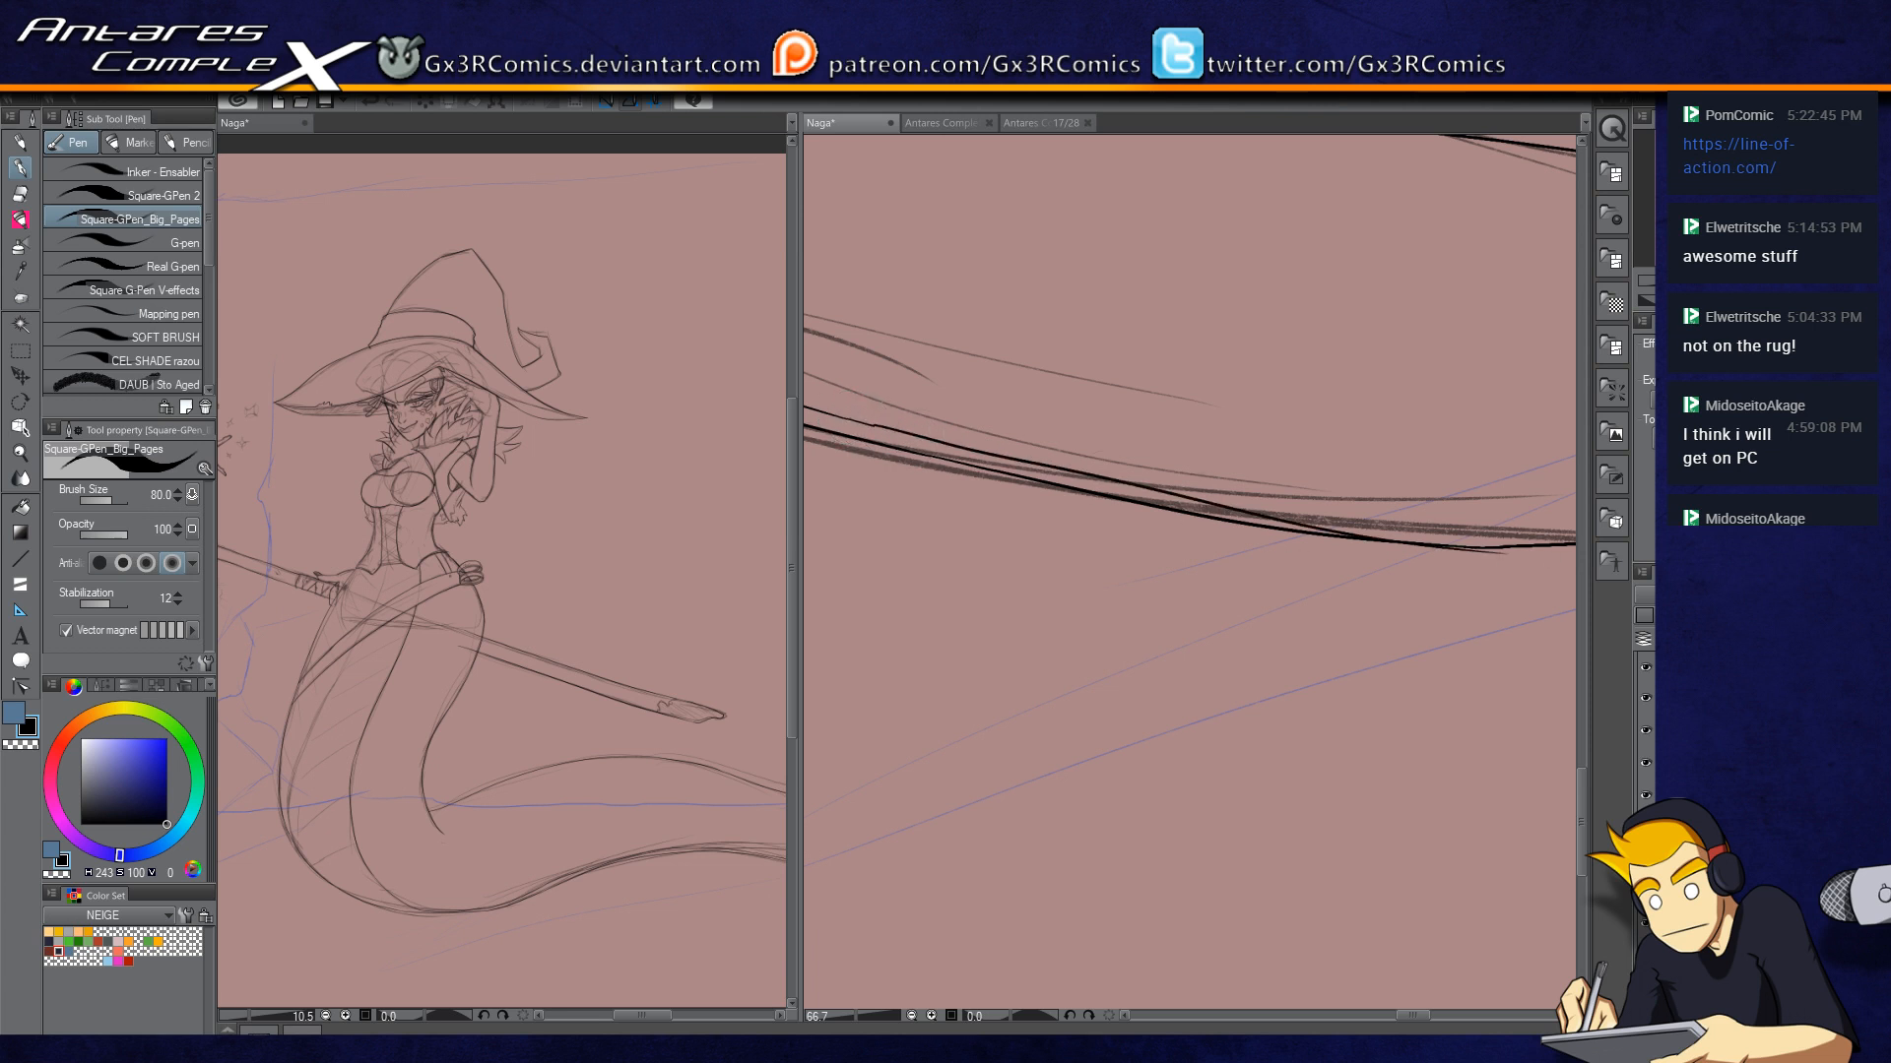
pyautogui.hotkey('ctrl', 'z')
pyautogui.moveTo(848, 422); pyautogui.dragTo(1561, 566)
# Step: Tidy the overlap and ink the lower tail contour through the dip toward the next rise
pyautogui.press('e')
pyautogui.press('p')
pyautogui.moveTo(1443, 565)
pyautogui.mouseDown()
pyautogui.moveTo(1408, 548)
pyautogui.moveTo(1199, 576)
pyautogui.mouseUp()
pyautogui.moveTo(981, 499); pyautogui.dragTo(1573, 557)
pyautogui.press('e')
pyautogui.press('p')
pyautogui.press('e')
pyautogui.moveTo(1490, 553); pyautogui.dragTo(832, 664)
pyautogui.press('p')
pyautogui.moveTo(1321, 621); pyautogui.dragTo(806, 692)
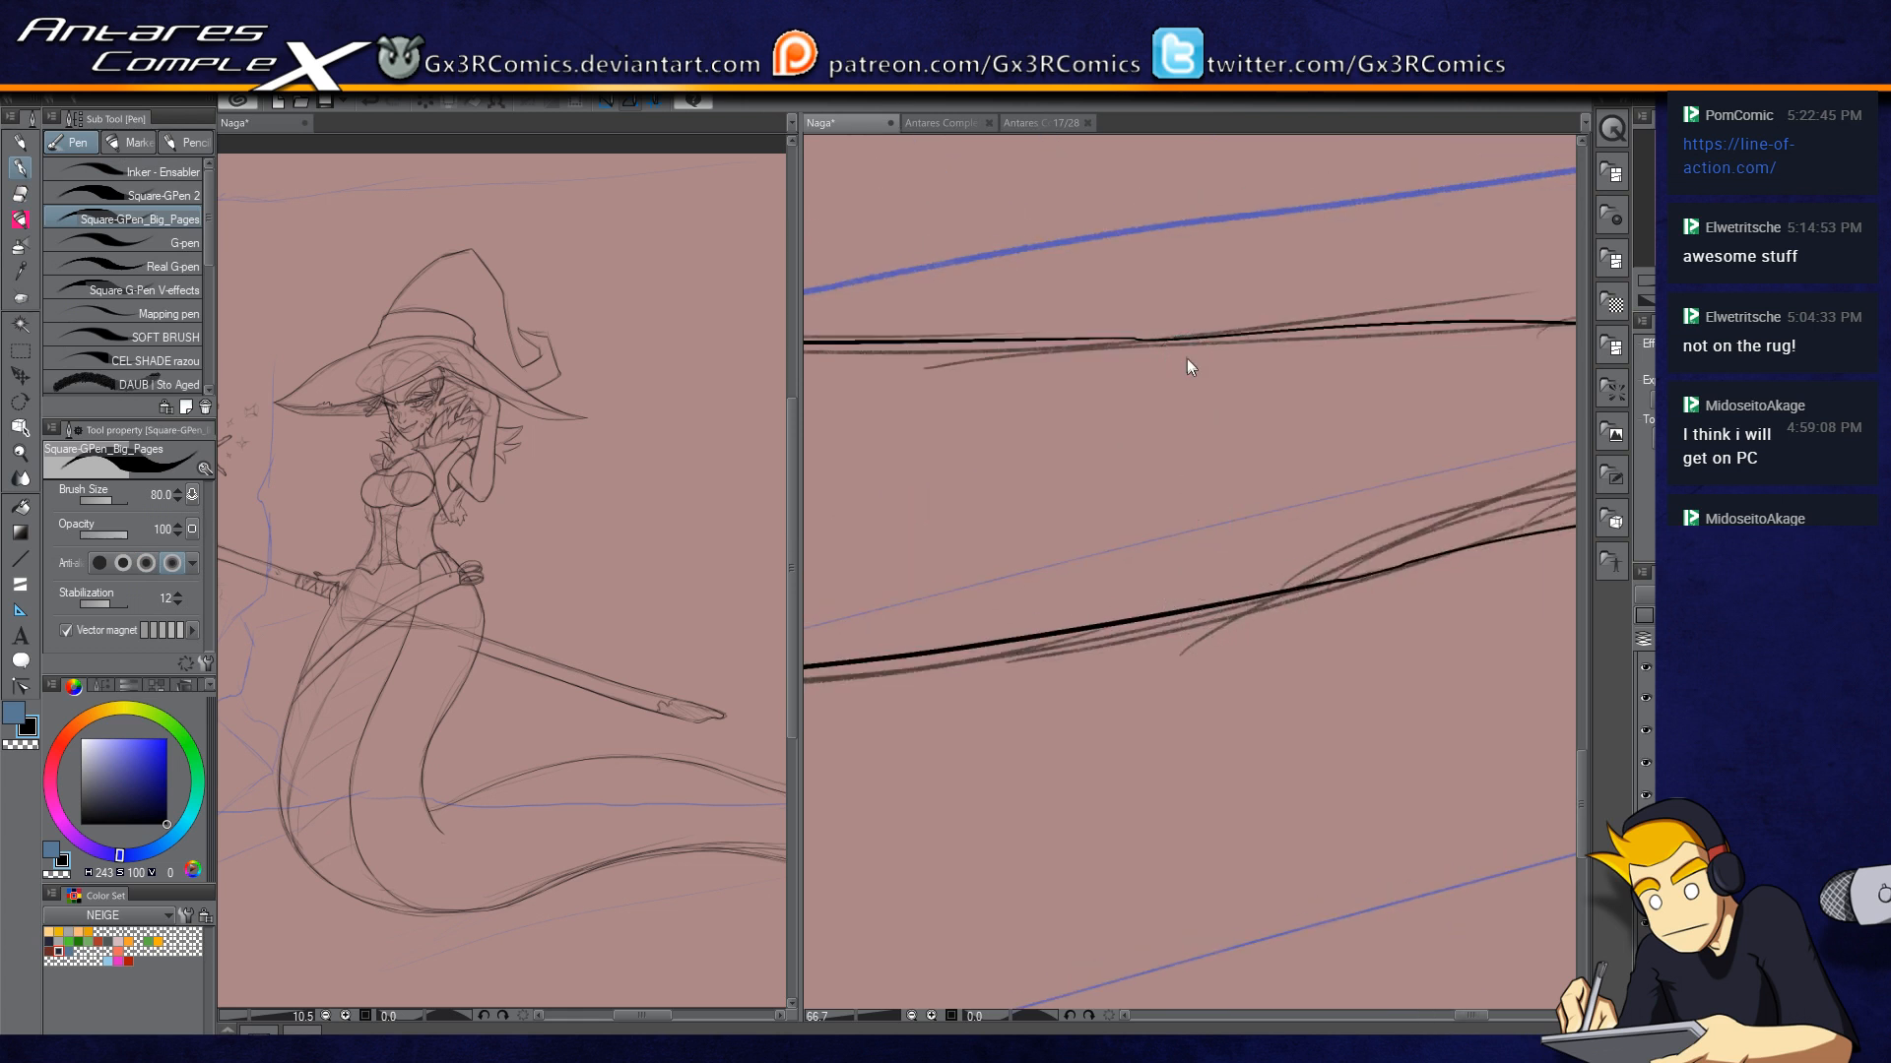
# Step: Remove a short flawed section of the upper tail contour and redraw it as a smooth joining line
pyautogui.scroll(2, 1189, 366)
pyautogui.press('m')
pyautogui.moveTo(1093, 309); pyautogui.dragTo(1290, 400)
pyautogui.press('p')
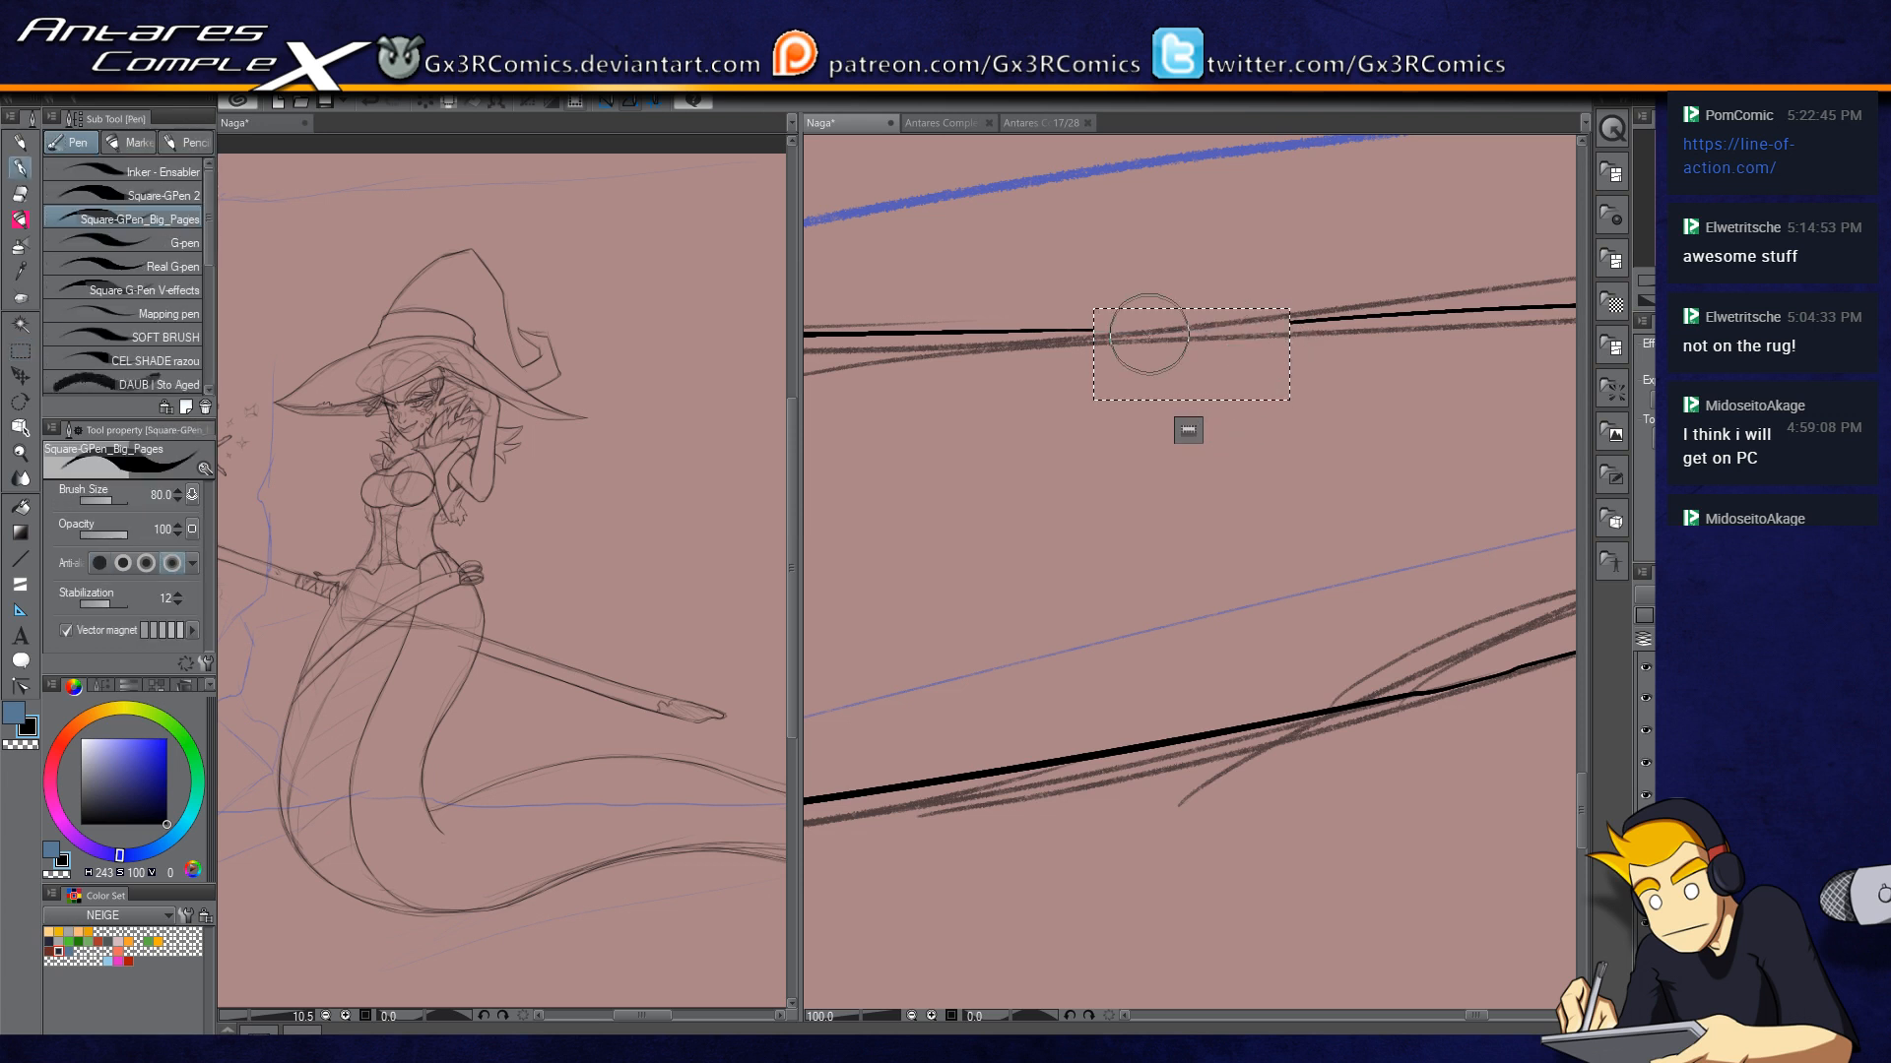
pyautogui.hotkey('ctrl', 'd')
pyautogui.moveTo(1089, 333); pyautogui.dragTo(1325, 312)
pyautogui.hotkey('ctrl', 'z')
pyautogui.moveTo(1057, 331); pyautogui.dragTo(1324, 319)
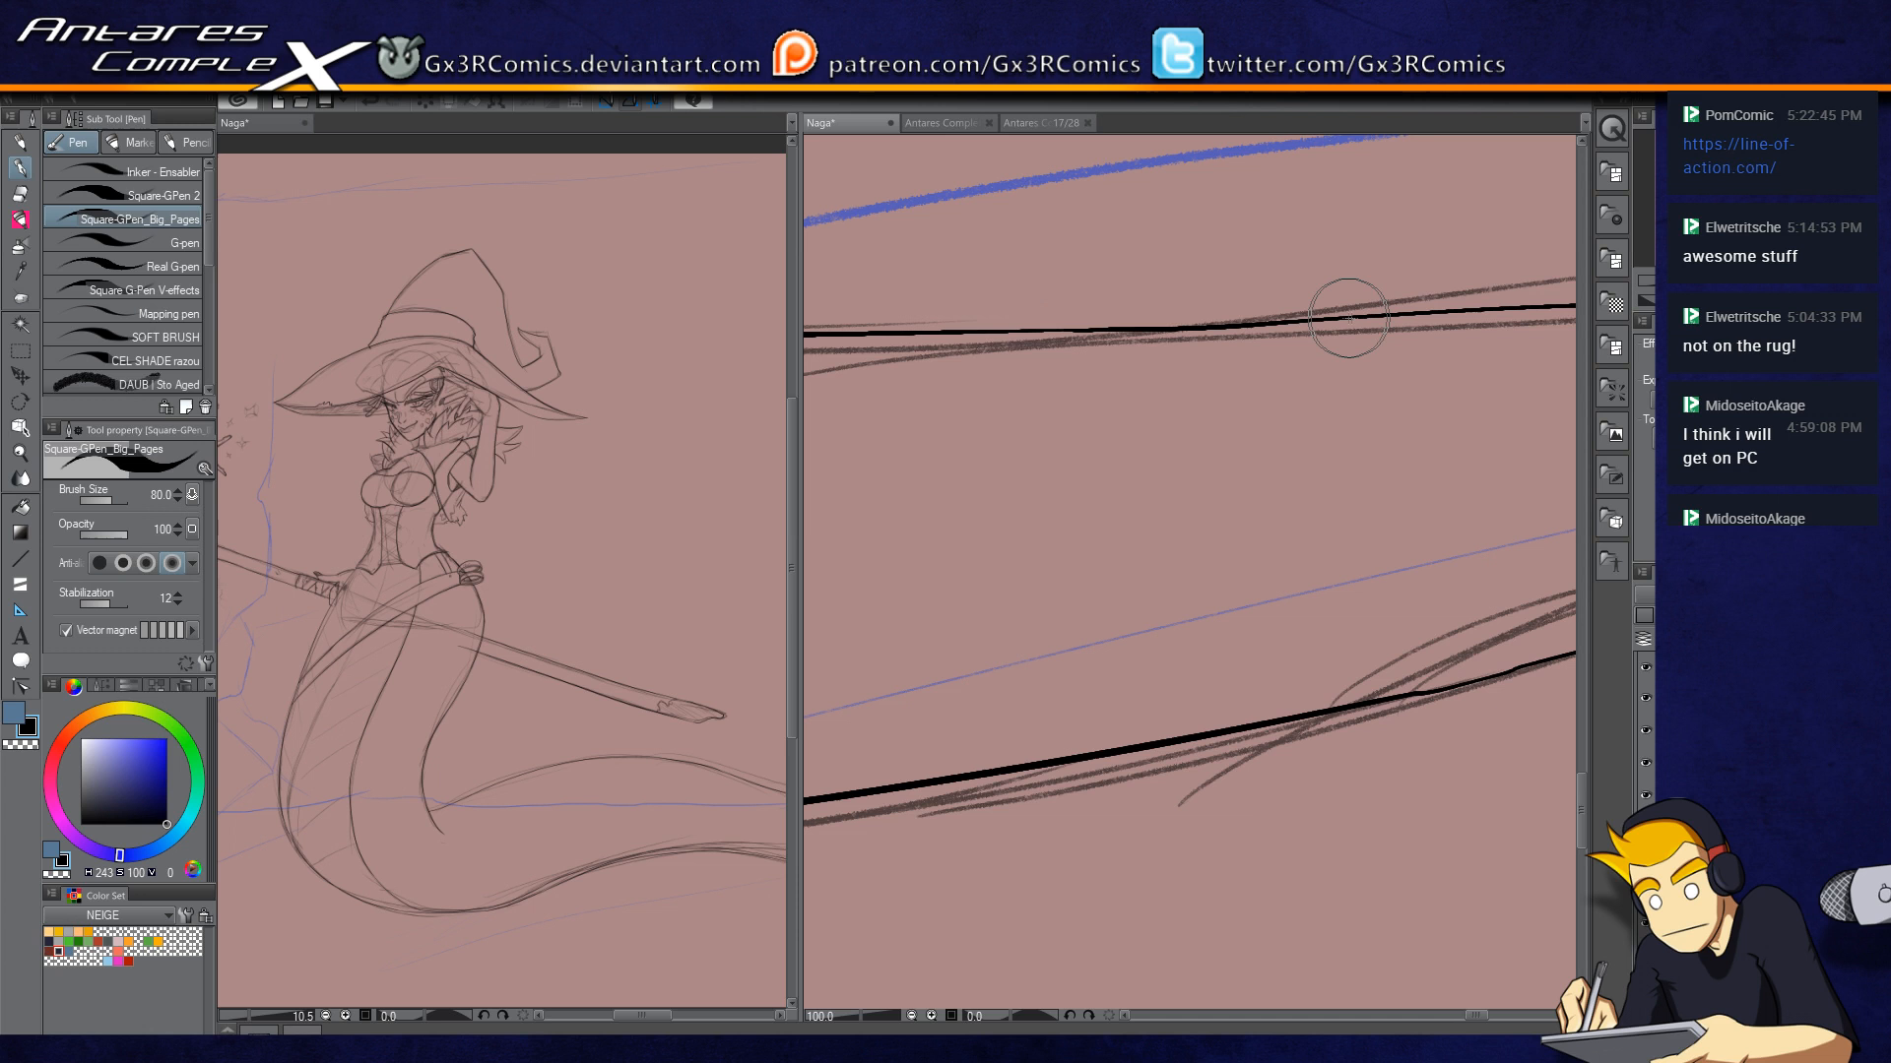
pyautogui.scroll(-2, 1020, 543)
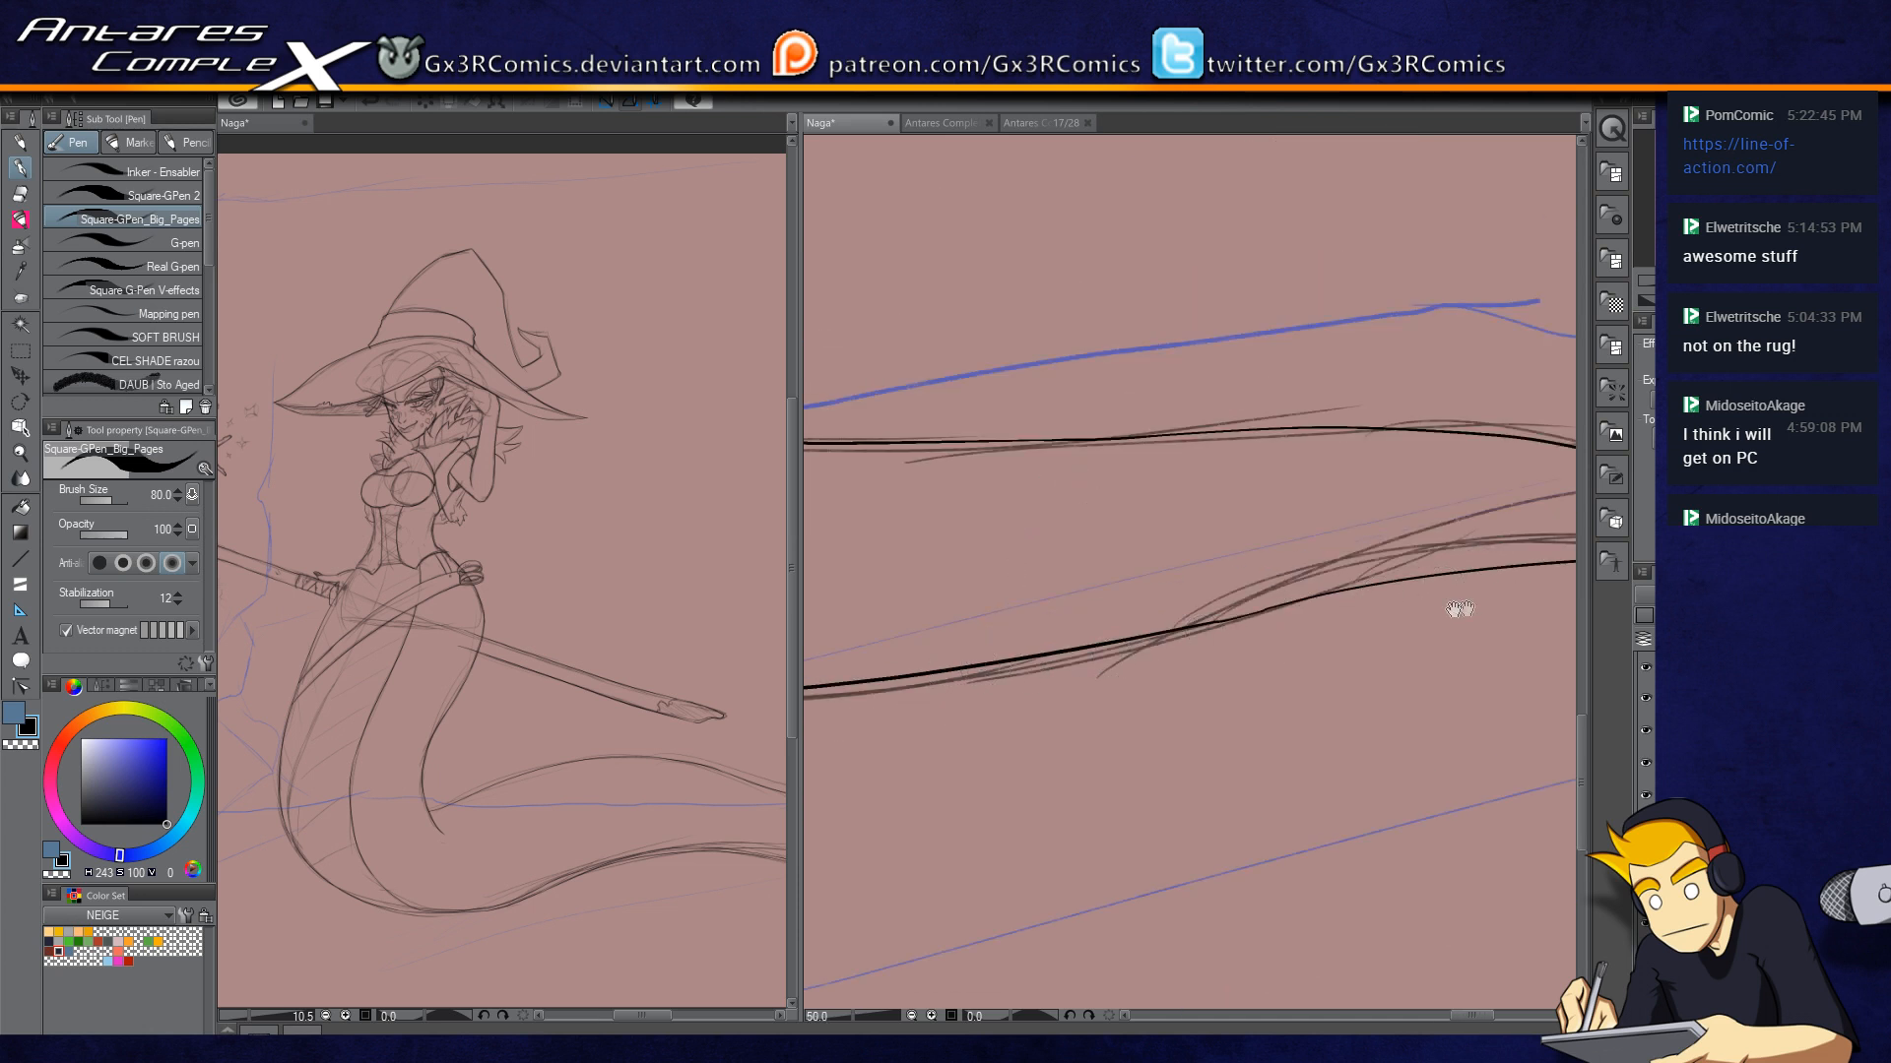
# Step: Review the inked contours along the tail and back up toward the hat
pyautogui.moveTo(1467, 608); pyautogui.dragTo(1162, 627)
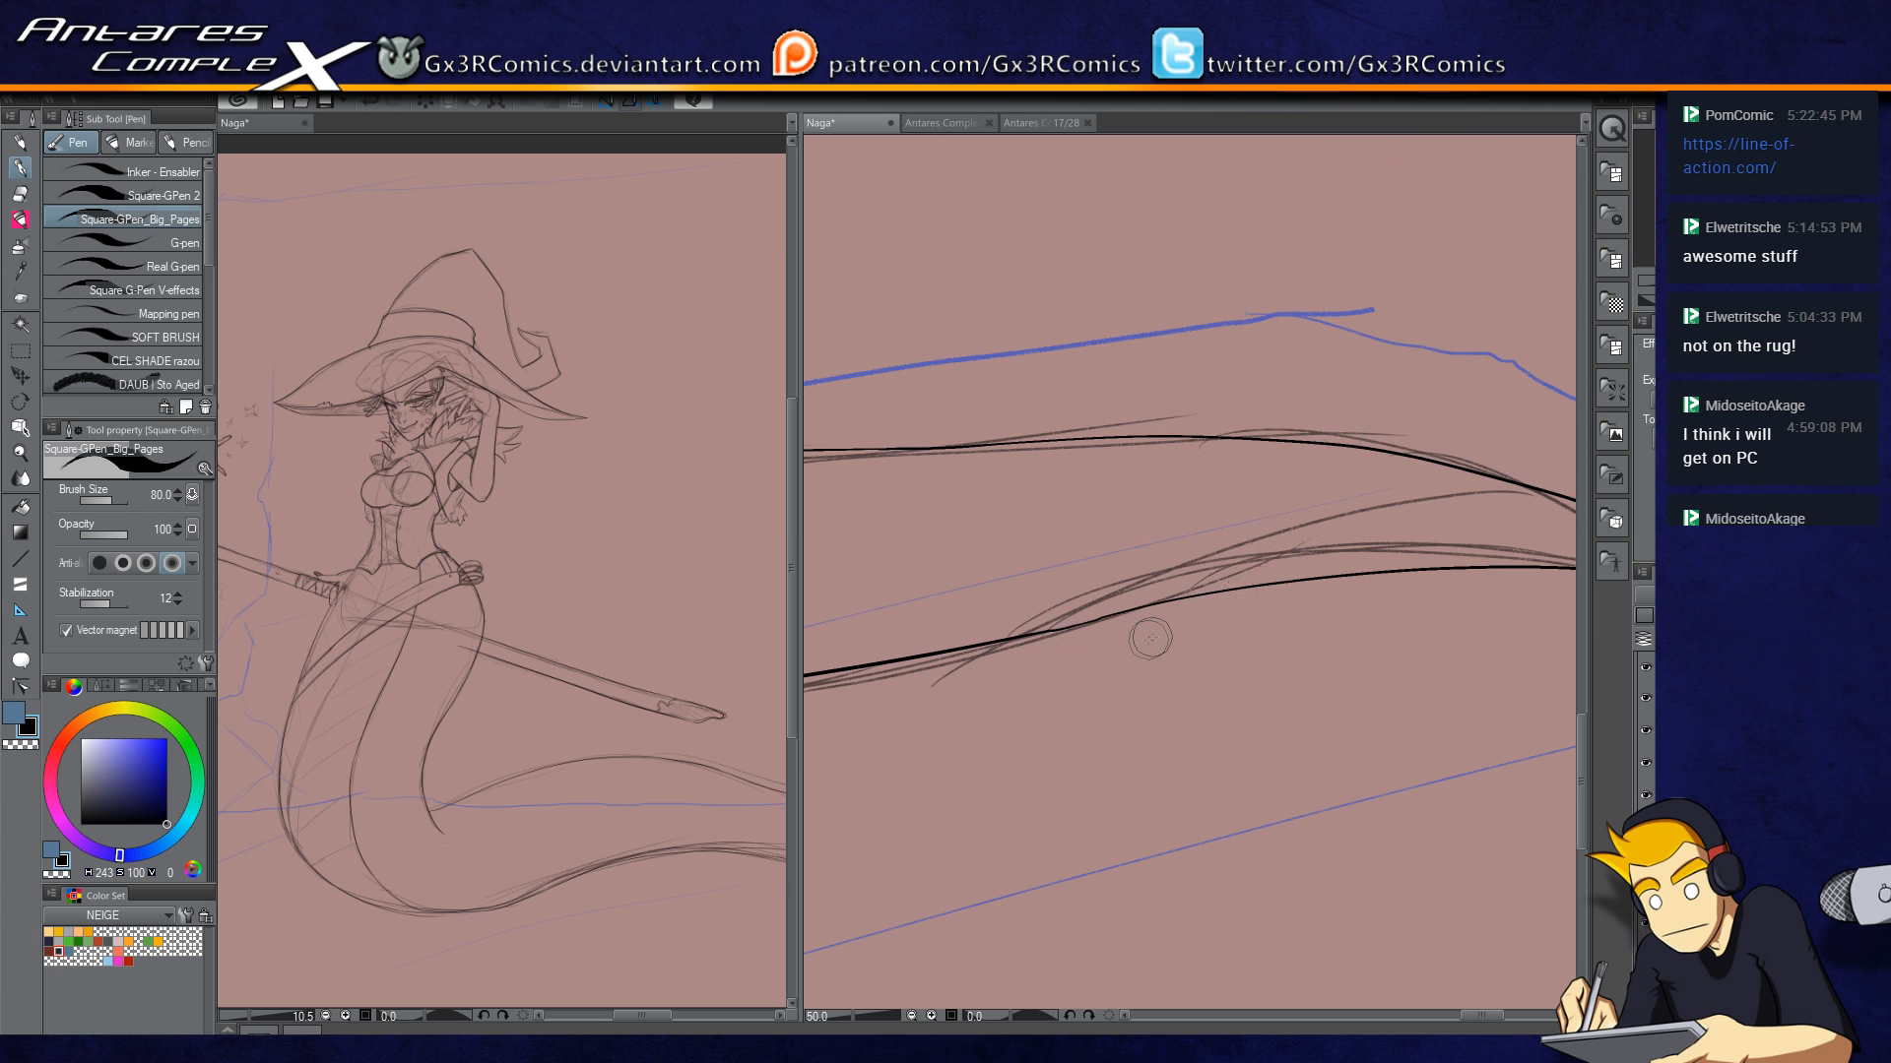
pyautogui.scroll(-2, 1154, 638)
pyautogui.moveTo(947, 674); pyautogui.dragTo(1398, 582)
pyautogui.scroll(2, 1052, 652)
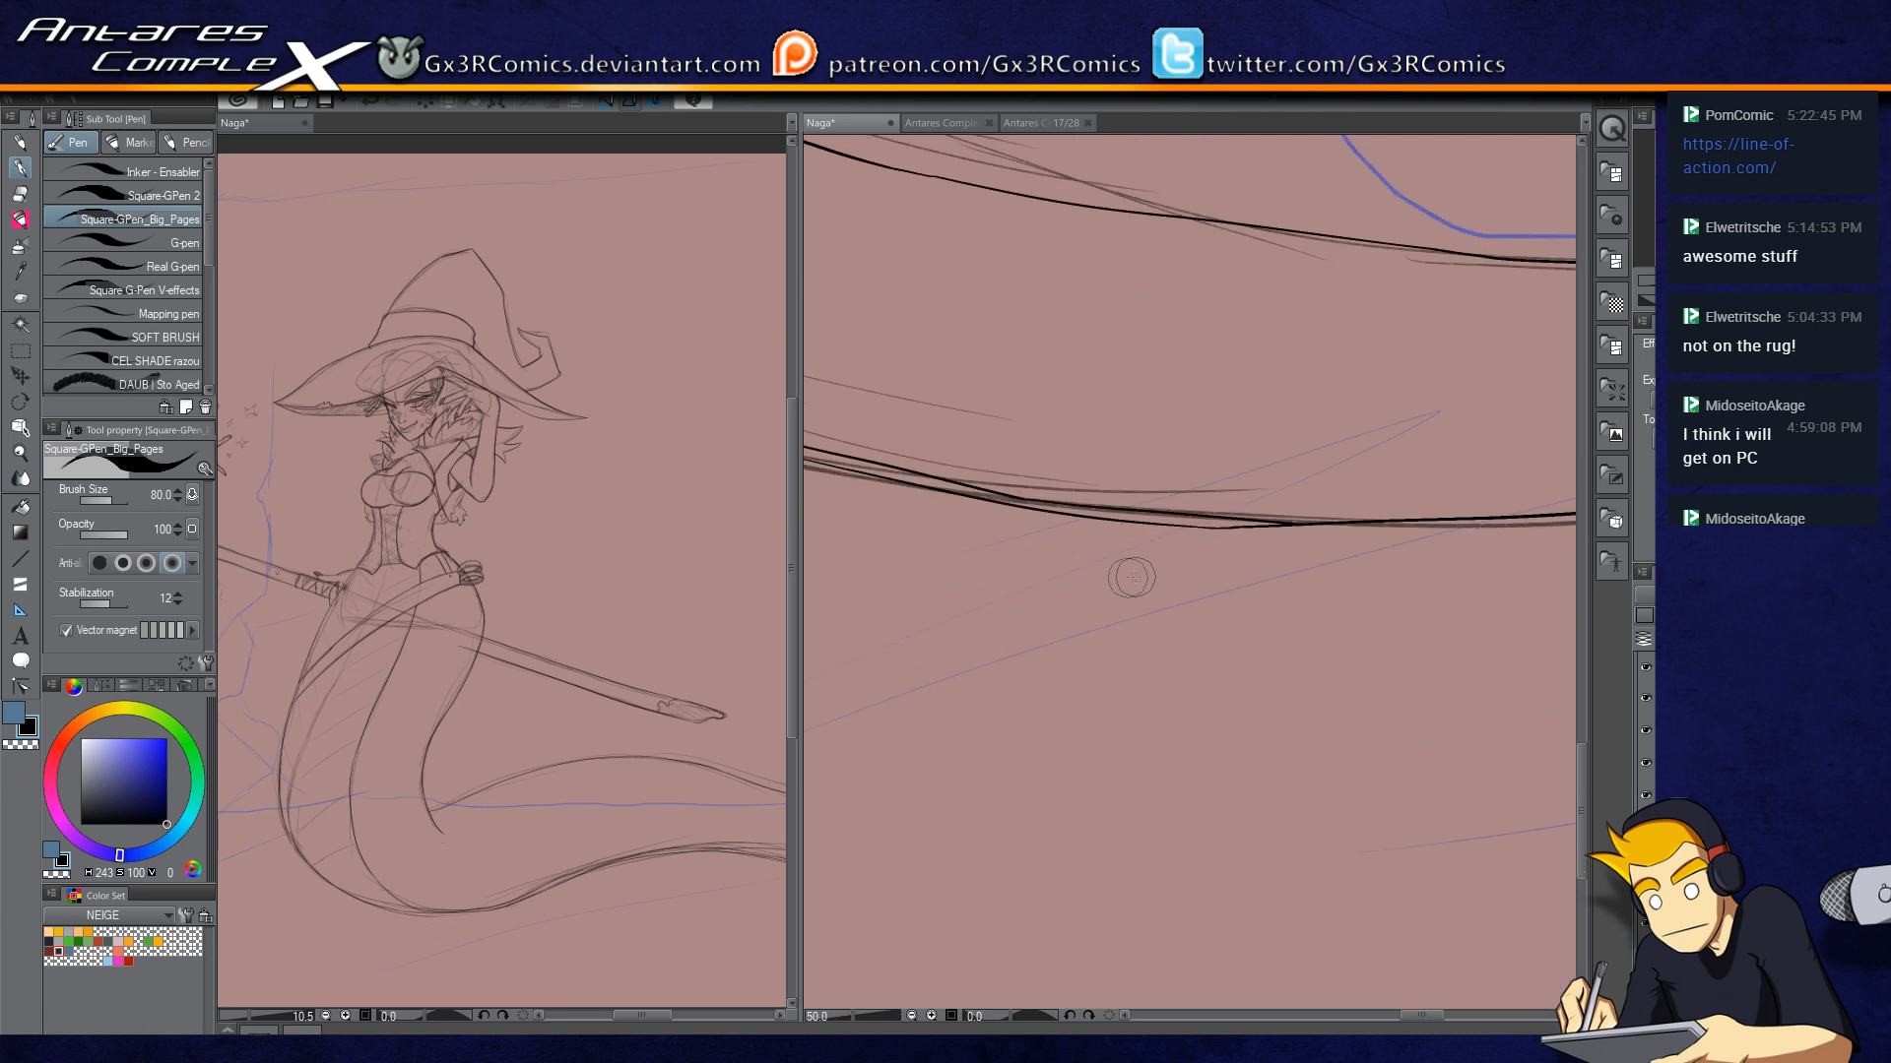
pyautogui.moveTo(915, 416); pyautogui.dragTo(1319, 507)
pyautogui.moveTo(944, 505); pyautogui.dragTo(1216, 744)
pyautogui.click(1738, 172)
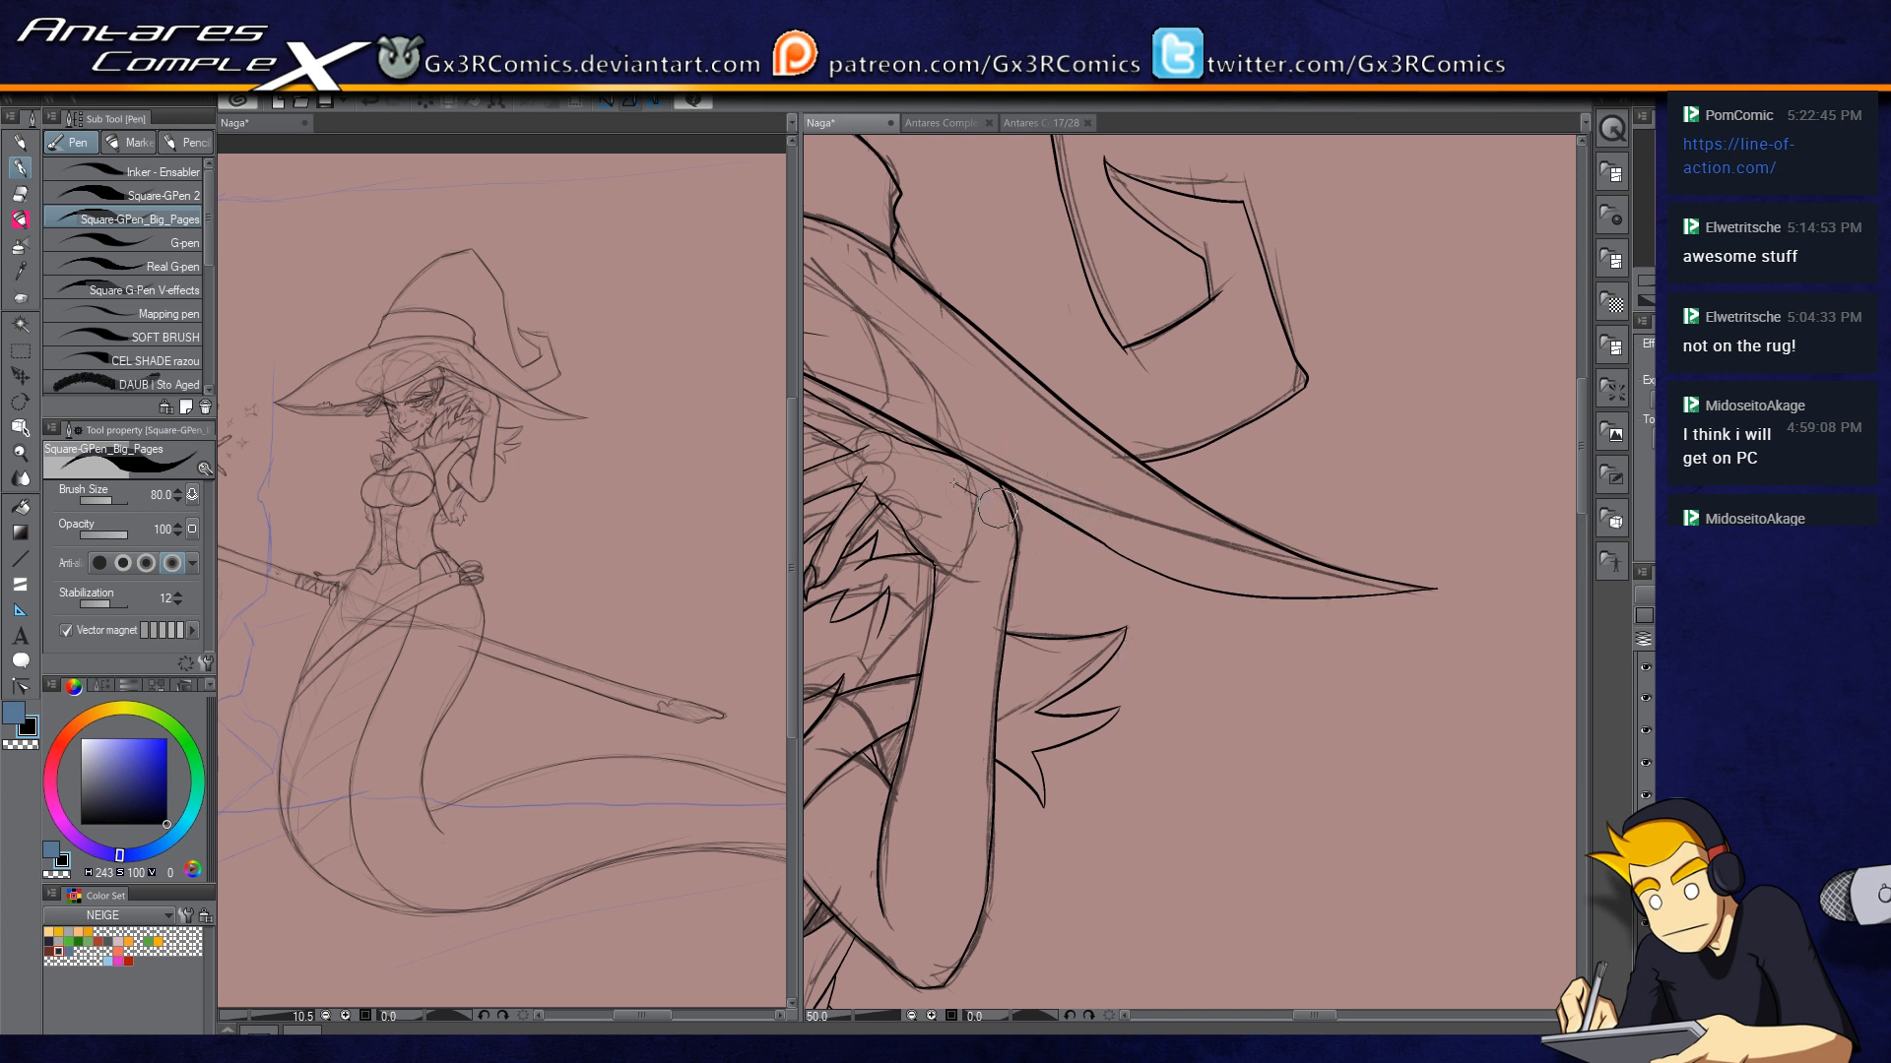
# Step: Try to ink knuckle detail on the raised hand beneath the hat brim
pyautogui.press('e')
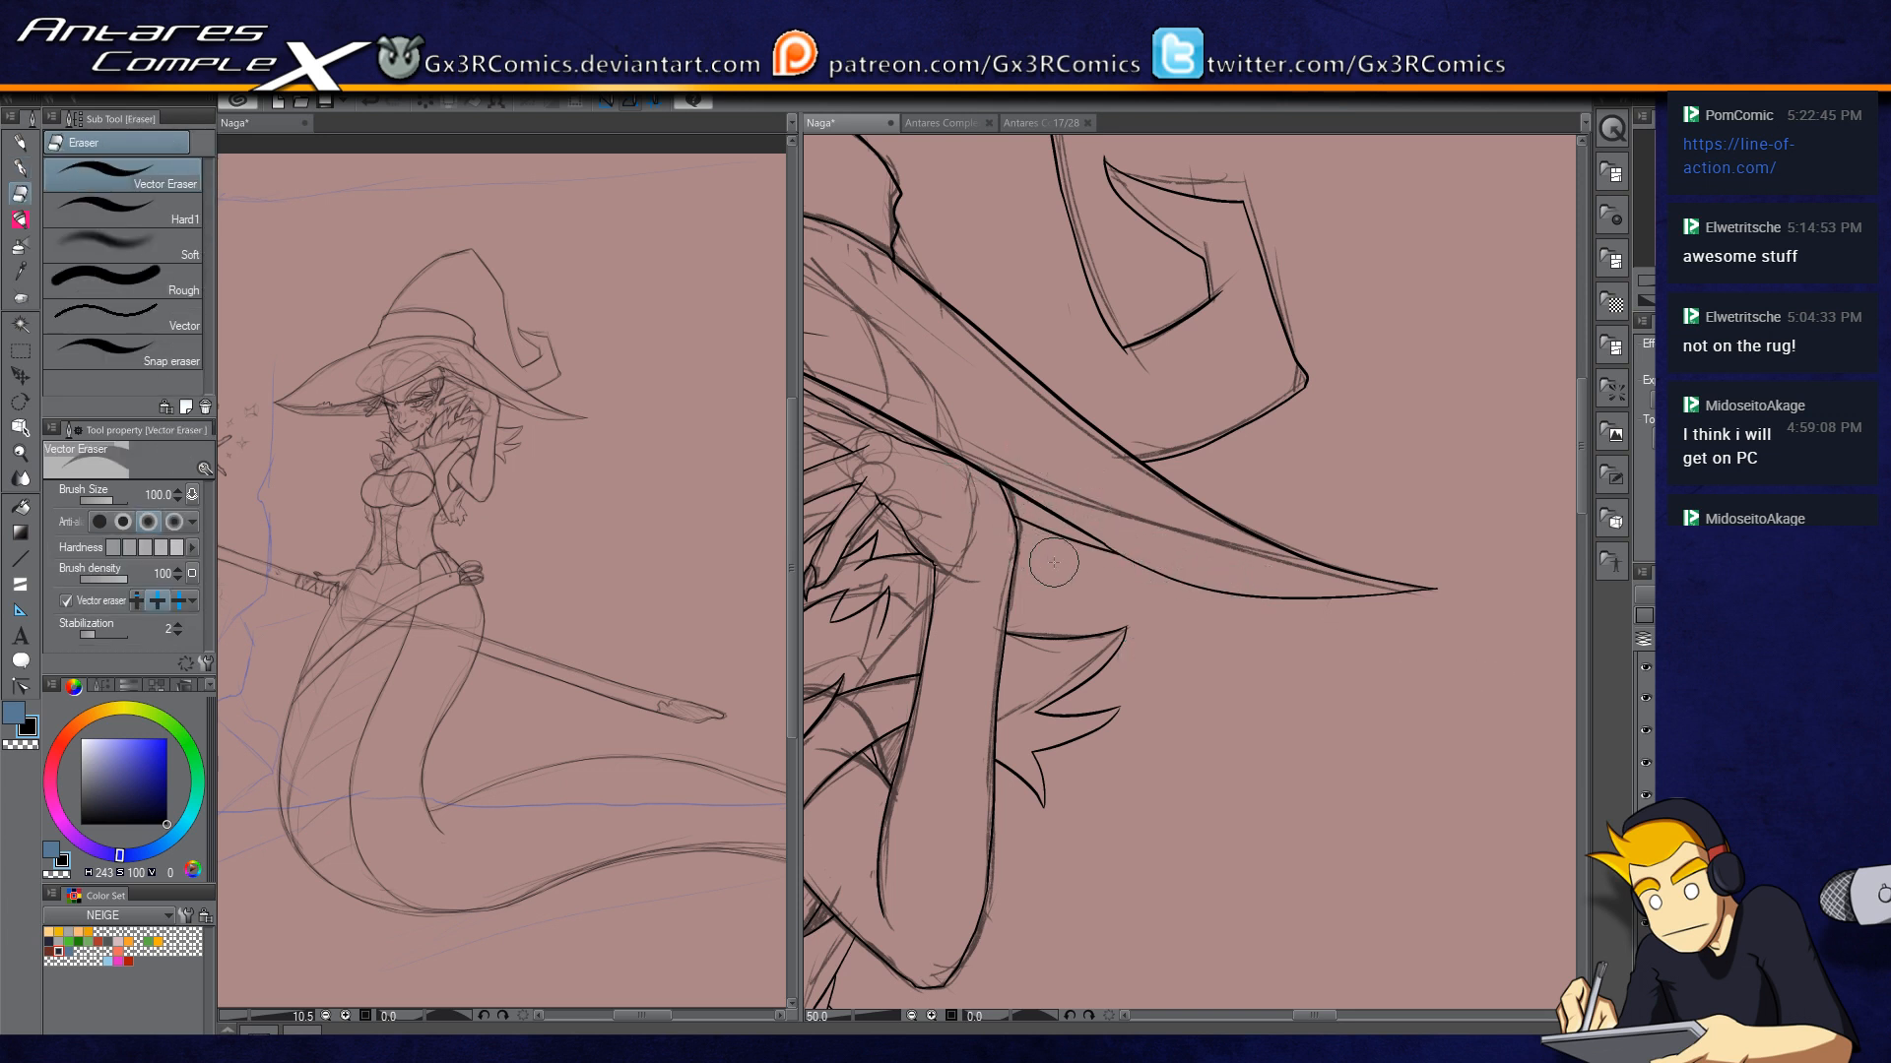
pyautogui.press('p')
pyautogui.moveTo(899, 629); pyautogui.dragTo(1034, 647)
pyautogui.scroll(2, 1031, 522)
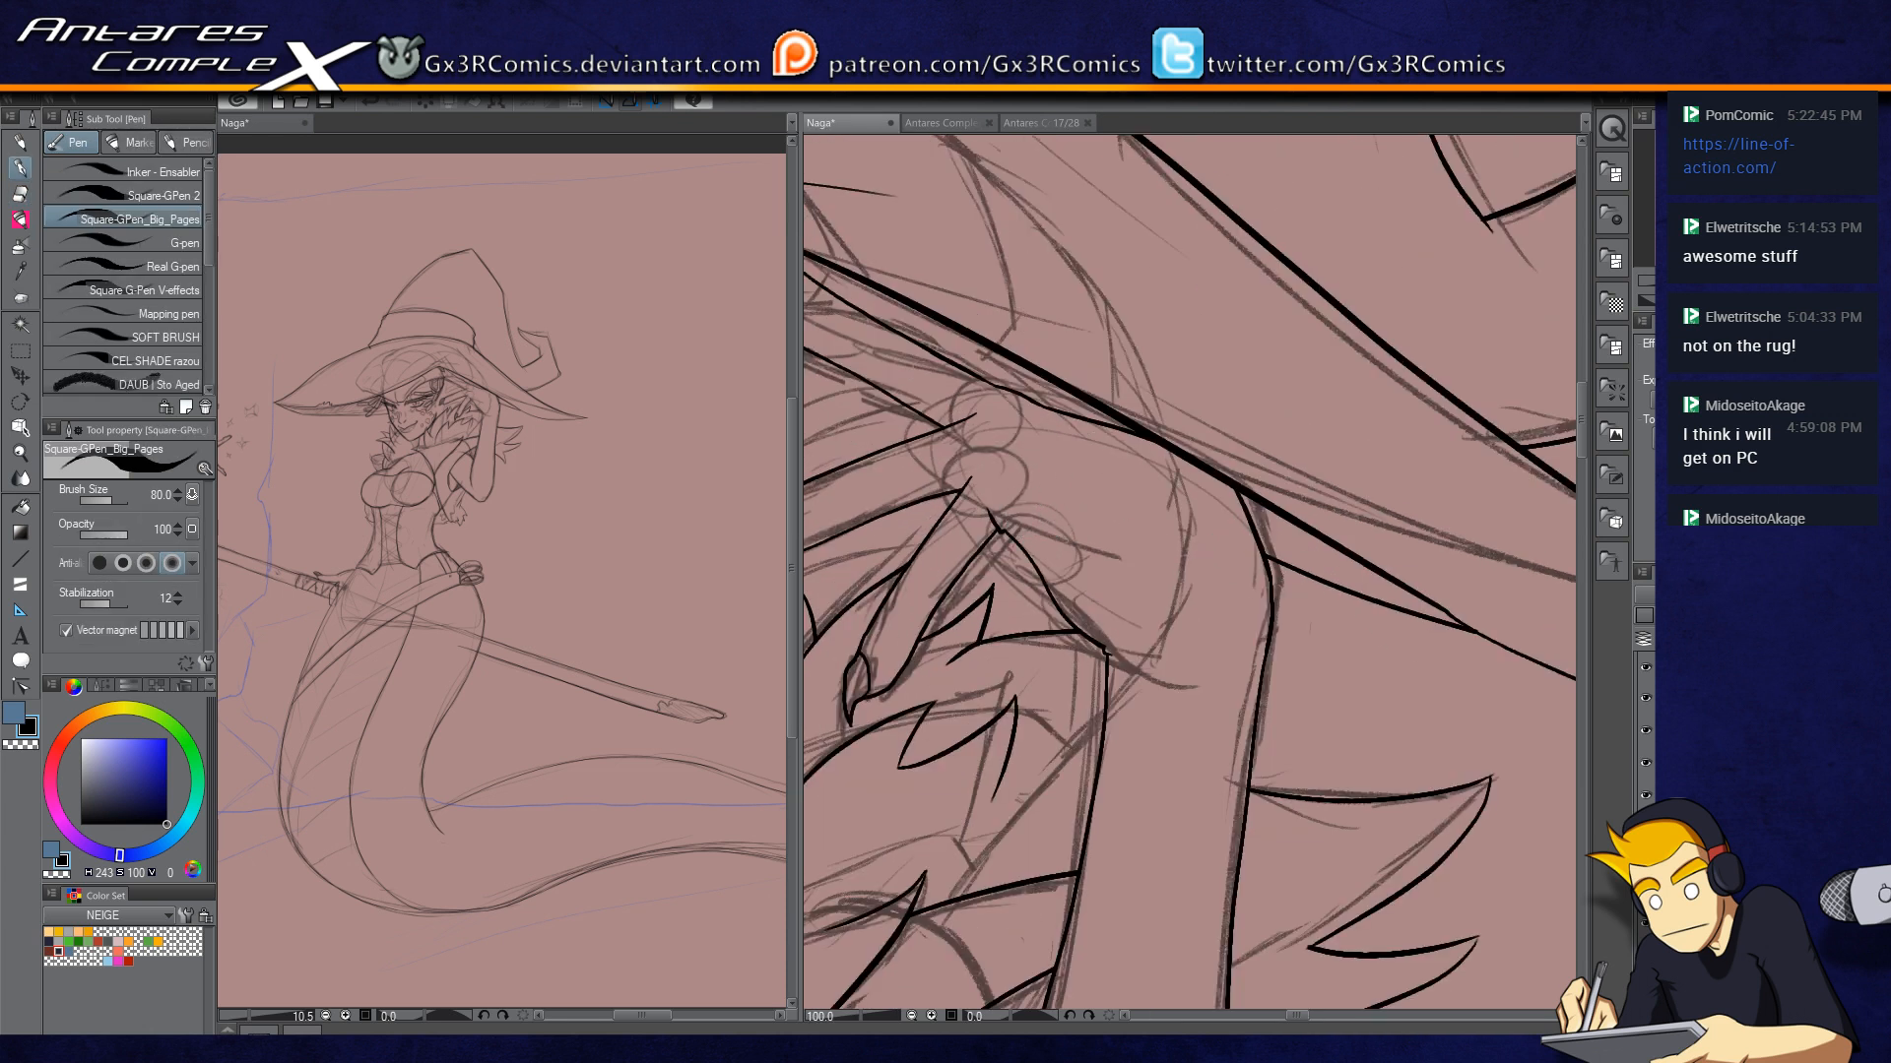
pyautogui.moveTo(1000, 459)
pyautogui.mouseDown()
pyautogui.moveTo(1061, 473)
pyautogui.moveTo(1051, 432)
pyautogui.mouseUp()
pyautogui.hotkey('ctrl', 'z')
pyautogui.hotkey('ctrl', 'z')
pyautogui.hotkey('ctrl', 'z')
pyautogui.hotkey('ctrl', 'z')
pyautogui.hotkey('ctrl', 'z')
pyautogui.hotkey('ctrl', '-')
pyautogui.hotkey('ctrl', '-')
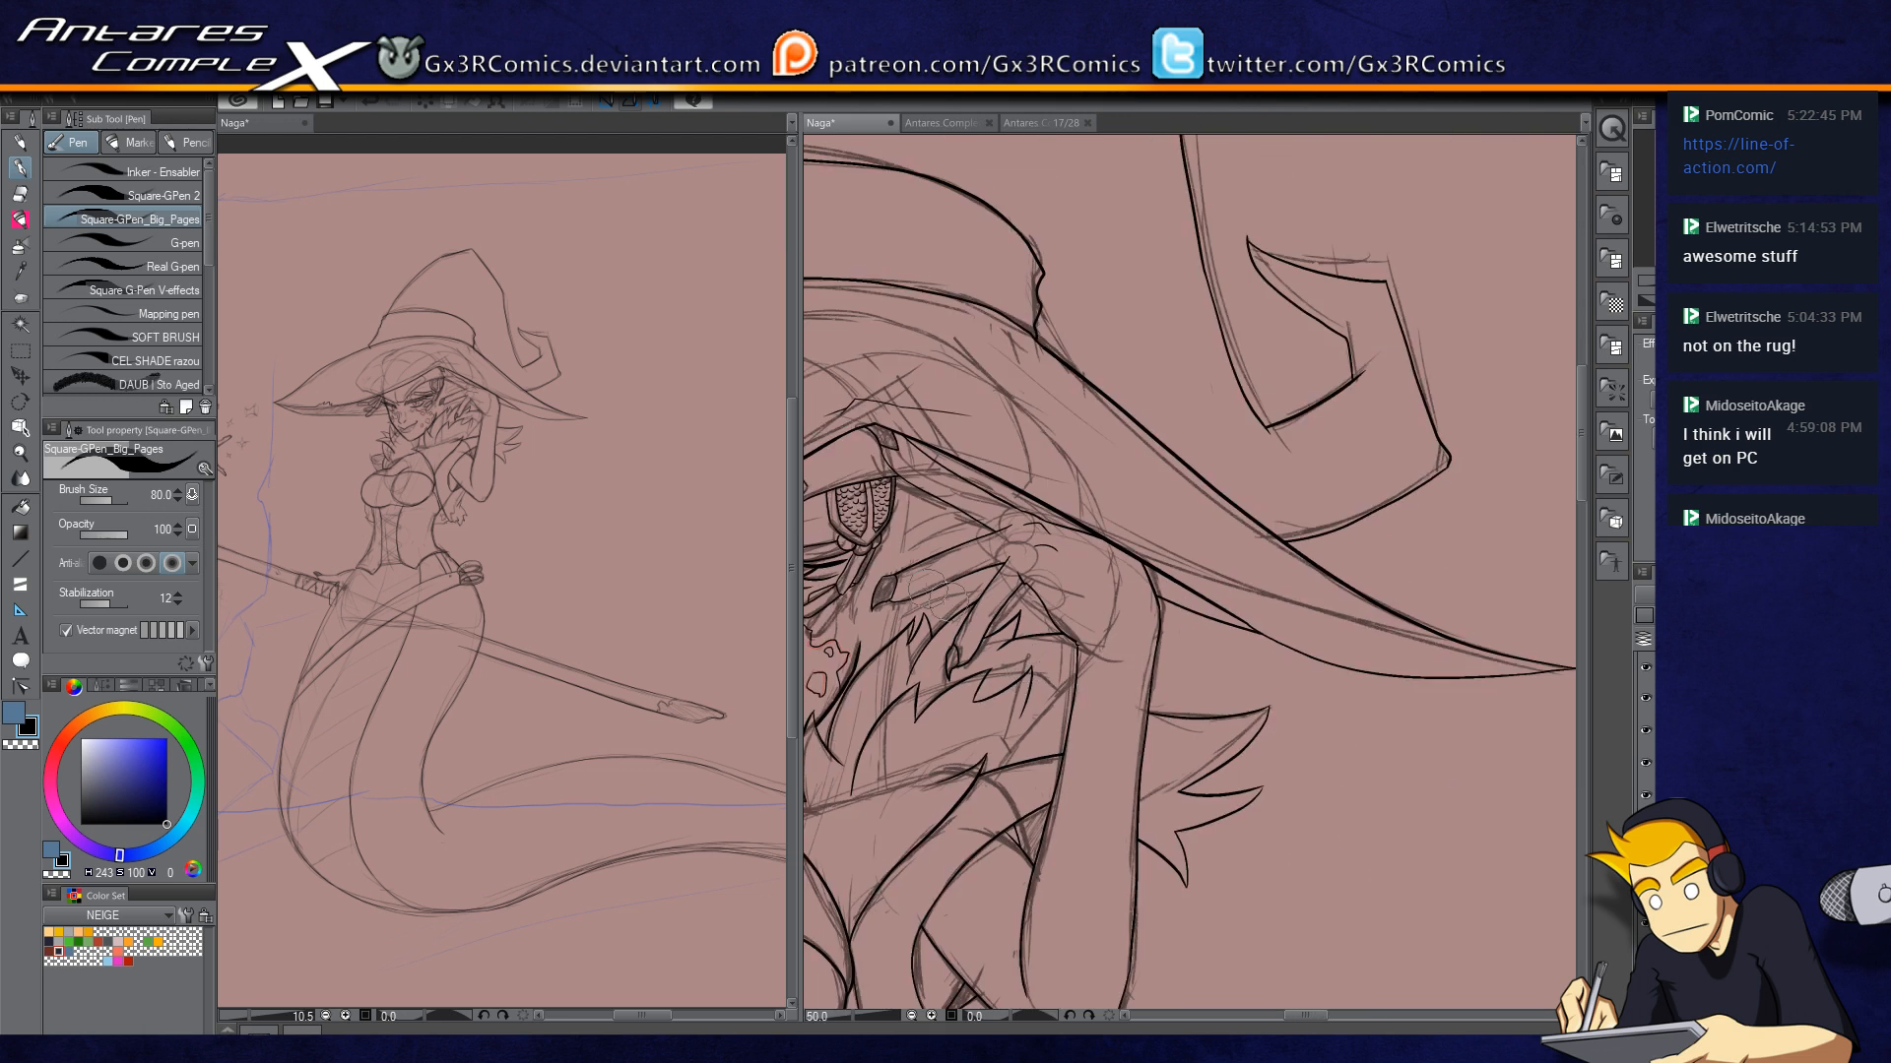
# Step: Examine the inked face, raised hand, fur collar and hat up close for missing or untidy lines
pyautogui.moveTo(1014, 577); pyautogui.dragTo(1200, 510)
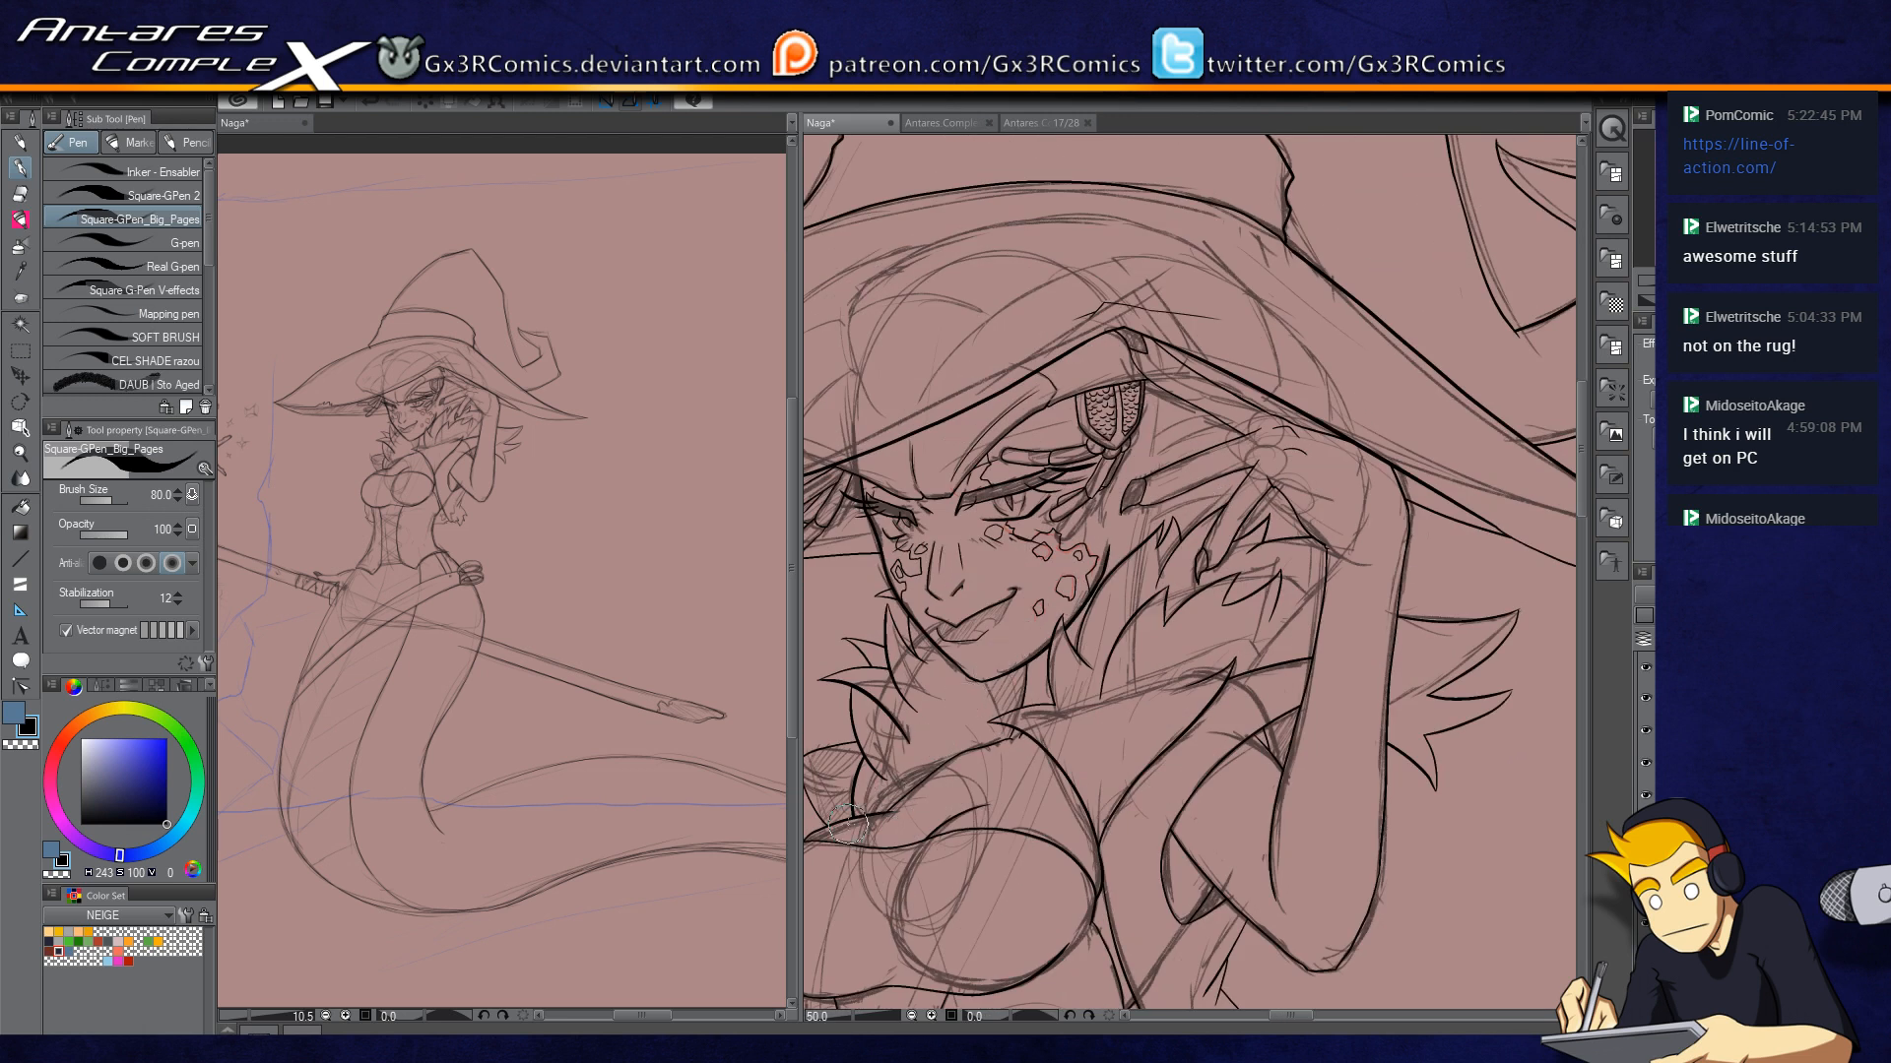
pyautogui.scroll(2, 1241, 403)
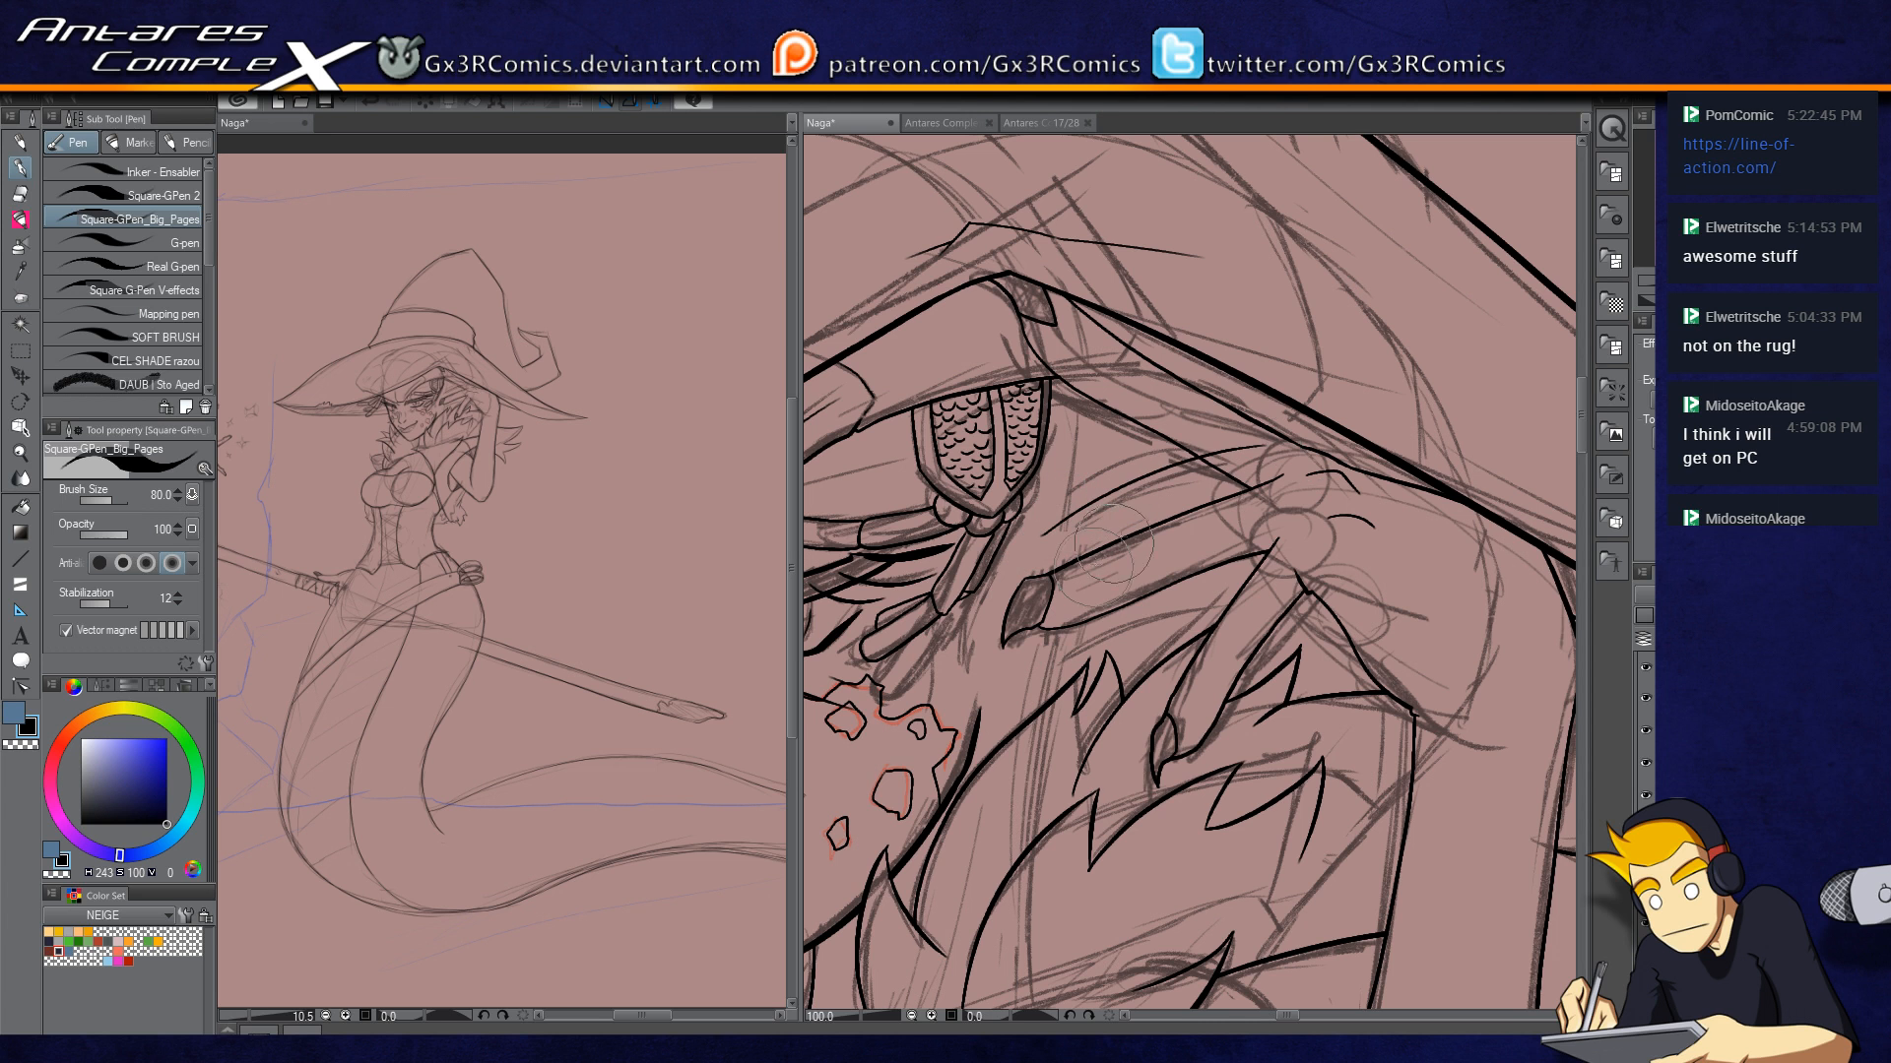
pyautogui.press('e')
pyautogui.press('p')
pyautogui.press('e')
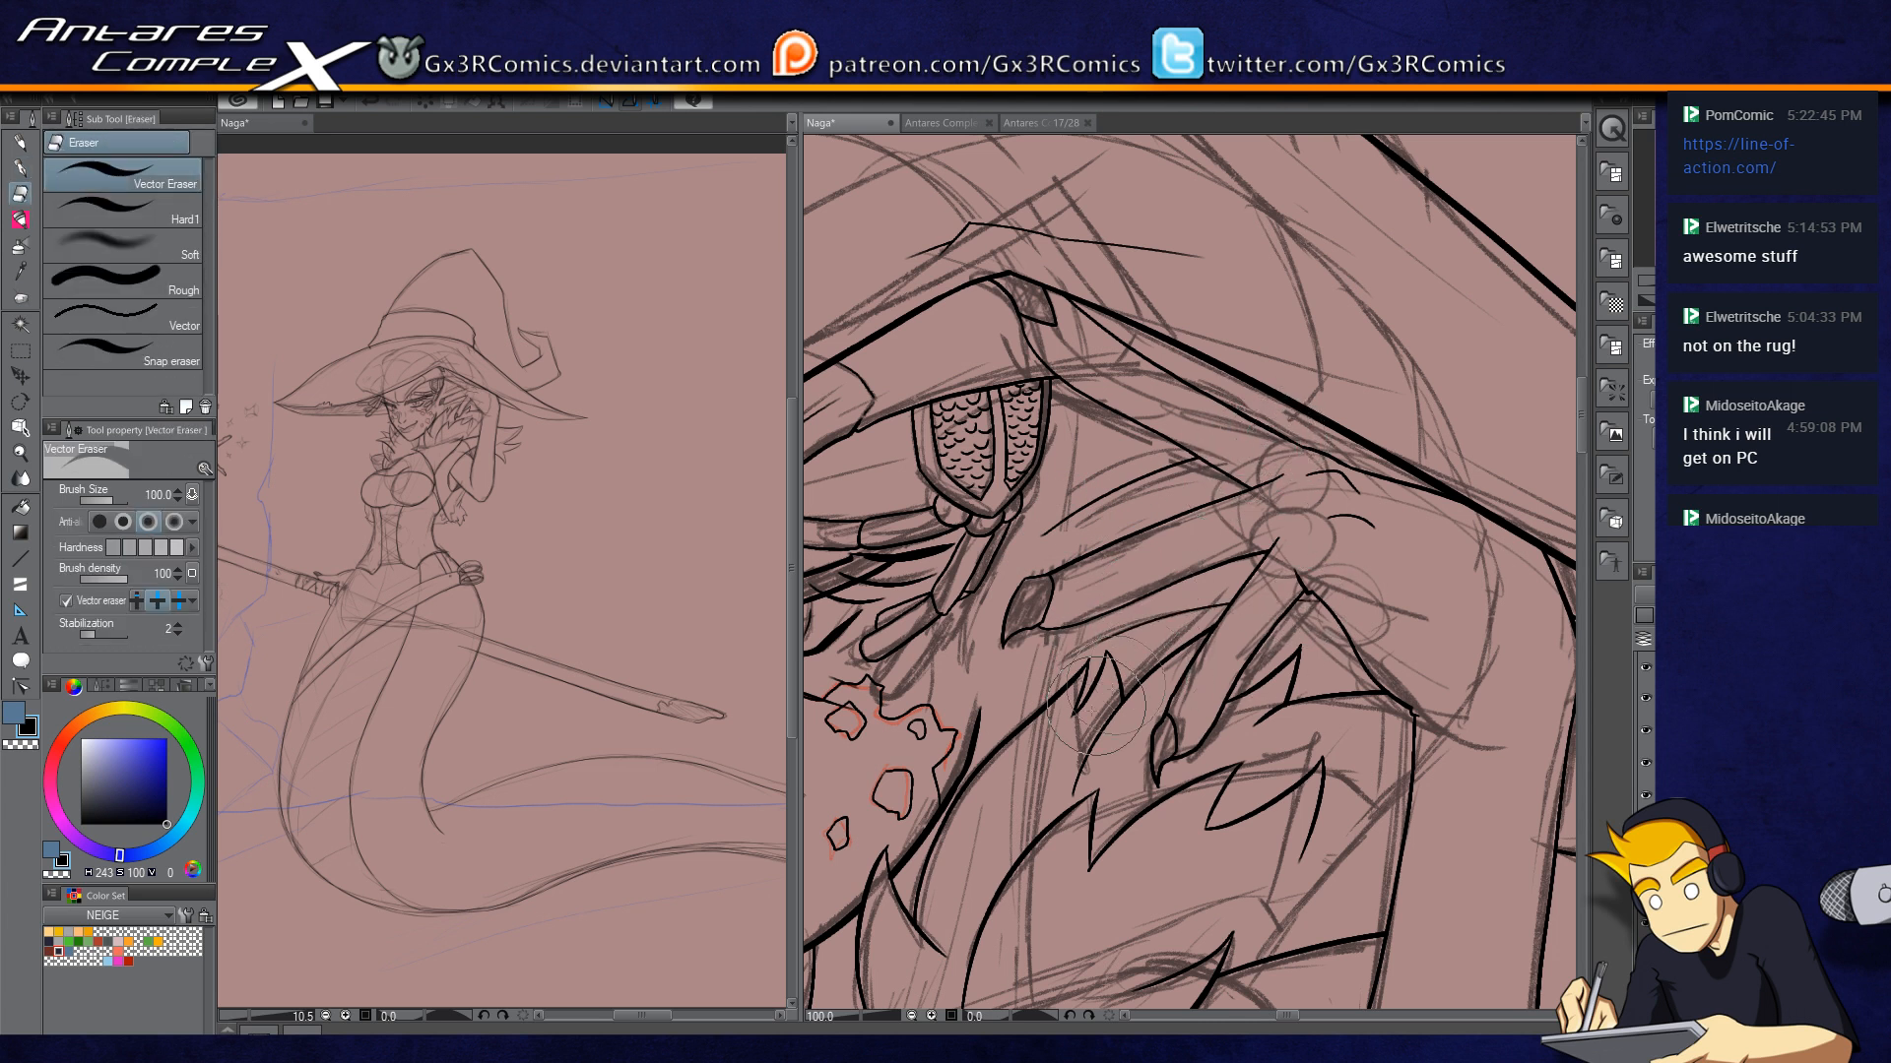
pyautogui.press('p')
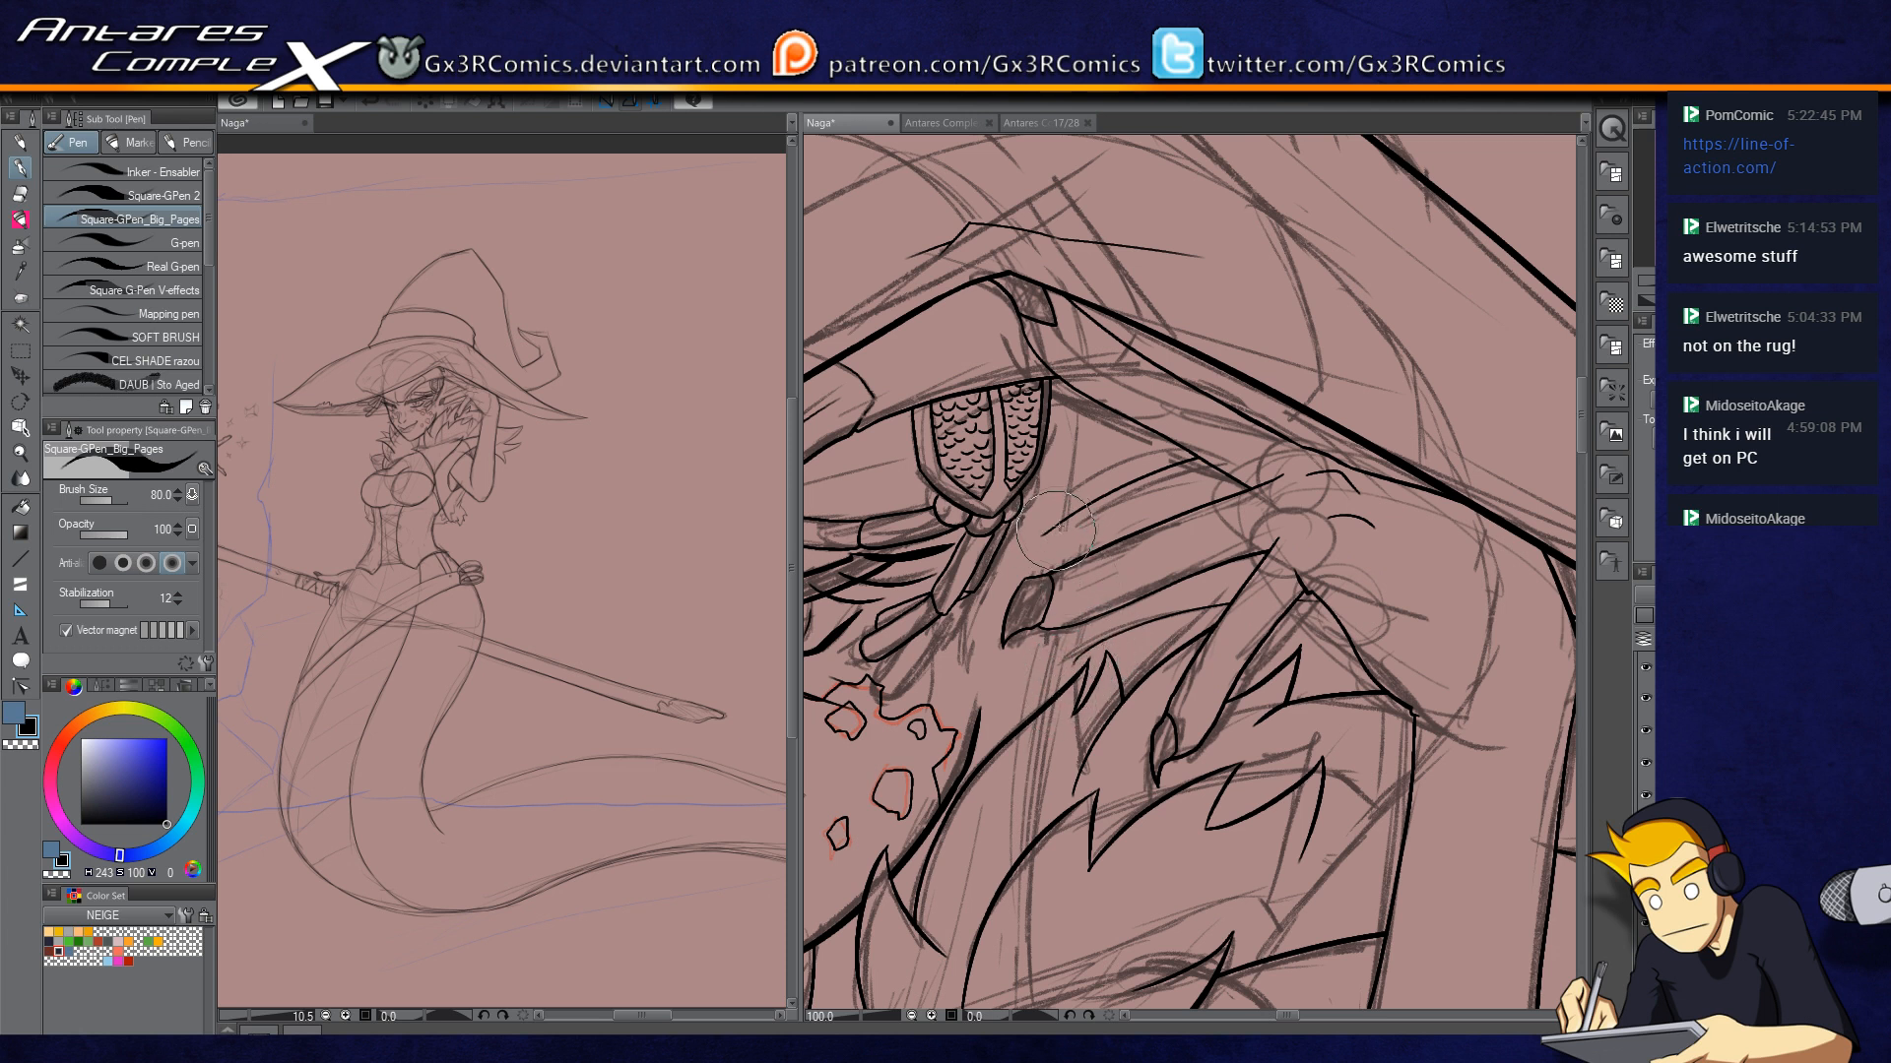
pyautogui.press('e')
pyautogui.press('p')
pyautogui.press('e')
pyautogui.moveTo(1013, 768); pyautogui.dragTo(1359, 601)
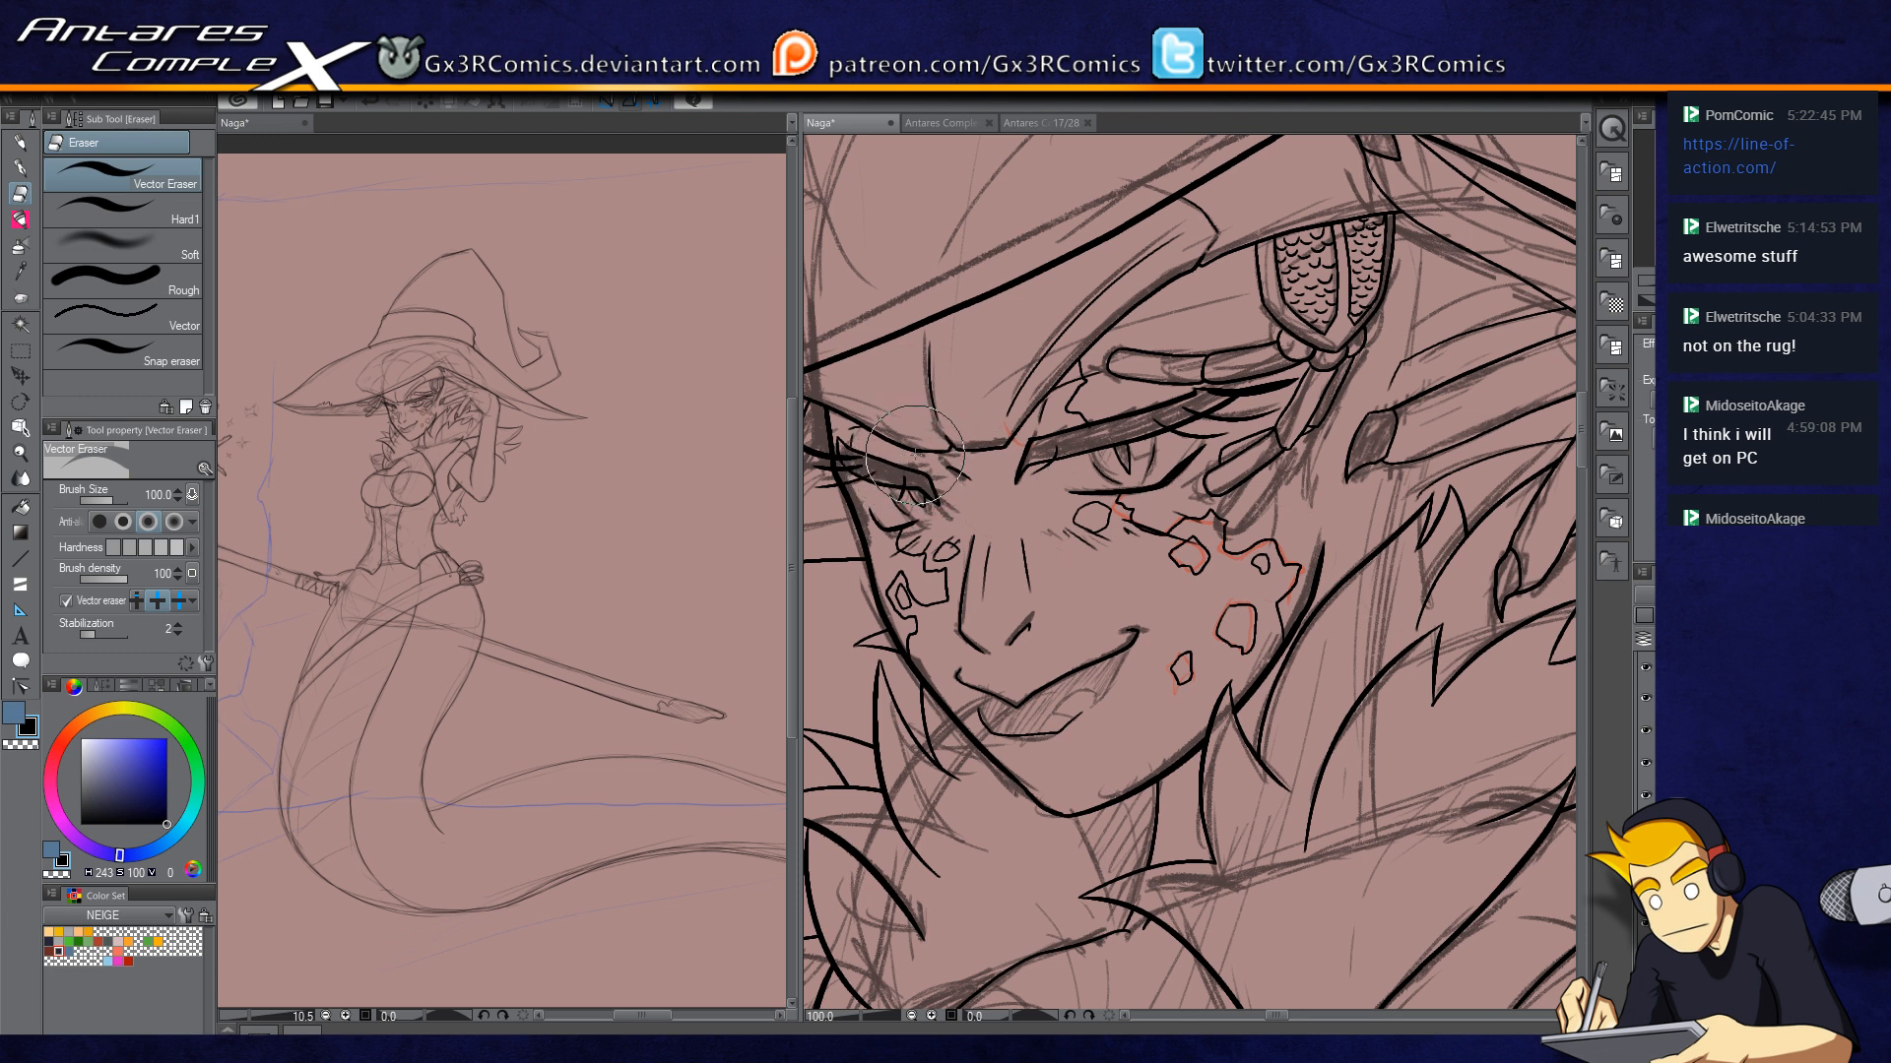
pyautogui.press('p')
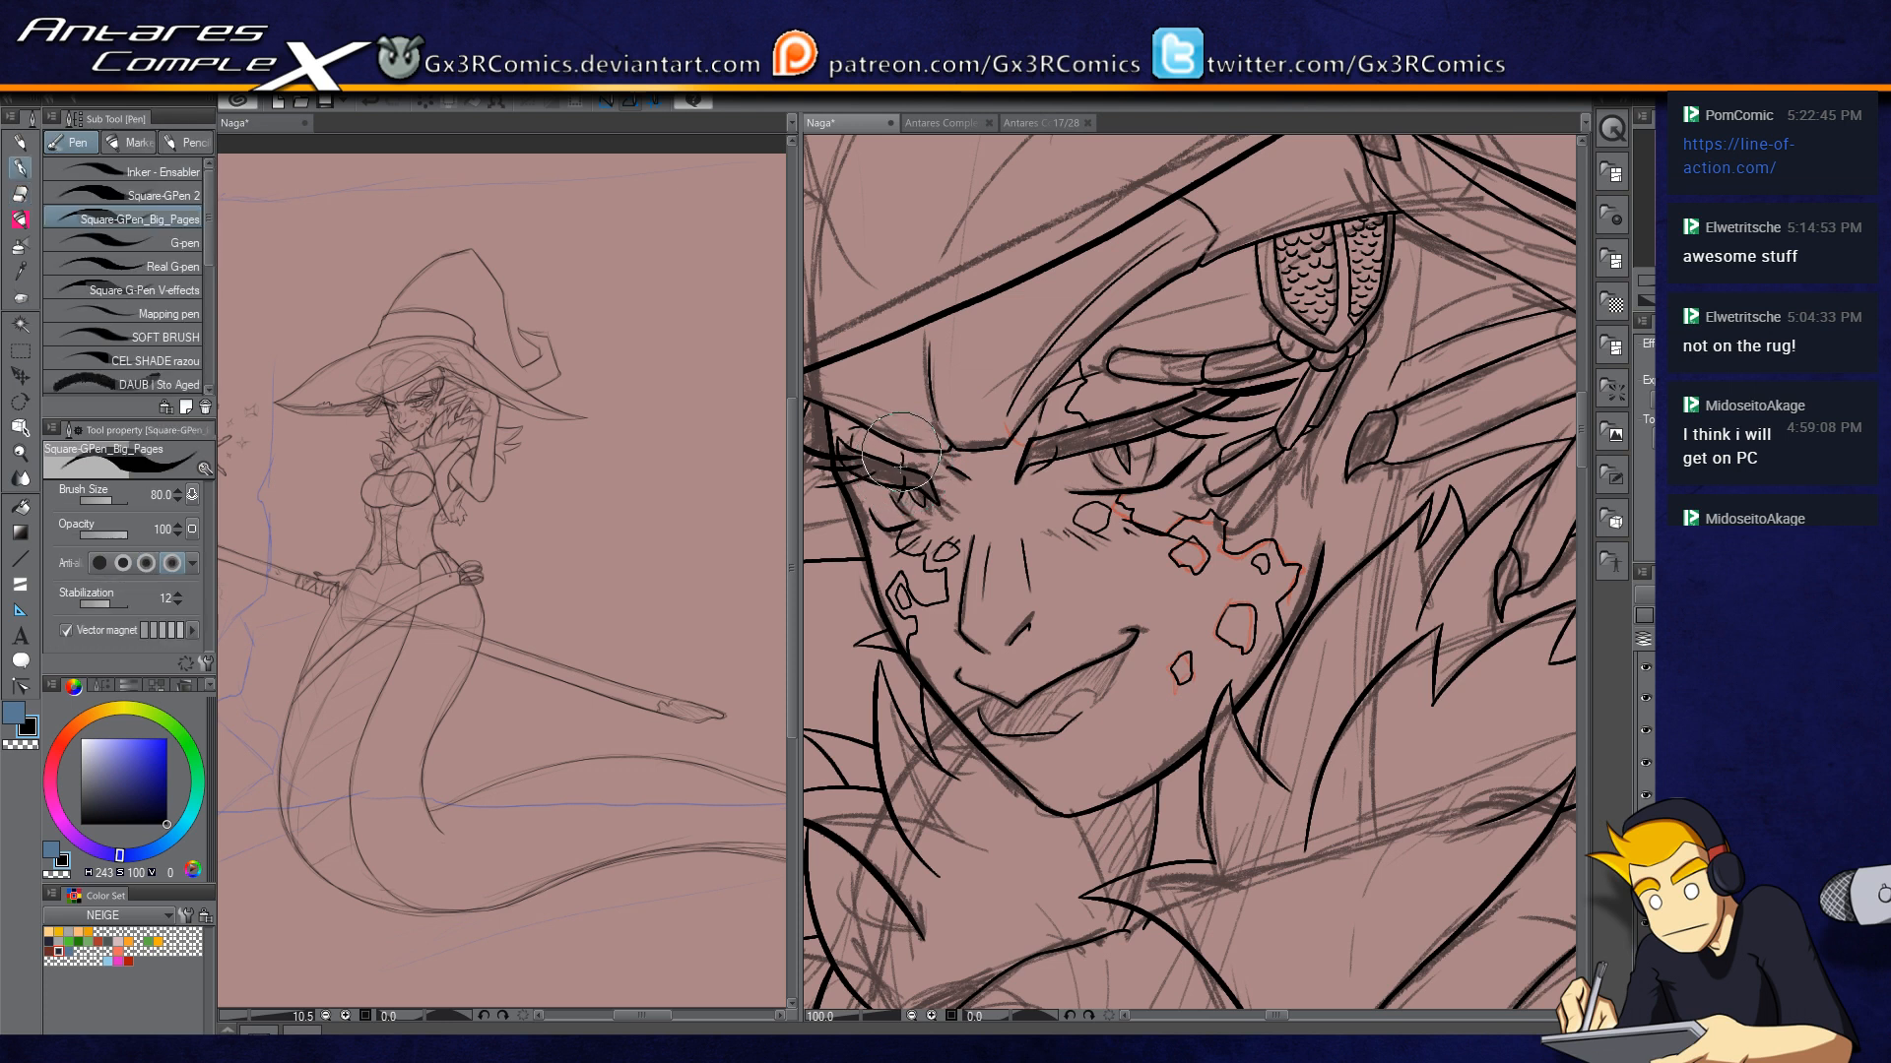
pyautogui.press('e')
pyautogui.press('p')
pyautogui.moveTo(989, 857); pyautogui.dragTo(1079, 641)
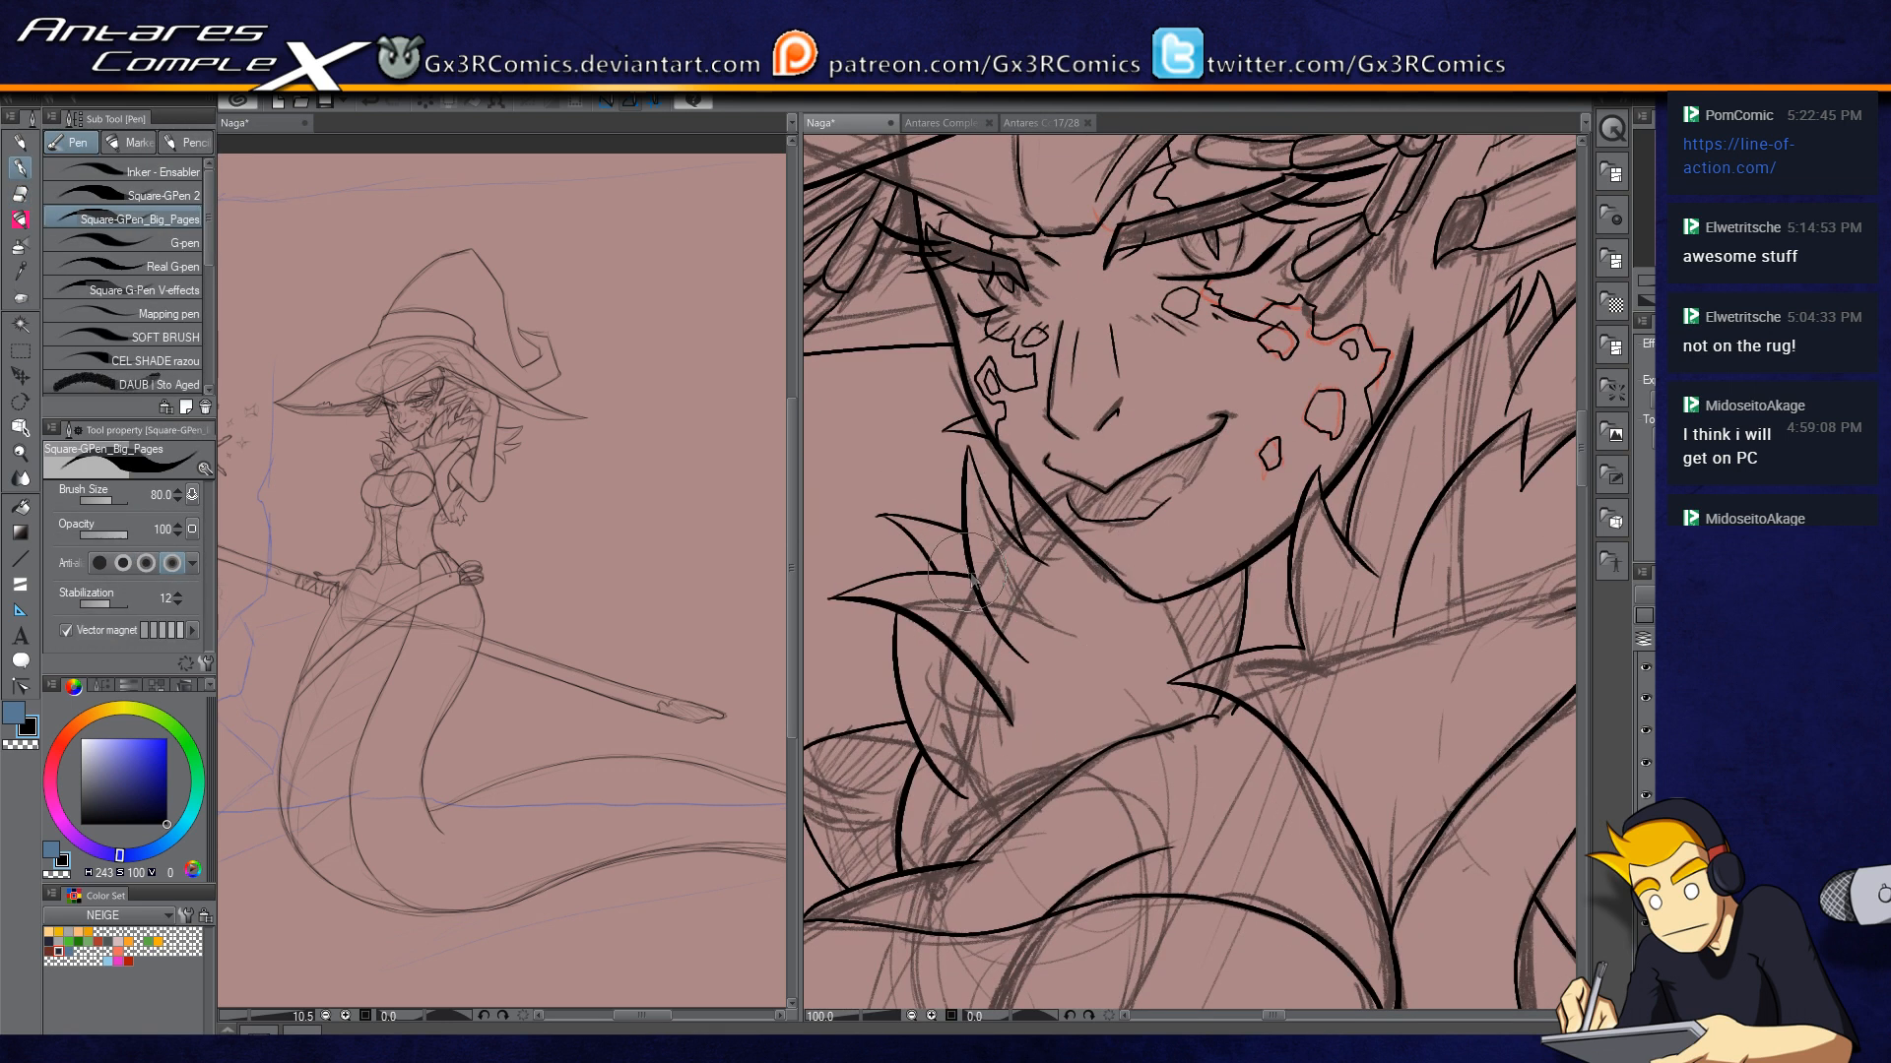
pyautogui.scroll(-5, 961, 576)
pyautogui.press('e')
pyautogui.press('p')
pyautogui.press('e')
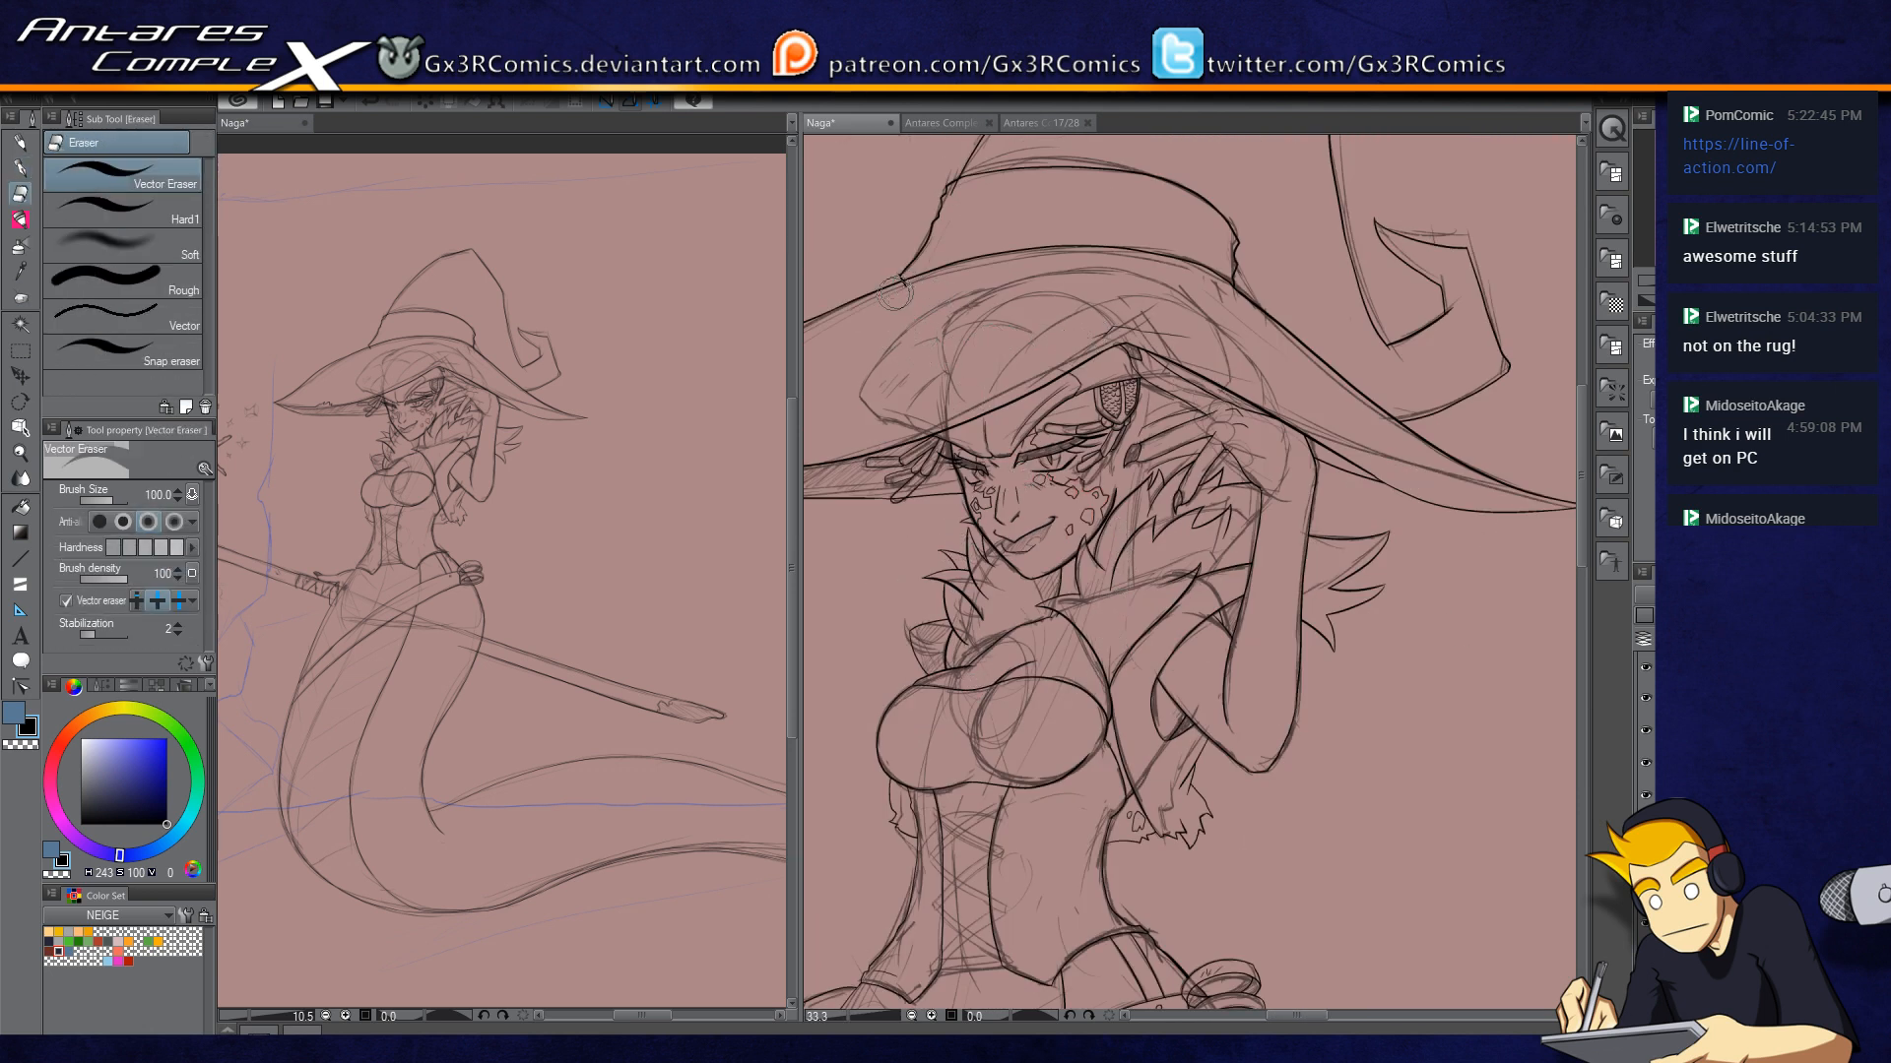
pyautogui.press('p')
# Step: Ink a long crease line running up the hat cone from the band's notched end
pyautogui.moveTo(1034, 315); pyautogui.dragTo(955, 511)
pyautogui.scroll(2, 1095, 474)
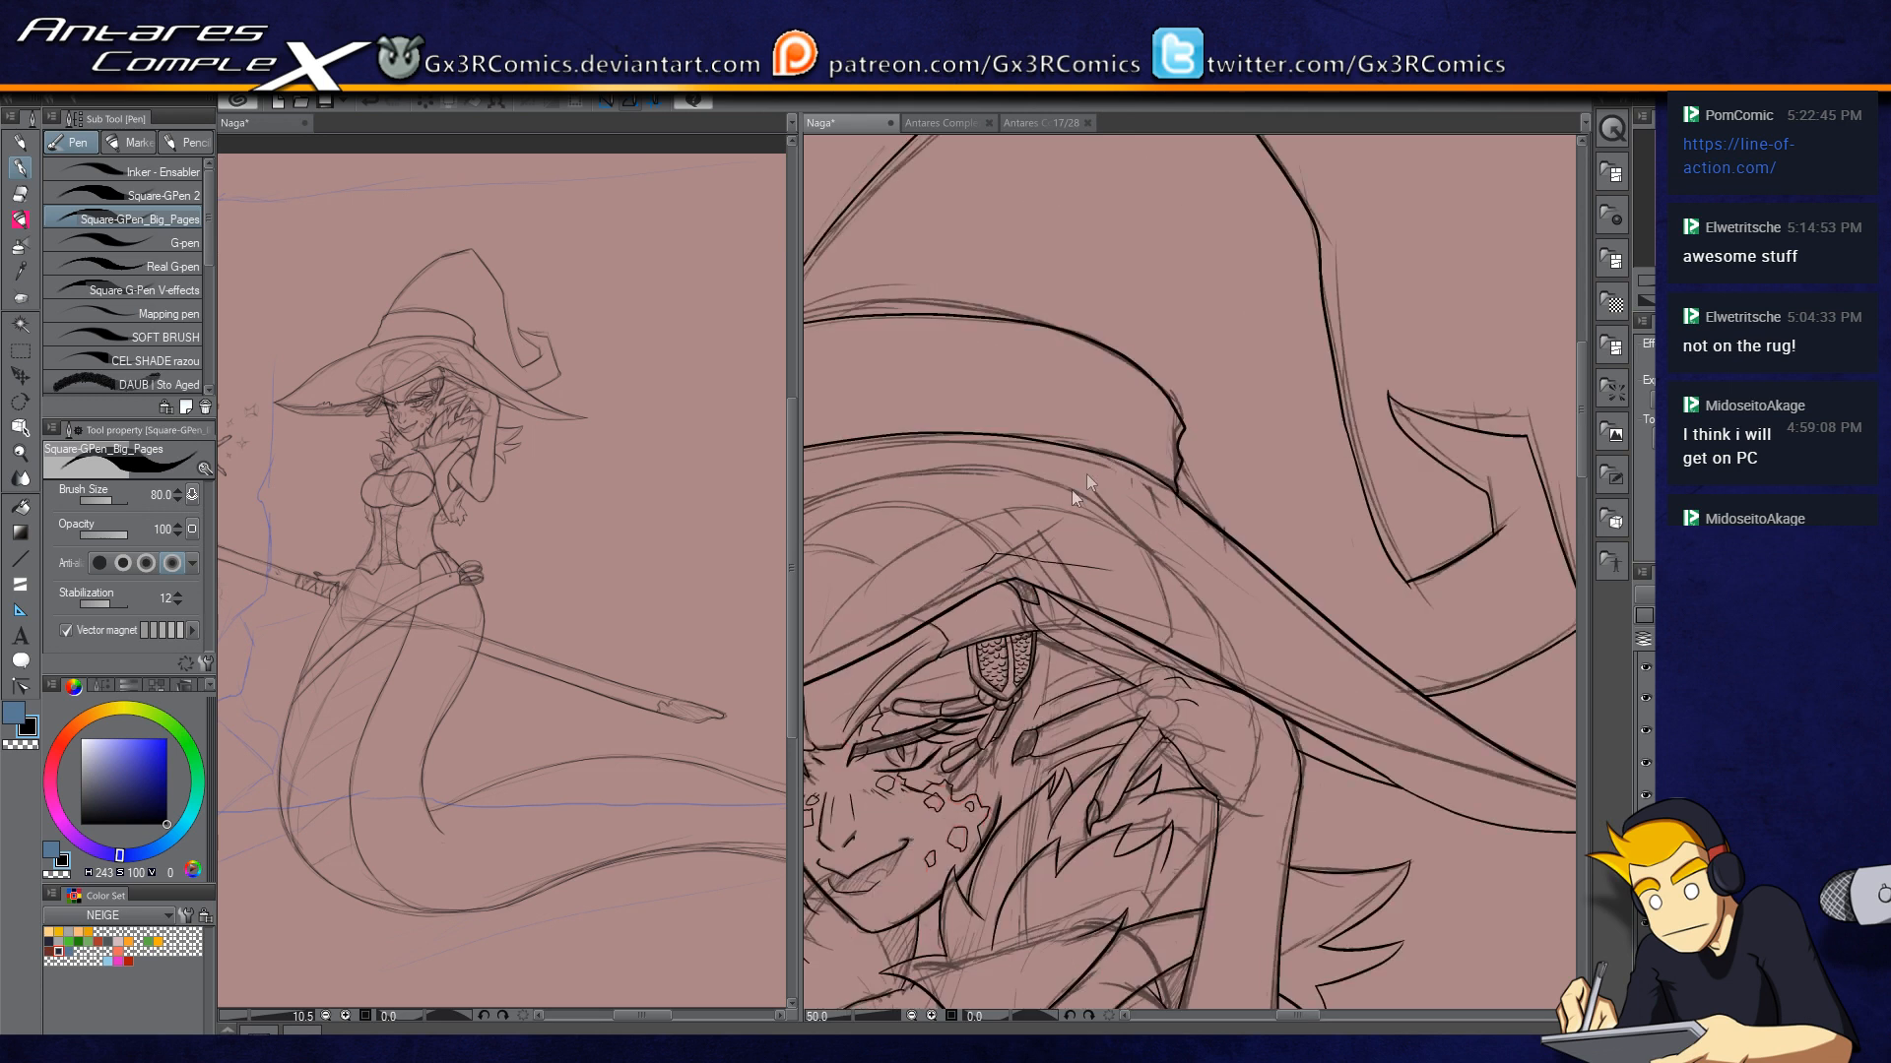
pyautogui.moveTo(1224, 388); pyautogui.dragTo(1239, 185)
pyautogui.moveTo(1229, 340)
pyautogui.mouseDown()
pyautogui.moveTo(1199, 375)
pyautogui.moveTo(1187, 524)
pyautogui.mouseUp()
pyautogui.hotkey('ctrl', 'z')
pyautogui.moveTo(1169, 597); pyautogui.dragTo(1202, 283)
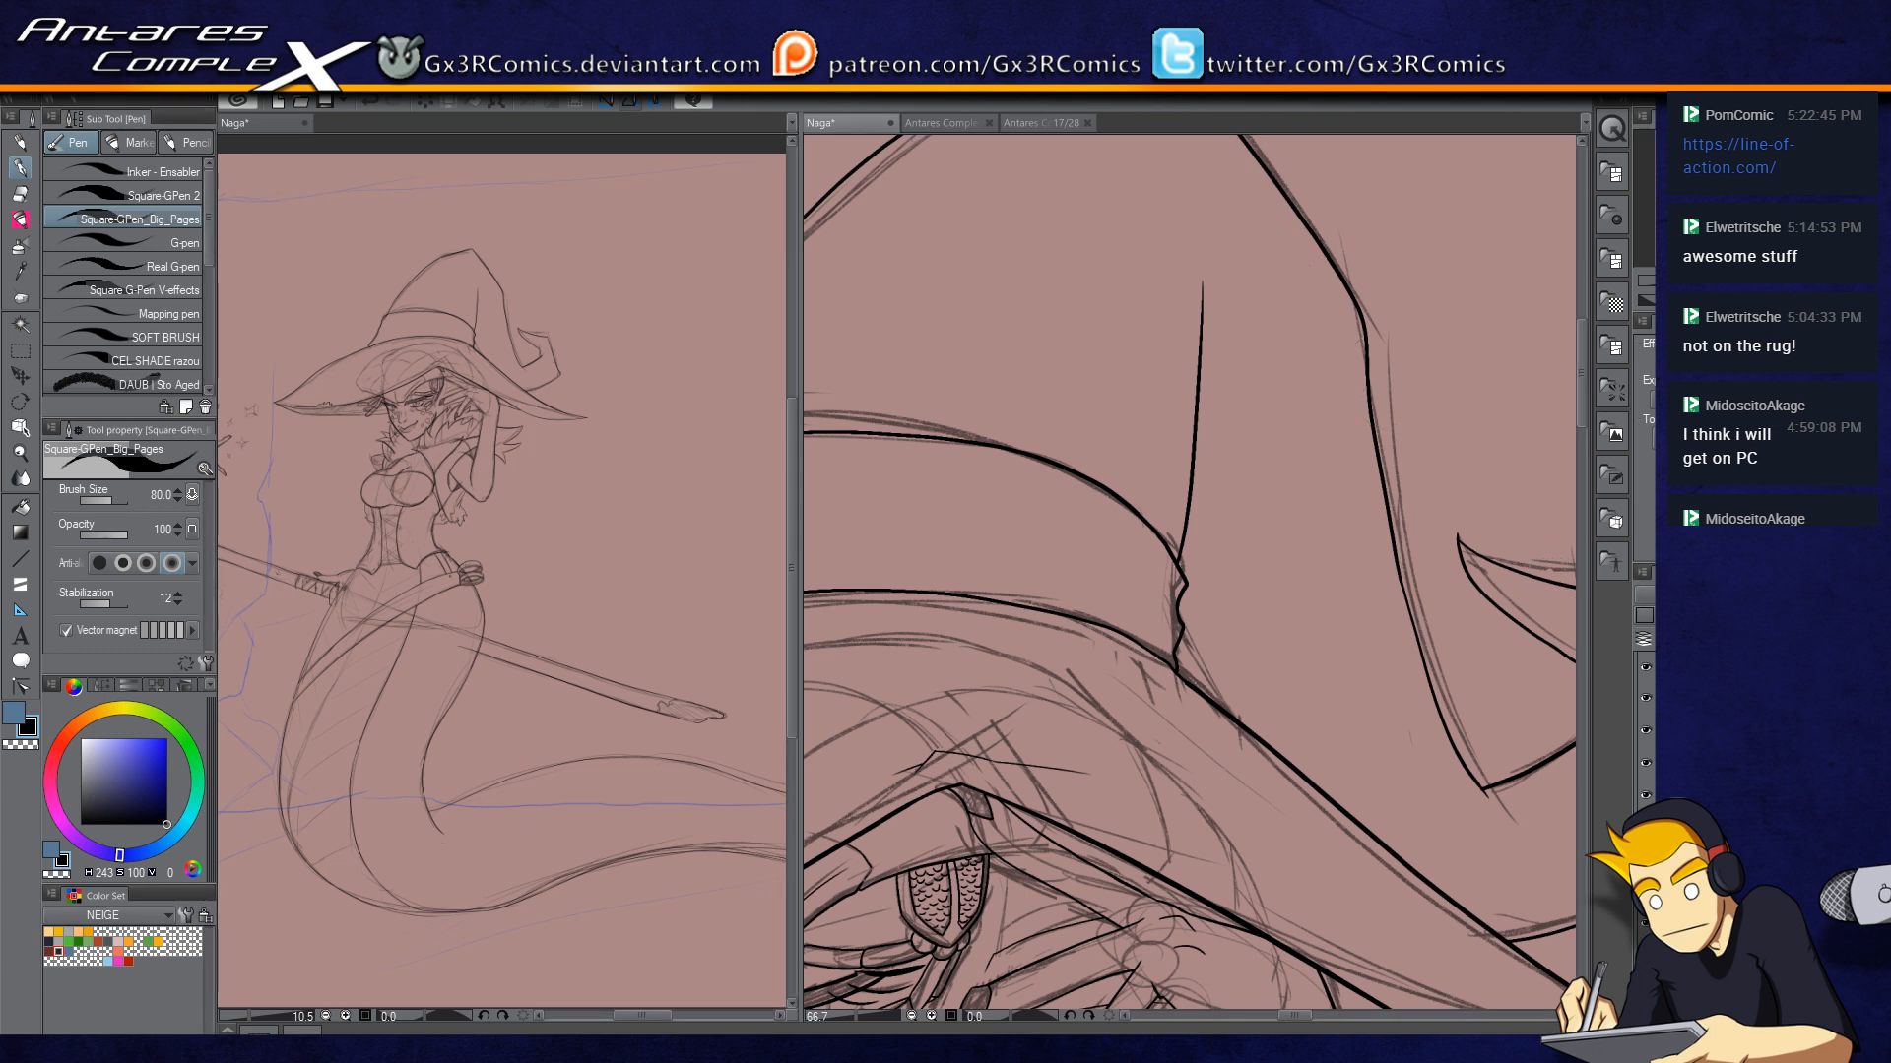
# Step: Ink two long fold lines across the near end of the hat band, with short hatching under the lower one
pyautogui.moveTo(1070, 490); pyautogui.dragTo(1405, 469)
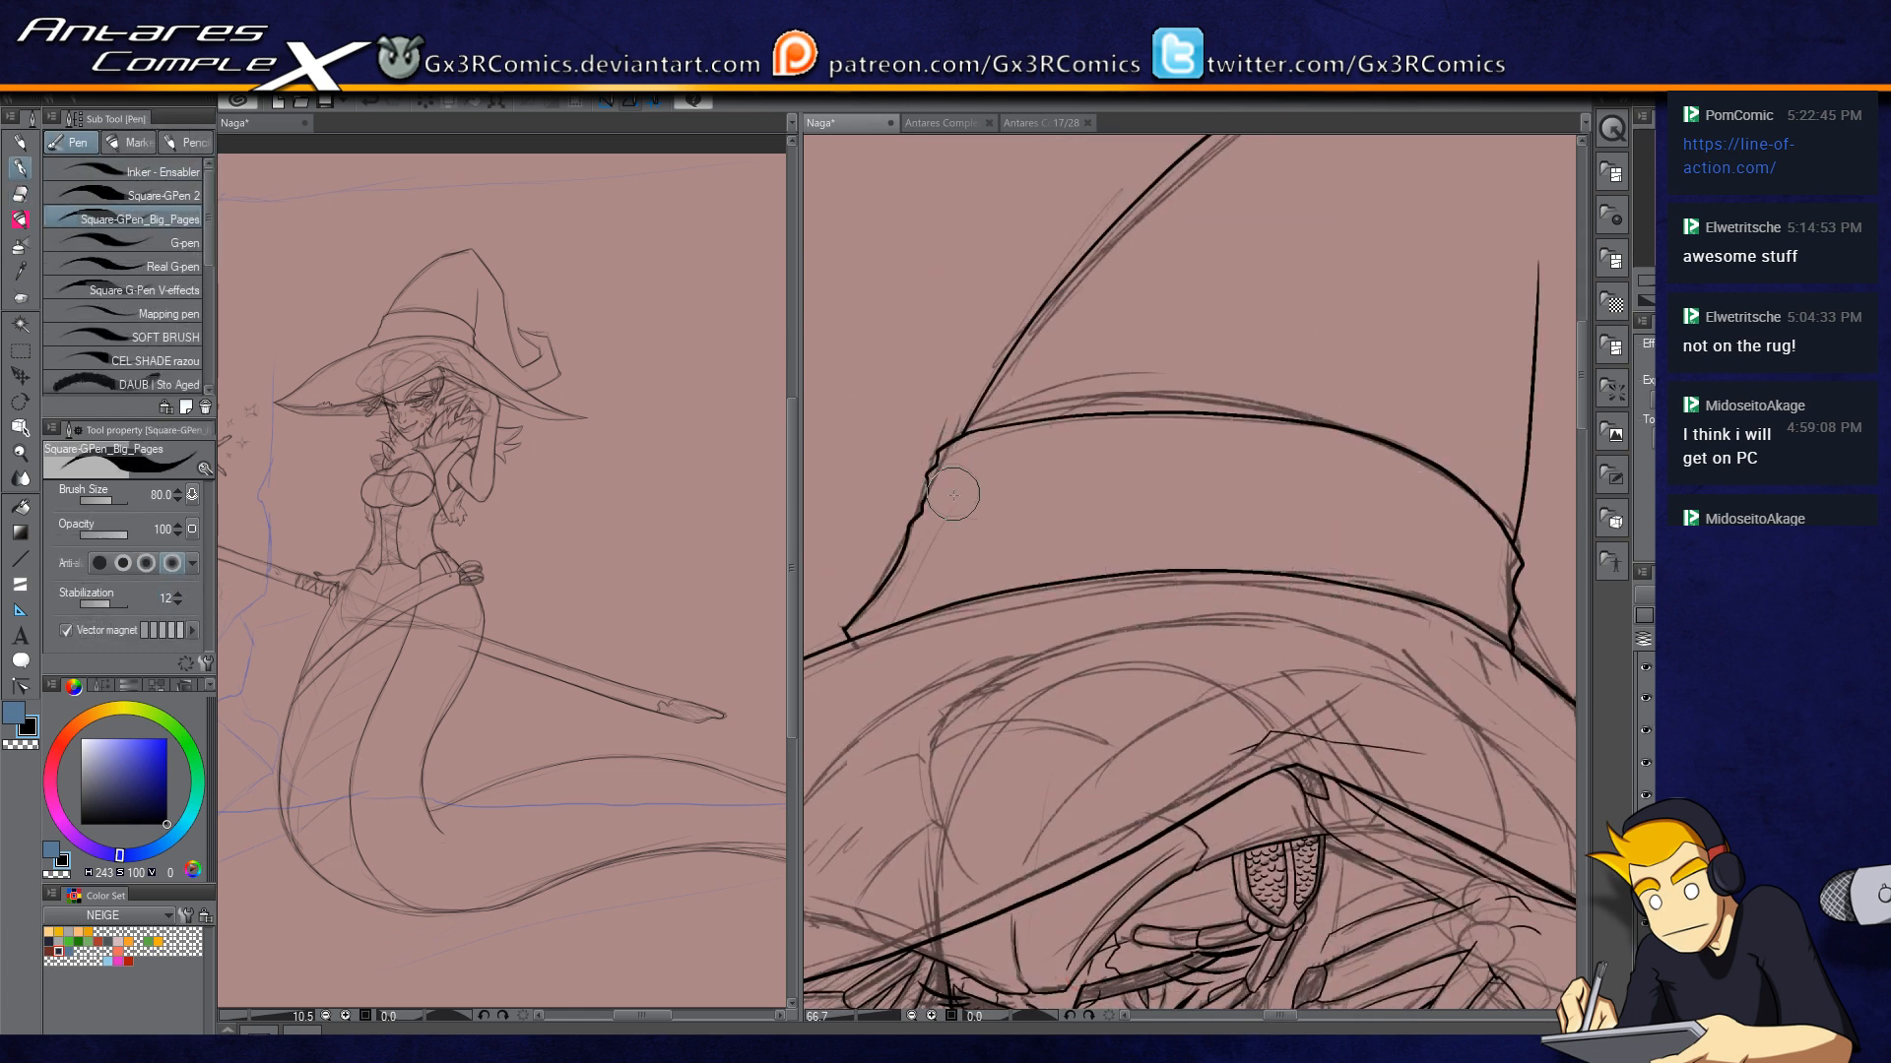
pyautogui.moveTo(943, 511); pyautogui.dragTo(1189, 469)
pyautogui.hotkey('ctrl', 'z')
pyautogui.moveTo(943, 503); pyautogui.dragTo(1184, 473)
pyautogui.hotkey('ctrl', 'z')
pyautogui.moveTo(970, 487); pyautogui.dragTo(1174, 479)
pyautogui.hotkey('ctrl', 'z')
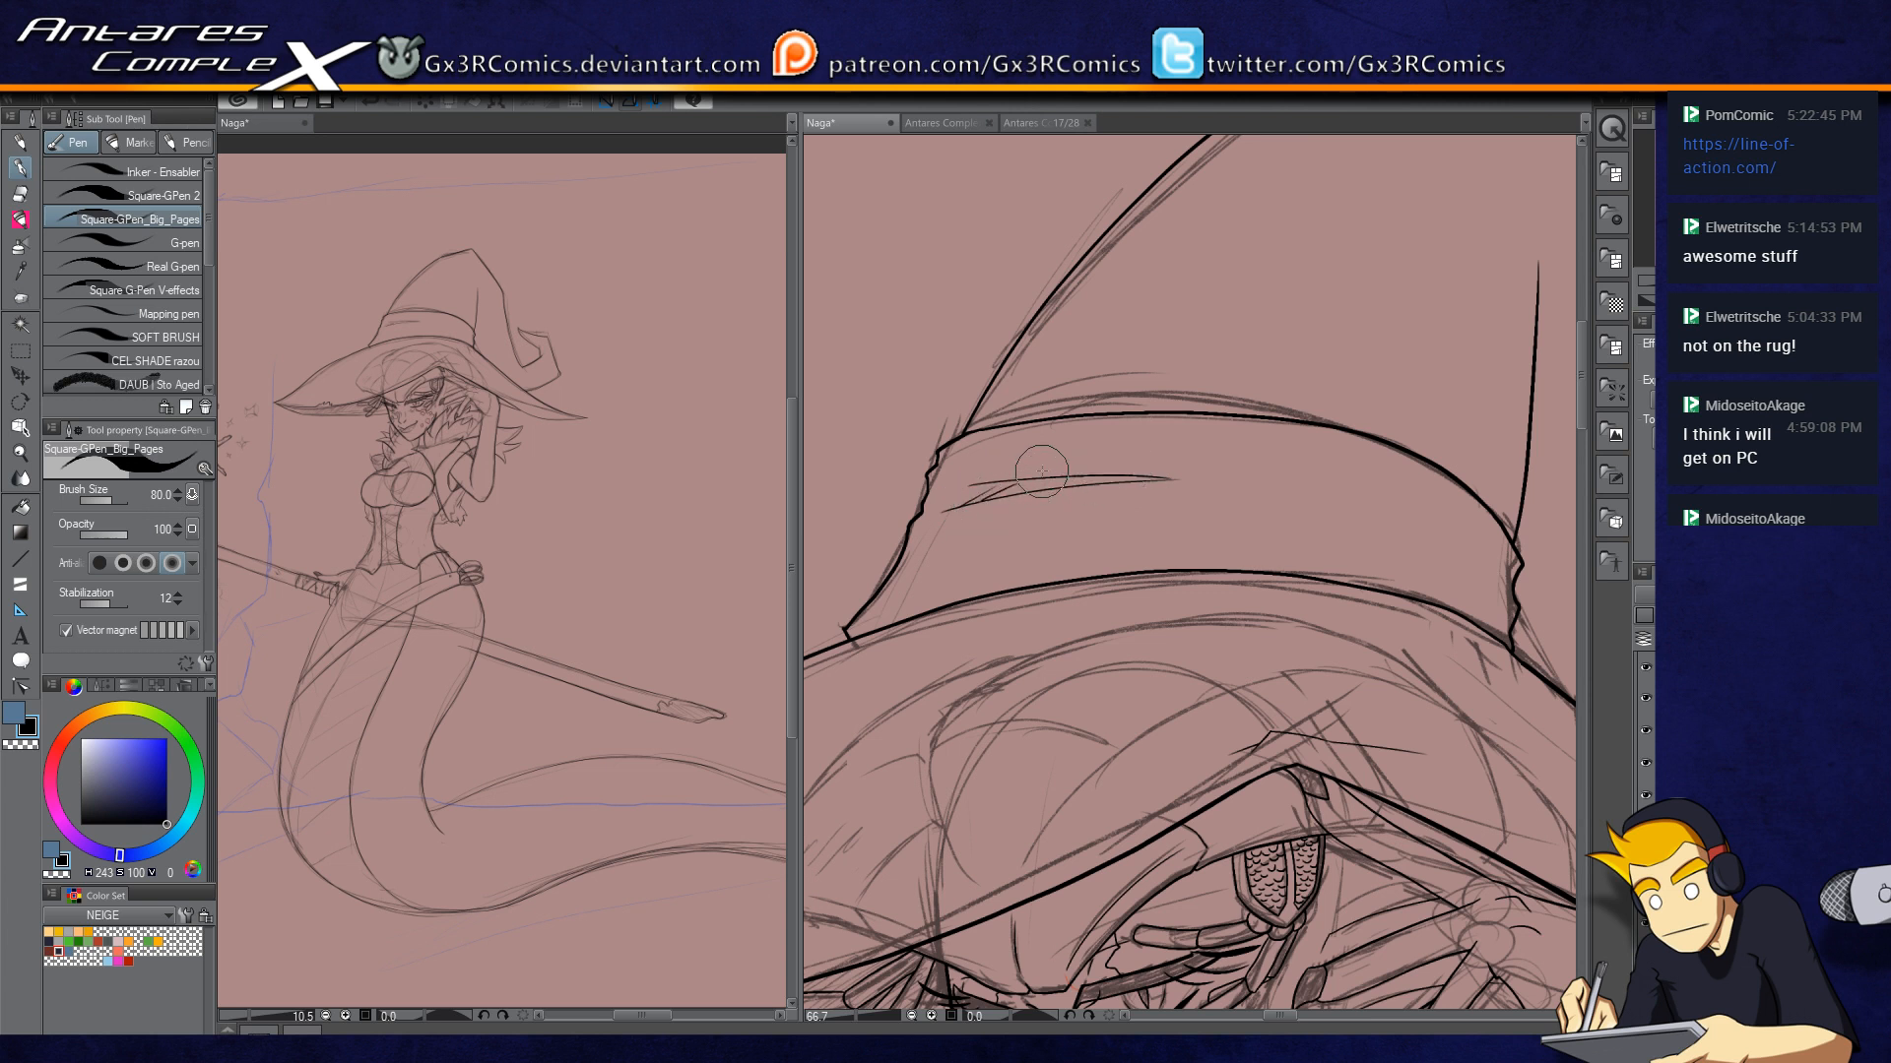
pyautogui.moveTo(1021, 500); pyautogui.dragTo(1065, 480)
pyautogui.moveTo(1046, 494); pyautogui.dragTo(1111, 477)
pyautogui.moveTo(972, 457); pyautogui.dragTo(1229, 451)
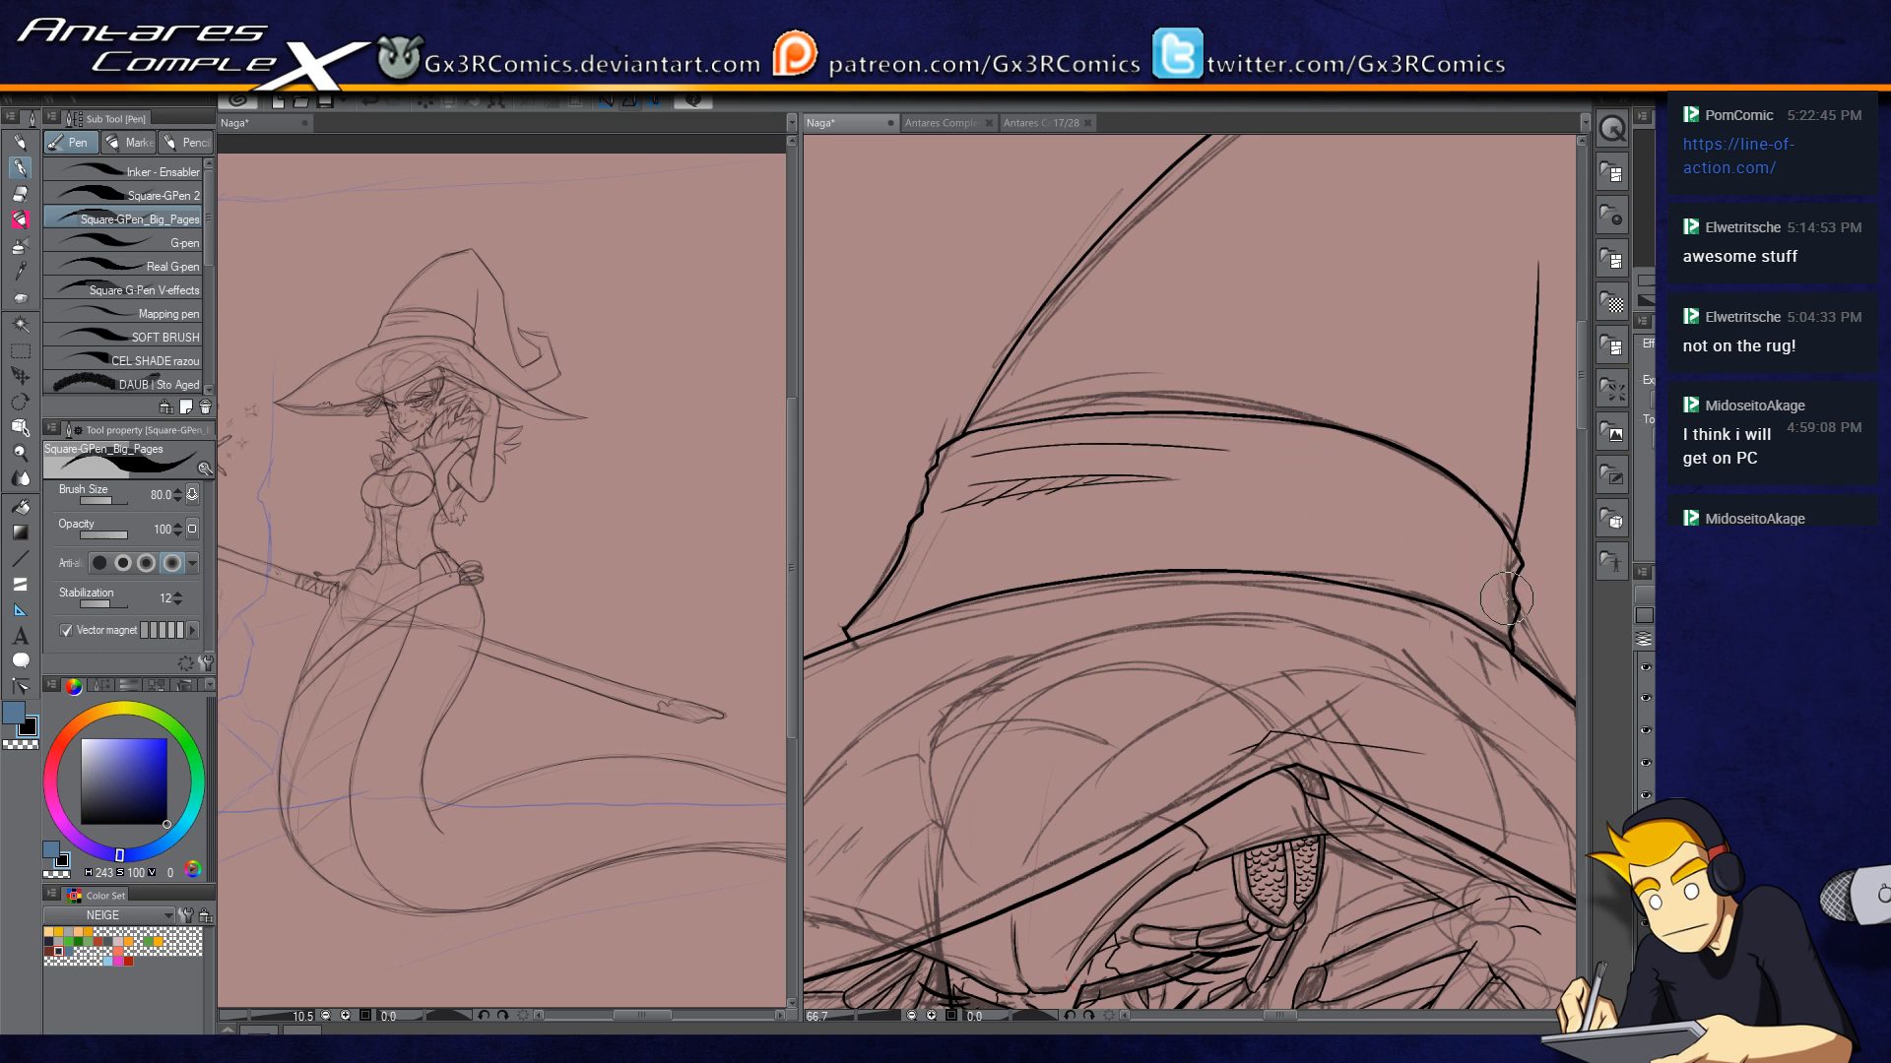
# Step: Ink a fold line with short hatching beneath it across the far end of the hat band
pyautogui.moveTo(1364, 557); pyautogui.dragTo(1110, 486)
pyautogui.moveTo(1256, 501)
pyautogui.mouseDown()
pyautogui.moveTo(1093, 437)
pyautogui.moveTo(1156, 439)
pyautogui.mouseUp()
pyautogui.moveTo(1137, 450); pyautogui.dragTo(1205, 458)
pyautogui.moveTo(1186, 464); pyautogui.dragTo(1216, 467)
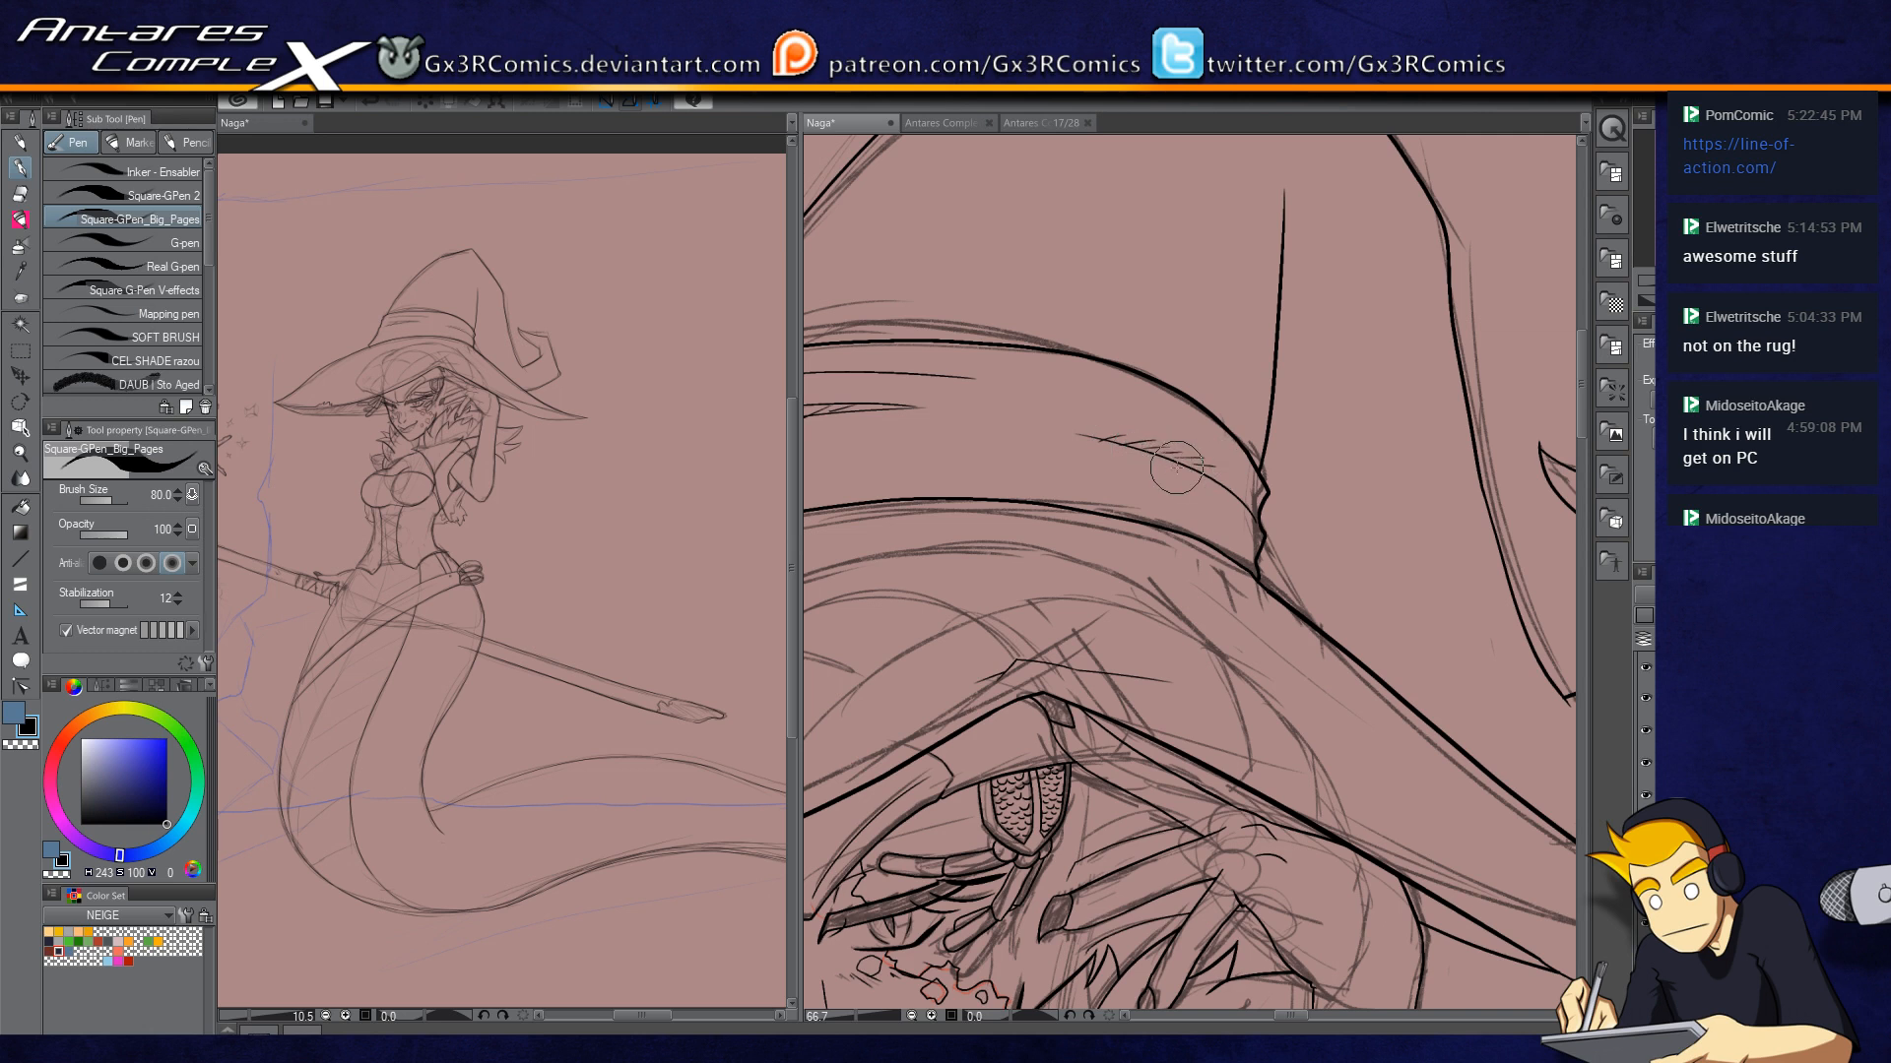
# Step: Add short crease strokes beside the cone's crease line and inside the curled hat tip, and clean up the tip's pointed end
pyautogui.moveTo(1251, 305)
pyautogui.mouseDown()
pyautogui.moveTo(1335, 193)
pyautogui.moveTo(1243, 320)
pyautogui.mouseUp()
pyautogui.press('e')
pyautogui.press('p')
pyautogui.moveTo(1311, 424); pyautogui.dragTo(947, 429)
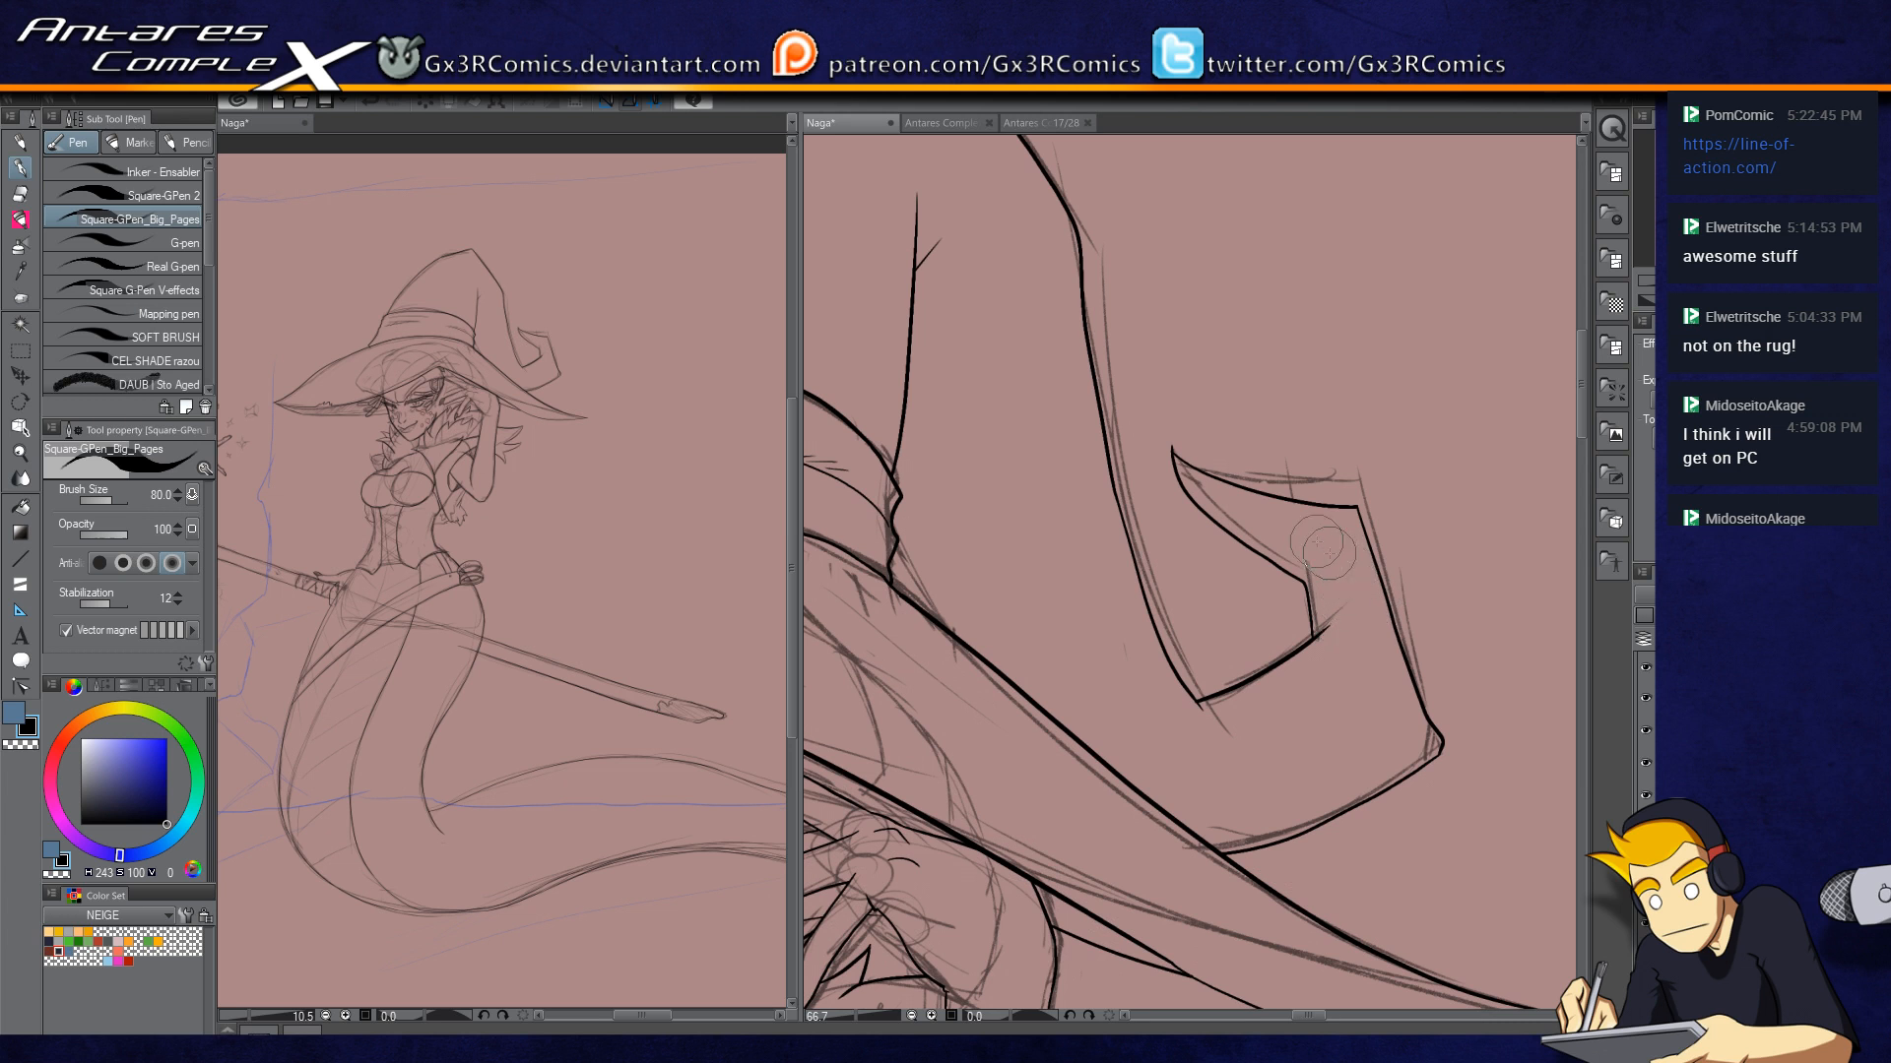
pyautogui.moveTo(1325, 585); pyautogui.dragTo(1330, 588)
pyautogui.moveTo(1100, 650); pyautogui.dragTo(1157, 752)
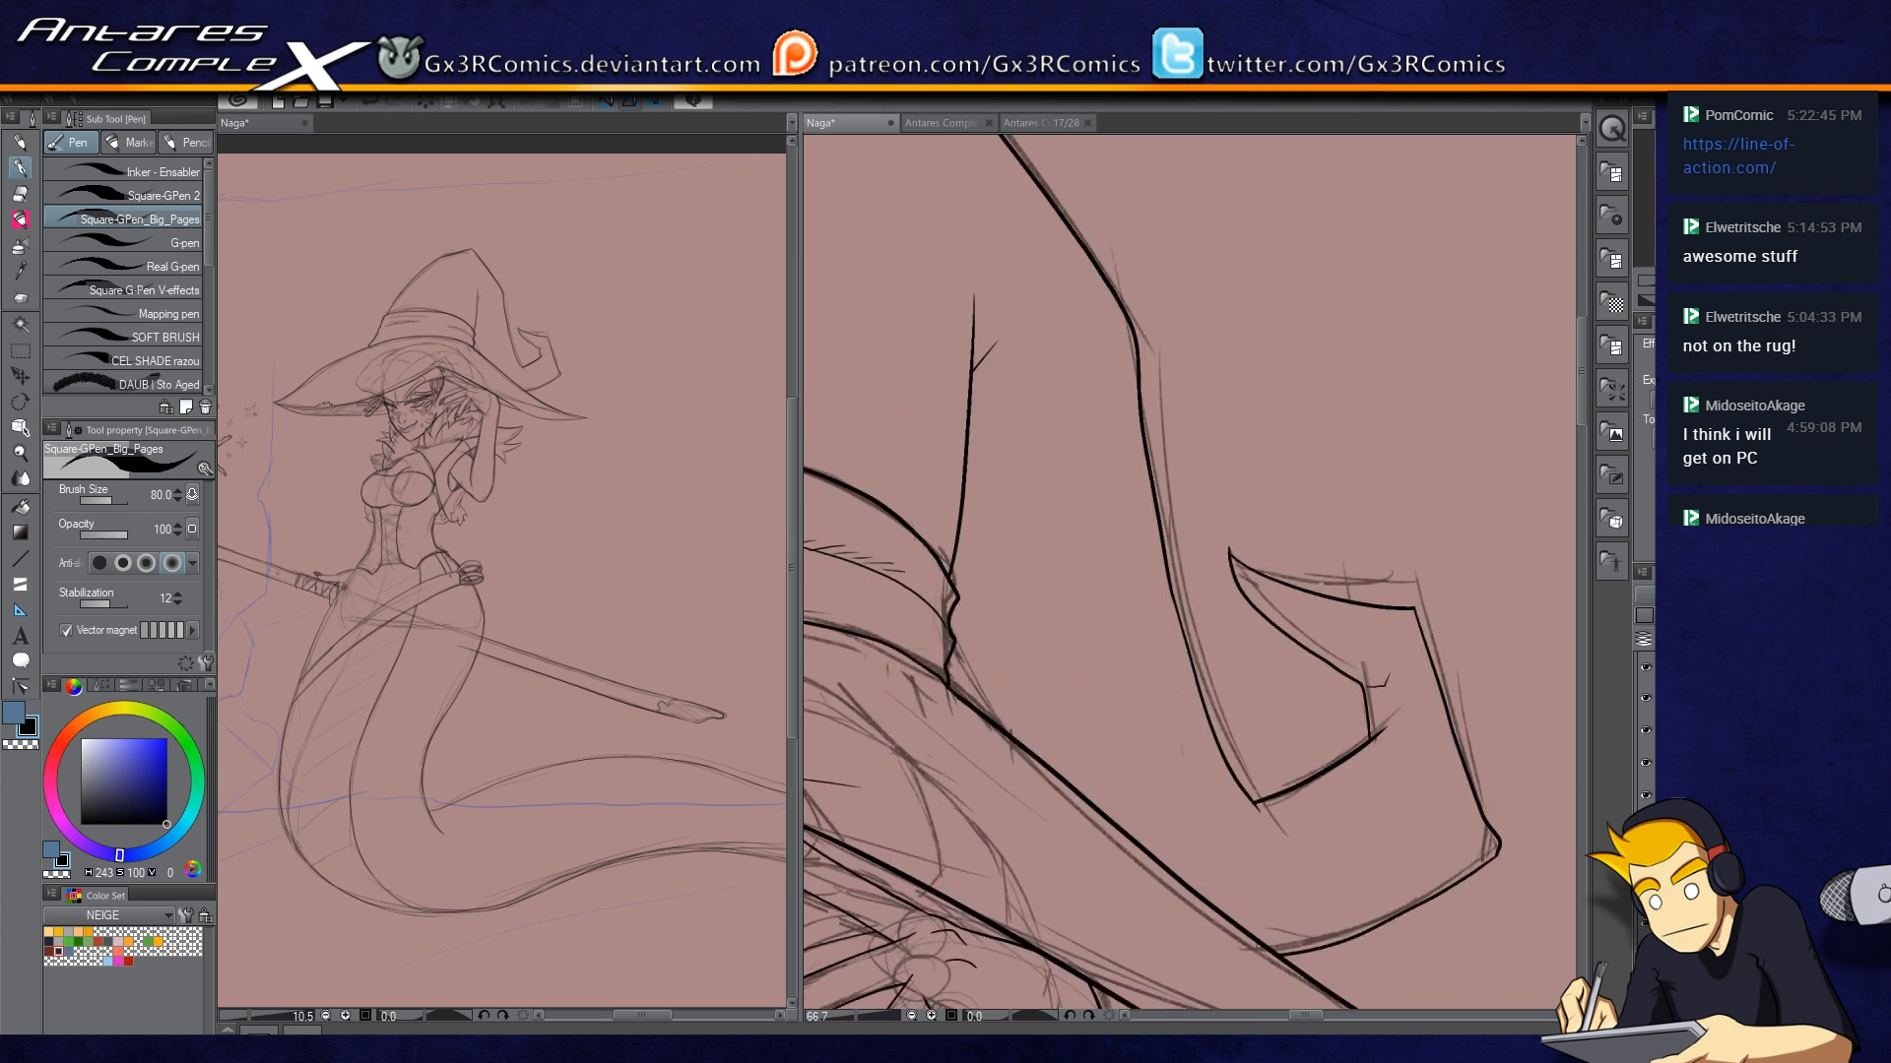
pyautogui.press('e')
pyautogui.moveTo(1245, 537); pyautogui.dragTo(1203, 561)
pyautogui.press('p')
# Step: Join the outline strokes at the hat cone's peak into one sharp corner and erase the overshoot
pyautogui.moveTo(1107, 642); pyautogui.dragTo(1250, 809)
pyautogui.moveTo(1042, 612); pyautogui.dragTo(1197, 705)
pyautogui.scroll(2, 1237, 318)
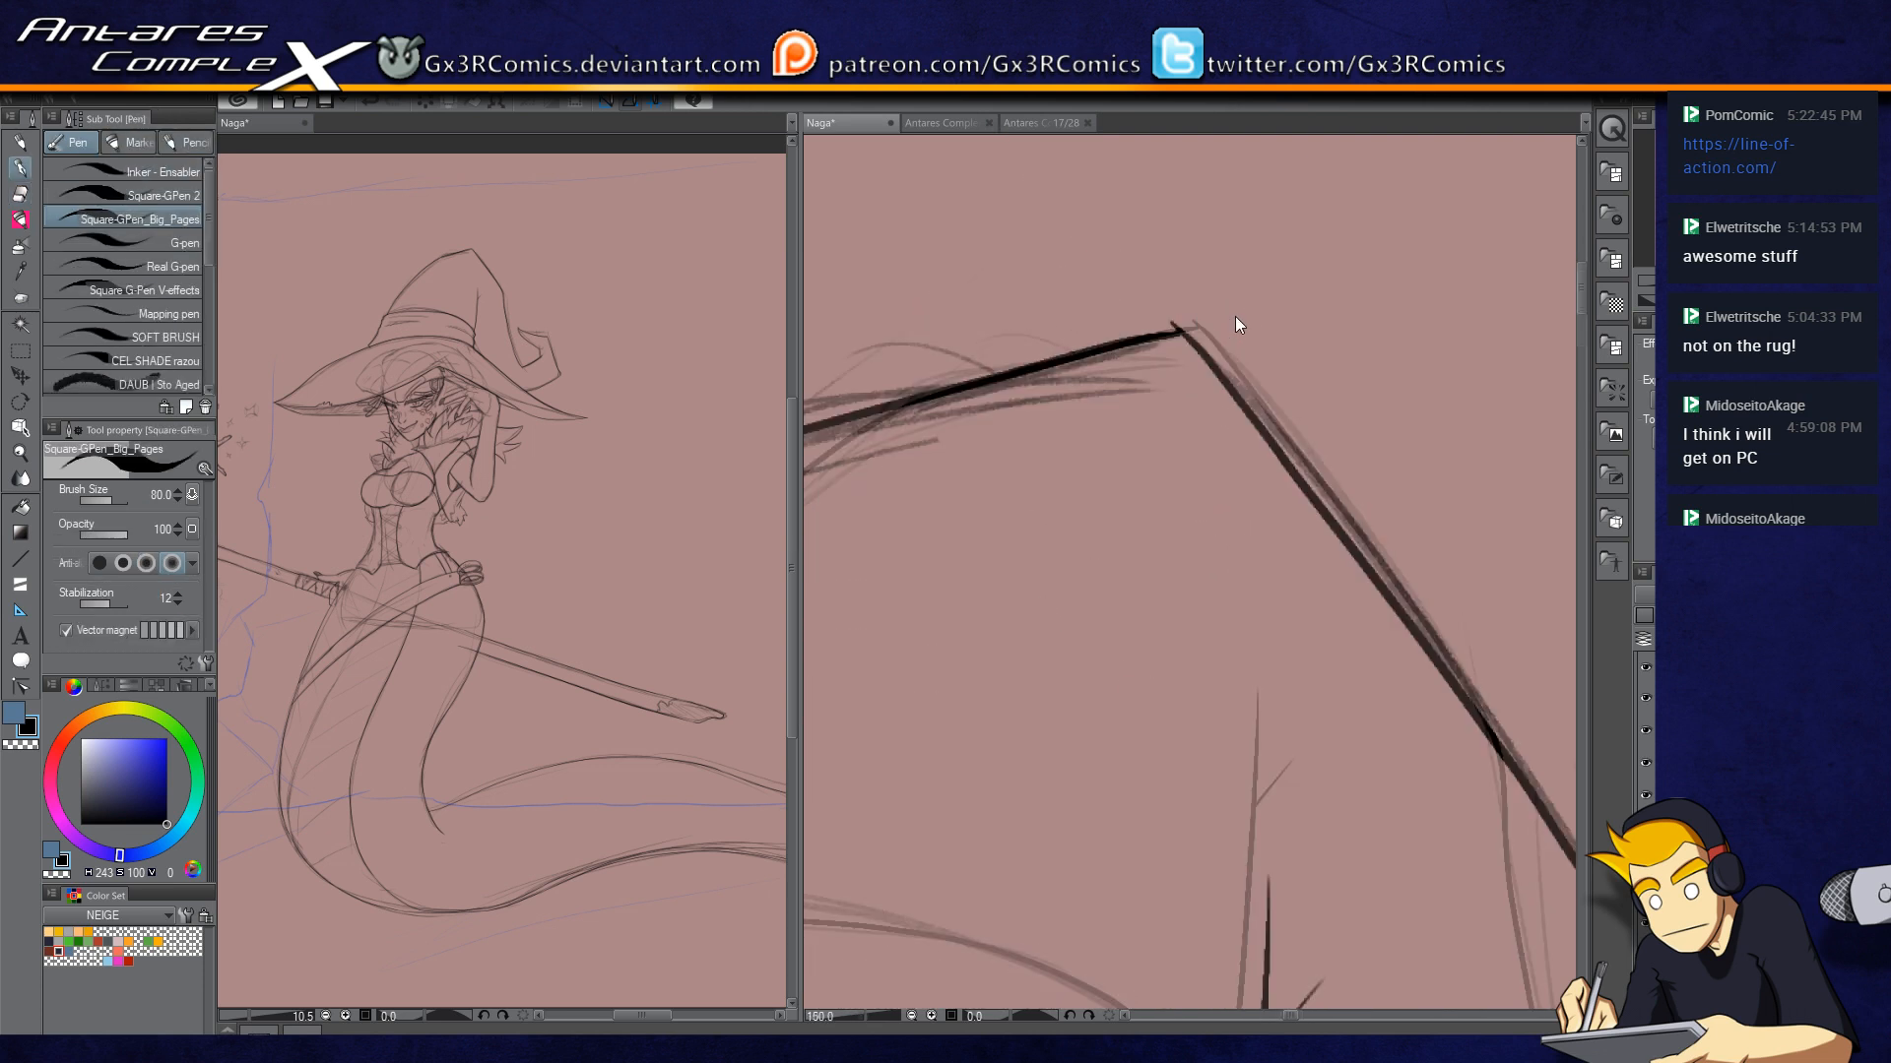
pyautogui.press('e')
pyautogui.press('p')
pyautogui.moveTo(1171, 336)
pyautogui.mouseDown()
pyautogui.moveTo(1225, 324)
pyautogui.moveTo(1147, 320)
pyautogui.moveTo(1251, 308)
pyautogui.moveTo(1194, 316)
pyautogui.mouseUp()
pyautogui.press('e')
pyautogui.moveTo(1241, 319); pyautogui.dragTo(1228, 379)
pyautogui.press('p')
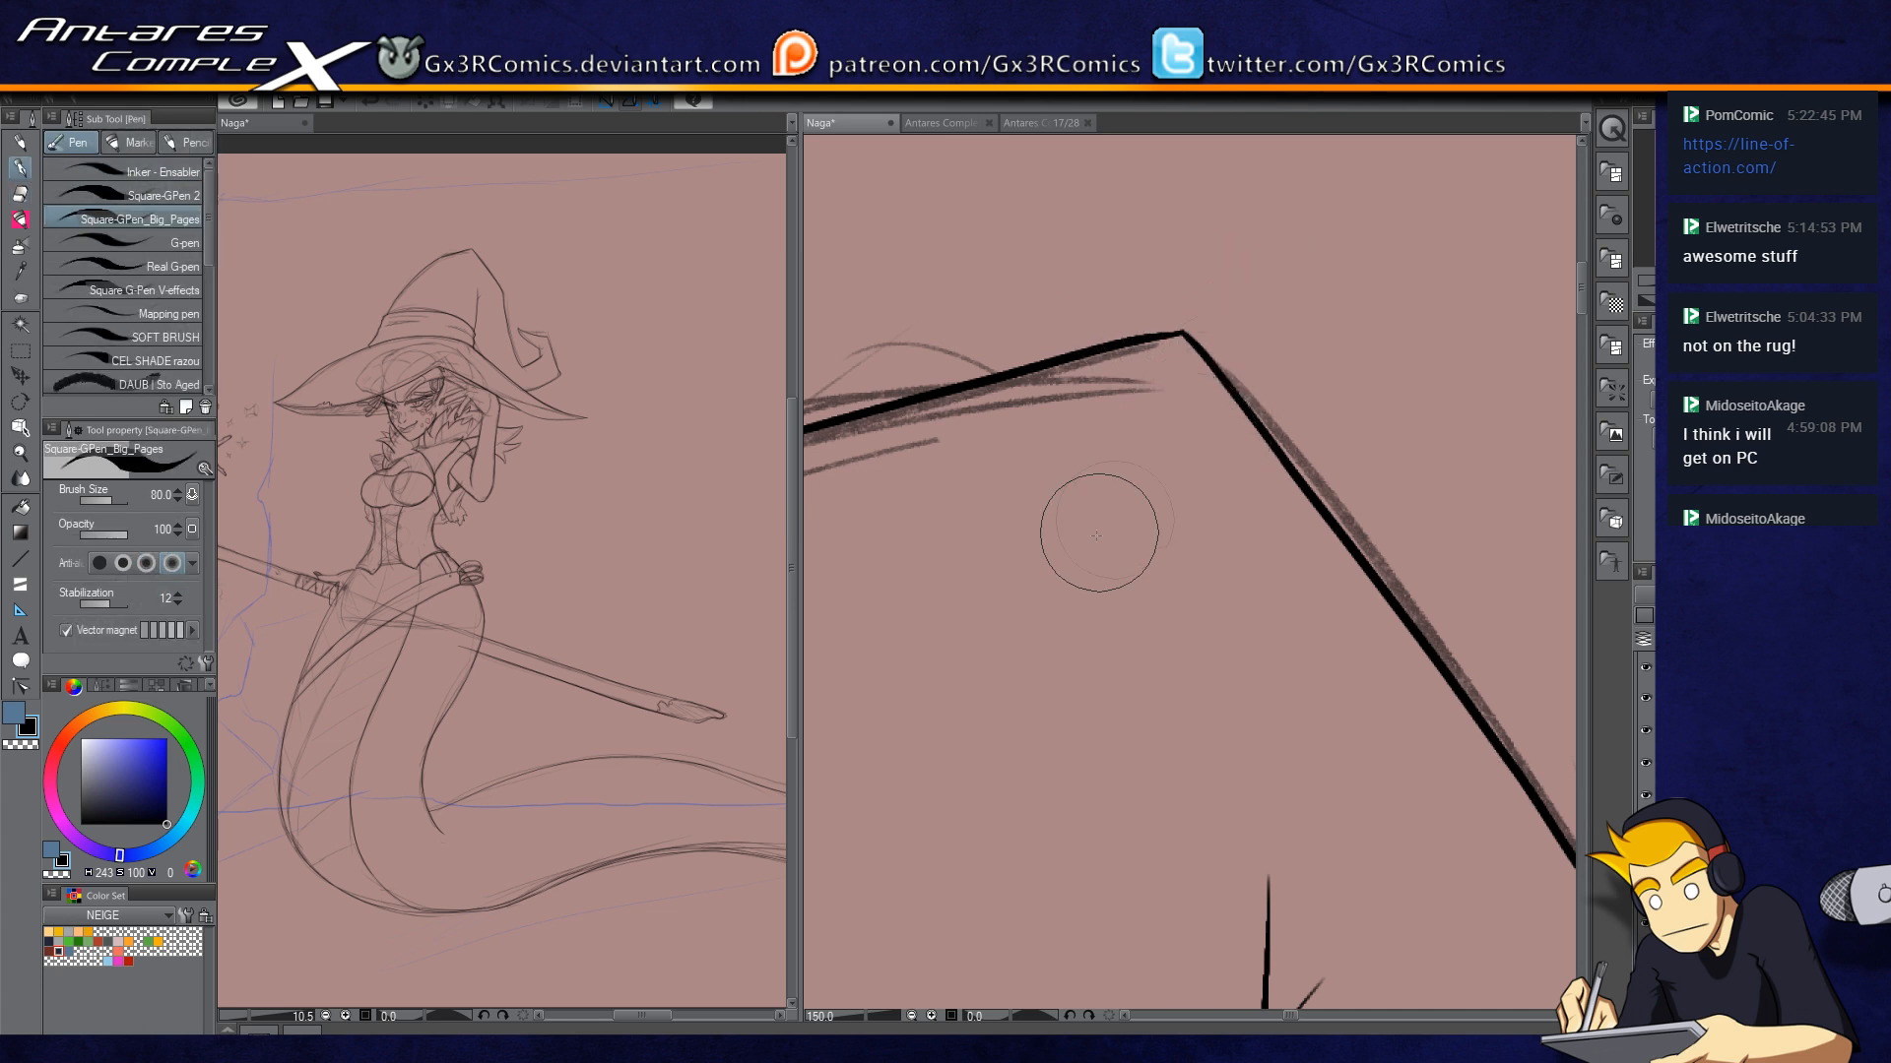
# Step: Try to ink a line across the hat cone just below its peak
pyautogui.scroll(-1, 1062, 609)
pyautogui.scroll(-2, 1063, 609)
pyautogui.moveTo(1098, 645); pyautogui.dragTo(1209, 557)
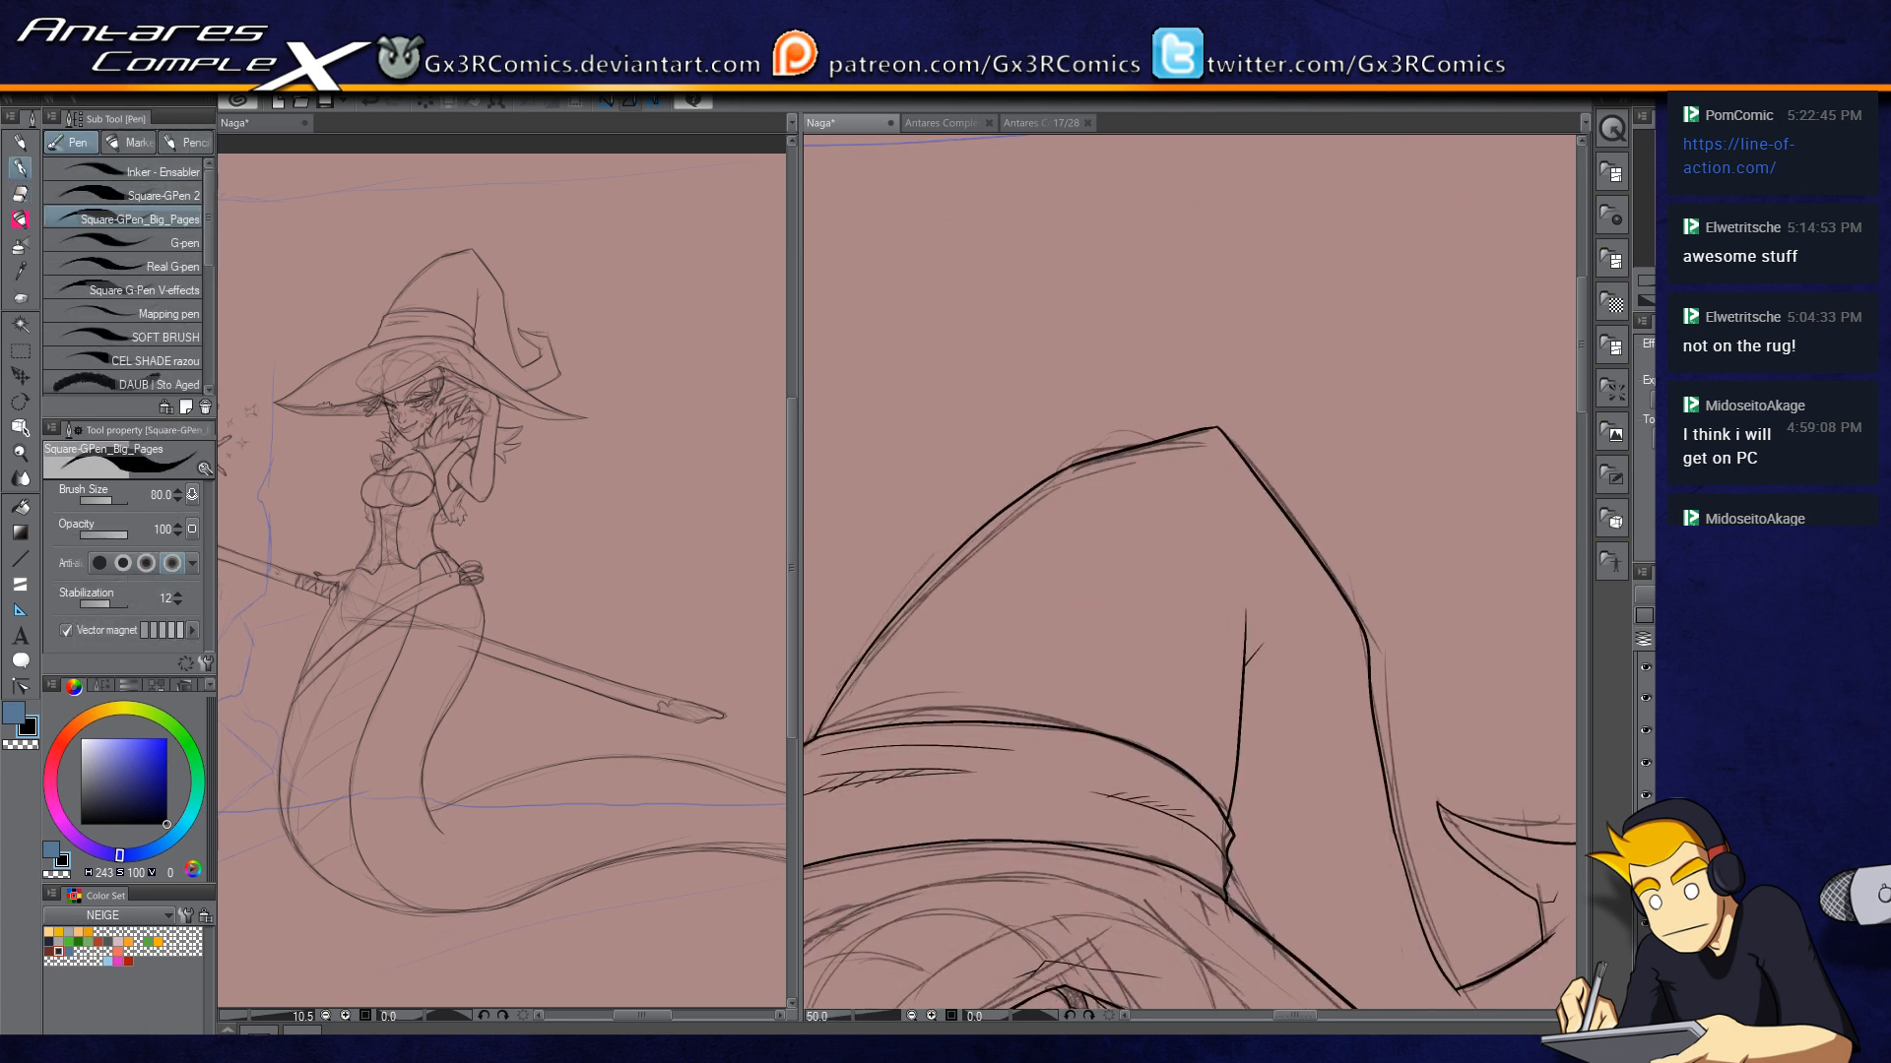
pyautogui.moveTo(1083, 483)
pyautogui.mouseDown()
pyautogui.moveTo(1164, 497)
pyautogui.moveTo(1246, 475)
pyautogui.moveTo(1215, 501)
pyautogui.mouseUp()
pyautogui.hotkey('ctrl', 'z')
# Step: Examine the inked hat brim, face, fur collar, bust and raised hand up close for missing or untidy lines
pyautogui.moveTo(1091, 798); pyautogui.dragTo(1177, 571)
pyautogui.moveTo(1090, 661); pyautogui.dragTo(1247, 459)
pyautogui.moveTo(1019, 397); pyautogui.dragTo(1003, 451)
pyautogui.moveTo(1061, 402)
pyautogui.mouseDown()
pyautogui.moveTo(997, 487)
pyautogui.moveTo(1067, 428)
pyautogui.moveTo(1023, 535)
pyautogui.moveTo(1104, 477)
pyautogui.mouseUp()
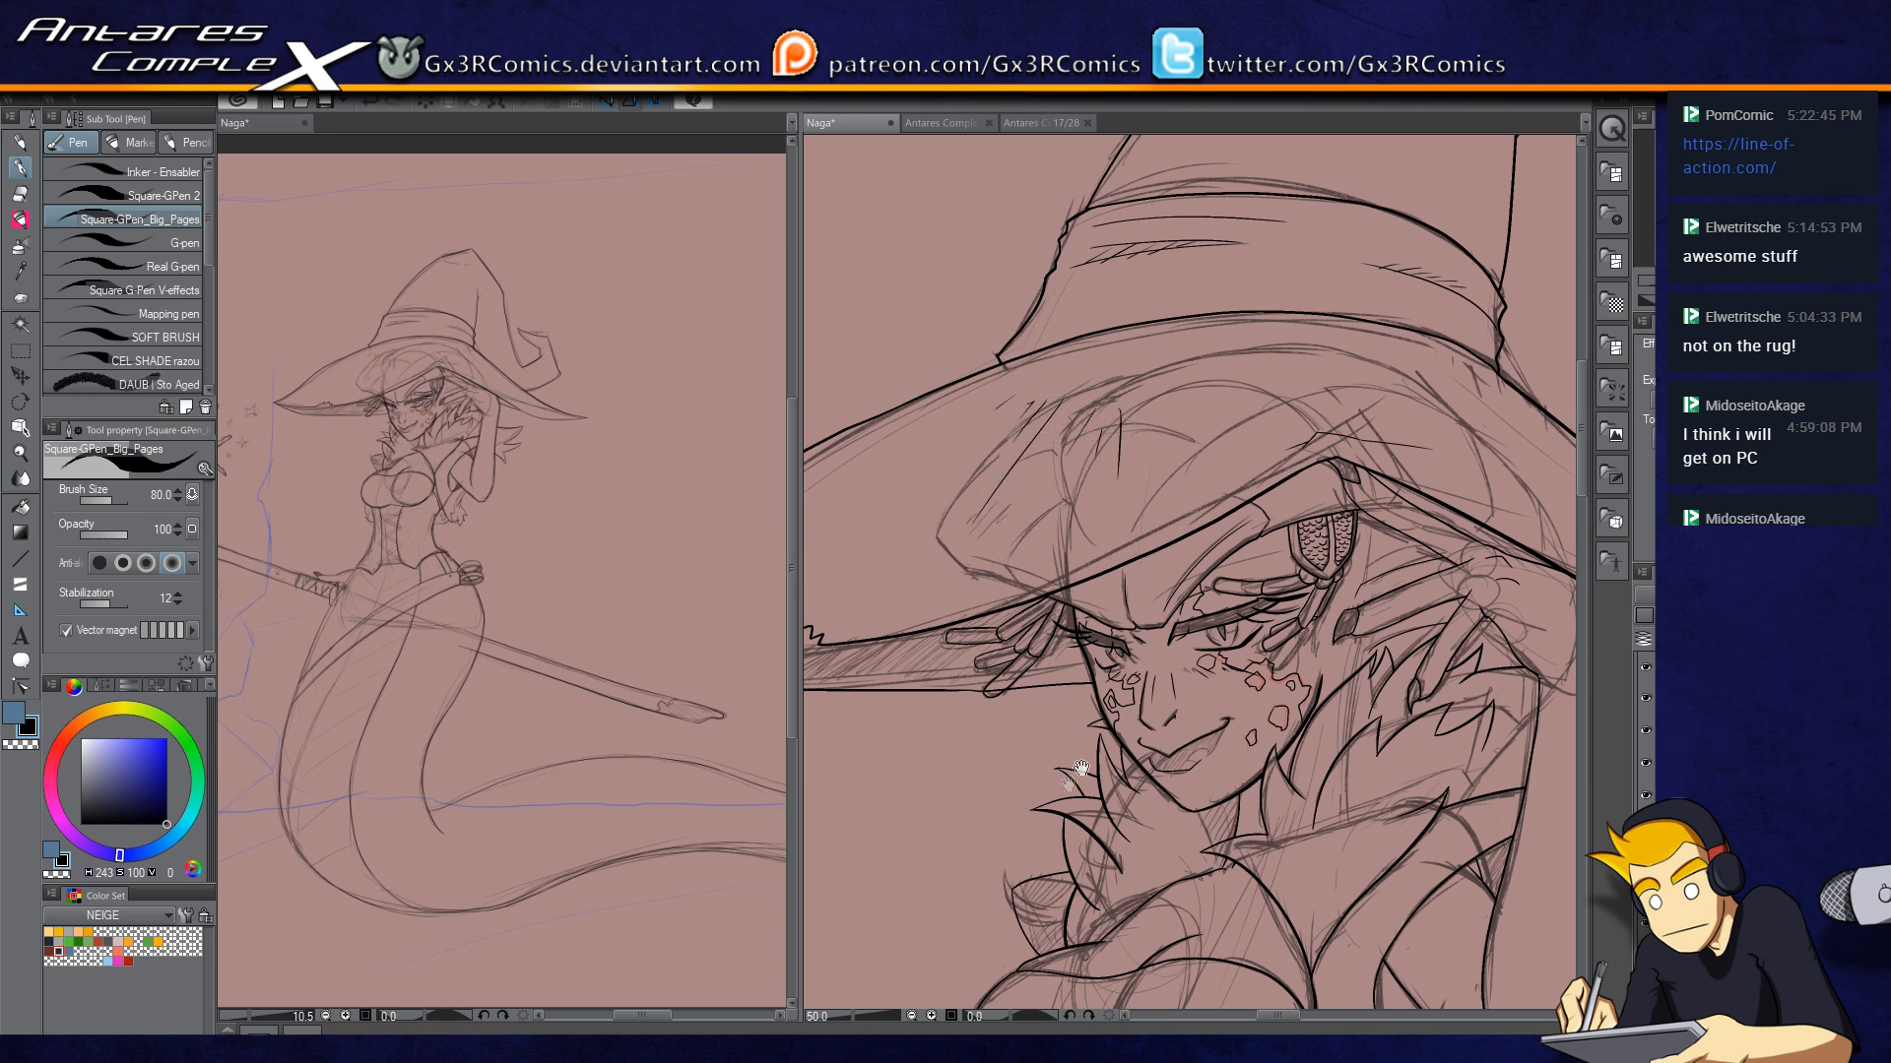
pyautogui.moveTo(1081, 768); pyautogui.dragTo(1070, 482)
pyautogui.scroll(-2, 1081, 829)
pyautogui.scroll(4, 1075, 854)
pyautogui.moveTo(1267, 397); pyautogui.dragTo(1183, 416)
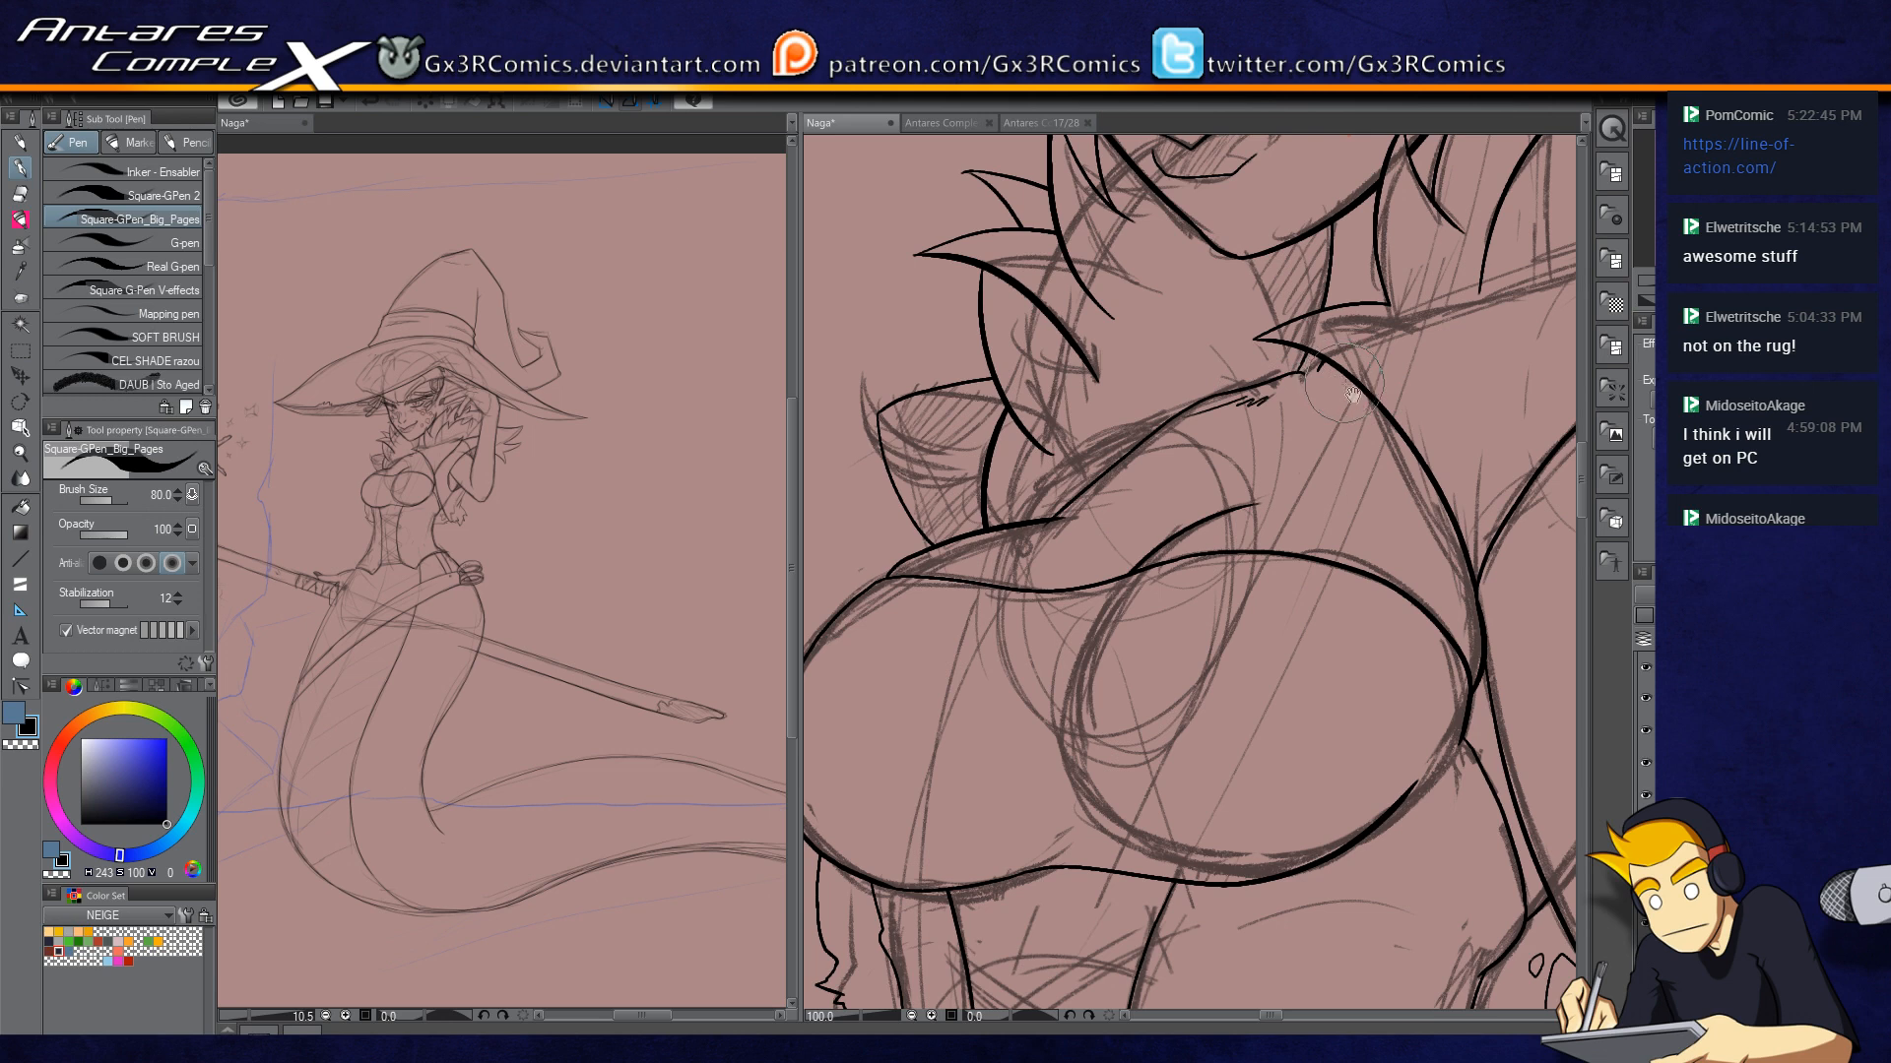
pyautogui.moveTo(1408, 457); pyautogui.dragTo(1120, 528)
pyautogui.moveTo(1353, 599); pyautogui.dragTo(1042, 811)
pyautogui.moveTo(1012, 725); pyautogui.dragTo(1034, 879)
pyautogui.moveTo(950, 814); pyautogui.dragTo(1042, 932)
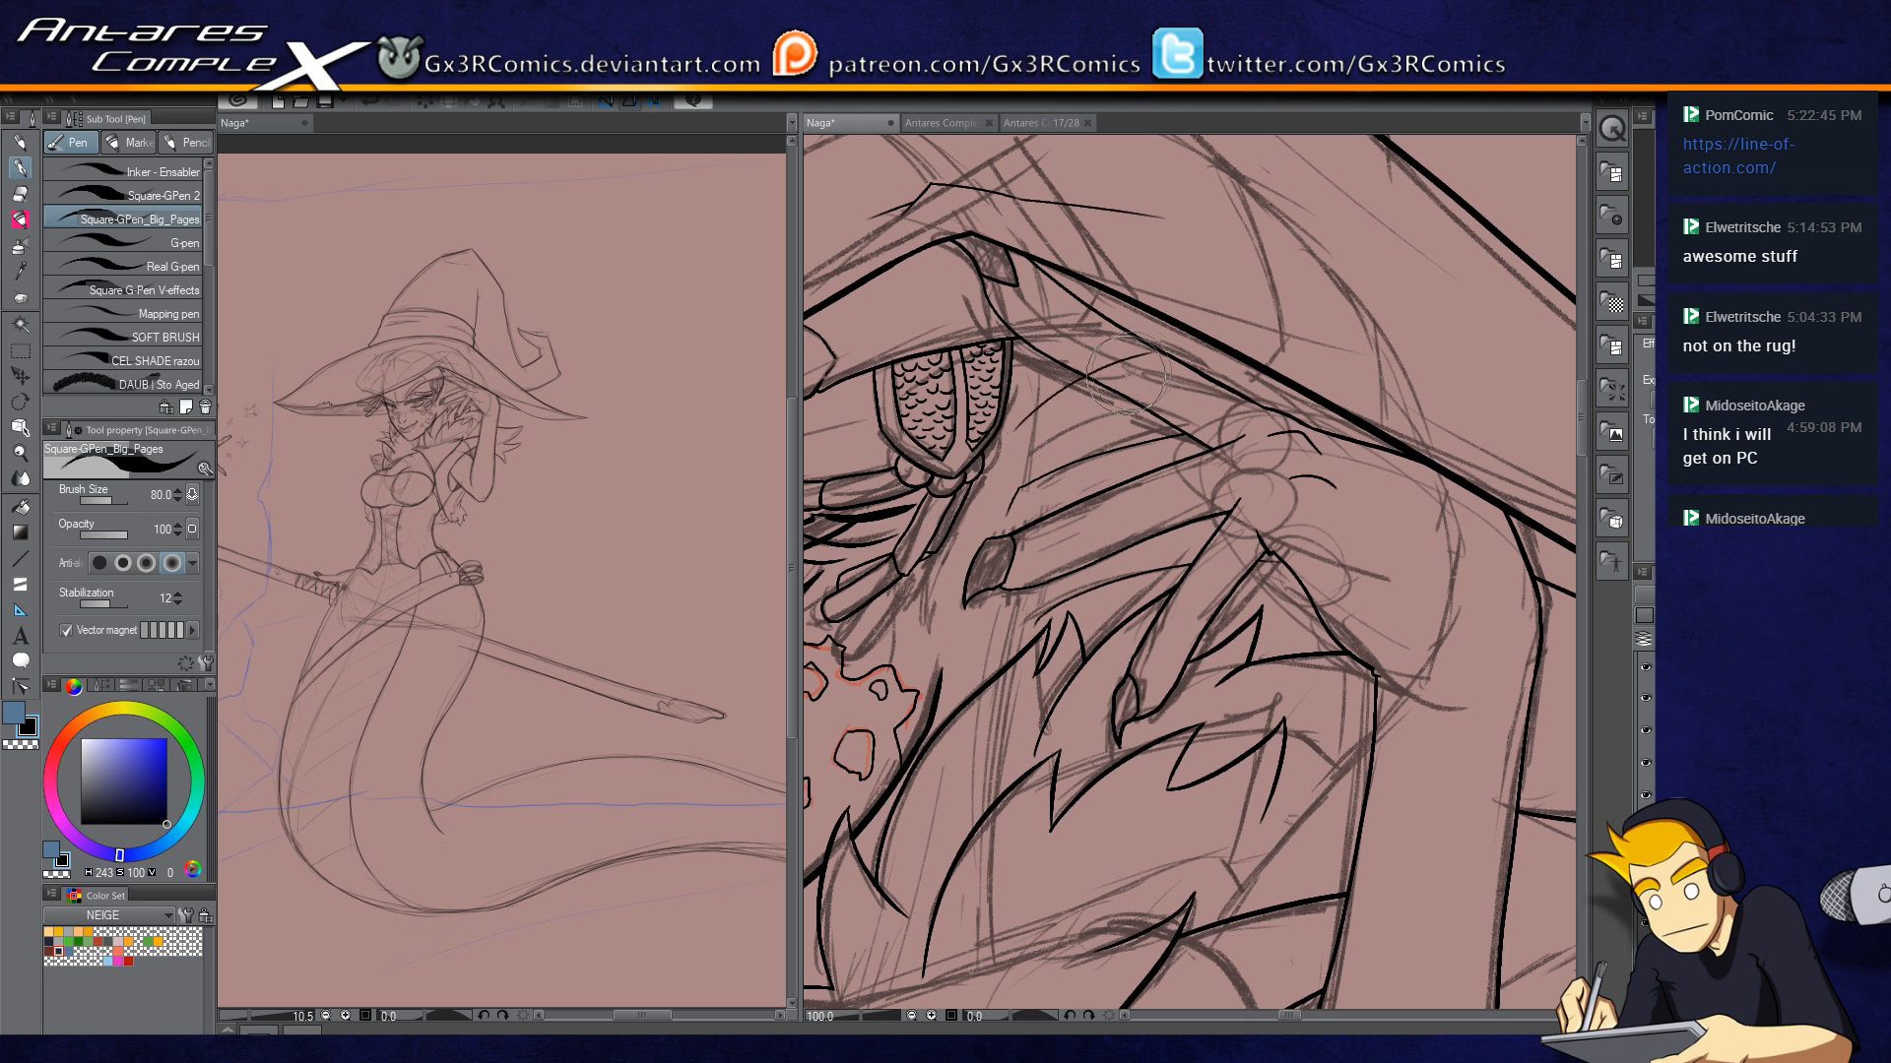
# Step: Lasso the short angled fold line on the brim above the forehead, nudge it upward, and deselect it
pyautogui.press('e')
pyautogui.moveTo(1034, 444)
pyautogui.mouseDown()
pyautogui.moveTo(1048, 530)
pyautogui.moveTo(1167, 708)
pyautogui.mouseUp()
pyautogui.press('m')
pyautogui.moveTo(933, 393); pyautogui.dragTo(1016, 462)
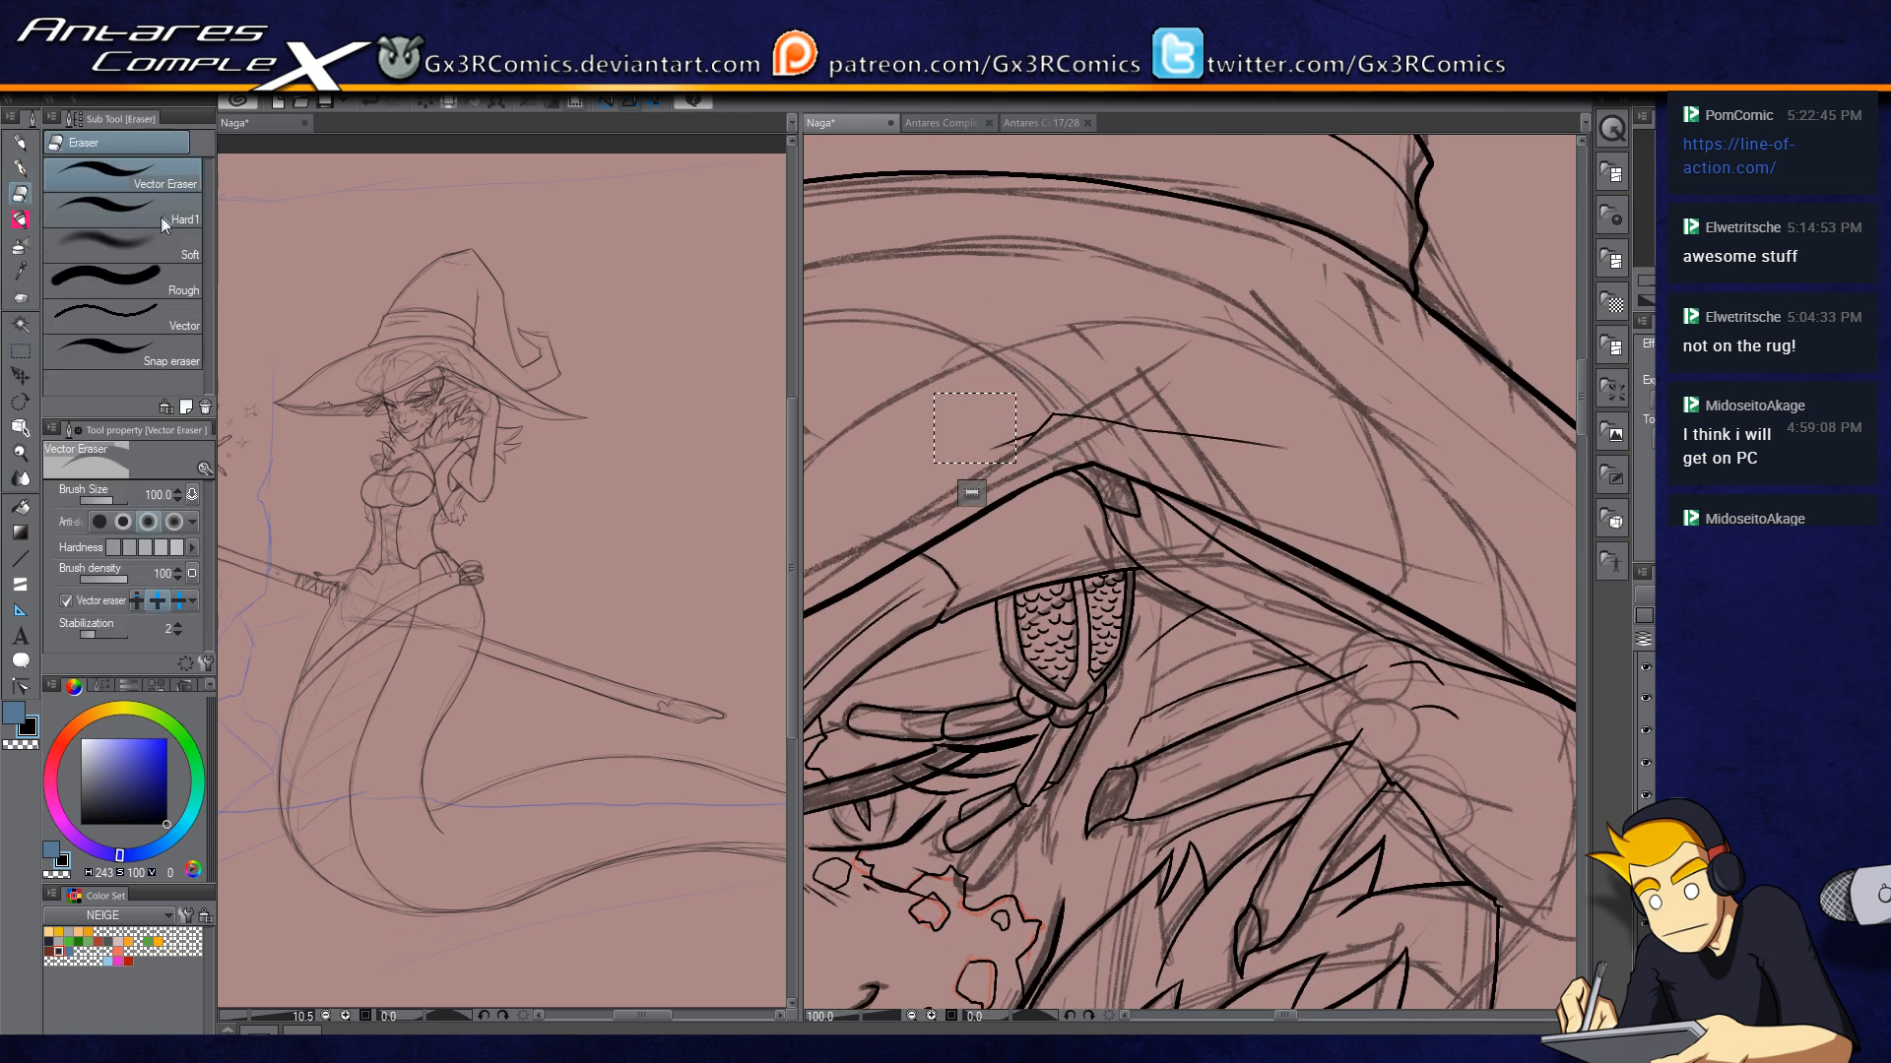
pyautogui.click(155, 221)
pyautogui.moveTo(1052, 327)
pyautogui.mouseDown()
pyautogui.moveTo(1221, 482)
pyautogui.moveTo(920, 443)
pyautogui.mouseUp()
pyautogui.press('k')
pyautogui.press('Up')
pyautogui.press('Up')
pyautogui.press('Up')
pyautogui.press('Up')
pyautogui.press('Up')
pyautogui.press('Up')
pyautogui.press('Up')
pyautogui.press('Up')
pyautogui.press('Up')
pyautogui.press('Up')
pyautogui.press('Up')
pyautogui.press('Up')
pyautogui.press('Up')
pyautogui.press('Up')
pyautogui.press('Up')
pyautogui.press('Up')
pyautogui.press('Up')
pyautogui.press('Up')
pyautogui.press('Up')
pyautogui.press('Up')
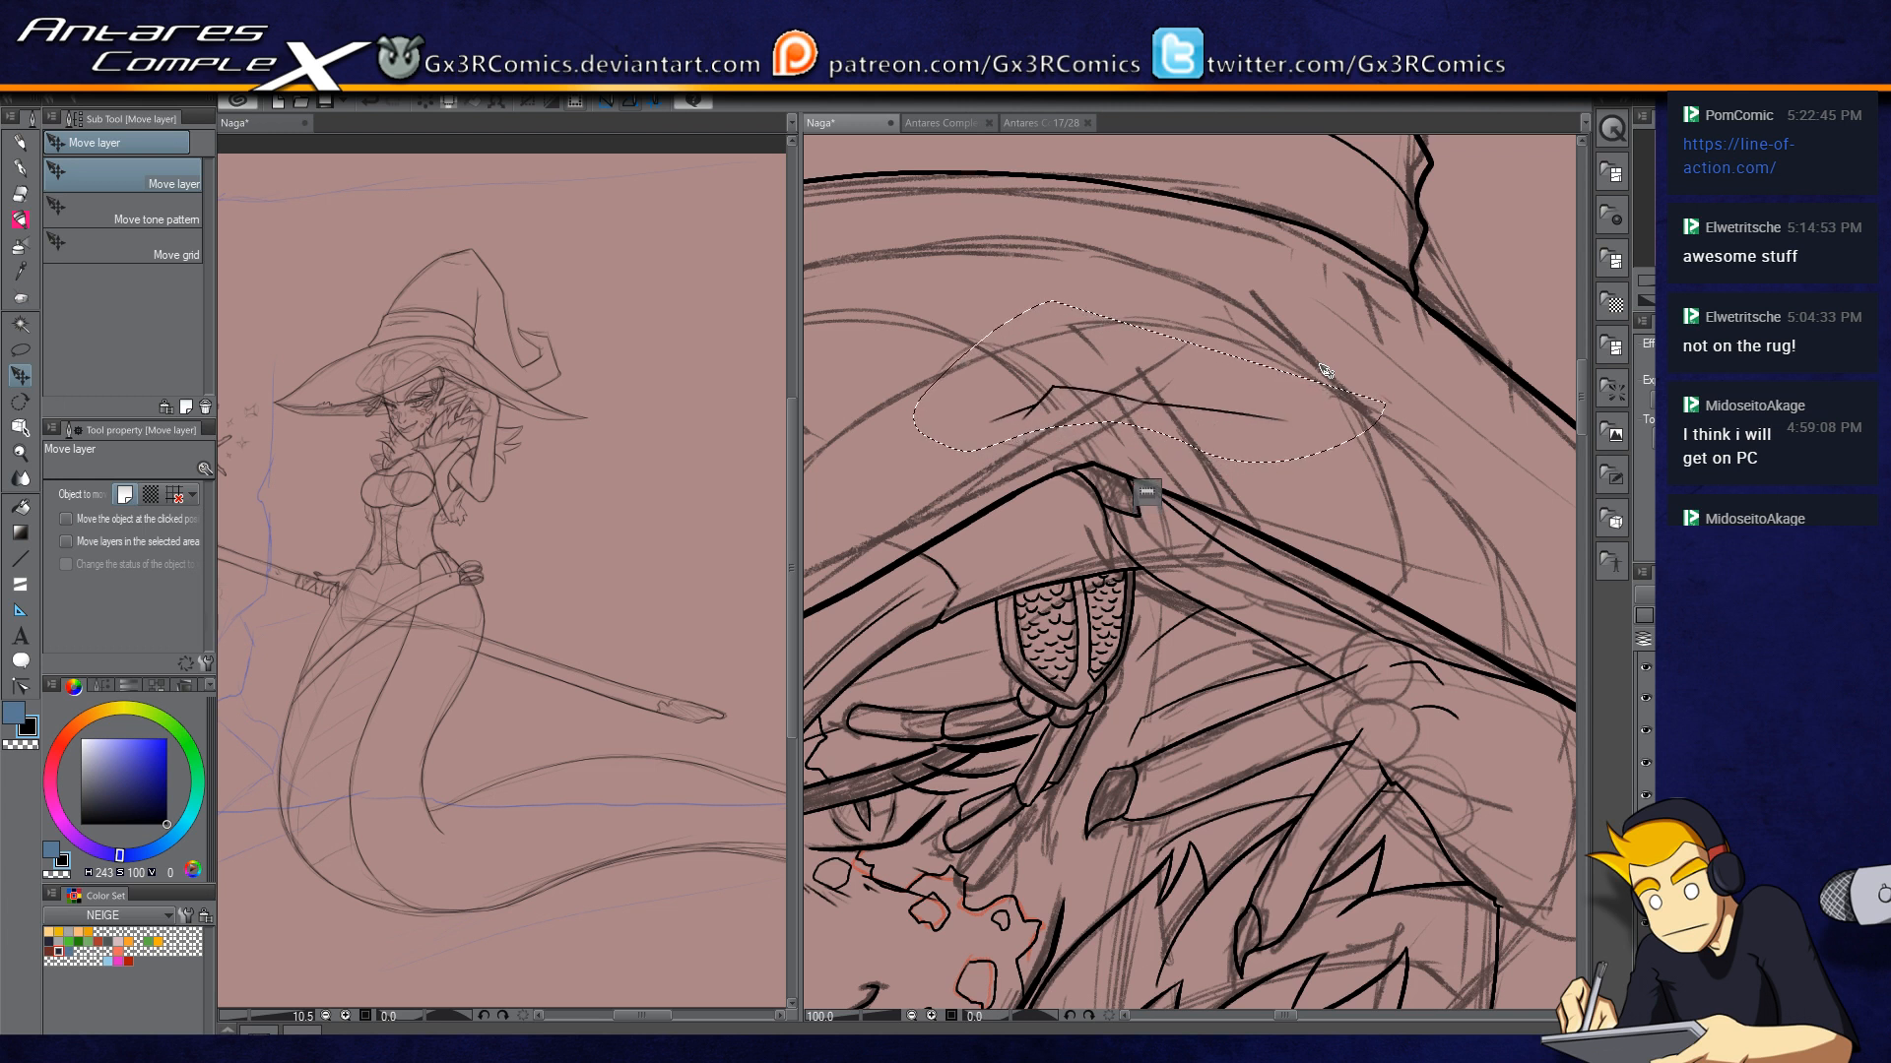
pyautogui.hotkey('ctrl', 'd')
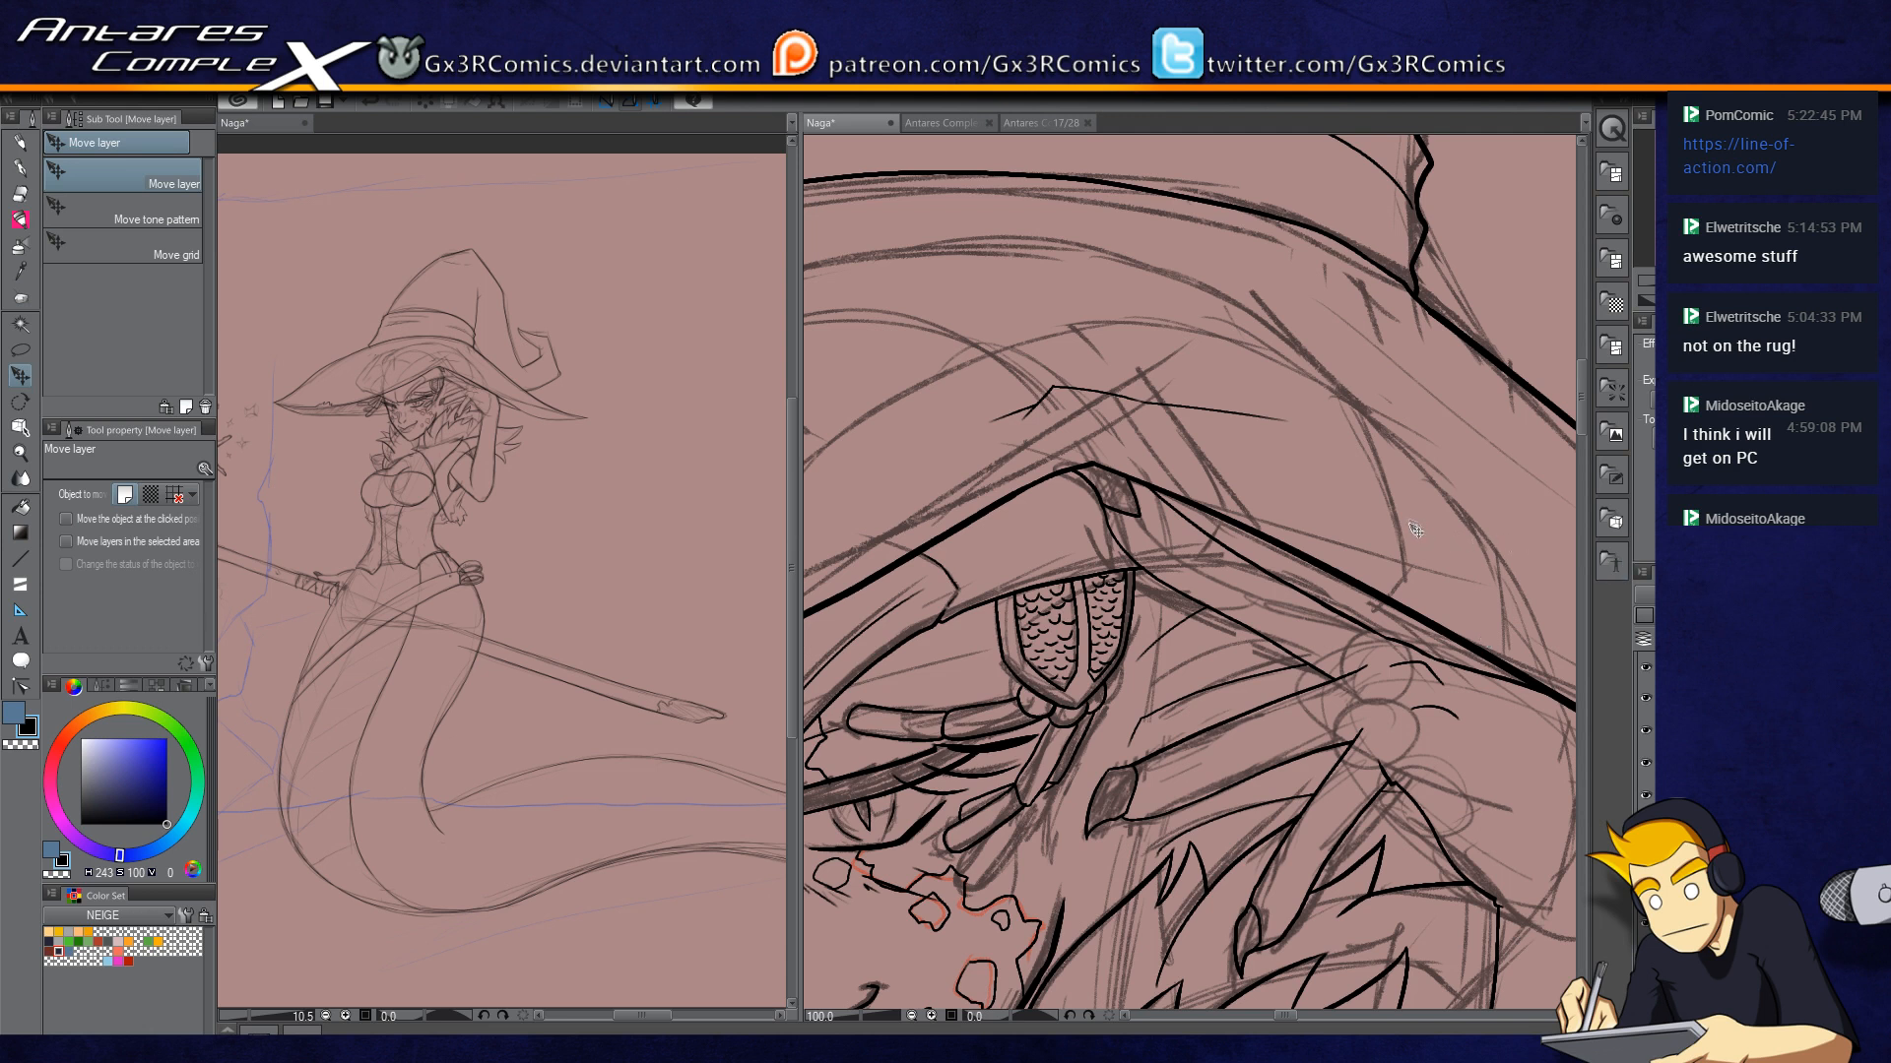
# Step: Ink short fold lines on the sleeve hanging beside the bust, below the raised arm
pyautogui.scroll(-3, 1418, 526)
pyautogui.moveTo(1310, 801); pyautogui.dragTo(1271, 611)
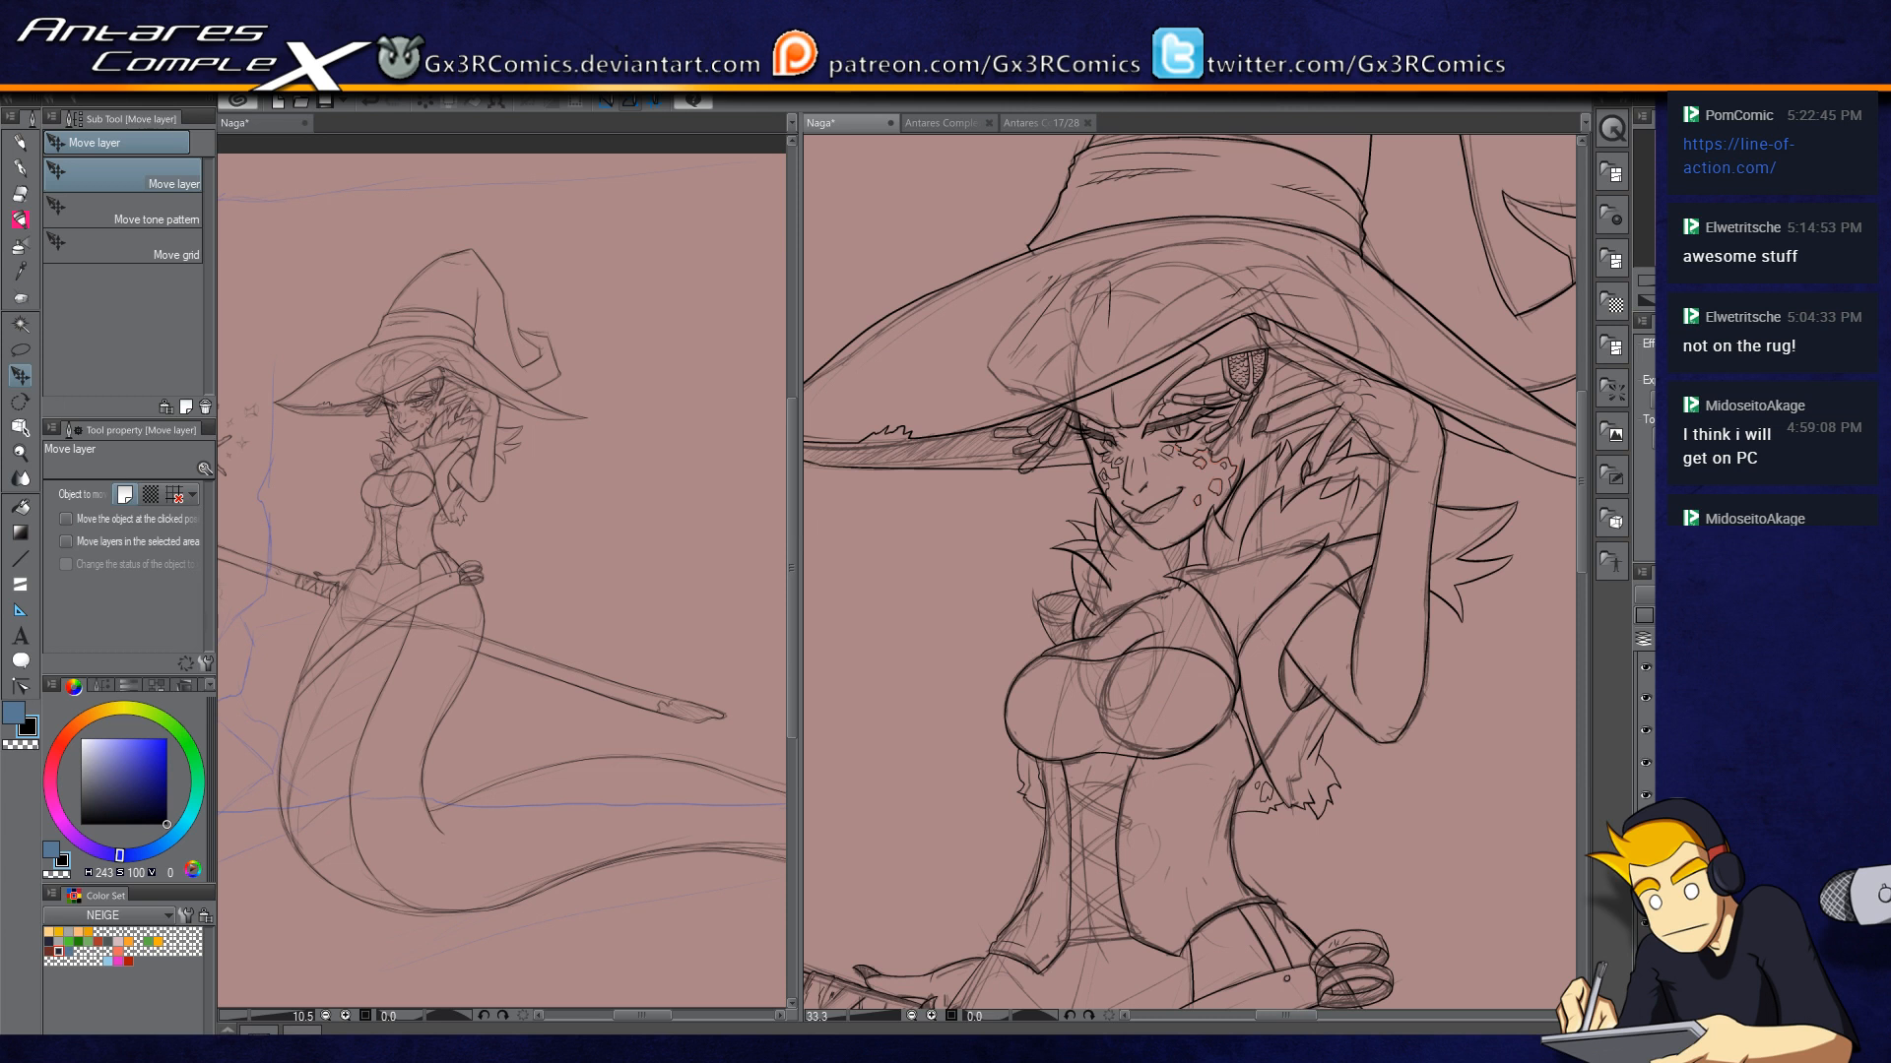
pyautogui.scroll(1, 1288, 669)
pyautogui.moveTo(1288, 815); pyautogui.dragTo(1175, 727)
pyautogui.press('p')
pyautogui.moveTo(1187, 525)
pyautogui.mouseDown()
pyautogui.moveTo(1258, 584)
pyautogui.moveTo(1239, 591)
pyautogui.mouseUp()
pyautogui.hotkey('ctrl', 'z')
pyautogui.moveTo(1124, 598)
pyautogui.mouseDown()
pyautogui.moveTo(1176, 726)
pyautogui.moveTo(1132, 637)
pyautogui.moveTo(1157, 692)
pyautogui.mouseUp()
pyautogui.hotkey('ctrl', 'z')
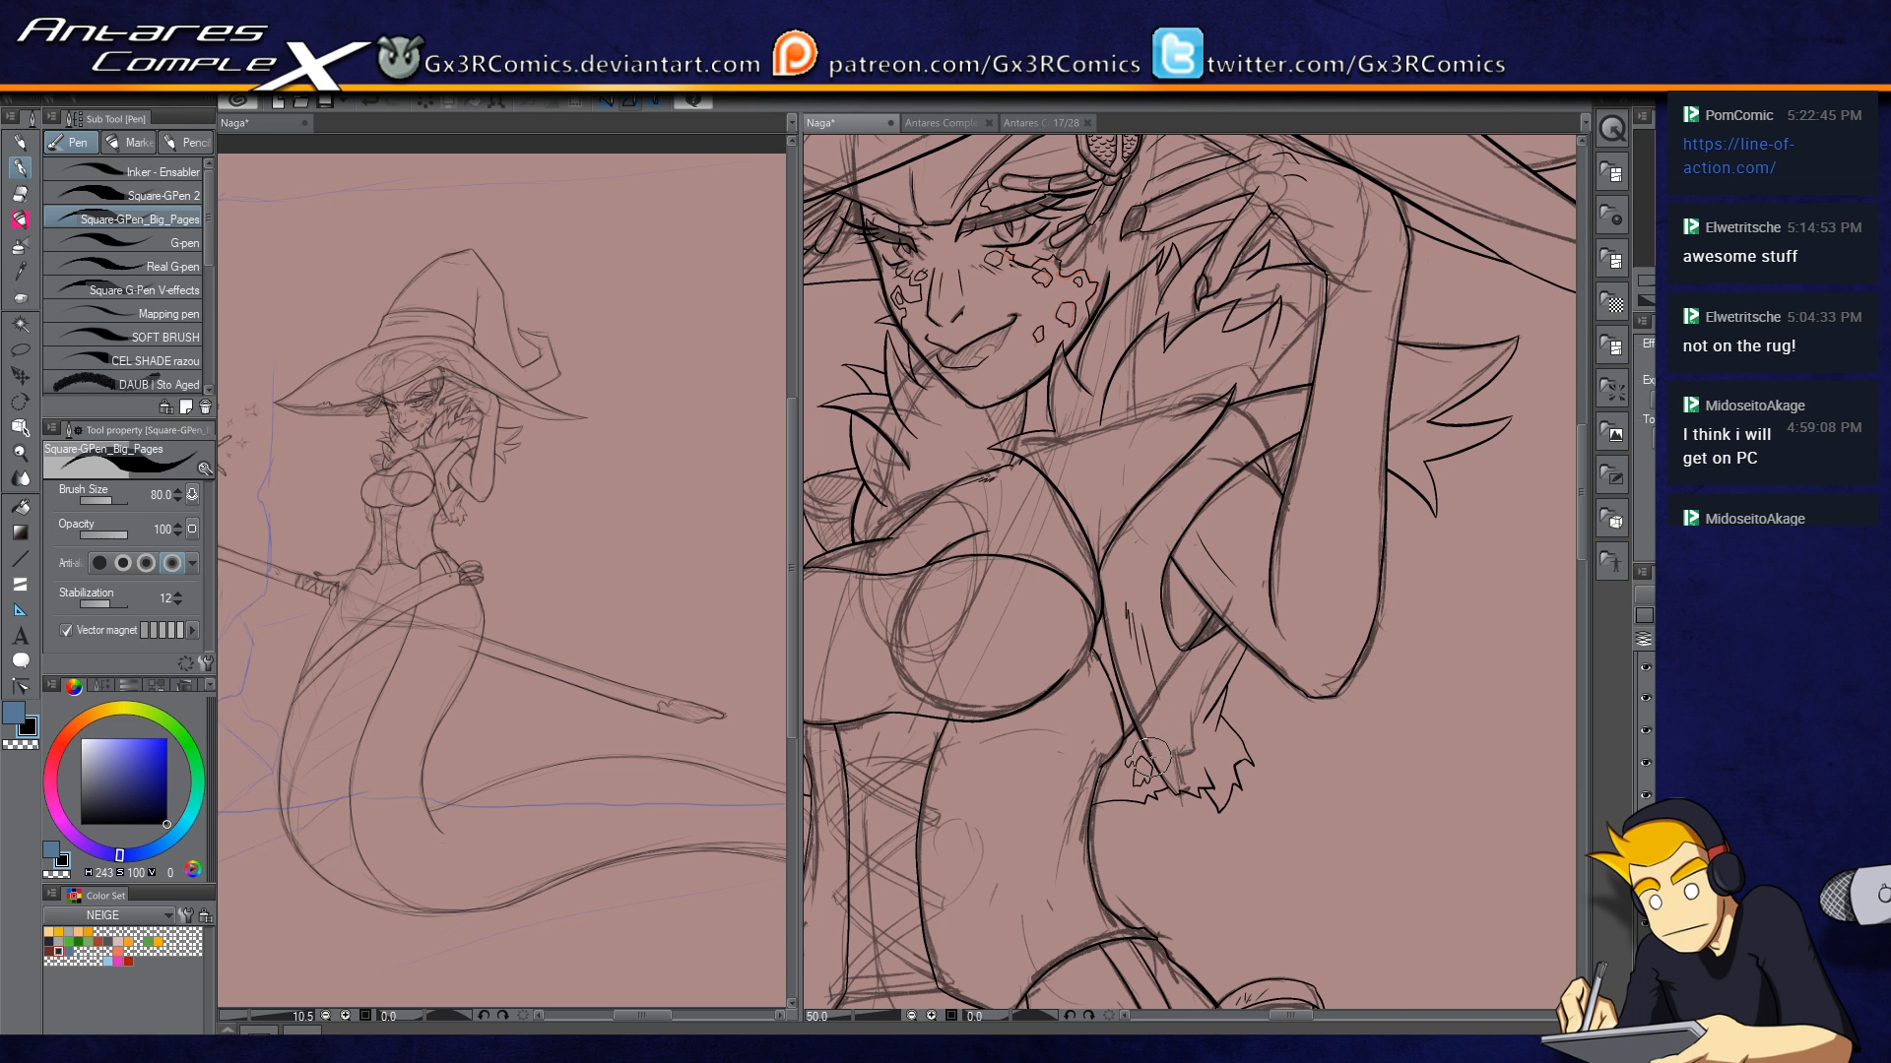
# Step: Switch to another layer and choose a dark navy drawing colour (H 243, S 33, V 22) for the corset lacing
pyautogui.moveTo(928, 793); pyautogui.dragTo(1018, 583)
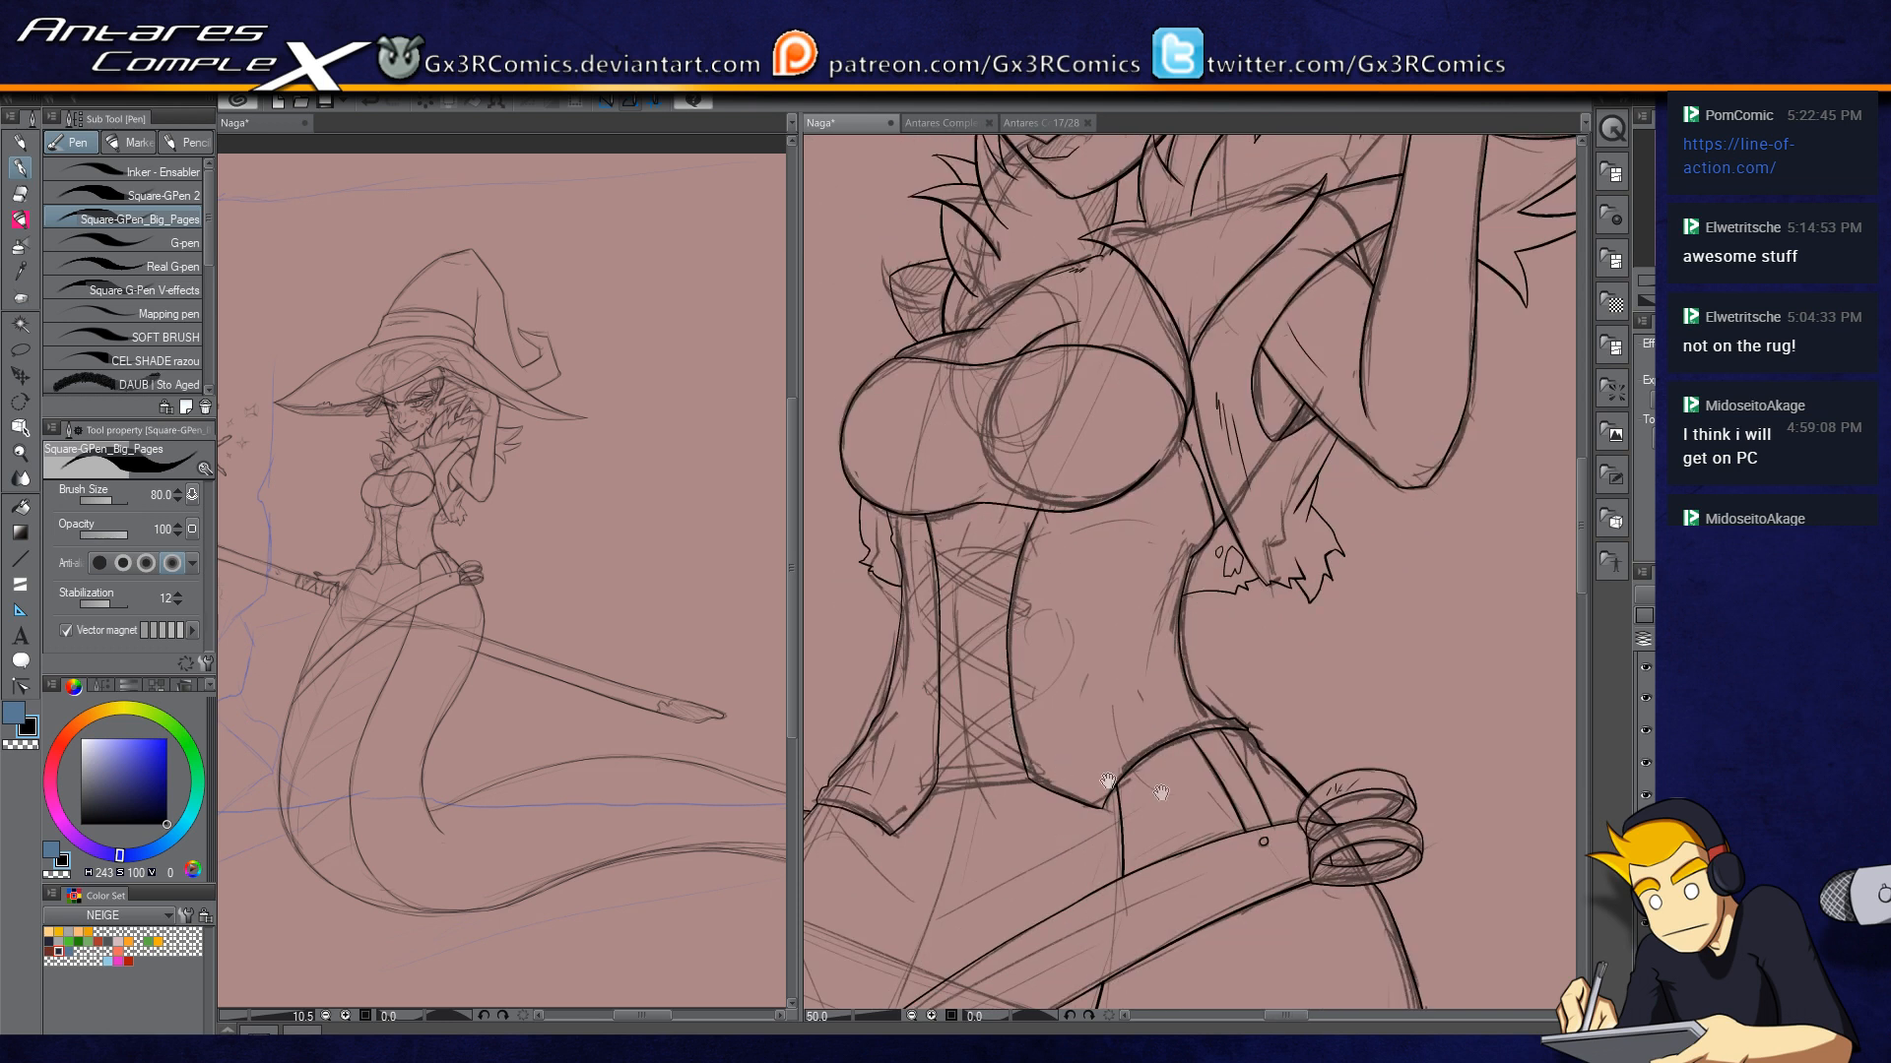
pyautogui.click(1713, 731)
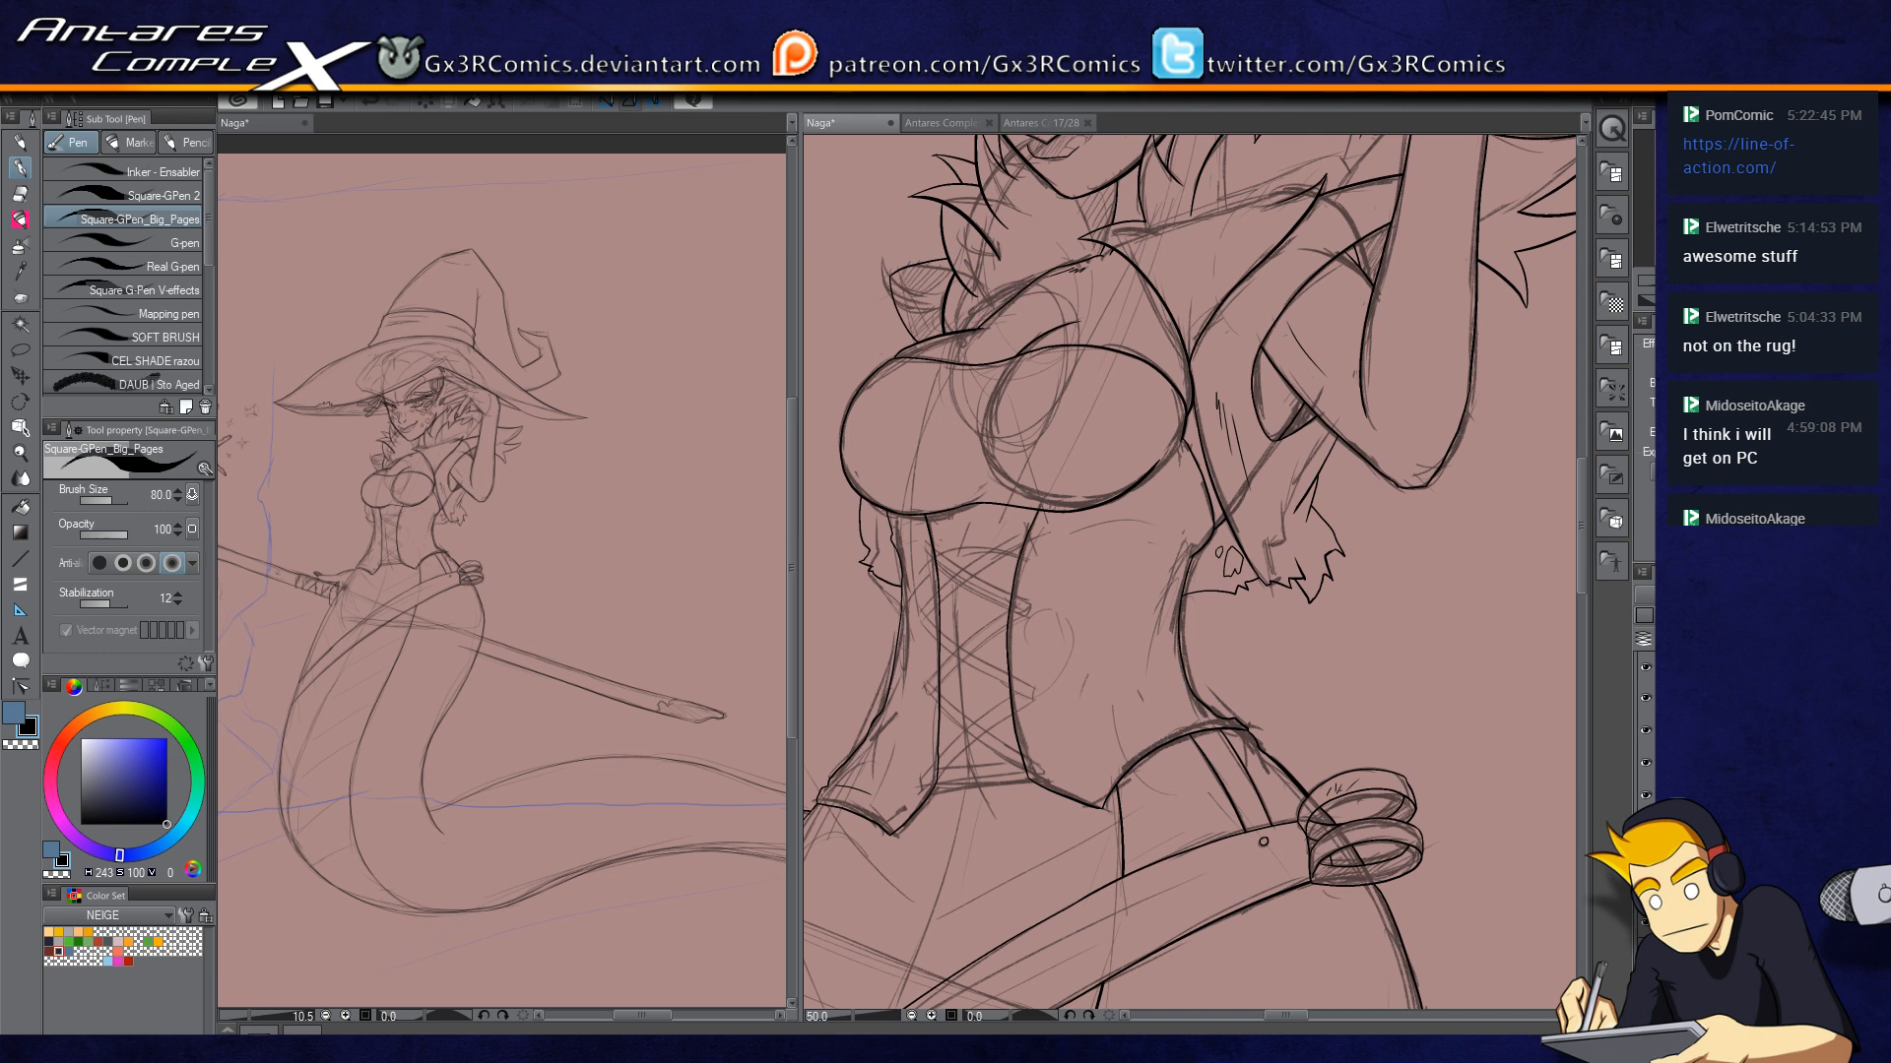
pyautogui.scroll(2, 1069, 392)
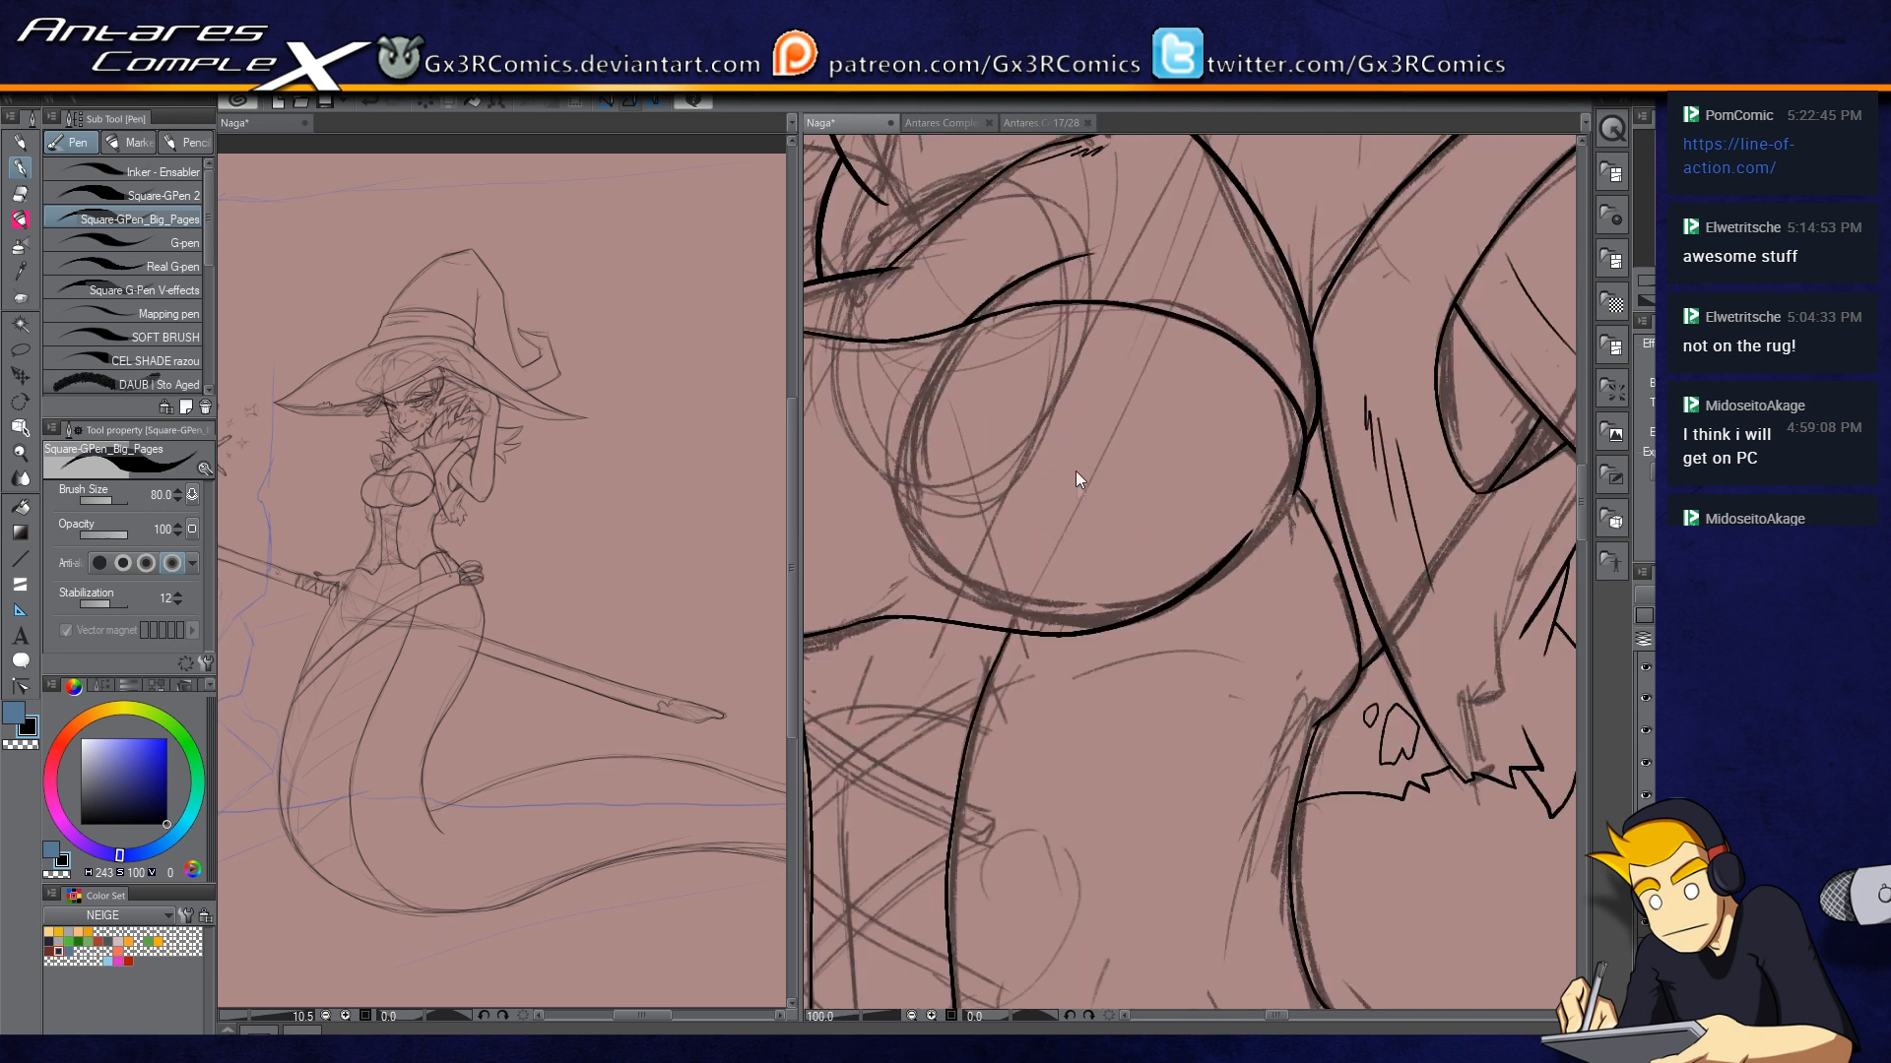
pyautogui.moveTo(955, 693); pyautogui.dragTo(1144, 343)
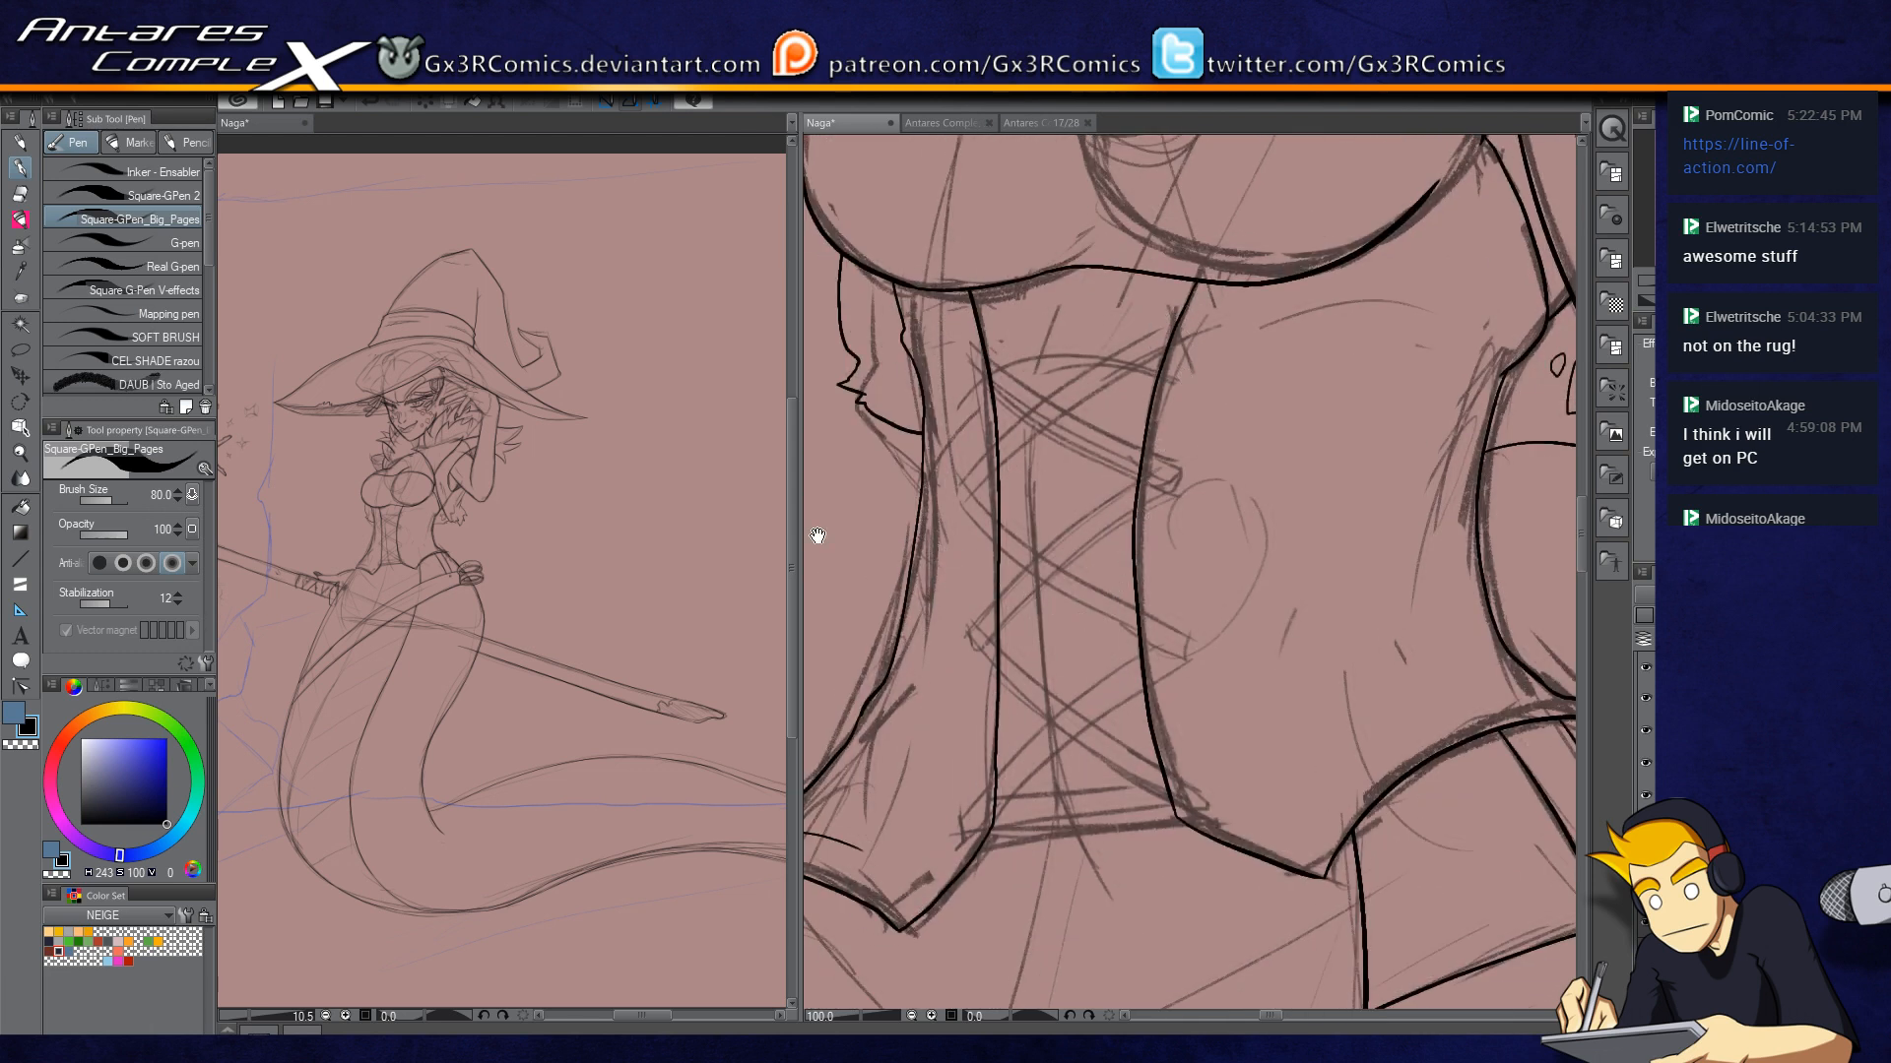
pyautogui.click(108, 806)
pyautogui.scroll(-3, 946, 582)
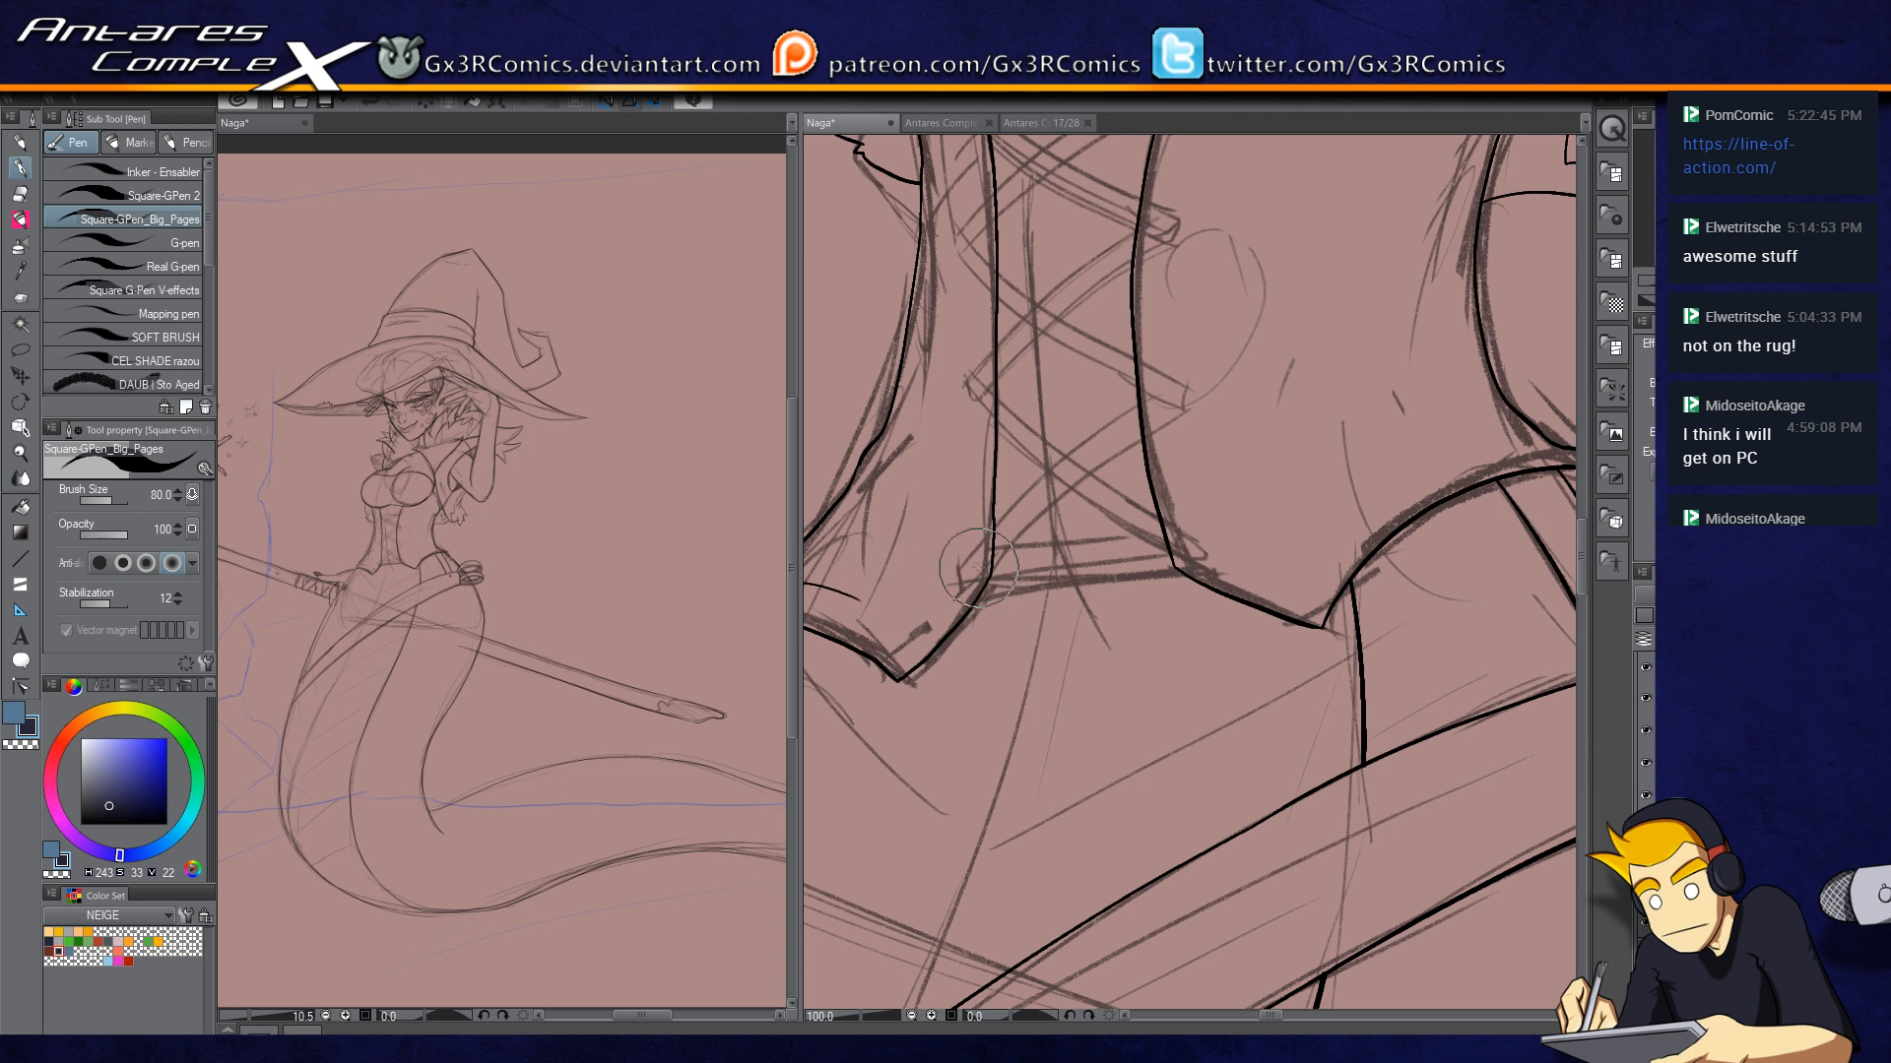
# Step: Switch to the G-pen and test lace strokes across the corset's lower opening, undoing each one
pyautogui.press(']')
pyautogui.press(']')
pyautogui.moveTo(940, 578); pyautogui.dragTo(1224, 538)
pyautogui.hotkey('ctrl', 'z')
pyautogui.click(128, 242)
pyautogui.moveTo(929, 579); pyautogui.dragTo(1238, 548)
pyautogui.hotkey('ctrl', 'z')
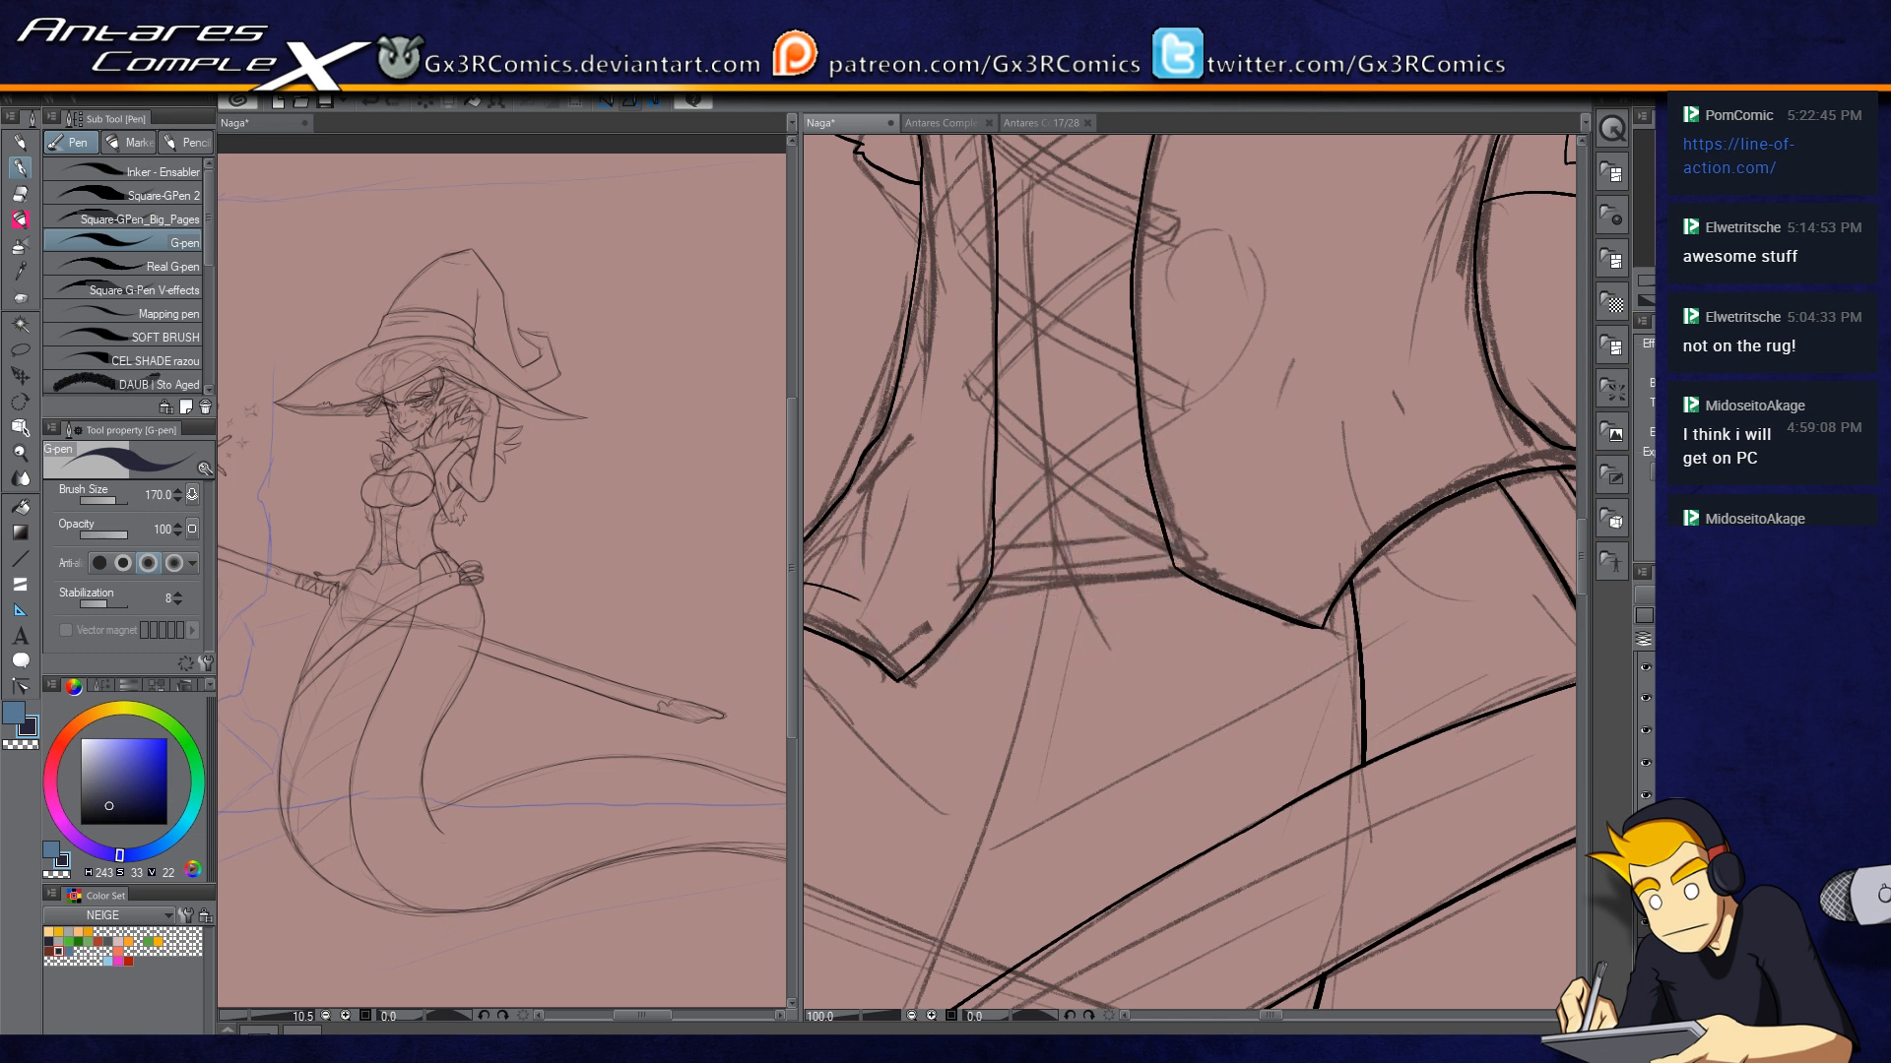
pyautogui.moveTo(940, 584); pyautogui.dragTo(1218, 544)
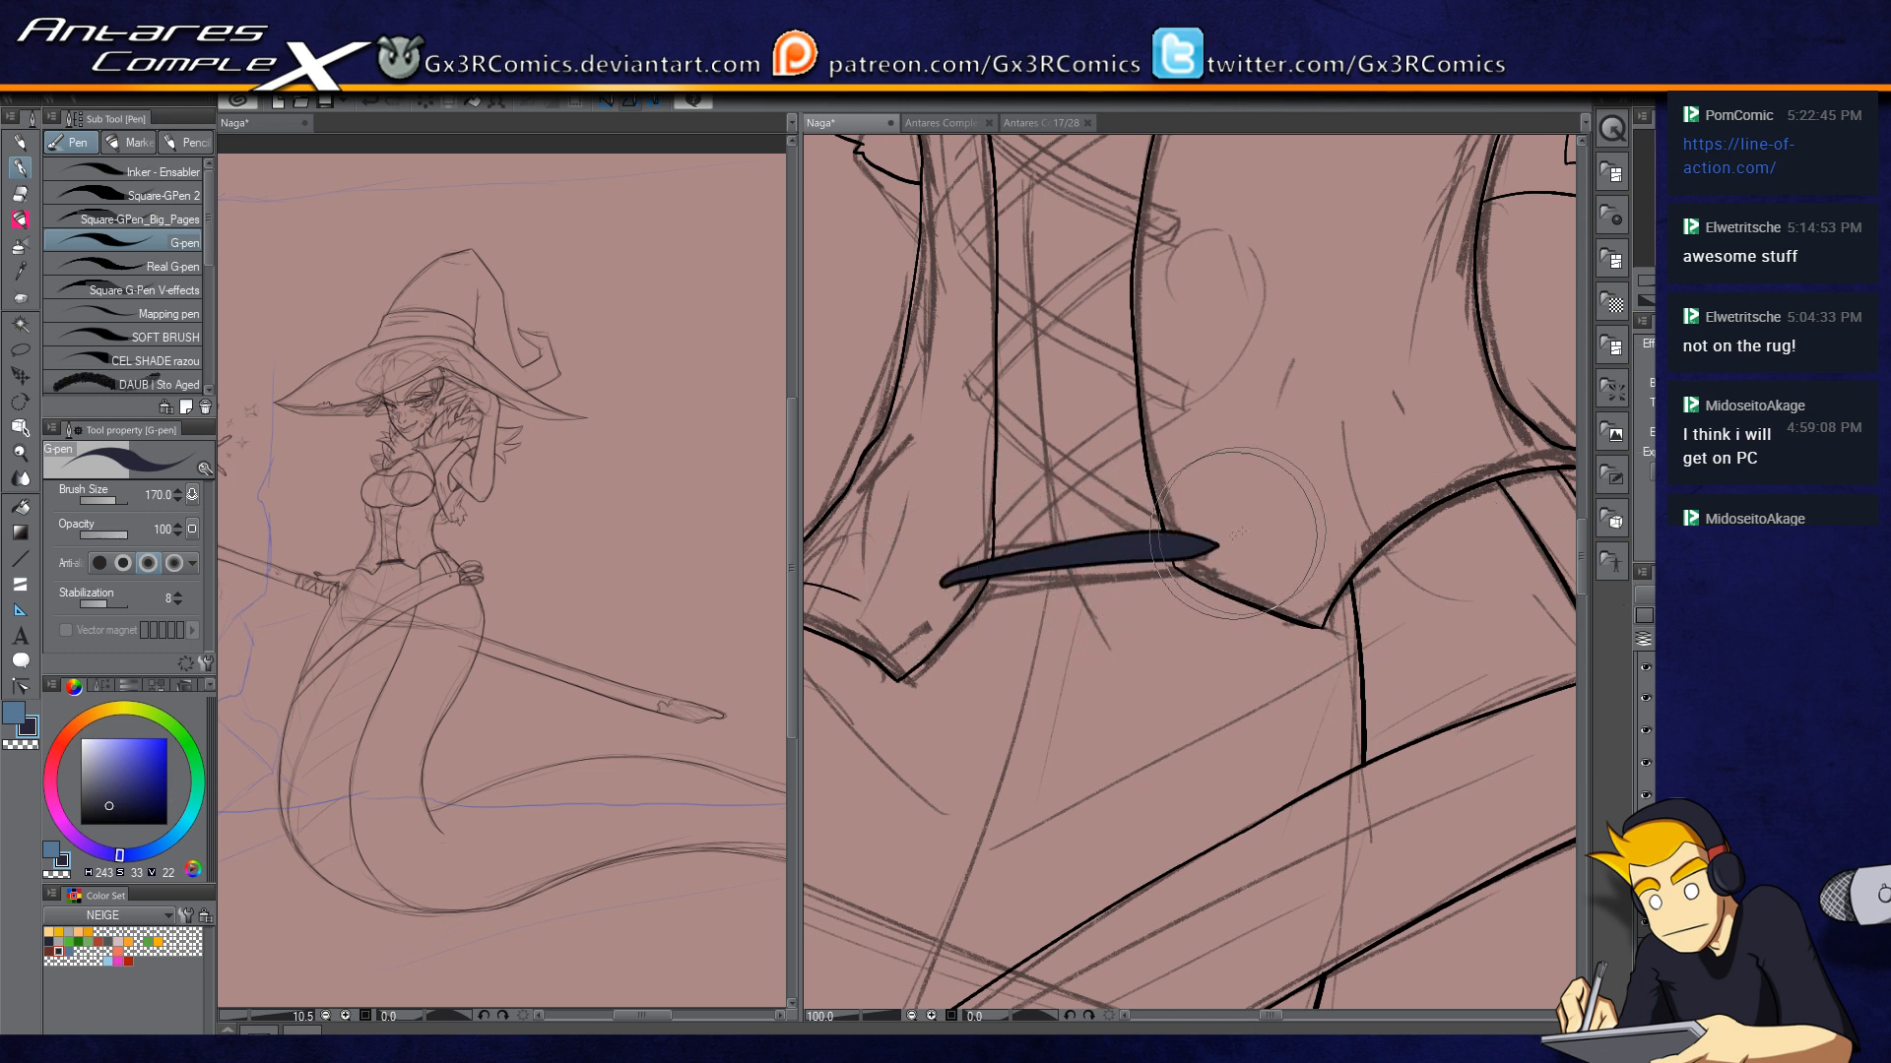
pyautogui.hotkey('ctrl', 'z')
# Step: Paint the horizontal lace across the bottom of the corset opening and square off both of its ends
pyautogui.scroll(2, 1031, 584)
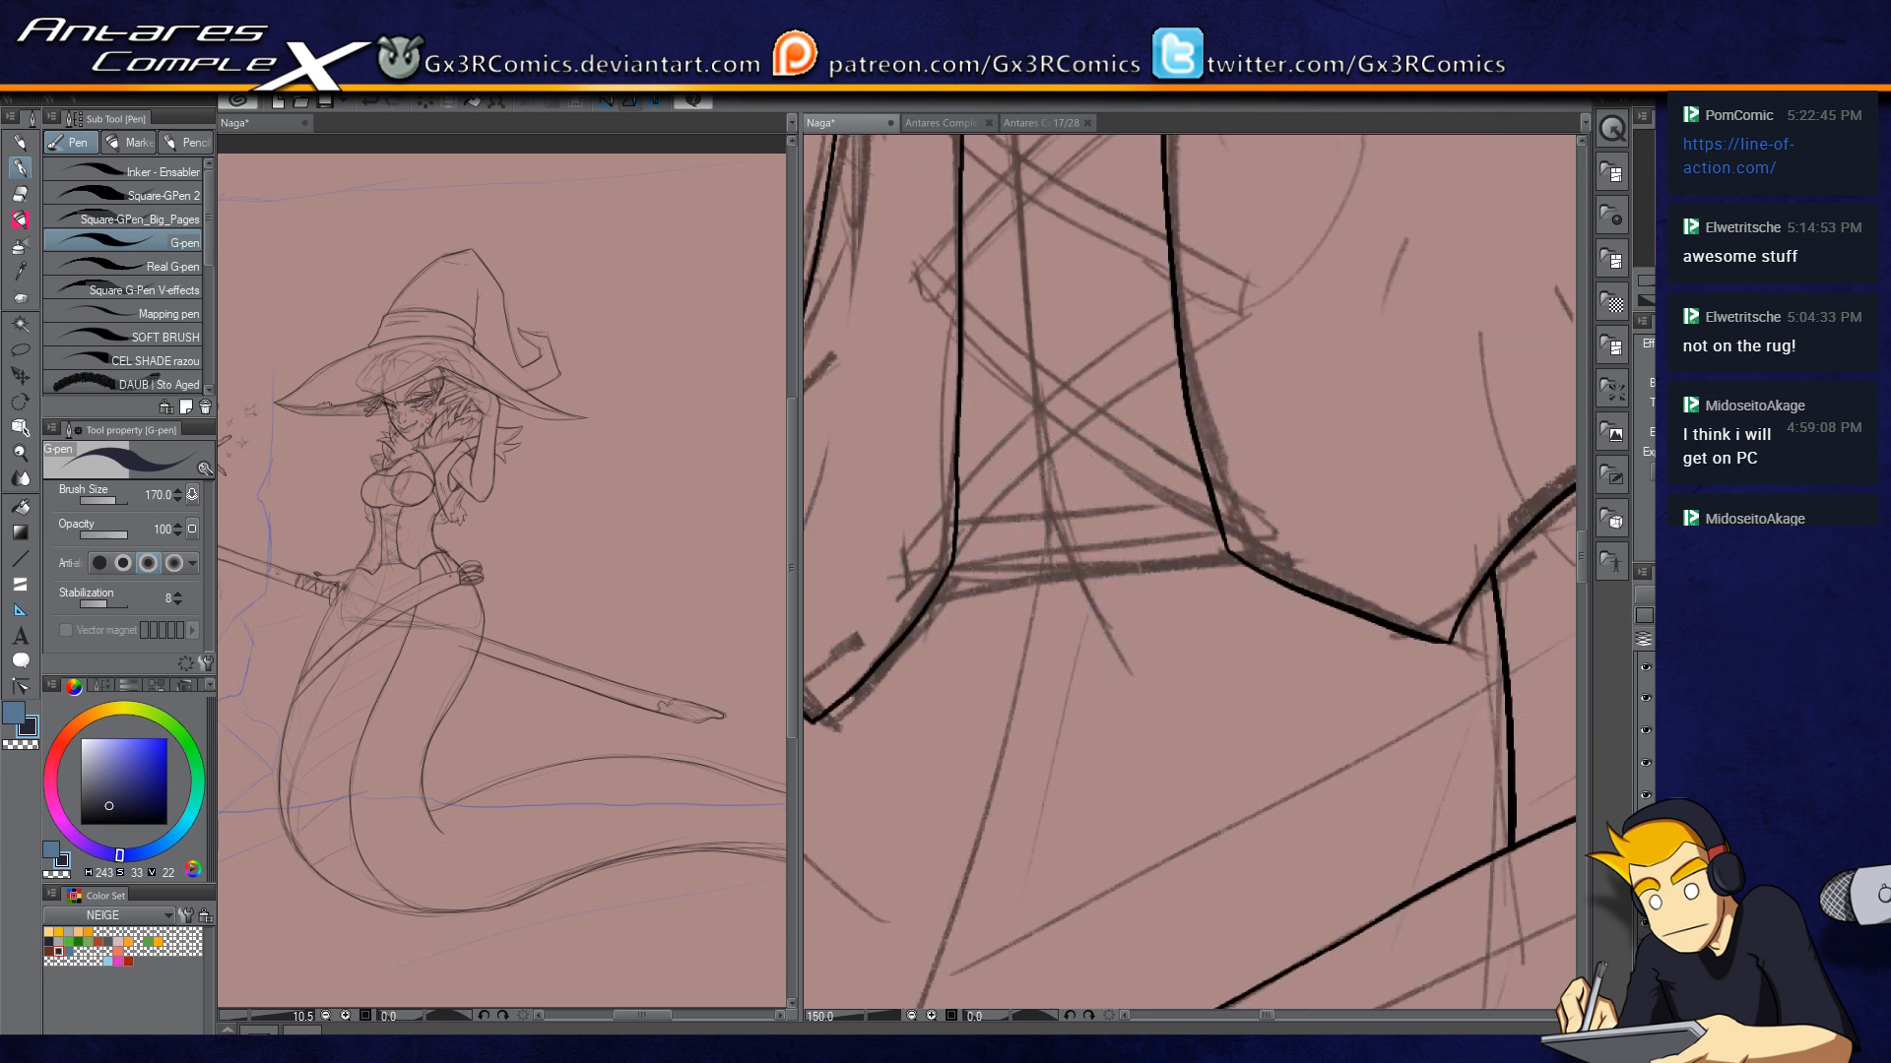
pyautogui.moveTo(892, 571)
pyautogui.mouseDown()
pyautogui.moveTo(1018, 540)
pyautogui.moveTo(1295, 535)
pyautogui.mouseUp()
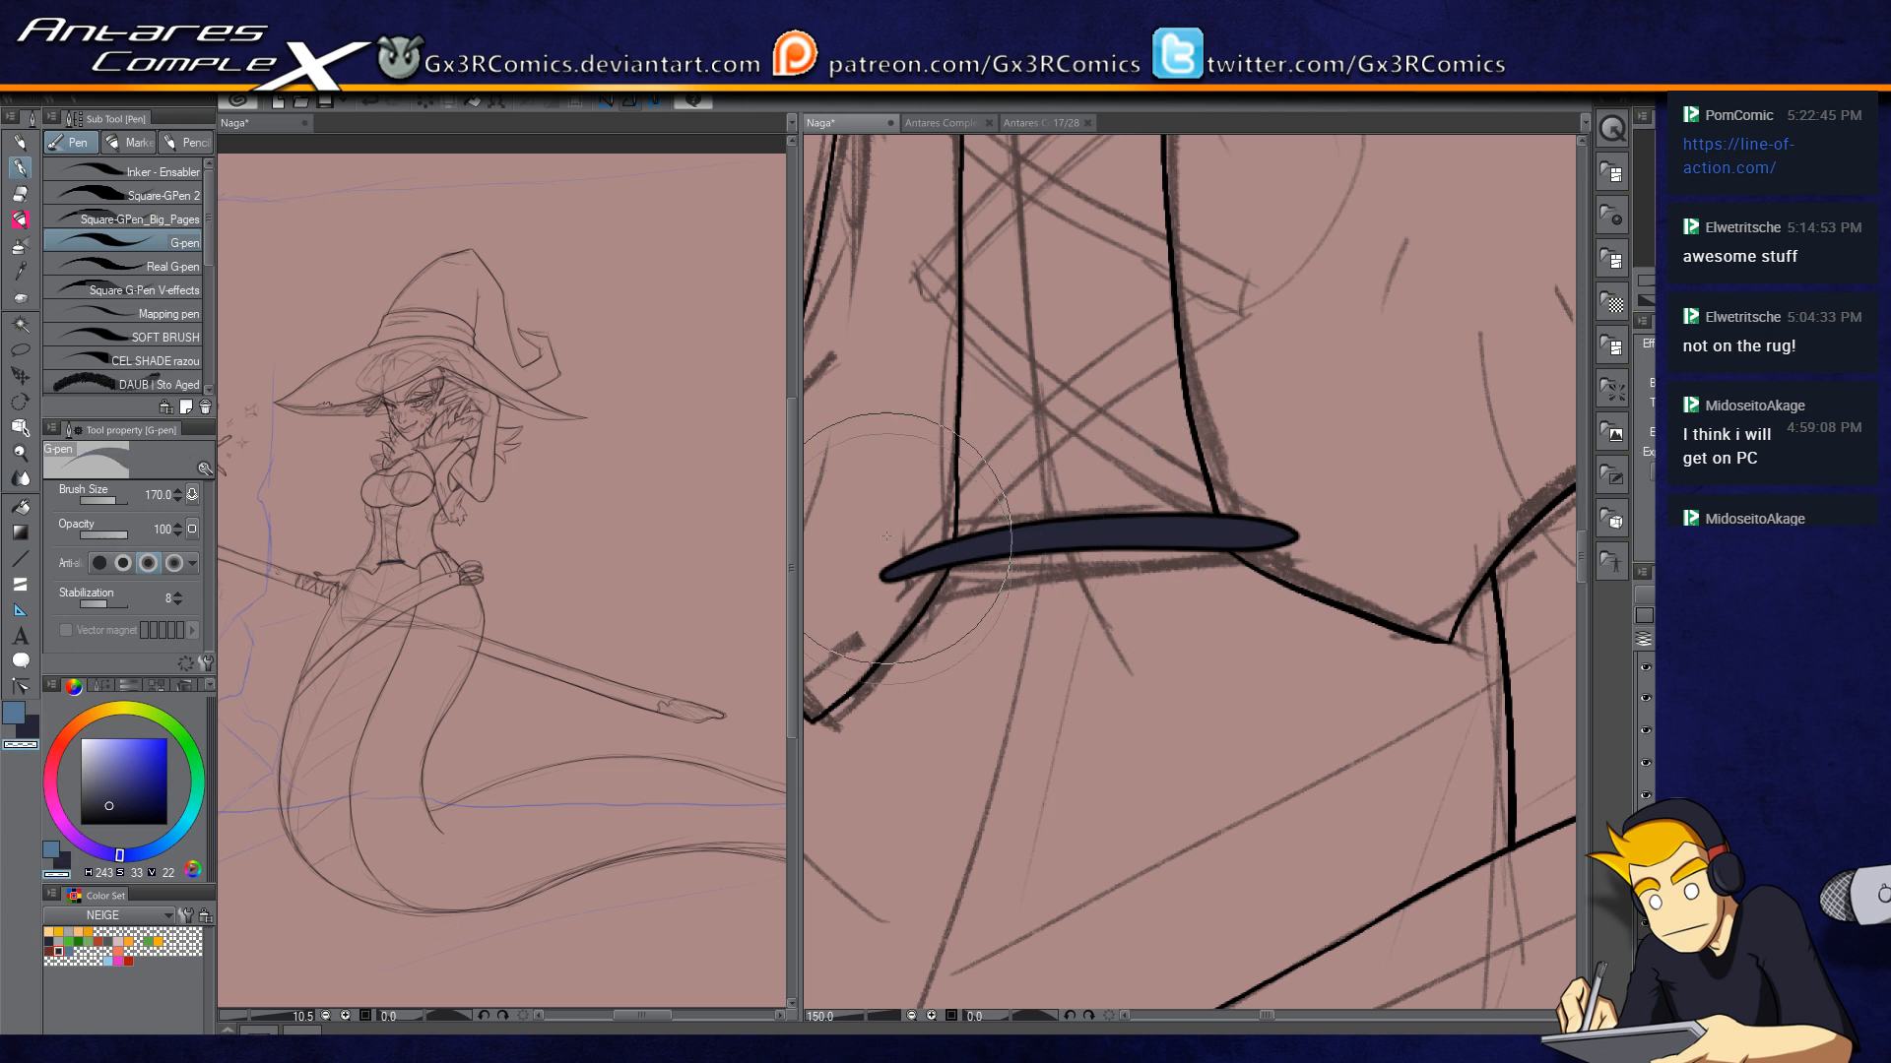
pyautogui.moveTo(894, 522); pyautogui.dragTo(904, 615)
pyautogui.moveTo(1288, 480)
pyautogui.mouseDown()
pyautogui.moveTo(1283, 611)
pyautogui.moveTo(1268, 596)
pyautogui.mouseUp()
pyautogui.moveTo(1031, 585); pyautogui.dragTo(1063, 709)
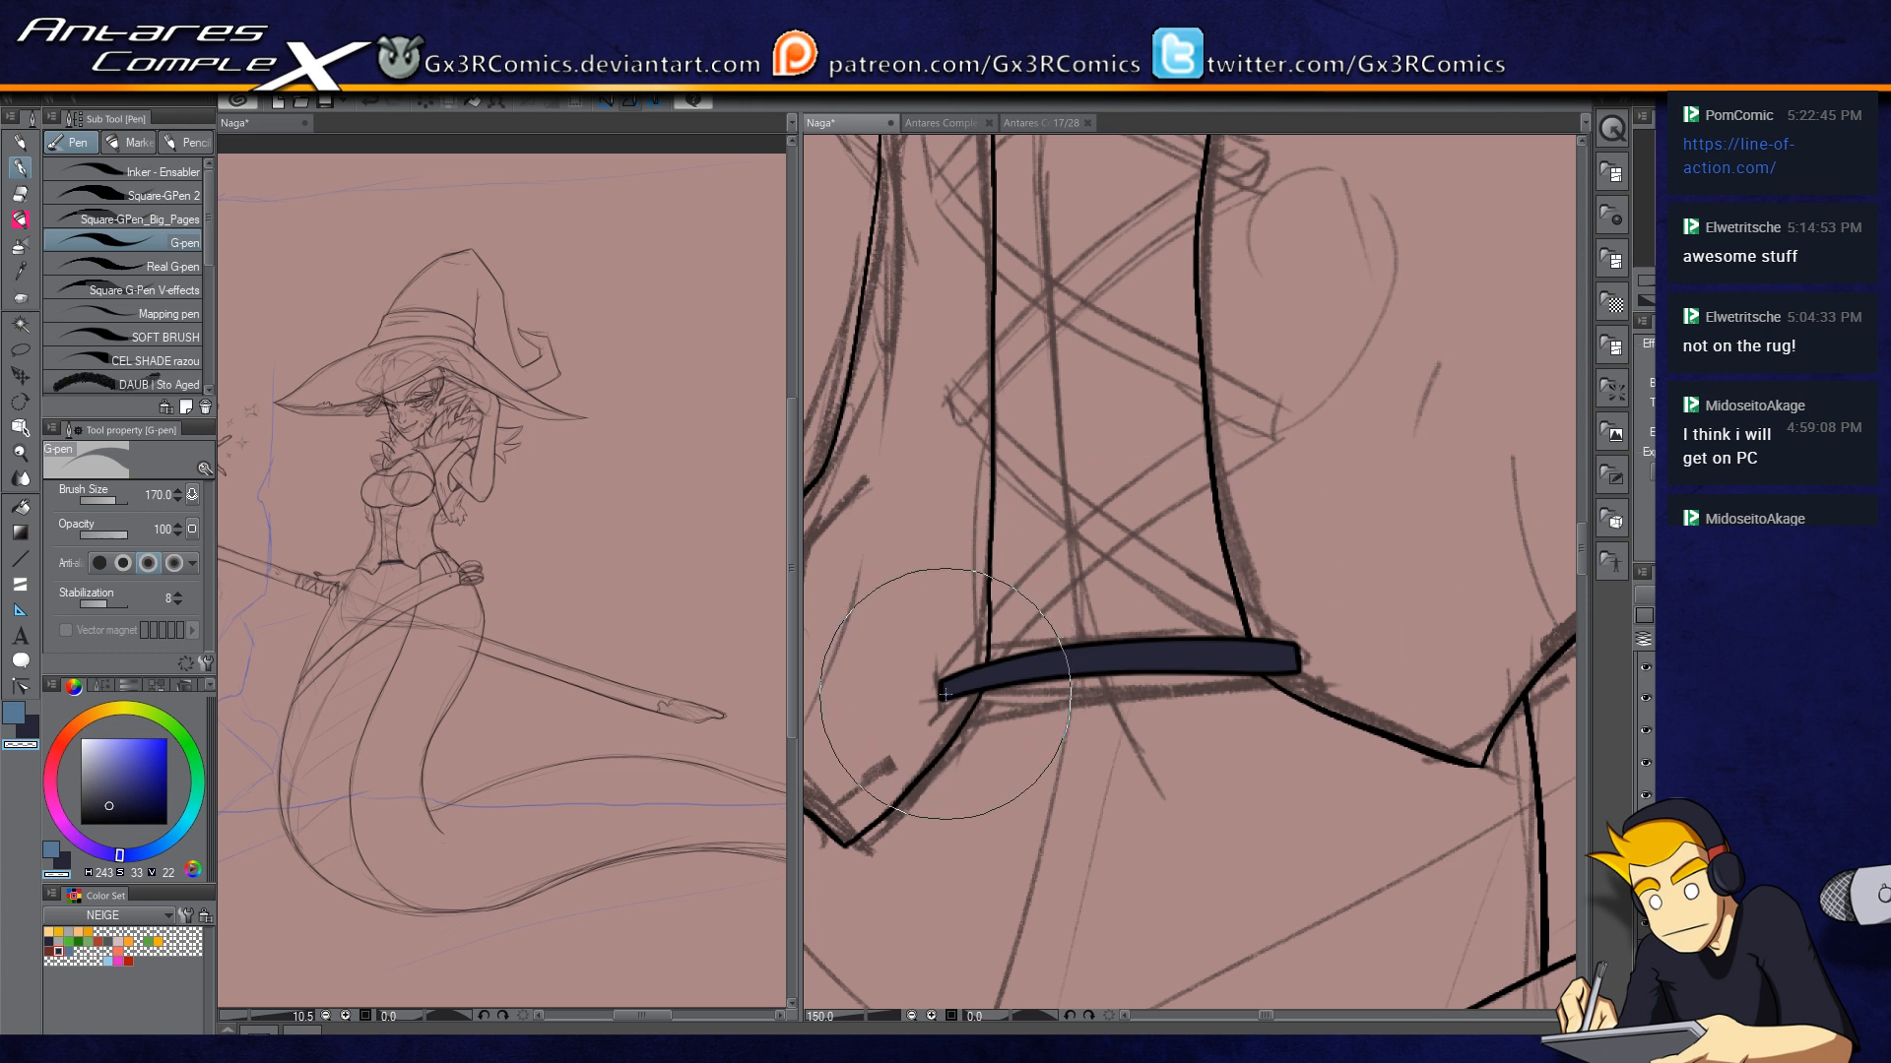
# Step: Try painting two crossing diagonal laces above the bottom lace of the corset
pyautogui.moveTo(947, 683); pyautogui.dragTo(1260, 429)
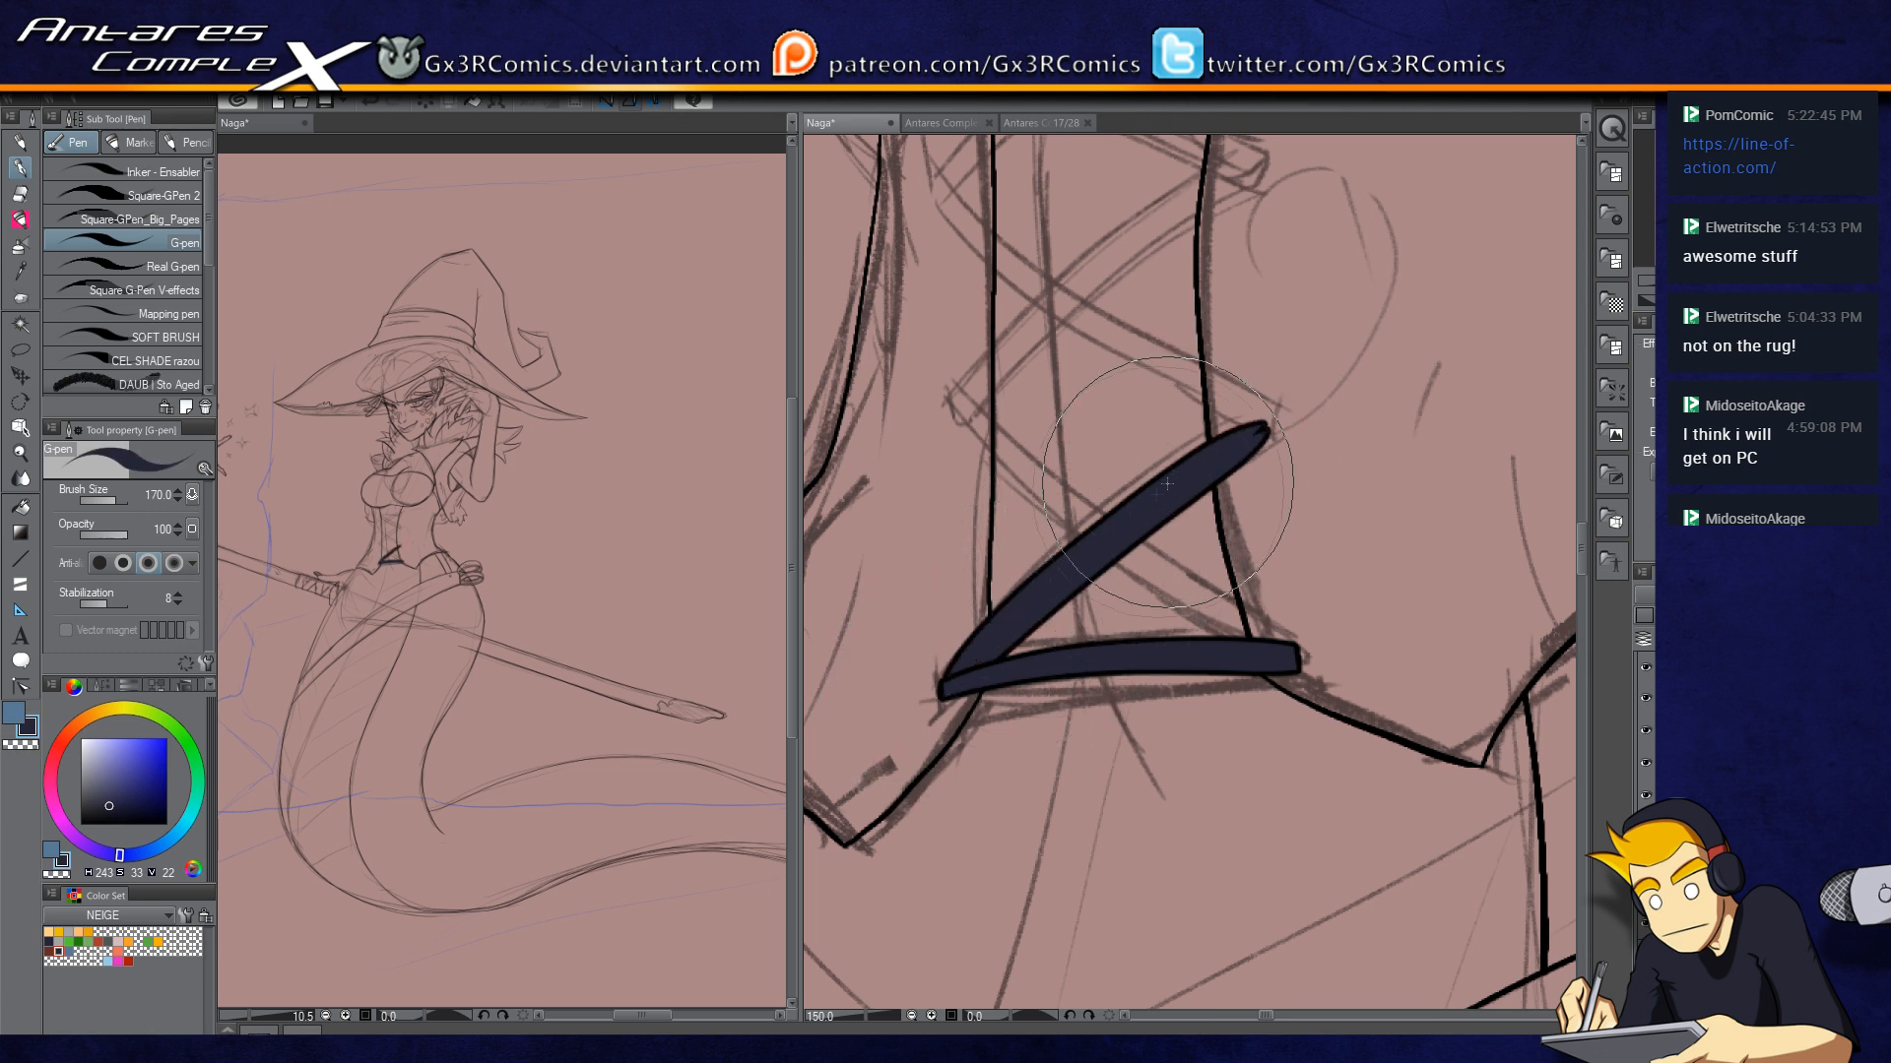
pyautogui.press('c')
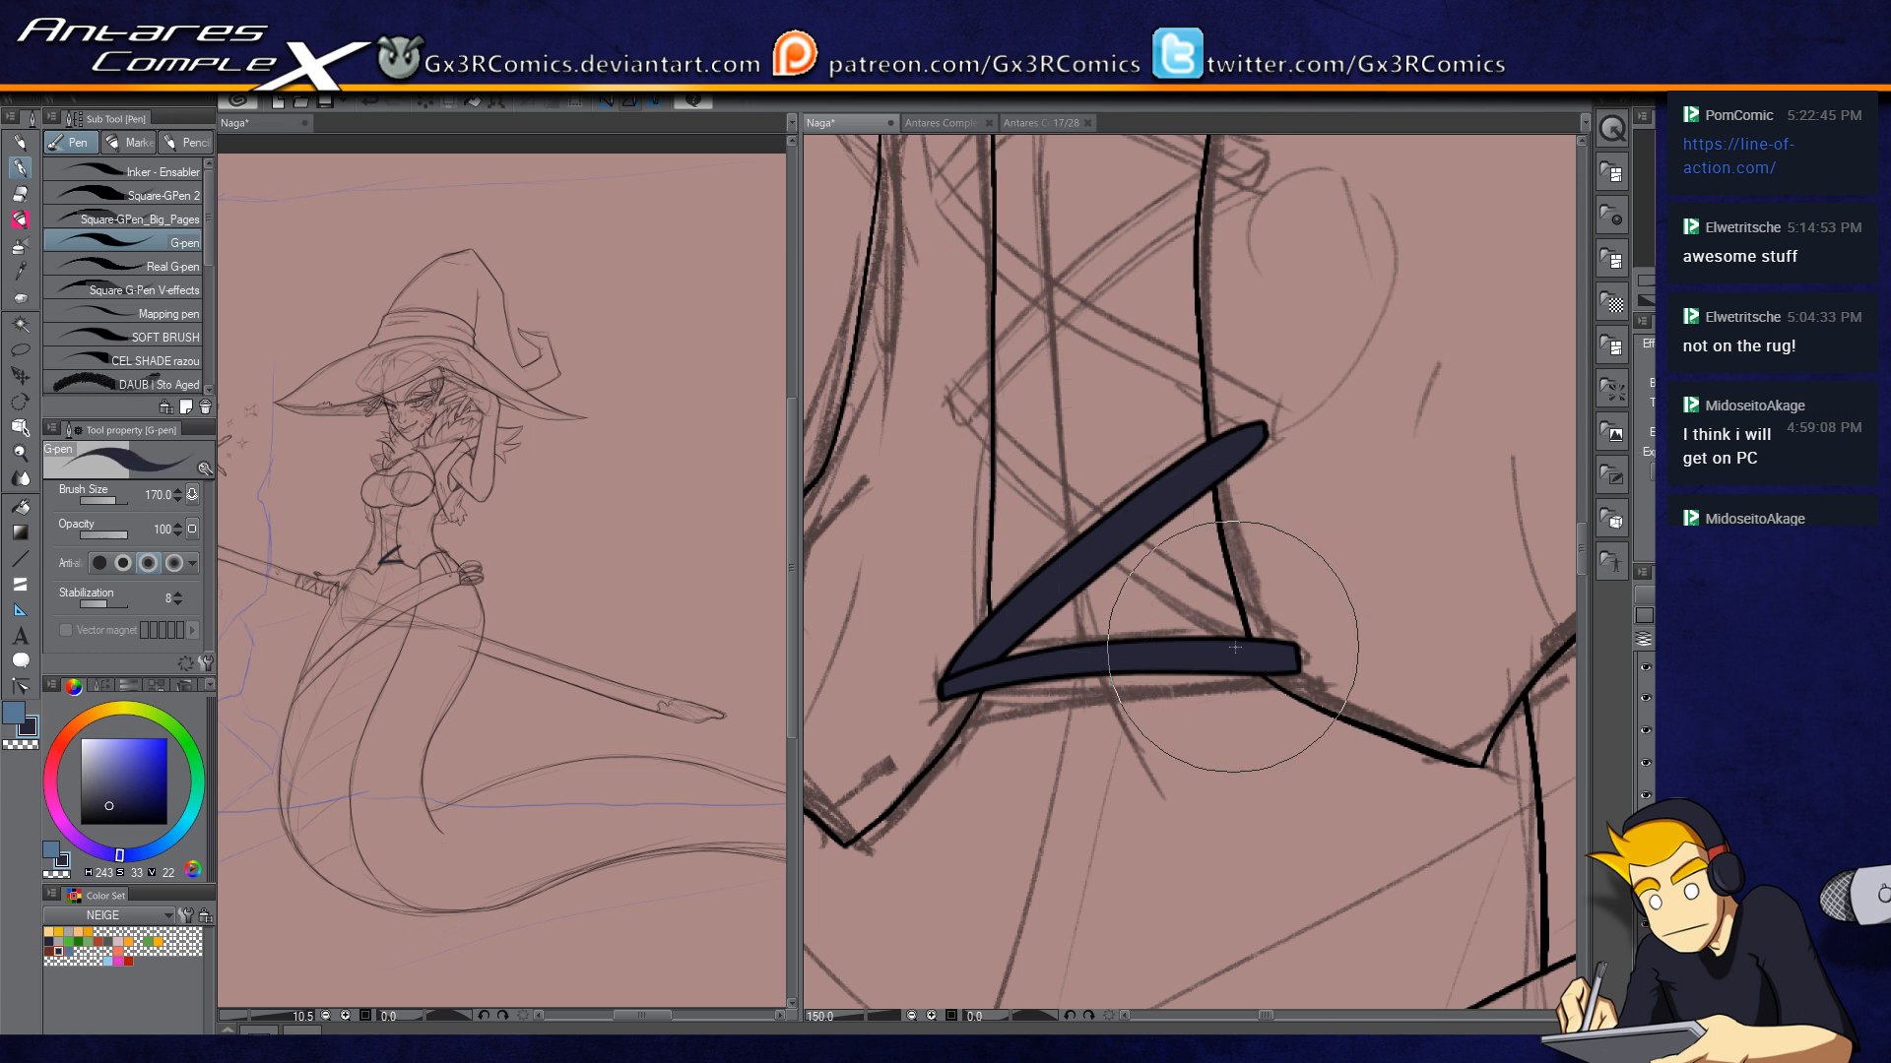
pyautogui.moveTo(1270, 658); pyautogui.dragTo(920, 399)
pyautogui.hotkey('ctrl', 'z')
pyautogui.moveTo(1236, 635)
pyautogui.mouseDown()
pyautogui.moveTo(936, 401)
pyautogui.moveTo(1275, 638)
pyautogui.mouseUp()
pyautogui.hotkey('ctrl', 'z')
pyautogui.moveTo(941, 412); pyautogui.dragTo(1245, 635)
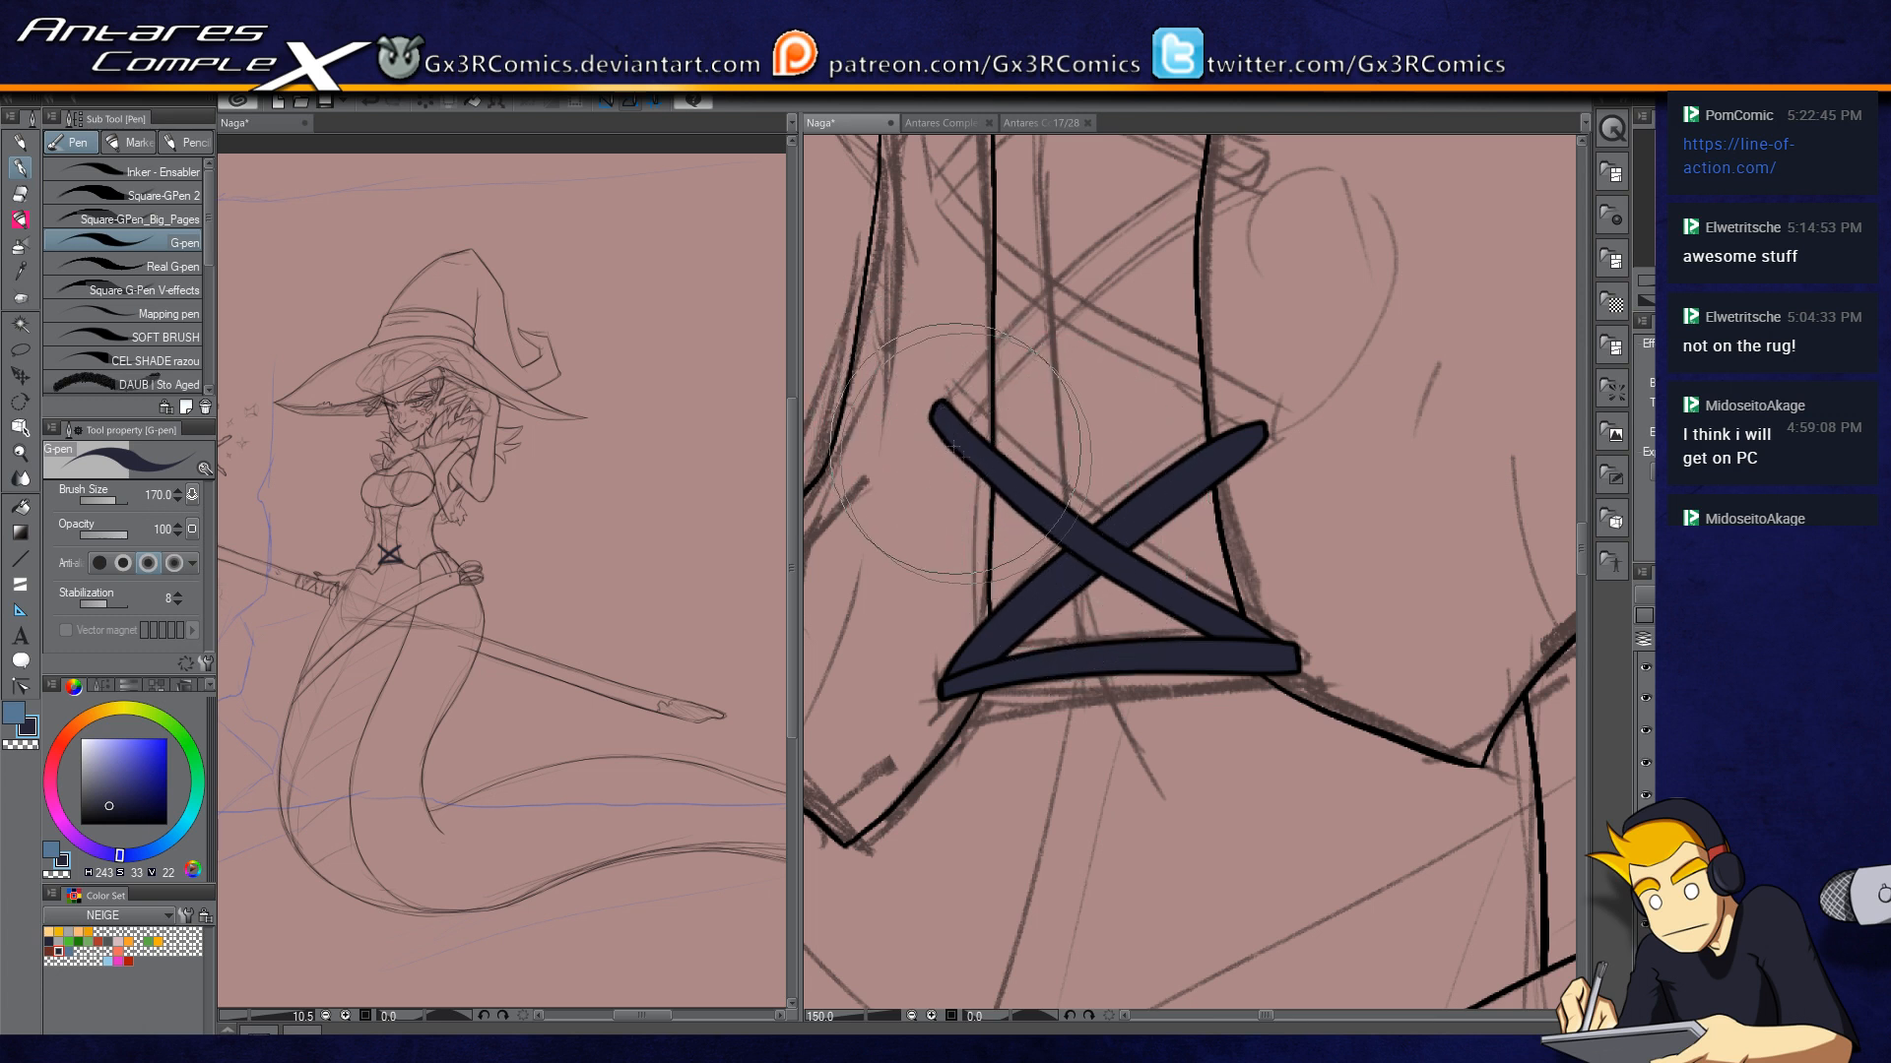
pyautogui.moveTo(946, 430); pyautogui.dragTo(868, 587)
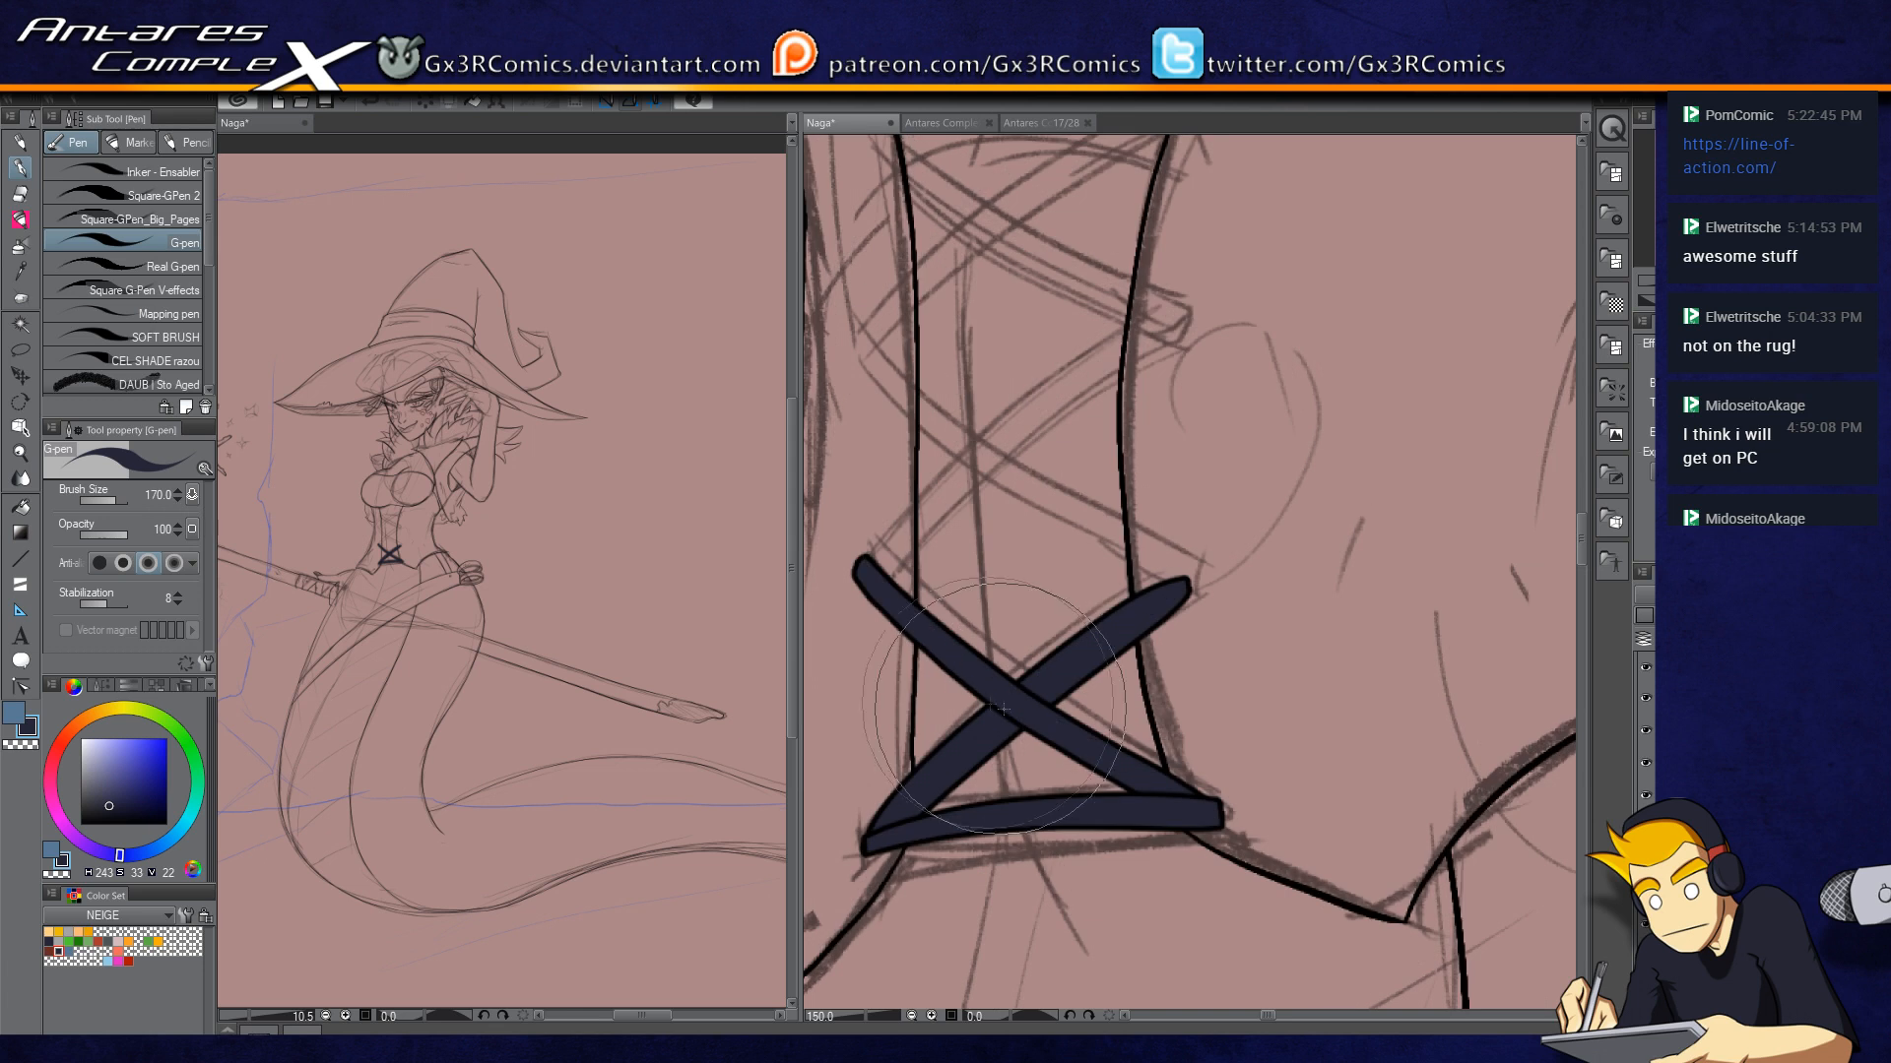
pyautogui.moveTo(1011, 785); pyautogui.dragTo(1098, 681)
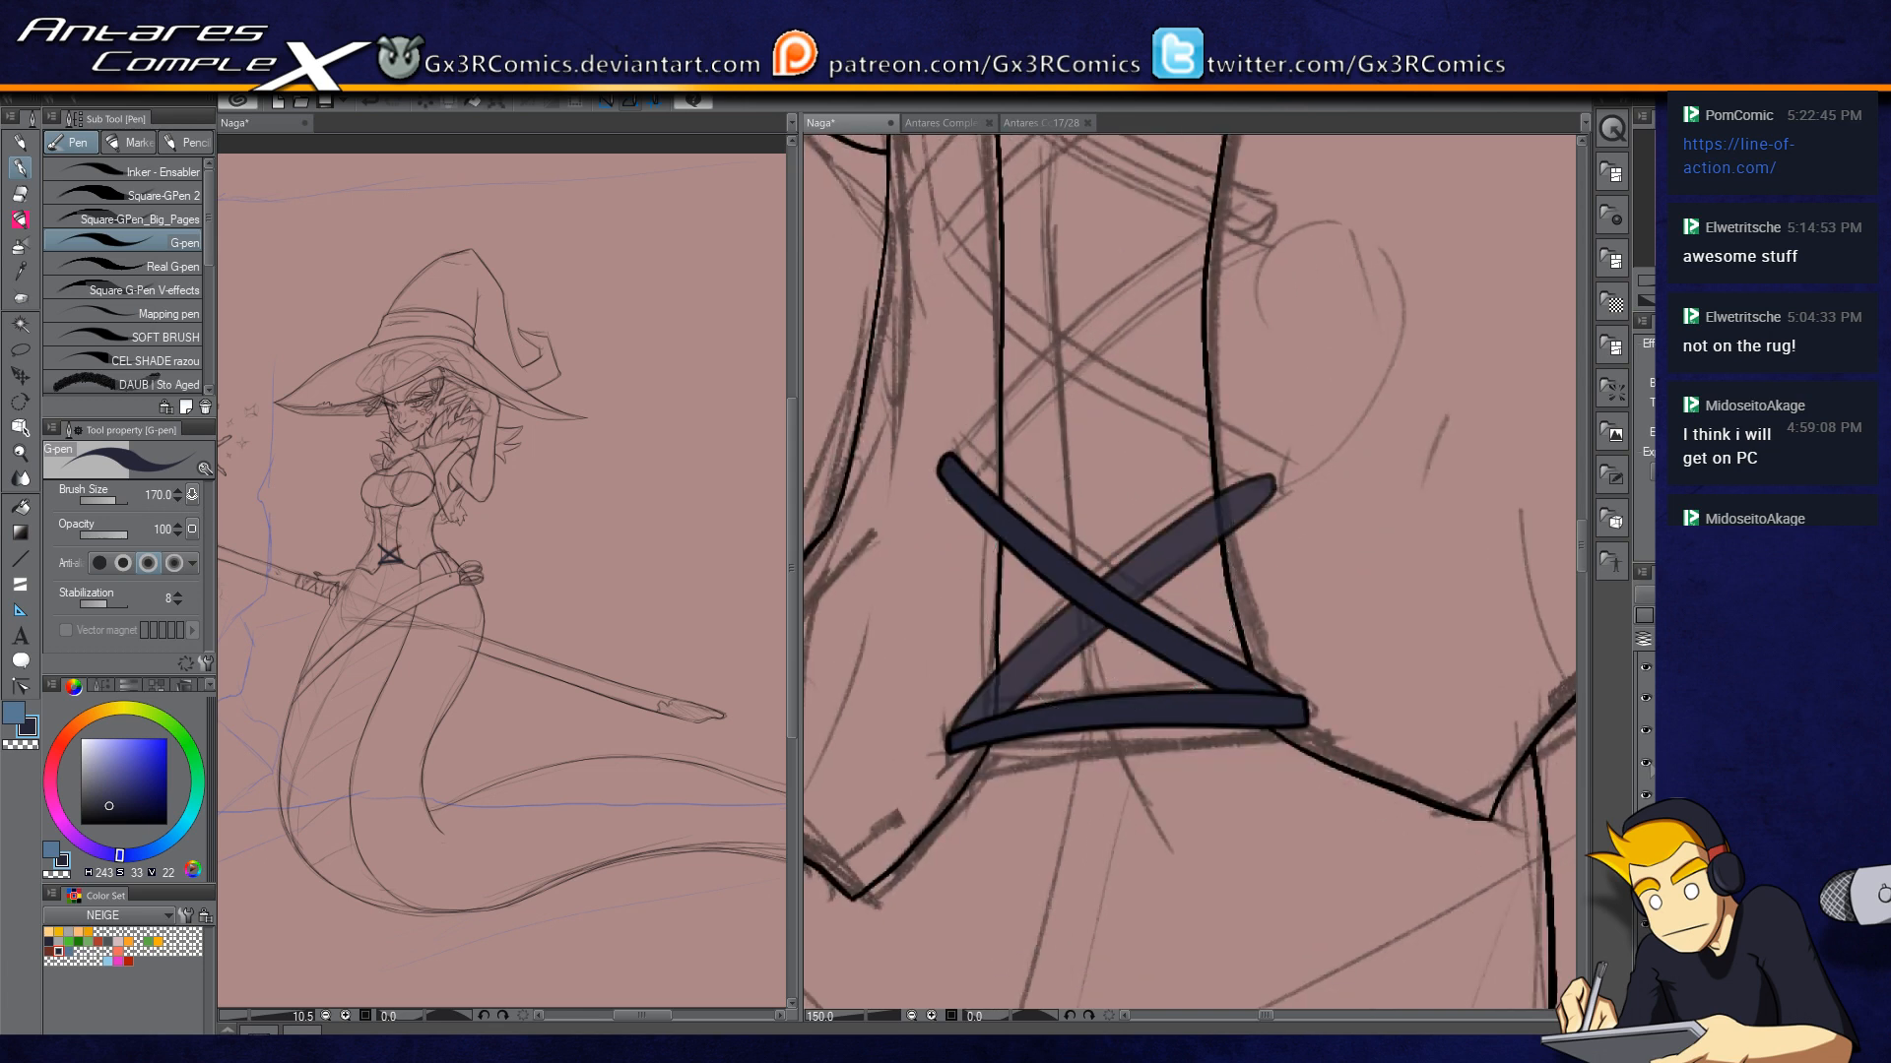
# Step: Transform the rising diagonal lace so its upper end sits slightly higher
pyautogui.hotkey('ctrl', 't')
pyautogui.moveTo(1274, 478); pyautogui.dragTo(1278, 437)
pyautogui.press('Return')
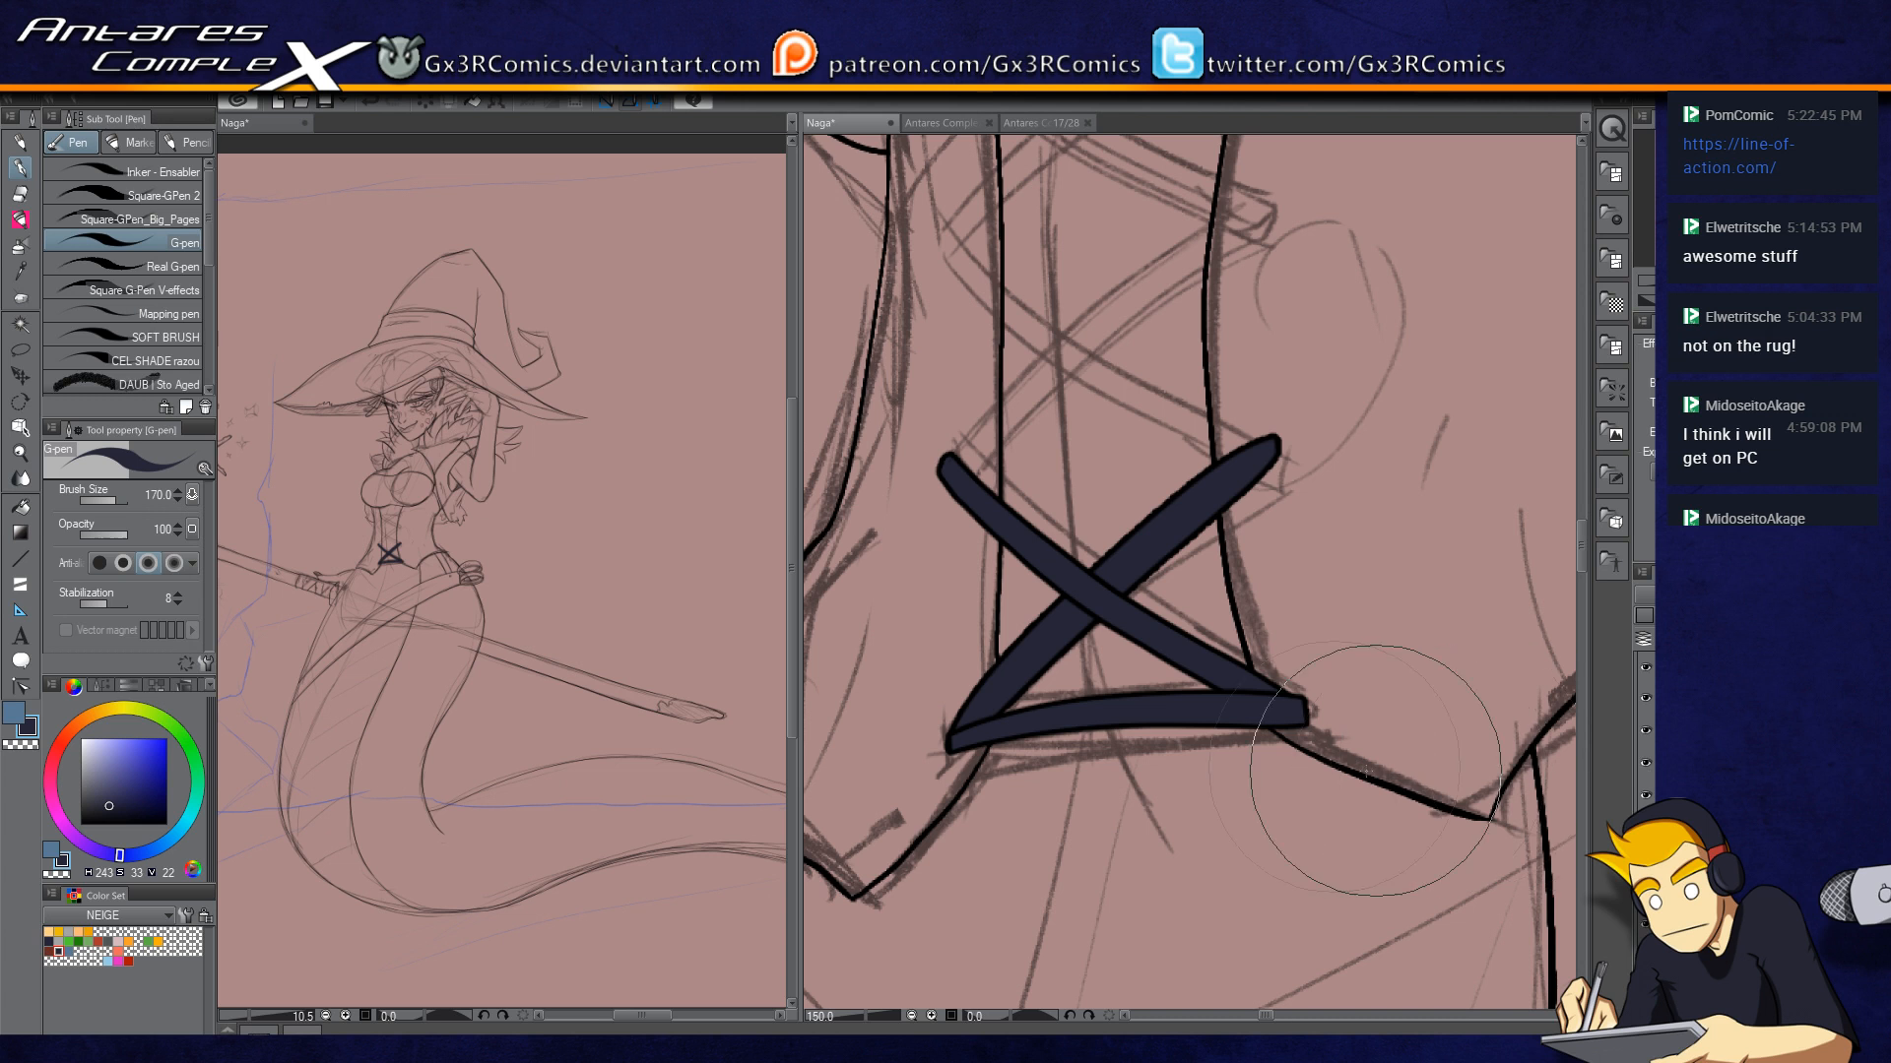
# Step: Remove both crossing diagonal laces from the corset opening
pyautogui.press('e')
pyautogui.click(1132, 566)
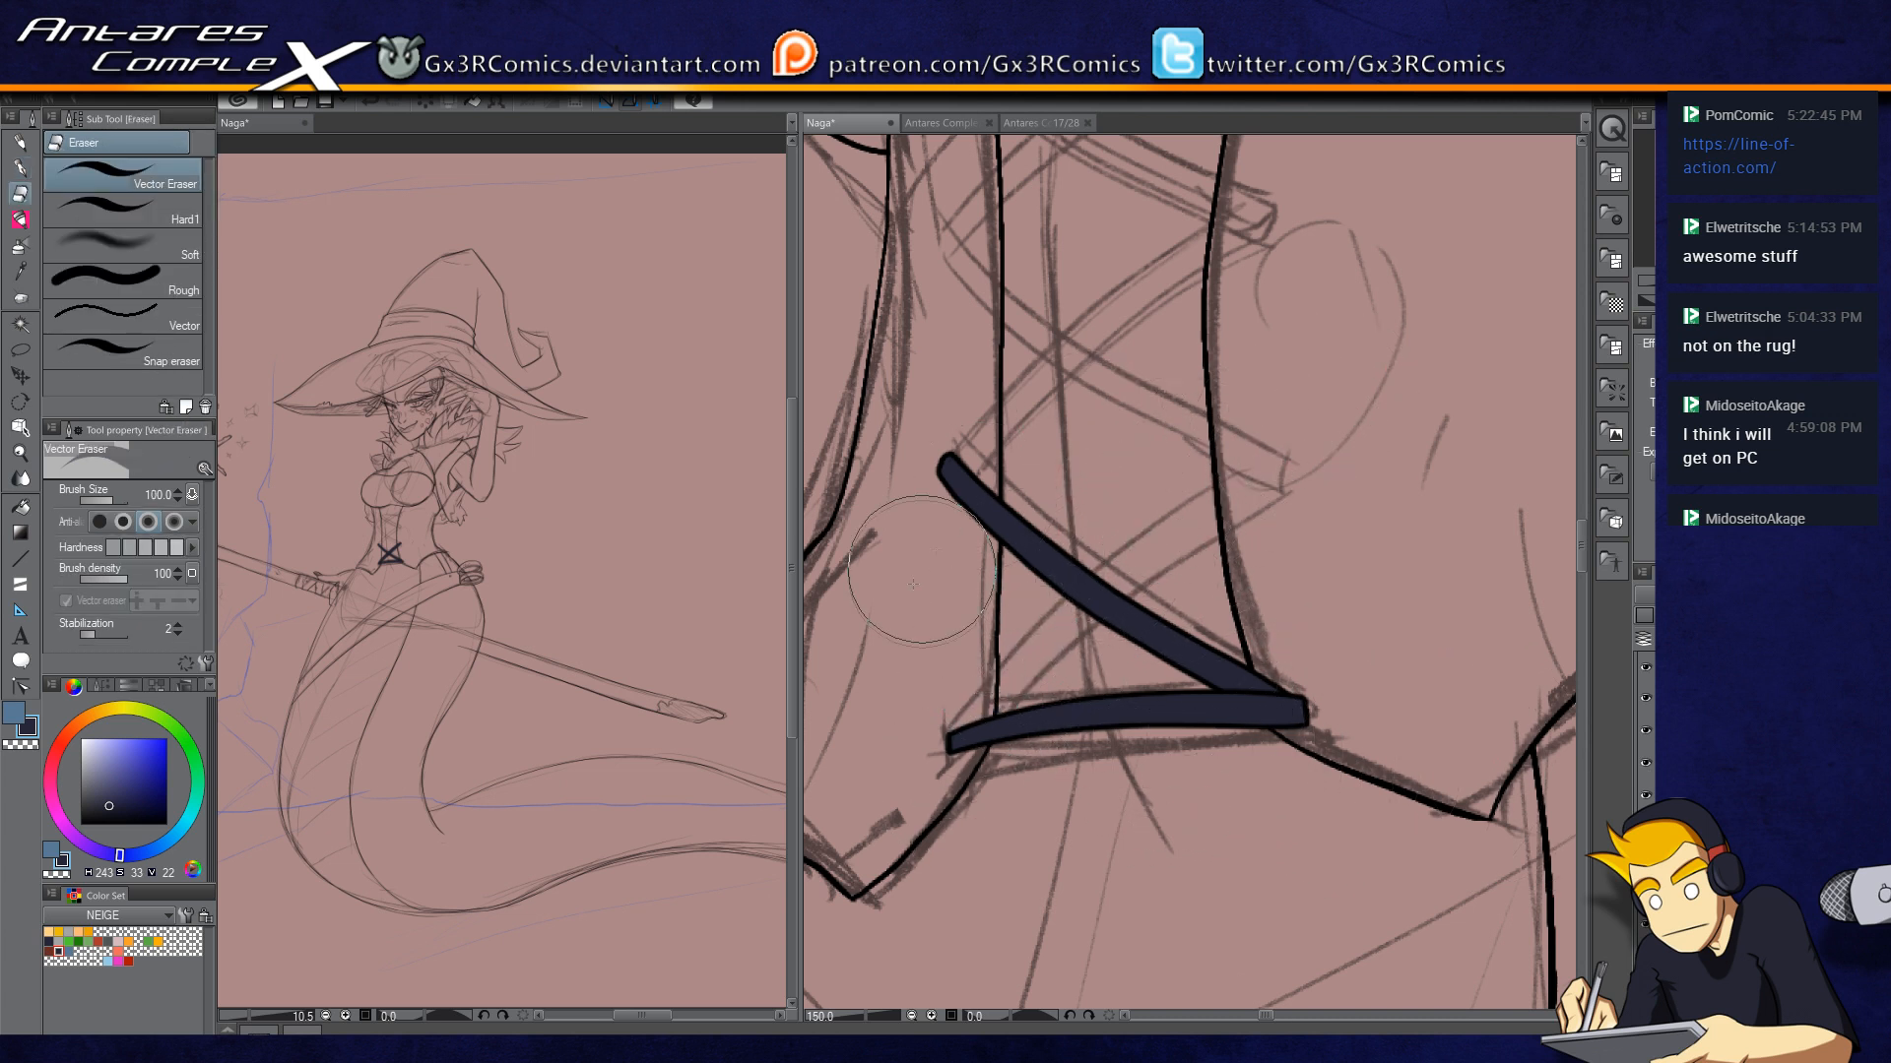
pyautogui.press('p')
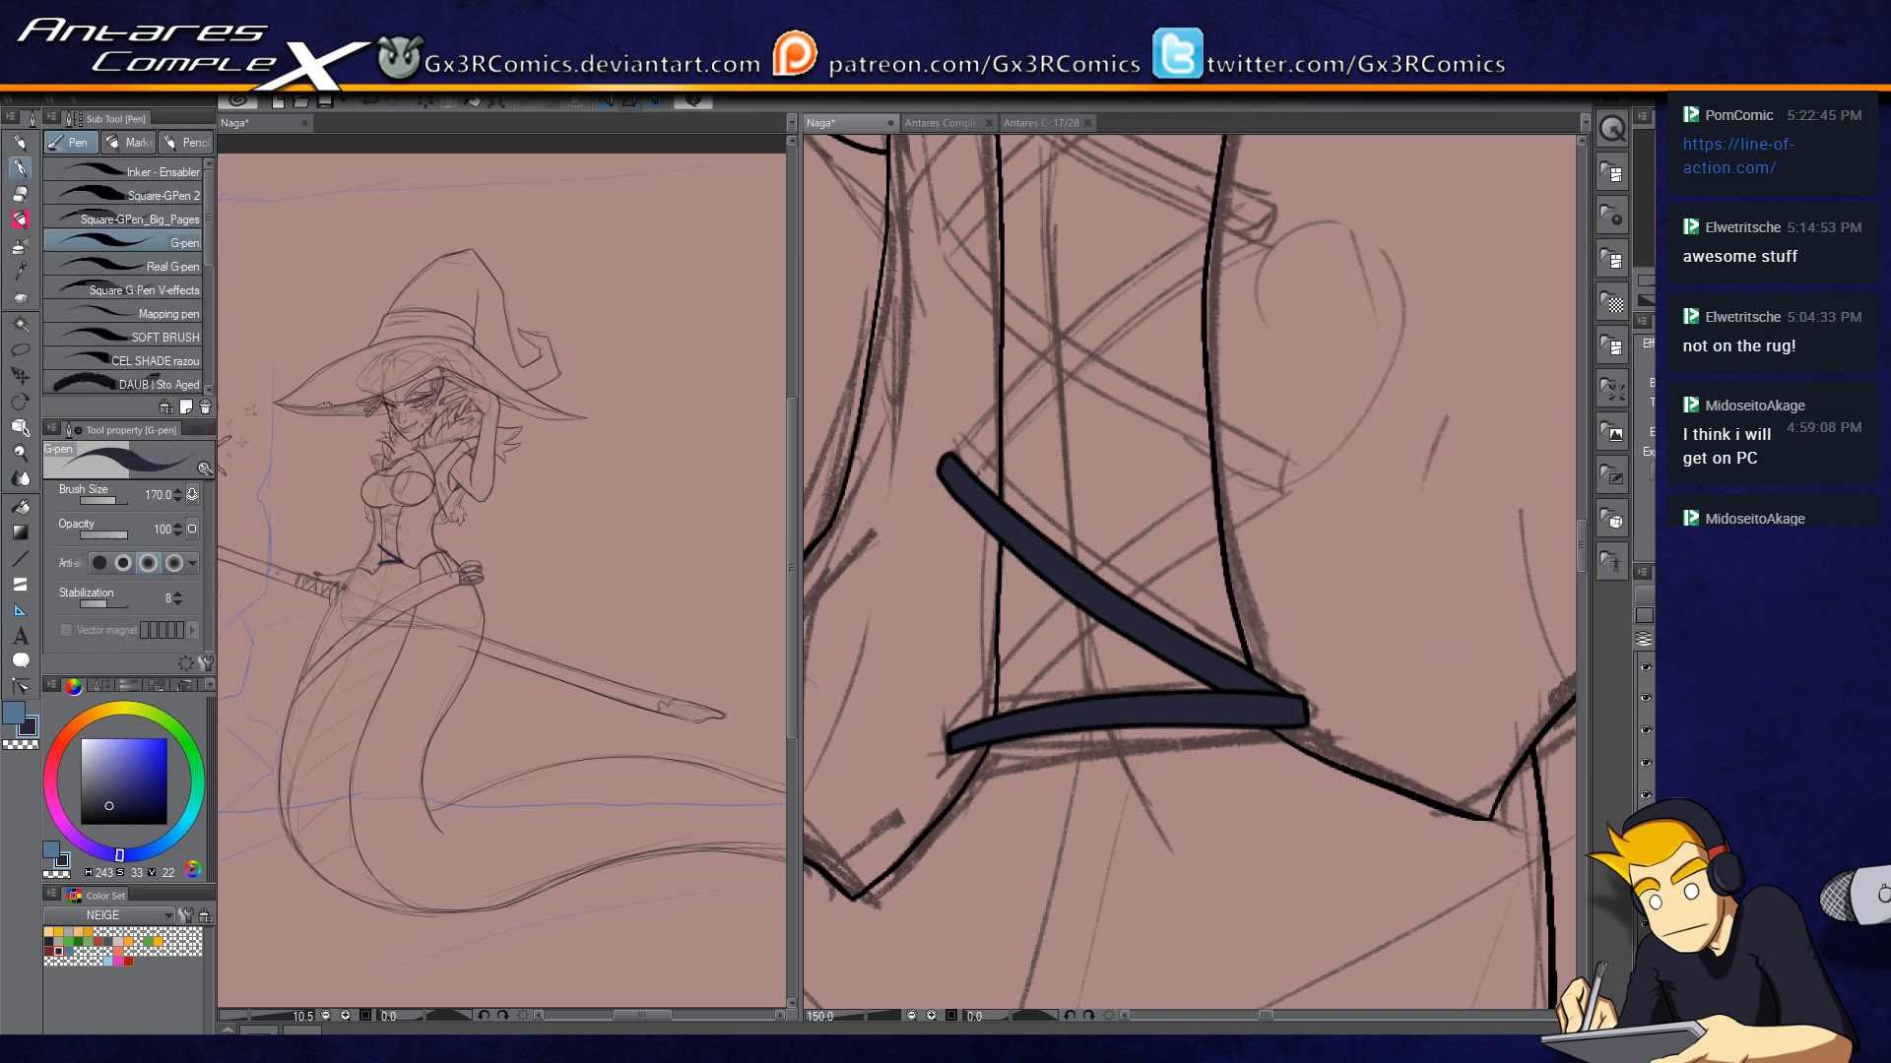
pyautogui.hotkey('ctrl', 'z')
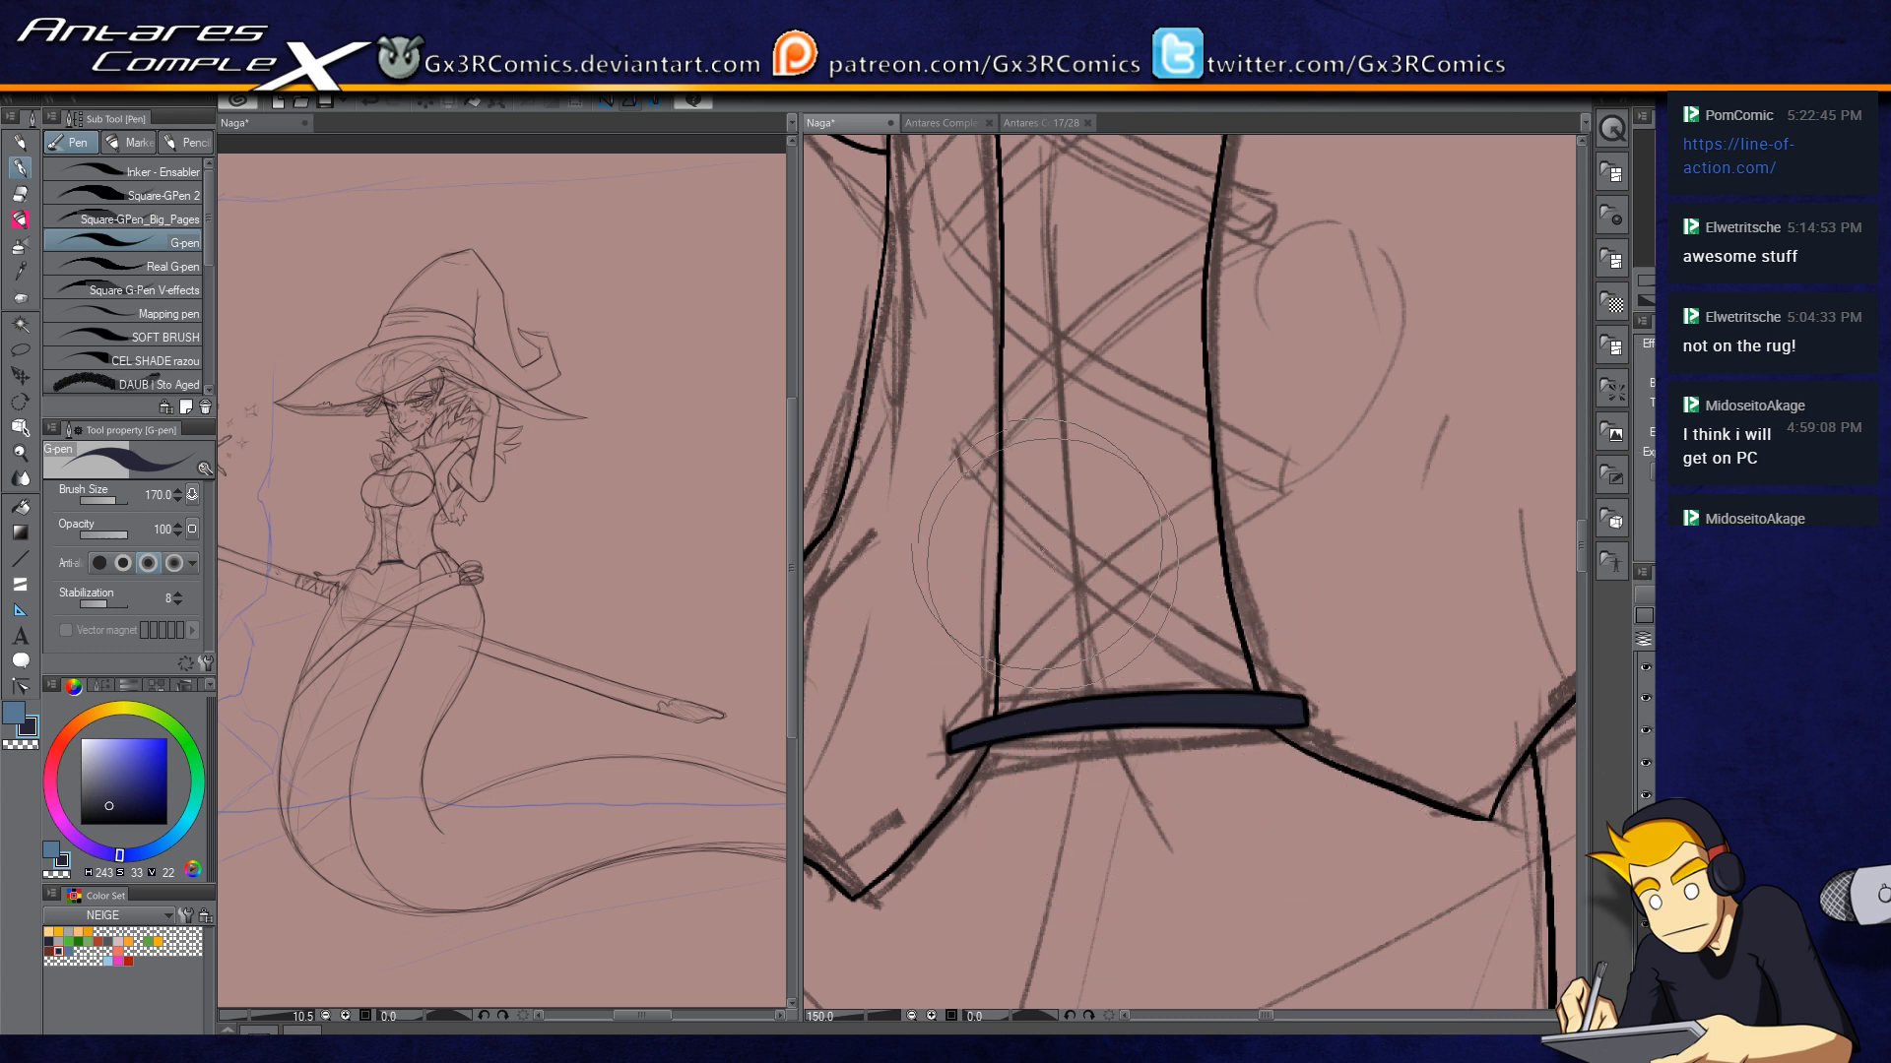
# Step: Paint a thick rising diagonal lace from the bottom lace's left end to the corset opening's right edge
pyautogui.moveTo(990, 719); pyautogui.dragTo(1238, 502)
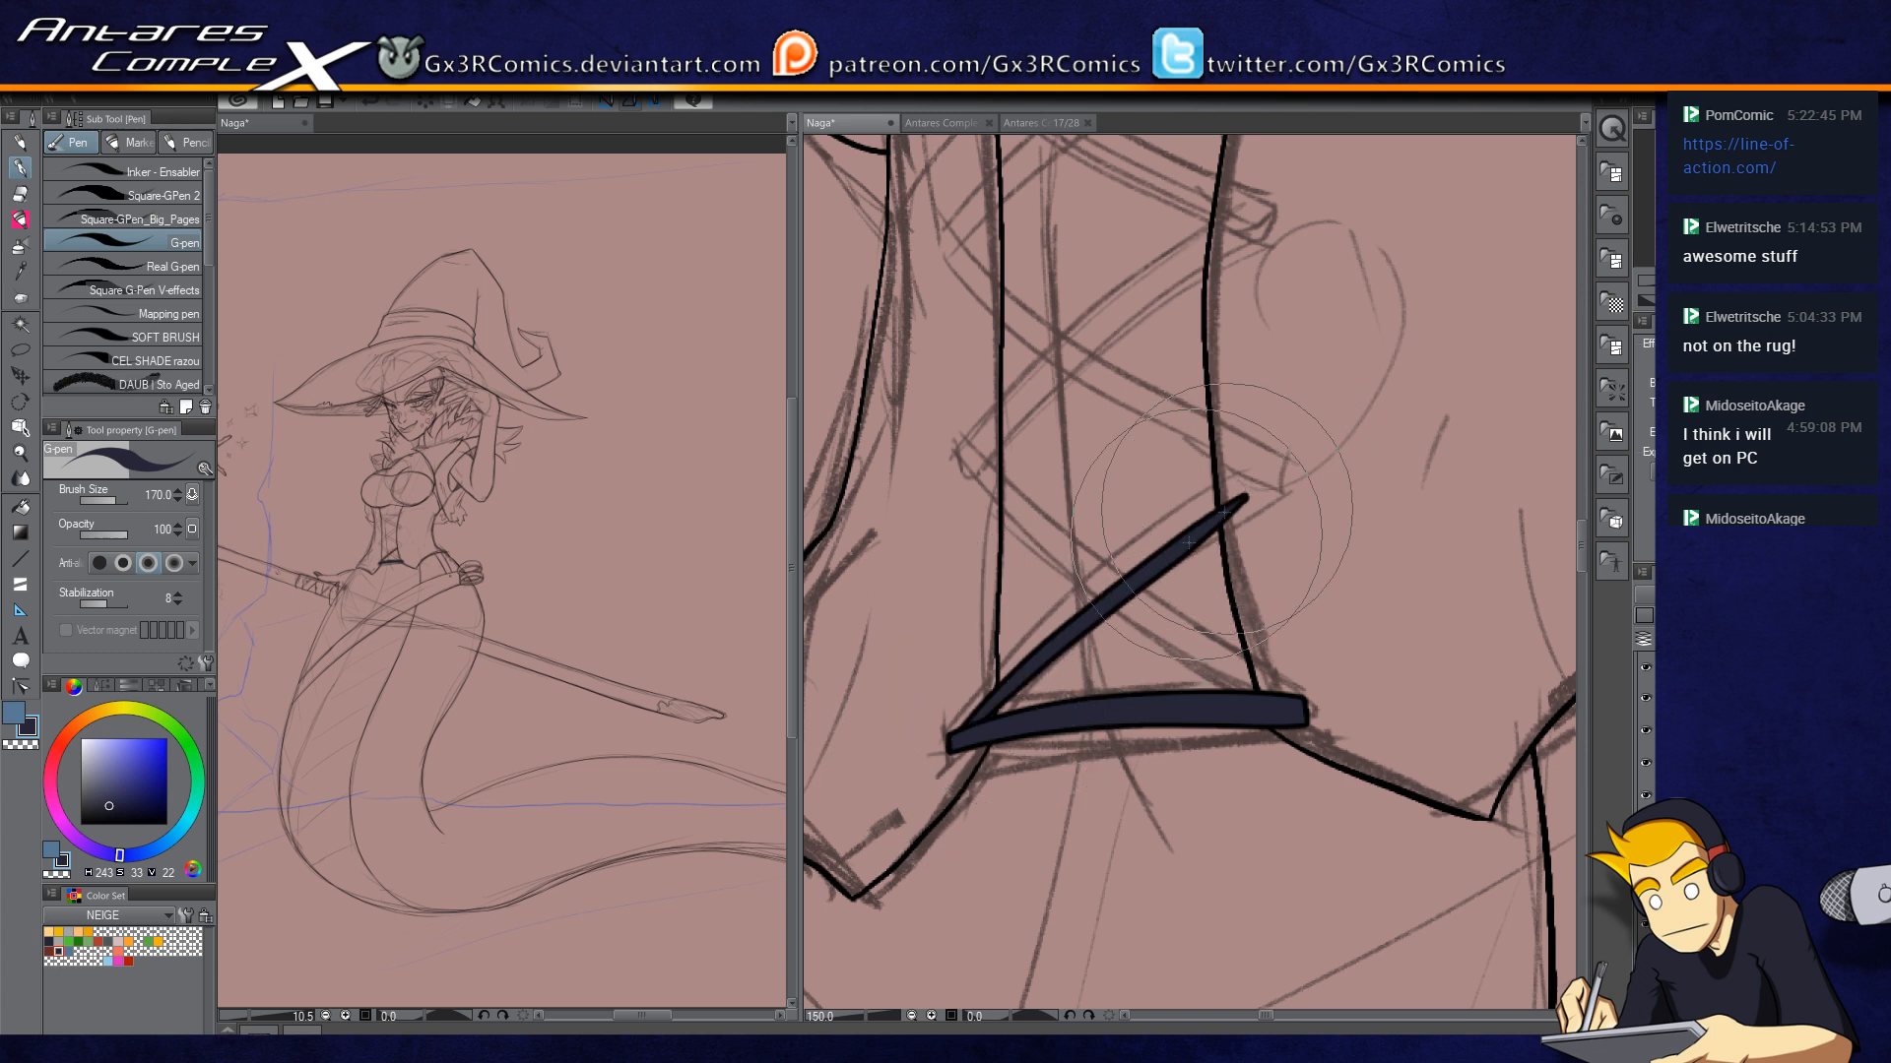
pyautogui.scroll(1, 1047, 680)
pyautogui.moveTo(957, 740); pyautogui.dragTo(1322, 458)
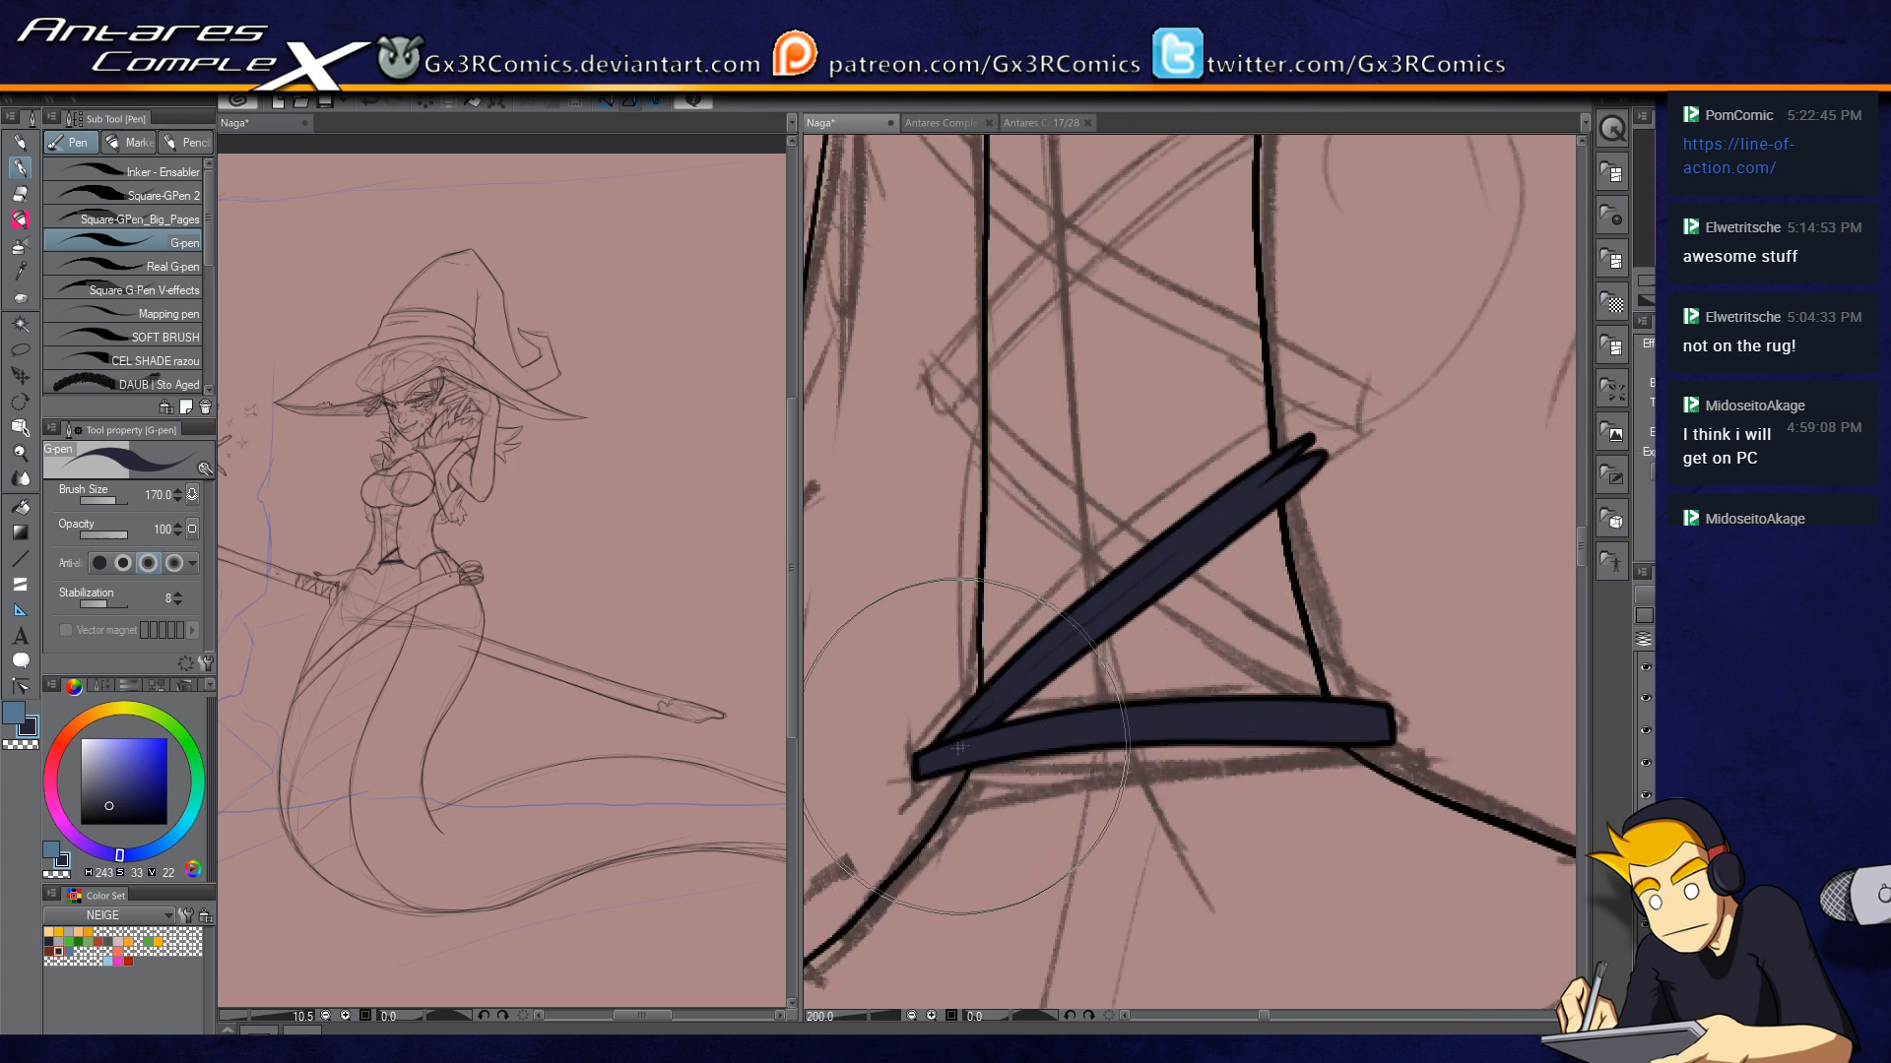
pyautogui.moveTo(960, 740); pyautogui.dragTo(1330, 453)
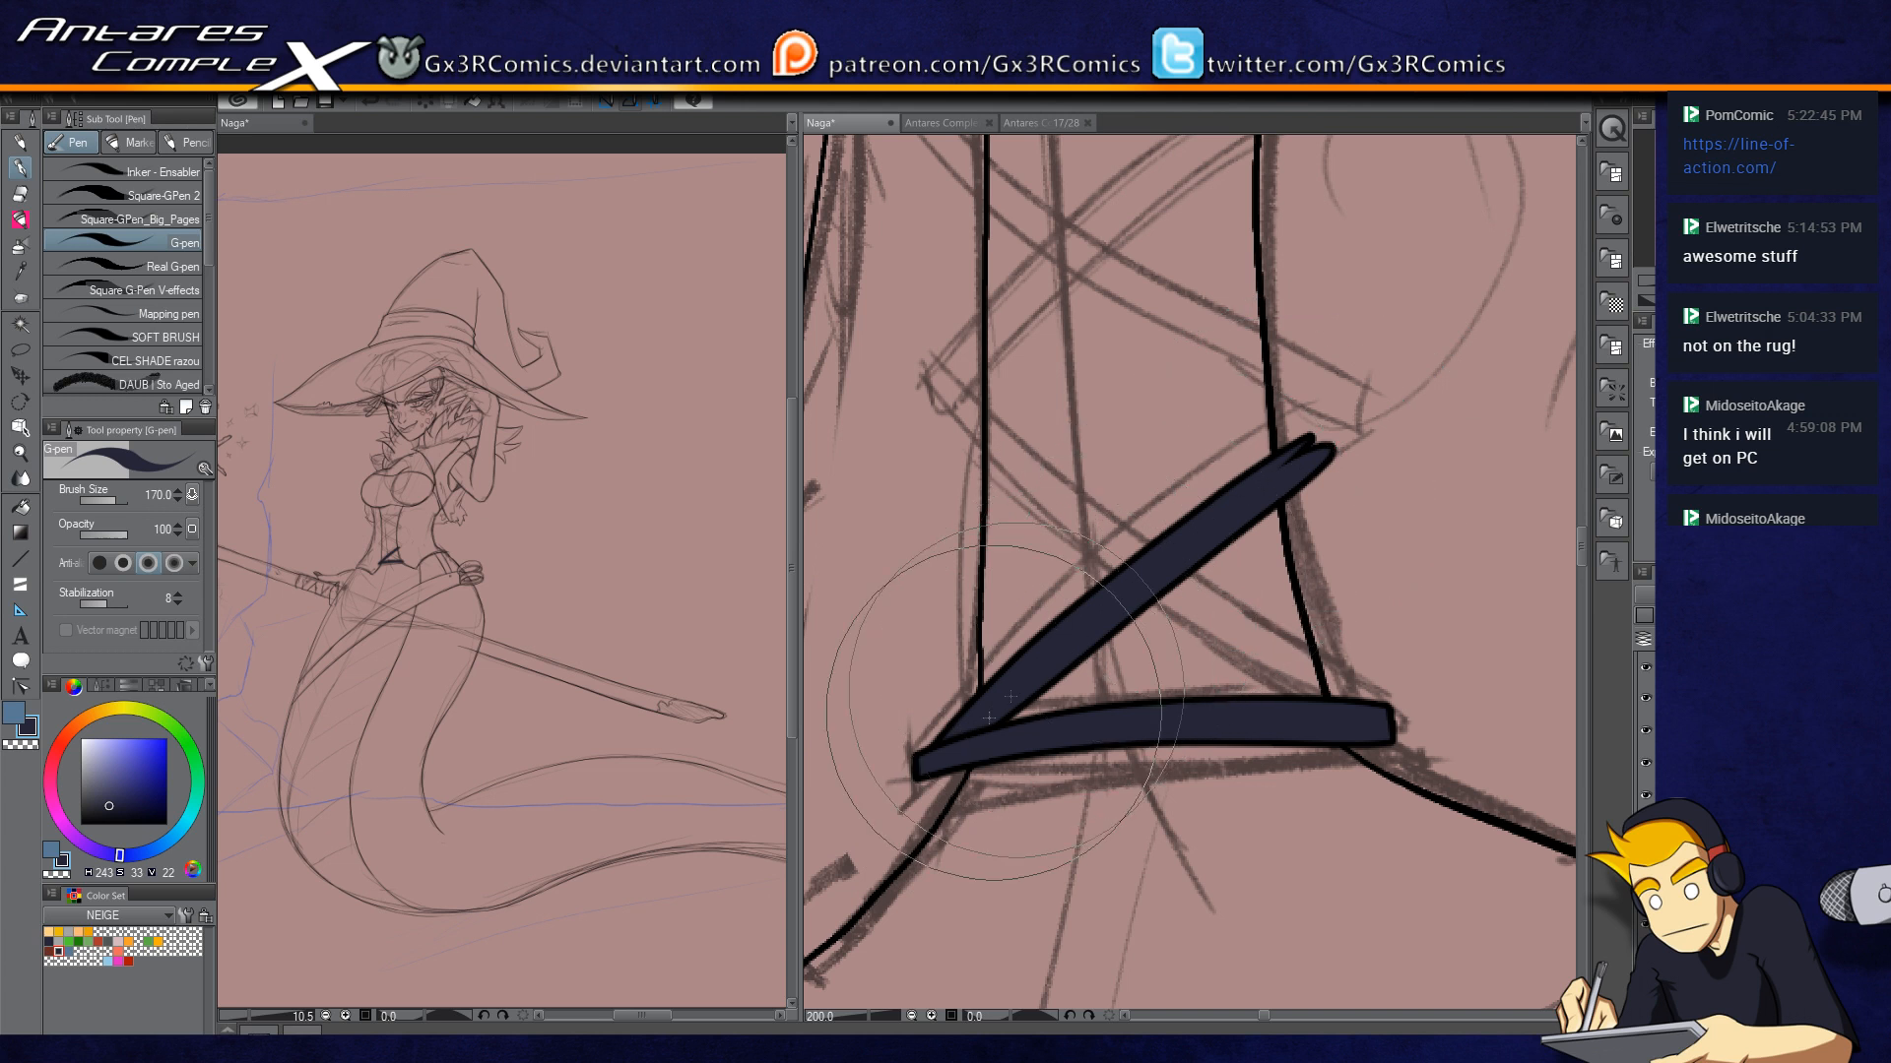
pyautogui.moveTo(975, 739); pyautogui.dragTo(1344, 451)
pyautogui.moveTo(986, 743)
pyautogui.mouseDown()
pyautogui.moveTo(1239, 505)
pyautogui.moveTo(1344, 451)
pyautogui.mouseUp()
pyautogui.moveTo(984, 742); pyautogui.dragTo(1355, 441)
# Step: Extend the rising diagonal lace past the opening's right edge and square off its upper end
pyautogui.moveTo(1249, 501)
pyautogui.mouseDown()
pyautogui.moveTo(1391, 394)
pyautogui.moveTo(1293, 477)
pyautogui.moveTo(1418, 396)
pyautogui.moveTo(1255, 514)
pyautogui.moveTo(1433, 388)
pyautogui.mouseUp()
pyautogui.moveTo(1315, 477); pyautogui.dragTo(1408, 405)
pyautogui.moveTo(1296, 465); pyautogui.dragTo(1433, 384)
pyautogui.moveTo(1296, 468)
pyautogui.mouseDown()
pyautogui.moveTo(1446, 371)
pyautogui.moveTo(1403, 468)
pyautogui.mouseUp()
pyautogui.press('c')
pyautogui.moveTo(1386, 382)
pyautogui.mouseDown()
pyautogui.moveTo(1410, 433)
pyautogui.moveTo(1444, 366)
pyautogui.mouseUp()
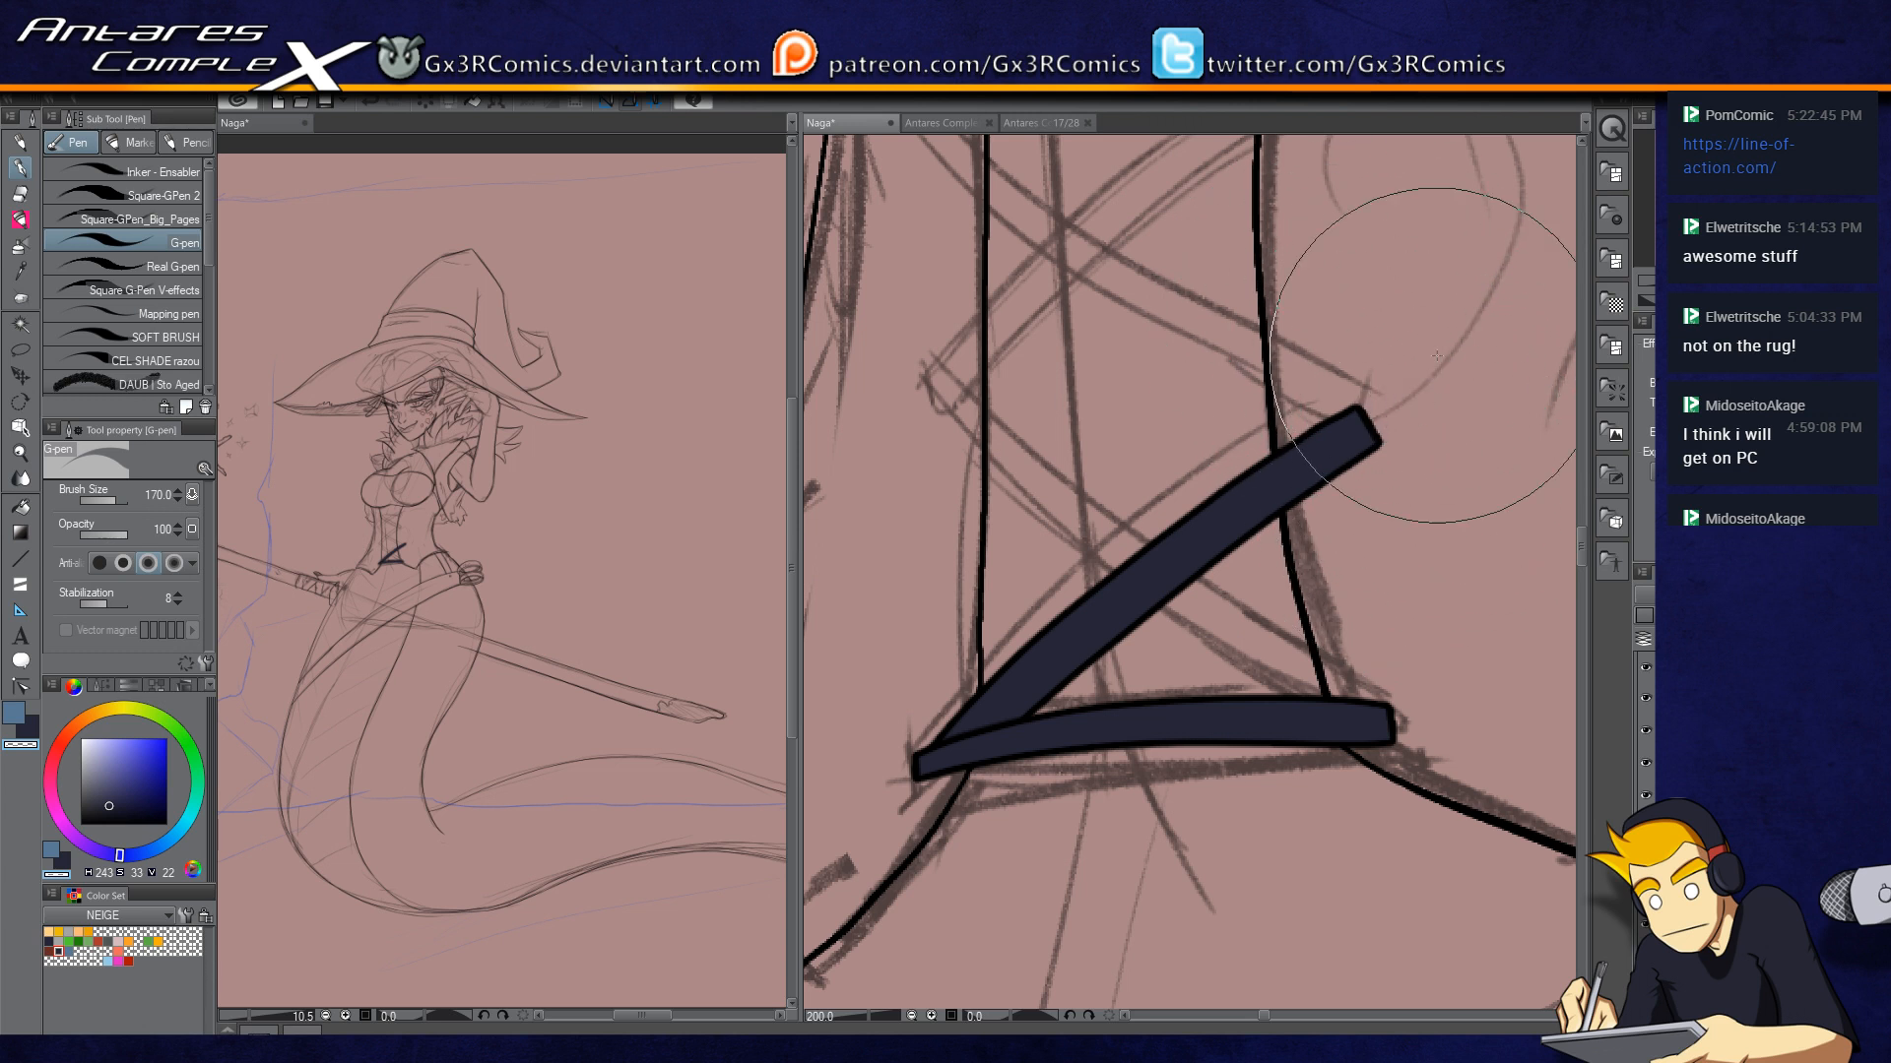
# Step: Try painting a falling diagonal lace that crosses the rising one and meets the bottom lace's right end
pyautogui.moveTo(1134, 396); pyautogui.dragTo(1196, 493)
pyautogui.moveTo(1379, 772); pyautogui.dragTo(1311, 737)
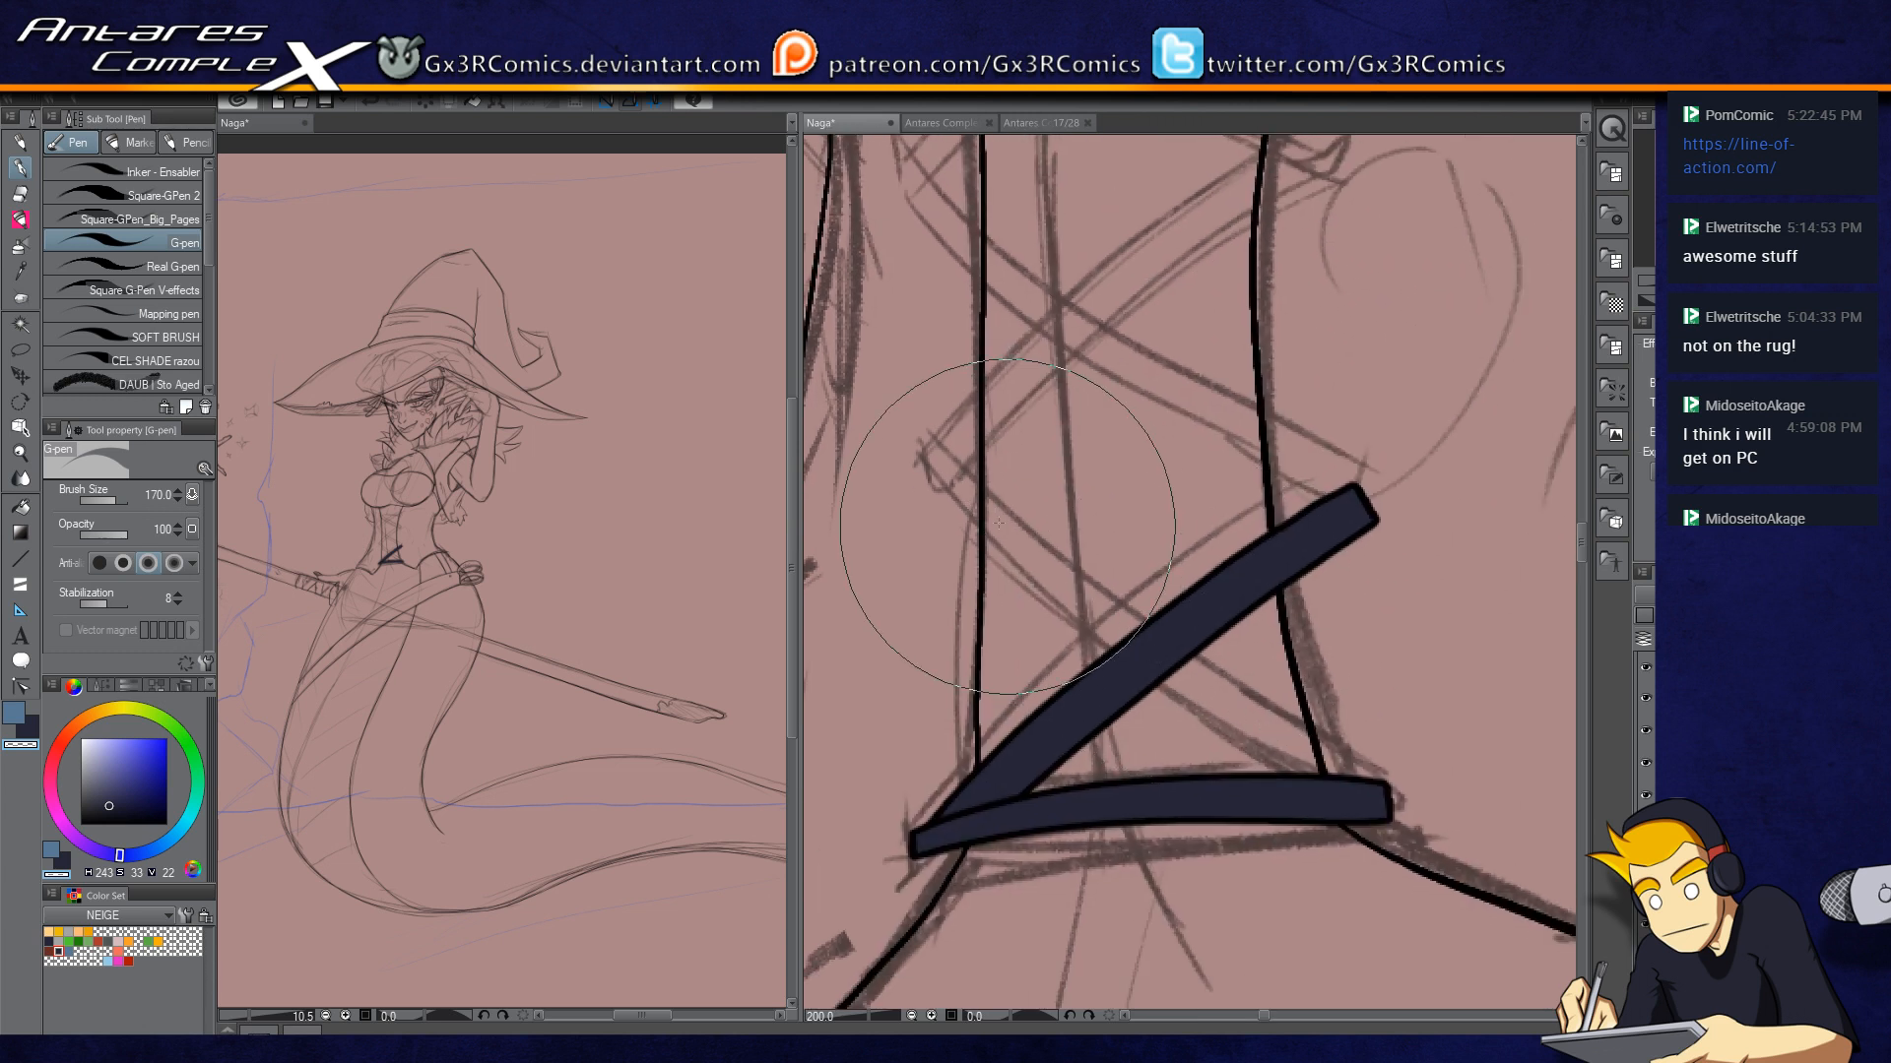
pyautogui.press('c')
pyautogui.moveTo(1292, 776)
pyautogui.mouseDown()
pyautogui.moveTo(1132, 672)
pyautogui.moveTo(912, 474)
pyautogui.moveTo(1012, 556)
pyautogui.mouseUp()
pyautogui.moveTo(932, 482); pyautogui.dragTo(1060, 610)
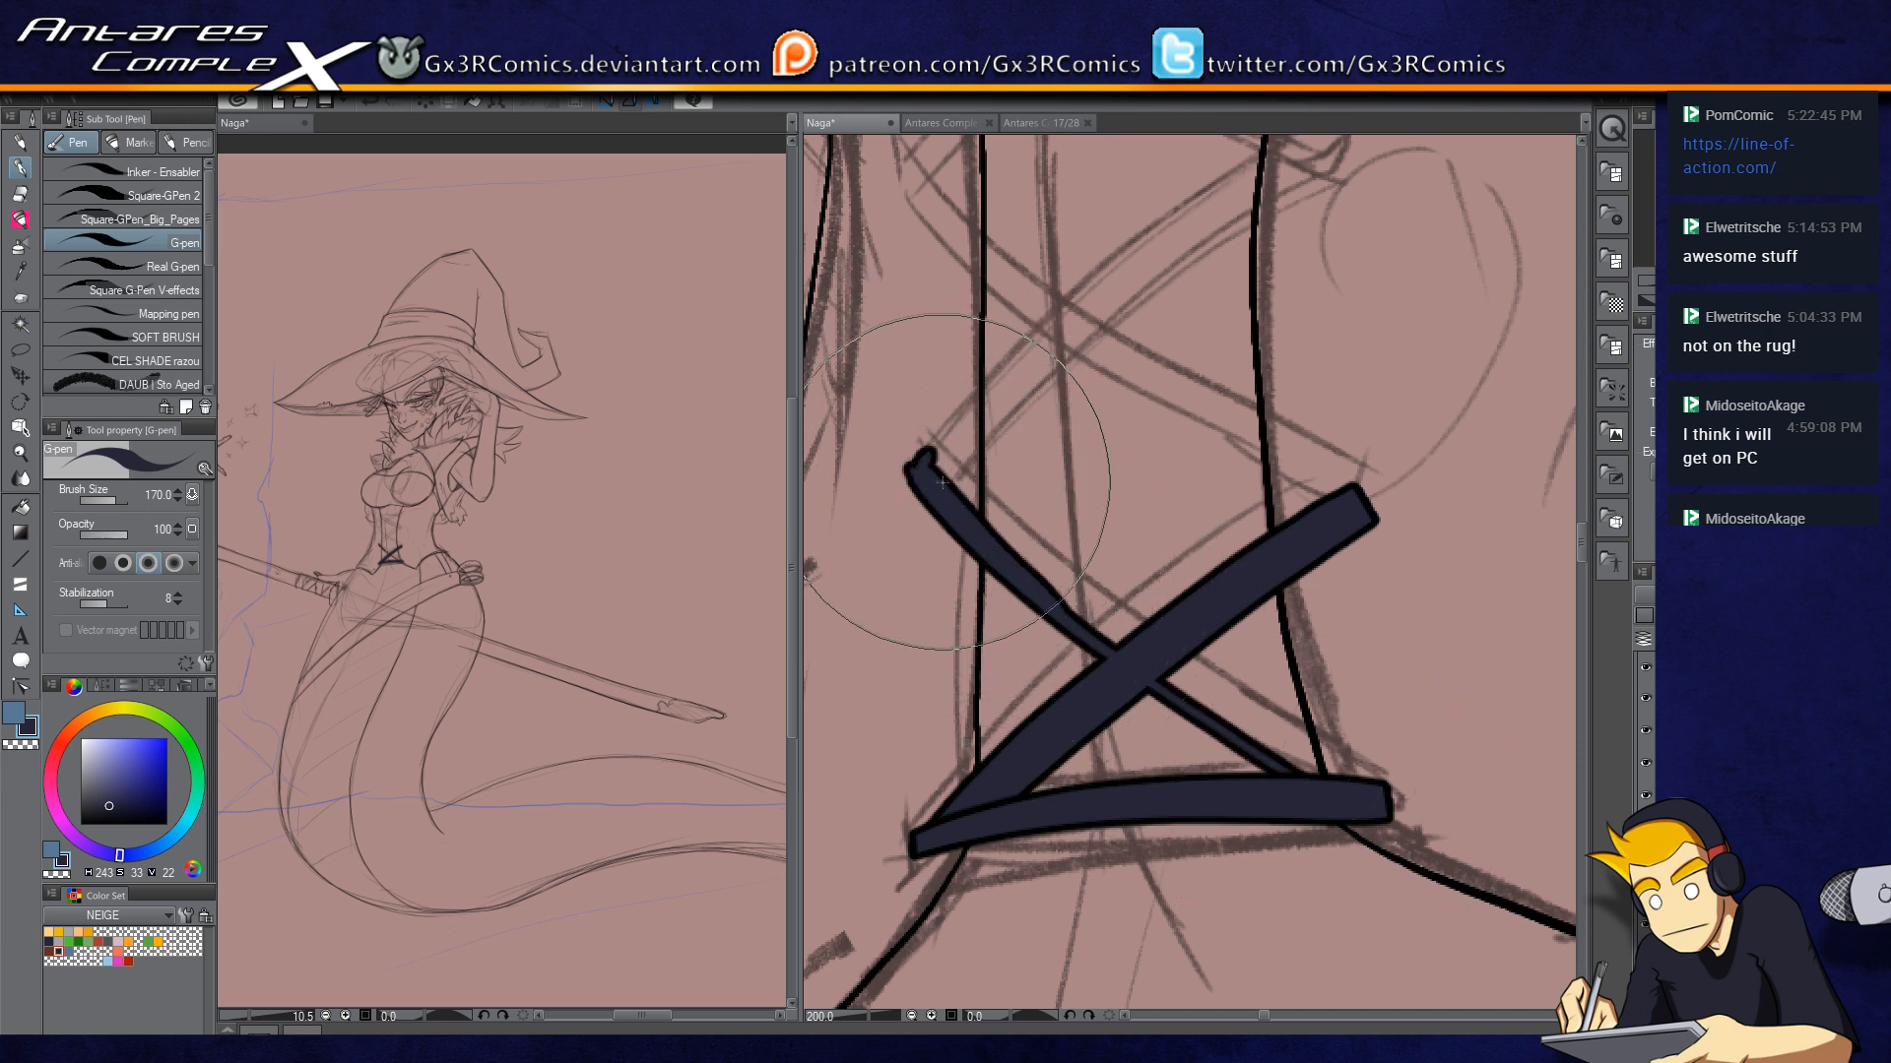
pyautogui.moveTo(932, 461); pyautogui.dragTo(1013, 544)
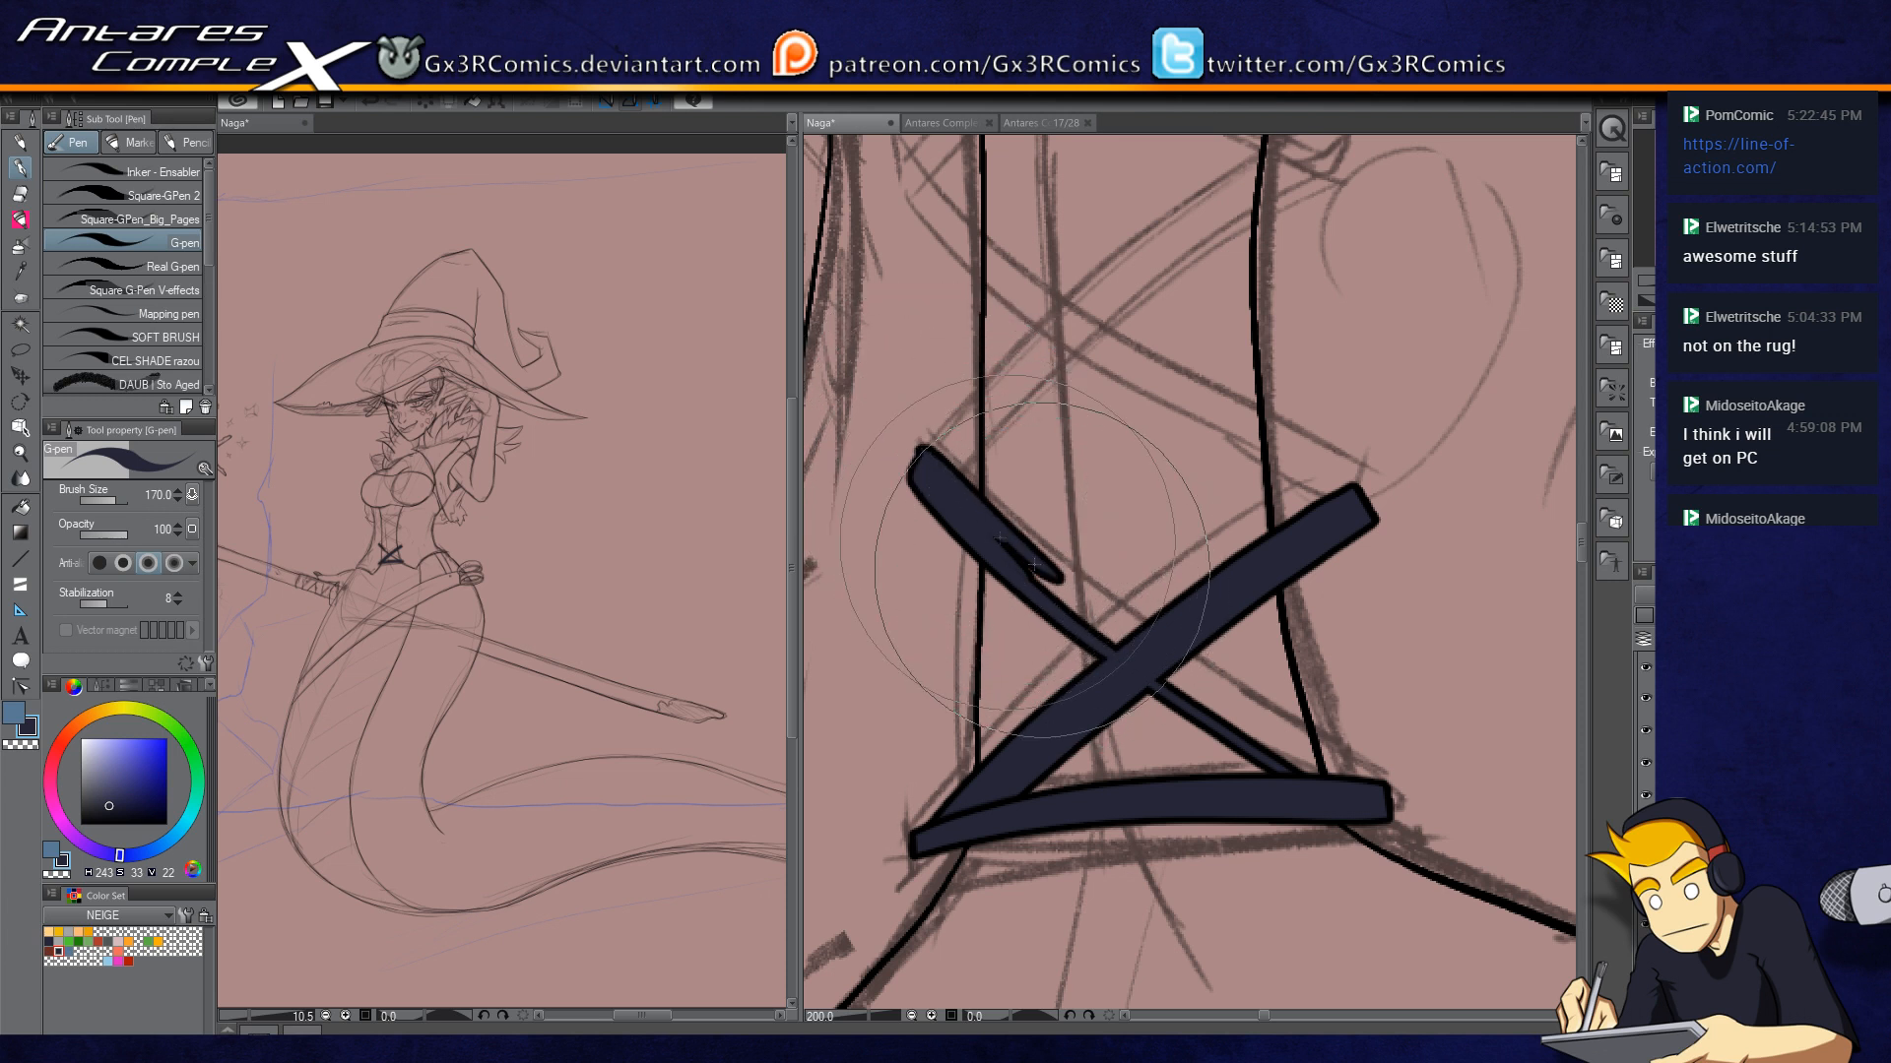
pyautogui.moveTo(958, 489); pyautogui.dragTo(1132, 638)
pyautogui.moveTo(975, 519); pyautogui.dragTo(1211, 700)
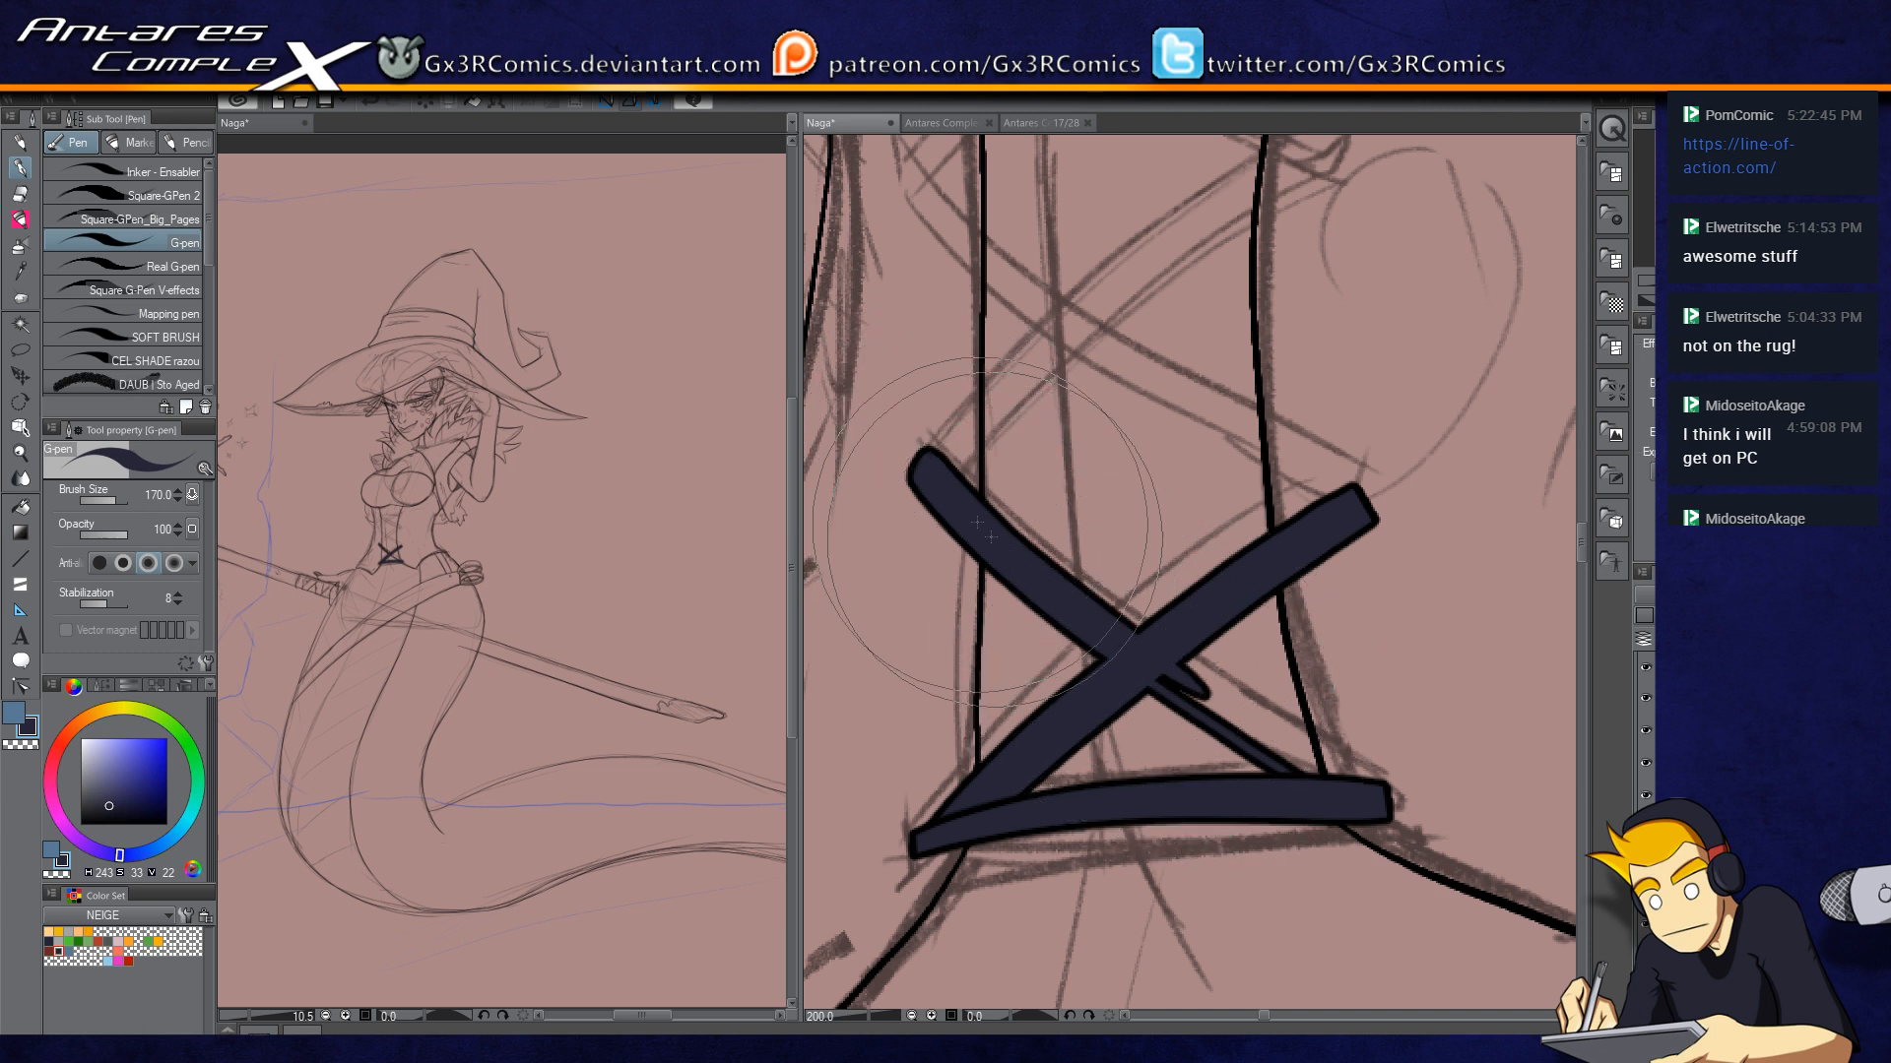
pyautogui.moveTo(999, 553); pyautogui.dragTo(1275, 760)
pyautogui.moveTo(1050, 592); pyautogui.dragTo(1357, 805)
pyautogui.moveTo(1270, 726); pyautogui.dragTo(1369, 806)
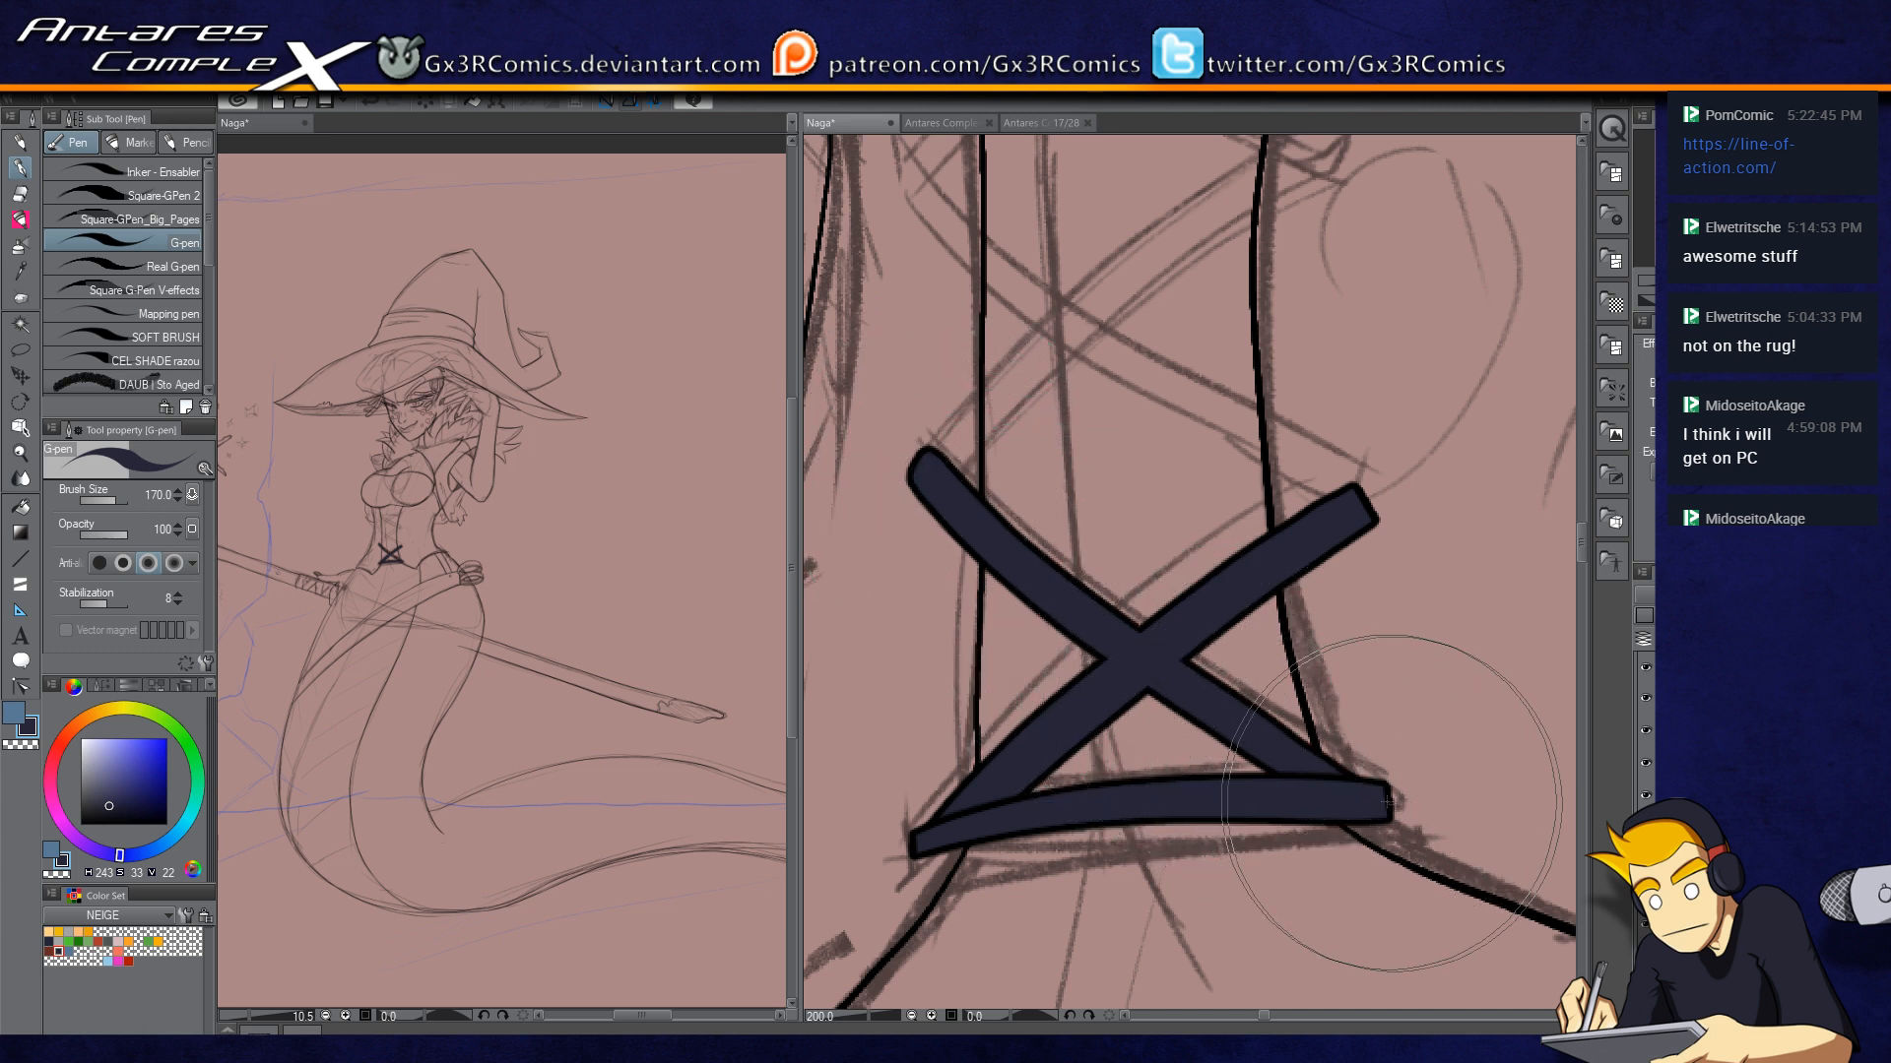
pyautogui.moveTo(1280, 731); pyautogui.dragTo(1337, 772)
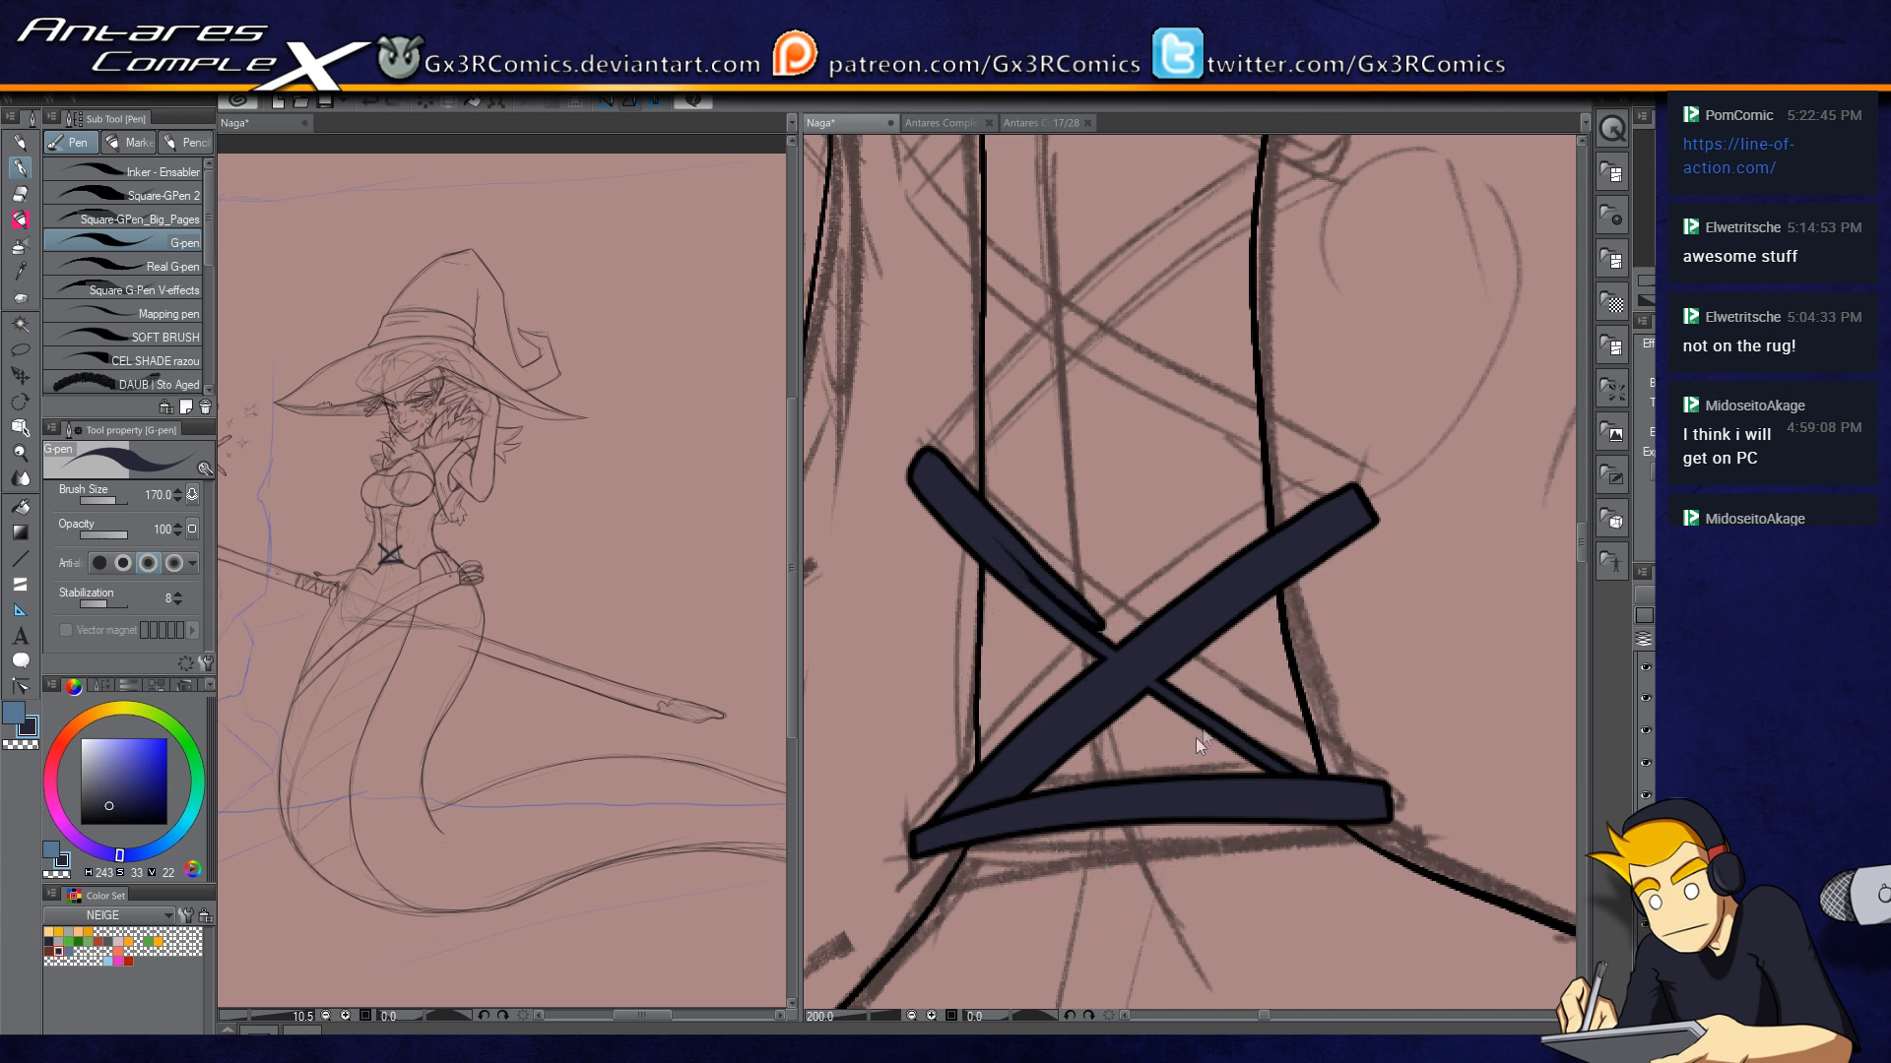
# Step: Undo all strokes of the falling diagonal lace
pyautogui.hotkey('ctrl', 'z')
pyautogui.hotkey('ctrl', 'z')
pyautogui.hotkey('ctrl', 'z')
pyautogui.hotkey('ctrl', 'z')
pyautogui.hotkey('ctrl', 'z')
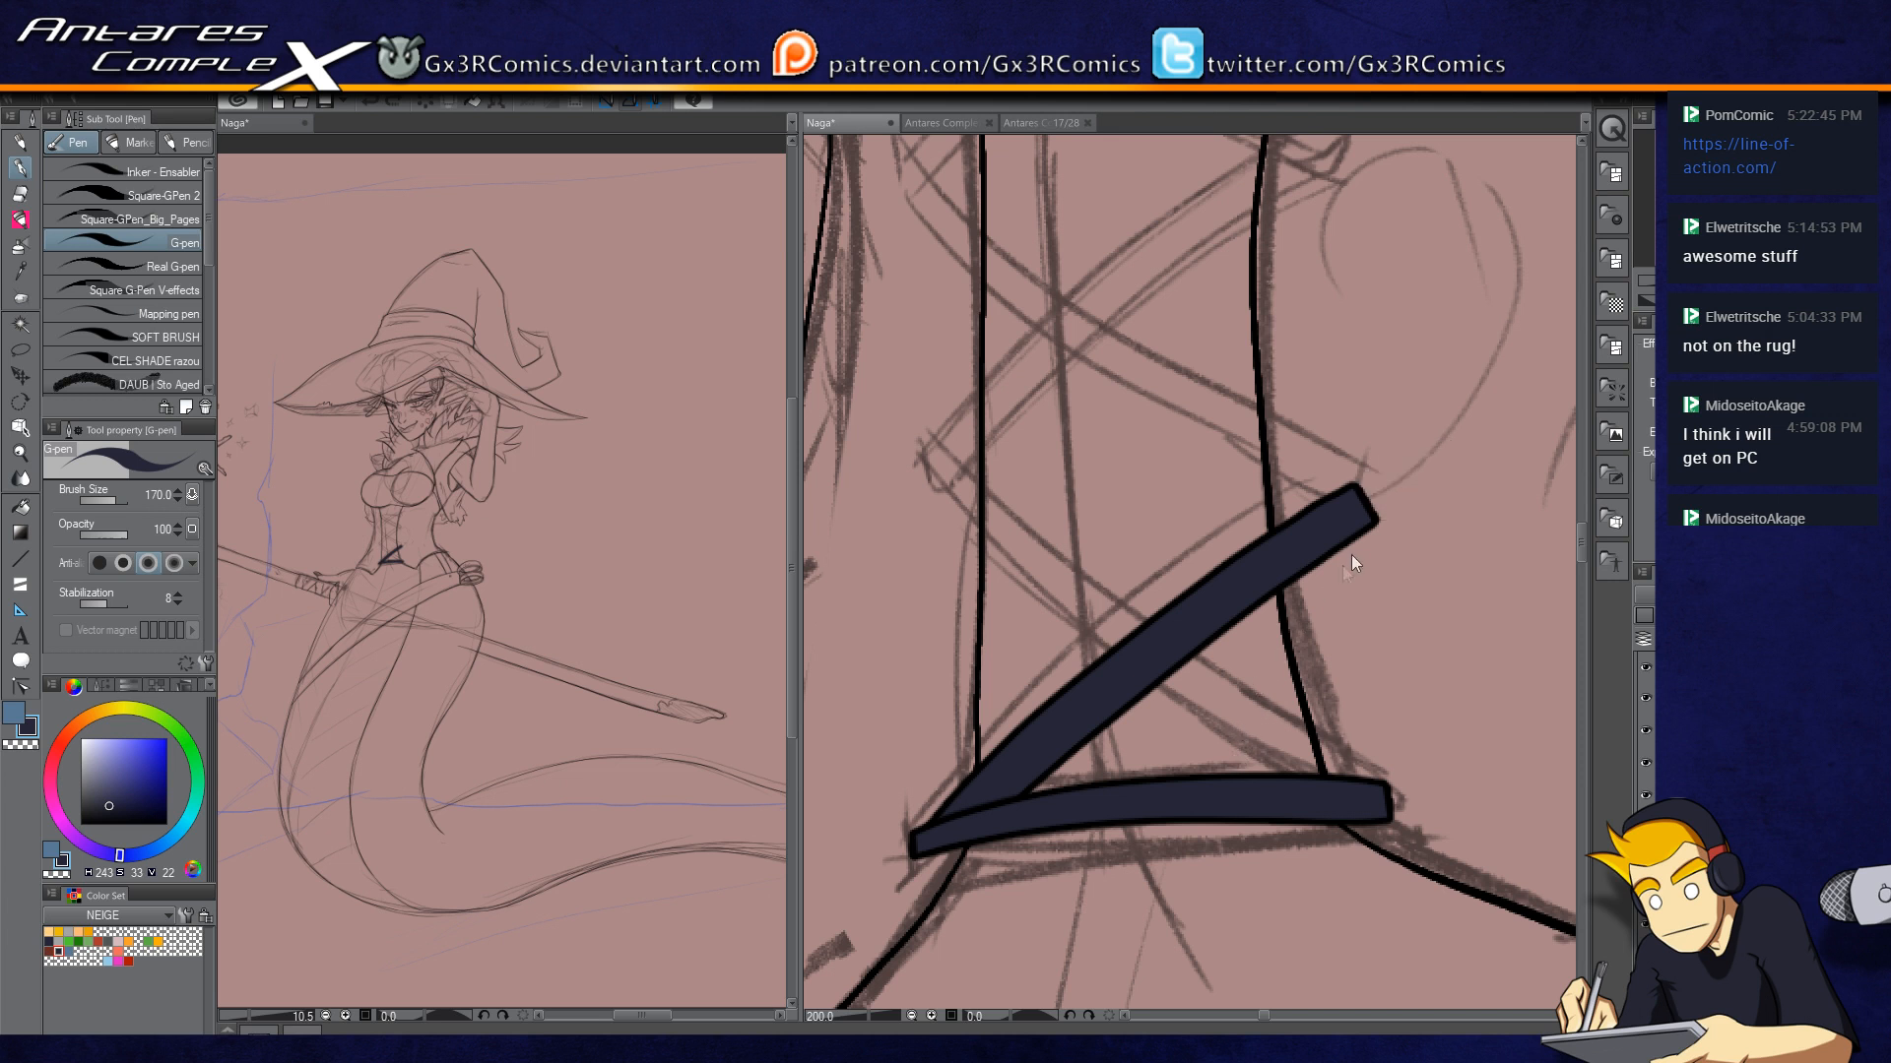
# Step: Skew the lace drawing with a transform so the rising diagonal lace's upper right end sits slightly higher
pyautogui.hotkey('ctrl', 't')
pyautogui.moveTo(1376, 670)
pyautogui.mouseDown()
pyautogui.moveTo(1371, 620)
pyautogui.moveTo(1369, 640)
pyautogui.mouseUp()
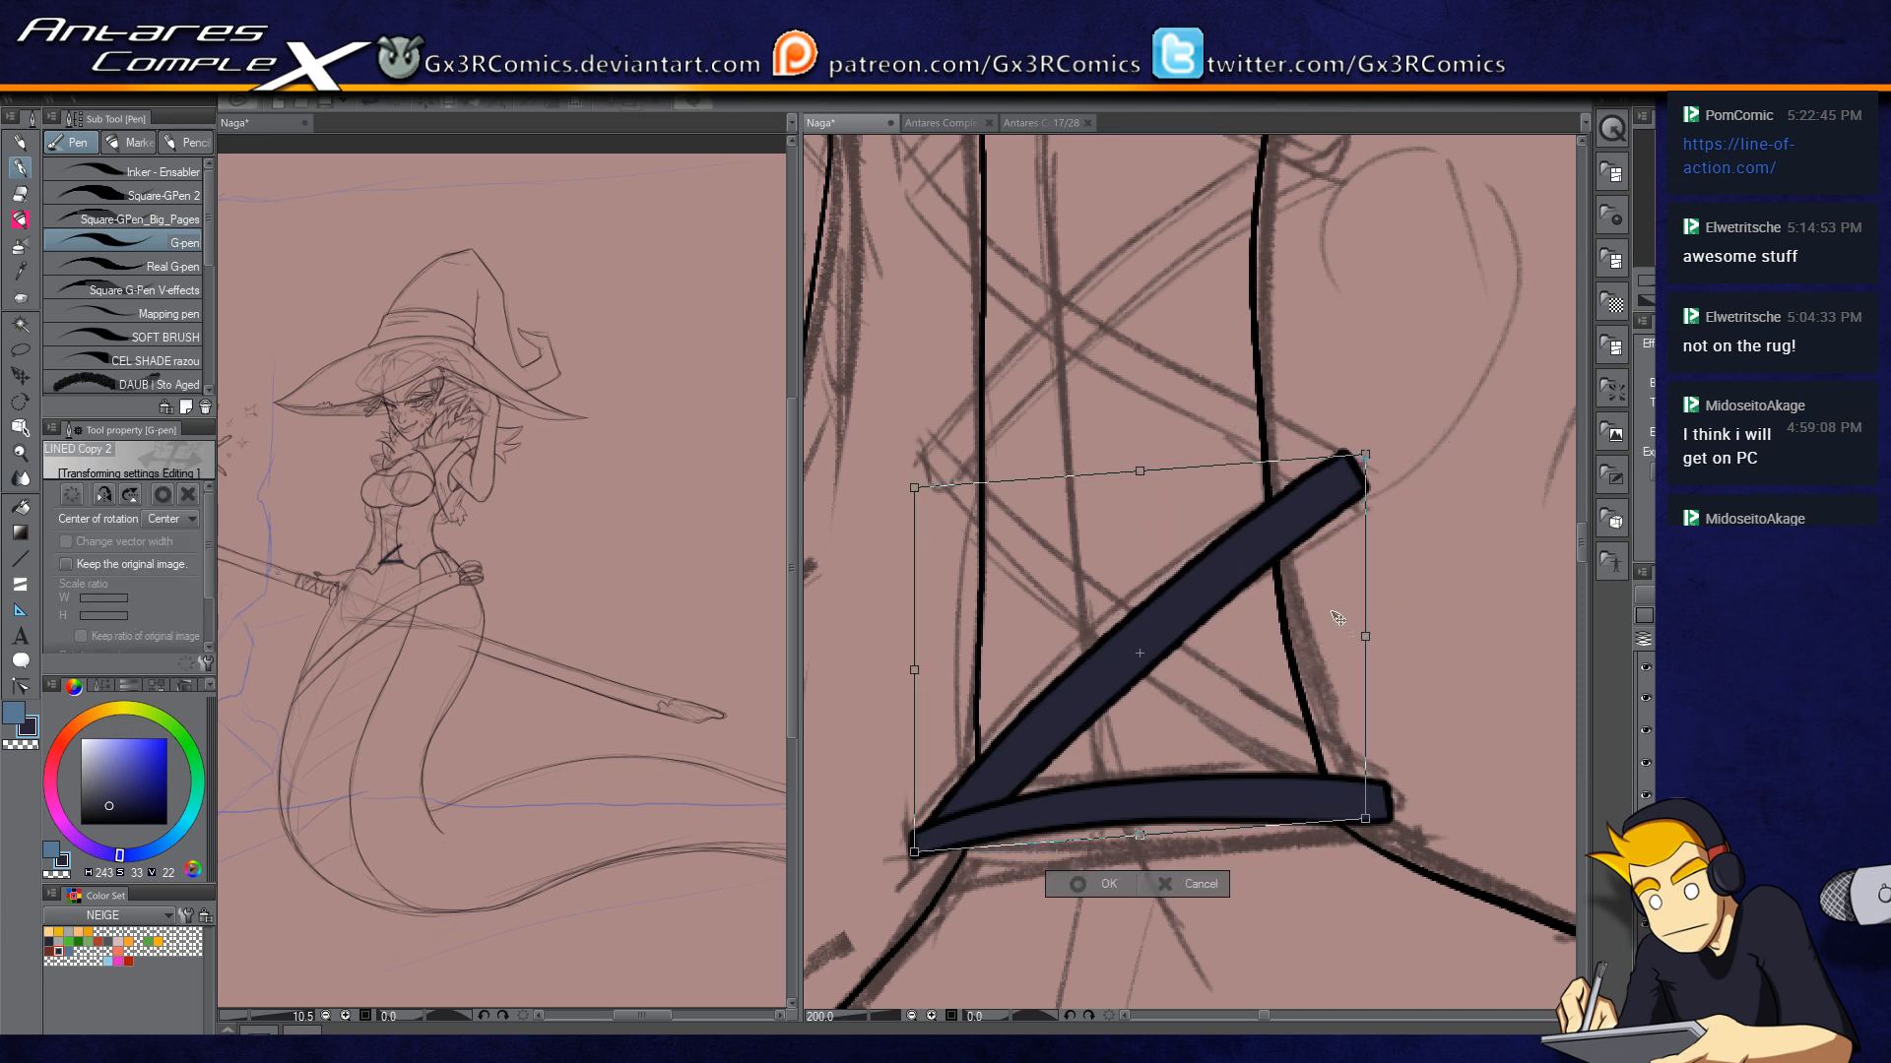
pyautogui.press('Return')
# Step: Lay down a thin falling diagonal stroke across the rising lace to the bottom lace's right end
pyautogui.moveTo(911, 455); pyautogui.dragTo(1325, 773)
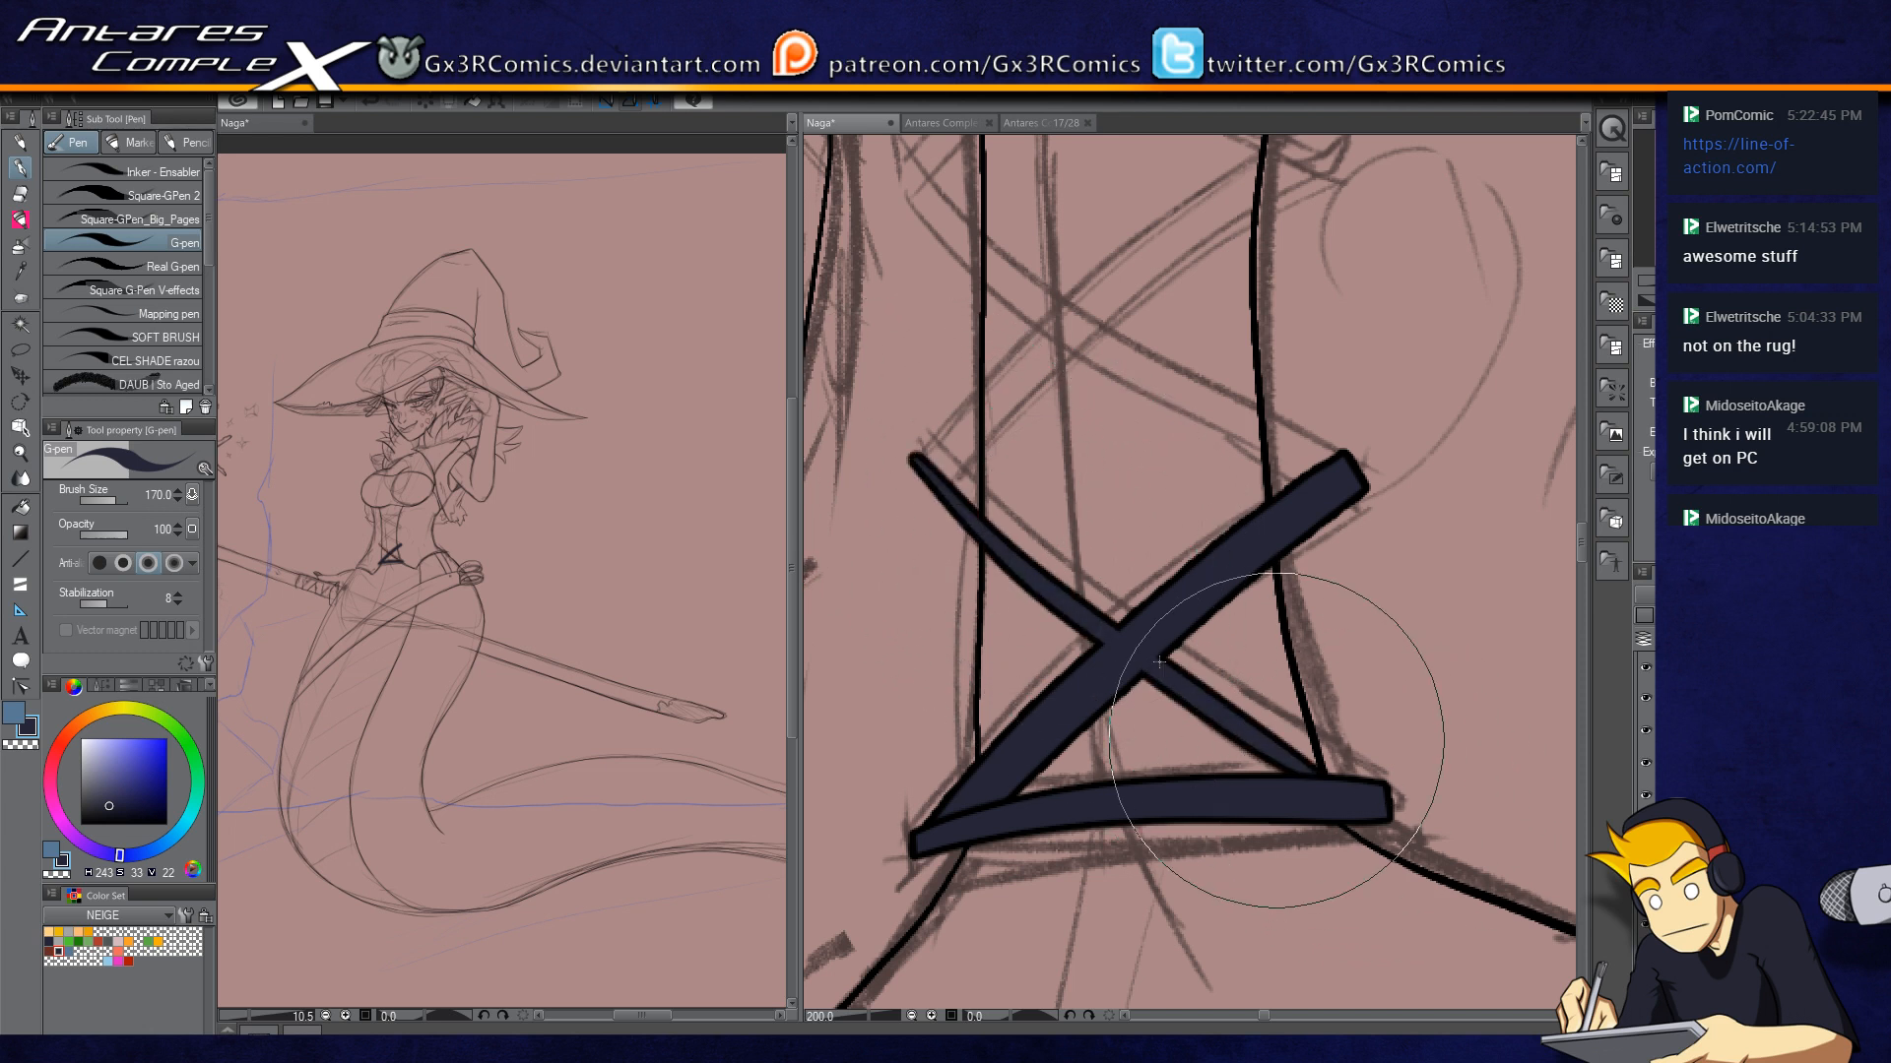
pyautogui.hotkey('ctrl', 'z')
pyautogui.hotkey('ctrl', 'y')
pyautogui.hotkey('ctrl', 'z')
pyautogui.moveTo(918, 461)
pyautogui.mouseDown()
pyautogui.moveTo(1151, 668)
pyautogui.moveTo(1401, 804)
pyautogui.moveTo(926, 471)
pyautogui.mouseUp()
pyautogui.hotkey('ctrl', 'z')
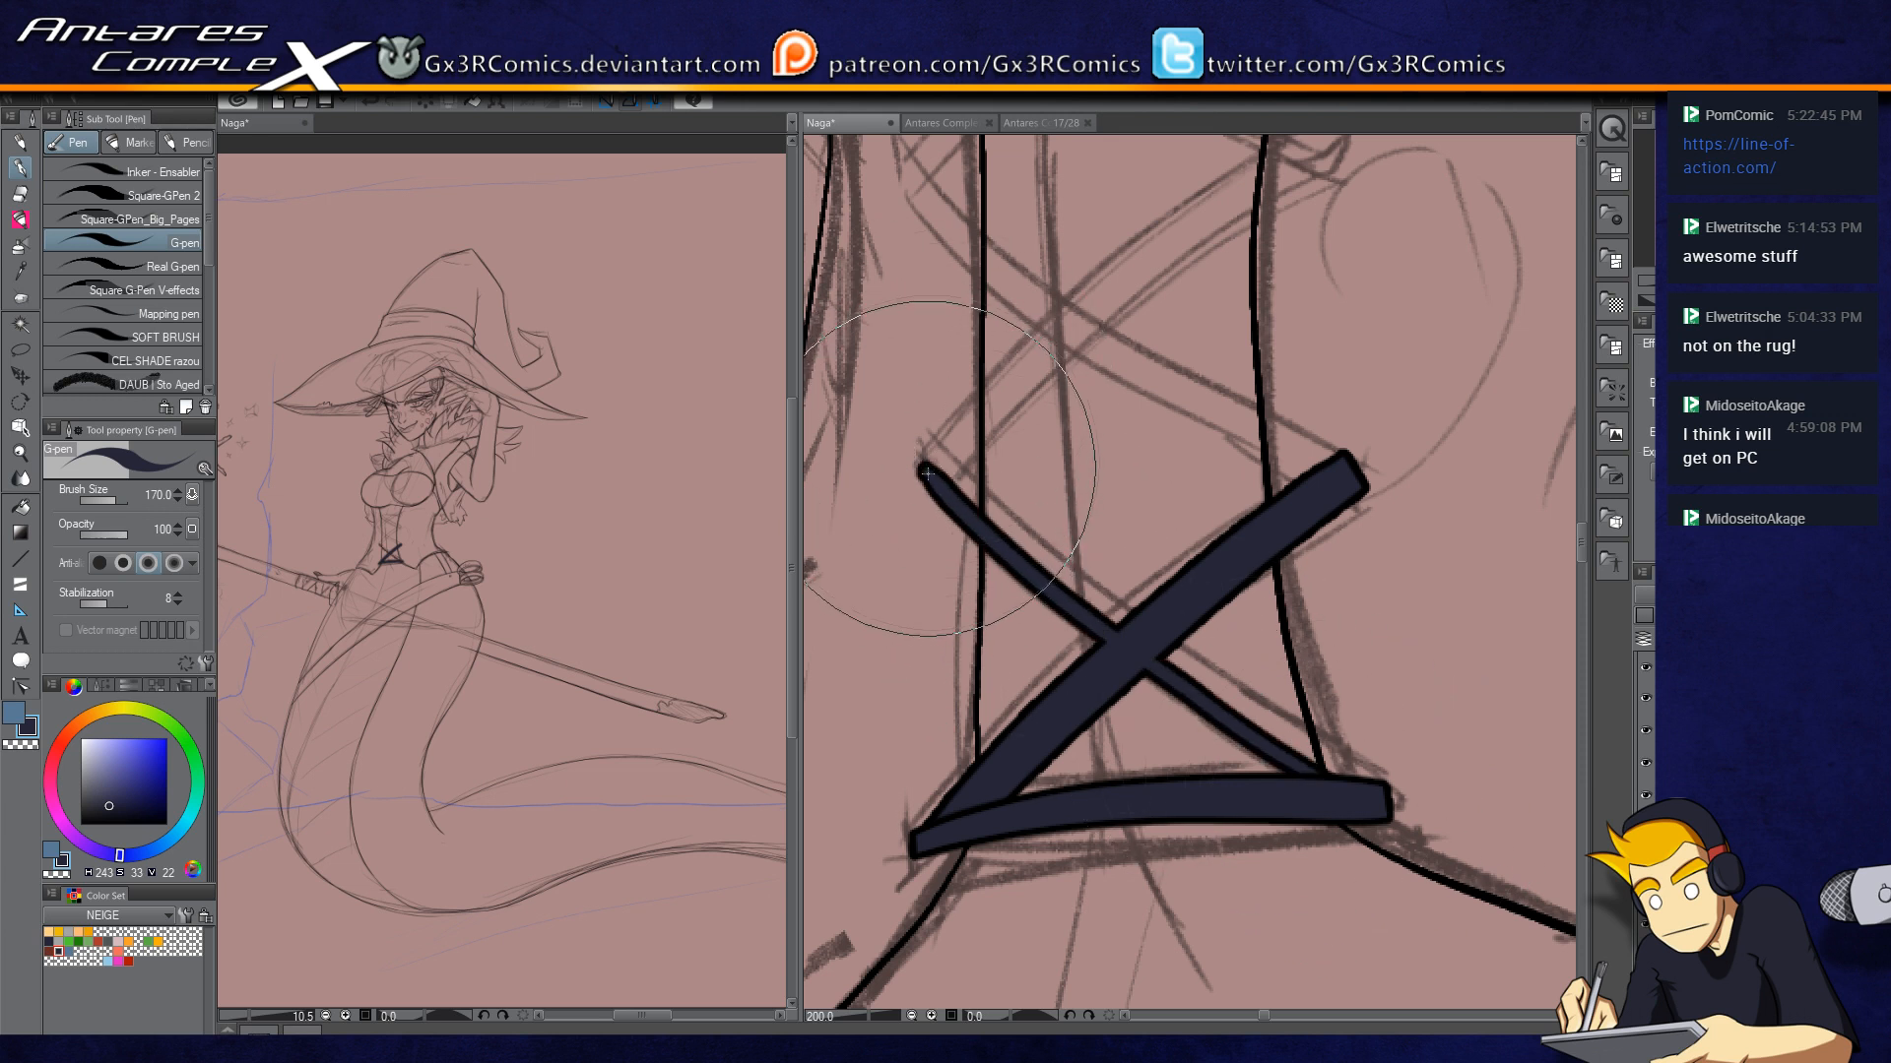
# Step: Thicken the falling diagonal lace to match the rising one and shape its upper left end
pyautogui.moveTo(930, 461); pyautogui.dragTo(1050, 578)
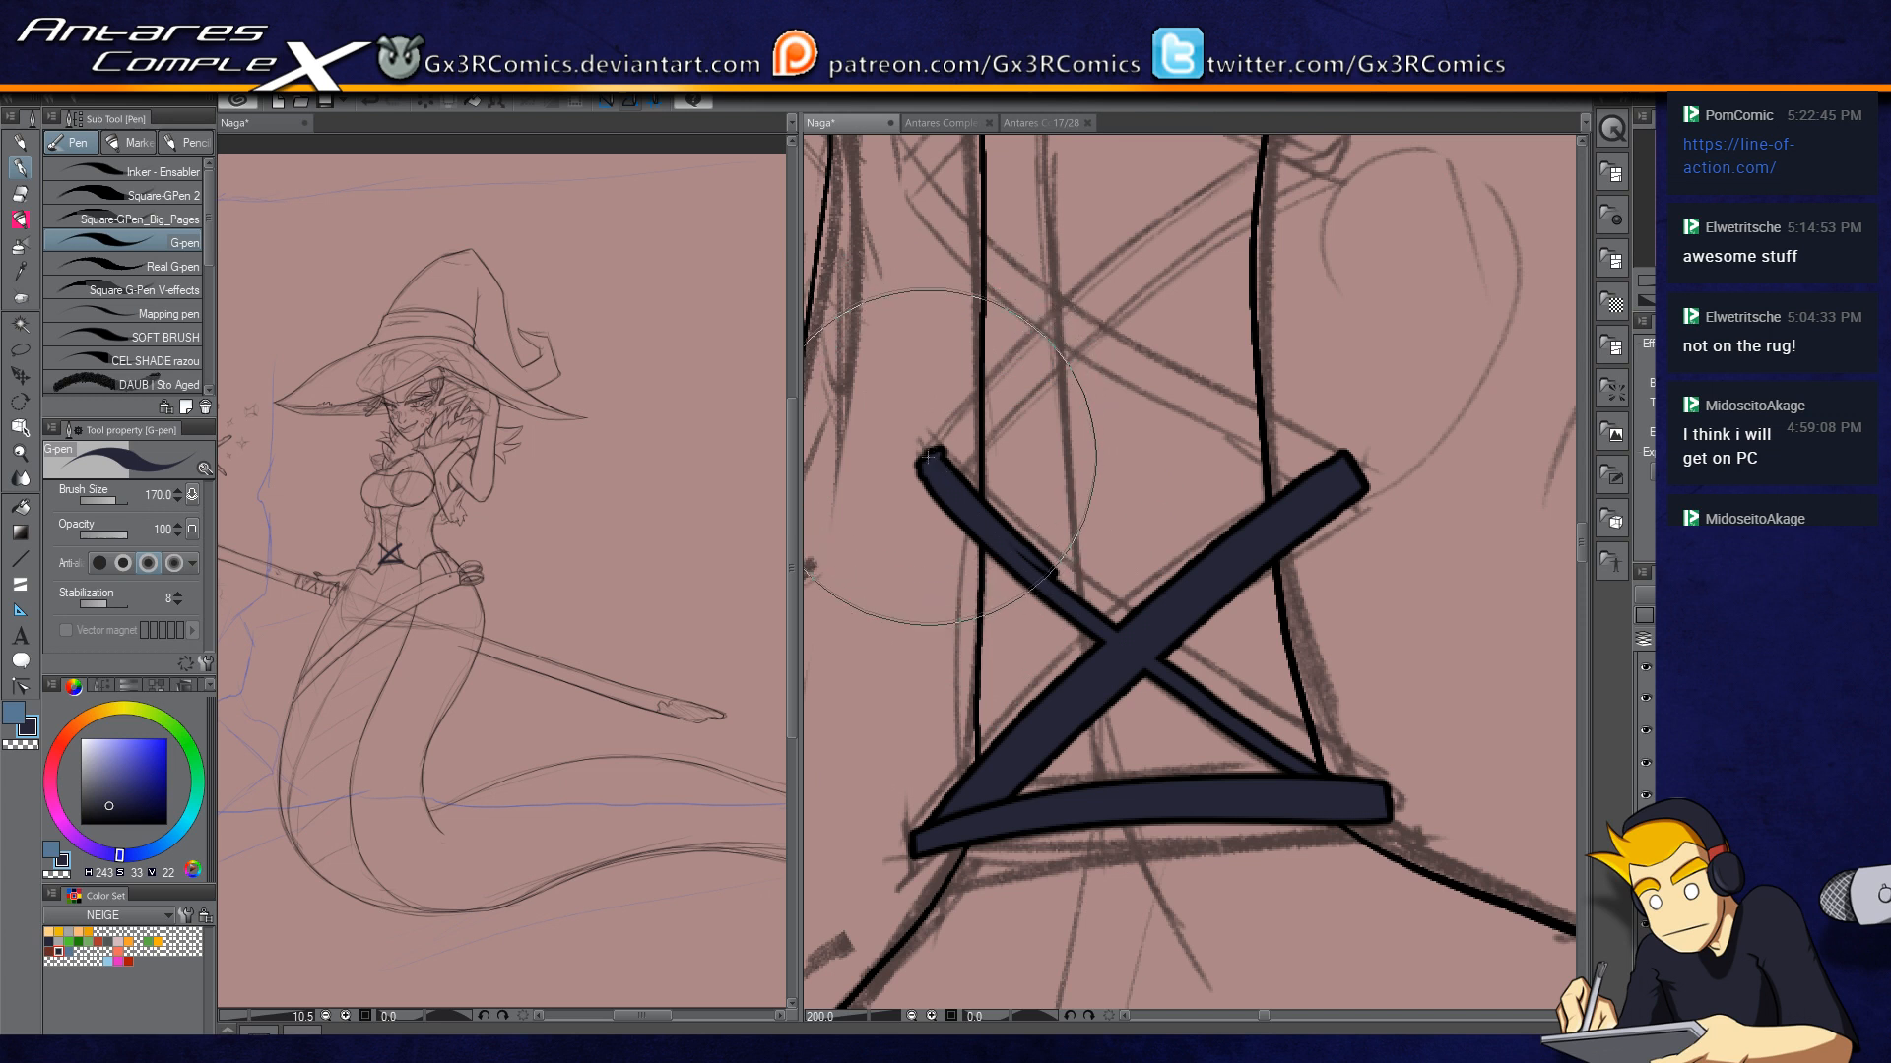
pyautogui.moveTo(941, 458); pyautogui.dragTo(1213, 707)
pyautogui.moveTo(993, 522)
pyautogui.mouseDown()
pyautogui.moveTo(1312, 756)
pyautogui.moveTo(1130, 630)
pyautogui.moveTo(1217, 697)
pyautogui.mouseUp()
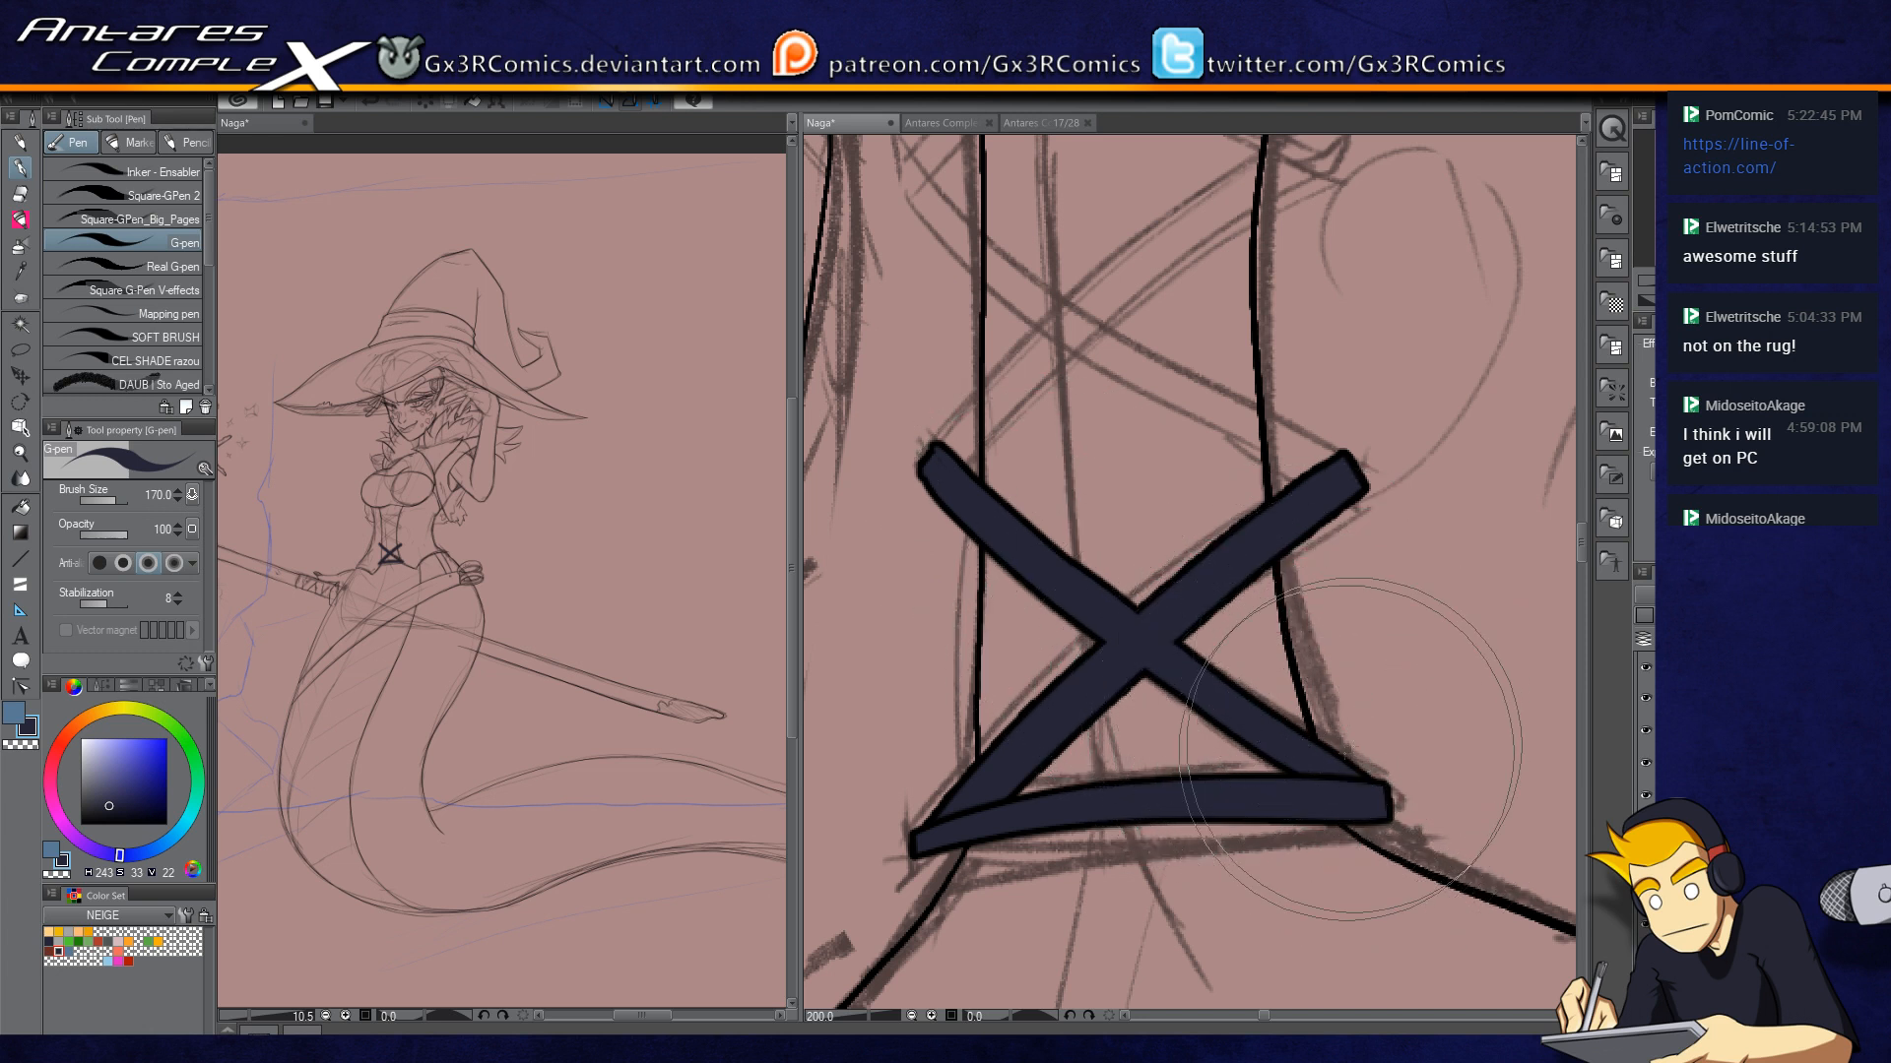
pyautogui.press('c')
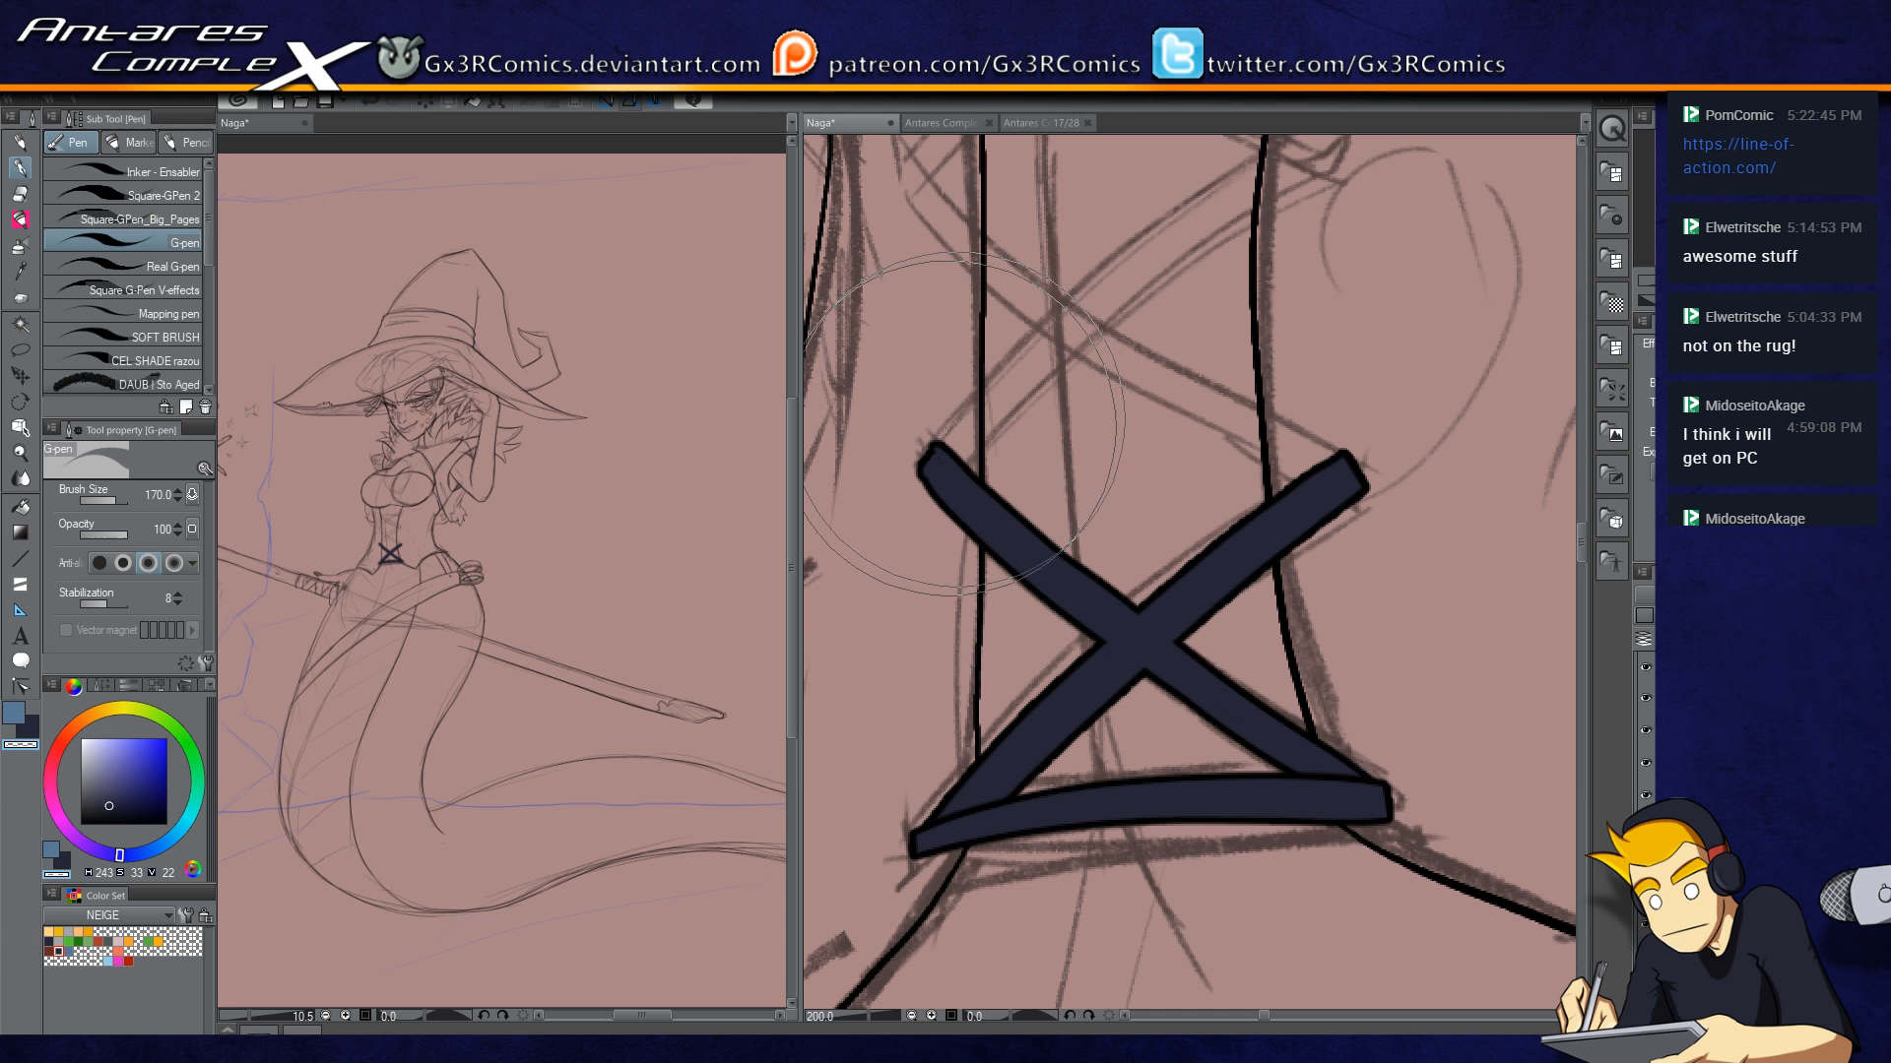
pyautogui.press('c')
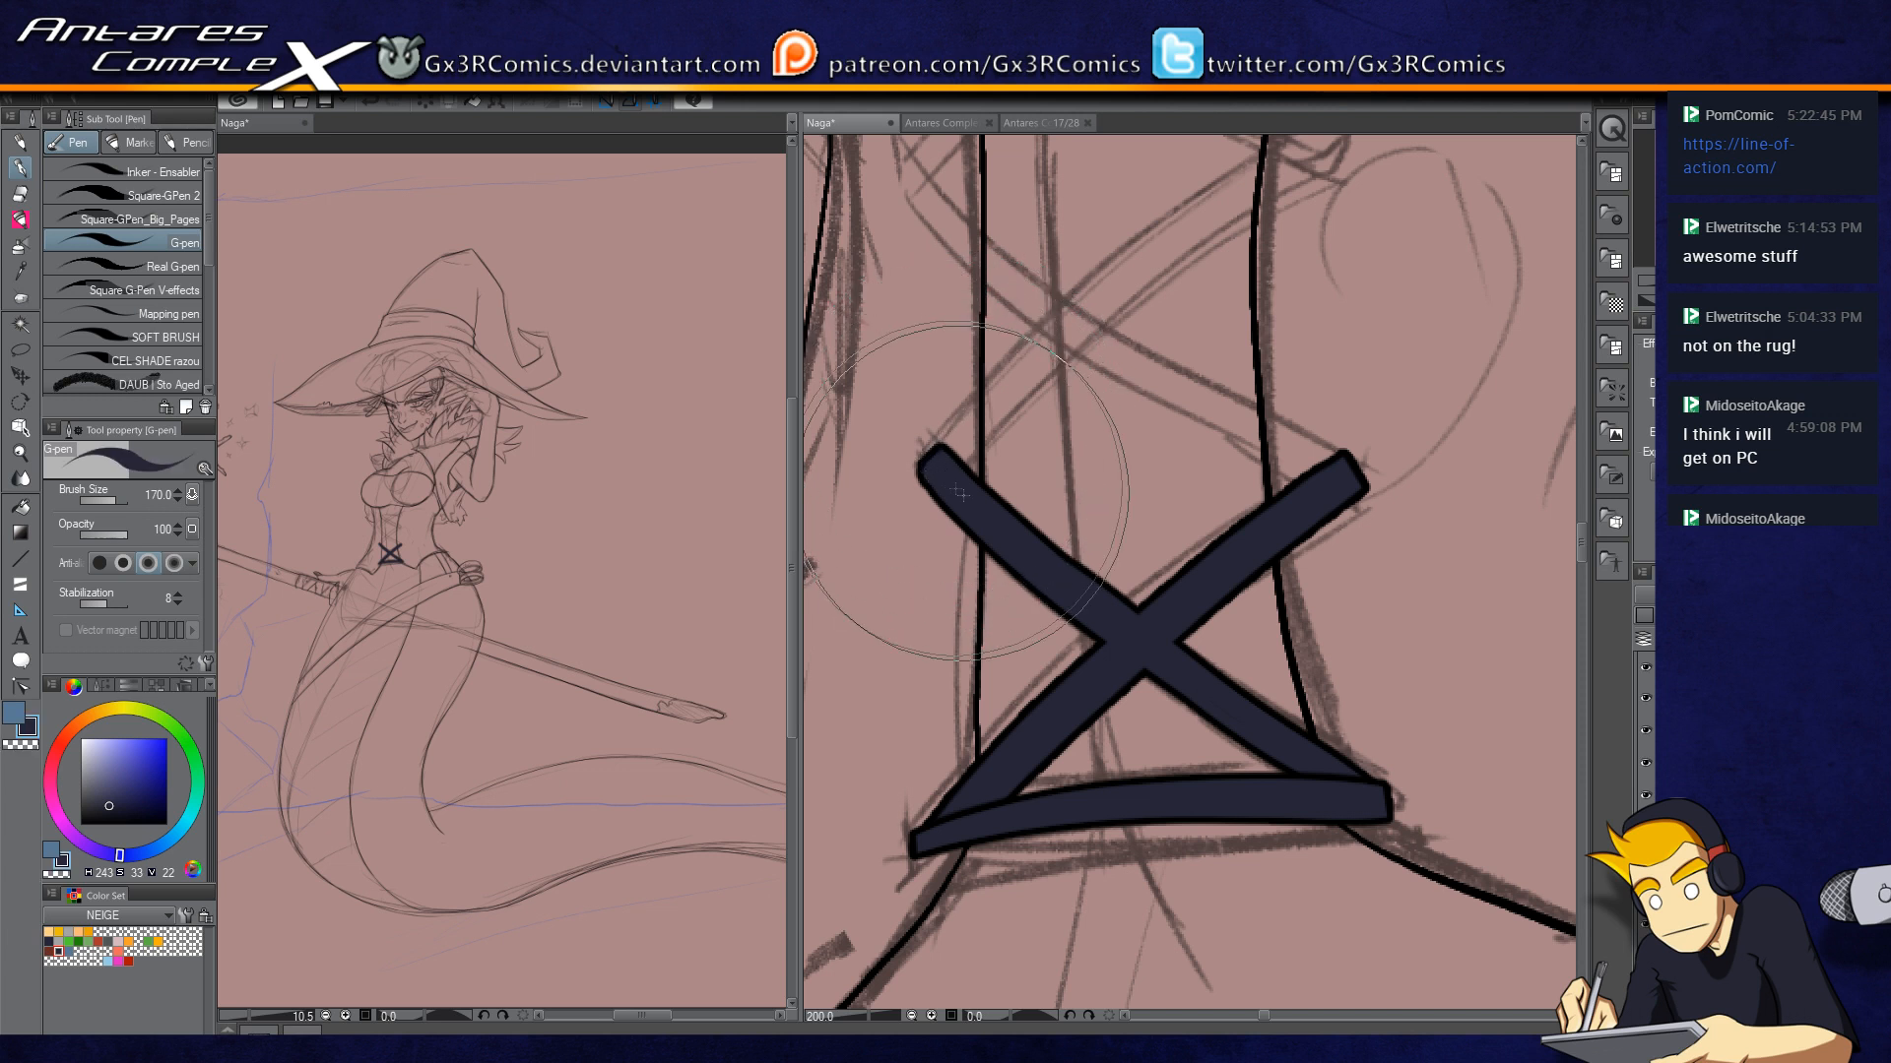
# Step: Paint a second rising lace from the falling lace's upper left end to the opening's right edge
pyautogui.moveTo(1021, 384); pyautogui.dragTo(1050, 501)
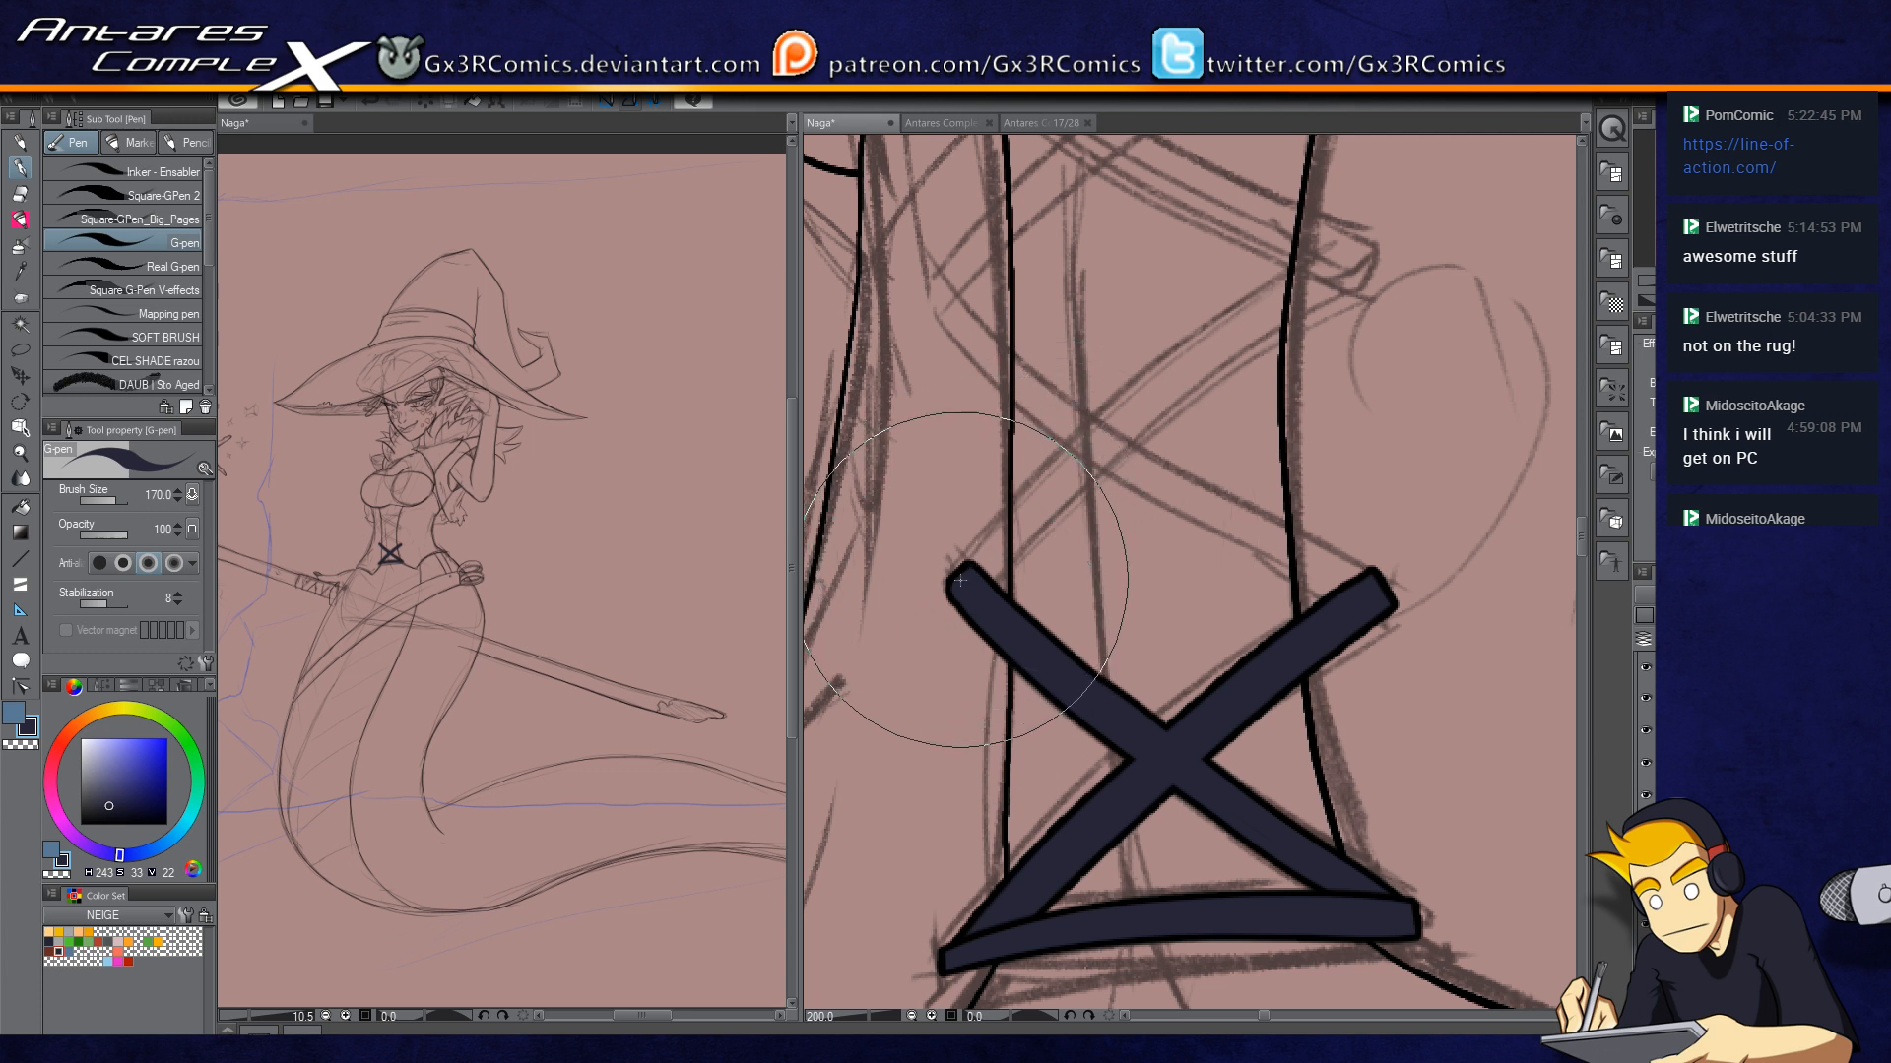
pyautogui.moveTo(960, 576); pyautogui.dragTo(1354, 313)
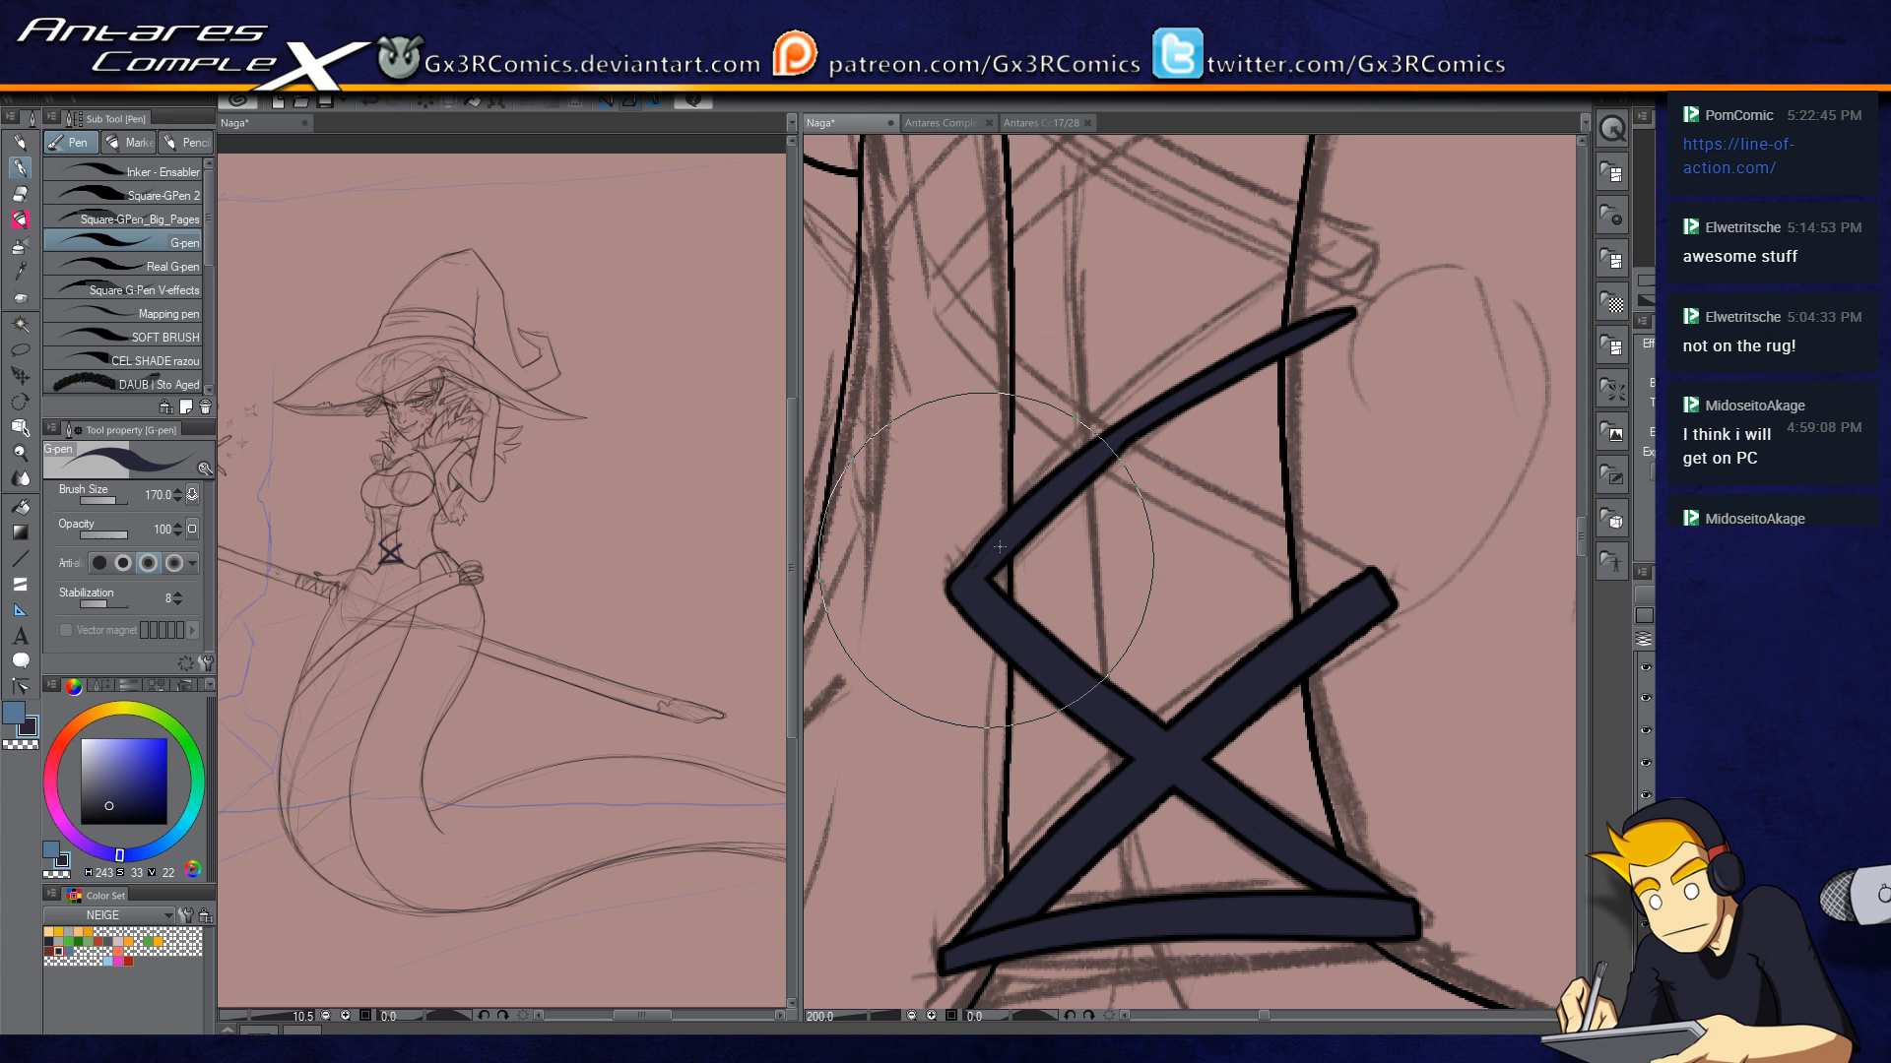
pyautogui.moveTo(975, 581); pyautogui.dragTo(1295, 330)
pyautogui.moveTo(974, 591); pyautogui.dragTo(1310, 330)
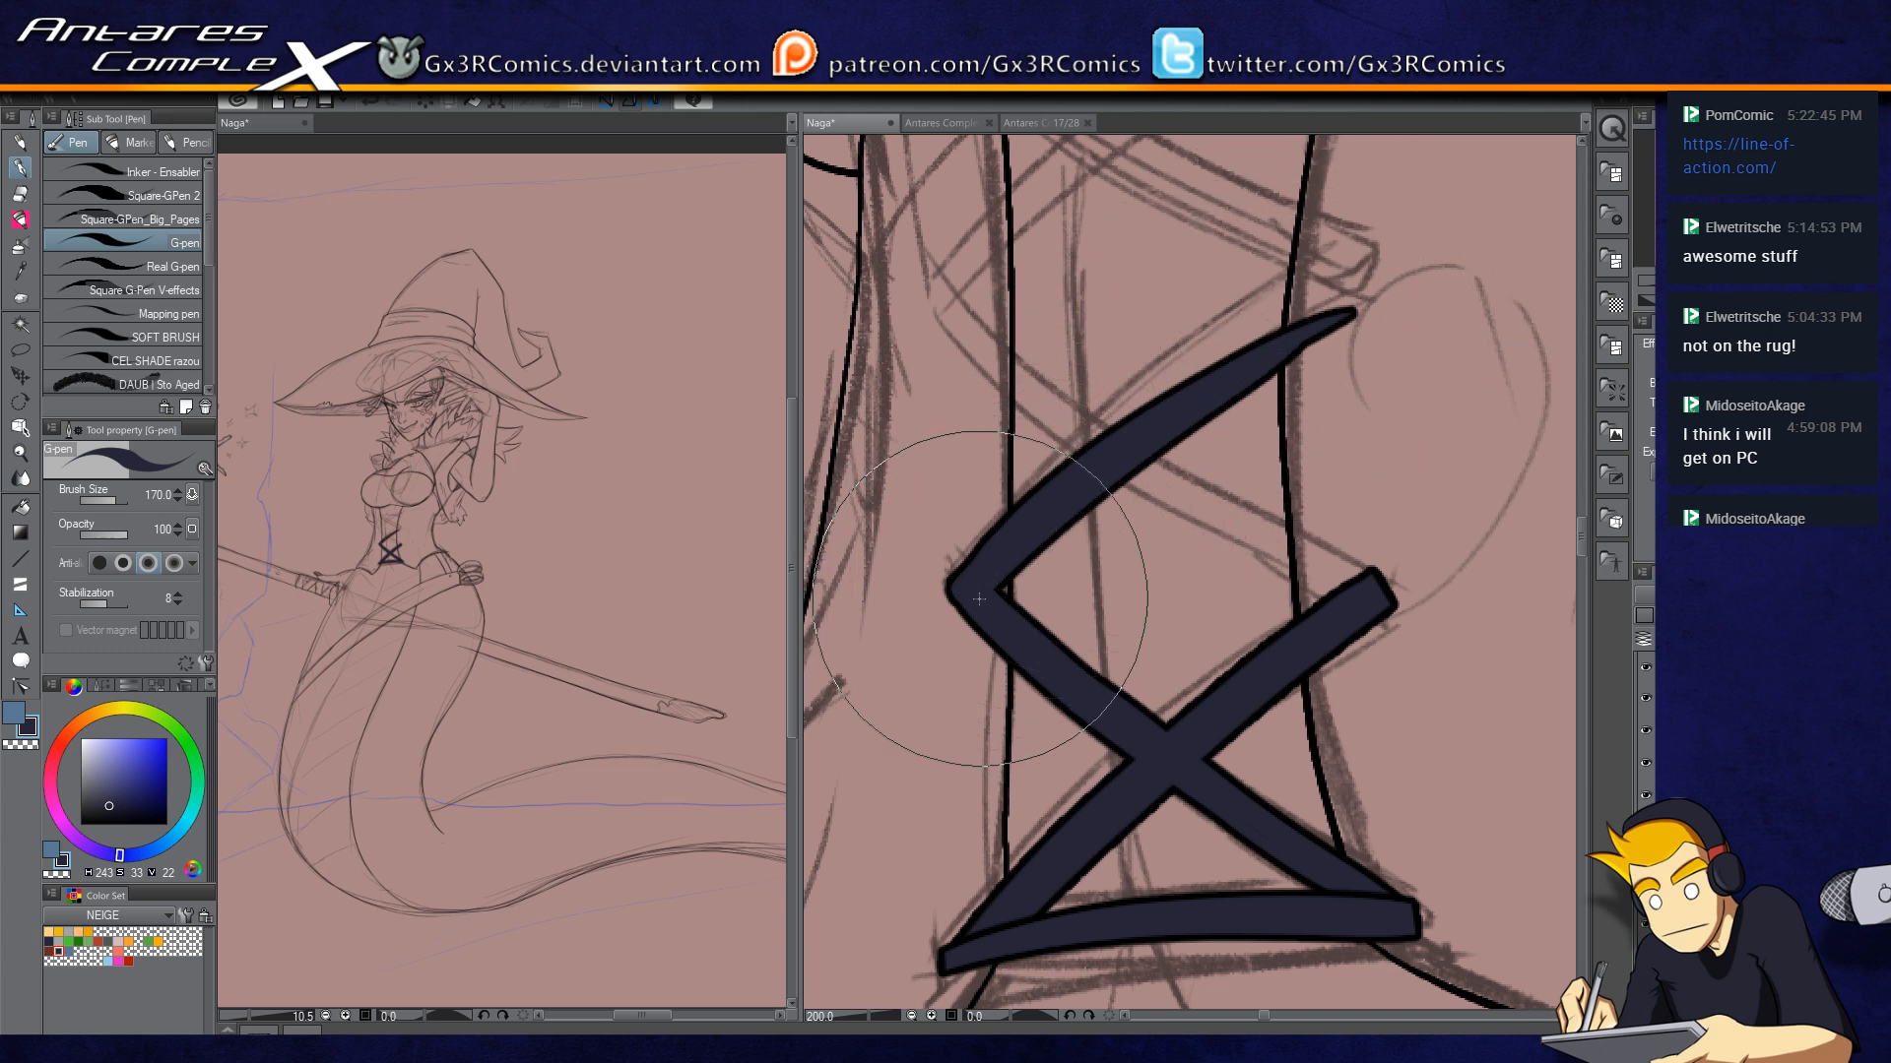
pyautogui.moveTo(983, 588); pyautogui.dragTo(1327, 334)
pyautogui.moveTo(985, 589)
pyautogui.mouseDown()
pyautogui.moveTo(1354, 321)
pyautogui.moveTo(1344, 340)
pyautogui.mouseUp()
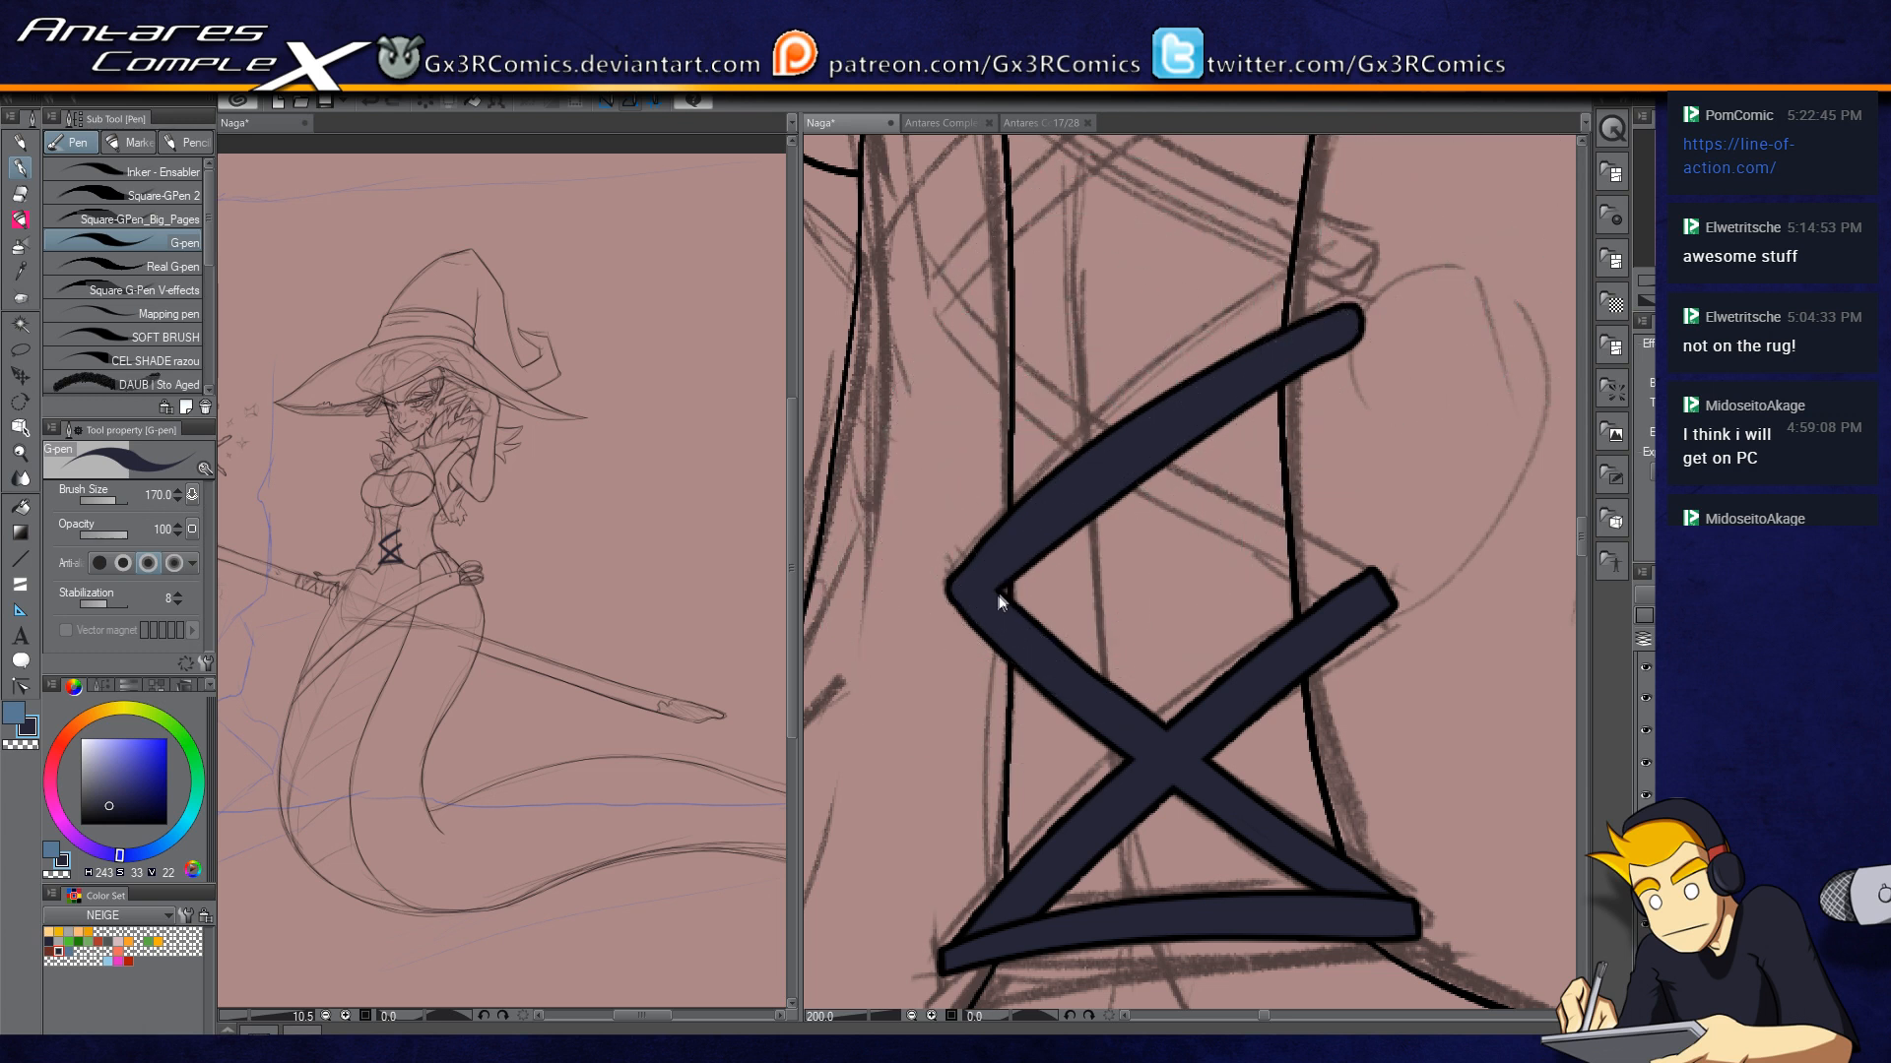
# Step: Paint a second falling lace crossing the second rising lace and joining the first rising lace's upper right end
pyautogui.moveTo(1022, 553); pyautogui.dragTo(996, 696)
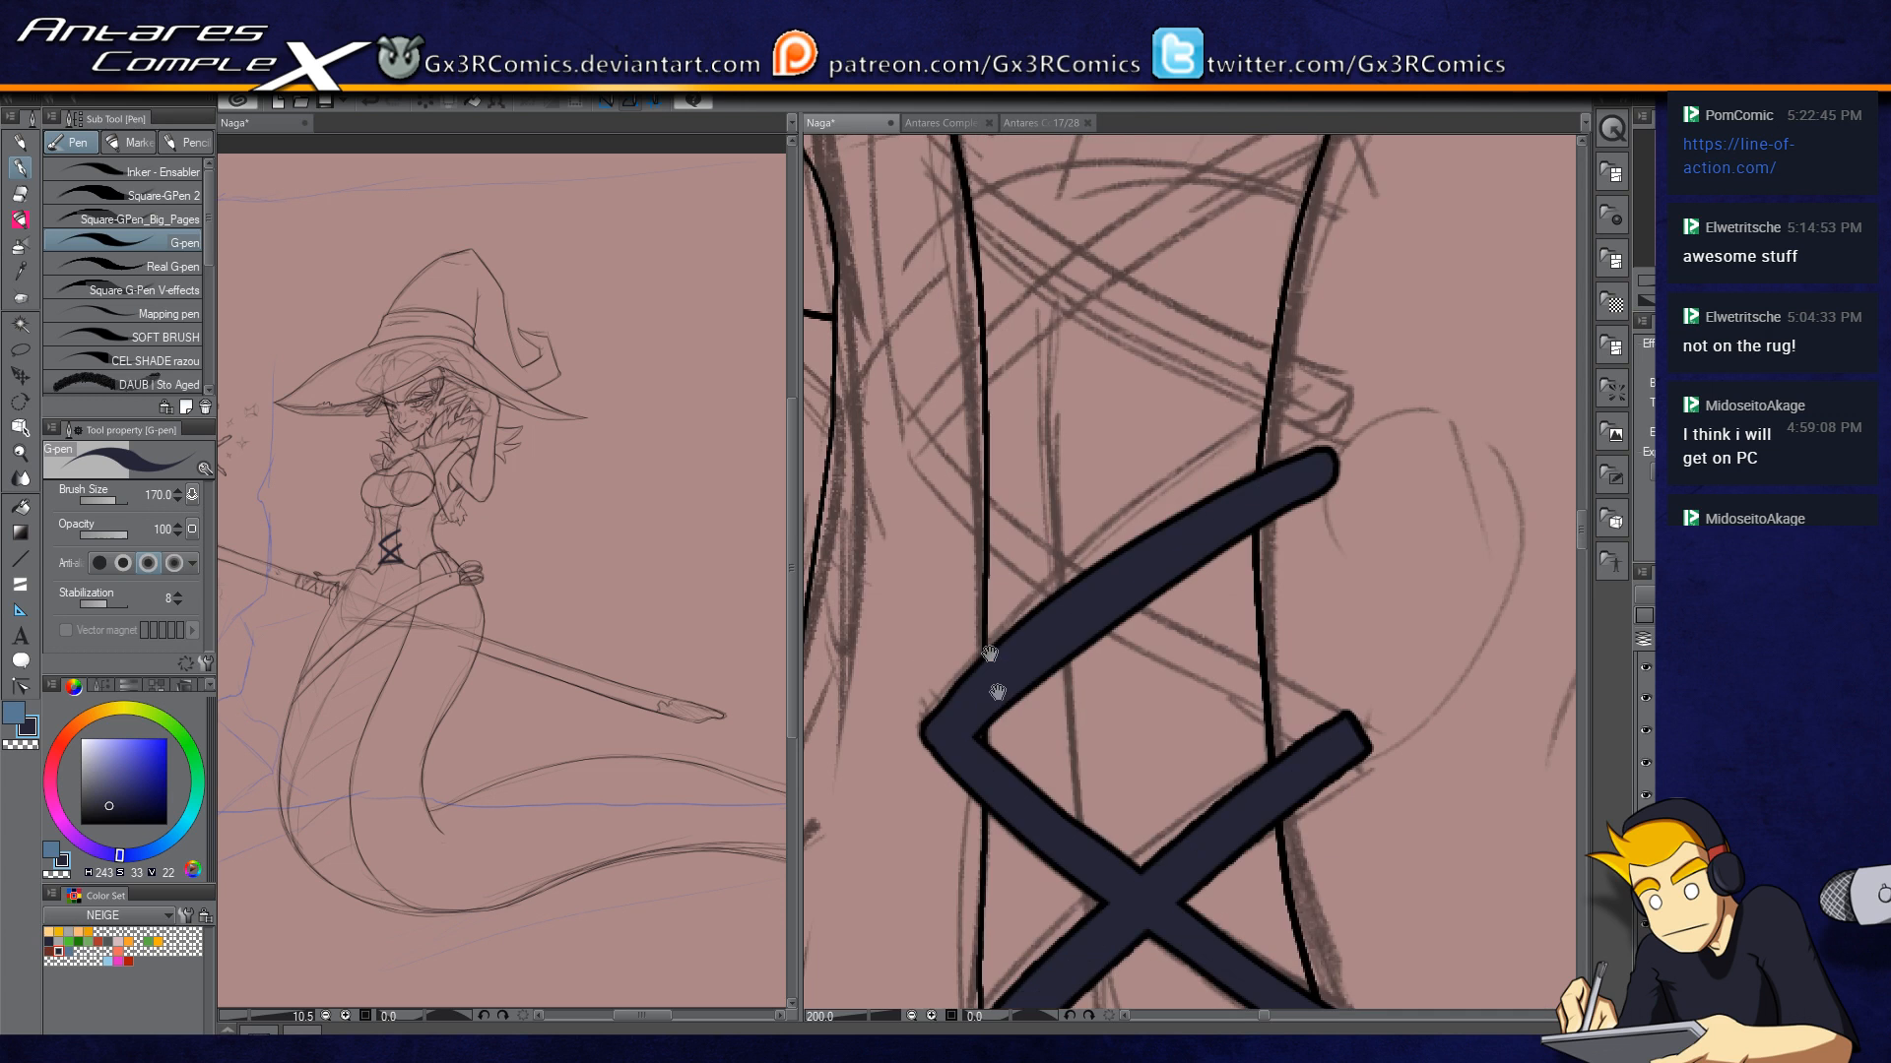
pyautogui.moveTo(1345, 744)
pyautogui.mouseDown()
pyautogui.moveTo(1212, 681)
pyautogui.moveTo(912, 457)
pyautogui.mouseUp()
pyautogui.hotkey('ctrl', 'z')
pyautogui.moveTo(1319, 737)
pyautogui.mouseDown()
pyautogui.moveTo(932, 465)
pyautogui.moveTo(1093, 593)
pyautogui.mouseUp()
pyautogui.moveTo(931, 458)
pyautogui.mouseDown()
pyautogui.moveTo(1128, 620)
pyautogui.moveTo(1022, 535)
pyautogui.moveTo(1334, 733)
pyautogui.mouseUp()
pyautogui.moveTo(1137, 614); pyautogui.dragTo(1349, 738)
pyautogui.moveTo(1255, 677)
pyautogui.mouseDown()
pyautogui.moveTo(1338, 743)
pyautogui.moveTo(925, 453)
pyautogui.moveTo(1345, 730)
pyautogui.mouseUp()
pyautogui.hotkey('ctrl', 'z')
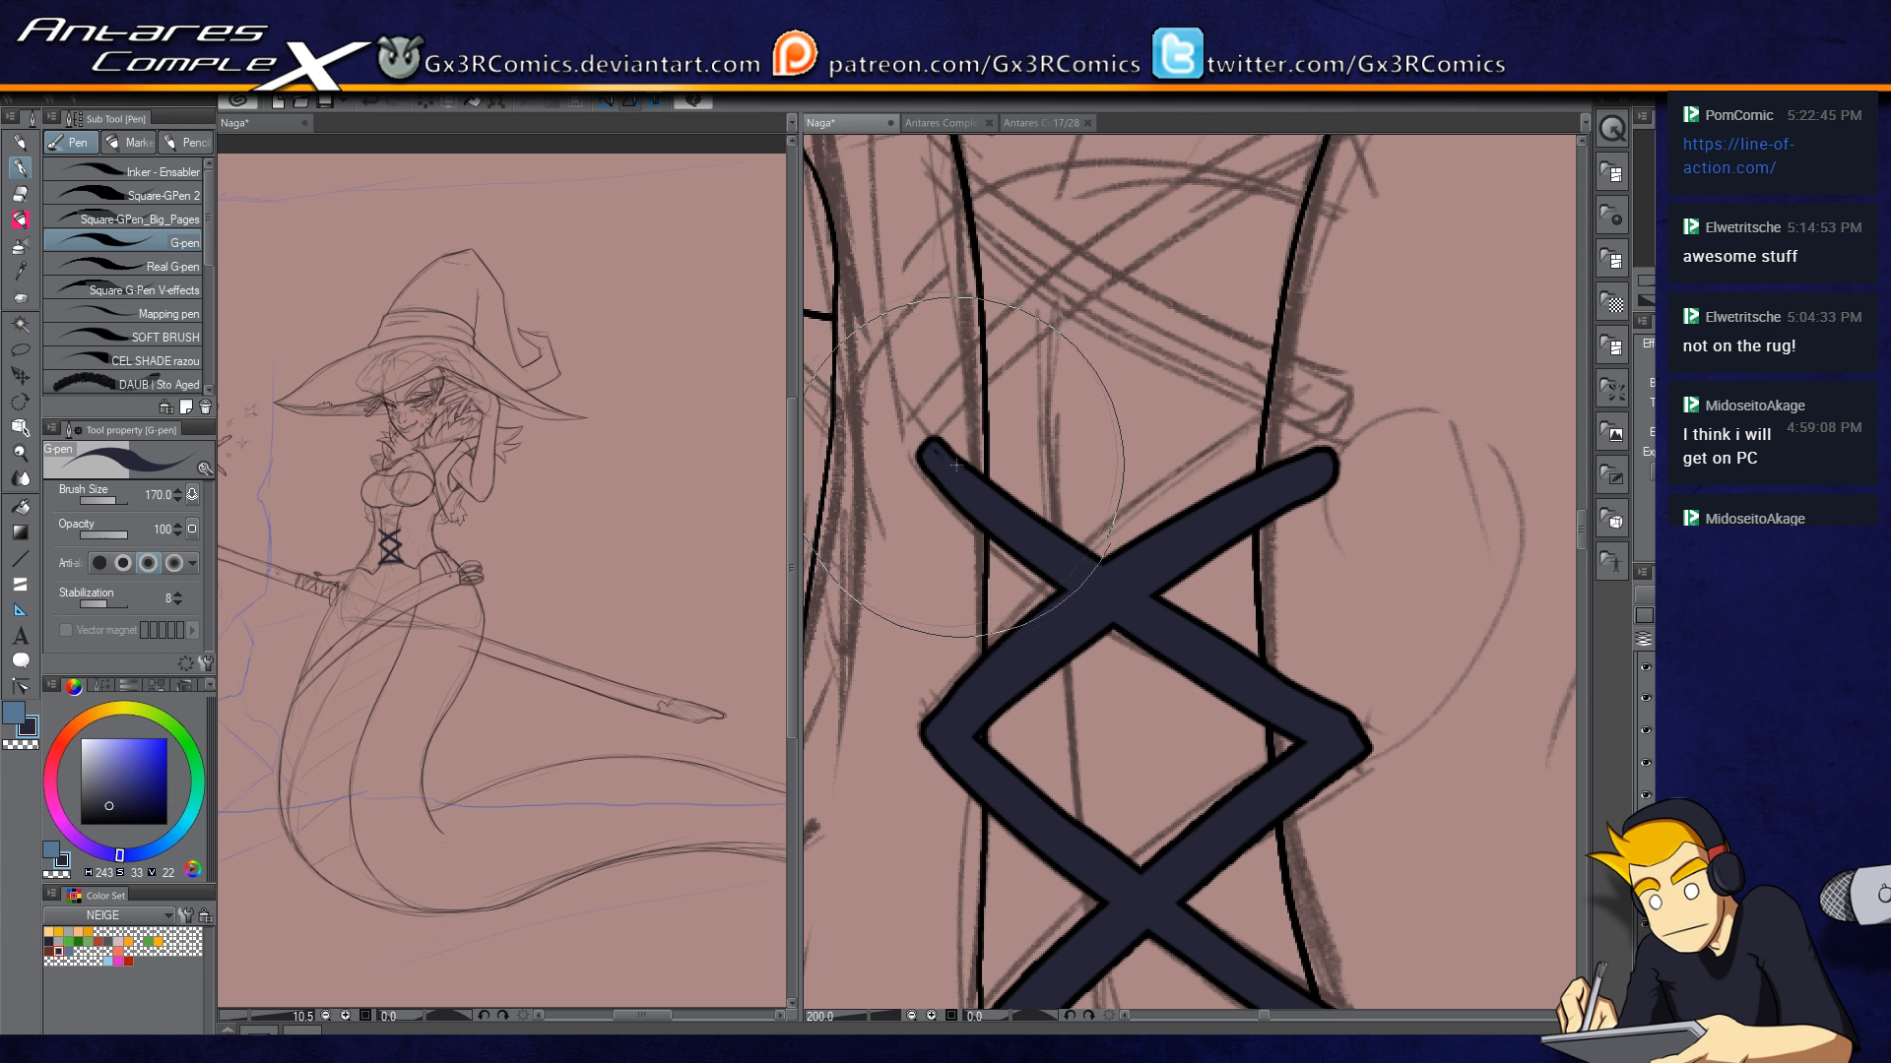
# Step: Paint a third rising lace from the second falling lace's upper left end and round off its upper right end
pyautogui.moveTo(991, 481)
pyautogui.mouseDown()
pyautogui.moveTo(932, 618)
pyautogui.moveTo(960, 501)
pyautogui.moveTo(1336, 276)
pyautogui.mouseUp()
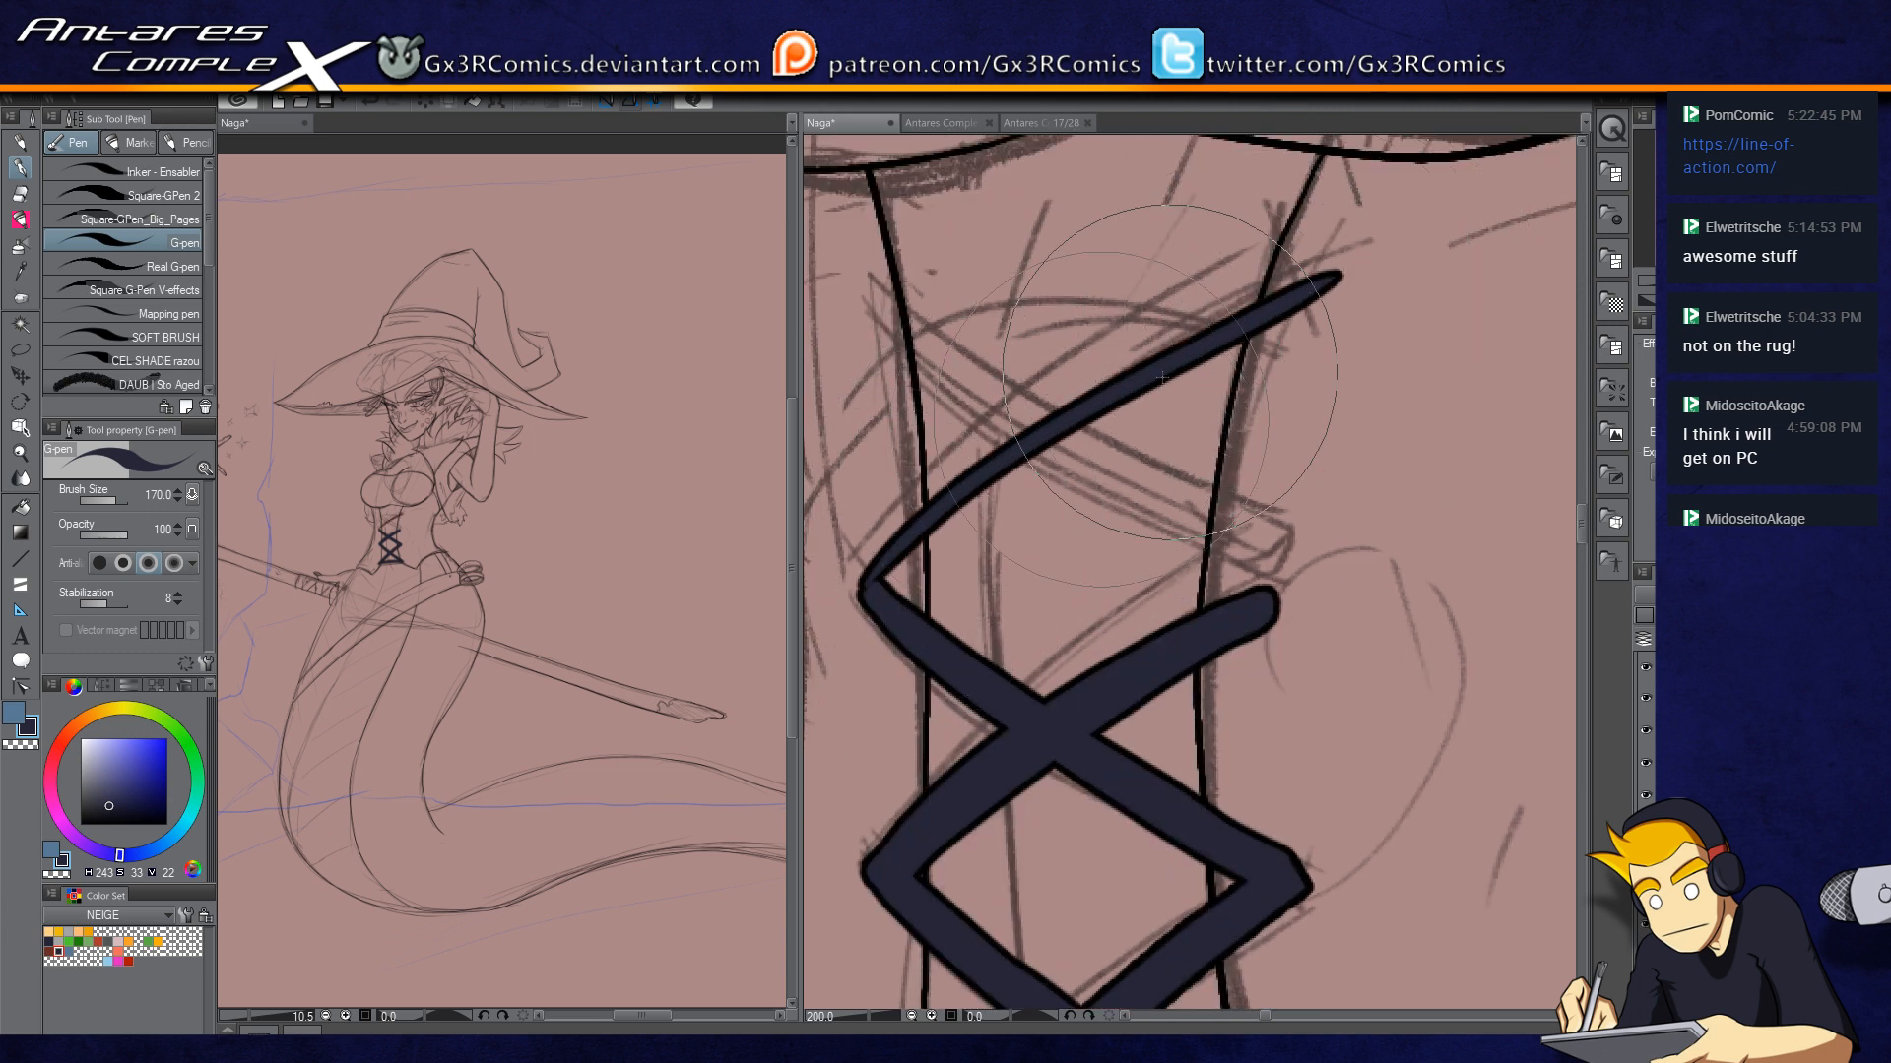
pyautogui.hotkey('ctrl', 'z')
pyautogui.moveTo(866, 593)
pyautogui.mouseDown()
pyautogui.moveTo(1017, 473)
pyautogui.moveTo(1317, 288)
pyautogui.mouseUp()
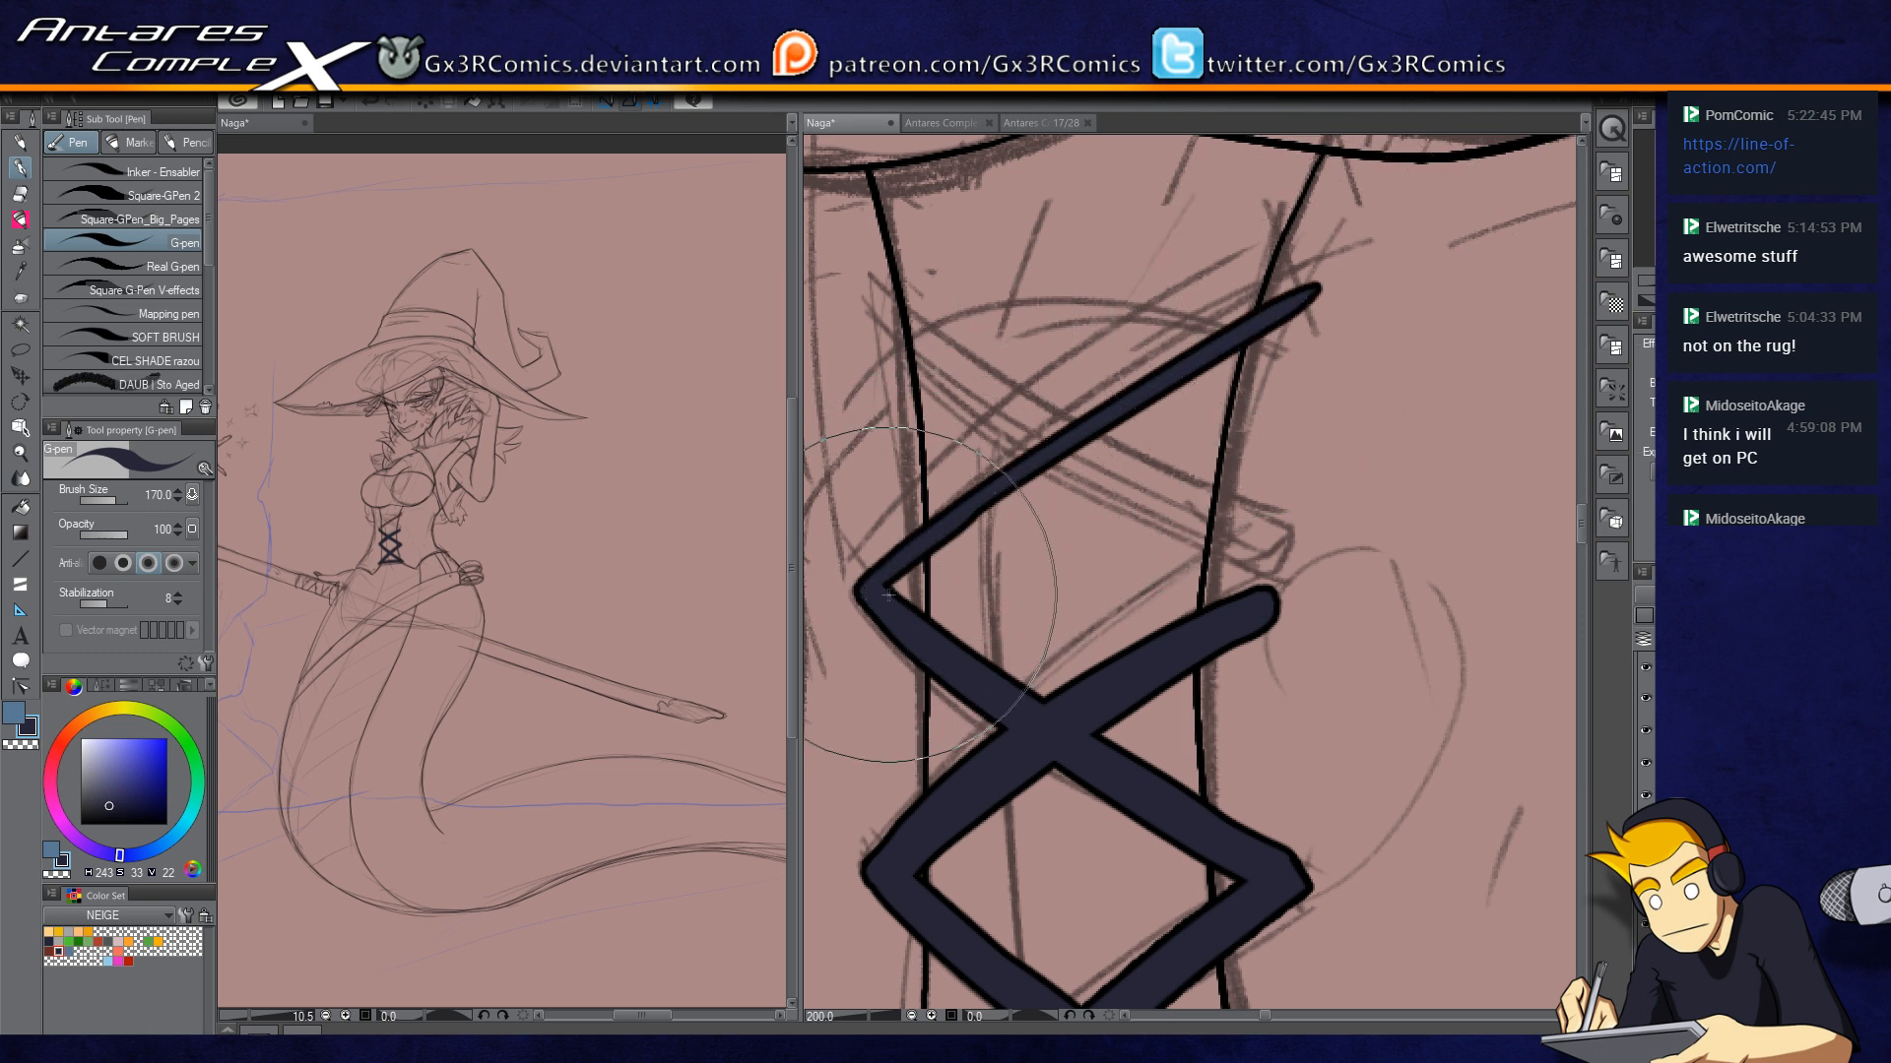
pyautogui.moveTo(867, 591); pyautogui.dragTo(1213, 362)
pyautogui.moveTo(896, 599)
pyautogui.mouseDown()
pyautogui.moveTo(1231, 379)
pyautogui.moveTo(1310, 295)
pyautogui.mouseUp()
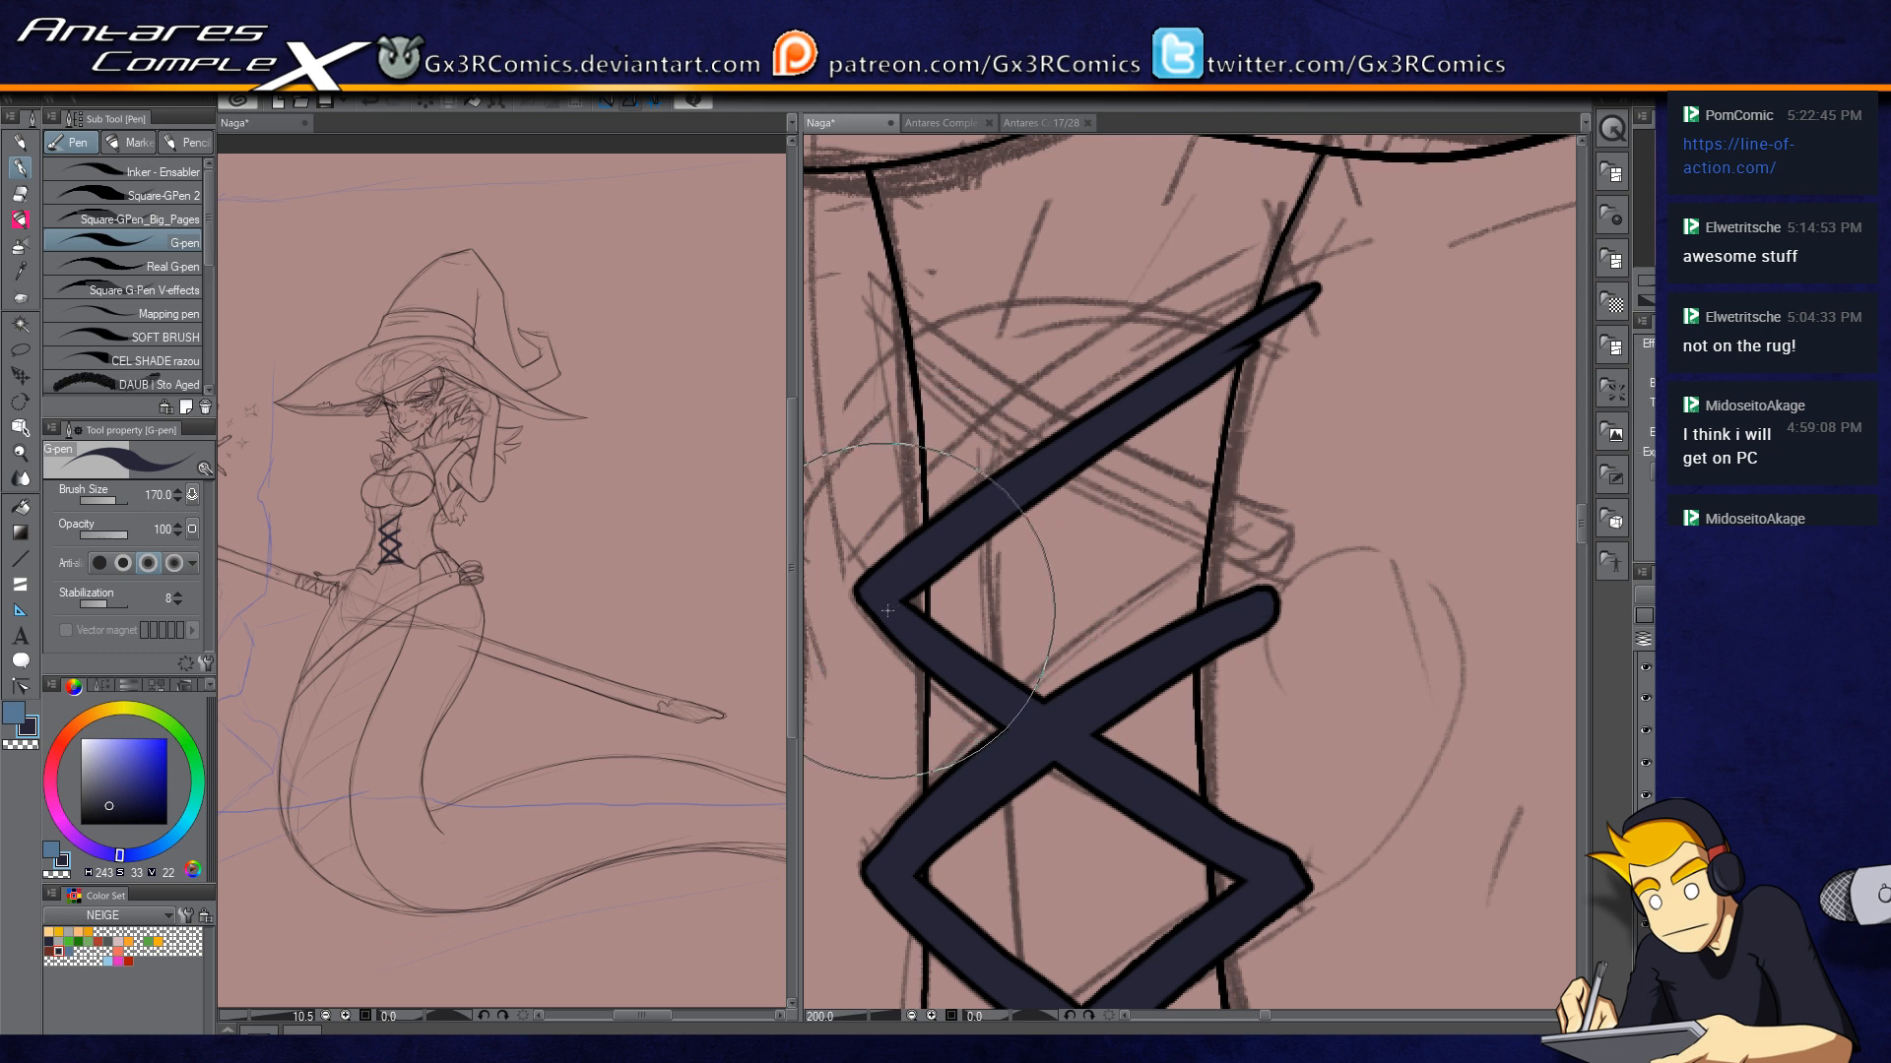
pyautogui.moveTo(1245, 349); pyautogui.dragTo(1321, 303)
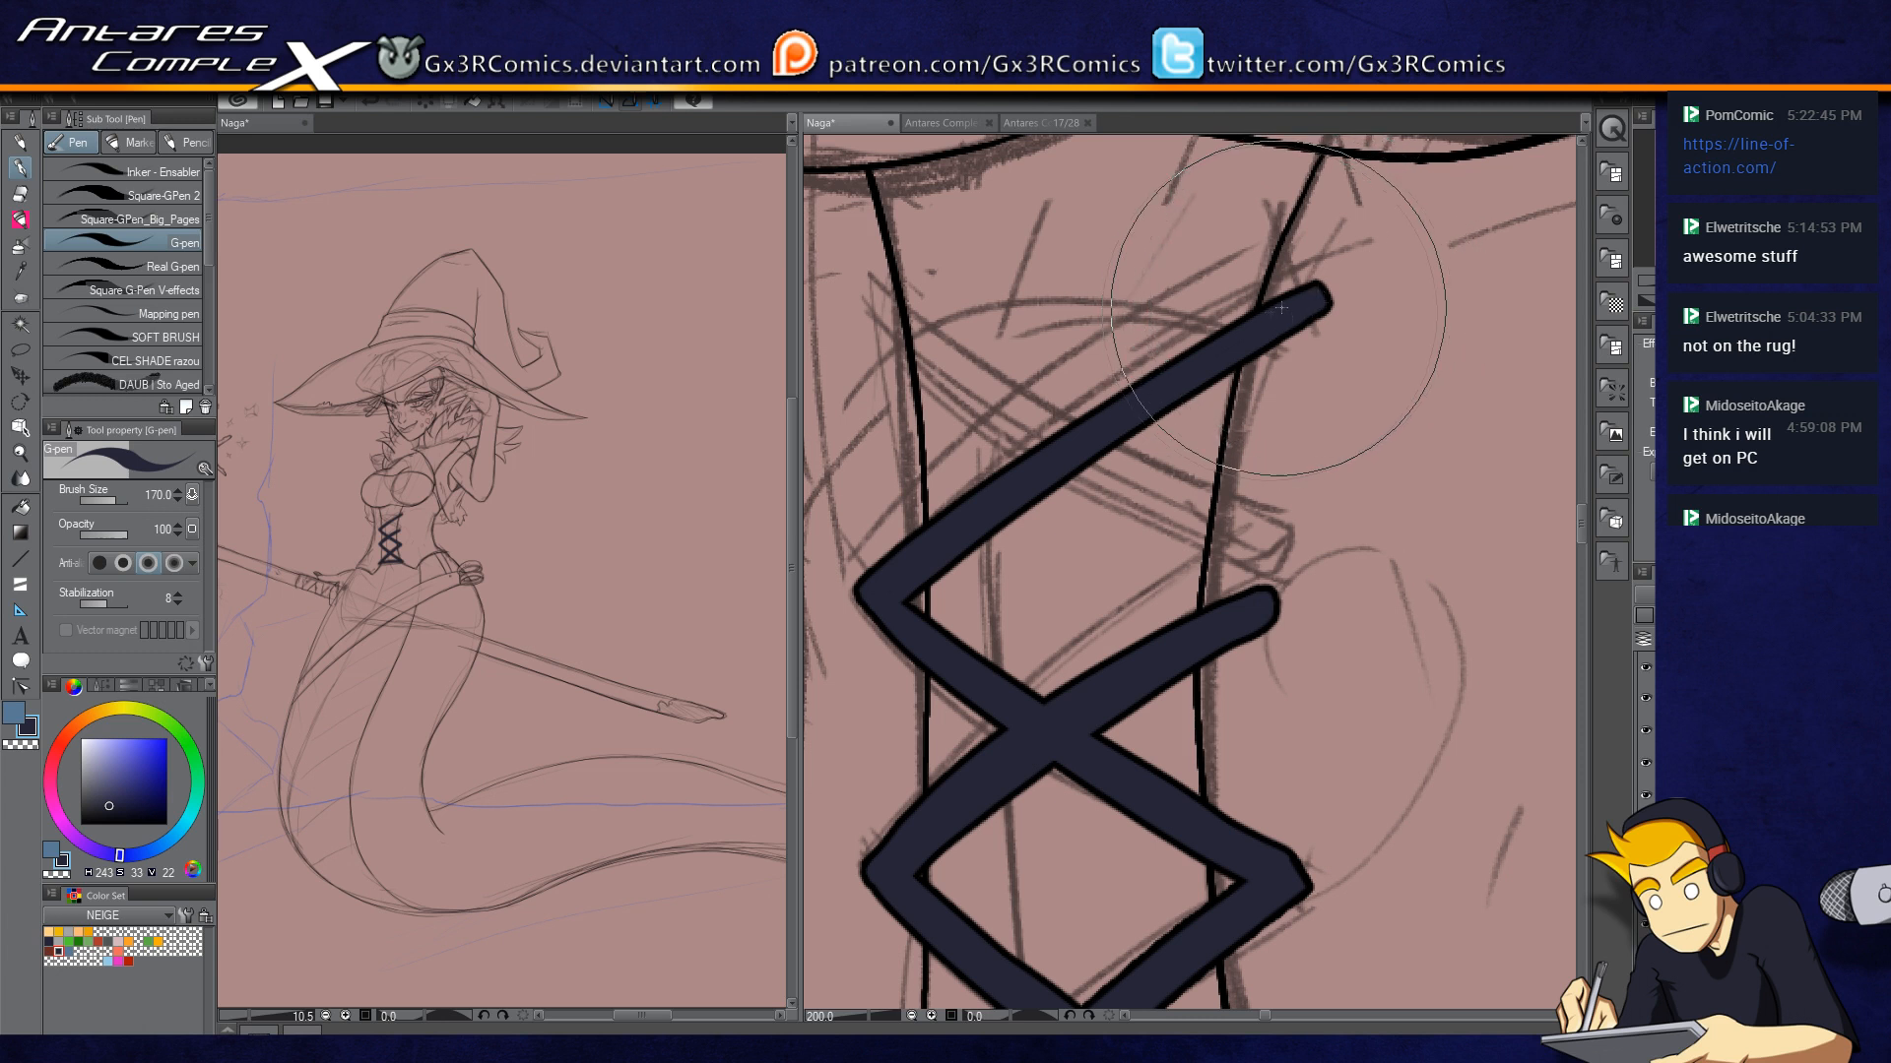
pyautogui.moveTo(866, 585); pyautogui.dragTo(1310, 289)
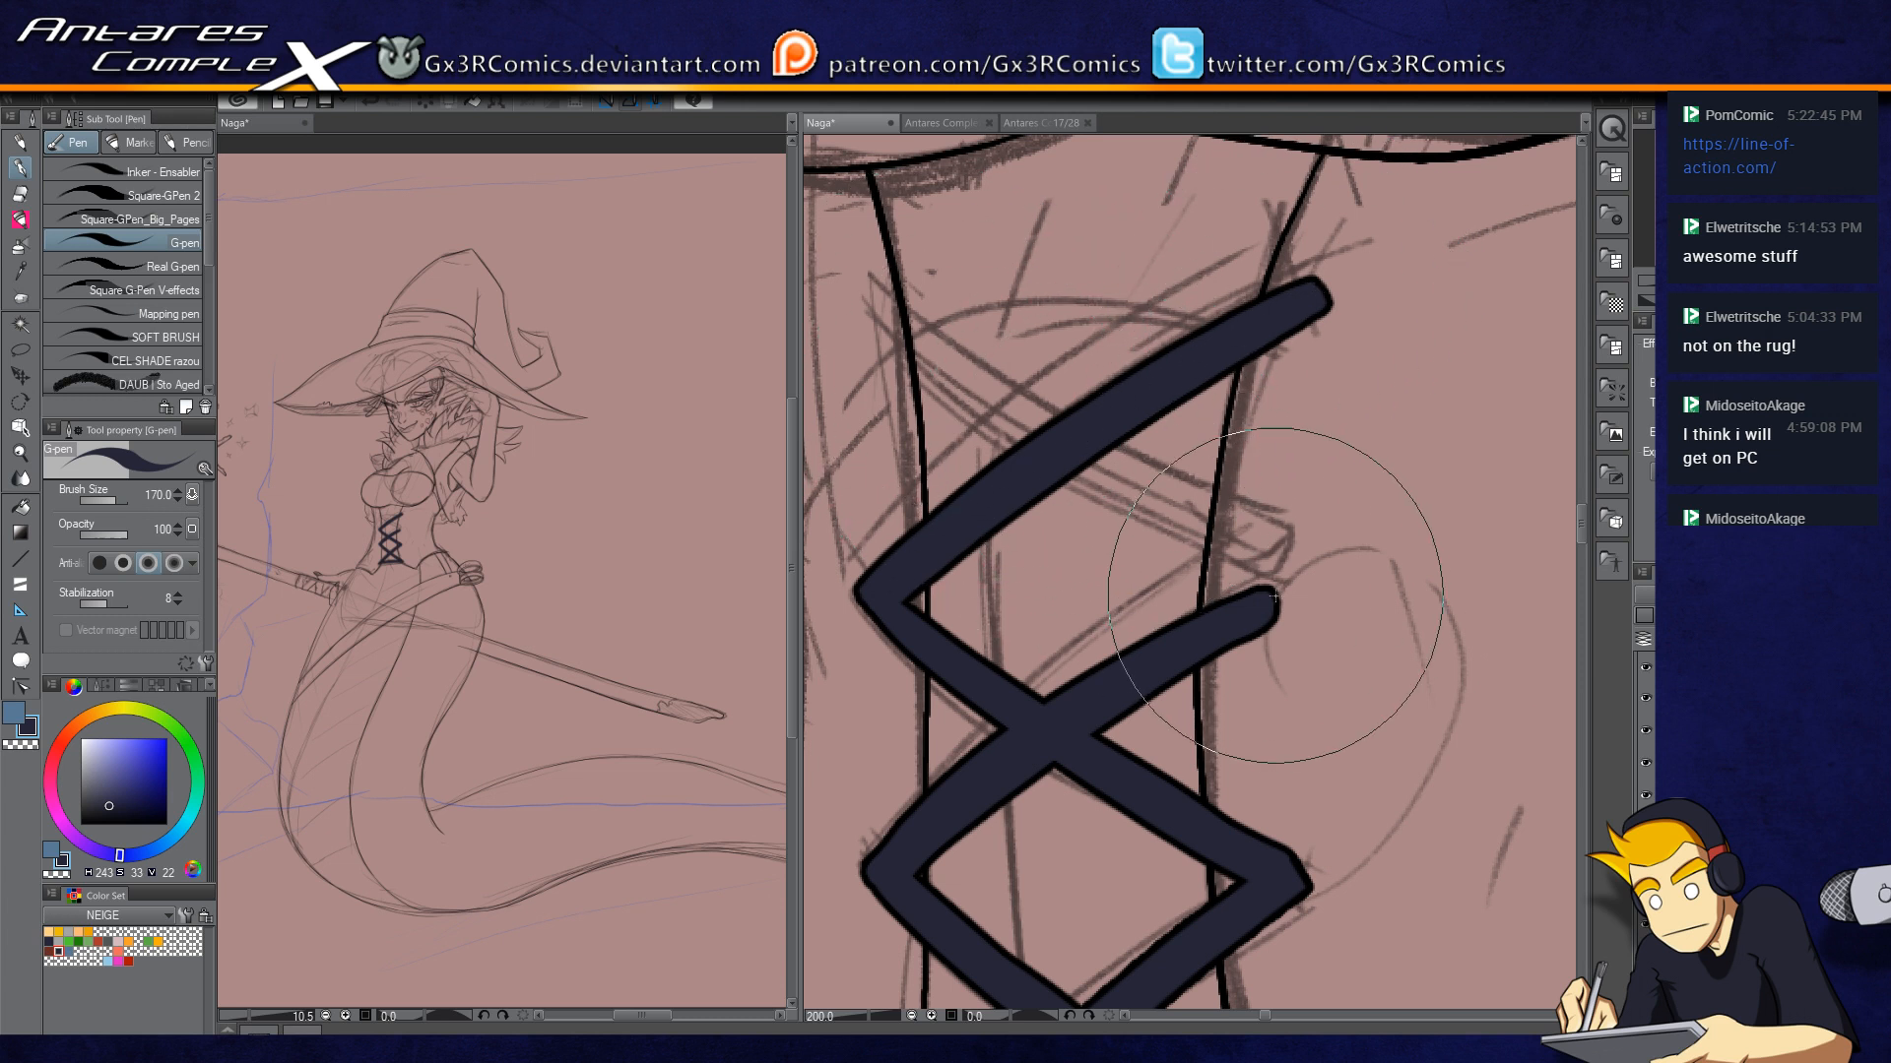
# Step: Paint a third falling lace down to the second rising lace's right end and refine the side corners
pyautogui.moveTo(1263, 616); pyautogui.dragTo(866, 325)
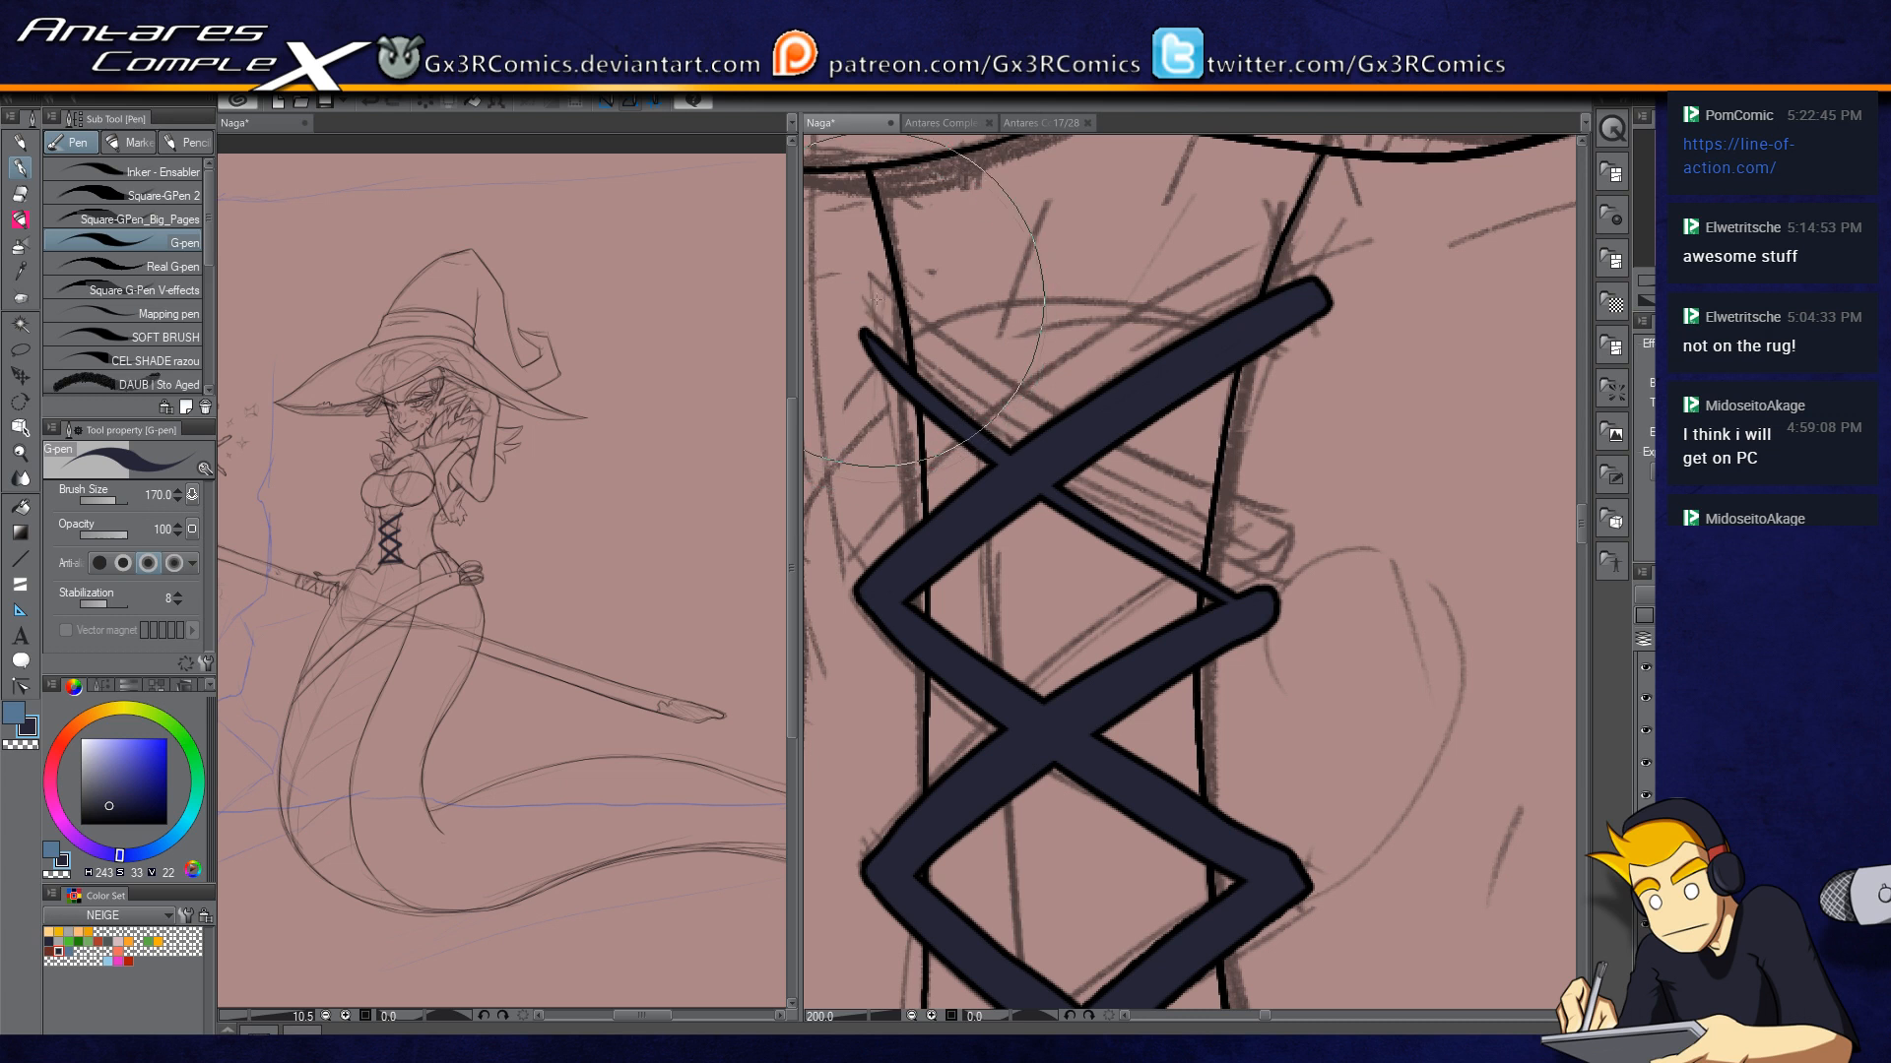
pyautogui.moveTo(874, 303); pyautogui.dragTo(981, 390)
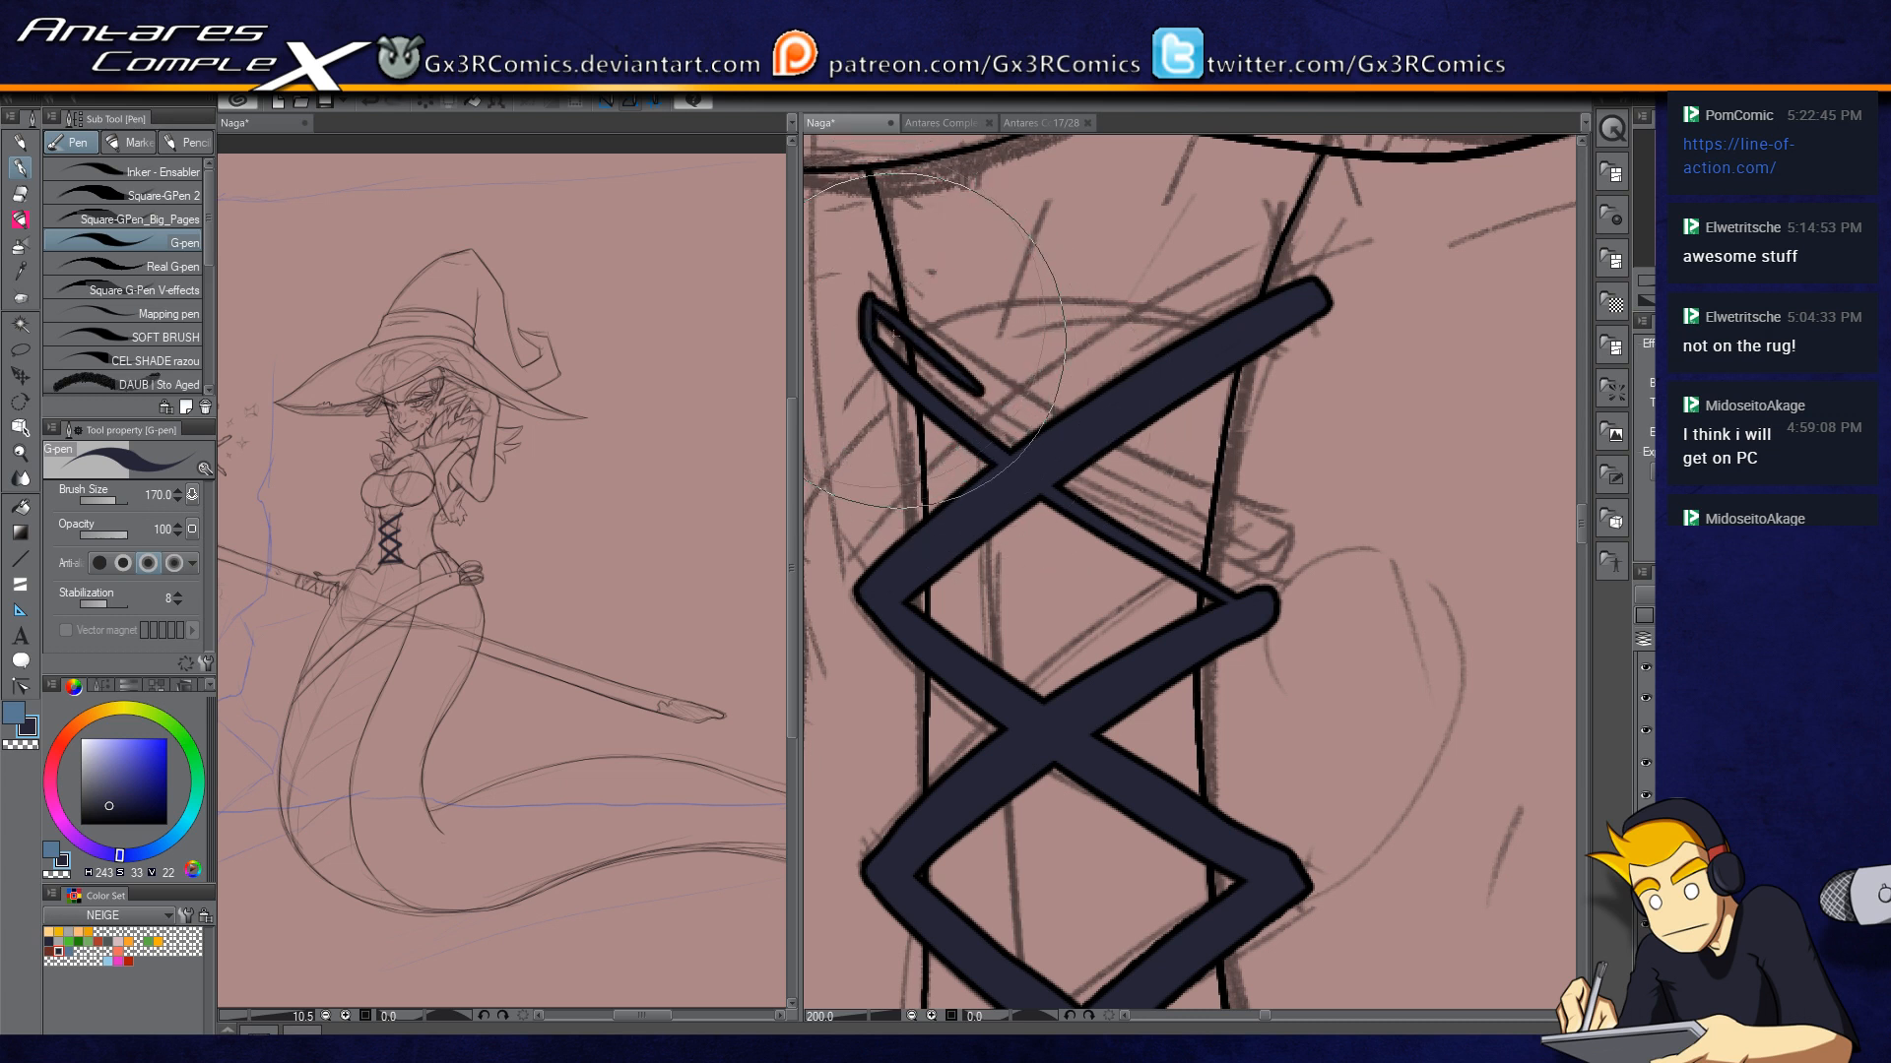
pyautogui.moveTo(871, 302); pyautogui.dragTo(966, 403)
pyautogui.moveTo(873, 328); pyautogui.dragTo(993, 433)
pyautogui.moveTo(879, 337)
pyautogui.mouseDown()
pyautogui.moveTo(1032, 439)
pyautogui.moveTo(1088, 513)
pyautogui.moveTo(1162, 550)
pyautogui.mouseUp()
pyautogui.moveTo(1034, 471)
pyautogui.mouseDown()
pyautogui.moveTo(1182, 560)
pyautogui.moveTo(1192, 537)
pyautogui.mouseUp()
pyautogui.moveTo(1057, 462); pyautogui.dragTo(1243, 581)
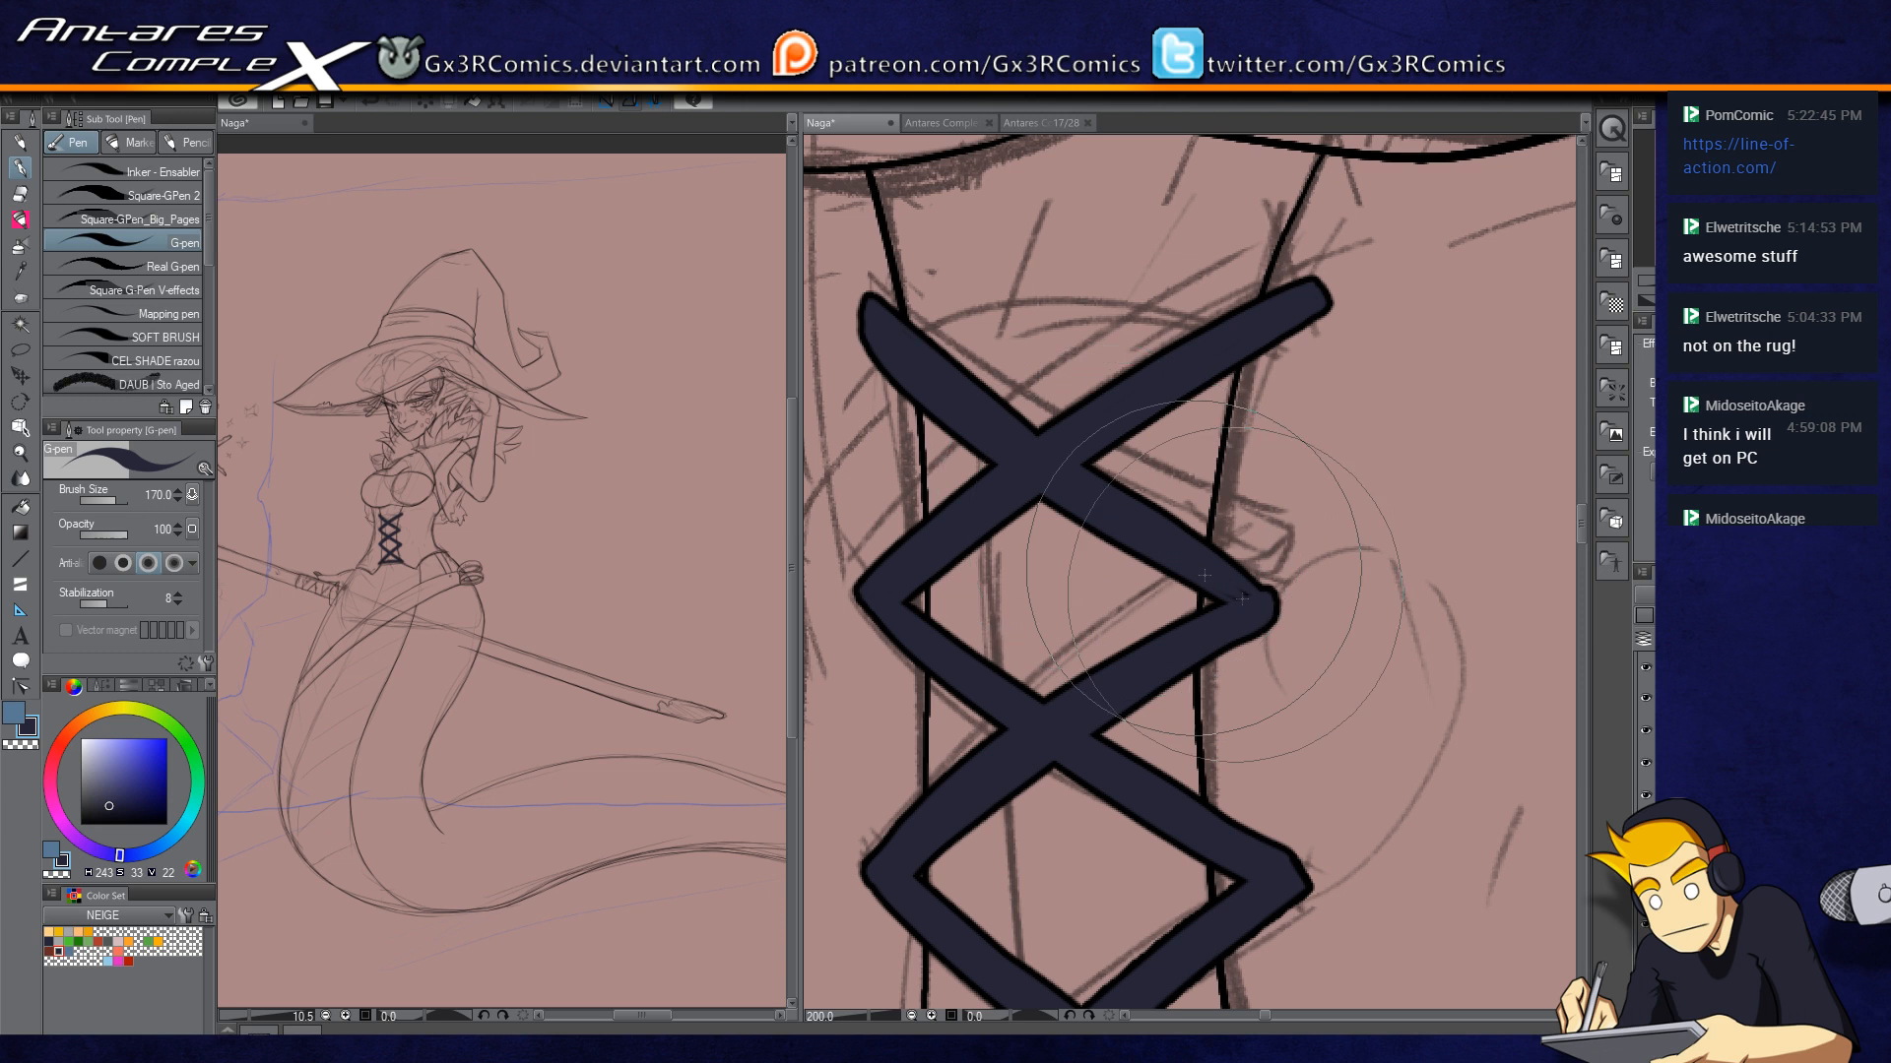
pyautogui.moveTo(1177, 521); pyautogui.dragTo(1267, 605)
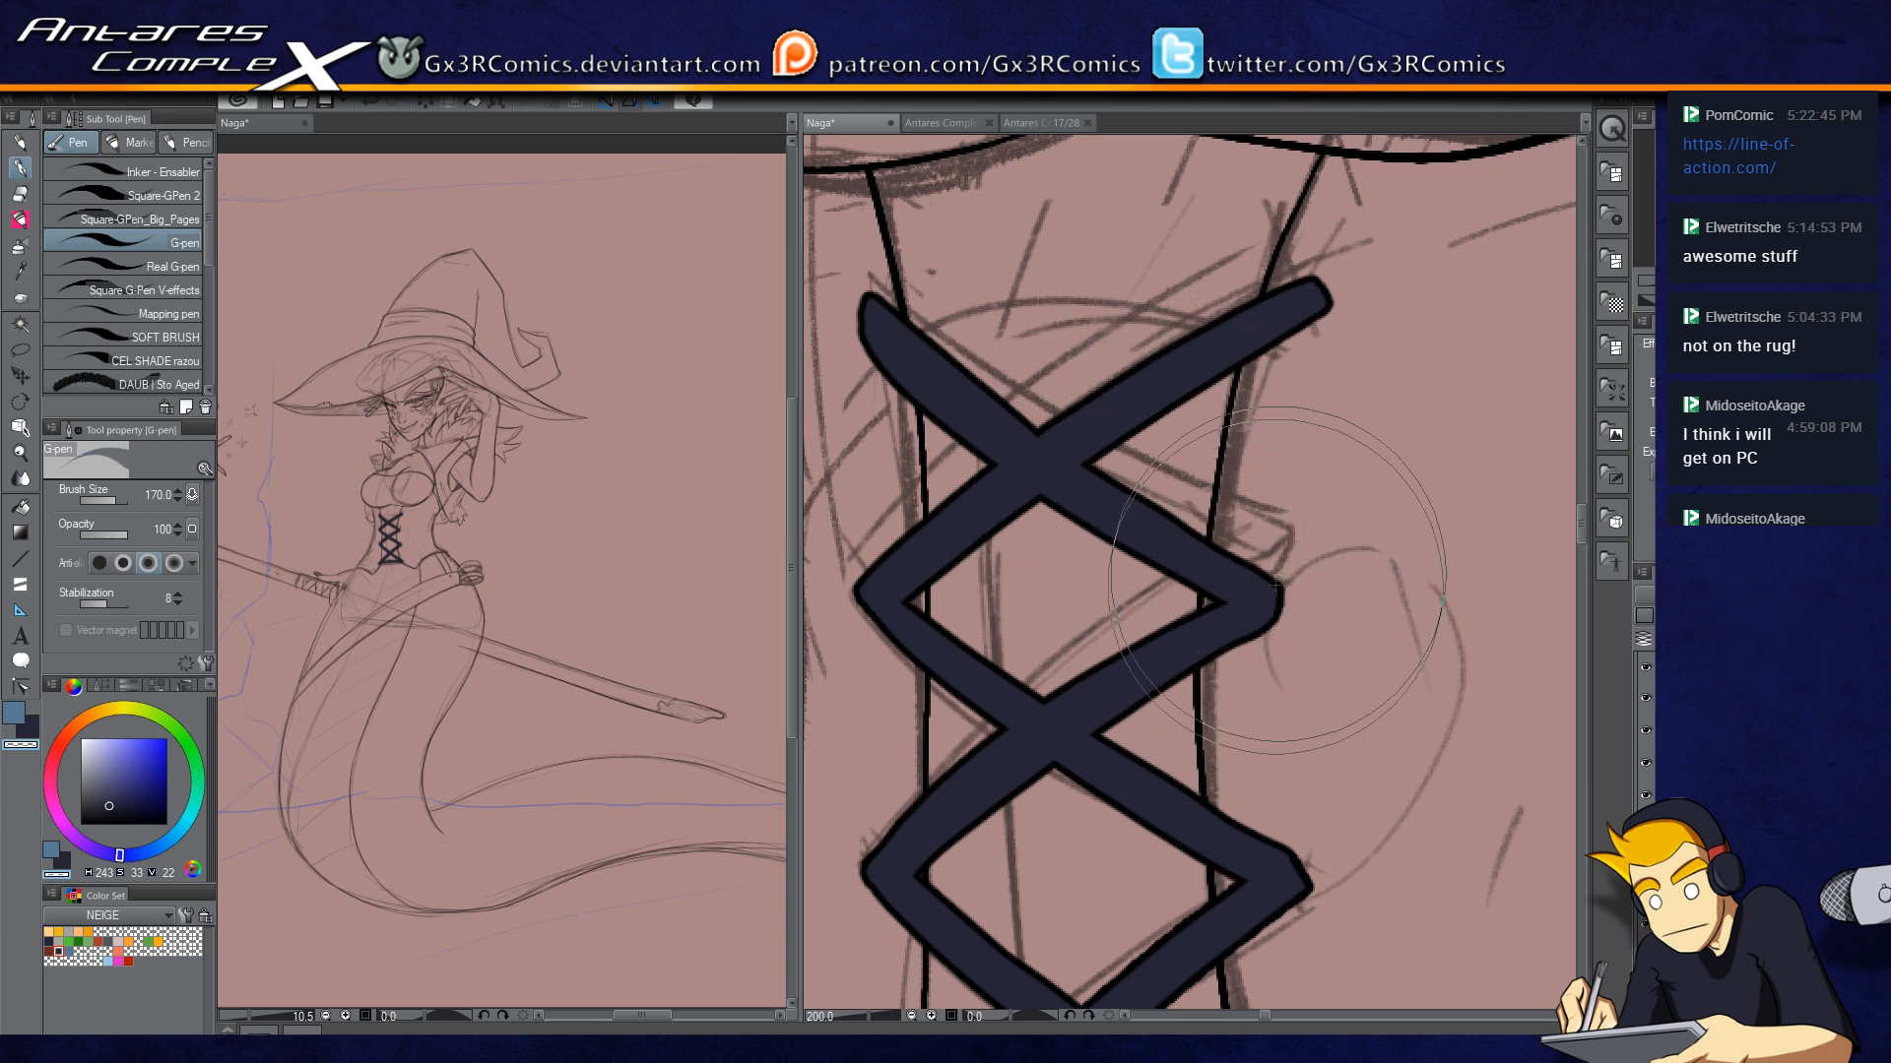
pyautogui.press('c')
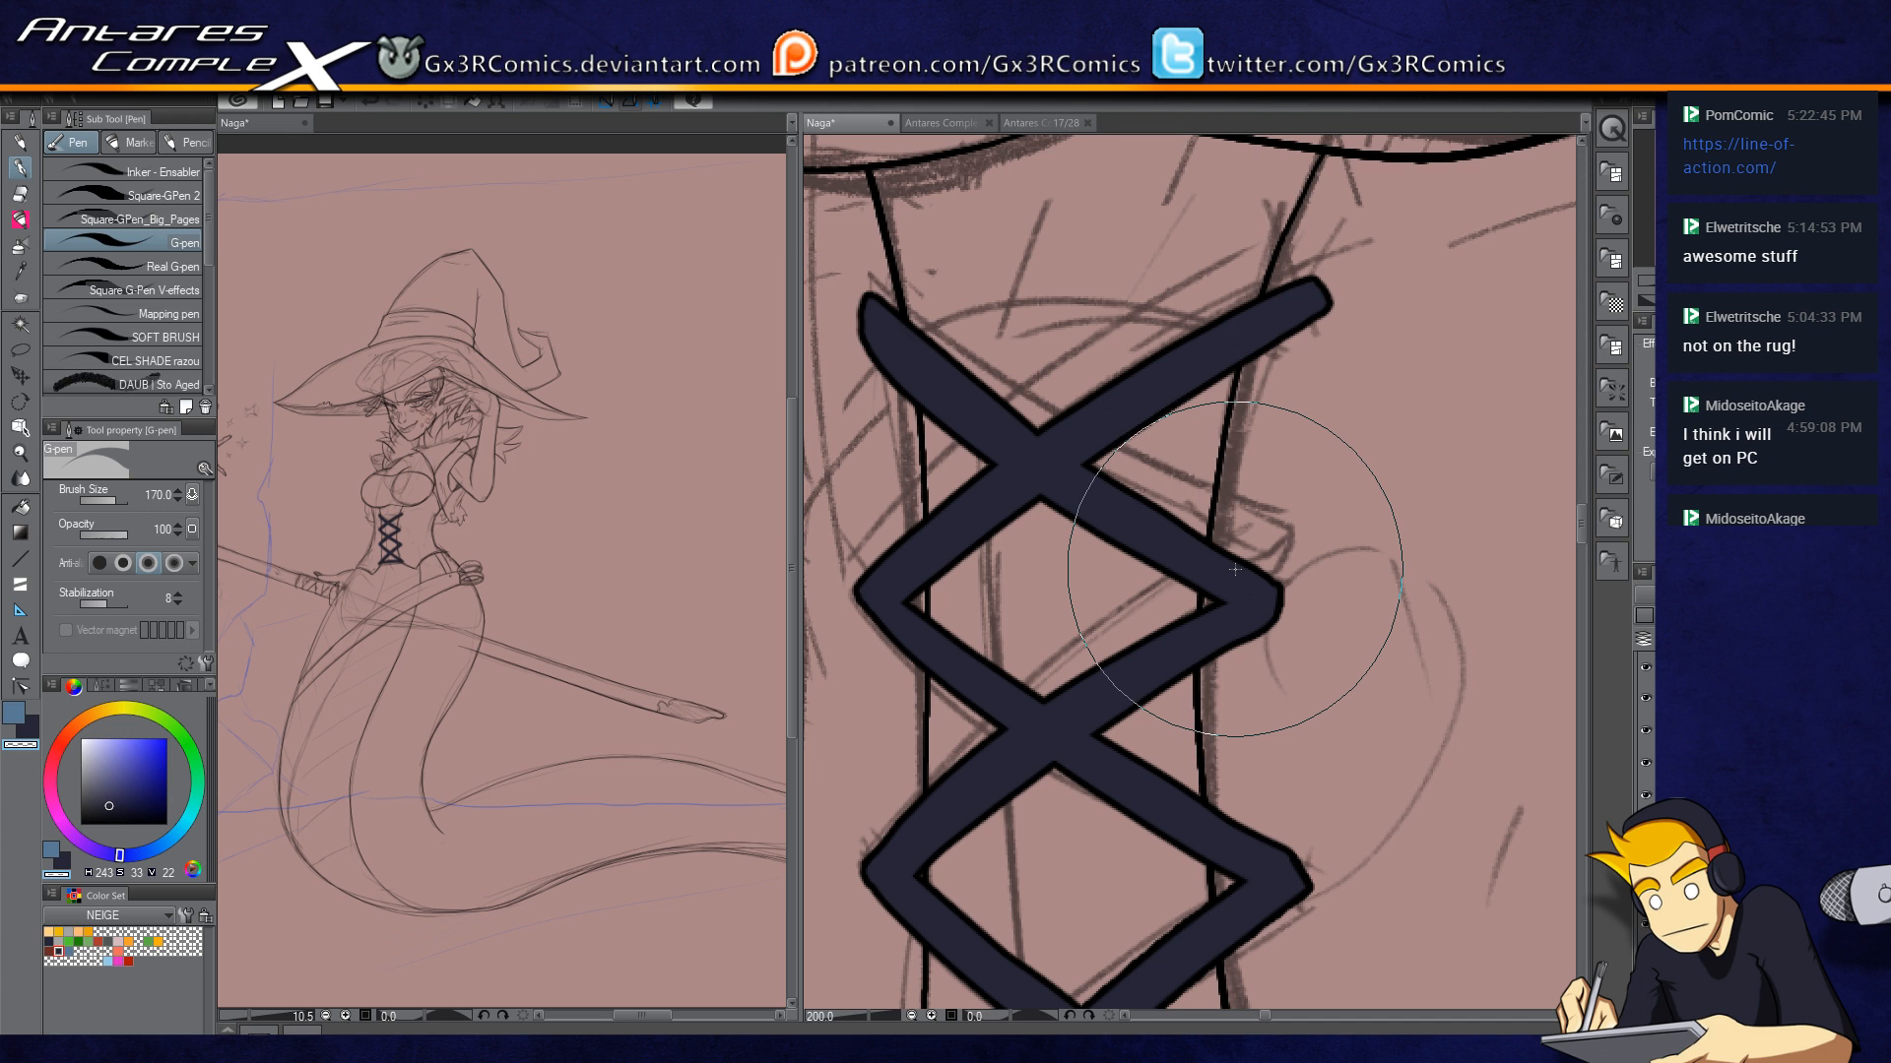
pyautogui.press('c')
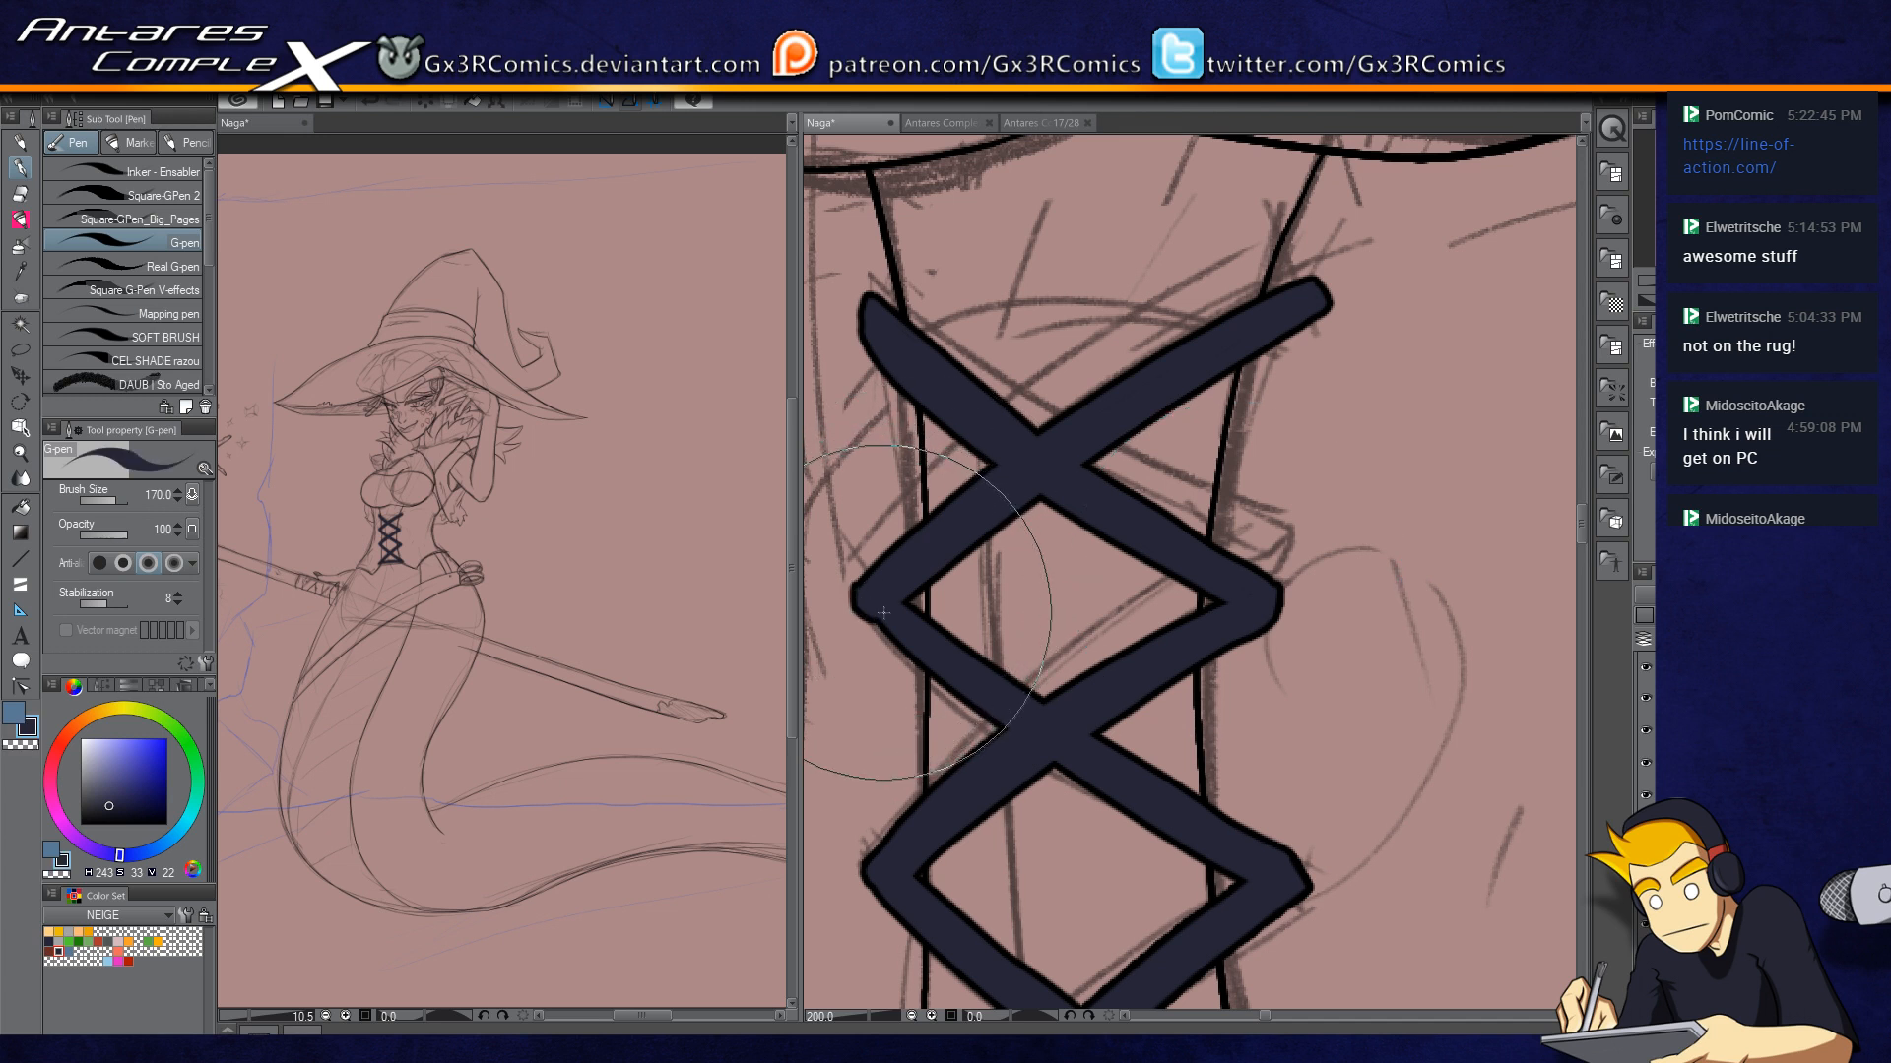
# Step: Paint a thick horizontal dark navy lace across the top, joining the upper ends of the topmost crossing laces
pyautogui.moveTo(978, 502); pyautogui.dragTo(968, 694)
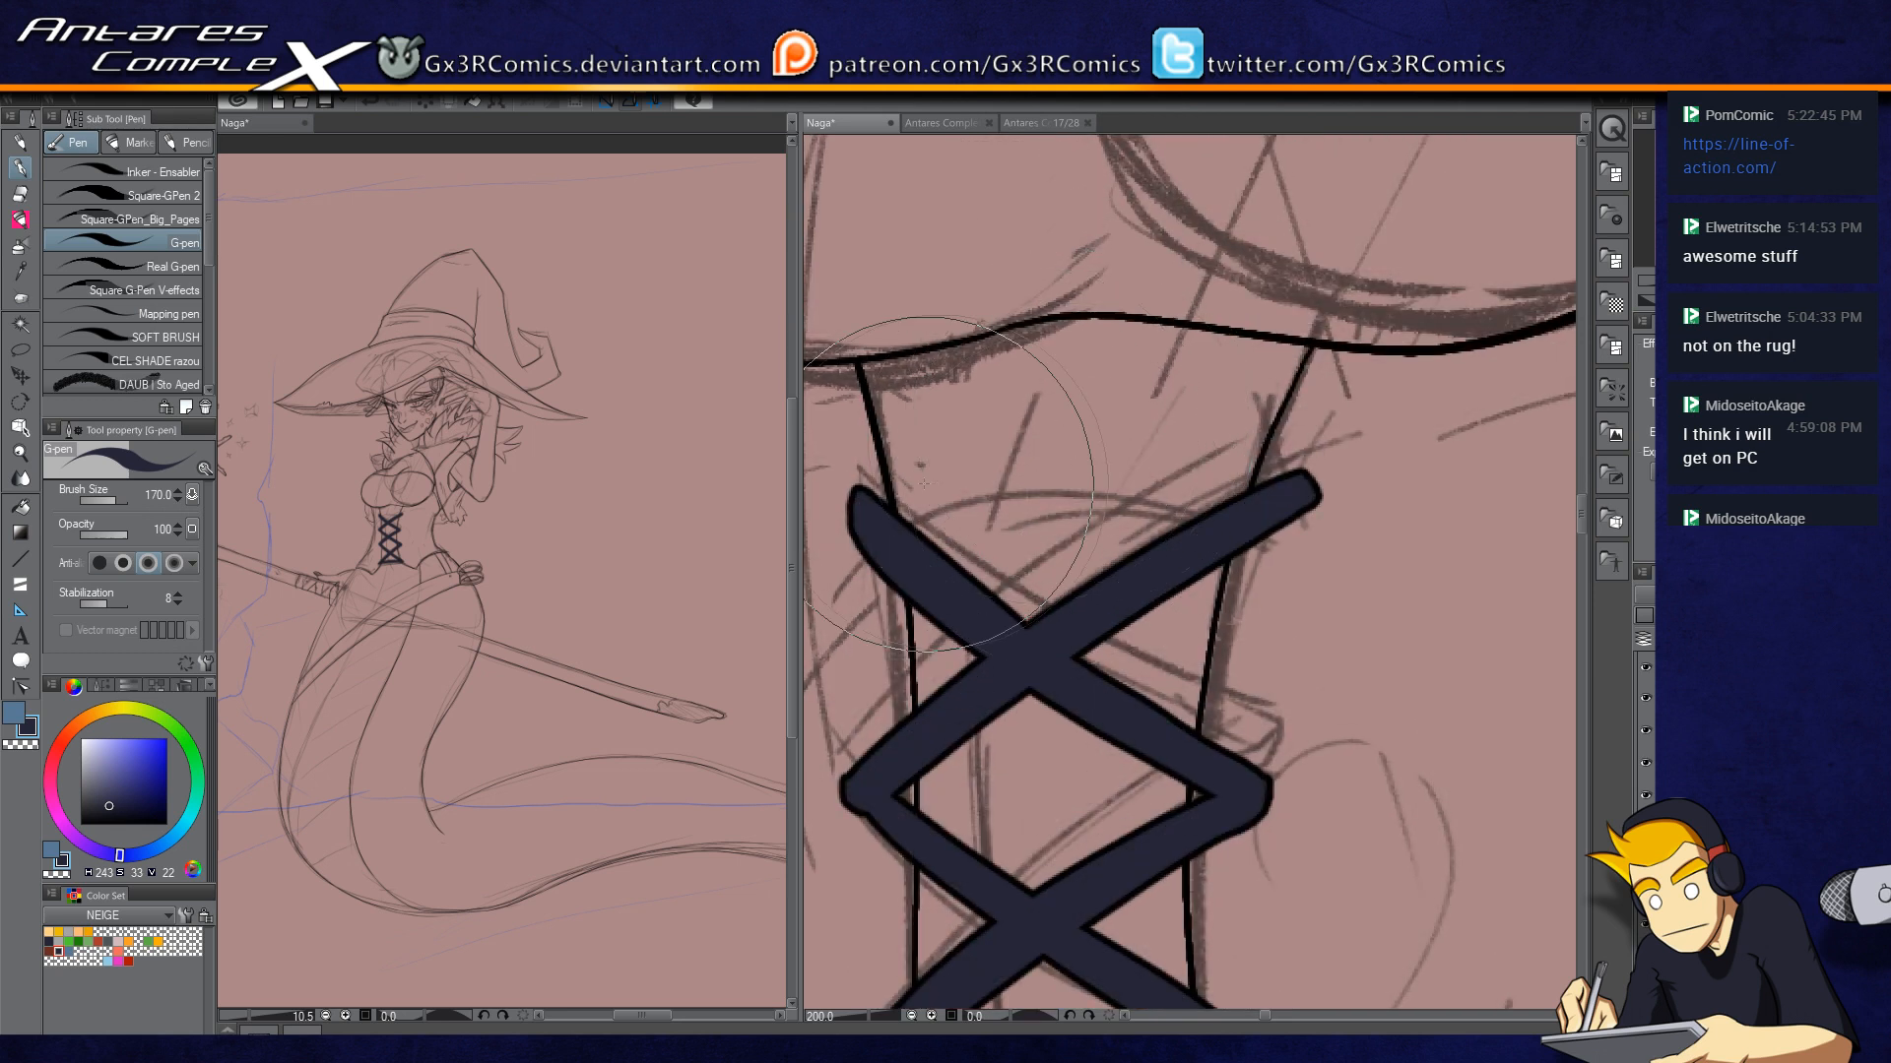
pyautogui.moveTo(885, 478); pyautogui.dragTo(928, 561)
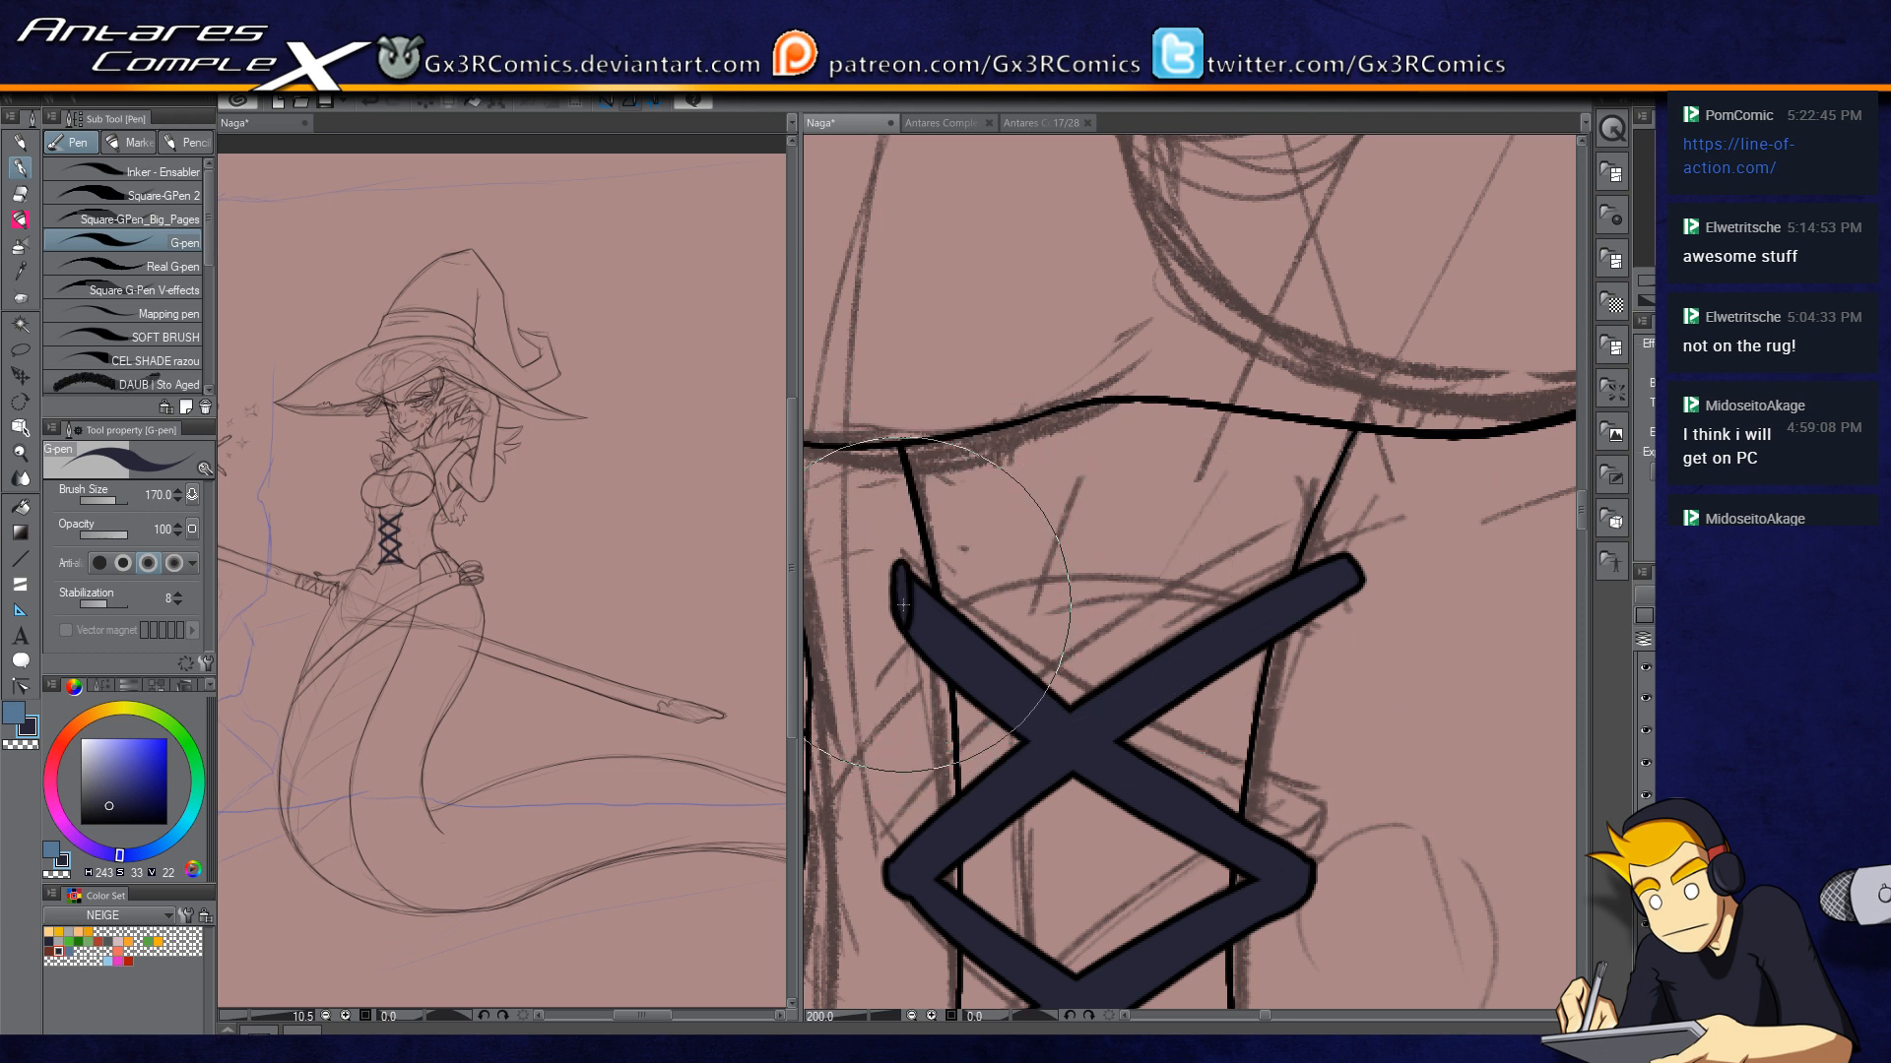
pyautogui.moveTo(907, 599); pyautogui.dragTo(1347, 588)
pyautogui.moveTo(1139, 669); pyautogui.dragTo(1223, 462)
pyautogui.scroll(2, 1015, 374)
pyautogui.moveTo(946, 340); pyautogui.dragTo(1264, 326)
pyautogui.hotkey('ctrl', 'z')
pyautogui.moveTo(950, 338)
pyautogui.mouseDown()
pyautogui.moveTo(1154, 339)
pyautogui.moveTo(955, 394)
pyautogui.moveTo(957, 375)
pyautogui.moveTo(955, 417)
pyautogui.moveTo(1320, 406)
pyautogui.moveTo(986, 351)
pyautogui.moveTo(1329, 356)
pyautogui.moveTo(1222, 381)
pyautogui.moveTo(1020, 360)
pyautogui.moveTo(1447, 392)
pyautogui.mouseUp()
pyautogui.moveTo(1343, 418); pyautogui.dragTo(1059, 462)
pyautogui.moveTo(961, 399)
pyautogui.mouseDown()
pyautogui.moveTo(1367, 382)
pyautogui.moveTo(933, 401)
pyautogui.moveTo(1333, 415)
pyautogui.moveTo(1209, 431)
pyautogui.moveTo(1183, 454)
pyautogui.moveTo(1503, 413)
pyautogui.moveTo(1257, 444)
pyautogui.moveTo(1550, 441)
pyautogui.mouseUp()
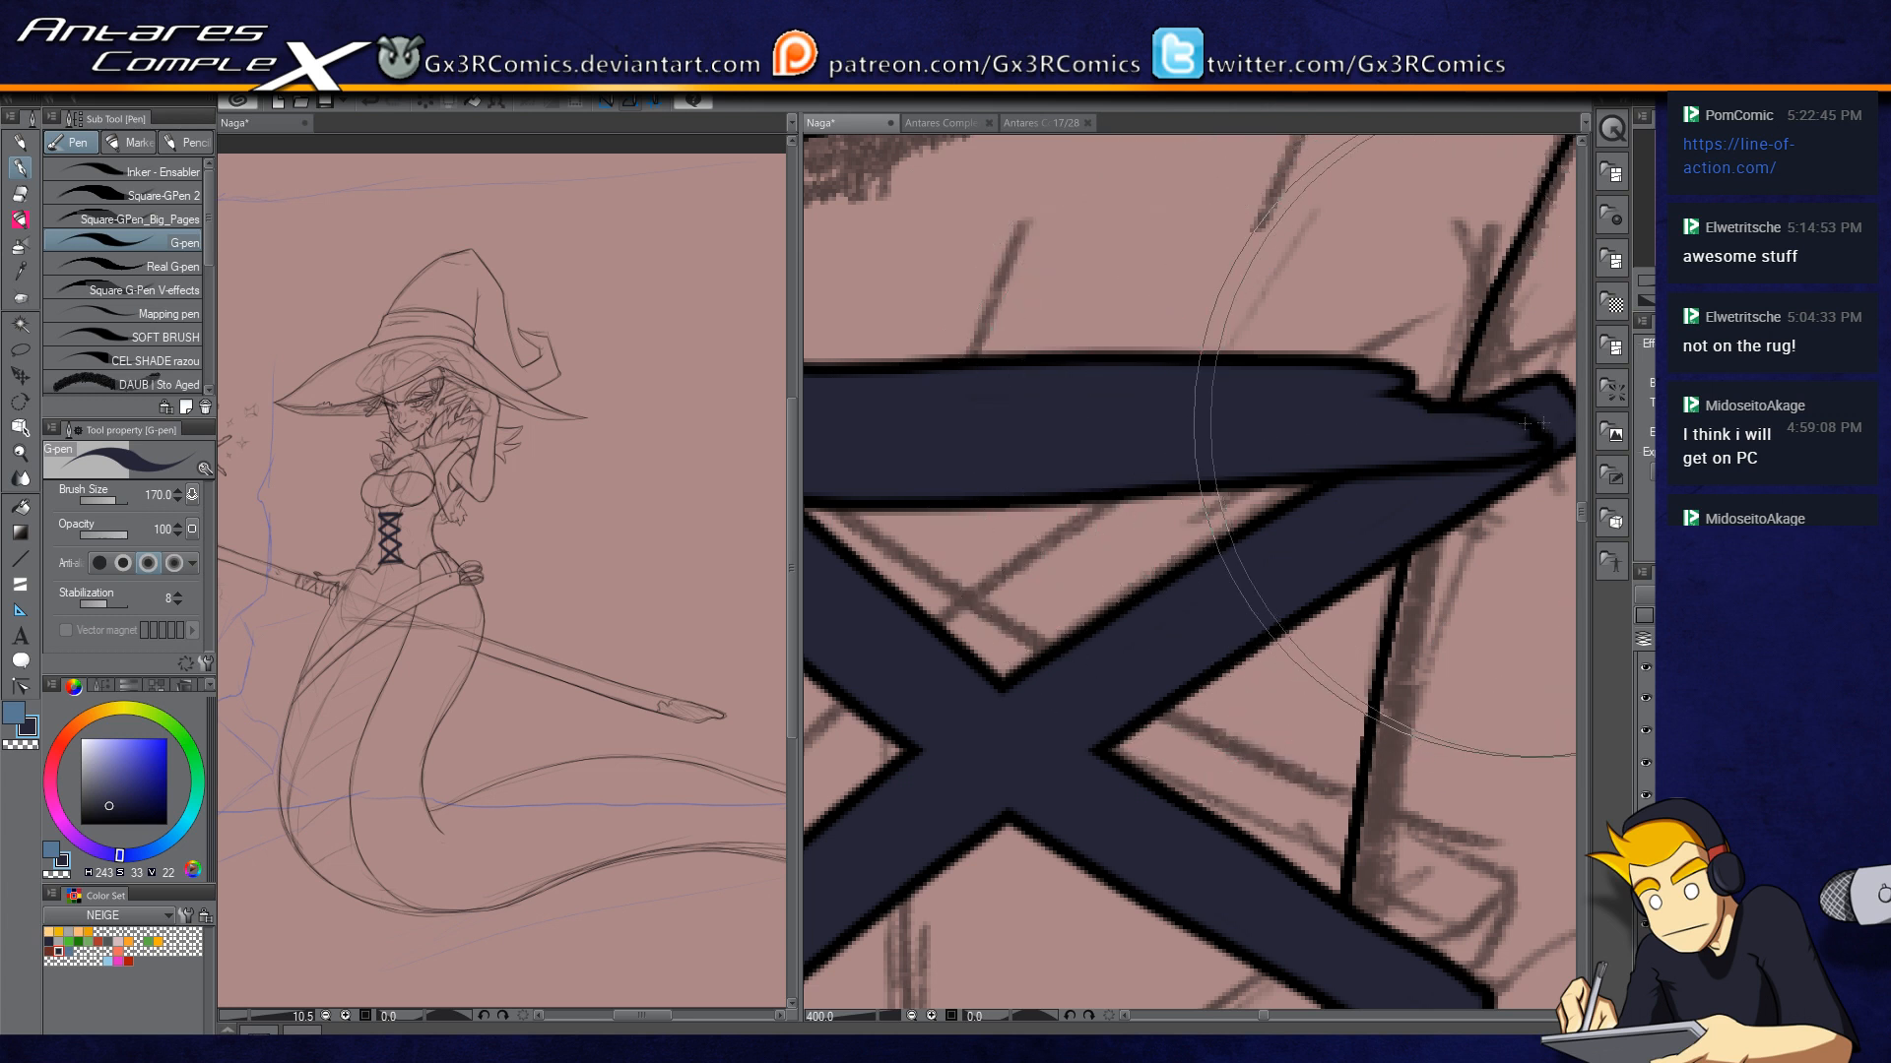
# Step: Even out the top horizontal lace's edges and square off its right end
pyautogui.moveTo(1402, 451); pyautogui.dragTo(1217, 467)
pyautogui.moveTo(1337, 455)
pyautogui.mouseDown()
pyautogui.moveTo(1398, 446)
pyautogui.moveTo(1392, 396)
pyautogui.moveTo(1134, 400)
pyautogui.moveTo(1376, 379)
pyautogui.moveTo(1381, 433)
pyautogui.moveTo(1342, 434)
pyautogui.moveTo(1331, 410)
pyautogui.moveTo(1146, 414)
pyautogui.moveTo(1376, 427)
pyautogui.moveTo(1334, 434)
pyautogui.mouseUp()
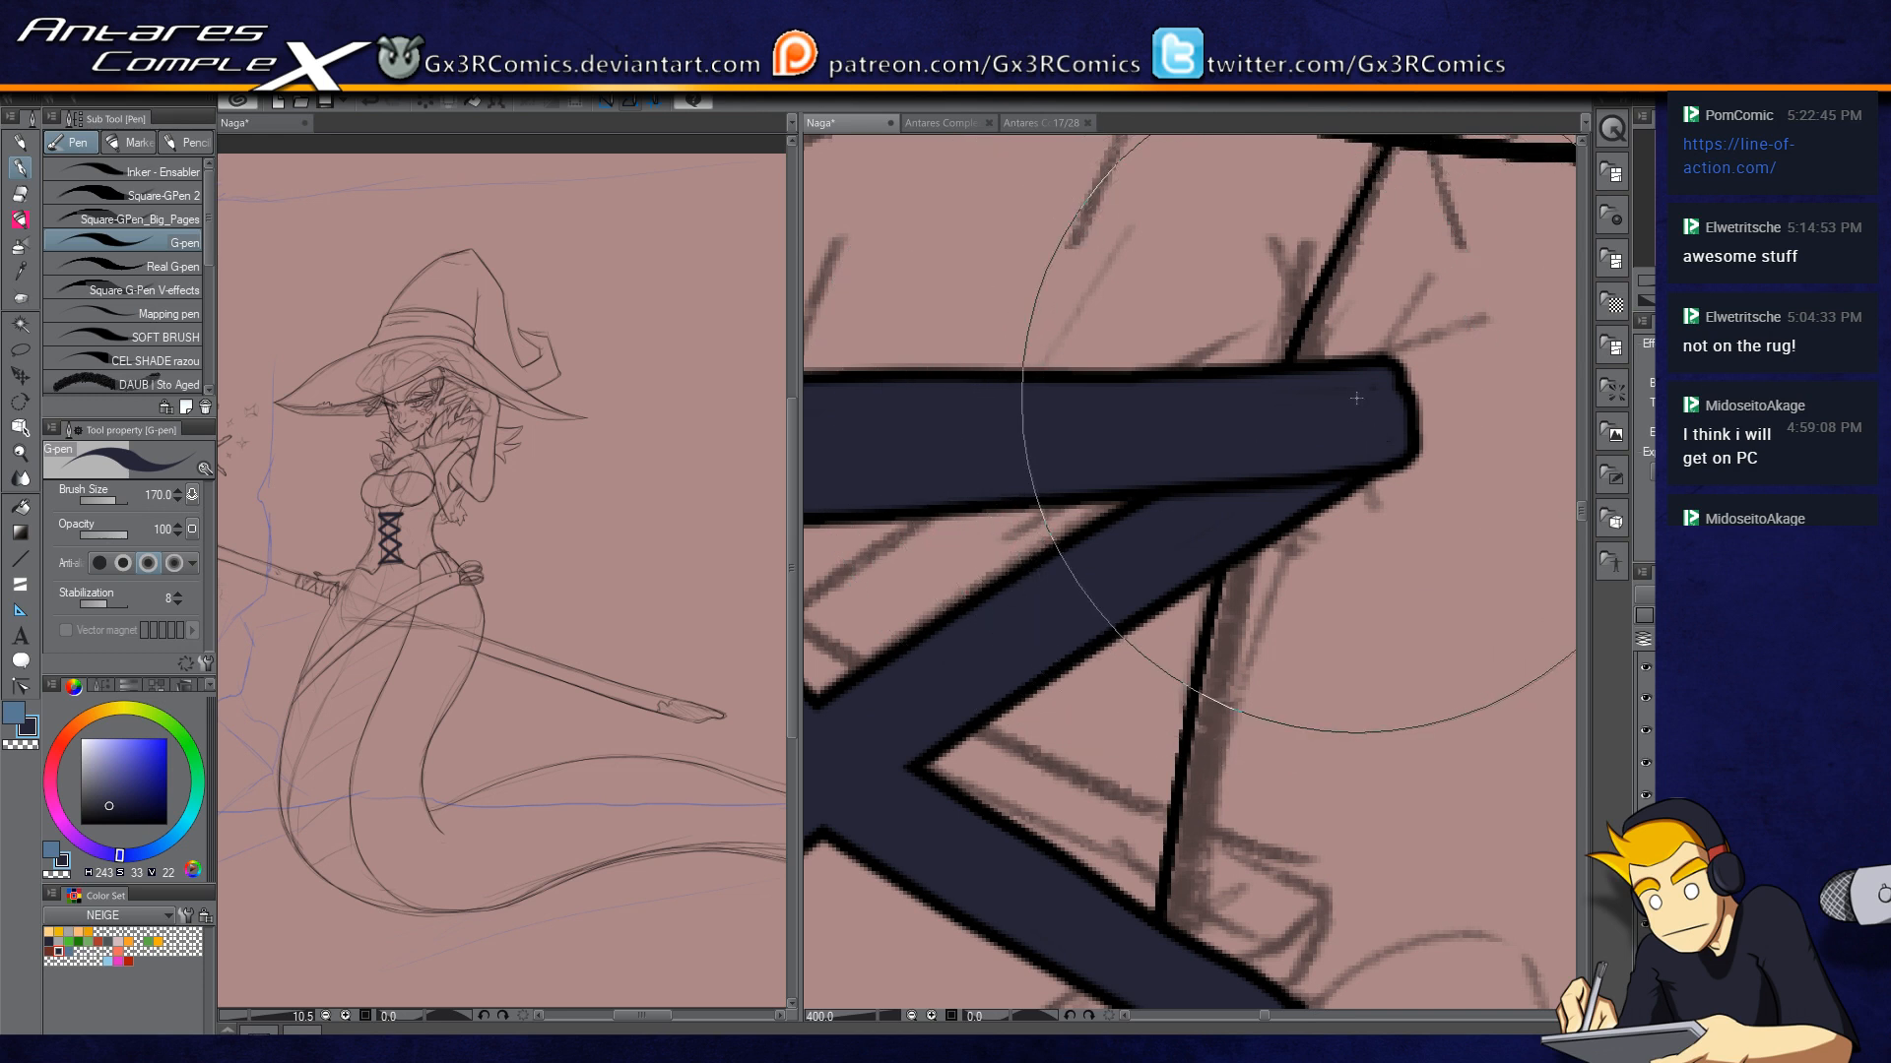
pyautogui.moveTo(1033, 472); pyautogui.dragTo(1407, 484)
pyautogui.scroll(-3, 1408, 484)
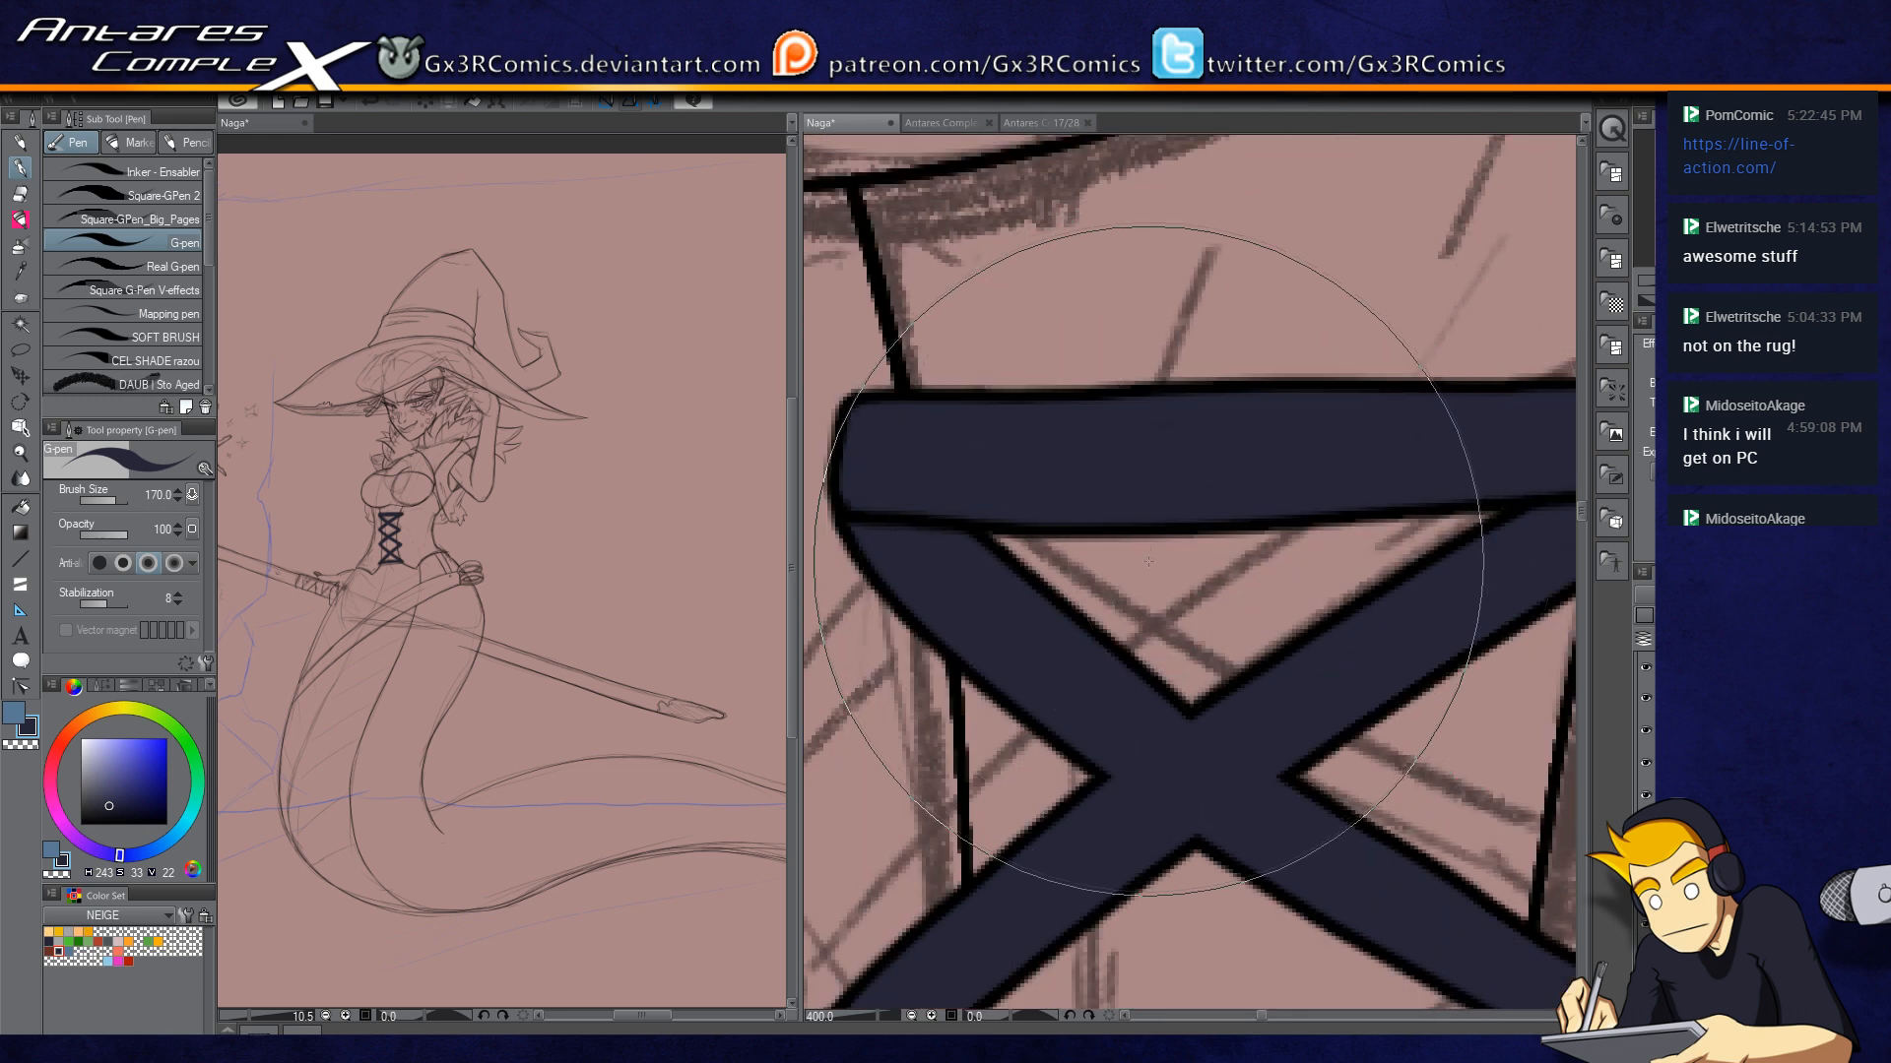
pyautogui.moveTo(1276, 930); pyautogui.dragTo(1182, 390)
pyautogui.click(1645, 766)
pyautogui.click(1640, 766)
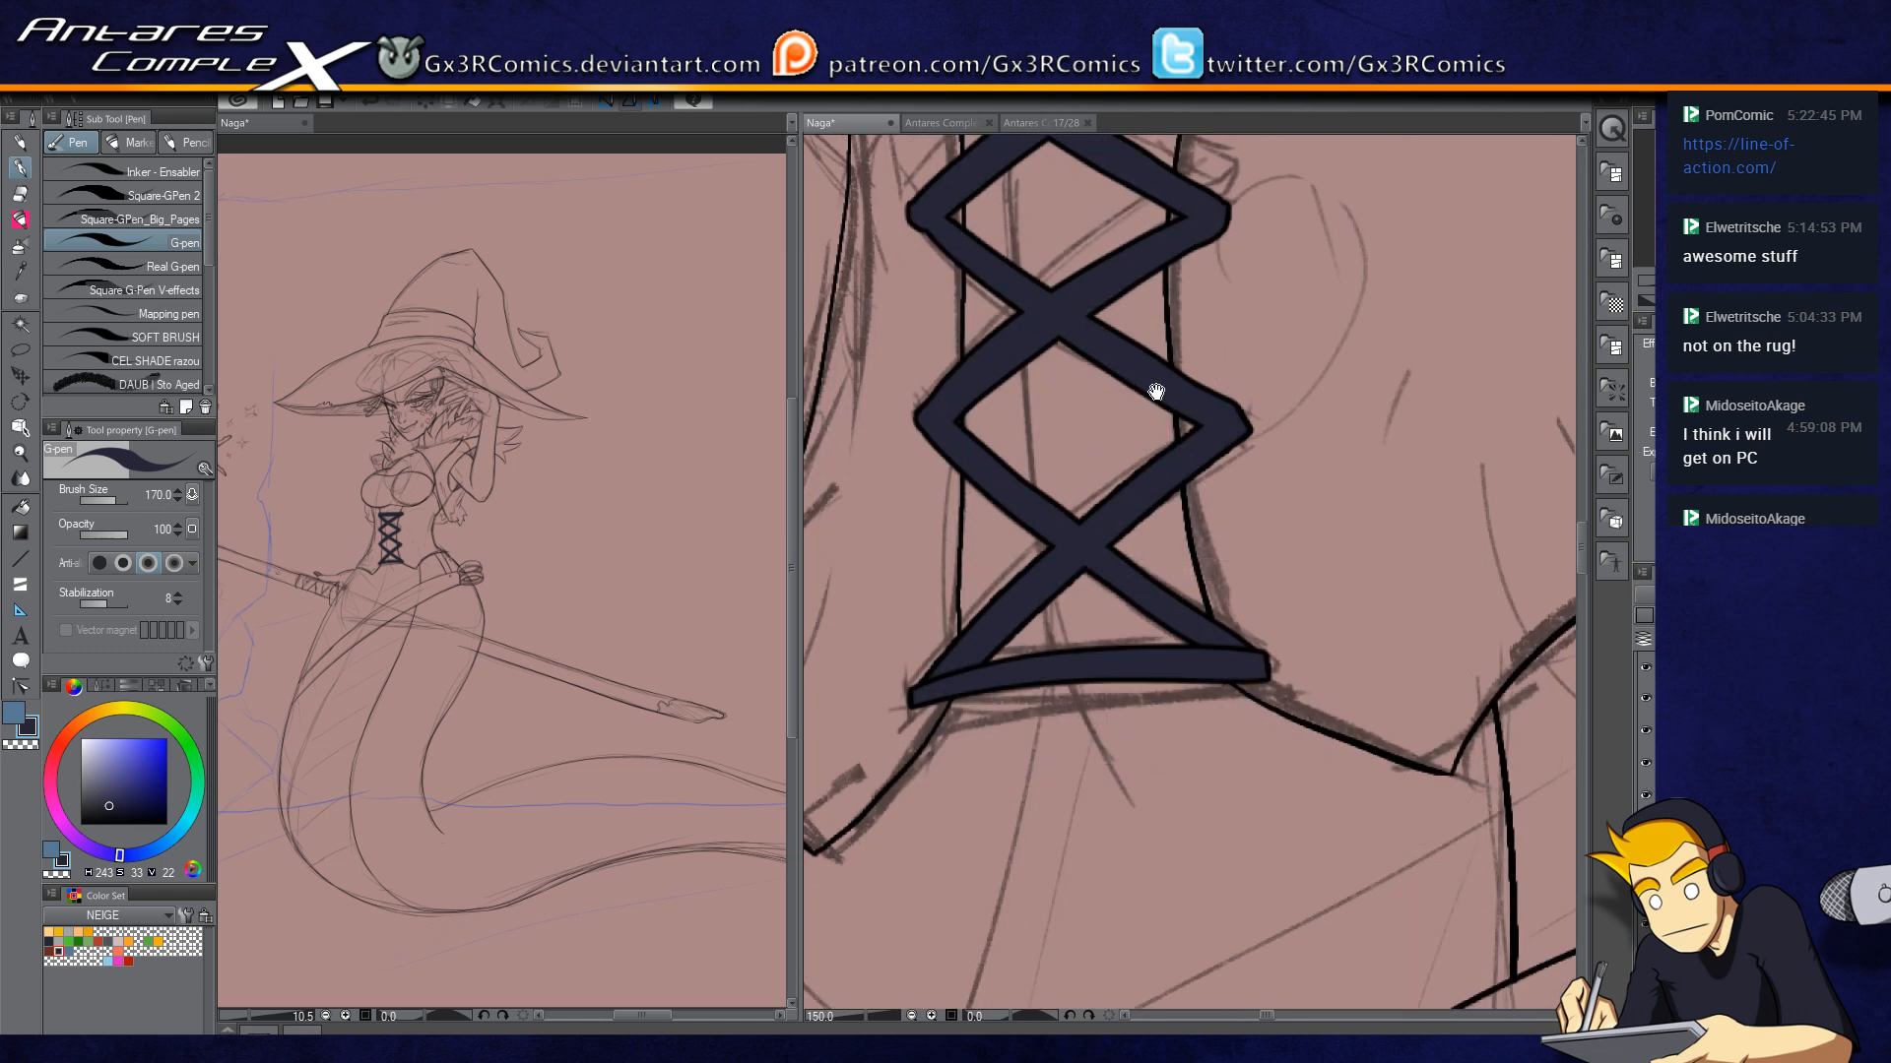
pyautogui.scroll(1, 1157, 392)
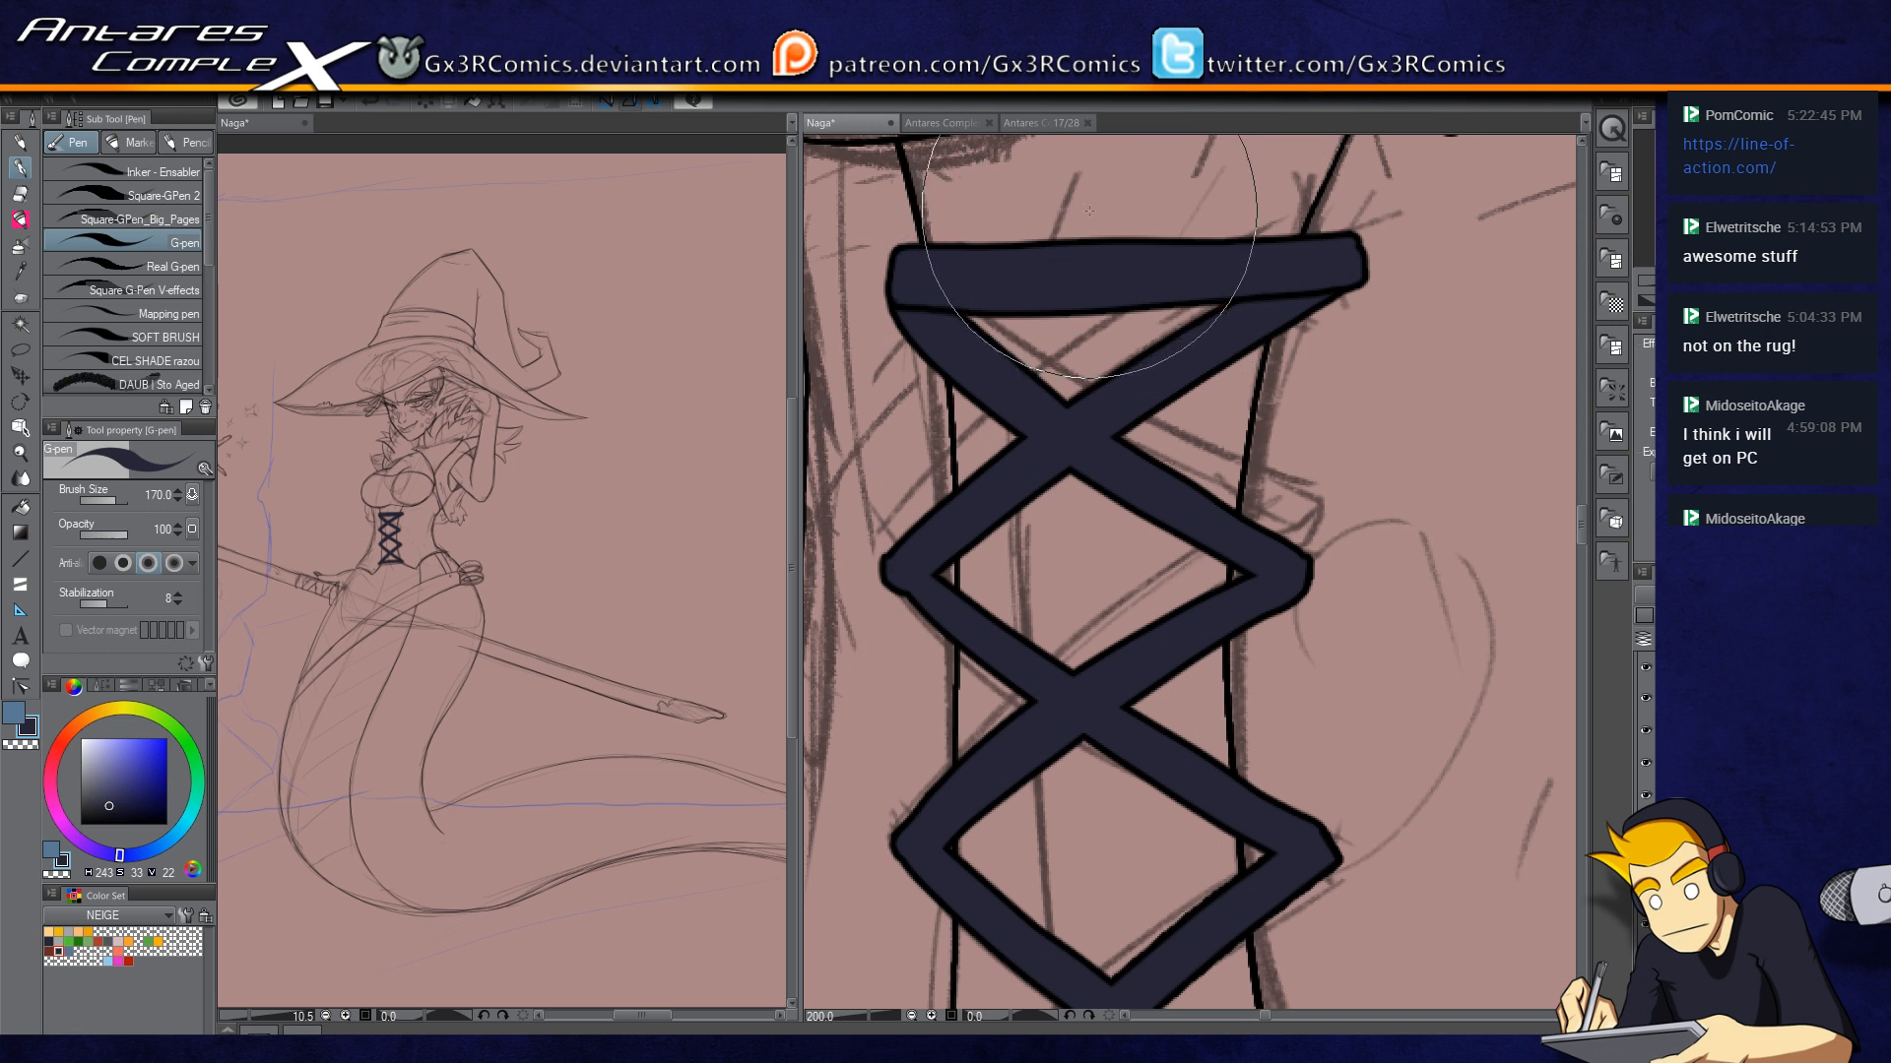
pyautogui.moveTo(1073, 201); pyautogui.dragTo(1049, 285)
pyautogui.hotkey('ctrl', 'z')
pyautogui.click(1648, 734)
pyautogui.click(1648, 739)
pyautogui.moveTo(1083, 212)
pyautogui.mouseDown()
pyautogui.moveTo(1045, 251)
pyautogui.moveTo(1051, 286)
pyautogui.mouseUp()
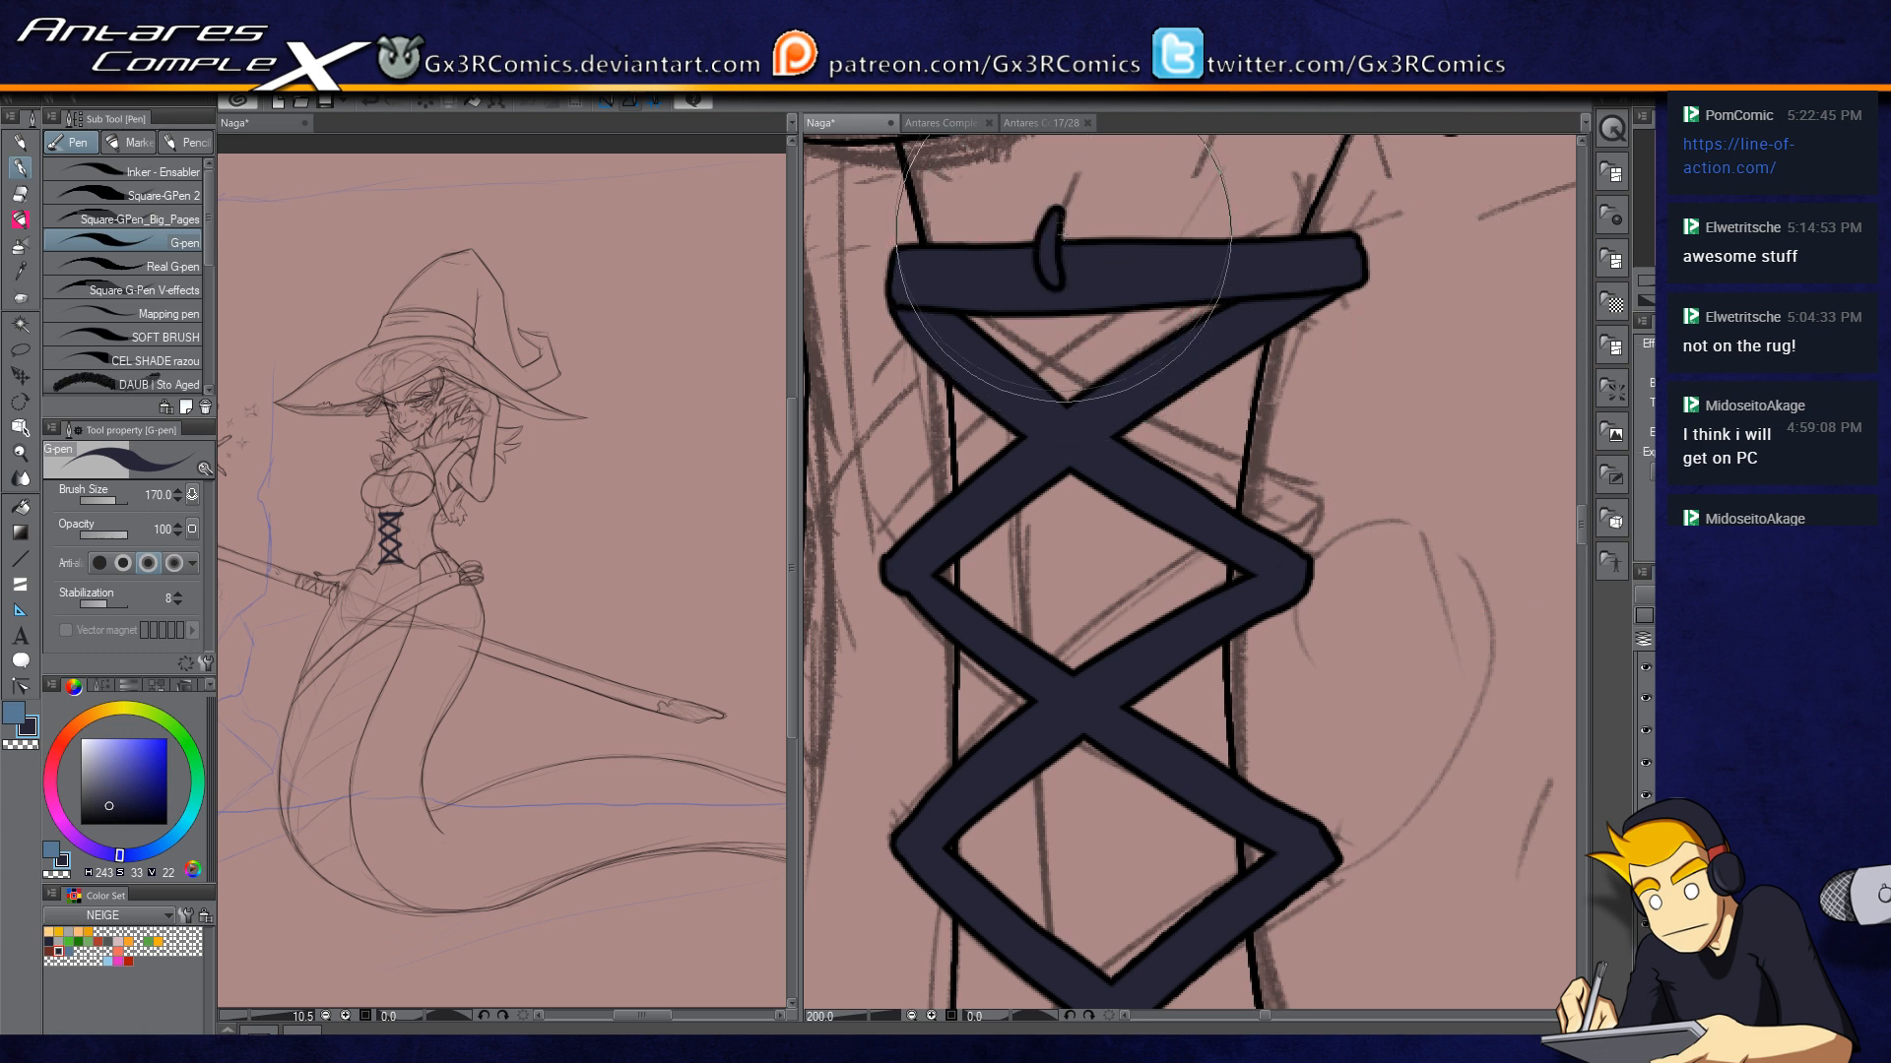
pyautogui.hotkey('ctrl', 'z')
# Step: Paint a small upright oval knot over the middle of the top horizontal lace
pyautogui.moveTo(1059, 215)
pyautogui.mouseDown()
pyautogui.moveTo(1087, 222)
pyautogui.moveTo(1065, 282)
pyautogui.moveTo(1067, 264)
pyautogui.mouseUp()
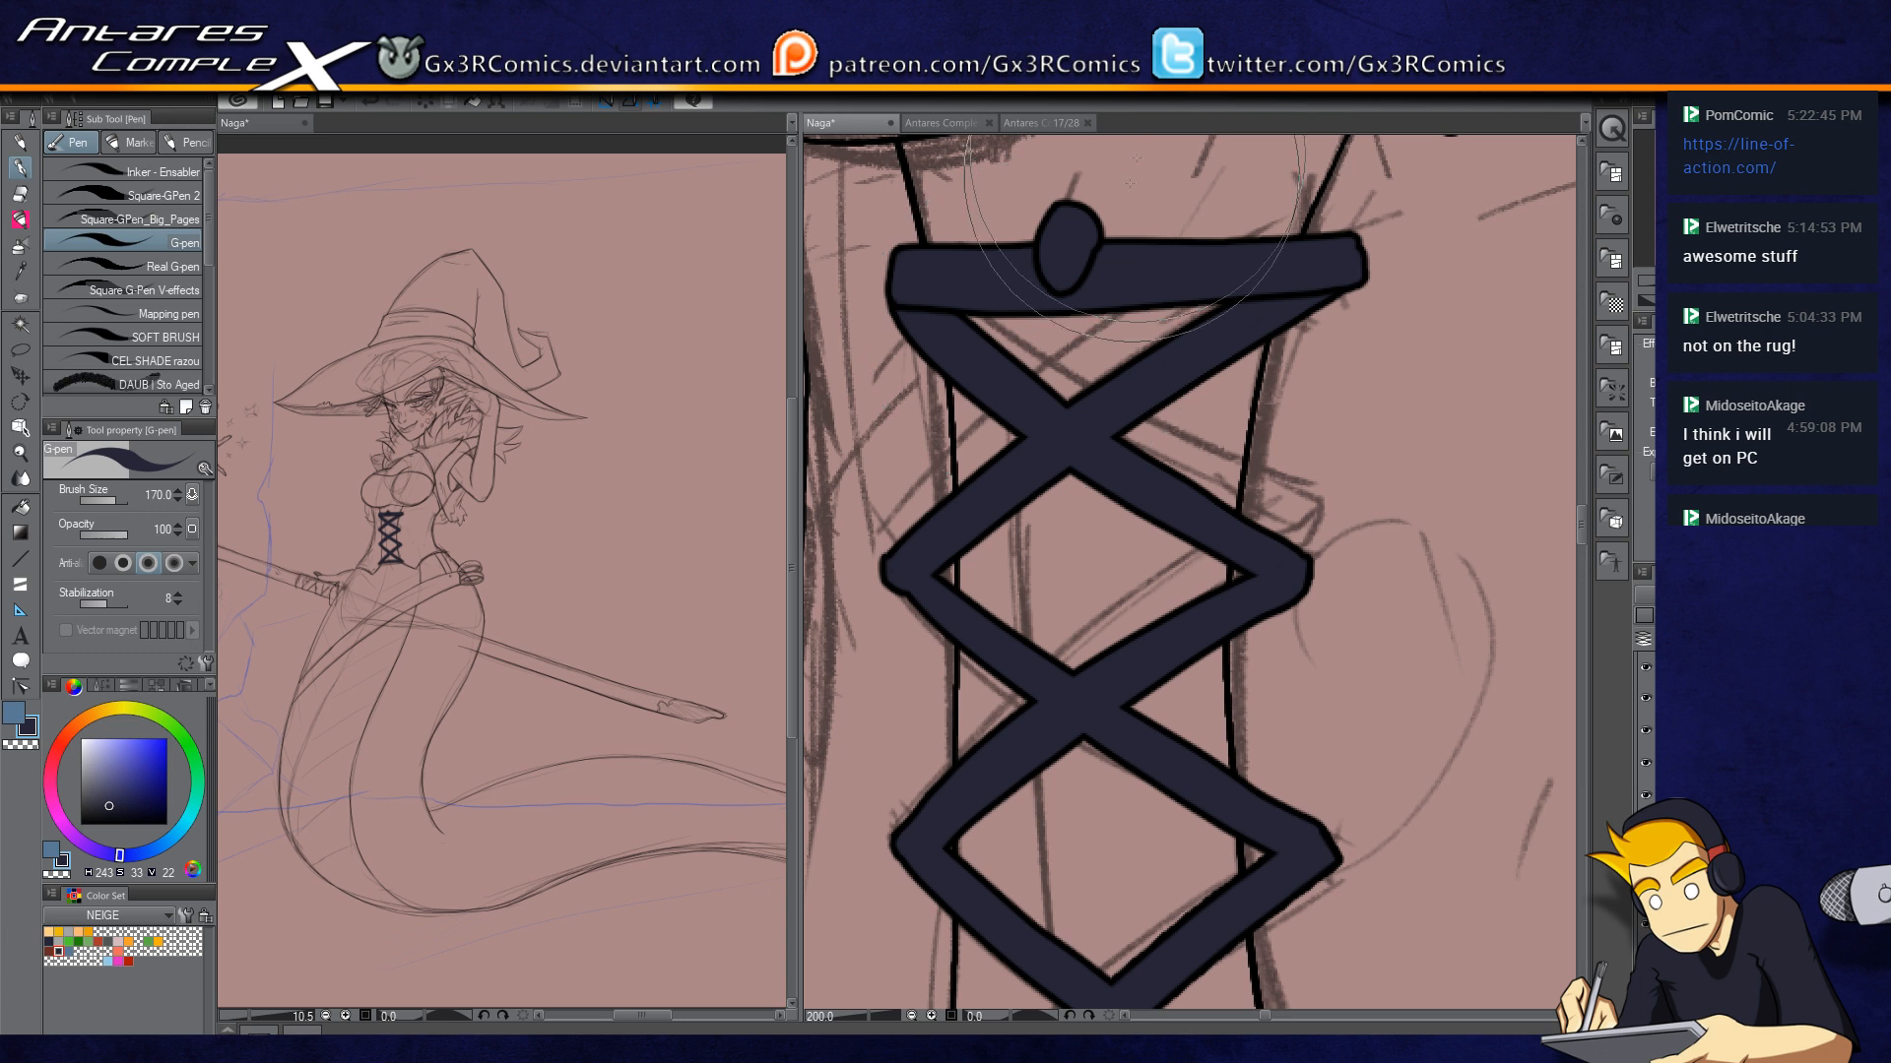
pyautogui.moveTo(1063, 239); pyautogui.dragTo(1048, 280)
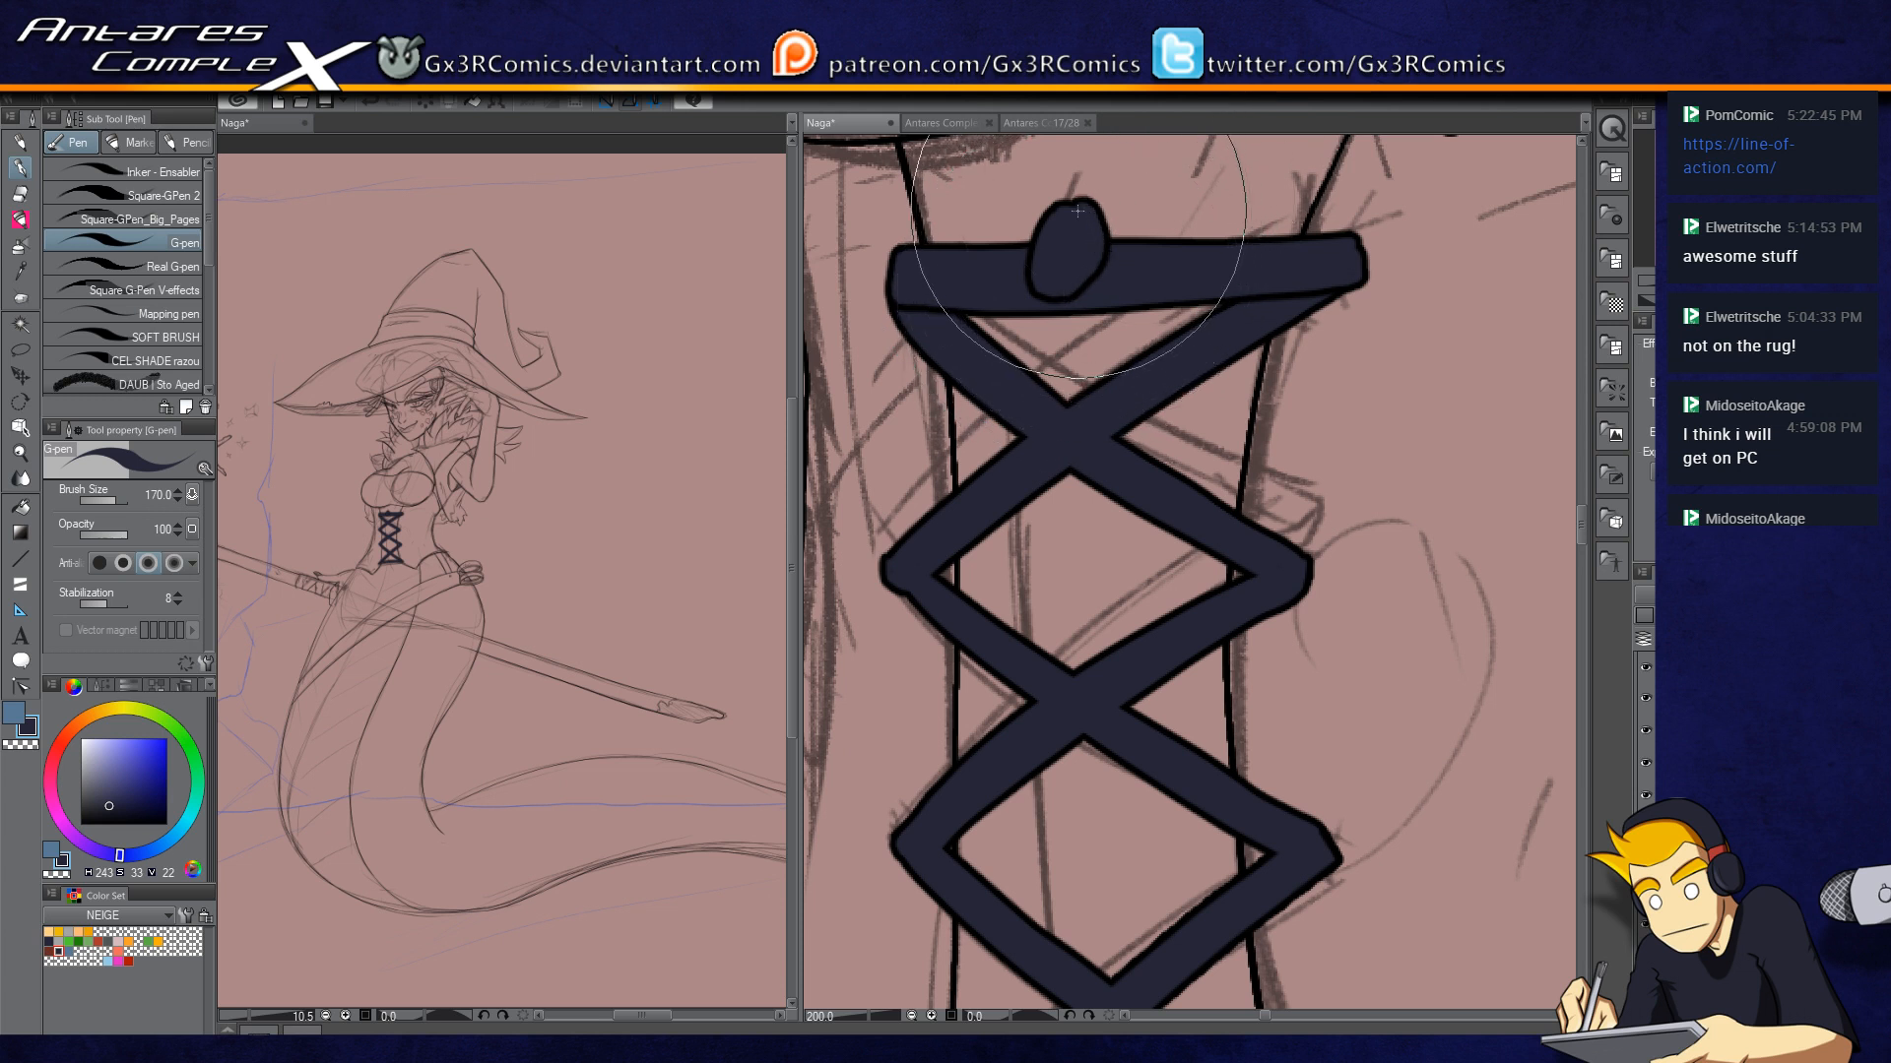
pyautogui.moveTo(1071, 224); pyautogui.dragTo(1102, 248)
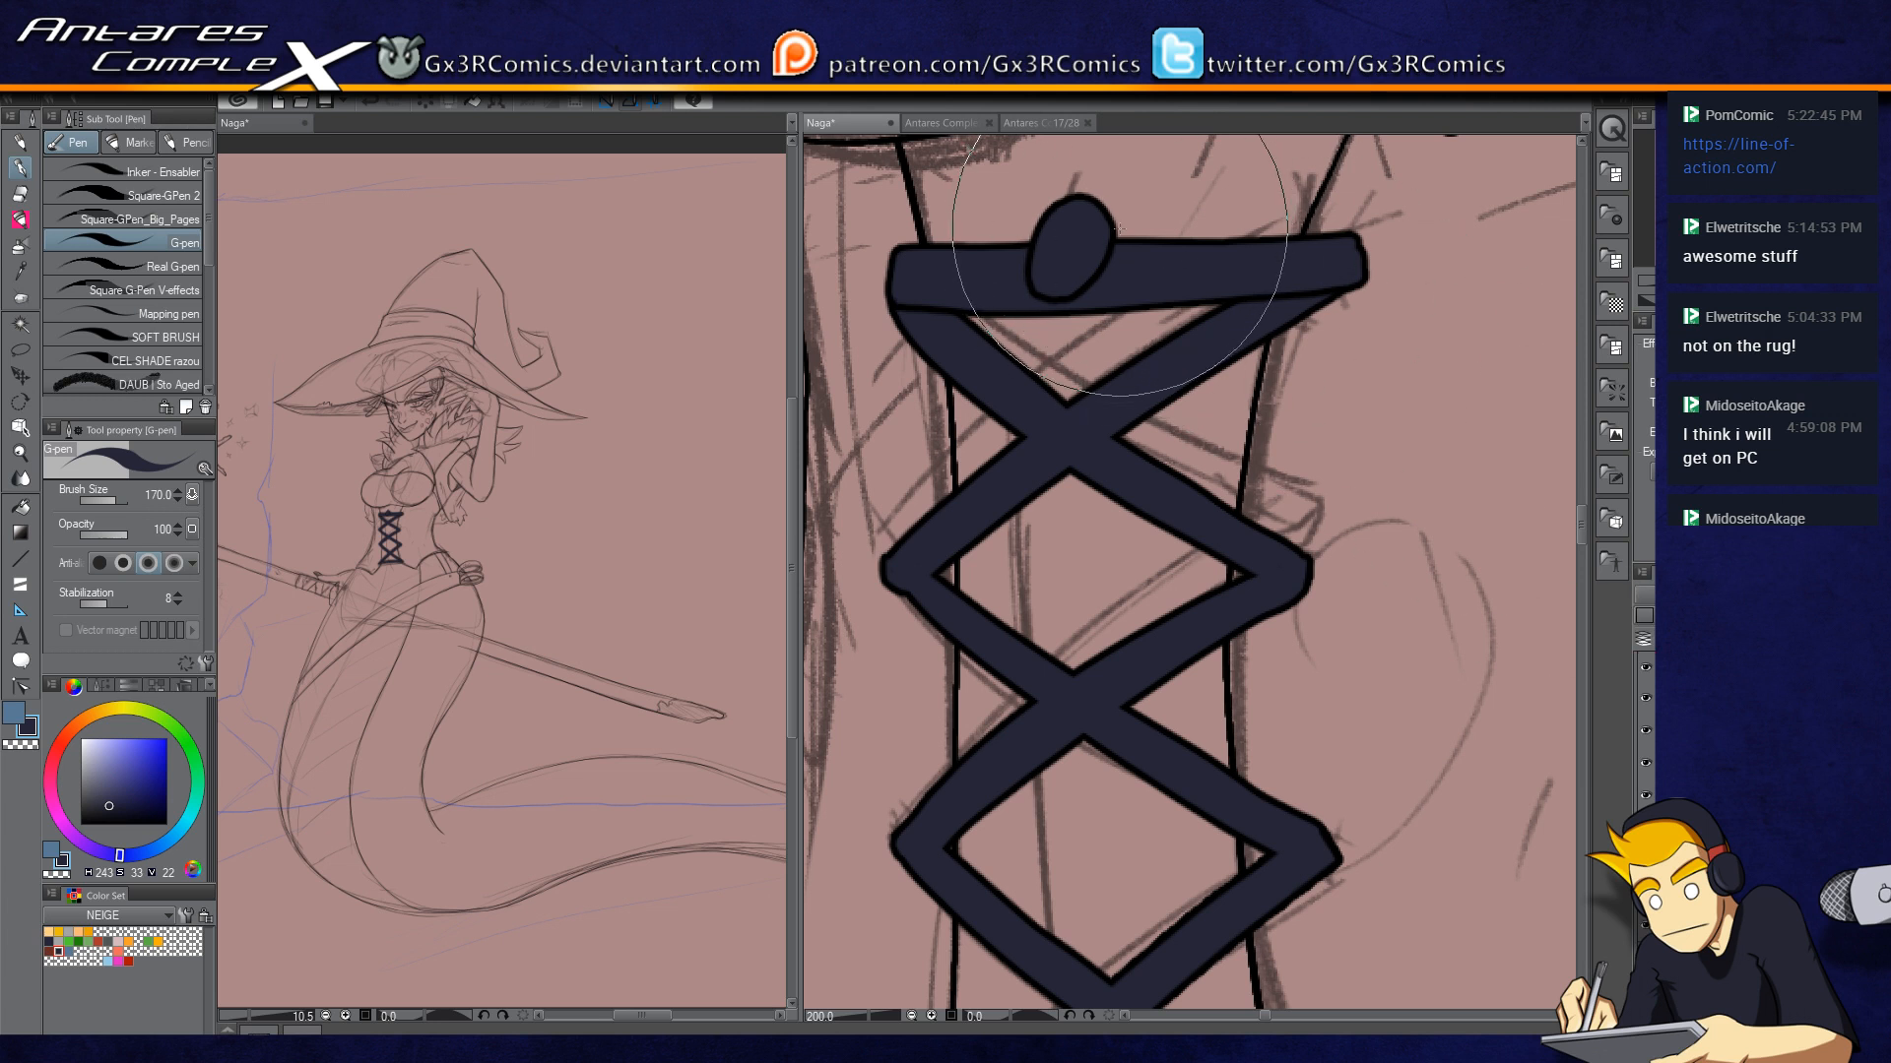
pyautogui.moveTo(1118, 228)
pyautogui.mouseDown()
pyautogui.moveTo(1018, 396)
pyautogui.moveTo(1221, 286)
pyautogui.mouseUp()
pyautogui.hotkey('ctrl', 'z')
# Step: Move the oval knot down to the middle of the bottom horizontal lace with Move layer
pyautogui.moveTo(1006, 581); pyautogui.dragTo(1237, 310)
pyautogui.press('o')
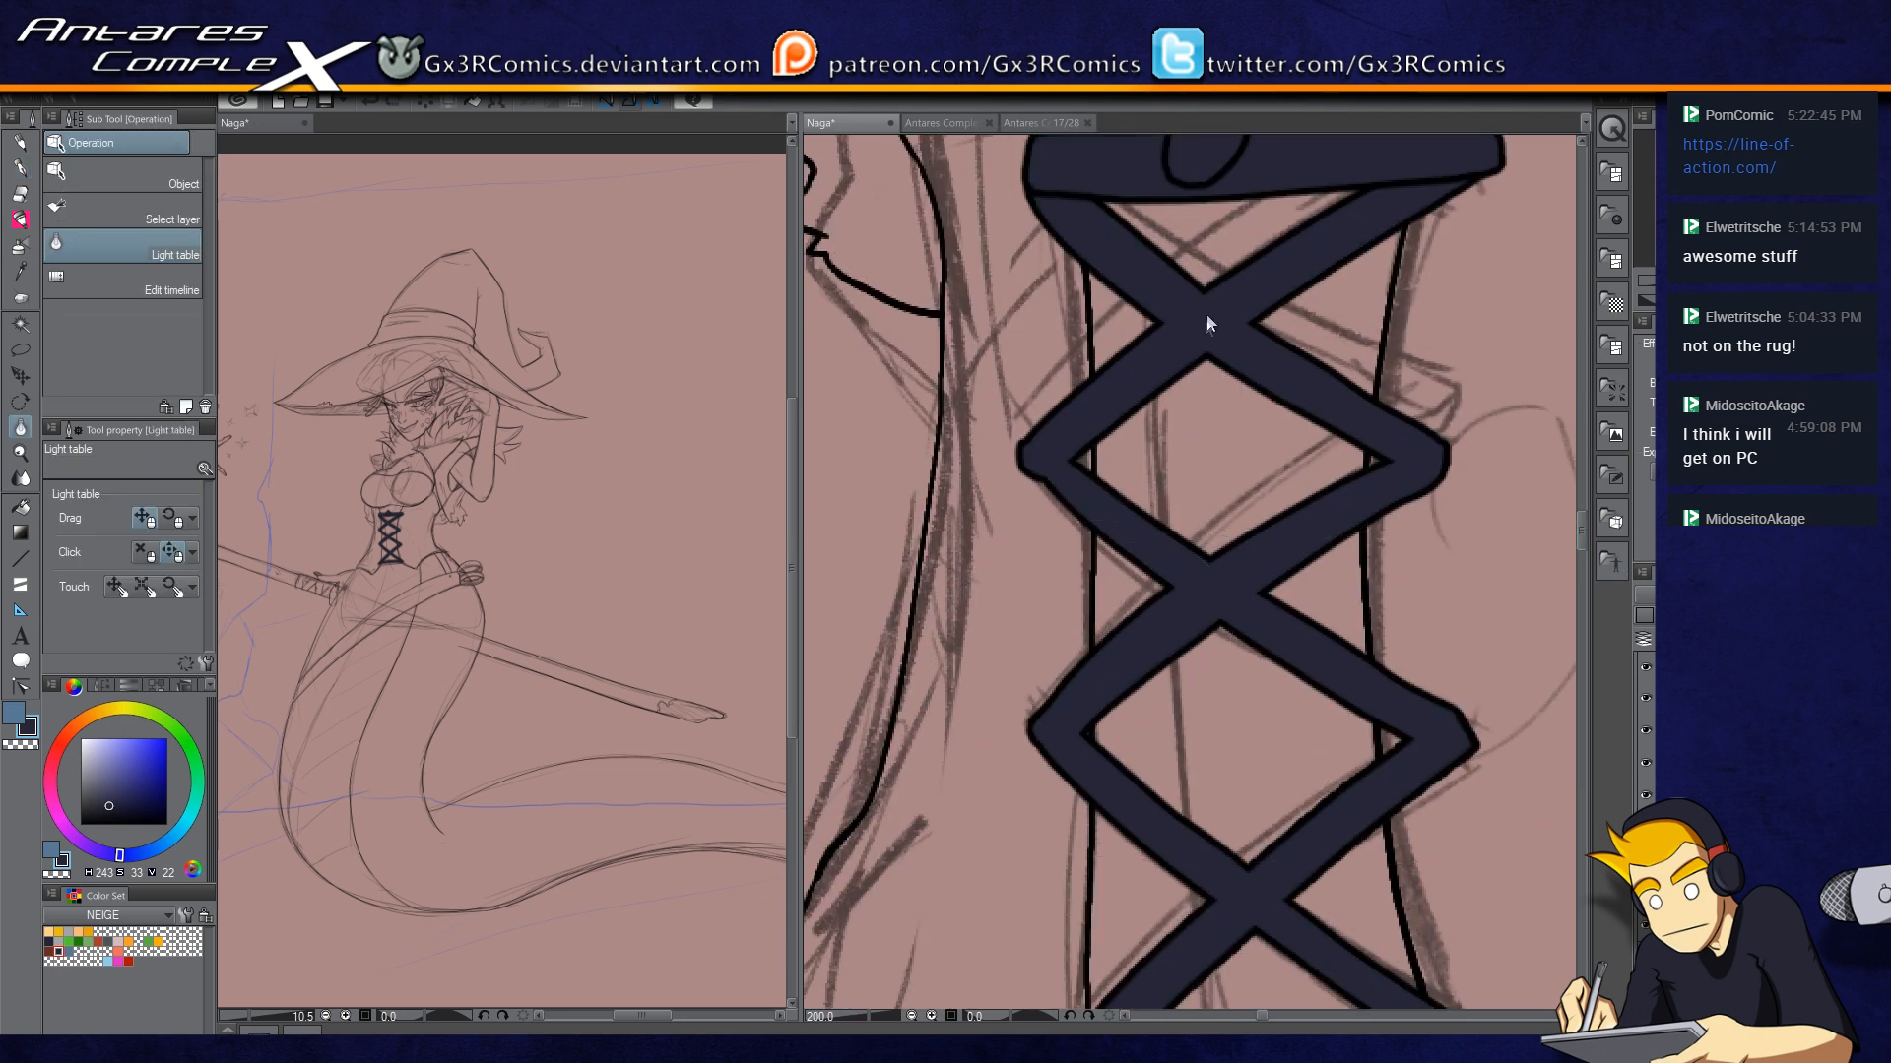
pyautogui.press('k')
pyautogui.moveTo(1210, 246); pyautogui.dragTo(1200, 743)
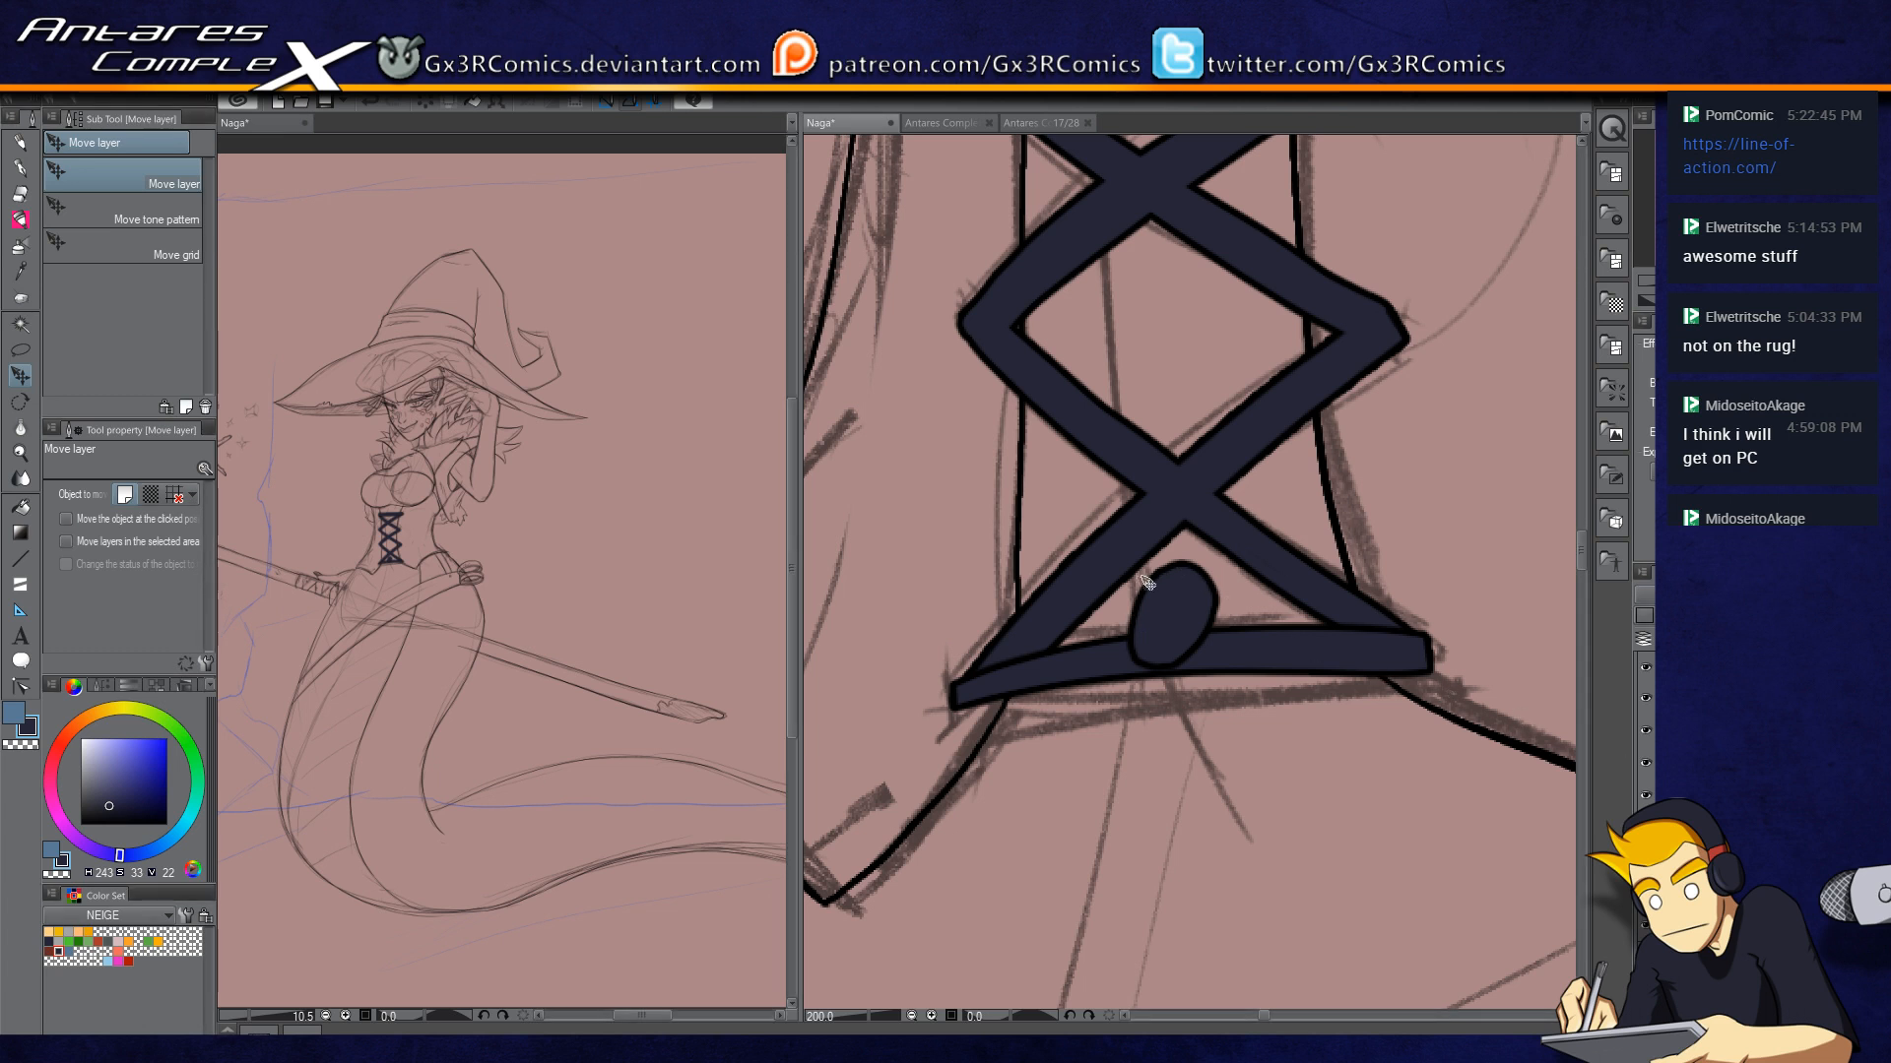
# Step: Widen the knot into a rounder shape and centre it over the bottom lace
pyautogui.press('p')
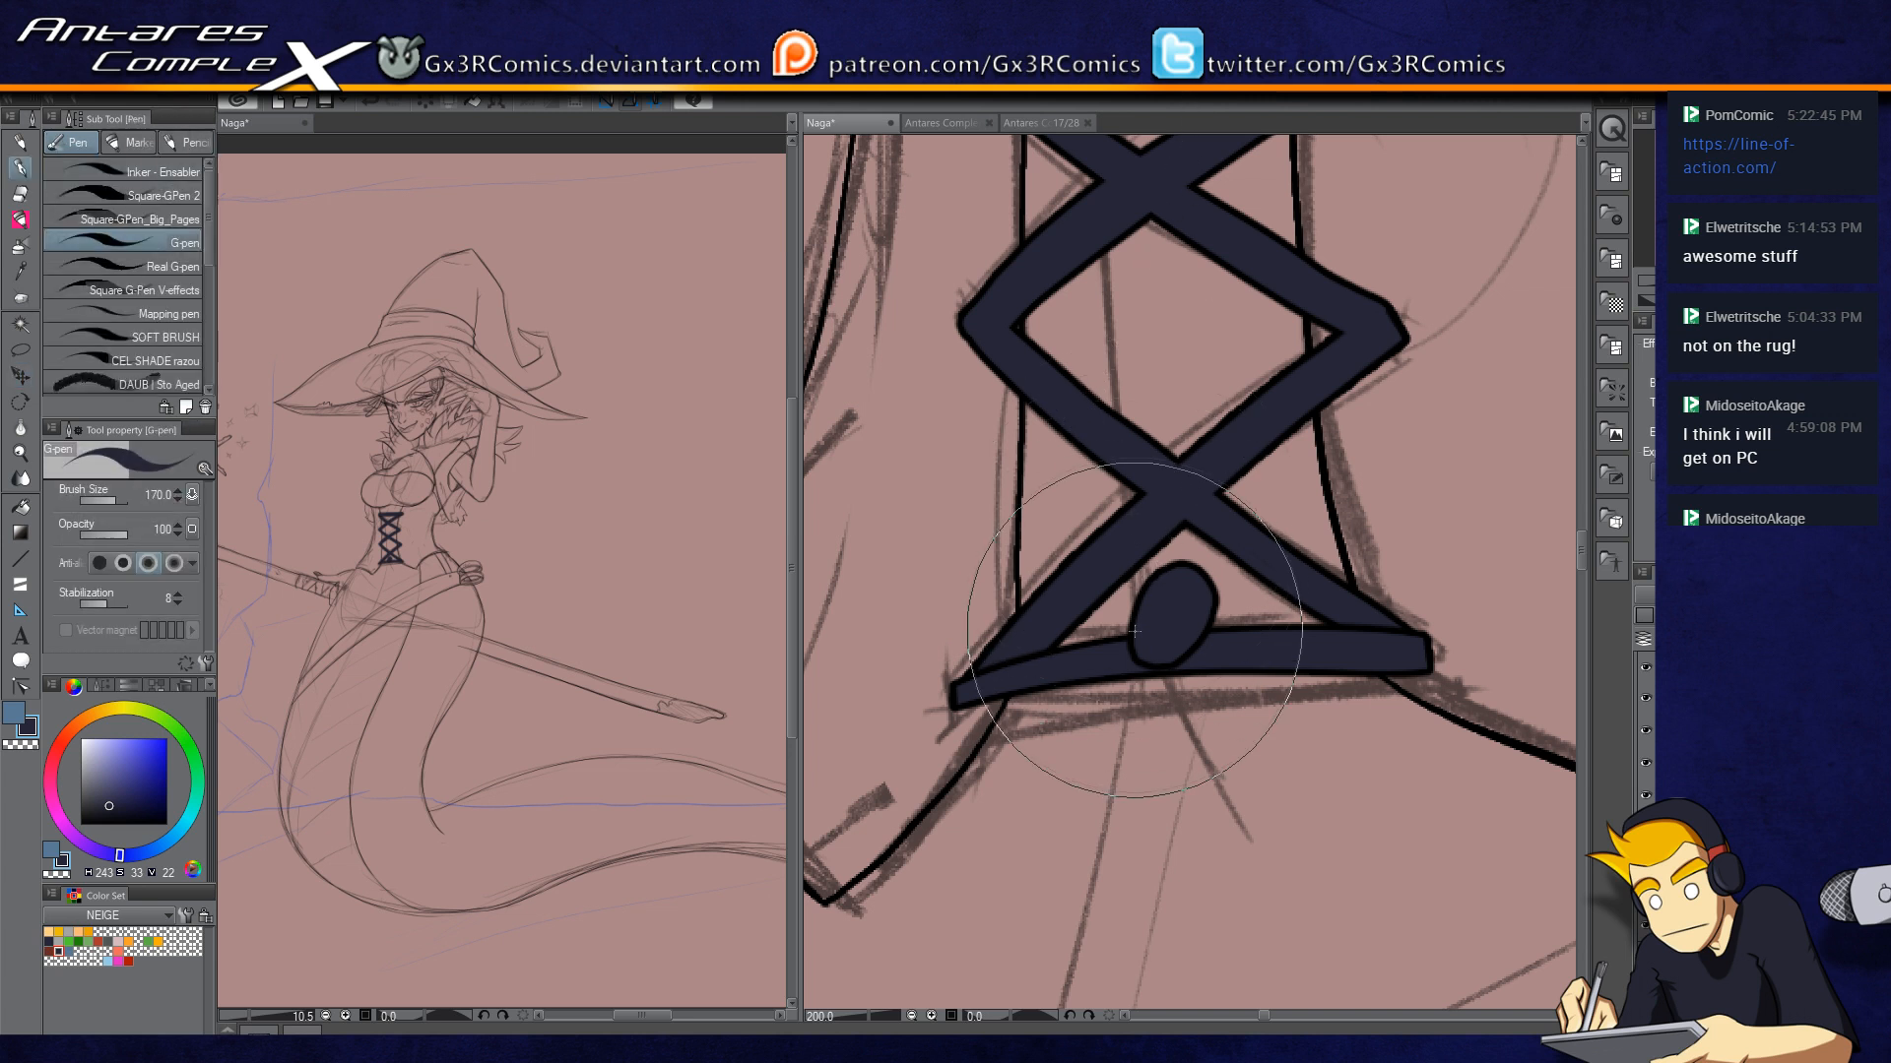
pyautogui.scroll(2, 1146, 644)
pyautogui.scroll(-2, 1146, 644)
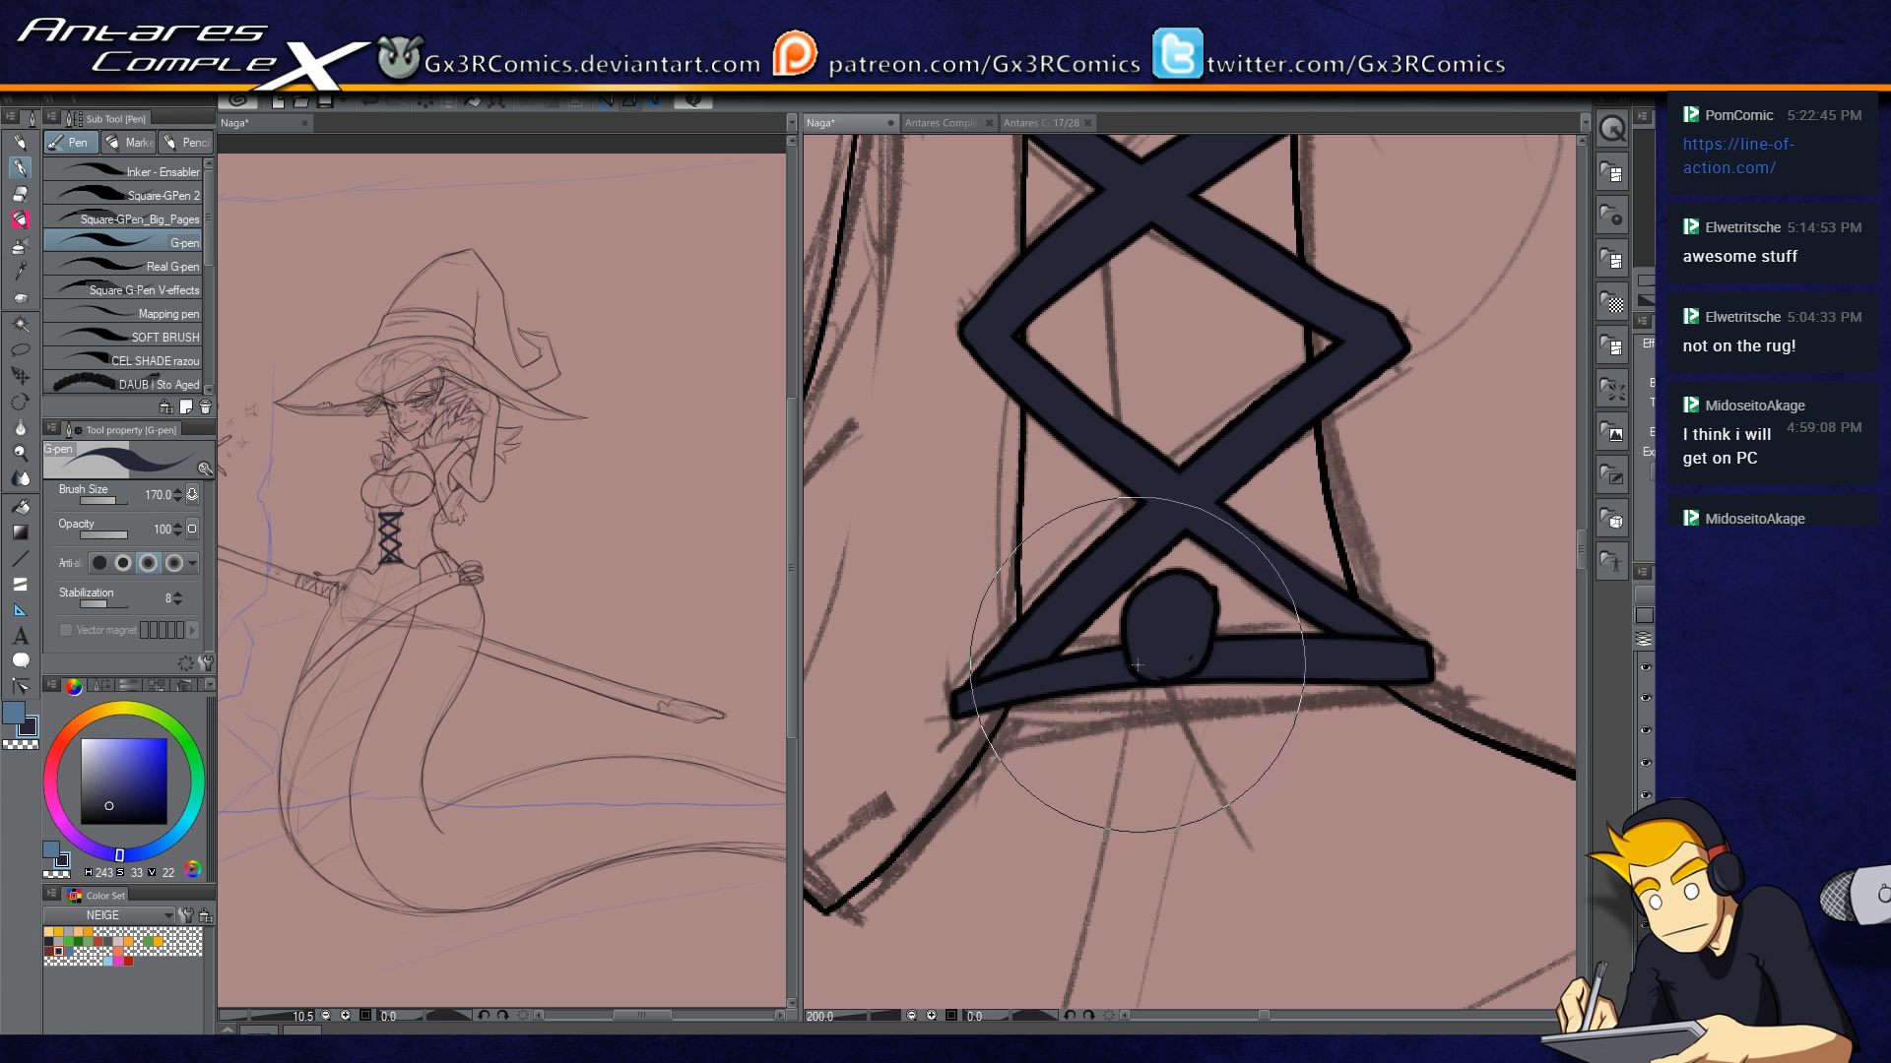
pyautogui.press('c')
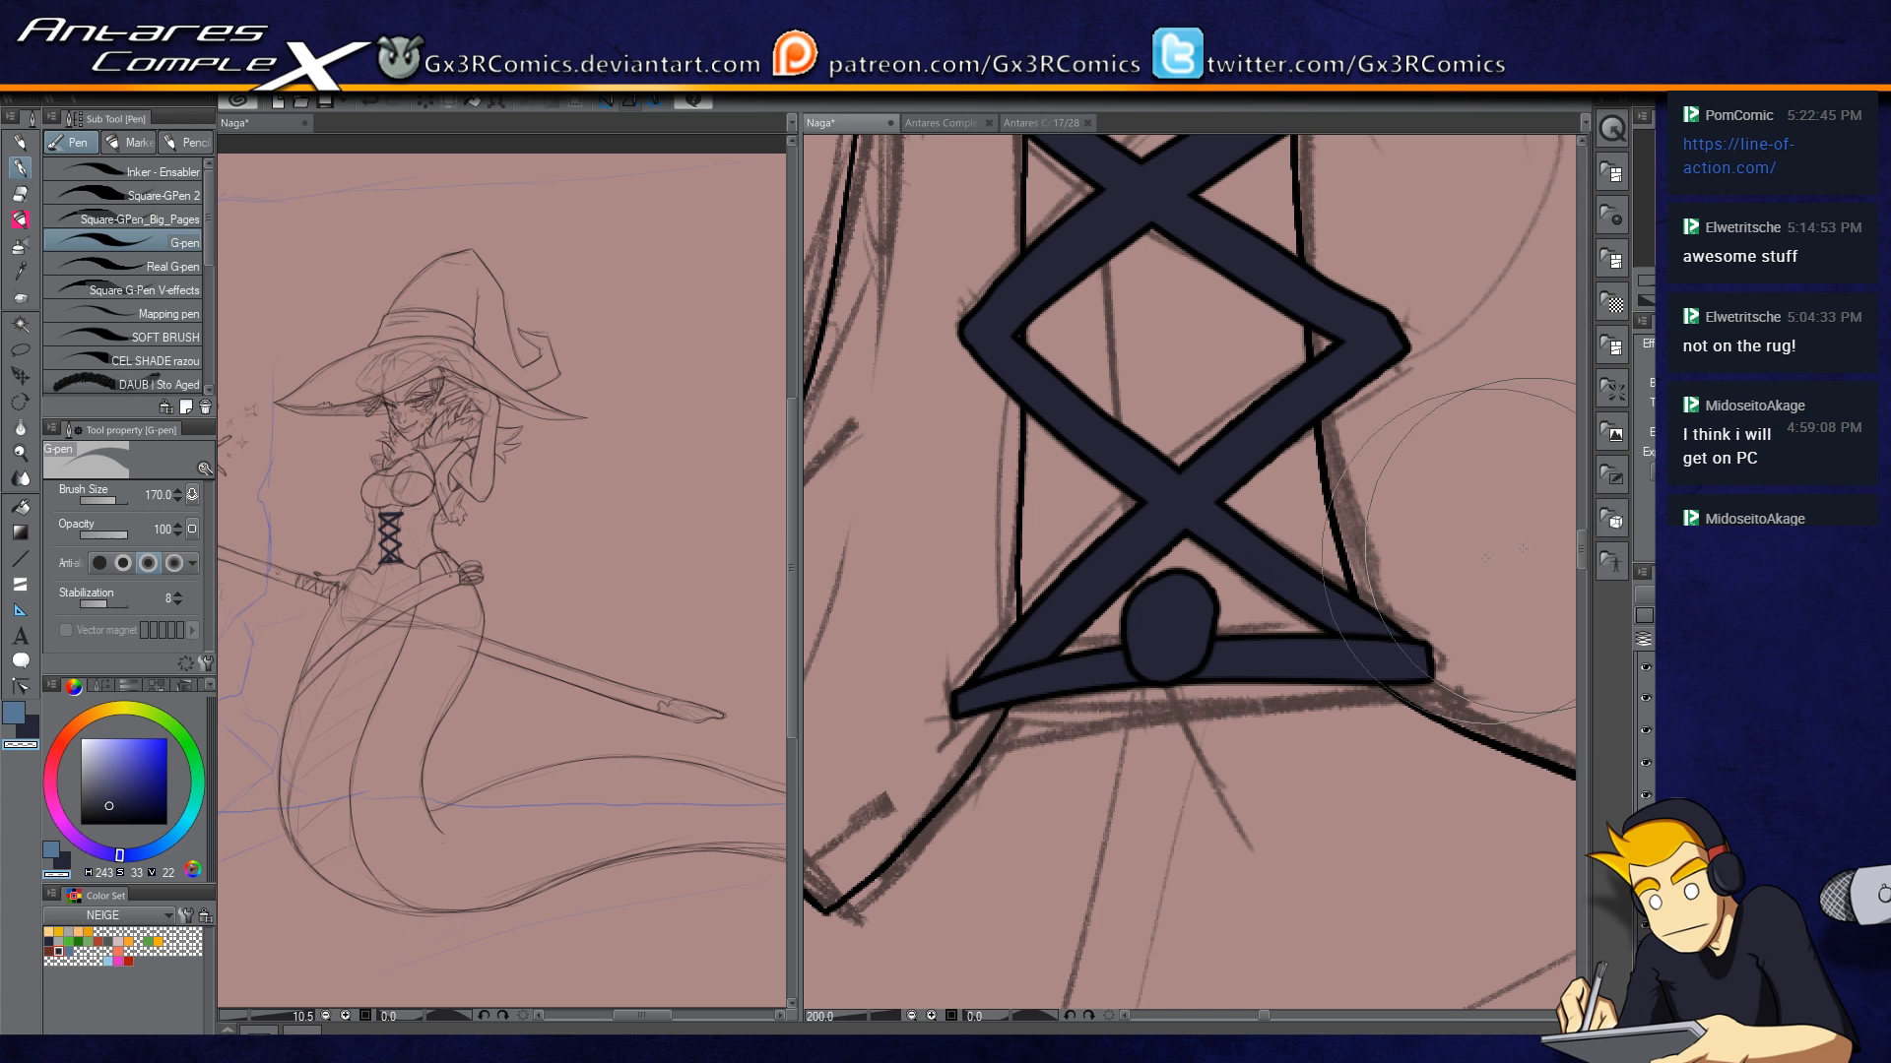
pyautogui.moveTo(1175, 638)
pyautogui.mouseDown()
pyautogui.moveTo(1176, 679)
pyautogui.moveTo(1173, 661)
pyautogui.mouseUp()
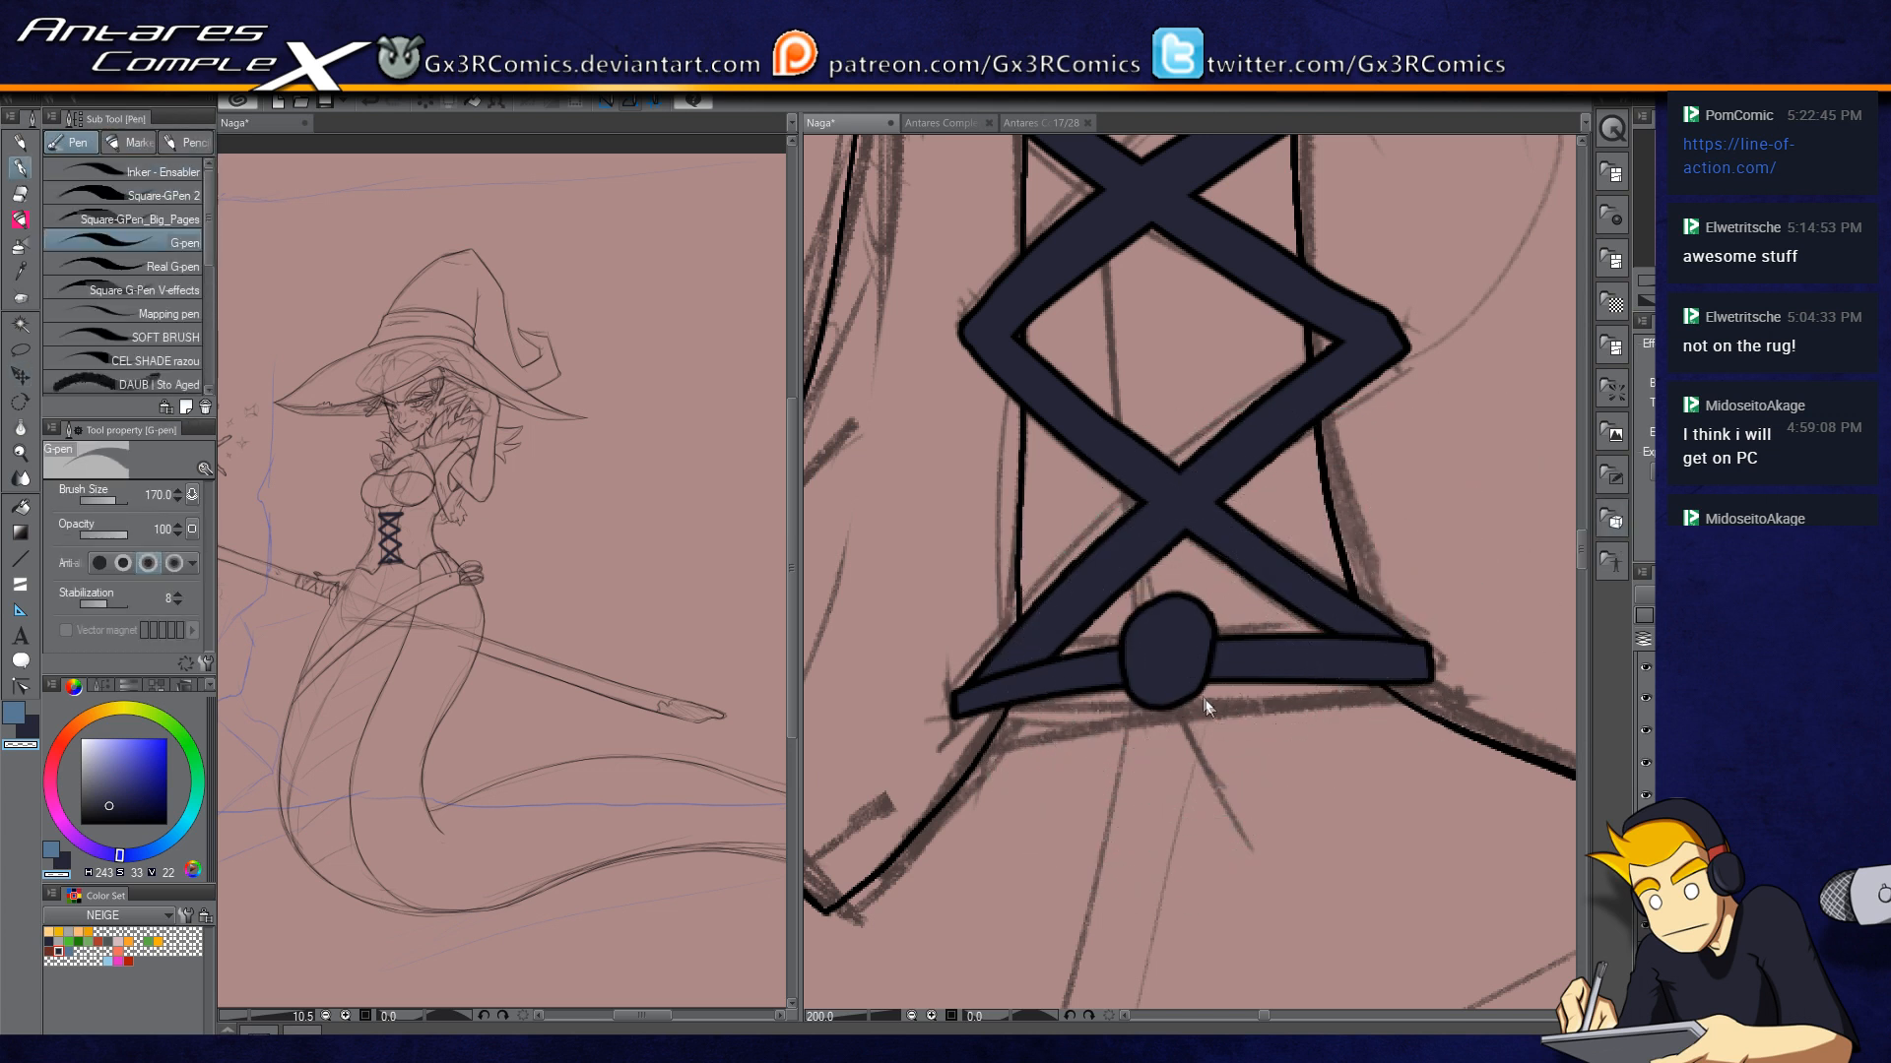
# Step: Paint the right bow loop's upper strand rising from the knot and bend its outer side down and back inward
pyautogui.moveTo(1141, 248); pyautogui.dragTo(1132, 795)
pyautogui.click(1646, 697)
pyautogui.moveTo(1380, 794); pyautogui.dragTo(1286, 377)
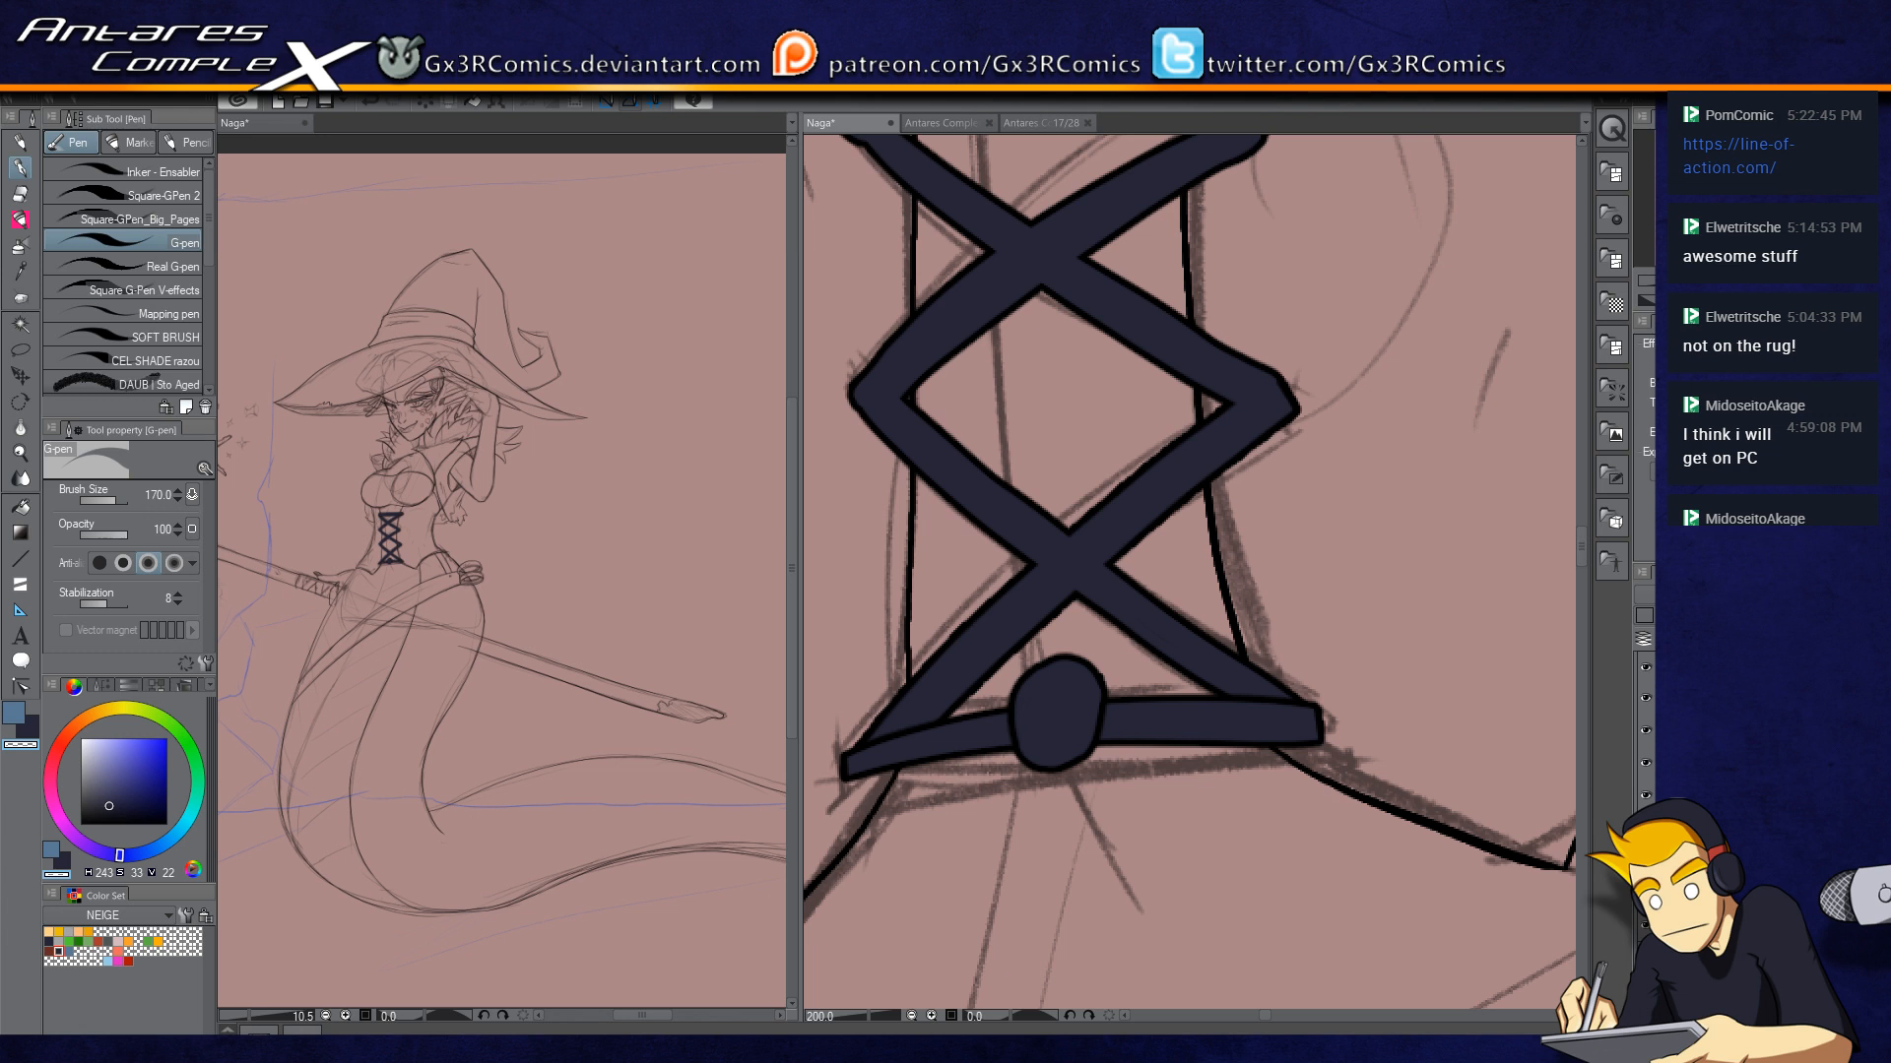
pyautogui.press('c')
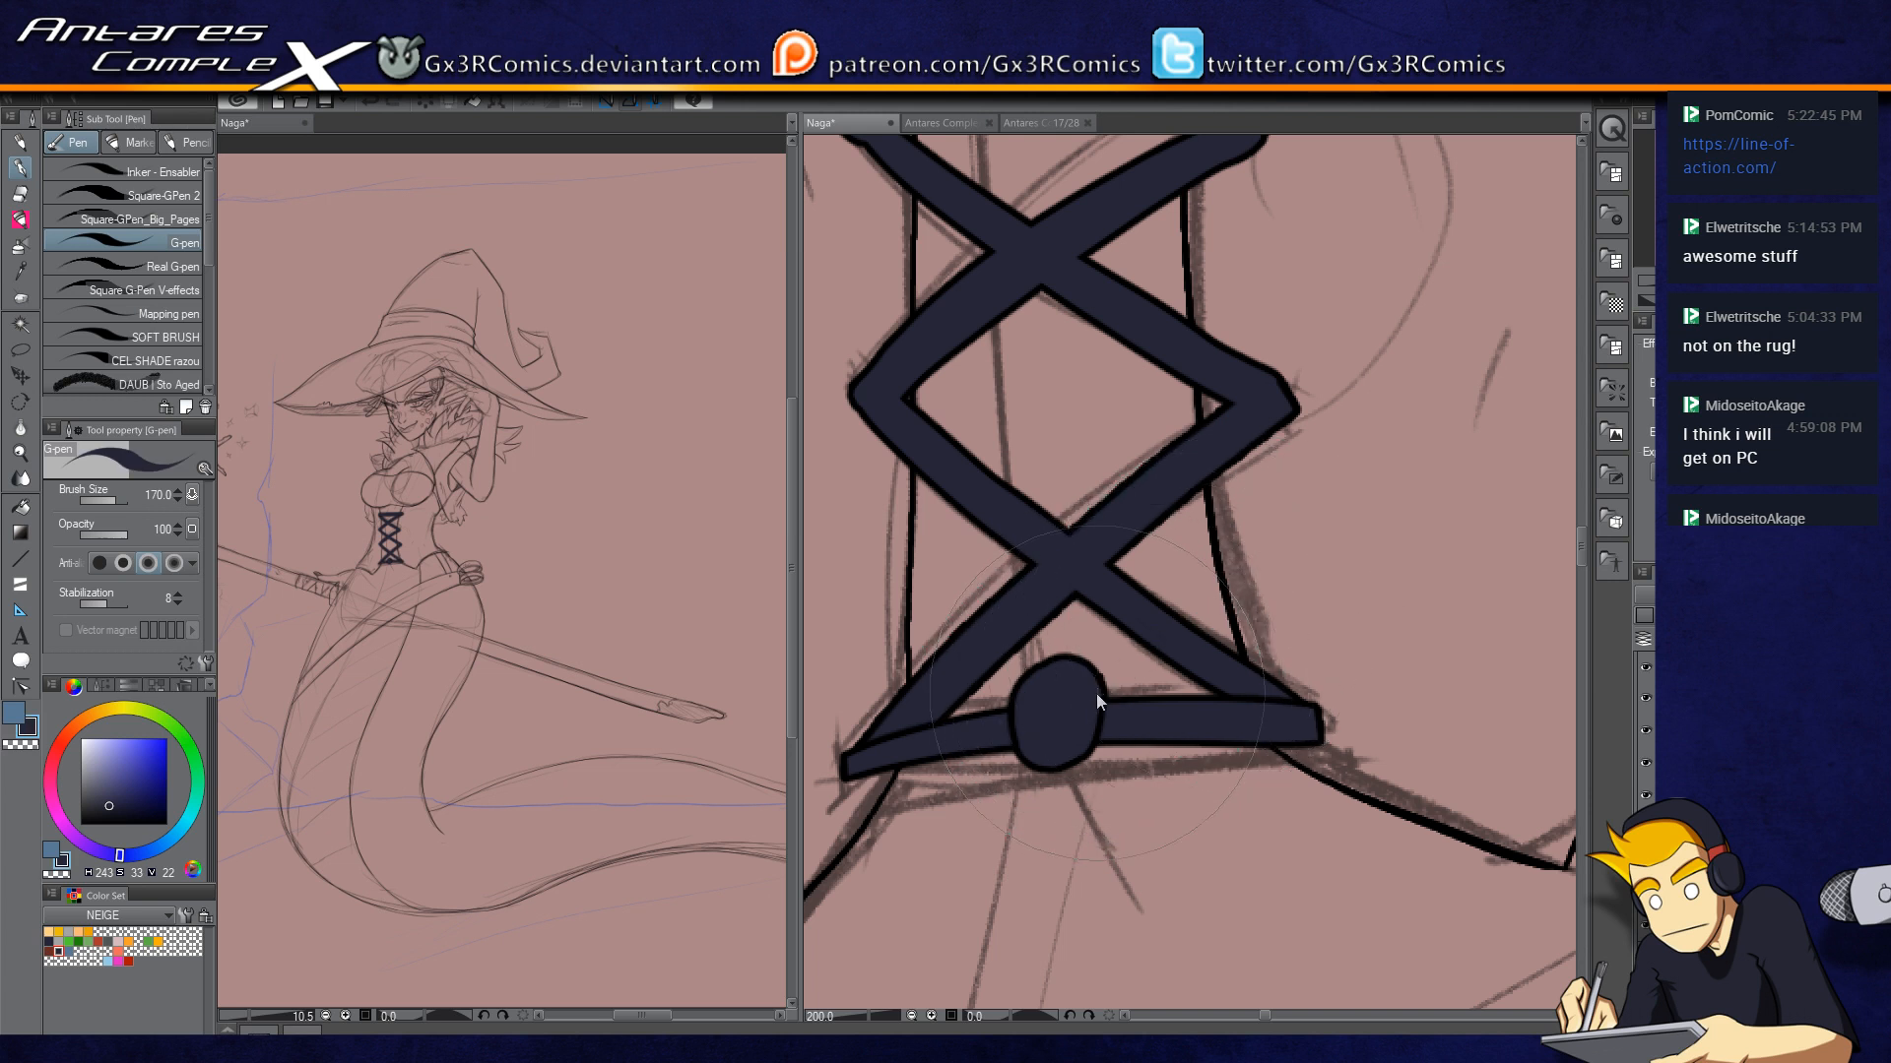
pyautogui.moveTo(1096, 693)
pyautogui.mouseDown()
pyautogui.moveTo(1066, 496)
pyautogui.moveTo(1152, 428)
pyautogui.moveTo(1302, 465)
pyautogui.mouseUp()
pyautogui.moveTo(1070, 533)
pyautogui.mouseDown()
pyautogui.moveTo(1152, 455)
pyautogui.moveTo(1132, 461)
pyautogui.mouseUp()
pyautogui.moveTo(1072, 521); pyautogui.dragTo(1152, 449)
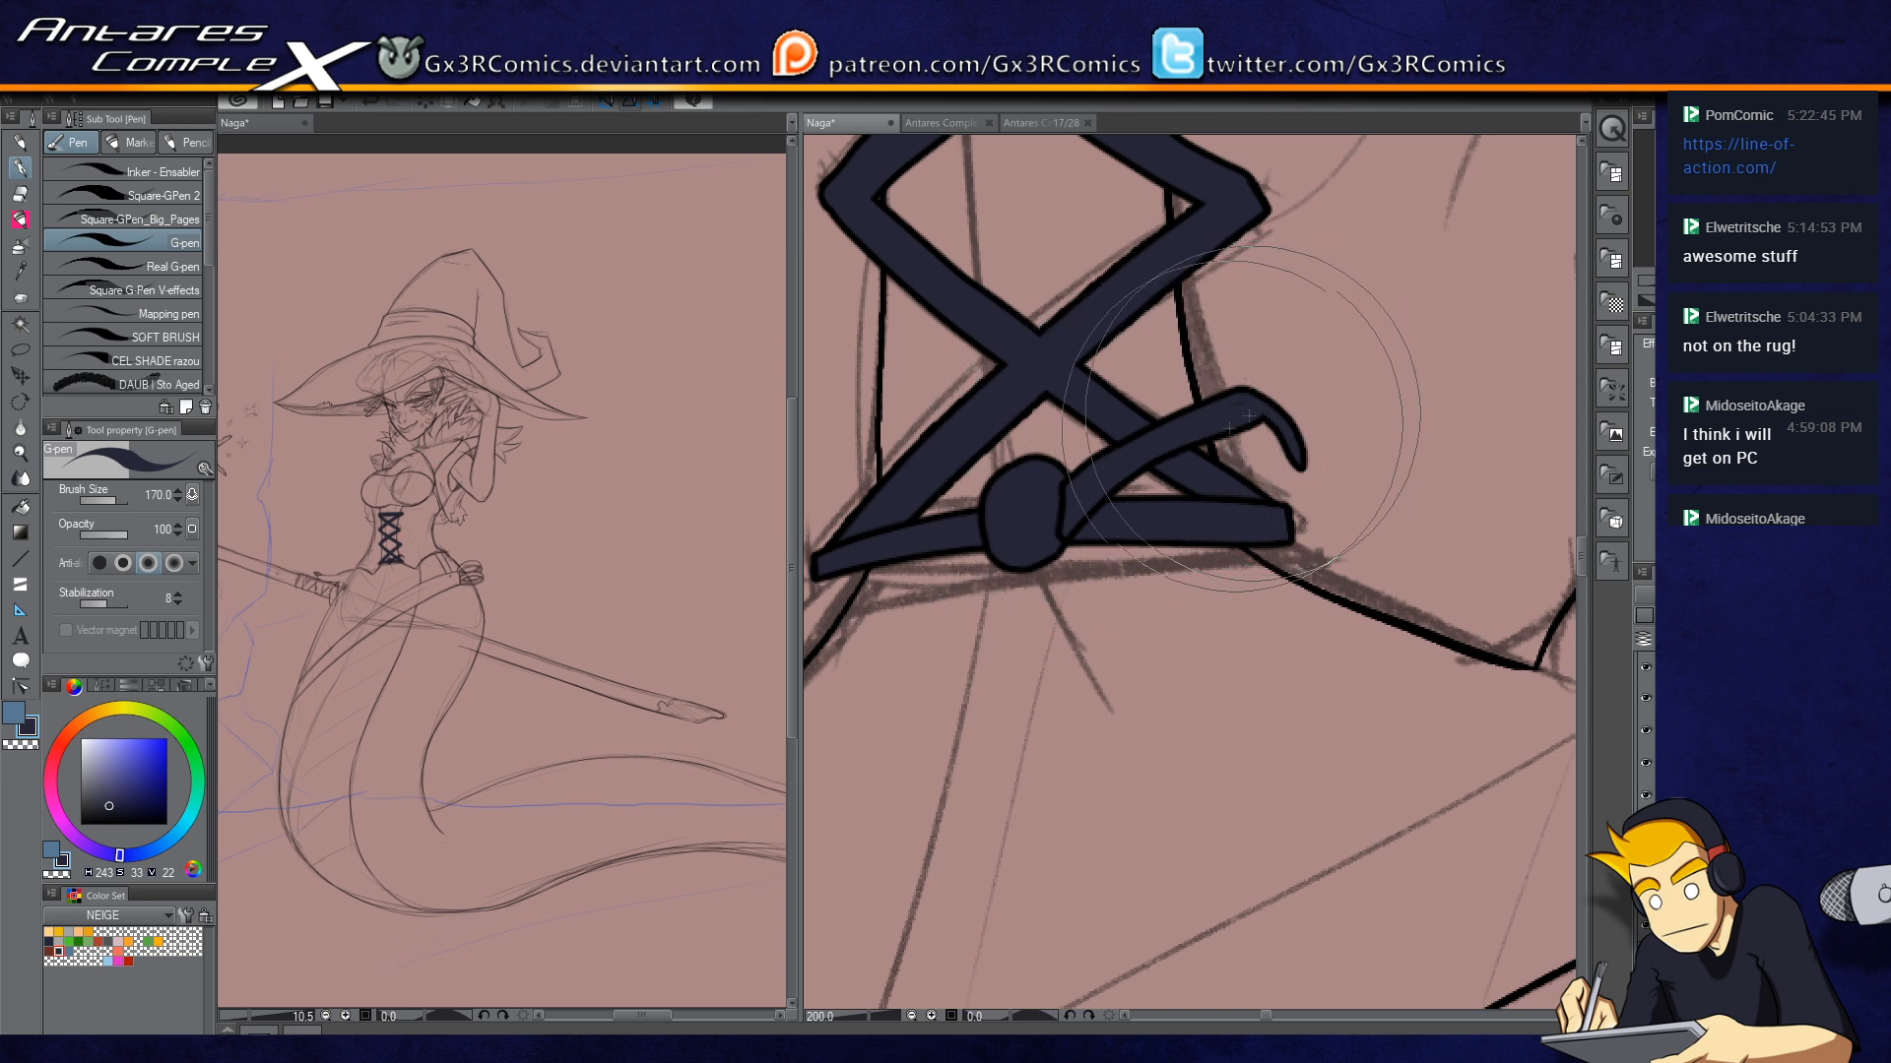
pyautogui.moveTo(1237, 414)
pyautogui.mouseDown()
pyautogui.moveTo(1308, 478)
pyautogui.moveTo(1242, 404)
pyautogui.moveTo(1349, 535)
pyautogui.moveTo(1240, 409)
pyautogui.moveTo(1357, 568)
pyautogui.mouseUp()
pyautogui.moveTo(1345, 501)
pyautogui.mouseDown()
pyautogui.moveTo(1360, 584)
pyautogui.moveTo(1241, 637)
pyautogui.mouseUp()
# Step: Paint the right bow loop's lower strand from the knot to the loop's lower tip and thicken it
pyautogui.moveTo(1062, 540)
pyautogui.mouseDown()
pyautogui.moveTo(1204, 618)
pyautogui.moveTo(1253, 622)
pyautogui.moveTo(1118, 616)
pyautogui.moveTo(1062, 579)
pyautogui.mouseUp()
pyautogui.hotkey('ctrl', 'z')
pyautogui.keyDown('ctrl'); pyautogui.click(1066, 594); pyautogui.keyUp('ctrl')
pyautogui.moveTo(911, 380)
pyautogui.mouseDown()
pyautogui.moveTo(1138, 528)
pyautogui.moveTo(1280, 559)
pyautogui.mouseUp()
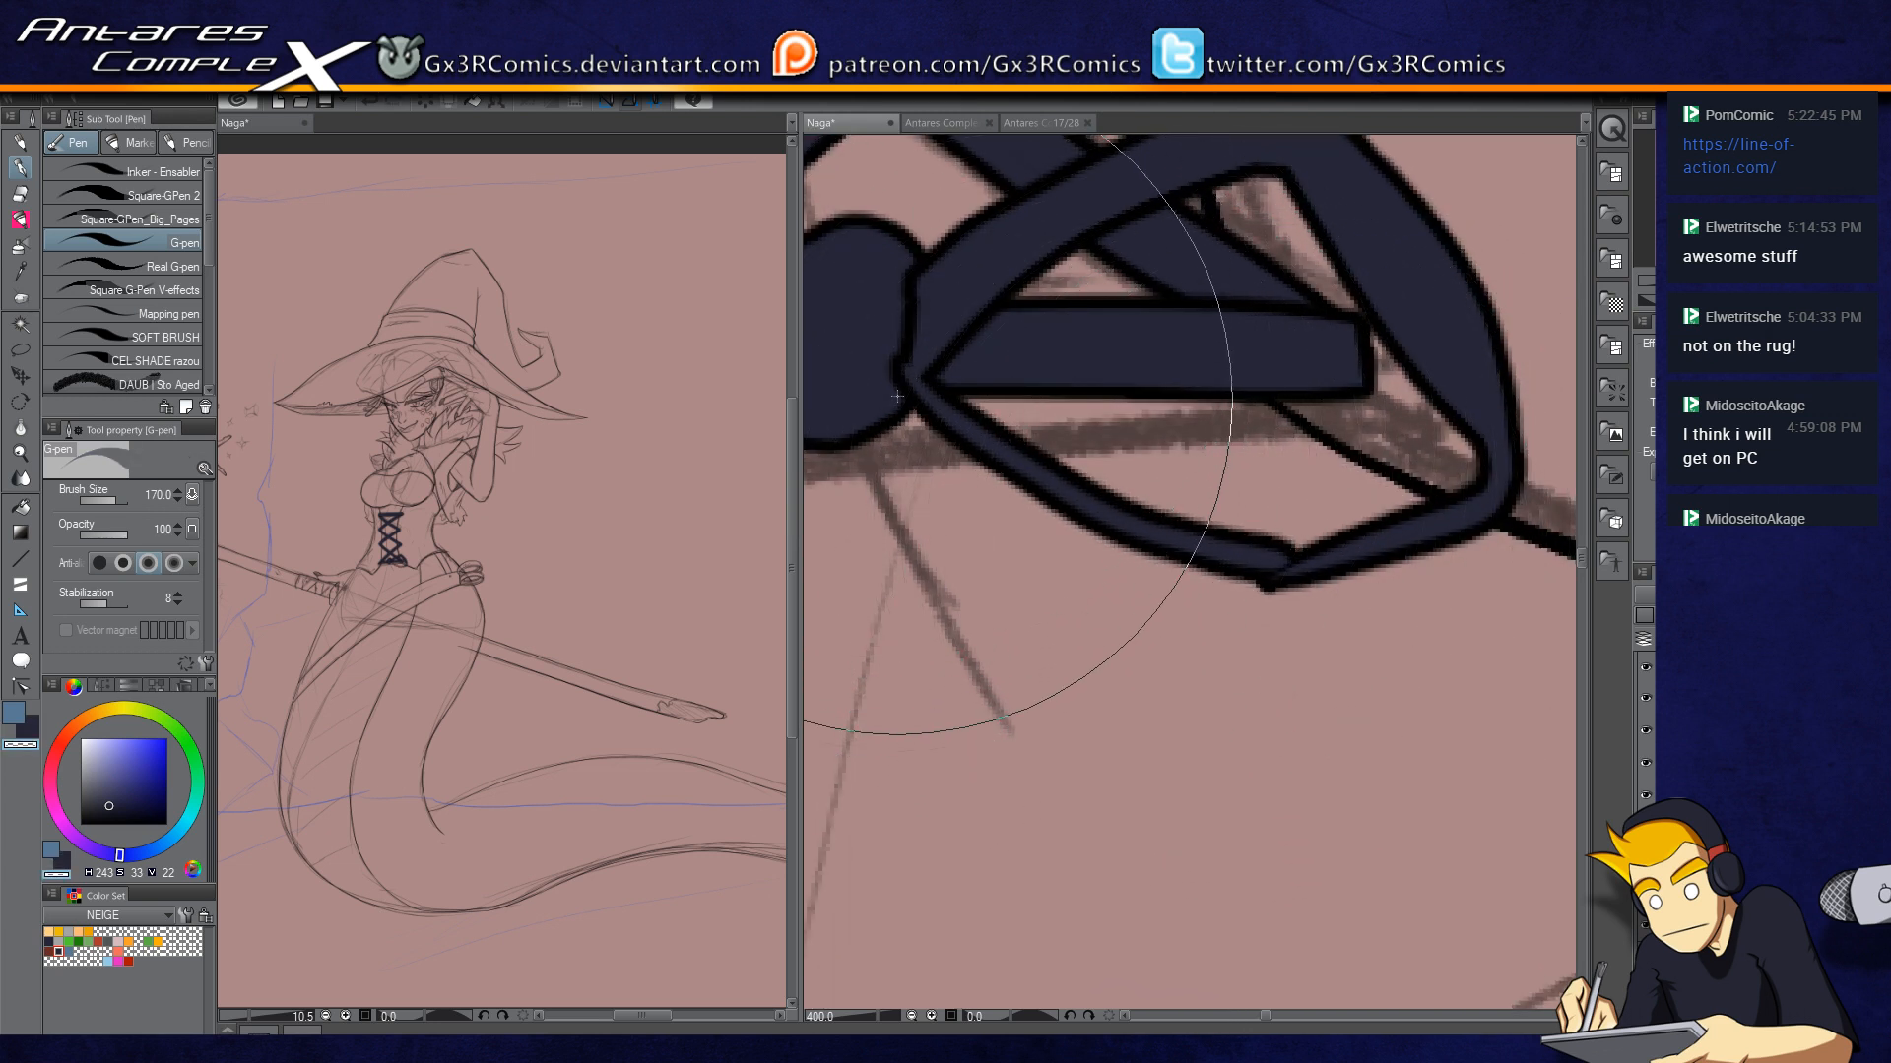
pyautogui.press('c')
pyautogui.moveTo(932, 380); pyautogui.dragTo(1270, 551)
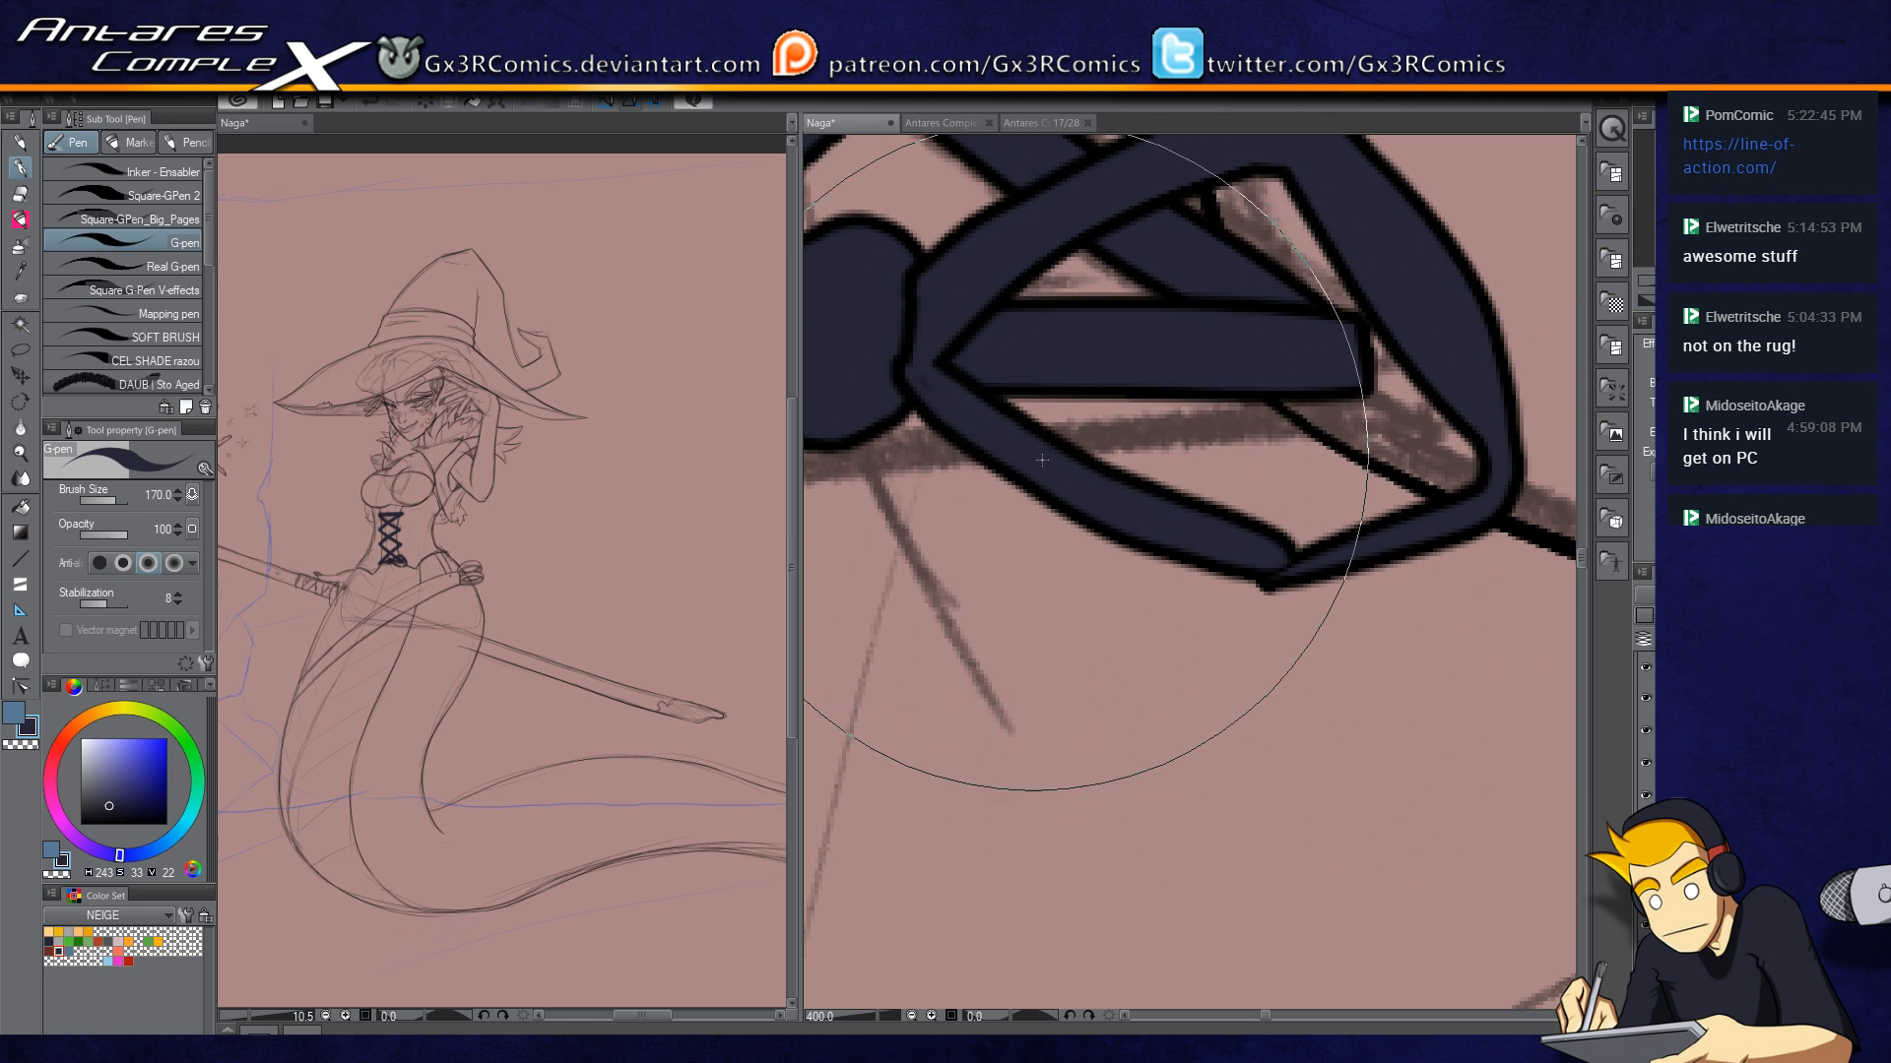
# Step: Thicken the lower and outer strands of the corset bow's right loop so the ribbon has an even width
pyautogui.moveTo(940, 354)
pyautogui.mouseDown()
pyautogui.moveTo(1089, 466)
pyautogui.moveTo(1376, 528)
pyautogui.moveTo(1351, 404)
pyautogui.moveTo(1256, 549)
pyautogui.moveTo(1340, 547)
pyautogui.moveTo(1496, 442)
pyautogui.moveTo(1254, 541)
pyautogui.moveTo(1302, 564)
pyautogui.mouseUp()
pyautogui.hotkey('ctrl', 'z')
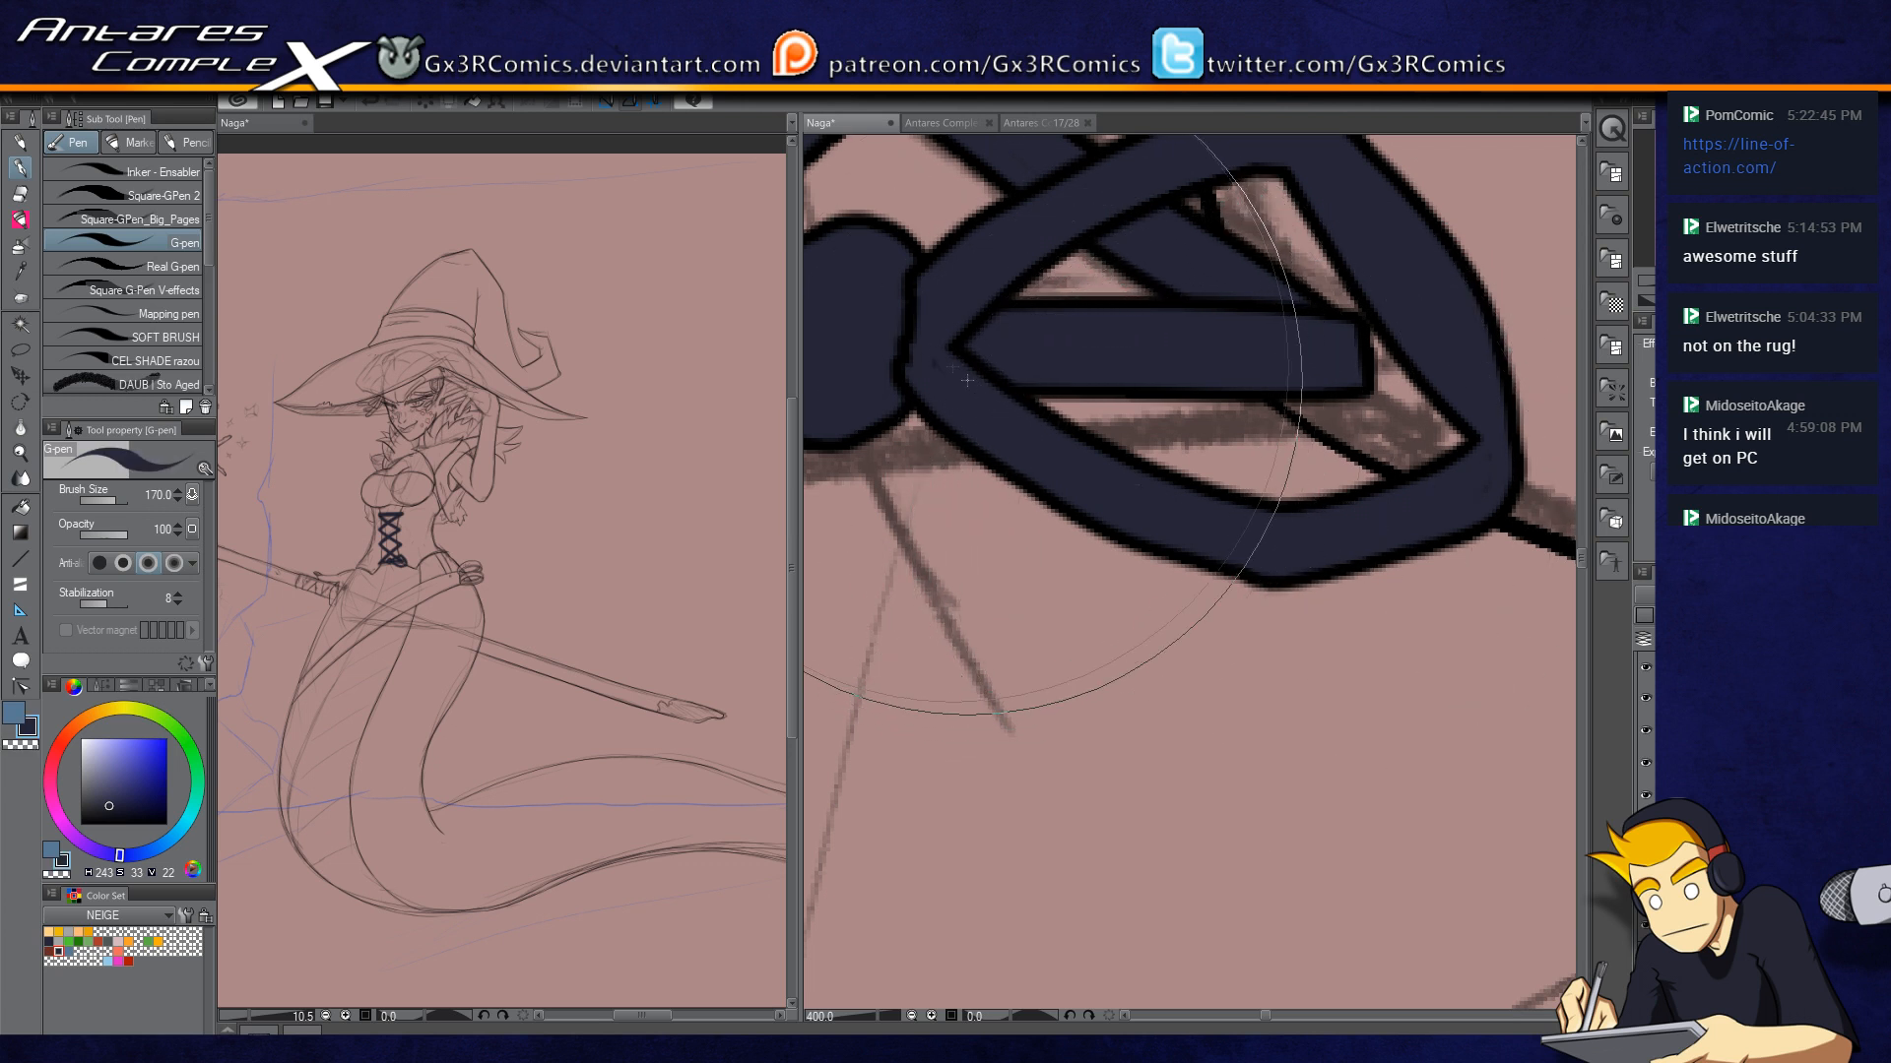
pyautogui.moveTo(1445, 417); pyautogui.dragTo(1450, 444)
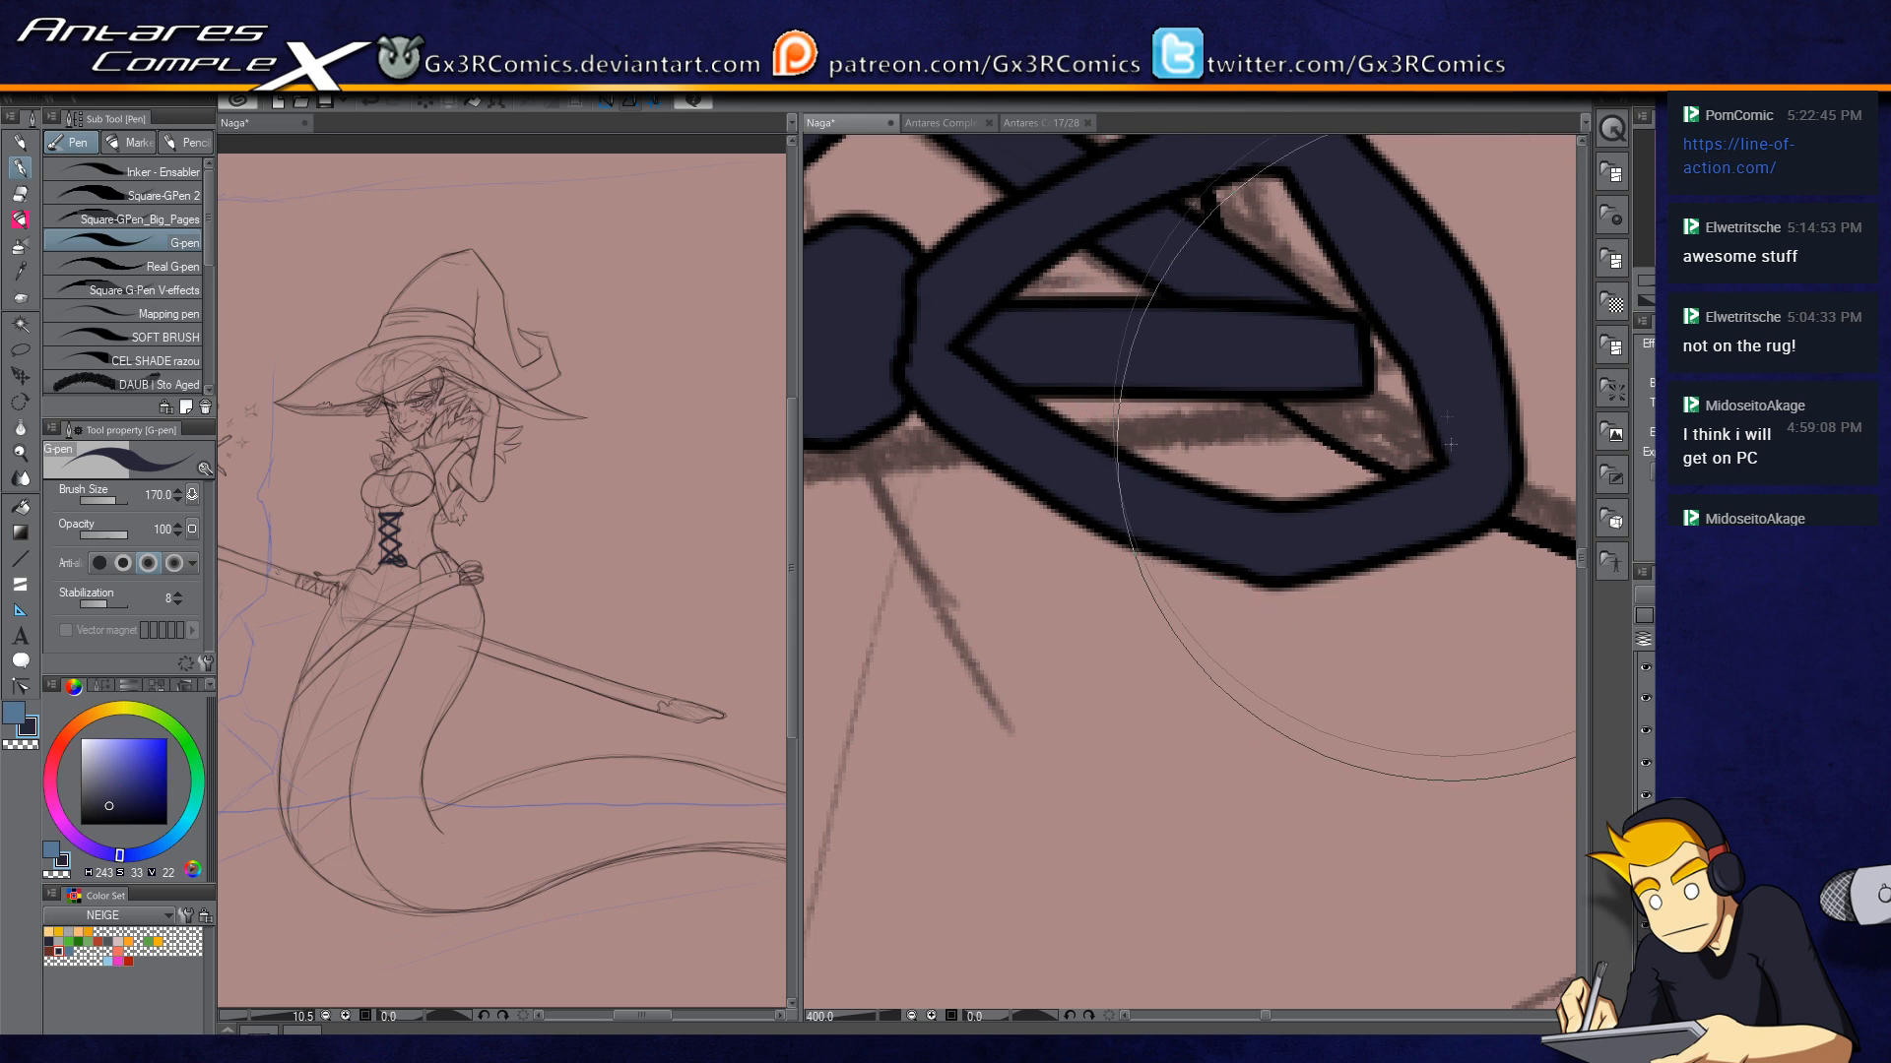
pyautogui.moveTo(1005, 418); pyautogui.dragTo(1291, 506)
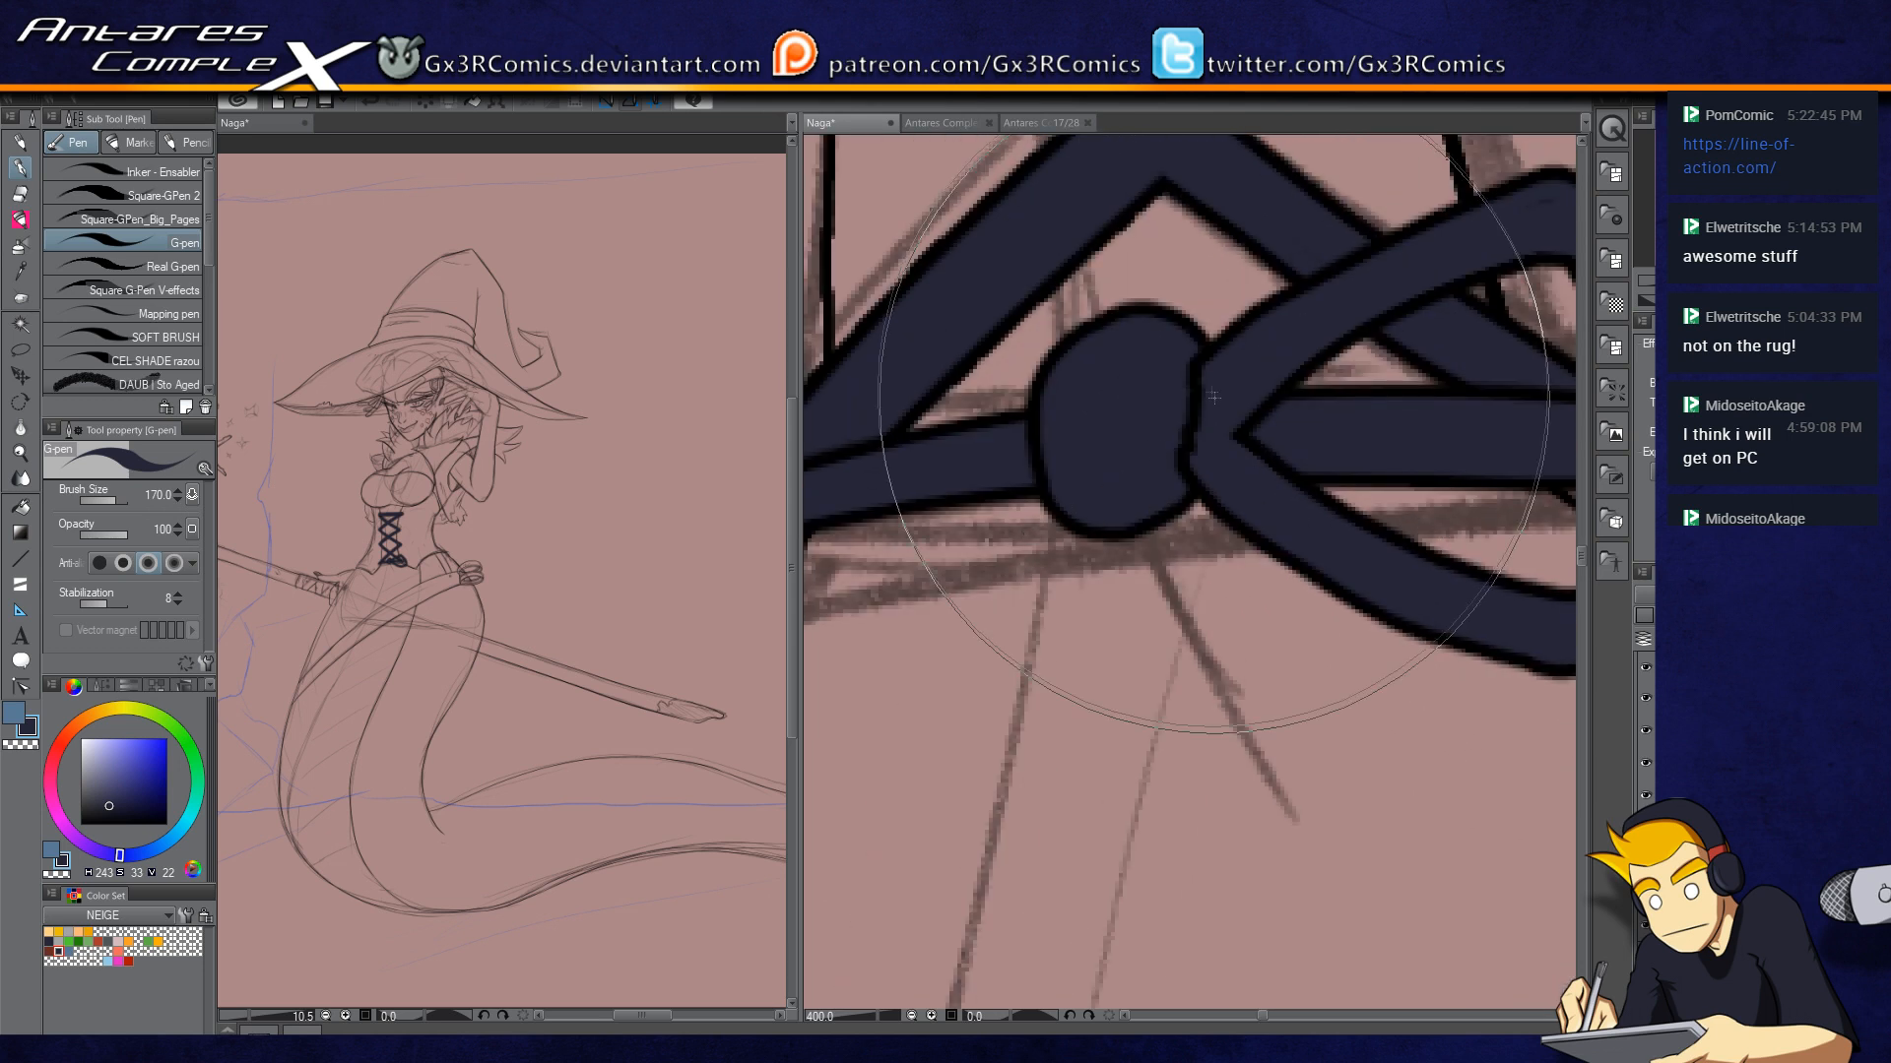
# Step: Draw the upper strand of the bow's left loop out from the knot and thicken it to ribbon width
pyautogui.moveTo(1143, 462); pyautogui.dragTo(1408, 423)
pyautogui.moveTo(1295, 352)
pyautogui.mouseDown()
pyautogui.moveTo(954, 311)
pyautogui.moveTo(876, 451)
pyautogui.moveTo(874, 527)
pyautogui.mouseUp()
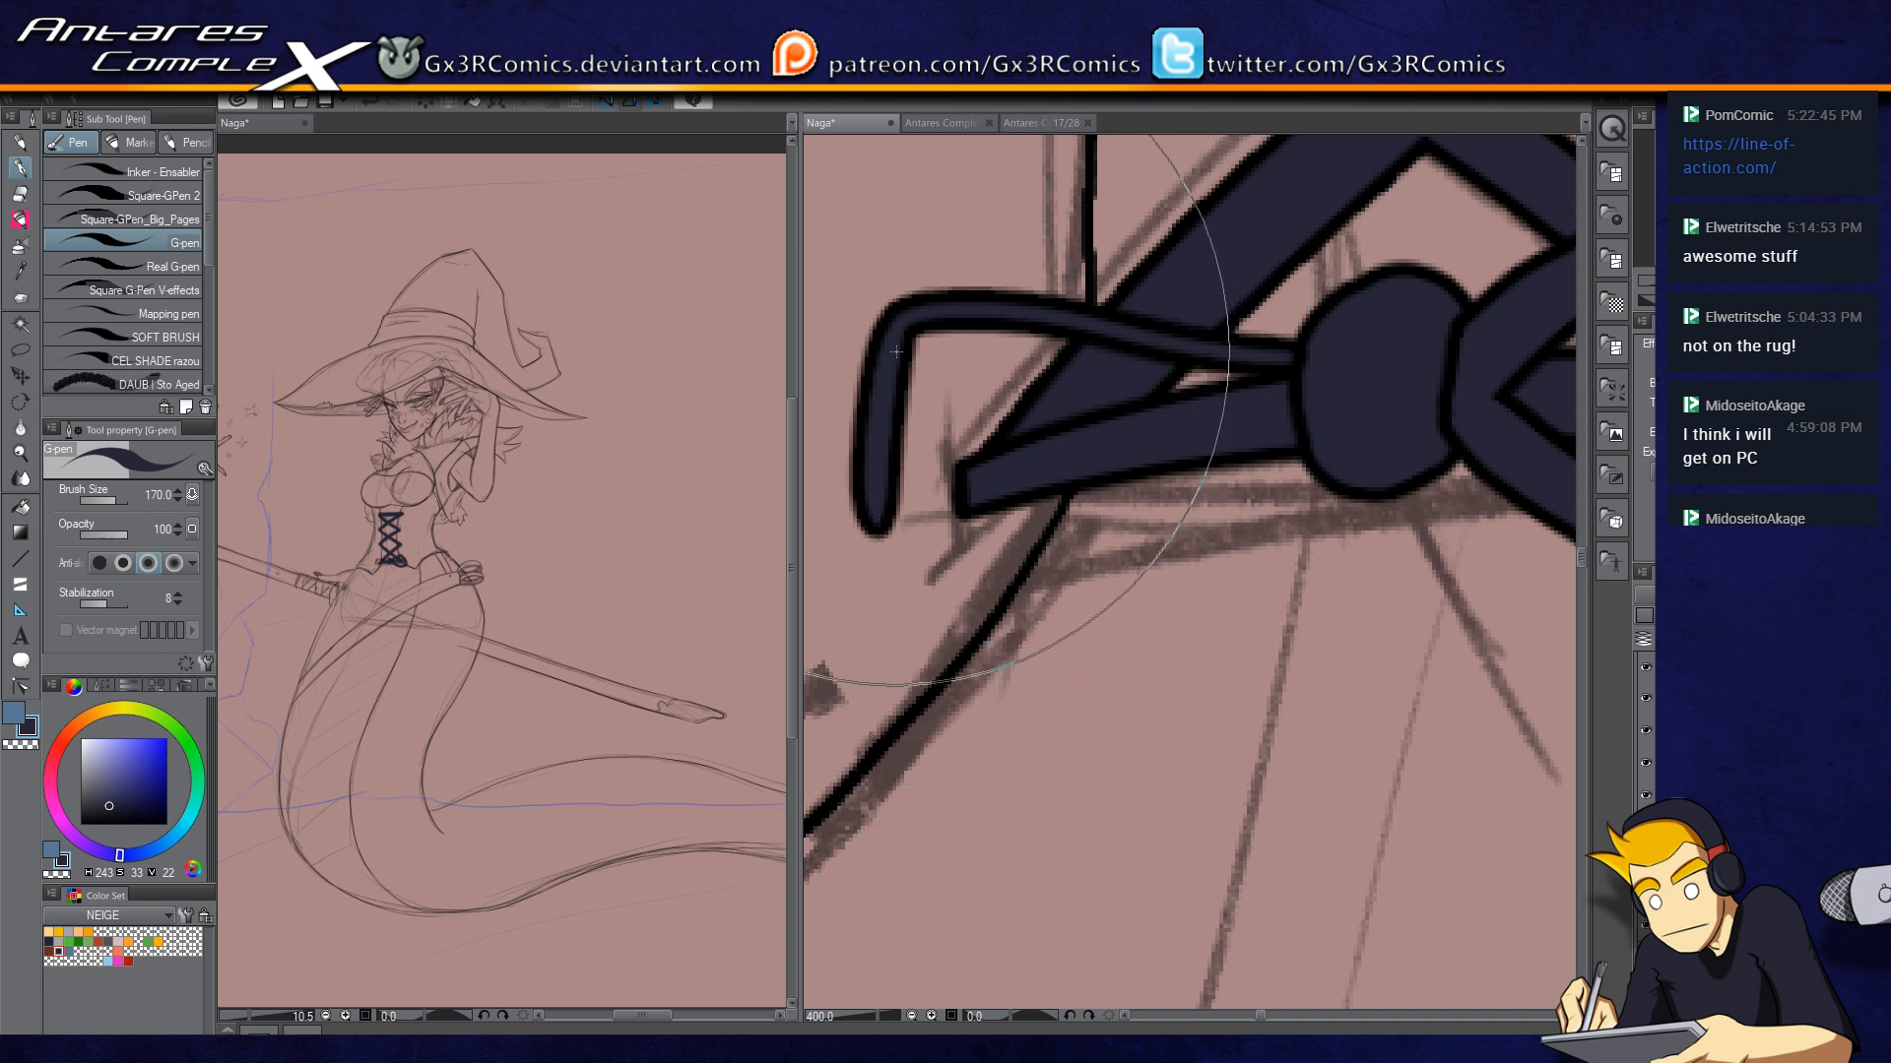
pyautogui.moveTo(896, 349)
pyautogui.mouseDown()
pyautogui.moveTo(1030, 329)
pyautogui.moveTo(1250, 369)
pyautogui.mouseUp()
pyautogui.moveTo(932, 333); pyautogui.dragTo(1297, 381)
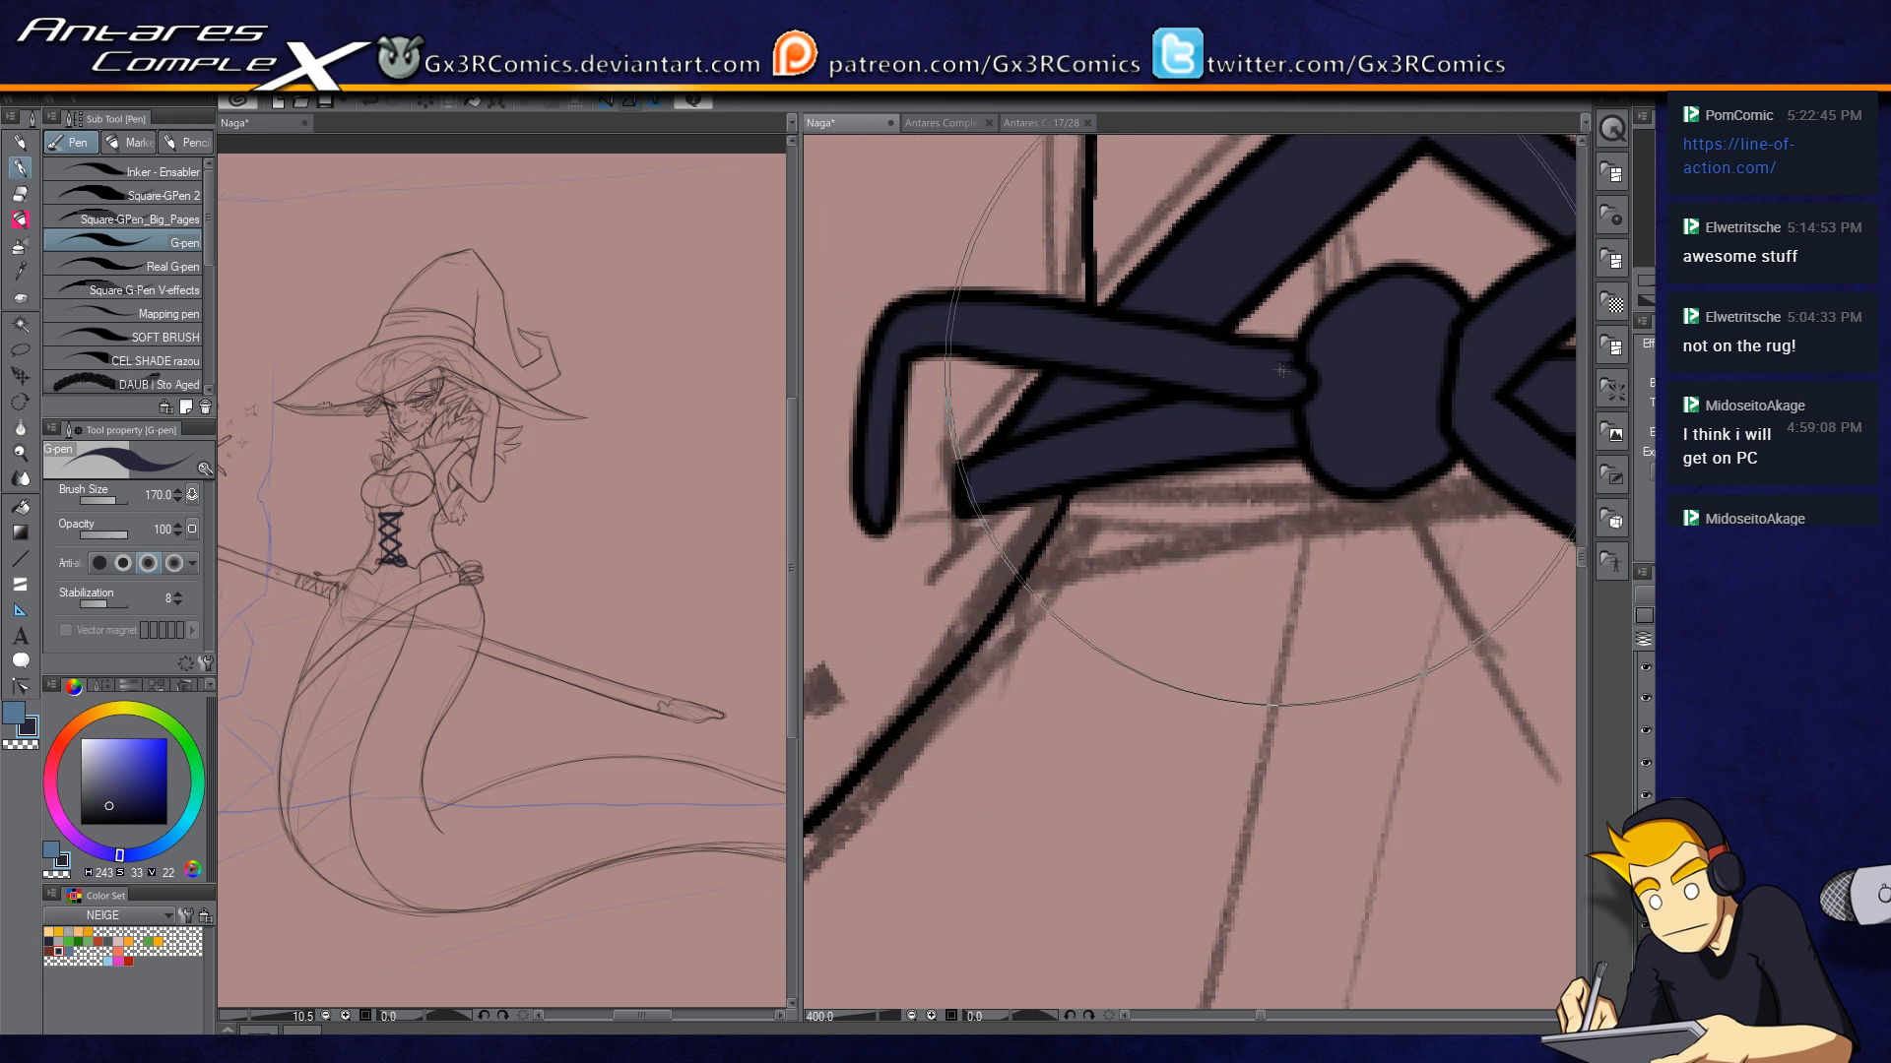
pyautogui.press('c')
pyautogui.press('c')
# Step: Draw the outer bend and lower strand of the left loop back to the knot, and clean the overlap there
pyautogui.moveTo(1206, 382)
pyautogui.mouseDown()
pyautogui.moveTo(980, 354)
pyautogui.moveTo(906, 434)
pyautogui.moveTo(894, 532)
pyautogui.moveTo(916, 566)
pyautogui.moveTo(997, 605)
pyautogui.mouseUp()
pyautogui.moveTo(934, 379); pyautogui.dragTo(930, 527)
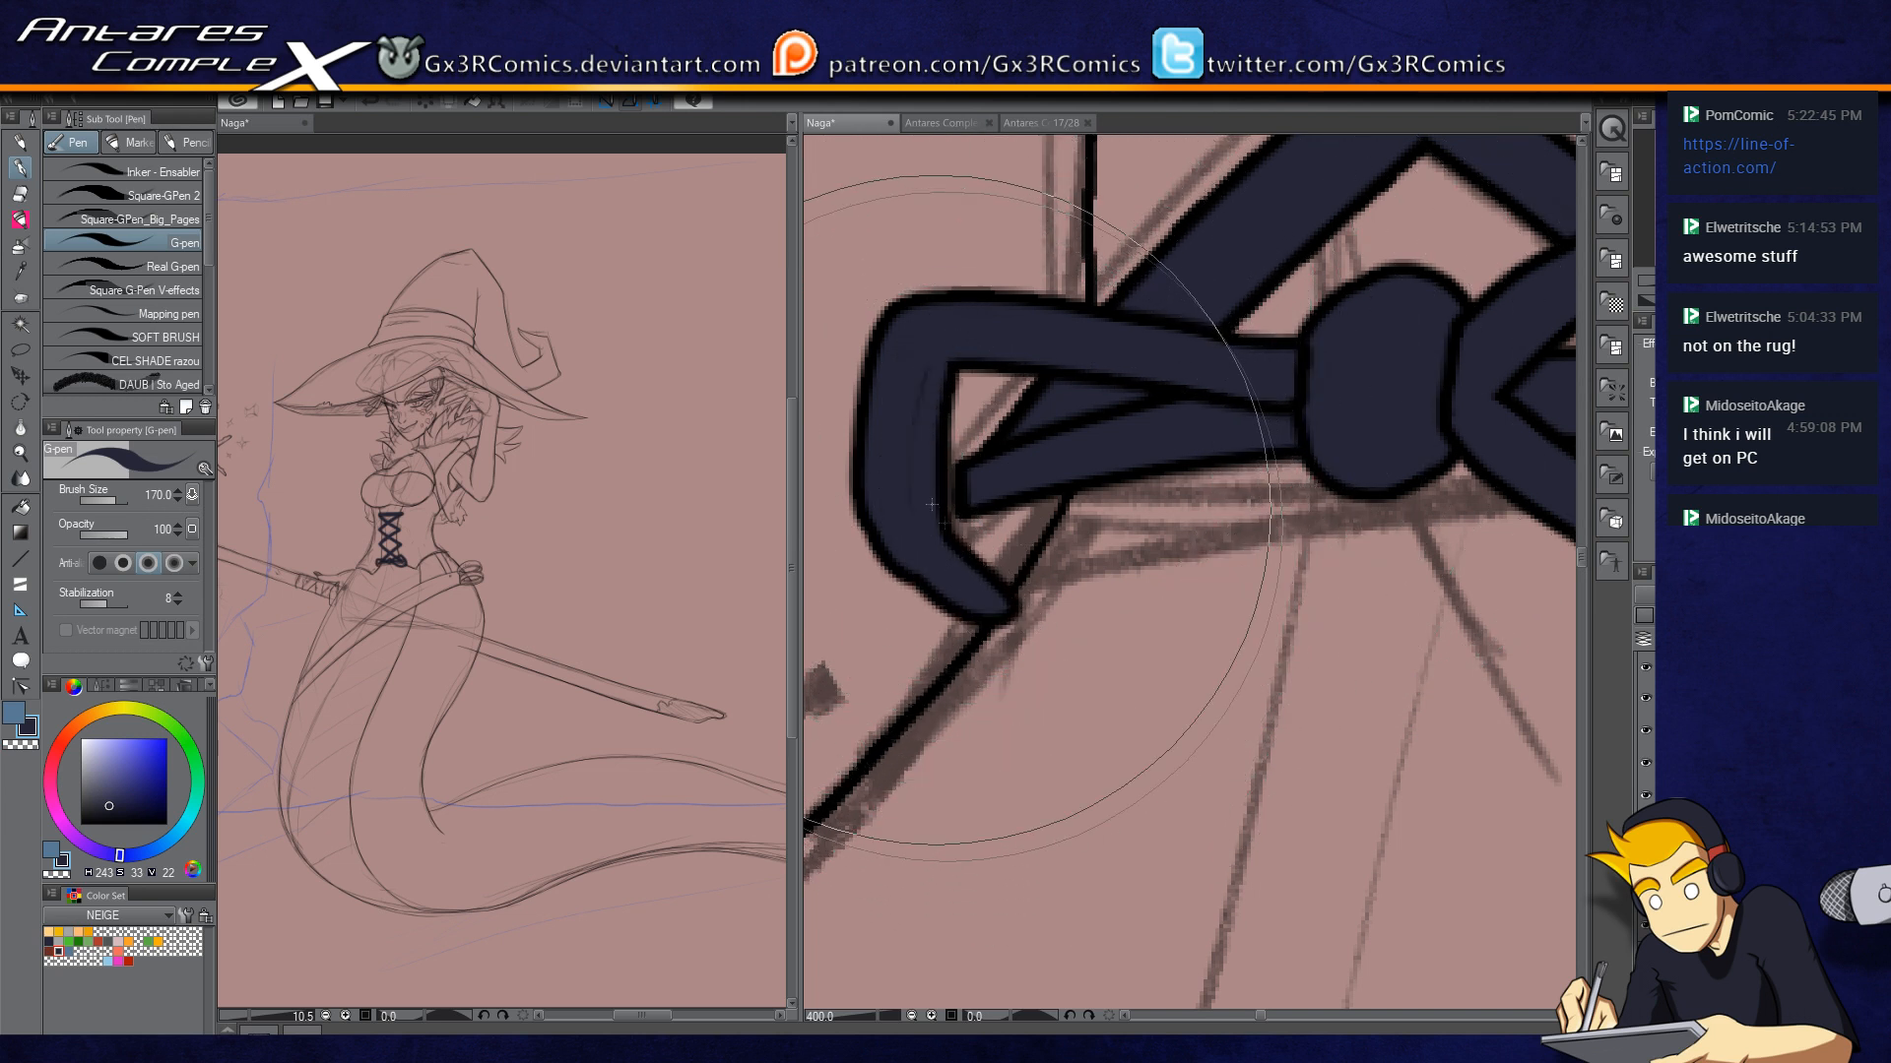
pyautogui.moveTo(1002, 616); pyautogui.dragTo(1319, 451)
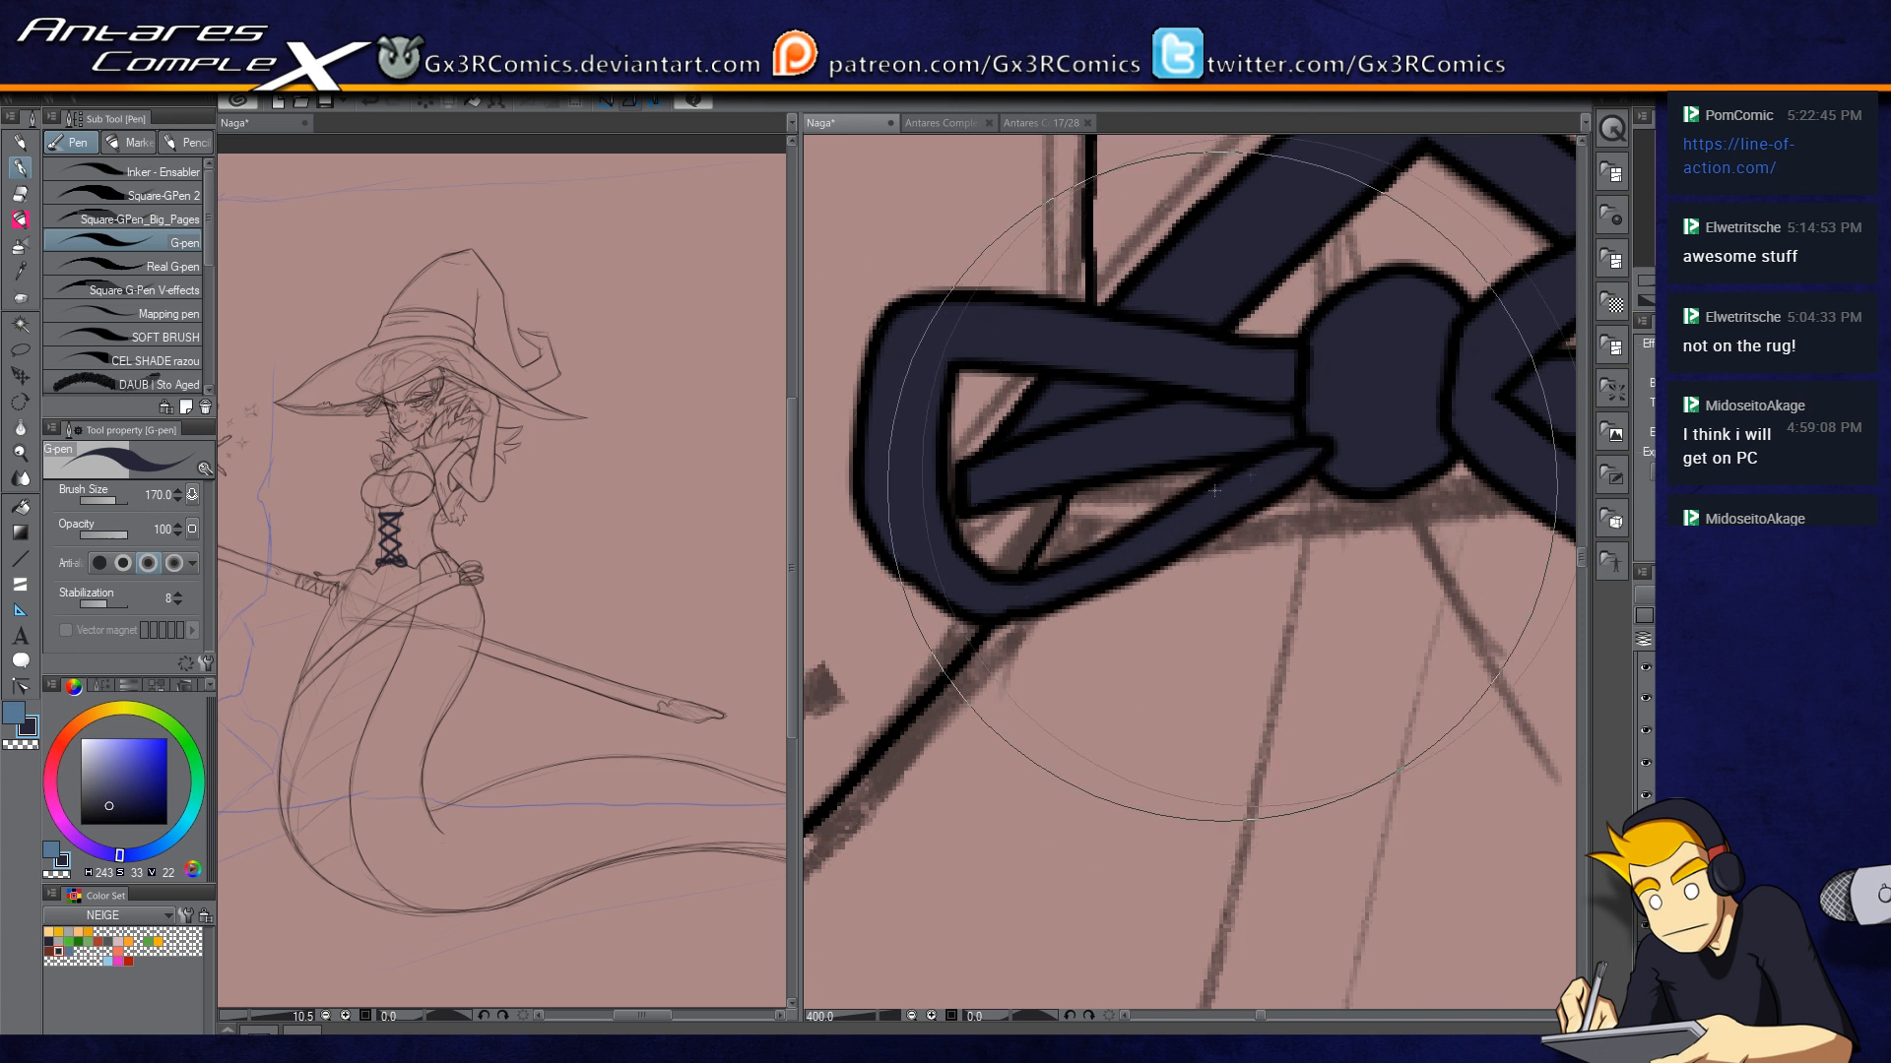
pyautogui.moveTo(999, 583); pyautogui.dragTo(1302, 445)
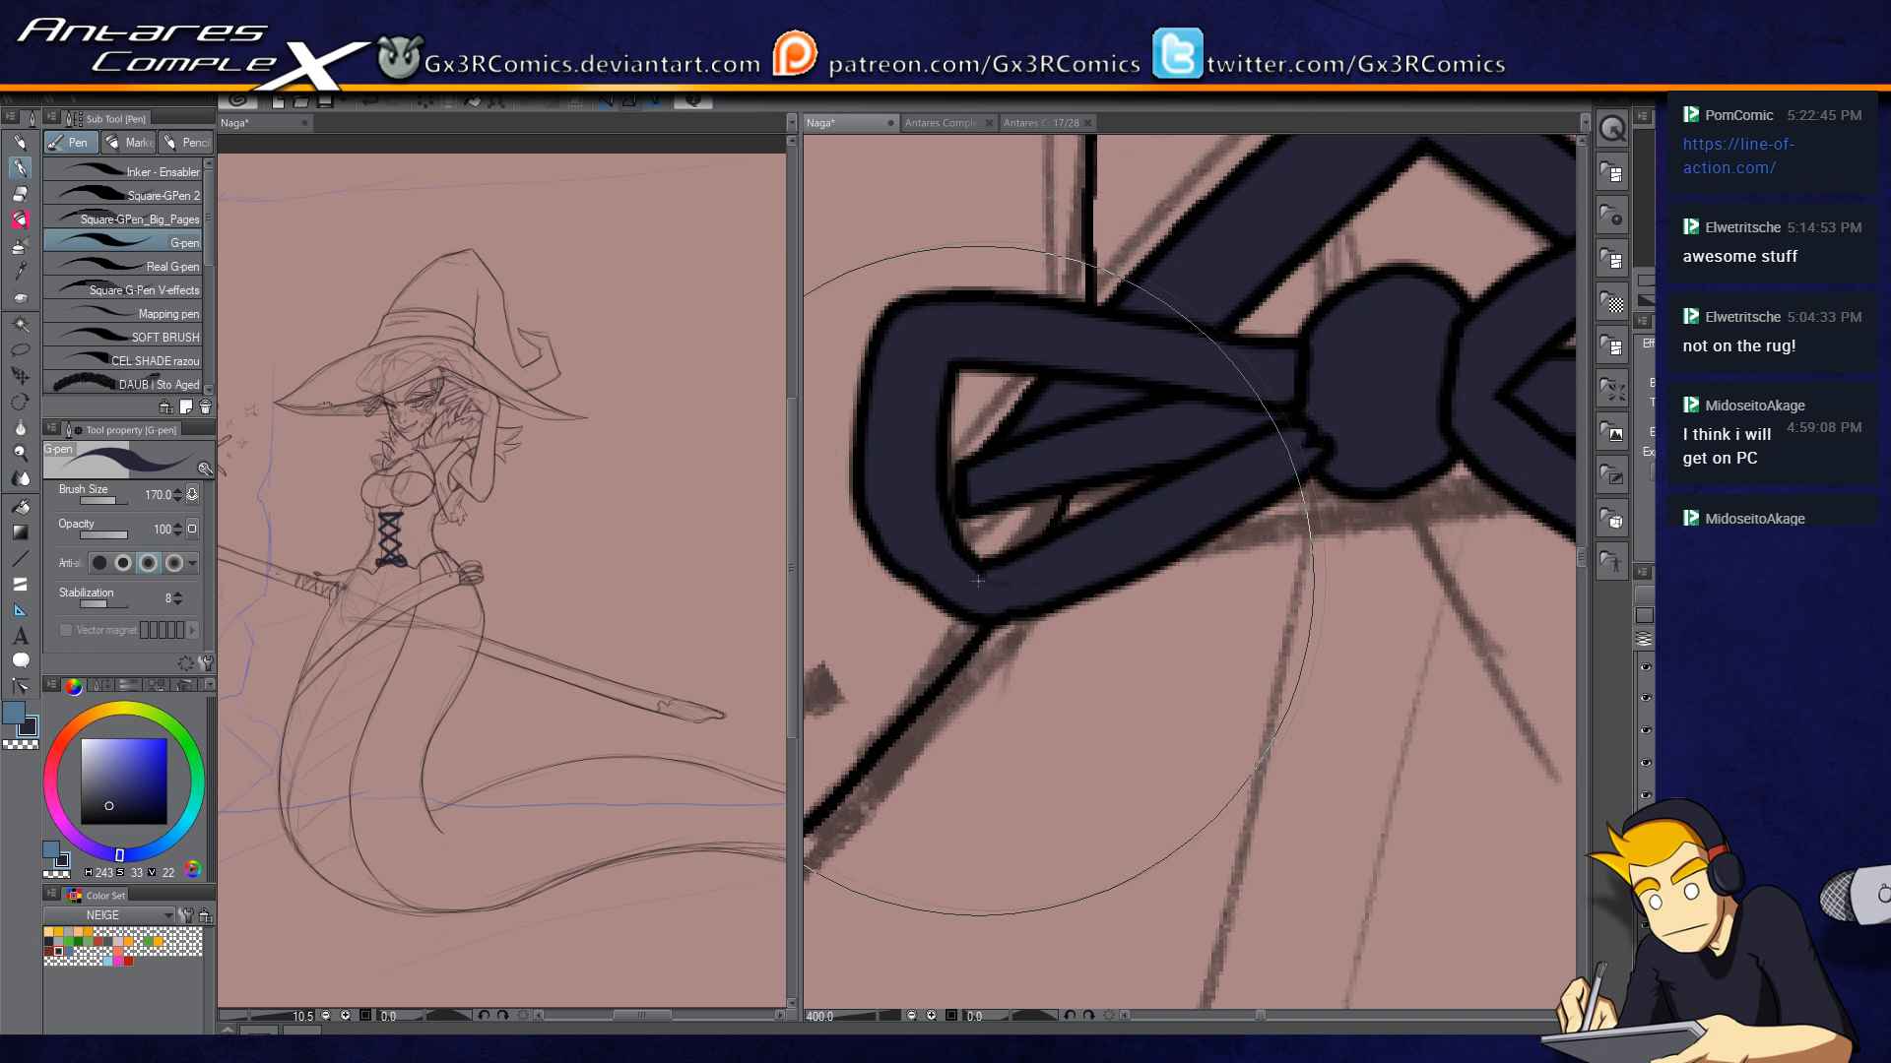
pyautogui.press('c')
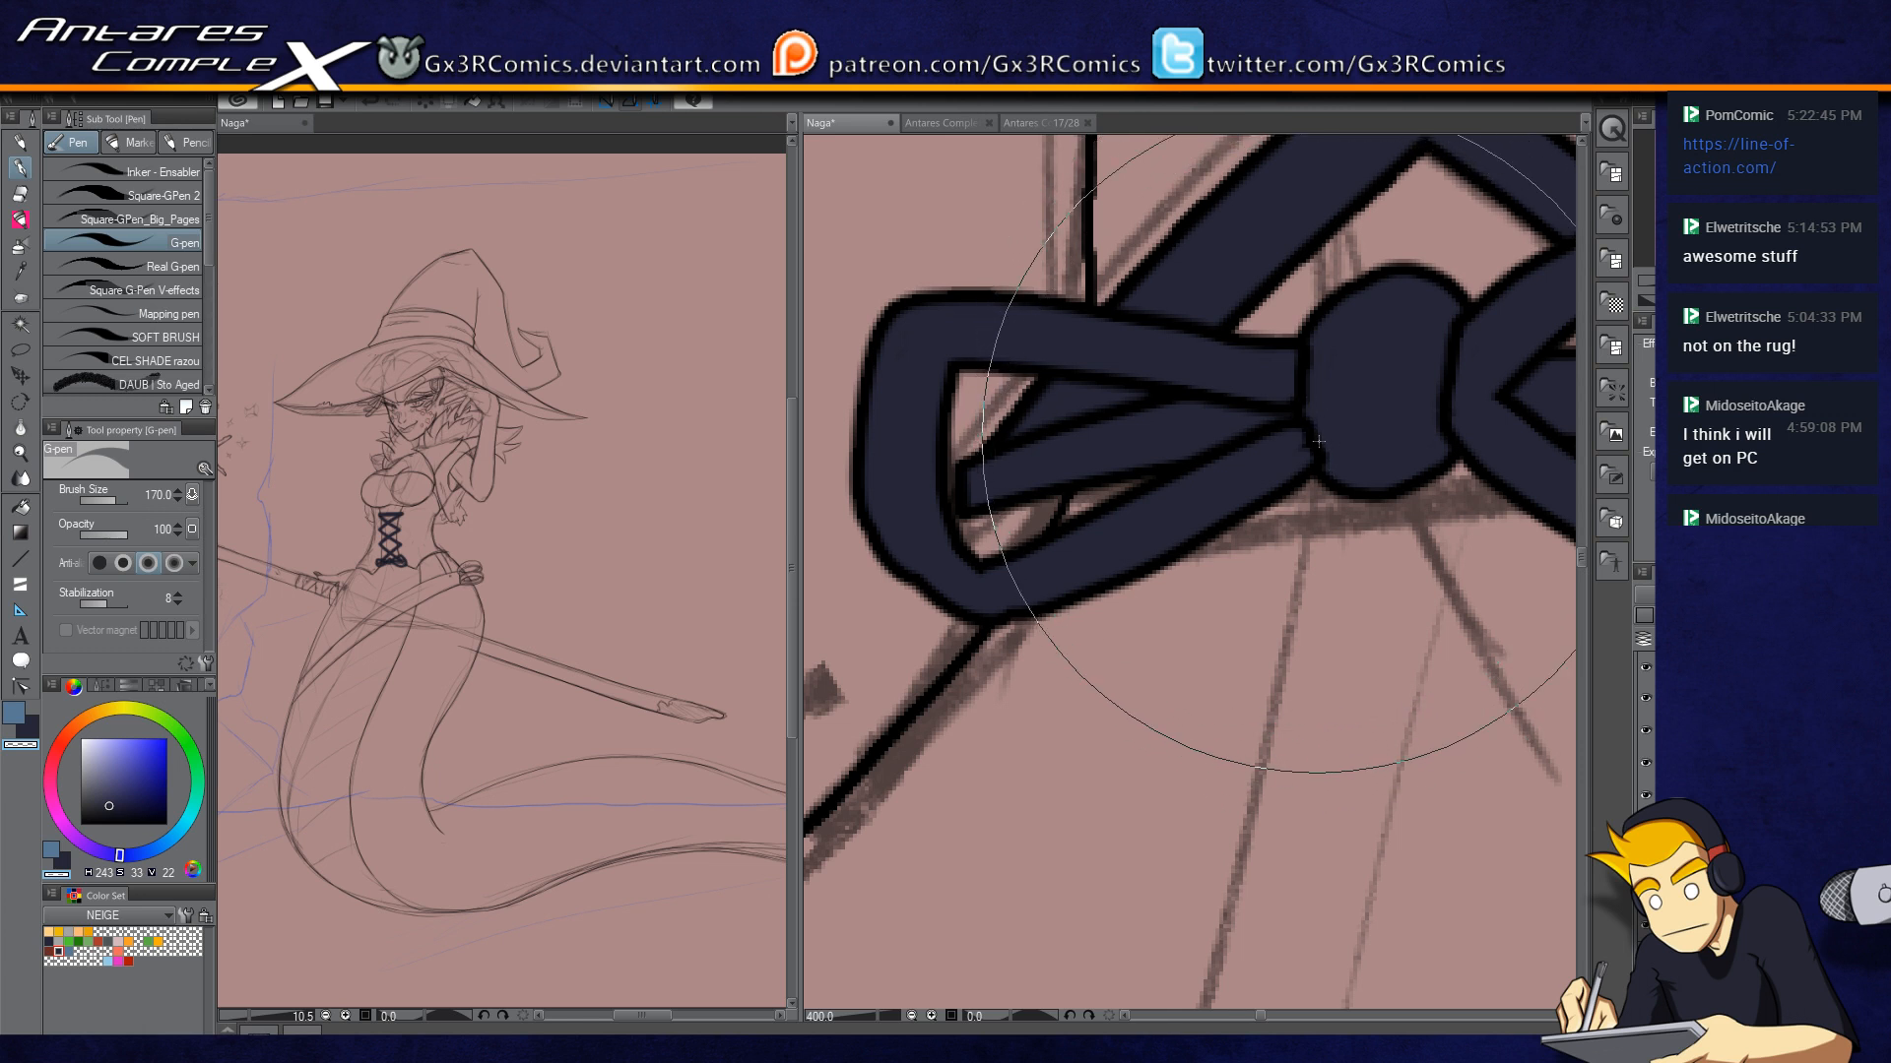
pyautogui.press('space')
# Step: Draw the bow's right ribbon tail hanging diagonally from the knot, with a blunt rounded end
pyautogui.moveTo(1314, 632); pyautogui.dragTo(970, 528)
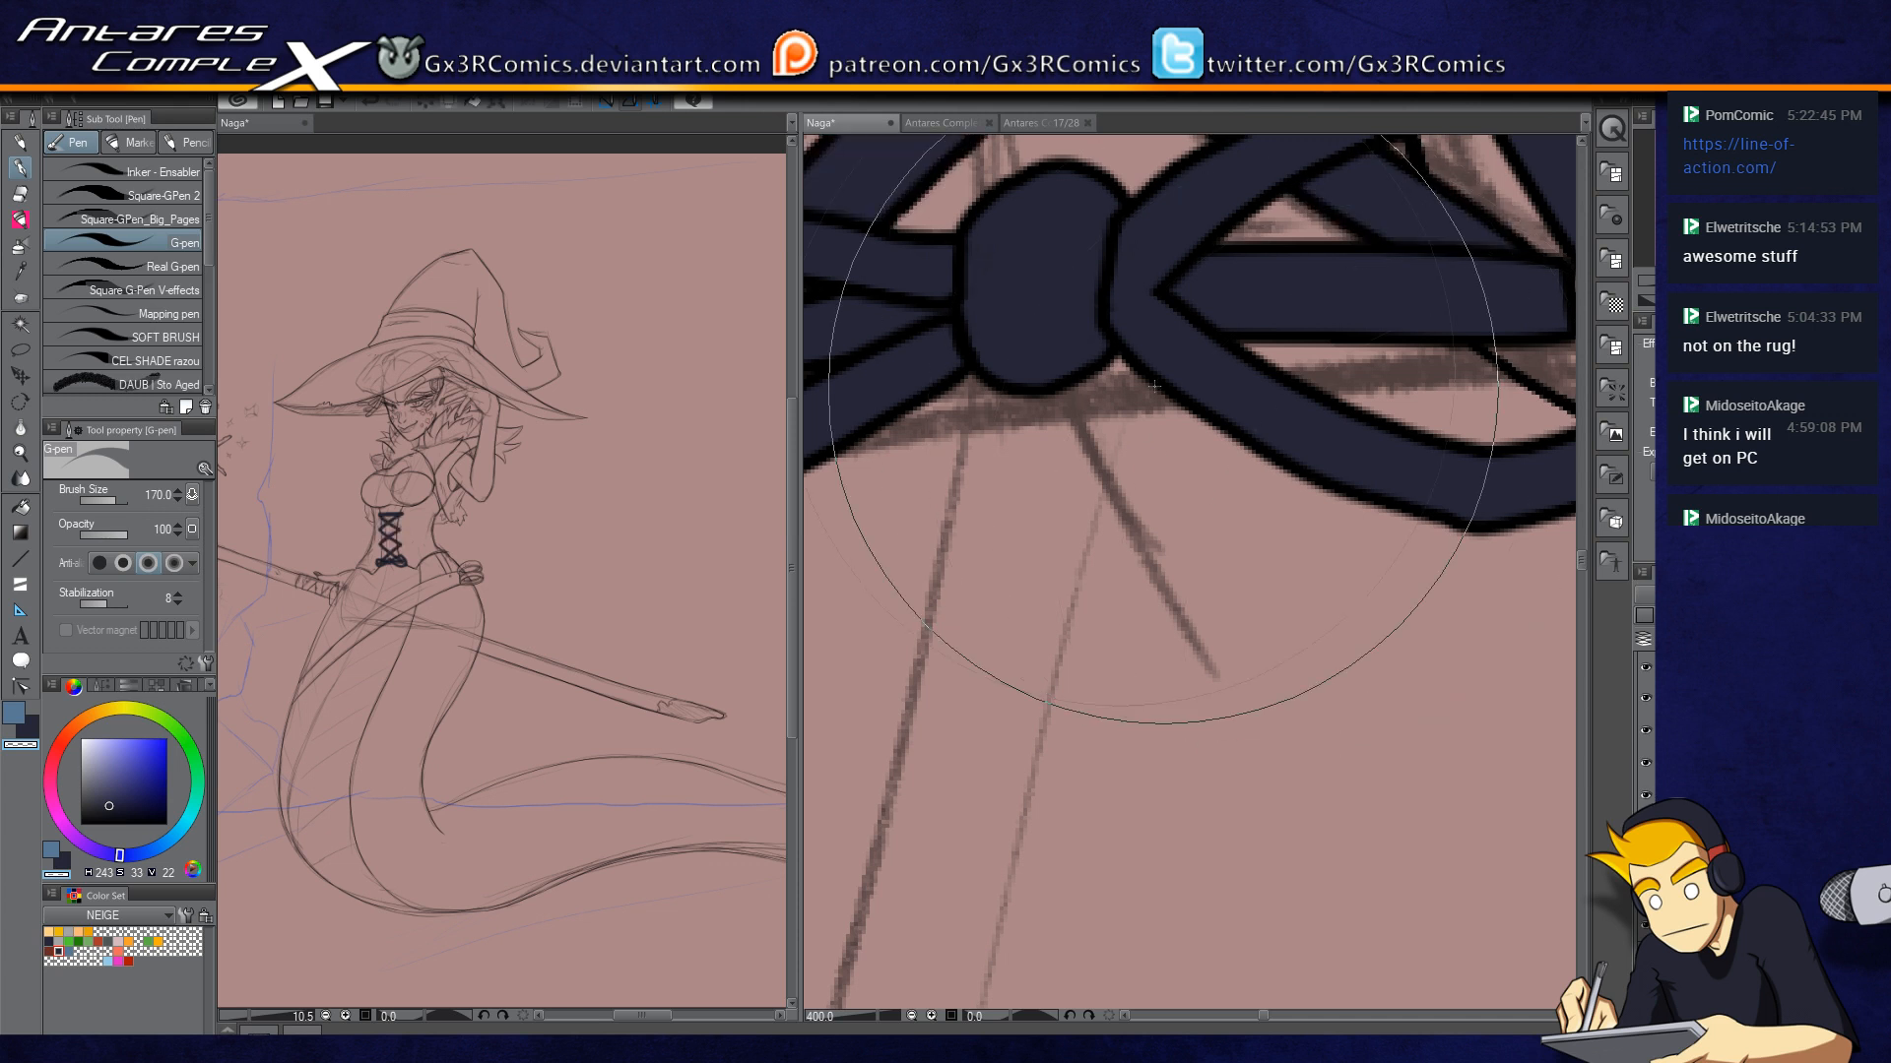
pyautogui.moveTo(1088, 379); pyautogui.dragTo(1315, 818)
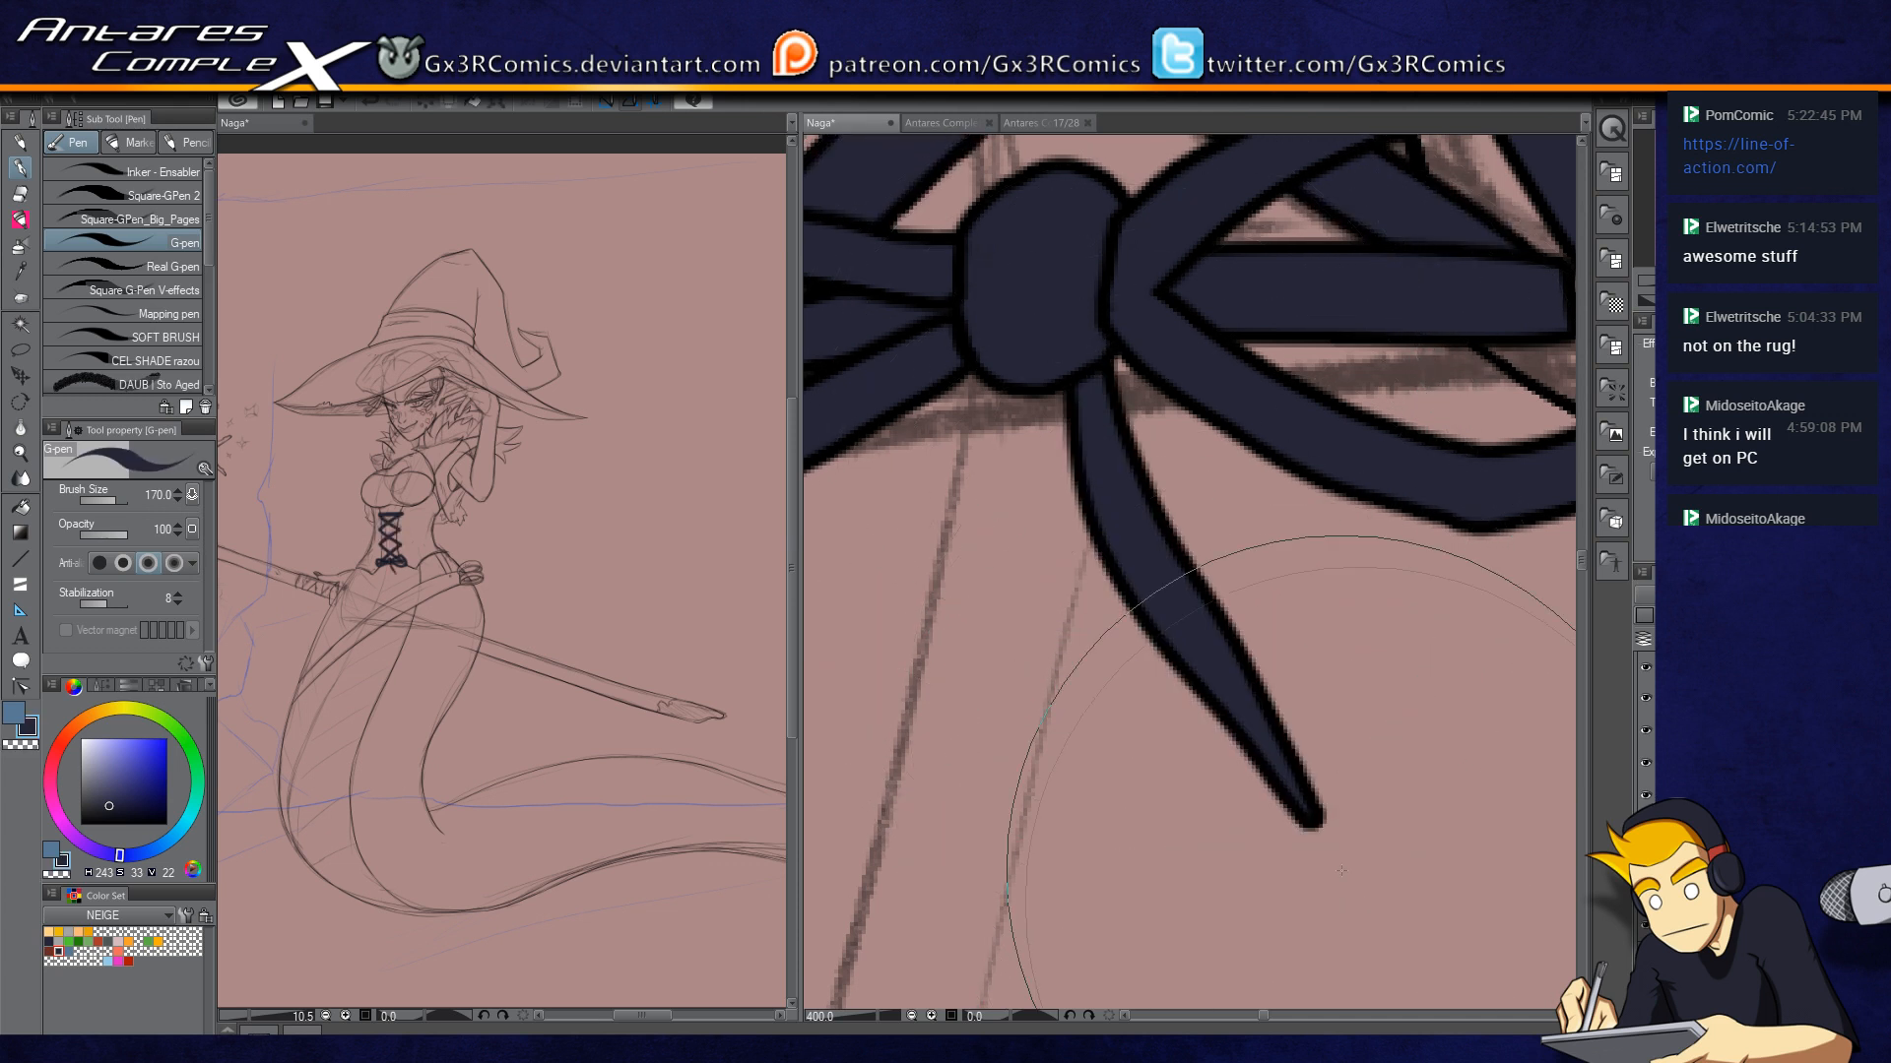
pyautogui.moveTo(1111, 370); pyautogui.dragTo(1365, 822)
pyautogui.moveTo(1142, 492); pyautogui.dragTo(1363, 898)
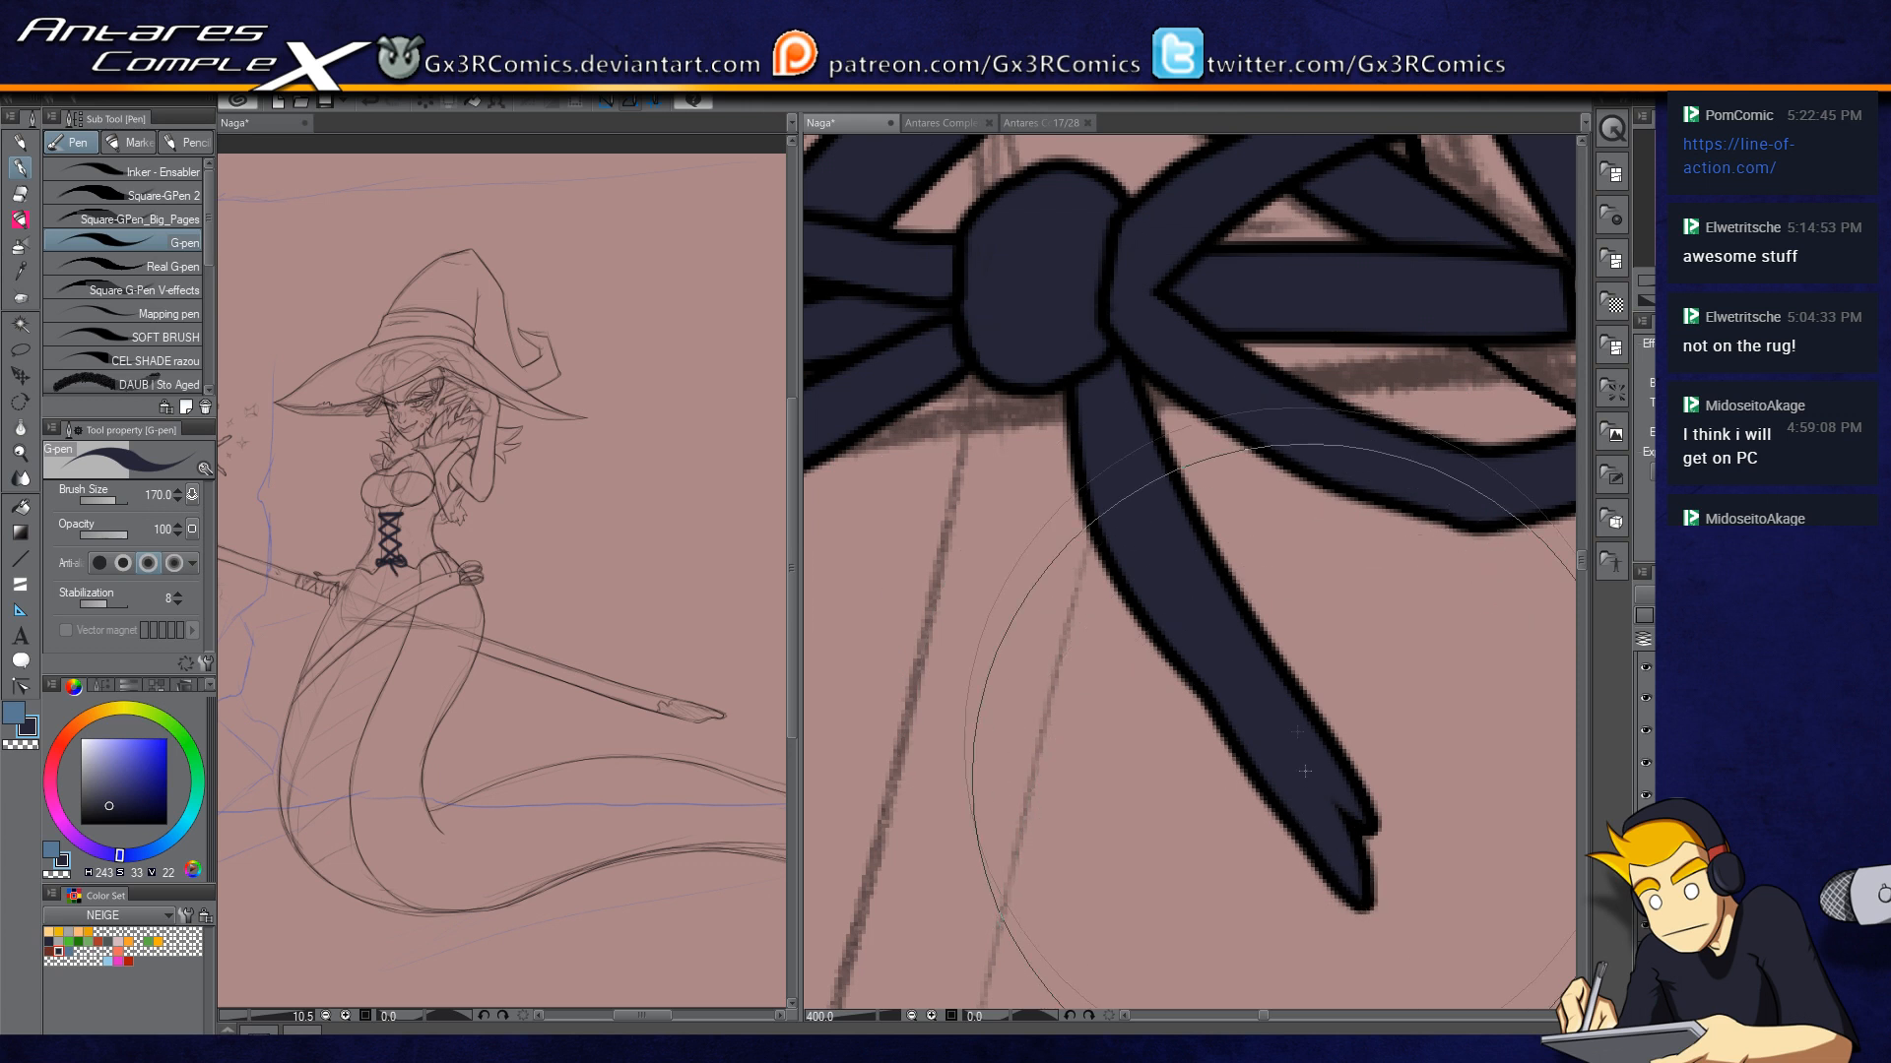
pyautogui.moveTo(1333, 776)
pyautogui.mouseDown()
pyautogui.moveTo(1373, 888)
pyautogui.moveTo(1229, 530)
pyautogui.moveTo(1235, 604)
pyautogui.moveTo(1215, 564)
pyautogui.moveTo(1225, 606)
pyautogui.moveTo(1241, 595)
pyautogui.moveTo(1233, 627)
pyautogui.moveTo(1209, 556)
pyautogui.moveTo(1276, 715)
pyautogui.mouseUp()
pyautogui.hotkey('ctrl', 'z')
pyautogui.moveTo(1247, 589); pyautogui.dragTo(1251, 588)
pyautogui.moveTo(1014, 497); pyautogui.dragTo(1267, 721)
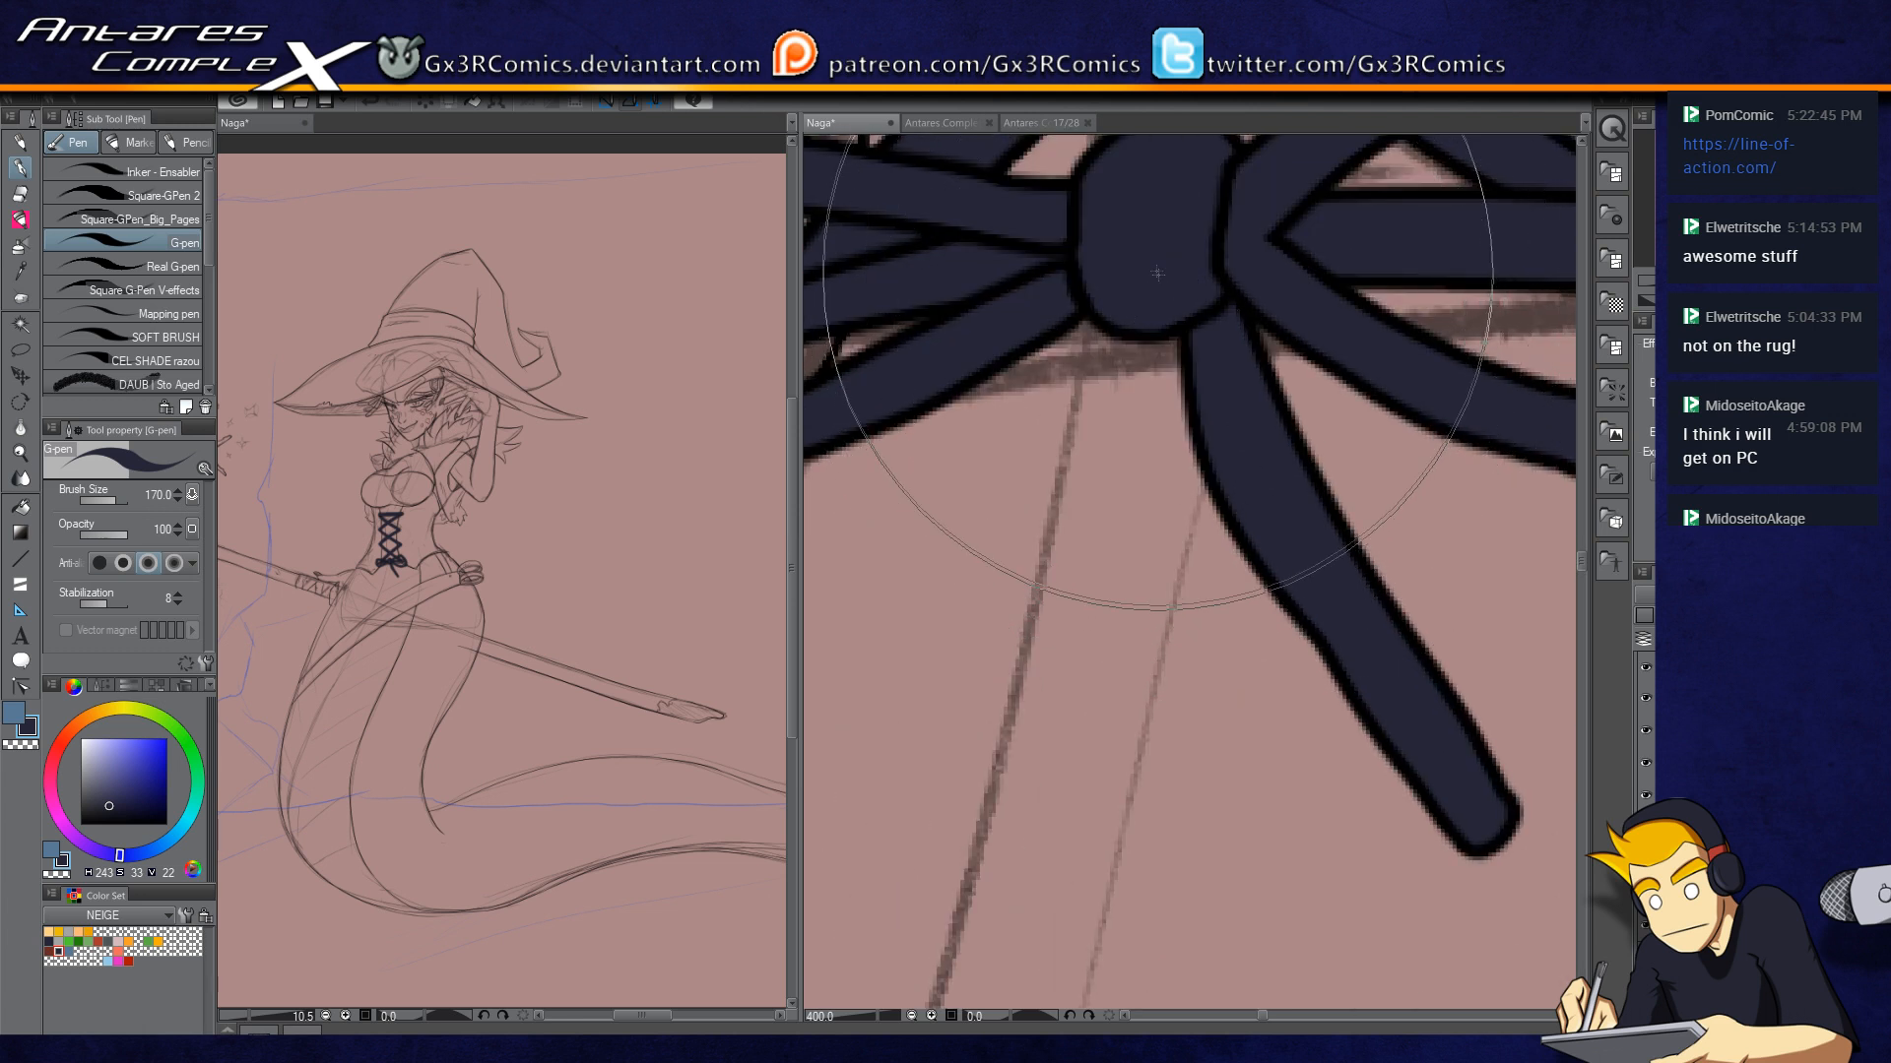
# Step: Draw the bow's left ribbon tail curving down from the knot and widen it to match the right tail
pyautogui.moveTo(1118, 308); pyautogui.dragTo(992, 733)
pyautogui.moveTo(1103, 352); pyautogui.dragTo(1017, 854)
pyautogui.moveTo(1111, 357); pyautogui.dragTo(1044, 891)
pyautogui.hotkey('ctrl', 'z')
pyautogui.moveTo(1007, 681)
pyautogui.mouseDown()
pyautogui.moveTo(1040, 898)
pyautogui.moveTo(1064, 894)
pyautogui.moveTo(1040, 619)
pyautogui.mouseUp()
pyautogui.hotkey('ctrl', 'z')
pyautogui.moveTo(1057, 881); pyautogui.dragTo(1018, 670)
pyautogui.moveTo(1046, 898); pyautogui.dragTo(1056, 522)
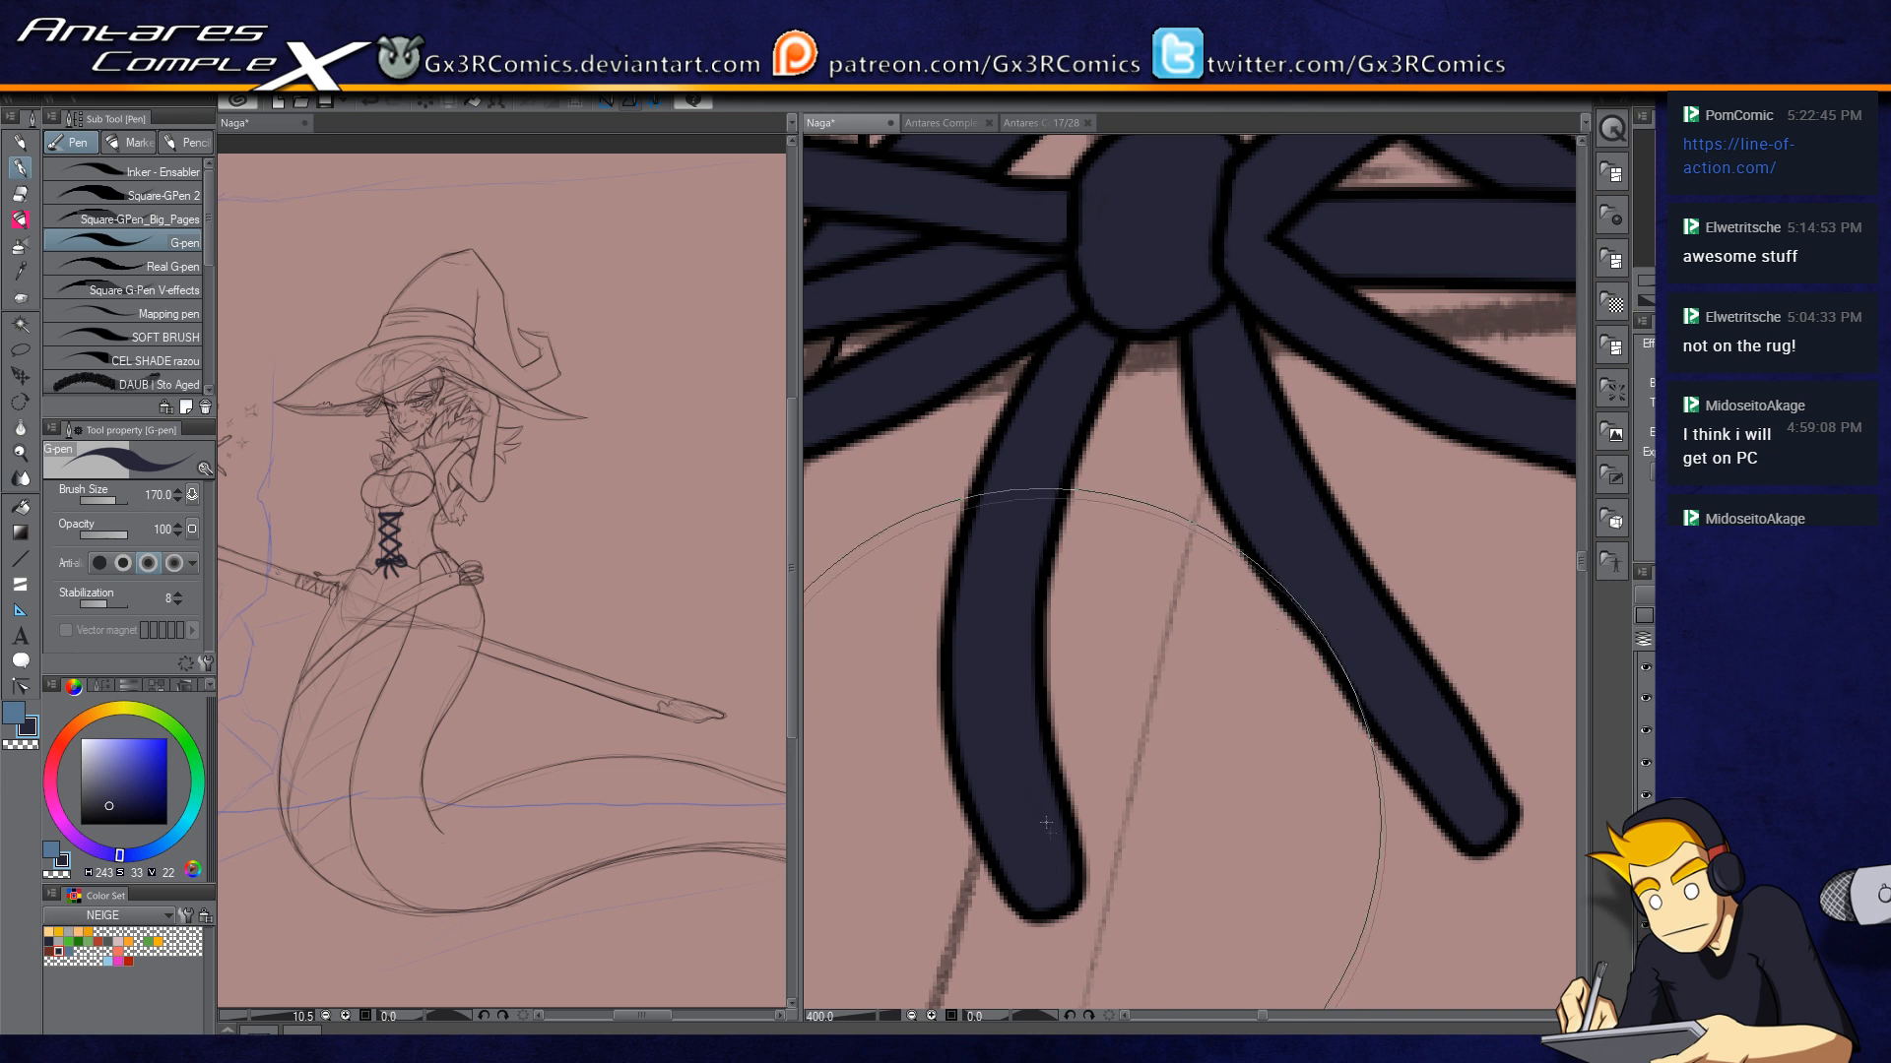
# Step: Switch the pen to the Square-GPen_Big_Pages brush for line work on the upper body
pyautogui.scroll(-3, 1012, 508)
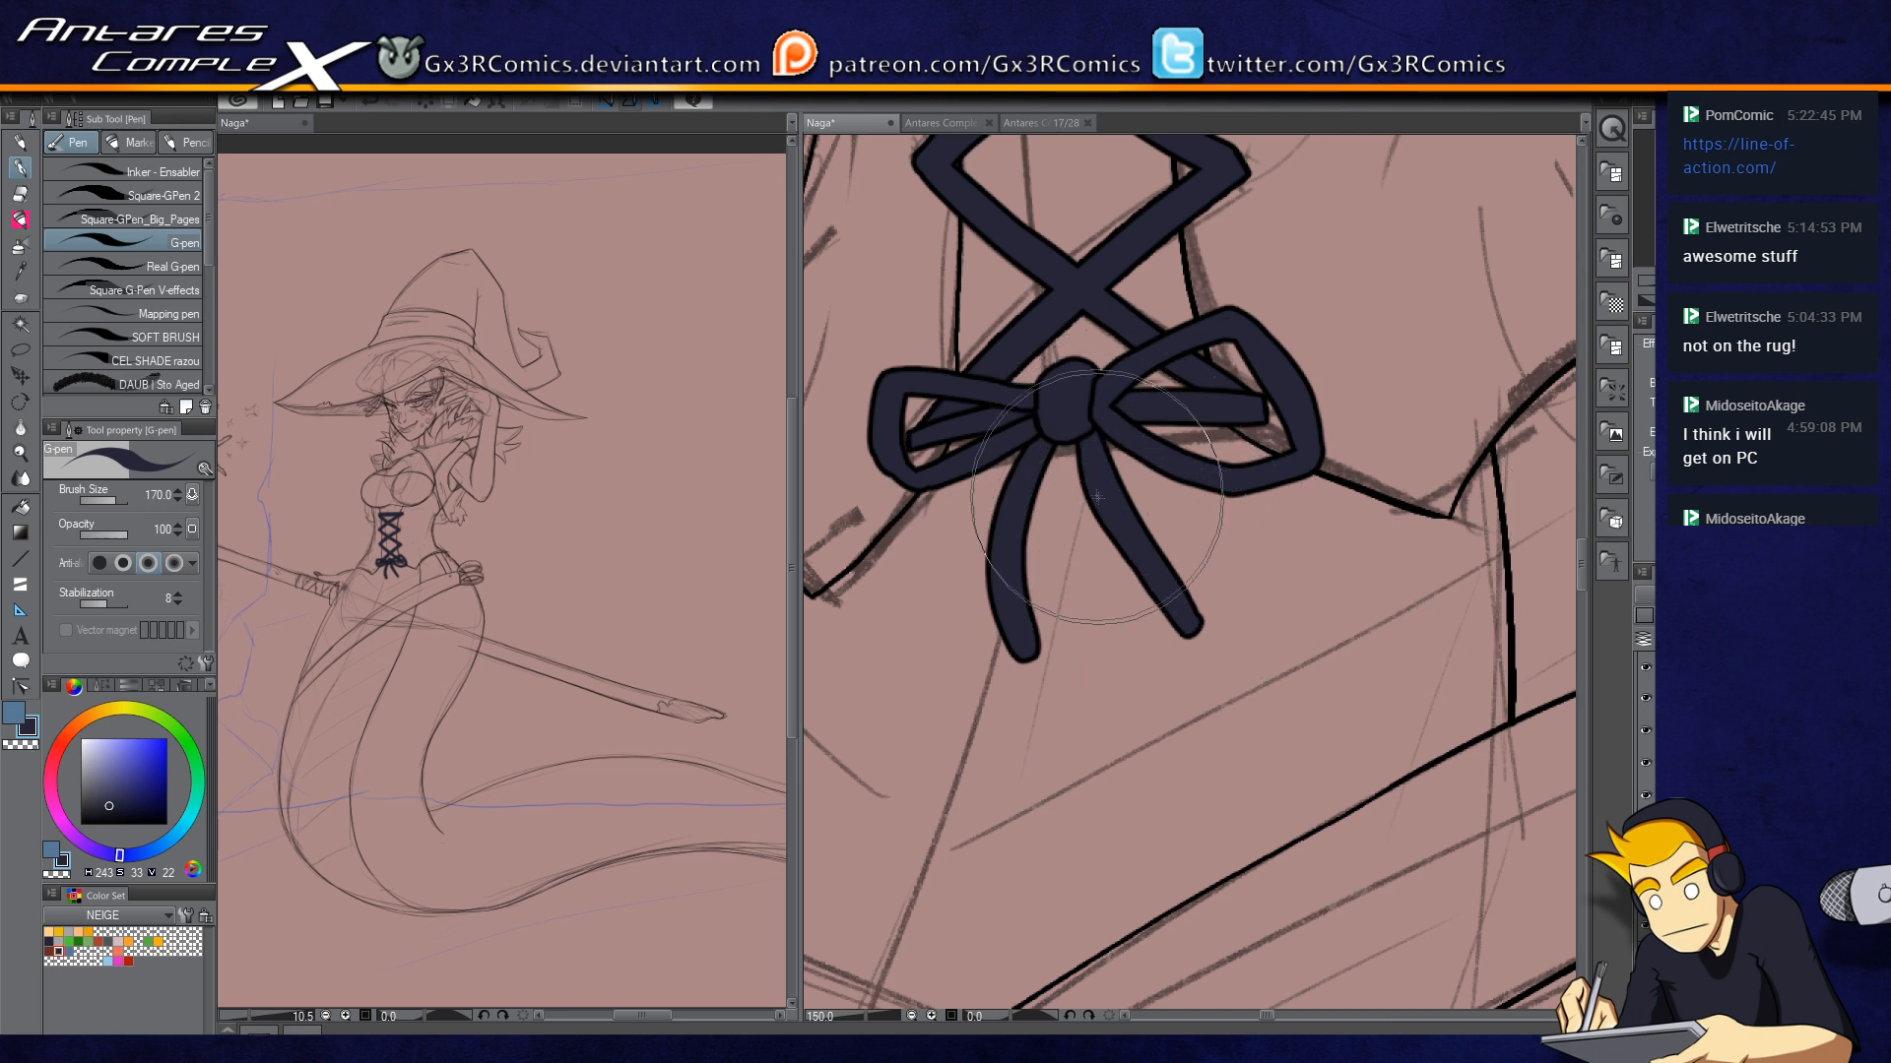
pyautogui.scroll(-4, 1151, 622)
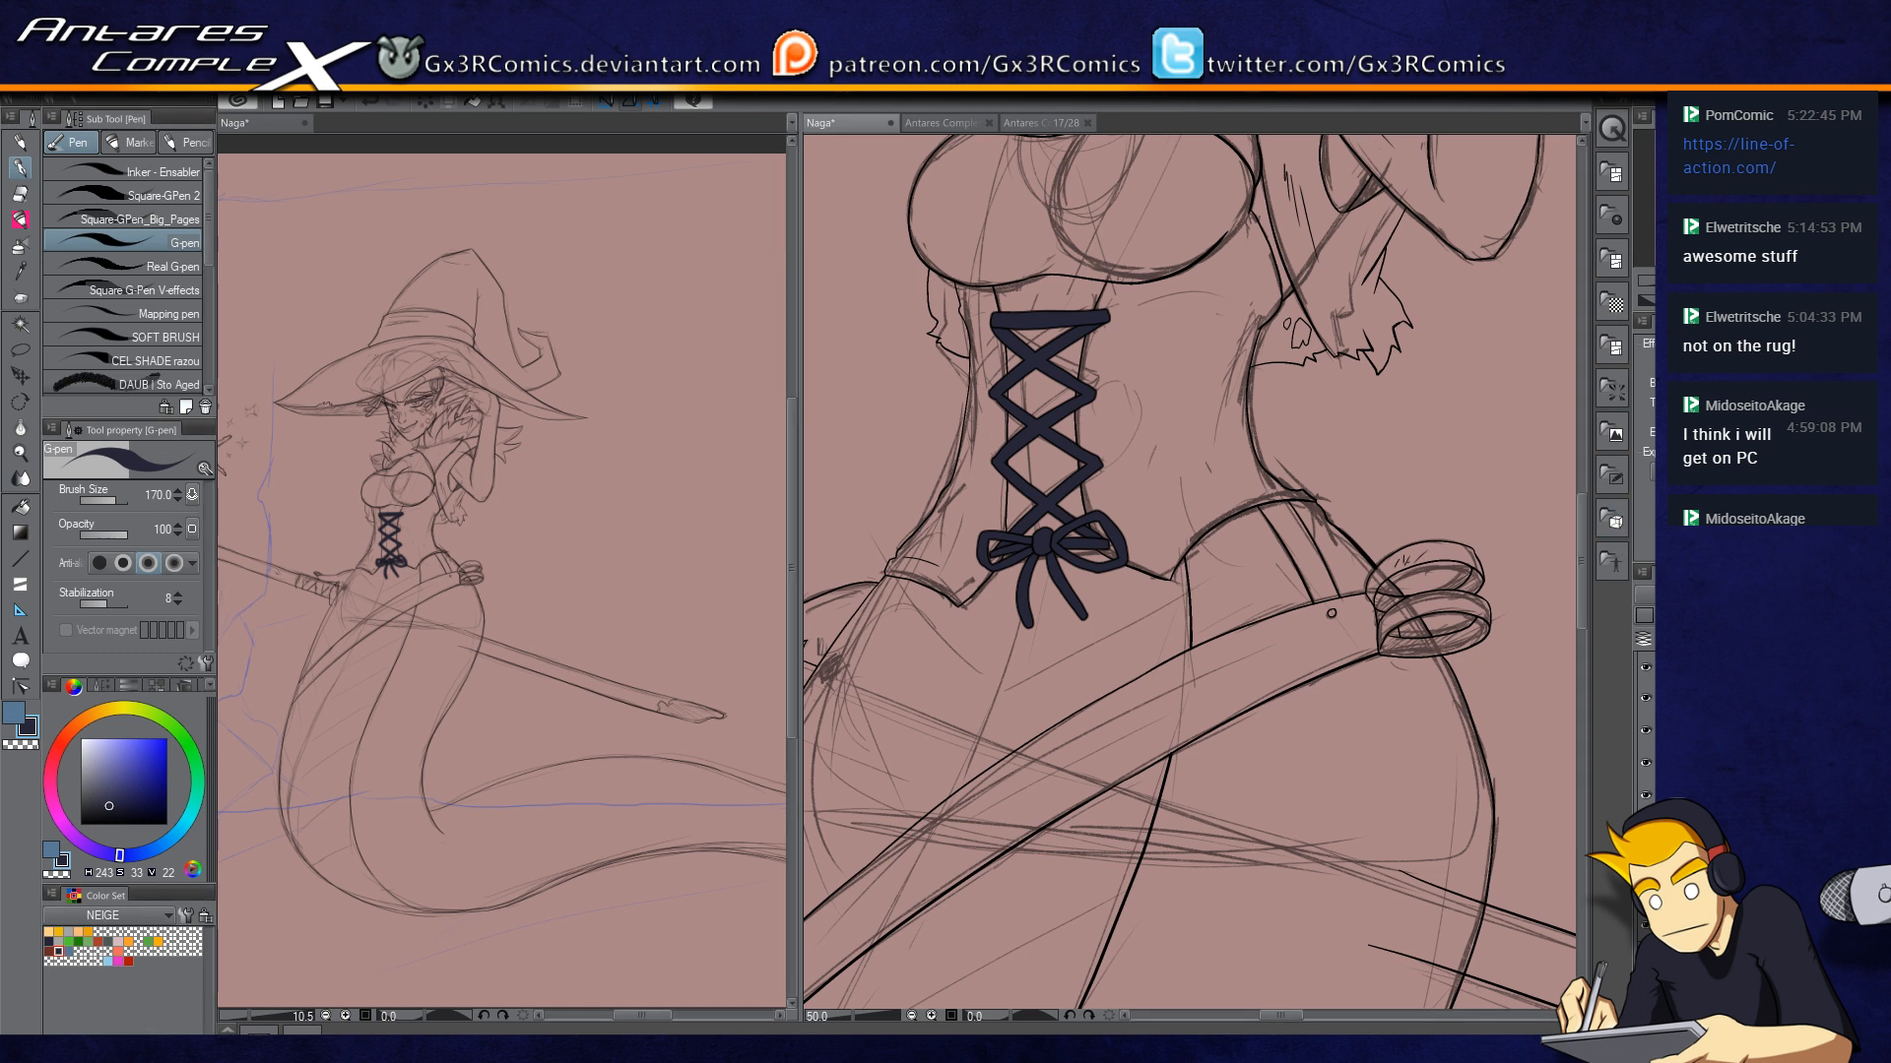
pyautogui.moveTo(1292, 345); pyautogui.dragTo(1060, 799)
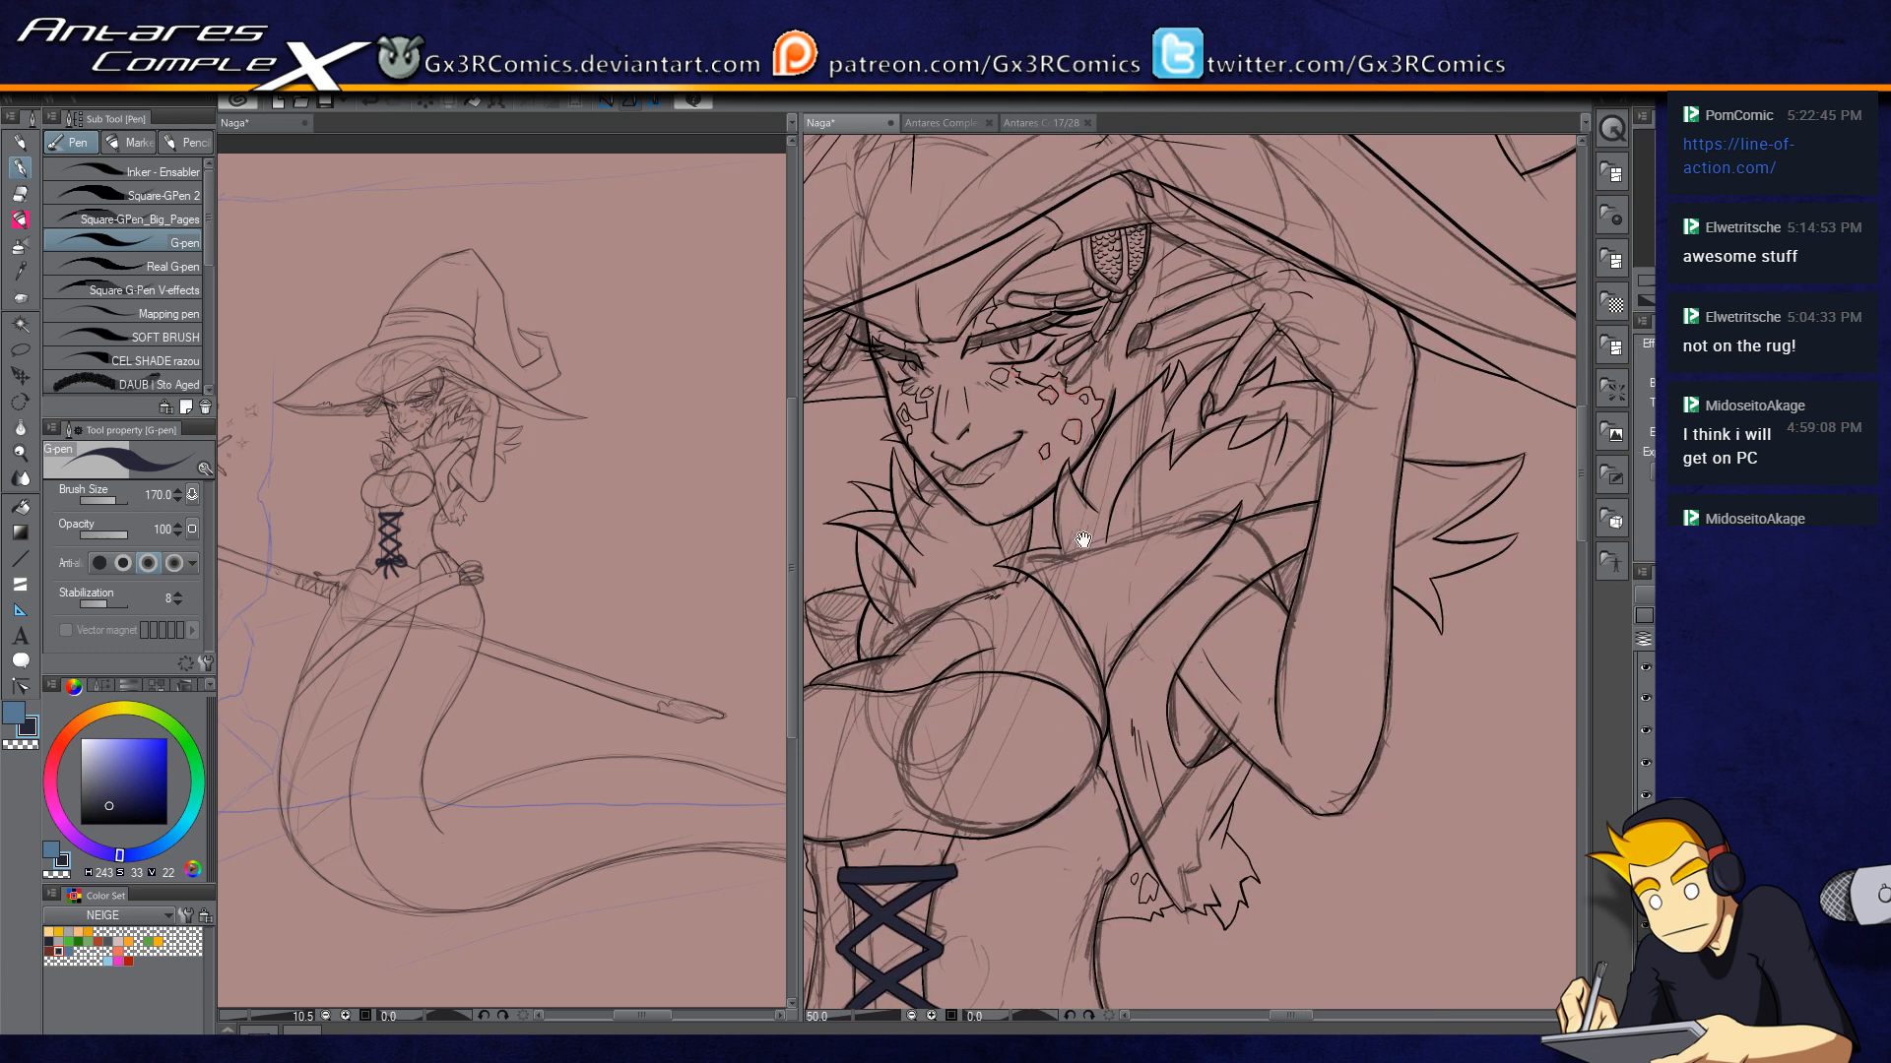
pyautogui.moveTo(1165, 570); pyautogui.dragTo(1042, 716)
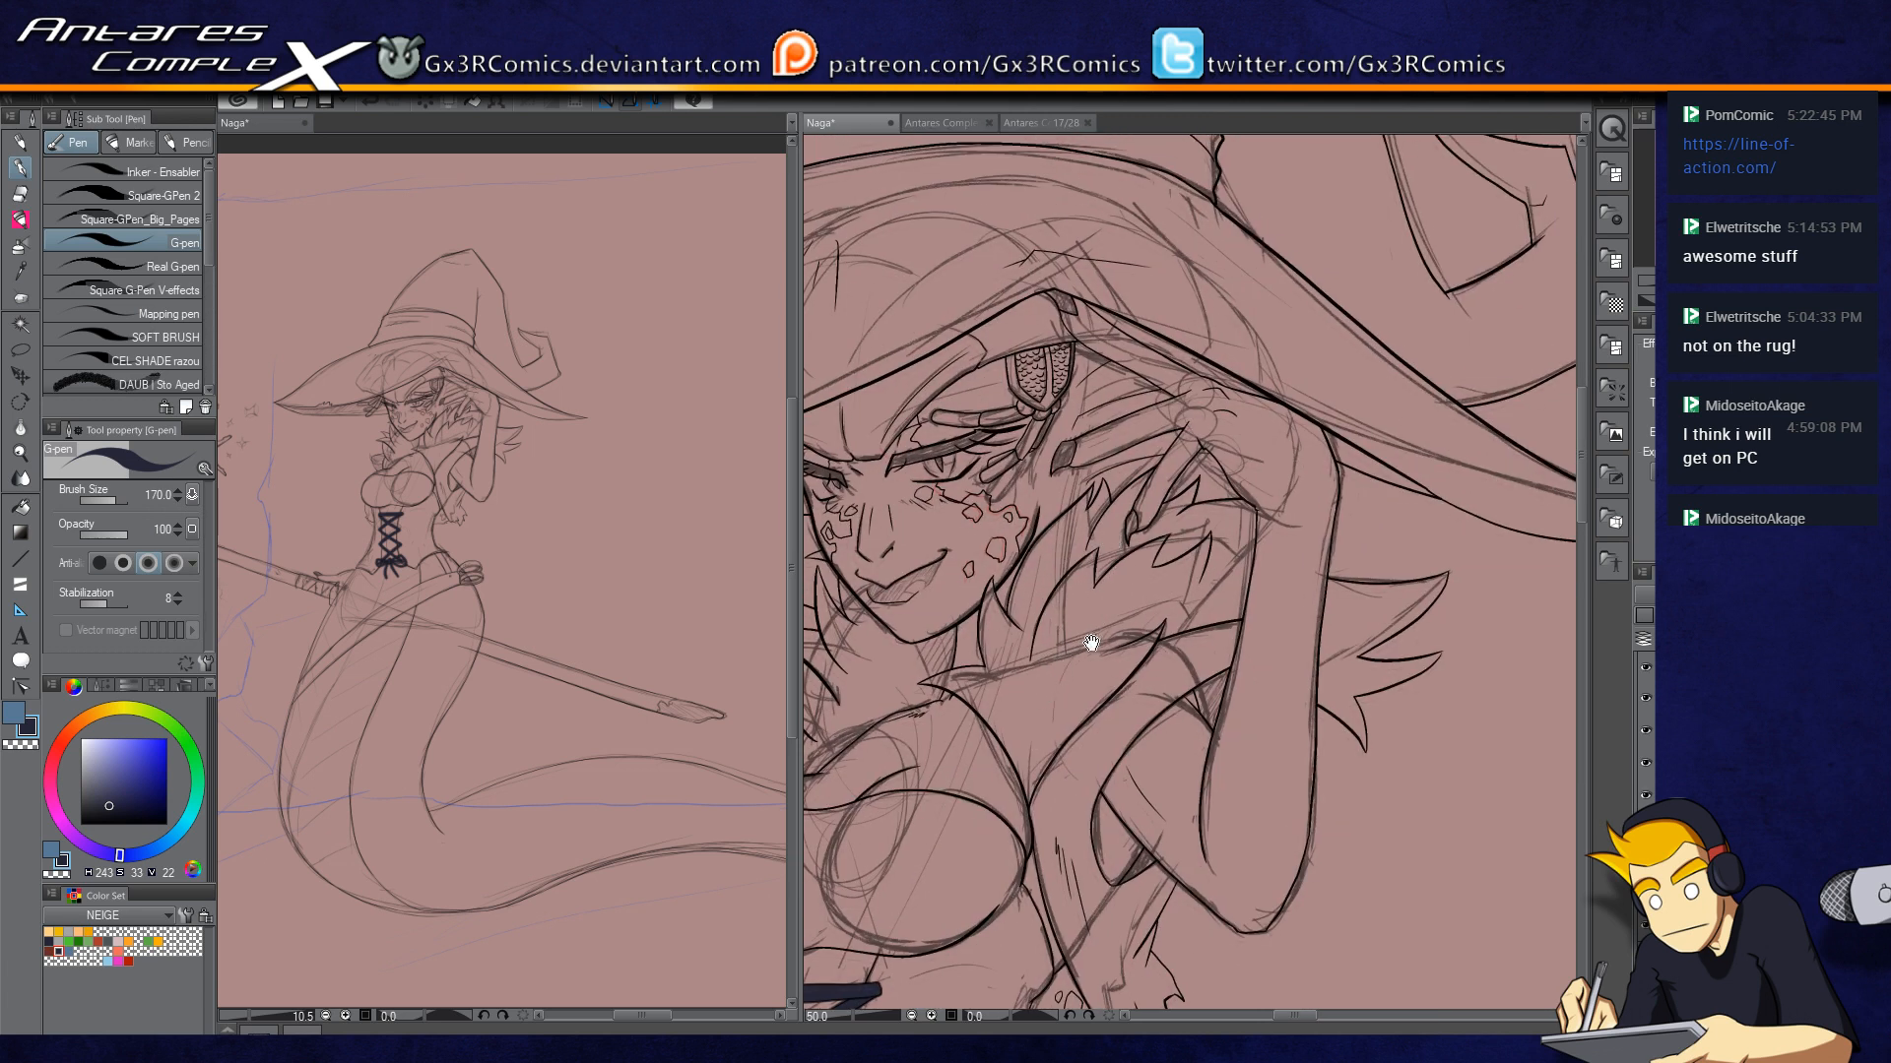
pyautogui.hotkey('ctrl', '+')
pyautogui.click(180, 221)
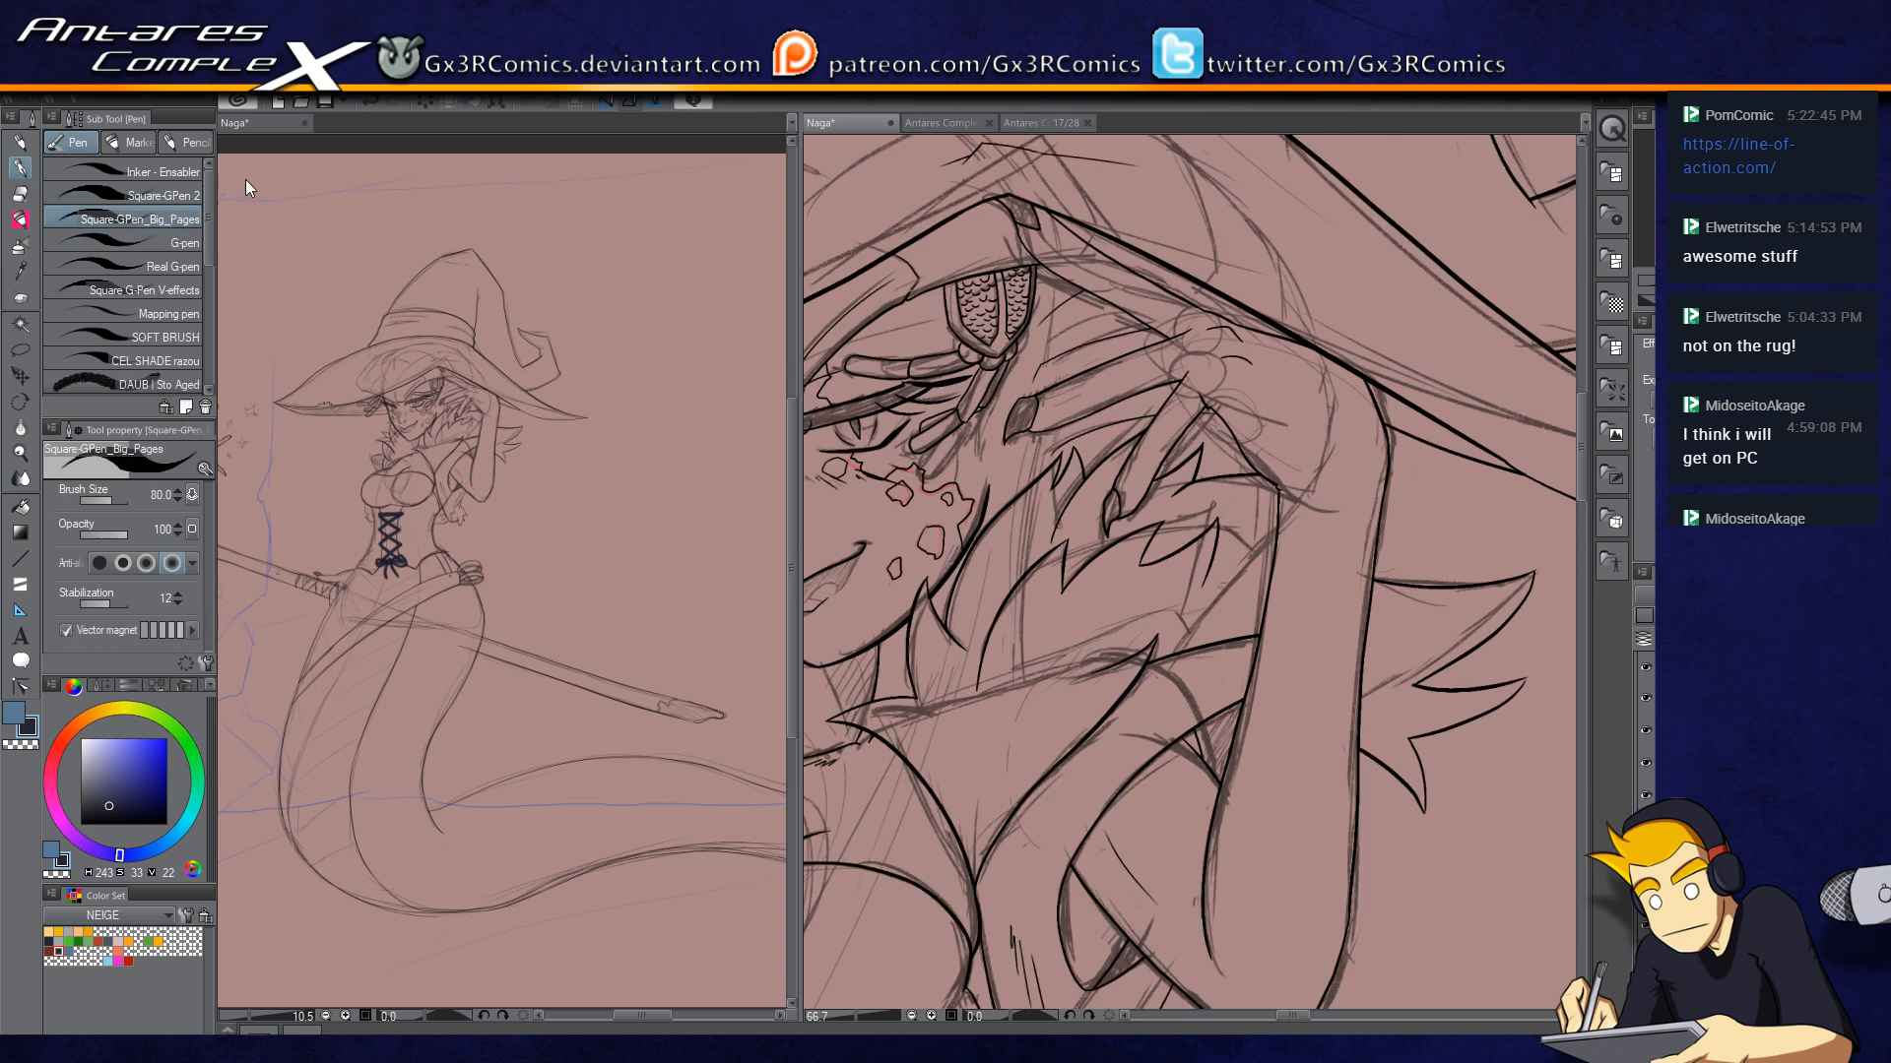
# Step: Ink an extra pointed fur tuft beside the raised forearm, above the existing large tufts
pyautogui.hotkey('ctrl', '+')
pyautogui.moveTo(1486, 549); pyautogui.dragTo(1142, 544)
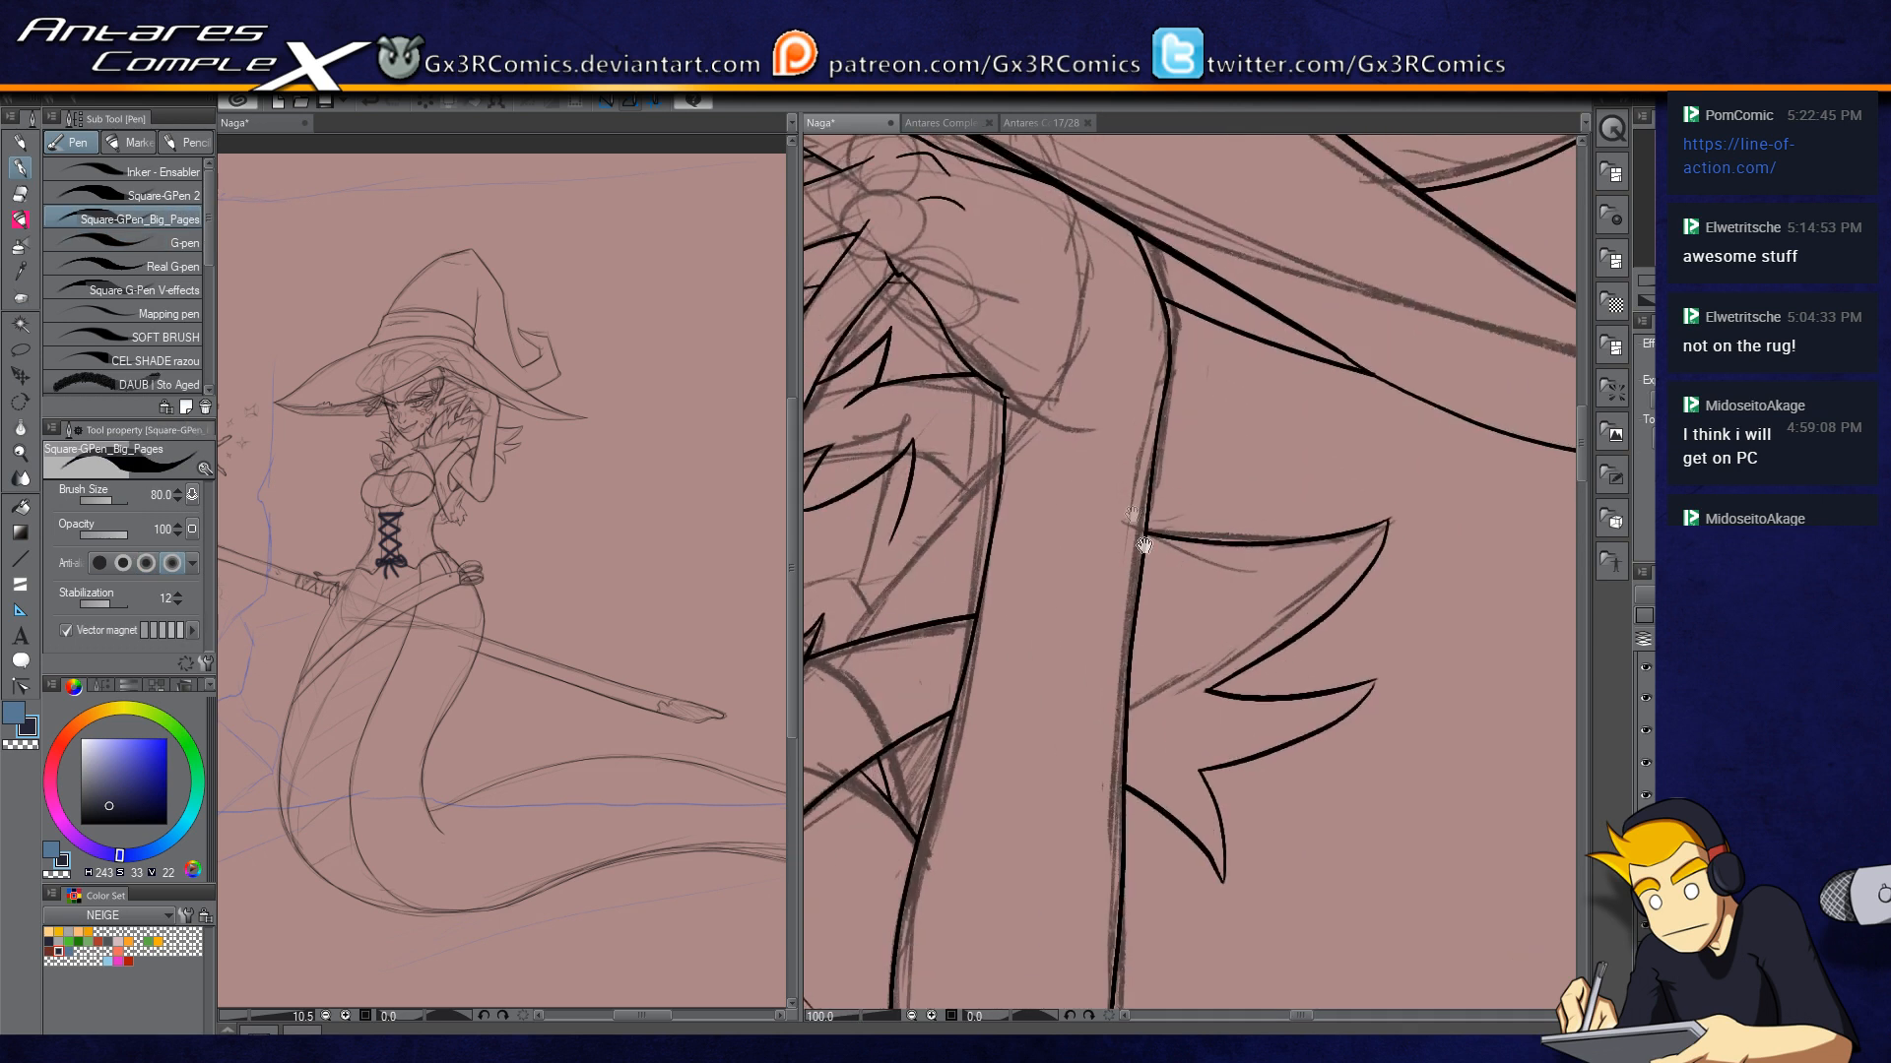
pyautogui.moveTo(1064, 489)
pyautogui.mouseDown()
pyautogui.moveTo(1306, 449)
pyautogui.moveTo(1176, 534)
pyautogui.mouseUp()
pyautogui.press('e')
pyautogui.click(1093, 476)
pyautogui.press('p')
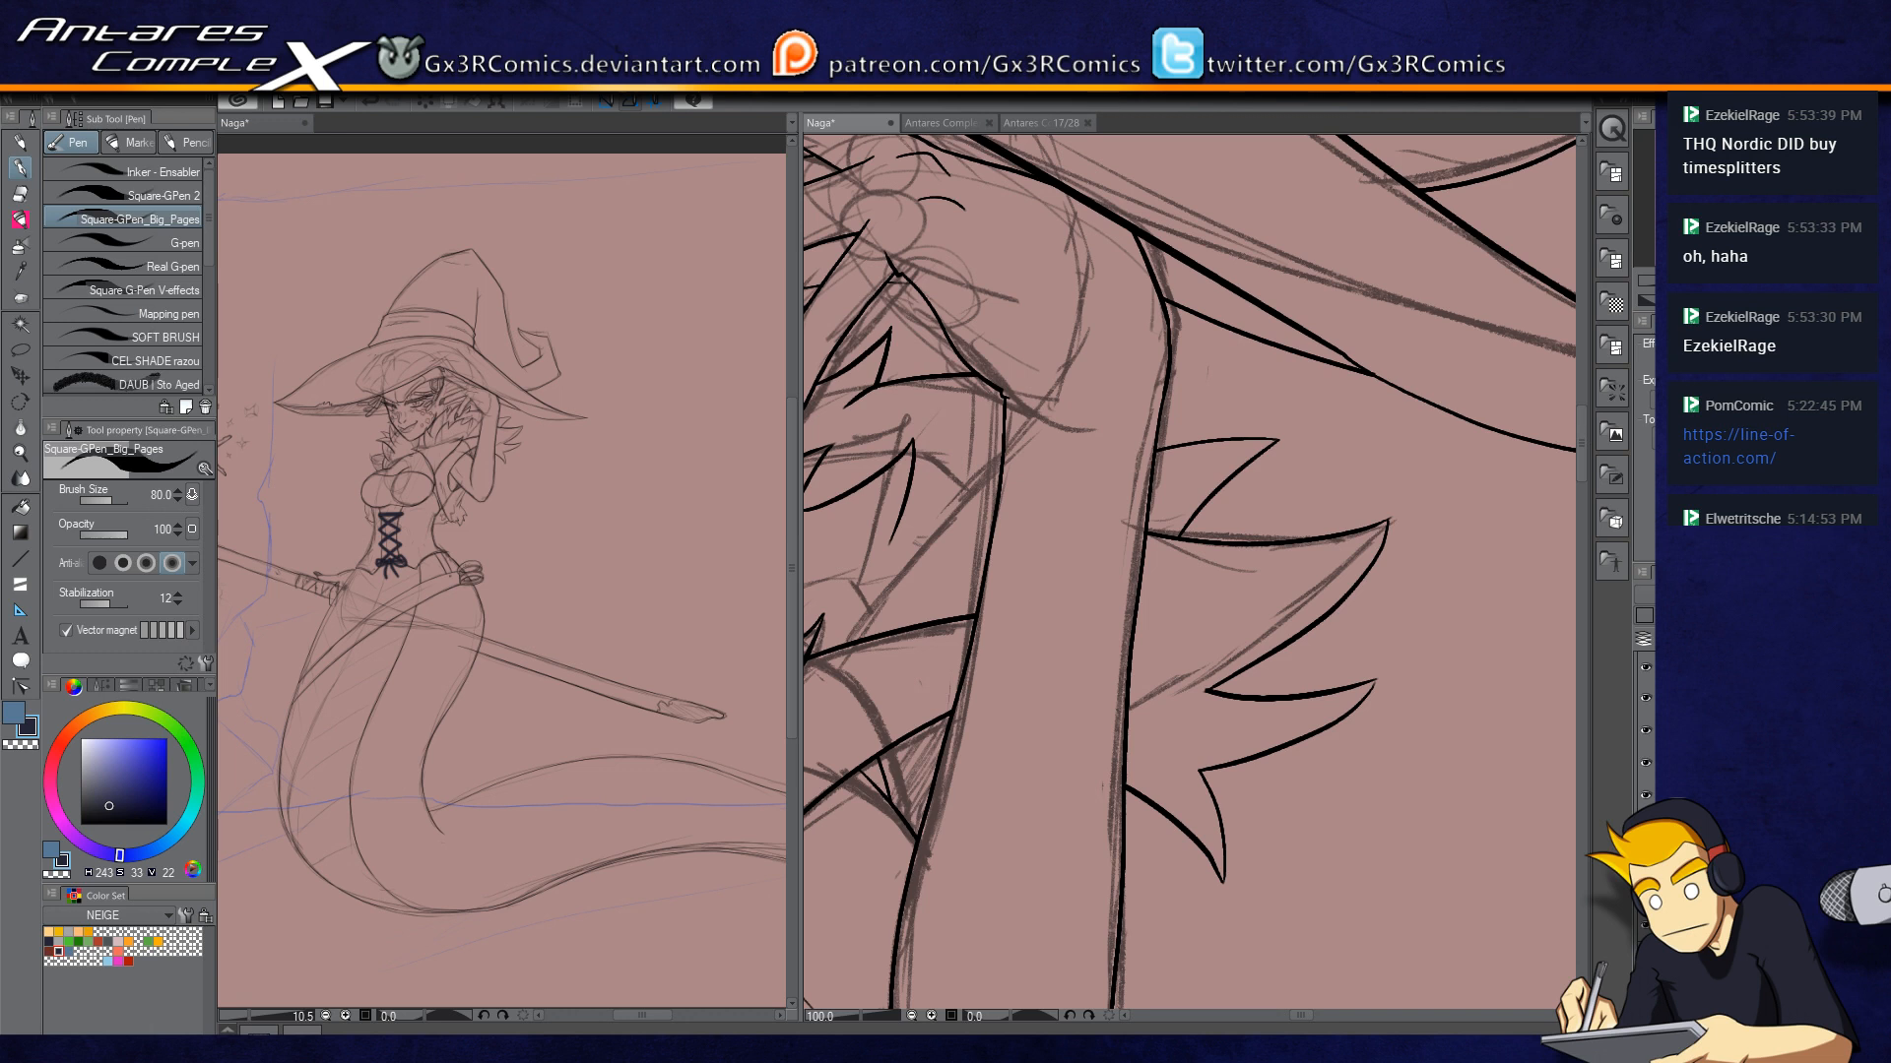
pyautogui.moveTo(1277, 440); pyautogui.dragTo(1176, 532)
# Step: Ink the curved contour line and short hatching strokes in the gap between the two bust shapes
pyautogui.moveTo(832, 237); pyautogui.dragTo(1144, 709)
pyautogui.moveTo(931, 630); pyautogui.dragTo(1191, 544)
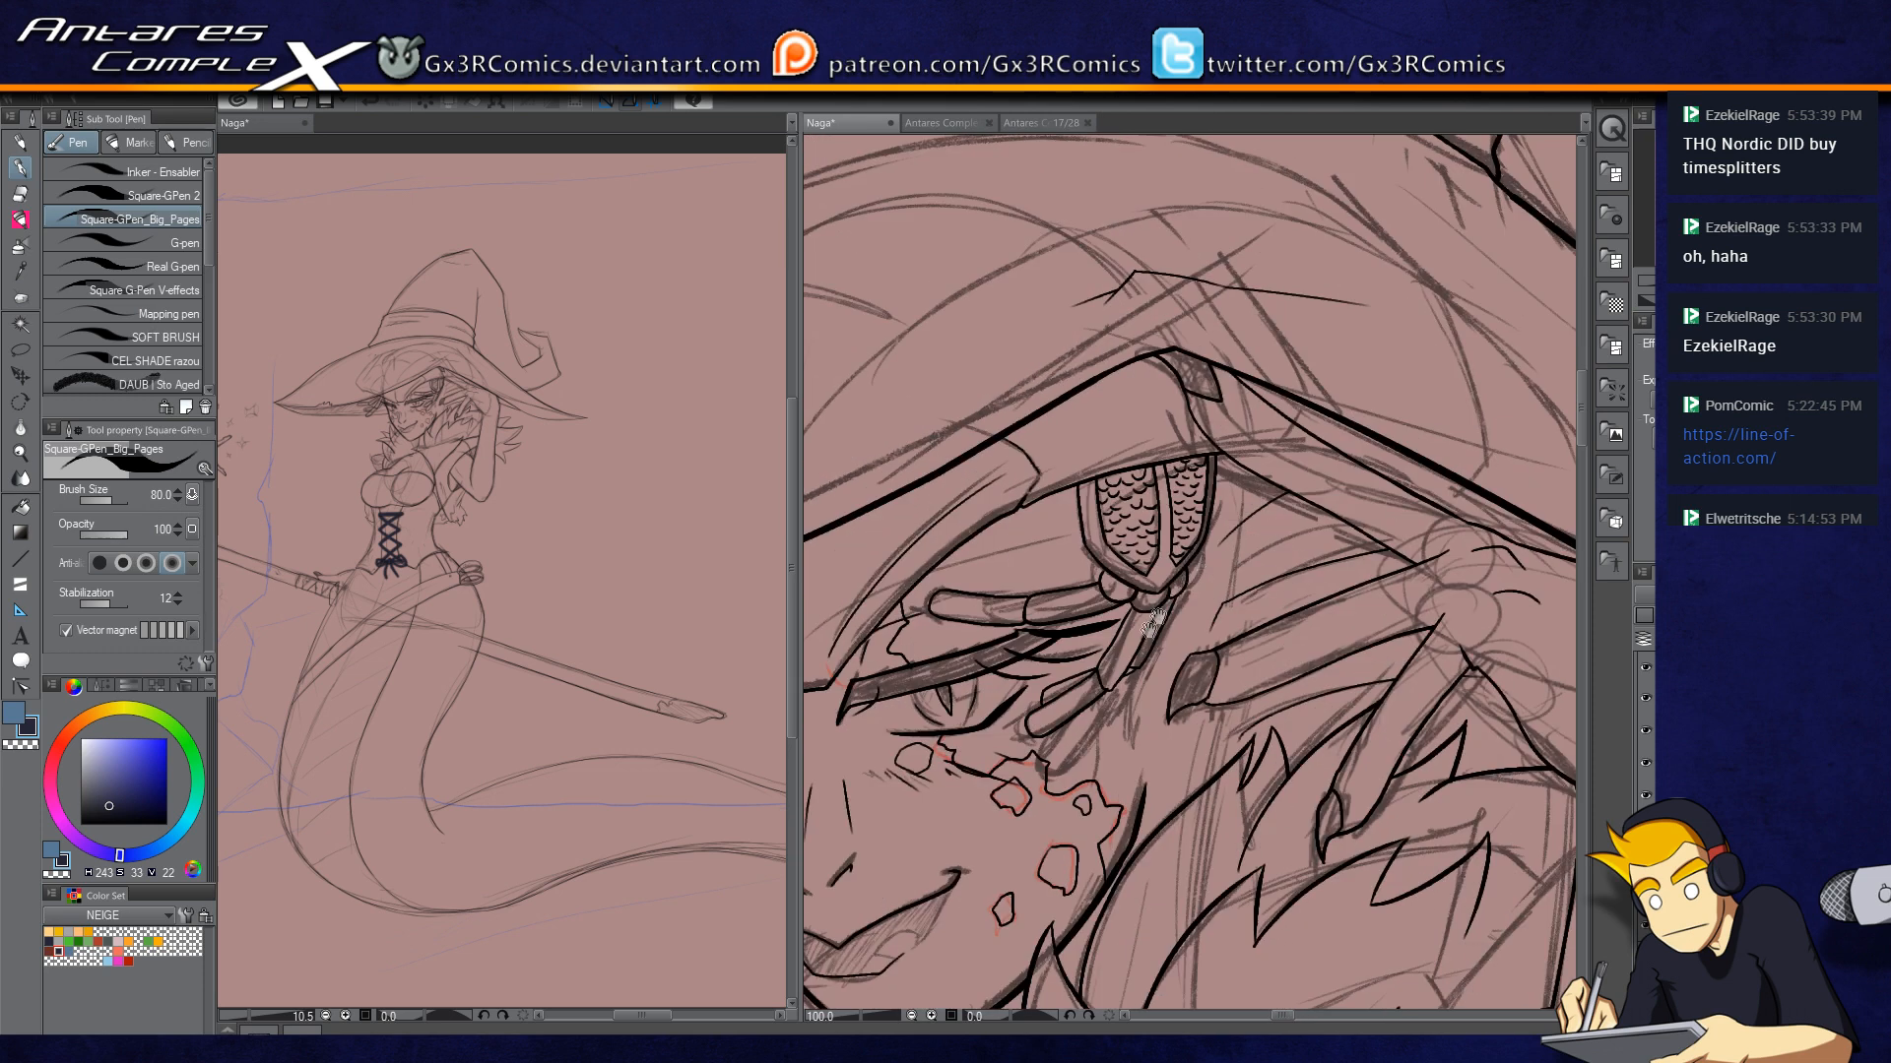
pyautogui.scroll(-3, 1055, 633)
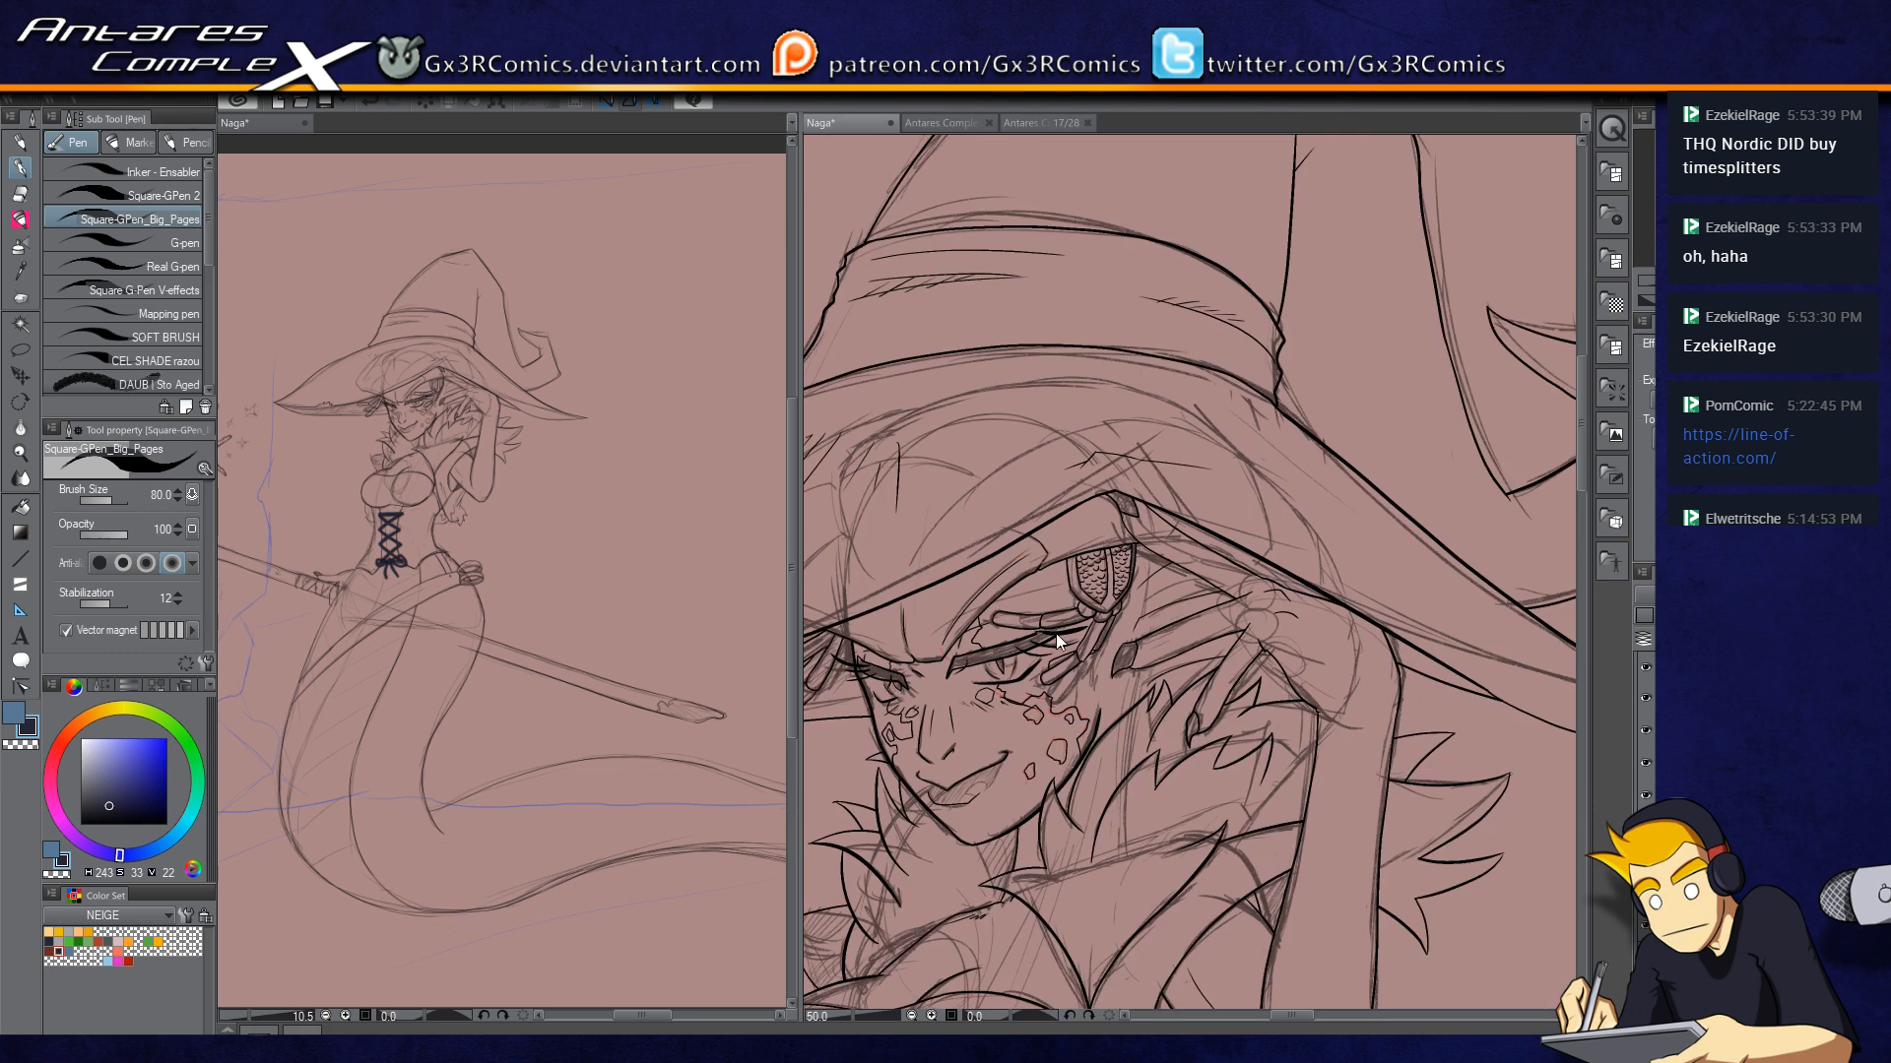
pyautogui.moveTo(1080, 686); pyautogui.dragTo(1279, 576)
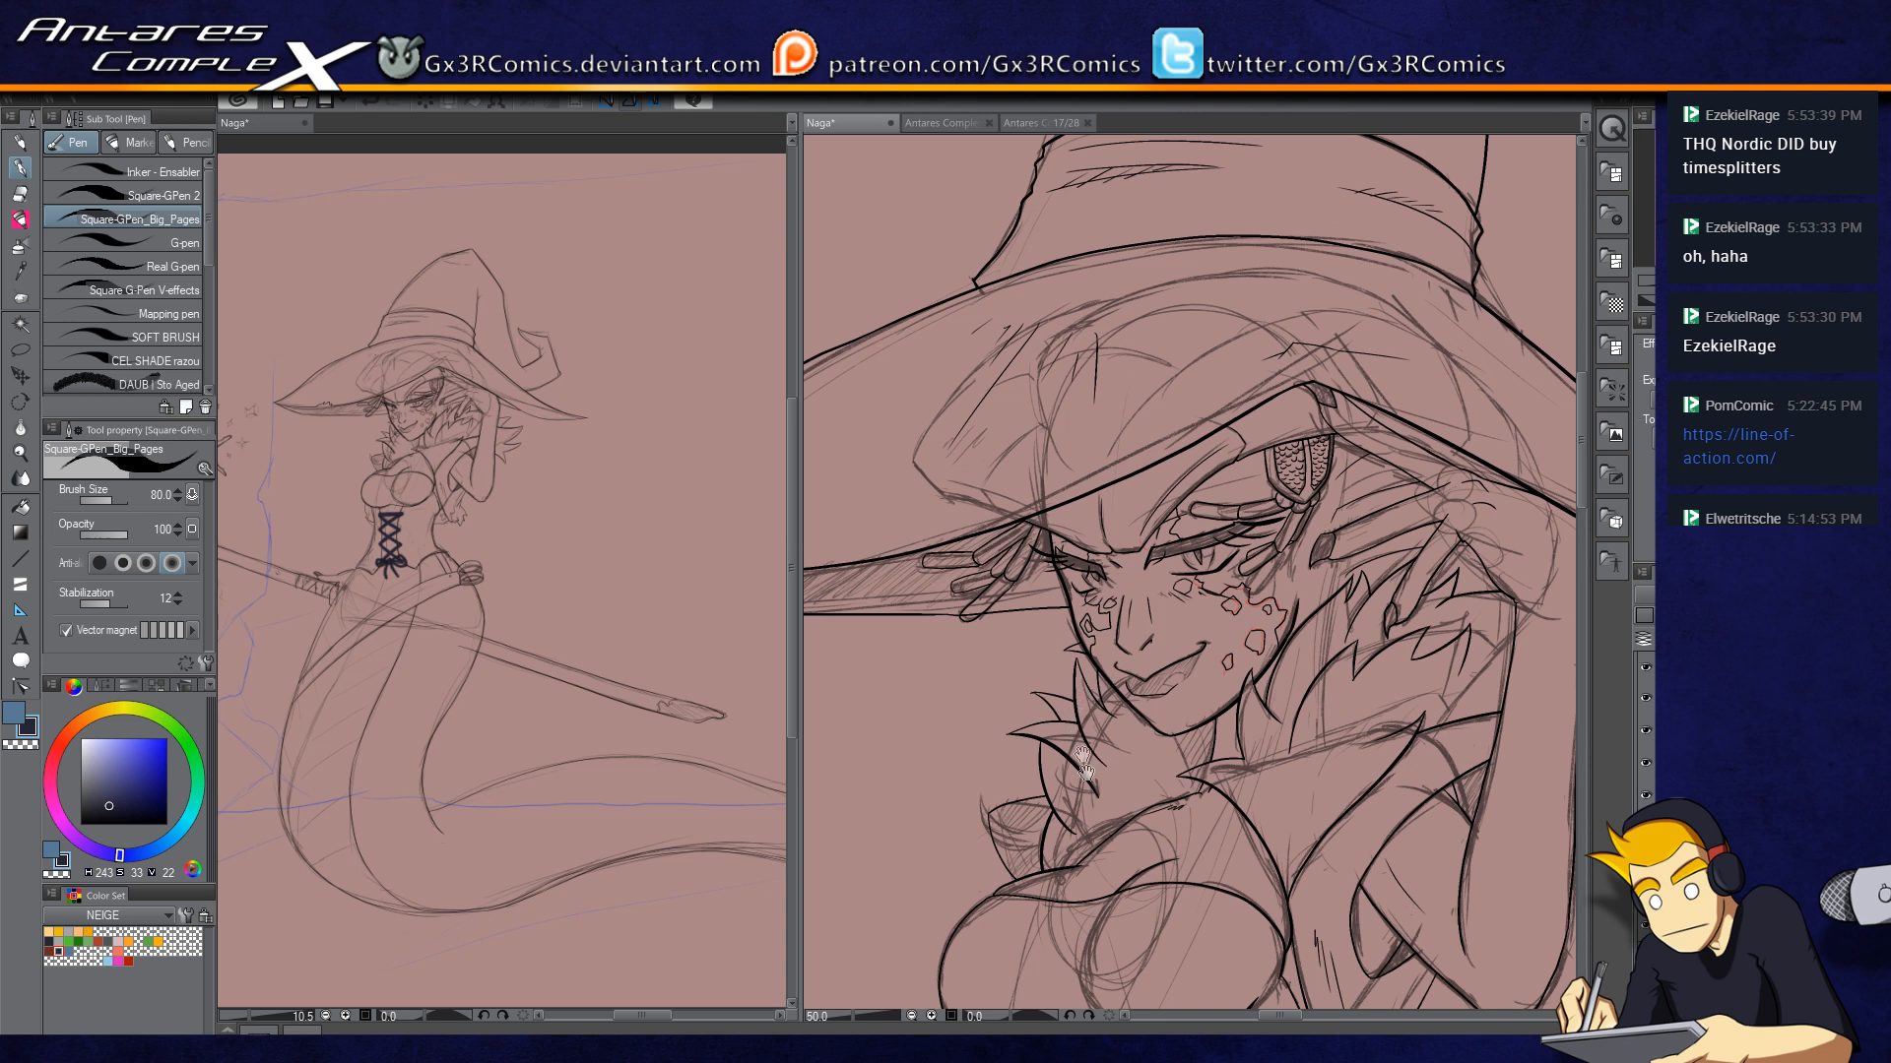
pyautogui.moveTo(1080, 753); pyautogui.dragTo(1066, 627)
pyautogui.moveTo(1124, 880); pyautogui.dragTo(1132, 654)
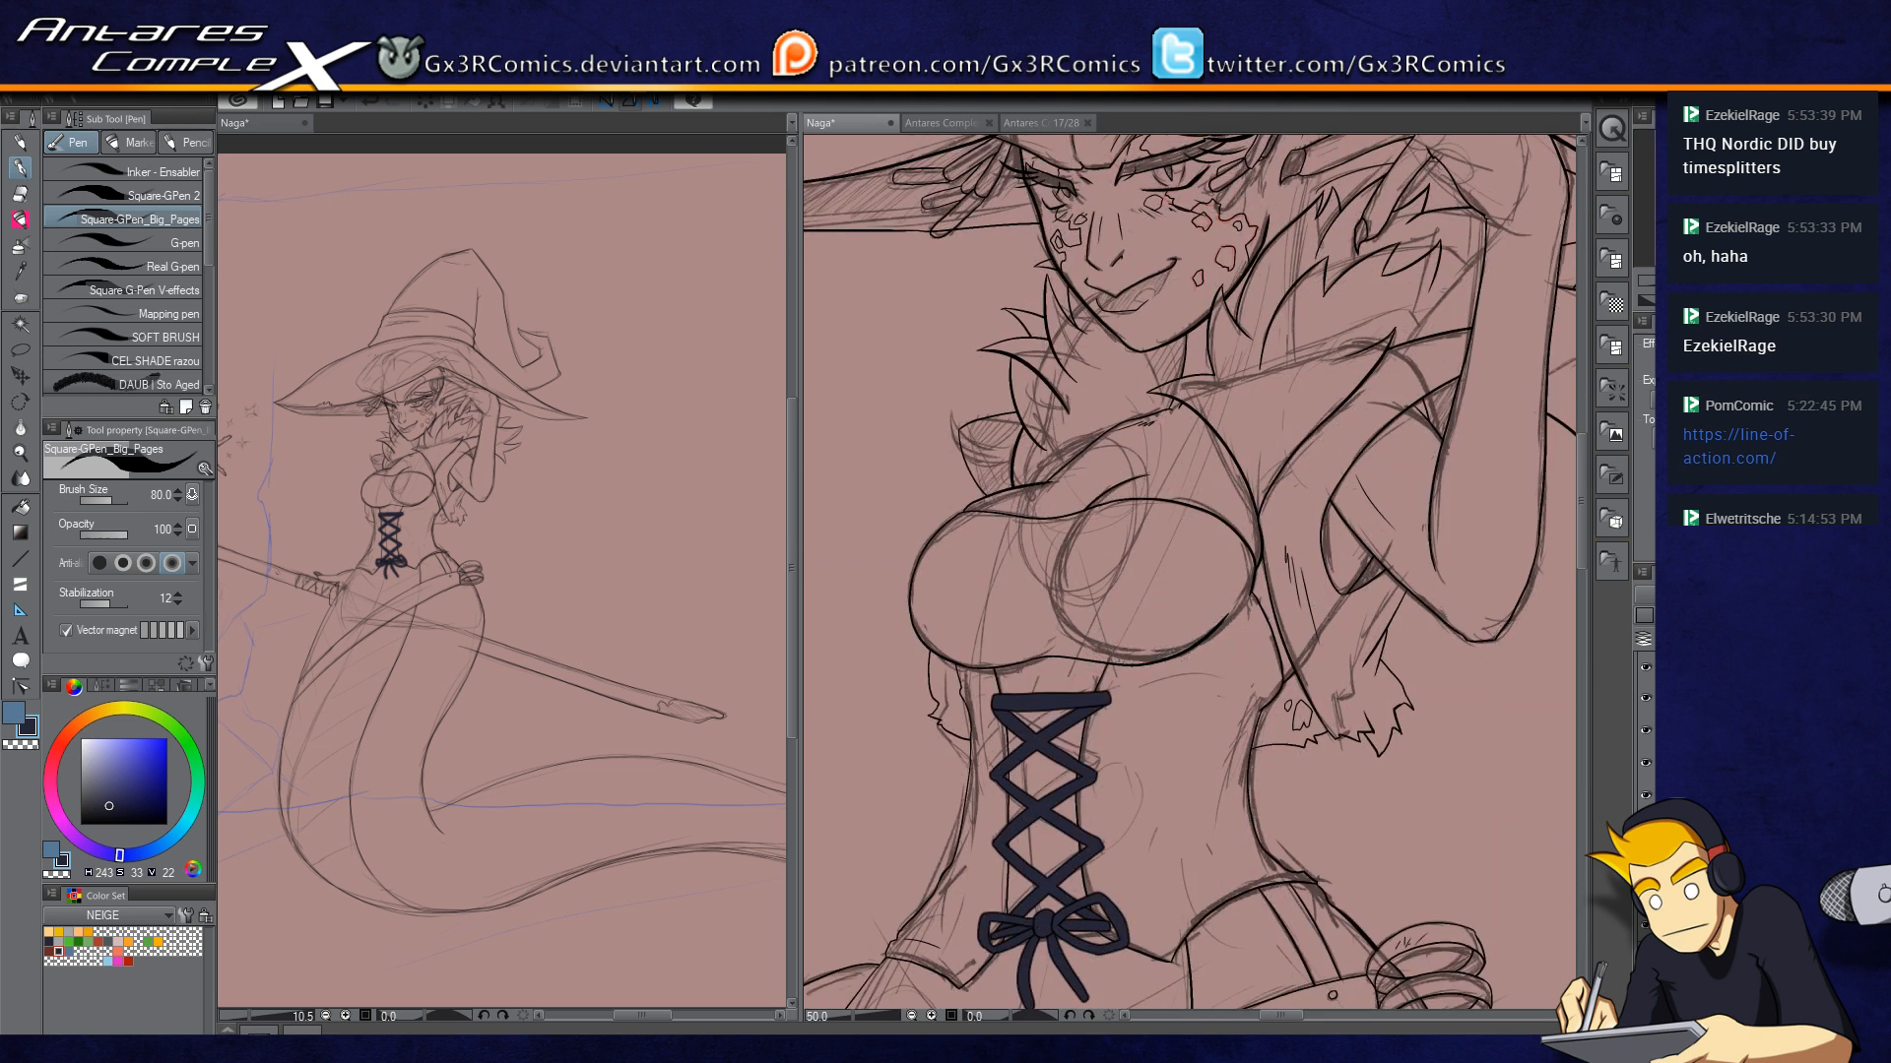
pyautogui.scroll(2, 1024, 536)
pyautogui.moveTo(874, 463); pyautogui.dragTo(1058, 471)
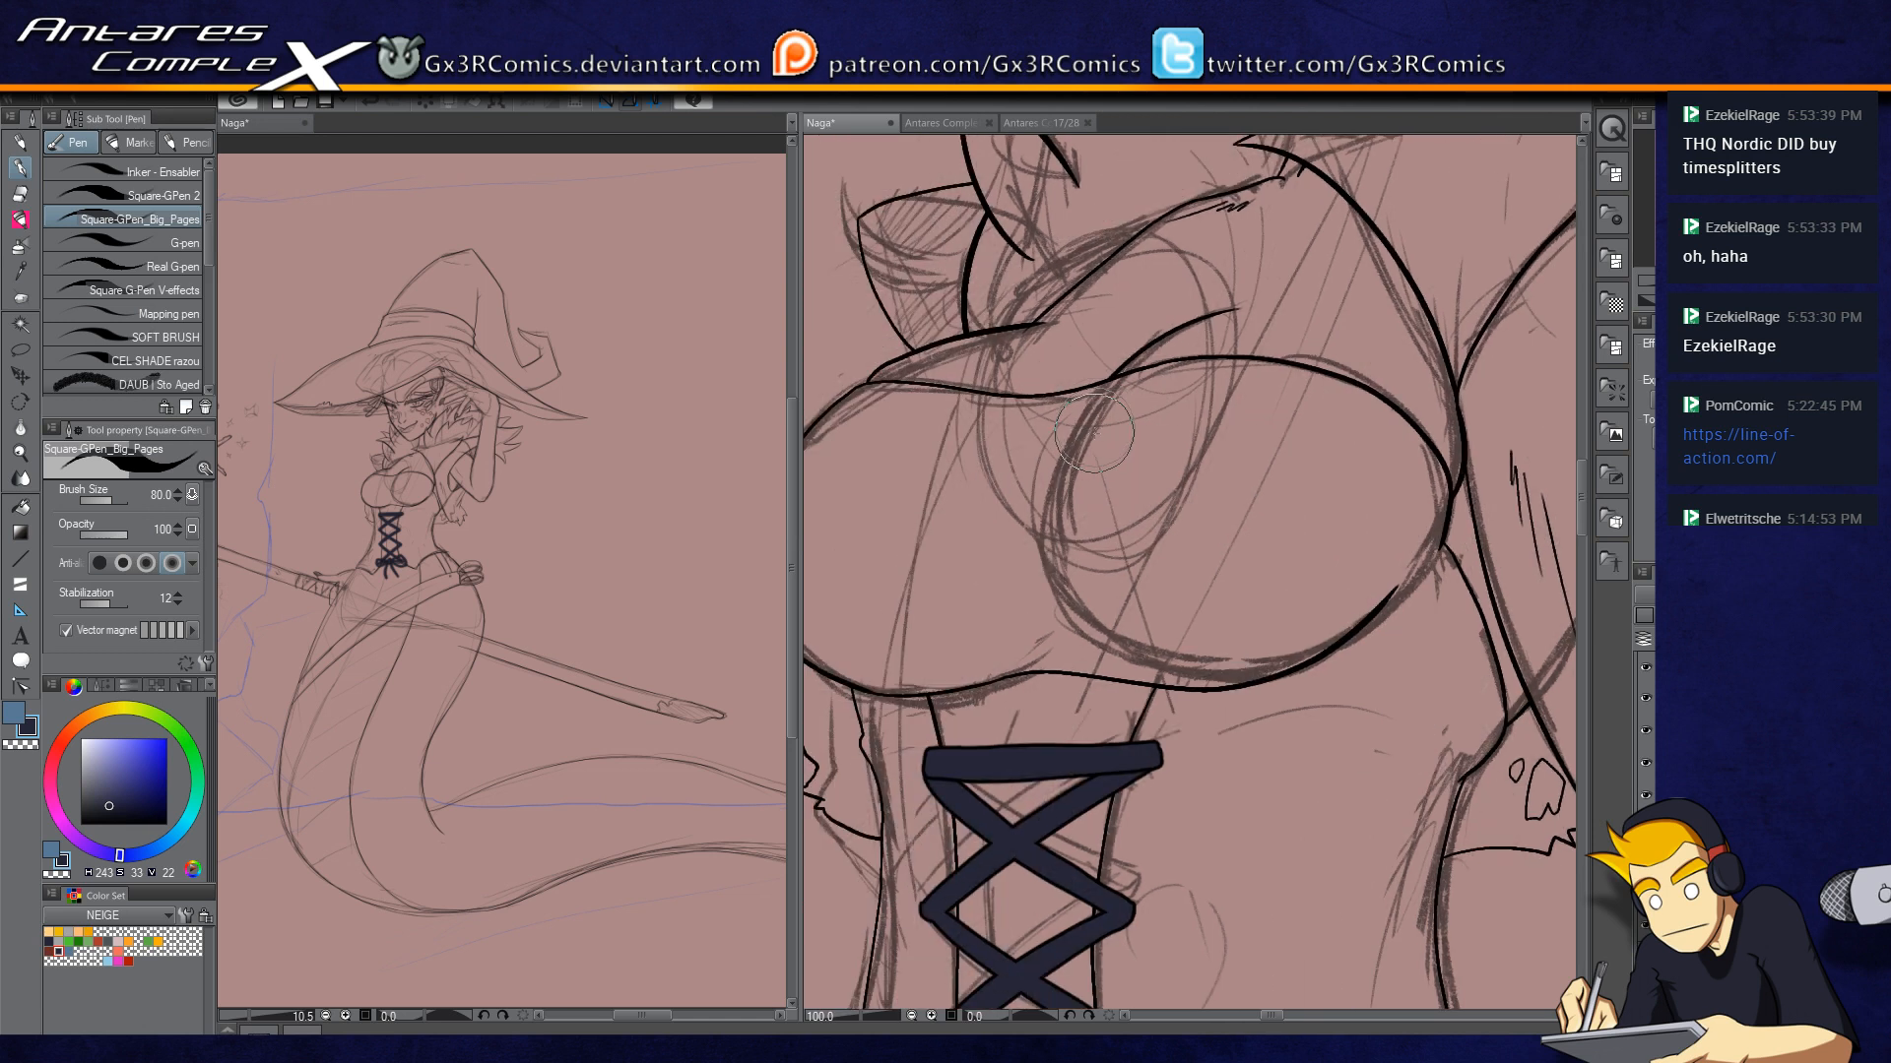
pyautogui.scroll(1, 1065, 475)
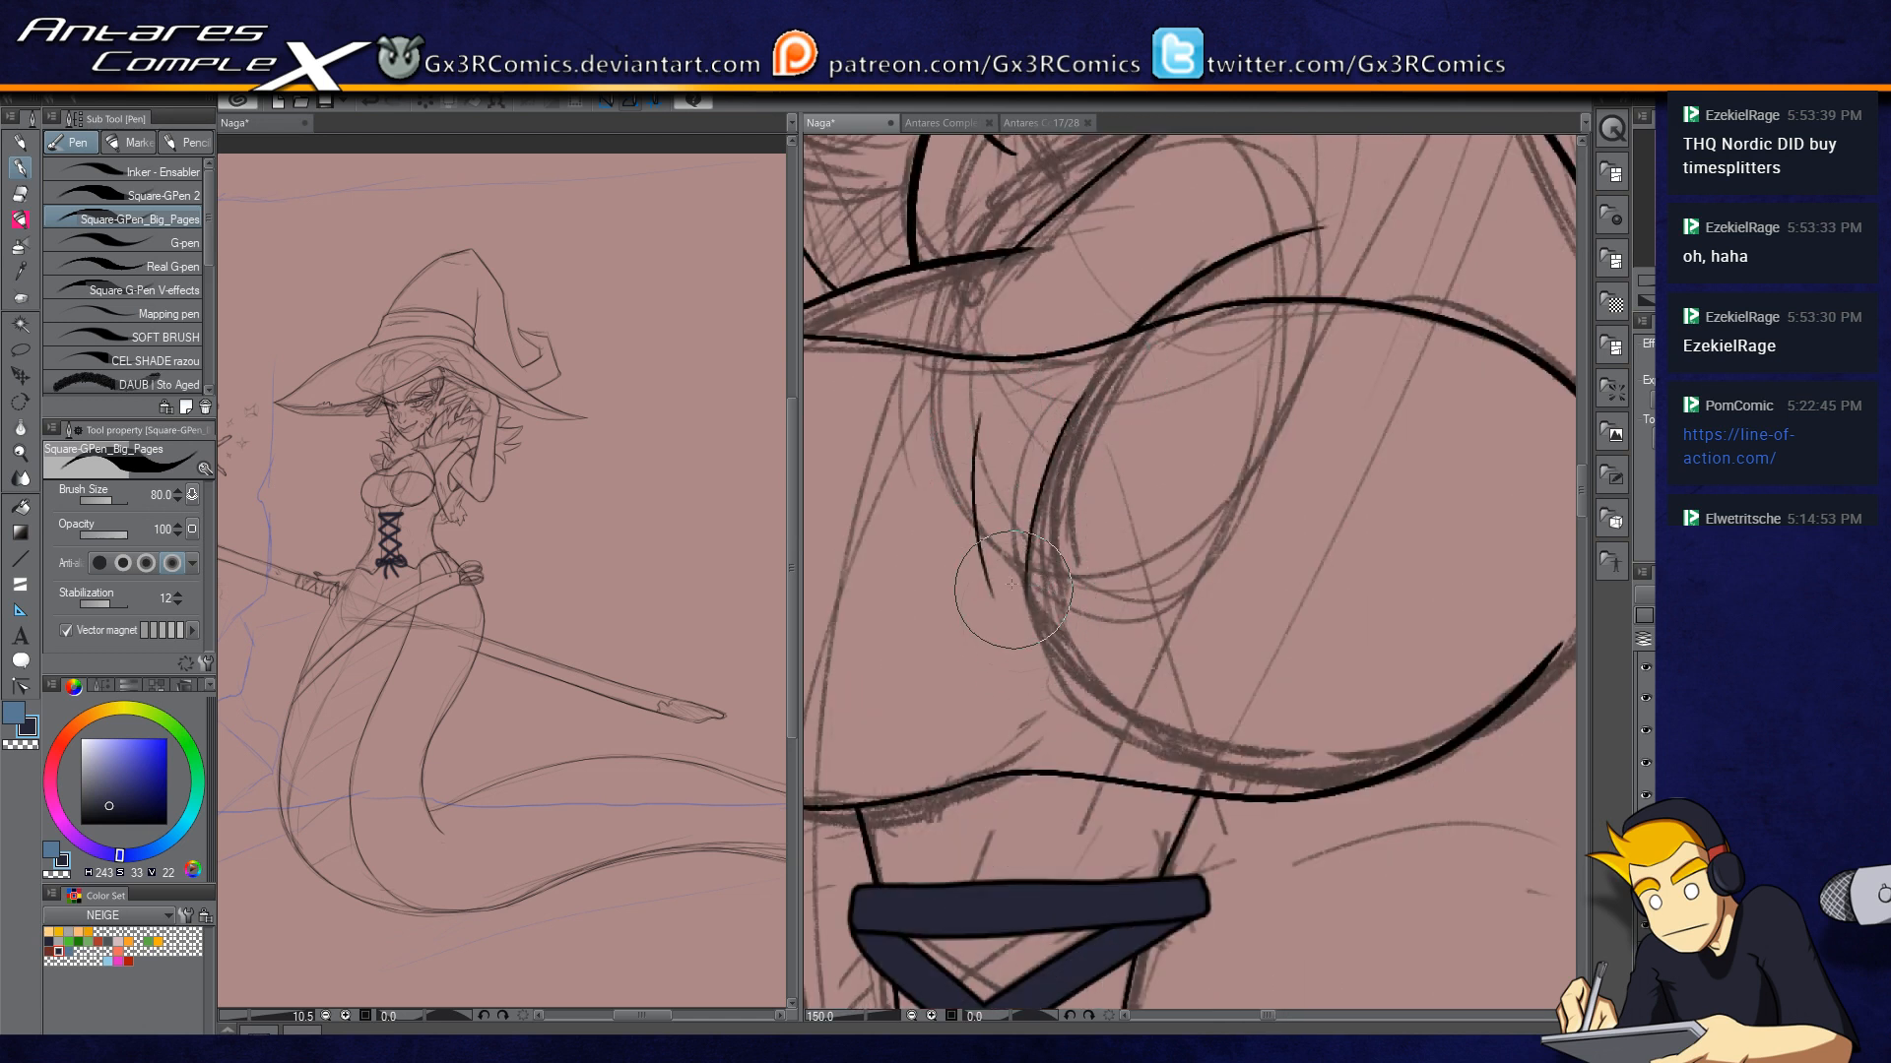
pyautogui.moveTo(940, 404); pyautogui.dragTo(1002, 597)
pyautogui.moveTo(963, 501); pyautogui.dragTo(1019, 445)
pyautogui.moveTo(978, 533)
pyautogui.mouseDown()
pyautogui.moveTo(1046, 452)
pyautogui.moveTo(974, 503)
pyautogui.mouseUp()
pyautogui.moveTo(1053, 452)
pyautogui.mouseDown()
pyautogui.moveTo(1003, 519)
pyautogui.moveTo(997, 594)
pyautogui.mouseUp()
pyautogui.moveTo(1038, 500); pyautogui.dragTo(997, 572)
pyautogui.moveTo(1031, 544); pyautogui.dragTo(1017, 602)
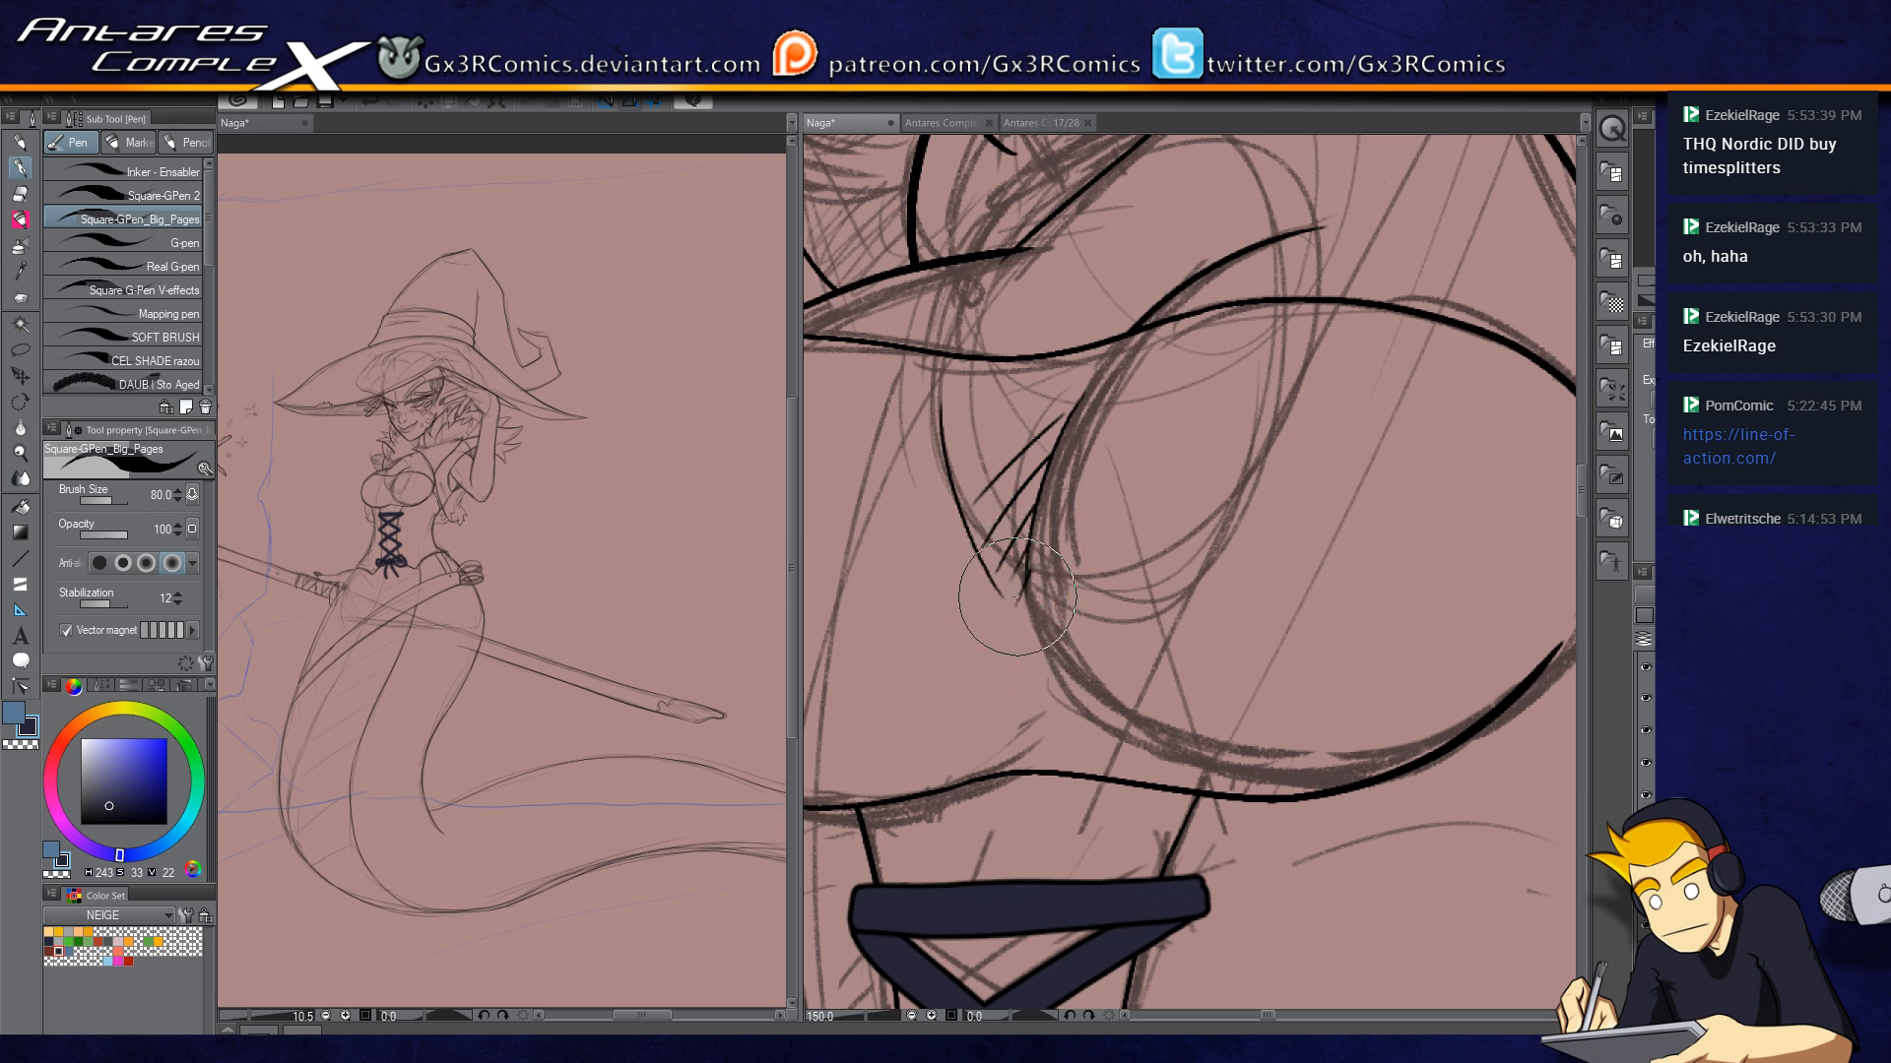
# Step: Ink short fold lines across the corners of the corset lacing where the ribbon turns back
pyautogui.moveTo(1081, 874); pyautogui.dragTo(1060, 376)
pyautogui.moveTo(987, 733); pyautogui.dragTo(1037, 624)
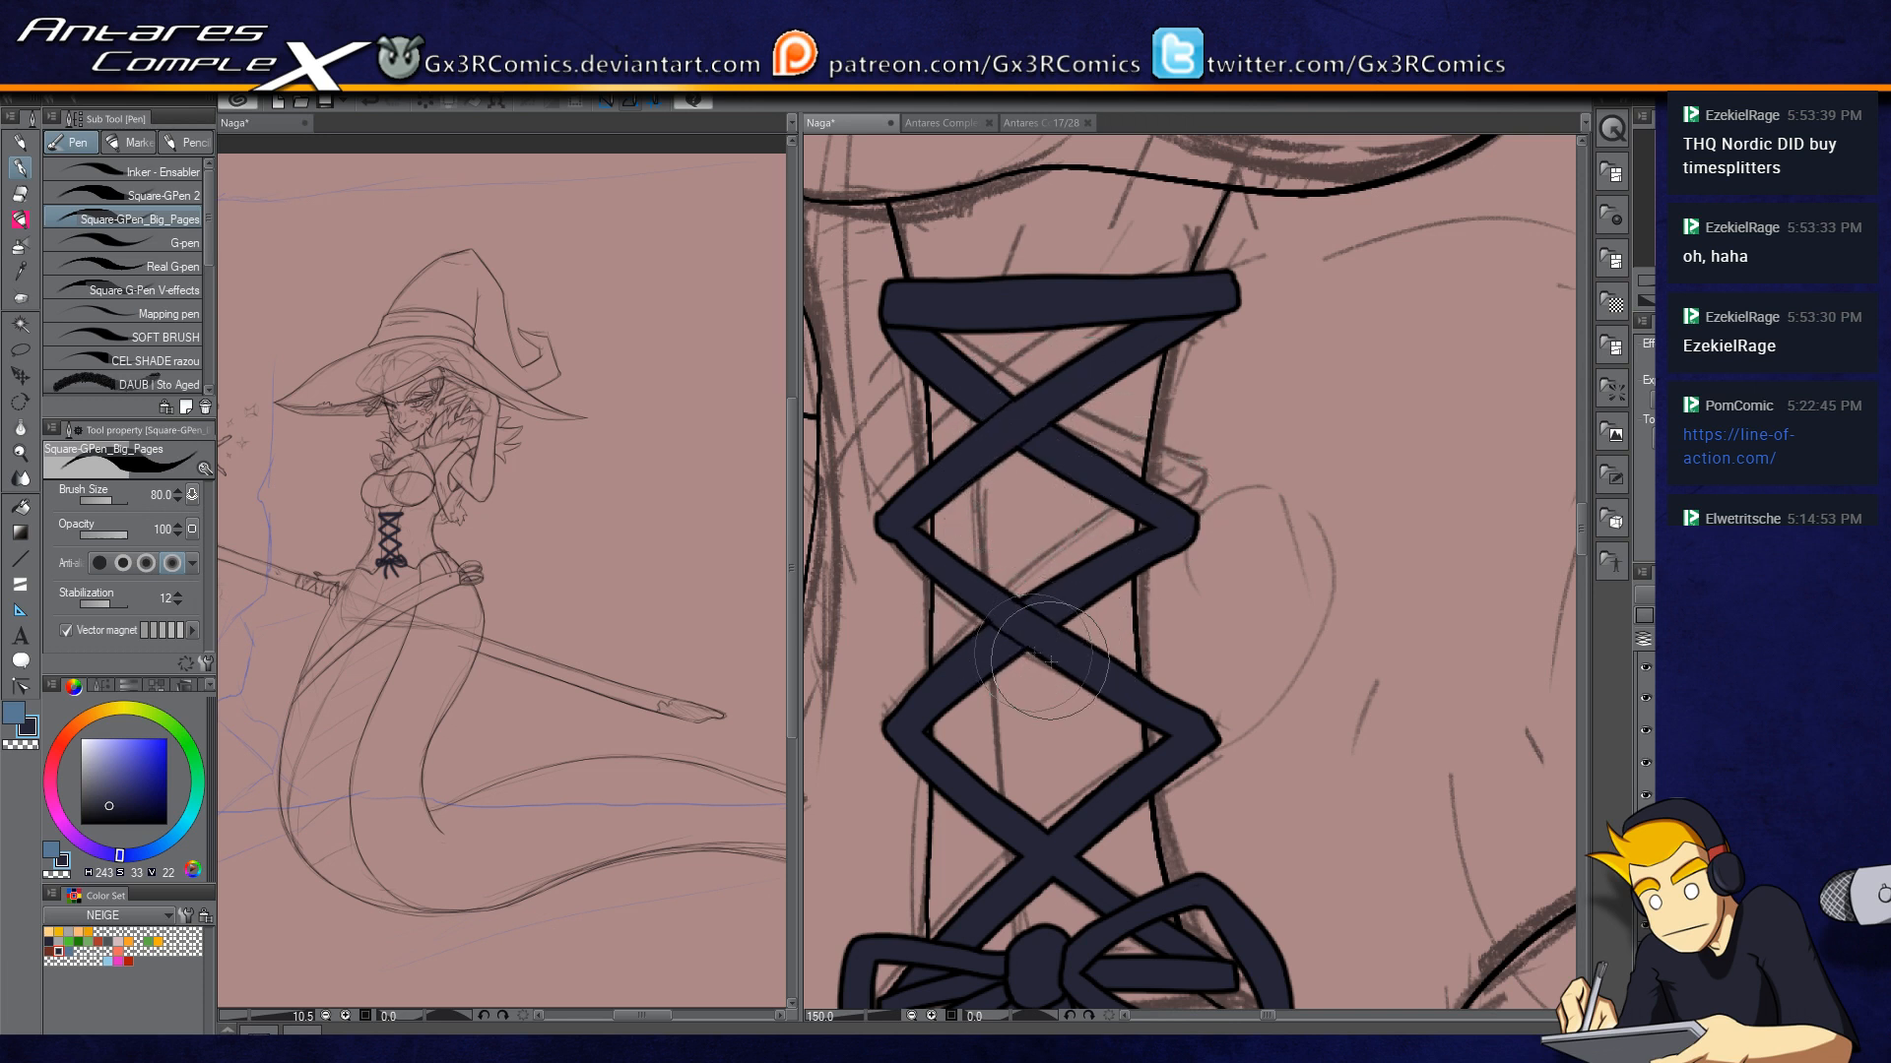
pyautogui.scroll(-3, 1034, 640)
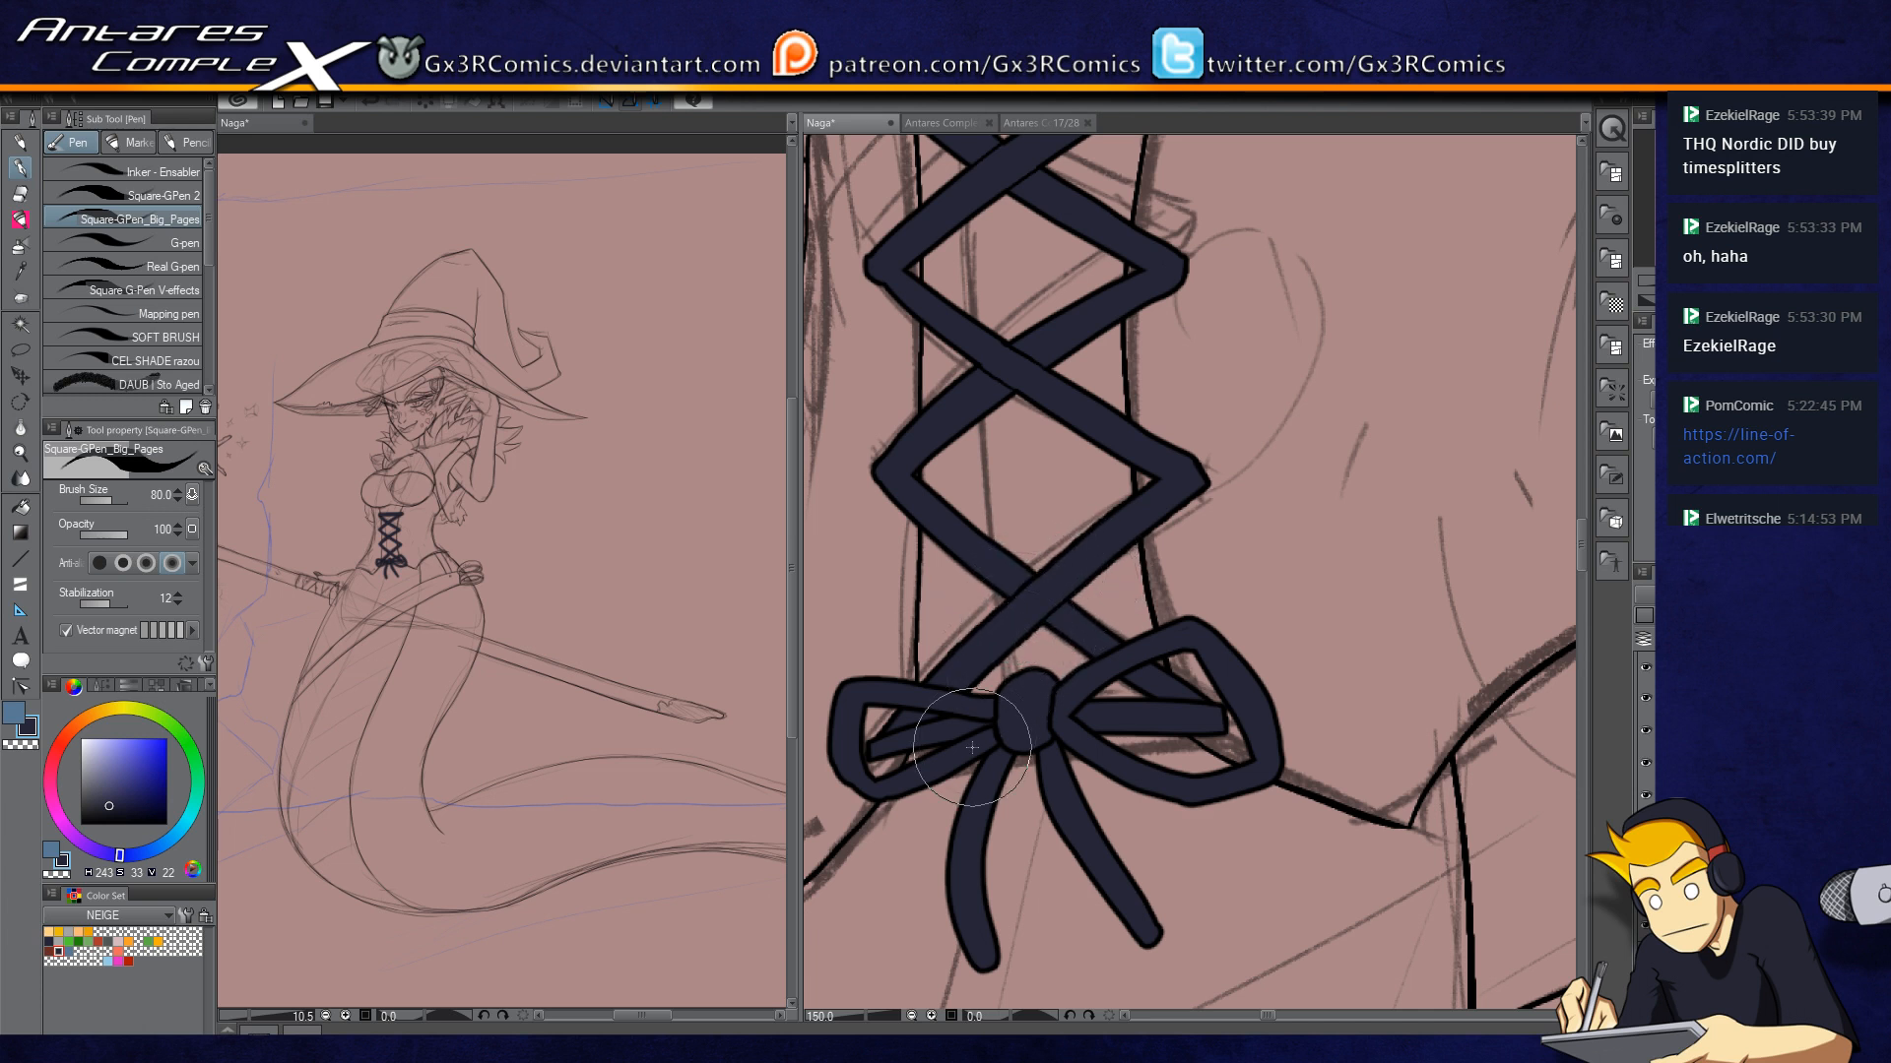
pyautogui.scroll(3, 910, 440)
pyautogui.moveTo(891, 471); pyautogui.dragTo(1012, 502)
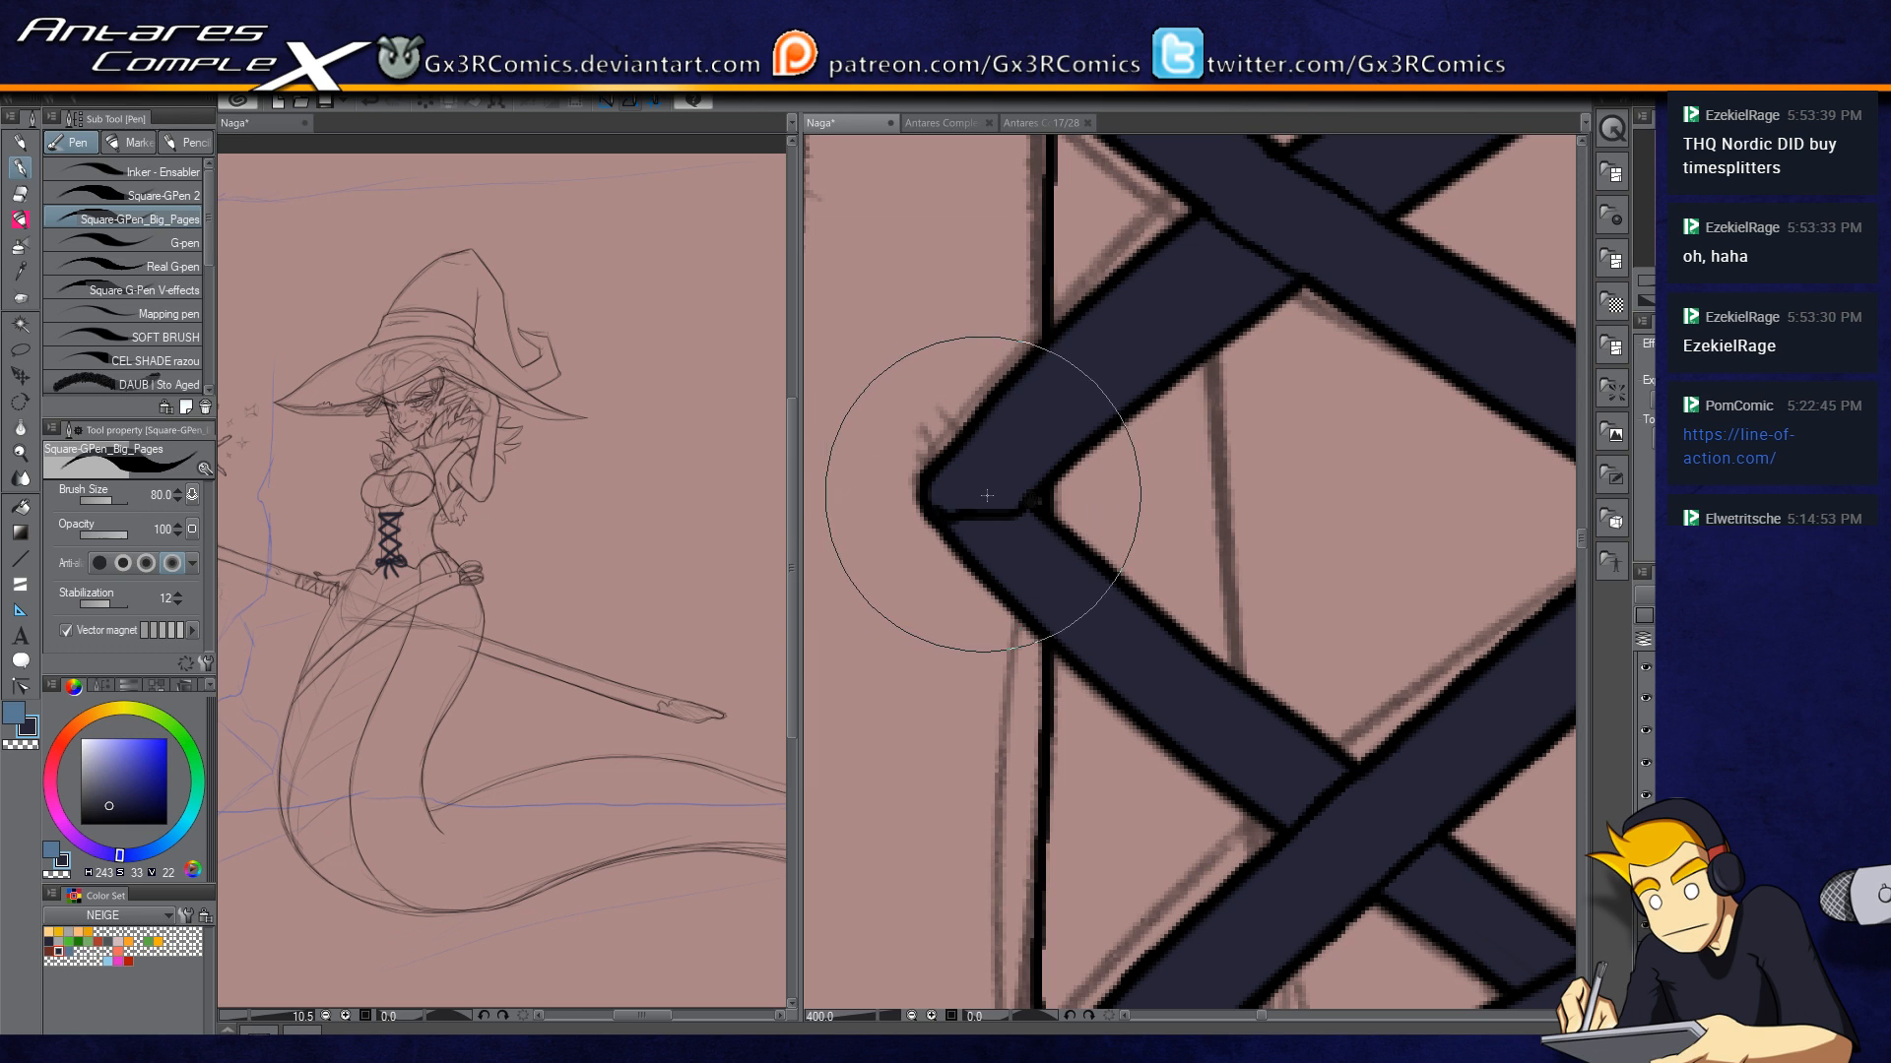
pyautogui.moveTo(1181, 564); pyautogui.dragTo(775, 647)
pyautogui.moveTo(1269, 594)
pyautogui.mouseDown()
pyautogui.moveTo(1304, 604)
pyautogui.moveTo(1380, 555)
pyautogui.mouseUp()
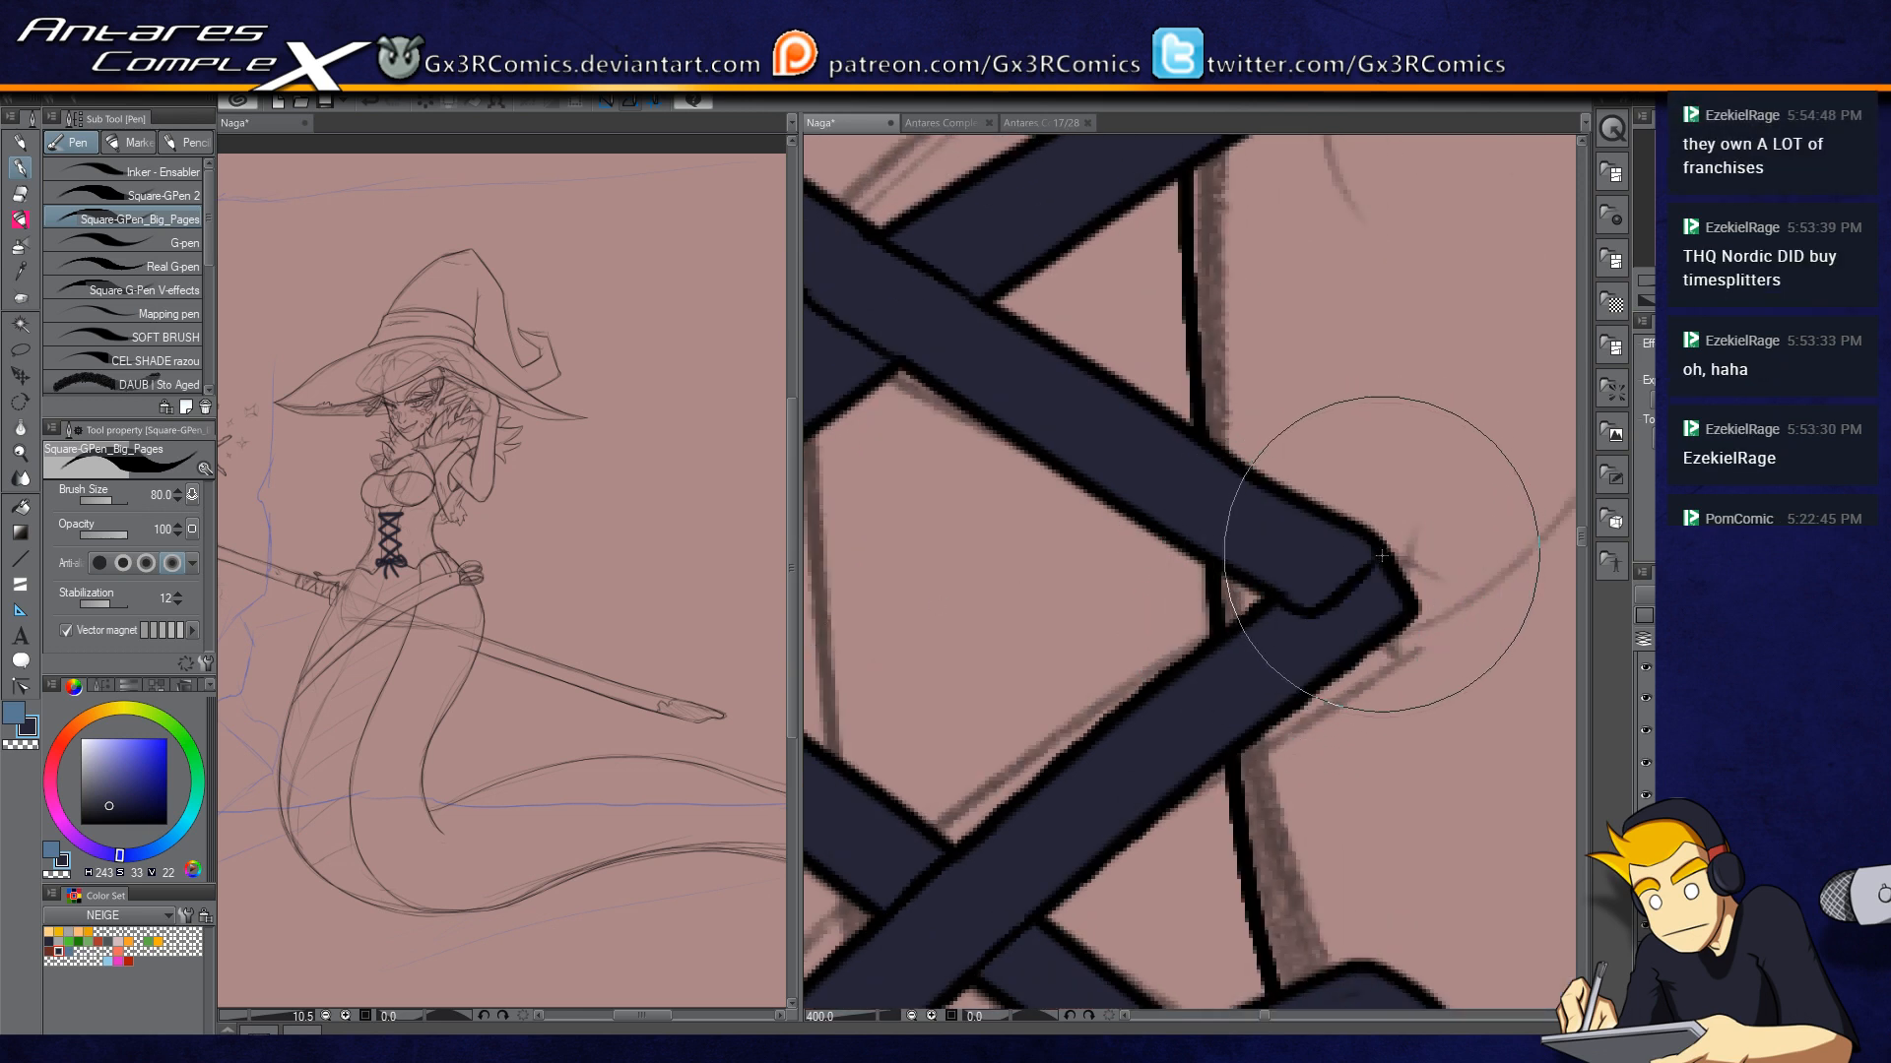
pyautogui.moveTo(1099, 556); pyautogui.dragTo(1035, 418)
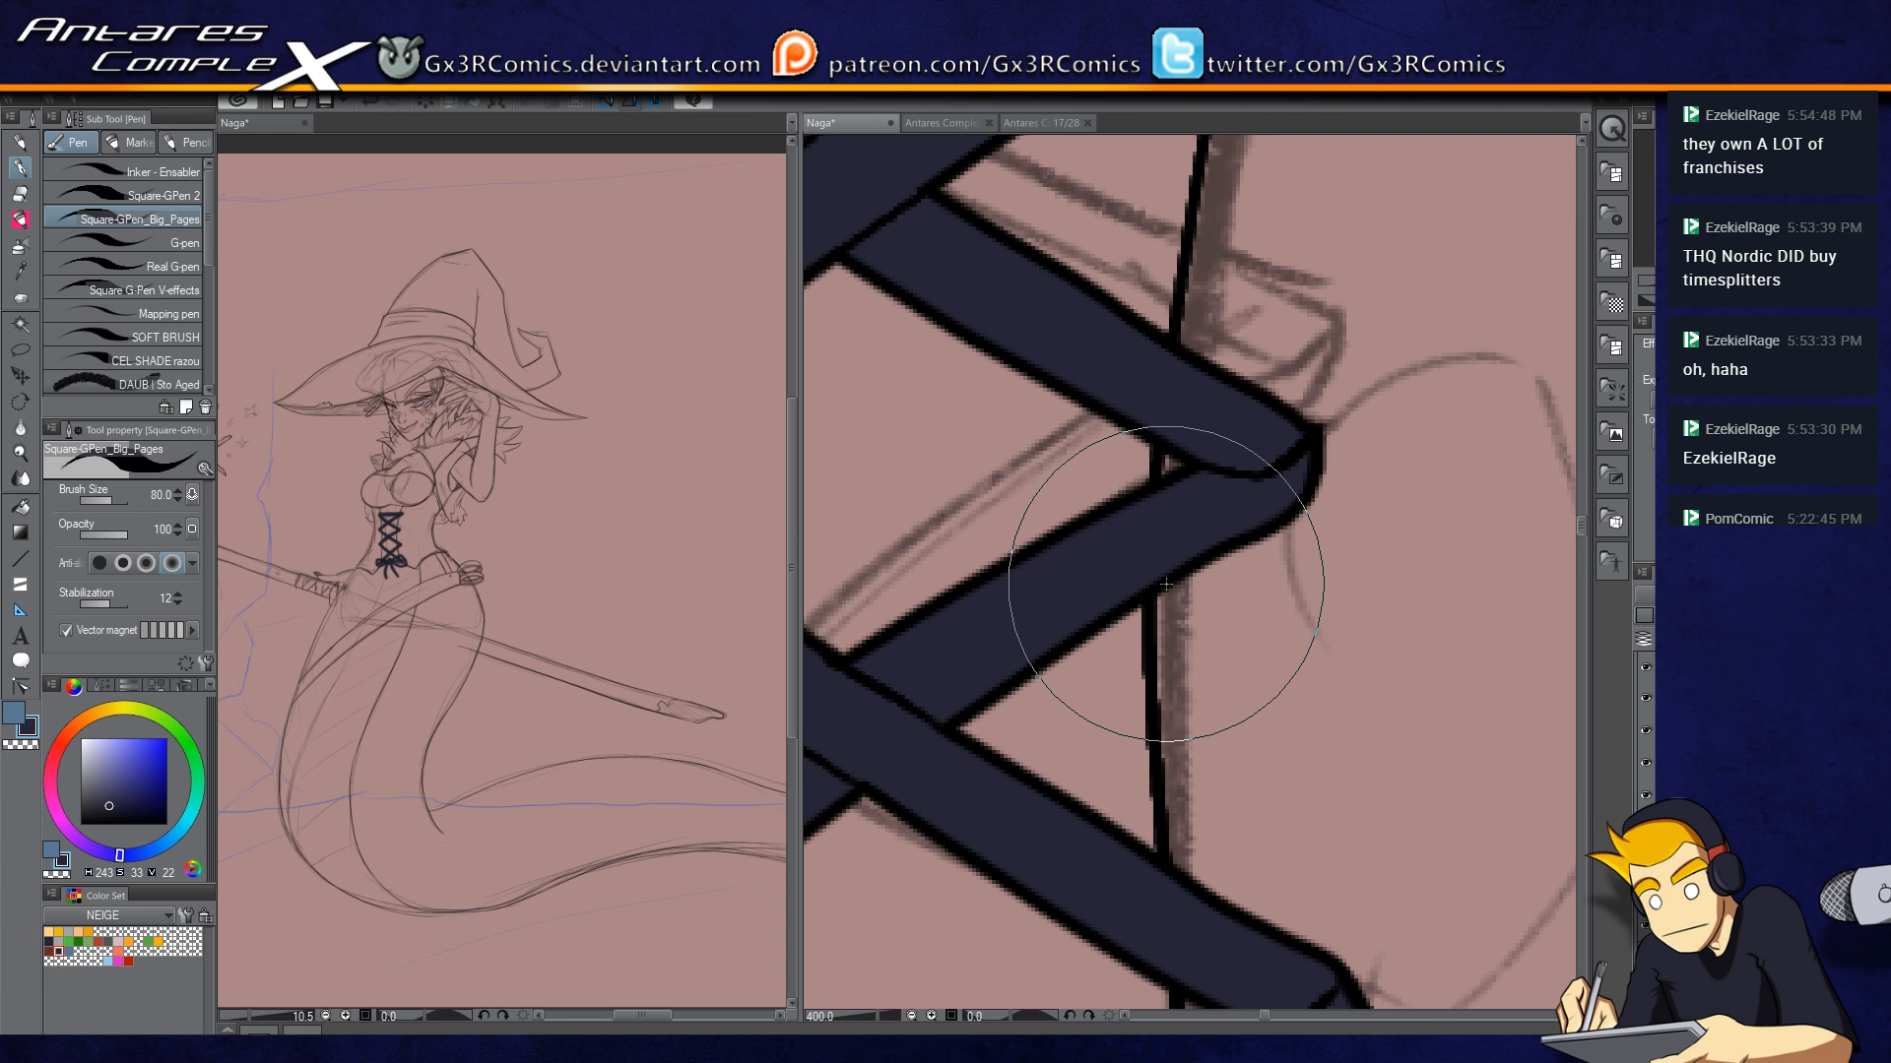
pyautogui.scroll(-3, 1178, 427)
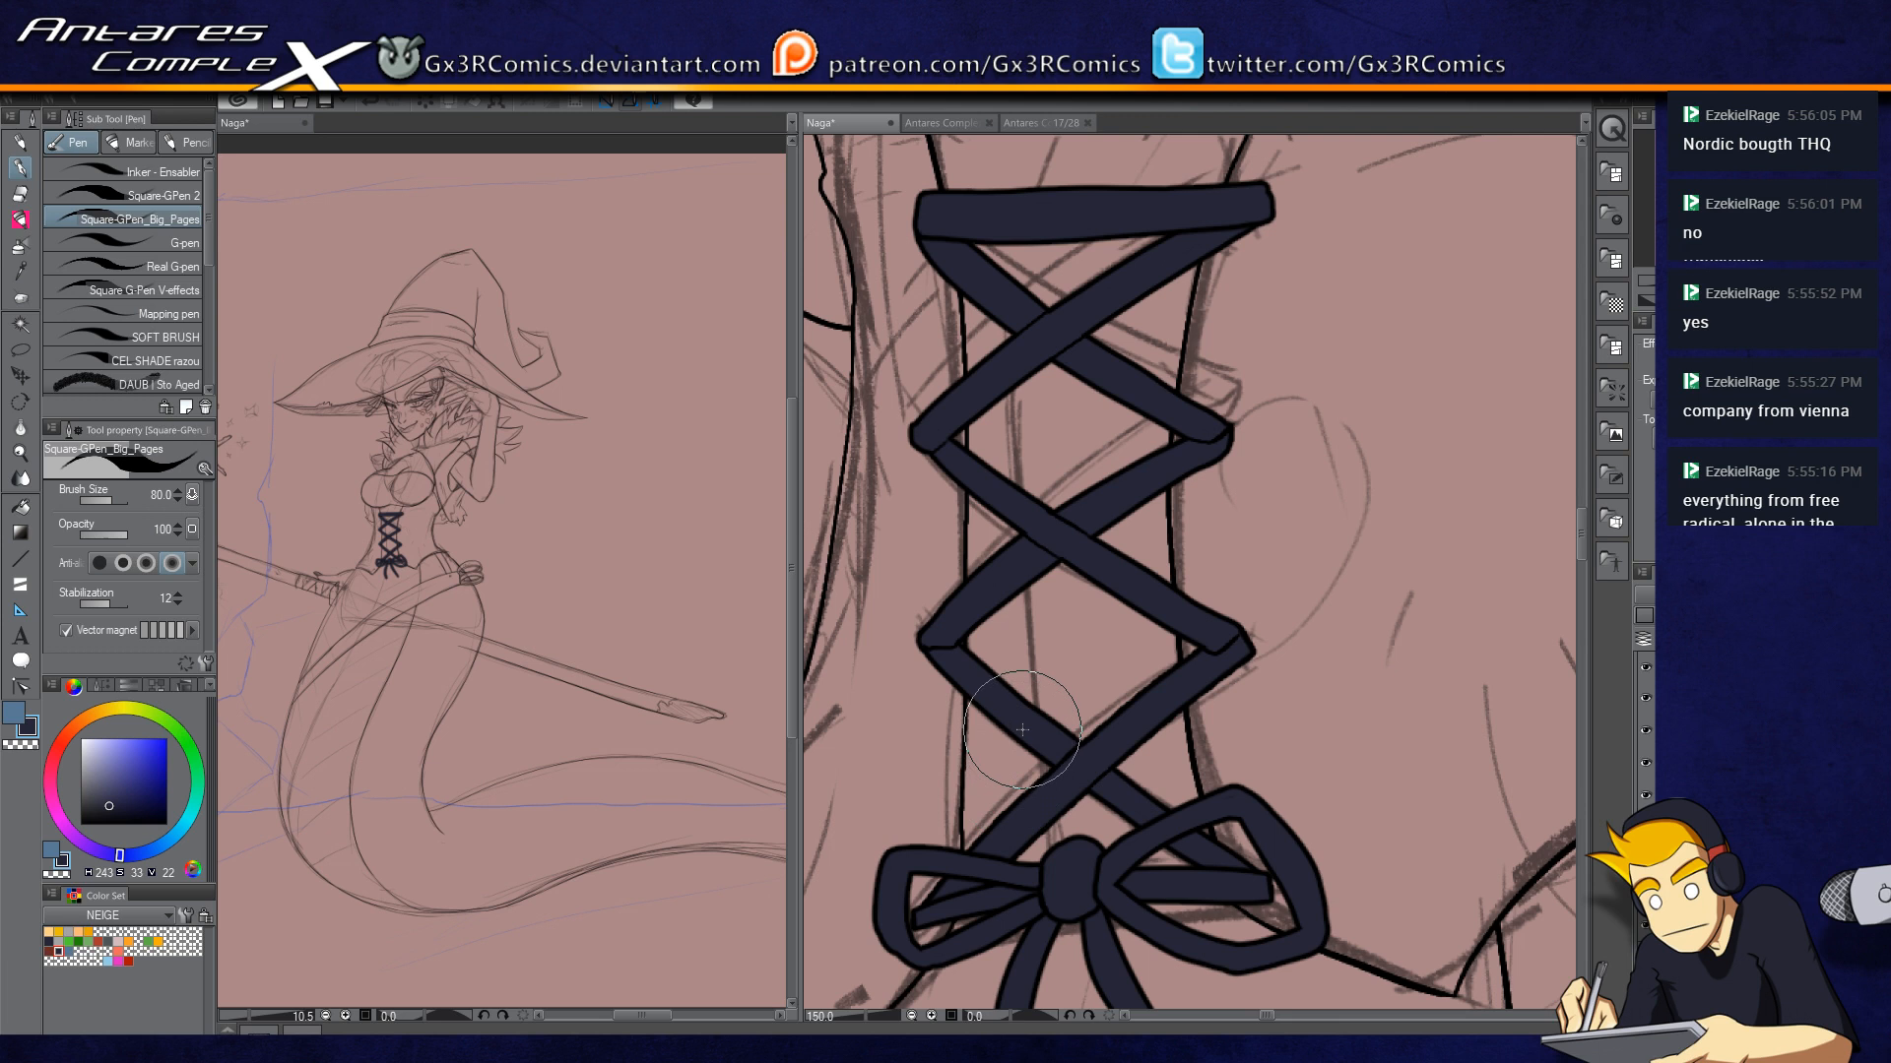
pyautogui.moveTo(1168, 722); pyautogui.dragTo(1156, 495)
pyautogui.moveTo(1044, 642); pyautogui.dragTo(1067, 423)
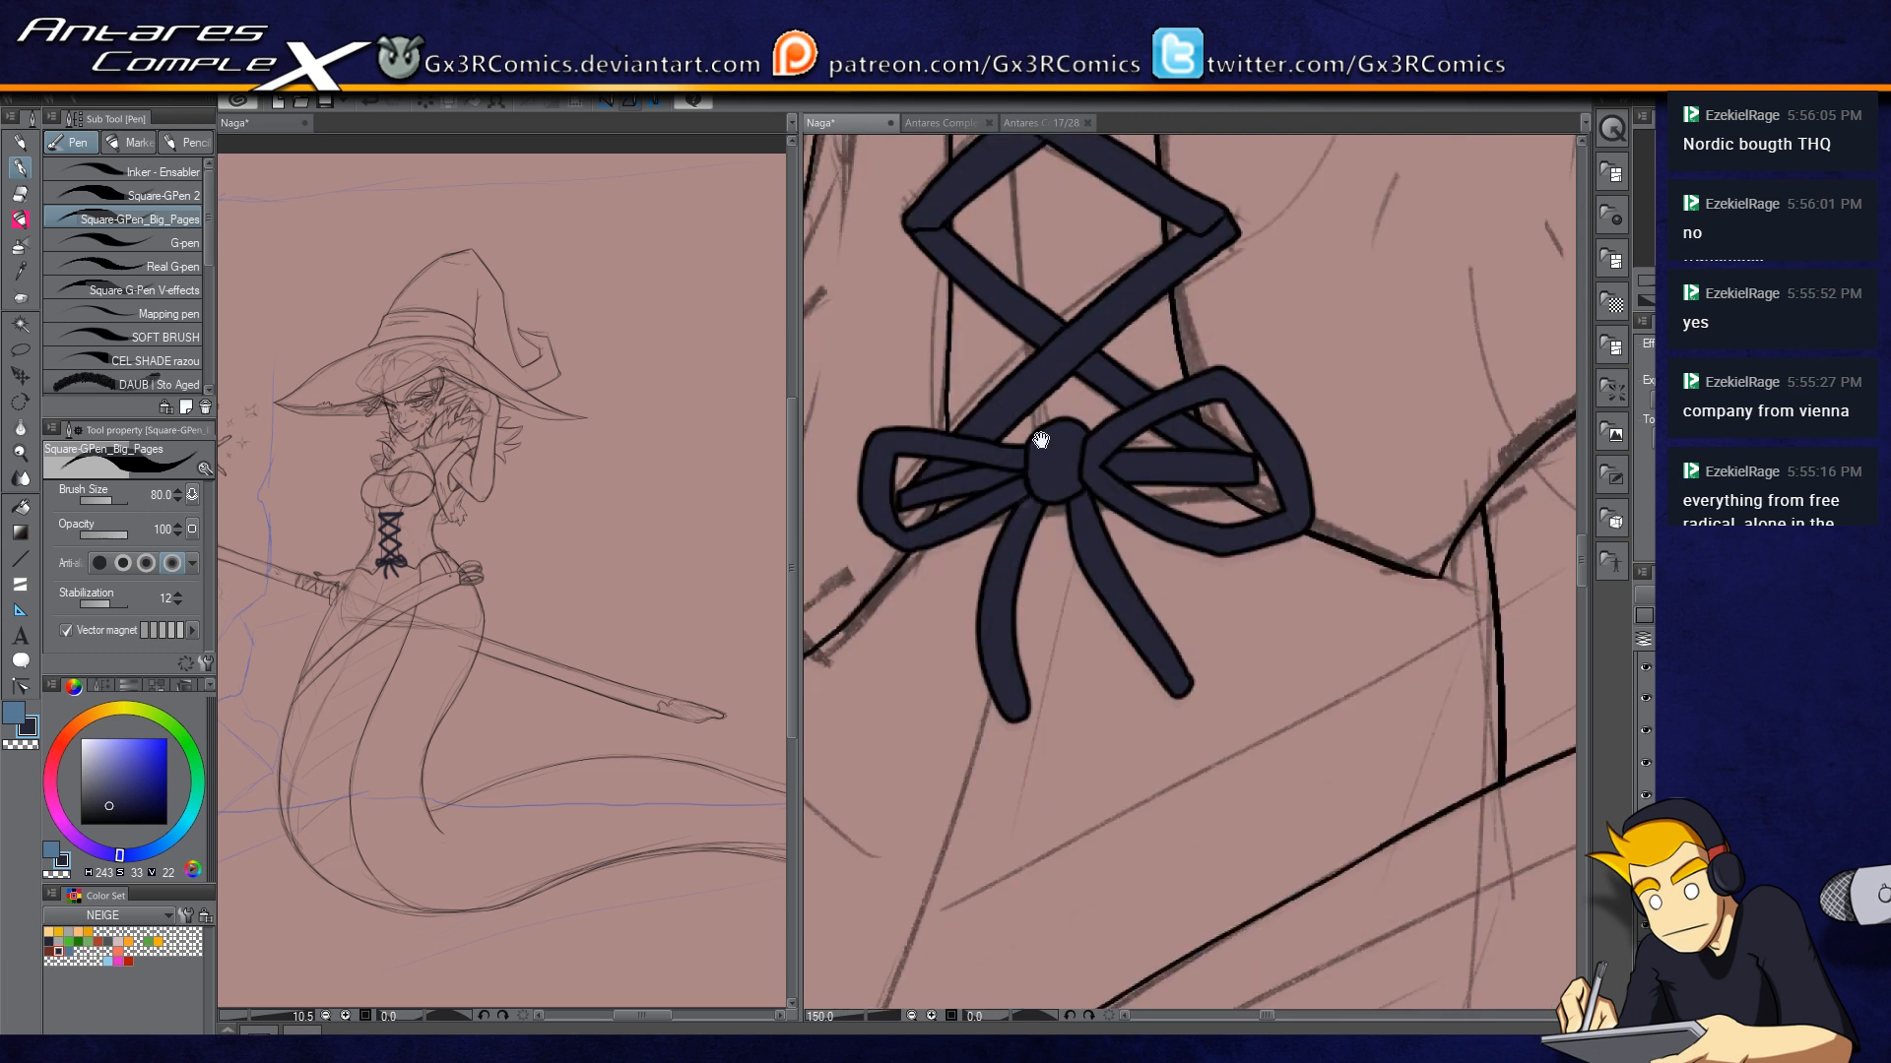
# Step: Ink a small crease mark on the hanging ribbon tail of the corset bow
pyautogui.moveTo(1114, 583); pyautogui.dragTo(1138, 619)
pyautogui.moveTo(1174, 716); pyautogui.dragTo(1193, 384)
pyautogui.scroll(-2, 1095, 537)
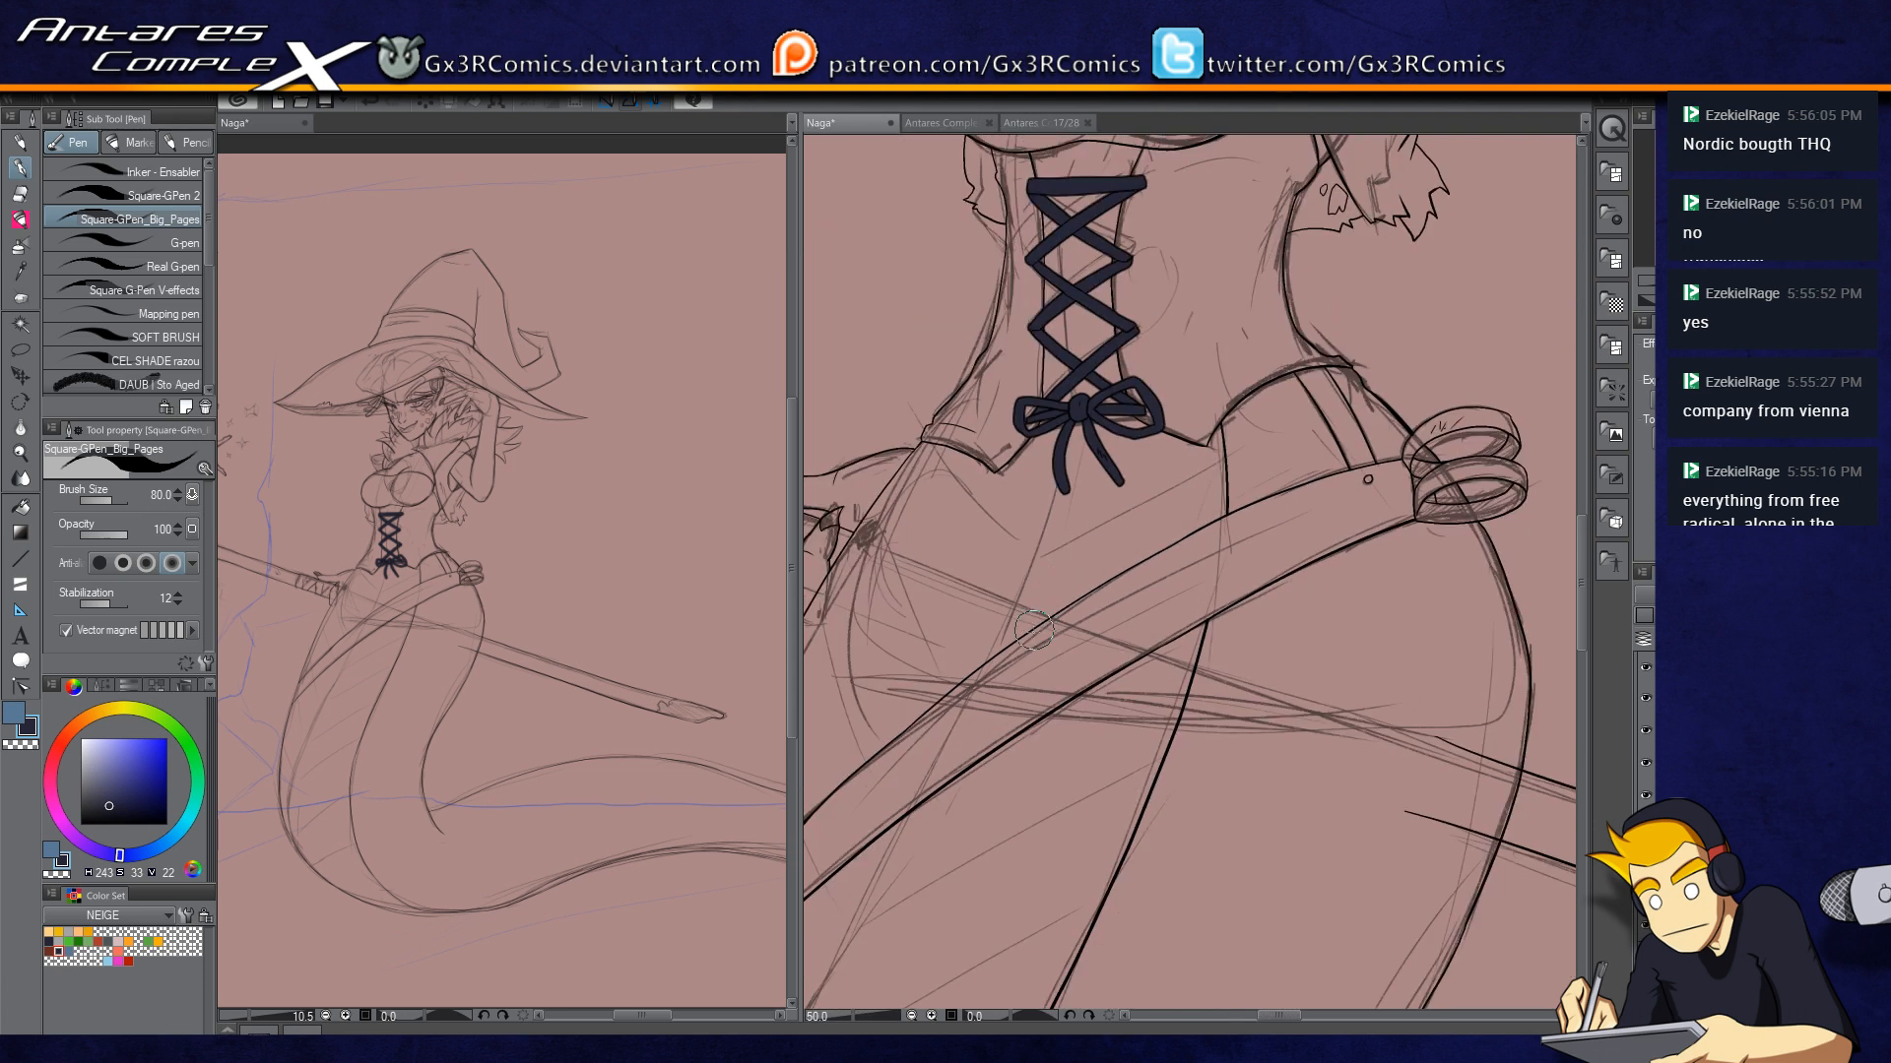
# Step: Ink the first curved belly-scale lines across the front of the snake tail, starting above its lower bend
pyautogui.moveTo(1026, 630); pyautogui.dragTo(1076, 403)
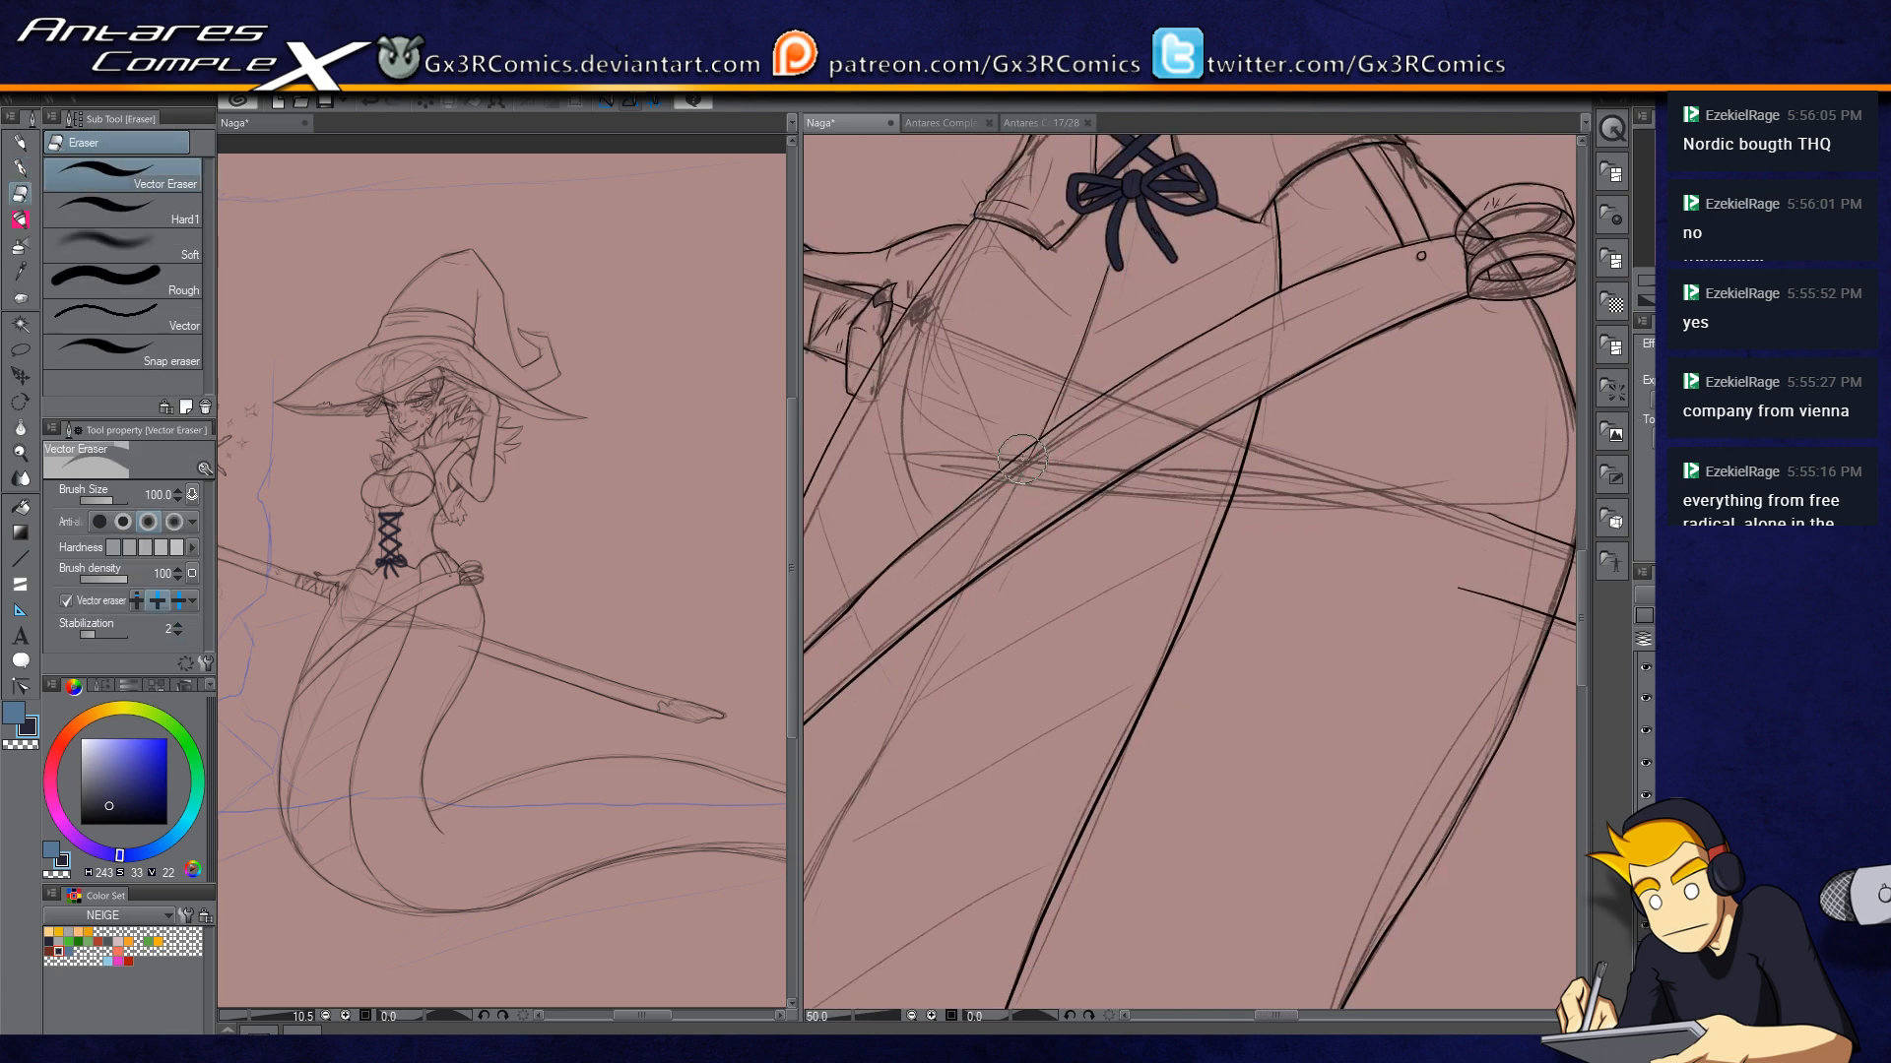
pyautogui.moveTo(1073, 433)
pyautogui.mouseDown()
pyautogui.moveTo(1187, 232)
pyautogui.moveTo(865, 995)
pyautogui.mouseUp()
pyautogui.moveTo(1021, 532); pyautogui.dragTo(1068, 329)
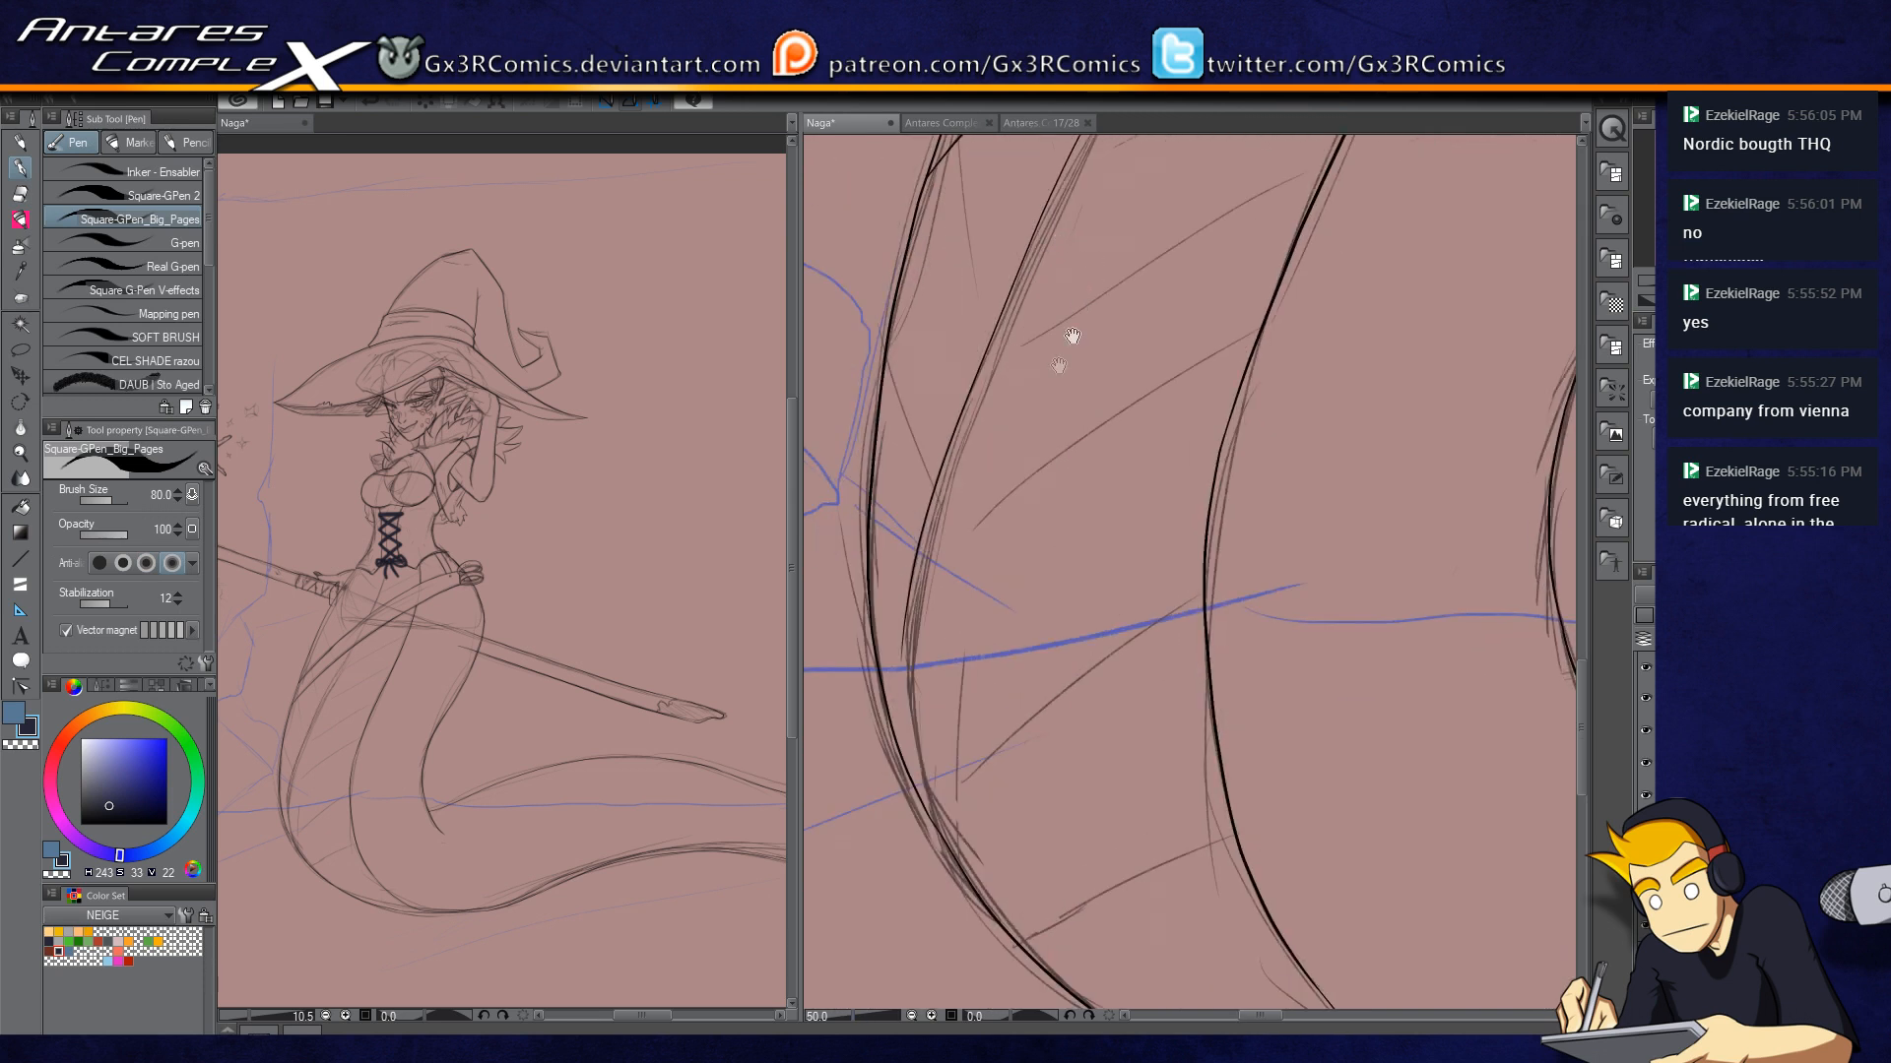
pyautogui.moveTo(905, 701)
pyautogui.mouseDown()
pyautogui.moveTo(948, 858)
pyautogui.moveTo(904, 698)
pyautogui.mouseUp()
pyautogui.hotkey('ctrl', 'z')
pyautogui.moveTo(960, 783); pyautogui.dragTo(1180, 596)
pyautogui.hotkey('ctrl', 'z')
pyautogui.moveTo(964, 784); pyautogui.dragTo(1202, 596)
pyautogui.moveTo(1058, 629); pyautogui.dragTo(915, 786)
pyautogui.moveTo(844, 681); pyautogui.dragTo(1117, 495)
# Step: Ink more curved belly-scale lines up the front of the tail towards the belt strap, redoing unsatisfactory strokes
pyautogui.moveTo(965, 606); pyautogui.dragTo(928, 760)
pyautogui.moveTo(844, 657); pyautogui.dragTo(1136, 484)
pyautogui.hotkey('ctrl', 'z')
pyautogui.moveTo(842, 663); pyautogui.dragTo(1074, 522)
pyautogui.moveTo(958, 603)
pyautogui.mouseDown()
pyautogui.moveTo(970, 727)
pyautogui.moveTo(1185, 454)
pyautogui.mouseUp()
pyautogui.moveTo(1005, 446); pyautogui.dragTo(1202, 333)
pyautogui.hotkey('ctrl', 'z')
pyautogui.moveTo(992, 459); pyautogui.dragTo(1249, 330)
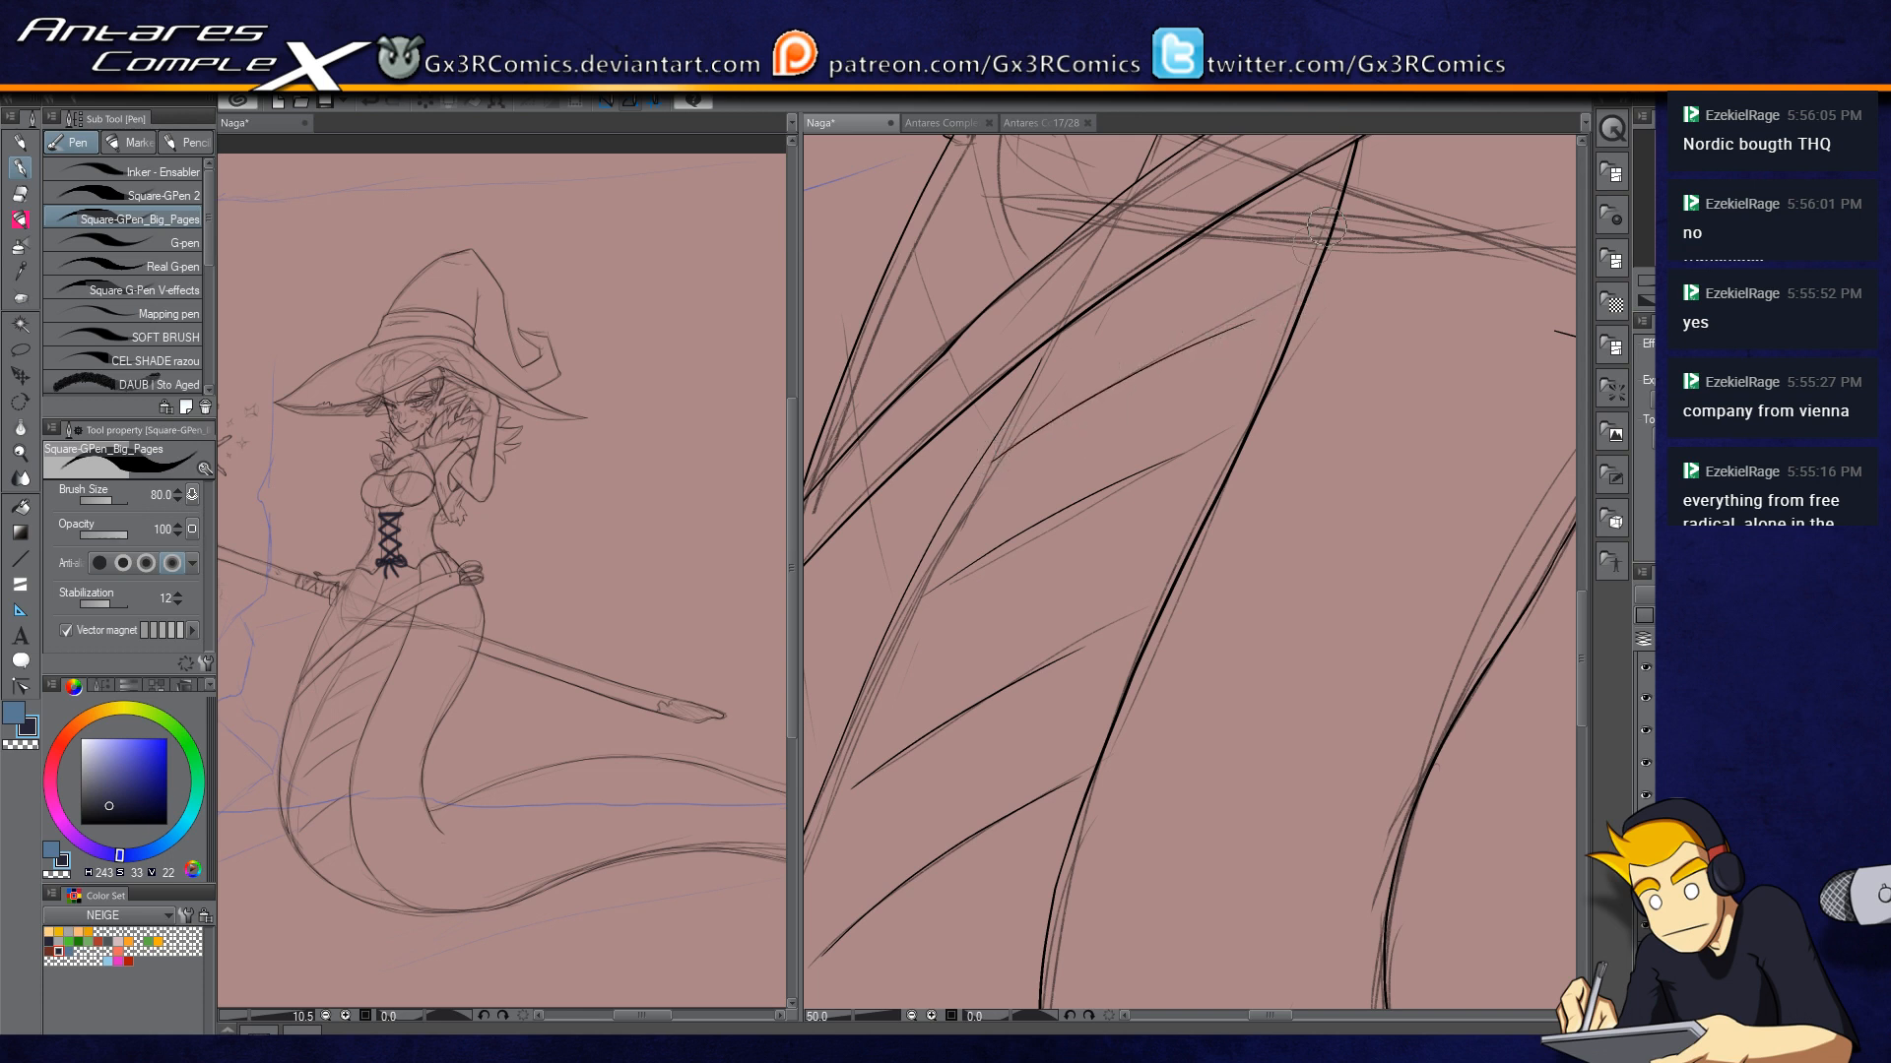
# Step: Ink a short scale edge beside the tail's inner contour below the belt strap and close it with a small tick
pyautogui.scroll(2, 1298, 284)
pyautogui.moveTo(1318, 241); pyautogui.dragTo(1277, 347)
pyautogui.moveTo(1270, 266); pyautogui.dragTo(1130, 613)
pyautogui.moveTo(1242, 384); pyautogui.dragTo(1212, 495)
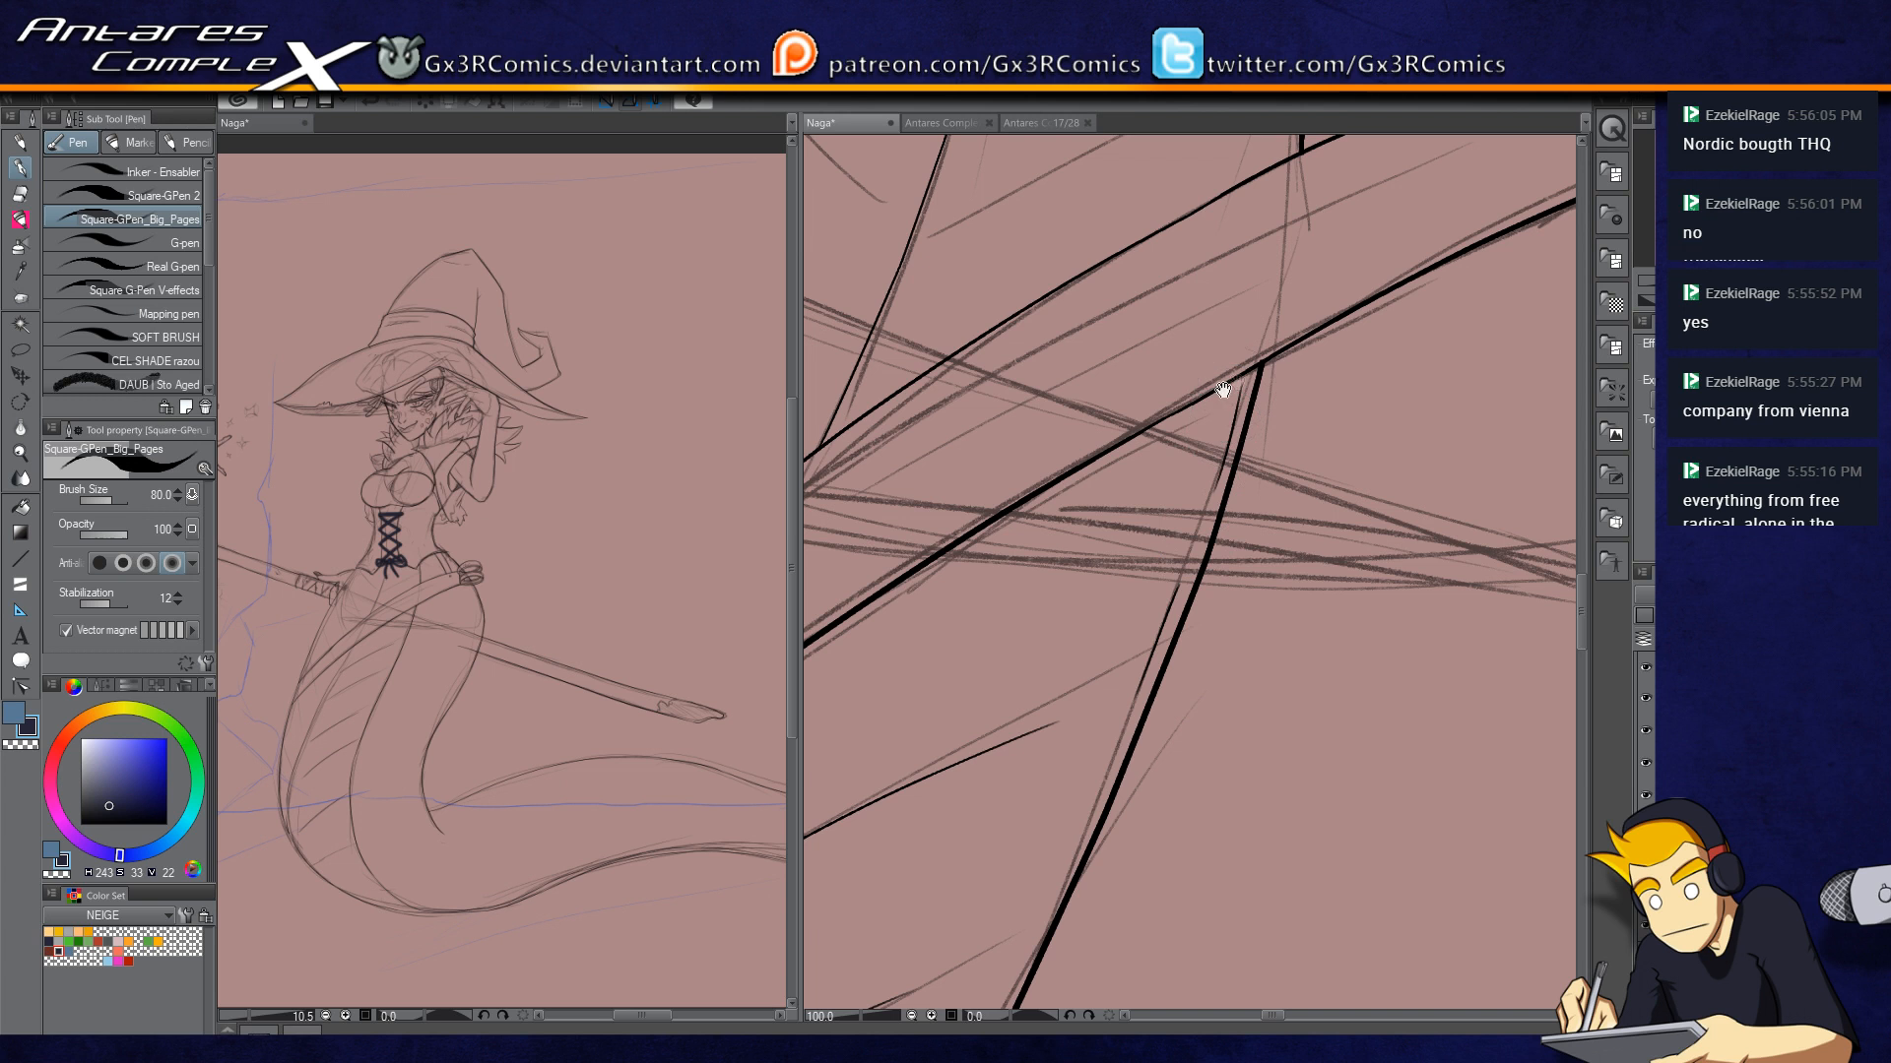
pyautogui.moveTo(1229, 387); pyautogui.dragTo(1437, 272)
pyautogui.moveTo(1340, 591); pyautogui.dragTo(1354, 607)
pyautogui.moveTo(1288, 455); pyautogui.dragTo(1231, 684)
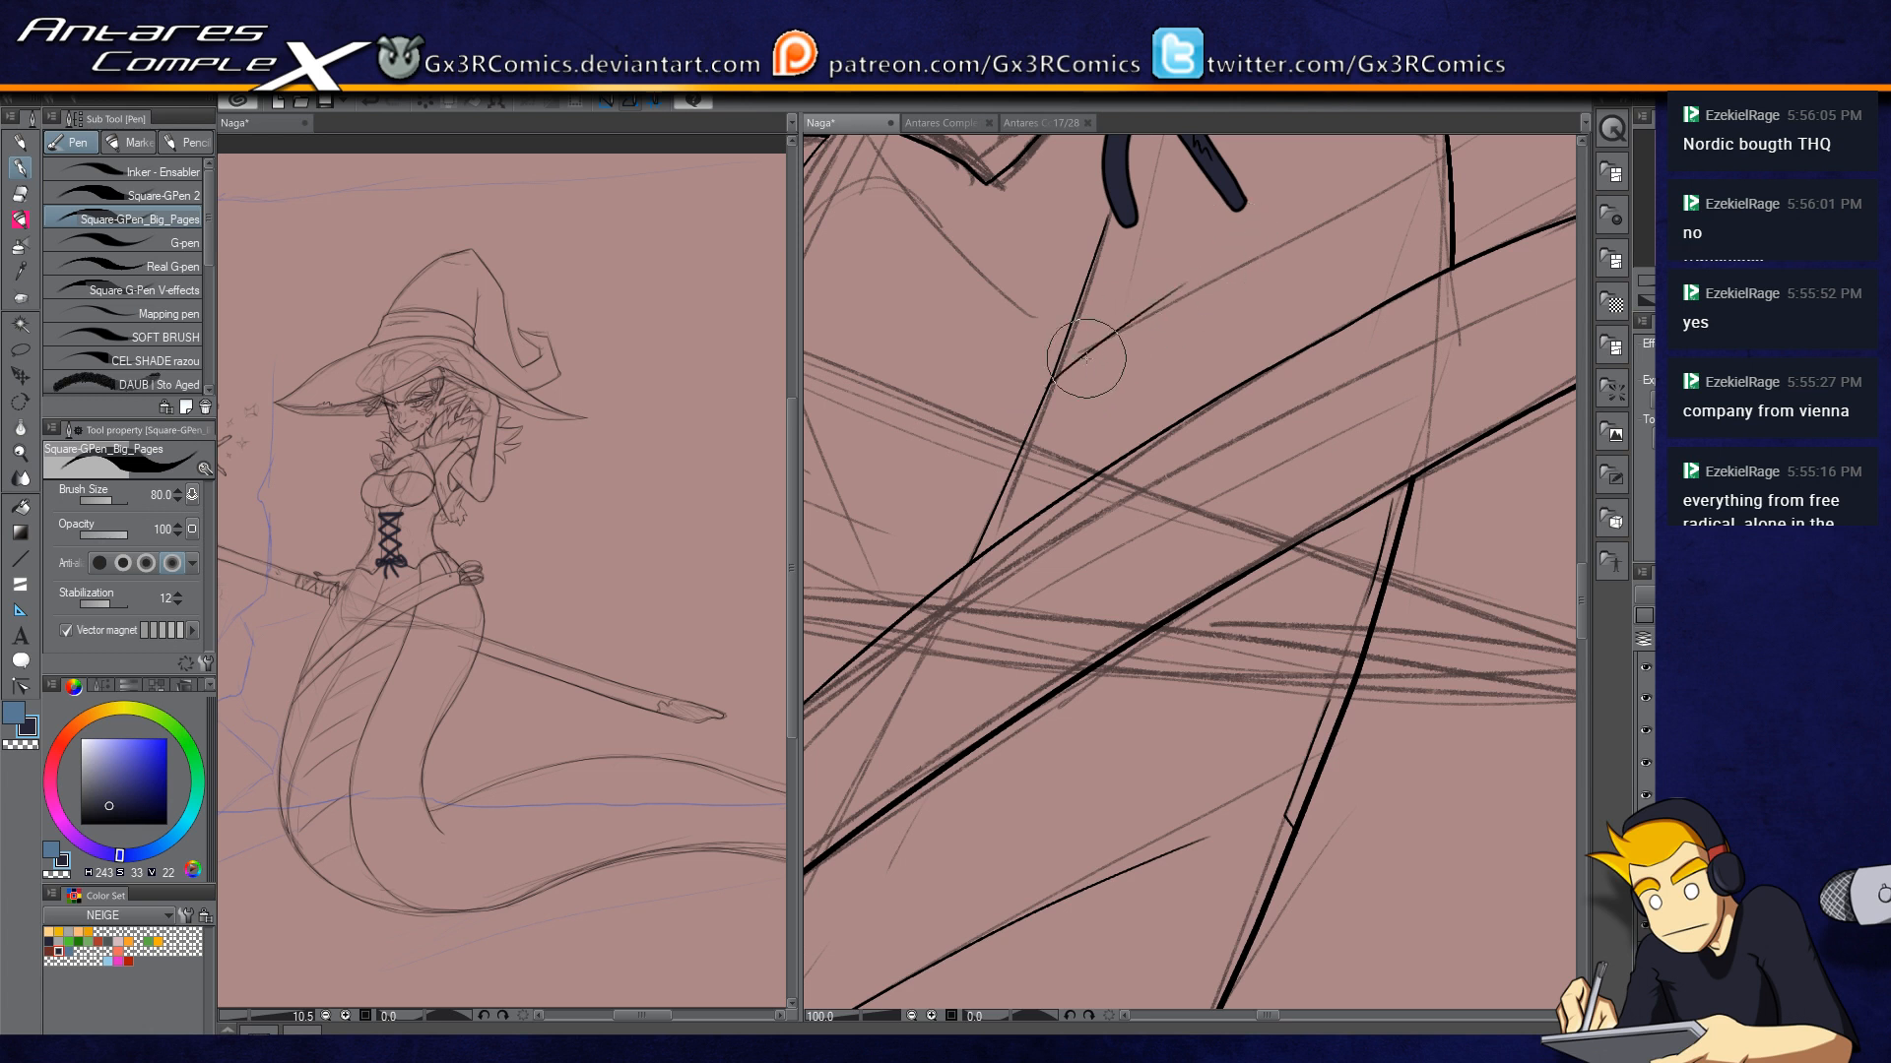
# Step: Ink the scale lines on the lower abdomen between the corset bow and the belt strap
pyautogui.moveTo(1056, 374); pyautogui.dragTo(1453, 138)
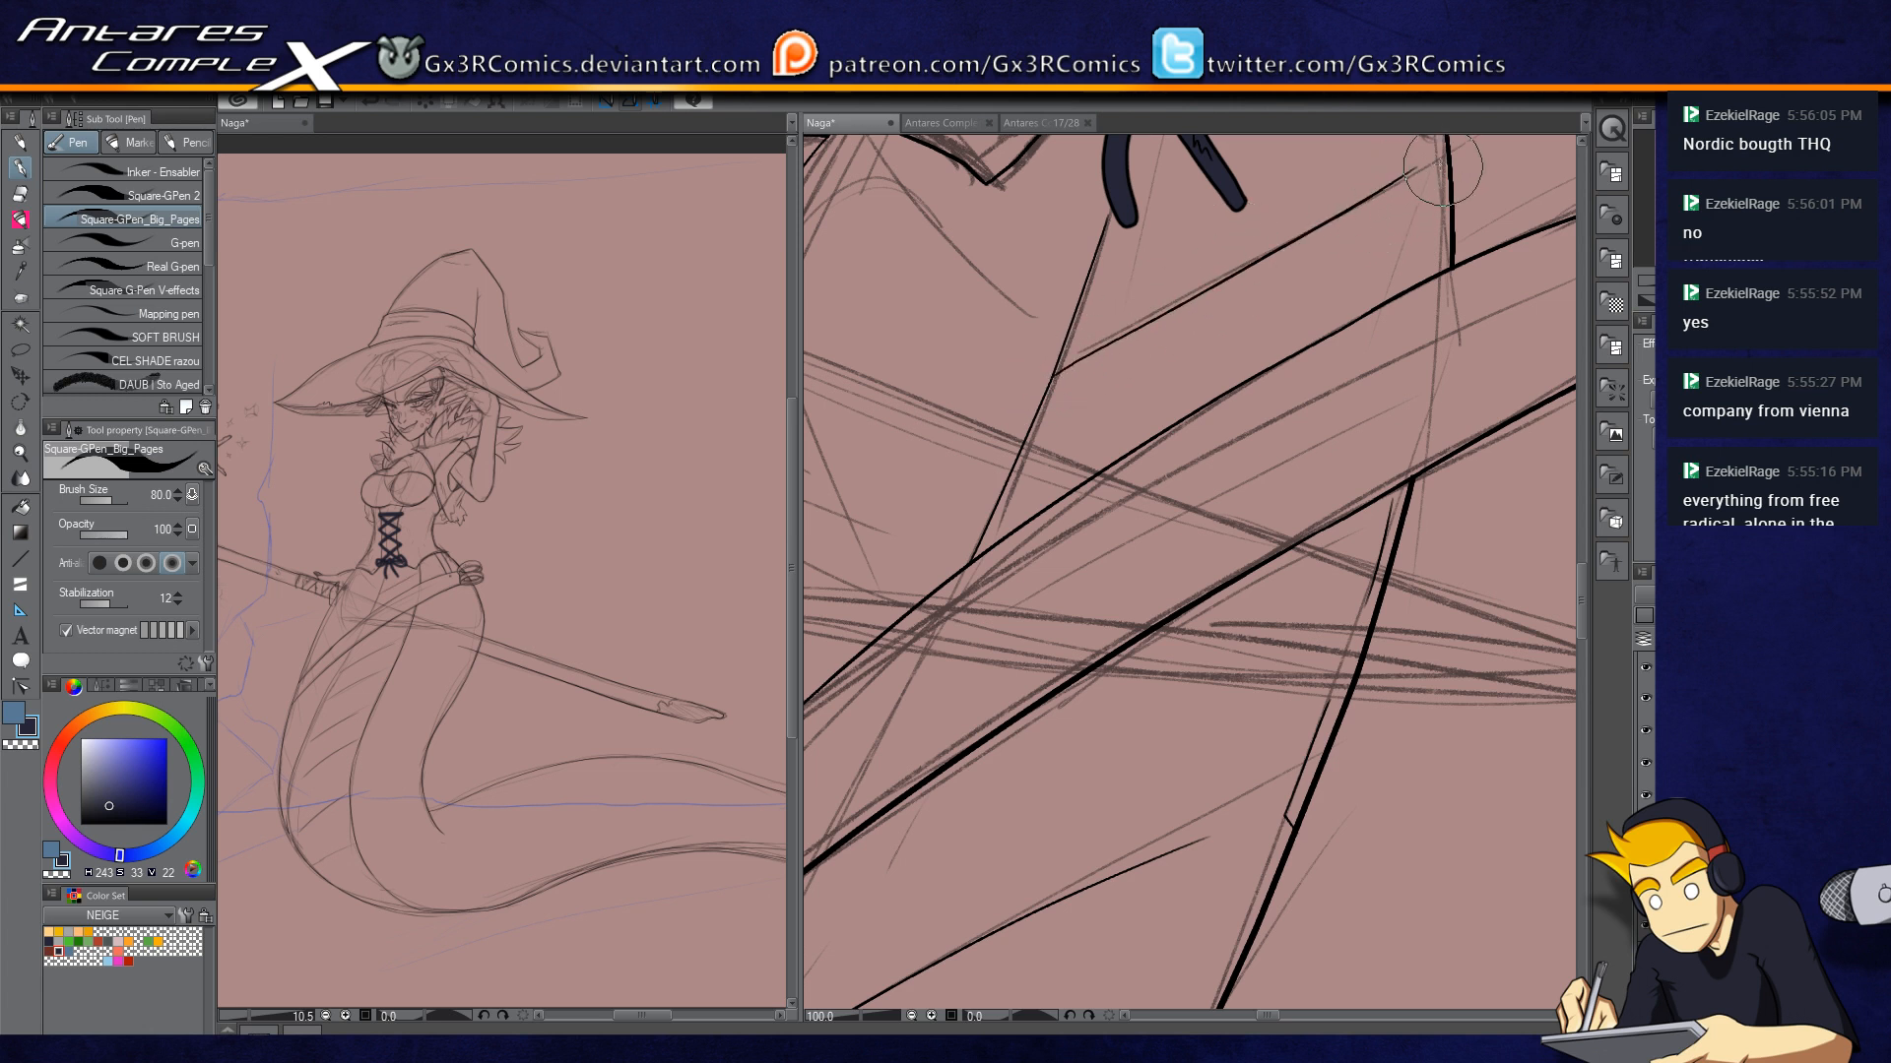
pyautogui.moveTo(1410, 191); pyautogui.dragTo(1307, 308)
pyautogui.moveTo(1099, 211); pyautogui.dragTo(1239, 392)
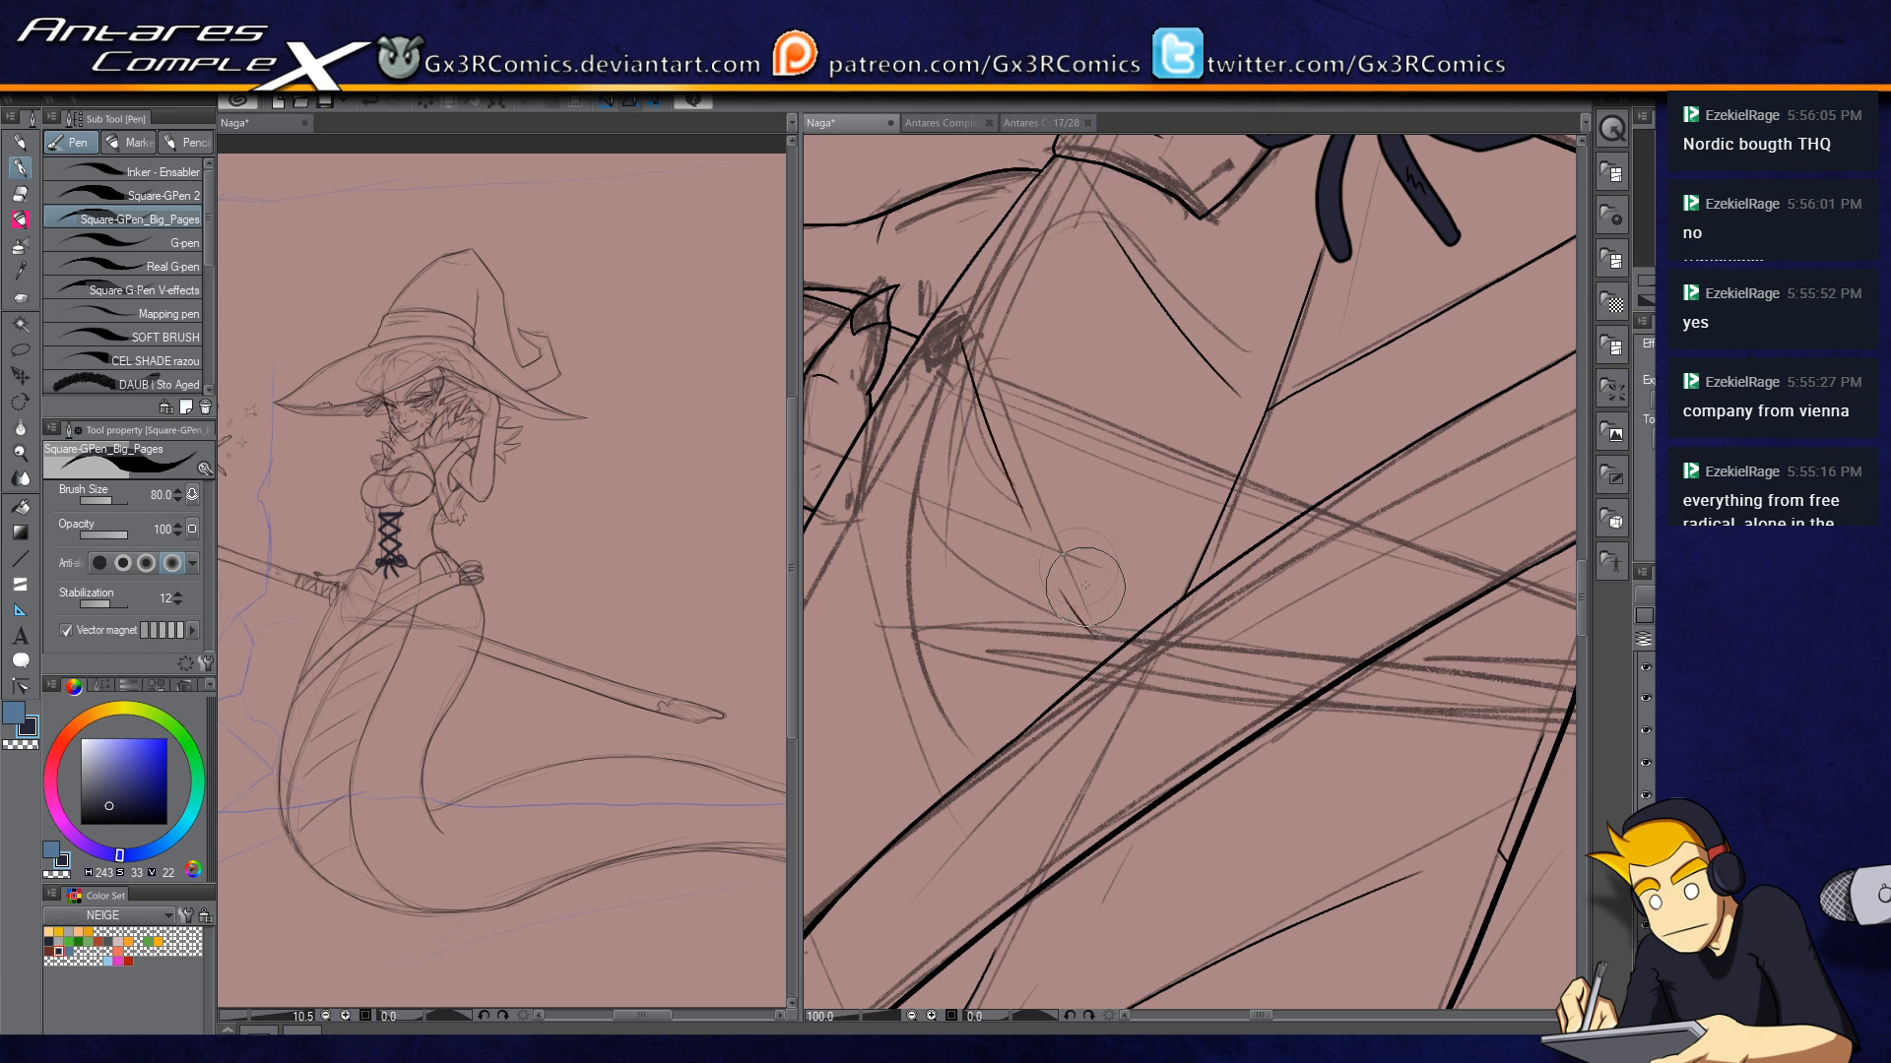
# Step: Ink short curved scale lines down the narrow side strip of the tail, from the hip to just below the belt strap
pyautogui.moveTo(1018, 498); pyautogui.dragTo(1113, 358)
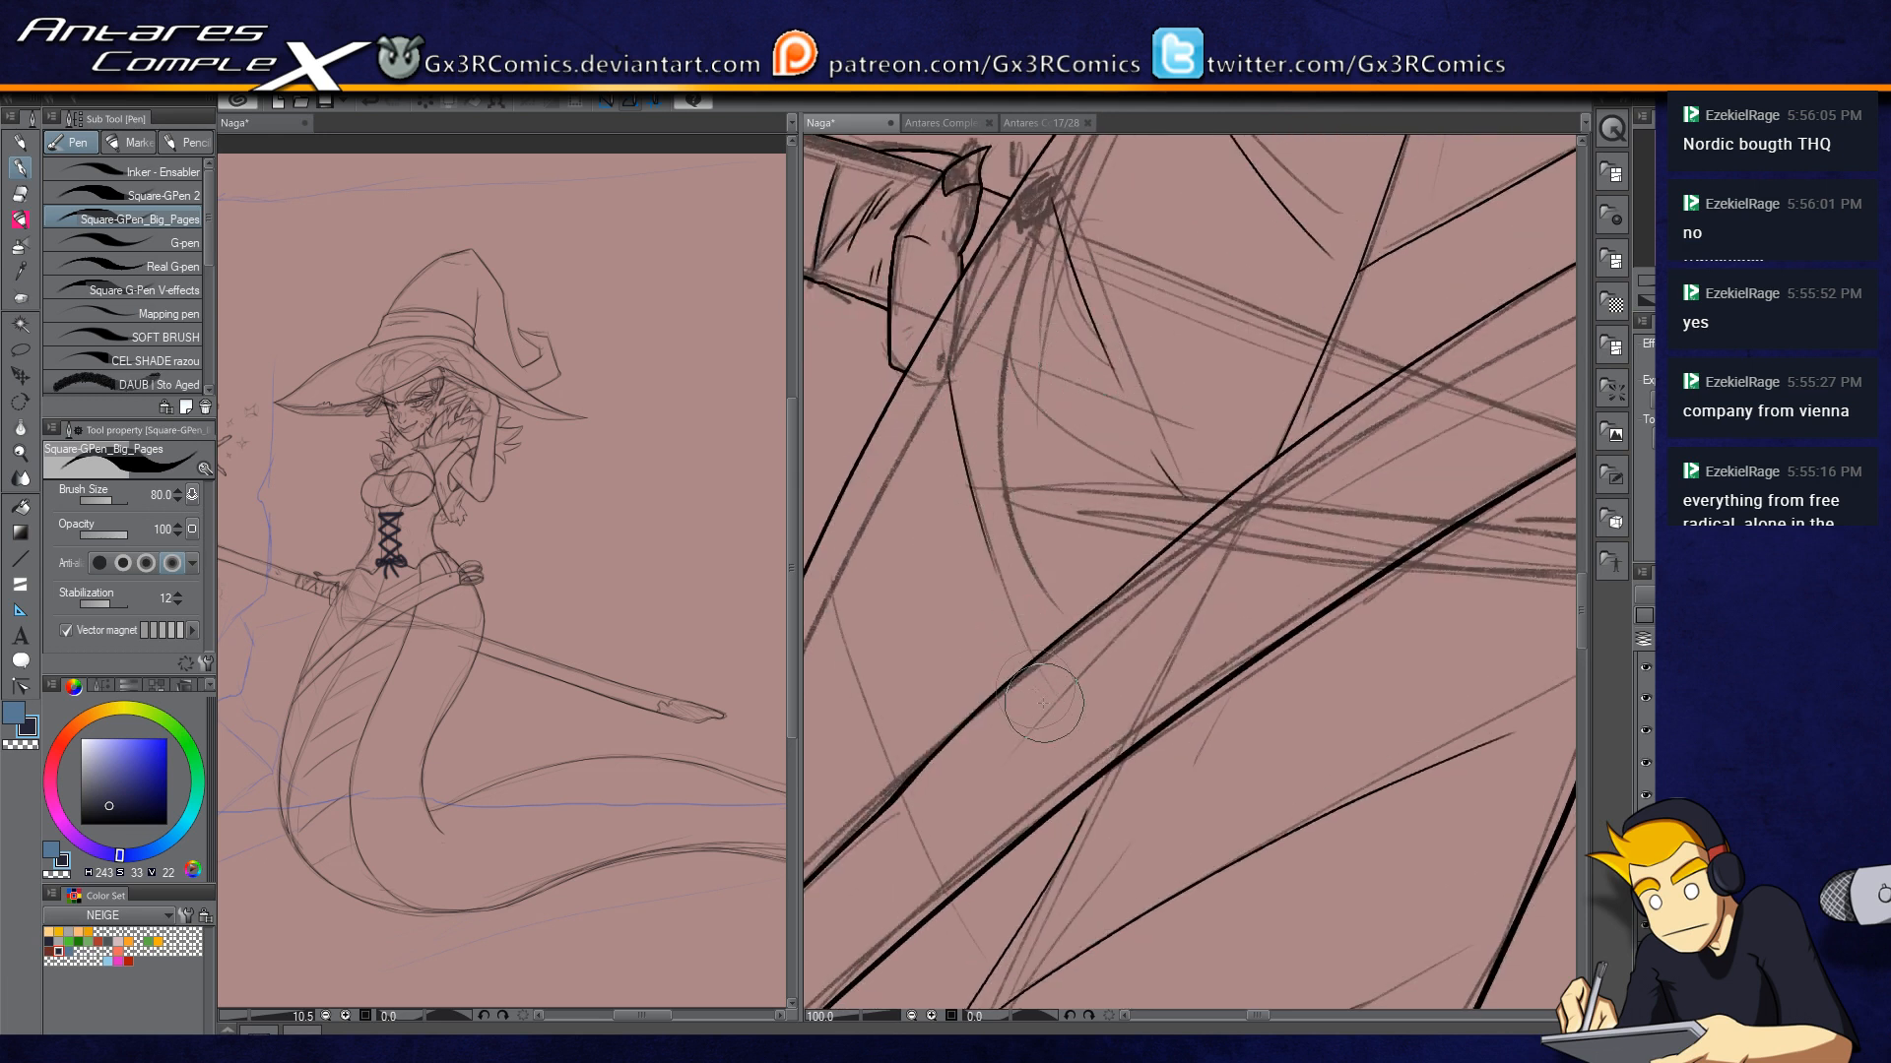
pyautogui.press('e')
pyautogui.moveTo(1064, 759); pyautogui.dragTo(1071, 341)
pyautogui.press('p')
pyautogui.moveTo(985, 551); pyautogui.dragTo(1109, 415)
pyautogui.moveTo(1156, 859); pyautogui.dragTo(1133, 657)
pyautogui.moveTo(1044, 319); pyautogui.dragTo(1095, 522)
pyautogui.moveTo(962, 551); pyautogui.dragTo(979, 384)
pyautogui.moveTo(910, 305); pyautogui.dragTo(949, 596)
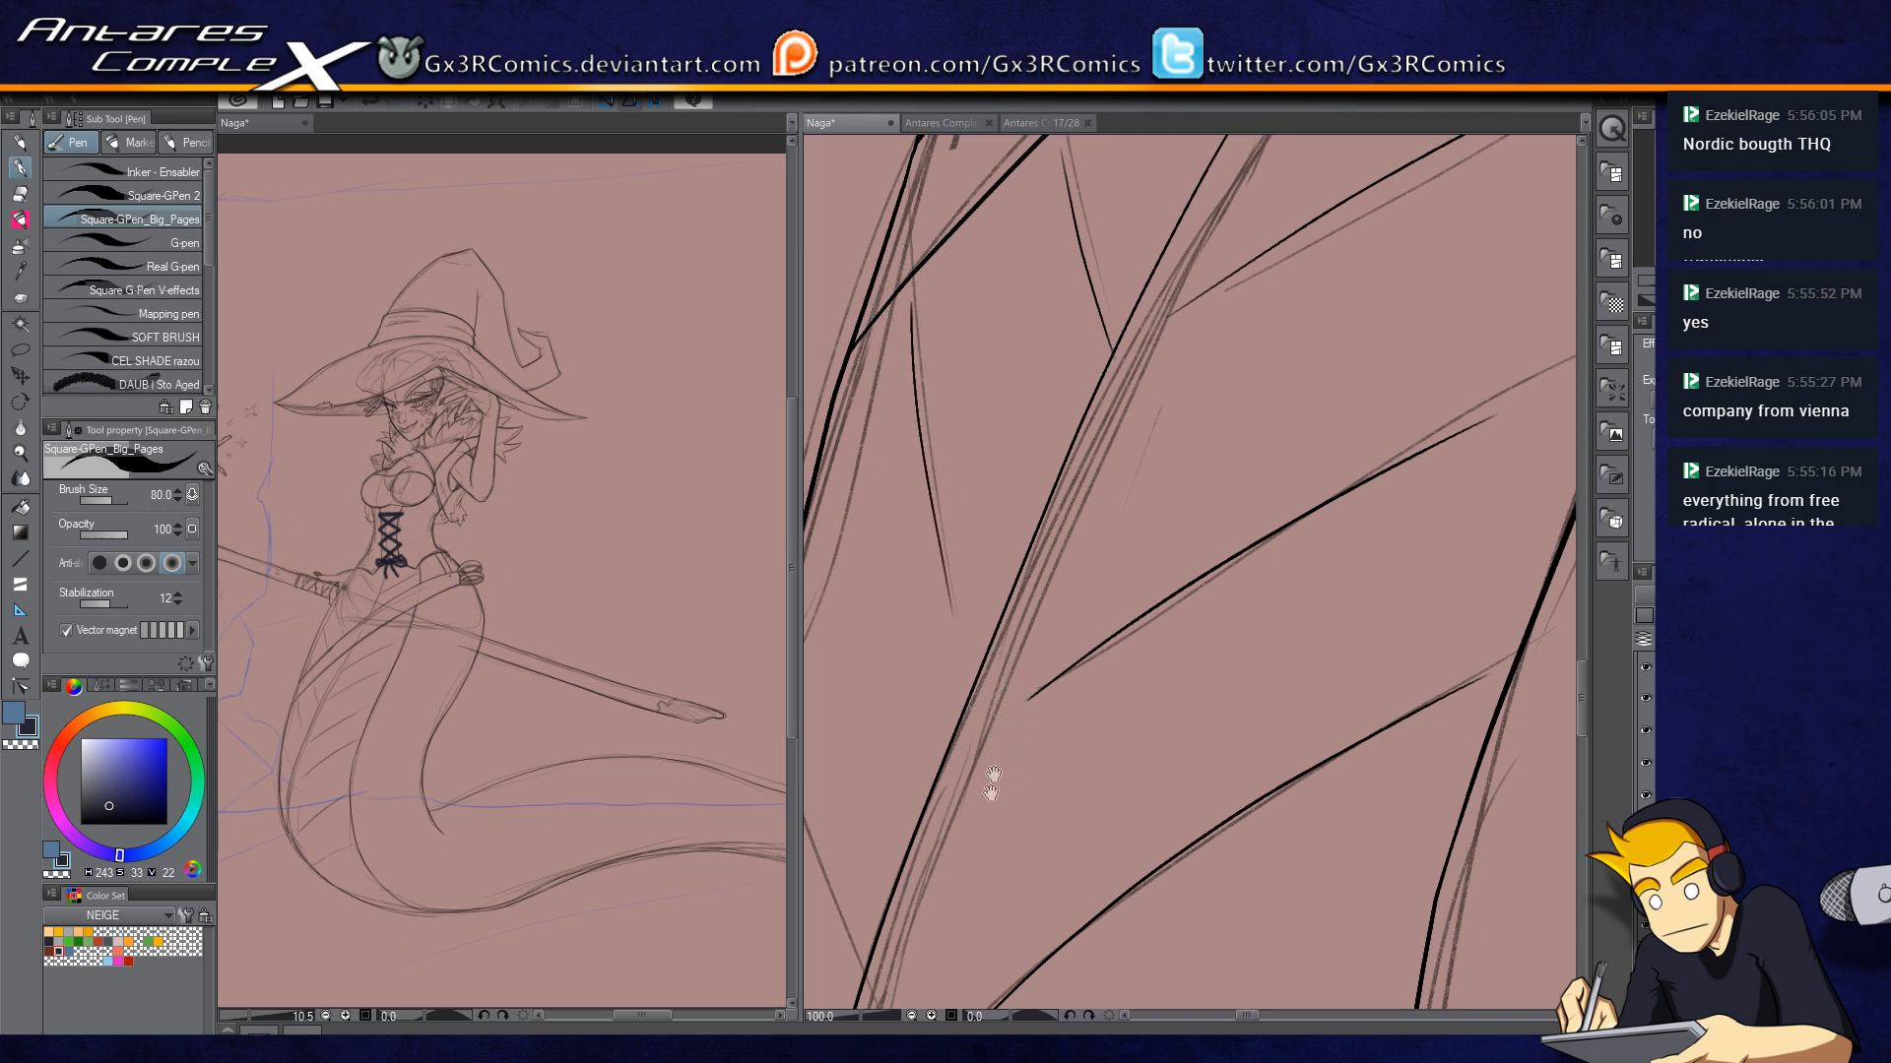
# Step: Ink another curved scale line further down the narrow side strip, against the tail's outer contour
pyautogui.moveTo(992, 763)
pyautogui.mouseDown()
pyautogui.moveTo(1013, 547)
pyautogui.moveTo(1048, 389)
pyautogui.mouseUp()
pyautogui.moveTo(866, 310); pyautogui.dragTo(941, 594)
pyautogui.hotkey('ctrl', 'z')
pyautogui.moveTo(851, 355); pyautogui.dragTo(916, 590)
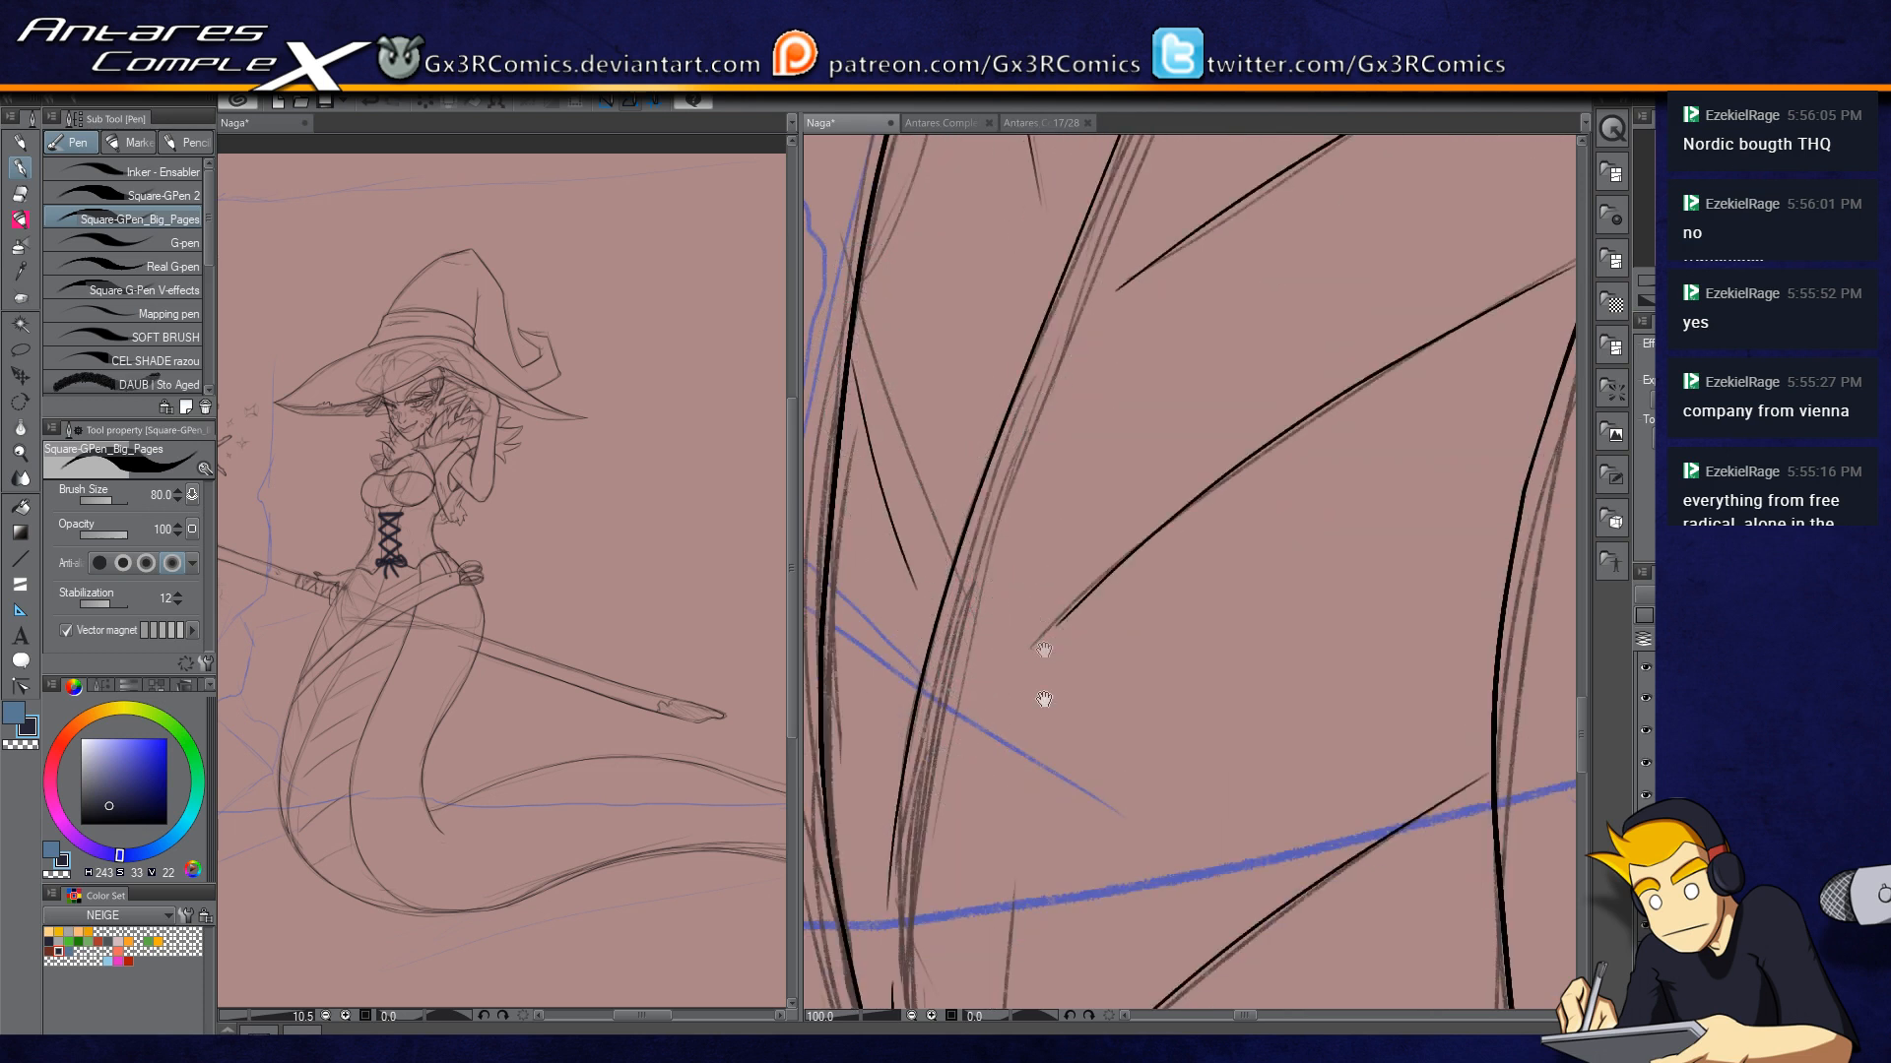
# Step: Ink the curved belly-scale lines around the lower bend of the tail, shortening them as the visible belly narrows
pyautogui.moveTo(1025, 784); pyautogui.dragTo(1120, 453)
pyautogui.moveTo(1165, 645); pyautogui.dragTo(1088, 452)
pyautogui.moveTo(1160, 605); pyautogui.dragTo(1018, 594)
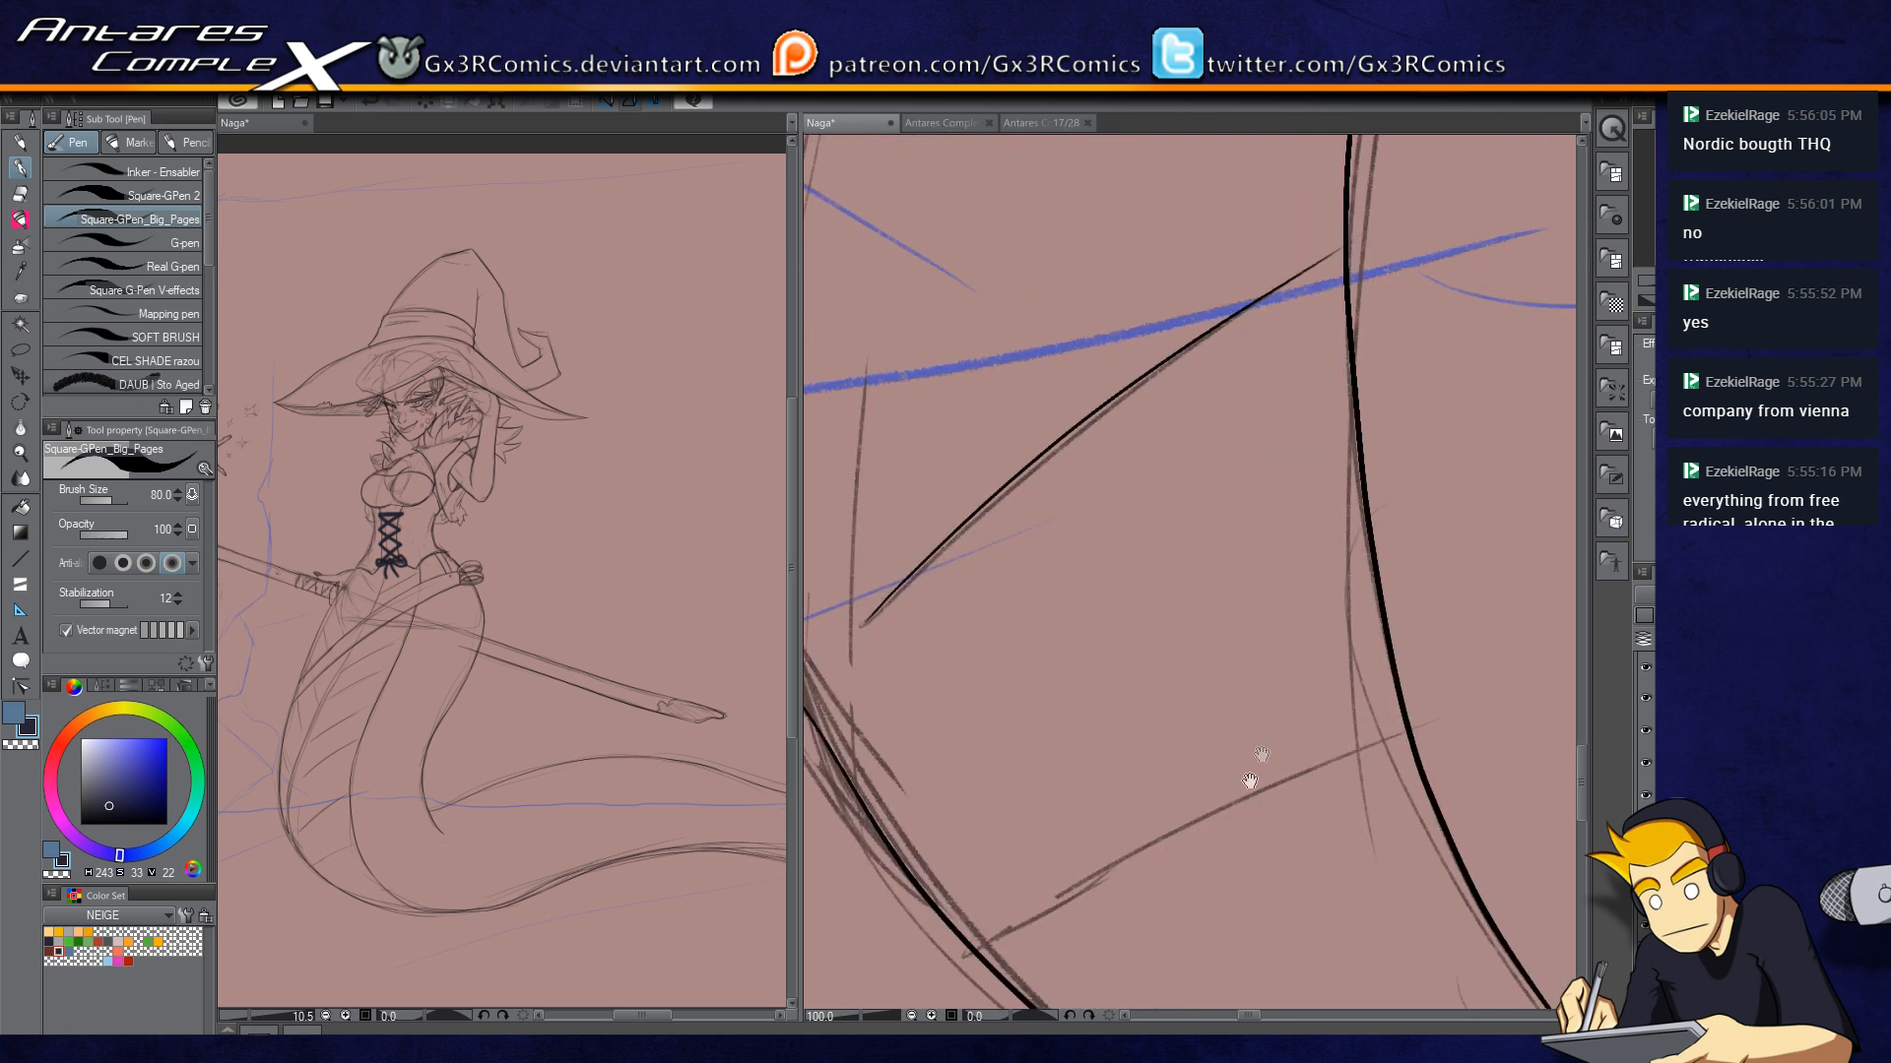
pyautogui.moveTo(1262, 754); pyautogui.dragTo(1269, 513)
pyautogui.moveTo(990, 697)
pyautogui.mouseDown()
pyautogui.moveTo(1388, 510)
pyautogui.moveTo(1142, 569)
pyautogui.moveTo(1367, 502)
pyautogui.mouseUp()
pyautogui.hotkey('ctrl', 'z')
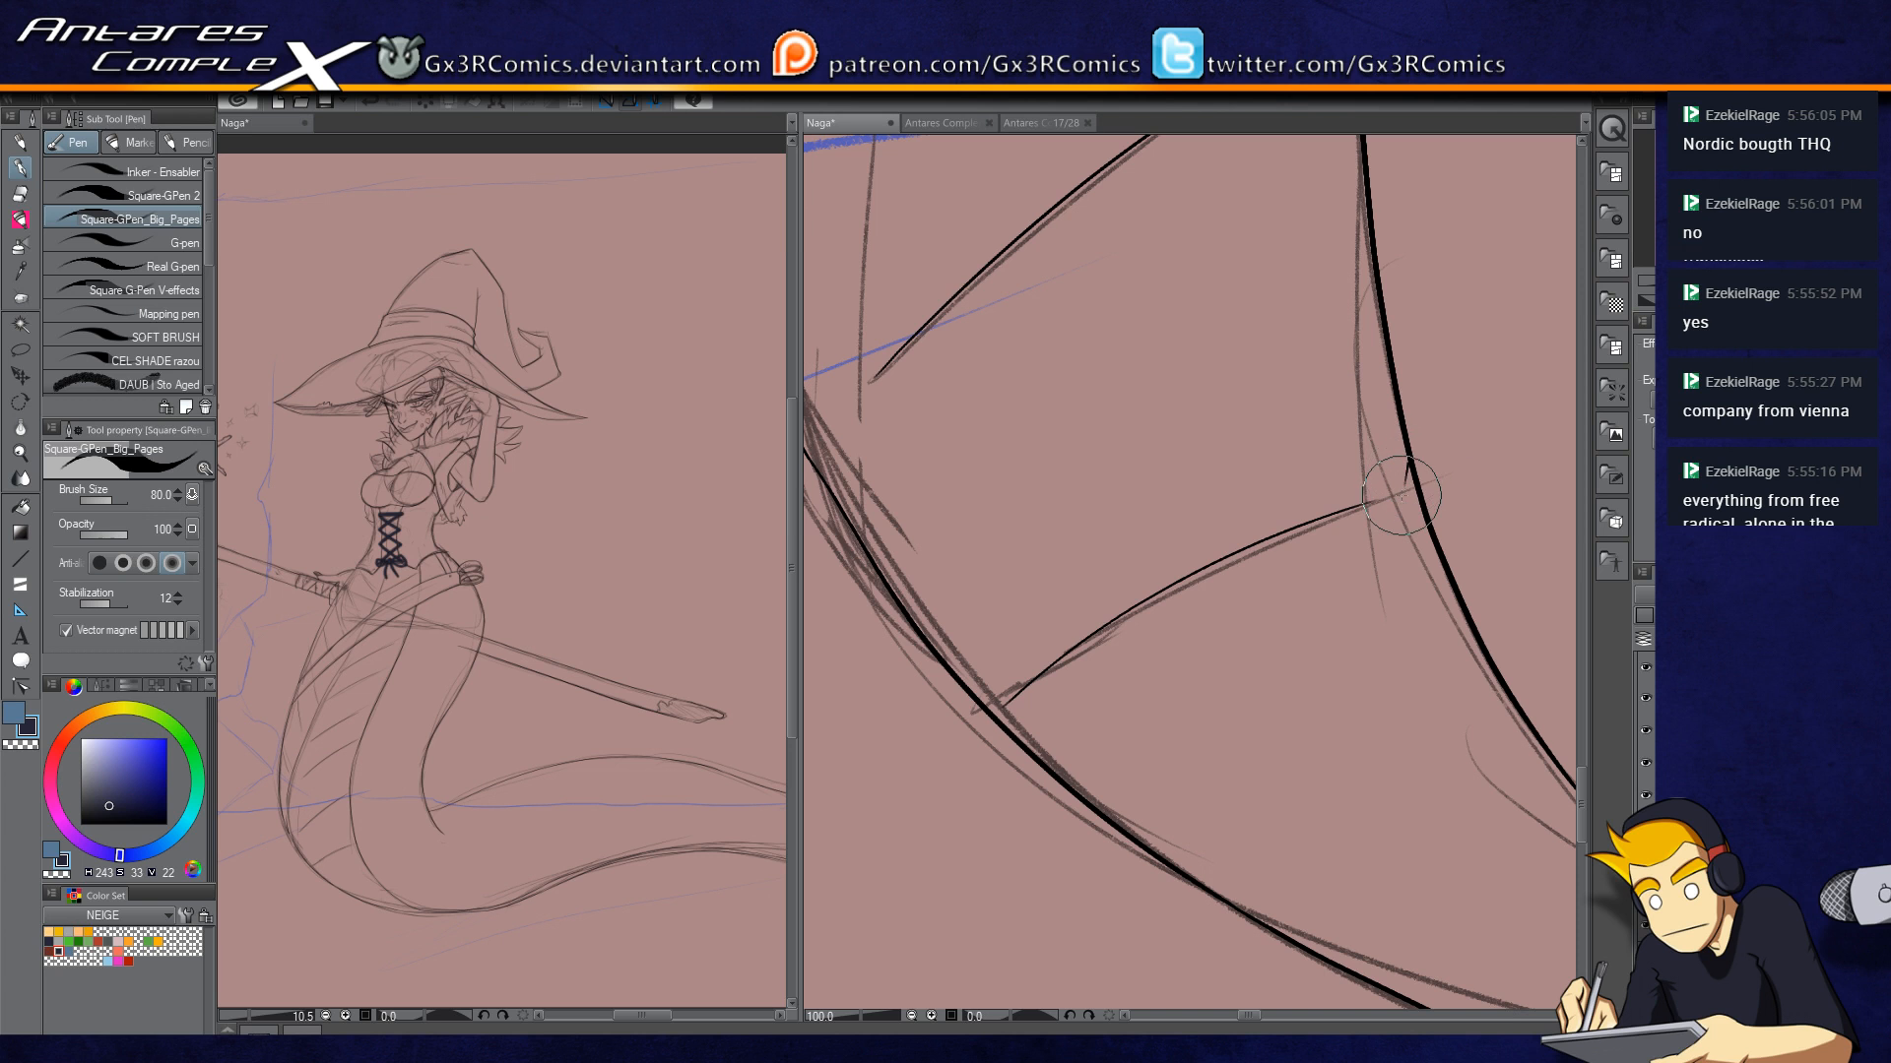
pyautogui.moveTo(1417, 734); pyautogui.dragTo(1141, 637)
pyautogui.moveTo(1083, 764); pyautogui.dragTo(1284, 687)
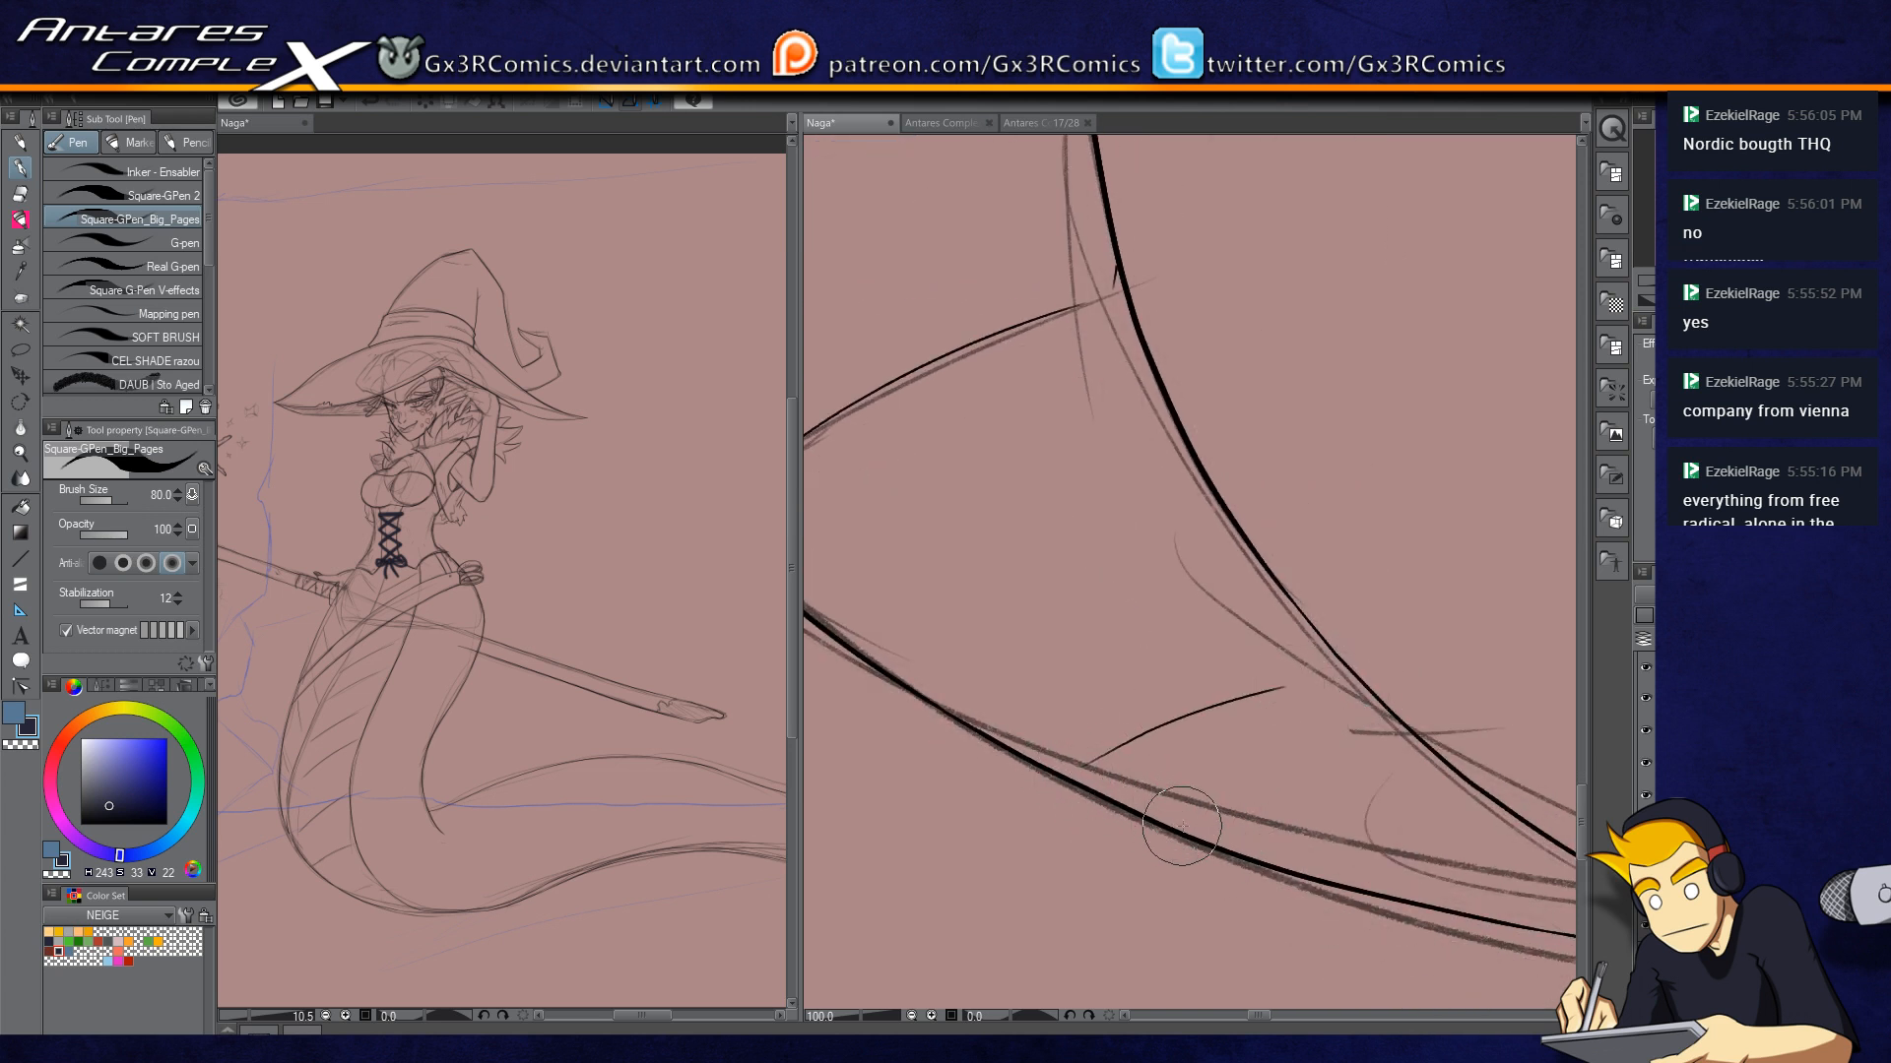
pyautogui.moveTo(1246, 777)
pyautogui.mouseDown()
pyautogui.moveTo(1114, 724)
pyautogui.moveTo(1359, 745)
pyautogui.mouseUp()
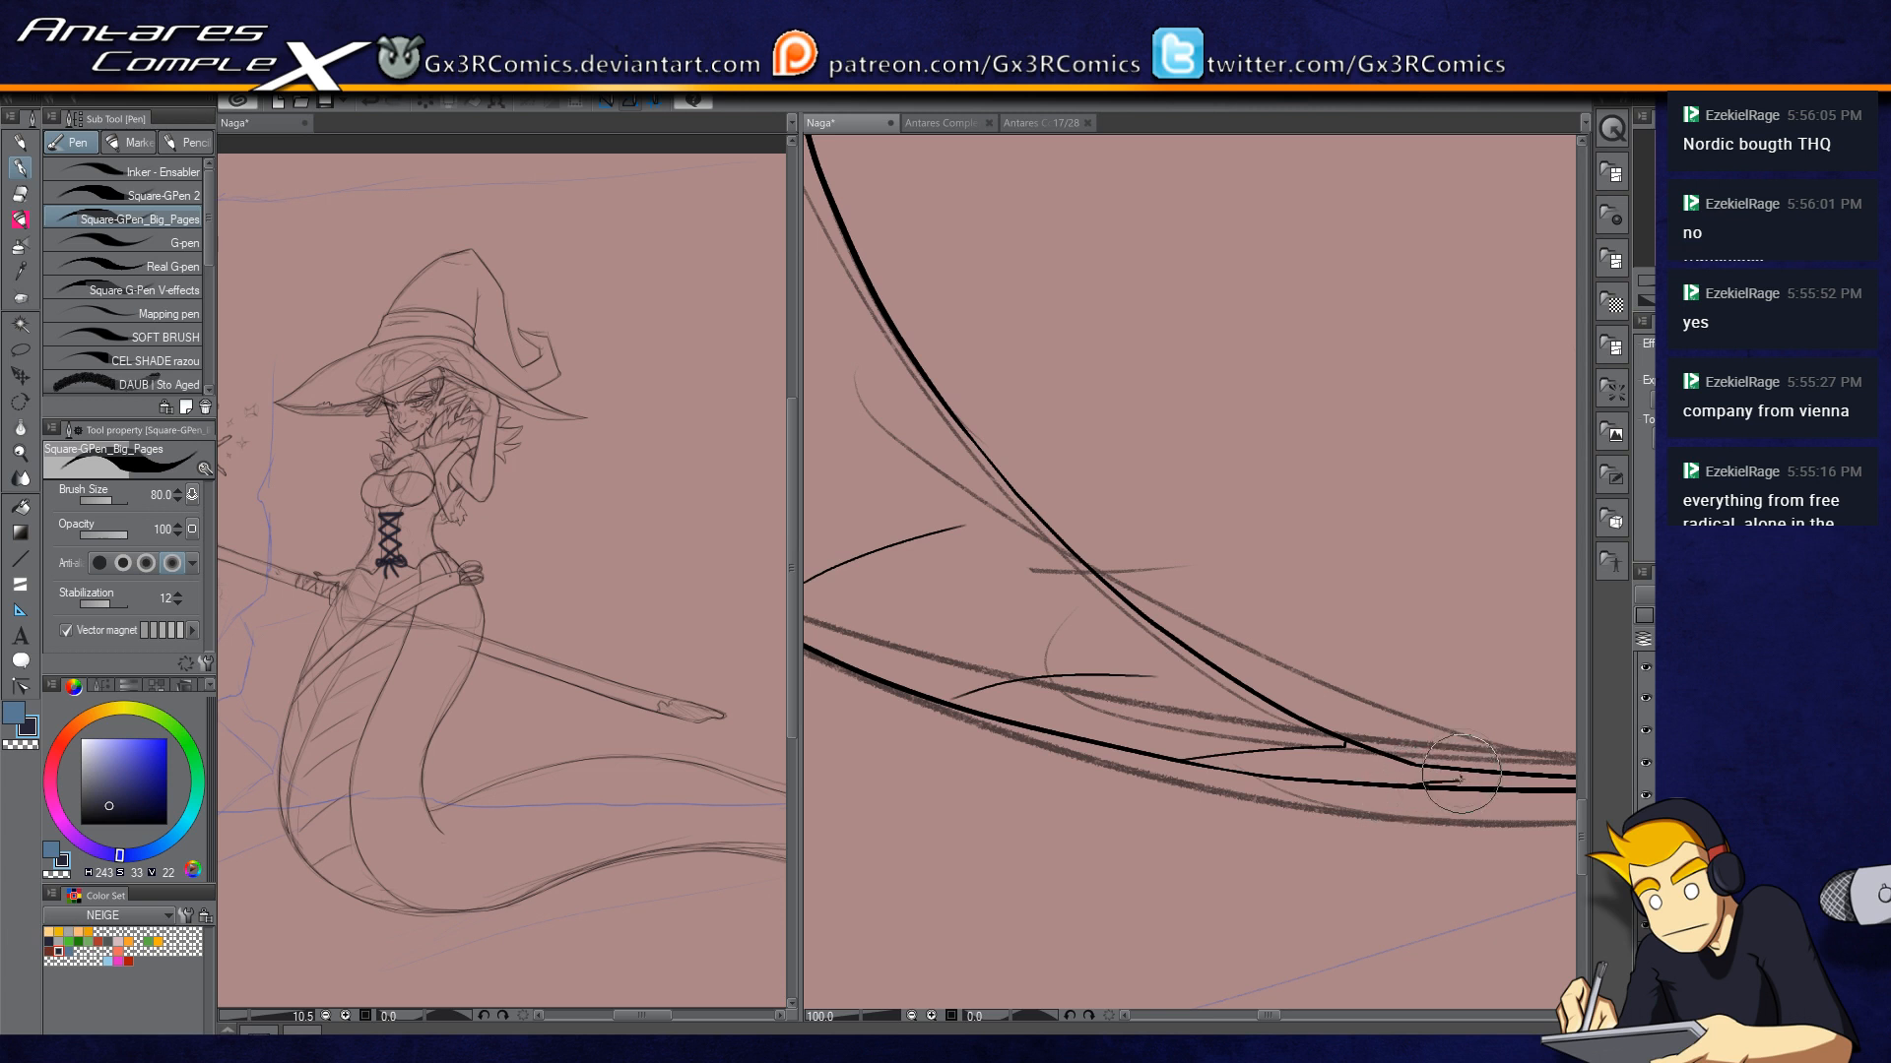
# Step: Ink short scale dividers across the thin belly strip where the tail starts to run horizontally, erasing stray bits
pyautogui.moveTo(1511, 794); pyautogui.dragTo(1171, 669)
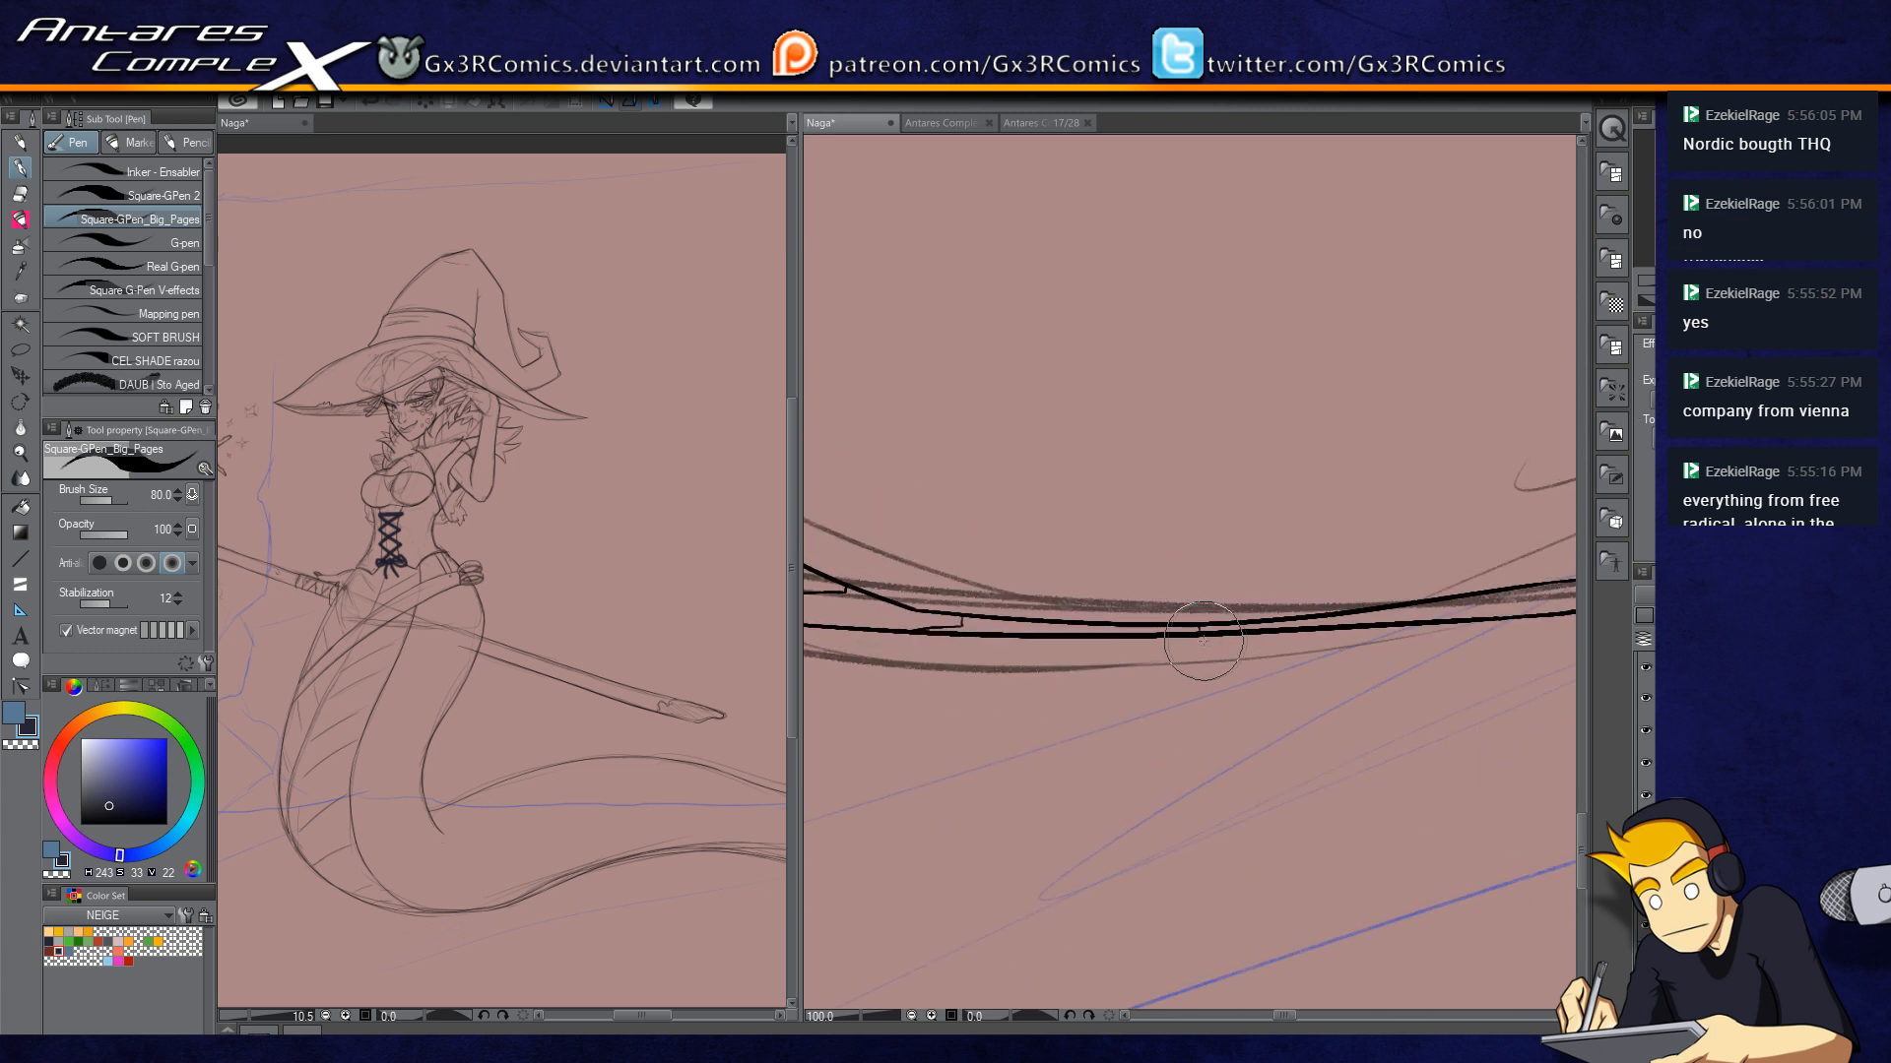
pyautogui.moveTo(1305, 653); pyautogui.dragTo(1067, 663)
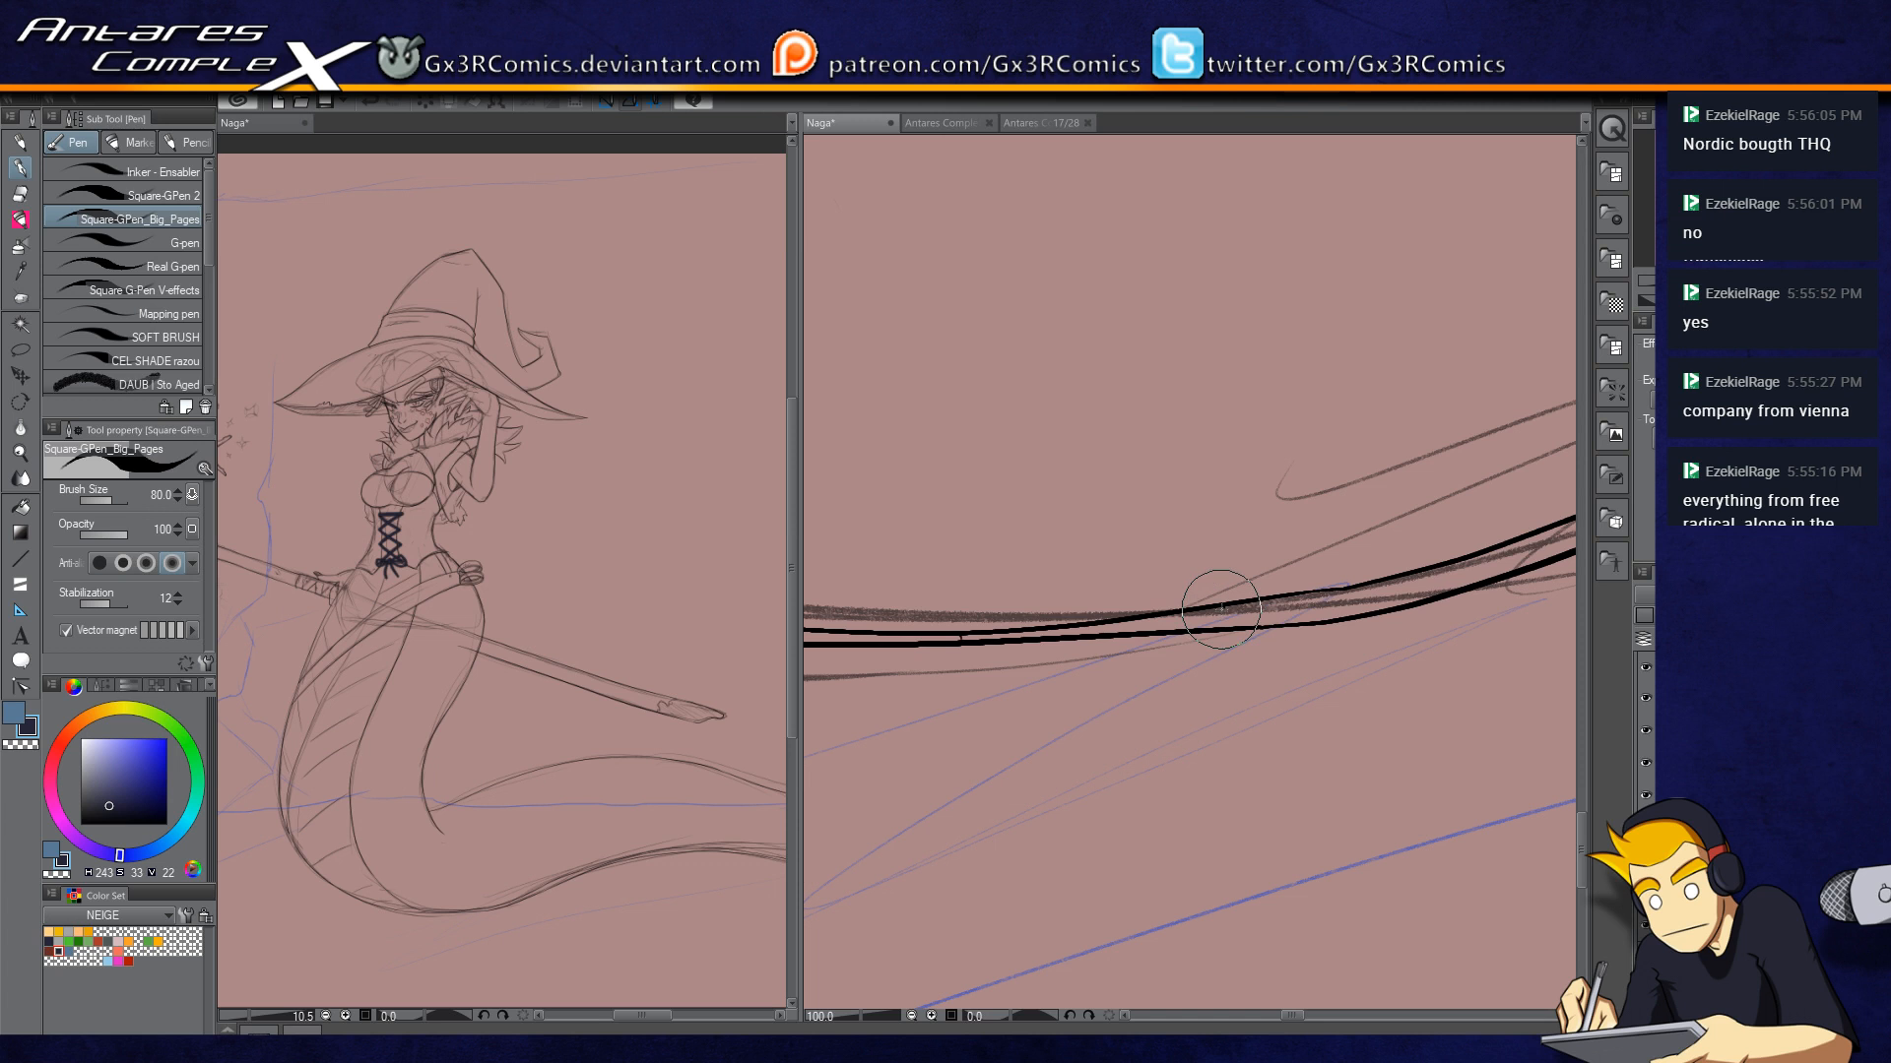
pyautogui.moveTo(1221, 609)
pyautogui.mouseDown()
pyautogui.moveTo(1002, 655)
pyautogui.moveTo(1162, 644)
pyautogui.mouseUp()
pyautogui.press('e')
pyautogui.moveTo(978, 681); pyautogui.dragTo(1004, 675)
pyautogui.press('p')
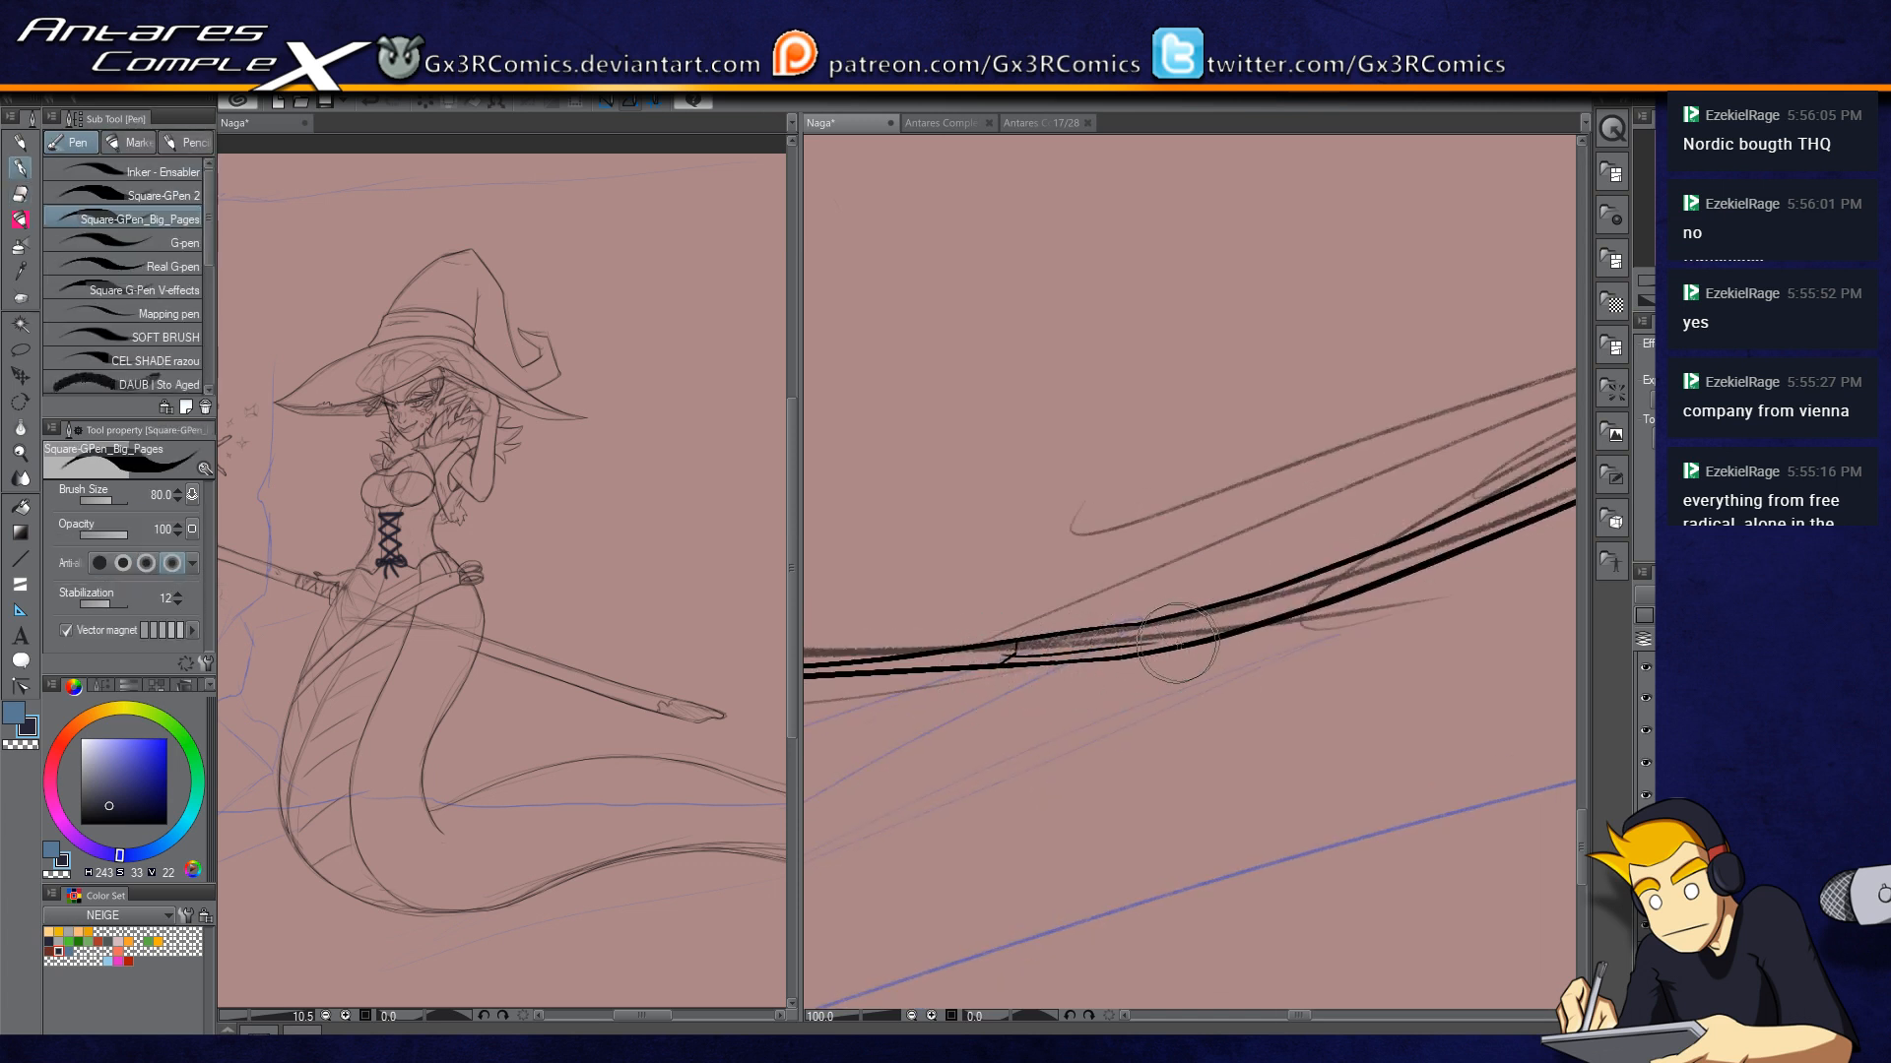
# Step: Ink more scale dividers where the belly strip rises, and add the thin line tapering along its upper edge
pyautogui.moveTo(1198, 614); pyautogui.dragTo(1185, 640)
pyautogui.moveTo(1430, 530)
pyautogui.mouseDown()
pyautogui.moveTo(1425, 560)
pyautogui.moveTo(1172, 678)
pyautogui.mouseUp()
pyautogui.press('e')
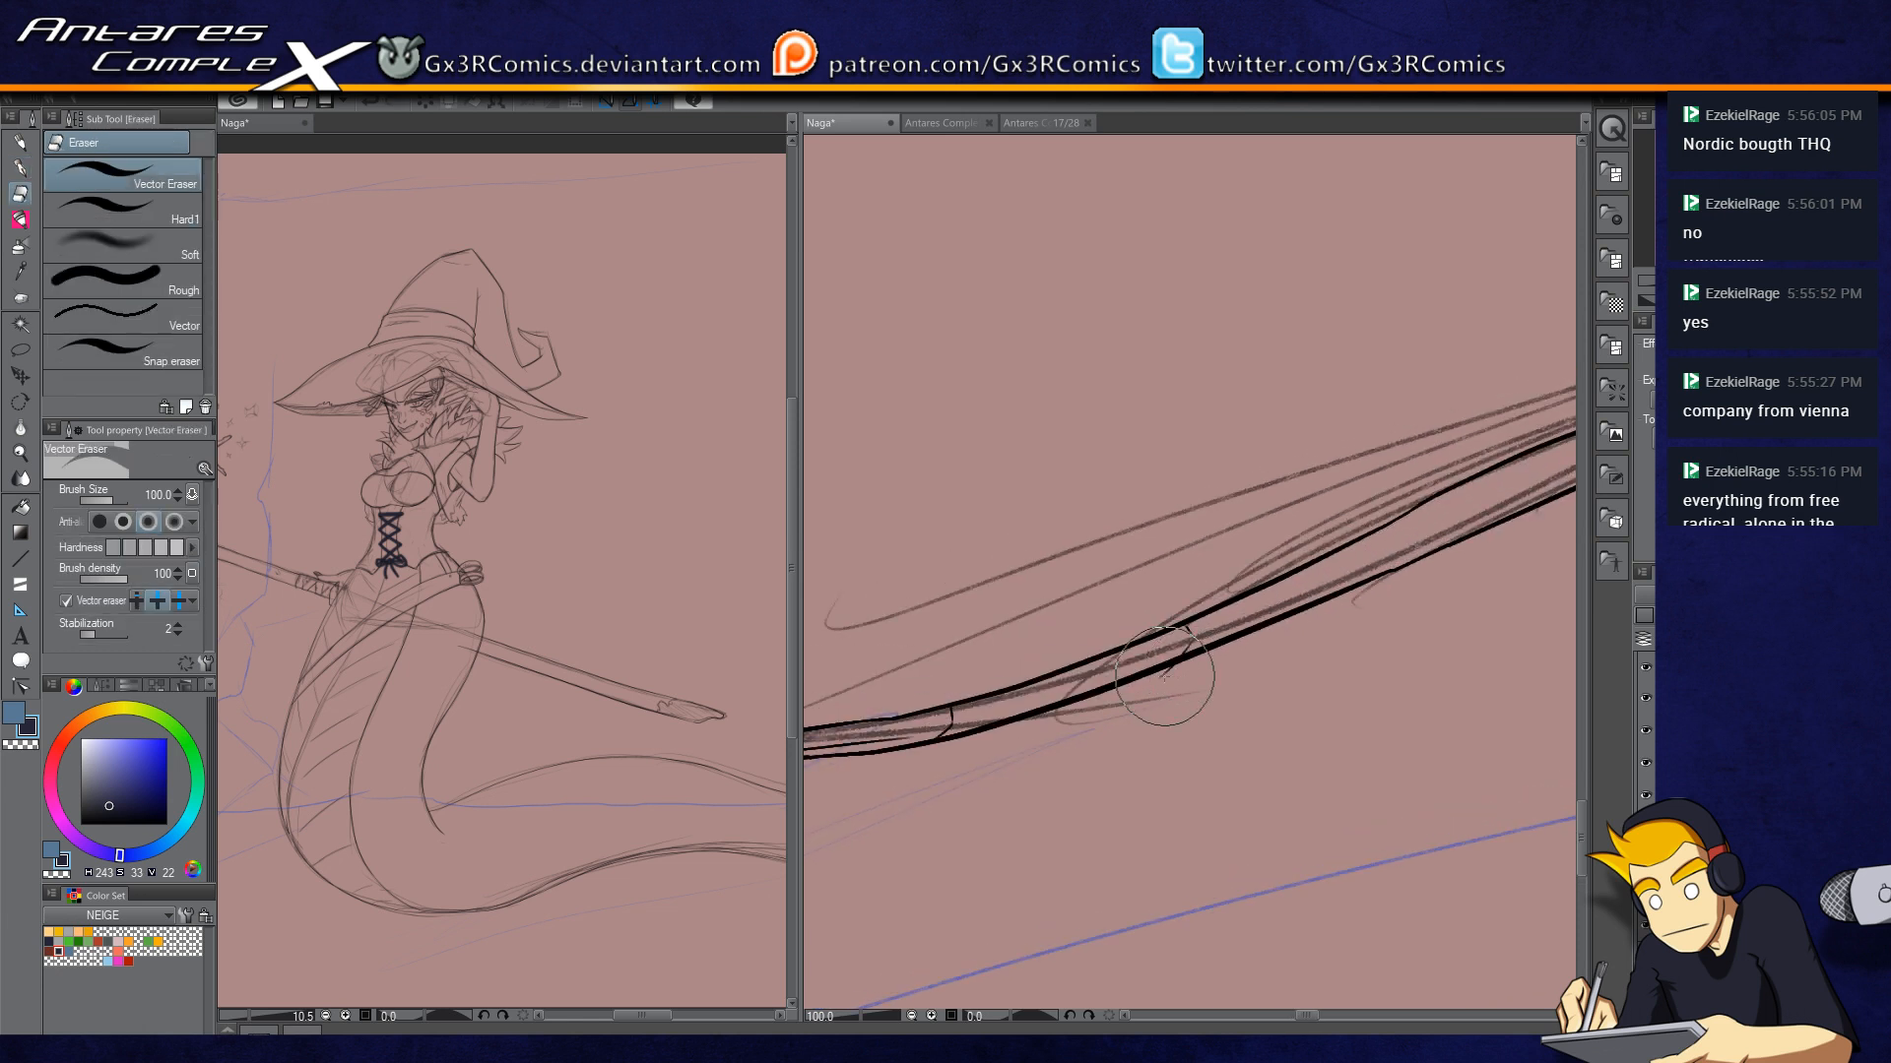
pyautogui.press('p')
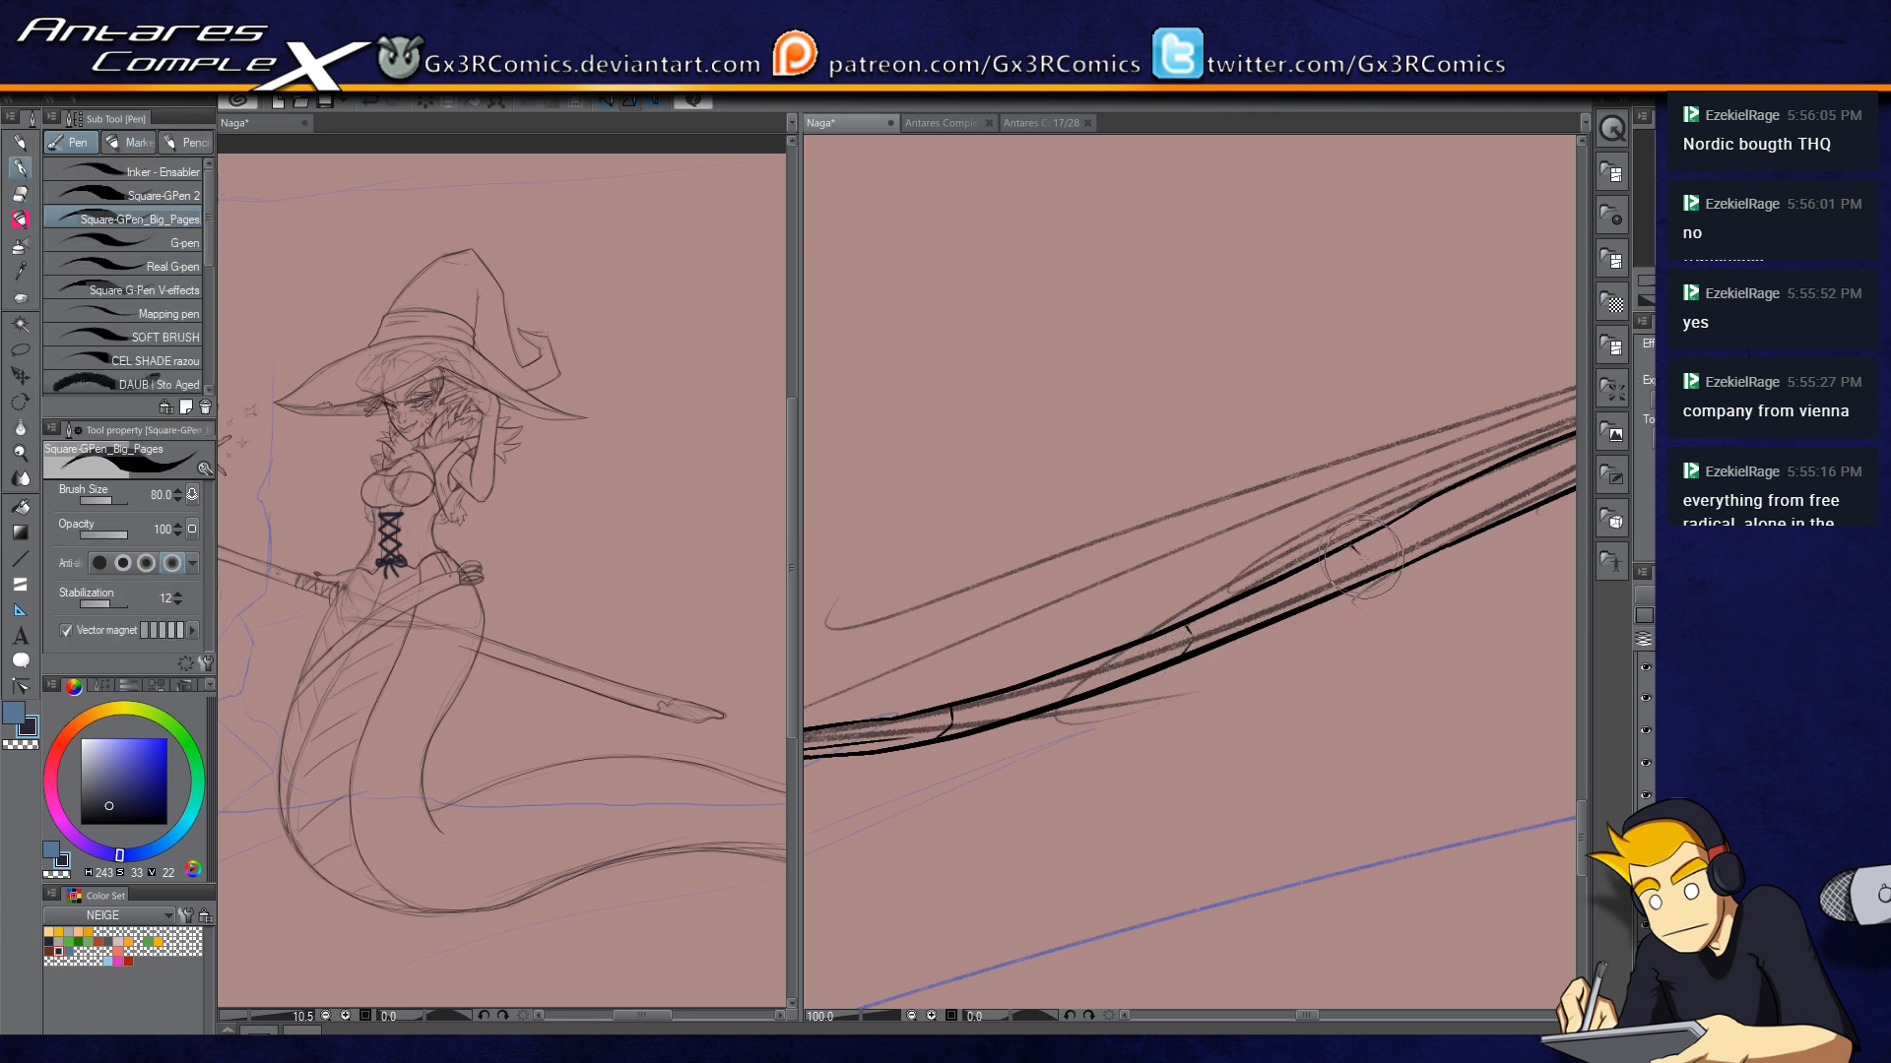
pyautogui.moveTo(1363, 561); pyautogui.dragTo(1271, 617)
pyautogui.moveTo(1058, 679); pyautogui.dragTo(1360, 591)
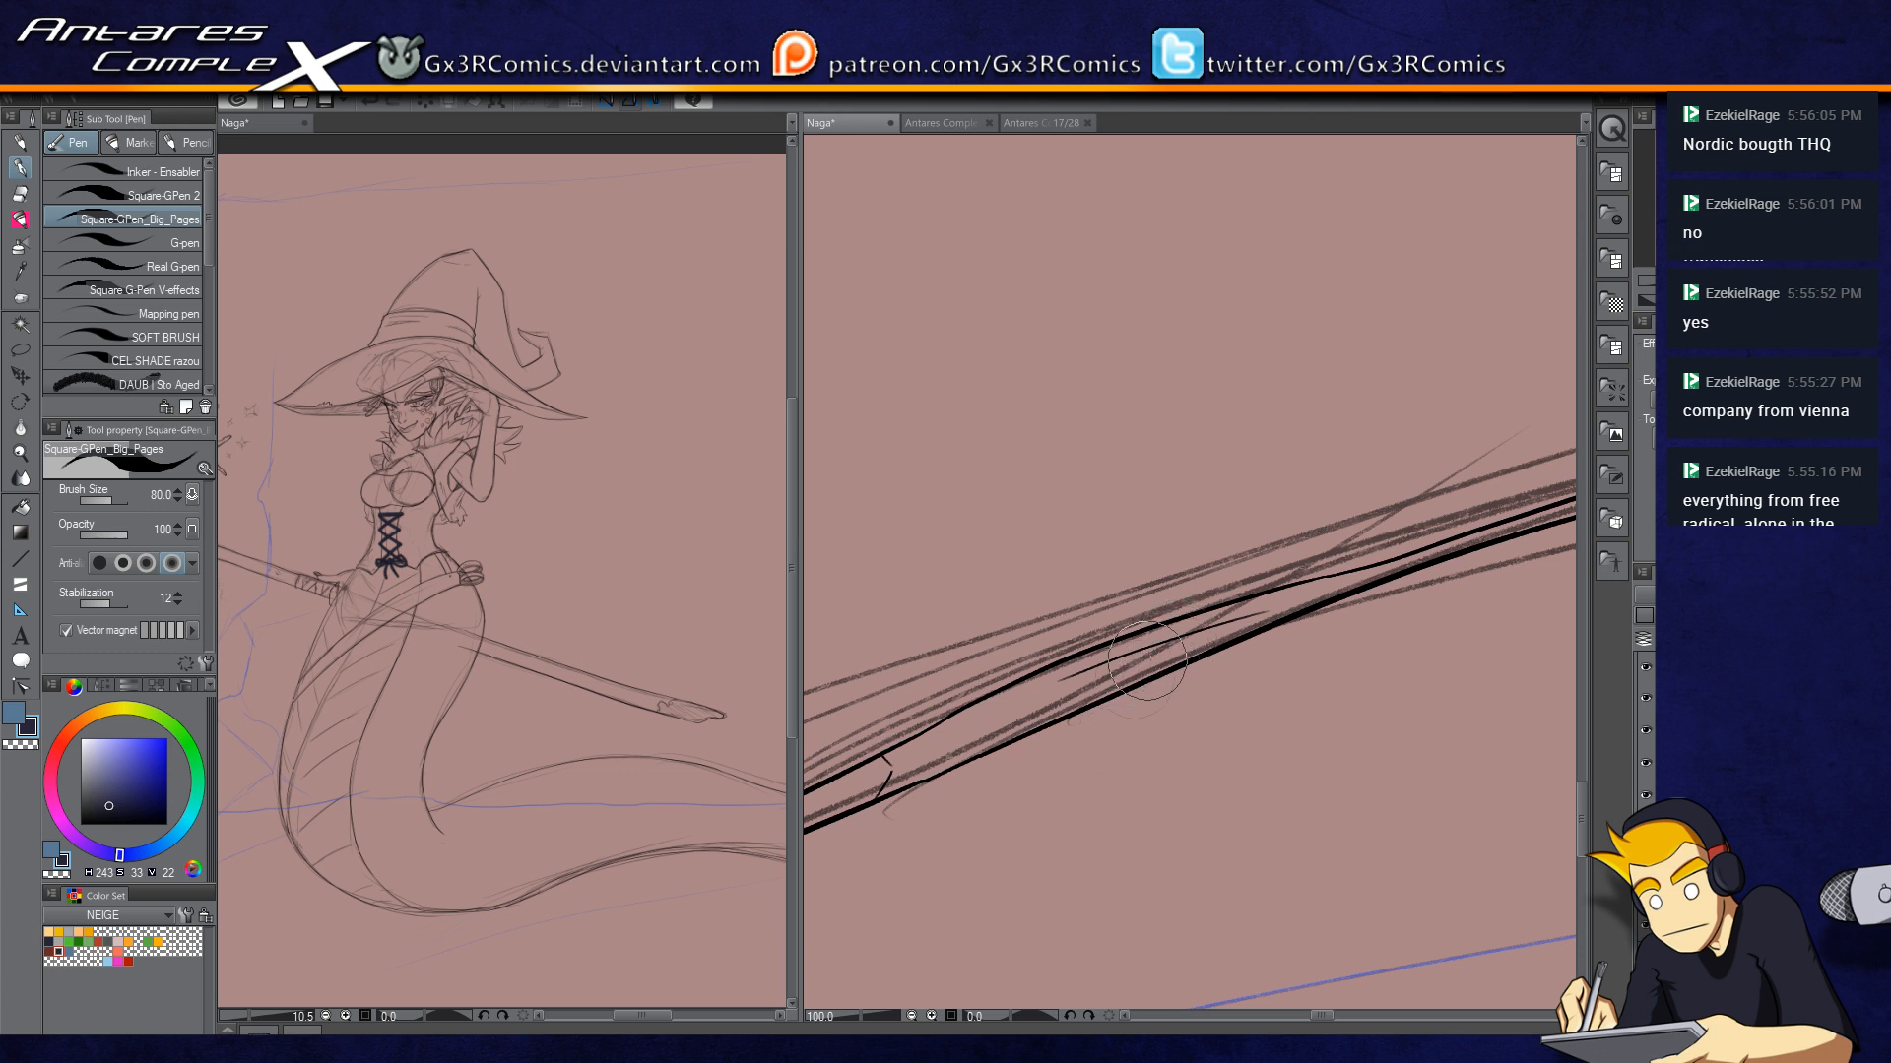
# Step: Ink small scale dividers across the belly strip where the tail levels out at the top of its rise
pyautogui.moveTo(1148, 659); pyautogui.dragTo(836, 703)
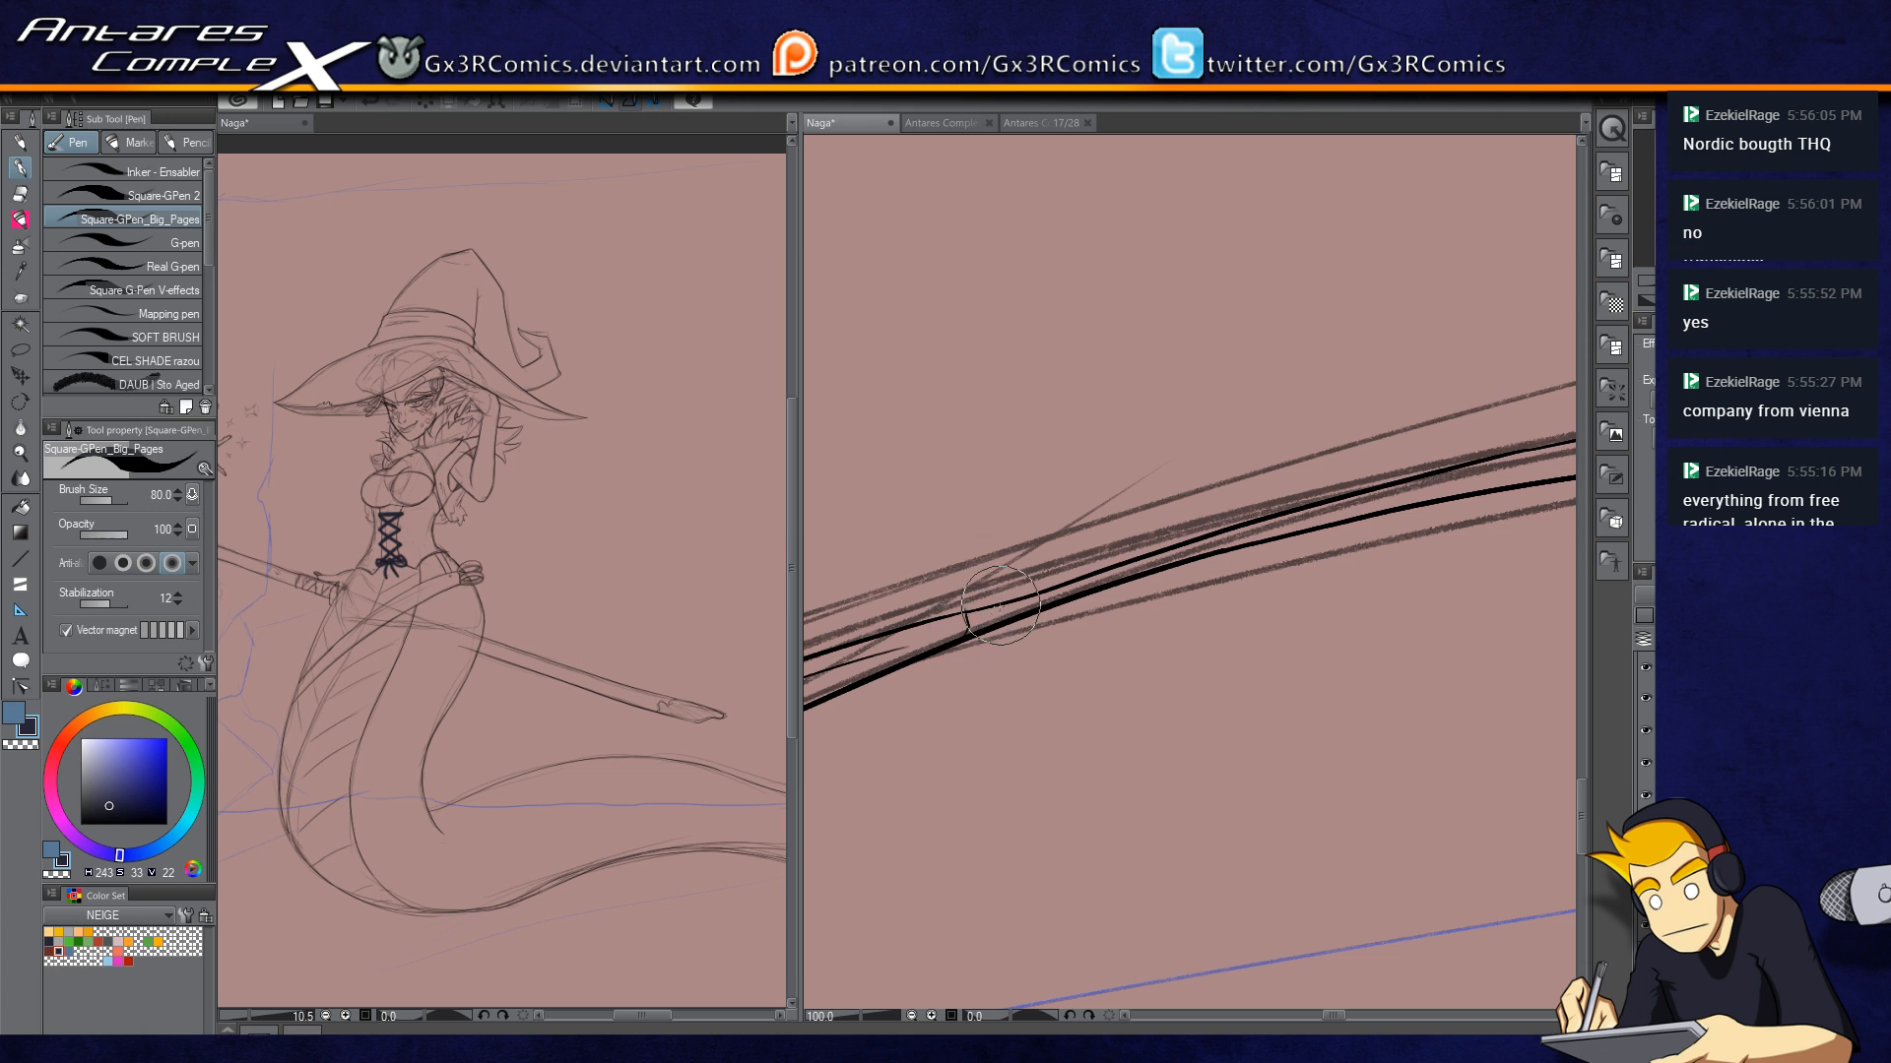
pyautogui.press('e')
pyautogui.press('p')
pyautogui.moveTo(1416, 499); pyautogui.dragTo(1165, 583)
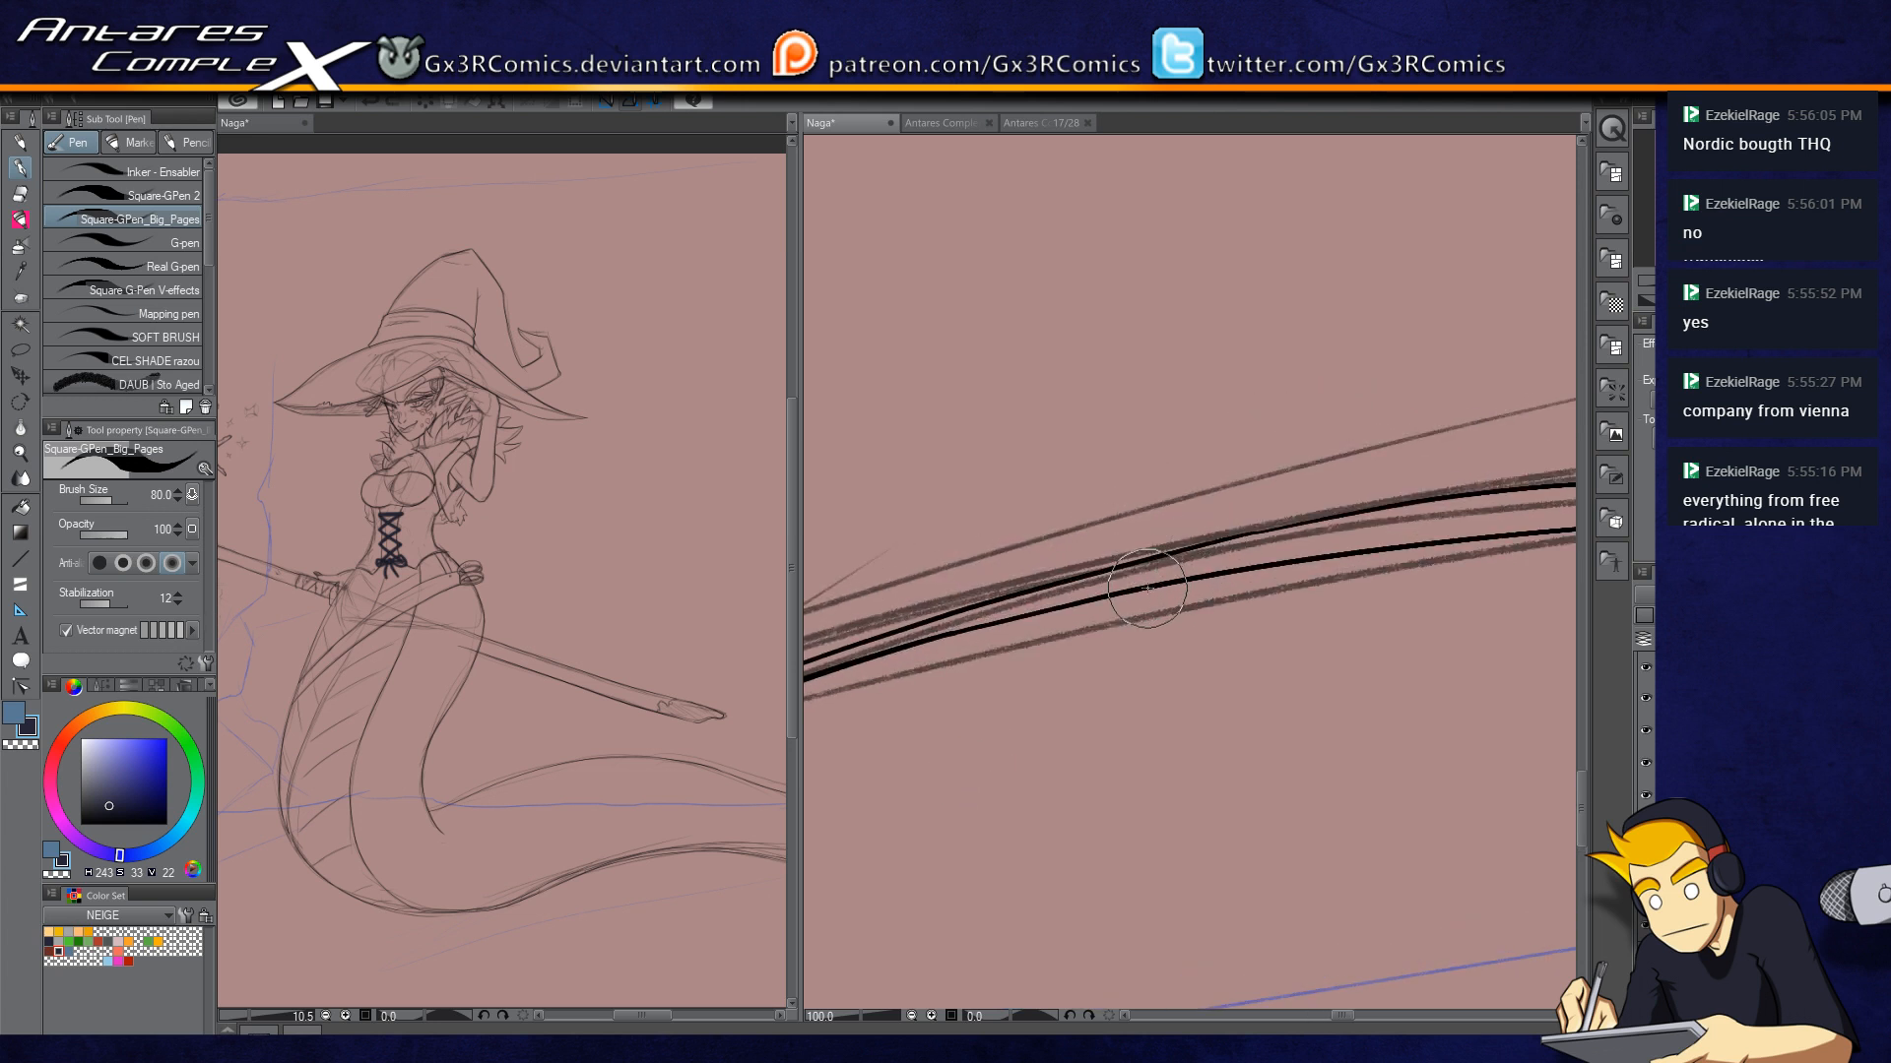
pyautogui.moveTo(1349, 556)
pyautogui.mouseDown()
pyautogui.moveTo(1224, 581)
pyautogui.moveTo(1026, 574)
pyautogui.mouseUp()
pyautogui.moveTo(1379, 563); pyautogui.dragTo(1386, 545)
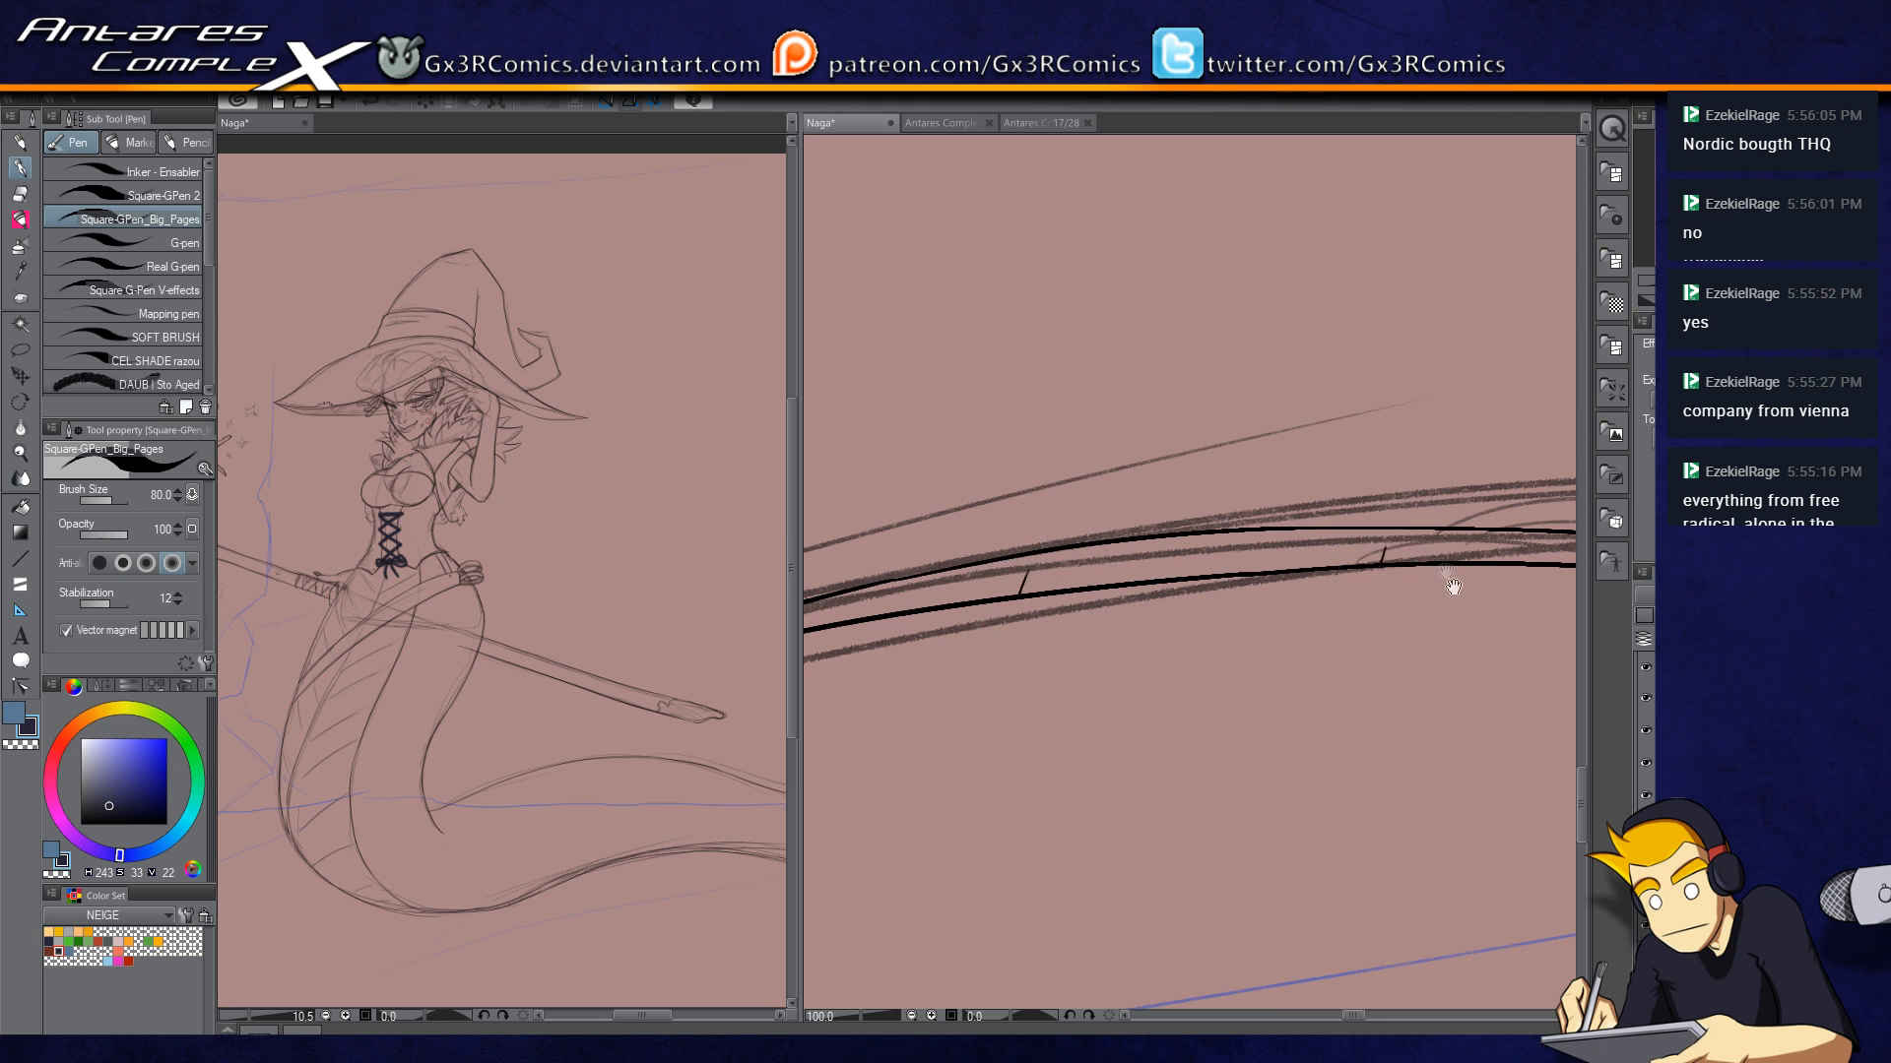
# Step: Ink small scale dividers over the crest of the horizontal tail section and onto its downward slope
pyautogui.moveTo(1544, 582); pyautogui.dragTo(1155, 602)
pyautogui.moveTo(1296, 592); pyautogui.dragTo(1302, 579)
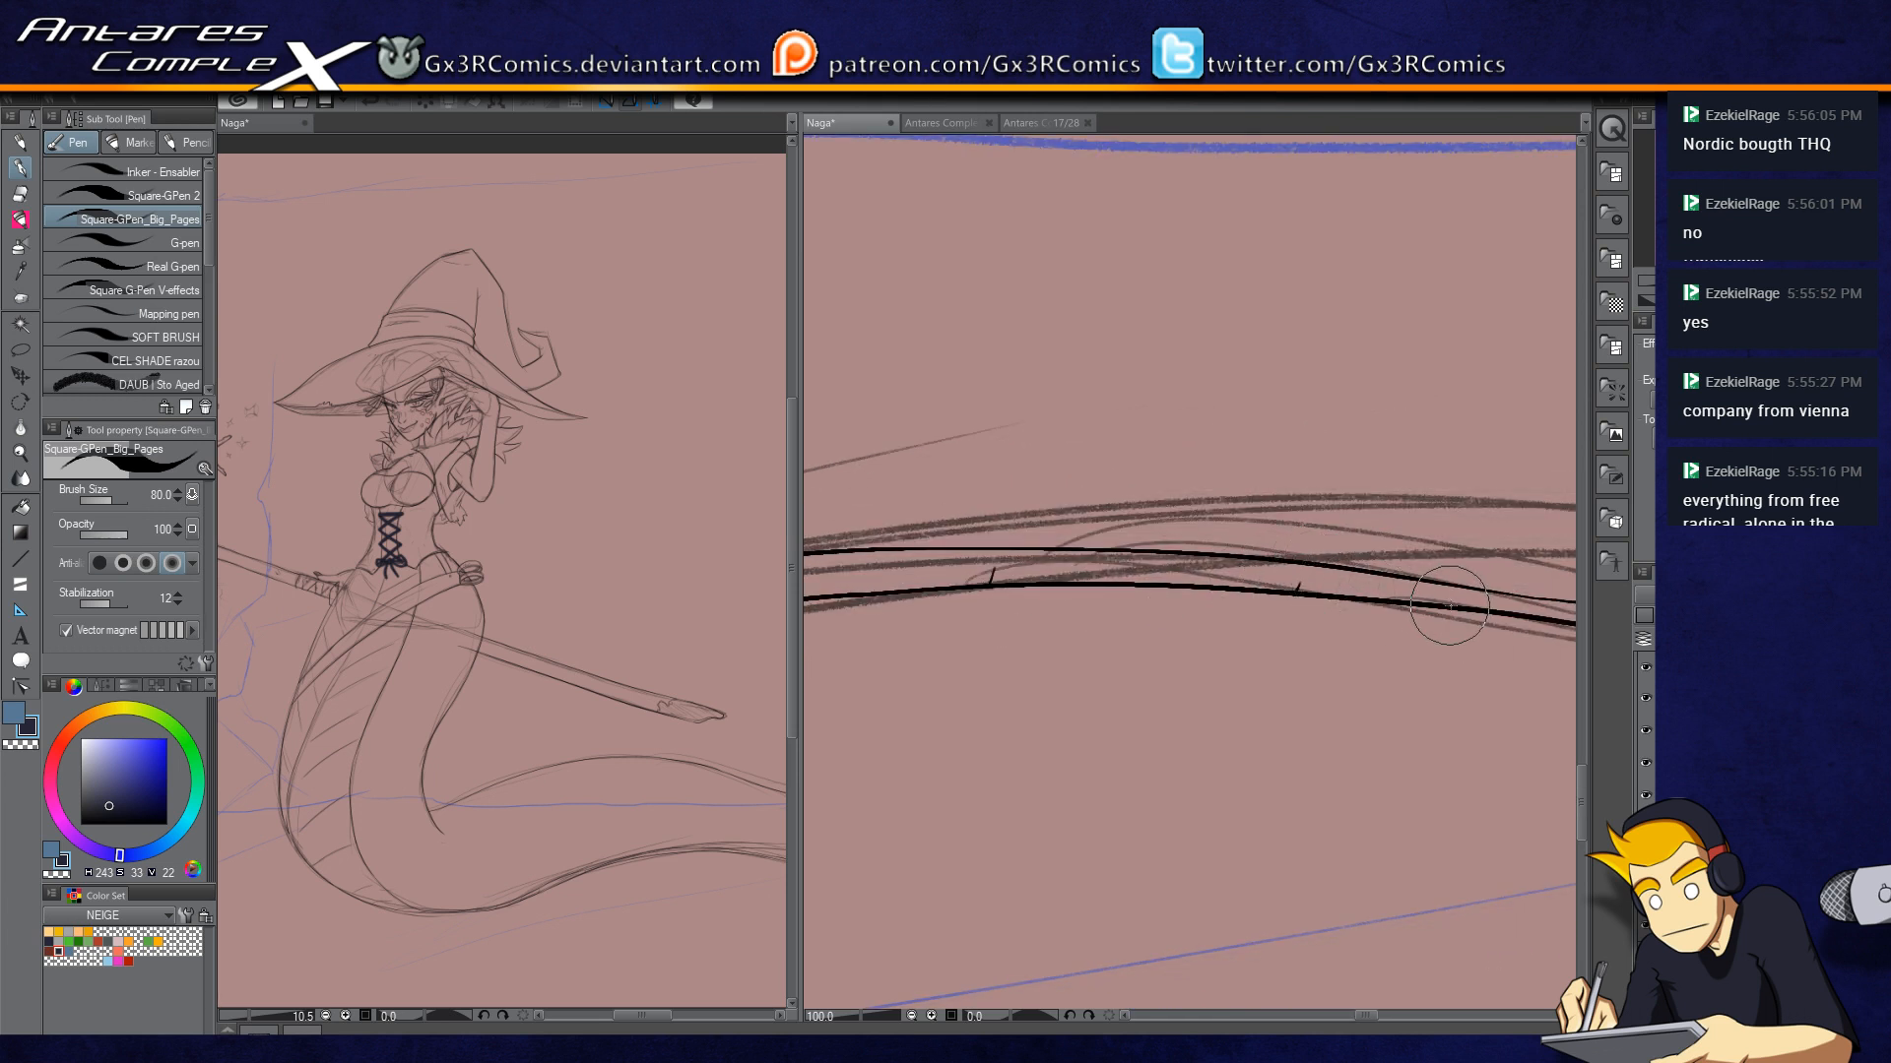
pyautogui.moveTo(1497, 617)
pyautogui.mouseDown()
pyautogui.moveTo(1238, 625)
pyautogui.moveTo(1314, 628)
pyautogui.mouseUp()
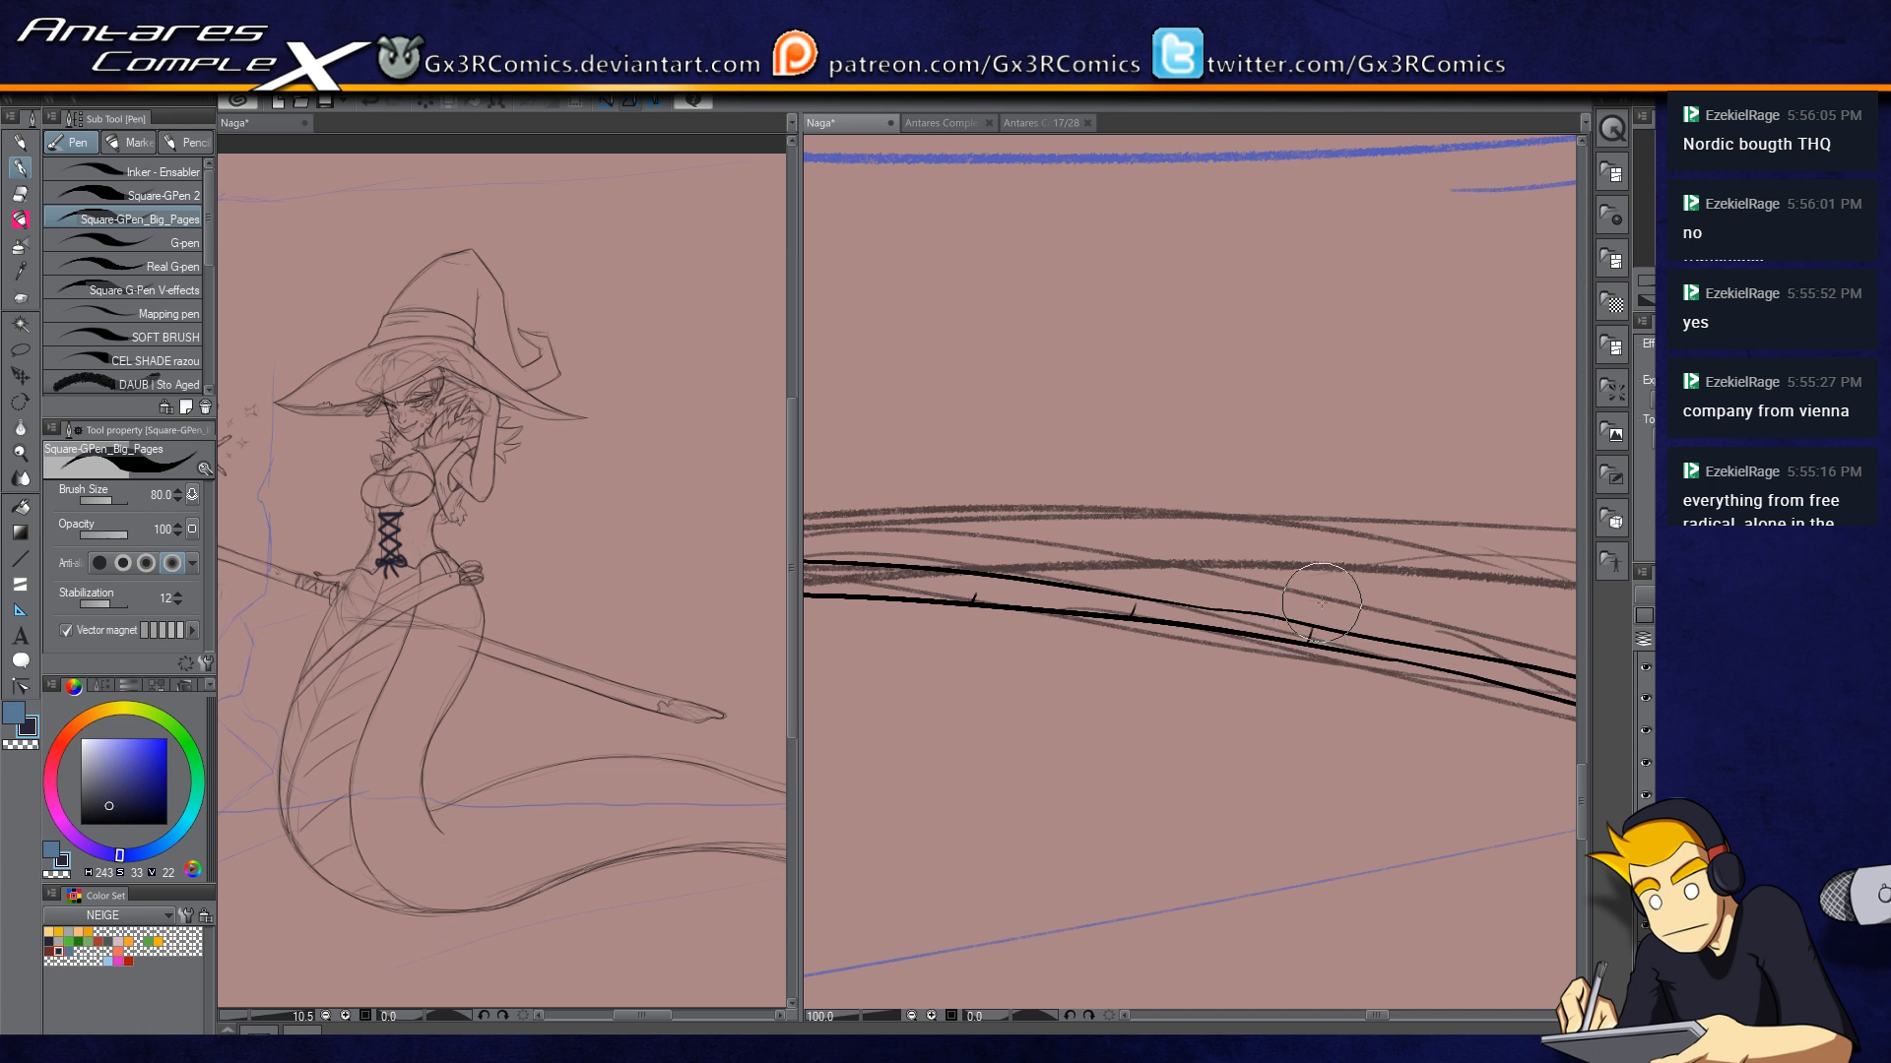
pyautogui.moveTo(1451, 671)
pyautogui.mouseDown()
pyautogui.moveTo(1457, 654)
pyautogui.moveTo(1214, 626)
pyautogui.mouseUp()
pyautogui.moveTo(1333, 653); pyautogui.dragTo(1343, 634)
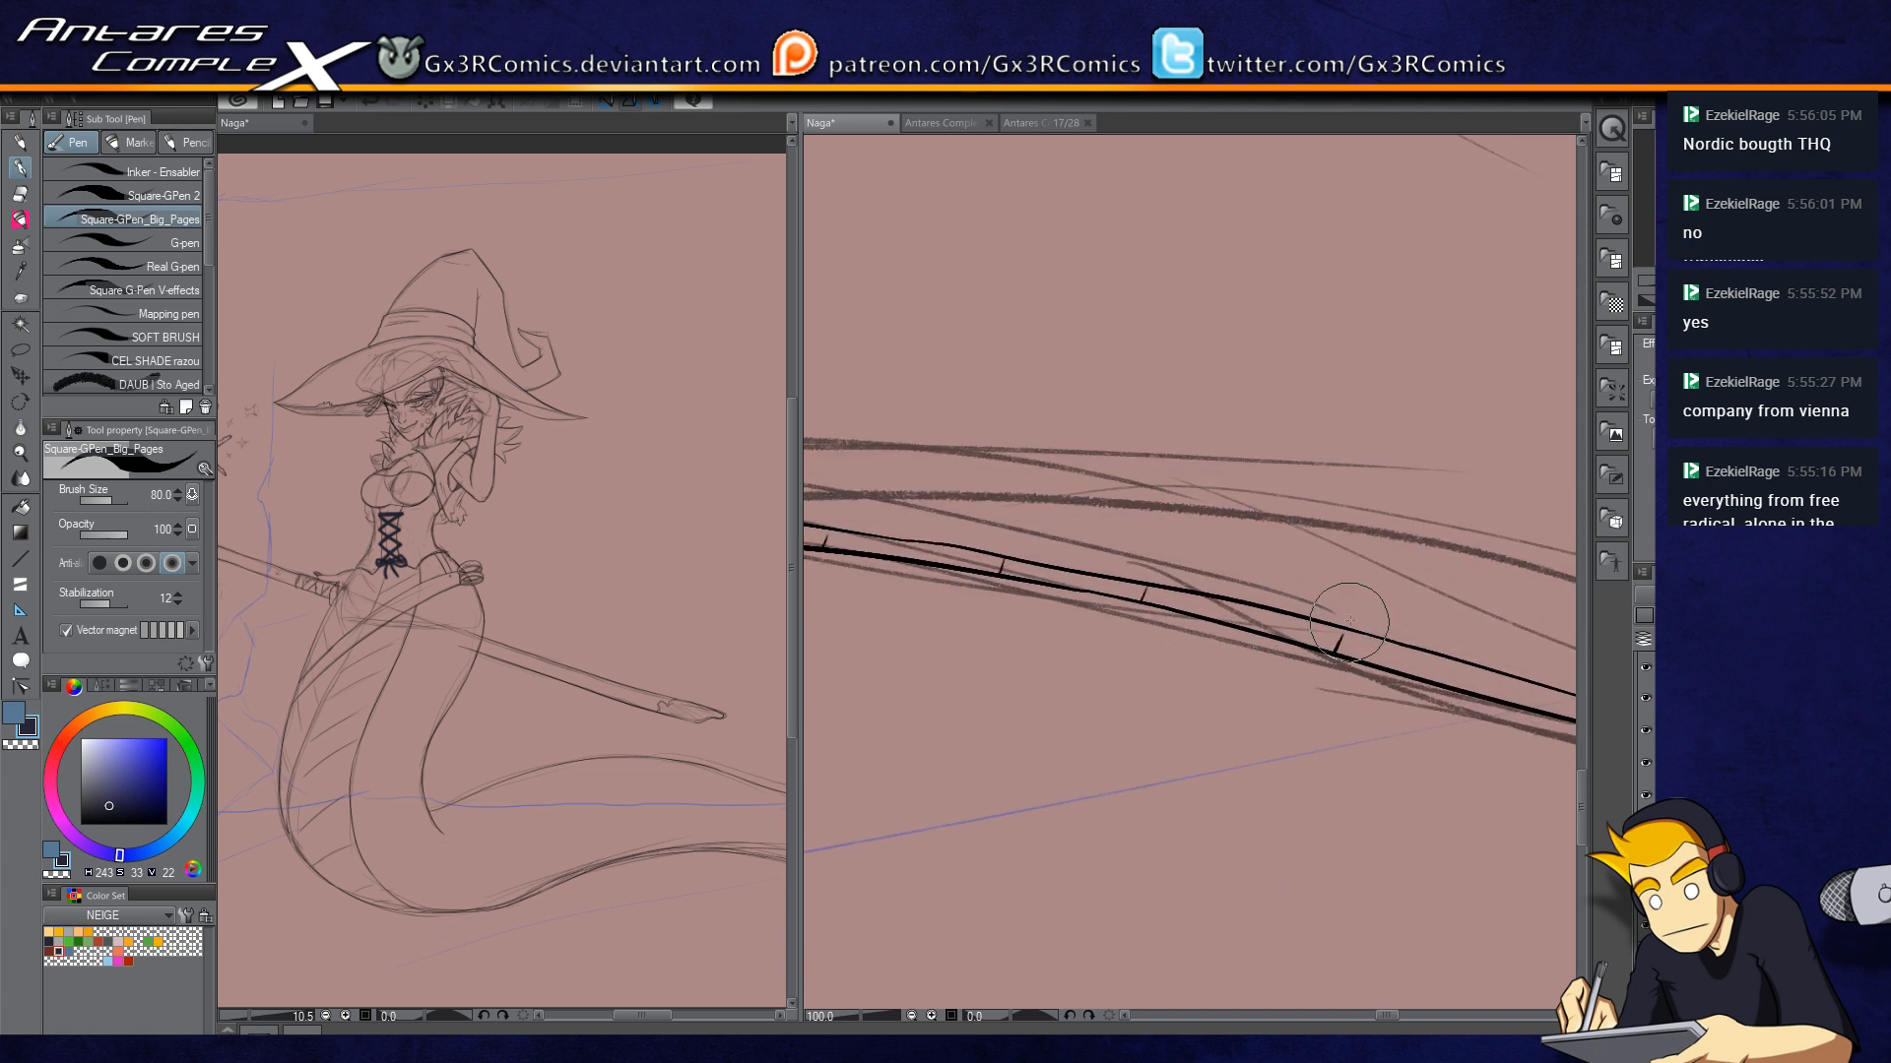
pyautogui.moveTo(1410, 699); pyautogui.dragTo(1182, 681)
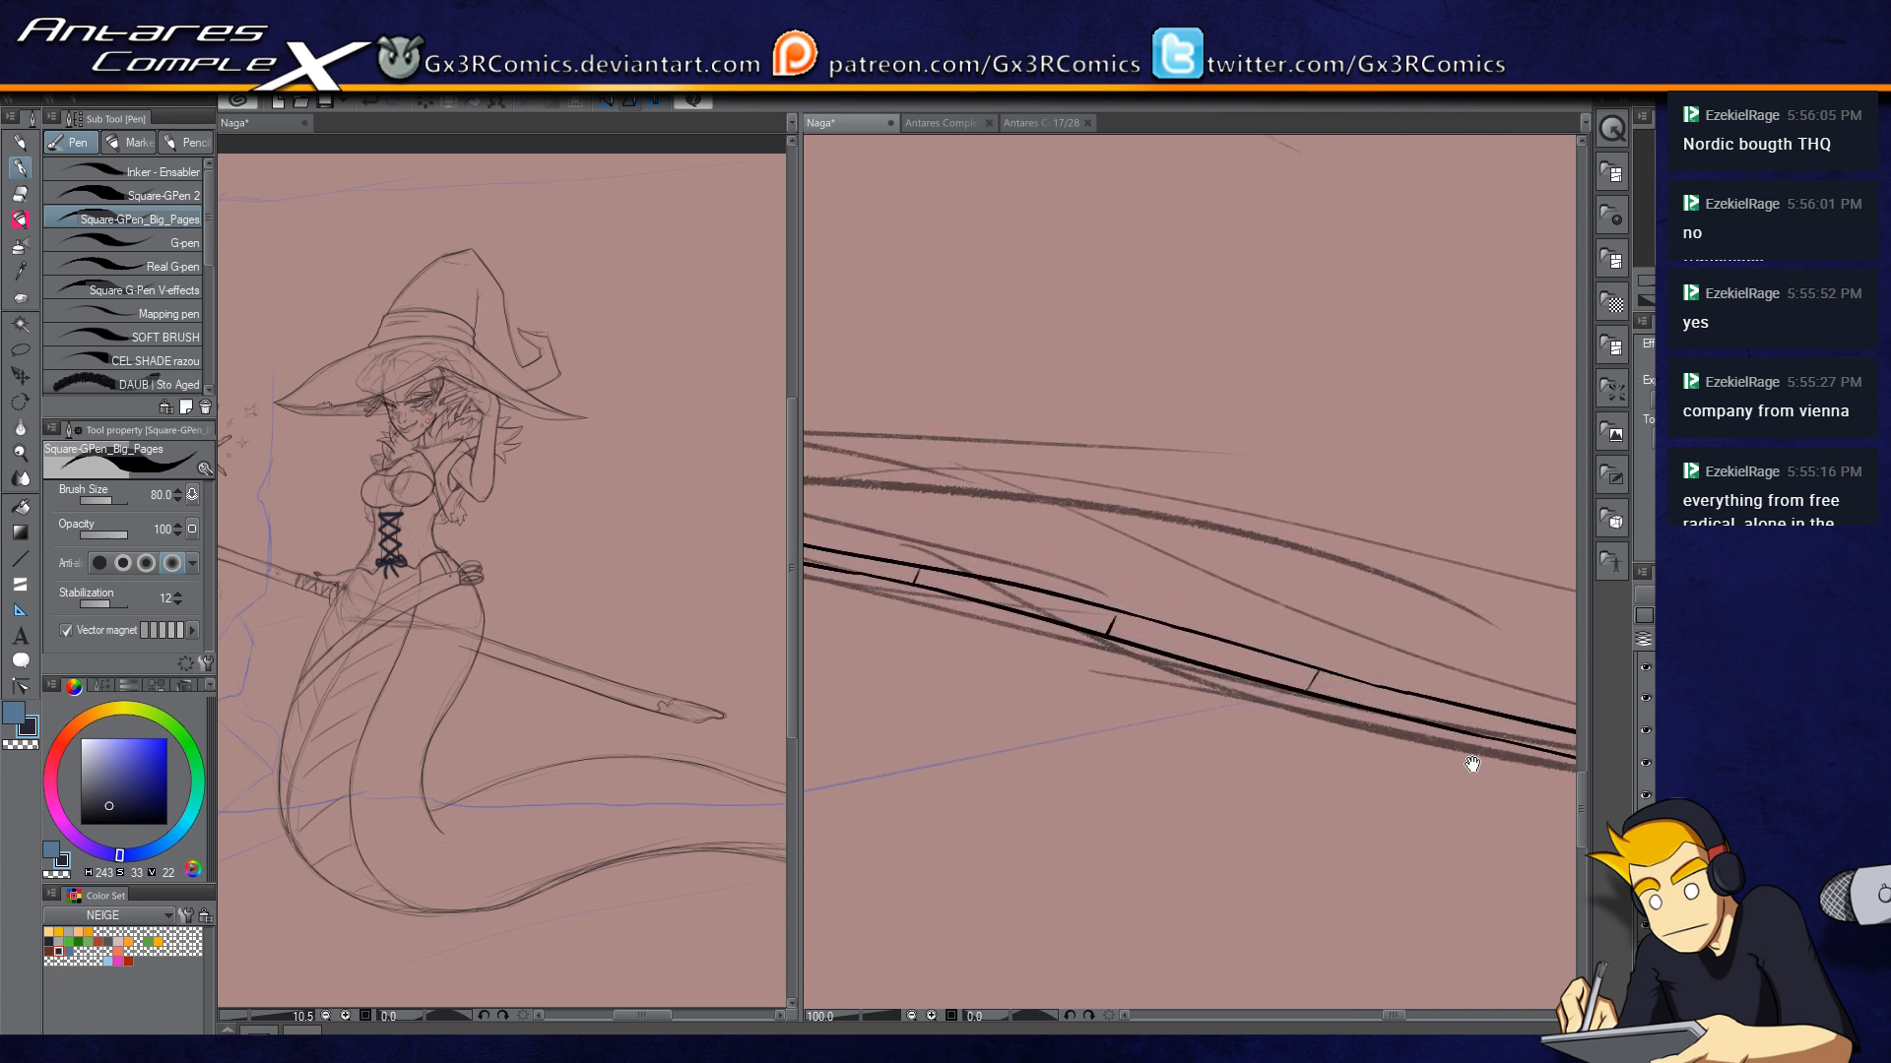
# Step: Ink the remaining scale dividers down the slope to the point where the belly strip tapers out
pyautogui.moveTo(1468, 764); pyautogui.dragTo(1365, 782)
pyautogui.moveTo(1253, 715); pyautogui.dragTo(1270, 700)
pyautogui.moveTo(1436, 759); pyautogui.dragTo(1453, 746)
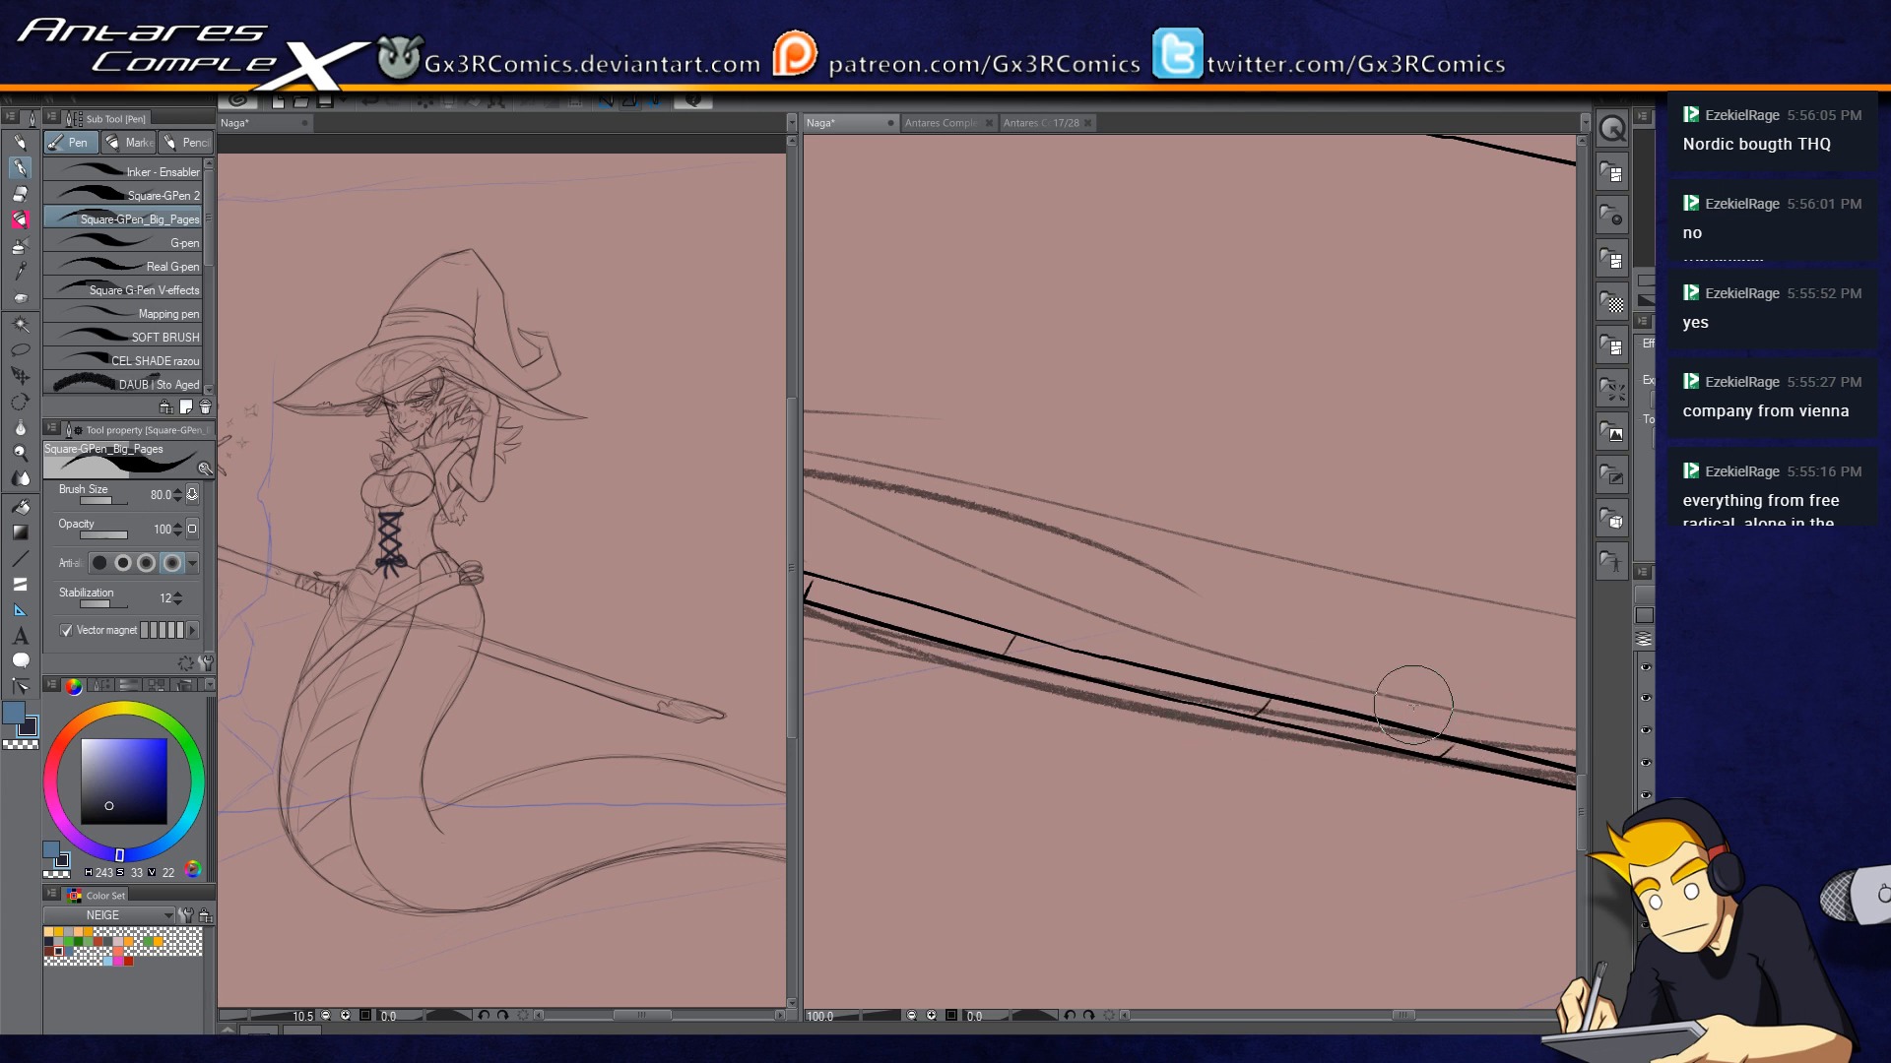
pyautogui.moveTo(1531, 712); pyautogui.dragTo(1280, 702)
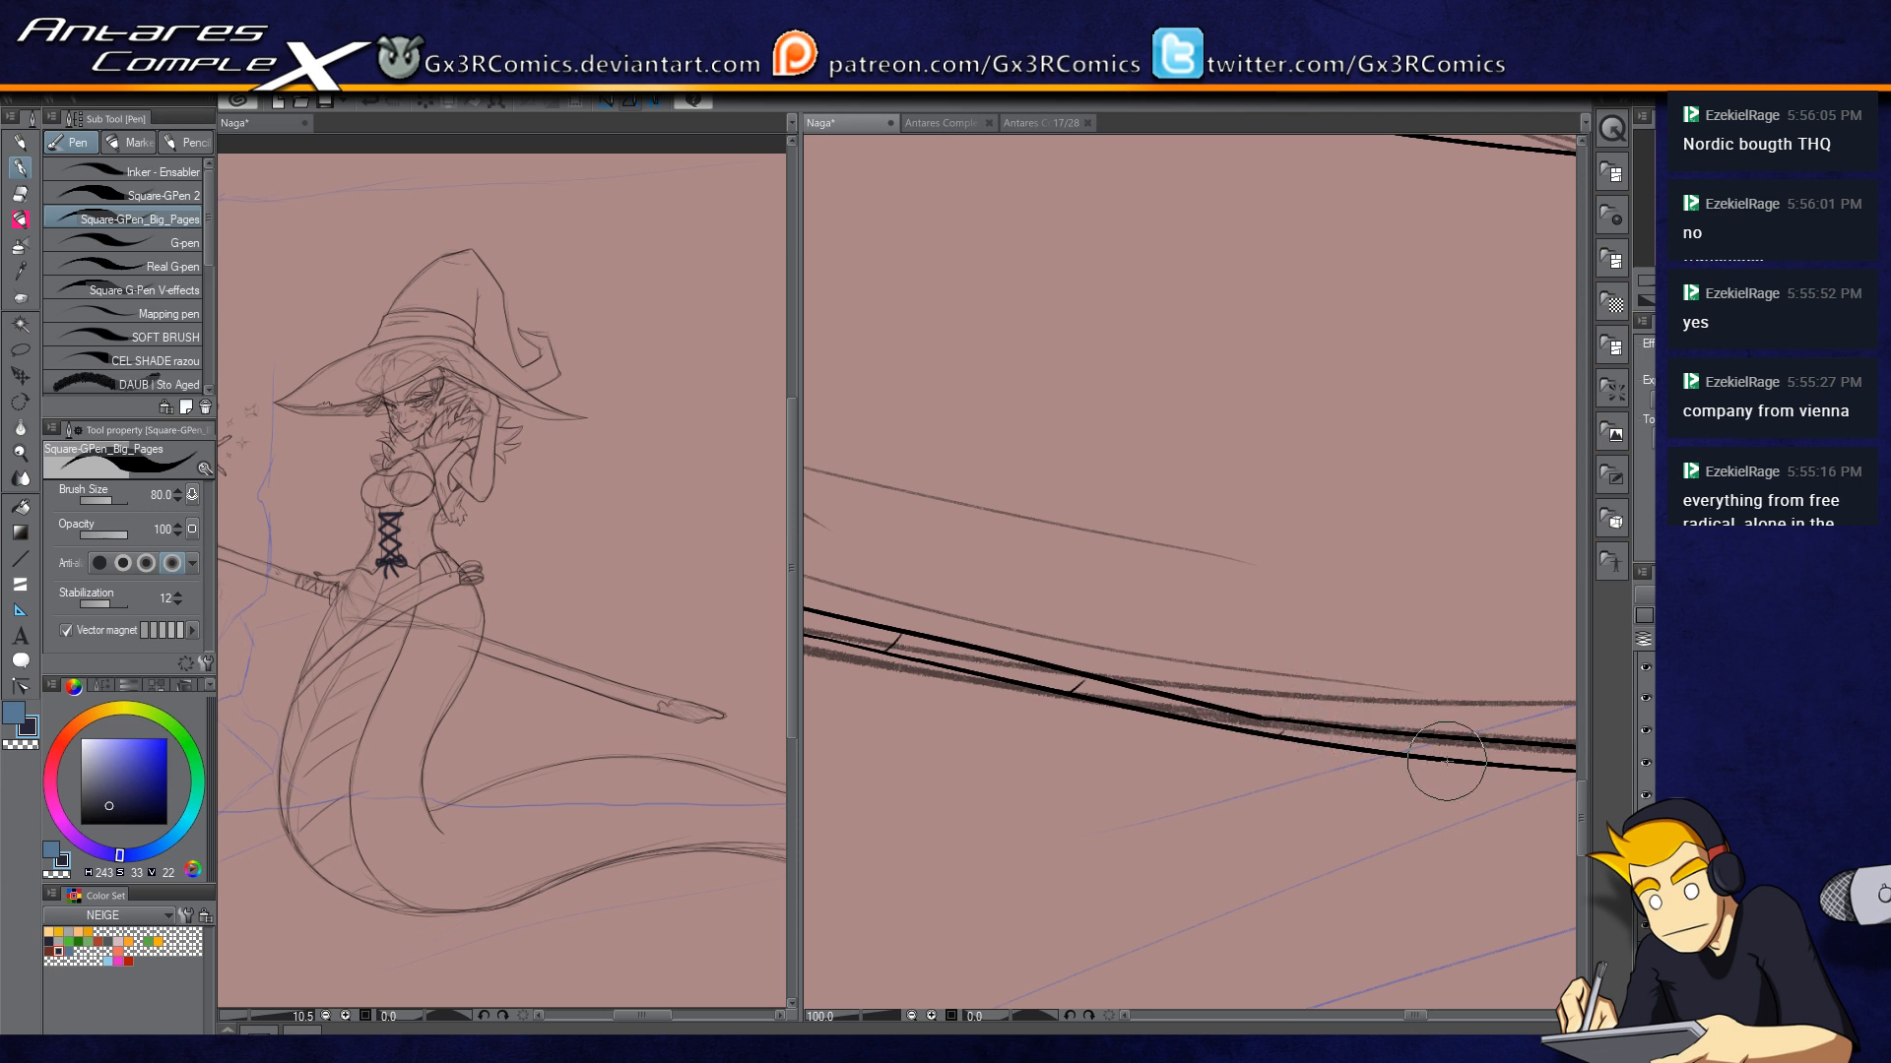
pyautogui.moveTo(1486, 759); pyautogui.dragTo(1122, 668)
pyautogui.moveTo(1277, 688); pyautogui.dragTo(1294, 673)
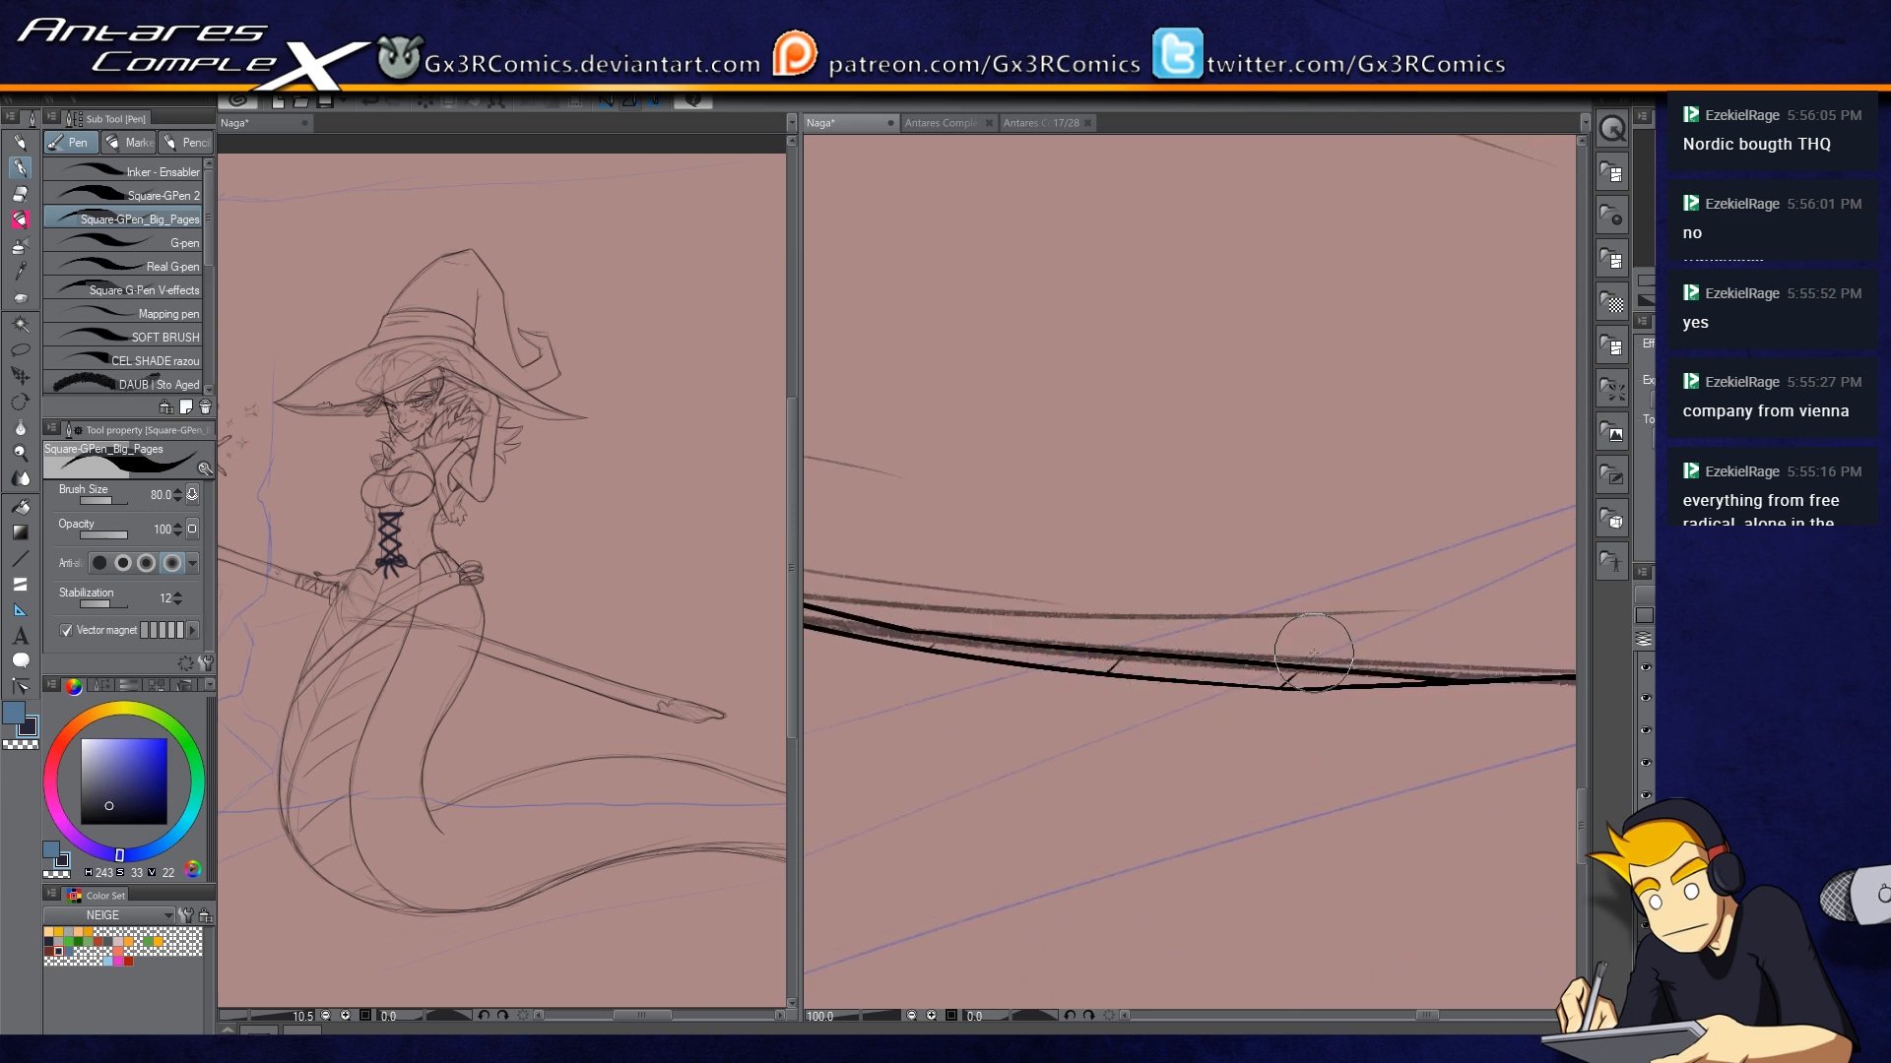
# Step: Erase the part of the sword's lower edge line that overlaps the tail below the hip
pyautogui.scroll(-4, 1158, 694)
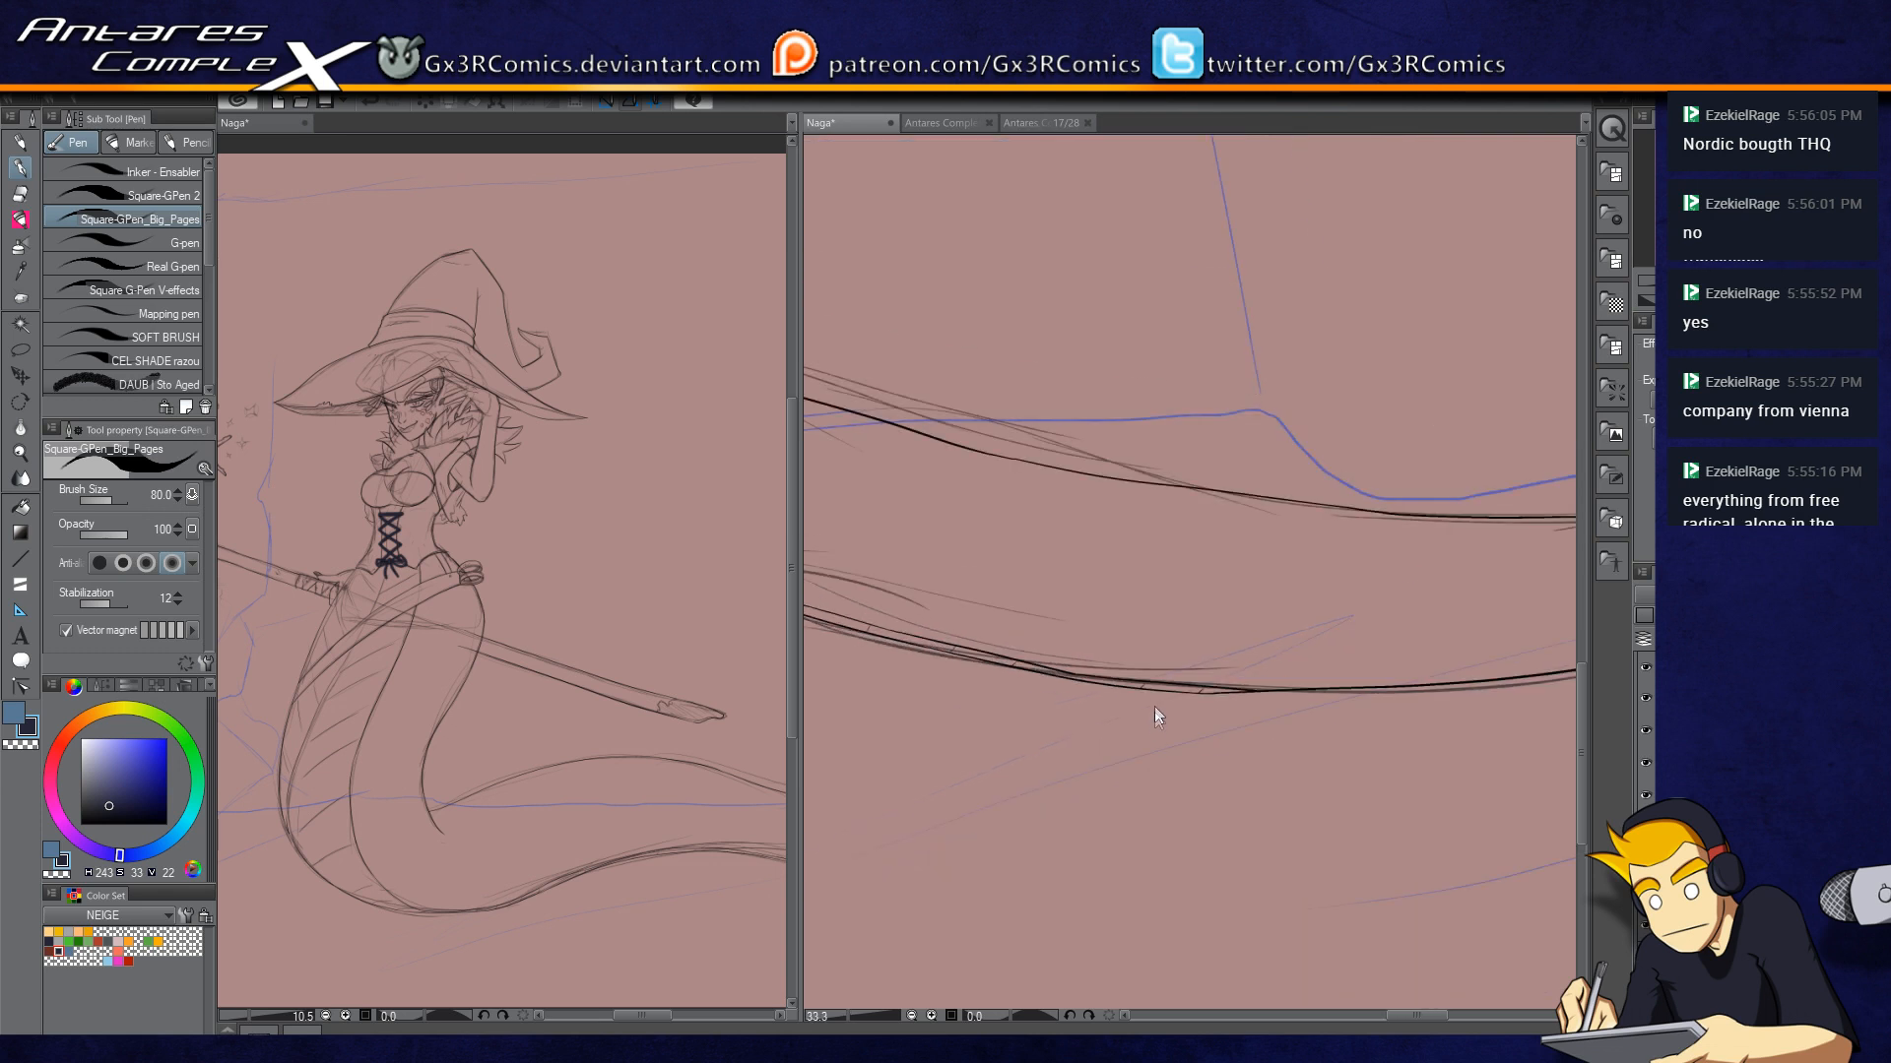
pyautogui.moveTo(860, 539); pyautogui.dragTo(1378, 660)
pyautogui.moveTo(941, 657); pyautogui.dragTo(1380, 596)
pyautogui.moveTo(1044, 579)
pyautogui.mouseDown()
pyautogui.moveTo(1119, 699)
pyautogui.moveTo(1359, 698)
pyautogui.mouseUp()
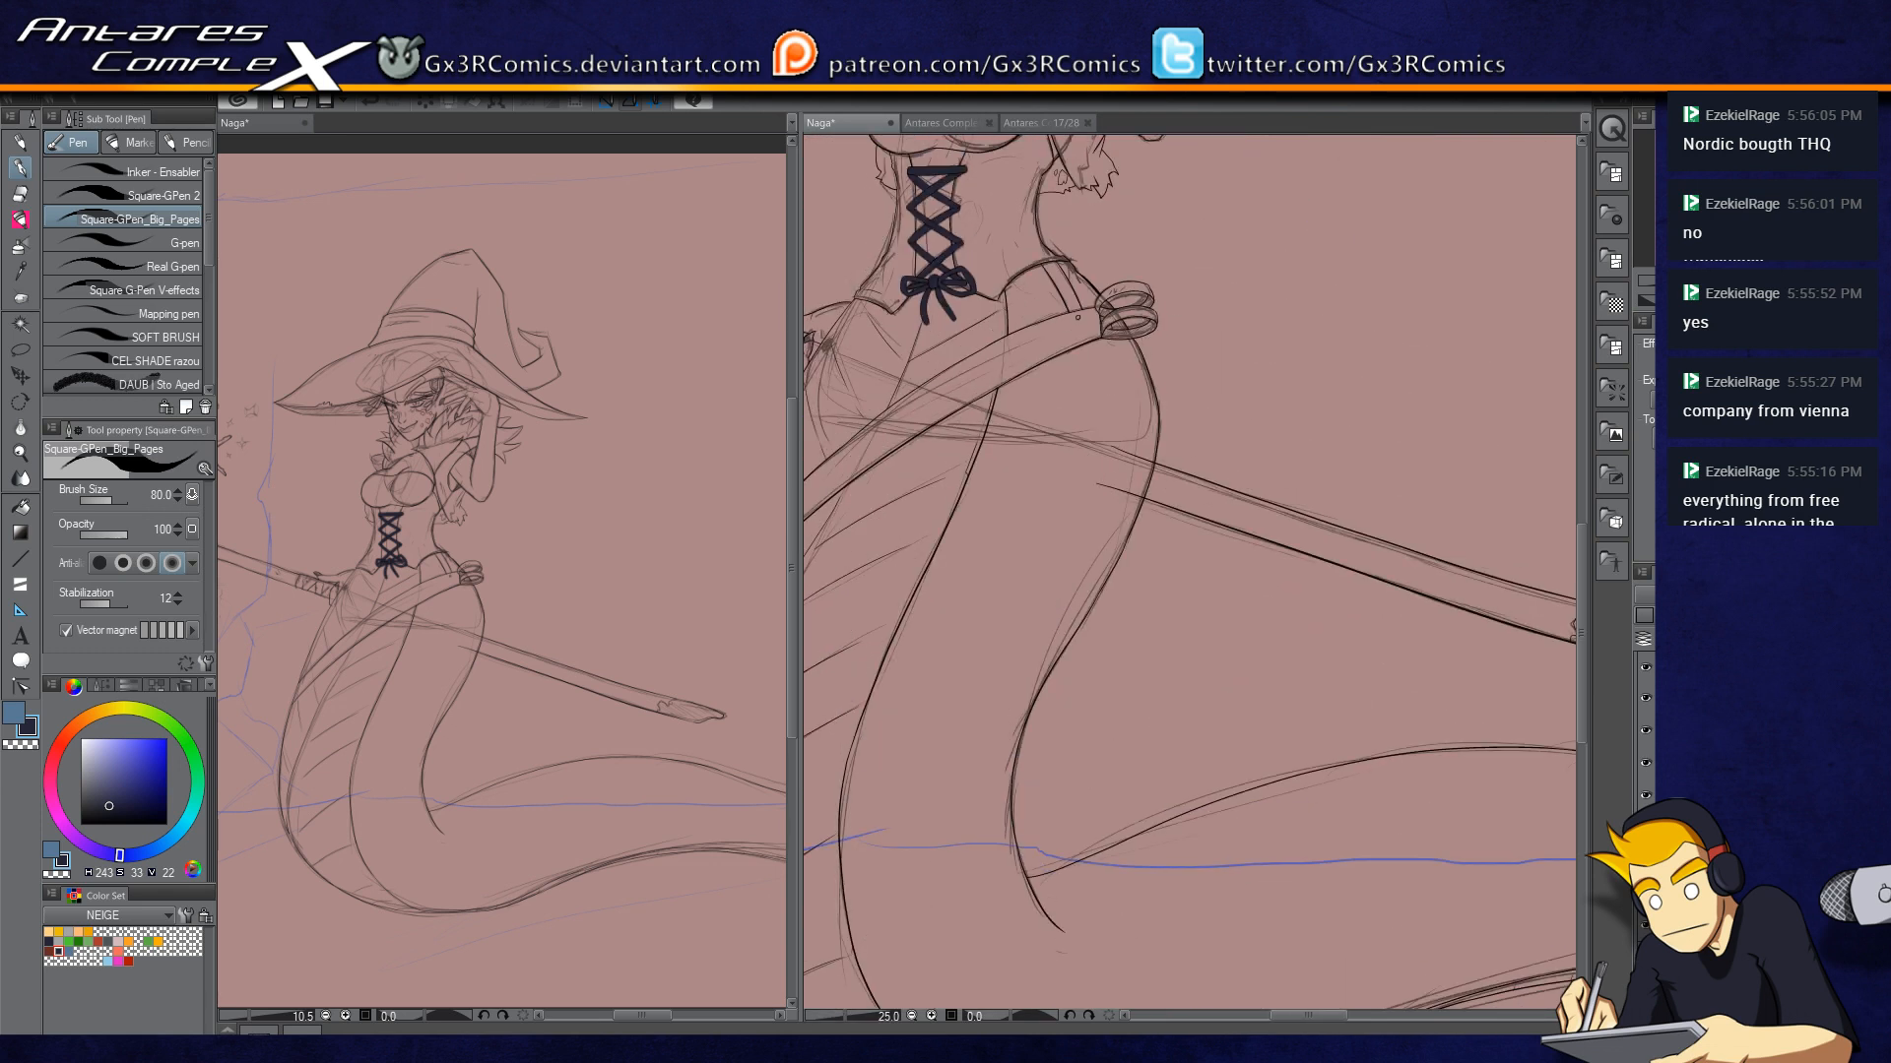
pyautogui.press('e')
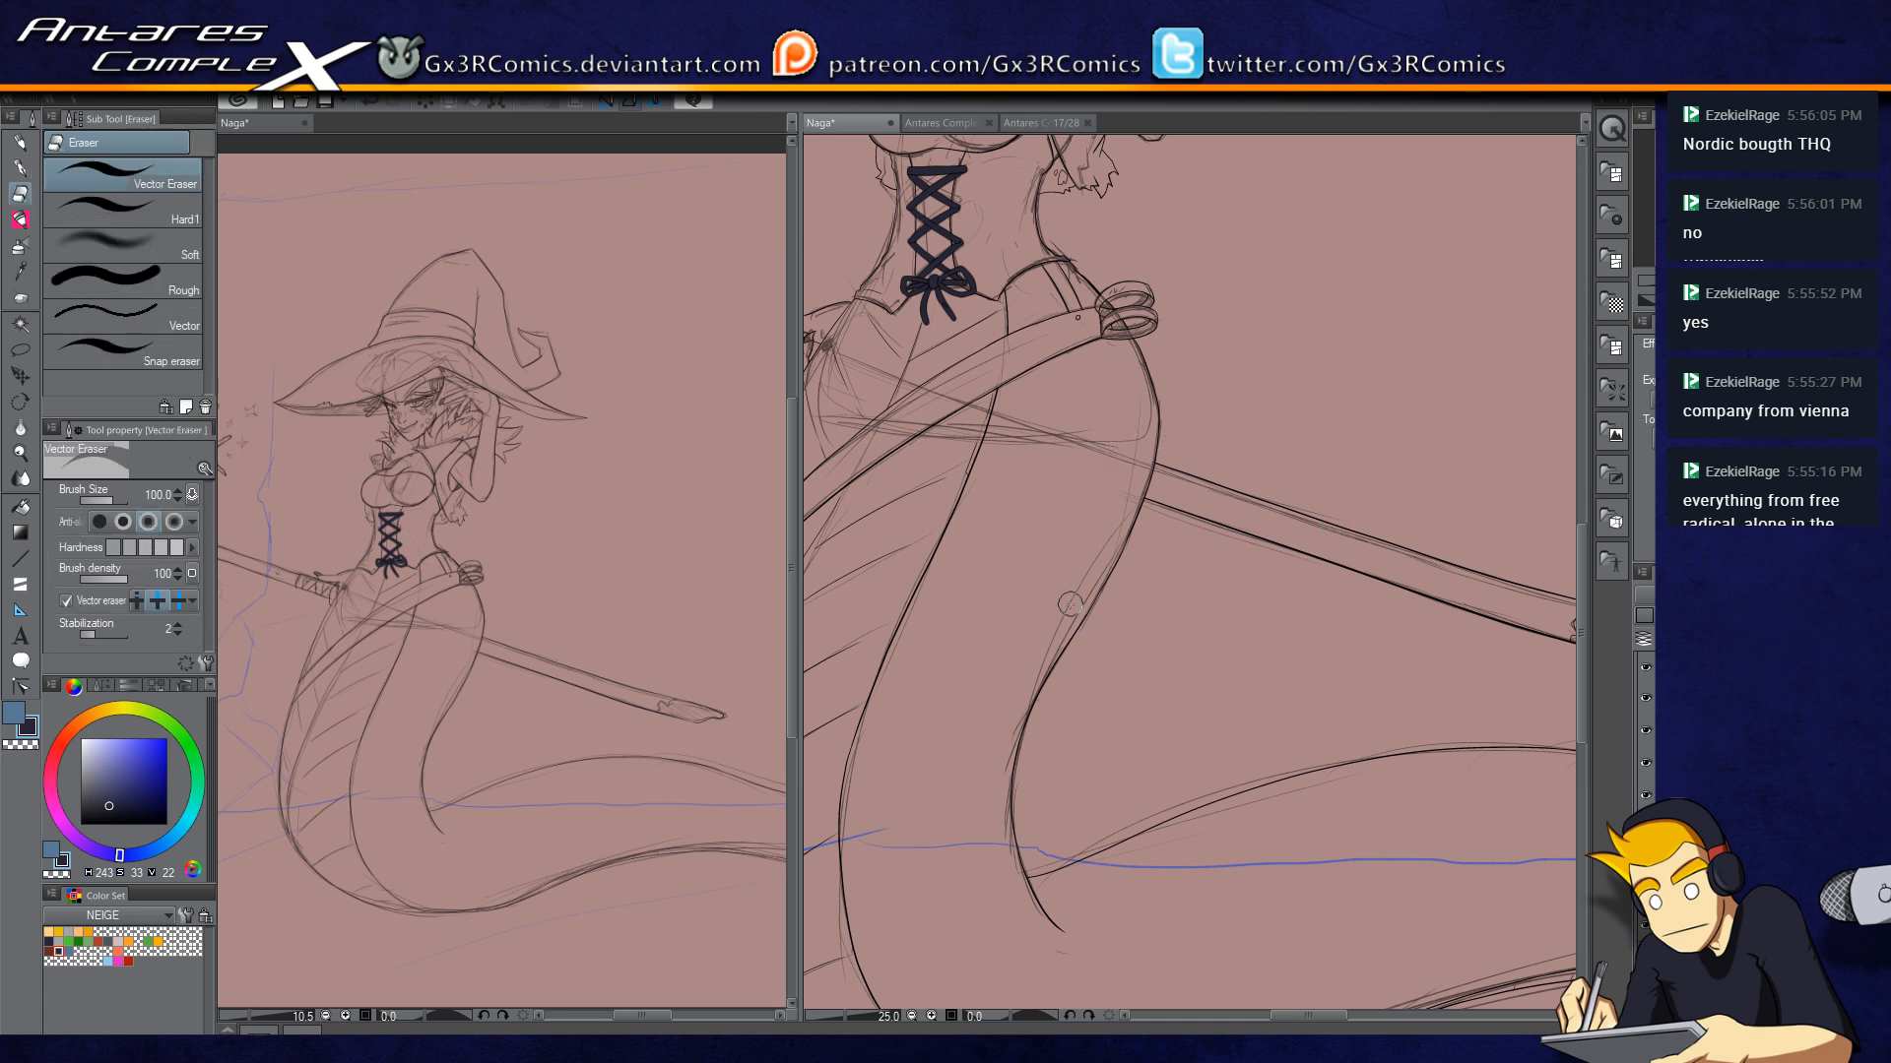
pyautogui.press('p')
pyautogui.moveTo(1088, 359); pyautogui.dragTo(1283, 537)
pyautogui.scroll(6, 1297, 579)
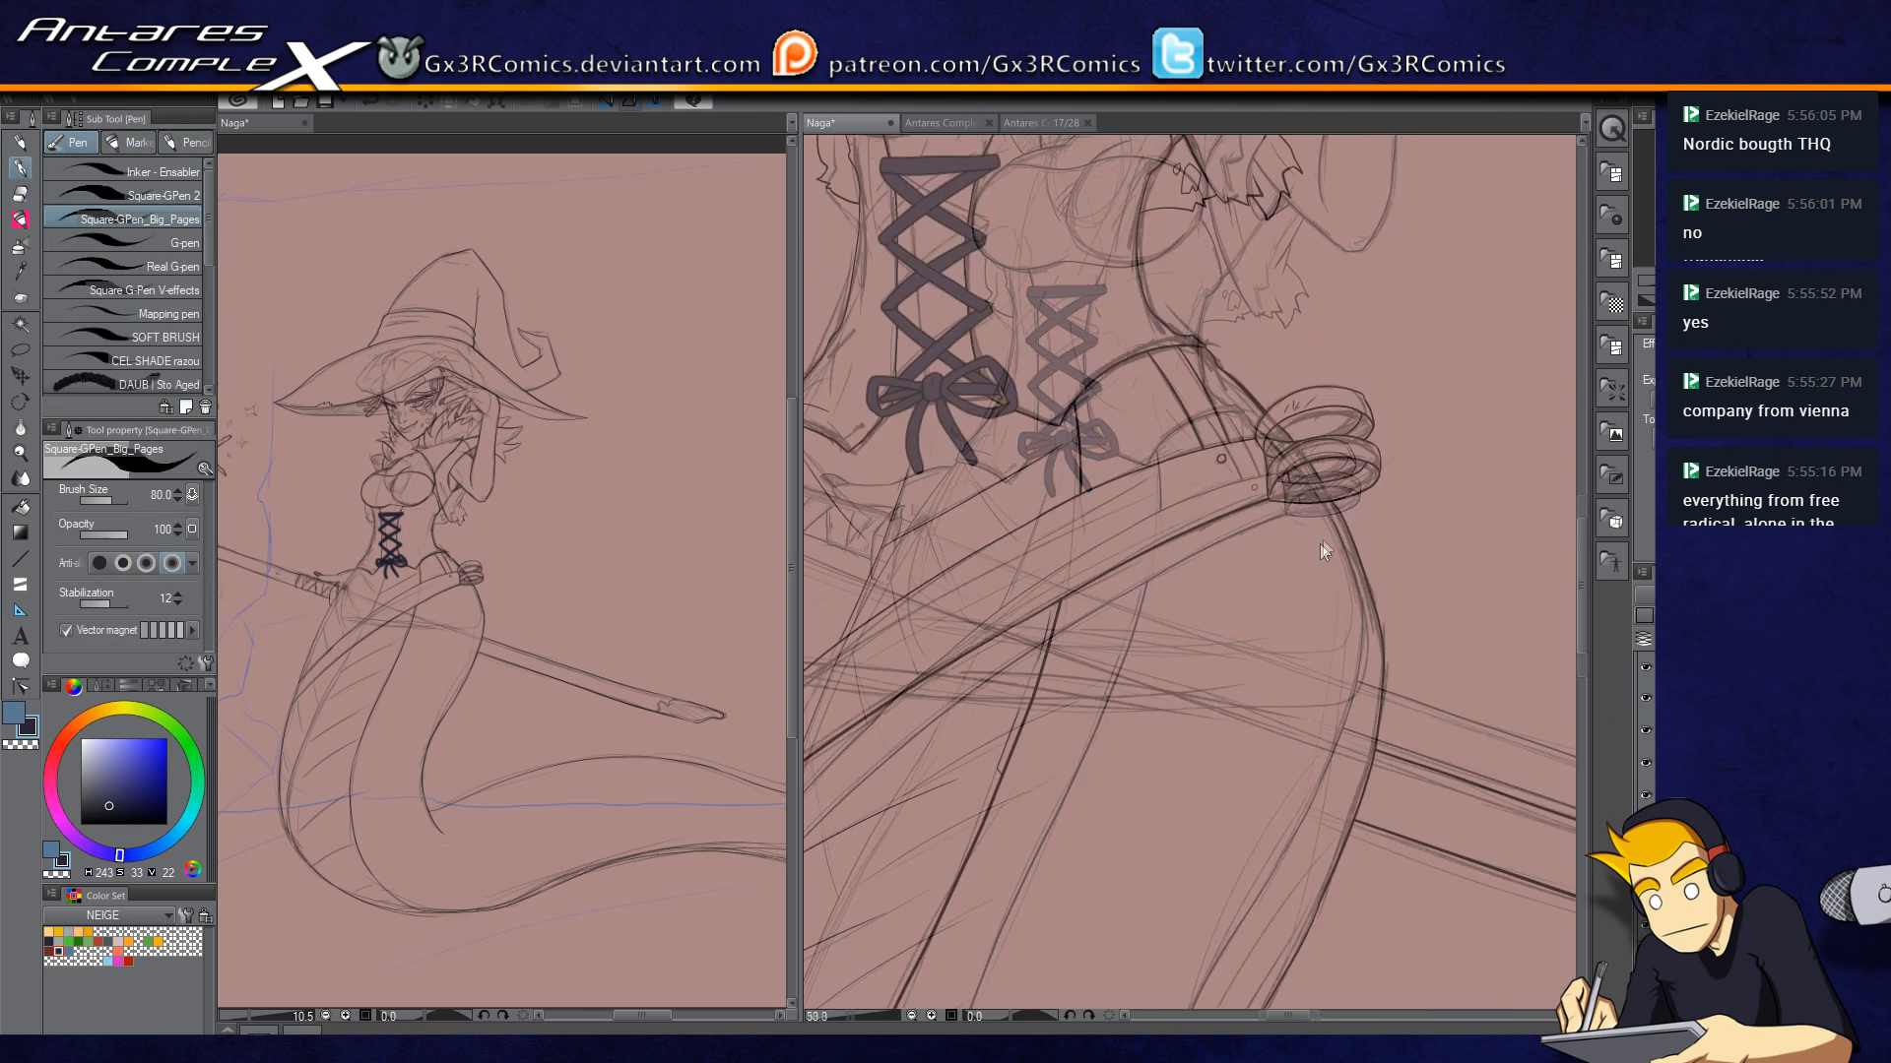
# Step: Ink the short stretch of hip outline where it emerges beneath the coiled belt rings
pyautogui.moveTo(1324, 402)
pyautogui.mouseDown()
pyautogui.moveTo(1358, 424)
pyautogui.moveTo(1452, 510)
pyautogui.mouseUp()
pyautogui.hotkey('ctrl', 'z')
pyautogui.moveTo(1335, 402); pyautogui.dragTo(1452, 498)
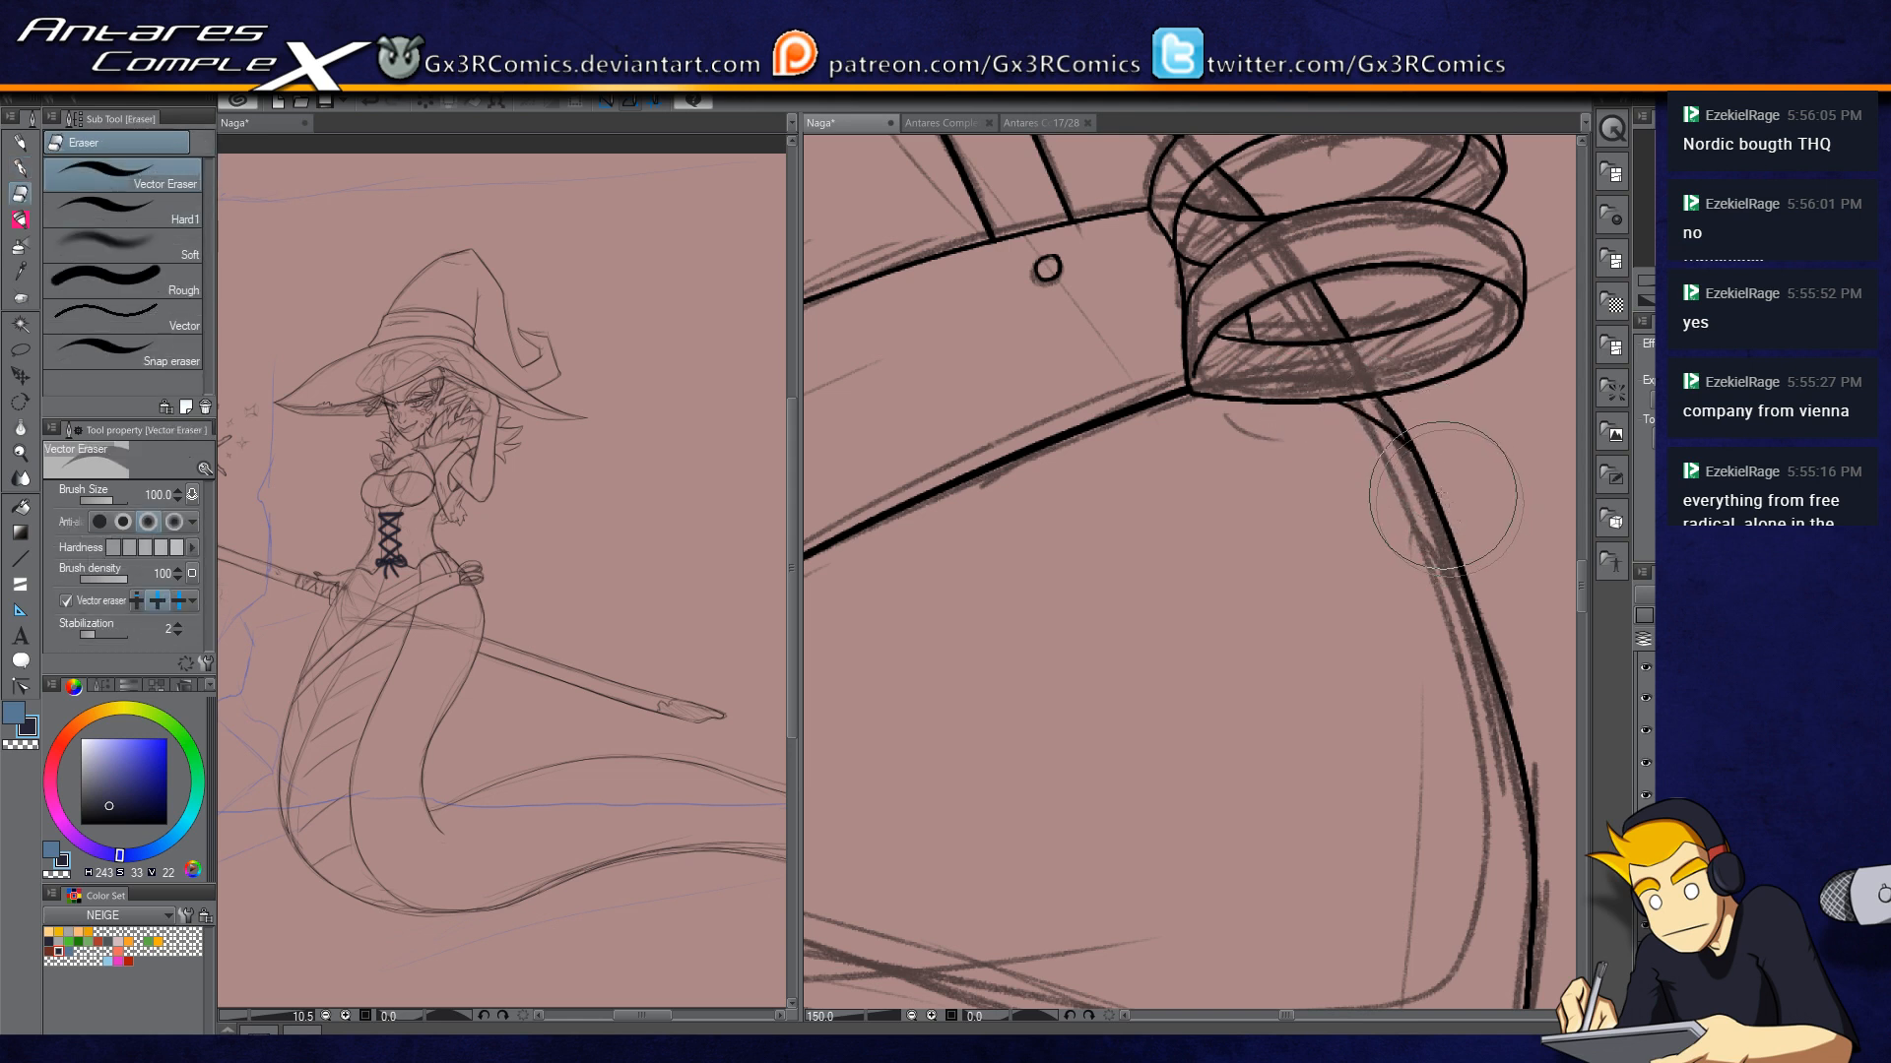
pyautogui.moveTo(1267, 277); pyautogui.dragTo(1368, 421)
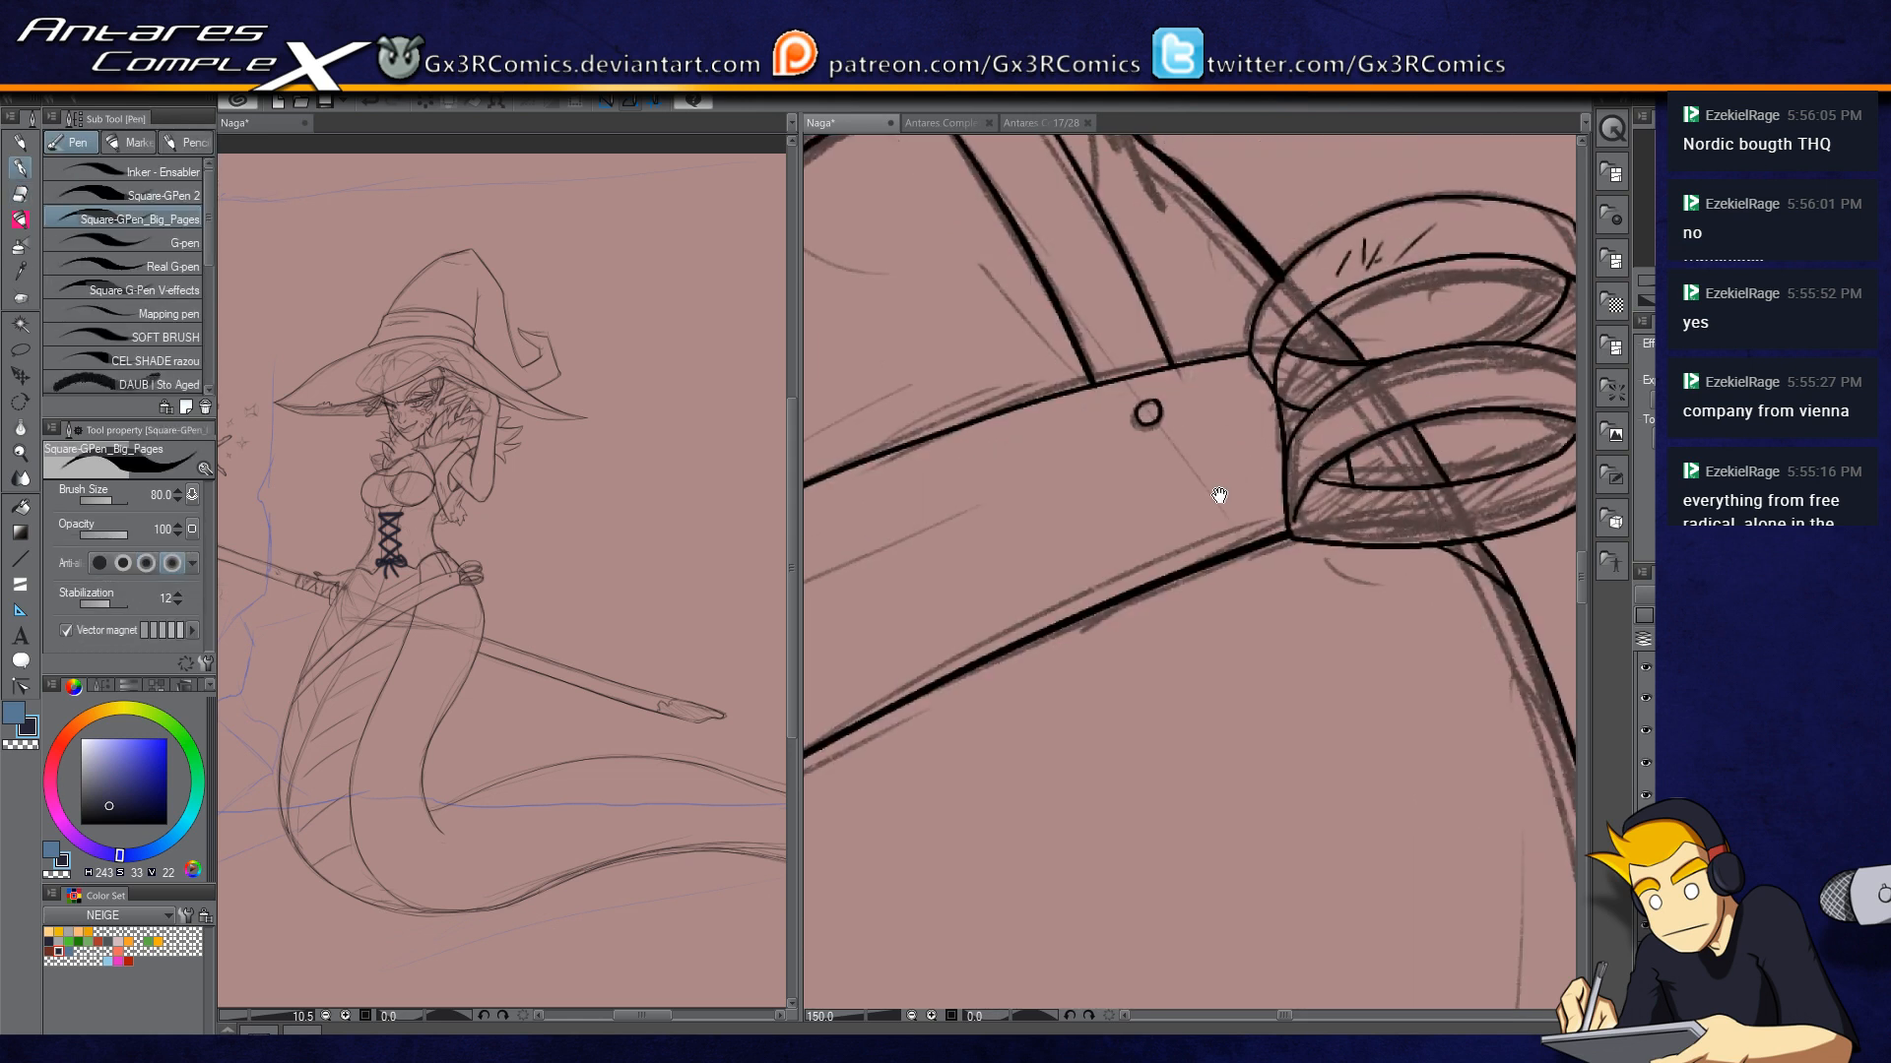
# Step: Ink small oval rivet marks at the inner ends of the two belt rings
pyautogui.moveTo(1289, 368); pyautogui.dragTo(1278, 431)
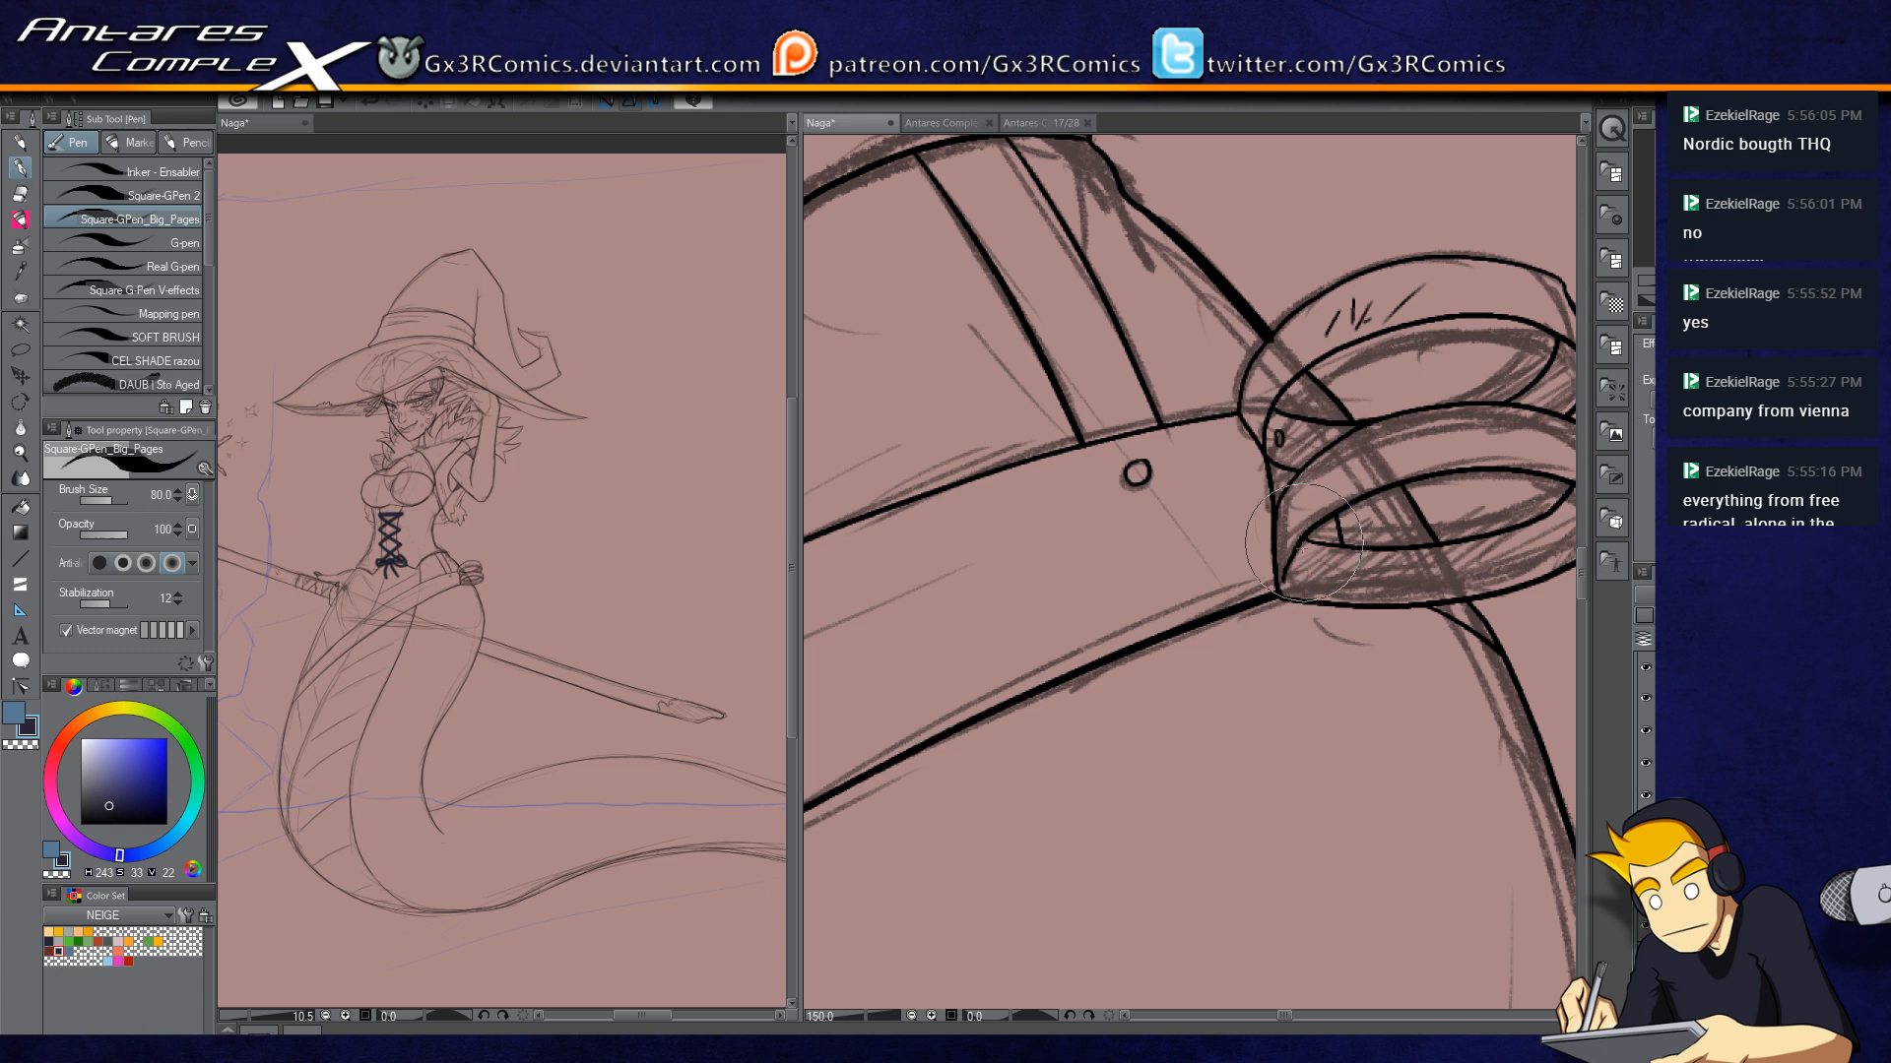
pyautogui.moveTo(1307, 562); pyautogui.dragTo(1298, 554)
pyautogui.hotkey('ctrl', 'z')
pyautogui.moveTo(1154, 620); pyautogui.dragTo(1119, 736)
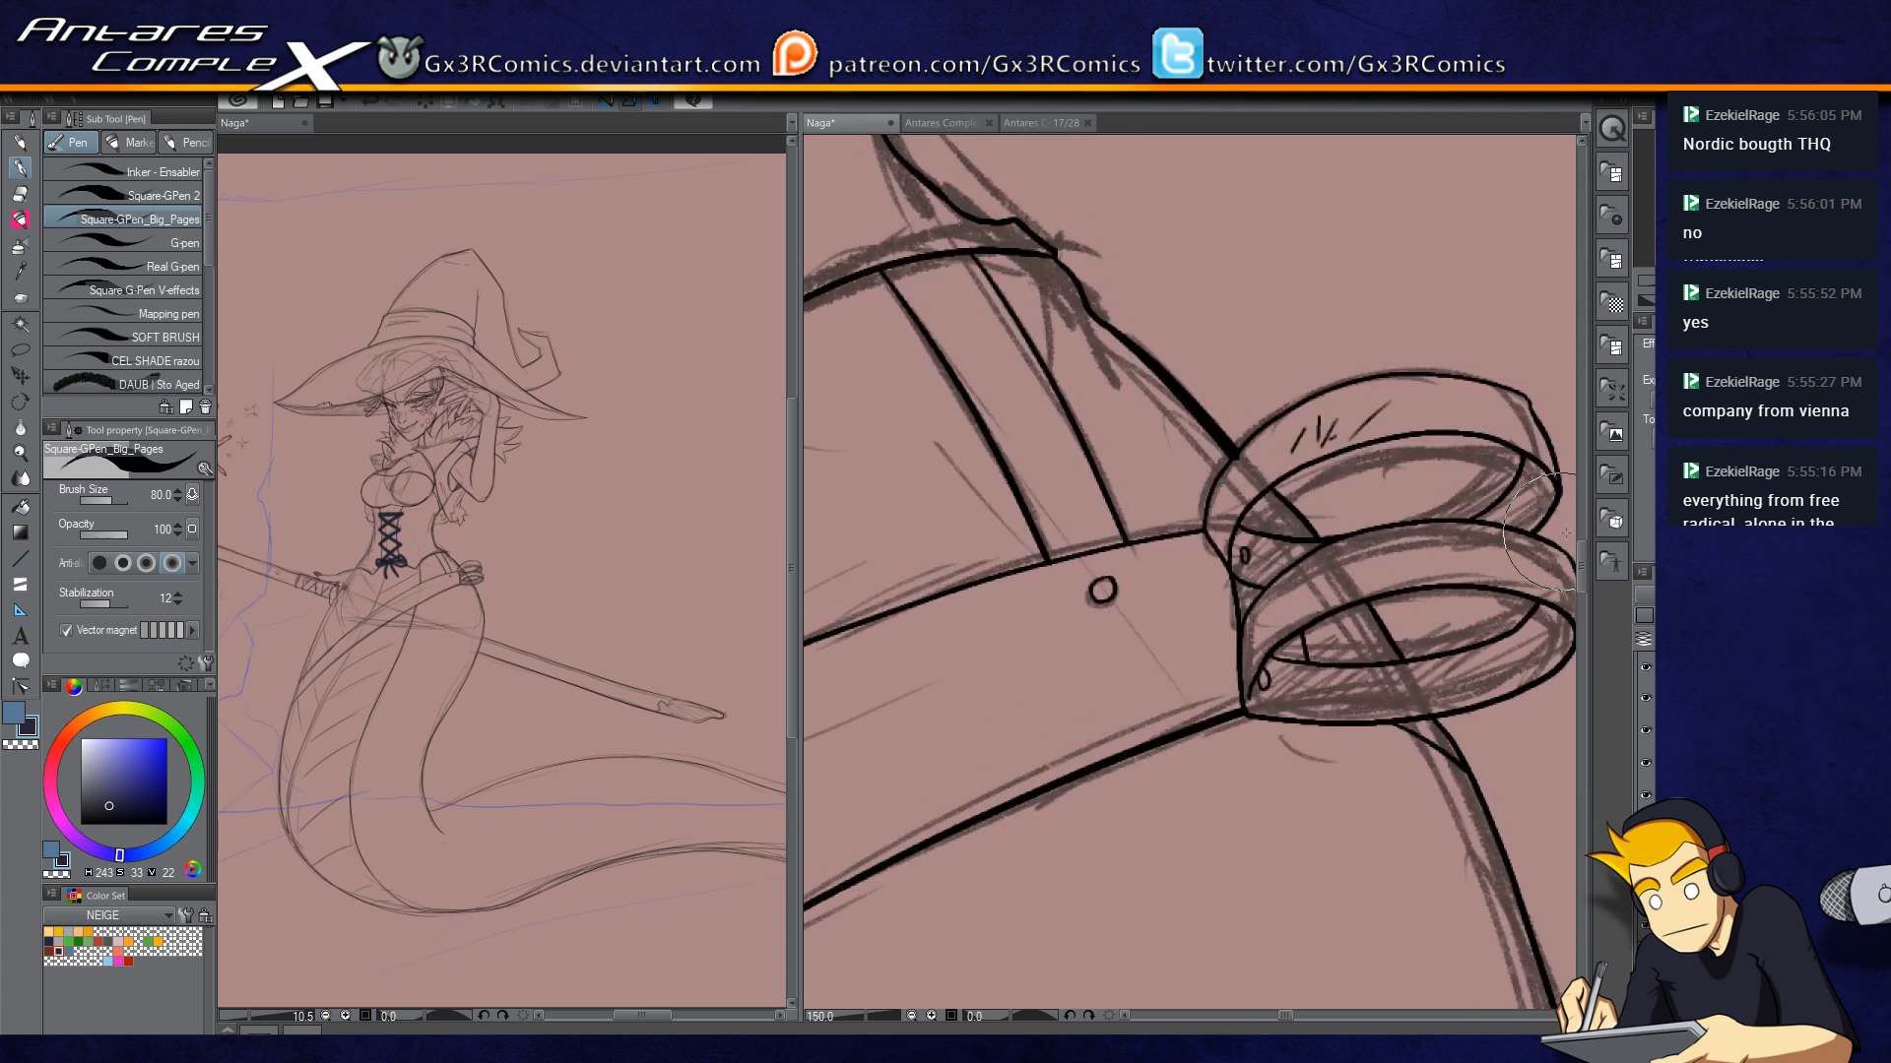
# Step: Ink a thin rib contour below the bust and short crease hatches near the side of the waist
pyautogui.scroll(-4, 1009, 575)
pyautogui.moveTo(937, 475); pyautogui.dragTo(1080, 644)
pyautogui.hotkey('ctrl', '+')
pyautogui.hotkey('ctrl', '+')
pyautogui.moveTo(1062, 289); pyautogui.dragTo(1104, 360)
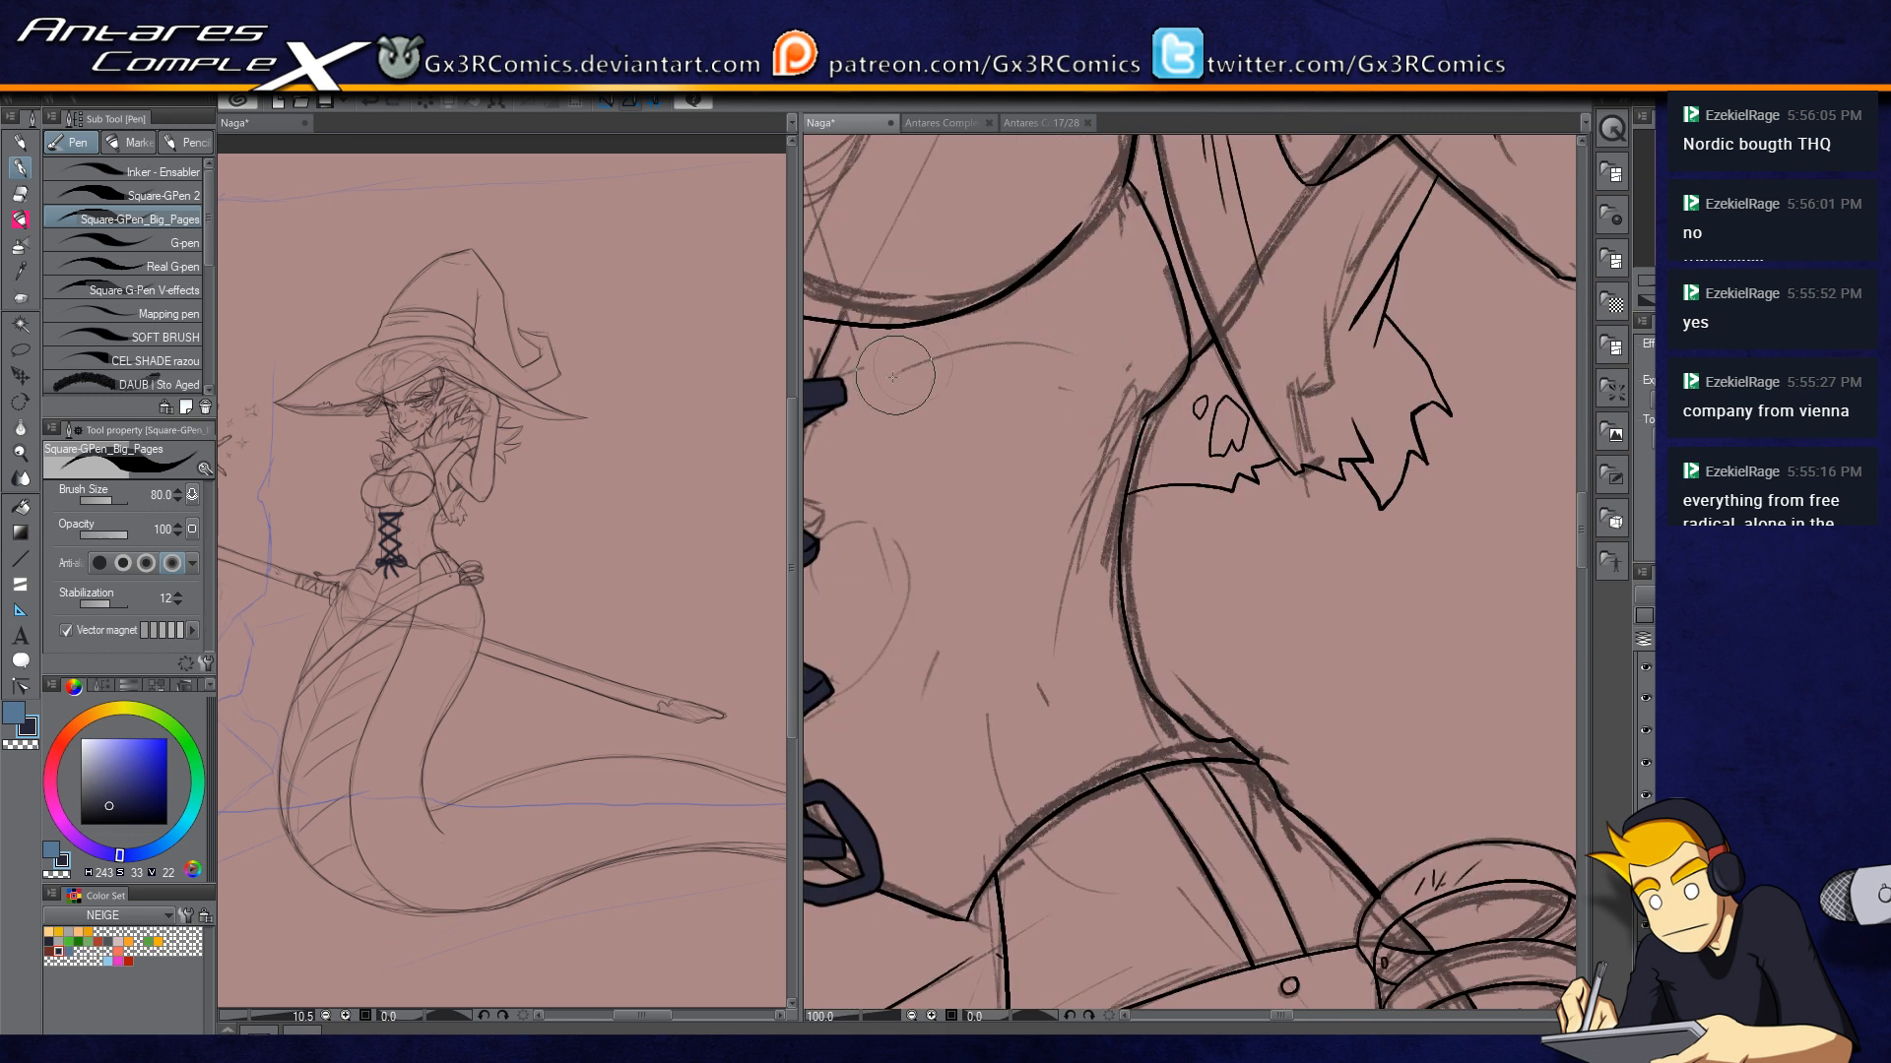
pyautogui.moveTo(904, 367)
pyautogui.mouseDown()
pyautogui.moveTo(1029, 345)
pyautogui.moveTo(1080, 359)
pyautogui.mouseUp()
pyautogui.moveTo(1083, 341); pyautogui.dragTo(1112, 383)
pyautogui.moveTo(1114, 369)
pyautogui.mouseDown()
pyautogui.moveTo(1120, 390)
pyautogui.moveTo(1290, 379)
pyautogui.moveTo(1279, 346)
pyautogui.mouseUp()
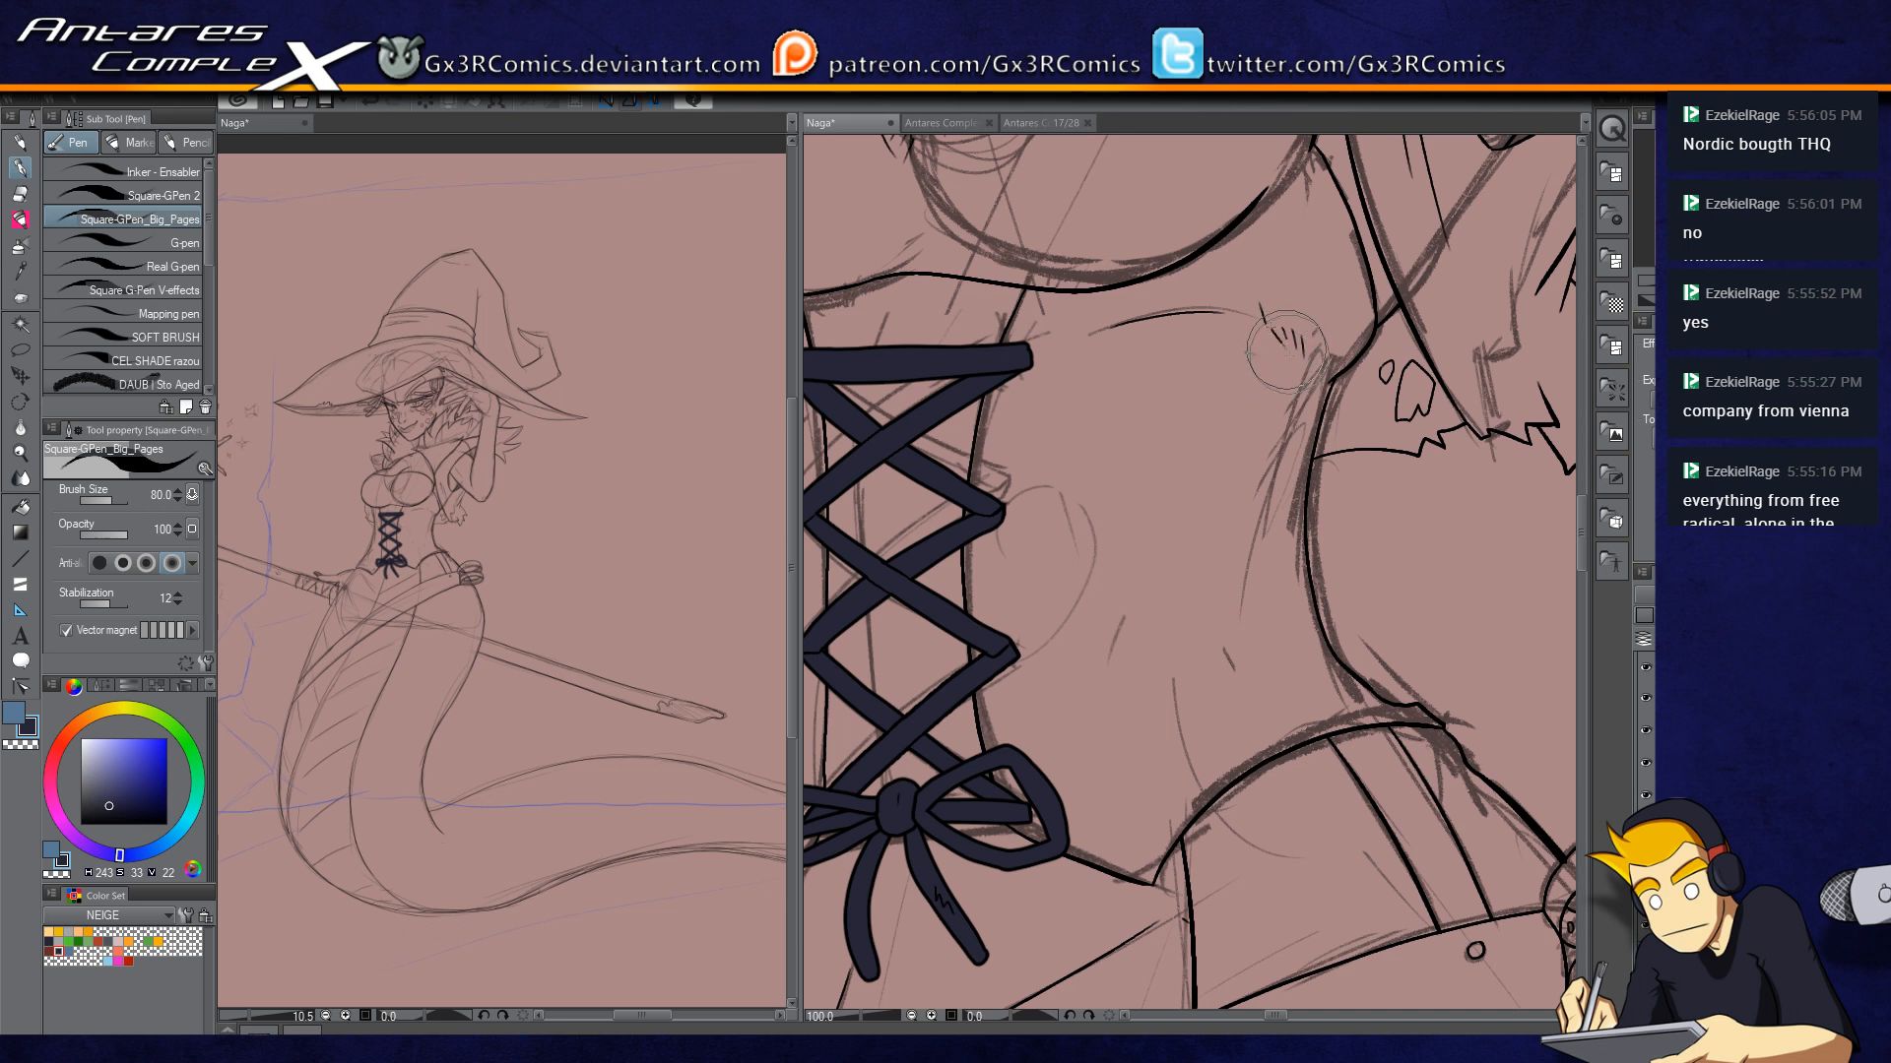
# Step: Ink a curved contour line inside each bust cup and a short crease on the upper chest
pyautogui.moveTo(1101, 467); pyautogui.dragTo(1364, 418)
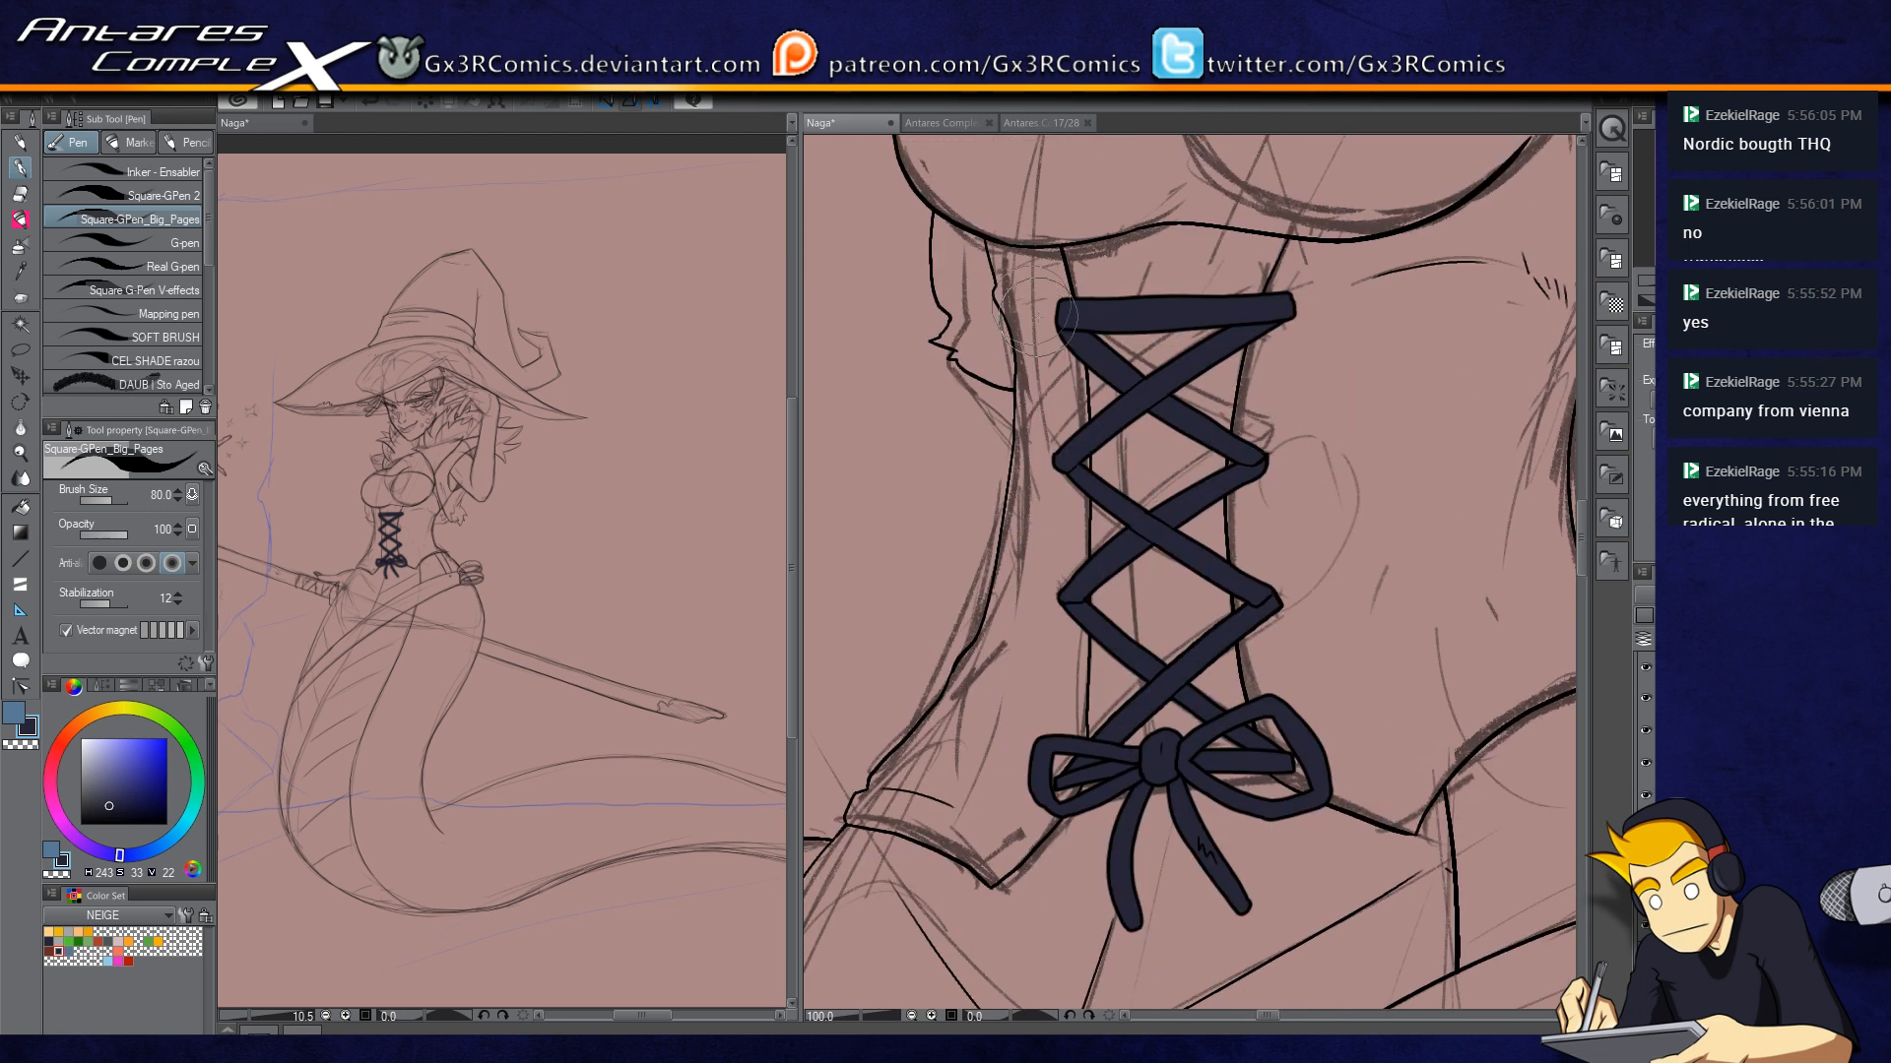
pyautogui.moveTo(1136, 185); pyautogui.dragTo(1160, 495)
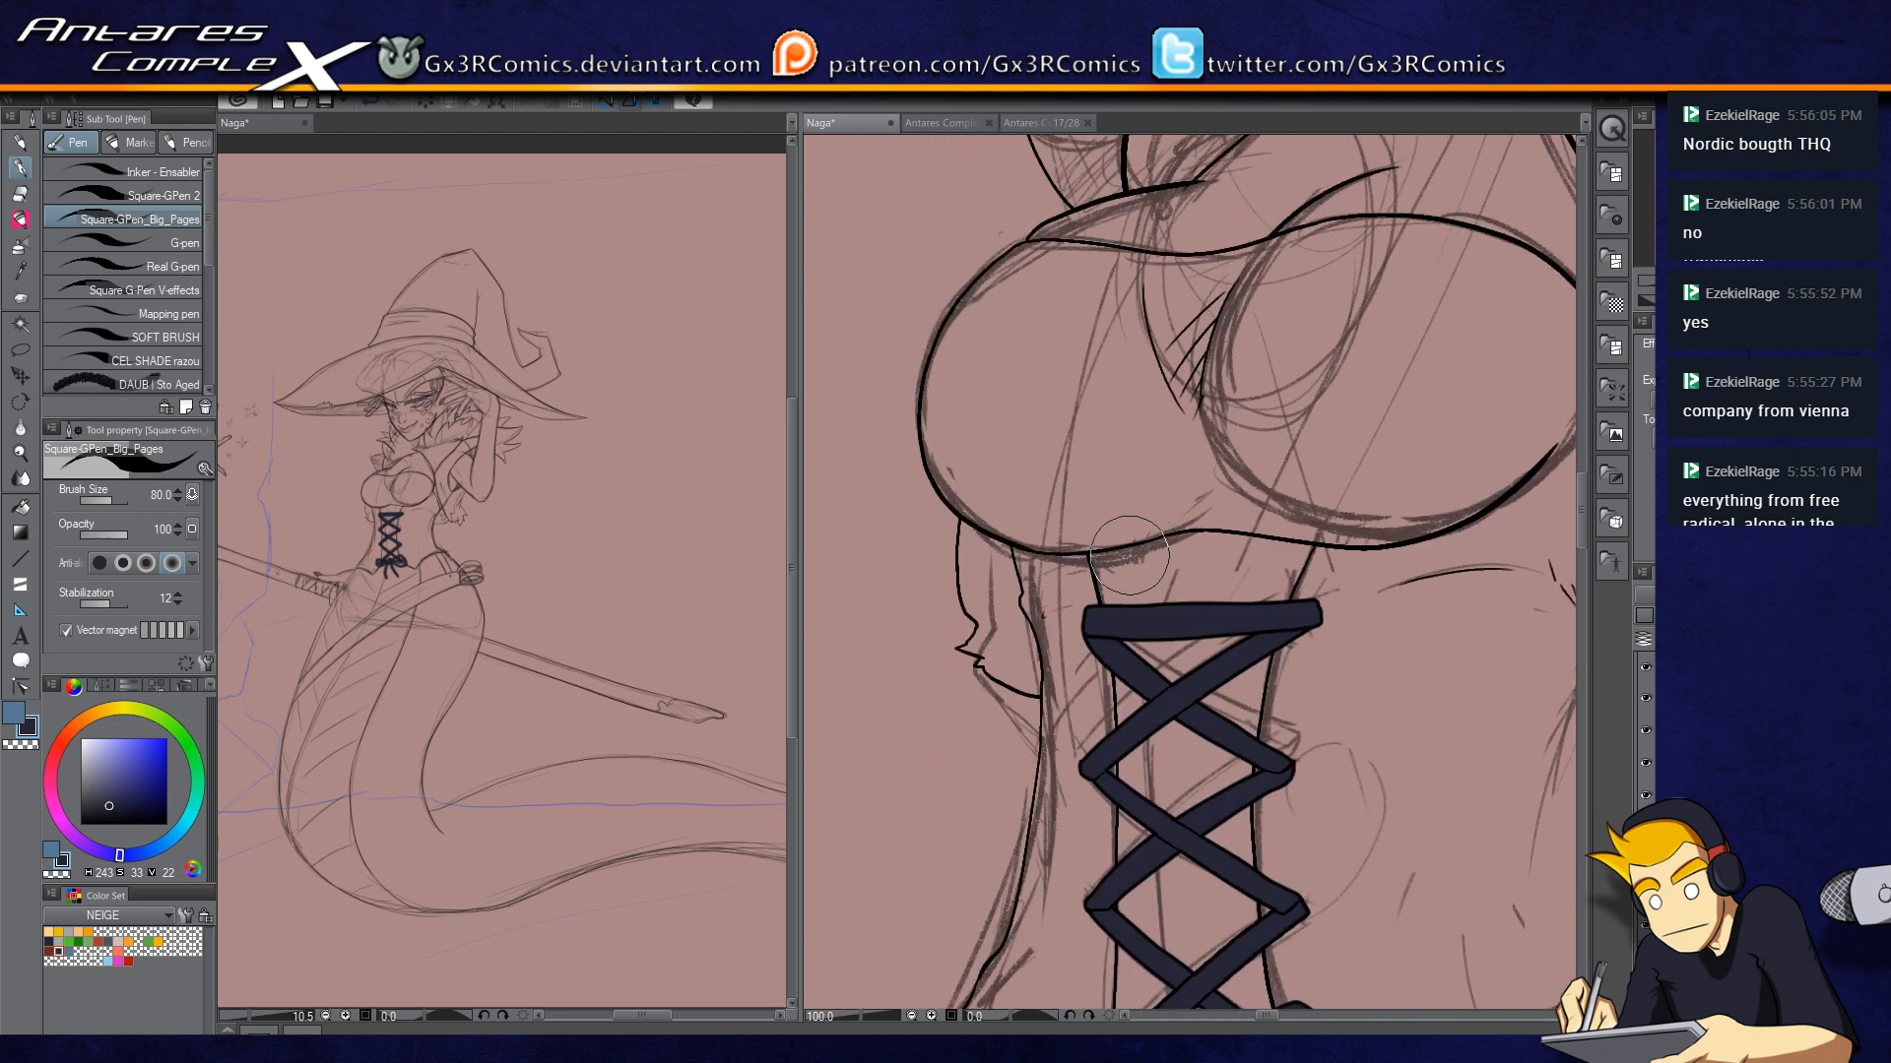
pyautogui.moveTo(996, 255)
pyautogui.mouseDown()
pyautogui.moveTo(1024, 507)
pyautogui.moveTo(942, 481)
pyautogui.moveTo(844, 498)
pyautogui.mouseUp()
pyautogui.moveTo(1165, 261); pyautogui.dragTo(1135, 498)
pyautogui.hotkey('ctrl', 'z')
pyautogui.moveTo(1169, 266); pyautogui.dragTo(1137, 529)
pyautogui.hotkey('ctrl', 'z')
pyautogui.moveTo(1175, 261); pyautogui.dragTo(1125, 453)
pyautogui.hotkey('ctrl', 'z')
pyautogui.moveTo(1093, 362)
pyautogui.mouseDown()
pyautogui.moveTo(1037, 629)
pyautogui.moveTo(1036, 754)
pyautogui.mouseUp()
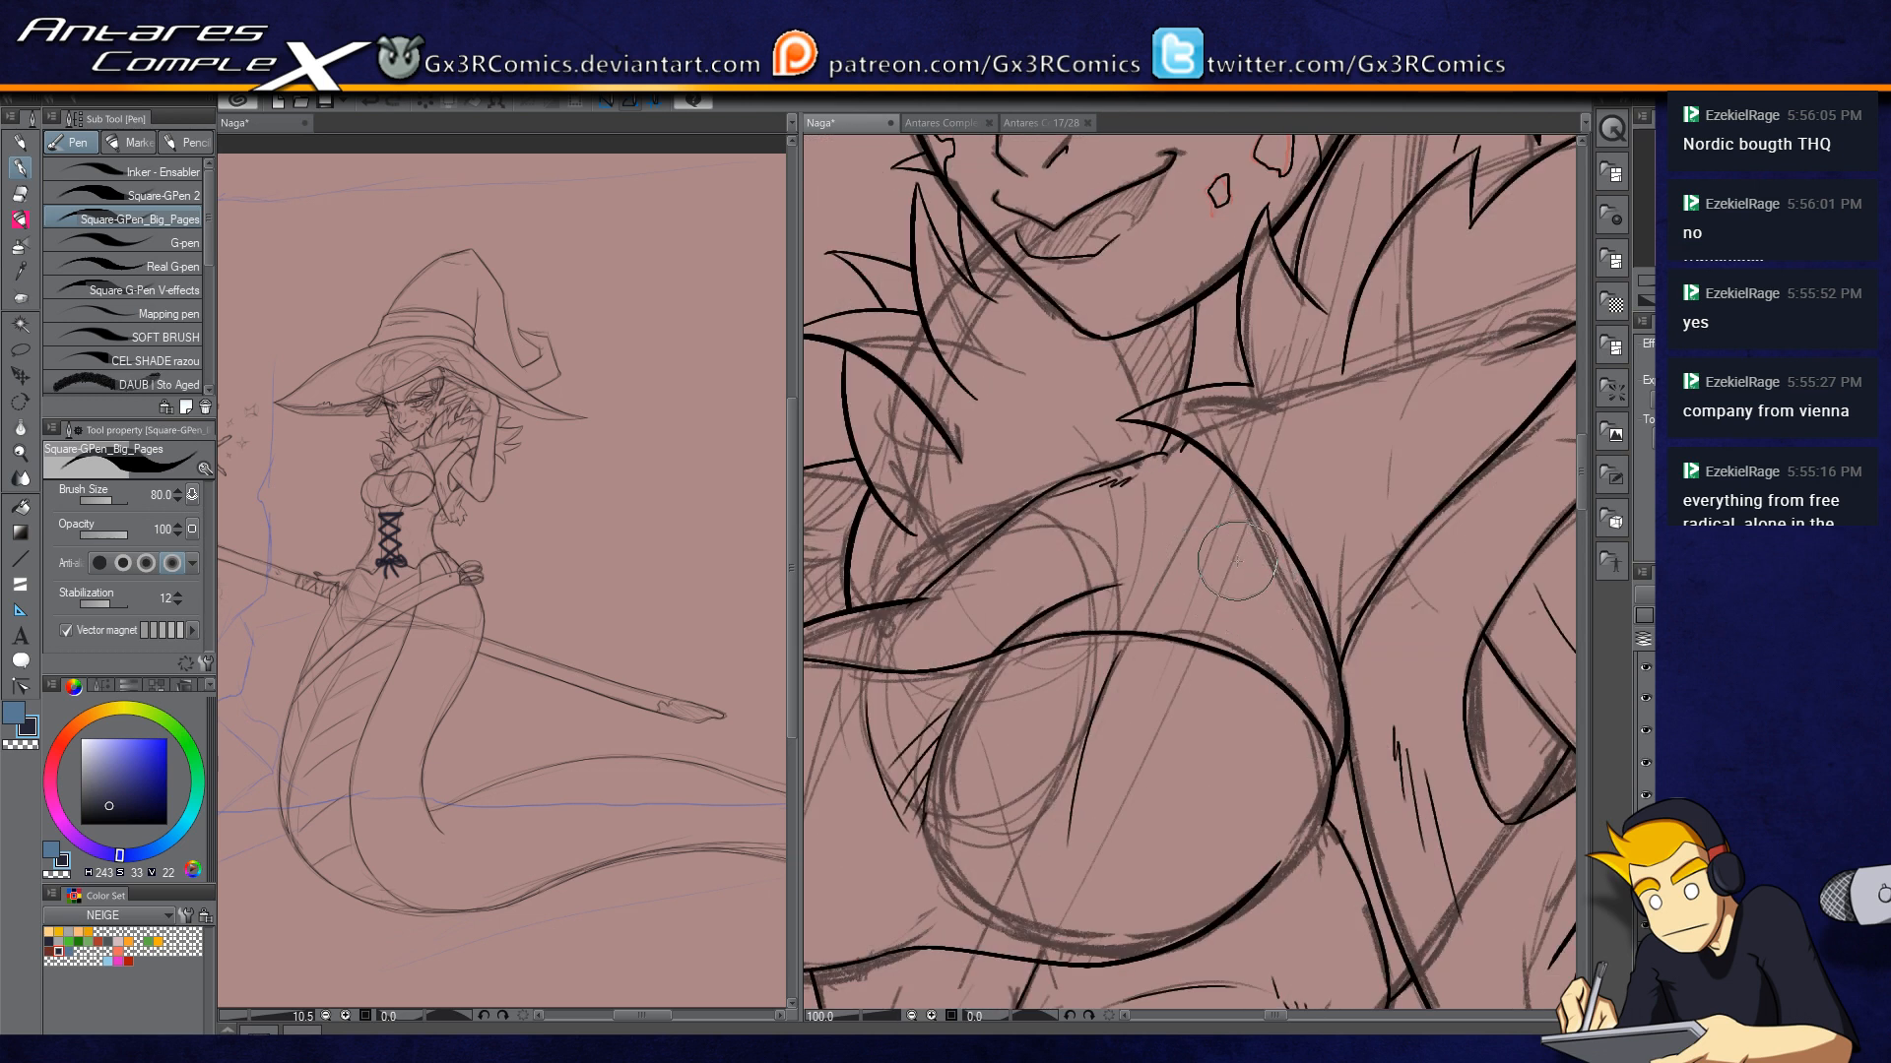
pyautogui.moveTo(1286, 596); pyautogui.dragTo(1312, 628)
# Step: Ink a pointed strand in the fur ruff between the neck and the raised forearm
pyautogui.moveTo(1323, 549)
pyautogui.mouseDown()
pyautogui.moveTo(1163, 739)
pyautogui.moveTo(1334, 442)
pyautogui.mouseUp()
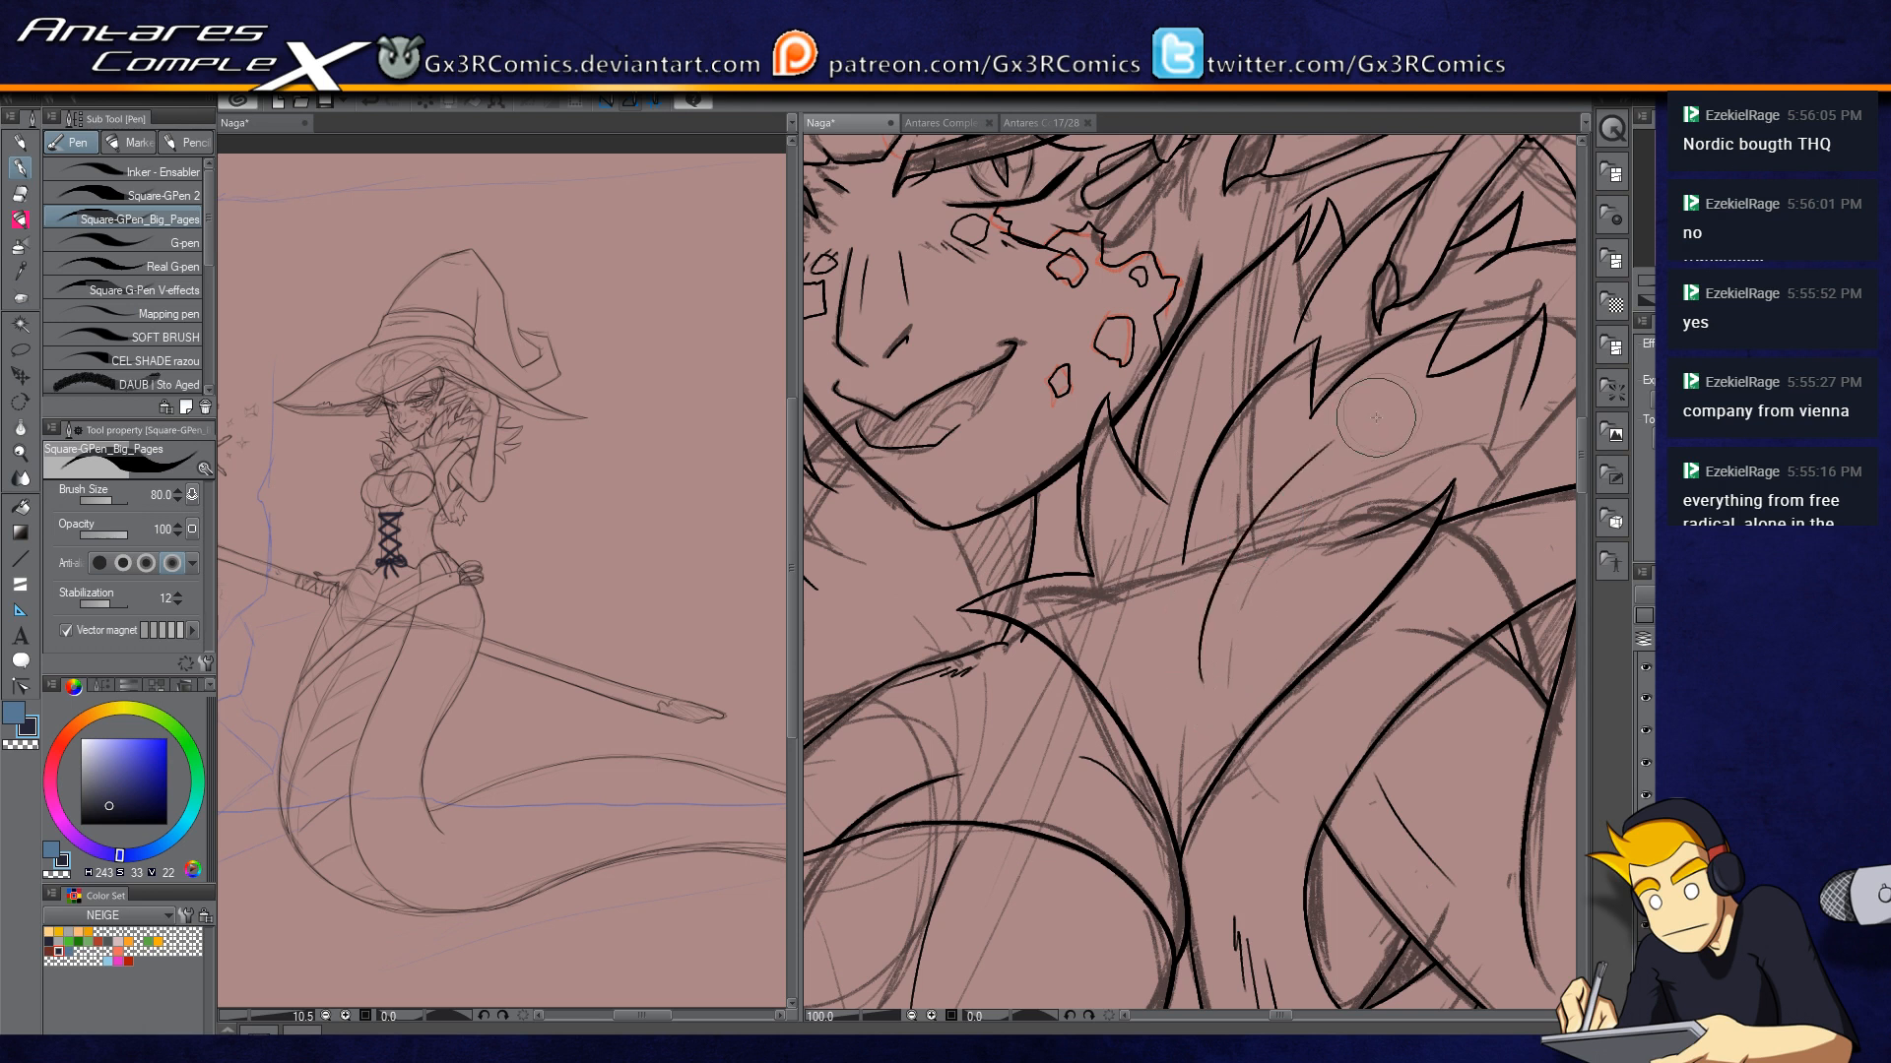
pyautogui.hotkey('ctrl', 'z')
pyautogui.moveTo(1219, 660); pyautogui.dragTo(1349, 424)
pyautogui.hotkey('ctrl', 'z')
pyautogui.moveTo(1252, 628)
pyautogui.mouseDown()
pyautogui.moveTo(1365, 432)
pyautogui.moveTo(1336, 511)
pyautogui.mouseUp()
pyautogui.moveTo(1362, 603); pyautogui.dragTo(1107, 697)
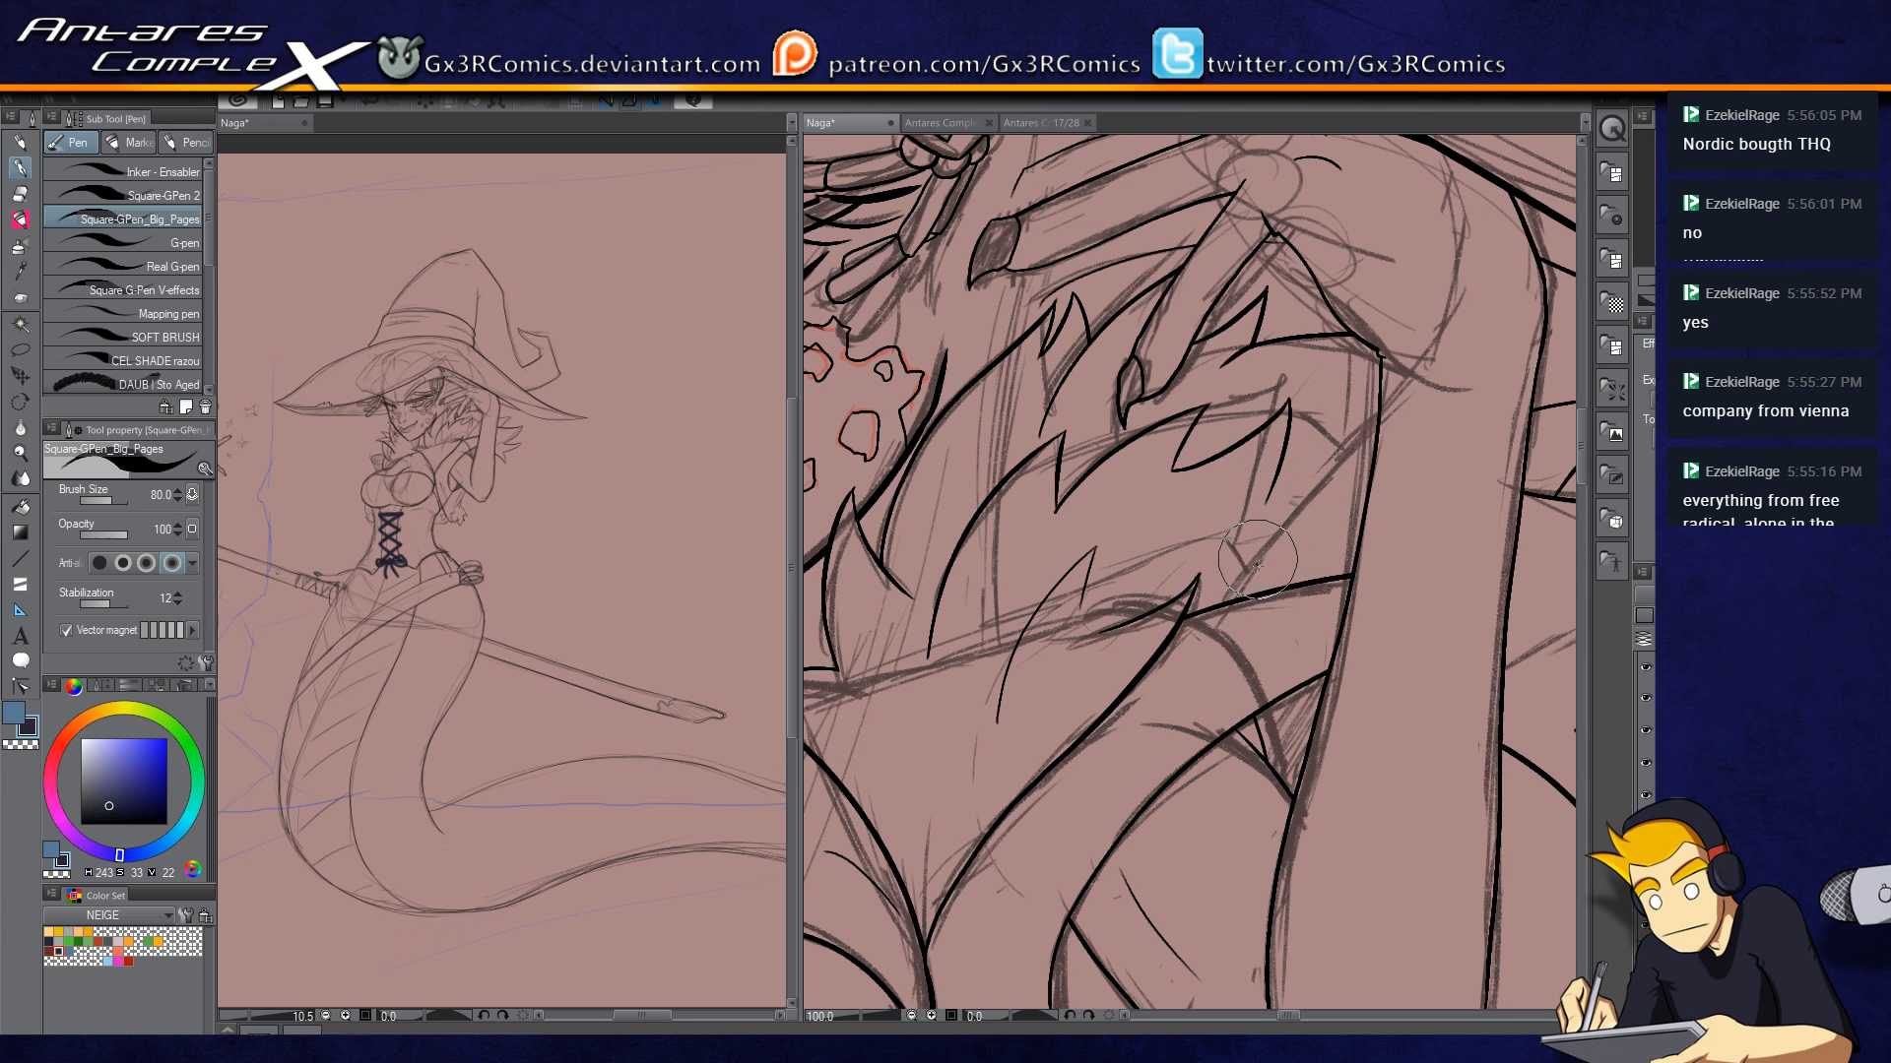
# Step: Ink another fur strand beside the raised forearm and short knuckle arcs on the back of the hand
pyautogui.press('e')
pyautogui.press('p')
pyautogui.press('e')
pyautogui.press('p')
pyautogui.moveTo(1362, 539)
pyautogui.mouseDown()
pyautogui.moveTo(1372, 611)
pyautogui.moveTo(1415, 614)
pyautogui.mouseUp()
pyautogui.moveTo(1251, 594); pyautogui.dragTo(1264, 621)
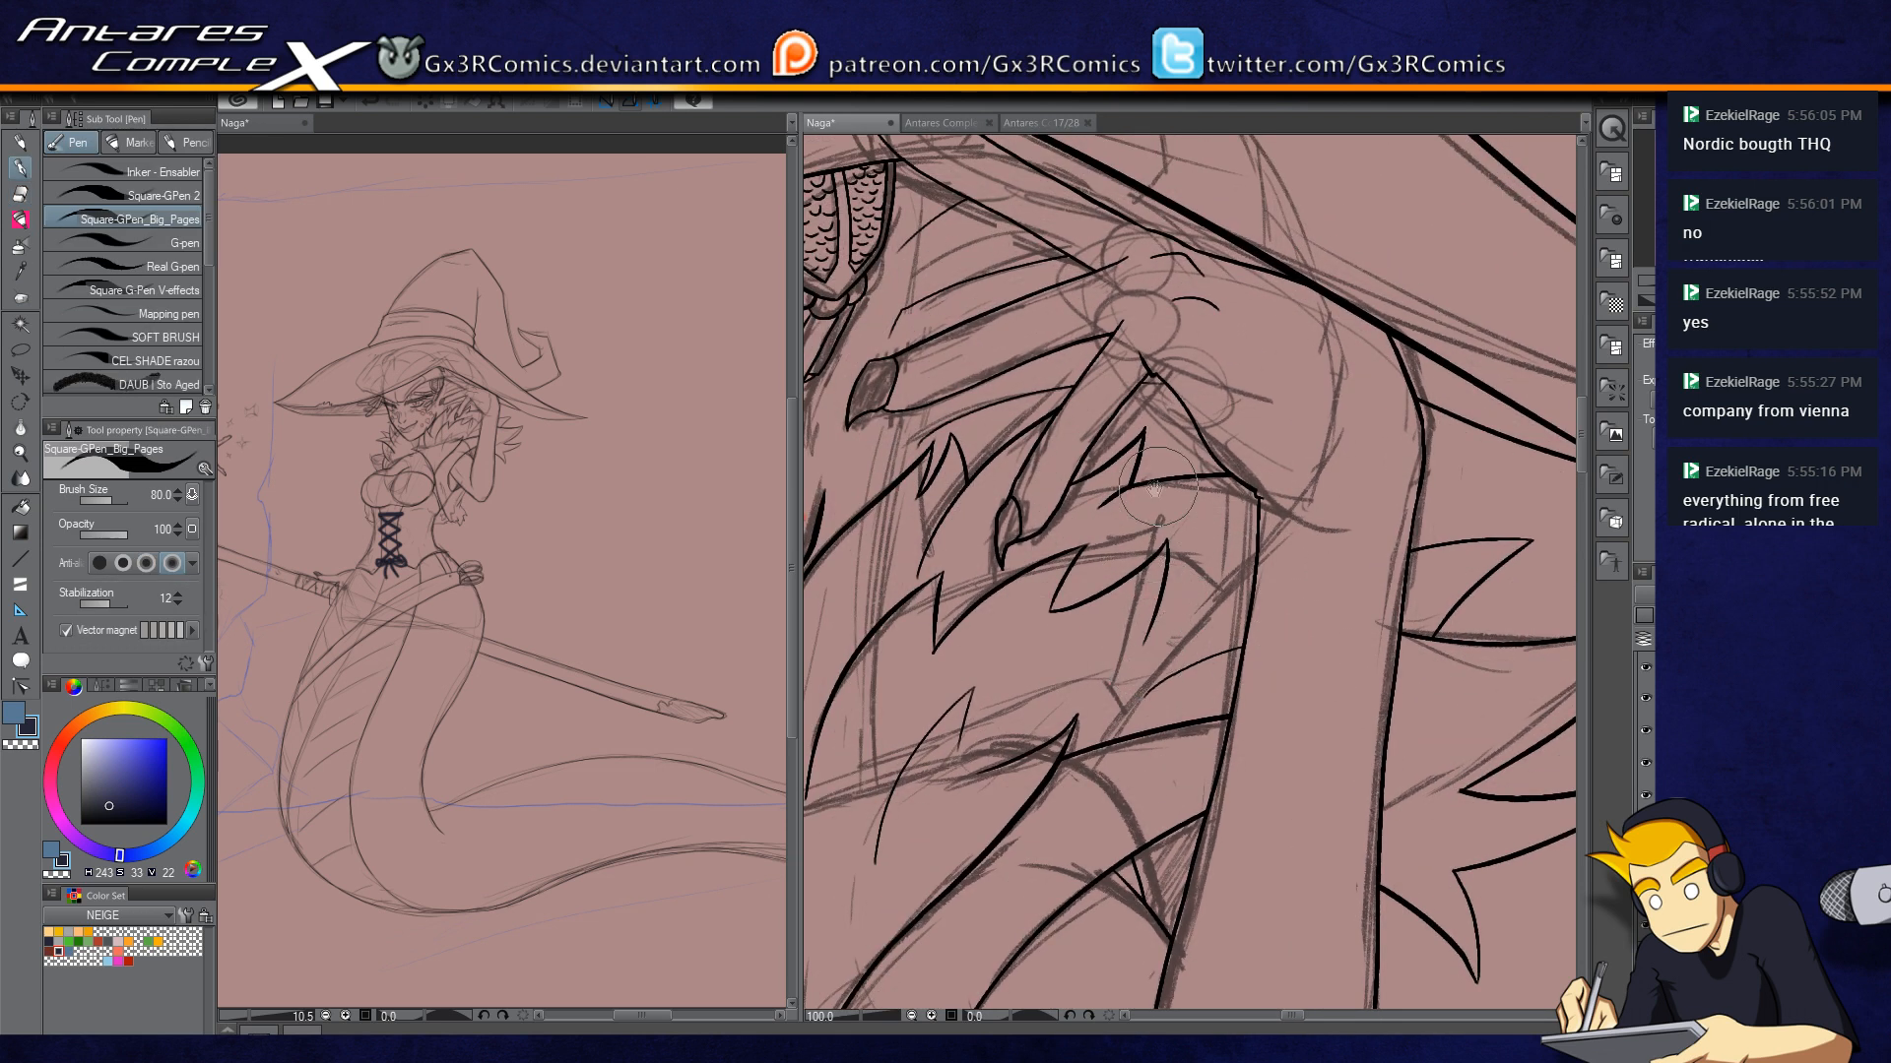
pyautogui.moveTo(1155, 489); pyautogui.dragTo(1152, 679)
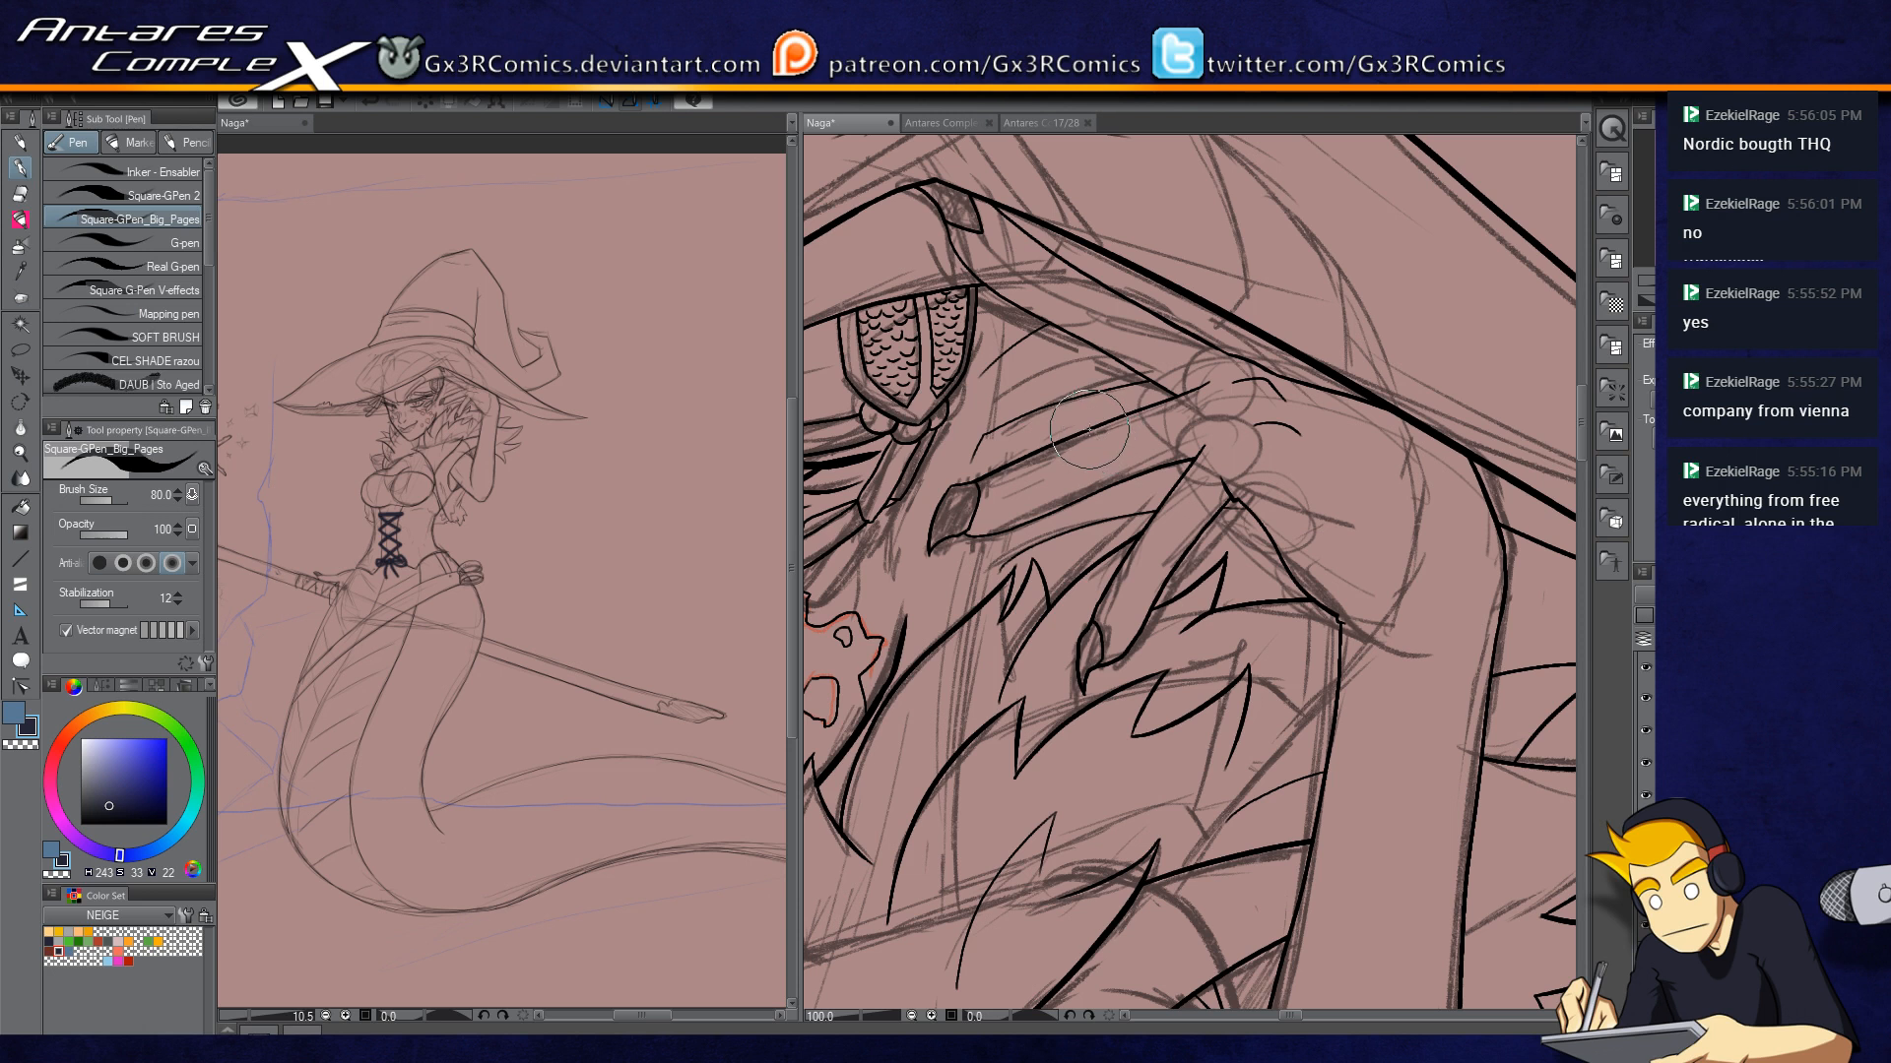
# Step: Ink the extra slim strand hanging below the scaled hair ornament beside the eye
pyautogui.moveTo(1096, 449); pyautogui.dragTo(1127, 603)
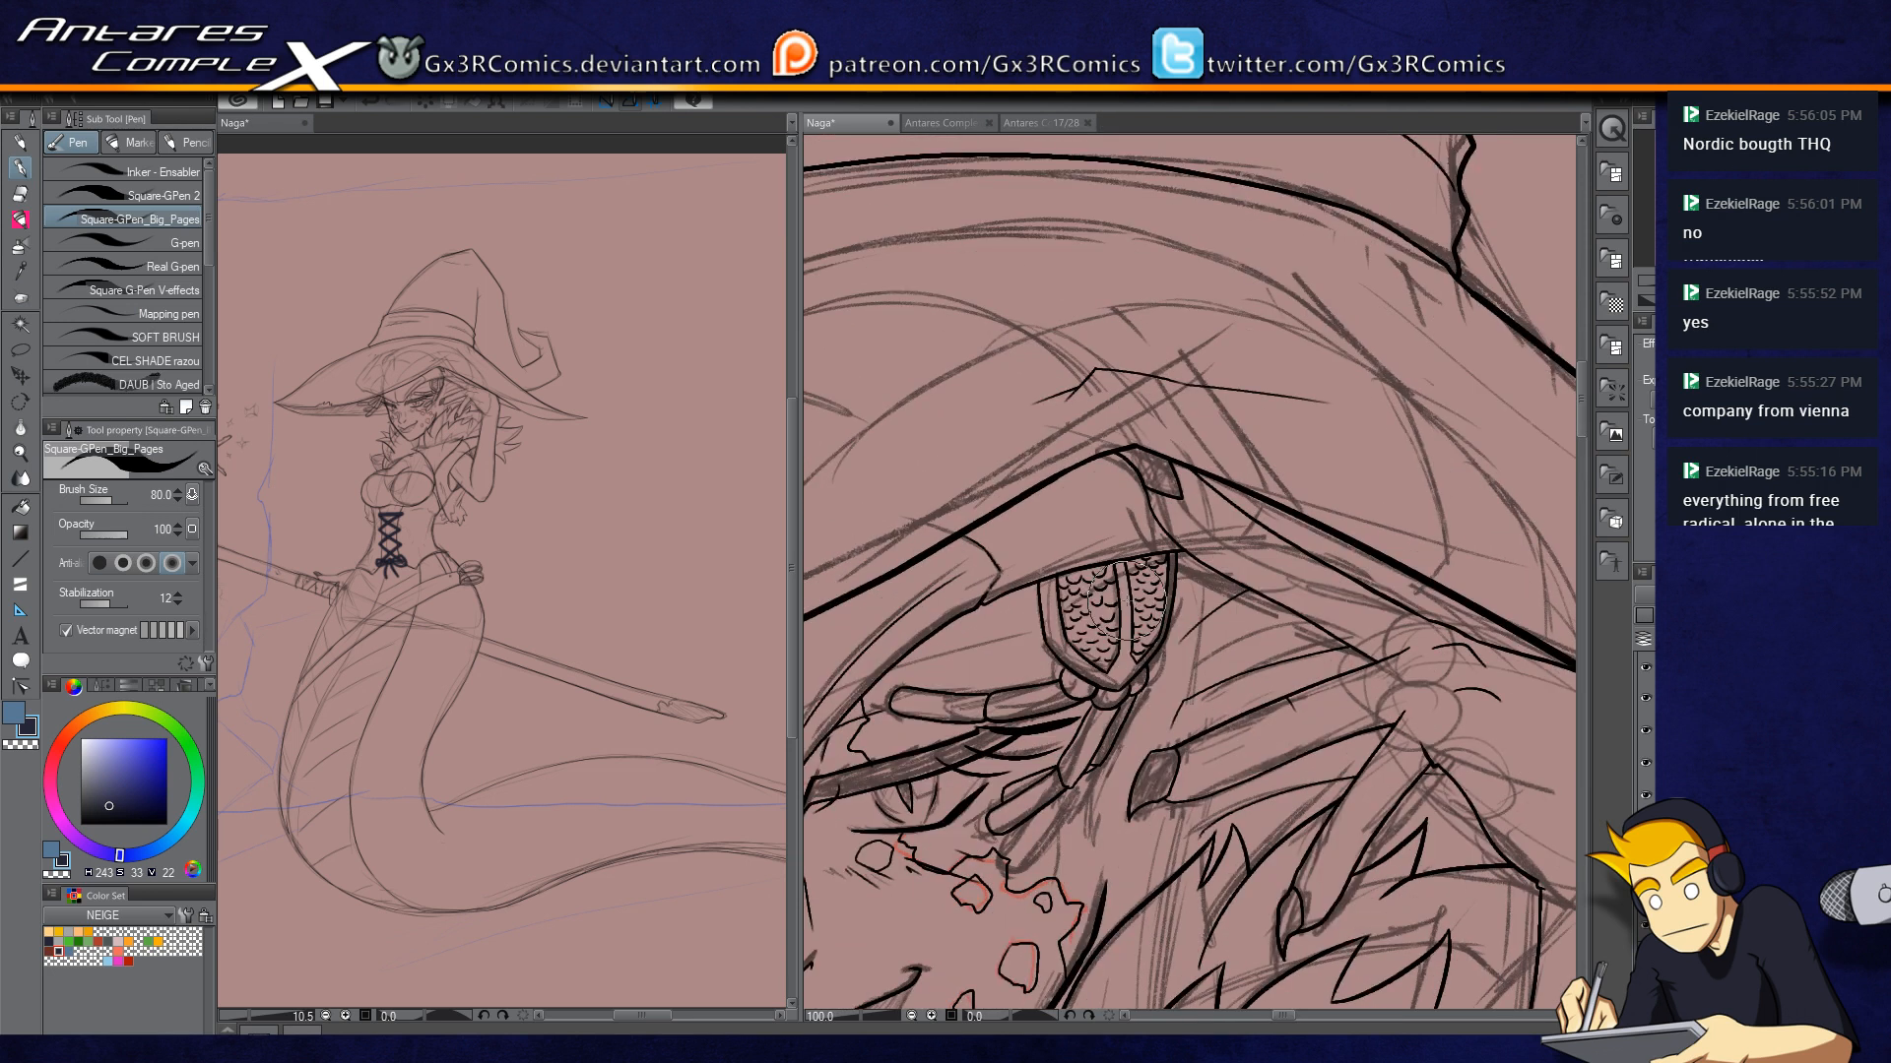
pyautogui.moveTo(1093, 844); pyautogui.dragTo(1201, 558)
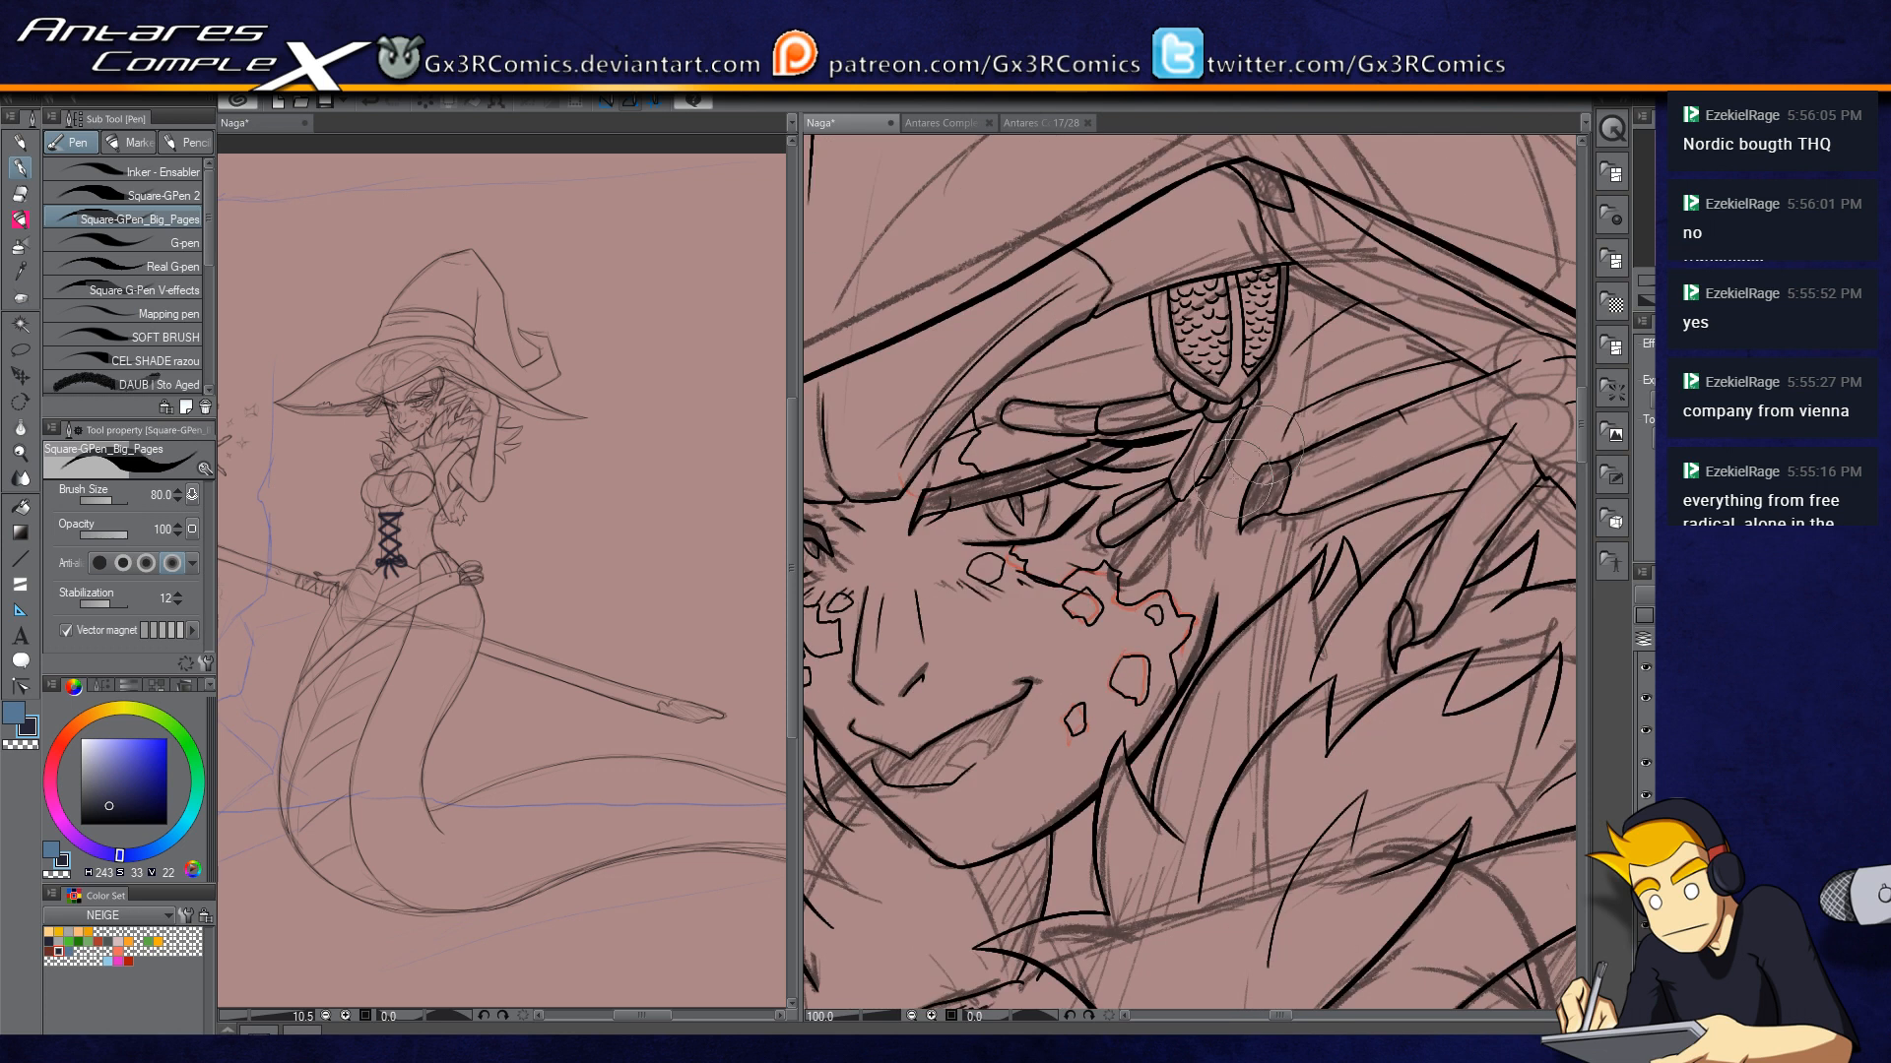
pyautogui.hotkey('ctrl', '+')
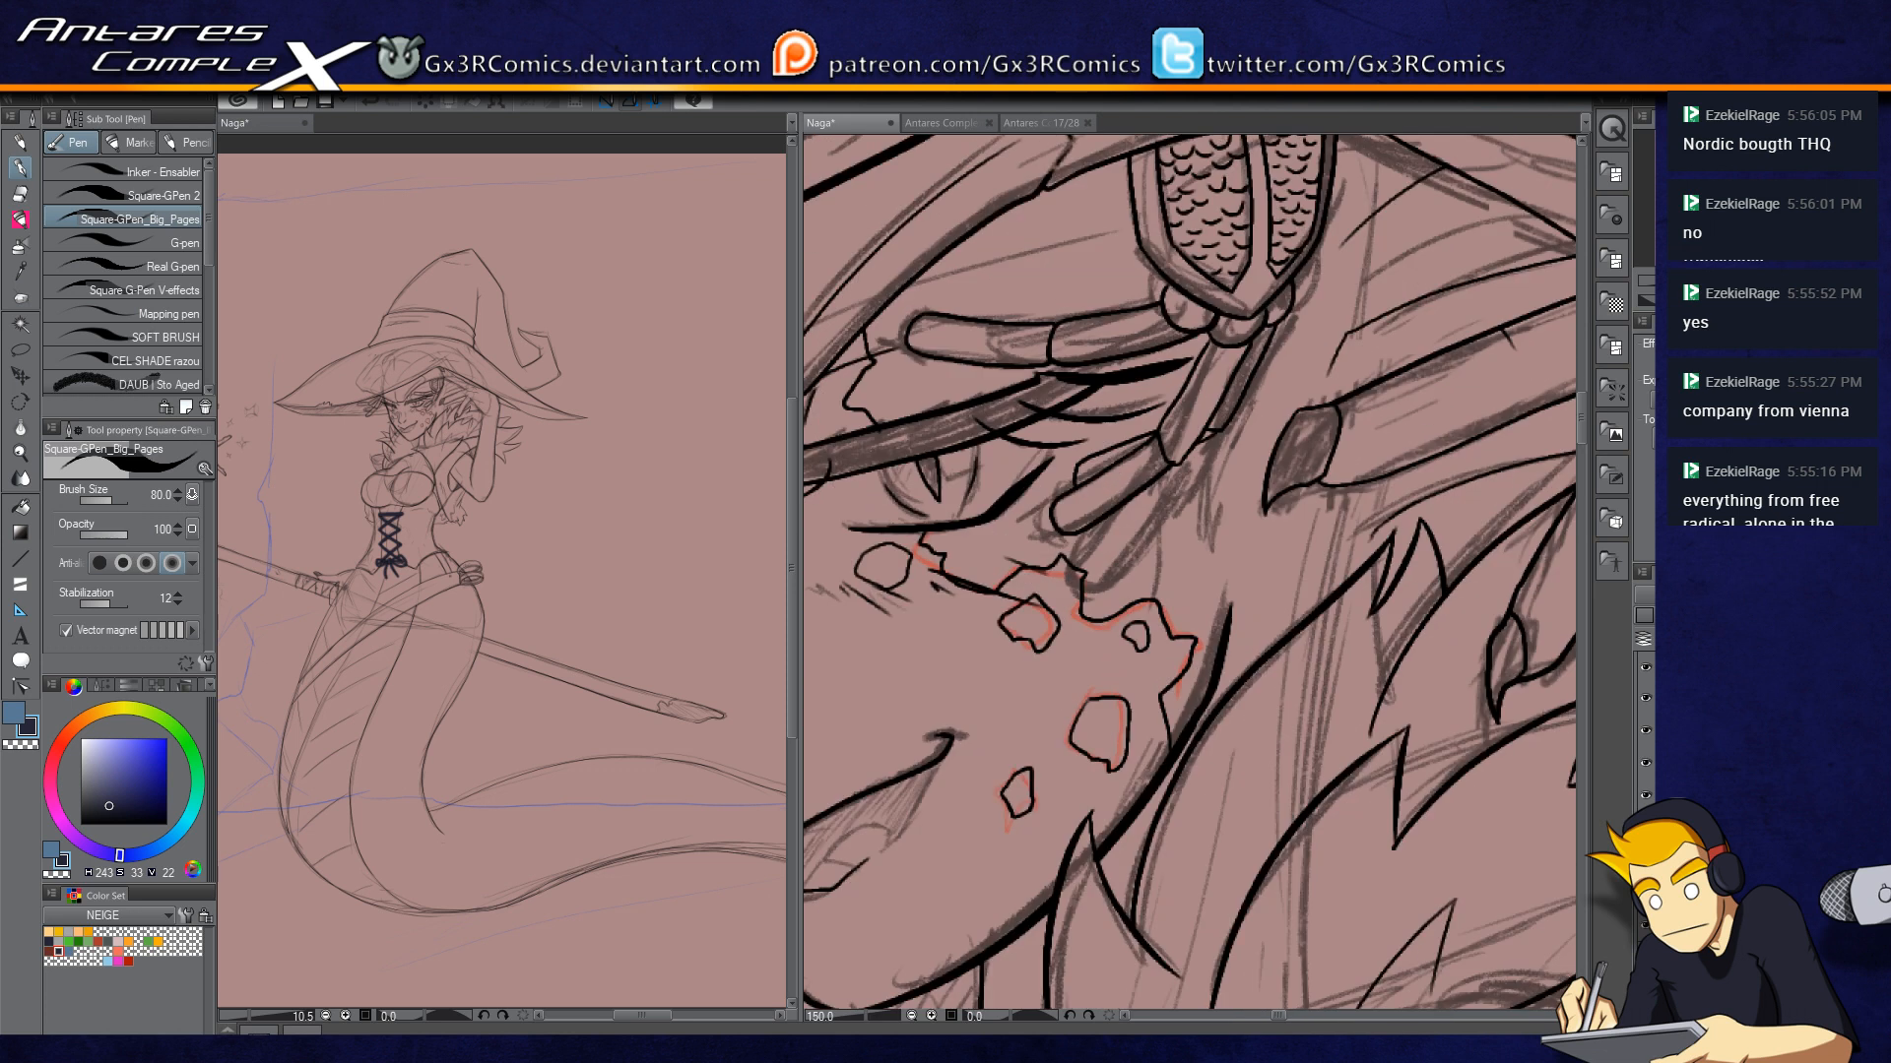
pyautogui.hotkey('ctrl', '+')
pyautogui.moveTo(1217, 497)
pyautogui.mouseDown()
pyautogui.moveTo(1229, 514)
pyautogui.moveTo(1300, 276)
pyautogui.mouseUp()
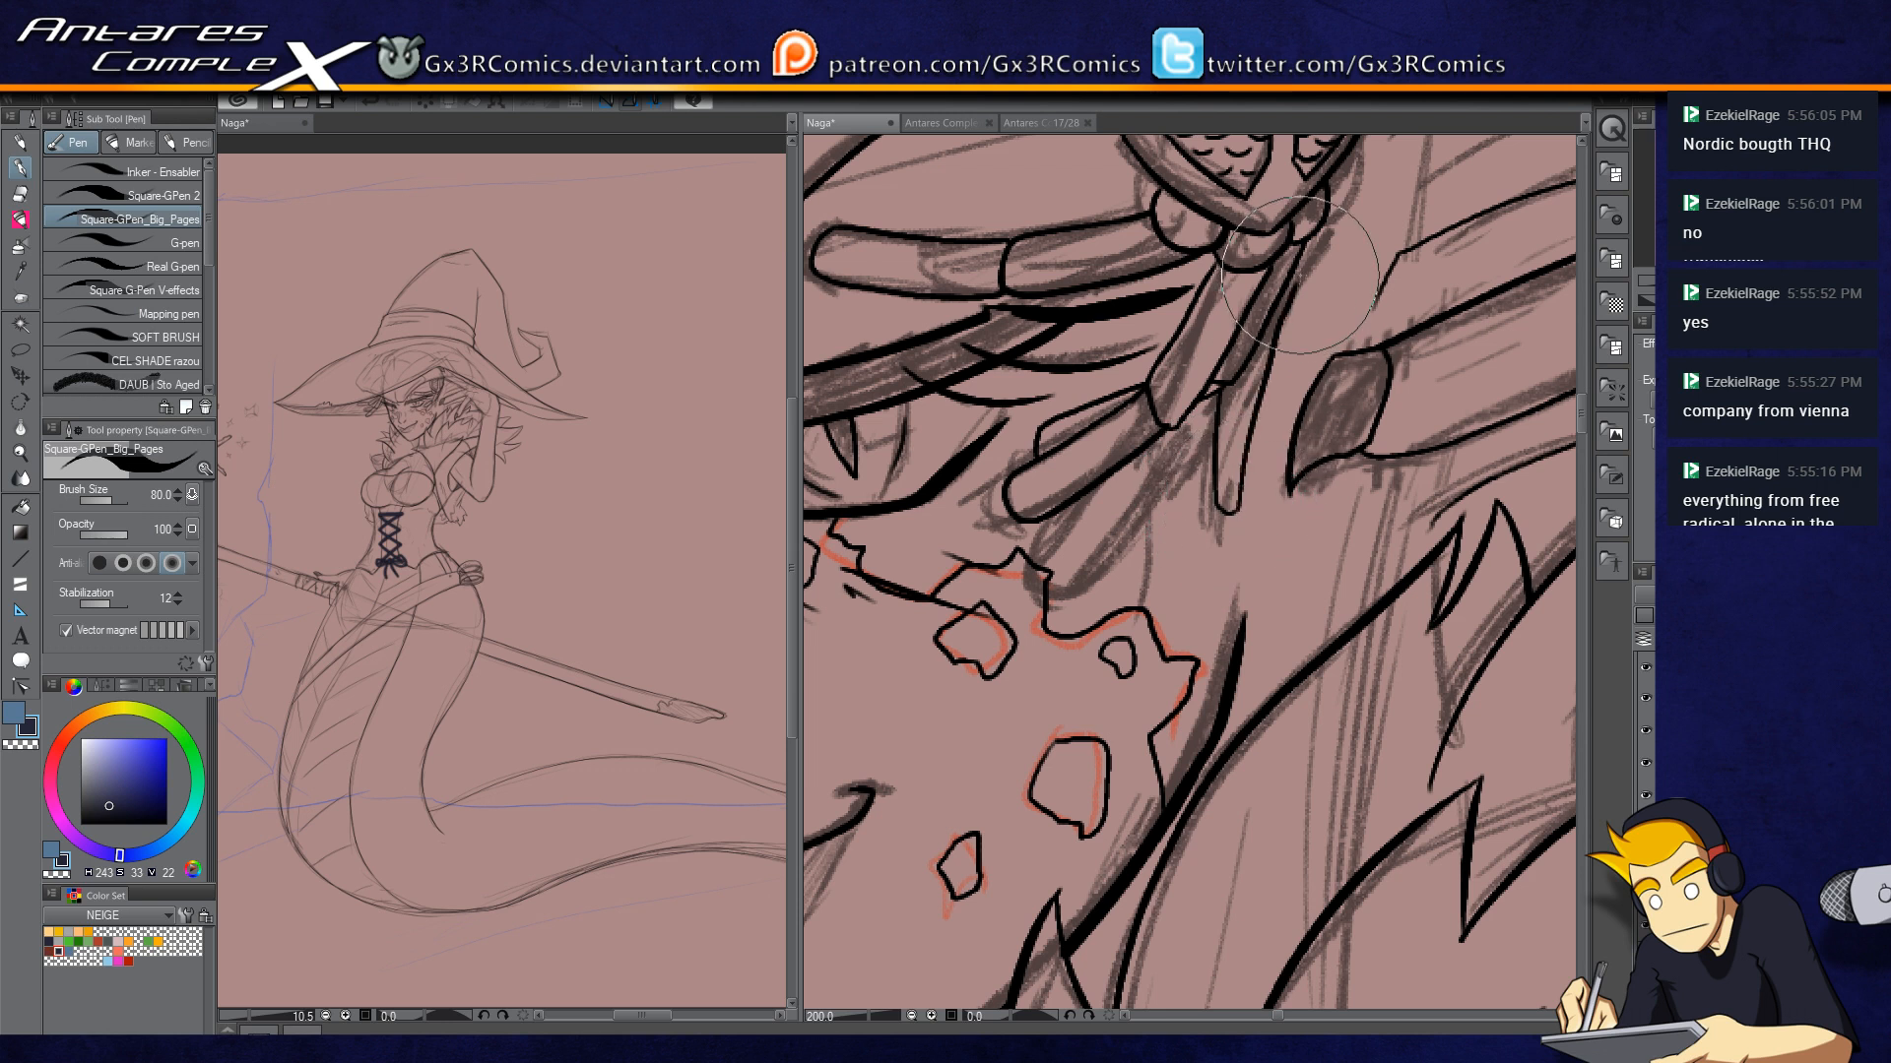
pyautogui.hotkey('ctrl', 'z')
pyautogui.moveTo(1232, 512); pyautogui.dragTo(1291, 297)
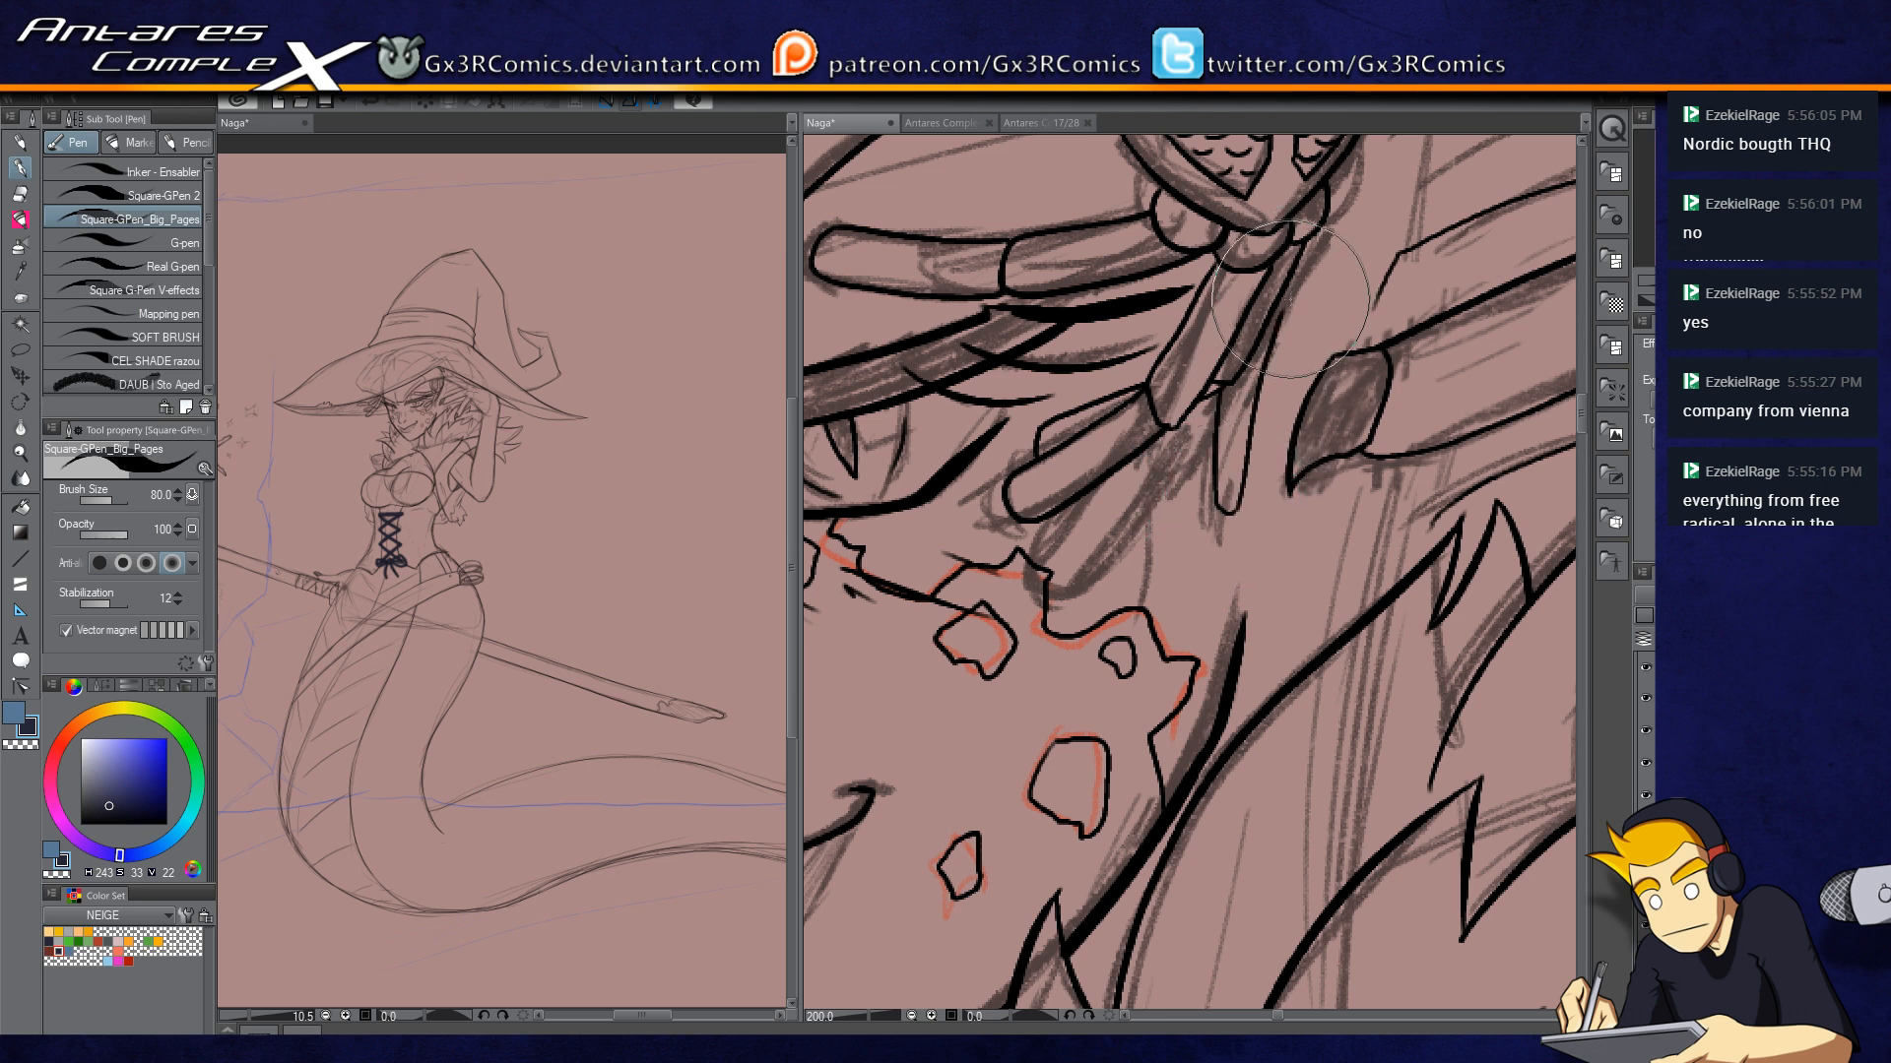
pyautogui.moveTo(1208, 507); pyautogui.dragTo(1500, 478)
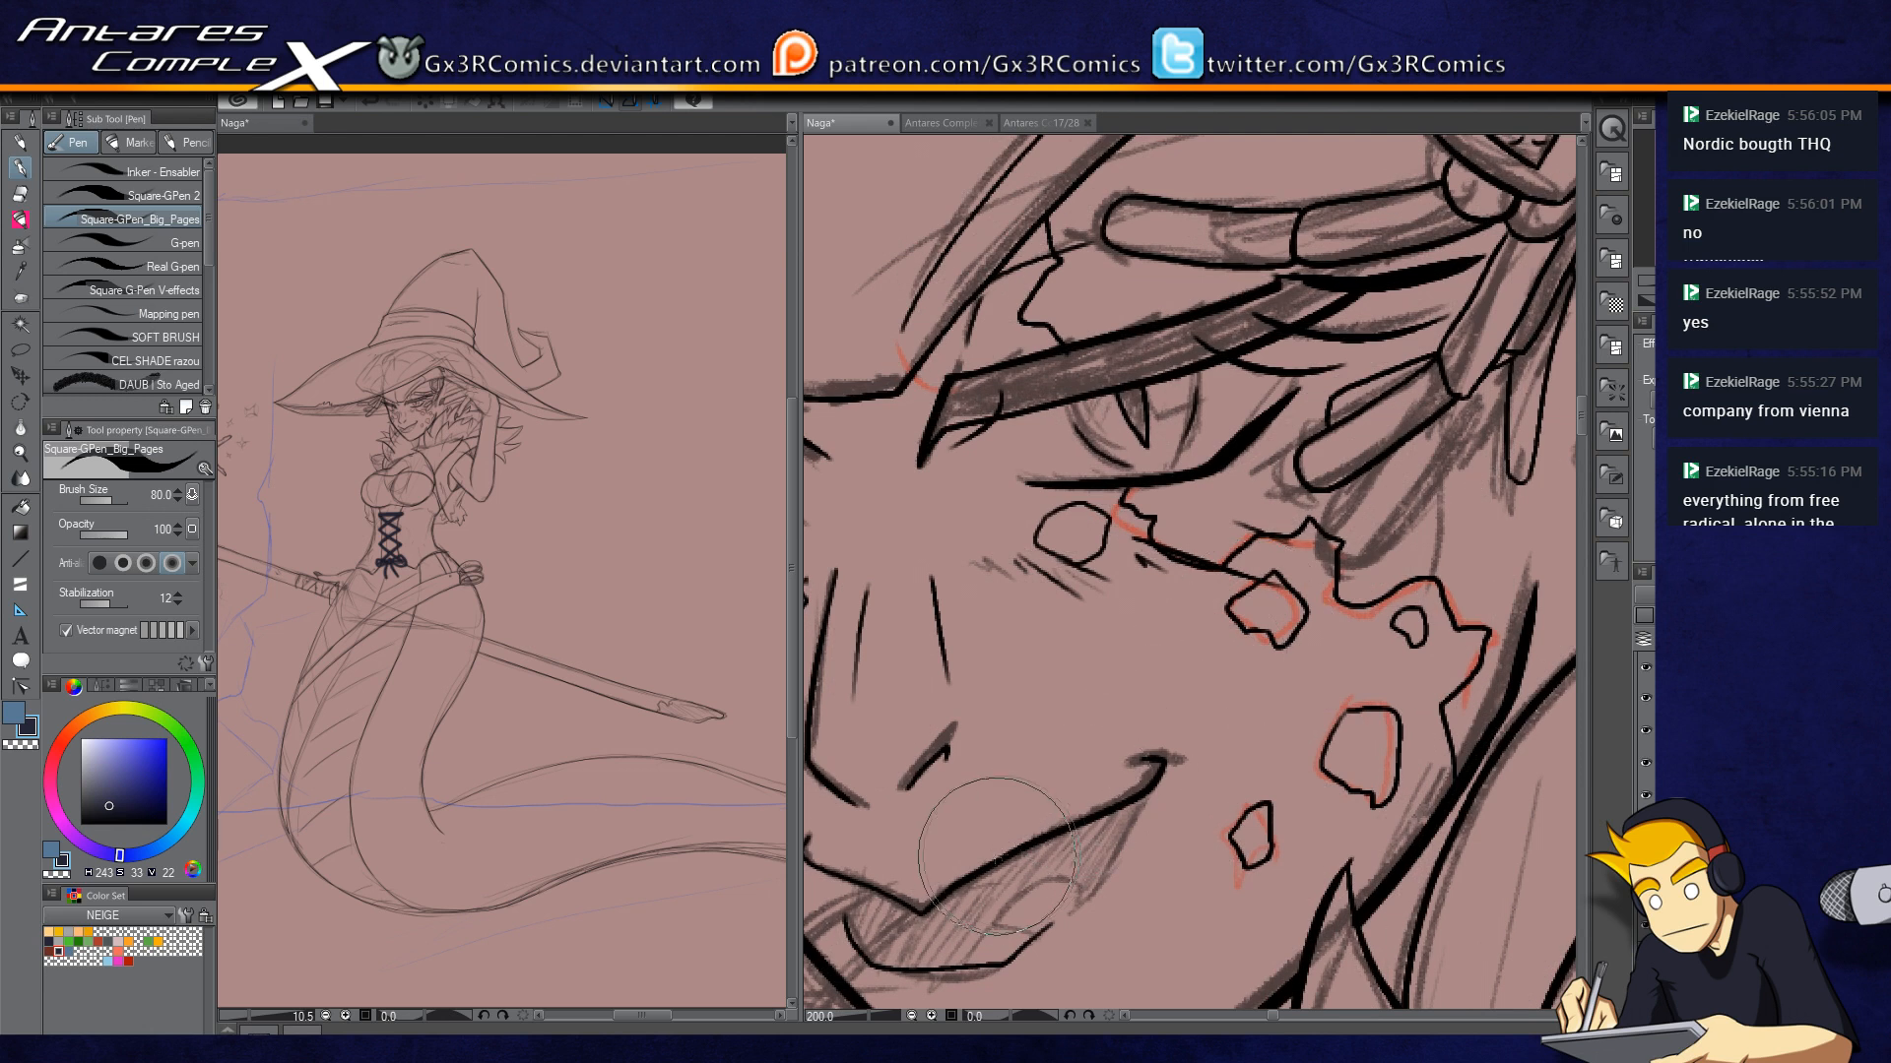
# Step: Ink the open edge of the grin from the mouth corner down to the lower lip, including the inner mouth detail
pyautogui.scroll(-1, 994, 861)
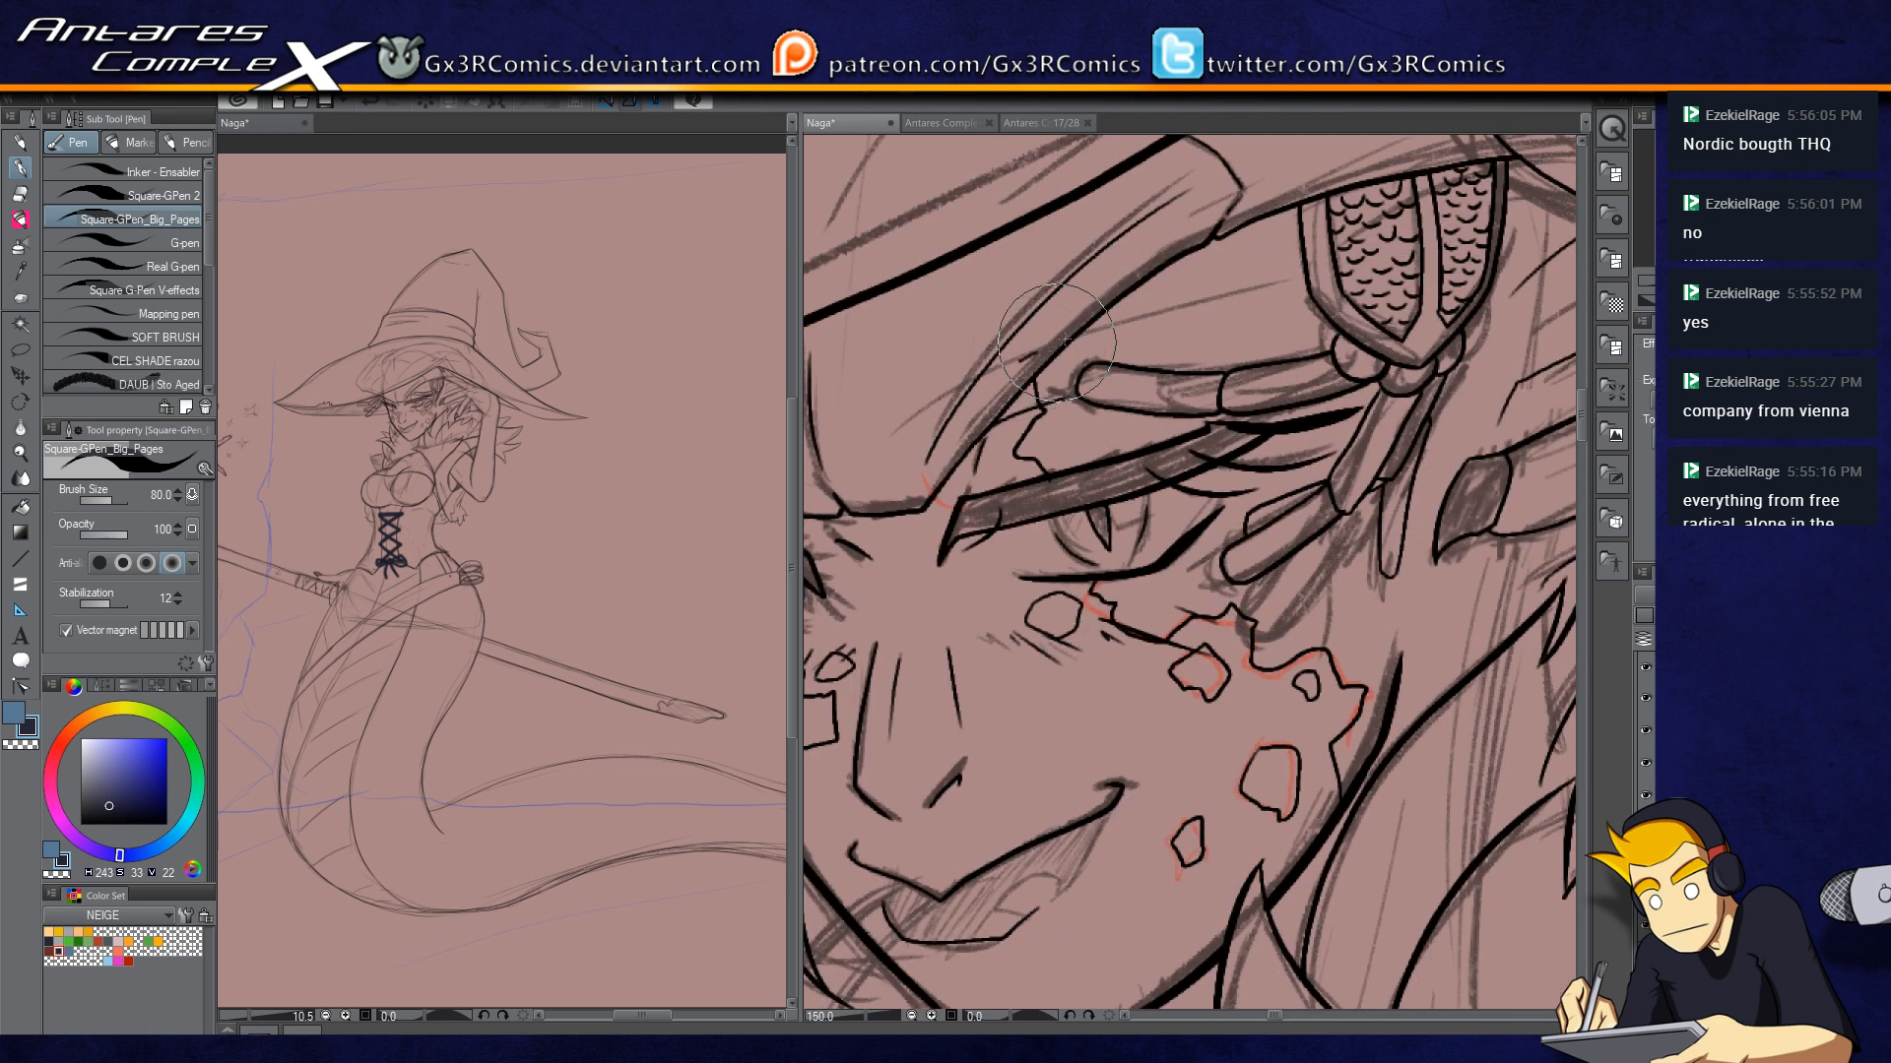
pyautogui.press('e')
pyautogui.press('p')
pyautogui.moveTo(1068, 772)
pyautogui.mouseDown()
pyautogui.moveTo(1303, 742)
pyautogui.moveTo(1224, 727)
pyautogui.mouseUp()
pyautogui.scroll(-2, 1221, 778)
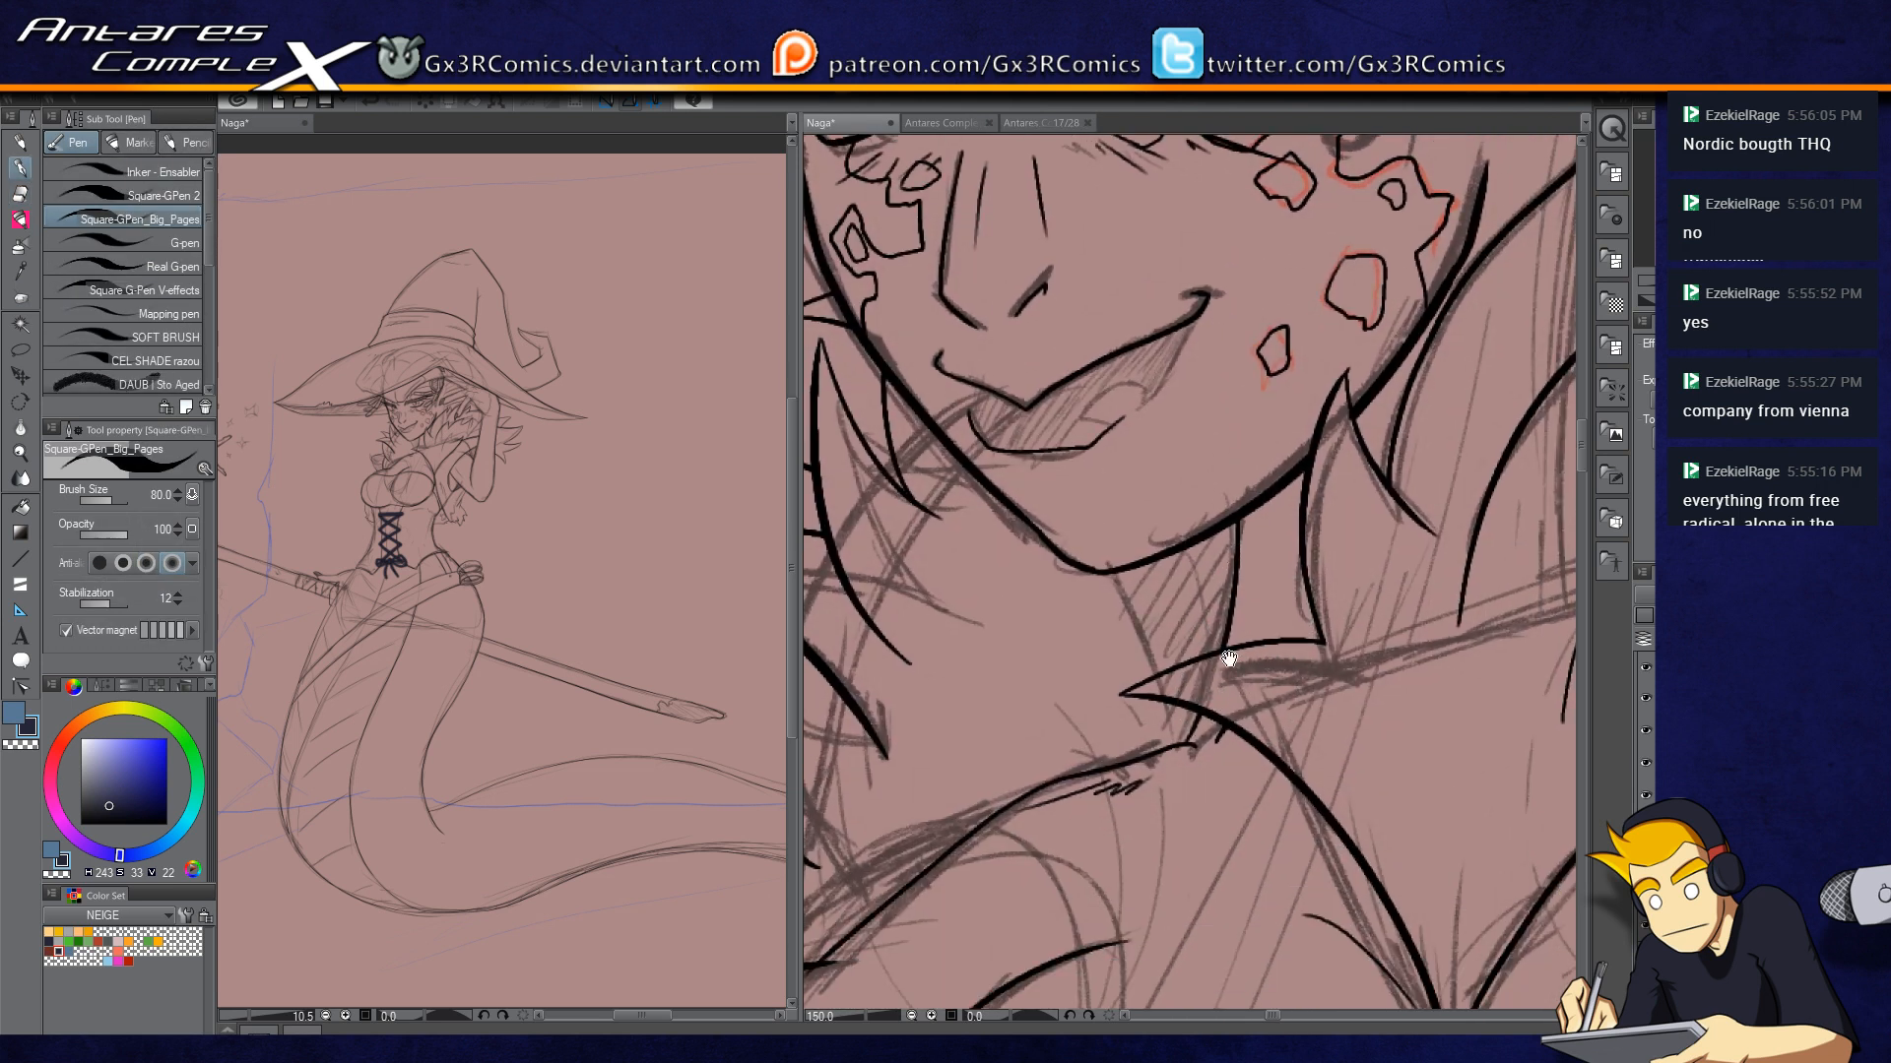
pyautogui.scroll(3, 1220, 734)
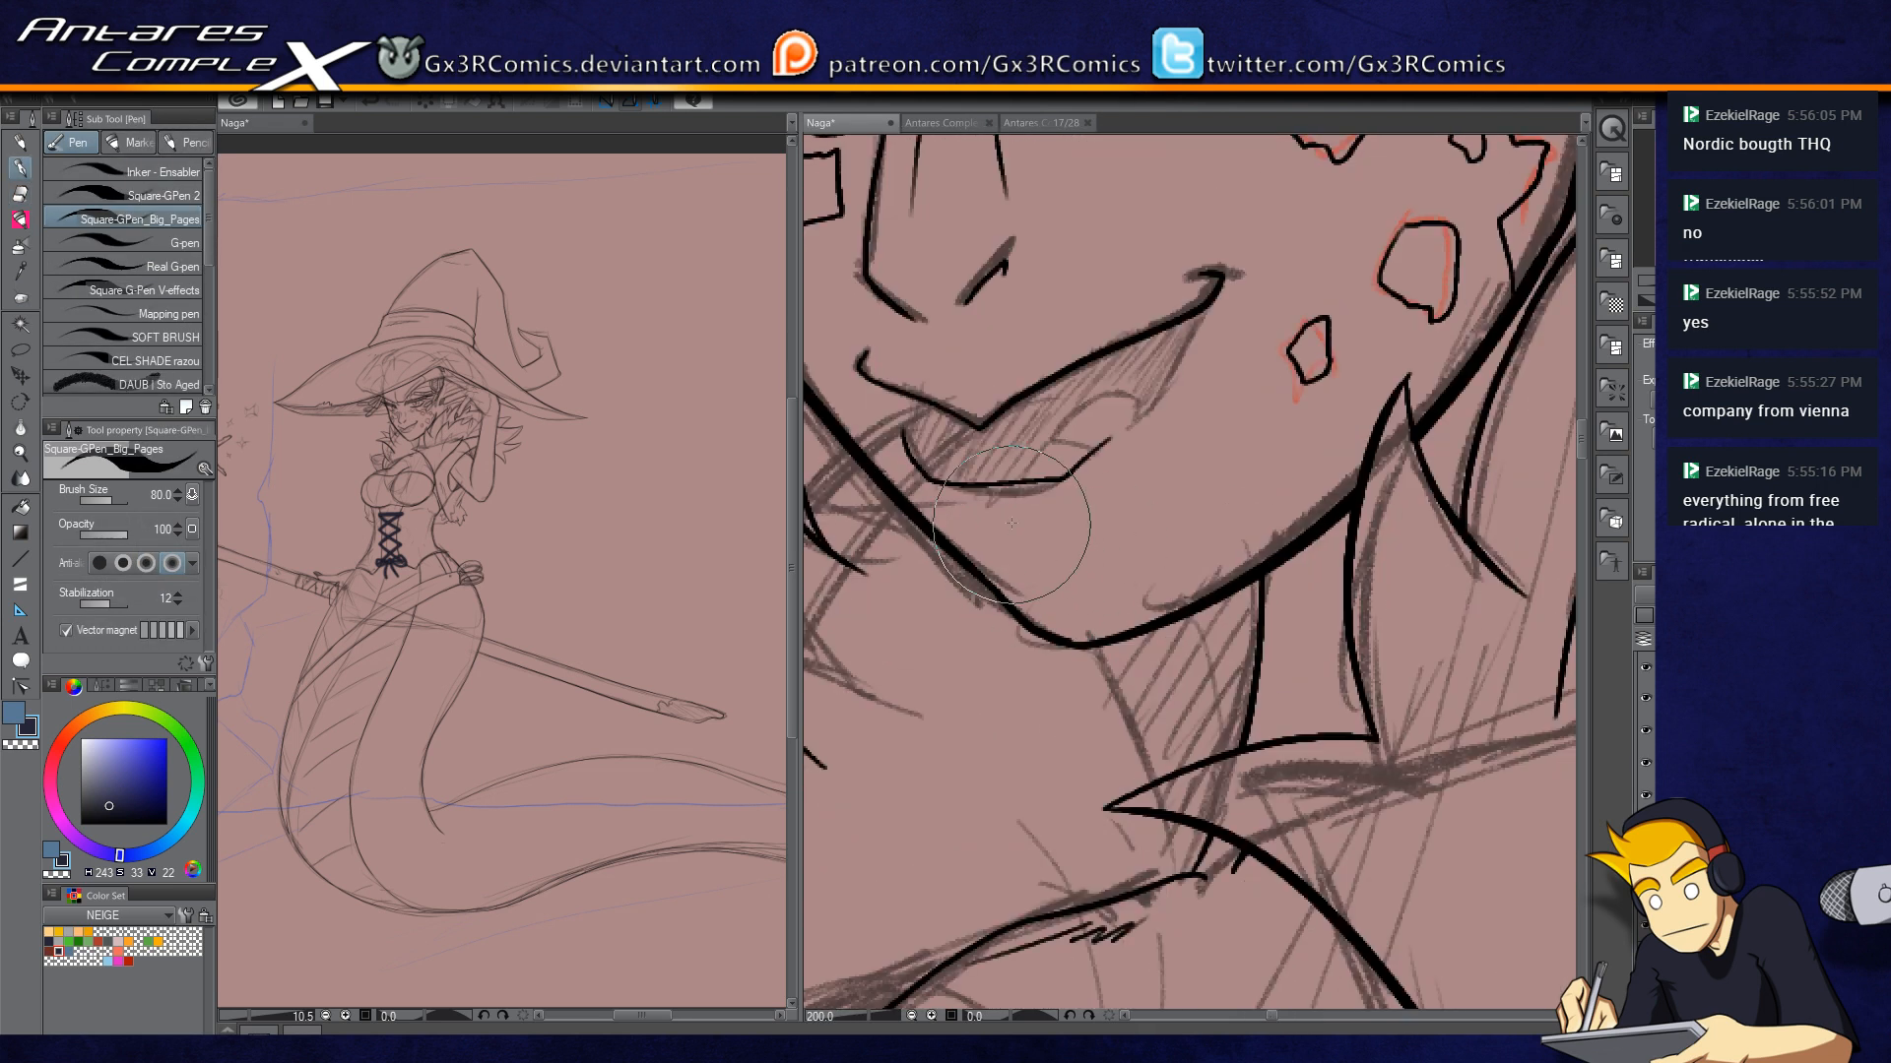
pyautogui.moveTo(1109, 473); pyautogui.dragTo(1109, 718)
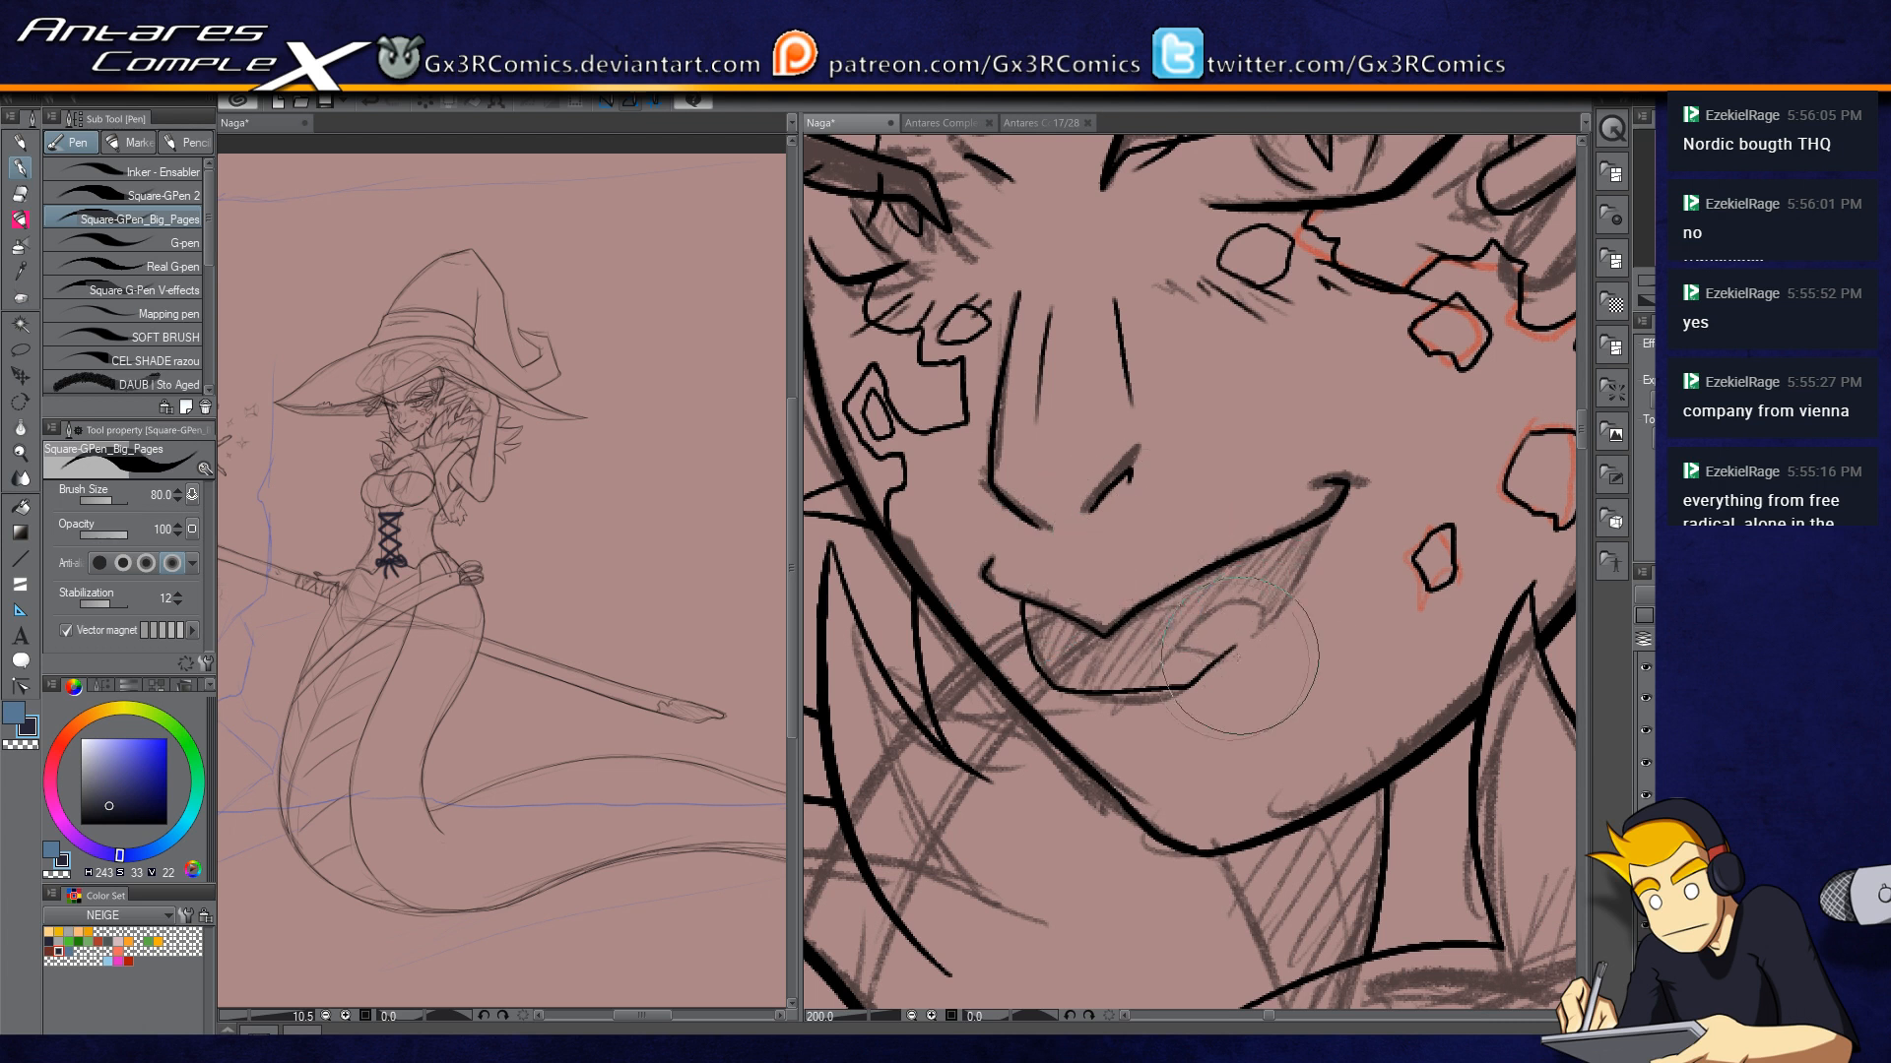
pyautogui.moveTo(1224, 656)
pyautogui.mouseDown()
pyautogui.moveTo(1173, 649)
pyautogui.moveTo(1260, 601)
pyautogui.moveTo(1258, 635)
pyautogui.moveTo(1328, 520)
pyautogui.mouseUp()
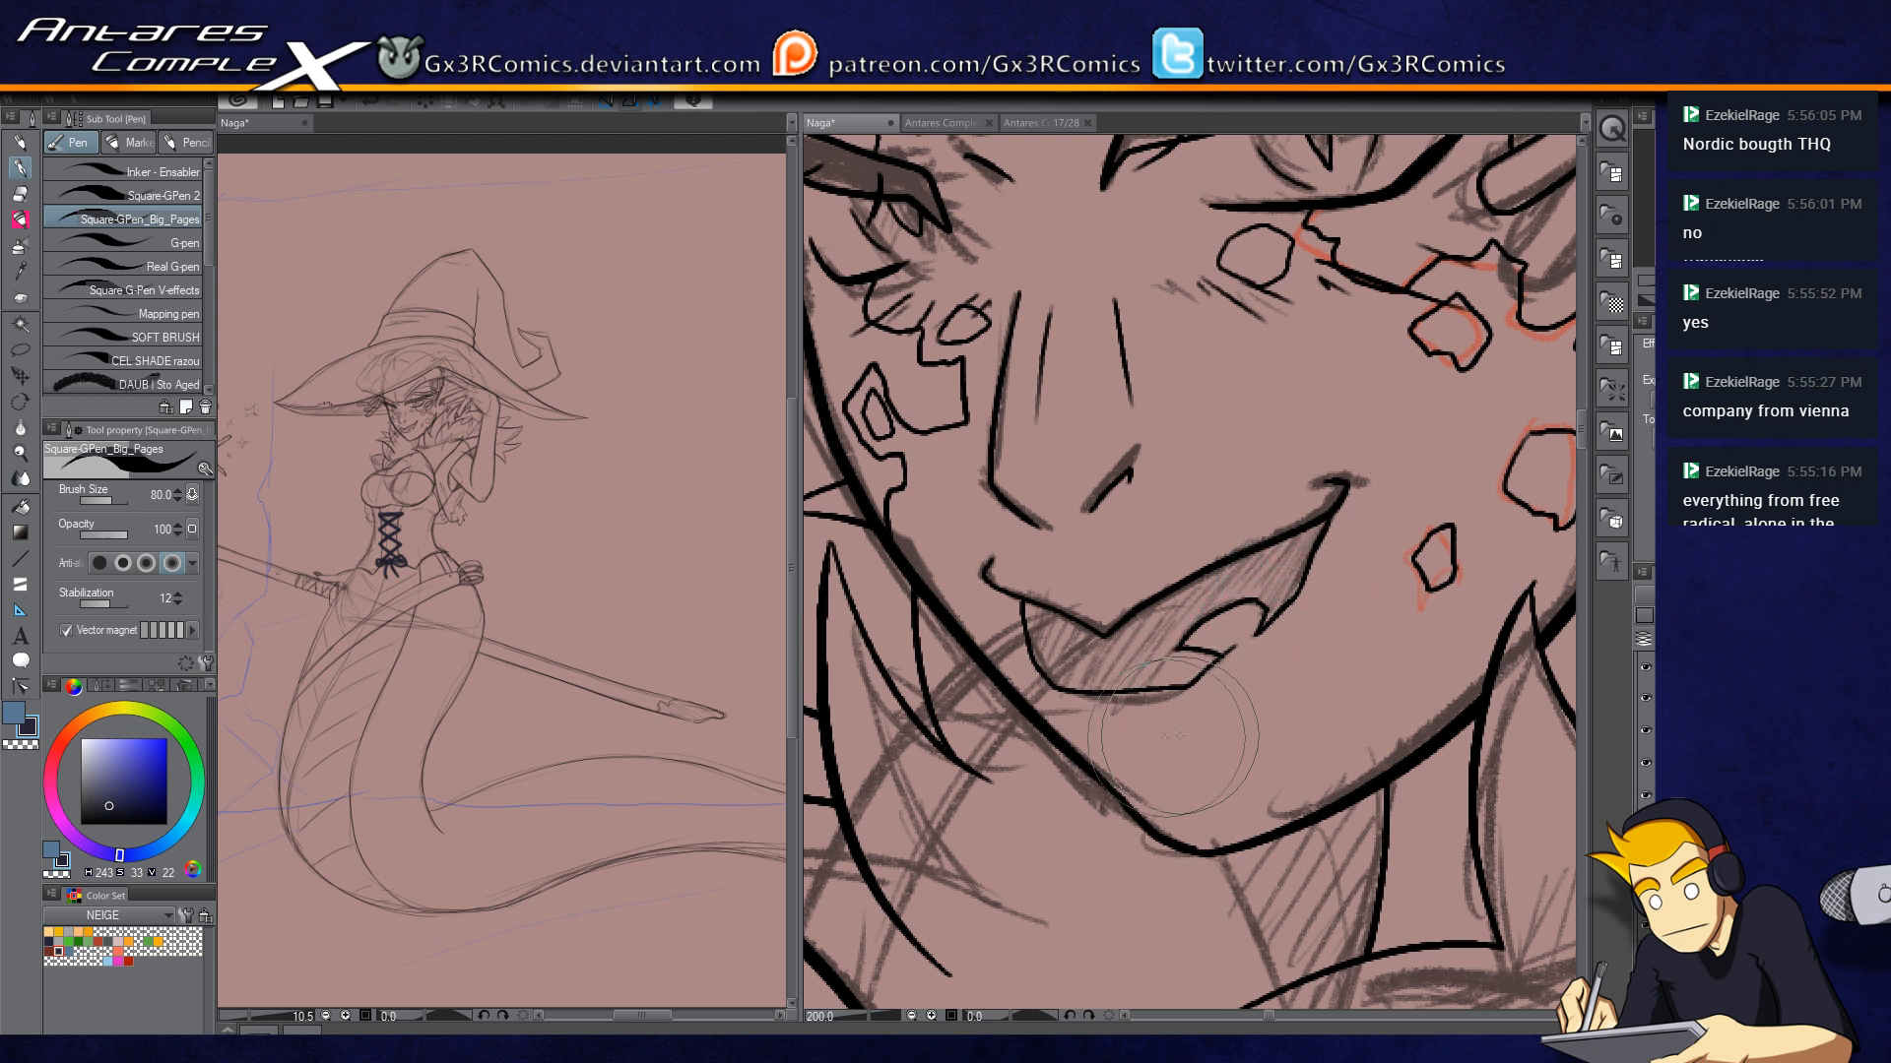
pyautogui.press('e')
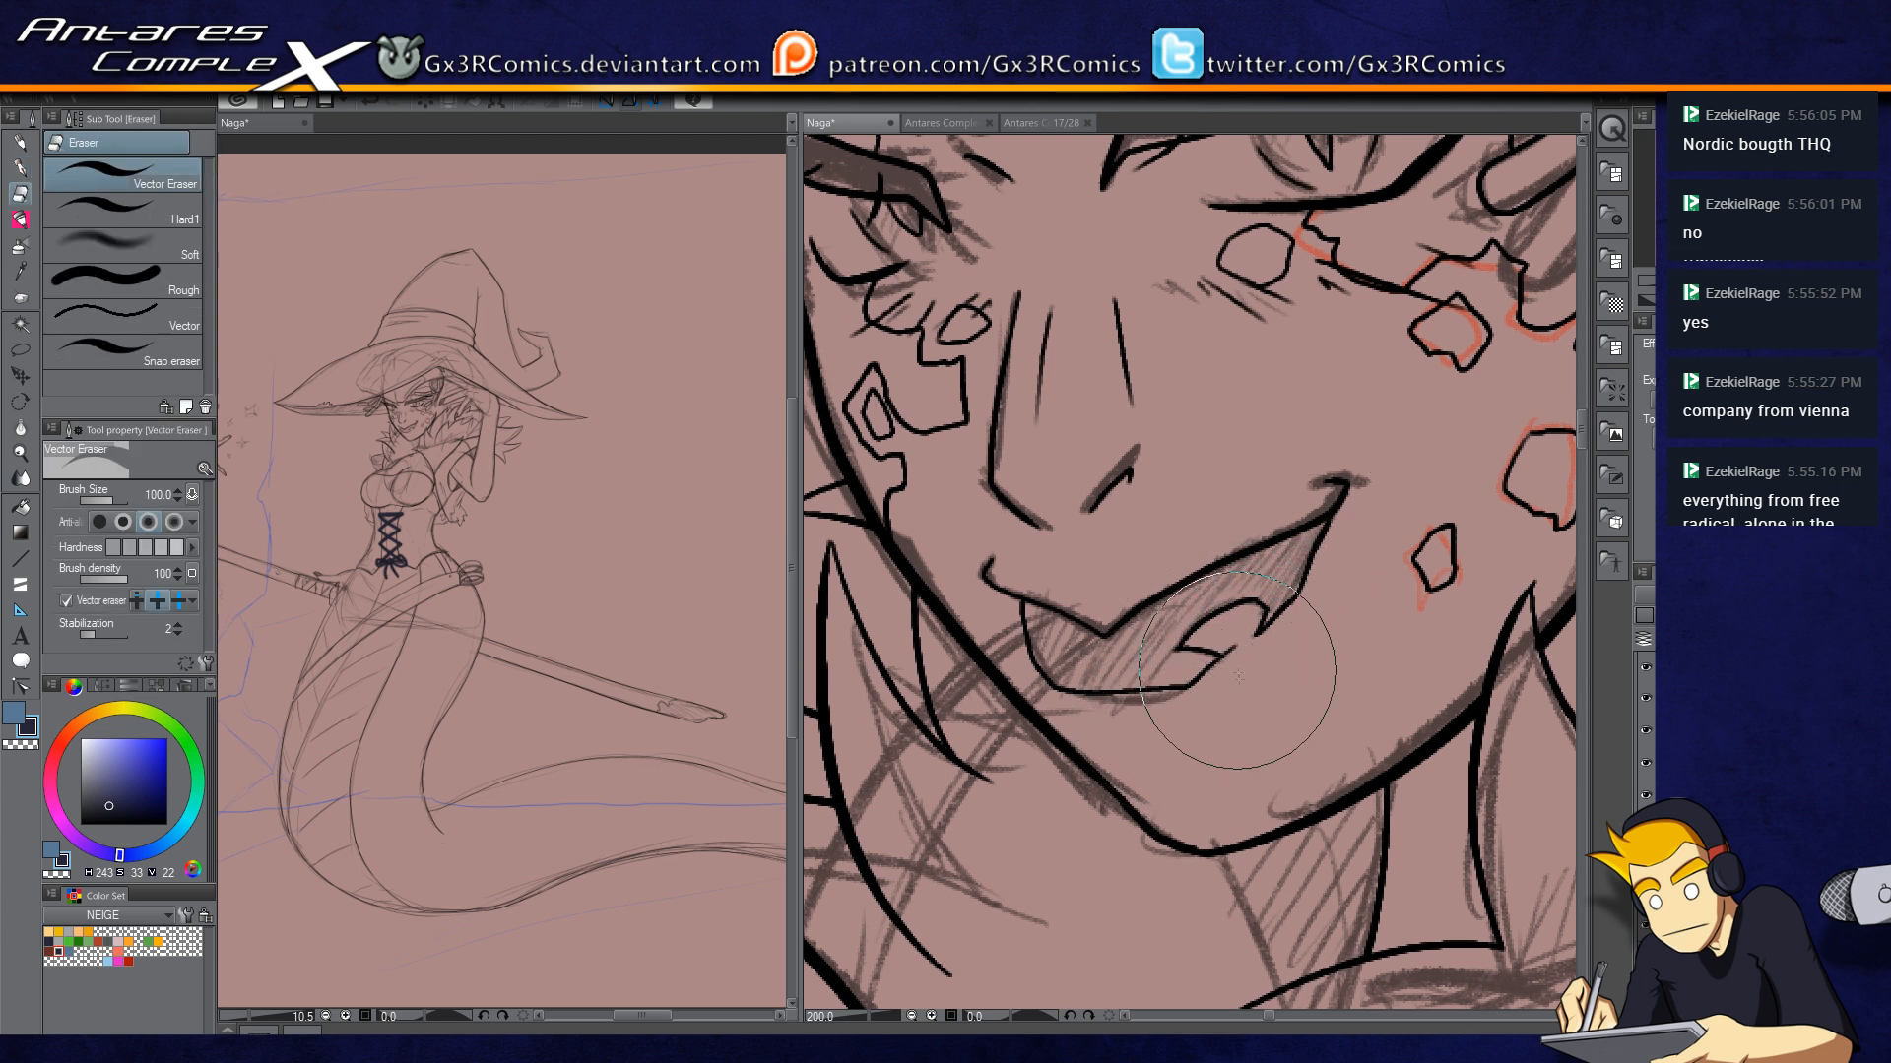
pyautogui.press('p')
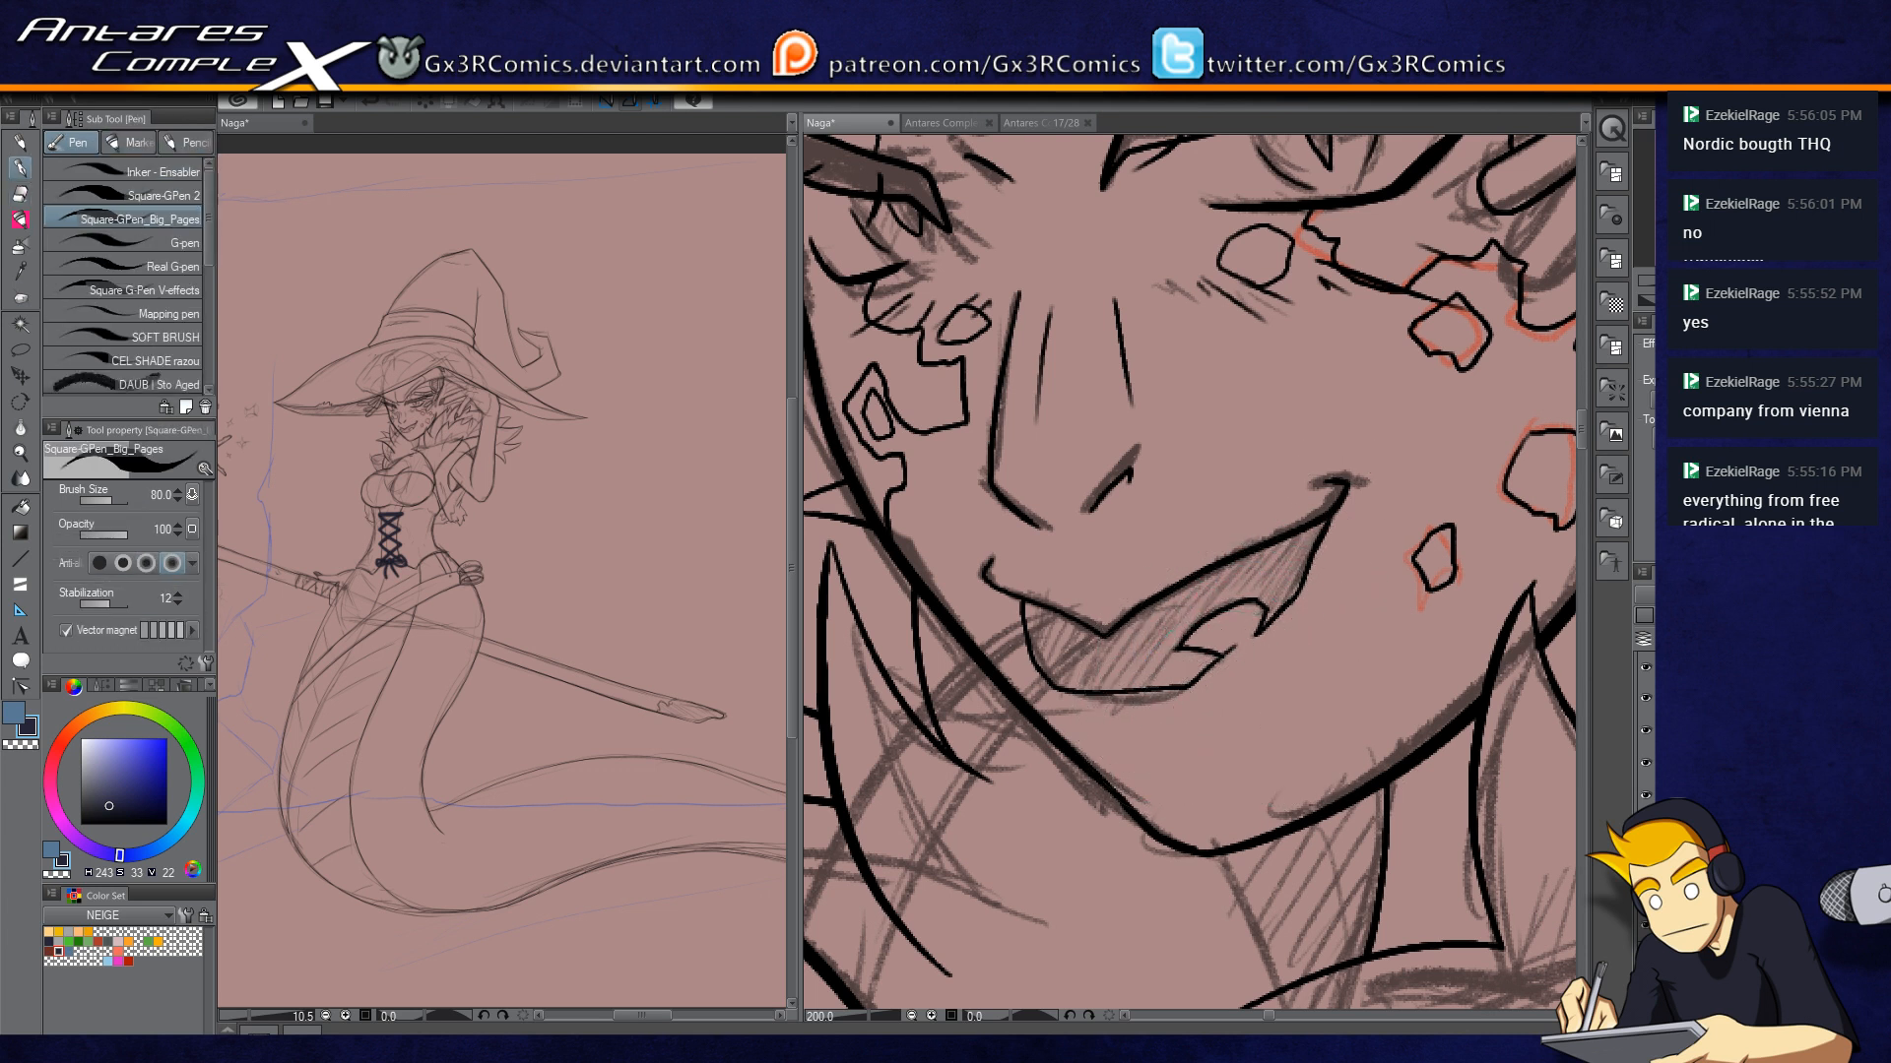
pyautogui.click(1647, 701)
pyautogui.click(1647, 702)
pyautogui.press('m')
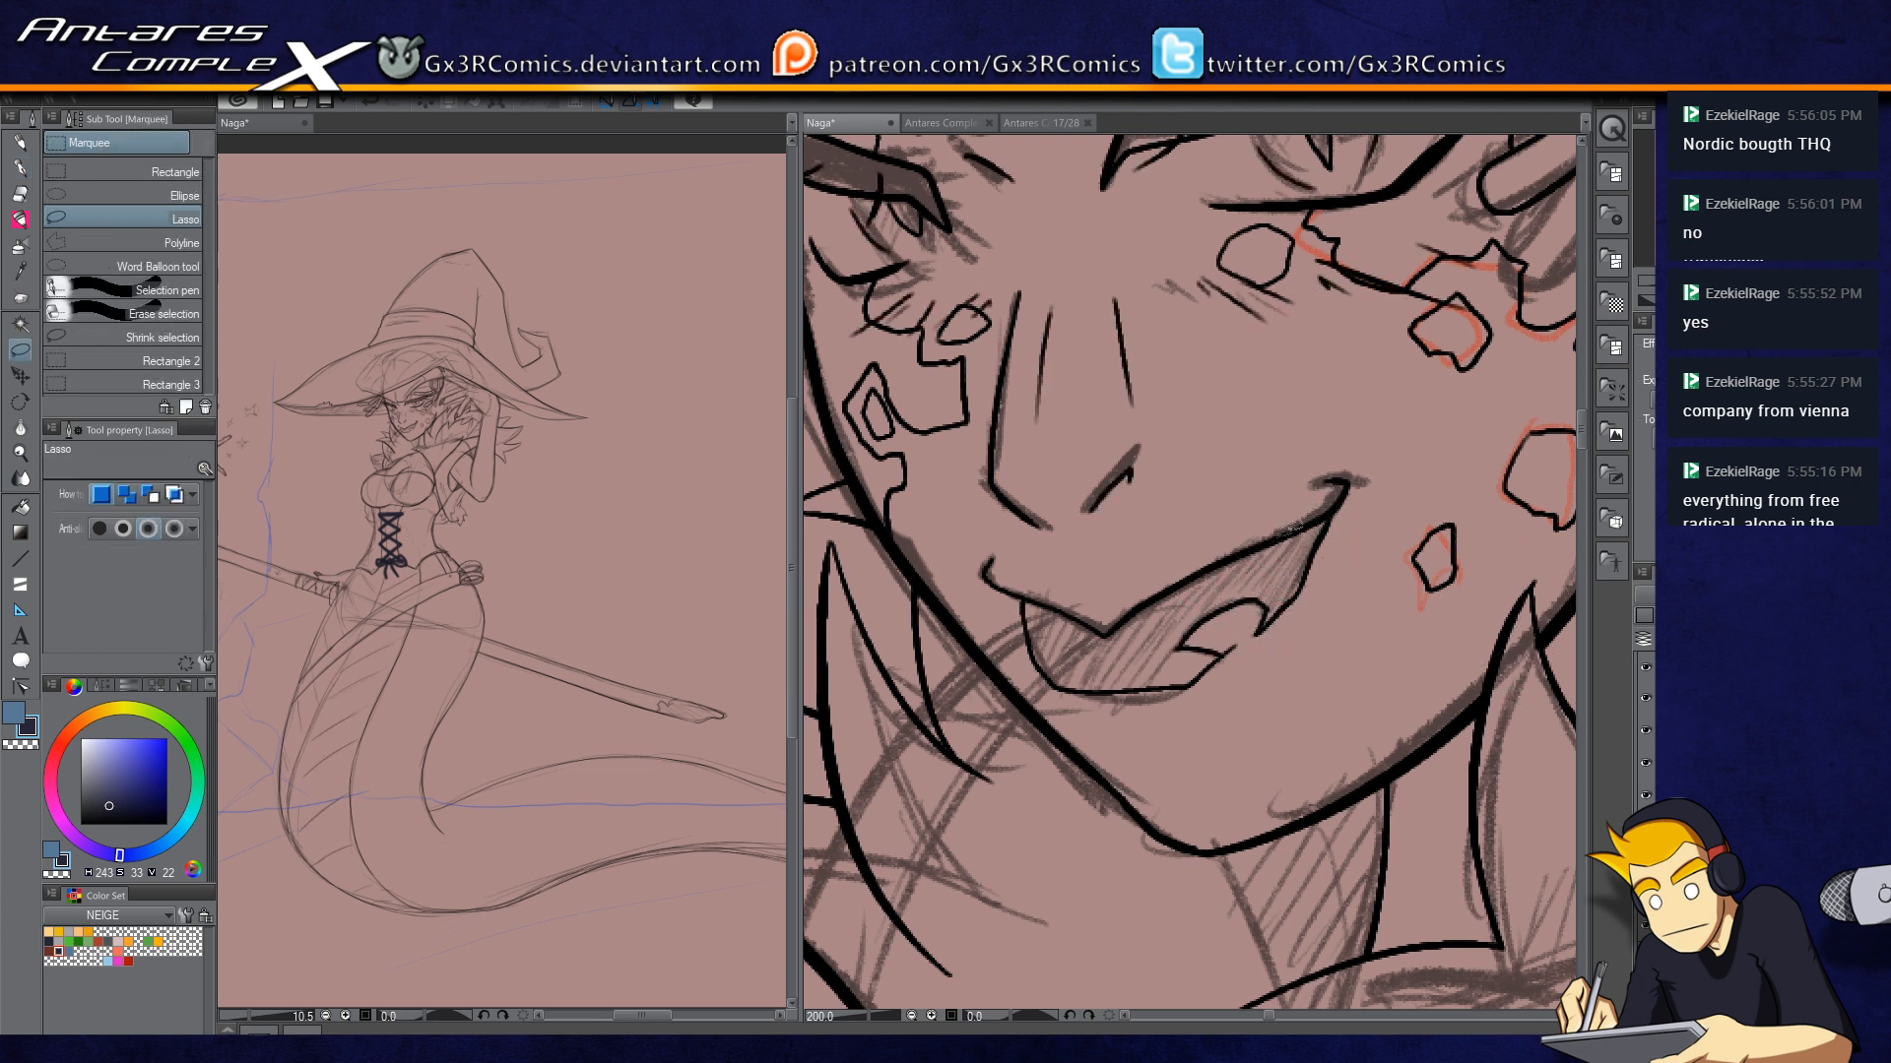
pyautogui.moveTo(1249, 487)
pyautogui.mouseDown()
pyautogui.moveTo(1361, 551)
pyautogui.moveTo(1341, 461)
pyautogui.mouseUp()
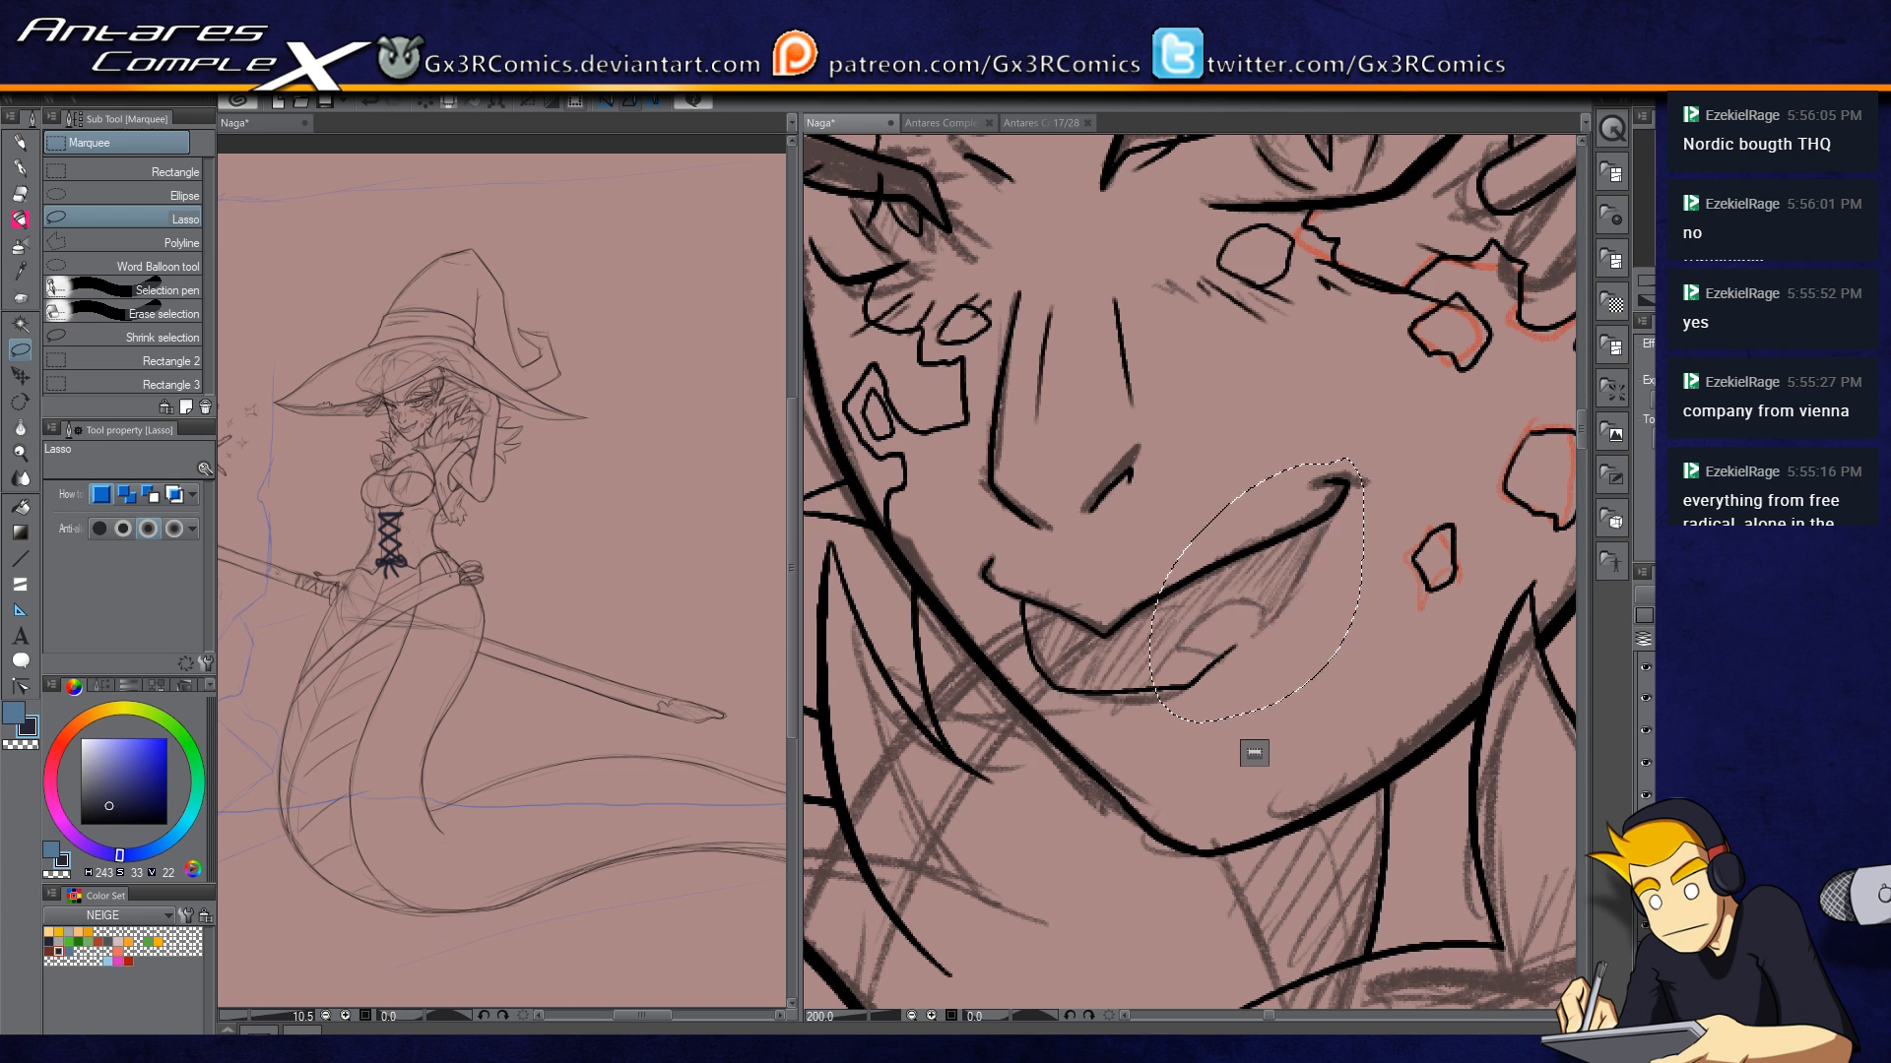
pyautogui.hotkey('ctrl', 'z')
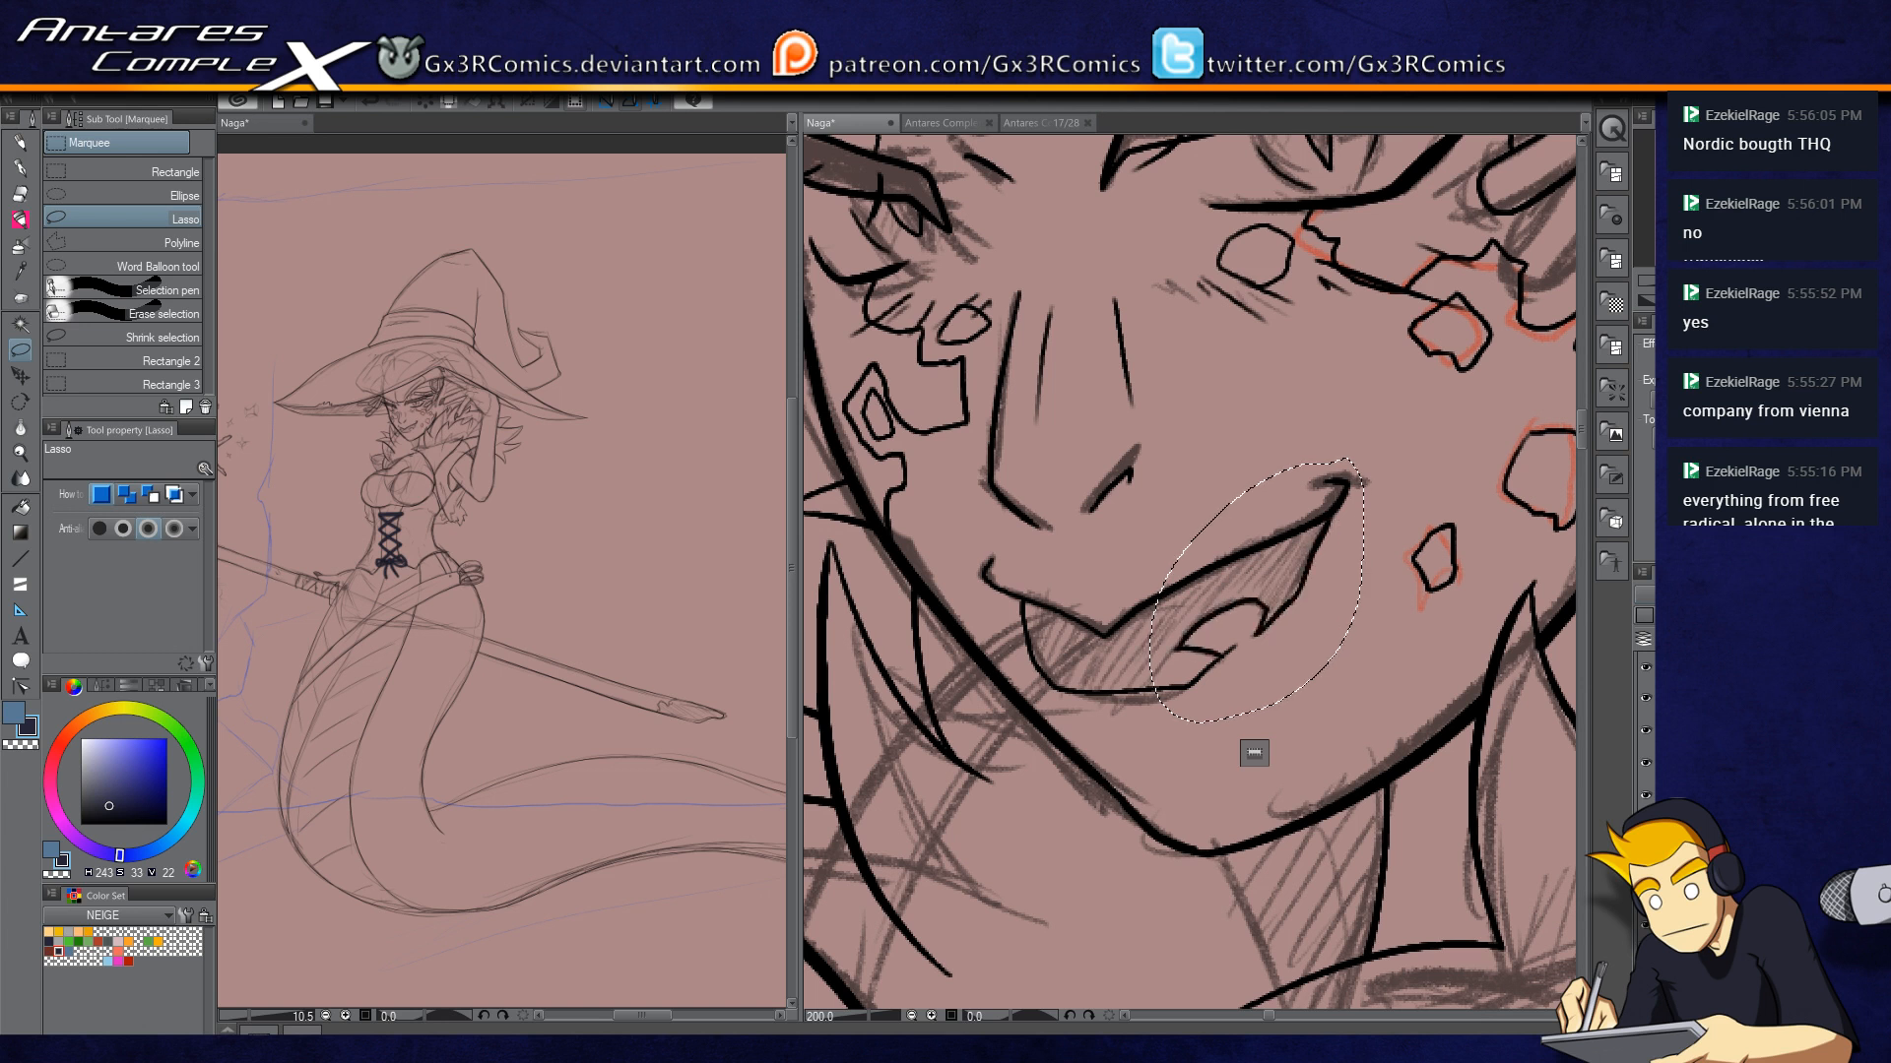
pyautogui.press('p')
pyautogui.press('m')
pyautogui.click(1169, 830)
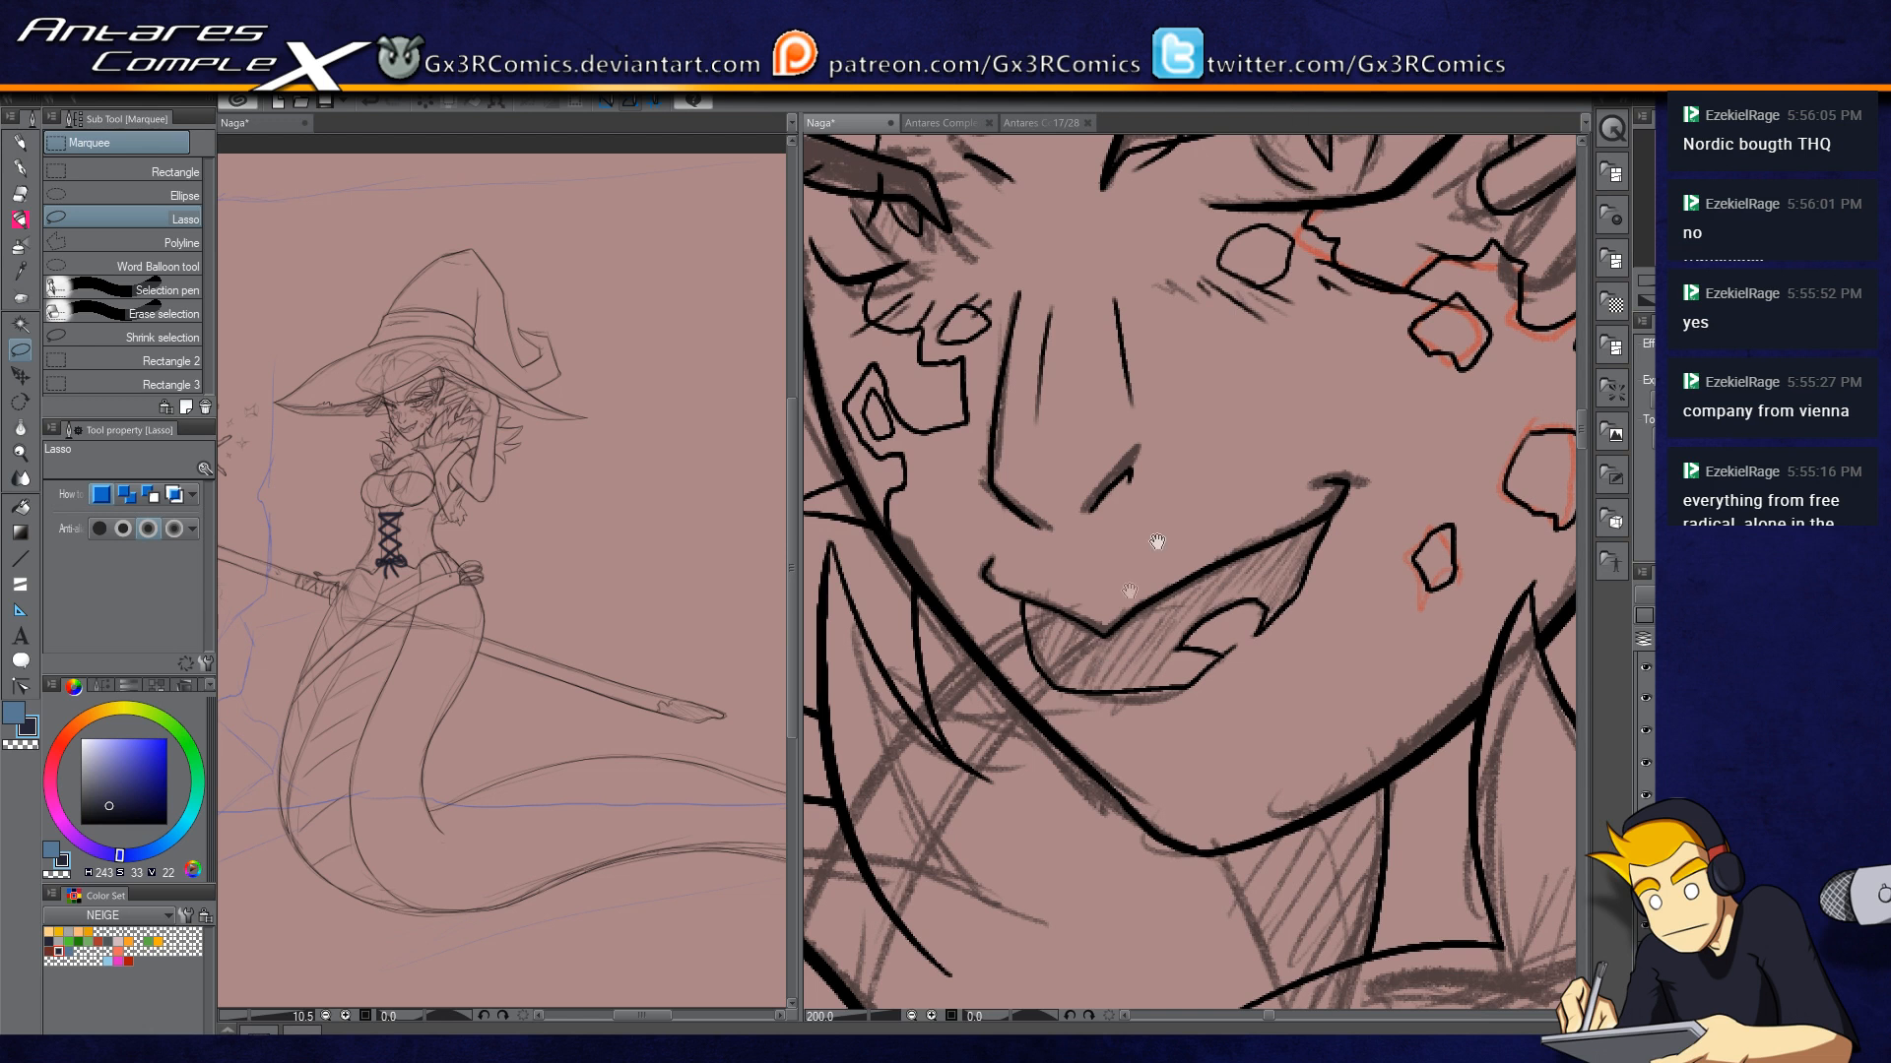
# Step: Ink short zigzag crease hatches on the corset fabric beside the upper lace crossing
pyautogui.moveTo(1191, 571); pyautogui.dragTo(1302, 321)
pyautogui.scroll(-3, 1394, 595)
pyautogui.moveTo(1347, 827); pyautogui.dragTo(1313, 574)
pyautogui.scroll(1, 1192, 571)
pyautogui.press('e')
pyautogui.press('m')
pyautogui.moveTo(1184, 821); pyautogui.dragTo(1133, 662)
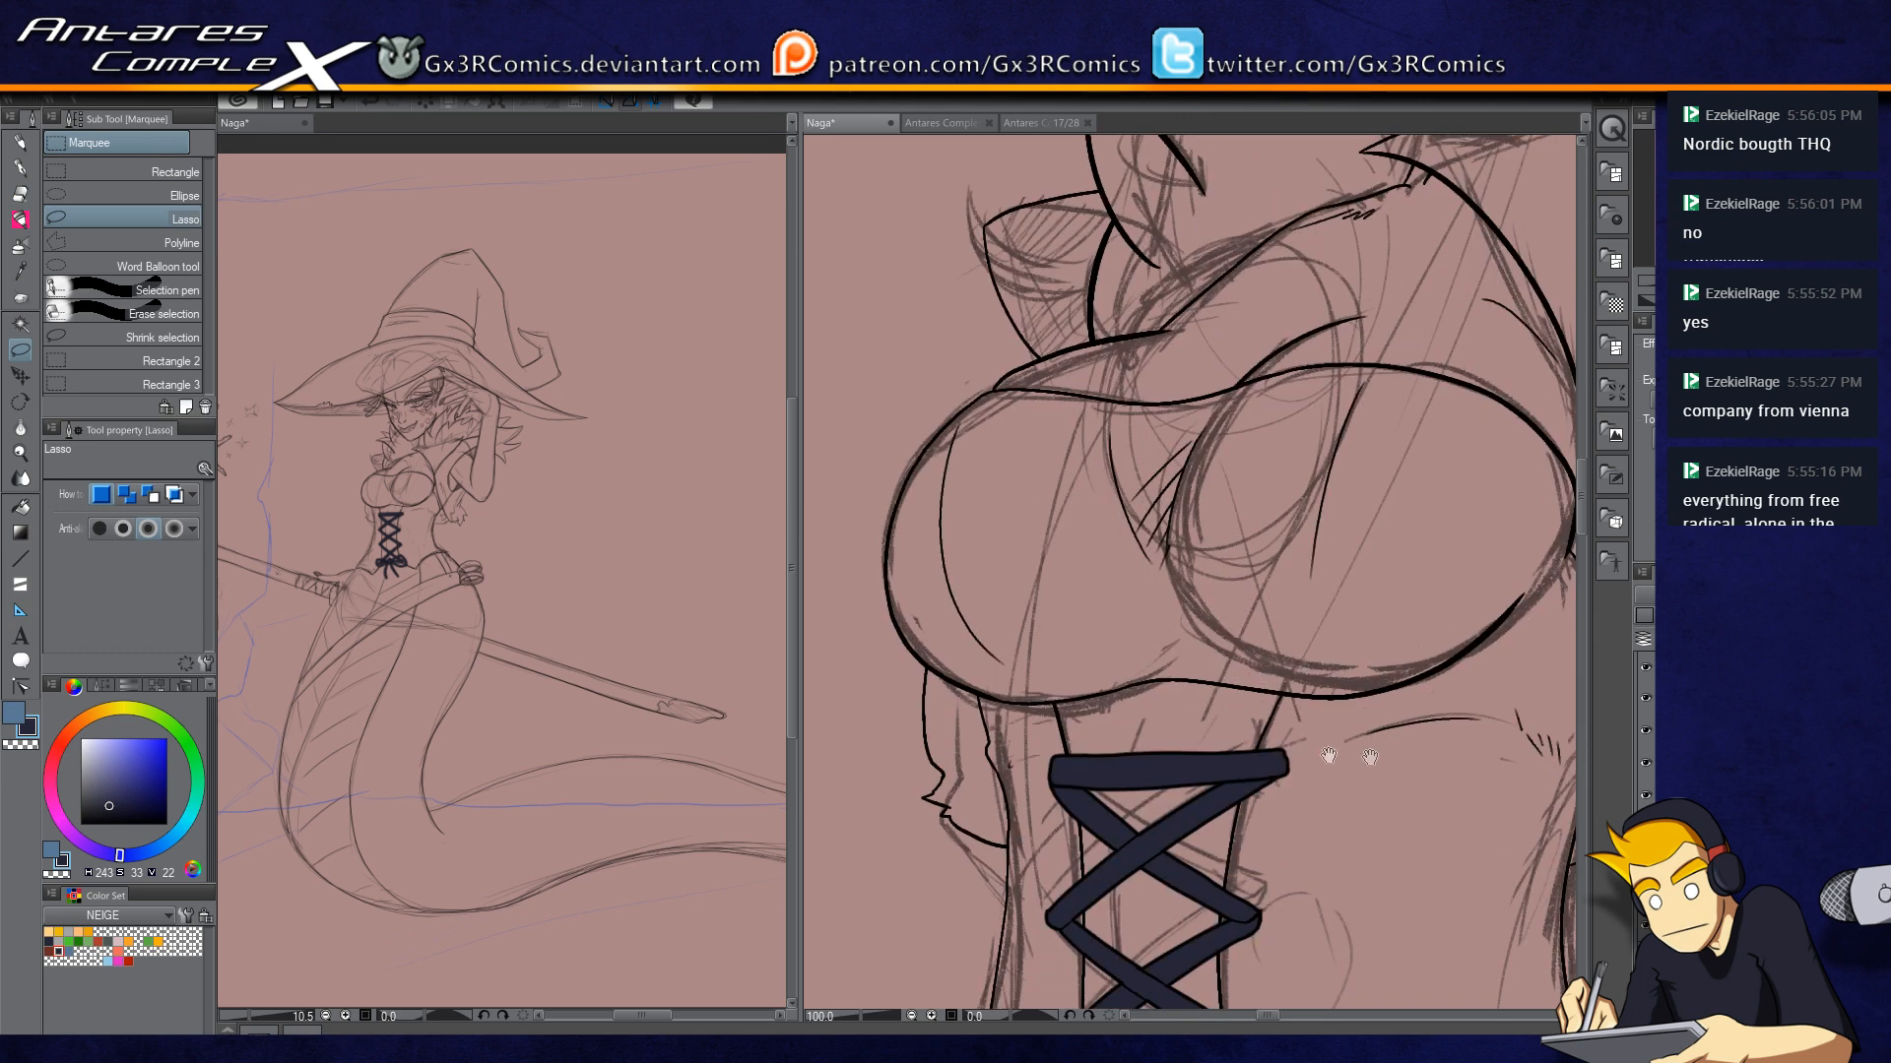
pyautogui.moveTo(1305, 747); pyautogui.dragTo(1098, 666)
pyautogui.scroll(-2, 1315, 748)
pyautogui.moveTo(1305, 851); pyautogui.dragTo(1247, 617)
pyautogui.scroll(2, 1246, 616)
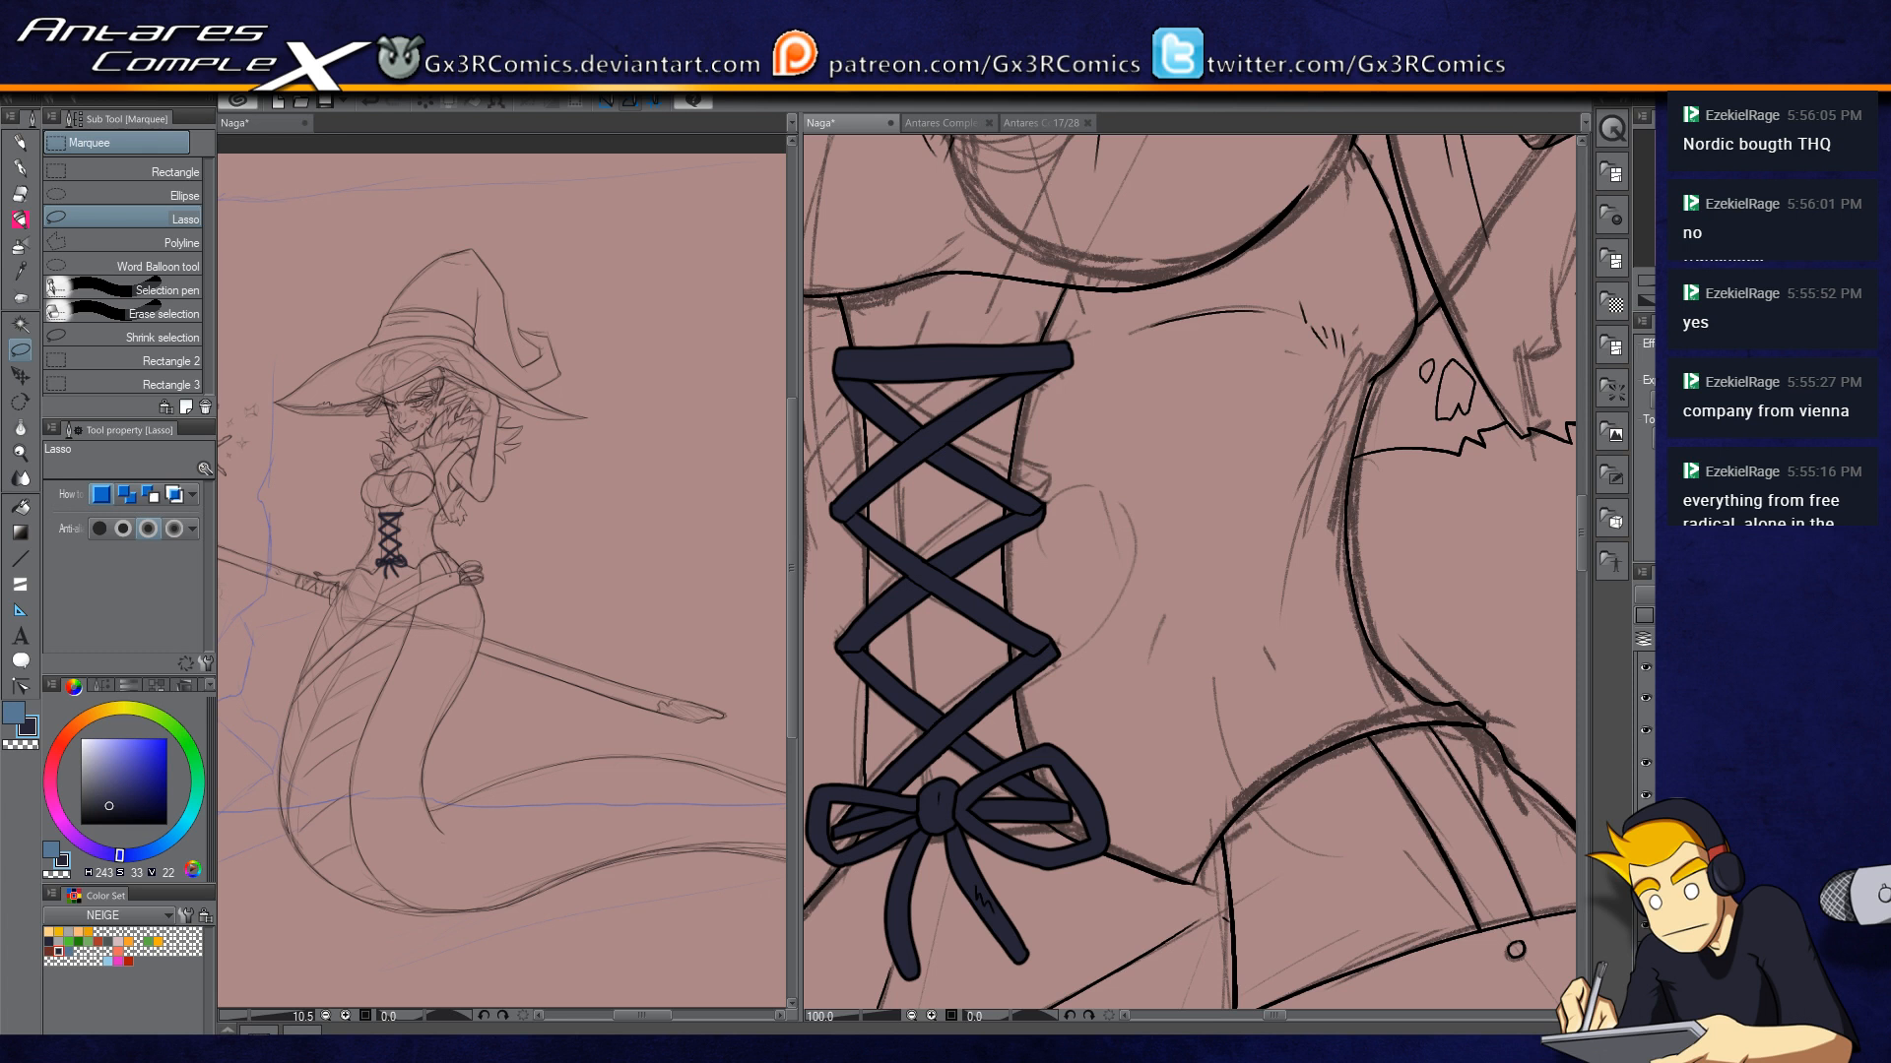
pyautogui.press('p')
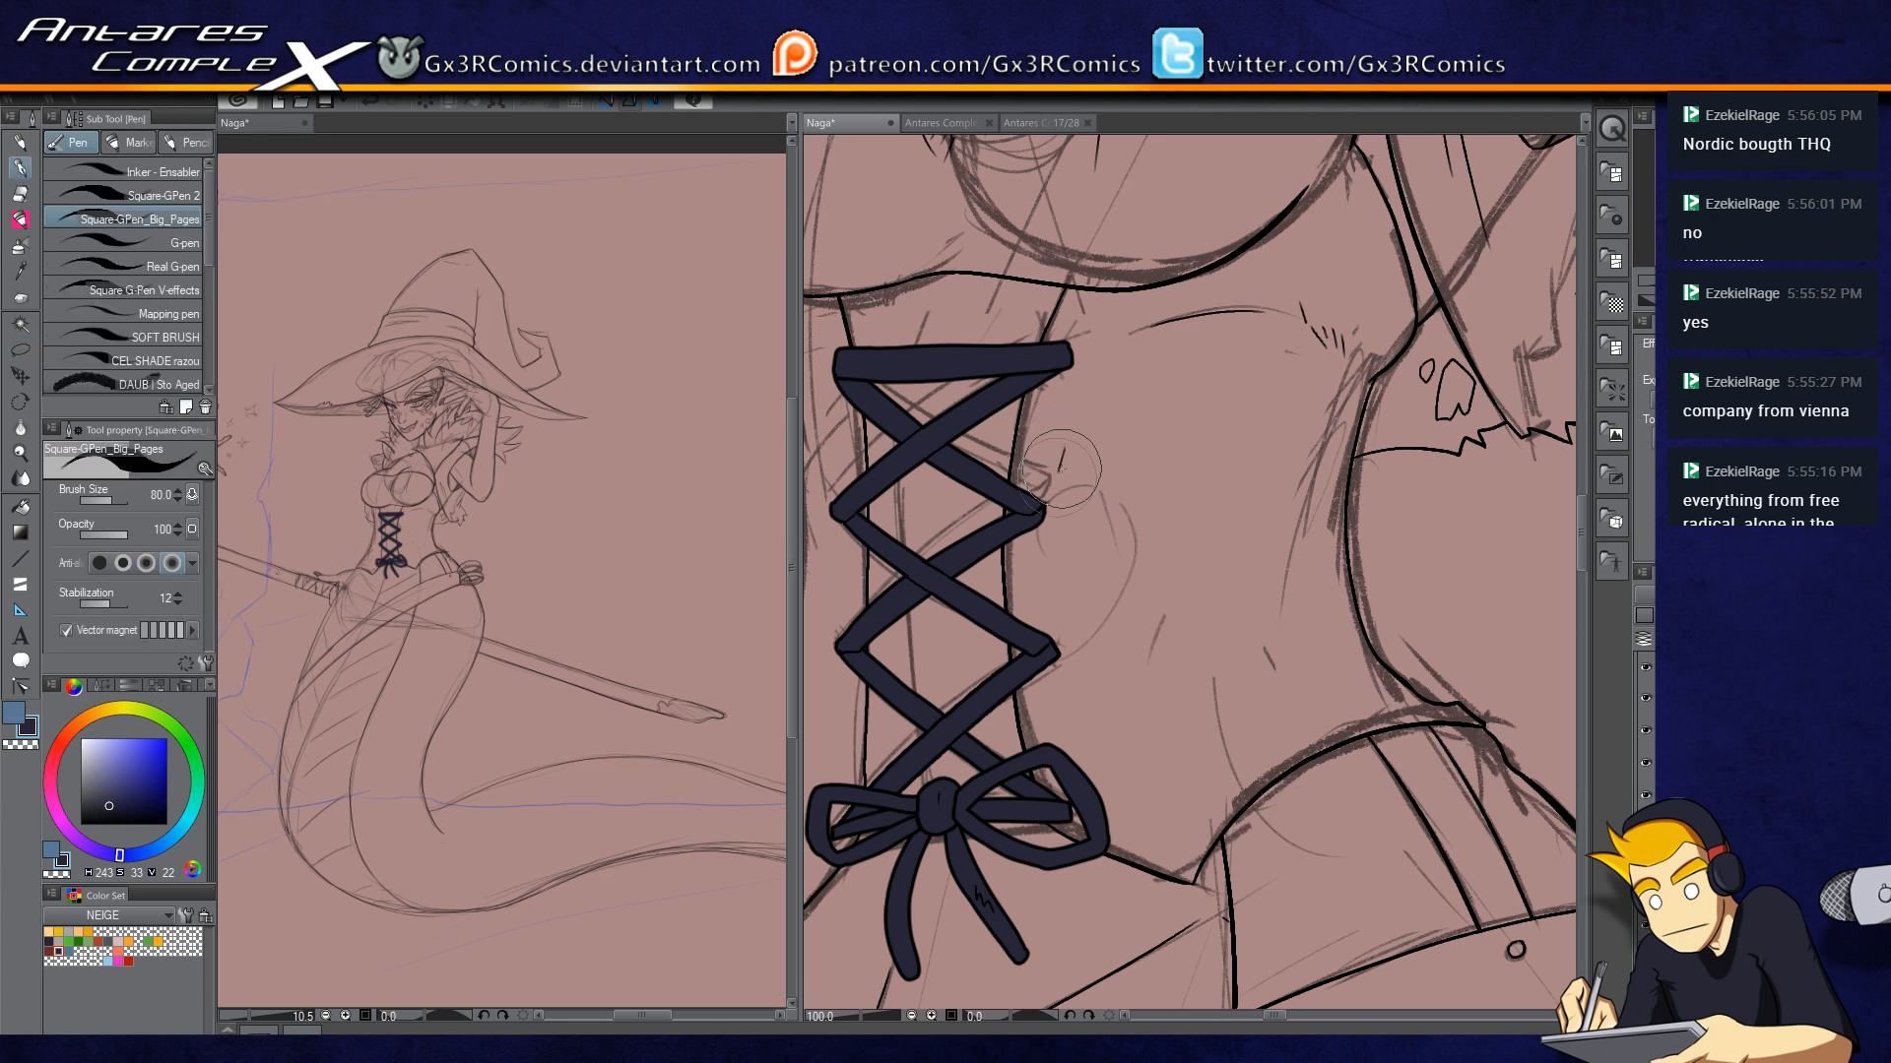
pyautogui.hotkey('ctrl', 'z')
pyautogui.hotkey('ctrl', 'z')
pyautogui.moveTo(1073, 449)
pyautogui.mouseDown()
pyautogui.moveTo(1064, 478)
pyautogui.moveTo(1104, 460)
pyautogui.mouseUp()
# Step: Ink a small crease mark at the lace crossing on the opposite edge of the corset opening
pyautogui.moveTo(1083, 591); pyautogui.dragTo(1266, 513)
pyautogui.moveTo(1014, 448); pyautogui.dragTo(1036, 460)
pyautogui.moveTo(1093, 706); pyautogui.dragTo(1058, 568)
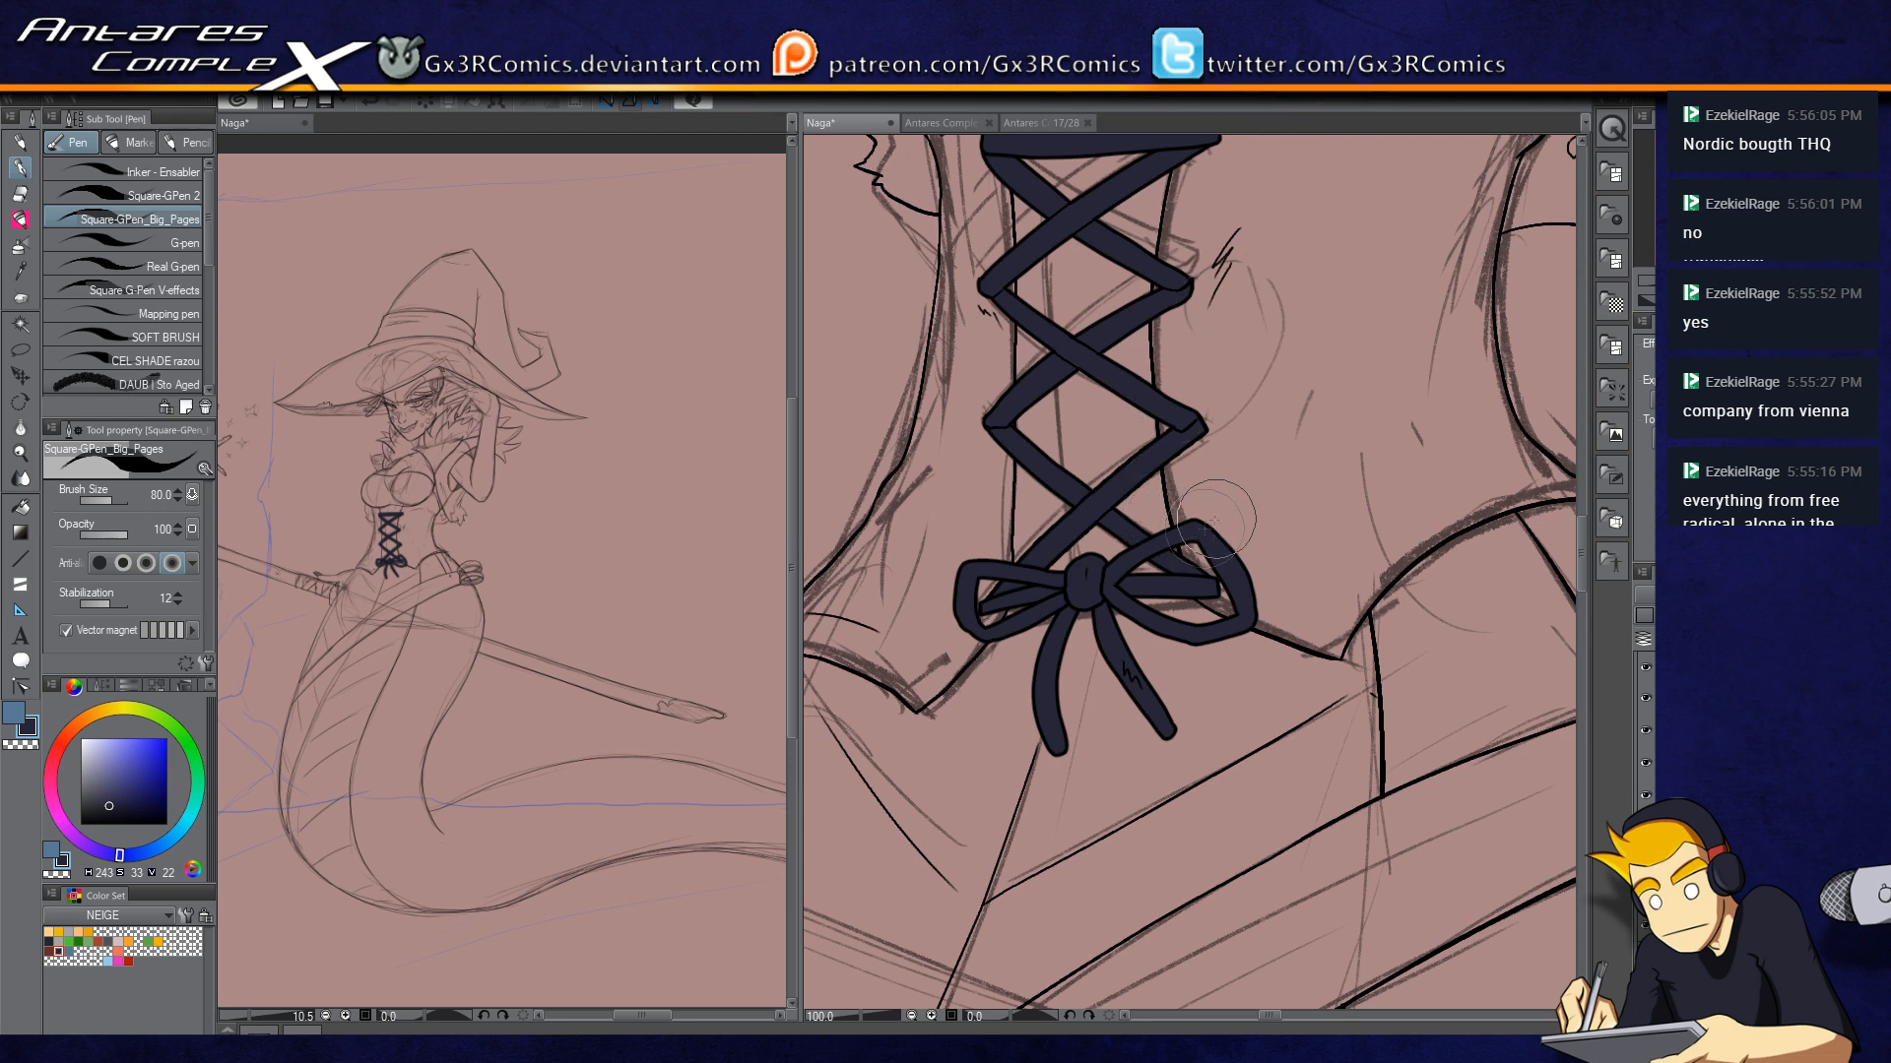
pyautogui.moveTo(1063, 682); pyautogui.dragTo(1119, 780)
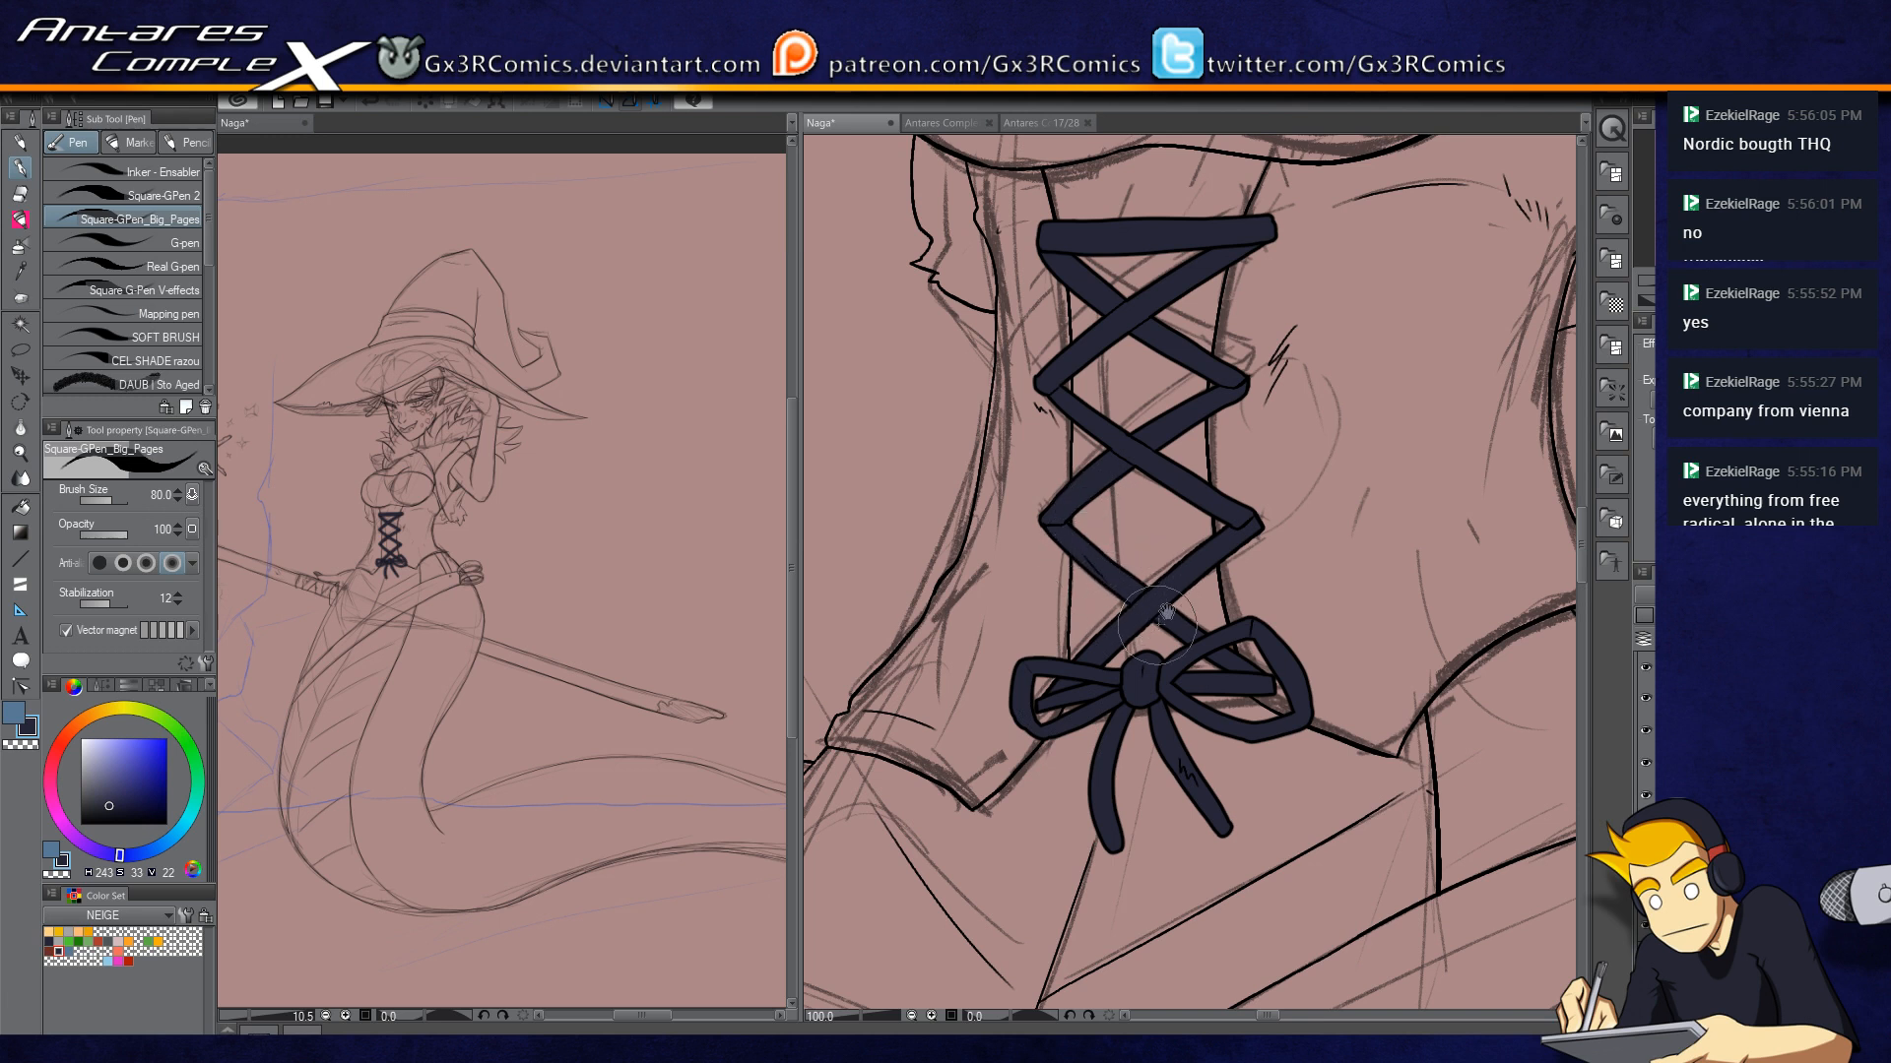
# Step: Ink a few short hatch marks on the upper outer side of the larger corset cup
pyautogui.moveTo(1138, 522); pyautogui.dragTo(1085, 739)
pyautogui.moveTo(1133, 366); pyautogui.dragTo(1068, 625)
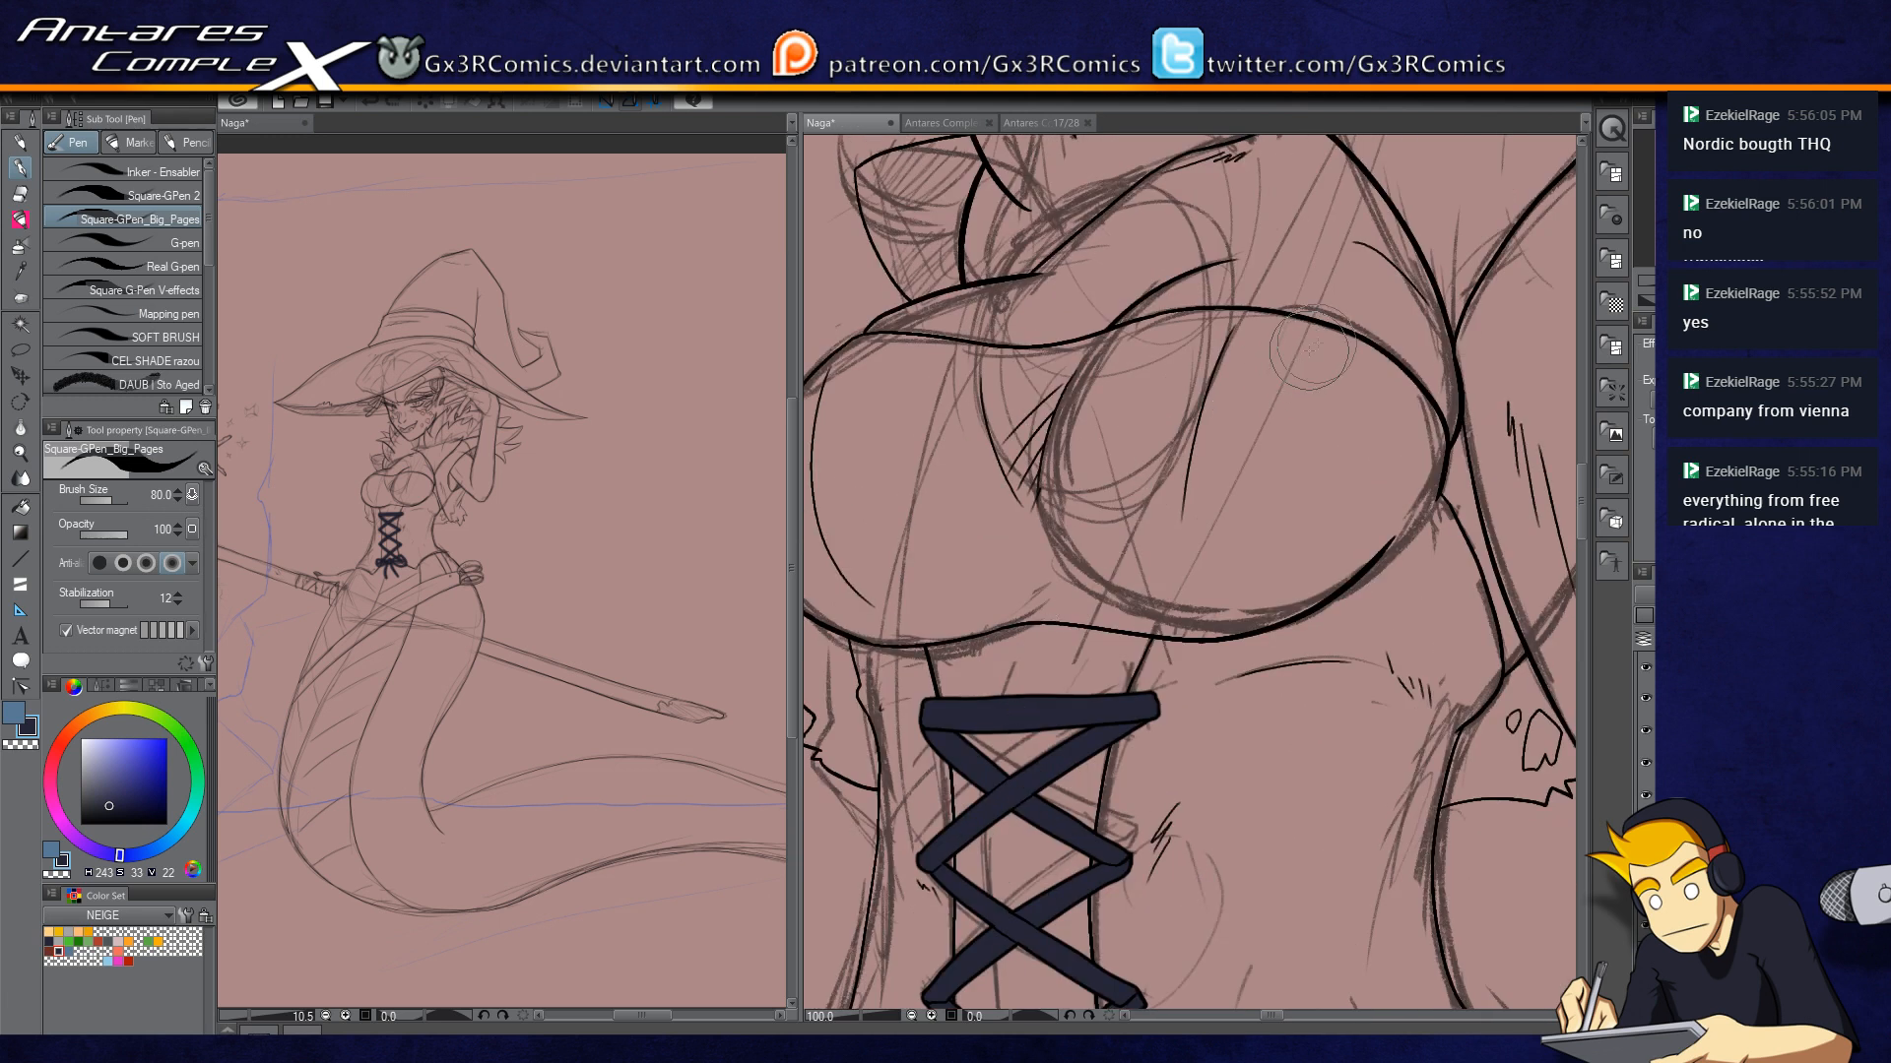
pyautogui.moveTo(1345, 366); pyautogui.dragTo(1356, 385)
pyautogui.hotkey('ctrl', 'z')
pyautogui.hotkey('ctrl', 'z')
pyautogui.moveTo(1361, 353)
pyautogui.mouseDown()
pyautogui.moveTo(1383, 414)
pyautogui.moveTo(1345, 422)
pyautogui.mouseUp()
pyautogui.moveTo(1398, 286); pyautogui.dragTo(1119, 627)
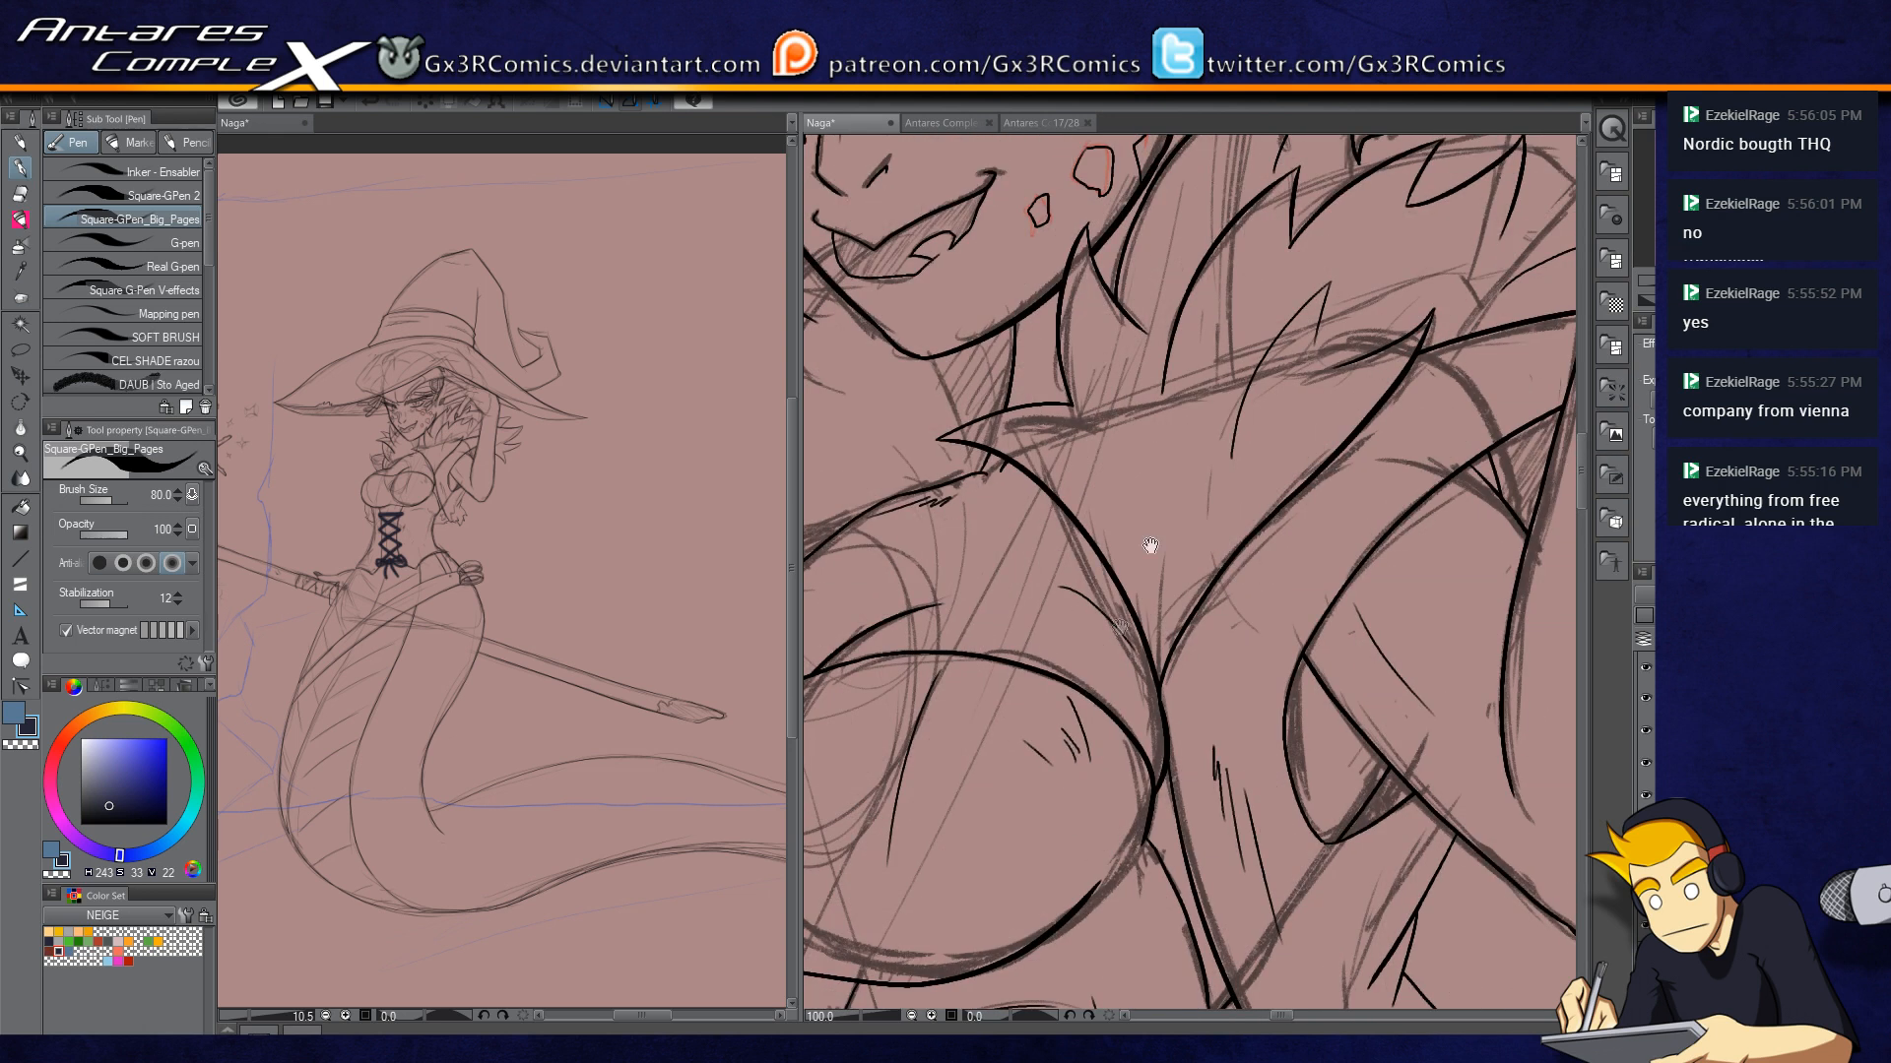
# Step: Ink short knuckle and tendon crease lines on the back of the raised hand beneath the hat brim
pyautogui.moveTo(1309, 354)
pyautogui.mouseDown()
pyautogui.moveTo(1211, 417)
pyautogui.moveTo(1141, 507)
pyautogui.mouseUp()
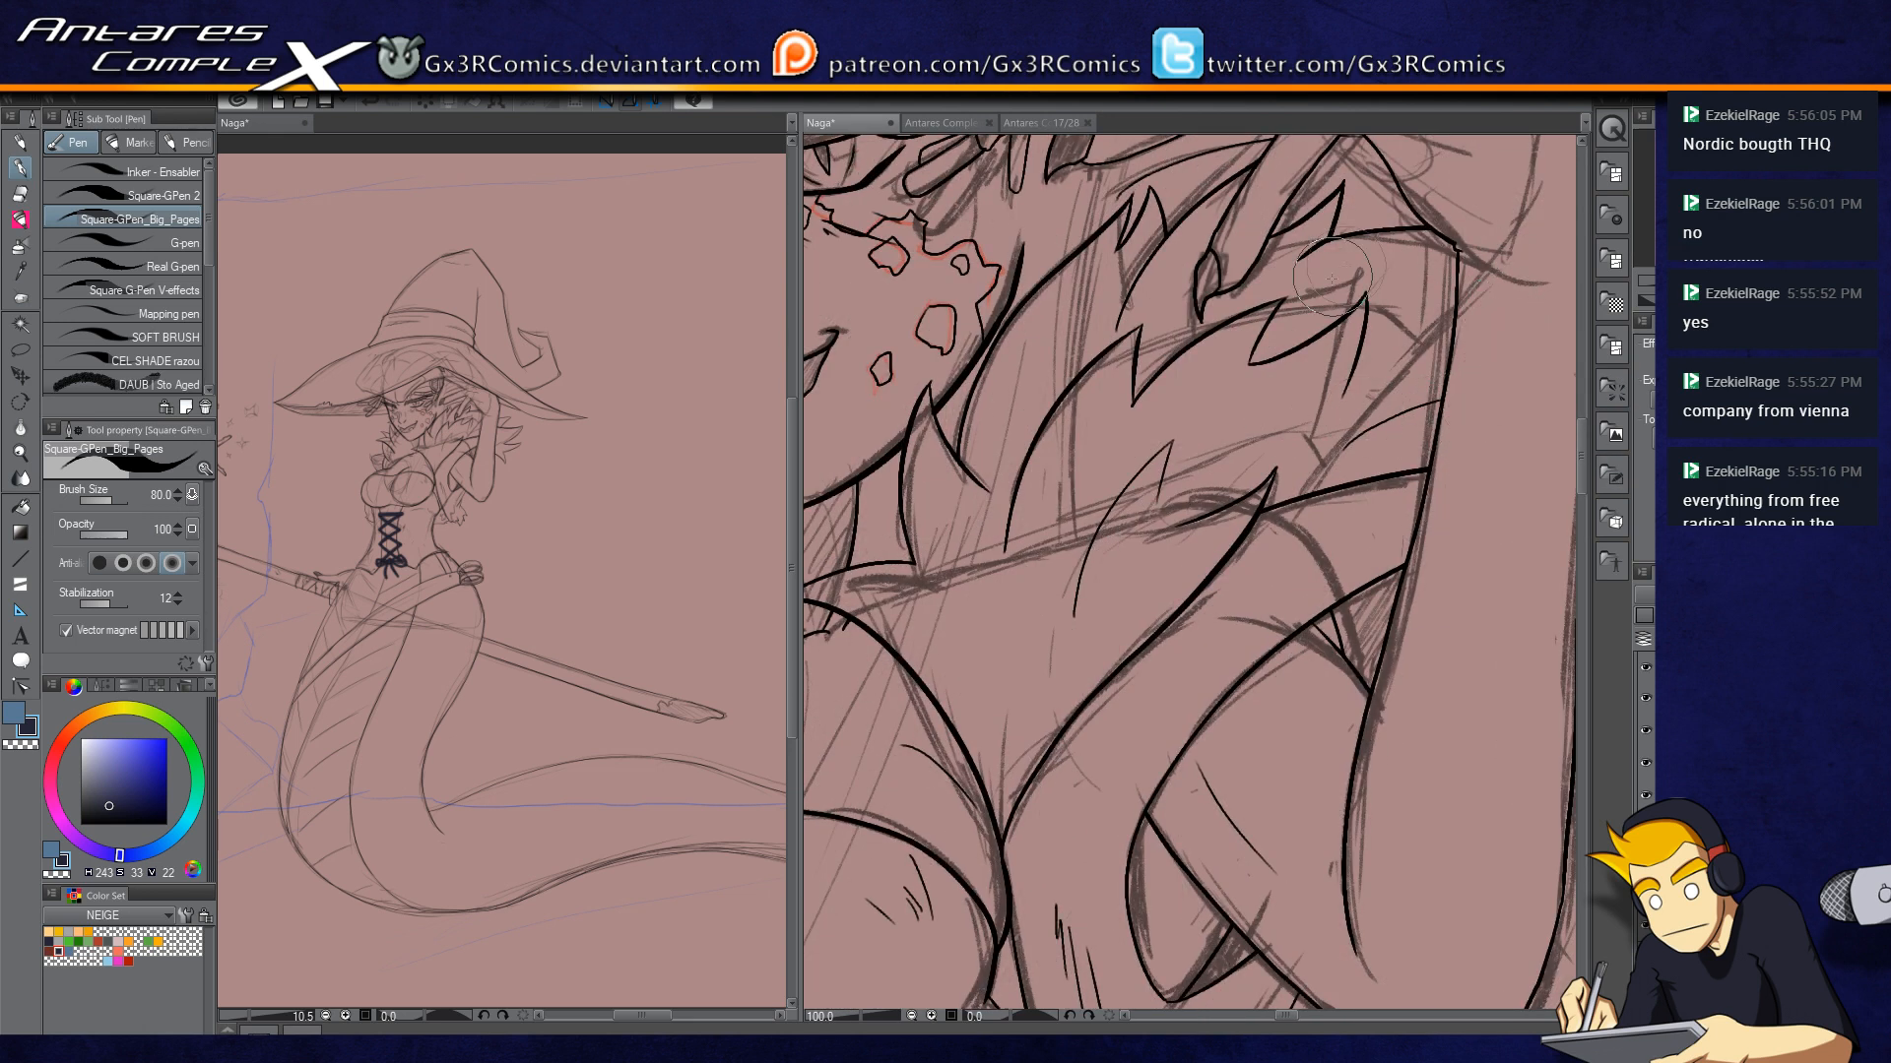
pyautogui.moveTo(1296, 323); pyautogui.dragTo(1403, 274)
pyautogui.moveTo(1291, 354)
pyautogui.mouseDown()
pyautogui.moveTo(1175, 562)
pyautogui.moveTo(1264, 613)
pyautogui.mouseUp()
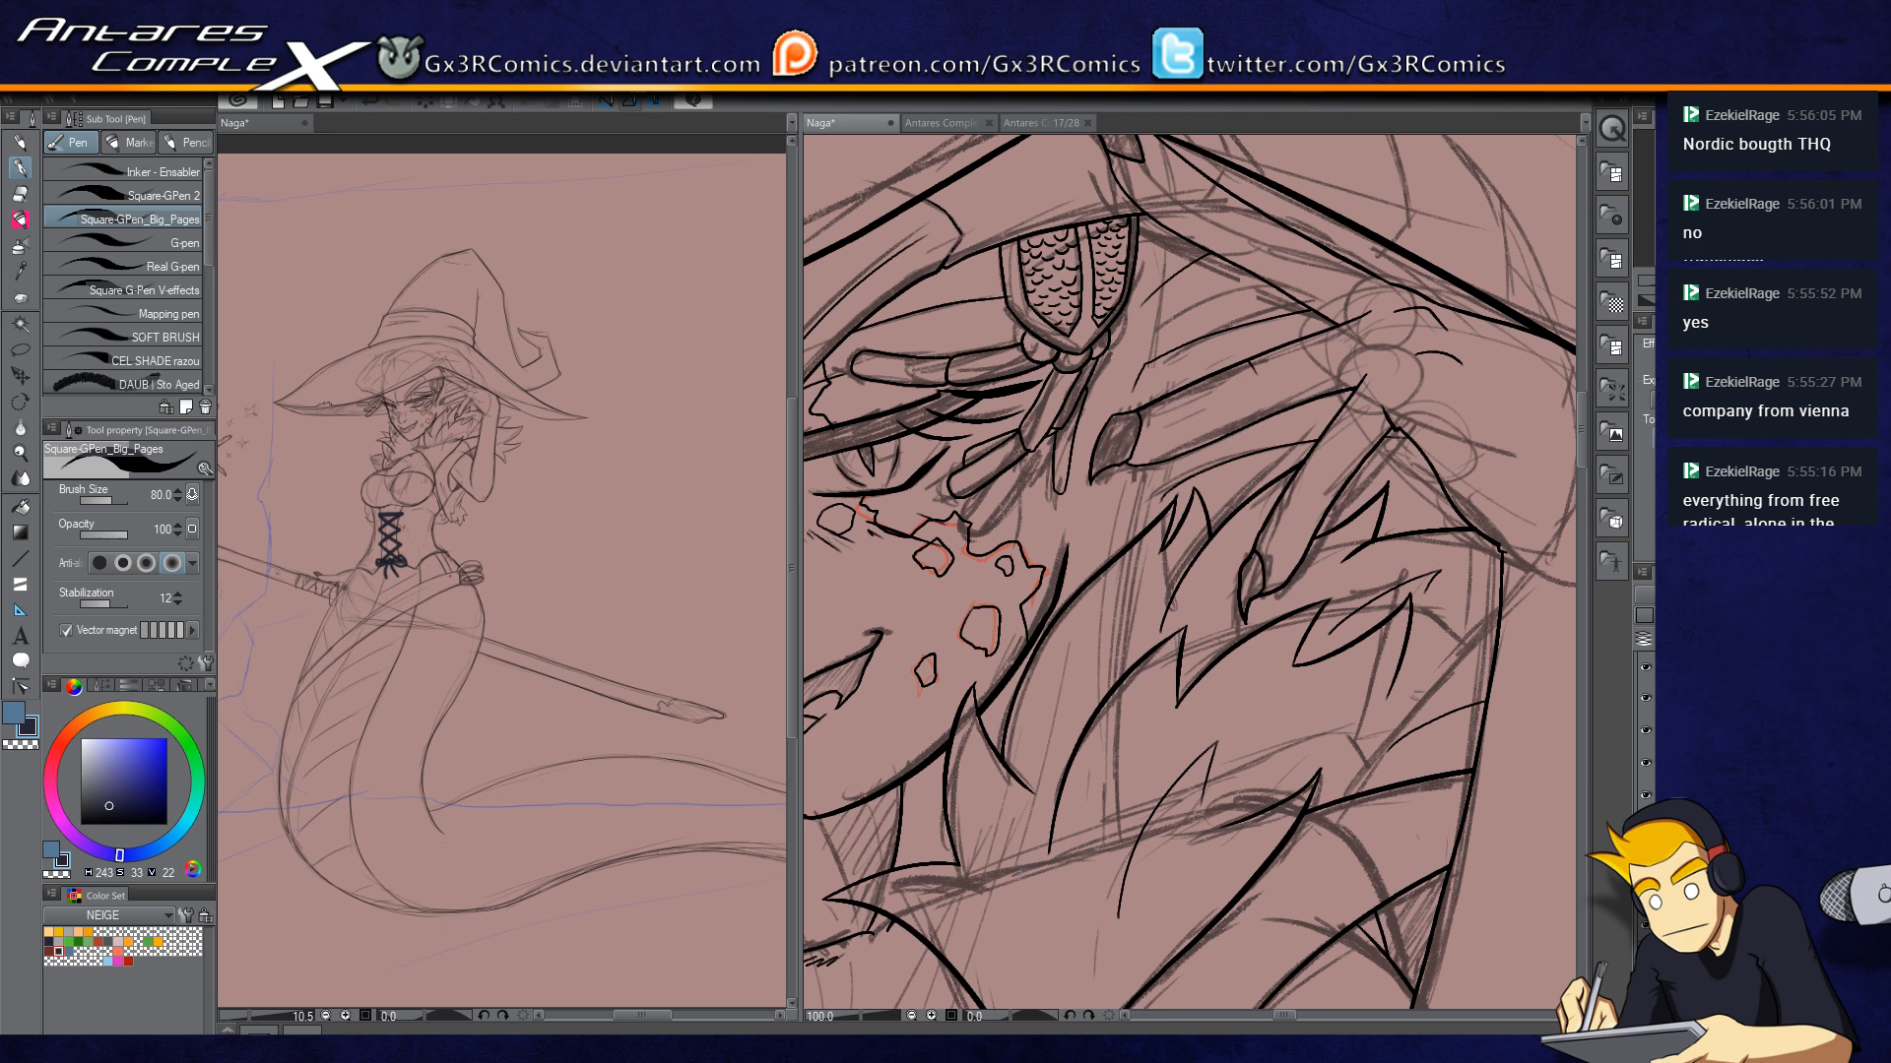
pyautogui.moveTo(1262, 649); pyautogui.dragTo(1076, 688)
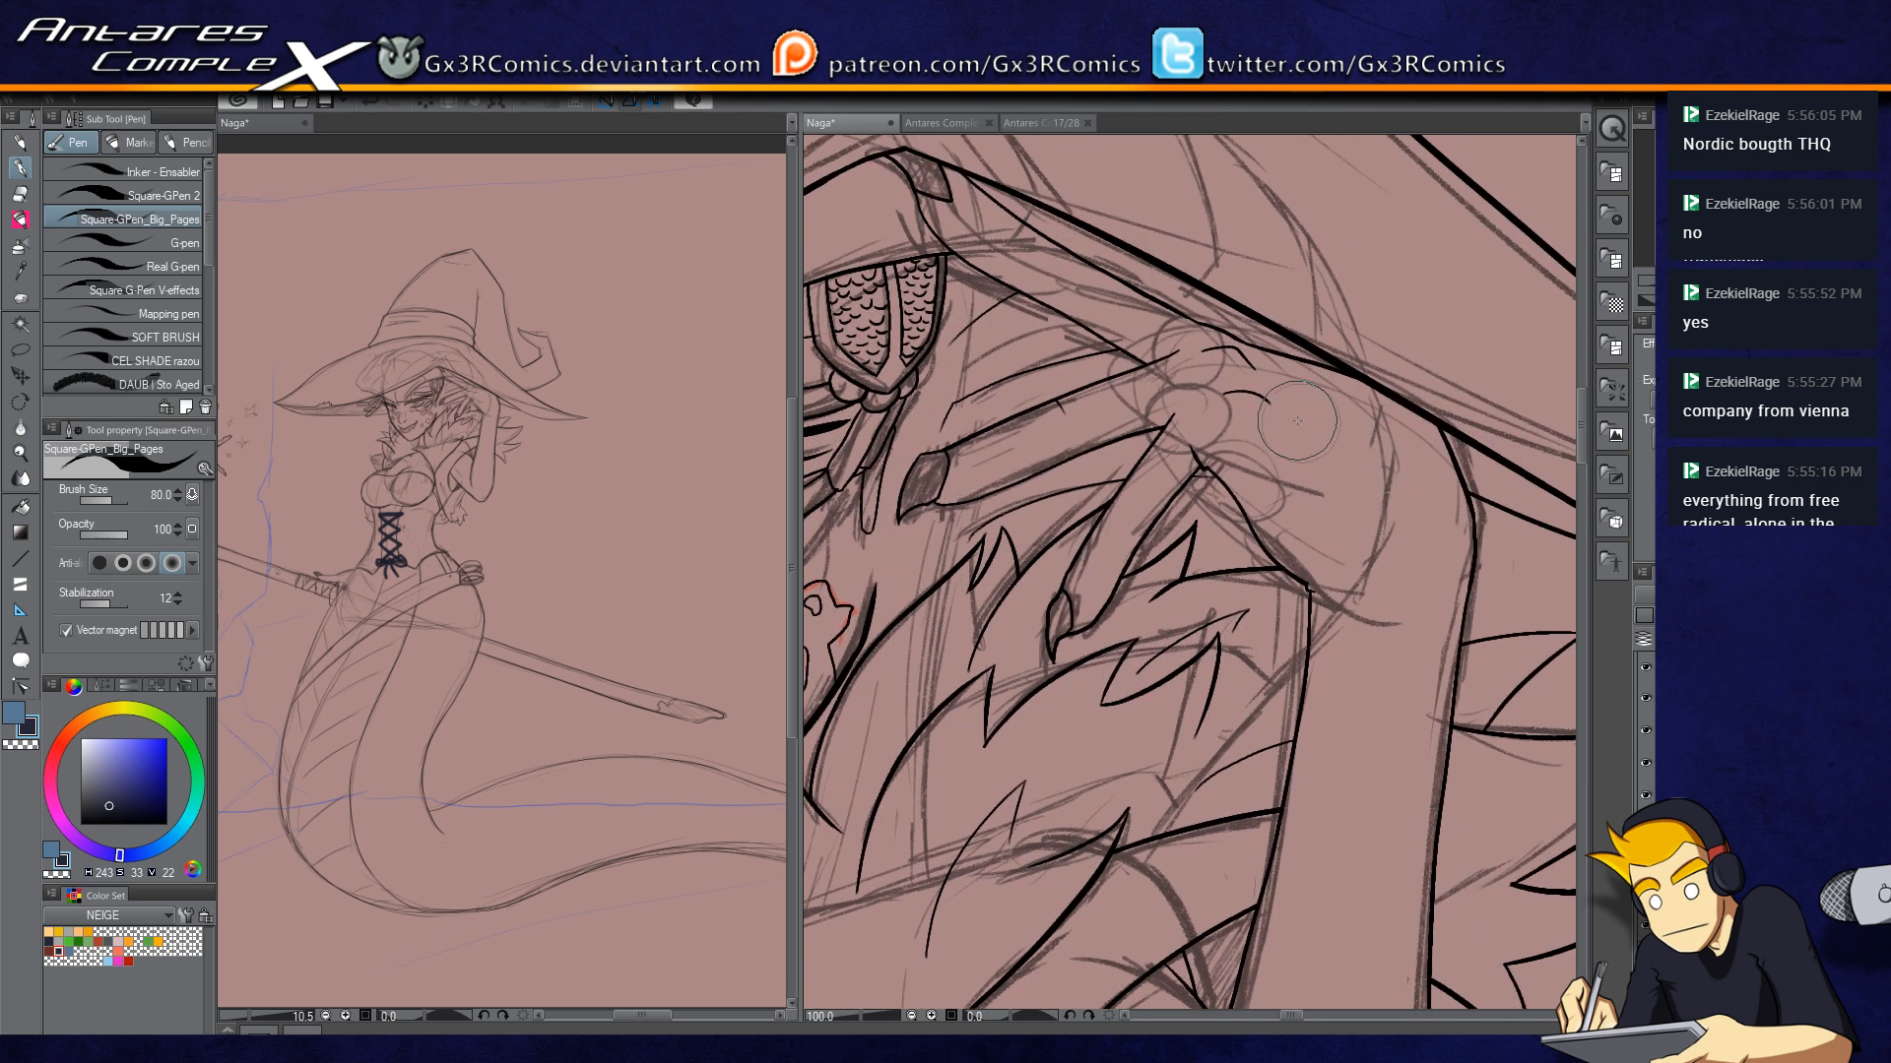
pyautogui.moveTo(1344, 440); pyautogui.dragTo(1364, 716)
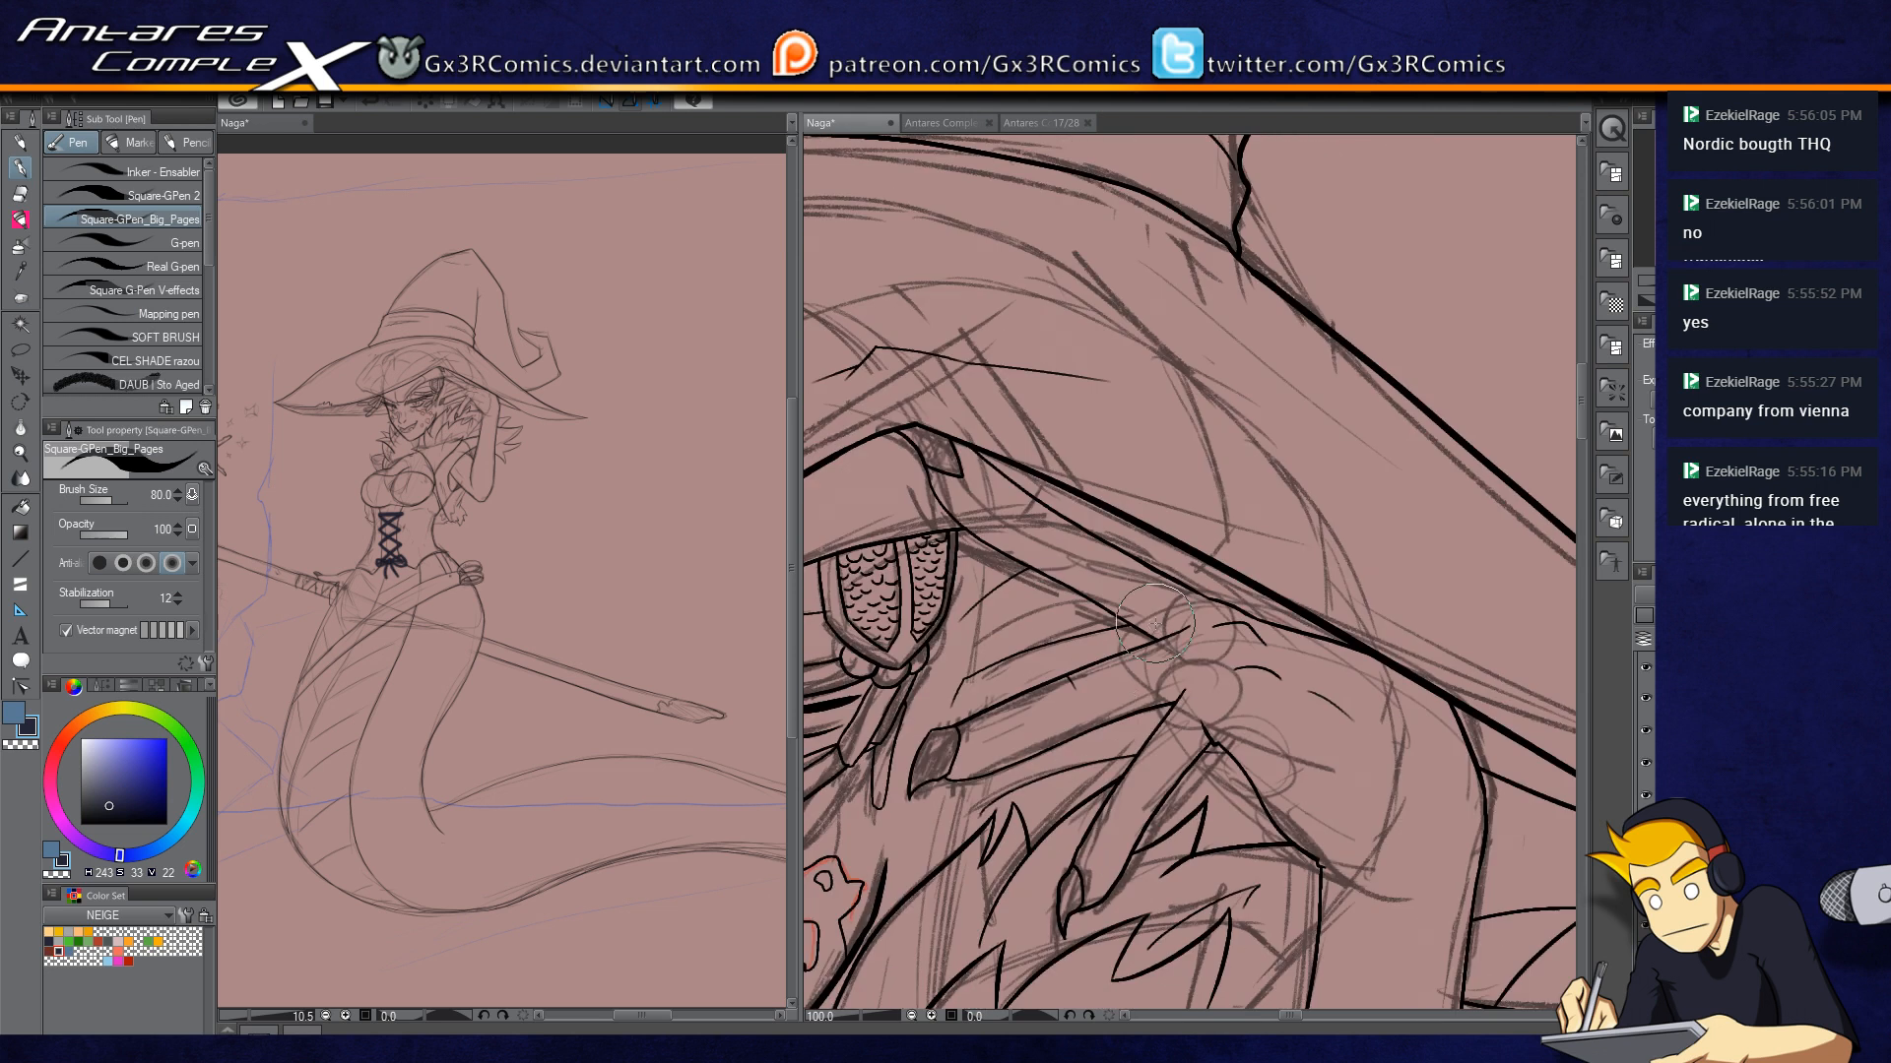
# Step: Ink long thin crease lines along the hat brim above the raised hand, redoing strokes that miss the brim's direction
pyautogui.moveTo(1312, 511); pyautogui.dragTo(1145, 432)
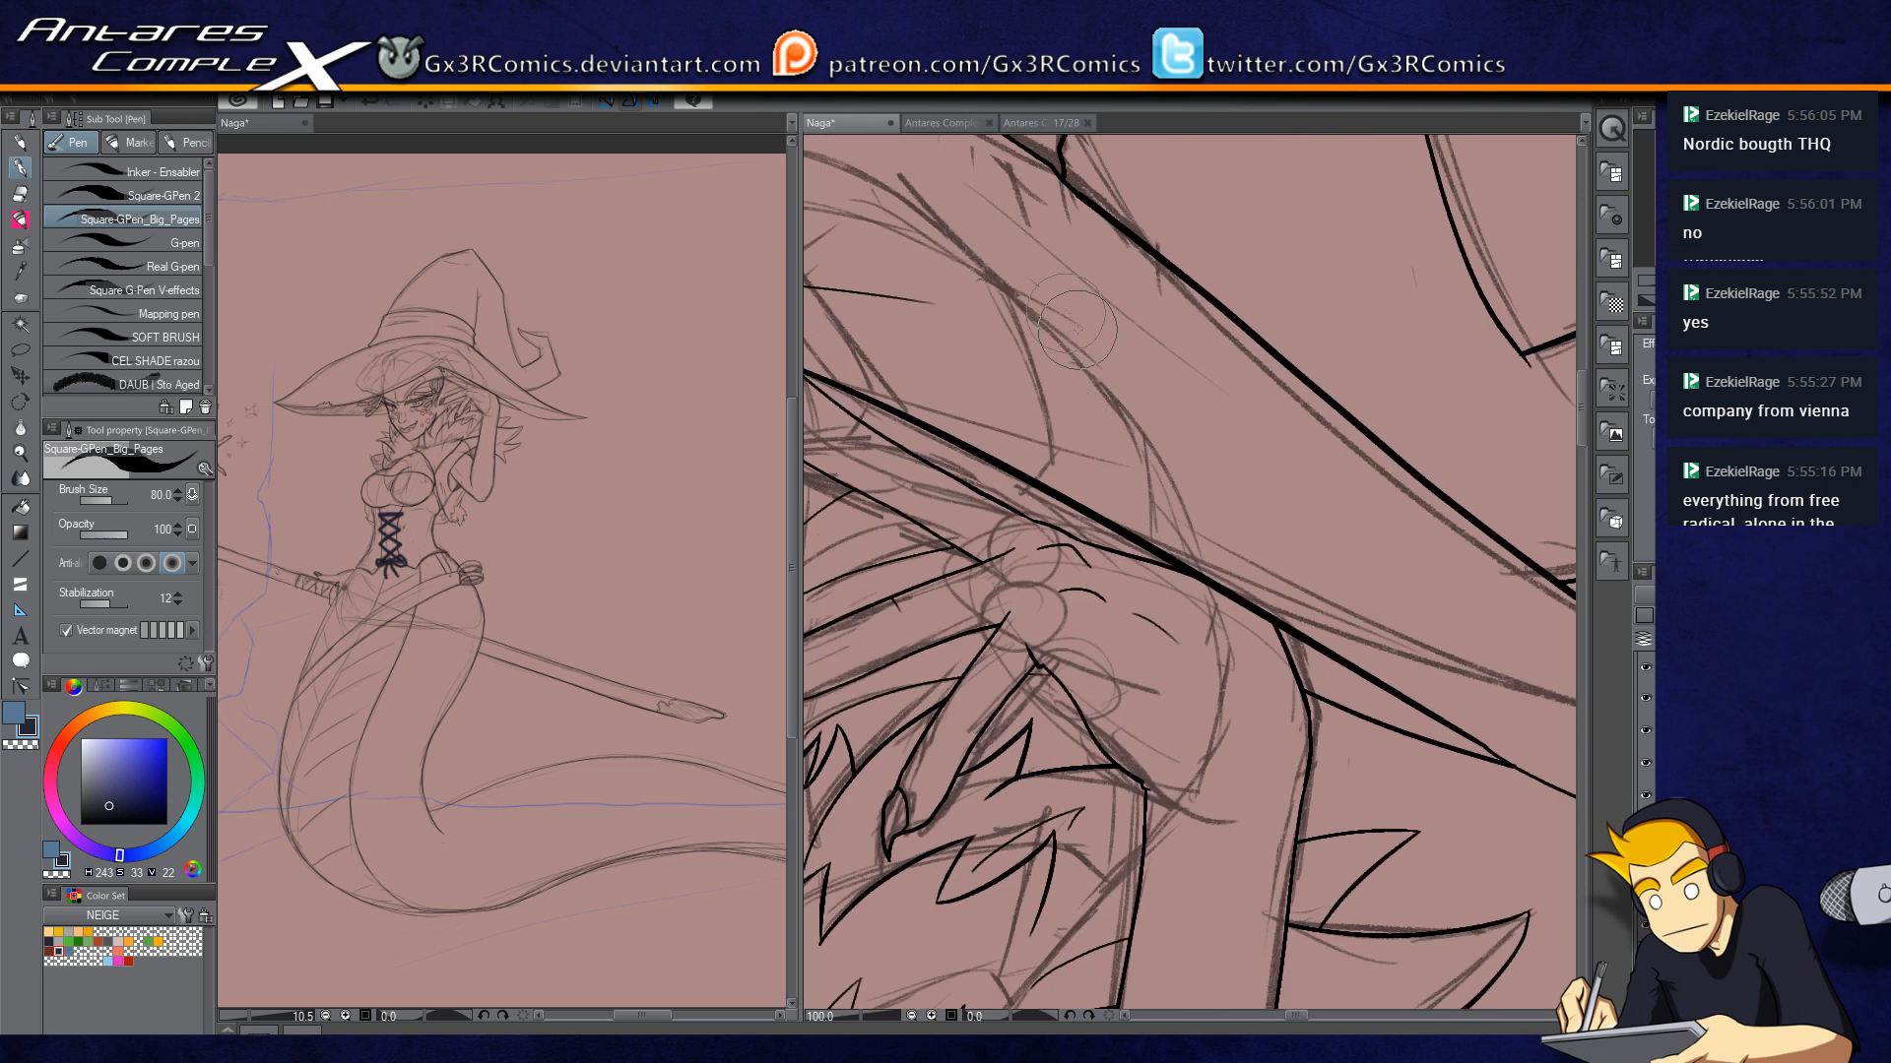
pyautogui.moveTo(1091, 294); pyautogui.dragTo(1188, 407)
pyautogui.moveTo(1153, 323); pyautogui.dragTo(1321, 471)
pyautogui.moveTo(1024, 307); pyautogui.dragTo(1220, 381)
pyautogui.hotkey('ctrl', 'z')
pyautogui.moveTo(1037, 314); pyautogui.dragTo(1249, 387)
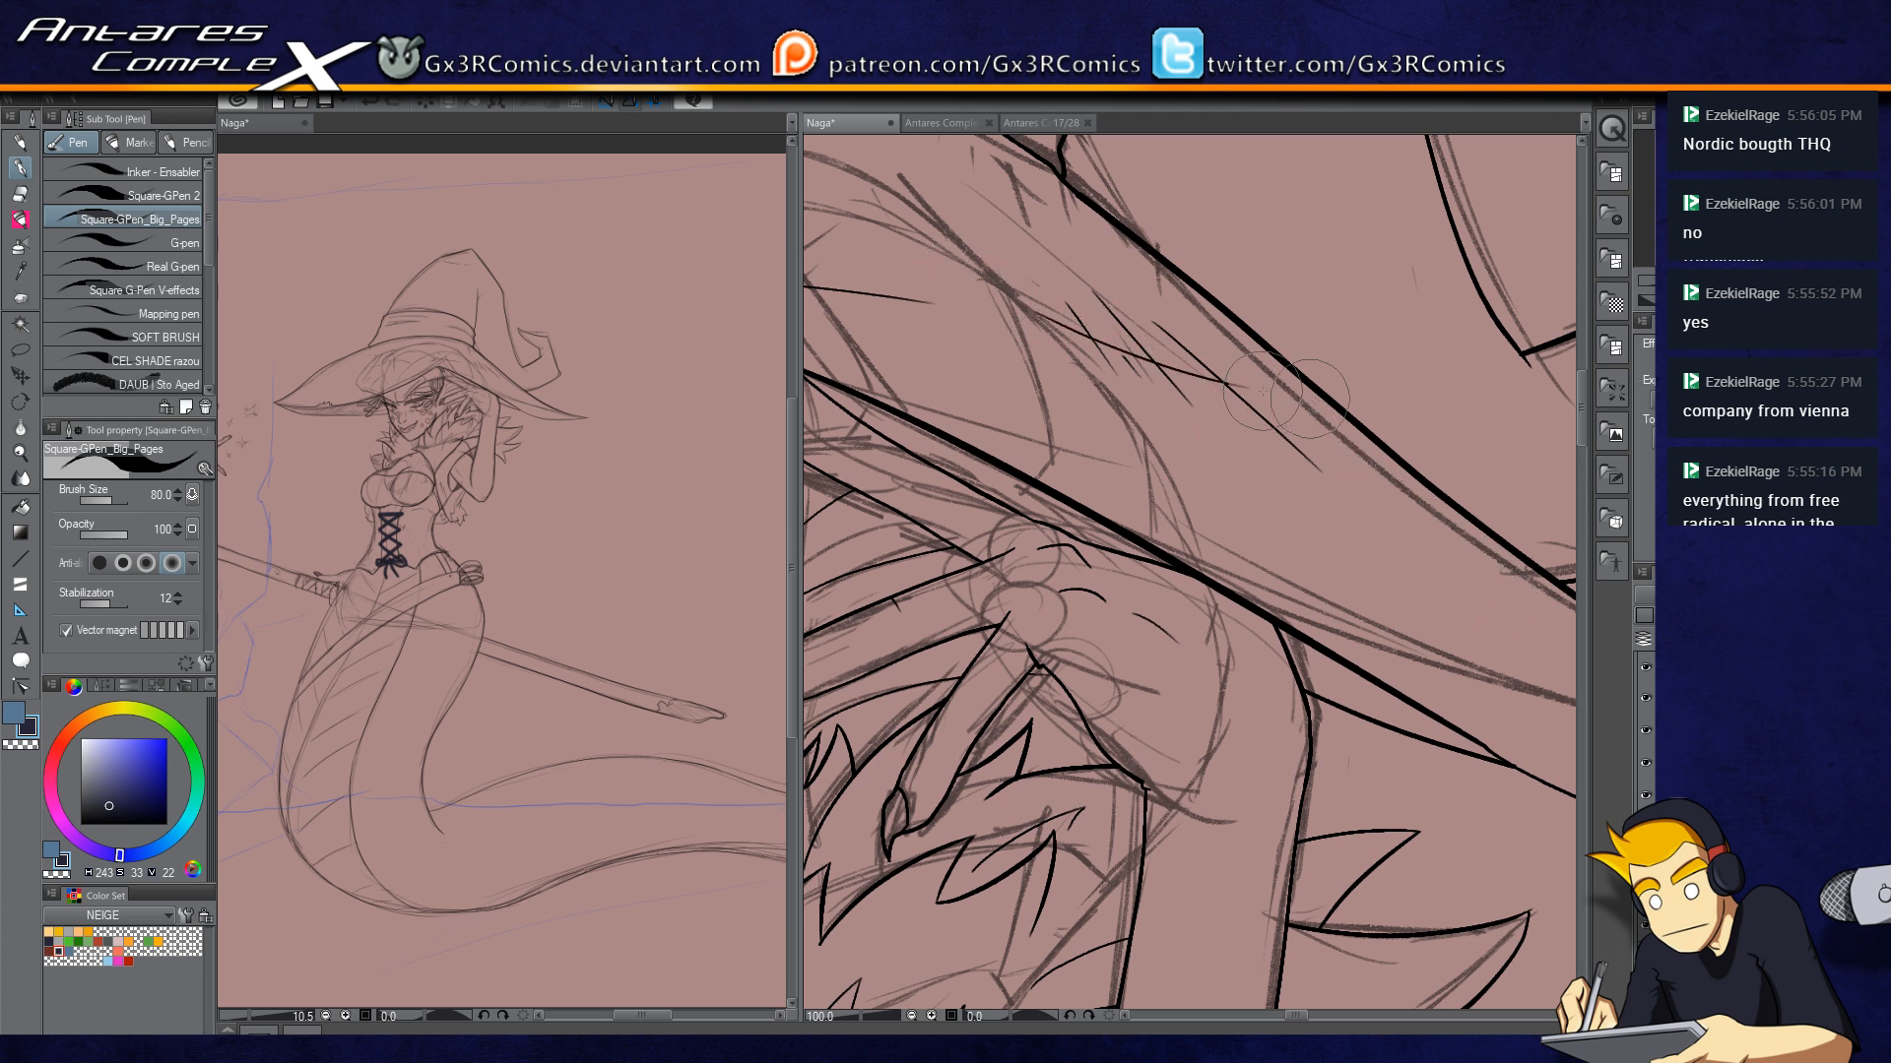
pyautogui.hotkey('ctrl', 'z')
pyautogui.moveTo(1045, 330); pyautogui.dragTo(1300, 453)
pyautogui.hotkey('ctrl', 'z')
pyautogui.moveTo(1039, 387); pyautogui.dragTo(1418, 576)
# Step: Switch from the vector line art layer to a raster layer for painting the background
pyautogui.moveTo(1356, 779); pyautogui.dragTo(1161, 507)
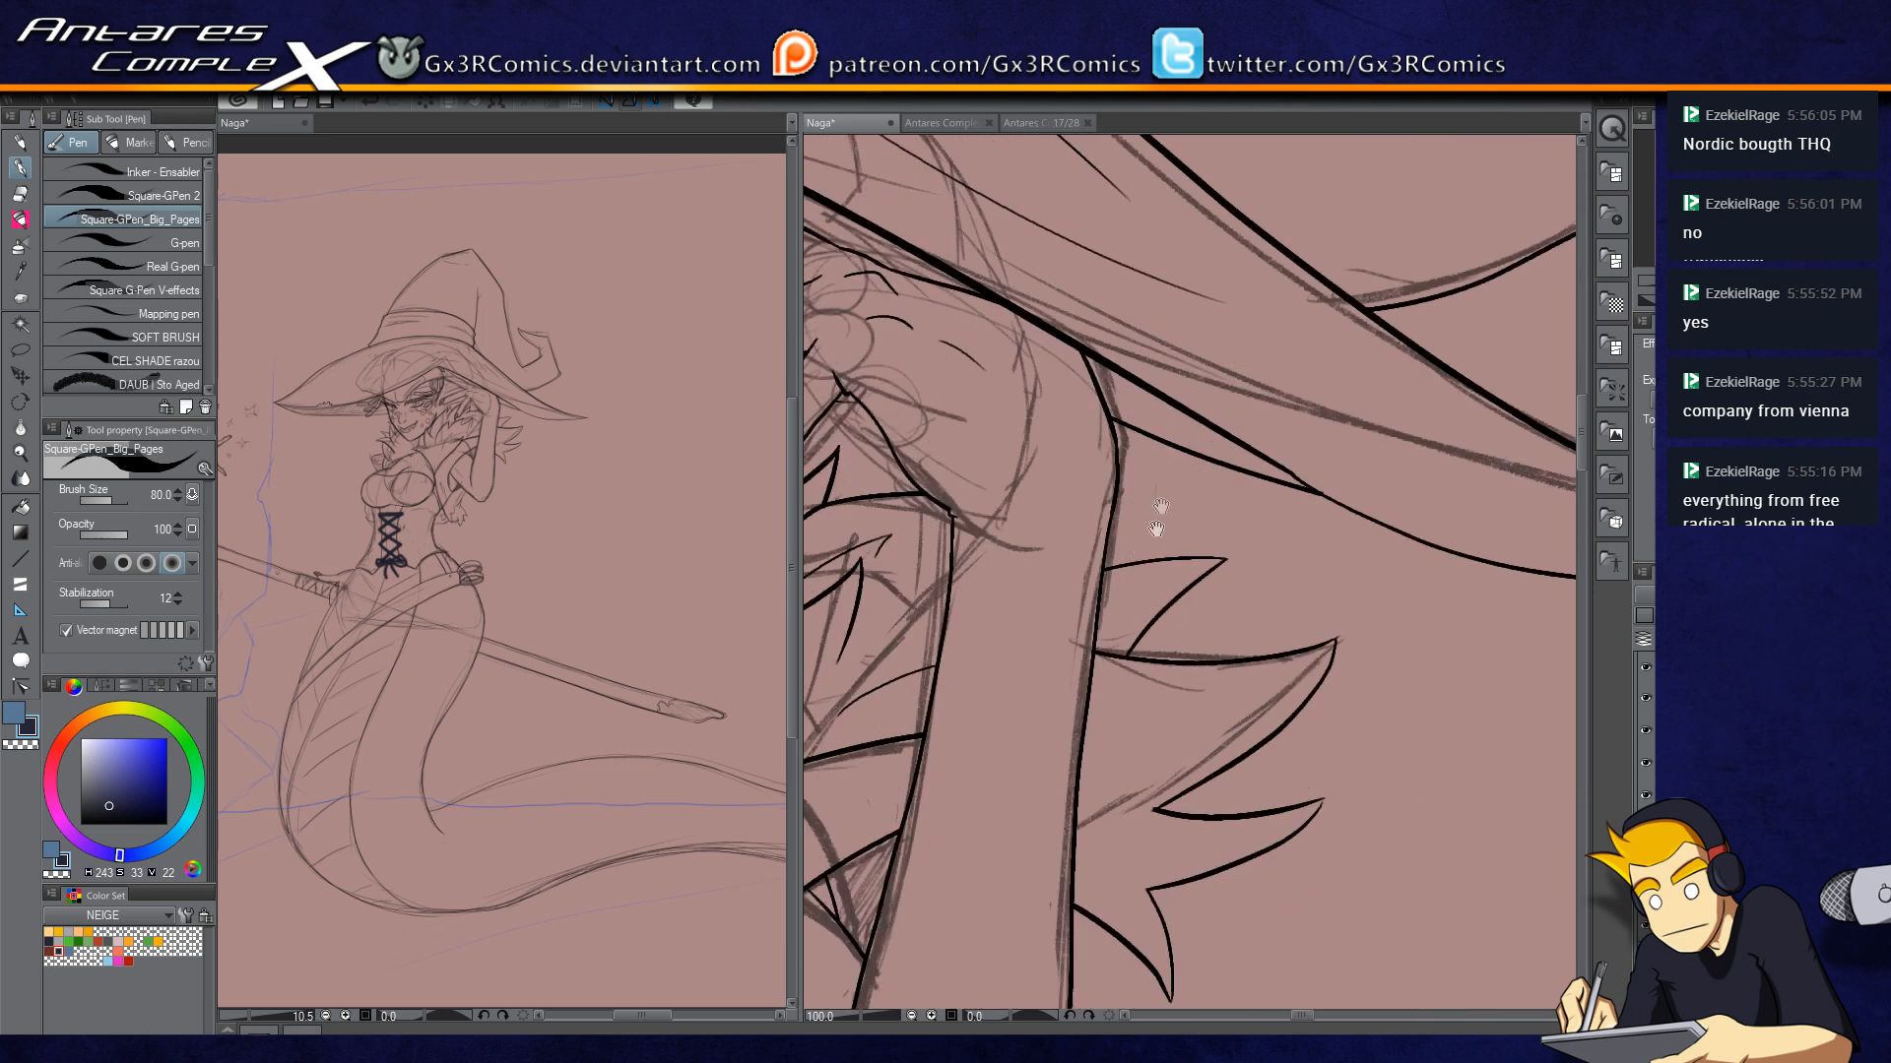
pyautogui.moveTo(1149, 823)
pyautogui.mouseDown()
pyautogui.moveTo(1132, 600)
pyautogui.moveTo(1211, 751)
pyautogui.moveTo(1261, 740)
pyautogui.mouseUp()
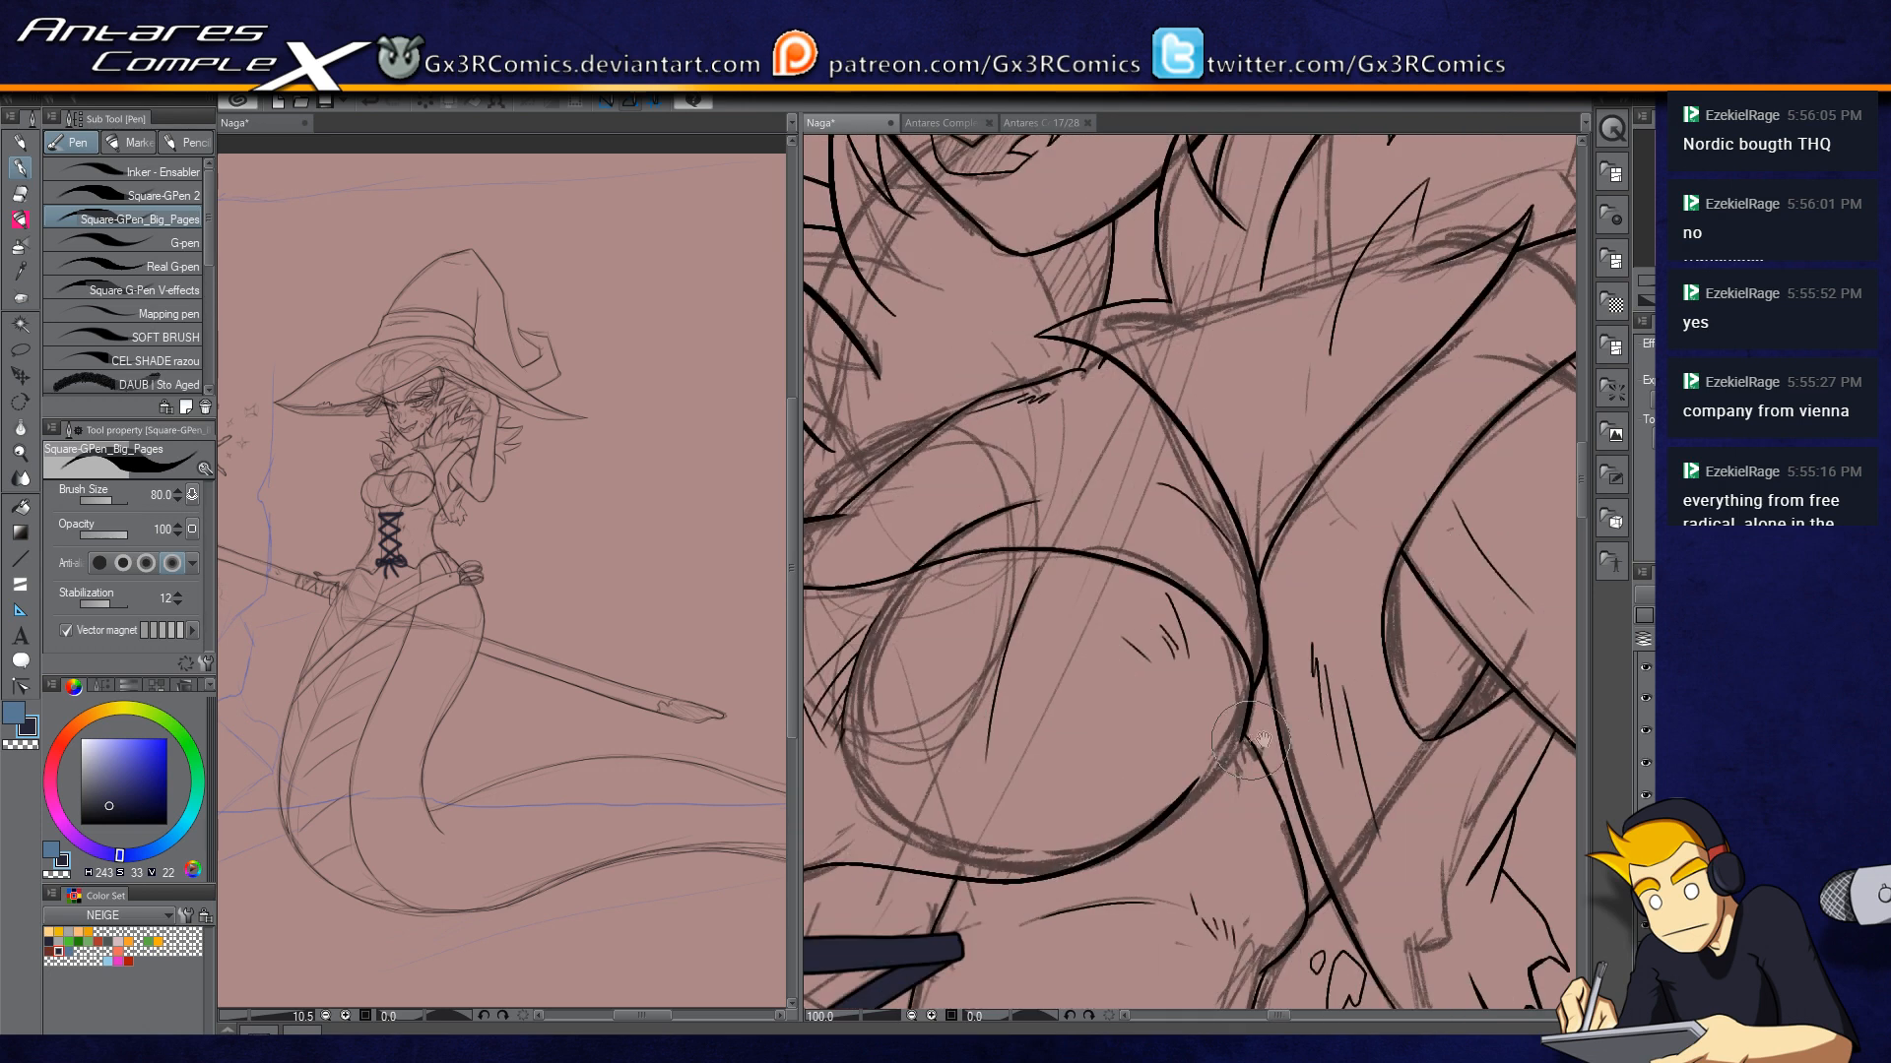
pyautogui.scroll(-4, 1179, 755)
pyautogui.scroll(-4, 1166, 731)
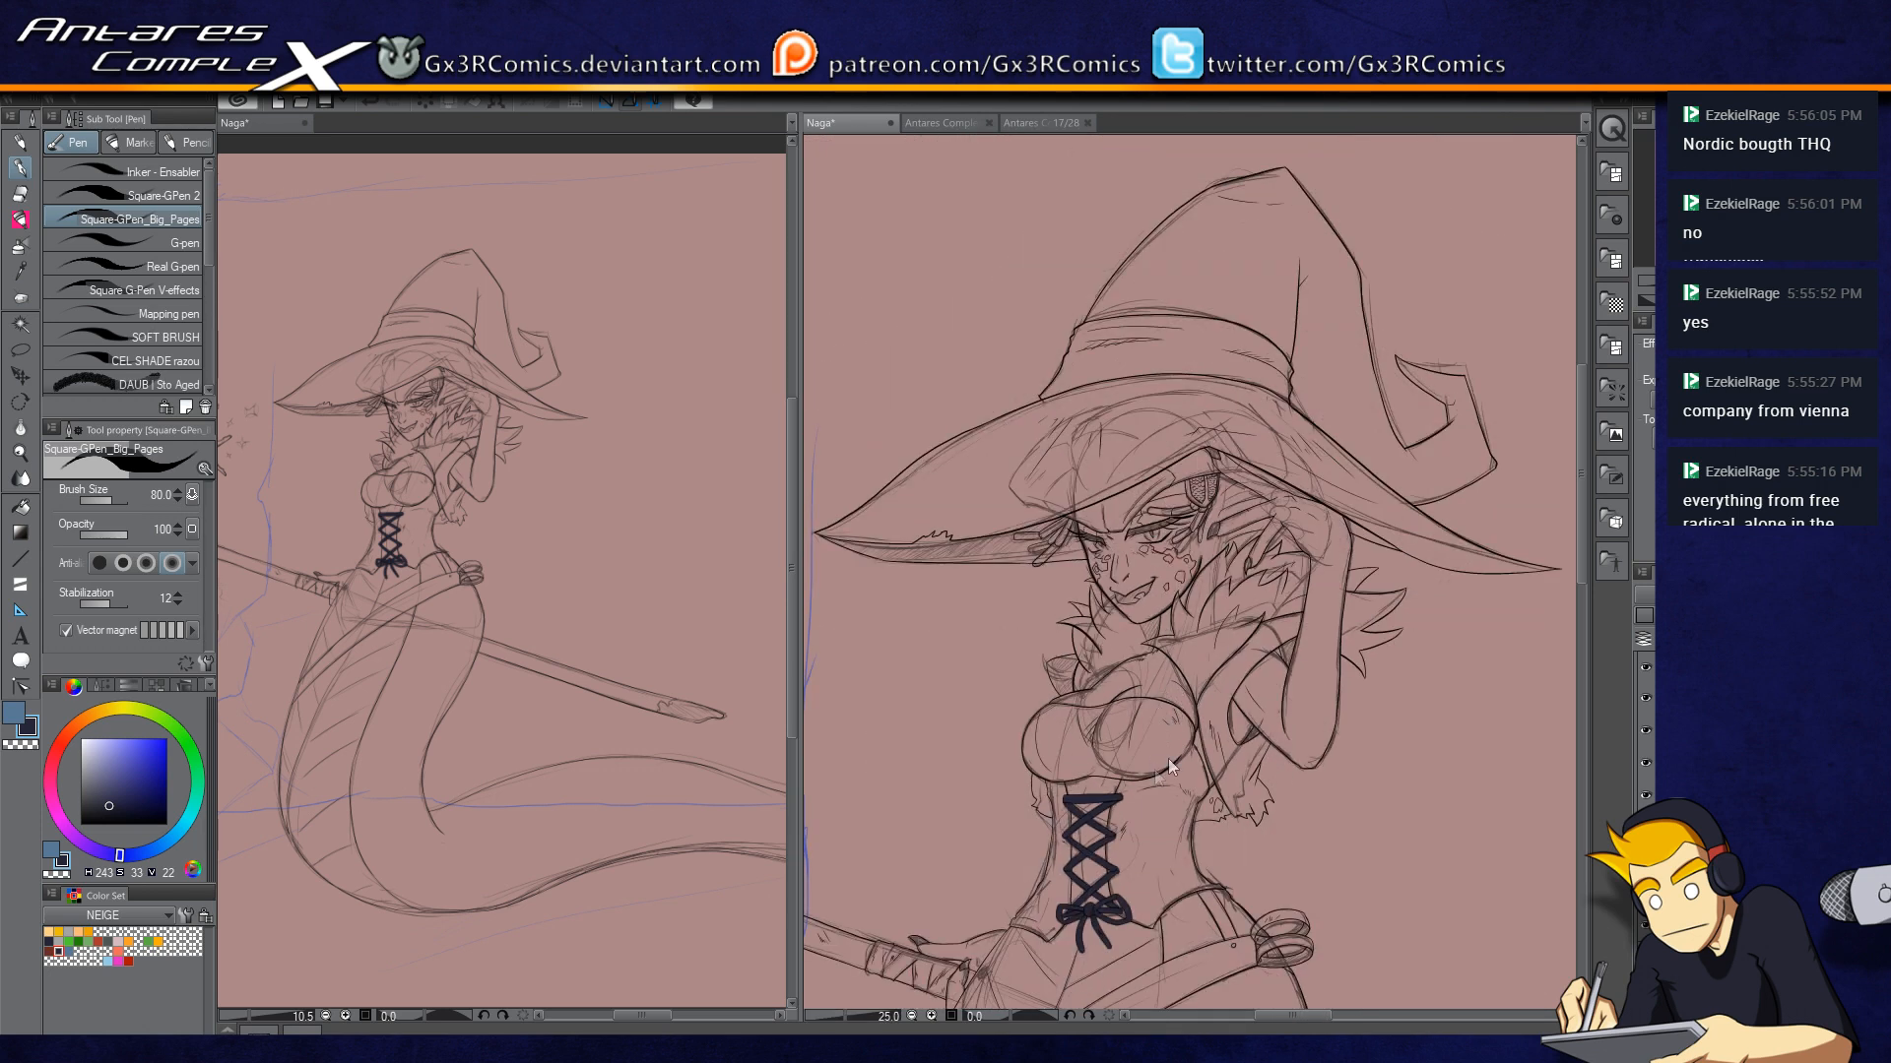
pyautogui.moveTo(1439, 907); pyautogui.dragTo(1330, 506)
pyautogui.moveTo(1315, 840); pyautogui.dragTo(947, 820)
pyautogui.moveTo(1147, 892); pyautogui.dragTo(1280, 692)
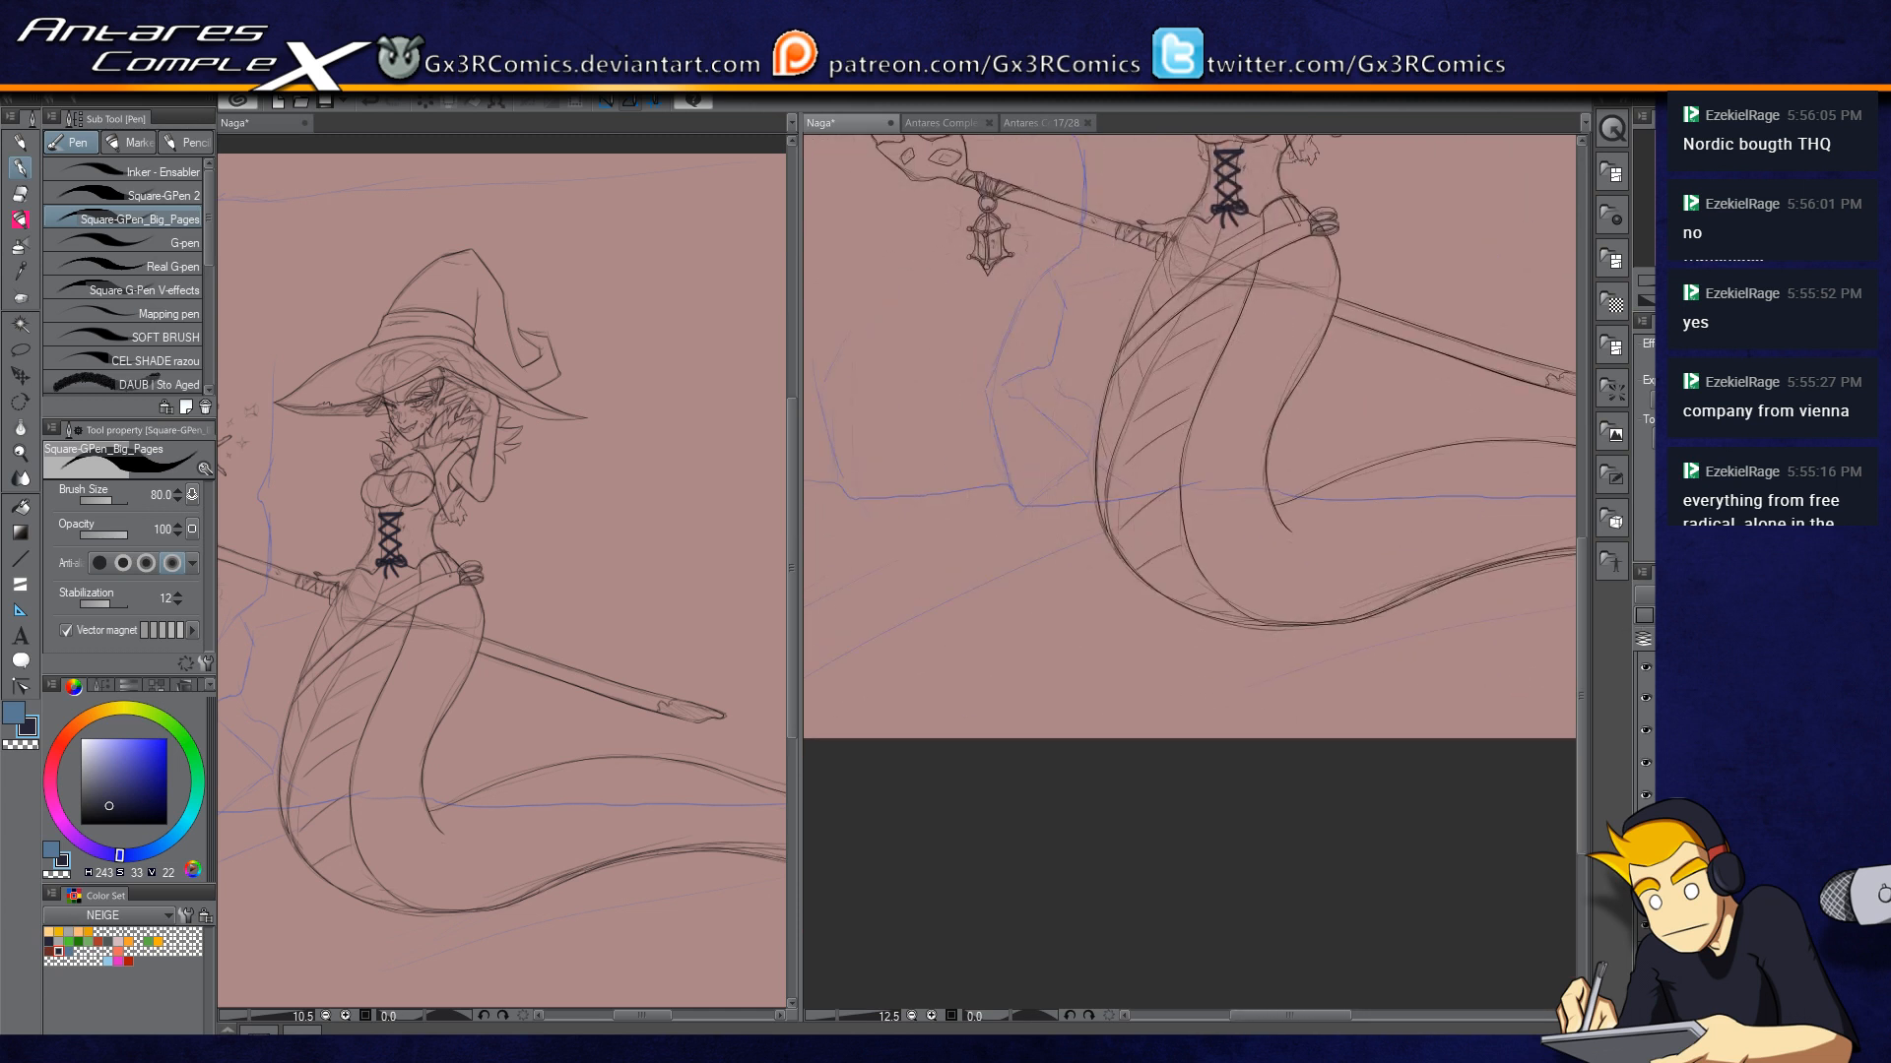
pyautogui.click(1753, 731)
pyautogui.click(1723, 997)
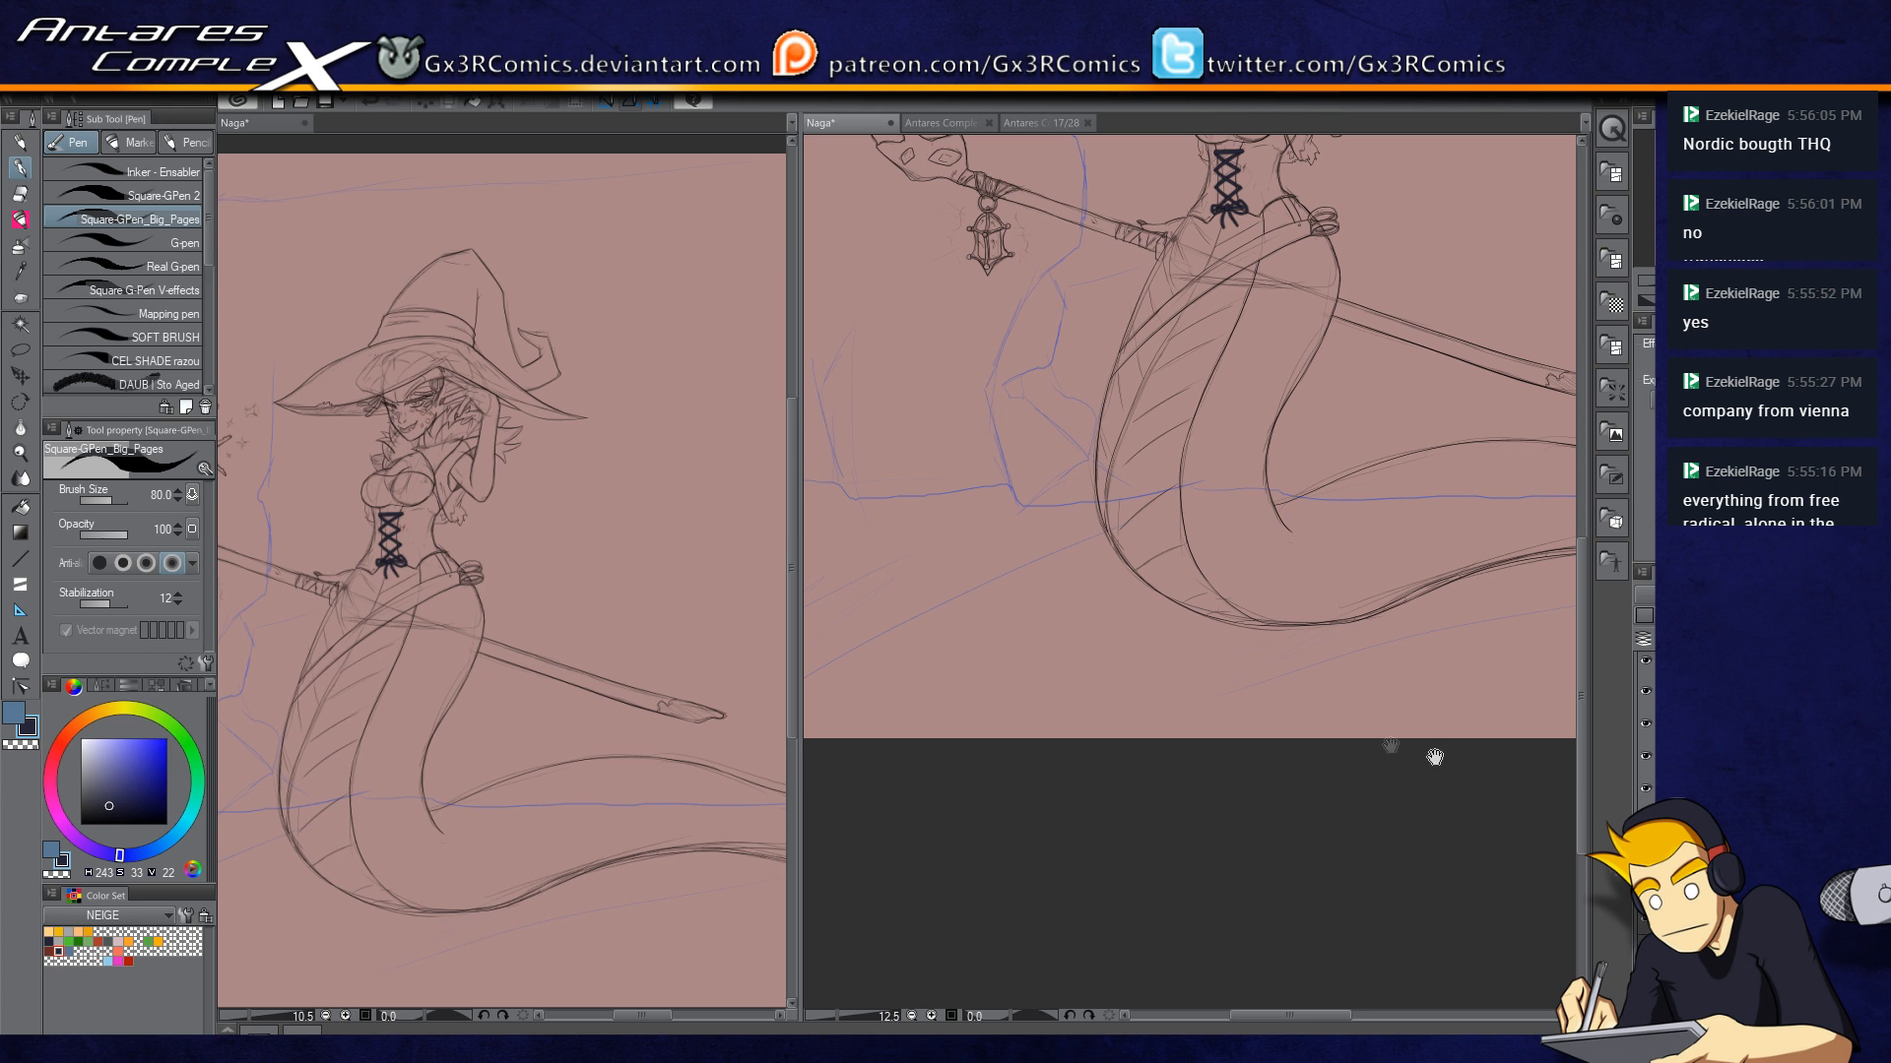
# Step: Choose the G-pen with a dark blue colour (H 243, S 31, V 41) and set the brush size to 400
pyautogui.scroll(-2, 1644, 768)
pyautogui.click(108, 788)
pyautogui.click(132, 243)
pyautogui.moveTo(972, 399); pyautogui.dragTo(1015, 587)
pyautogui.press(']')
pyautogui.press(']')
pyautogui.press(']')
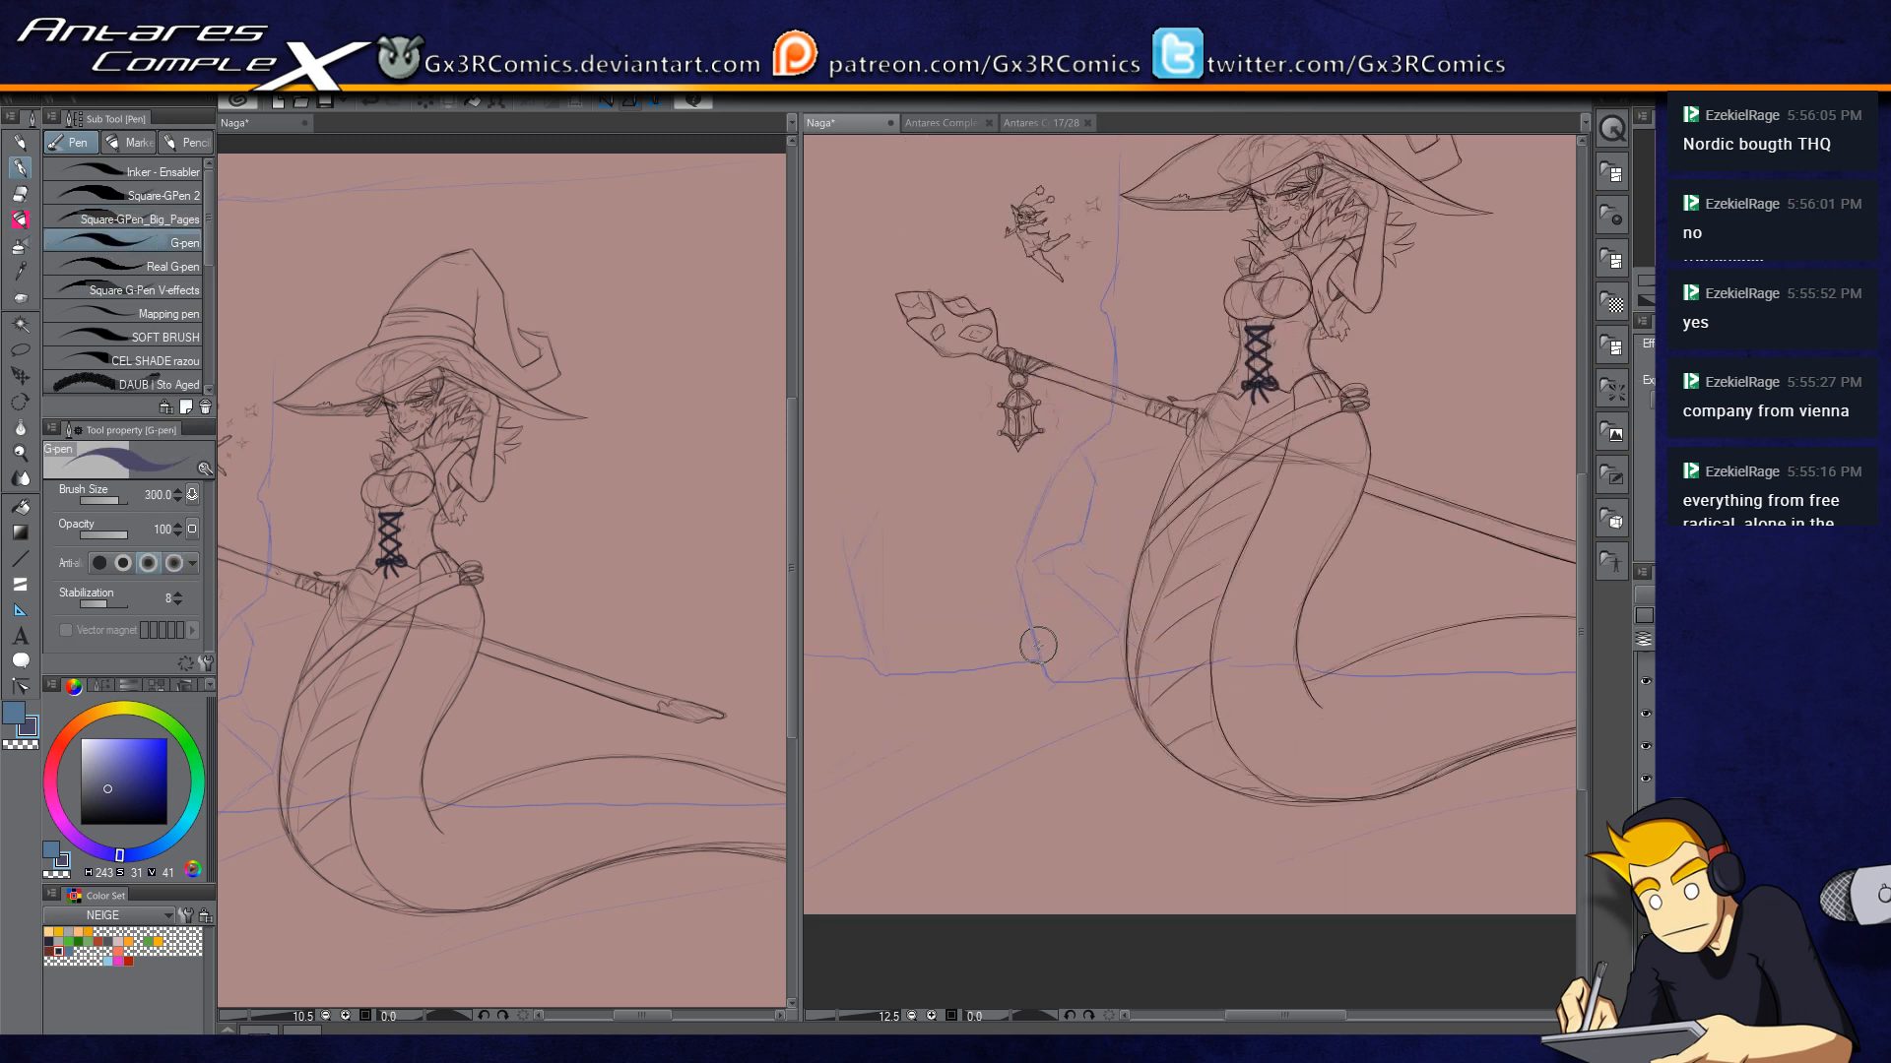
pyautogui.scroll(4, 1050, 606)
pyautogui.press(']')
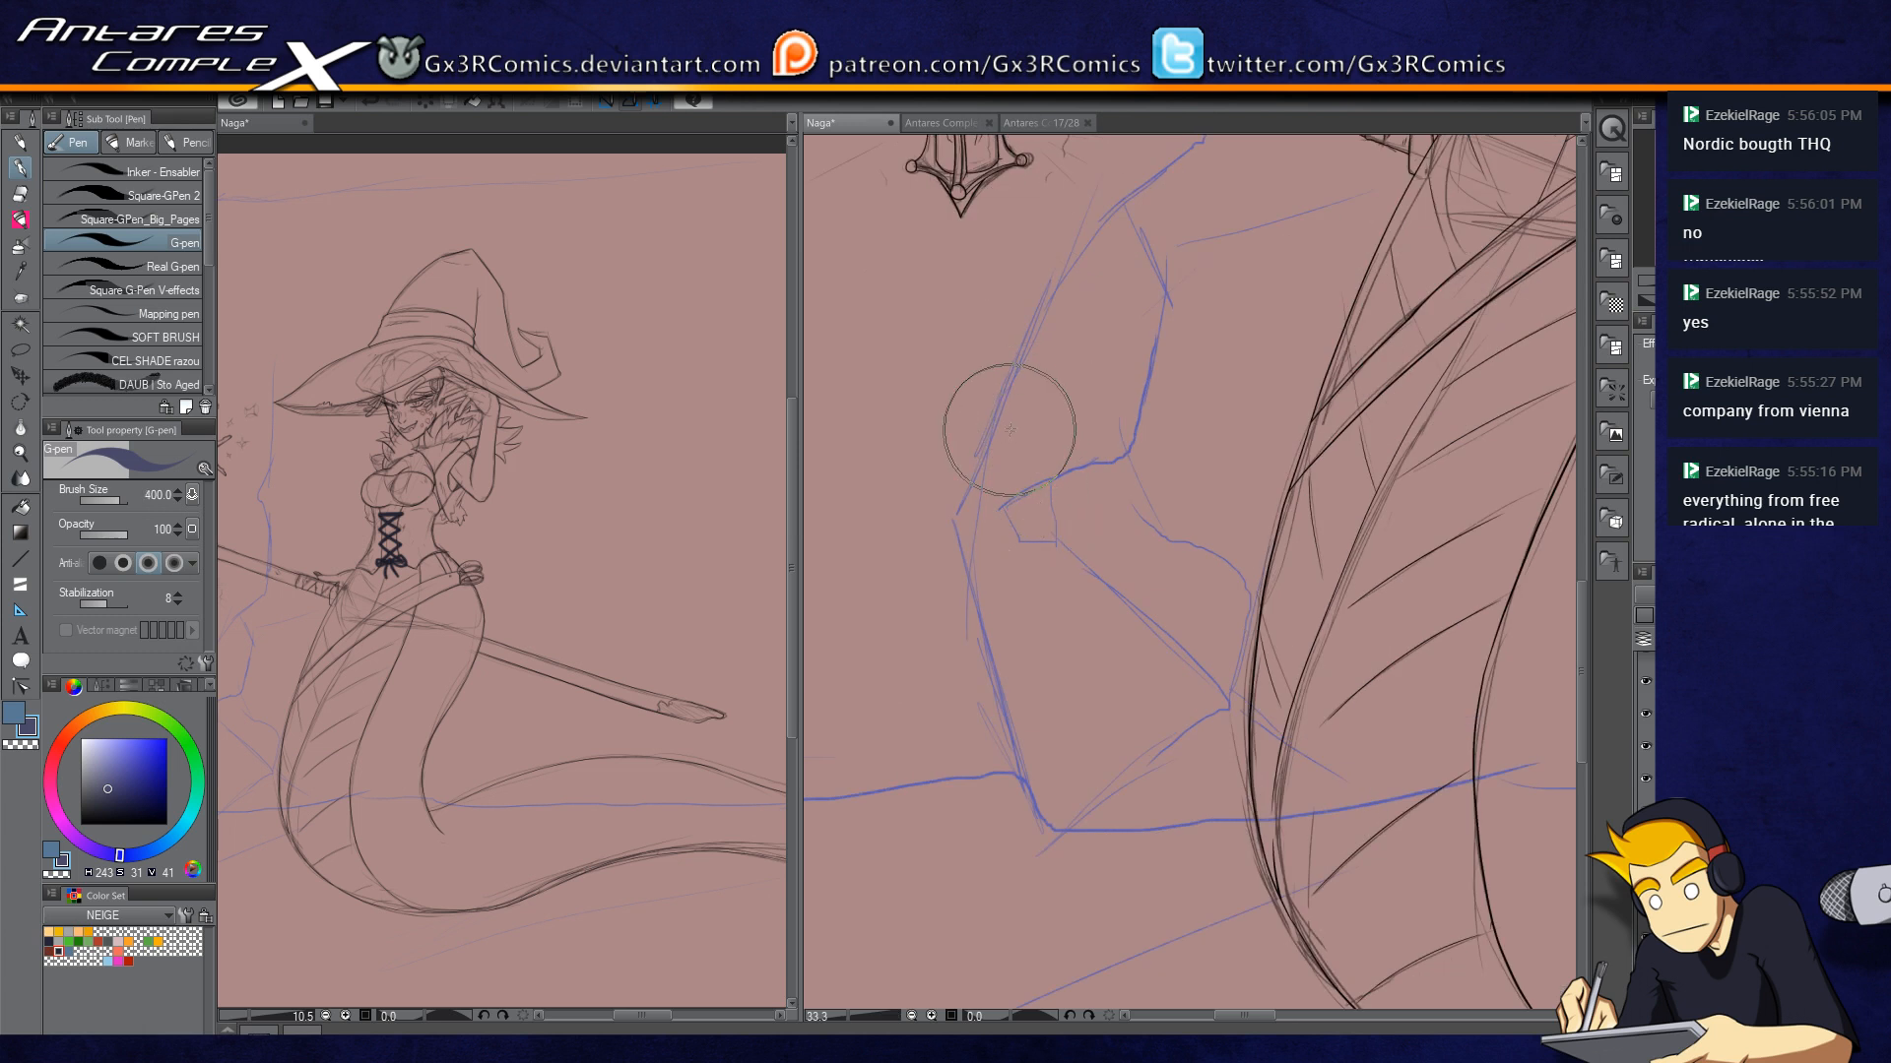
# Step: Close the duplicate view of the naga canvas so that a single large view remains
pyautogui.click(305, 123)
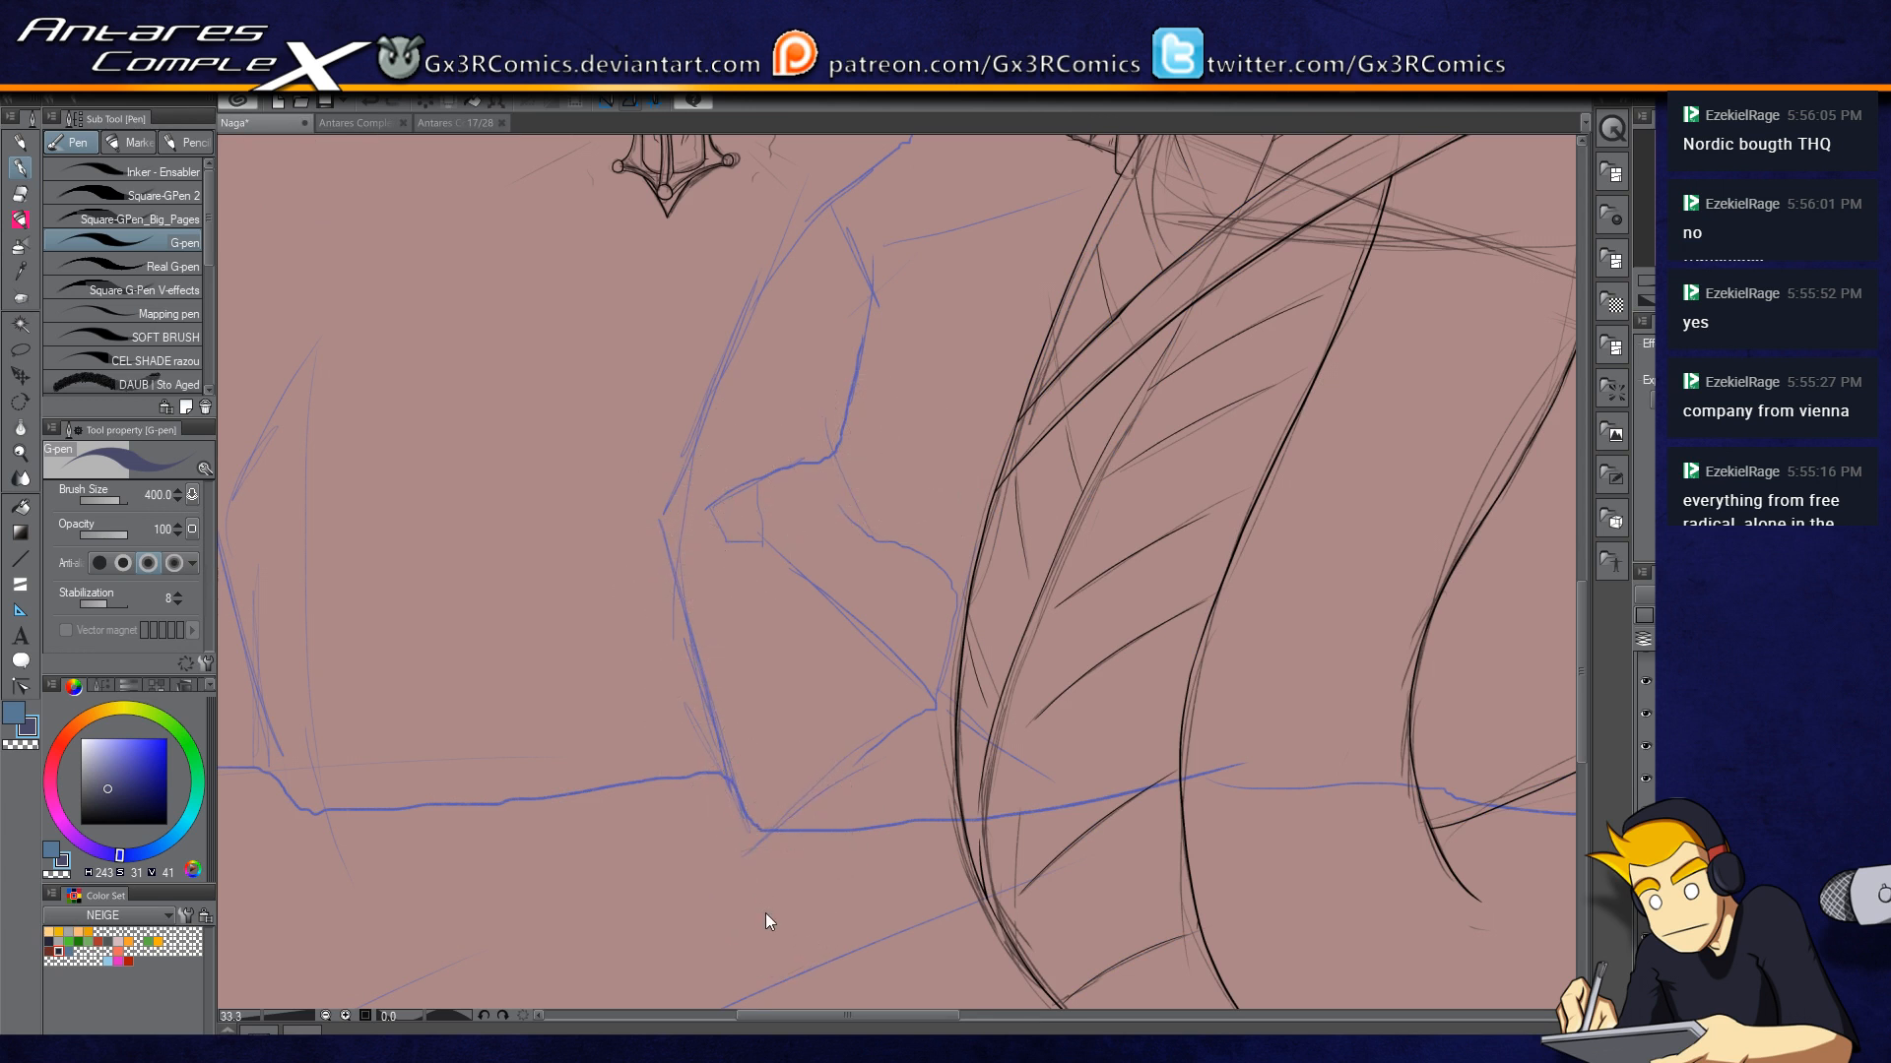
pyautogui.scroll(-3, 765, 913)
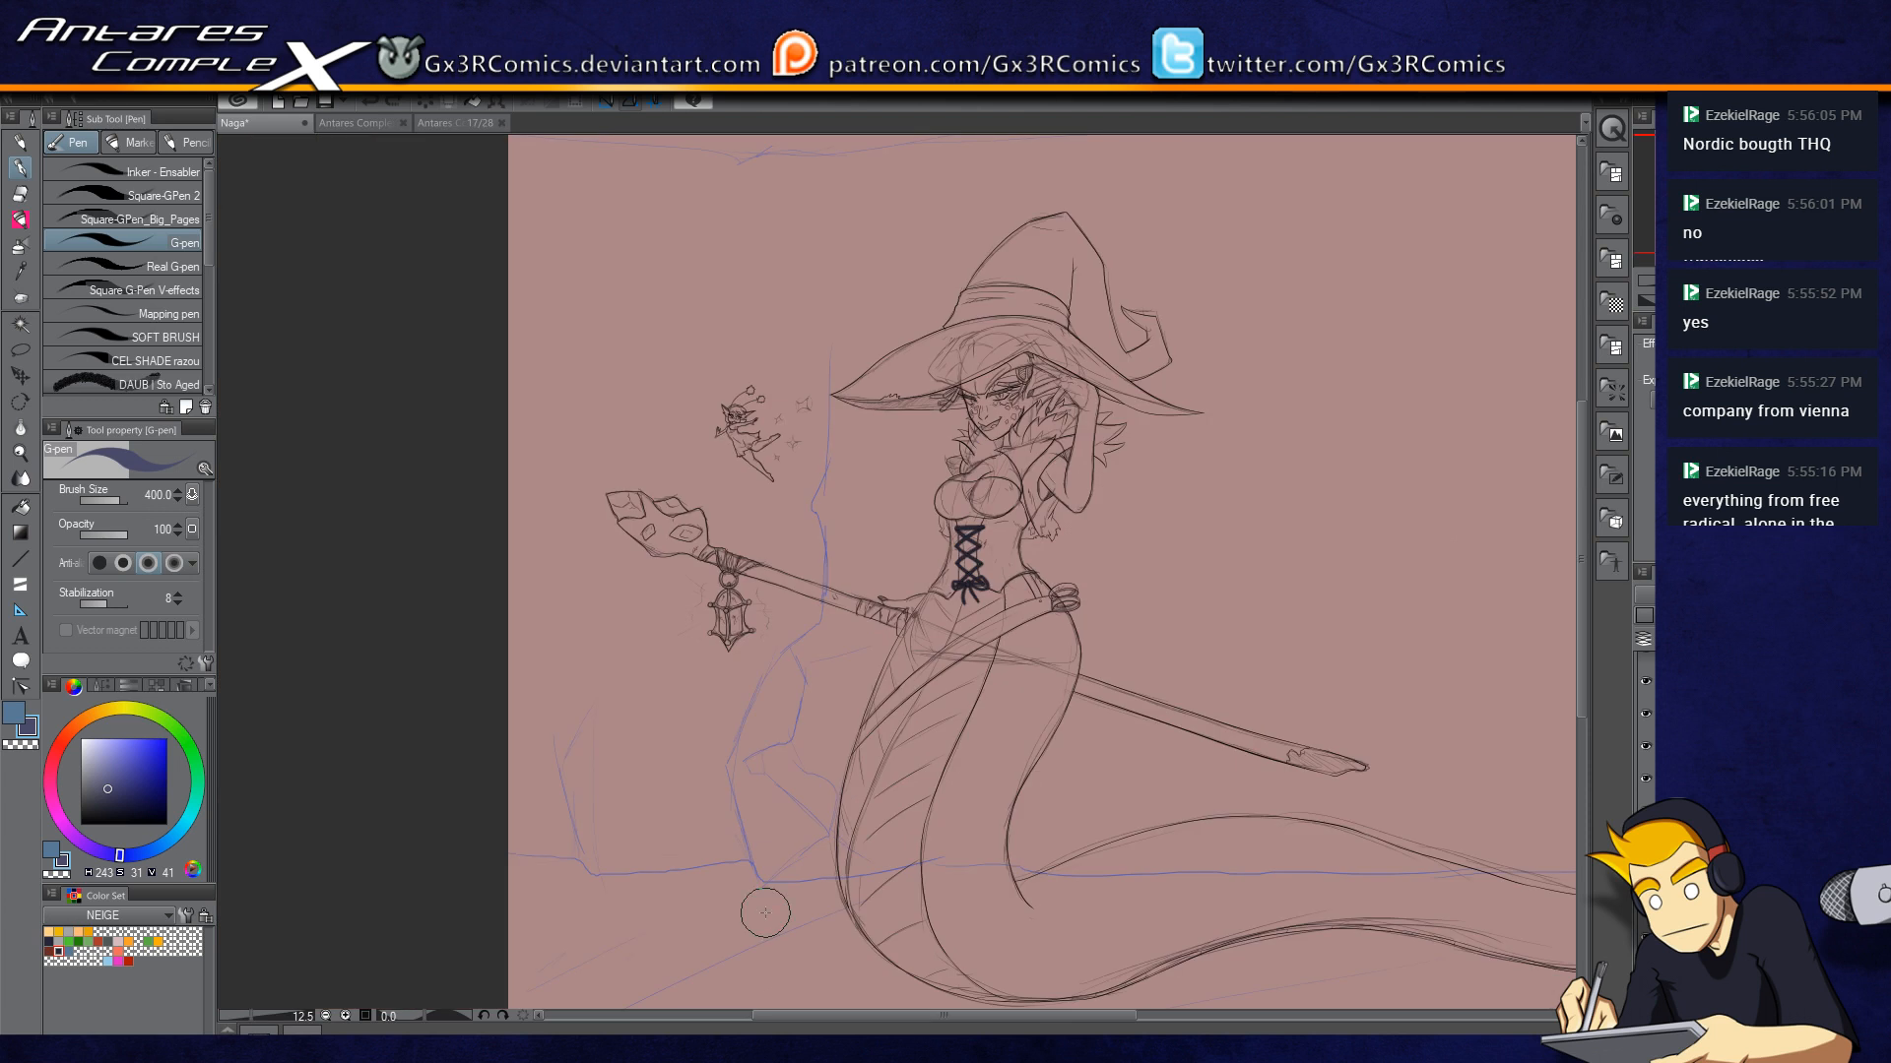
pyautogui.moveTo(1047, 899); pyautogui.dragTo(1089, 667)
pyautogui.moveTo(886, 785)
pyautogui.mouseDown()
pyautogui.moveTo(489, 802)
pyautogui.moveTo(683, 785)
pyautogui.mouseUp()
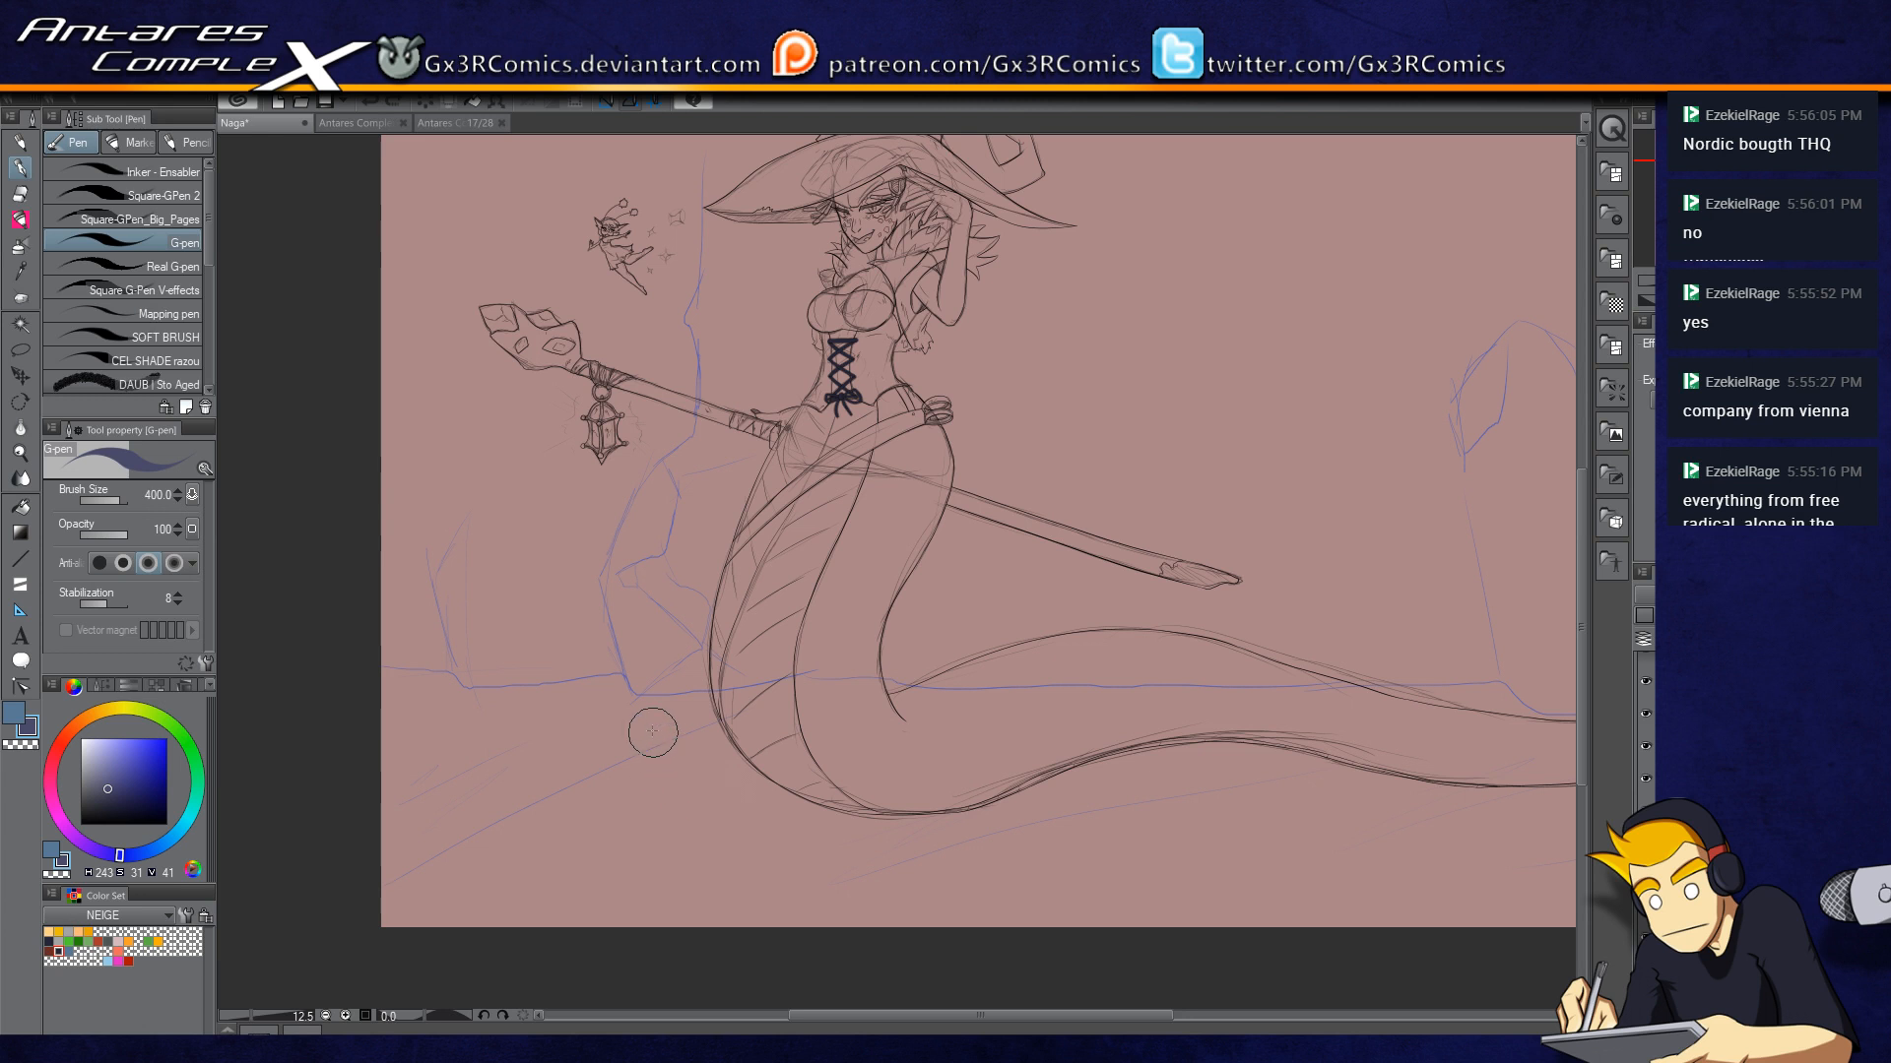
# Step: Darken the colour to H 243, S 21, V 28, enlarge the brush to 1500 and try a stroke along the ground
pyautogui.click(99, 801)
pyautogui.press(']')
pyautogui.press(']')
pyautogui.press(']')
pyautogui.press(']')
pyautogui.press(']')
pyautogui.press(']')
pyautogui.press(']')
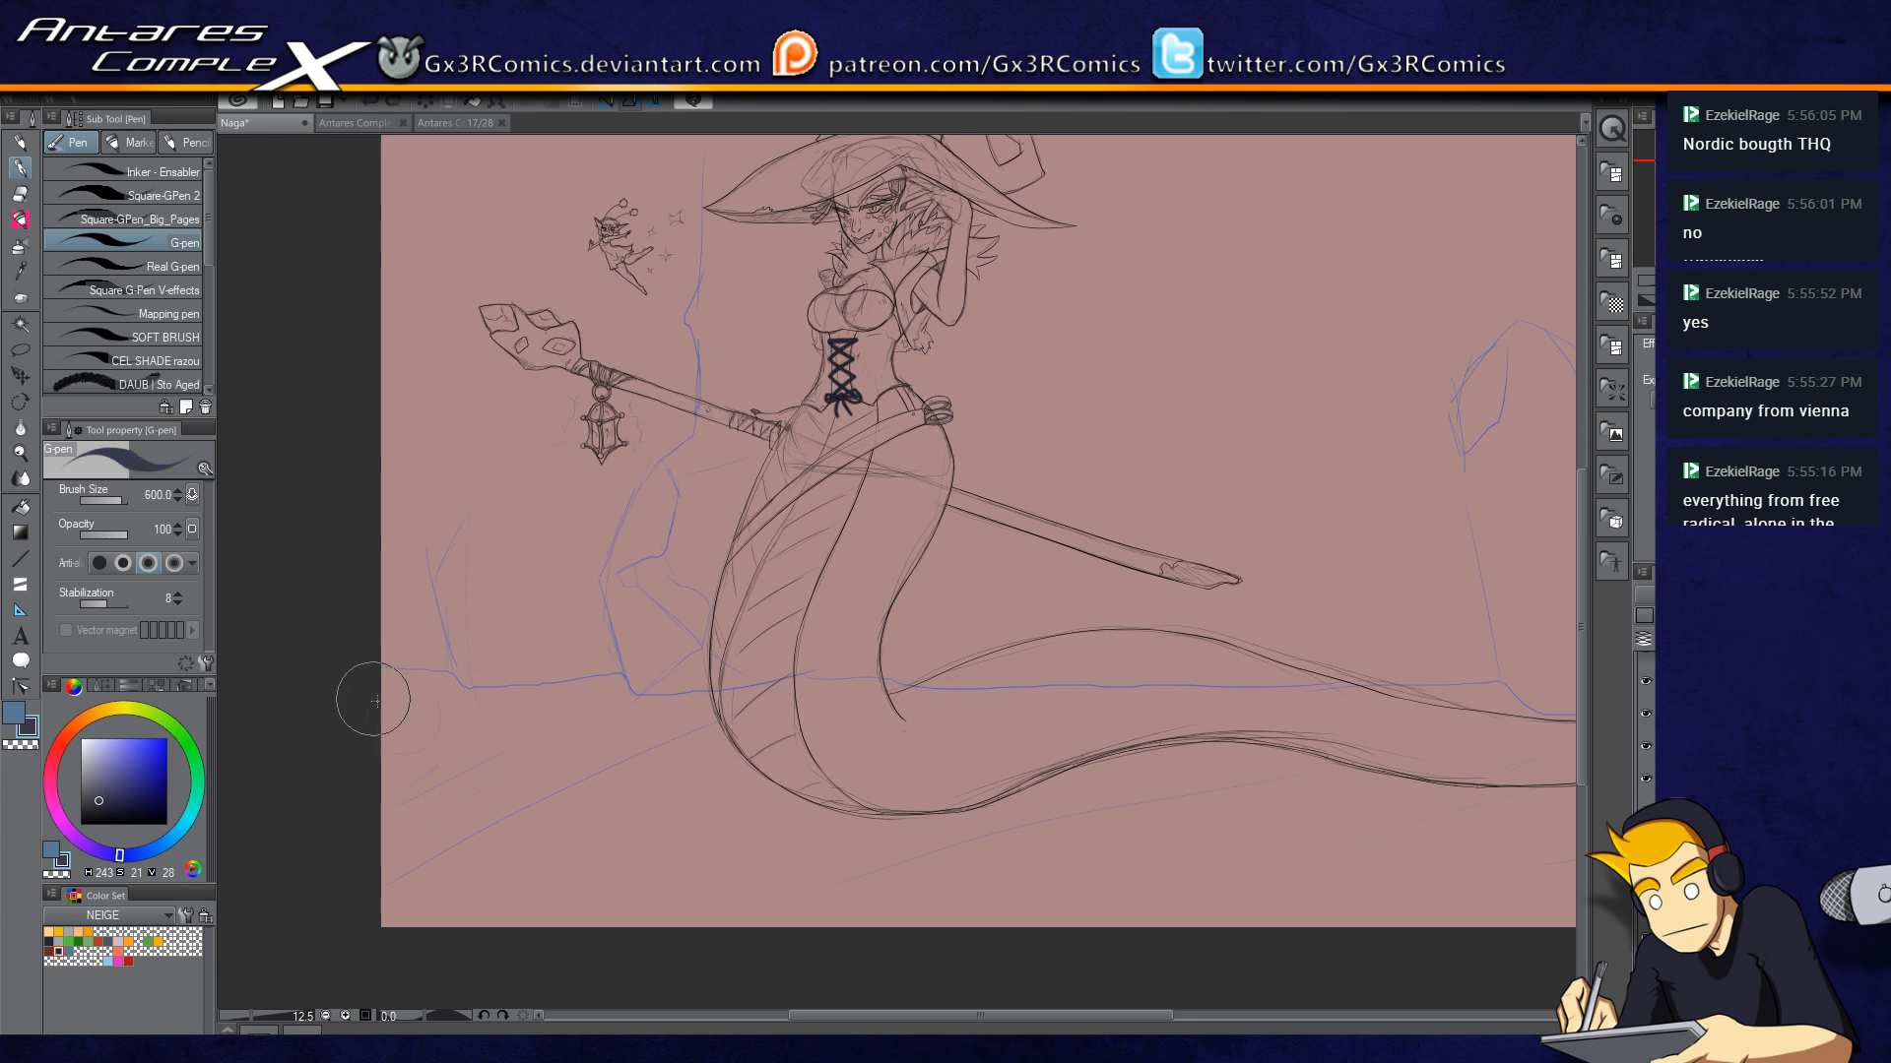
pyautogui.moveTo(310, 661)
pyautogui.mouseDown()
pyautogui.moveTo(473, 666)
pyautogui.moveTo(803, 752)
pyautogui.mouseUp()
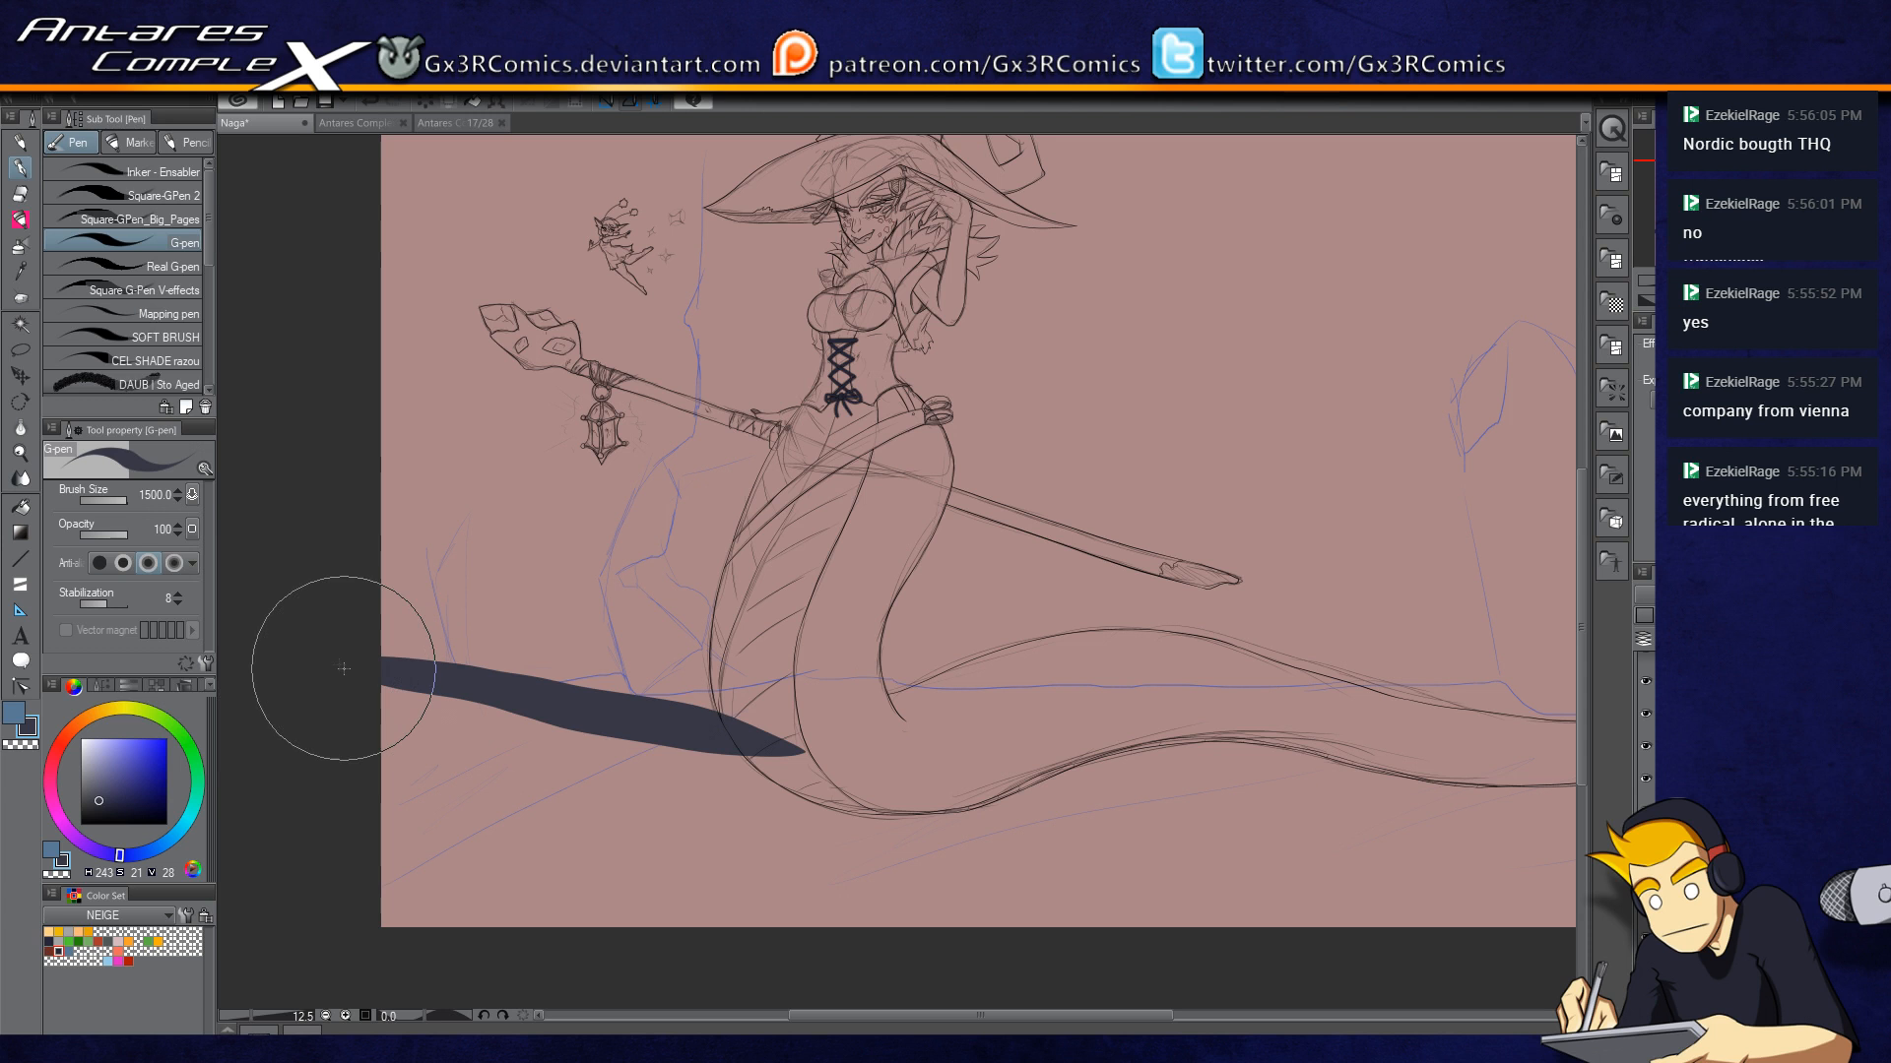
pyautogui.hotkey('ctrl', 'z')
# Step: Set the other drawing colour to slate blue (H 209, S 31, V 36) and swap back to the dark blue
pyautogui.click(115, 775)
pyautogui.click(108, 794)
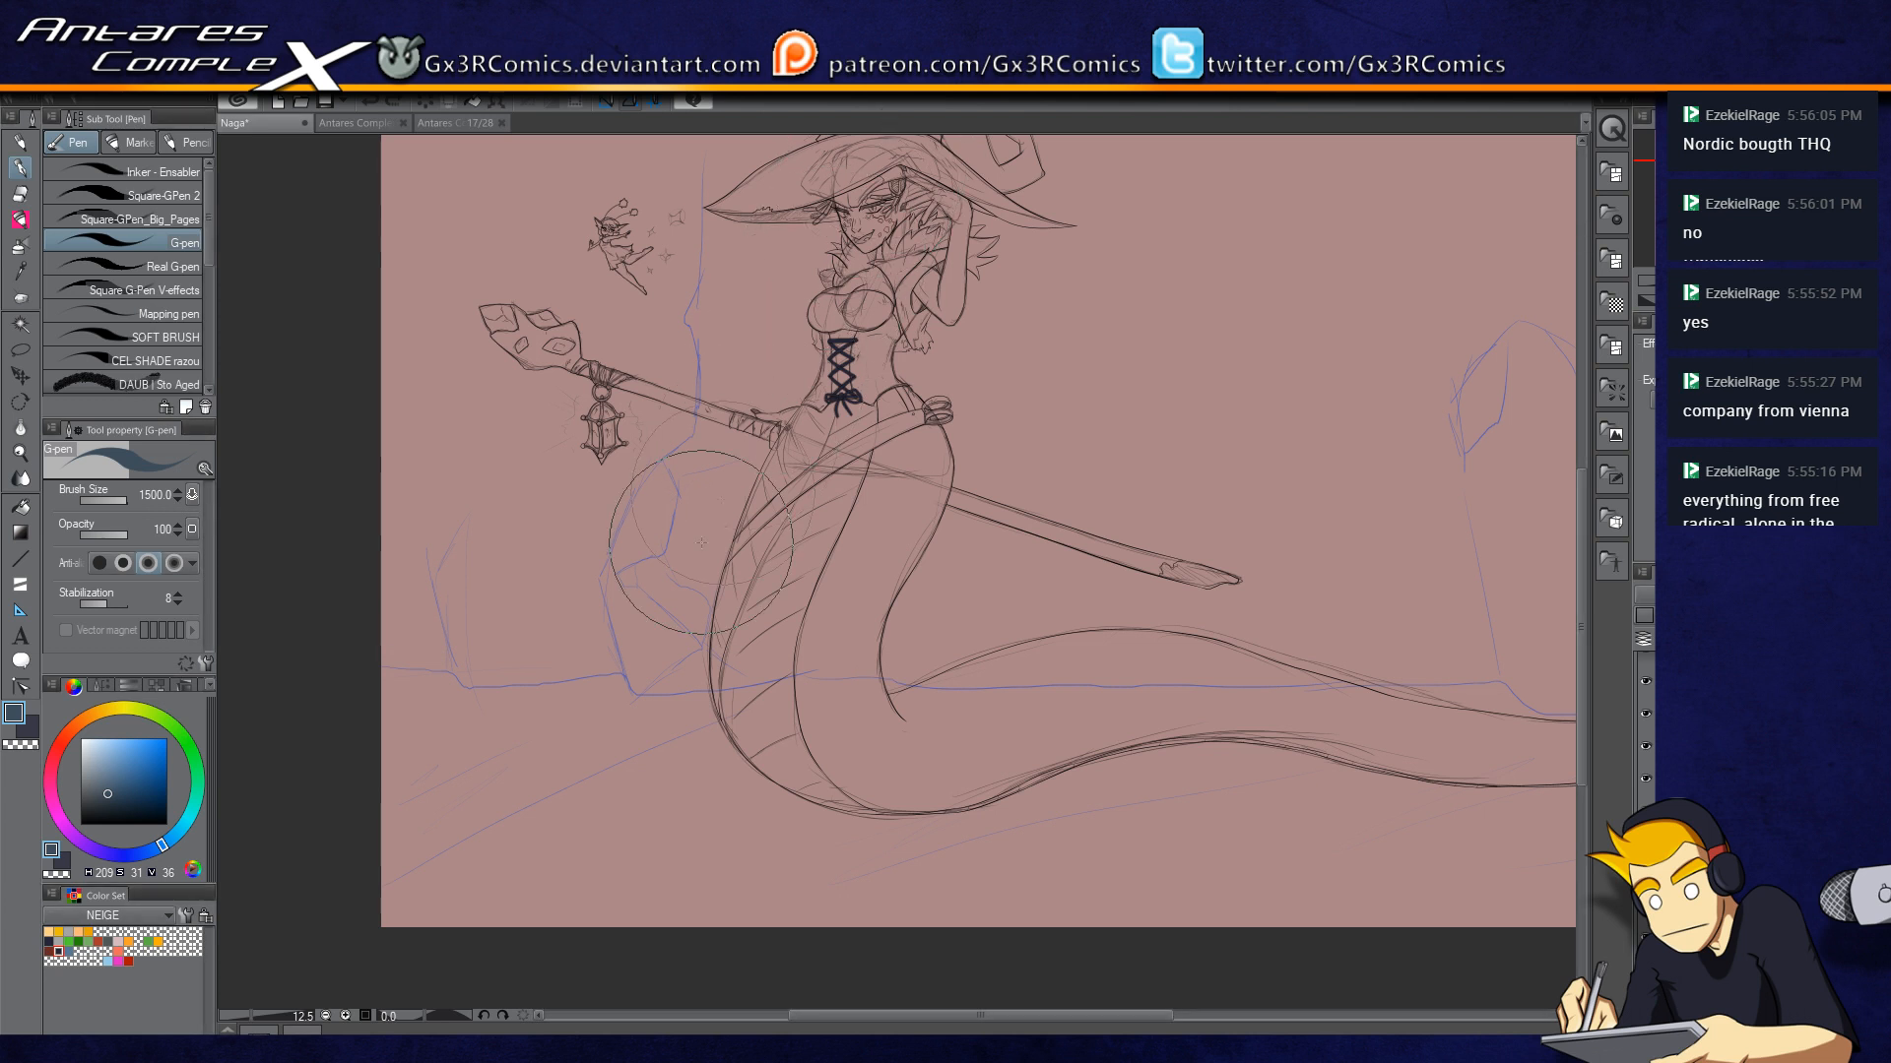
pyautogui.press('x')
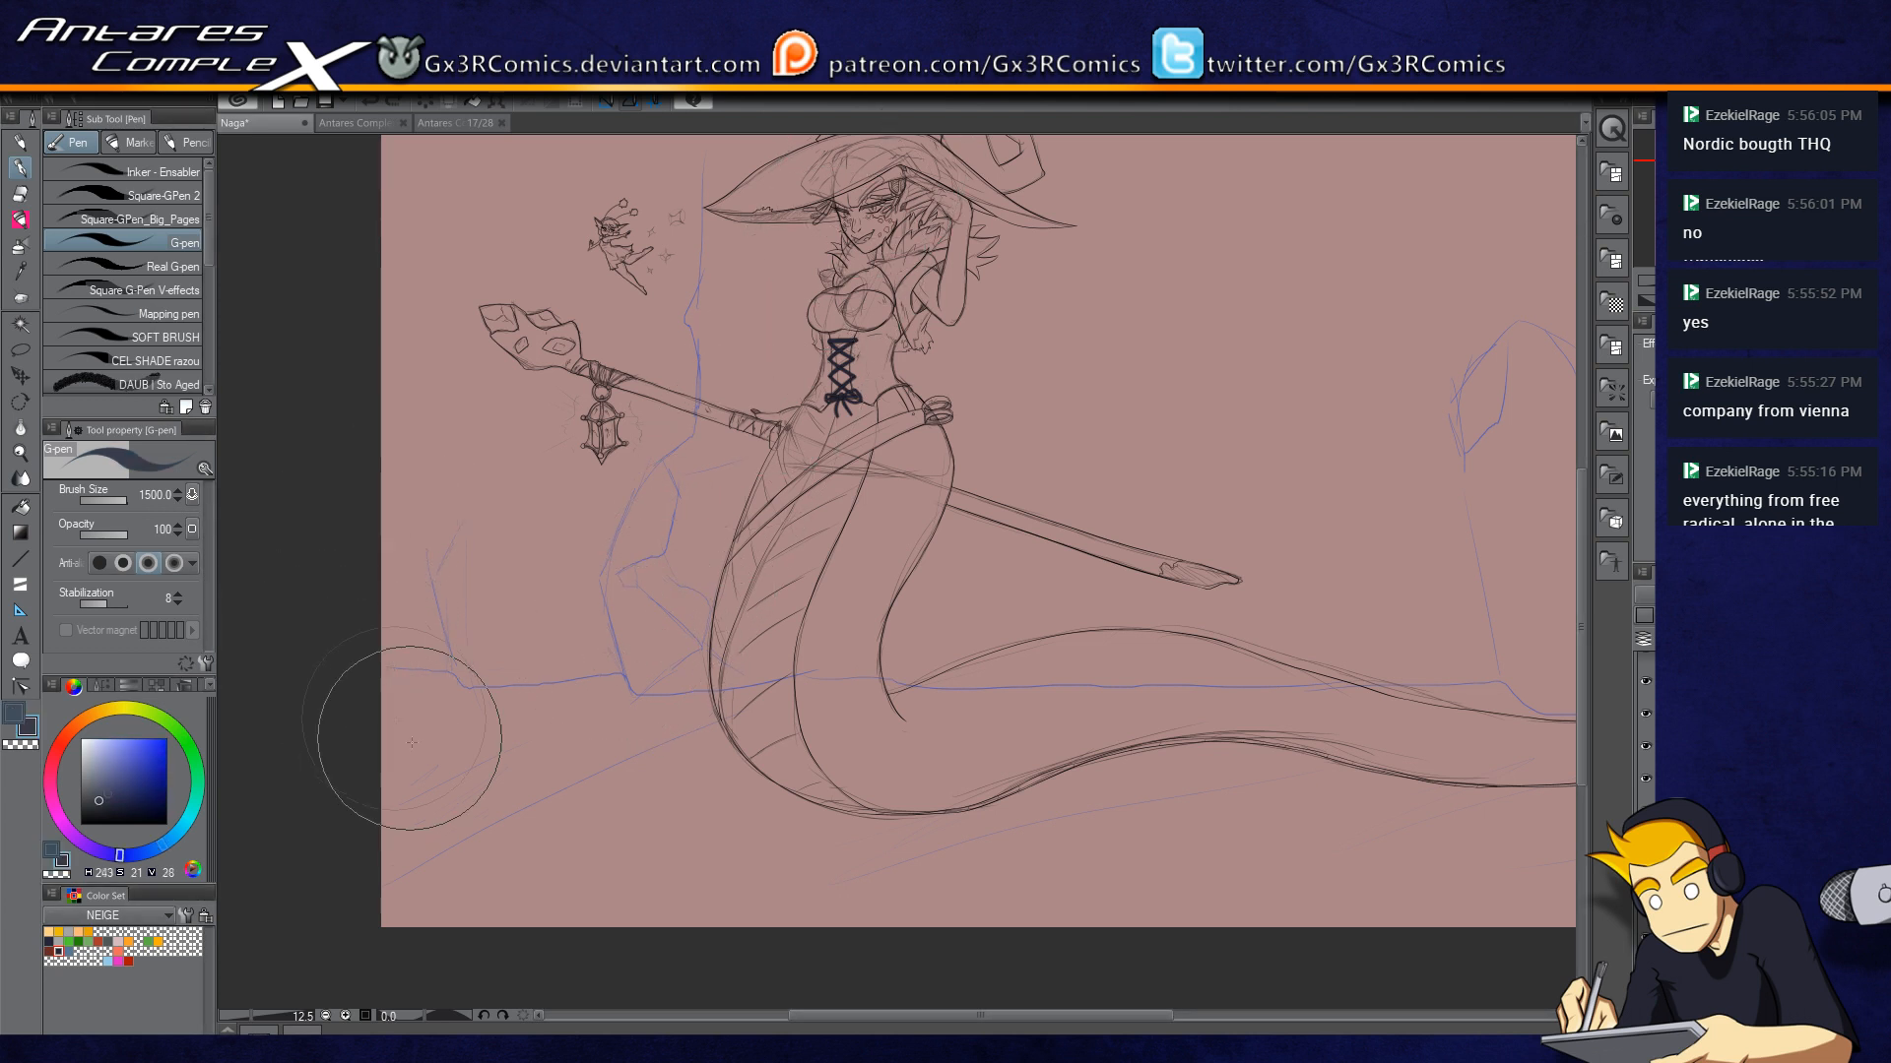
# Step: Paint the ground dark blue across the full canvas width below the horizon with brush size 2000
pyautogui.moveTo(358, 913)
pyautogui.mouseDown()
pyautogui.moveTo(277, 881)
pyautogui.moveTo(591, 923)
pyautogui.moveTo(287, 823)
pyautogui.moveTo(316, 788)
pyautogui.moveTo(652, 903)
pyautogui.moveTo(864, 868)
pyautogui.moveTo(382, 781)
pyautogui.moveTo(311, 726)
pyautogui.mouseUp()
pyautogui.press(']')
pyautogui.press(']')
pyautogui.moveTo(570, 814)
pyautogui.mouseDown()
pyautogui.moveTo(274, 696)
pyautogui.moveTo(316, 663)
pyautogui.moveTo(1125, 764)
pyautogui.moveTo(679, 813)
pyautogui.moveTo(443, 670)
pyautogui.moveTo(679, 817)
pyautogui.moveTo(947, 821)
pyautogui.moveTo(844, 806)
pyautogui.mouseUp()
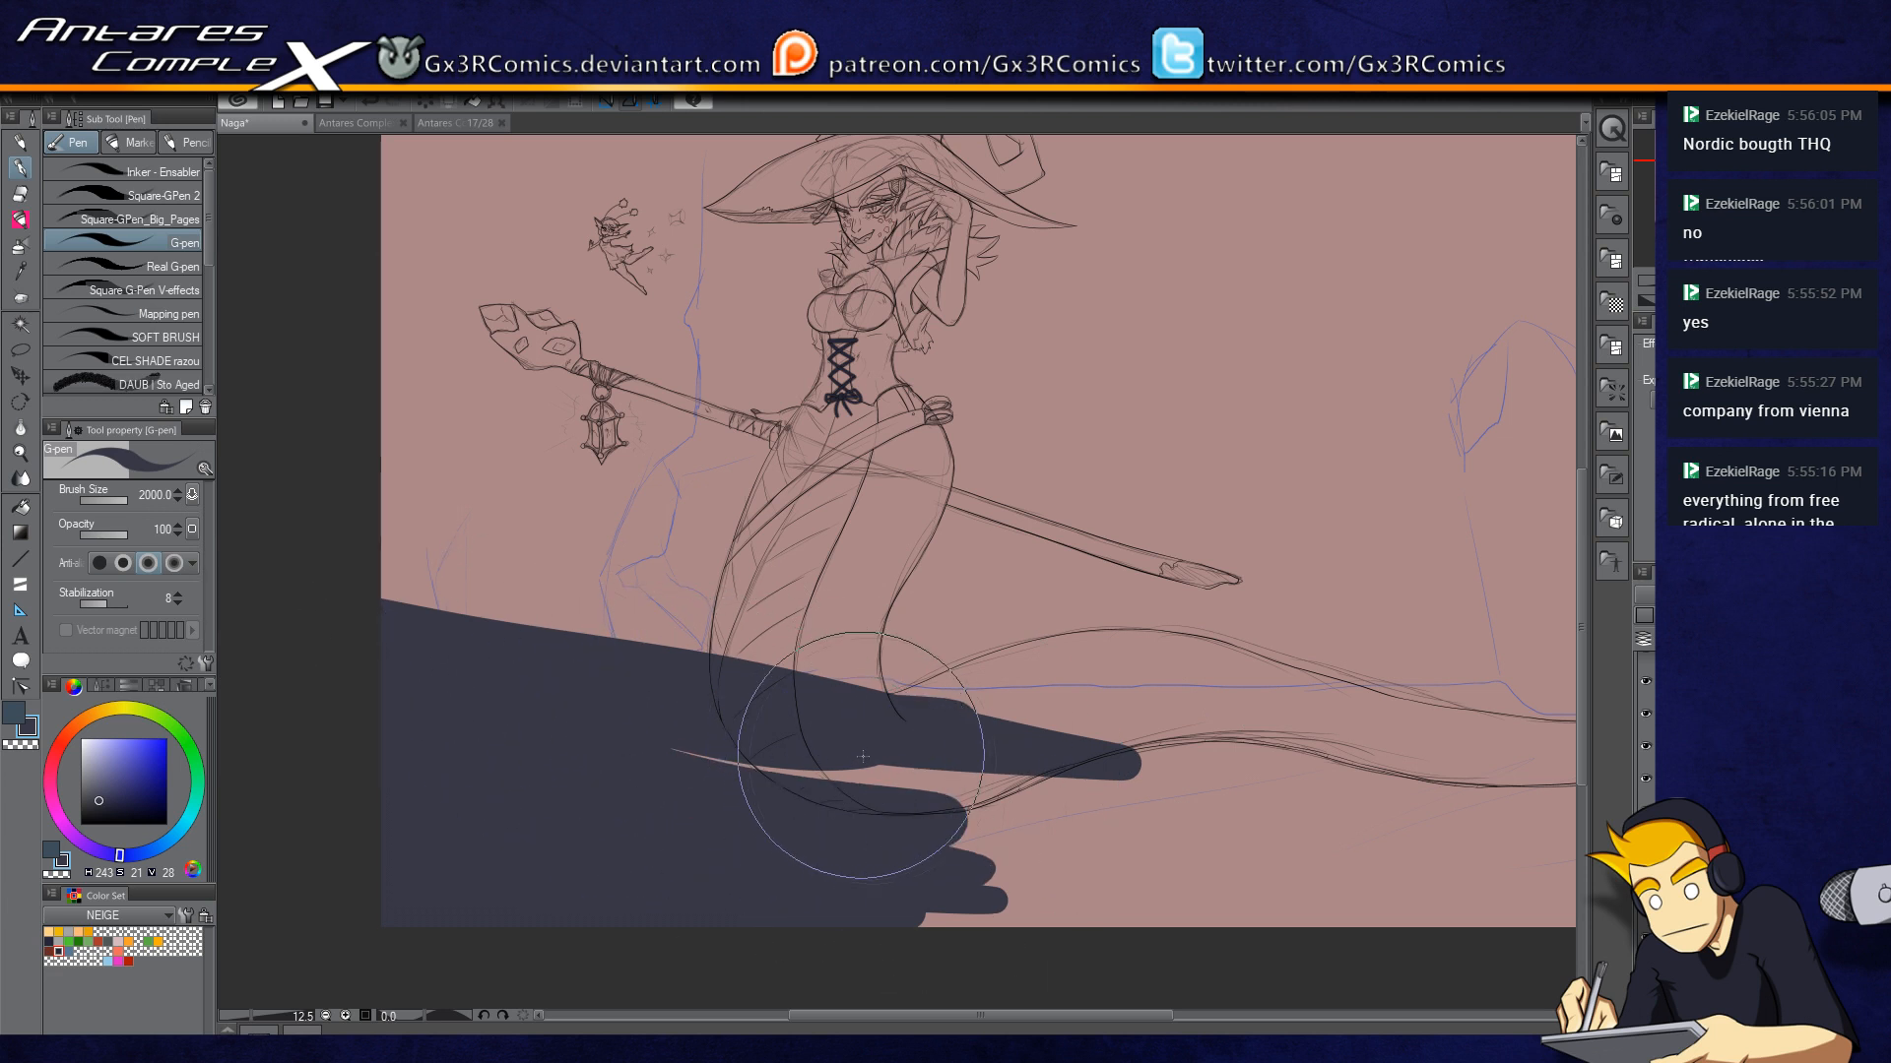
pyautogui.moveTo(1224, 777); pyautogui.dragTo(872, 681)
pyautogui.moveTo(322, 724)
pyautogui.mouseDown()
pyautogui.moveTo(611, 781)
pyautogui.moveTo(831, 786)
pyautogui.moveTo(726, 791)
pyautogui.moveTo(935, 704)
pyautogui.moveTo(384, 648)
pyautogui.moveTo(1113, 596)
pyautogui.moveTo(611, 647)
pyautogui.moveTo(1044, 628)
pyautogui.mouseUp()
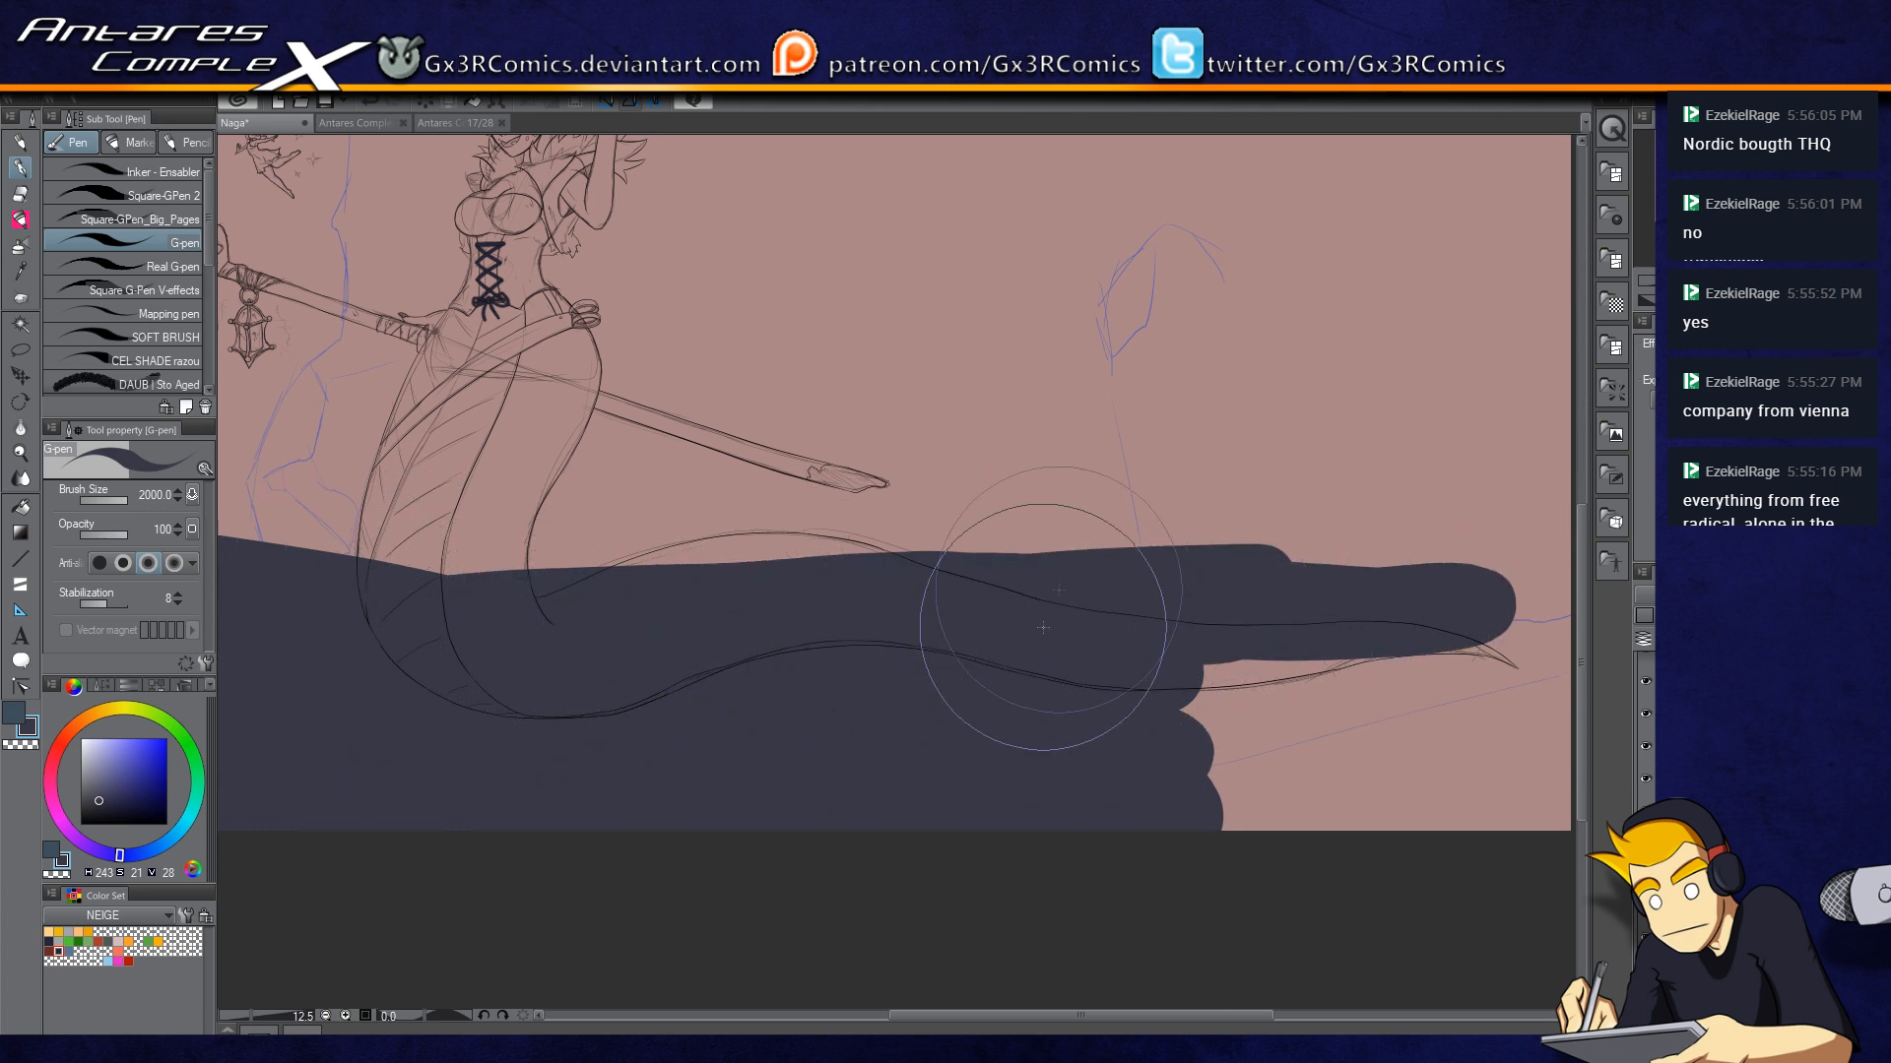
pyautogui.moveTo(1398, 654); pyautogui.dragTo(1089, 666)
pyautogui.moveTo(883, 688)
pyautogui.mouseDown()
pyautogui.moveTo(1308, 624)
pyautogui.moveTo(865, 697)
pyautogui.moveTo(1013, 697)
pyautogui.moveTo(996, 831)
pyautogui.moveTo(1202, 802)
pyautogui.moveTo(1392, 612)
pyautogui.moveTo(1224, 582)
pyautogui.moveTo(933, 580)
pyautogui.moveTo(935, 630)
pyautogui.mouseUp()
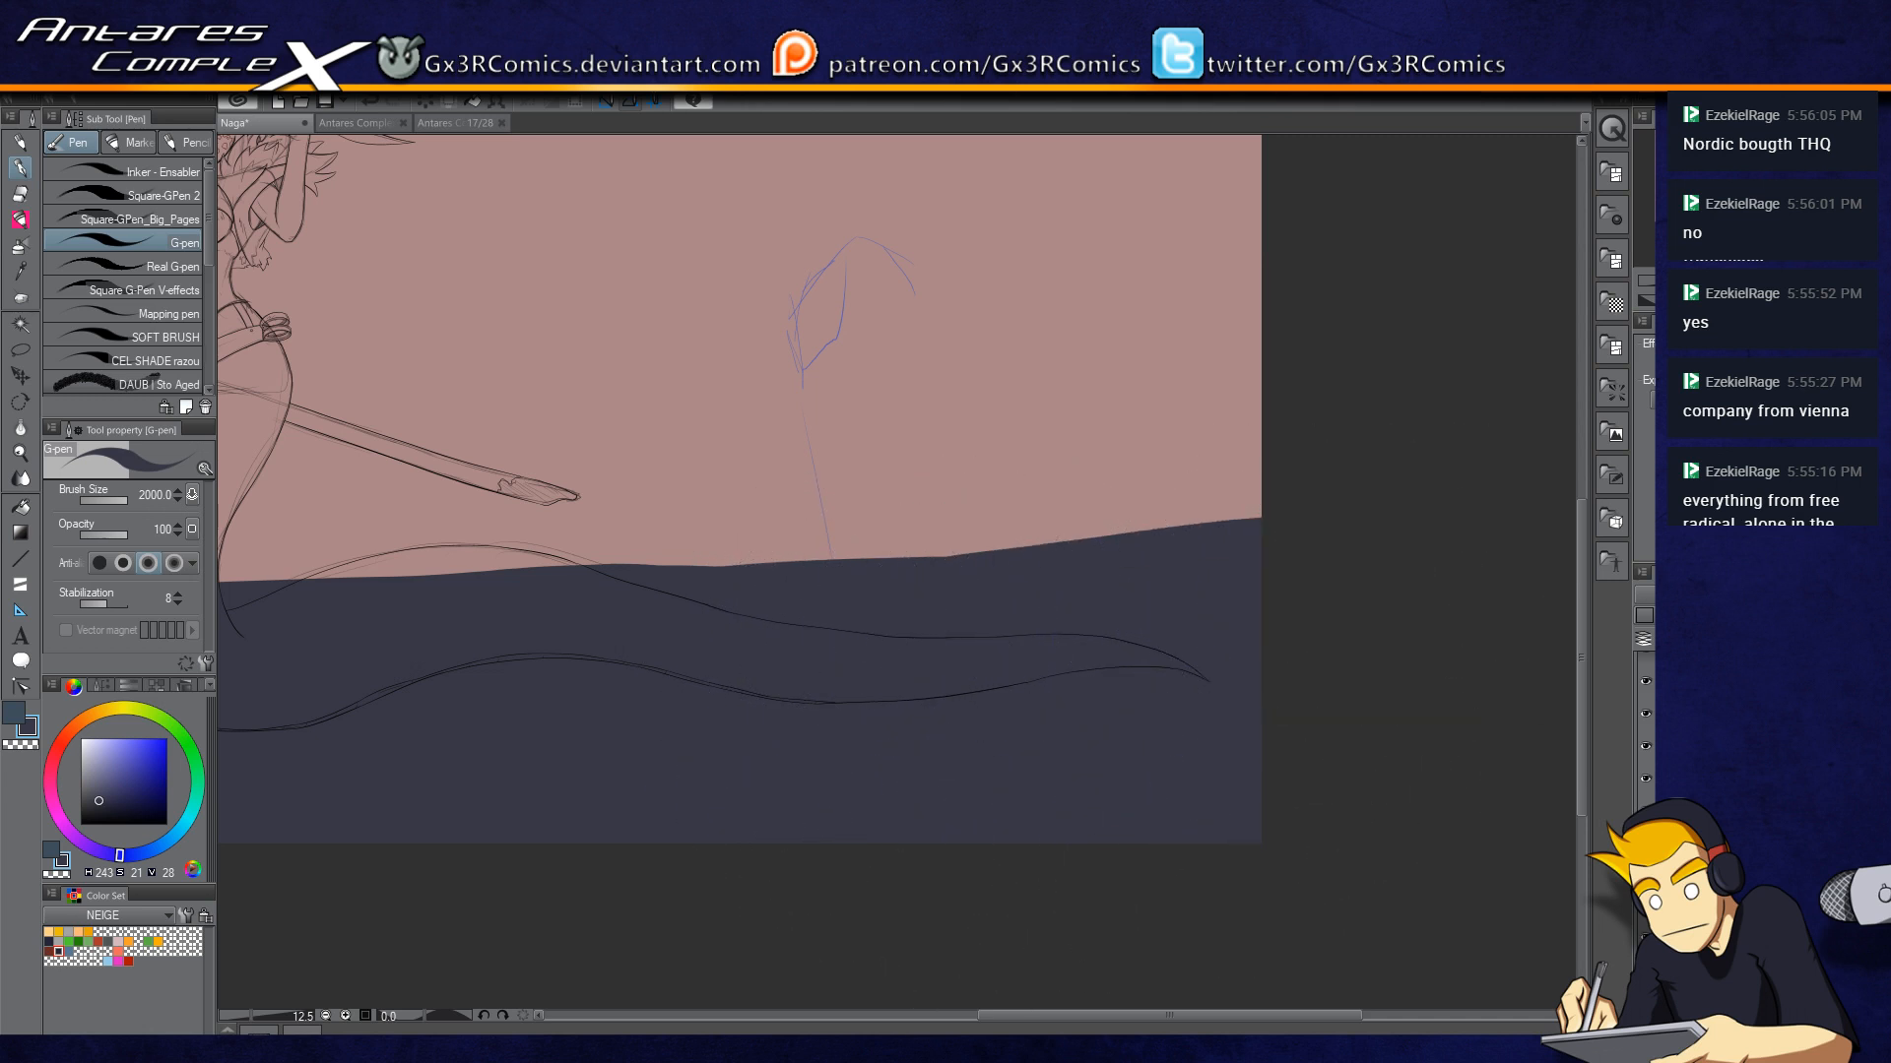
pyautogui.scroll(-2, 970, 625)
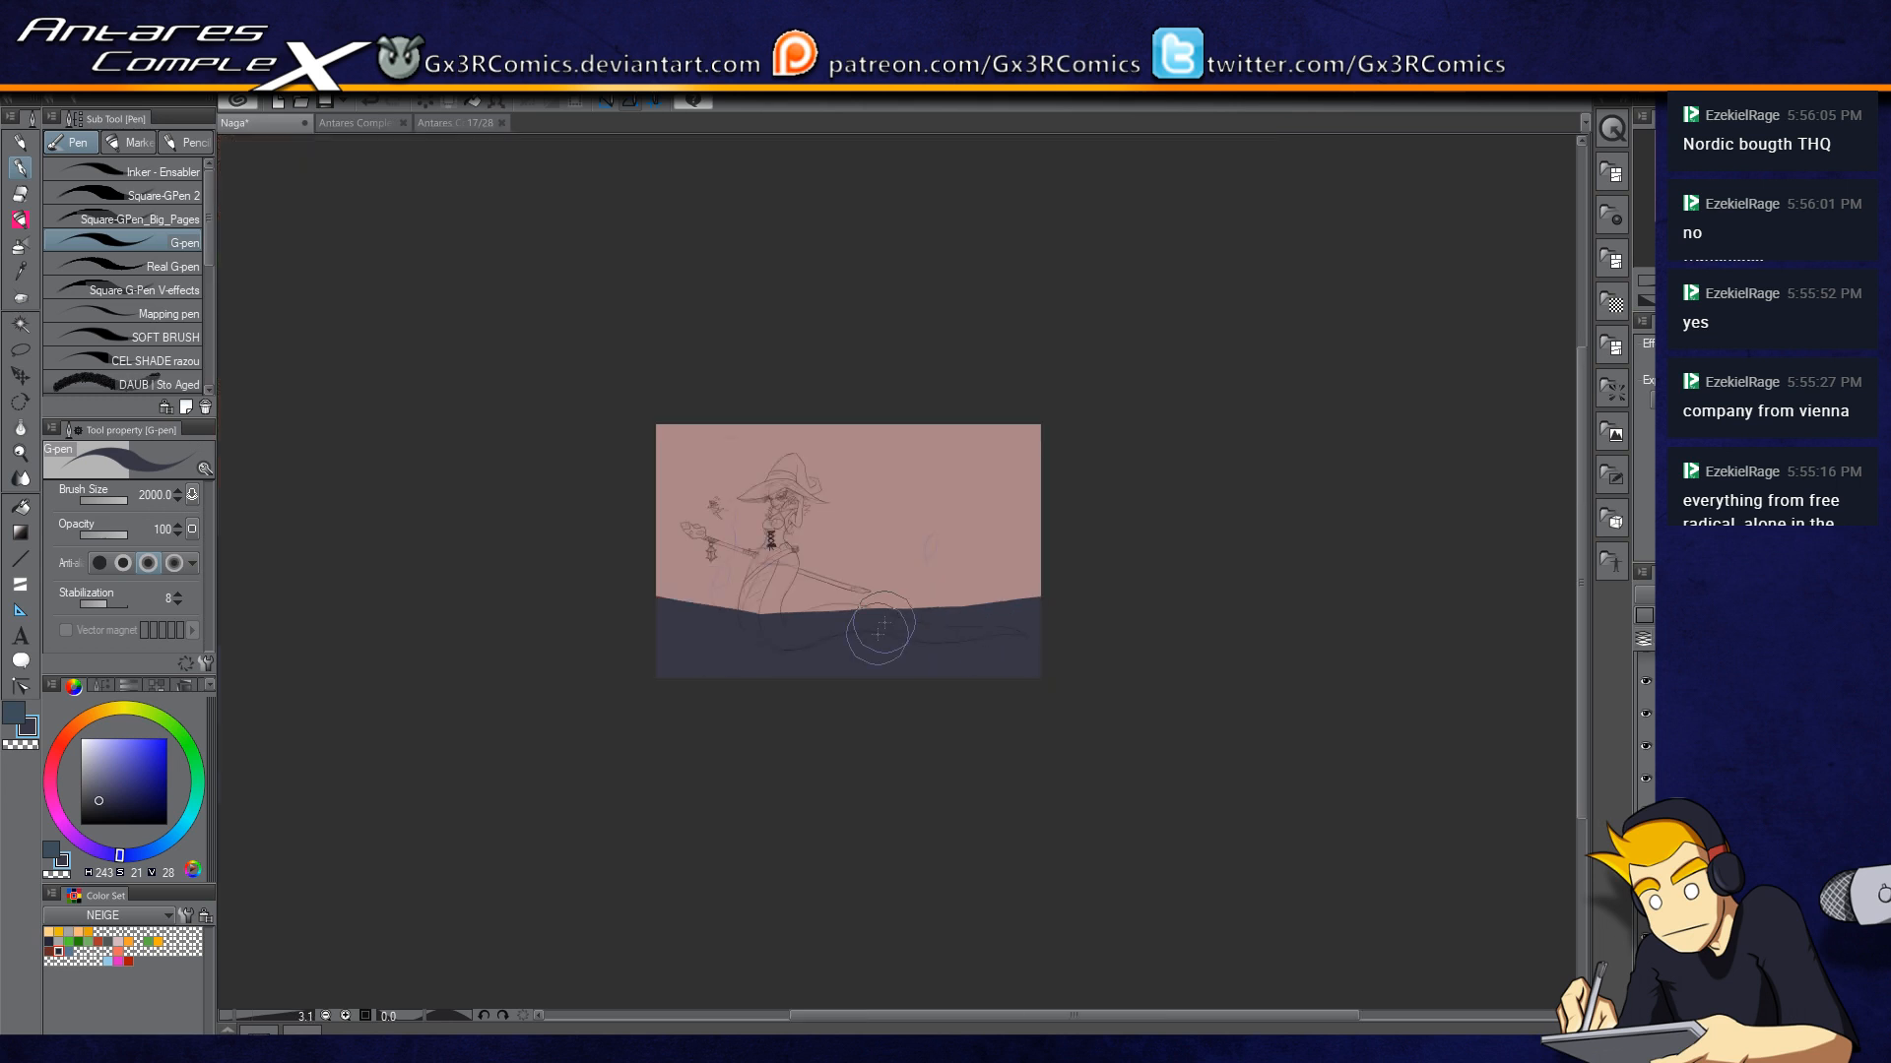
pyautogui.scroll(1, 767, 628)
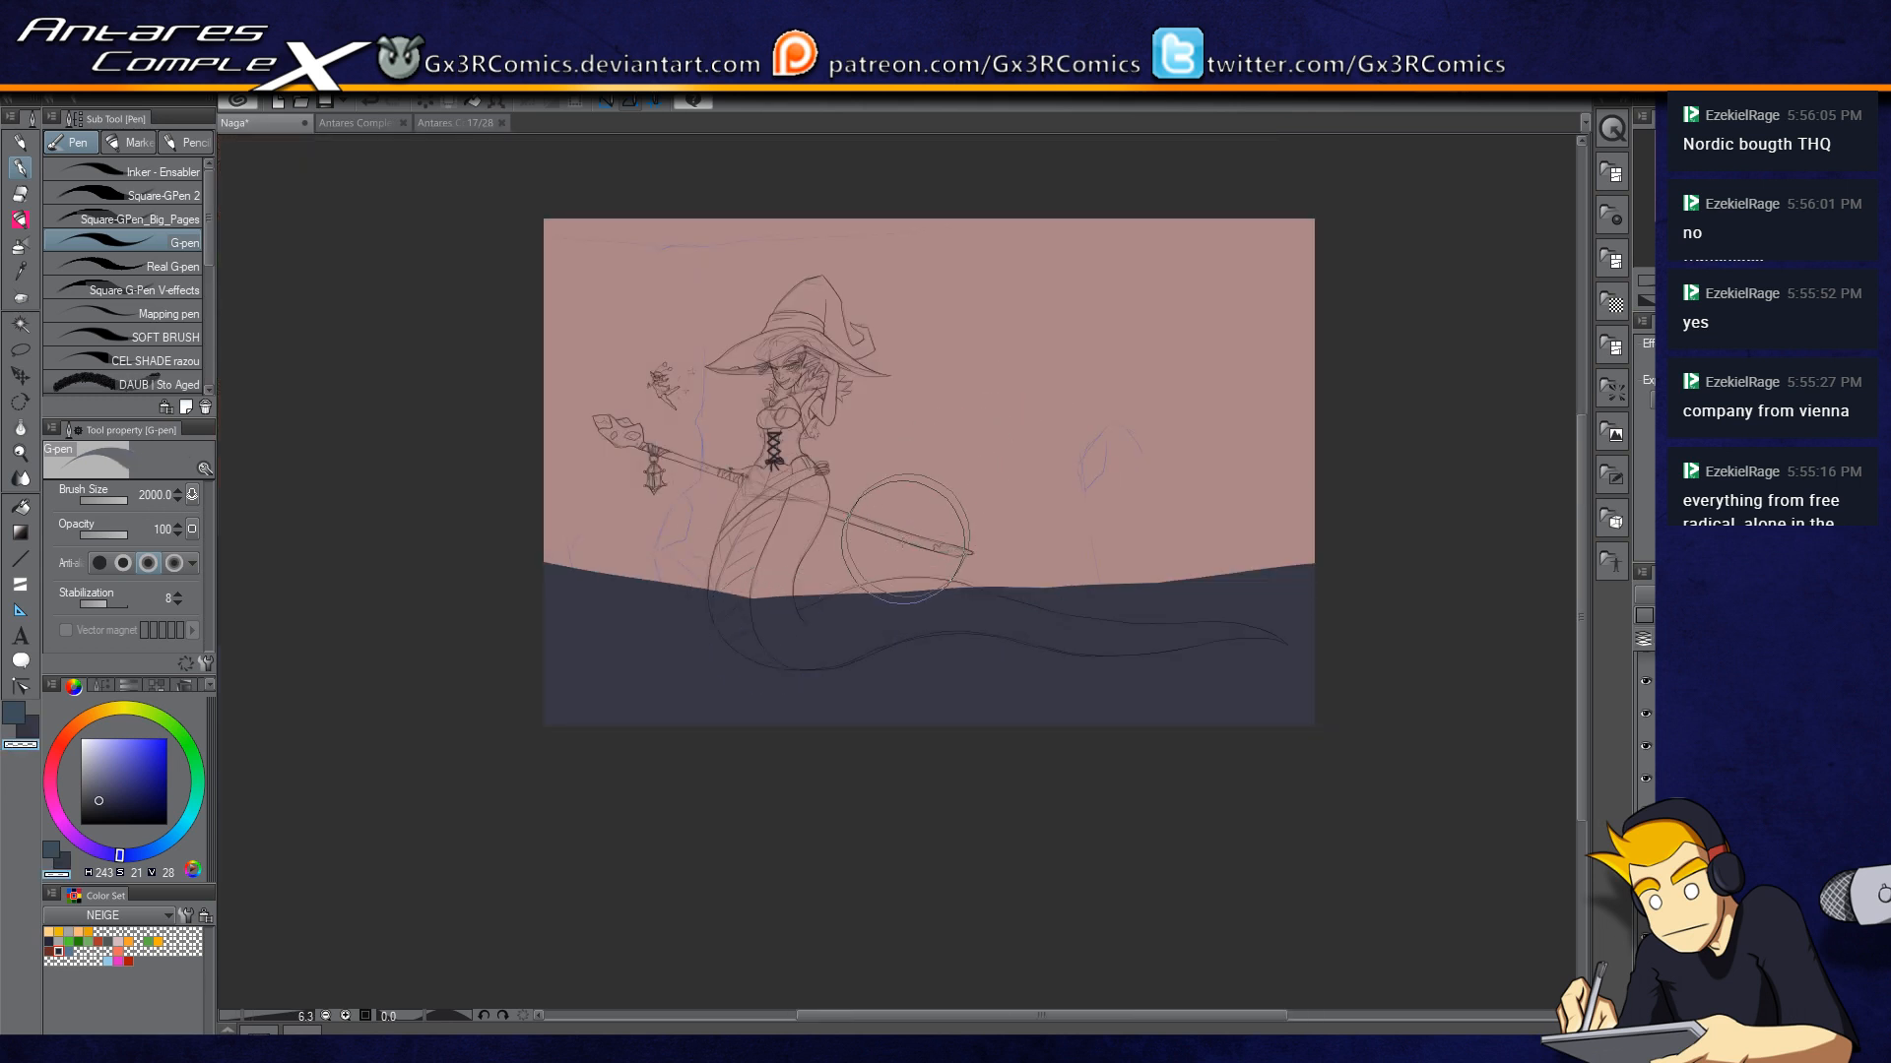
# Step: Clear the dark ground paint and draw a slate blue base edge along the horizon sketch beside the naga
pyautogui.press('x')
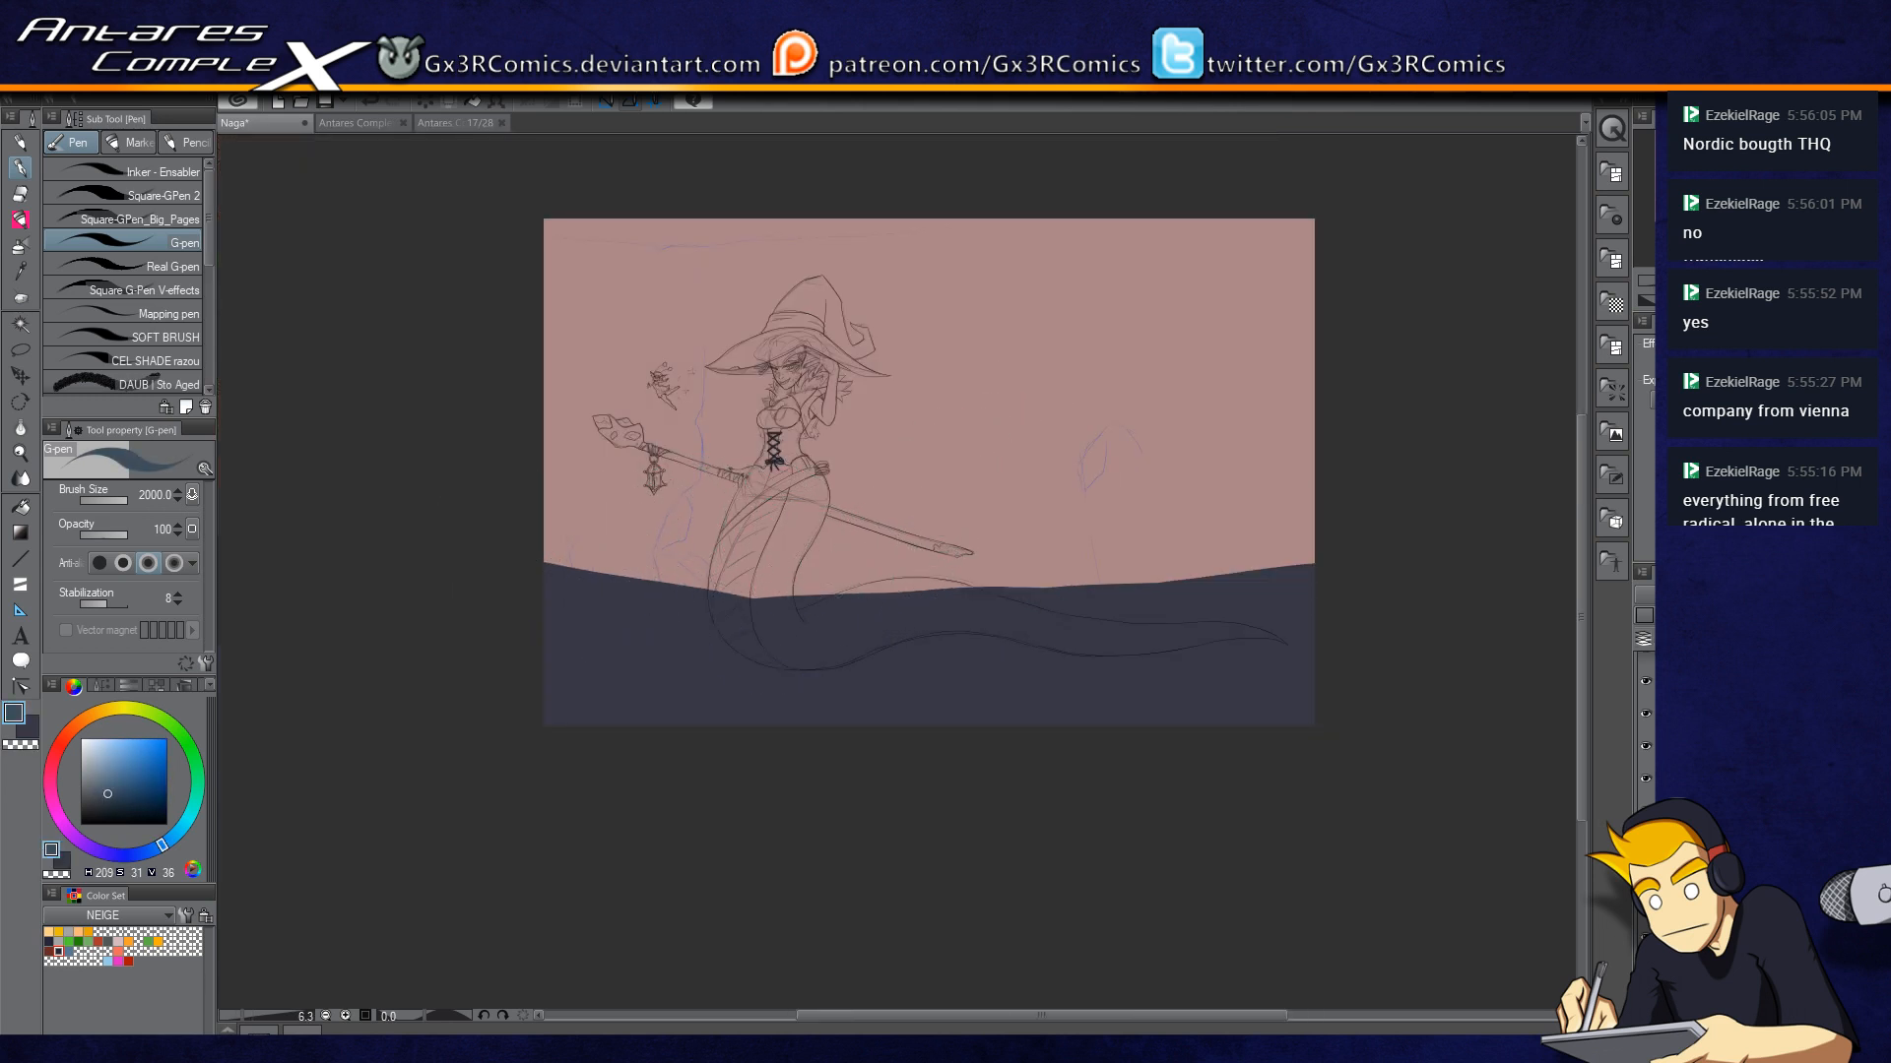
pyautogui.press('Delete')
pyautogui.moveTo(536, 591)
pyautogui.mouseDown()
pyautogui.moveTo(585, 591)
pyautogui.moveTo(592, 625)
pyautogui.moveTo(631, 652)
pyautogui.moveTo(618, 636)
pyautogui.moveTo(796, 632)
pyautogui.mouseUp()
pyautogui.scroll(1, 552, 591)
pyautogui.hotkey('ctrl', 'z')
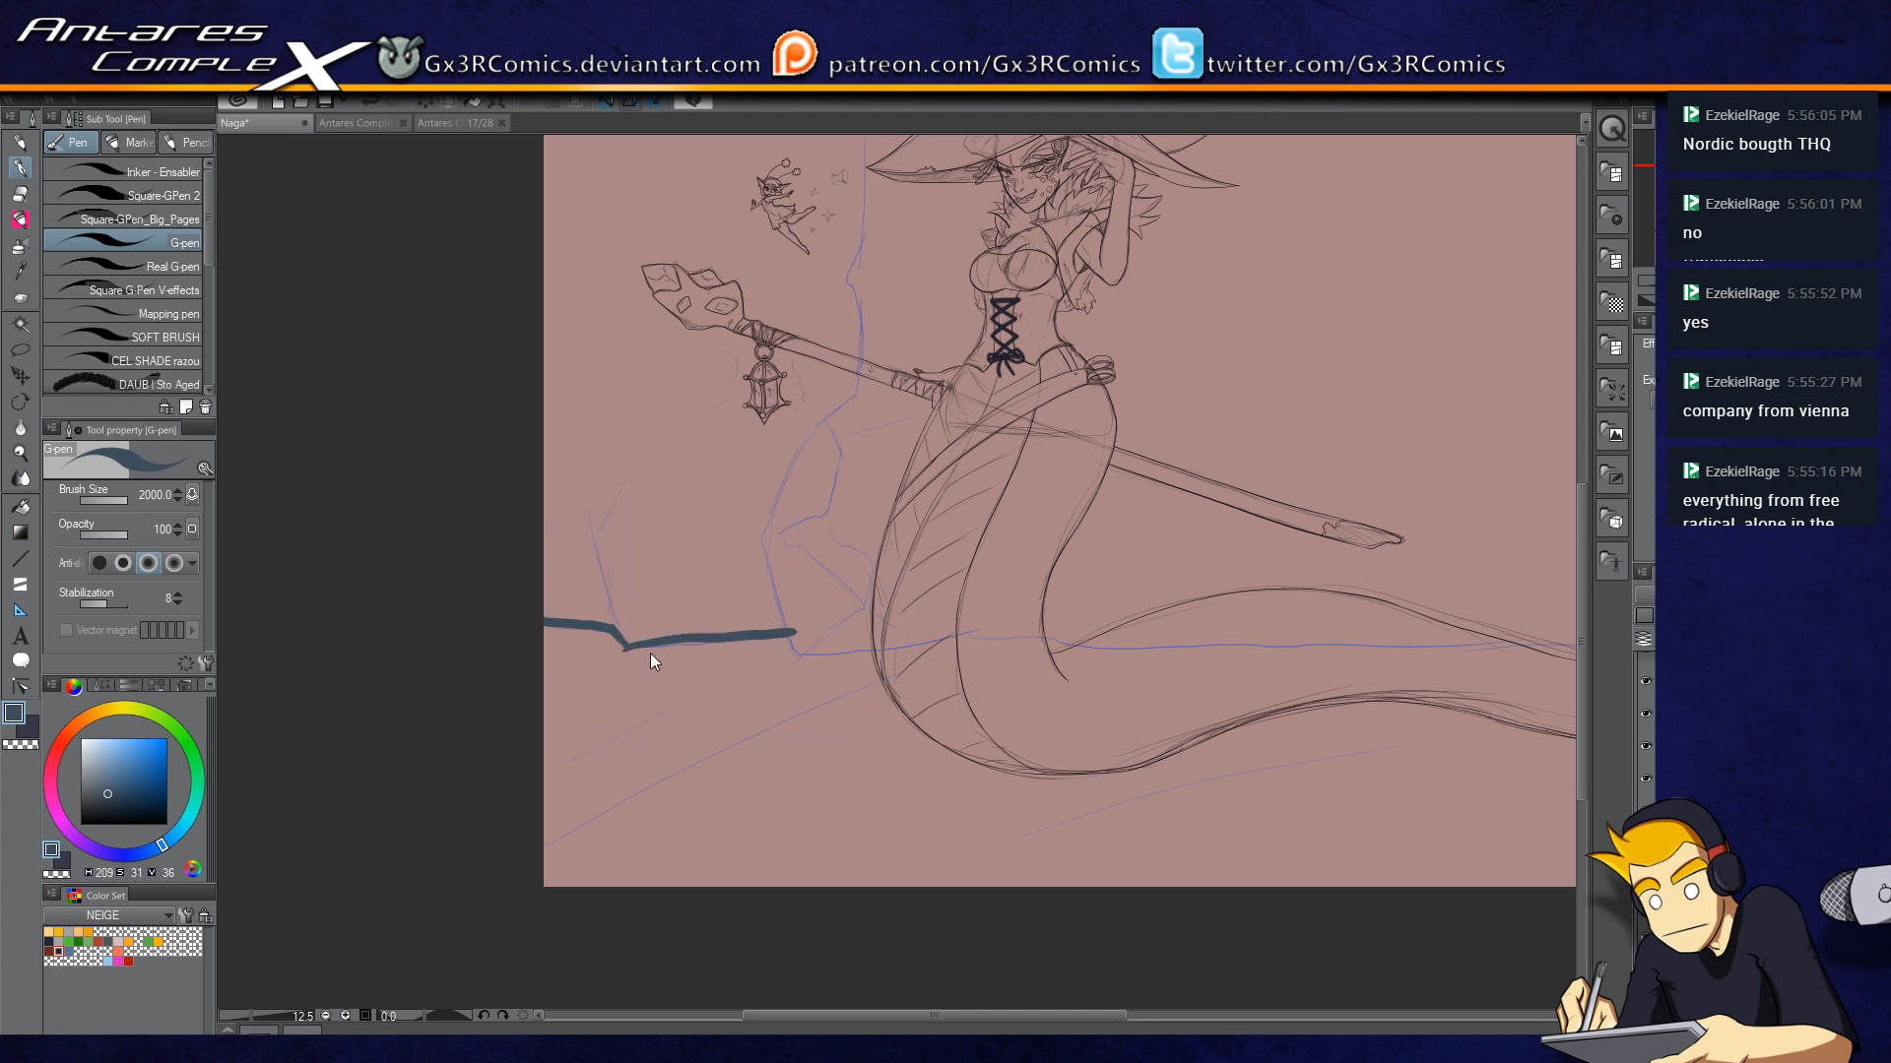
# Step: Reduce the brush size to 600 and continue the slate blue base edge along the horizon sketch and across the naga's coil
pyautogui.scroll(1, 654, 652)
pyautogui.press('[')
pyautogui.press('[')
pyautogui.press('[')
pyautogui.press('[')
pyautogui.press('[')
pyautogui.press('[')
pyautogui.press('[')
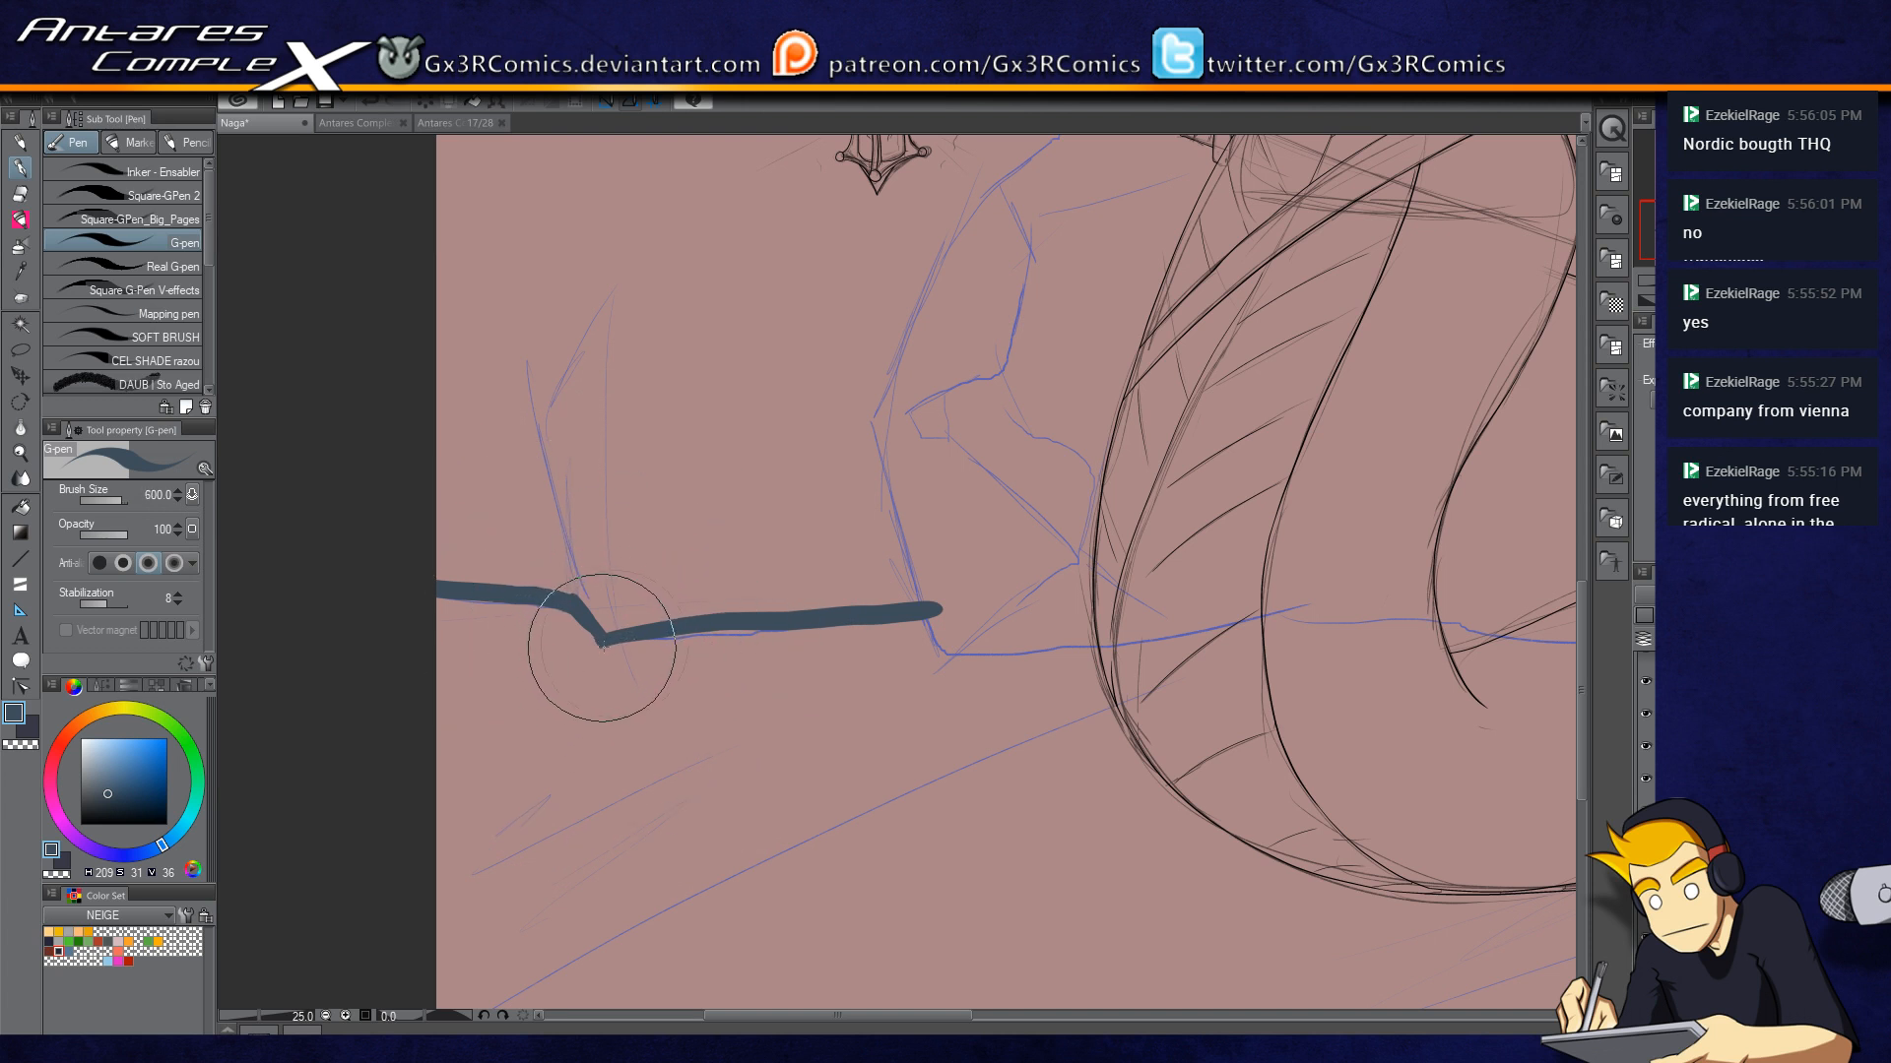
pyautogui.moveTo(672, 636); pyautogui.dragTo(940, 622)
pyautogui.hotkey('ctrl', 'z')
pyautogui.moveTo(651, 634); pyautogui.dragTo(794, 617)
pyautogui.moveTo(931, 609); pyautogui.dragTo(955, 657)
pyautogui.hotkey('ctrl', 'z')
pyautogui.moveTo(922, 568)
pyautogui.mouseDown()
pyautogui.moveTo(959, 651)
pyautogui.moveTo(1357, 591)
pyautogui.mouseUp()
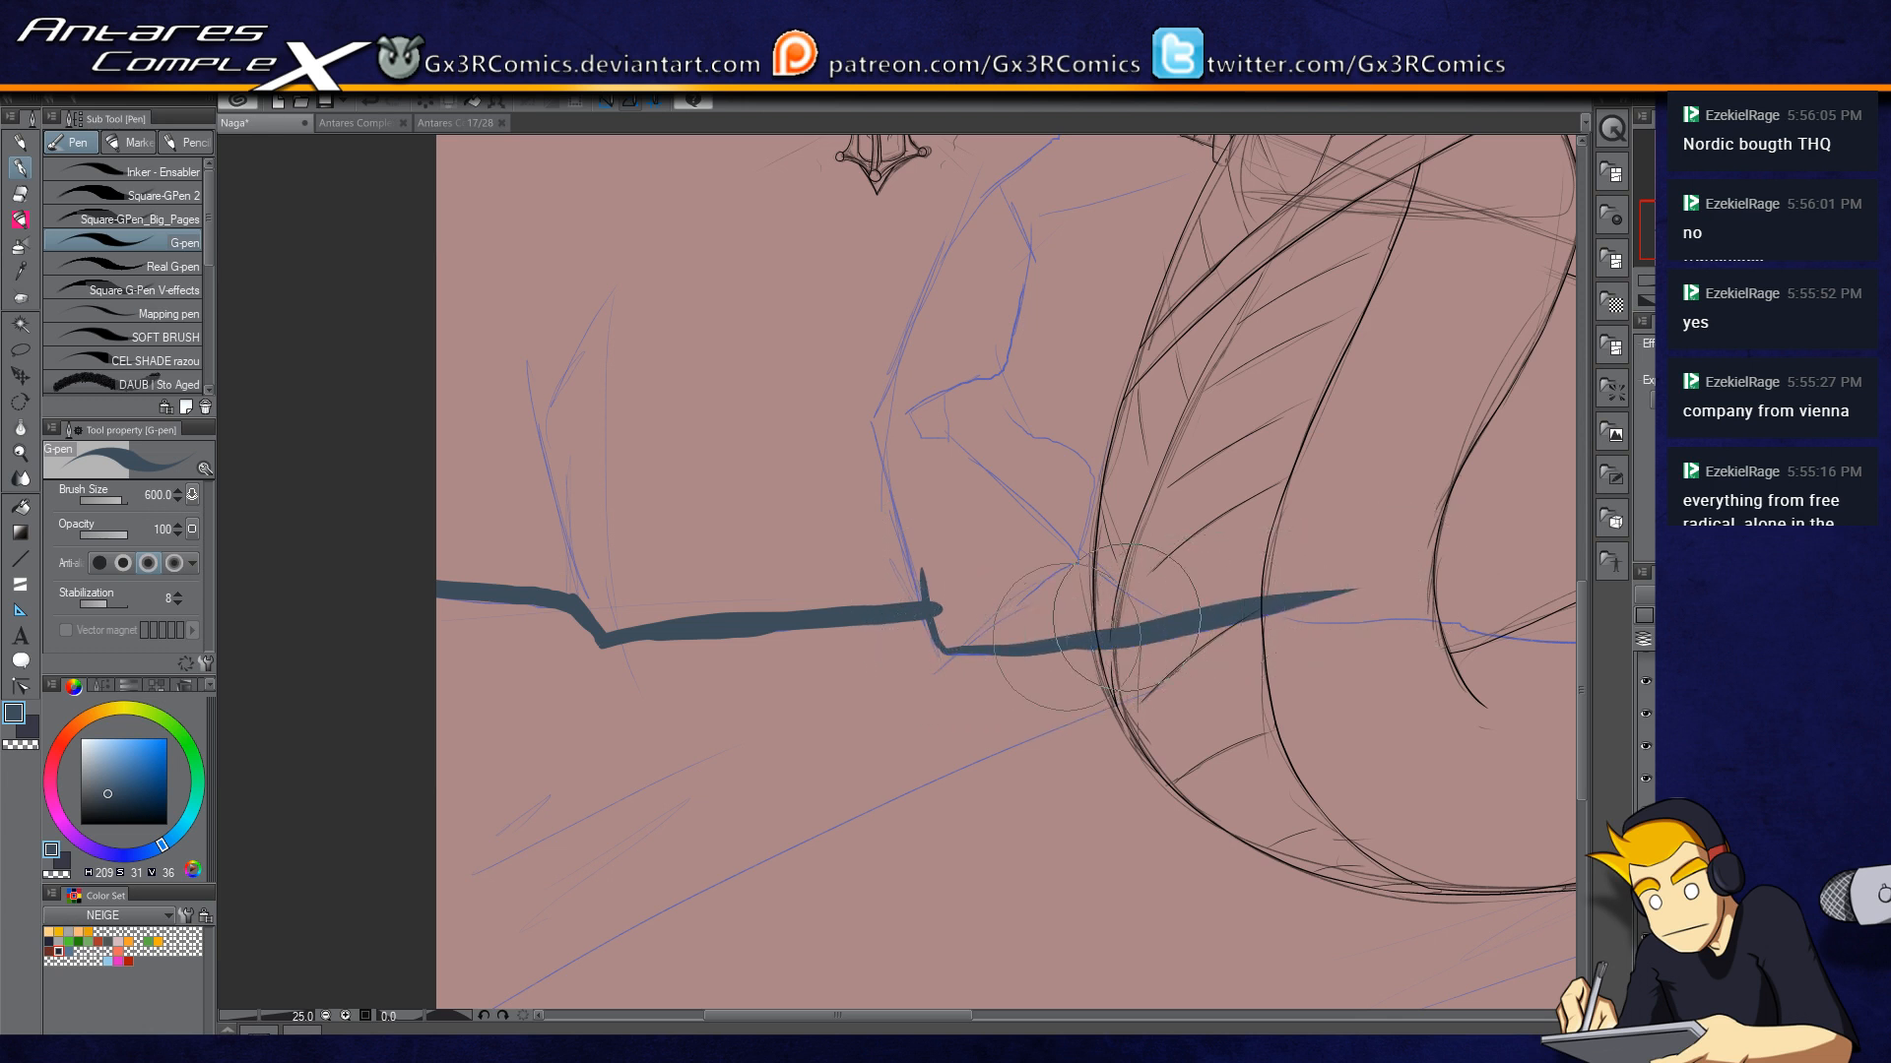
# Step: Enlarge the brush to 2000 and block in slate blue above the base edge's first corner near the canvas border
pyautogui.press(']')
pyautogui.press(']')
pyautogui.press(']')
pyautogui.moveTo(602, 643)
pyautogui.mouseDown()
pyautogui.moveTo(539, 505)
pyautogui.moveTo(599, 614)
pyautogui.moveTo(495, 468)
pyautogui.mouseUp()
pyautogui.moveTo(568, 585)
pyautogui.mouseDown()
pyautogui.moveTo(377, 544)
pyautogui.moveTo(559, 556)
pyautogui.moveTo(415, 565)
pyautogui.moveTo(516, 561)
pyautogui.moveTo(445, 448)
pyautogui.mouseUp()
pyautogui.moveTo(640, 565); pyautogui.dragTo(526, 532)
pyautogui.press(']')
pyautogui.press(']')
pyautogui.press(']')
pyautogui.press(']')
pyautogui.moveTo(604, 633); pyautogui.dragTo(614, 526)
pyautogui.moveTo(618, 622)
pyautogui.mouseDown()
pyautogui.moveTo(650, 524)
pyautogui.moveTo(724, 566)
pyautogui.moveTo(757, 558)
pyautogui.mouseUp()
pyautogui.moveTo(635, 625); pyautogui.dragTo(855, 562)
pyautogui.scroll(-2, 657, 566)
pyautogui.moveTo(634, 567); pyautogui.dragTo(710, 458)
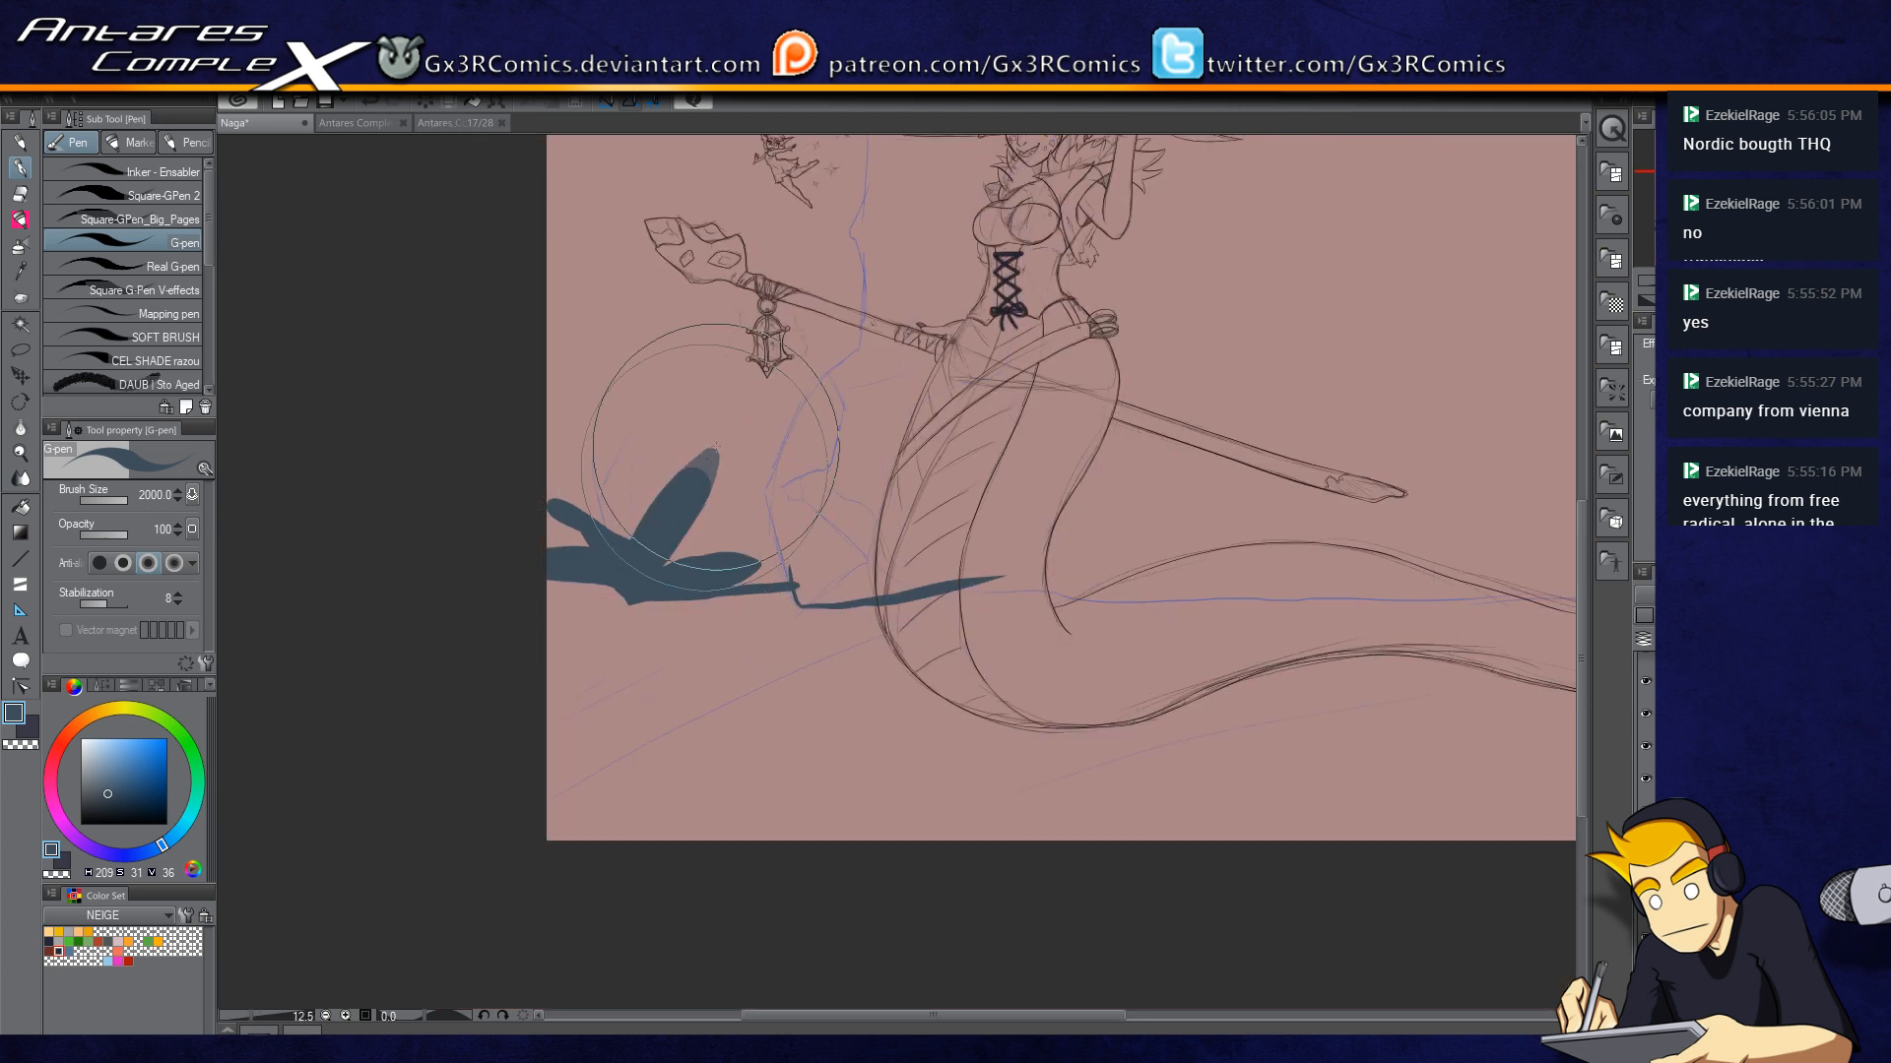
# Step: Fill the background area from the canvas border up to the staff's lantern with broad slate blue strokes
pyautogui.moveTo(632, 532); pyautogui.dragTo(701, 381)
pyautogui.moveTo(510, 544); pyautogui.dragTo(728, 493)
pyautogui.moveTo(510, 506); pyautogui.dragTo(694, 425)
pyautogui.moveTo(576, 443); pyautogui.dragTo(763, 278)
pyautogui.moveTo(559, 484)
pyautogui.mouseDown()
pyautogui.moveTo(816, 299)
pyautogui.moveTo(608, 558)
pyautogui.mouseUp()
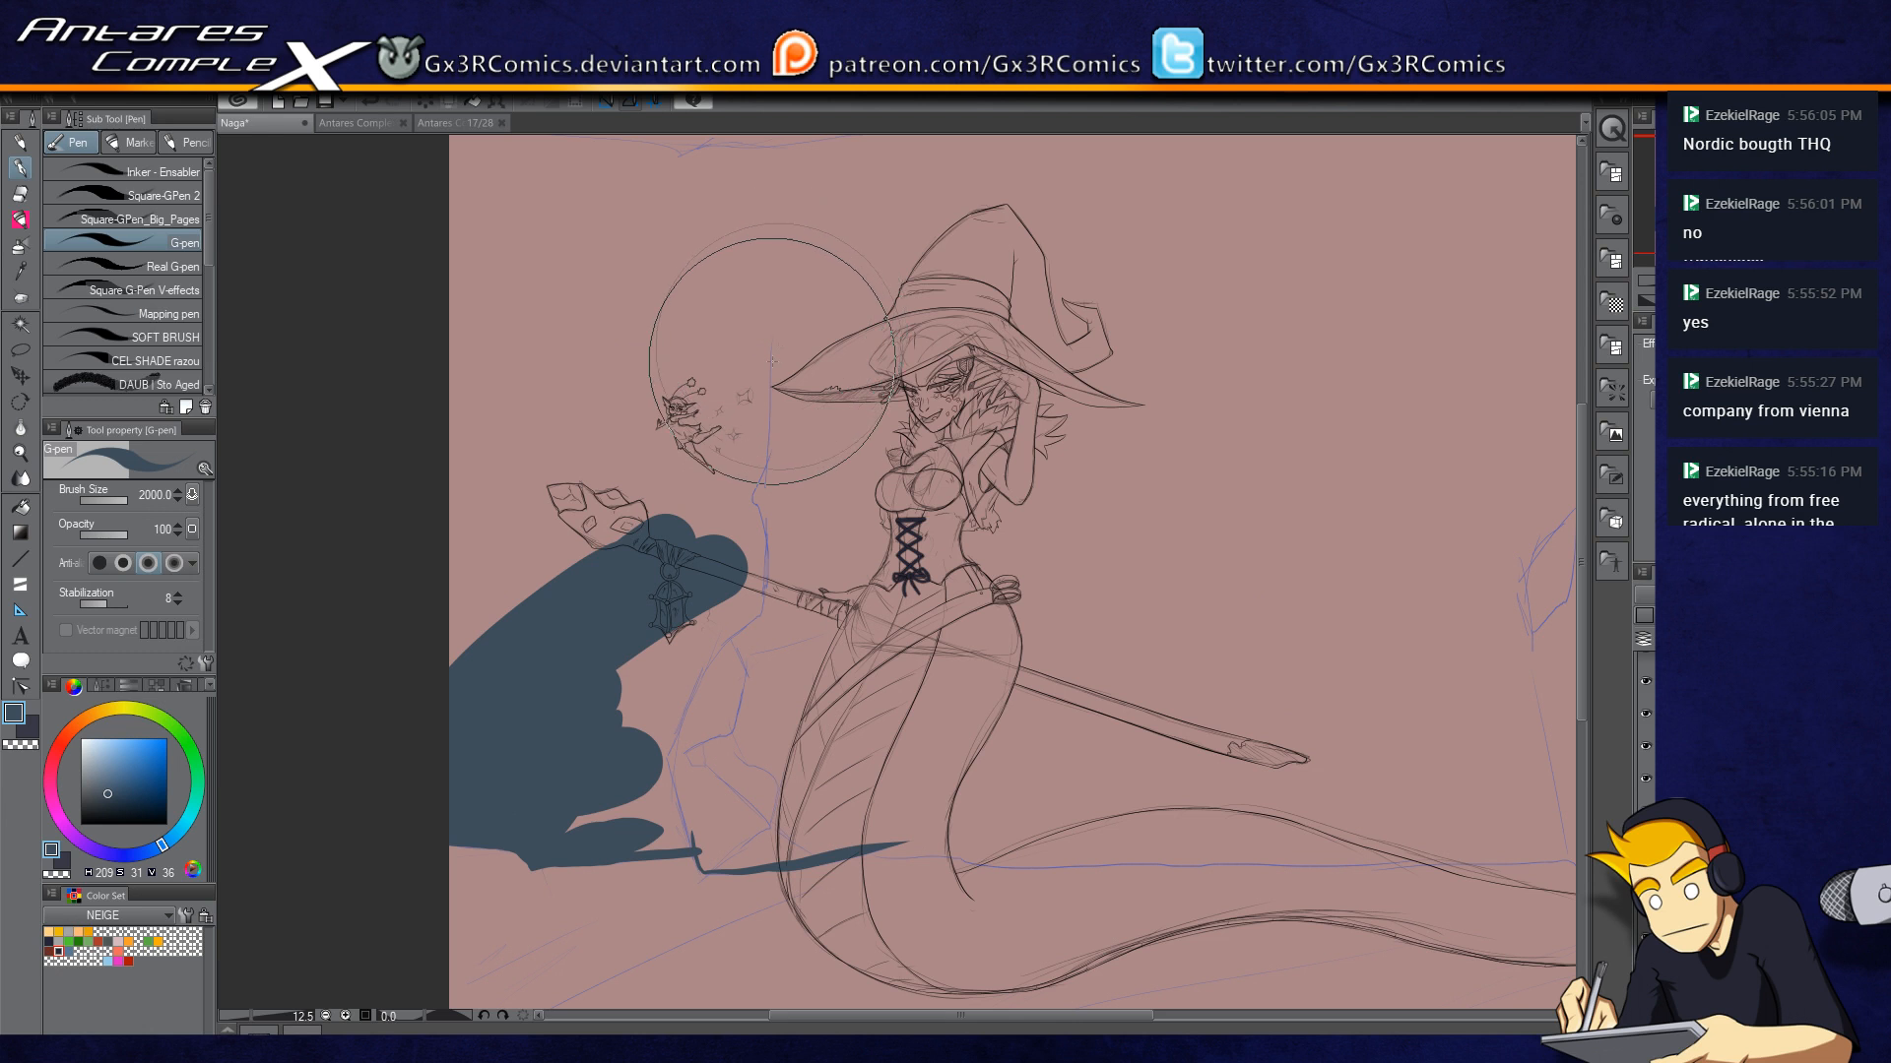
# Step: Extend the slate blue fill from the base edge across the naga's lower coil with broad strokes along the horizon sketch
pyautogui.moveTo(591, 837); pyautogui.dragTo(774, 784)
pyautogui.moveTo(631, 847)
pyautogui.mouseDown()
pyautogui.moveTo(828, 801)
pyautogui.moveTo(955, 753)
pyautogui.mouseUp()
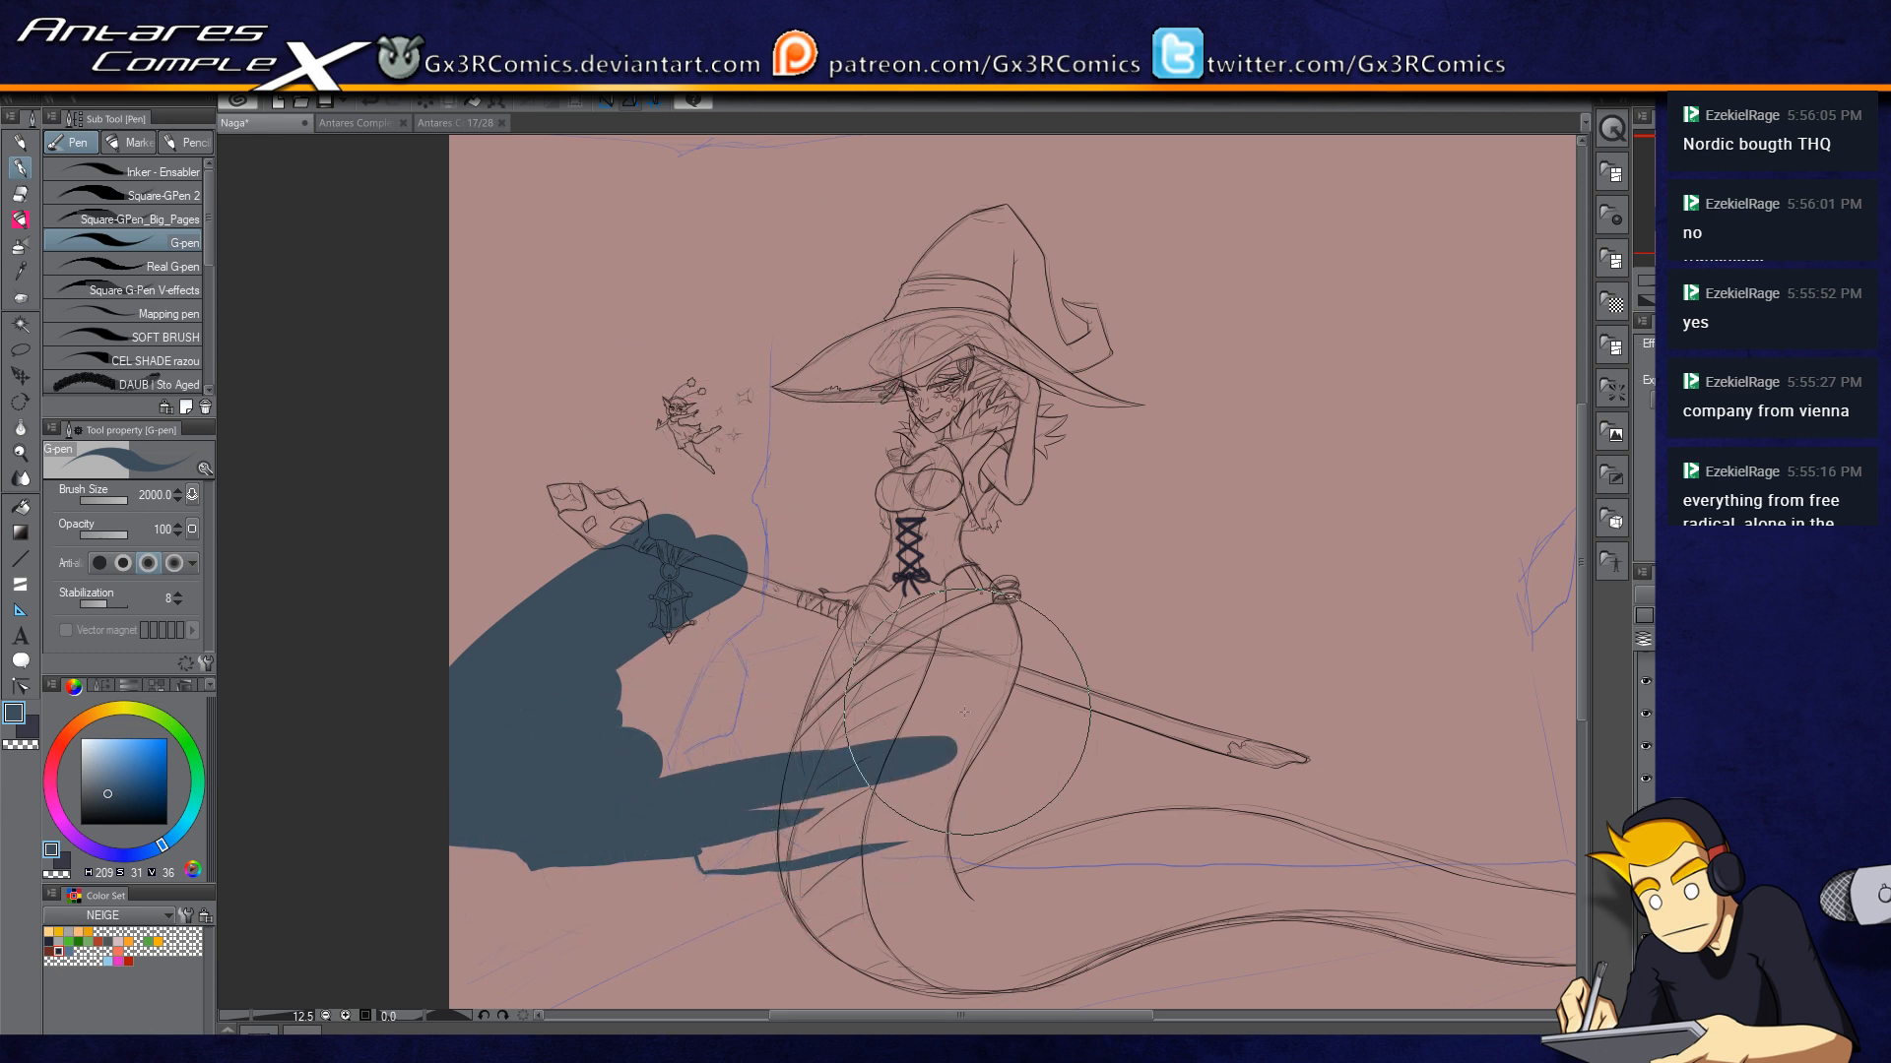
pyautogui.moveTo(823, 791); pyautogui.dragTo(764, 565)
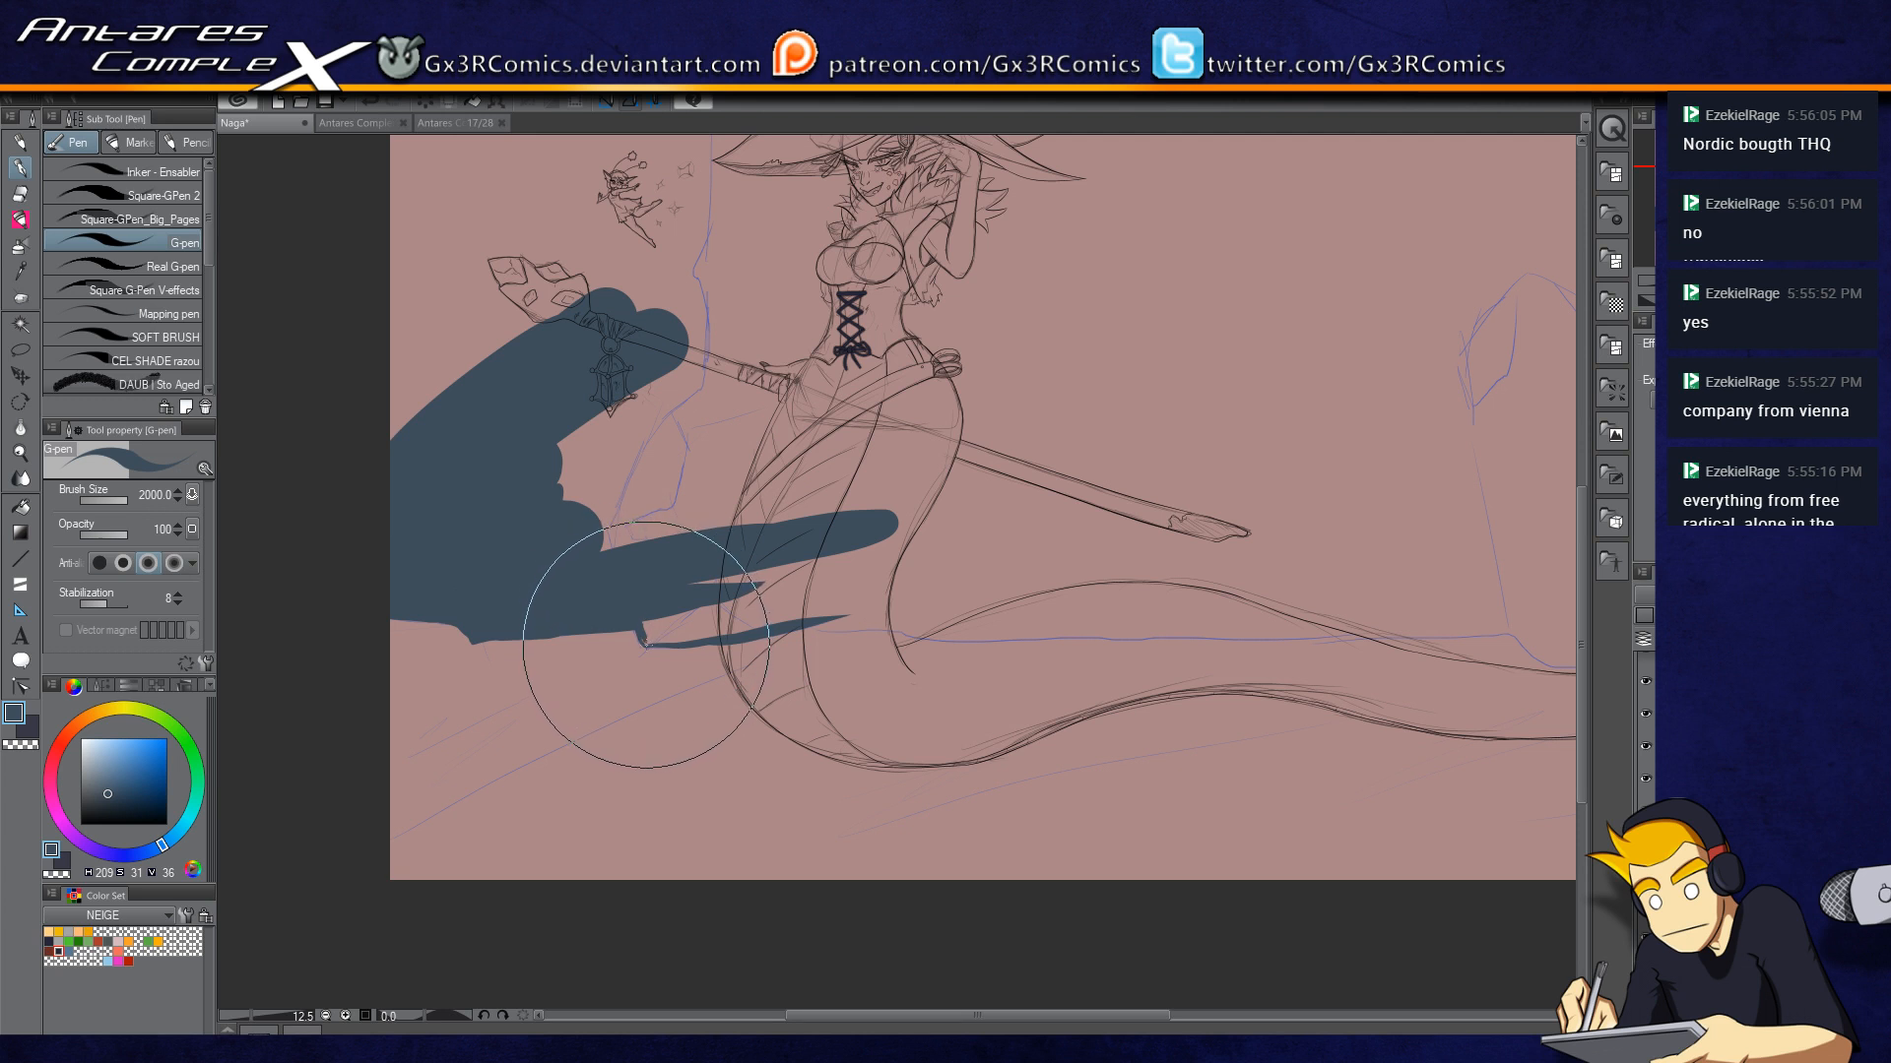
pyautogui.moveTo(647, 643); pyautogui.dragTo(889, 598)
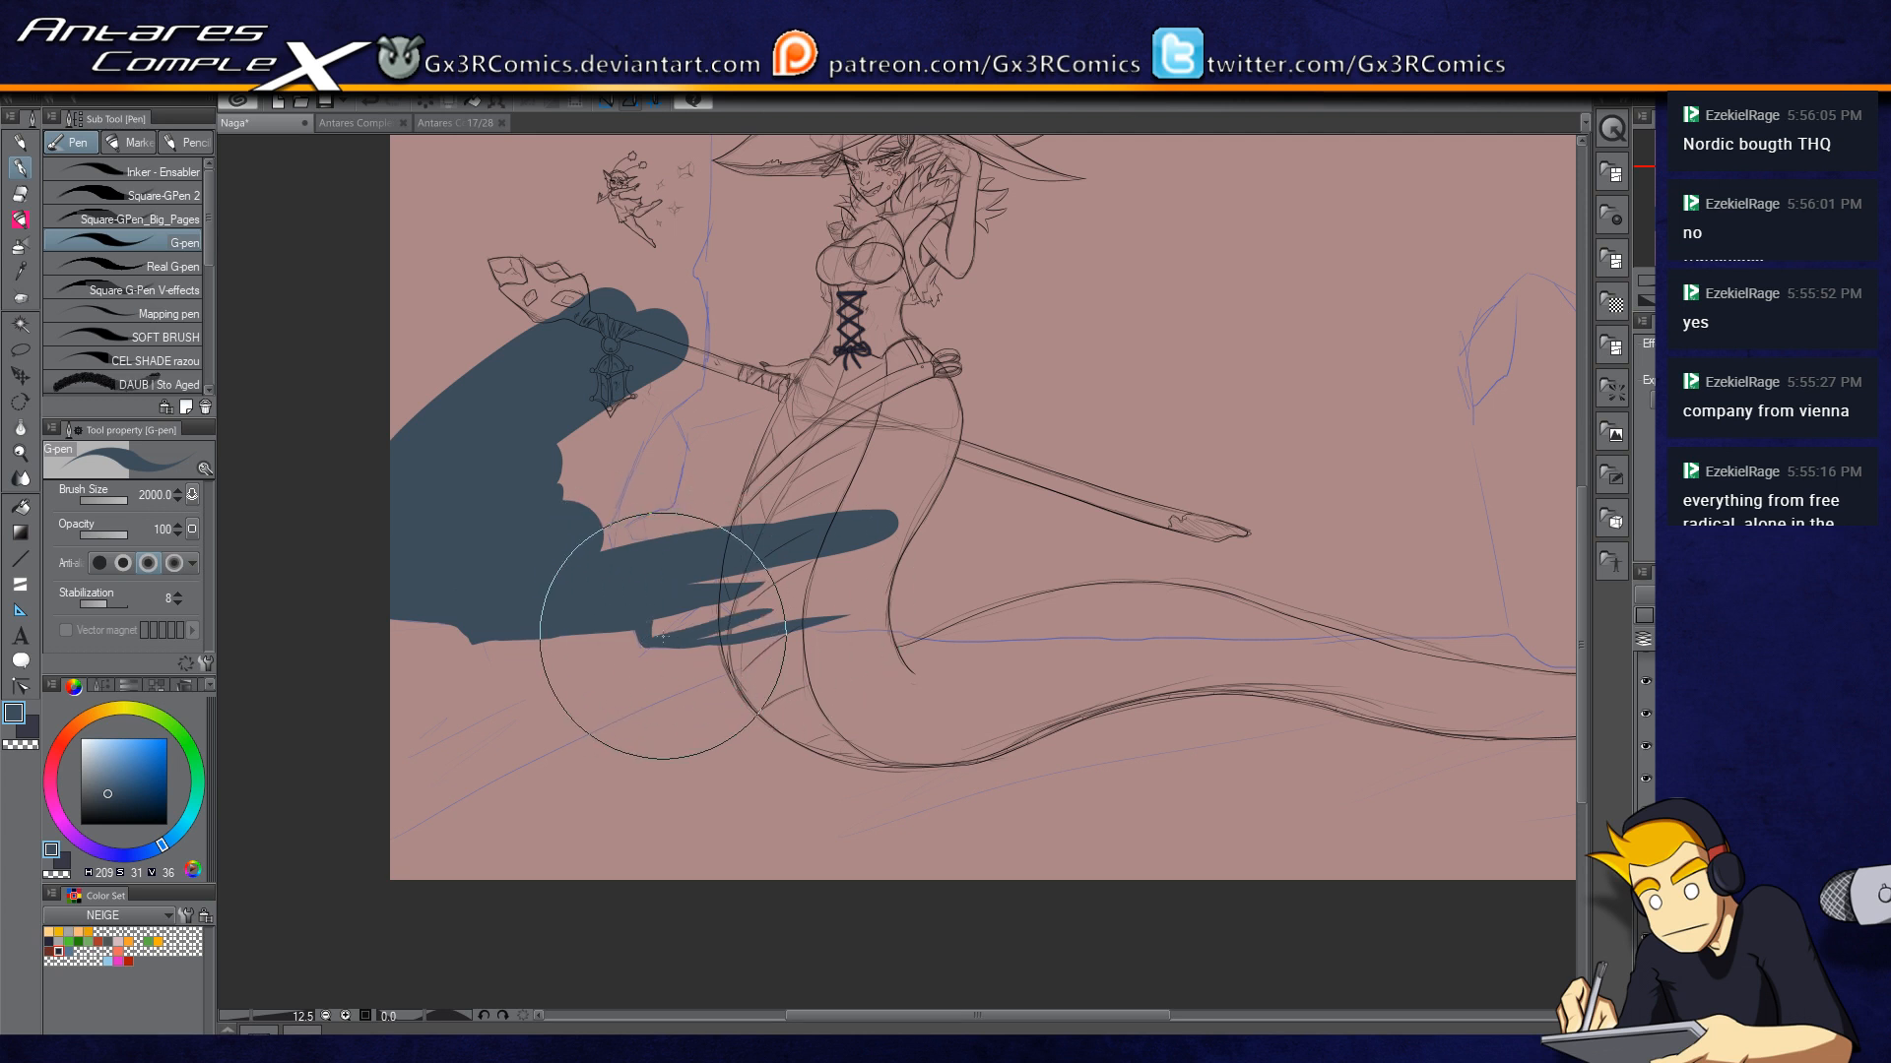
pyautogui.moveTo(656, 633)
pyautogui.mouseDown()
pyautogui.moveTo(694, 586)
pyautogui.moveTo(751, 601)
pyautogui.moveTo(979, 560)
pyautogui.mouseUp()
pyautogui.moveTo(713, 614); pyautogui.dragTo(1019, 595)
pyautogui.moveTo(796, 625); pyautogui.dragTo(965, 615)
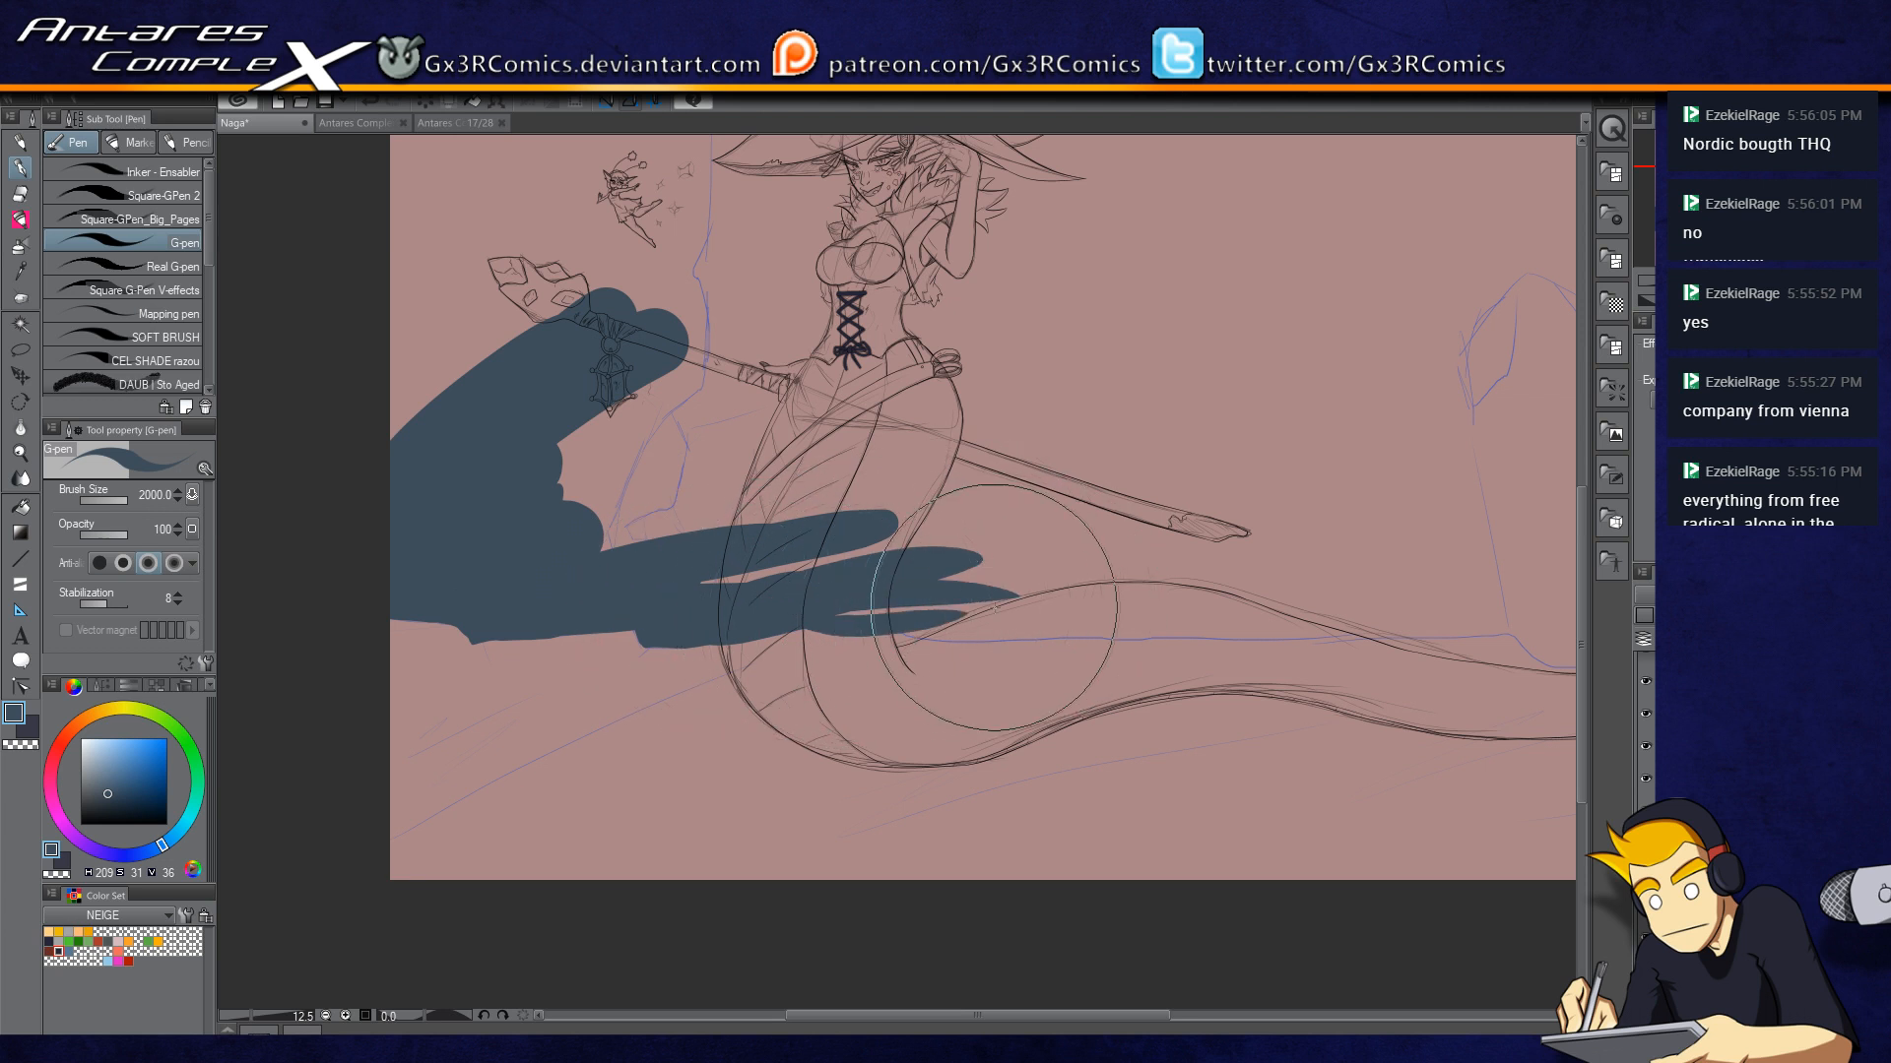
# Step: Continue the slate blue base edge along the horizon behind the tail and block in the area above it around the coils
pyautogui.moveTo(1266, 624); pyautogui.dragTo(1140, 614)
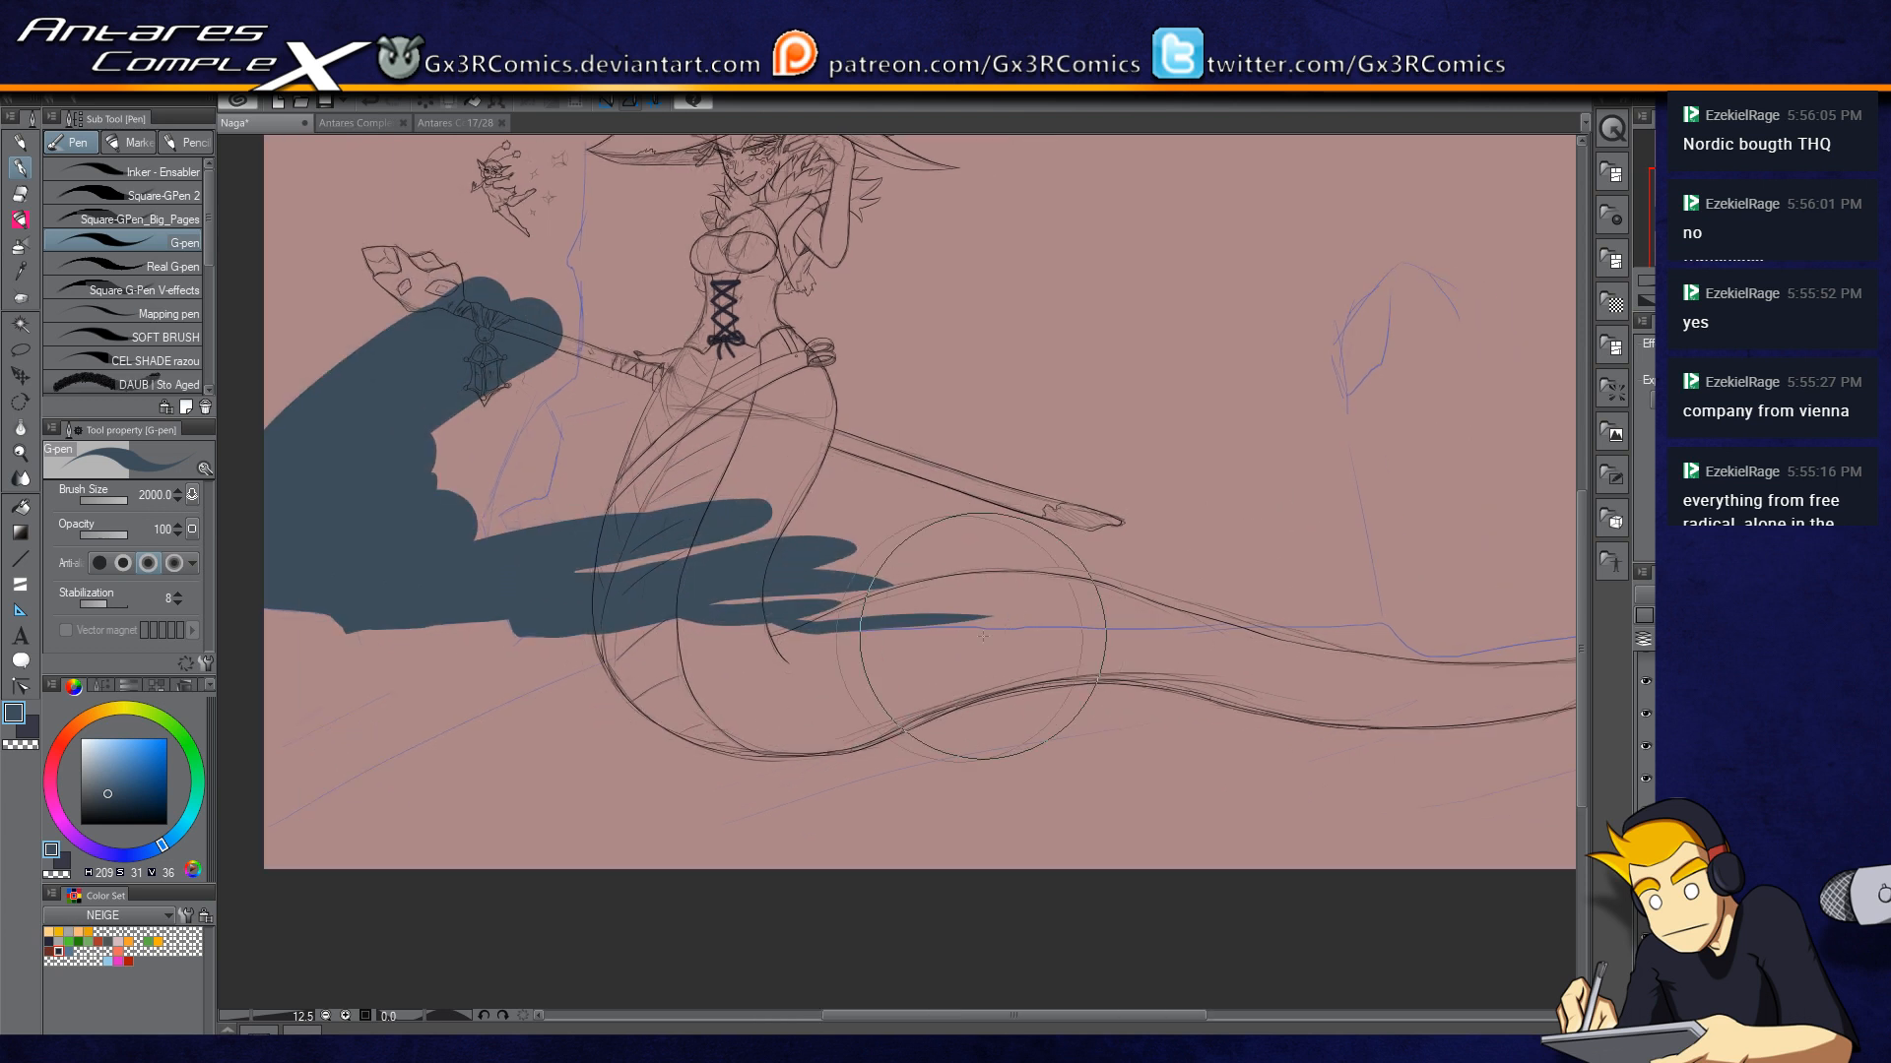
pyautogui.moveTo(788, 627); pyautogui.dragTo(1410, 623)
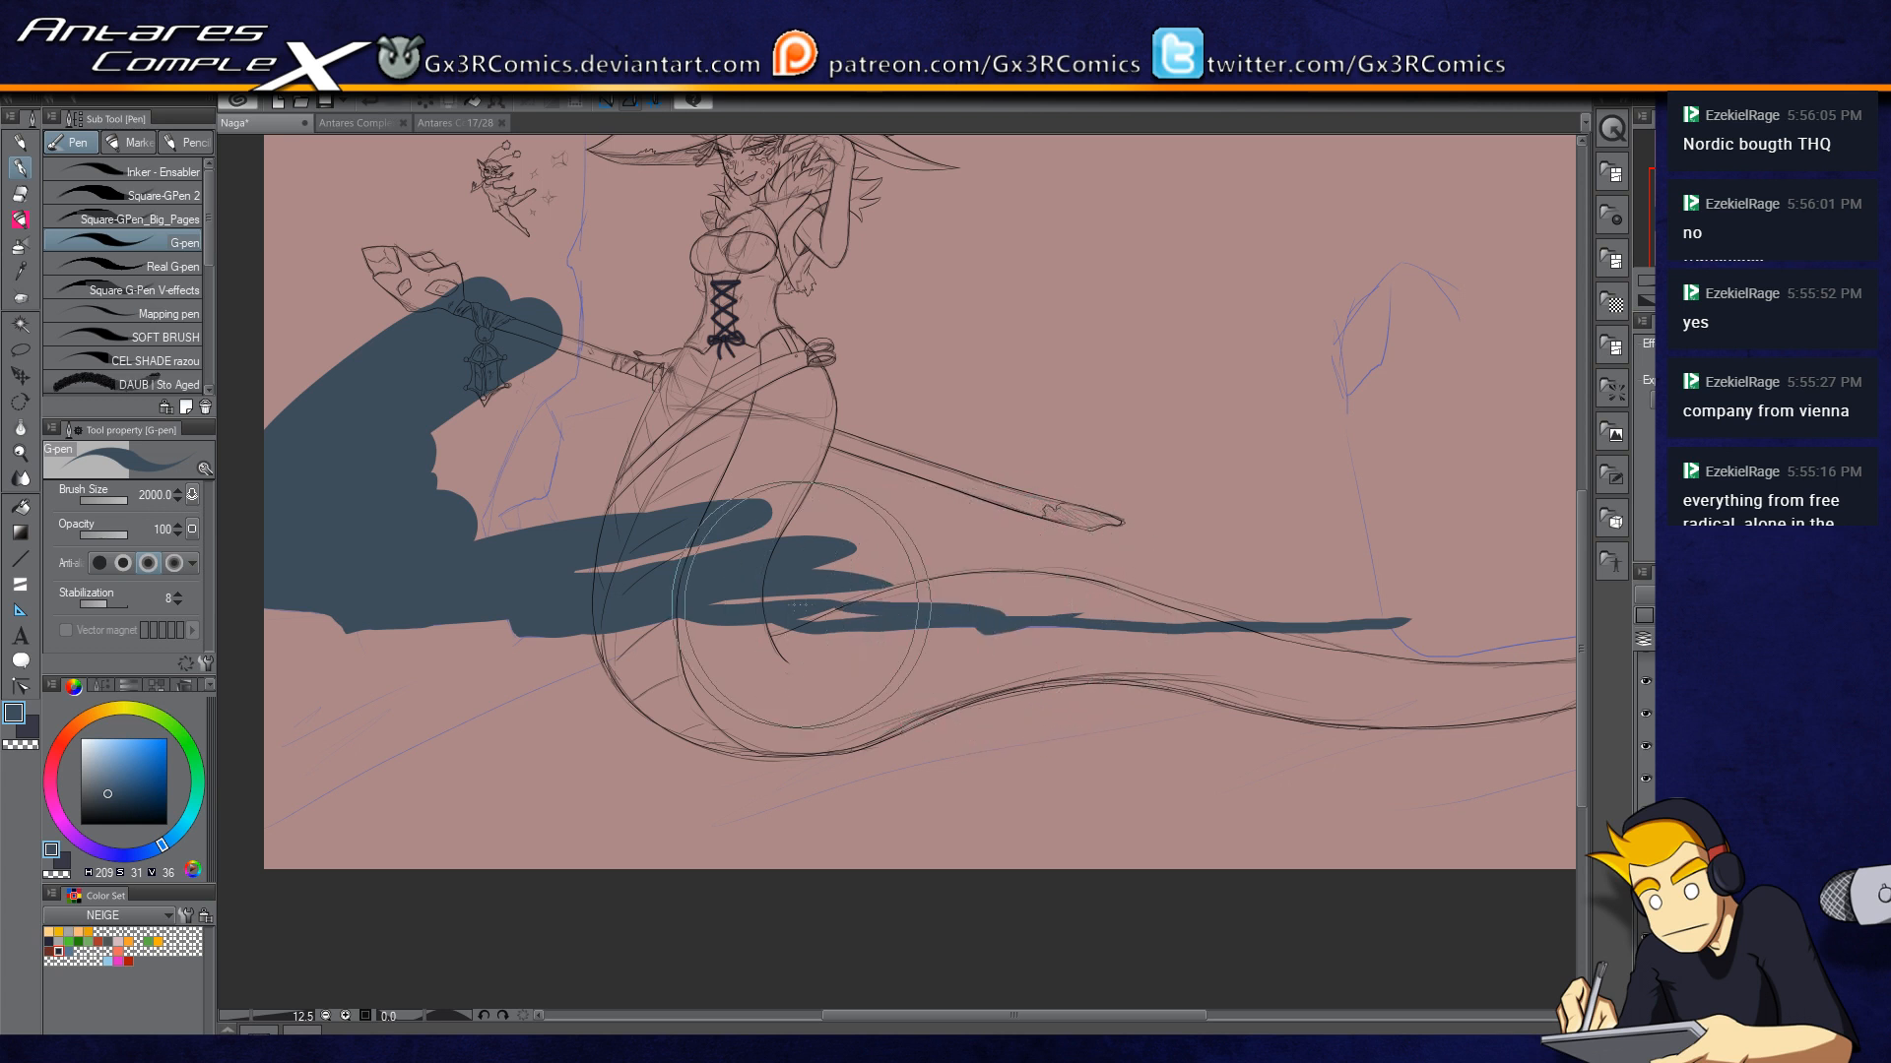
pyautogui.moveTo(803, 596); pyautogui.dragTo(1032, 542)
pyautogui.moveTo(616, 571); pyautogui.dragTo(1046, 472)
pyautogui.moveTo(431, 504); pyautogui.dragTo(506, 545)
pyautogui.moveTo(411, 468)
pyautogui.mouseDown()
pyautogui.moveTo(552, 532)
pyautogui.moveTo(645, 504)
pyautogui.mouseUp()
pyautogui.moveTo(381, 428); pyautogui.dragTo(502, 482)
# Step: Cover the background between the canvas border and the naga's torso with long straight slate blue strokes reaching past the upper border
pyautogui.scroll(-2, 532, 394)
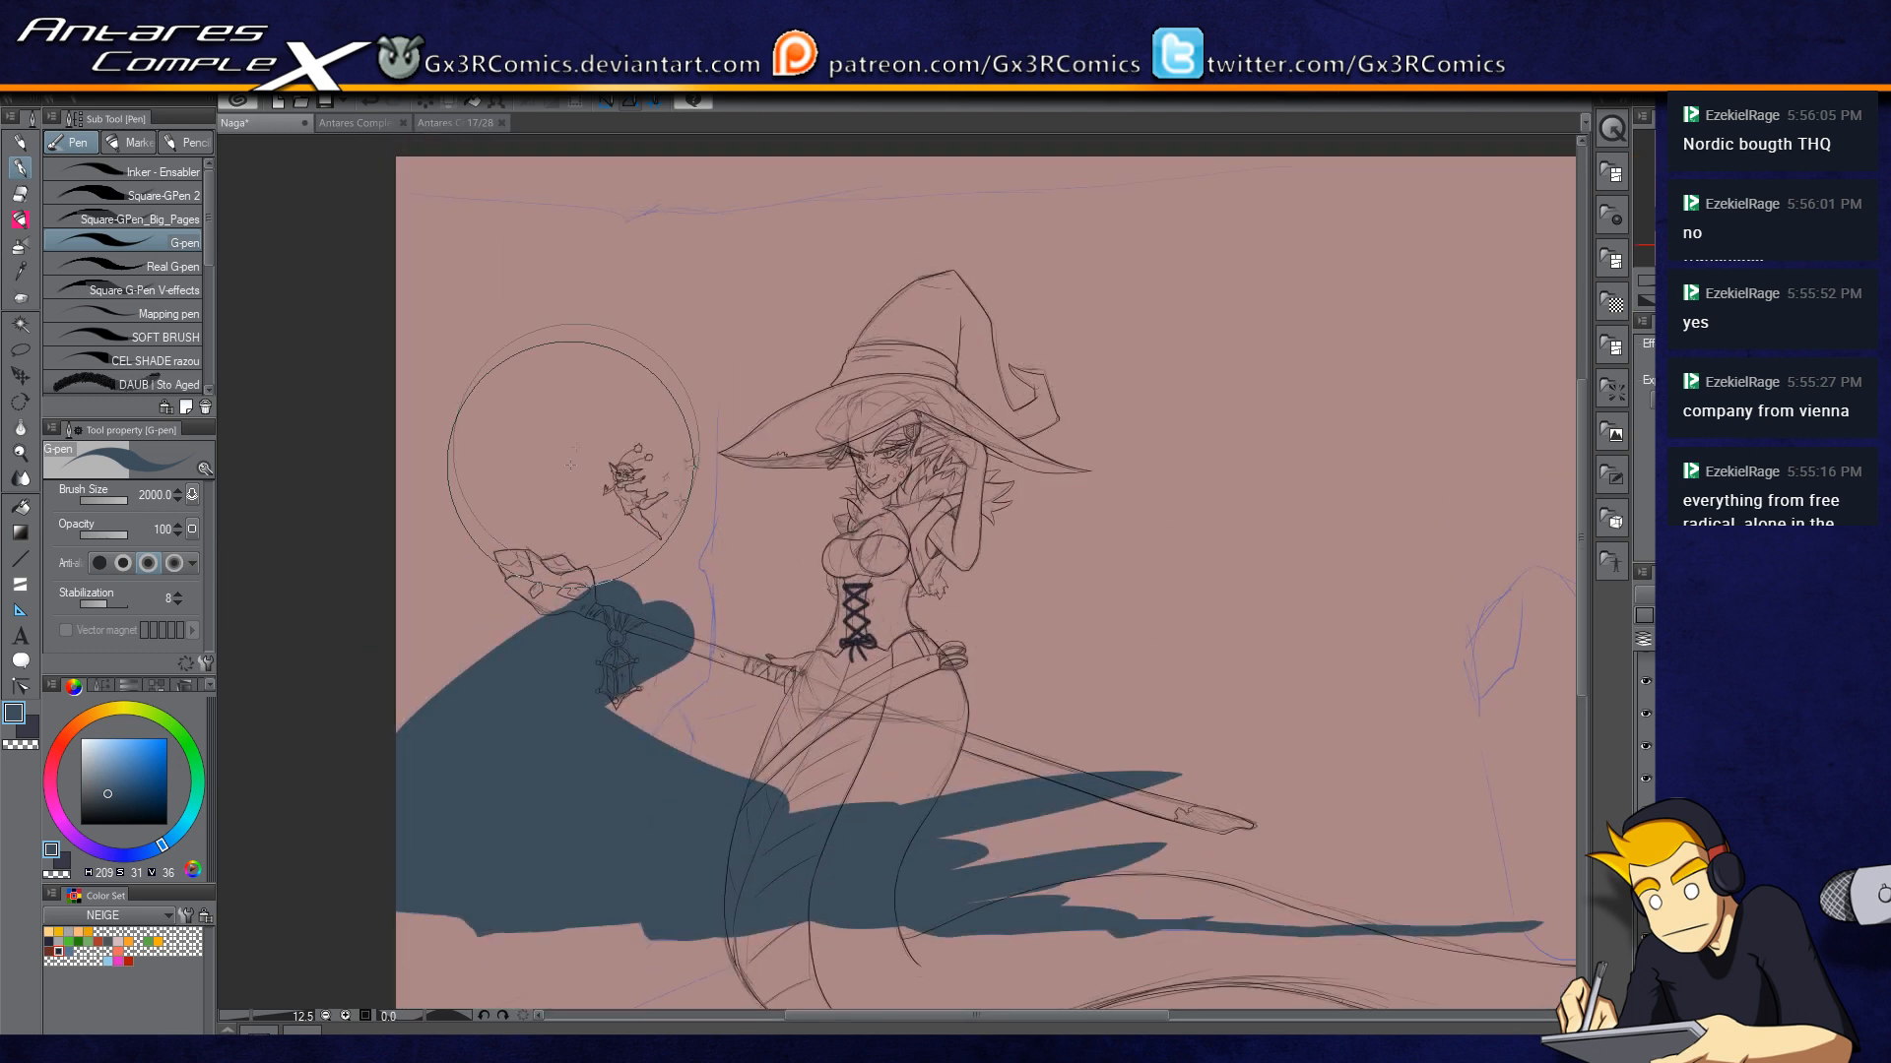
pyautogui.scroll(-1, 583, 418)
pyautogui.click(478, 631)
pyautogui.keyDown('shift'); pyautogui.click(509, 296); pyautogui.keyUp('shift')
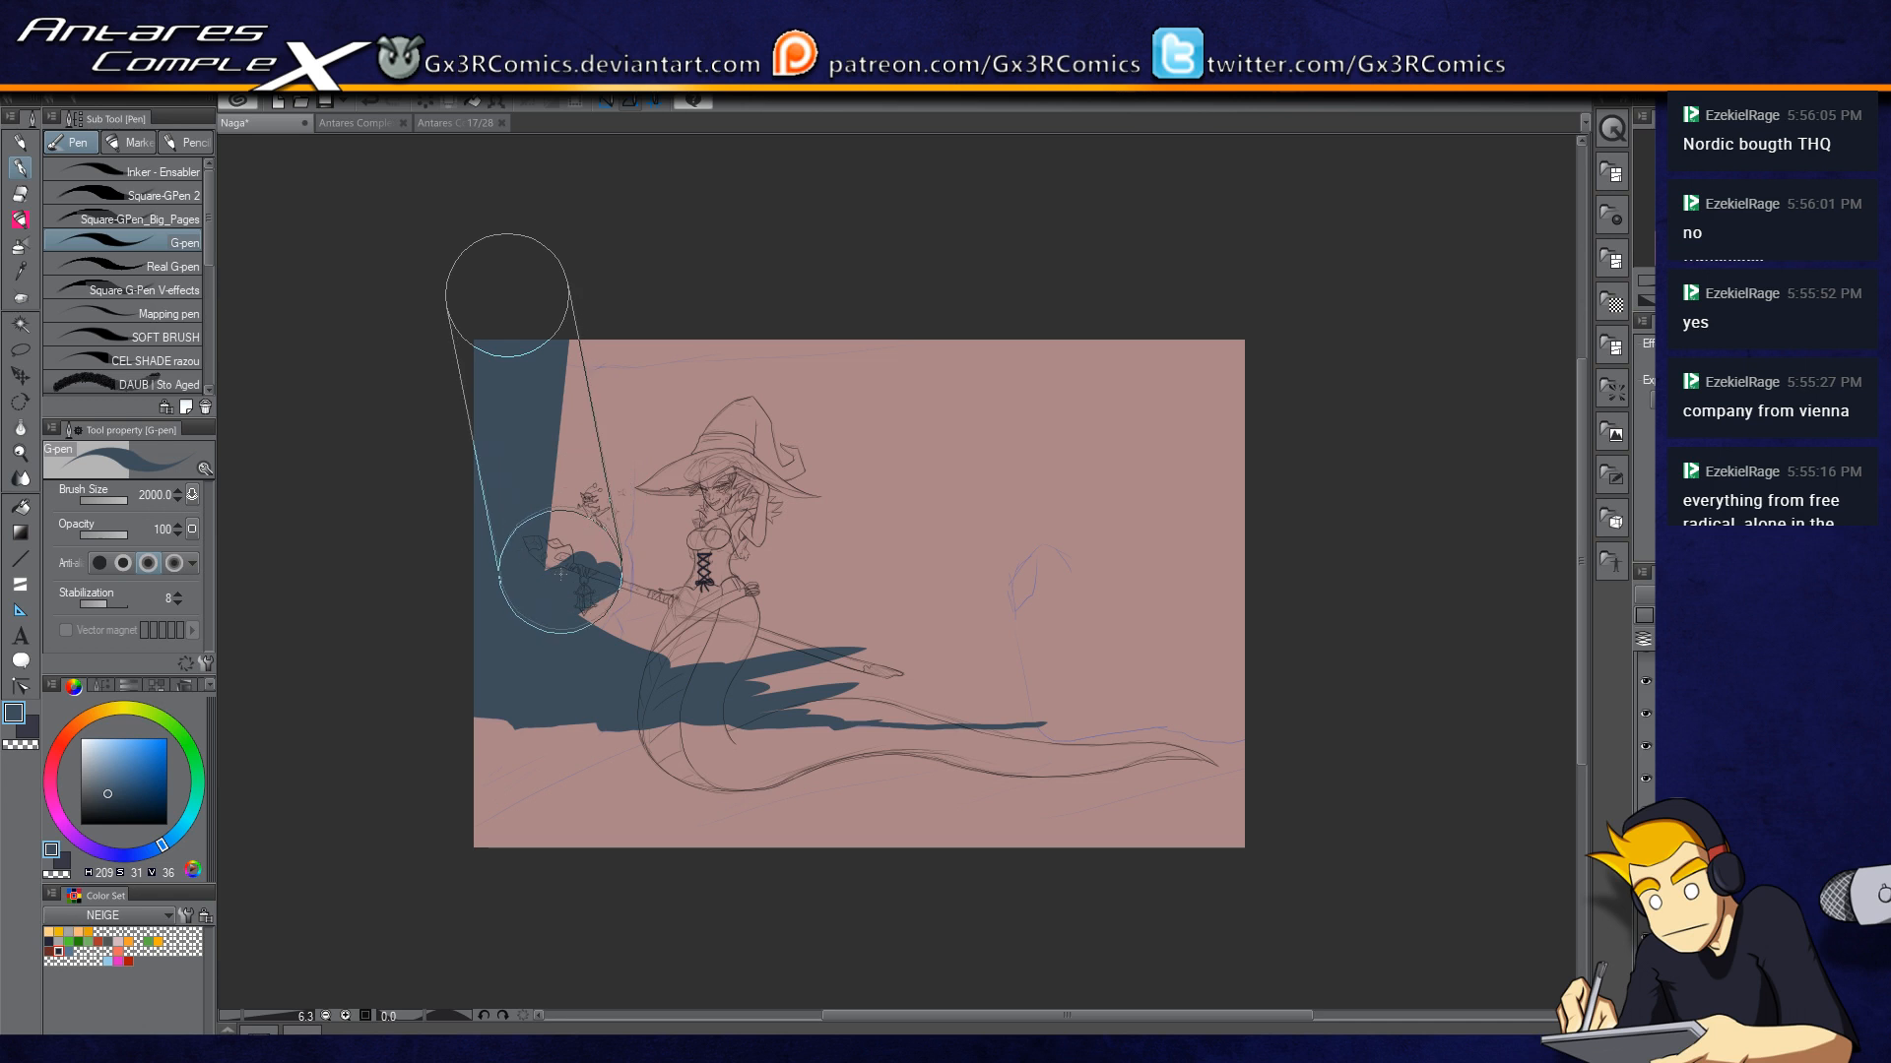
pyautogui.keyDown('shift'); pyautogui.click(558, 584); pyautogui.keyUp('shift')
pyautogui.keyDown('shift'); pyautogui.click(573, 288); pyautogui.keyUp('shift')
pyautogui.keyDown('shift'); pyautogui.click(629, 622); pyautogui.keyUp('shift')
pyautogui.keyDown('shift'); pyautogui.click(628, 304); pyautogui.keyUp('shift')
pyautogui.keyDown('shift'); pyautogui.click(674, 668); pyautogui.keyUp('shift')
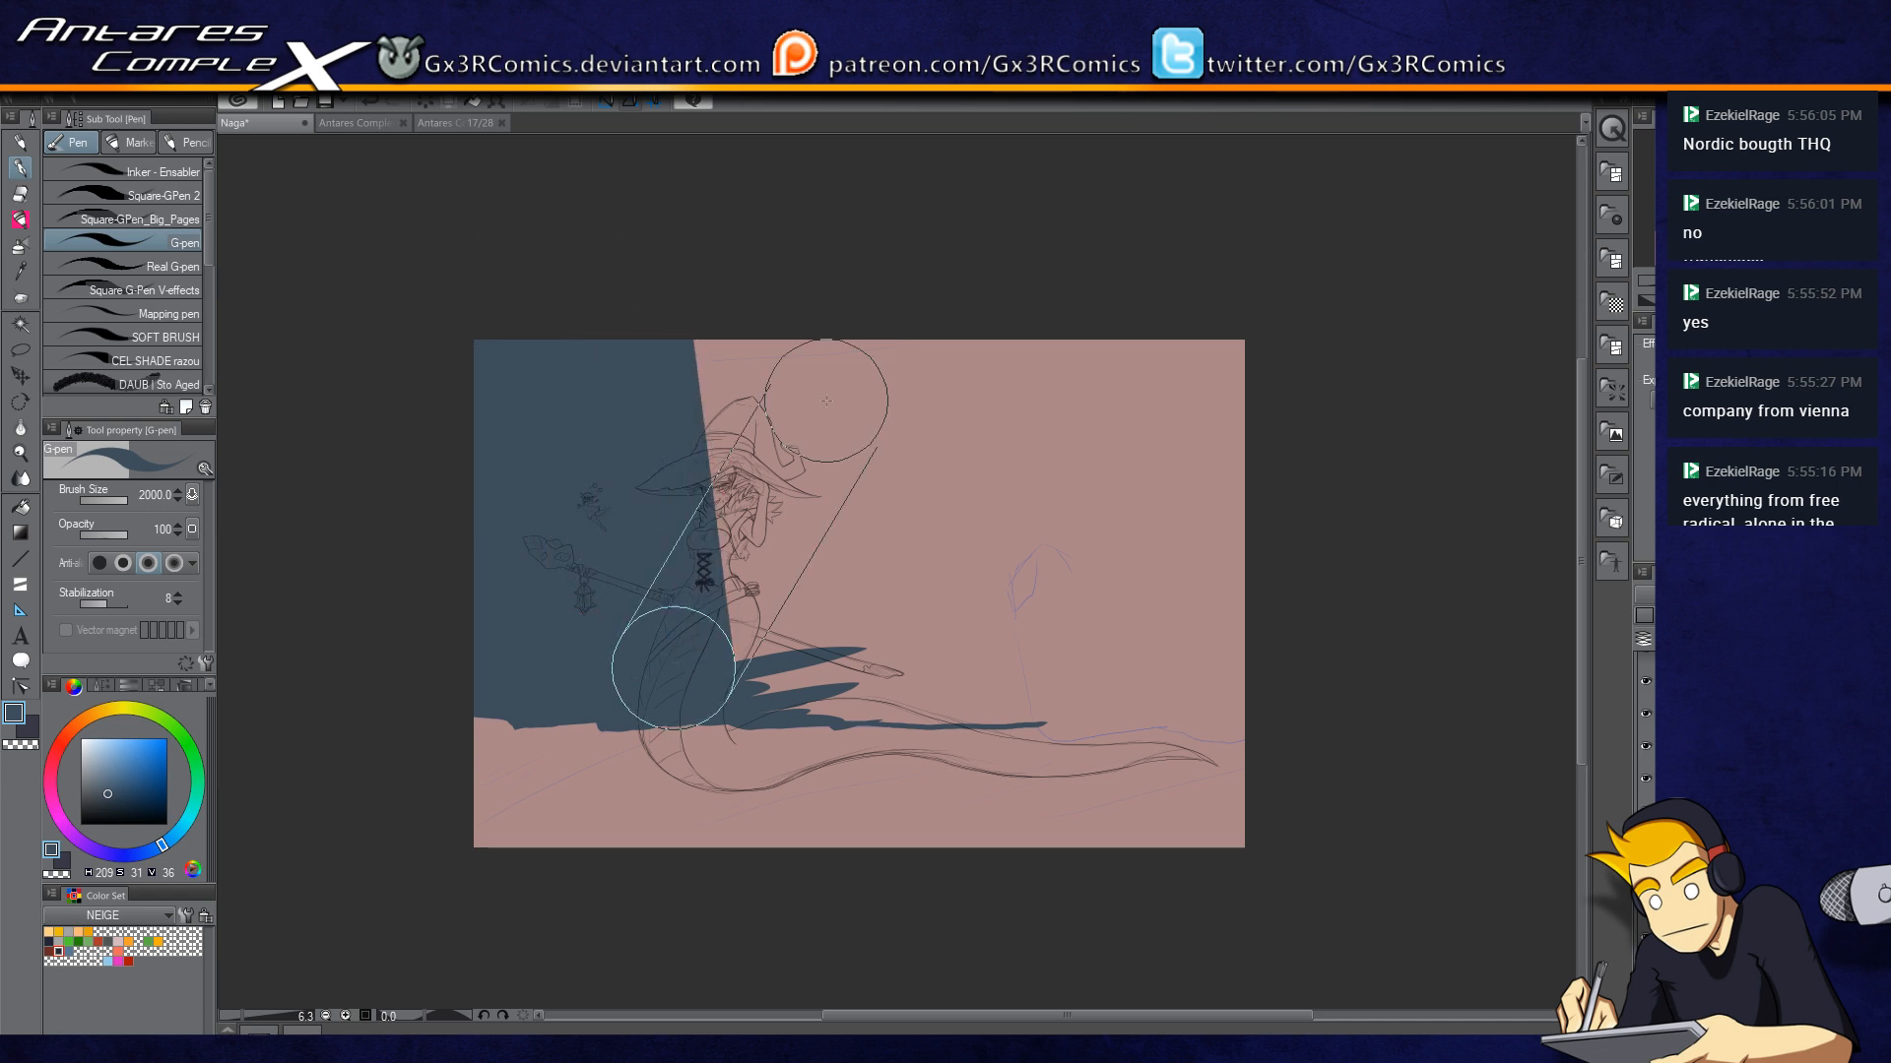
# Step: Undo the last straight stroke and continue the vertical slate blue fill across the naga past her hat
pyautogui.hotkey('ctrl', 'z')
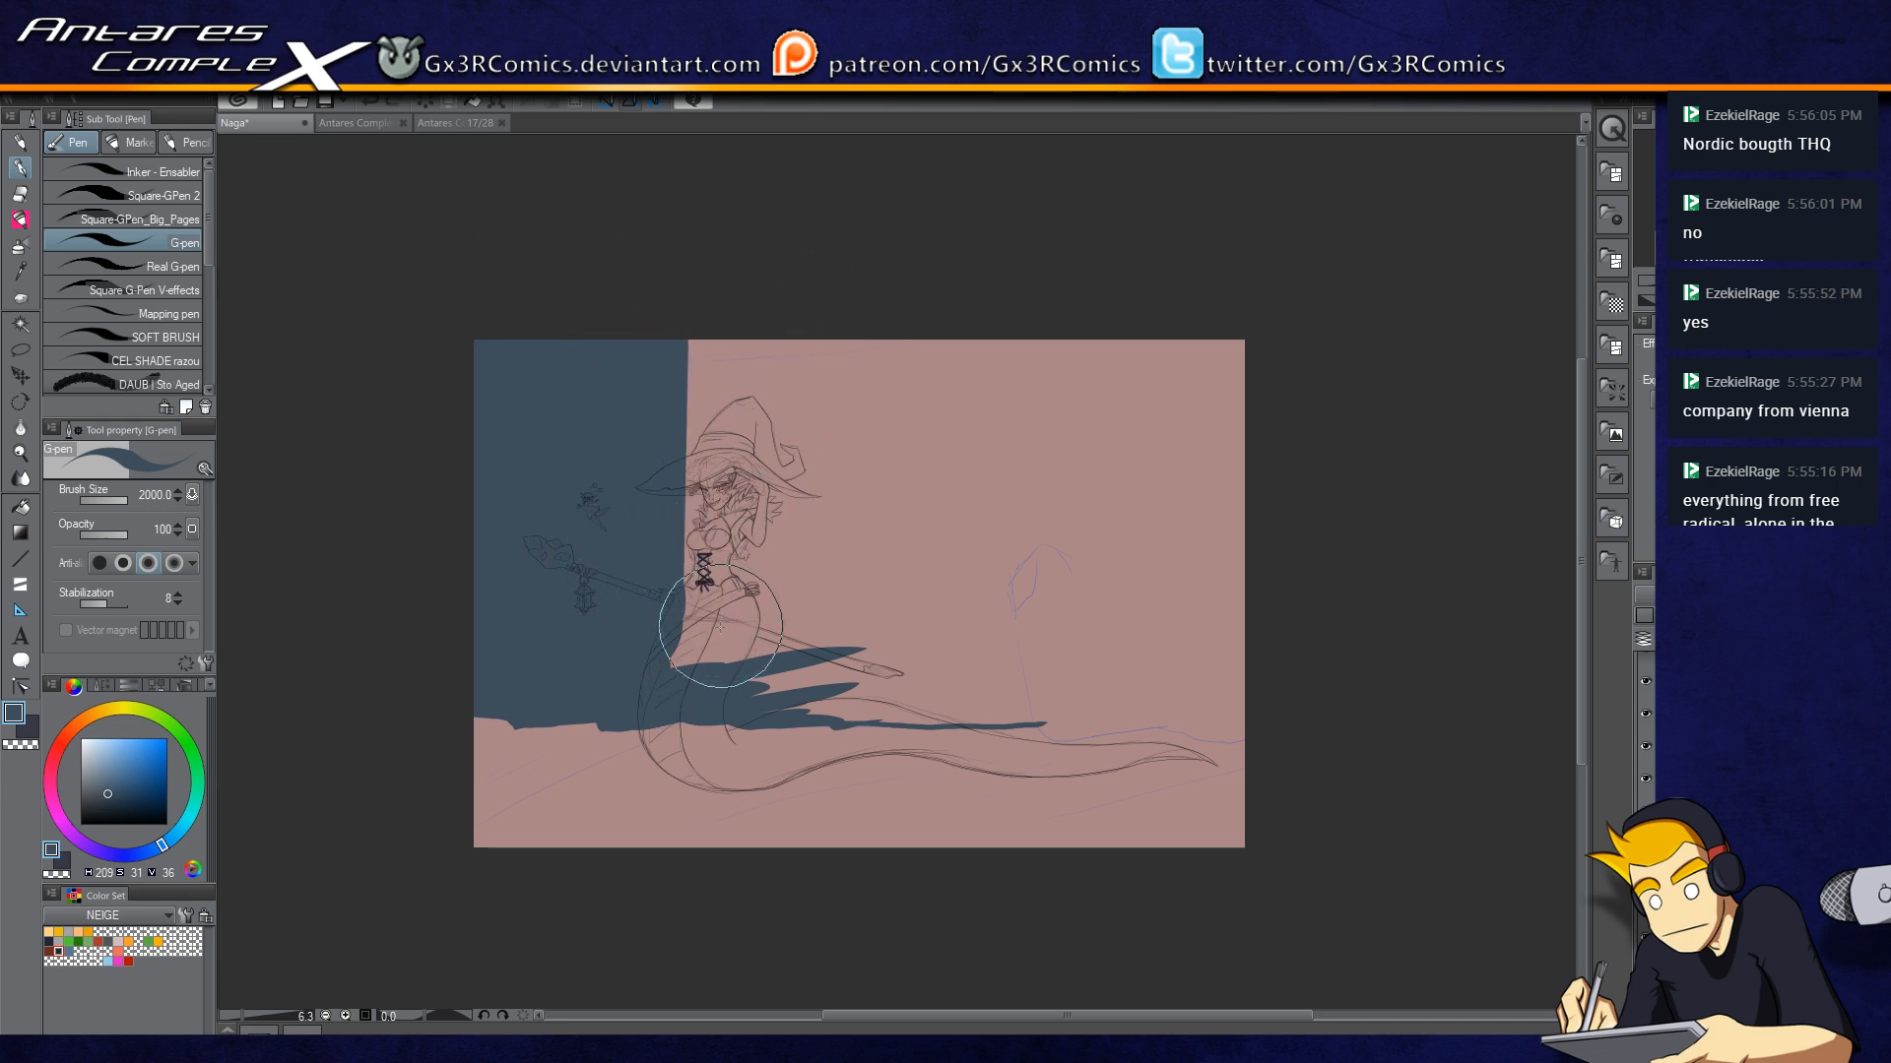
pyautogui.keyDown('shift'); pyautogui.click(709, 299); pyautogui.keyUp('shift')
pyautogui.keyDown('shift'); pyautogui.click(711, 650); pyautogui.keyUp('shift')
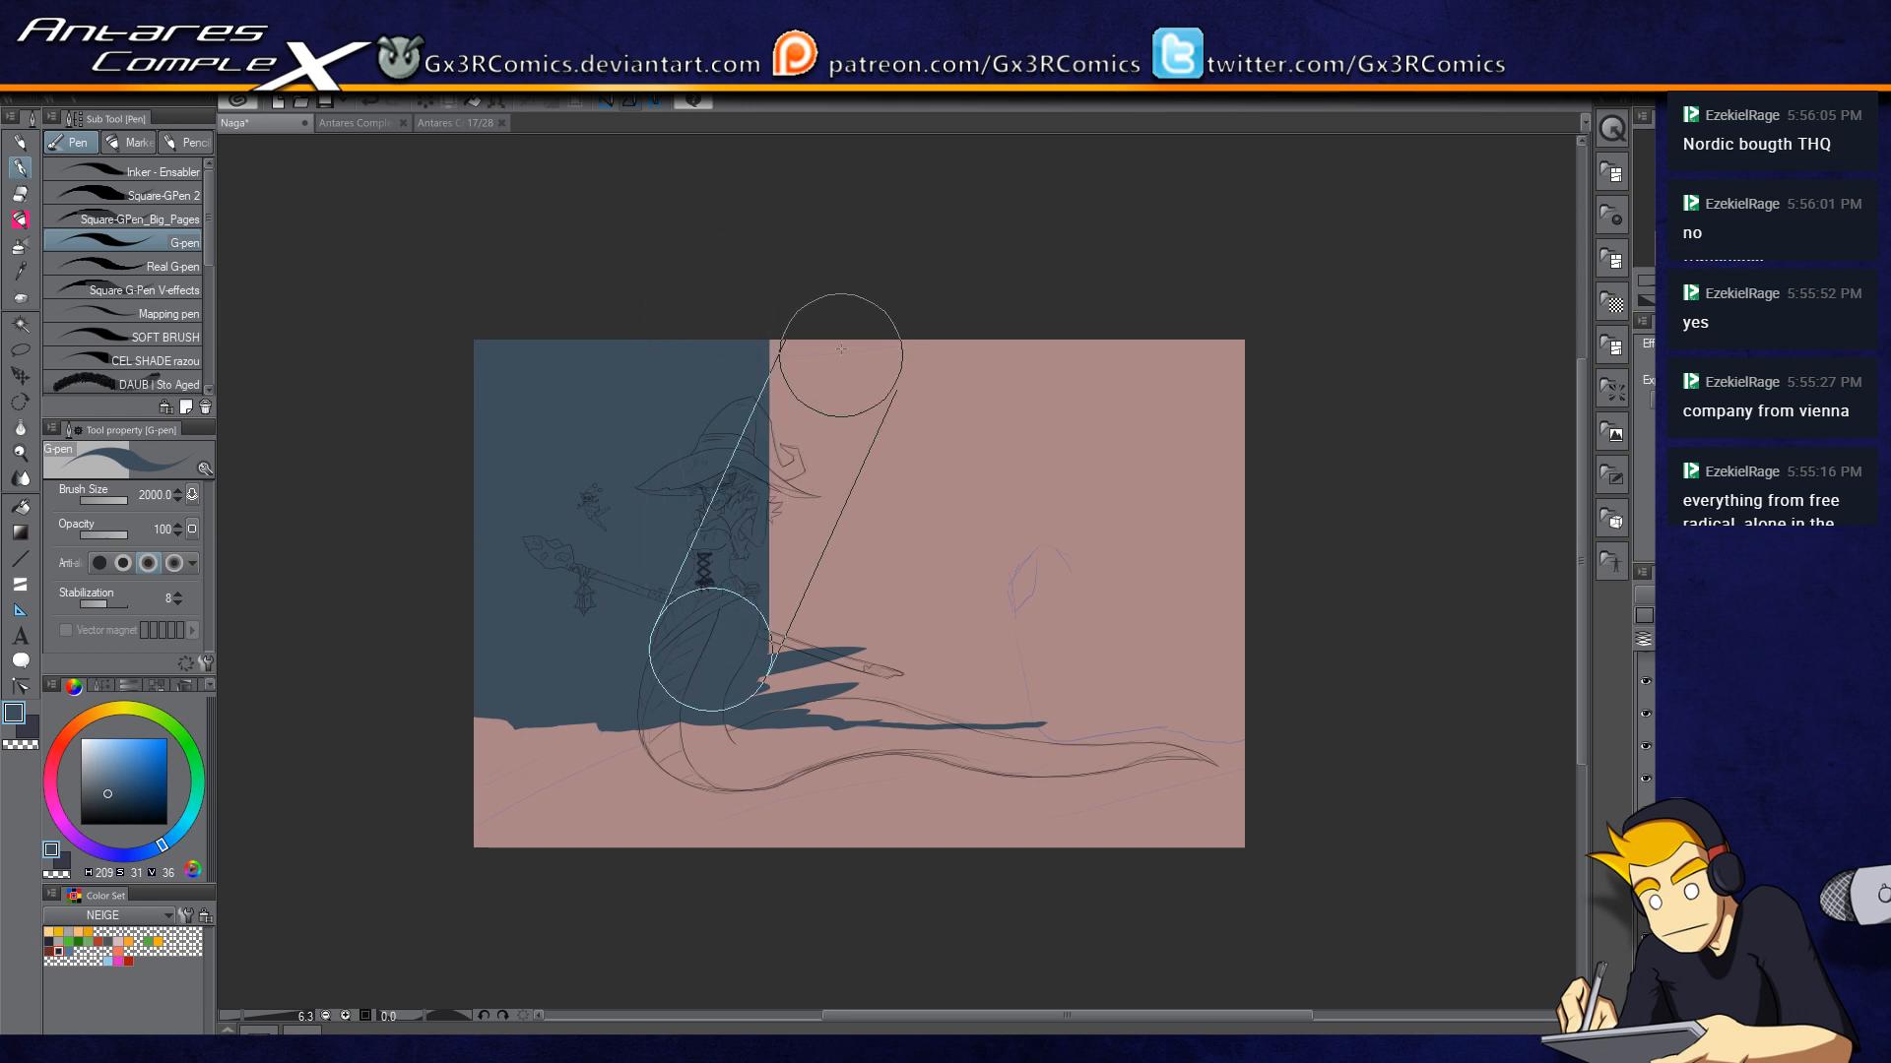
pyautogui.keyDown('shift'); pyautogui.click(791, 269); pyautogui.keyUp('shift')
pyautogui.keyDown('shift'); pyautogui.click(774, 651); pyautogui.keyUp('shift')
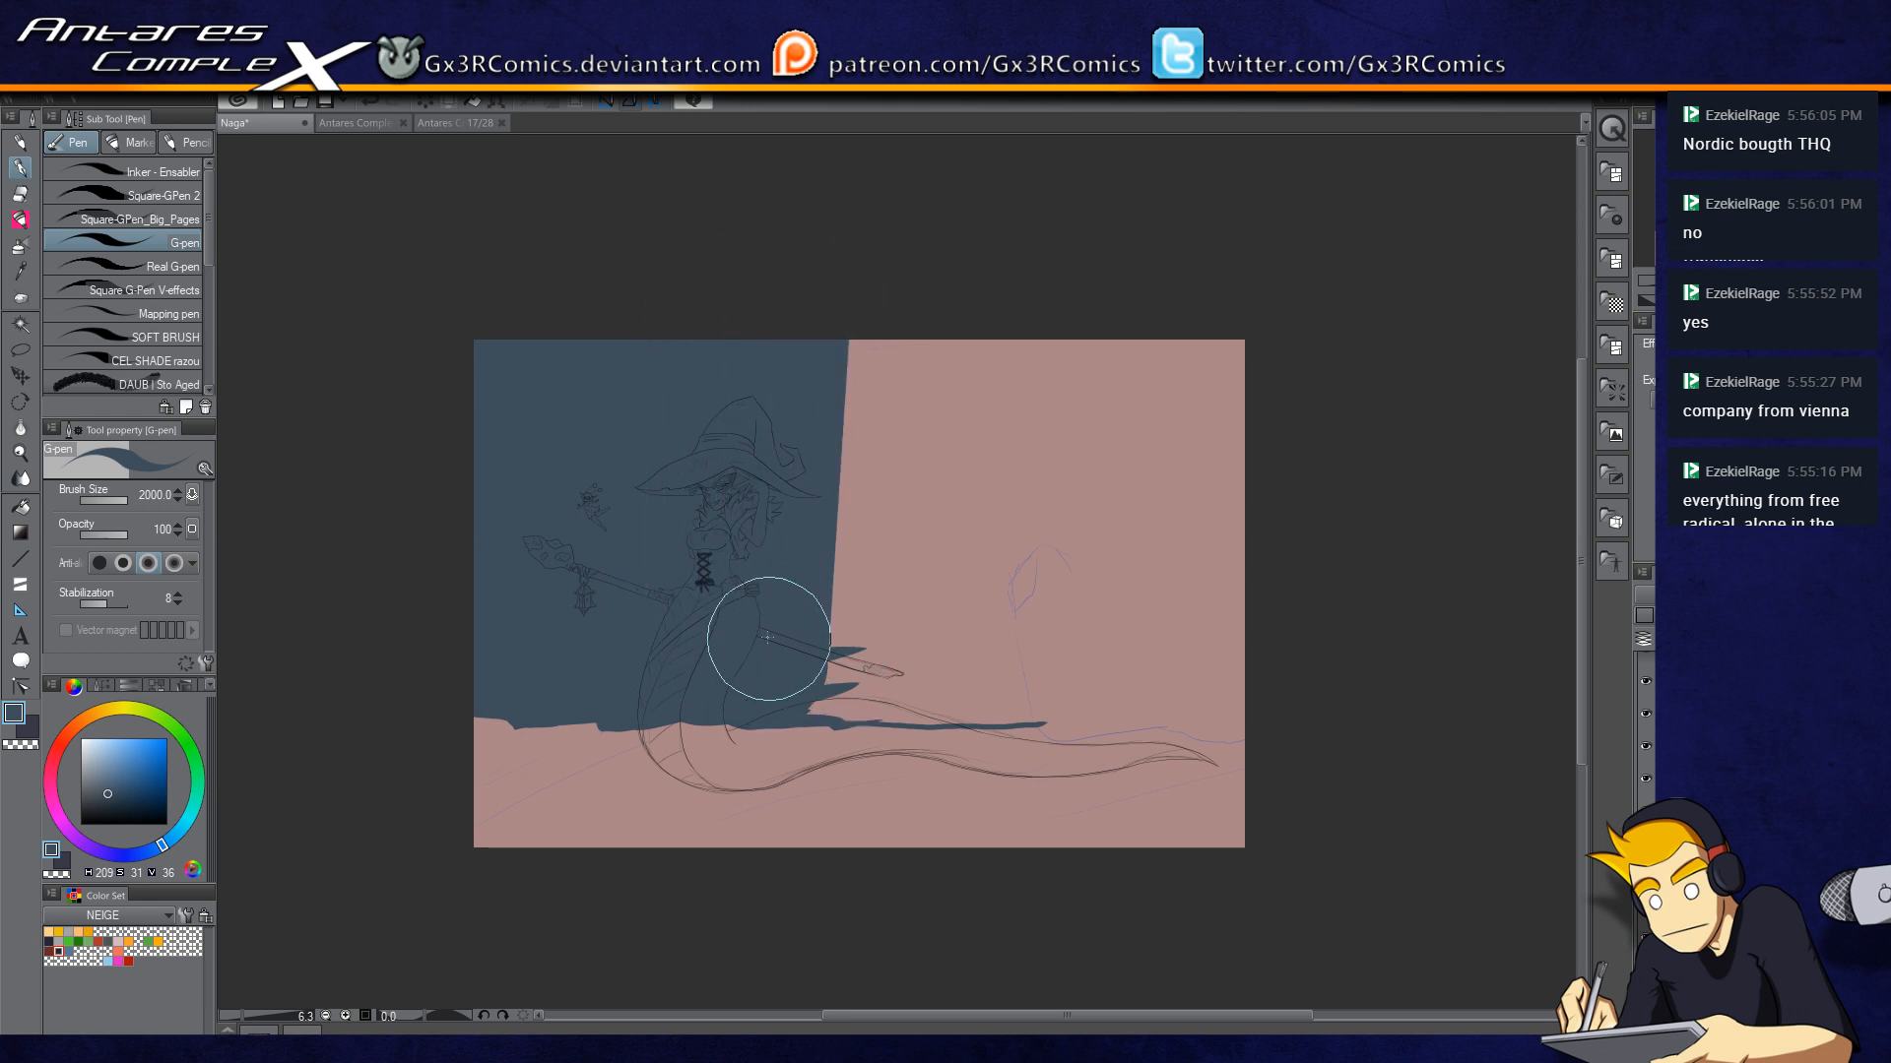
# Step: Carry the slate blue base edge along the horizon sketch to the far canvas border and fill the remaining sky above it
pyautogui.moveTo(783, 696); pyautogui.dragTo(925, 694)
pyautogui.moveTo(926, 709)
pyautogui.mouseDown()
pyautogui.moveTo(866, 717)
pyautogui.moveTo(1033, 712)
pyautogui.moveTo(1009, 711)
pyautogui.moveTo(996, 678)
pyautogui.moveTo(1048, 647)
pyautogui.moveTo(1066, 723)
pyautogui.moveTo(930, 720)
pyautogui.moveTo(1104, 681)
pyautogui.moveTo(917, 730)
pyautogui.moveTo(1081, 705)
pyautogui.moveTo(1008, 721)
pyautogui.moveTo(1037, 734)
pyautogui.moveTo(1002, 720)
pyautogui.moveTo(1088, 743)
pyautogui.moveTo(1069, 757)
pyautogui.moveTo(1031, 746)
pyautogui.moveTo(1424, 692)
pyautogui.moveTo(1195, 728)
pyautogui.moveTo(1411, 702)
pyautogui.moveTo(1211, 731)
pyautogui.moveTo(1453, 746)
pyautogui.mouseUp()
pyautogui.scroll(2, 1057, 719)
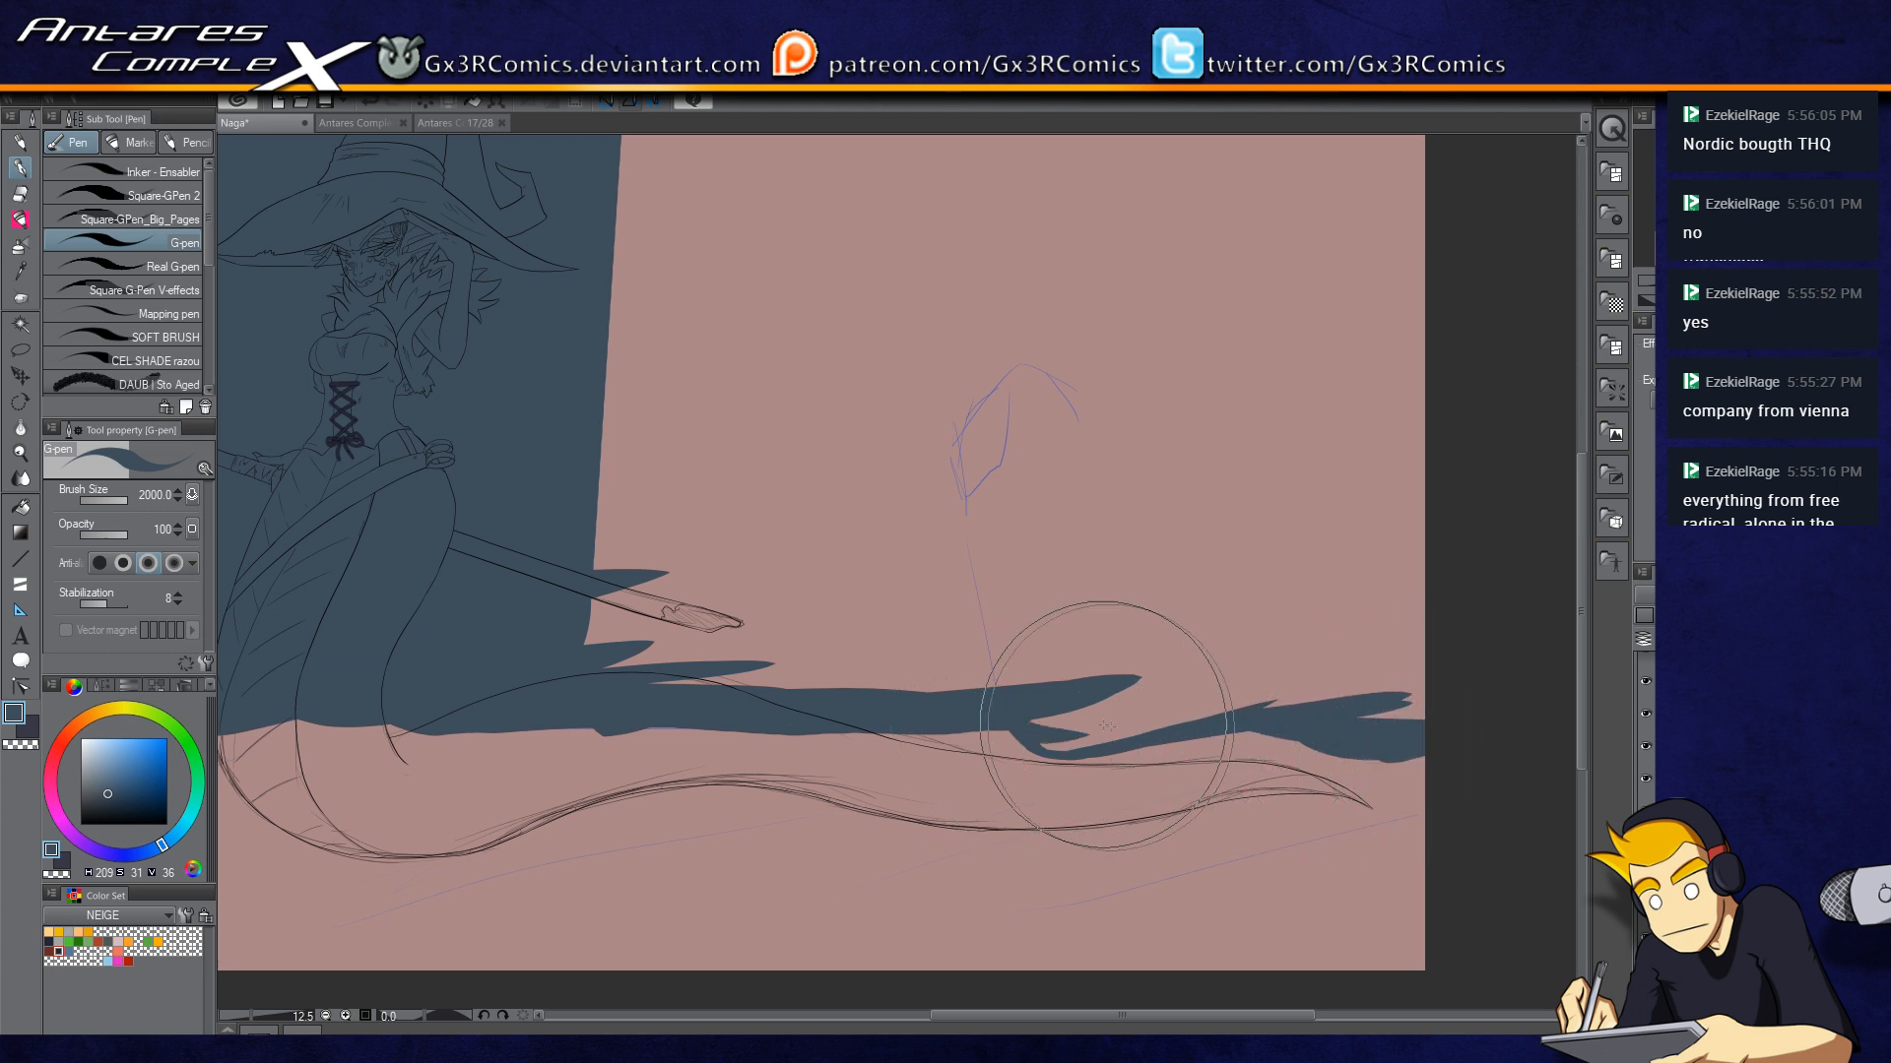
pyautogui.moveTo(1044, 749); pyautogui.dragTo(1267, 675)
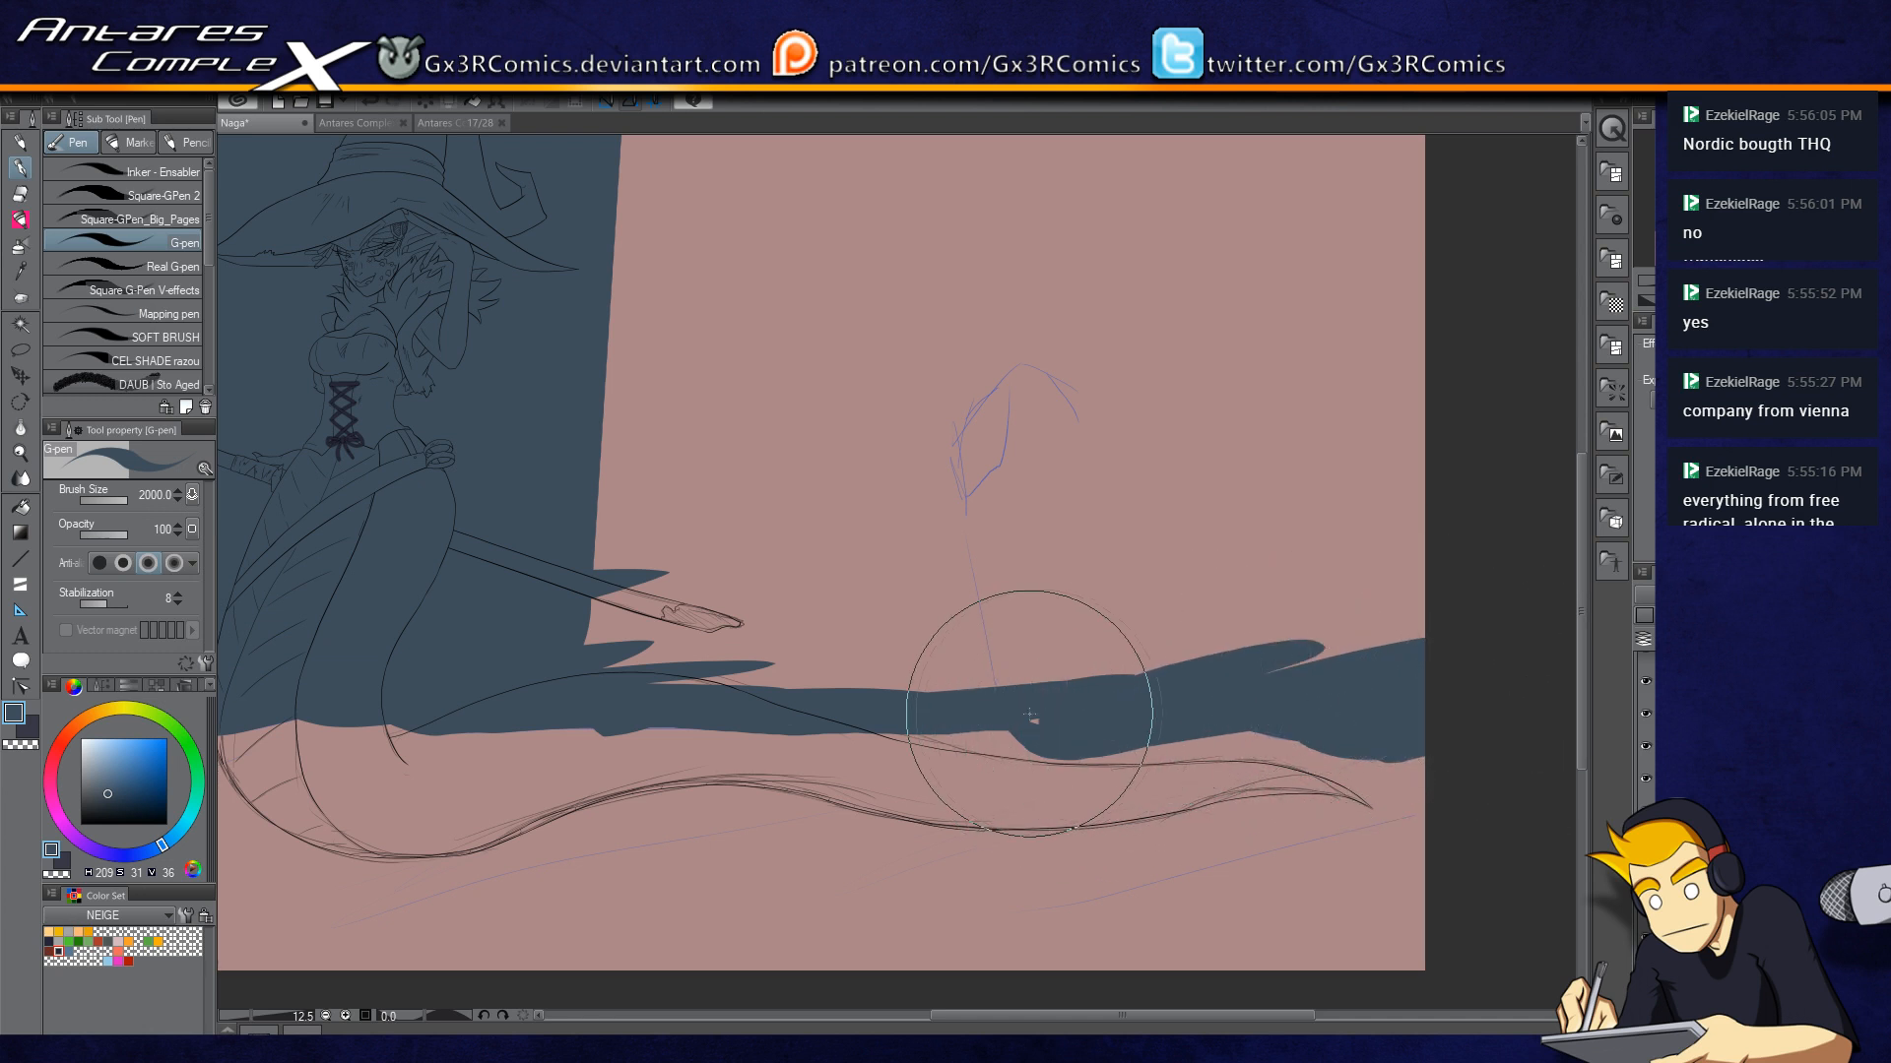
pyautogui.scroll(-3, 877, 620)
pyautogui.moveTo(739, 609)
pyautogui.mouseDown()
pyautogui.moveTo(1098, 584)
pyautogui.moveTo(999, 600)
pyautogui.moveTo(1116, 615)
pyautogui.moveTo(1176, 587)
pyautogui.moveTo(1152, 284)
pyautogui.moveTo(765, 311)
pyautogui.moveTo(1272, 385)
pyautogui.moveTo(1067, 474)
pyautogui.moveTo(1181, 498)
pyautogui.mouseUp()
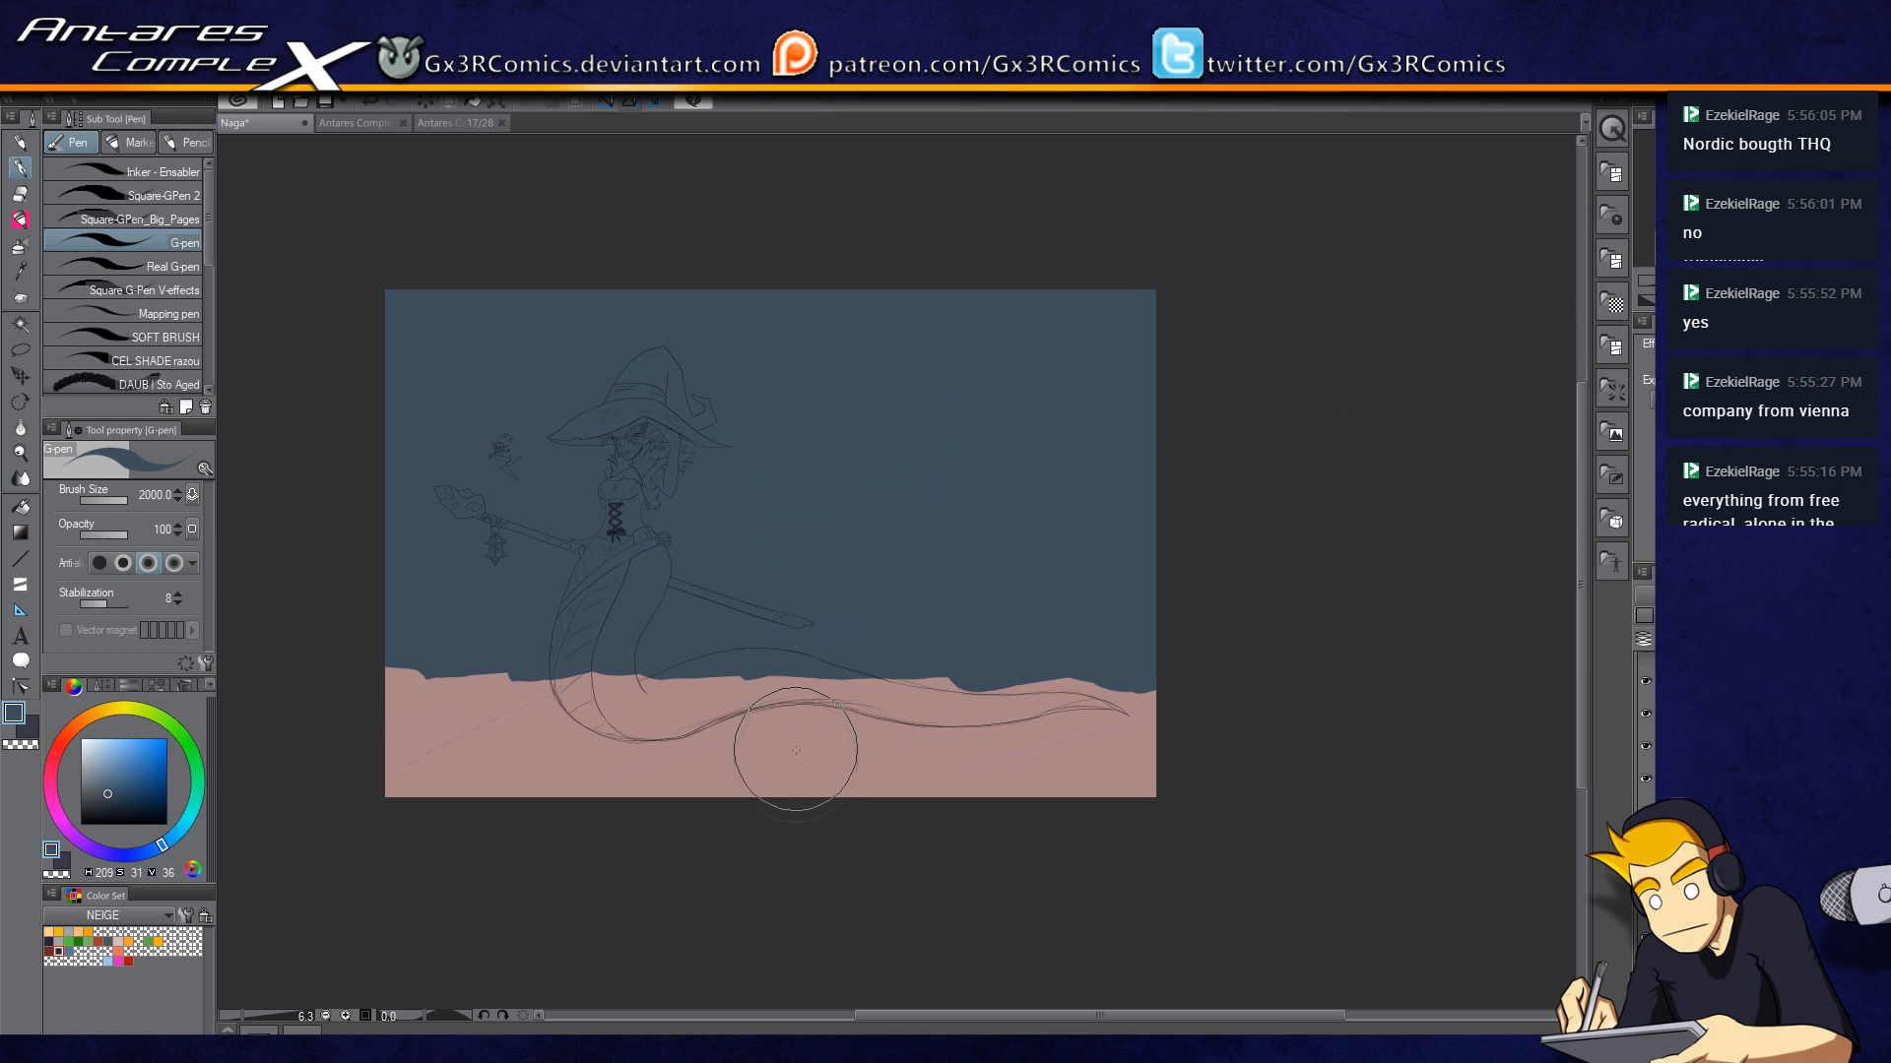
# Step: Restore the dark ground colour below the slate blue area and save the drawing
pyautogui.moveTo(688, 843); pyautogui.dragTo(781, 837)
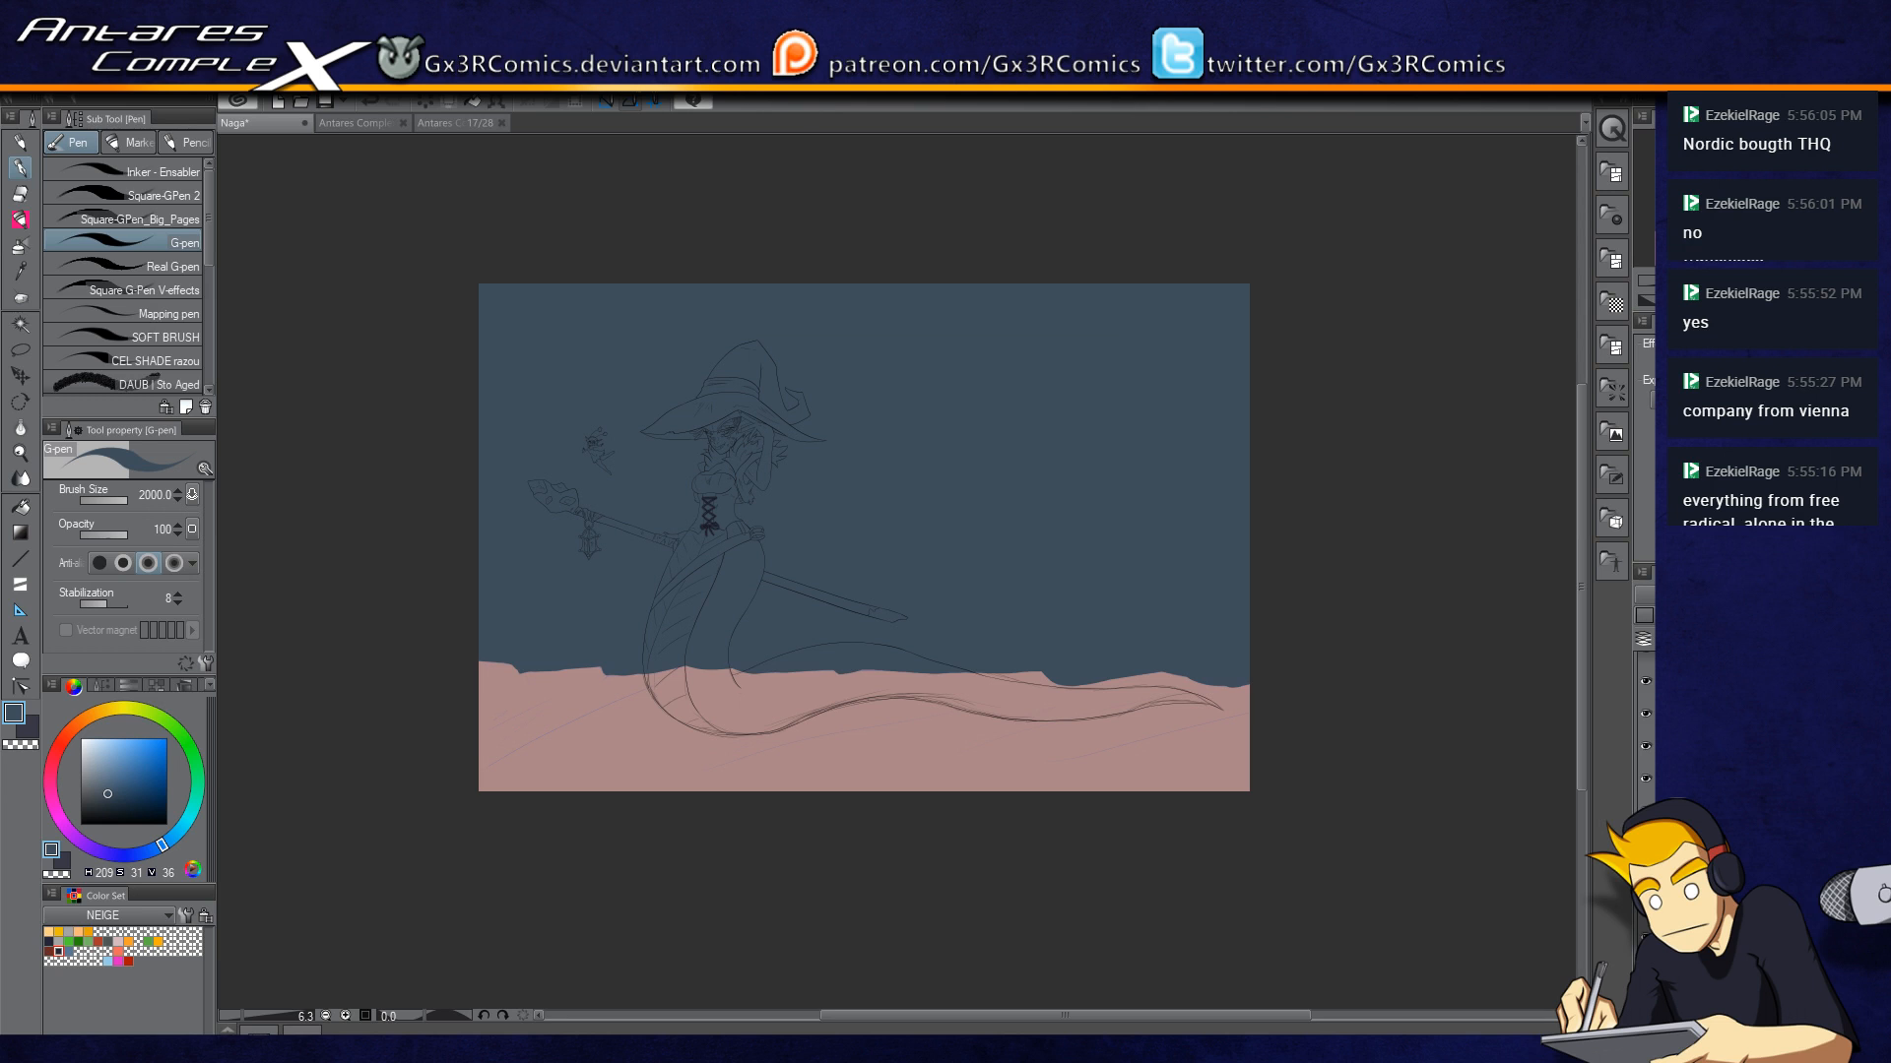
pyautogui.hotkey('ctrl', 'z')
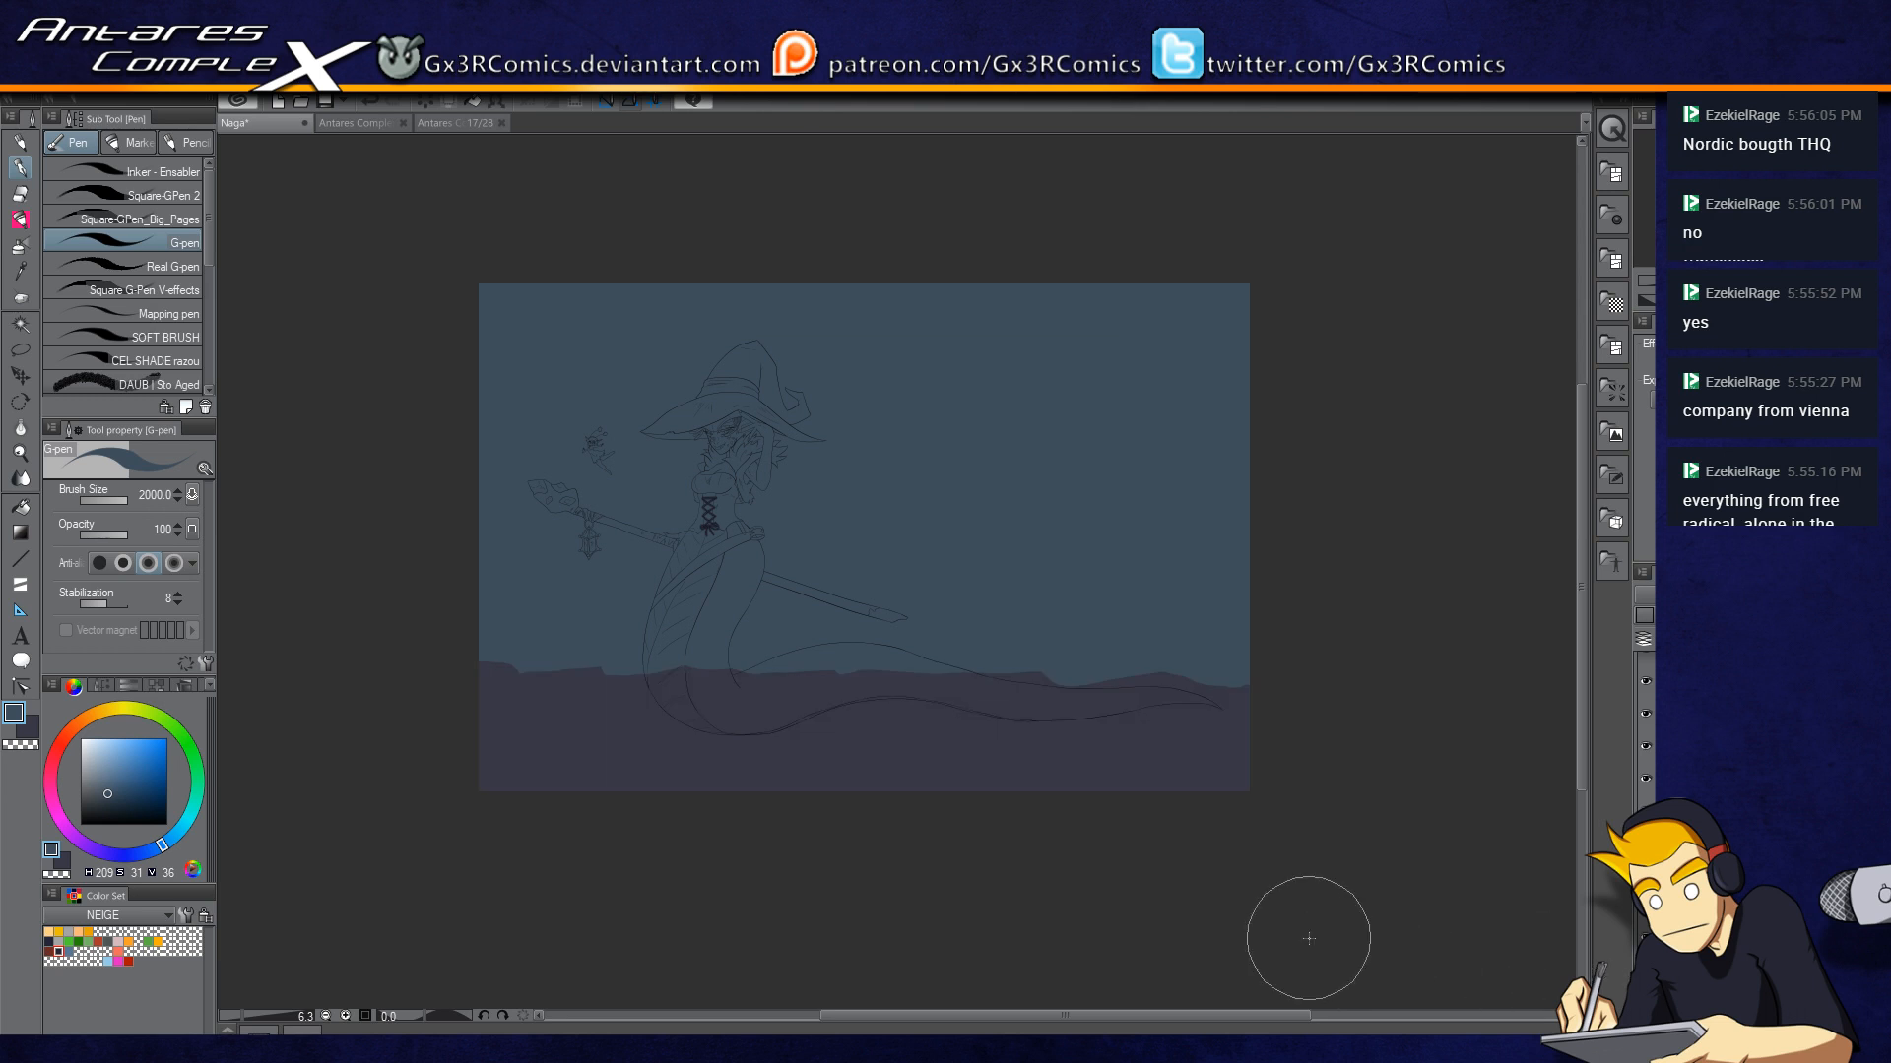
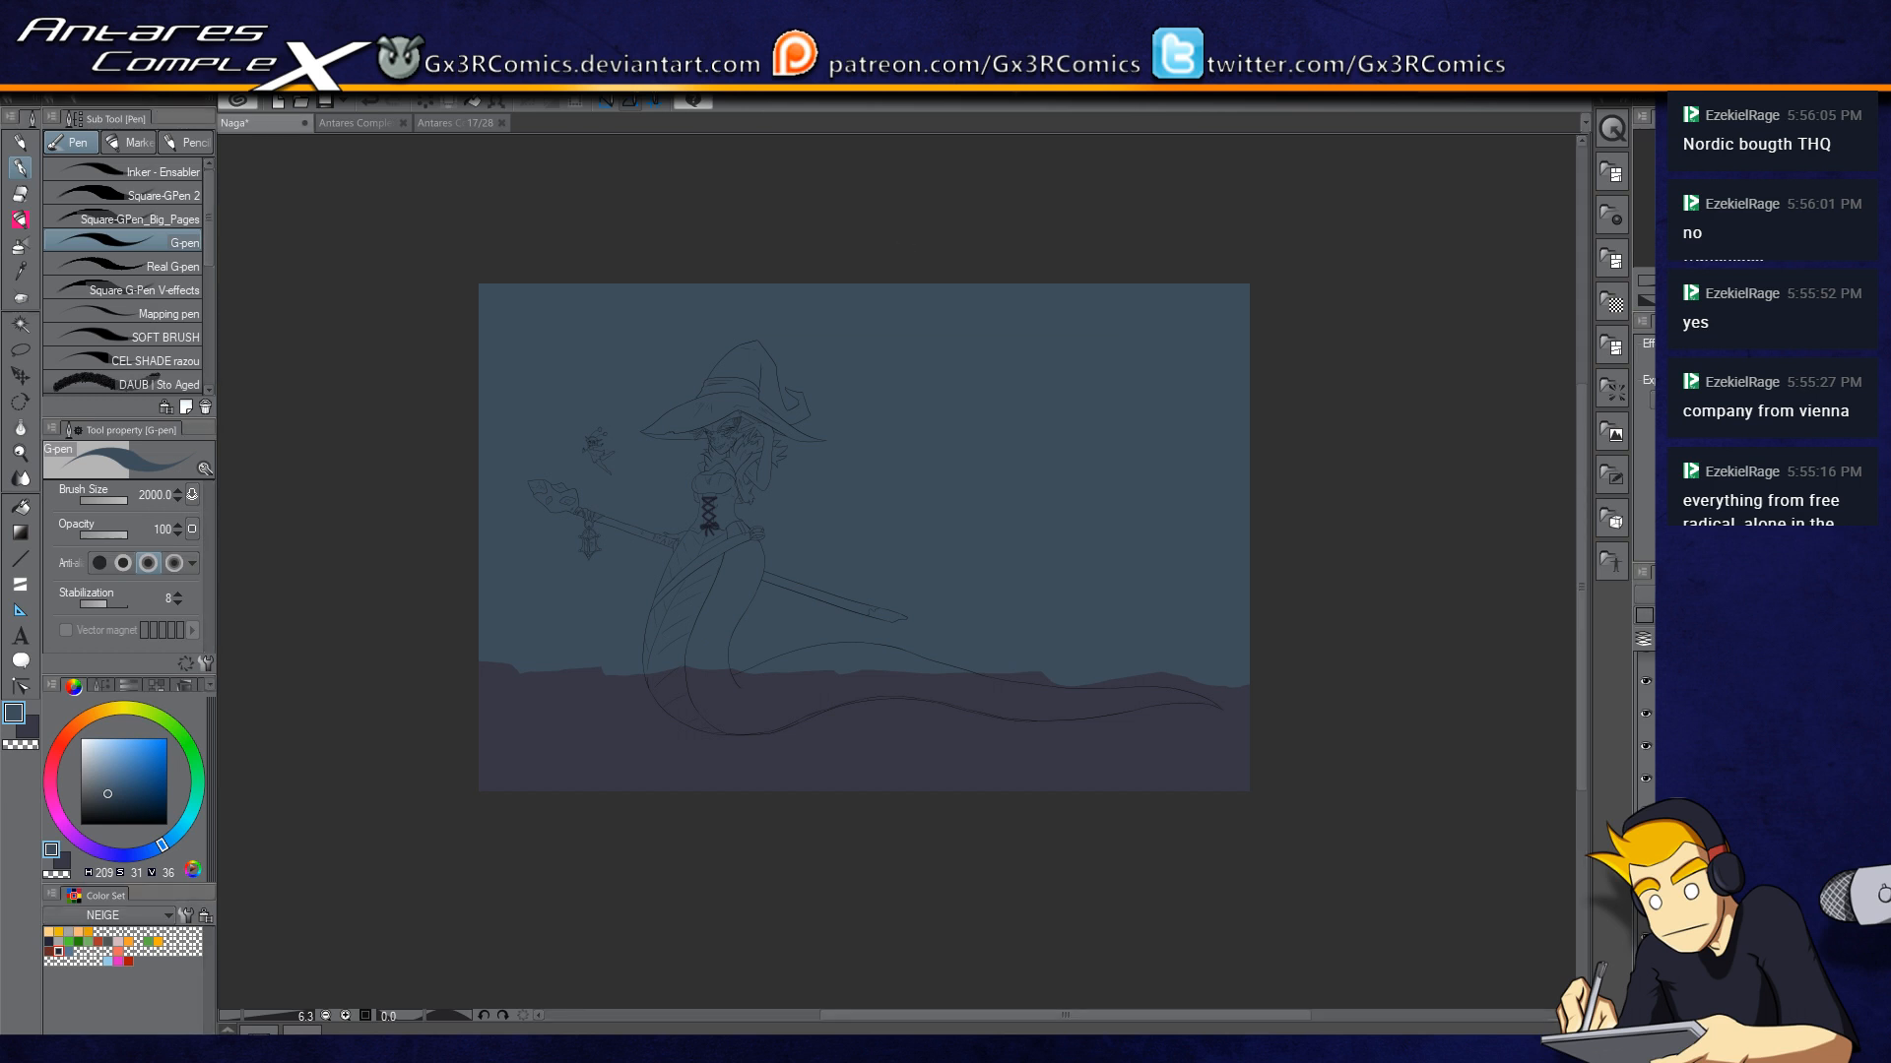
pyautogui.hotkey('ctrl', 's')
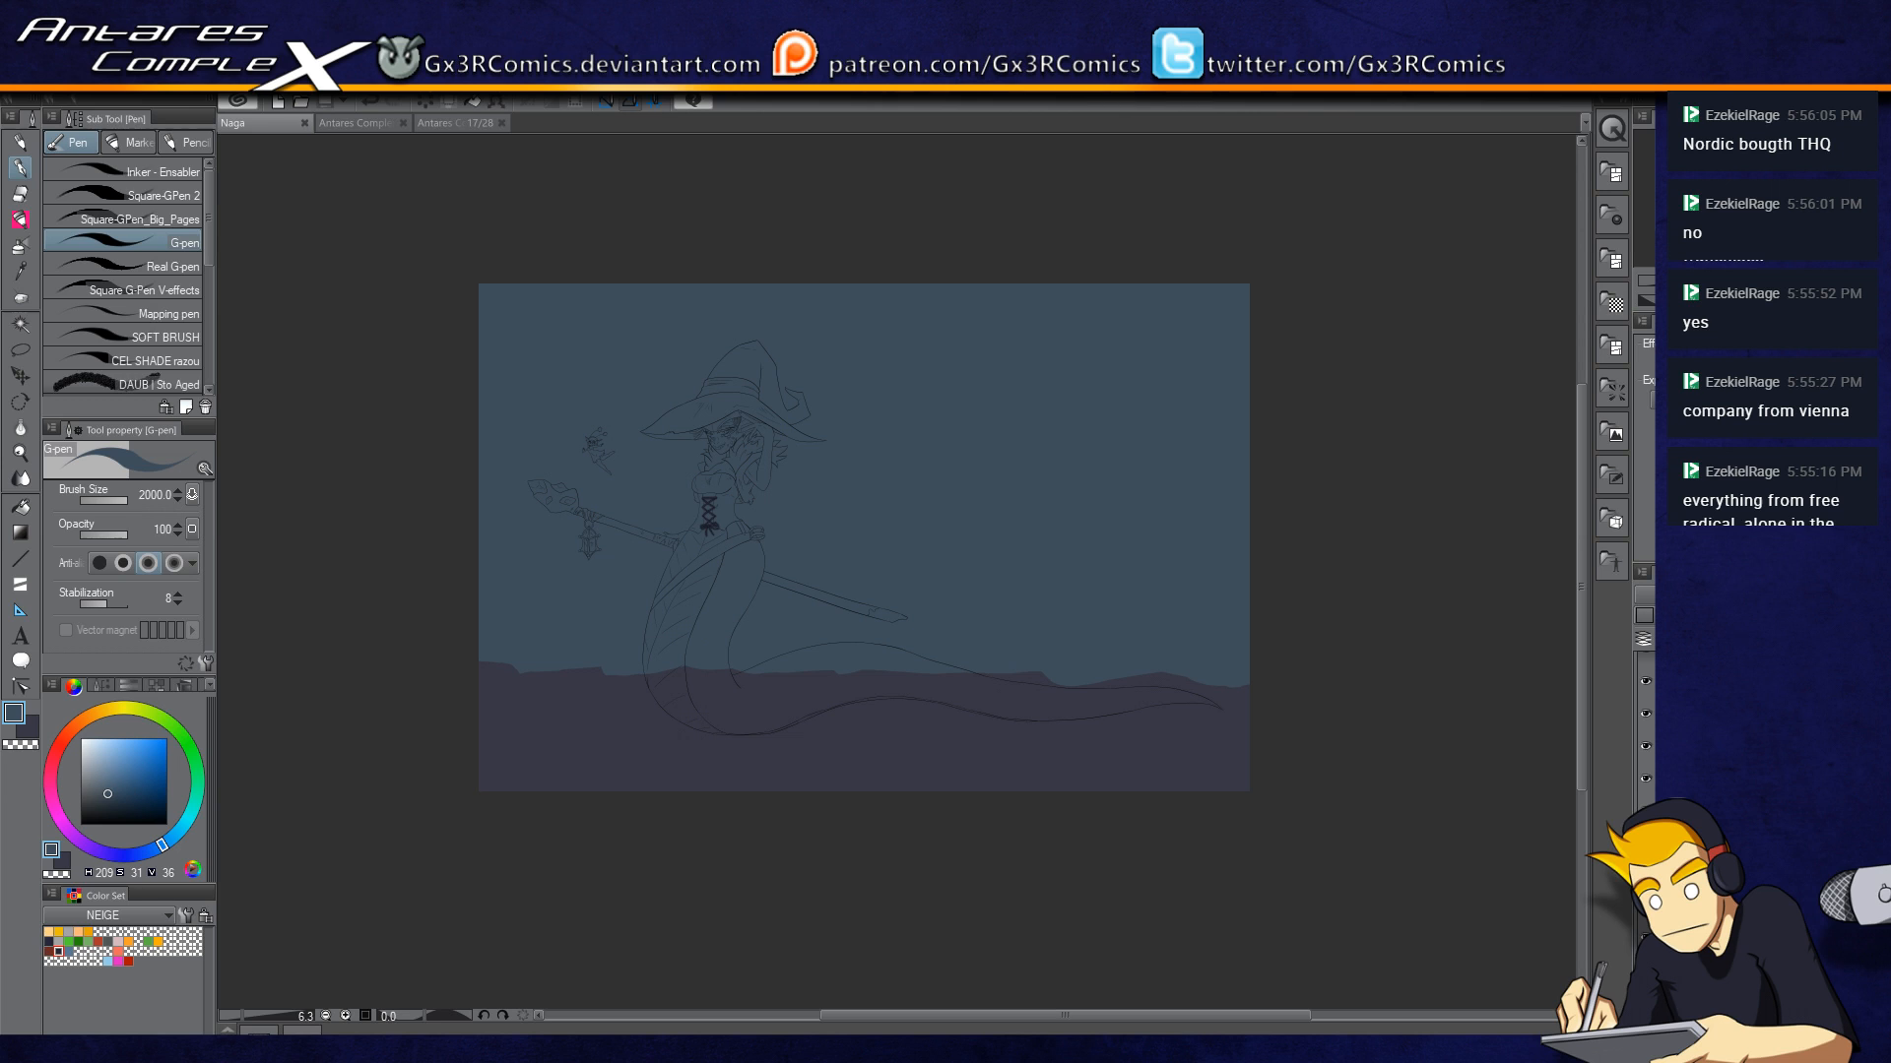
# Step: Reduce the slate blue to a band along the horizon below a grey sky and make the sketch lines stand out over it
pyautogui.hotkey('ctrl', 'z')
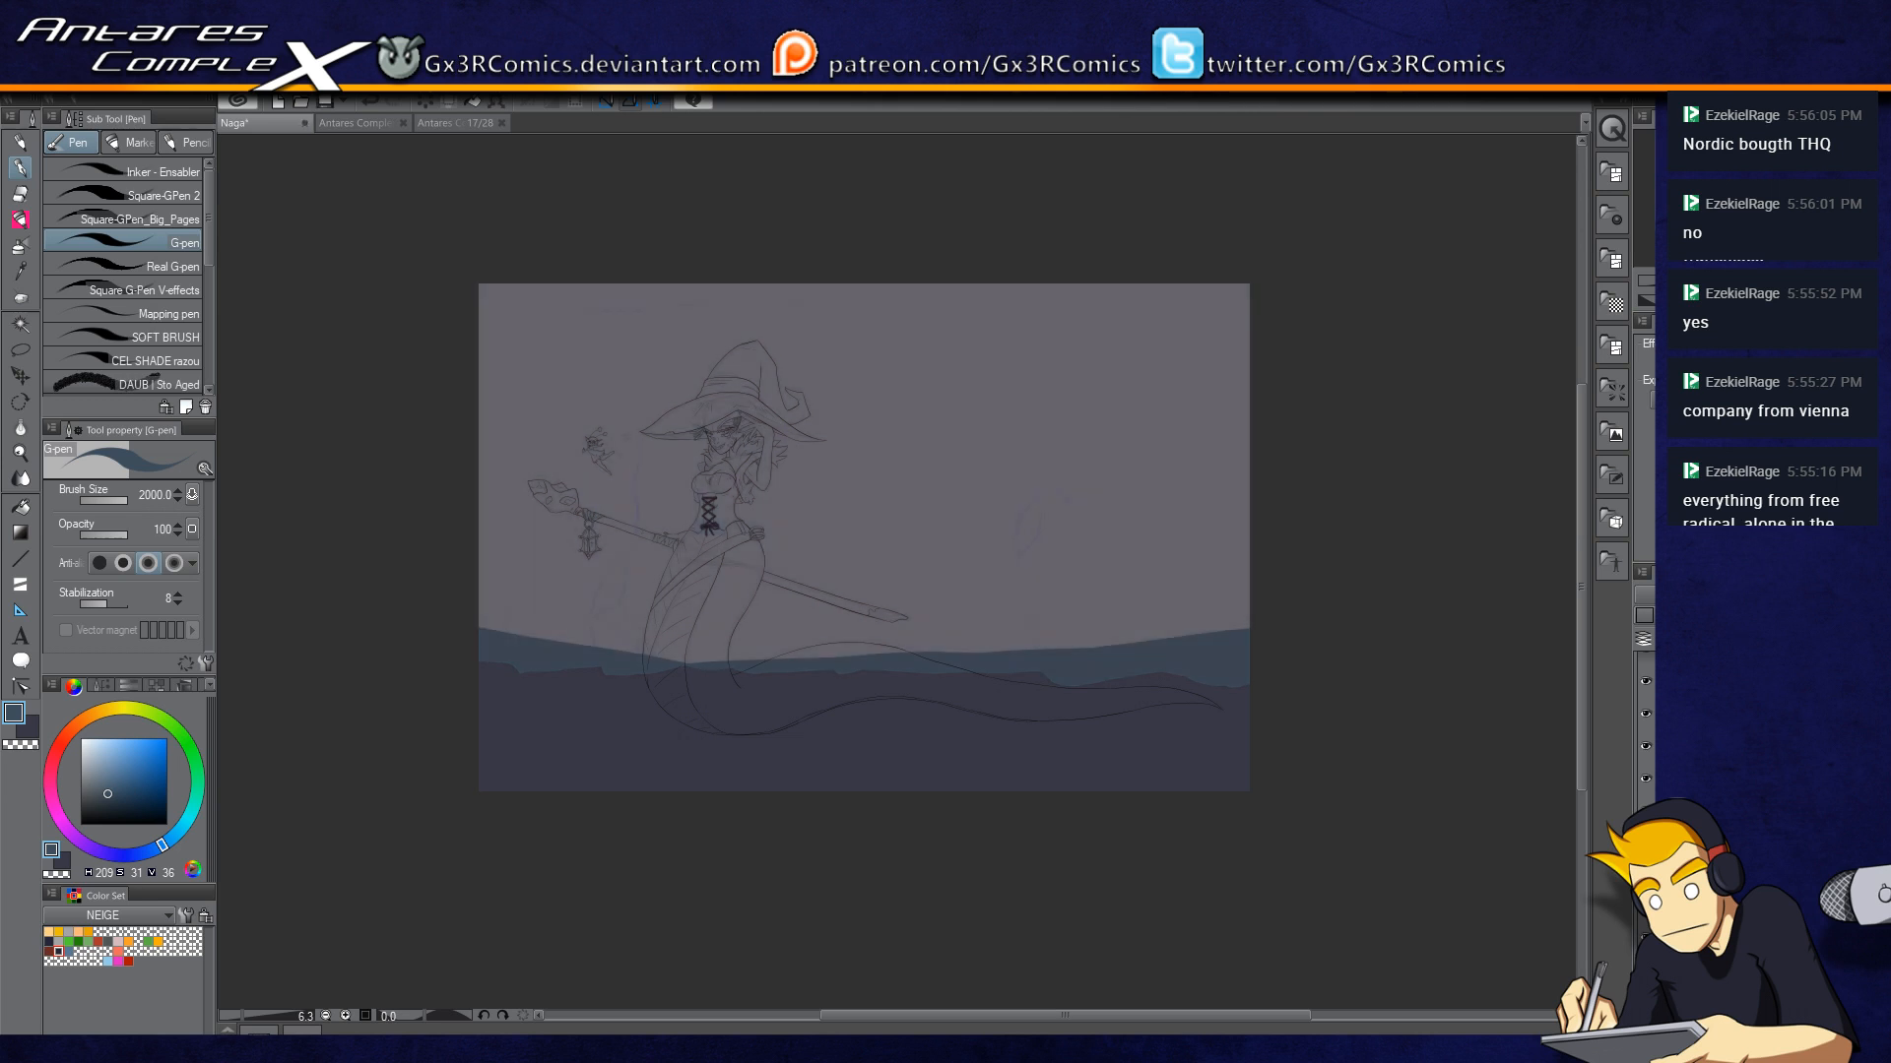
pyautogui.scroll(-3, 1646, 727)
pyautogui.scroll(-1, 1645, 728)
pyautogui.scroll(1, 1646, 727)
pyautogui.scroll(1, 1645, 729)
pyautogui.moveTo(1645, 826); pyautogui.dragTo(1646, 779)
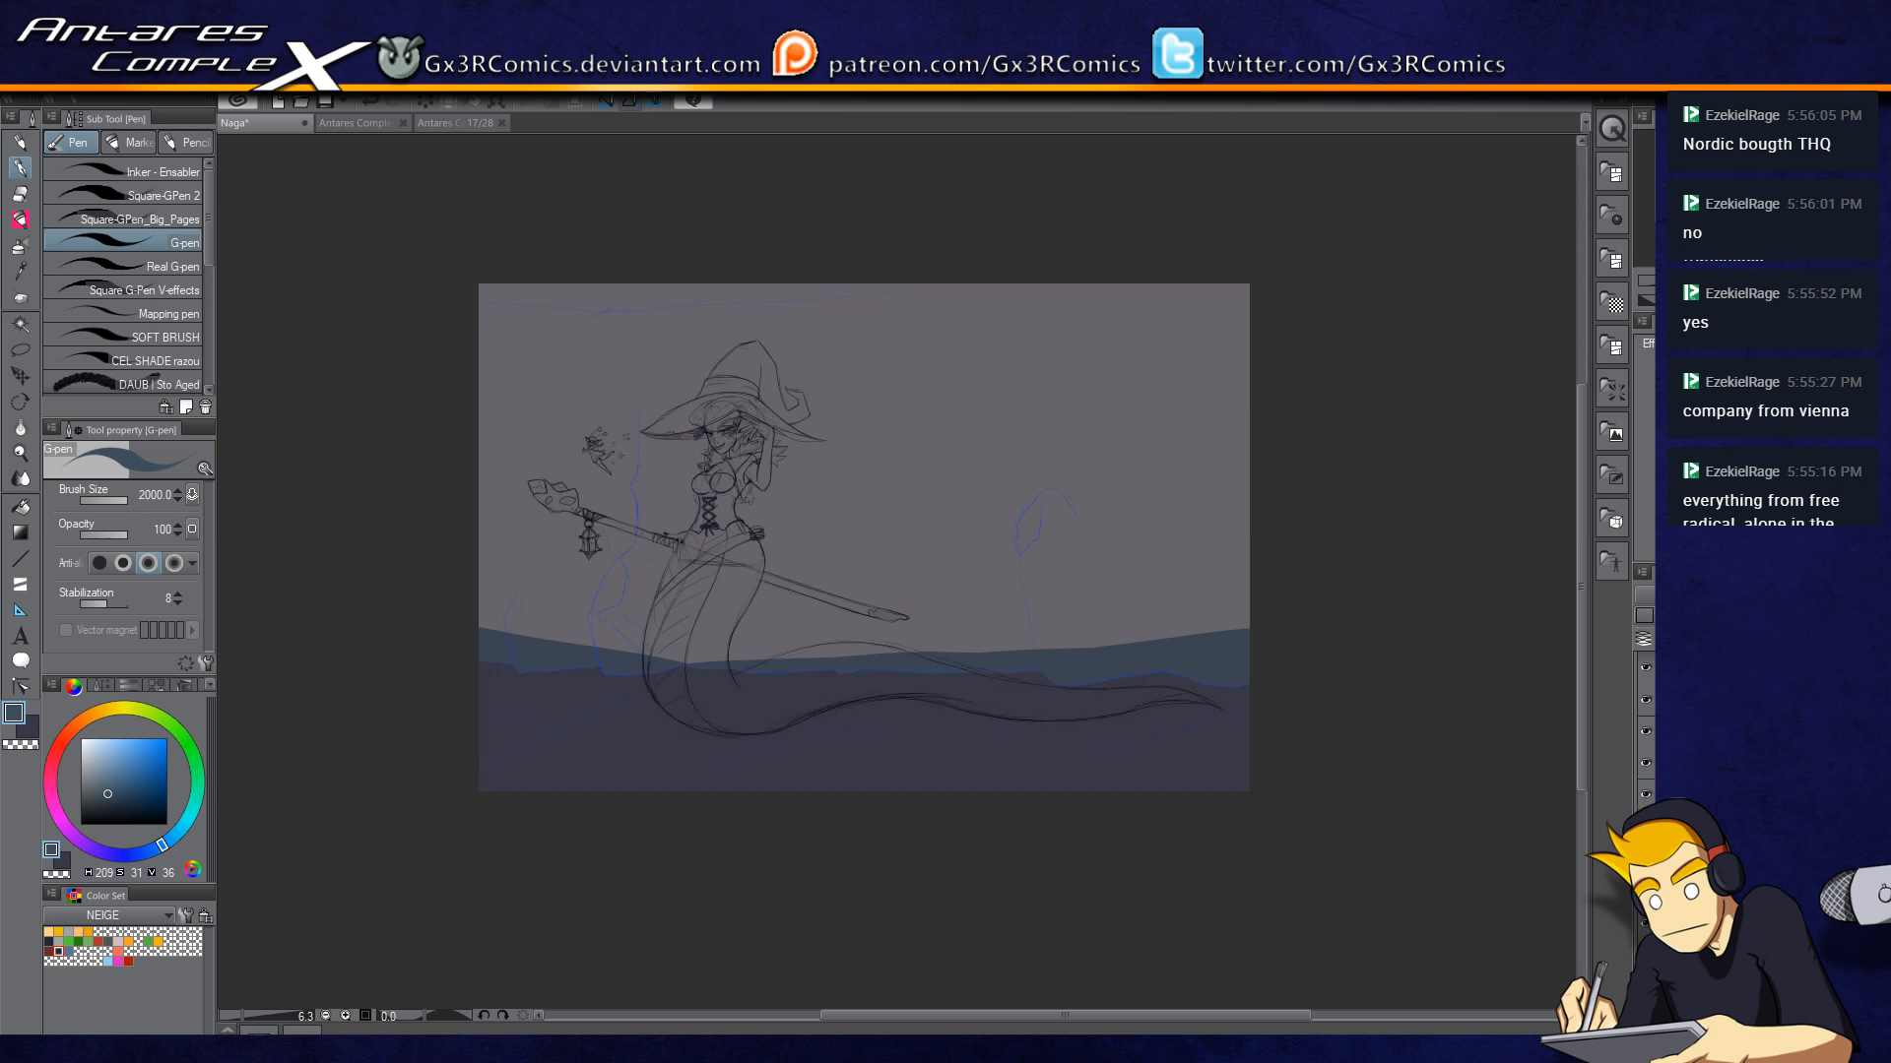
pyautogui.hotkey('ctrl', 'z')
pyautogui.scroll(2, 1646, 733)
pyautogui.click(1646, 739)
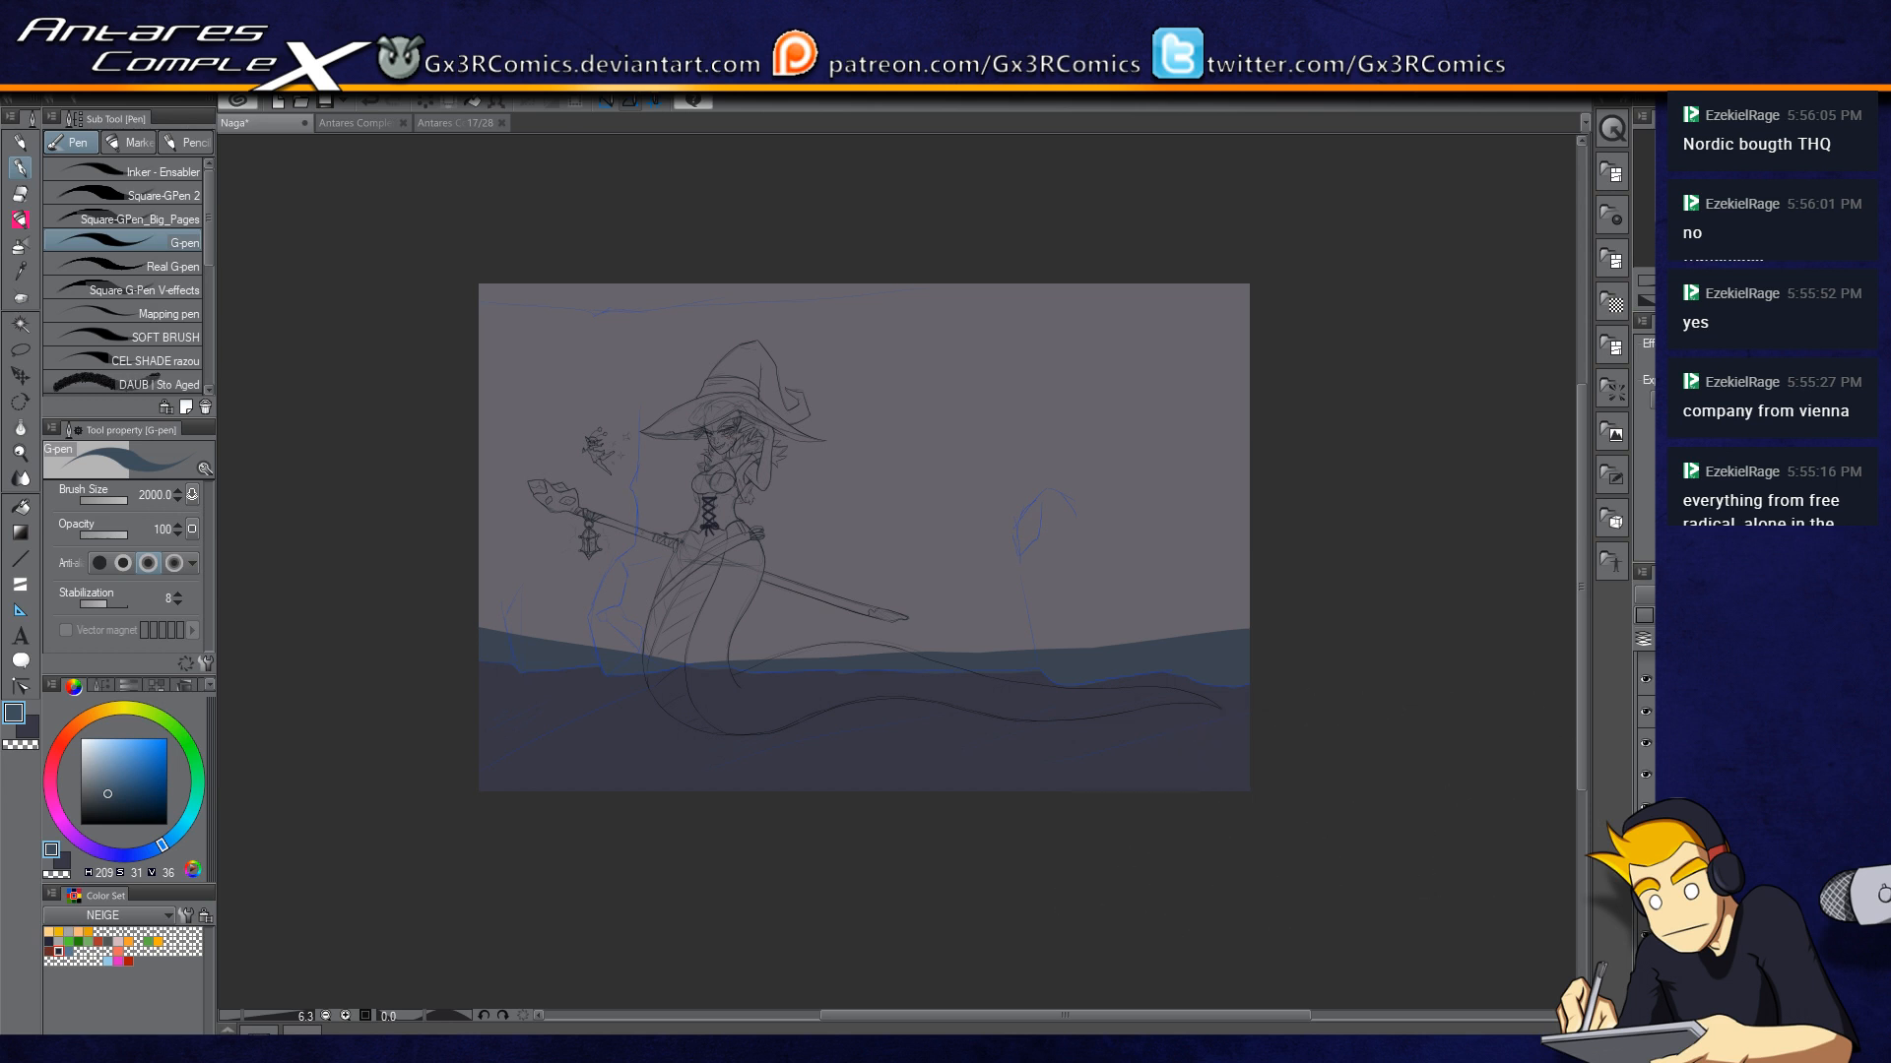
# Step: Set the drawing colour to hue 243, saturation 33, value 22 and try a stroke at the dip in the horizon sketch
pyautogui.hotkey('ctrl', '+')
pyautogui.hotkey('ctrl', '+')
pyautogui.hotkey('ctrl', '+')
pyautogui.hotkey('ctrl', '+')
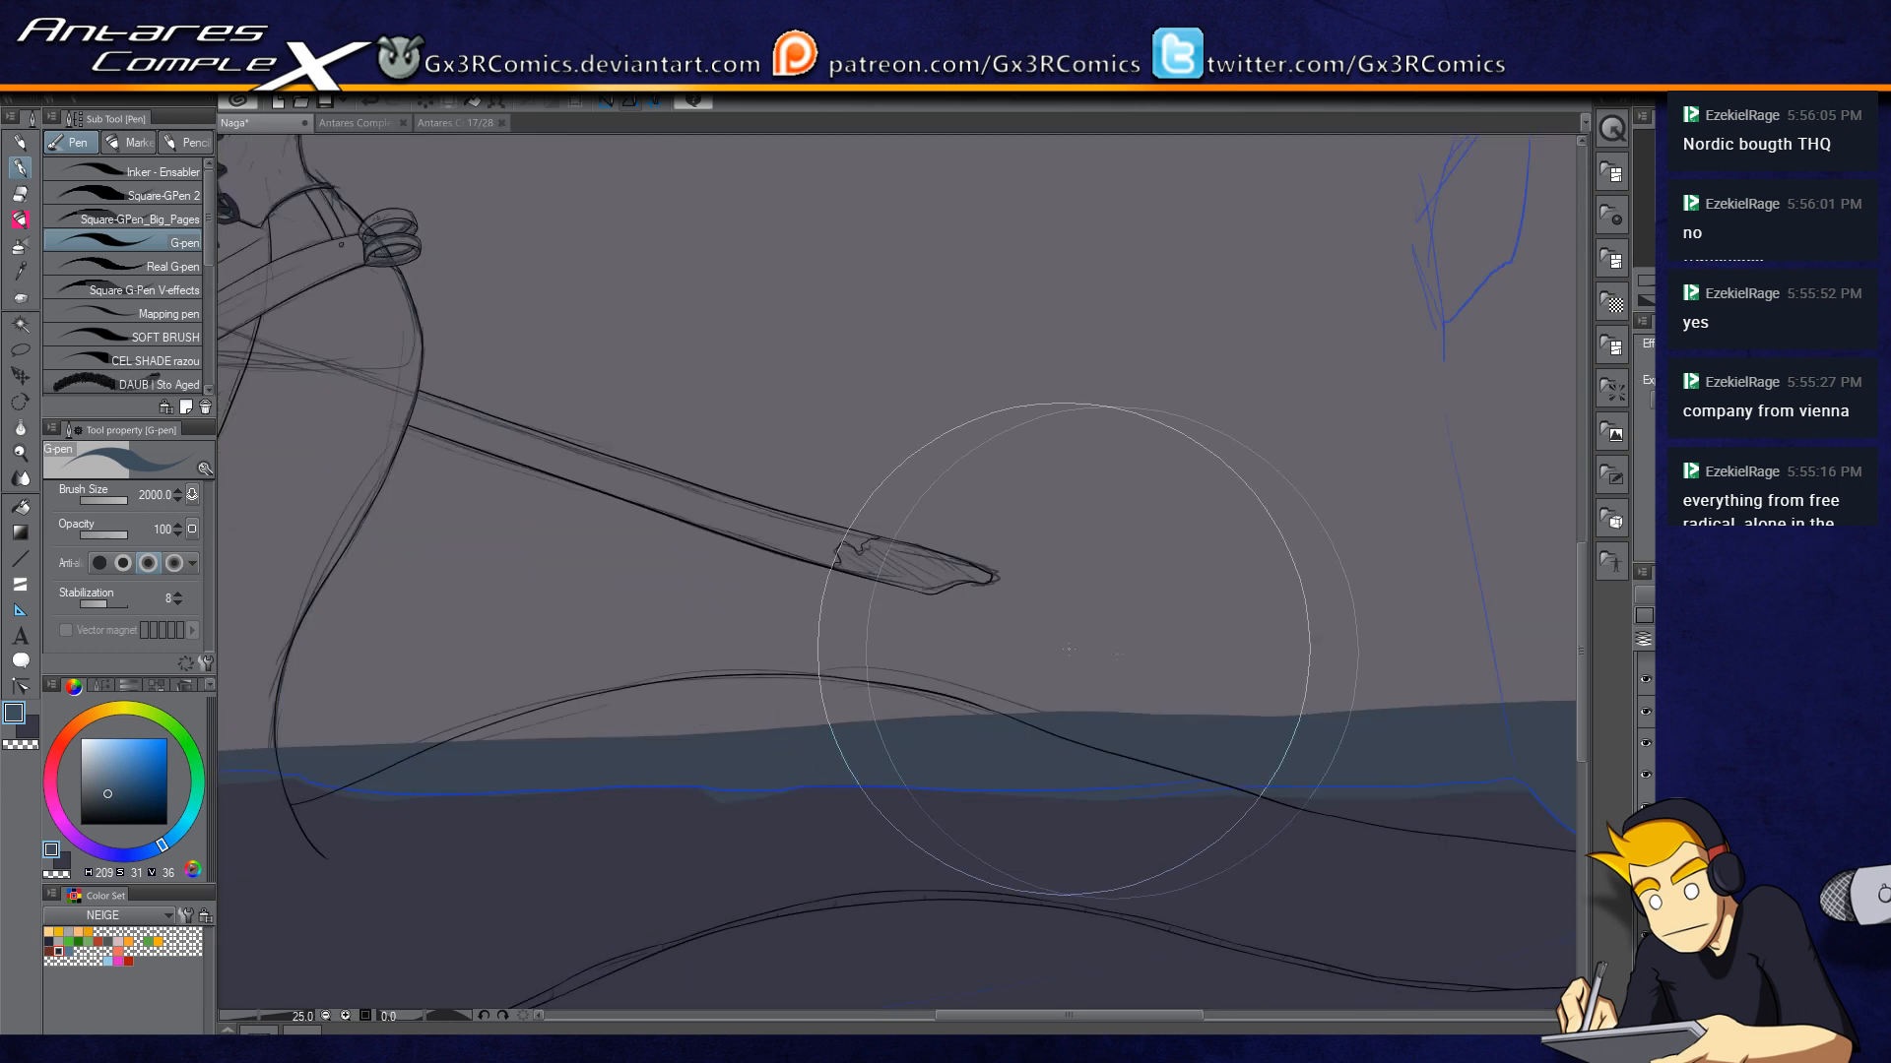
pyautogui.moveTo(1253, 716); pyautogui.dragTo(746, 787)
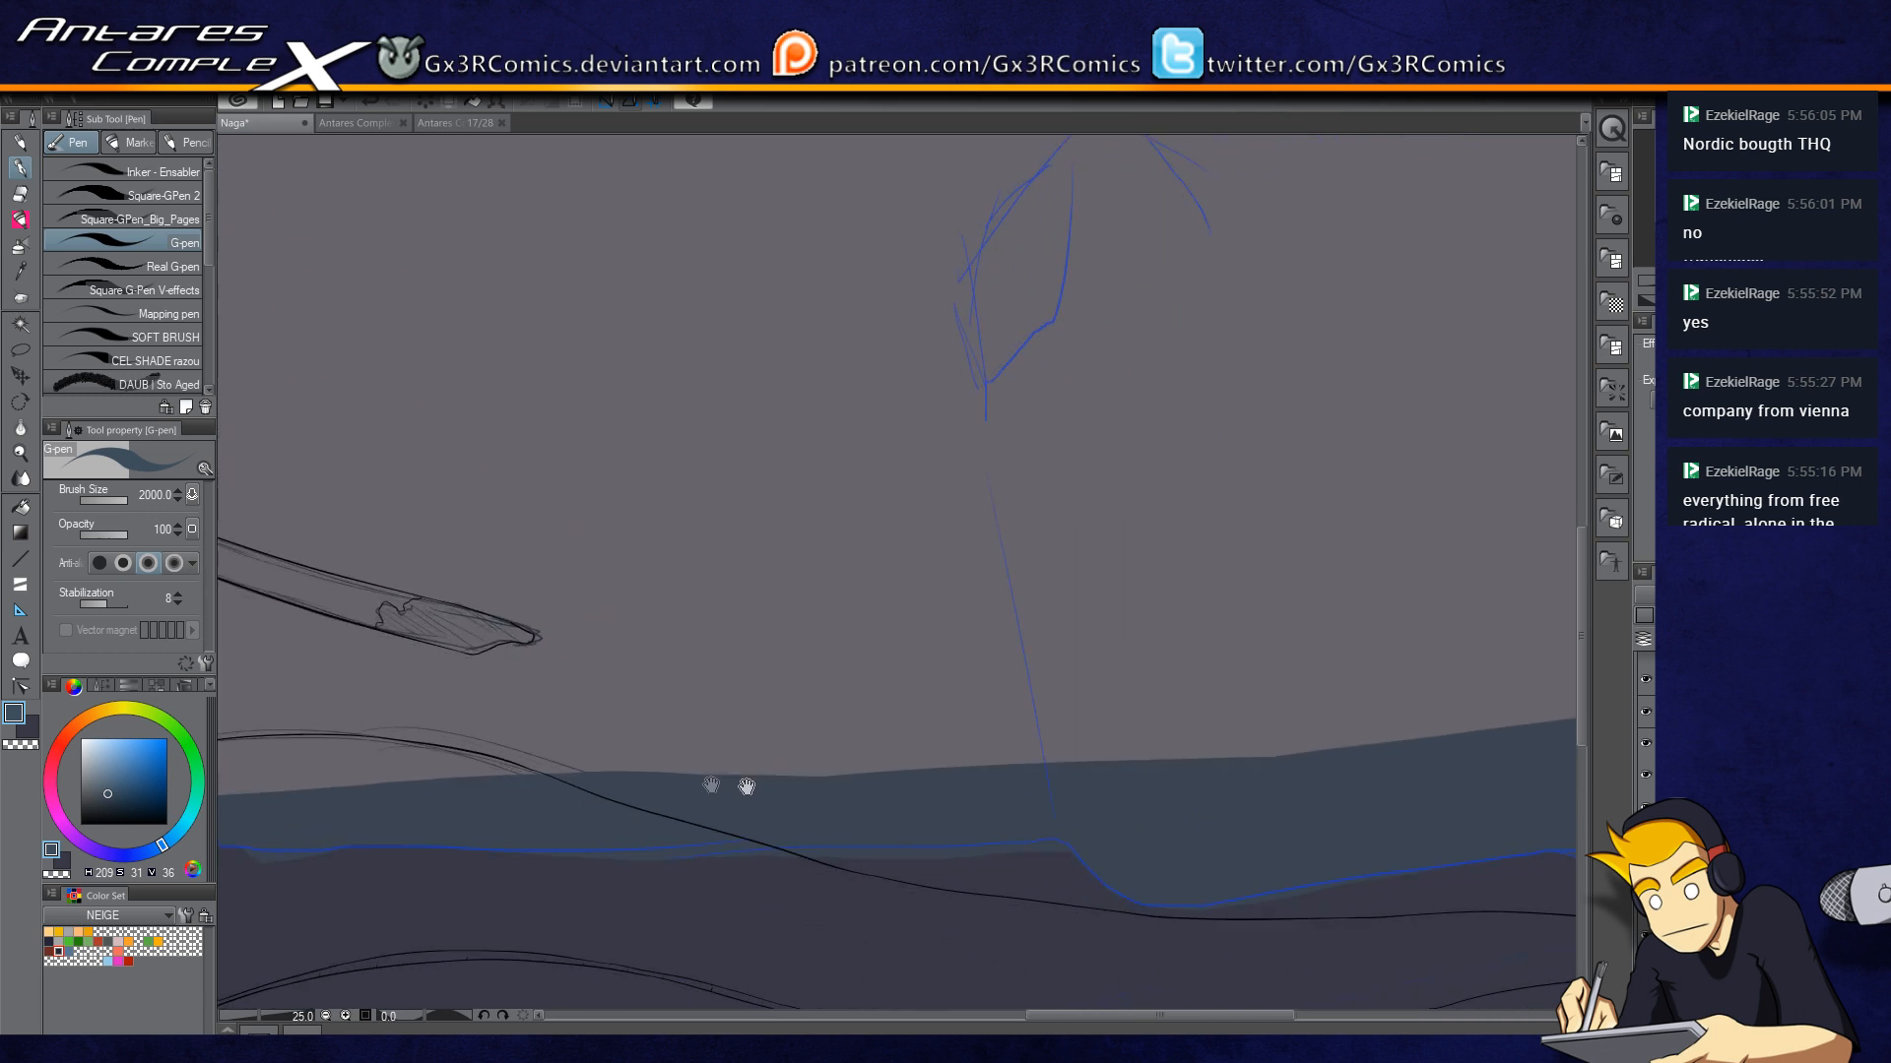
pyautogui.click(60, 951)
pyautogui.moveTo(965, 690); pyautogui.dragTo(707, 718)
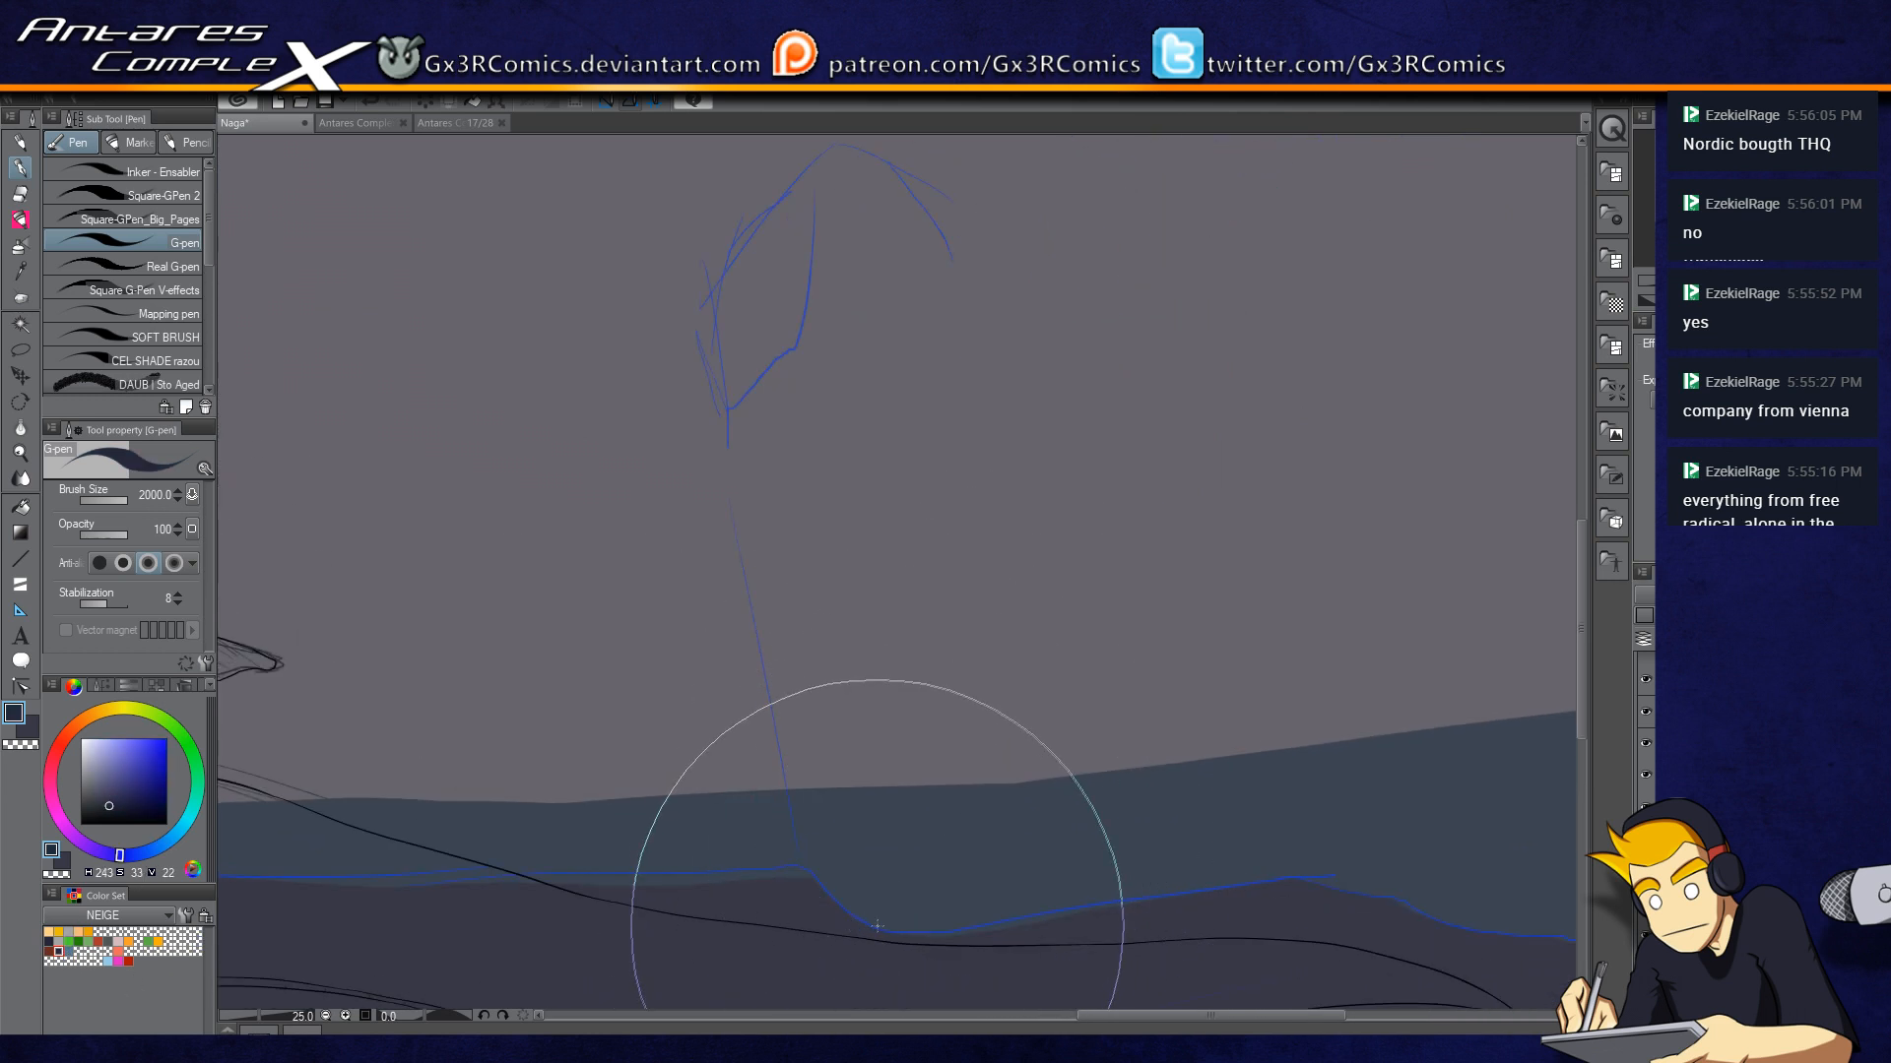
pyautogui.moveTo(878, 926)
pyautogui.mouseDown()
pyautogui.moveTo(968, 874)
pyautogui.moveTo(903, 603)
pyautogui.moveTo(937, 675)
pyautogui.mouseUp()
pyautogui.hotkey('ctrl', 'z')
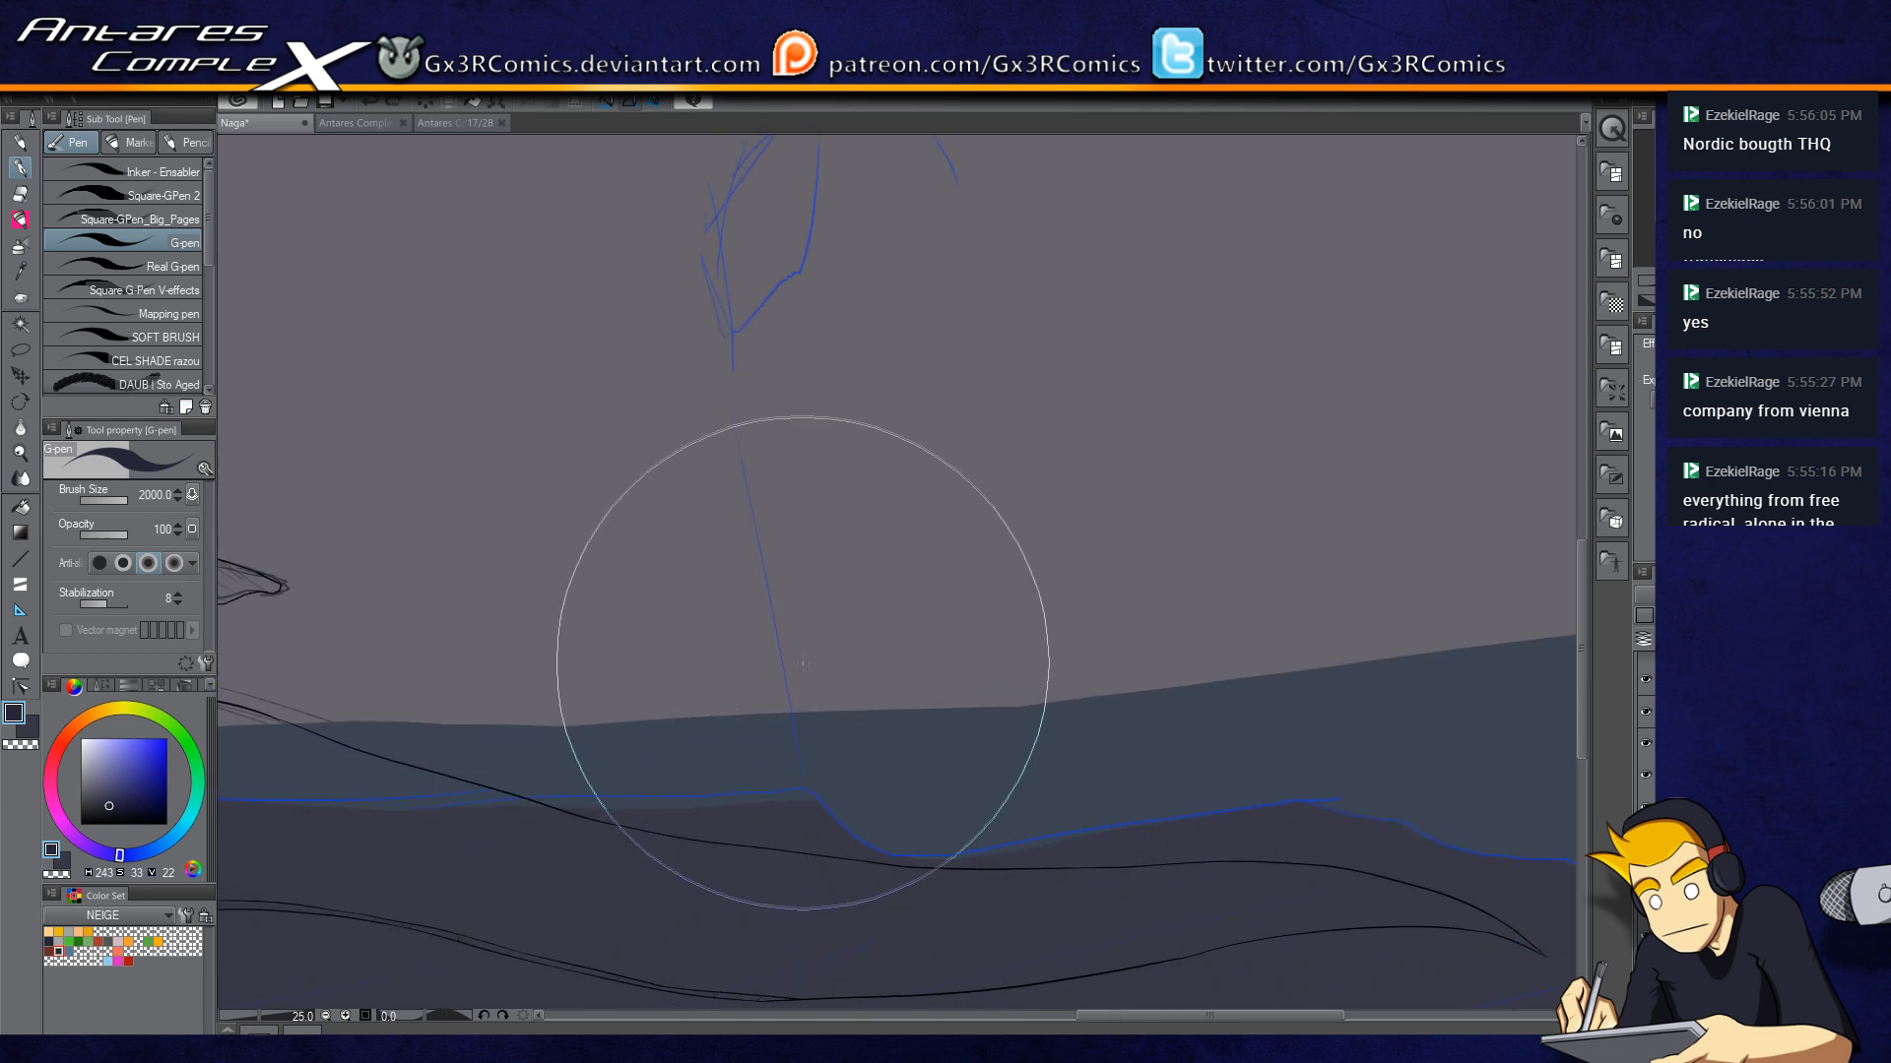
# Step: Reduce the brush size to 1200 and paint a low dark mound along the raised part of the horizon sketch near the tail tip
pyautogui.press('[')
pyautogui.press('[')
pyautogui.press('[')
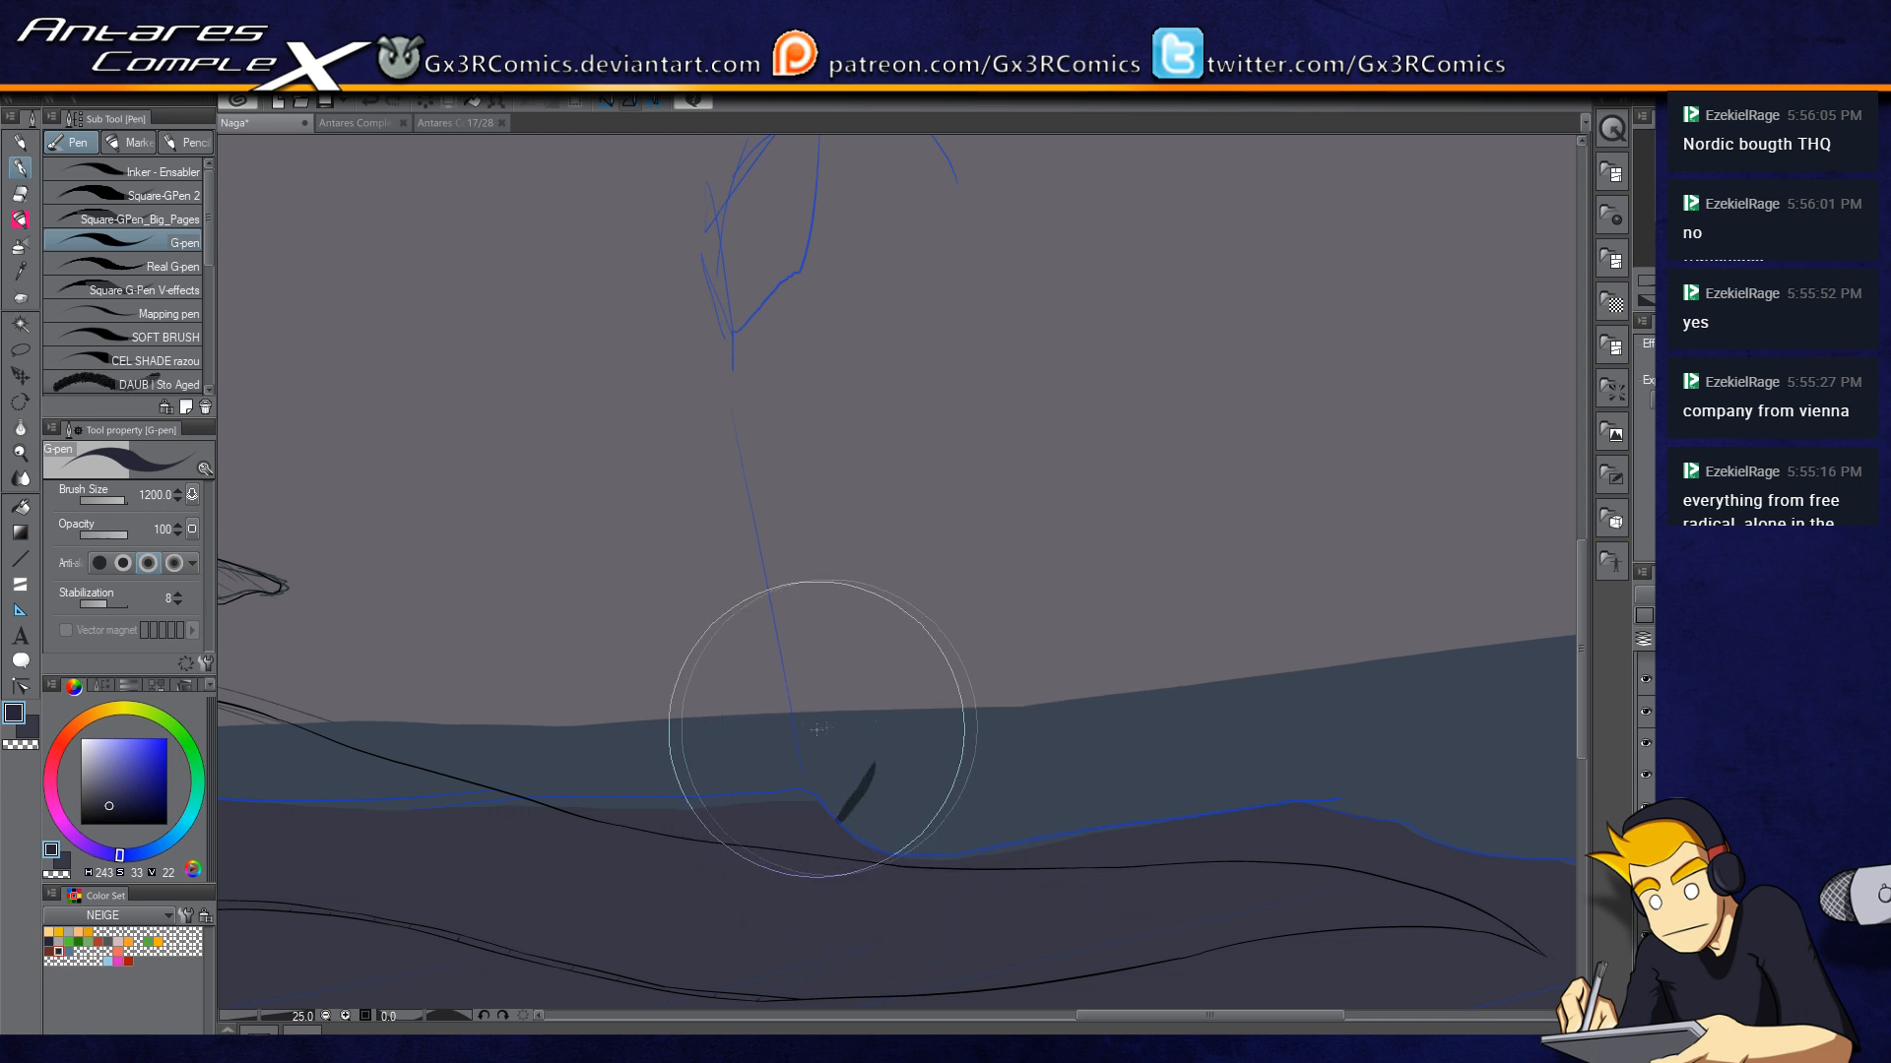
pyautogui.moveTo(881, 845); pyautogui.dragTo(1246, 539)
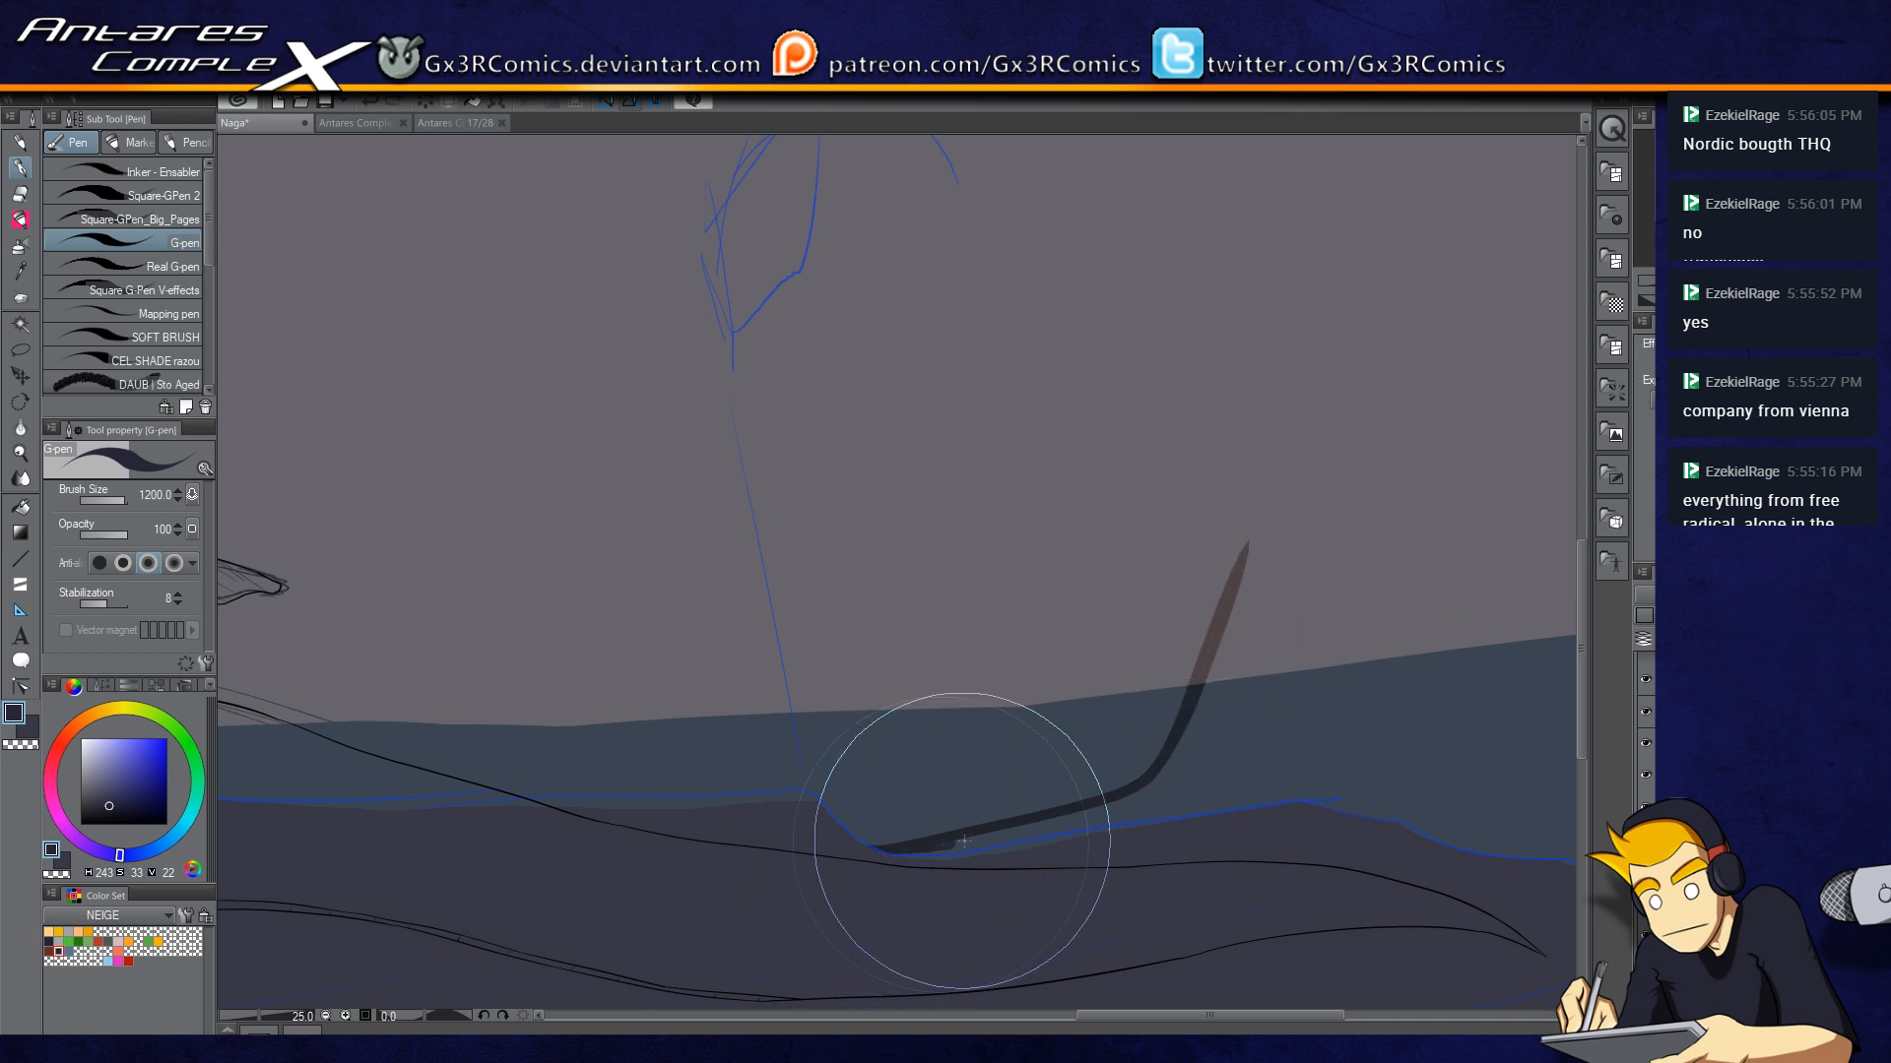
pyautogui.moveTo(874, 851); pyautogui.dragTo(1198, 794)
pyautogui.moveTo(884, 854)
pyautogui.mouseDown()
pyautogui.moveTo(1281, 777)
pyautogui.moveTo(1109, 819)
pyautogui.moveTo(1408, 816)
pyautogui.mouseUp()
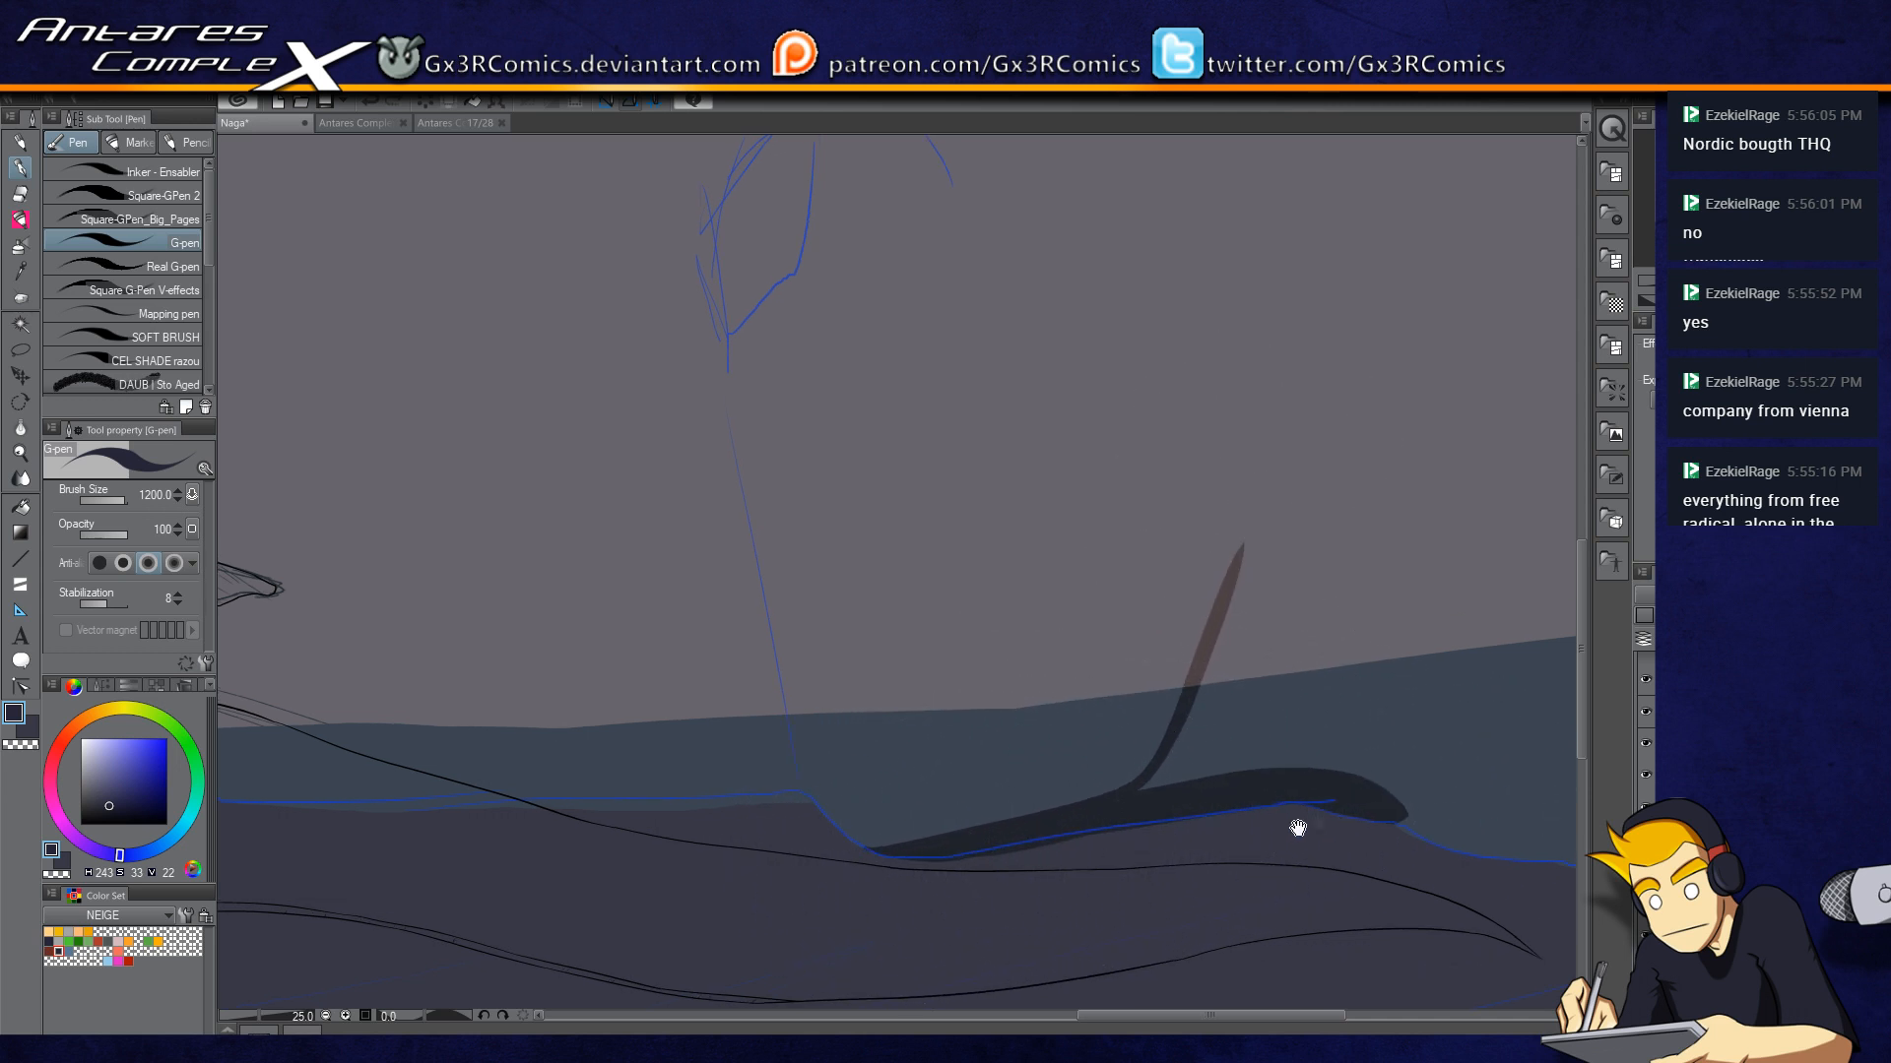
# Step: Paint a tall, curved dark spike rising from the mound and tapering to a point high in the sky
pyautogui.moveTo(1296, 827); pyautogui.dragTo(1132, 926)
pyautogui.moveTo(895, 936); pyautogui.dragTo(1104, 640)
pyautogui.moveTo(911, 953); pyautogui.dragTo(1106, 506)
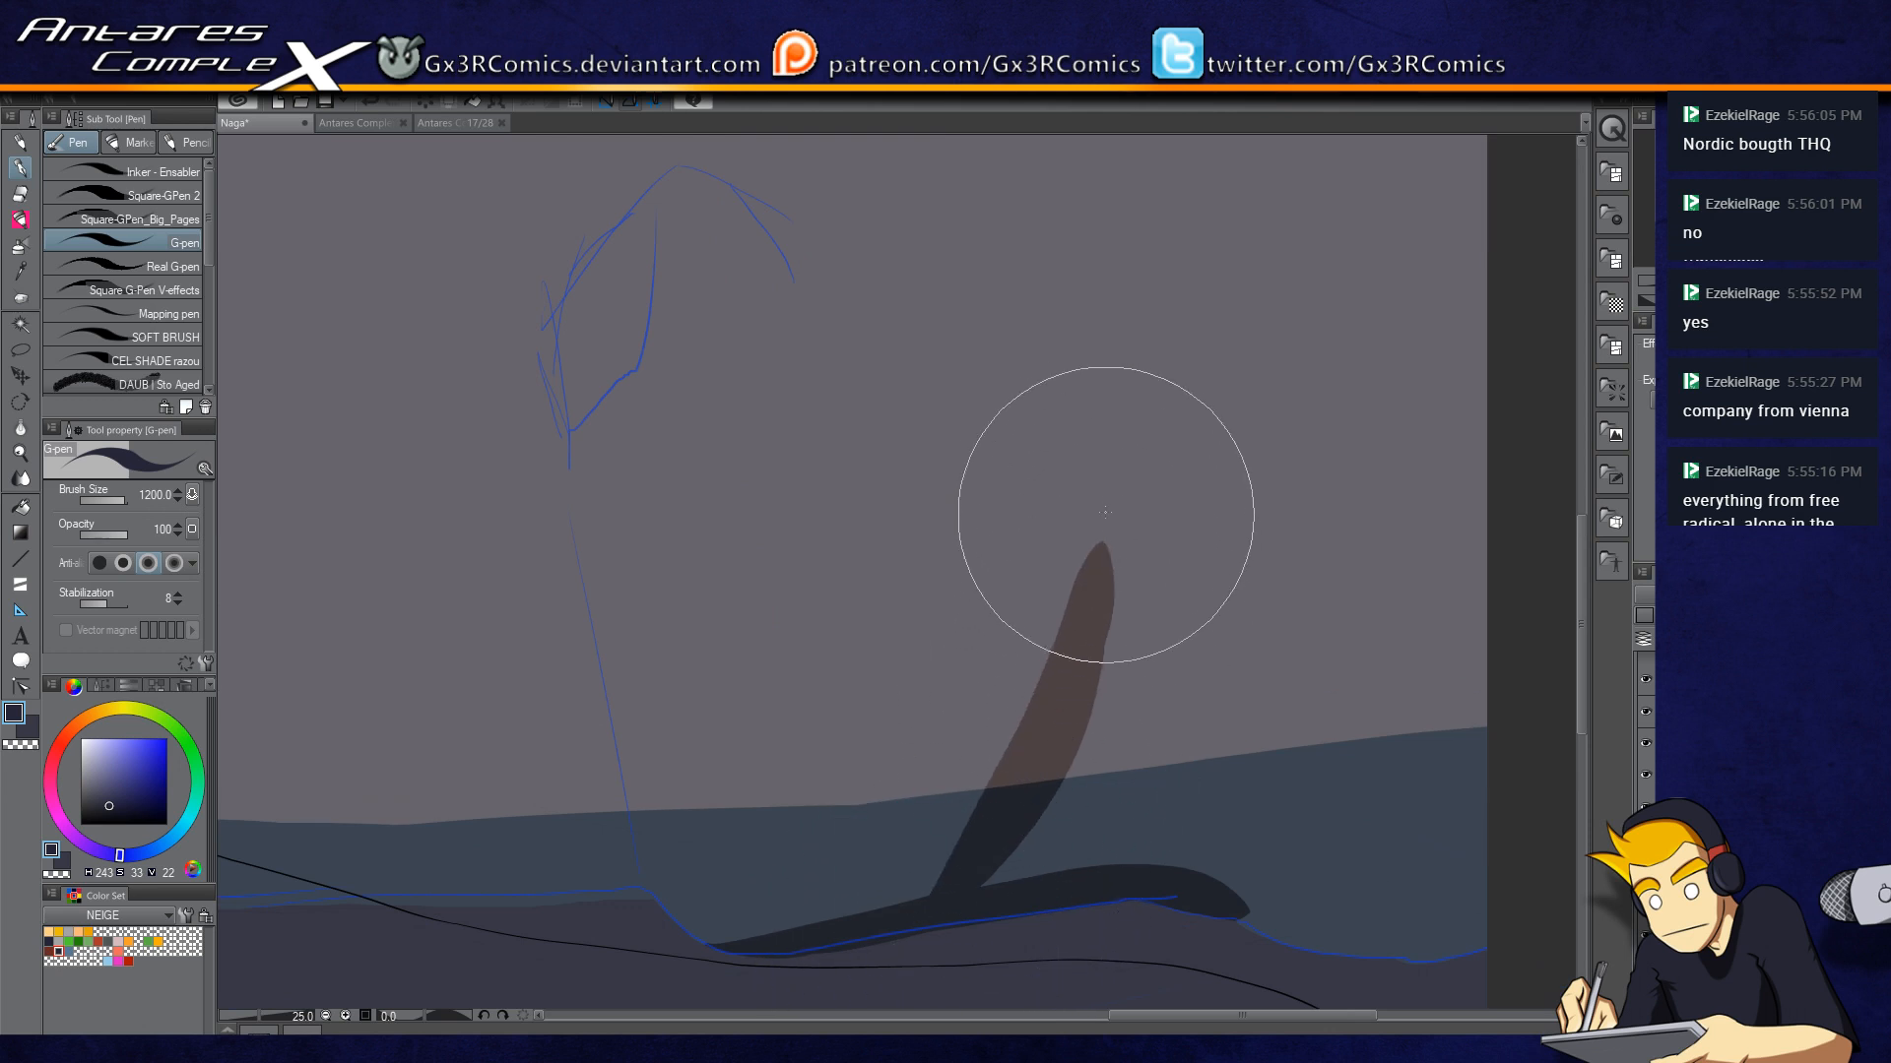
pyautogui.moveTo(873, 920)
pyautogui.mouseDown()
pyautogui.moveTo(975, 803)
pyautogui.moveTo(1124, 381)
pyautogui.mouseUp()
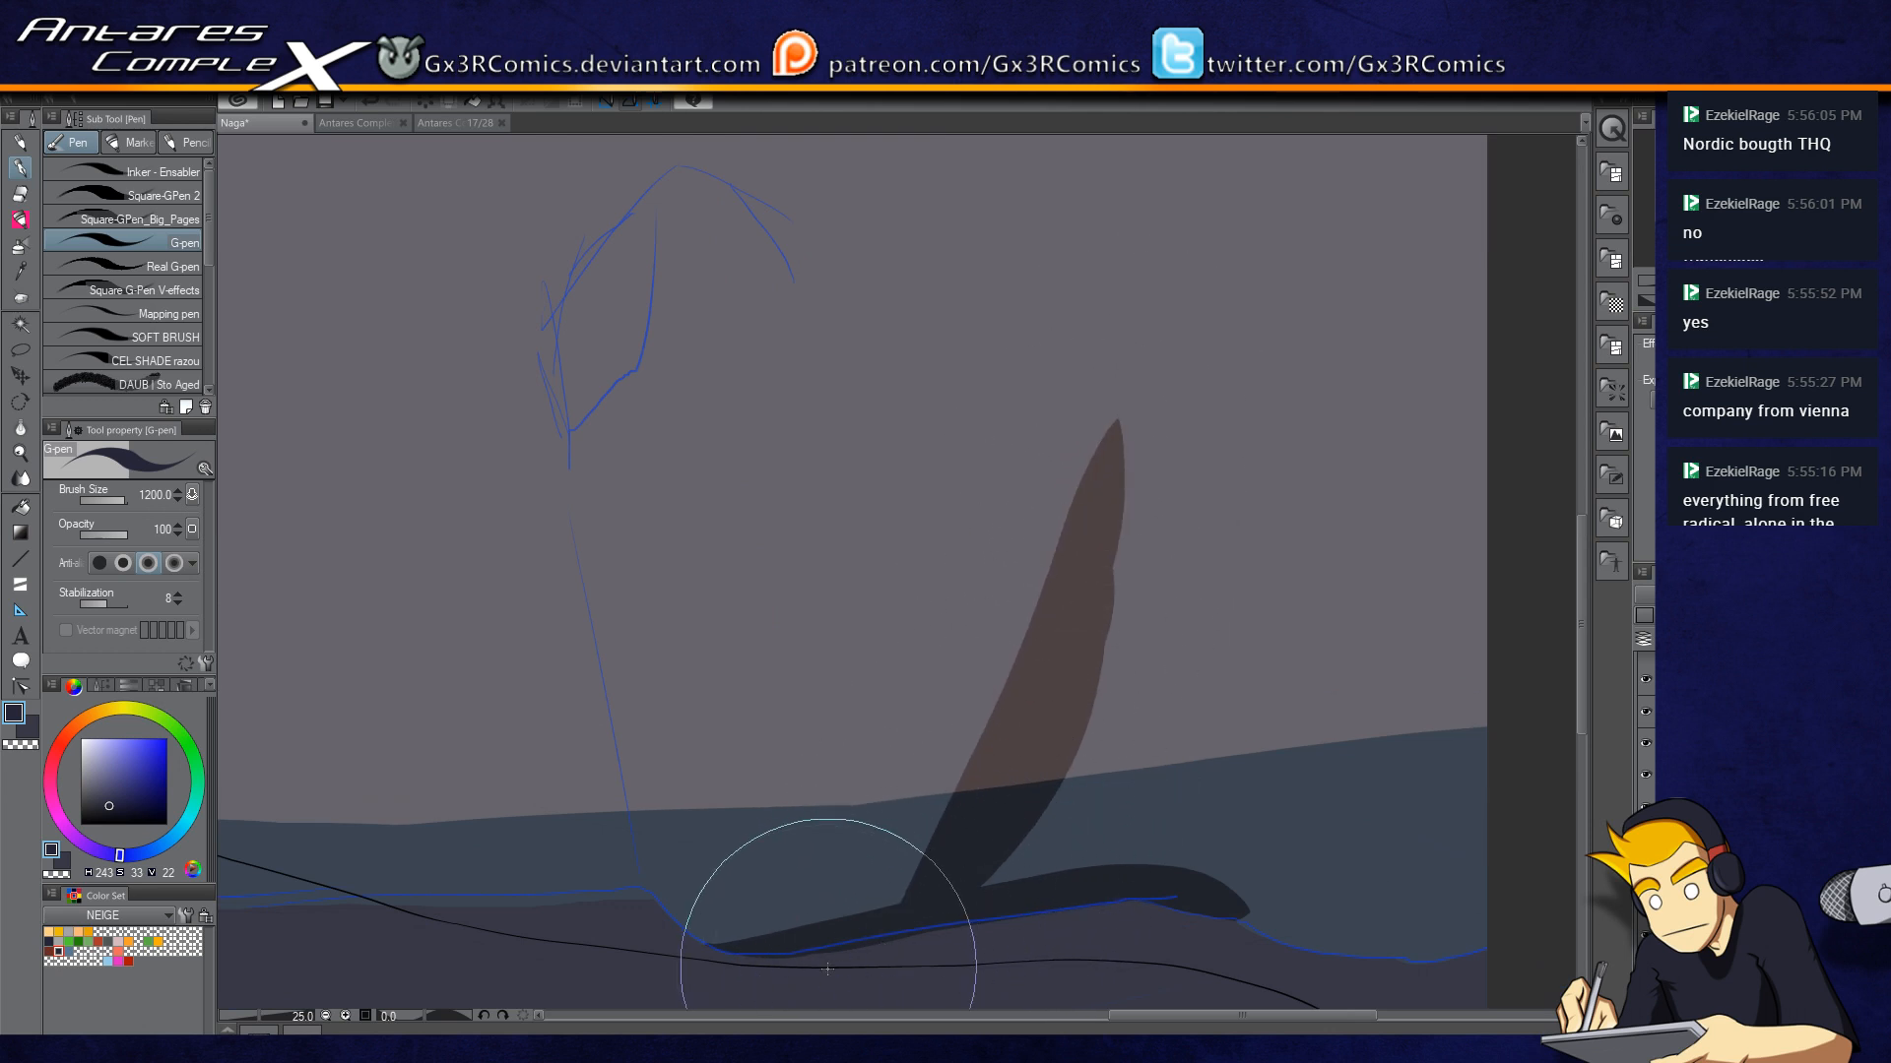
pyautogui.moveTo(780, 887); pyautogui.dragTo(1119, 329)
pyautogui.moveTo(739, 1012)
pyautogui.mouseDown()
pyautogui.moveTo(975, 871)
pyautogui.moveTo(1106, 473)
pyautogui.mouseUp()
pyautogui.moveTo(976, 944)
pyautogui.mouseDown()
pyautogui.moveTo(1088, 685)
pyautogui.moveTo(1070, 203)
pyautogui.mouseUp()
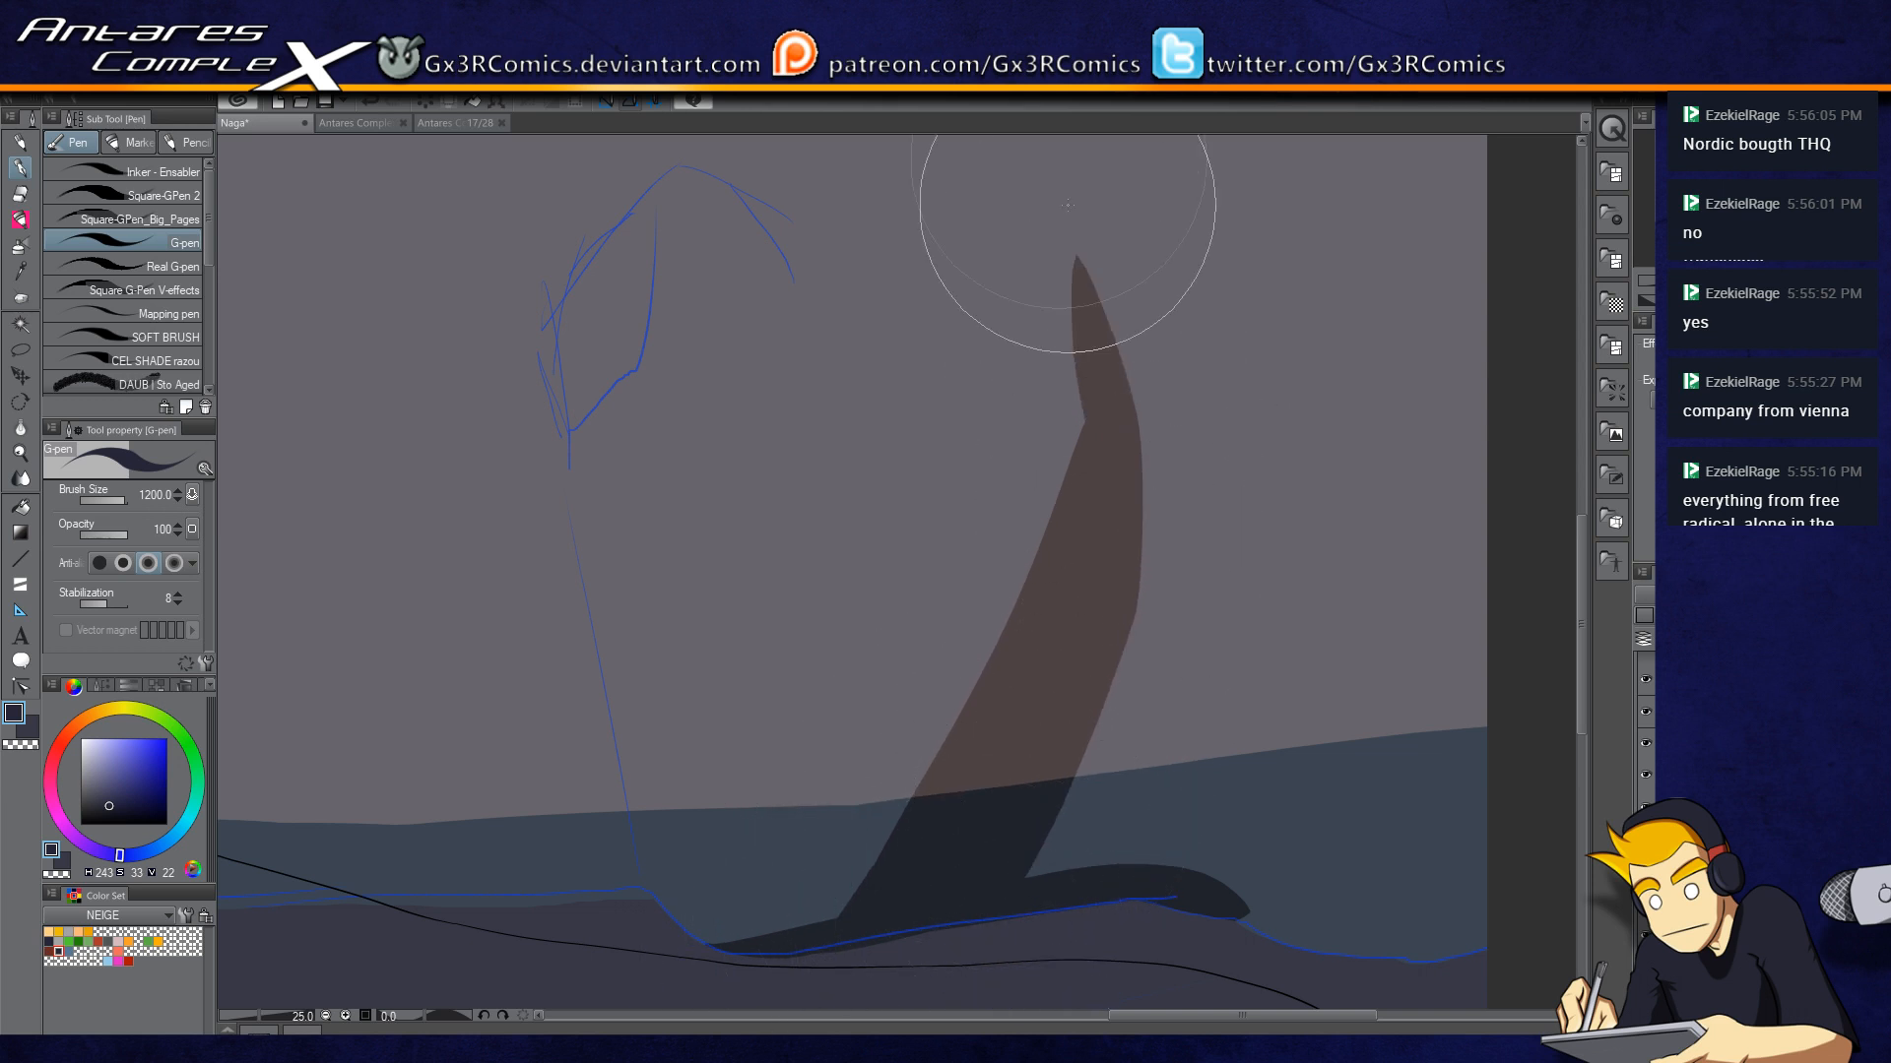
pyautogui.moveTo(1073, 552)
pyautogui.mouseDown()
pyautogui.moveTo(1023, 857)
pyautogui.moveTo(1006, 471)
pyautogui.mouseUp()
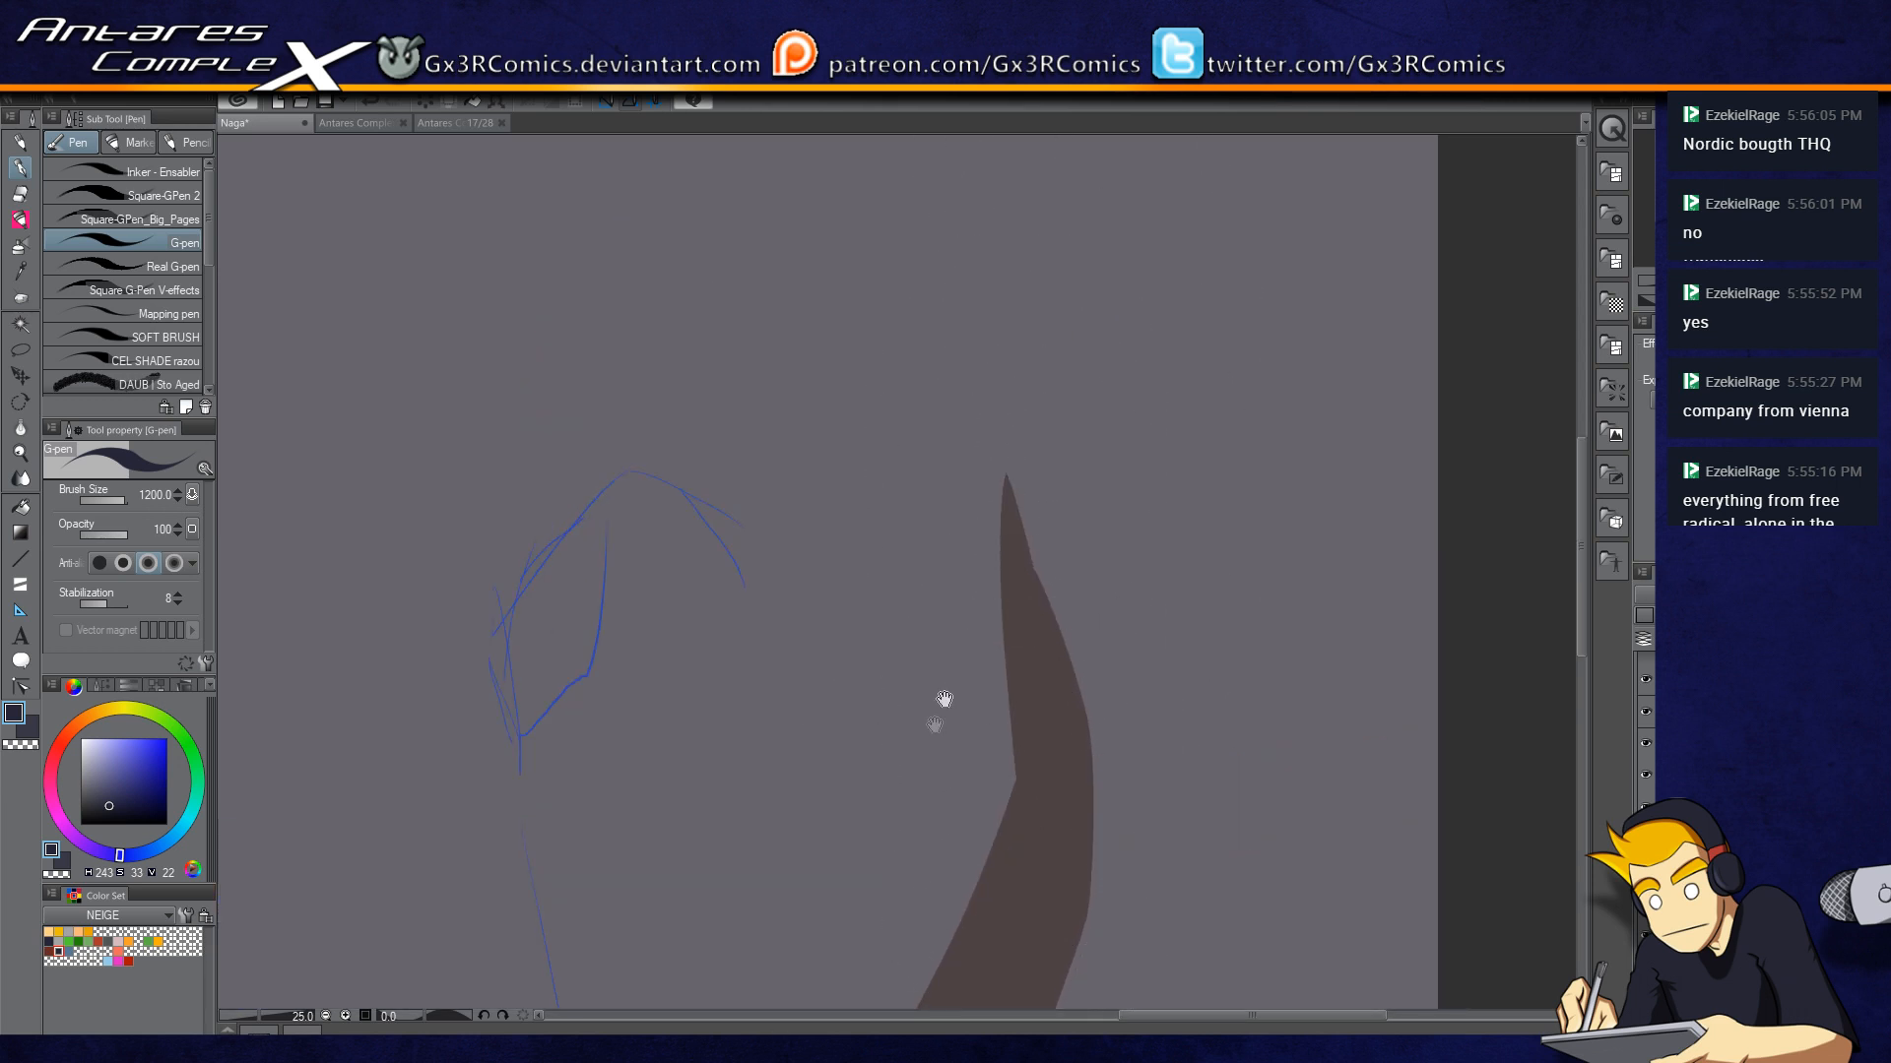
pyautogui.moveTo(942, 701); pyautogui.dragTo(1067, 448)
pyautogui.moveTo(796, 232); pyautogui.dragTo(955, 555)
pyautogui.hotkey('ctrl', 'z')
pyautogui.moveTo(795, 235); pyautogui.dragTo(971, 543)
# Step: Reduce the brush size to 700 and paint a second, slimmer curved spike from the sketched blue arc down to the mound
pyautogui.press('[')
pyautogui.press('[')
pyautogui.press('[')
pyautogui.hotkey('ctrl', 'z')
pyautogui.moveTo(796, 236); pyautogui.dragTo(961, 529)
pyautogui.moveTo(829, 273); pyautogui.dragTo(991, 766)
pyautogui.moveTo(908, 448)
pyautogui.mouseDown()
pyautogui.moveTo(995, 775)
pyautogui.moveTo(920, 458)
pyautogui.moveTo(977, 650)
pyautogui.moveTo(959, 891)
pyautogui.moveTo(964, 579)
pyautogui.moveTo(918, 437)
pyautogui.moveTo(947, 820)
pyautogui.moveTo(907, 920)
pyautogui.mouseUp()
pyautogui.moveTo(943, 571); pyautogui.dragTo(905, 921)
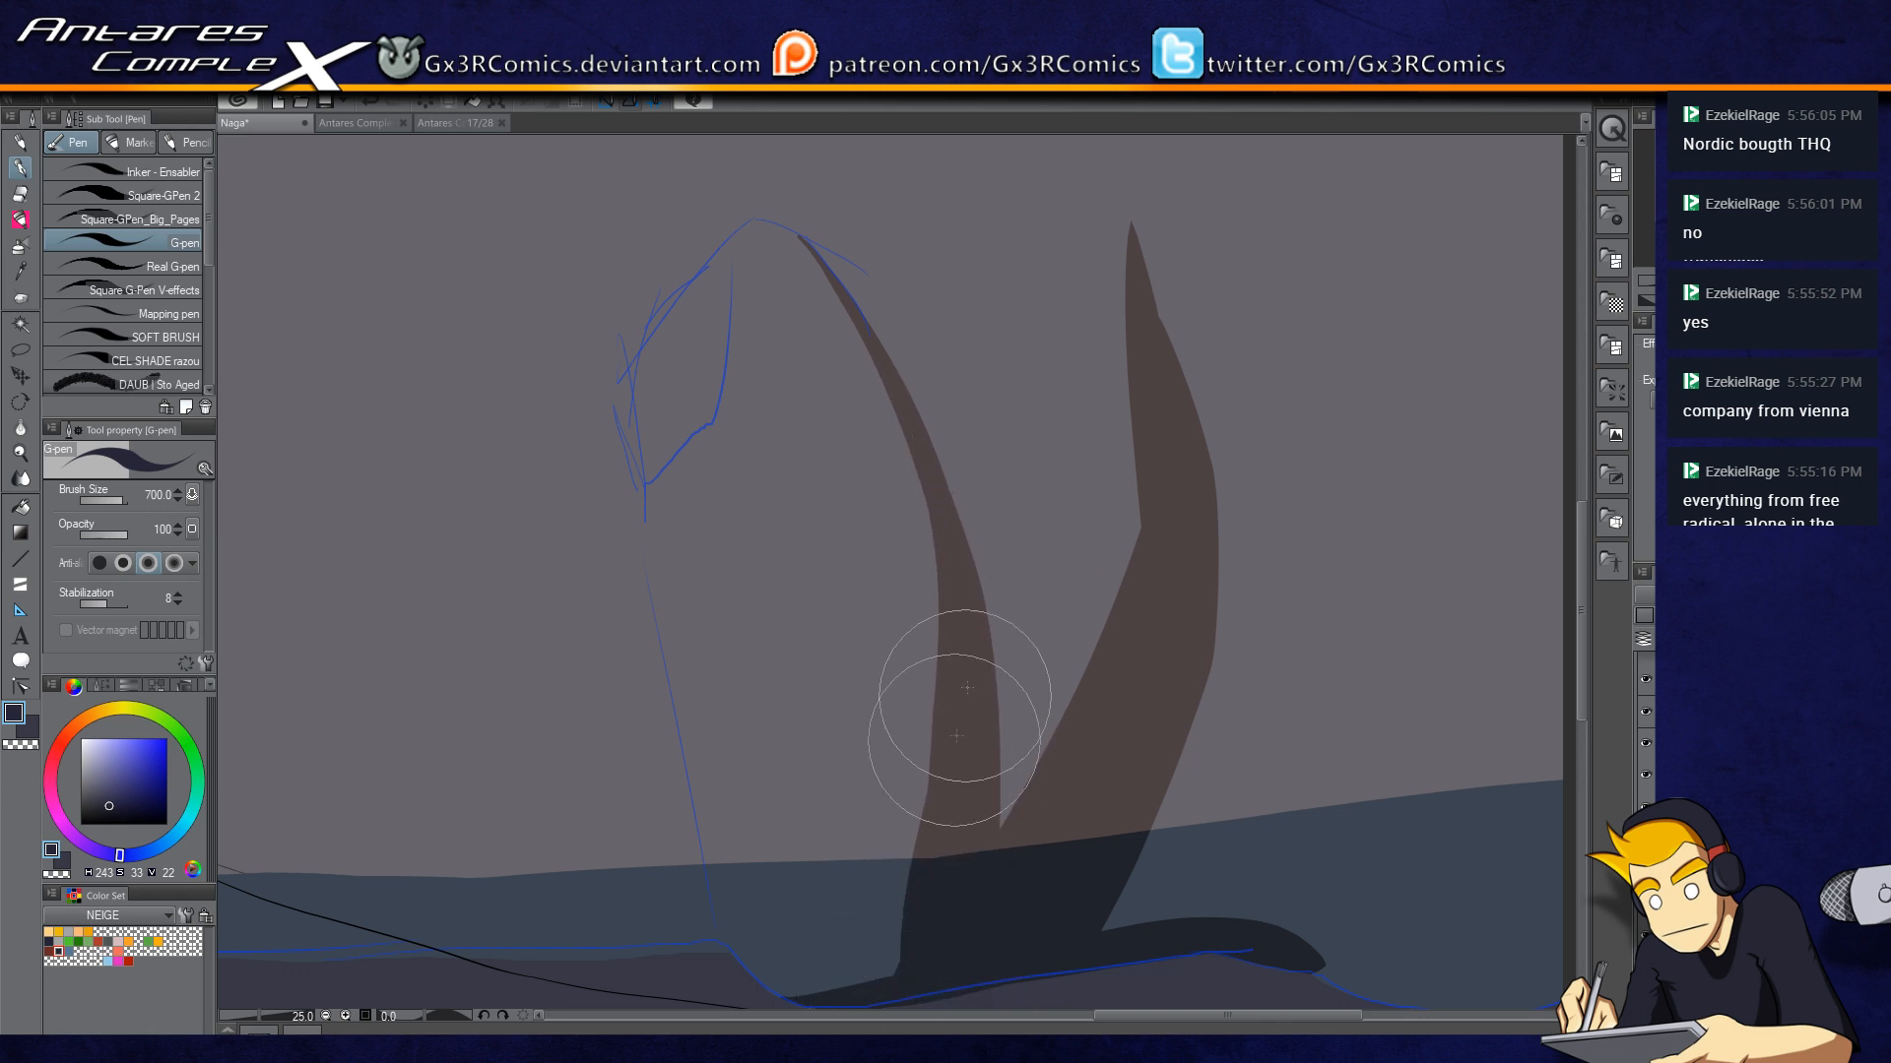
# Step: Fill the gap between the bases of the two spikes into a V shape, leaving short thin barbs along the slim spike's edge
pyautogui.moveTo(942, 519); pyautogui.dragTo(1069, 899)
pyautogui.moveTo(969, 709); pyautogui.dragTo(1046, 886)
pyautogui.moveTo(970, 669)
pyautogui.mouseDown()
pyautogui.moveTo(1097, 894)
pyautogui.moveTo(1094, 862)
pyautogui.mouseUp()
pyautogui.moveTo(976, 711)
pyautogui.mouseDown()
pyautogui.moveTo(1044, 958)
pyautogui.moveTo(1022, 833)
pyautogui.mouseUp()
pyautogui.moveTo(960, 631); pyautogui.dragTo(1098, 798)
pyautogui.hotkey('ctrl', 'z')
pyautogui.moveTo(967, 642)
pyautogui.mouseDown()
pyautogui.moveTo(1075, 785)
pyautogui.moveTo(965, 619)
pyautogui.moveTo(1045, 724)
pyautogui.mouseUp()
pyautogui.moveTo(951, 574); pyautogui.dragTo(1036, 679)
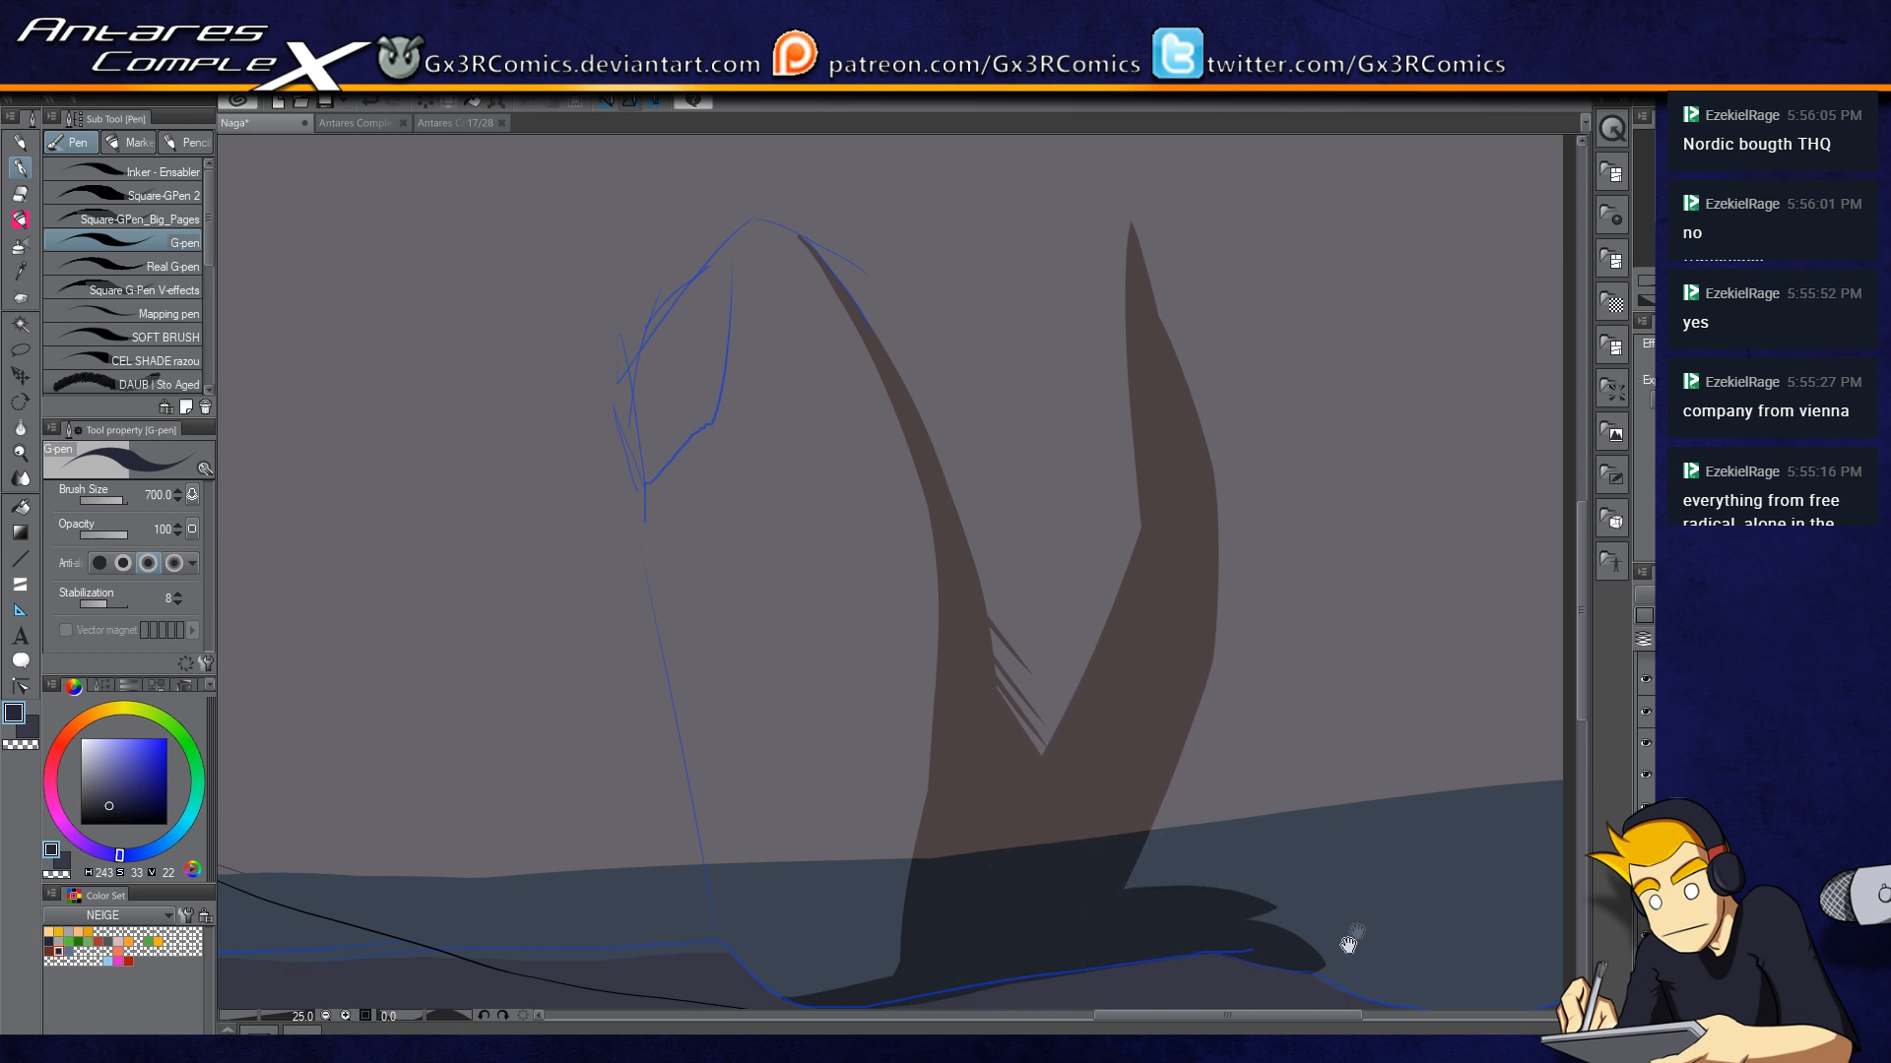
# Step: Extend the dark mound to the canvas's right edge and paint a steep dark slope rising from it at that edge
pyautogui.moveTo(1350, 919); pyautogui.dragTo(1109, 788)
pyautogui.moveTo(983, 780); pyautogui.dragTo(1515, 765)
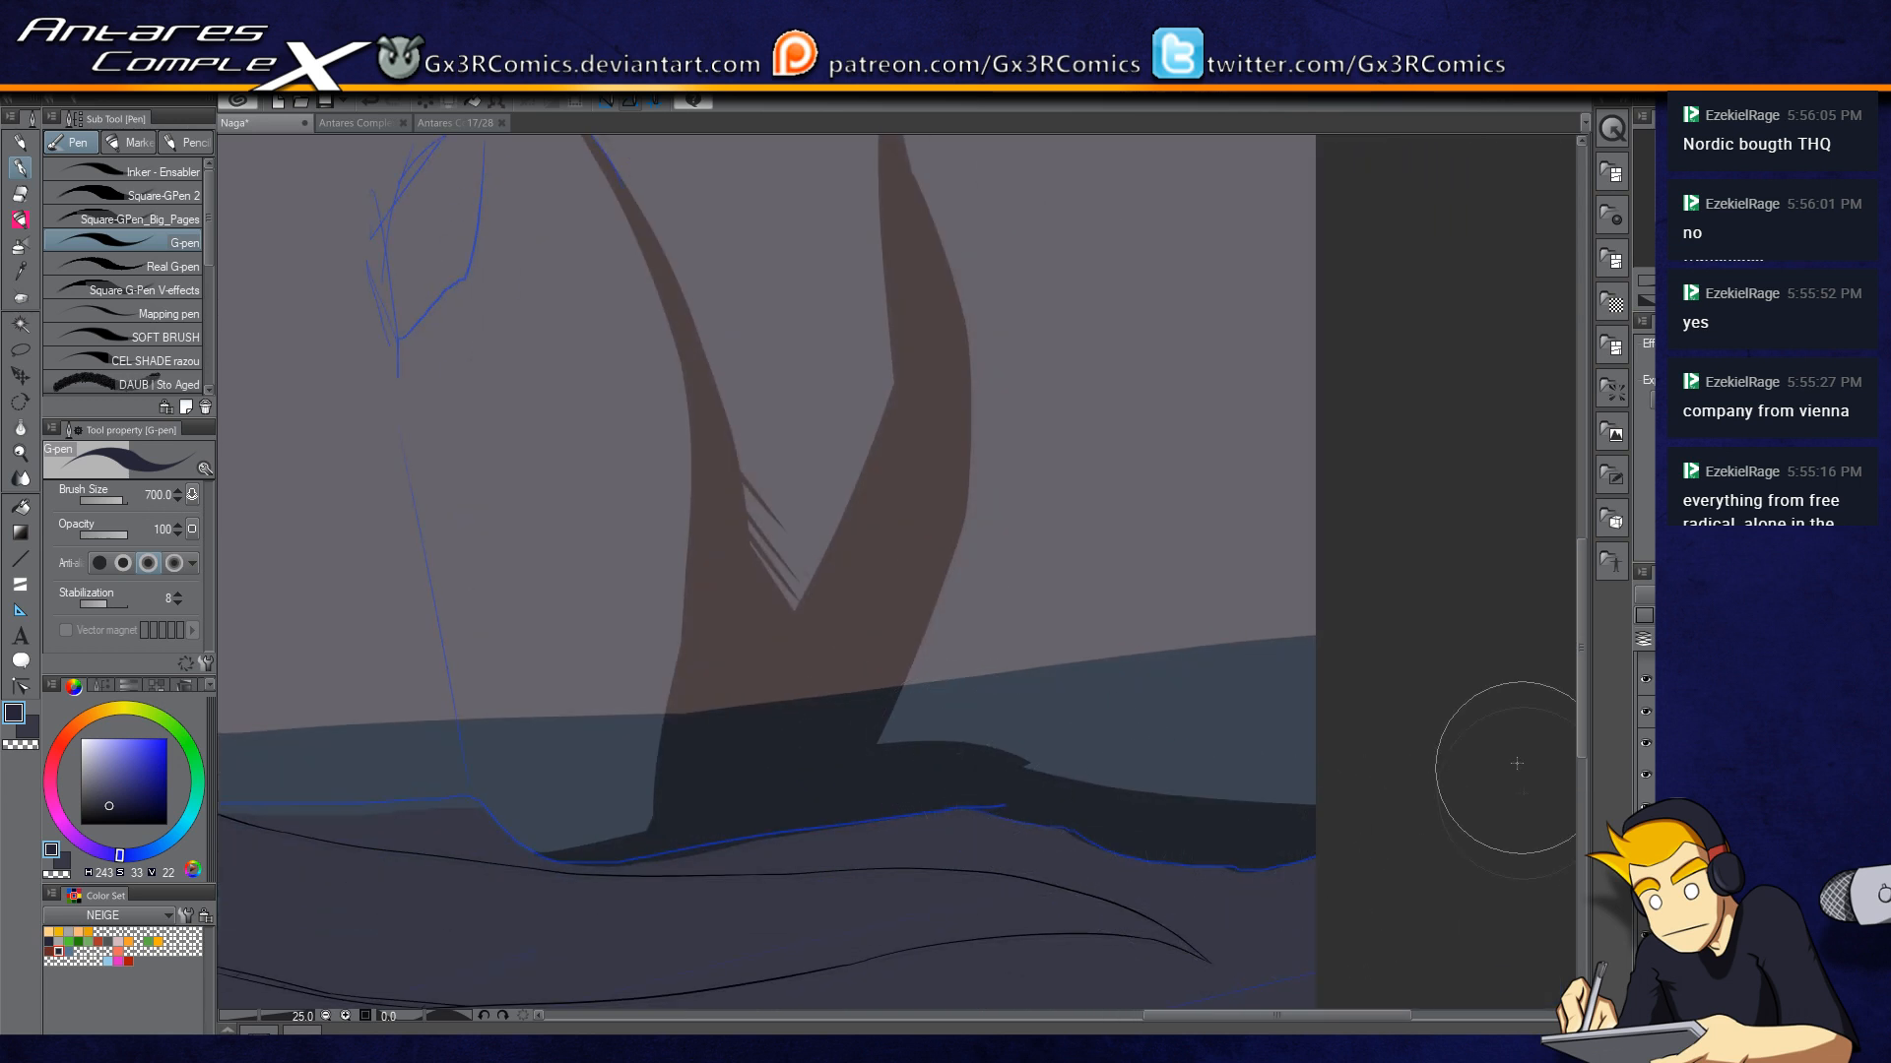
pyautogui.moveTo(957, 742); pyautogui.dragTo(1409, 747)
pyautogui.hotkey('ctrl', 'z')
pyautogui.moveTo(1057, 767); pyautogui.dragTo(1473, 626)
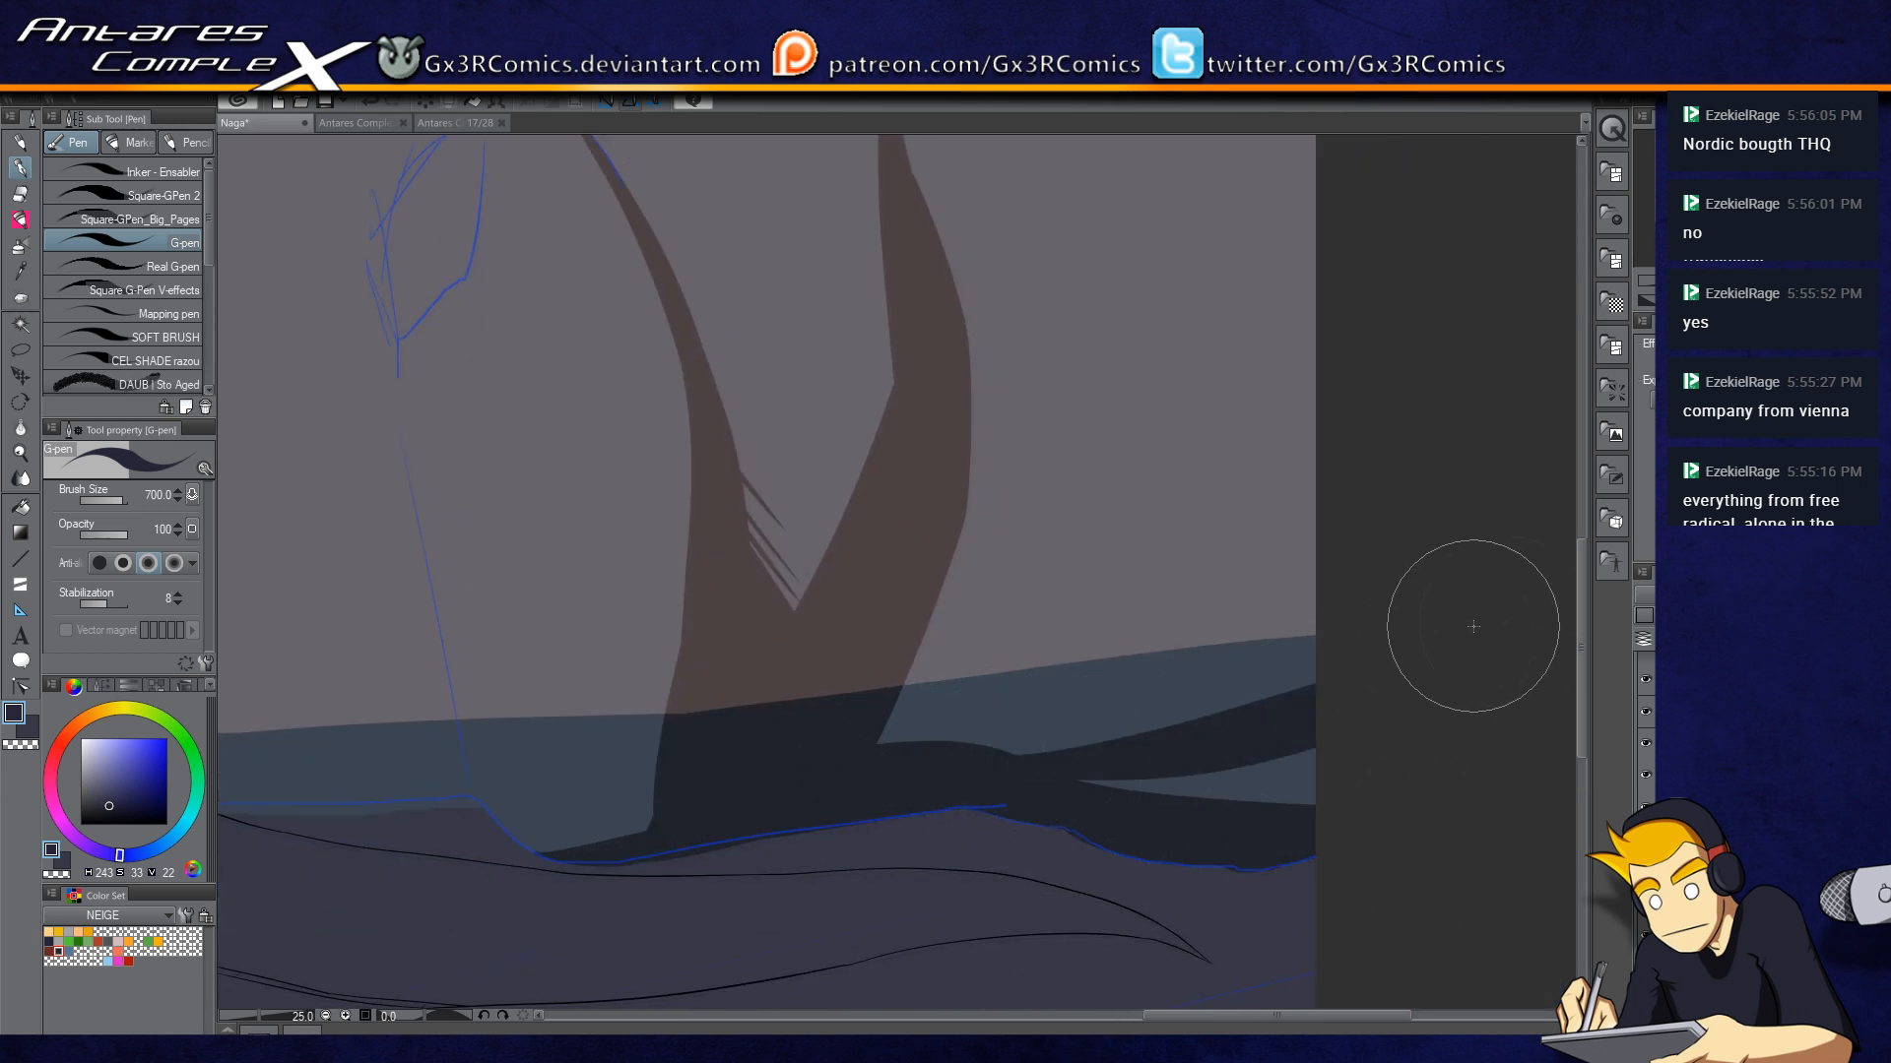
pyautogui.moveTo(1032, 795)
pyautogui.mouseDown()
pyautogui.moveTo(1497, 668)
pyautogui.moveTo(1349, 725)
pyautogui.moveTo(1025, 789)
pyautogui.moveTo(1255, 689)
pyautogui.moveTo(1416, 455)
pyautogui.mouseUp()
pyautogui.moveTo(1226, 884); pyautogui.dragTo(1381, 329)
pyautogui.moveTo(1051, 812); pyautogui.dragTo(1412, 252)
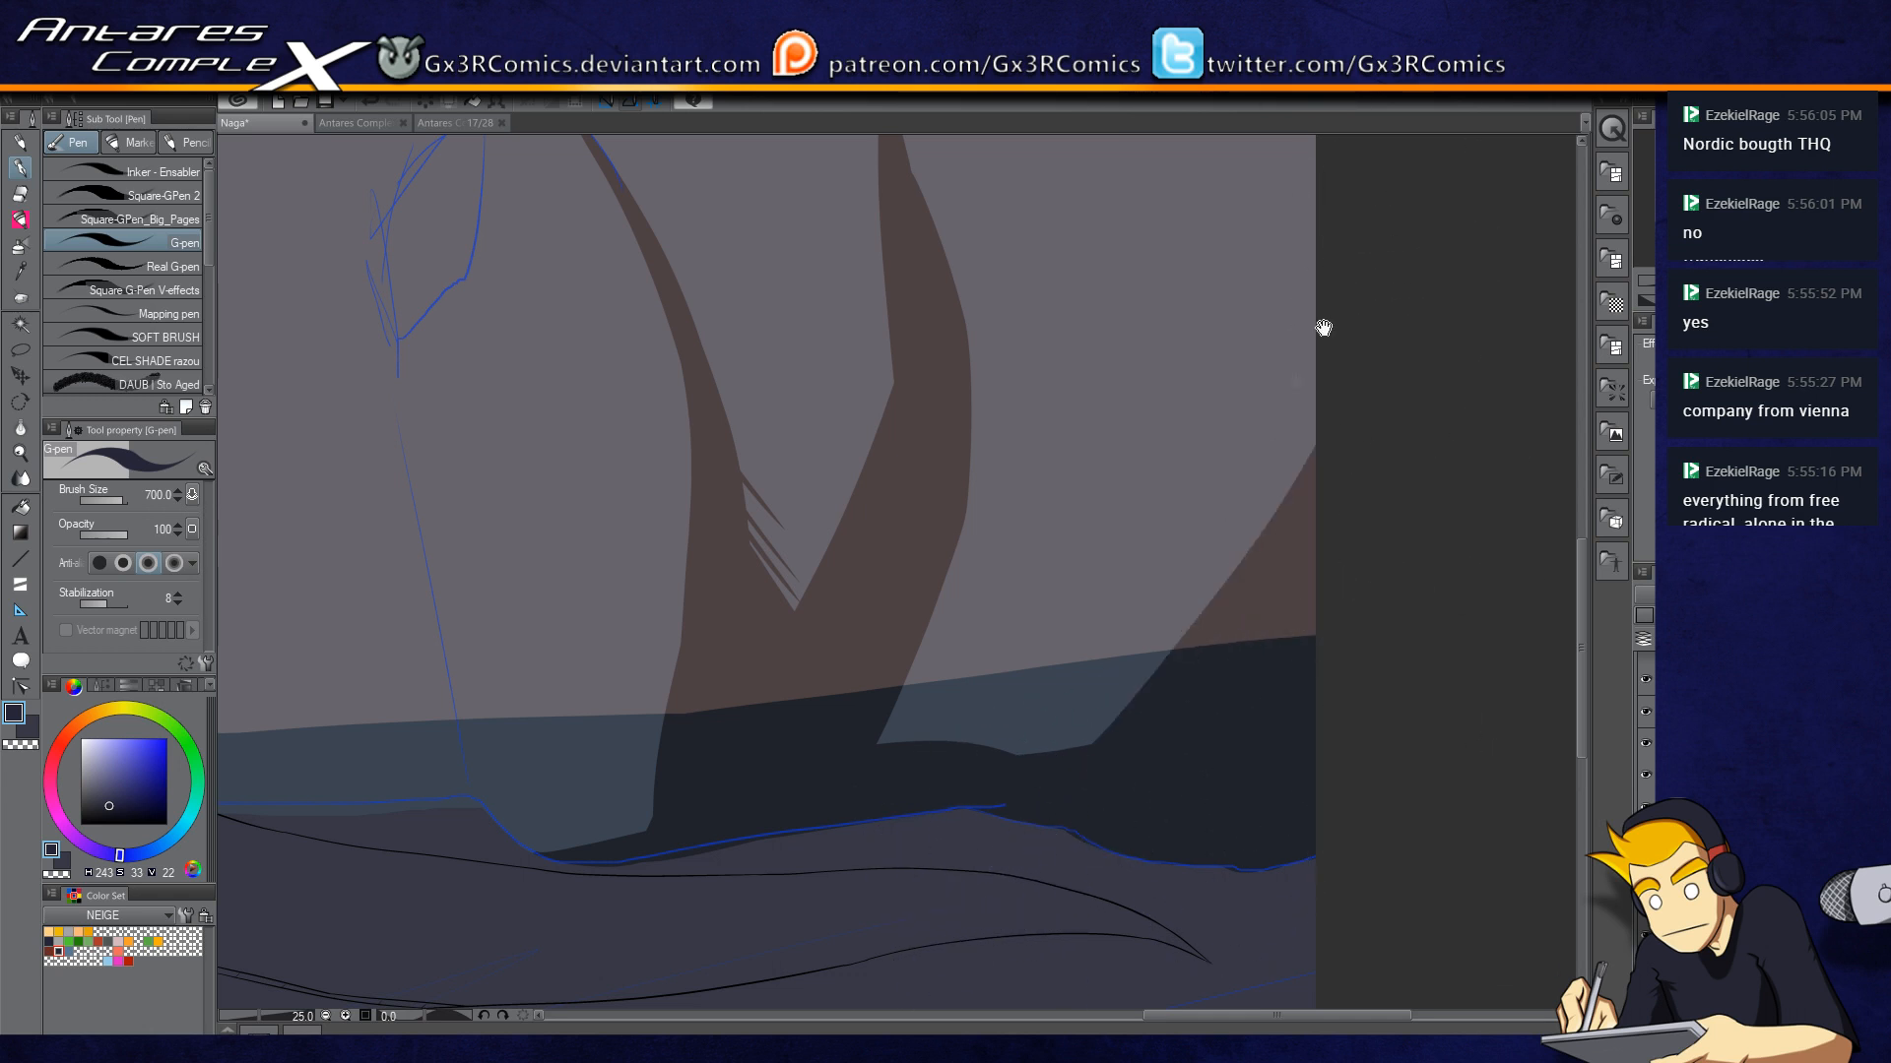
# Step: Thicken the lower part of the tall spike on its outer side, giving it a near-vertical edge down to the mound
pyautogui.moveTo(1320, 329); pyautogui.dragTo(1248, 541)
pyautogui.moveTo(1006, 857); pyautogui.dragTo(1055, 650)
pyautogui.moveTo(913, 598)
pyautogui.mouseDown()
pyautogui.moveTo(883, 643)
pyautogui.moveTo(861, 859)
pyautogui.mouseUp()
pyautogui.moveTo(919, 442)
pyautogui.mouseDown()
pyautogui.moveTo(895, 912)
pyautogui.moveTo(934, 435)
pyautogui.moveTo(945, 862)
pyautogui.mouseUp()
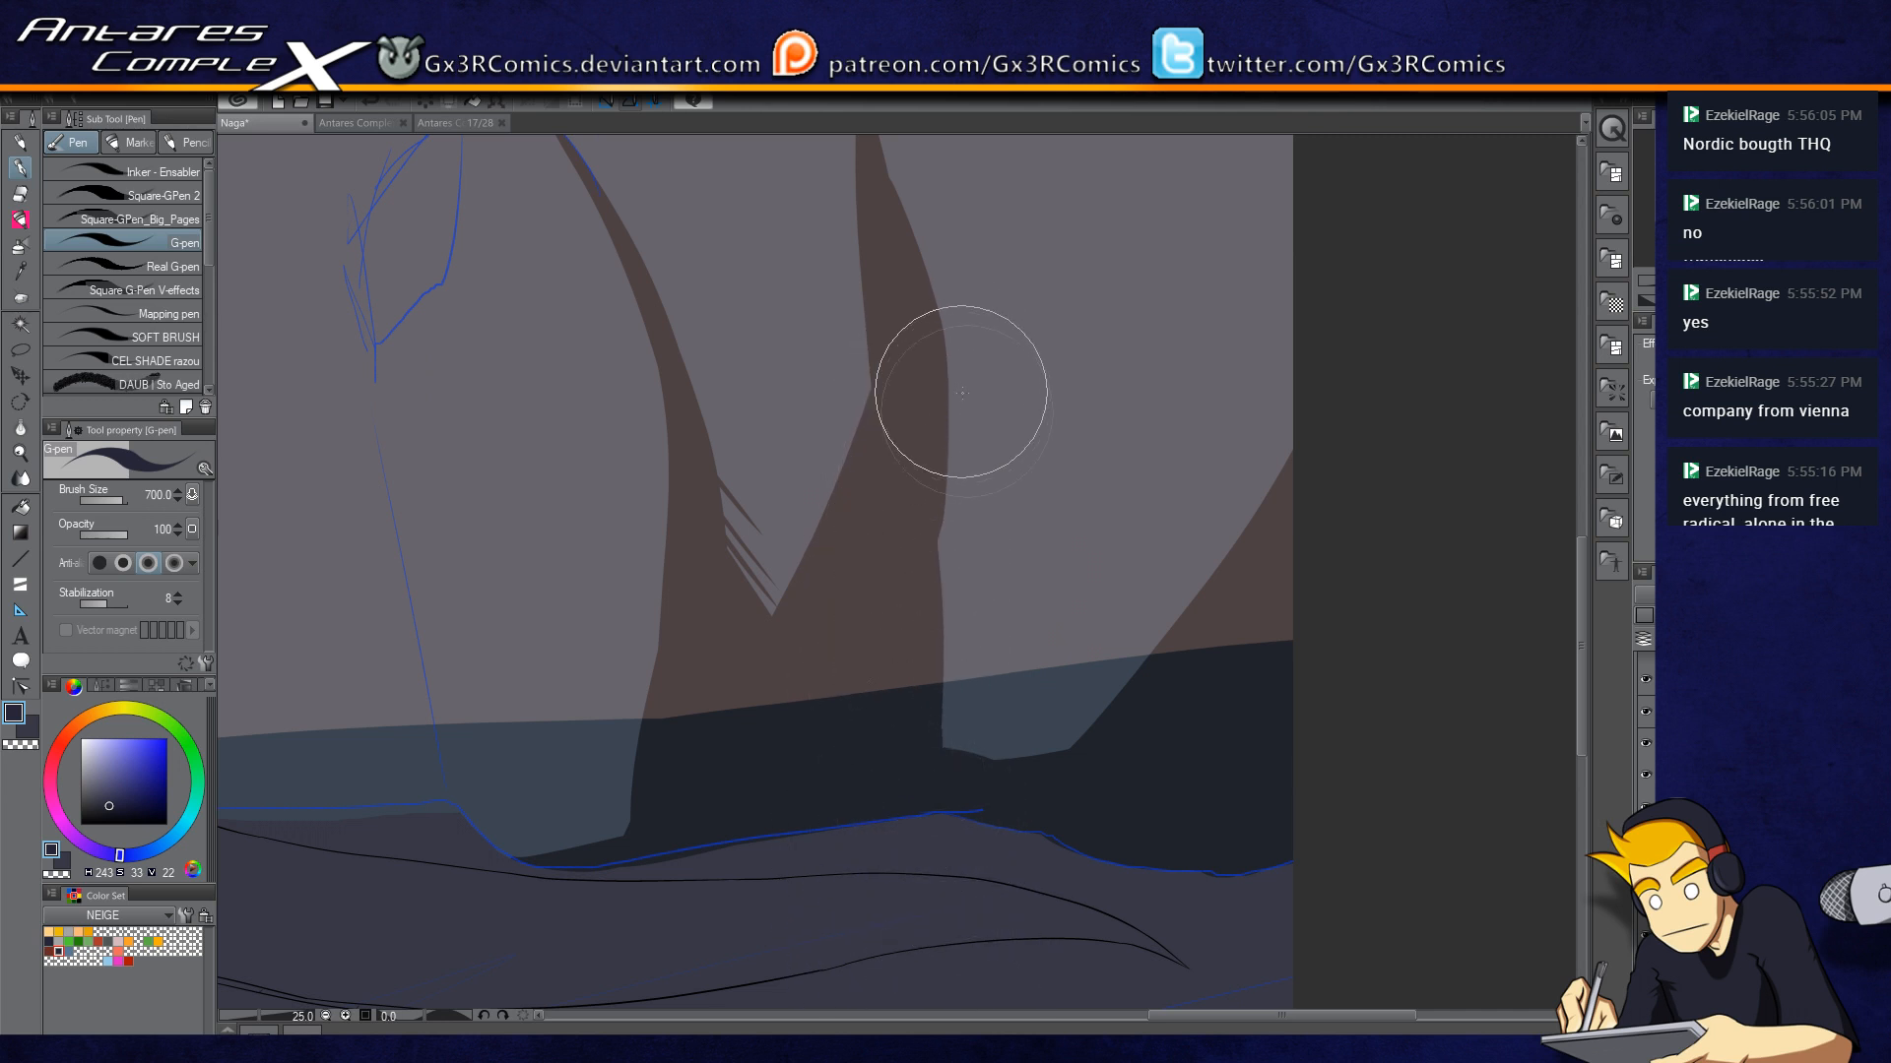
# Step: Bulge the tall spike's outer edge into a hooked overhang and add a row of short barbs below it at brush size 600
pyautogui.moveTo(878, 185); pyautogui.dragTo(987, 556)
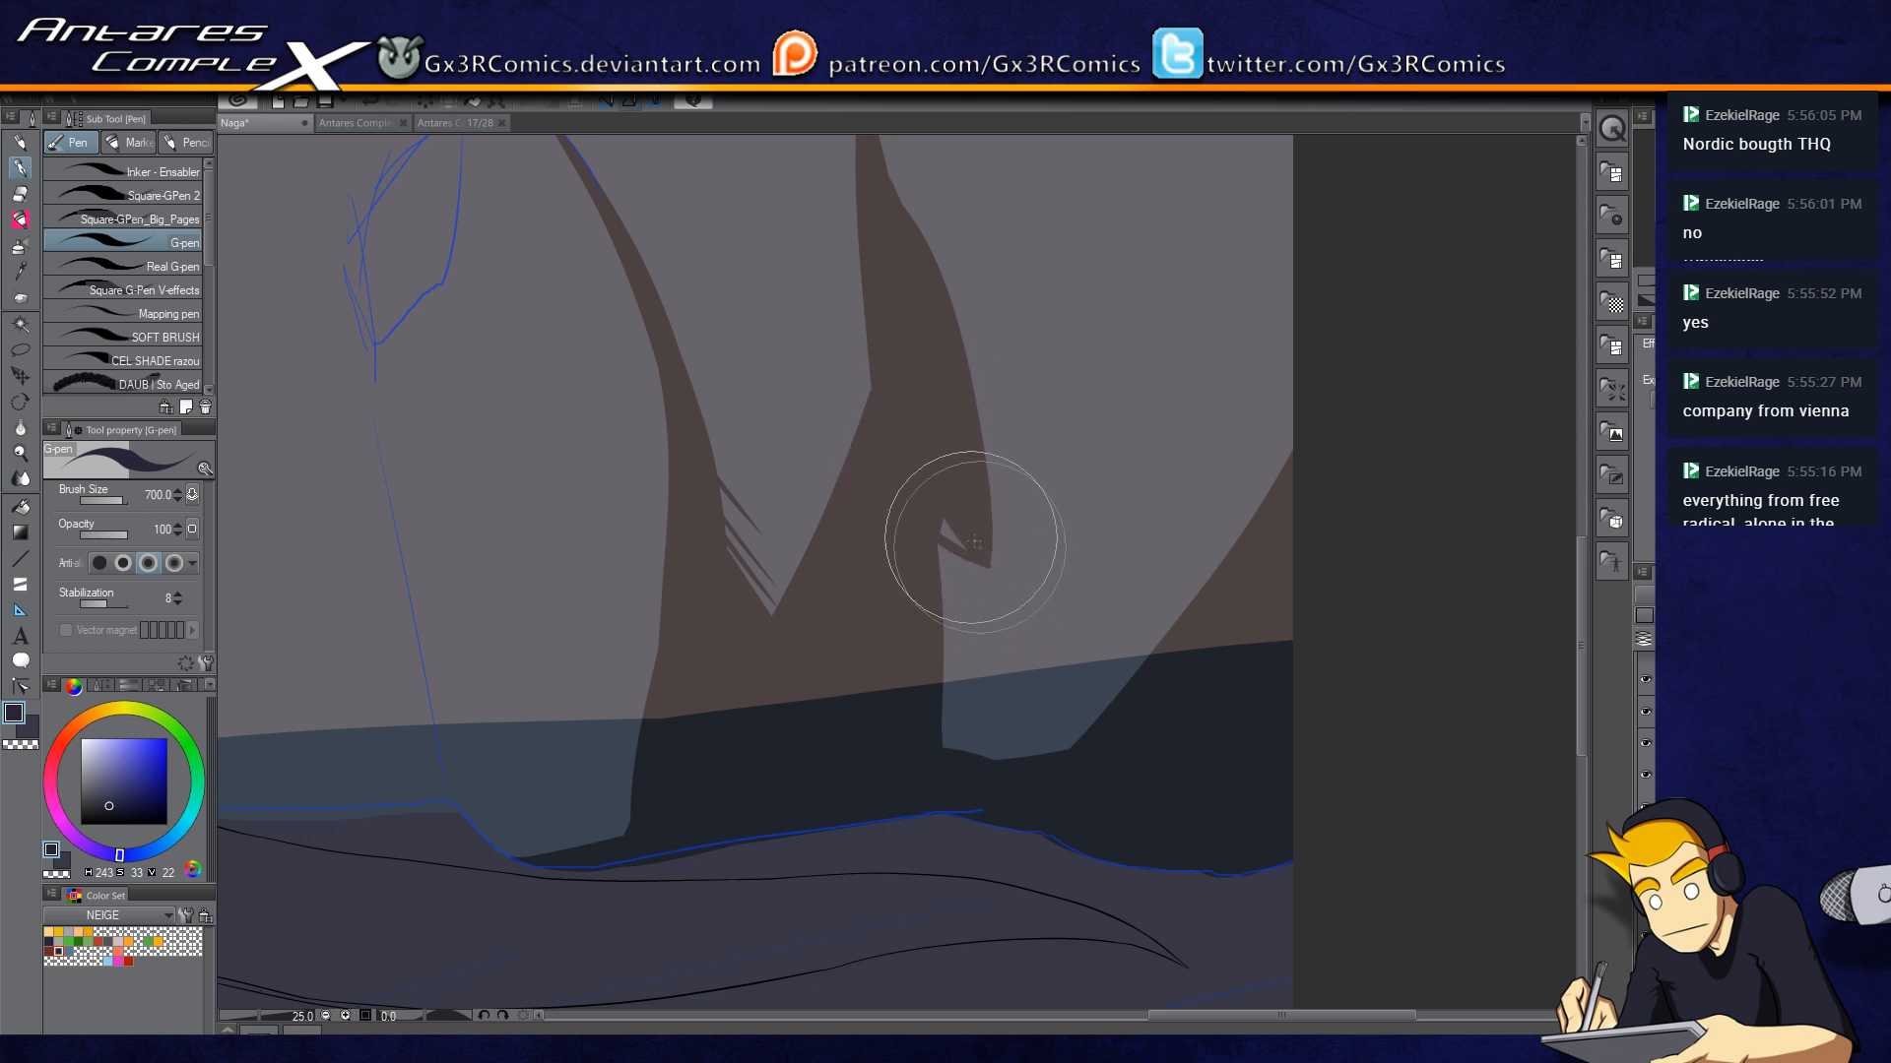
pyautogui.press('c')
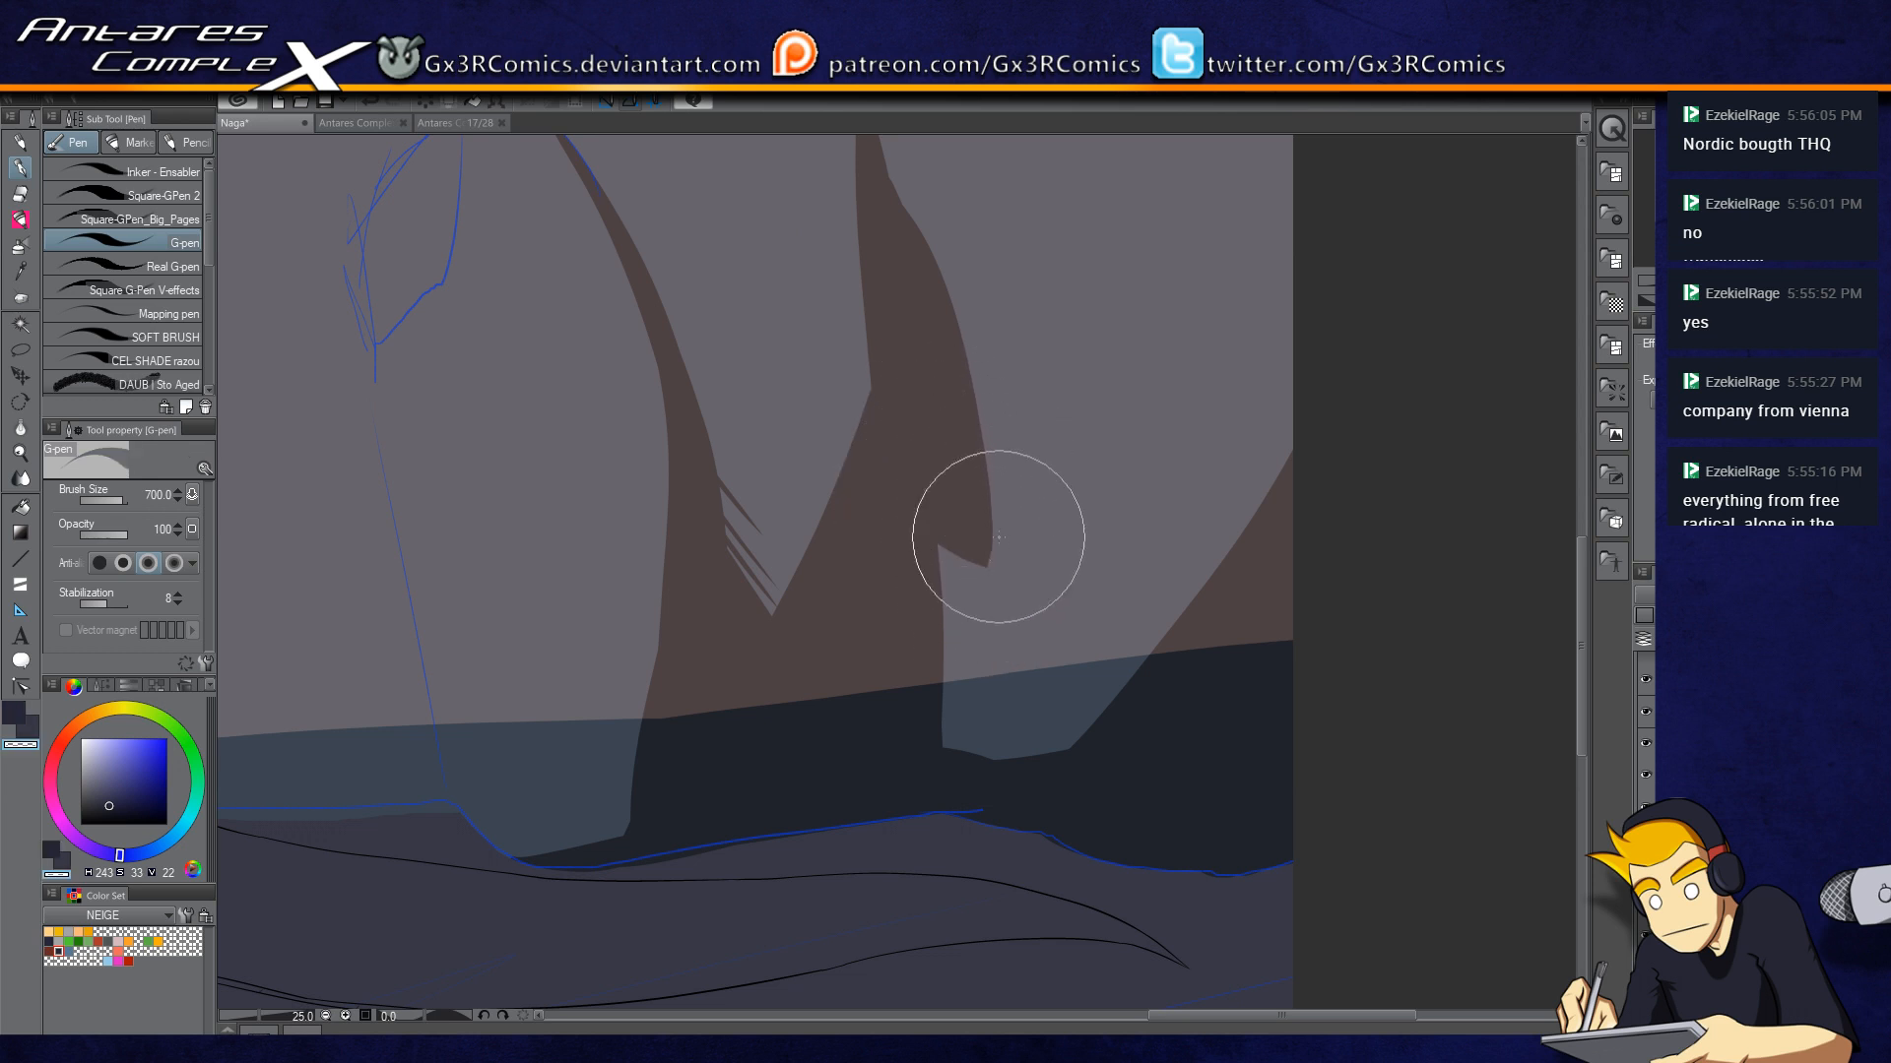
pyautogui.press('c')
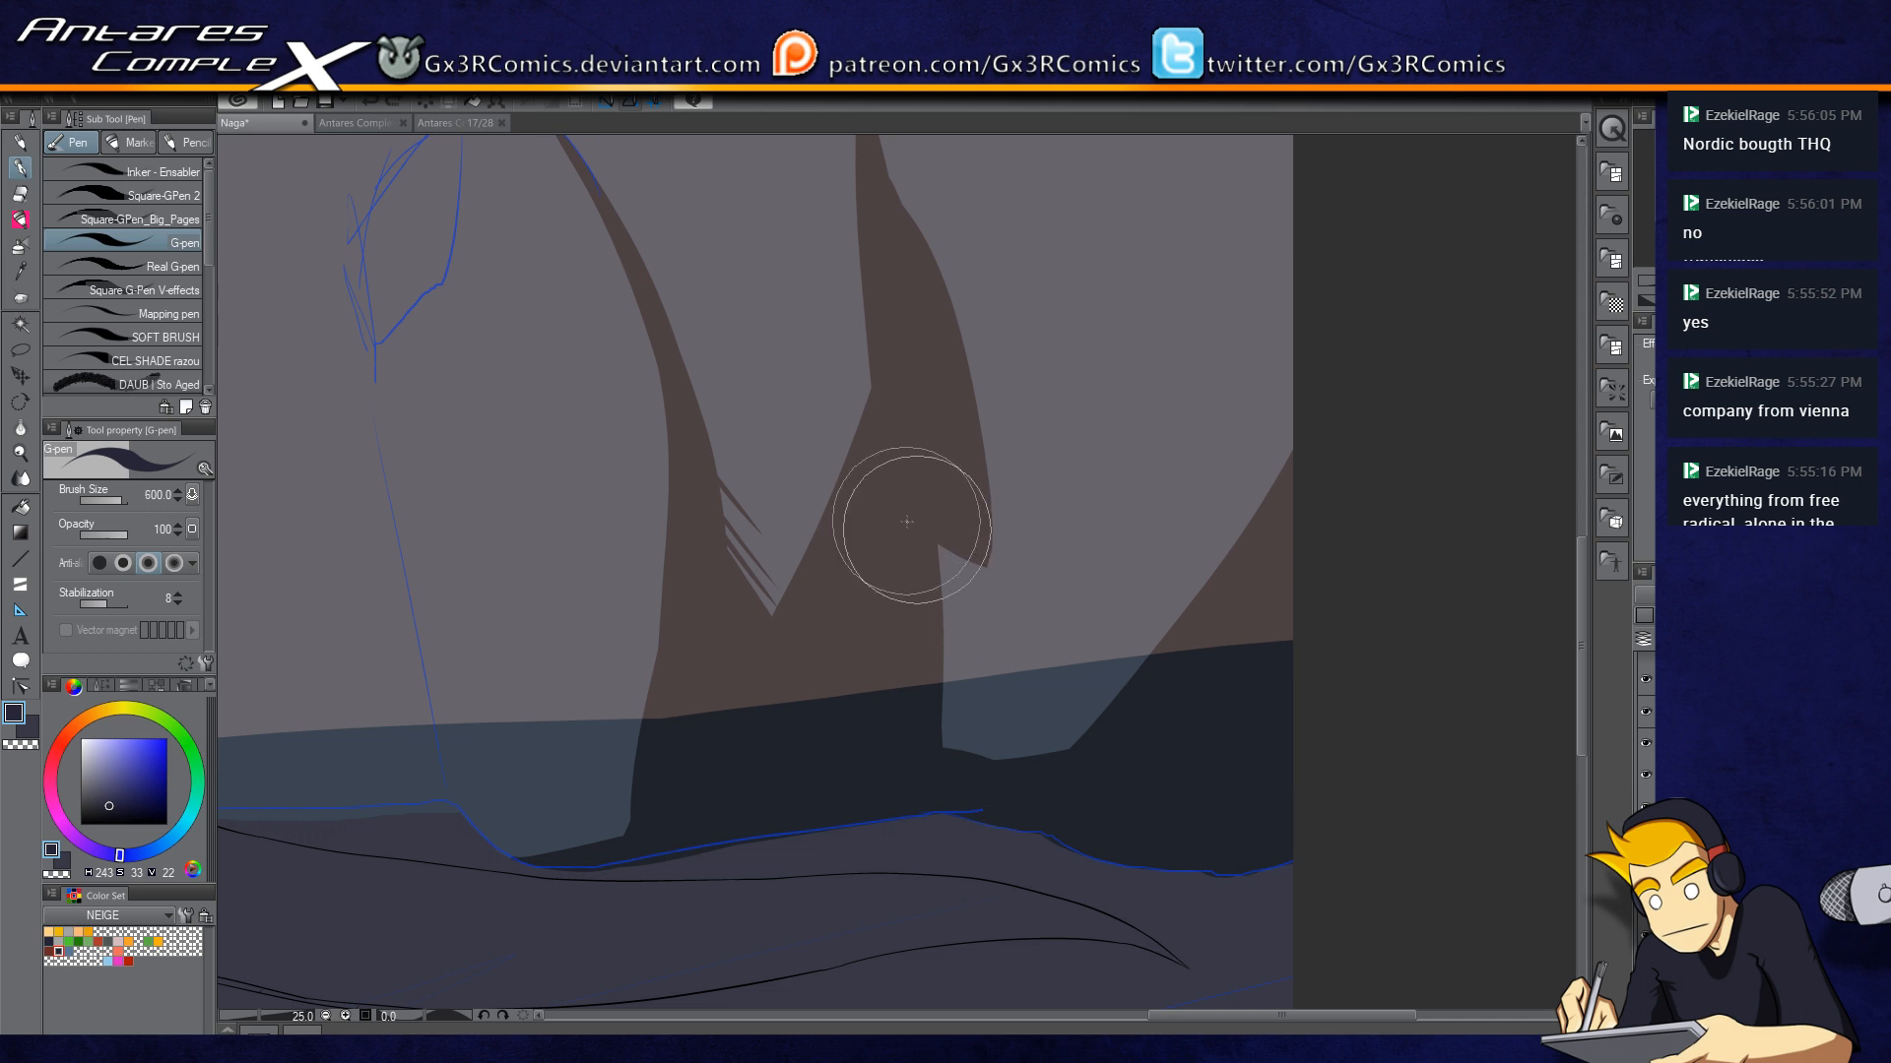
pyautogui.moveTo(942, 549)
pyautogui.mouseDown()
pyautogui.moveTo(979, 585)
pyautogui.moveTo(1002, 674)
pyautogui.moveTo(980, 756)
pyautogui.mouseUp()
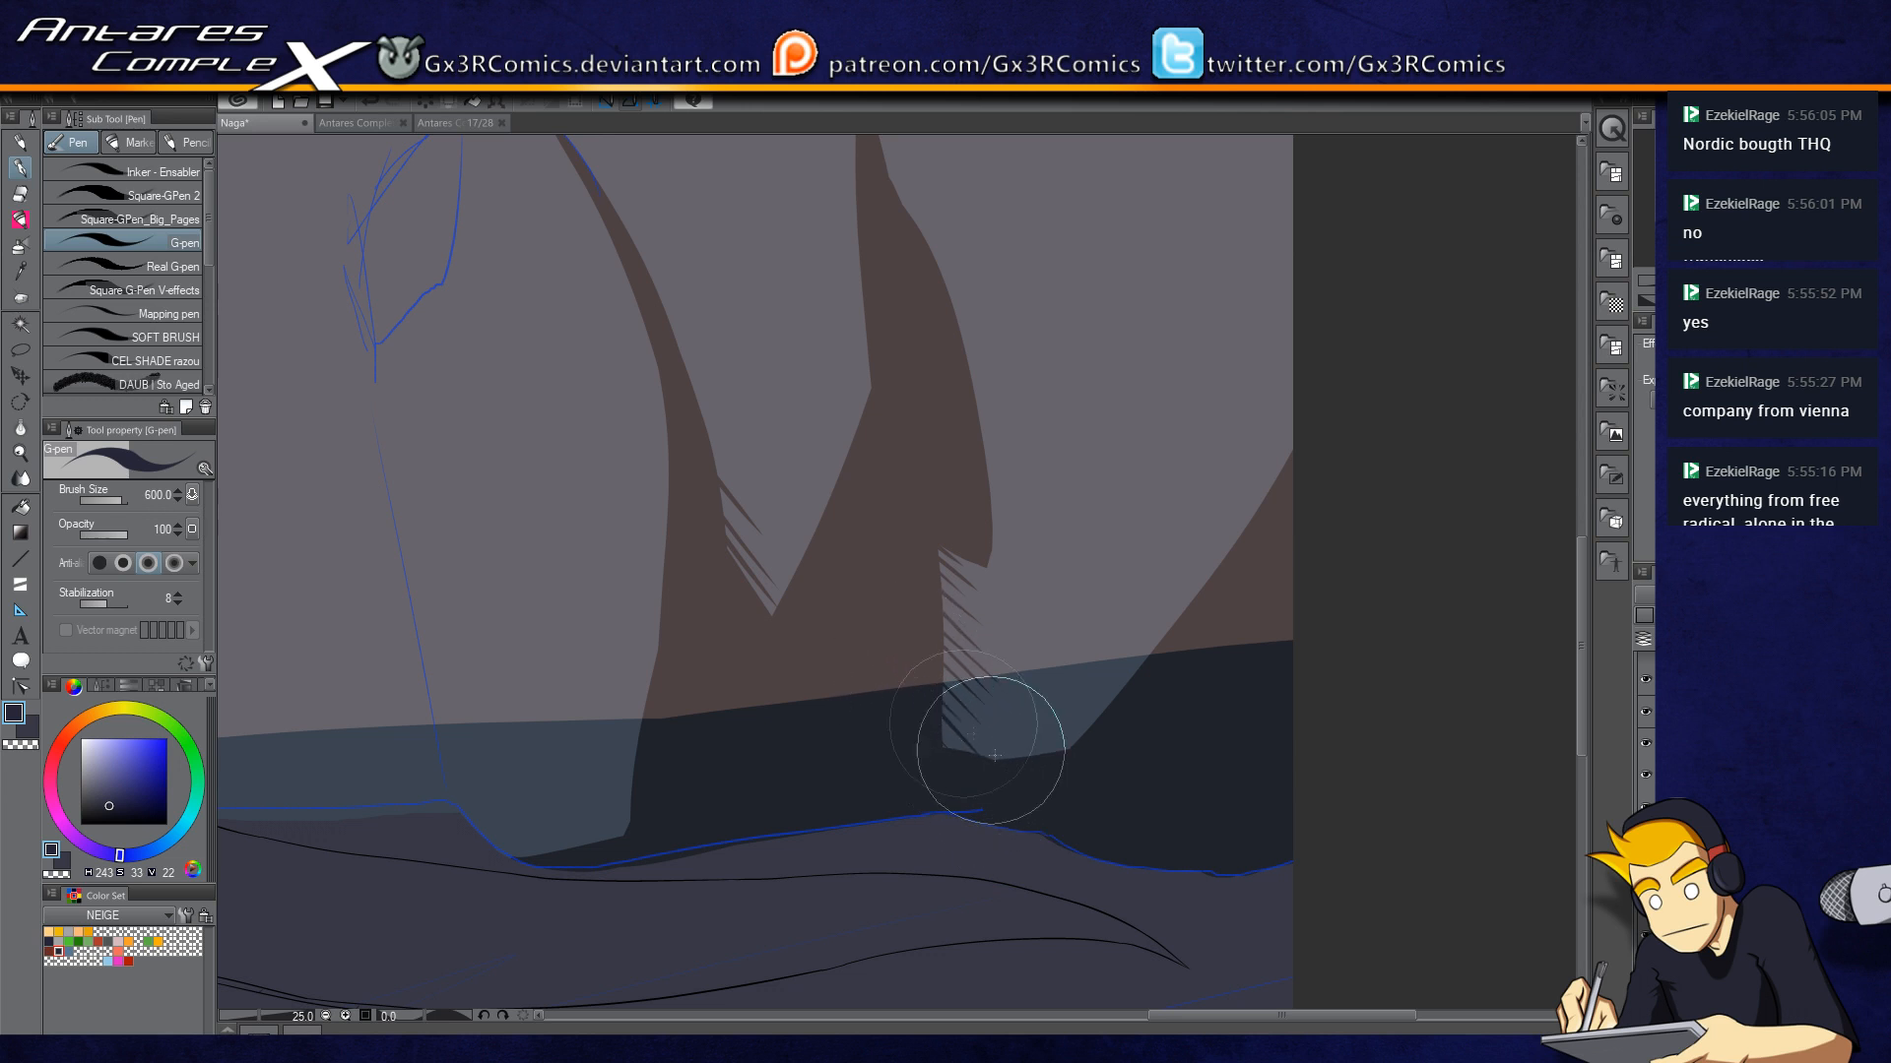
pyautogui.moveTo(1089, 590); pyautogui.dragTo(961, 733)
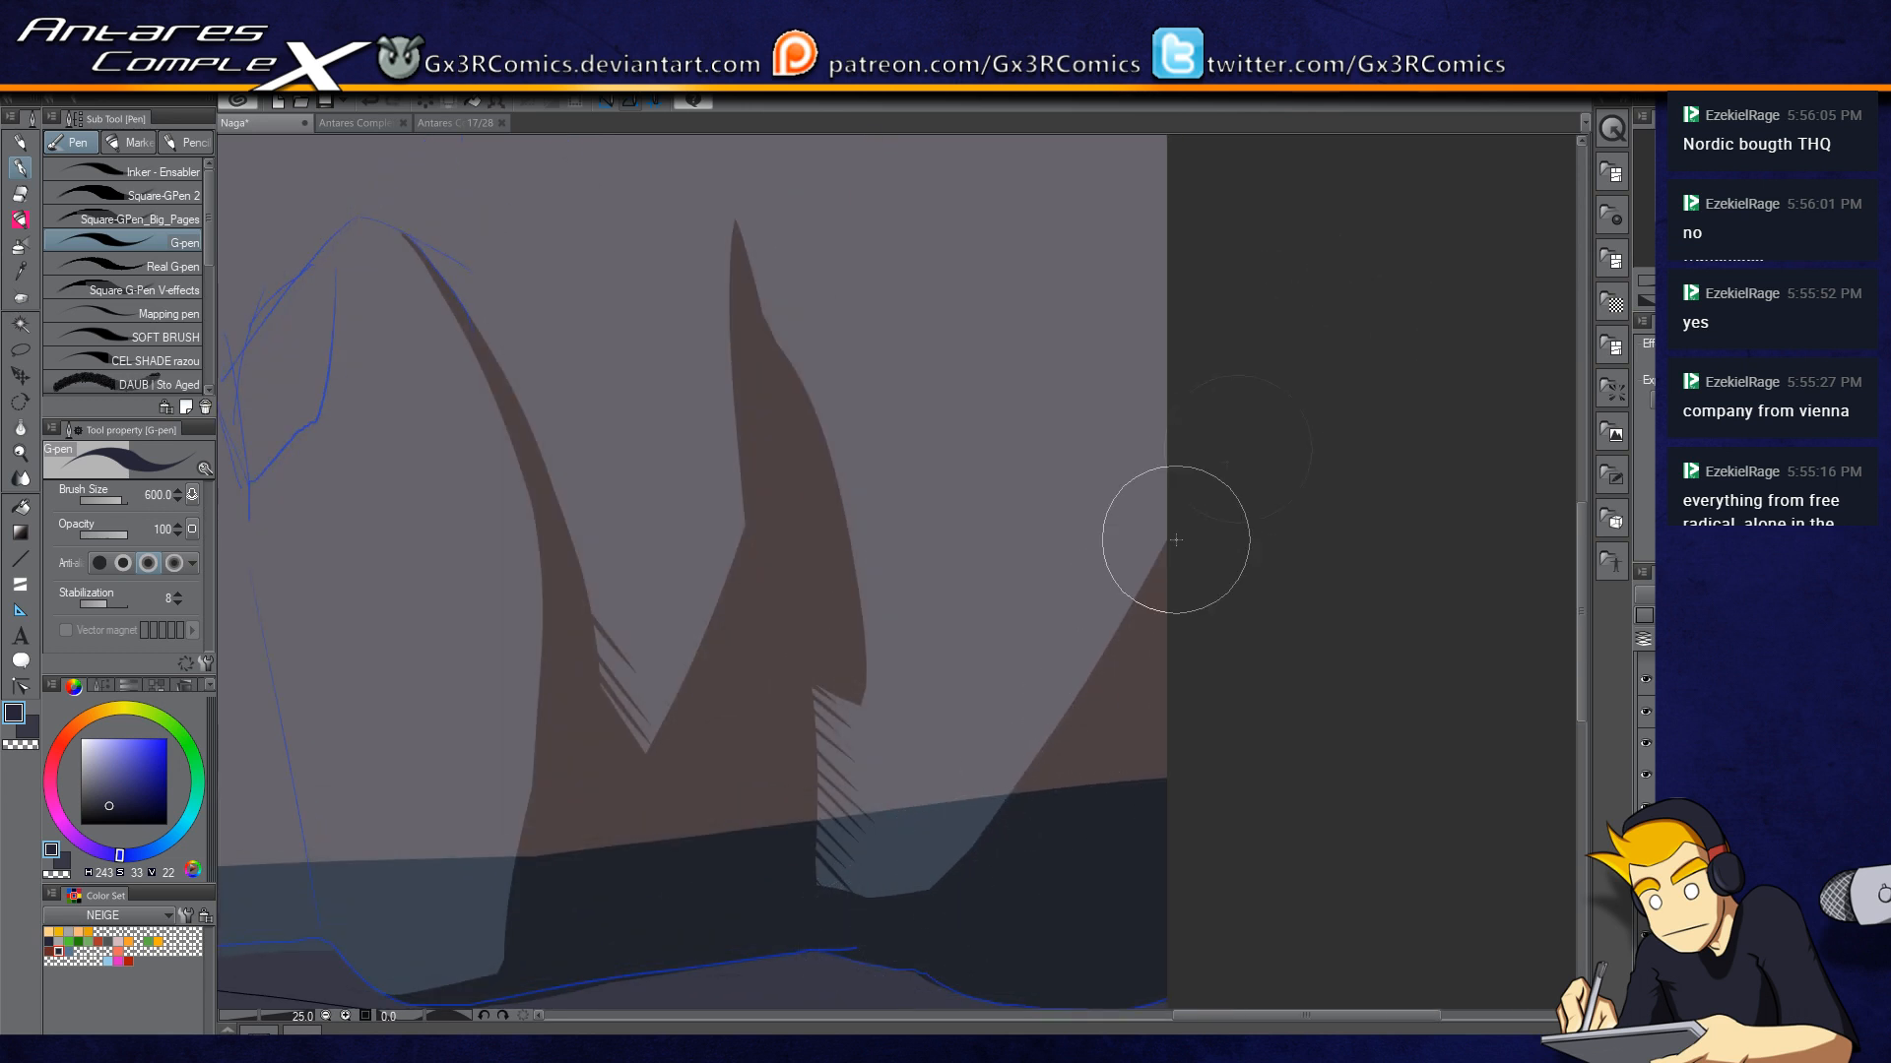
# Step: Continue the edge slope up along the canvas border to the top and add a hanging tapered tip there, raising the brush size to 1000
pyautogui.moveTo(1143, 611); pyautogui.dragTo(1015, 953)
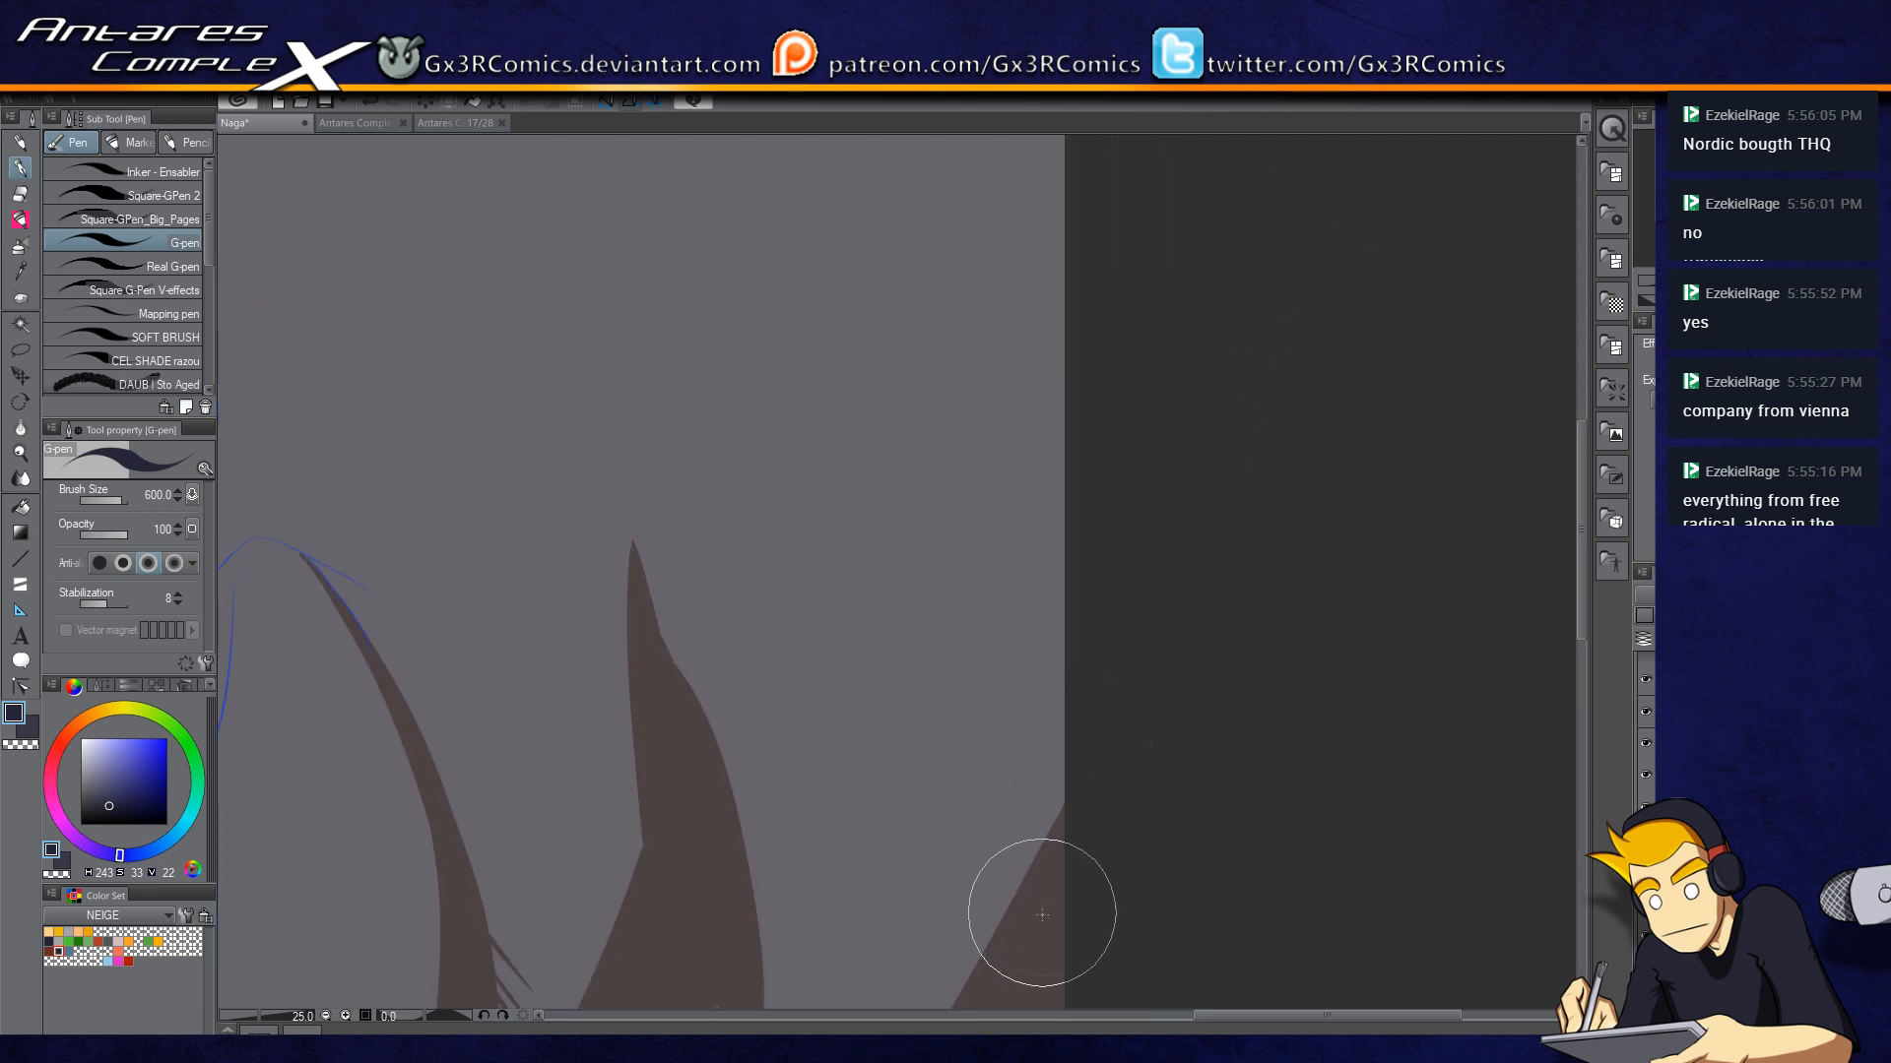
pyautogui.moveTo(1047, 422)
pyautogui.mouseDown()
pyautogui.moveTo(1025, 752)
pyautogui.moveTo(1036, 424)
pyautogui.mouseUp()
pyautogui.scroll(-2, 1046, 394)
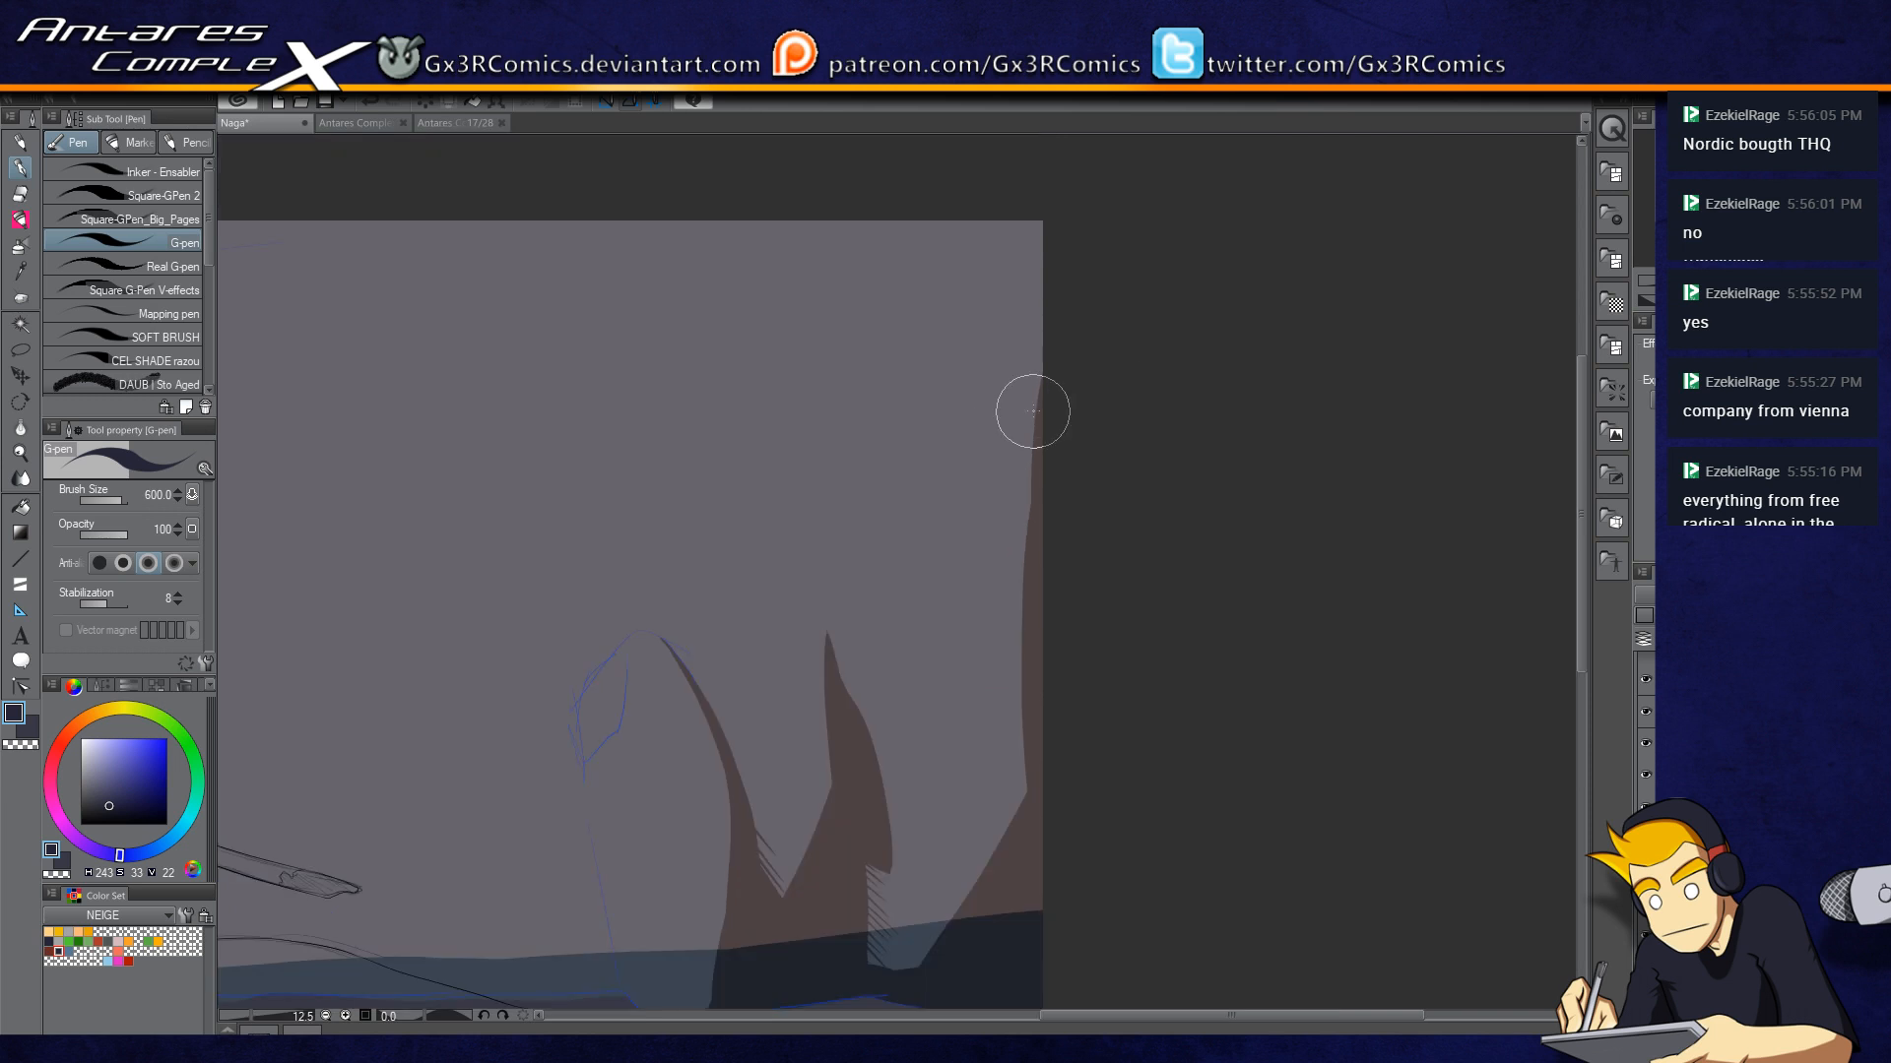
pyautogui.moveTo(1005, 203); pyautogui.dragTo(1070, 578)
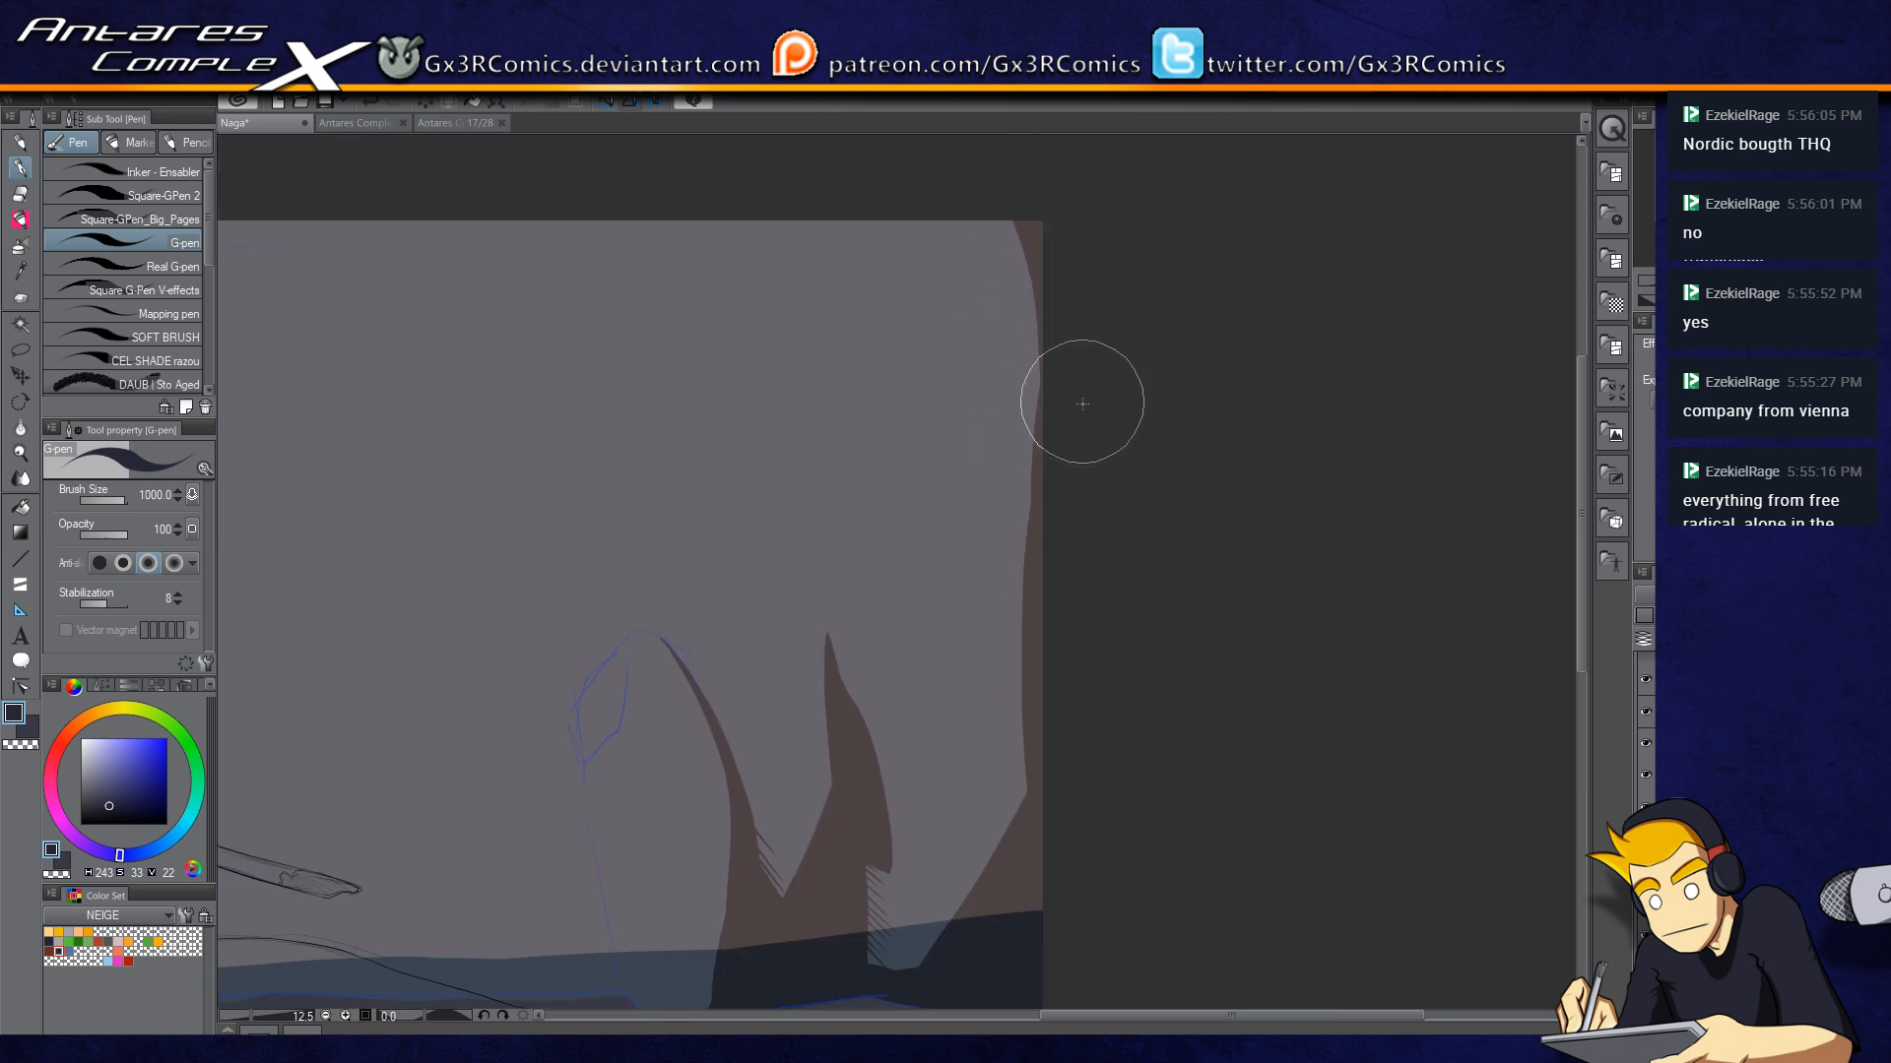
pyautogui.moveTo(976, 208); pyautogui.dragTo(1063, 582)
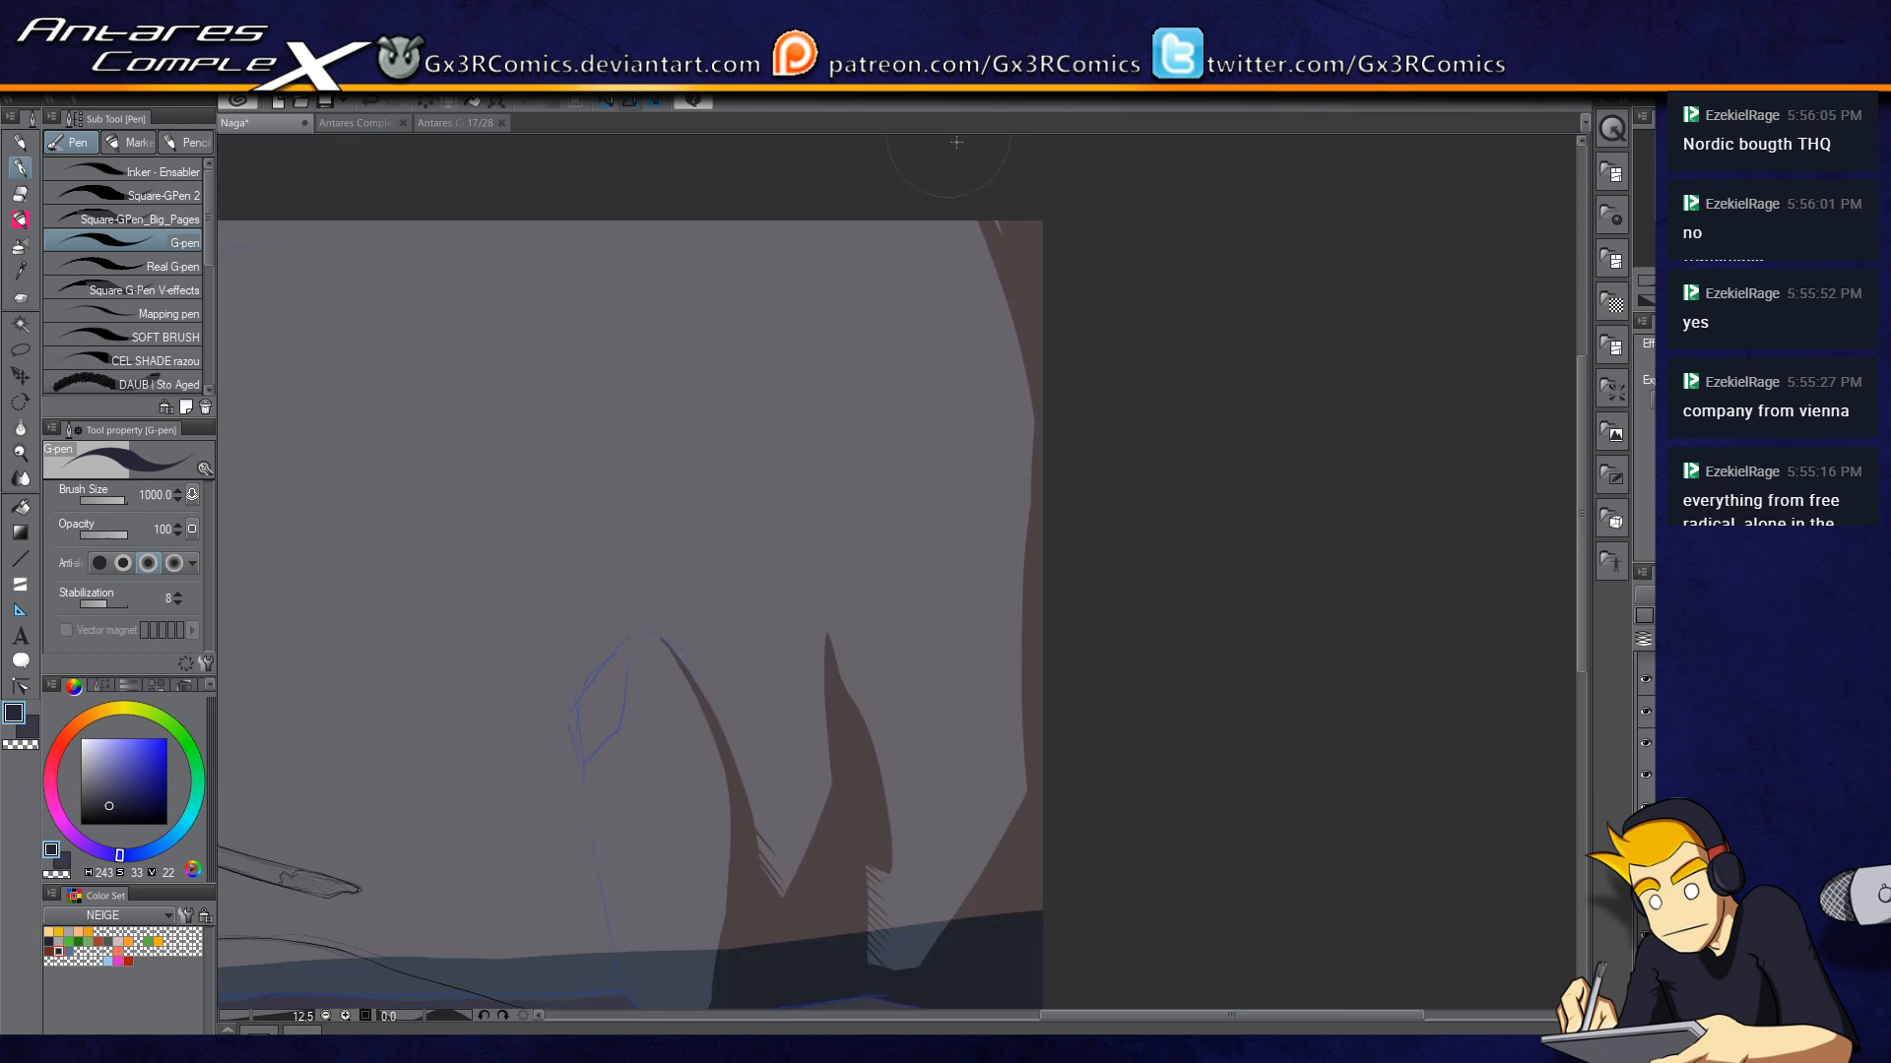
pyautogui.moveTo(941, 202); pyautogui.dragTo(1039, 470)
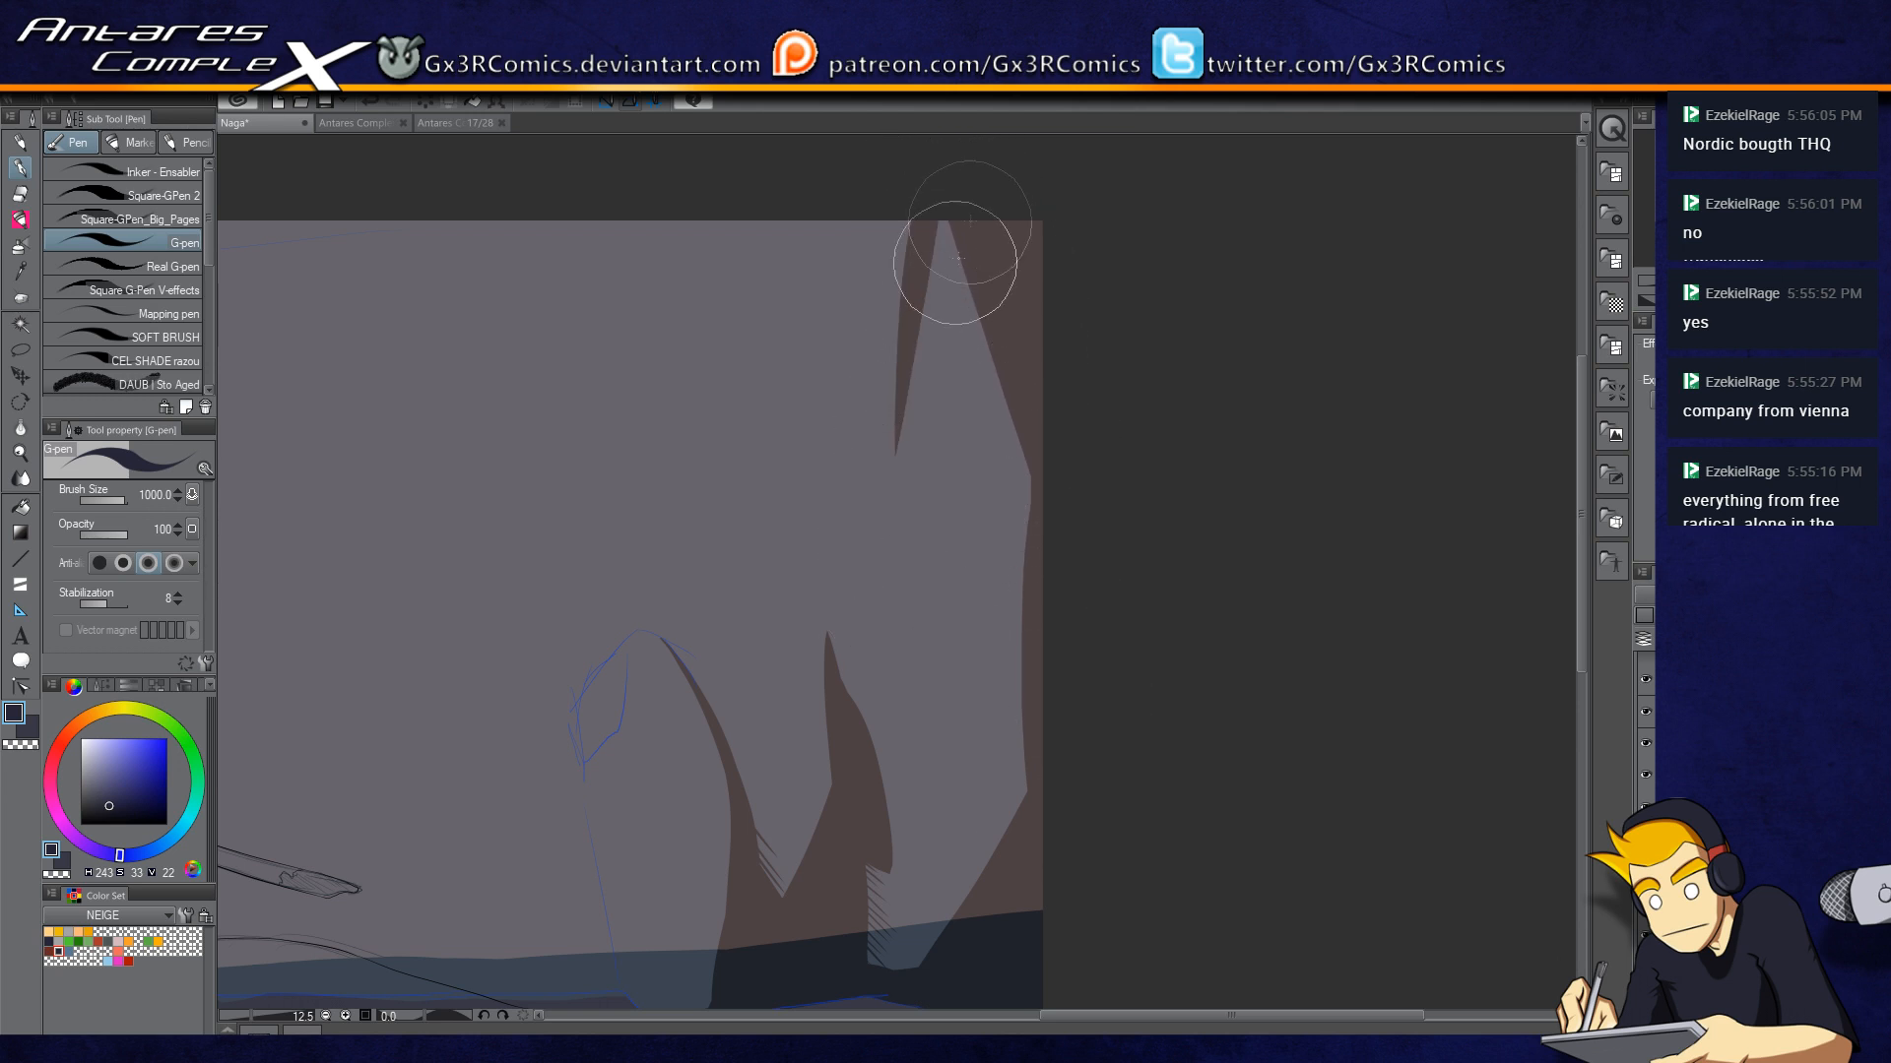
# Step: Reduce the brush size to 500 and thicken the slim spike's curved tip along the sketched blue arc, undoing the last stroke
pyautogui.moveTo(733, 574); pyautogui.dragTo(979, 476)
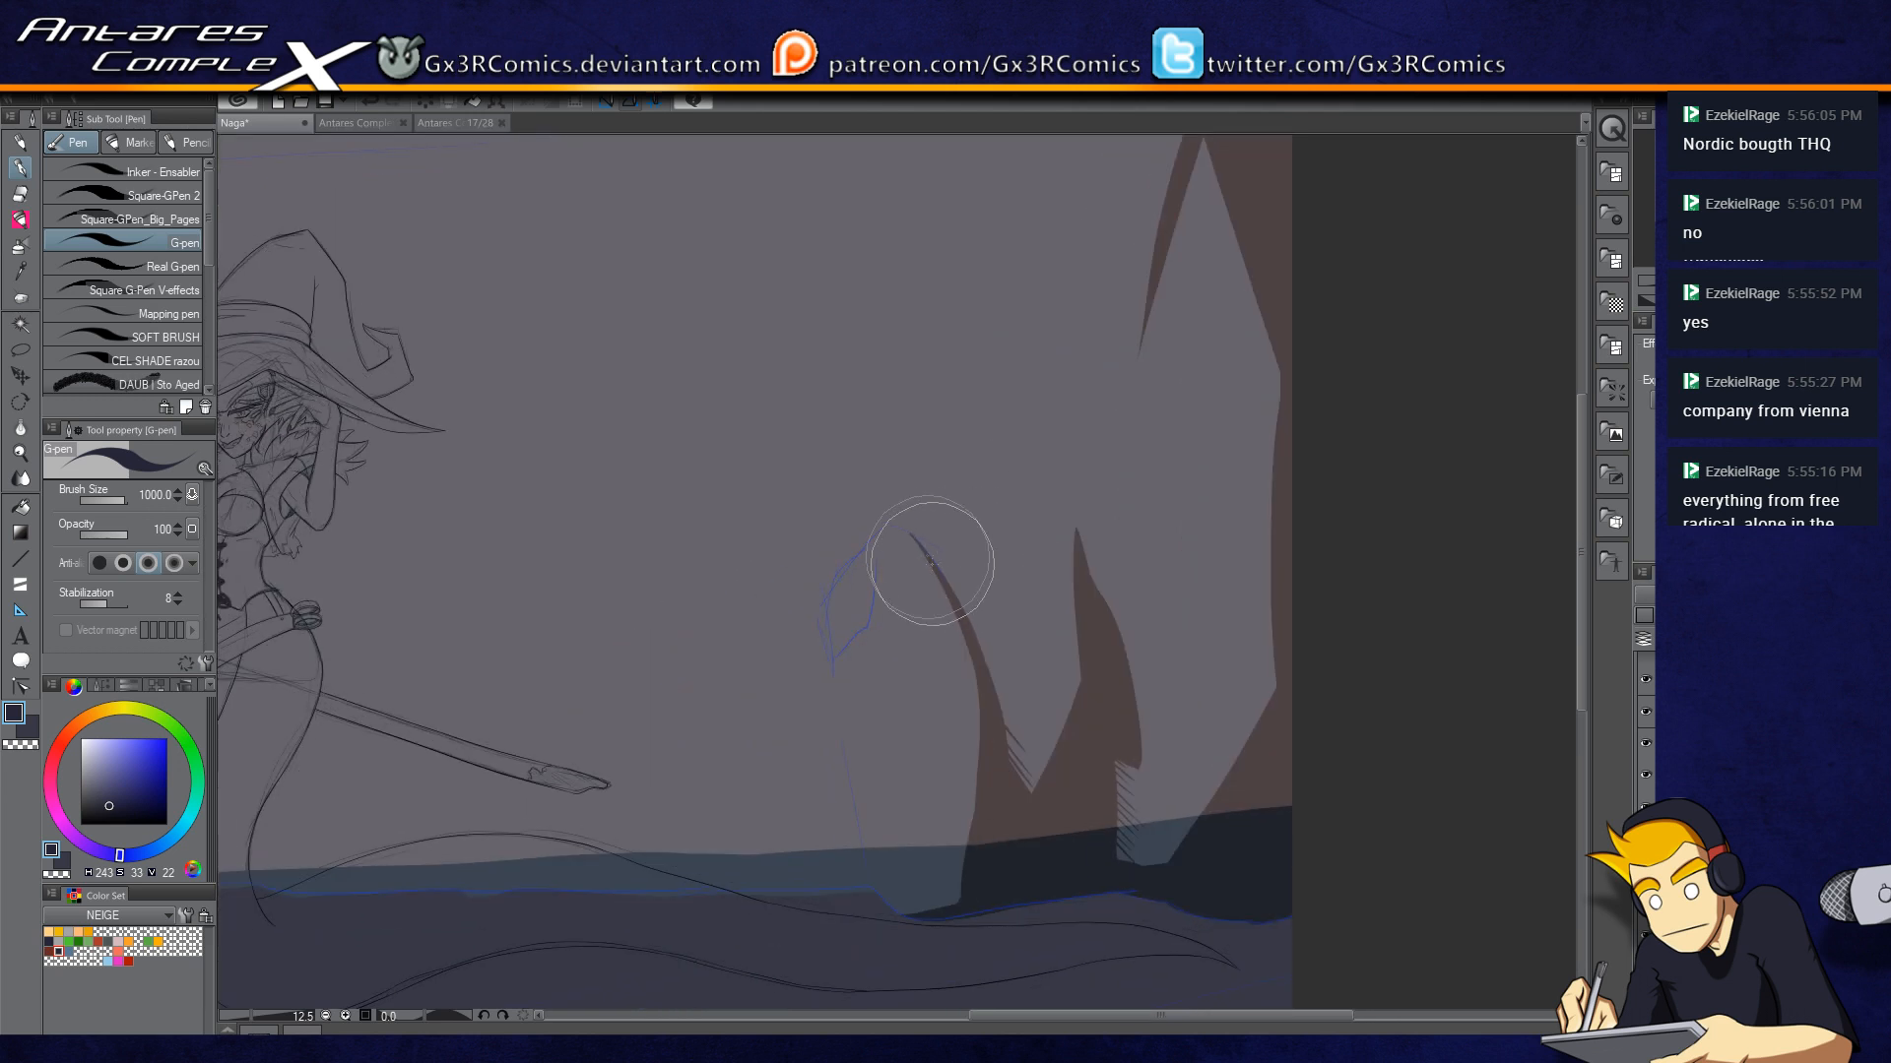
pyautogui.scroll(4, 972, 584)
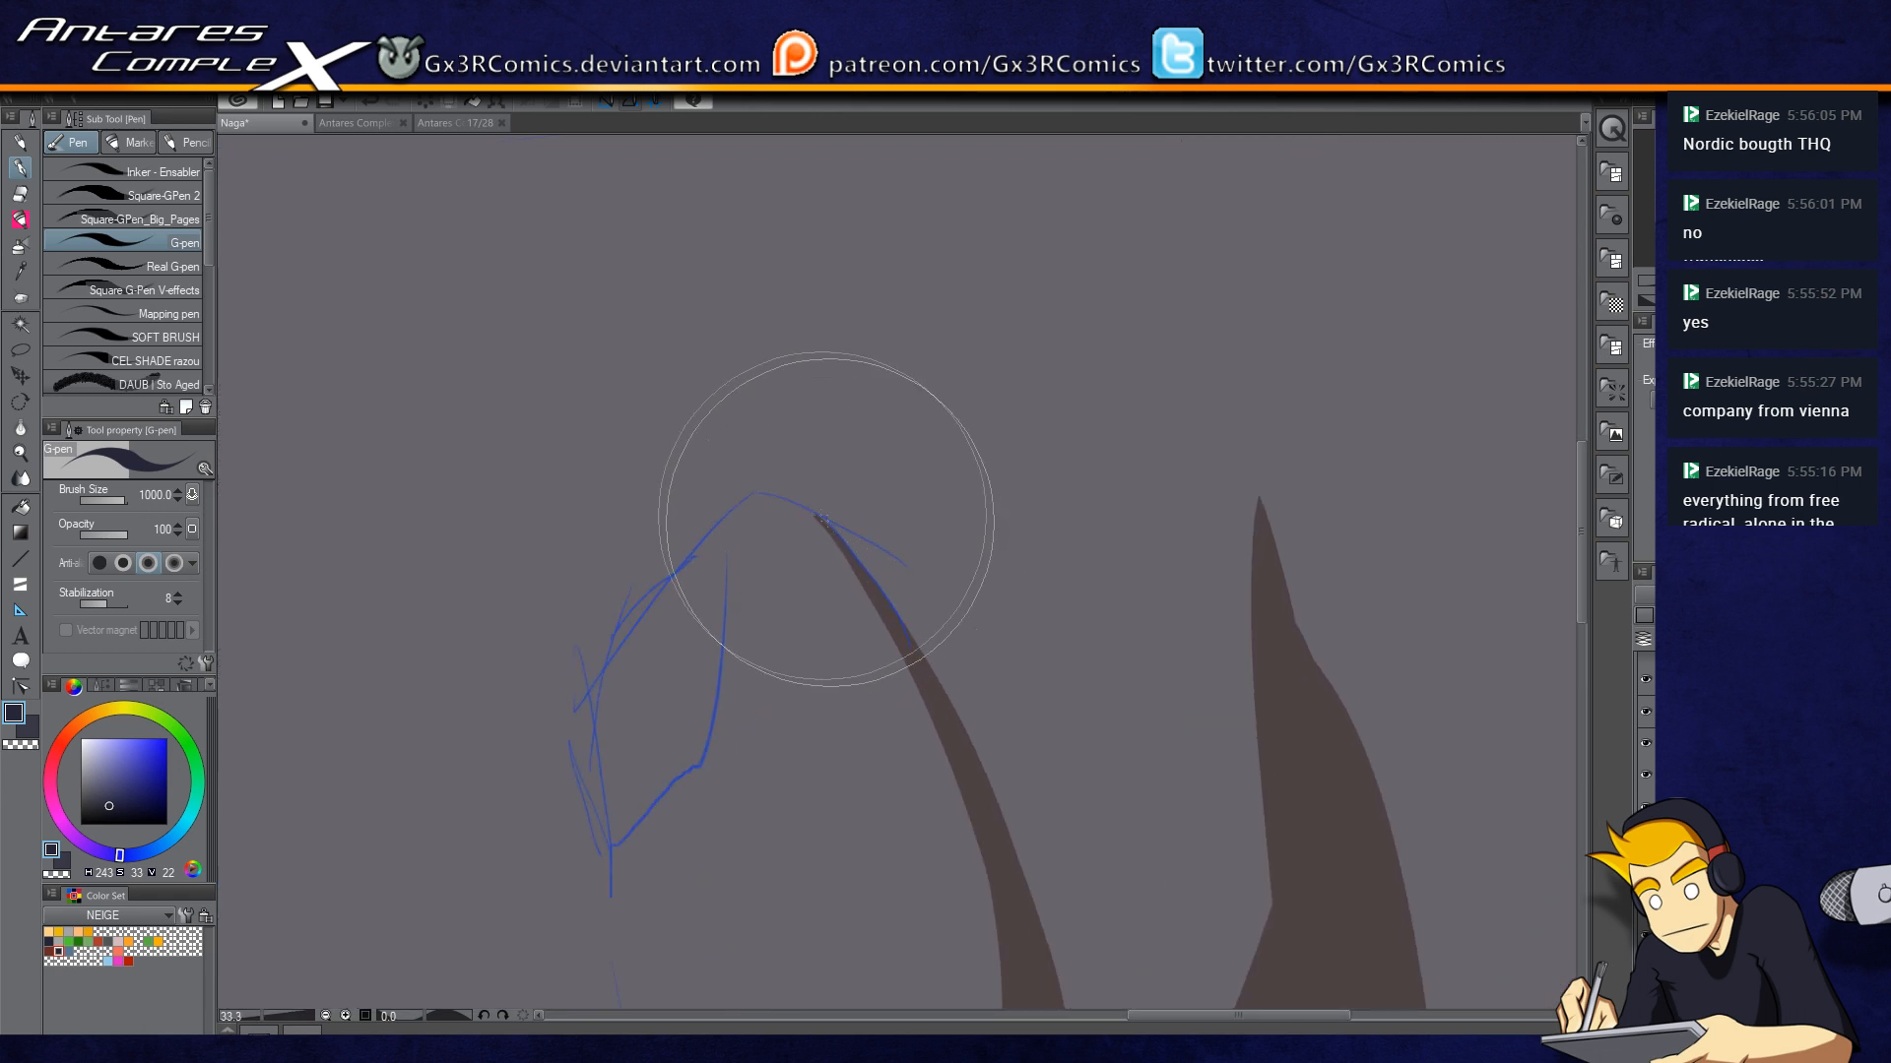
pyautogui.press('[')
pyautogui.press('[')
pyautogui.press('[')
pyautogui.press('[')
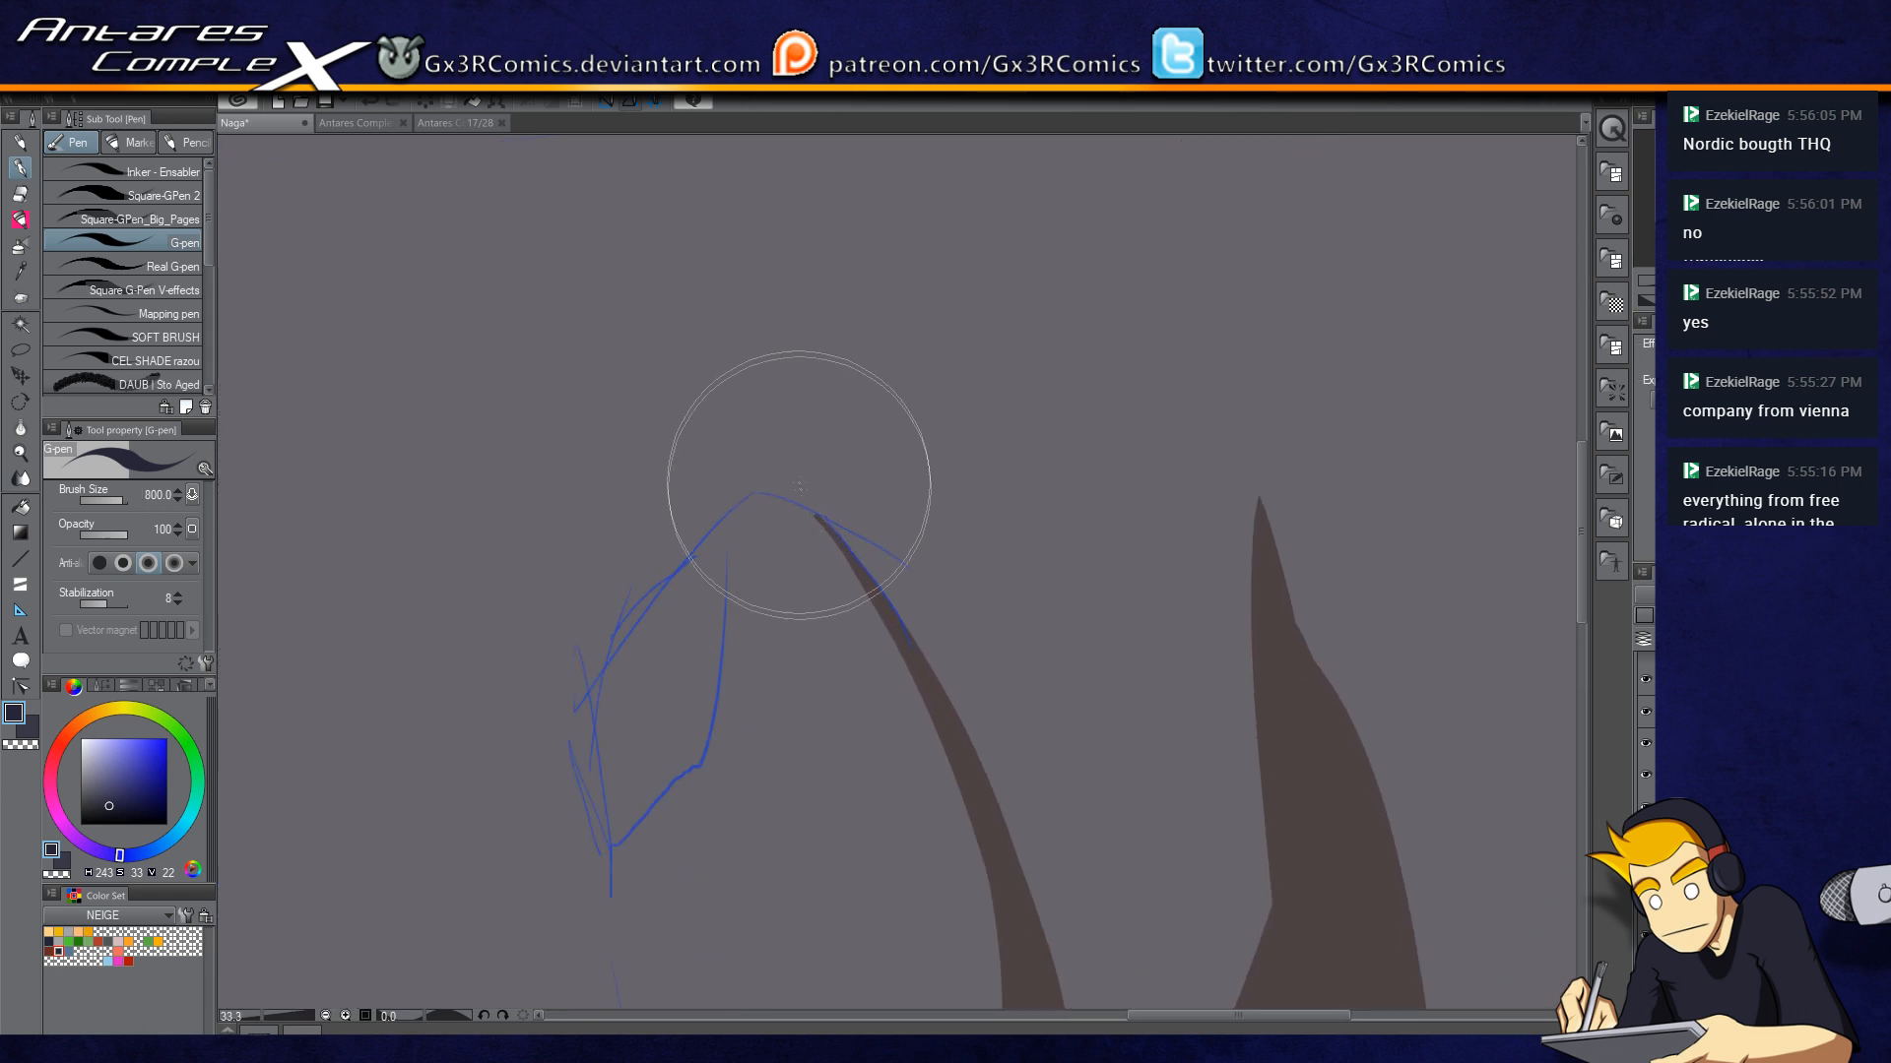
pyautogui.moveTo(809, 511); pyautogui.dragTo(935, 591)
pyautogui.moveTo(831, 526)
pyautogui.mouseDown()
pyautogui.moveTo(920, 607)
pyautogui.moveTo(928, 647)
pyautogui.mouseUp()
pyautogui.moveTo(843, 534)
pyautogui.mouseDown()
pyautogui.moveTo(908, 592)
pyautogui.moveTo(971, 724)
pyautogui.mouseUp()
pyautogui.moveTo(873, 570)
pyautogui.mouseDown()
pyautogui.moveTo(979, 759)
pyautogui.moveTo(973, 720)
pyautogui.mouseUp()
pyautogui.hotkey('ctrl', 'z')
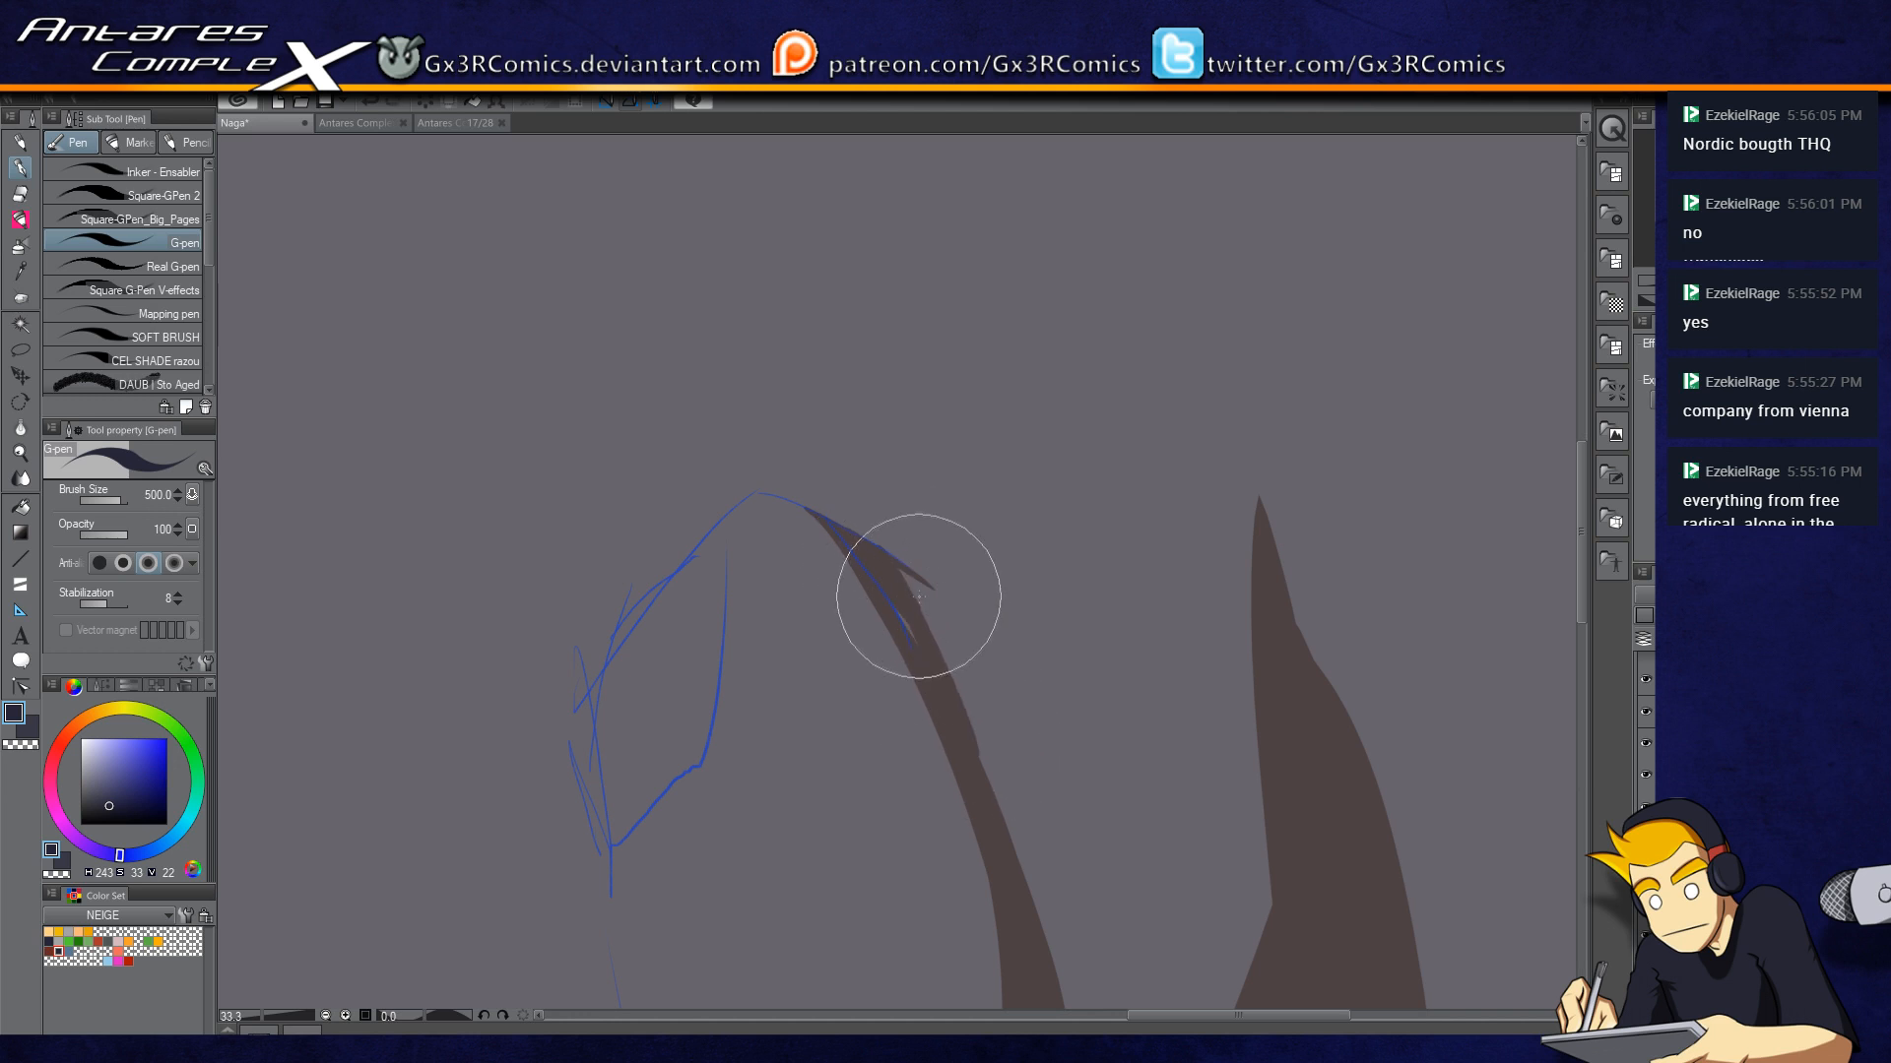
# Step: Widen the slim spike's outer edge below the tip and trim the stray point at the bend with the transparent colour
pyautogui.moveTo(909, 588); pyautogui.dragTo(975, 747)
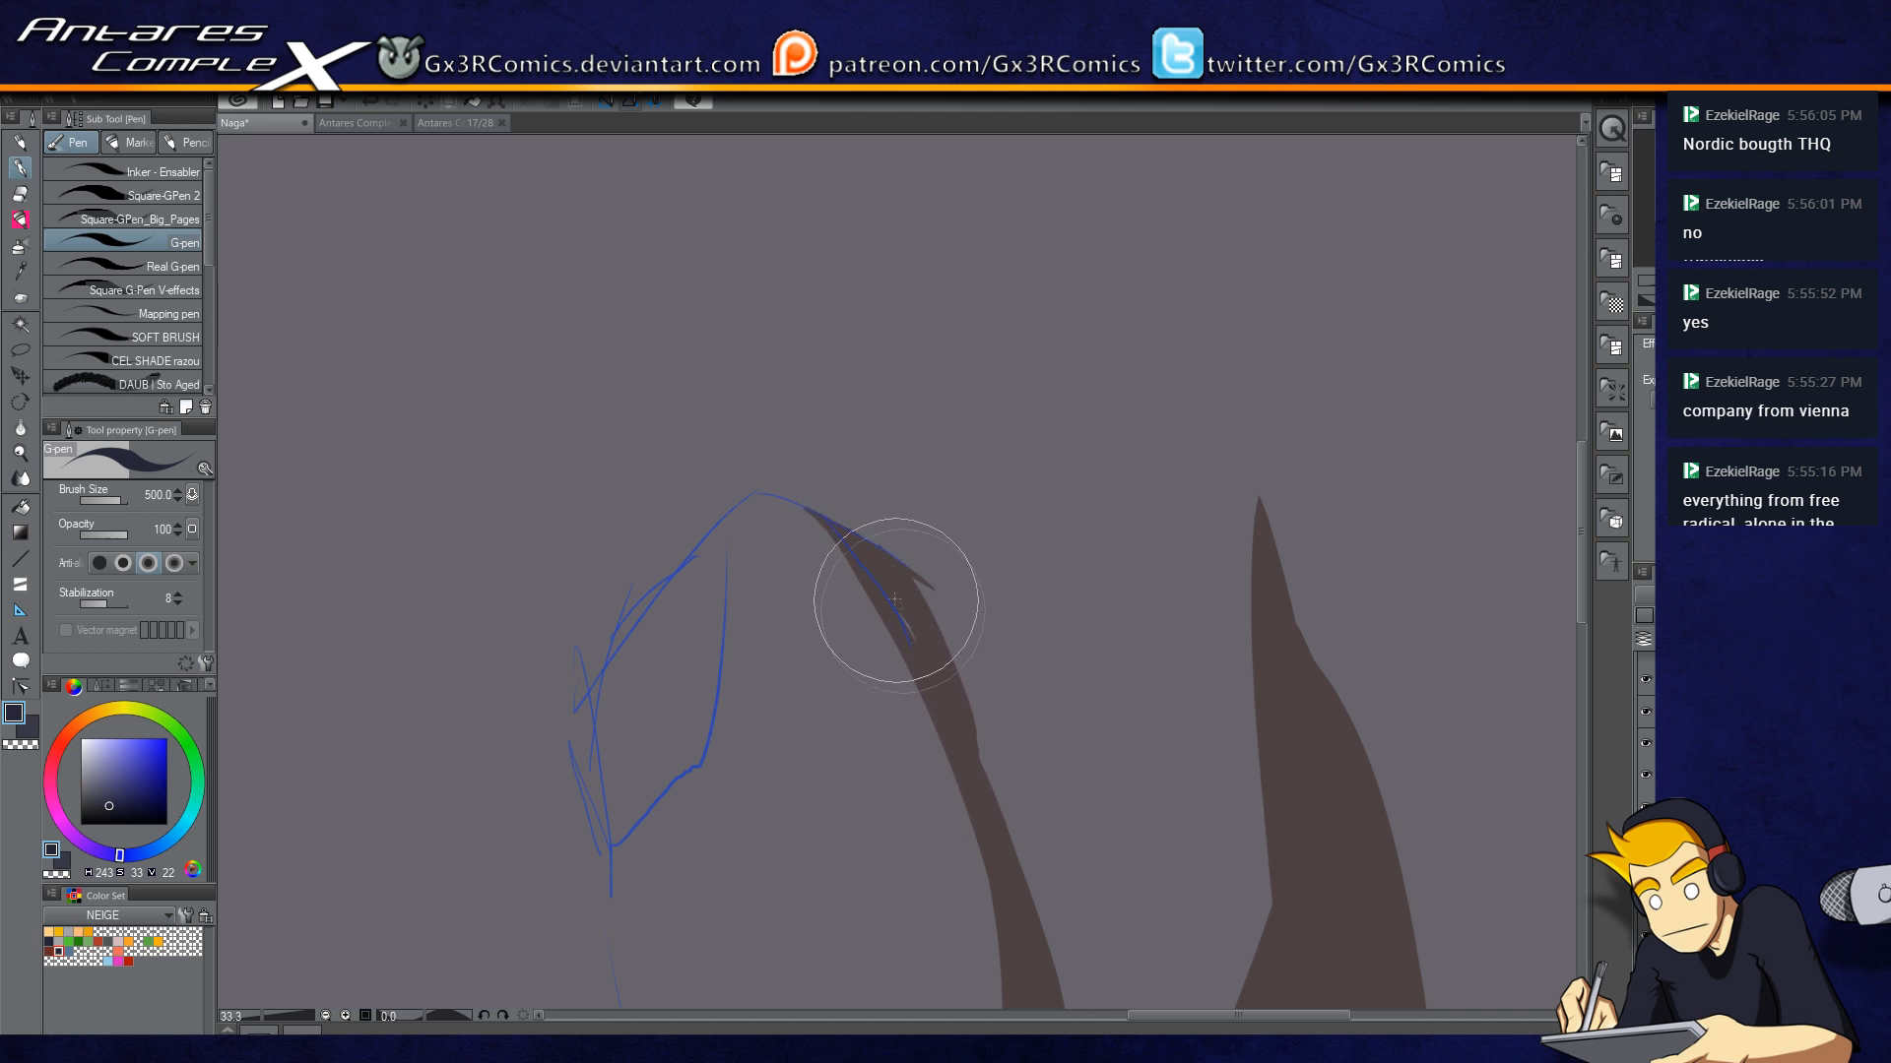
pyautogui.moveTo(915, 599); pyautogui.dragTo(1005, 856)
pyautogui.press('c')
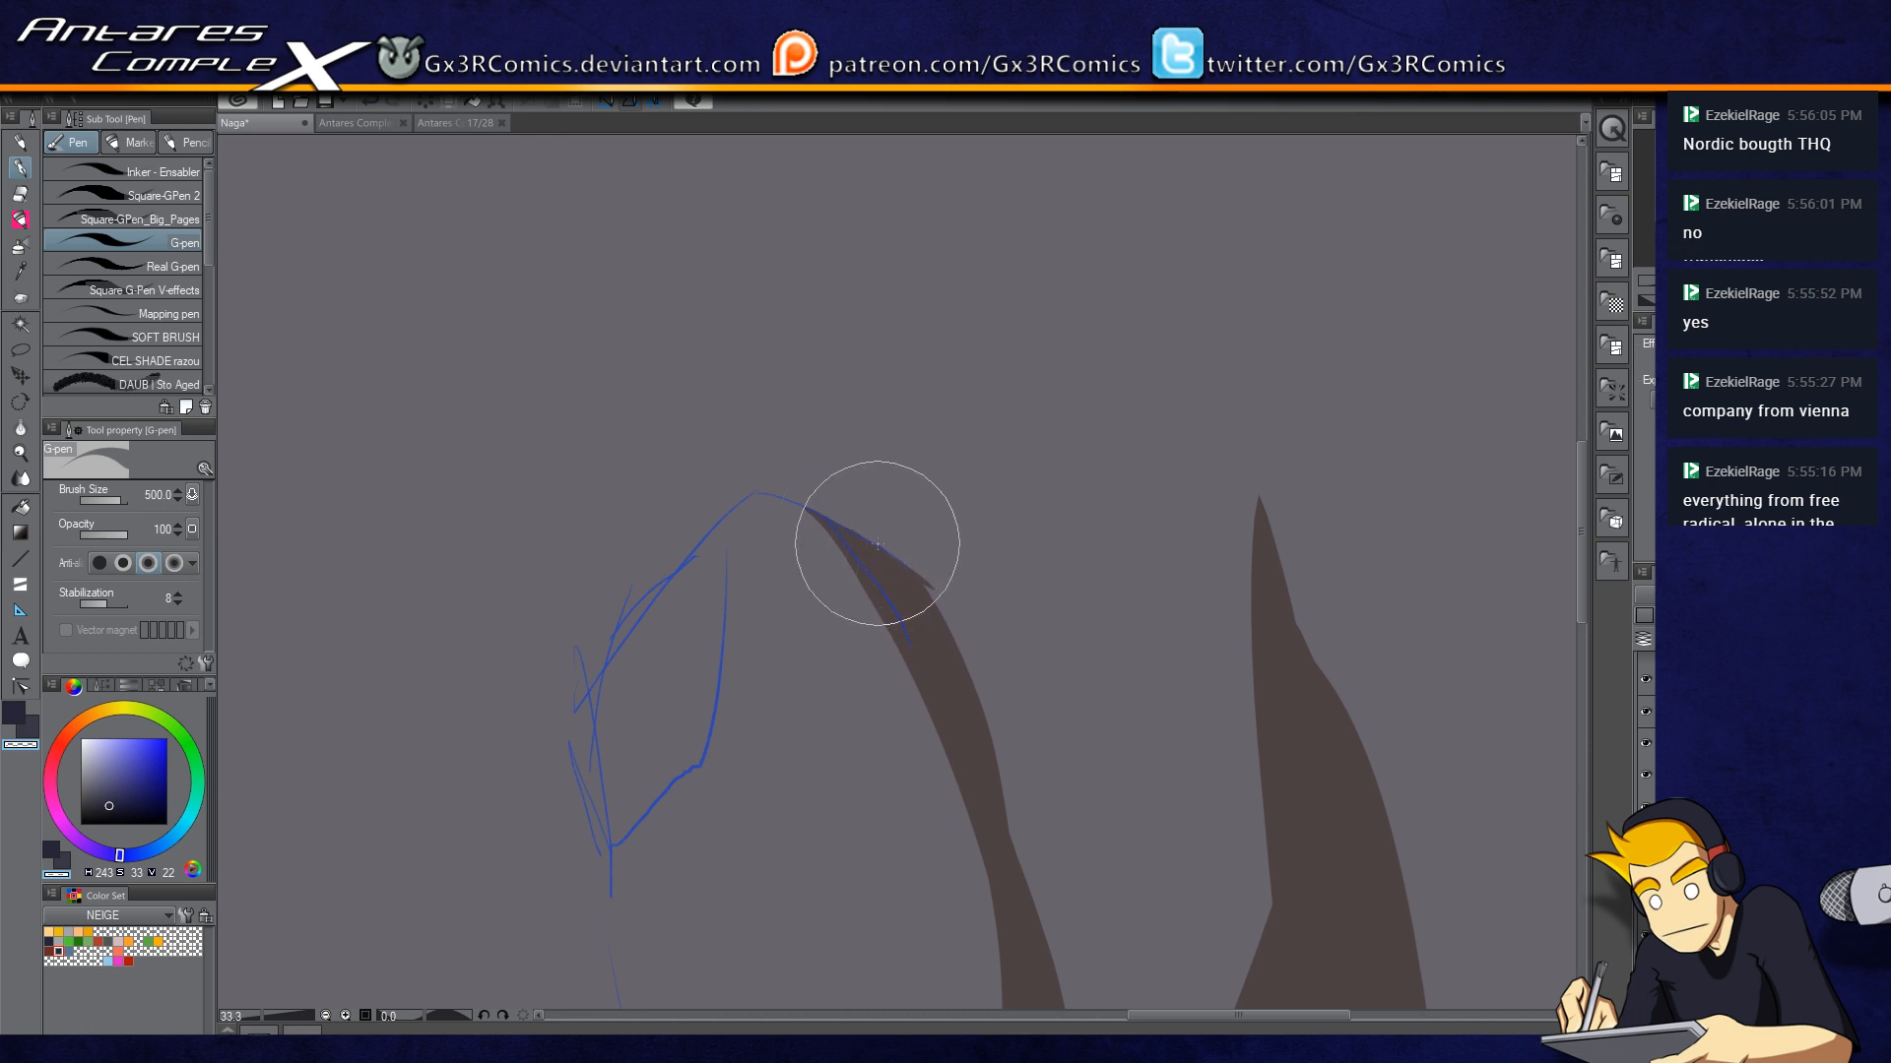
pyautogui.press('c')
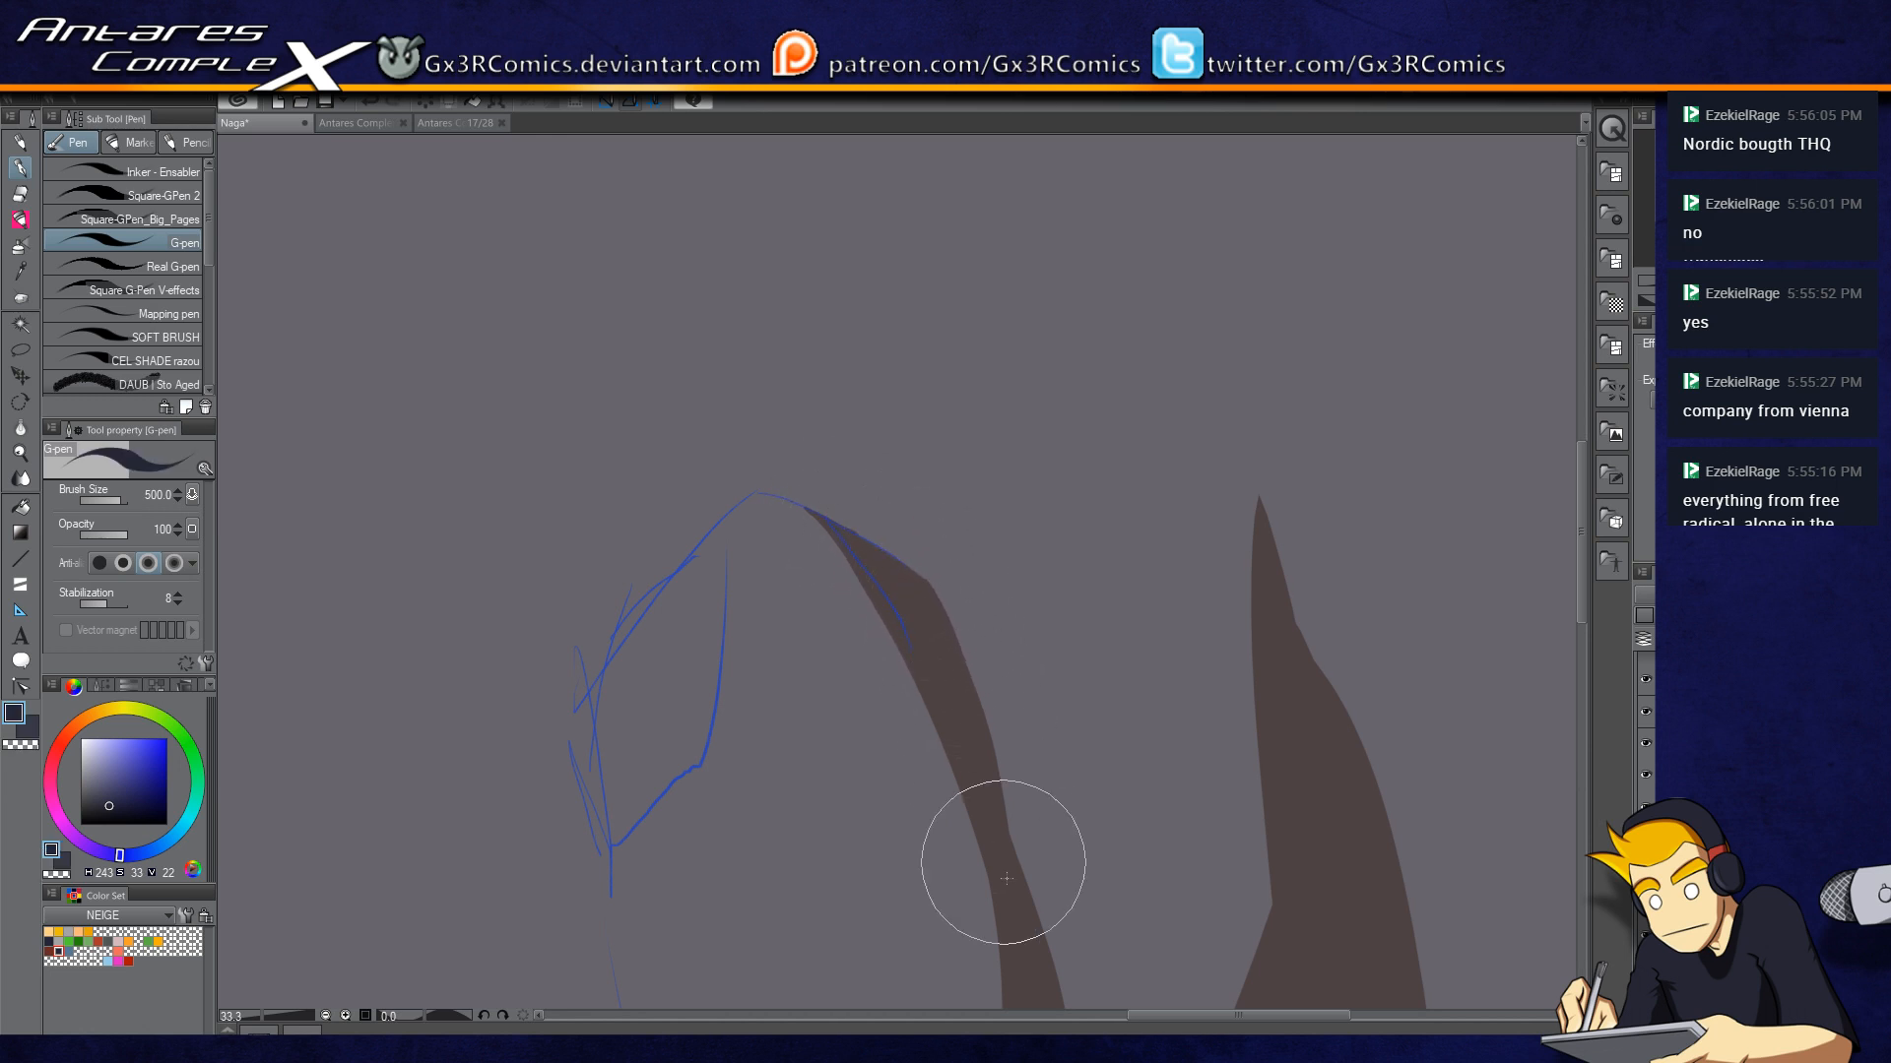
# Step: Thicken and smooth the slim spike's outer edge from the bend near its tip down to the barbs
pyautogui.moveTo(1015, 852); pyautogui.dragTo(907, 613)
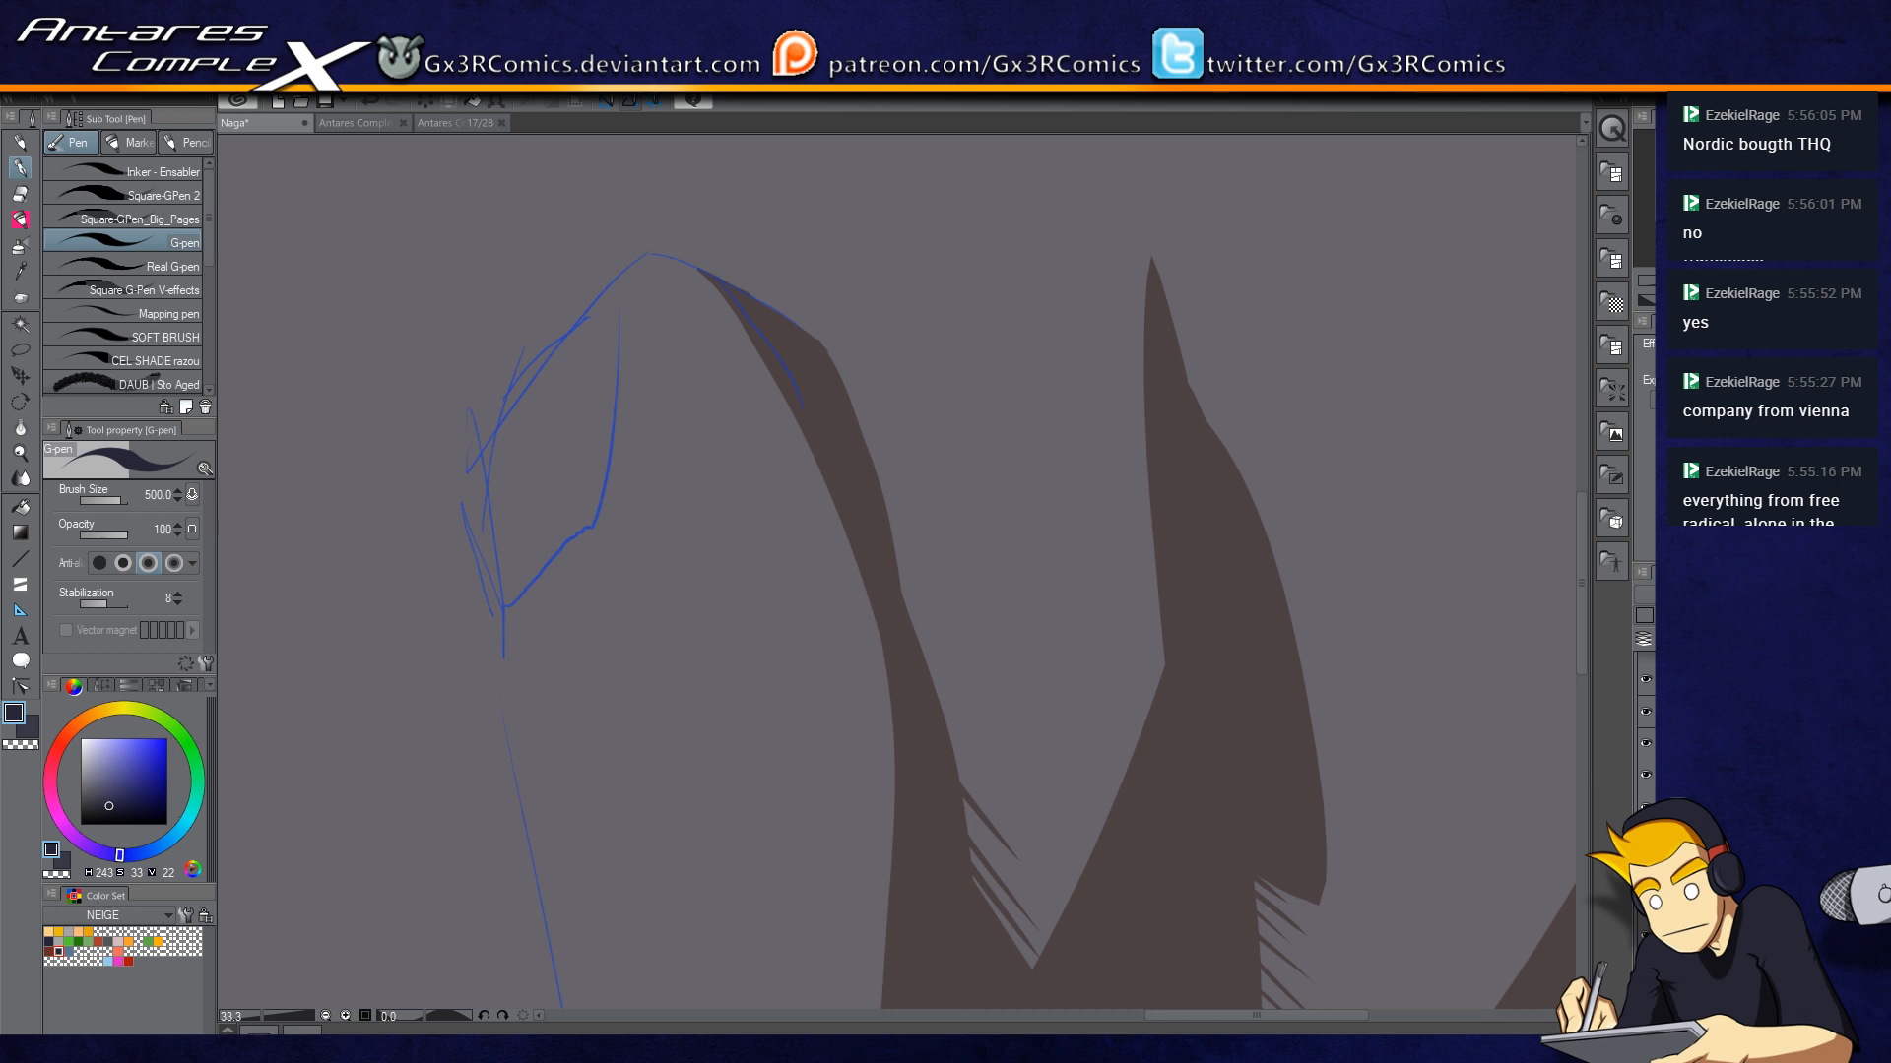
pyautogui.press('c')
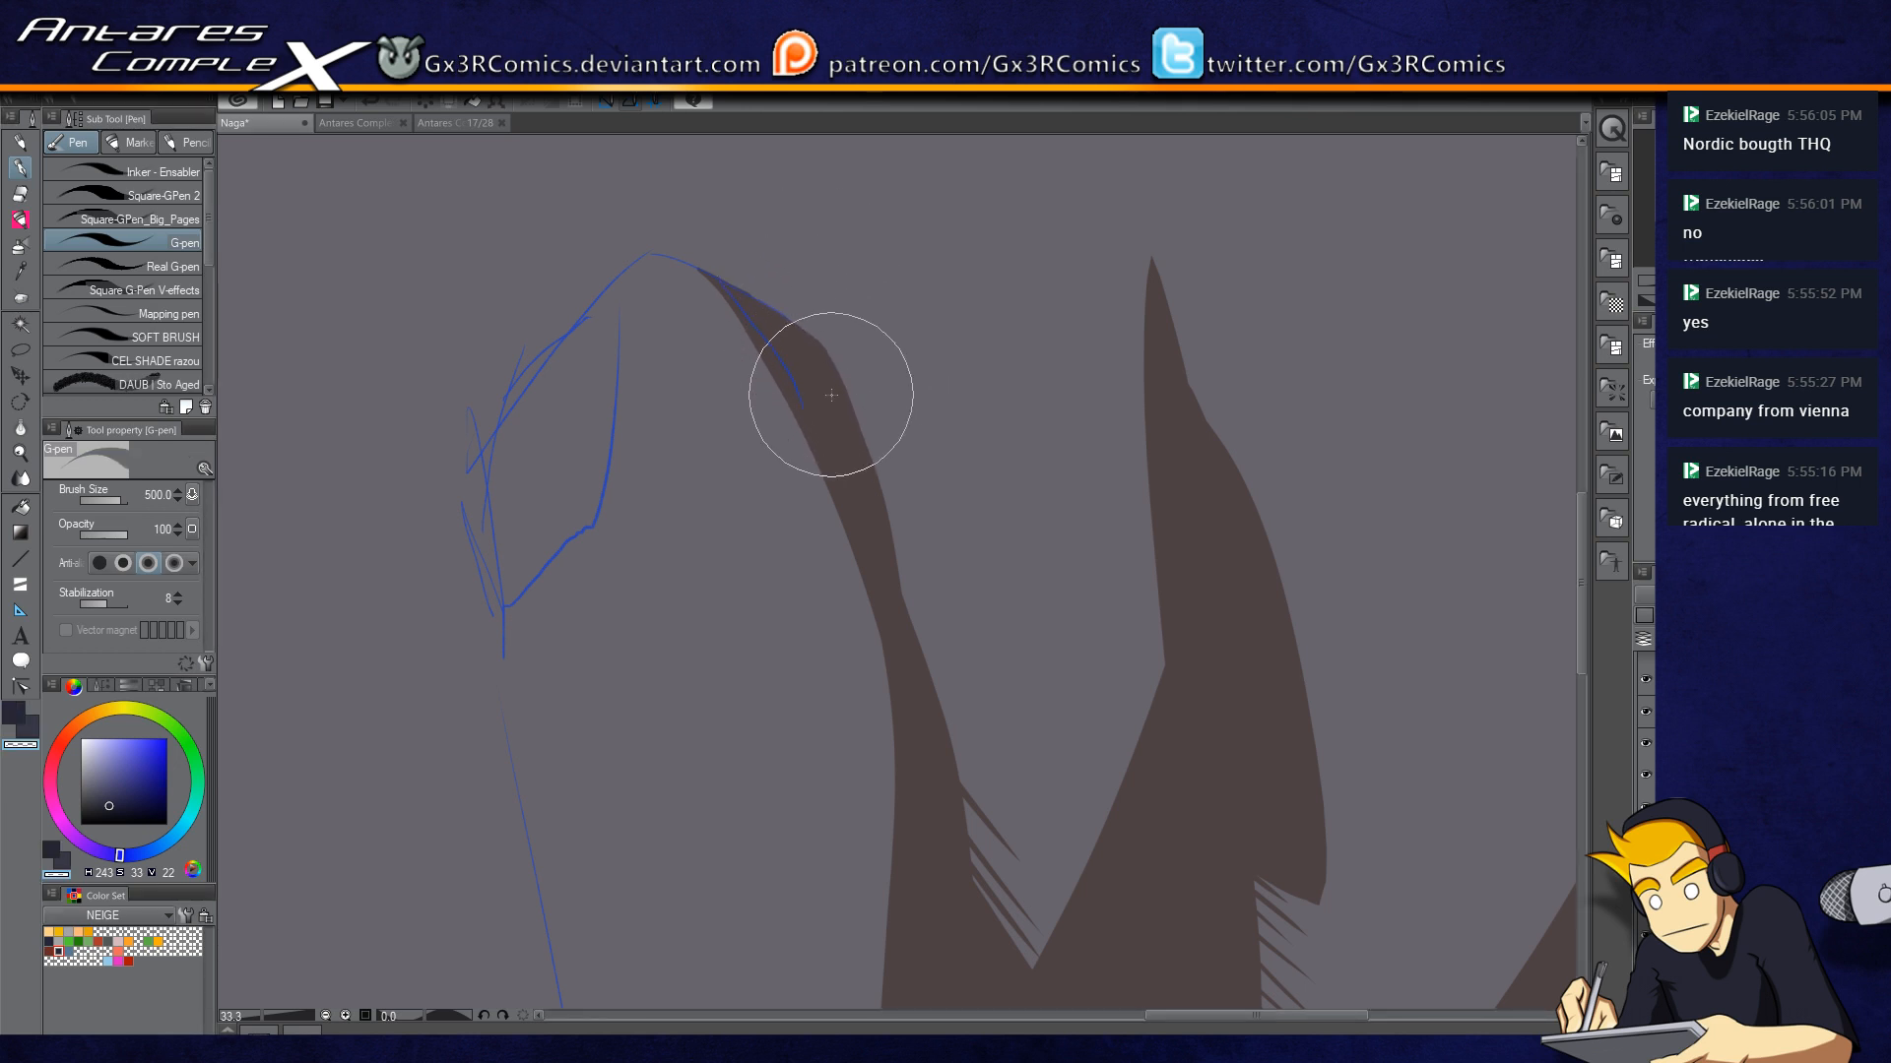
pyautogui.press('c')
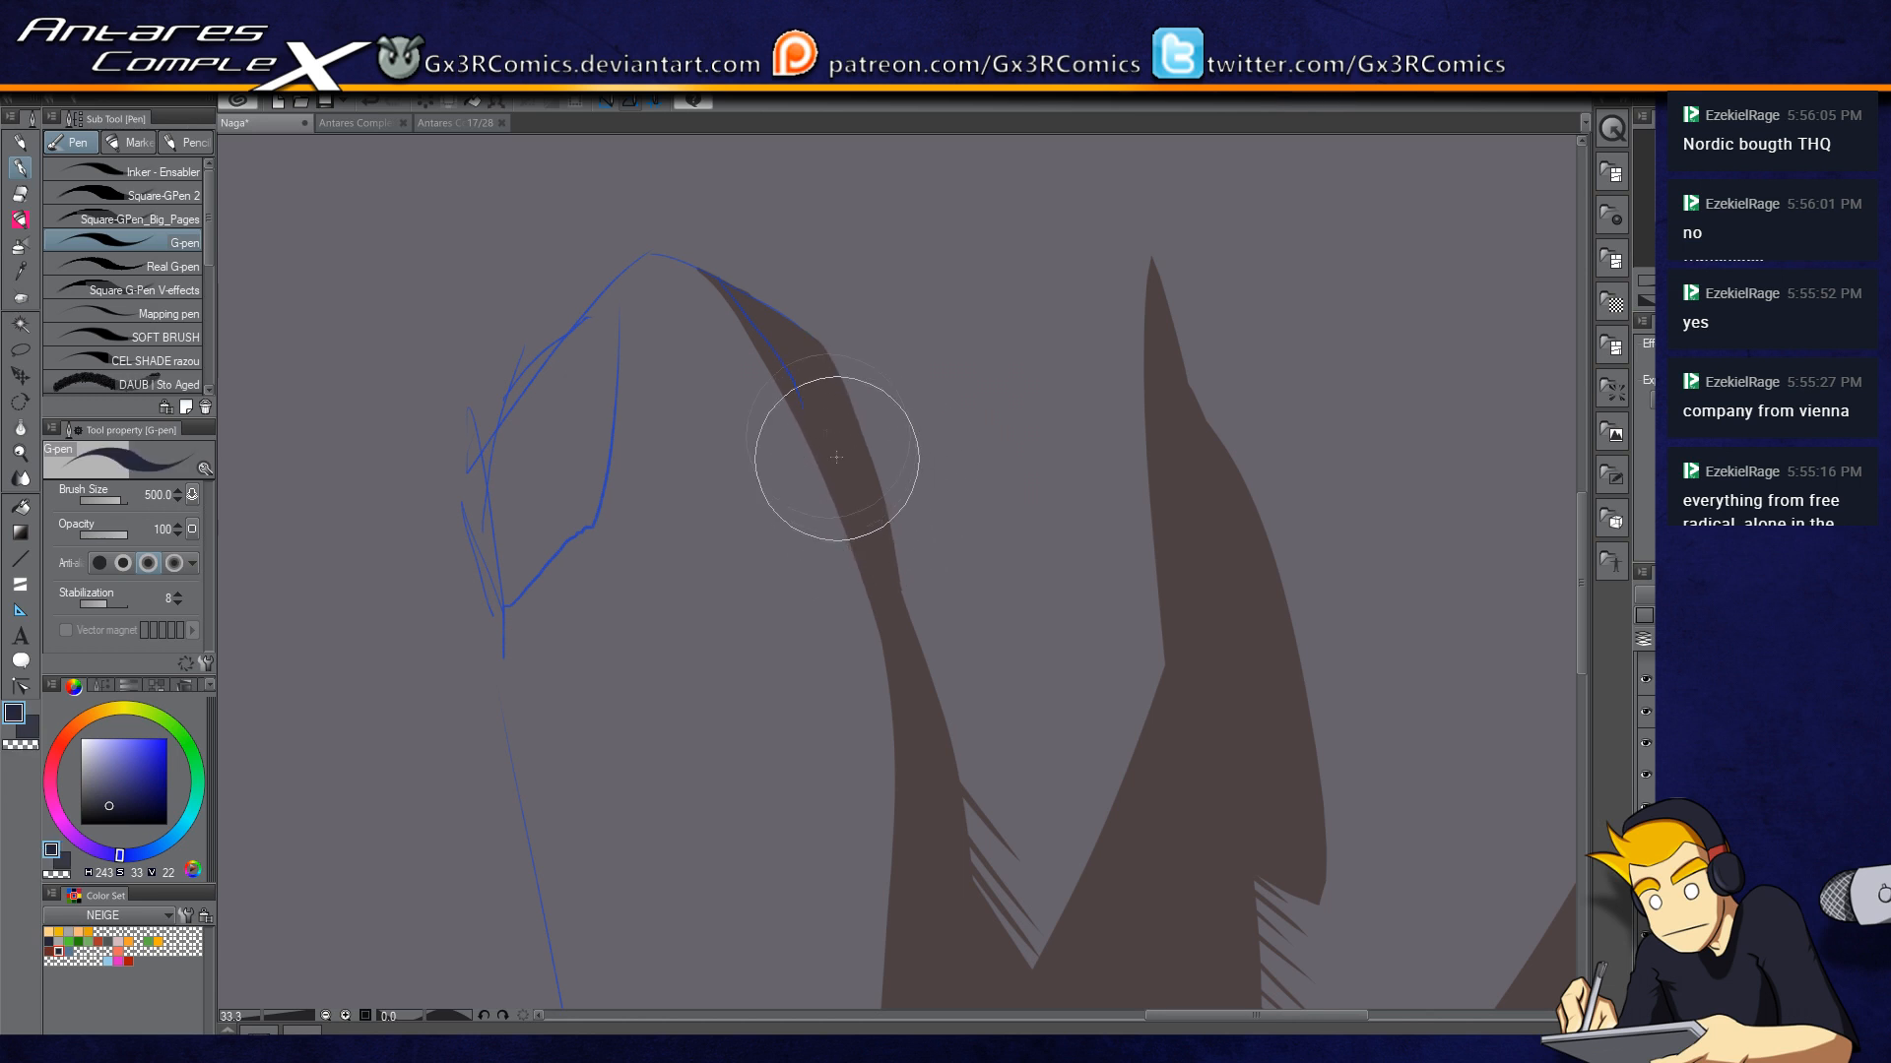
pyautogui.moveTo(845, 438)
pyautogui.mouseDown()
pyautogui.moveTo(878, 498)
pyautogui.moveTo(957, 923)
pyautogui.mouseUp()
pyautogui.moveTo(821, 351)
pyautogui.mouseDown()
pyautogui.moveTo(865, 436)
pyautogui.moveTo(966, 922)
pyautogui.moveTo(889, 501)
pyautogui.mouseUp()
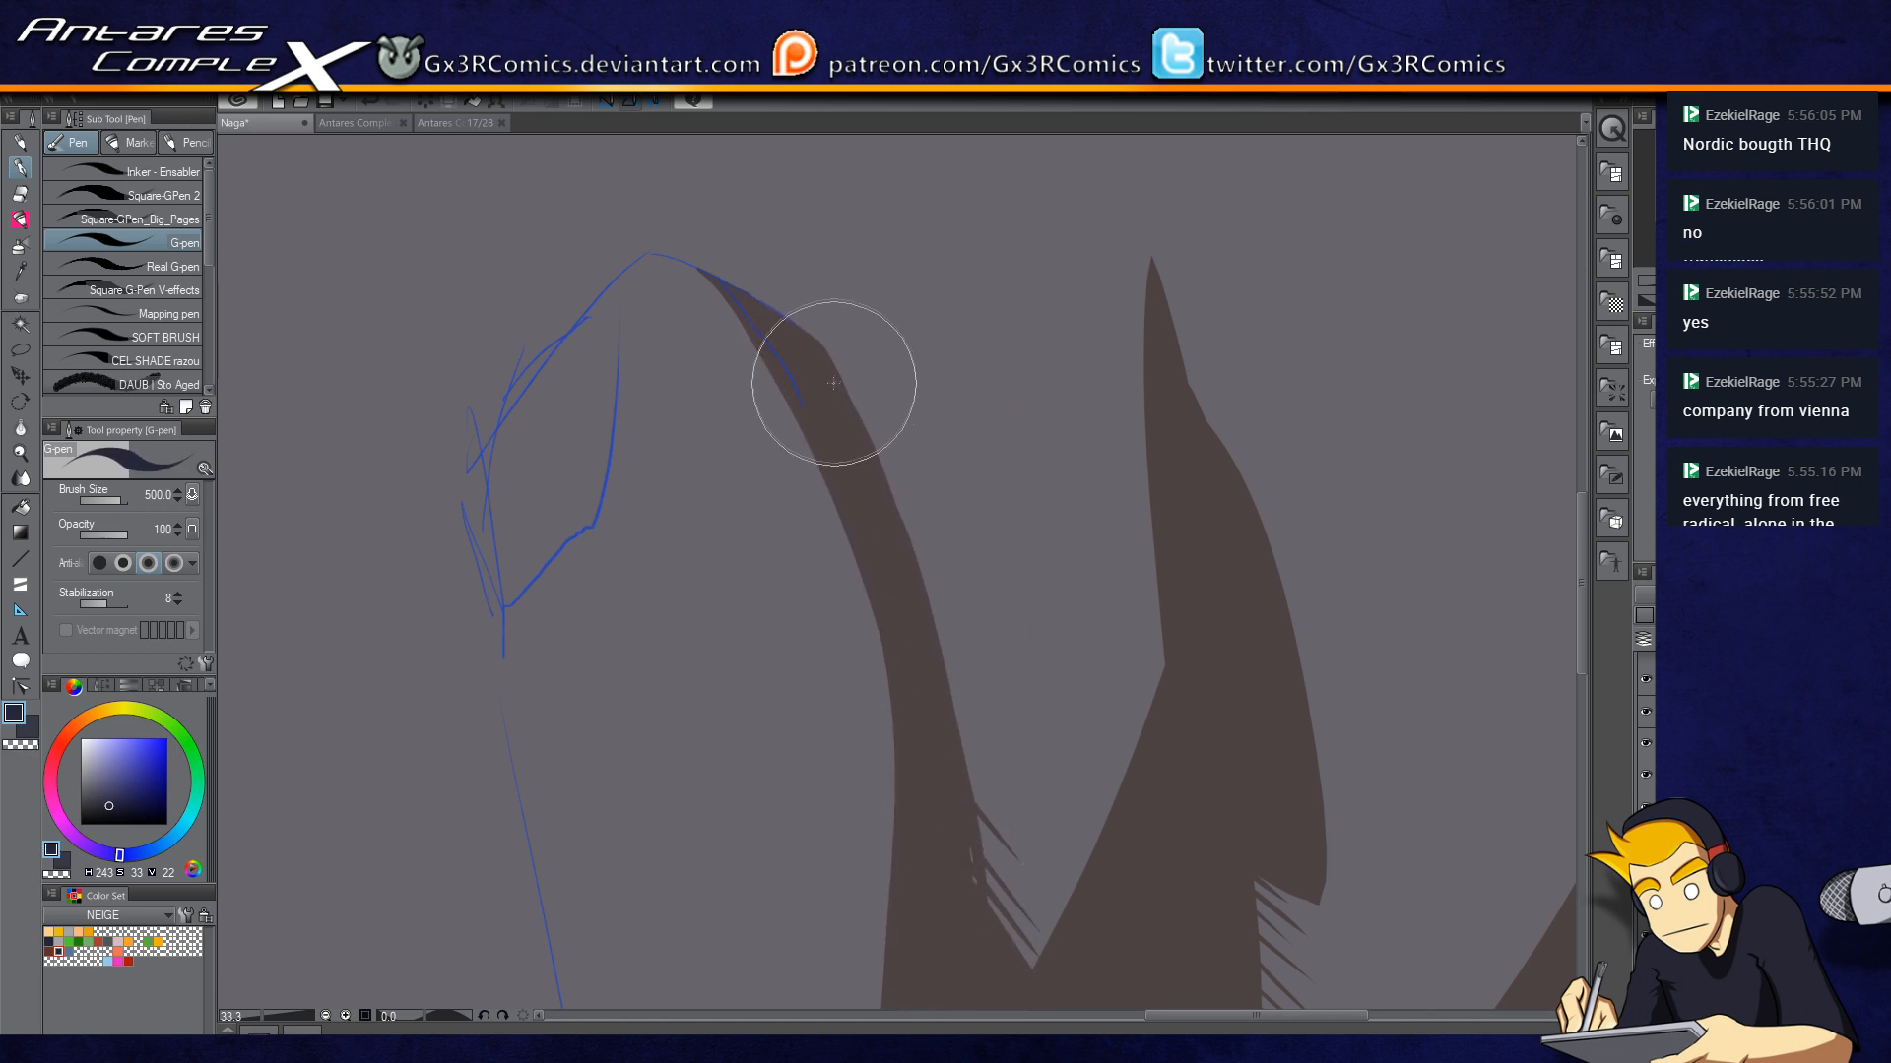
pyautogui.press('c')
pyautogui.moveTo(792, 311); pyautogui.dragTo(887, 407)
pyautogui.press('c')
pyautogui.hotkey('ctrl', 'z')
pyautogui.moveTo(800, 327); pyautogui.dragTo(914, 512)
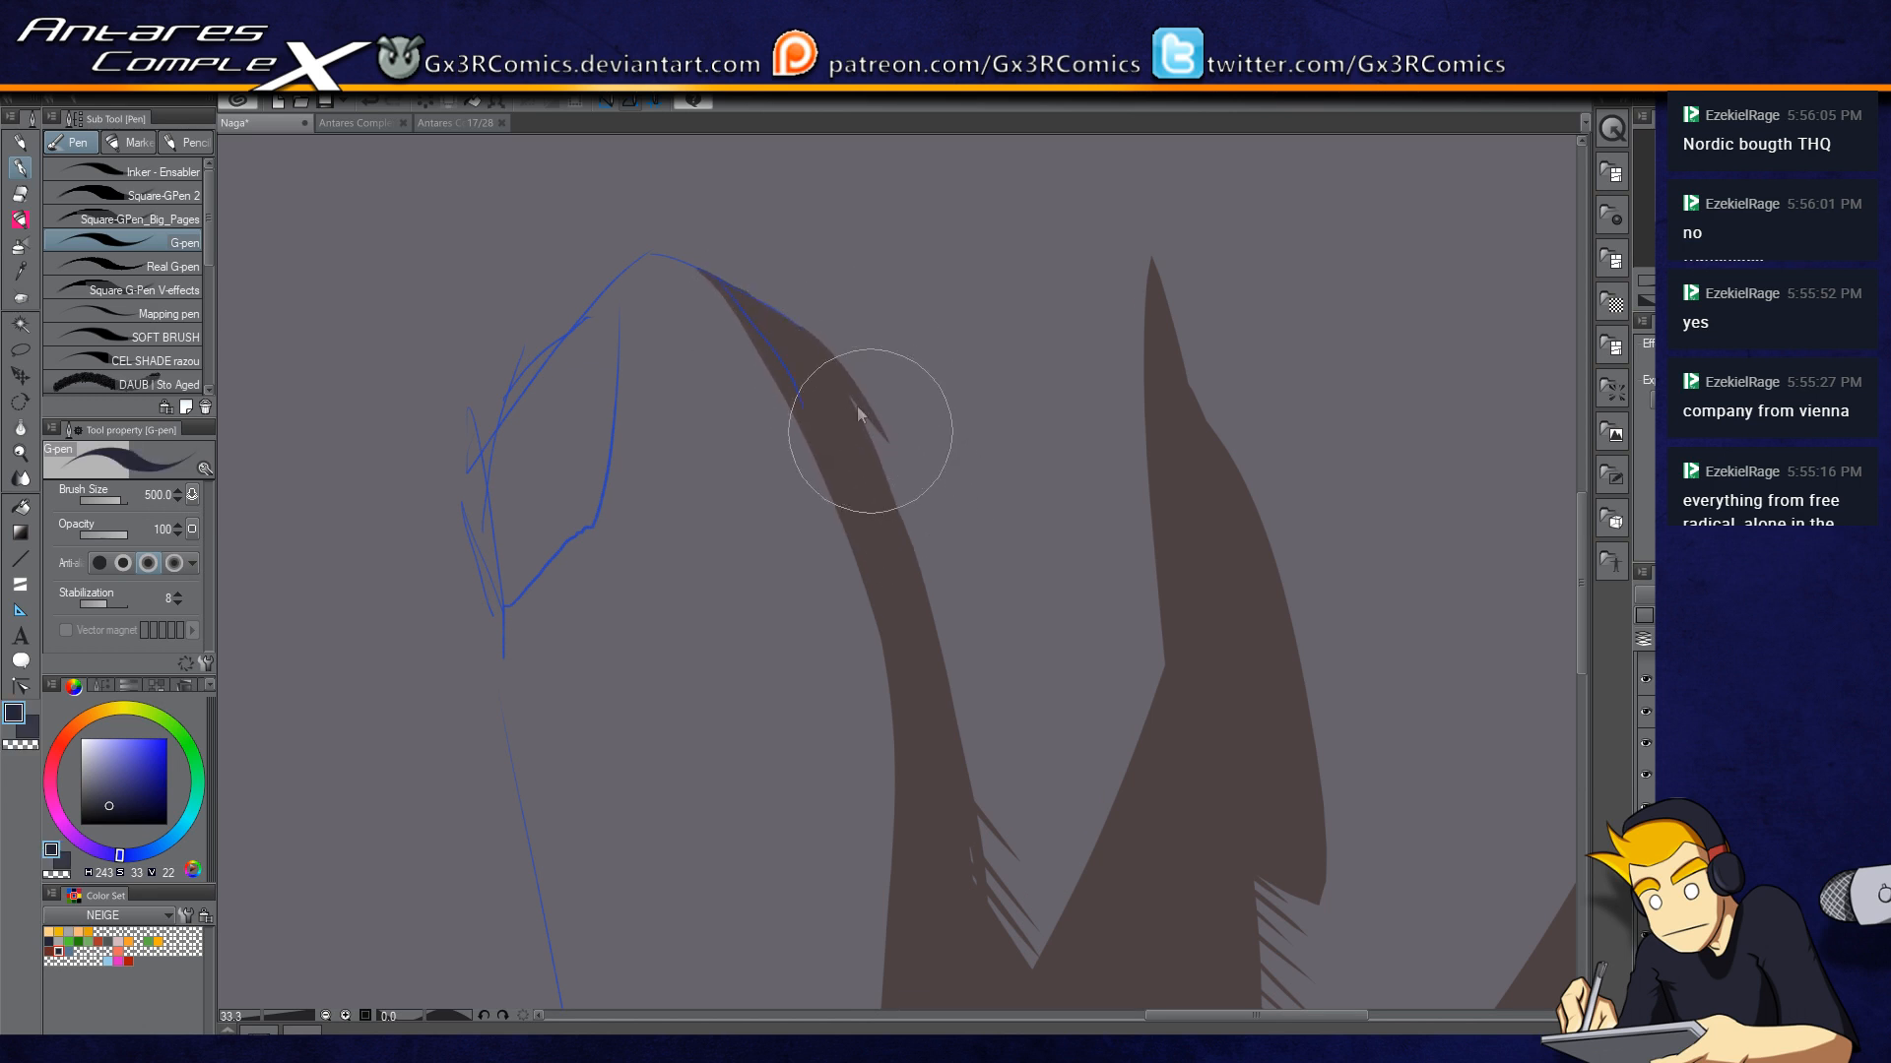
pyautogui.moveTo(823, 343); pyautogui.dragTo(930, 659)
pyautogui.moveTo(823, 341); pyautogui.dragTo(866, 443)
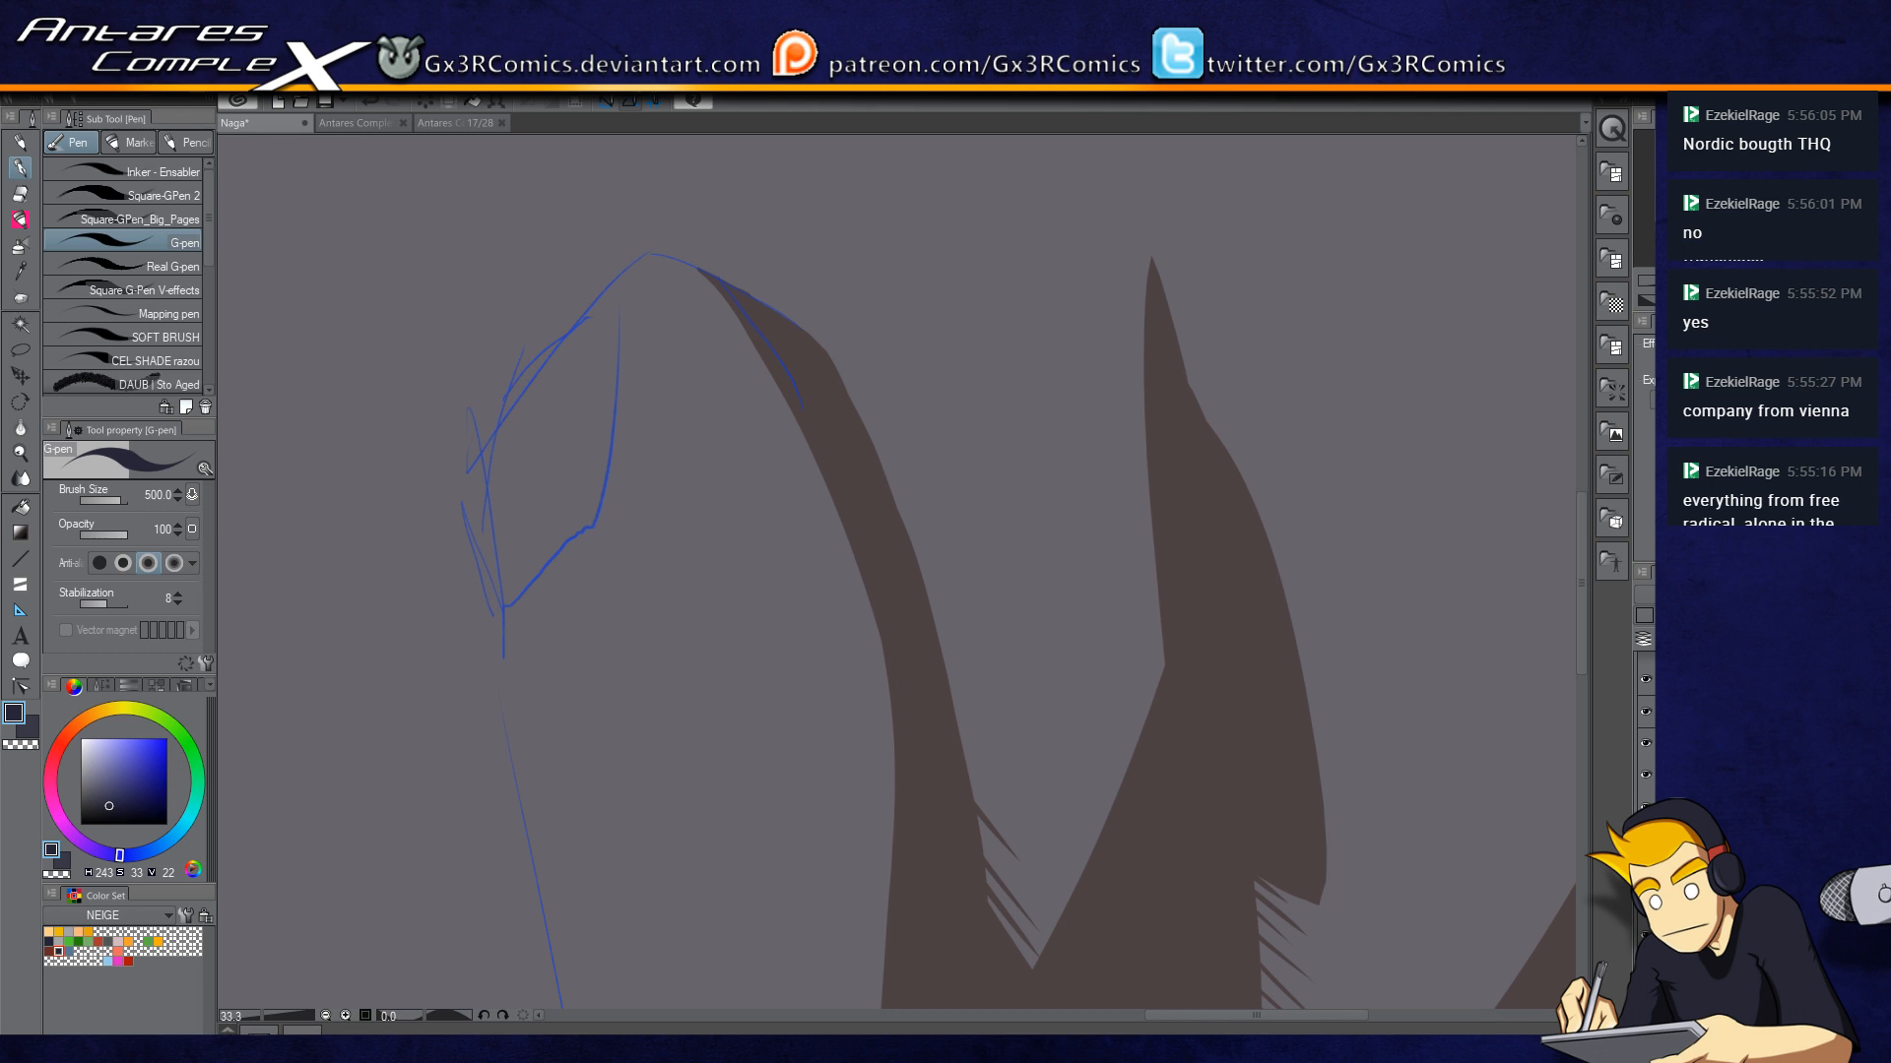
# Step: Paint a third, thin dark spike from the ground up along the sketched blue line toward the blue leaf-shaped outline
pyautogui.moveTo(1076, 722); pyautogui.dragTo(1103, 360)
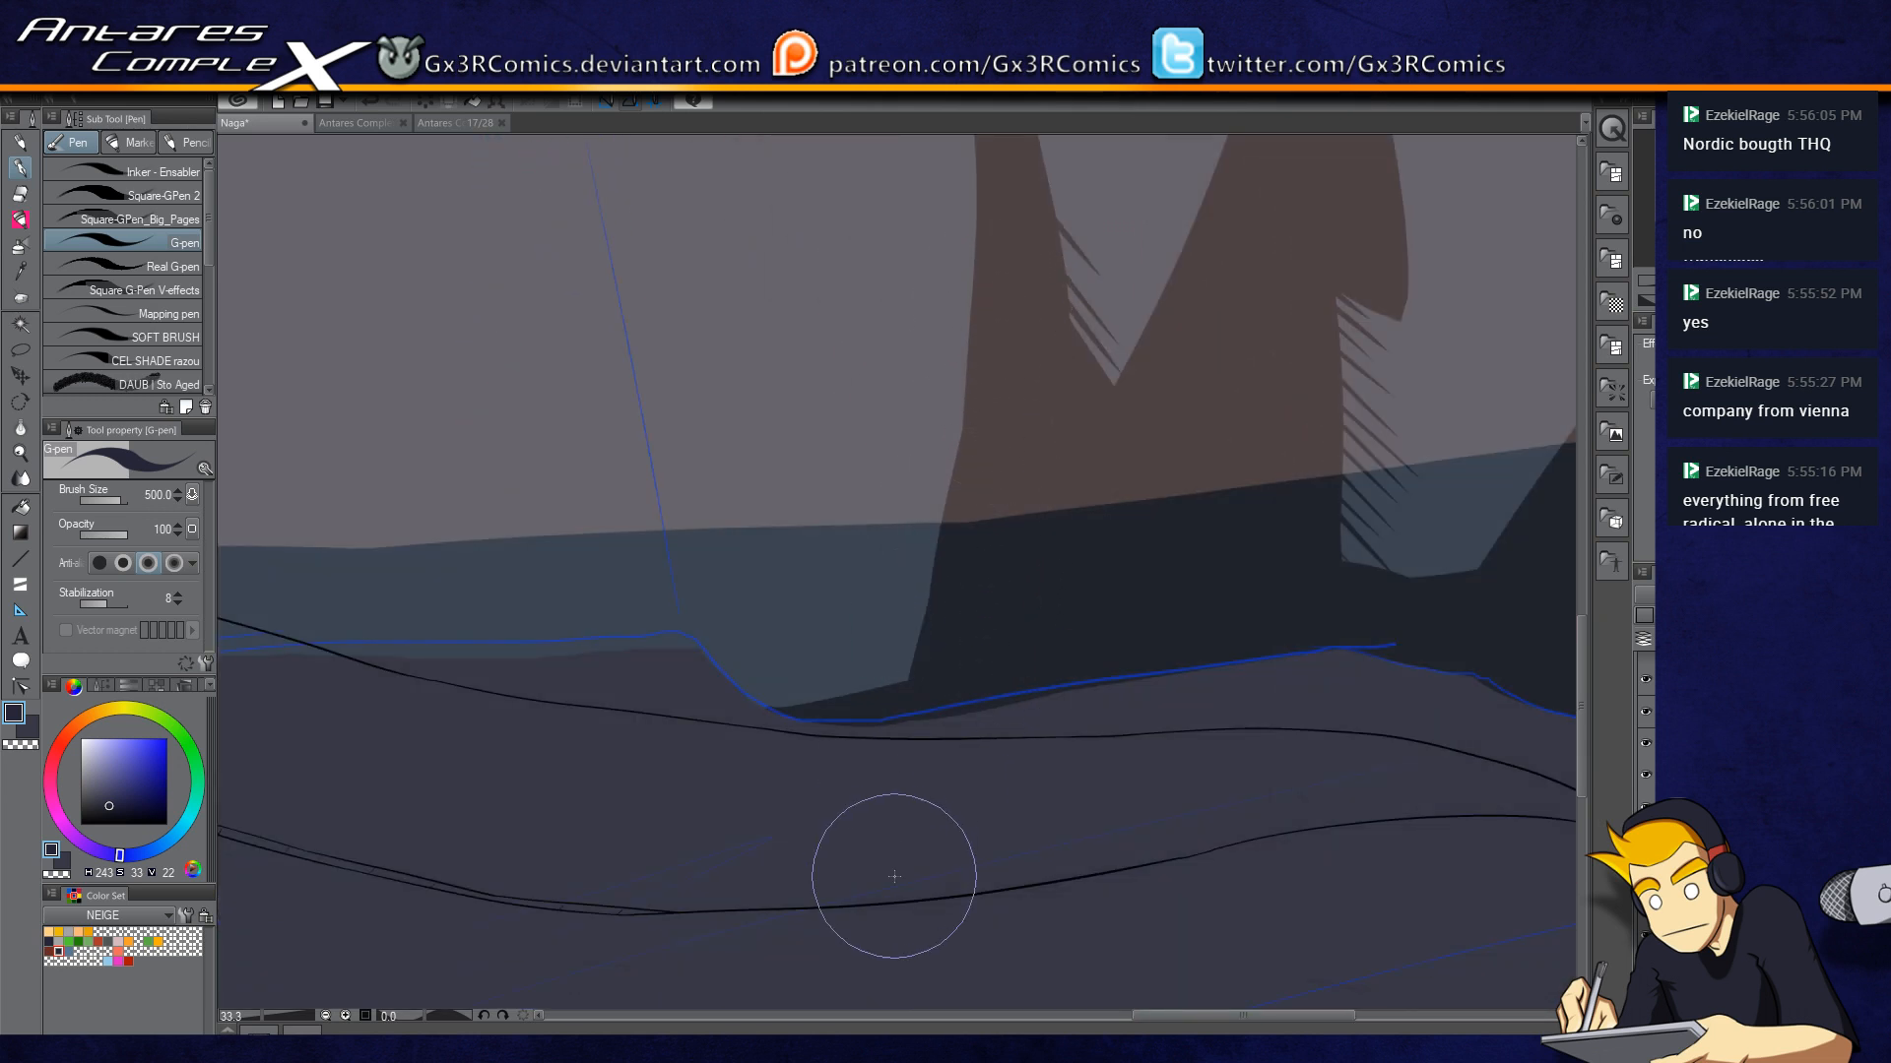
pyautogui.moveTo(773, 683); pyautogui.dragTo(1004, 662)
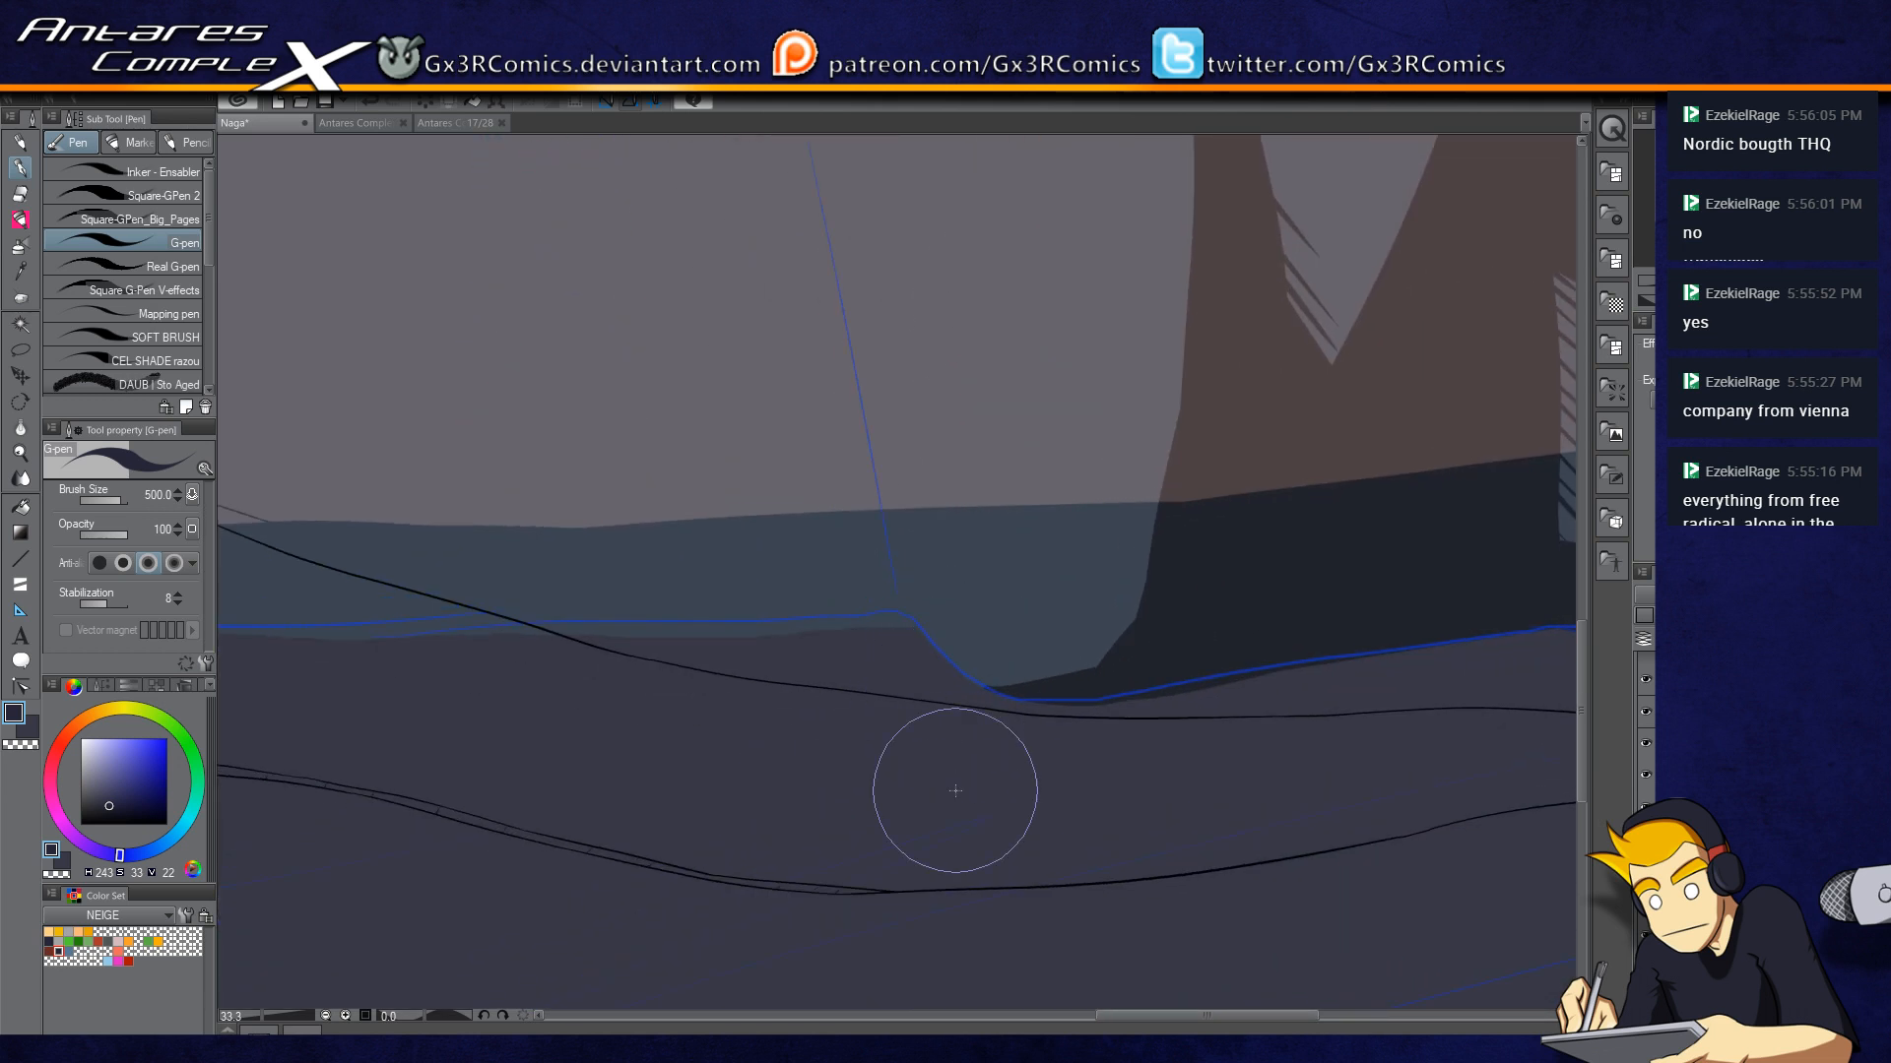
pyautogui.moveTo(856, 568); pyautogui.dragTo(895, 822)
pyautogui.hotkey('ctrl', 'z')
pyautogui.moveTo(932, 934); pyautogui.dragTo(818, 280)
pyautogui.moveTo(871, 449); pyautogui.dragTo(951, 931)
pyautogui.moveTo(916, 761); pyautogui.dragTo(936, 934)
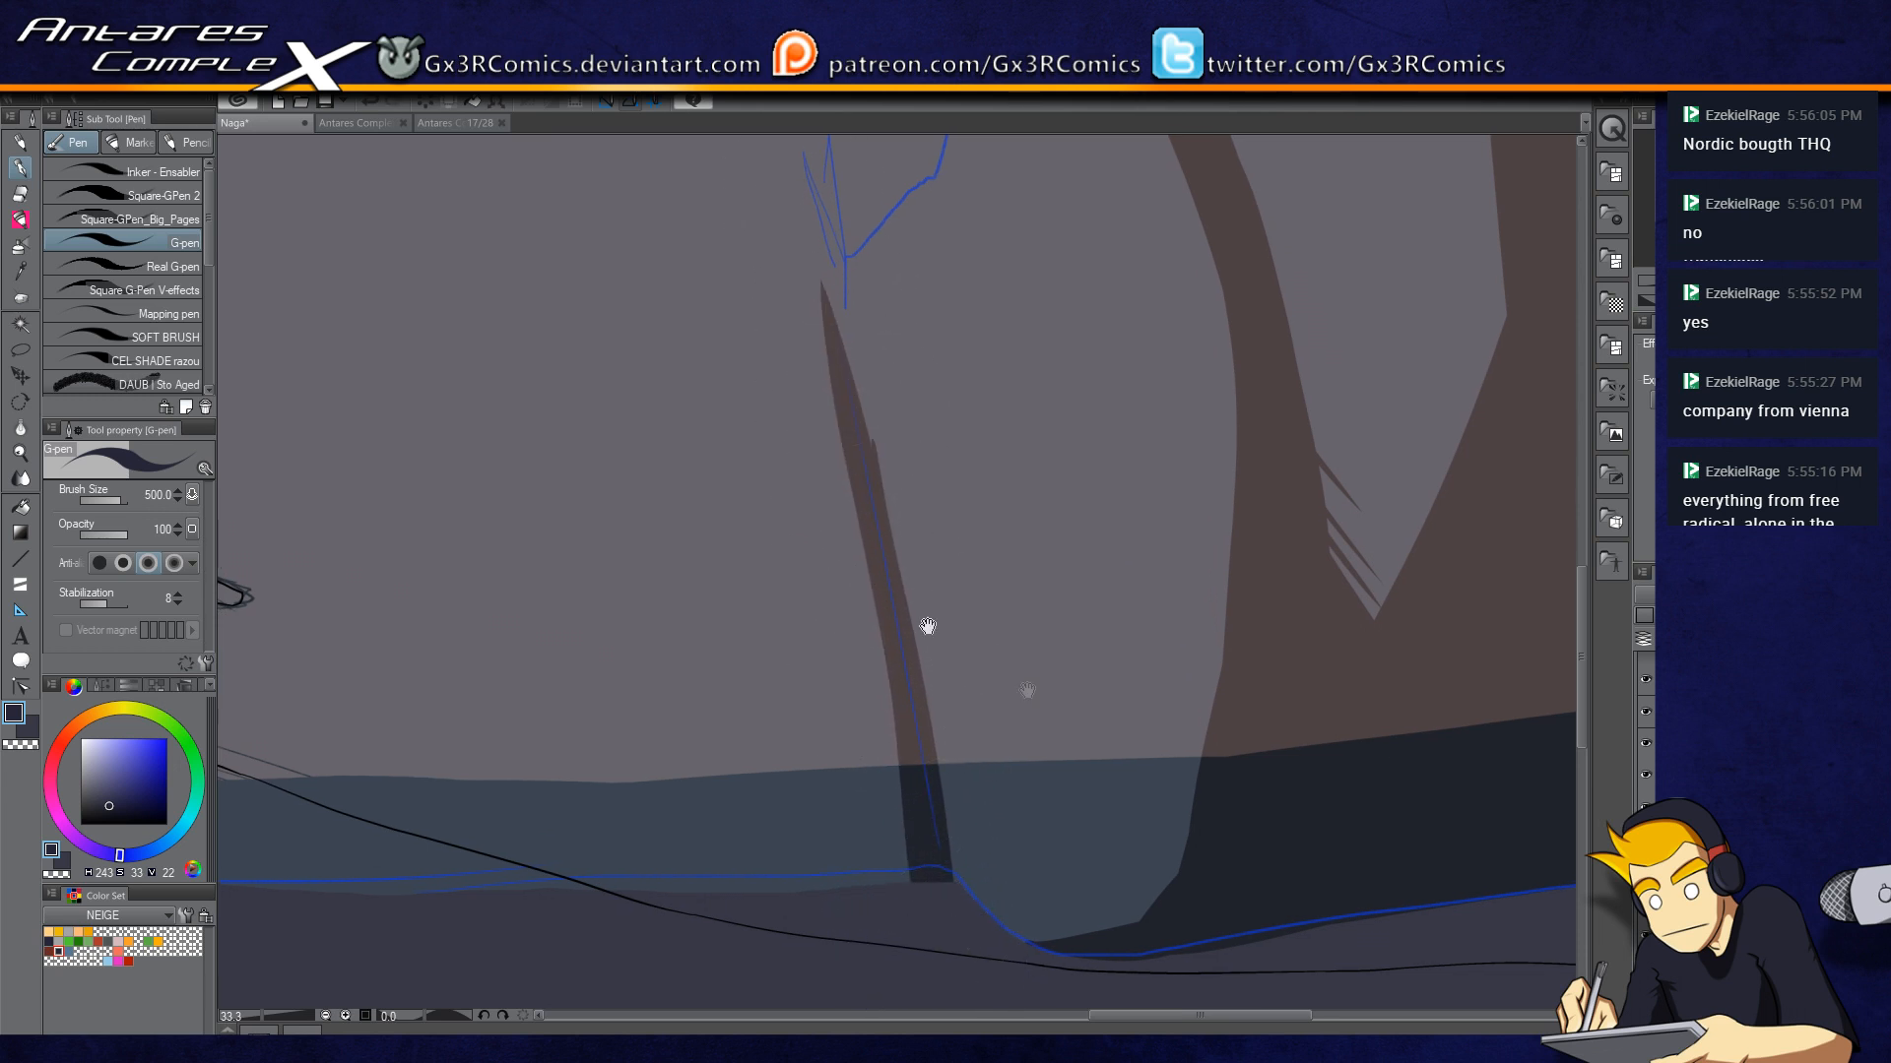
# Step: Broaden the upper part of the thin third spike on the side facing the other spikes, forming an angular bulge below its tip
pyautogui.moveTo(929, 628); pyautogui.dragTo(1296, 821)
pyautogui.moveTo(840, 696); pyautogui.dragTo(1473, 553)
pyautogui.moveTo(1005, 621); pyautogui.dragTo(350, 800)
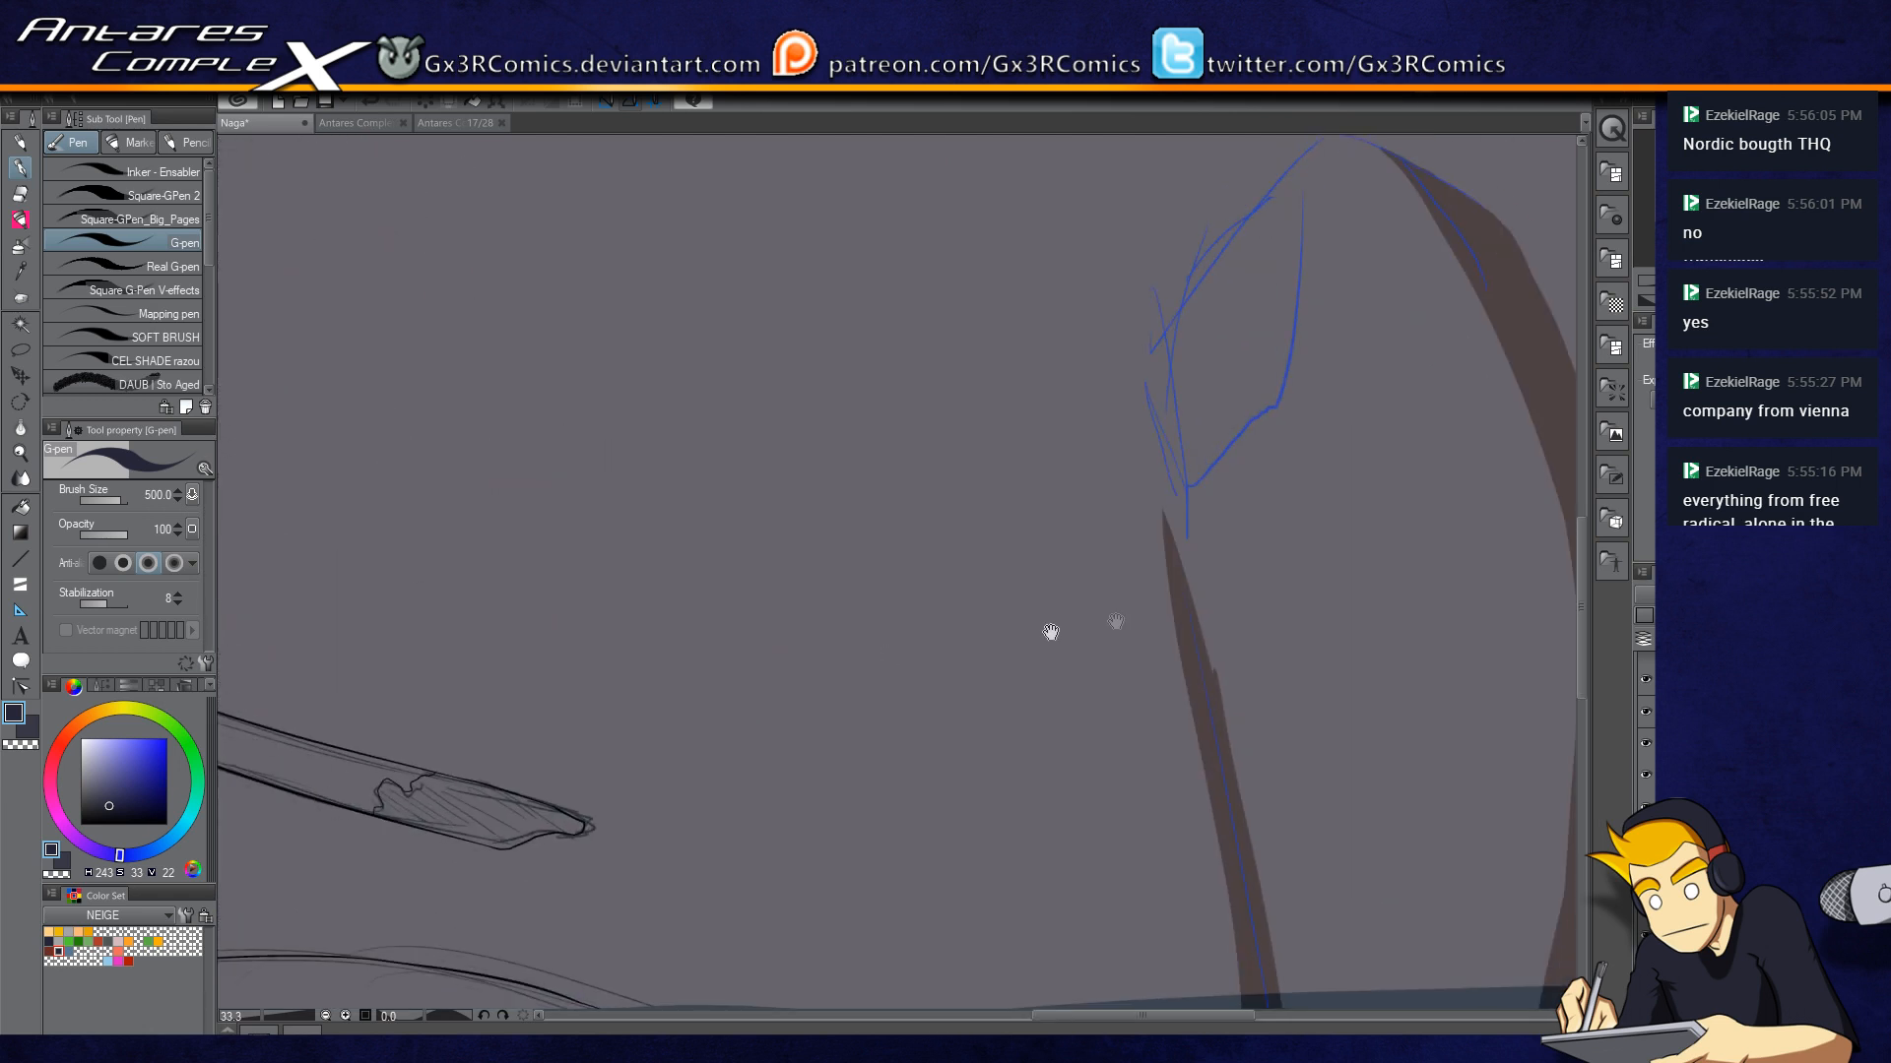
pyautogui.moveTo(1186, 606); pyautogui.dragTo(967, 657)
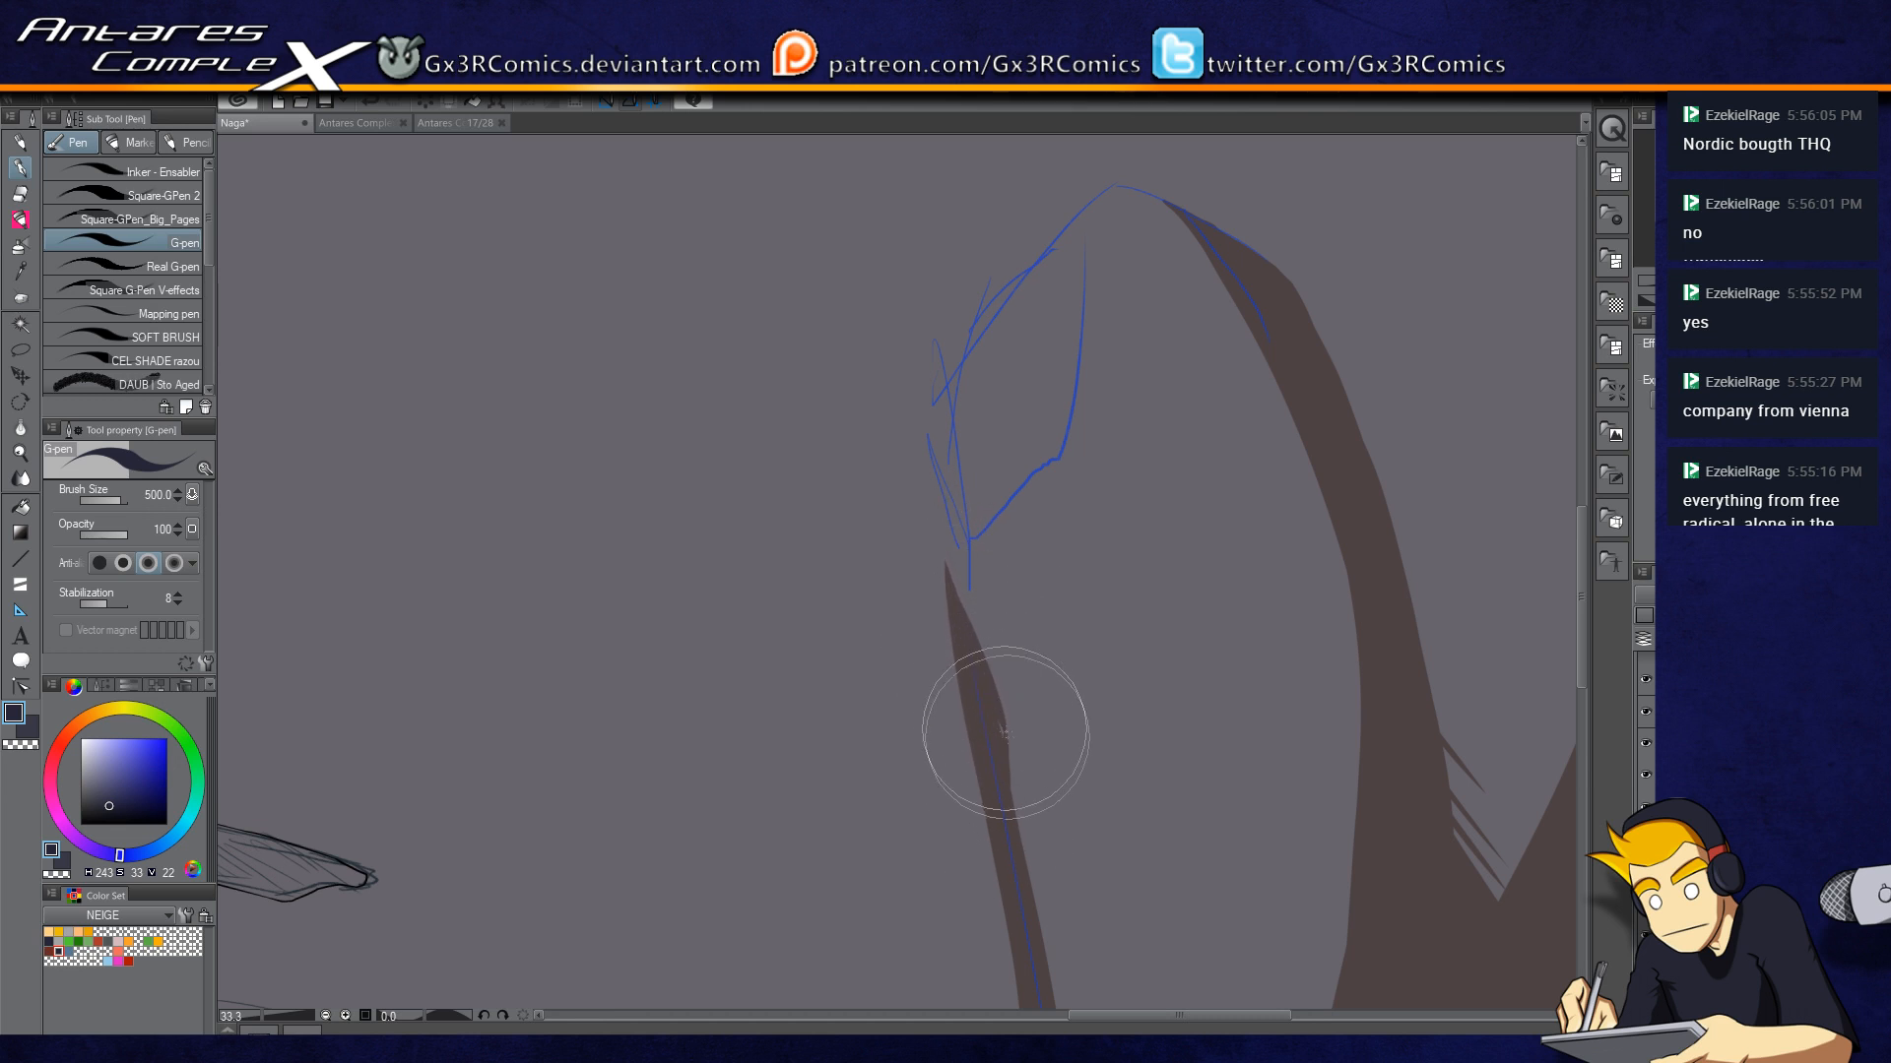
pyautogui.moveTo(1018, 747); pyautogui.dragTo(1013, 809)
pyautogui.moveTo(1006, 715)
pyautogui.mouseDown()
pyautogui.moveTo(1011, 842)
pyautogui.moveTo(1016, 742)
pyautogui.moveTo(1014, 793)
pyautogui.mouseUp()
# Step: Add more short pointed barbs along the slim curved spike's outer edge, continuing the row upward from the V-shaped gap
pyautogui.moveTo(1210, 863); pyautogui.dragTo(729, 749)
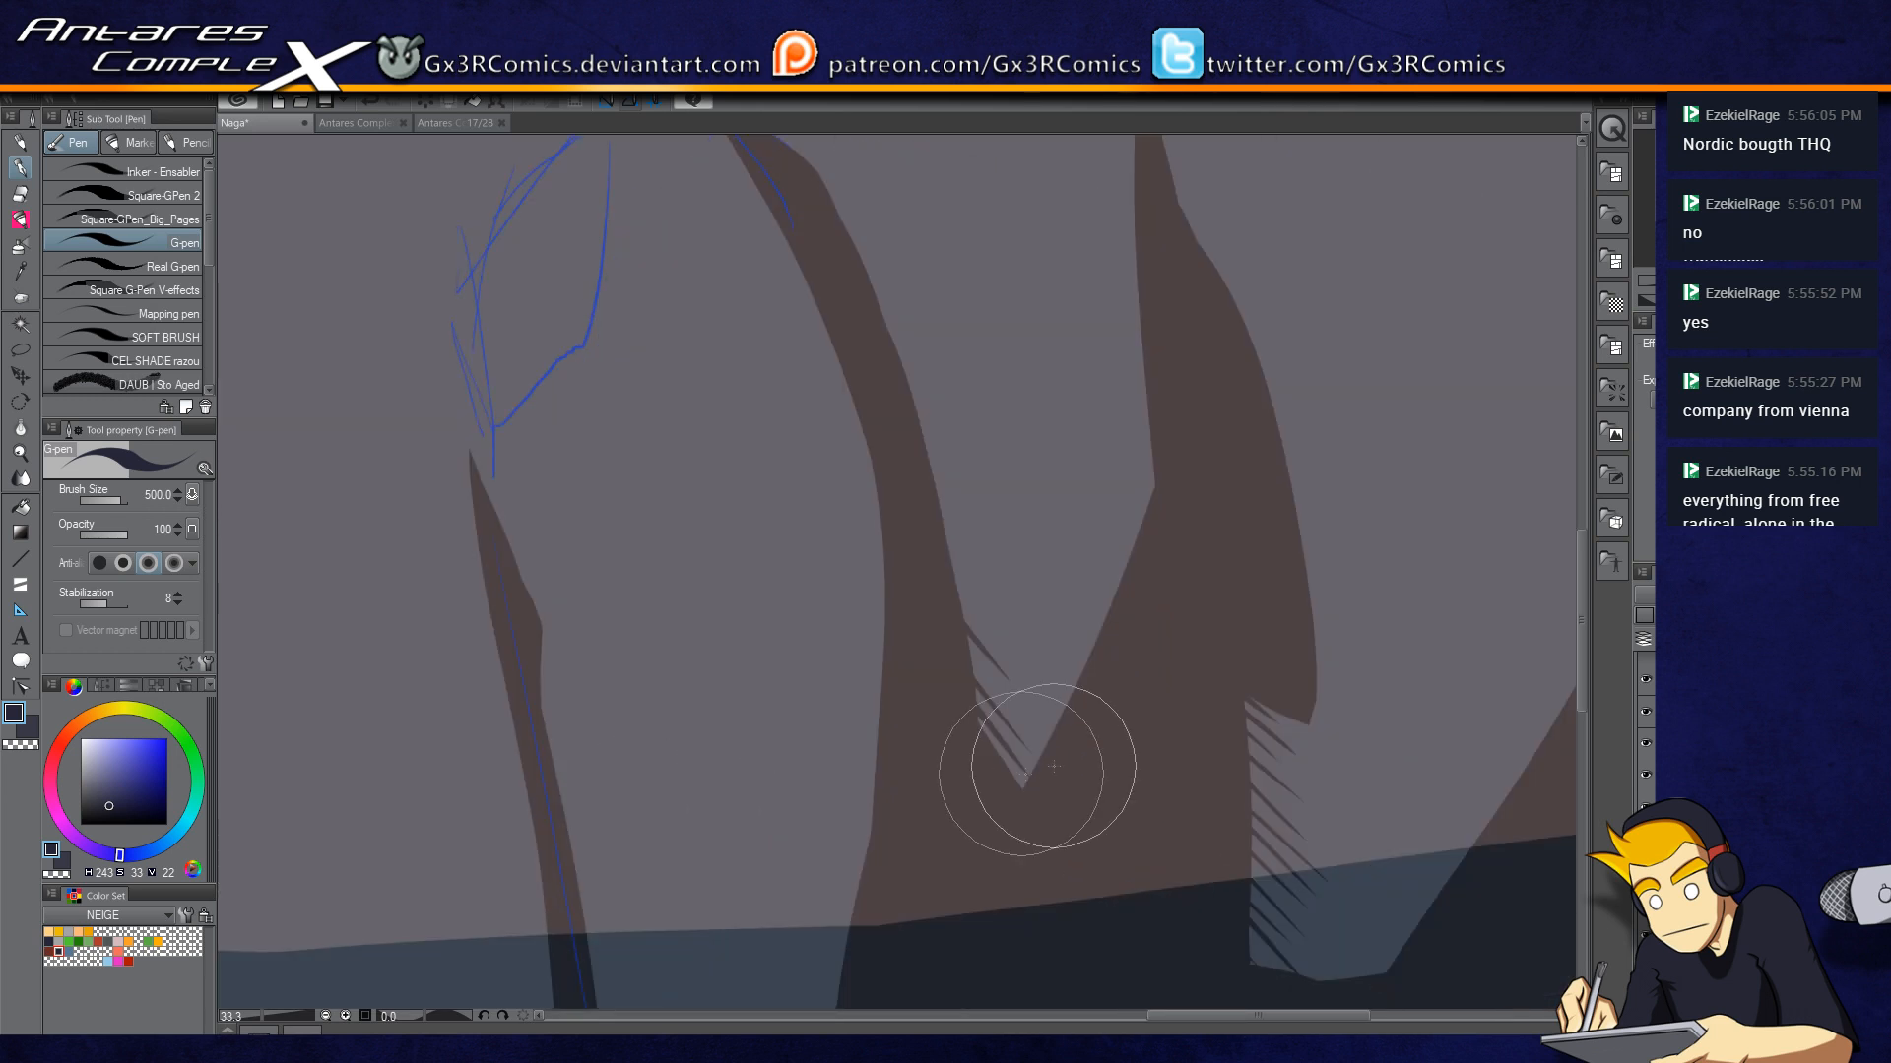
pyautogui.moveTo(940, 532); pyautogui.dragTo(1017, 598)
pyautogui.moveTo(929, 479); pyautogui.dragTo(989, 534)
pyautogui.moveTo(914, 417); pyautogui.dragTo(971, 475)
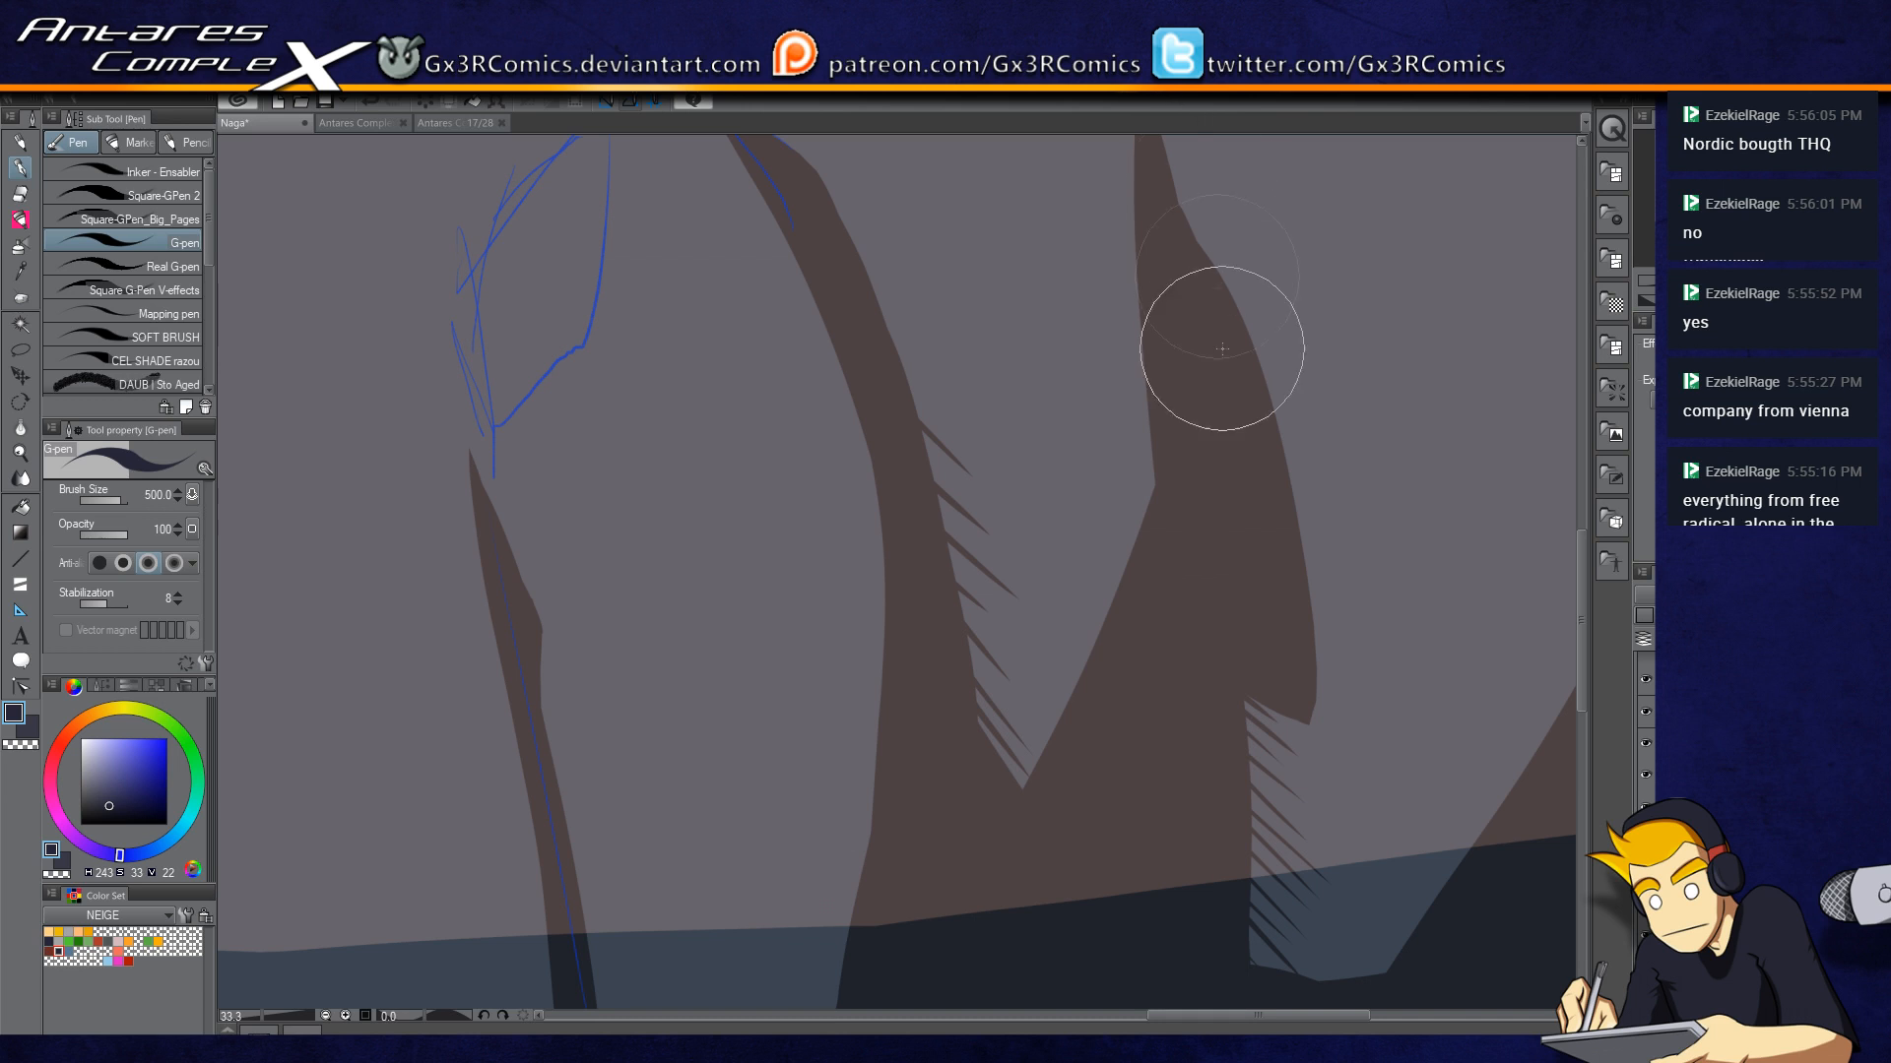
# Step: Paint a slim dark tapering spike from the ground up past the lower end of the witch's staff
pyautogui.scroll(-3, 1325, 665)
pyautogui.moveTo(1155, 660); pyautogui.dragTo(1106, 905)
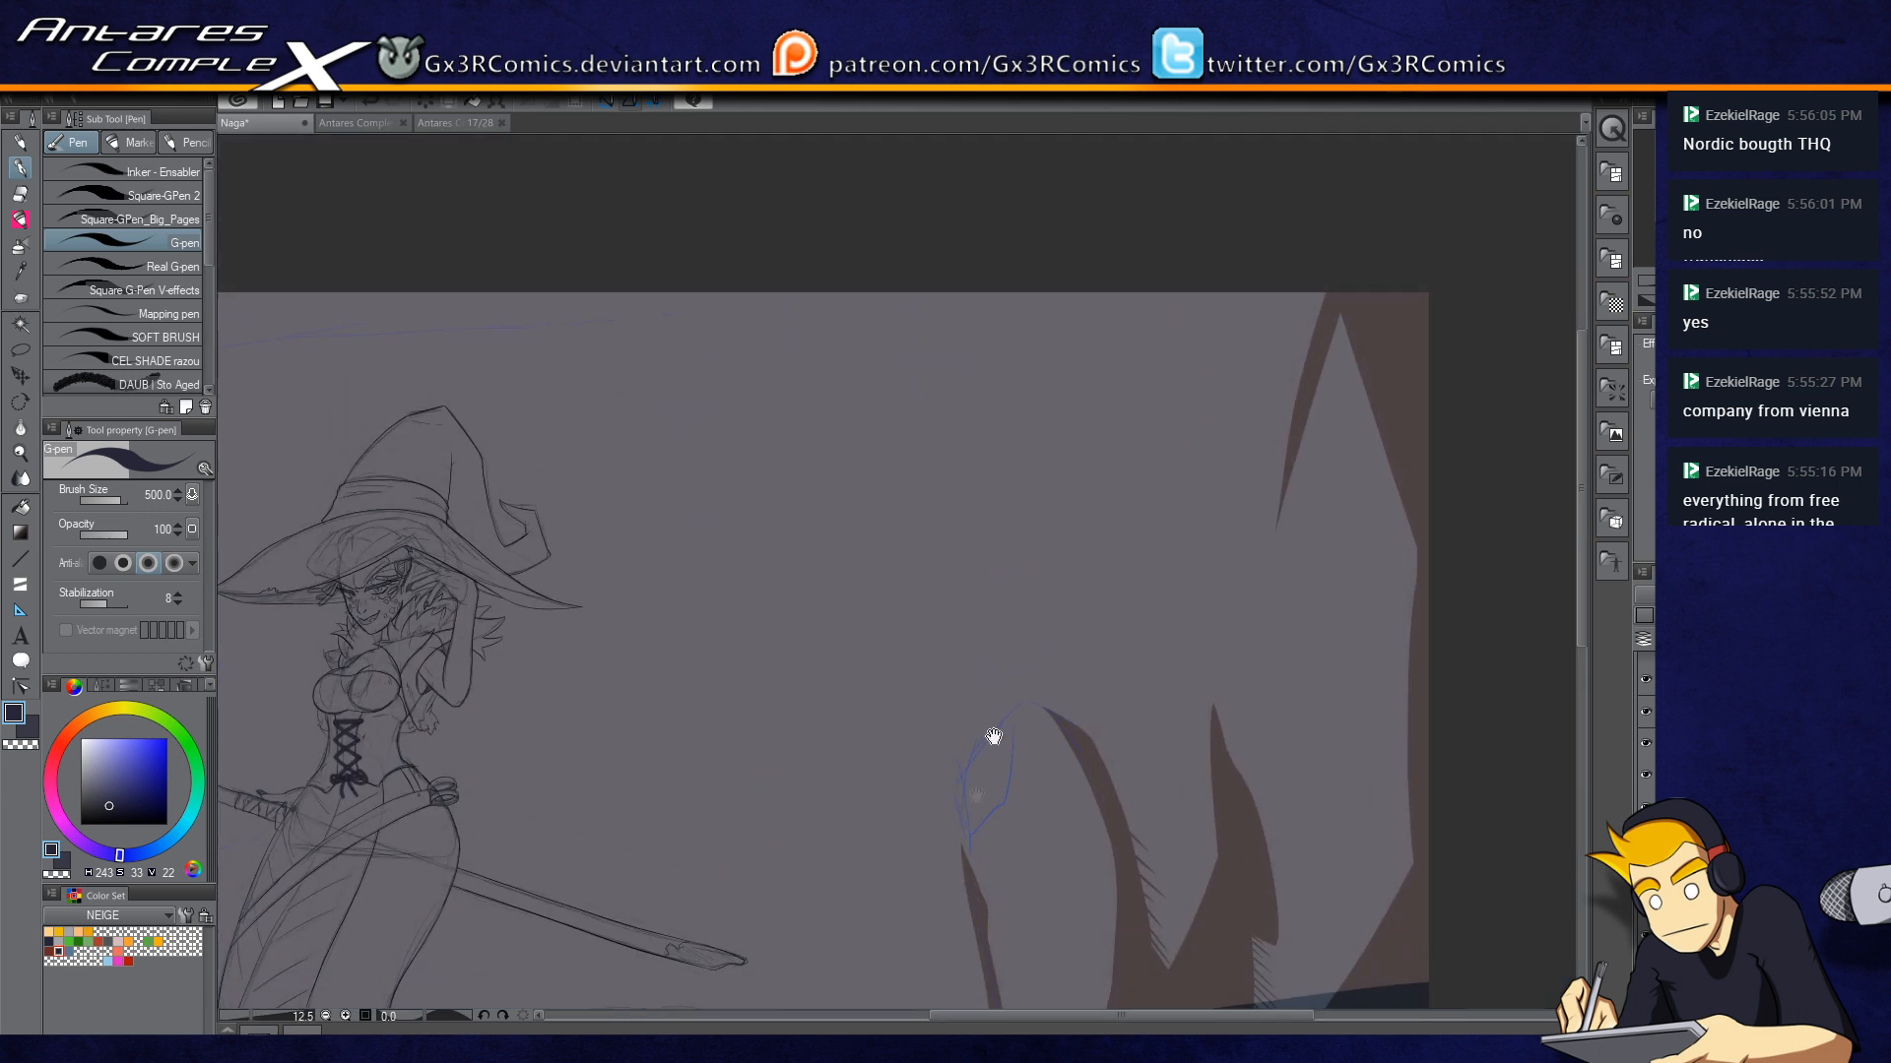
pyautogui.moveTo(707, 586); pyautogui.dragTo(946, 215)
pyautogui.moveTo(868, 703); pyautogui.dragTo(903, 404)
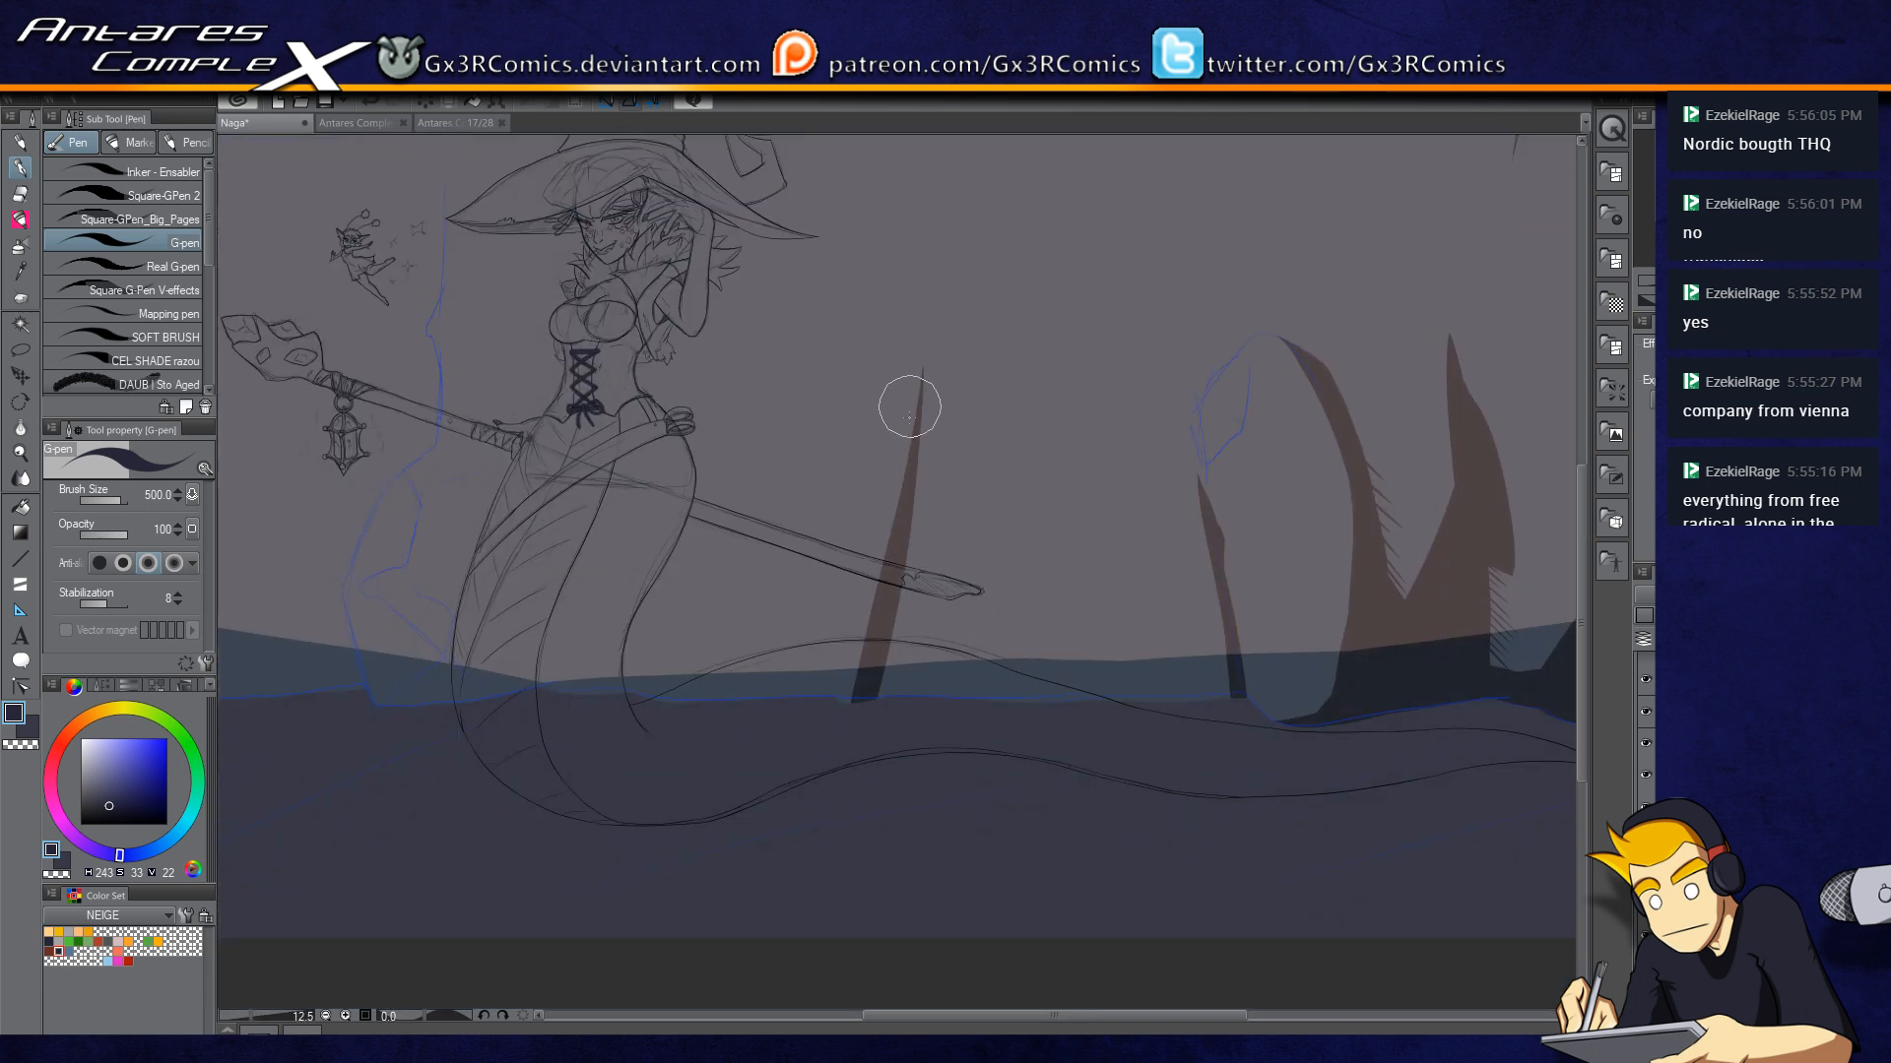
pyautogui.moveTo(877, 726)
pyautogui.mouseDown()
pyautogui.moveTo(899, 628)
pyautogui.moveTo(868, 744)
pyautogui.mouseUp()
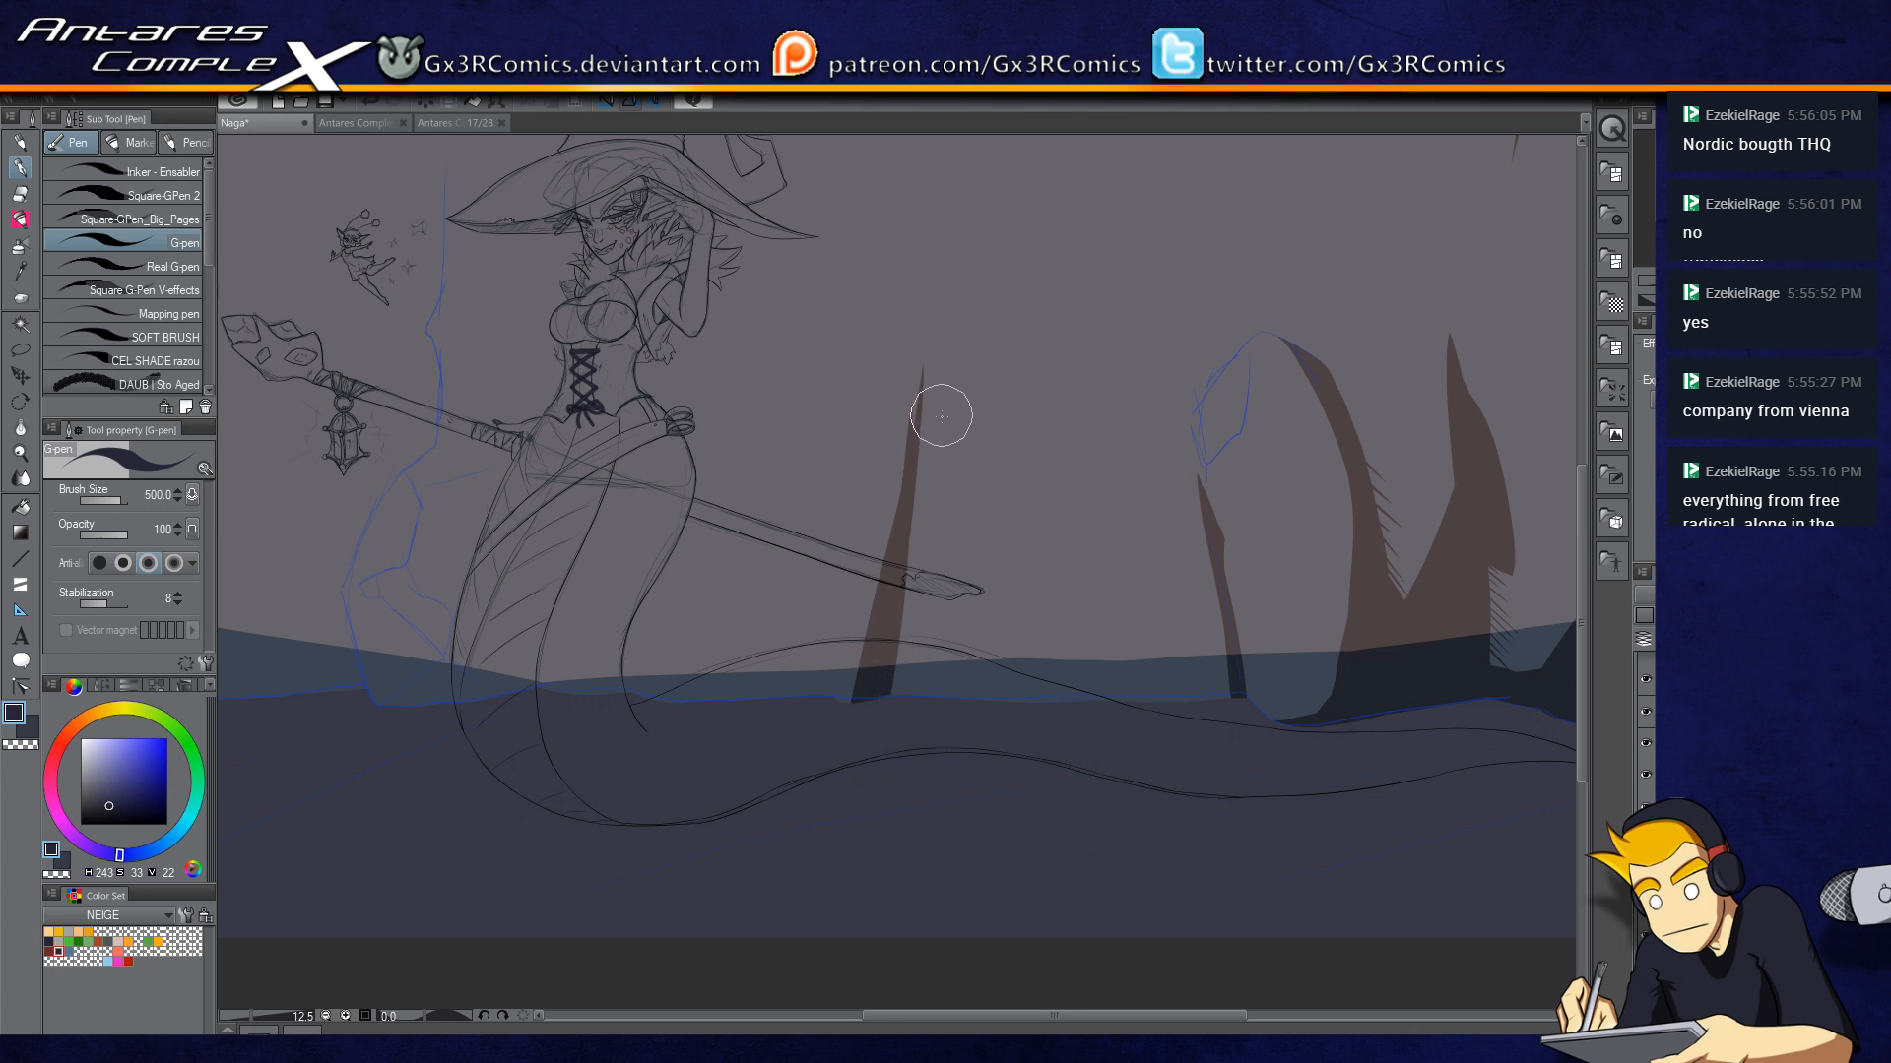
# Step: Set the brush size to 800 and lengthen the tip of the spike beside the staff's lower end
pyautogui.scroll(2, 928, 459)
pyautogui.press(']')
pyautogui.press(']')
pyautogui.press(']')
pyautogui.moveTo(890, 433); pyautogui.dragTo(916, 244)
pyautogui.moveTo(909, 402); pyautogui.dragTo(914, 167)
pyautogui.moveTo(925, 309)
pyautogui.mouseDown()
pyautogui.moveTo(902, 553)
pyautogui.moveTo(886, 395)
pyautogui.mouseUp()
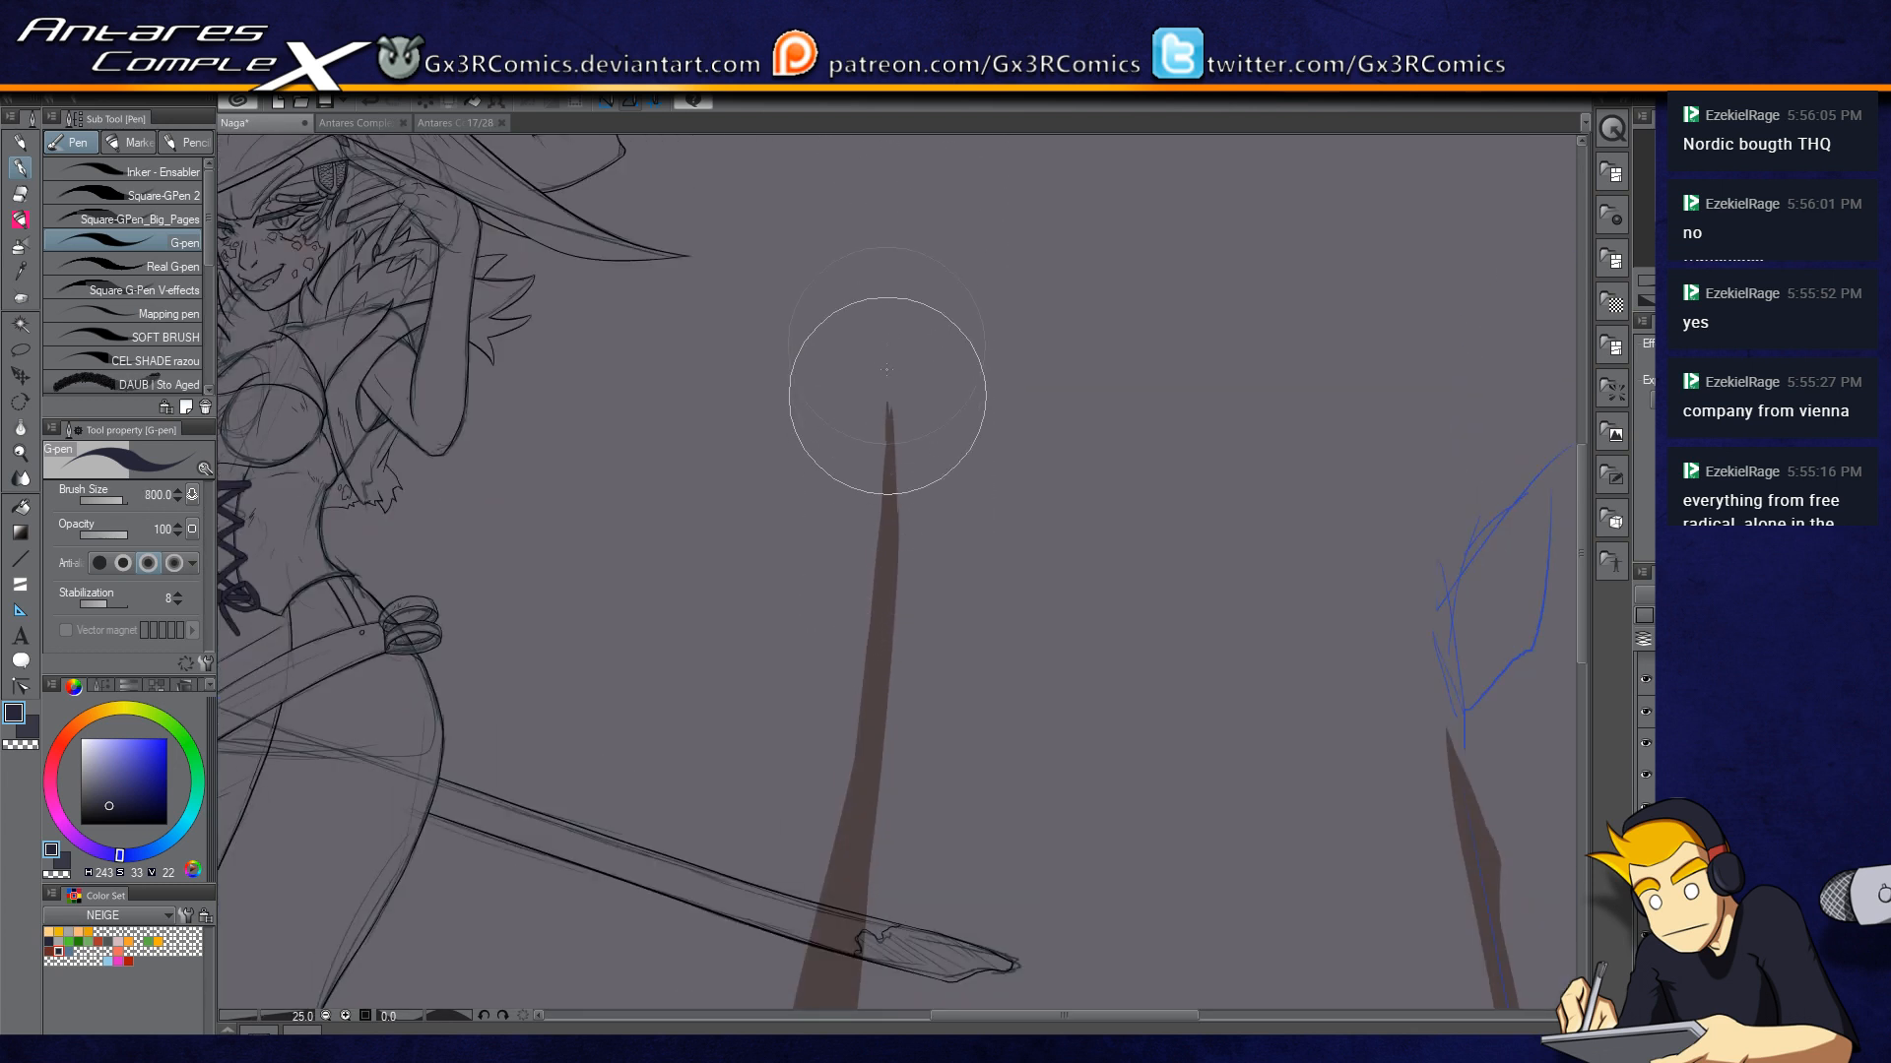
# Step: Extend the same spike's tip above the level of the hat brim, trimming its edges to keep the point thin
pyautogui.moveTo(895, 541); pyautogui.dragTo(879, 263)
pyautogui.moveTo(891, 325)
pyautogui.mouseDown()
pyautogui.moveTo(902, 532)
pyautogui.moveTo(903, 514)
pyautogui.mouseUp()
pyautogui.hotkey('ctrl', 'z')
pyautogui.moveTo(912, 210); pyautogui.dragTo(896, 394)
pyautogui.hotkey('ctrl', 'z')
pyautogui.press('c')
pyautogui.moveTo(890, 316); pyautogui.dragTo(891, 345)
pyautogui.press('c')
pyautogui.moveTo(913, 182); pyautogui.dragTo(896, 354)
pyautogui.moveTo(901, 264); pyautogui.dragTo(856, 557)
pyautogui.moveTo(867, 450); pyautogui.dragTo(869, 544)
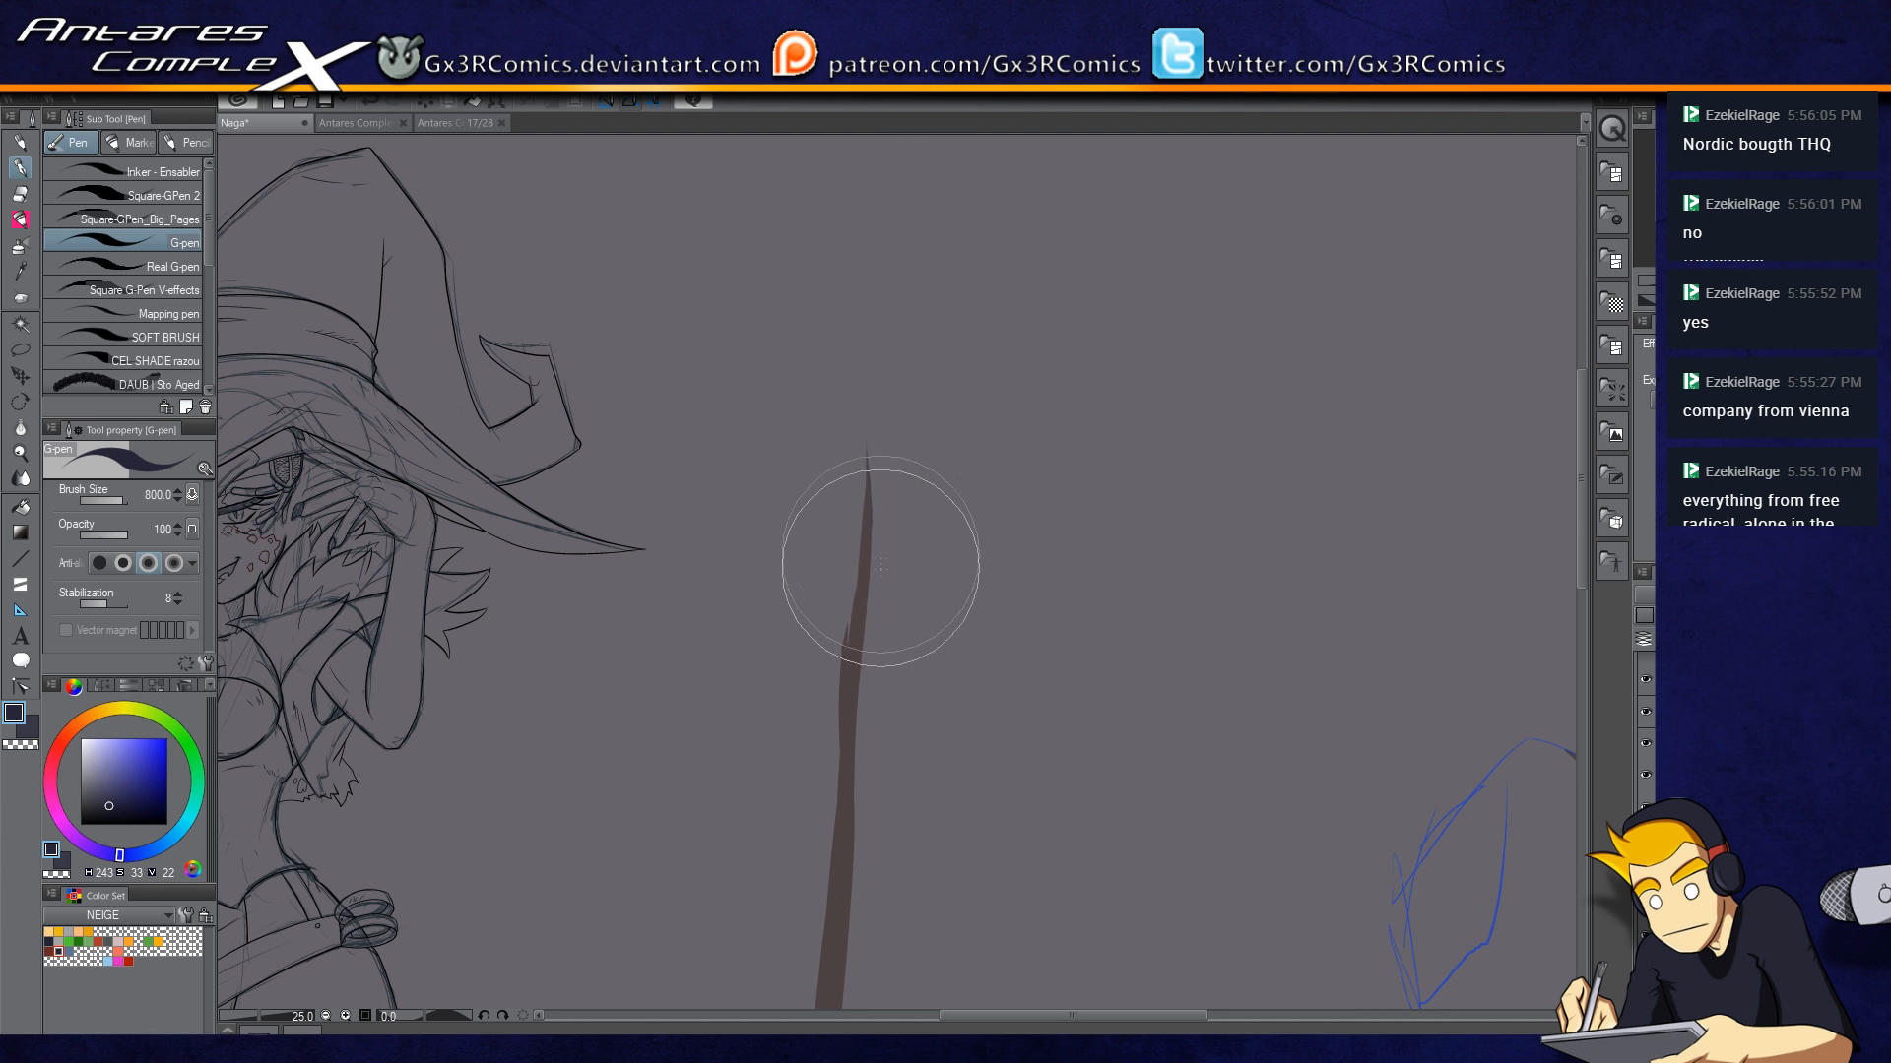
# Step: Thicken the spike's upper part and paint a pointed branch curving down from it on the side away from the witch
pyautogui.moveTo(867, 591)
pyautogui.mouseDown()
pyautogui.moveTo(872, 283)
pyautogui.moveTo(870, 348)
pyautogui.mouseUp()
pyautogui.moveTo(867, 138); pyautogui.dragTo(884, 694)
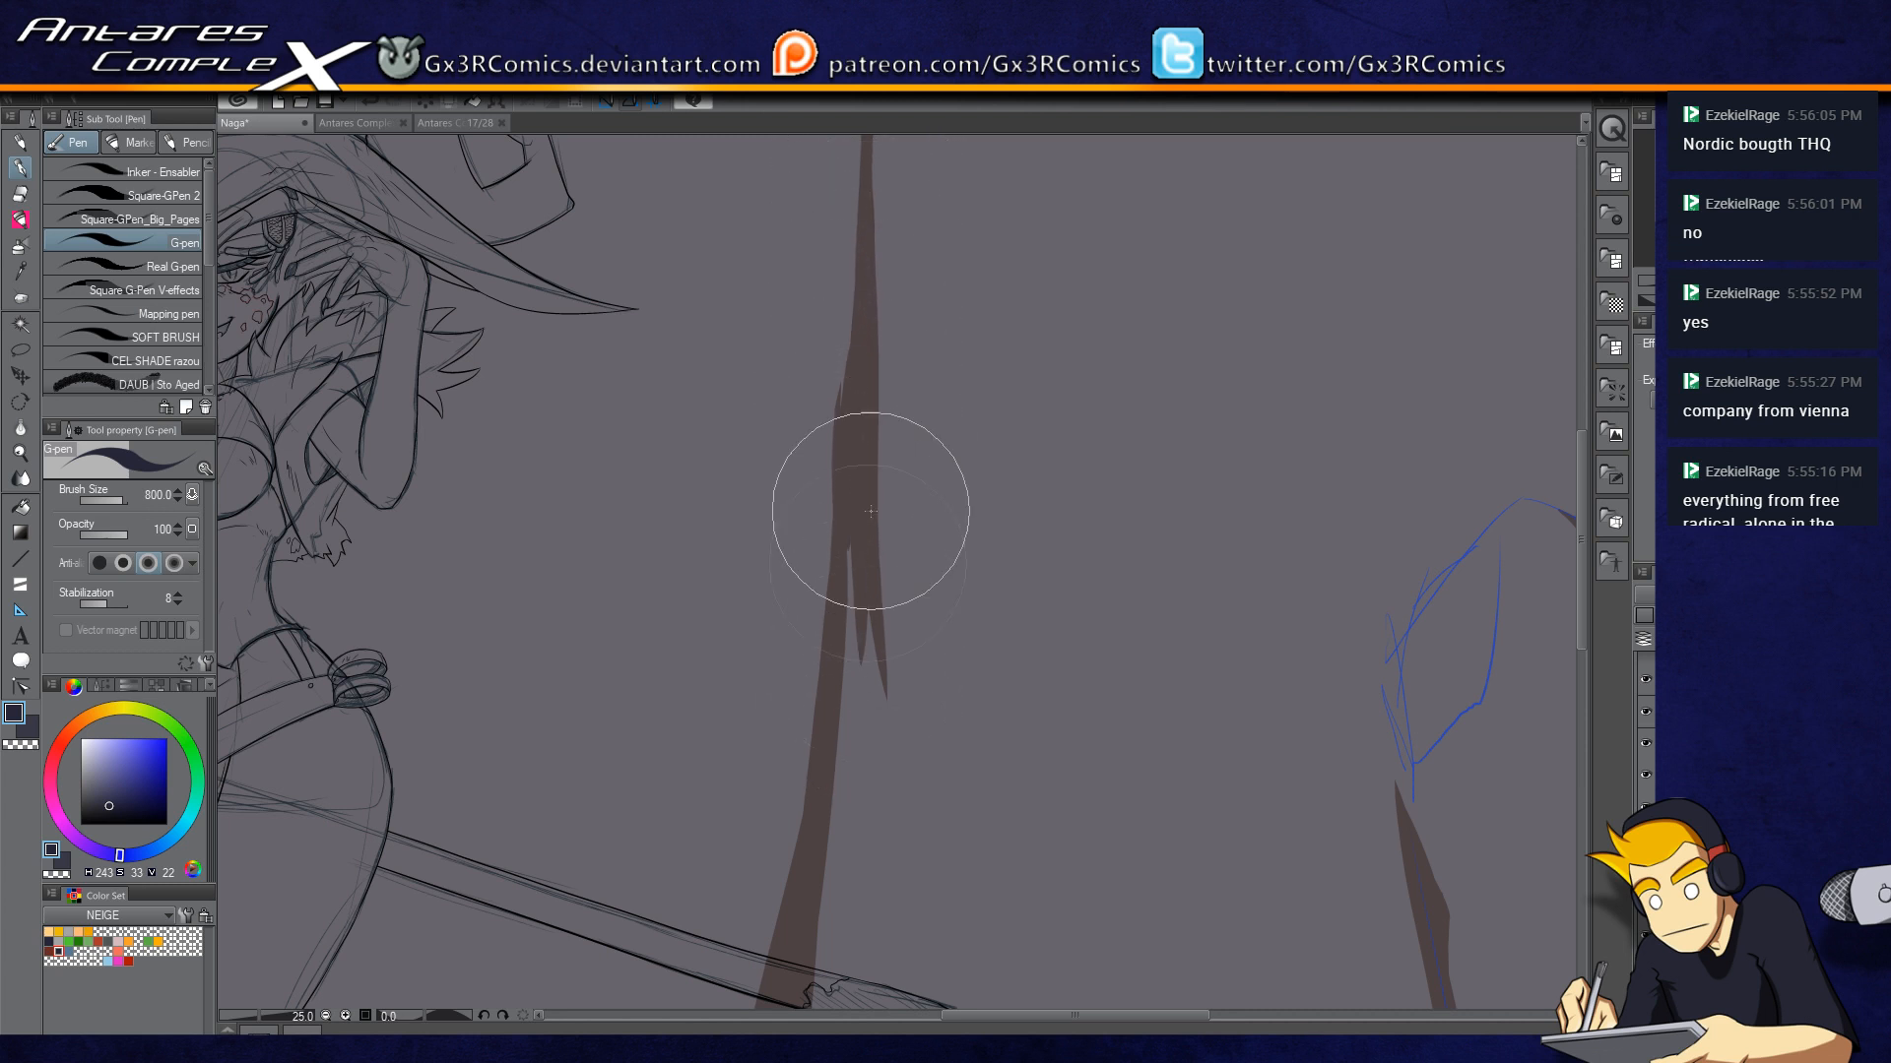
pyautogui.moveTo(869, 511); pyautogui.dragTo(823, 308)
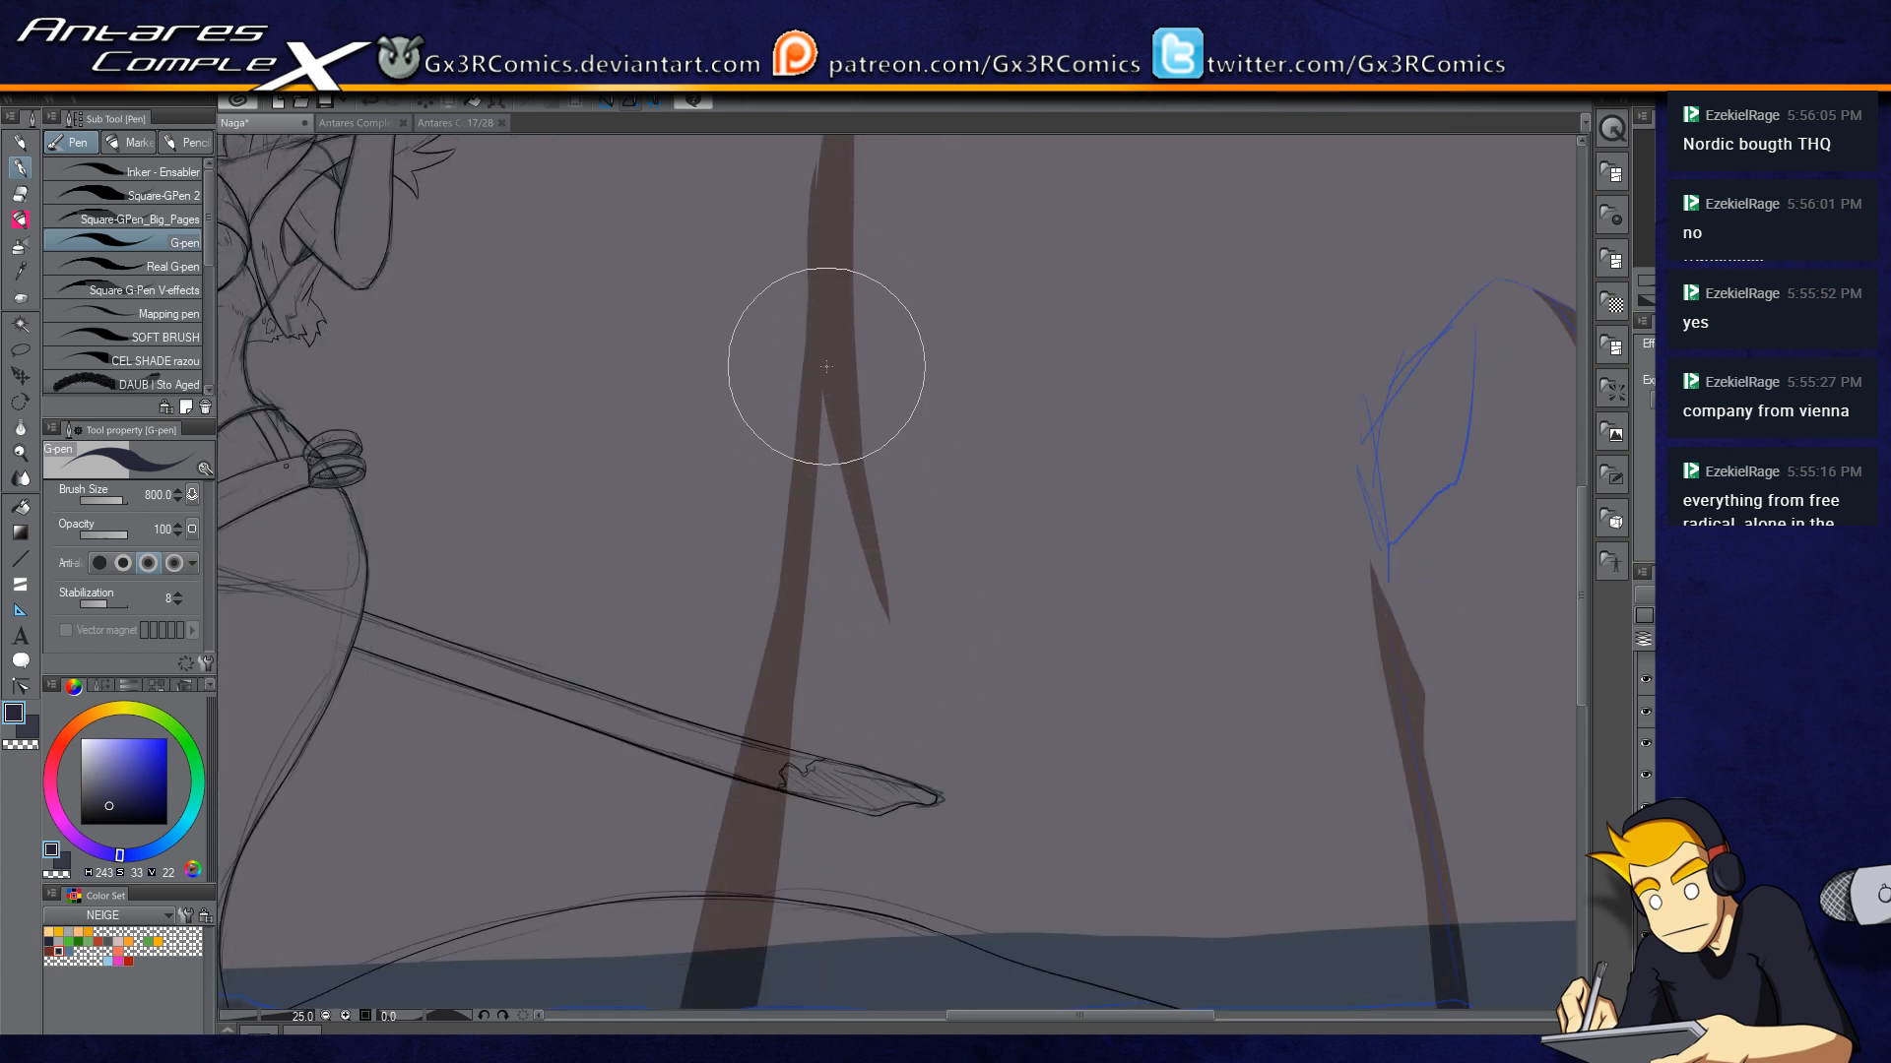
pyautogui.moveTo(822, 423); pyautogui.dragTo(910, 704)
# Step: Set the brush size to 400 and add thin diagonal strands across the gap between the spike and its downward branch
pyautogui.press('[')
pyautogui.press('[')
pyautogui.press('[')
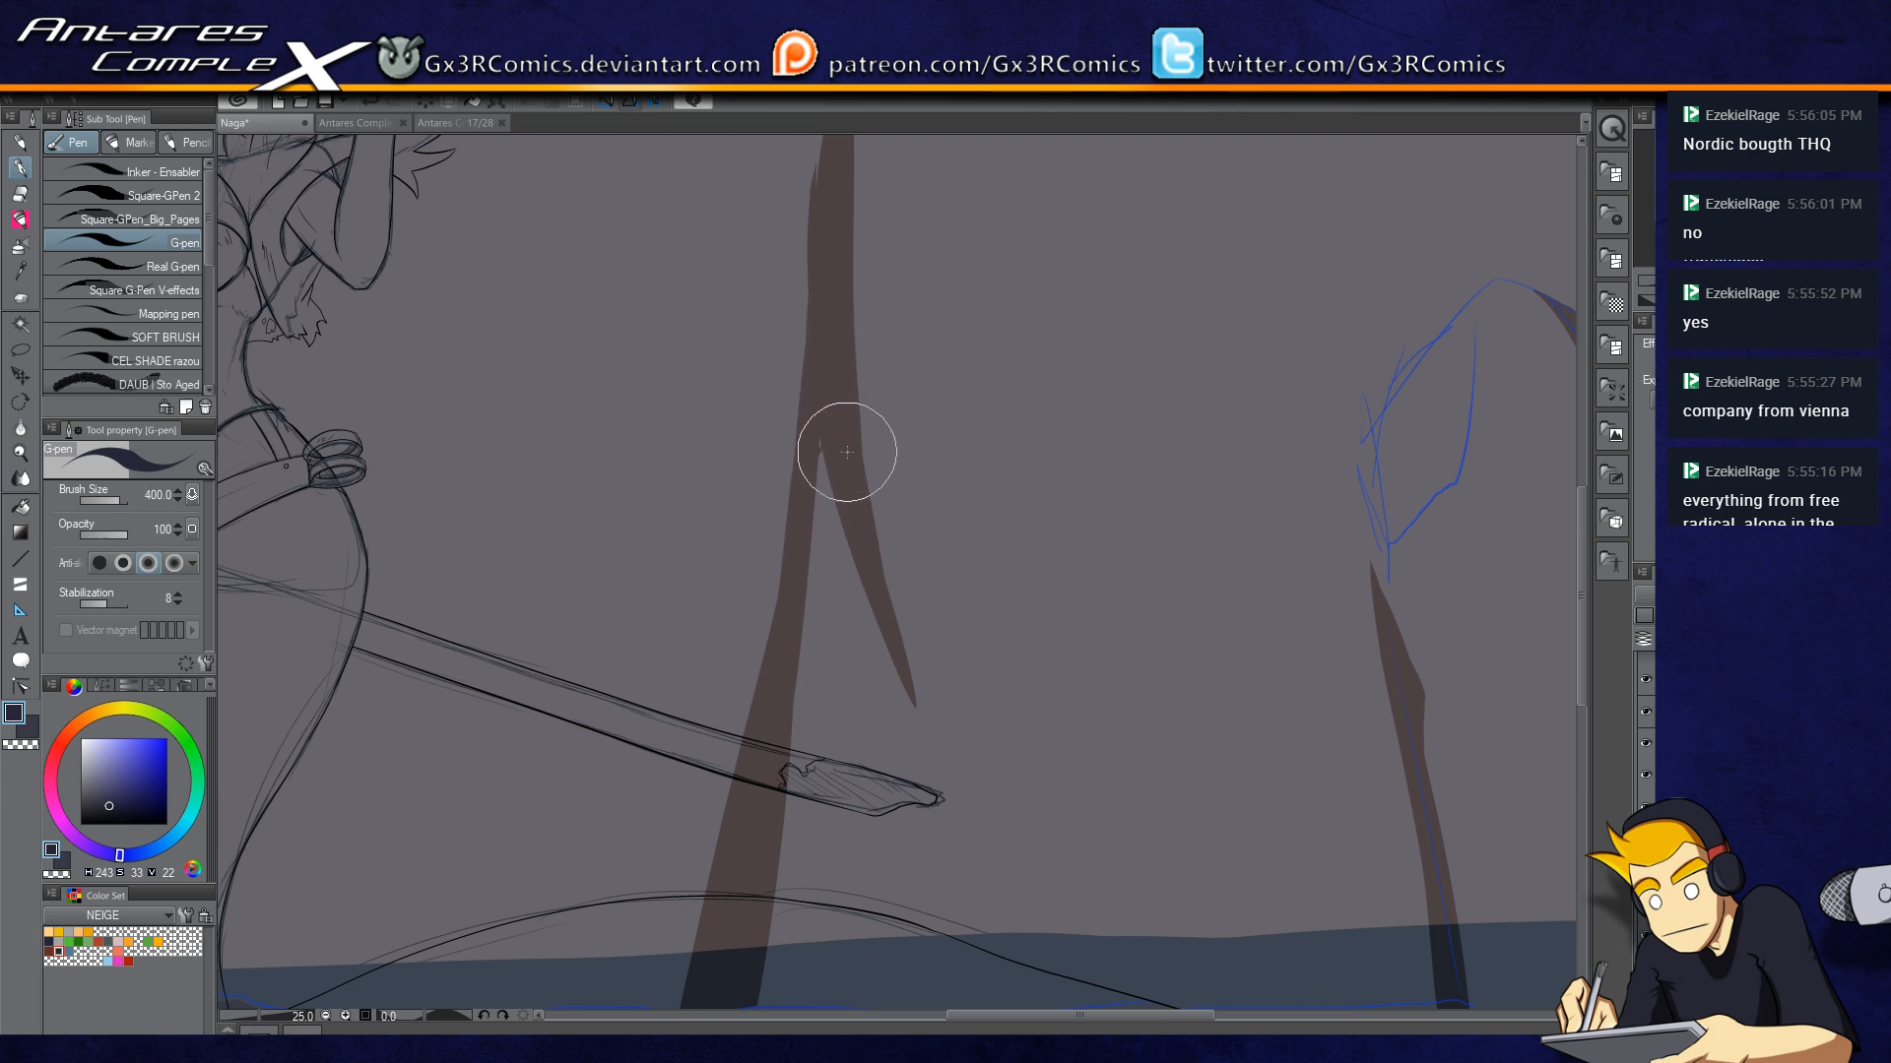
pyautogui.moveTo(834, 431)
pyautogui.mouseDown()
pyautogui.moveTo(773, 536)
pyautogui.moveTo(838, 447)
pyautogui.moveTo(785, 536)
pyautogui.moveTo(846, 462)
pyautogui.moveTo(785, 569)
pyautogui.moveTo(840, 507)
pyautogui.moveTo(796, 617)
pyautogui.mouseUp()
pyautogui.moveTo(860, 562)
pyautogui.mouseDown()
pyautogui.moveTo(794, 650)
pyautogui.moveTo(839, 633)
pyautogui.moveTo(793, 693)
pyautogui.moveTo(790, 739)
pyautogui.moveTo(870, 562)
pyautogui.mouseUp()
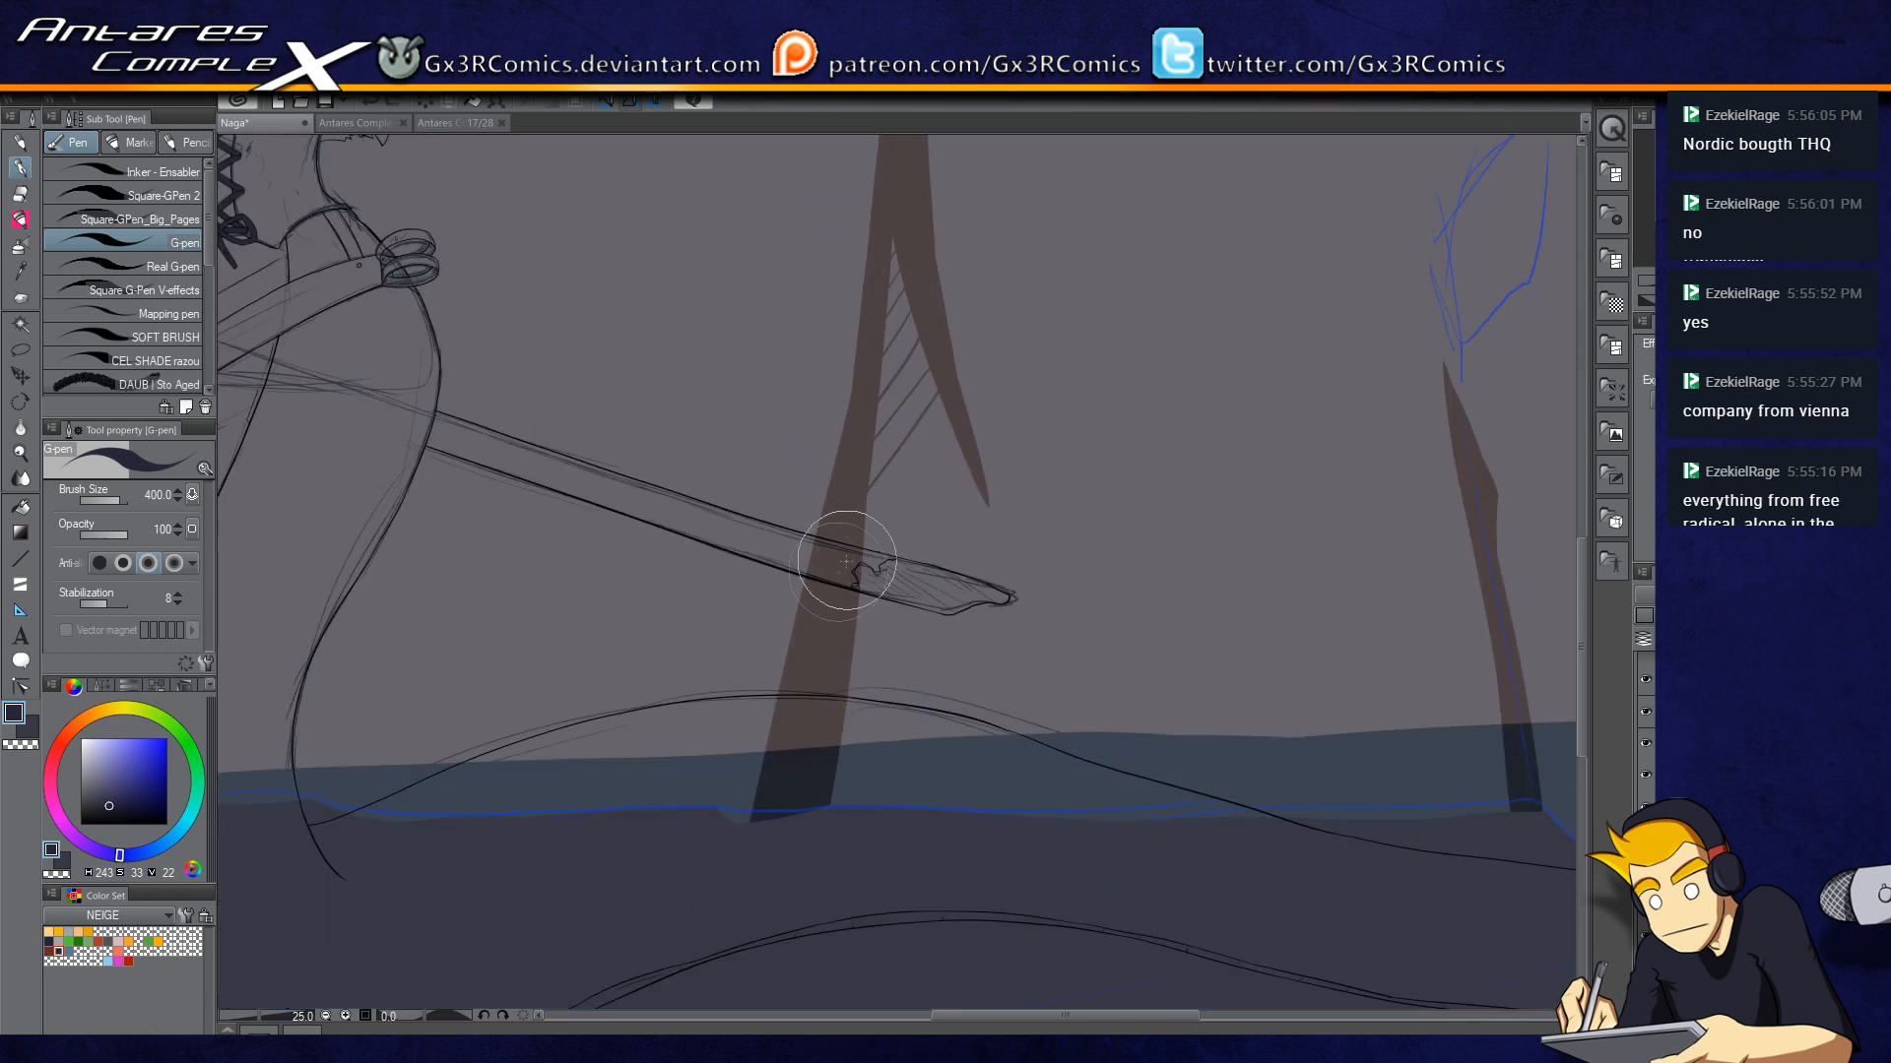
# Step: Paint a slim dark spike rising from the ground behind the naga's lower body
pyautogui.moveTo(872, 631); pyautogui.dragTo(931, 384)
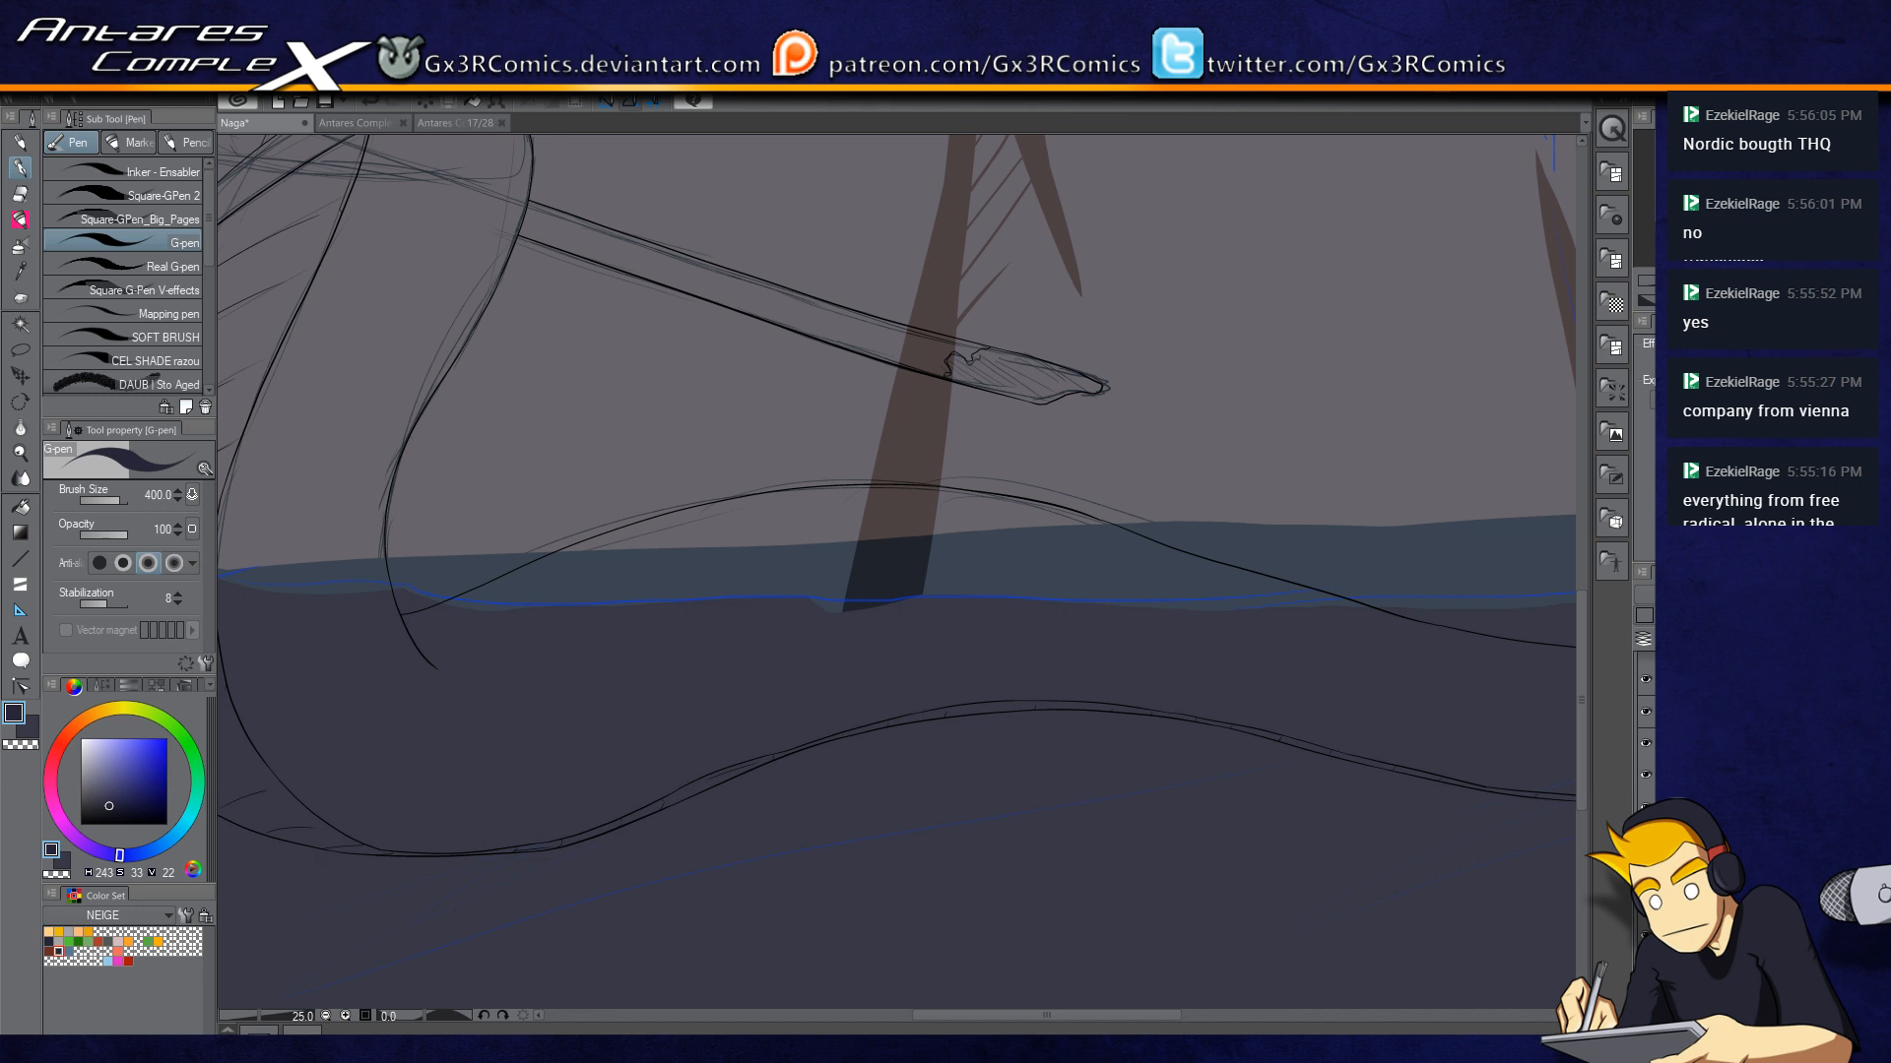
pyautogui.moveTo(499, 473); pyautogui.dragTo(958, 585)
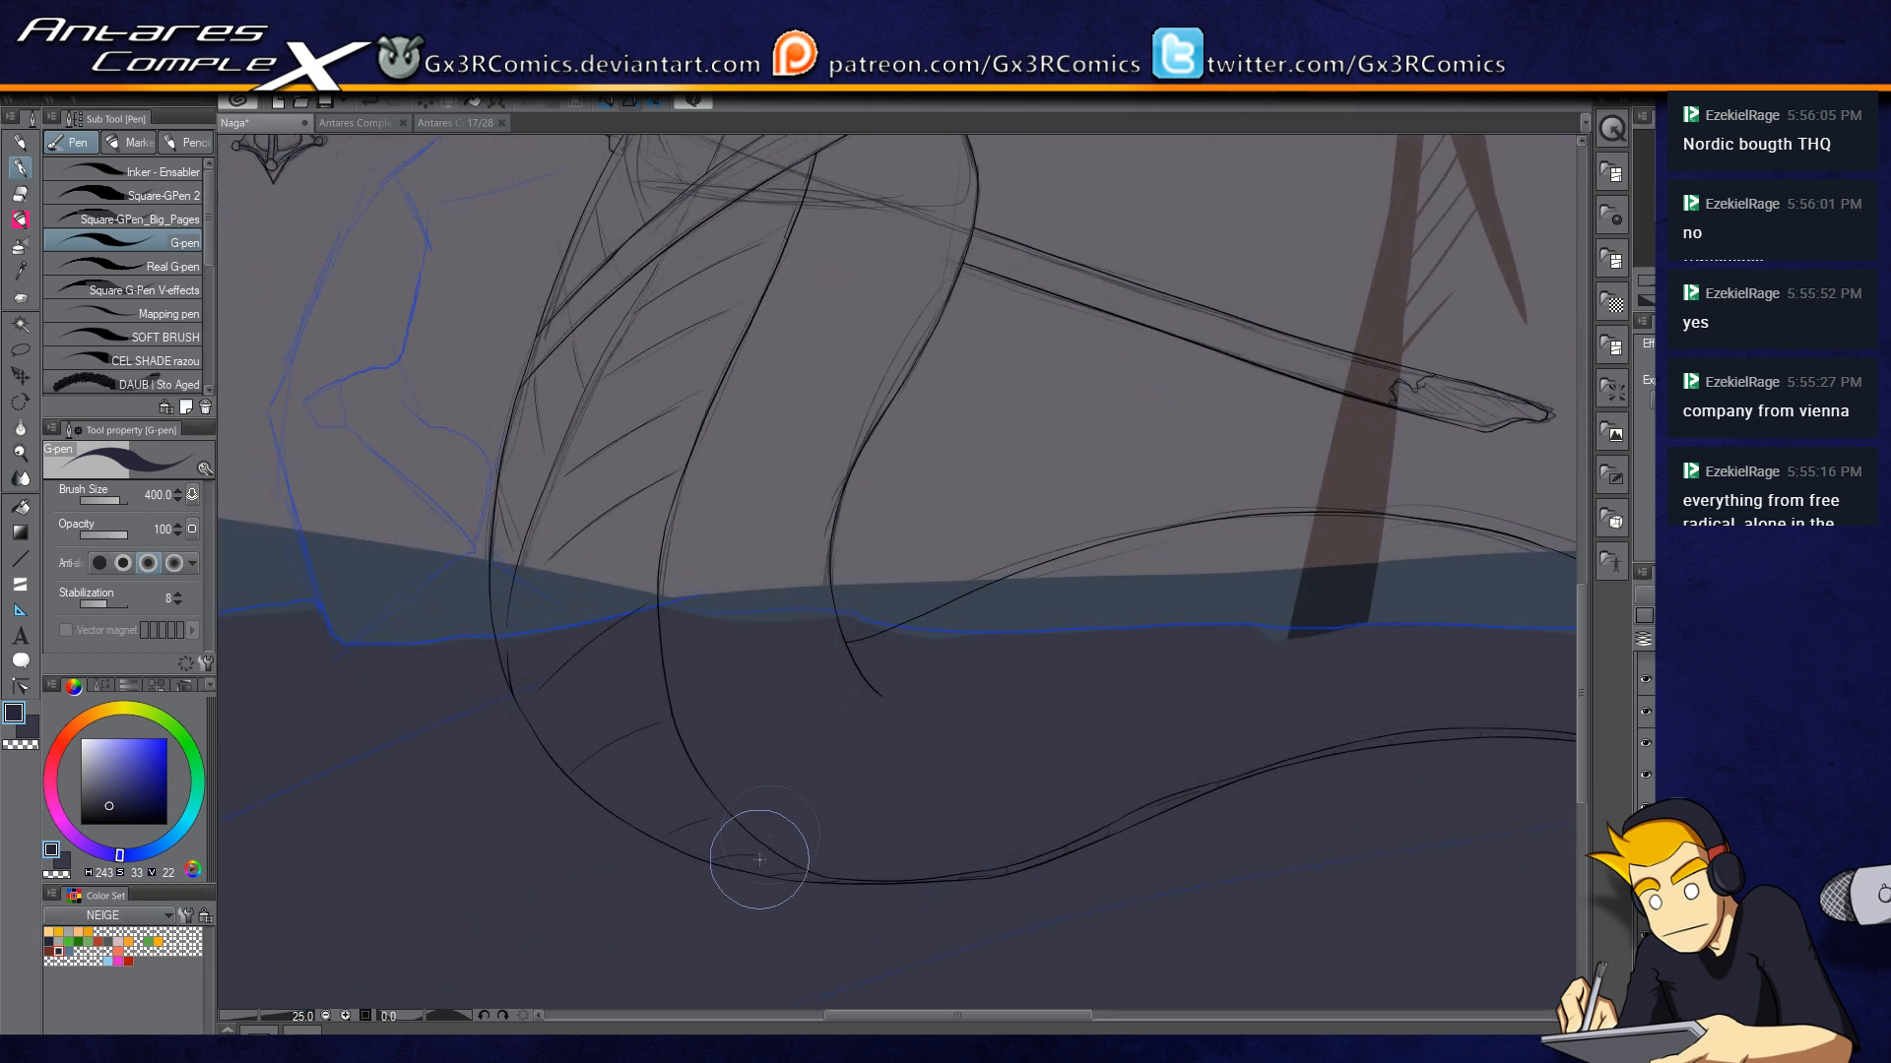
pyautogui.moveTo(713, 709); pyautogui.dragTo(912, 837)
pyautogui.moveTo(682, 638)
pyautogui.mouseDown()
pyautogui.moveTo(908, 630)
pyautogui.moveTo(984, 650)
pyautogui.mouseUp()
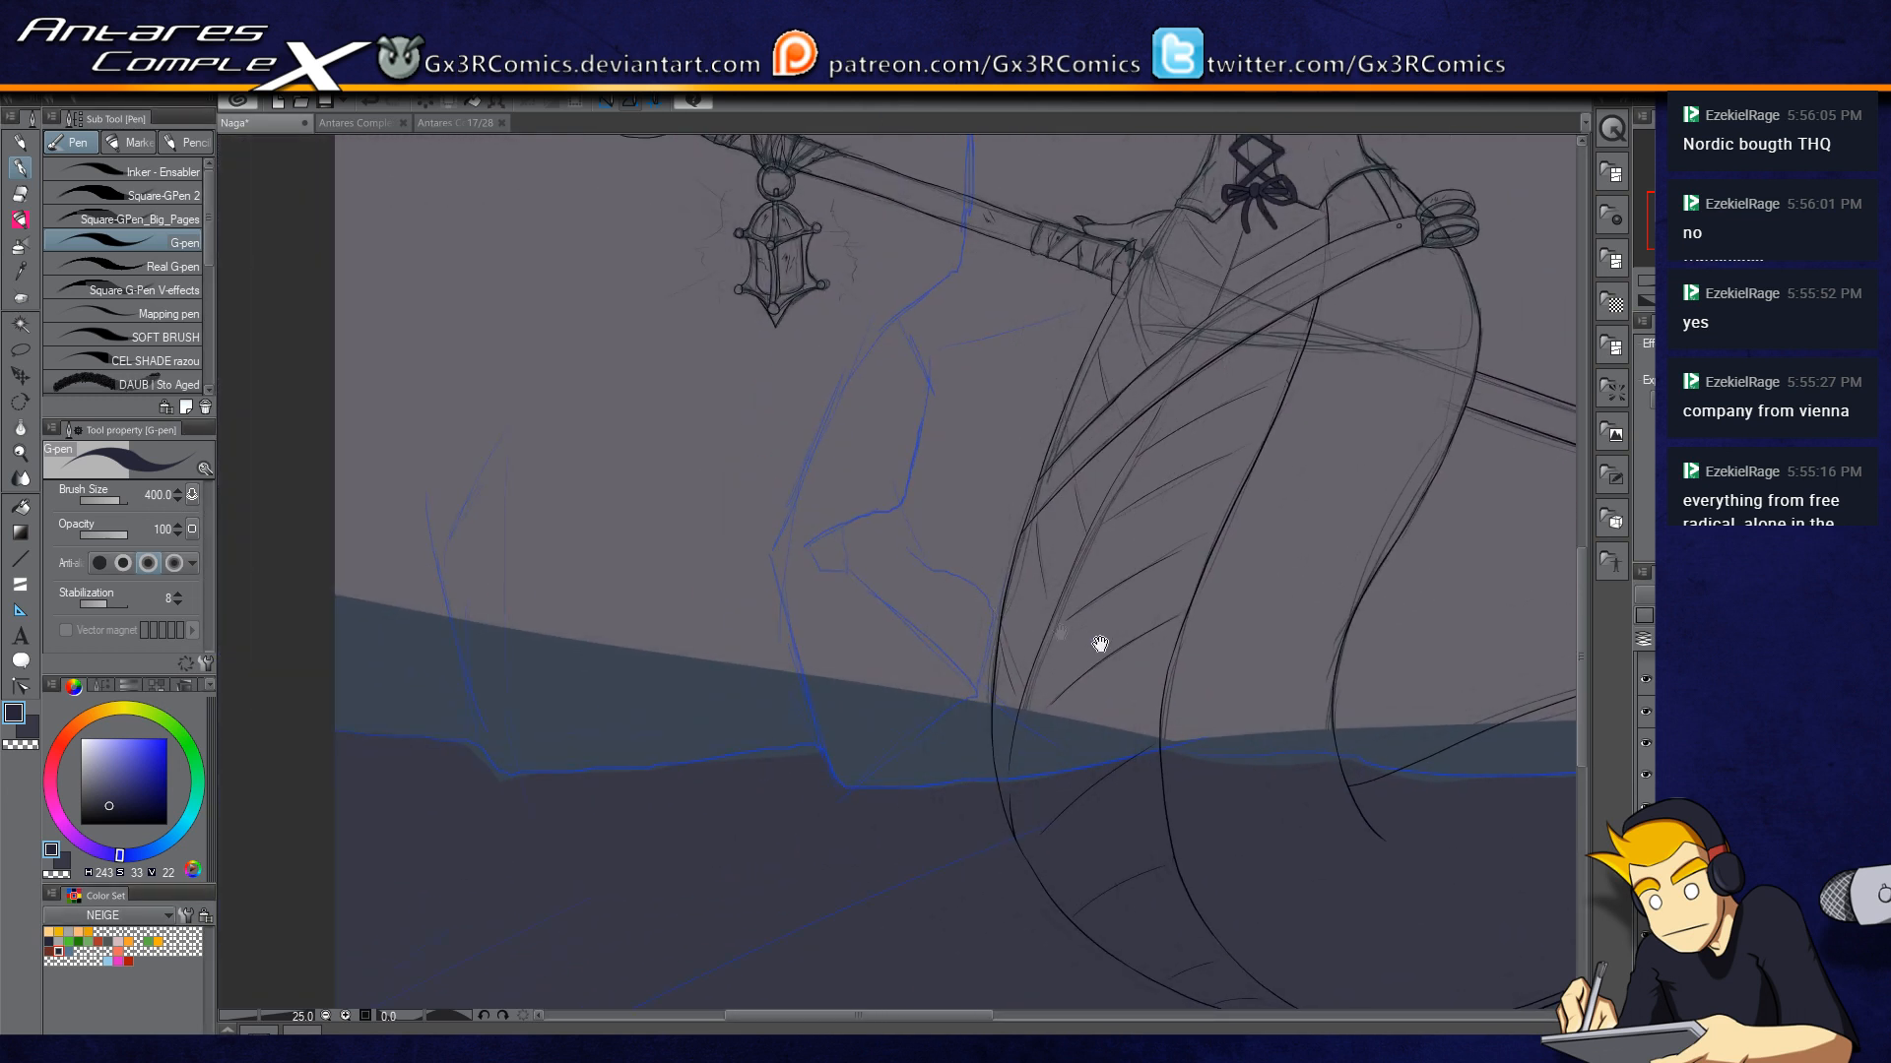
pyautogui.moveTo(1164, 750); pyautogui.dragTo(1213, 425)
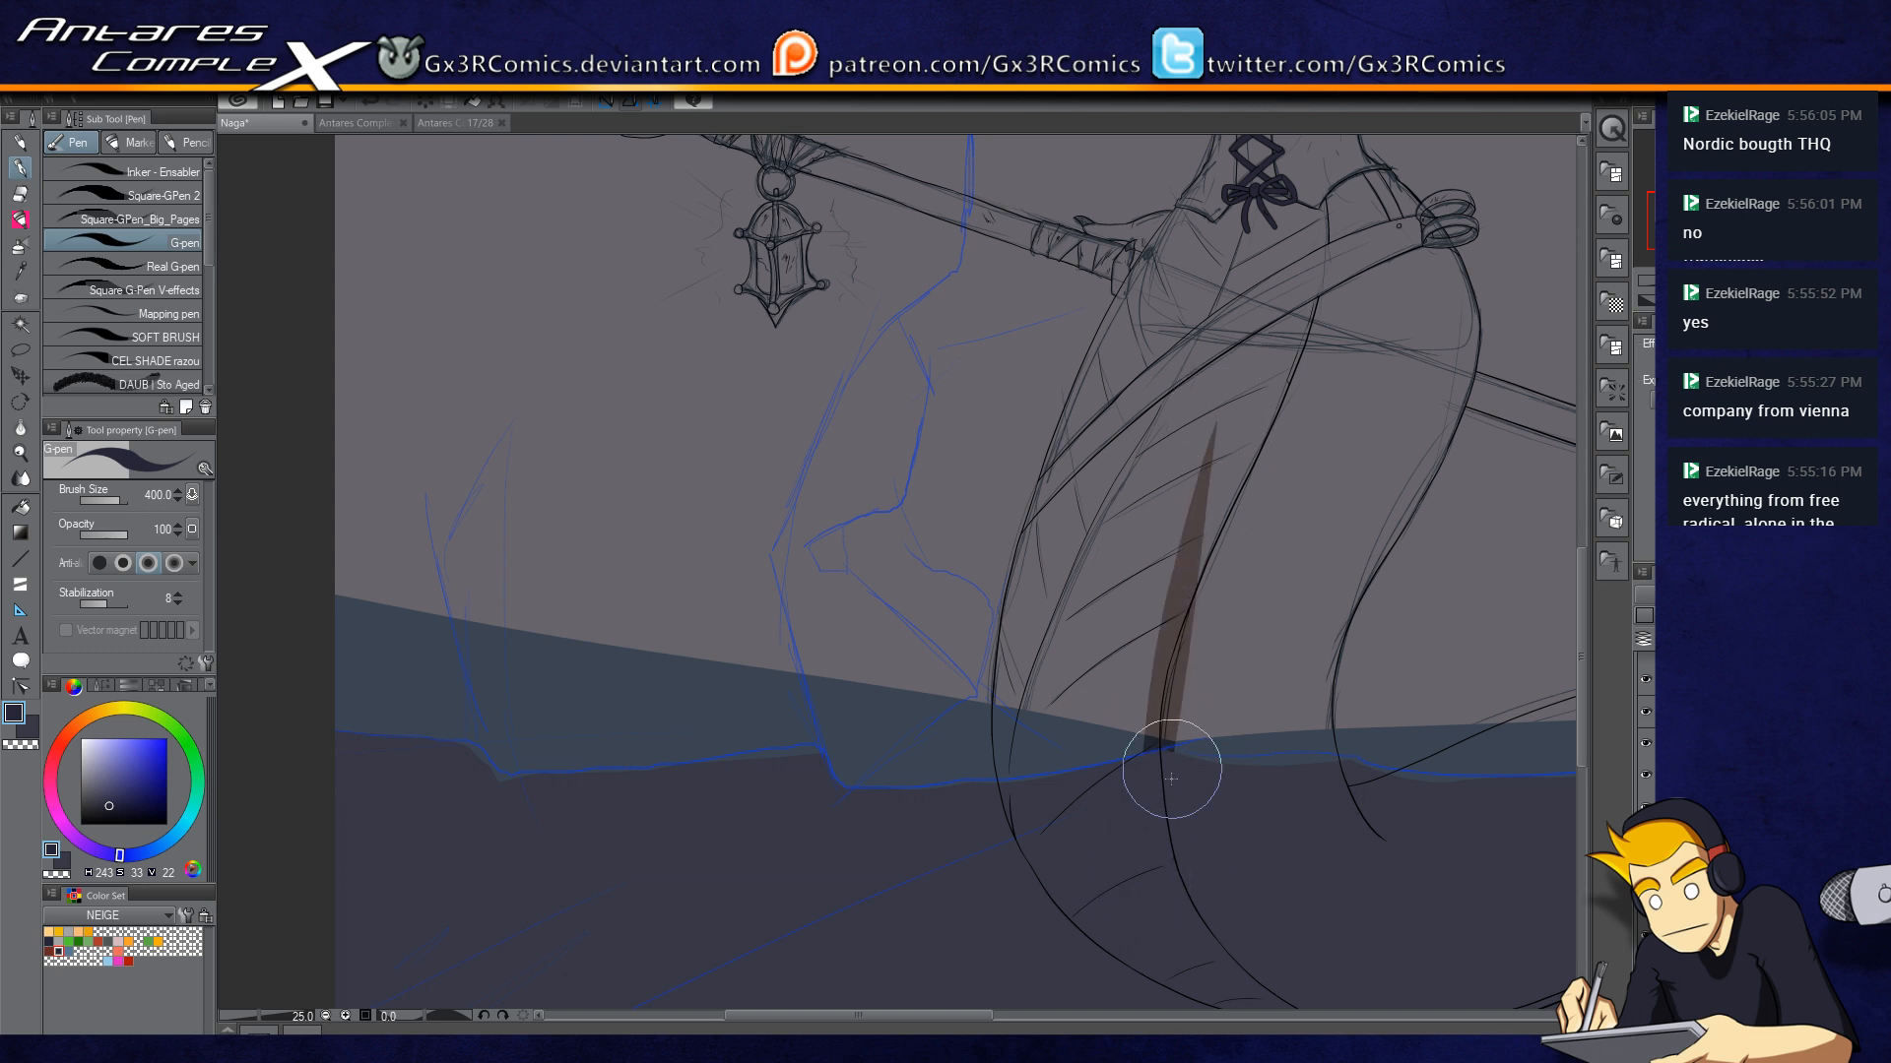
pyautogui.moveTo(1164, 855); pyautogui.dragTo(1222, 284)
pyautogui.moveTo(1144, 832); pyautogui.dragTo(1221, 334)
pyautogui.hotkey('ctrl', 'z')
pyautogui.hotkey('ctrl', 'z')
# Step: Broaden the spike behind the naga's lower body, add a shorter second point beside it, and trim its edge
pyautogui.moveTo(1155, 873); pyautogui.dragTo(1249, 275)
pyautogui.moveTo(1143, 837); pyautogui.dragTo(1147, 411)
pyautogui.moveTo(1170, 601)
pyautogui.mouseDown()
pyautogui.moveTo(1221, 458)
pyautogui.moveTo(1202, 486)
pyautogui.mouseUp()
pyautogui.moveTo(1142, 664)
pyautogui.mouseDown()
pyautogui.moveTo(1181, 517)
pyautogui.moveTo(1123, 646)
pyautogui.moveTo(1238, 356)
pyautogui.mouseUp()
pyautogui.moveTo(1127, 616); pyautogui.dragTo(1237, 358)
pyautogui.press('c')
pyautogui.moveTo(1229, 430); pyautogui.dragTo(1209, 536)
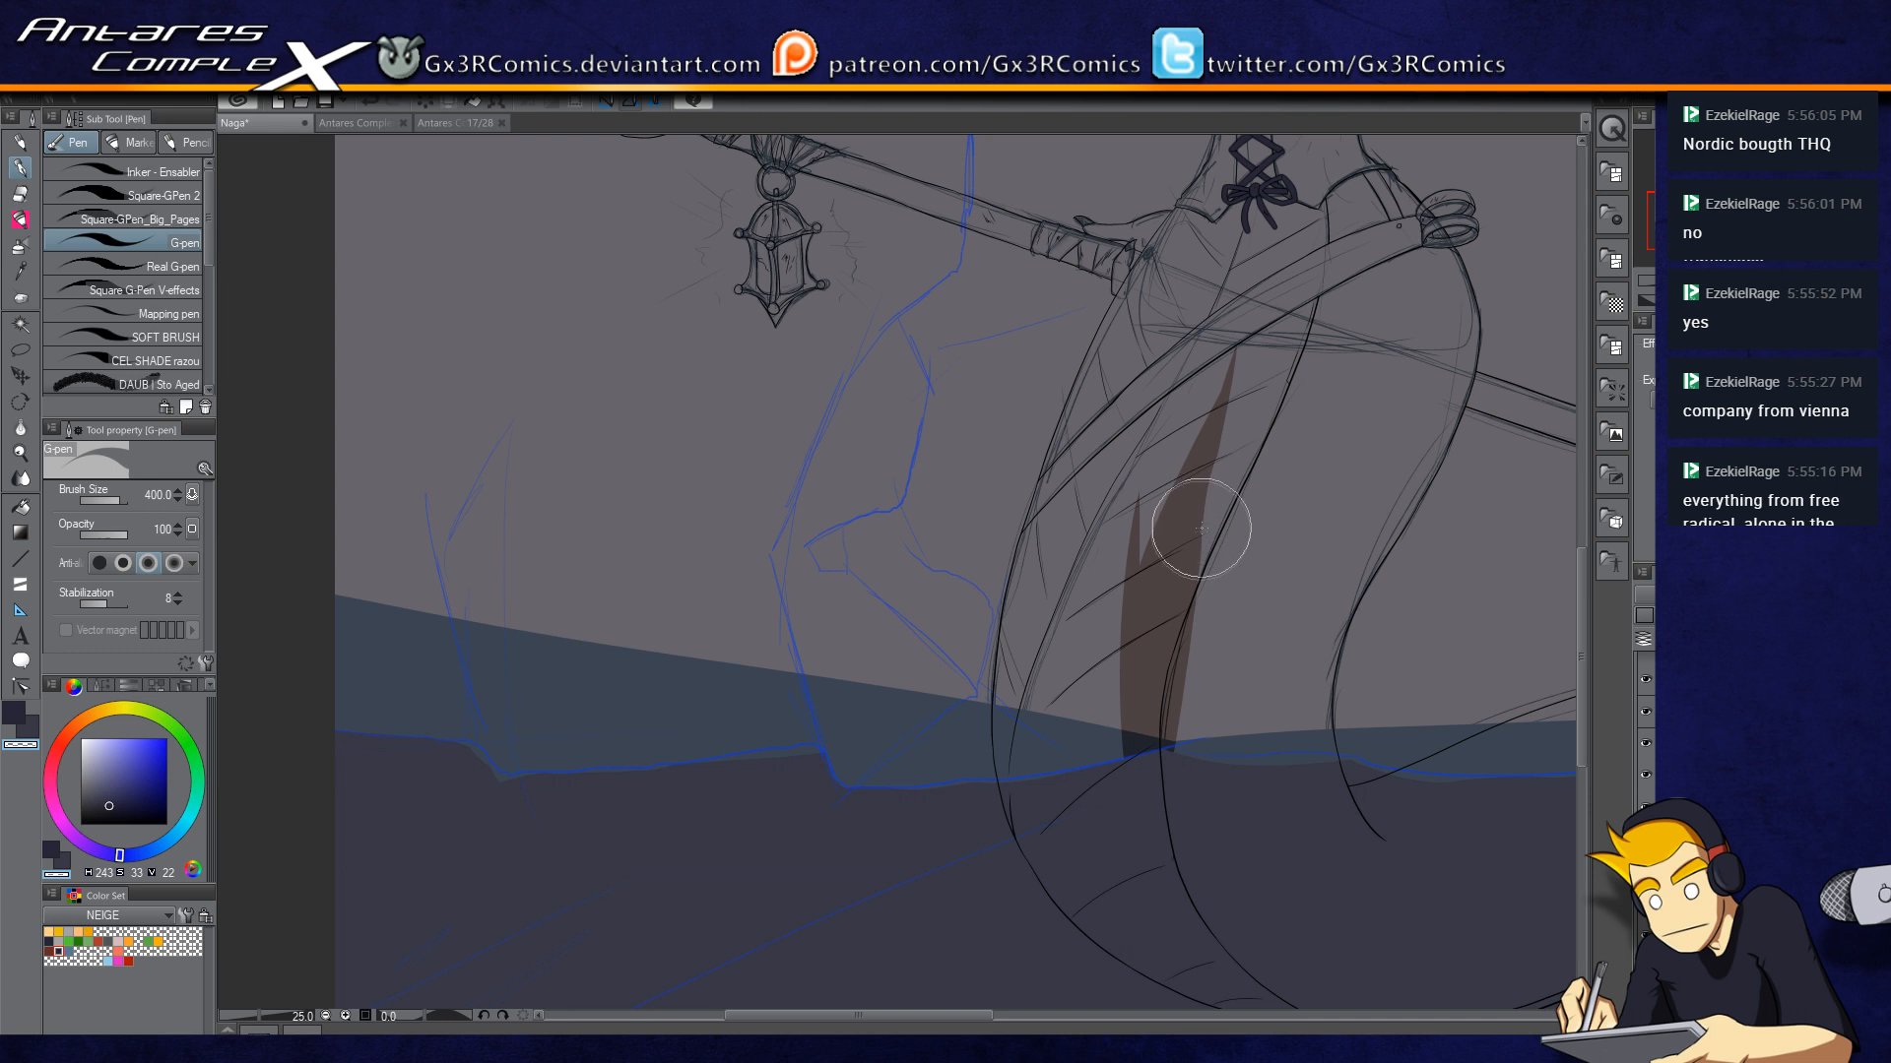
pyautogui.press('c')
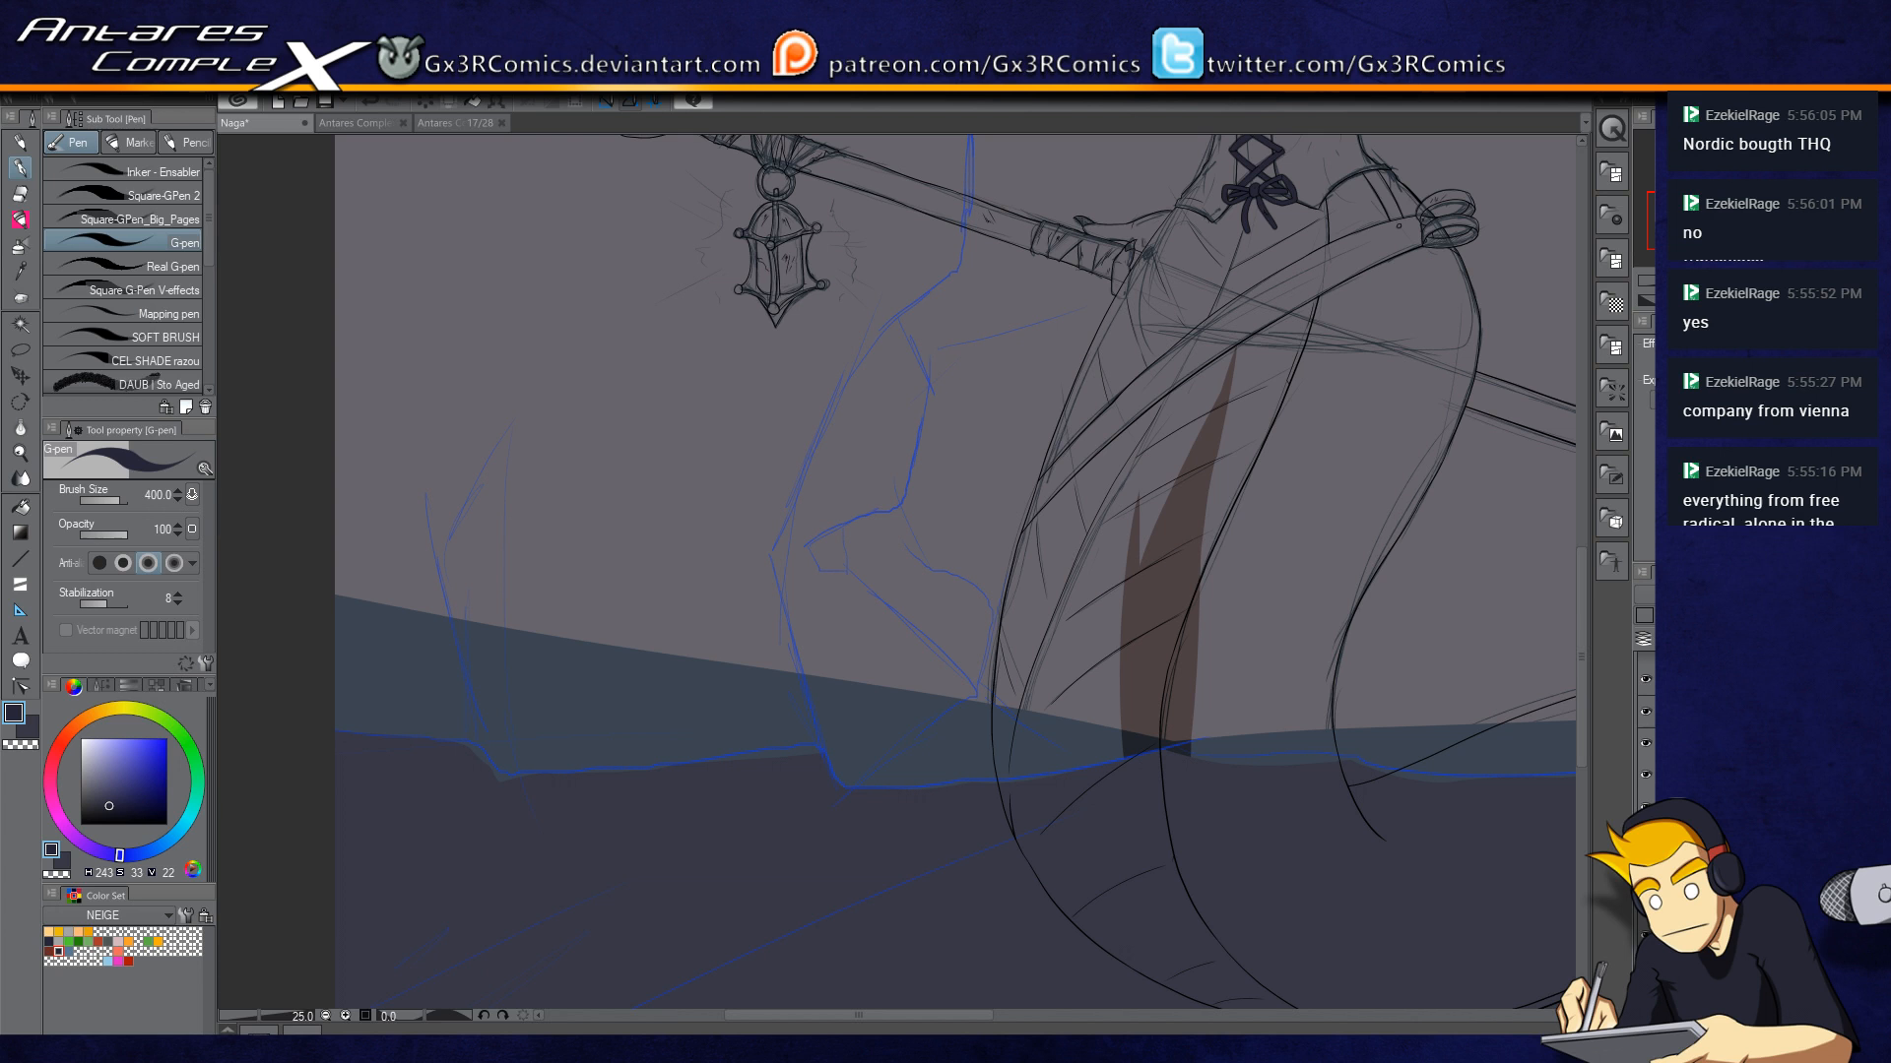
# Step: Paint a low dark mound from the corner of the blue ground sketch to the two-pointed spike, with small barbs on top
pyautogui.moveTo(853, 787); pyautogui.dragTo(1005, 681)
pyautogui.moveTo(847, 806)
pyautogui.mouseDown()
pyautogui.moveTo(1056, 766)
pyautogui.moveTo(1170, 719)
pyautogui.moveTo(1127, 695)
pyautogui.mouseUp()
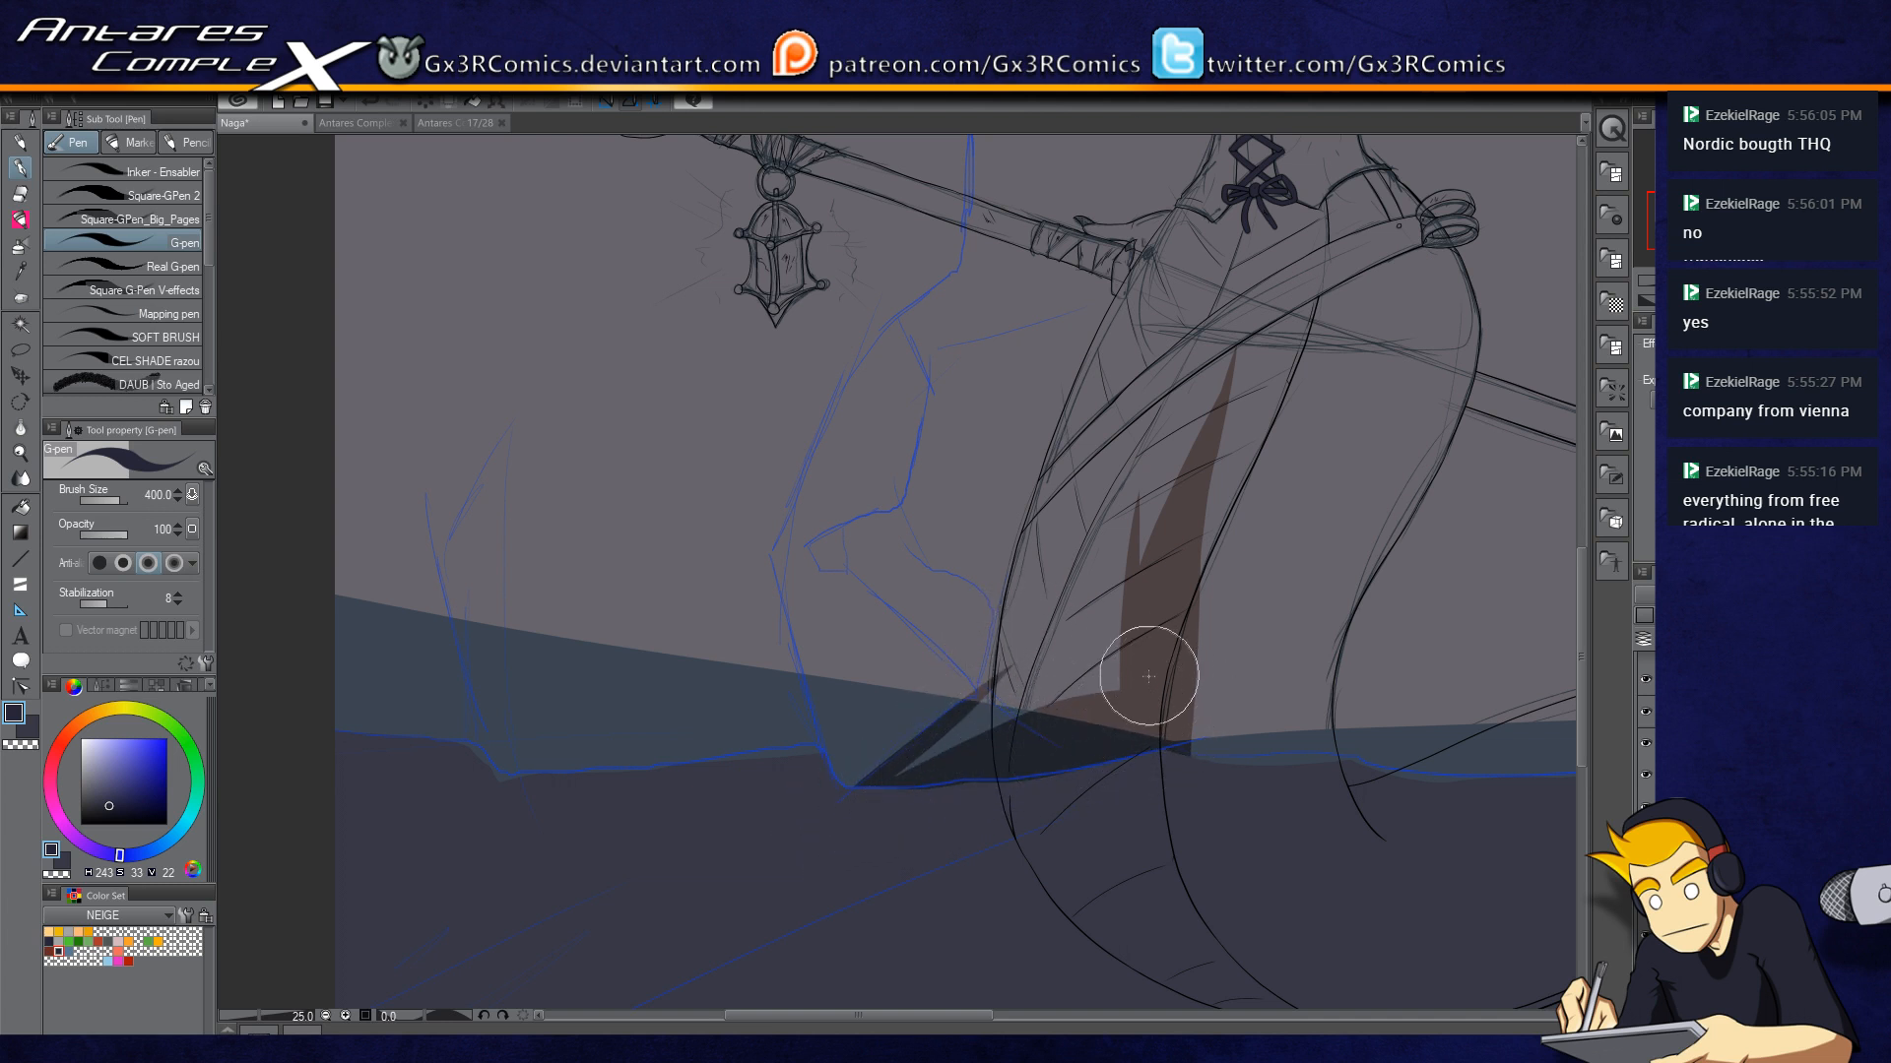
pyautogui.moveTo(891, 766); pyautogui.dragTo(1039, 707)
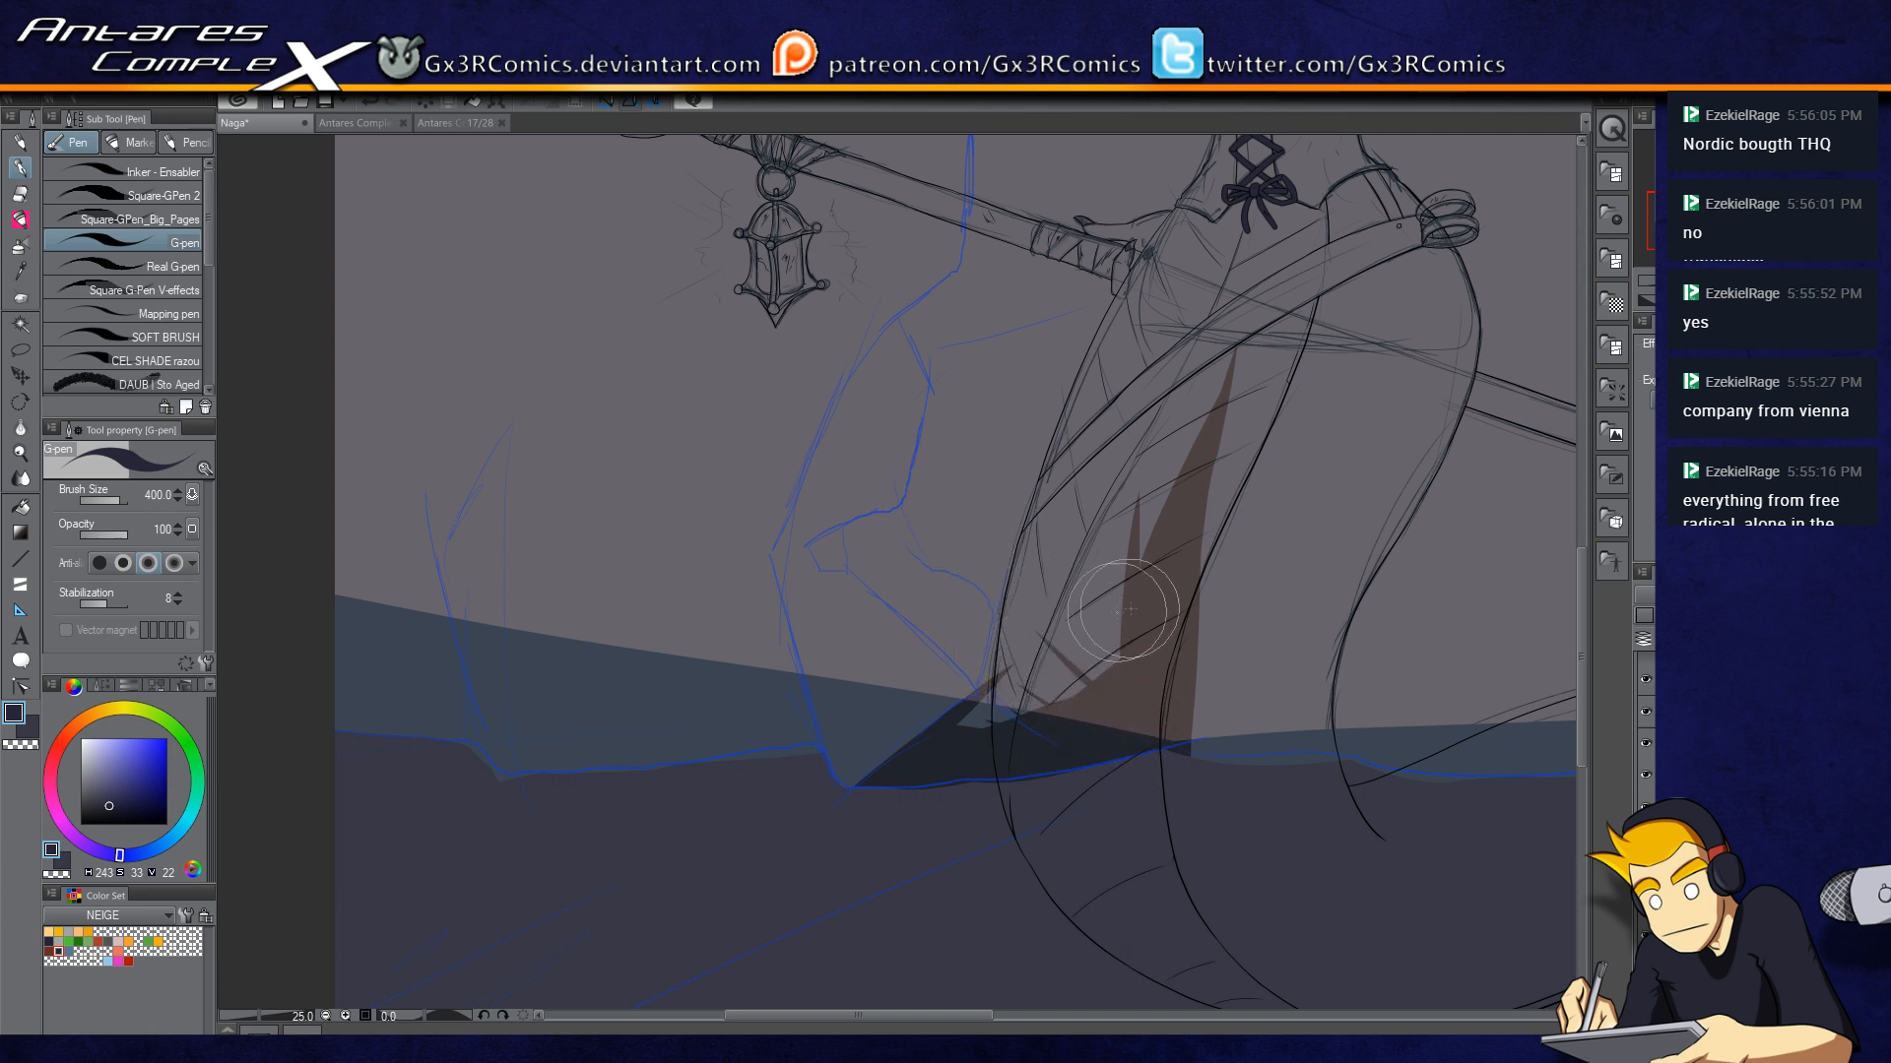
pyautogui.moveTo(941, 668); pyautogui.dragTo(1017, 770)
# Step: Outline a large jagged rock shape from the mound up the blue sketch lines to a point, then down toward the naga's body
pyautogui.scroll(2, 1070, 757)
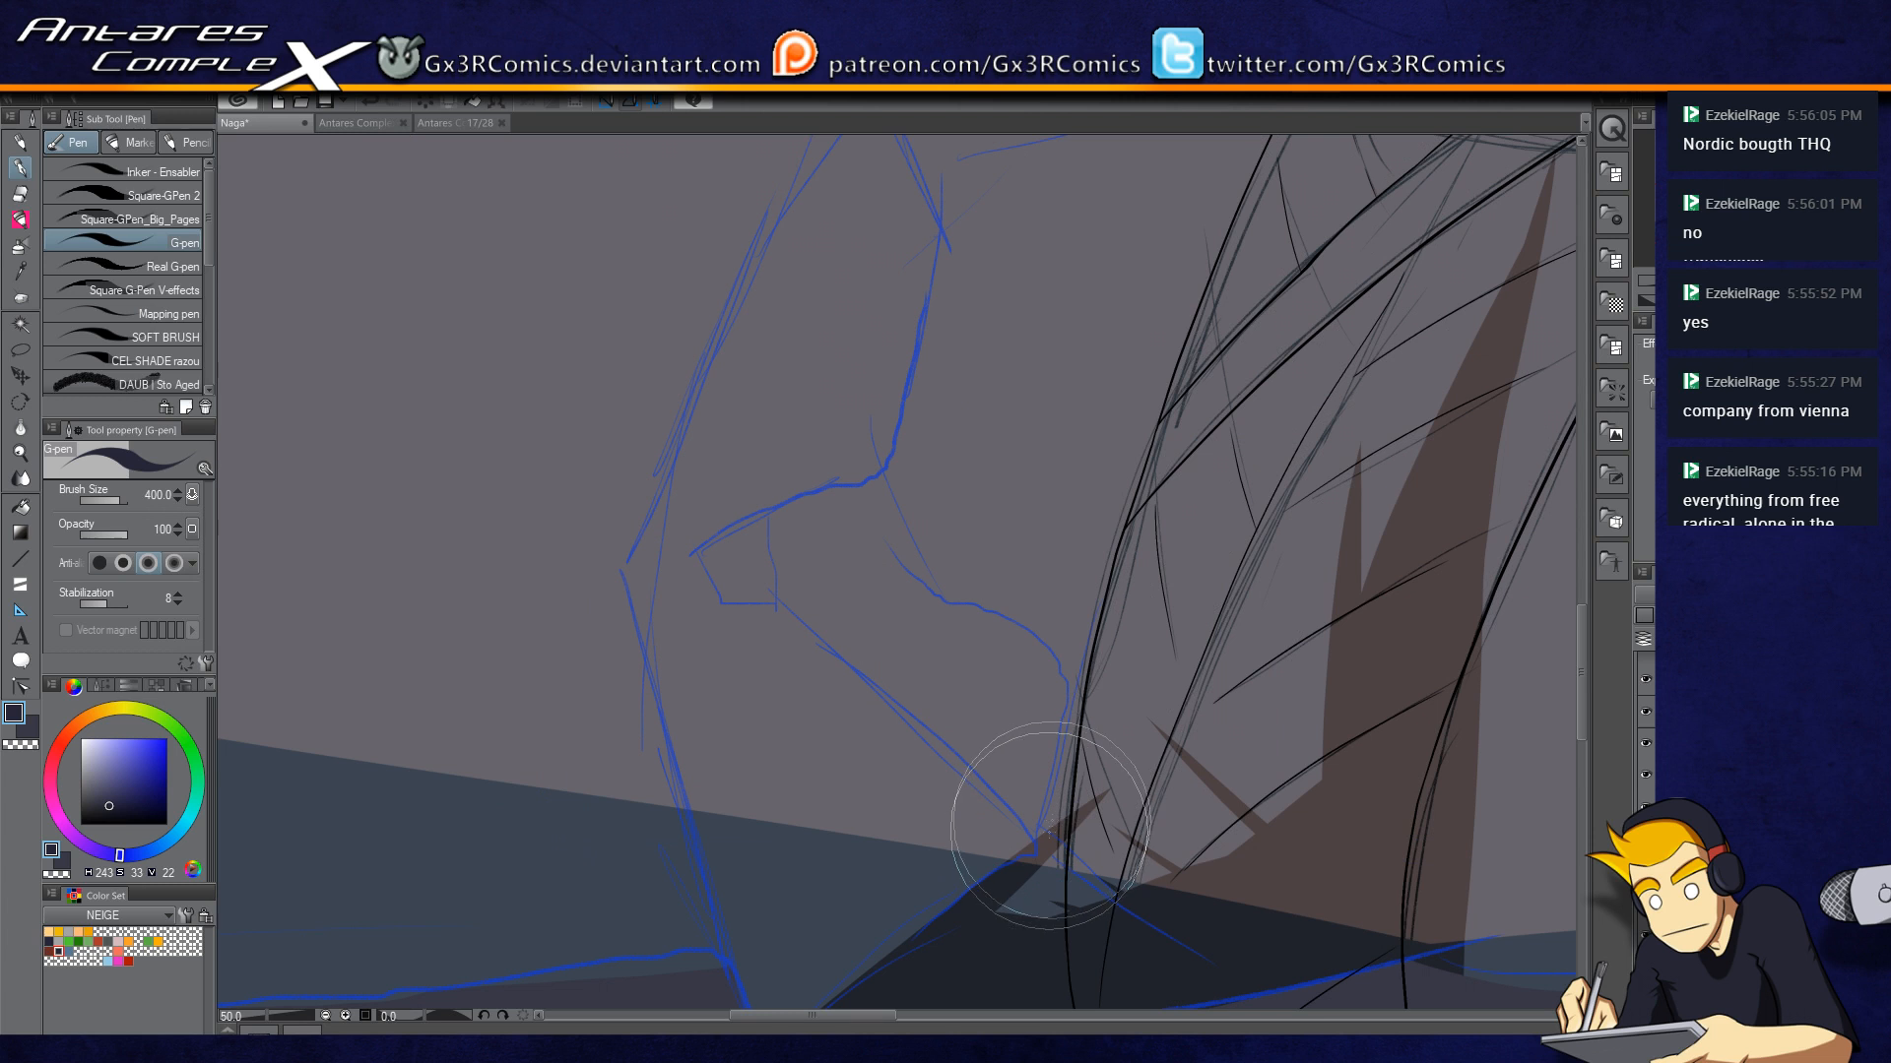
pyautogui.moveTo(1037, 850)
pyautogui.mouseDown()
pyautogui.moveTo(979, 761)
pyautogui.moveTo(769, 589)
pyautogui.moveTo(854, 592)
pyautogui.moveTo(803, 625)
pyautogui.moveTo(775, 596)
pyautogui.moveTo(1029, 847)
pyautogui.mouseUp()
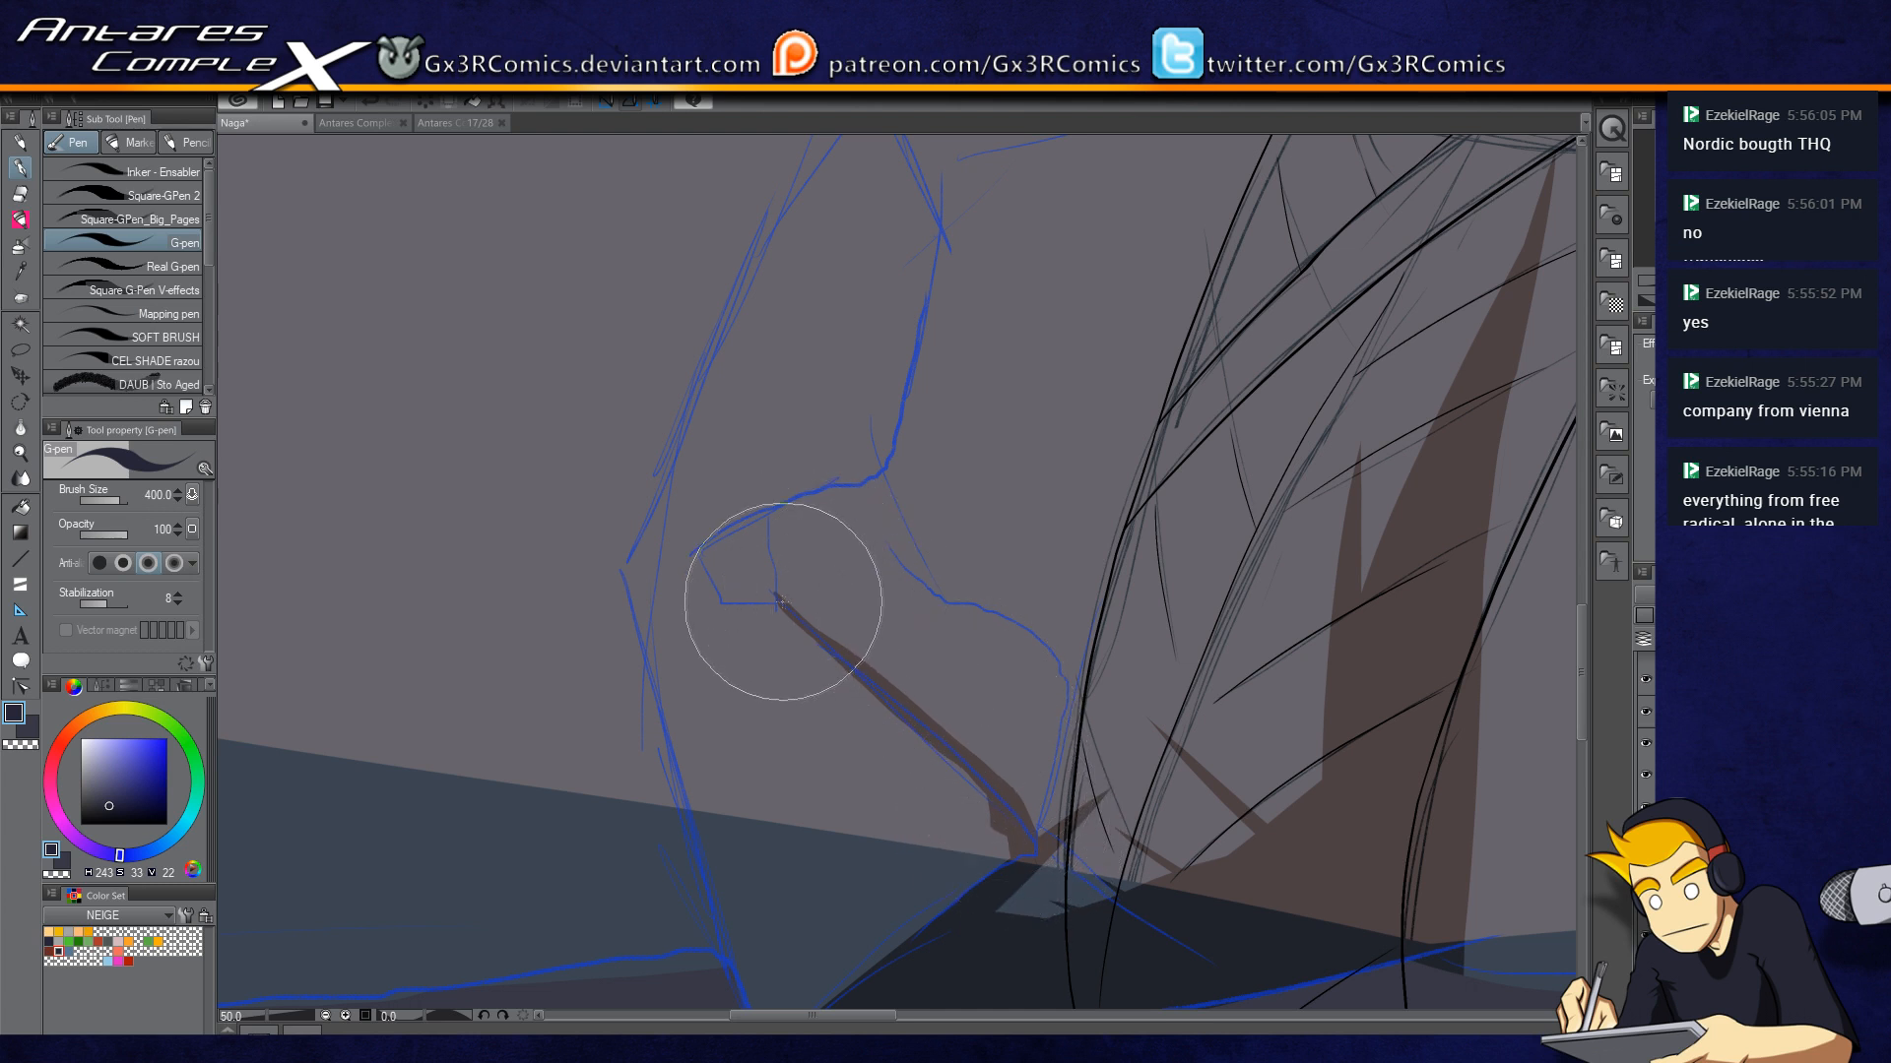
pyautogui.moveTo(776, 594)
pyautogui.mouseDown()
pyautogui.moveTo(770, 509)
pyautogui.moveTo(888, 464)
pyautogui.moveTo(851, 604)
pyautogui.moveTo(899, 371)
pyautogui.mouseUp()
pyautogui.moveTo(909, 455)
pyautogui.mouseDown()
pyautogui.moveTo(908, 383)
pyautogui.moveTo(996, 569)
pyautogui.mouseUp()
pyautogui.moveTo(934, 446); pyautogui.dragTo(1005, 565)
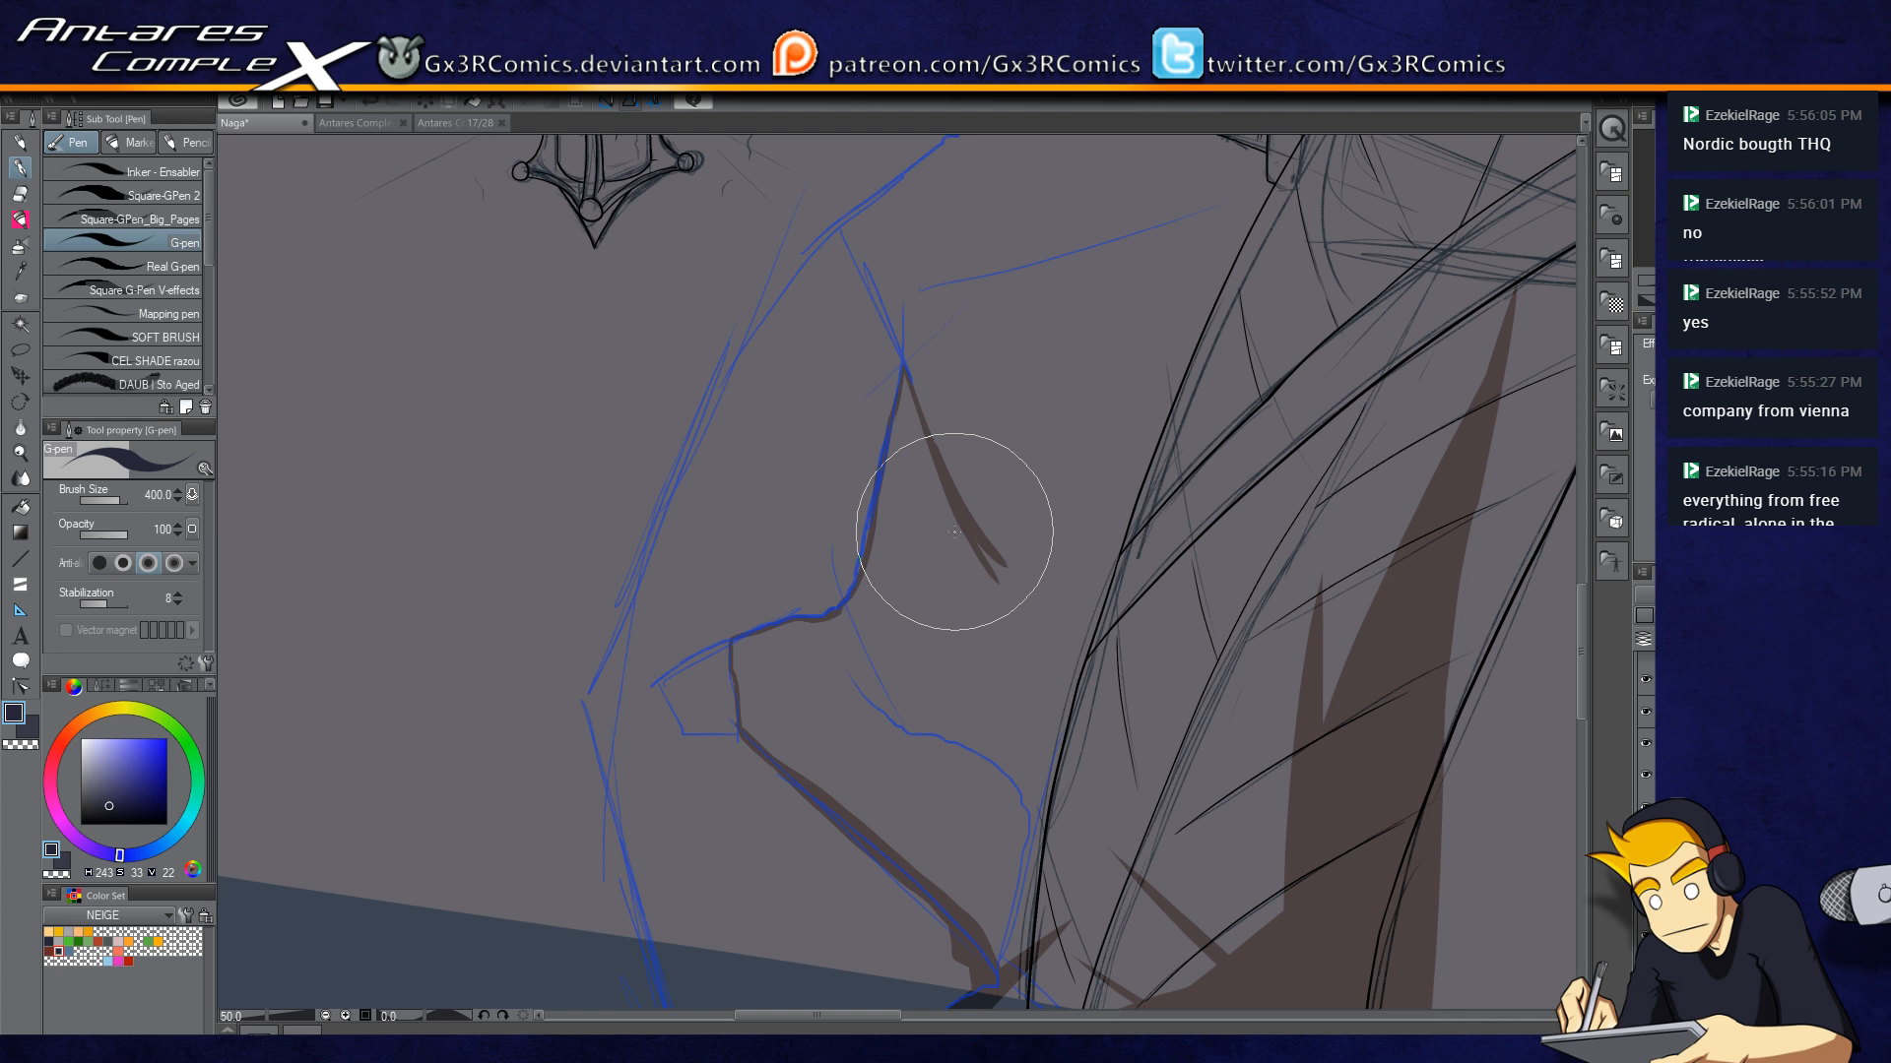
pyautogui.moveTo(950, 477)
pyautogui.mouseDown()
pyautogui.moveTo(996, 576)
pyautogui.moveTo(1063, 641)
pyautogui.mouseUp()
pyautogui.moveTo(985, 551)
pyautogui.mouseDown()
pyautogui.moveTo(1044, 571)
pyautogui.moveTo(1047, 620)
pyautogui.moveTo(1013, 567)
pyautogui.moveTo(1060, 598)
pyautogui.moveTo(1047, 564)
pyautogui.moveTo(983, 546)
pyautogui.moveTo(1045, 547)
pyautogui.moveTo(1050, 570)
pyautogui.moveTo(1045, 549)
pyautogui.moveTo(1013, 557)
pyautogui.moveTo(1046, 555)
pyautogui.moveTo(1046, 572)
pyautogui.moveTo(1046, 552)
pyautogui.moveTo(1005, 557)
pyautogui.moveTo(1071, 578)
pyautogui.moveTo(1041, 592)
pyautogui.moveTo(1084, 588)
pyautogui.moveTo(1120, 674)
pyautogui.moveTo(1071, 600)
pyautogui.moveTo(1121, 728)
pyautogui.moveTo(1076, 605)
pyautogui.moveTo(1090, 791)
pyautogui.mouseUp()
pyautogui.moveTo(969, 633); pyautogui.dragTo(971, 552)
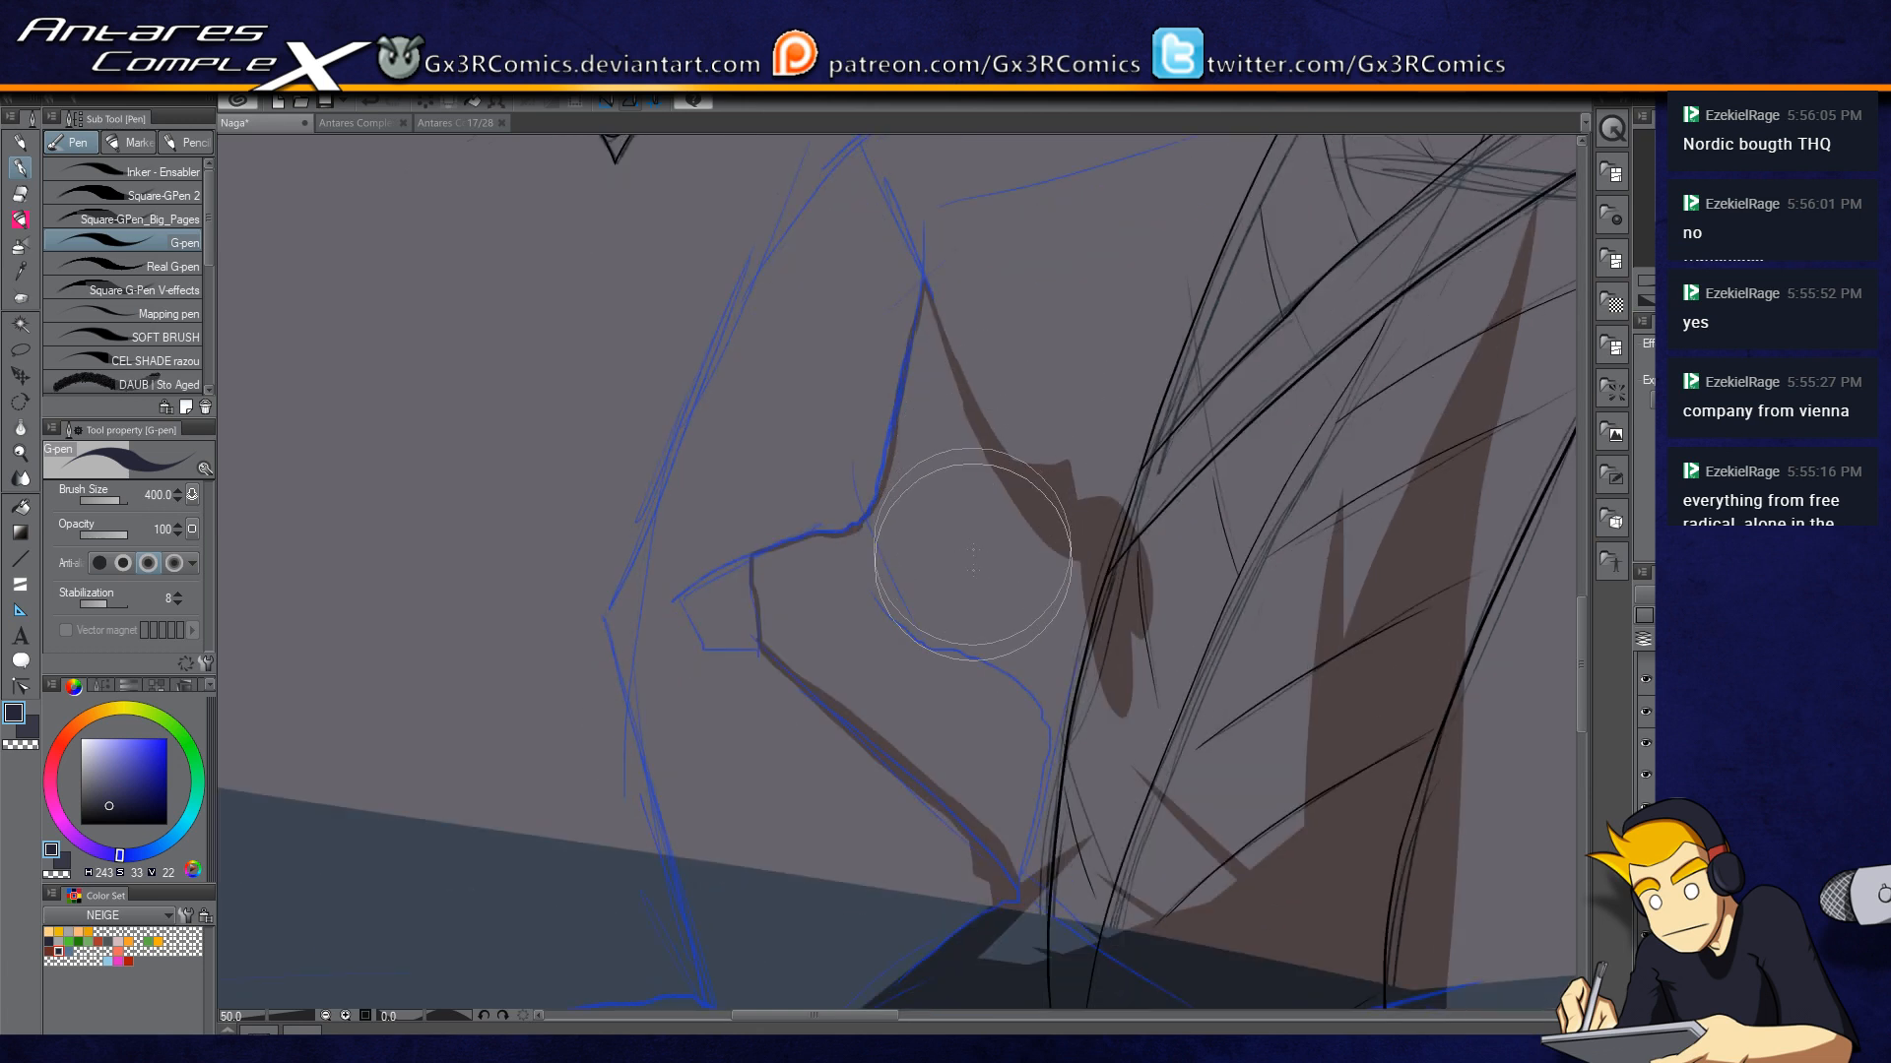
# Step: Fill the interior of the large jagged shape with the dark colour and clean up its edges
pyautogui.moveTo(960, 689); pyautogui.dragTo(926, 504)
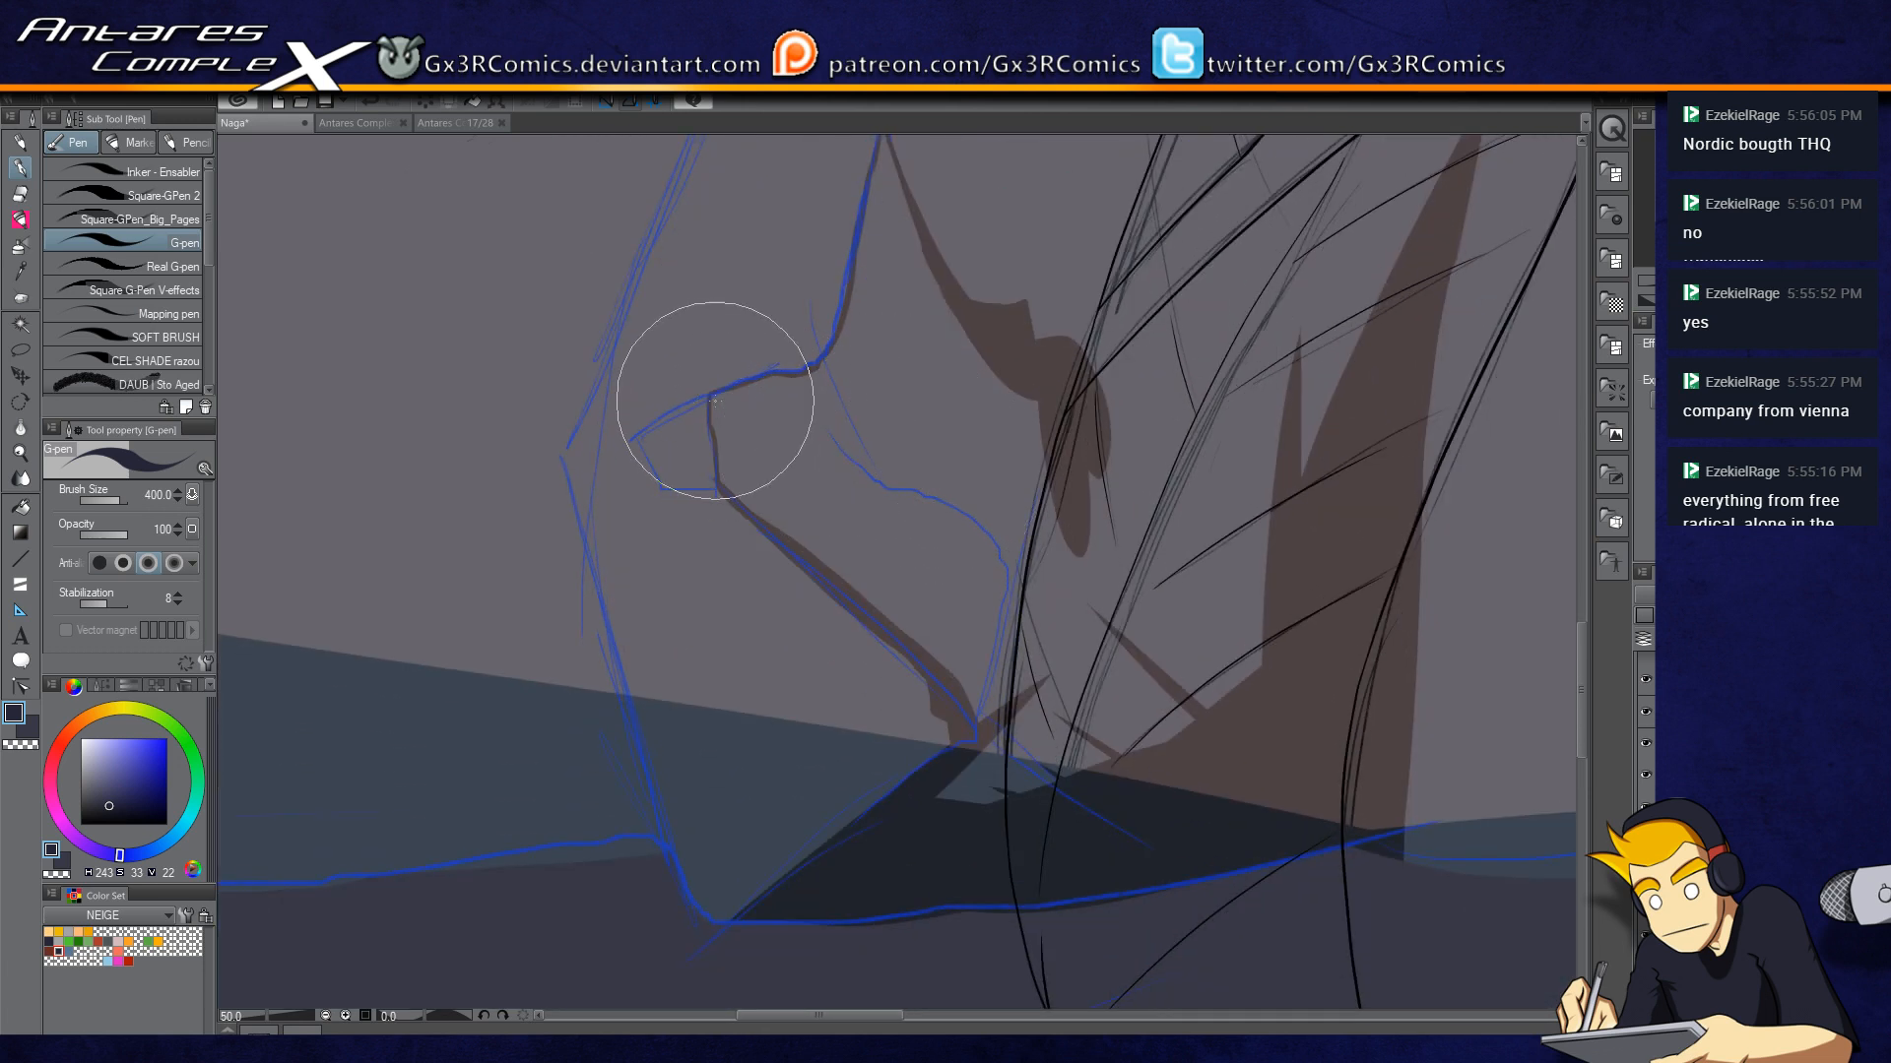
pyautogui.moveTo(713, 397); pyautogui.dragTo(738, 492)
pyautogui.moveTo(838, 355)
pyautogui.mouseDown()
pyautogui.moveTo(752, 661)
pyautogui.moveTo(625, 979)
pyautogui.moveTo(772, 477)
pyautogui.mouseUp()
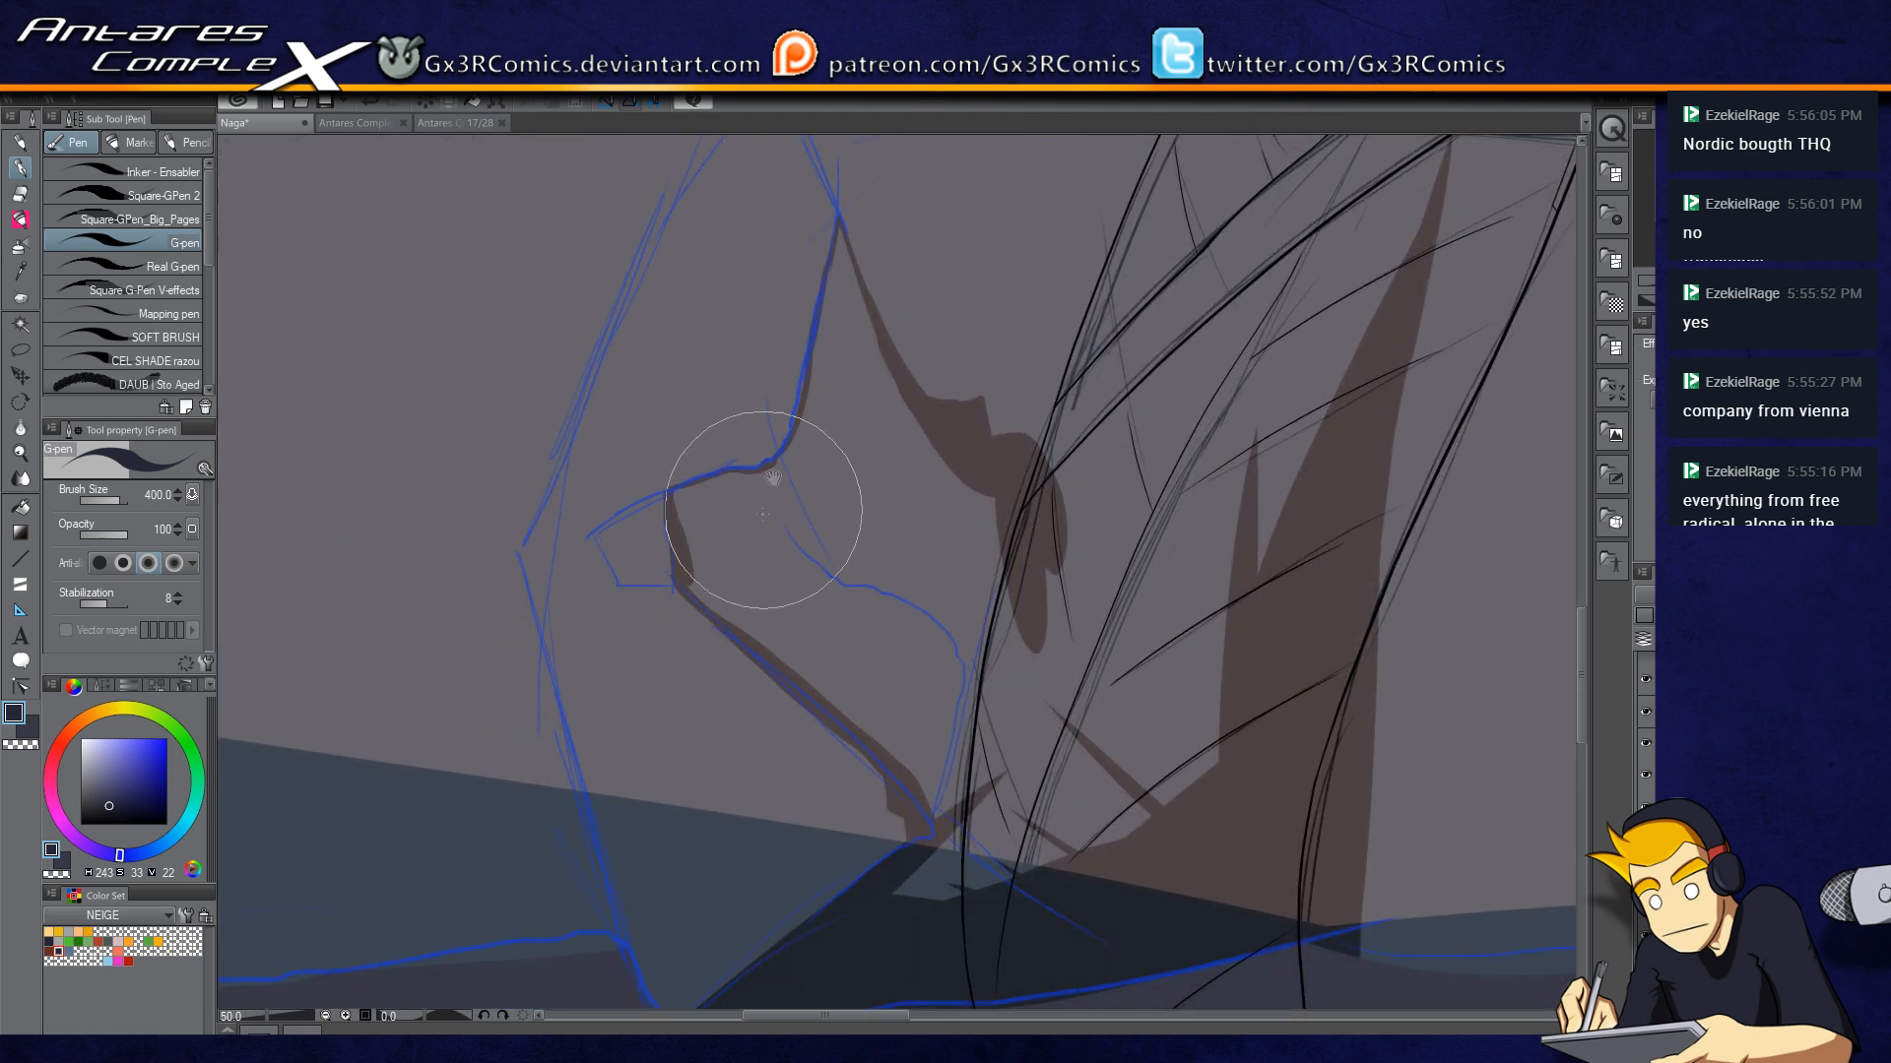
pyautogui.moveTo(689, 582)
pyautogui.mouseDown()
pyautogui.moveTo(950, 801)
pyautogui.moveTo(923, 777)
pyautogui.moveTo(956, 634)
pyautogui.moveTo(989, 787)
pyautogui.moveTo(908, 862)
pyautogui.moveTo(1023, 706)
pyautogui.mouseUp()
pyautogui.press('c')
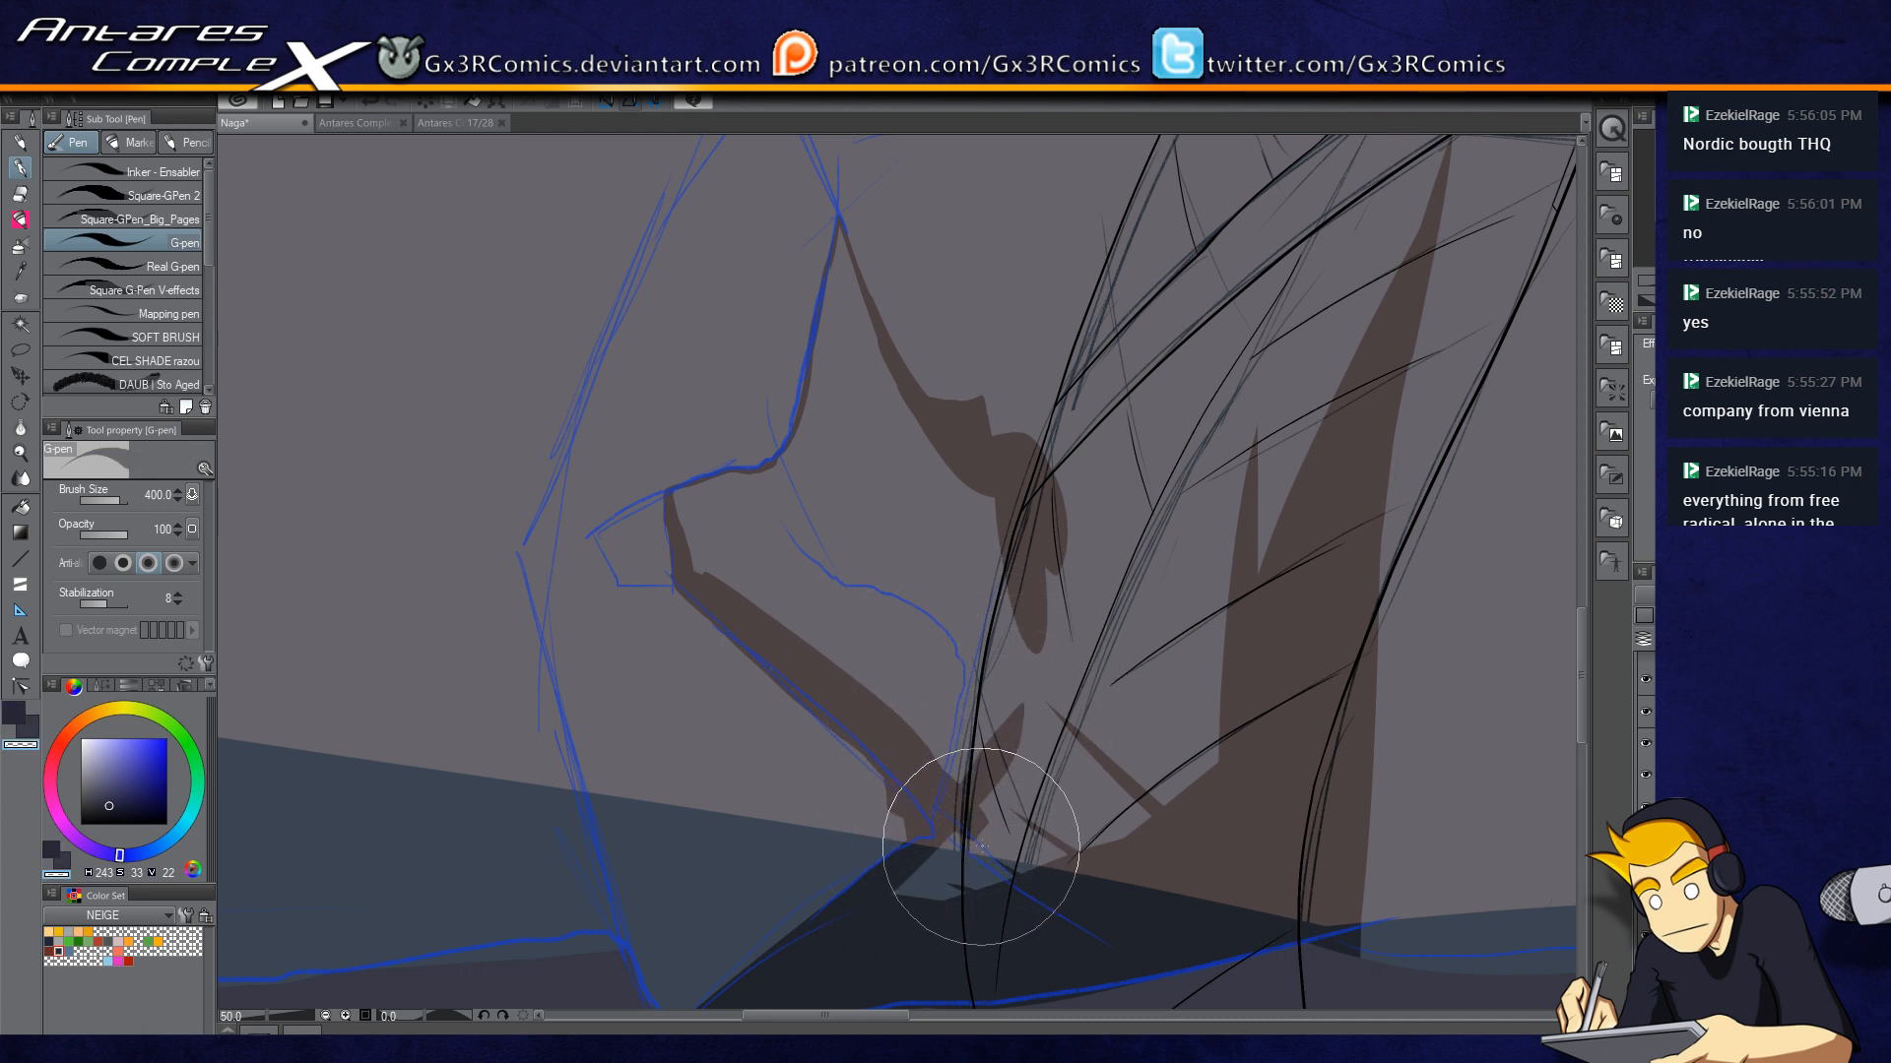
pyautogui.moveTo(1001, 781)
pyautogui.mouseDown()
pyautogui.moveTo(1036, 626)
pyautogui.moveTo(954, 795)
pyautogui.moveTo(1027, 550)
pyautogui.moveTo(964, 769)
pyautogui.moveTo(692, 540)
pyautogui.moveTo(711, 589)
pyautogui.moveTo(676, 494)
pyautogui.moveTo(698, 489)
pyautogui.moveTo(673, 501)
pyautogui.moveTo(734, 475)
pyautogui.moveTo(676, 522)
pyautogui.moveTo(680, 503)
pyautogui.moveTo(767, 608)
pyautogui.moveTo(711, 509)
pyautogui.moveTo(804, 463)
pyautogui.moveTo(776, 476)
pyautogui.moveTo(835, 402)
pyautogui.mouseUp()
pyautogui.moveTo(785, 460); pyautogui.dragTo(832, 382)
pyautogui.moveTo(848, 261)
pyautogui.mouseDown()
pyautogui.moveTo(818, 411)
pyautogui.moveTo(794, 400)
pyautogui.moveTo(787, 422)
pyautogui.moveTo(814, 396)
pyautogui.moveTo(814, 486)
pyautogui.moveTo(926, 645)
pyautogui.moveTo(802, 401)
pyautogui.moveTo(776, 701)
pyautogui.moveTo(676, 655)
pyautogui.moveTo(781, 688)
pyautogui.moveTo(865, 844)
pyautogui.moveTo(918, 891)
pyautogui.moveTo(936, 666)
pyautogui.moveTo(844, 591)
pyautogui.moveTo(844, 670)
pyautogui.moveTo(934, 679)
pyautogui.mouseUp()
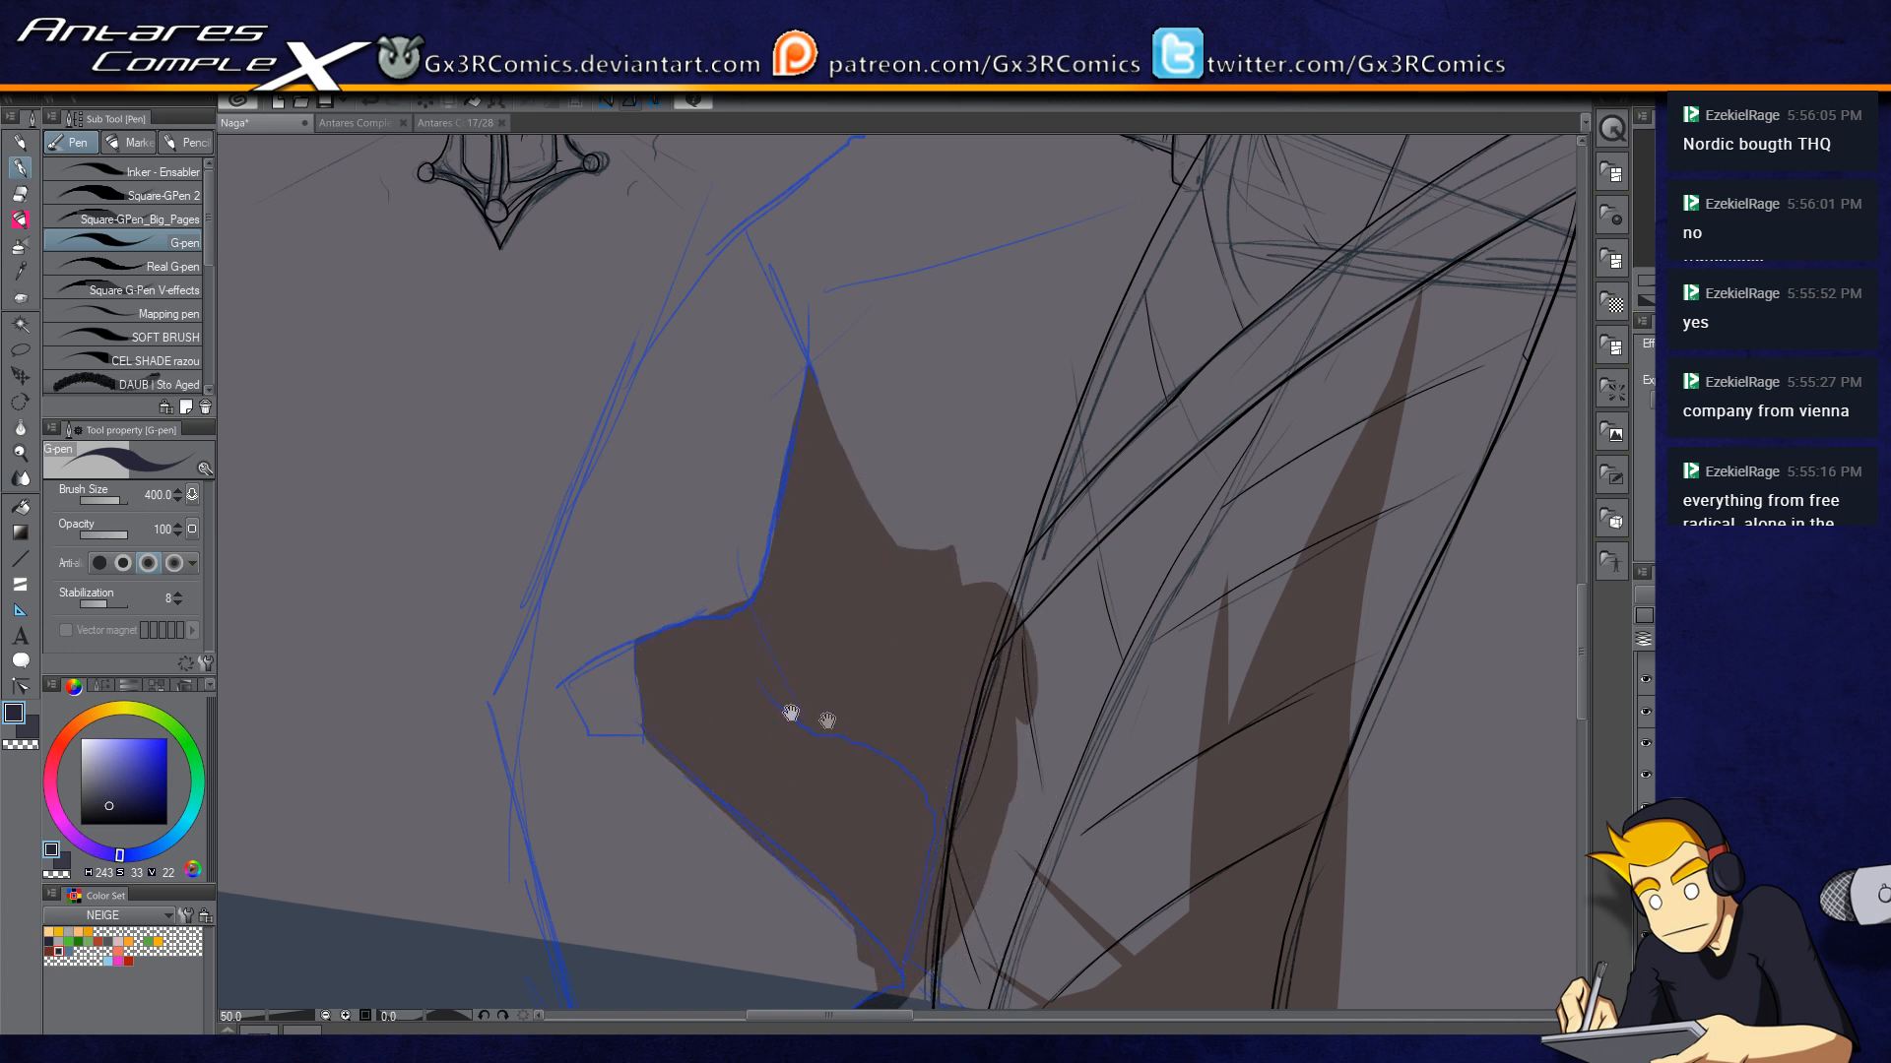
# Step: Paint a slim dark spike along the blue sketch line beside the large jagged shape and trim its inner edge
pyautogui.moveTo(831, 726); pyautogui.dragTo(1013, 380)
pyautogui.moveTo(886, 506); pyautogui.dragTo(1068, 328)
pyautogui.moveTo(1007, 800)
pyautogui.mouseDown()
pyautogui.moveTo(964, 560)
pyautogui.moveTo(999, 699)
pyautogui.moveTo(914, 320)
pyautogui.mouseUp()
pyautogui.hotkey('ctrl', 'z')
pyautogui.moveTo(1025, 738); pyautogui.dragTo(924, 360)
pyautogui.moveTo(1005, 689)
pyautogui.mouseDown()
pyautogui.moveTo(917, 320)
pyautogui.moveTo(982, 522)
pyautogui.mouseUp()
pyautogui.press('c')
pyautogui.moveTo(929, 364); pyautogui.dragTo(1006, 606)
pyautogui.moveTo(956, 537); pyautogui.dragTo(1143, 418)
pyautogui.press('c')
# Step: Paint a dark mound with a bumpy top along the blue ground line, joining the slim spike to a short pointed one
pyautogui.moveTo(572, 680)
pyautogui.mouseDown()
pyautogui.moveTo(675, 444)
pyautogui.moveTo(694, 340)
pyautogui.moveTo(620, 669)
pyautogui.moveTo(977, 652)
pyautogui.mouseUp()
pyautogui.moveTo(645, 642); pyautogui.dragTo(1053, 621)
pyautogui.moveTo(850, 640)
pyautogui.mouseDown()
pyautogui.moveTo(1190, 612)
pyautogui.moveTo(1161, 637)
pyautogui.moveTo(1159, 607)
pyautogui.moveTo(1097, 630)
pyautogui.mouseUp()
pyautogui.moveTo(1172, 532); pyautogui.dragTo(1080, 612)
pyautogui.moveTo(1160, 500)
pyautogui.mouseDown()
pyautogui.moveTo(1156, 546)
pyautogui.moveTo(1141, 457)
pyautogui.moveTo(1145, 588)
pyautogui.moveTo(1136, 430)
pyautogui.moveTo(1127, 634)
pyautogui.moveTo(1138, 463)
pyautogui.mouseUp()
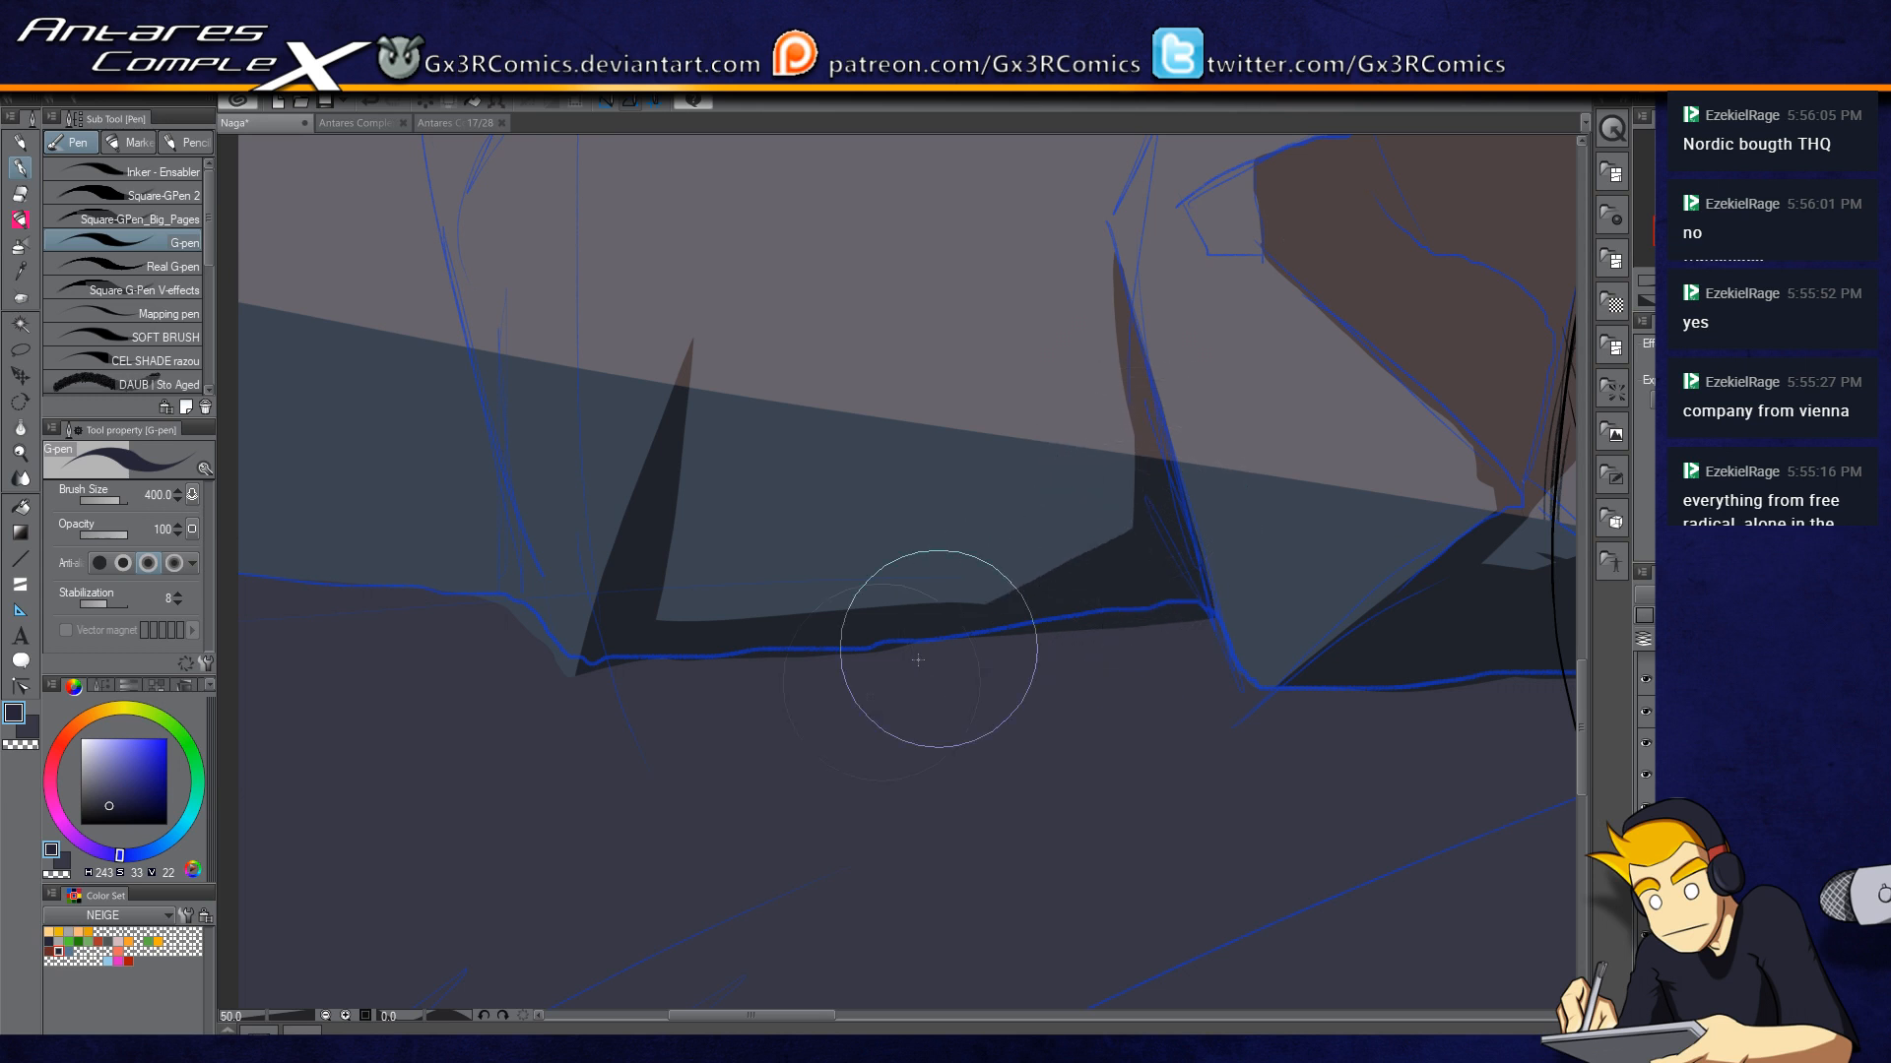
pyautogui.moveTo(949, 624); pyautogui.dragTo(1143, 498)
pyautogui.moveTo(905, 589)
pyautogui.mouseDown()
pyautogui.moveTo(623, 634)
pyautogui.moveTo(871, 611)
pyautogui.moveTo(1072, 528)
pyautogui.moveTo(690, 650)
pyautogui.moveTo(651, 640)
pyautogui.moveTo(799, 554)
pyautogui.moveTo(1041, 580)
pyautogui.moveTo(822, 581)
pyautogui.moveTo(739, 619)
pyautogui.moveTo(883, 581)
pyautogui.moveTo(755, 542)
pyautogui.moveTo(749, 557)
pyautogui.moveTo(814, 531)
pyautogui.mouseUp()
pyautogui.click(815, 528)
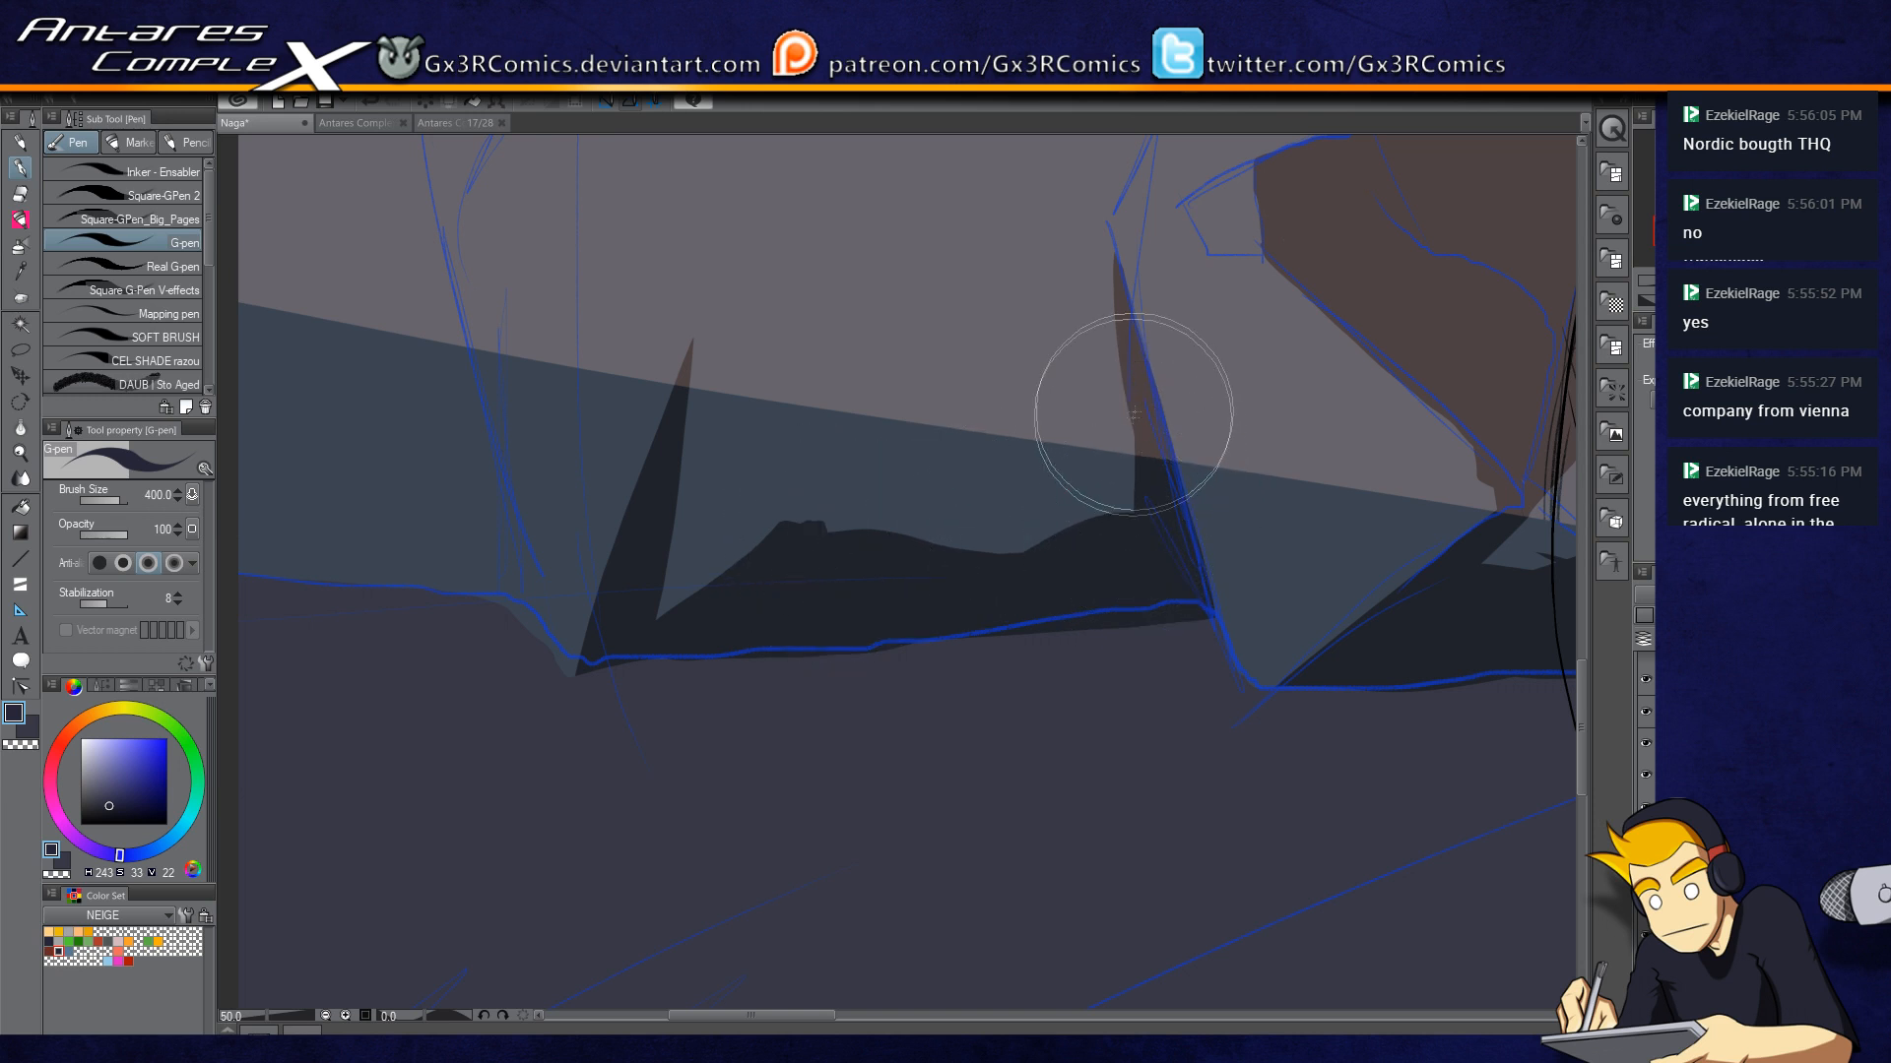
# Step: Paint the outer edge and base of another spike along the blue lines near the canvas edge, beyond the short pointed spike
pyautogui.moveTo(1131, 392); pyautogui.dragTo(1055, 611)
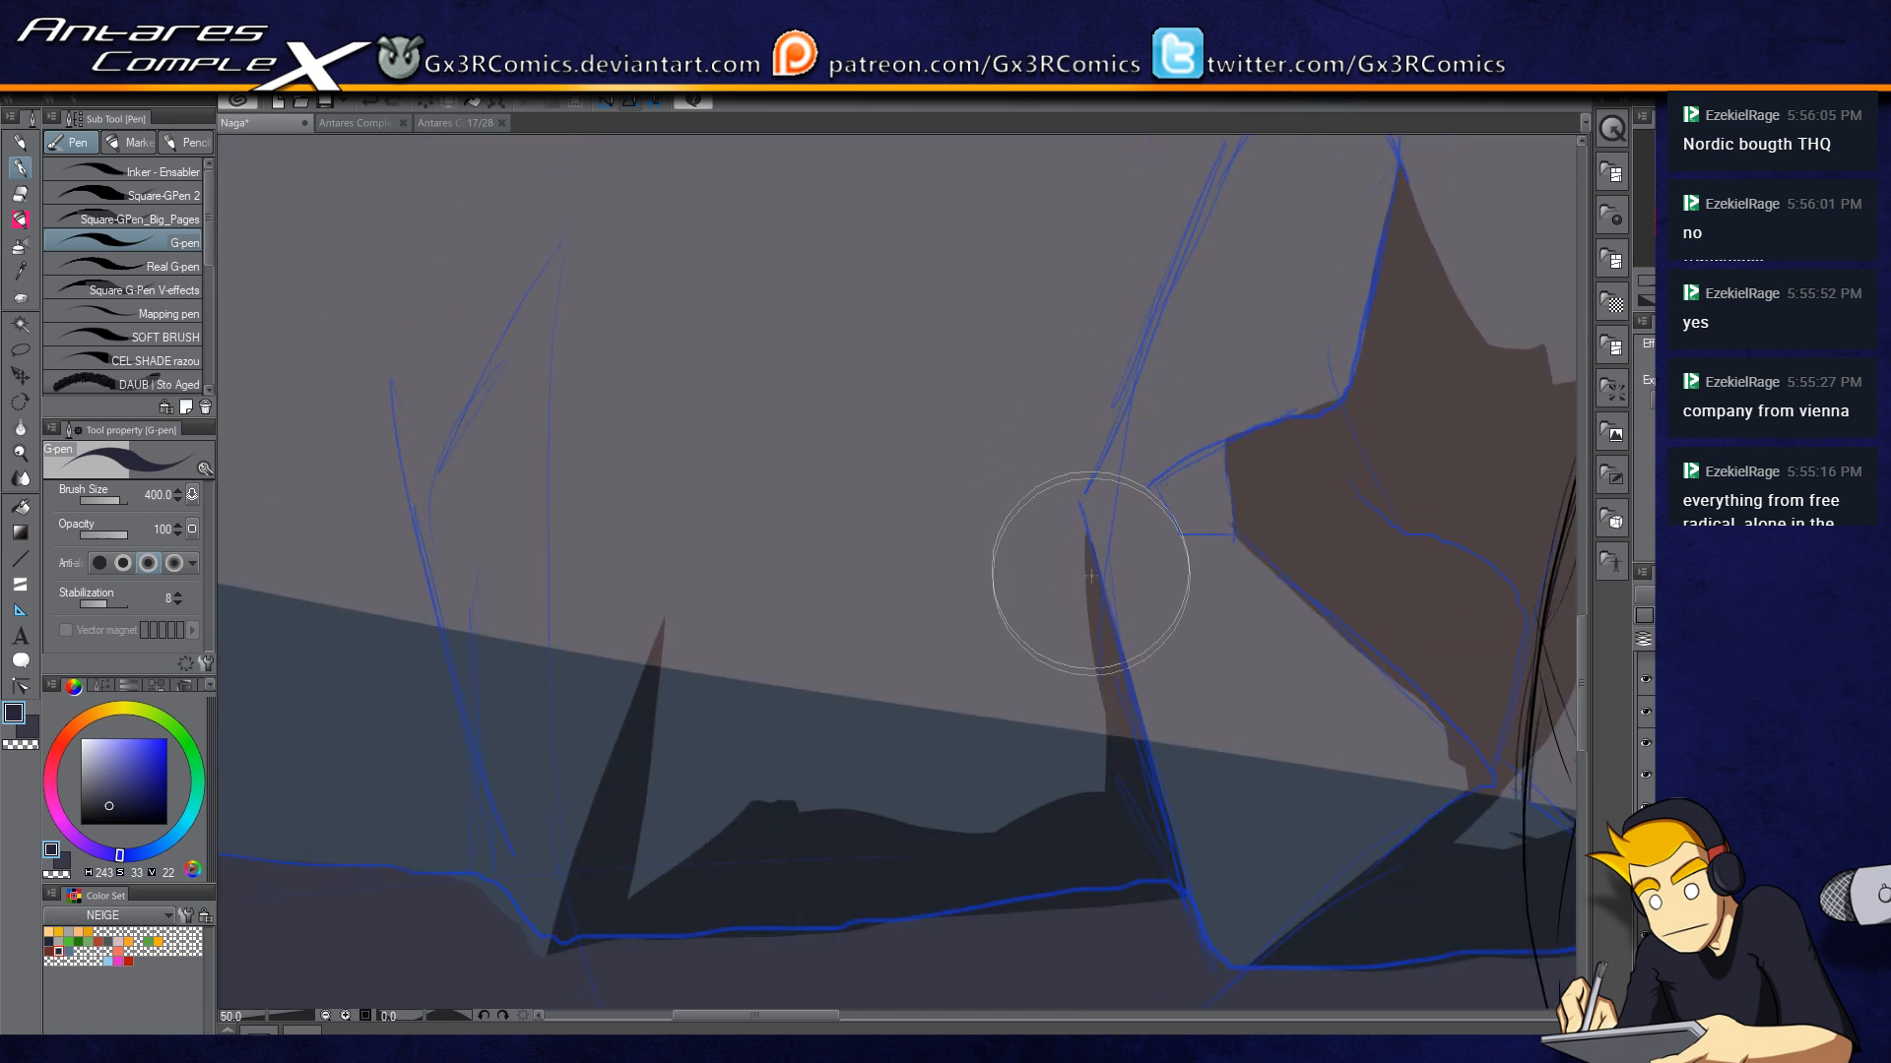
pyautogui.moveTo(985, 475); pyautogui.dragTo(971, 640)
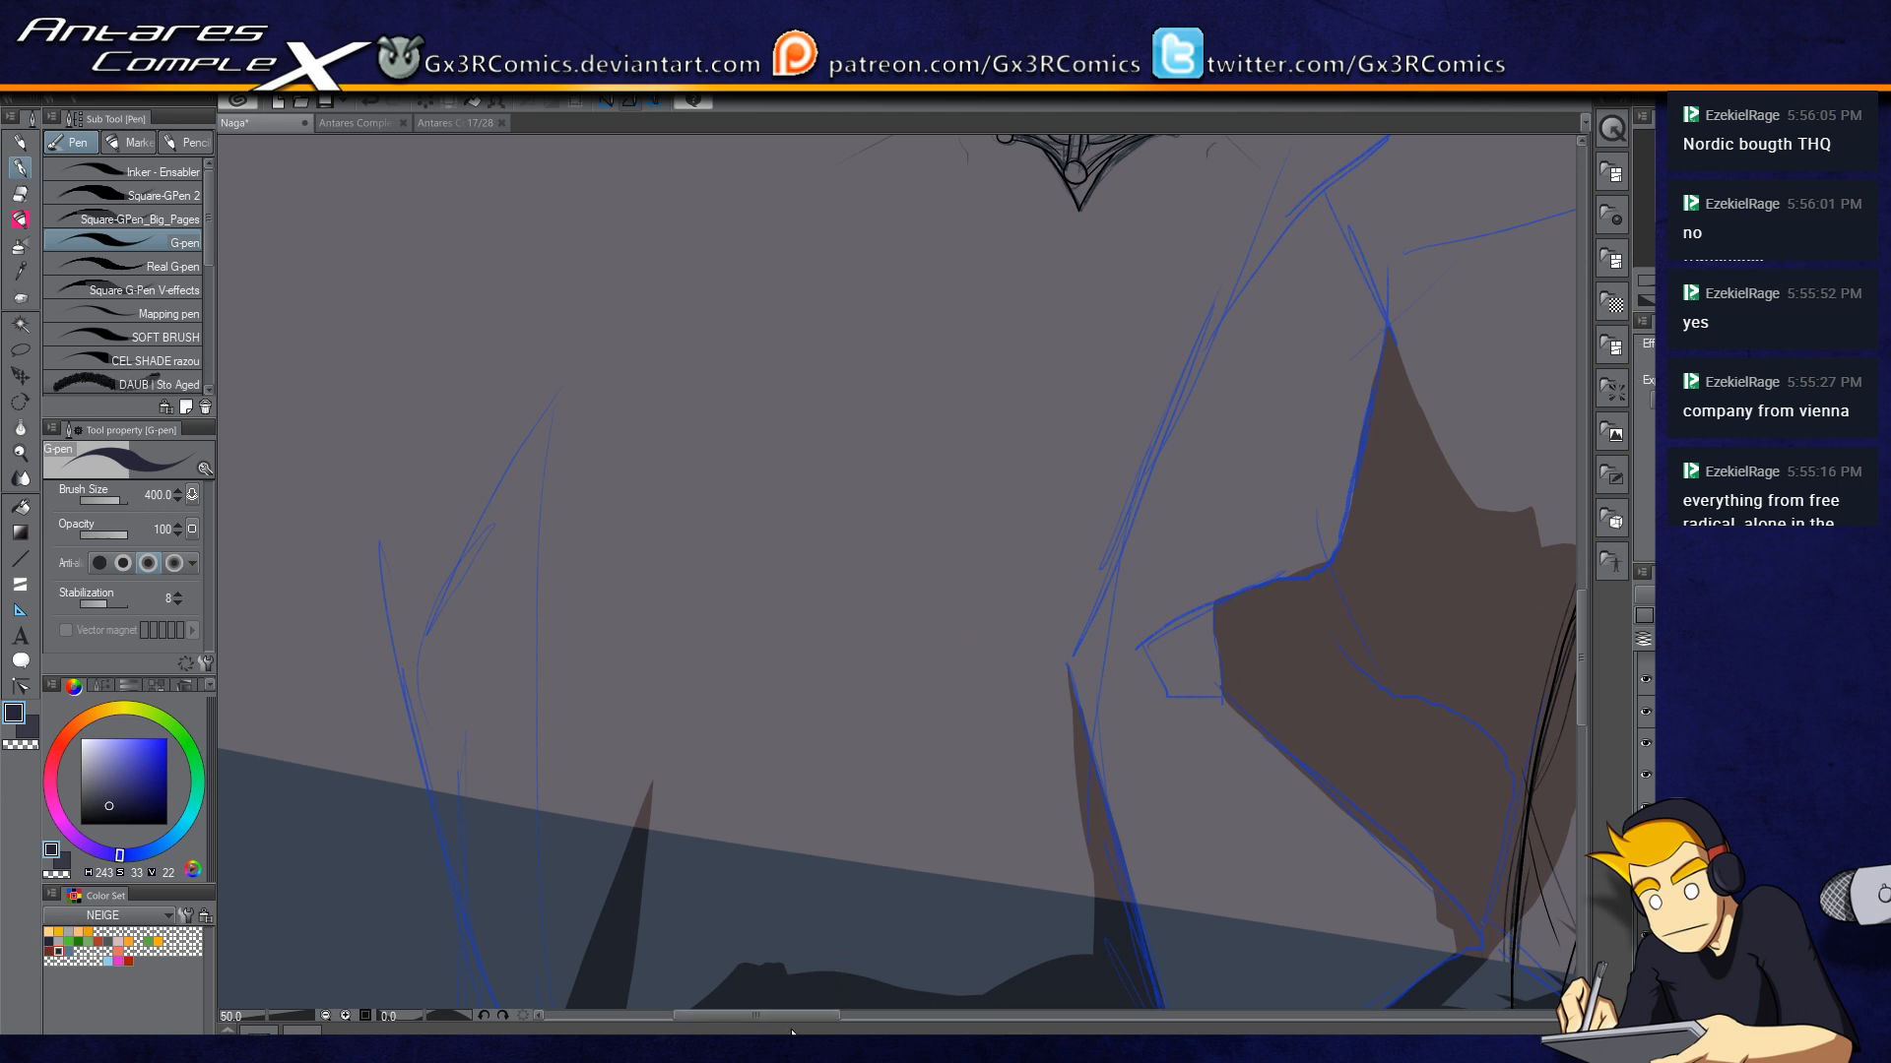
pyautogui.moveTo(790, 547); pyautogui.dragTo(919, 203)
pyautogui.moveTo(700, 462)
pyautogui.mouseDown()
pyautogui.moveTo(718, 536)
pyautogui.moveTo(760, 541)
pyautogui.moveTo(702, 624)
pyautogui.mouseUp()
pyautogui.moveTo(737, 922)
pyautogui.mouseDown()
pyautogui.moveTo(633, 591)
pyautogui.moveTo(600, 380)
pyautogui.moveTo(663, 692)
pyautogui.moveTo(743, 921)
pyautogui.mouseUp()
pyautogui.hotkey('ctrl', 'z')
pyautogui.press('c')
pyautogui.moveTo(580, 306); pyautogui.dragTo(658, 646)
pyautogui.press('c')
pyautogui.moveTo(609, 461); pyautogui.dragTo(740, 898)
pyautogui.moveTo(682, 745); pyautogui.dragTo(745, 910)
pyautogui.moveTo(698, 804); pyautogui.dragTo(750, 926)
pyautogui.moveTo(688, 746); pyautogui.dragTo(750, 926)
# Step: Outline a taller leaf-shaped point on the spike near the canvas edge and fill it down to the base
pyautogui.moveTo(665, 633)
pyautogui.mouseDown()
pyautogui.moveTo(753, 901)
pyautogui.moveTo(726, 540)
pyautogui.moveTo(759, 238)
pyautogui.mouseUp()
pyautogui.moveTo(763, 211); pyautogui.dragTo(626, 485)
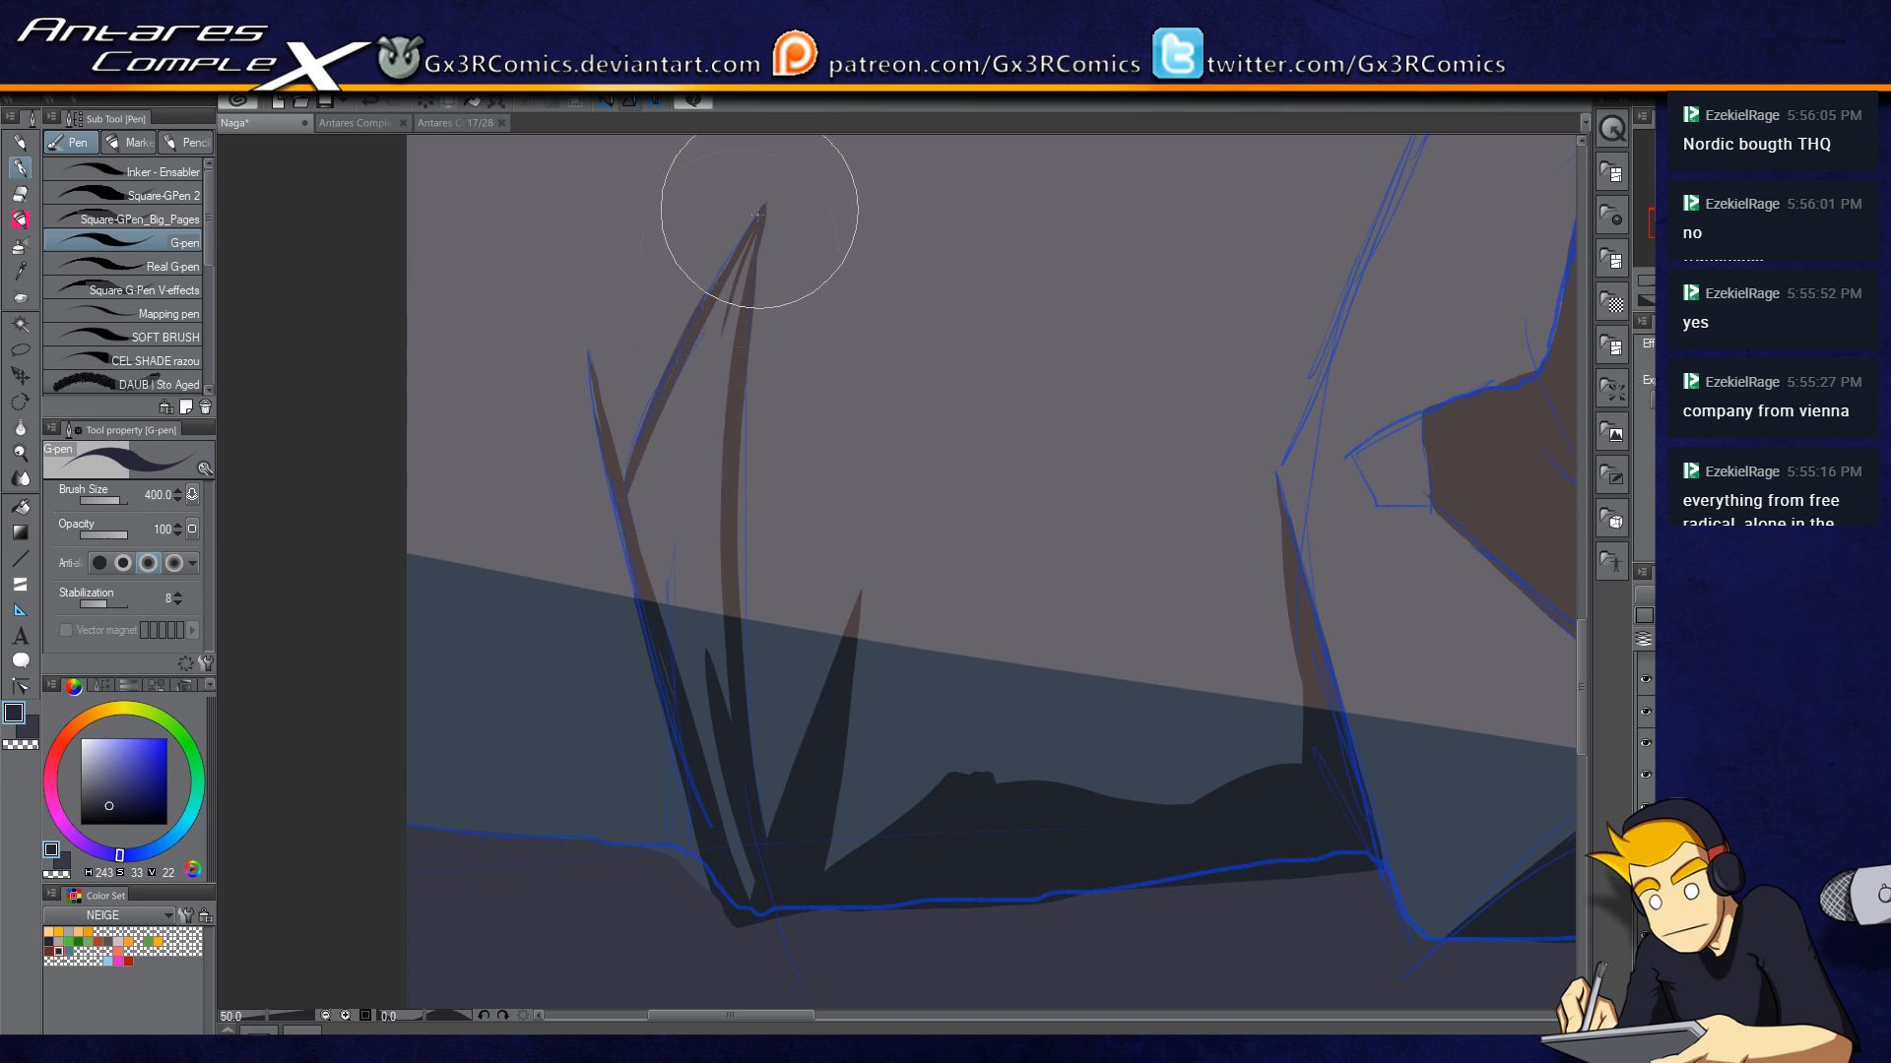
pyautogui.moveTo(758, 213)
pyautogui.mouseDown()
pyautogui.moveTo(713, 356)
pyautogui.moveTo(712, 591)
pyautogui.mouseUp()
pyautogui.moveTo(738, 332)
pyautogui.mouseDown()
pyautogui.moveTo(718, 769)
pyautogui.moveTo(759, 912)
pyautogui.moveTo(693, 548)
pyautogui.mouseUp()
pyautogui.moveTo(699, 687)
pyautogui.mouseDown()
pyautogui.moveTo(638, 490)
pyautogui.moveTo(649, 597)
pyautogui.moveTo(682, 514)
pyautogui.moveTo(650, 475)
pyautogui.moveTo(635, 516)
pyautogui.moveTo(728, 279)
pyautogui.moveTo(689, 439)
pyautogui.moveTo(691, 372)
pyautogui.moveTo(652, 492)
pyautogui.moveTo(701, 348)
pyautogui.moveTo(703, 682)
pyautogui.moveTo(727, 289)
pyautogui.moveTo(701, 477)
pyautogui.moveTo(701, 380)
pyautogui.mouseUp()
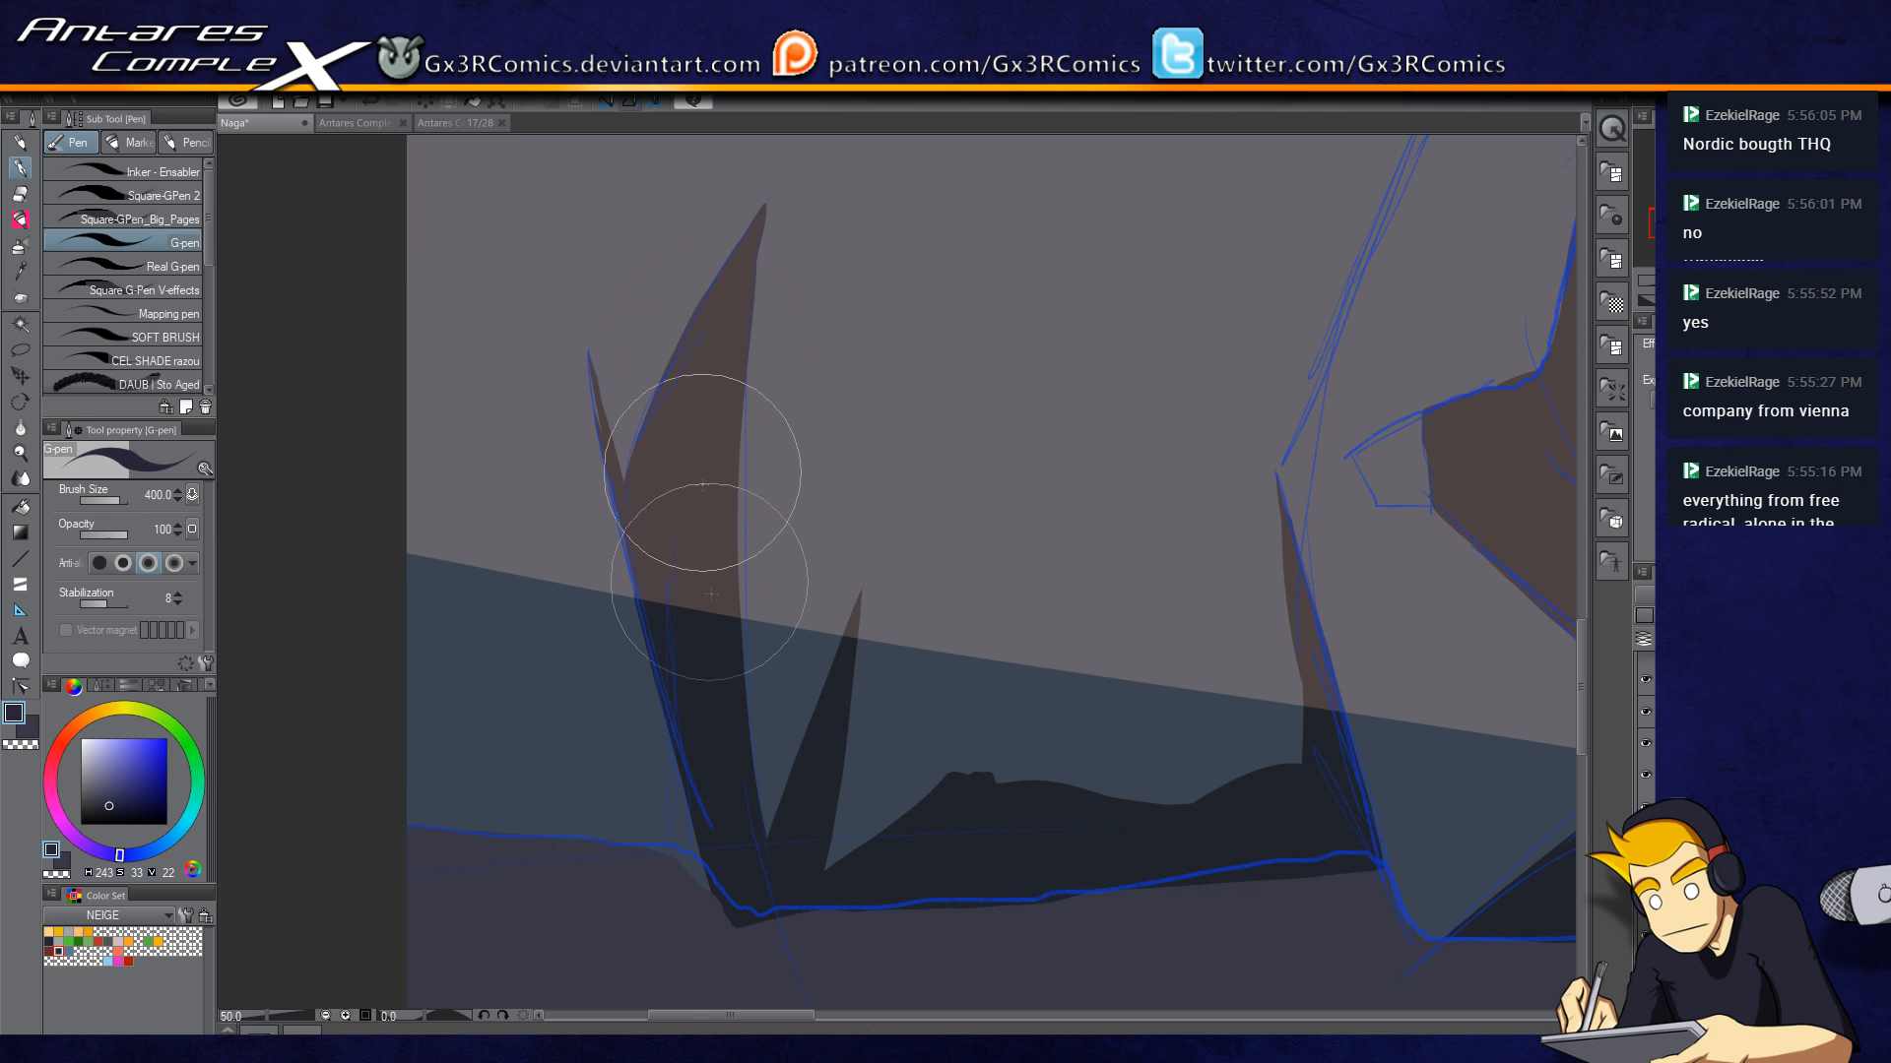
# Step: Fill the notches at the short spike's base and add thin barbs from it toward the leaf-shaped spike
pyautogui.moveTo(783, 909); pyautogui.dragTo(668, 880)
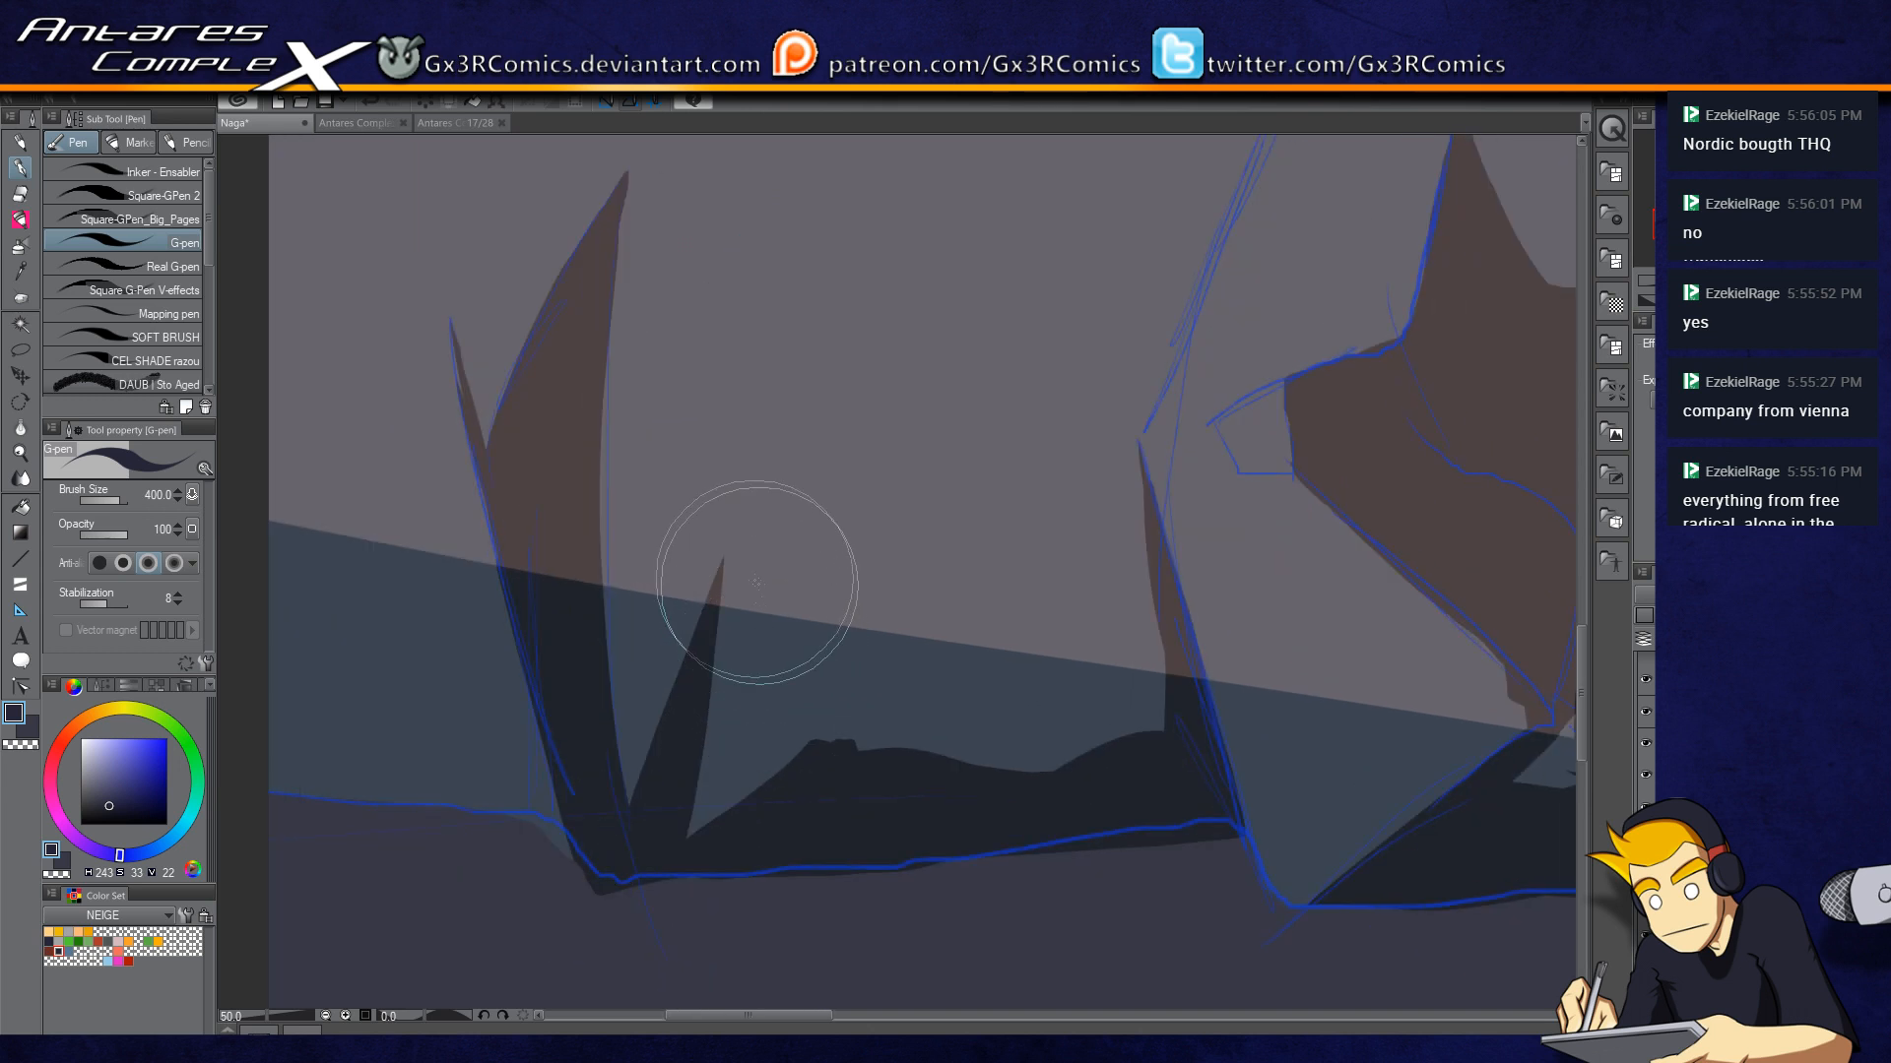
pyautogui.moveTo(717, 802)
pyautogui.mouseDown()
pyautogui.moveTo(796, 874)
pyautogui.moveTo(691, 734)
pyautogui.moveTo(819, 873)
pyautogui.moveTo(690, 778)
pyautogui.mouseUp()
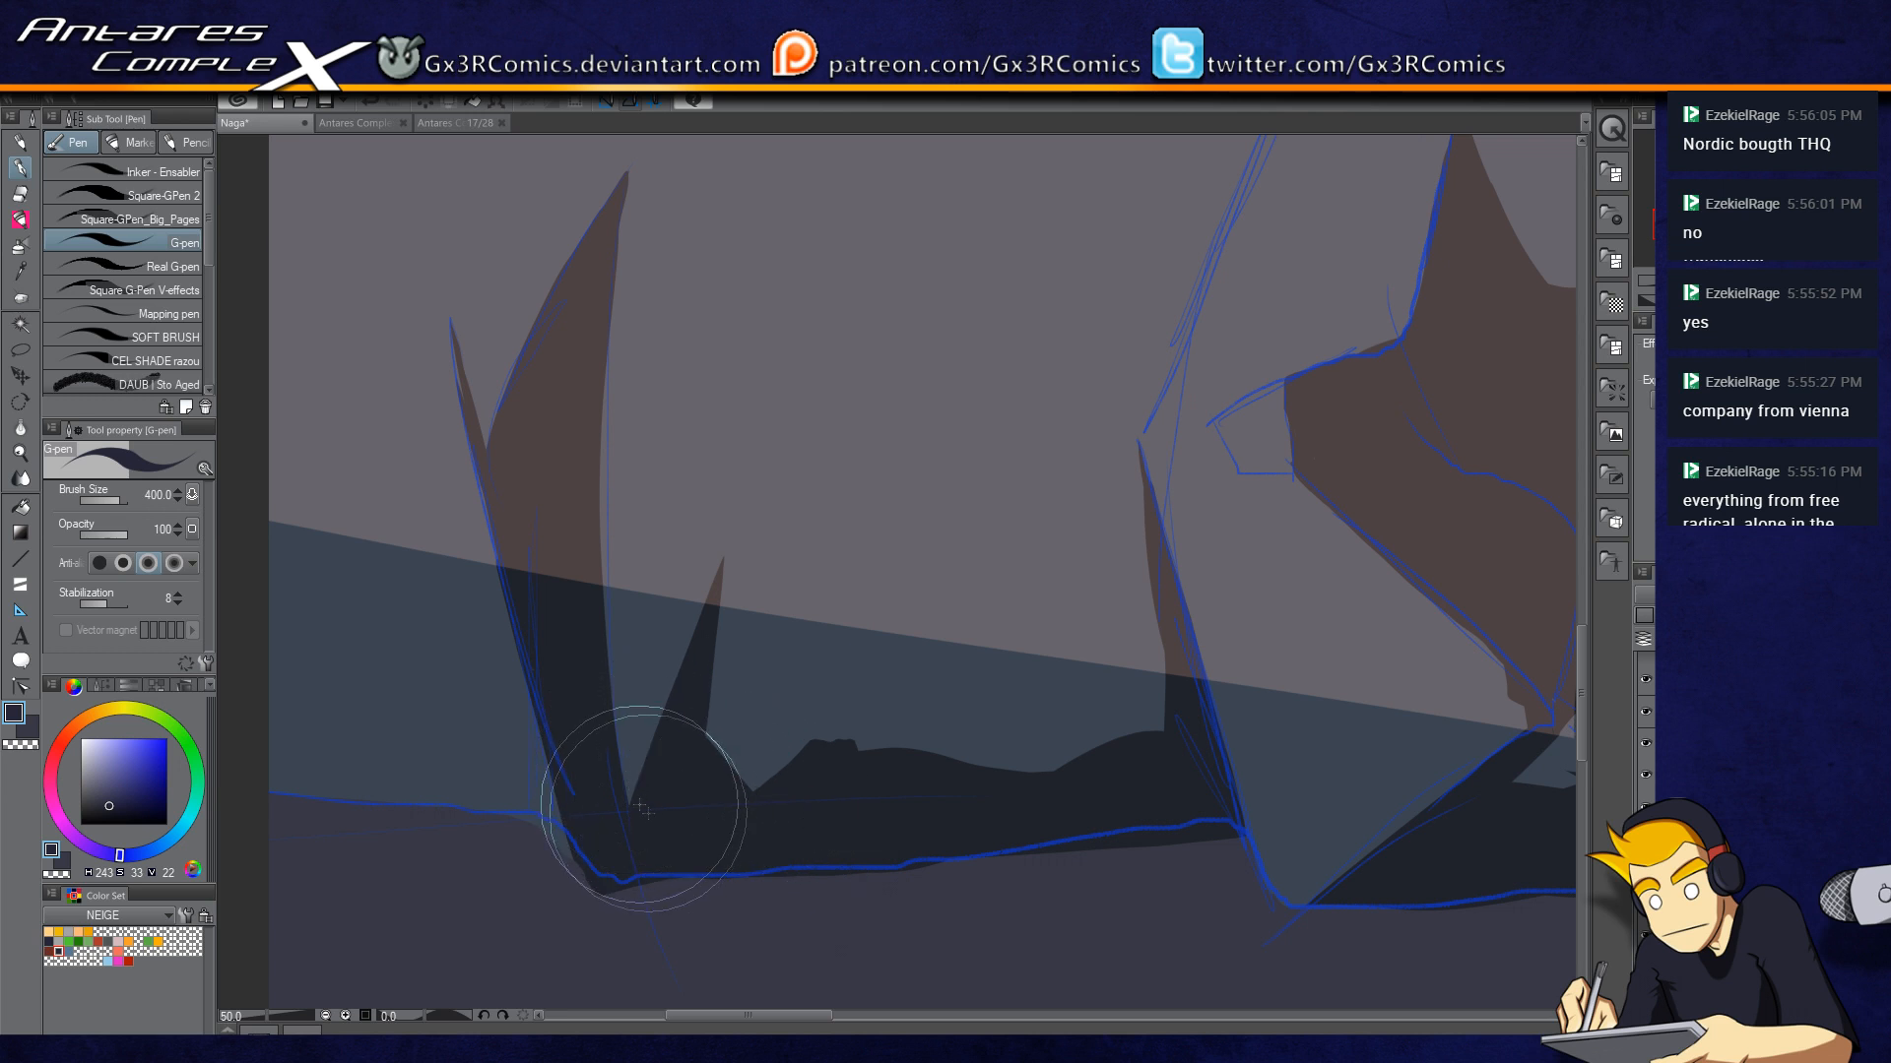
pyautogui.moveTo(672, 740)
pyautogui.mouseDown()
pyautogui.moveTo(559, 825)
pyautogui.moveTo(565, 794)
pyautogui.mouseUp()
pyautogui.moveTo(681, 701); pyautogui.dragTo(564, 757)
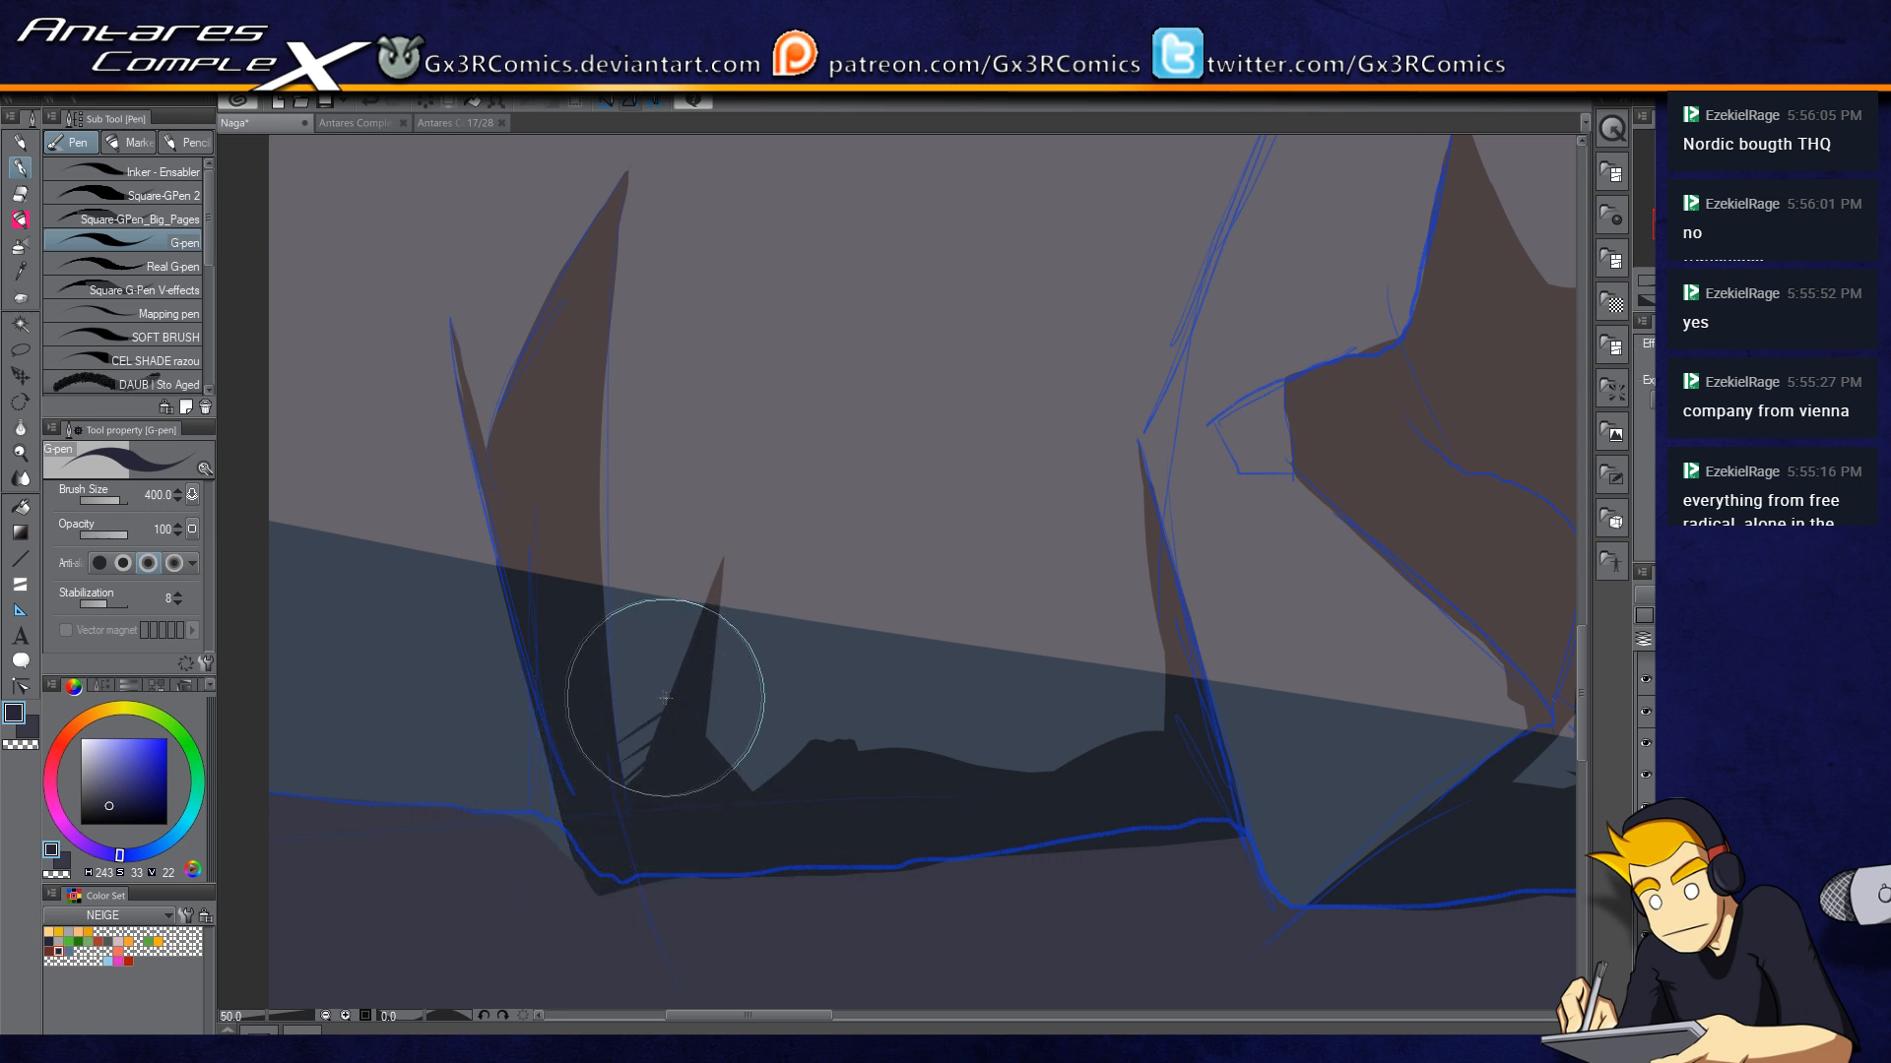
pyautogui.moveTo(632, 658); pyautogui.dragTo(645, 721)
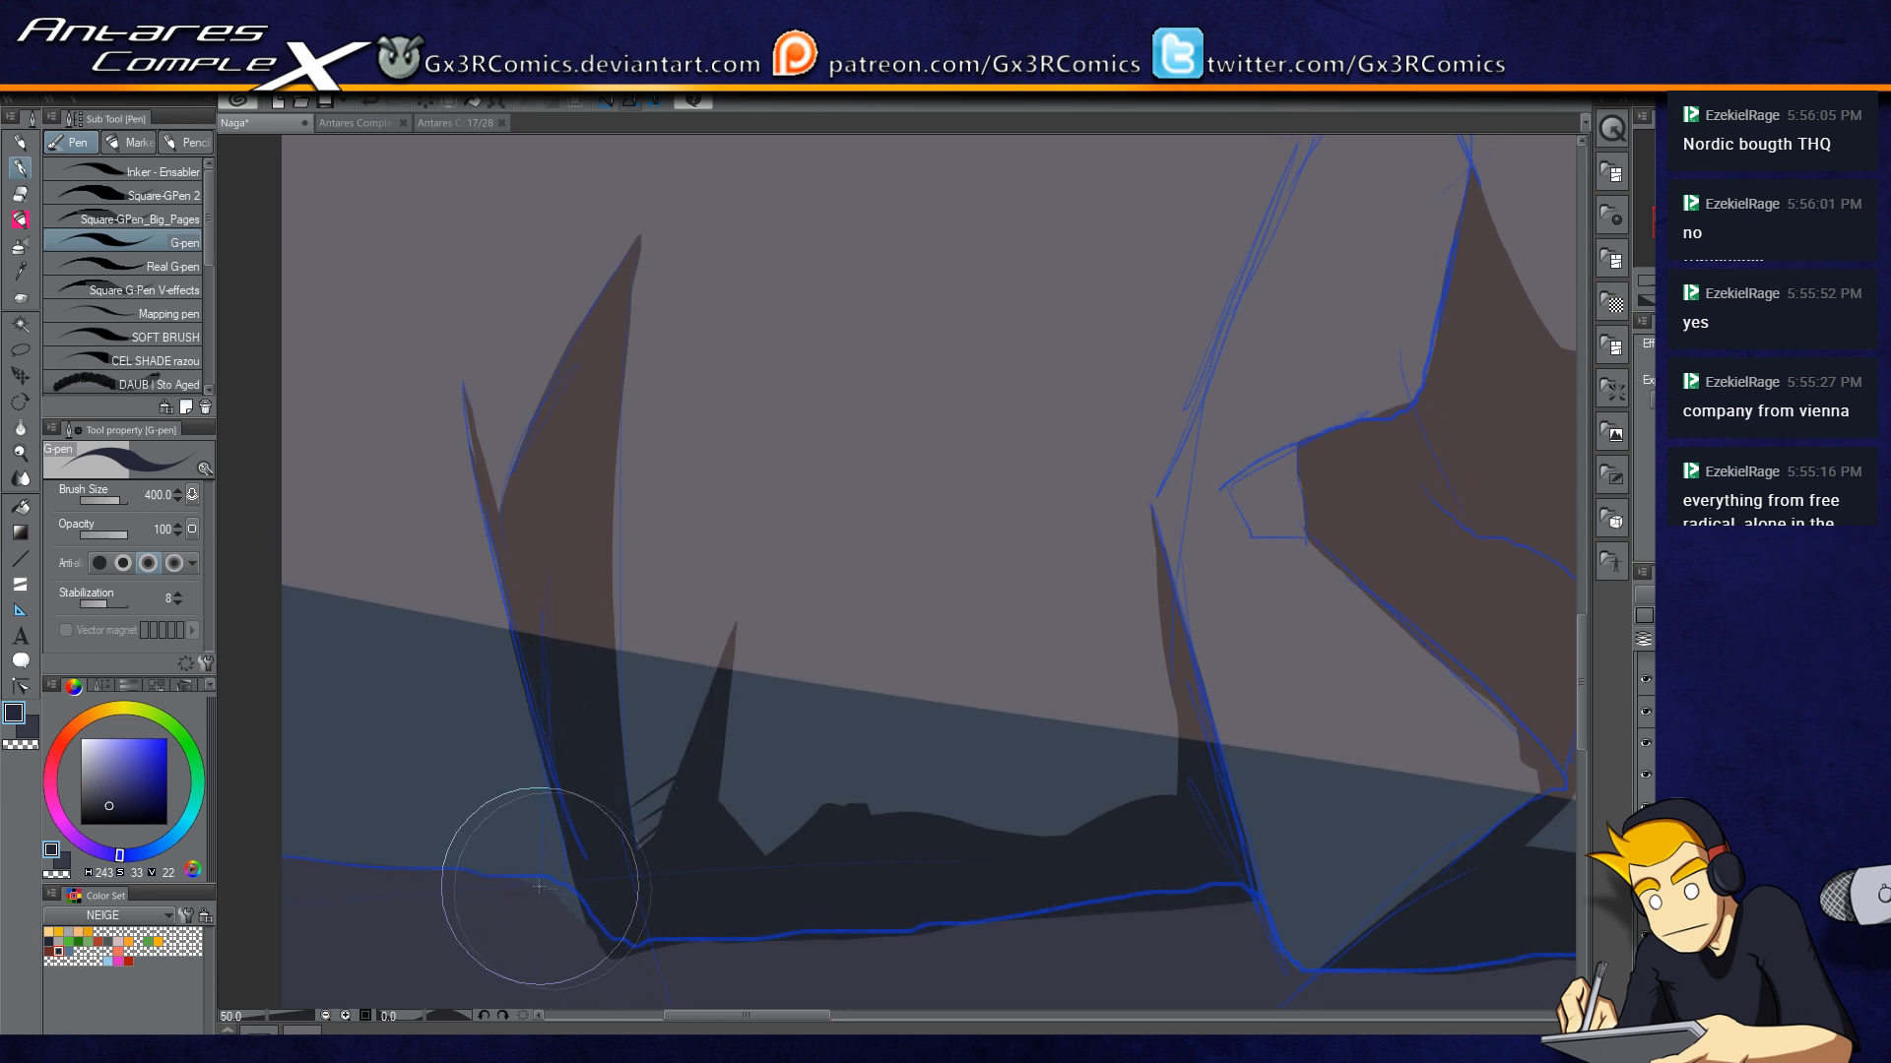
# Step: Paint a short thin spike on the ground just outside the leaf-shaped spike near the canvas edge
pyautogui.moveTo(496, 731); pyautogui.dragTo(548, 893)
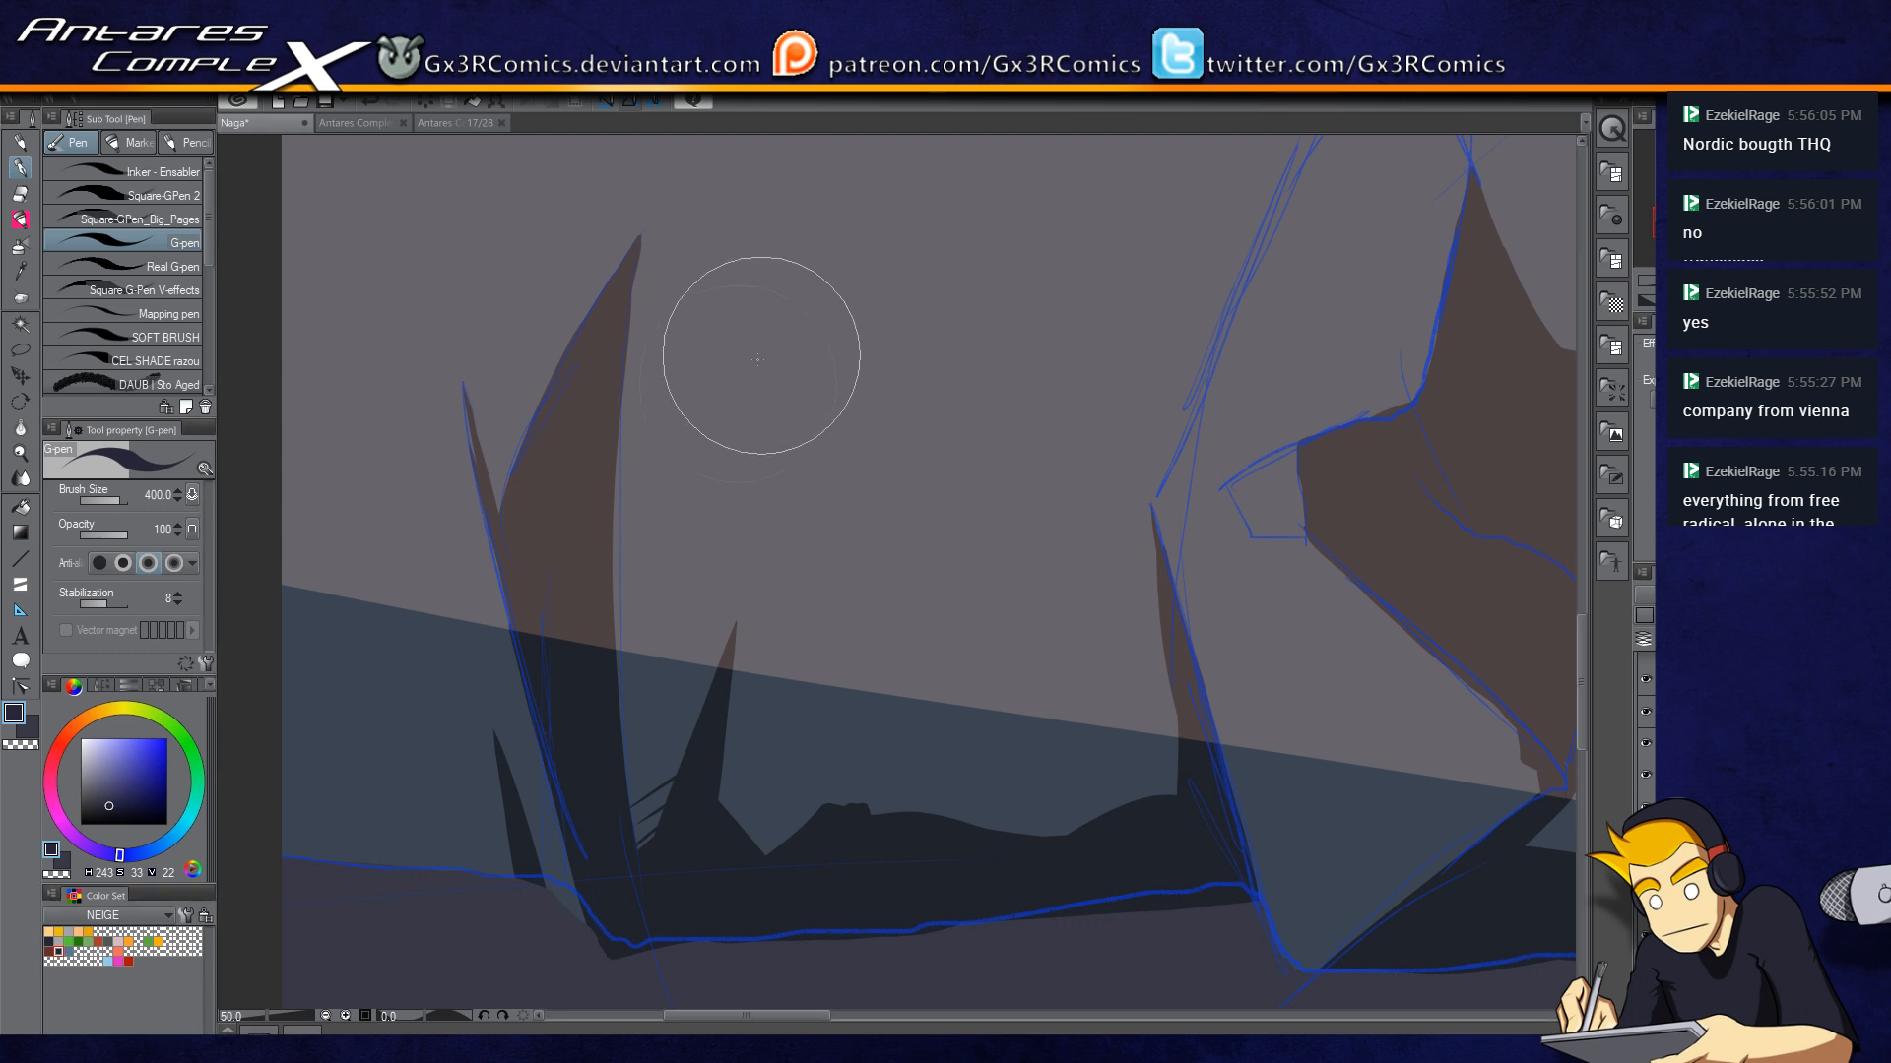
pyautogui.moveTo(606, 711); pyautogui.dragTo(701, 435)
pyautogui.moveTo(559, 642); pyautogui.dragTo(715, 702)
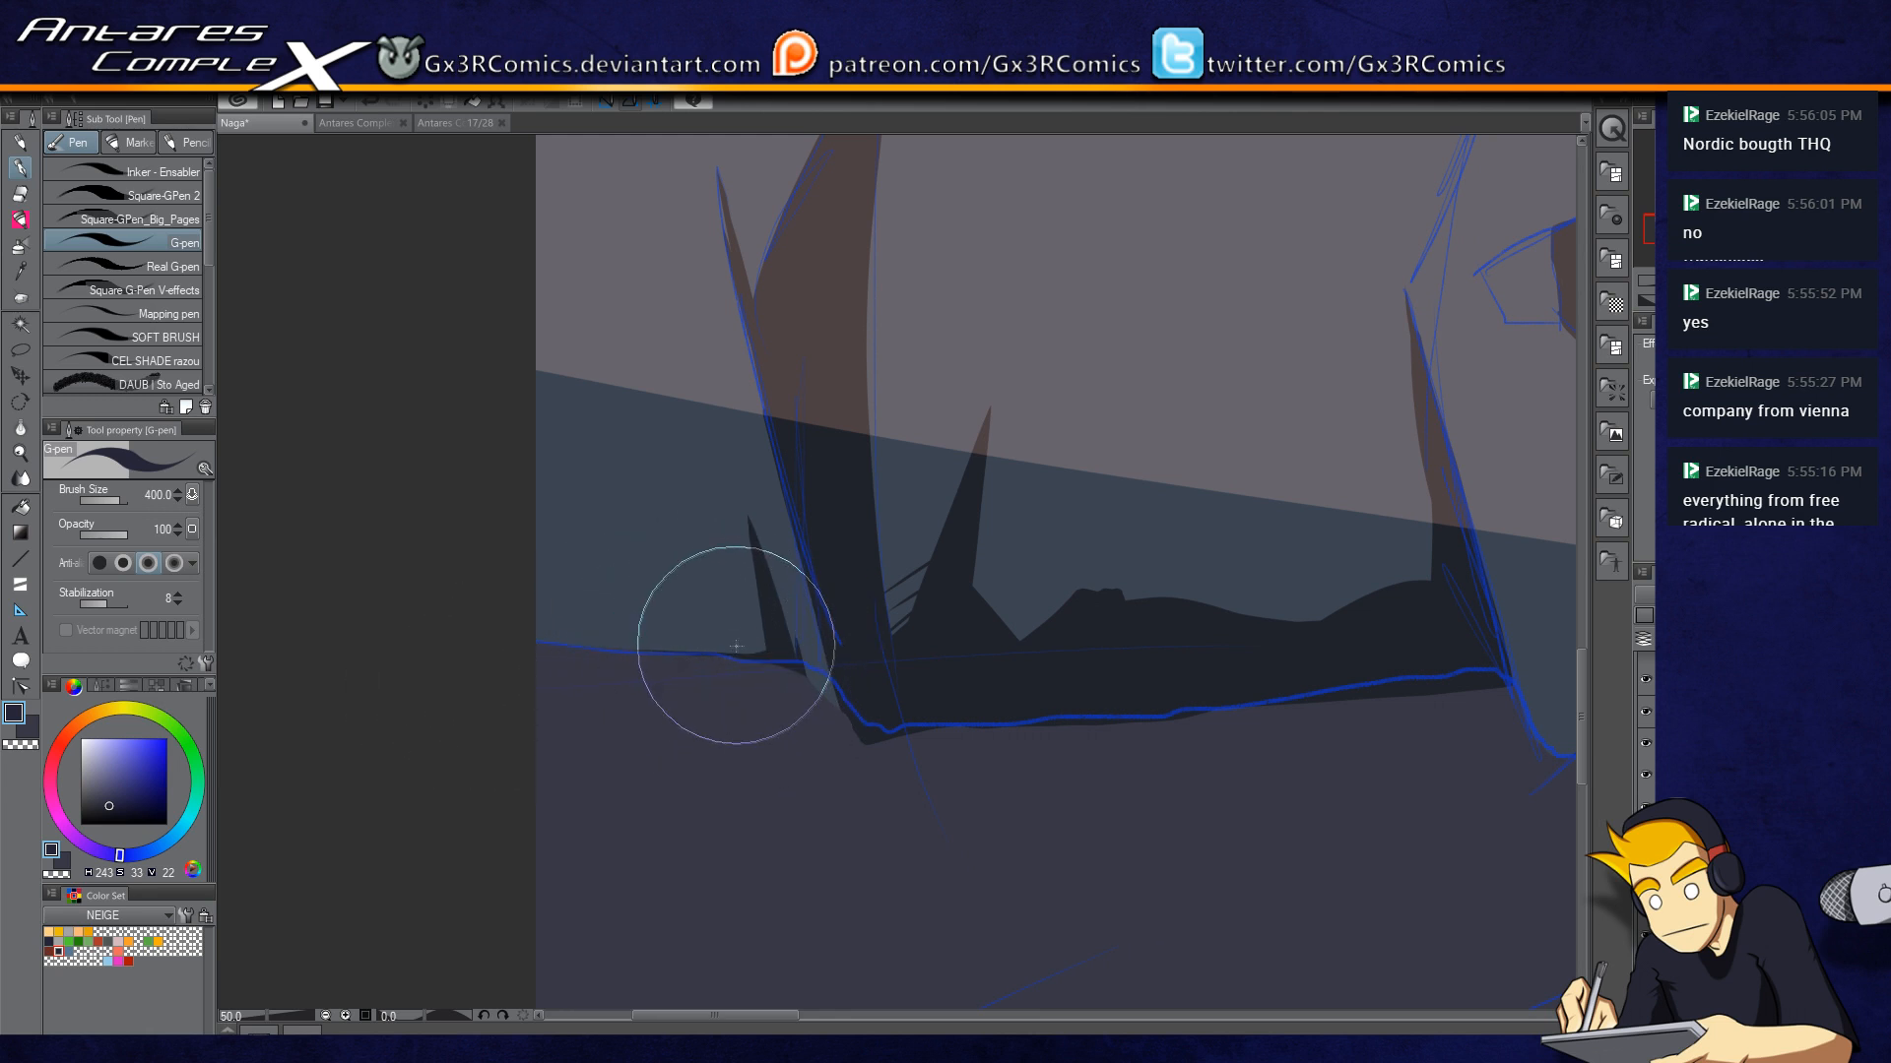
# Step: Extend the dark ground strip along the blue line to the canvas edge and raise two thin spikes on it
pyautogui.moveTo(772, 645); pyautogui.dragTo(414, 686)
pyautogui.moveTo(640, 653)
pyautogui.mouseDown()
pyautogui.moveTo(413, 656)
pyautogui.moveTo(574, 641)
pyautogui.moveTo(521, 619)
pyautogui.moveTo(678, 679)
pyautogui.moveTo(594, 650)
pyautogui.mouseUp()
pyautogui.moveTo(713, 643); pyautogui.dragTo(713, 664)
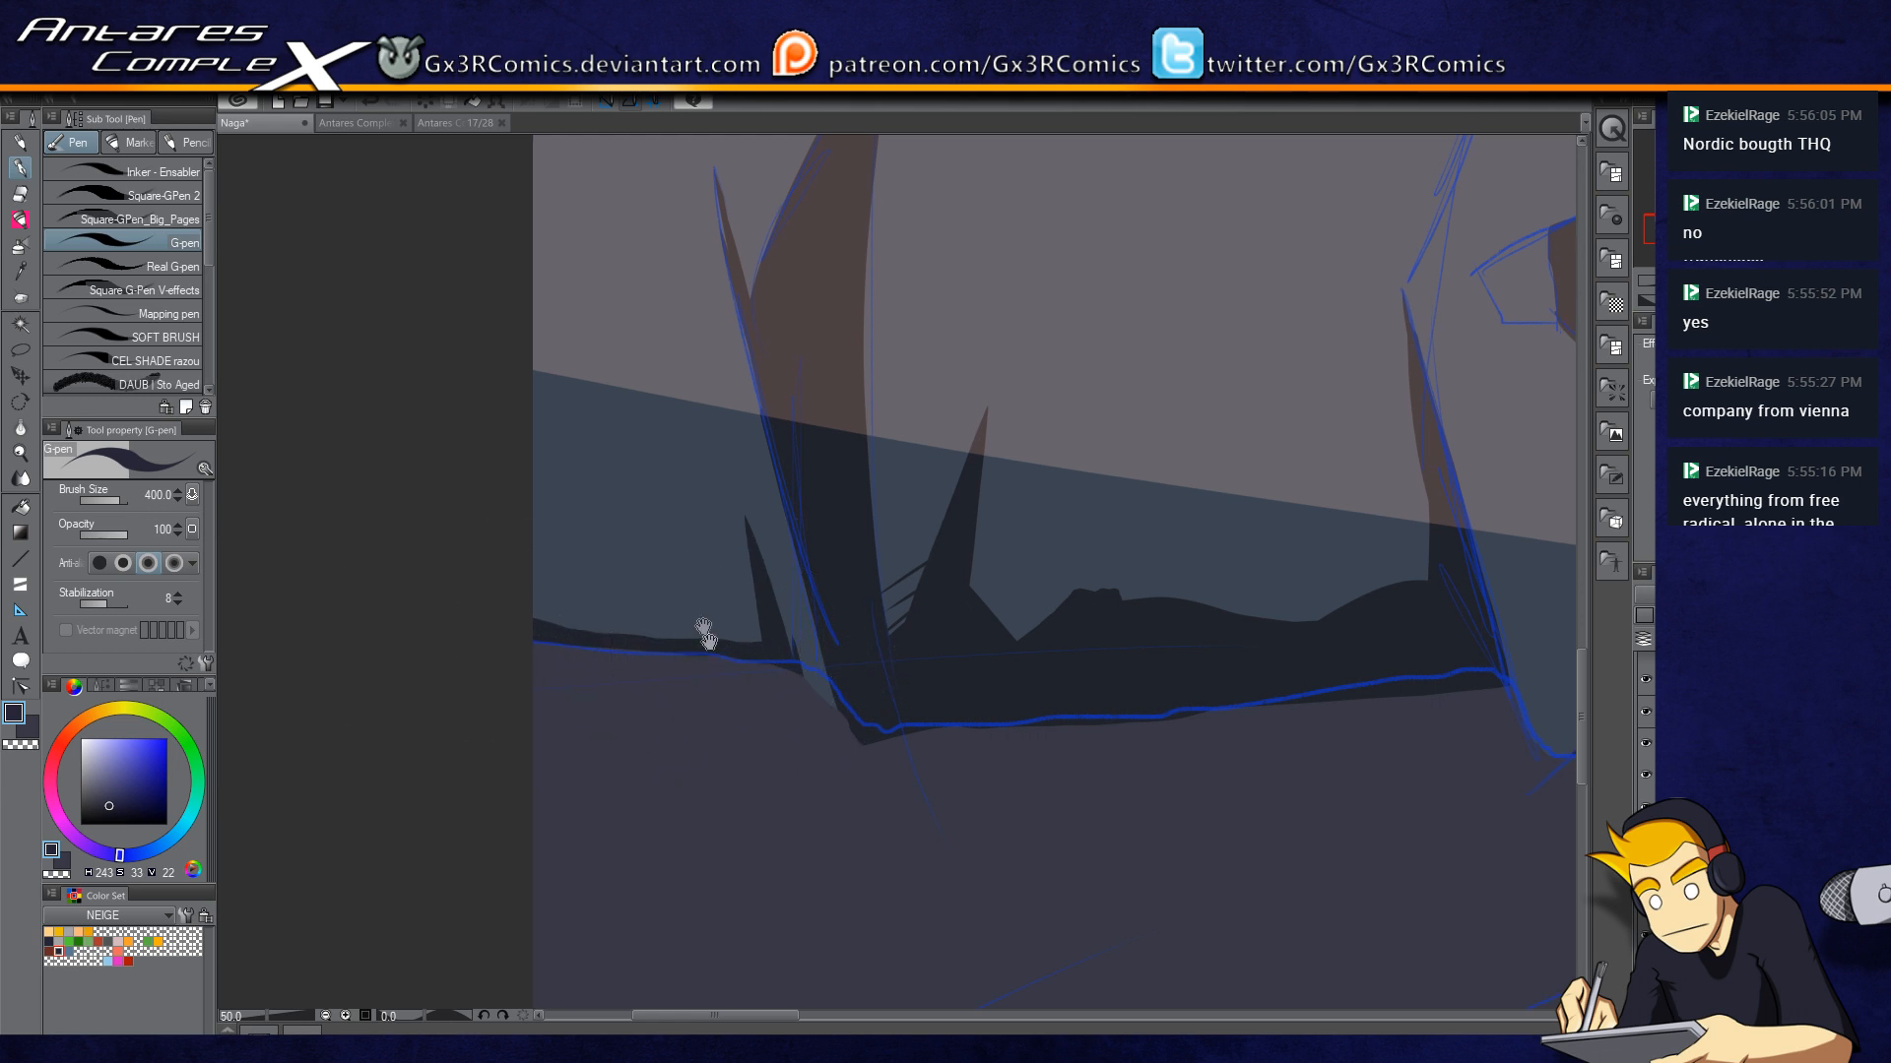
pyautogui.moveTo(585, 472)
pyautogui.mouseDown()
pyautogui.moveTo(576, 698)
pyautogui.moveTo(597, 596)
pyautogui.moveTo(582, 644)
pyautogui.moveTo(582, 559)
pyautogui.moveTo(568, 666)
pyautogui.mouseUp()
pyautogui.moveTo(562, 542); pyautogui.dragTo(571, 638)
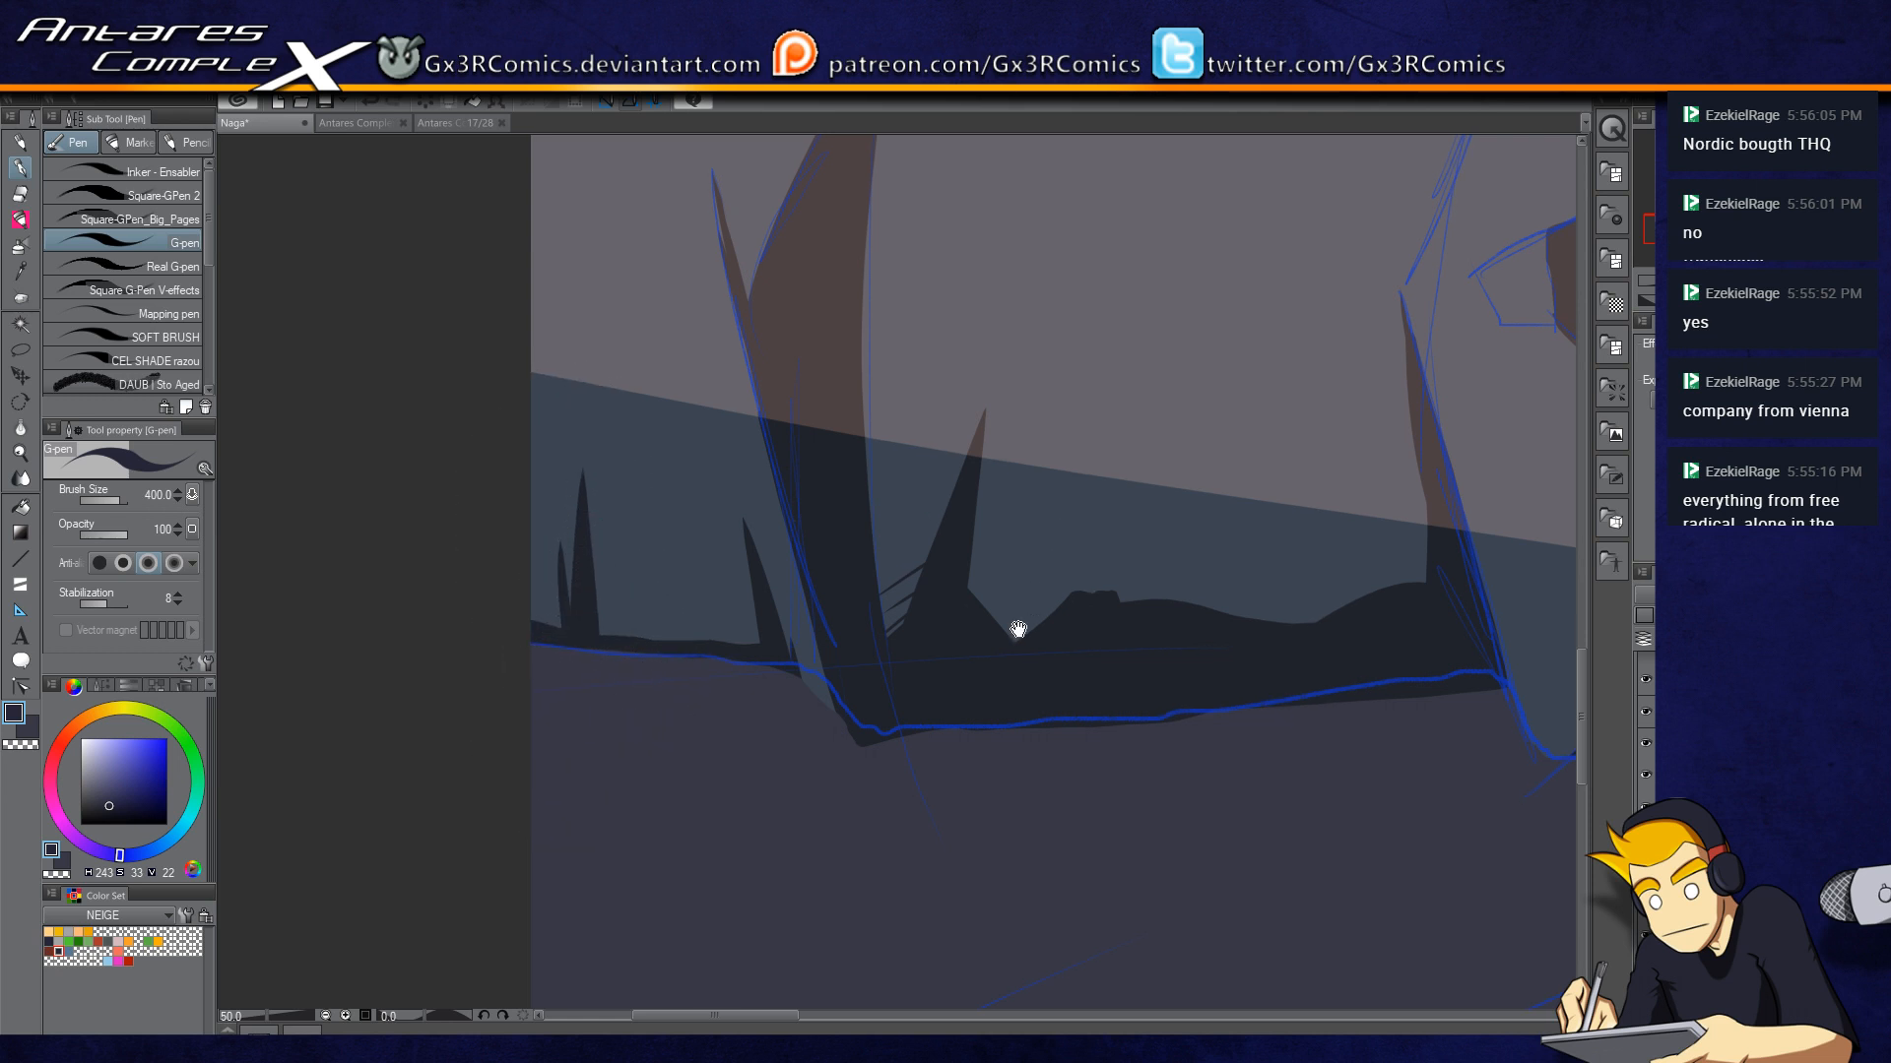
# Step: Paint the ceiling's lower edge along the blue line from the canvas corner to the sketched notch, with small jagged points there
pyautogui.moveTo(1017, 624); pyautogui.dragTo(761, 815)
pyautogui.moveTo(663, 286); pyautogui.dragTo(755, 629)
pyautogui.moveTo(711, 386); pyautogui.dragTo(689, 790)
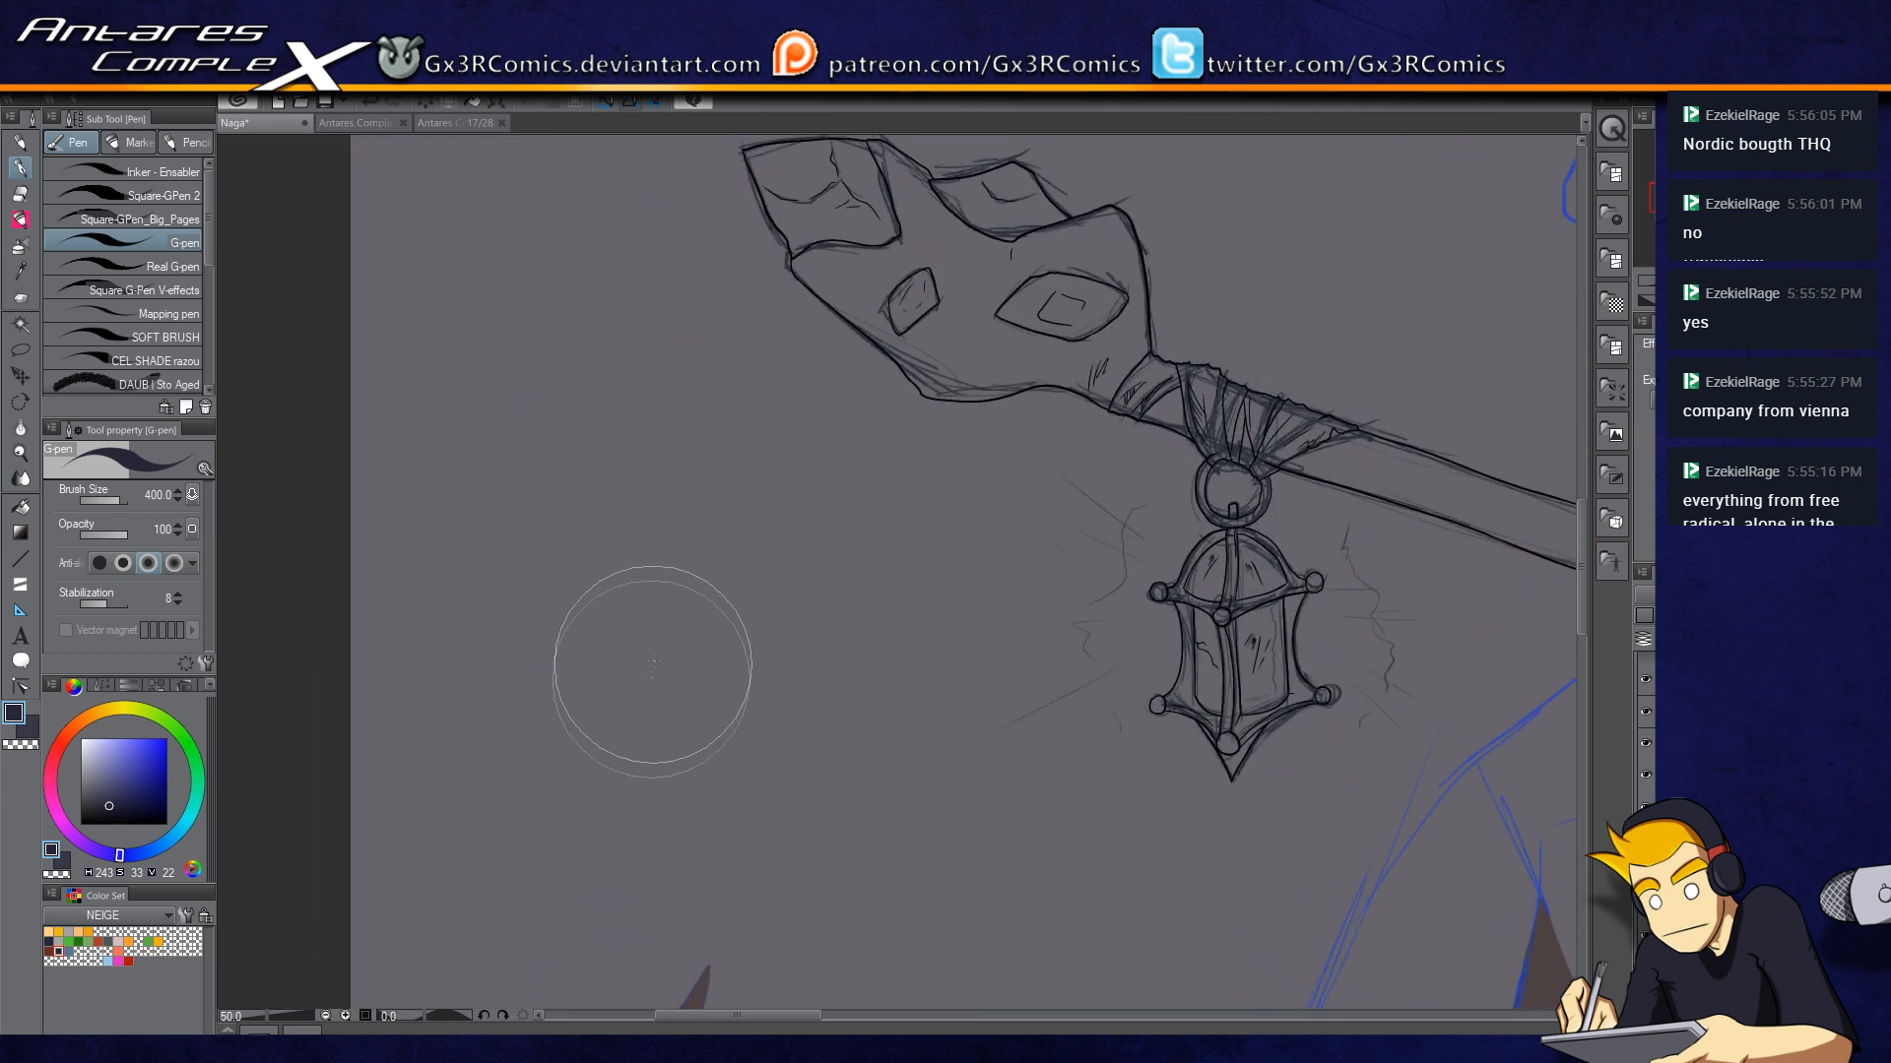
pyautogui.keyDown('alt'); pyautogui.click(740, 539); pyautogui.keyUp('alt')
pyautogui.moveTo(717, 356); pyautogui.dragTo(653, 729)
pyautogui.moveTo(735, 362); pyautogui.dragTo(621, 712)
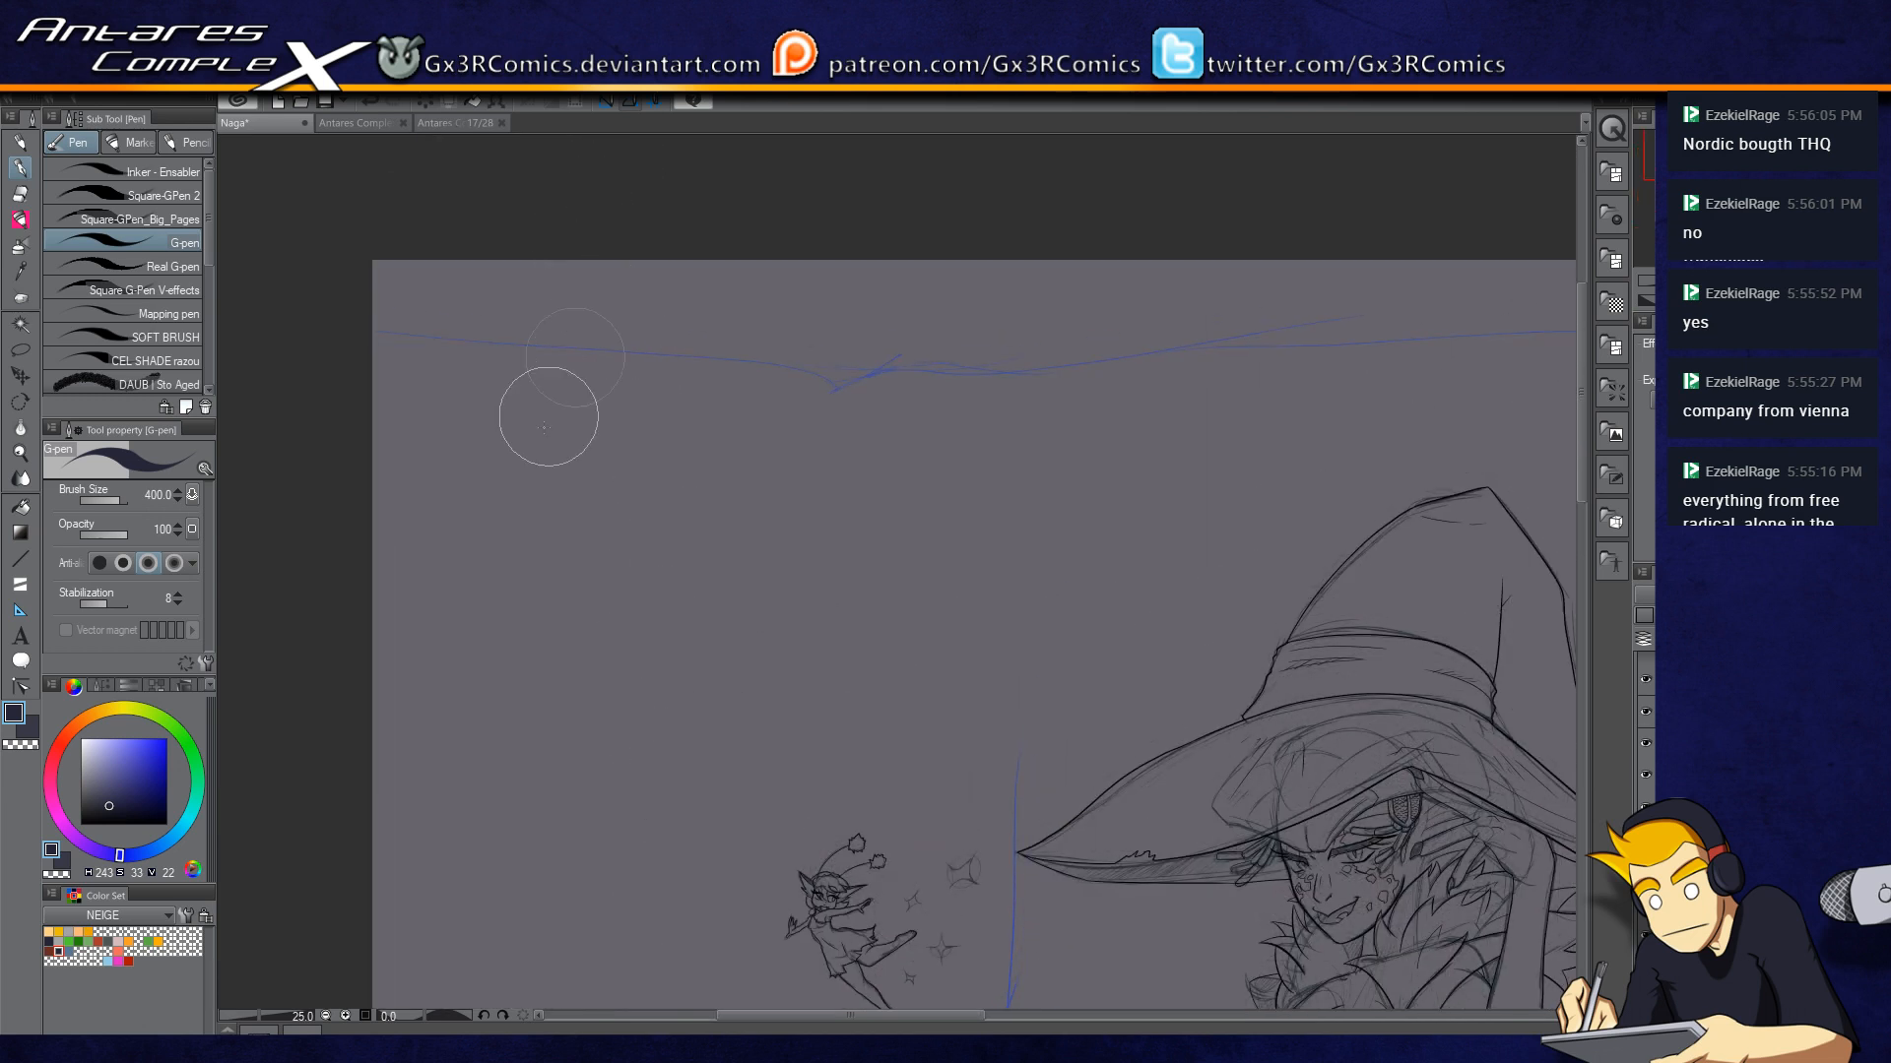
pyautogui.moveTo(384, 323); pyautogui.dragTo(730, 351)
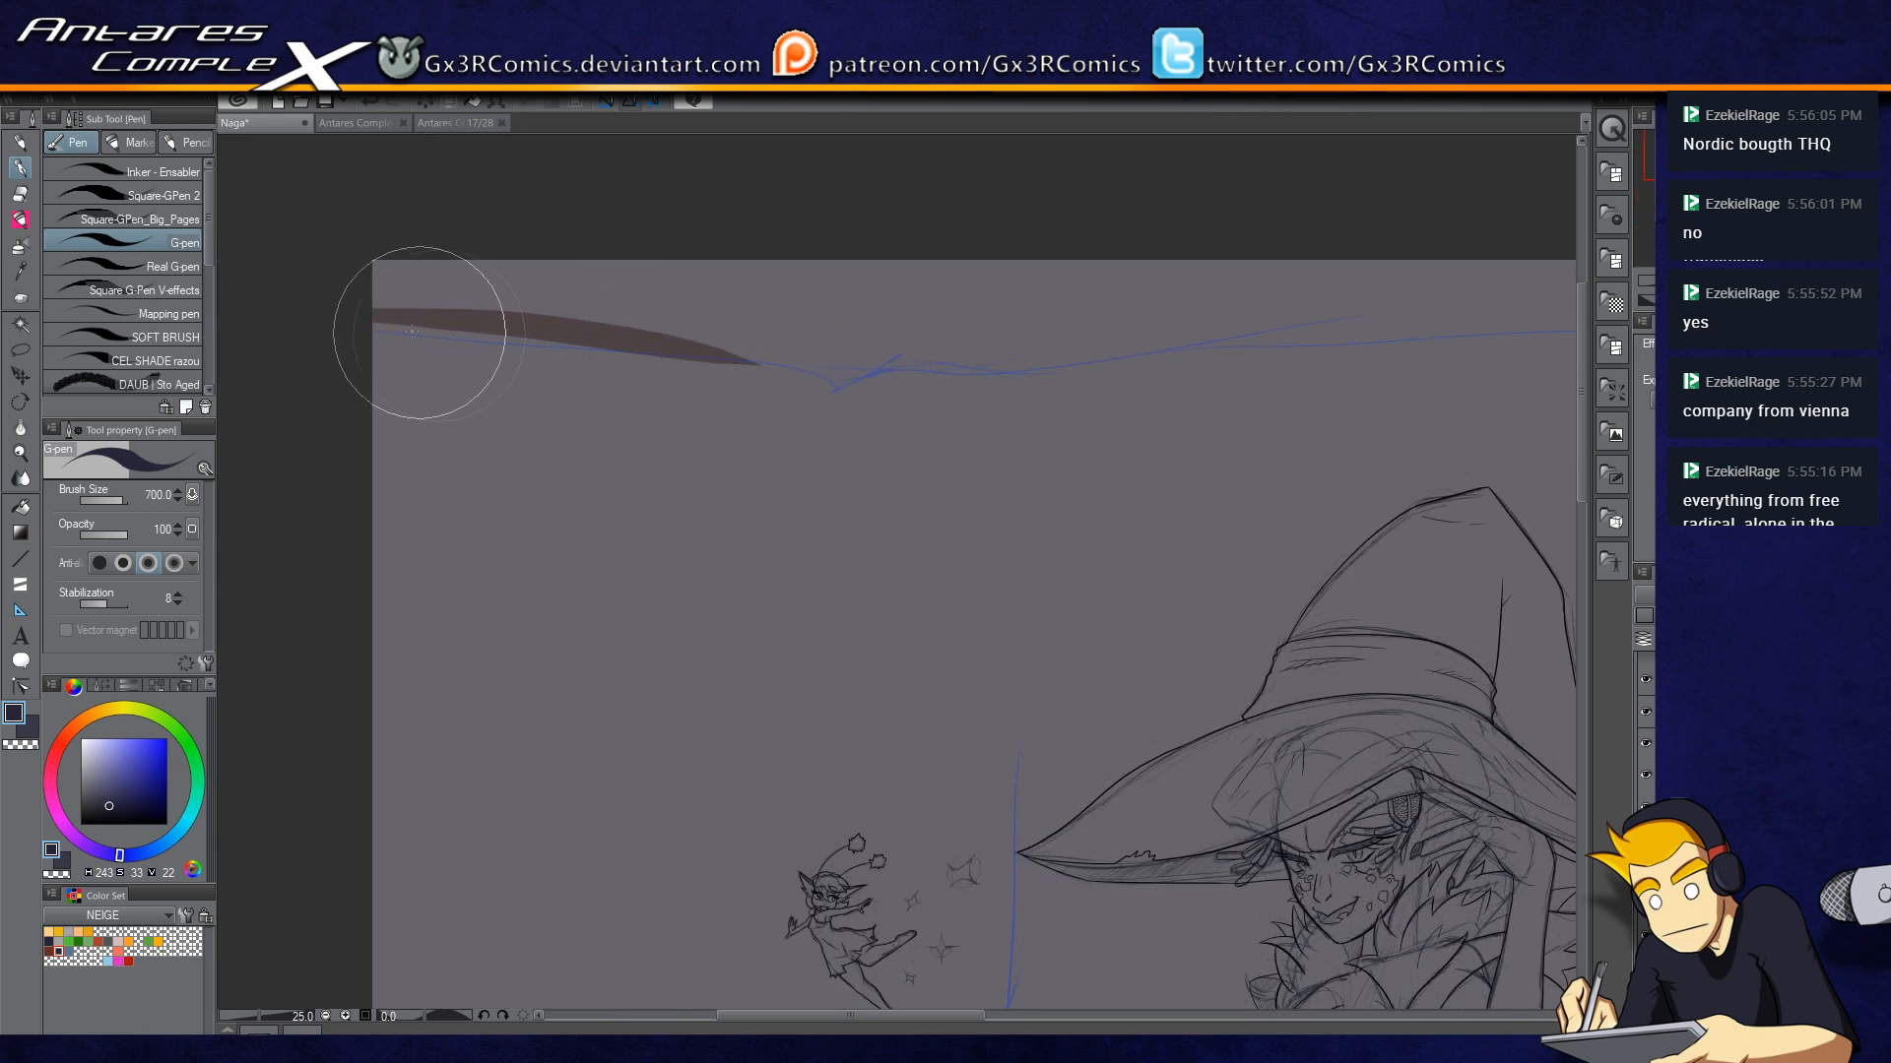
pyautogui.moveTo(579, 329); pyautogui.dragTo(853, 379)
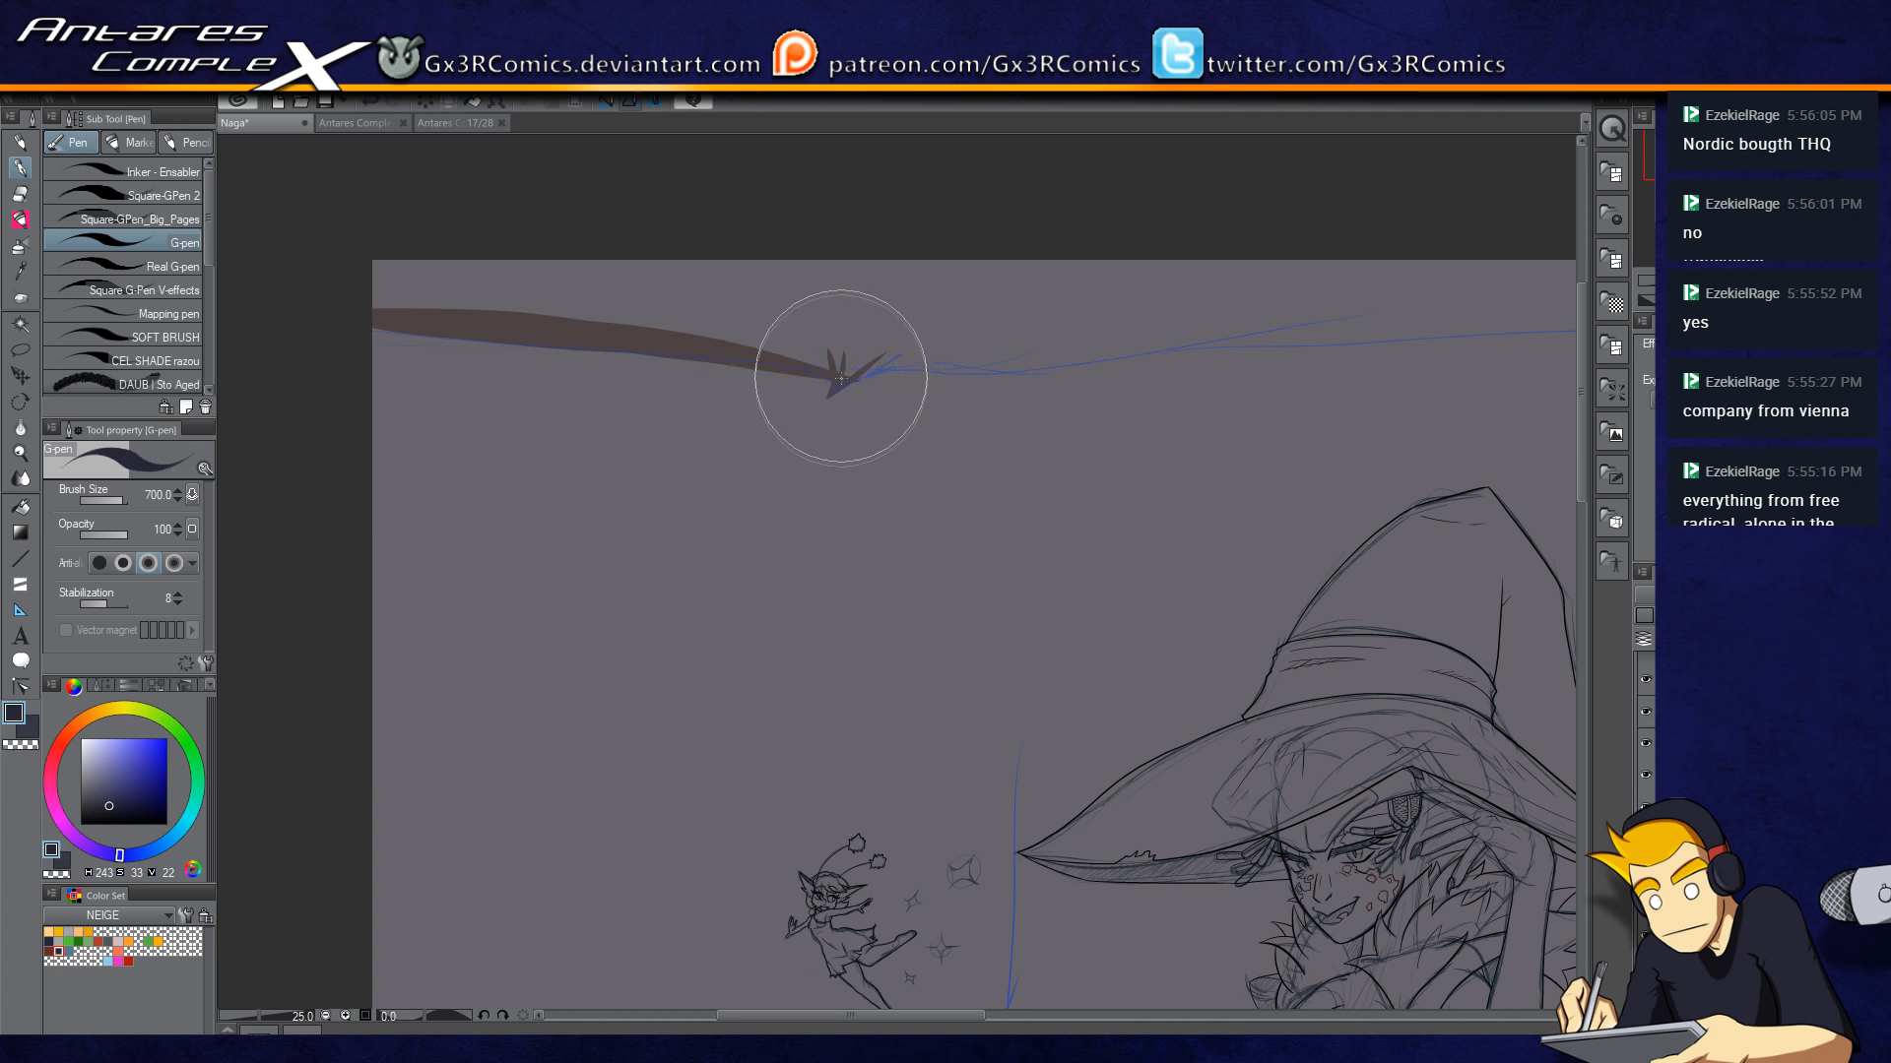
# Step: Fill the ceiling area above the painted edge up to the canvas border and enlarge the jagged points at the notch
pyautogui.moveTo(305, 296)
pyautogui.mouseDown()
pyautogui.moveTo(571, 256)
pyautogui.moveTo(783, 253)
pyautogui.mouseUp()
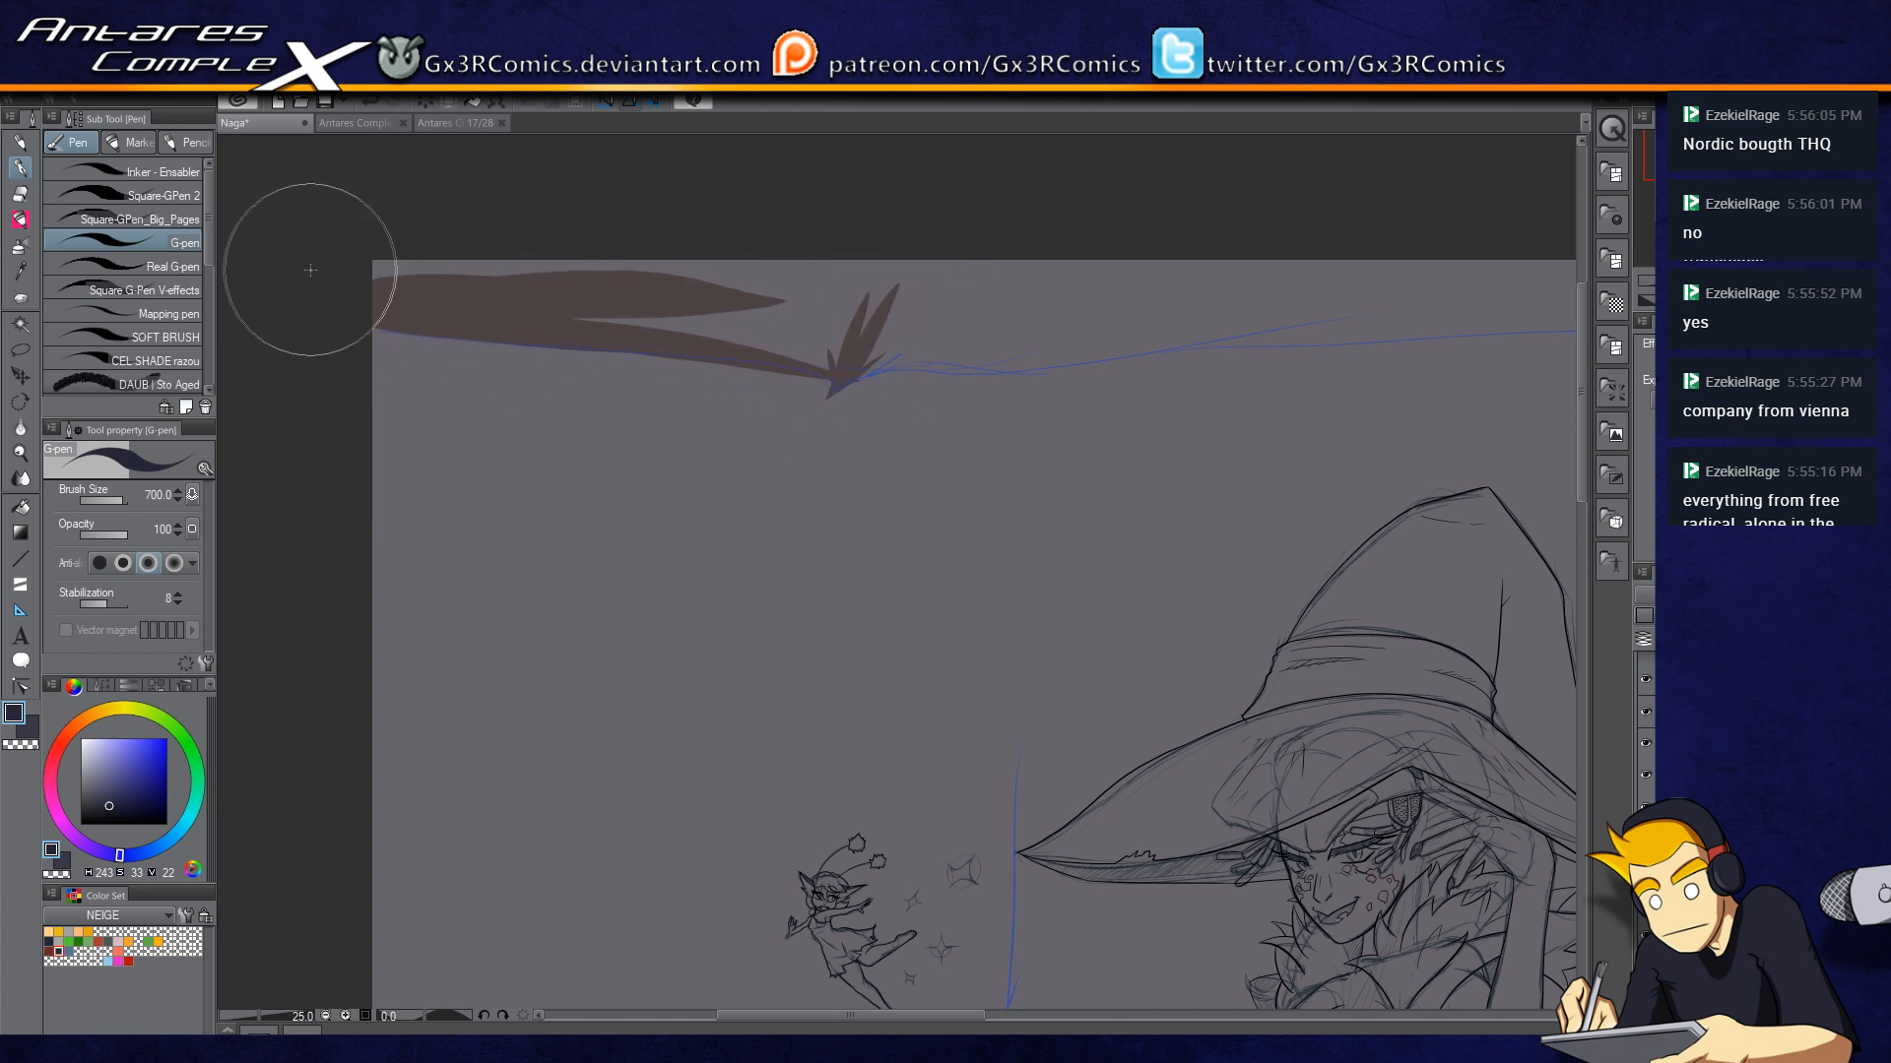
pyautogui.moveTo(313, 266); pyautogui.dragTo(668, 305)
pyautogui.moveTo(459, 280); pyautogui.dragTo(810, 338)
pyautogui.moveTo(537, 297); pyautogui.dragTo(788, 352)
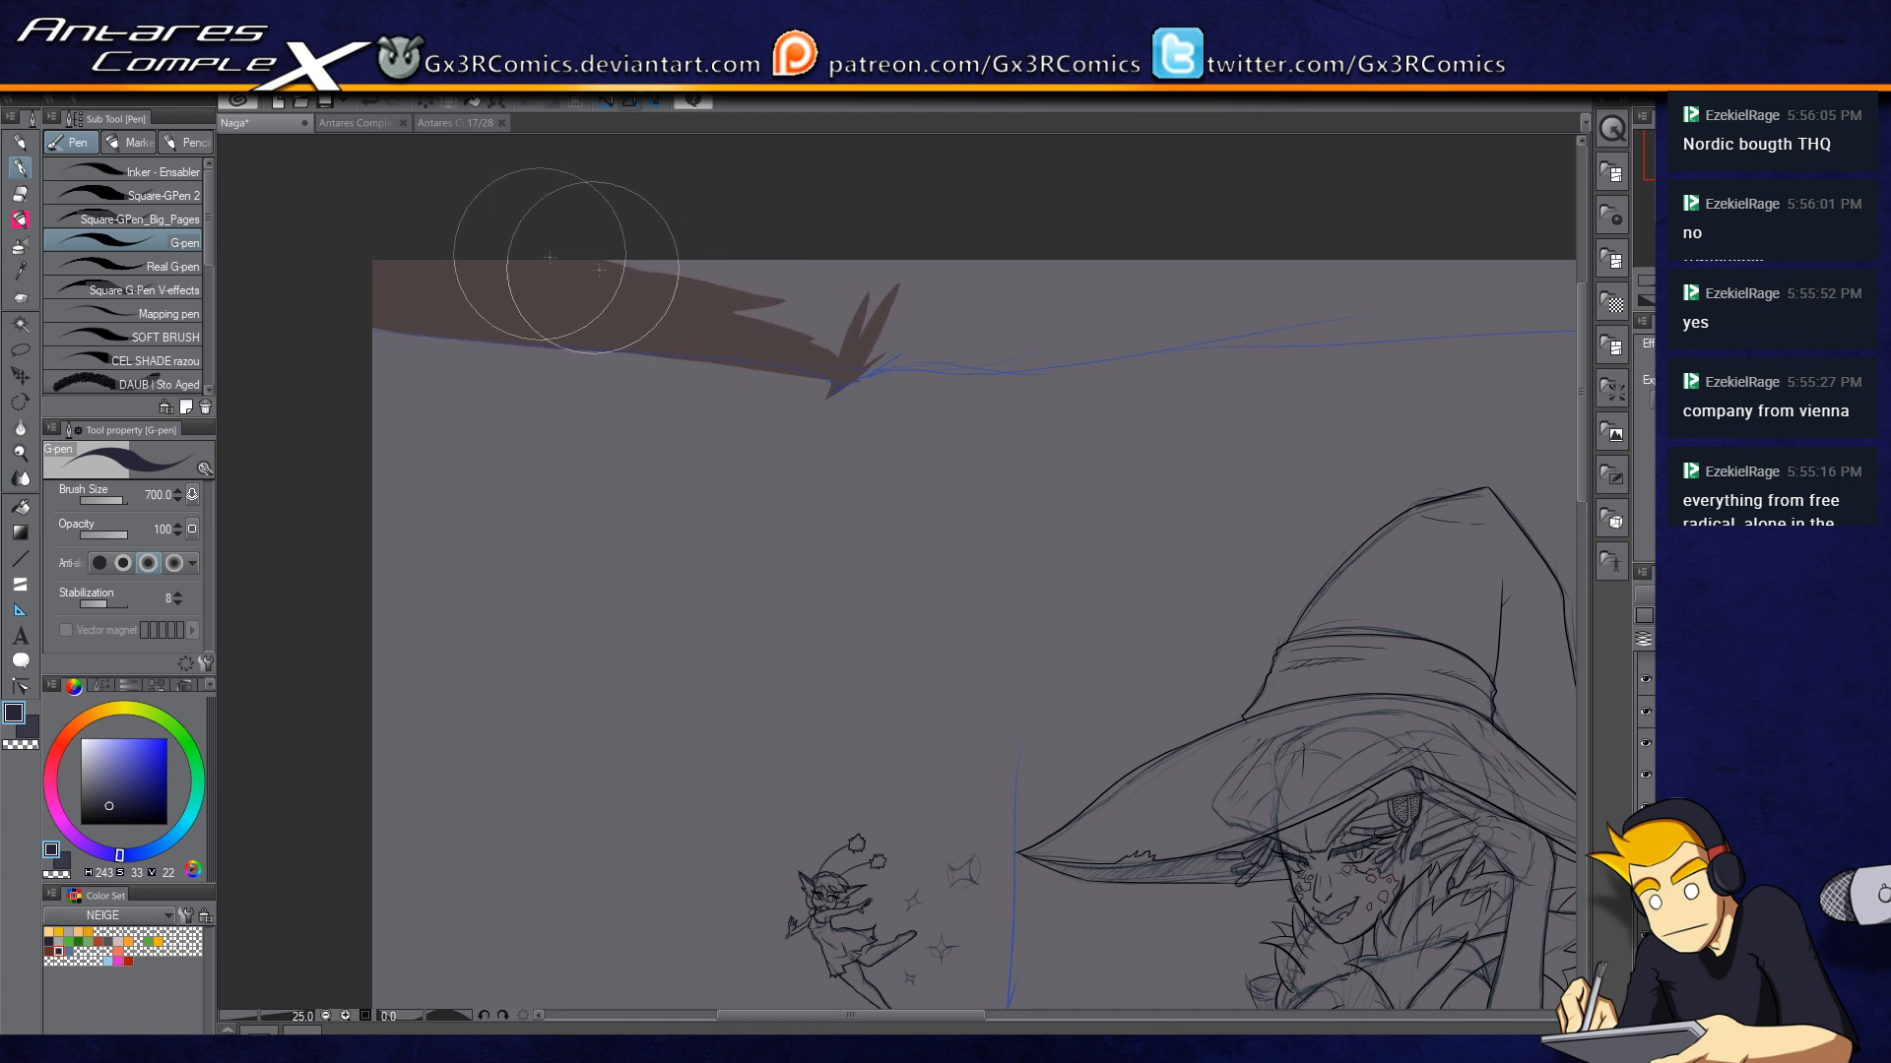
pyautogui.moveTo(894, 277); pyautogui.dragTo(791, 352)
# Step: Continue the ceiling shape past the notch along the blue line and fill it up to the canvas border
pyautogui.moveTo(591, 377)
pyautogui.mouseDown()
pyautogui.moveTo(757, 404)
pyautogui.moveTo(707, 429)
pyautogui.moveTo(762, 444)
pyautogui.moveTo(741, 455)
pyautogui.moveTo(882, 418)
pyautogui.mouseUp()
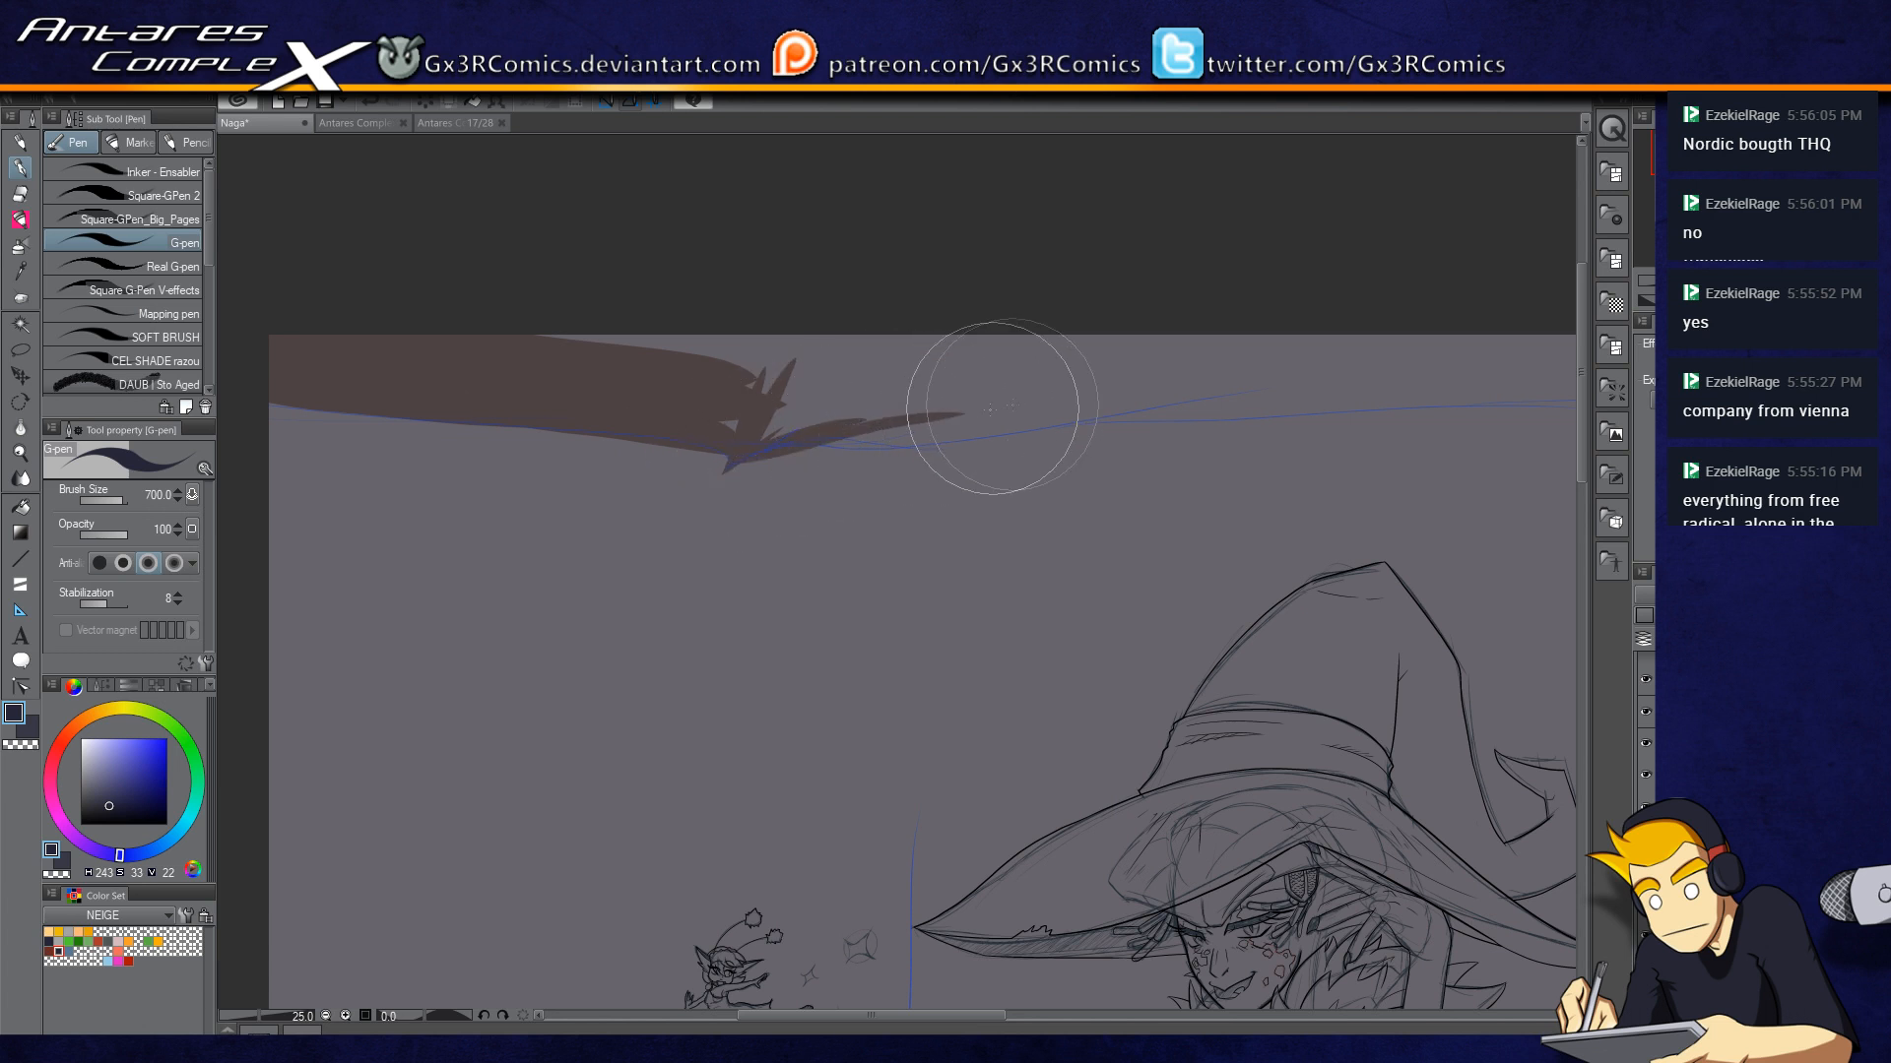
pyautogui.moveTo(743, 461); pyautogui.dragTo(916, 429)
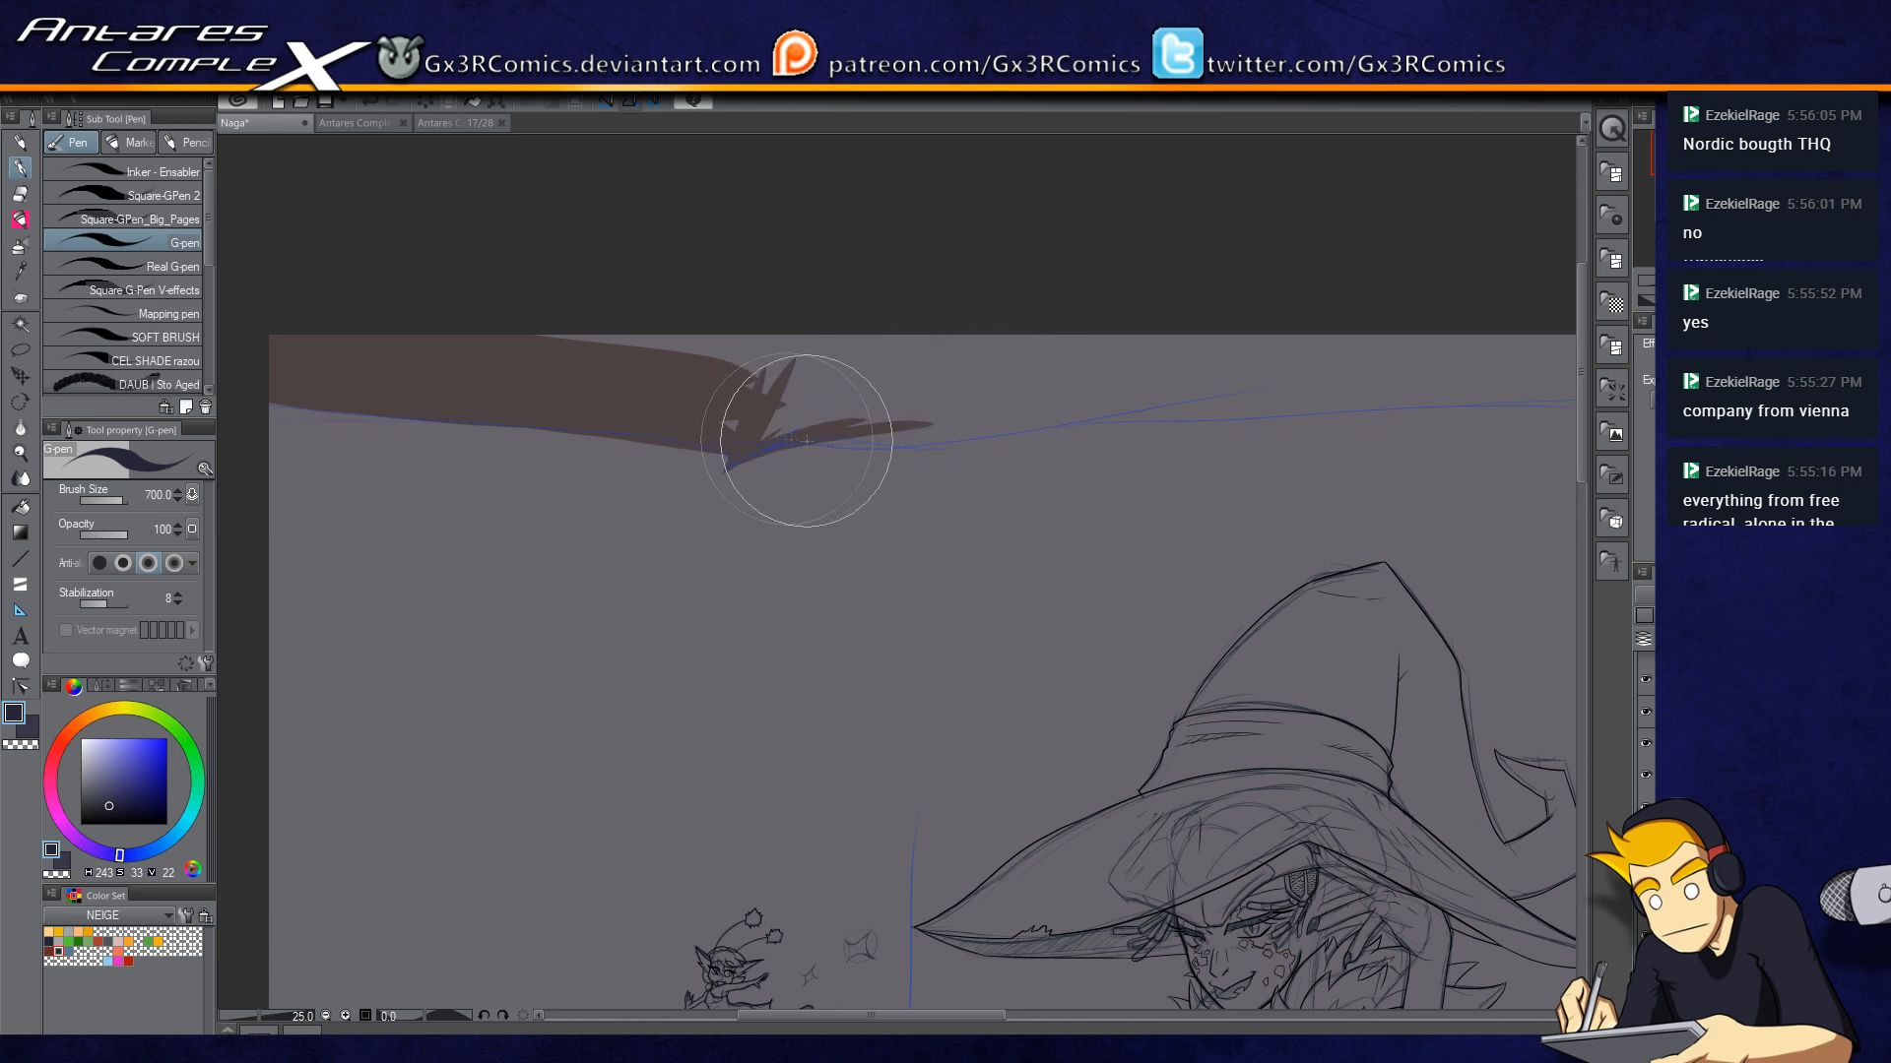
pyautogui.moveTo(791, 439)
pyautogui.mouseDown()
pyautogui.moveTo(909, 442)
pyautogui.moveTo(1417, 326)
pyautogui.mouseUp()
pyautogui.moveTo(728, 433)
pyautogui.mouseDown()
pyautogui.moveTo(823, 388)
pyautogui.moveTo(1067, 329)
pyautogui.moveTo(1304, 297)
pyautogui.mouseUp()
pyautogui.moveTo(1051, 323); pyautogui.dragTo(509, 342)
pyautogui.moveTo(1068, 490)
pyautogui.mouseDown()
pyautogui.moveTo(984, 316)
pyautogui.moveTo(772, 266)
pyautogui.mouseUp()
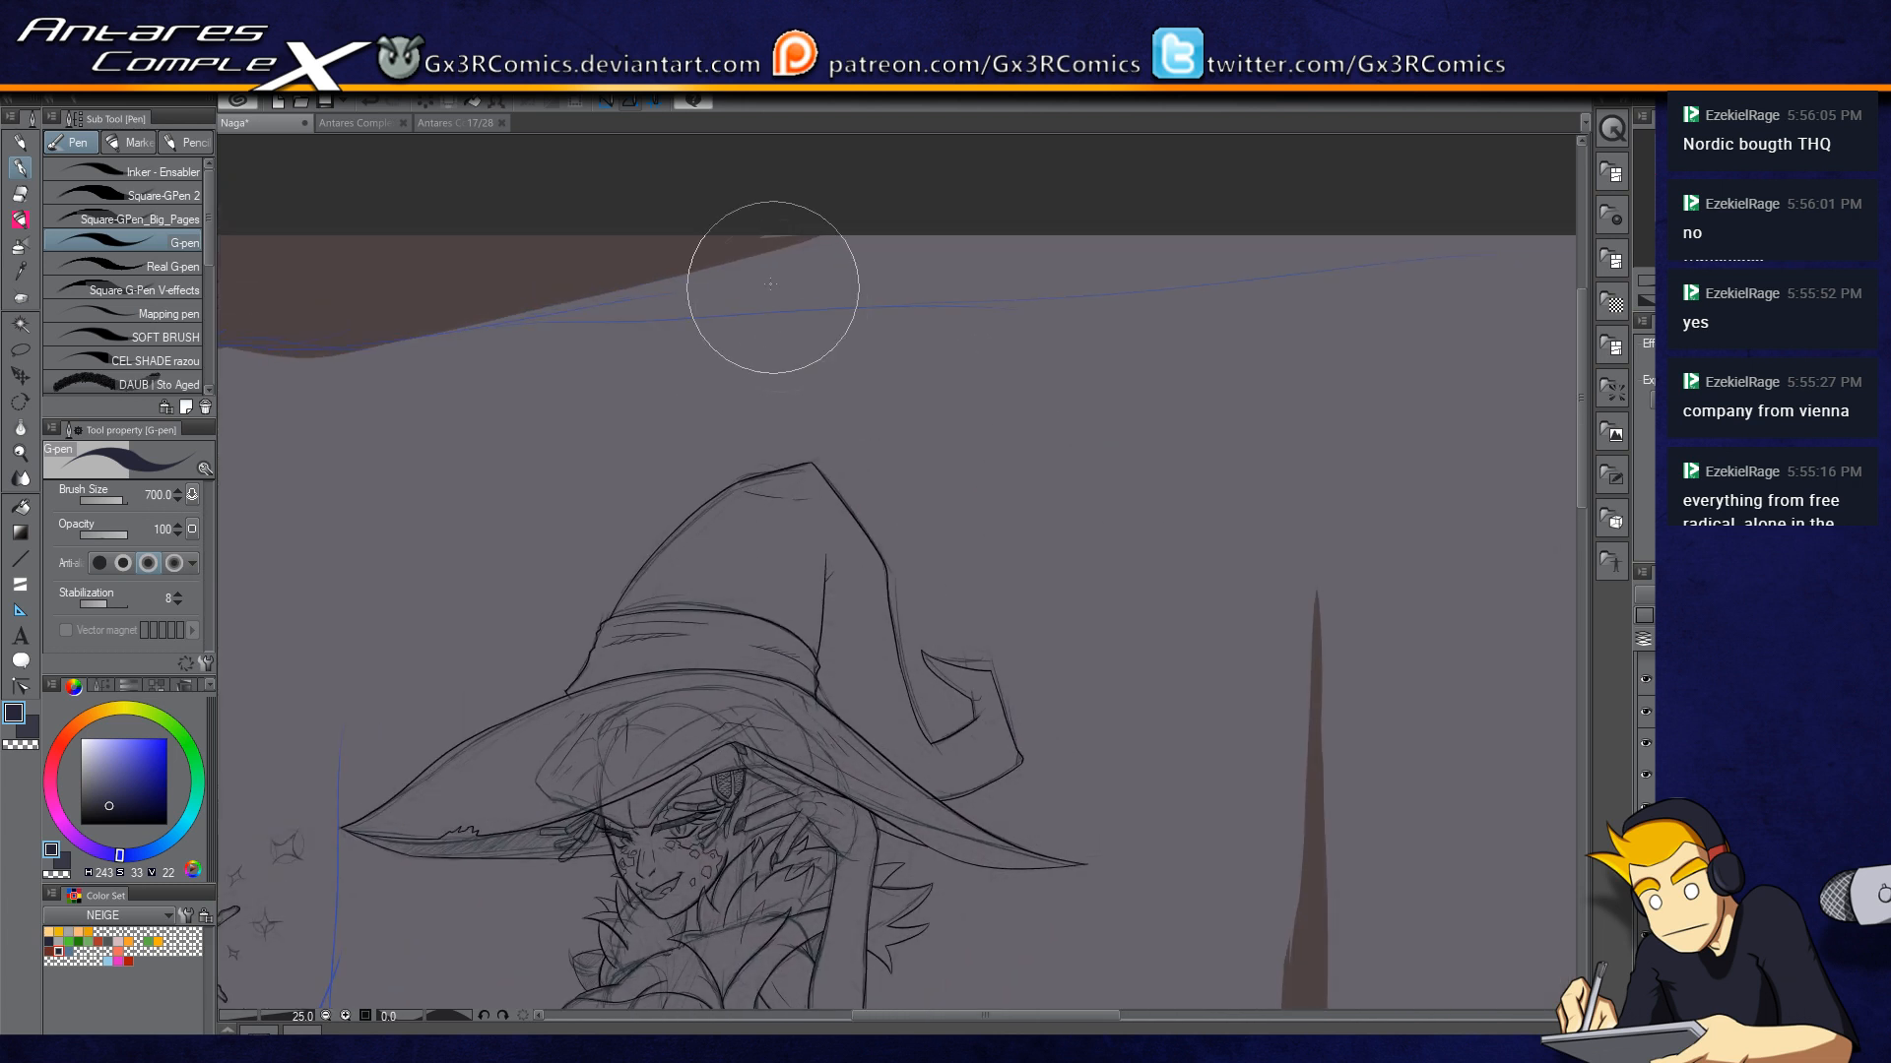
# Step: Paint the ceiling's lower edge above the witch's hat, tapering to the canvas border, and fill the gaps behind it
pyautogui.moveTo(399, 323)
pyautogui.mouseDown()
pyautogui.moveTo(798, 308)
pyautogui.moveTo(1438, 235)
pyautogui.mouseUp()
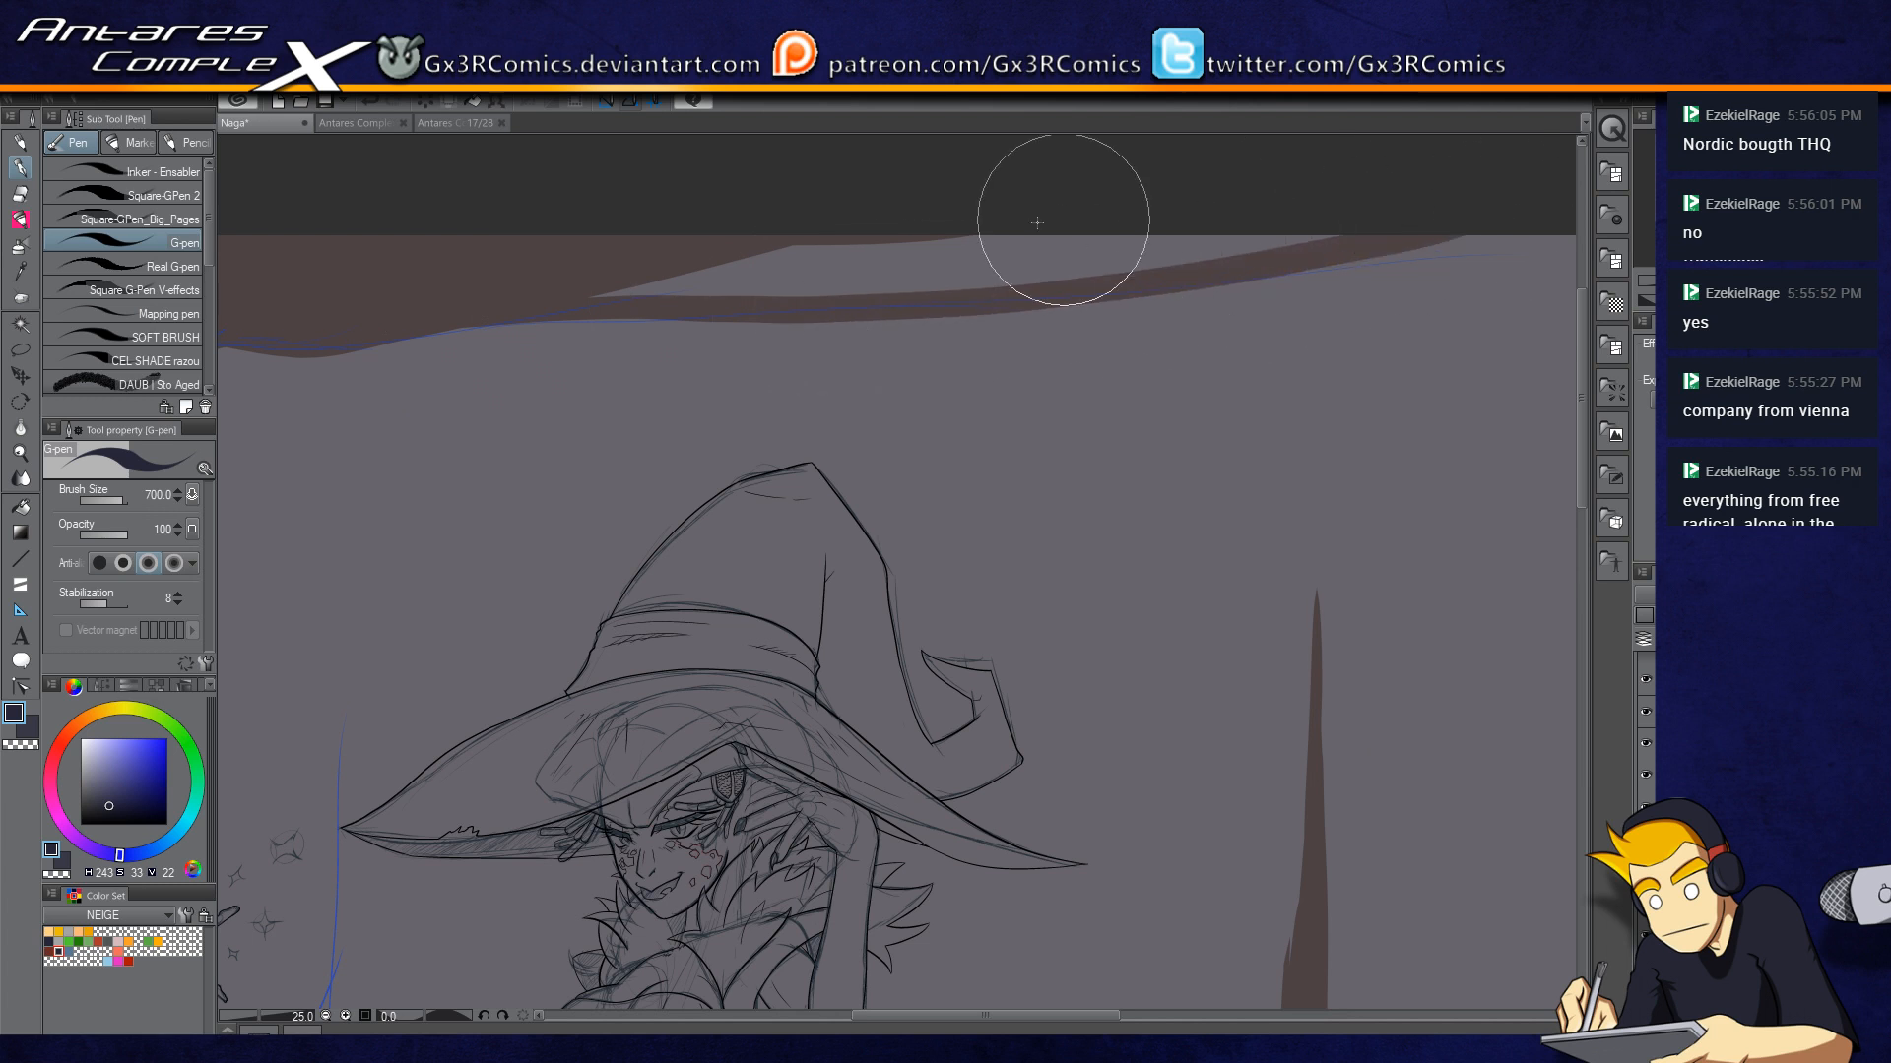
pyautogui.moveTo(519, 294); pyautogui.dragTo(1028, 257)
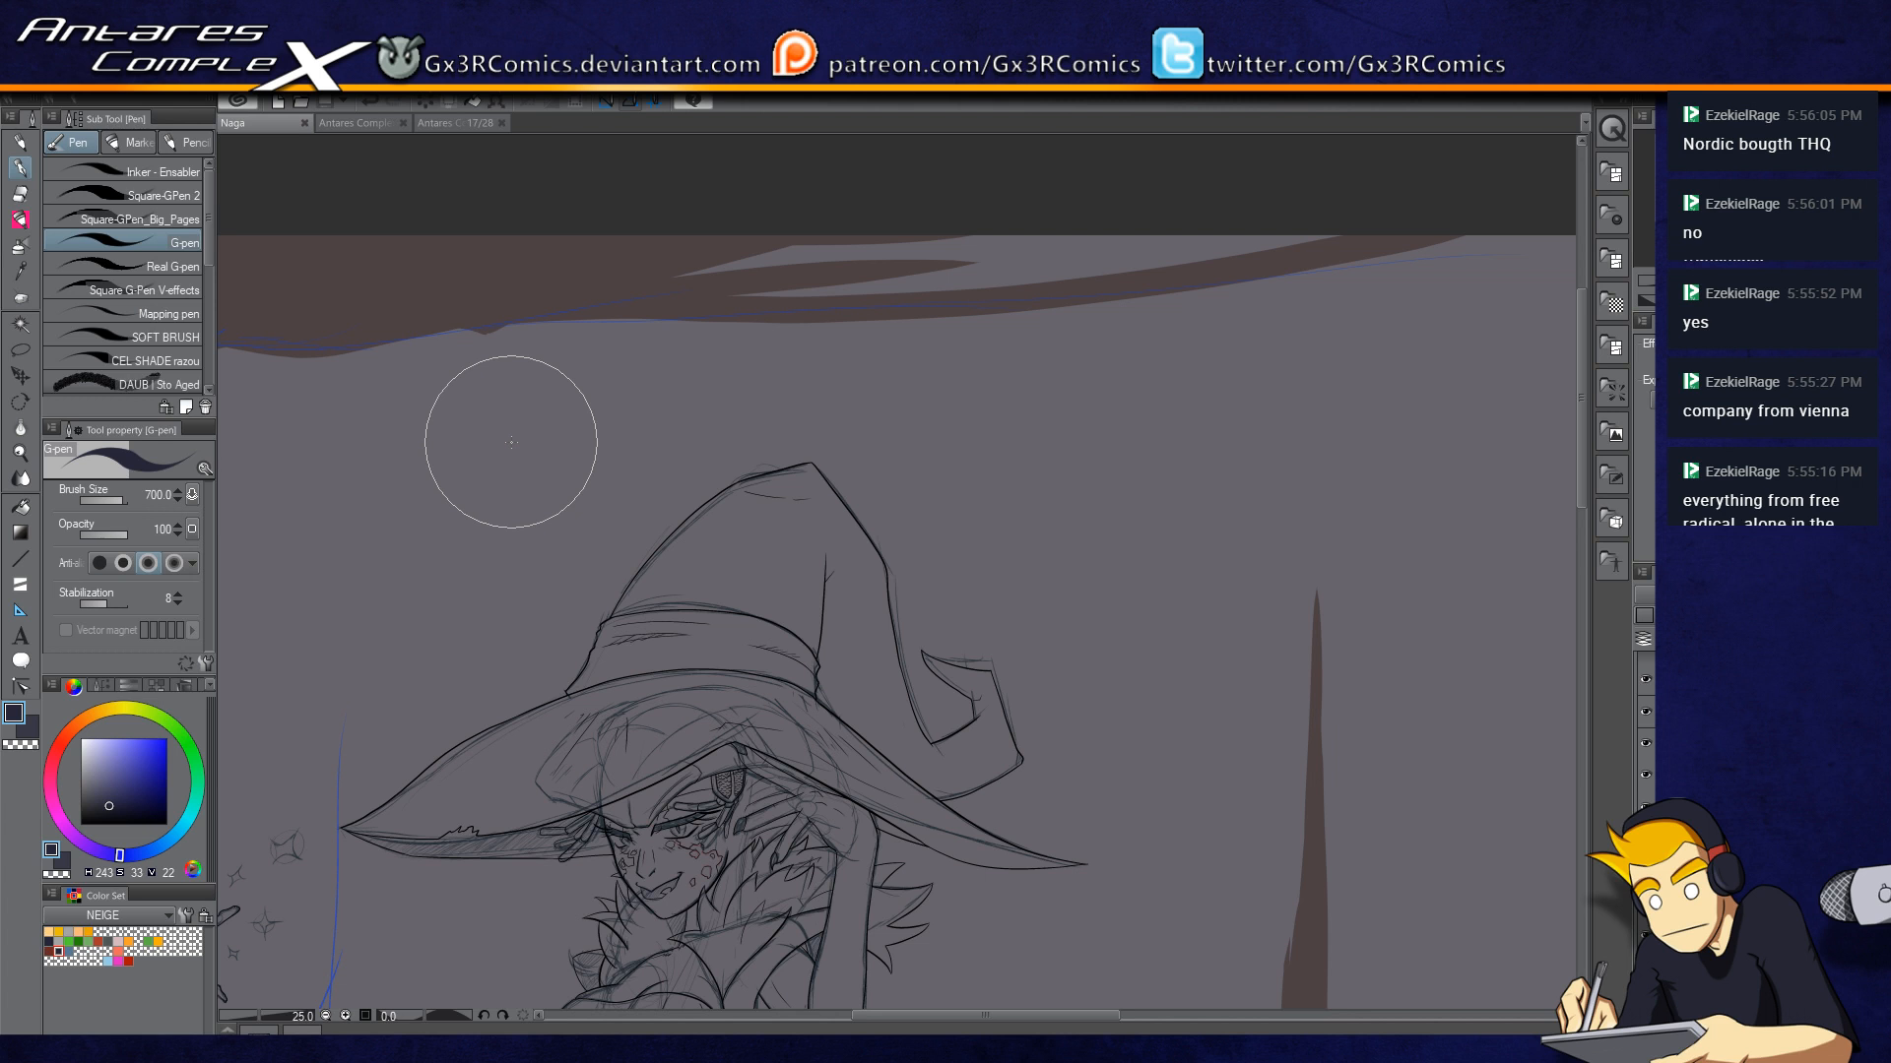
pyautogui.moveTo(612, 285); pyautogui.dragTo(1105, 266)
pyautogui.moveTo(729, 260)
pyautogui.mouseDown()
pyautogui.moveTo(1213, 218)
pyautogui.moveTo(1272, 189)
pyautogui.moveTo(1123, 224)
pyautogui.mouseUp()
pyautogui.moveTo(762, 304)
pyautogui.mouseDown()
pyautogui.moveTo(1343, 208)
pyautogui.moveTo(1050, 259)
pyautogui.moveTo(1354, 217)
pyautogui.mouseUp()
pyautogui.moveTo(998, 274); pyautogui.dragTo(1433, 221)
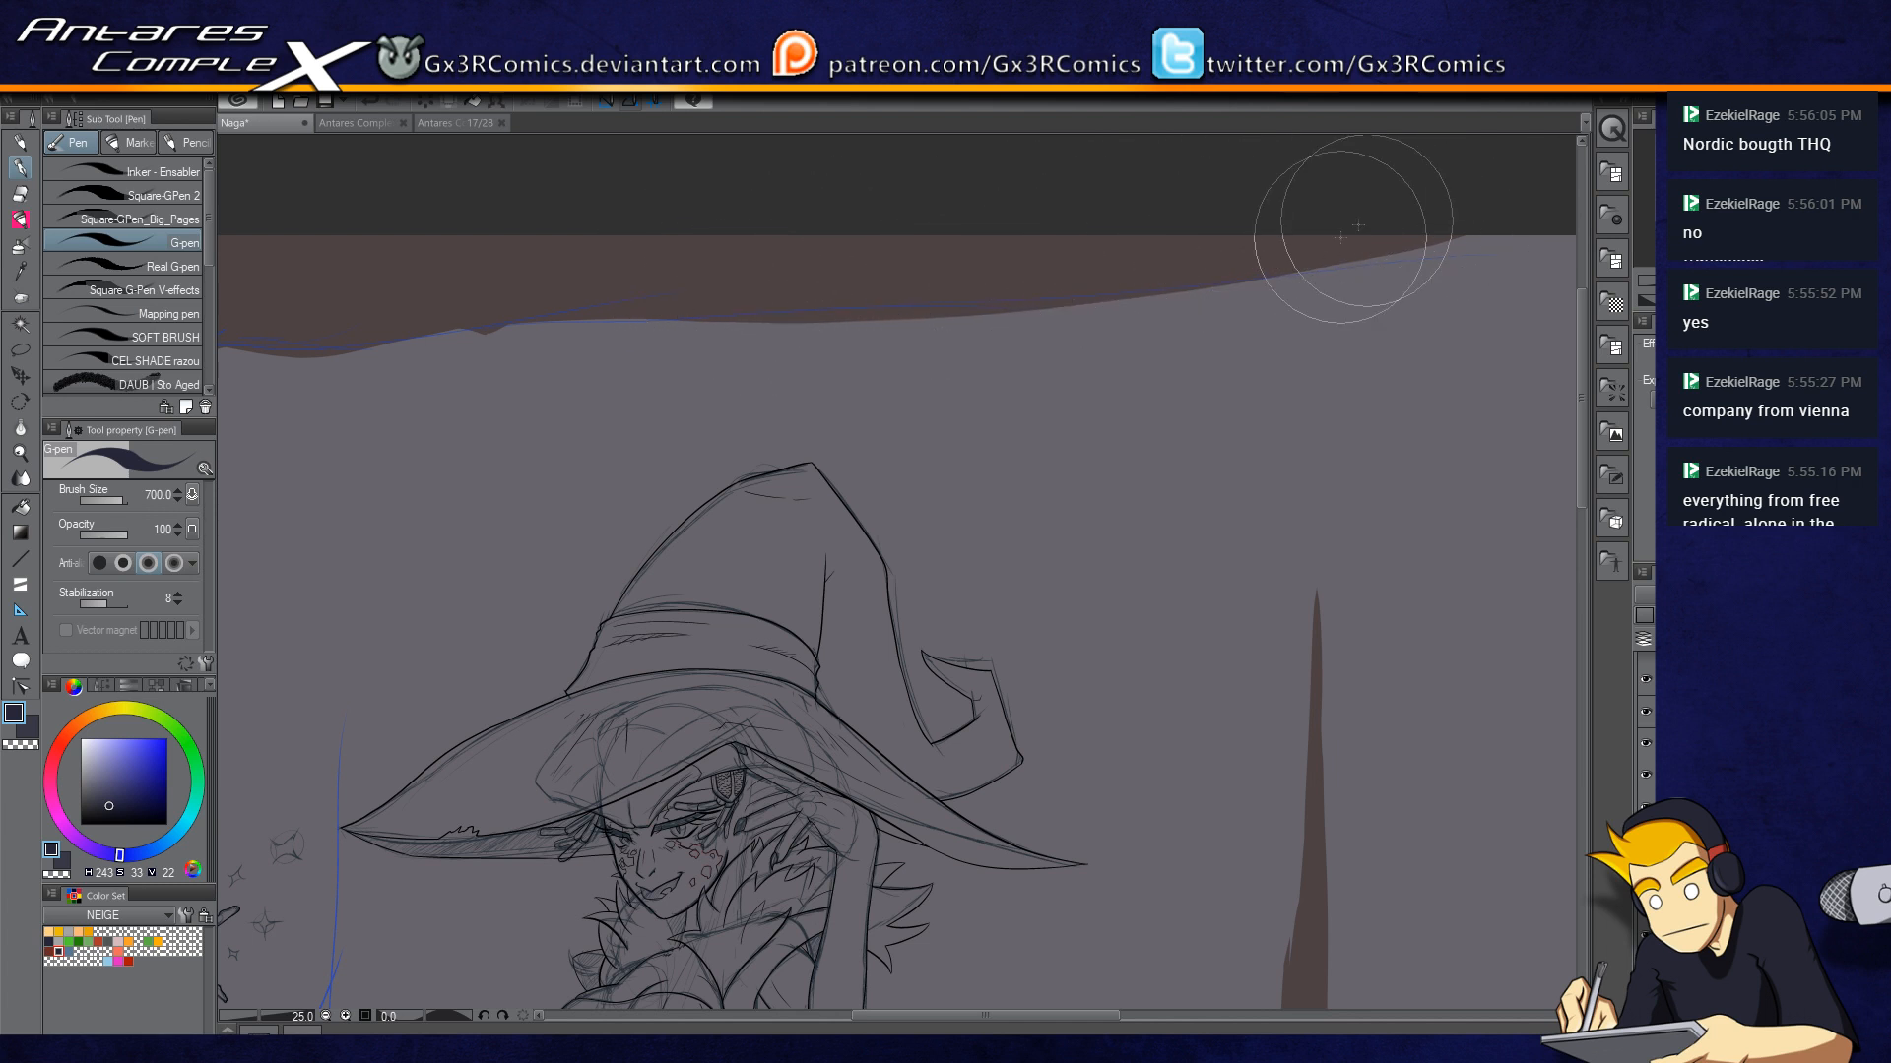
# Step: Extend the ceiling beyond the hat with a thinning band and a small pointed barb hanging from its edge
pyautogui.moveTo(1370, 341); pyautogui.dragTo(853, 393)
pyautogui.moveTo(630, 343); pyautogui.dragTo(1492, 279)
pyautogui.moveTo(633, 325)
pyautogui.mouseDown()
pyautogui.moveTo(814, 320)
pyautogui.moveTo(1013, 342)
pyautogui.mouseUp()
pyautogui.moveTo(903, 325); pyautogui.dragTo(932, 349)
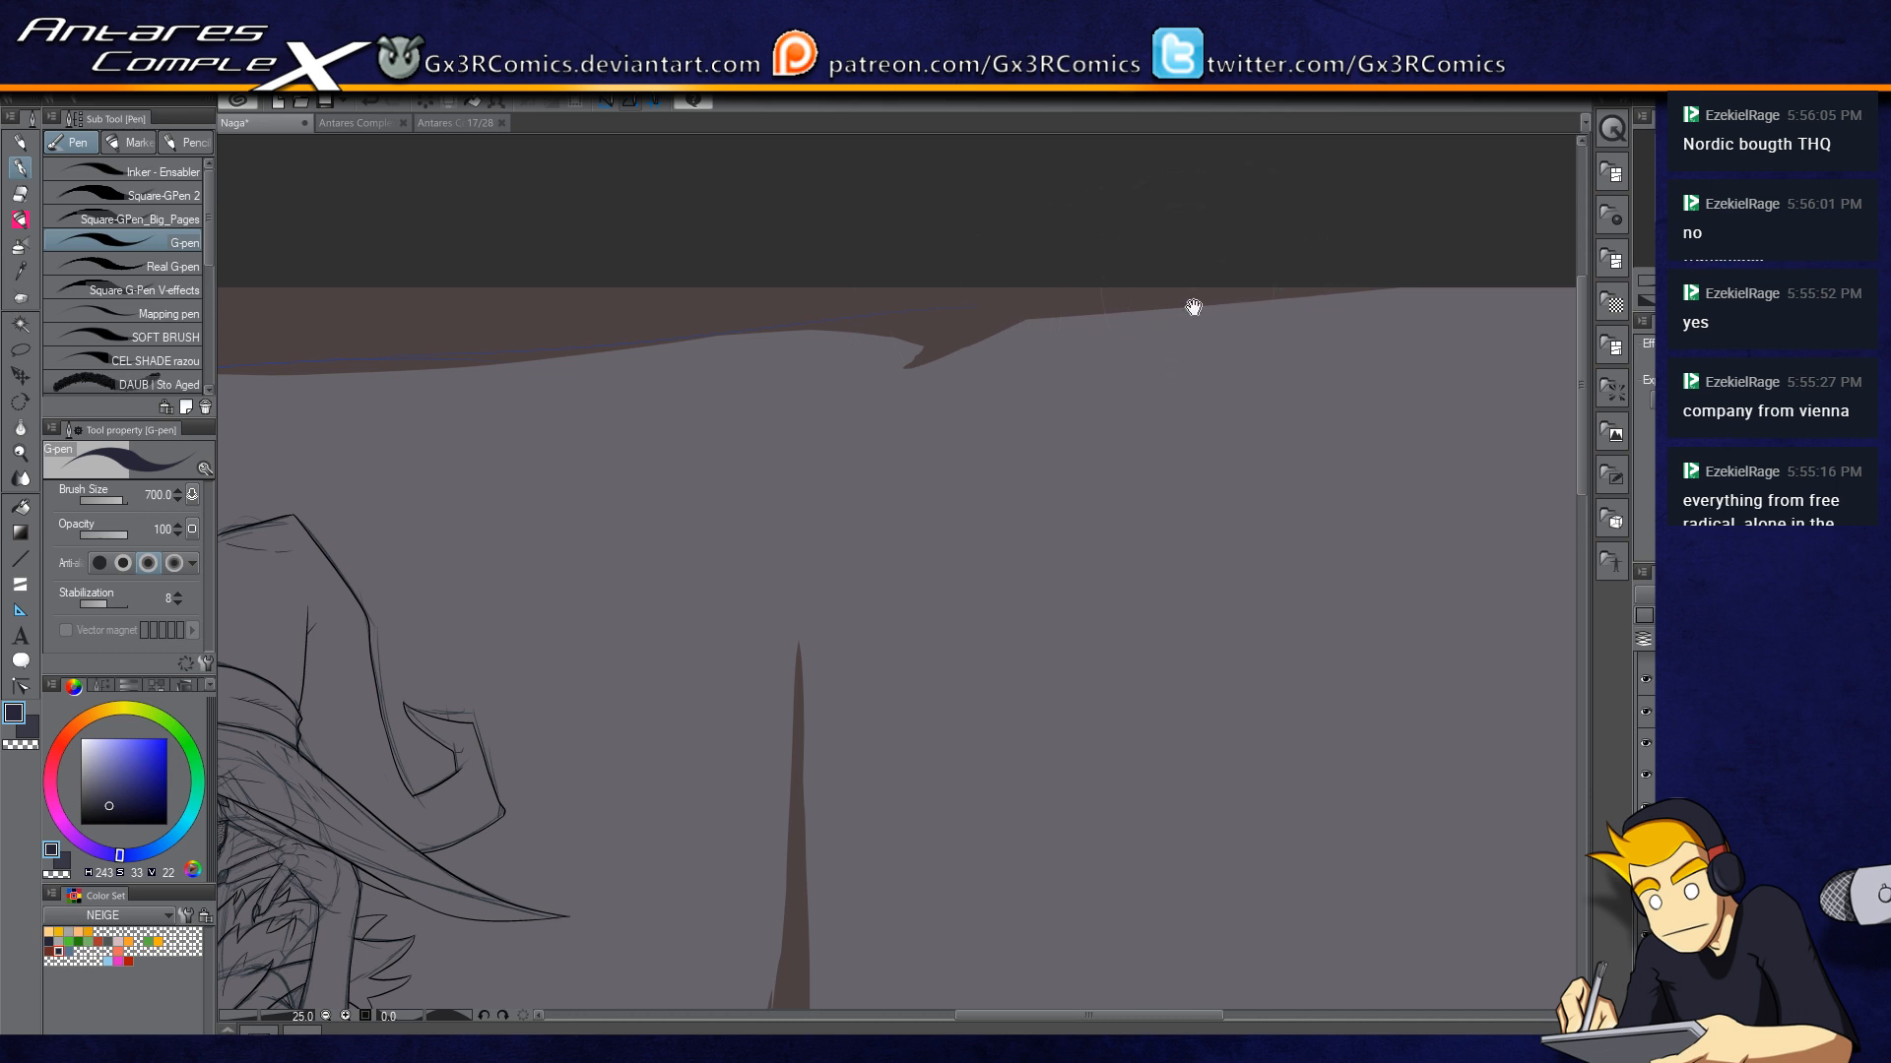
pyautogui.moveTo(1207, 290); pyautogui.dragTo(814, 322)
# Step: With the G-pen at size 1000, paint slanted strokes hanging from the ceiling just past the small barb
pyautogui.scroll(-5, 1276, 367)
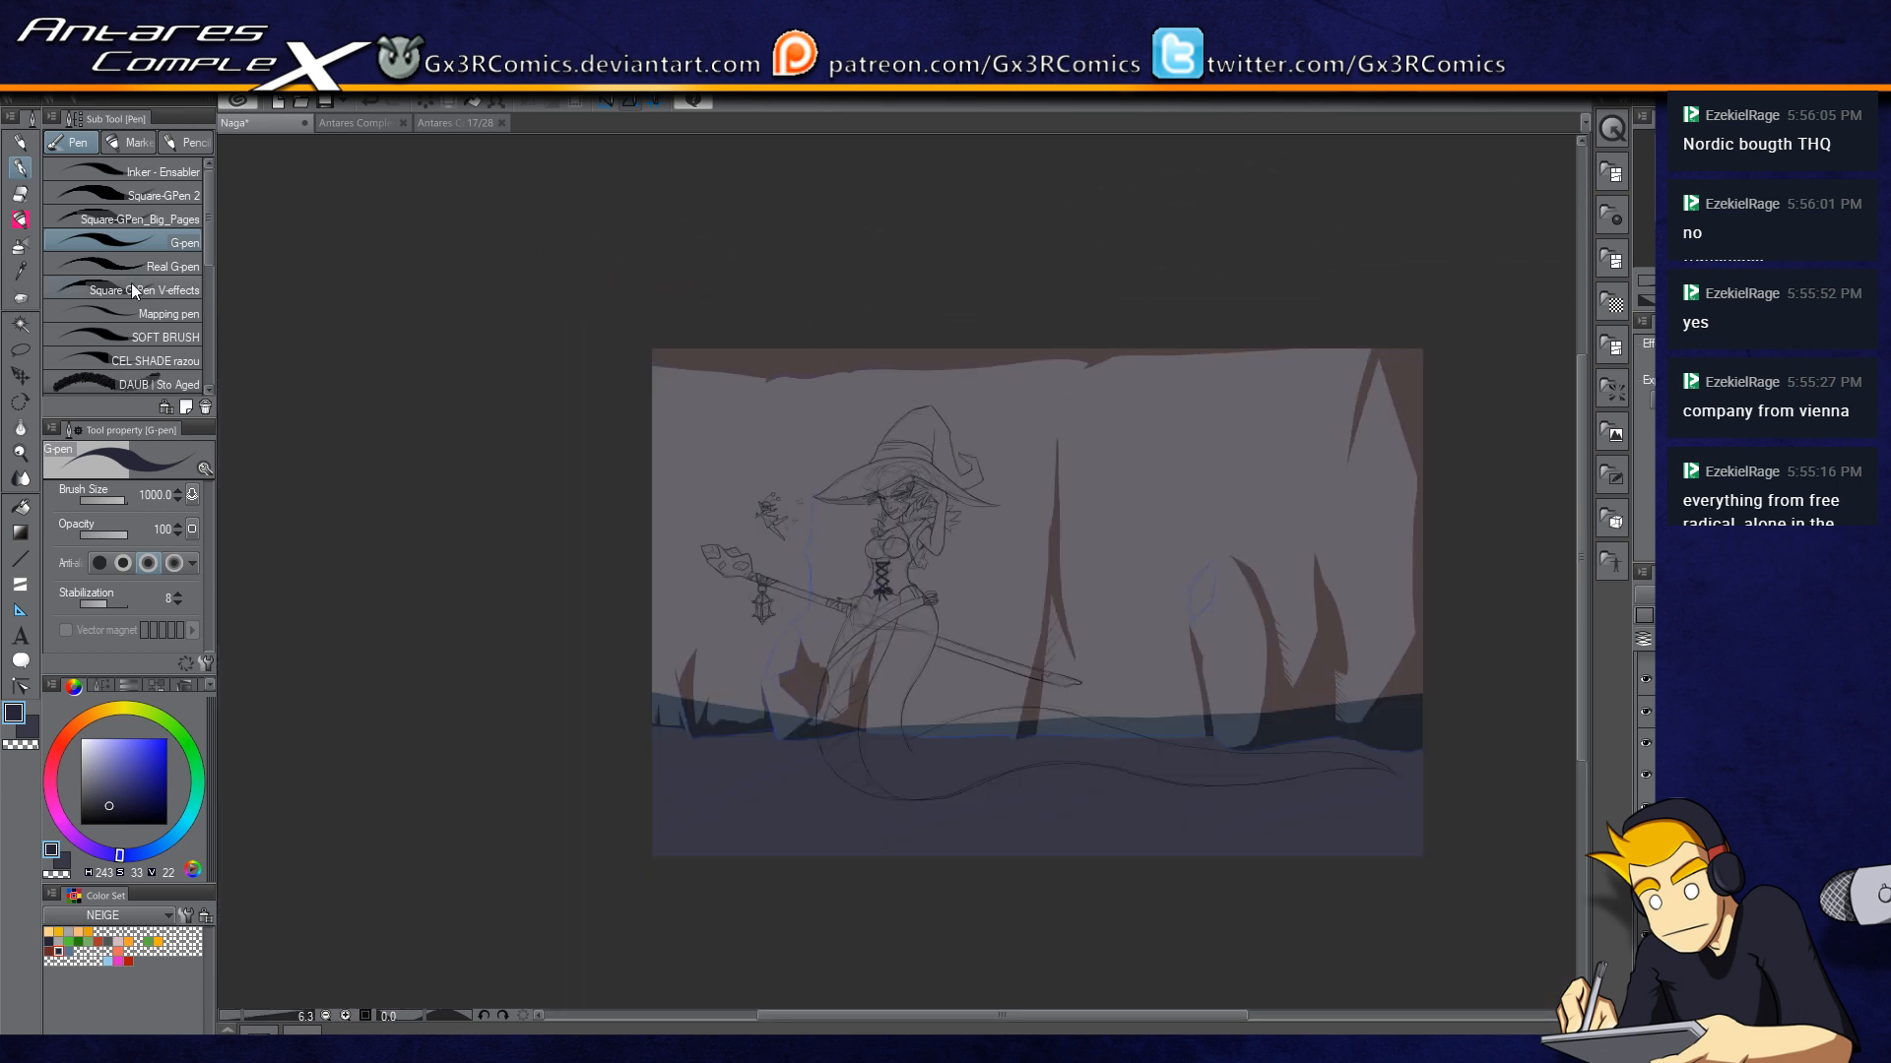
pyautogui.click(156, 260)
pyautogui.click(166, 241)
pyautogui.scroll(4, 814, 350)
pyautogui.moveTo(1378, 536); pyautogui.dragTo(517, 494)
pyautogui.moveTo(1293, 453); pyautogui.dragTo(751, 440)
pyautogui.moveTo(558, 333); pyautogui.dragTo(623, 353)
pyautogui.hotkey('ctrl', 'z')
pyautogui.moveTo(564, 258); pyautogui.dragTo(652, 479)
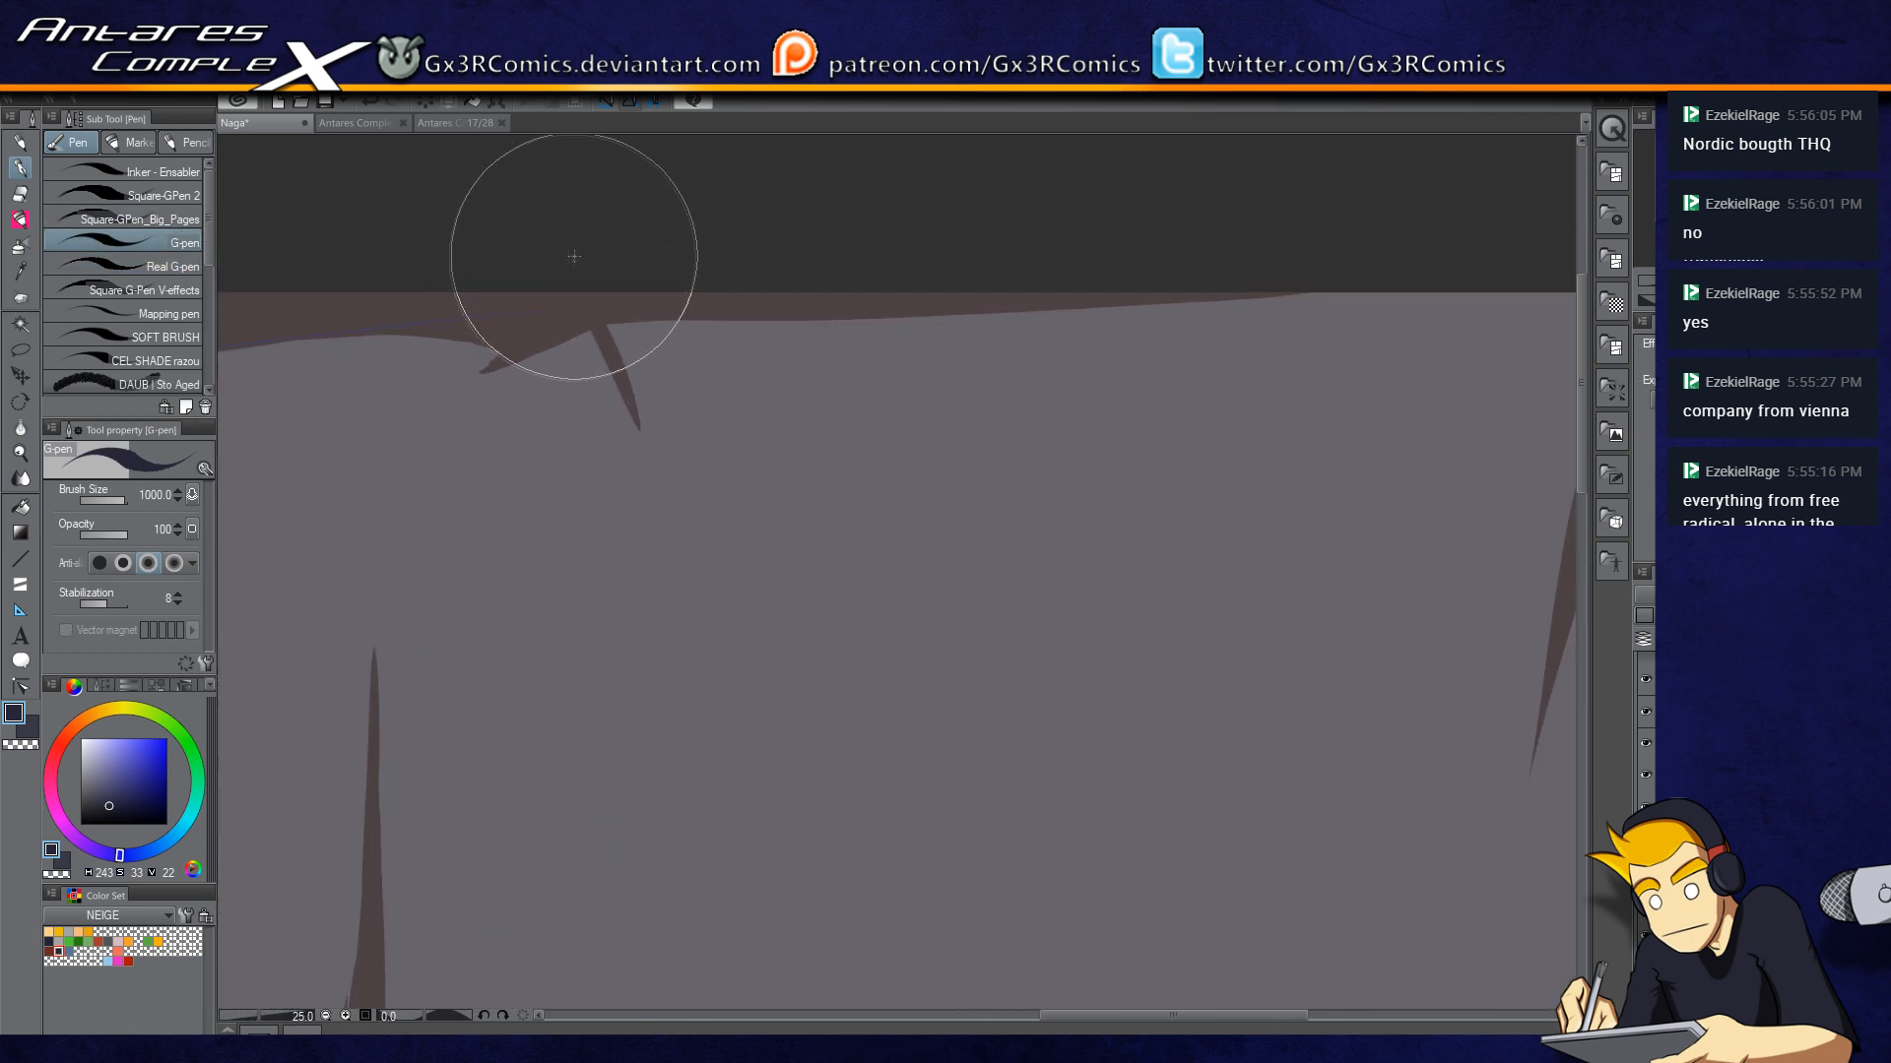
pyautogui.moveTo(576, 258); pyautogui.dragTo(721, 453)
pyautogui.moveTo(614, 309); pyautogui.dragTo(679, 463)
# Step: Paint the opposite slanting edge of the hanging rock and fill between the strokes to form a wedge
pyautogui.moveTo(792, 233); pyautogui.dragTo(611, 595)
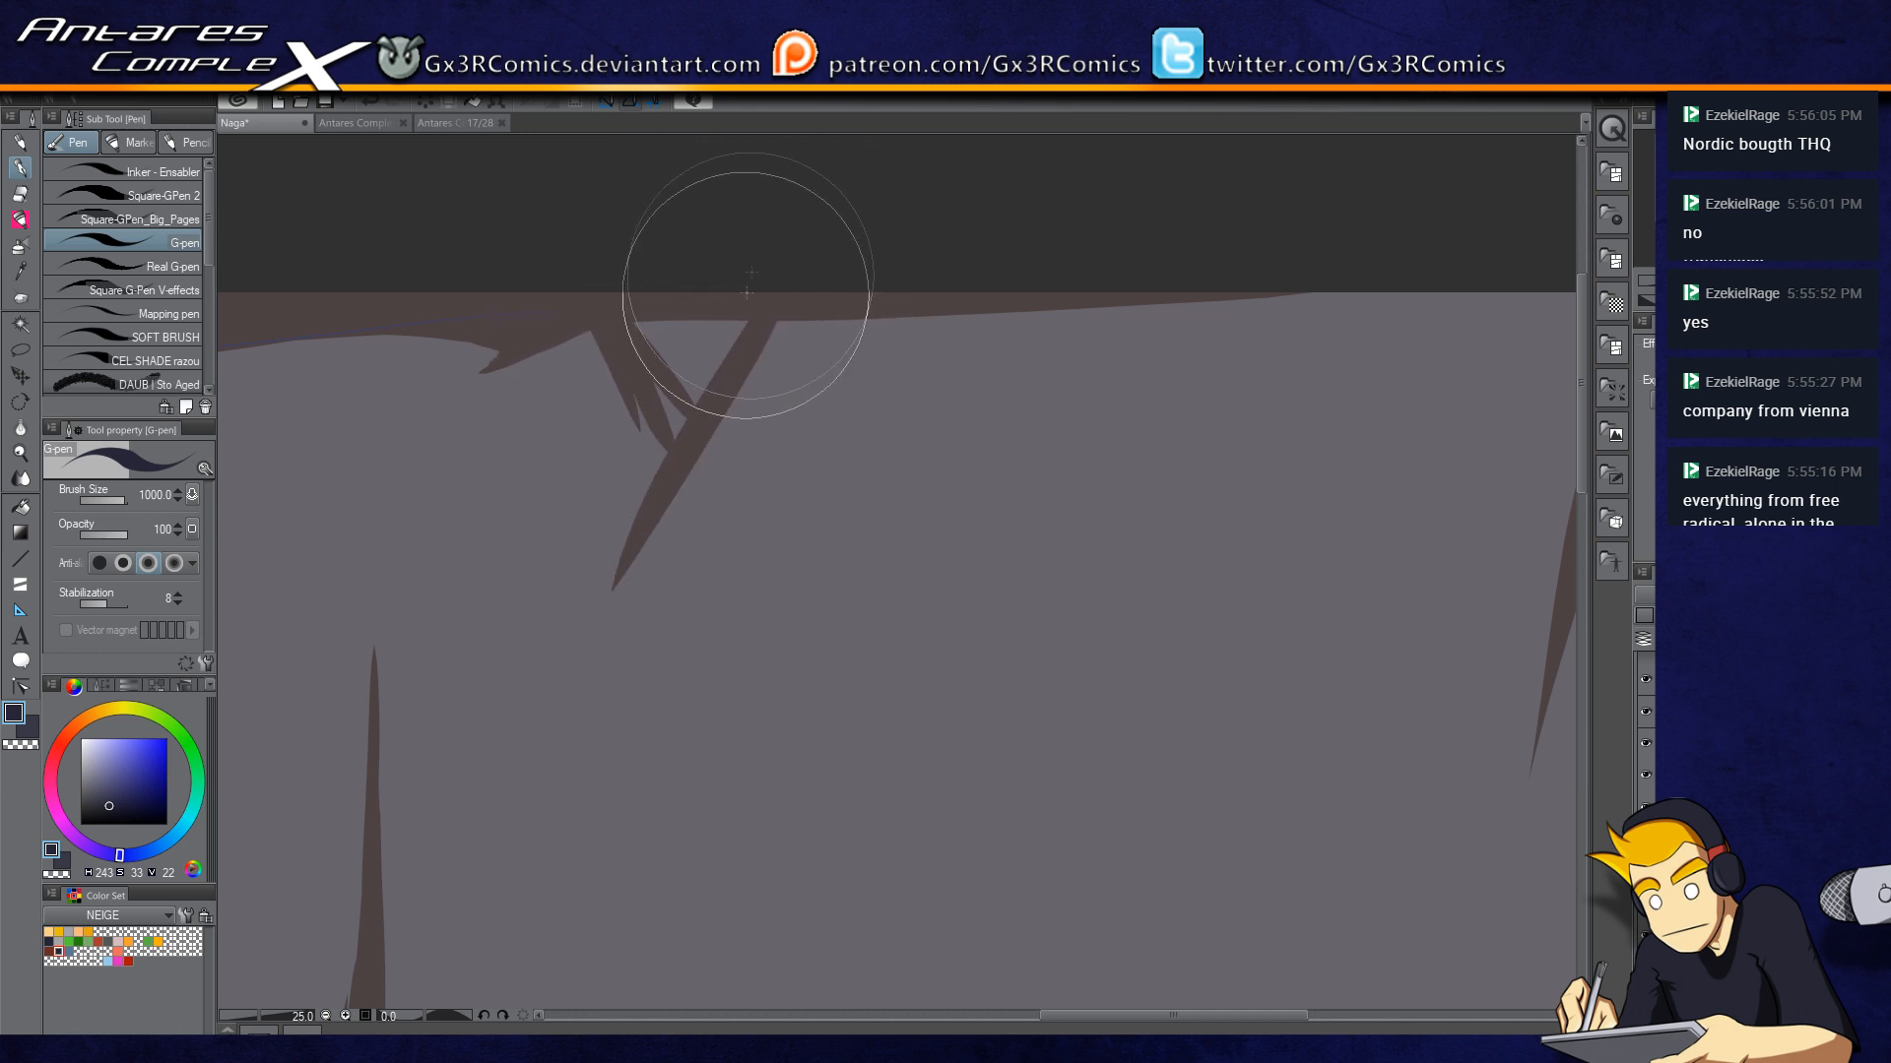
pyautogui.moveTo(747, 263)
pyautogui.mouseDown()
pyautogui.moveTo(625, 520)
pyautogui.moveTo(713, 383)
pyautogui.moveTo(659, 500)
pyautogui.mouseUp()
pyautogui.moveTo(605, 291)
pyautogui.mouseDown()
pyautogui.moveTo(646, 388)
pyautogui.moveTo(611, 308)
pyautogui.moveTo(642, 423)
pyautogui.moveTo(638, 355)
pyautogui.moveTo(646, 482)
pyautogui.moveTo(650, 276)
pyautogui.moveTo(675, 316)
pyautogui.mouseUp()
# Step: Extend the hanging wedge into a long, winding crack running down the wall and smooth its edges
pyautogui.moveTo(682, 459); pyautogui.dragTo(606, 786)
pyautogui.moveTo(624, 711)
pyautogui.mouseDown()
pyautogui.moveTo(657, 382)
pyautogui.moveTo(692, 563)
pyautogui.mouseUp()
pyautogui.moveTo(630, 371); pyautogui.dragTo(696, 640)
pyautogui.moveTo(654, 470)
pyautogui.mouseDown()
pyautogui.moveTo(699, 650)
pyautogui.moveTo(676, 807)
pyautogui.mouseUp()
pyautogui.moveTo(695, 595); pyautogui.dragTo(693, 700)
pyautogui.moveTo(642, 344)
pyautogui.mouseDown()
pyautogui.moveTo(647, 418)
pyautogui.moveTo(570, 662)
pyautogui.mouseUp()
pyautogui.moveTo(711, 299); pyautogui.dragTo(596, 499)
# Step: Thicken the ceiling band from the hanging rock across to the tall spike near the far canvas edge
pyautogui.moveTo(1024, 351); pyautogui.dragTo(628, 446)
pyautogui.moveTo(452, 385); pyautogui.dragTo(1409, 342)
pyautogui.moveTo(798, 486); pyautogui.dragTo(1188, 371)
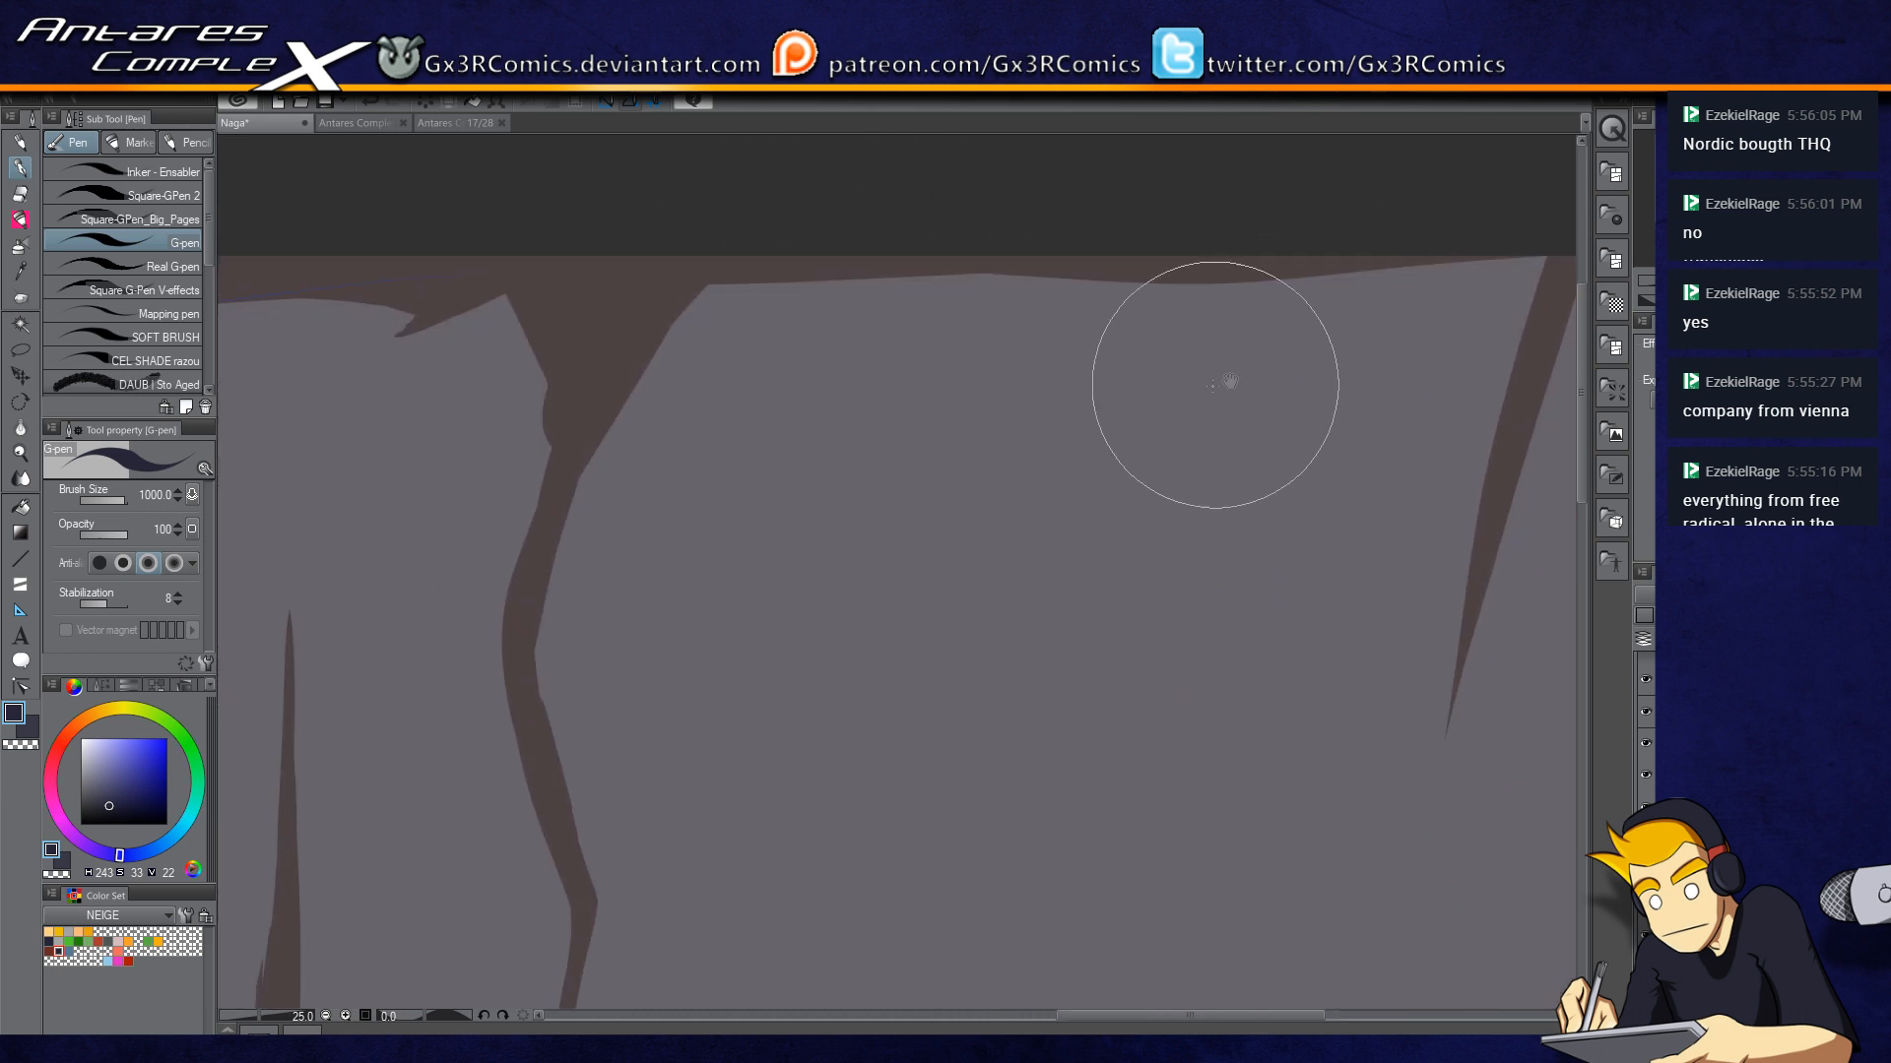
pyautogui.scroll(-3, 733, 604)
# Step: Set the brush size to 400, add thin barbs in the gap at the jagged rock's base, and darken the pointed tip on the ground line
pyautogui.moveTo(512, 802); pyautogui.dragTo(1013, 456)
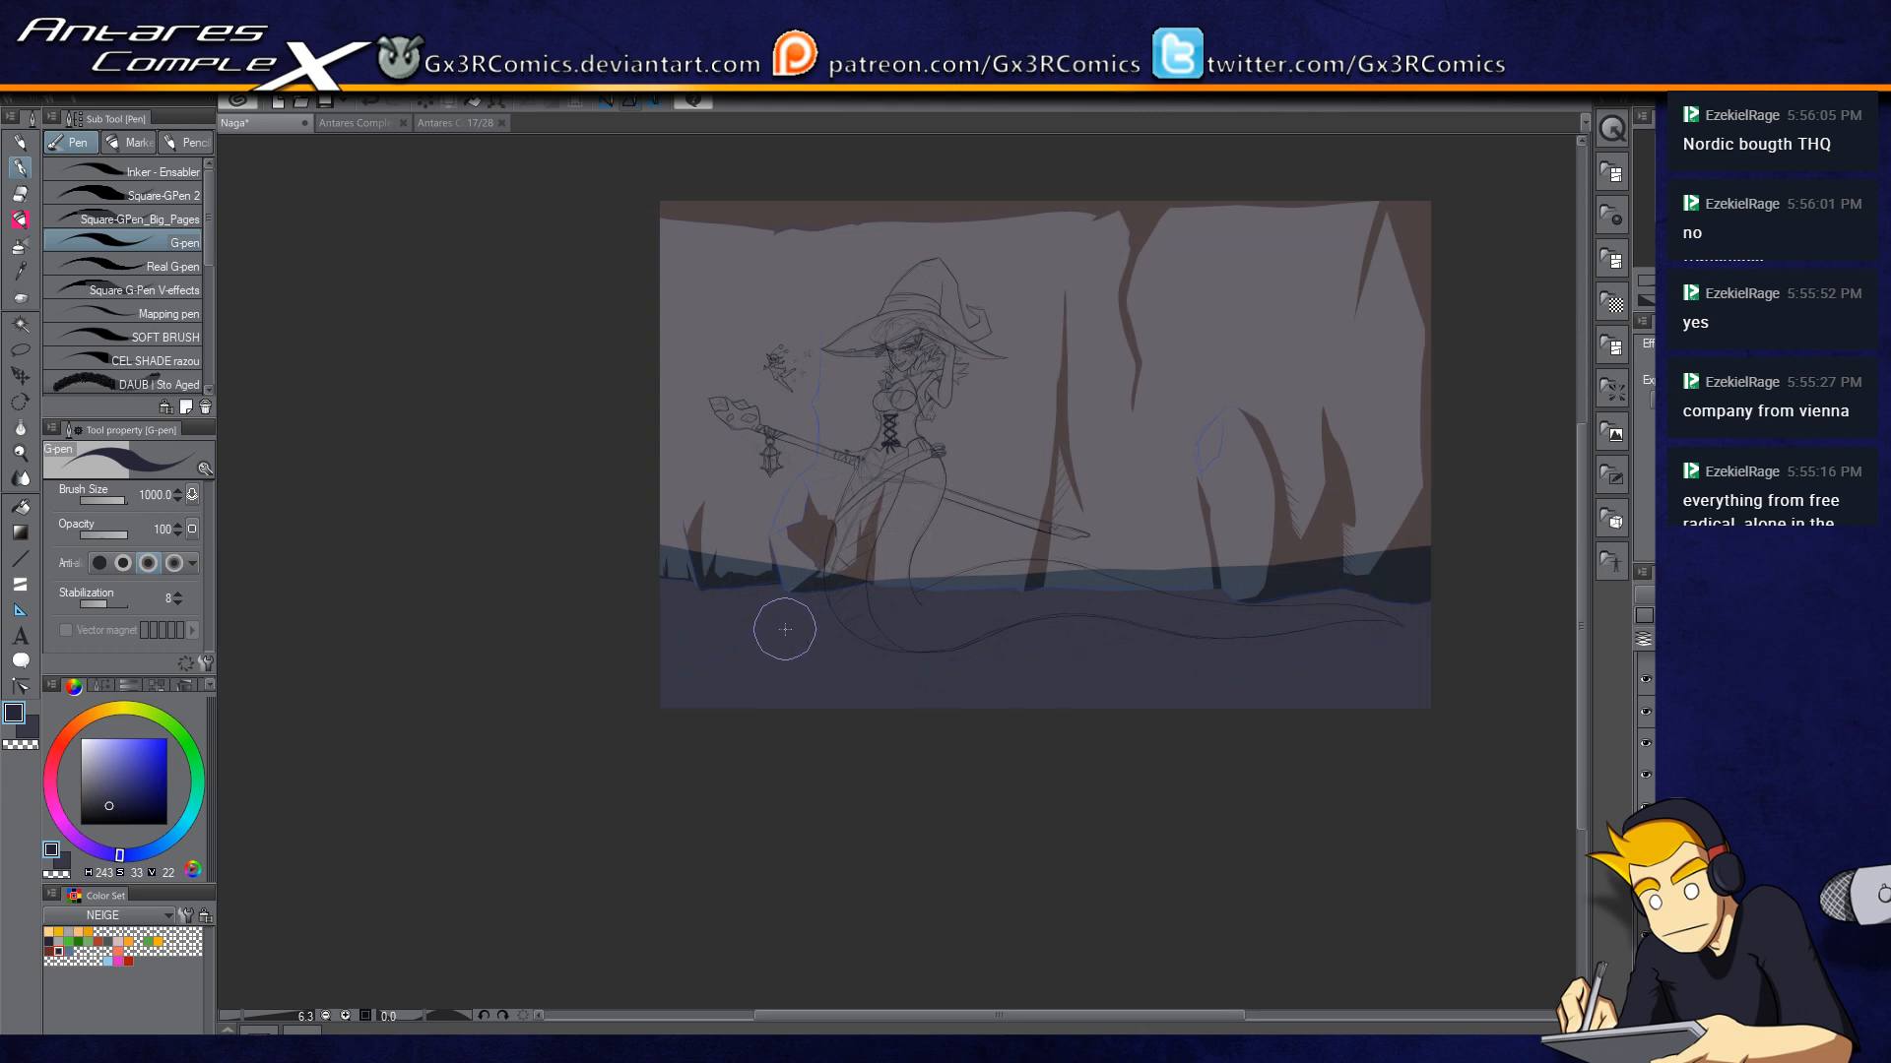
pyautogui.scroll(3, 794, 547)
pyautogui.moveTo(860, 269); pyautogui.dragTo(783, 495)
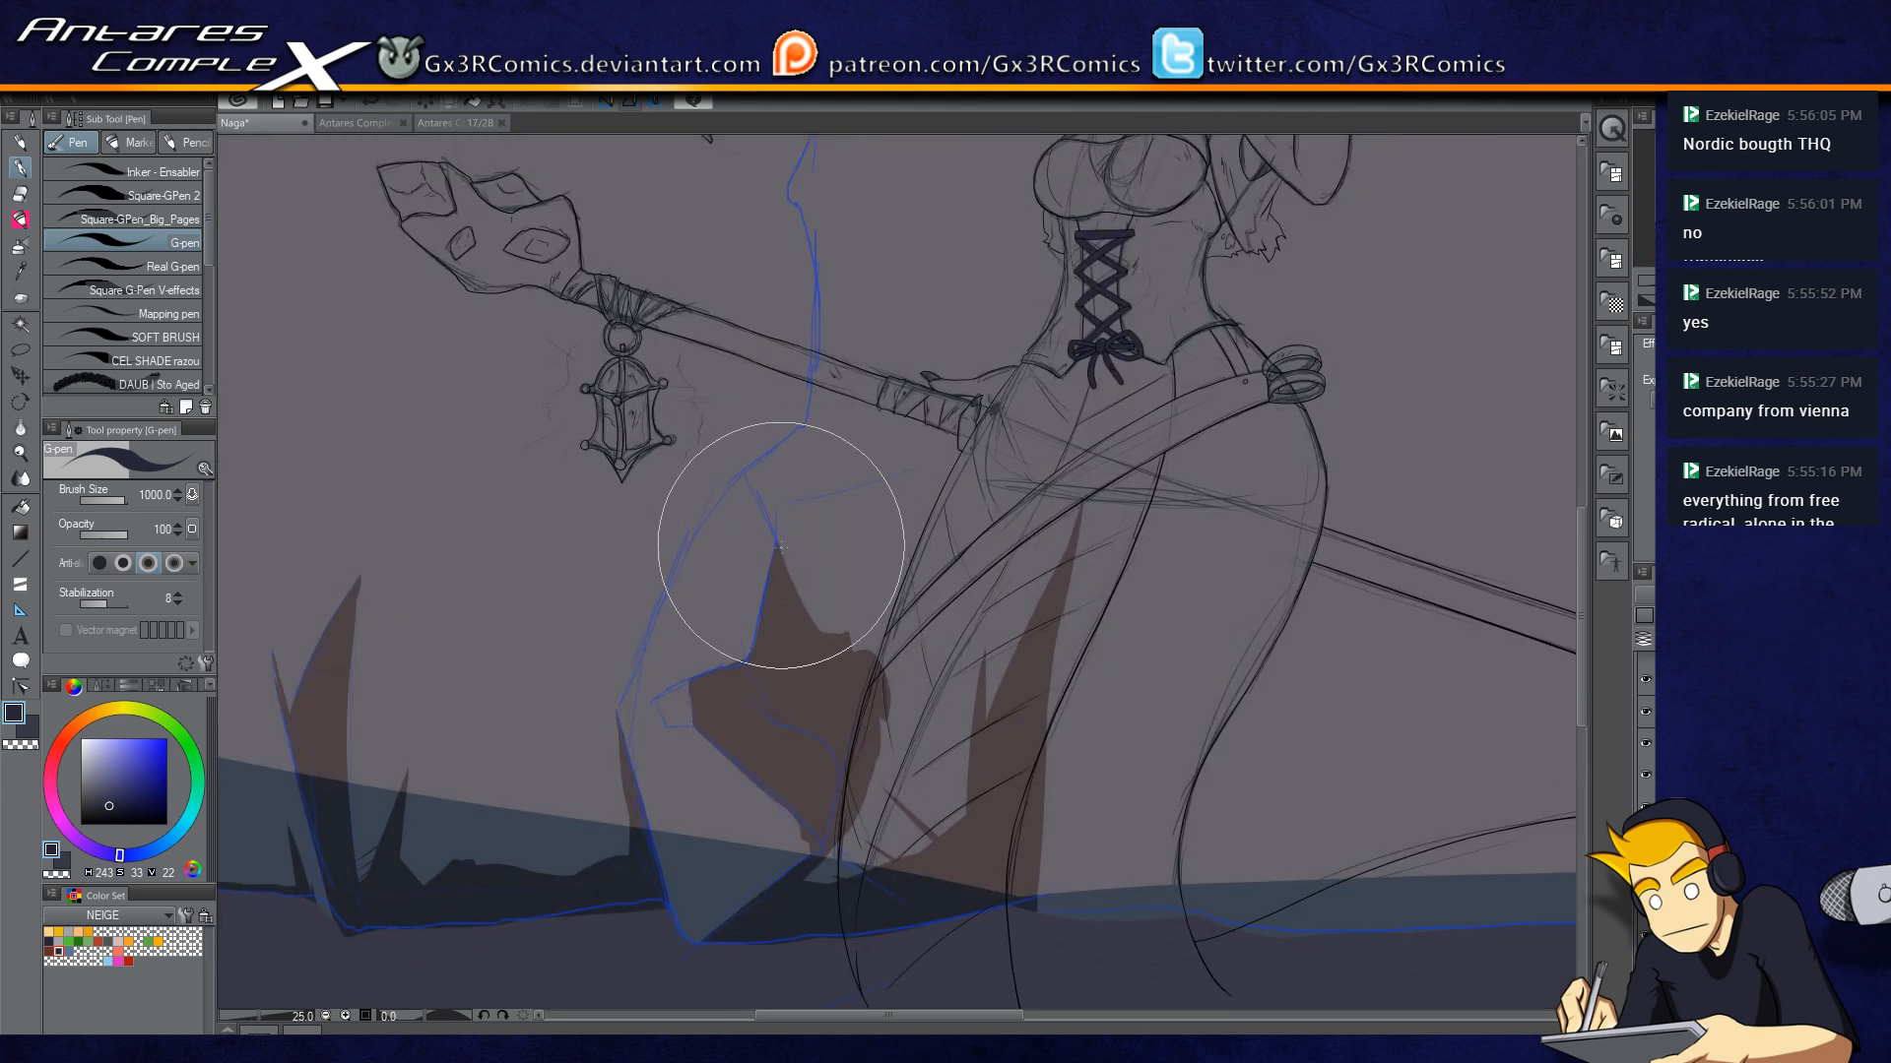
pyautogui.scroll(3, 845, 443)
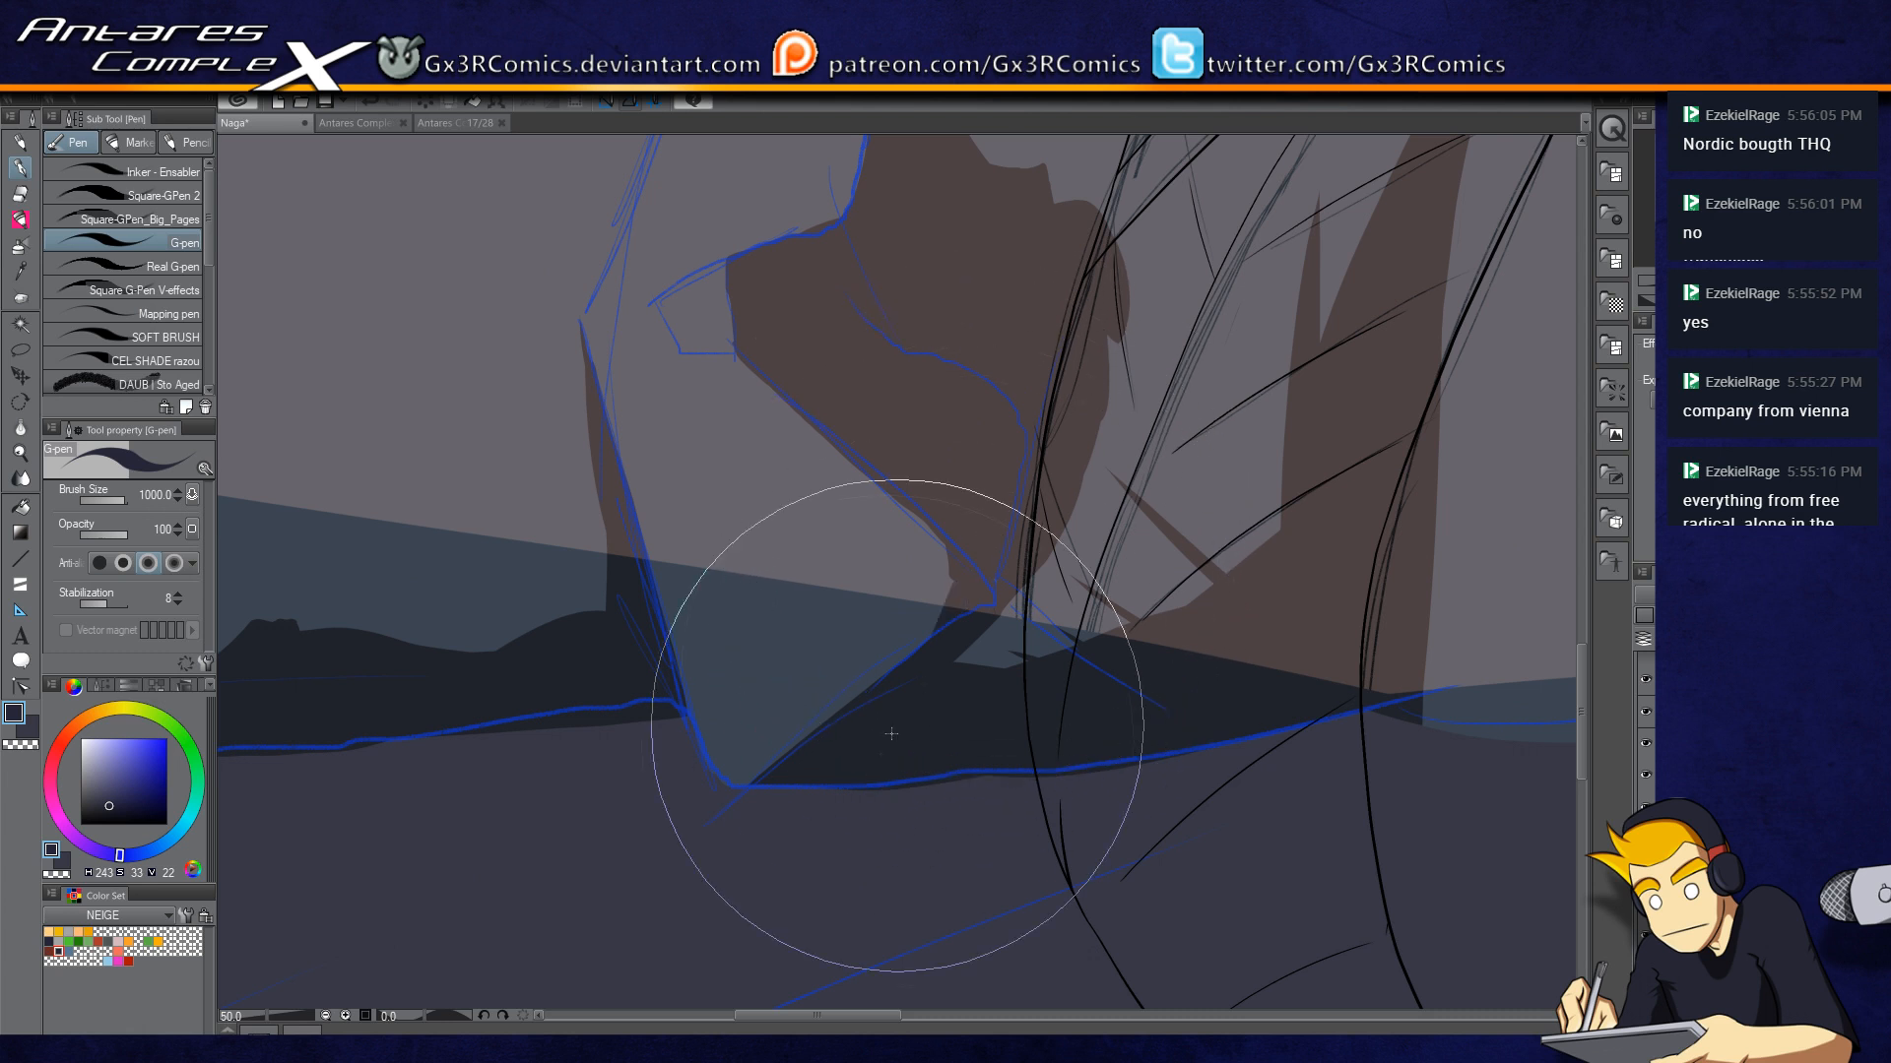
pyautogui.press('[')
pyautogui.press('[')
pyautogui.press('[')
pyautogui.press('[')
pyautogui.press('[')
pyautogui.moveTo(952, 649)
pyautogui.mouseDown()
pyautogui.moveTo(1051, 682)
pyautogui.moveTo(990, 654)
pyautogui.mouseUp()
pyautogui.press('c')
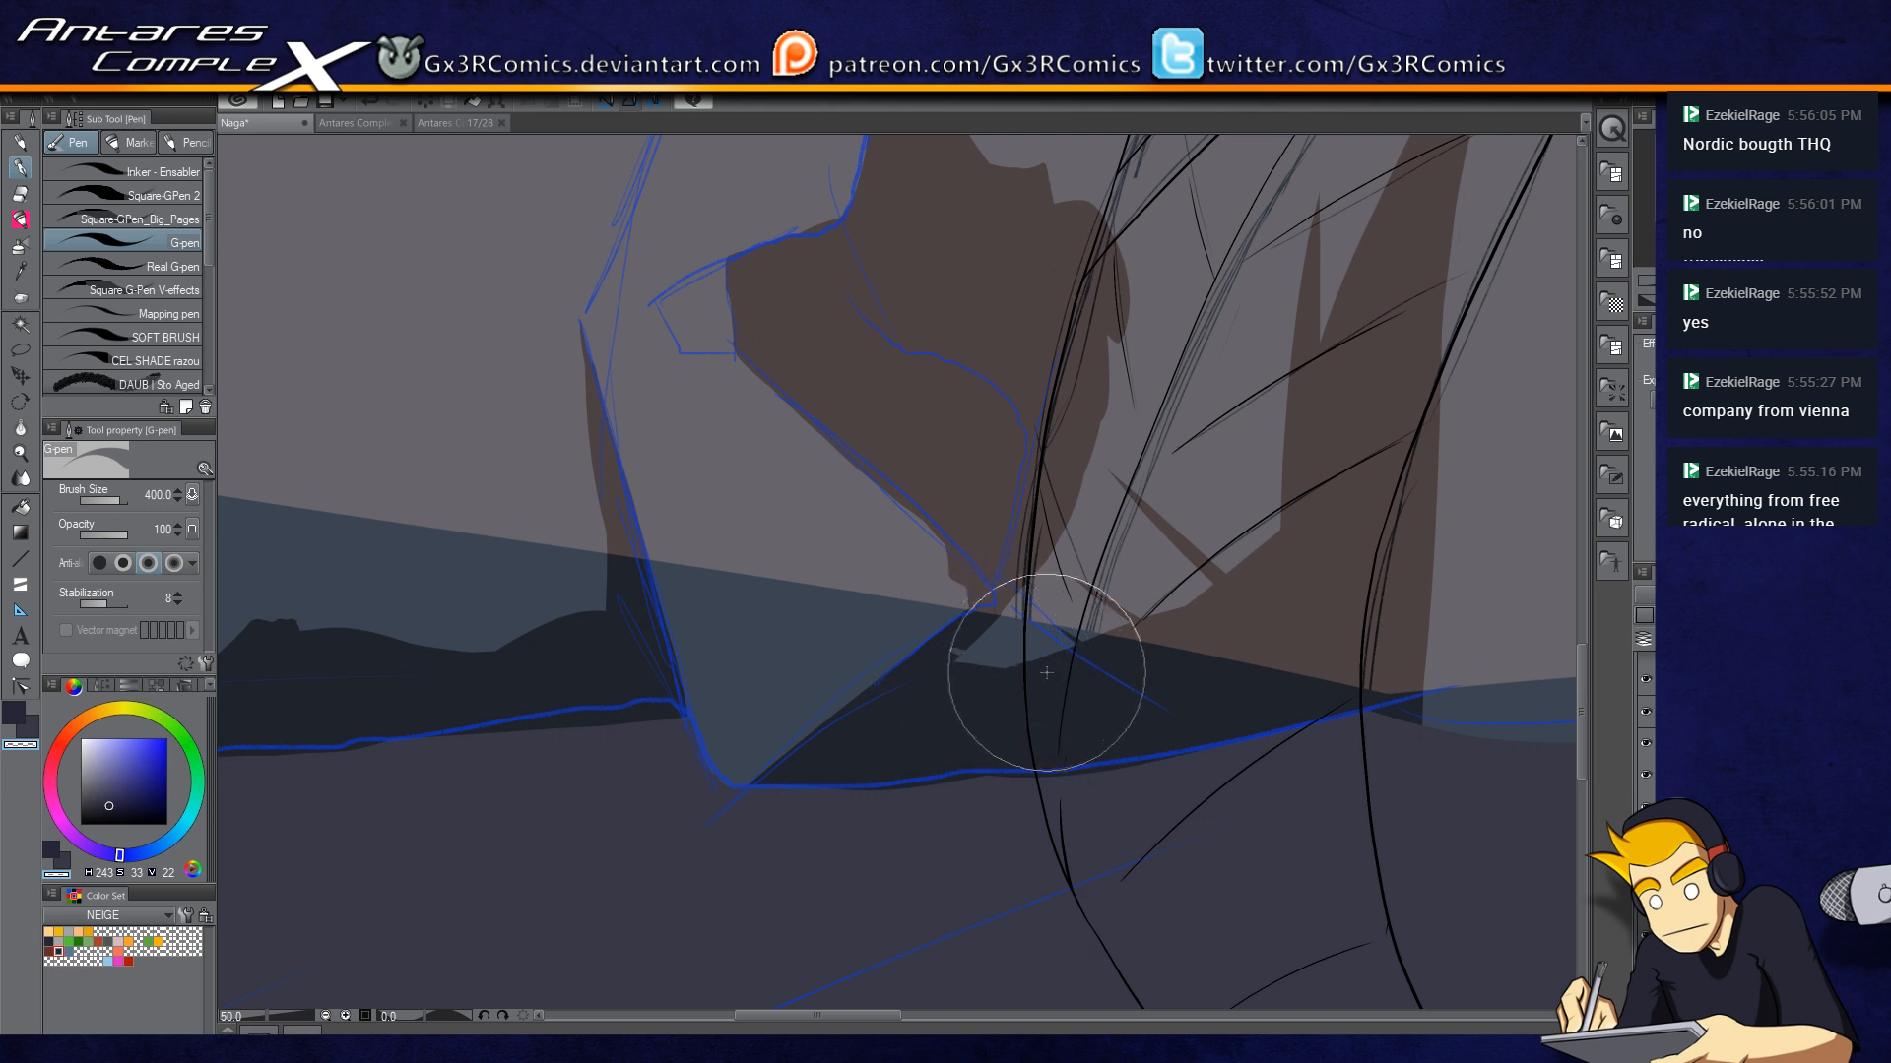
pyautogui.press('c')
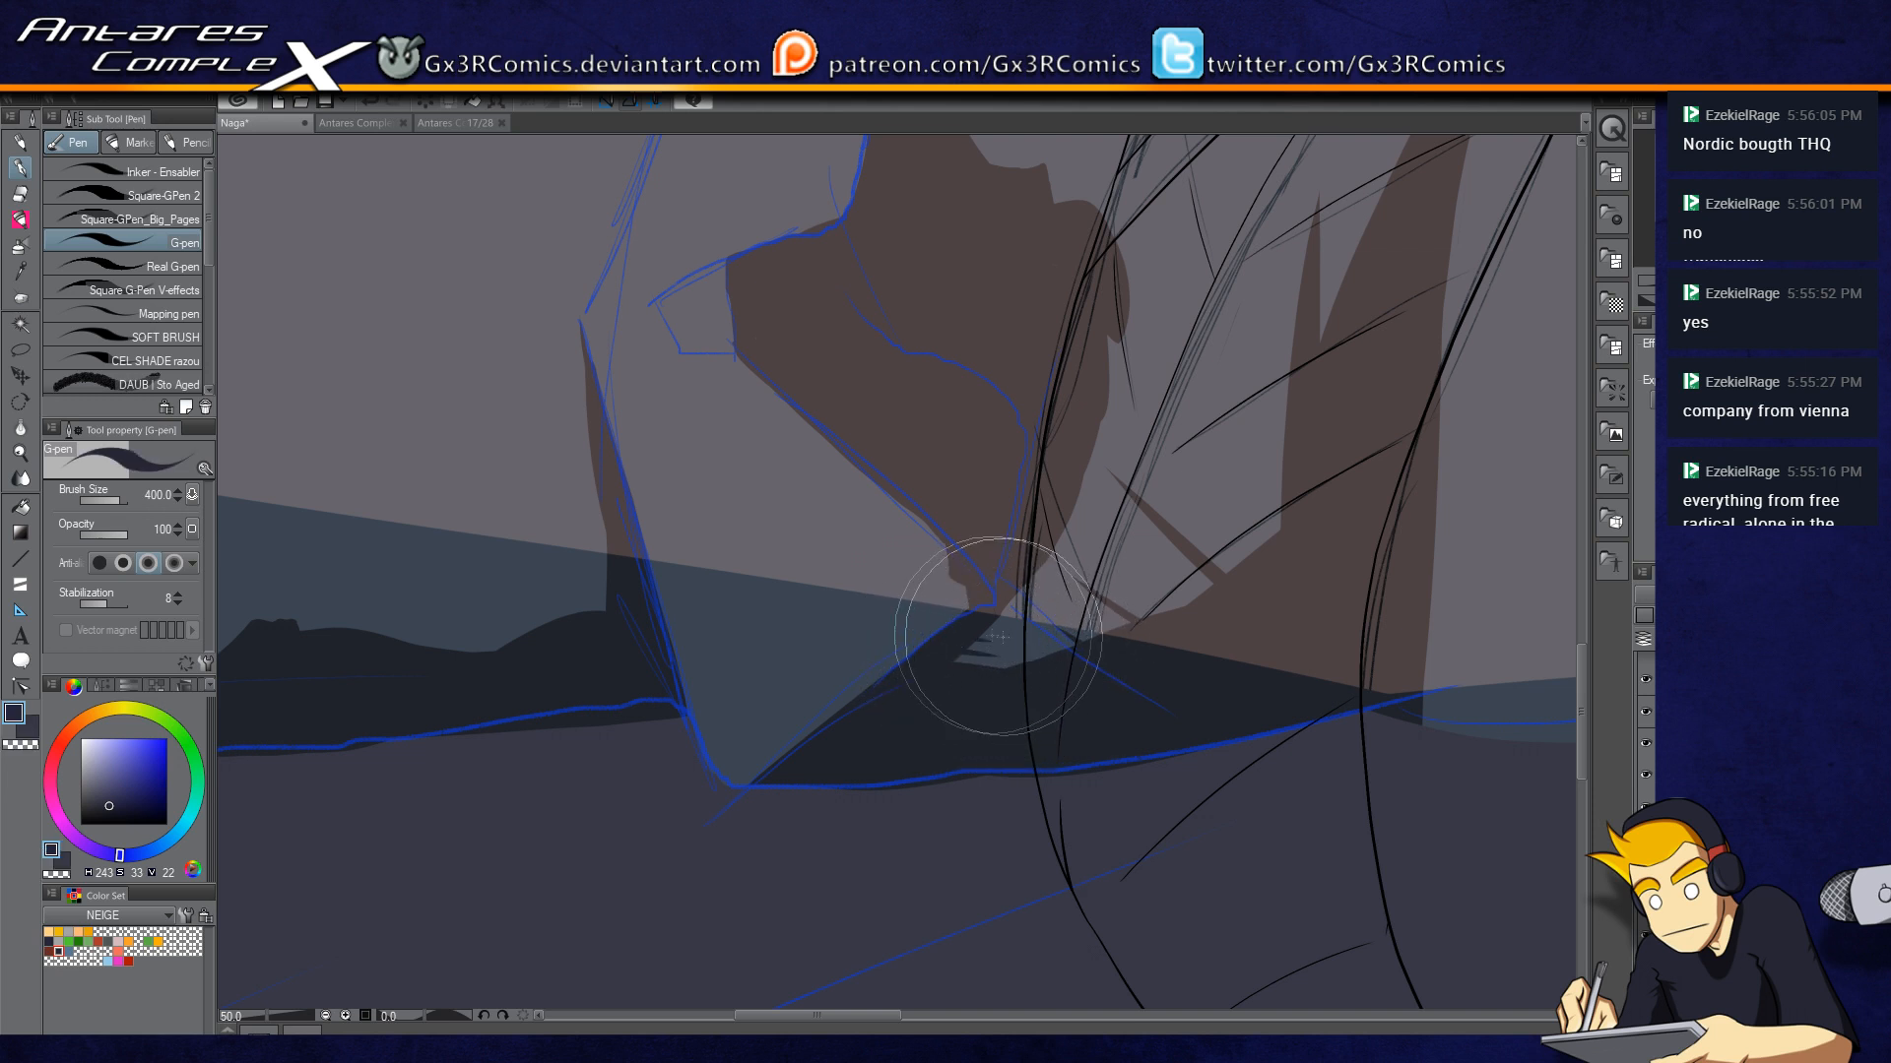
pyautogui.moveTo(979, 635); pyautogui.dragTo(1046, 643)
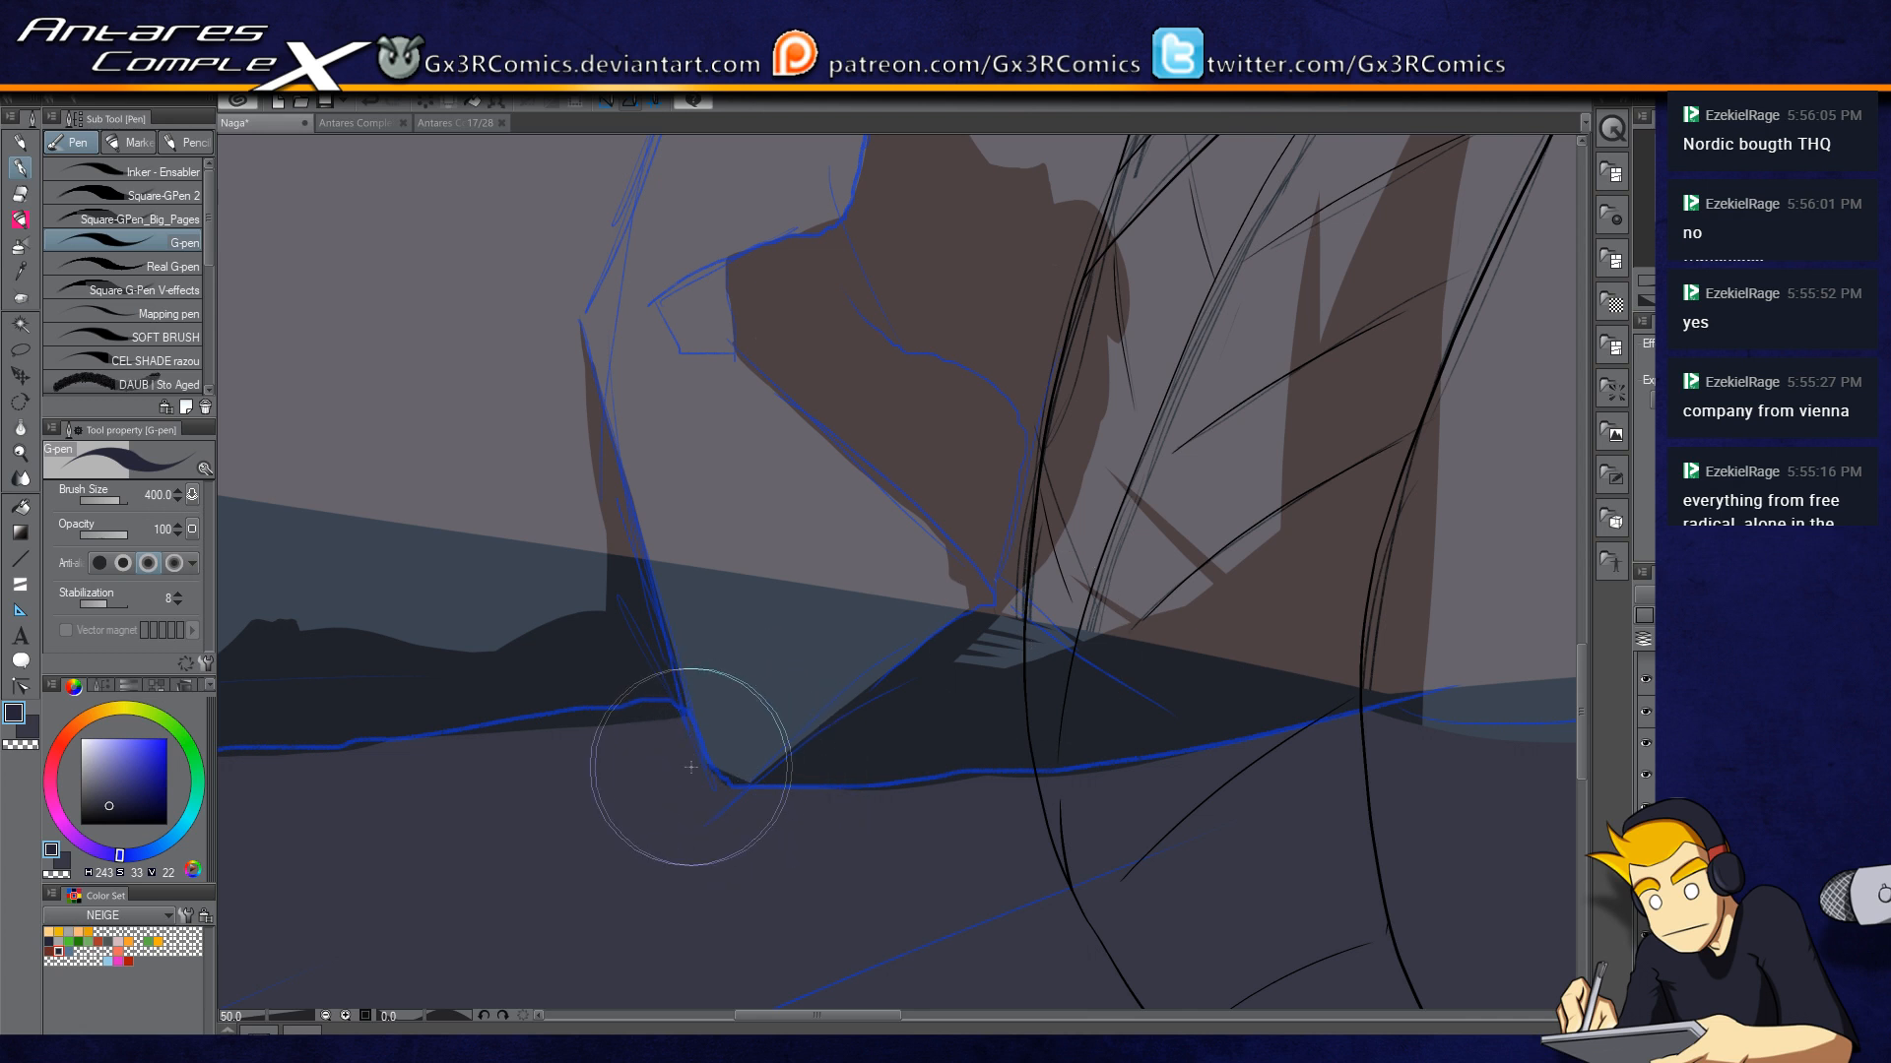
pyautogui.moveTo(684, 765); pyautogui.dragTo(876, 687)
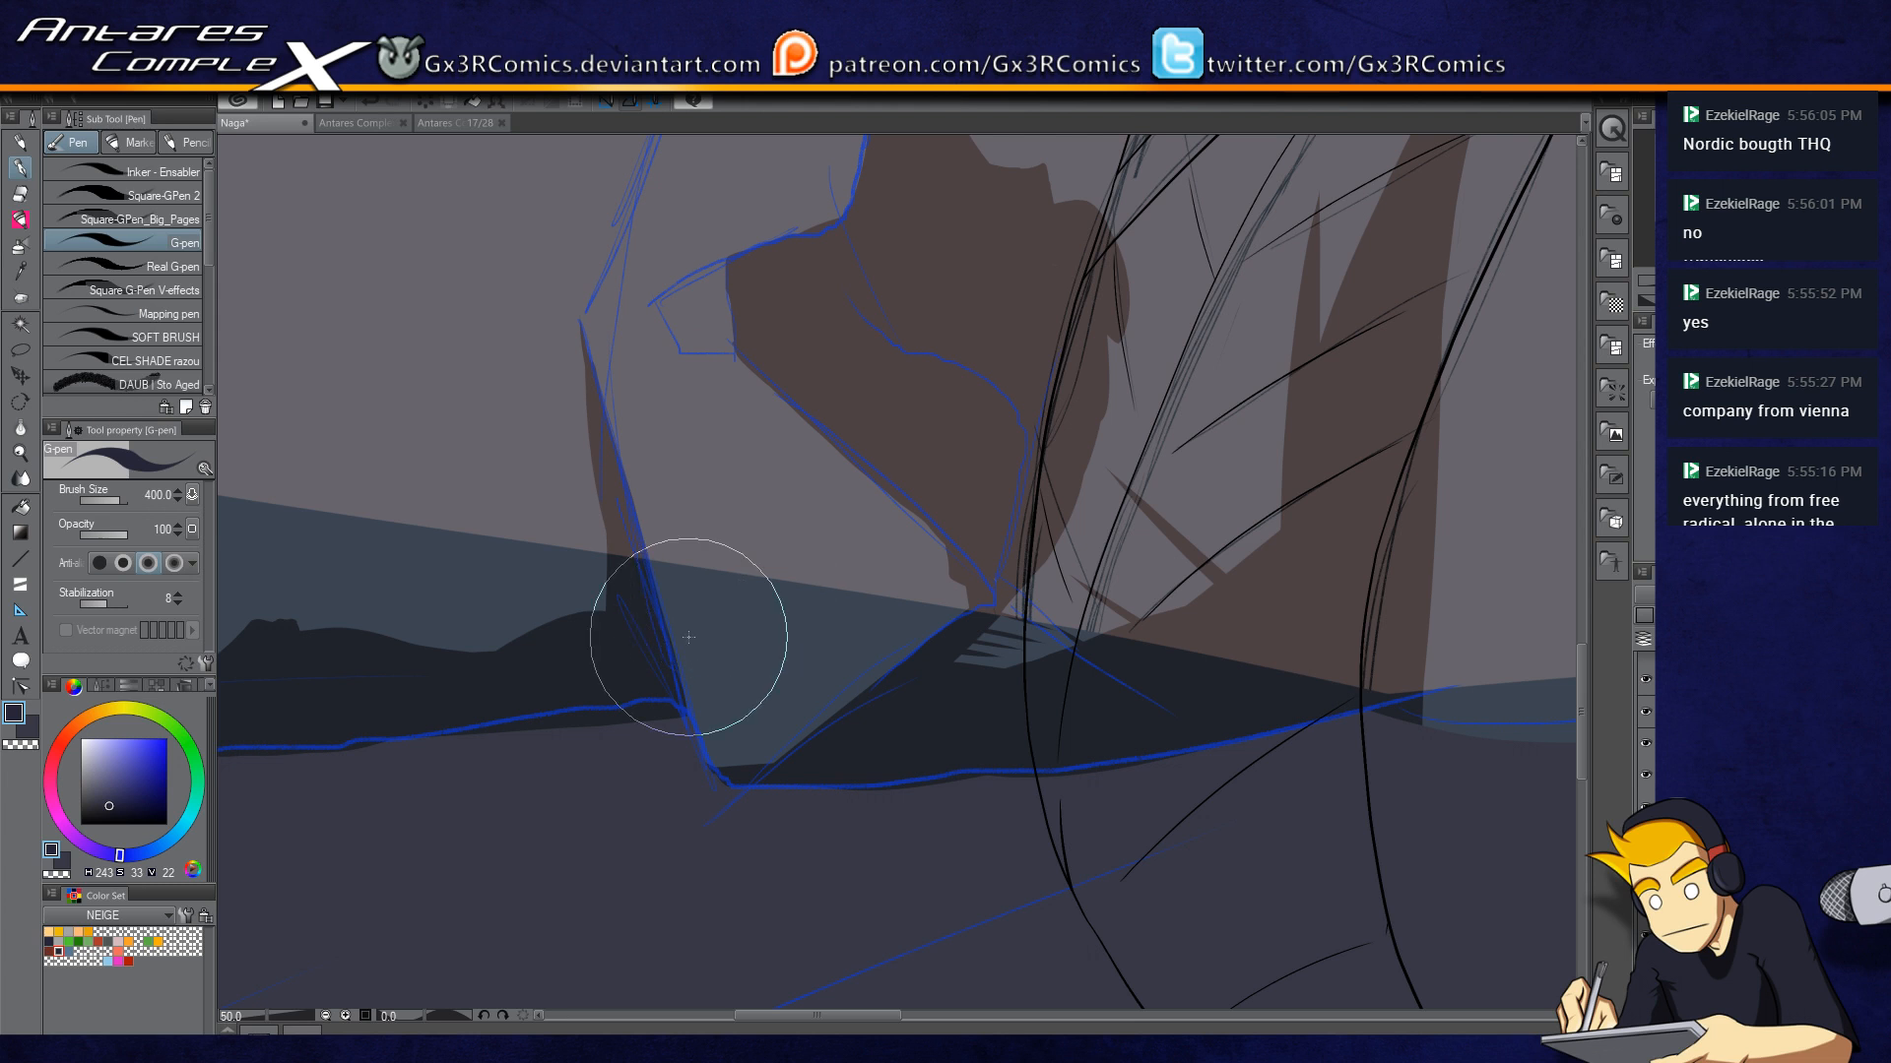
# Step: Curve the dark mound up into the slim spike's base and add longer thin barbs between the short spike and leaf-shaped spike
pyautogui.moveTo(744, 254); pyautogui.dragTo(836, 490)
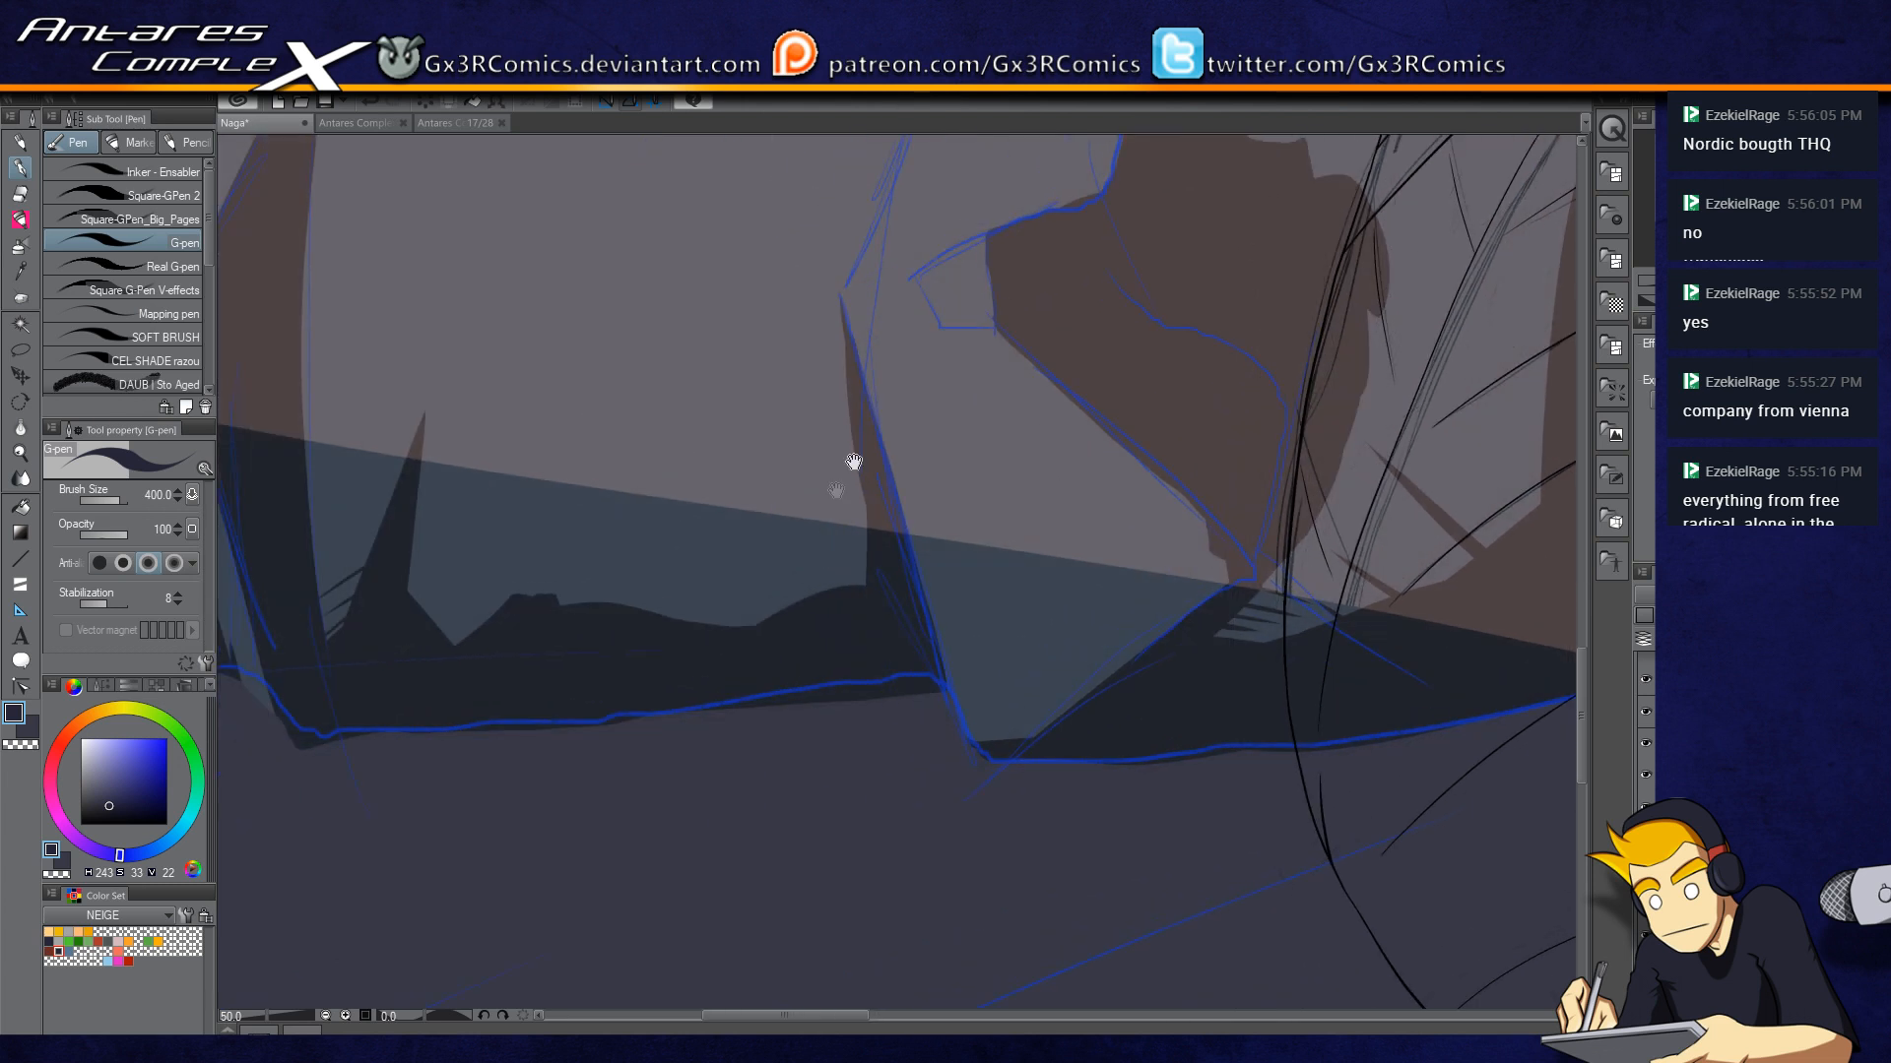
pyautogui.moveTo(667, 658); pyautogui.dragTo(795, 794)
pyautogui.moveTo(401, 743); pyautogui.dragTo(531, 646)
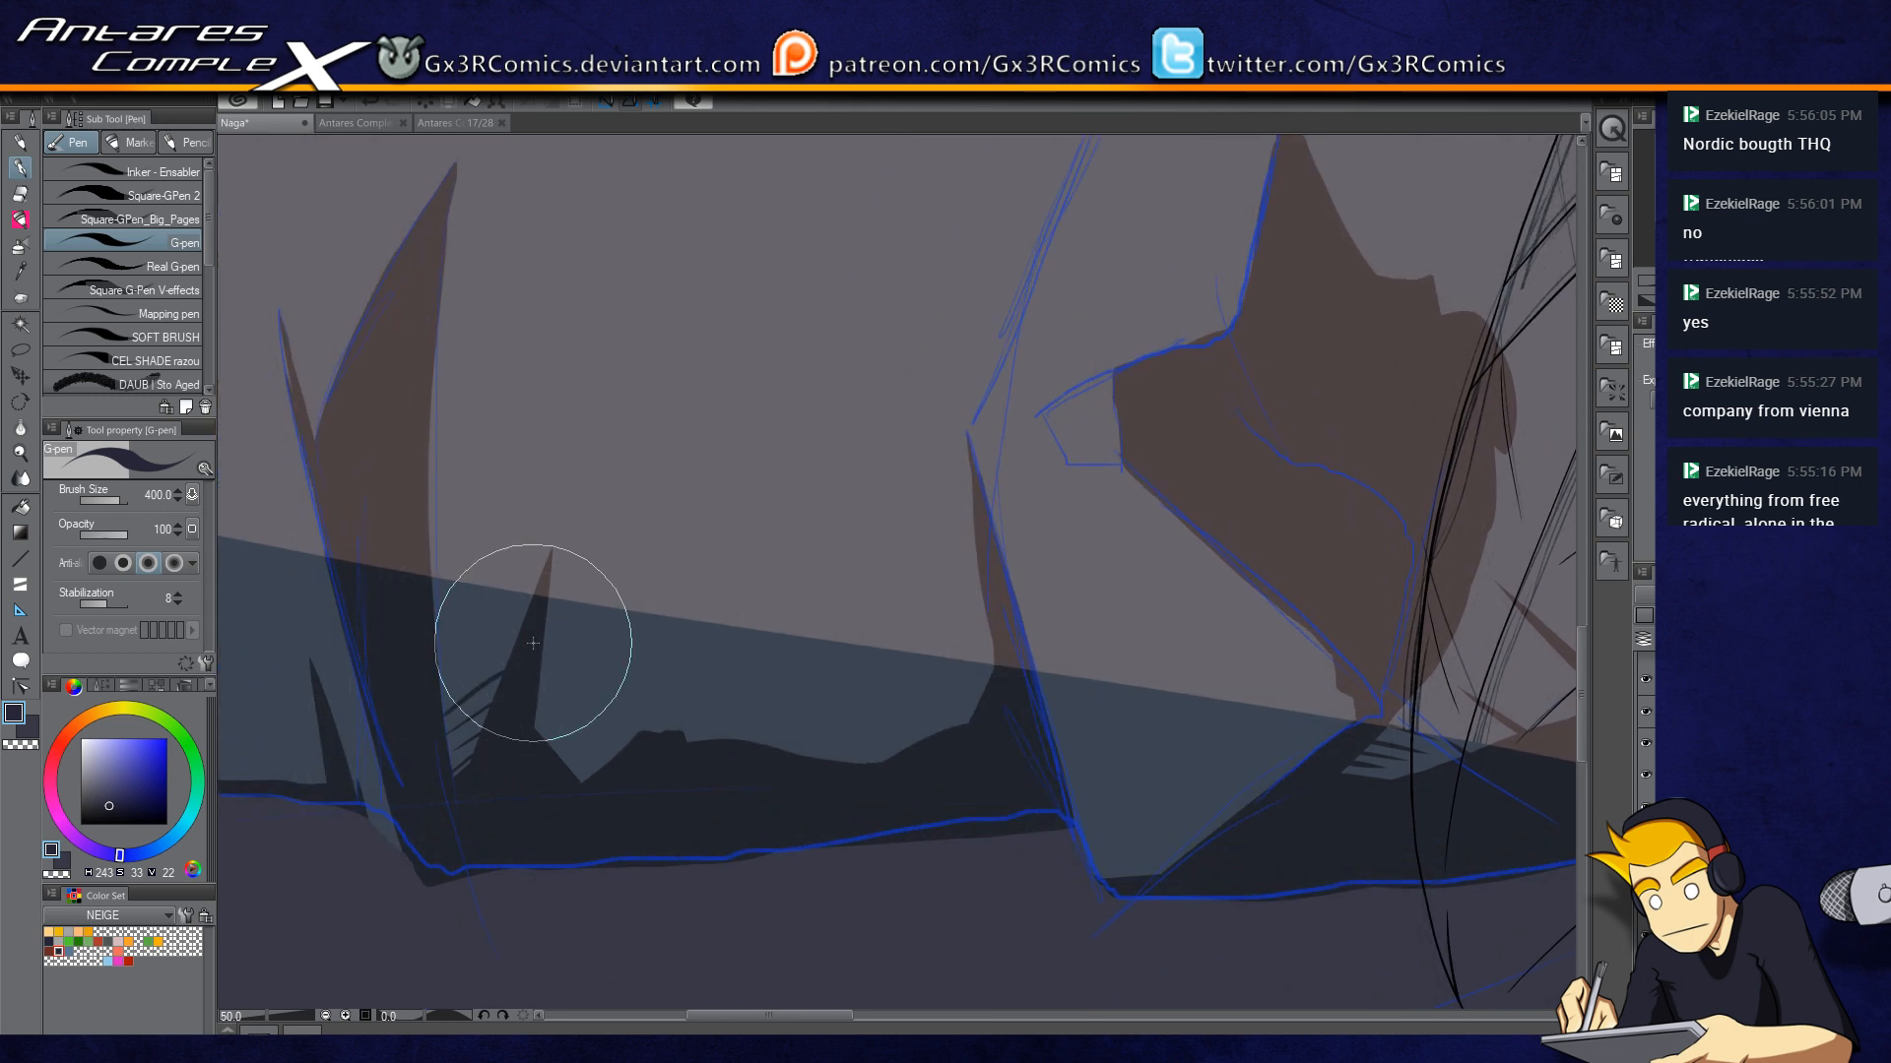
pyautogui.moveTo(446, 724); pyautogui.dragTo(529, 661)
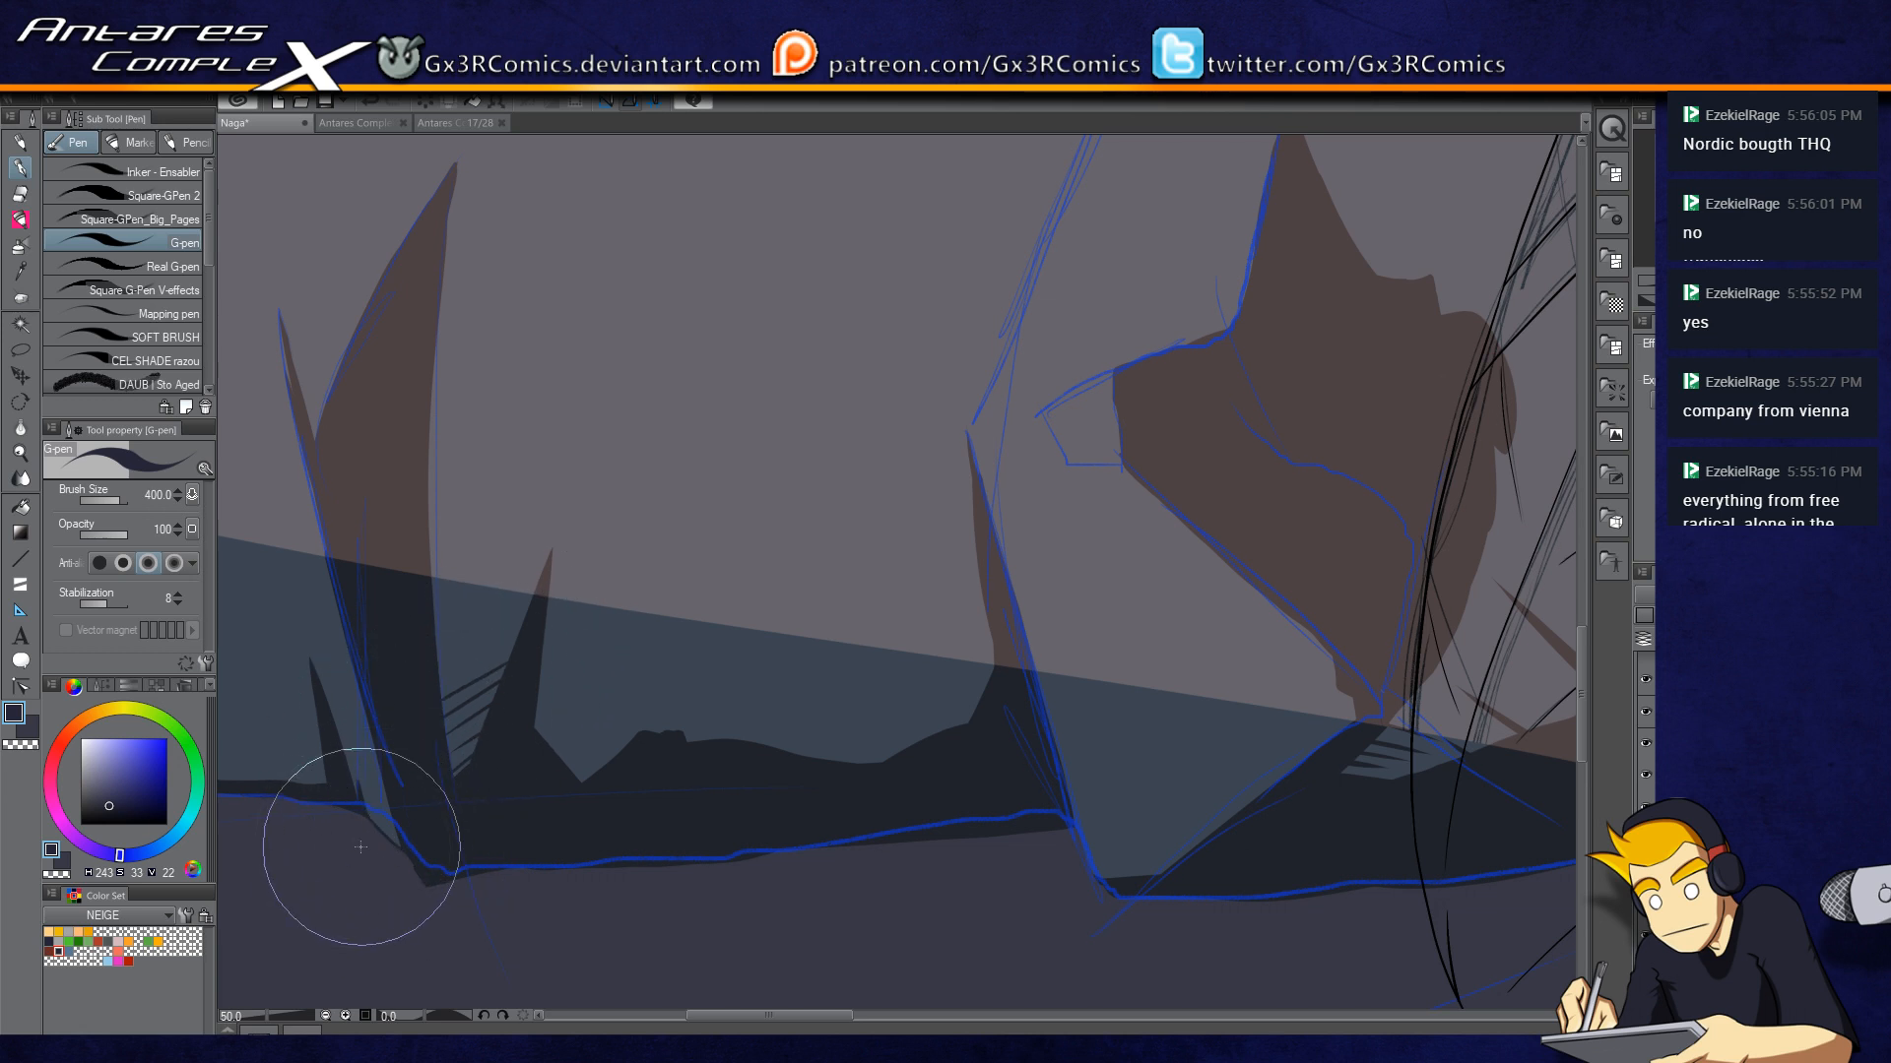
# Step: Set the brush size to 700 and try out a short tapered stalactite hanging from the ceiling band near the canvas edge
pyautogui.moveTo(383, 717); pyautogui.dragTo(533, 852)
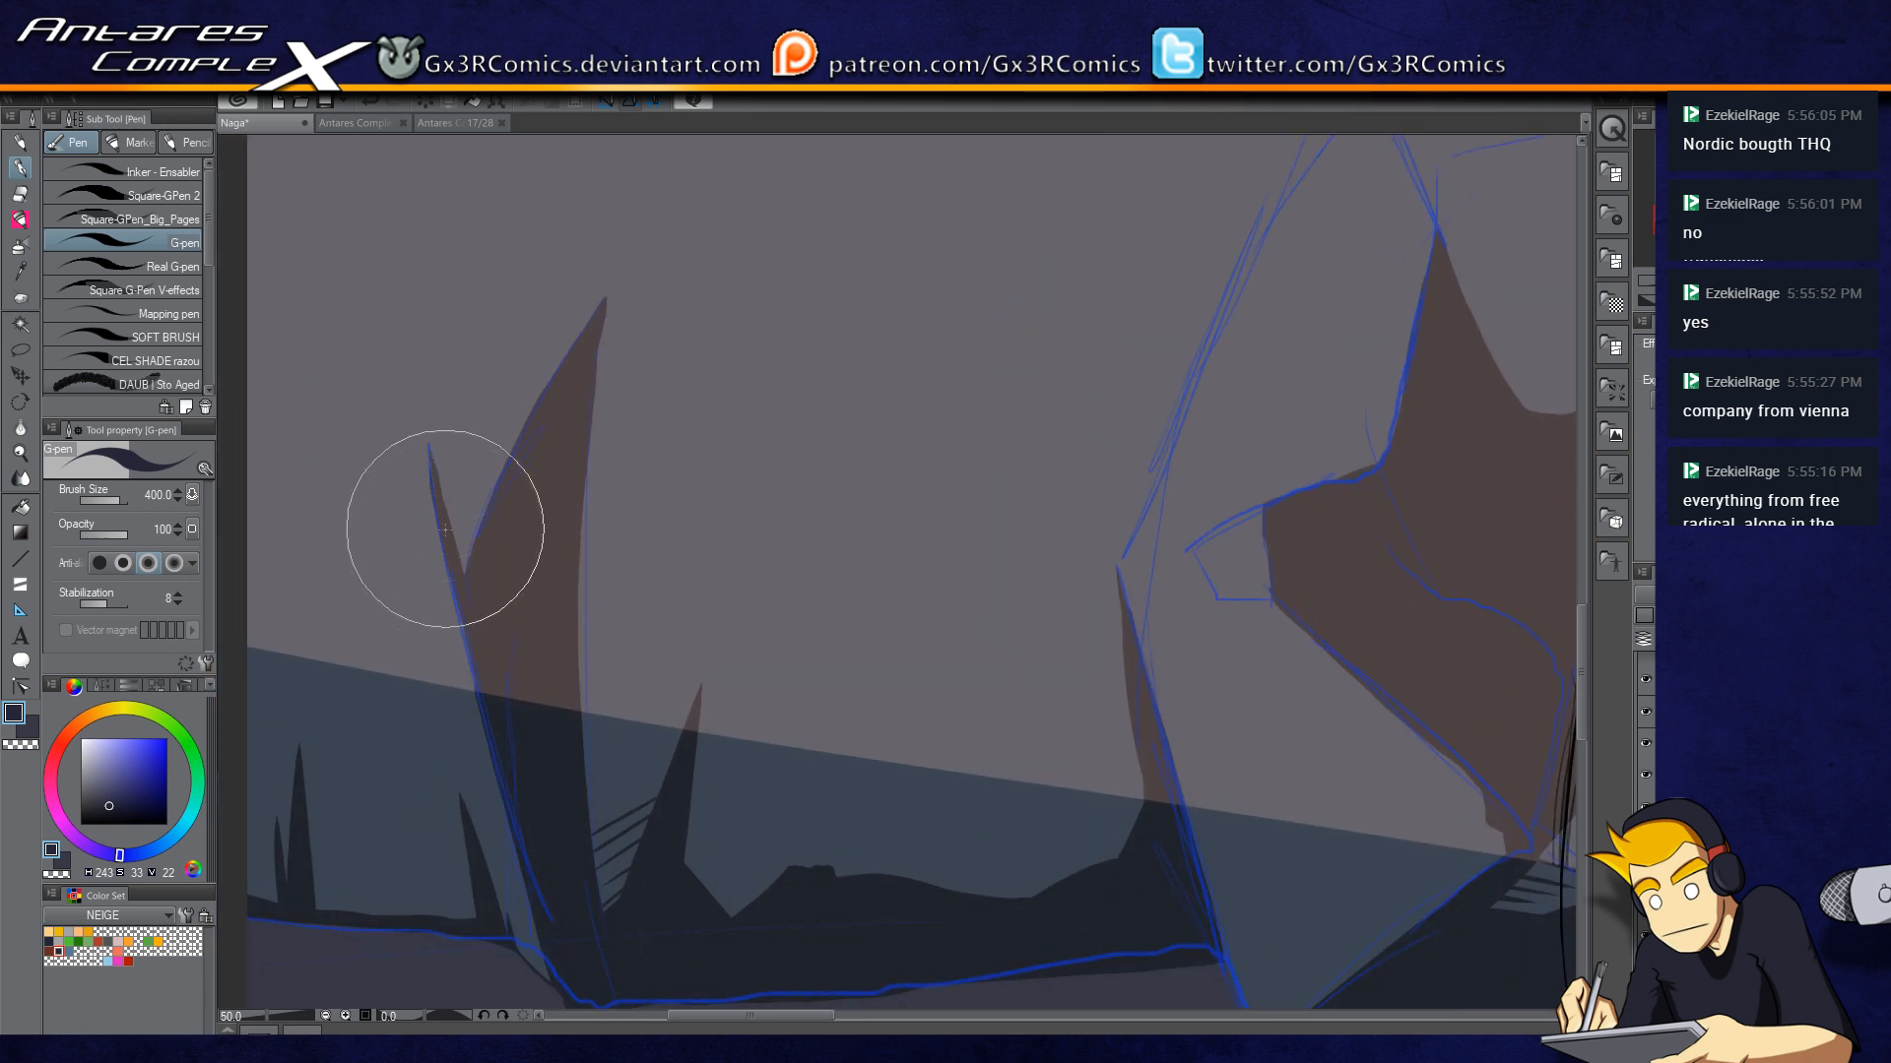
pyautogui.moveTo(388, 355); pyautogui.dragTo(443, 677)
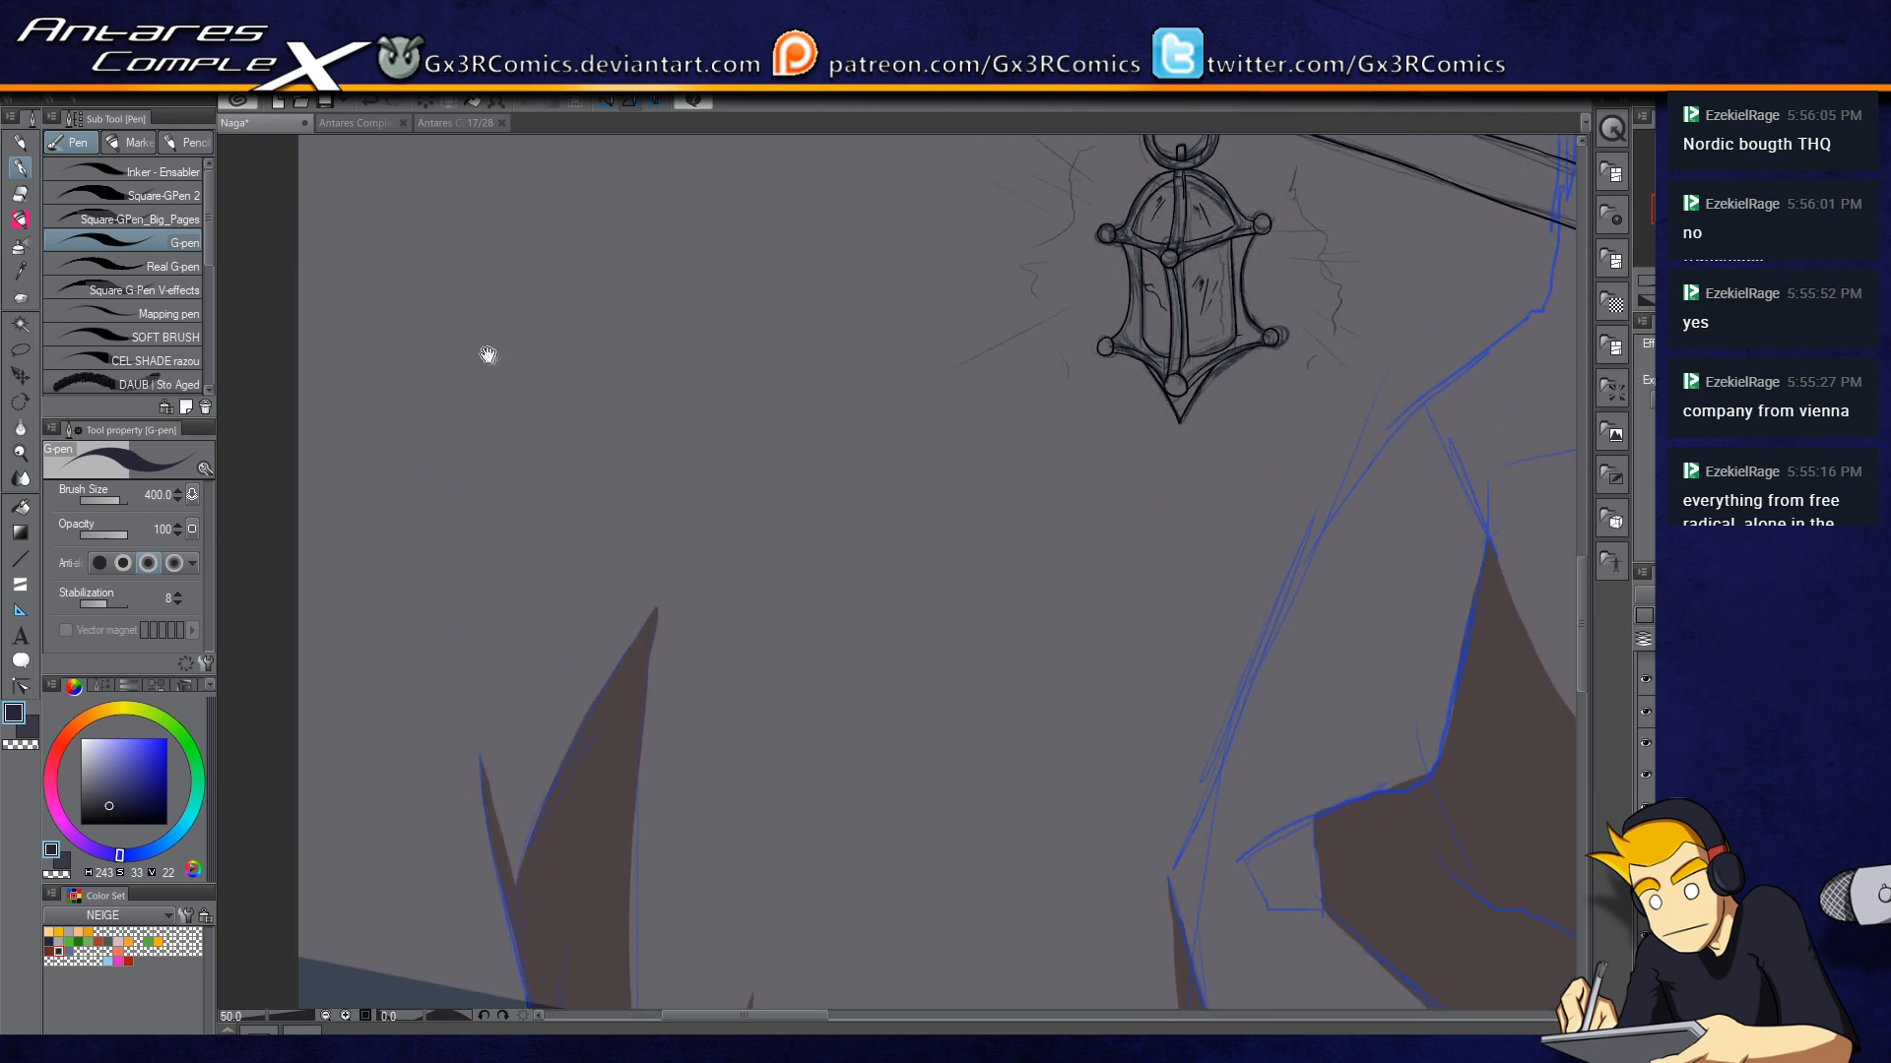
pyautogui.moveTo(490, 355); pyautogui.dragTo(424, 786)
pyautogui.moveTo(509, 483); pyautogui.dragTo(445, 805)
pyautogui.scroll(-2, 610, 468)
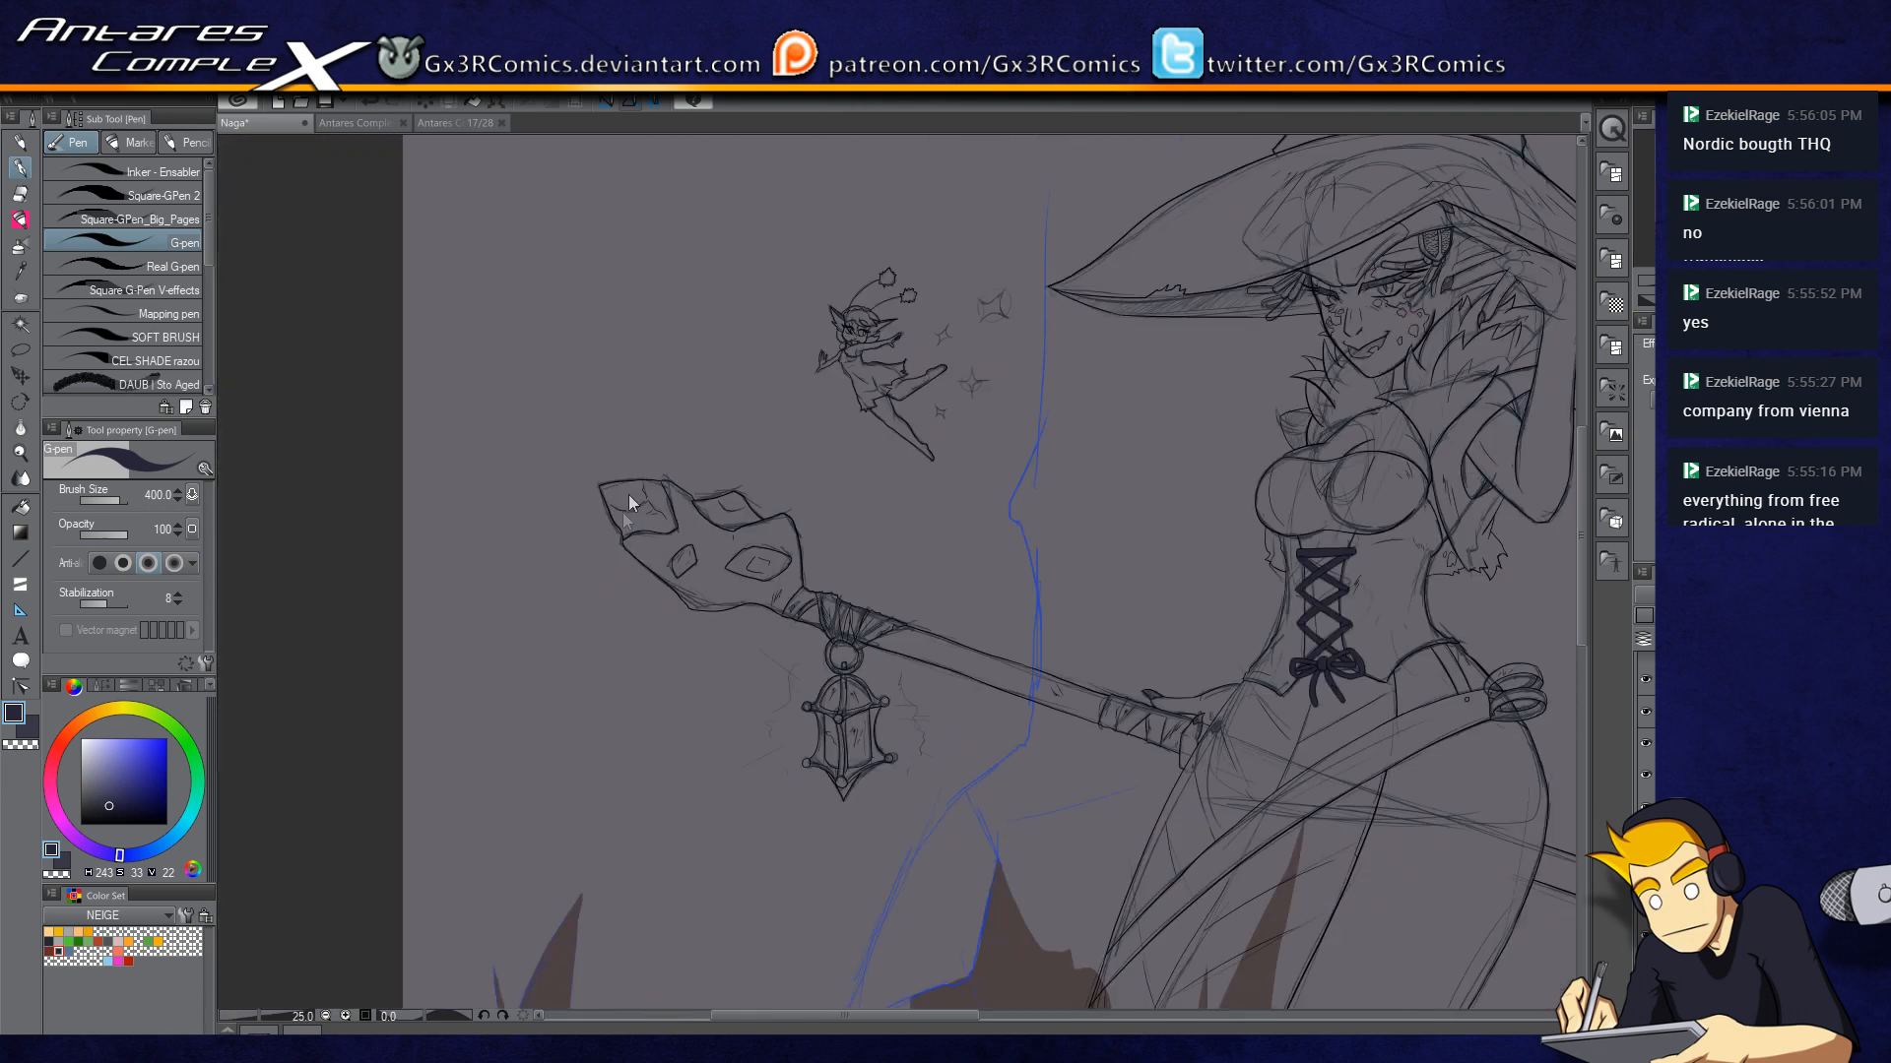
pyautogui.moveTo(584, 341); pyautogui.dragTo(540, 663)
pyautogui.moveTo(567, 428); pyautogui.dragTo(541, 759)
pyautogui.moveTo(566, 426); pyautogui.dragTo(572, 578)
pyautogui.moveTo(569, 389); pyautogui.dragTo(596, 813)
pyautogui.press(']')
pyautogui.press(']')
pyautogui.press(']')
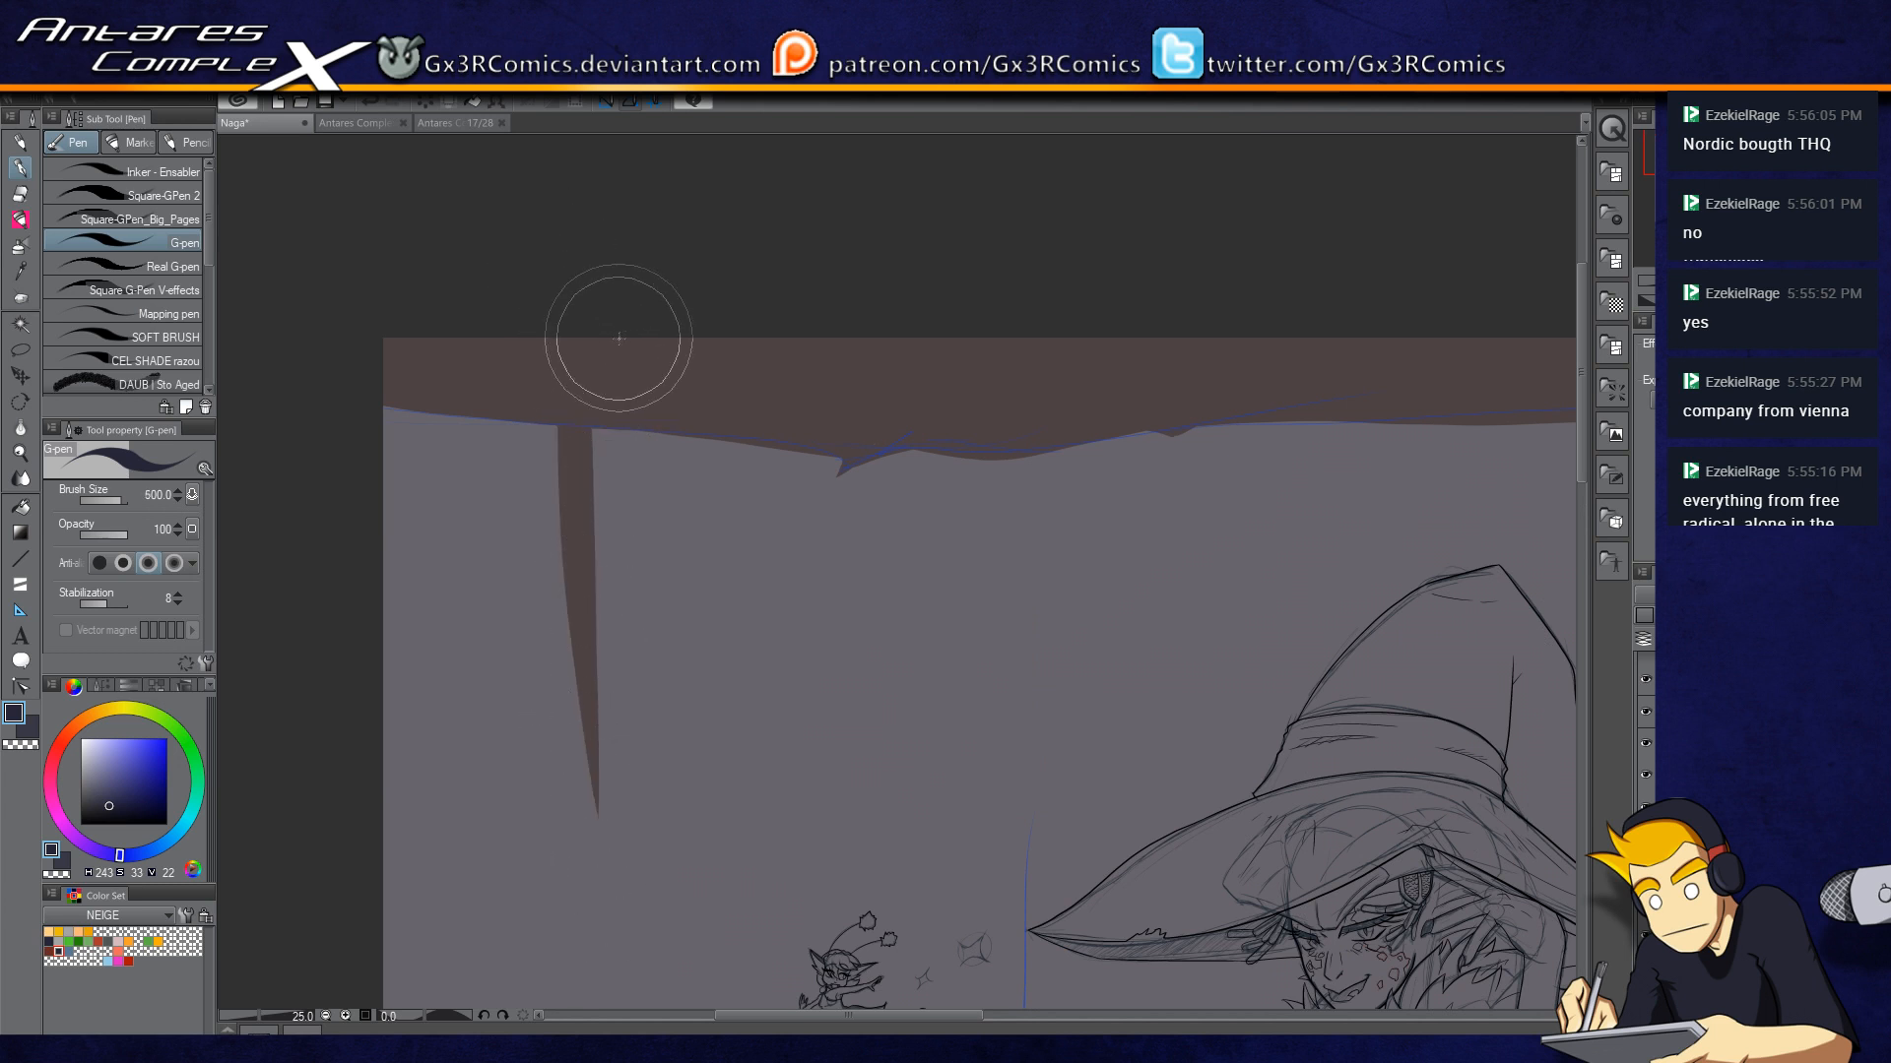
pyautogui.hotkey('ctrl', 'z')
pyautogui.moveTo(551, 426); pyautogui.dragTo(561, 760)
pyautogui.hotkey('ctrl', 'z')
# Step: Paint a long, thin stalactite from the ceiling band, tapering to a fine point above the staff's head
pyautogui.moveTo(615, 431)
pyautogui.mouseDown()
pyautogui.moveTo(618, 874)
pyautogui.moveTo(626, 822)
pyautogui.mouseUp()
pyautogui.moveTo(637, 354); pyautogui.dragTo(614, 881)
pyautogui.moveTo(621, 719); pyautogui.dragTo(619, 951)
pyautogui.moveTo(621, 804); pyautogui.dragTo(618, 960)
pyautogui.moveTo(615, 875); pyautogui.dragTo(617, 985)
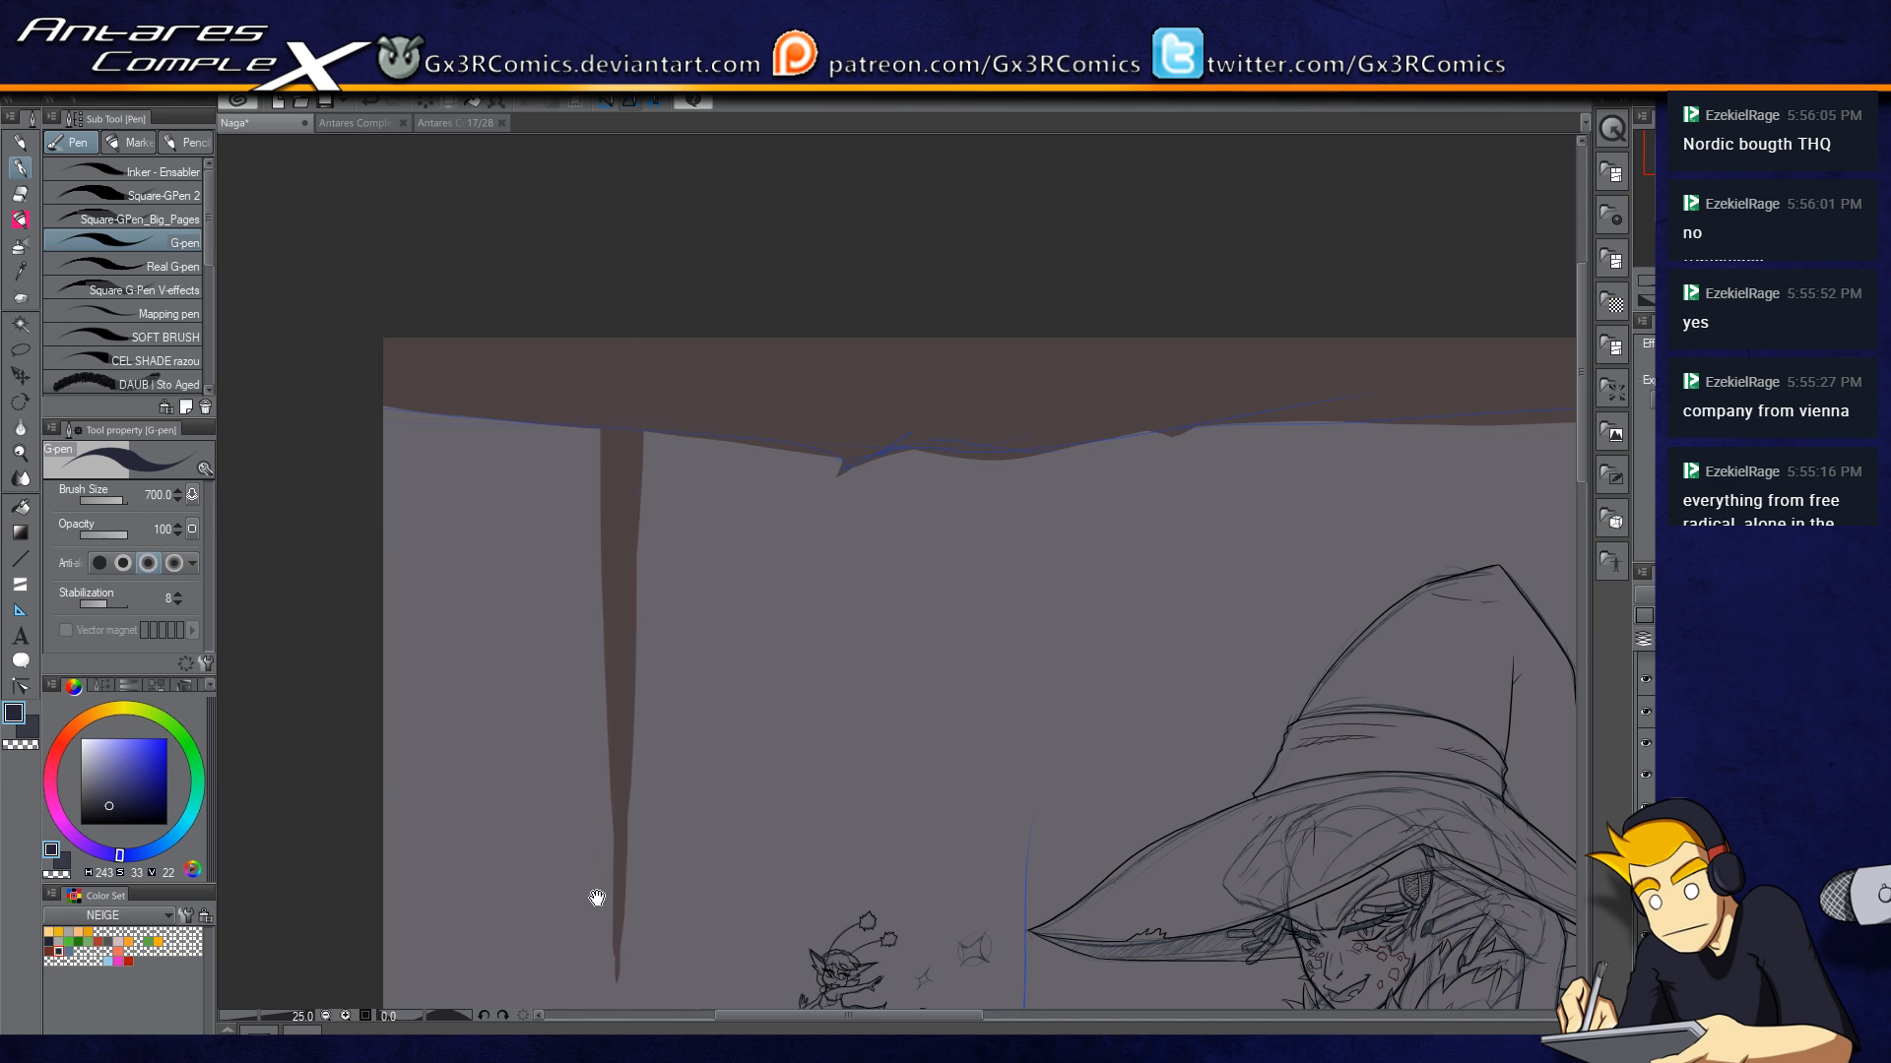
# Step: Bend the stalactite's lower end diagonally toward the canvas edge and smooth it into a longer curved tip
pyautogui.moveTo(724, 711)
pyautogui.mouseDown()
pyautogui.moveTo(776, 391)
pyautogui.moveTo(581, 778)
pyautogui.mouseUp()
pyautogui.press('c')
pyautogui.moveTo(672, 398); pyautogui.dragTo(610, 560)
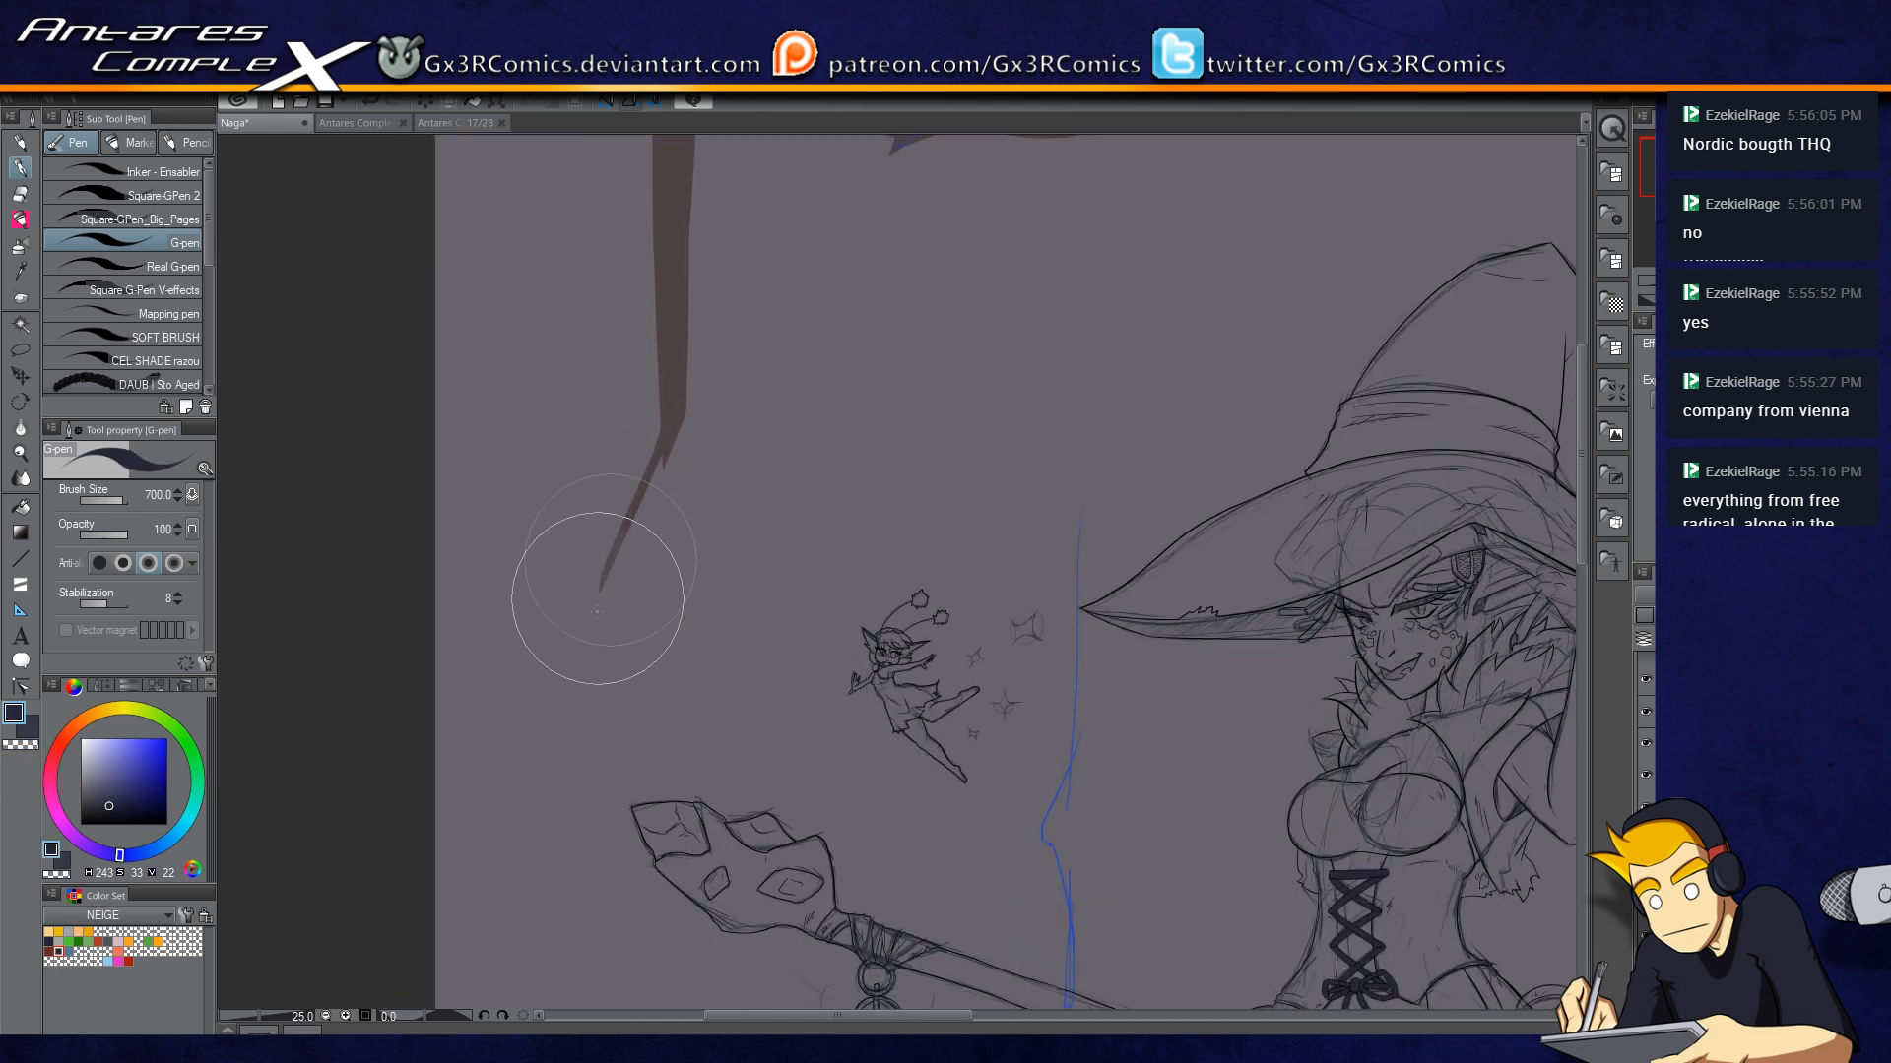
pyautogui.moveTo(668, 412); pyautogui.dragTo(582, 551)
pyautogui.moveTo(659, 455); pyautogui.dragTo(624, 533)
pyautogui.moveTo(679, 419); pyautogui.dragTo(627, 522)
pyautogui.moveTo(665, 447)
pyautogui.mouseDown()
pyautogui.moveTo(604, 585)
pyautogui.moveTo(594, 387)
pyautogui.mouseUp()
# Step: Paint thin brown edge strokes at the kink in the blue wall line and at the corner below the staff
pyautogui.moveTo(606, 719); pyautogui.dragTo(414, 558)
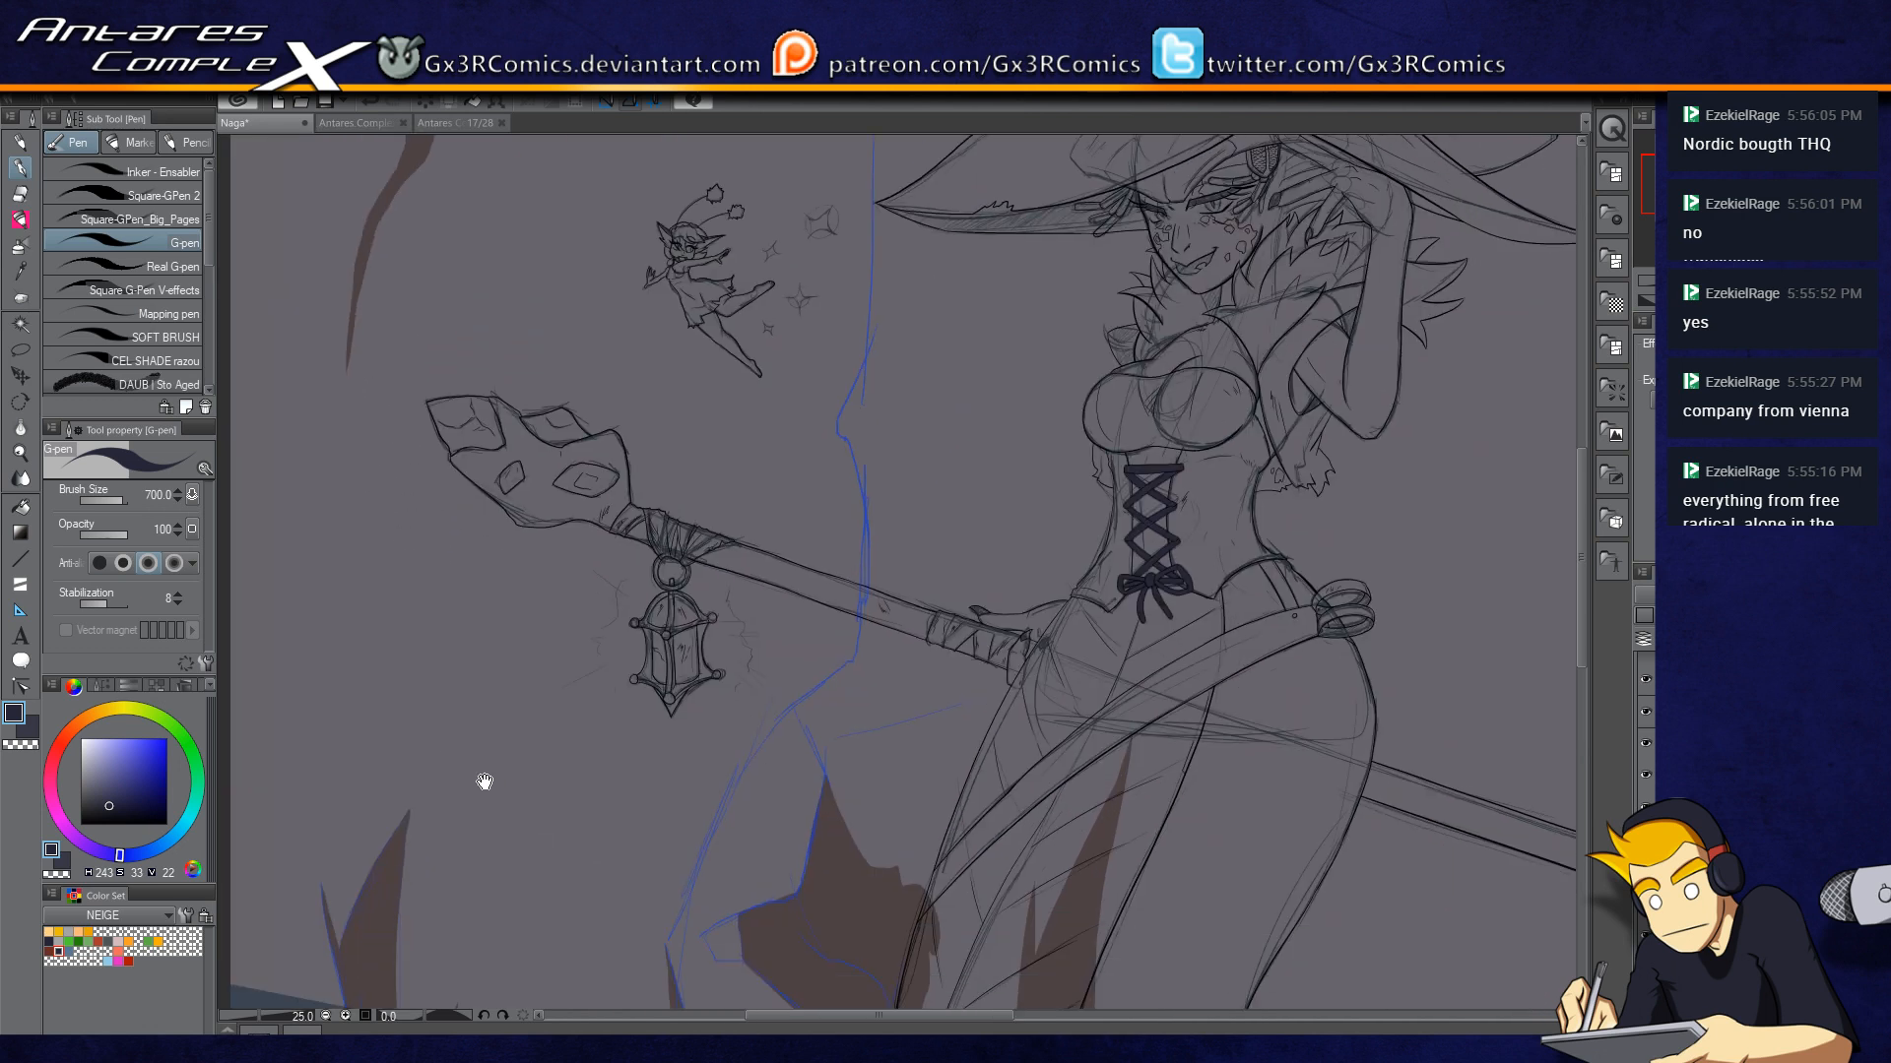
pyautogui.moveTo(823, 747)
pyautogui.mouseDown()
pyautogui.moveTo(827, 406)
pyautogui.moveTo(714, 722)
pyautogui.mouseUp()
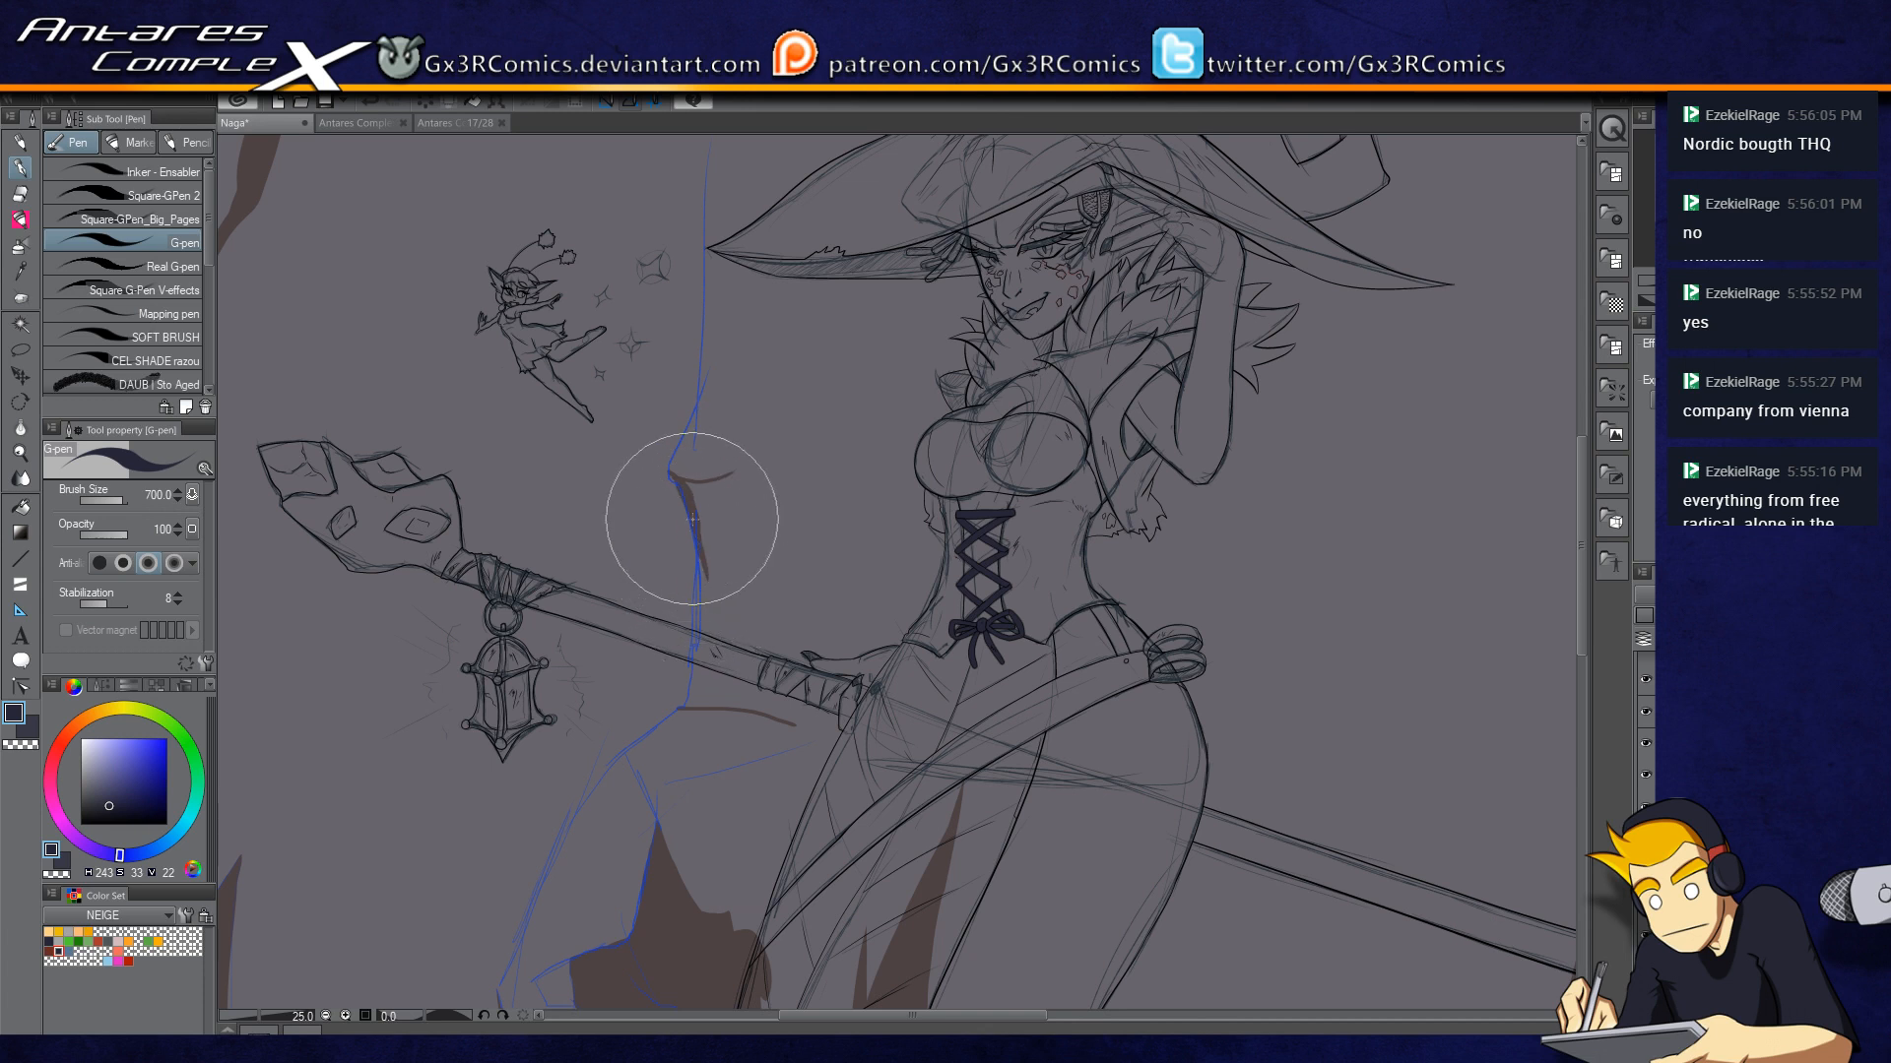
pyautogui.scroll(2, 743, 515)
pyautogui.moveTo(614, 459); pyautogui.dragTo(705, 466)
pyautogui.press('c')
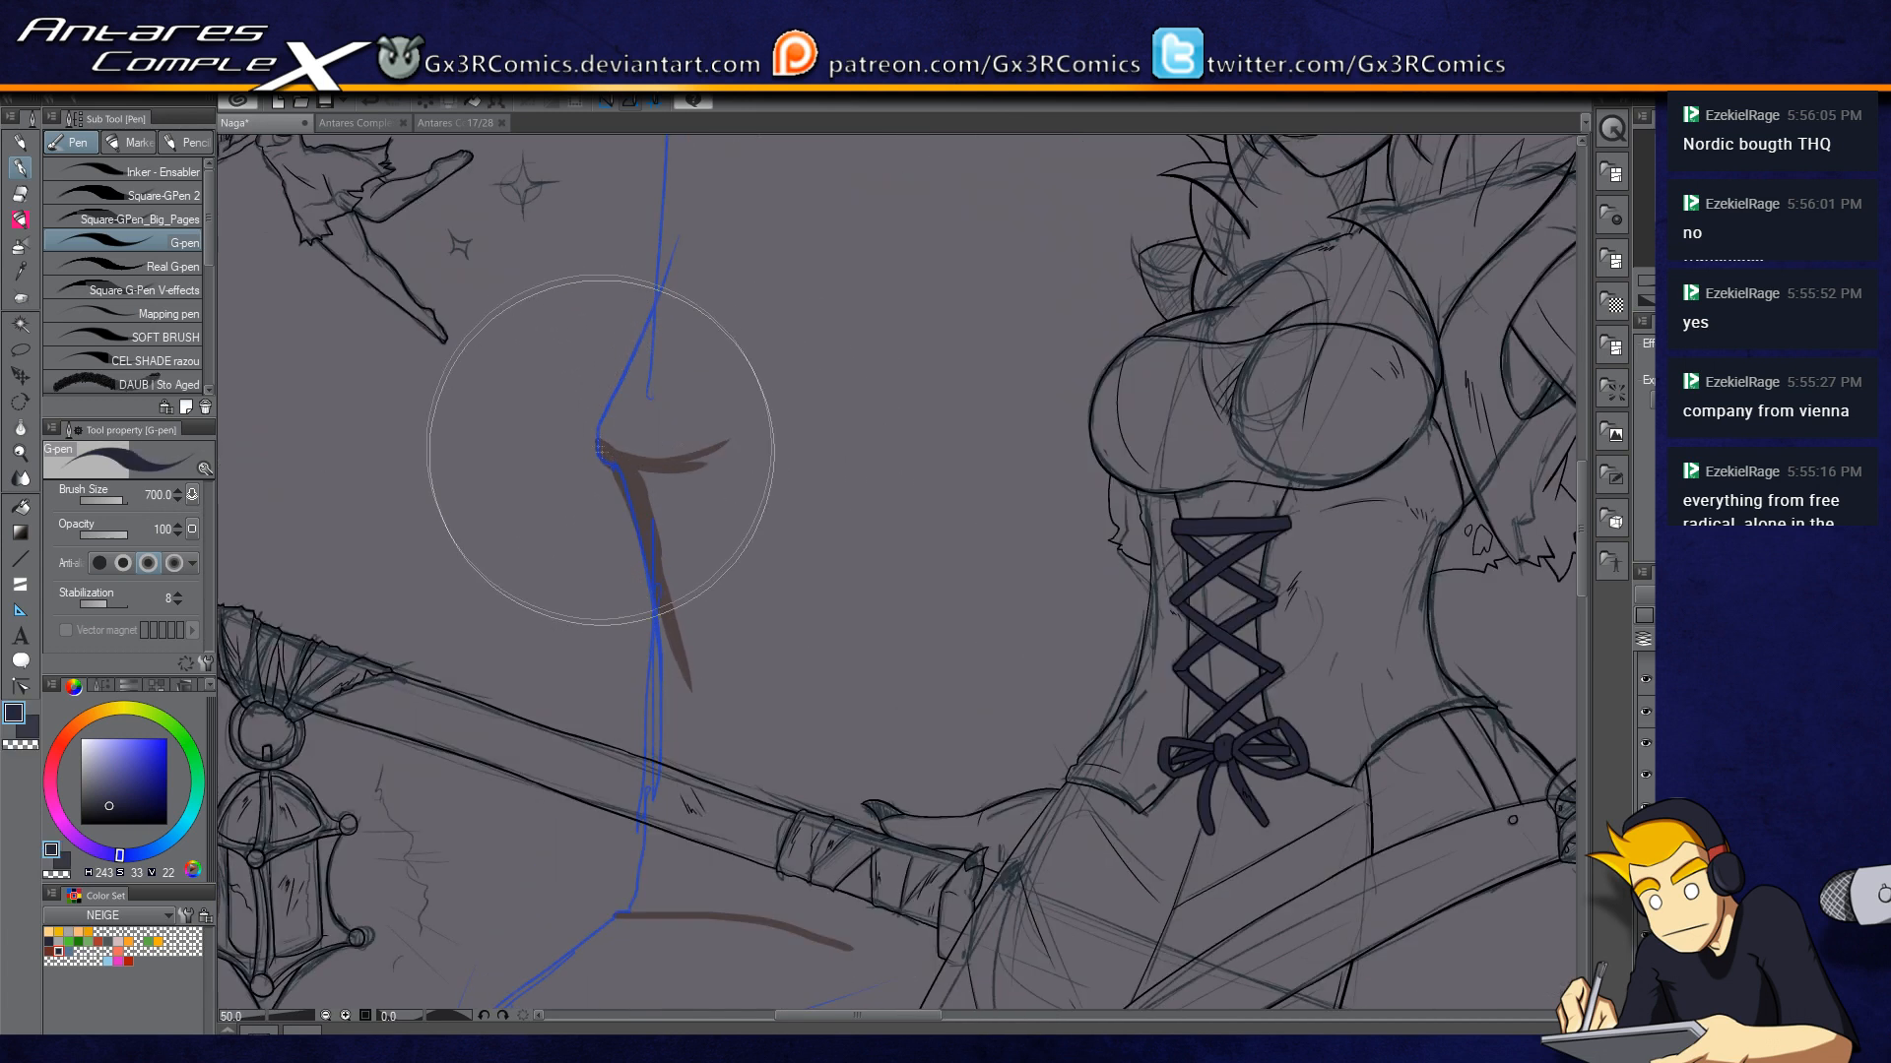
pyautogui.press('c')
# Step: Run the brown wall edge up from the kink to the tip of the witch's hat and trim it to a point
pyautogui.moveTo(652, 467)
pyautogui.mouseDown()
pyautogui.moveTo(766, 419)
pyautogui.moveTo(705, 451)
pyautogui.moveTo(727, 287)
pyautogui.moveTo(667, 197)
pyautogui.mouseUp()
pyautogui.moveTo(725, 299)
pyautogui.mouseDown()
pyautogui.moveTo(678, 545)
pyautogui.moveTo(620, 425)
pyautogui.moveTo(623, 317)
pyautogui.mouseUp()
pyautogui.moveTo(624, 471); pyautogui.dragTo(625, 236)
pyautogui.moveTo(633, 343); pyautogui.dragTo(636, 227)
pyautogui.moveTo(633, 301)
pyautogui.mouseDown()
pyautogui.moveTo(621, 189)
pyautogui.moveTo(609, 389)
pyautogui.mouseUp()
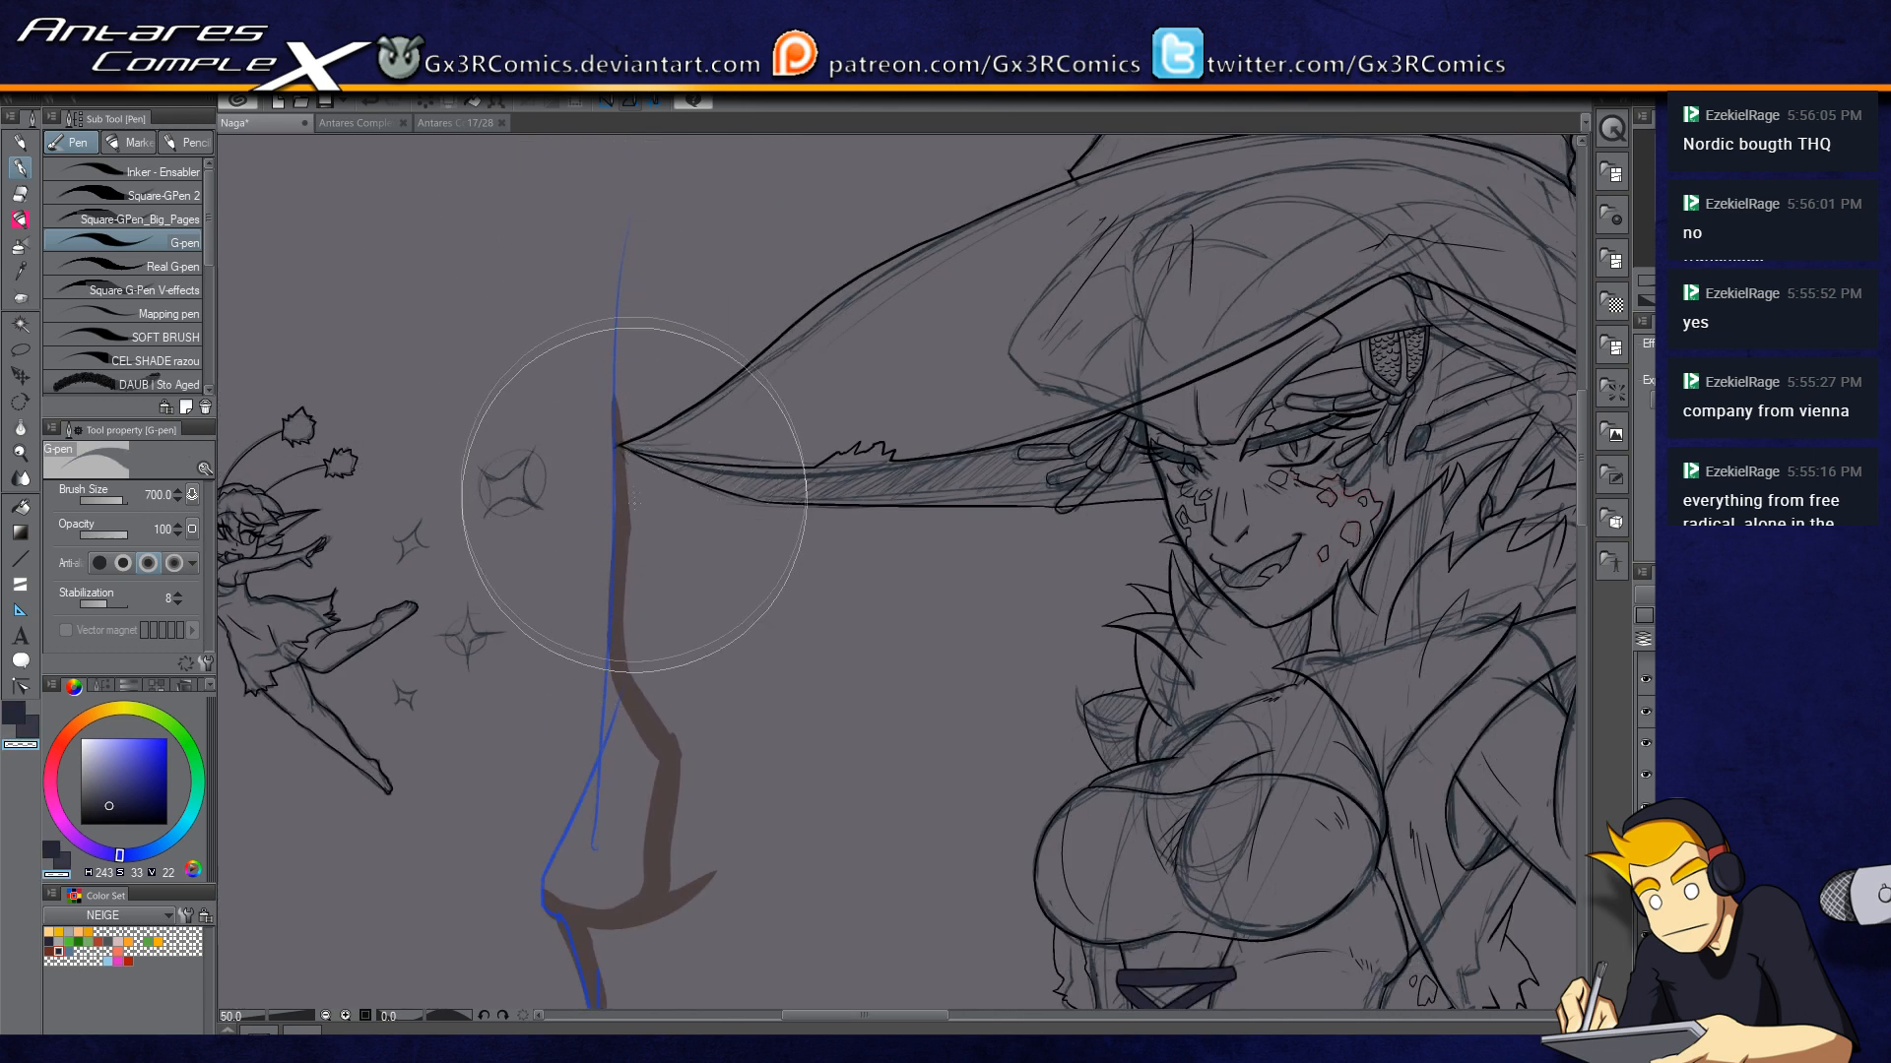
pyautogui.press('c')
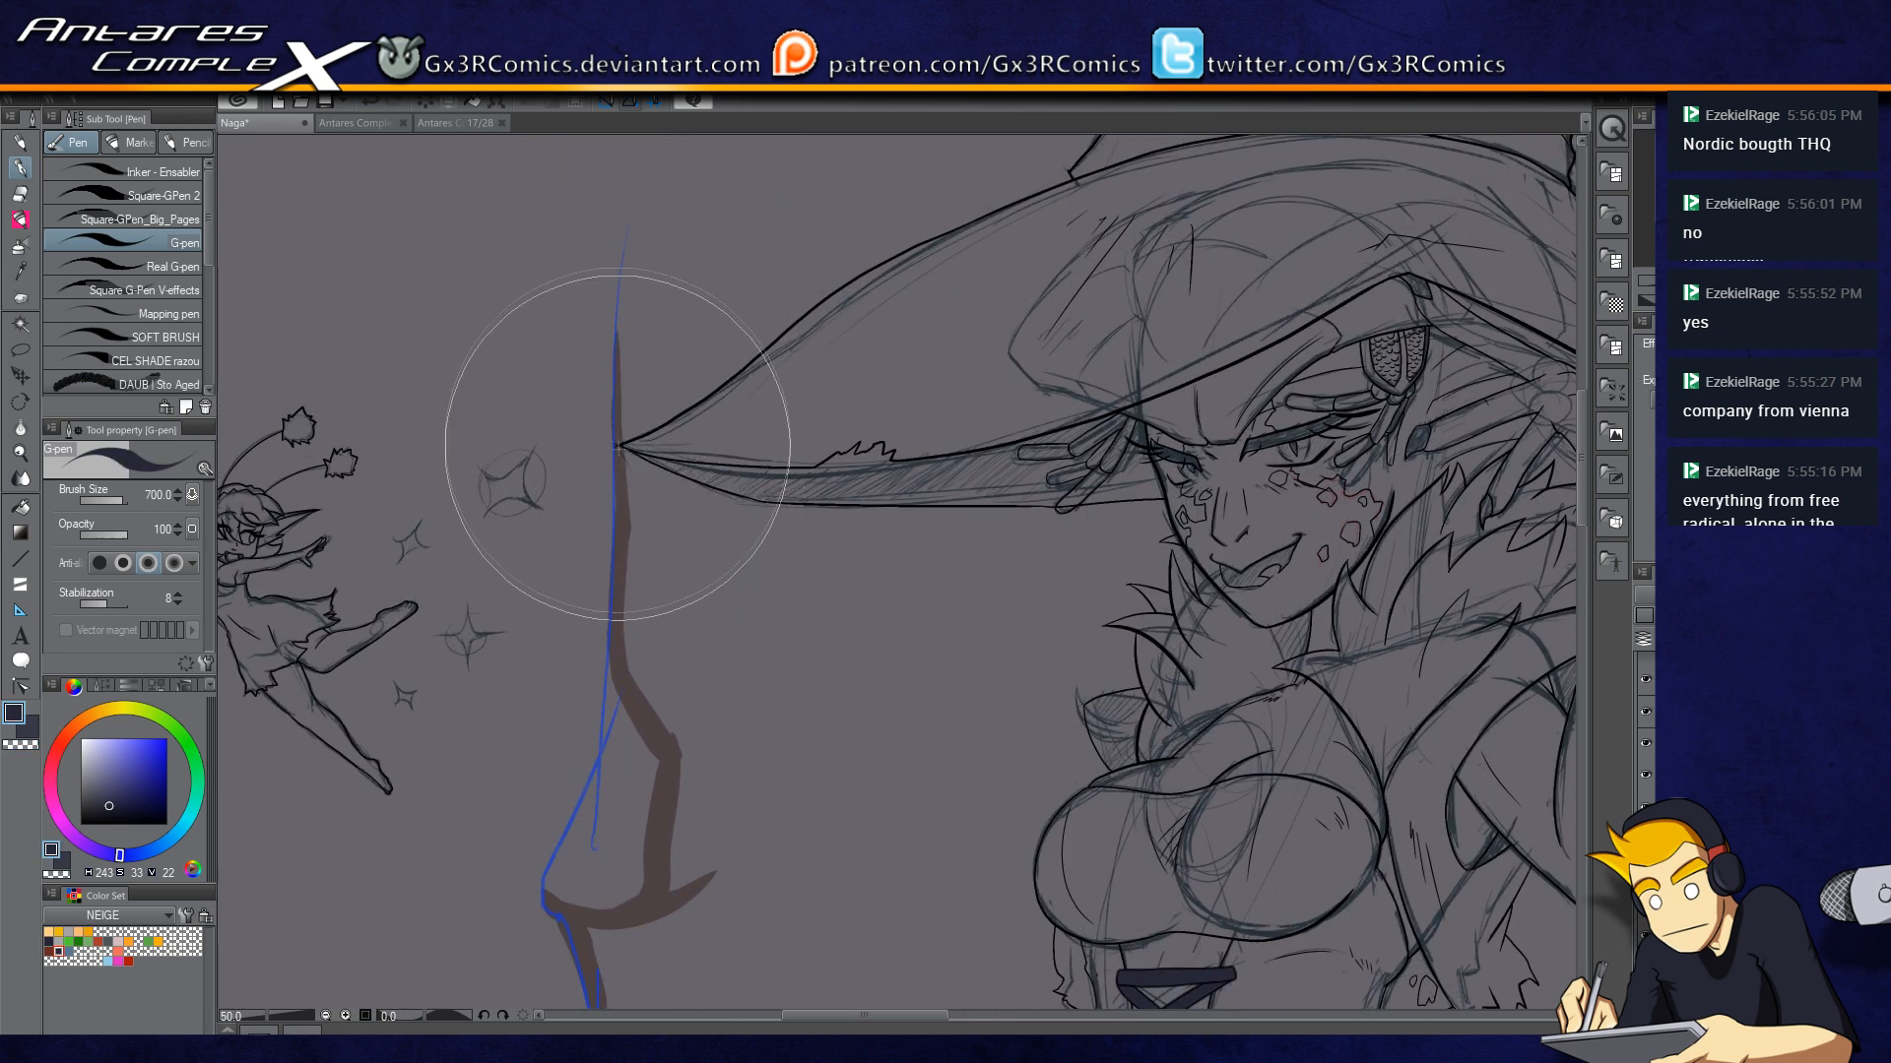
# Step: Thicken the wall edge below the hat tip and add a pointed diagonal branch rising toward the witch's chest
pyautogui.moveTo(618, 291)
pyautogui.mouseDown()
pyautogui.moveTo(631, 575)
pyautogui.moveTo(672, 743)
pyautogui.mouseUp()
pyautogui.moveTo(619, 581); pyautogui.dragTo(697, 758)
pyautogui.moveTo(640, 658)
pyautogui.mouseDown()
pyautogui.moveTo(706, 781)
pyautogui.moveTo(717, 456)
pyautogui.mouseUp()
pyautogui.moveTo(667, 390)
pyautogui.mouseDown()
pyautogui.moveTo(678, 493)
pyautogui.moveTo(658, 545)
pyautogui.moveTo(669, 400)
pyautogui.moveTo(672, 501)
pyautogui.mouseUp()
pyautogui.moveTo(693, 426)
pyautogui.mouseDown()
pyautogui.moveTo(678, 537)
pyautogui.moveTo(660, 543)
pyautogui.moveTo(783, 456)
pyautogui.mouseUp()
pyautogui.moveTo(661, 562); pyautogui.dragTo(834, 391)
pyautogui.hotkey('ctrl', 'z')
pyautogui.moveTo(710, 510); pyautogui.dragTo(847, 390)
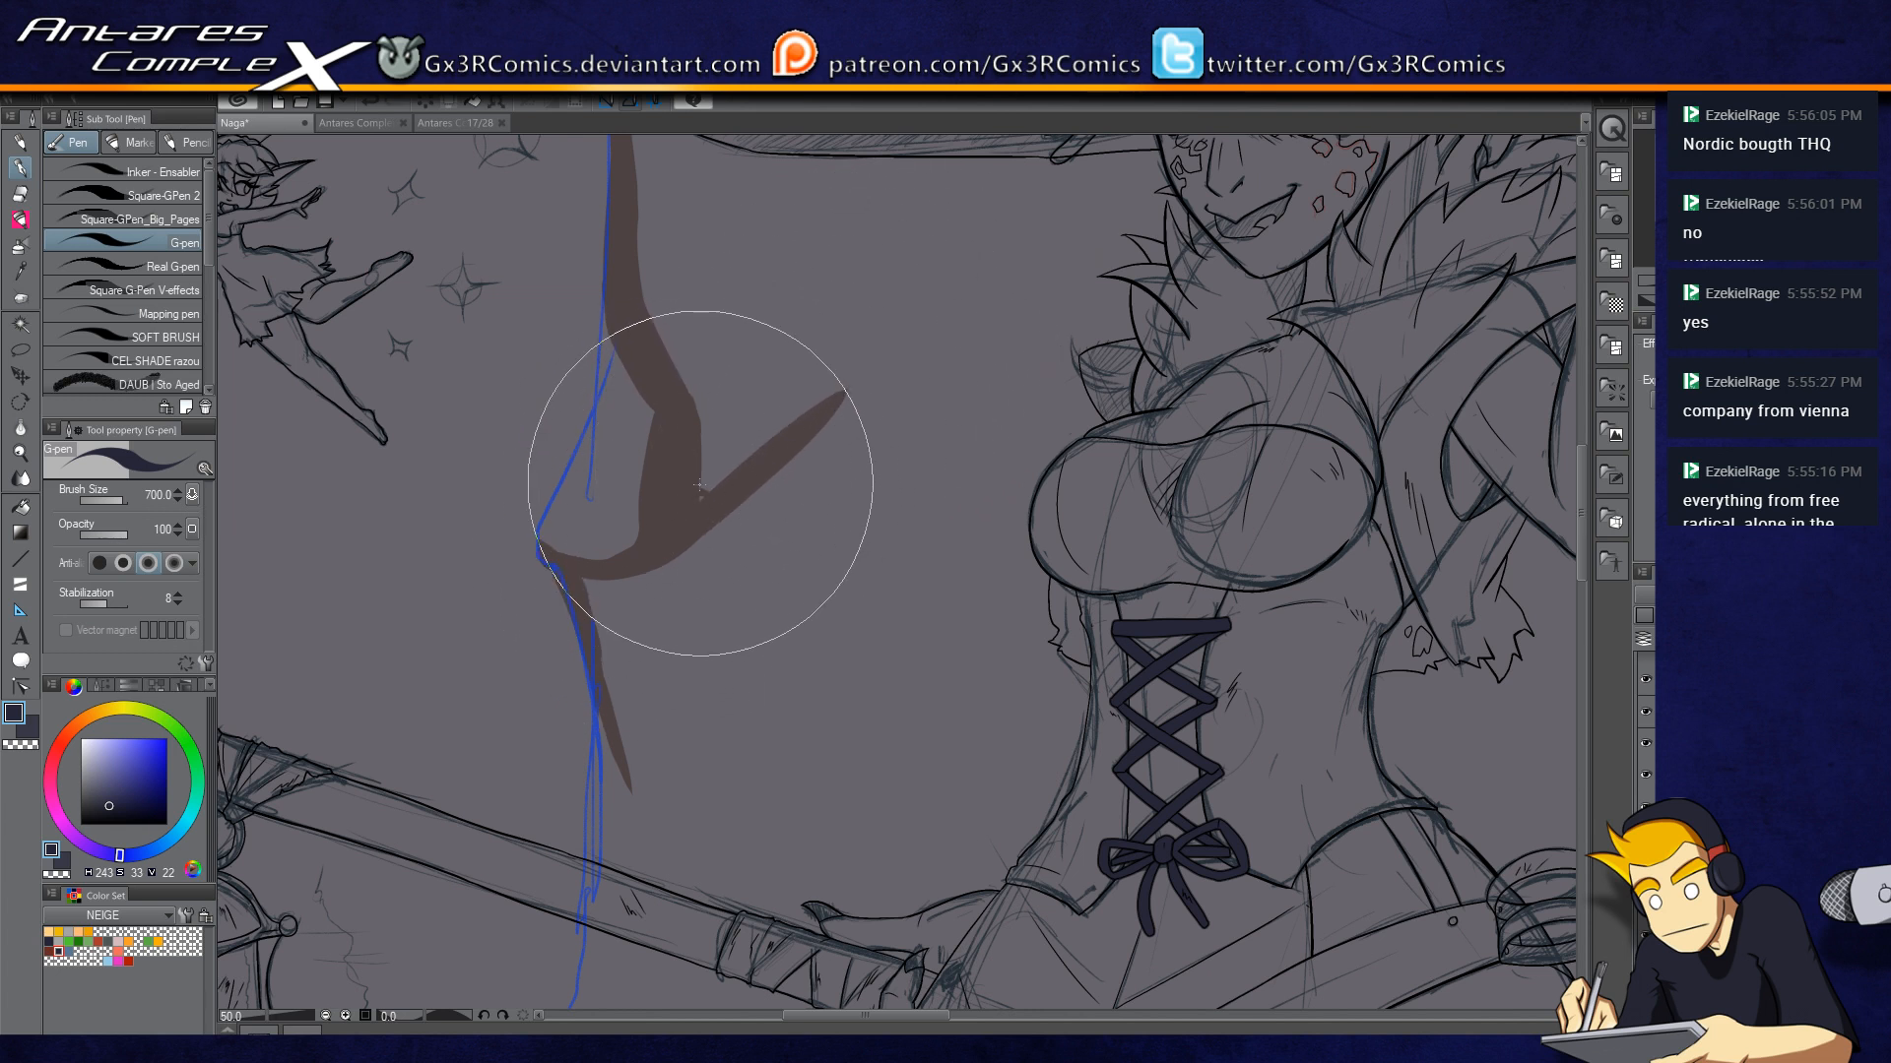
# Step: Add thin barbs and a small spur at the branch with brush size 170, then thicken the spur at size 300
pyautogui.press('[')
pyautogui.press('[')
pyautogui.press('[')
pyautogui.press('[')
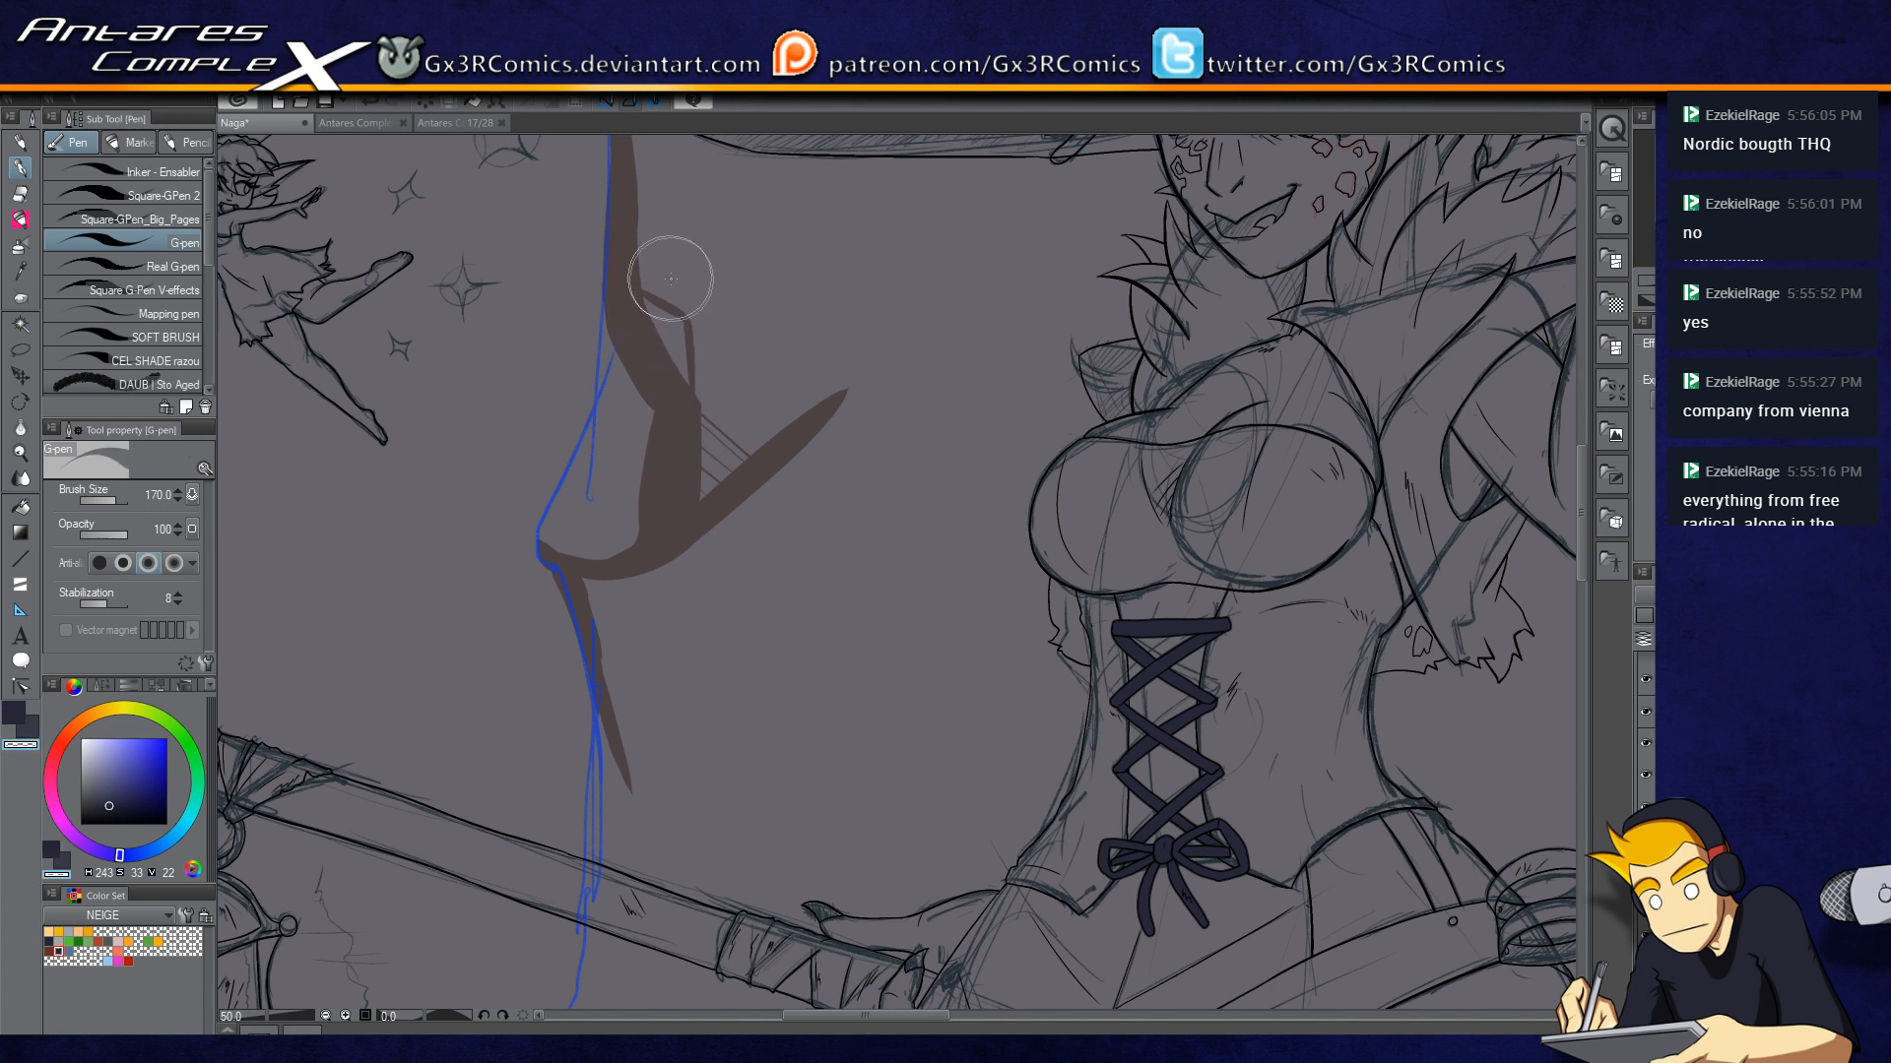
pyautogui.scroll(1, 650, 273)
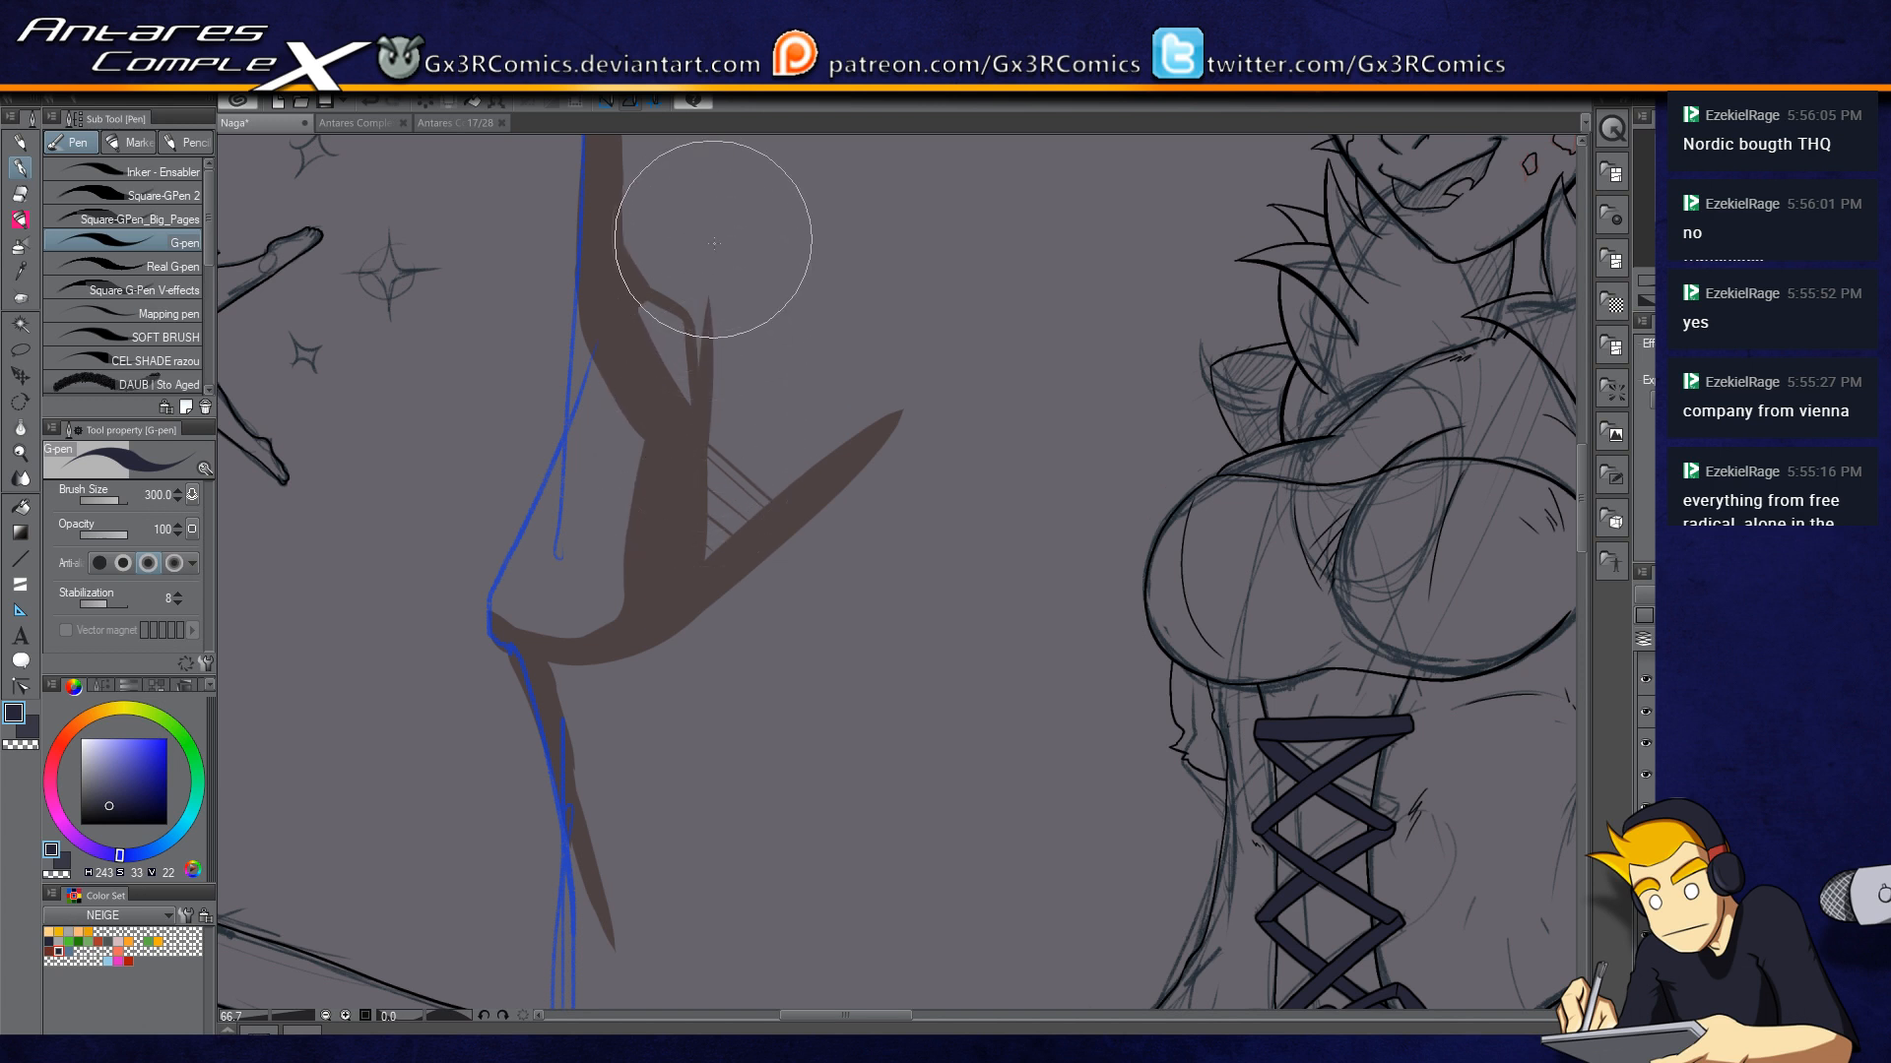
pyautogui.moveTo(699, 333)
pyautogui.mouseDown()
pyautogui.moveTo(588, 236)
pyautogui.moveTo(680, 305)
pyautogui.moveTo(609, 247)
pyautogui.moveTo(594, 206)
pyautogui.moveTo(671, 306)
pyautogui.moveTo(604, 184)
pyautogui.moveTo(698, 312)
pyautogui.moveTo(599, 156)
pyautogui.mouseUp()
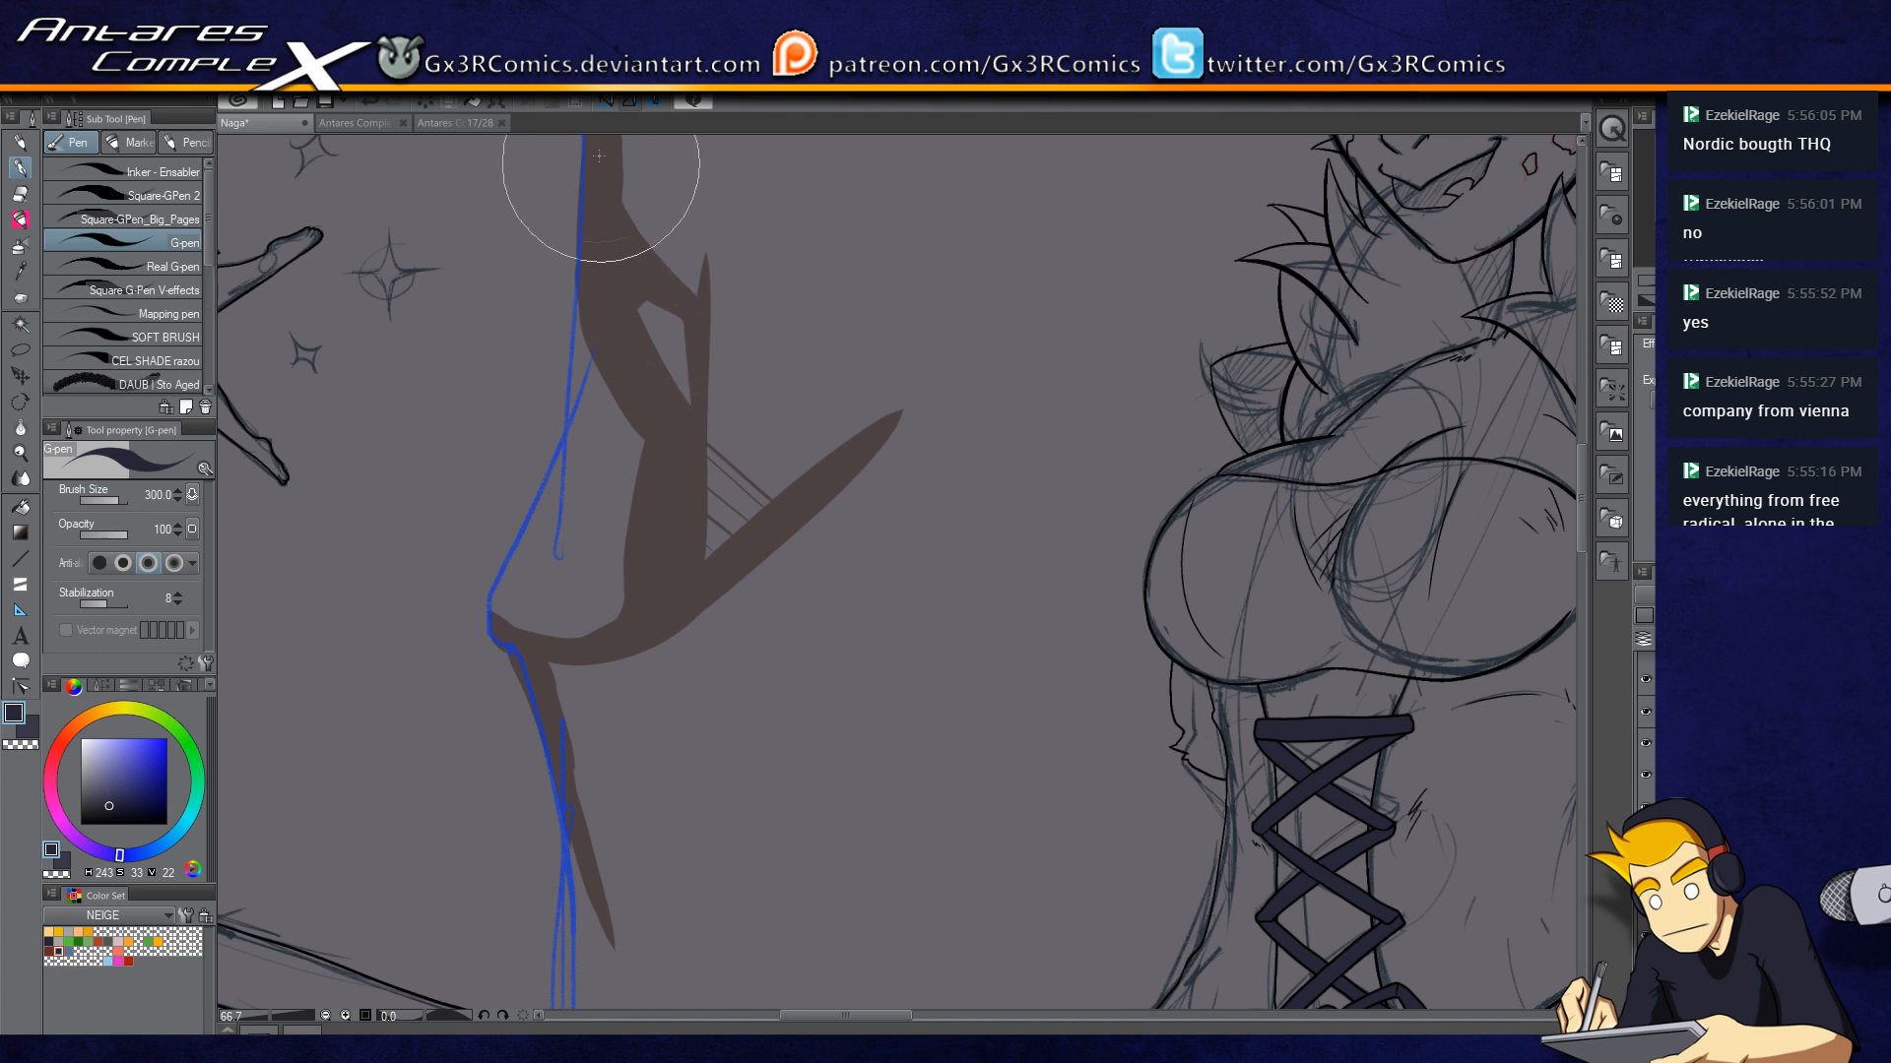
pyautogui.moveTo(639, 236)
pyautogui.mouseDown()
pyautogui.moveTo(675, 262)
pyautogui.moveTo(658, 300)
pyautogui.mouseUp()
# Step: Lengthen the prong below the kink down to the staff and add thin barbs under the branch junction
pyautogui.moveTo(761, 772); pyautogui.dragTo(841, 476)
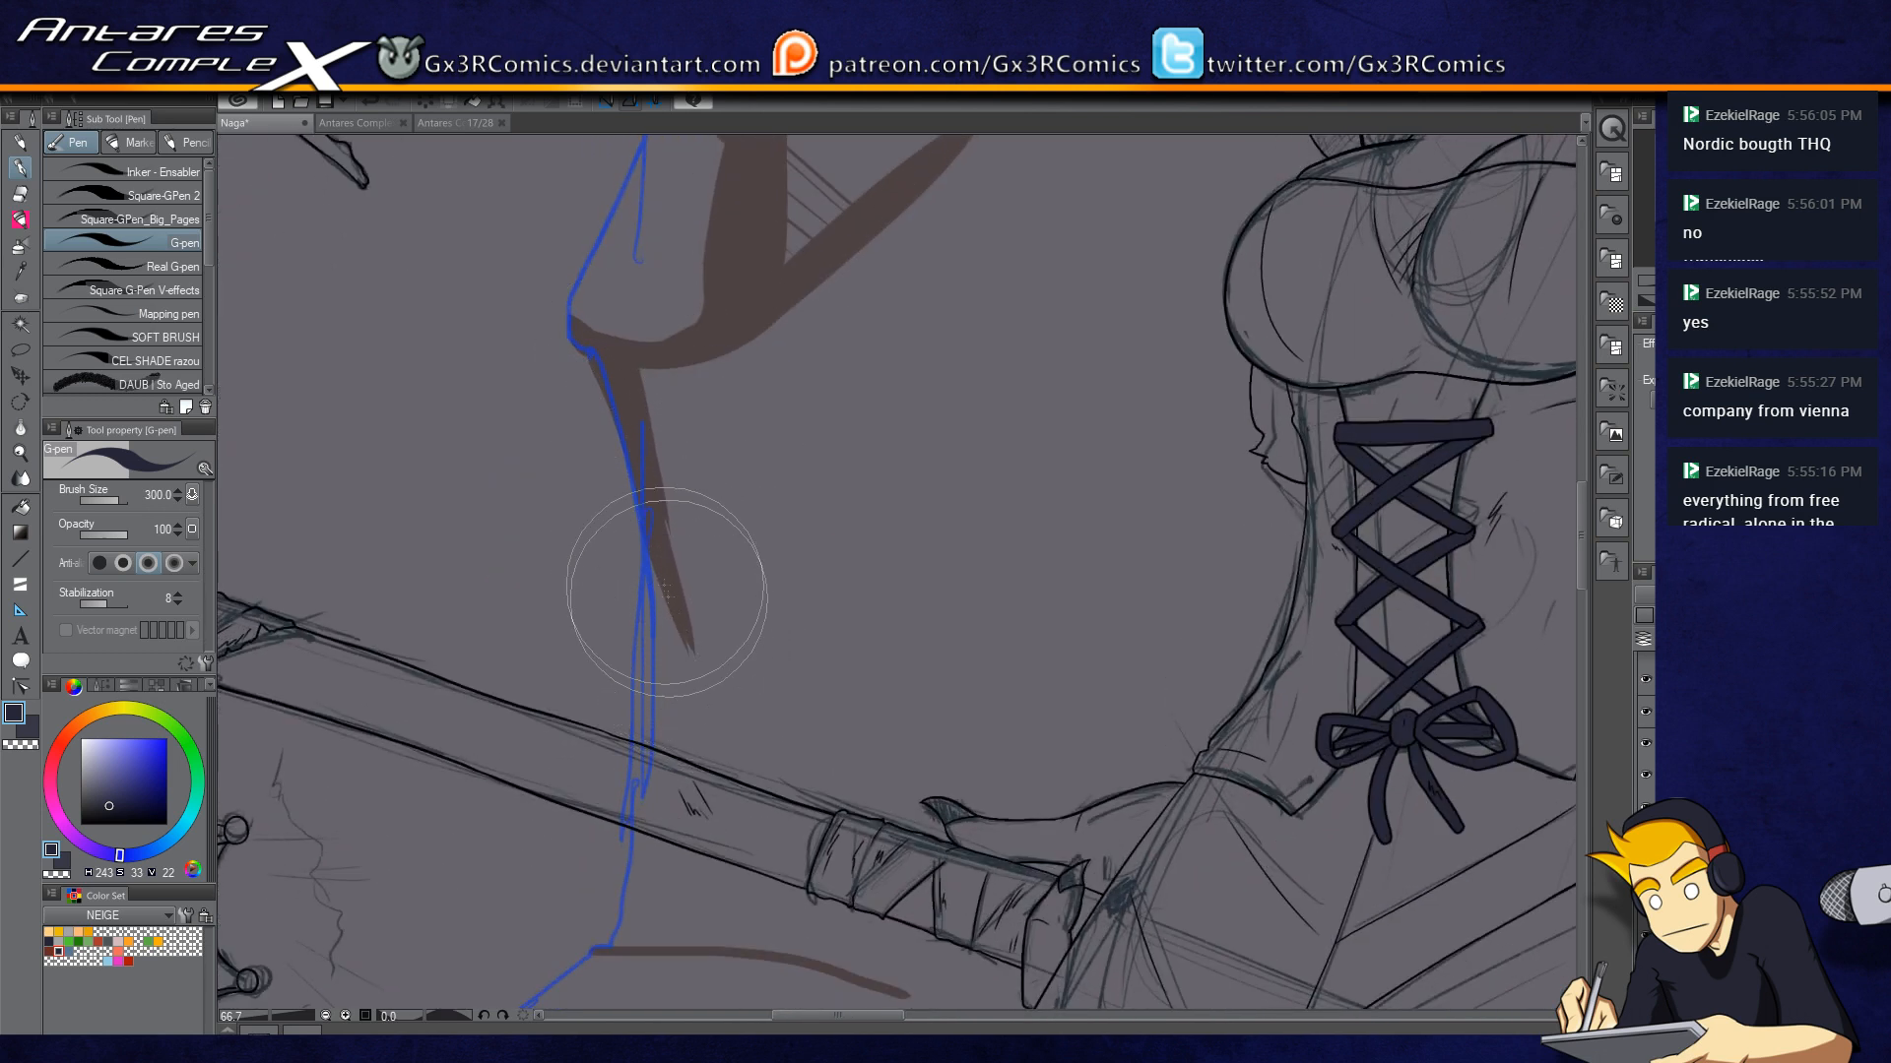
pyautogui.moveTo(680, 610); pyautogui.dragTo(693, 745)
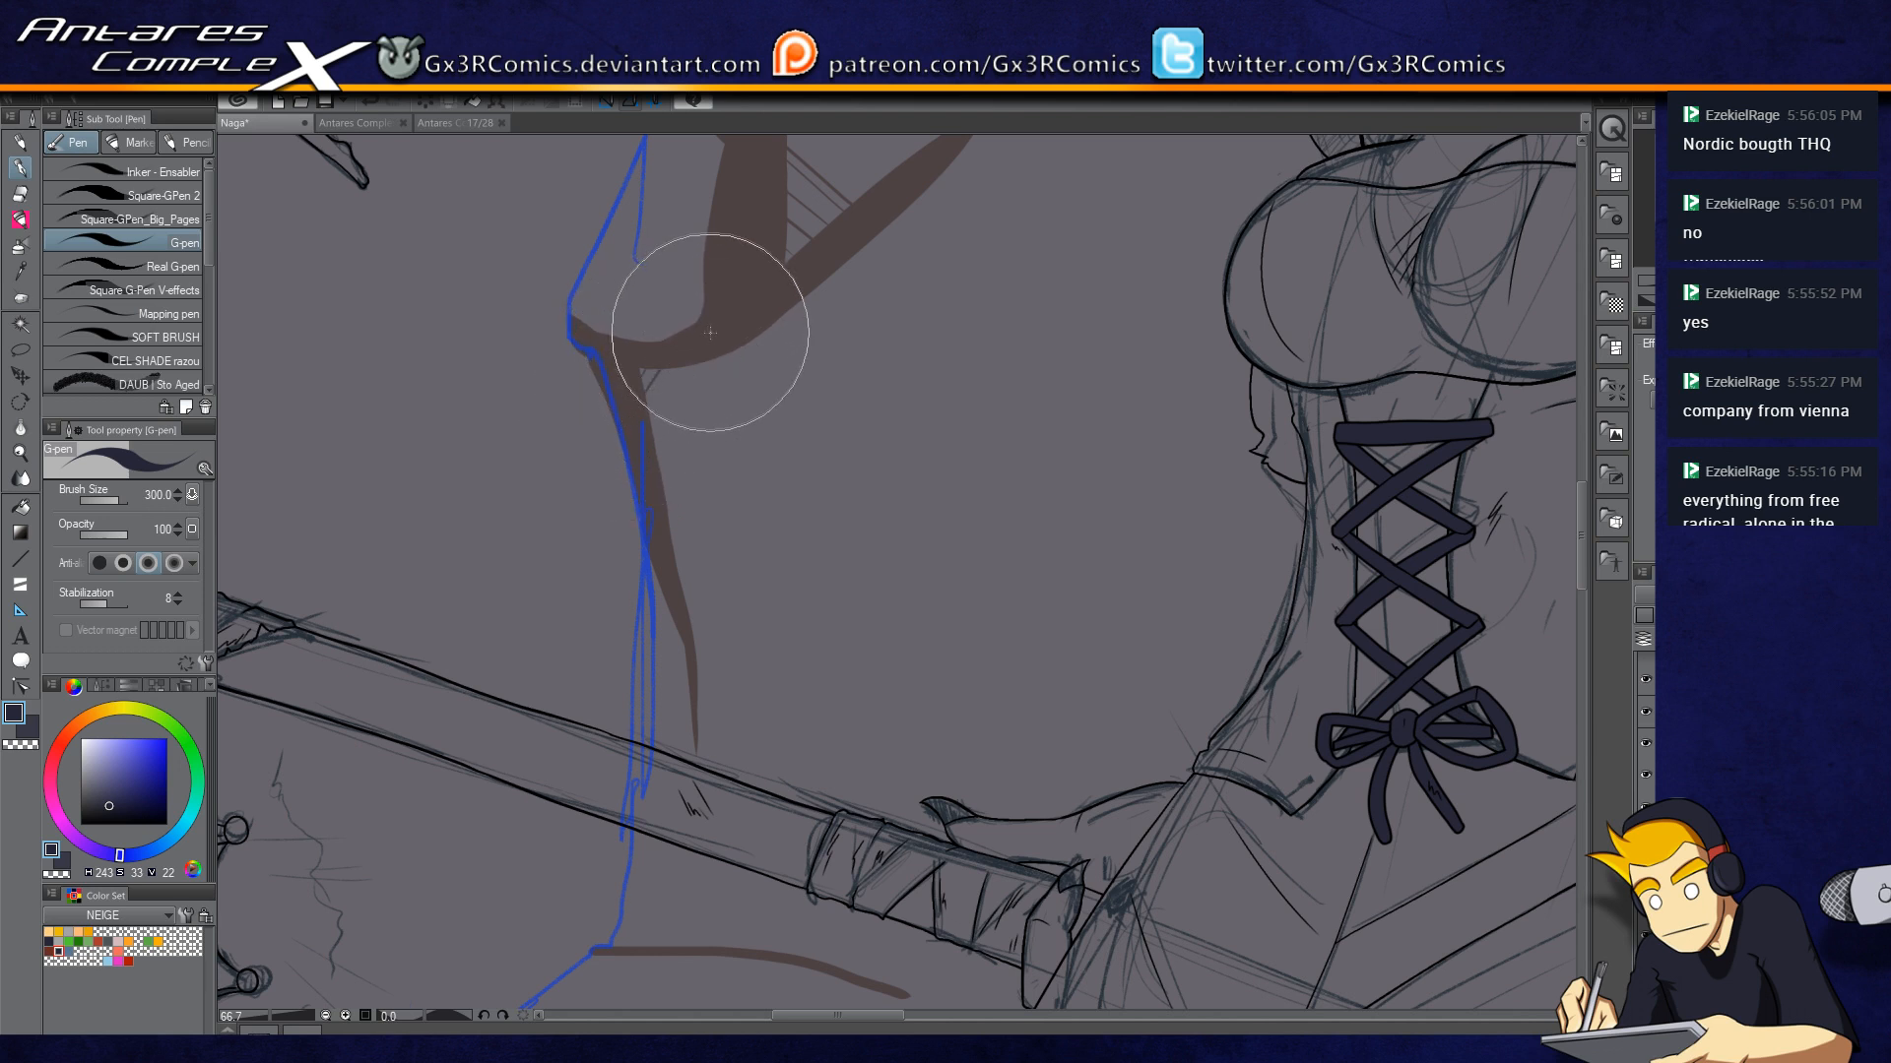
pyautogui.moveTo(739, 362)
pyautogui.mouseDown()
pyautogui.moveTo(529, 650)
pyautogui.moveTo(540, 635)
pyautogui.mouseUp()
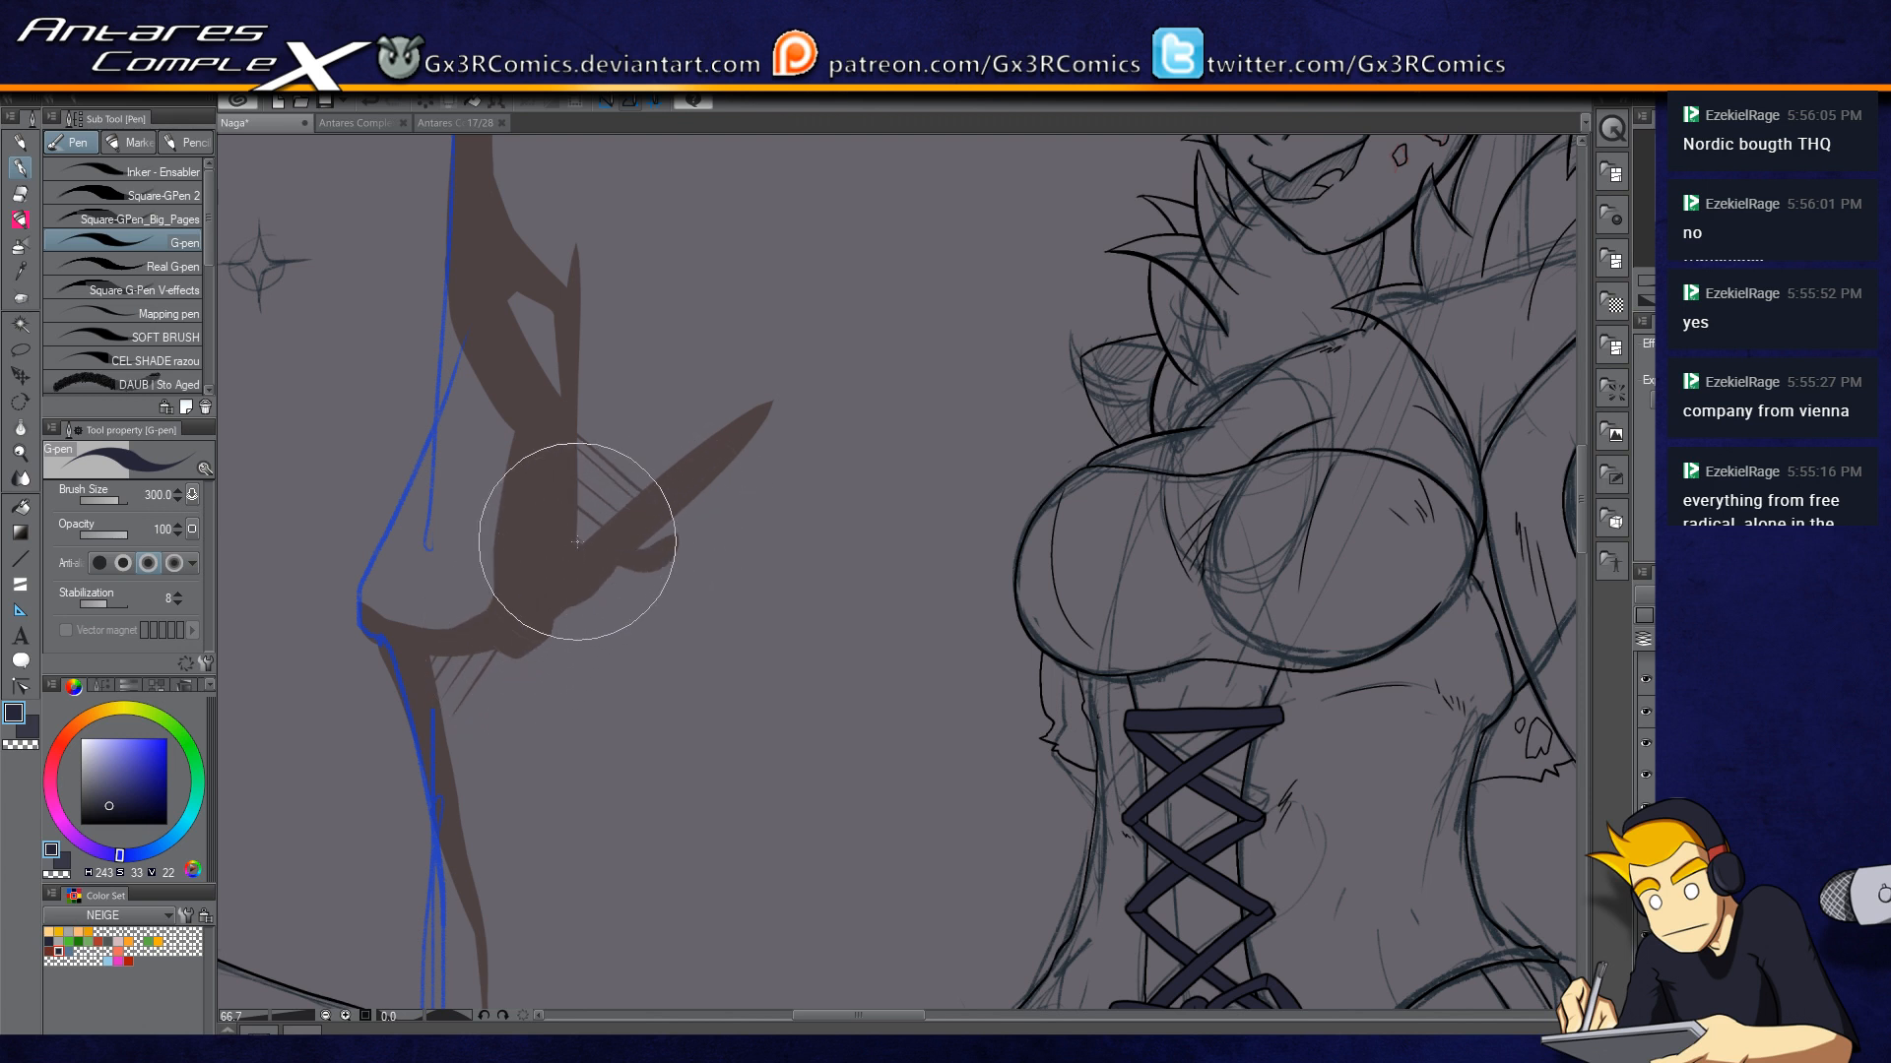
# Step: Extend the diagonal branch with knobbly bumps into a long, thin tip reaching toward the witch's fur collar
pyautogui.moveTo(604, 531); pyautogui.dragTo(707, 425)
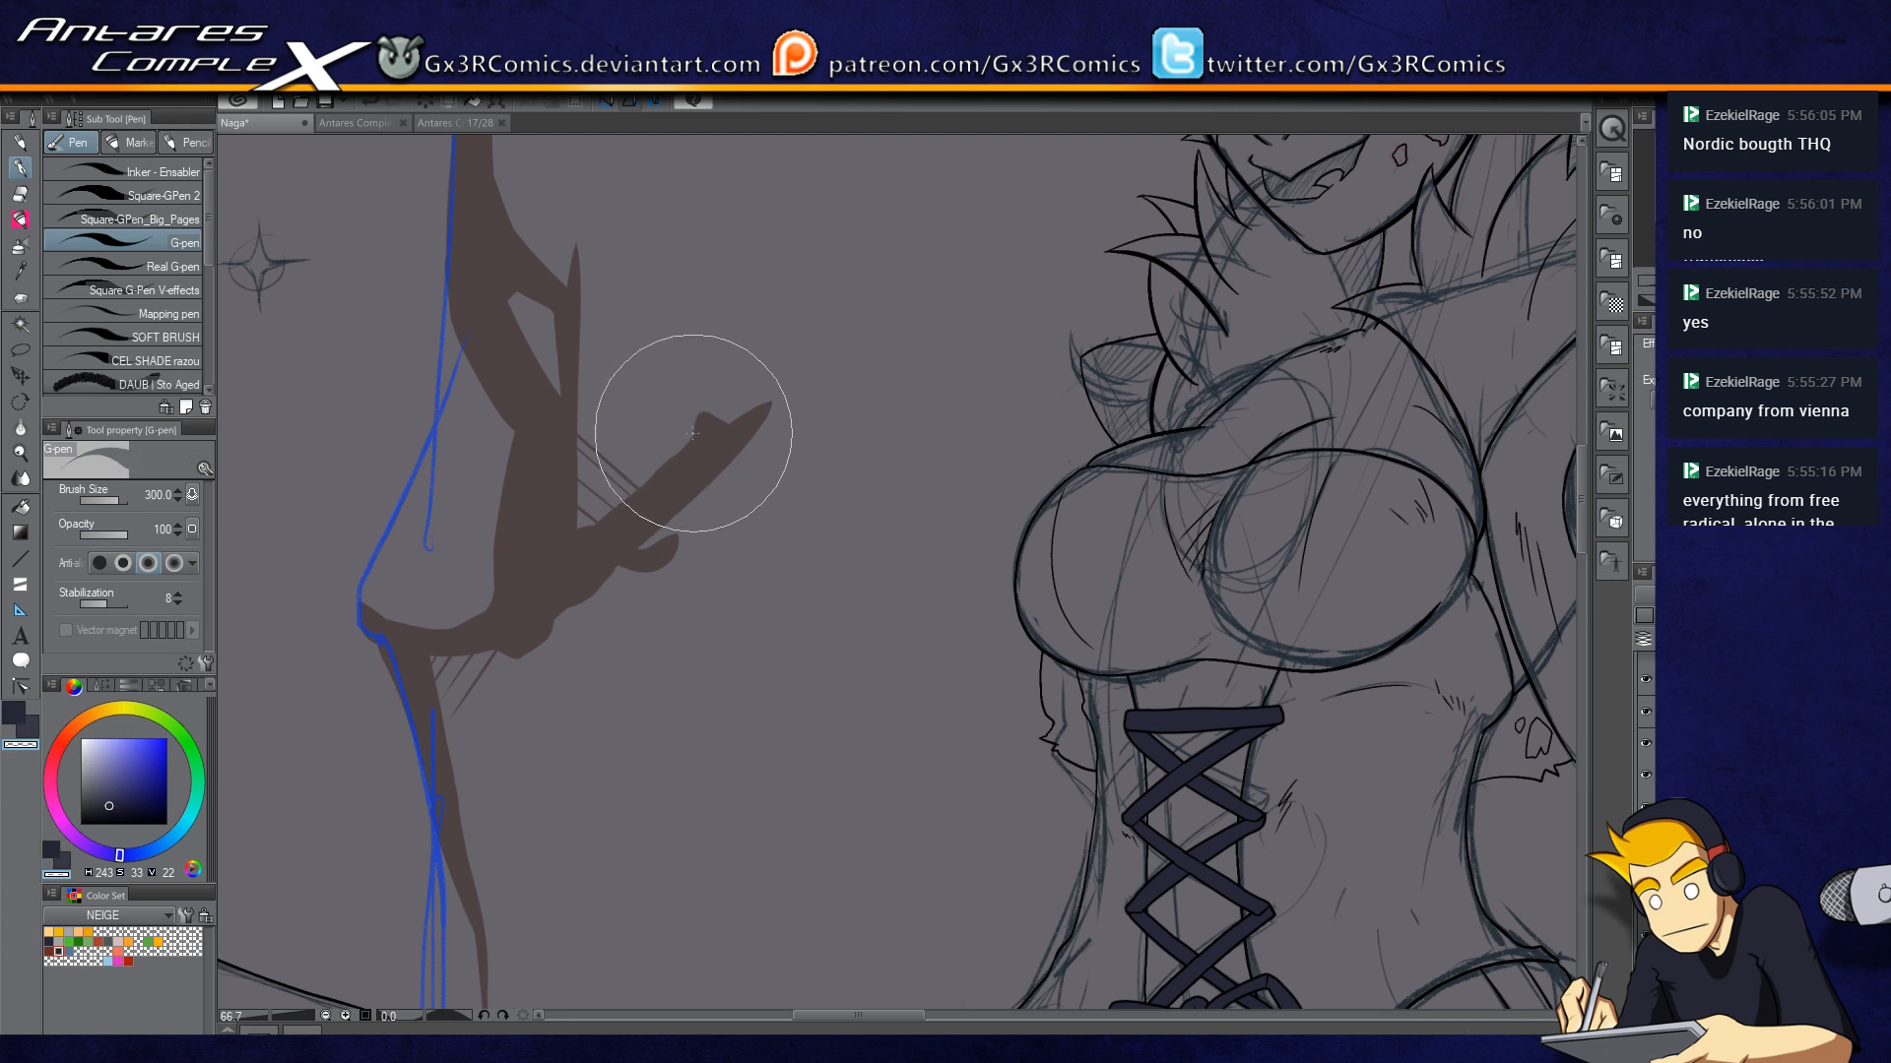
pyautogui.moveTo(743, 420)
pyautogui.mouseDown()
pyautogui.moveTo(791, 363)
pyautogui.moveTo(638, 557)
pyautogui.moveTo(693, 456)
pyautogui.moveTo(656, 550)
pyautogui.moveTo(584, 589)
pyautogui.moveTo(656, 568)
pyautogui.moveTo(720, 436)
pyautogui.mouseUp()
pyautogui.moveTo(667, 564)
pyautogui.mouseDown()
pyautogui.moveTo(642, 509)
pyautogui.moveTo(791, 430)
pyautogui.moveTo(789, 342)
pyautogui.moveTo(772, 410)
pyautogui.moveTo(809, 331)
pyautogui.moveTo(836, 328)
pyautogui.moveTo(785, 418)
pyautogui.moveTo(945, 286)
pyautogui.mouseUp()
pyautogui.moveTo(844, 354); pyautogui.dragTo(1051, 243)
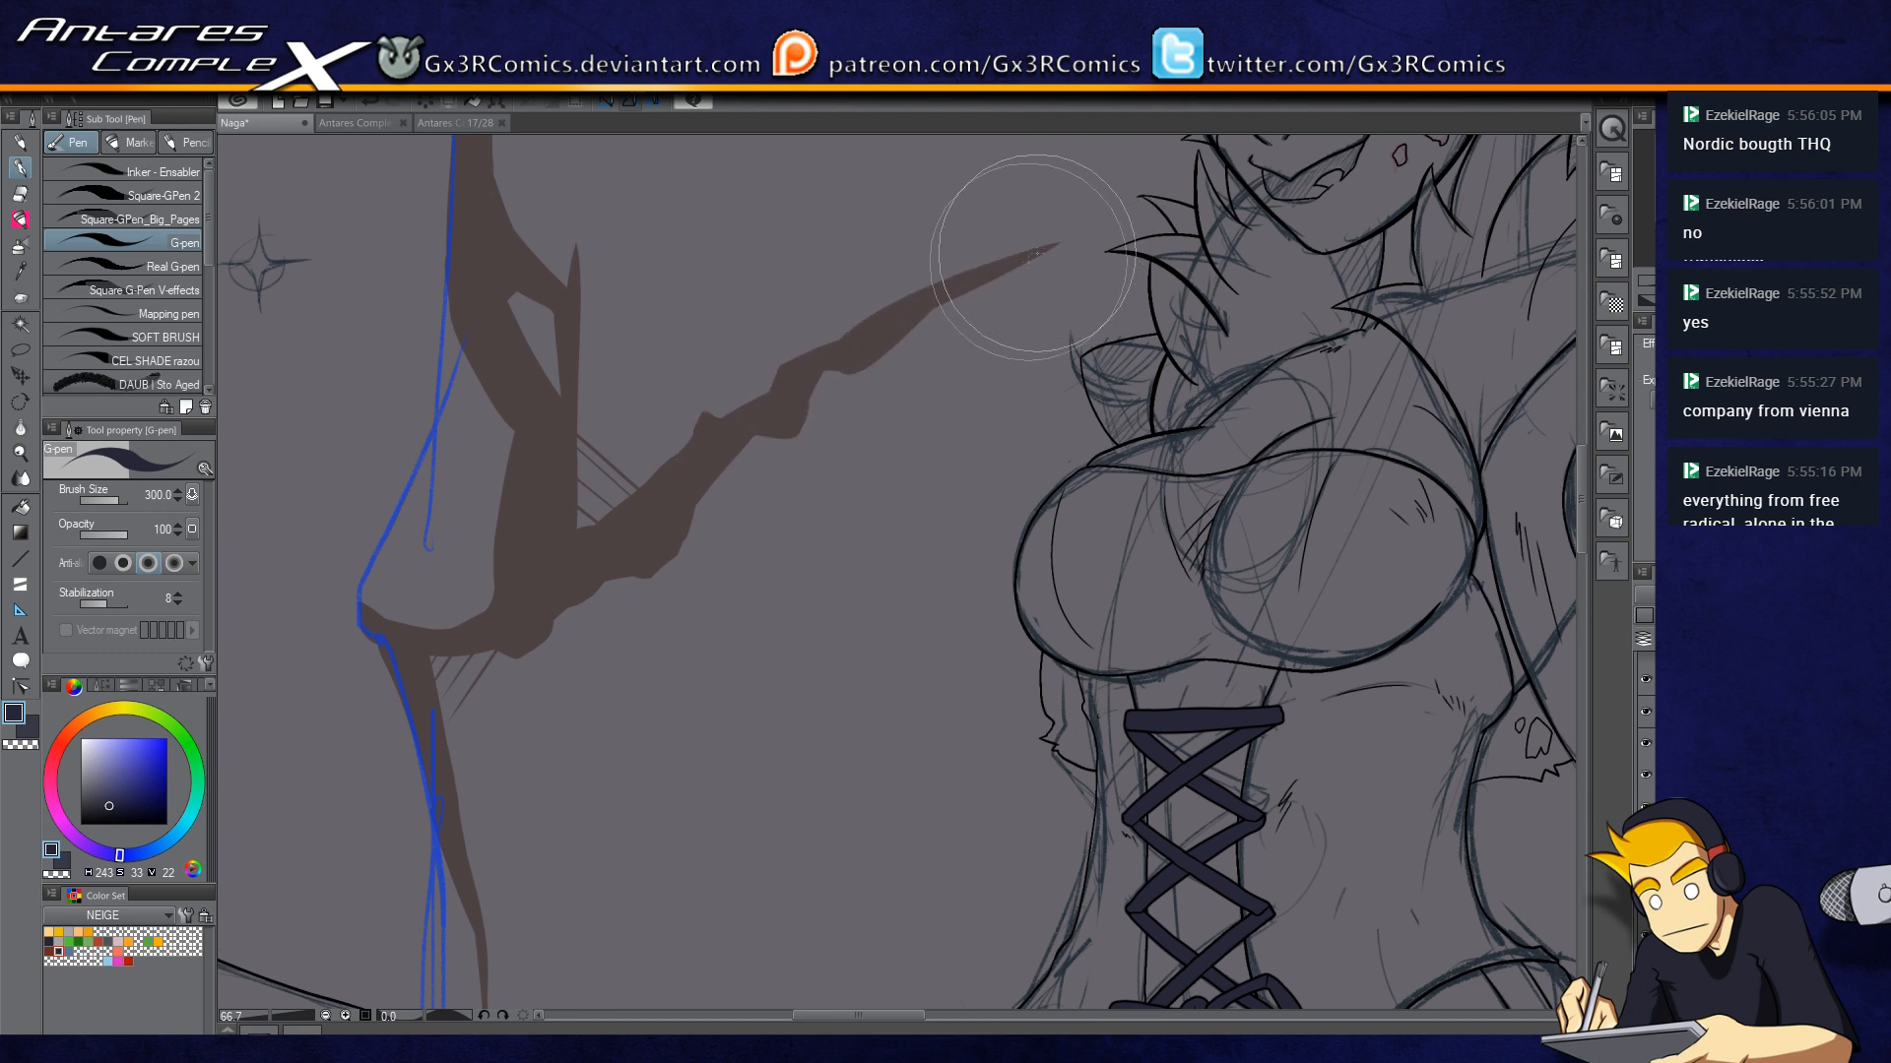
# Step: Trace the ledge below the staff as two thin brown lines converging at a point behind the witch's hip
pyautogui.moveTo(849, 459); pyautogui.dragTo(1073, 182)
pyautogui.moveTo(768, 1004); pyautogui.dragTo(851, 655)
pyautogui.moveTo(988, 688)
pyautogui.mouseDown()
pyautogui.moveTo(1106, 452)
pyautogui.moveTo(1243, 410)
pyautogui.mouseUp()
pyautogui.press('c')
pyautogui.moveTo(771, 549); pyautogui.dragTo(746, 555)
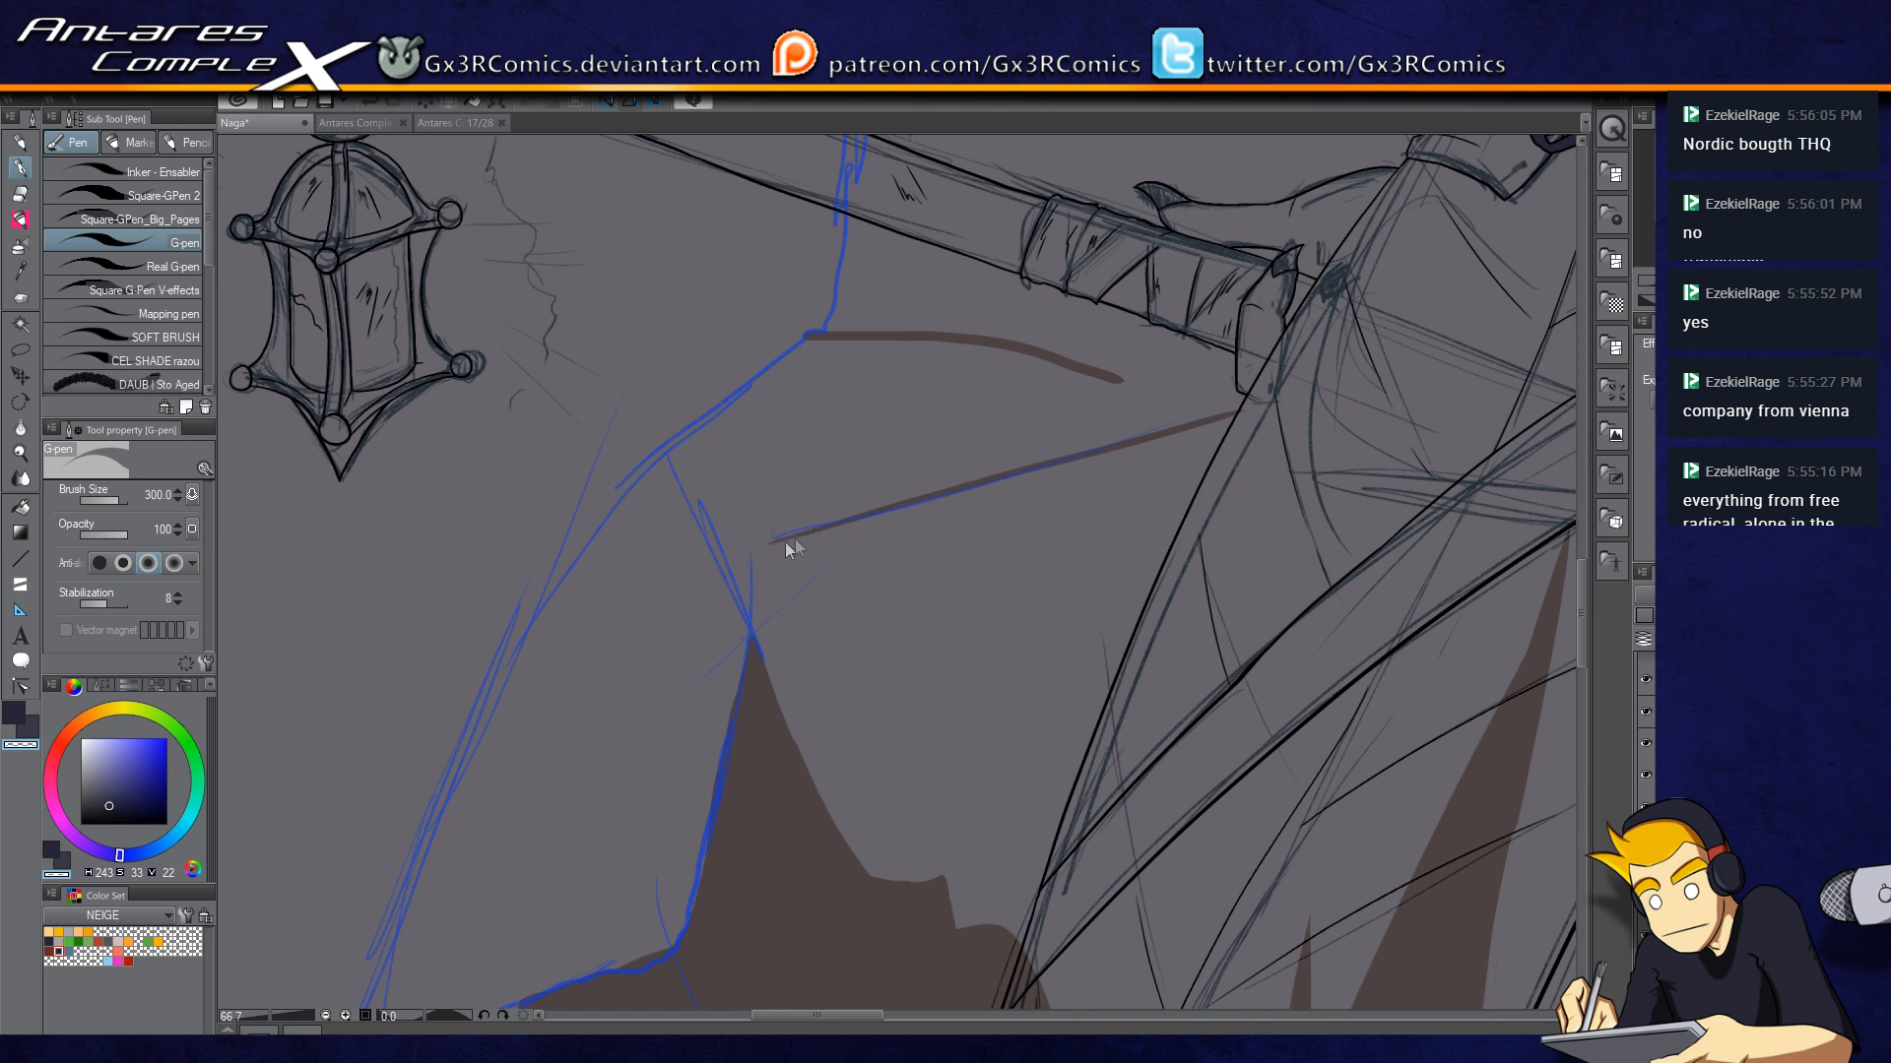
pyautogui.press('c')
pyautogui.moveTo(1039, 320)
pyautogui.mouseDown()
pyautogui.moveTo(743, 414)
pyautogui.moveTo(838, 480)
pyautogui.moveTo(975, 506)
pyautogui.mouseUp()
pyautogui.moveTo(921, 617); pyautogui.dragTo(886, 341)
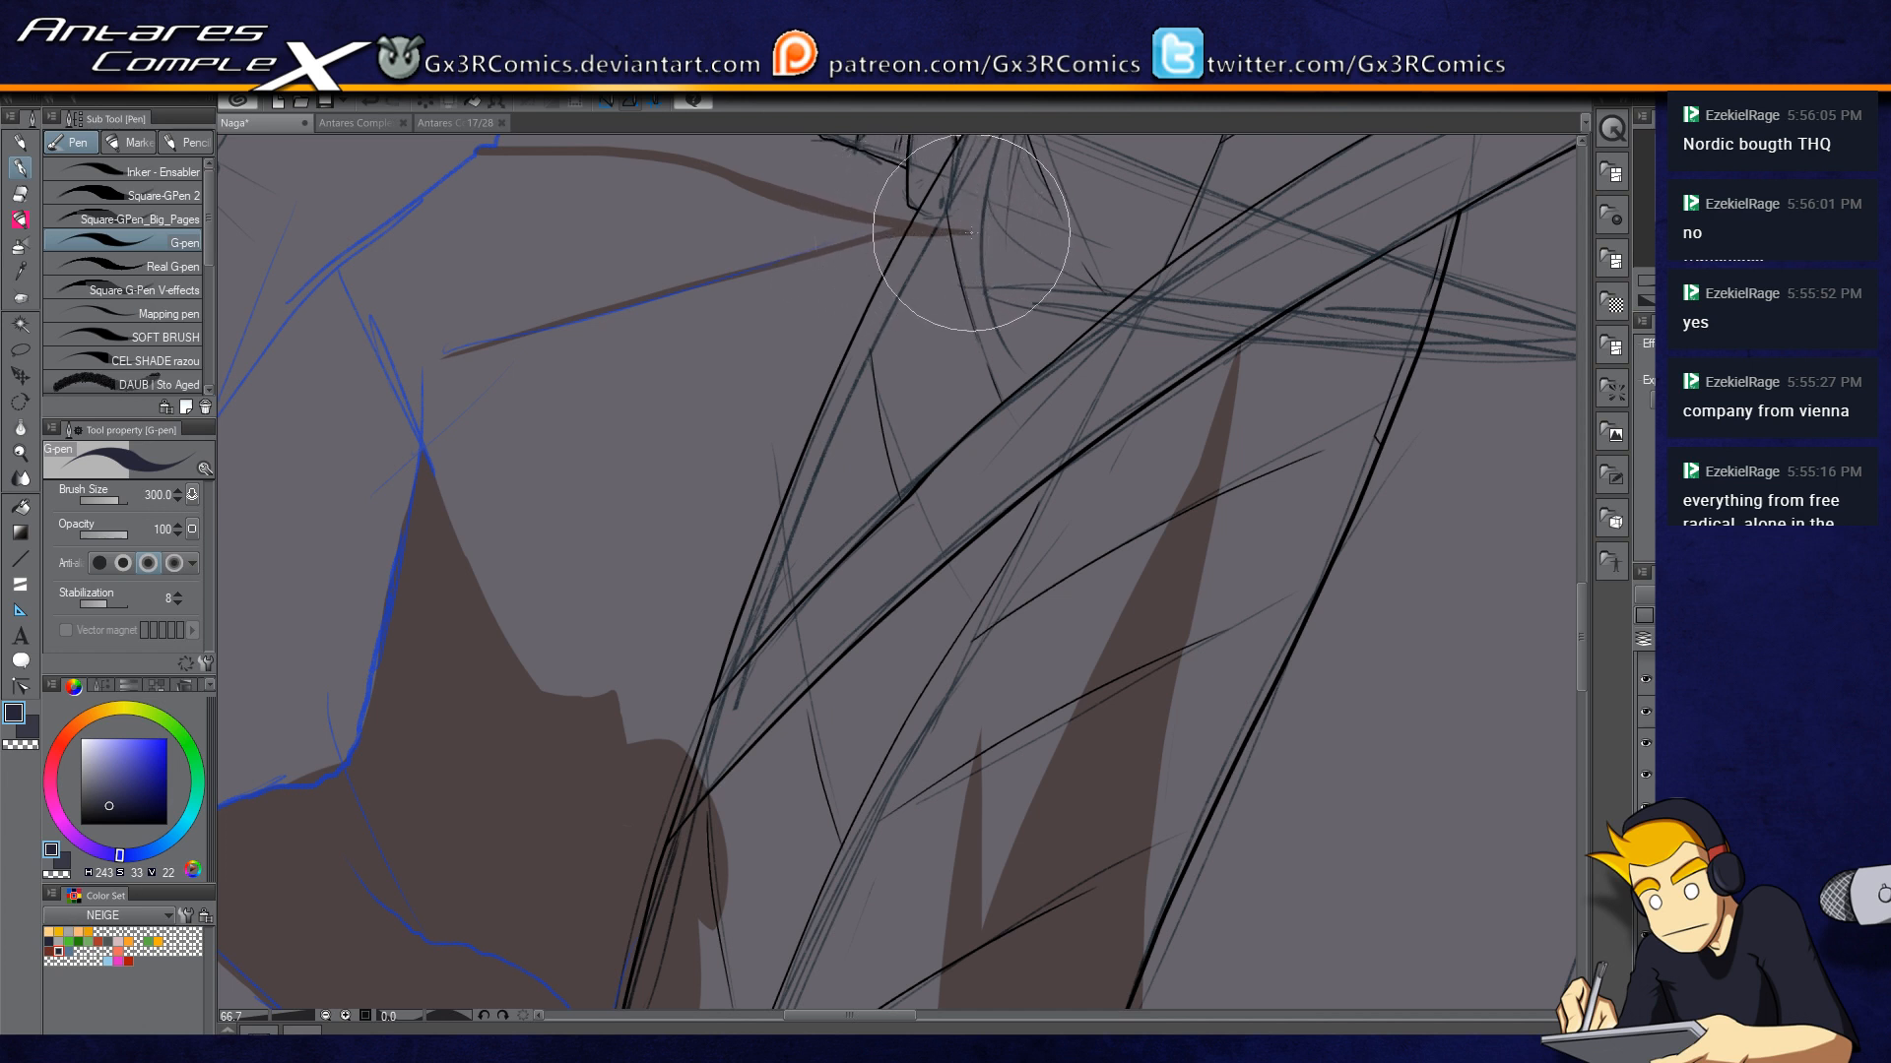
# Step: Paint and fill an angular rock strip from the ledge's meeting point down to the jagged rock
pyautogui.moveTo(701, 778)
pyautogui.mouseDown()
pyautogui.moveTo(713, 486)
pyautogui.moveTo(952, 246)
pyautogui.mouseUp()
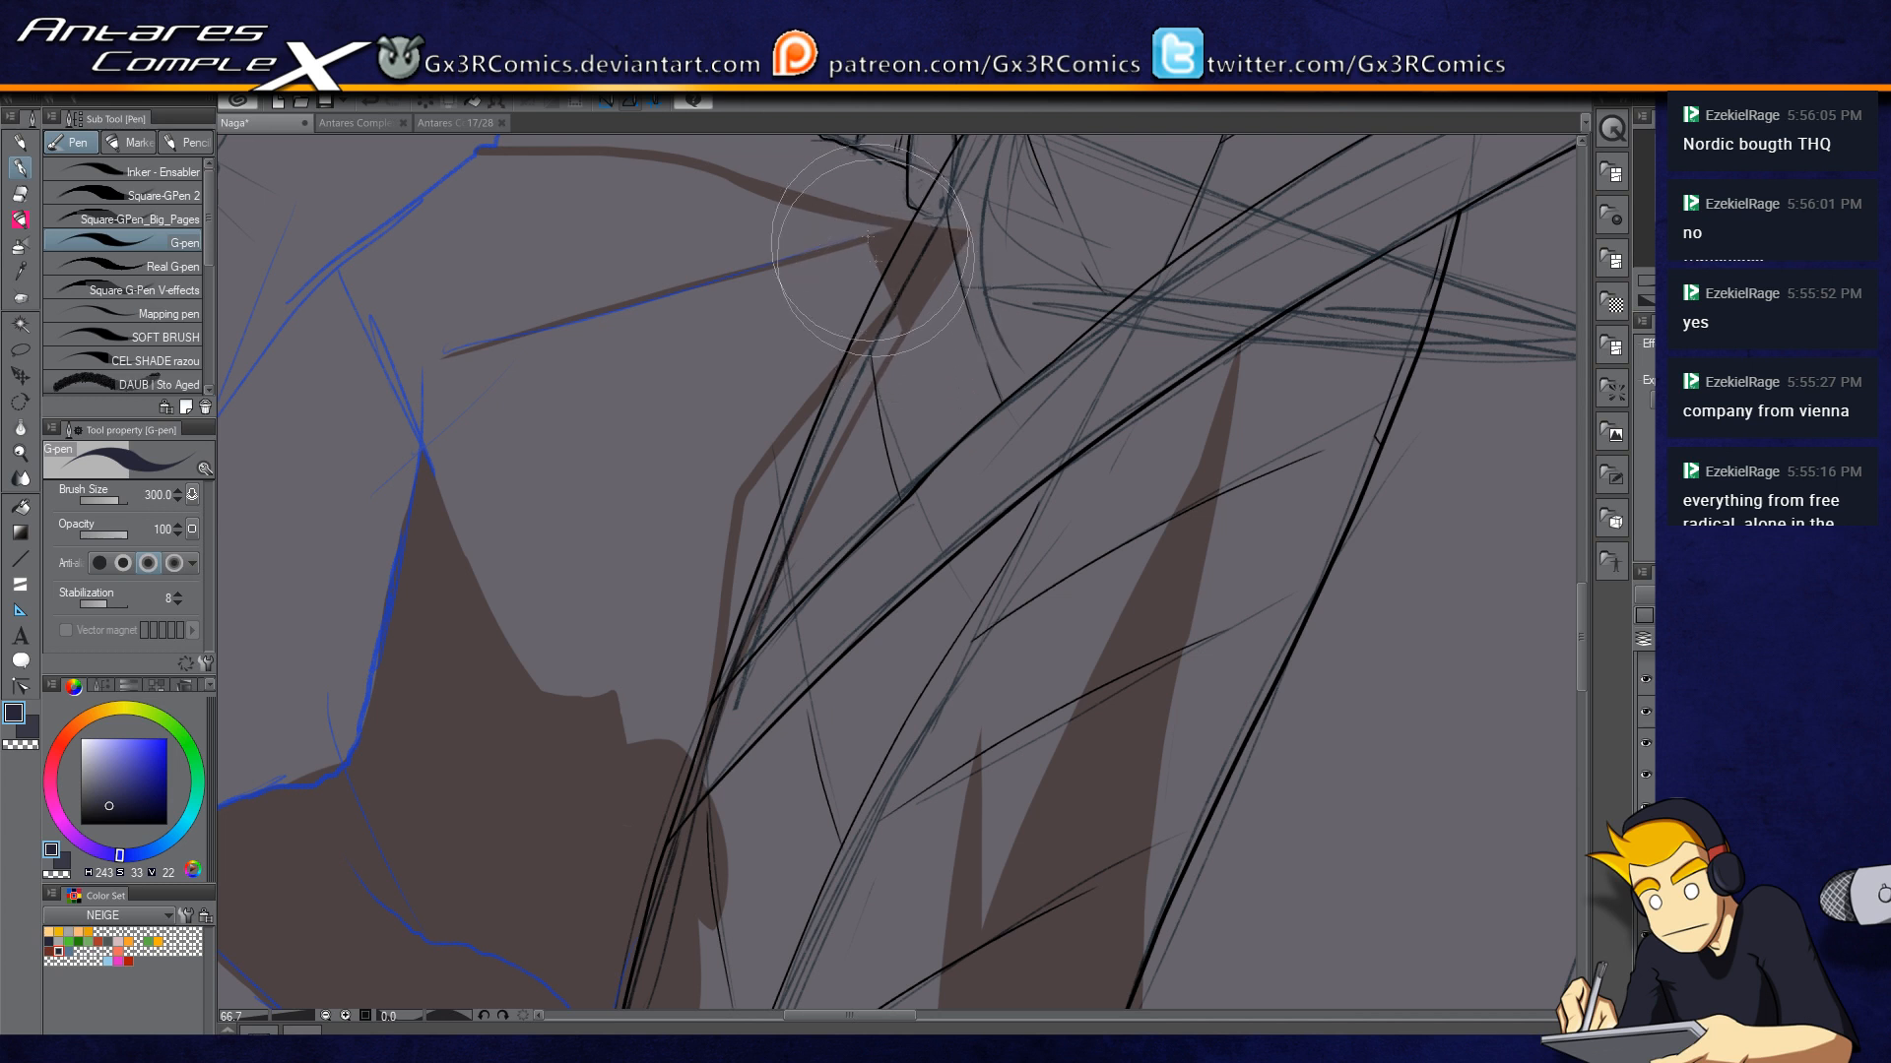
pyautogui.moveTo(914, 287); pyautogui.dragTo(737, 635)
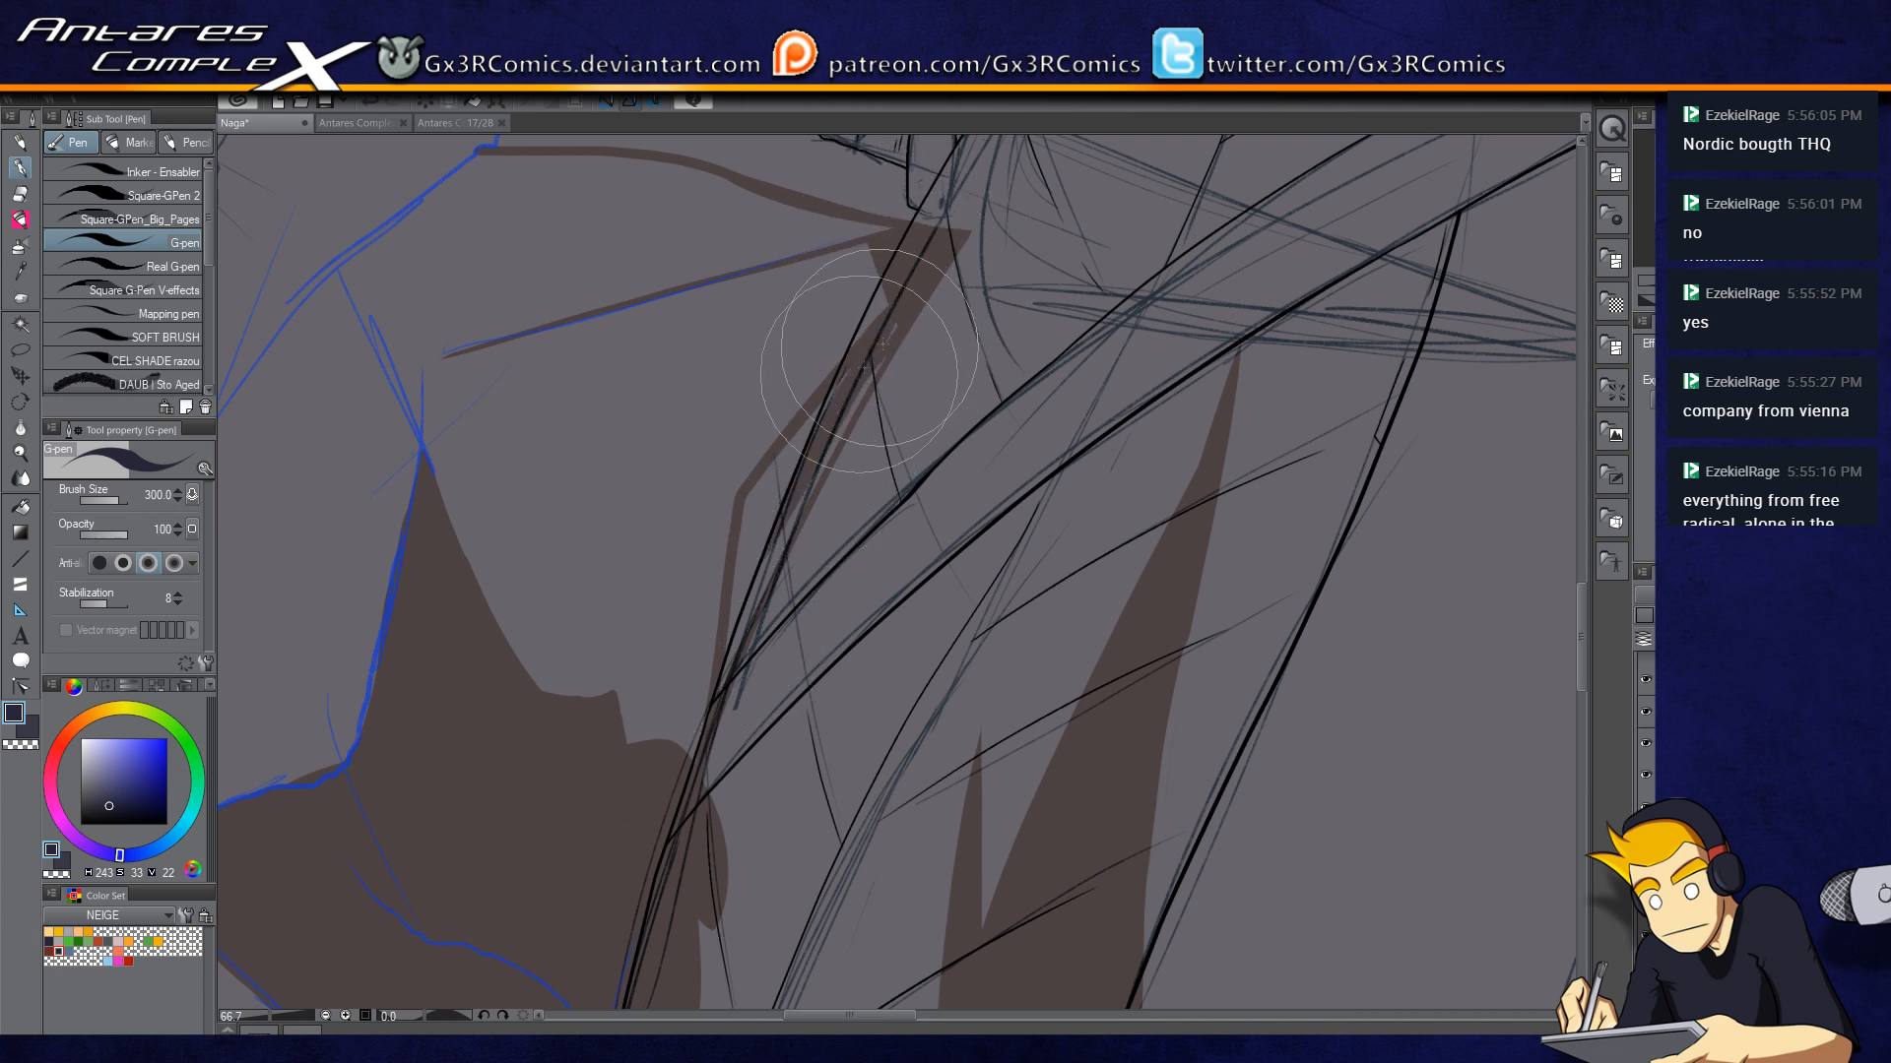
pyautogui.moveTo(864, 380); pyautogui.dragTo(733, 701)
pyautogui.moveTo(766, 566); pyautogui.dragTo(713, 742)
pyautogui.moveTo(765, 482); pyautogui.dragTo(741, 557)
pyautogui.moveTo(818, 418); pyautogui.dragTo(761, 567)
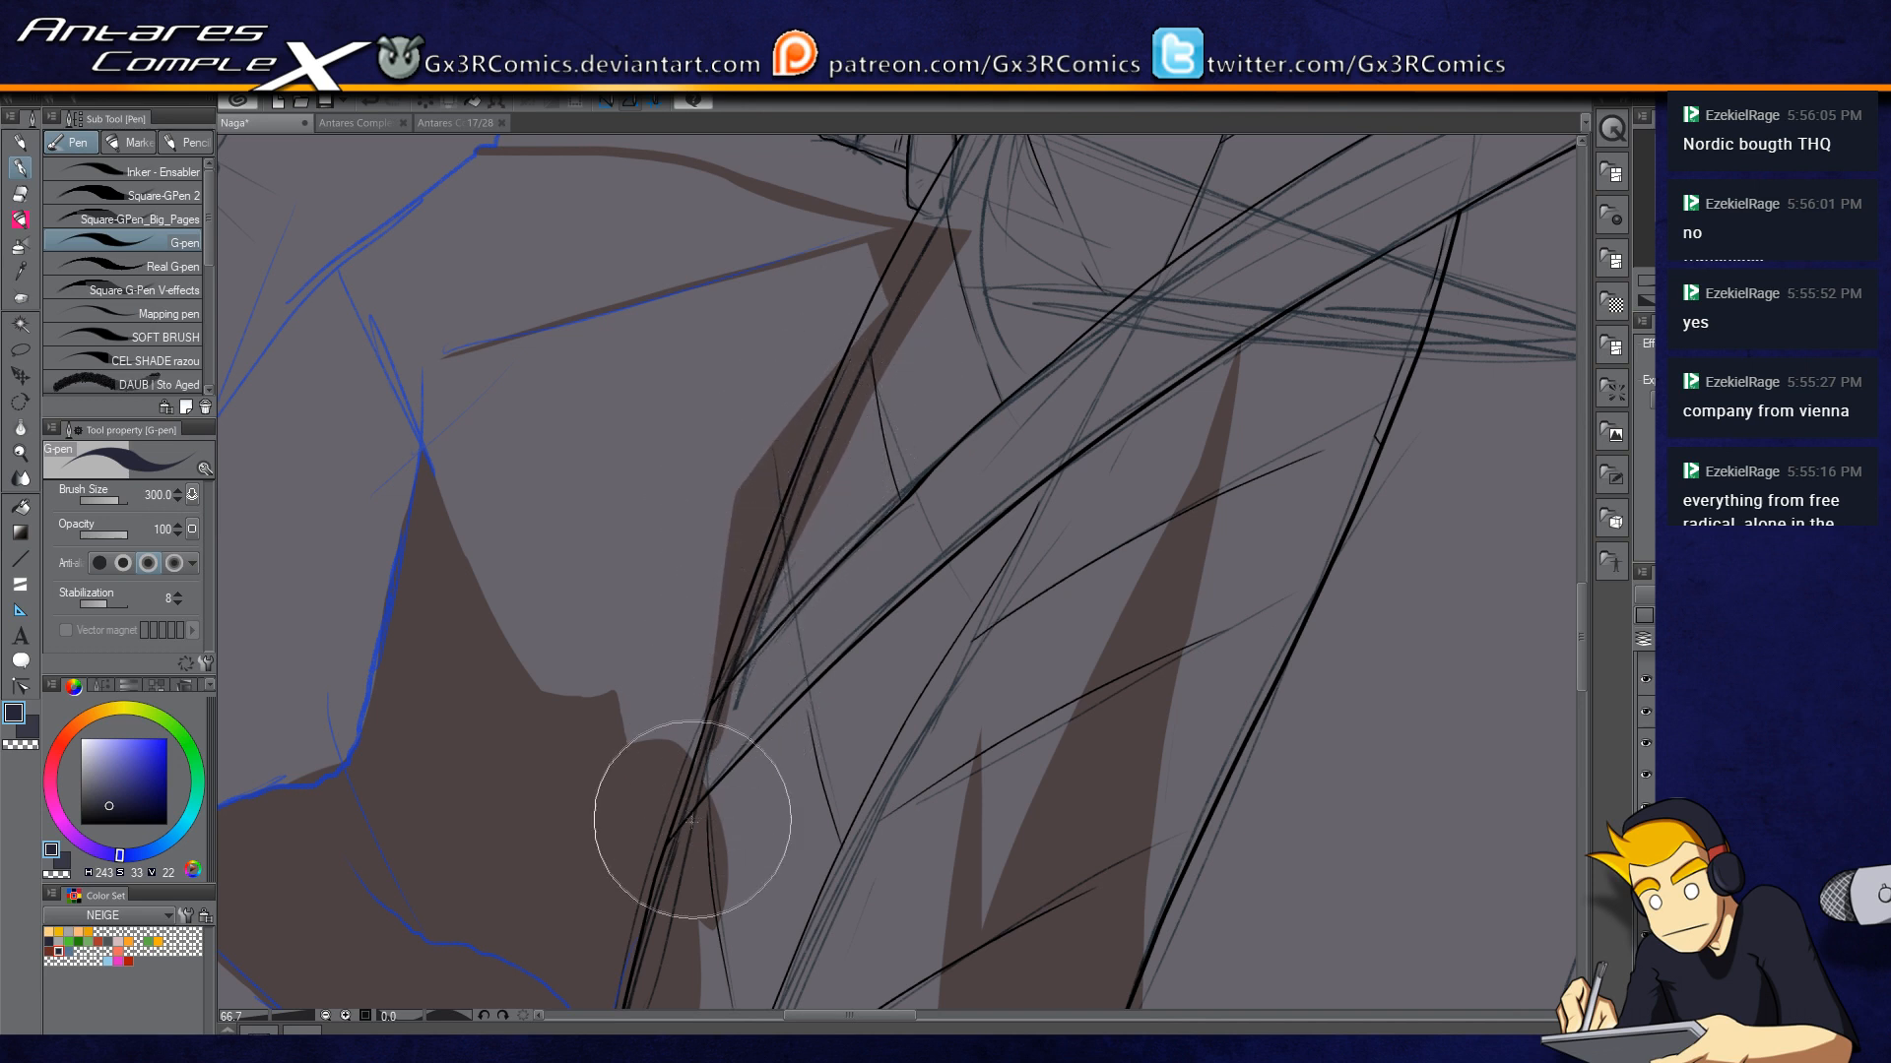
# Step: Steepen the dark slope beneath the jagged rock and build a small hooked spur onto the rock's lower edge
pyautogui.moveTo(726, 726)
pyautogui.mouseDown()
pyautogui.moveTo(780, 549)
pyautogui.moveTo(951, 330)
pyautogui.mouseUp()
pyautogui.moveTo(690, 589)
pyautogui.mouseDown()
pyautogui.moveTo(866, 557)
pyautogui.moveTo(1029, 579)
pyautogui.mouseUp()
pyautogui.moveTo(698, 783); pyautogui.dragTo(1158, 666)
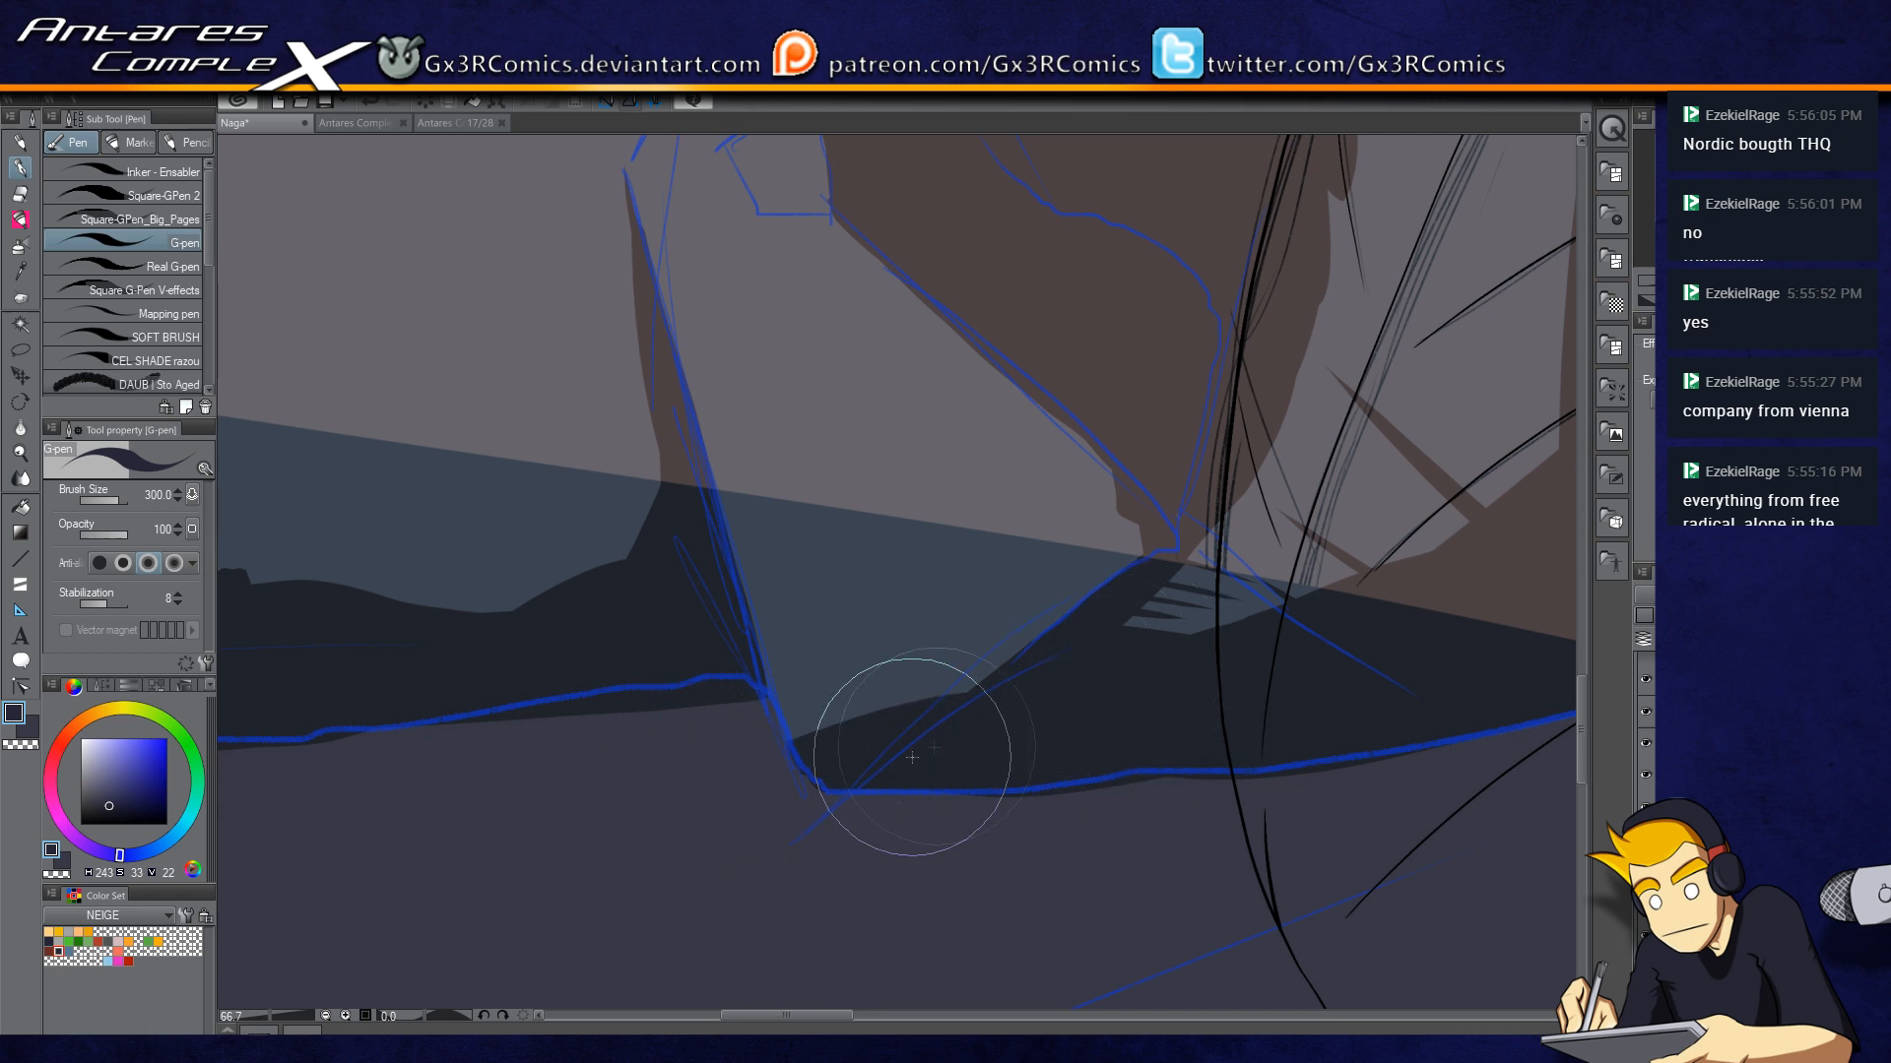
pyautogui.moveTo(878, 787); pyautogui.dragTo(1204, 457)
pyautogui.moveTo(1081, 376)
pyautogui.mouseDown()
pyautogui.moveTo(1057, 473)
pyautogui.moveTo(1145, 518)
pyautogui.mouseUp()
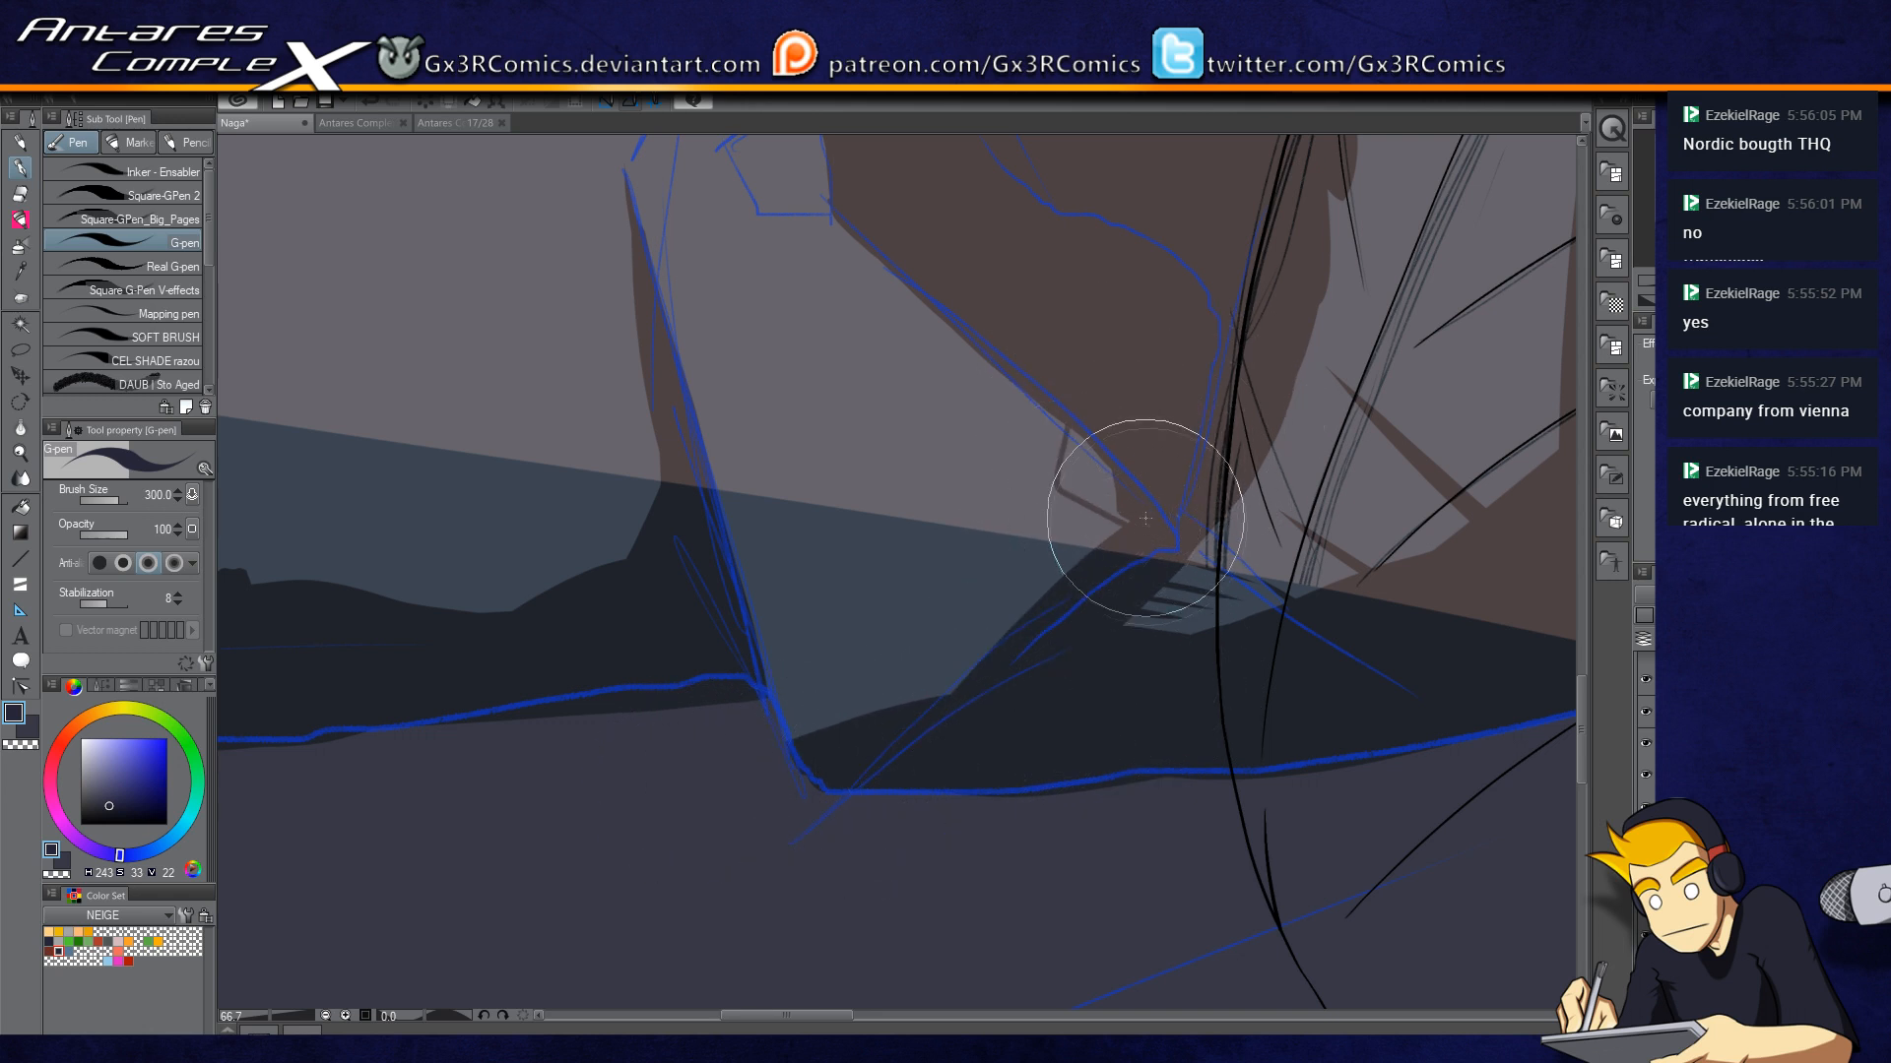
pyautogui.hotkey('ctrl', 'z')
pyautogui.moveTo(1084, 394)
pyautogui.mouseDown()
pyautogui.moveTo(1118, 520)
pyautogui.moveTo(1074, 483)
pyautogui.mouseUp()
pyautogui.press('c')
pyautogui.press('c')
pyautogui.moveTo(1078, 415); pyautogui.dragTo(1092, 491)
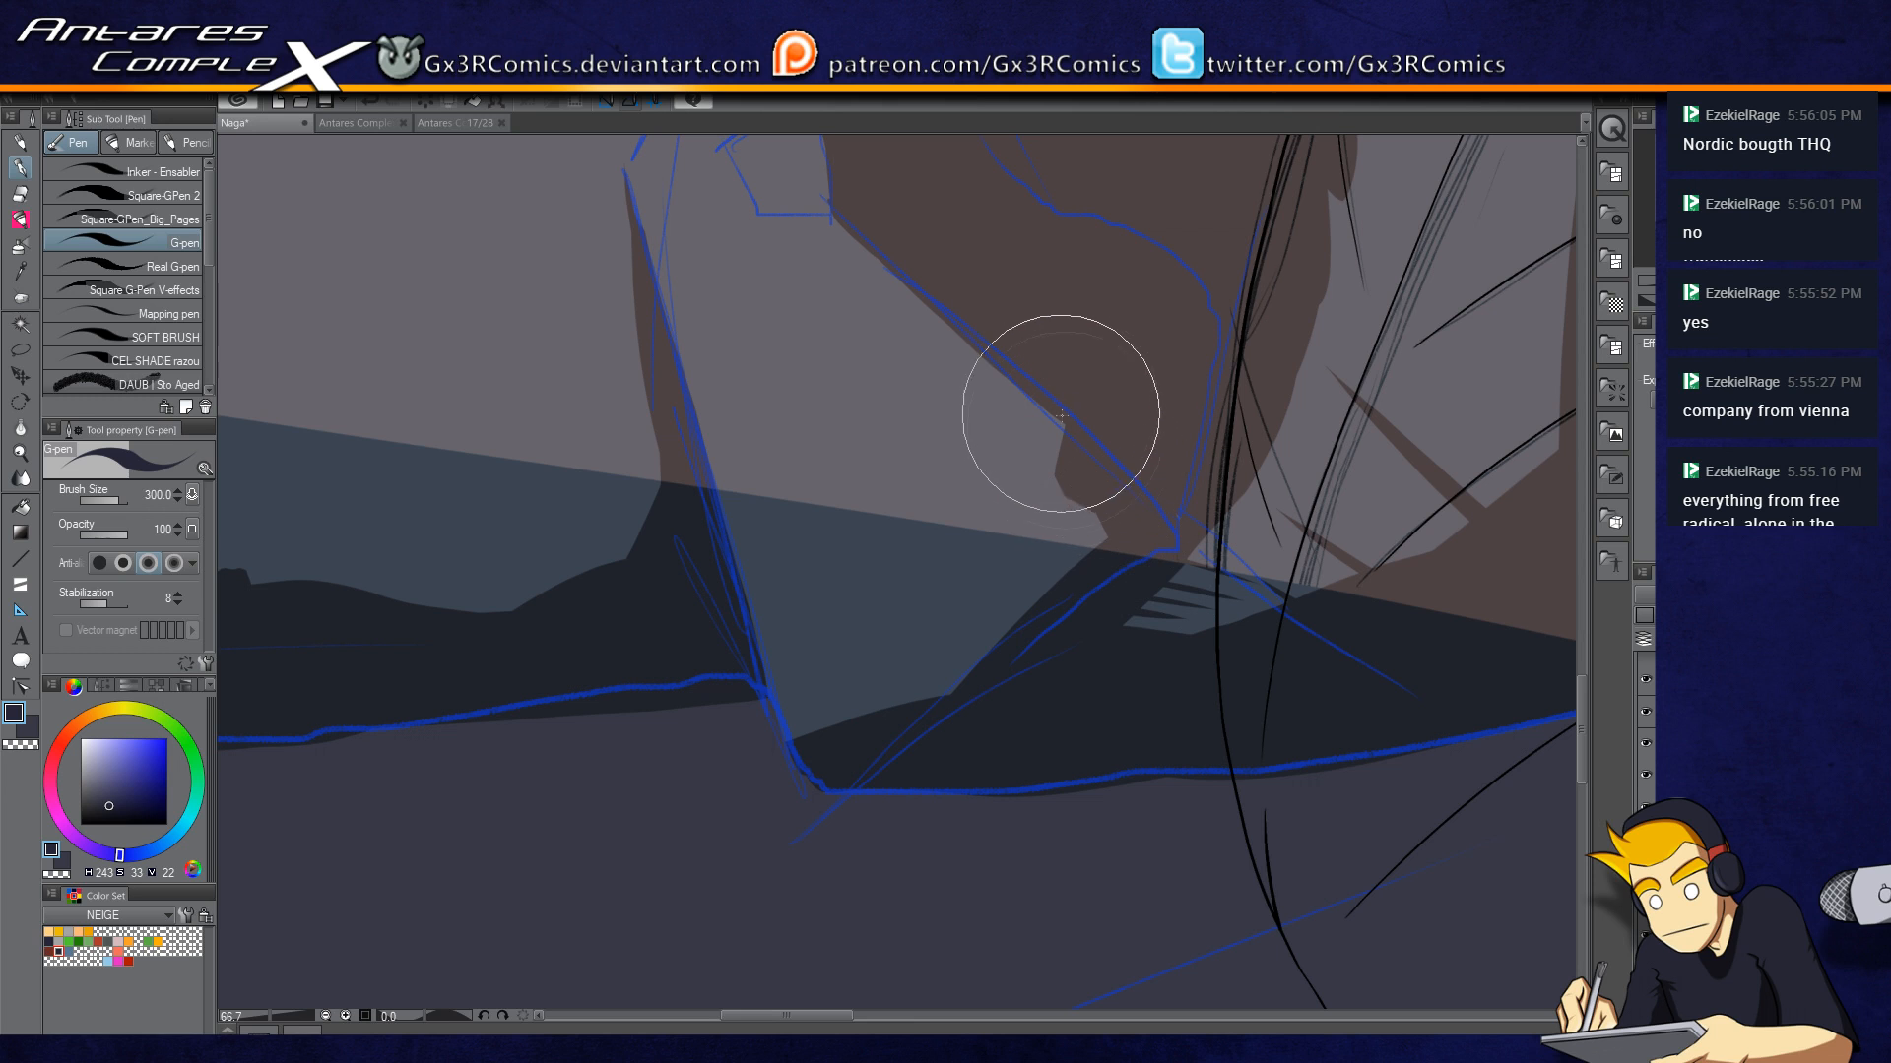
pyautogui.moveTo(1092, 467)
pyautogui.mouseDown()
pyautogui.moveTo(996, 396)
pyautogui.moveTo(1042, 669)
pyautogui.mouseUp()
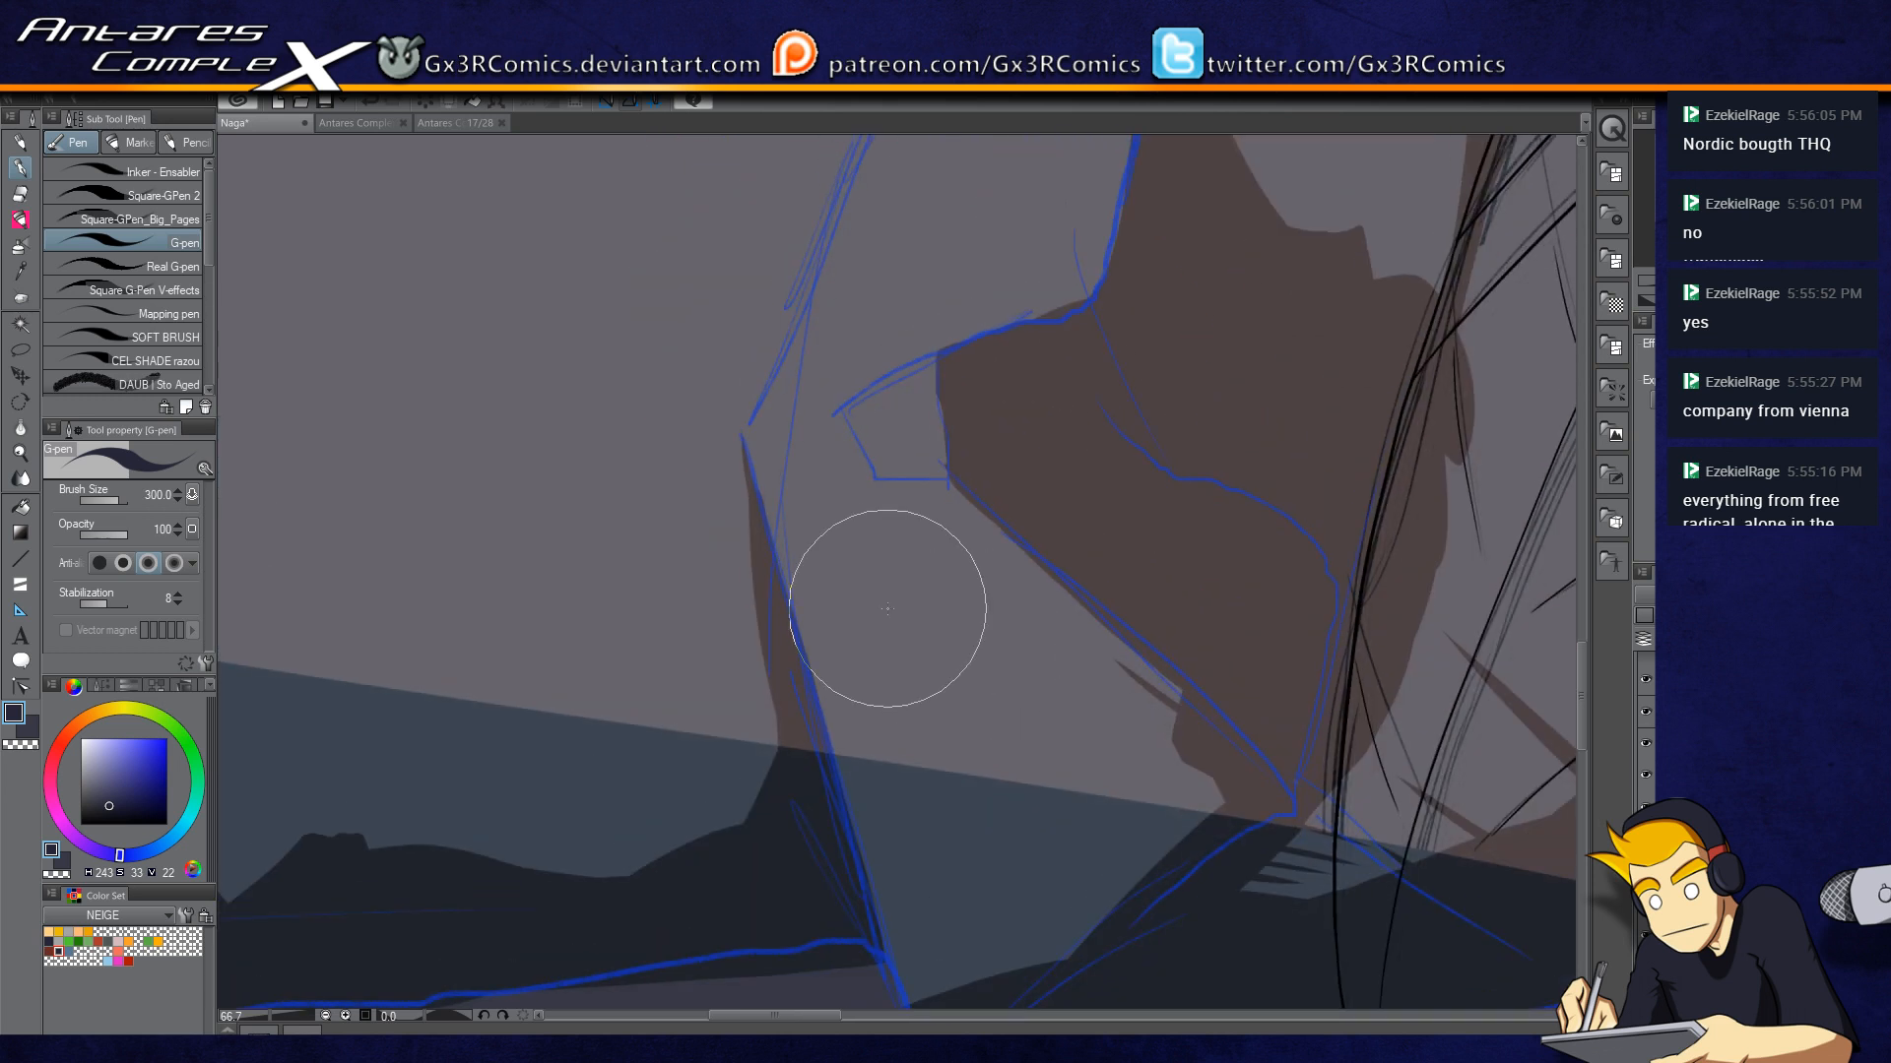
# Step: Refine the dark mound's crest with a small pointed bump and touch up the dip beside the short spike
pyautogui.moveTo(756, 612); pyautogui.dragTo(1051, 316)
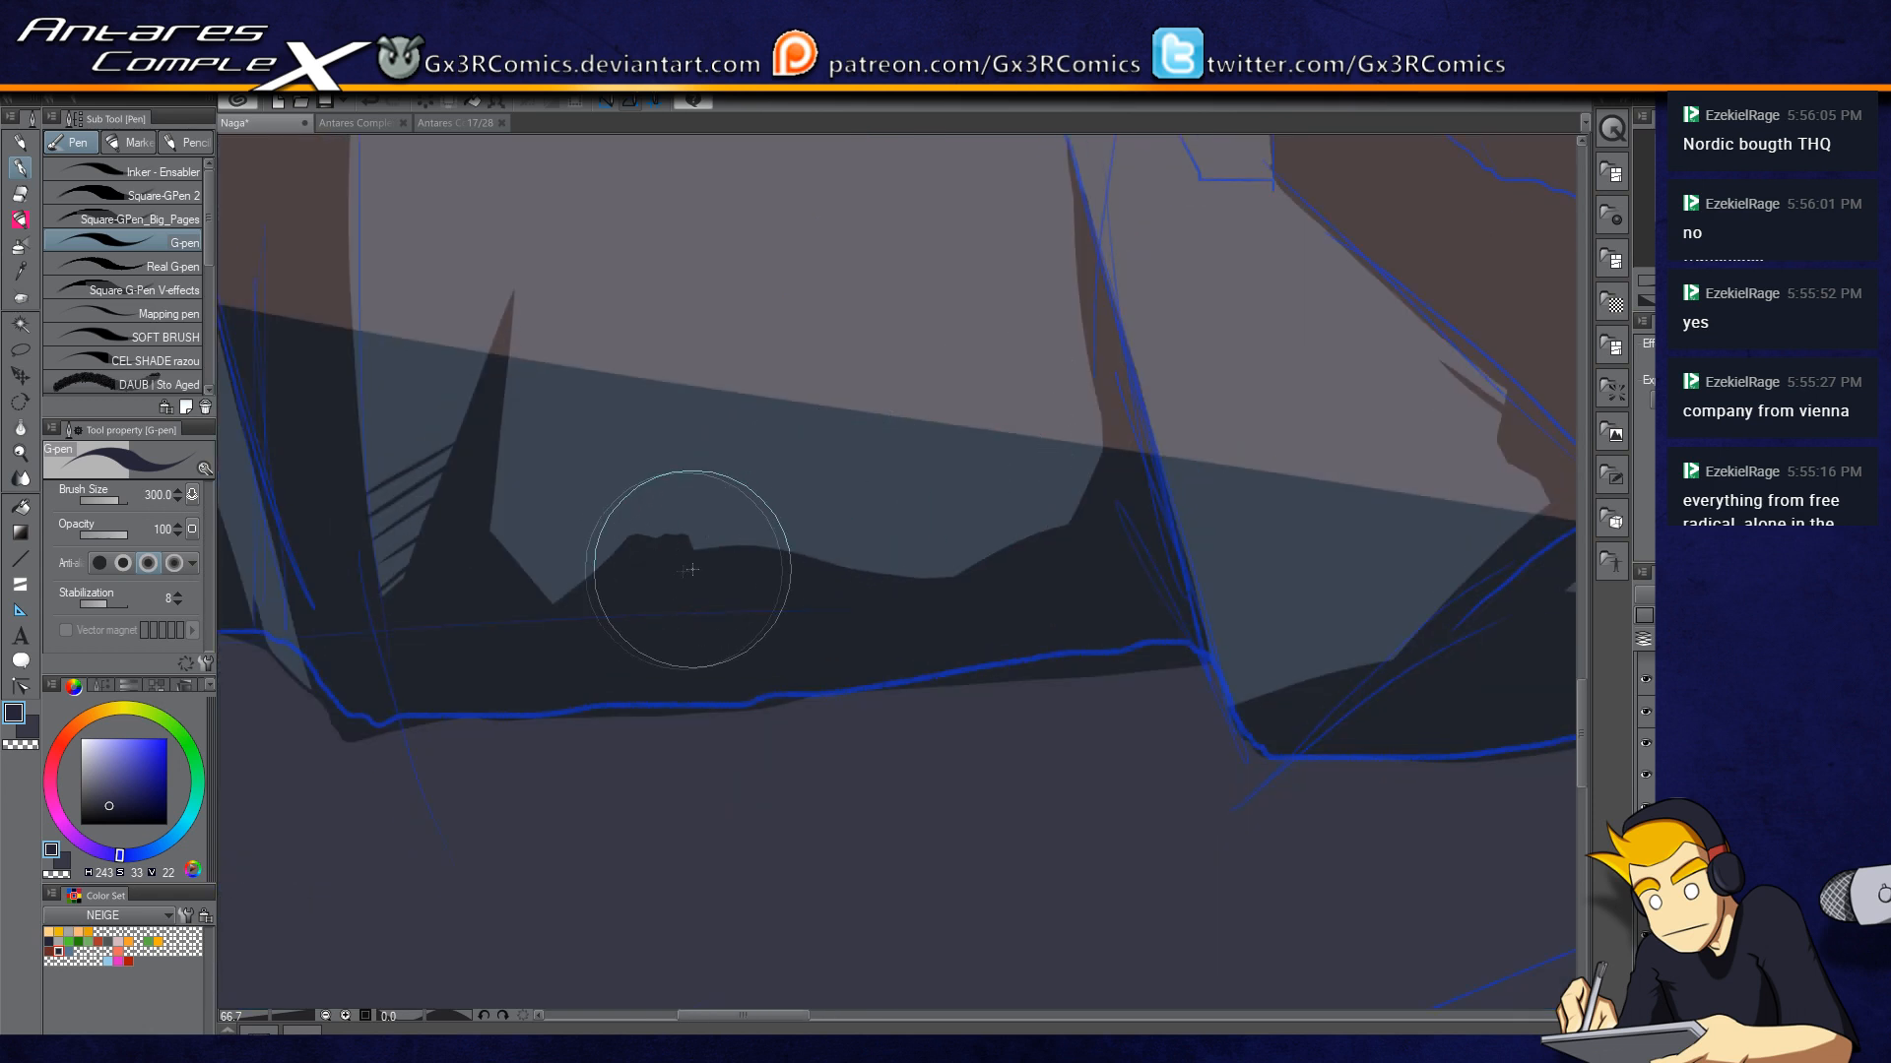
pyautogui.scroll(2, 647, 536)
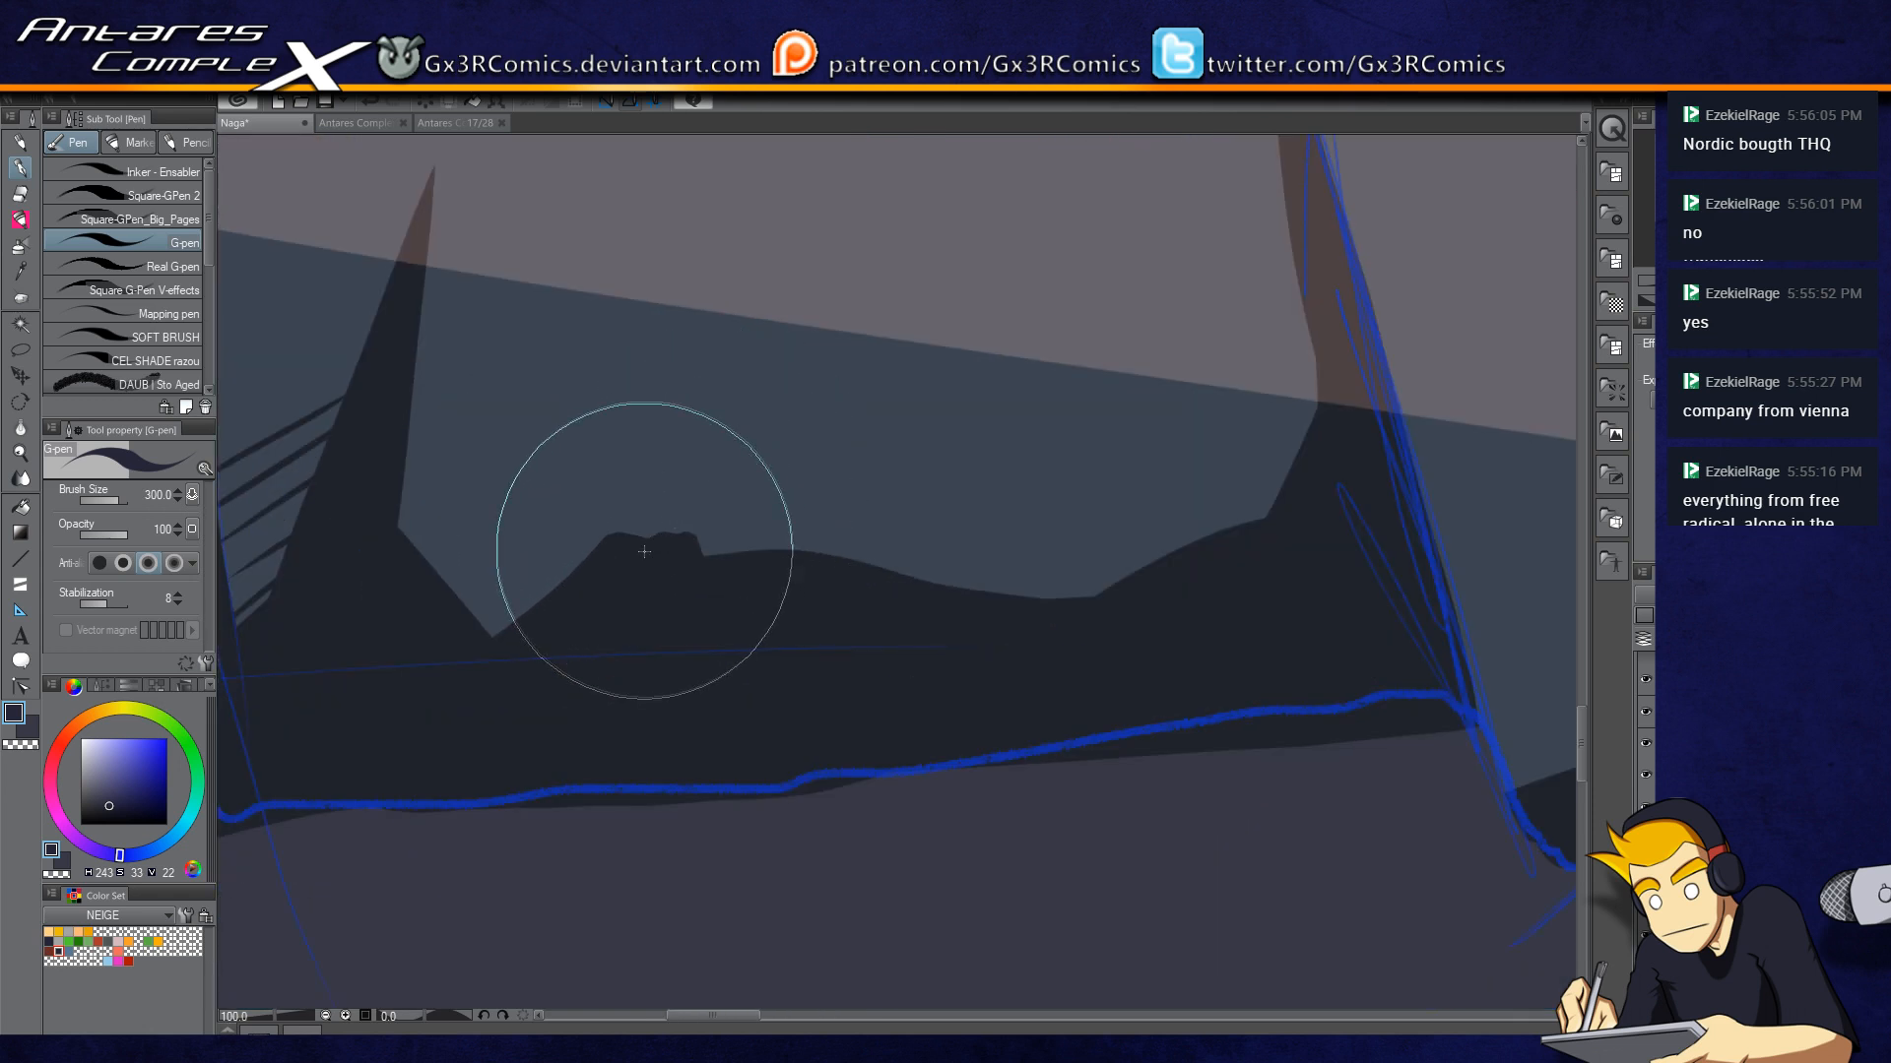
pyautogui.moveTo(706, 517); pyautogui.dragTo(721, 596)
pyautogui.hotkey('ctrl', 'z')
pyautogui.moveTo(648, 541)
pyautogui.mouseDown()
pyautogui.moveTo(667, 524)
pyautogui.moveTo(724, 577)
pyautogui.moveTo(695, 529)
pyautogui.moveTo(669, 529)
pyautogui.moveTo(1100, 480)
pyautogui.mouseUp()
pyautogui.press('c')
pyautogui.moveTo(879, 579); pyautogui.dragTo(1091, 500)
pyautogui.hotkey('ctrl', 'z')
pyautogui.press('c')
pyautogui.moveTo(854, 603); pyautogui.dragTo(1096, 516)
pyautogui.moveTo(771, 643)
pyautogui.mouseDown()
pyautogui.moveTo(889, 642)
pyautogui.moveTo(1004, 676)
pyautogui.mouseUp()
pyautogui.moveTo(886, 552); pyautogui.dragTo(772, 682)
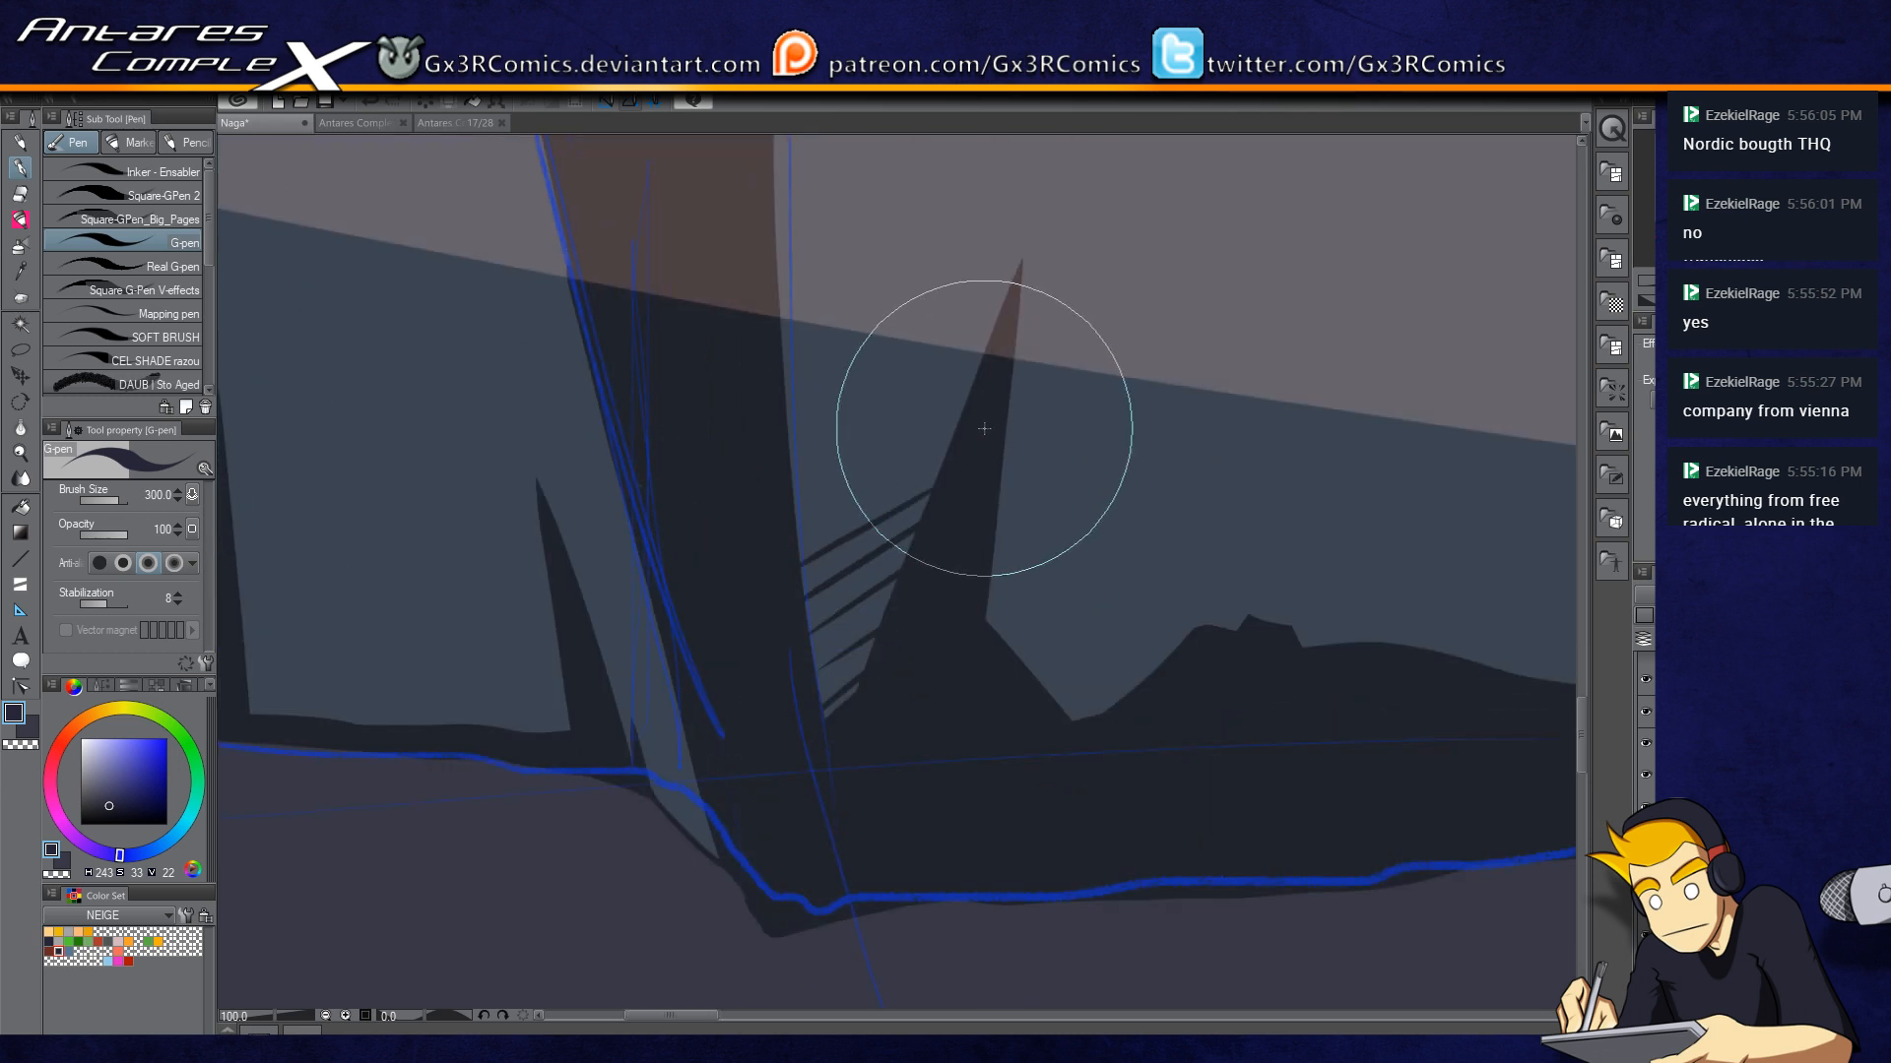
# Step: Add longer curved barbs higher up between the short spike and the leaf-shaped spike
pyautogui.moveTo(983, 429); pyautogui.dragTo(677, 596)
pyautogui.hotkey('ctrl', 'z')
pyautogui.moveTo(983, 422); pyautogui.dragTo(727, 581)
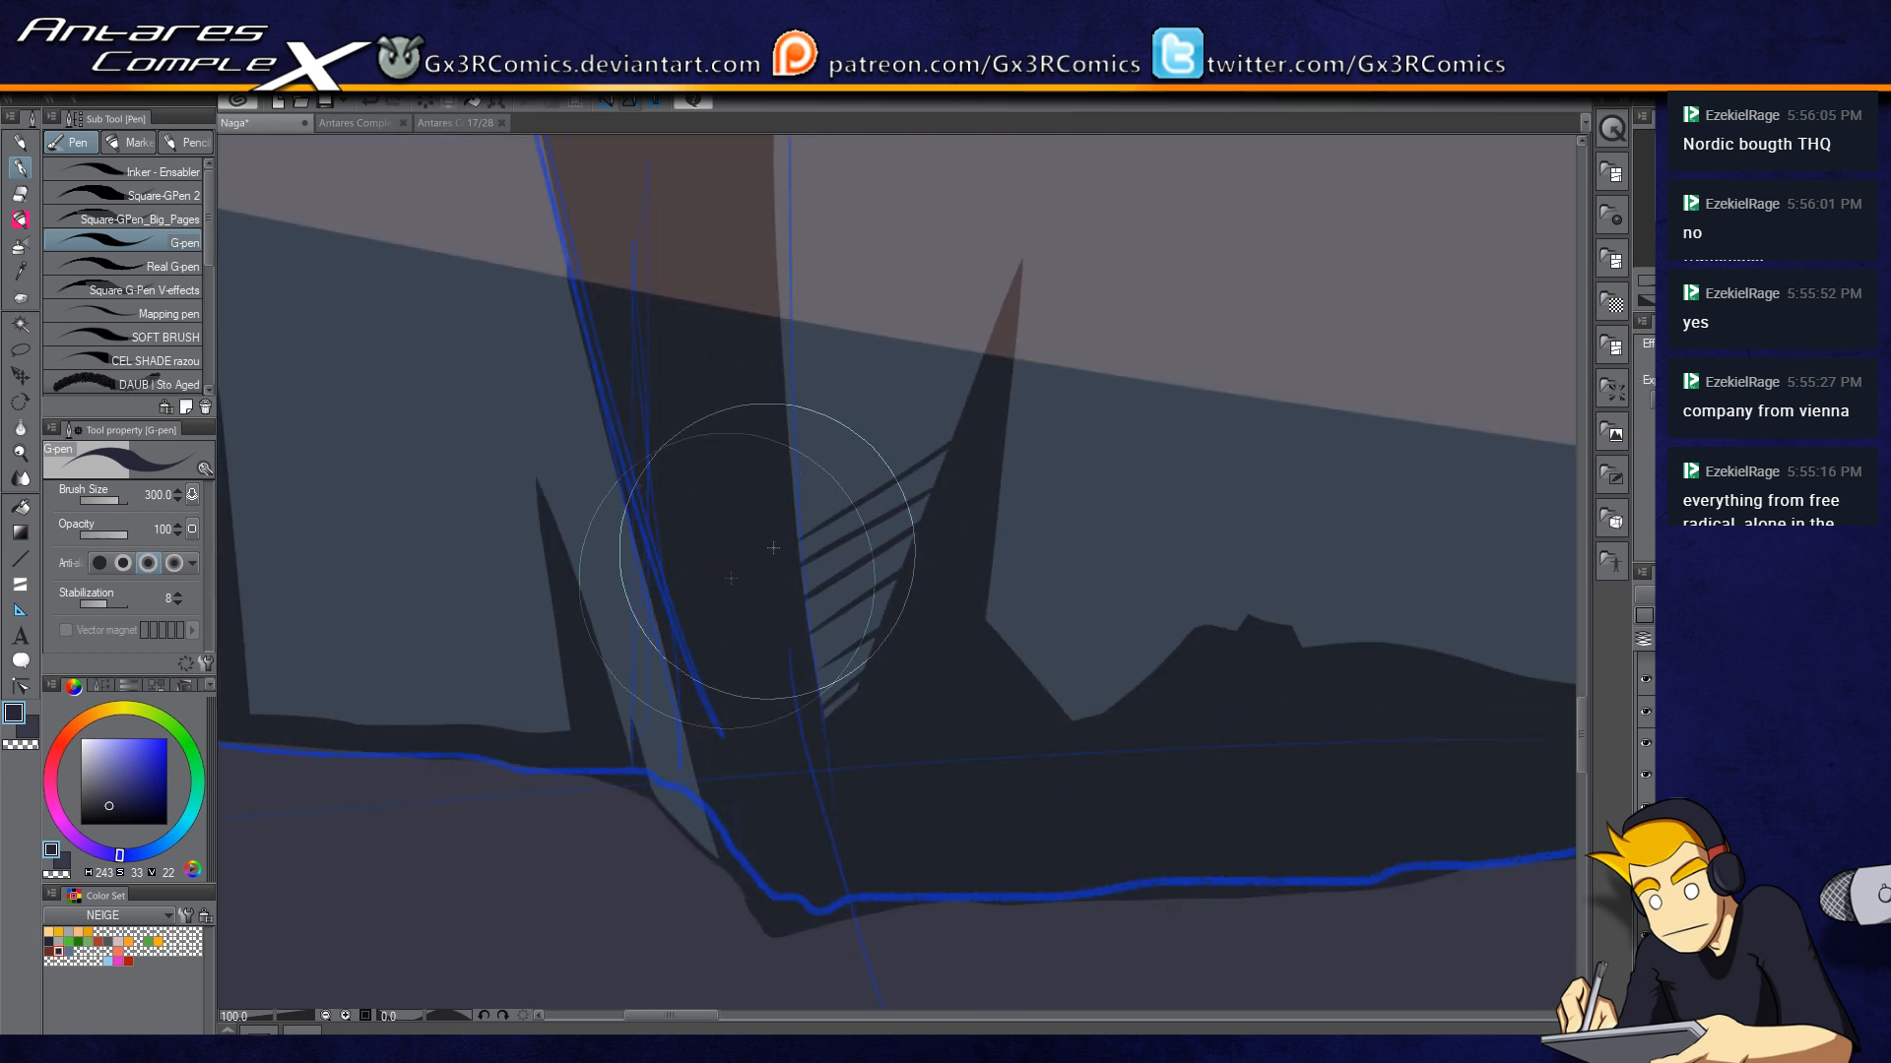
pyautogui.hotkey('ctrl', 'z')
pyautogui.moveTo(982, 425); pyautogui.dragTo(758, 542)
pyautogui.moveTo(1010, 377)
pyautogui.mouseDown()
pyautogui.moveTo(683, 543)
pyautogui.moveTo(703, 535)
pyautogui.mouseUp()
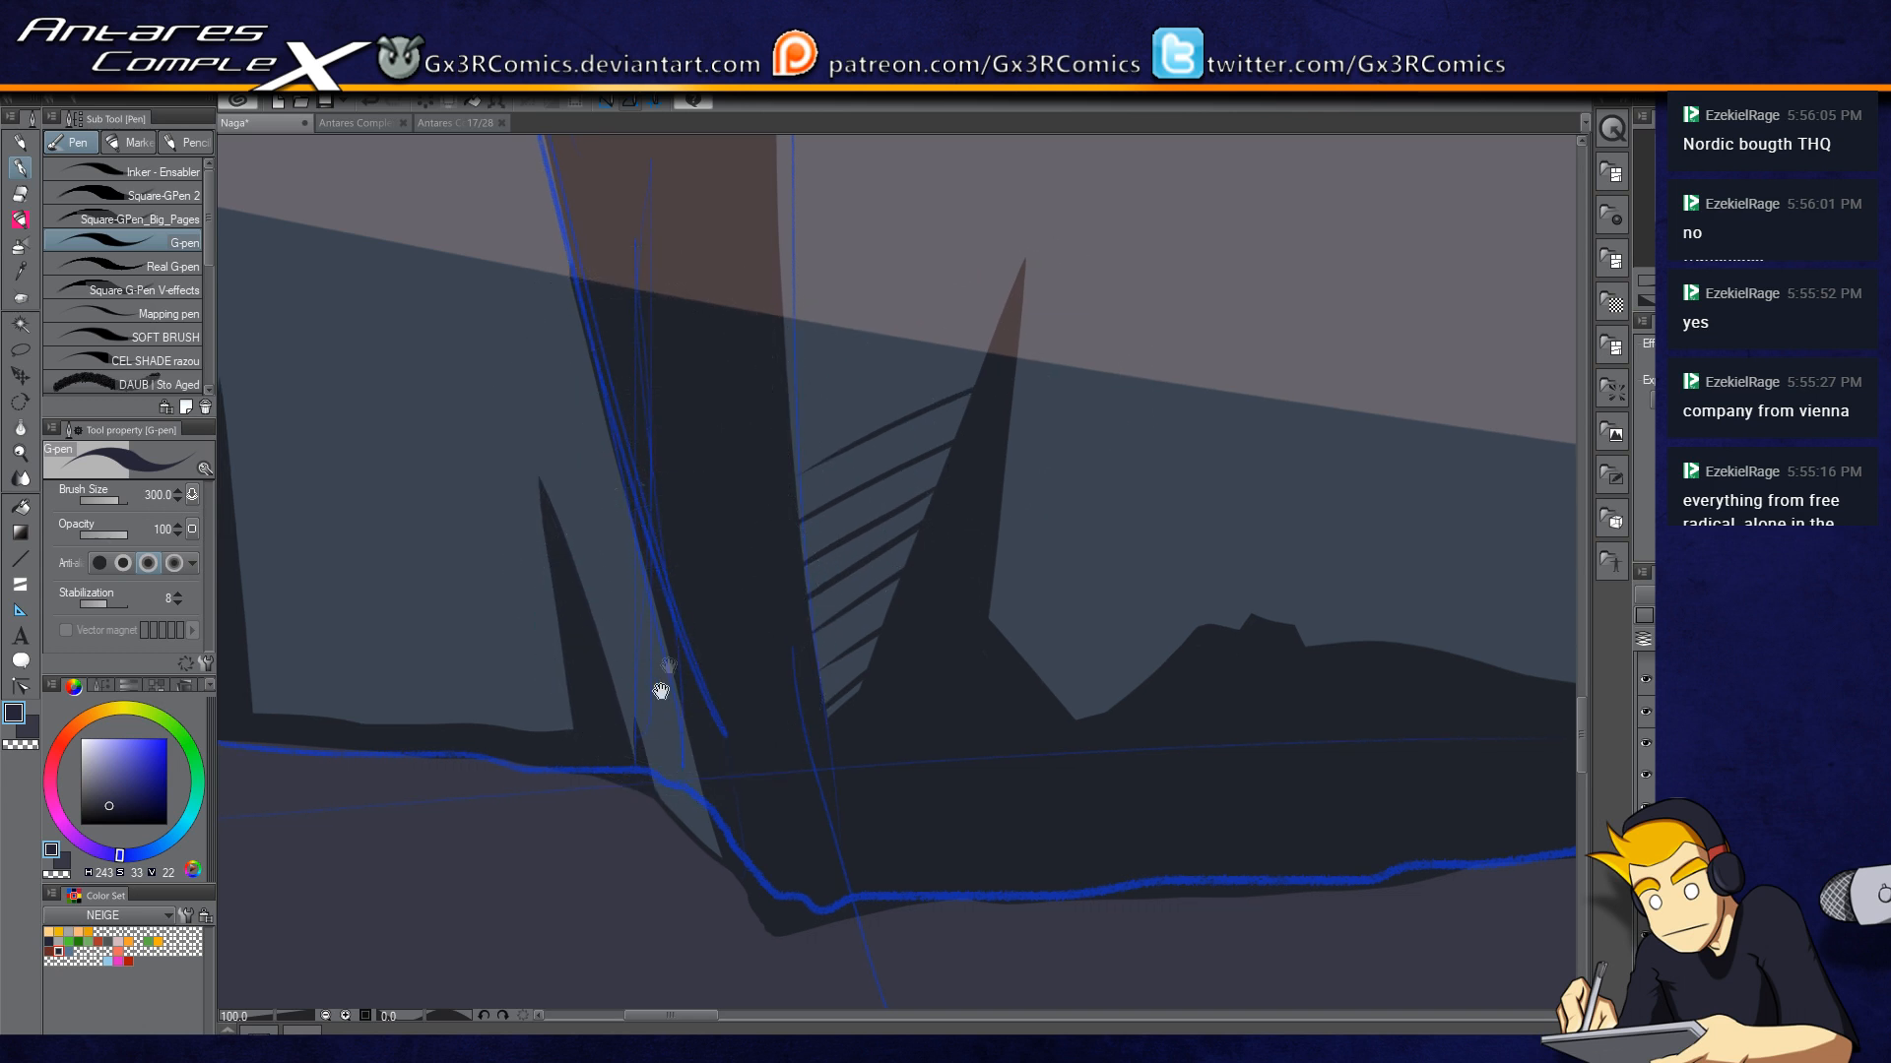
# Step: Widen the tall thin spike at the far edge with a dark slope running down to the ground
pyautogui.moveTo(668, 662); pyautogui.dragTo(820, 530)
pyautogui.moveTo(872, 723); pyautogui.dragTo(877, 559)
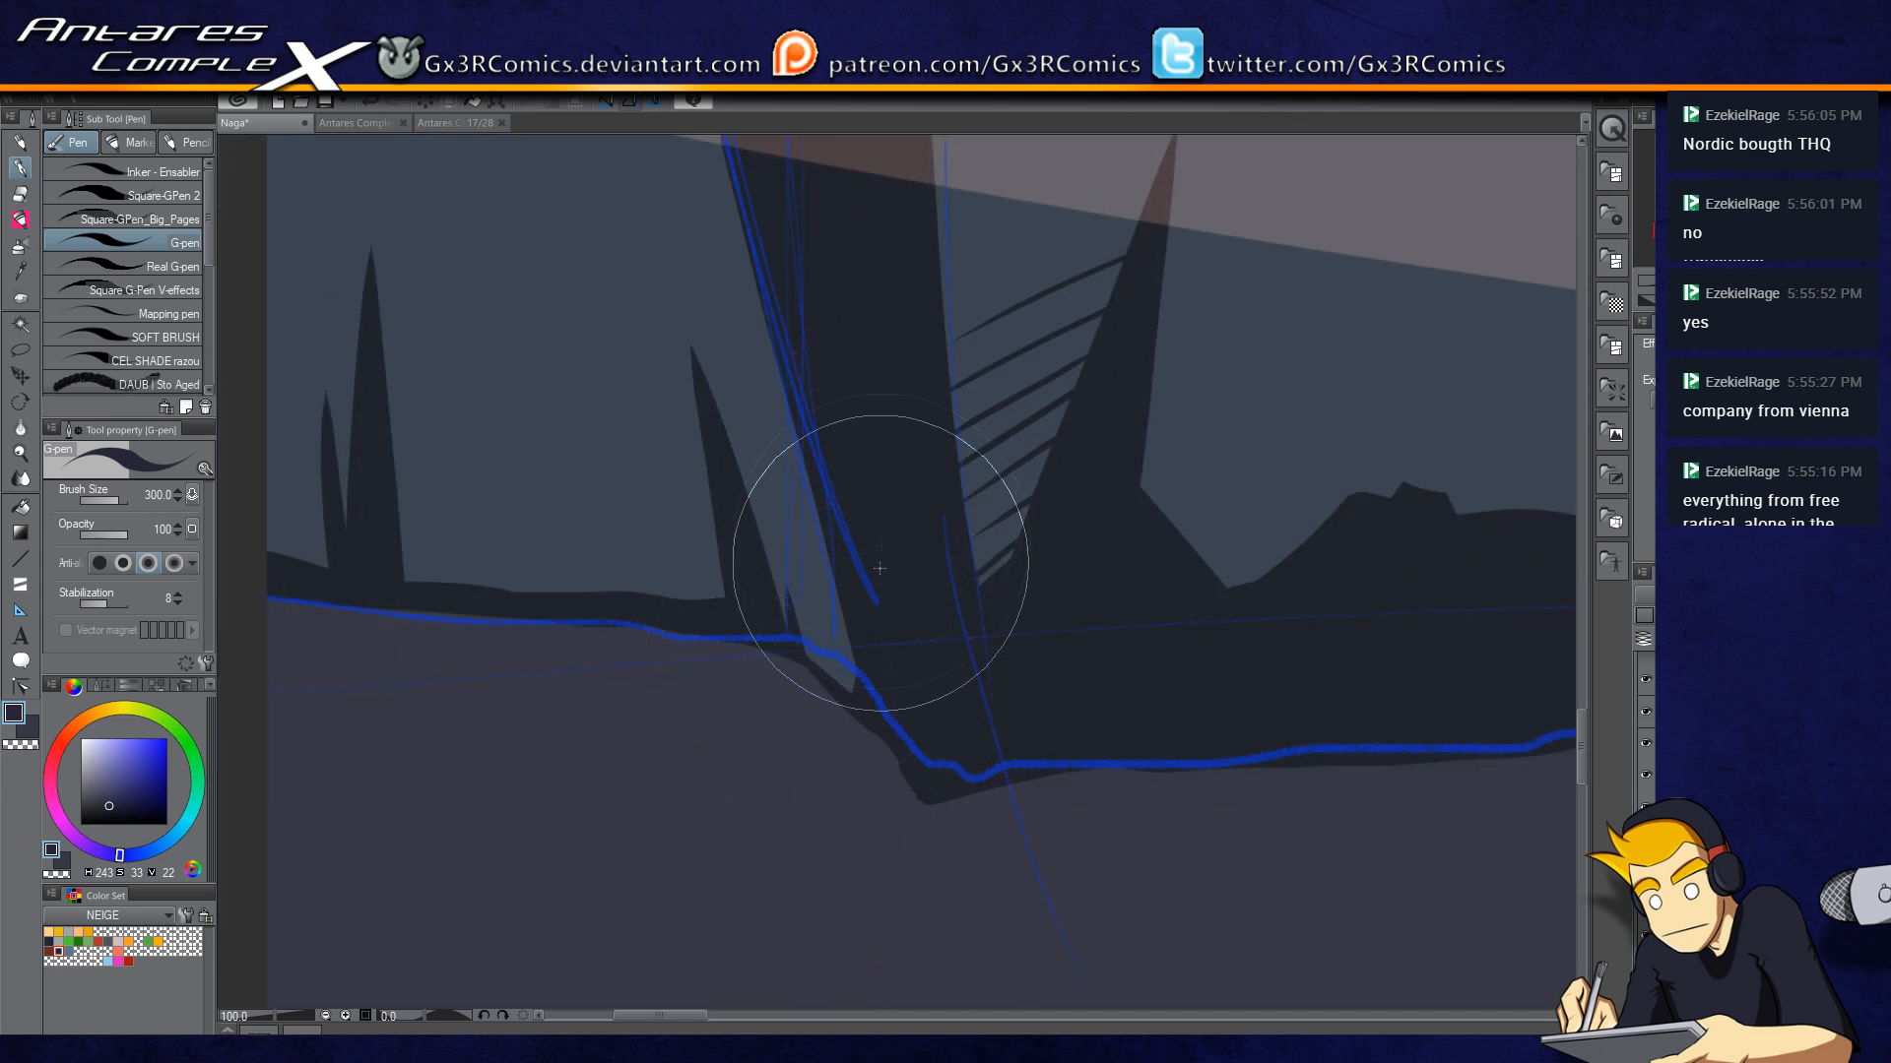
pyautogui.moveTo(847, 698); pyautogui.dragTo(844, 539)
pyautogui.moveTo(705, 569); pyautogui.dragTo(817, 981)
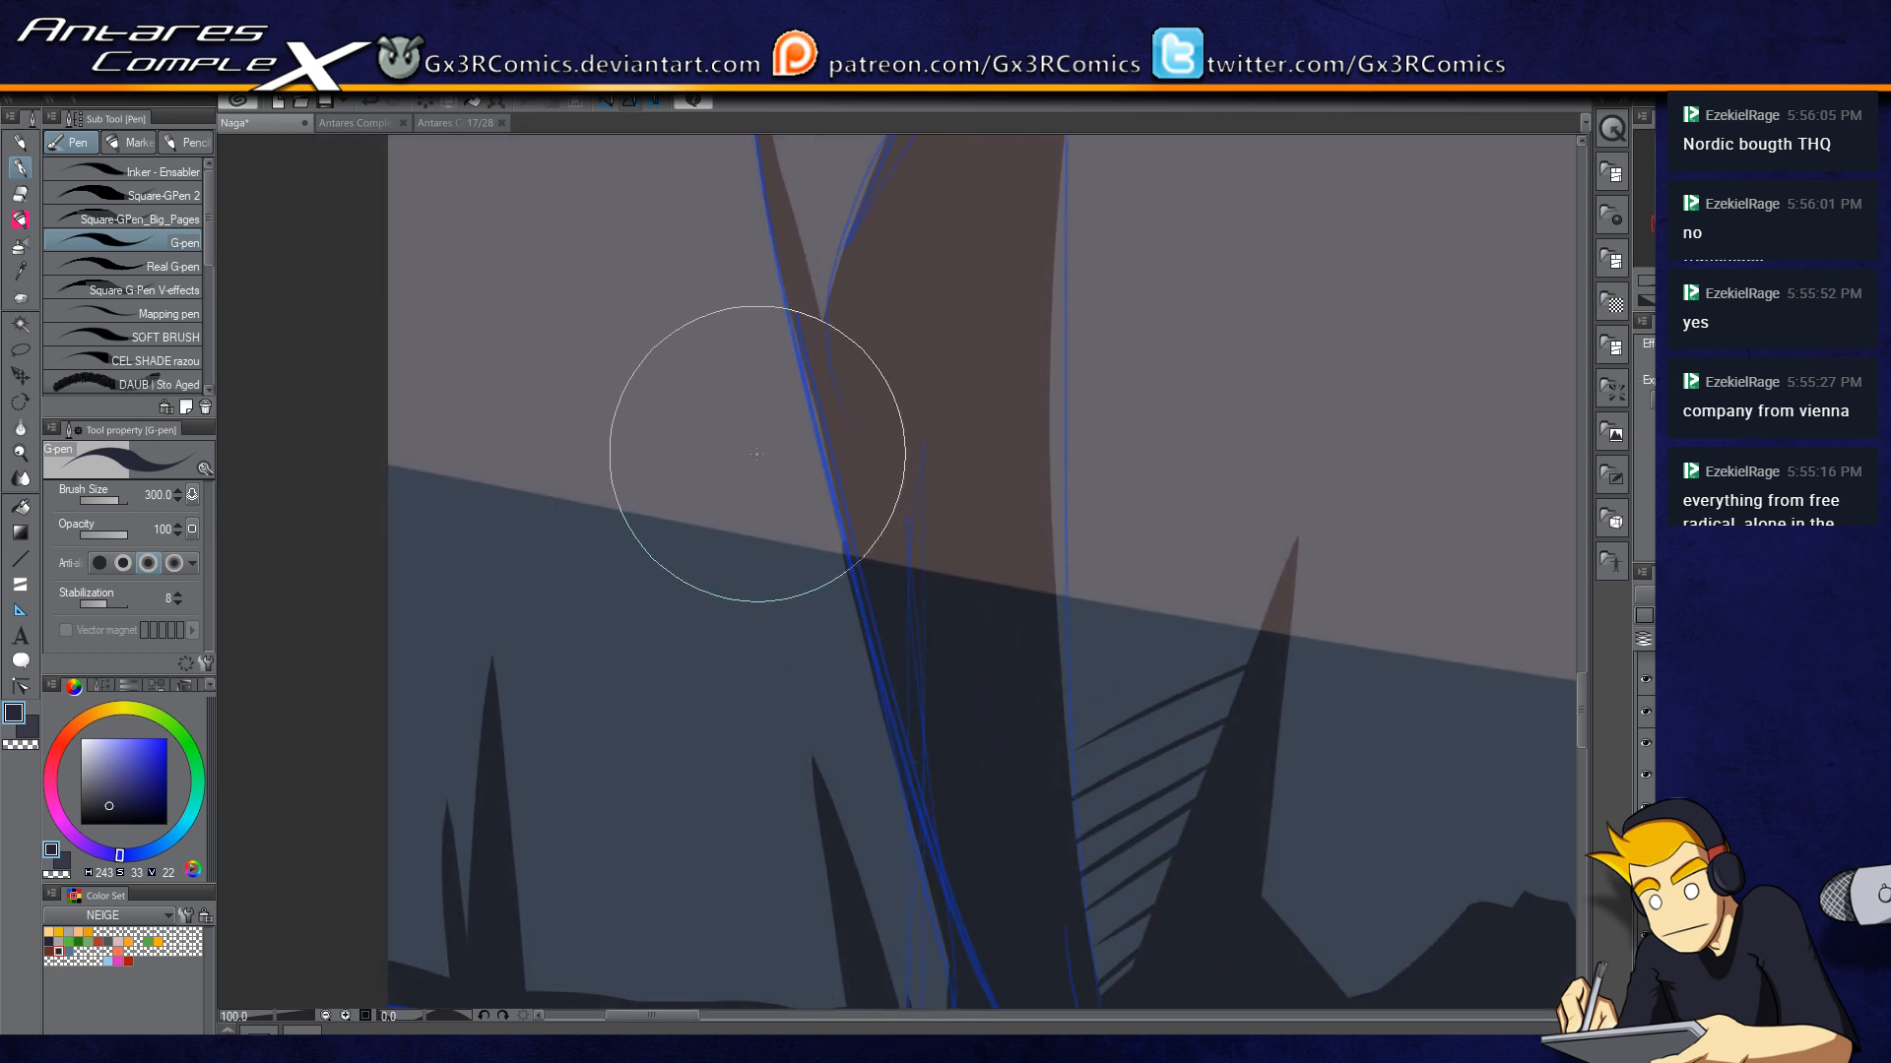
pyautogui.moveTo(642, 665); pyautogui.dragTo(691, 352)
pyautogui.moveTo(544, 593); pyautogui.dragTo(630, 737)
pyautogui.moveTo(527, 547); pyautogui.dragTo(775, 814)
pyautogui.moveTo(555, 581); pyautogui.dragTo(844, 831)
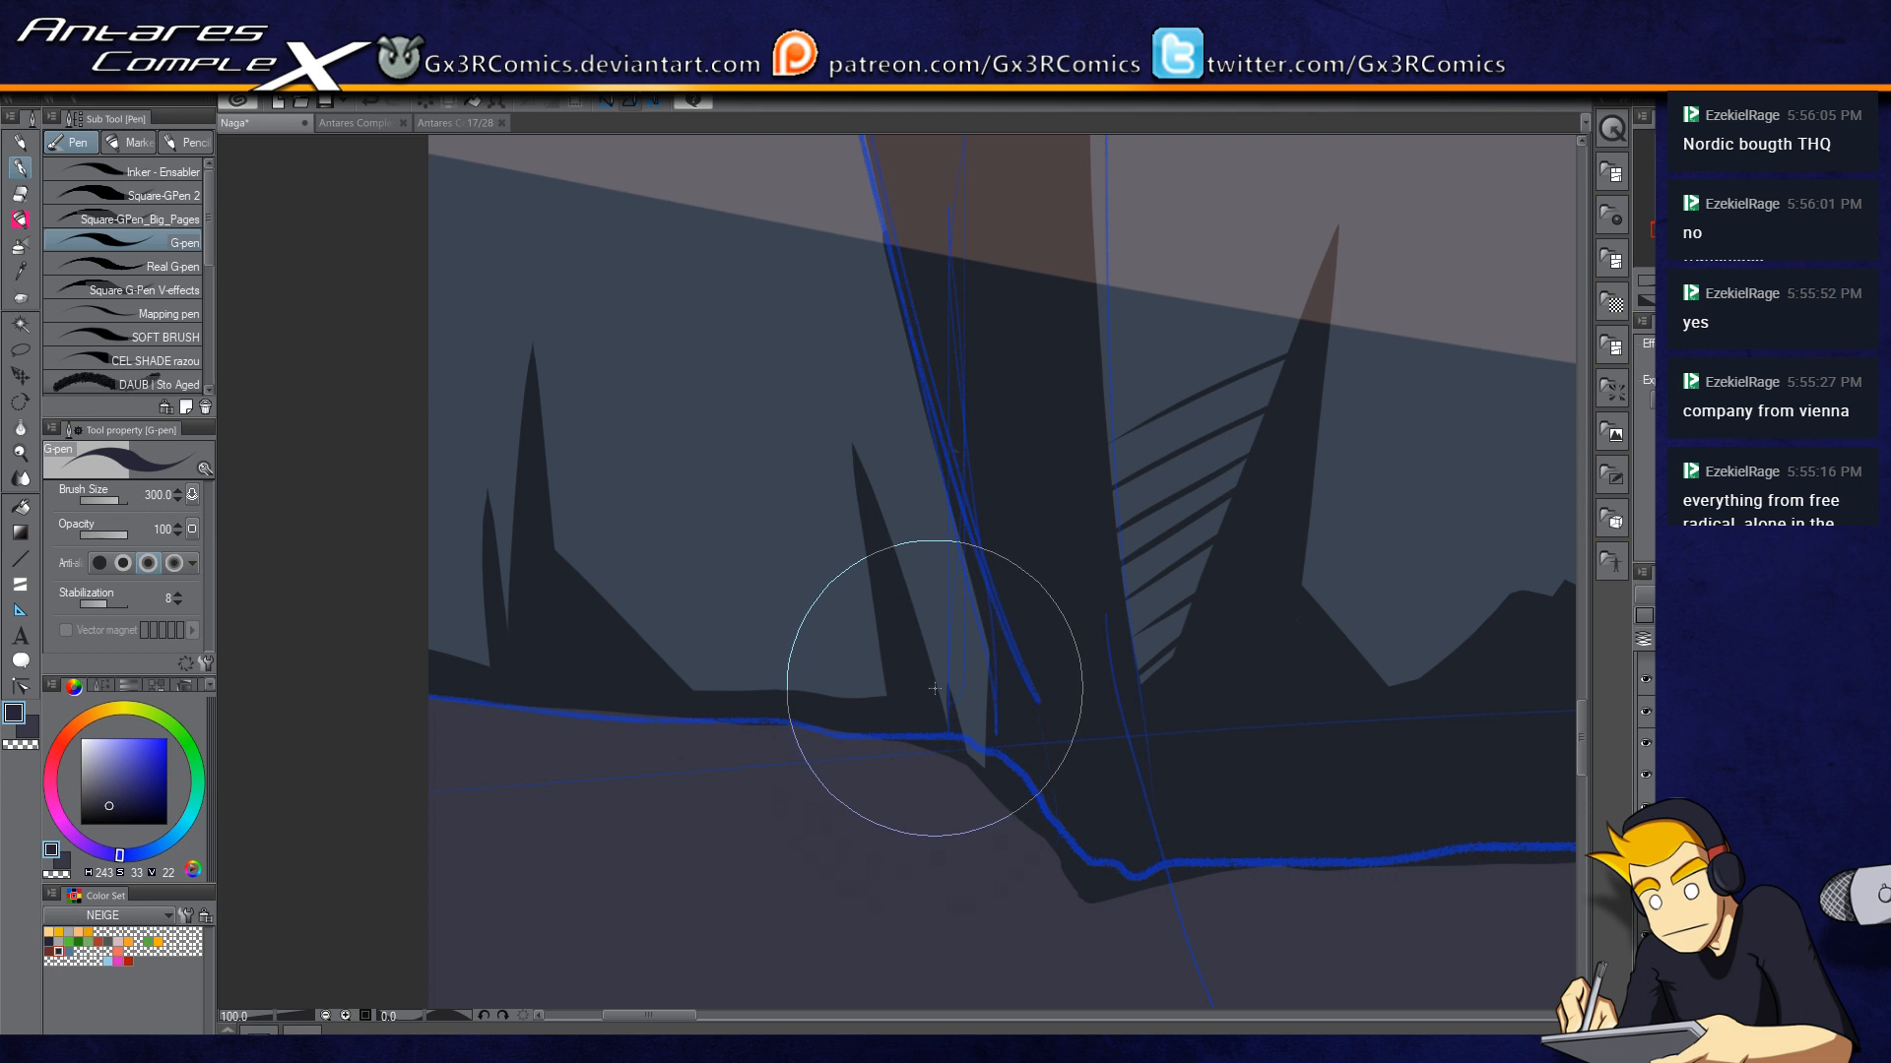
# Step: Fill the gap between the small curved spike and the leaf-shaped spike, adding fine barbs with the brush at size 150
pyautogui.moveTo(933, 649)
pyautogui.mouseDown()
pyautogui.moveTo(1007, 796)
pyautogui.moveTo(944, 674)
pyautogui.moveTo(960, 726)
pyautogui.moveTo(942, 626)
pyautogui.moveTo(992, 755)
pyautogui.mouseUp()
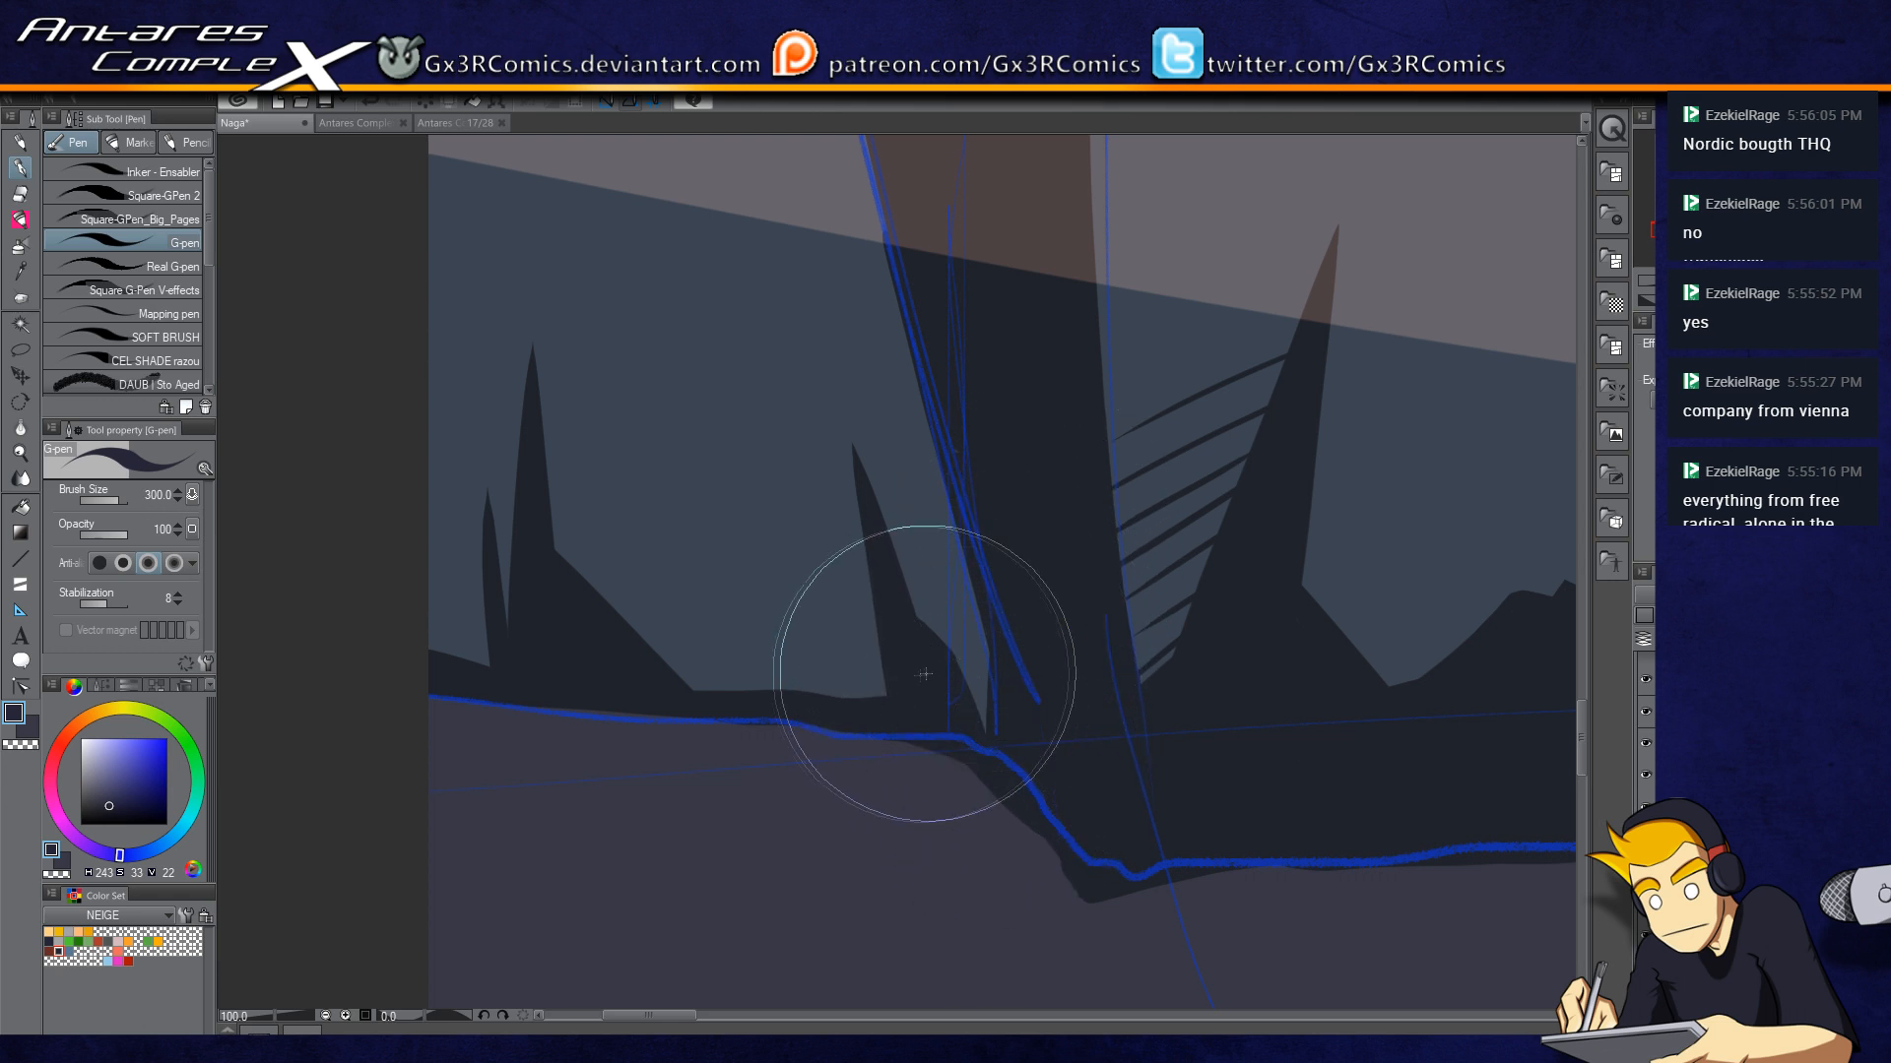
pyautogui.moveTo(989, 645); pyautogui.dragTo(959, 665)
pyautogui.press('[')
pyautogui.press('[')
pyautogui.press('[')
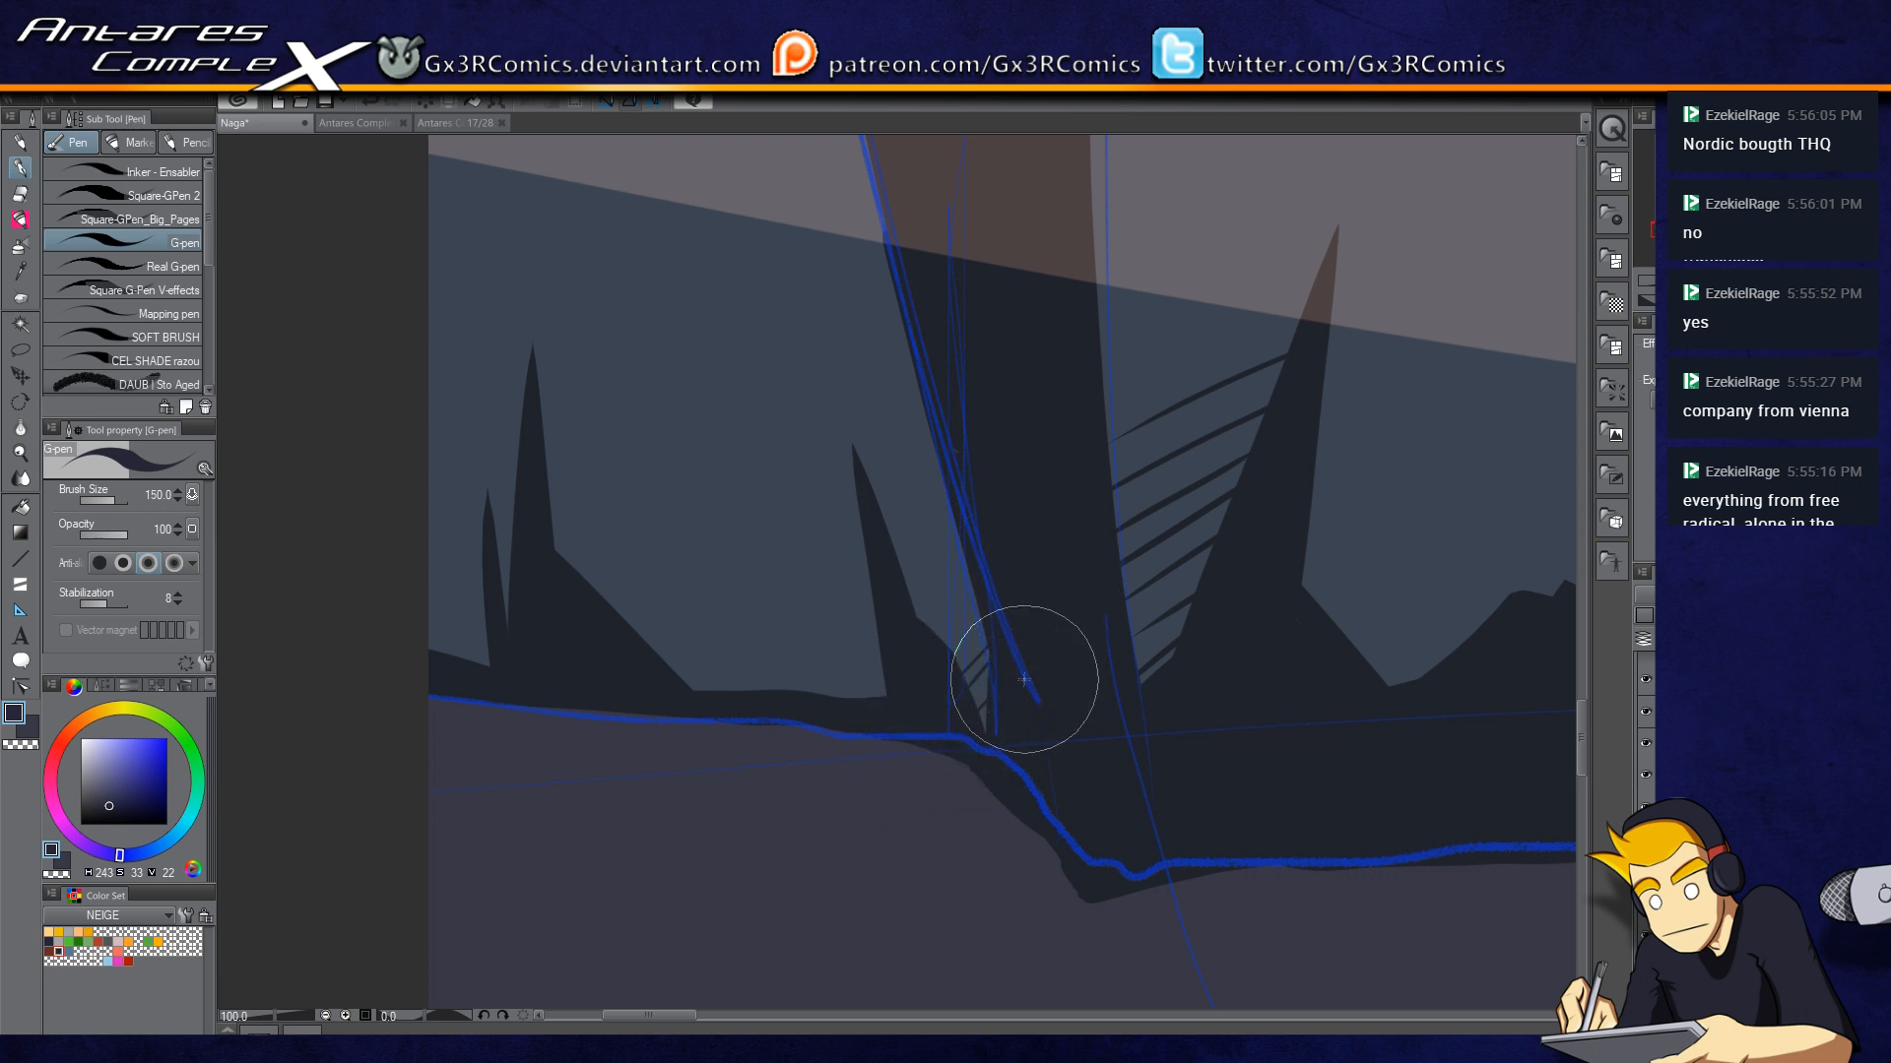
# Step: Reshape the tip of the large leaf-shaped spike and extend it into a longer, thinner point
pyautogui.moveTo(691, 577); pyautogui.dragTo(630, 772)
pyautogui.moveTo(778, 394); pyautogui.dragTo(616, 748)
pyautogui.press('c')
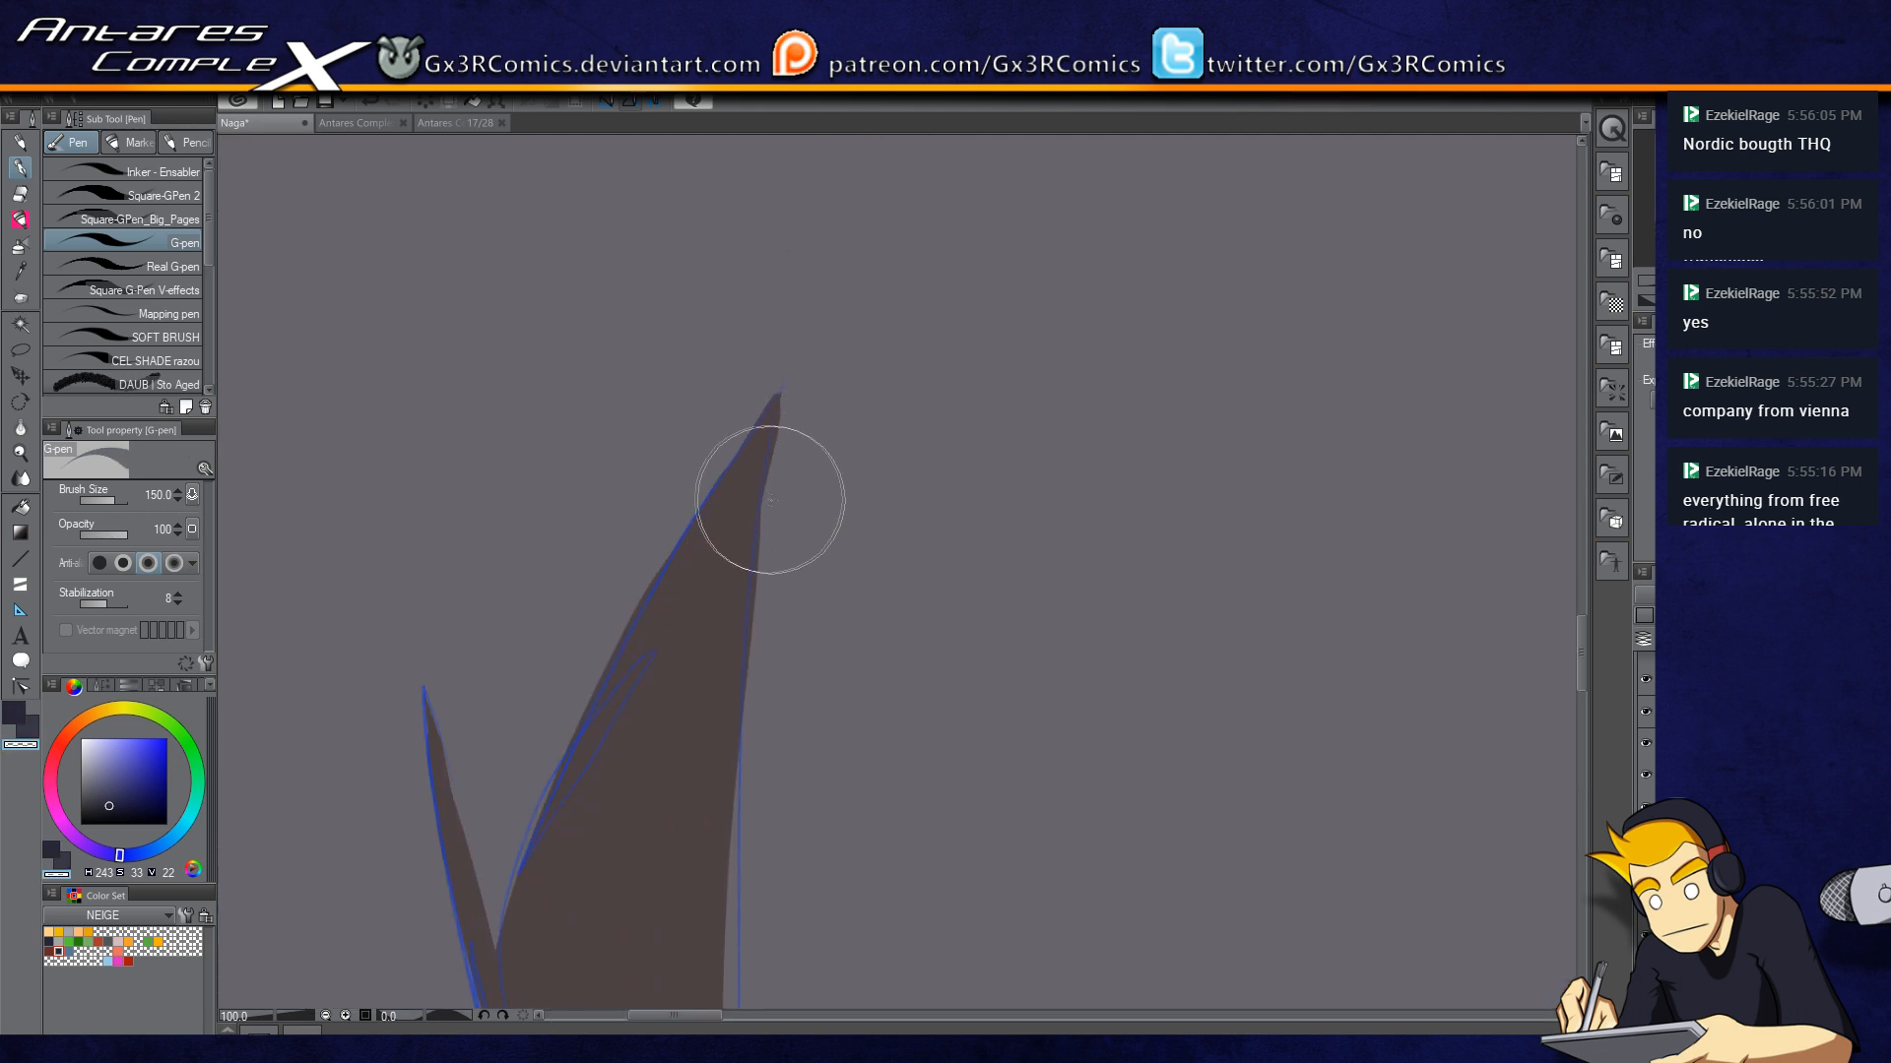
pyautogui.moveTo(782, 456)
pyautogui.mouseDown()
pyautogui.moveTo(771, 479)
pyautogui.moveTo(813, 313)
pyautogui.mouseUp()
pyautogui.press('c')
pyautogui.moveTo(788, 377)
pyautogui.mouseDown()
pyautogui.moveTo(765, 437)
pyautogui.moveTo(780, 461)
pyautogui.moveTo(821, 301)
pyautogui.mouseUp()
pyautogui.moveTo(785, 380); pyautogui.dragTo(837, 254)
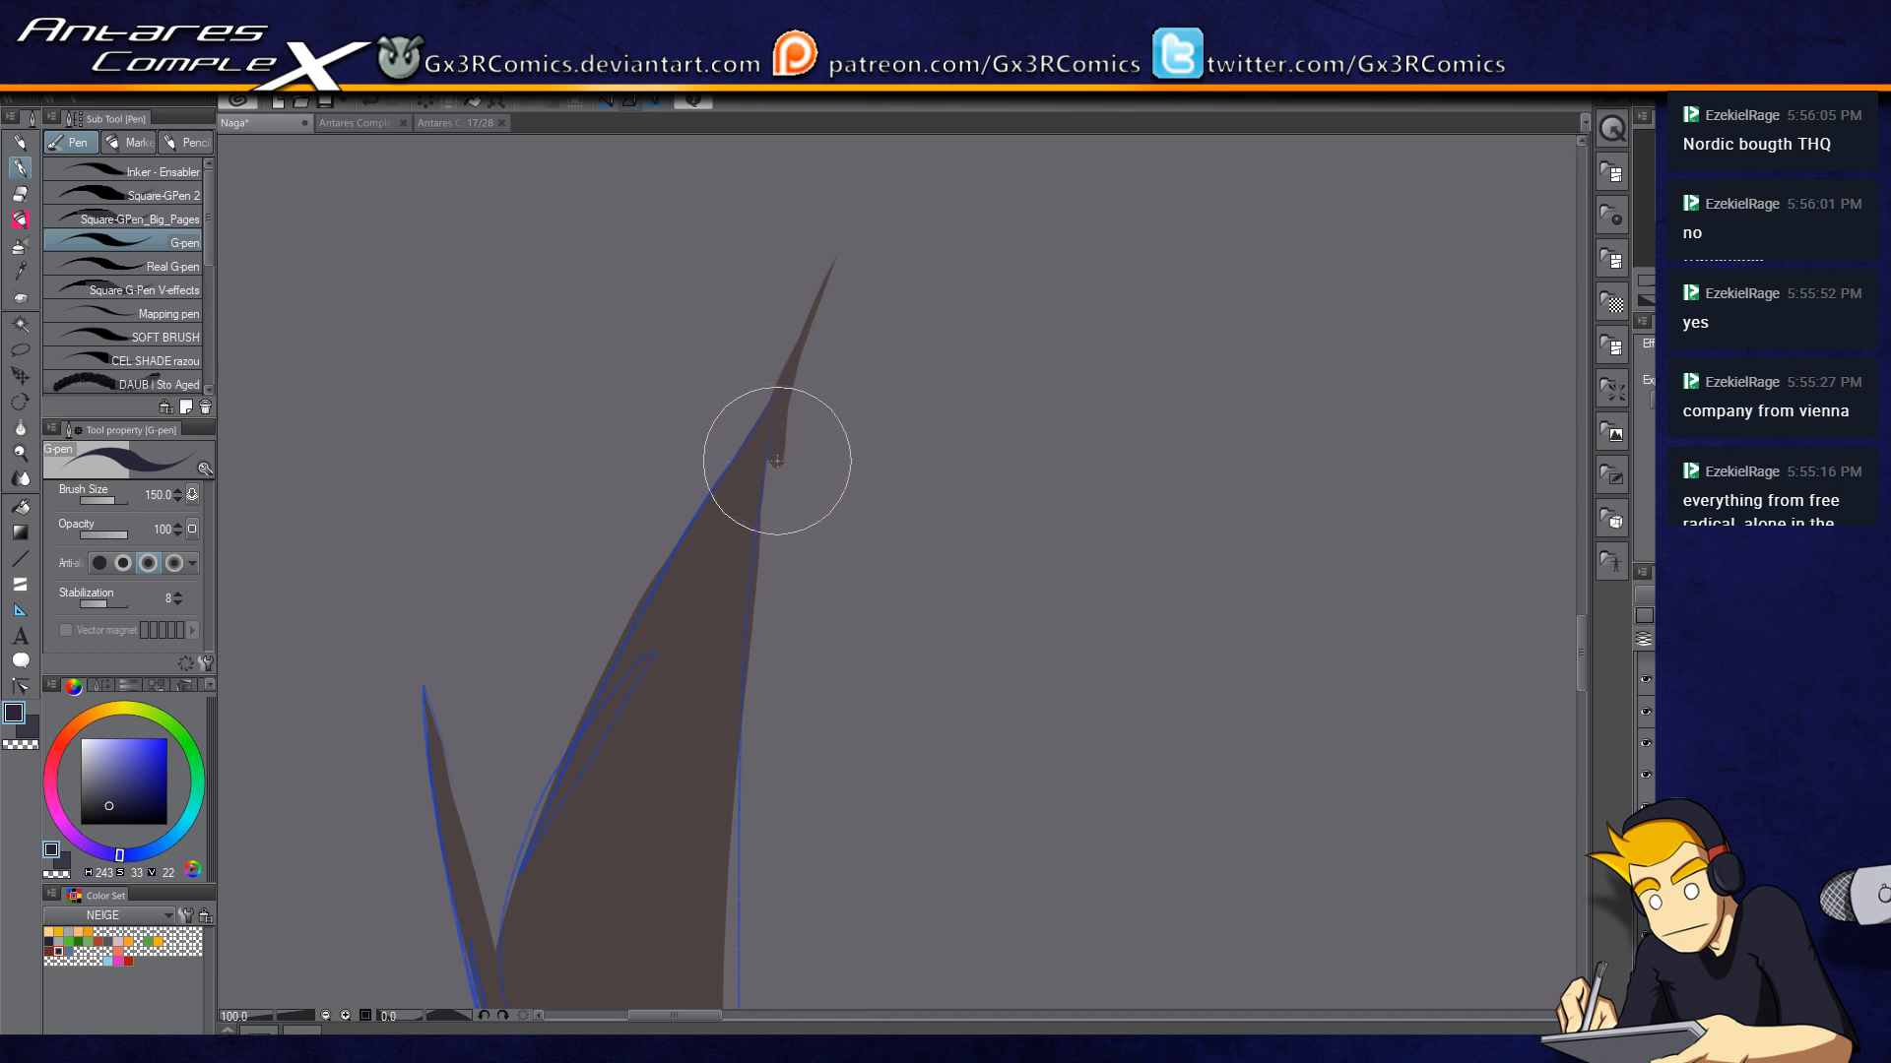
# Step: Thicken the thin spike at the ledge's end with the brush at size 400, trying and undoing an extra side spike
pyautogui.hotkey('ctrl', '-')
pyautogui.hotkey('ctrl', '-')
pyautogui.hotkey('ctrl', '-')
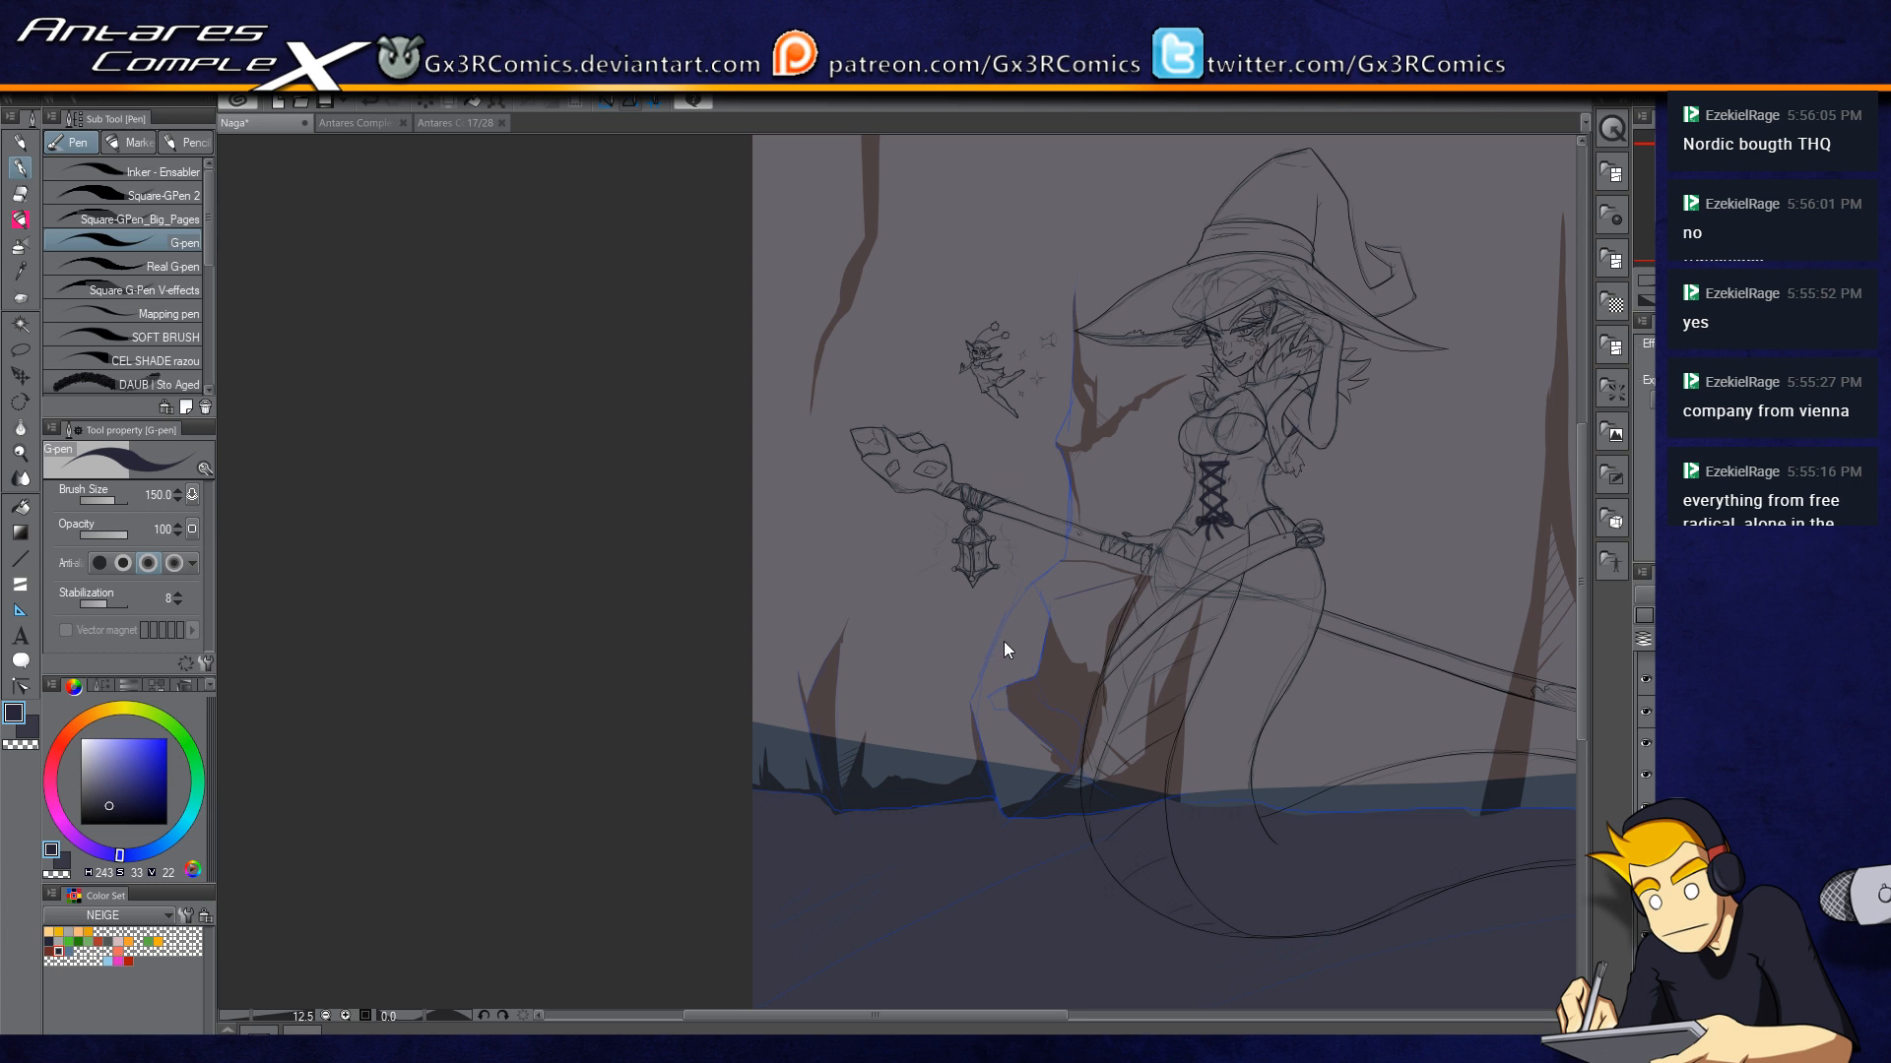
pyautogui.scroll(3, 1004, 650)
pyautogui.moveTo(932, 912); pyautogui.dragTo(885, 665)
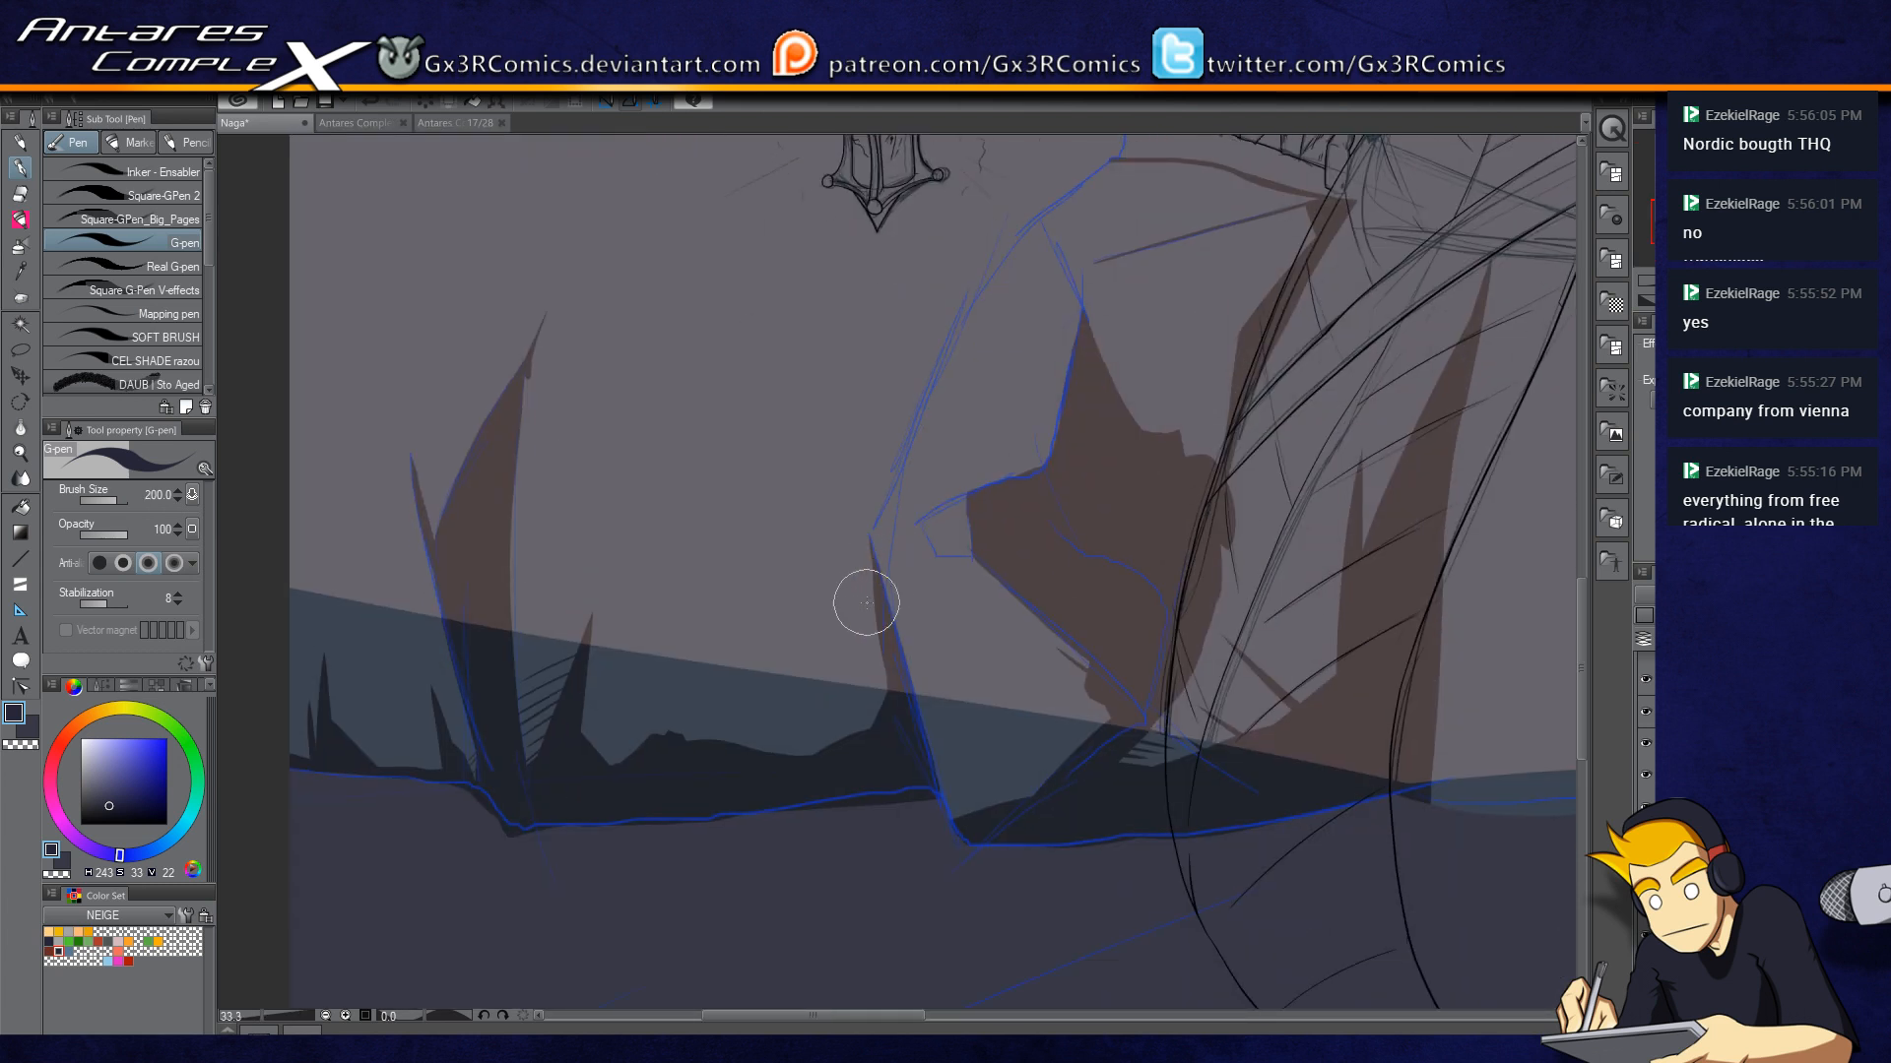
pyautogui.press(']')
pyautogui.press(']')
pyautogui.moveTo(801, 759)
pyautogui.mouseDown()
pyautogui.moveTo(867, 733)
pyautogui.moveTo(876, 534)
pyautogui.mouseUp()
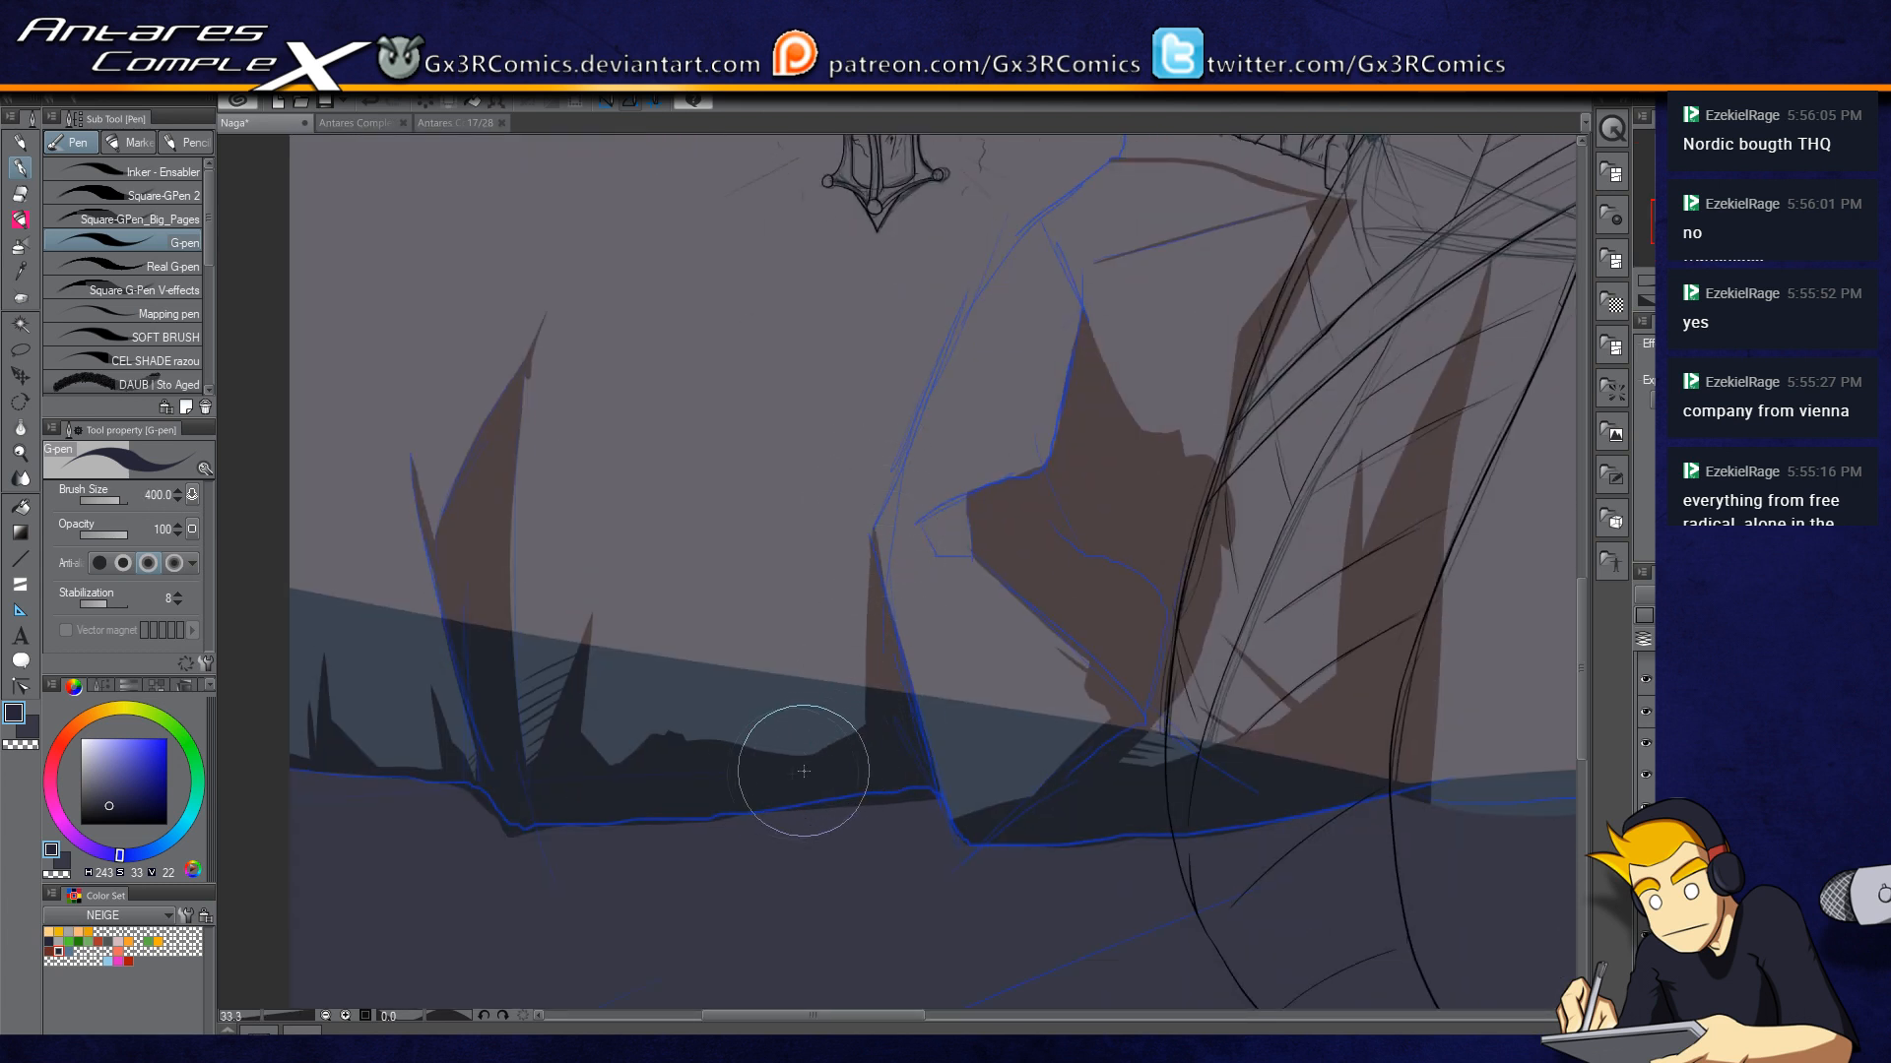
pyautogui.moveTo(874, 738); pyautogui.dragTo(808, 610)
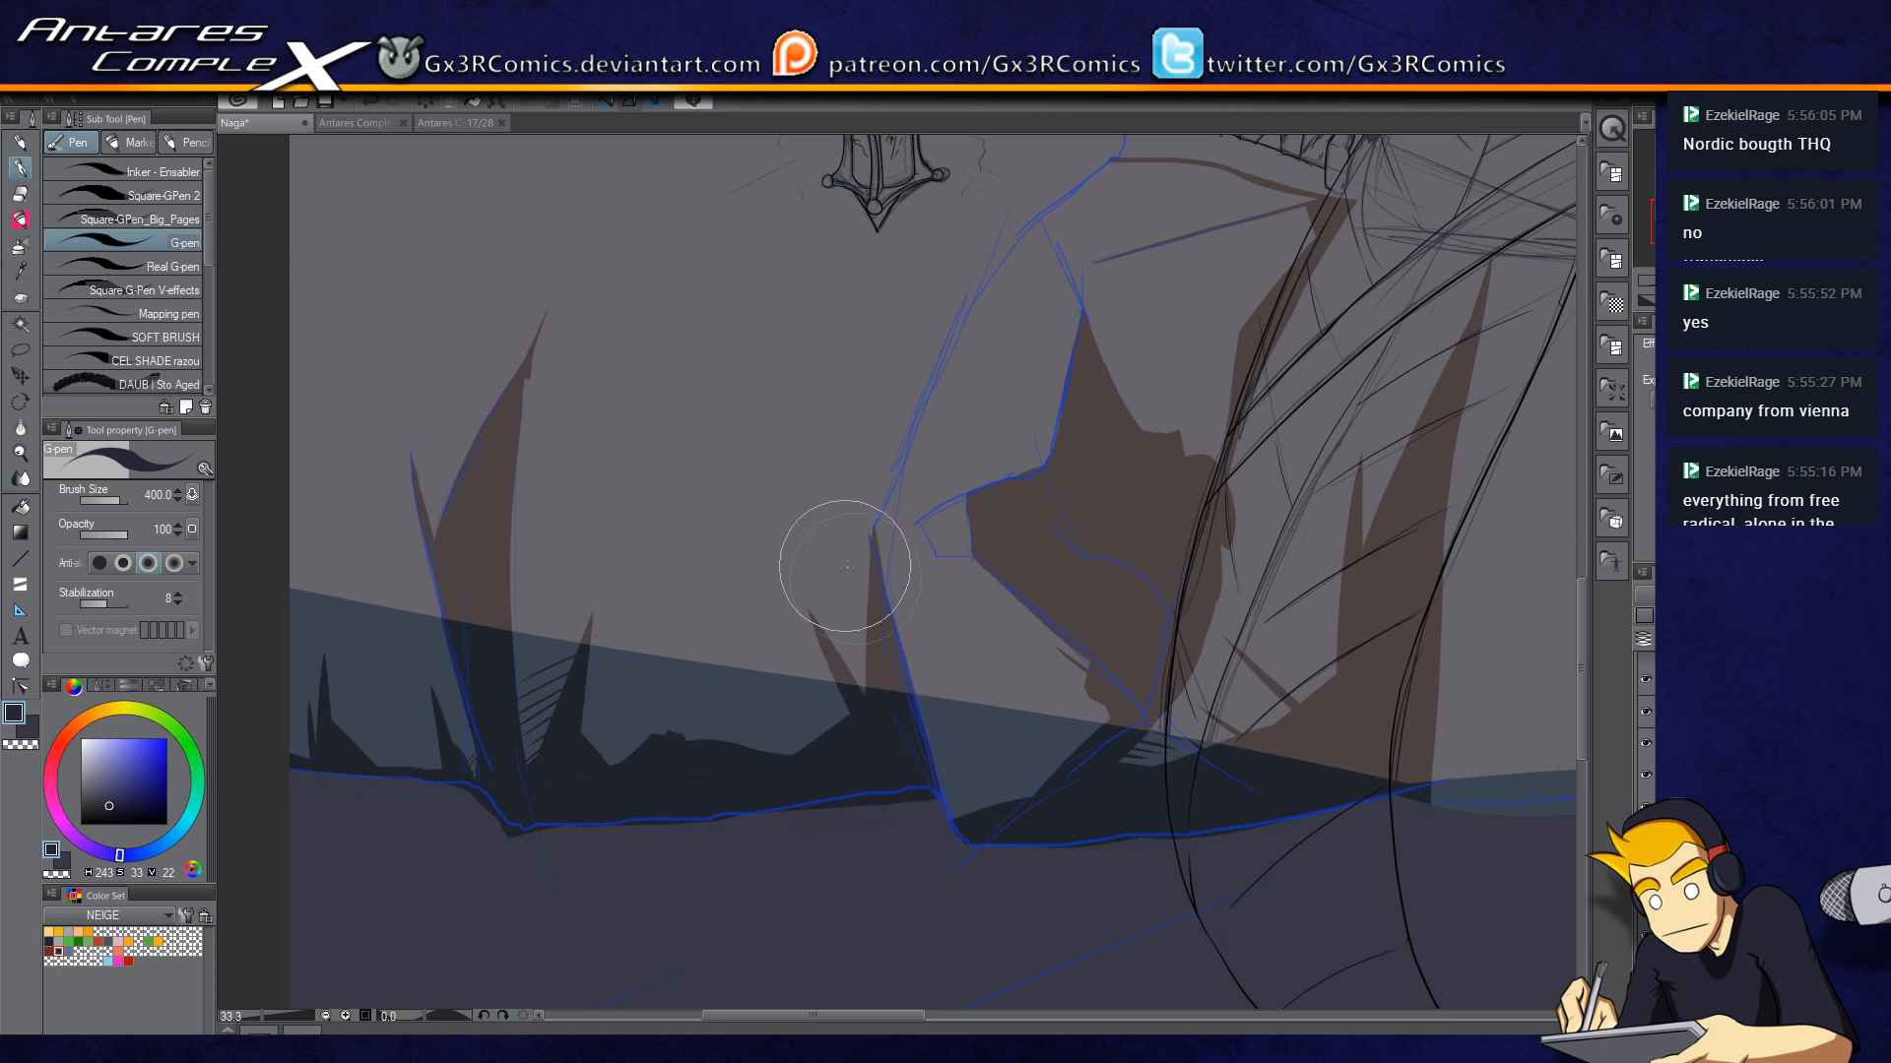
pyautogui.hotkey('ctrl', 'z')
# Step: Paint a slender leaning post rising from the dark mound and shape its pointed tip with the brush at size 200
pyautogui.moveTo(722, 750)
pyautogui.mouseDown()
pyautogui.moveTo(748, 666)
pyautogui.moveTo(867, 667)
pyautogui.moveTo(1132, 528)
pyautogui.mouseUp()
pyautogui.scroll(2, 864, 679)
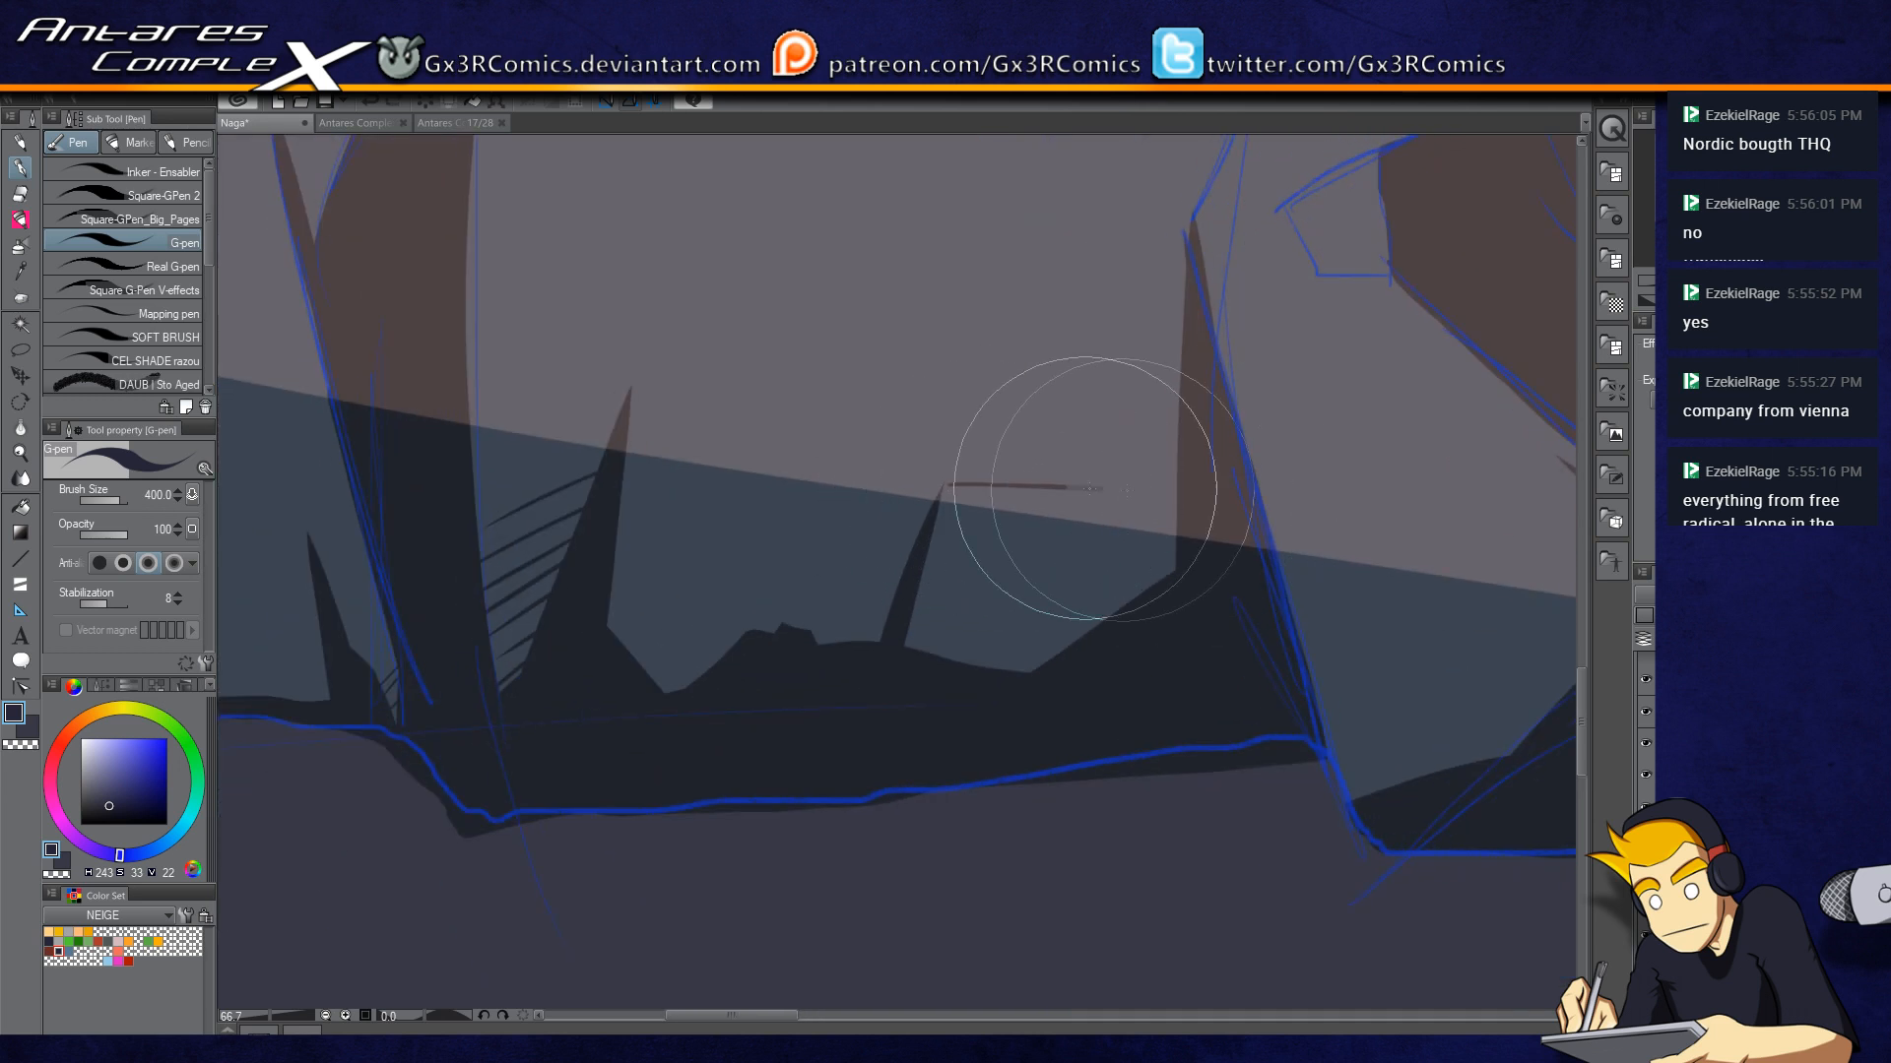
pyautogui.scroll(1, 1050, 499)
pyautogui.press('[')
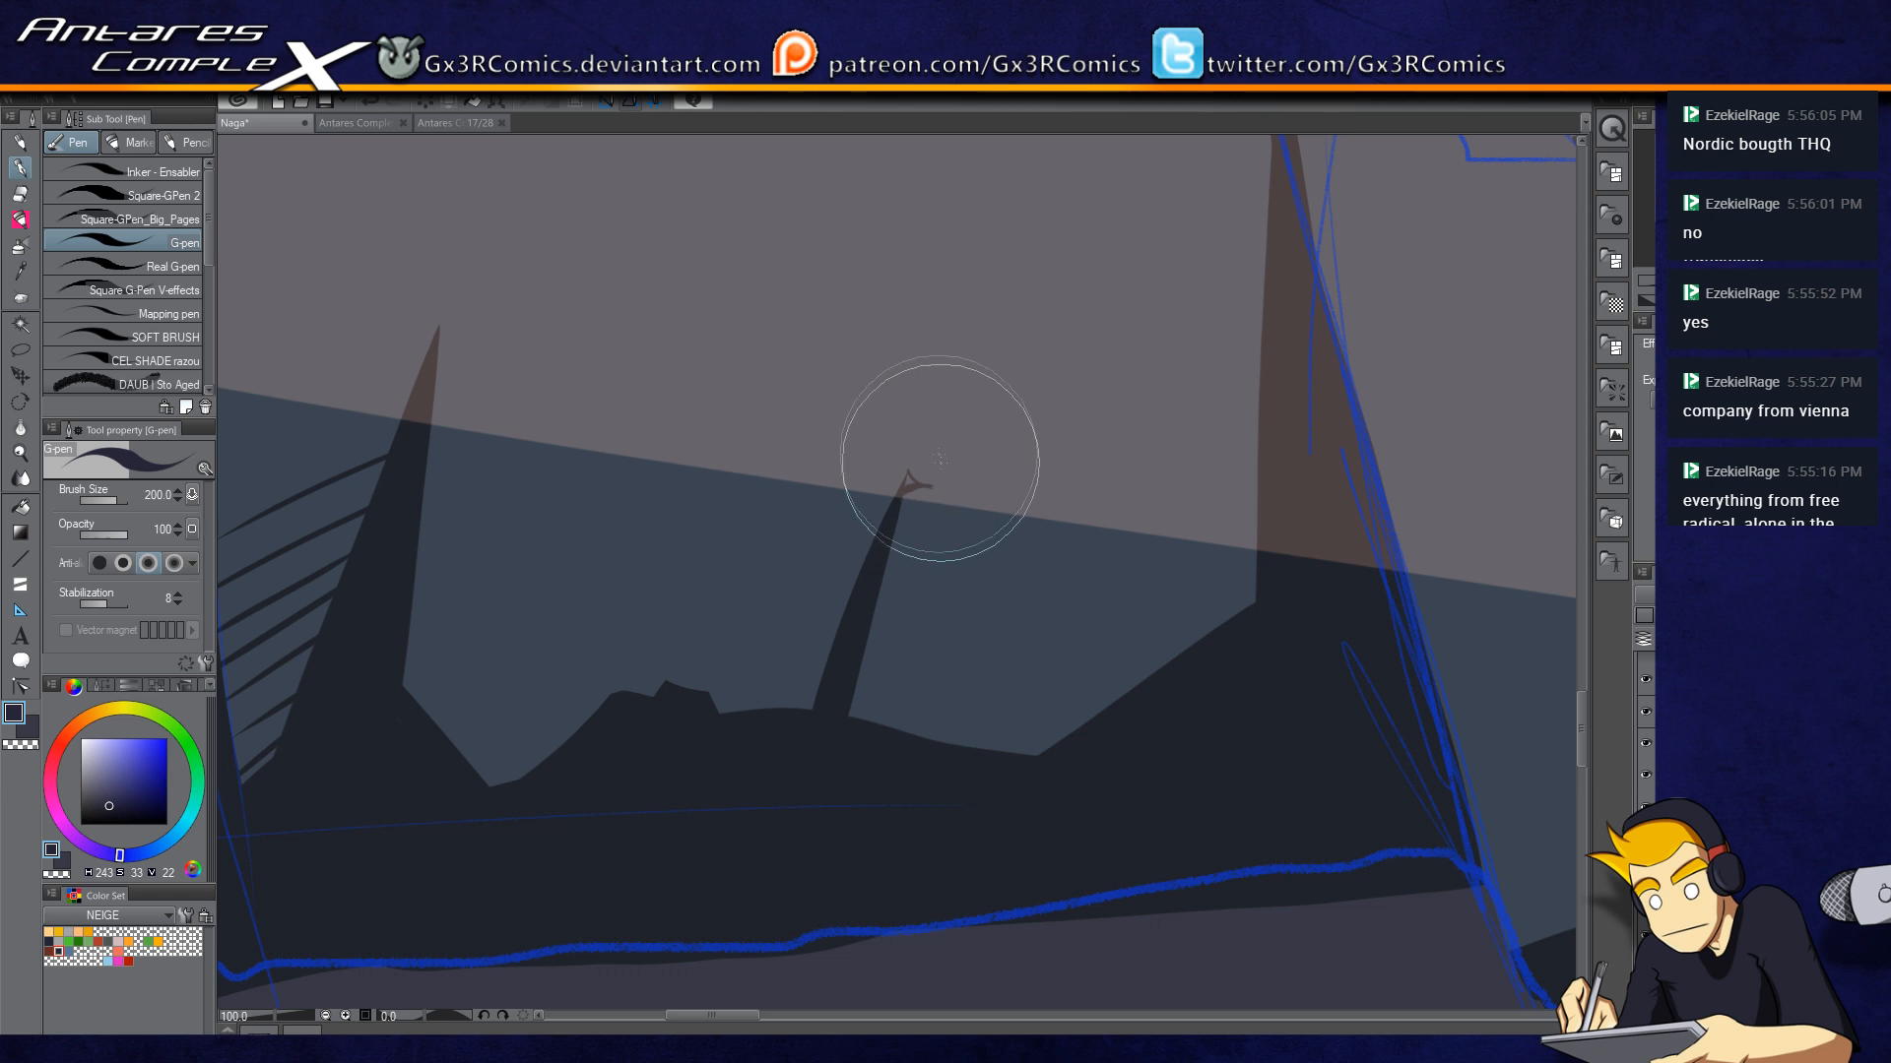
pyautogui.press('c')
pyautogui.press('c')
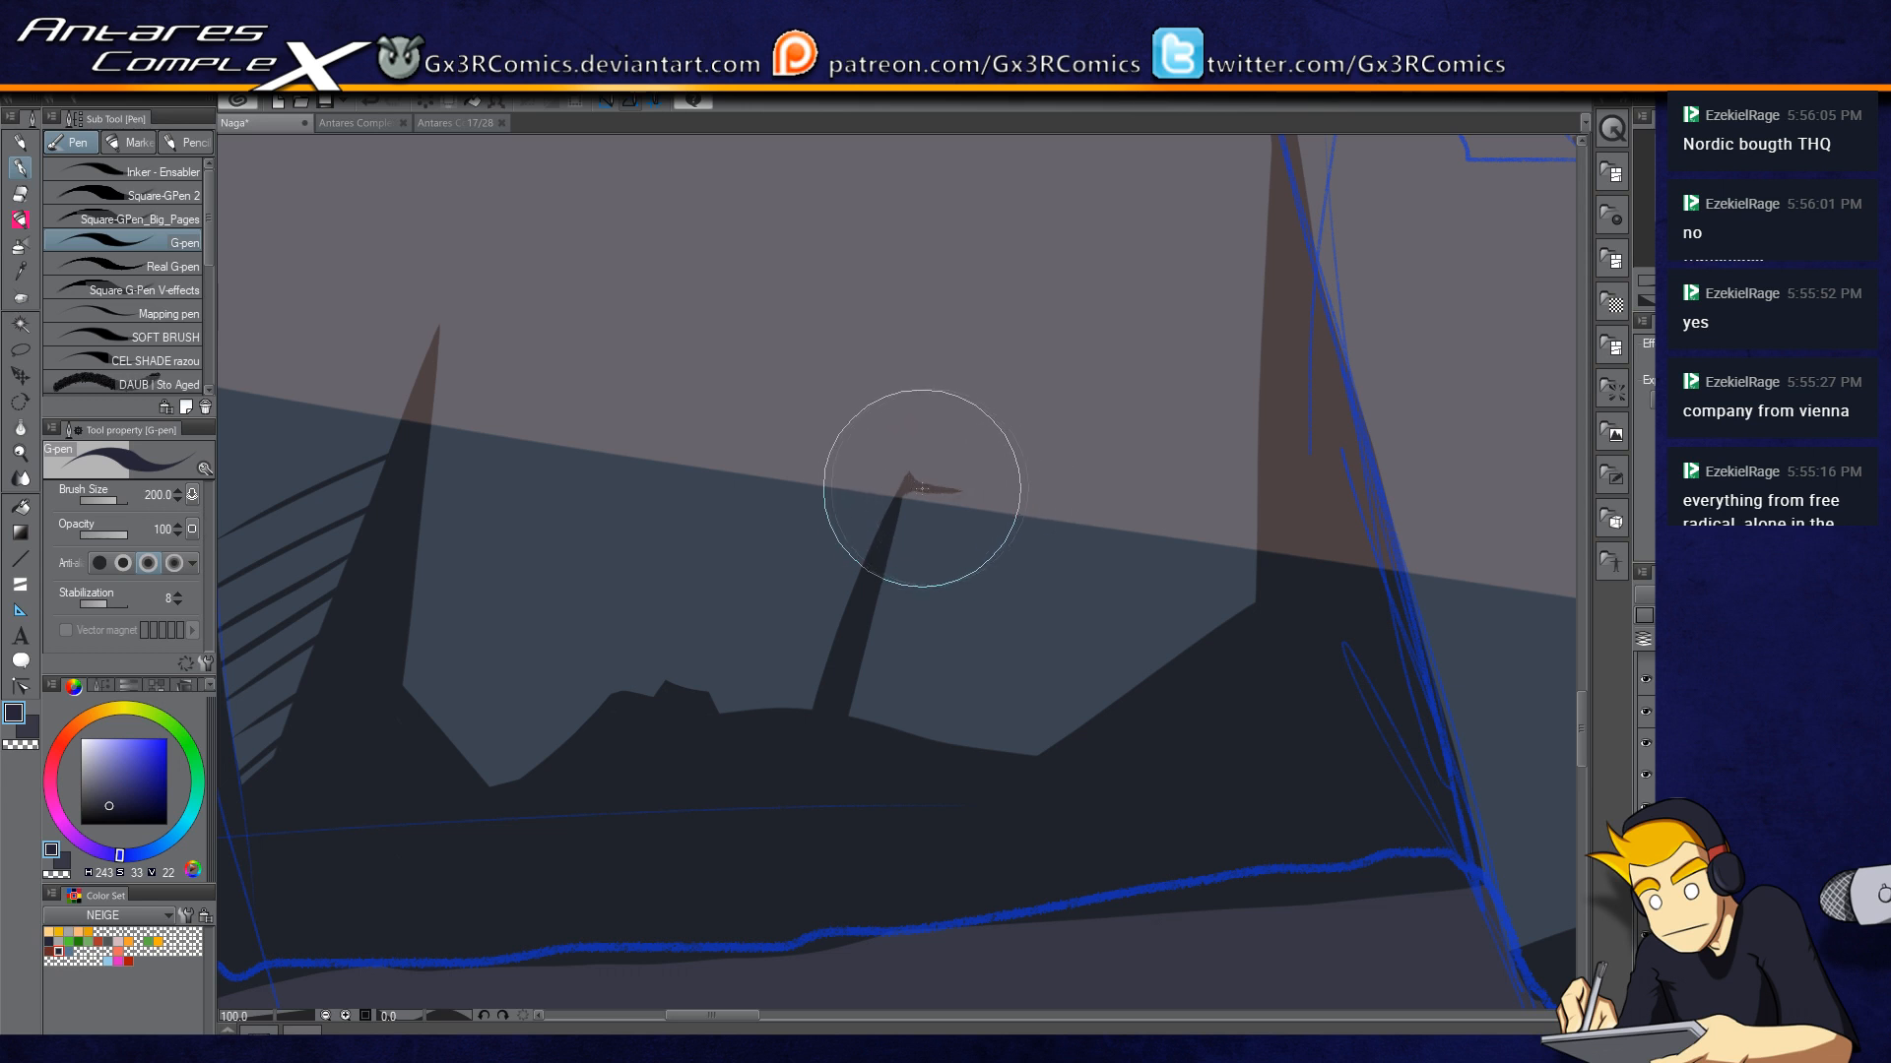
# Step: Connect the post to the ledge spike with a forked, barbed branch and flare the post's base into the mound
pyautogui.moveTo(973, 491)
pyautogui.mouseDown()
pyautogui.moveTo(1191, 437)
pyautogui.moveTo(1164, 454)
pyautogui.moveTo(1269, 449)
pyautogui.mouseUp()
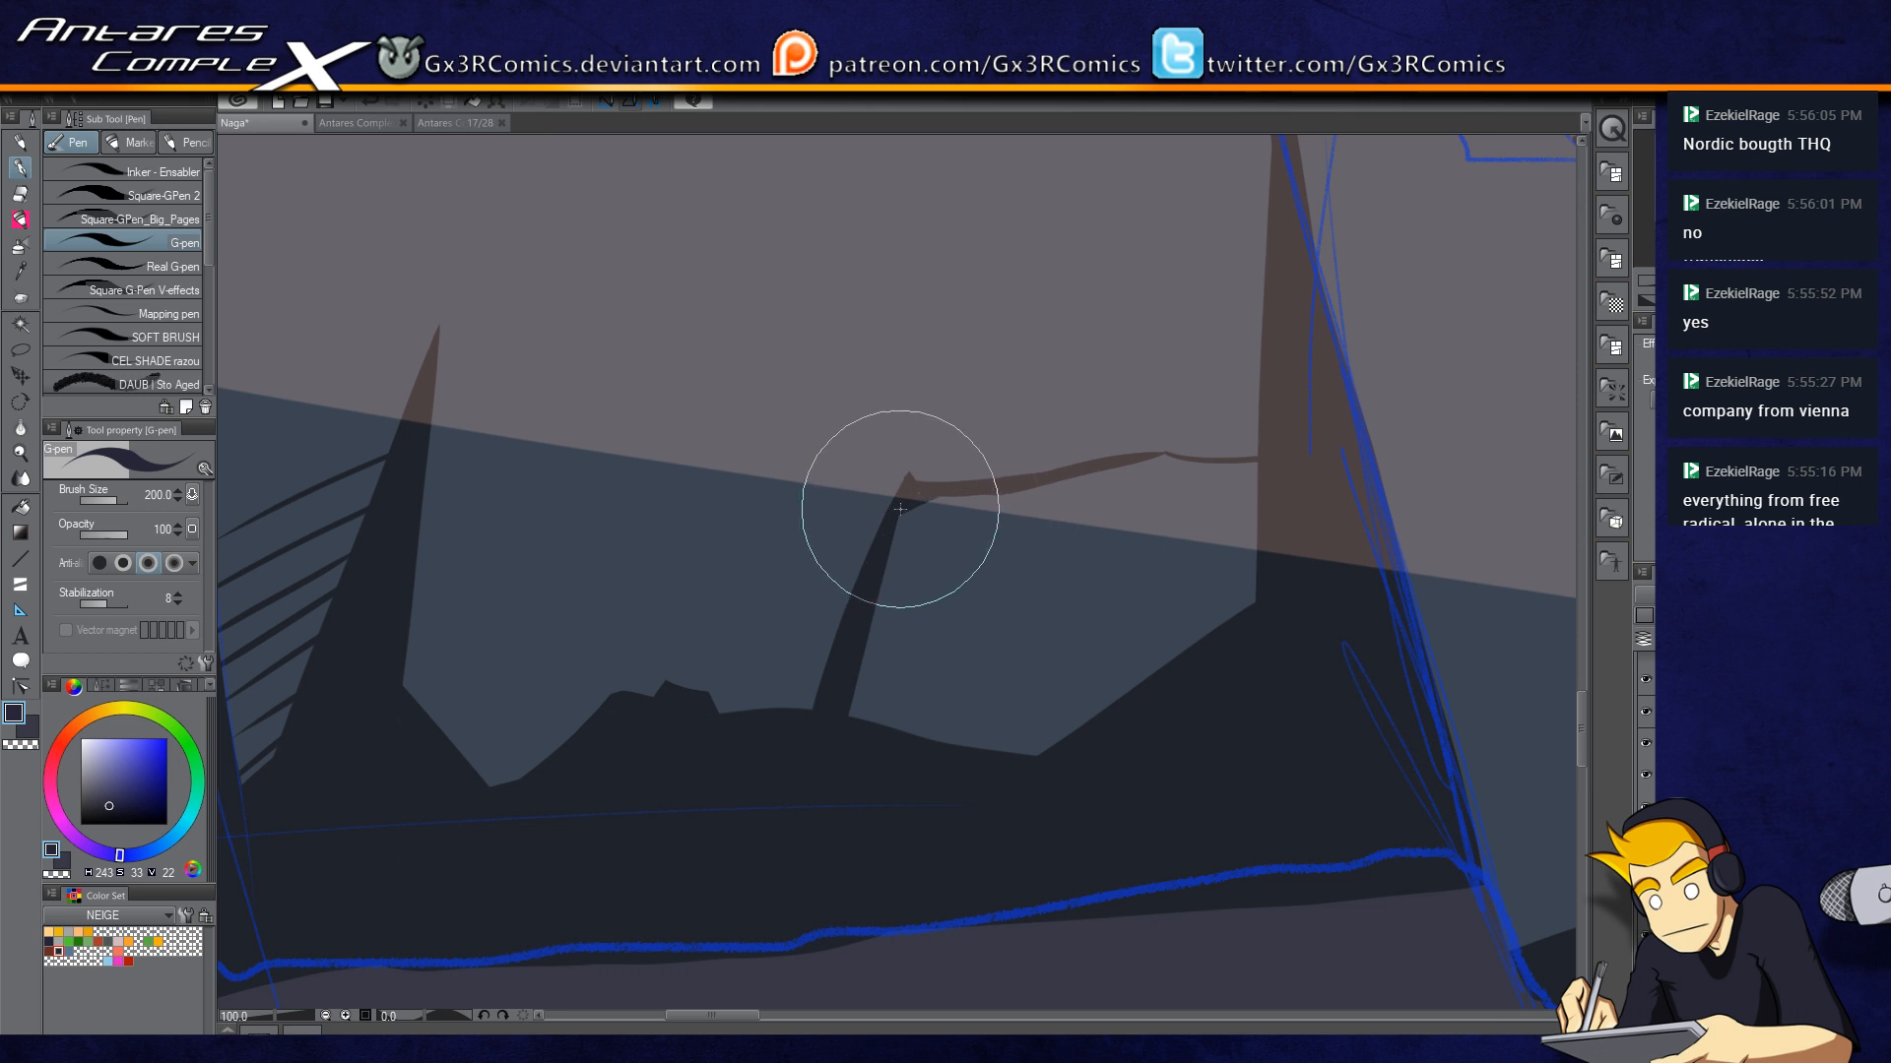
pyautogui.moveTo(907, 504); pyautogui.dragTo(1144, 464)
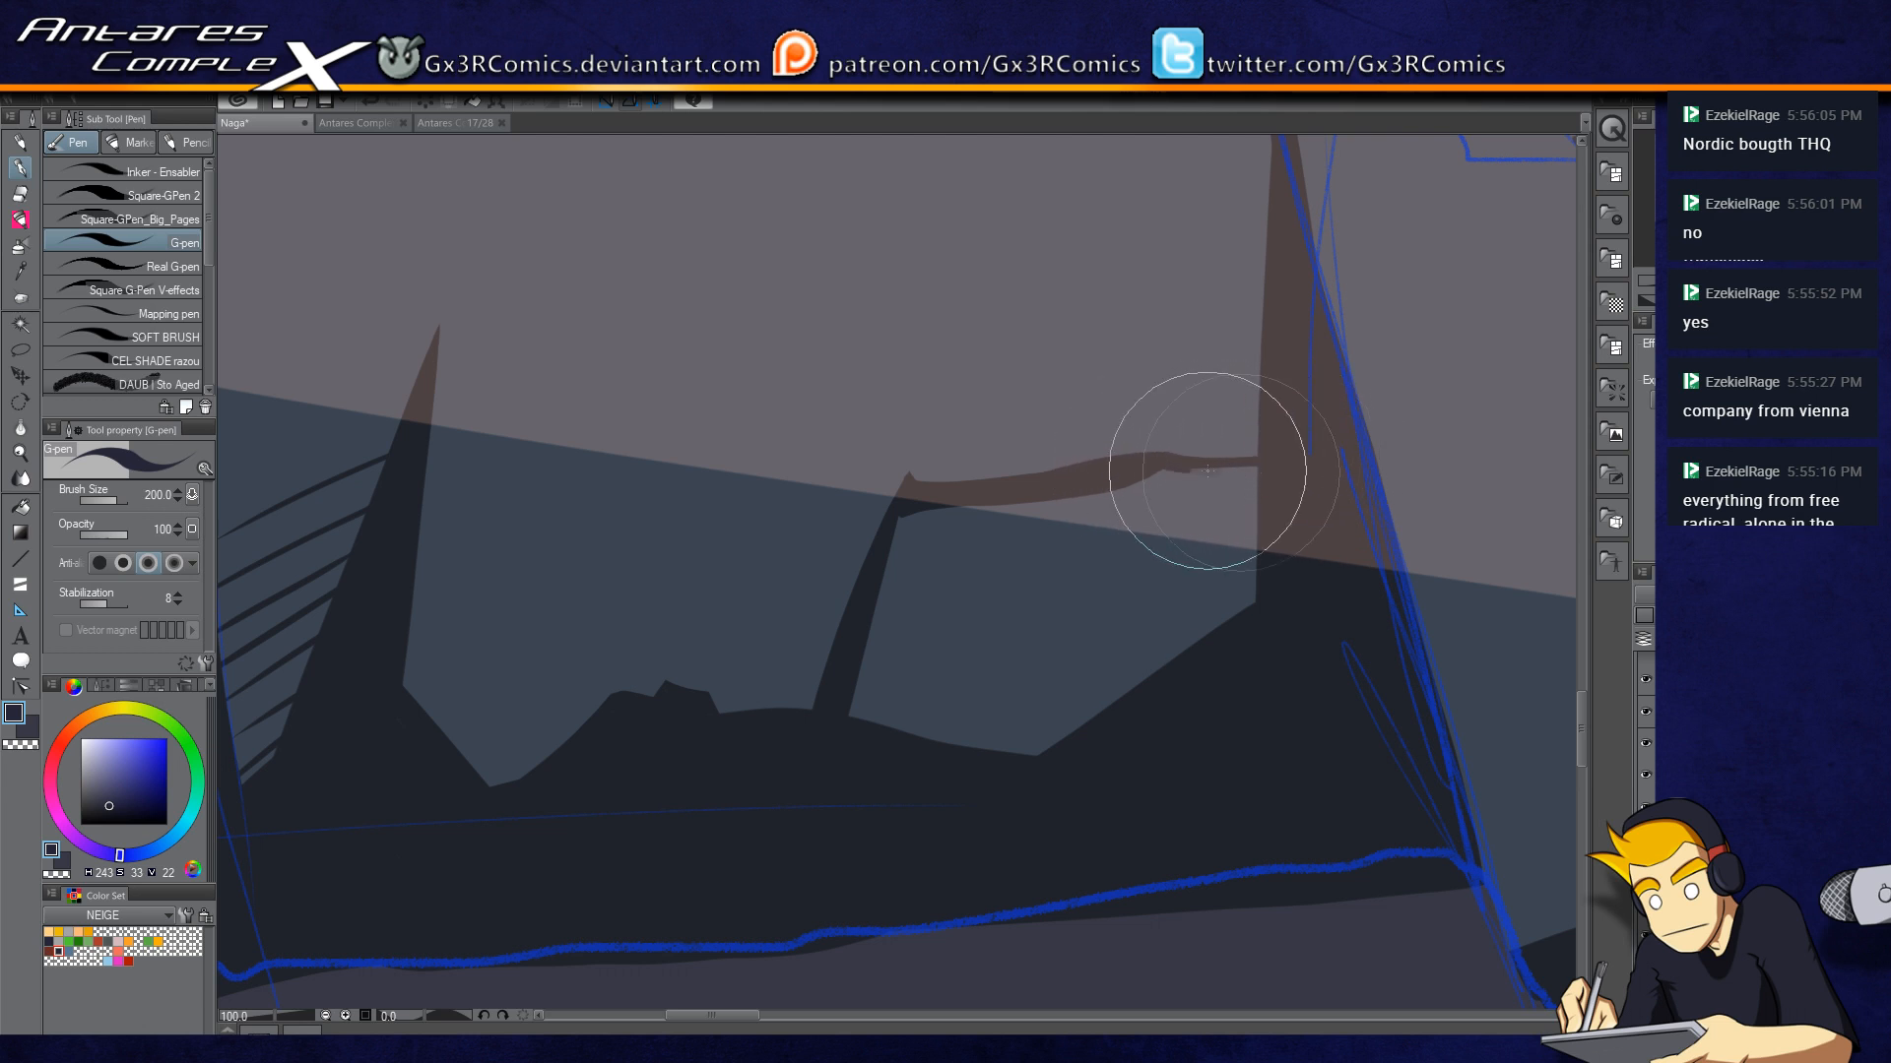
pyautogui.press('c')
pyautogui.press('c')
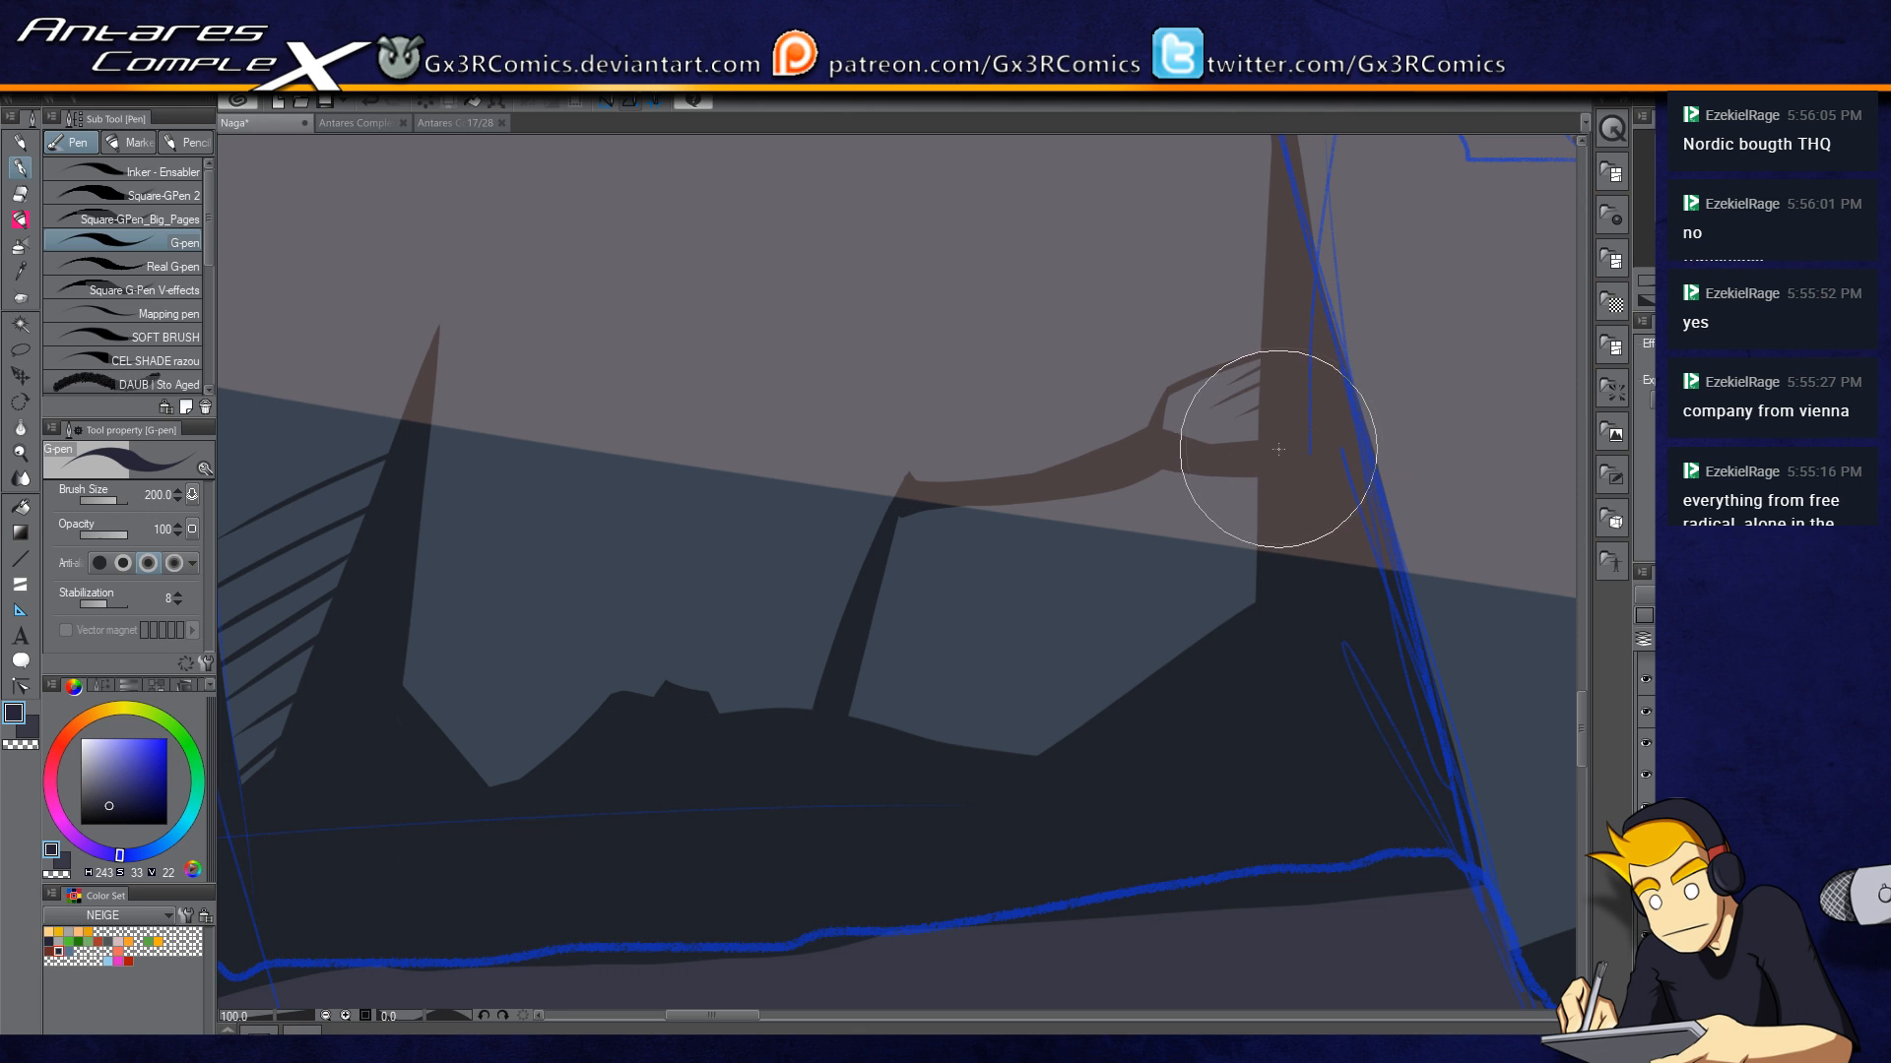
pyautogui.moveTo(866, 633); pyautogui.dragTo(899, 810)
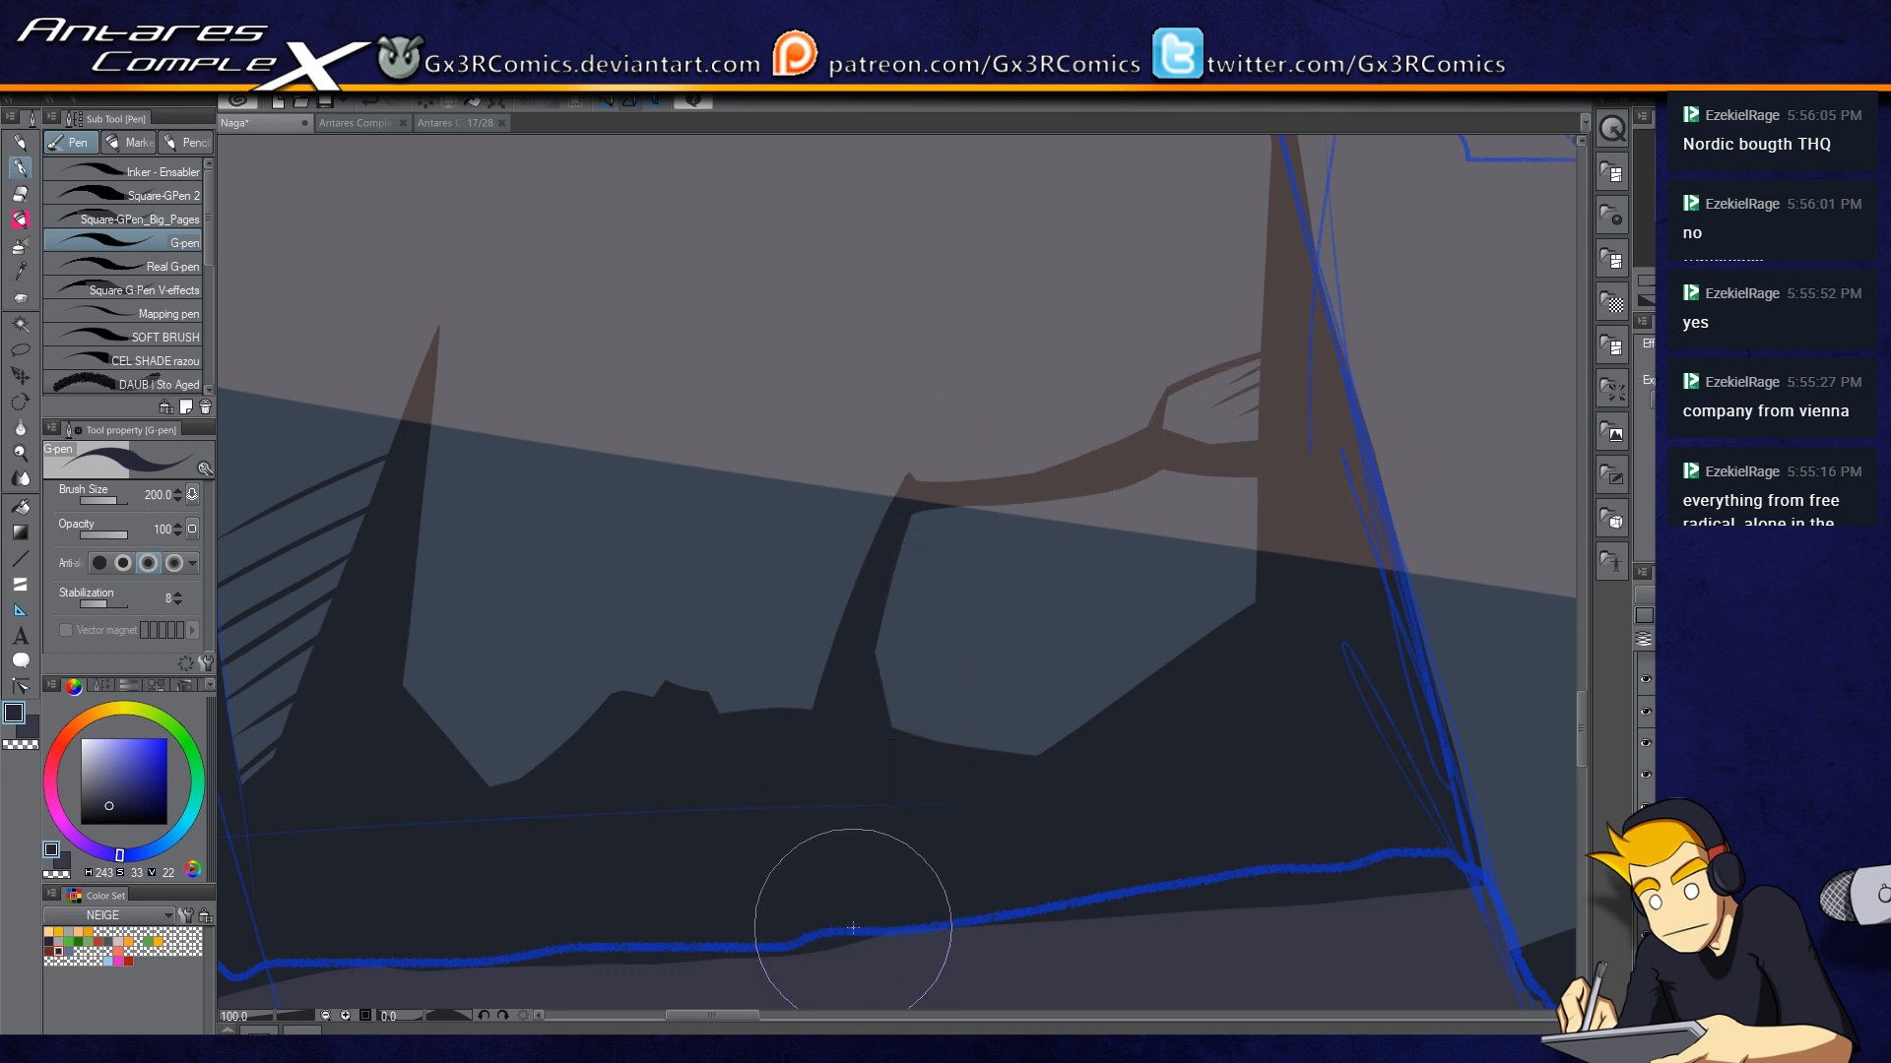
# Step: Touch up the notch beneath the thin tip of the large leaf-shaped spike
pyautogui.scroll(-2, 852, 927)
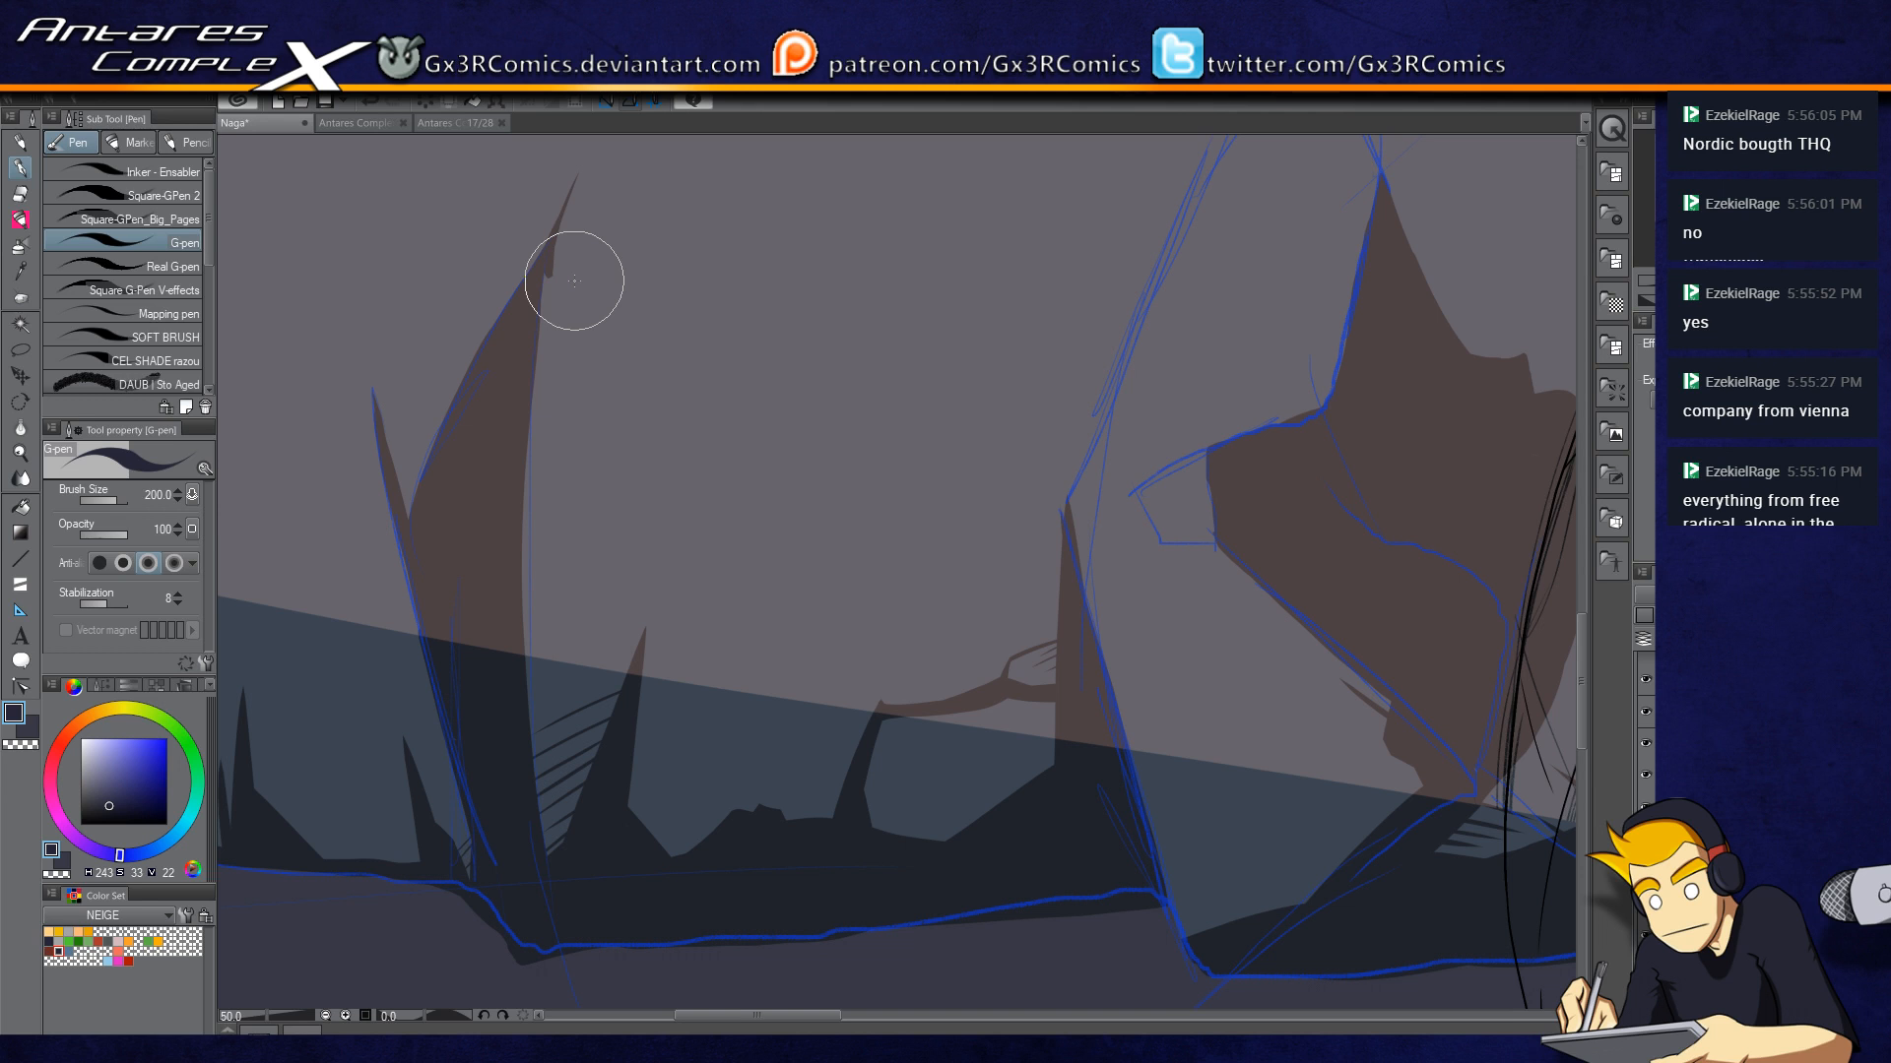
pyautogui.moveTo(574, 281); pyautogui.dragTo(578, 225)
pyautogui.scroll(2, 554, 284)
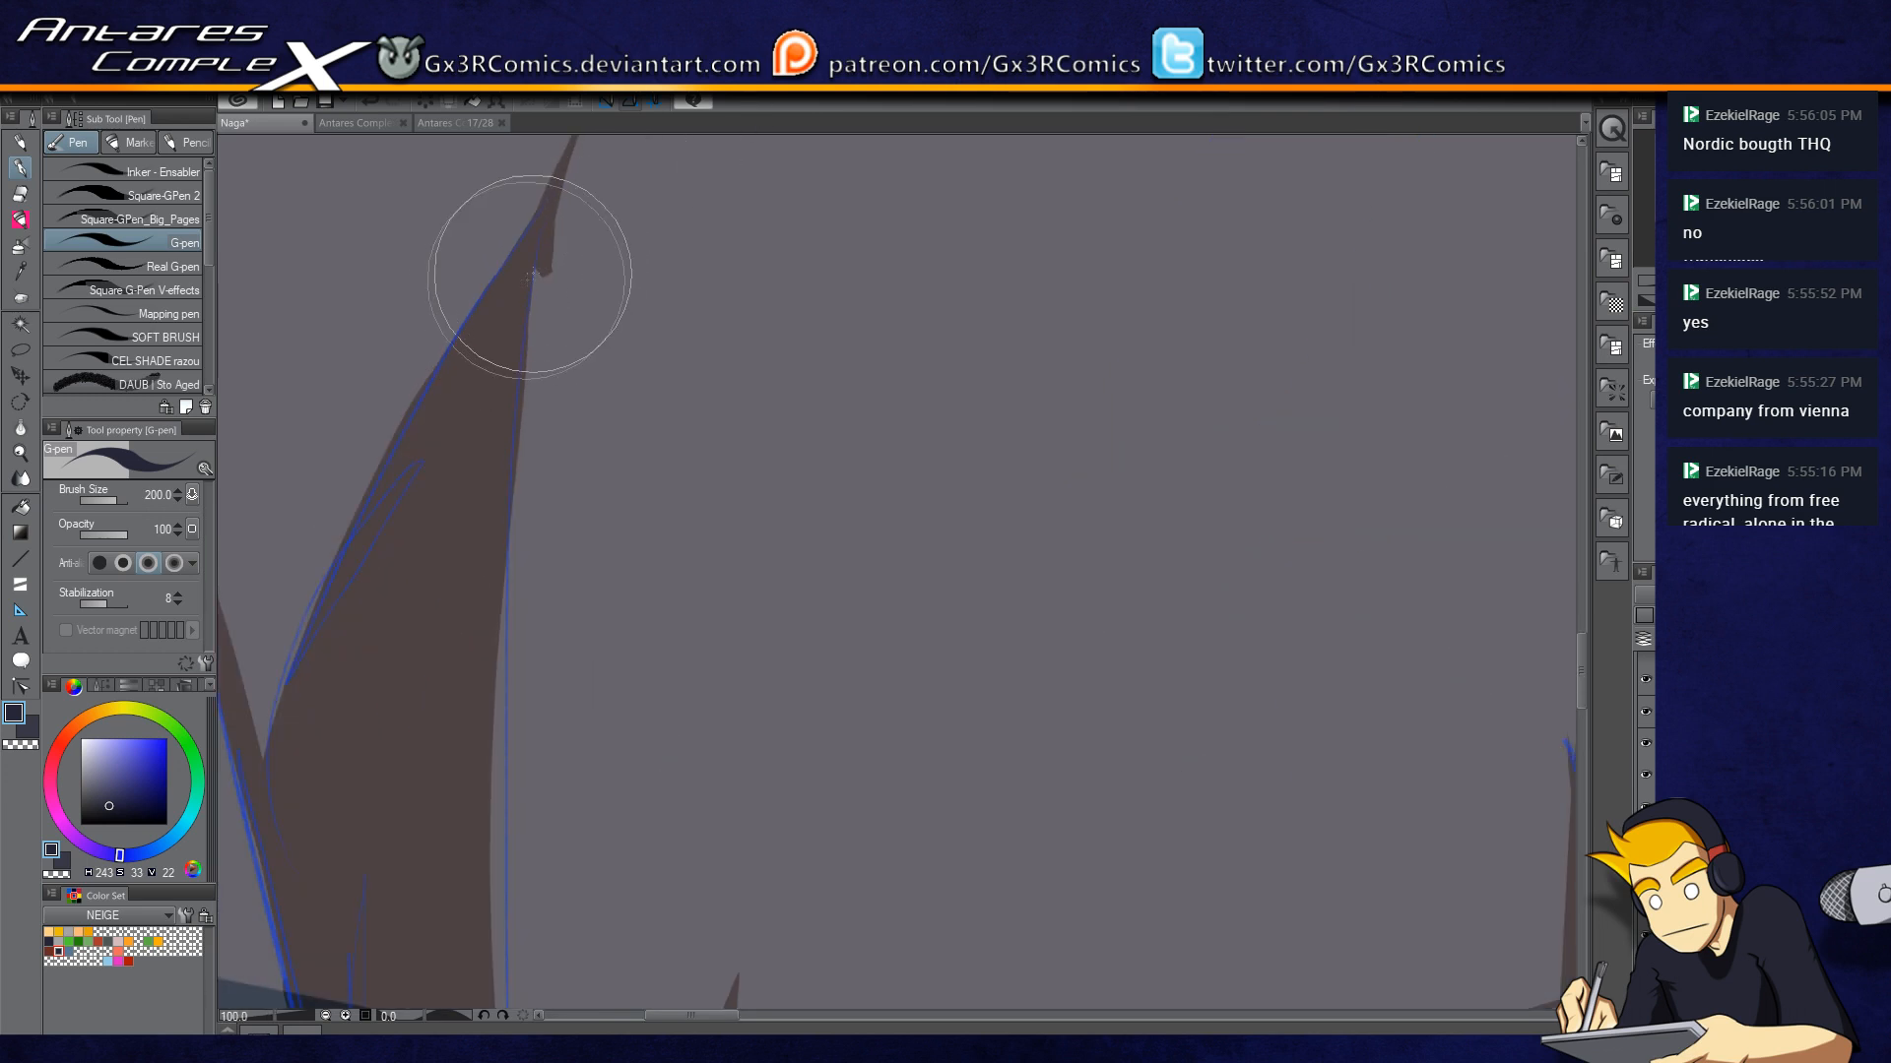
# Step: Paint the curved wall edge from the ledge spike's tip up to the corner of the arched rock edge
pyautogui.scroll(-3, 569, 369)
pyautogui.moveTo(1083, 473); pyautogui.dragTo(845, 741)
pyautogui.scroll(2, 729, 603)
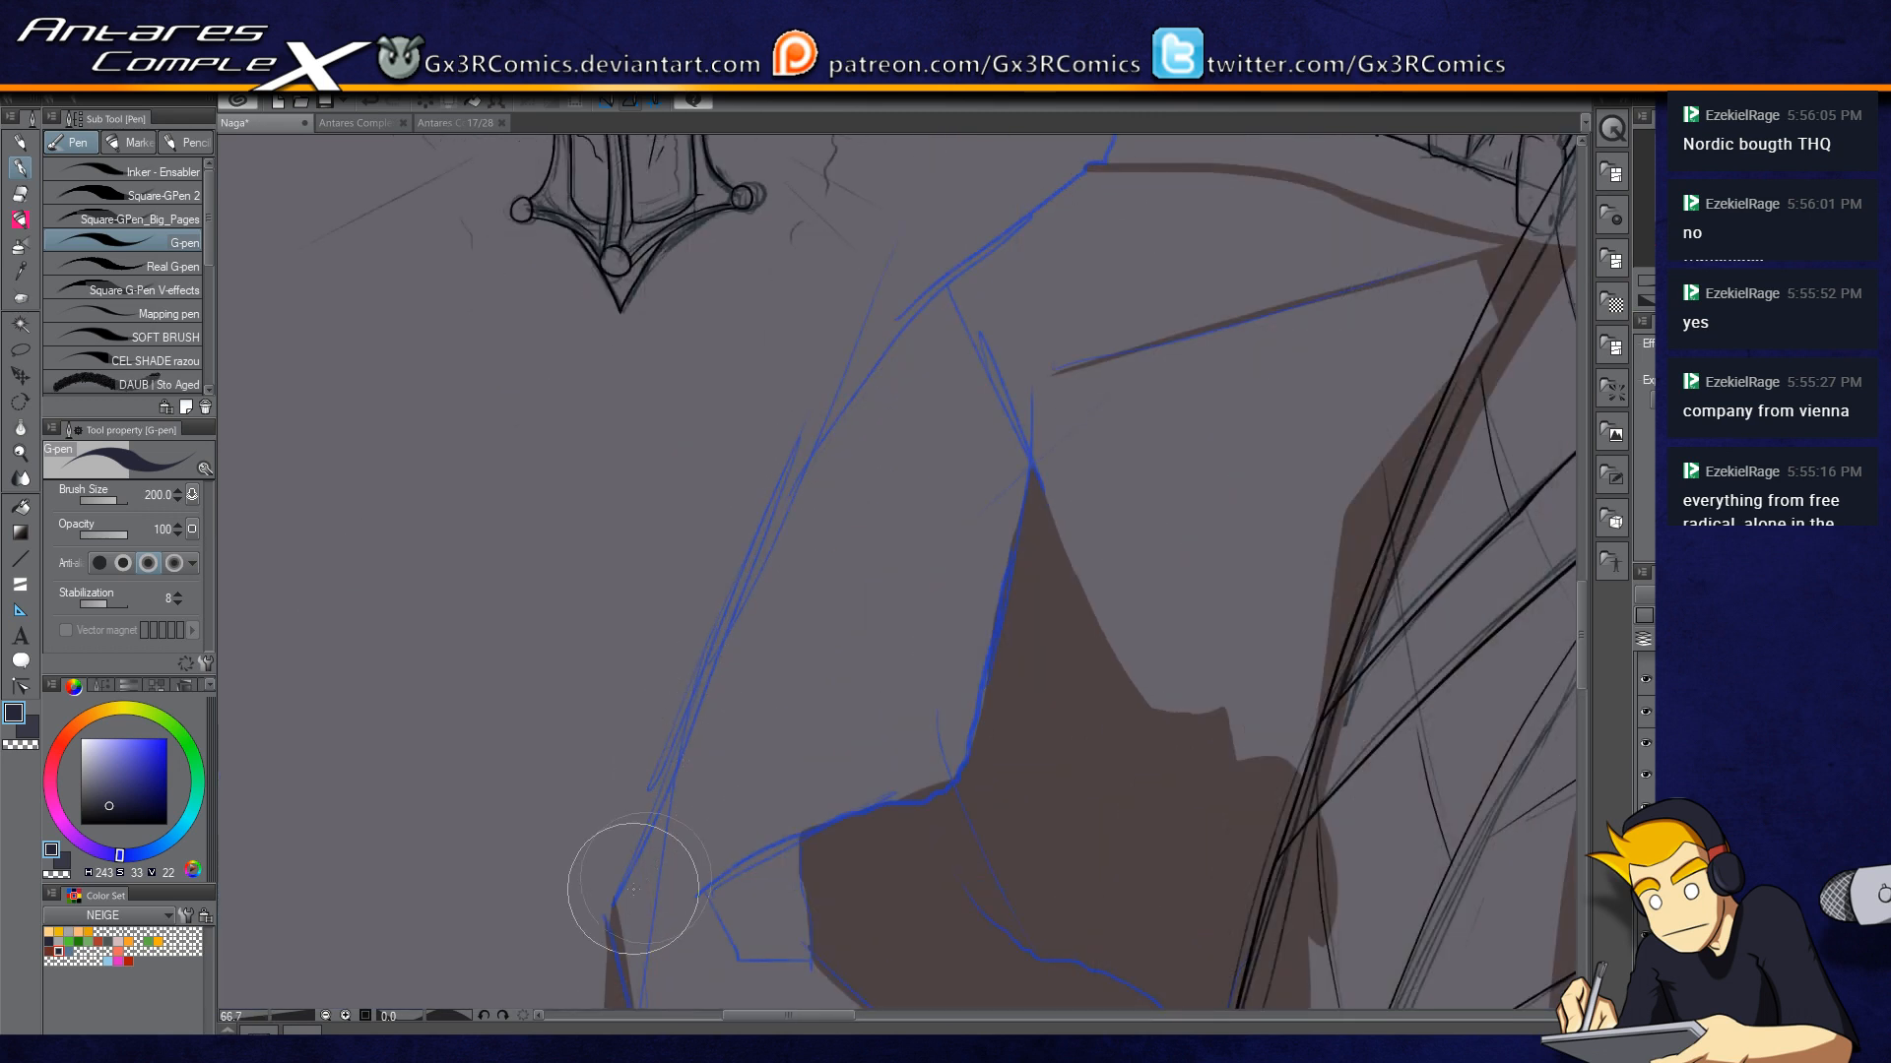
pyautogui.hotkey('ctrl', 'z')
pyautogui.moveTo(614, 905)
pyautogui.mouseDown()
pyautogui.moveTo(797, 439)
pyautogui.moveTo(683, 753)
pyautogui.moveTo(796, 449)
pyautogui.moveTo(893, 338)
pyautogui.mouseUp()
pyautogui.moveTo(800, 445)
pyautogui.mouseDown()
pyautogui.moveTo(919, 295)
pyautogui.moveTo(1108, 153)
pyautogui.mouseUp()
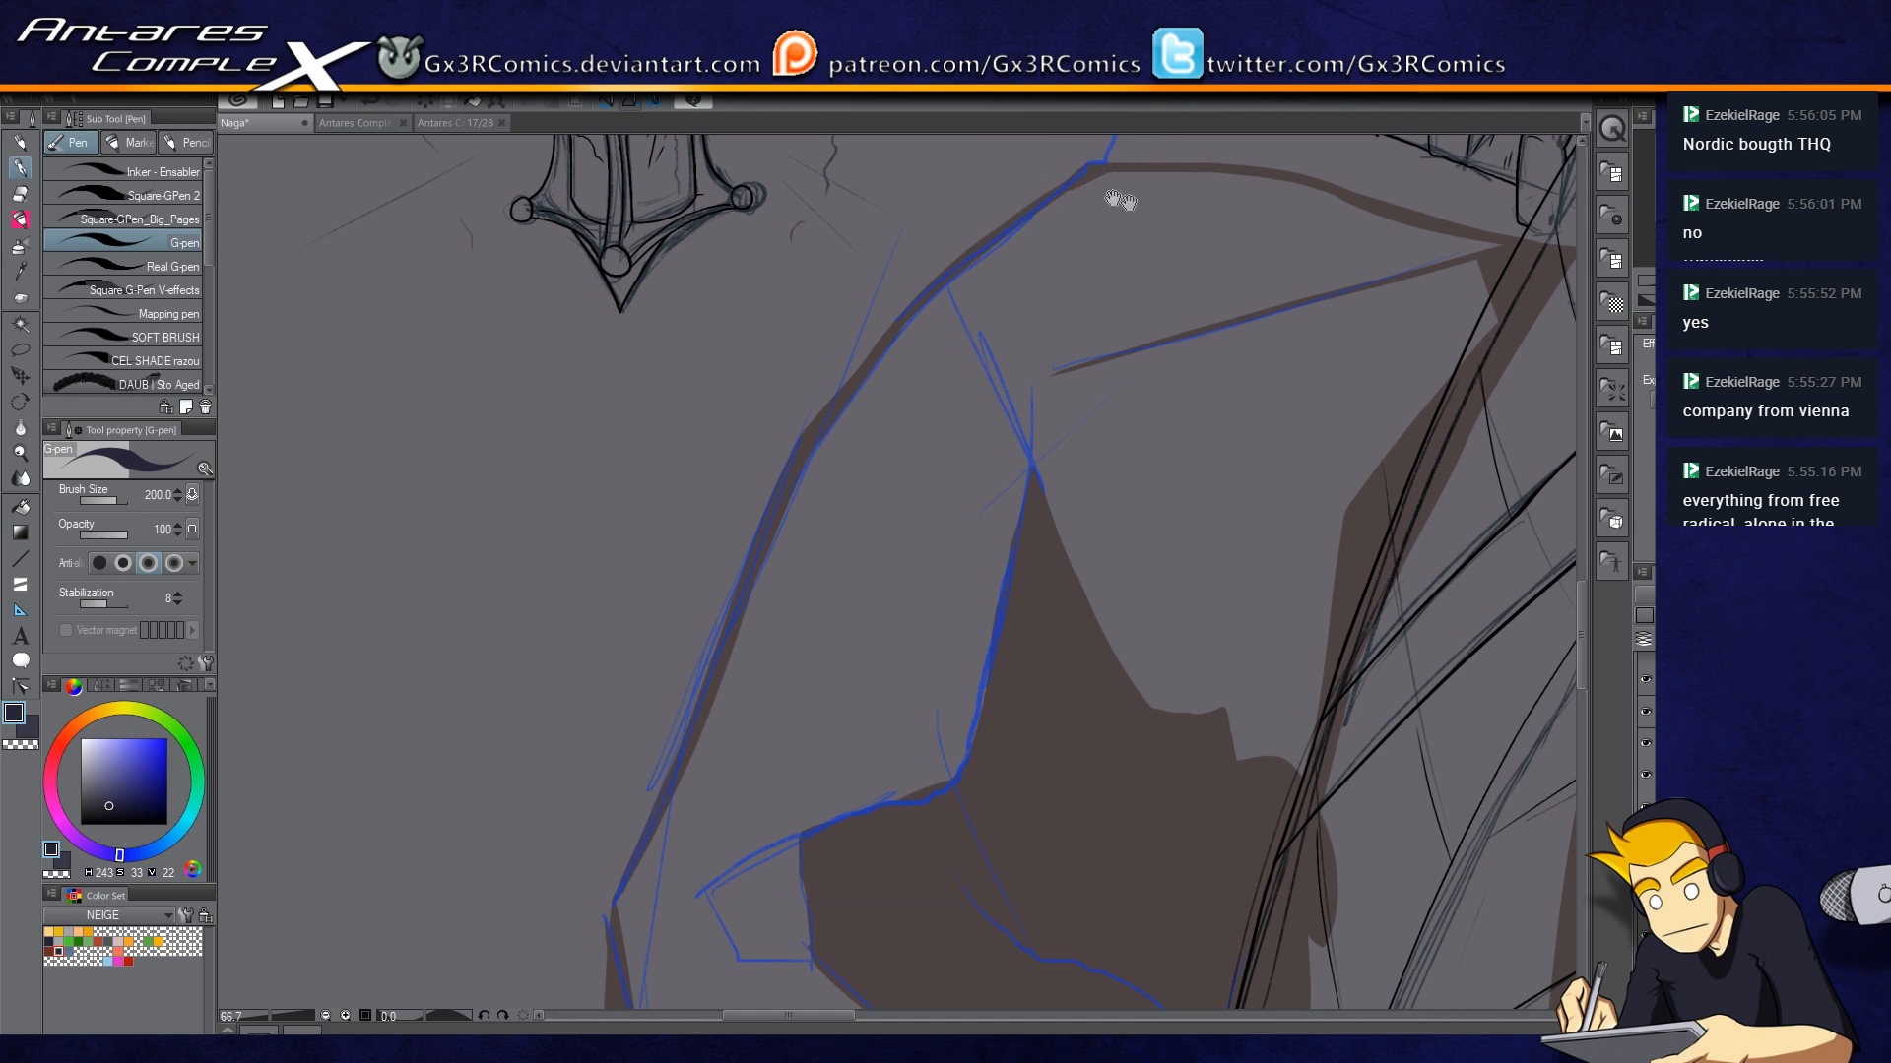
# Step: Paint a crooked wall edge behind the staff, joining the upper branching rock to the arch's corner, and undo the last stroke
pyautogui.moveTo(849, 281); pyautogui.dragTo(751, 697)
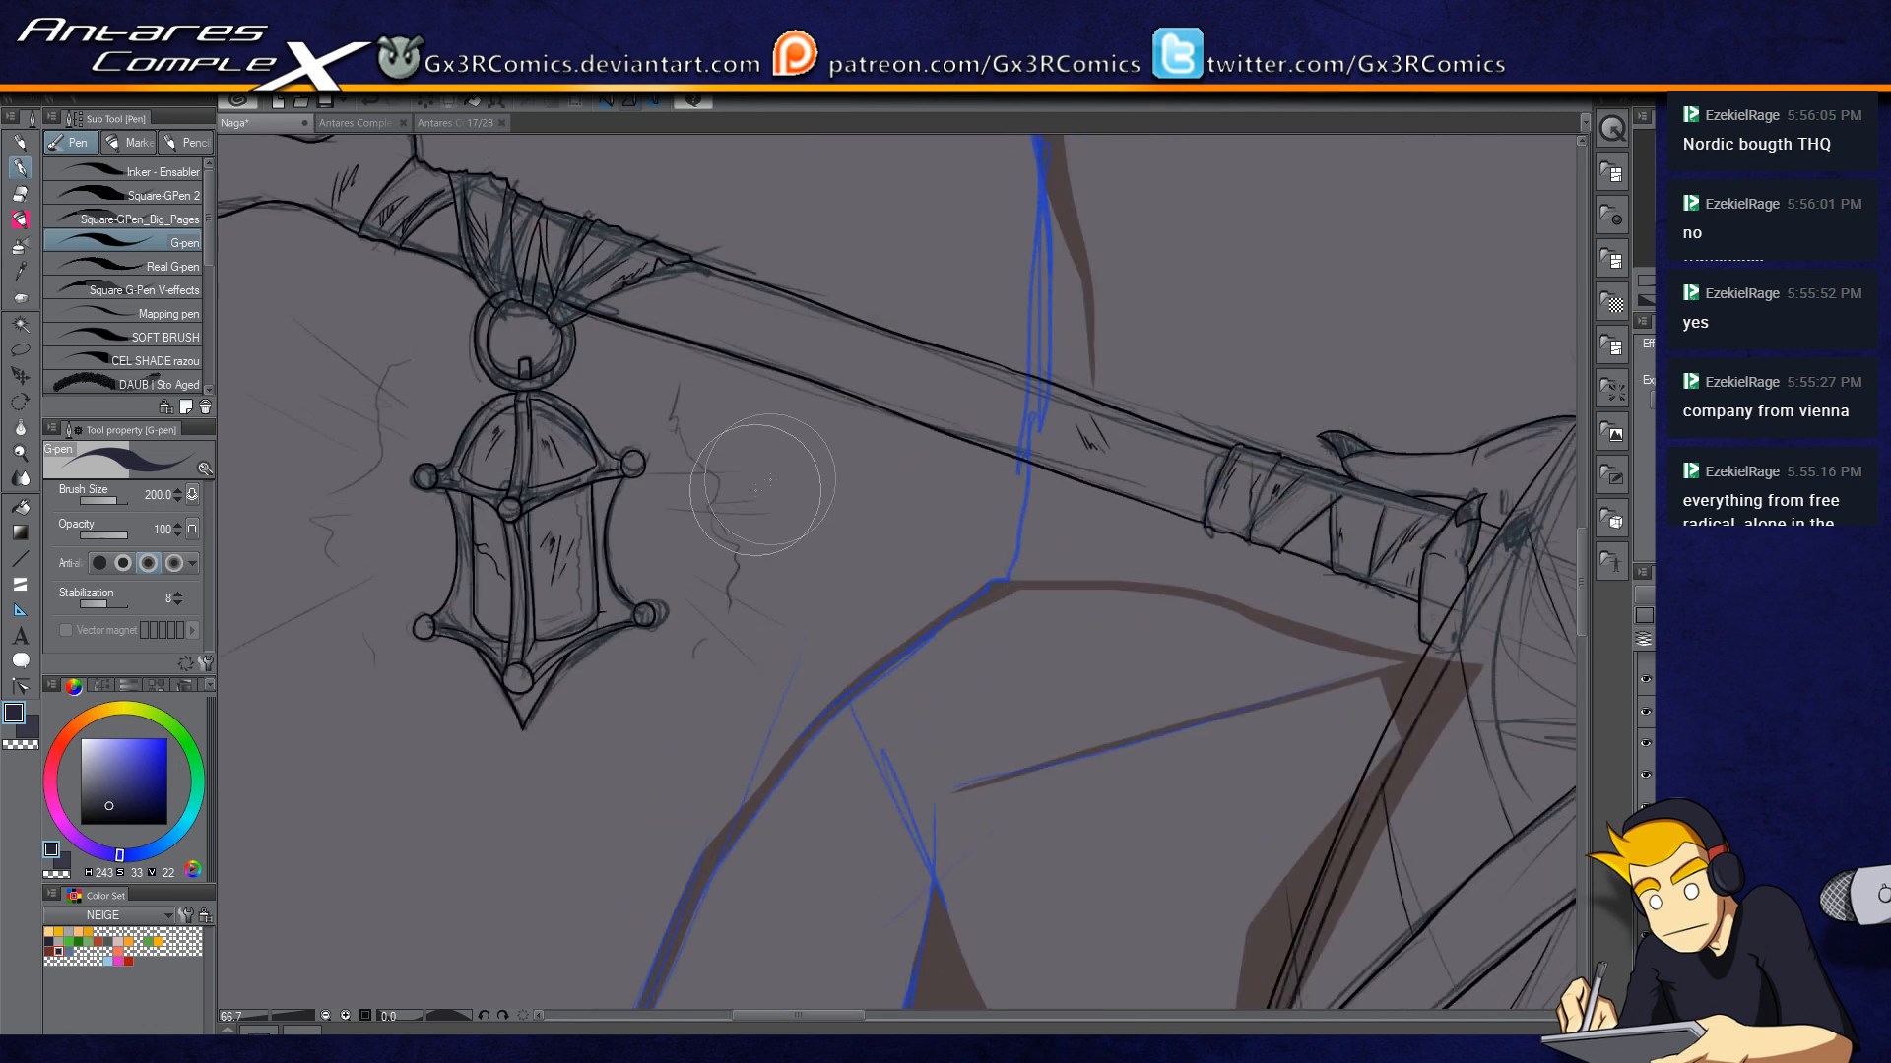
pyautogui.scroll(-1, 683, 758)
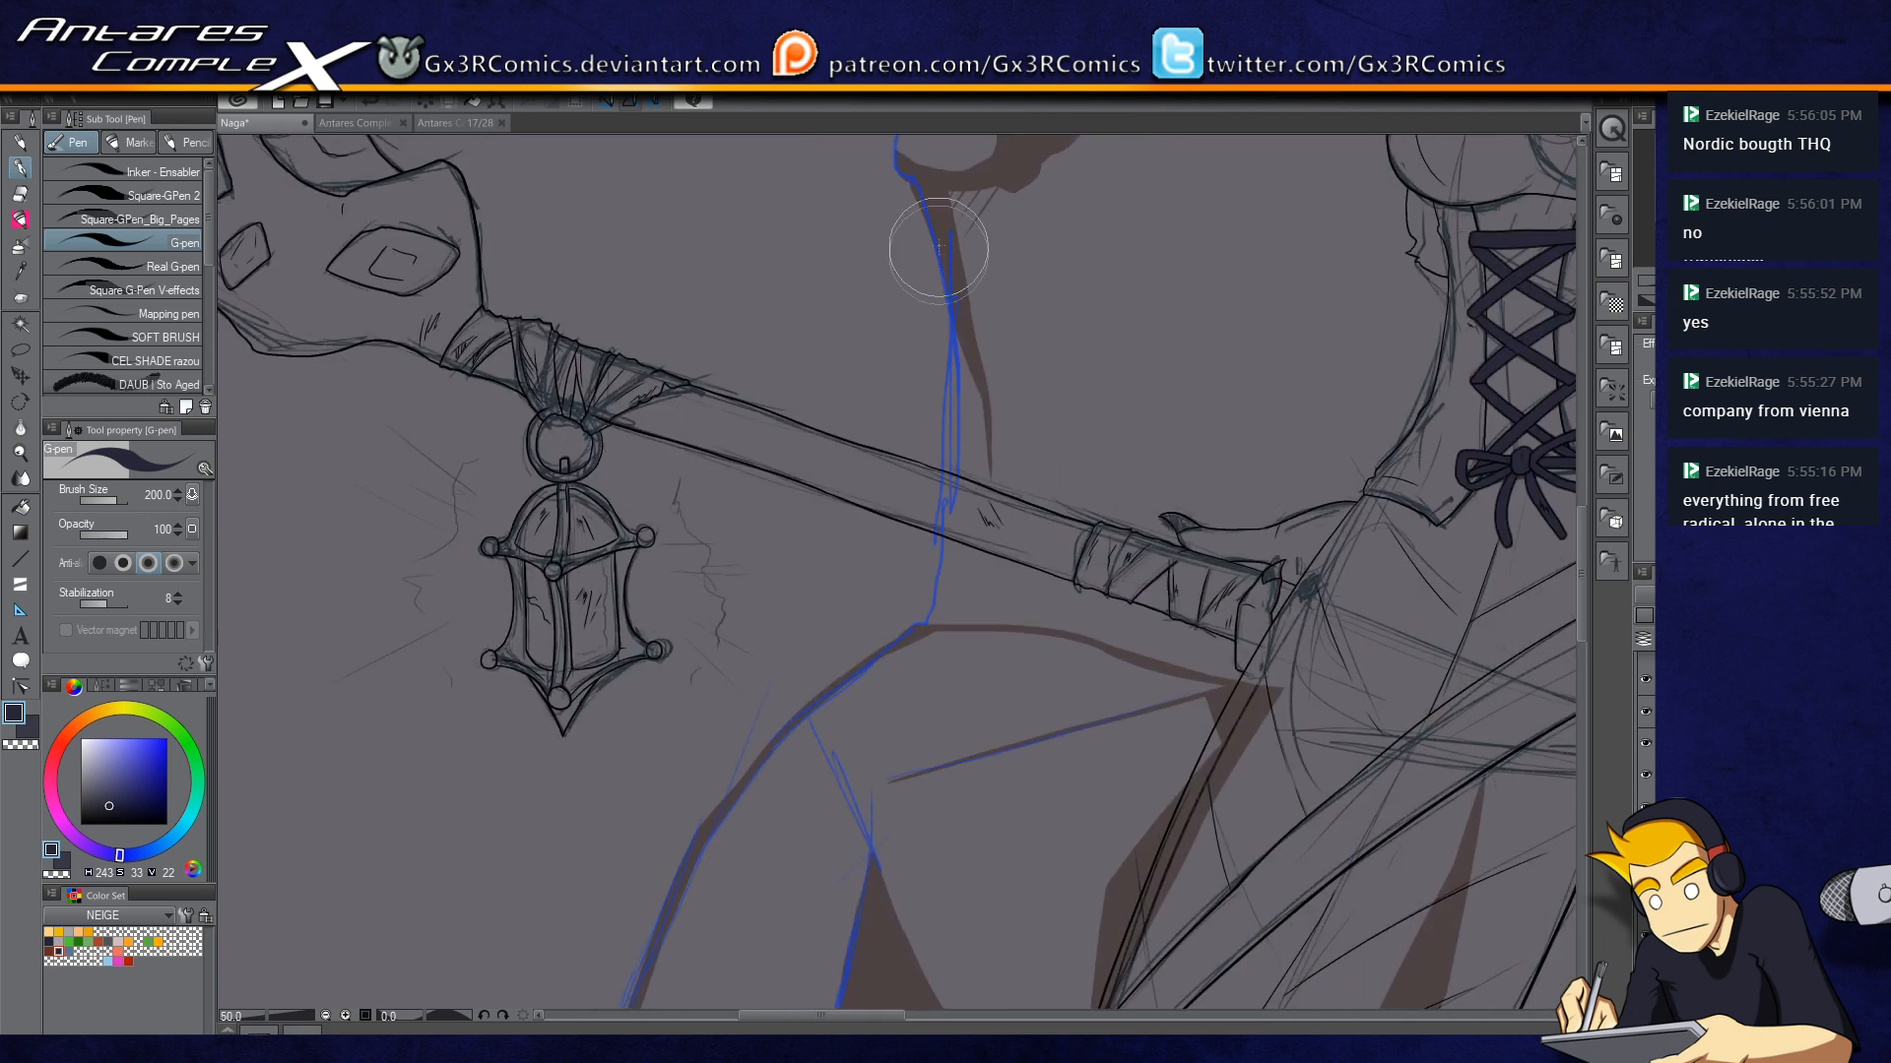
pyautogui.moveTo(947, 262); pyautogui.dragTo(917, 384)
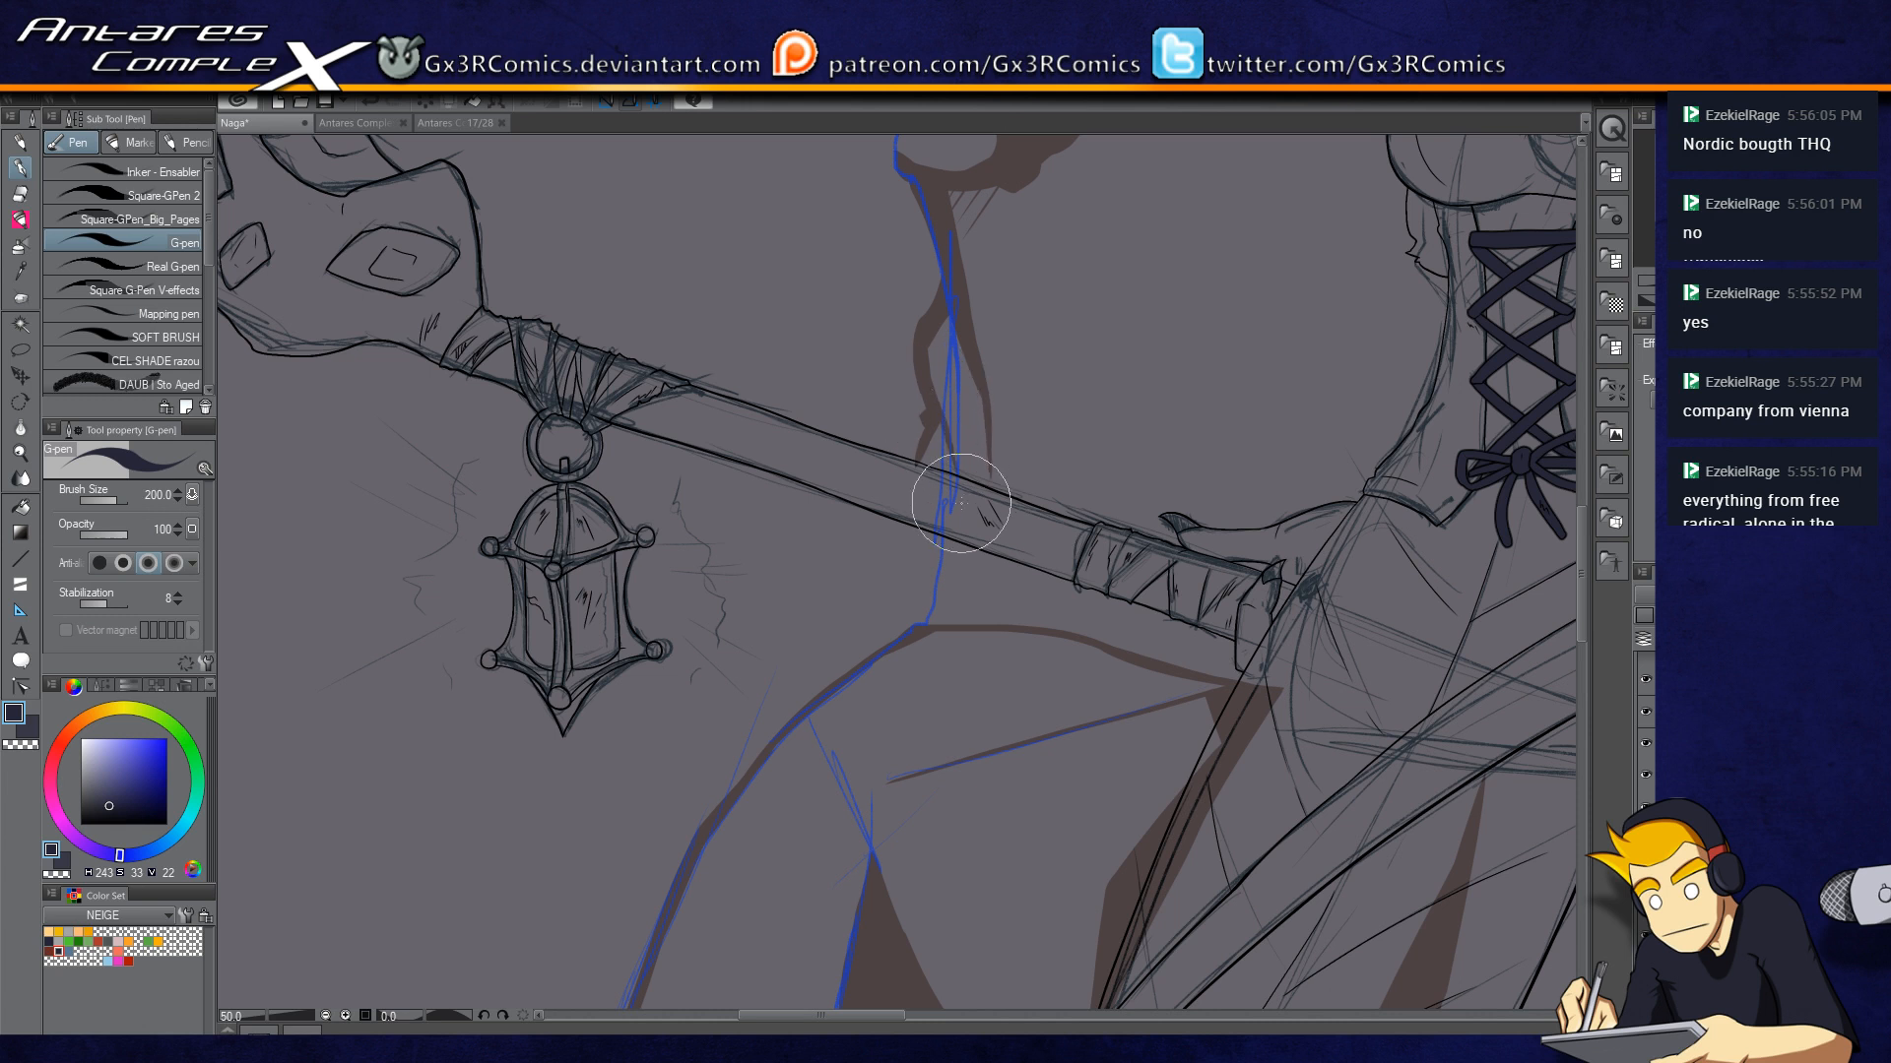
pyautogui.moveTo(943, 556); pyautogui.dragTo(944, 625)
pyautogui.moveTo(938, 592)
pyautogui.mouseDown()
pyautogui.moveTo(922, 431)
pyautogui.moveTo(912, 474)
pyautogui.mouseUp()
pyautogui.hotkey('ctrl', 'z')
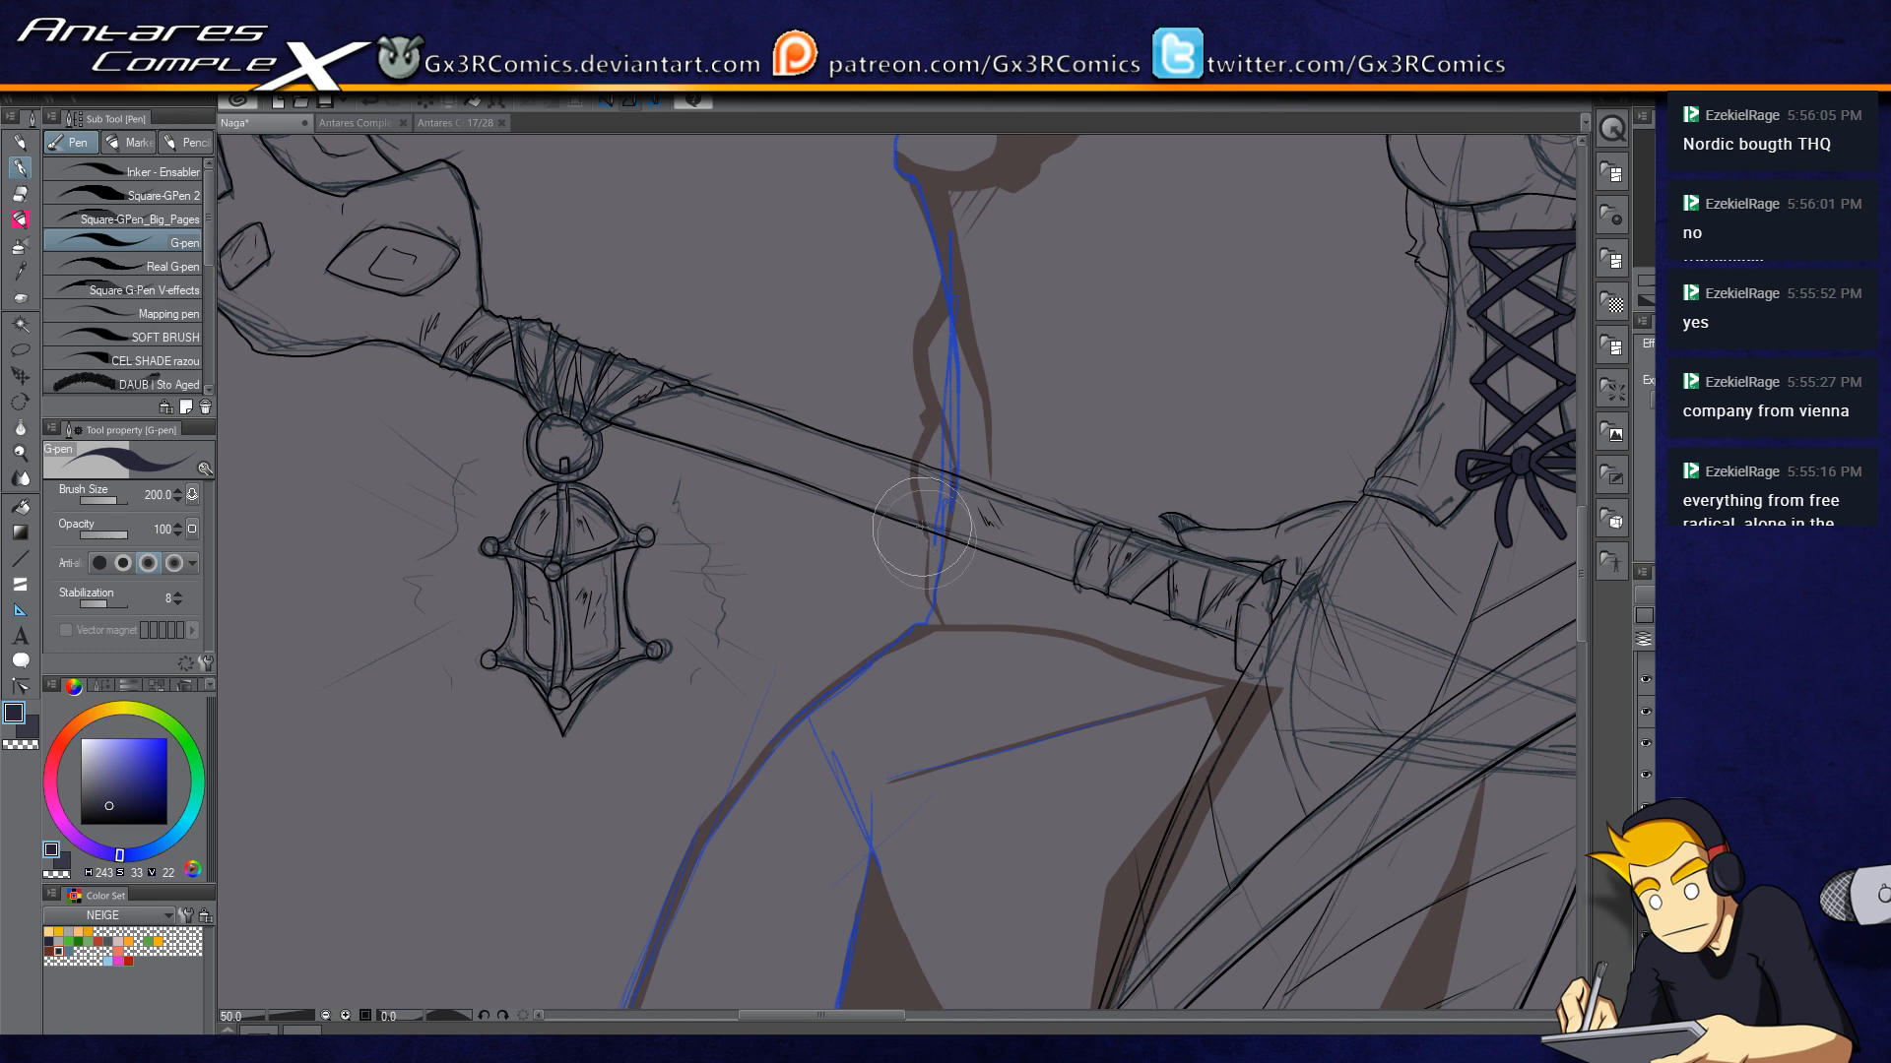
pyautogui.moveTo(728, 616); pyautogui.dragTo(877, 910)
pyautogui.moveTo(648, 689); pyautogui.dragTo(738, 872)
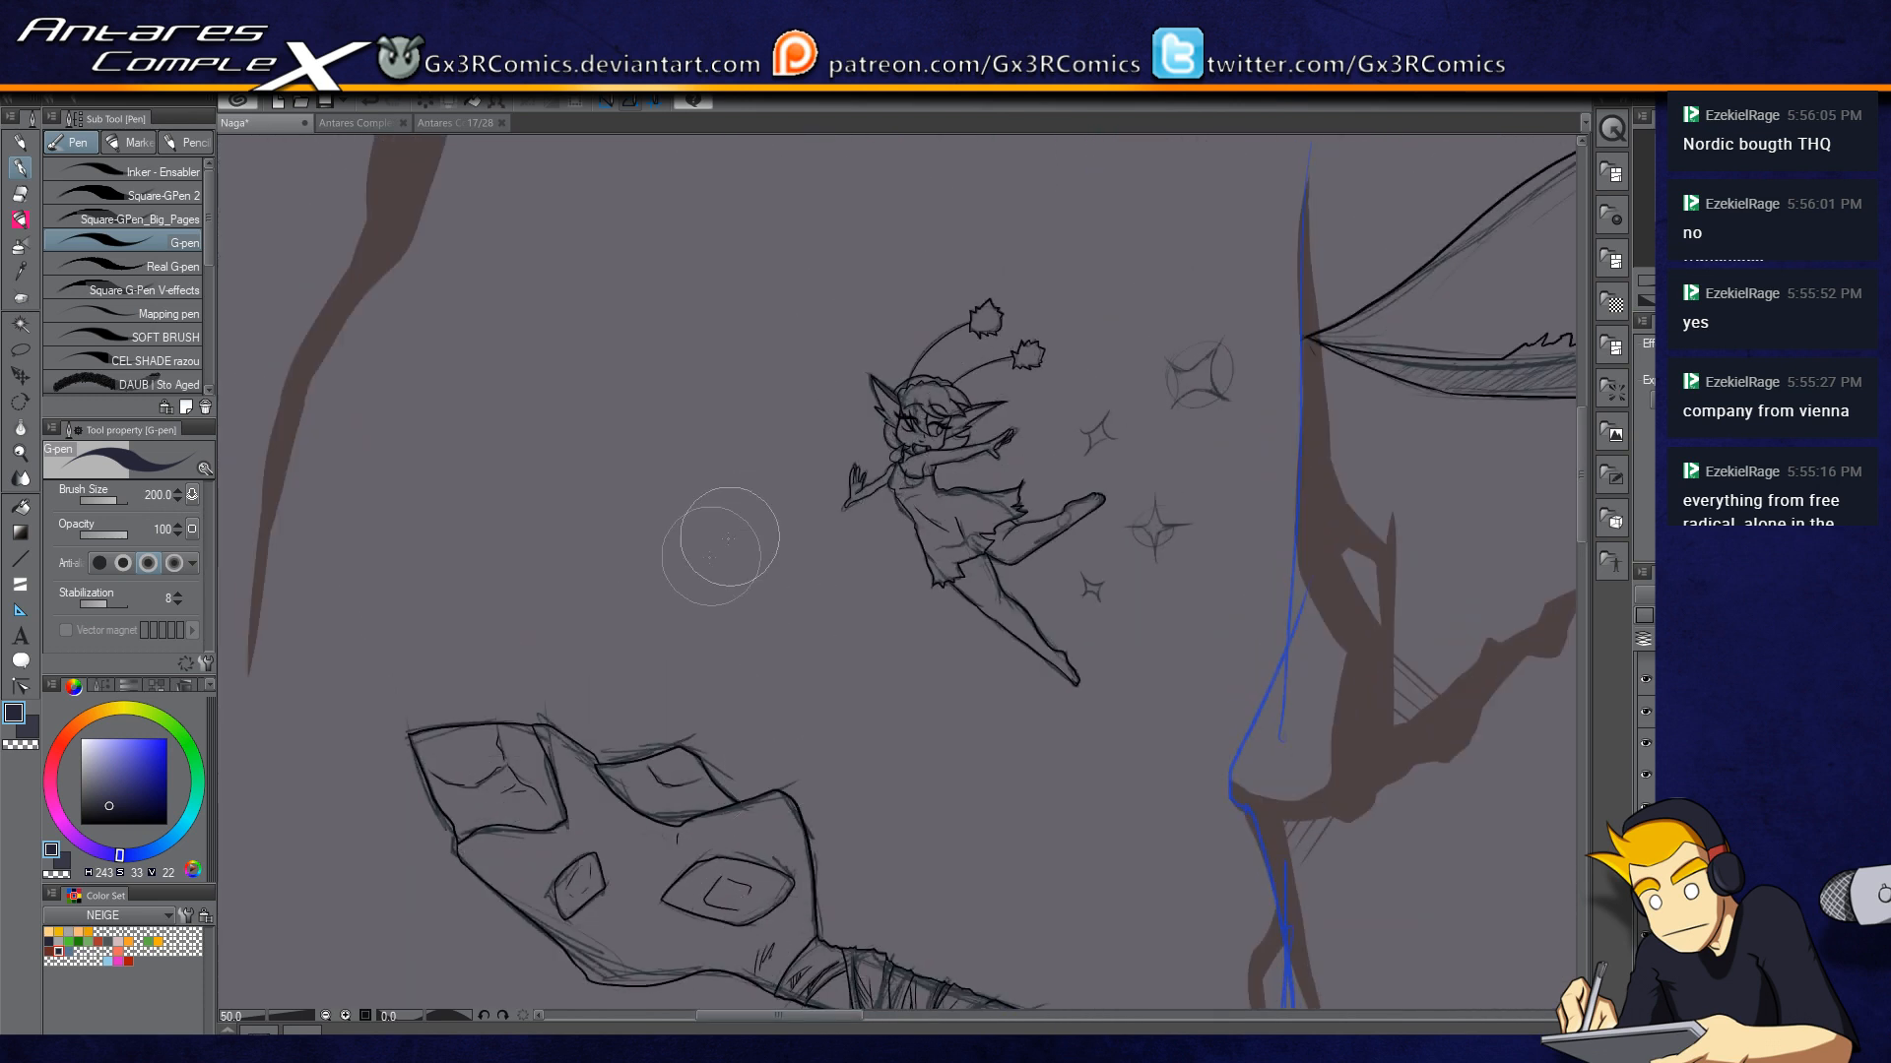
pyautogui.keyDown('alt'); pyautogui.click(672, 533); pyautogui.keyUp('alt')
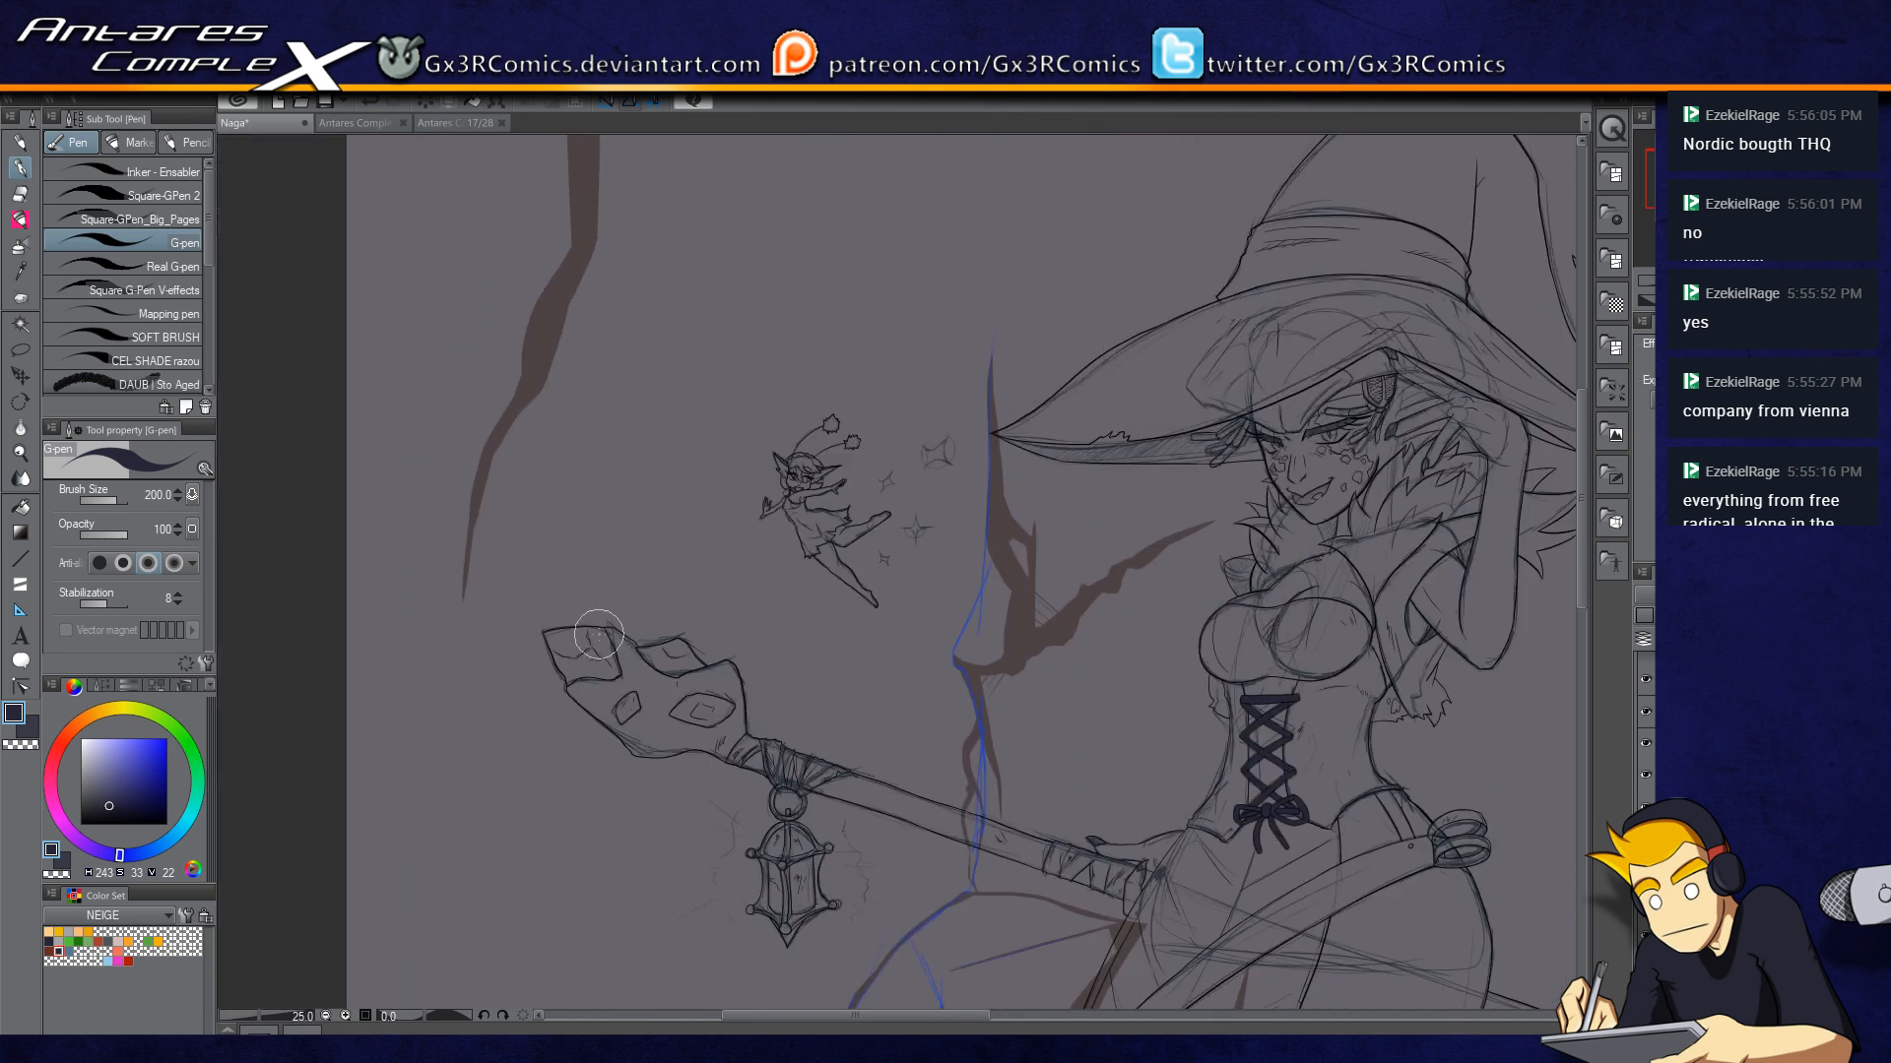